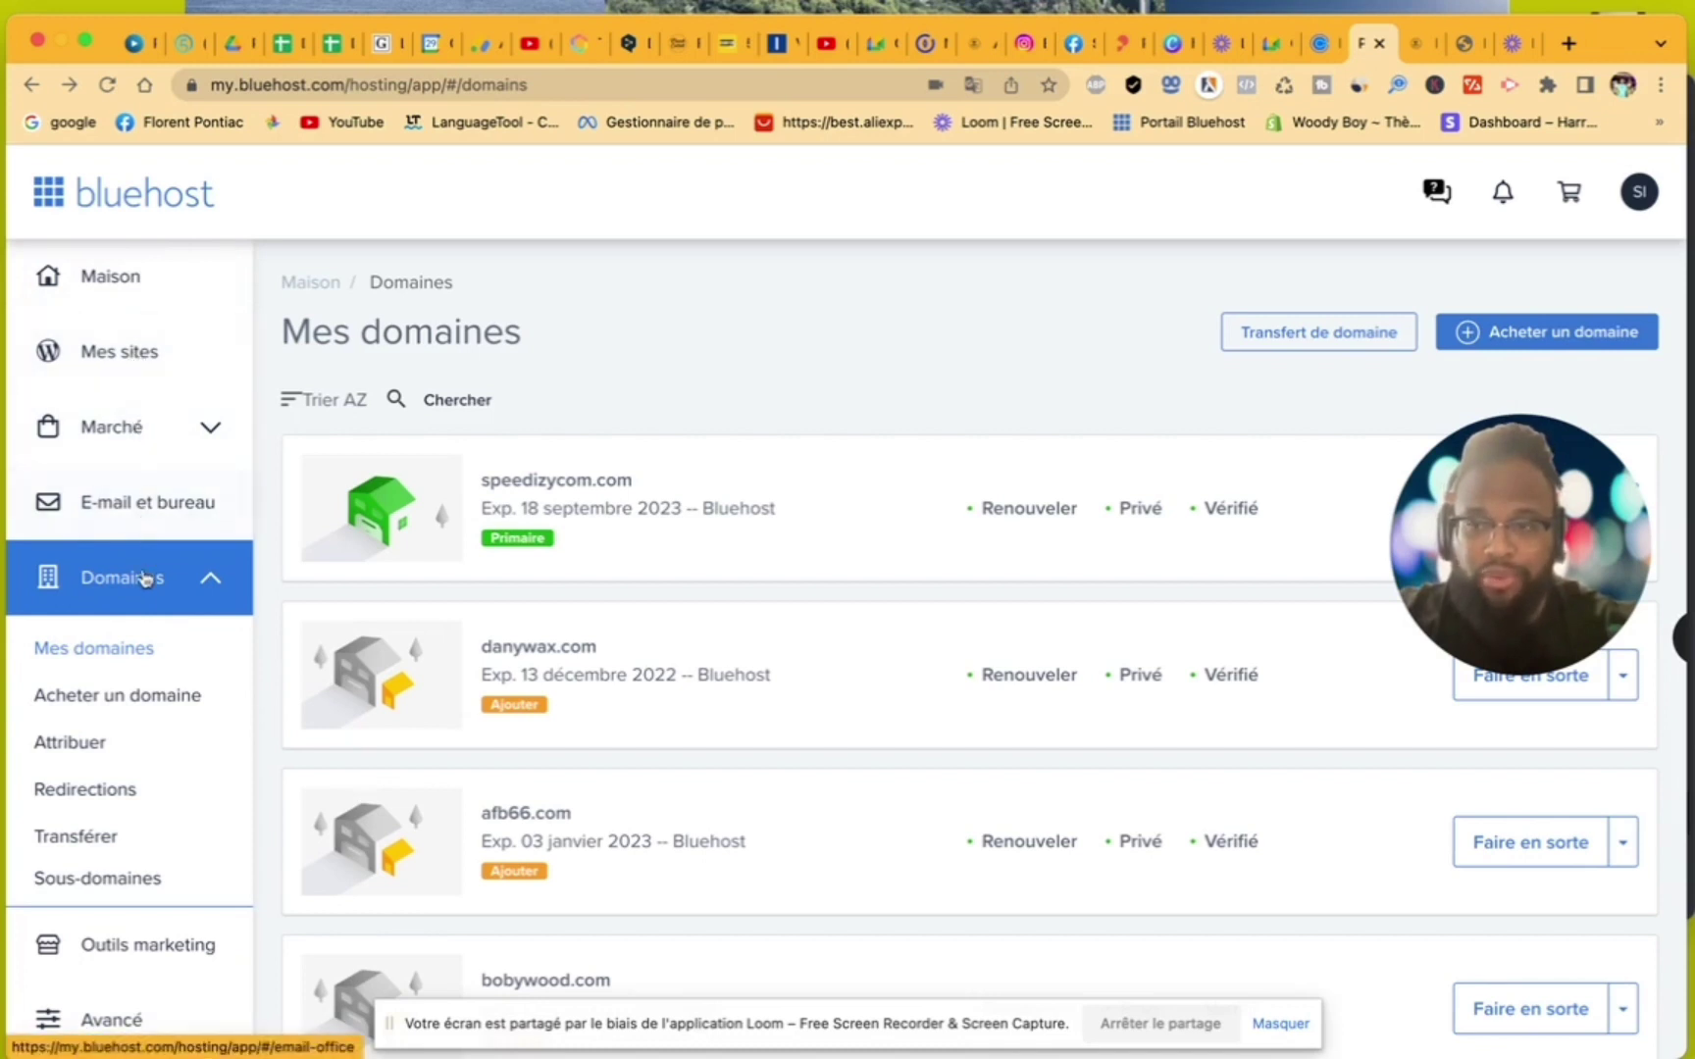
# - From Mes domaines, open the 'Acheter un domaine' page
pyautogui.scroll(-1, 167, 878)
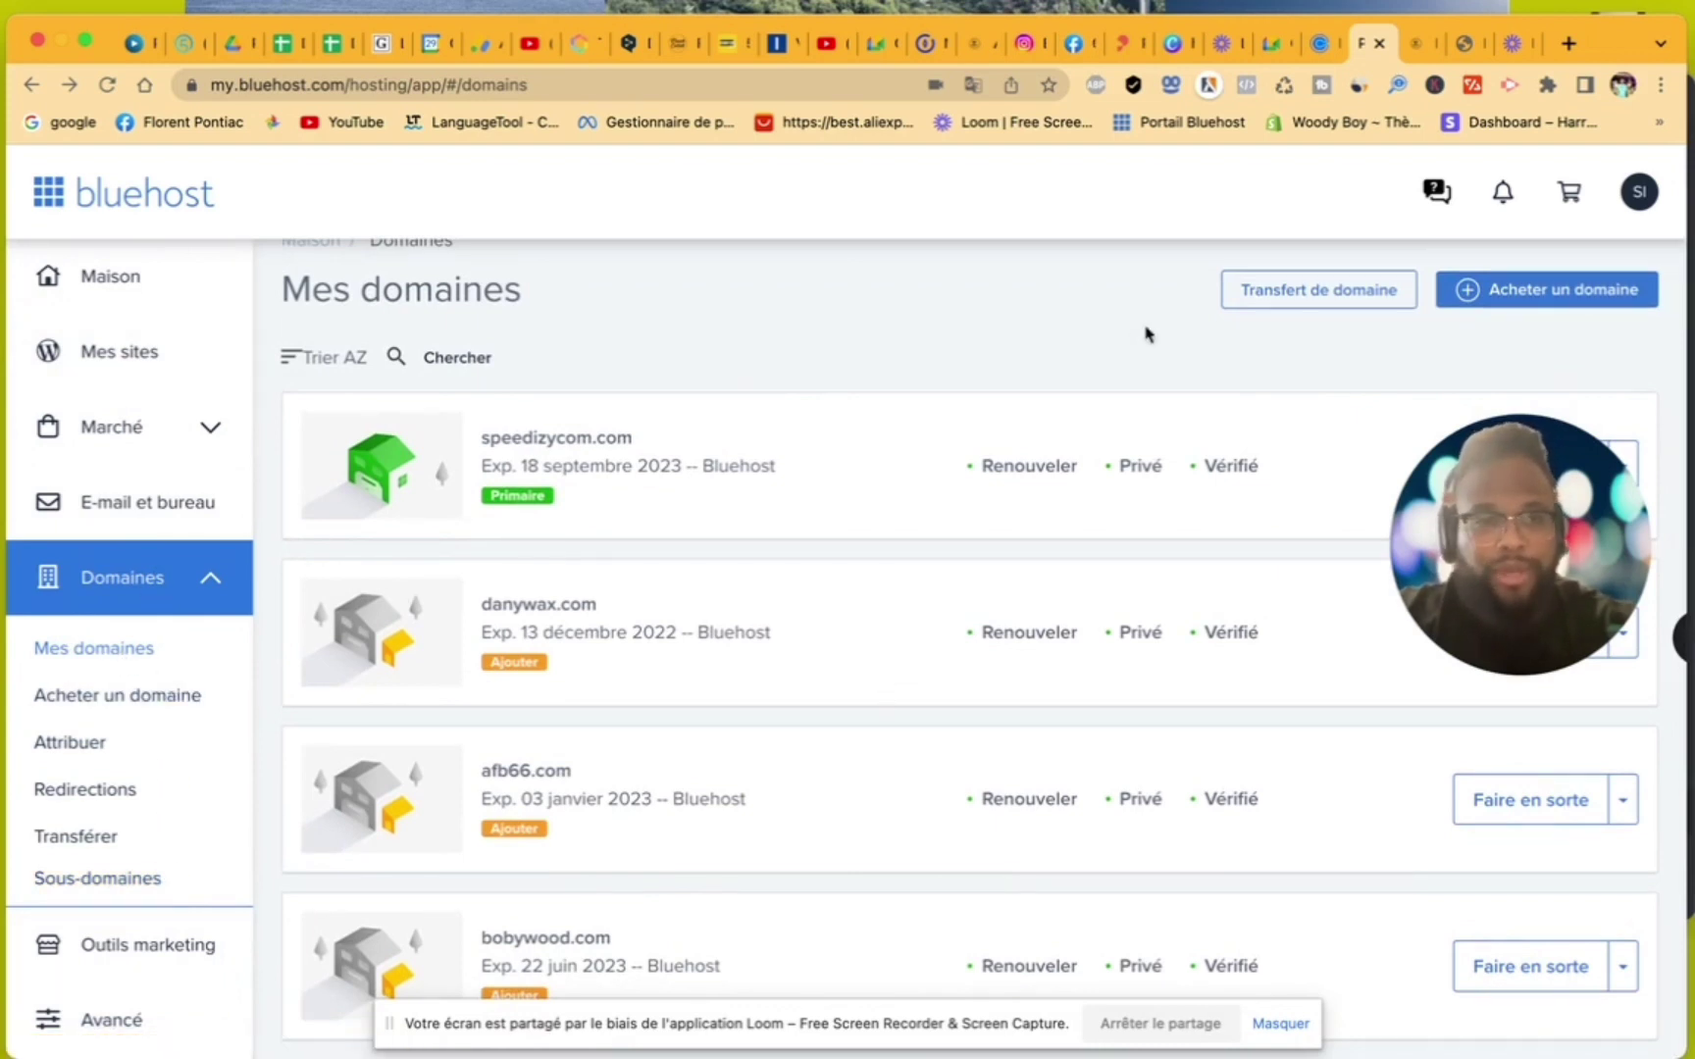
pyautogui.click(1491, 290)
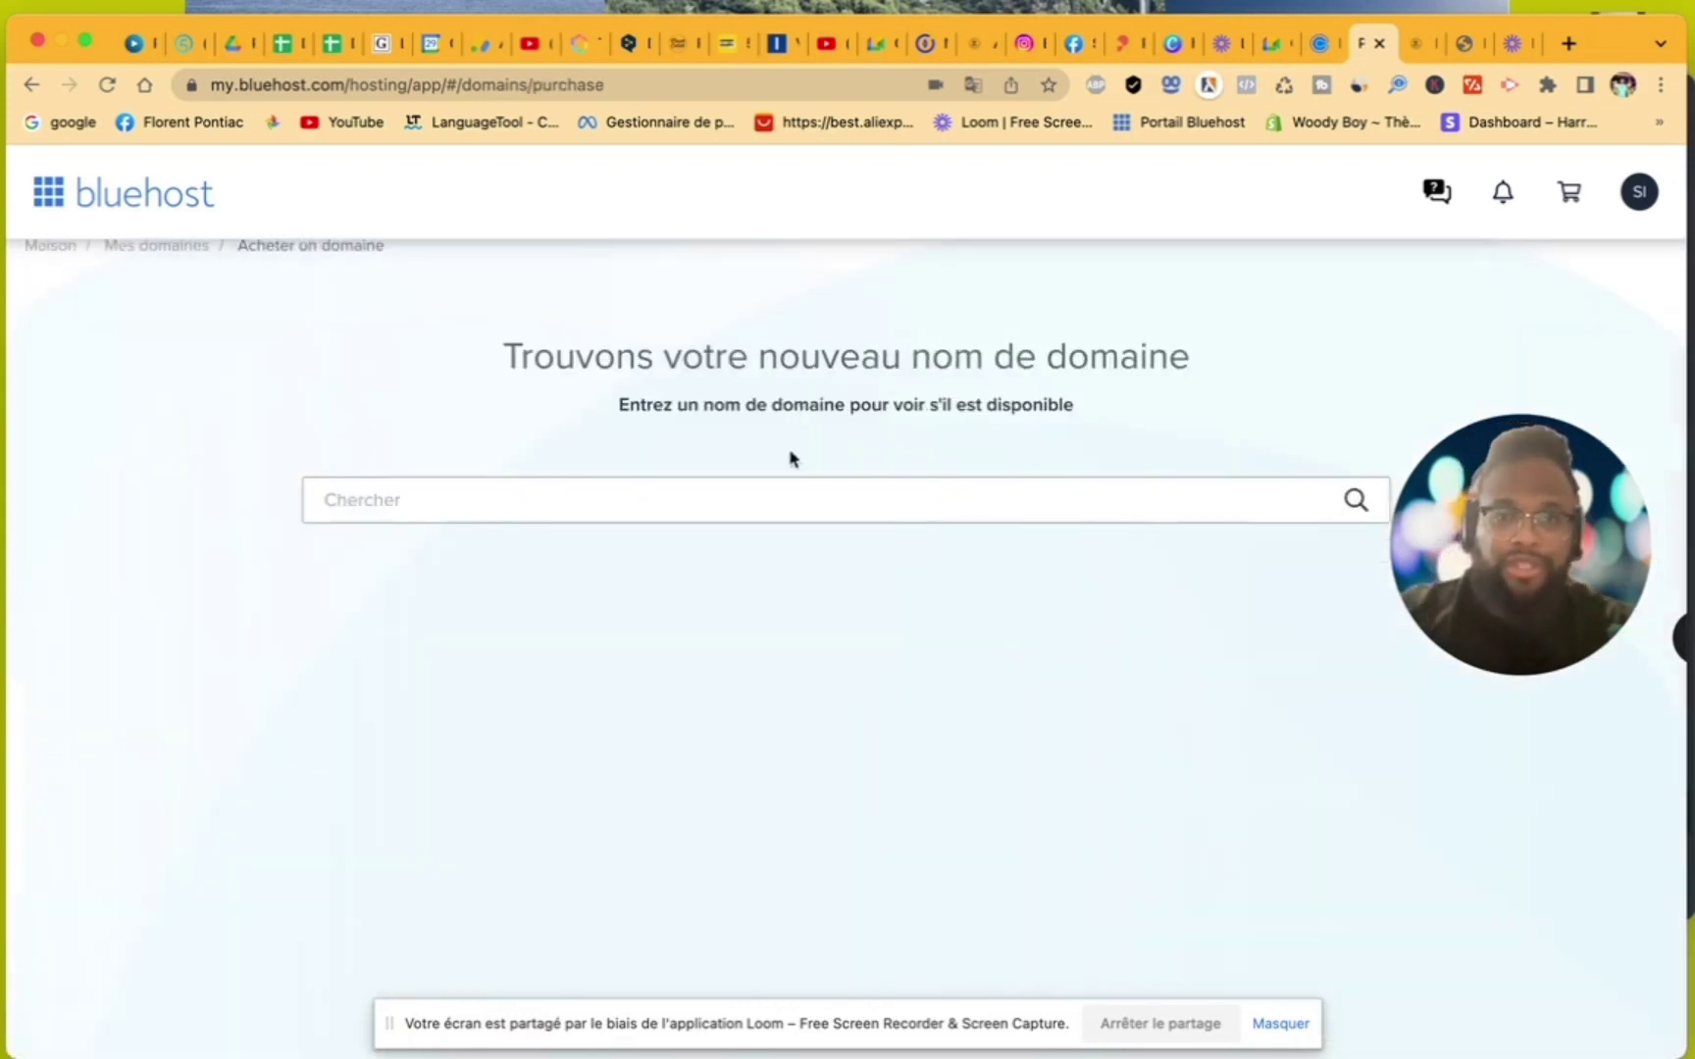
# - Search 'formationsiteinternet' and add formationsiteinternet.com to the cart
pyautogui.click(720, 498)
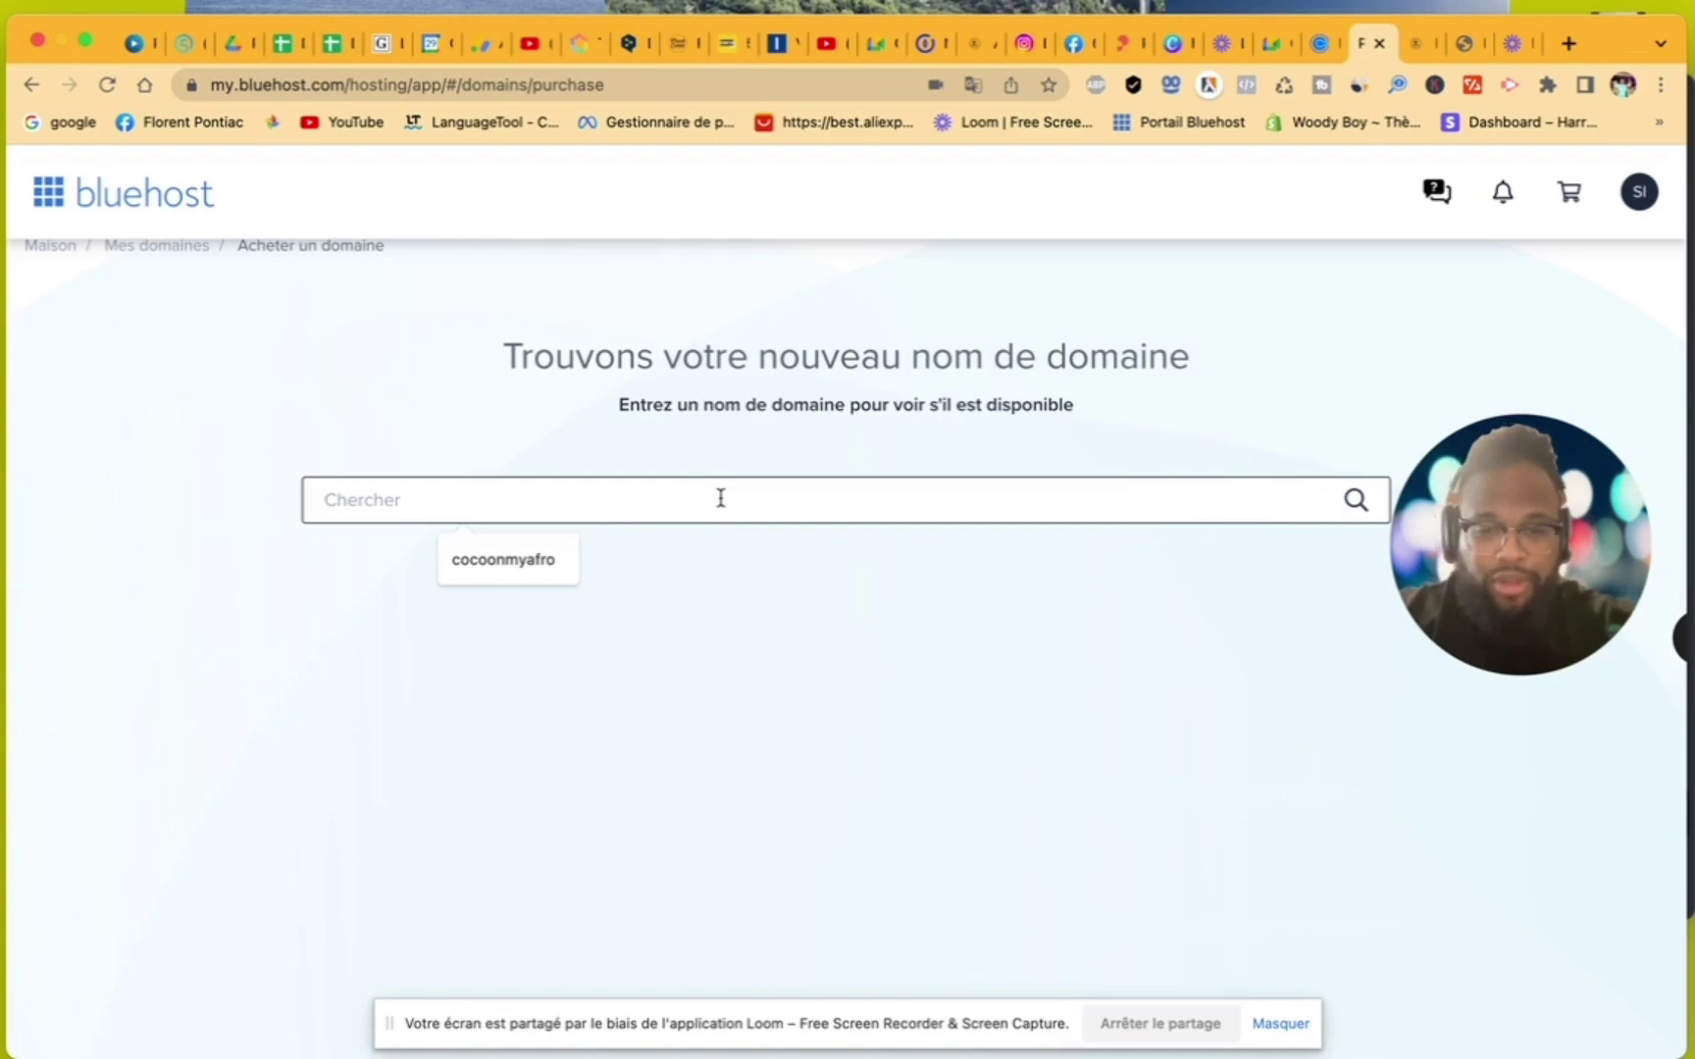
pyautogui.write('formation')
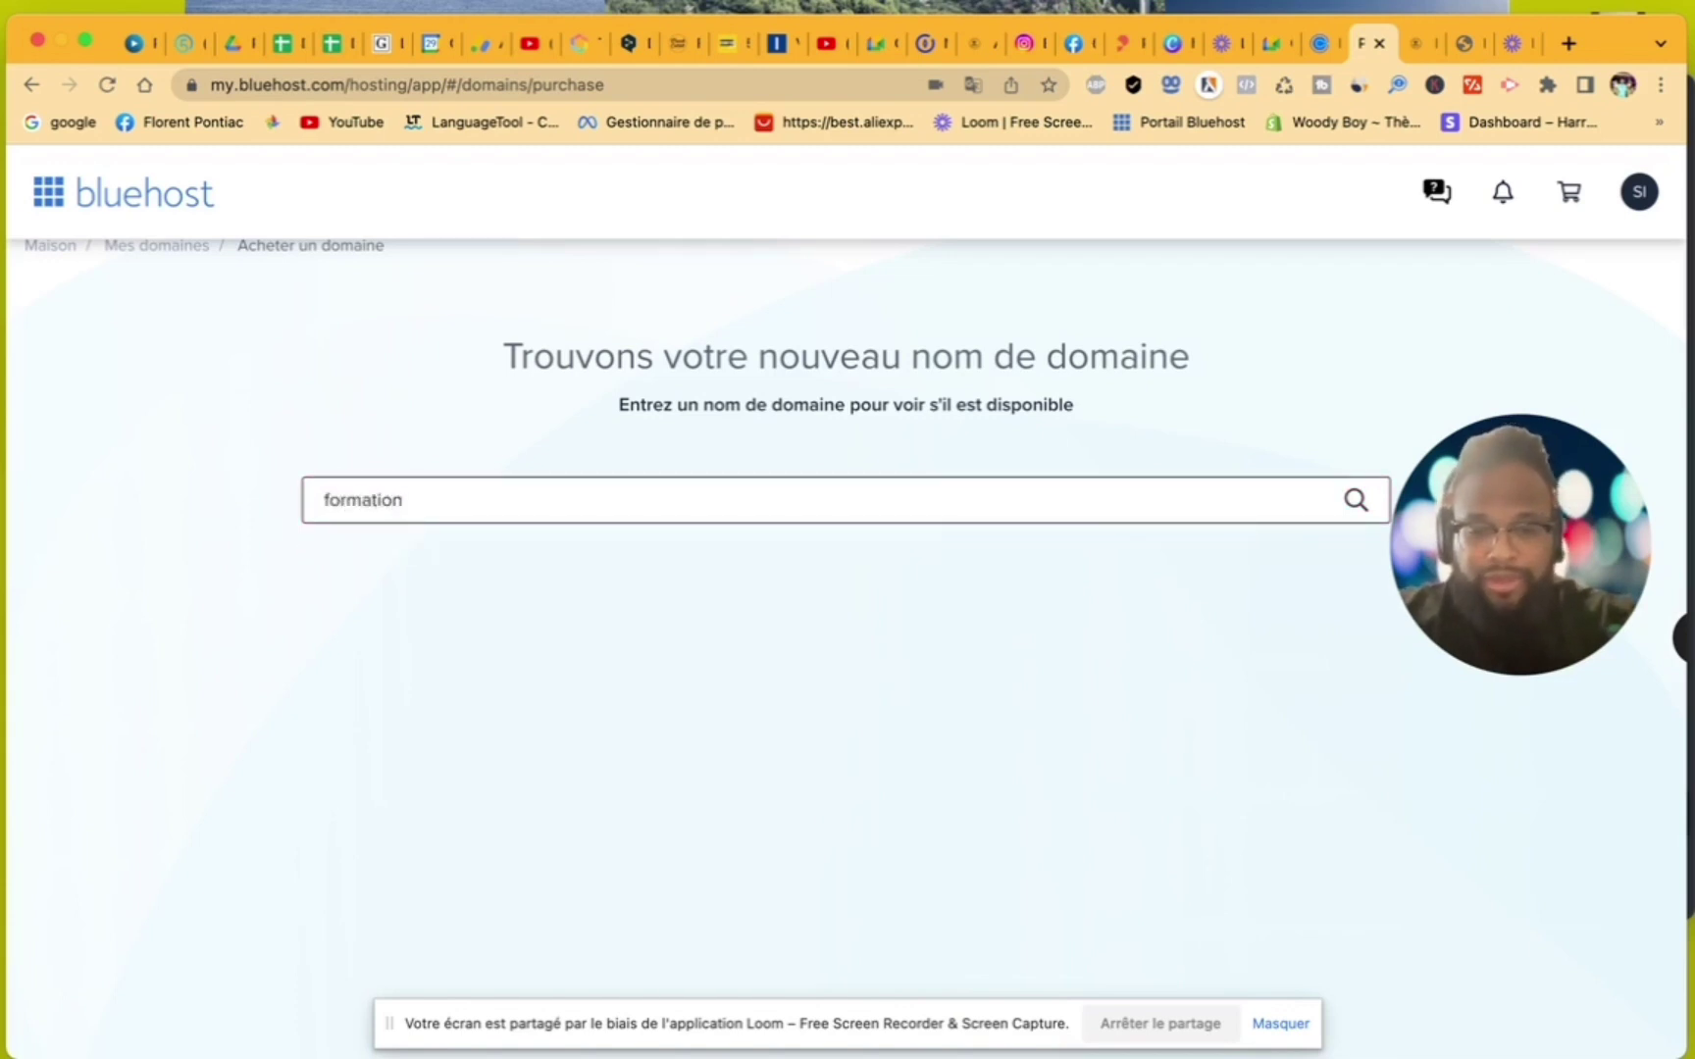
pyautogui.write('sitei')
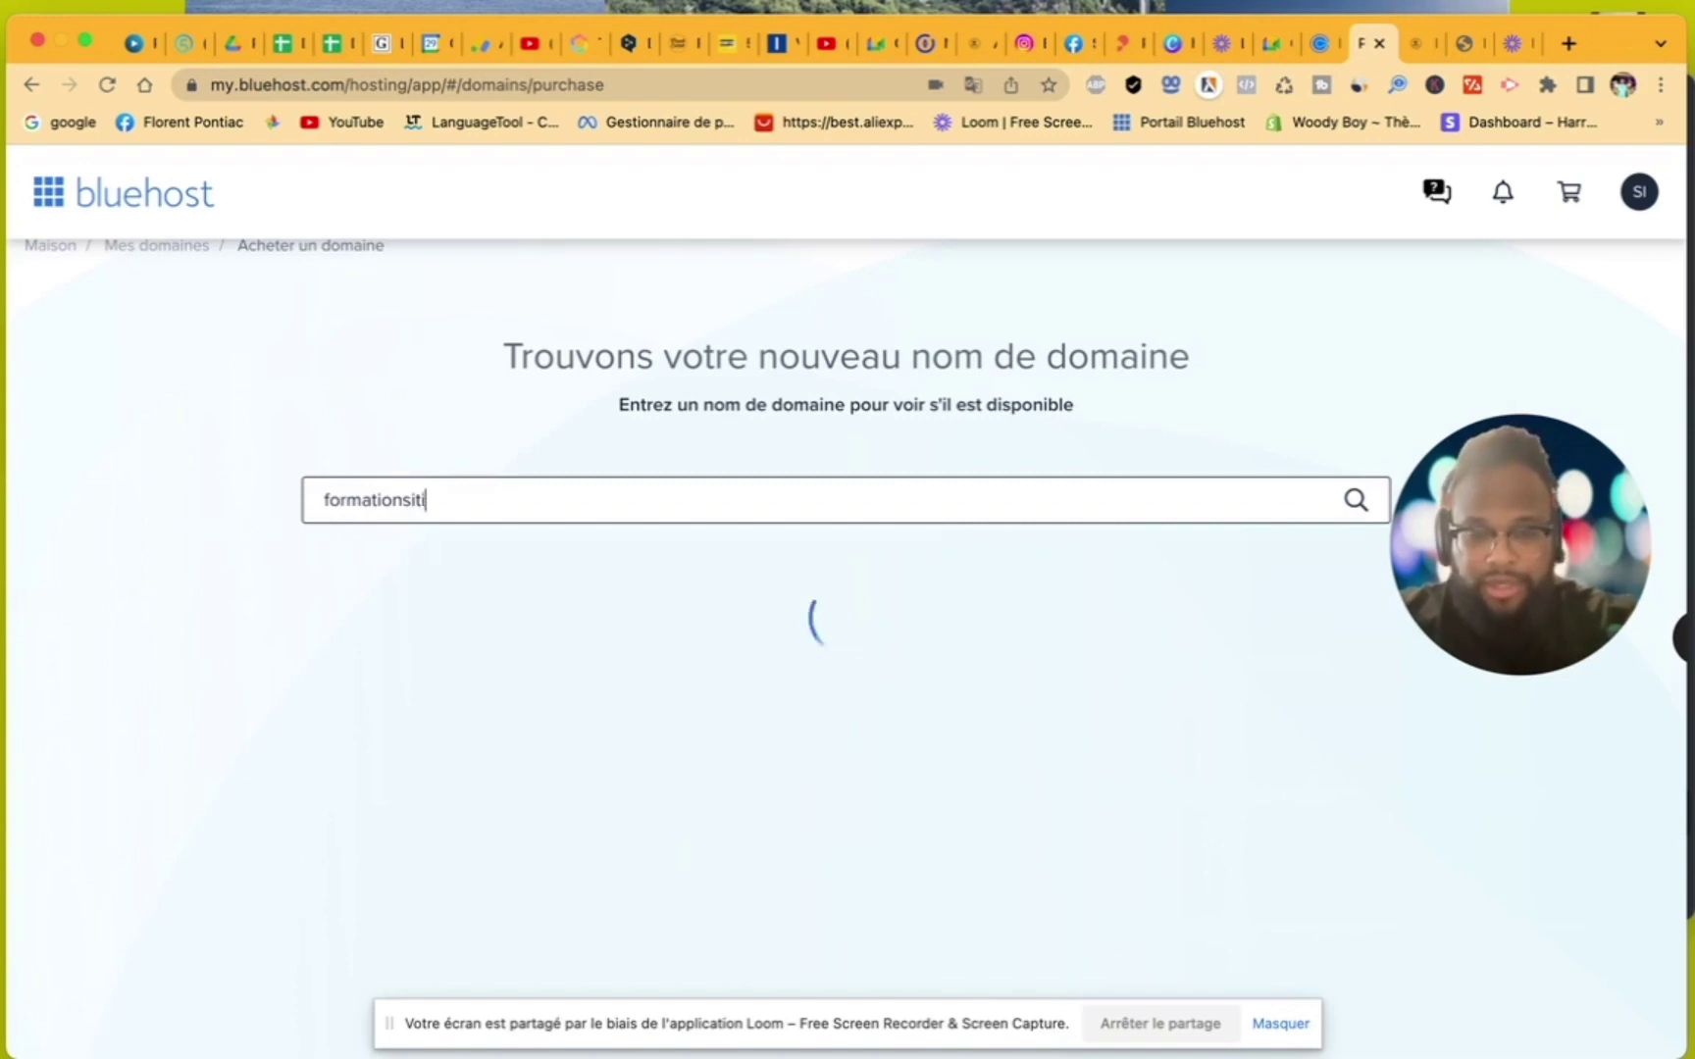
pyautogui.write('nt')
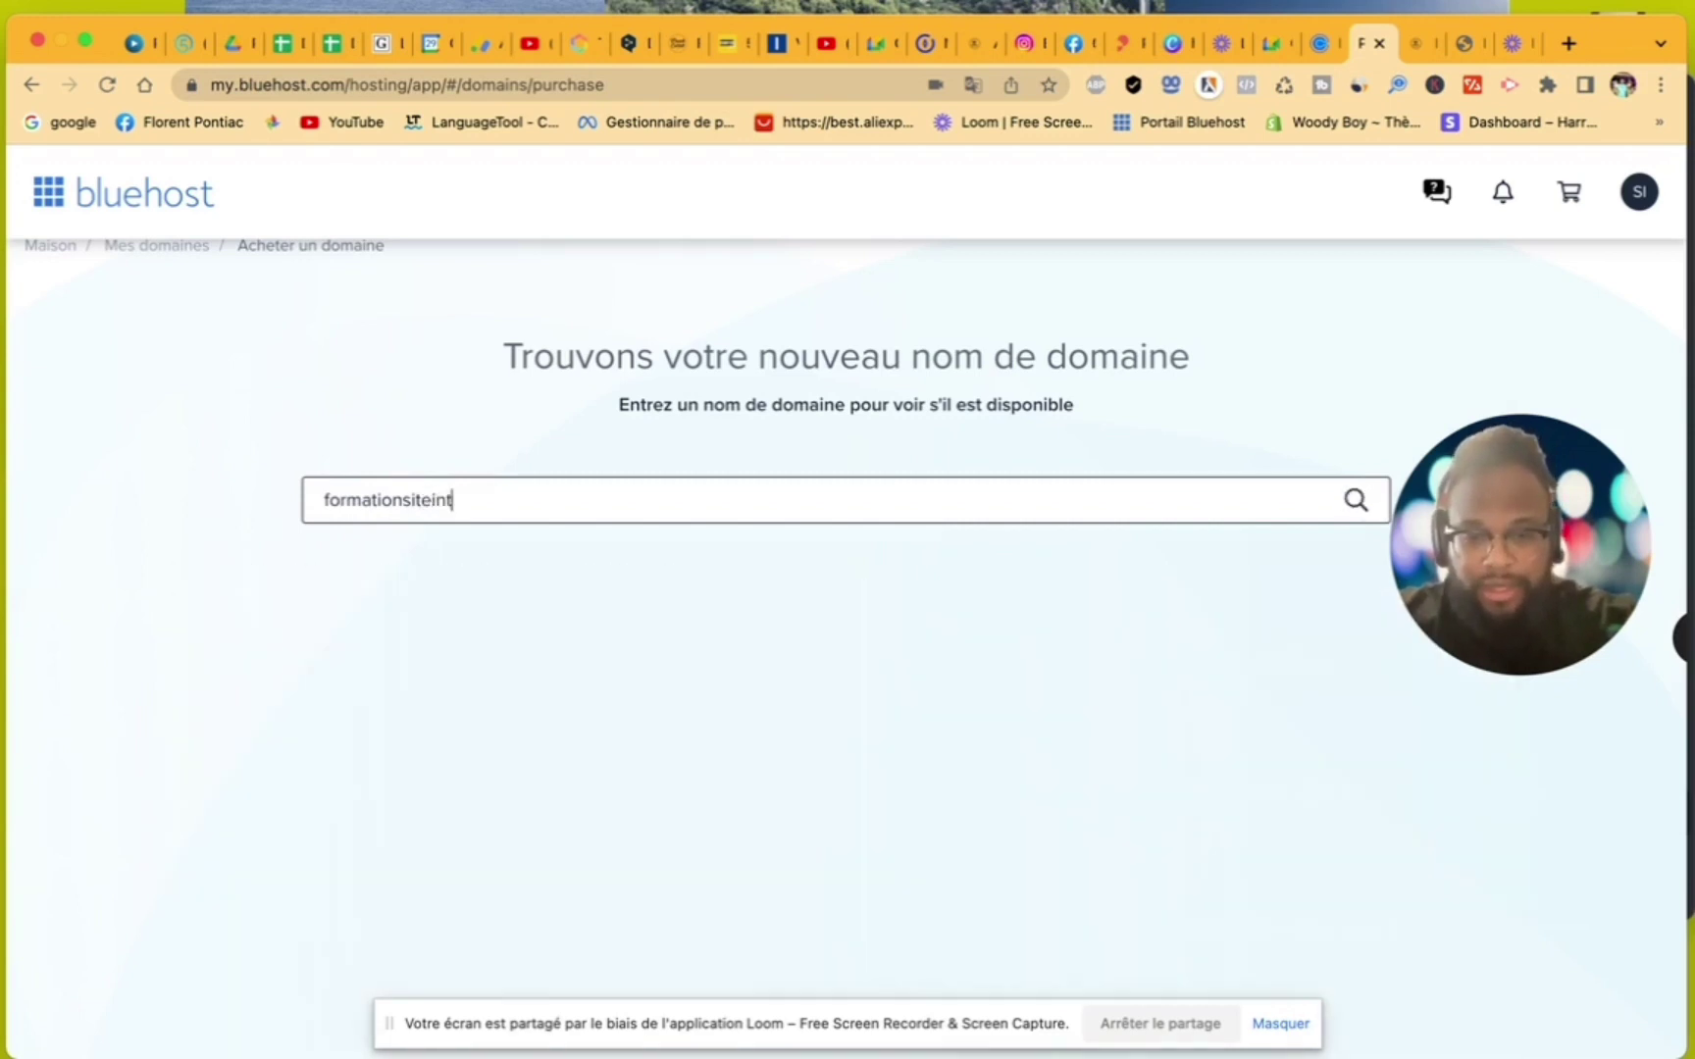
pyautogui.write('ernet')
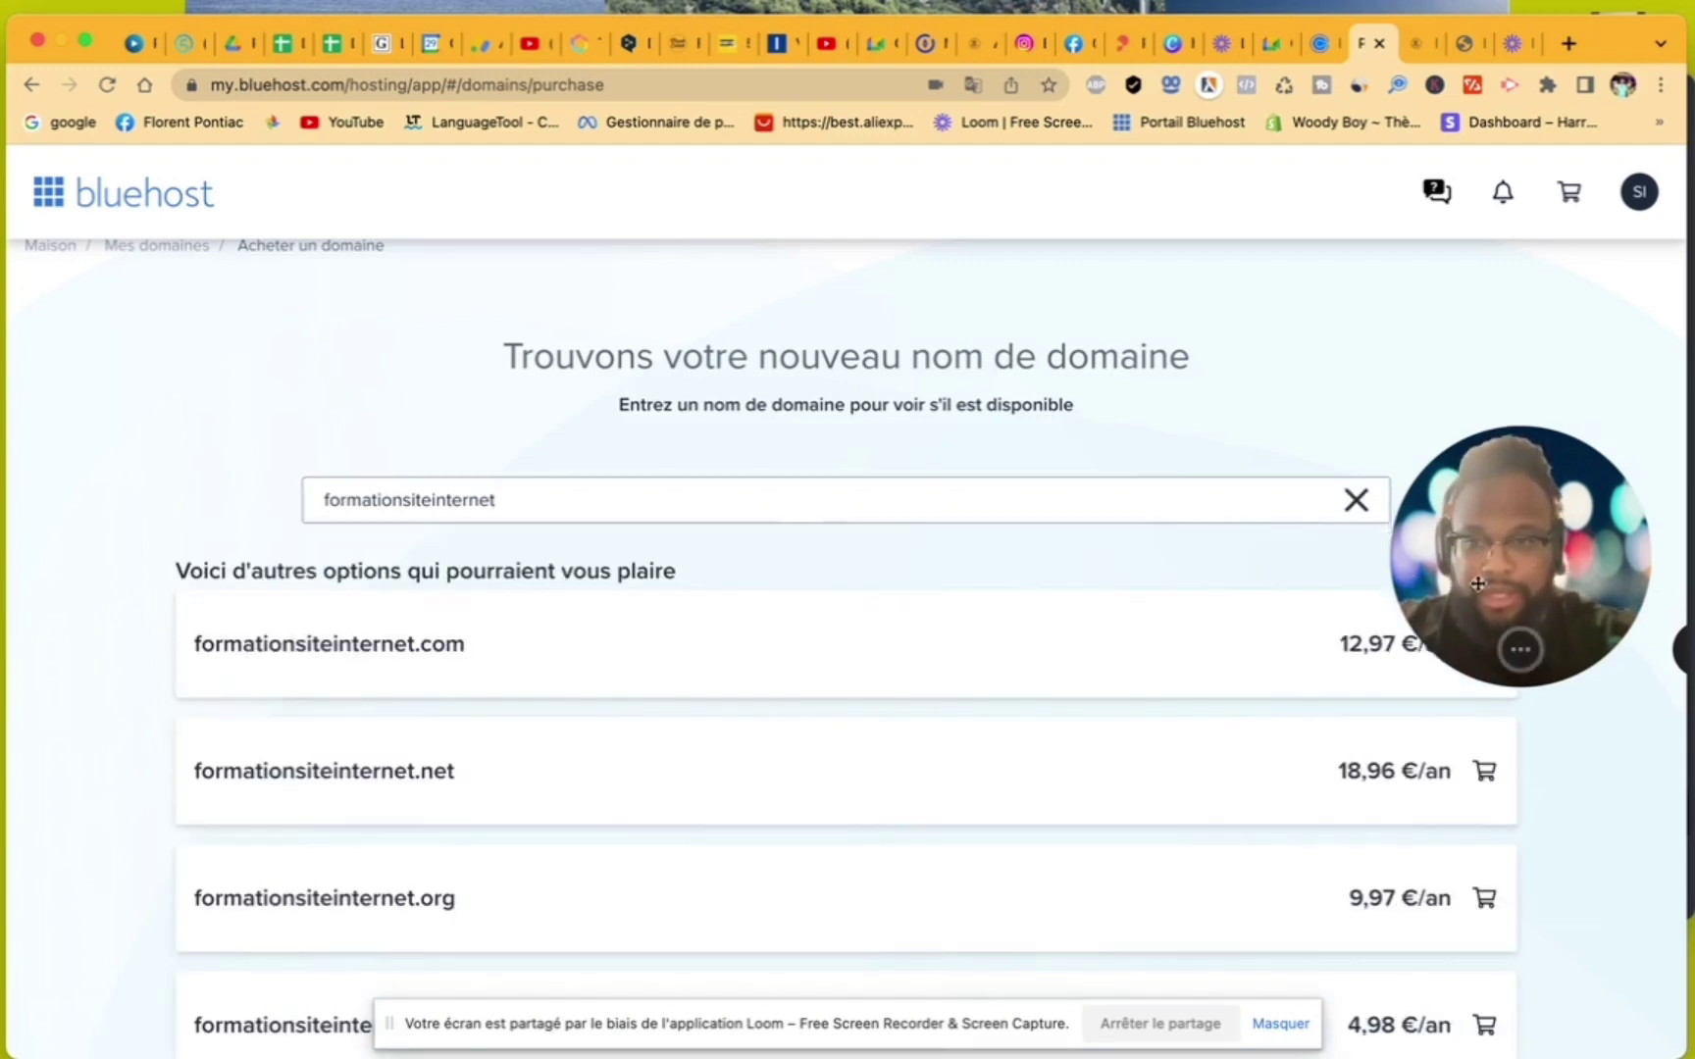
pyautogui.moveTo(1424, 567); pyautogui.dragTo(1440, 918)
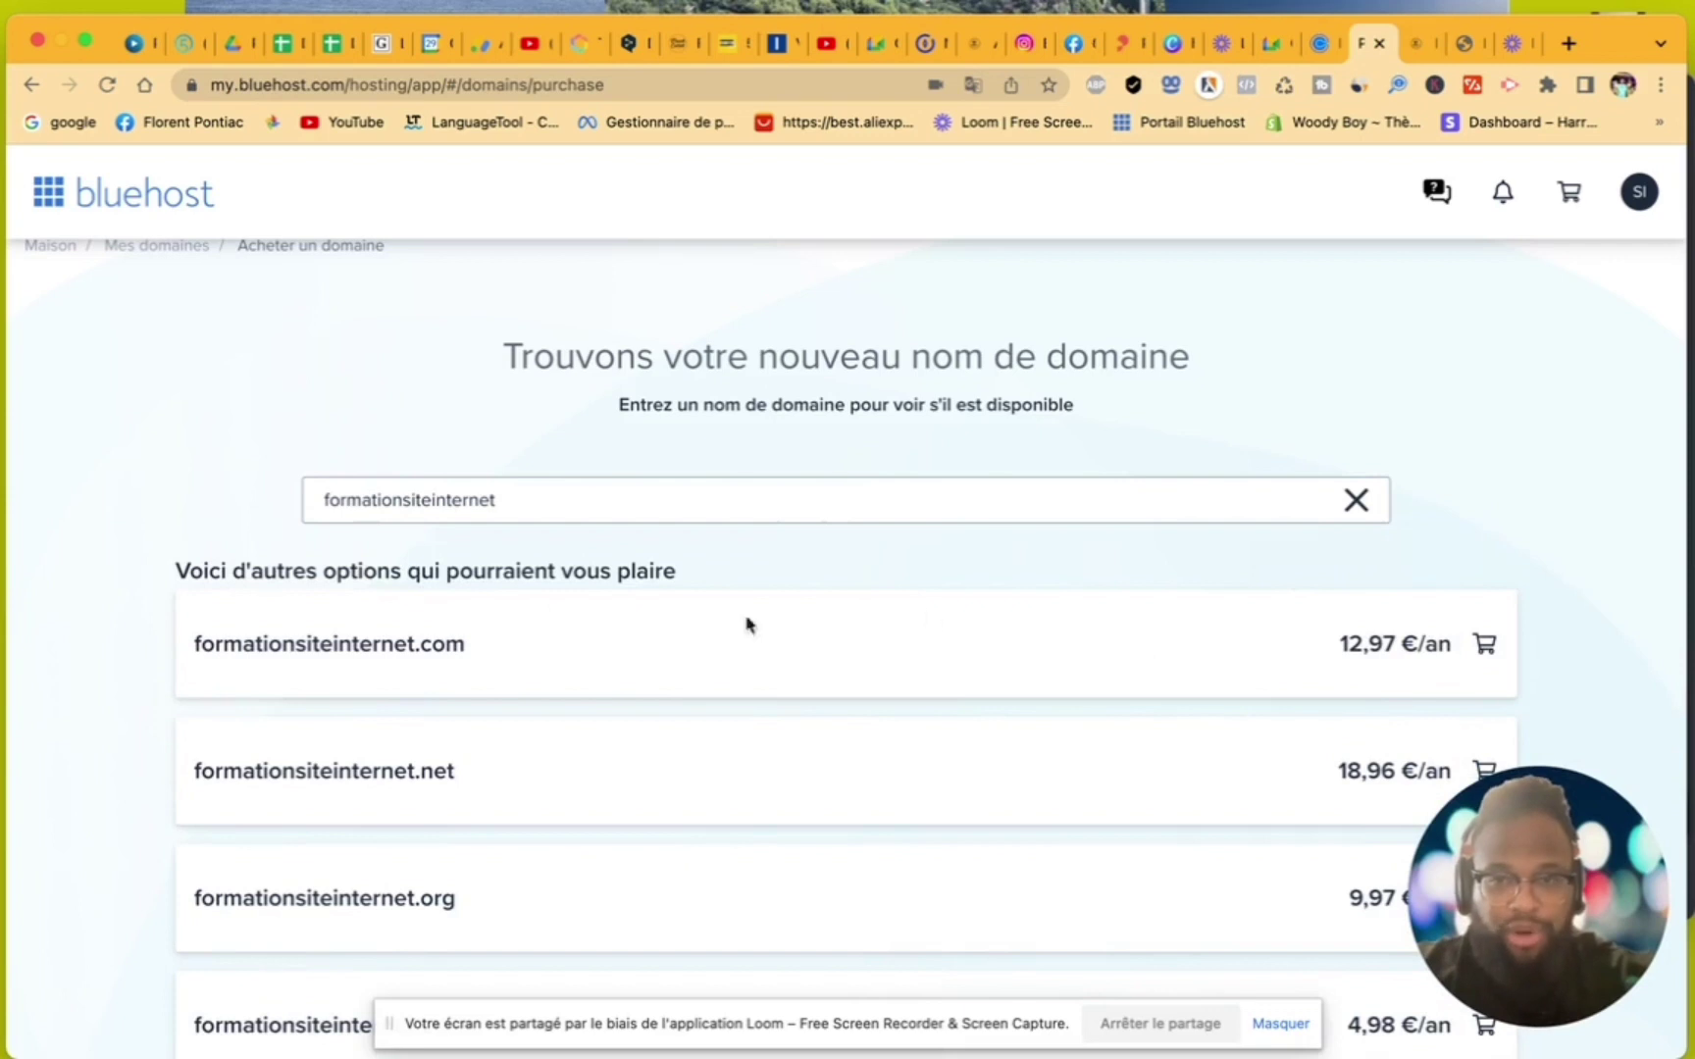
pyautogui.click(1486, 649)
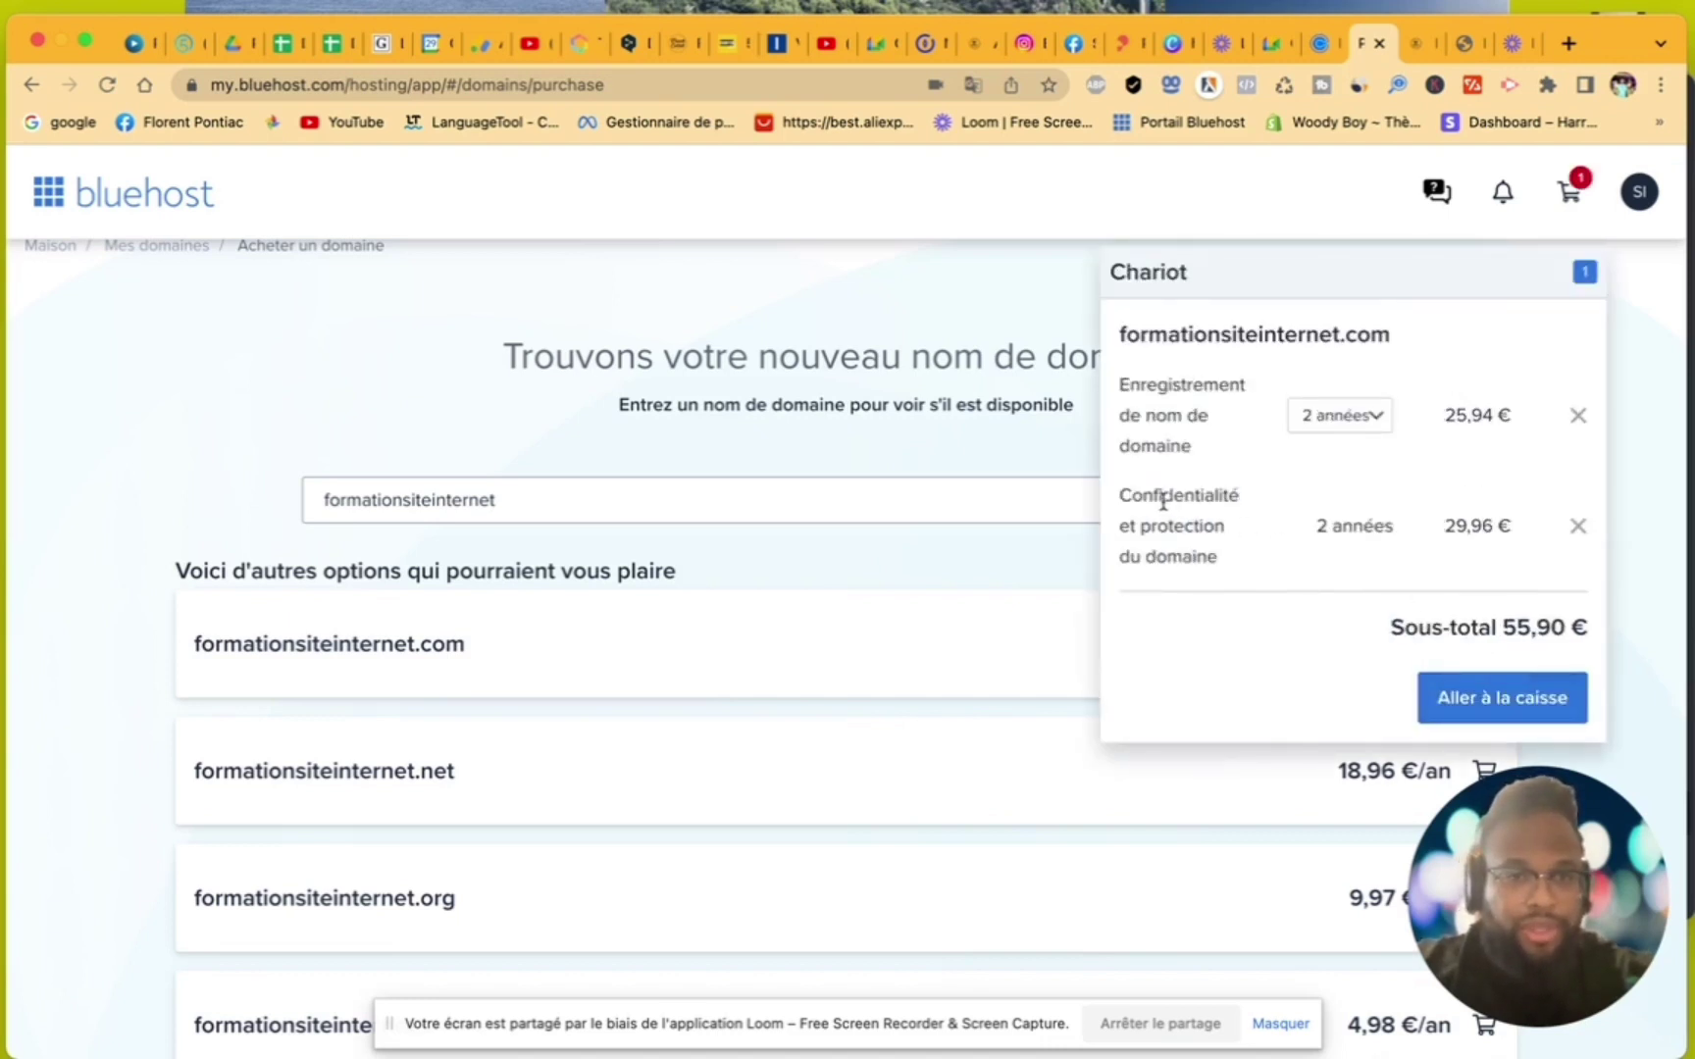
# - Set formationsiteinternet.com to a 1-year registration, remove privacy protection, and go to checkout
pyautogui.click(1350, 424)
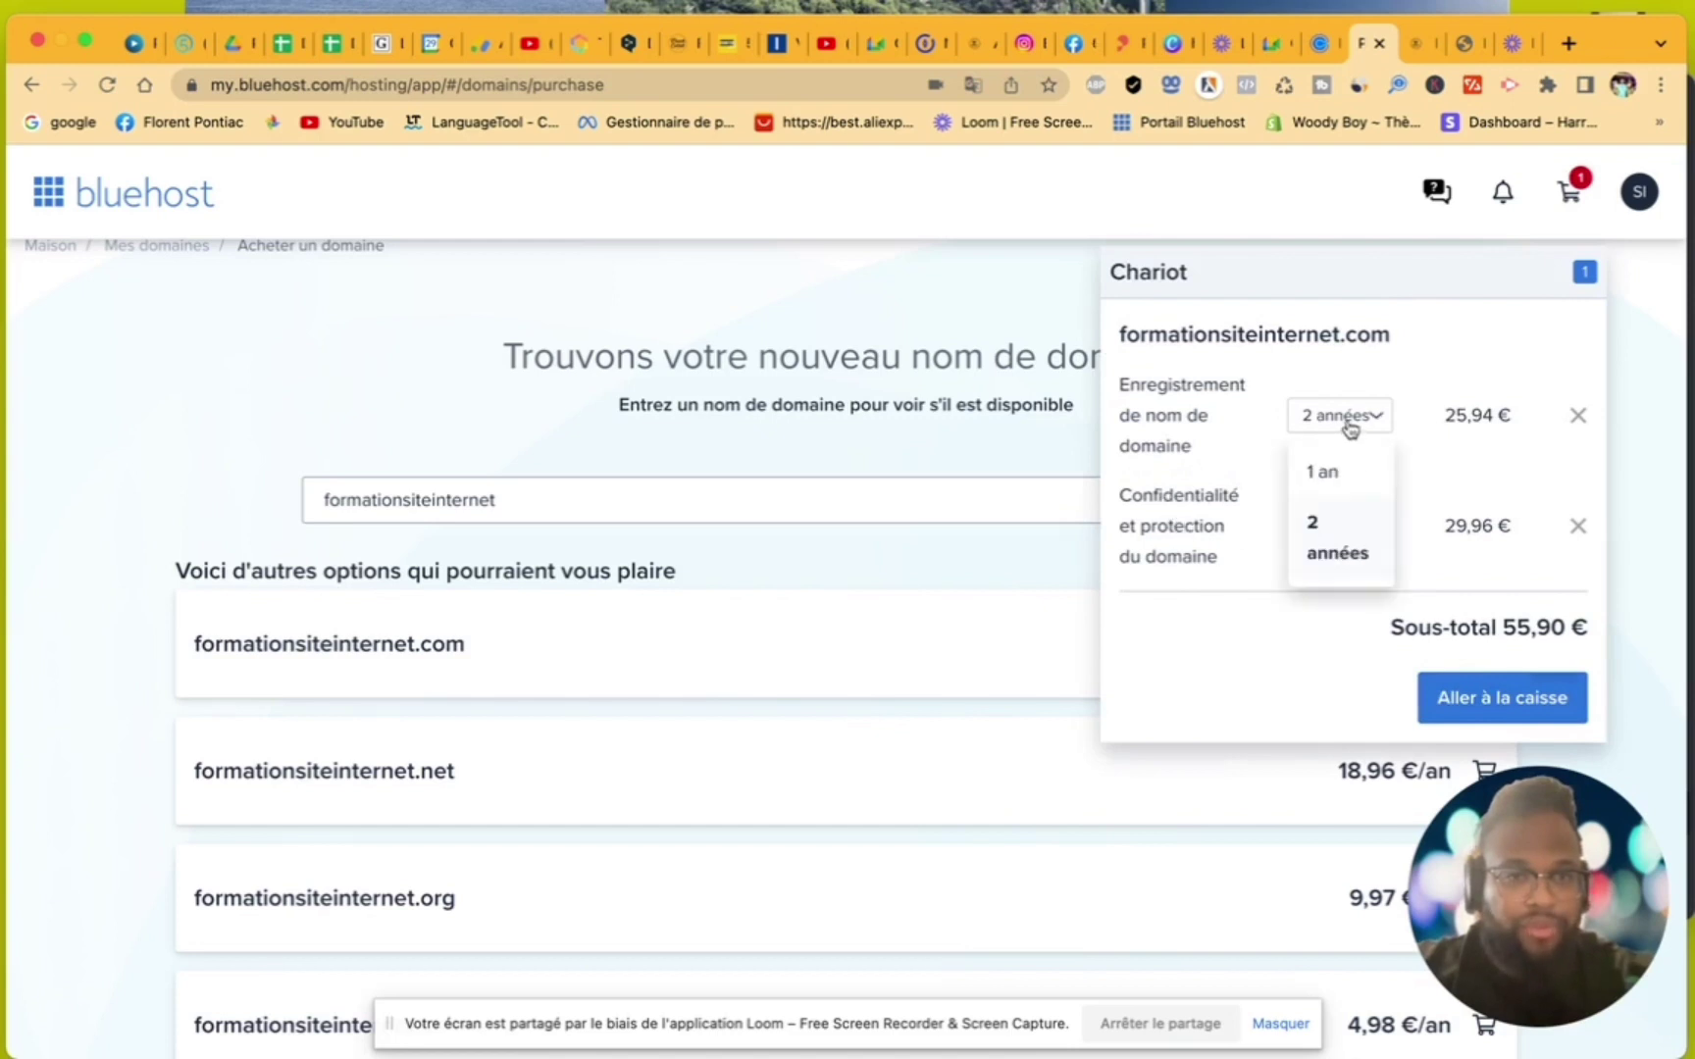
pyautogui.click(1332, 470)
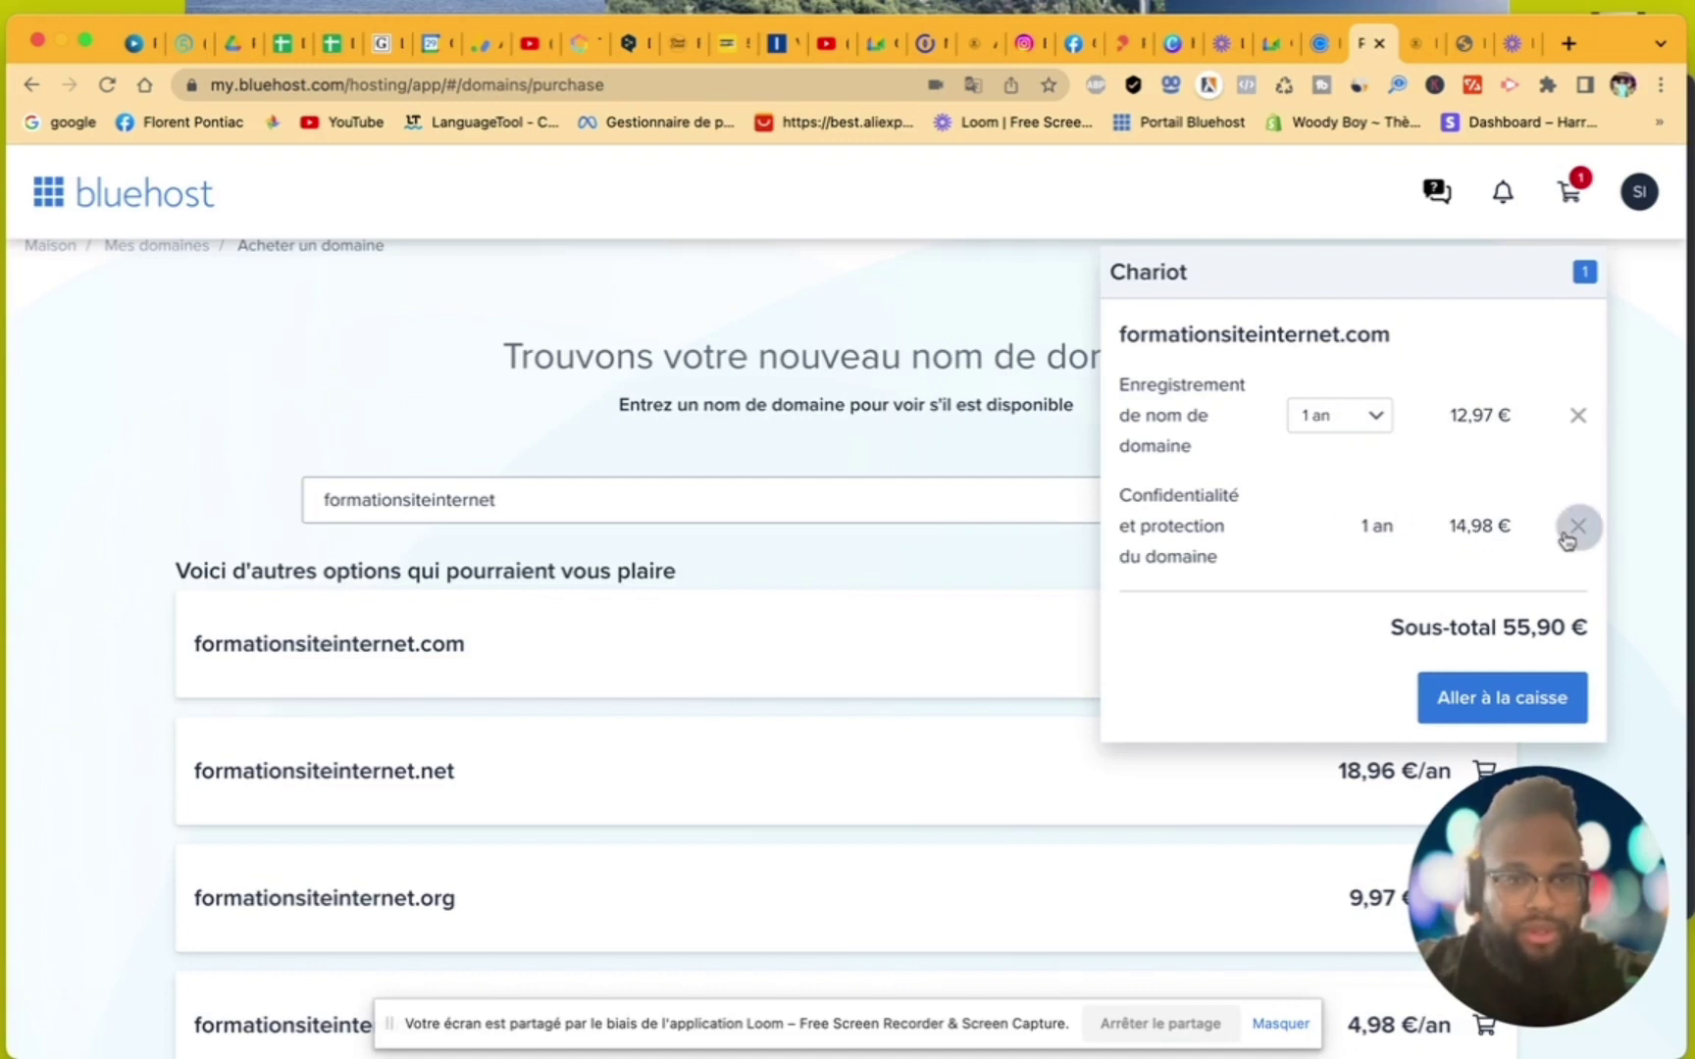
pyautogui.click(1575, 527)
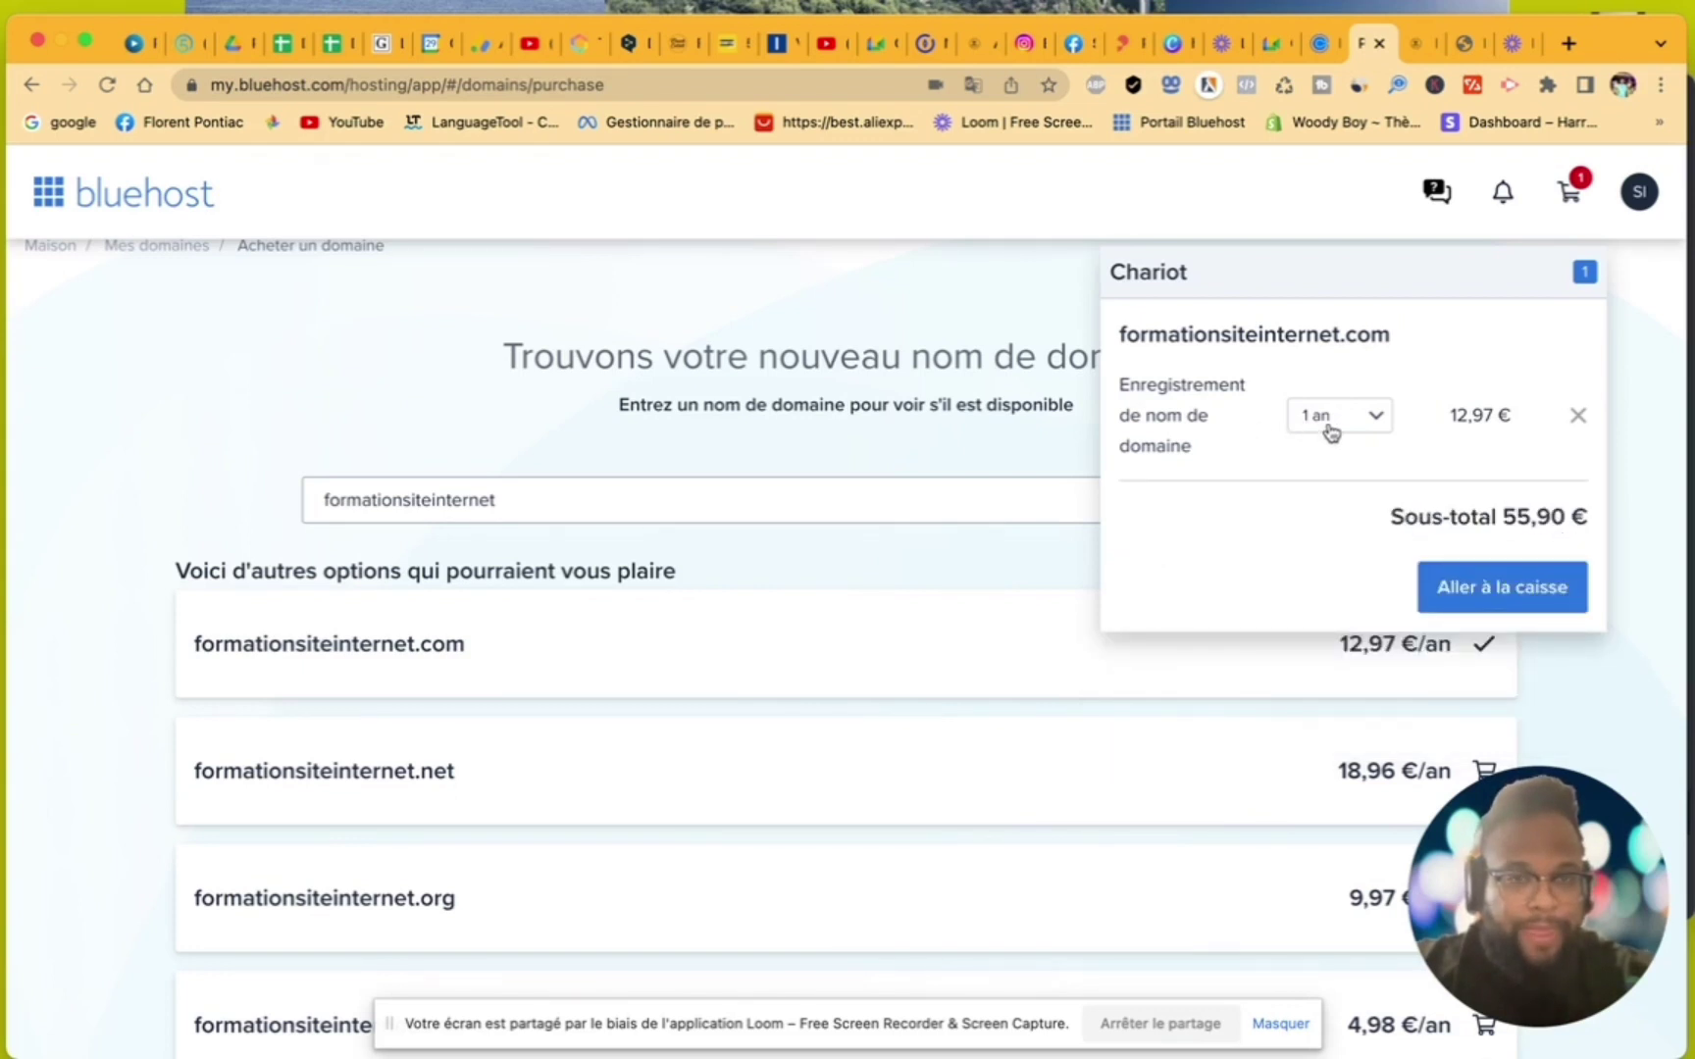
pyautogui.click(1448, 573)
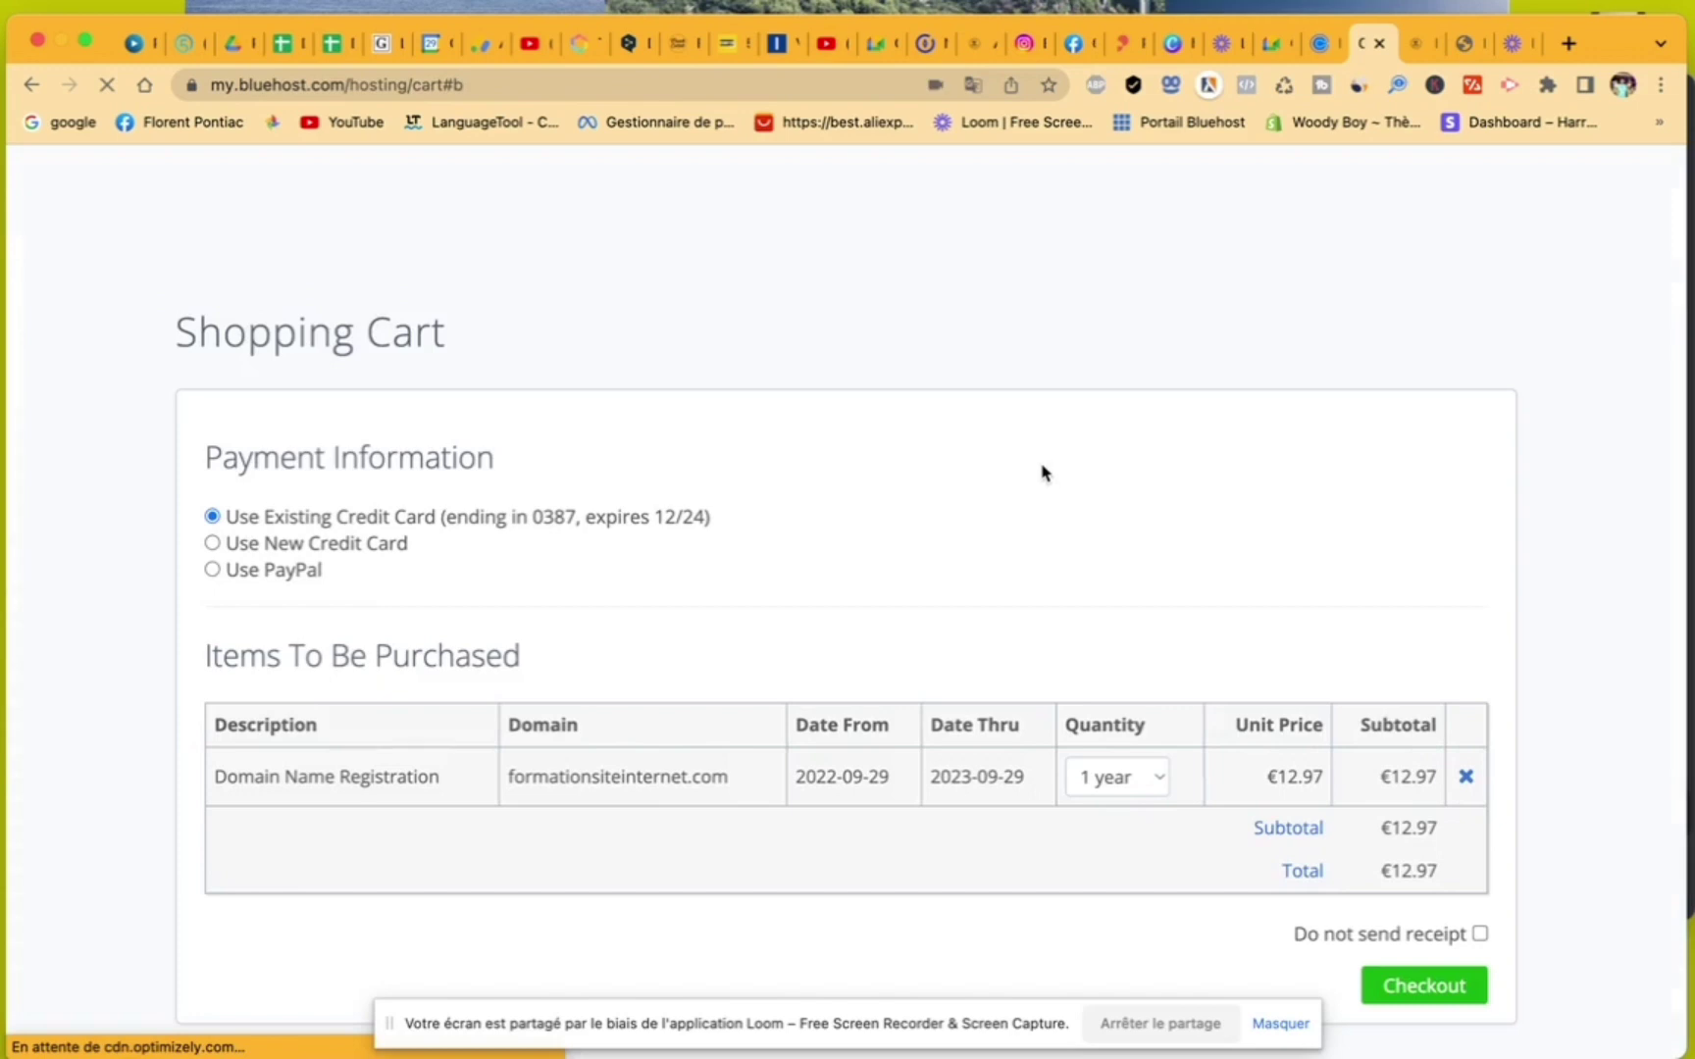
# - Keep the '1 an' quantity and place the order for formationsiteinternet.com
pyautogui.scroll(-2, 1263, 827)
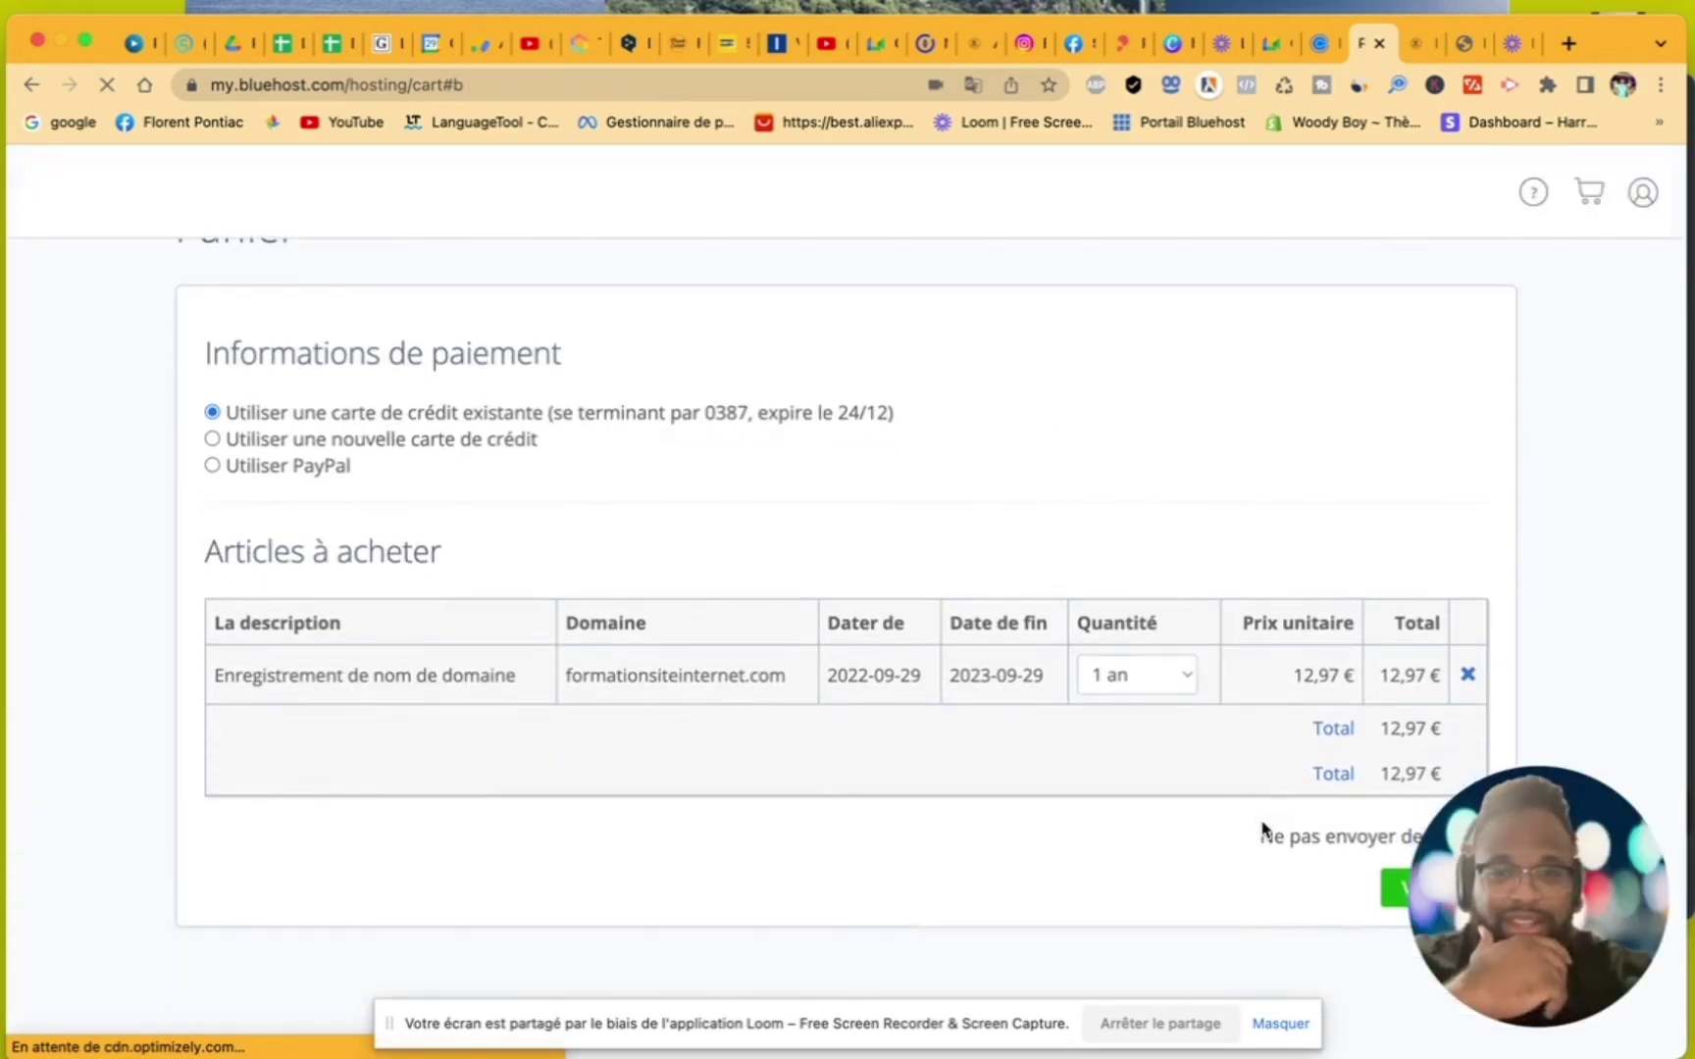
pyautogui.click(1174, 679)
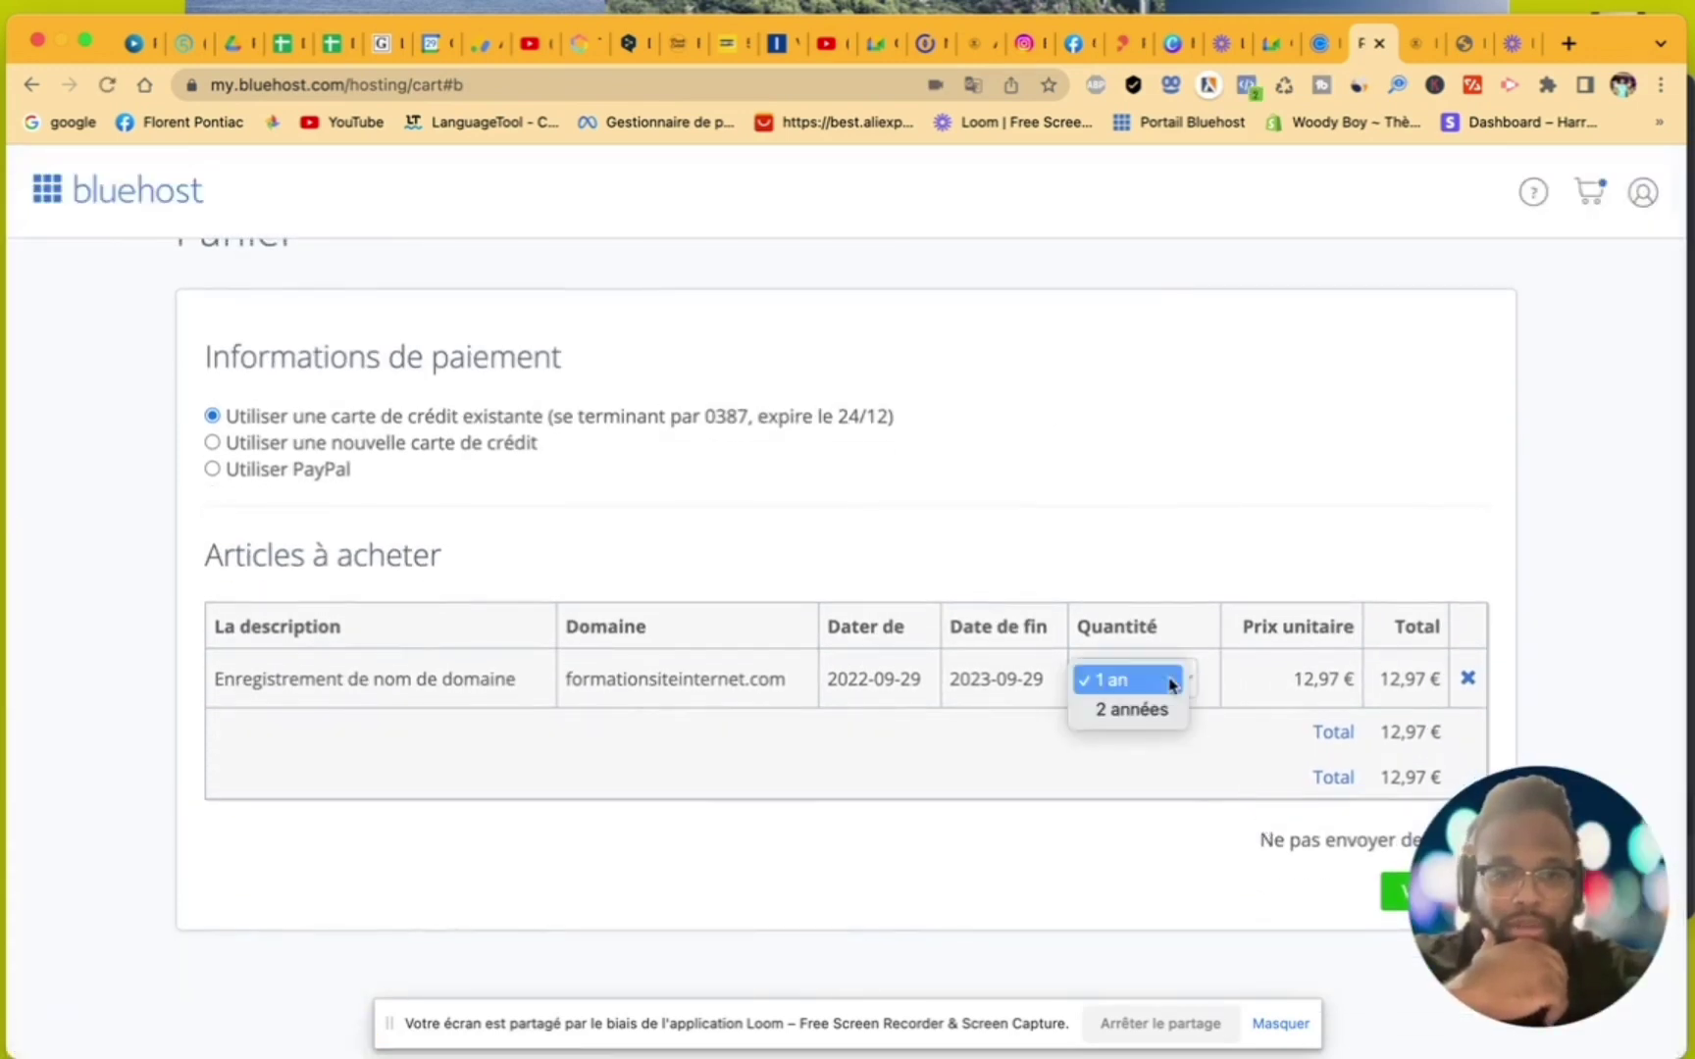
pyautogui.click(1190, 561)
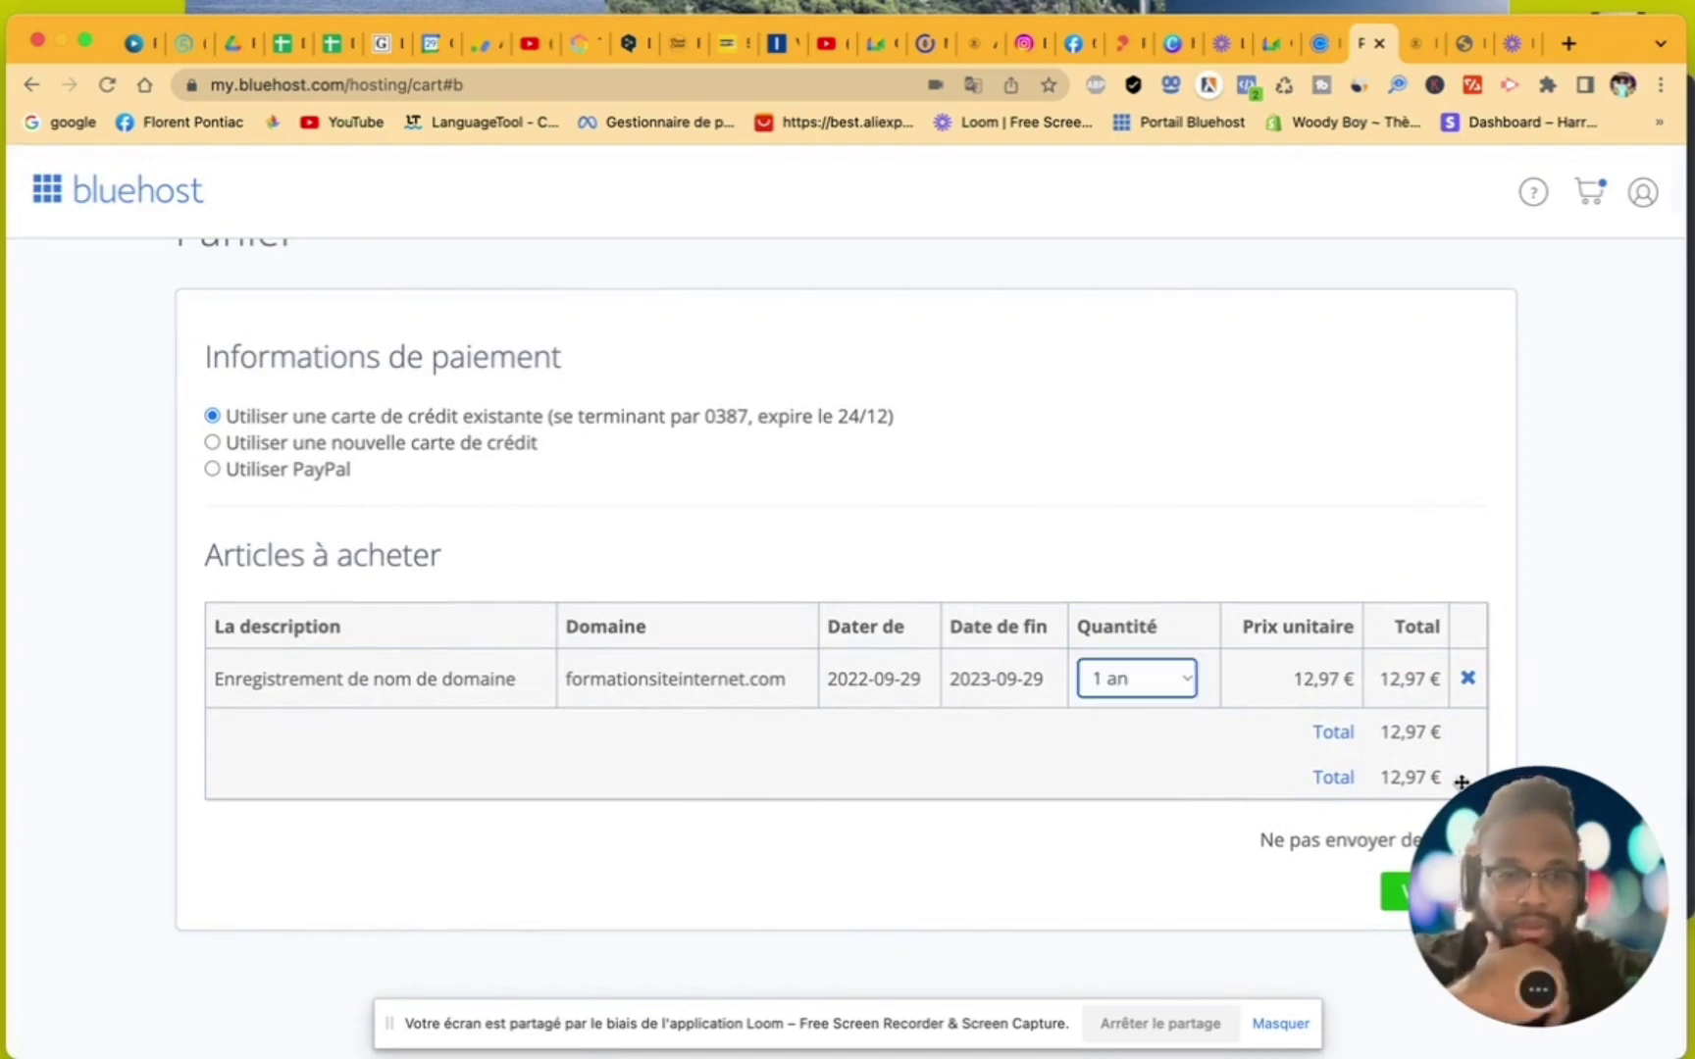
pyautogui.click(1509, 815)
pyautogui.moveTo(1509, 815); pyautogui.dragTo(1524, 255)
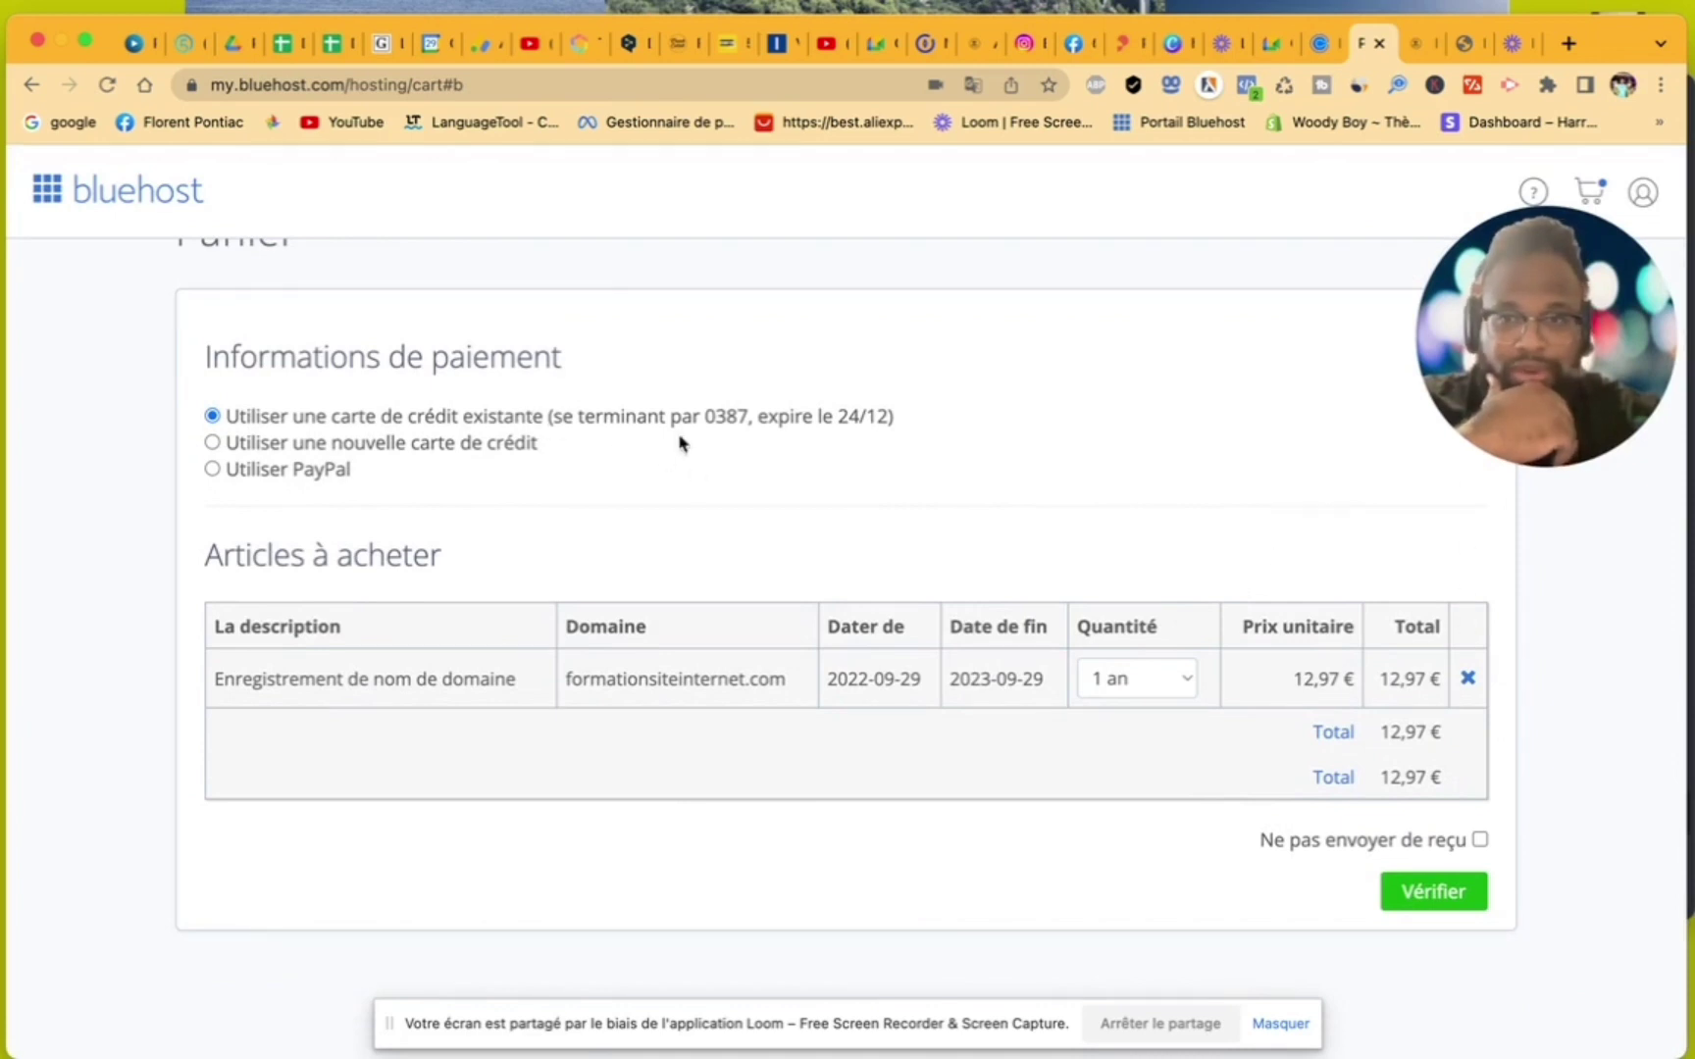
pyautogui.click(1433, 894)
pyautogui.moveTo(1502, 344); pyautogui.dragTo(1378, 396)
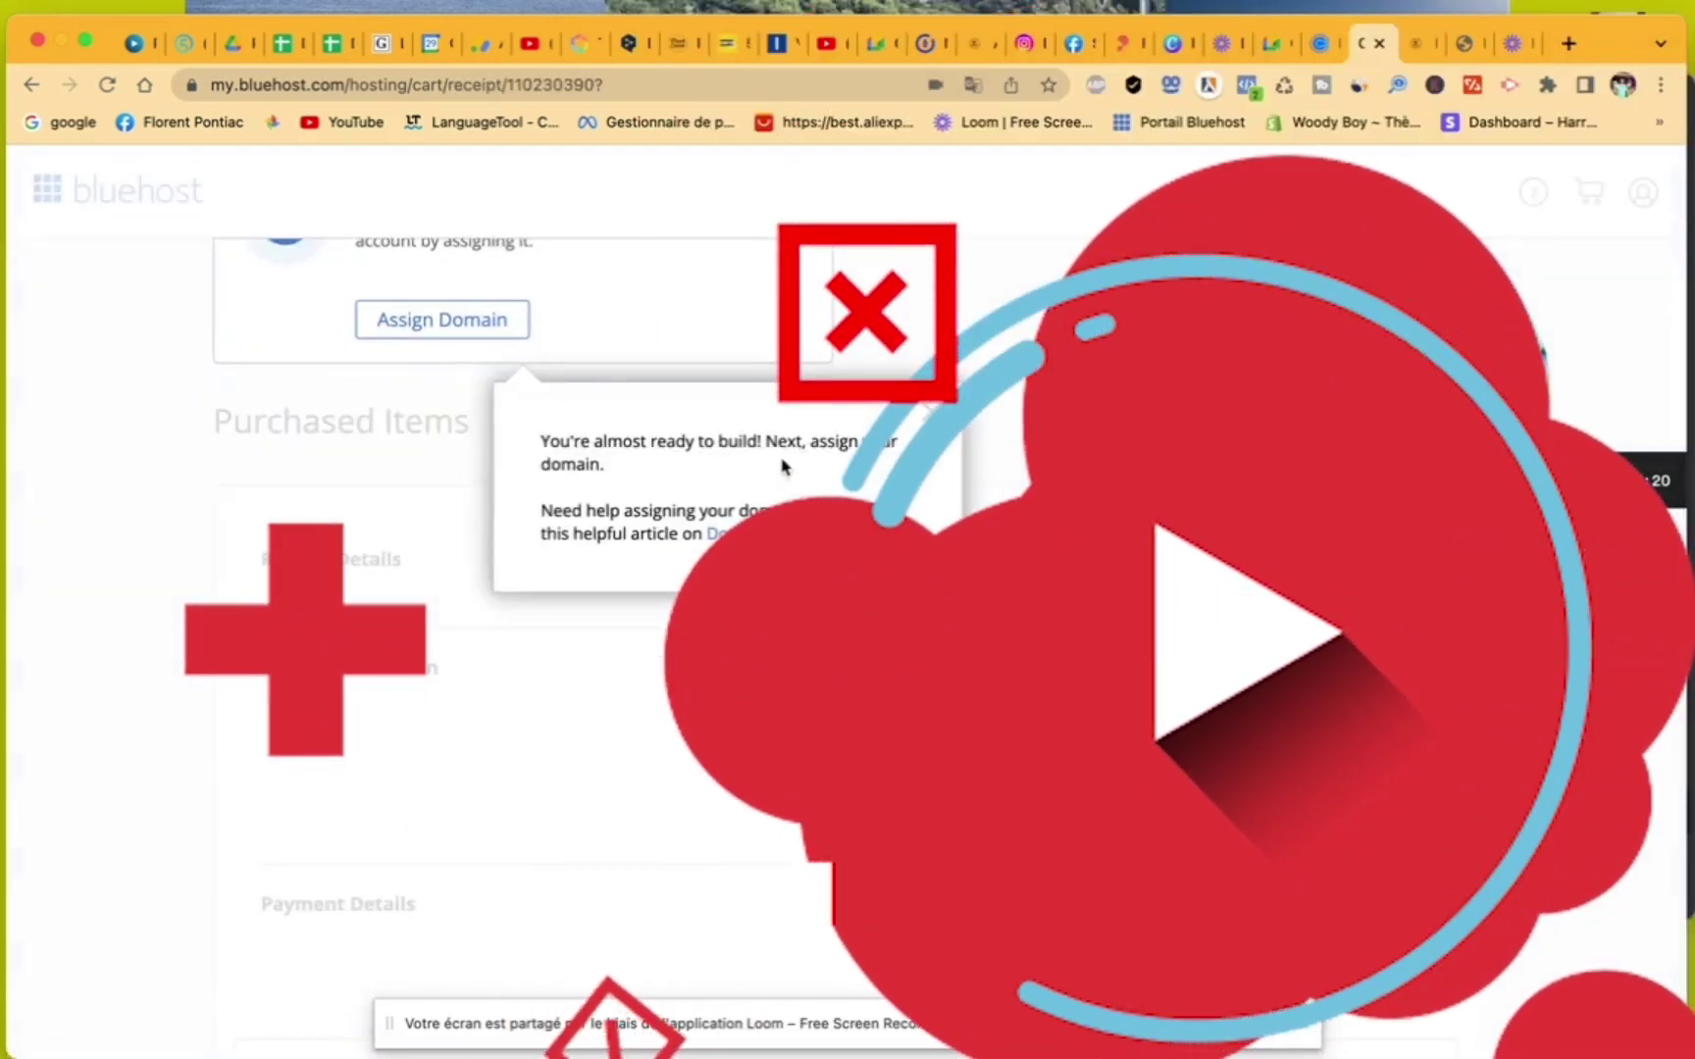
# - Dismiss the next-steps tip and look through the formationsiteinternet.com purchase receipt
pyautogui.click(926, 412)
pyautogui.scroll(3, 926, 413)
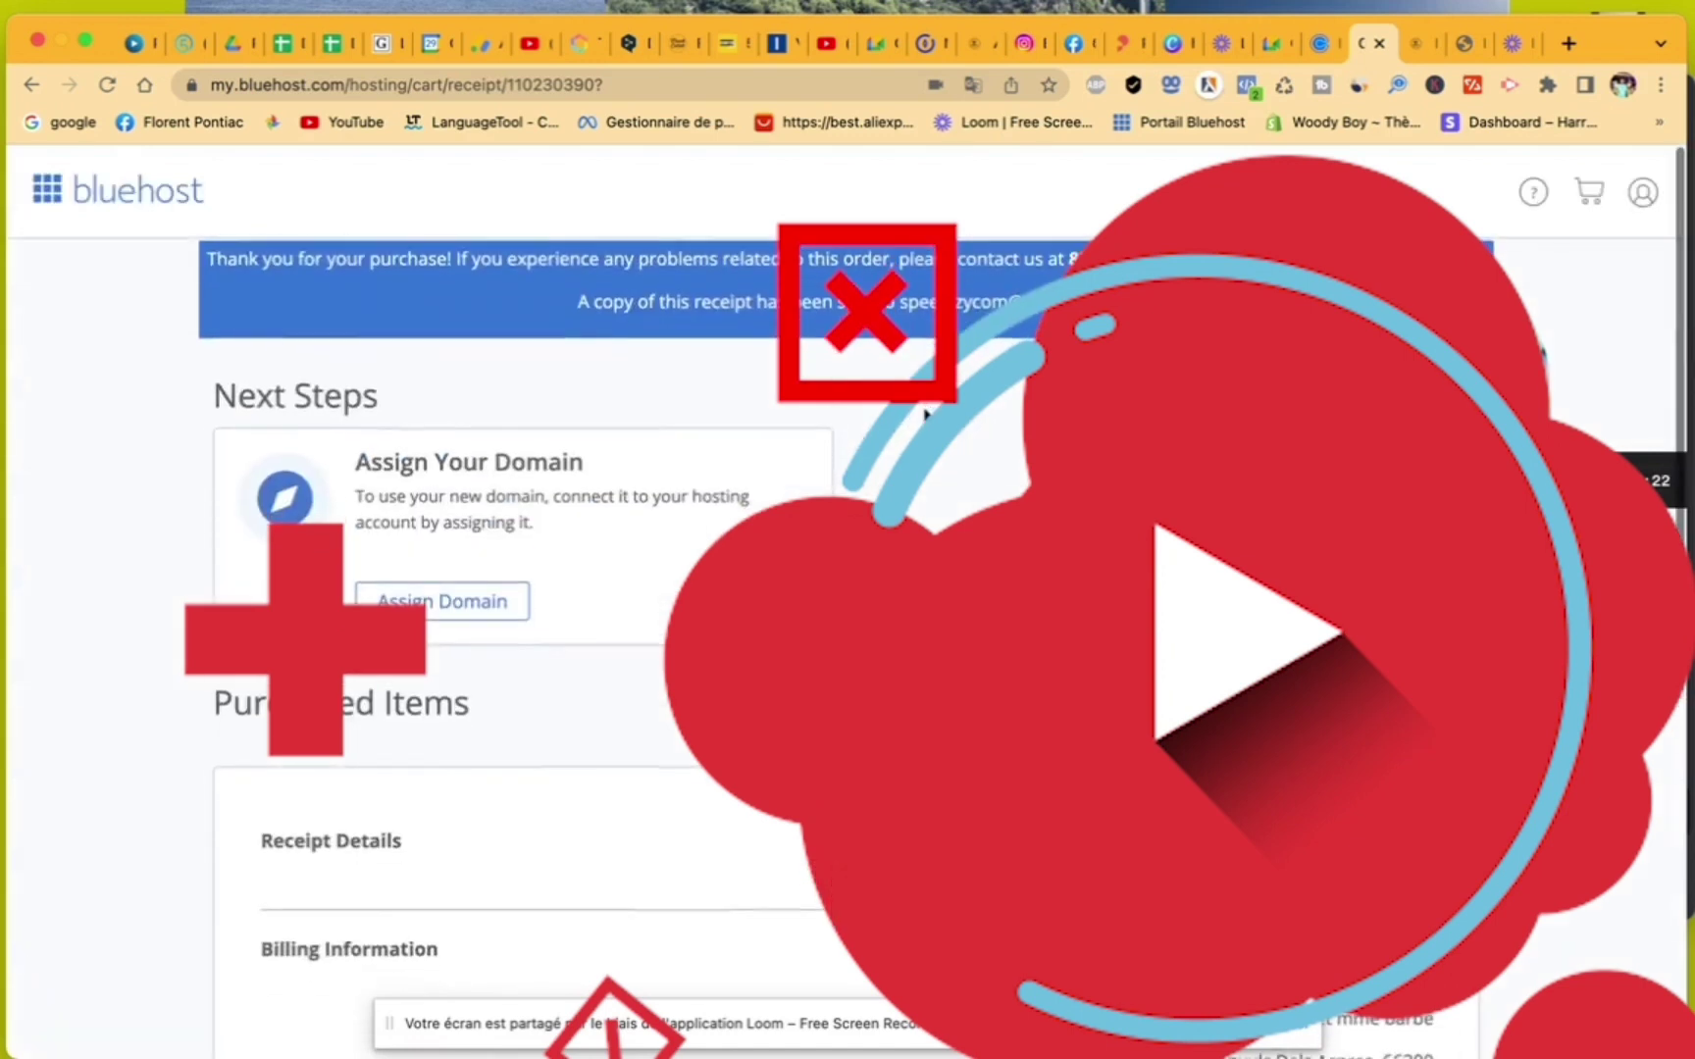
pyautogui.scroll(-10, 926, 412)
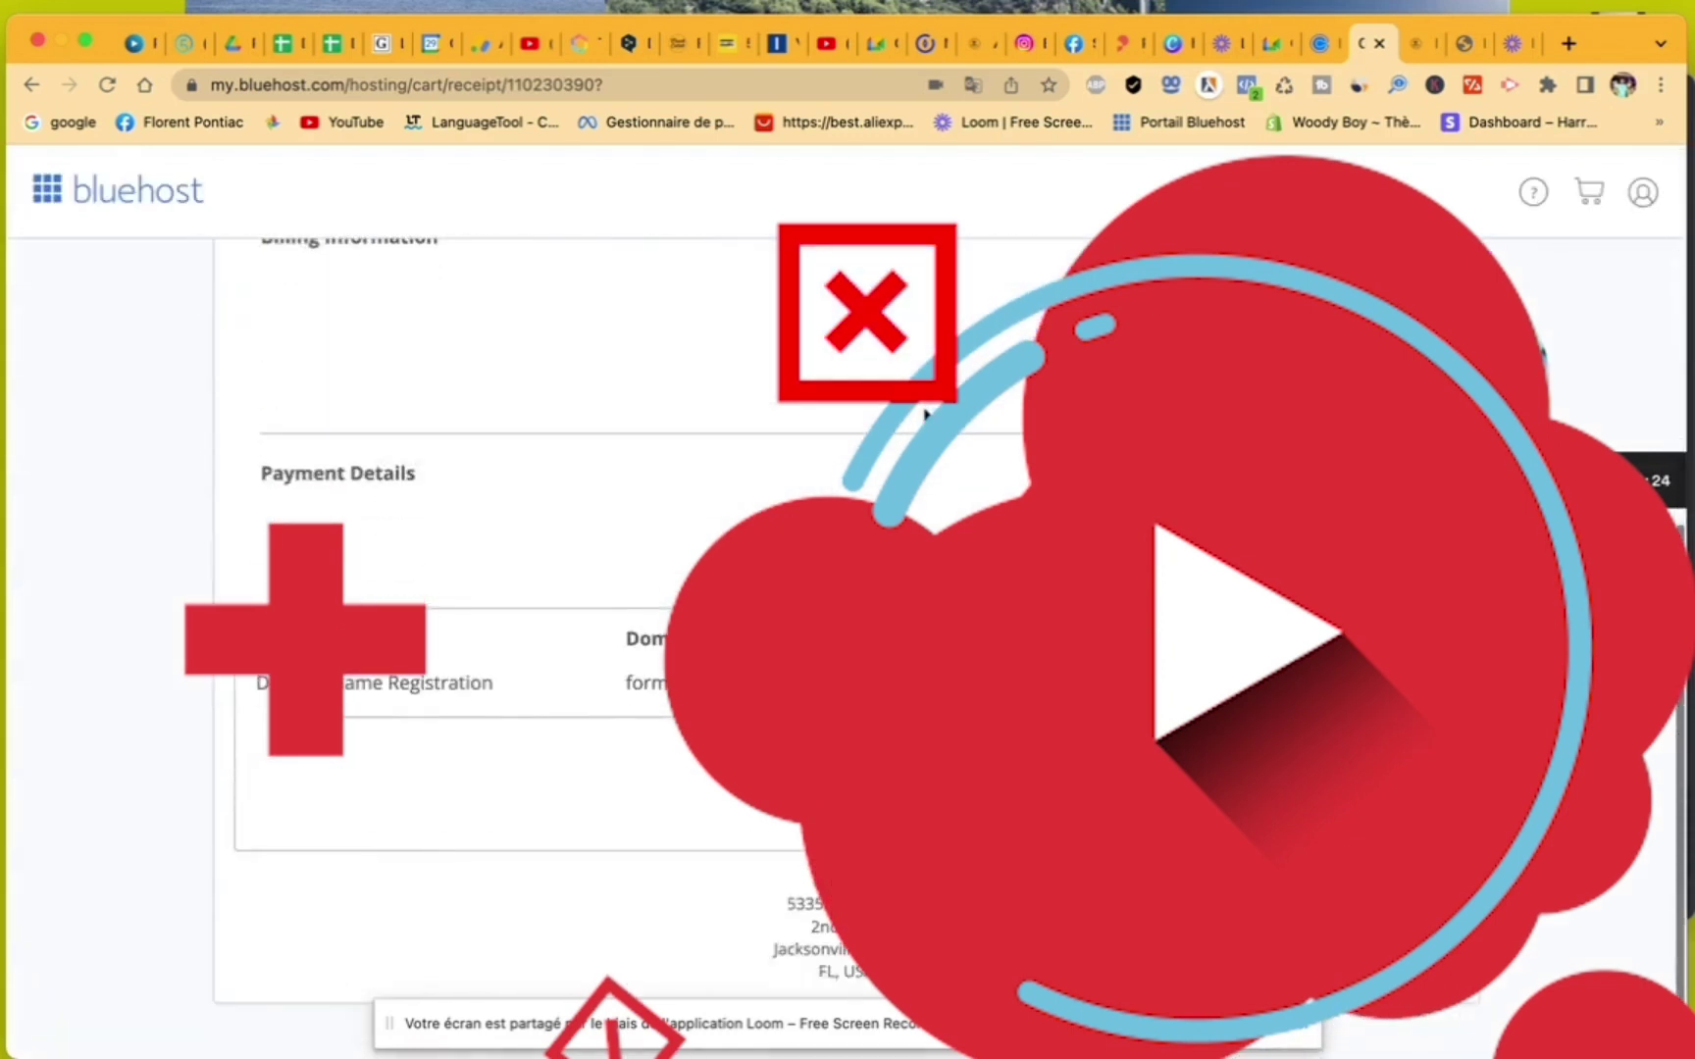
pyautogui.scroll(5, 926, 412)
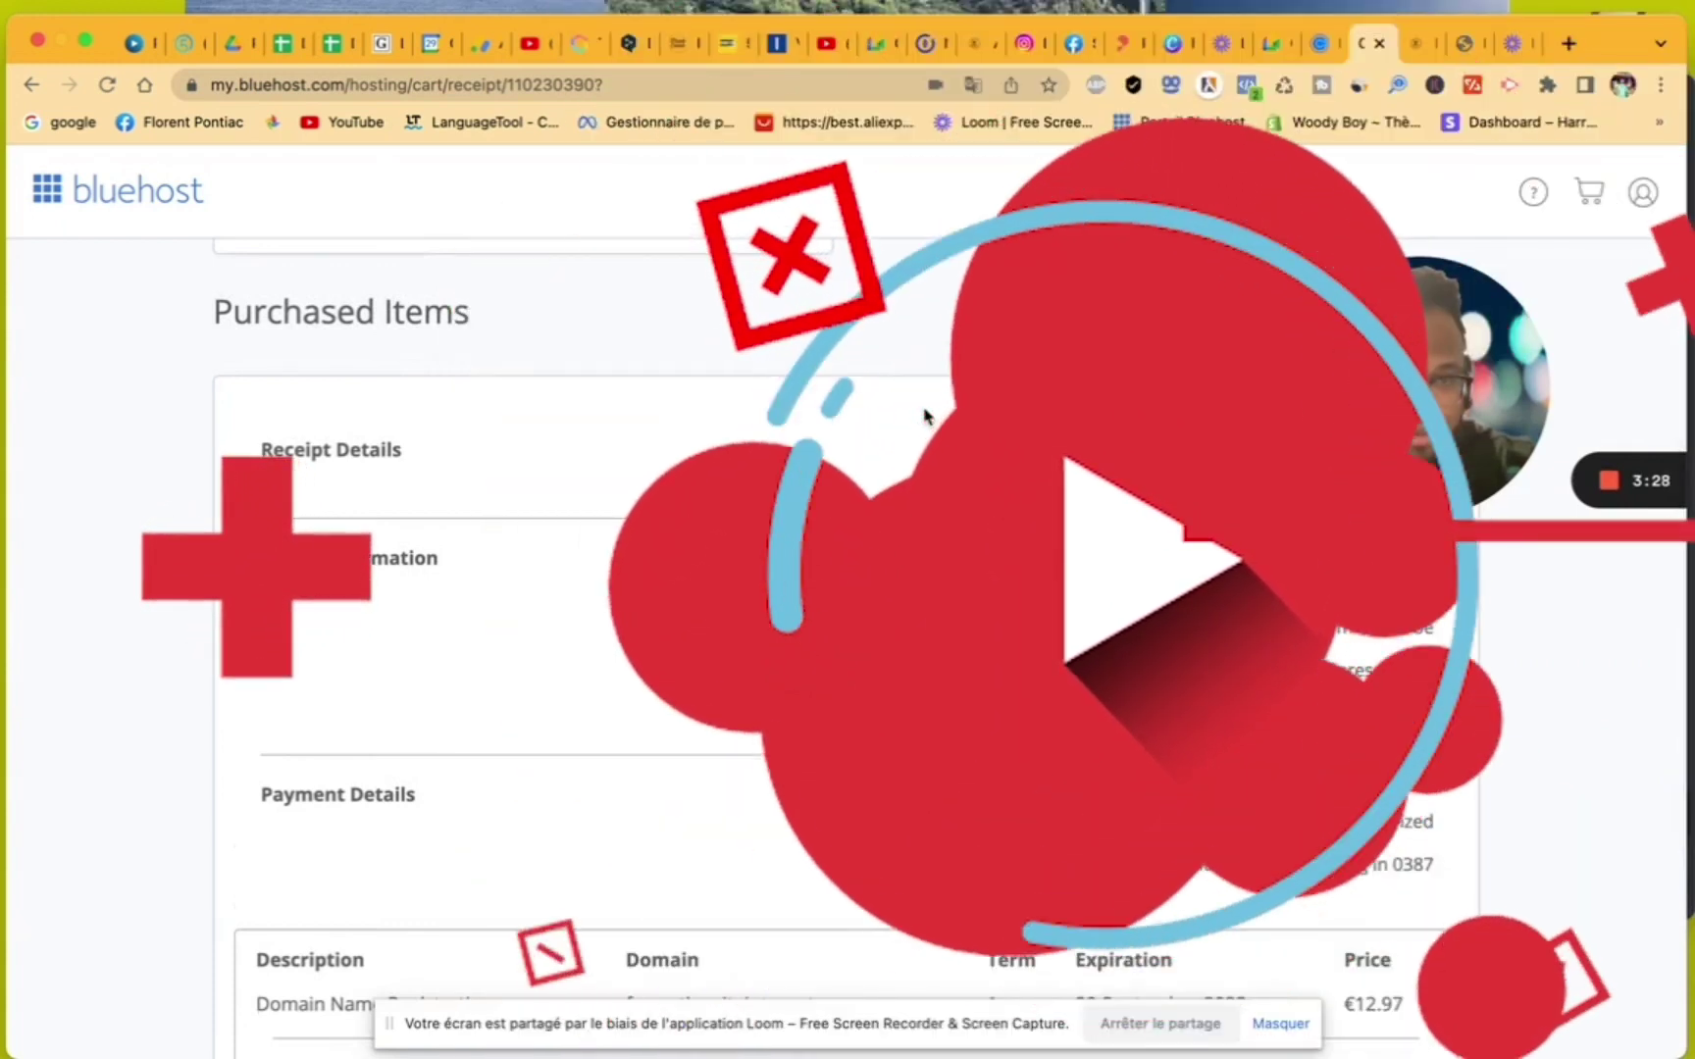
pyautogui.scroll(-1, 926, 414)
pyautogui.scroll(-3, 926, 414)
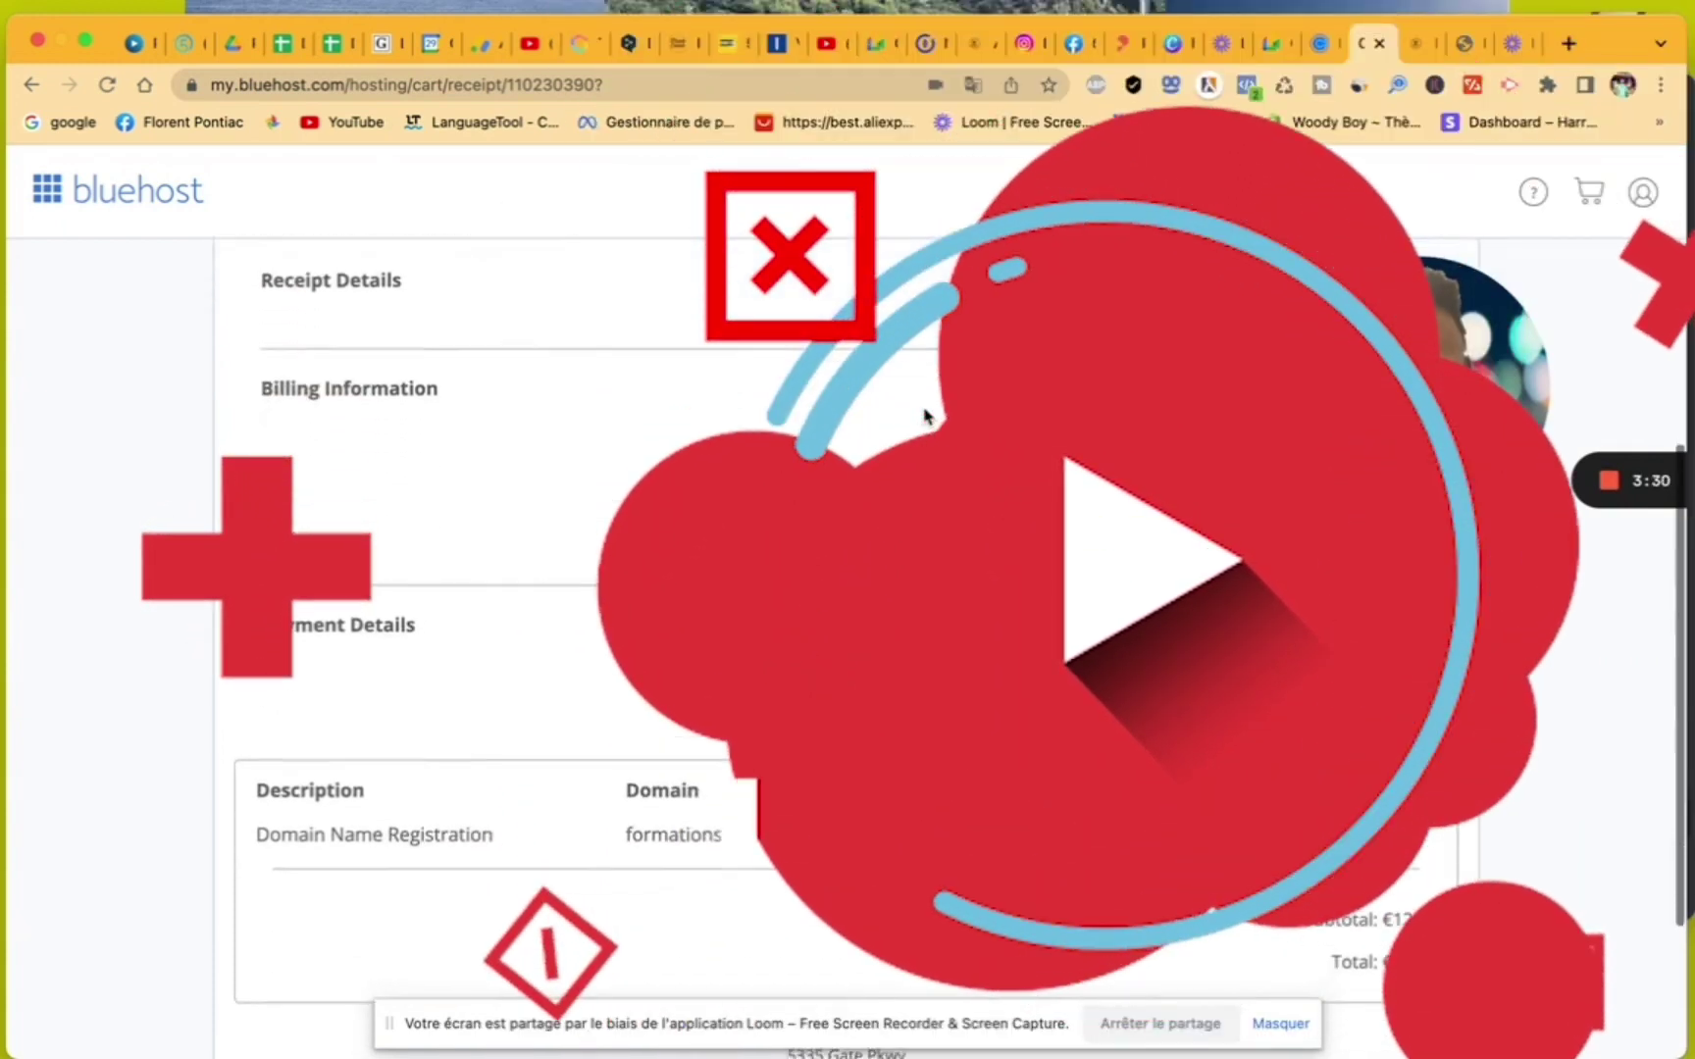
pyautogui.scroll(5, 926, 414)
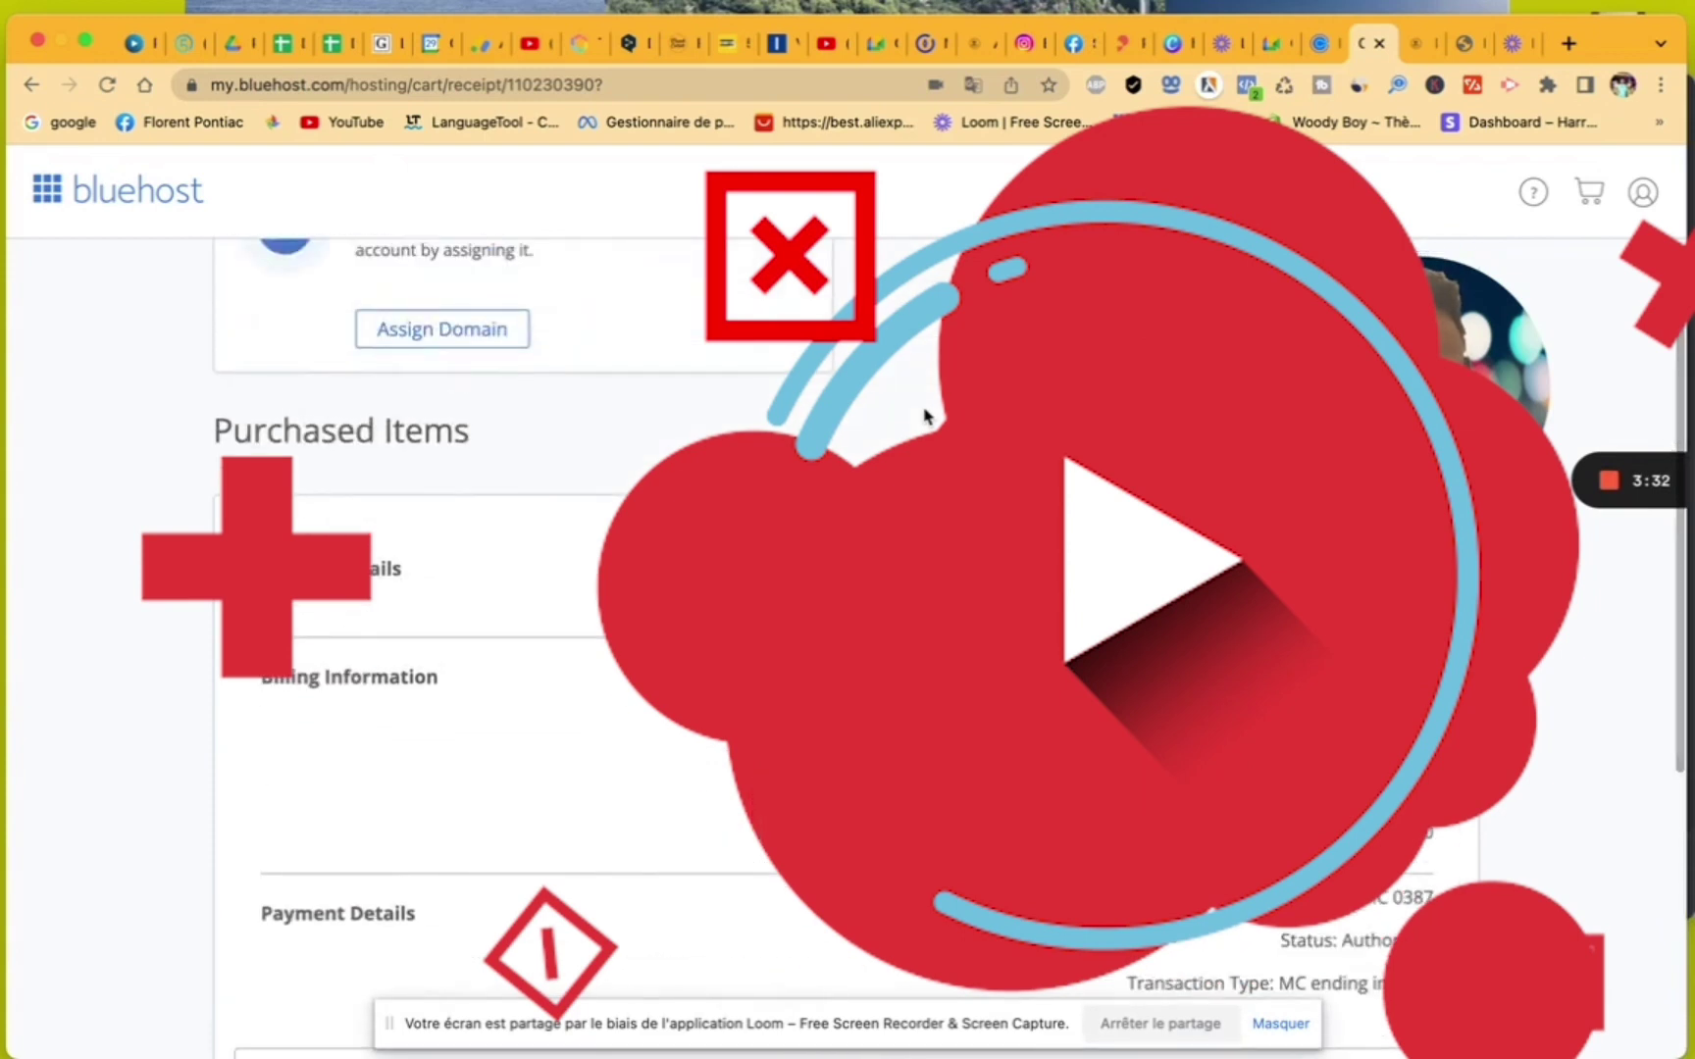
pyautogui.scroll(-9, 926, 414)
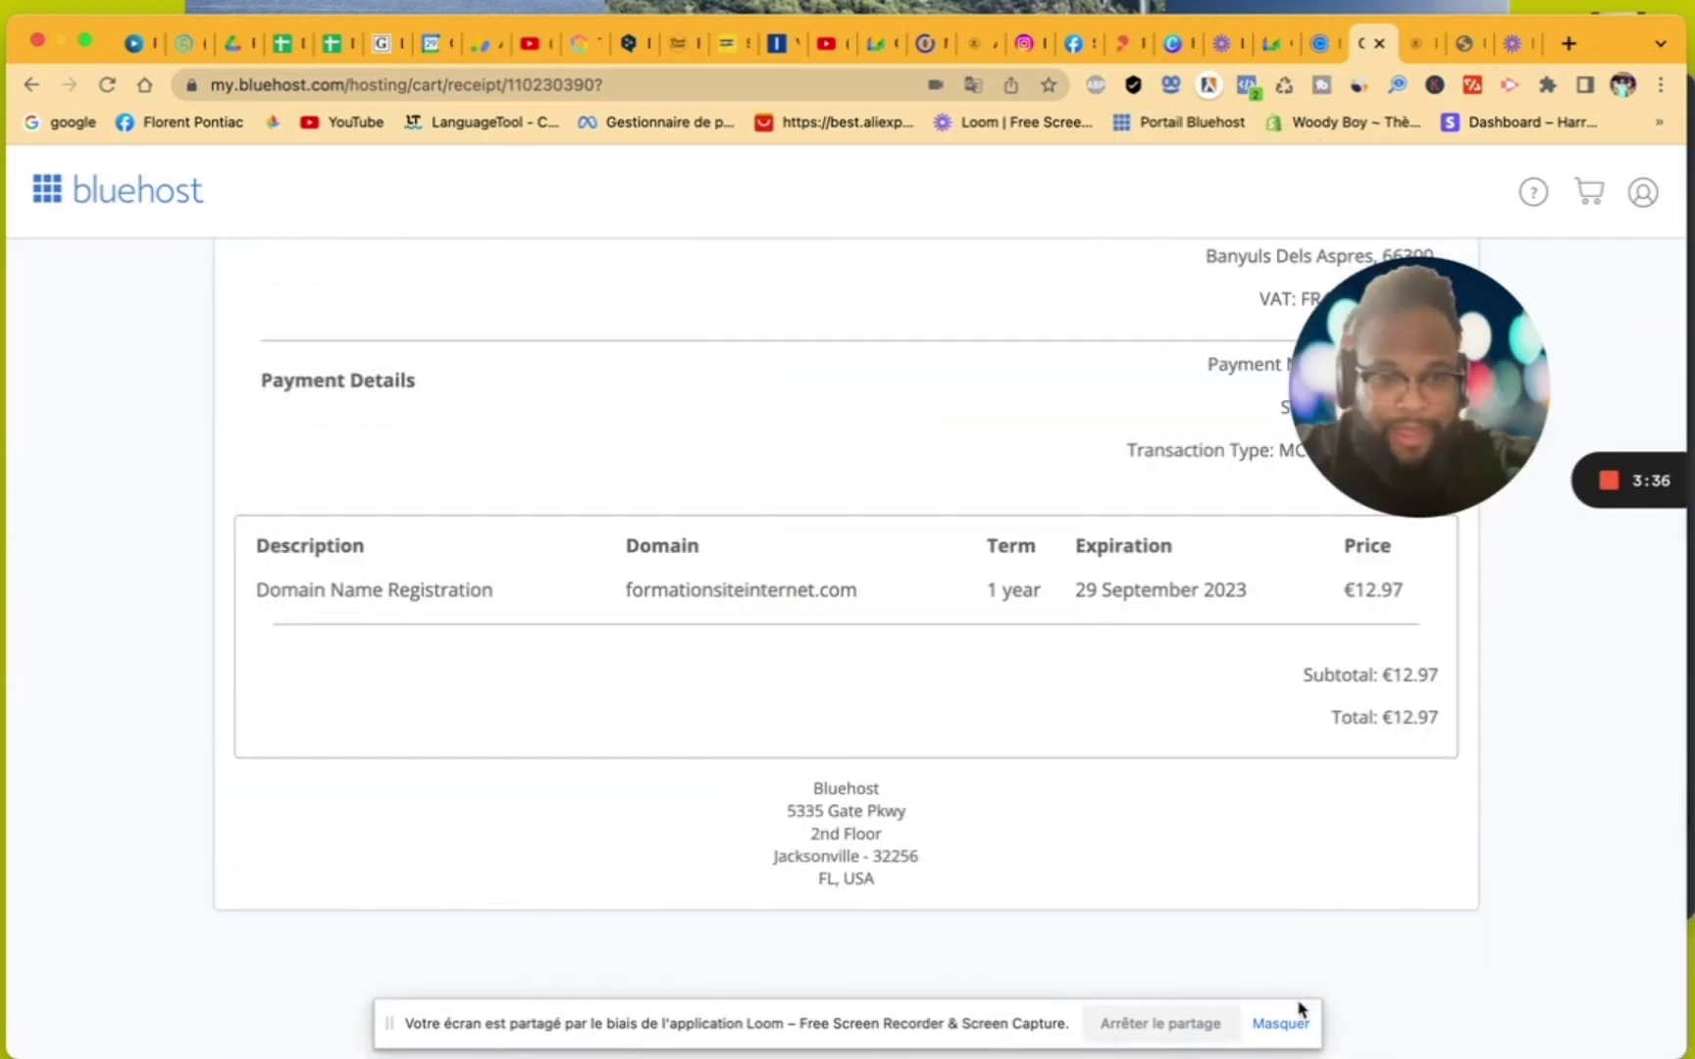
# - Open the Assign Domain page for formationsiteinternet.com from Next Steps
pyautogui.click(1288, 1026)
pyautogui.click(1288, 1025)
pyautogui.scroll(10, 1143, 920)
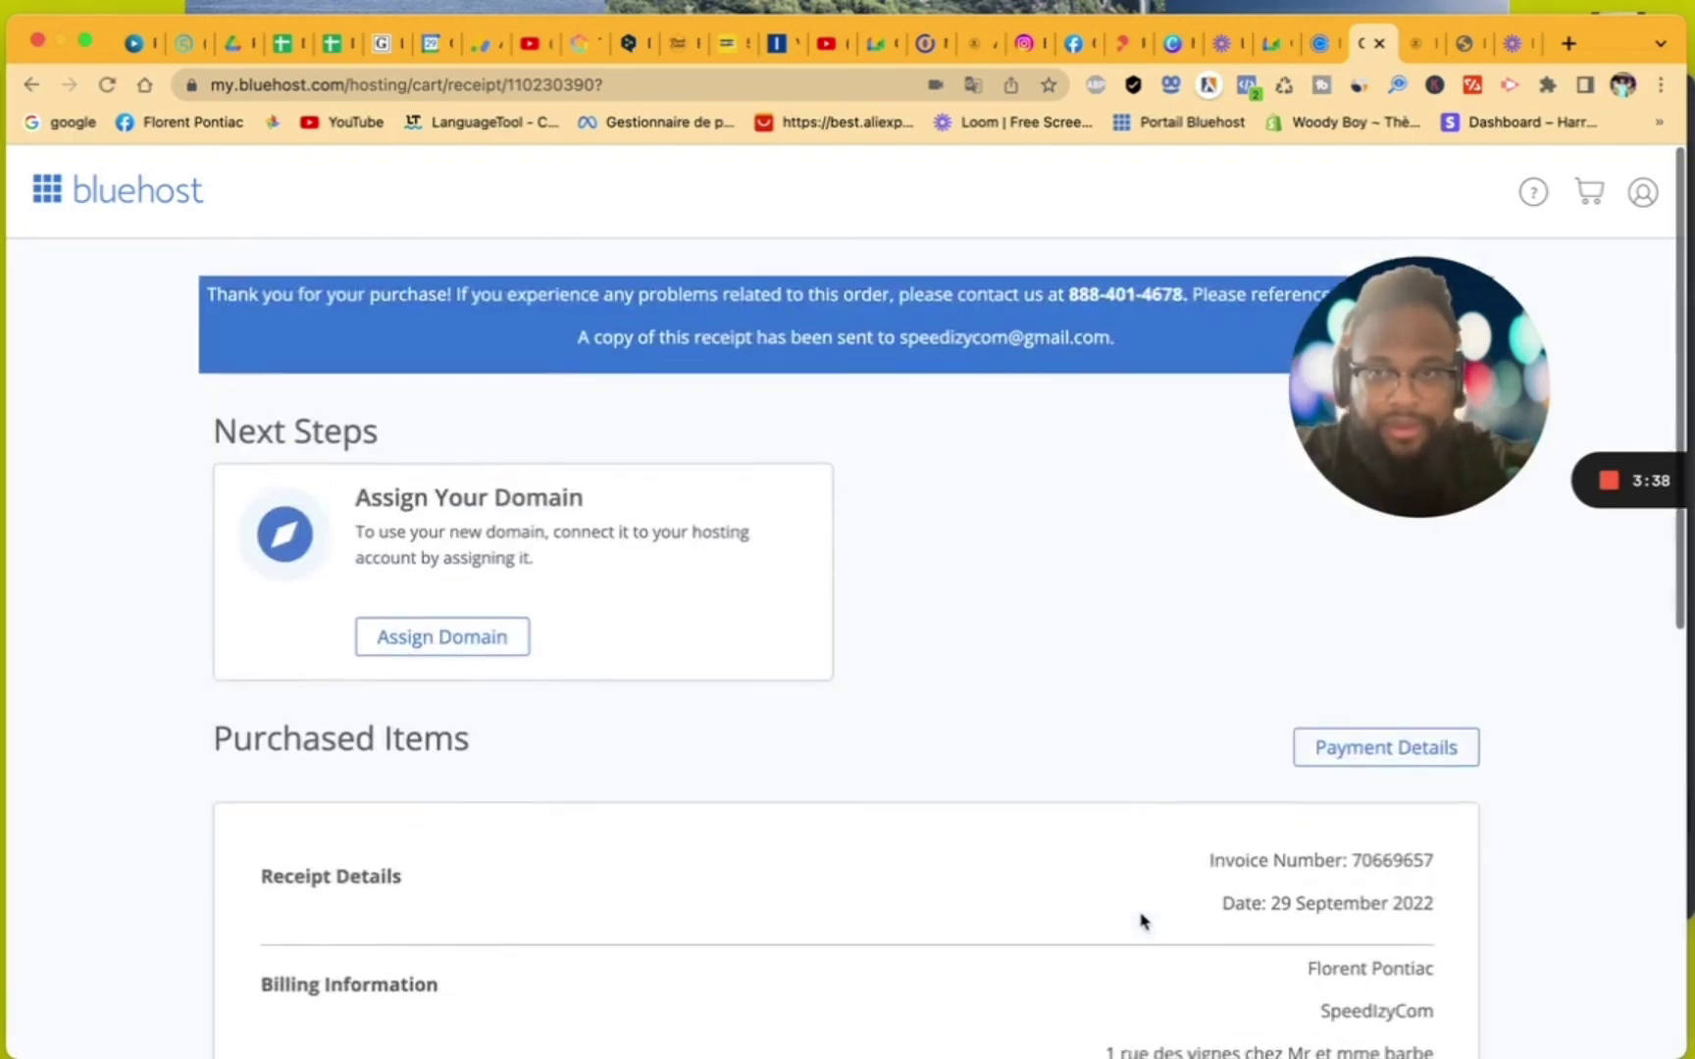
pyautogui.moveTo(1357, 422); pyautogui.dragTo(1344, 716)
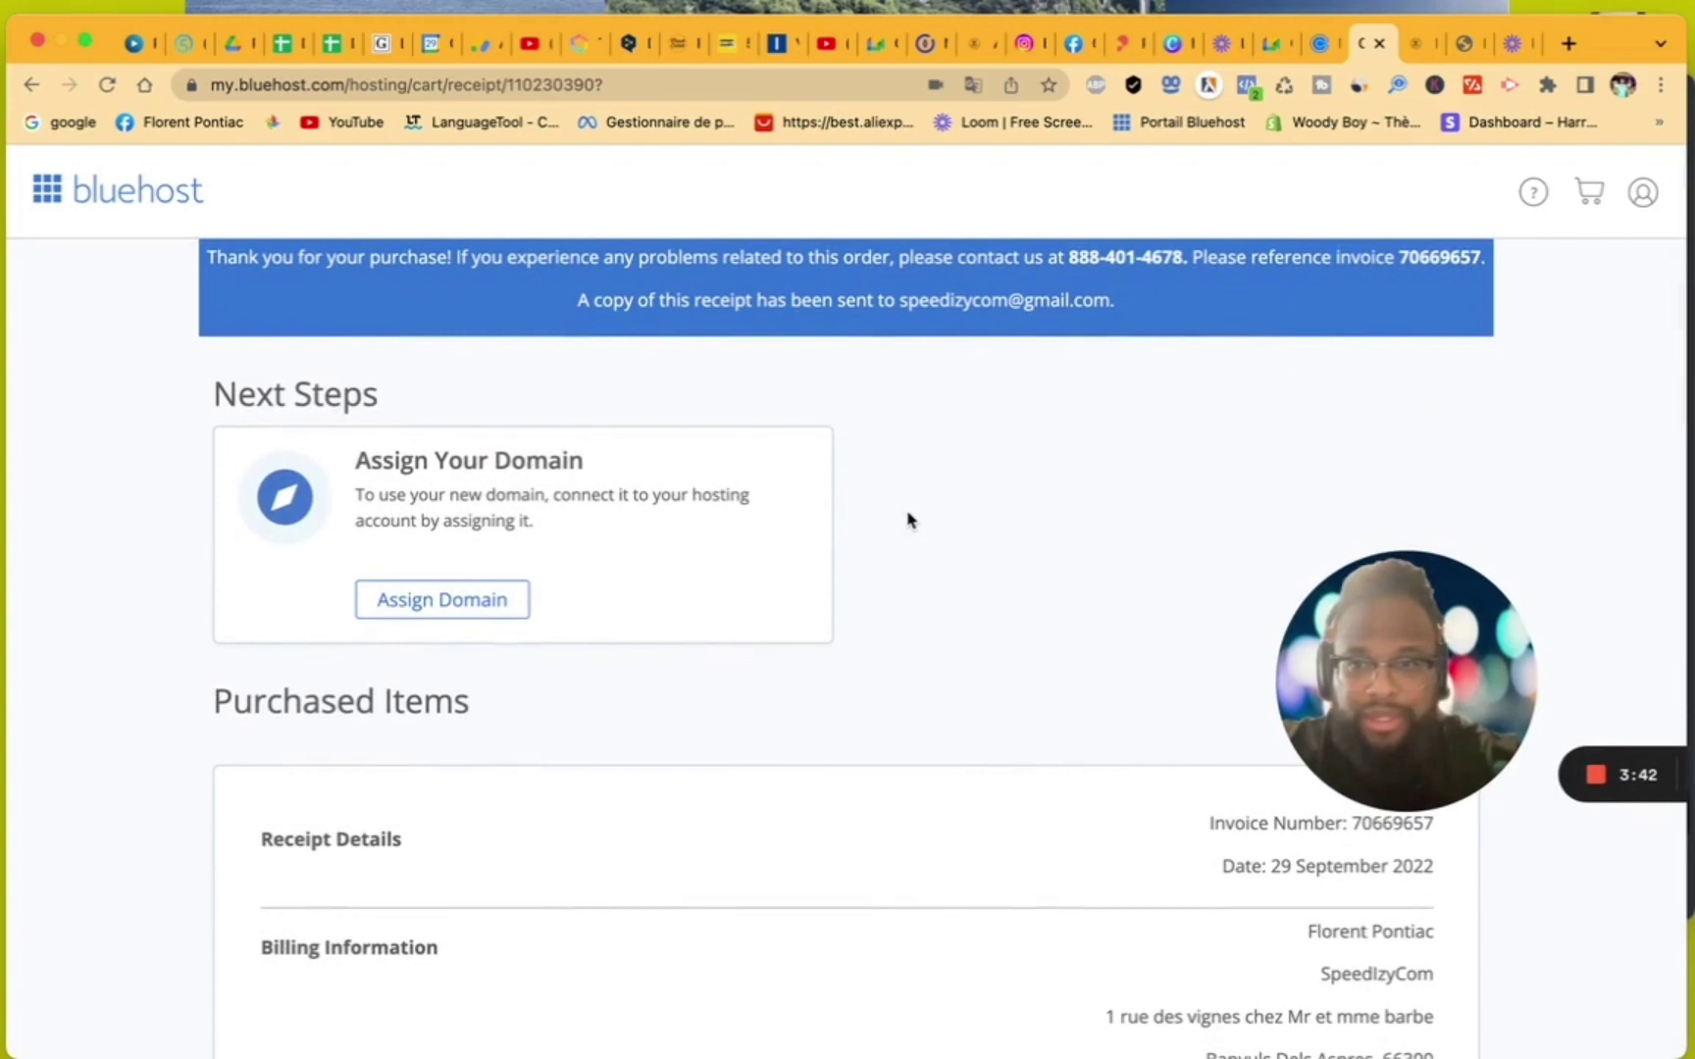
pyautogui.click(468, 608)
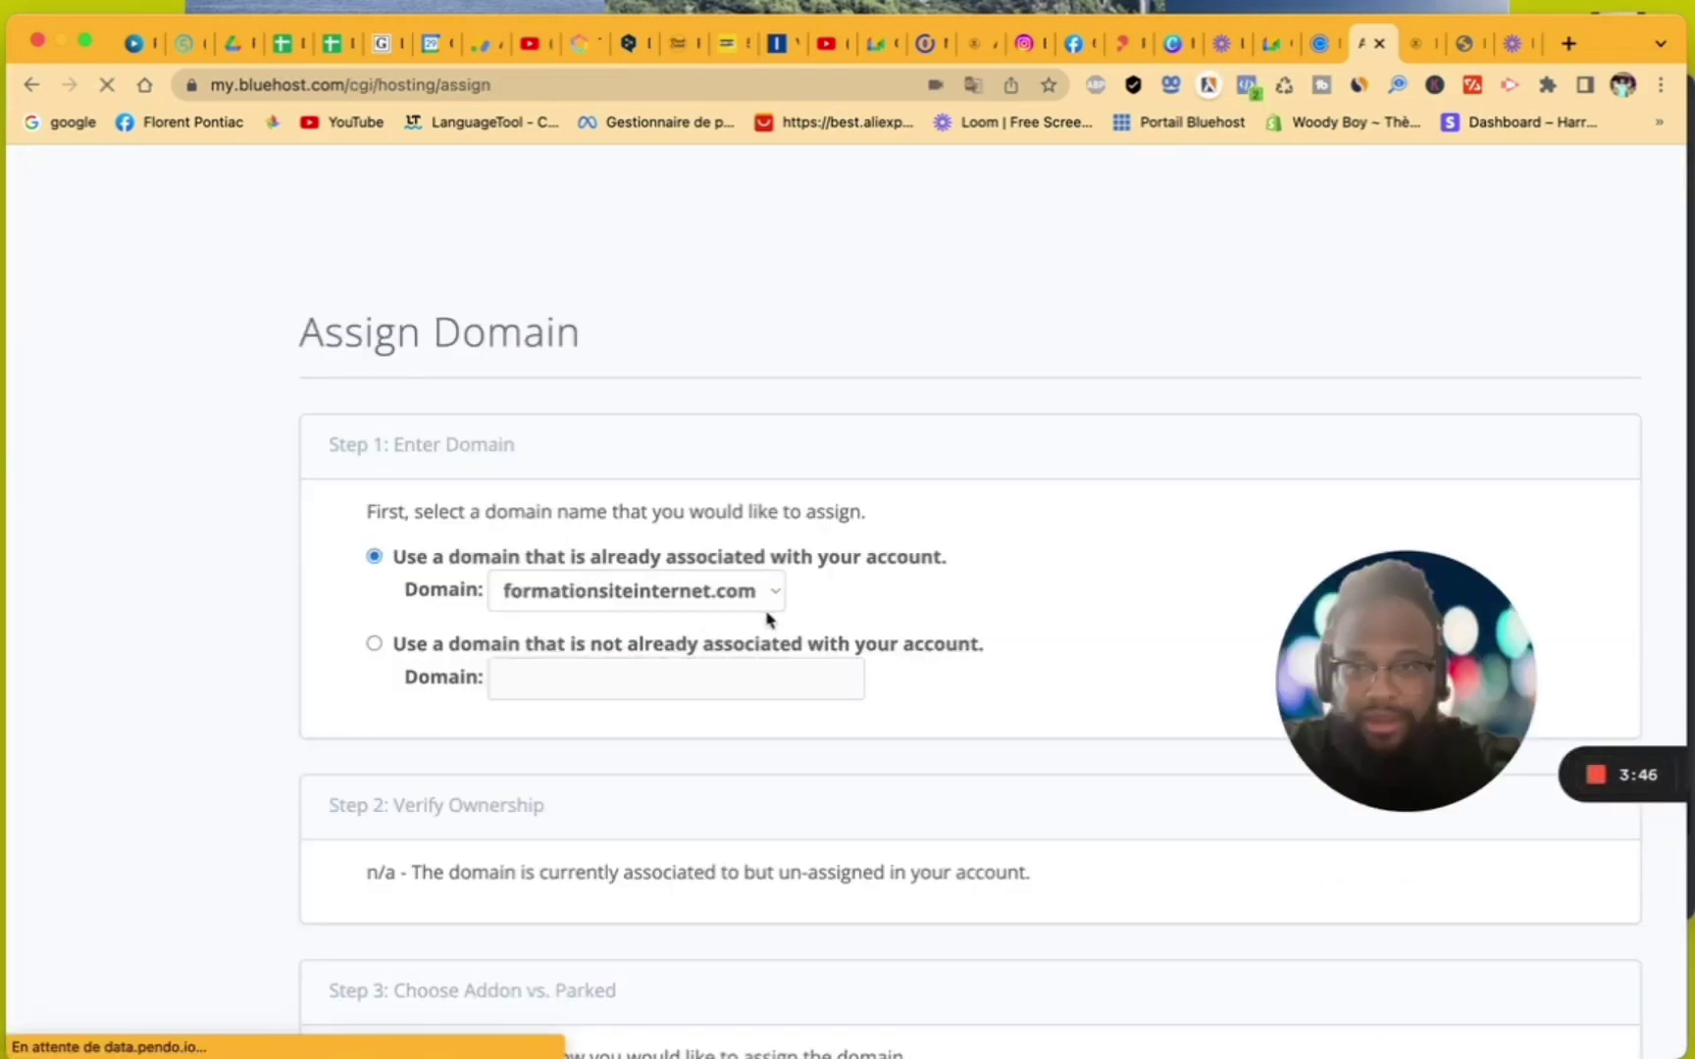
# - Translate the page to French and submit formationsiteinternet.com as an addon domain in directory formationsiteinternet
pyautogui.rightClick(899, 265)
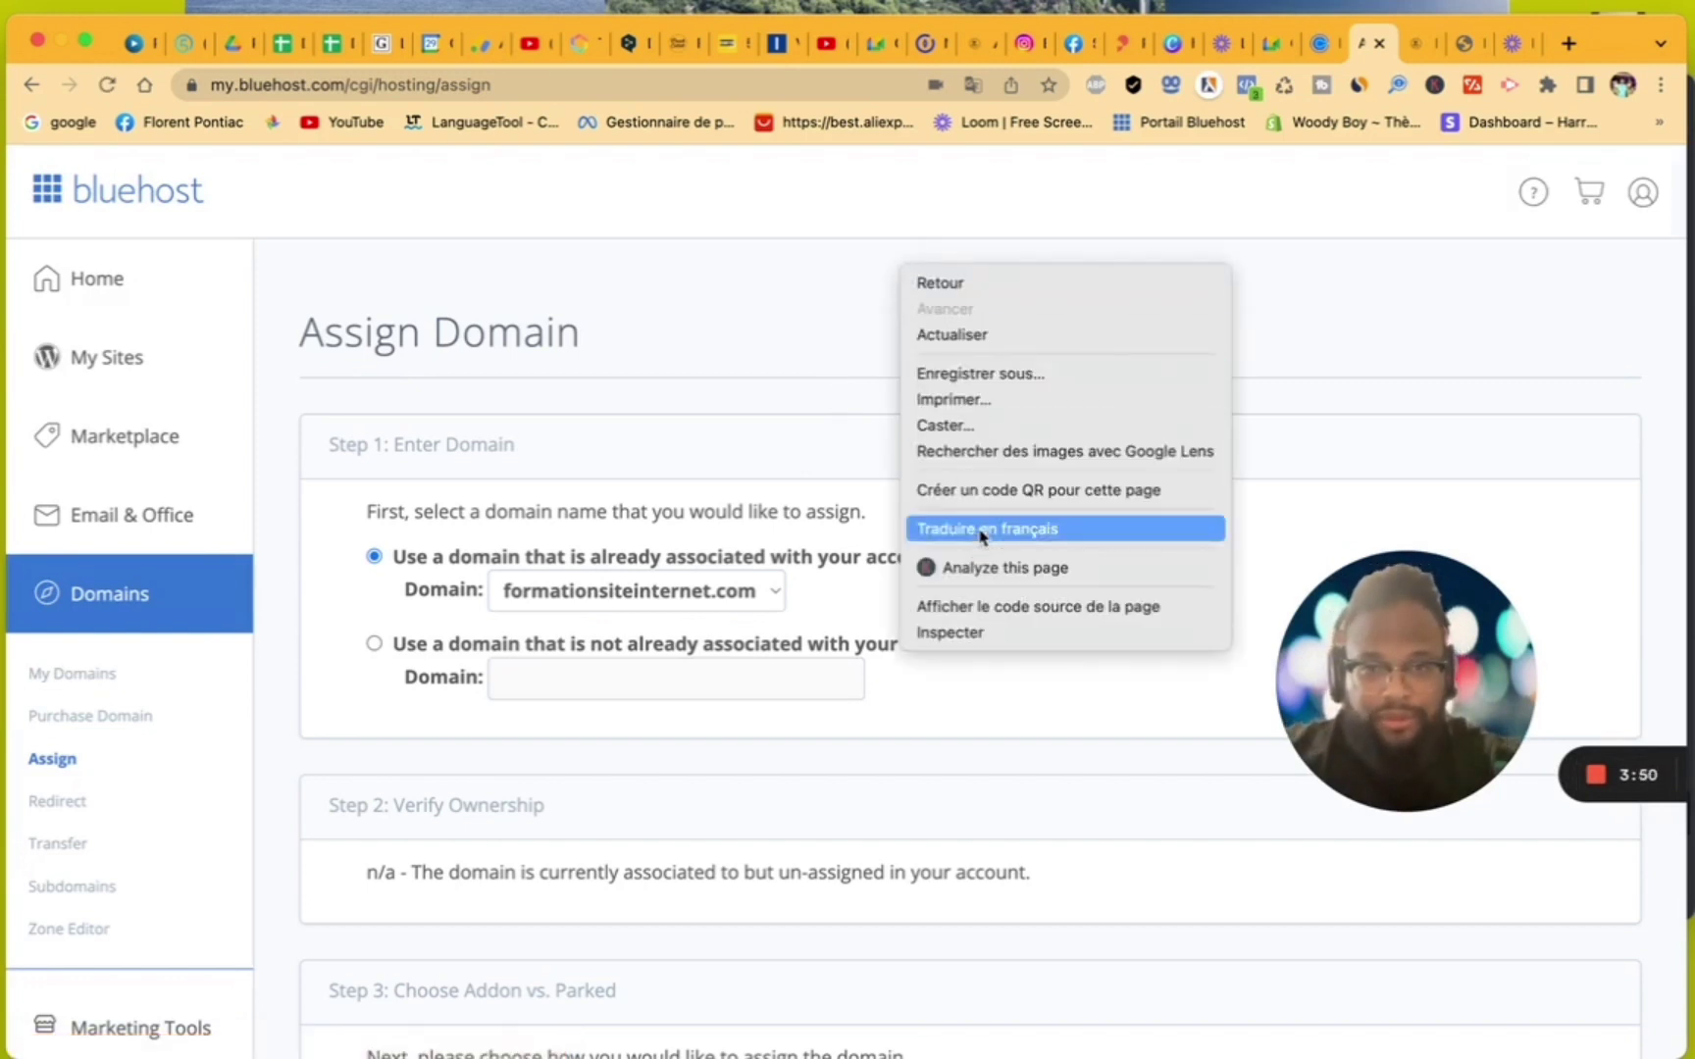
pyautogui.click(981, 530)
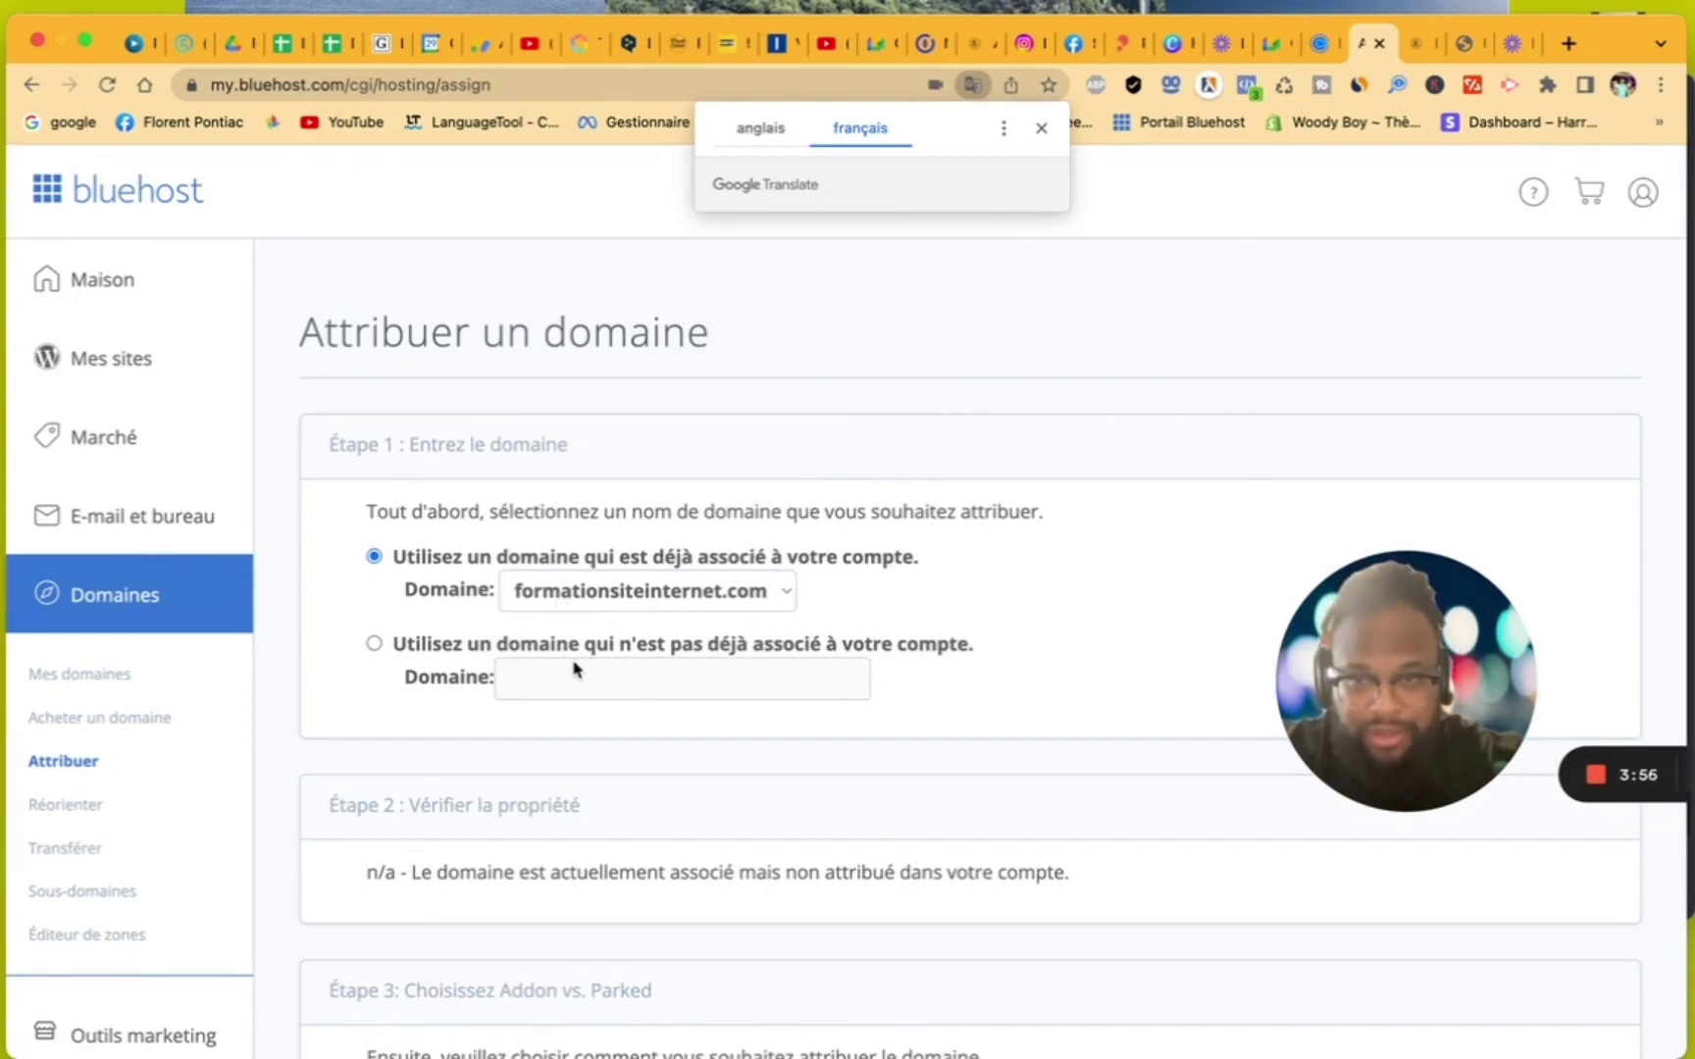
pyautogui.scroll(-5, 757, 609)
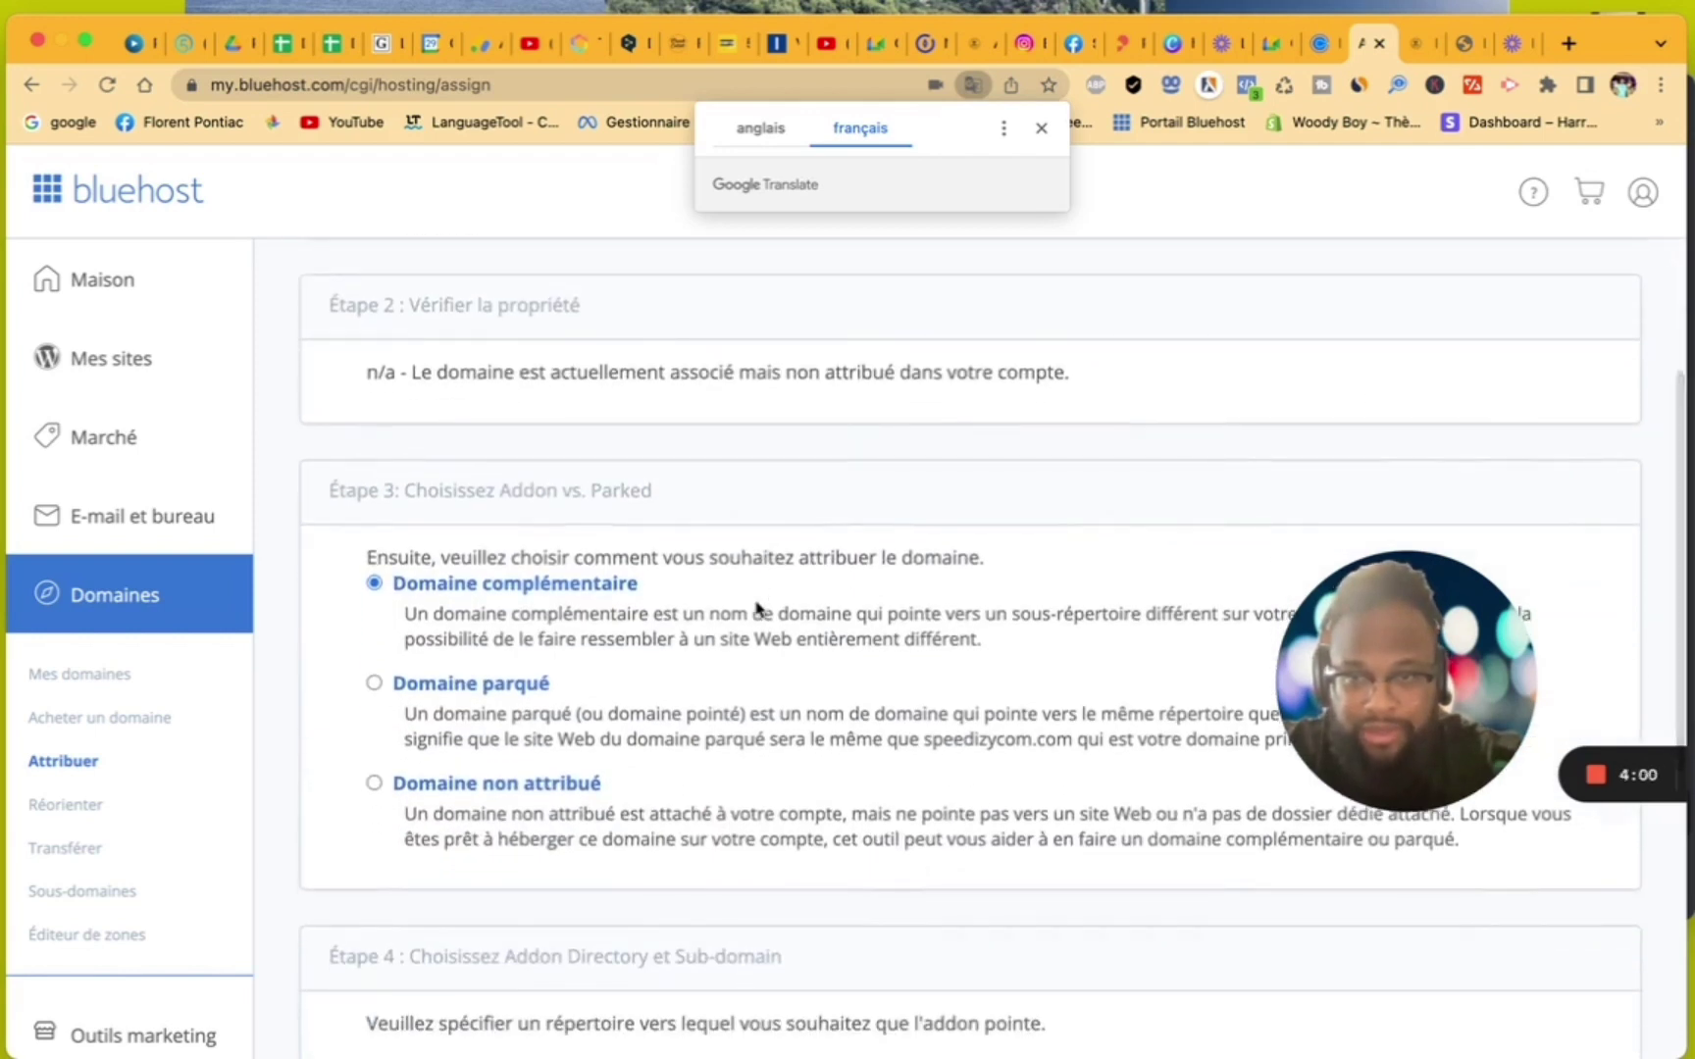
pyautogui.scroll(-5, 757, 609)
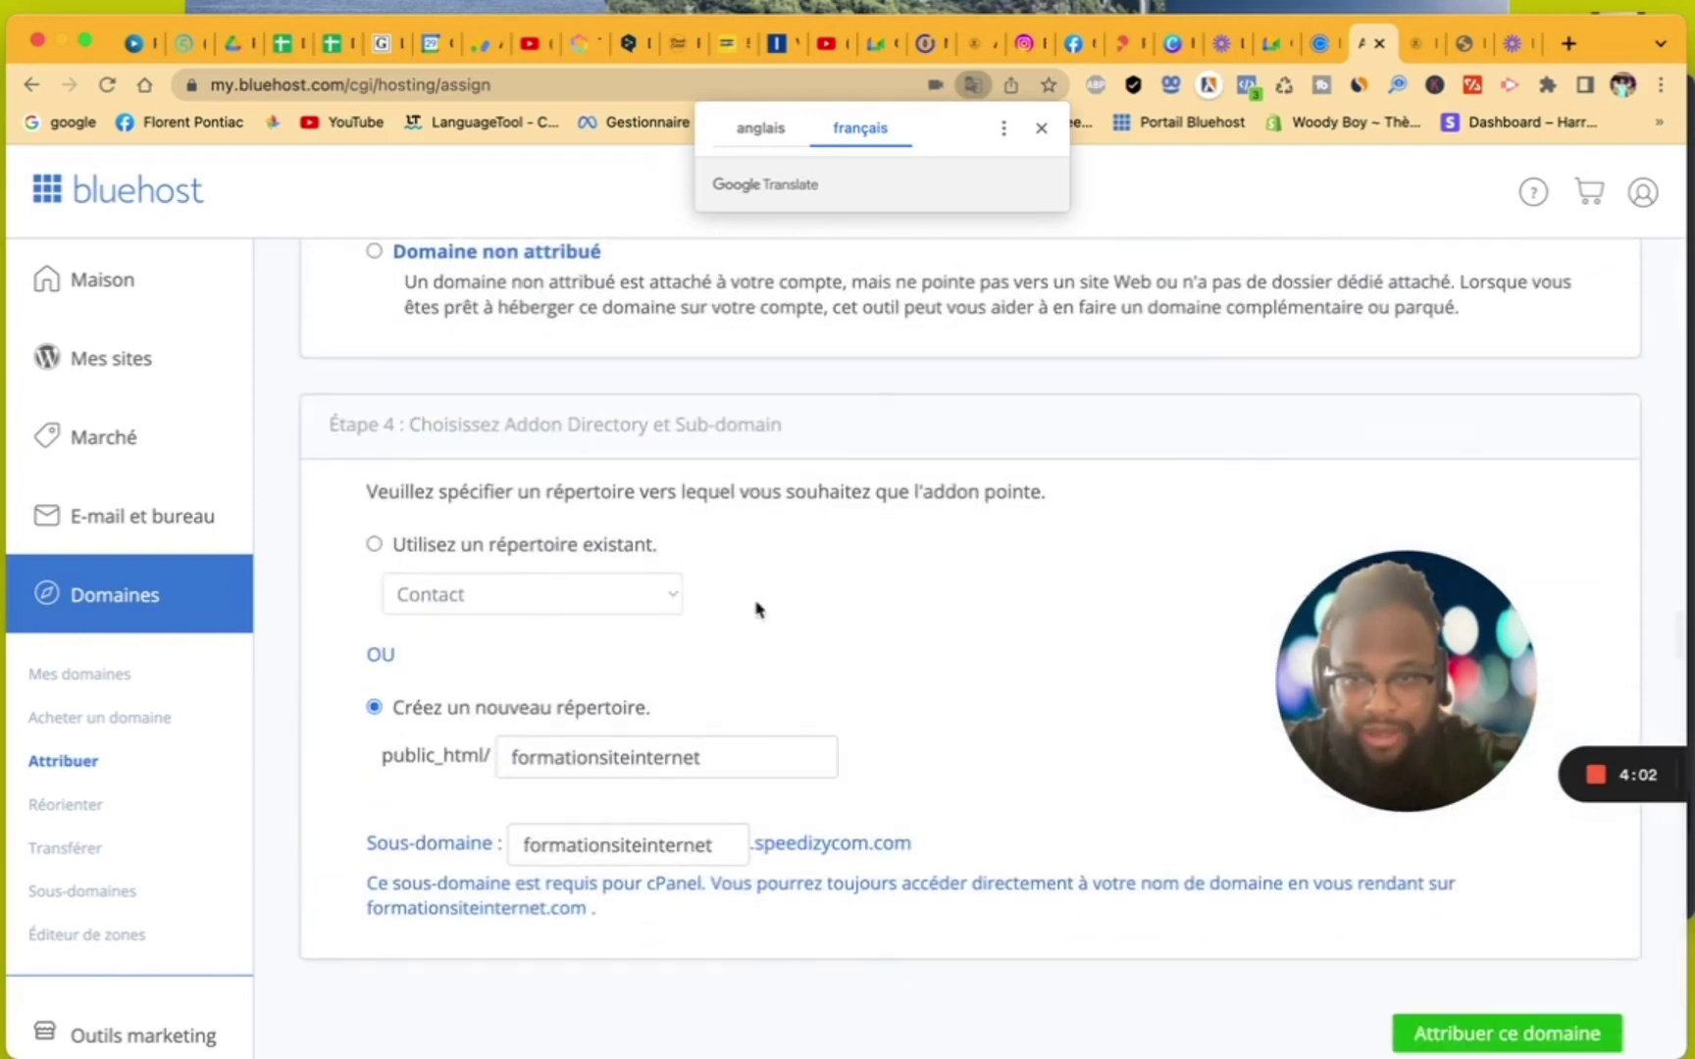
pyautogui.scroll(-1, 757, 609)
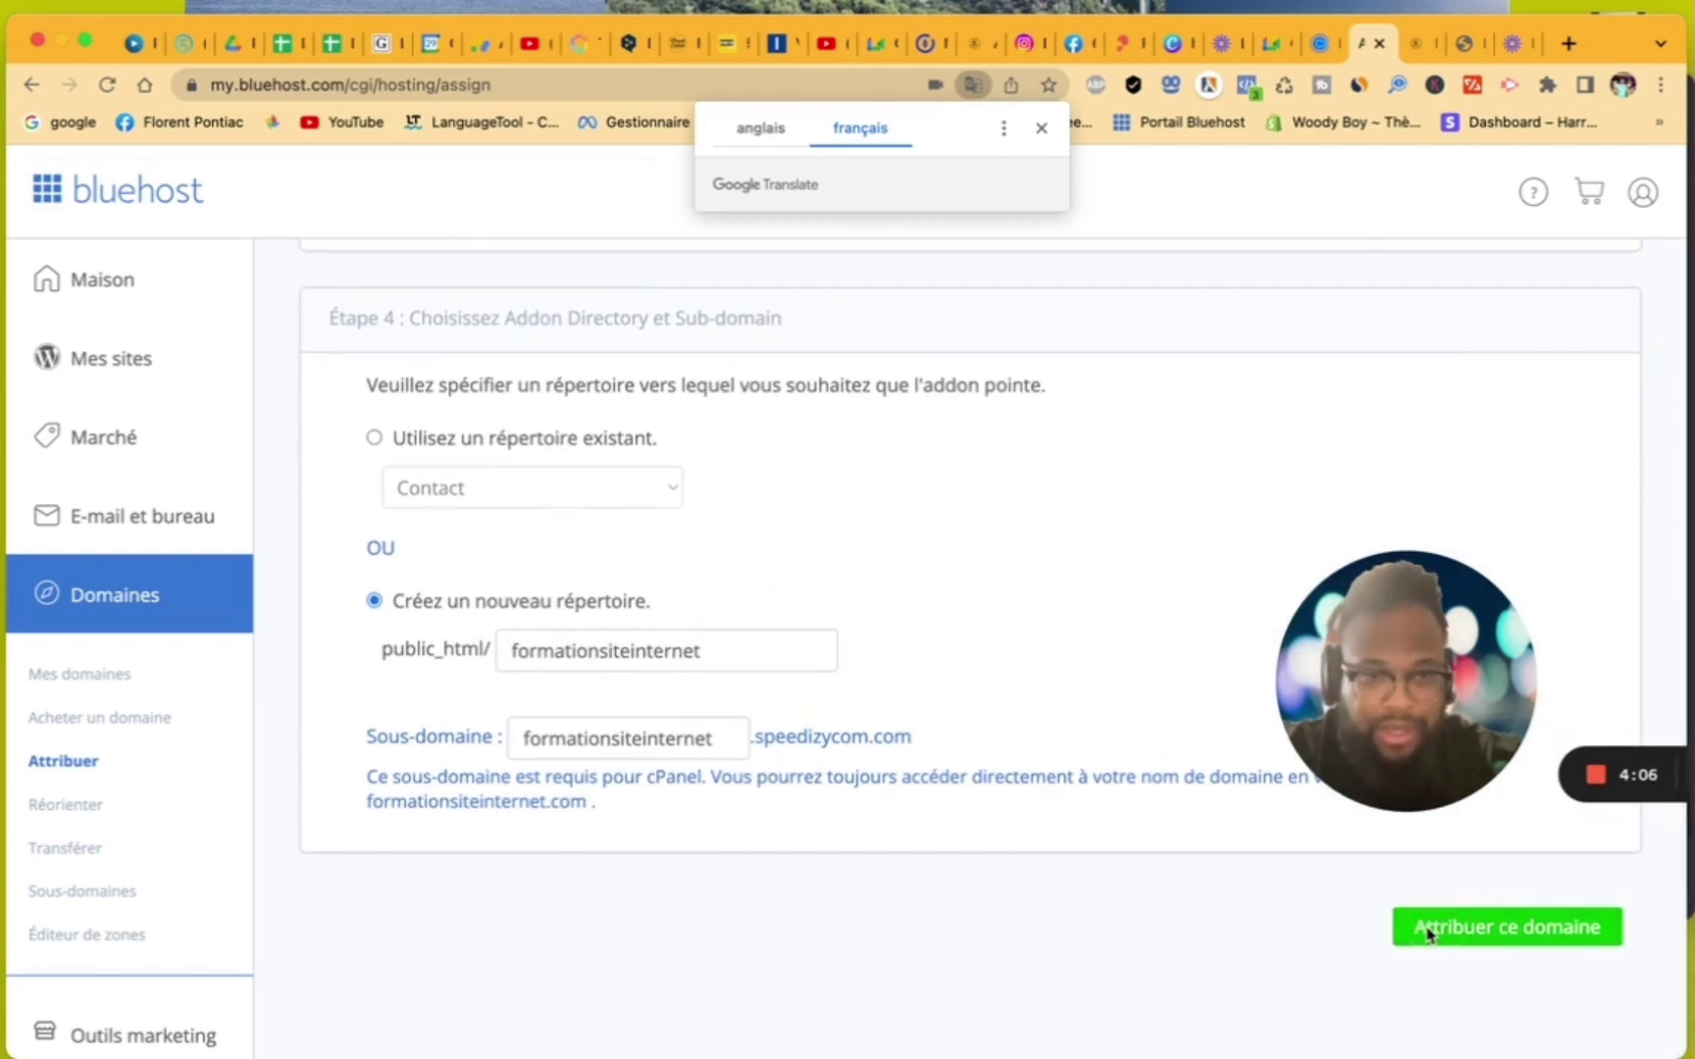
pyautogui.click(1428, 932)
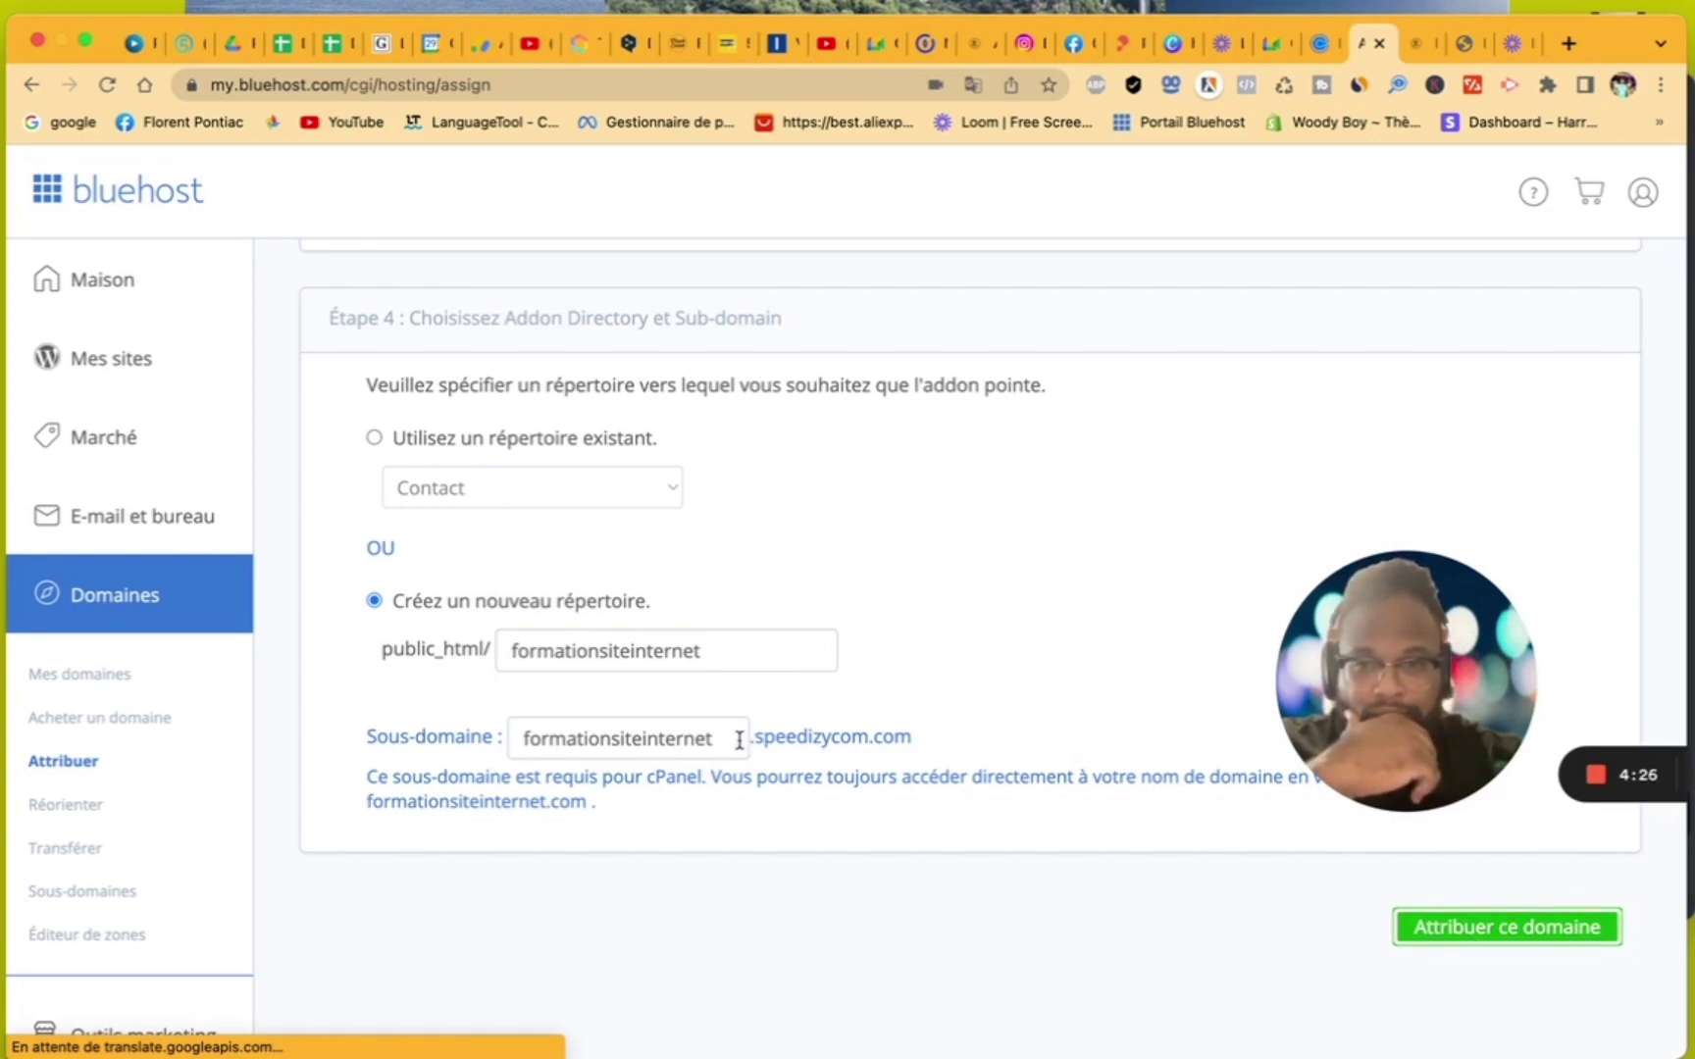
# - Scroll to the Summary showing formationsiteinternet.com processing as an Addon domain (5–15 minutes)
pyautogui.scroll(3, 737, 739)
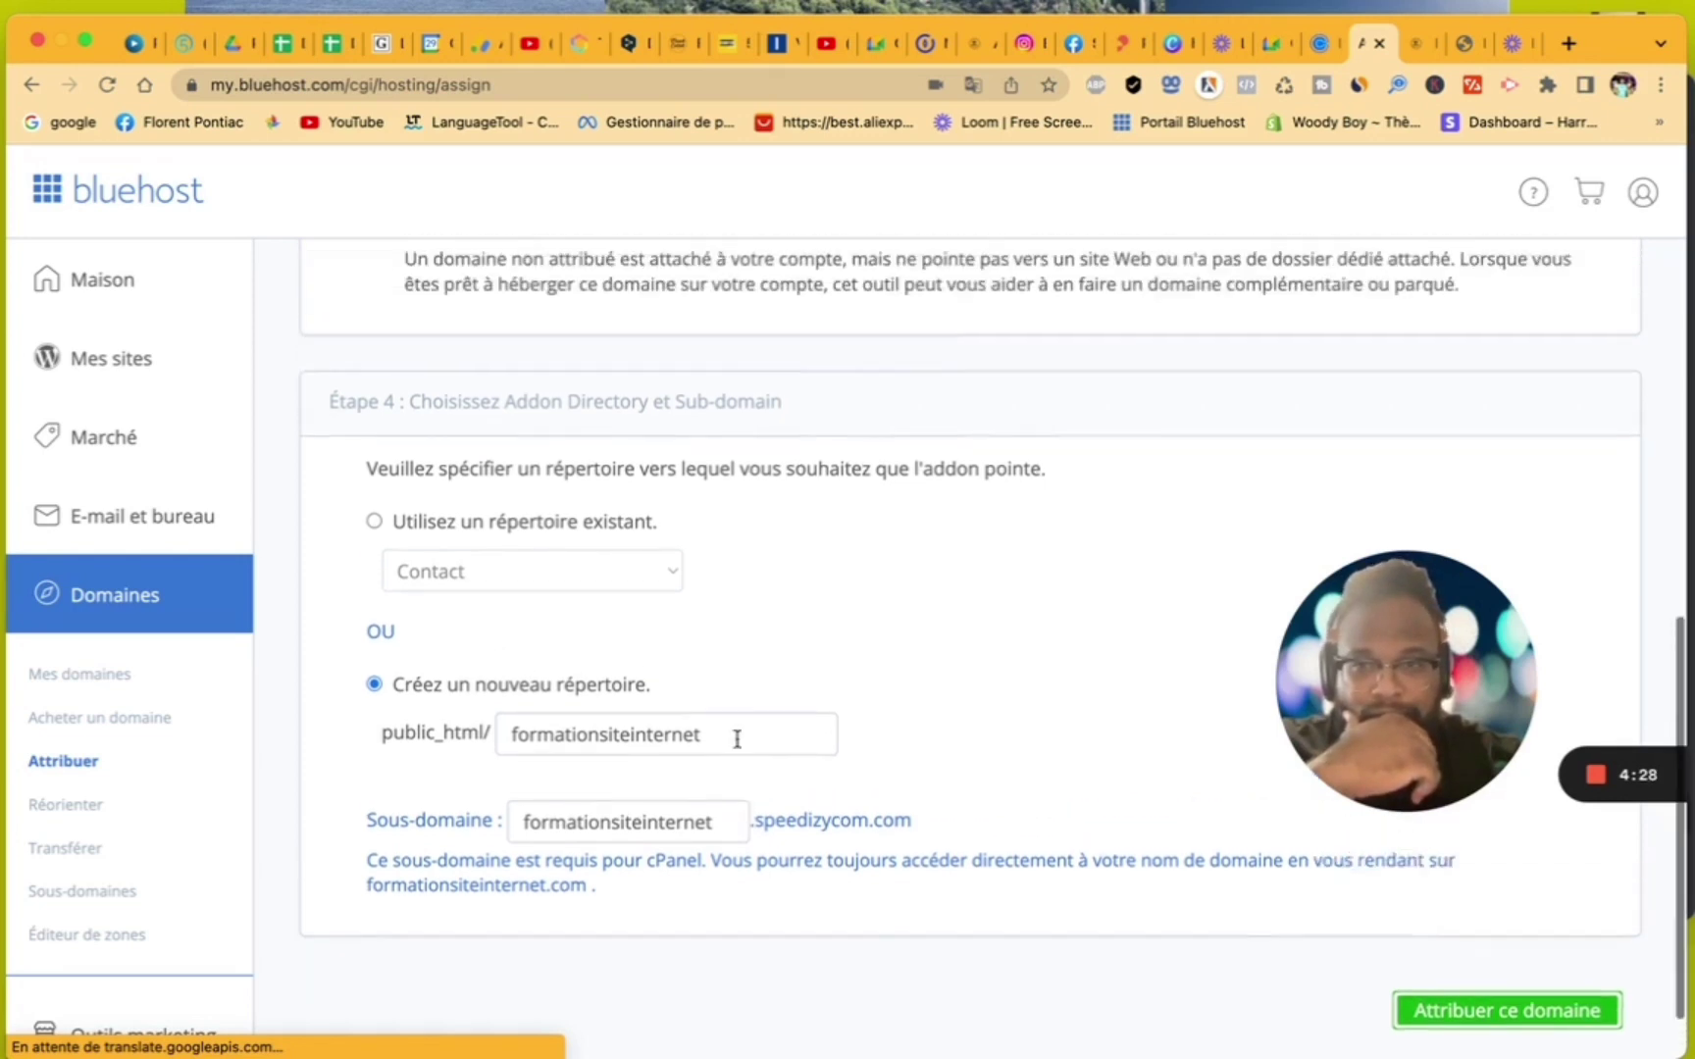
pyautogui.scroll(-2, 737, 748)
pyautogui.scroll(3, 736, 748)
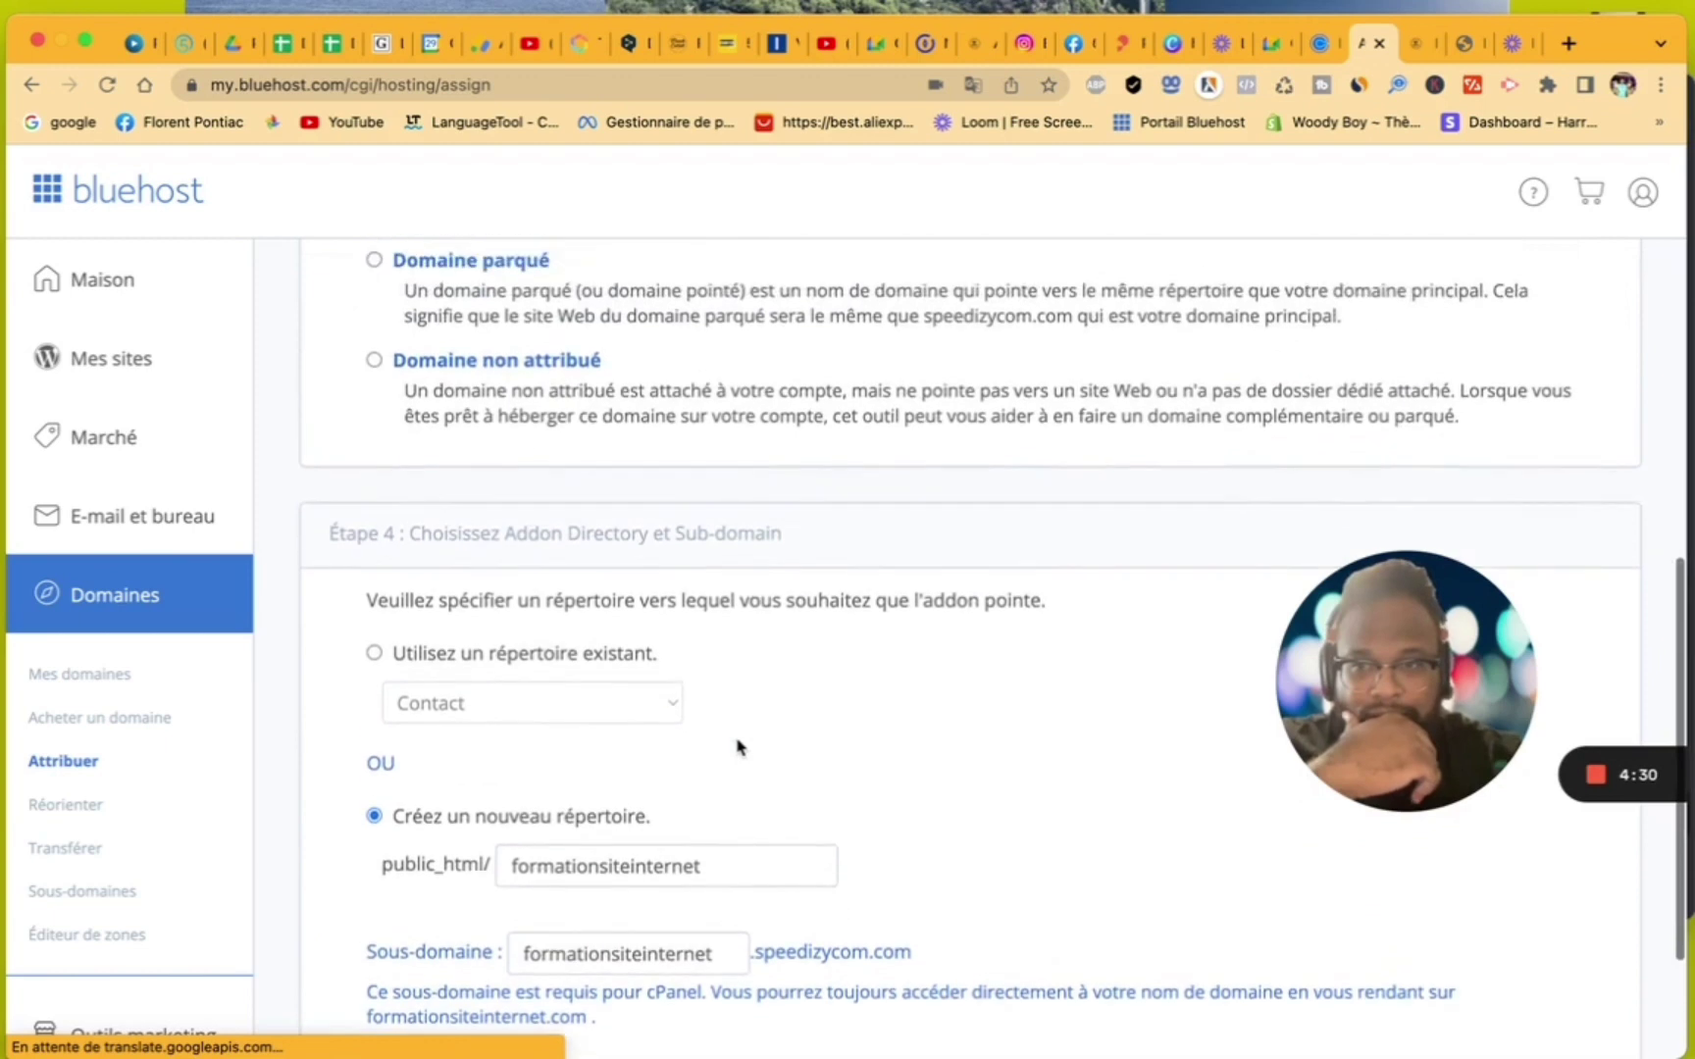
pyautogui.scroll(5, 737, 748)
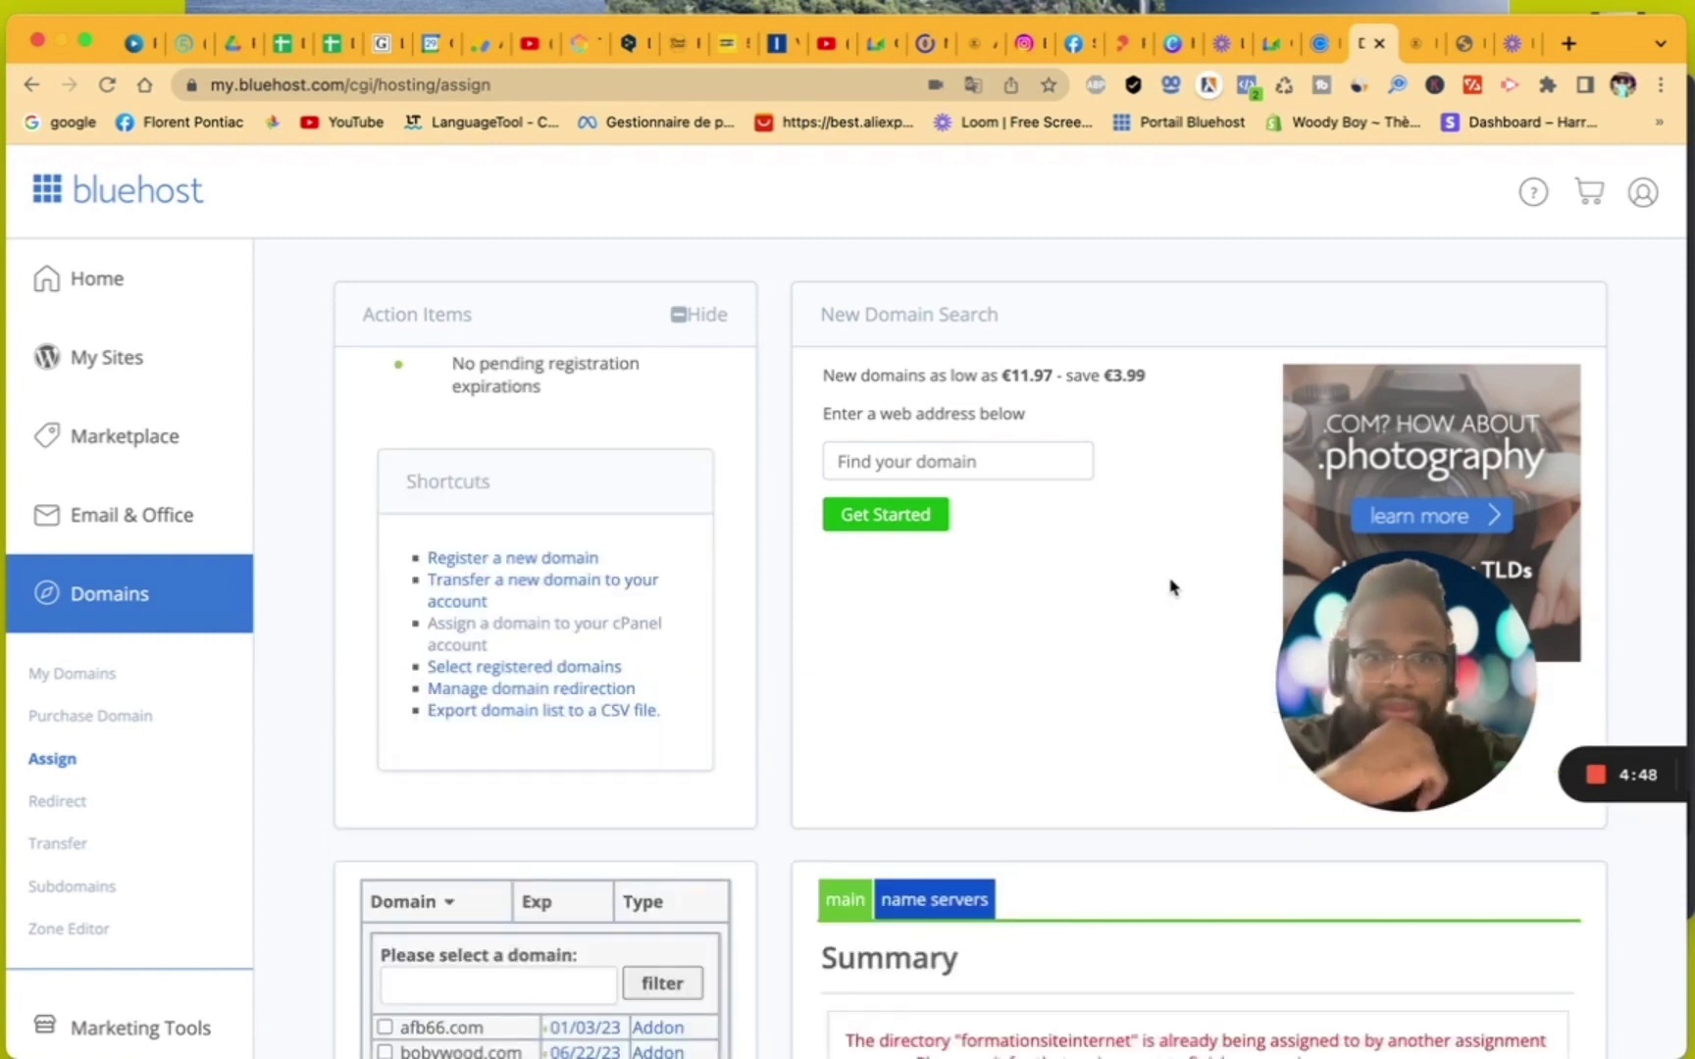
pyautogui.scroll(-3, 1170, 587)
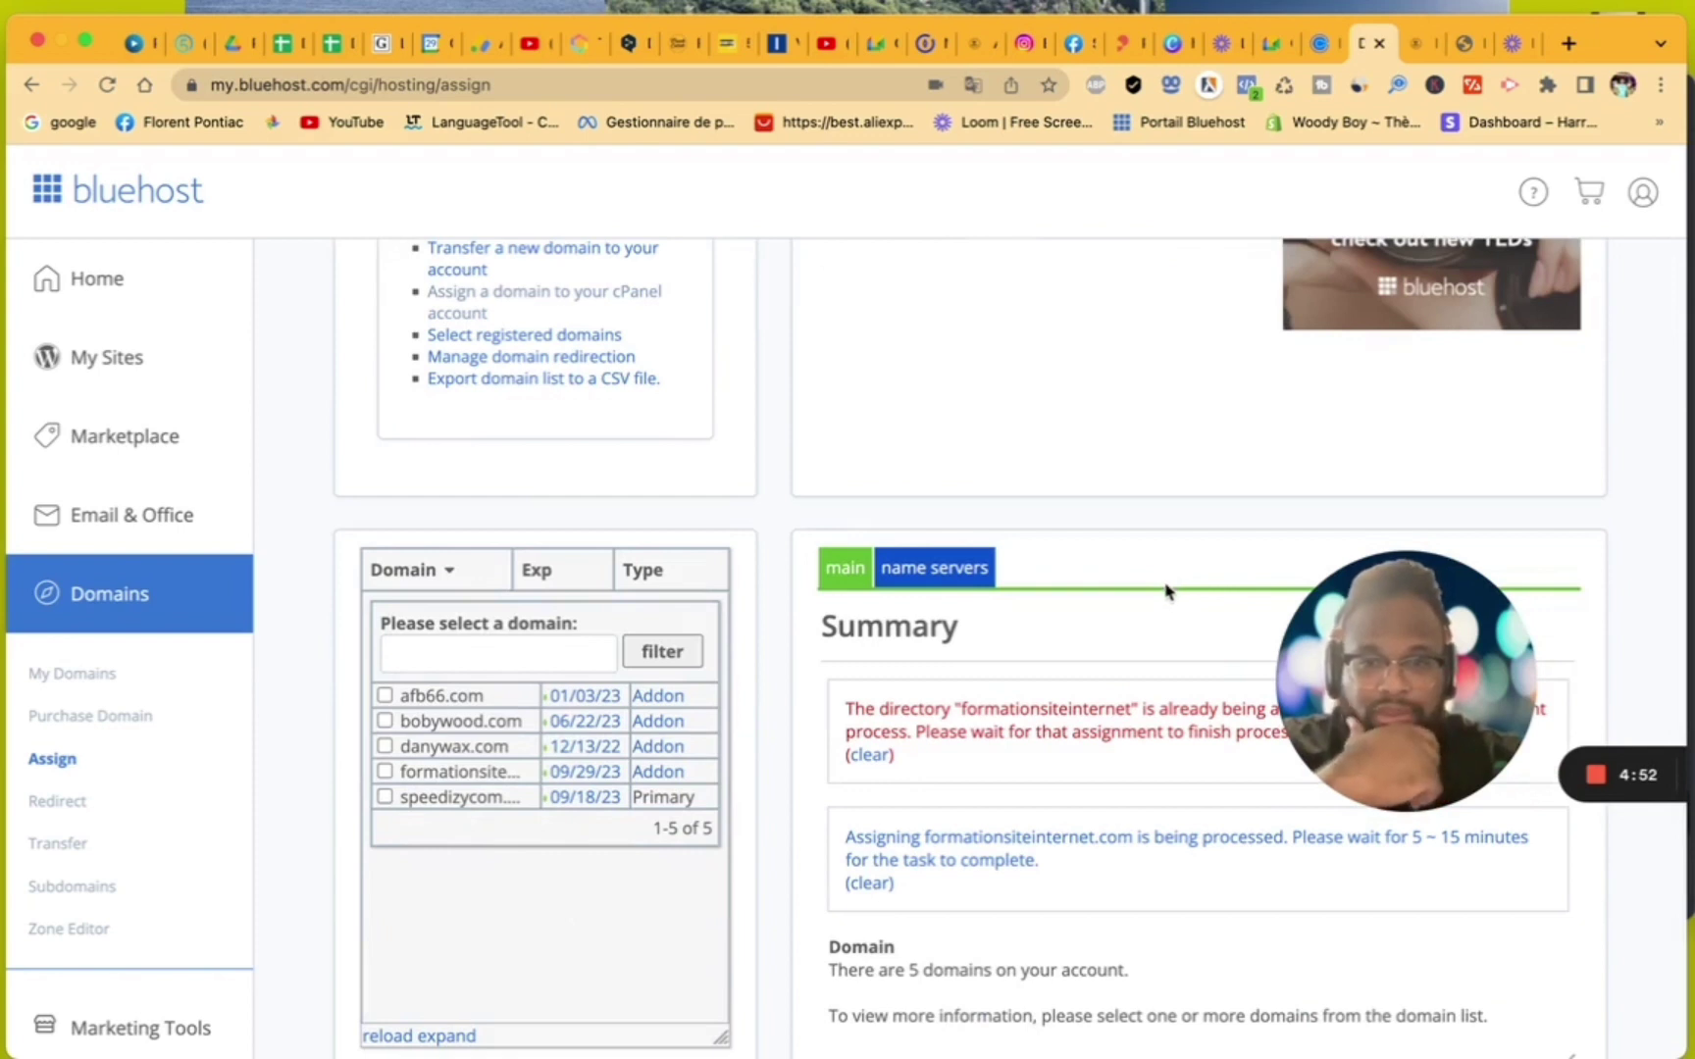
pyautogui.scroll(-1, 1189, 721)
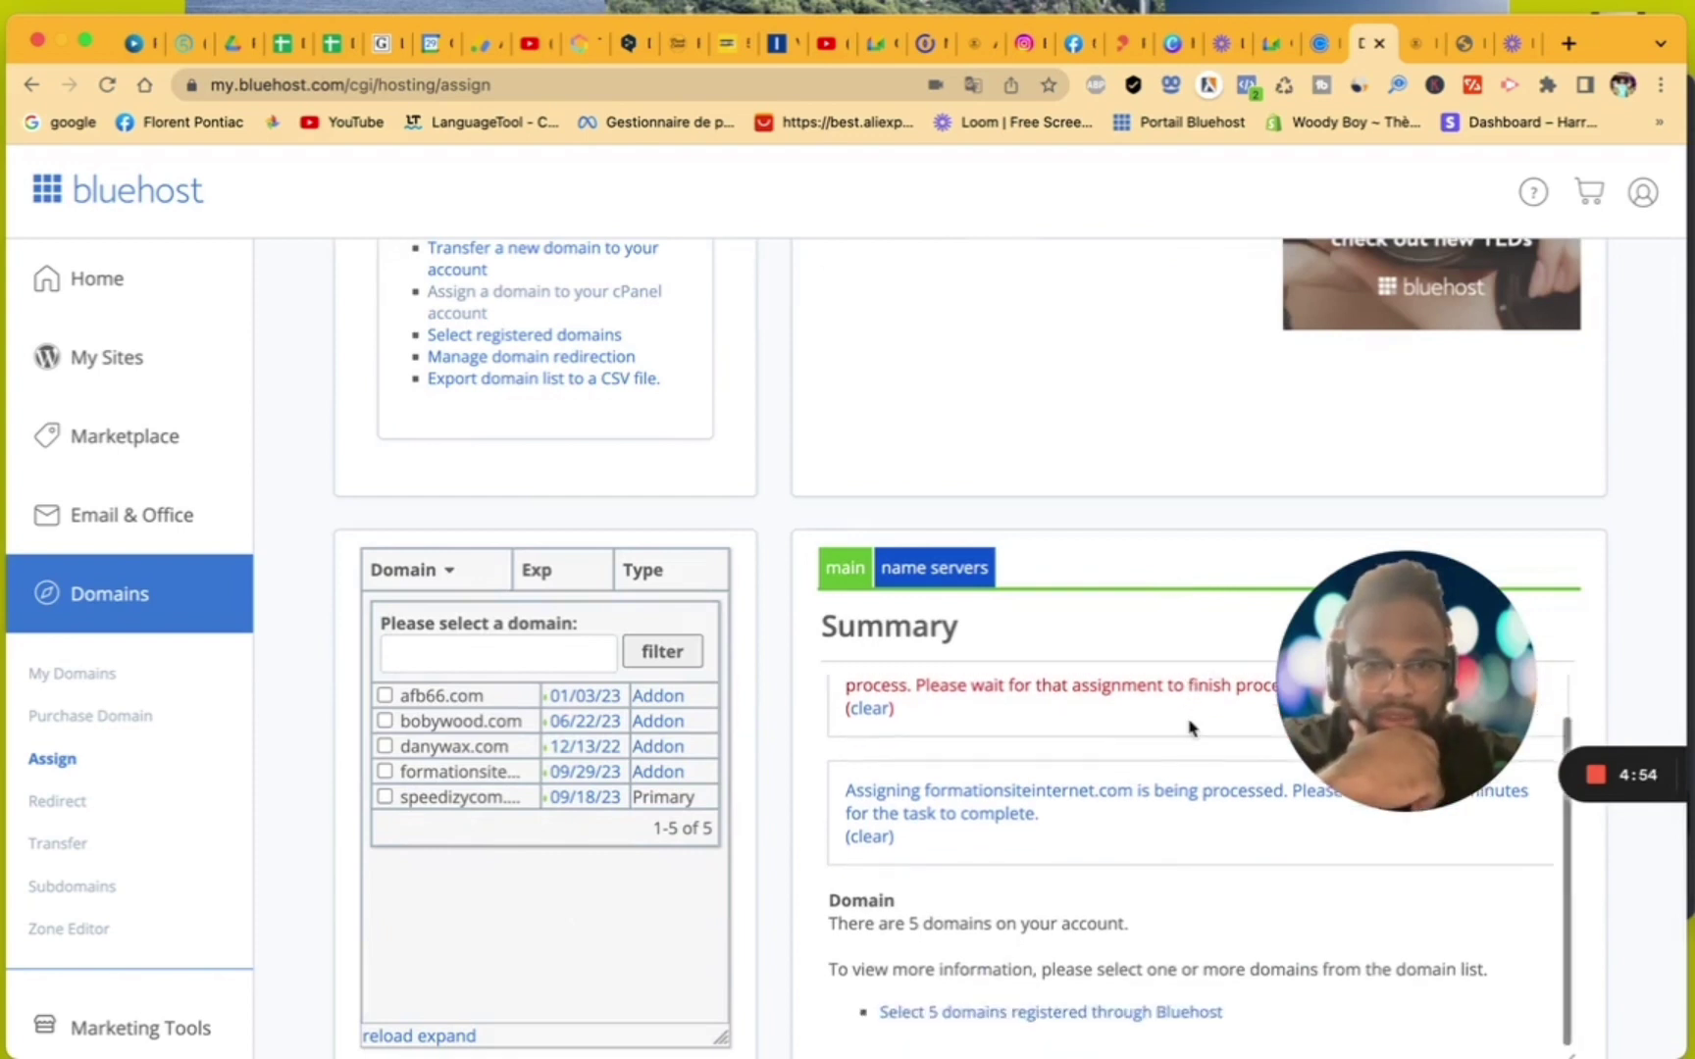
pyautogui.scroll(1, 1189, 728)
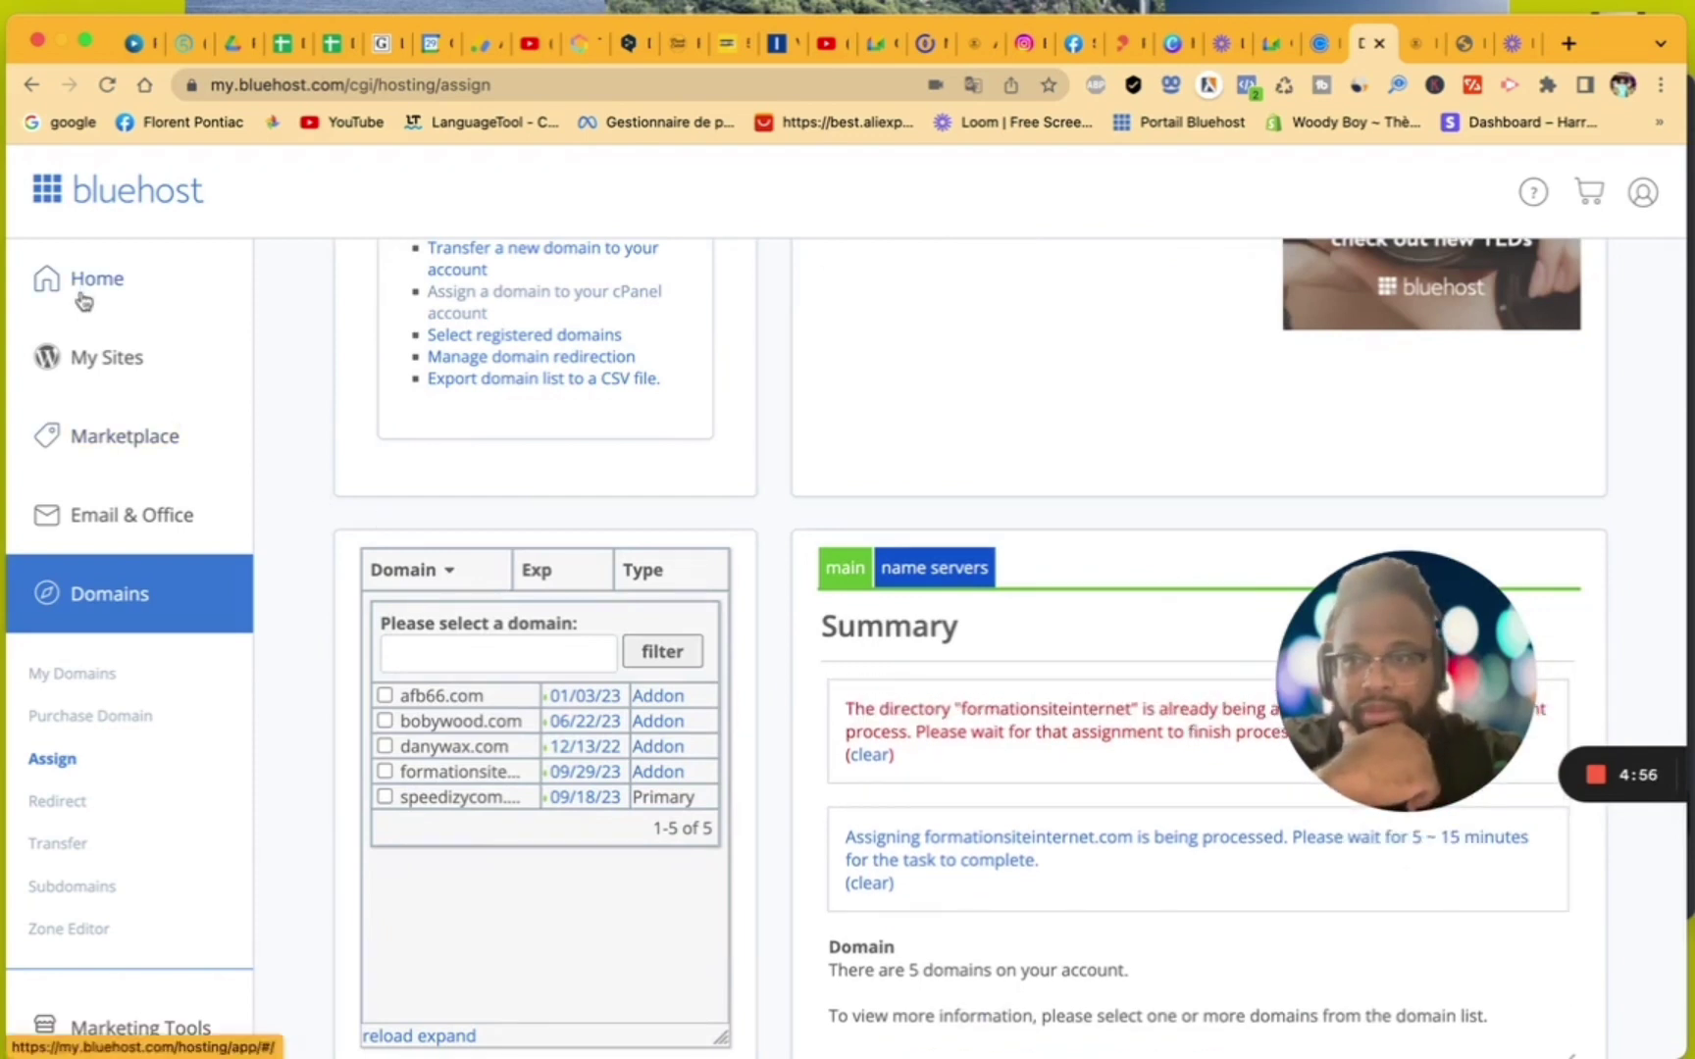
# - Open My Sites, translate it into French, and show the 'Ajouter un site' options
pyautogui.click(89, 359)
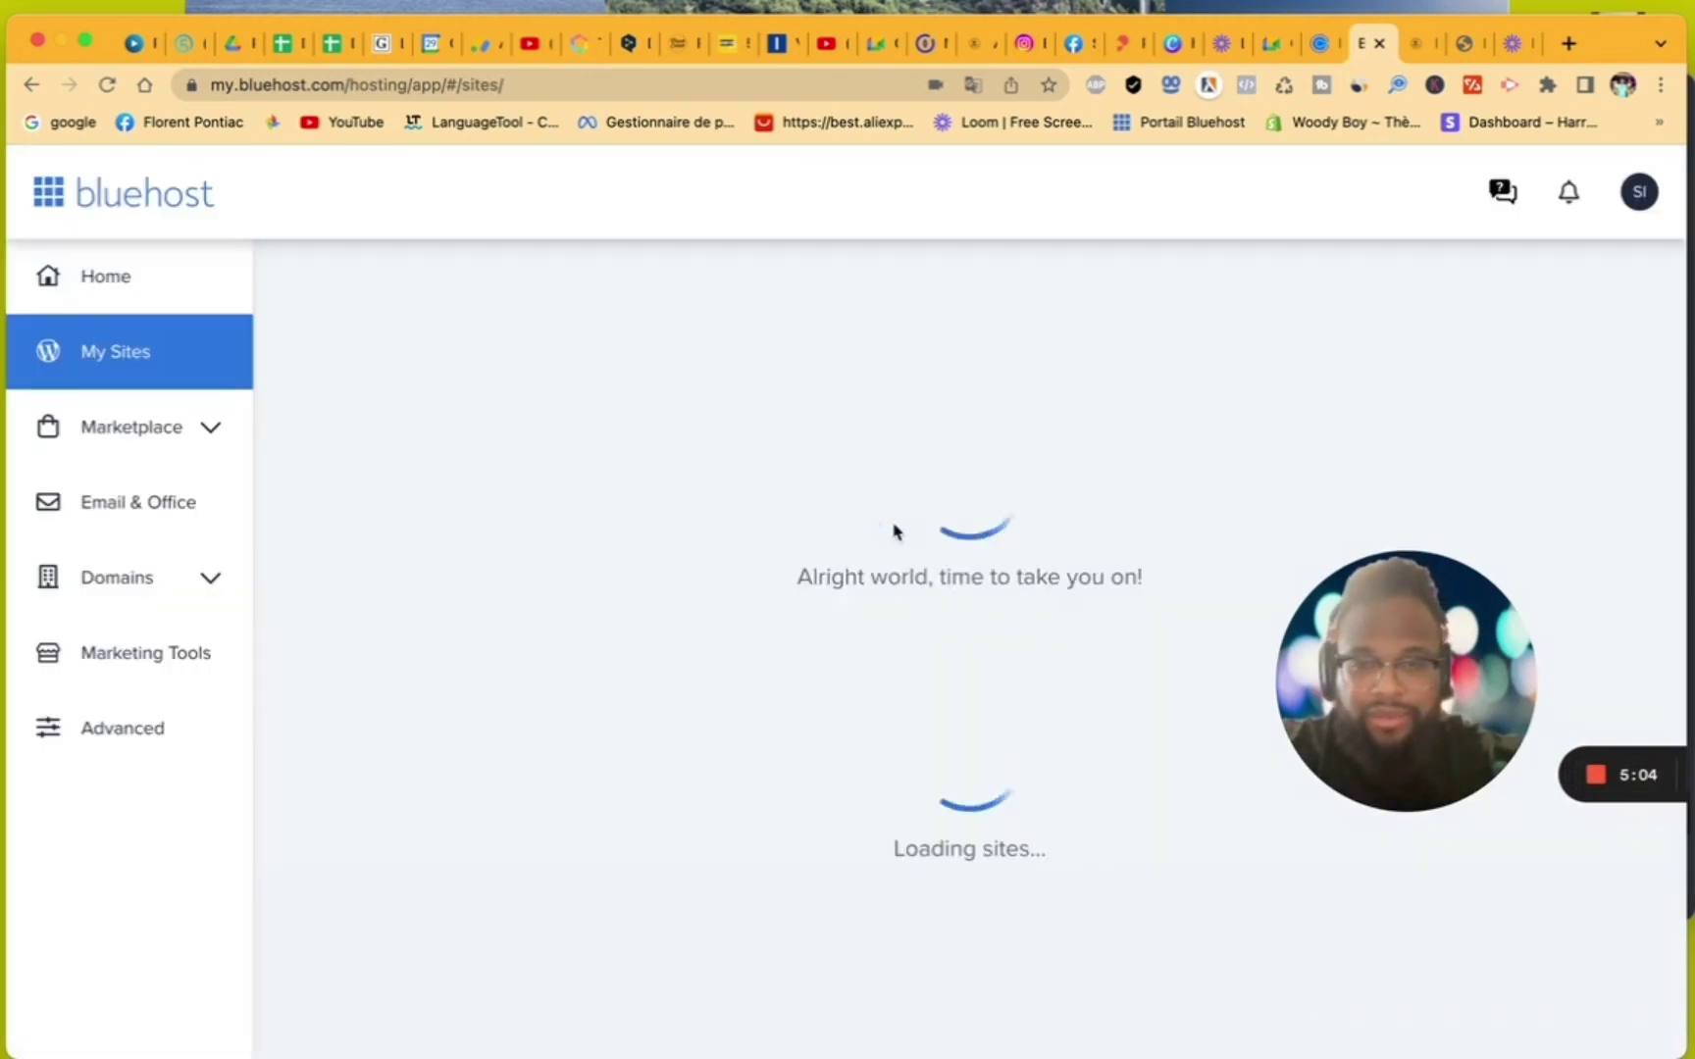
pyautogui.scroll(-5, 1038, 775)
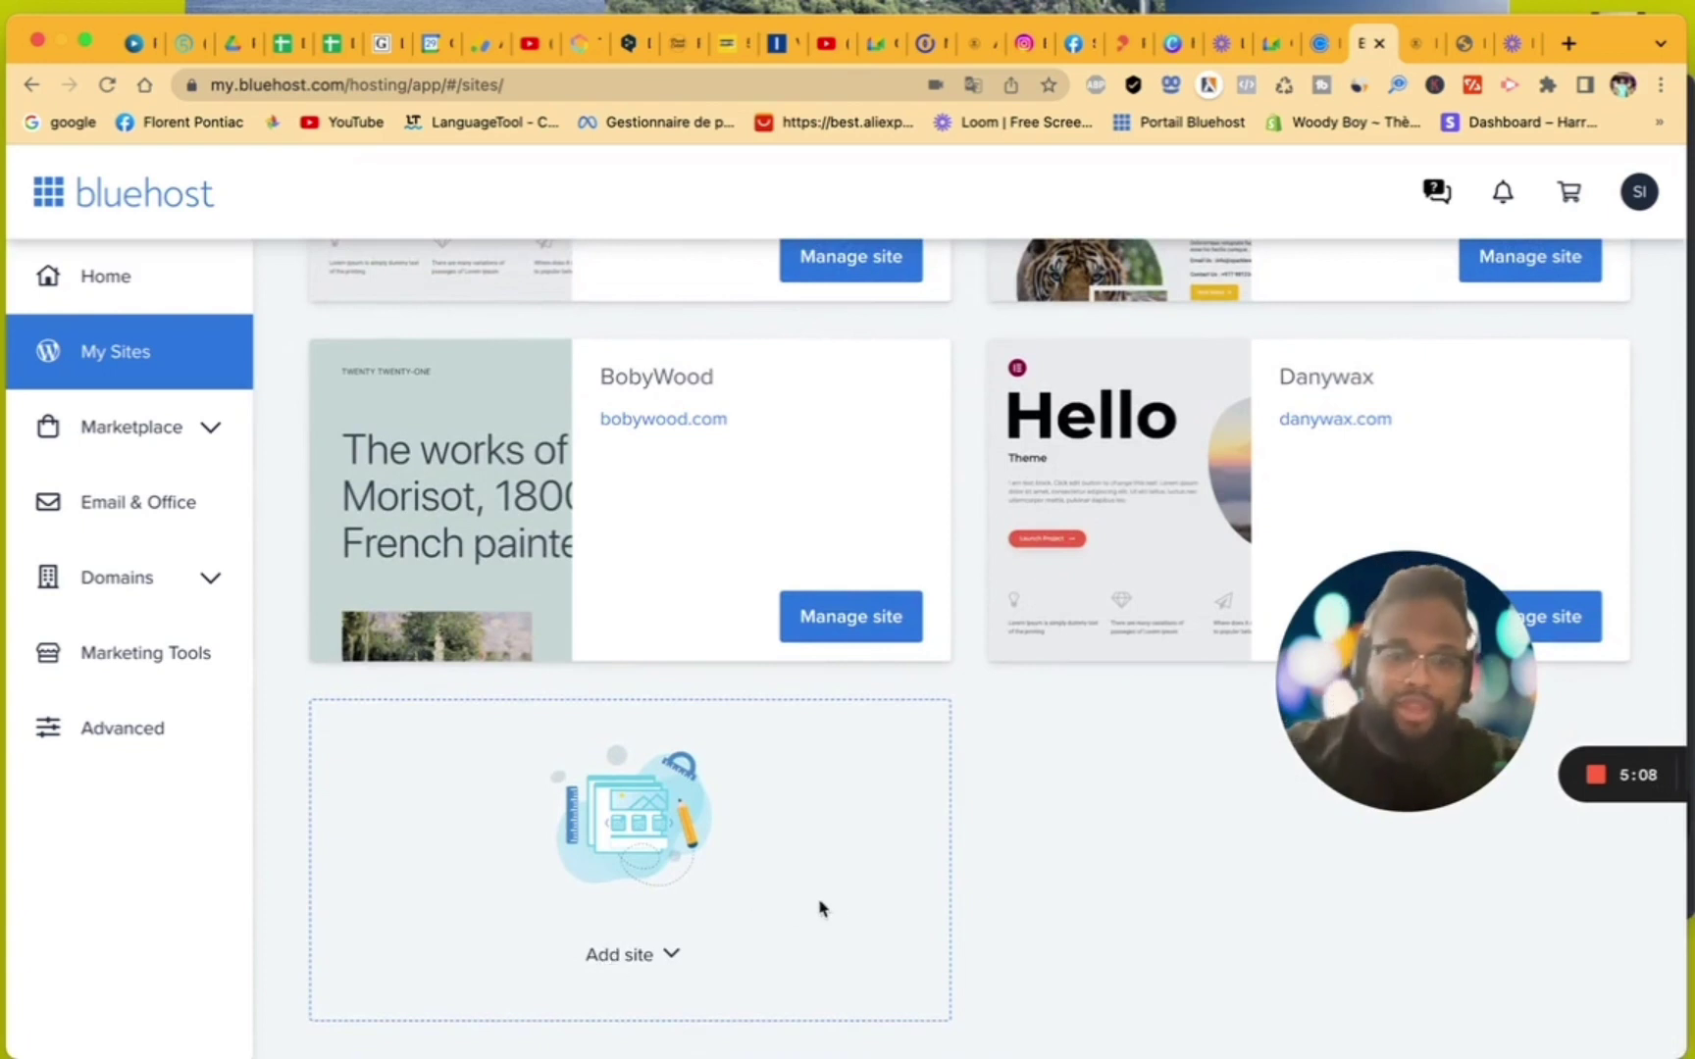
pyautogui.rightClick(1004, 880)
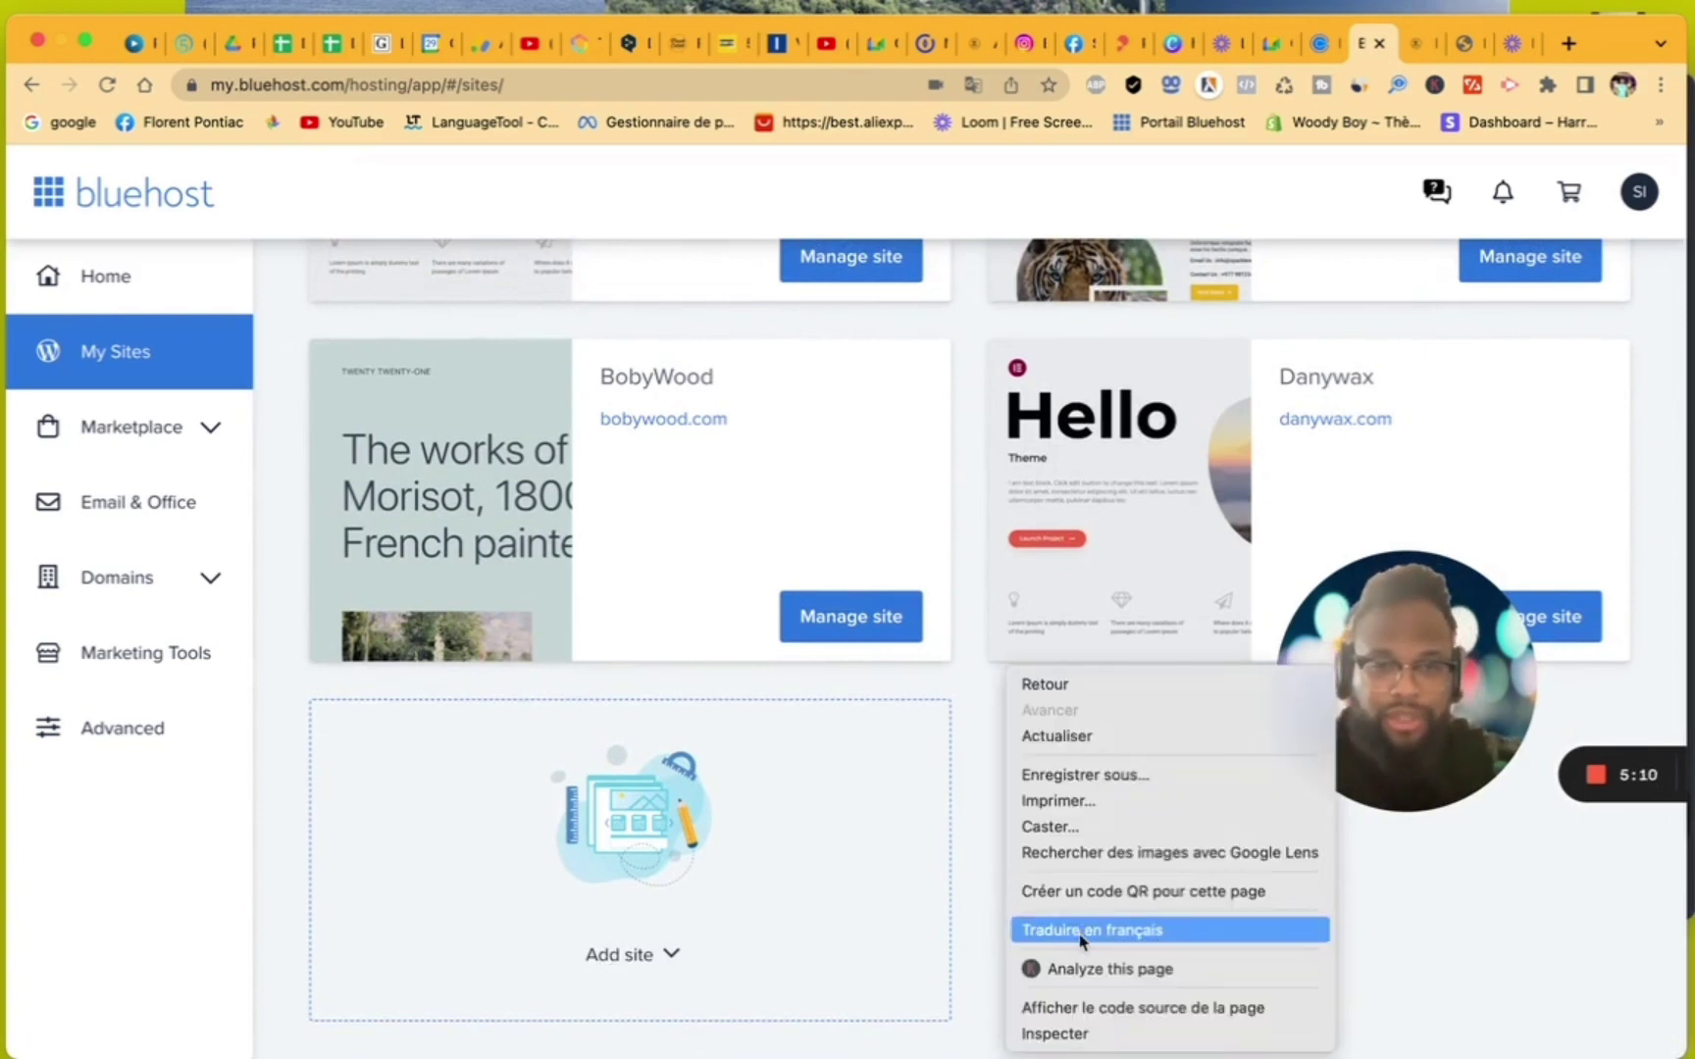
pyautogui.click(1081, 940)
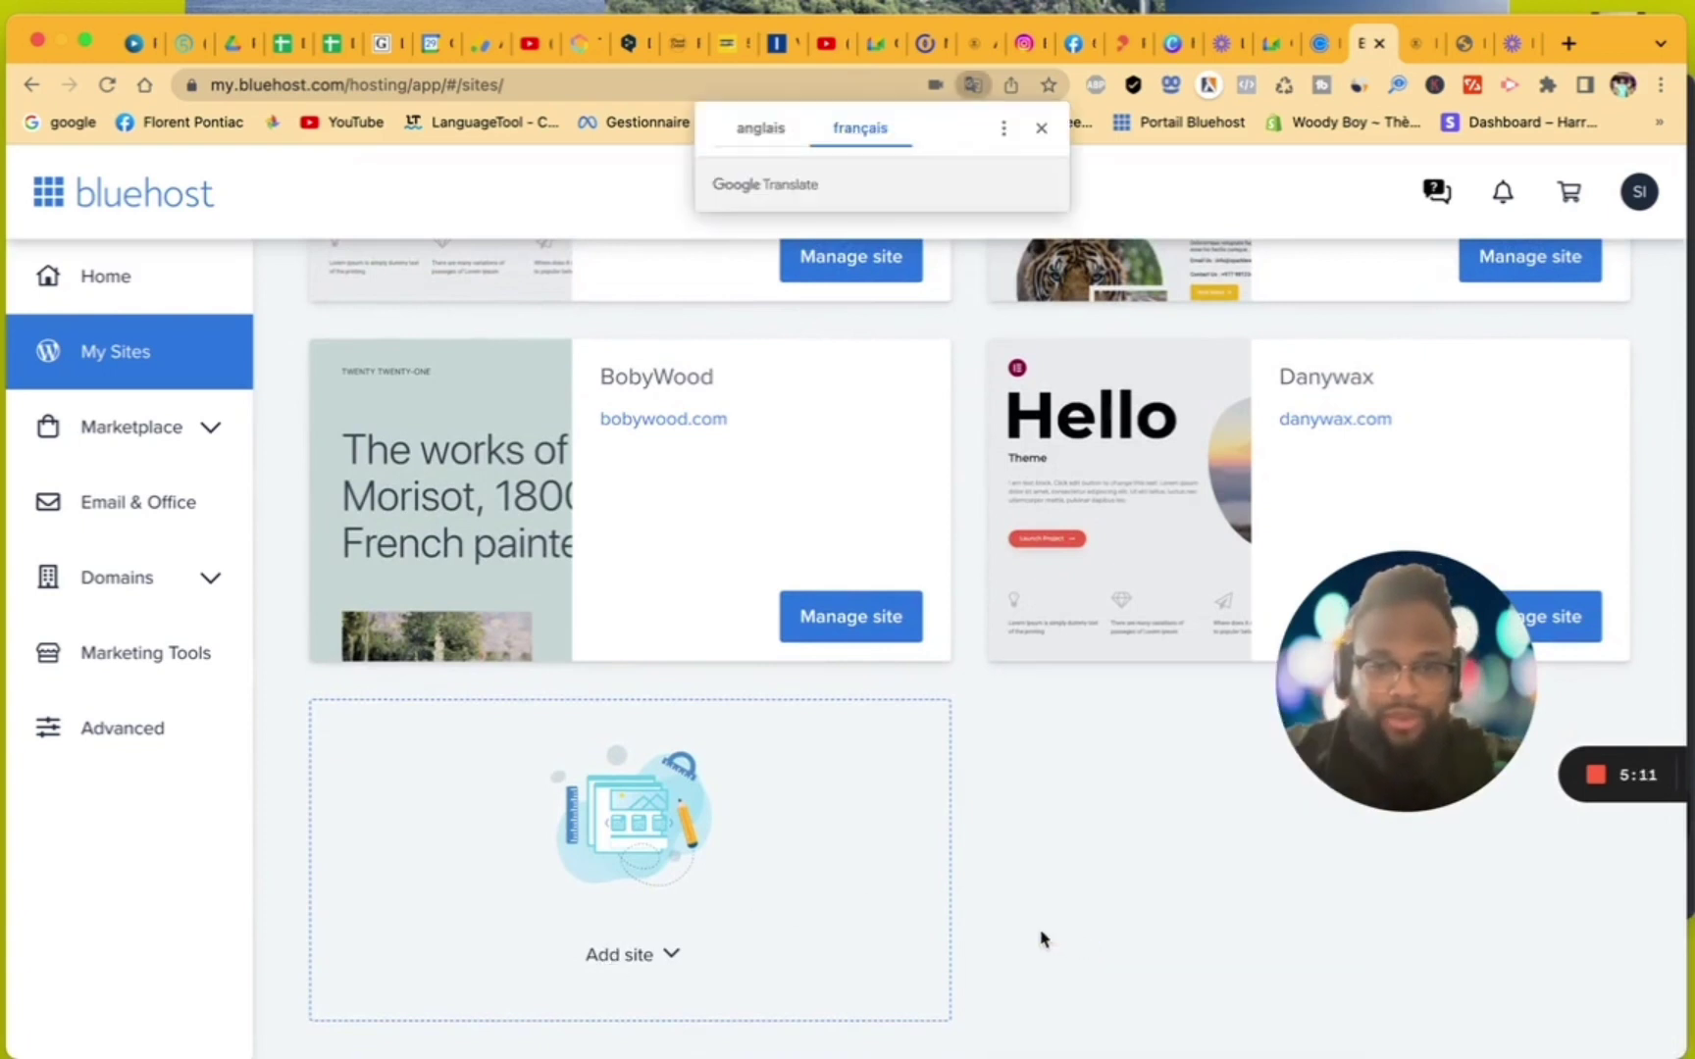
pyautogui.click(650, 959)
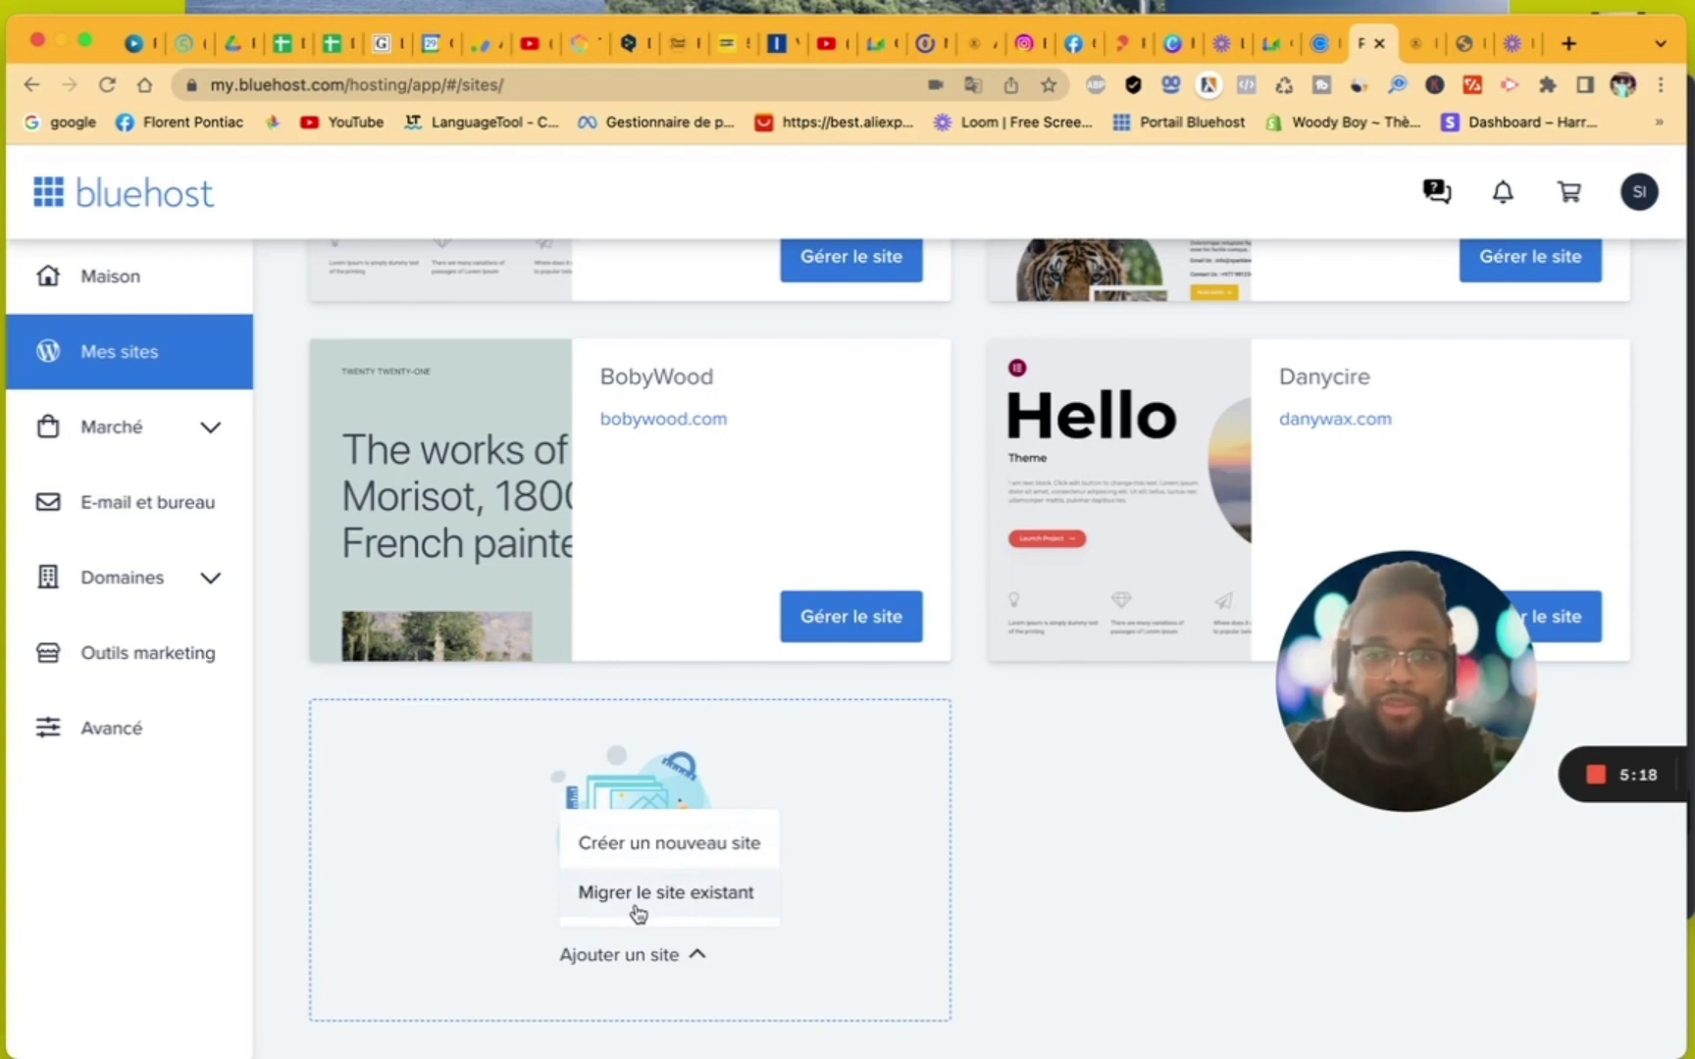
# - Start a new WordPress site named 'Formation site internet'
pyautogui.click(669, 863)
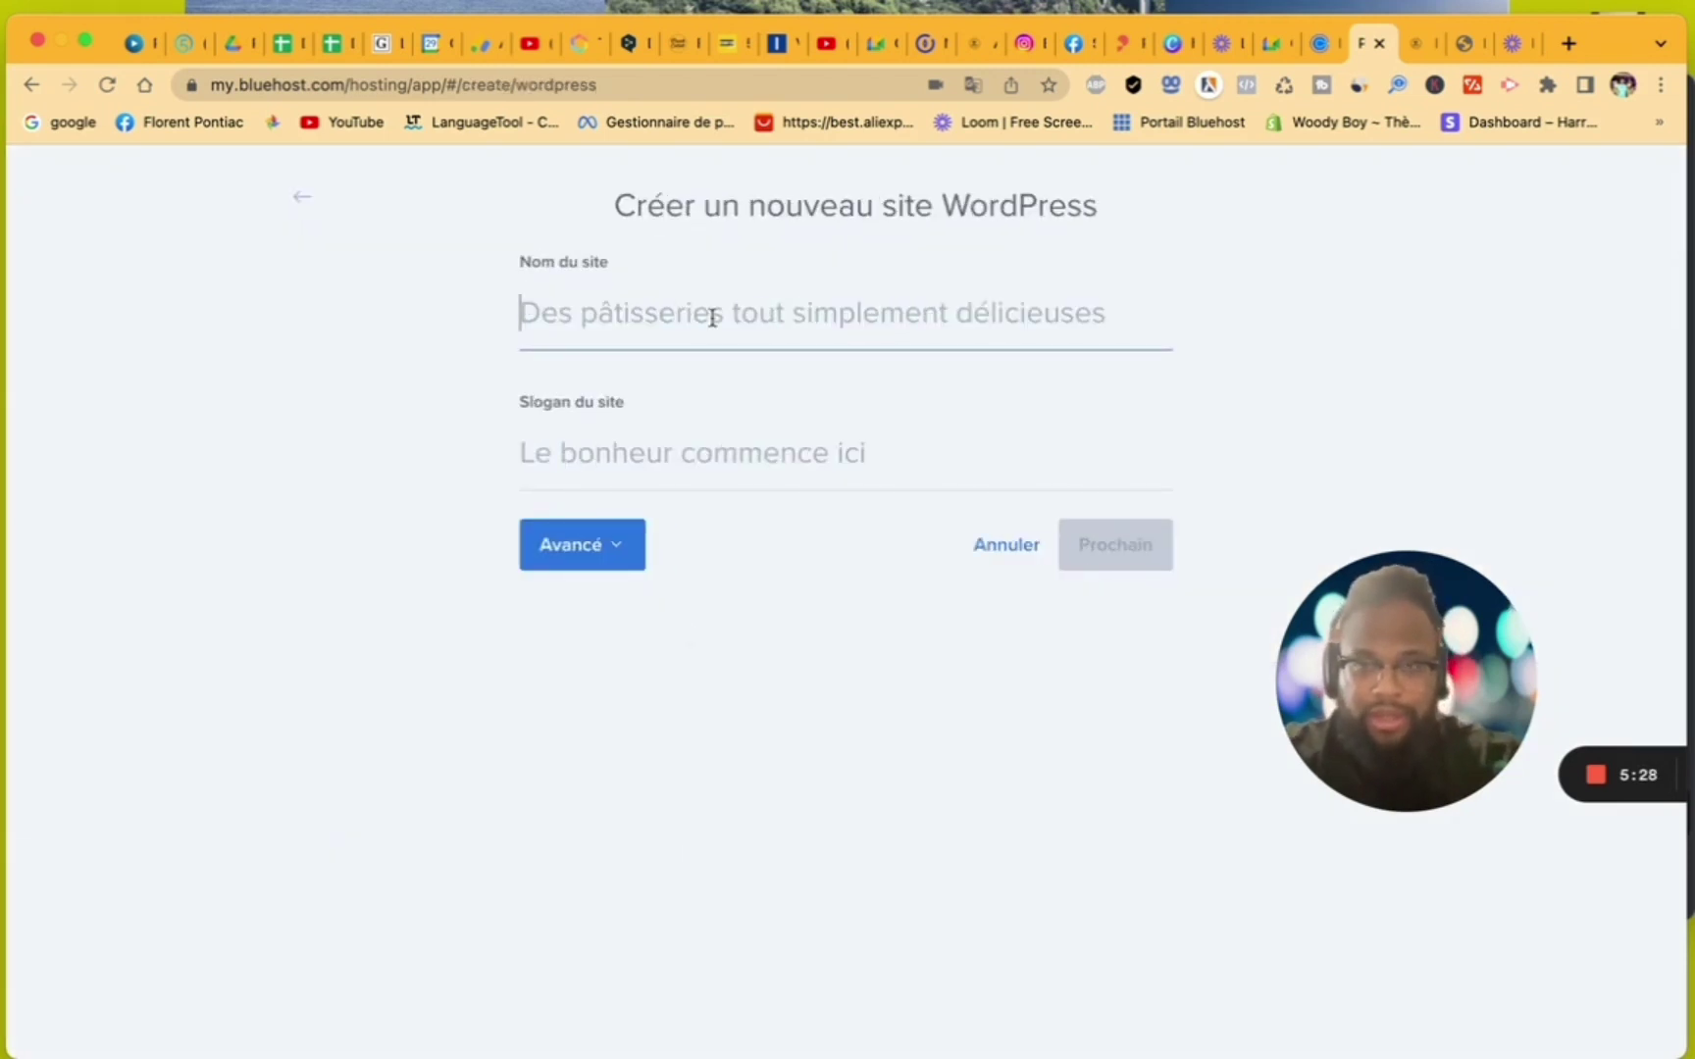
pyautogui.write('Fome')
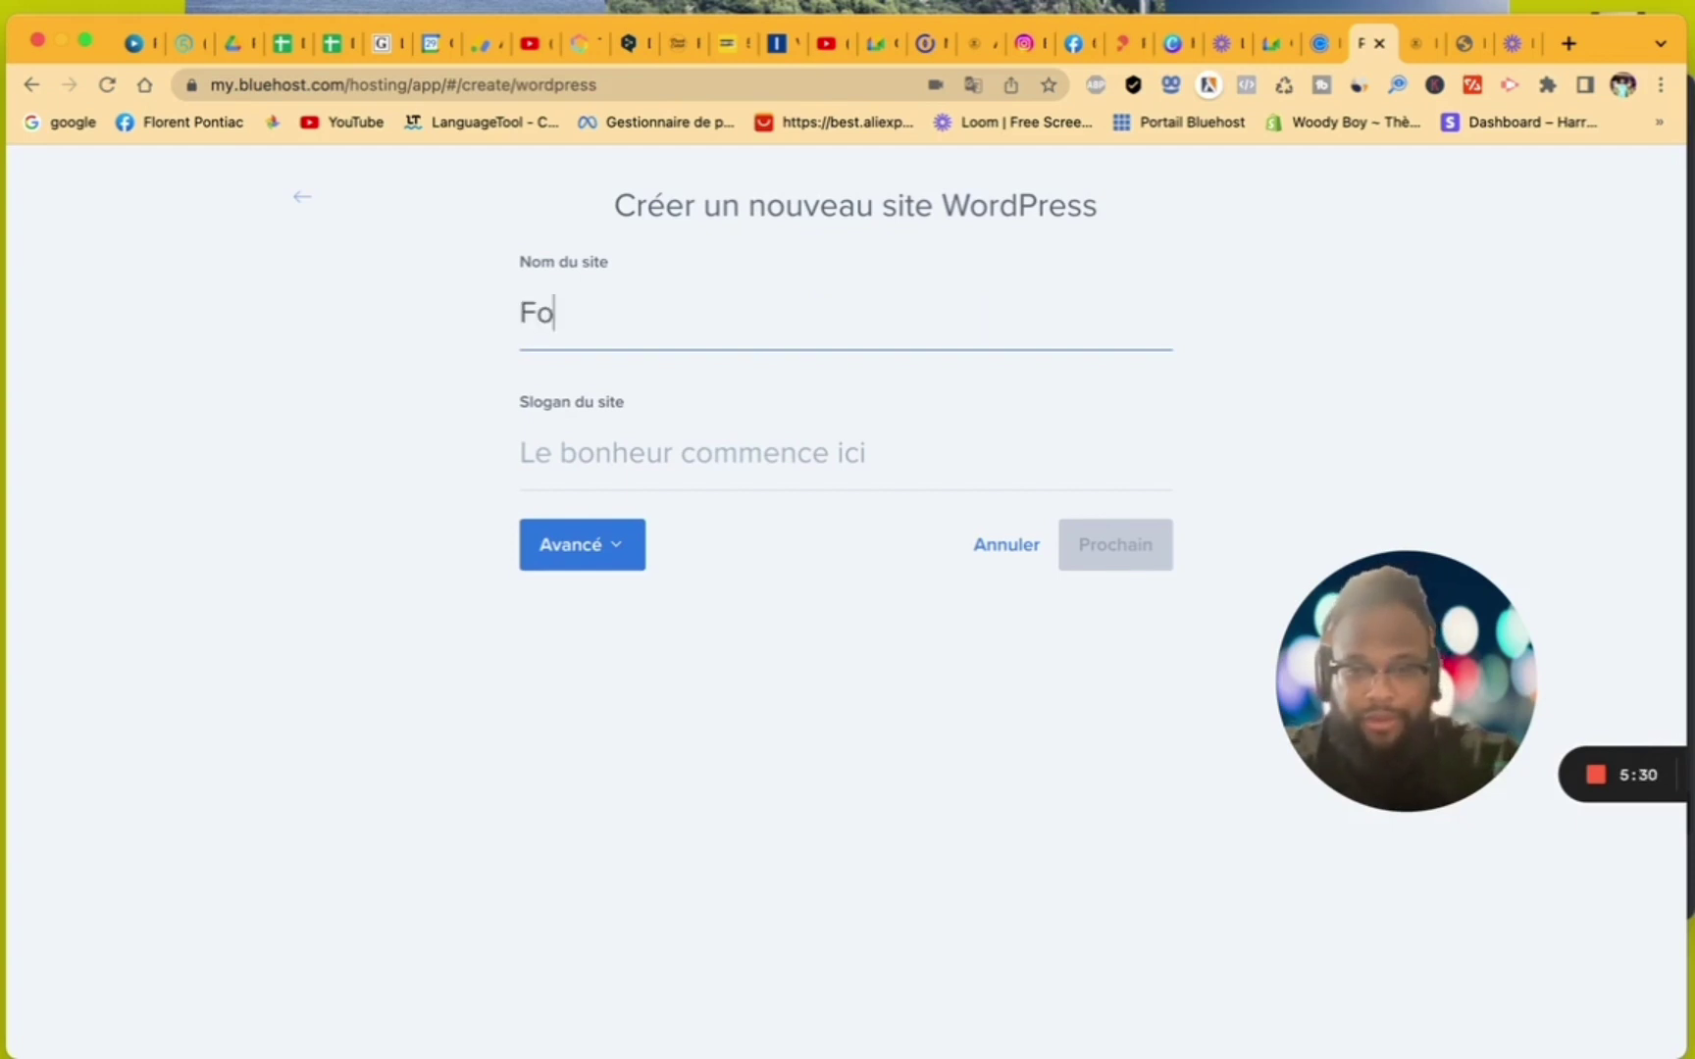
pyautogui.press('BackSpace')
pyautogui.press('BackSpace')
pyautogui.write('r')
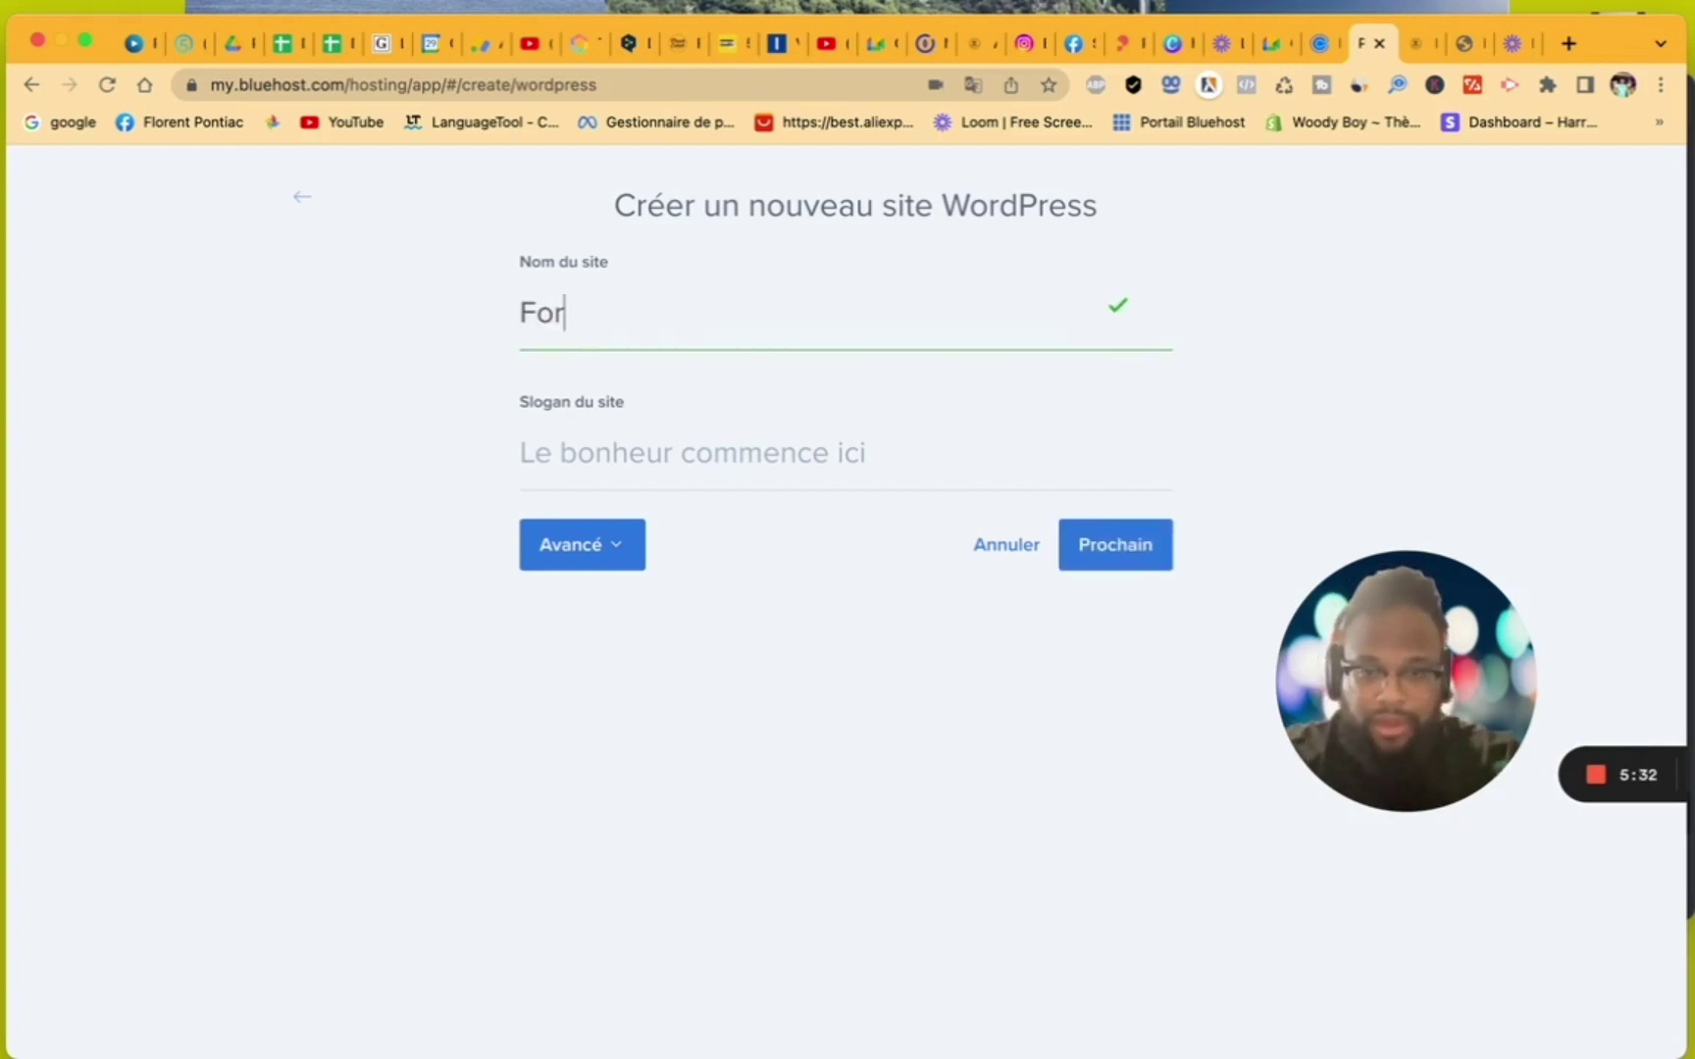
pyautogui.write('mation ')
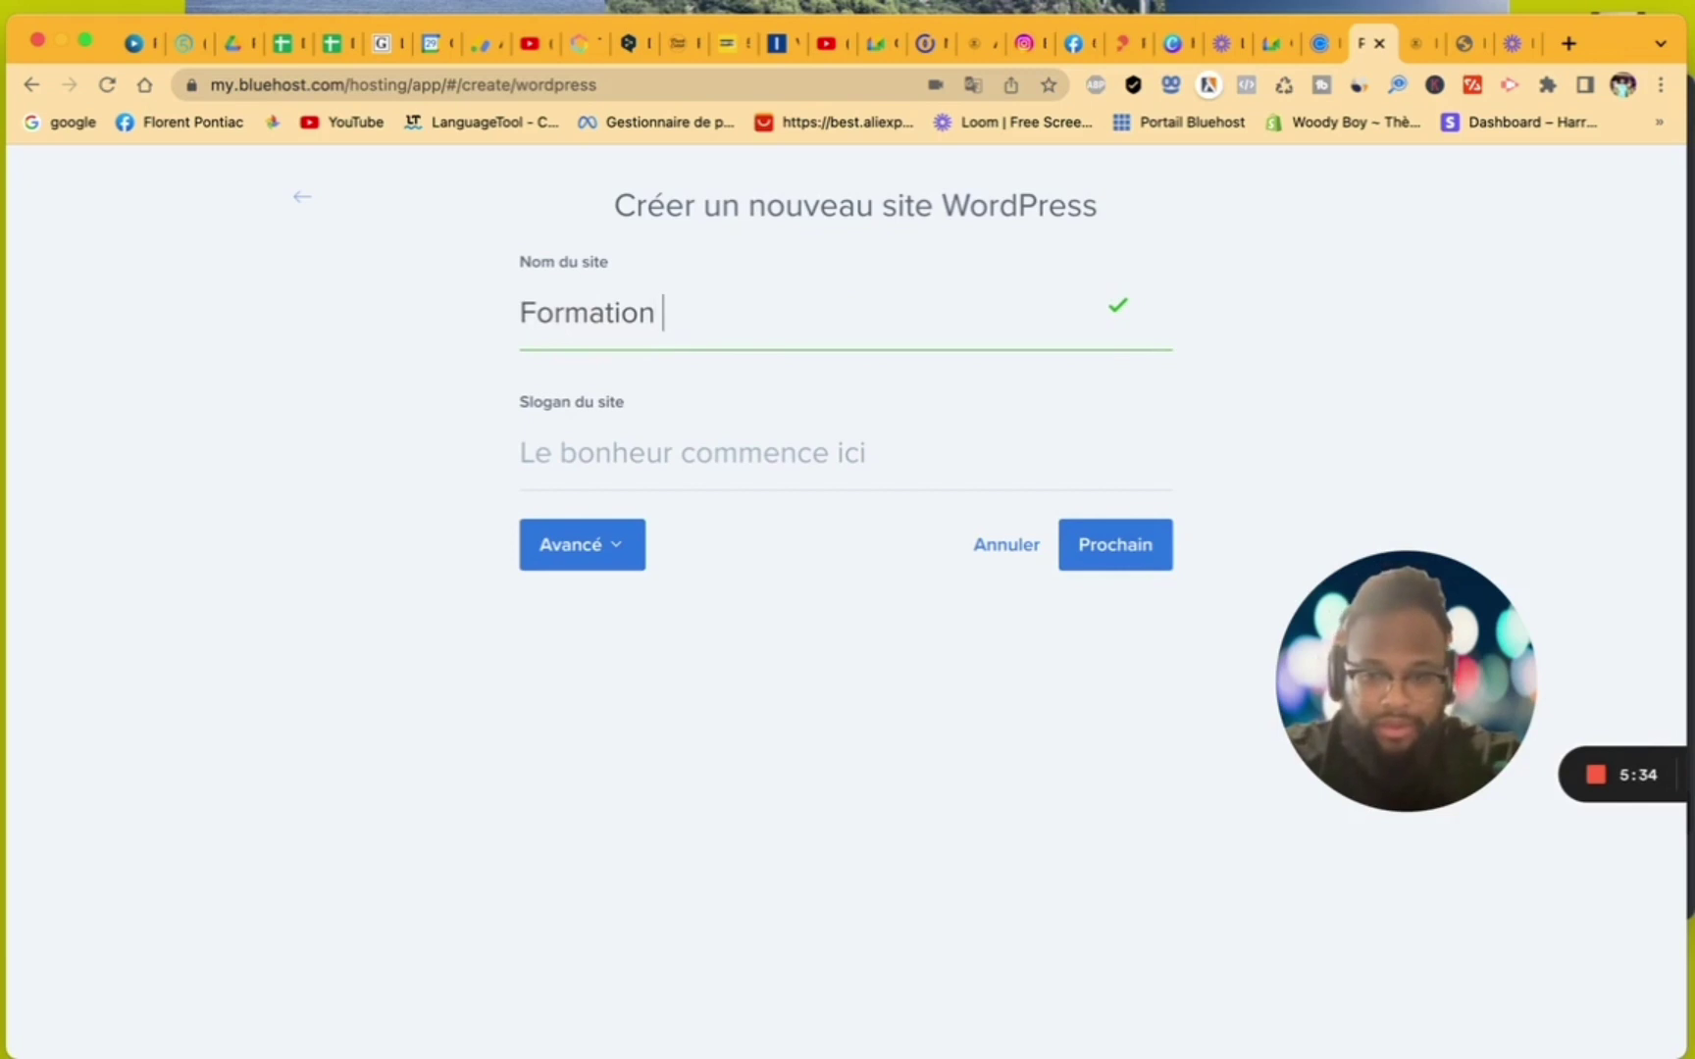
pyautogui.write('site internet')
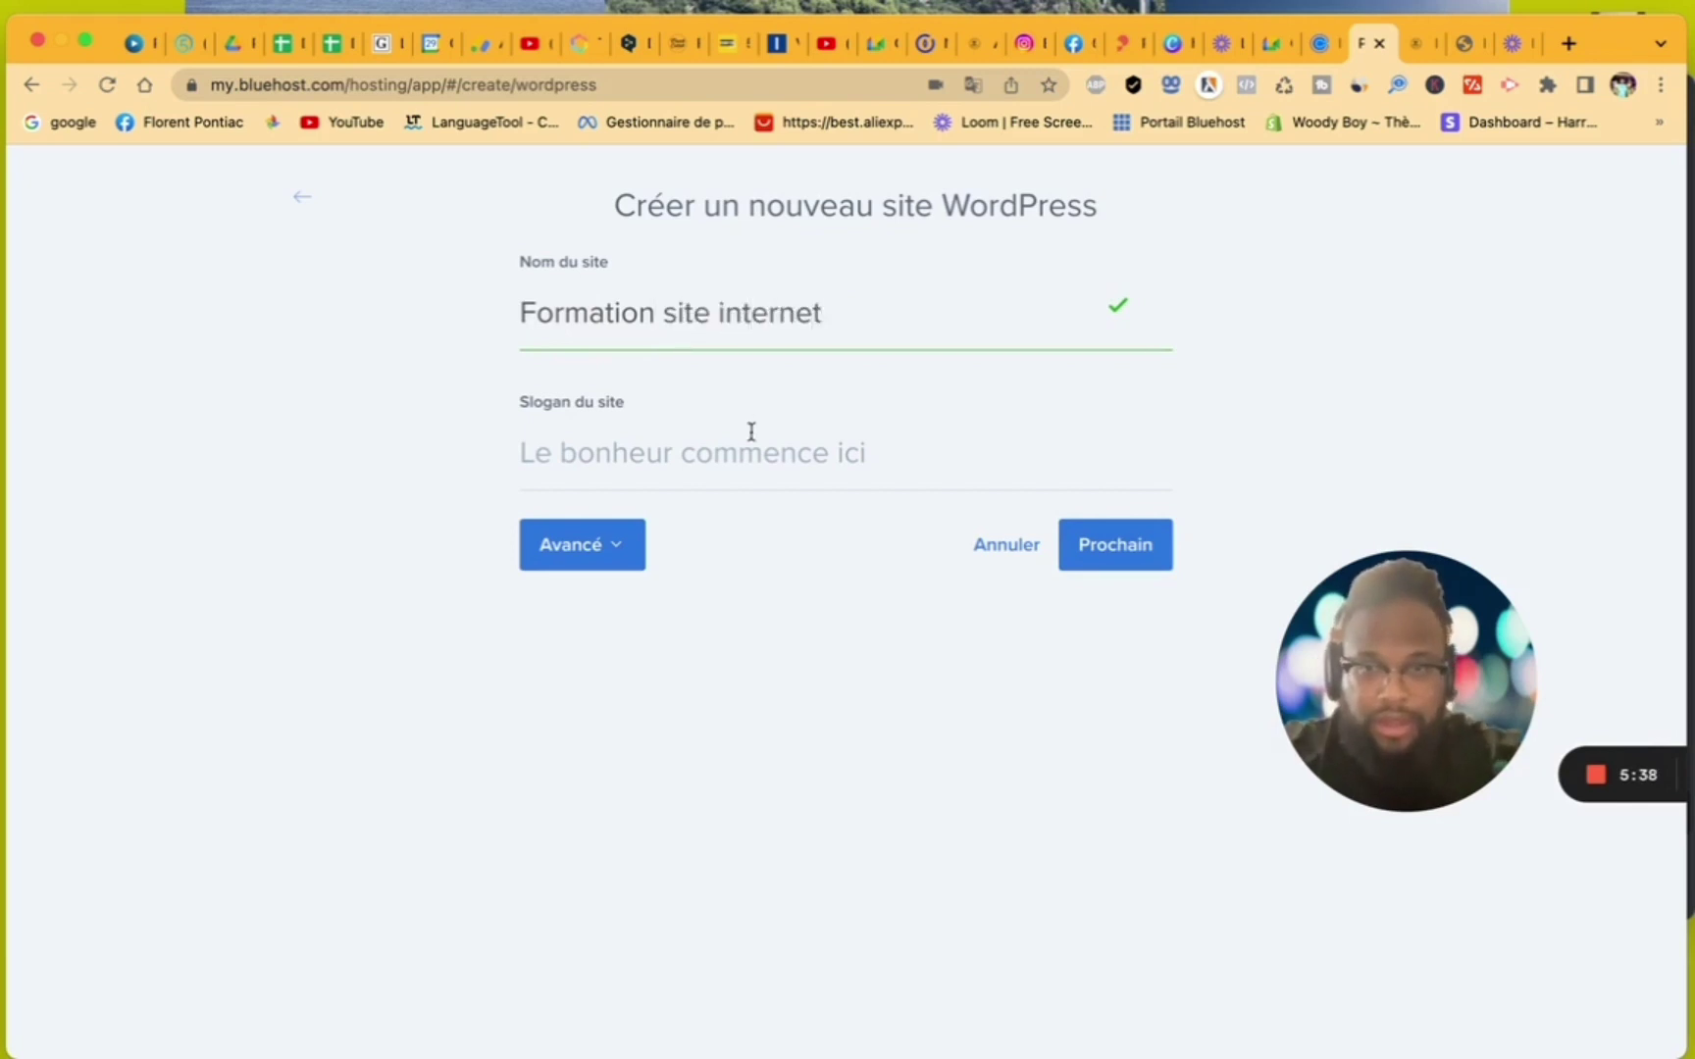
# - Enter the slogan 'level up ton business' and continue to the domain step
pyautogui.click(747, 468)
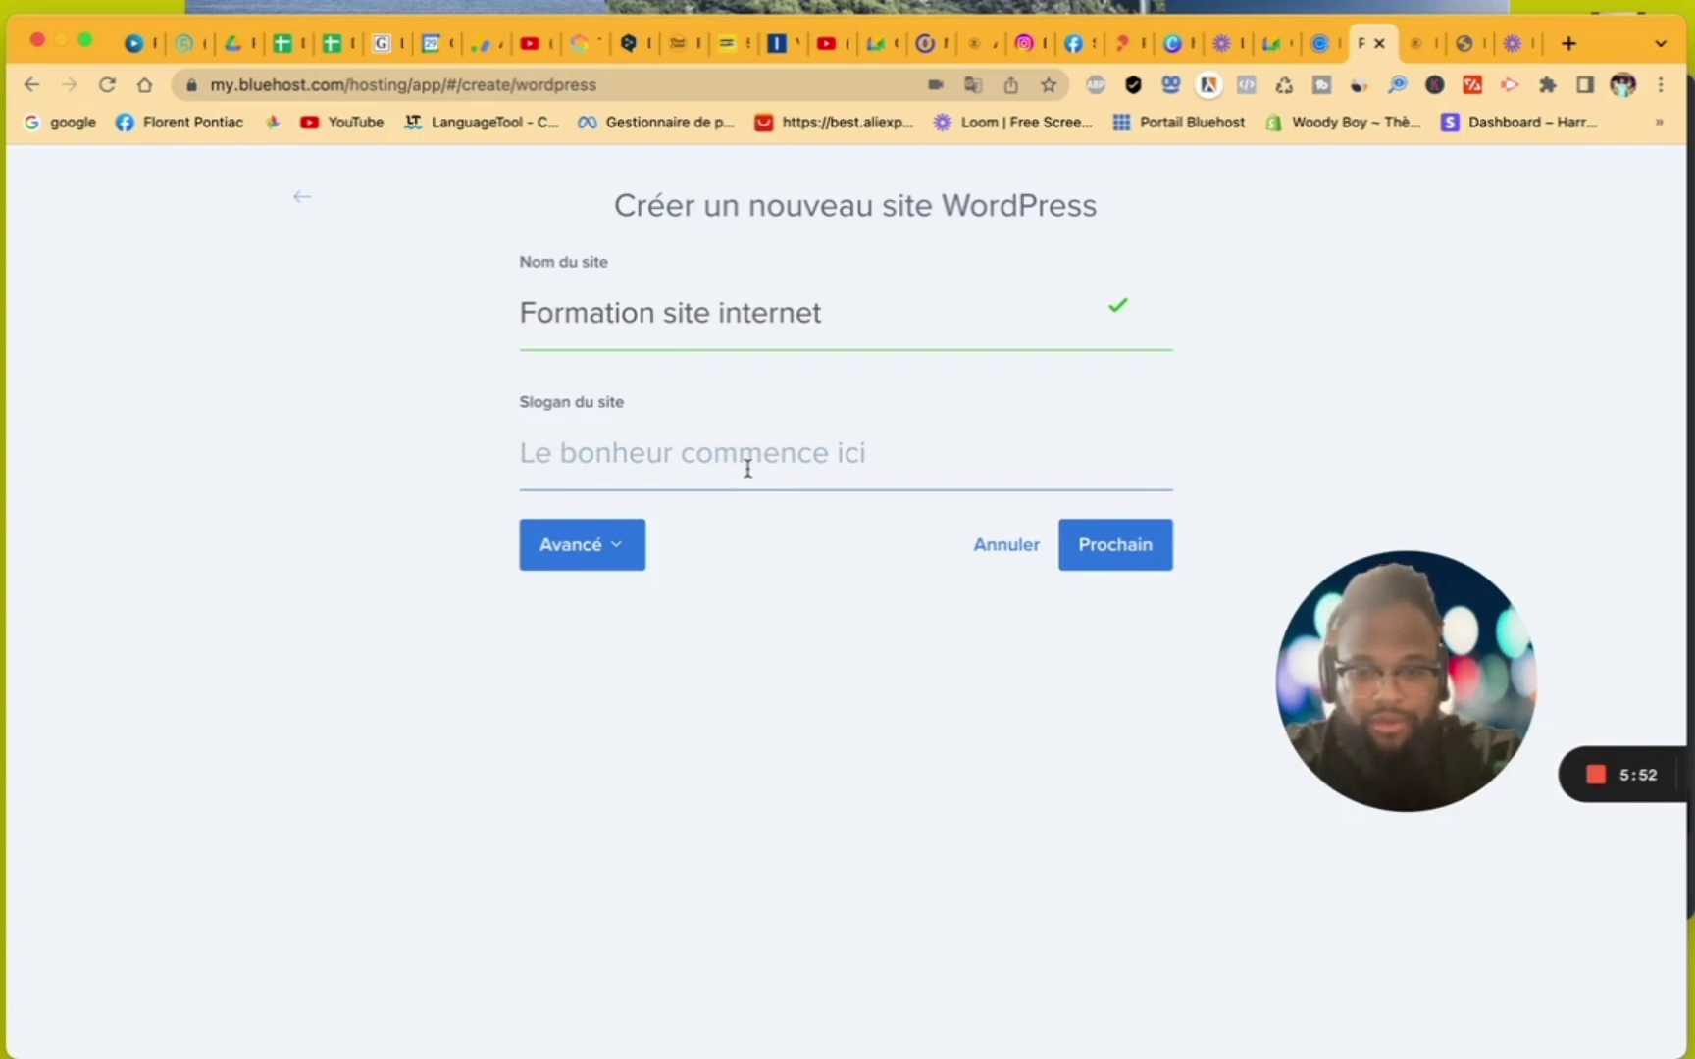
pyautogui.write('level up ')
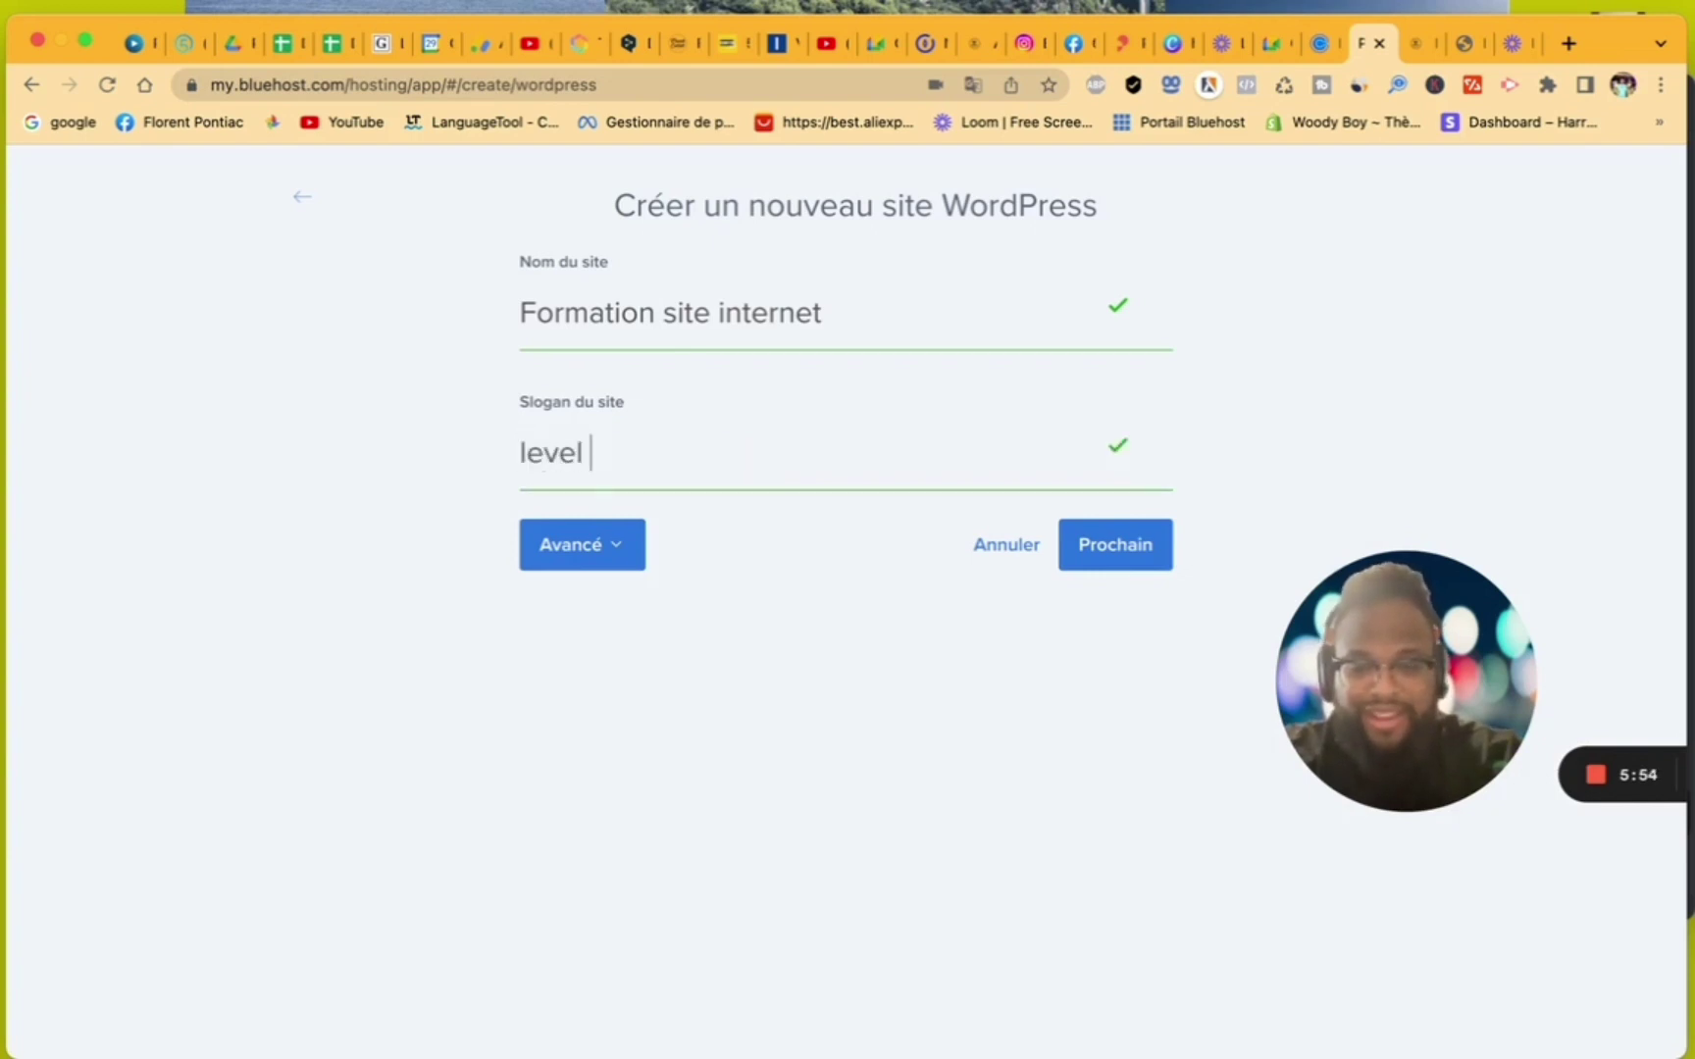
pyautogui.write('ton si')
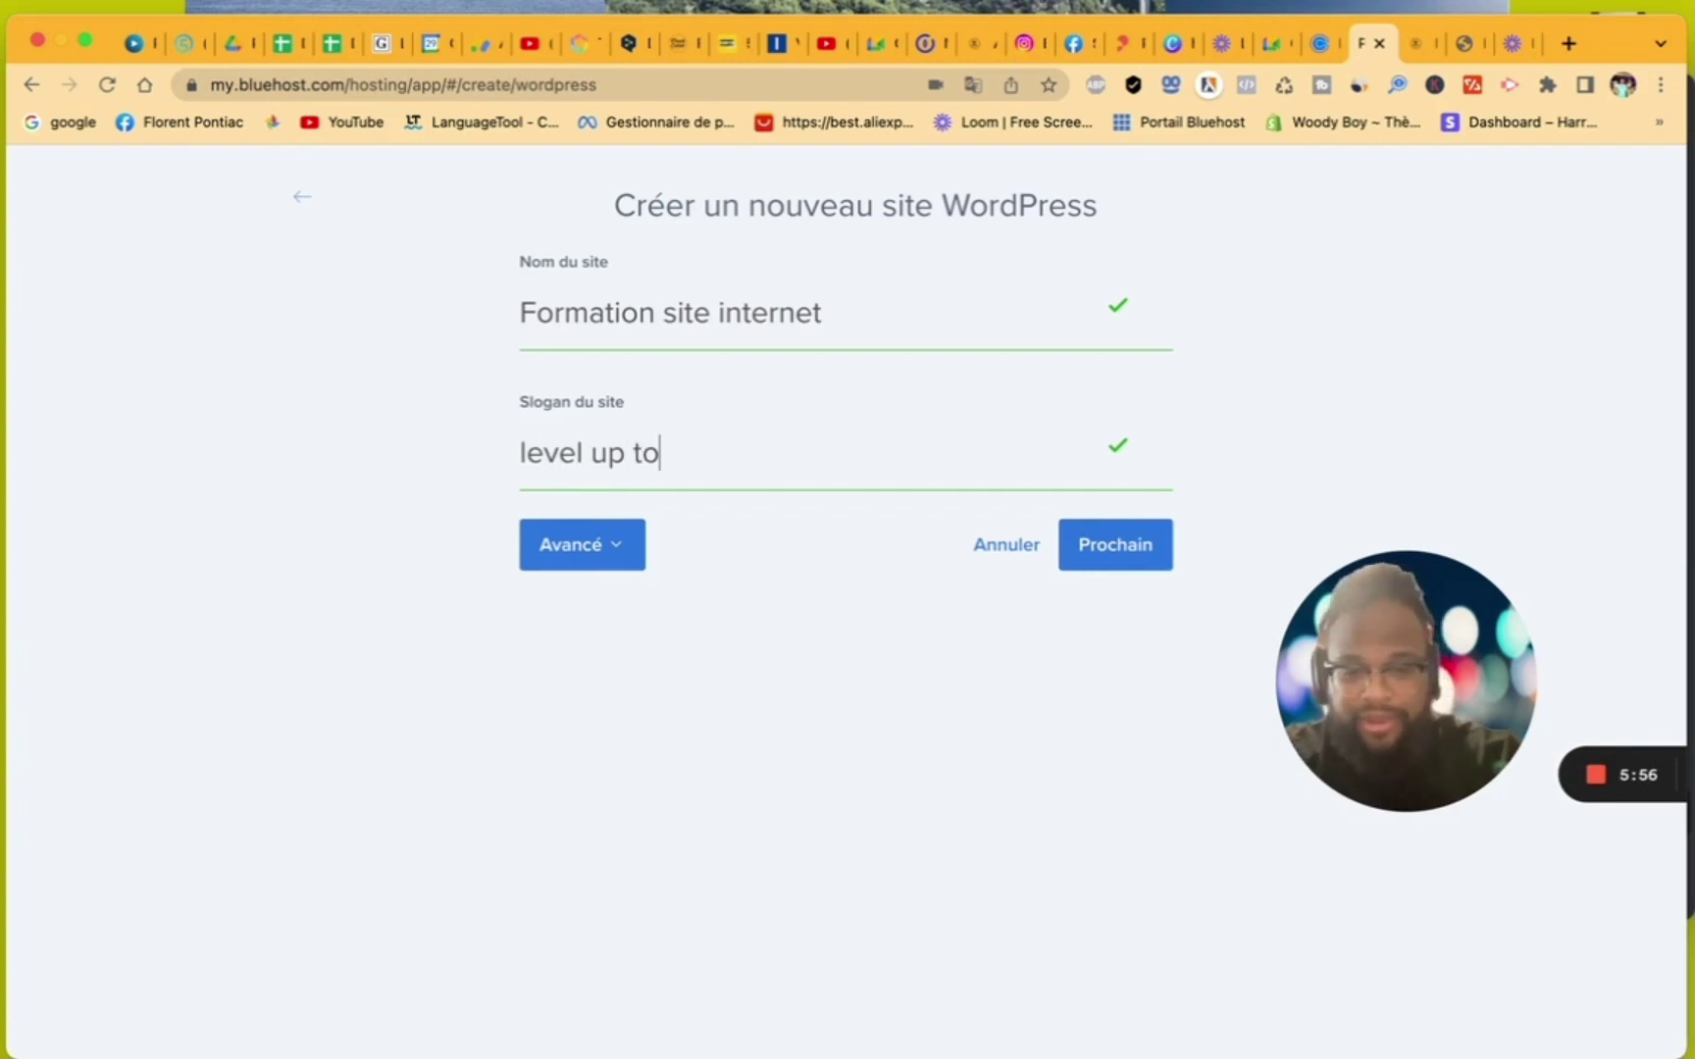
pyautogui.press('BackSpace')
pyautogui.press('BackSpace')
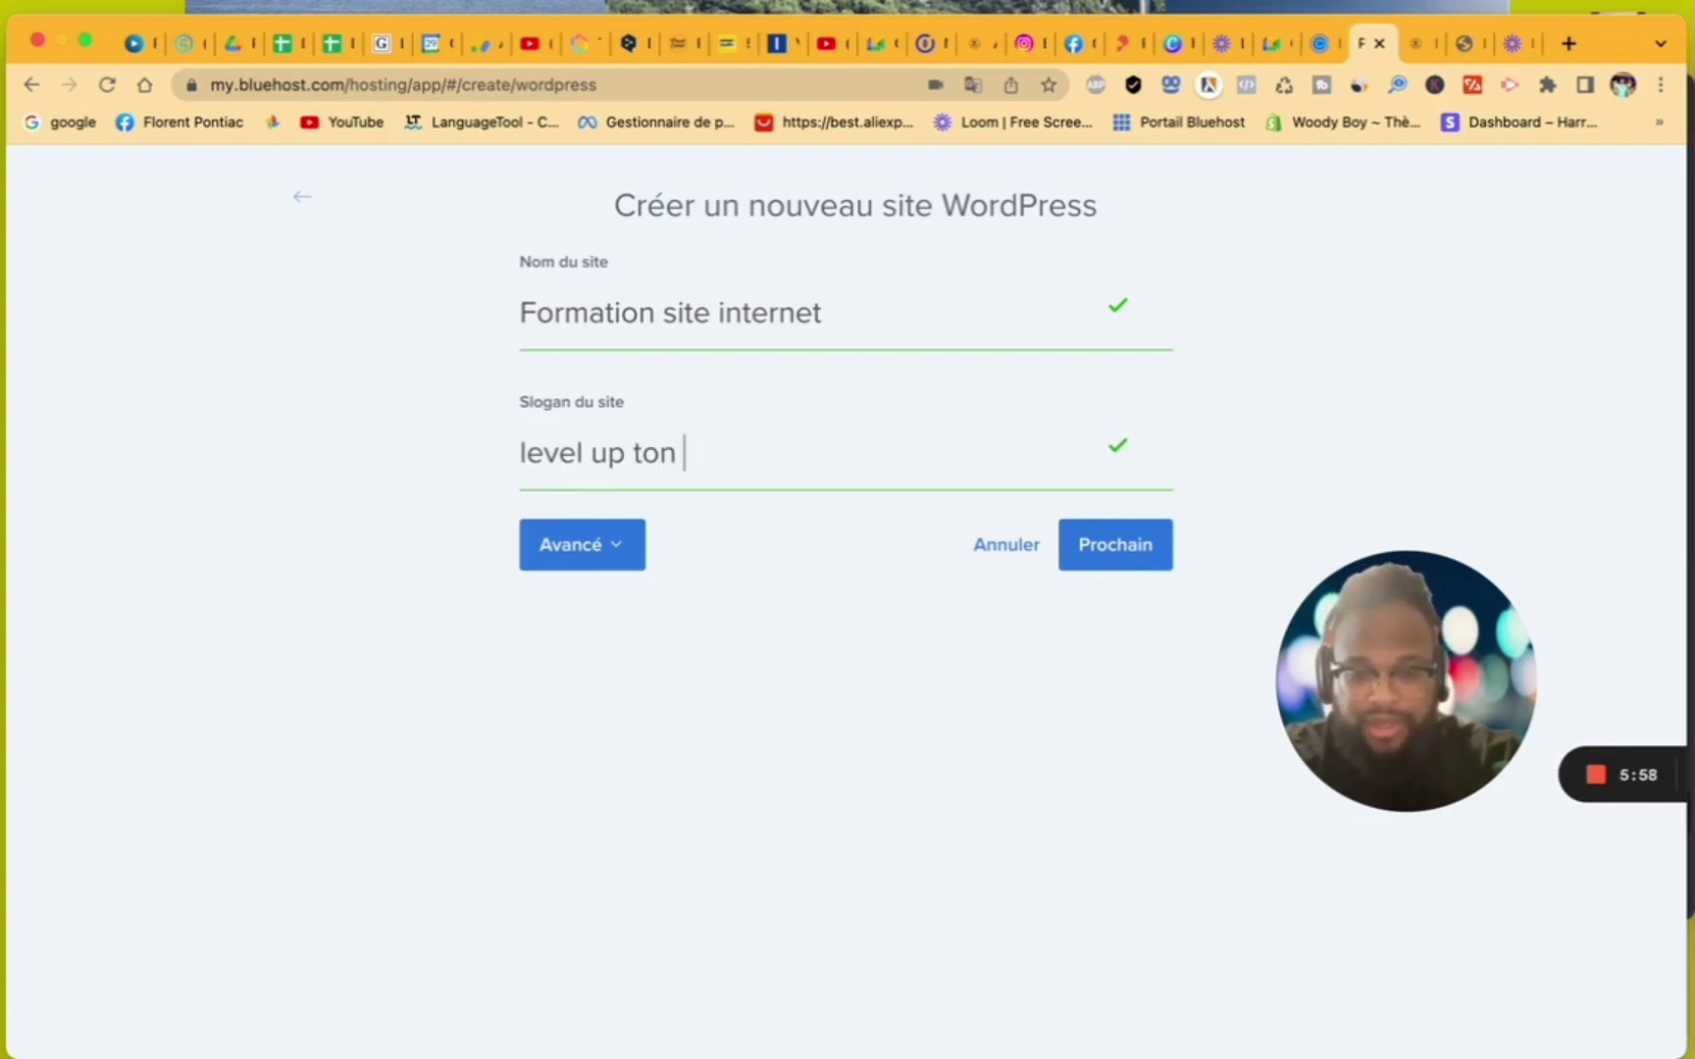
pyautogui.write('business')
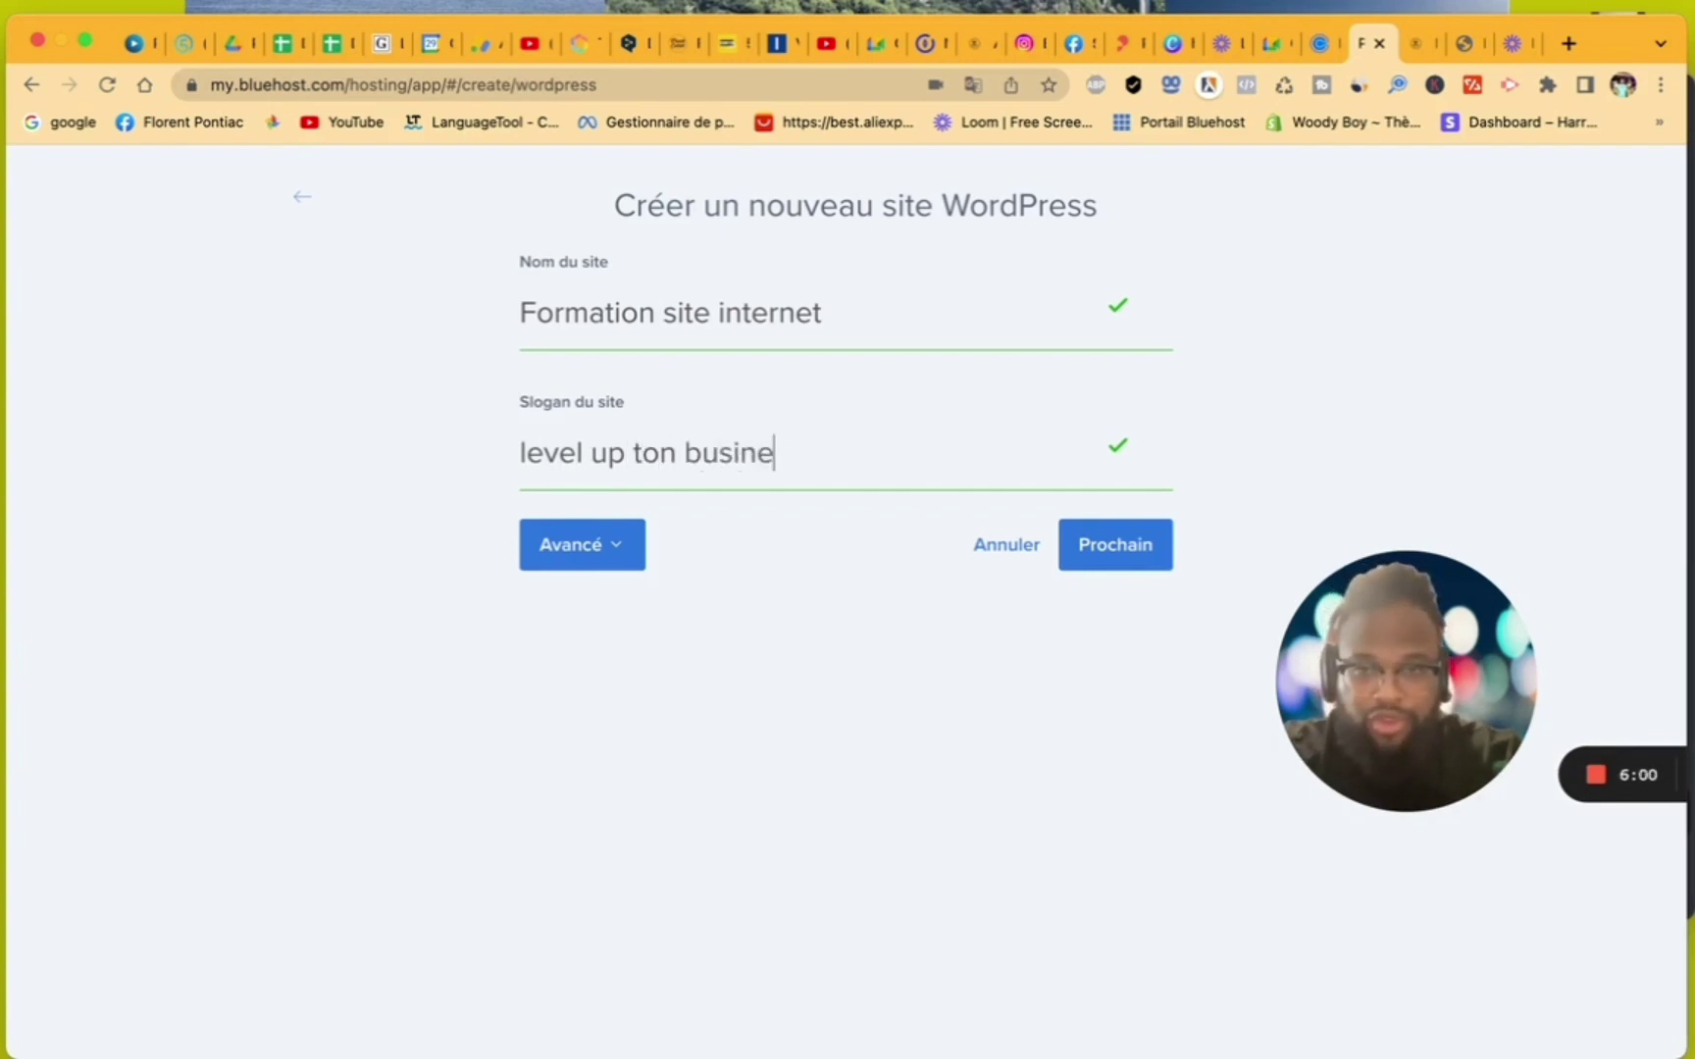
pyautogui.click(1103, 565)
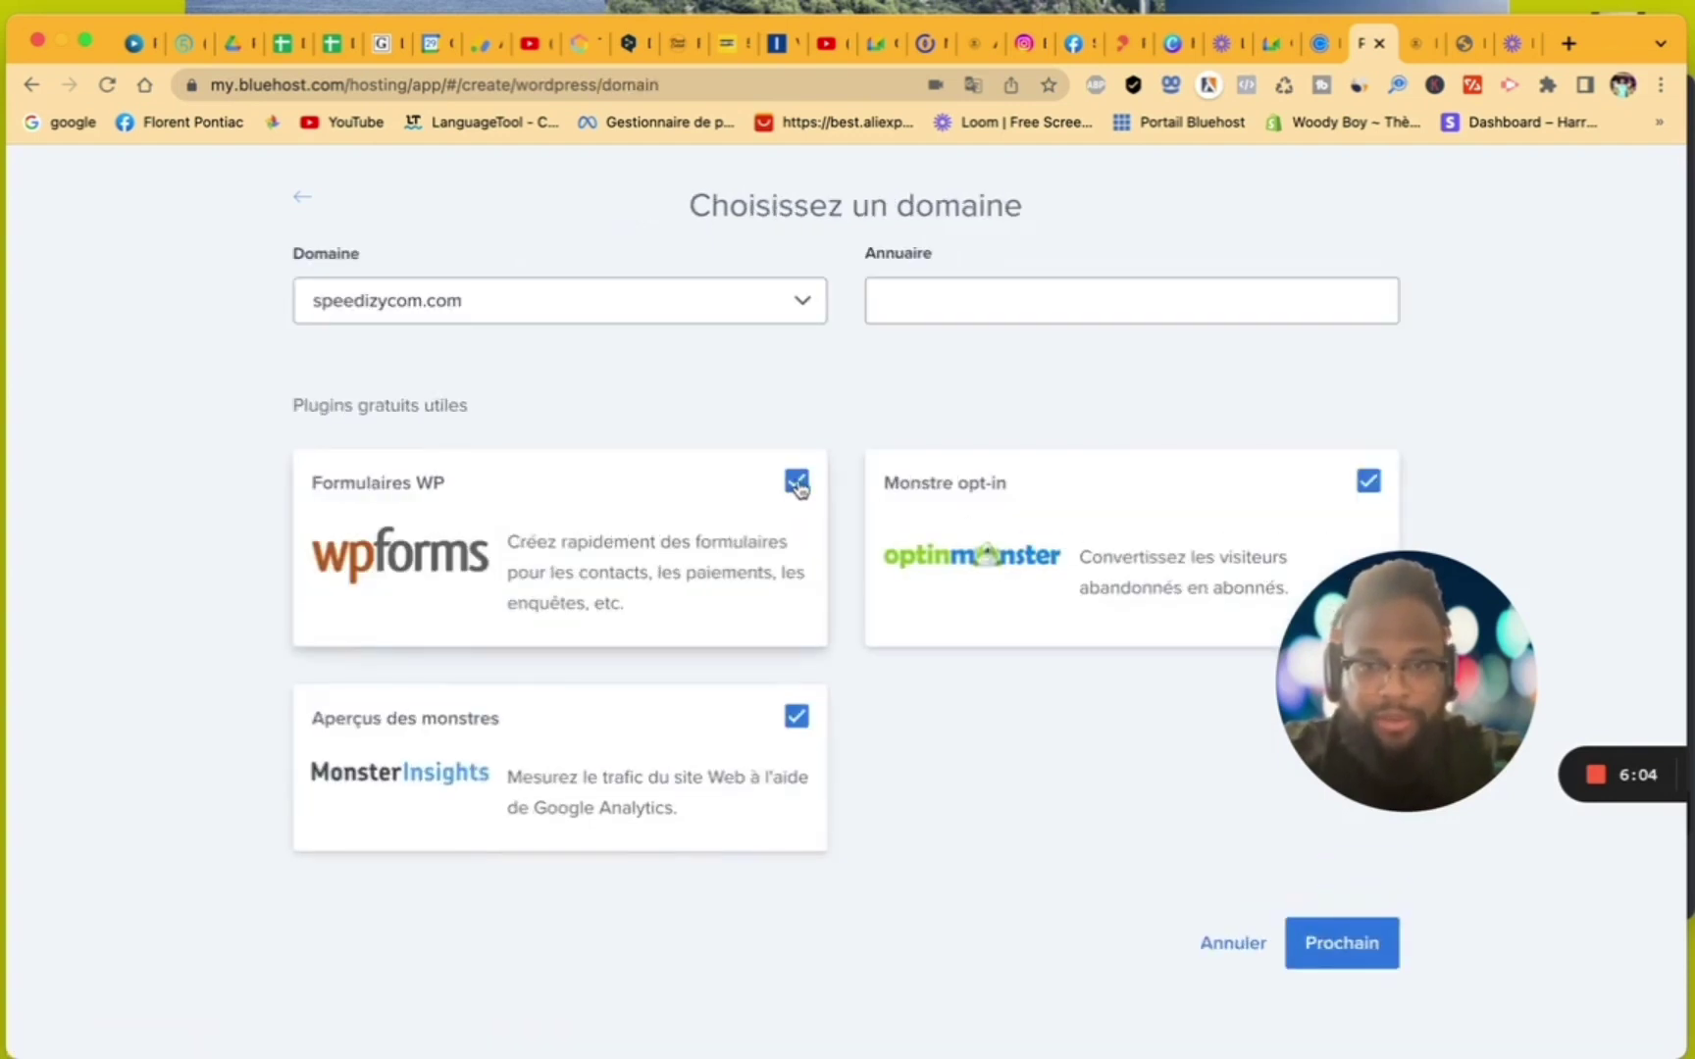
# - Untick the Formulaires WP, Aperçus des monstres and Monstre opt-in plugins
pyautogui.click(797, 483)
pyautogui.click(796, 717)
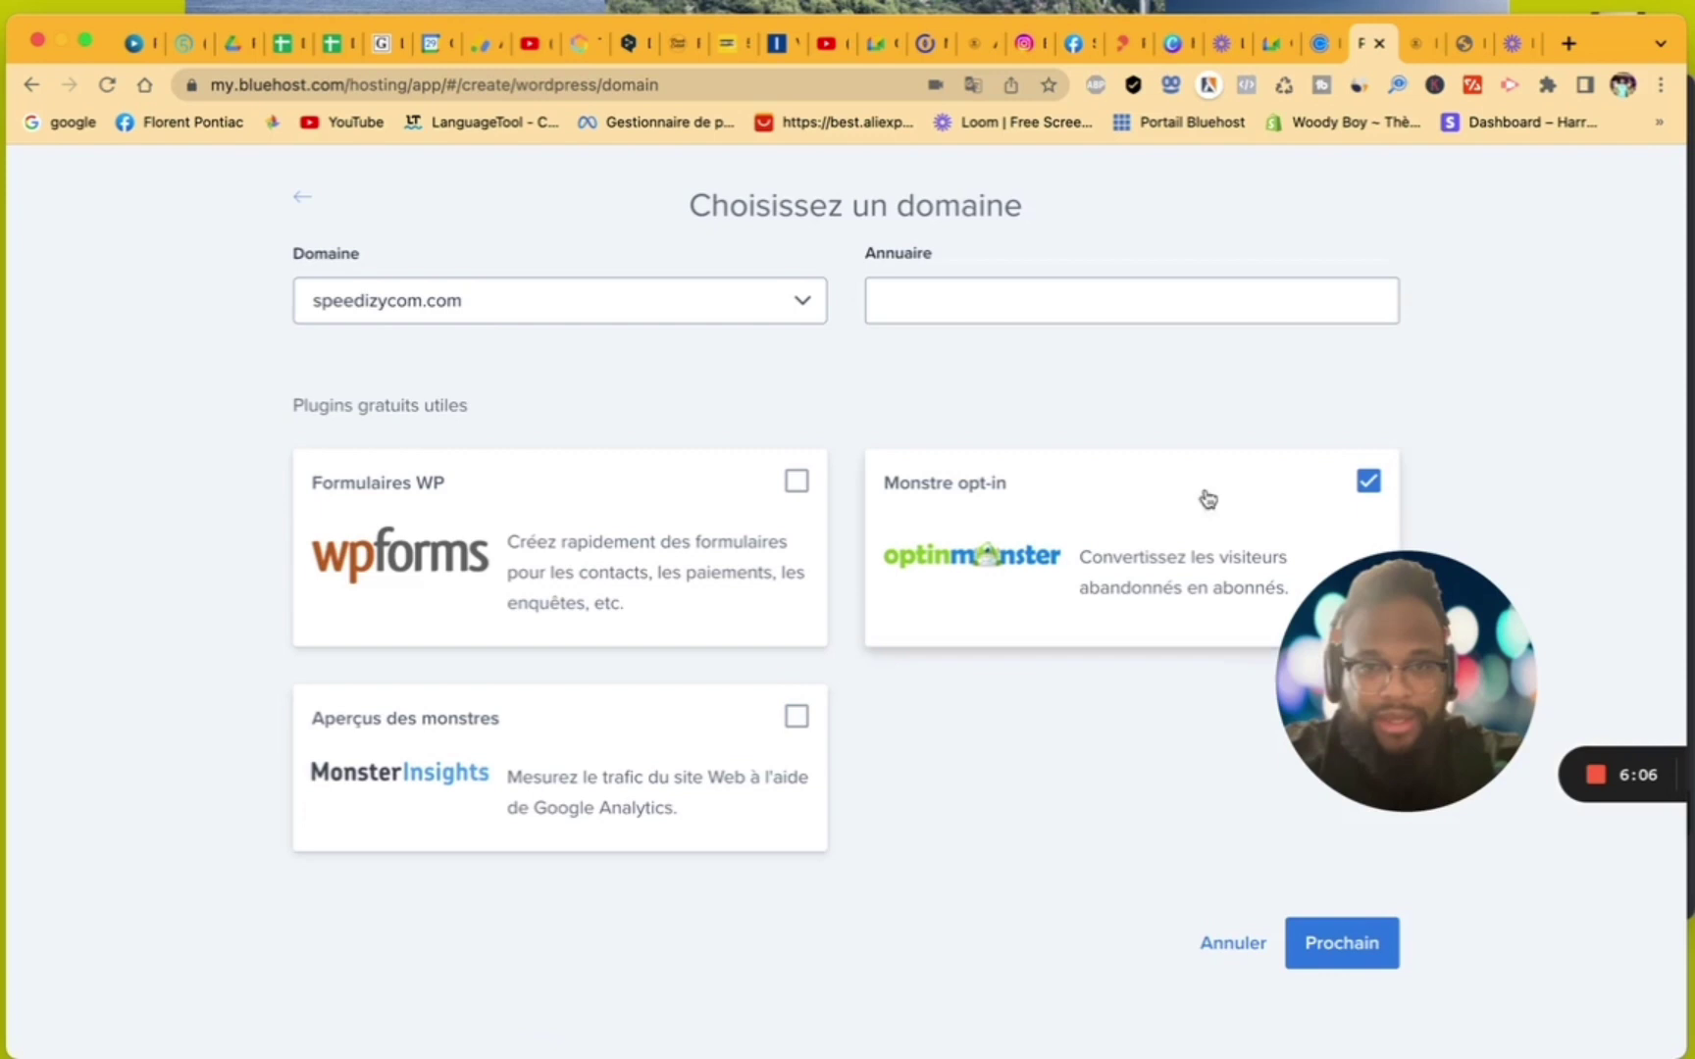
pyautogui.click(1369, 481)
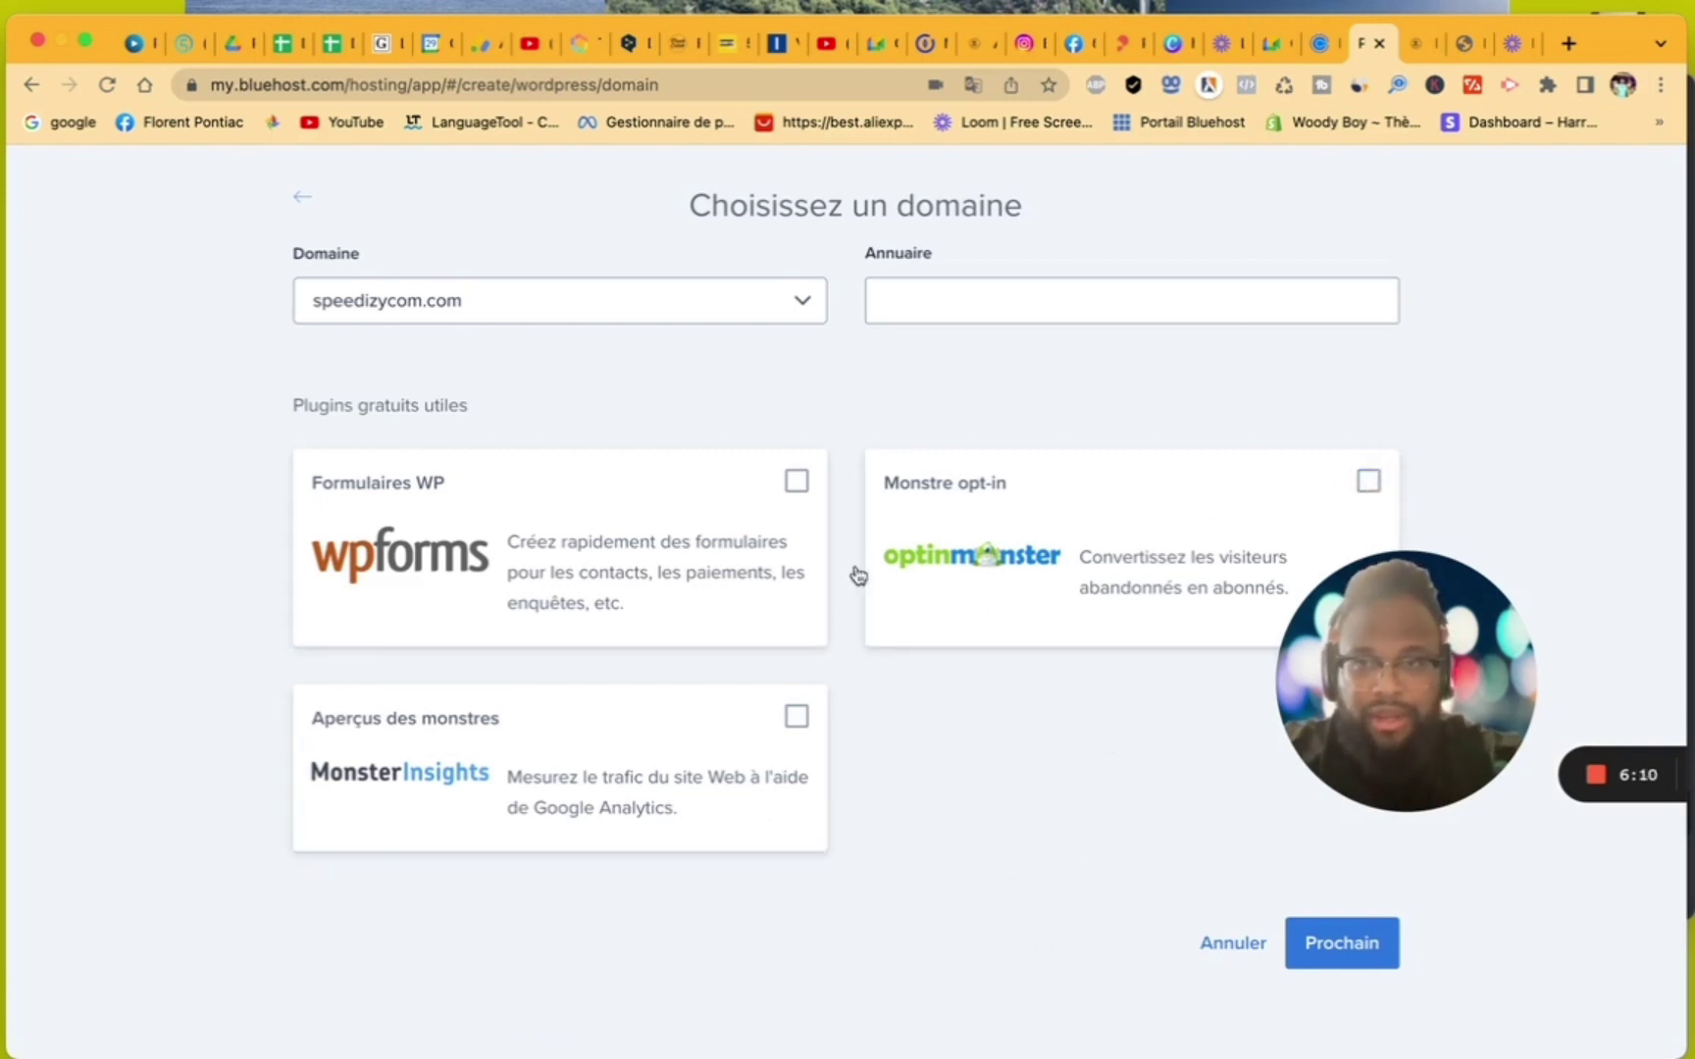
# - Choose formationsiteinternet.com as the site's domain and submit the site for creation
pyautogui.click(784, 316)
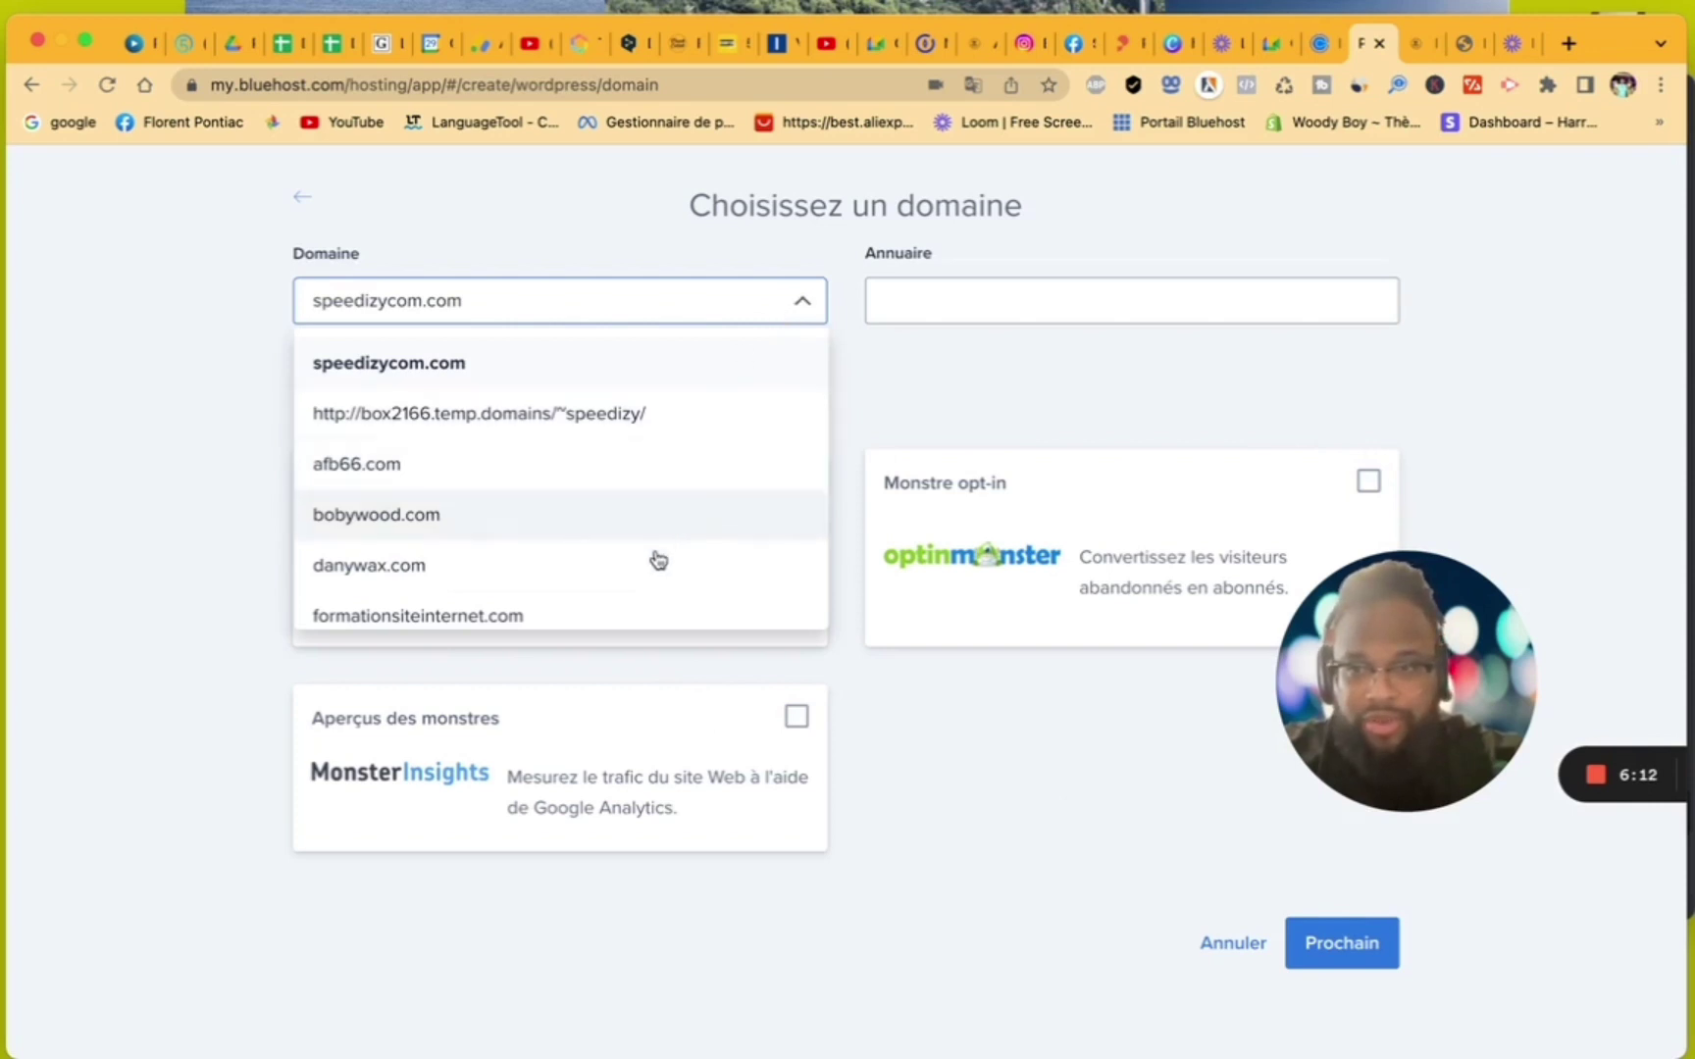
pyautogui.scroll(-2, 656, 564)
pyautogui.click(633, 580)
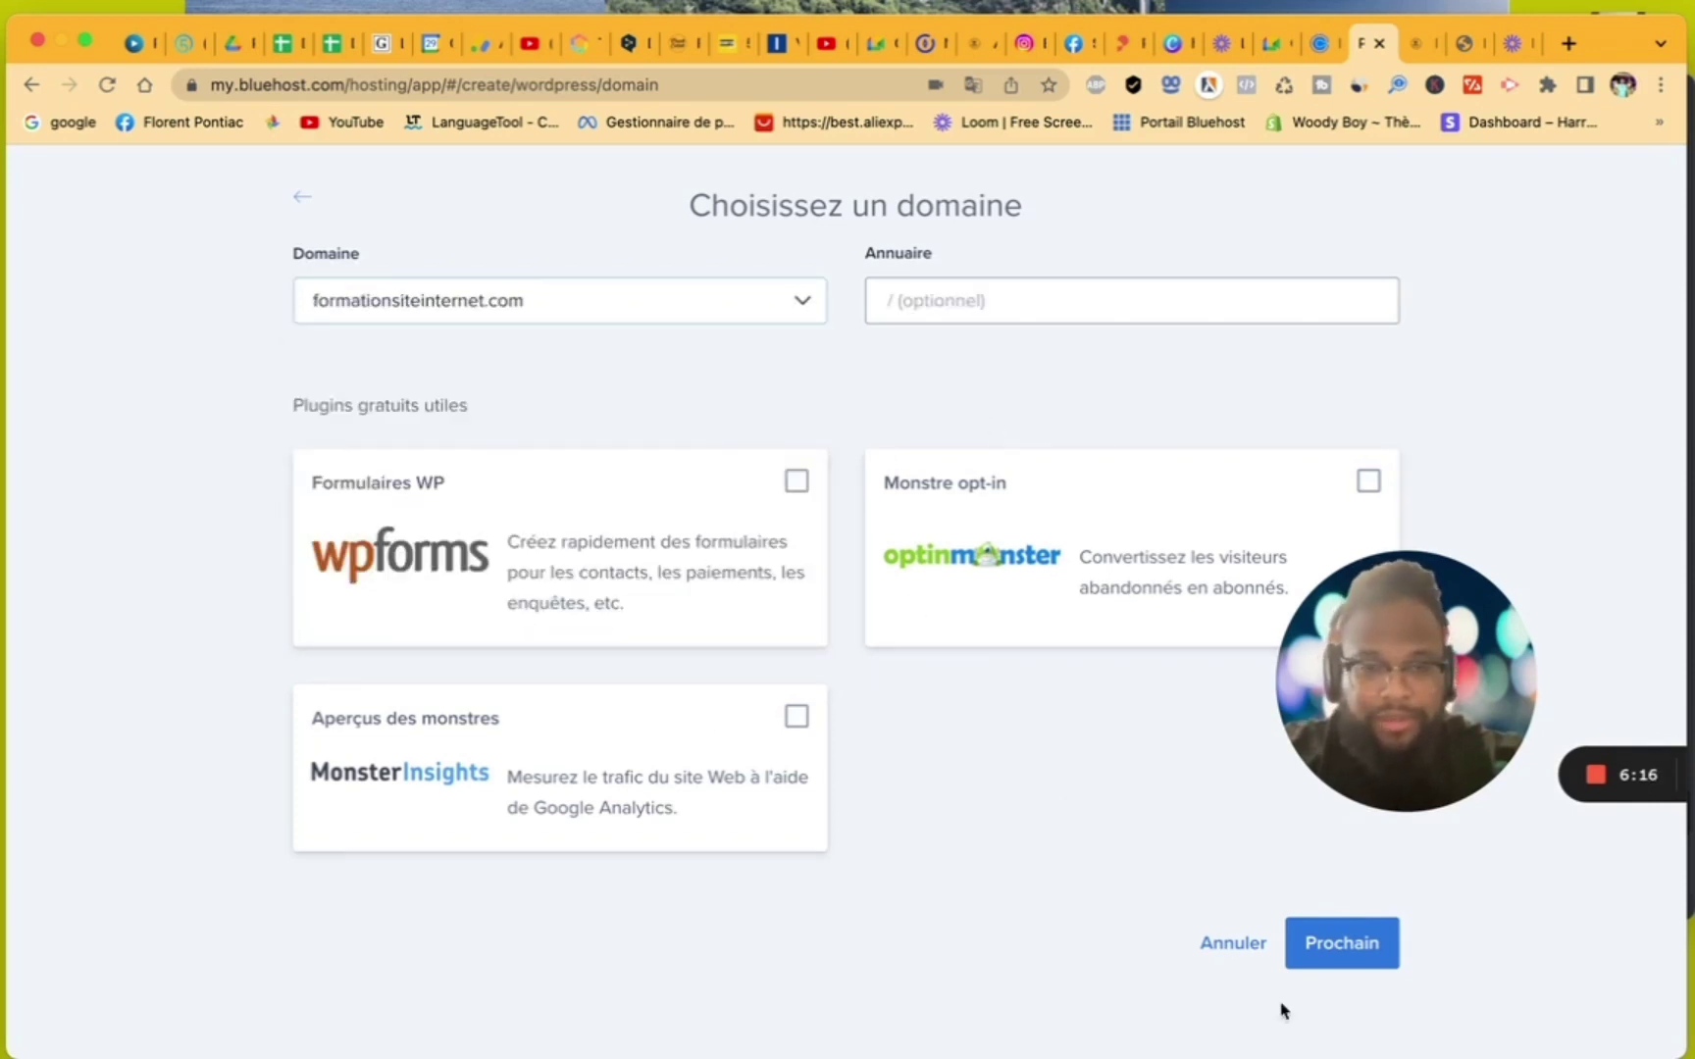
pyautogui.click(1326, 959)
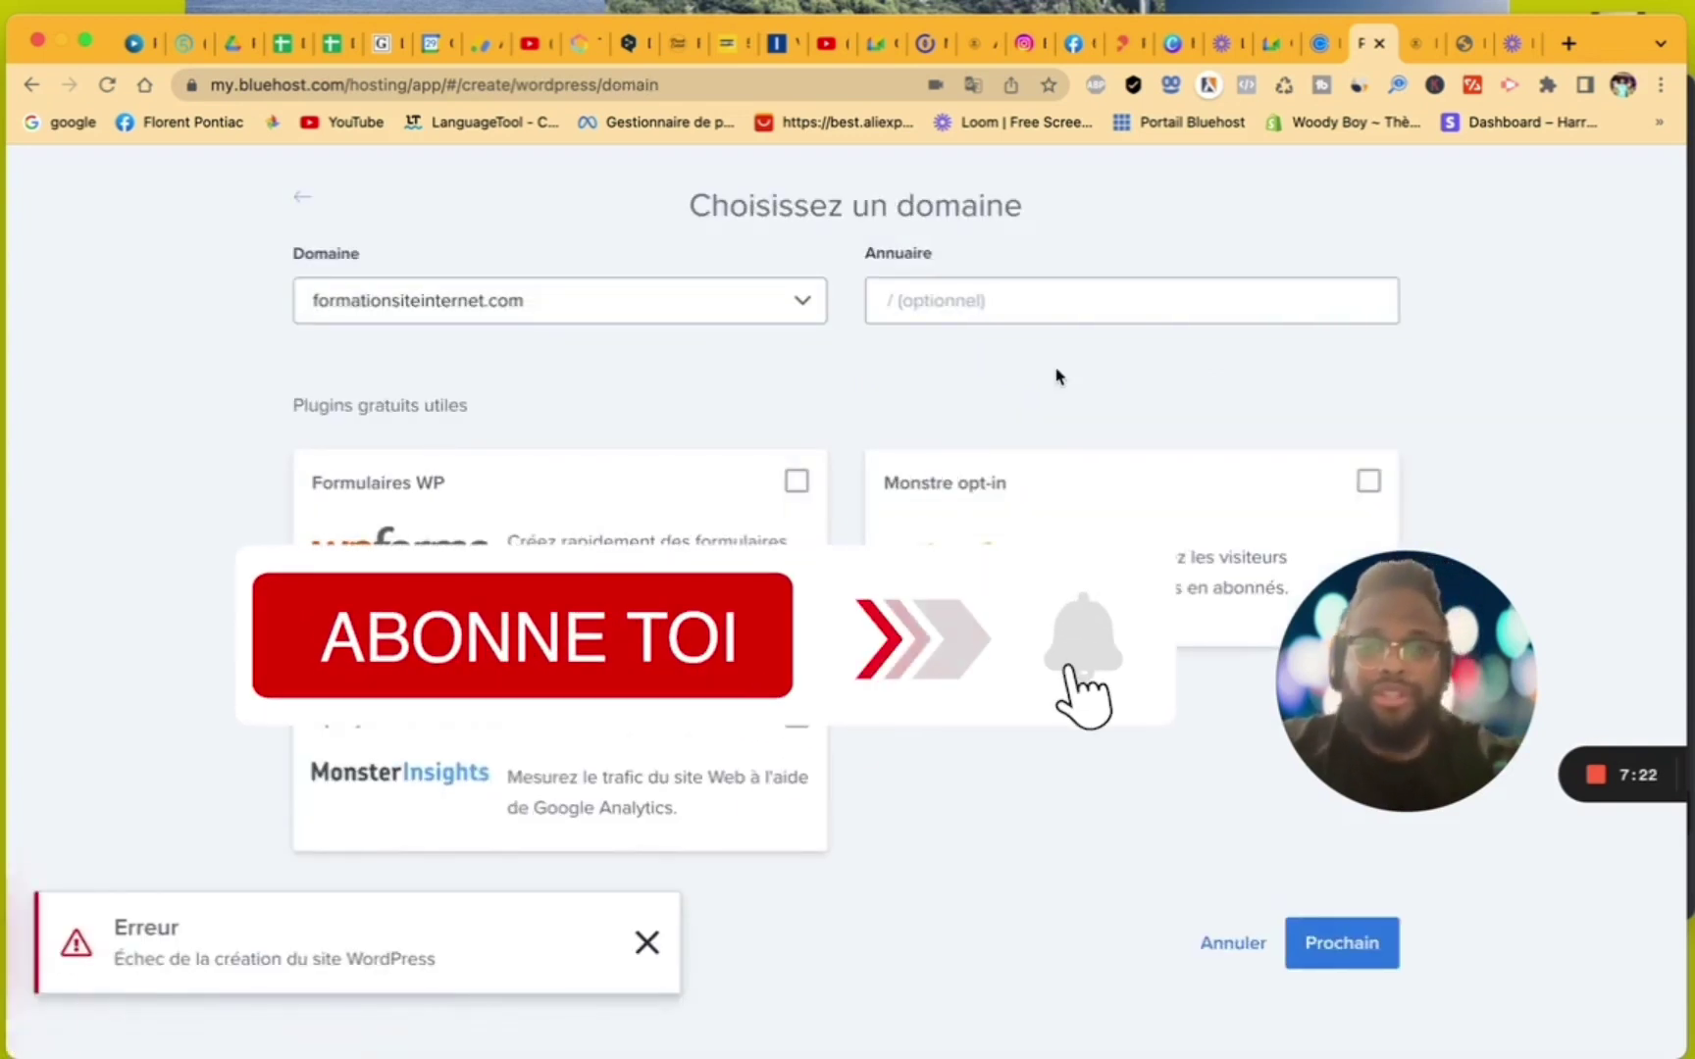
# - Dismiss the site-creation error and return to the Bluehost portal home page
pyautogui.click(647, 944)
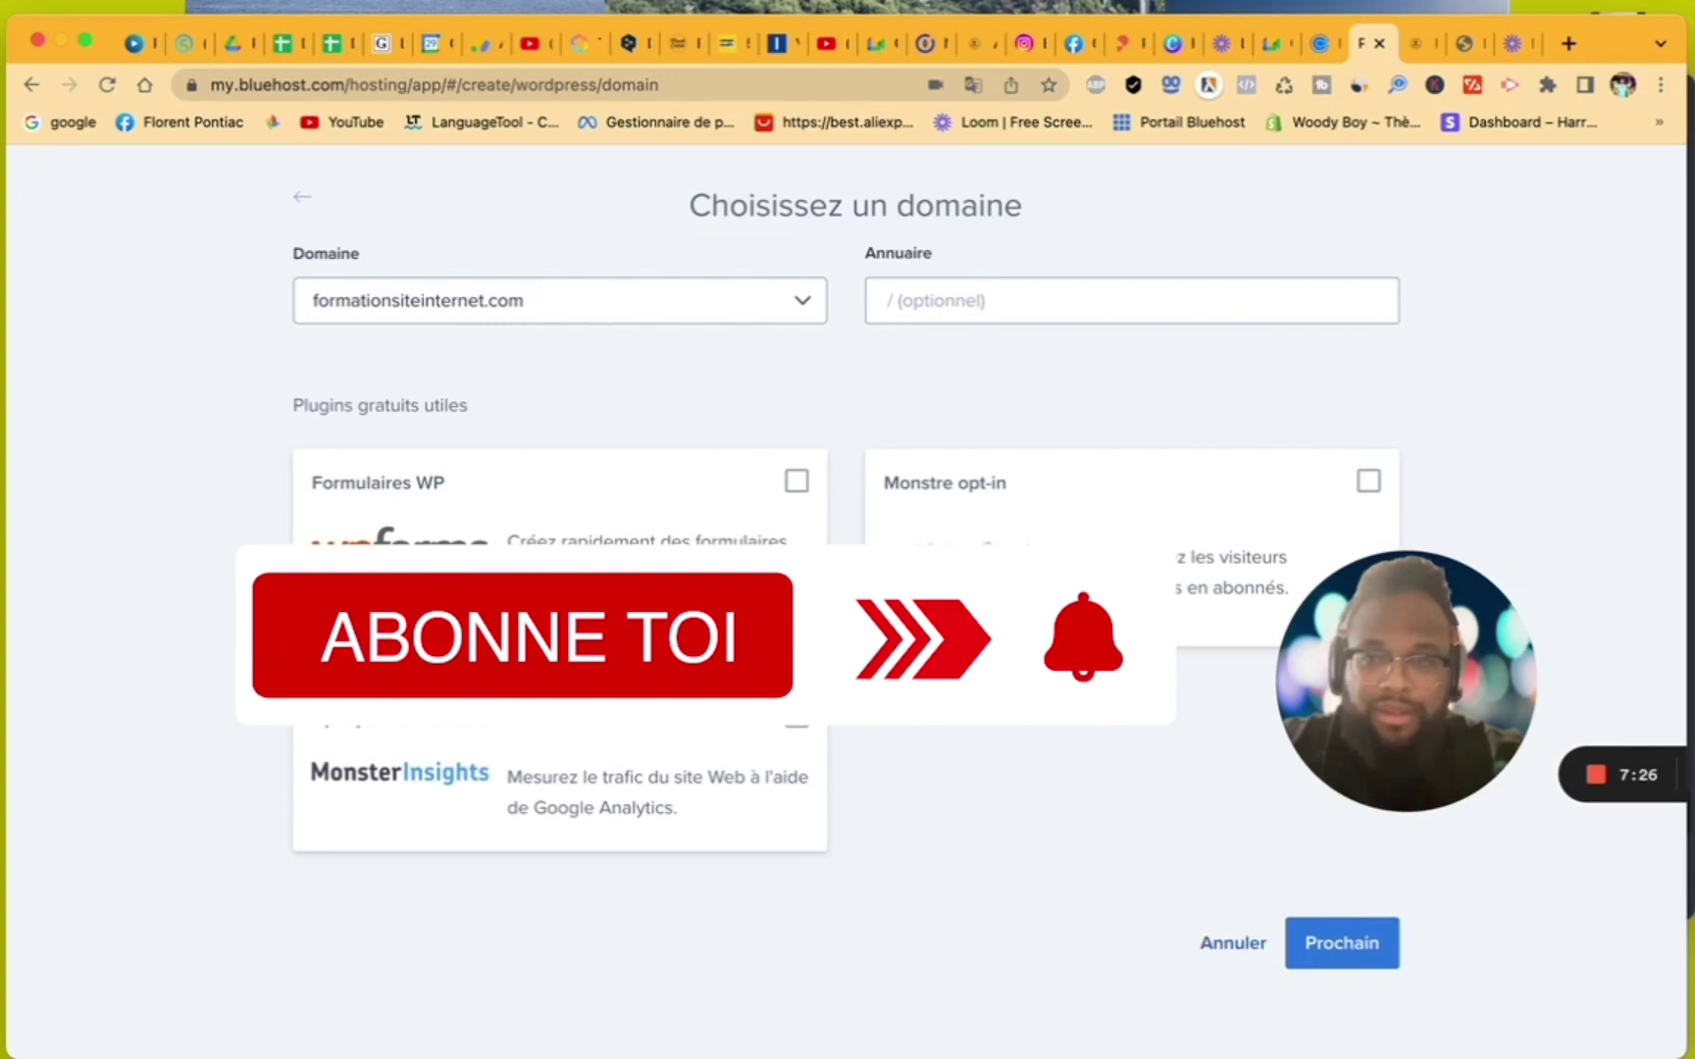
pyautogui.click(302, 201)
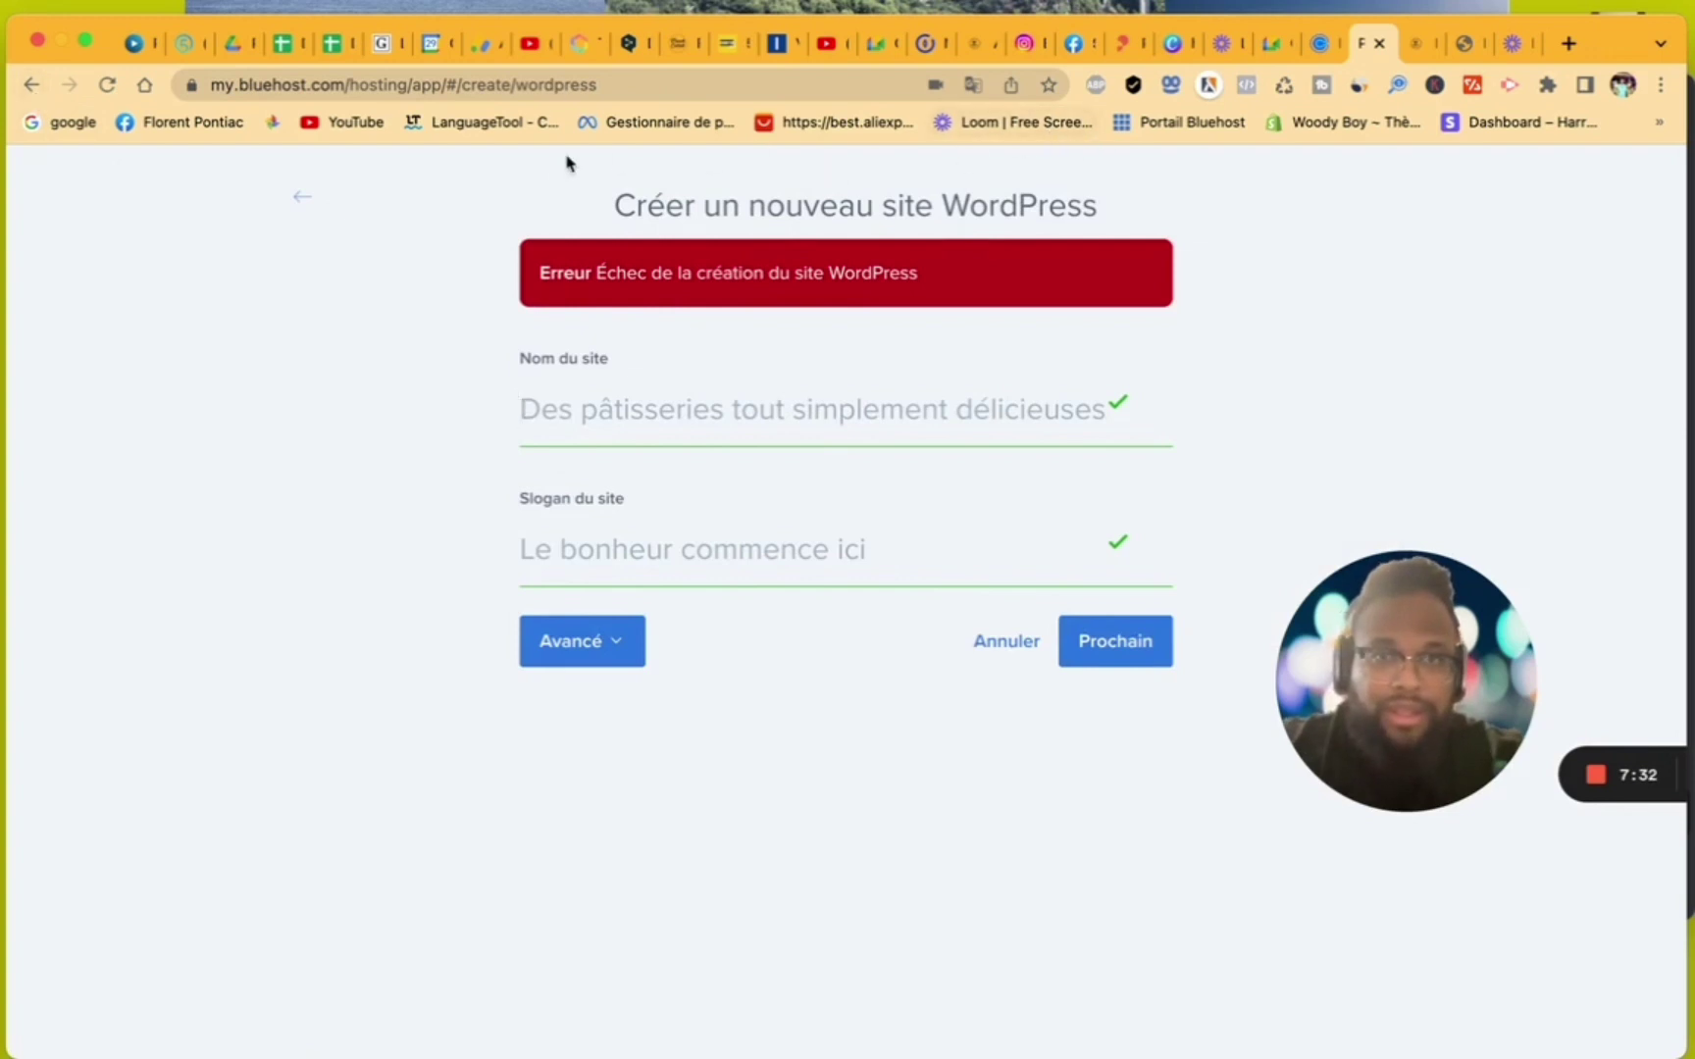
pyautogui.click(1181, 132)
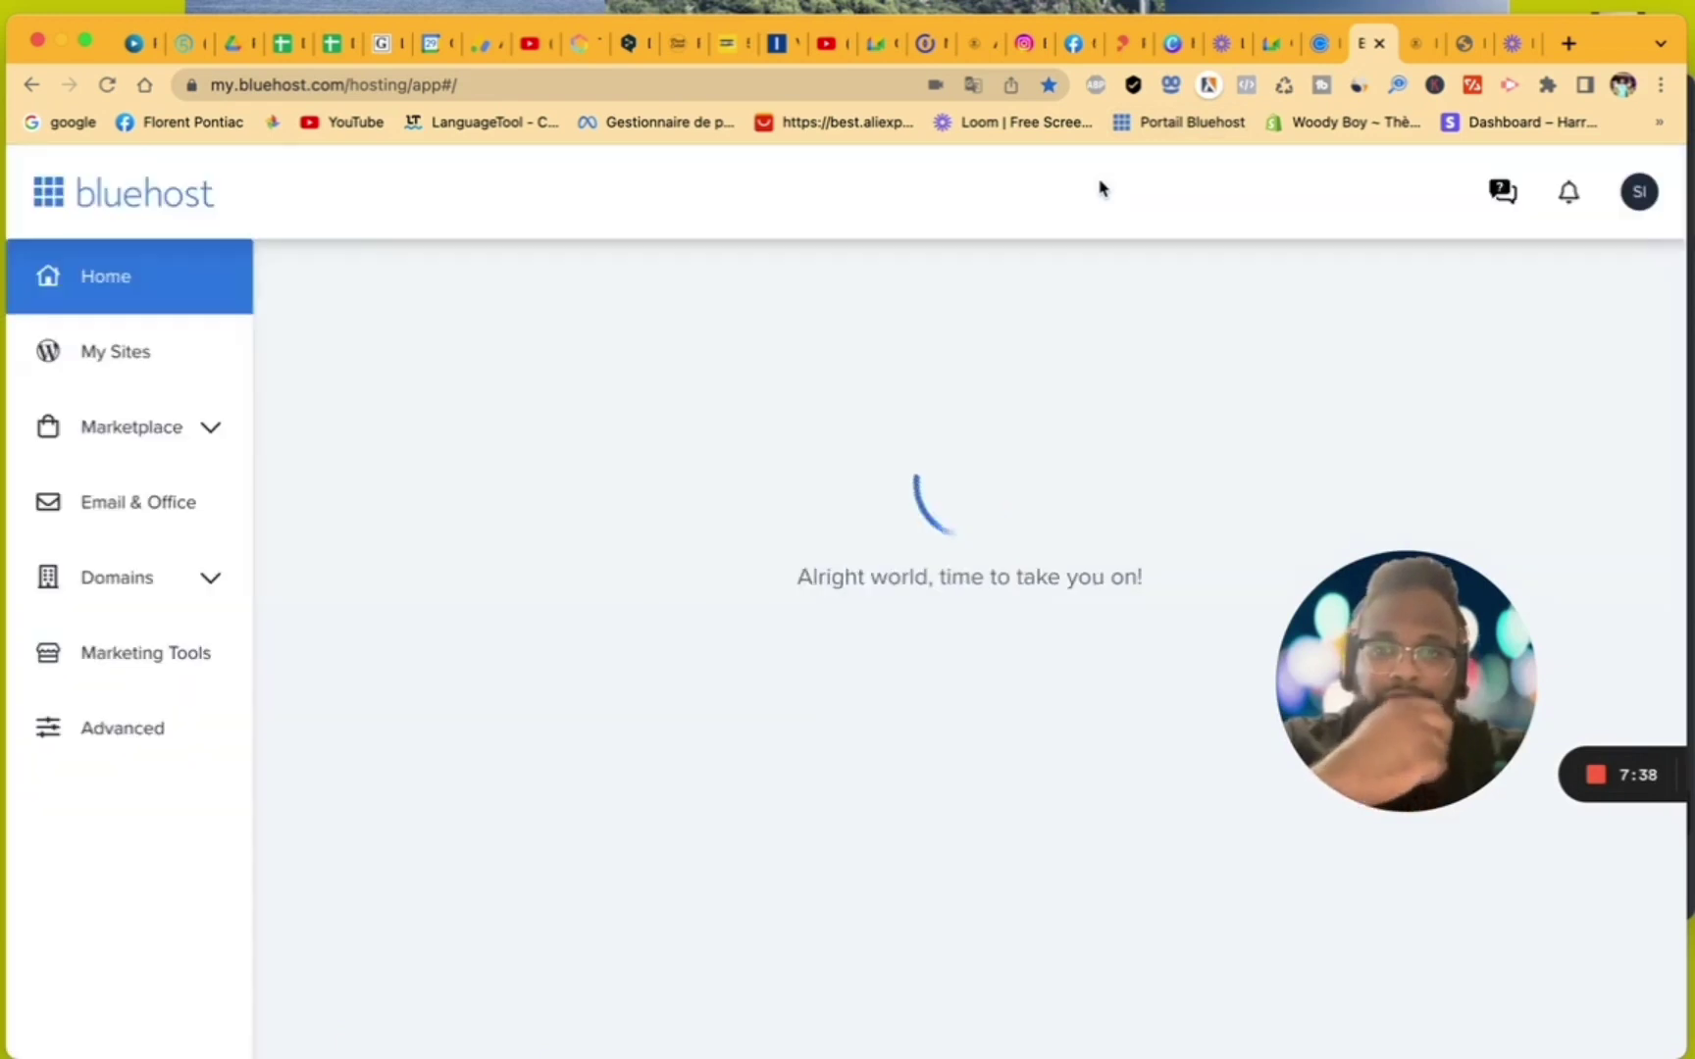
# - From My Sites, open Manage site for the Formation site internet site
pyautogui.click(76, 362)
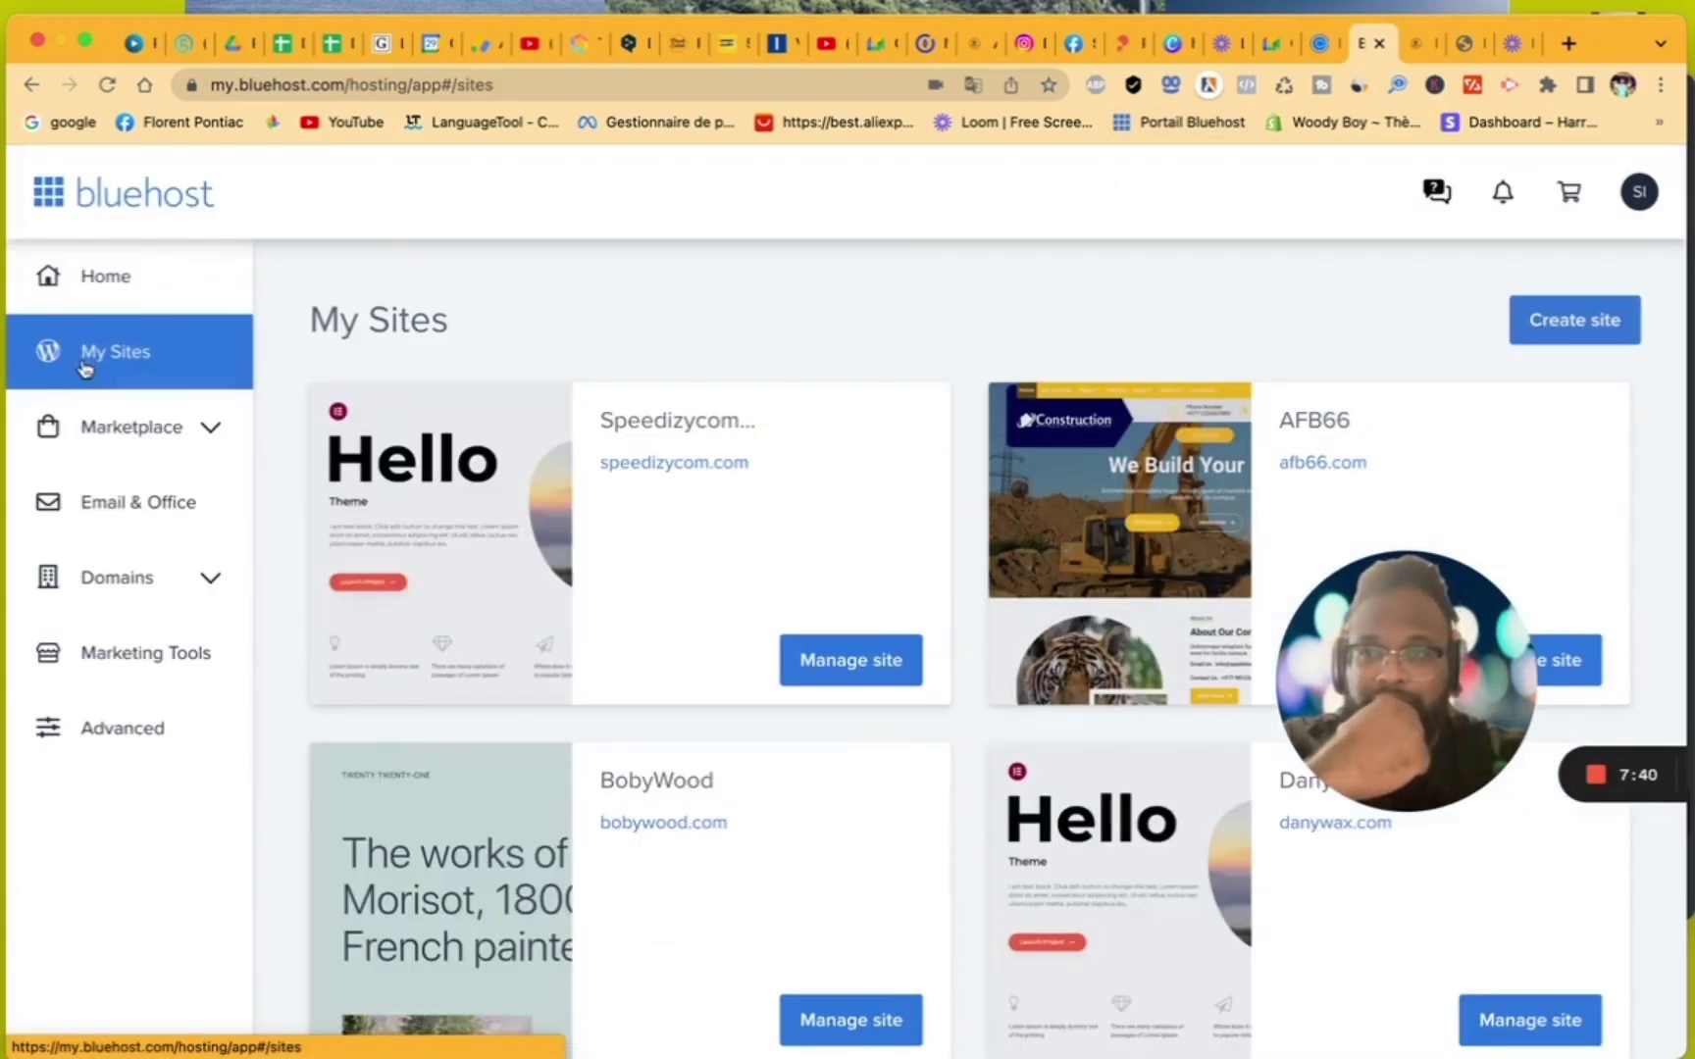
pyautogui.scroll(-4, 697, 708)
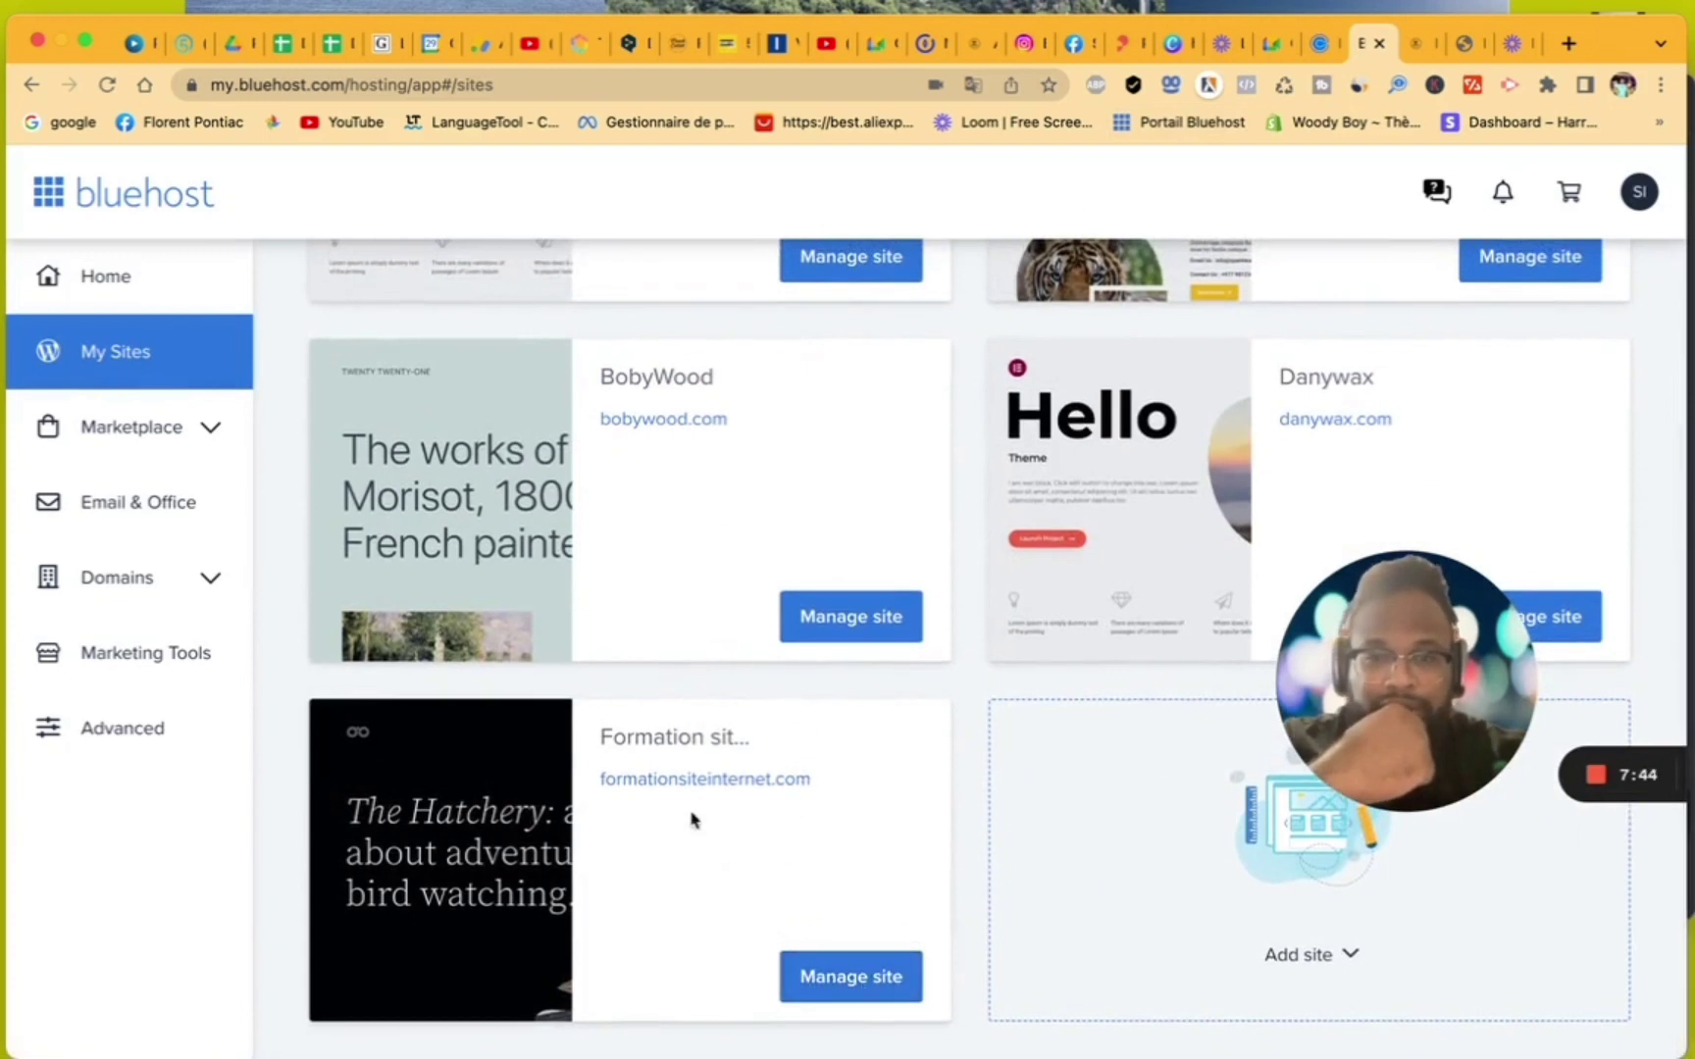
pyautogui.click(899, 974)
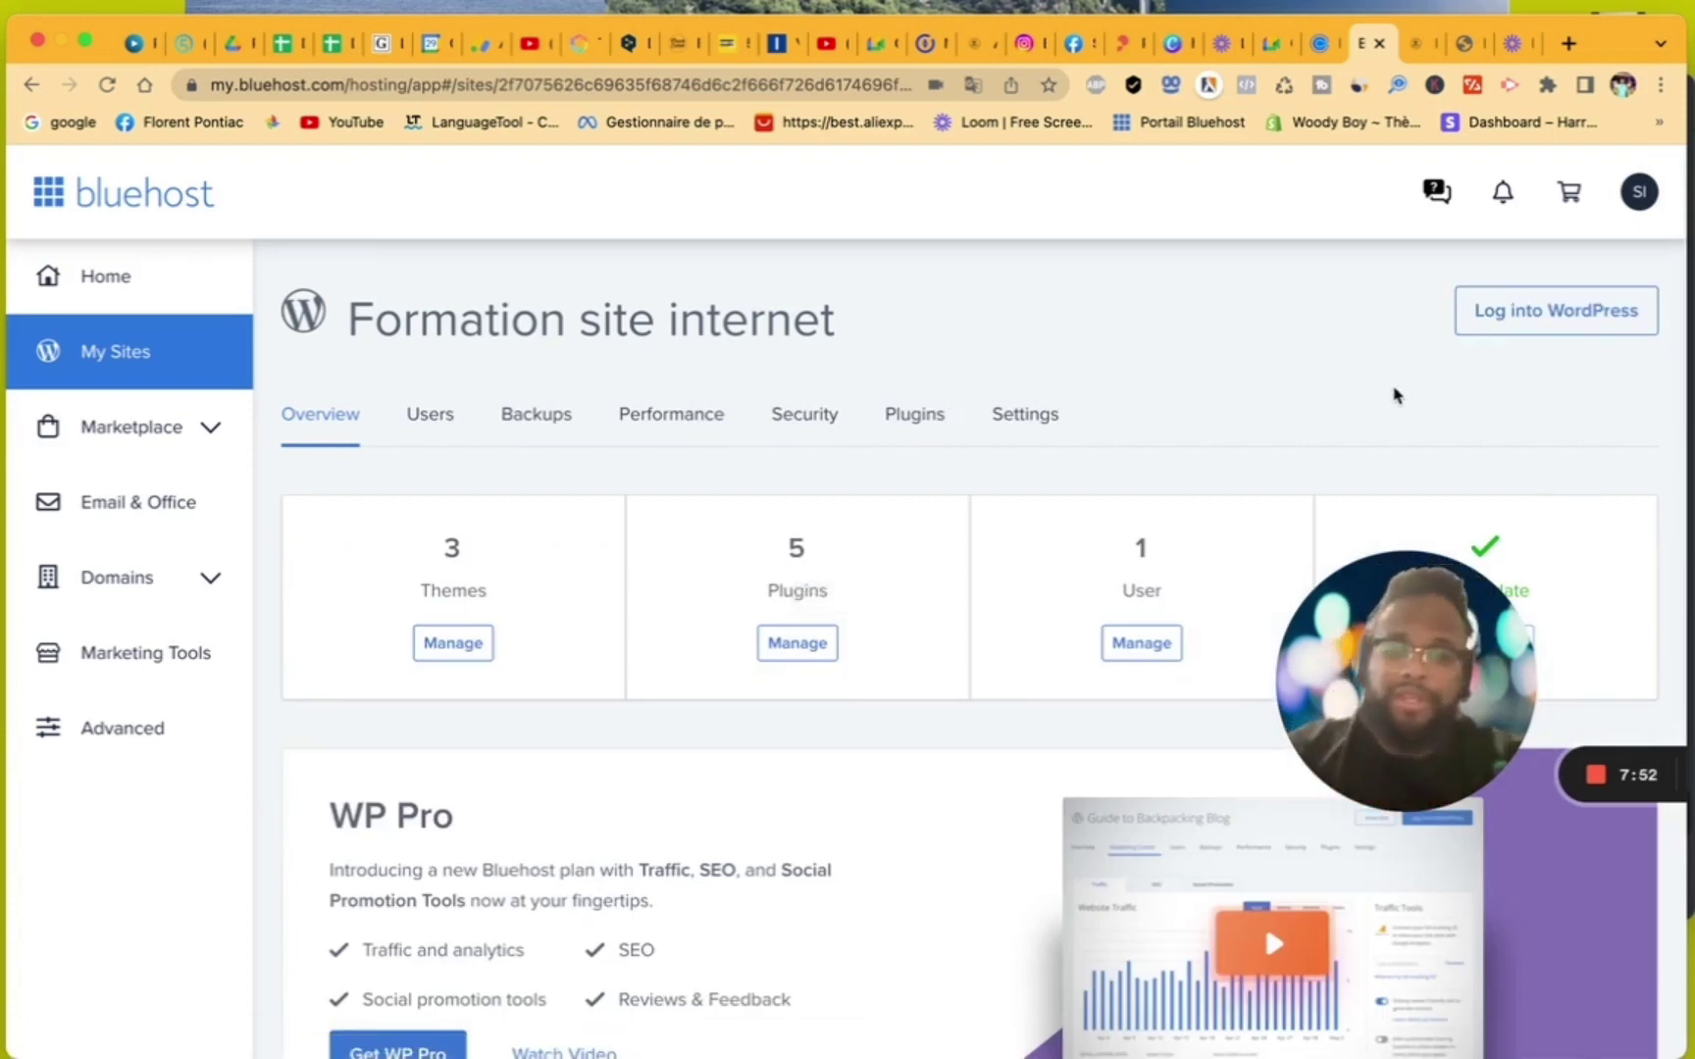
# - Translate the Bluehost site overview into French and log into the site's WordPress admin
pyautogui.click(978, 87)
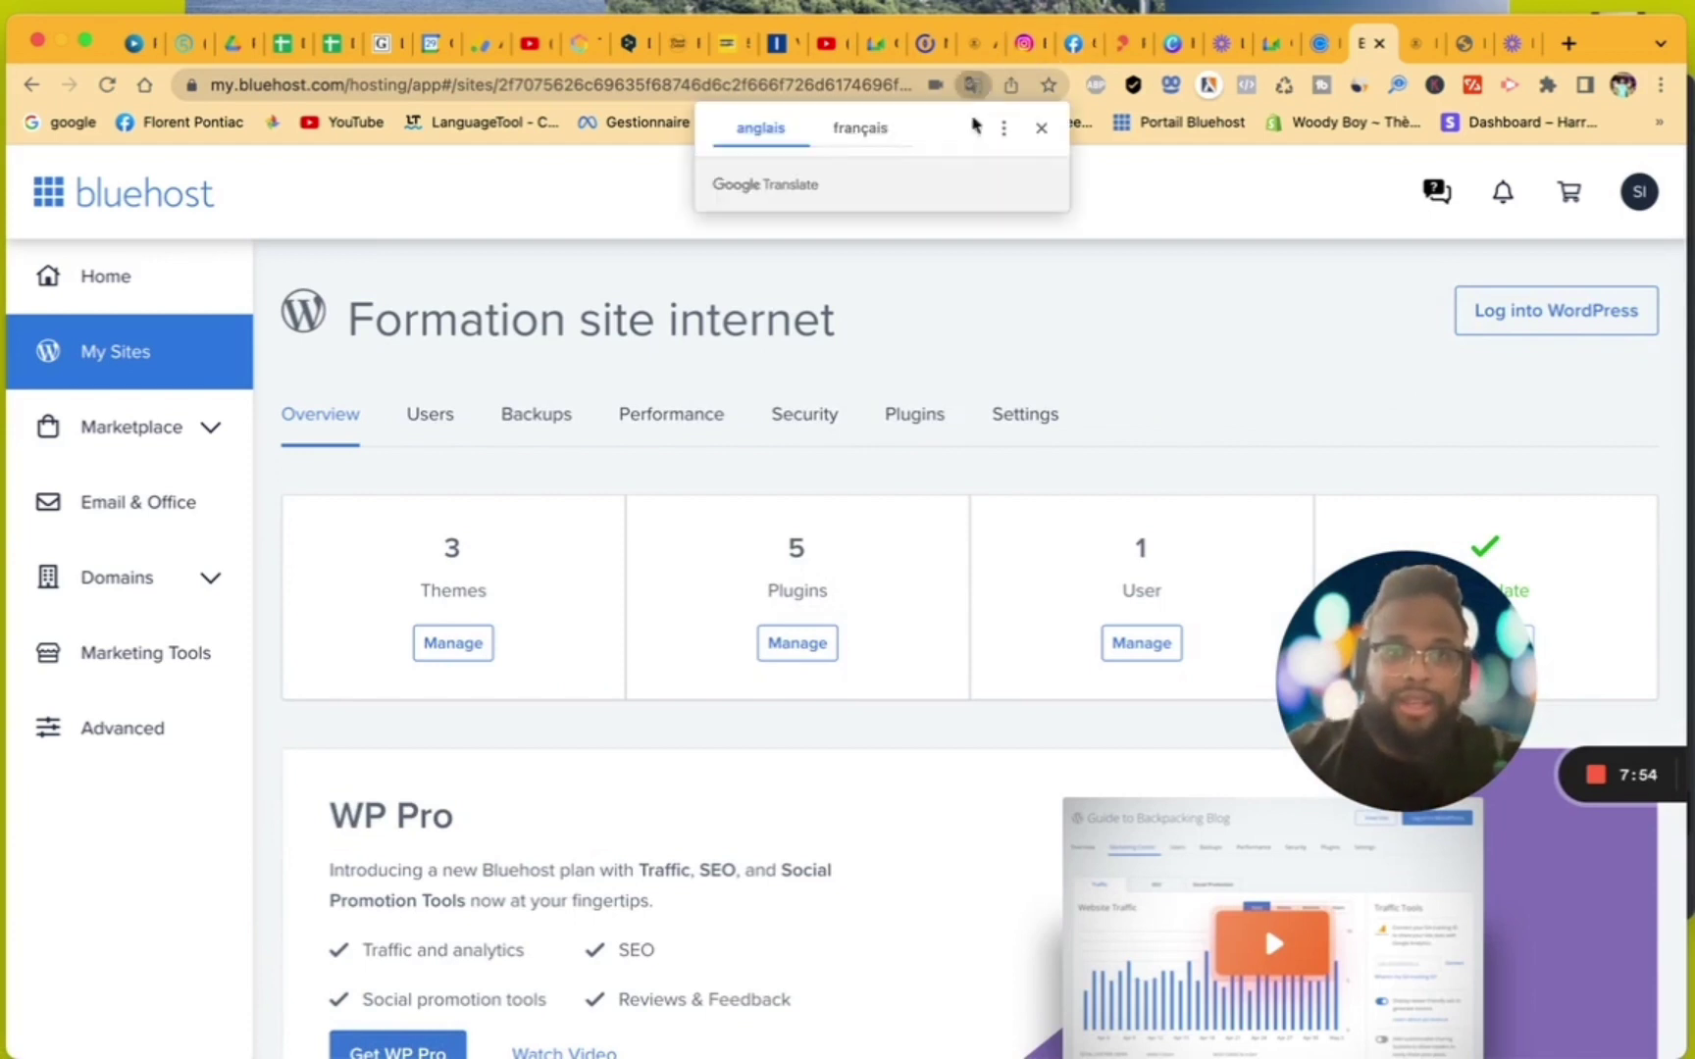
pyautogui.click(863, 128)
pyautogui.click(1006, 131)
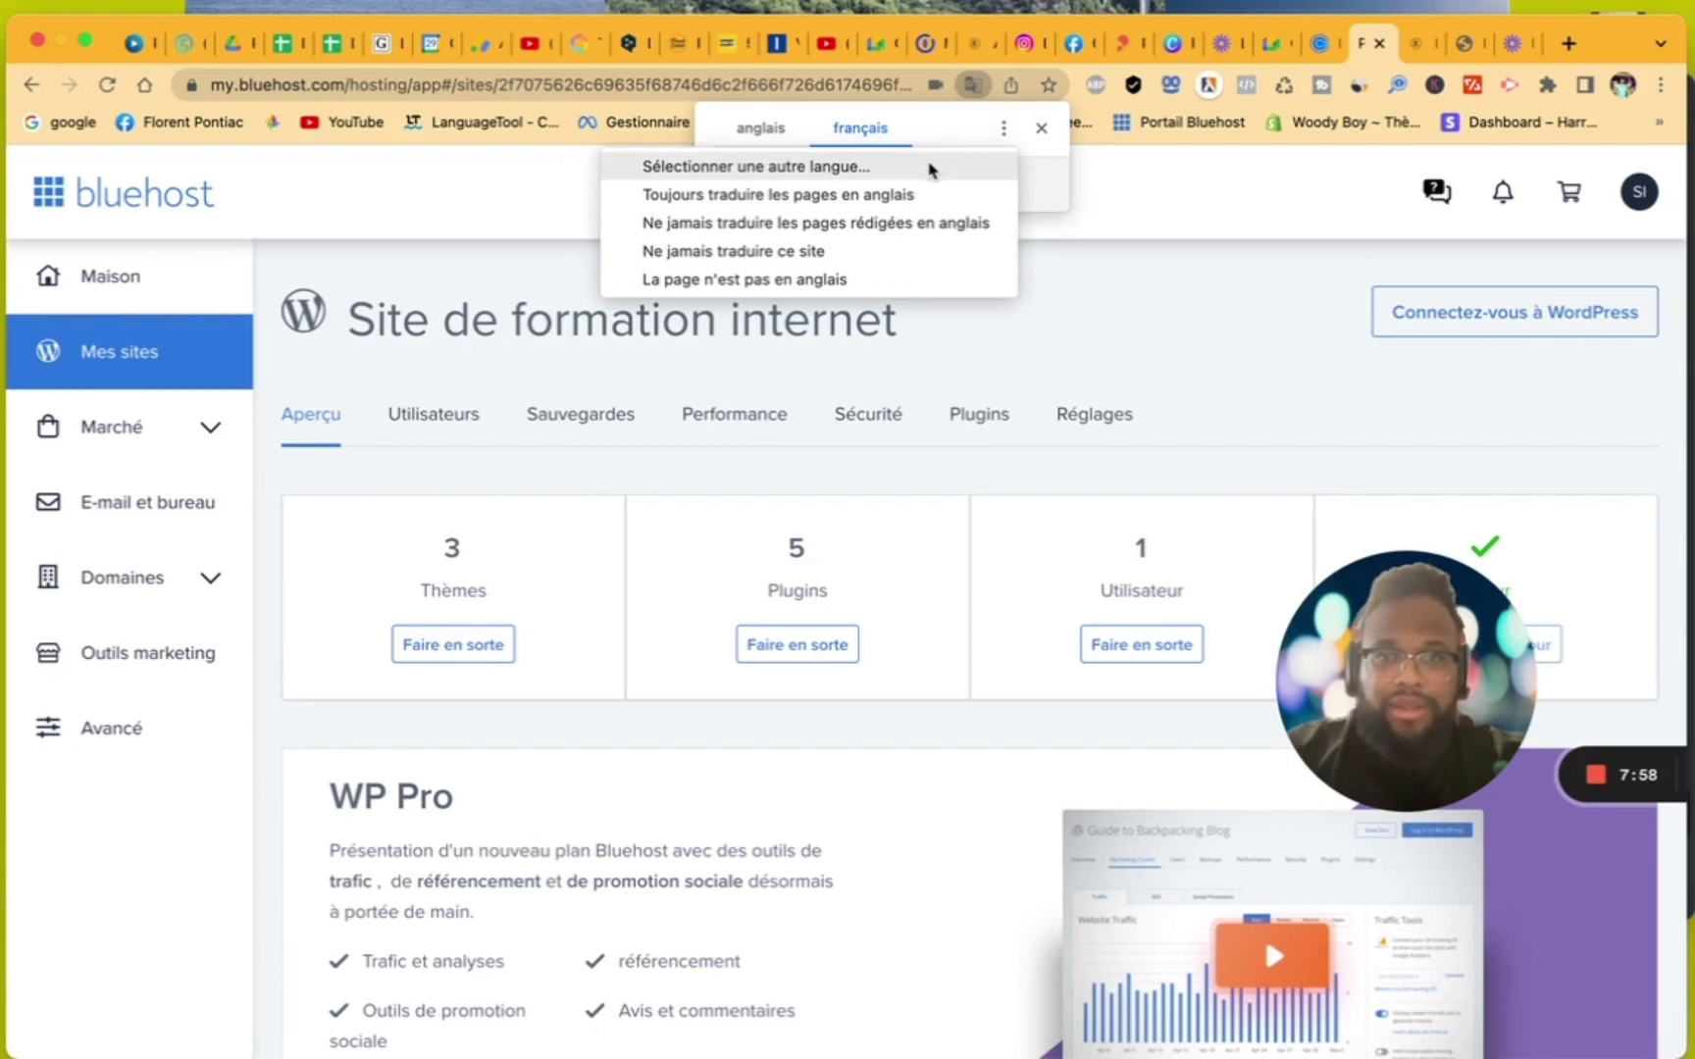
pyautogui.click(1106, 221)
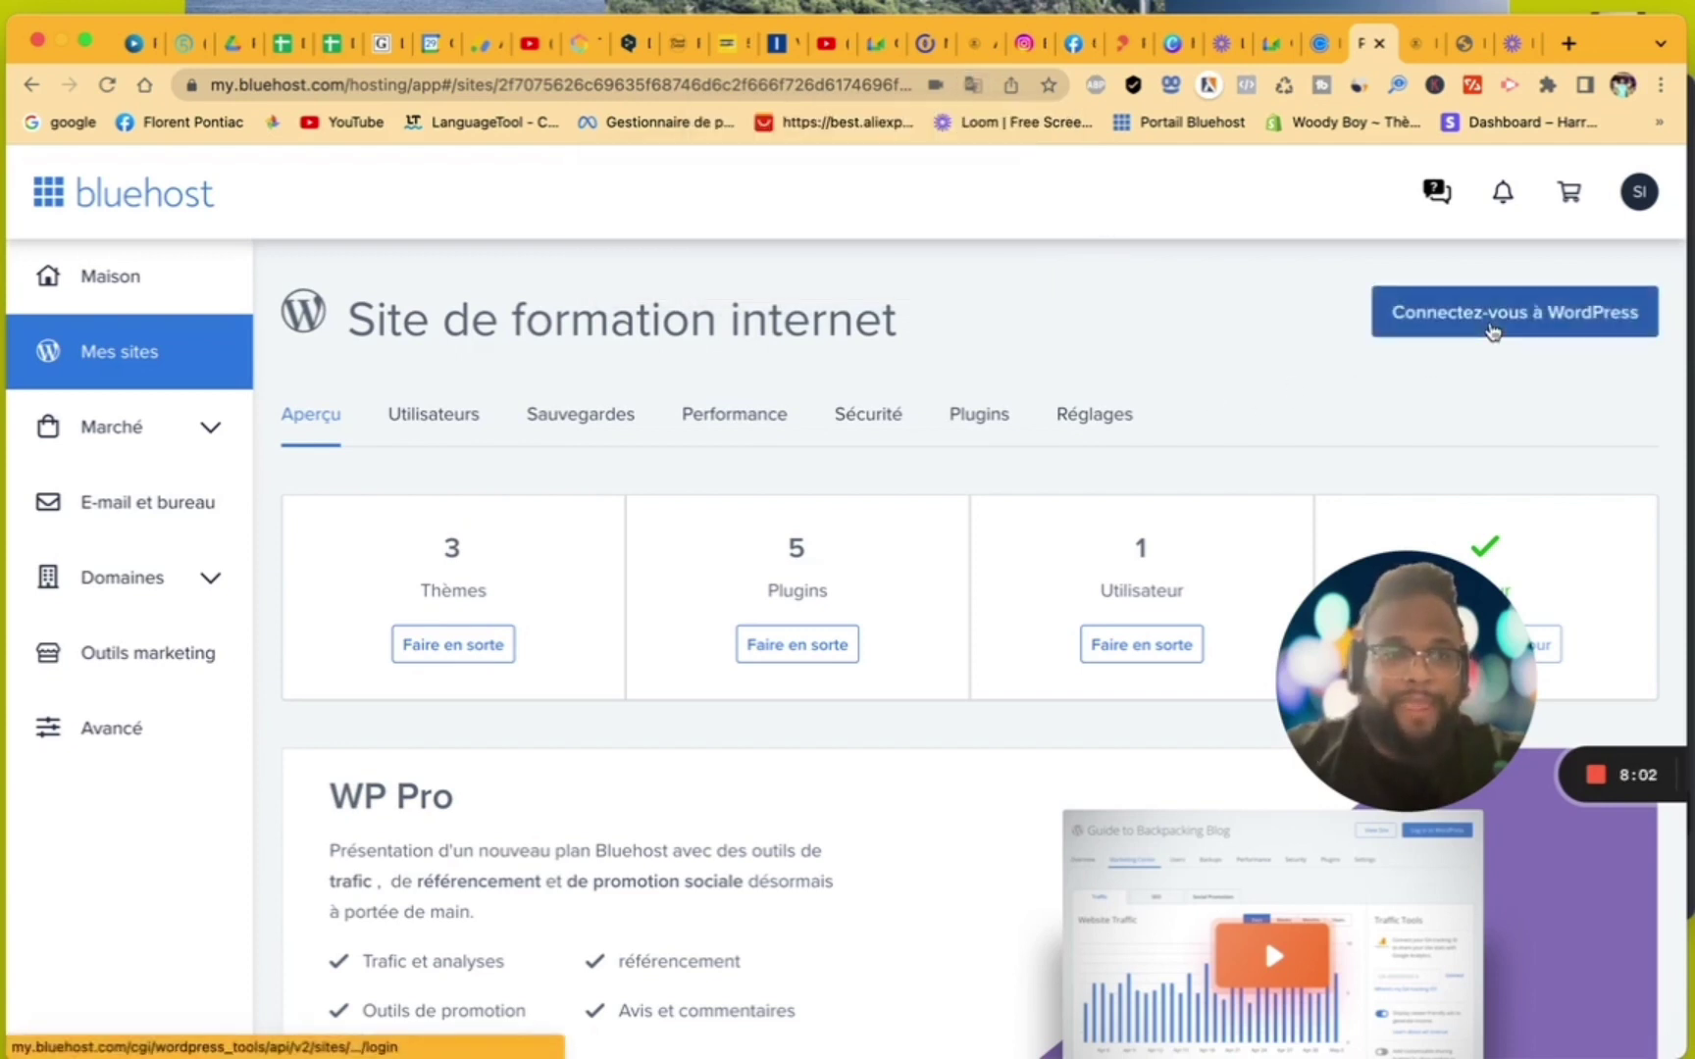
pyautogui.click(1492, 331)
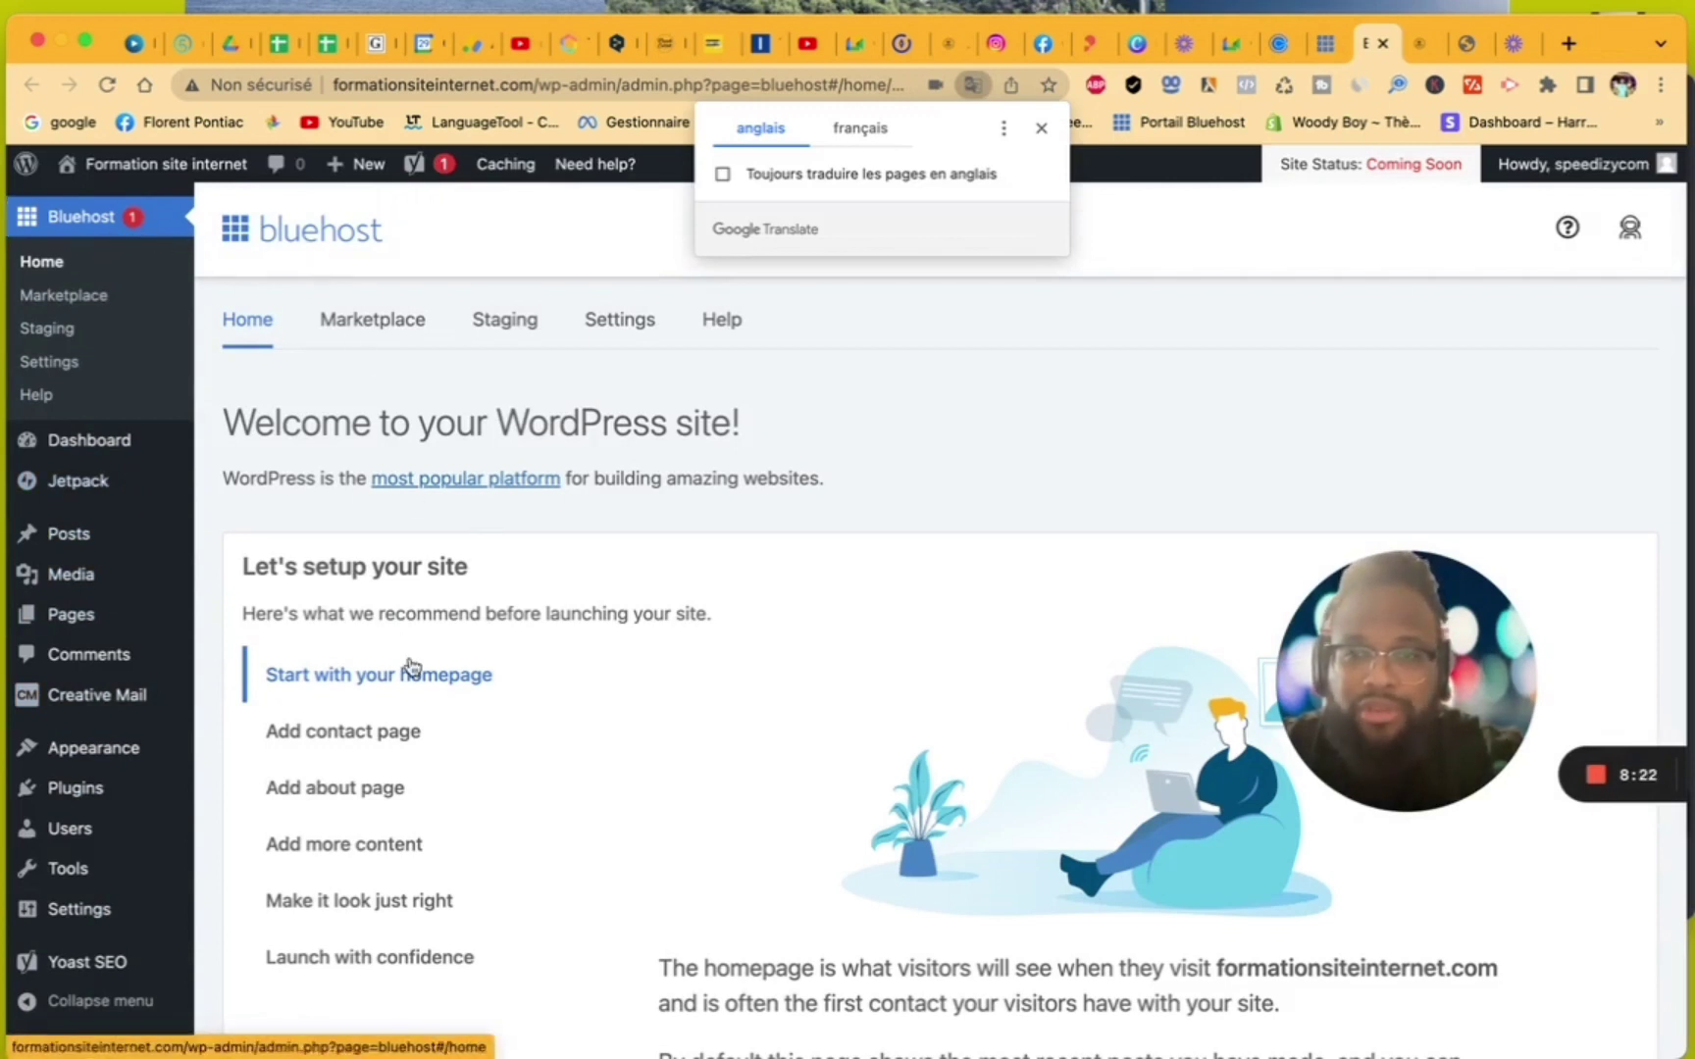
# - Translate WordPress admin into French, always translating English pages, and open Tableau de bord
pyautogui.click(1003, 129)
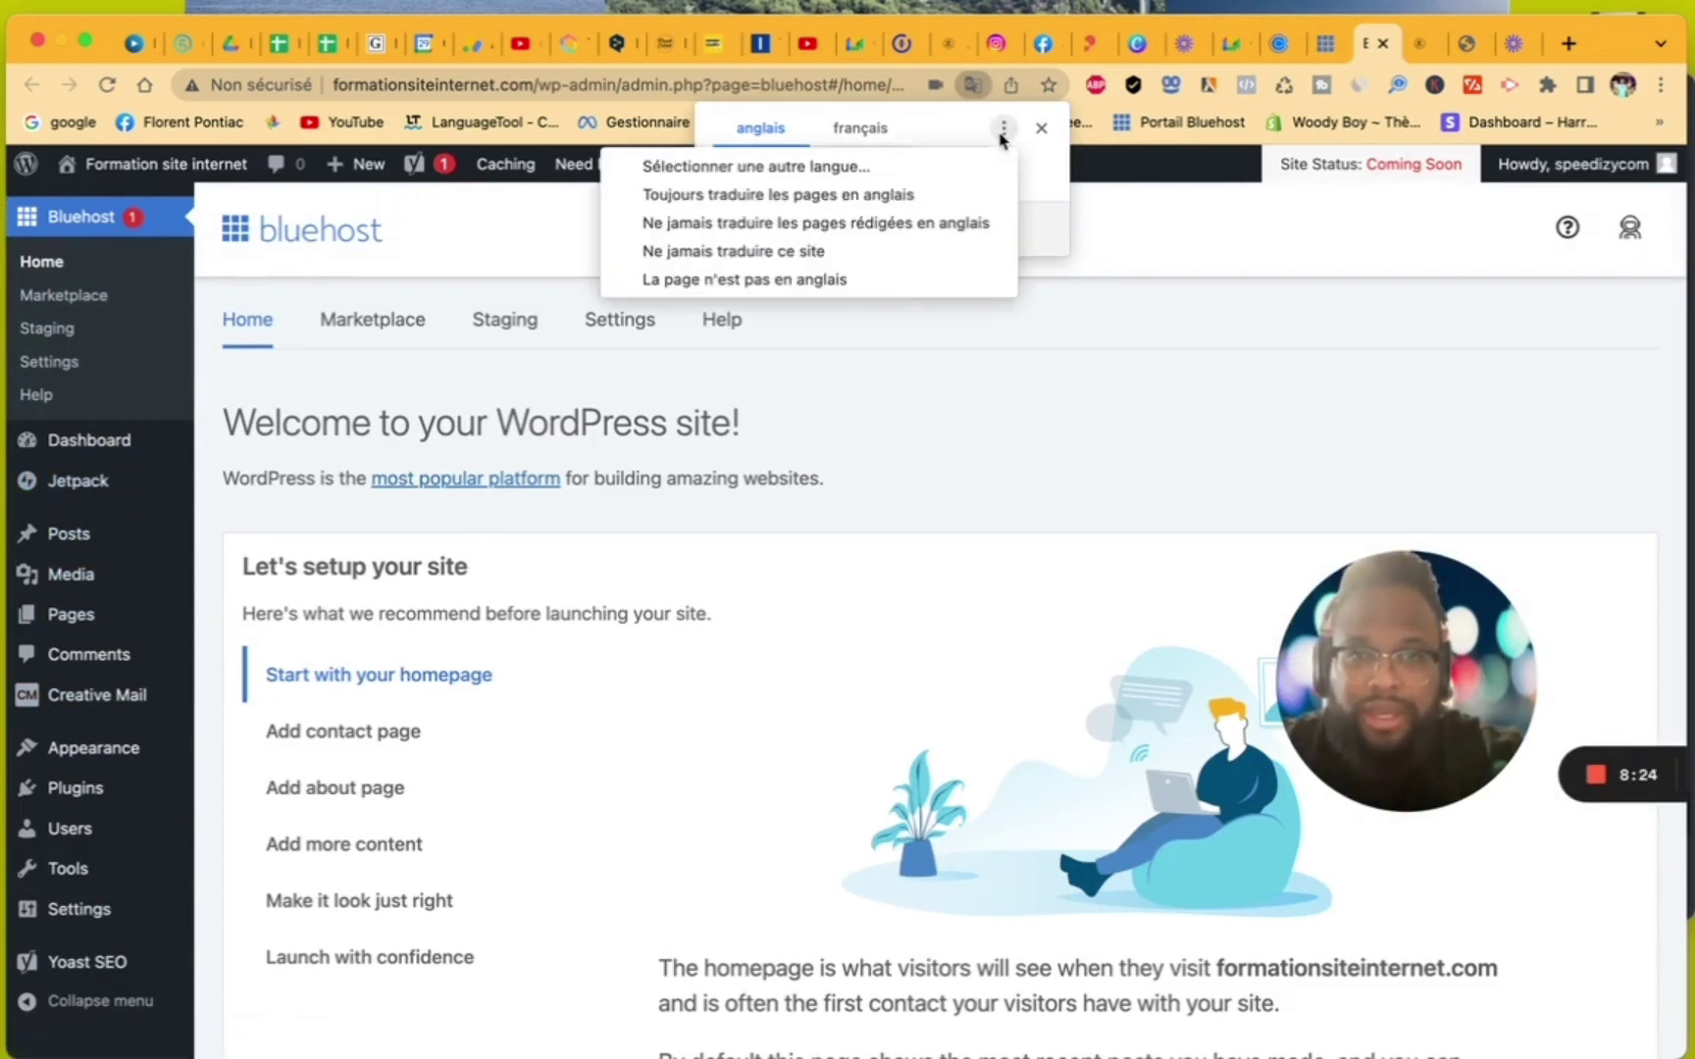
pyautogui.click(889, 140)
pyautogui.click(886, 140)
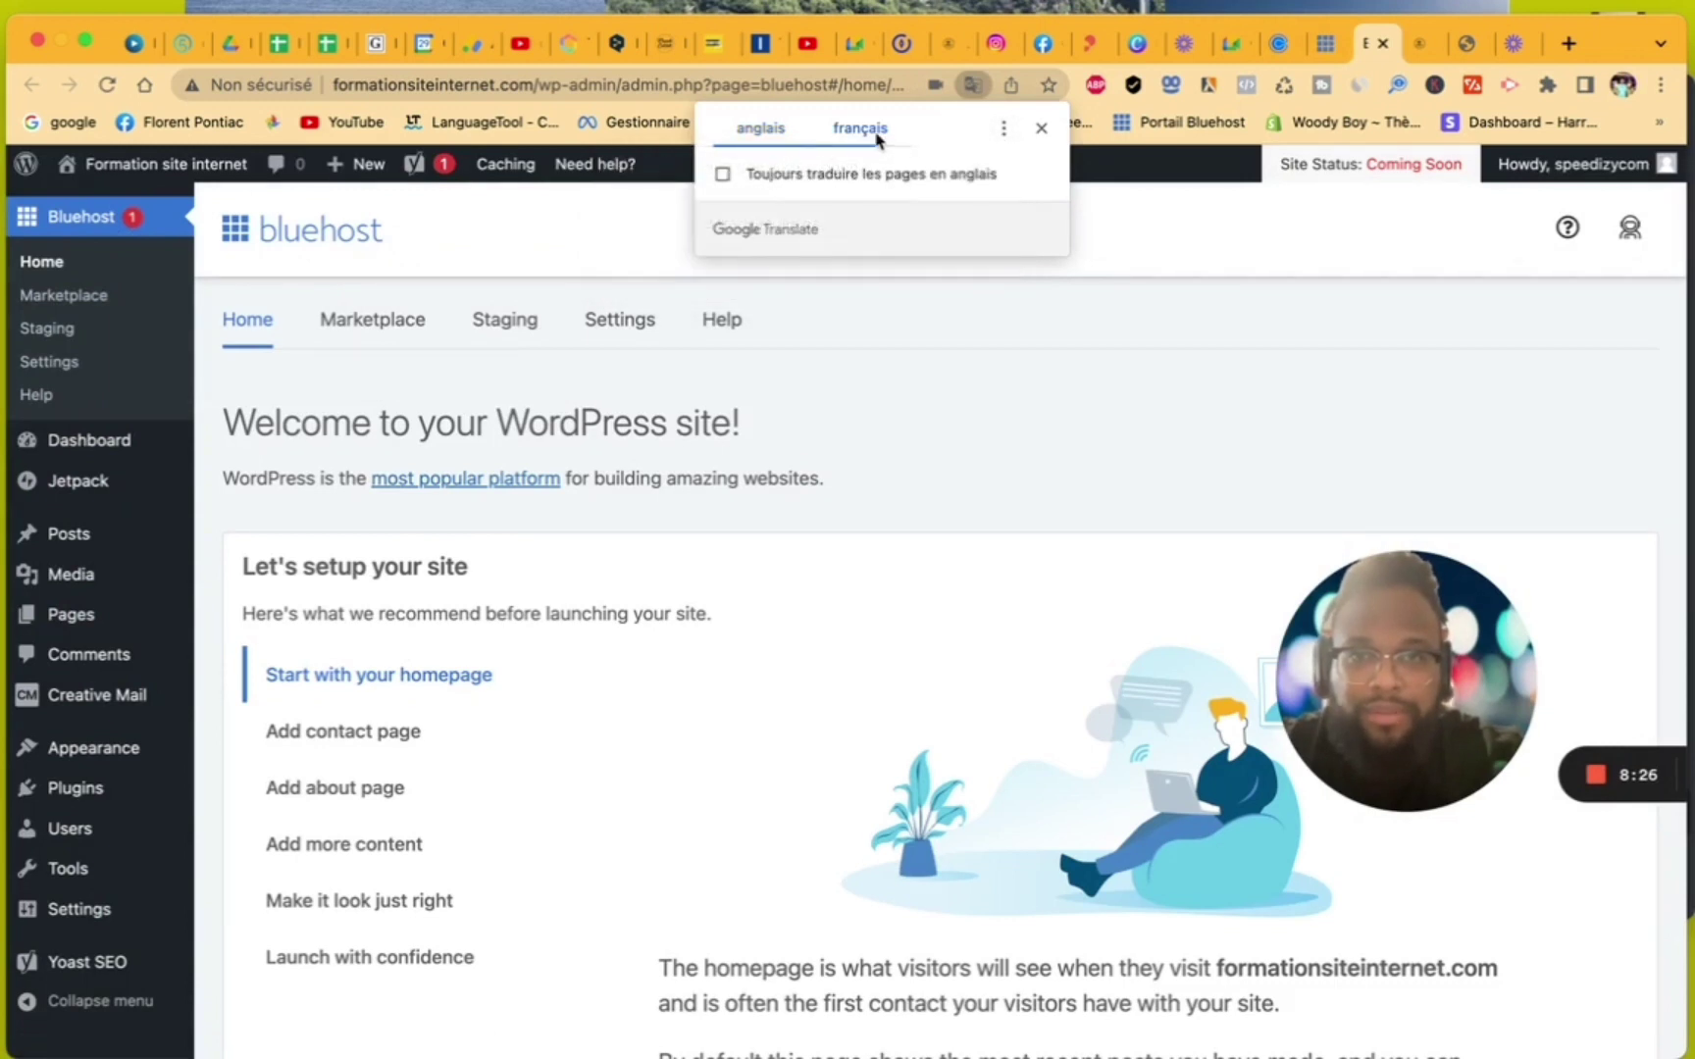
pyautogui.click(723, 174)
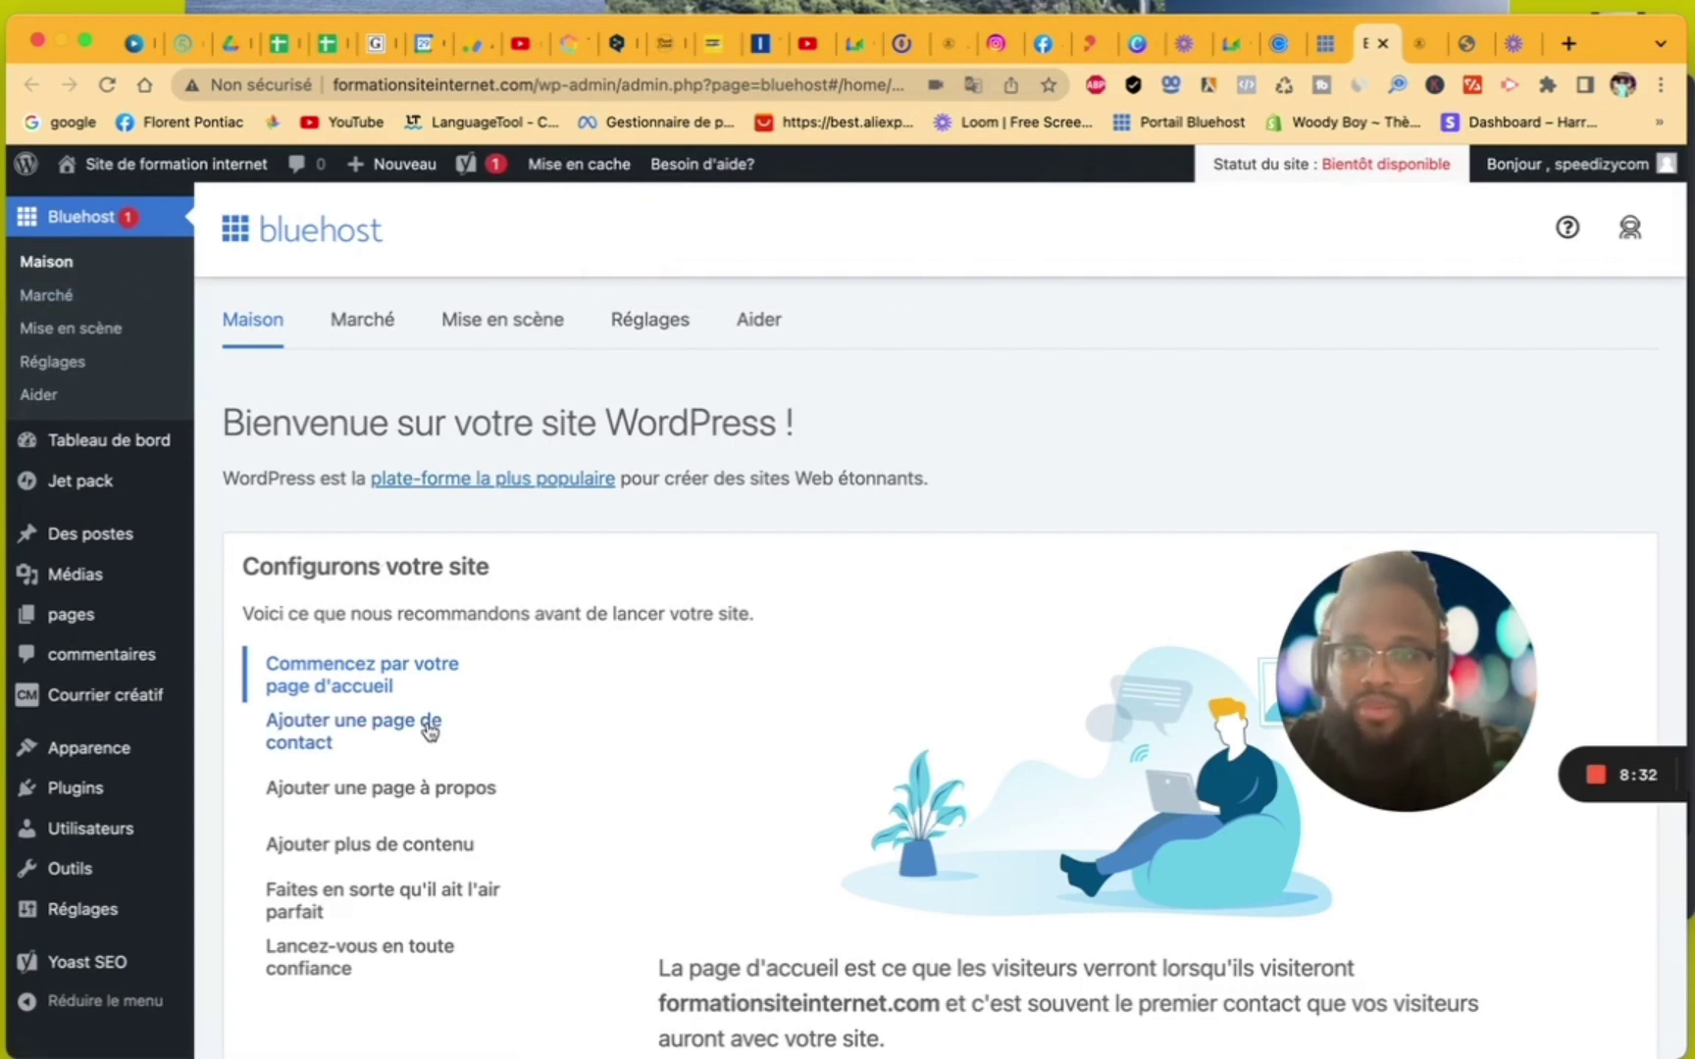
pyautogui.scroll(-5, 428, 726)
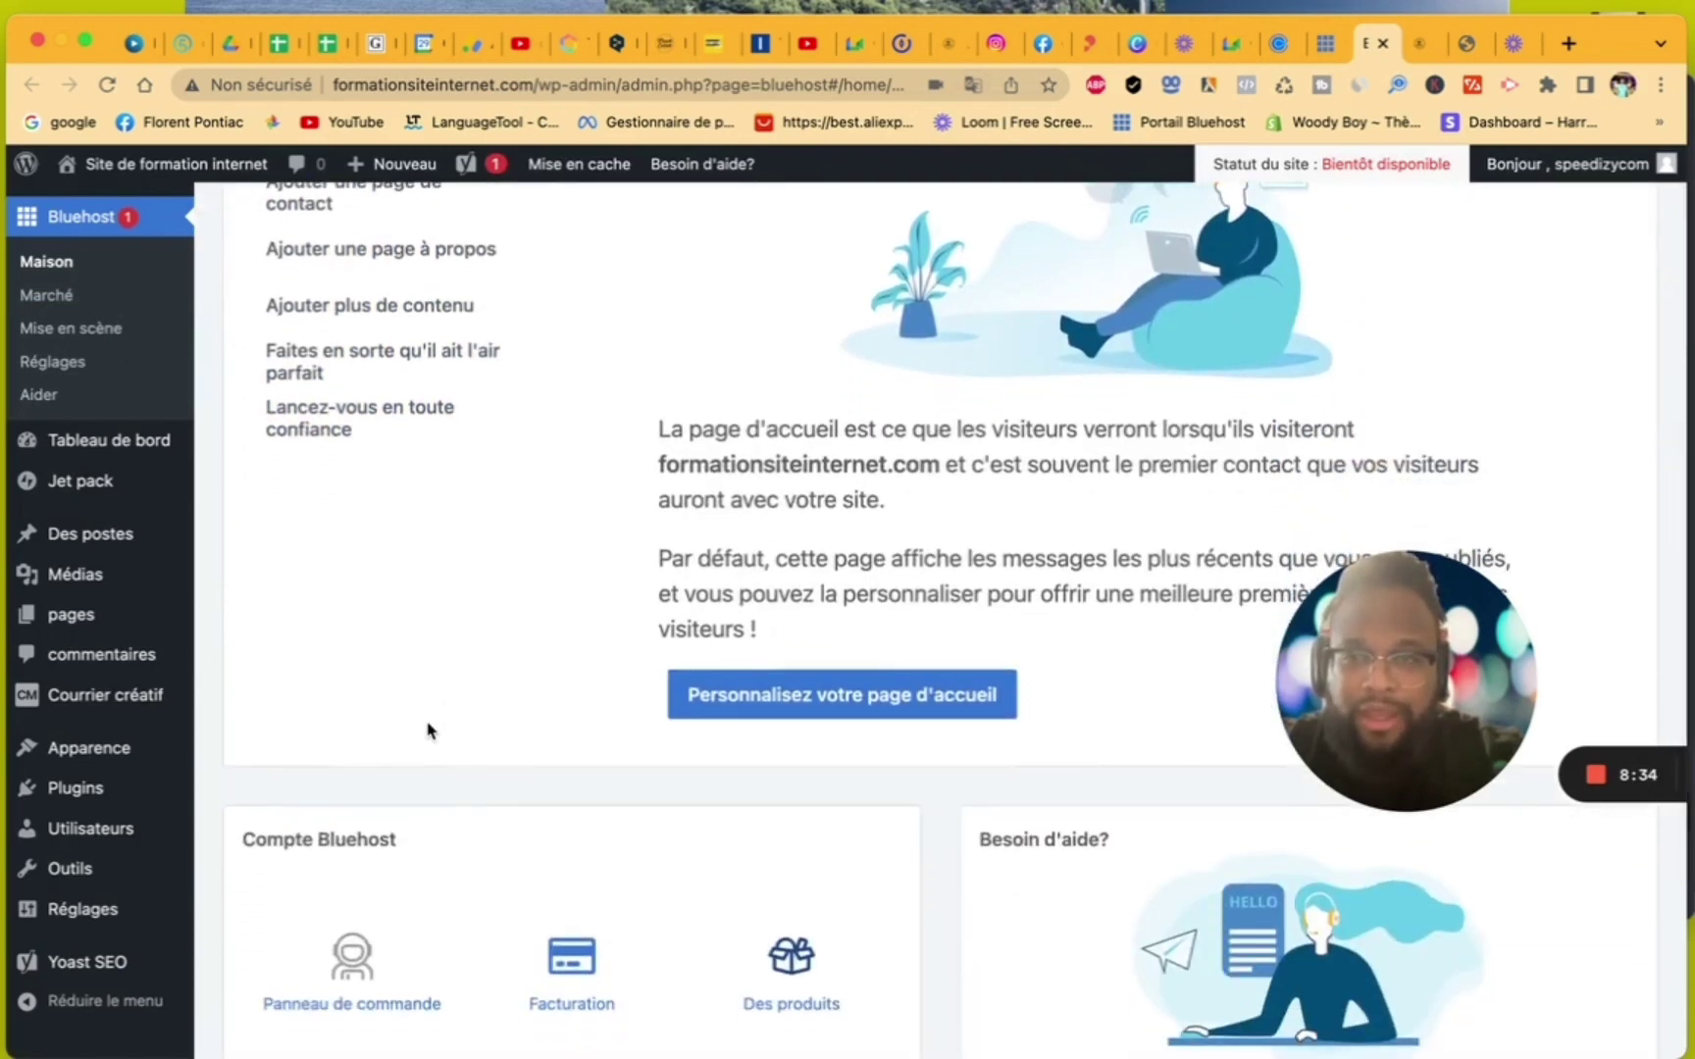
pyautogui.click(100, 444)
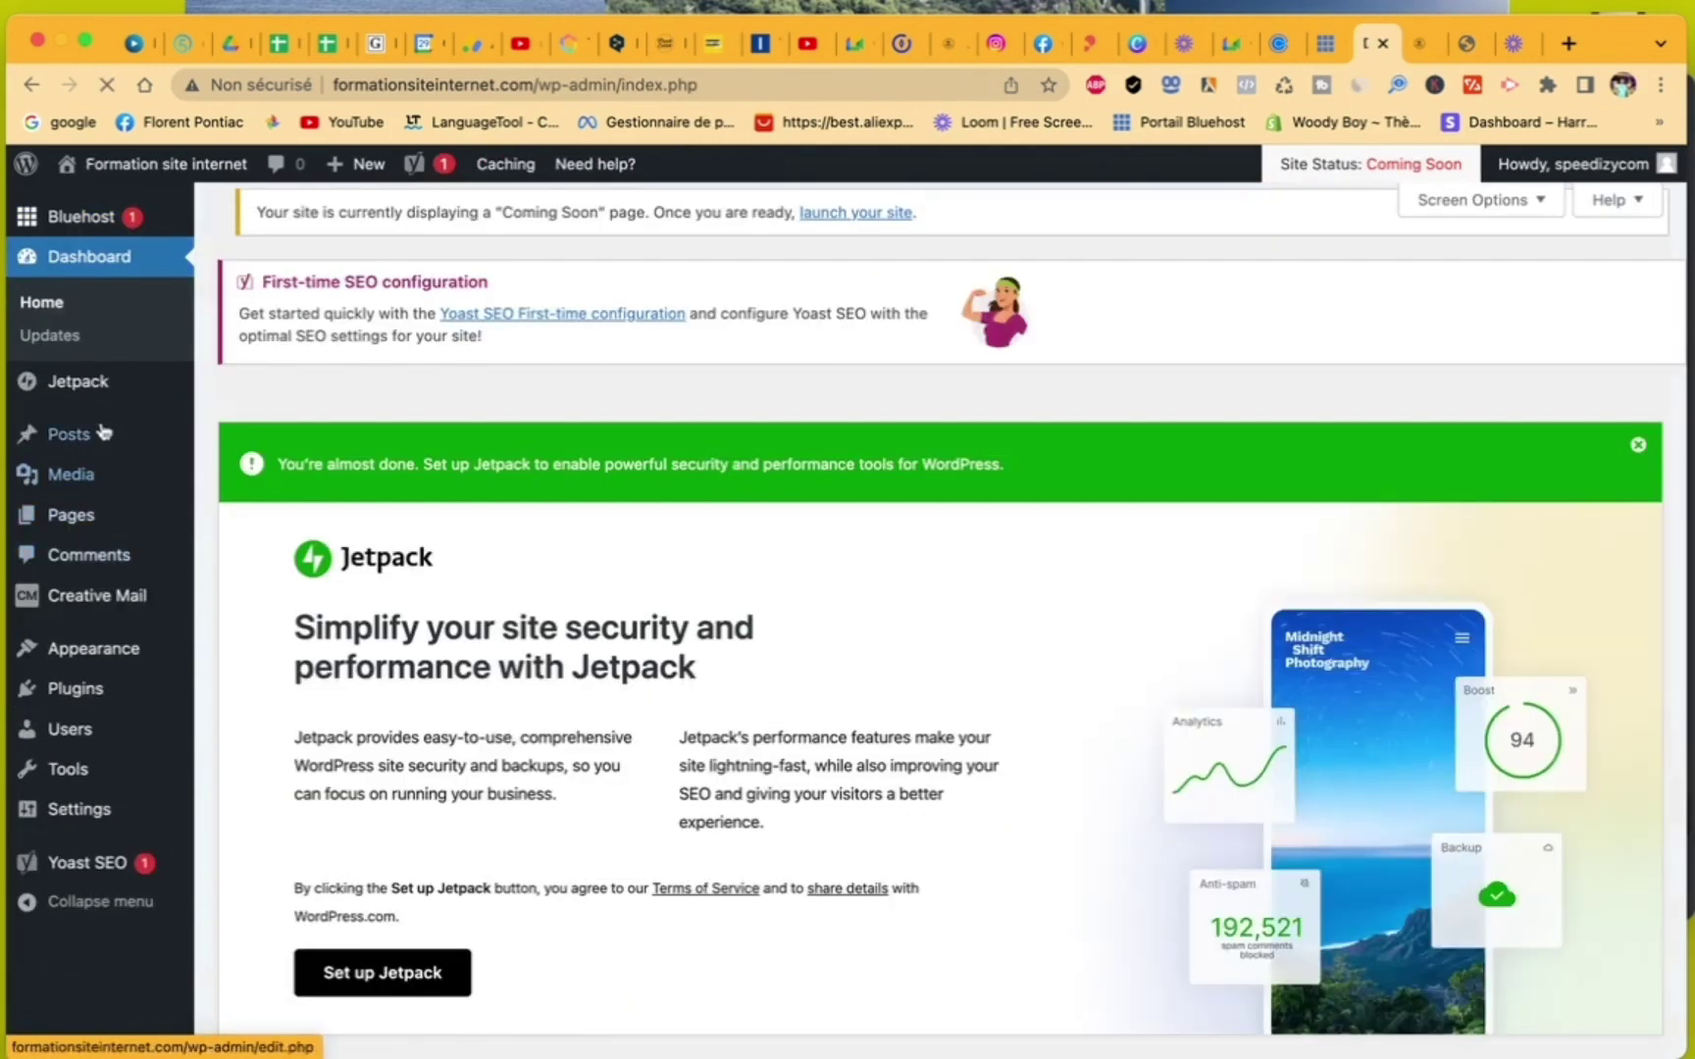
pyautogui.moveTo(105, 424)
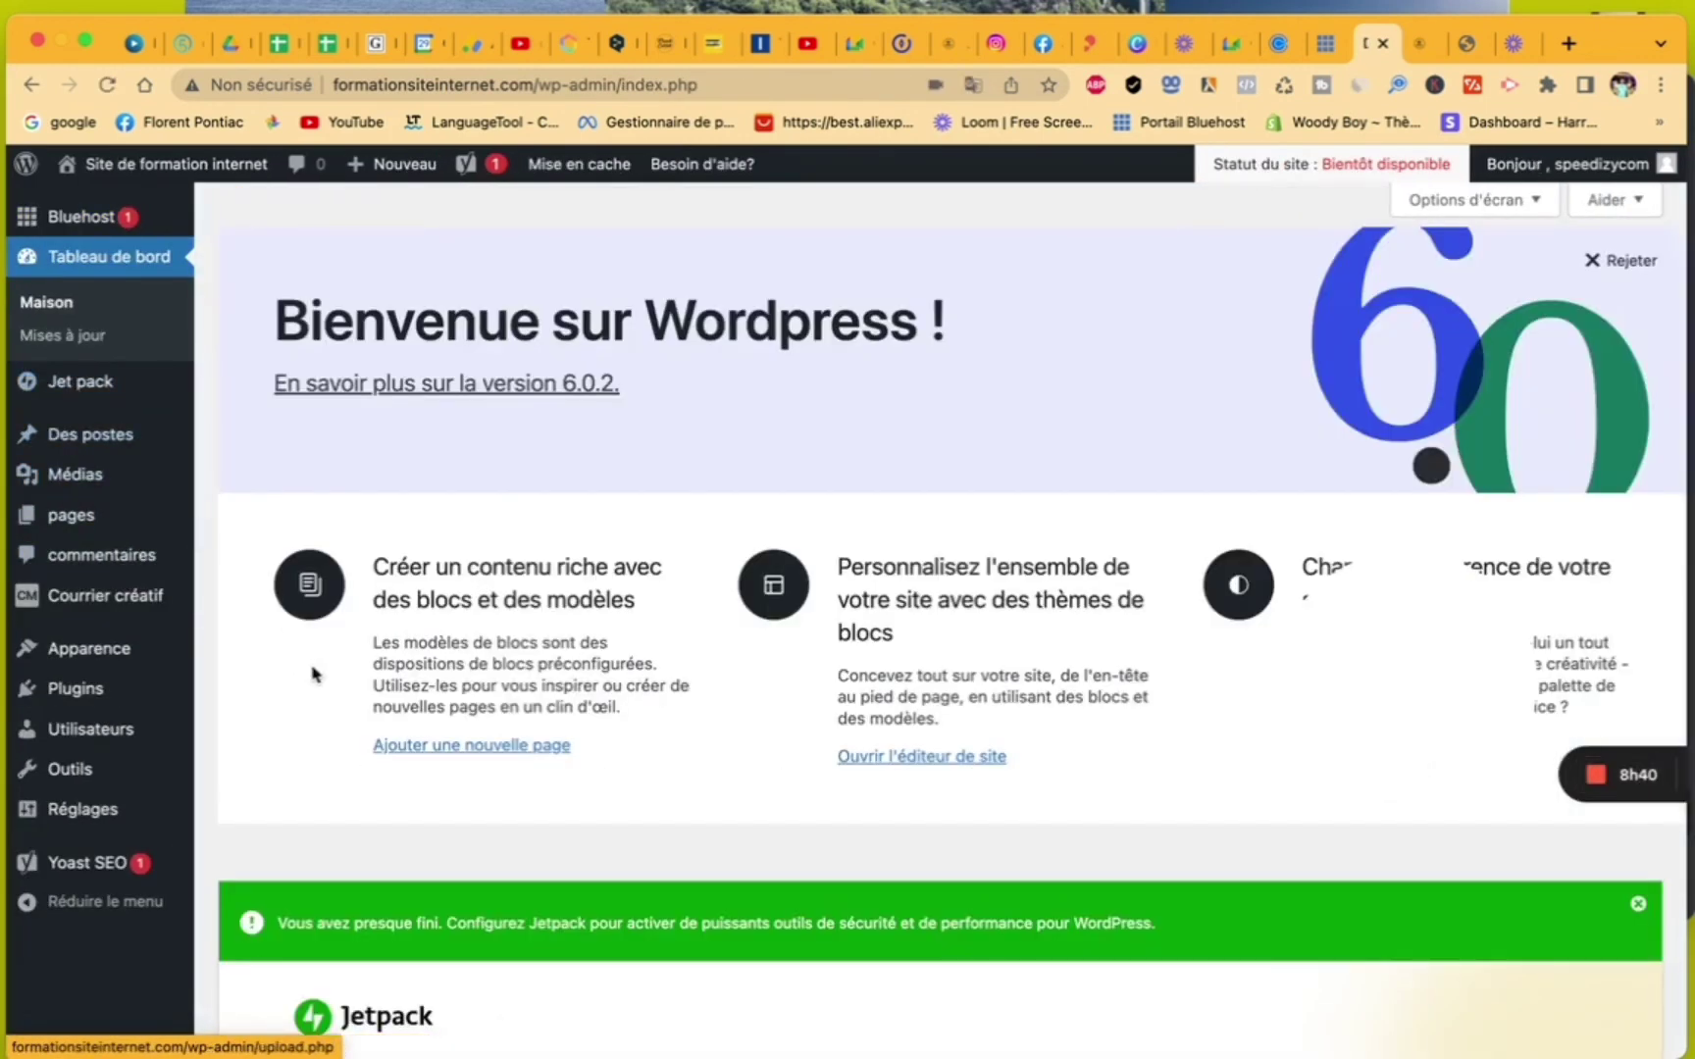
pyautogui.moveTo(172, 526)
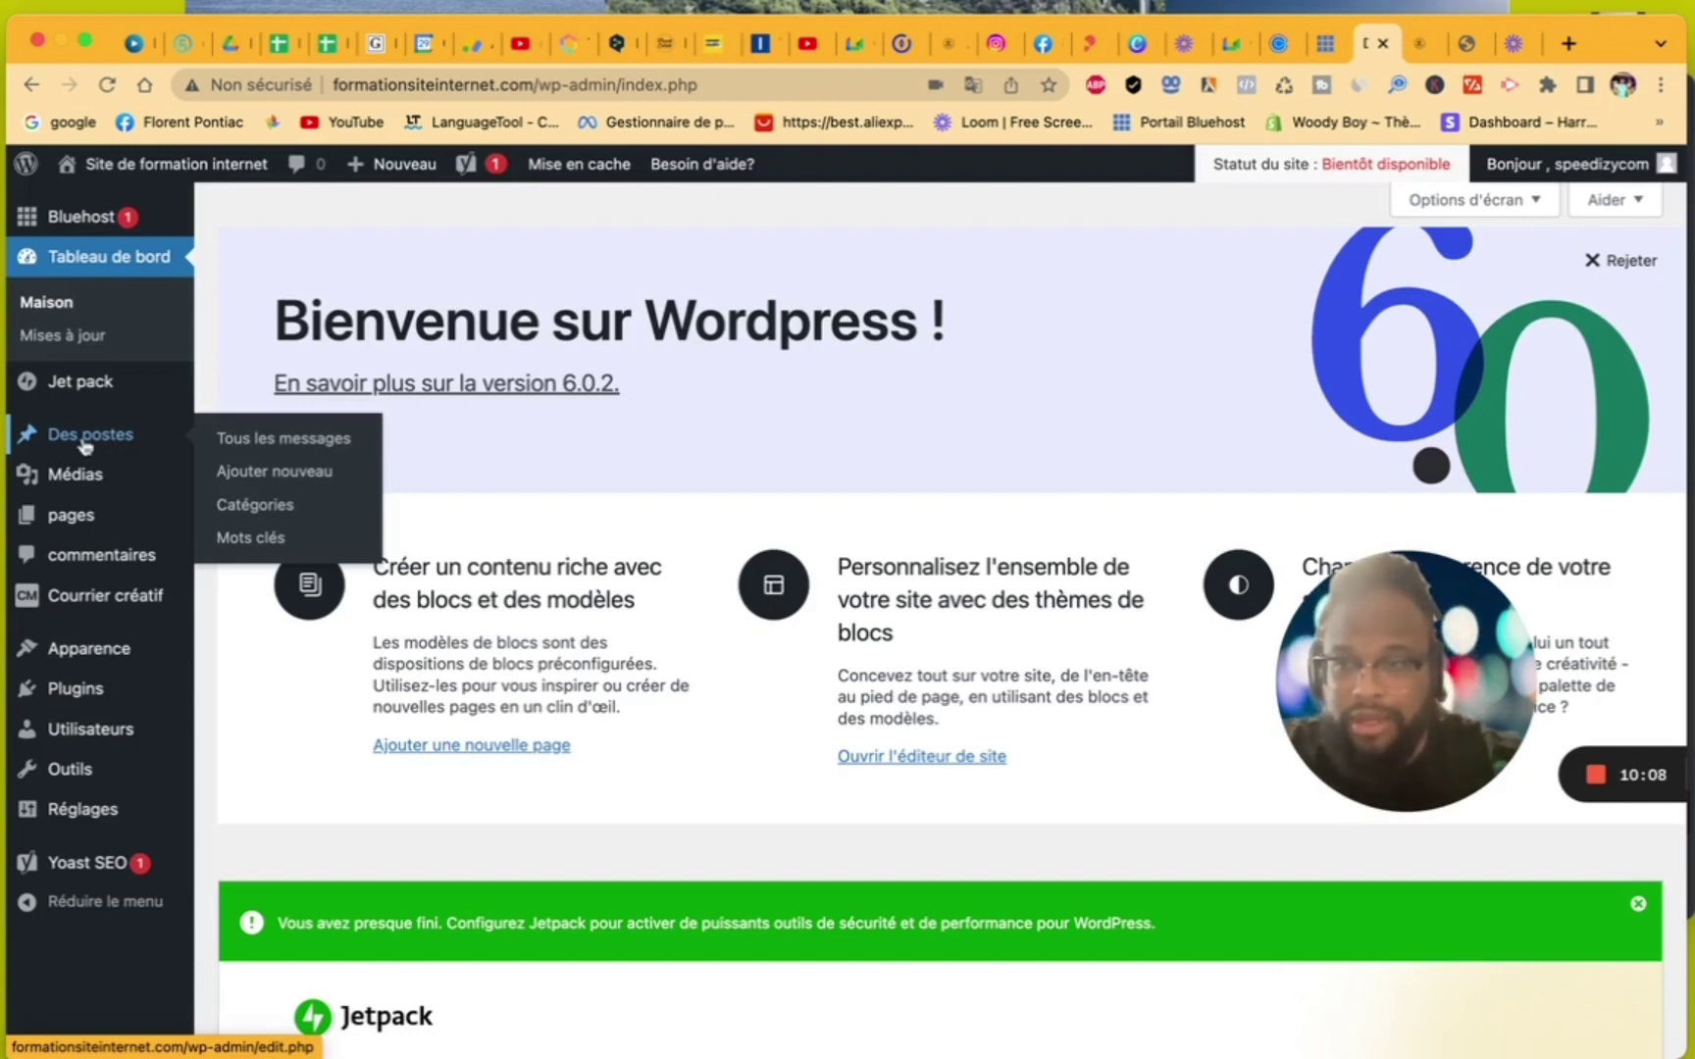
pyautogui.moveTo(91, 482)
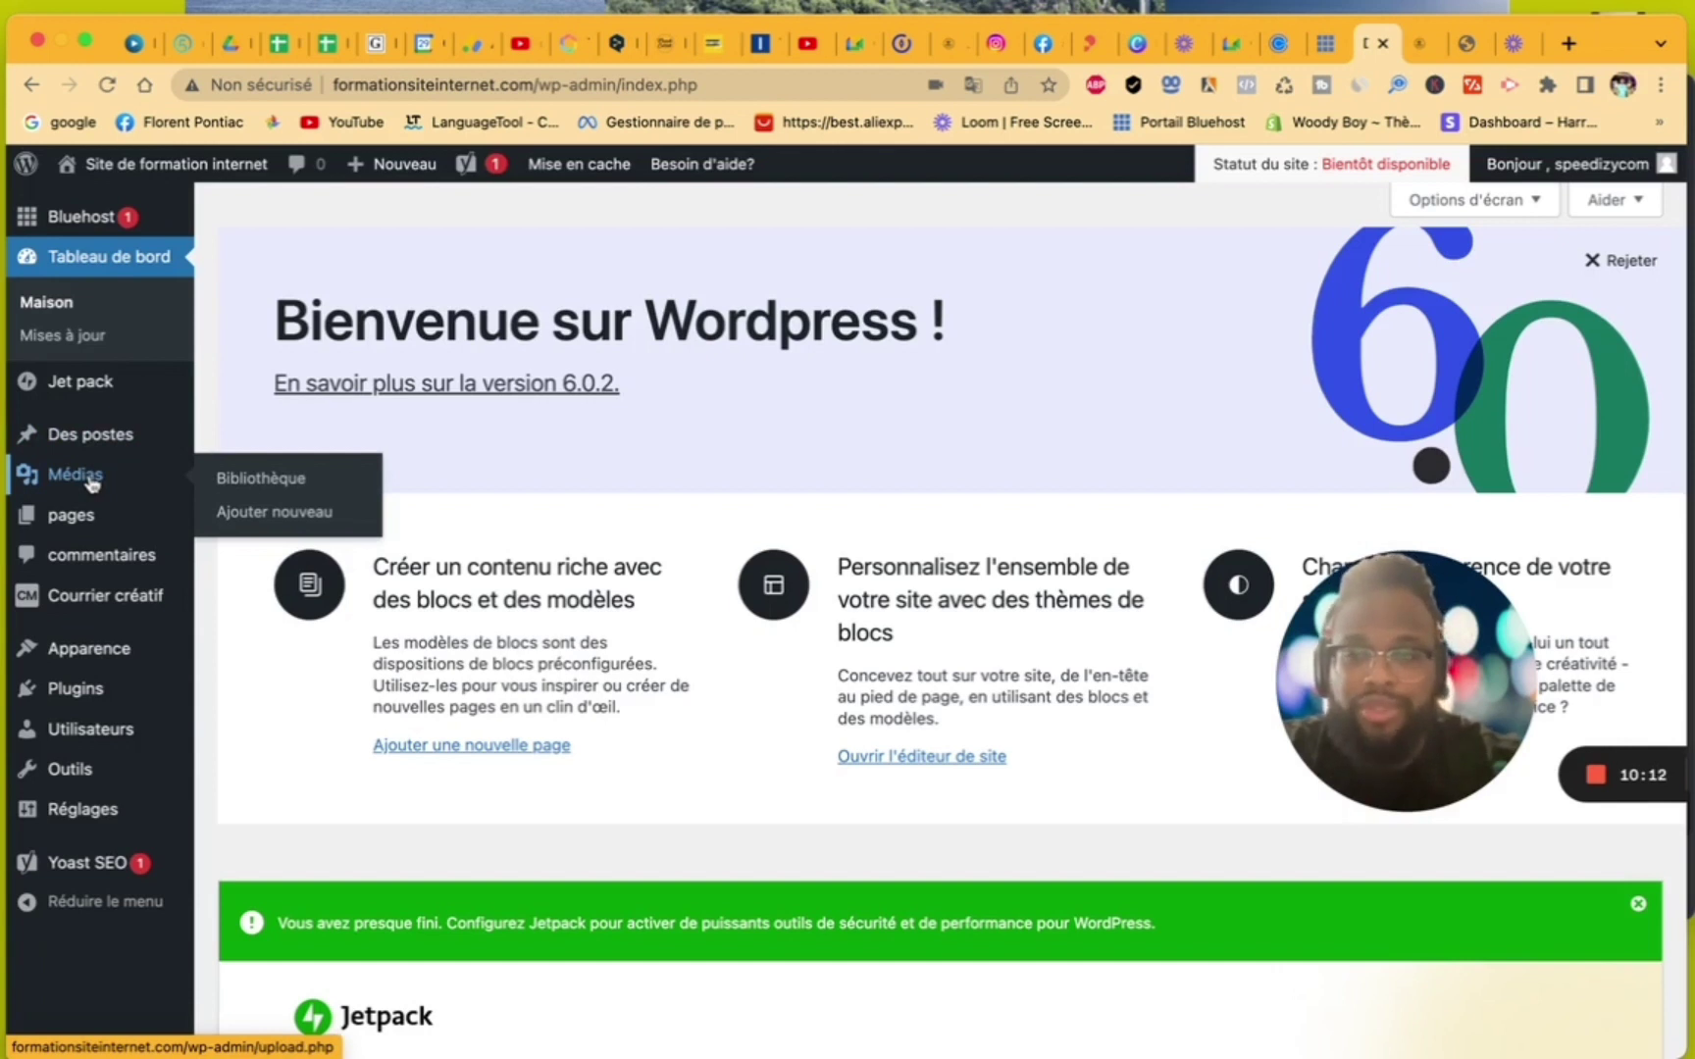
# - Browse the Médias, pages, commentaires and Courrier créatif screens, ending on Apparence > Thèmes
pyautogui.click(91, 482)
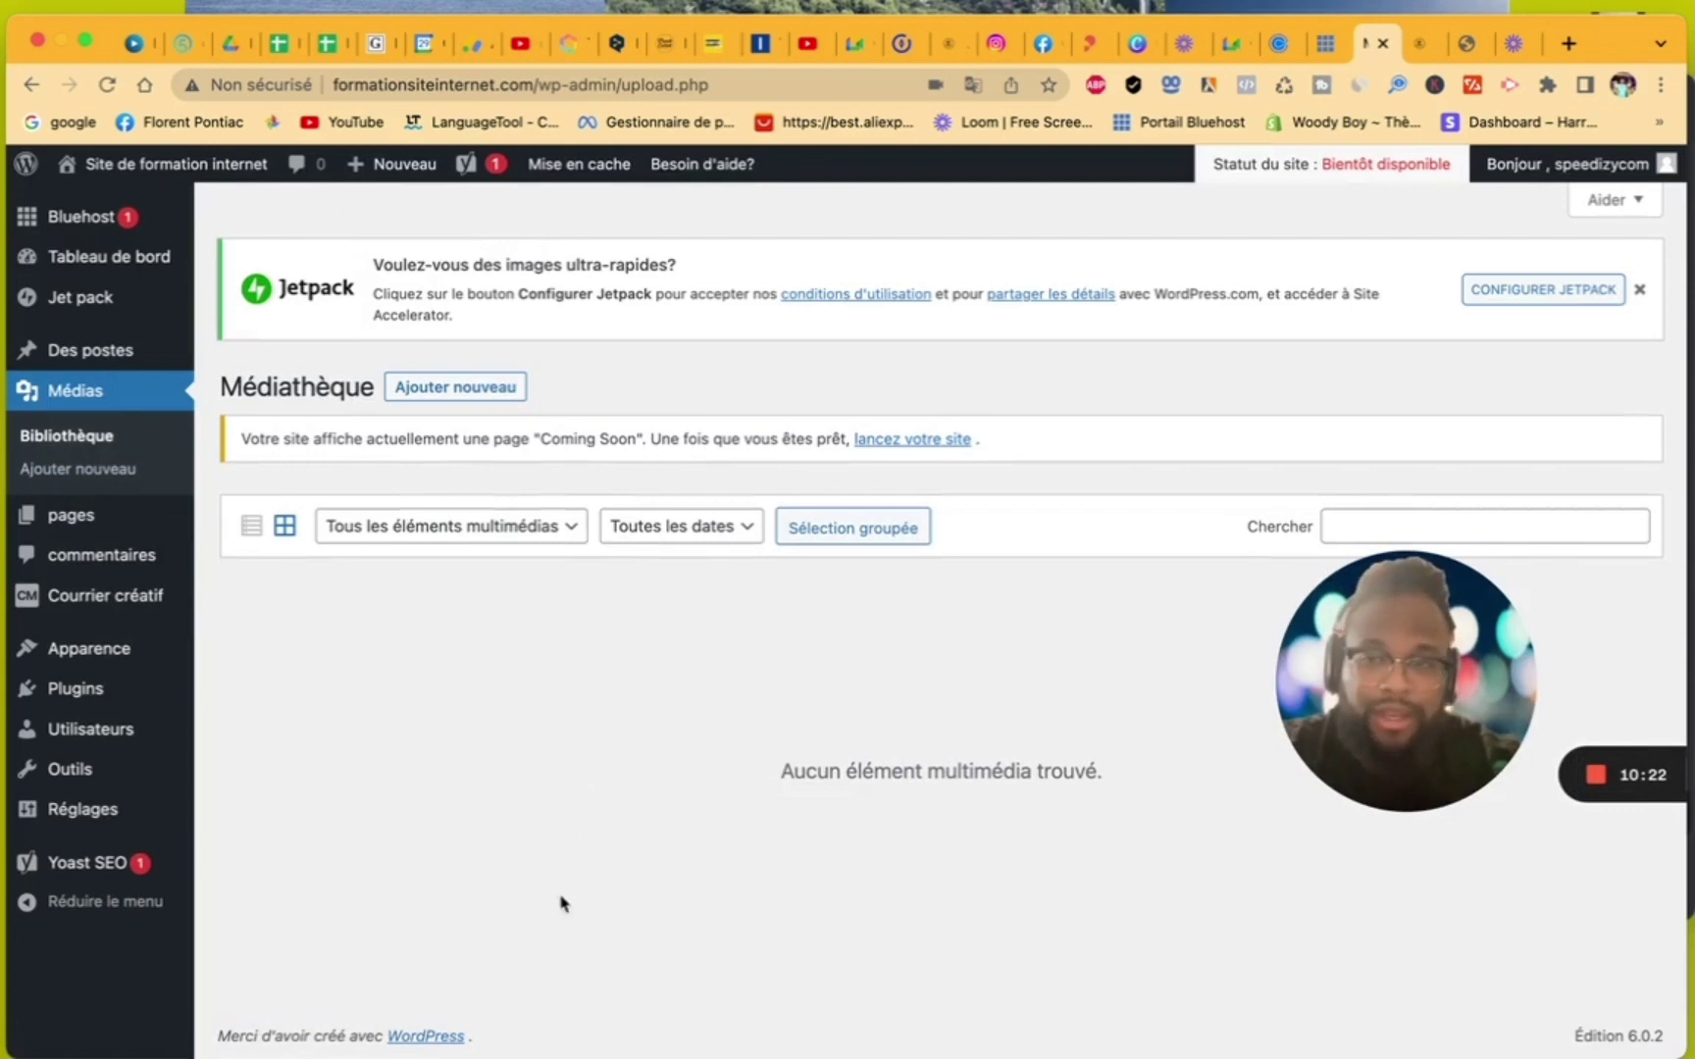
pyautogui.click(68, 522)
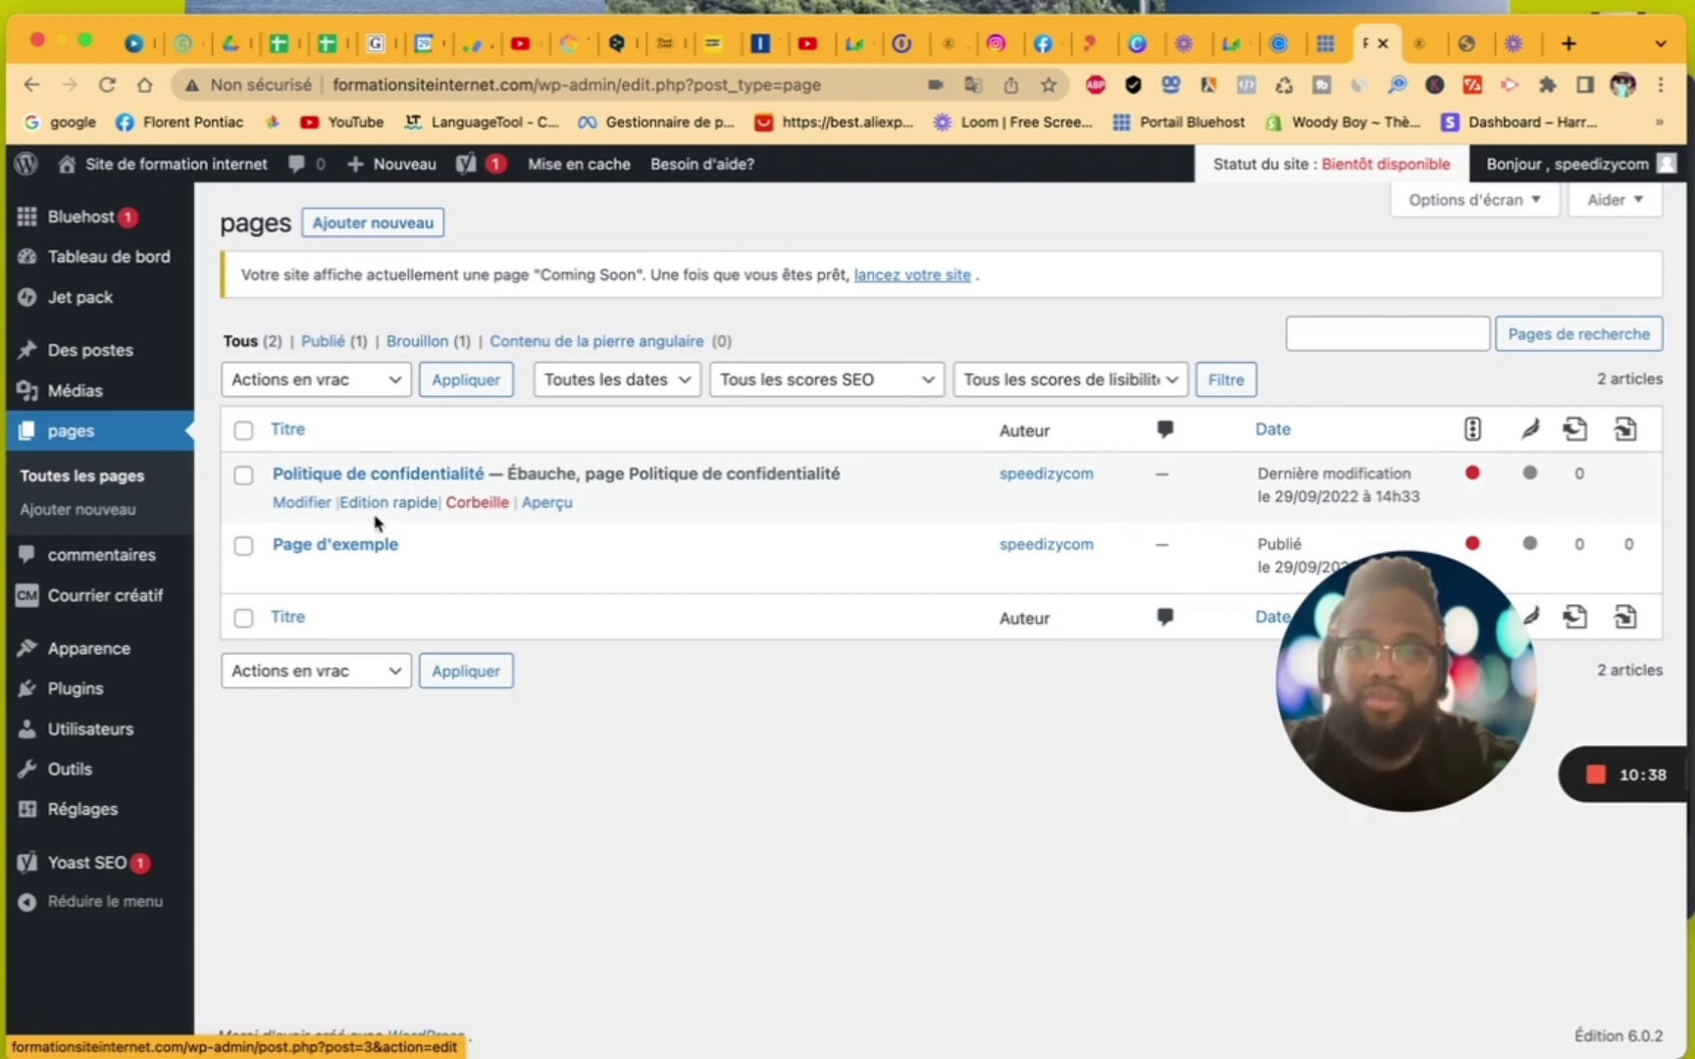
pyautogui.moveTo(144, 809)
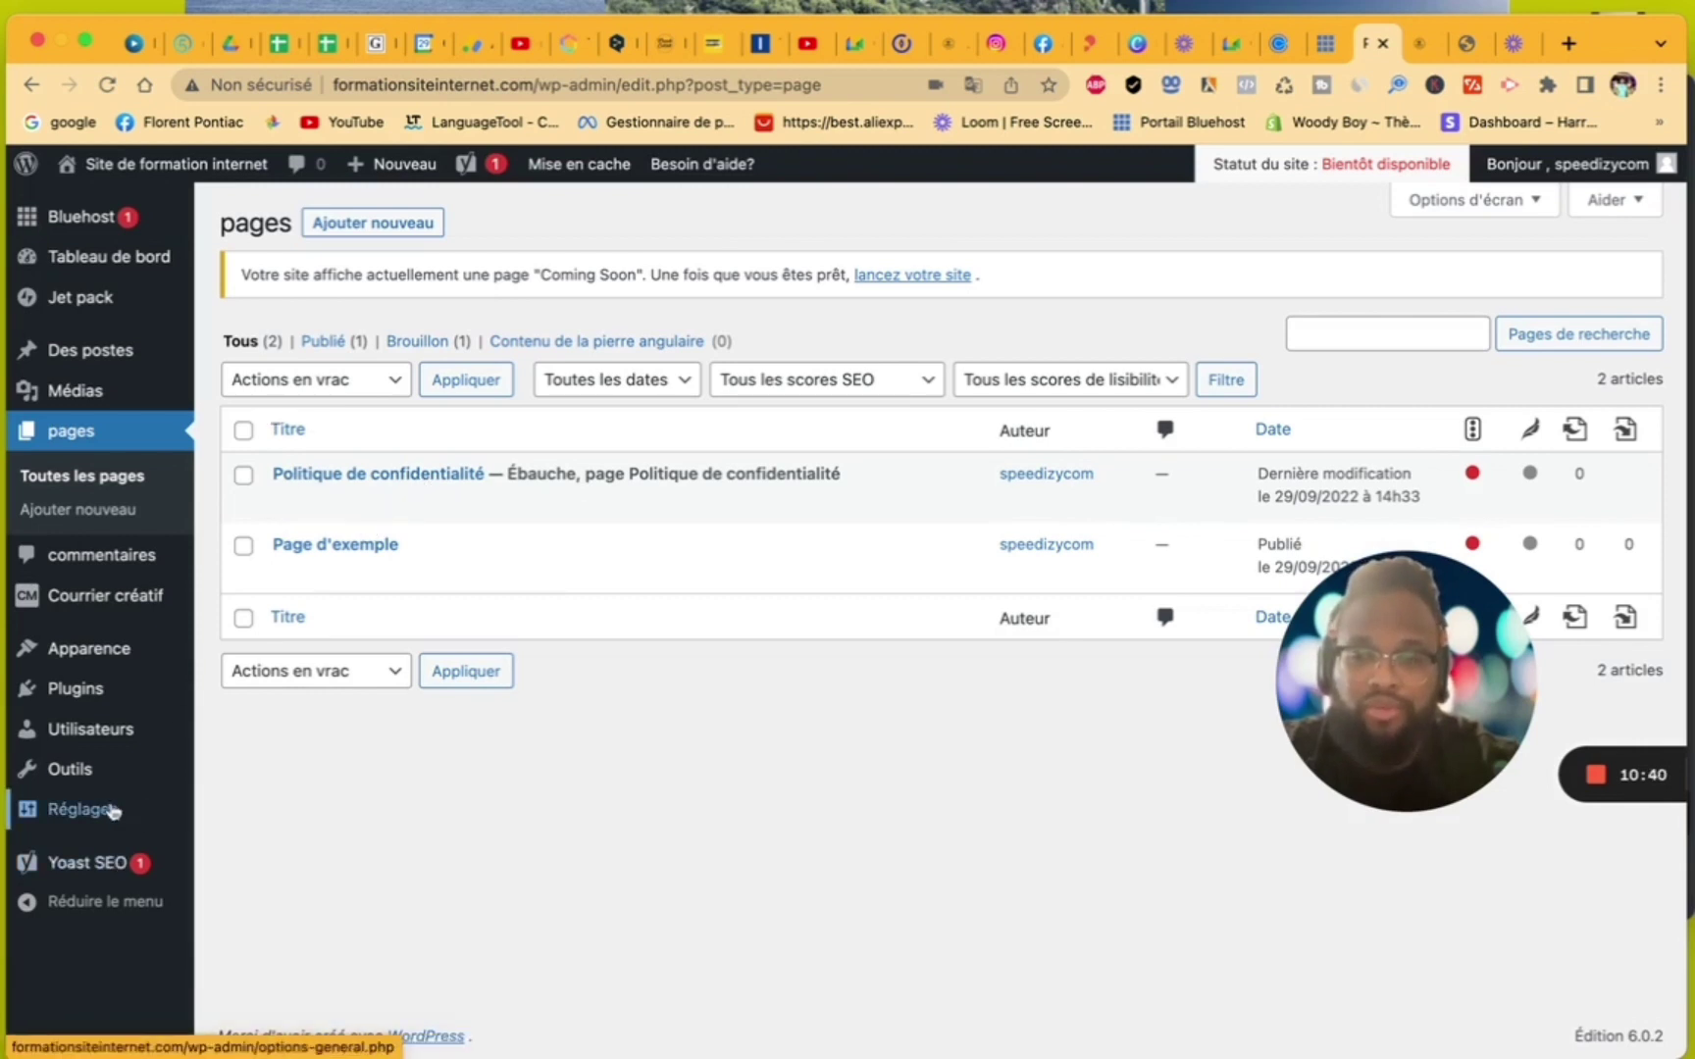
pyautogui.click(134, 570)
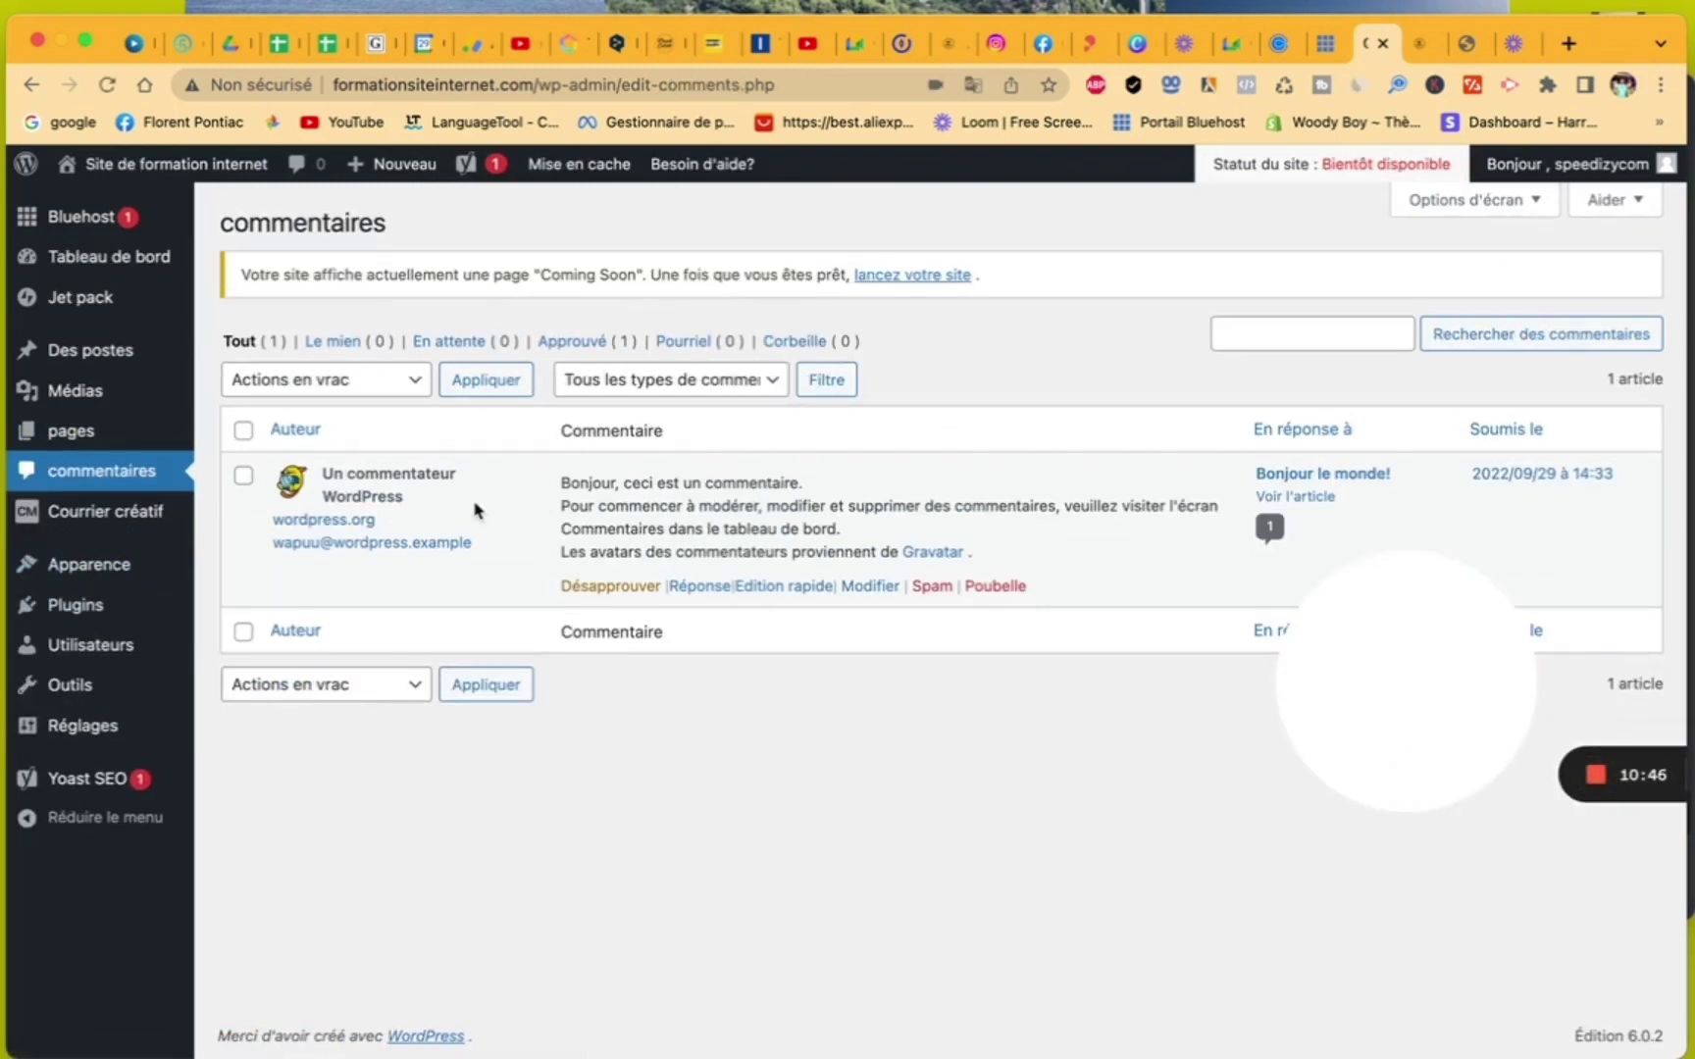
pyautogui.click(128, 520)
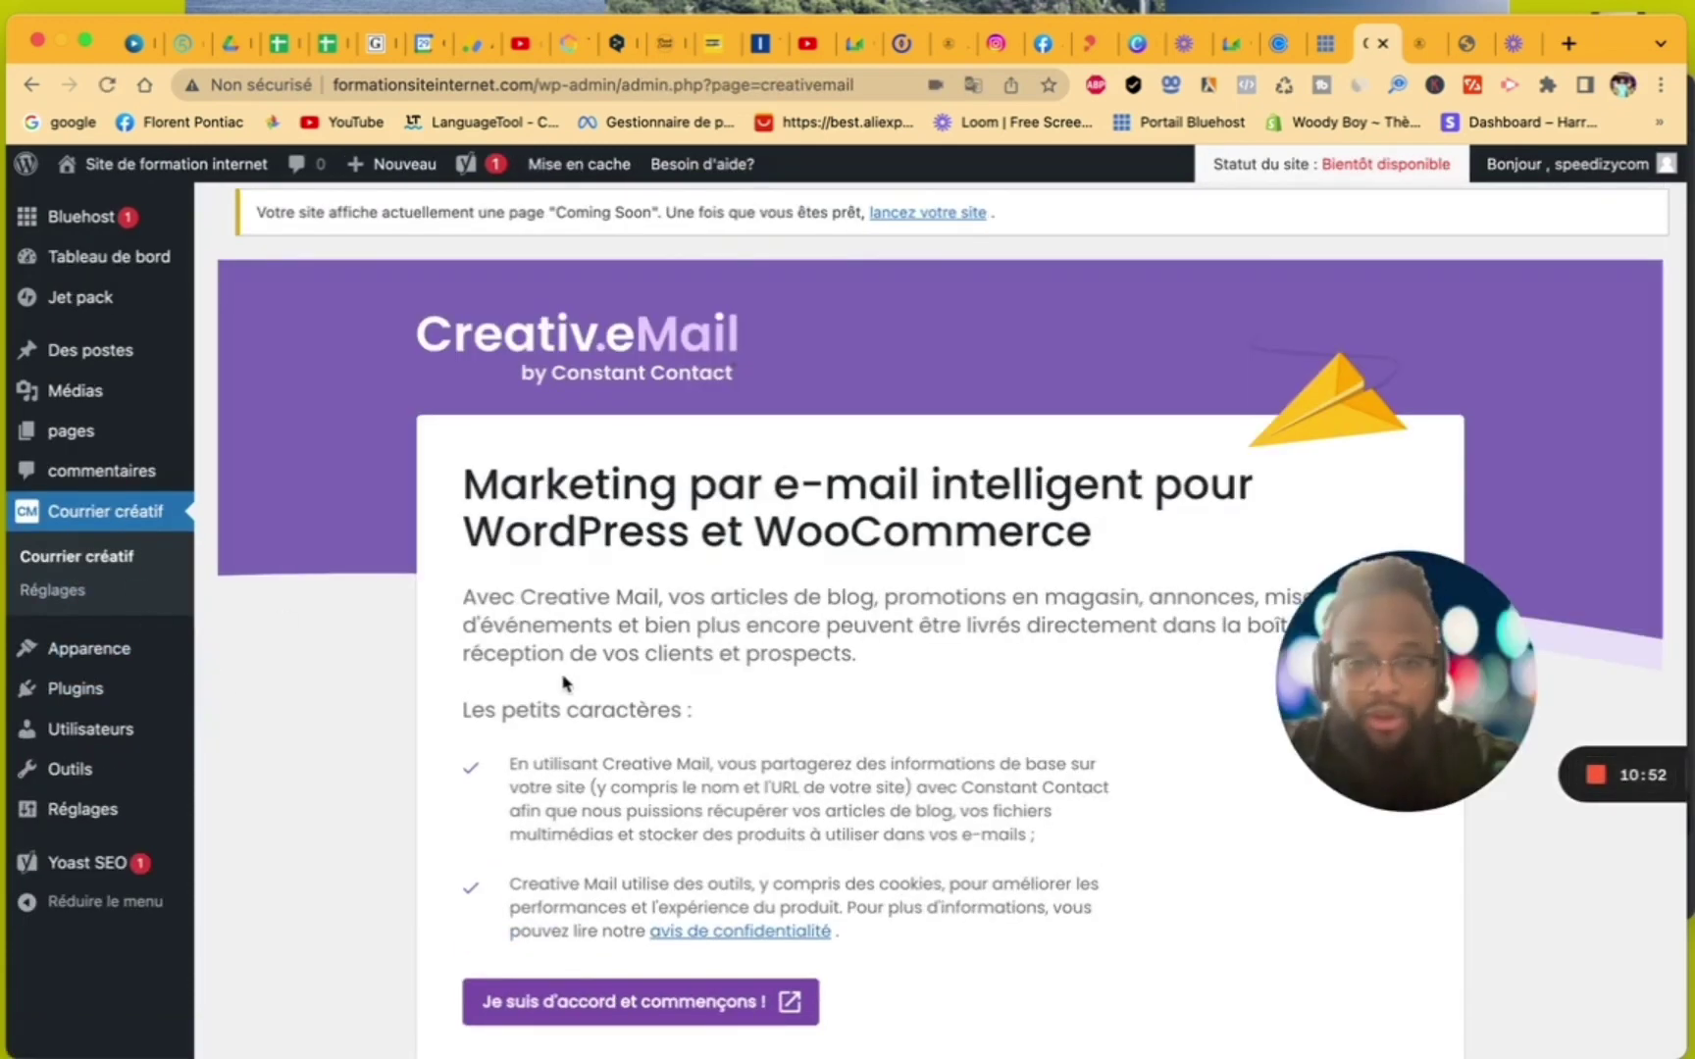
pyautogui.scroll(-2, 566, 682)
pyautogui.click(127, 656)
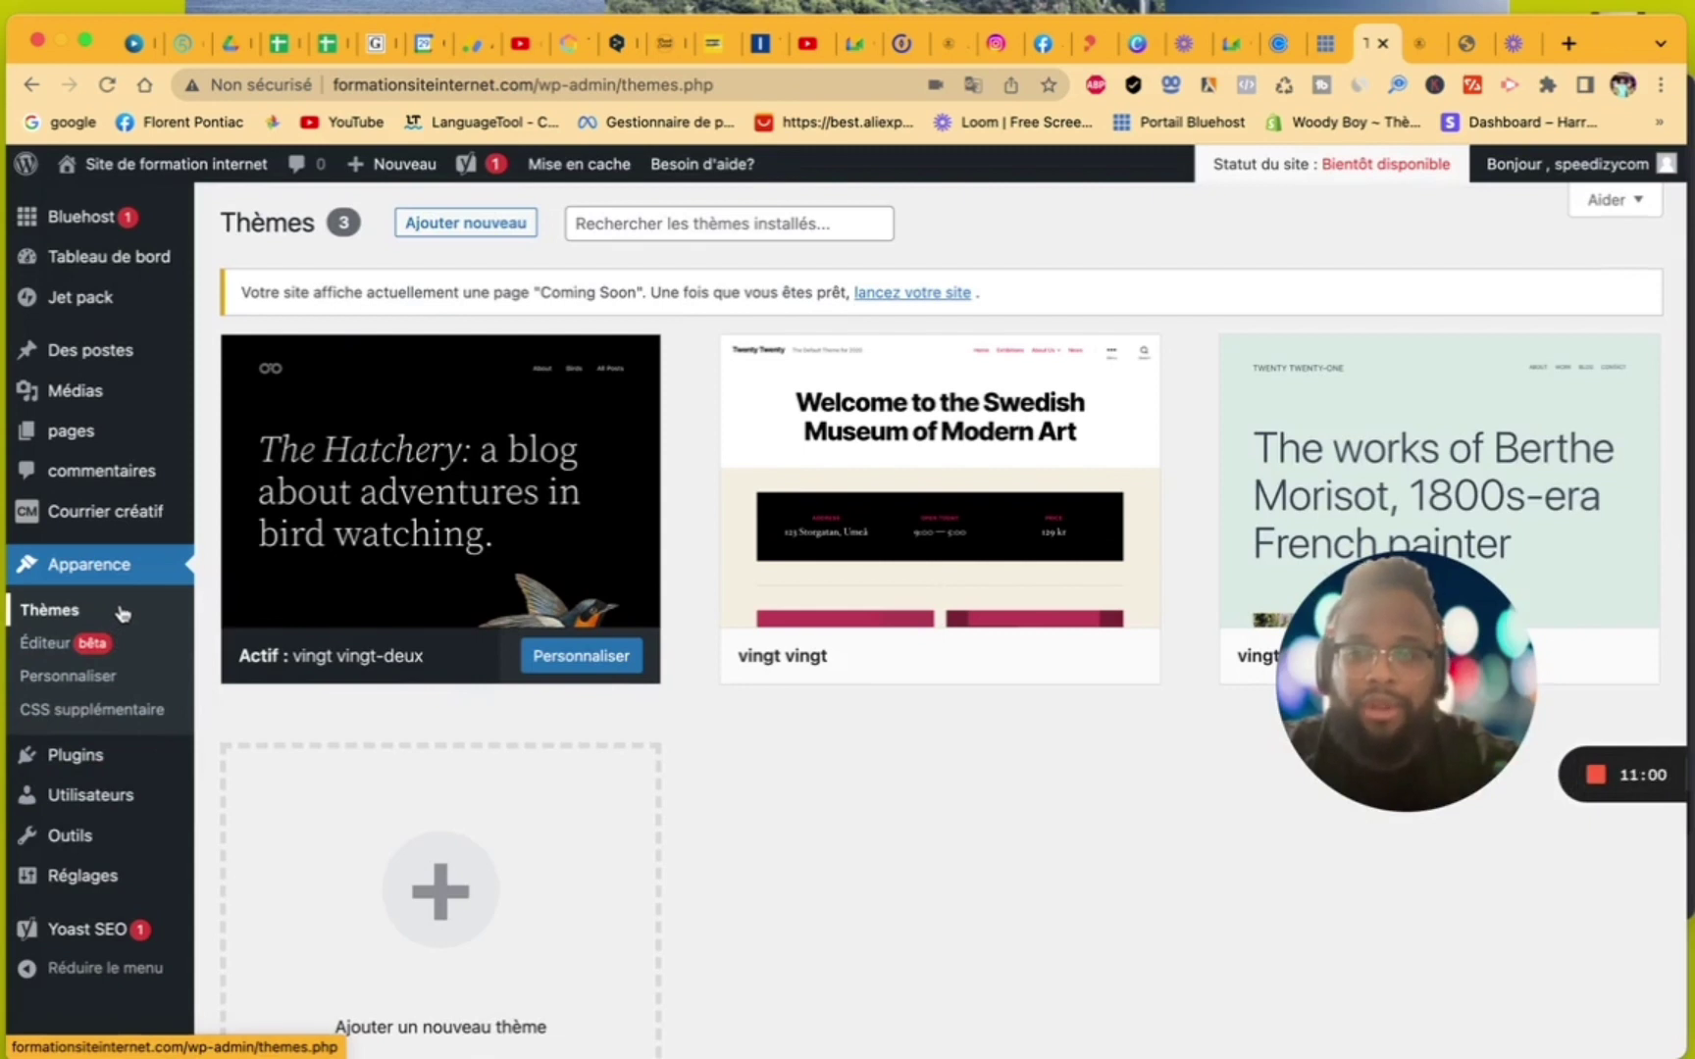
# - View the Utilisateurs and Outils screens, then go to Réglages > Général
pyautogui.moveTo(102, 769)
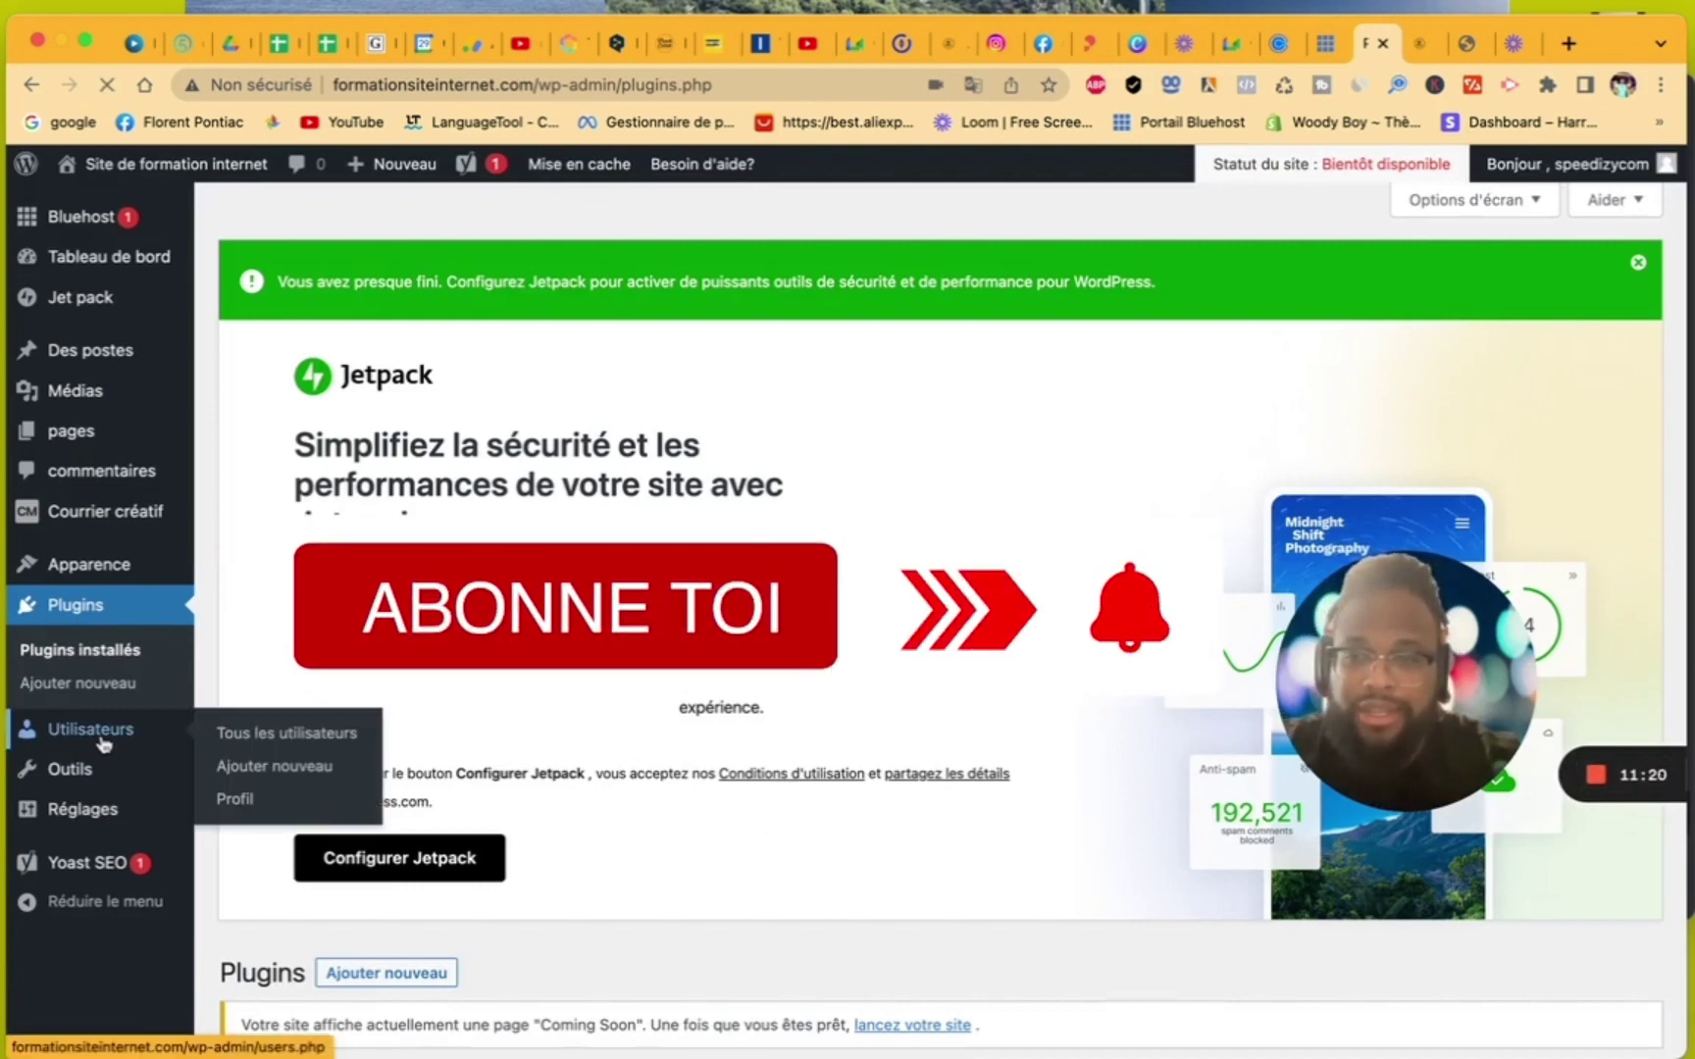
pyautogui.click(102, 742)
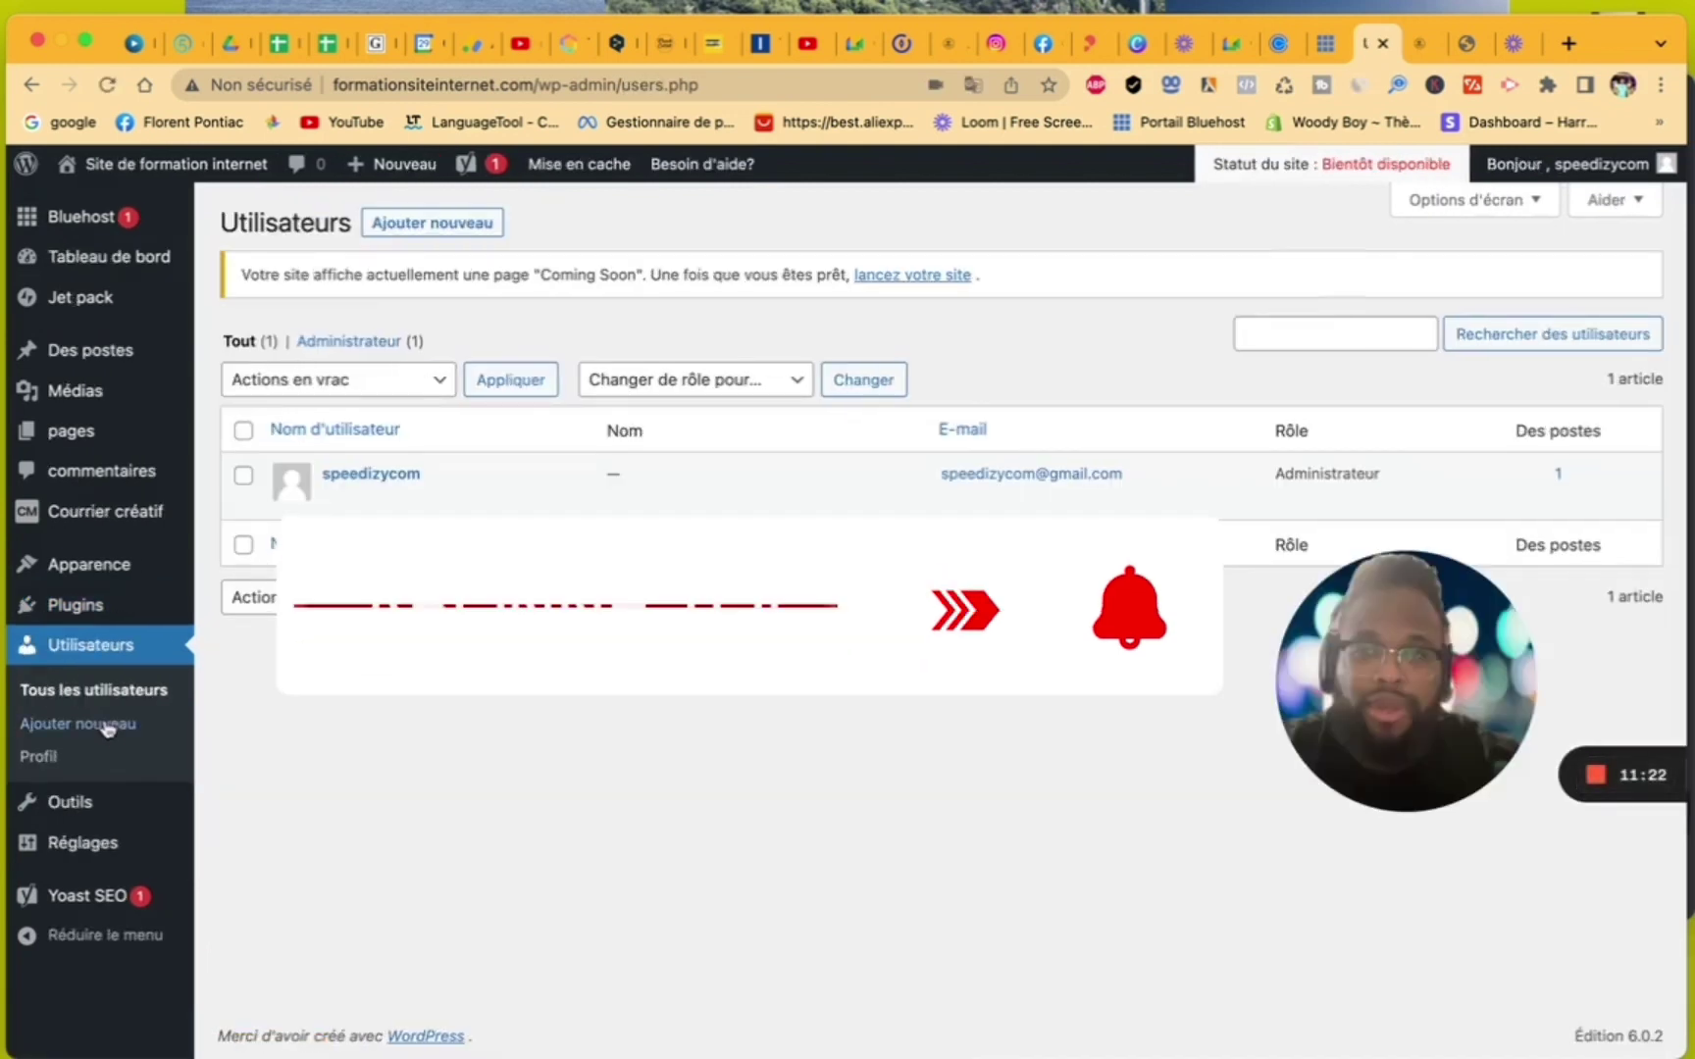
pyautogui.moveTo(397, 489)
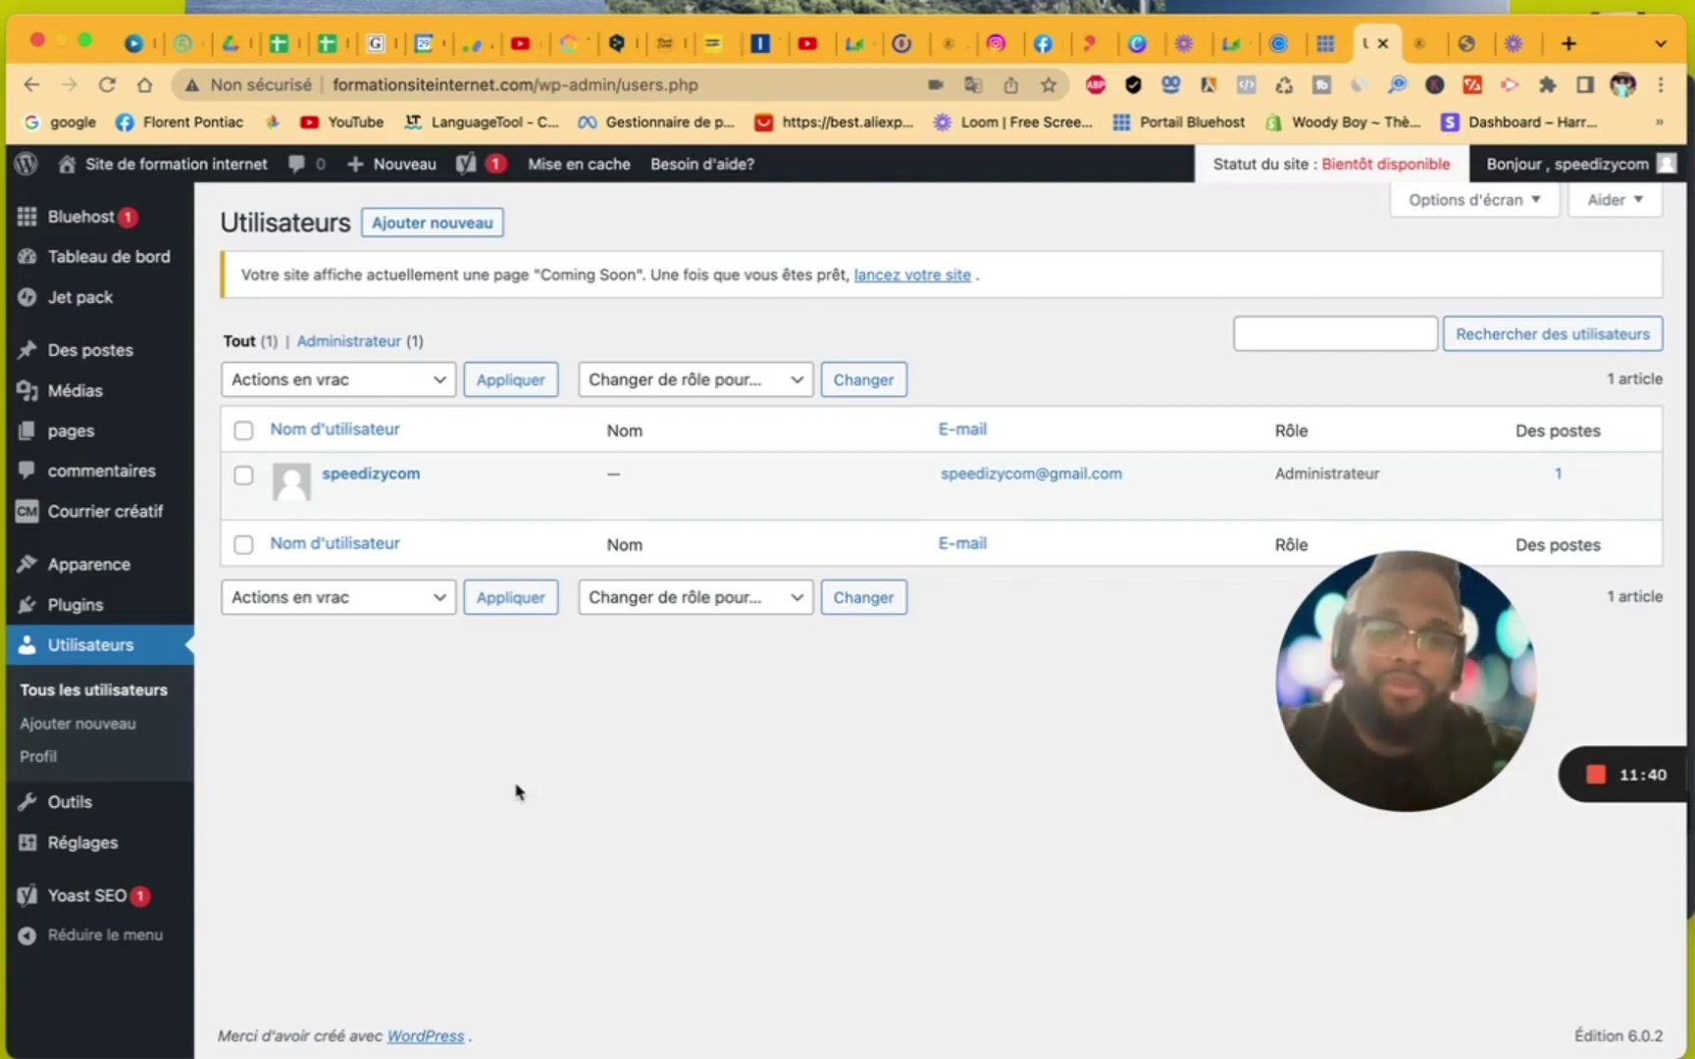
pyautogui.click(88, 805)
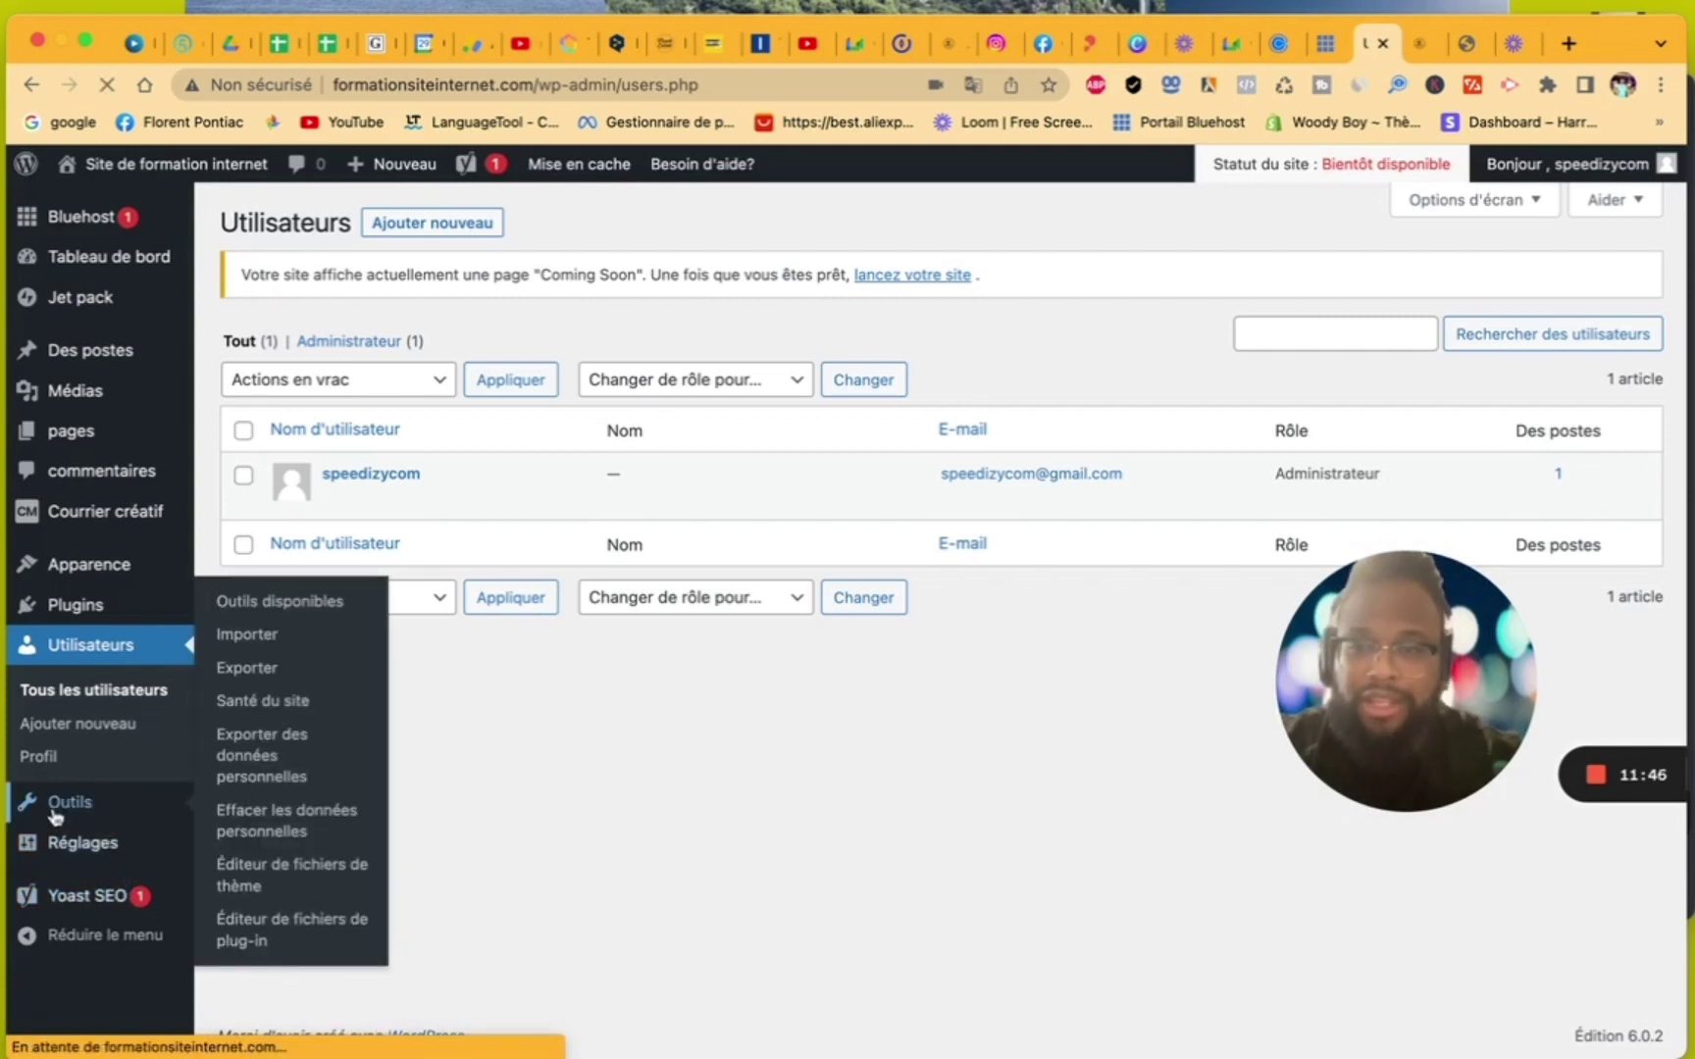
pyautogui.moveTo(99, 843)
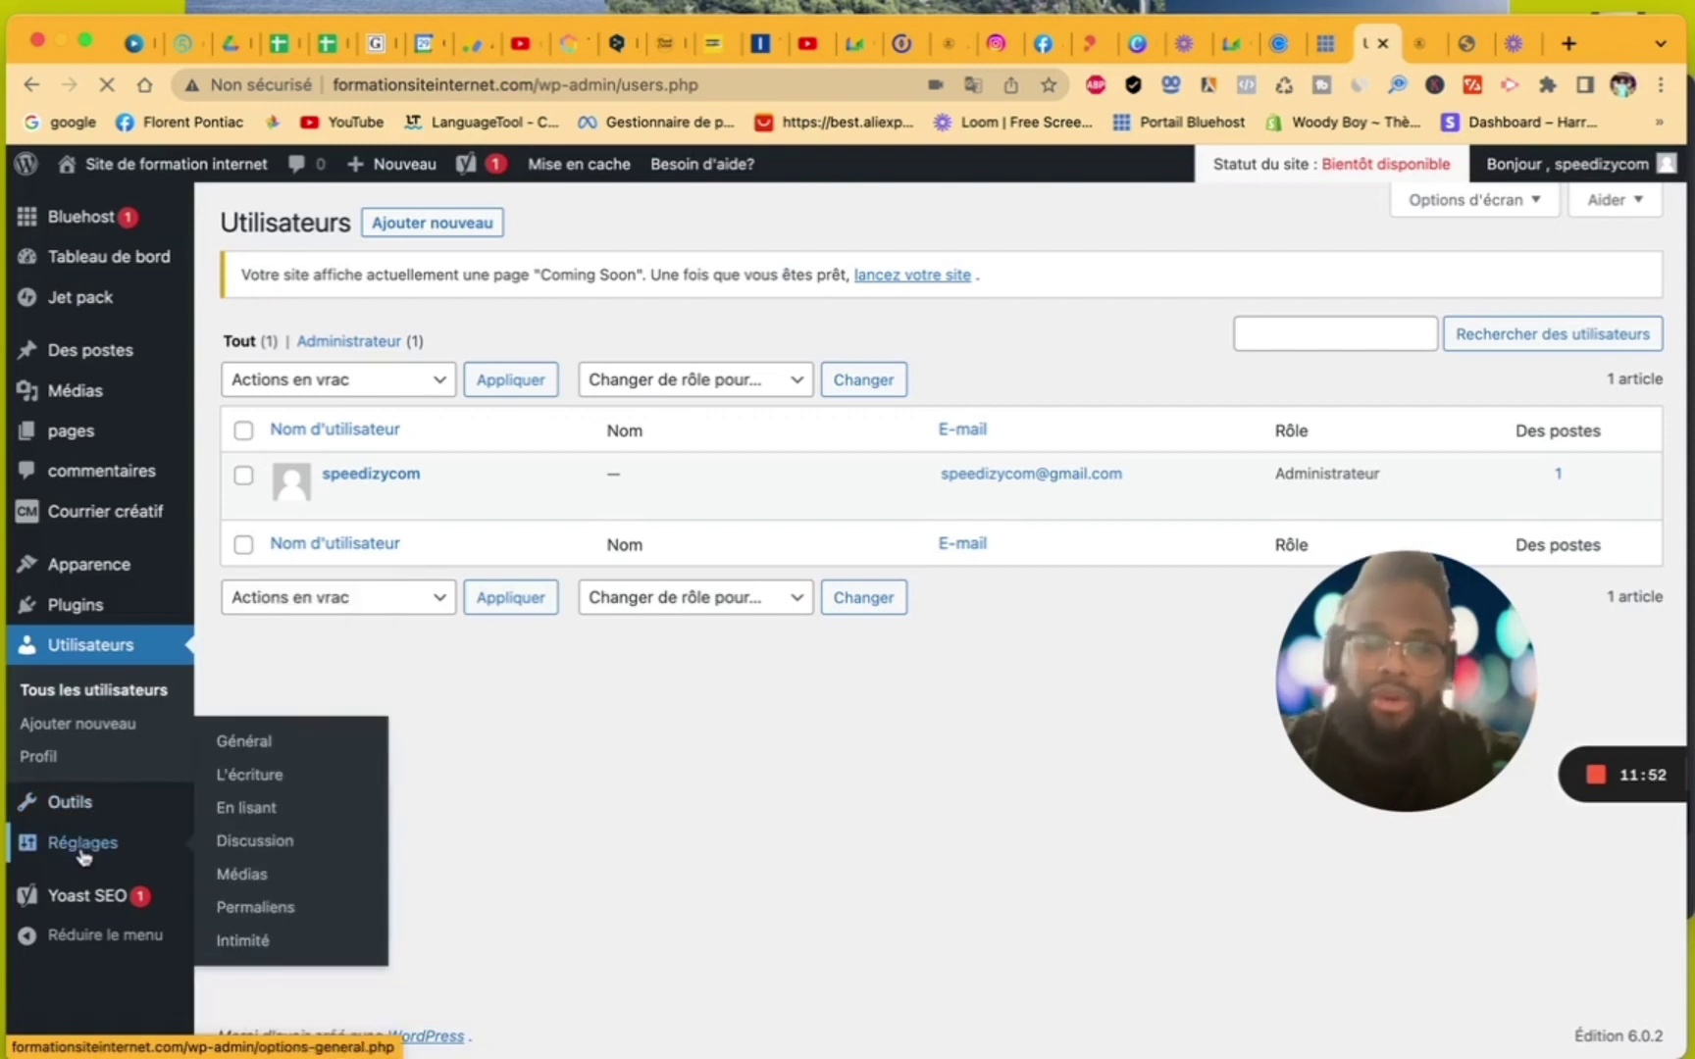
pyautogui.click(83, 849)
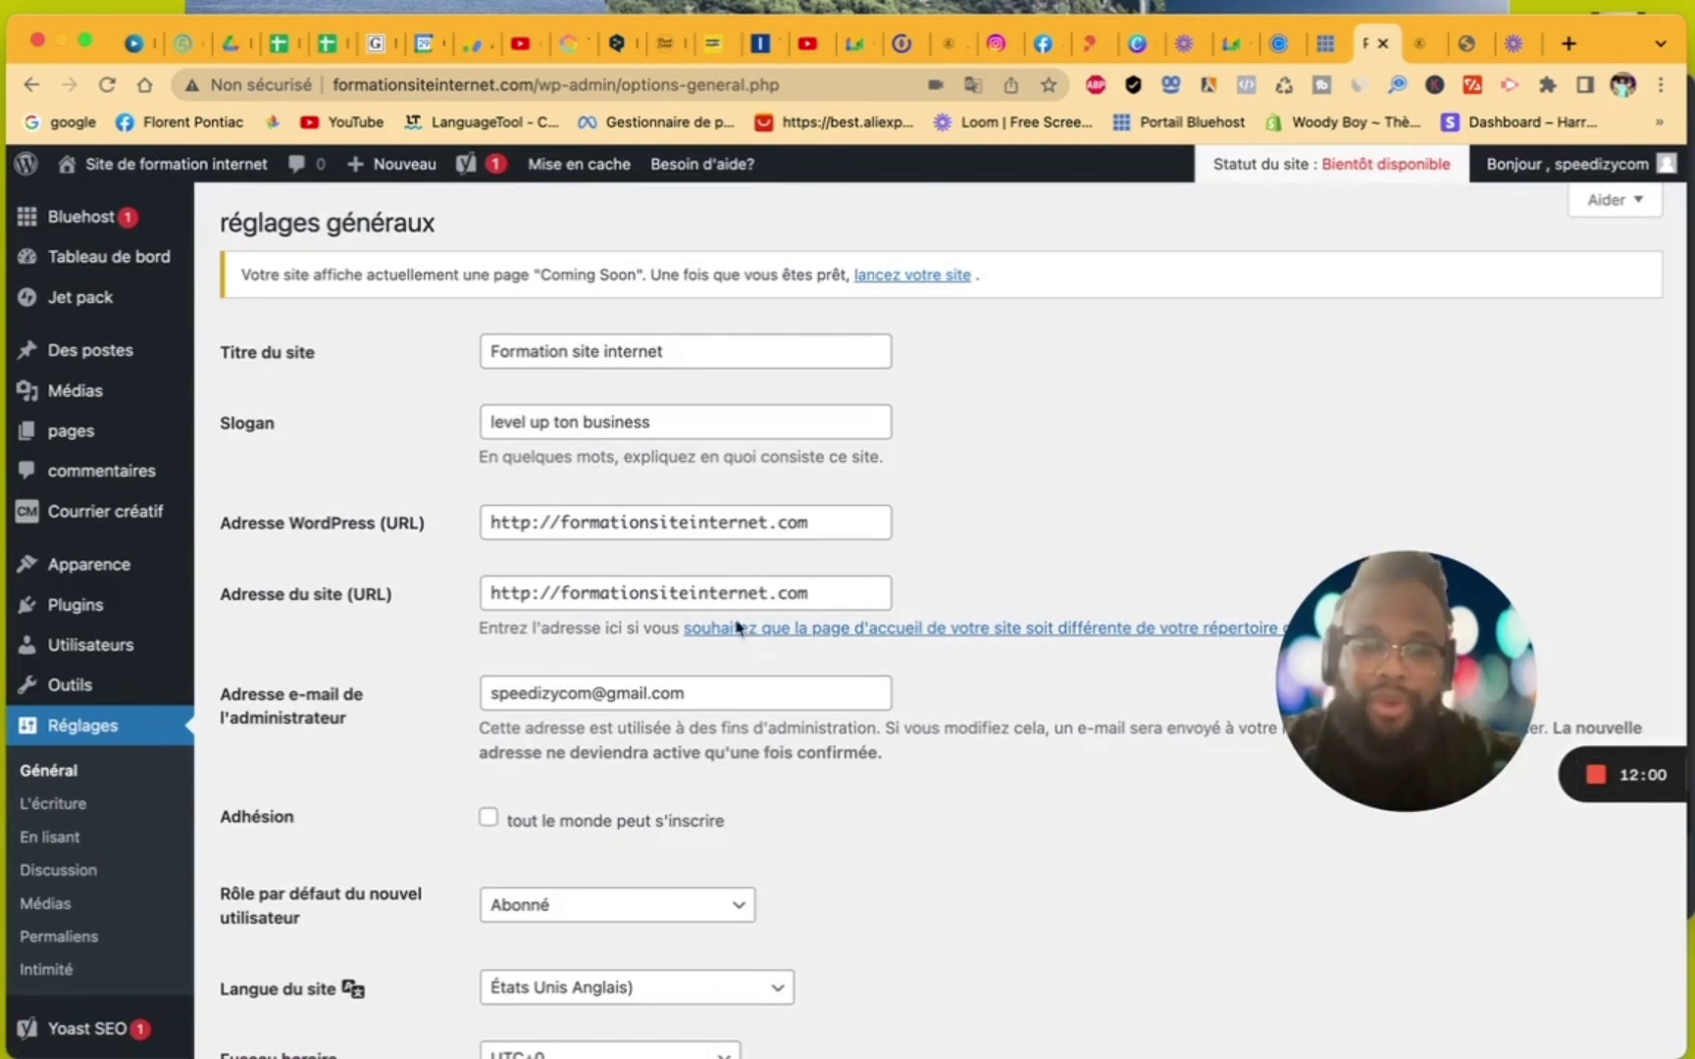
# - Keep Langue du site on Français and save the General Settings
pyautogui.scroll(-4, 731, 647)
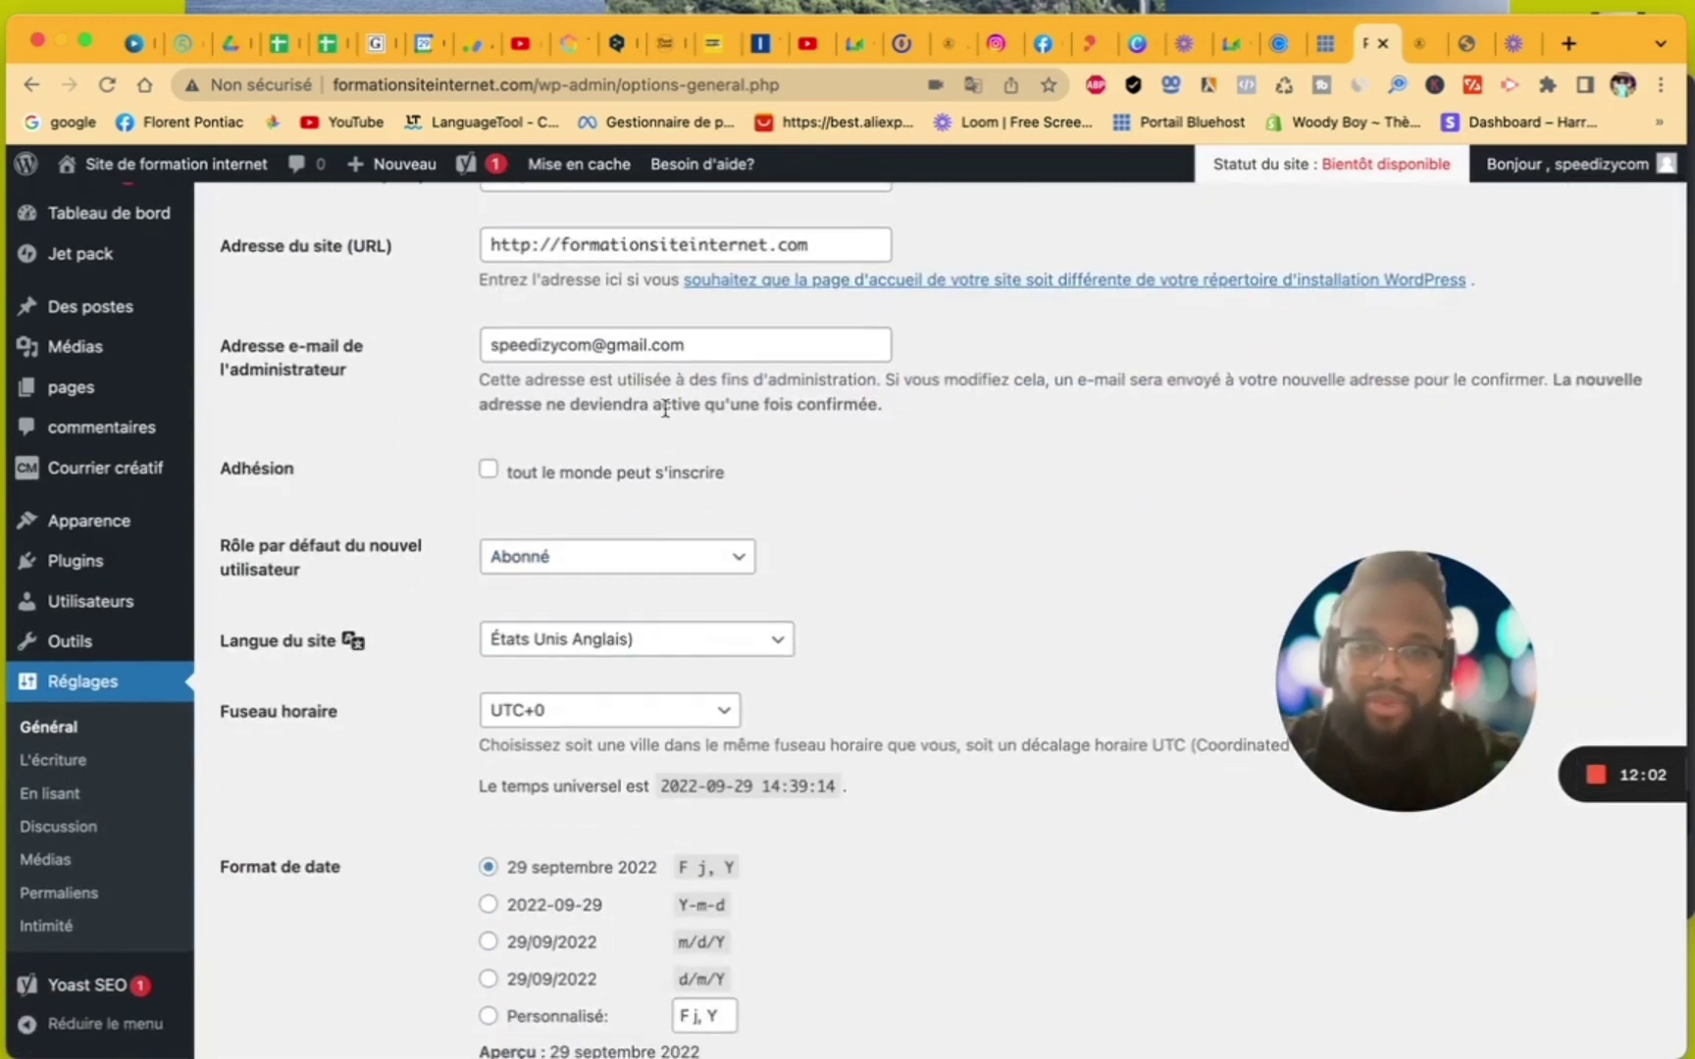
pyautogui.click(569, 642)
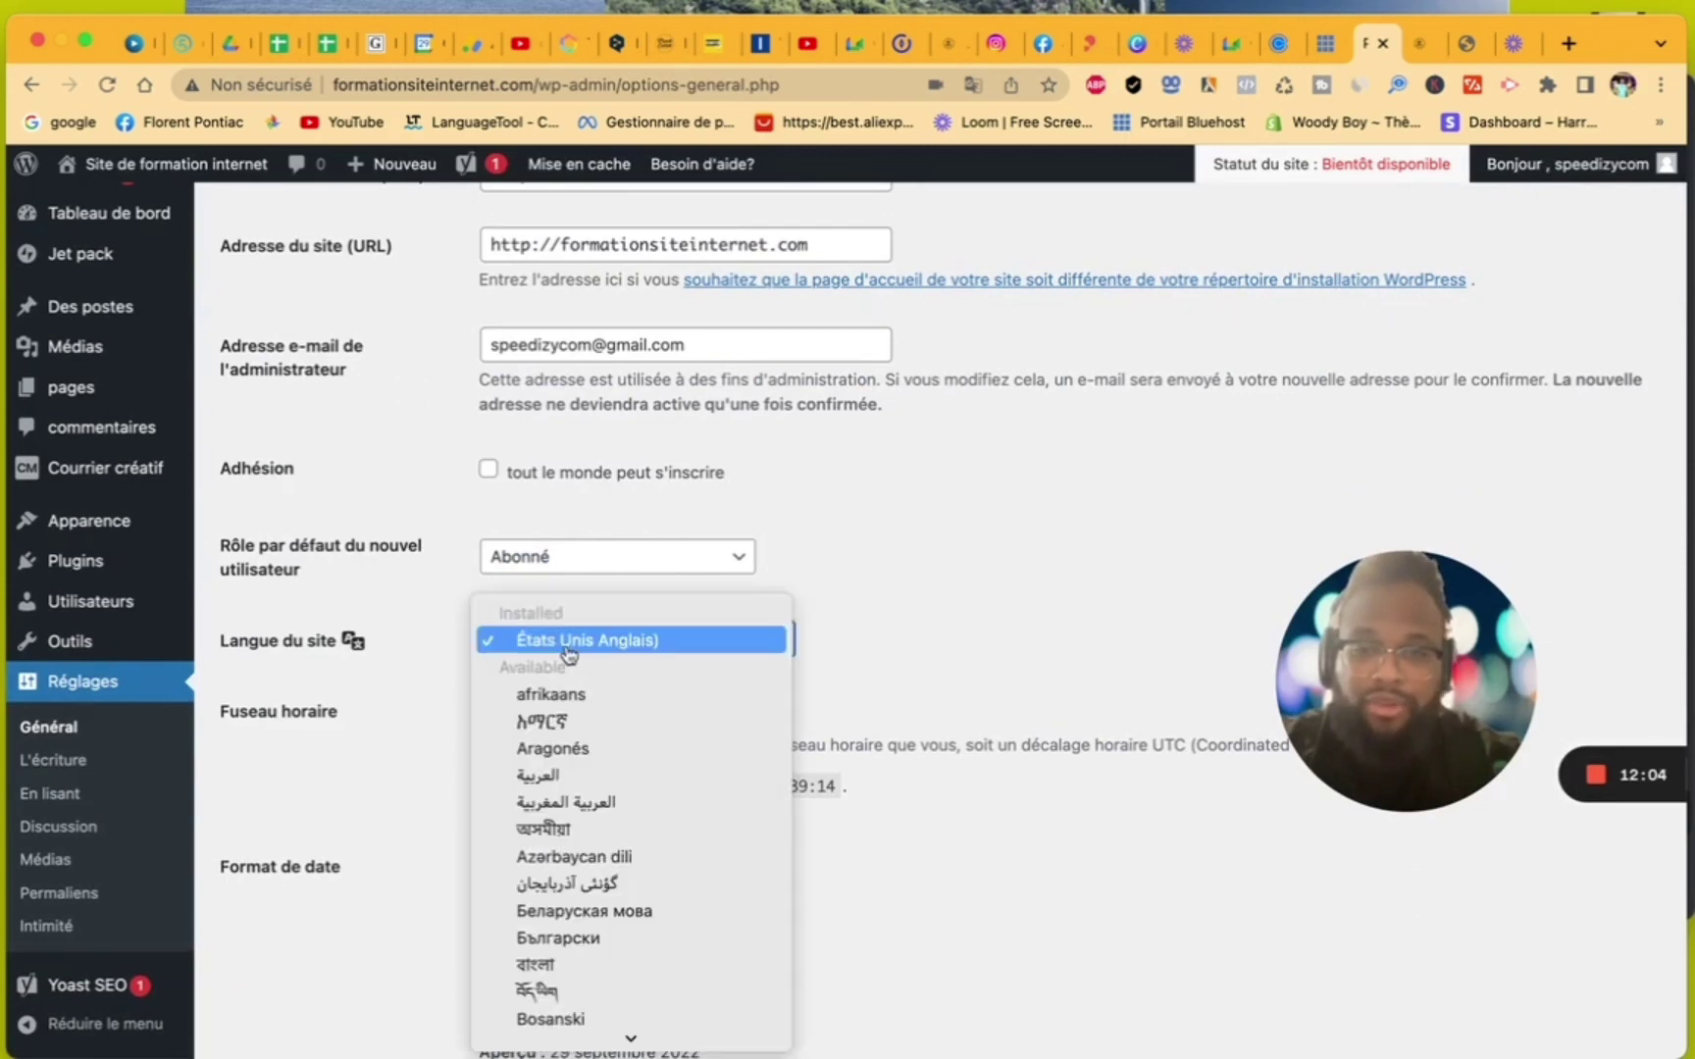
pyautogui.scroll(-5, 588, 822)
pyautogui.scroll(-5, 589, 820)
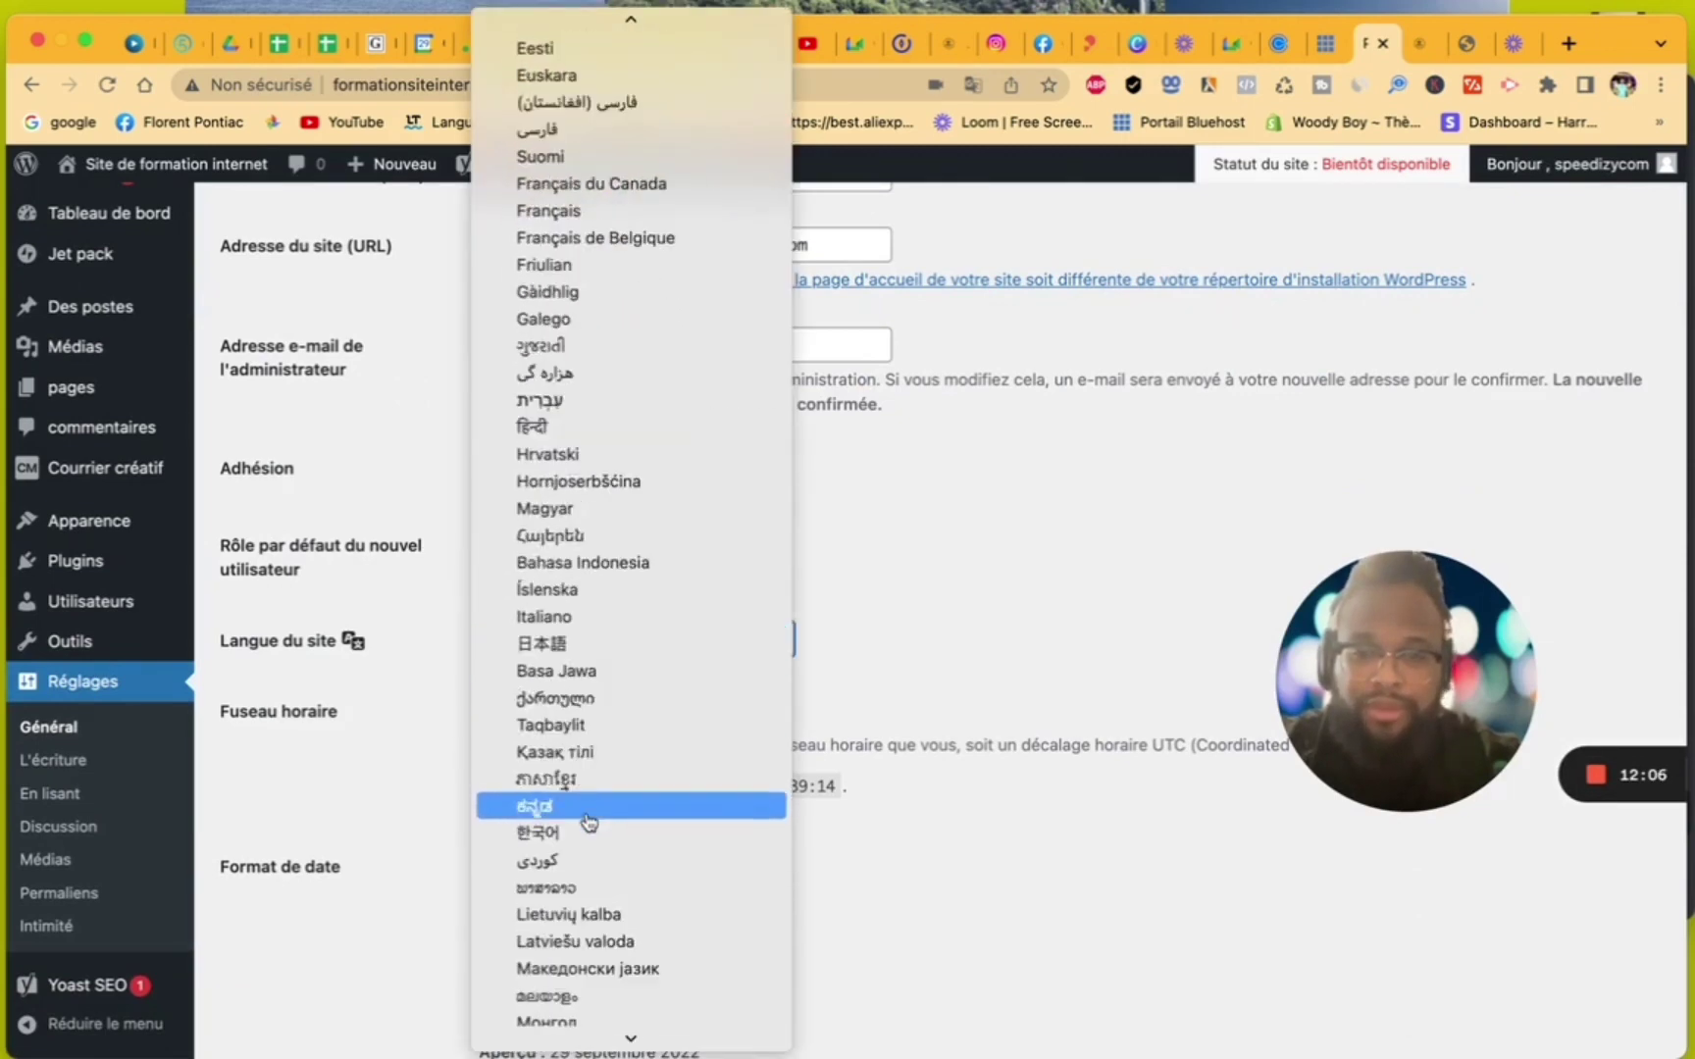
pyautogui.scroll(1, 579, 820)
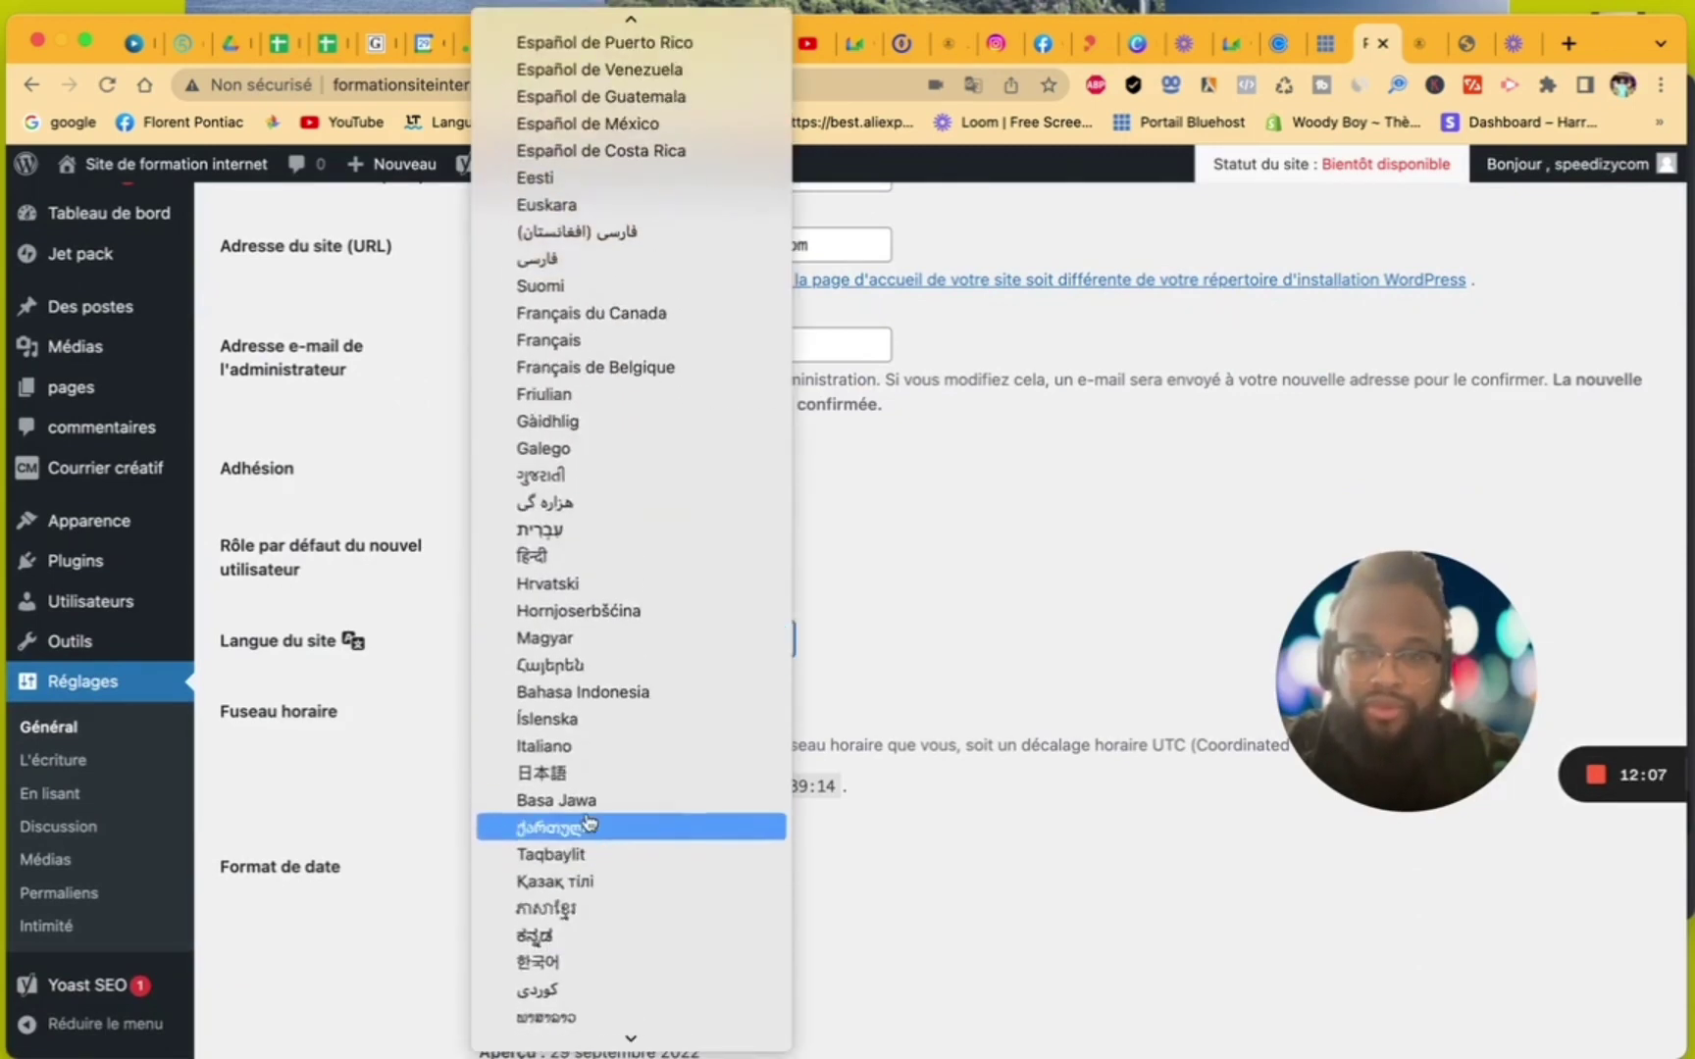
pyautogui.click(590, 343)
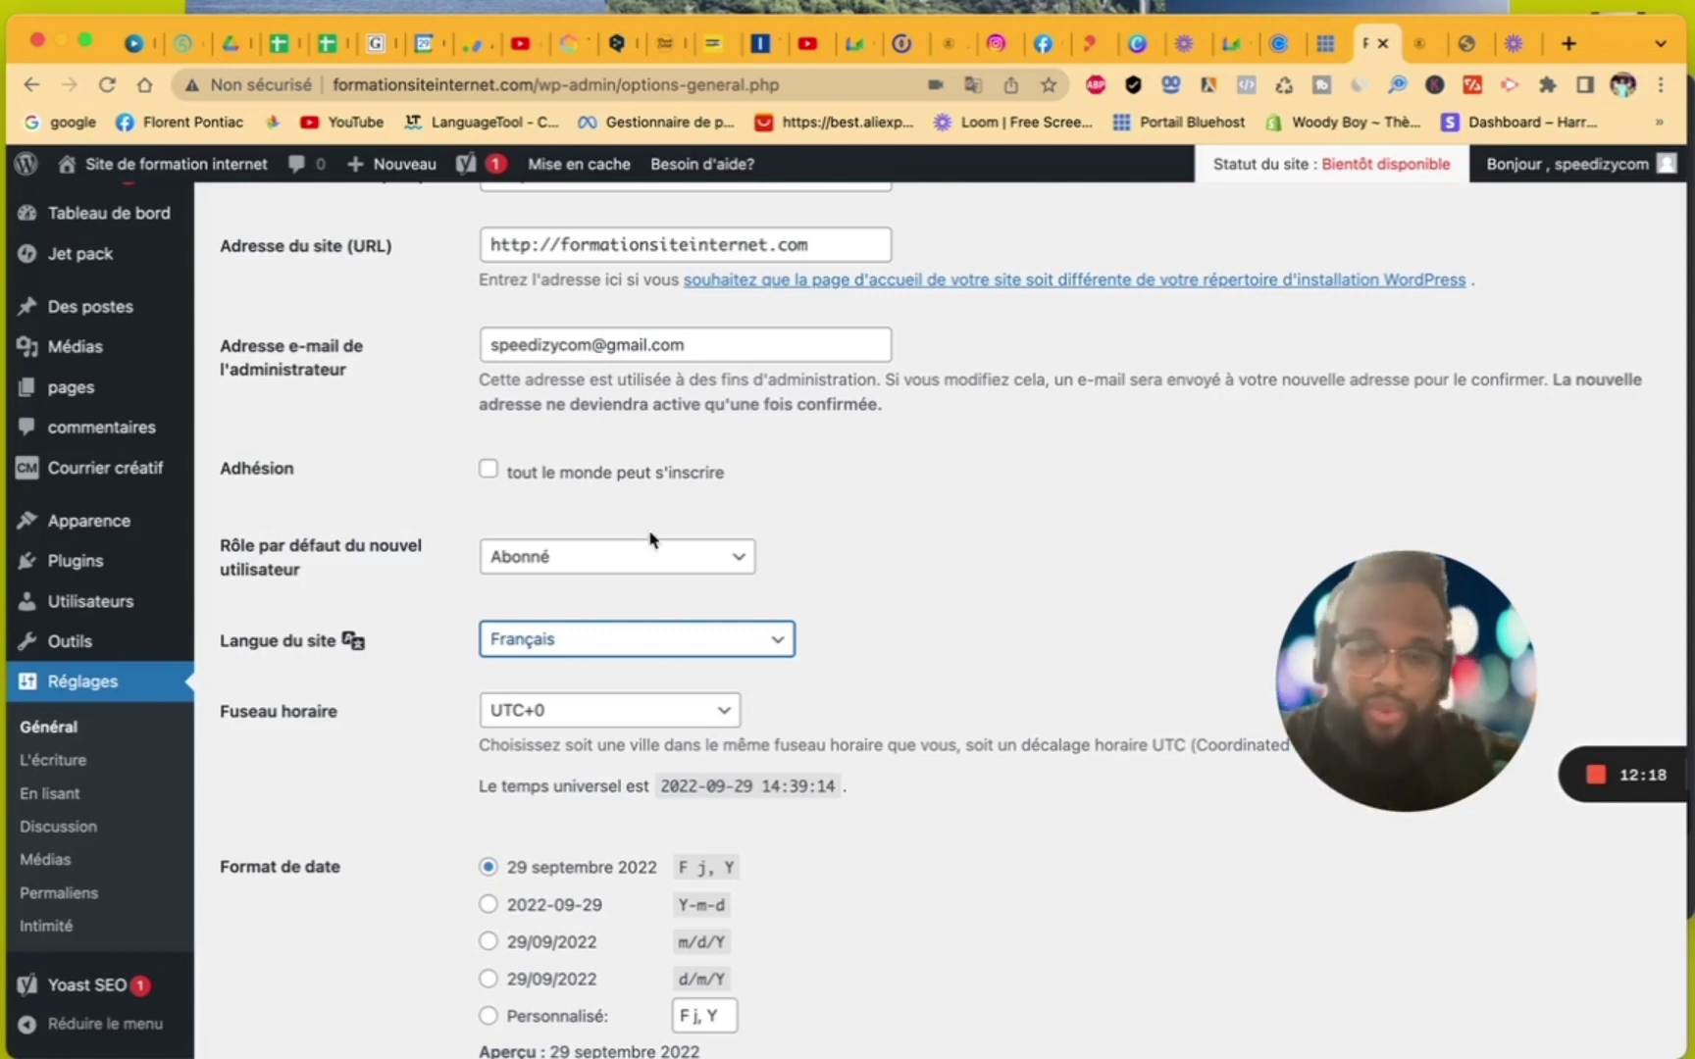
pyautogui.click(640, 636)
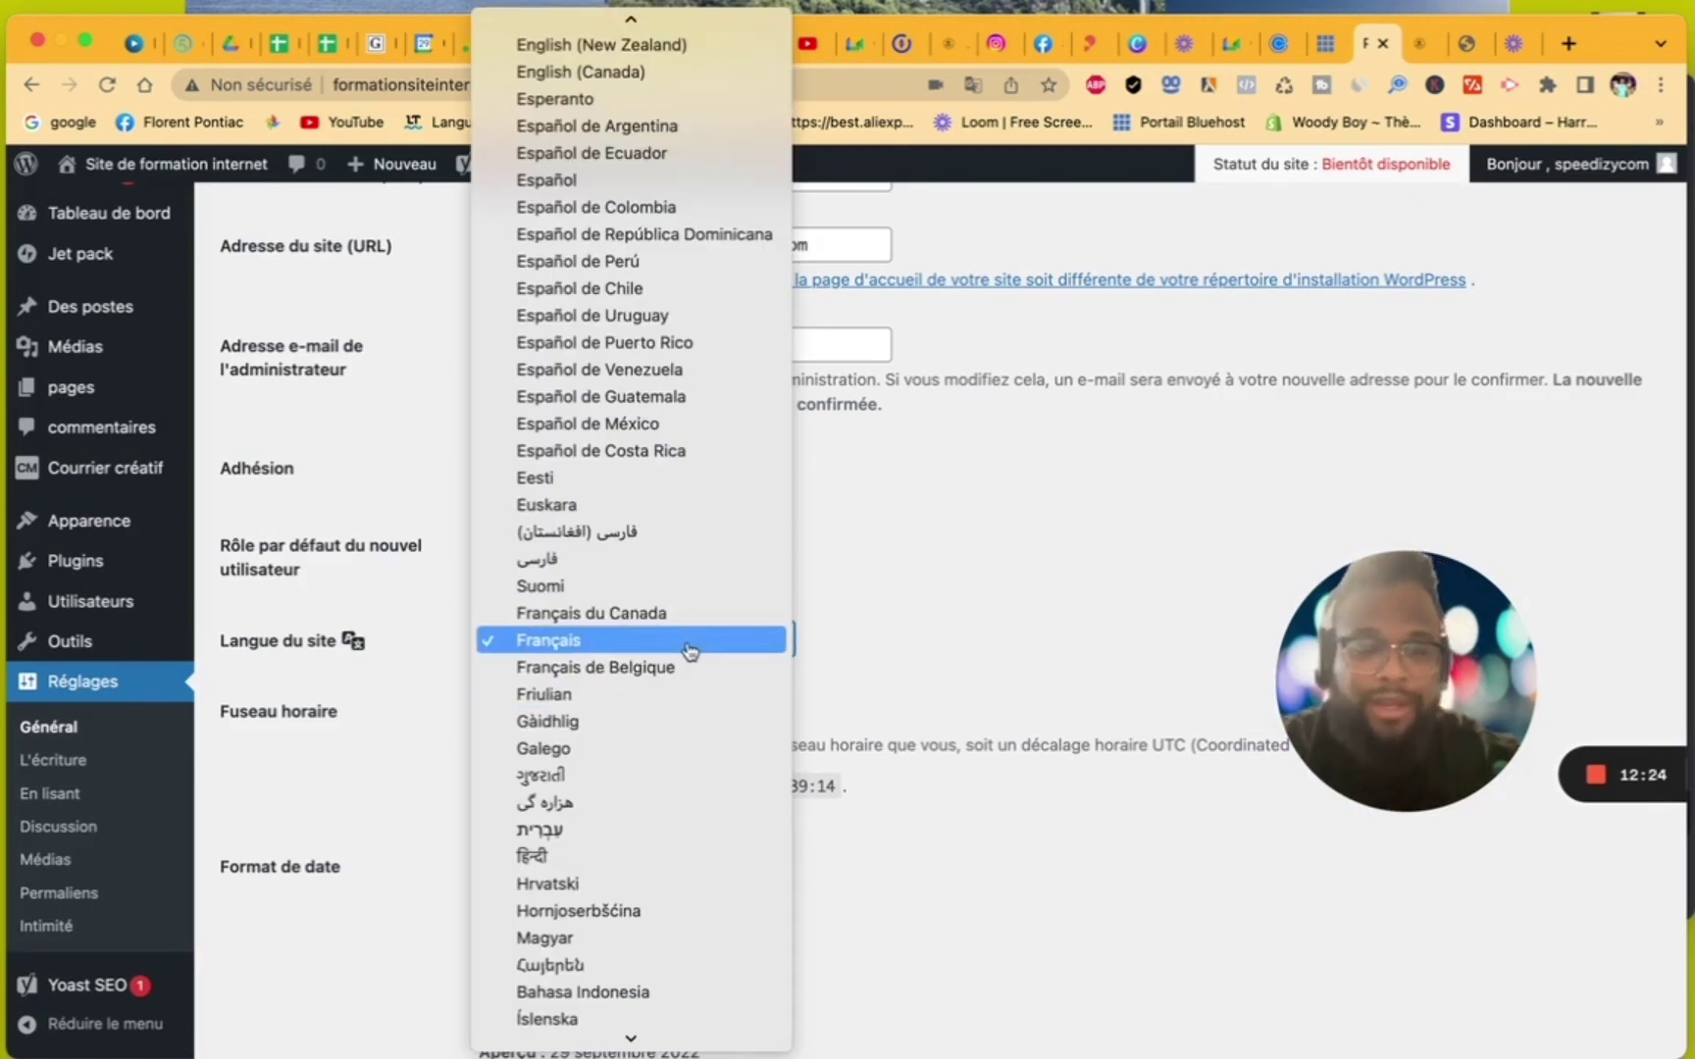
pyautogui.click(906, 648)
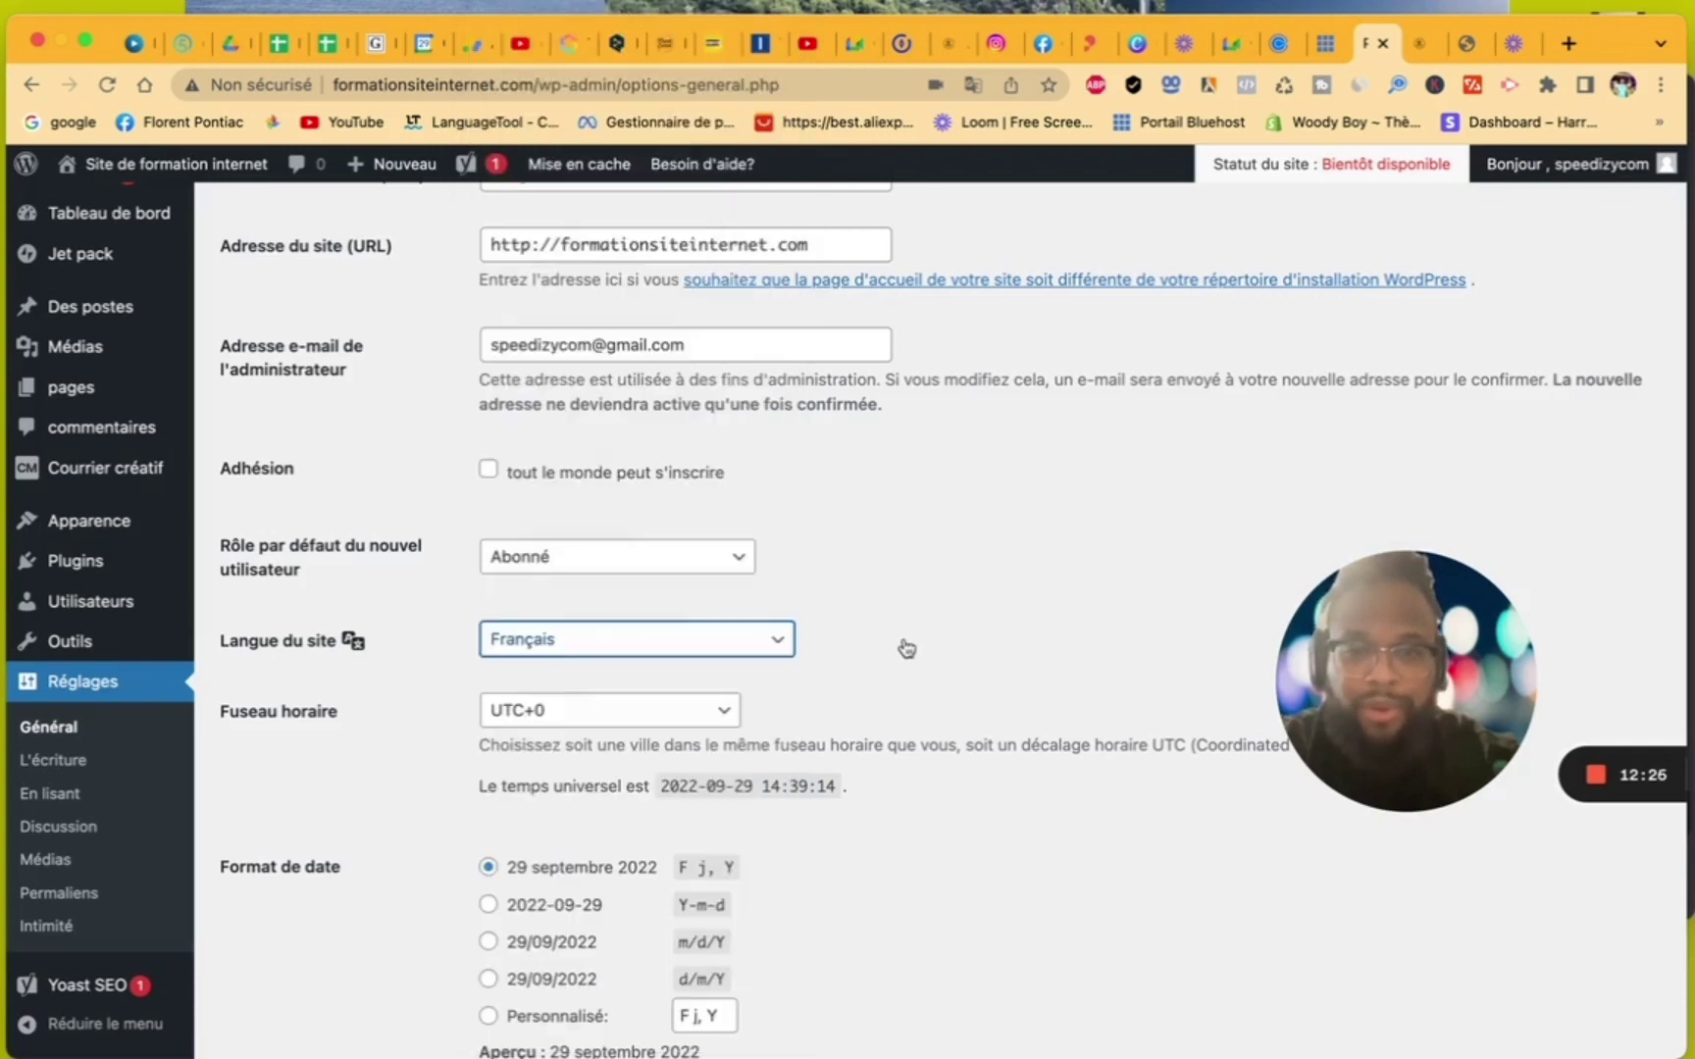
pyautogui.scroll(-5, 901, 651)
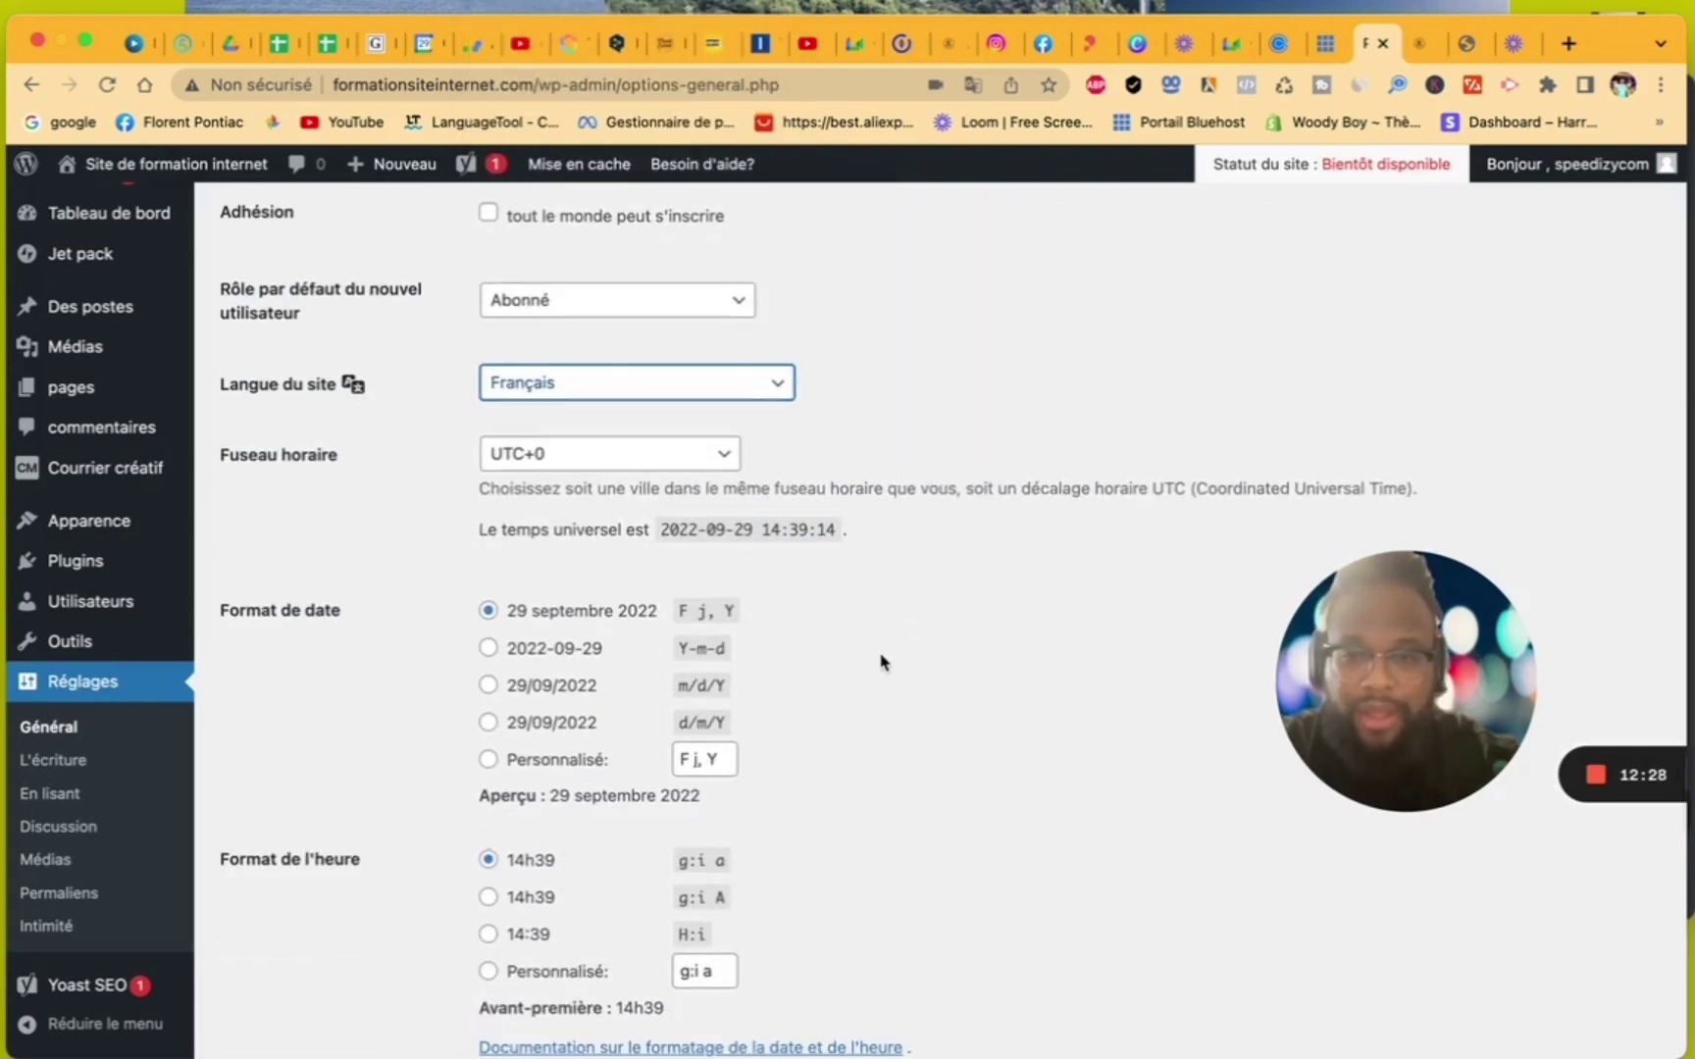
pyautogui.scroll(-4, 806, 746)
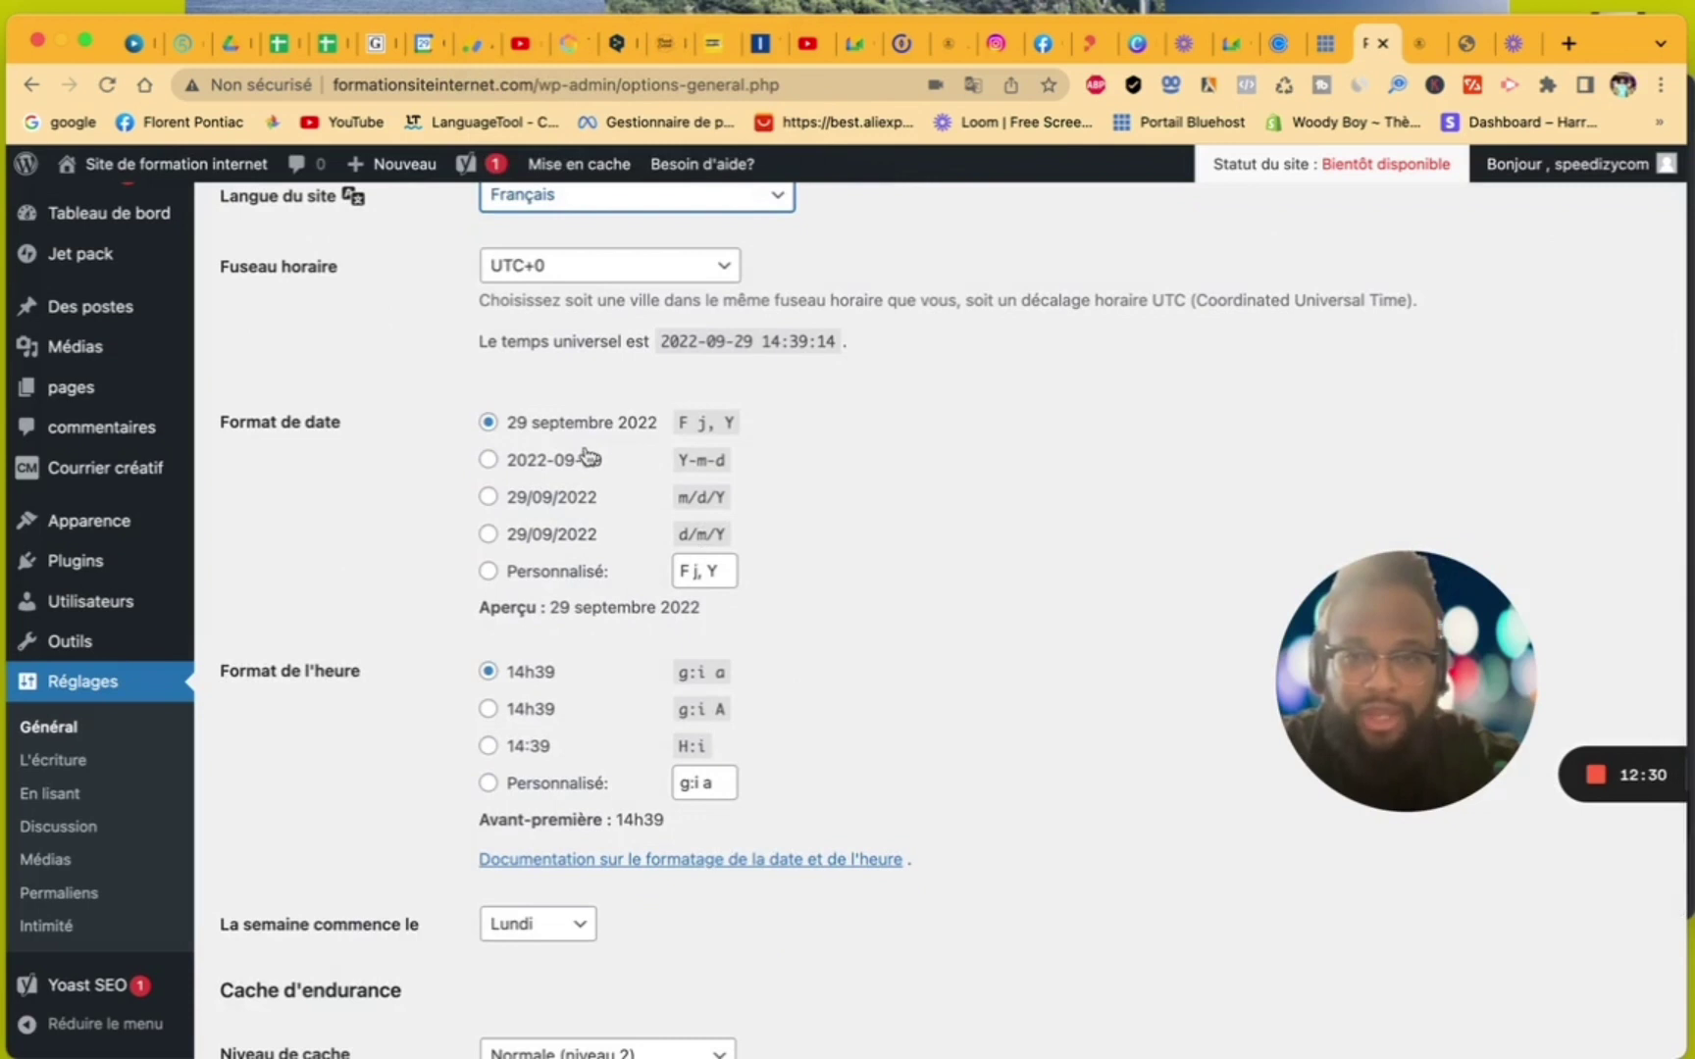
pyautogui.scroll(-5, 647, 643)
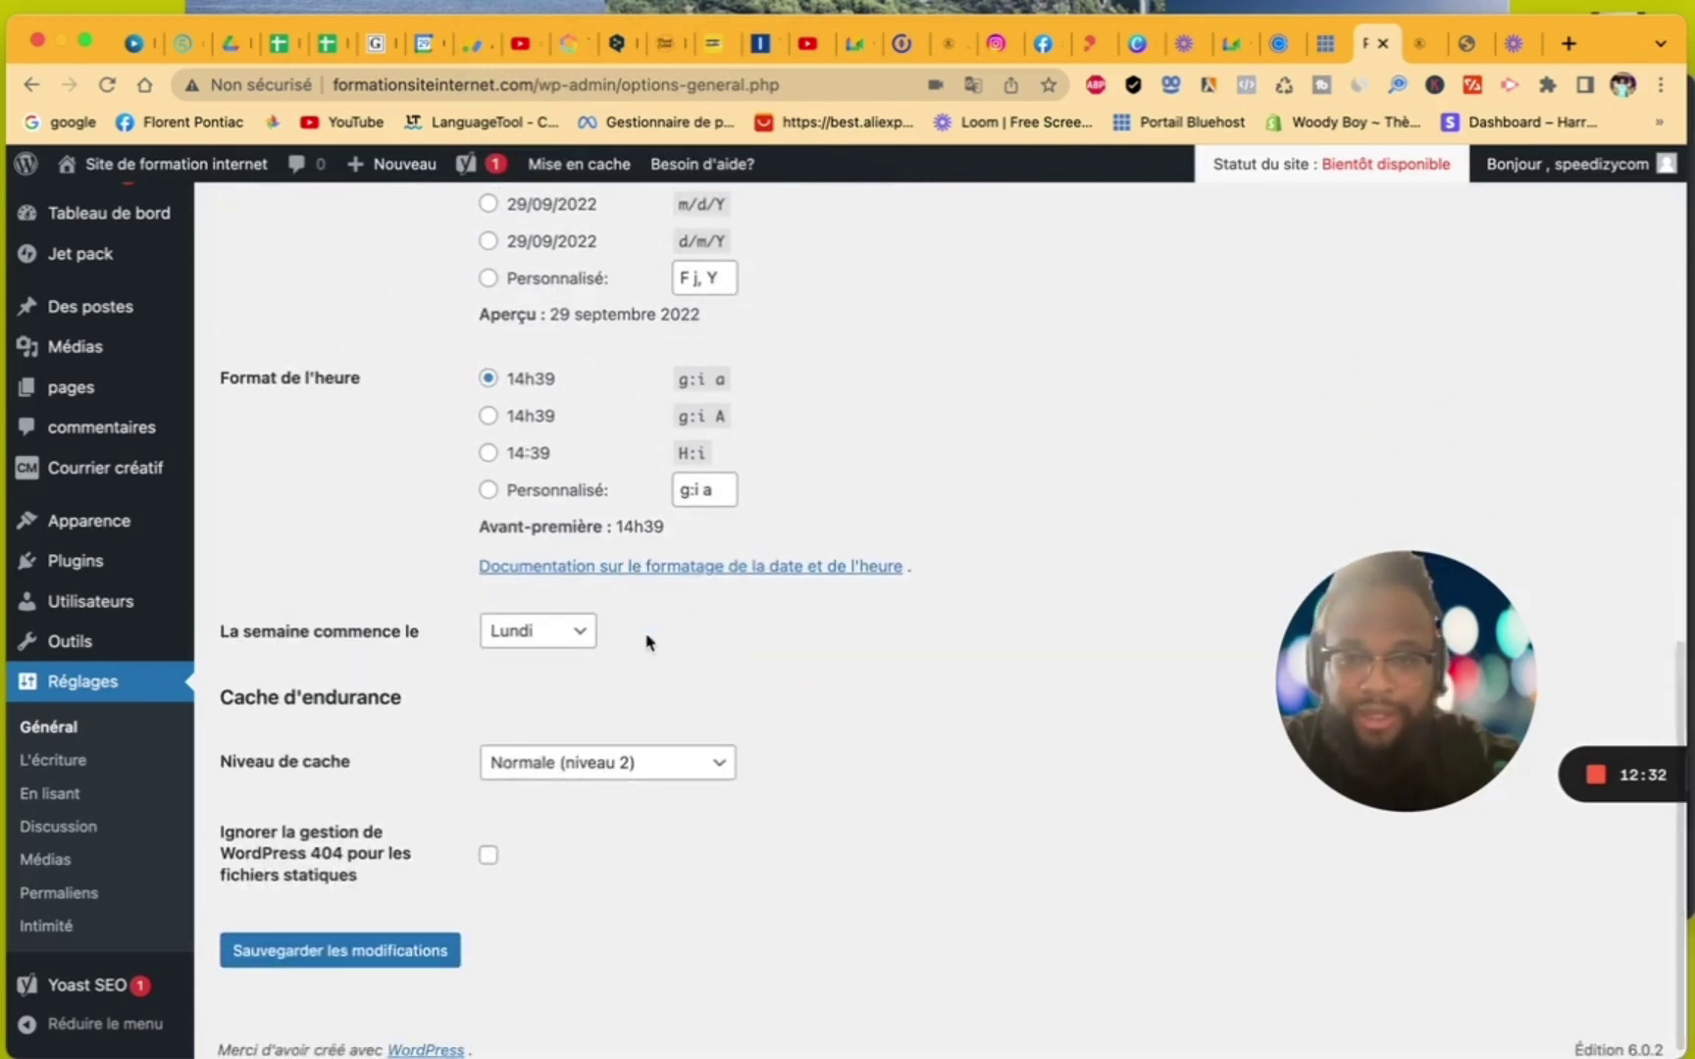
pyautogui.click(328, 963)
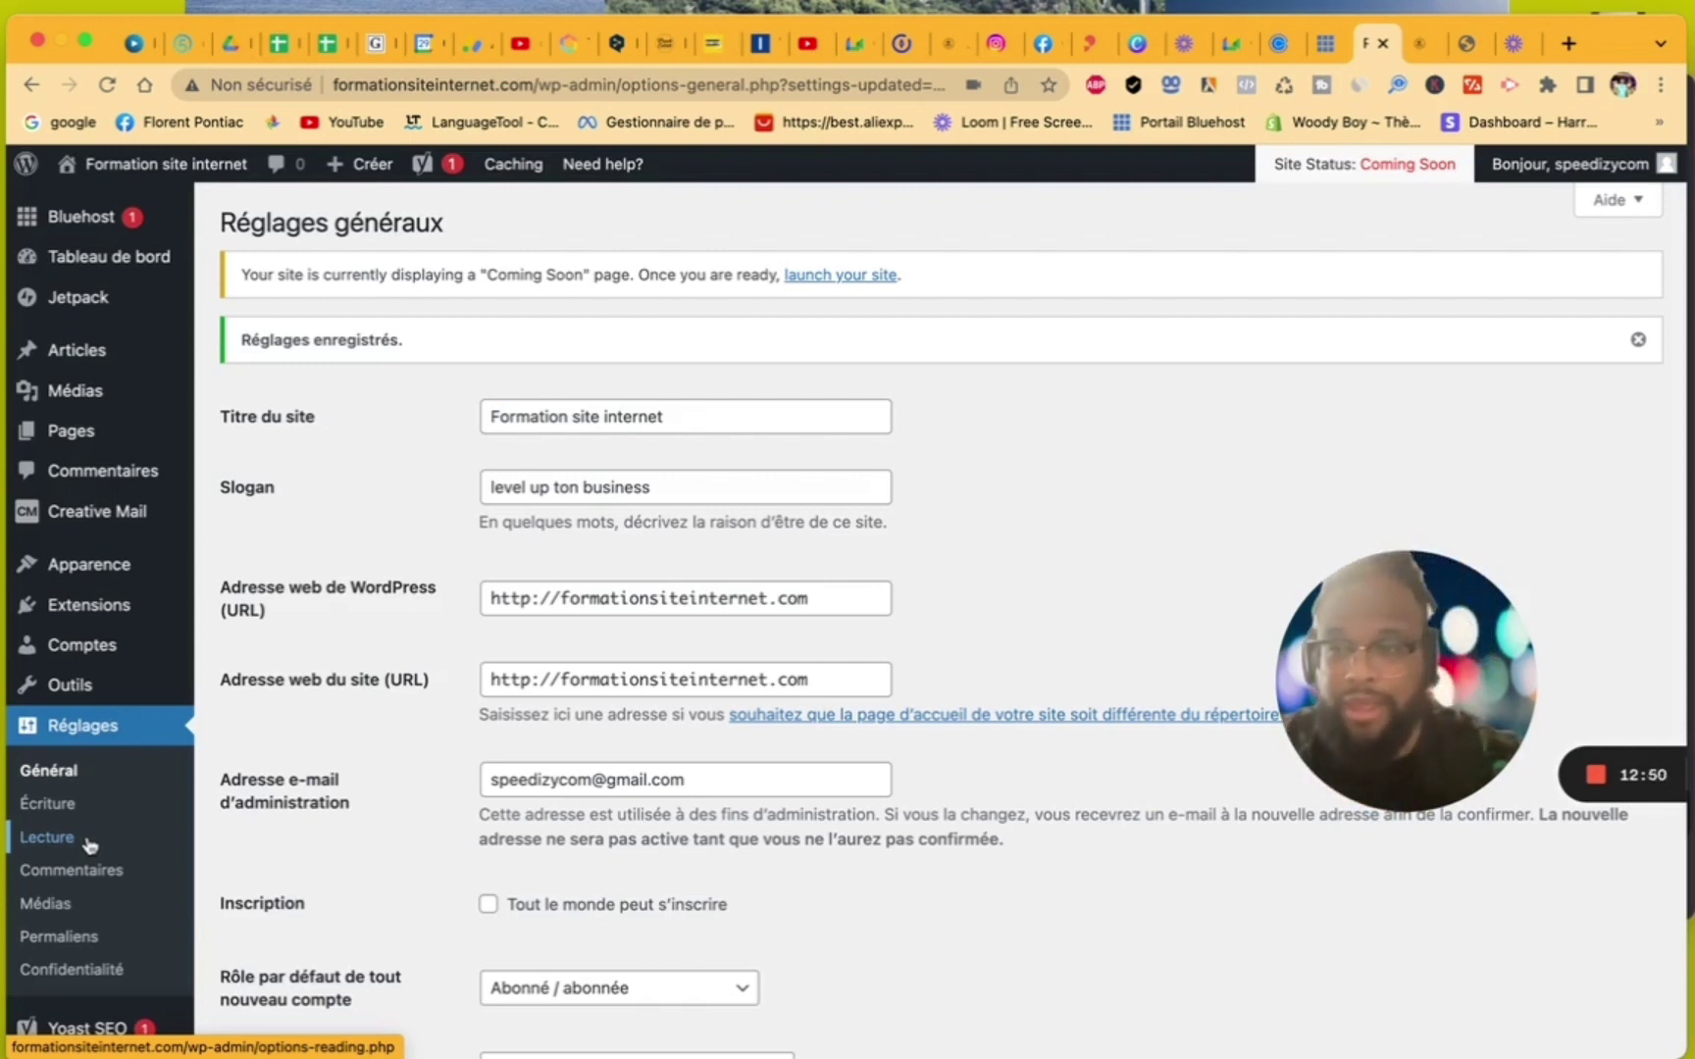
# - Scroll through the list of installed plugins
pyautogui.moveTo(95, 616)
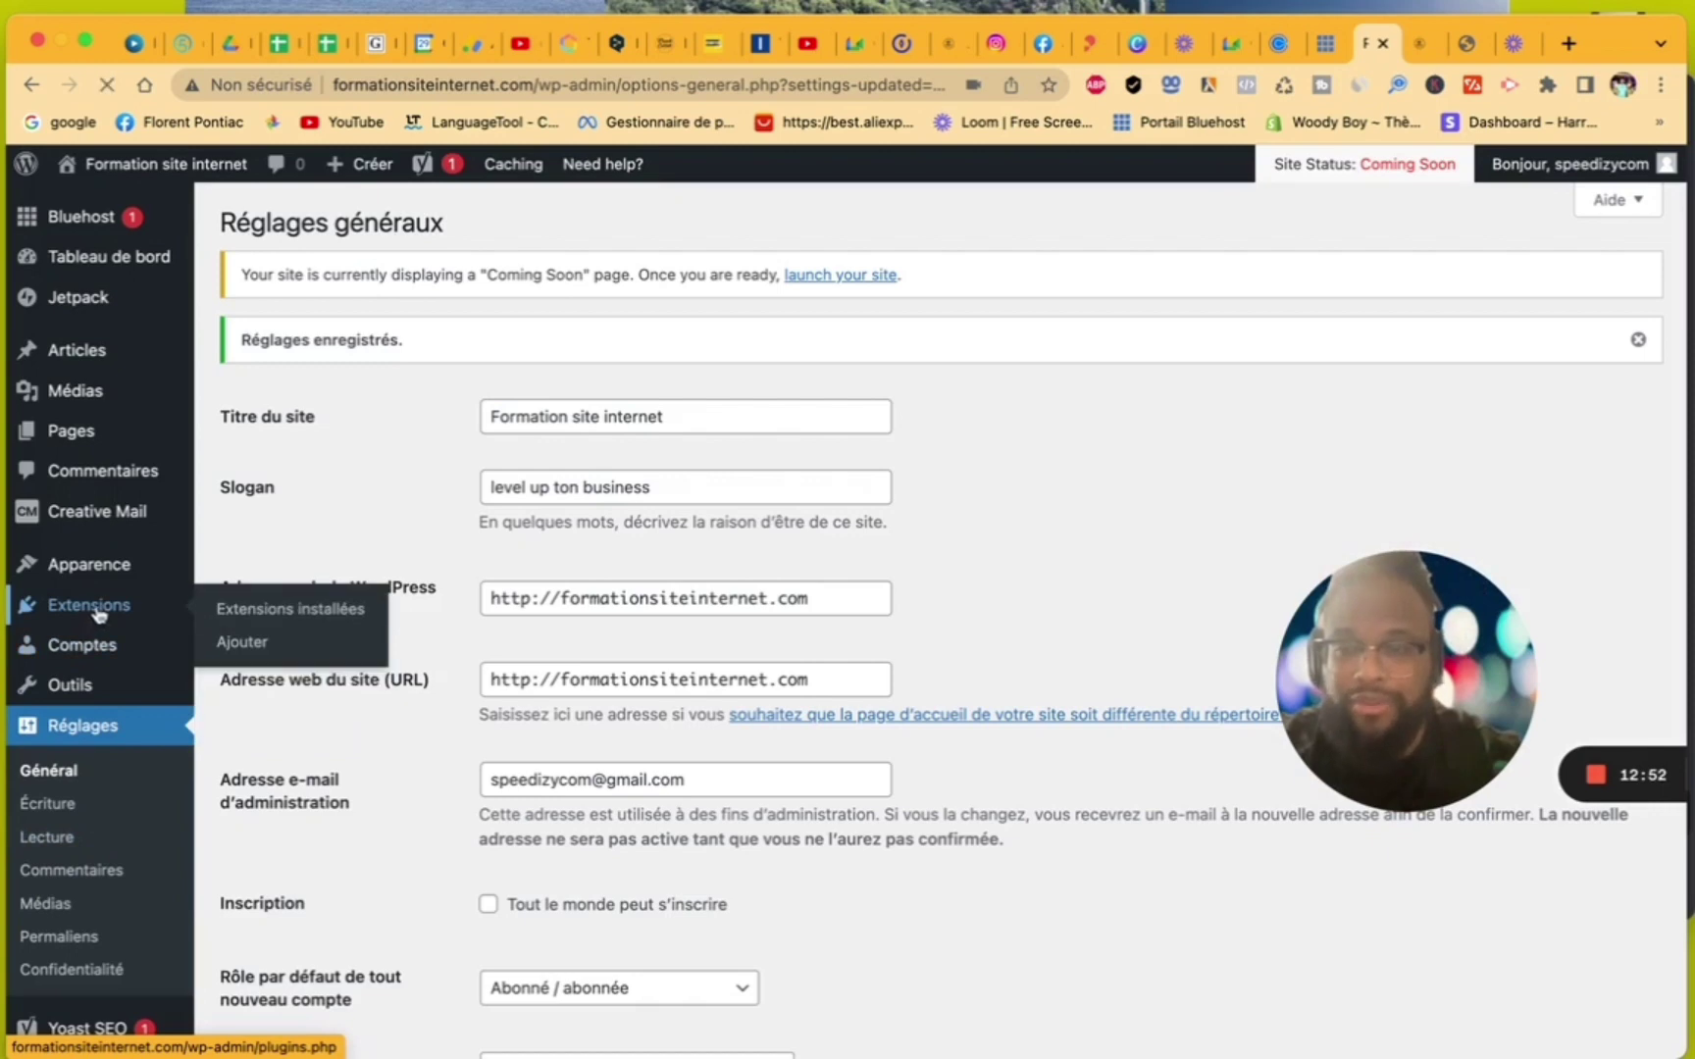
pyautogui.click(98, 615)
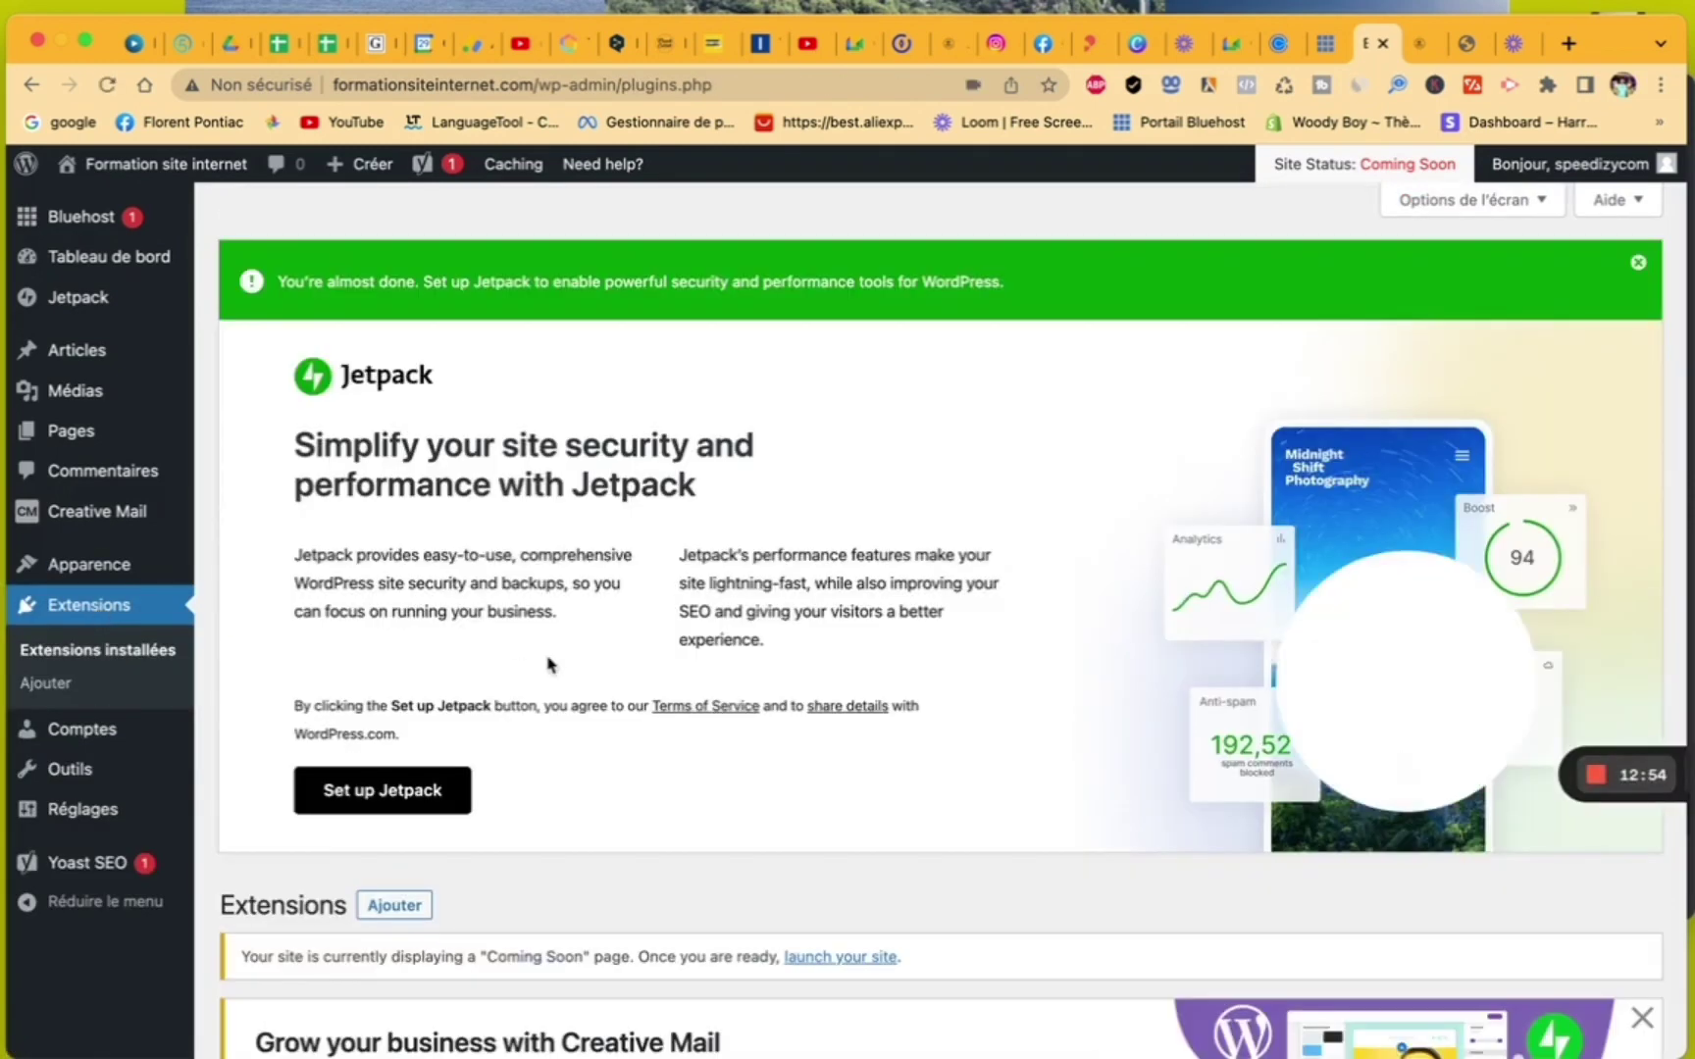
pyautogui.scroll(-2, 550, 665)
pyautogui.scroll(-5, 550, 665)
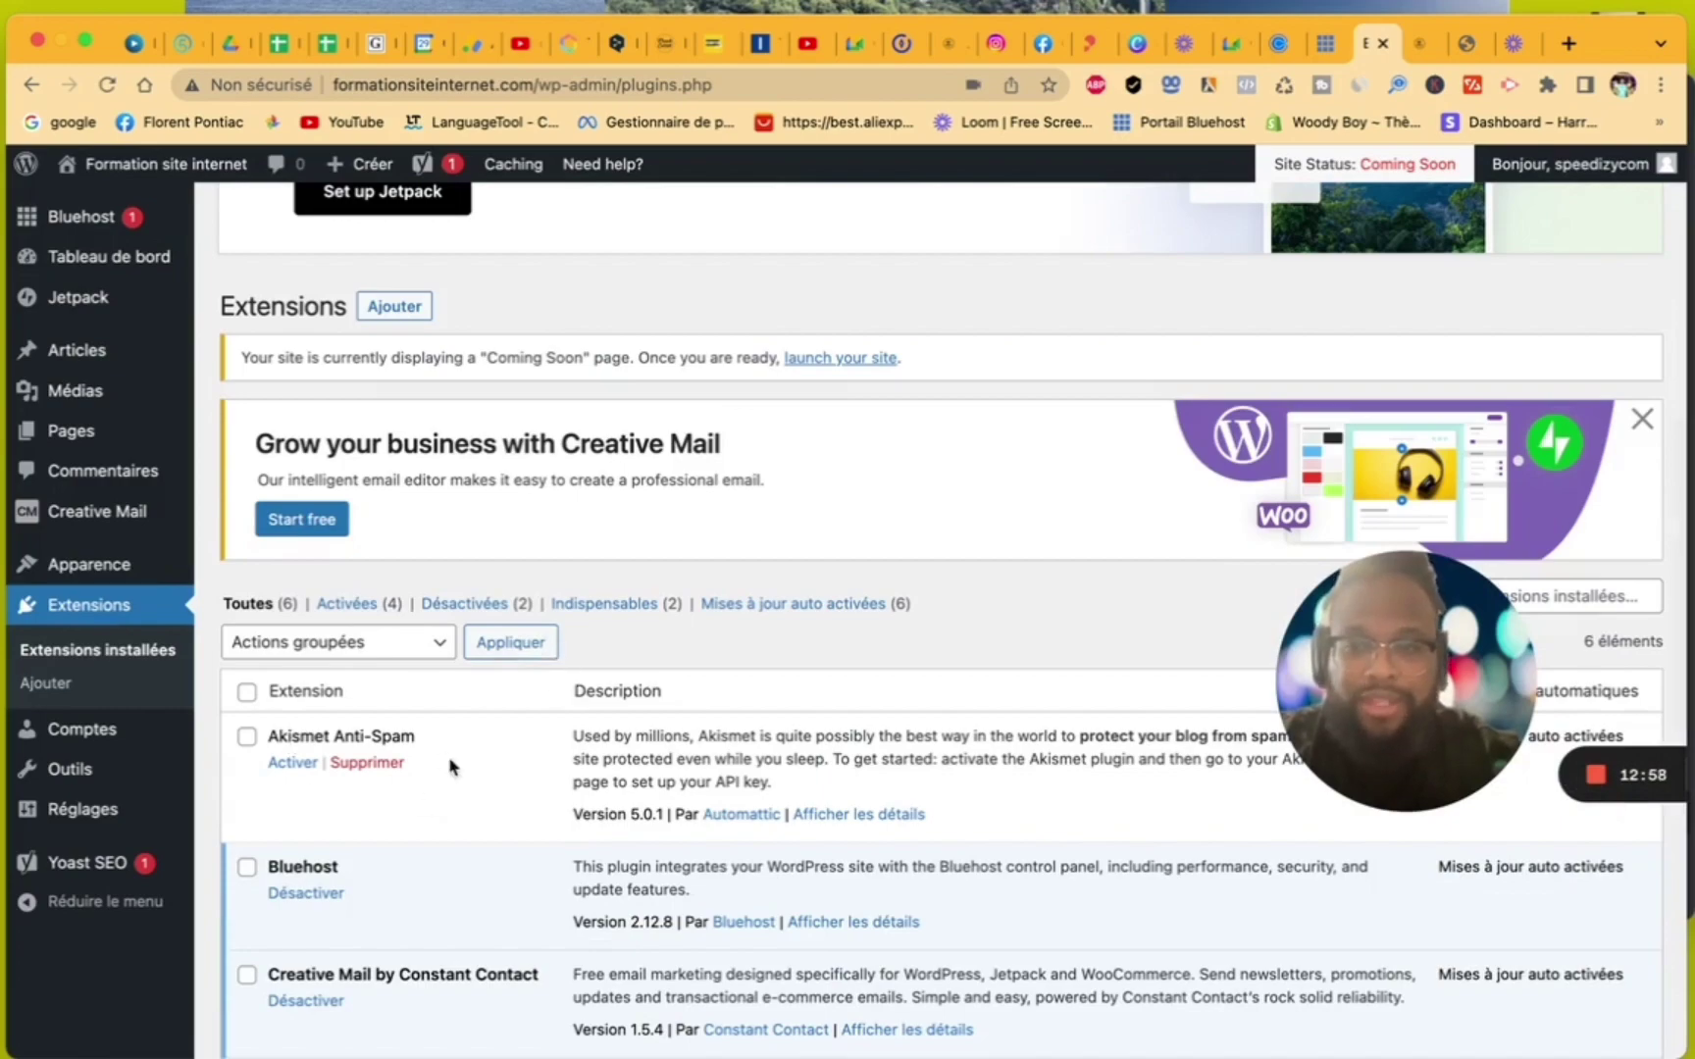
pyautogui.scroll(-5, 557, 628)
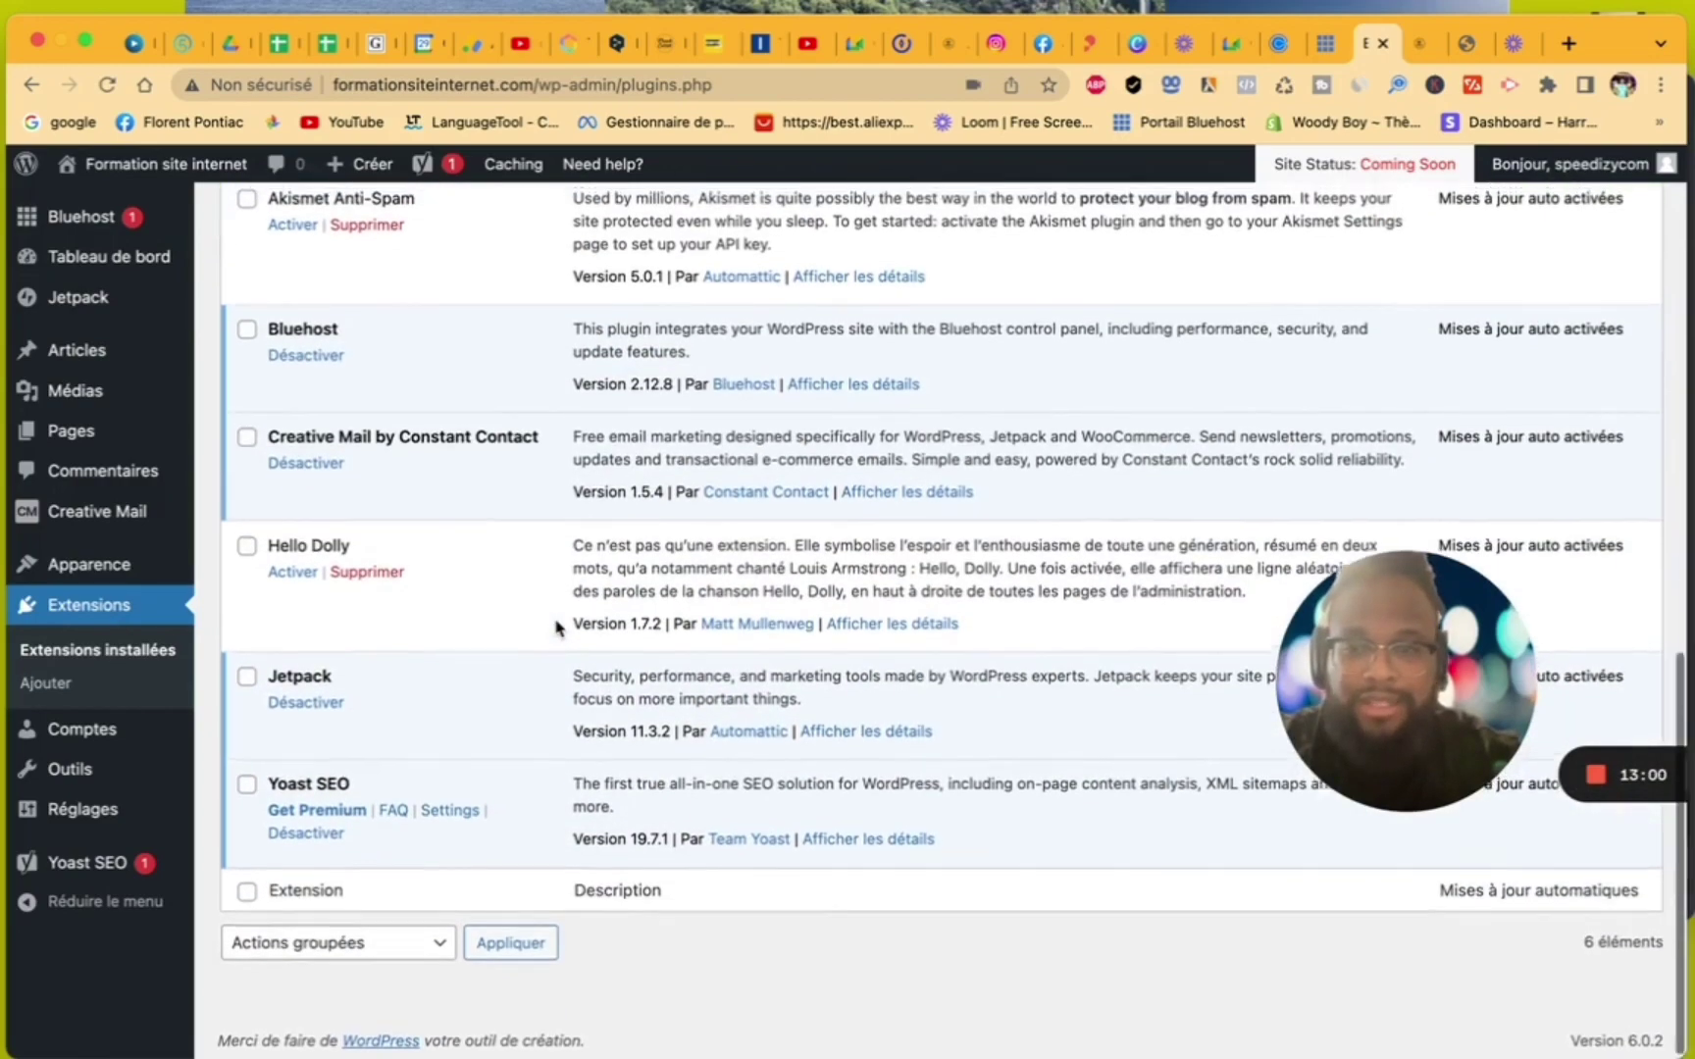
pyautogui.scroll(10, 556, 628)
pyautogui.scroll(-10, 557, 626)
pyautogui.scroll(10, 559, 630)
pyautogui.scroll(-7, 557, 628)
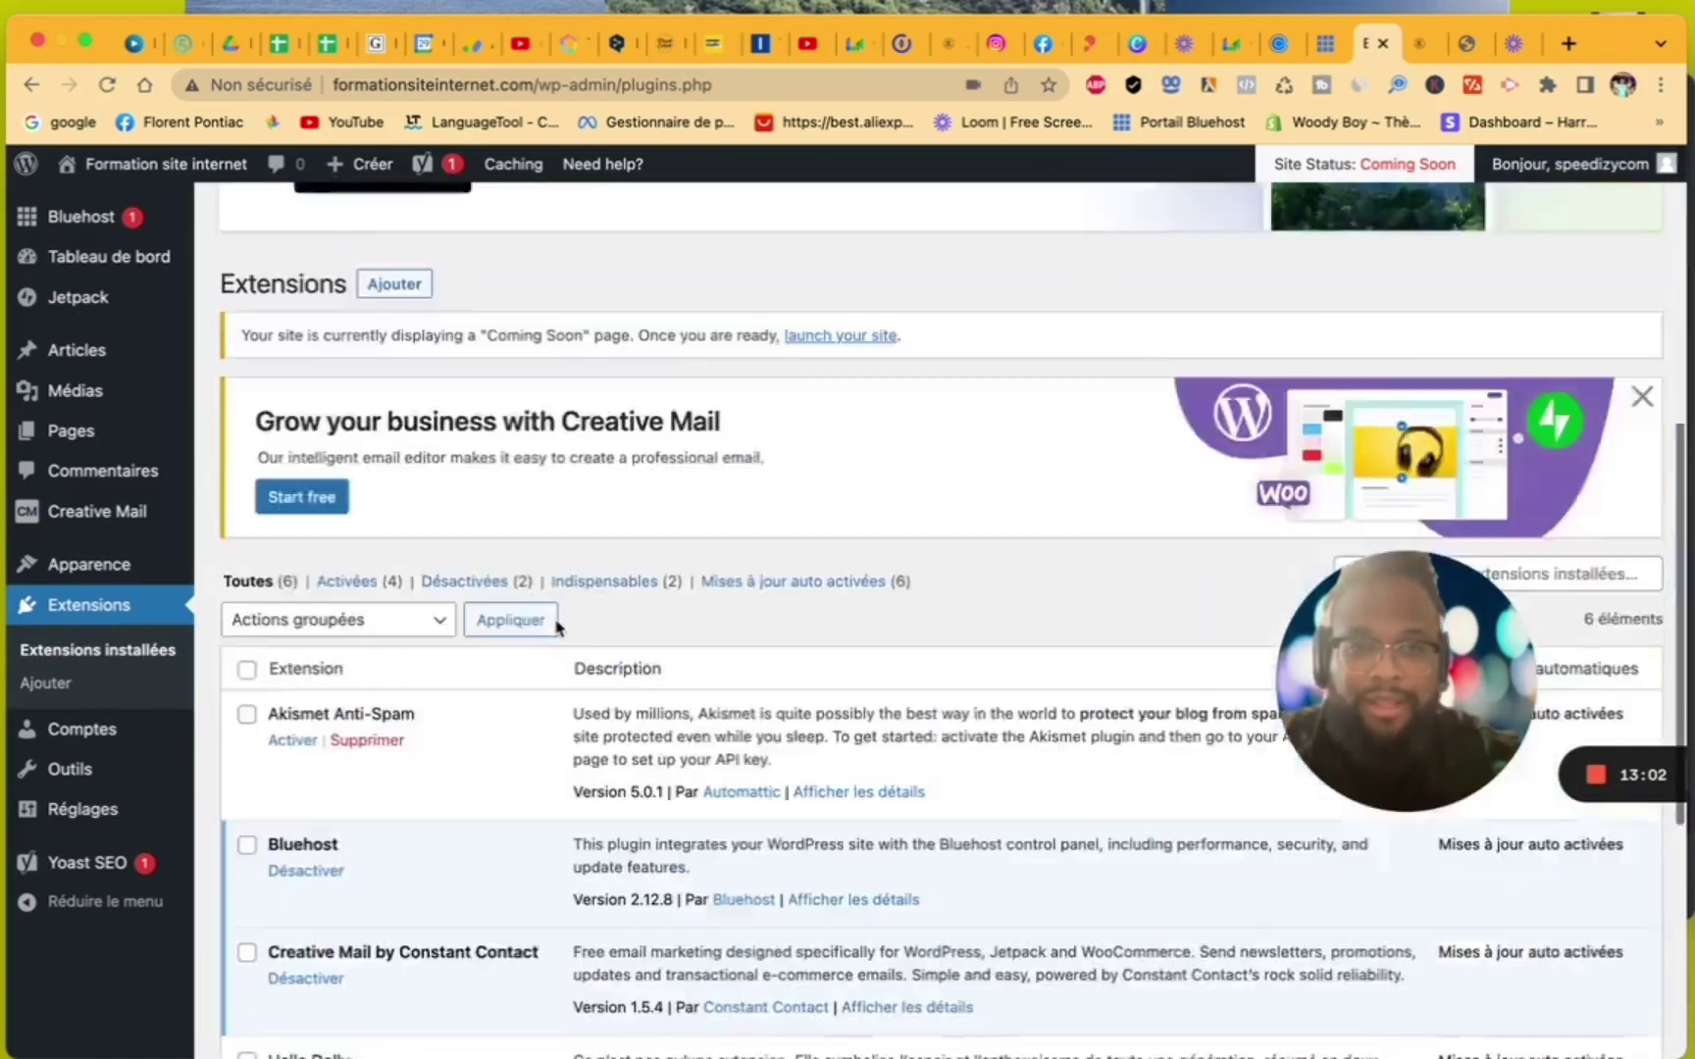
pyautogui.scroll(-5, 557, 628)
pyautogui.scroll(8, 556, 625)
pyautogui.scroll(-6, 557, 628)
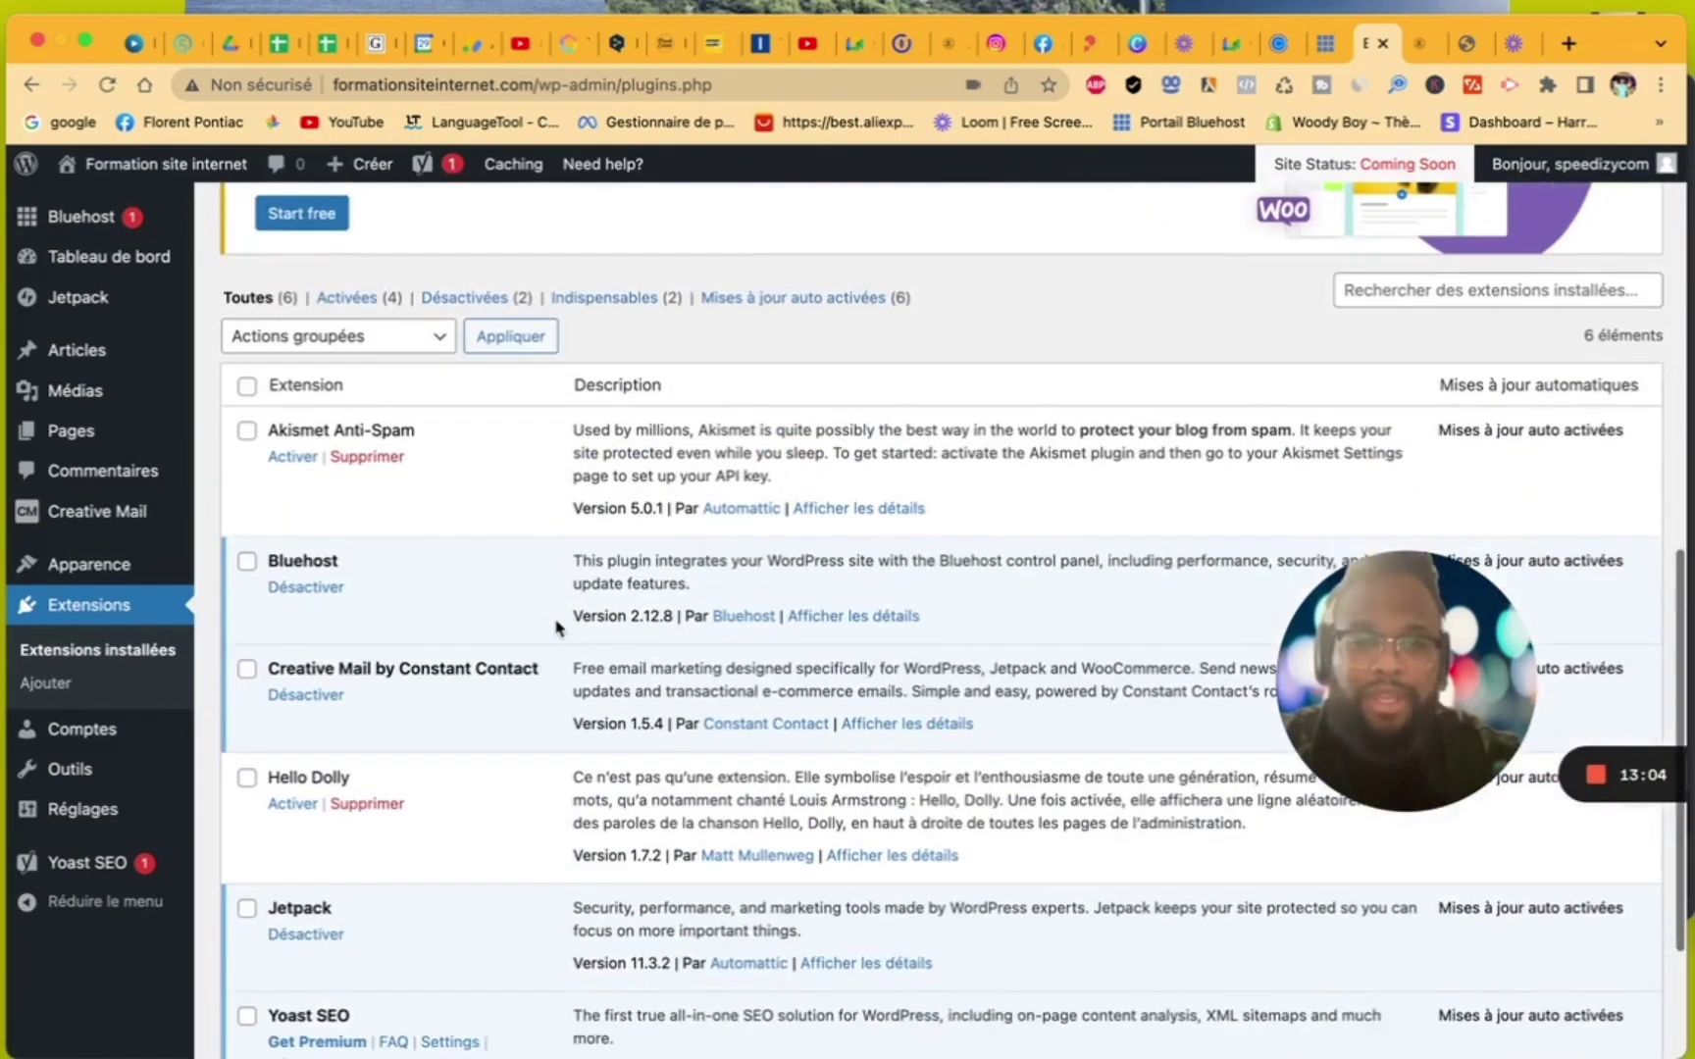
pyautogui.scroll(9, 556, 628)
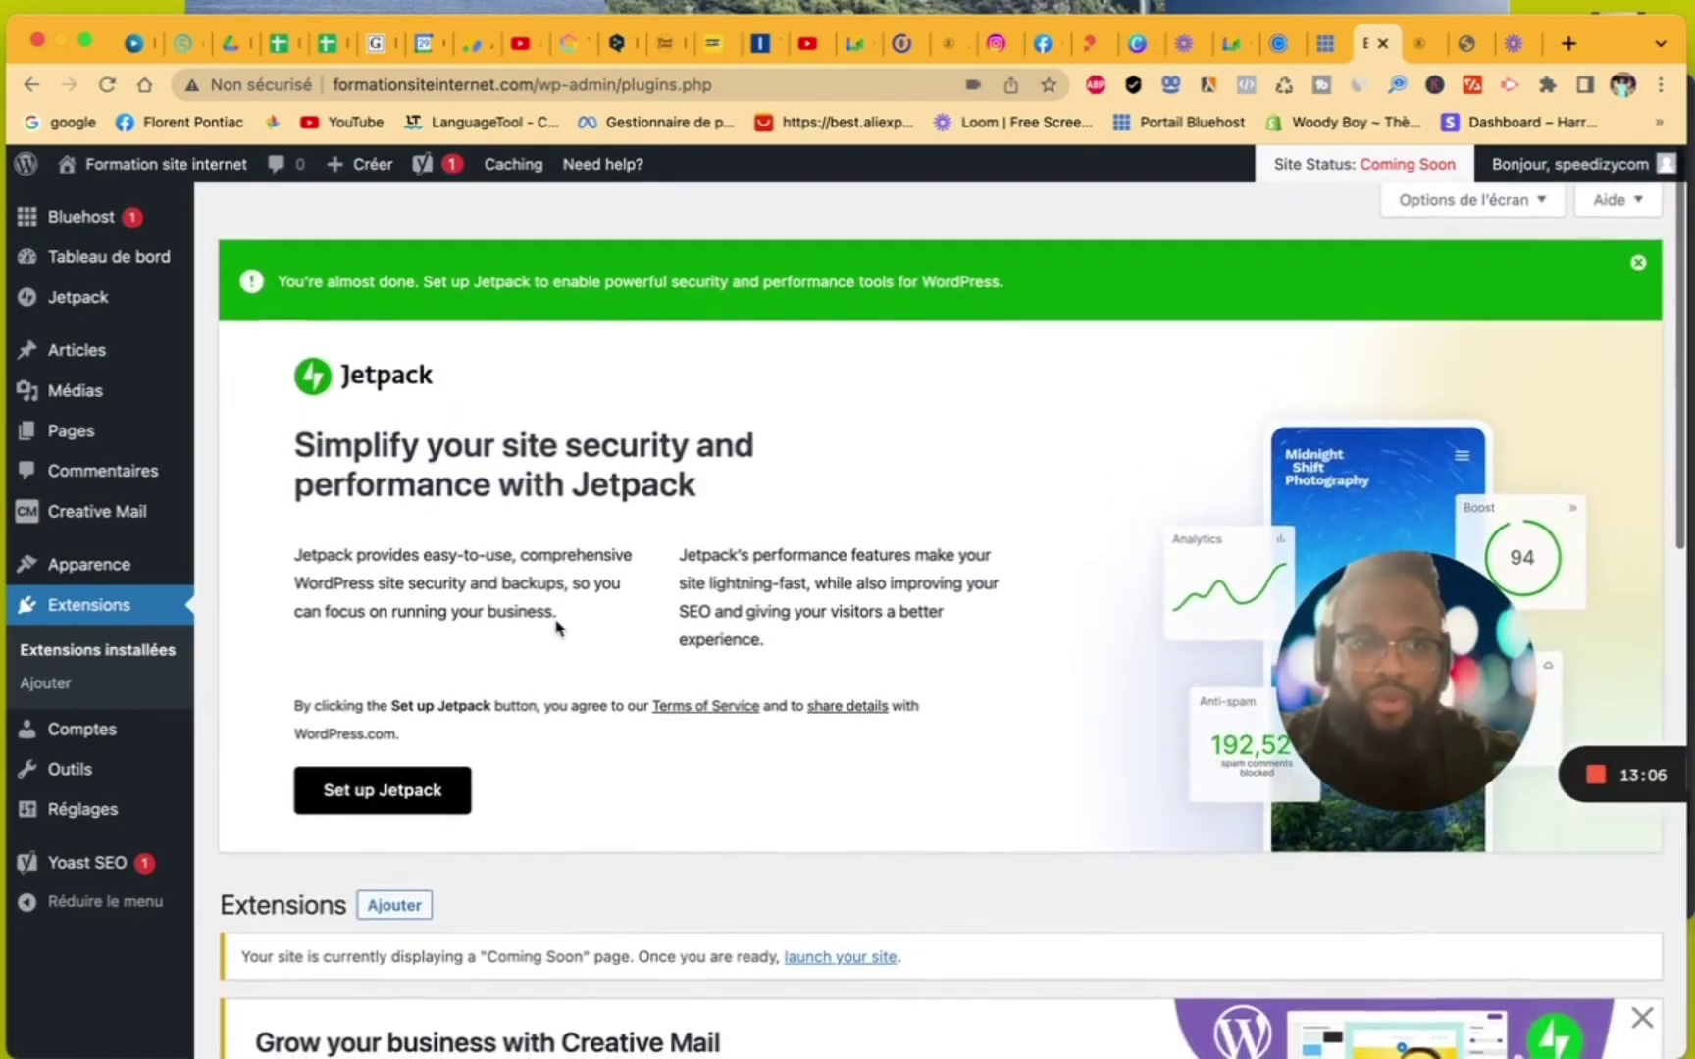
pyautogui.scroll(-5, 556, 626)
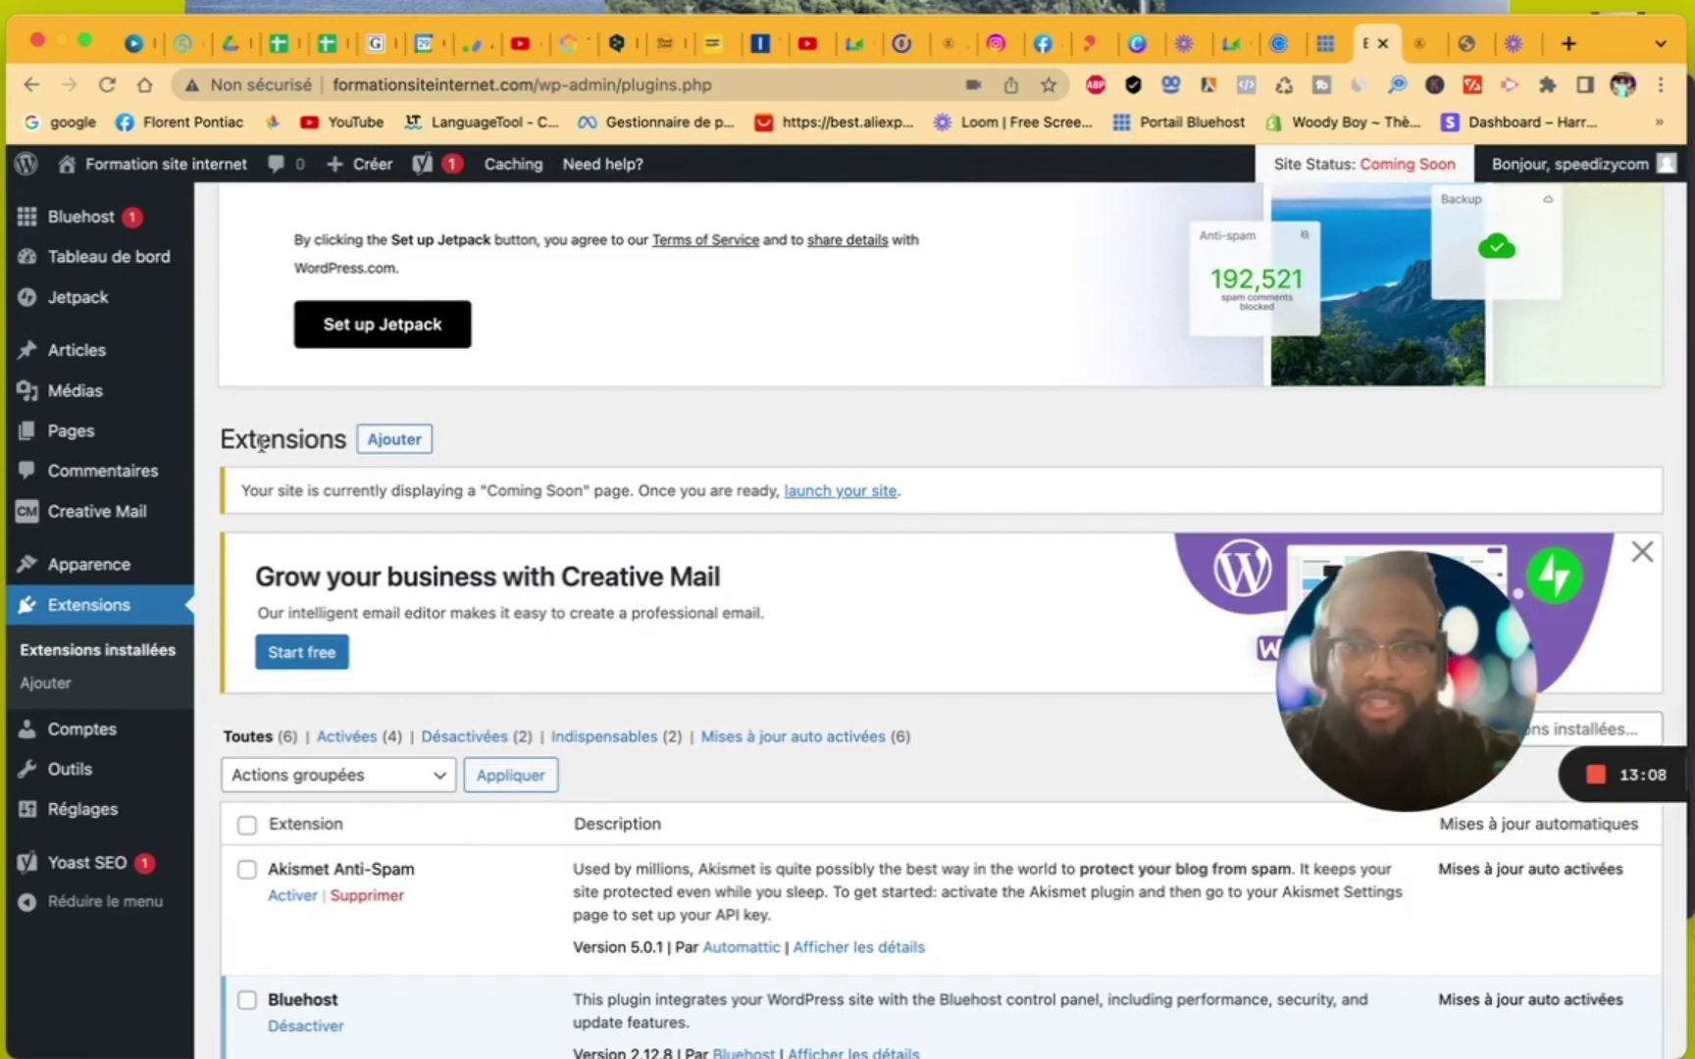
# - Search the plugin directory for 'elementor', then install and activate Elementor Website Builder
pyautogui.click(375, 446)
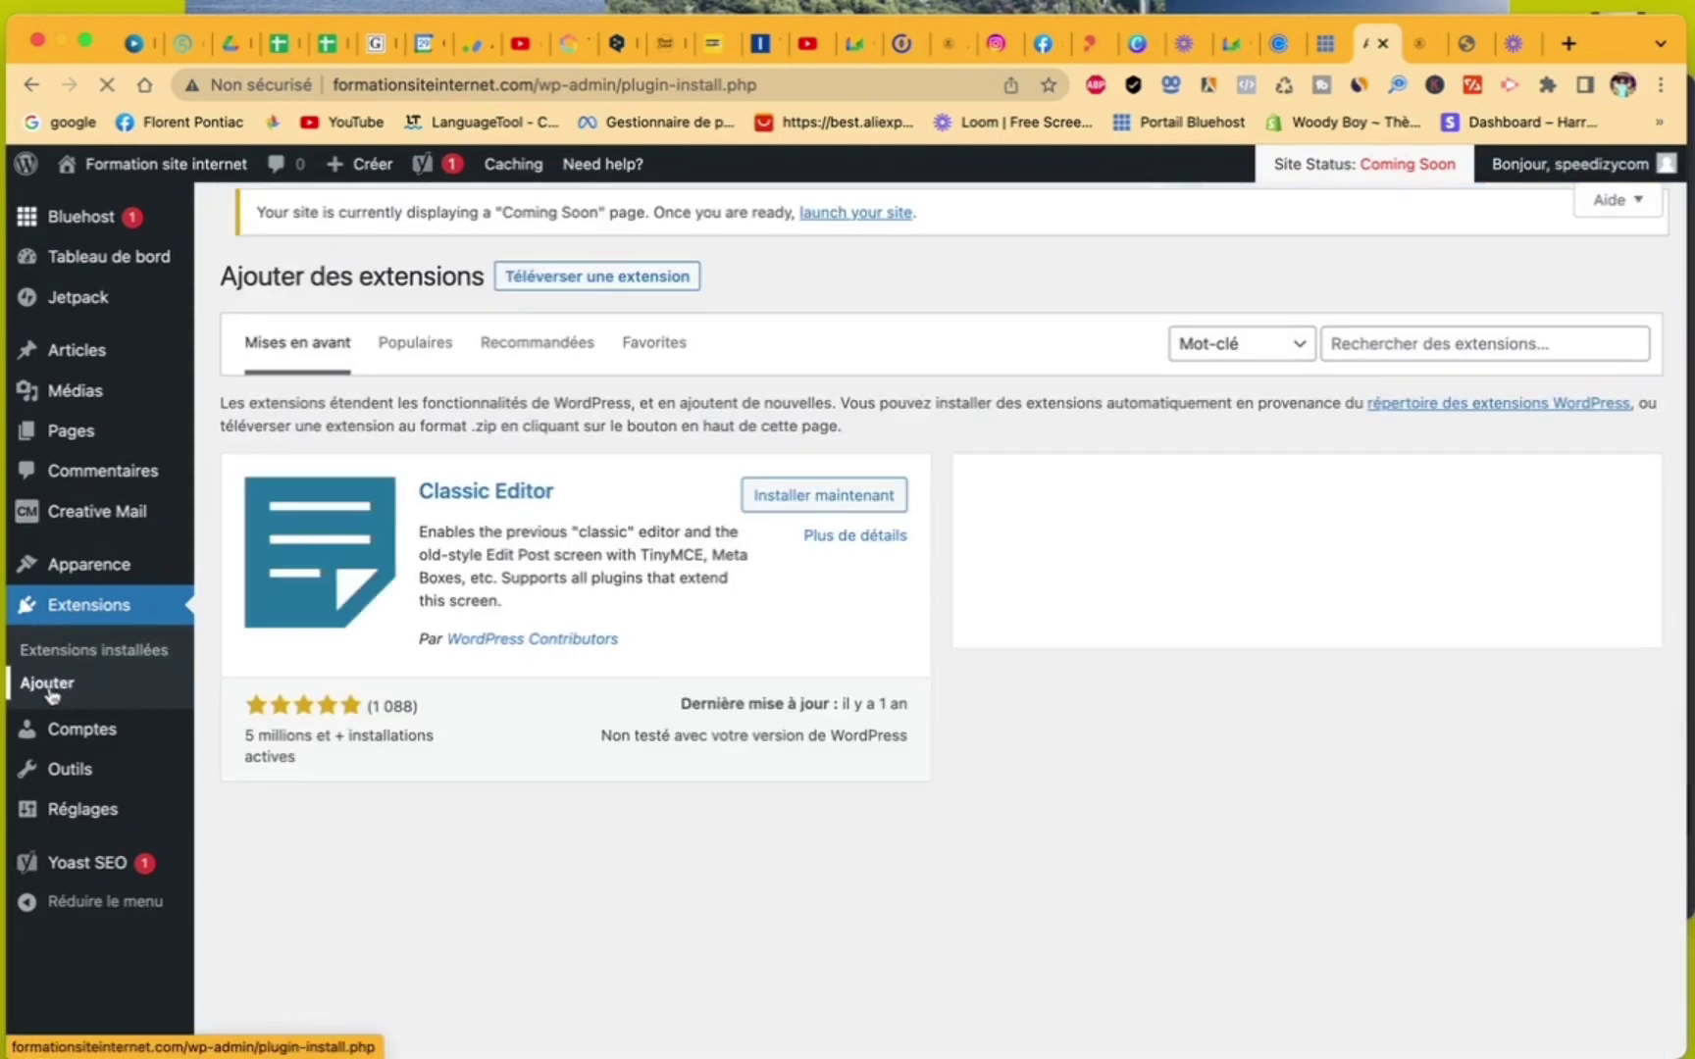
pyautogui.click(1381, 340)
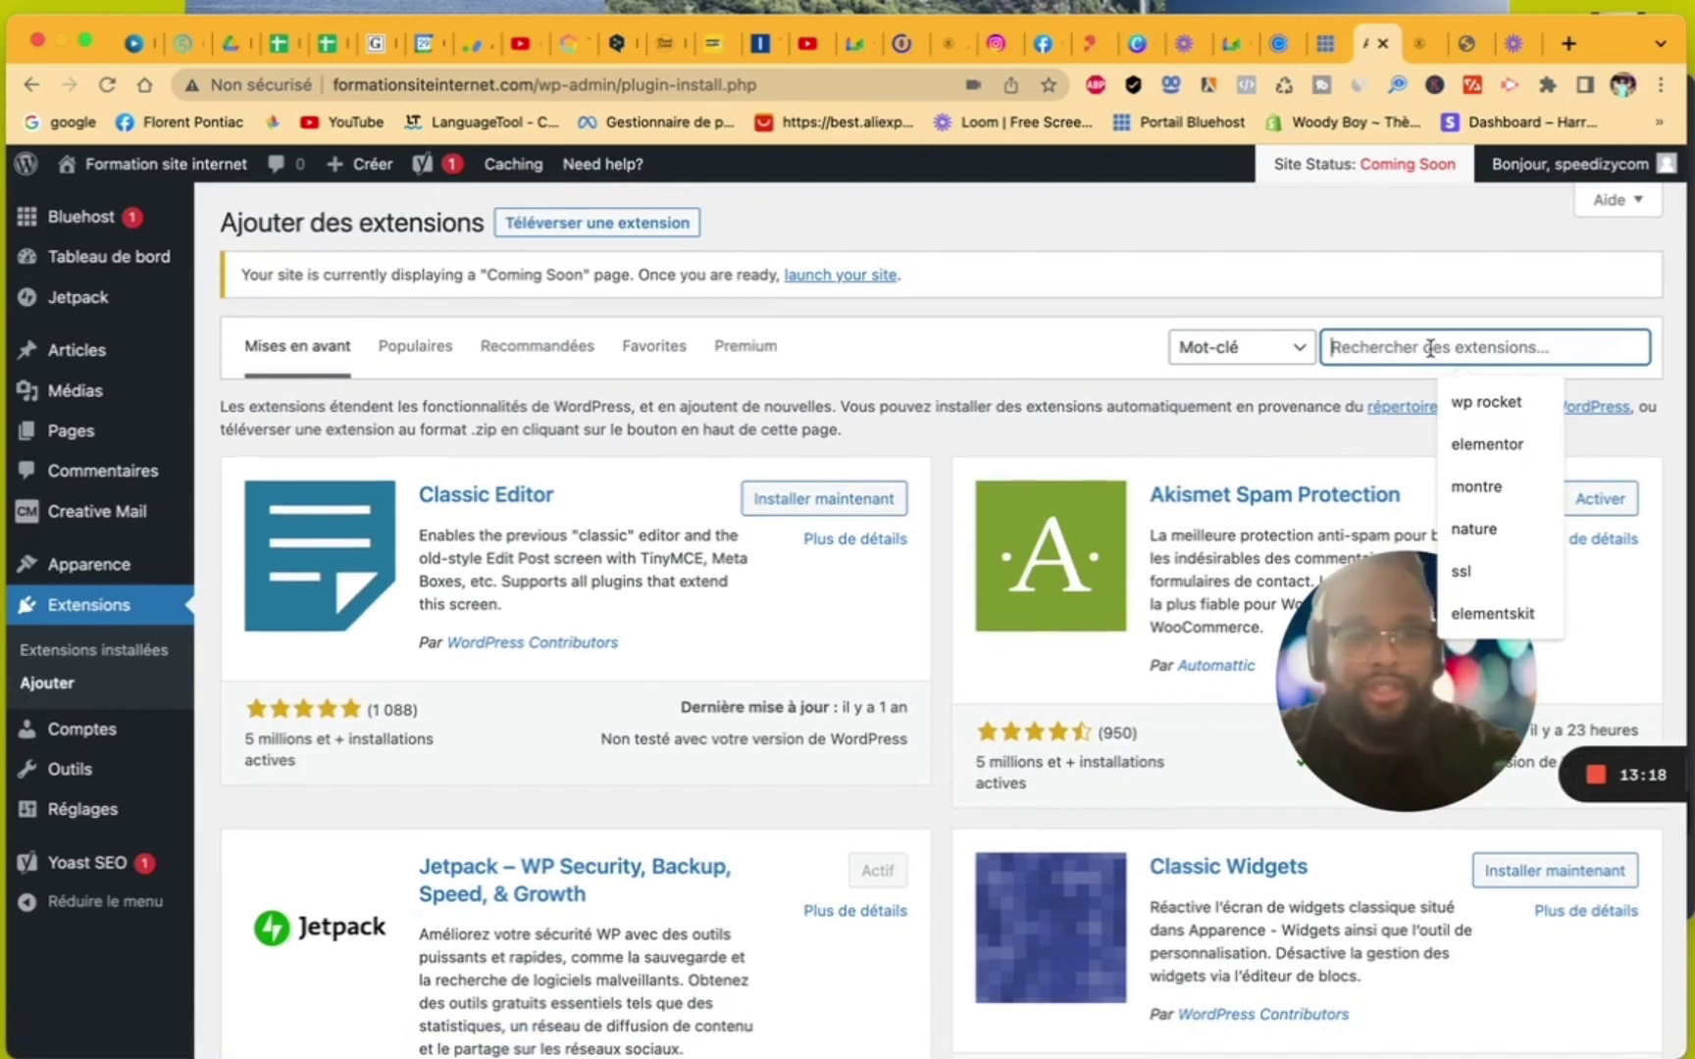
pyautogui.write('elementor')
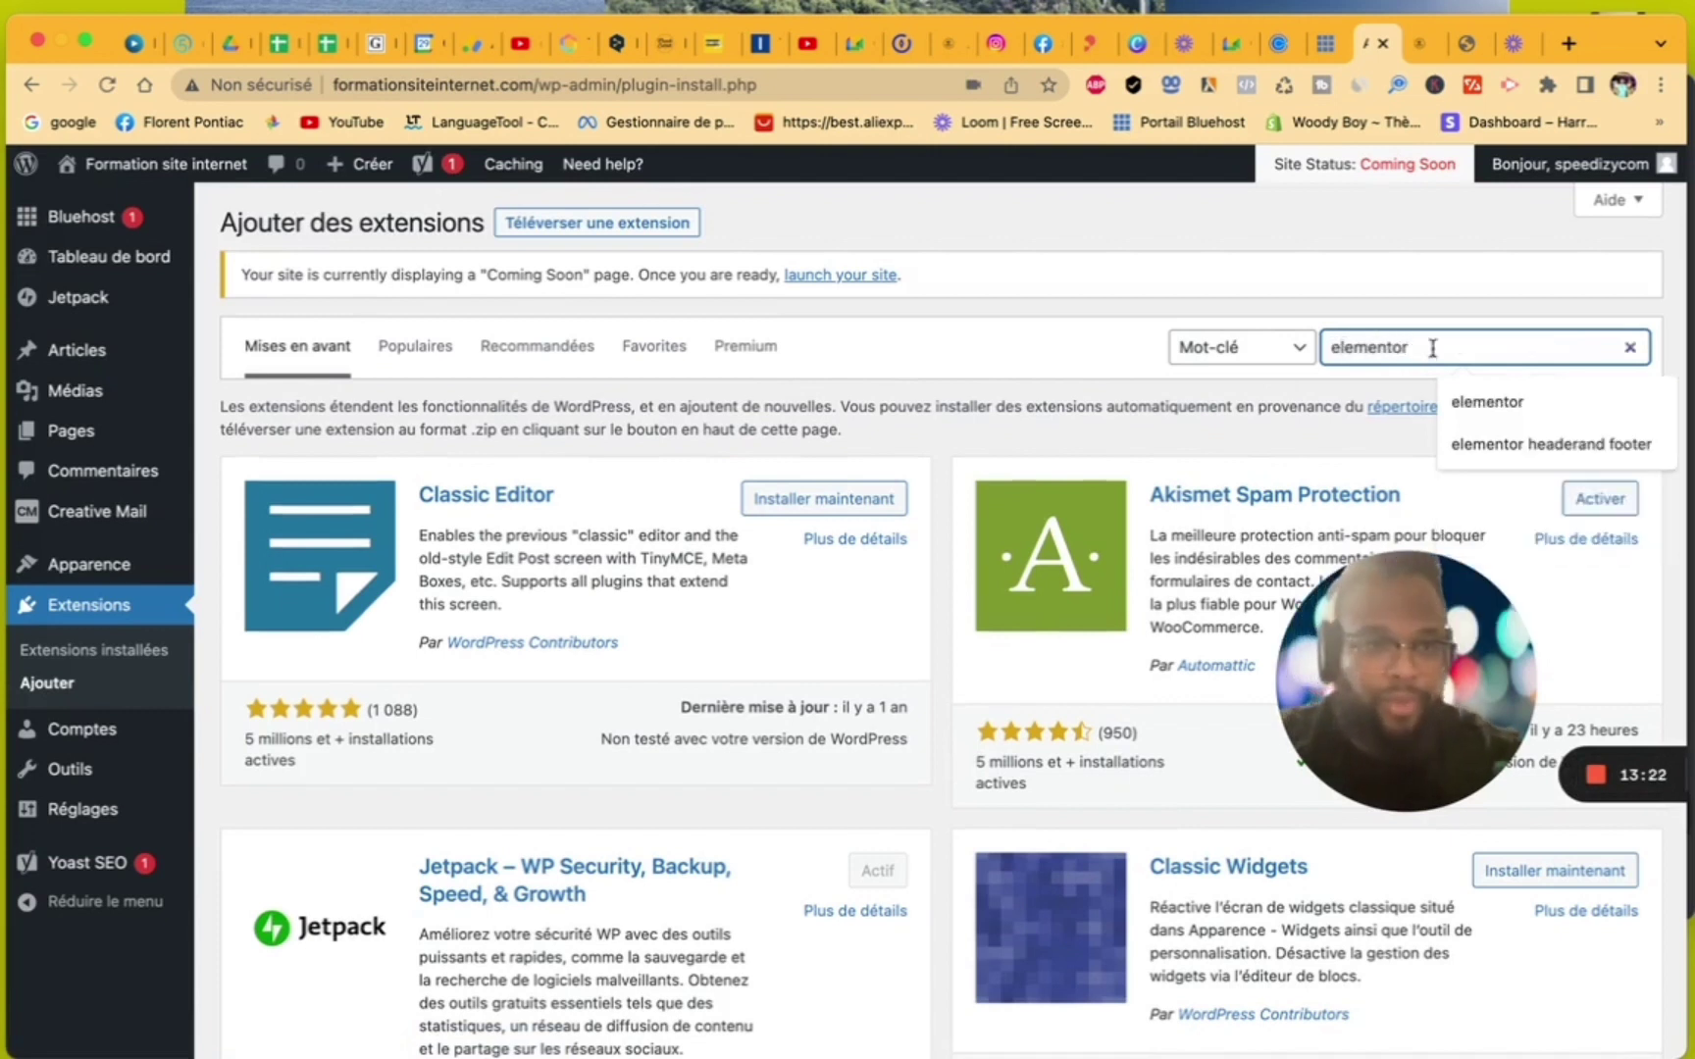
pyautogui.click(1491, 398)
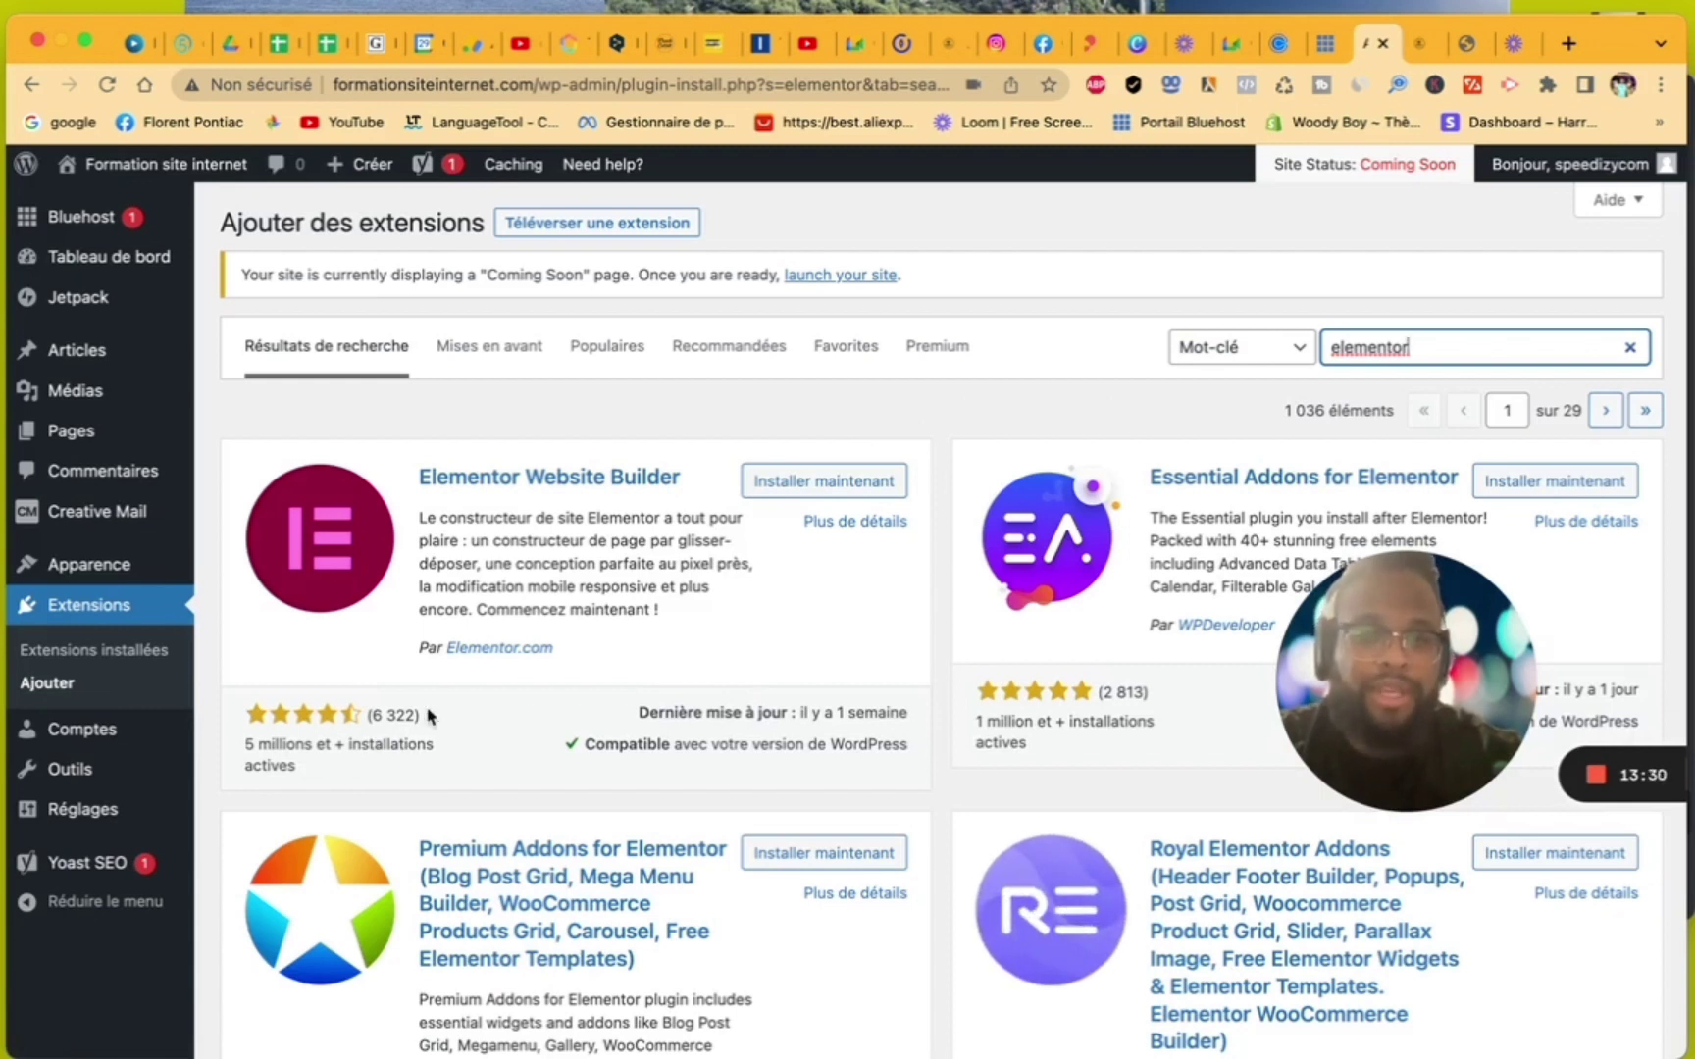
pyautogui.click(820, 484)
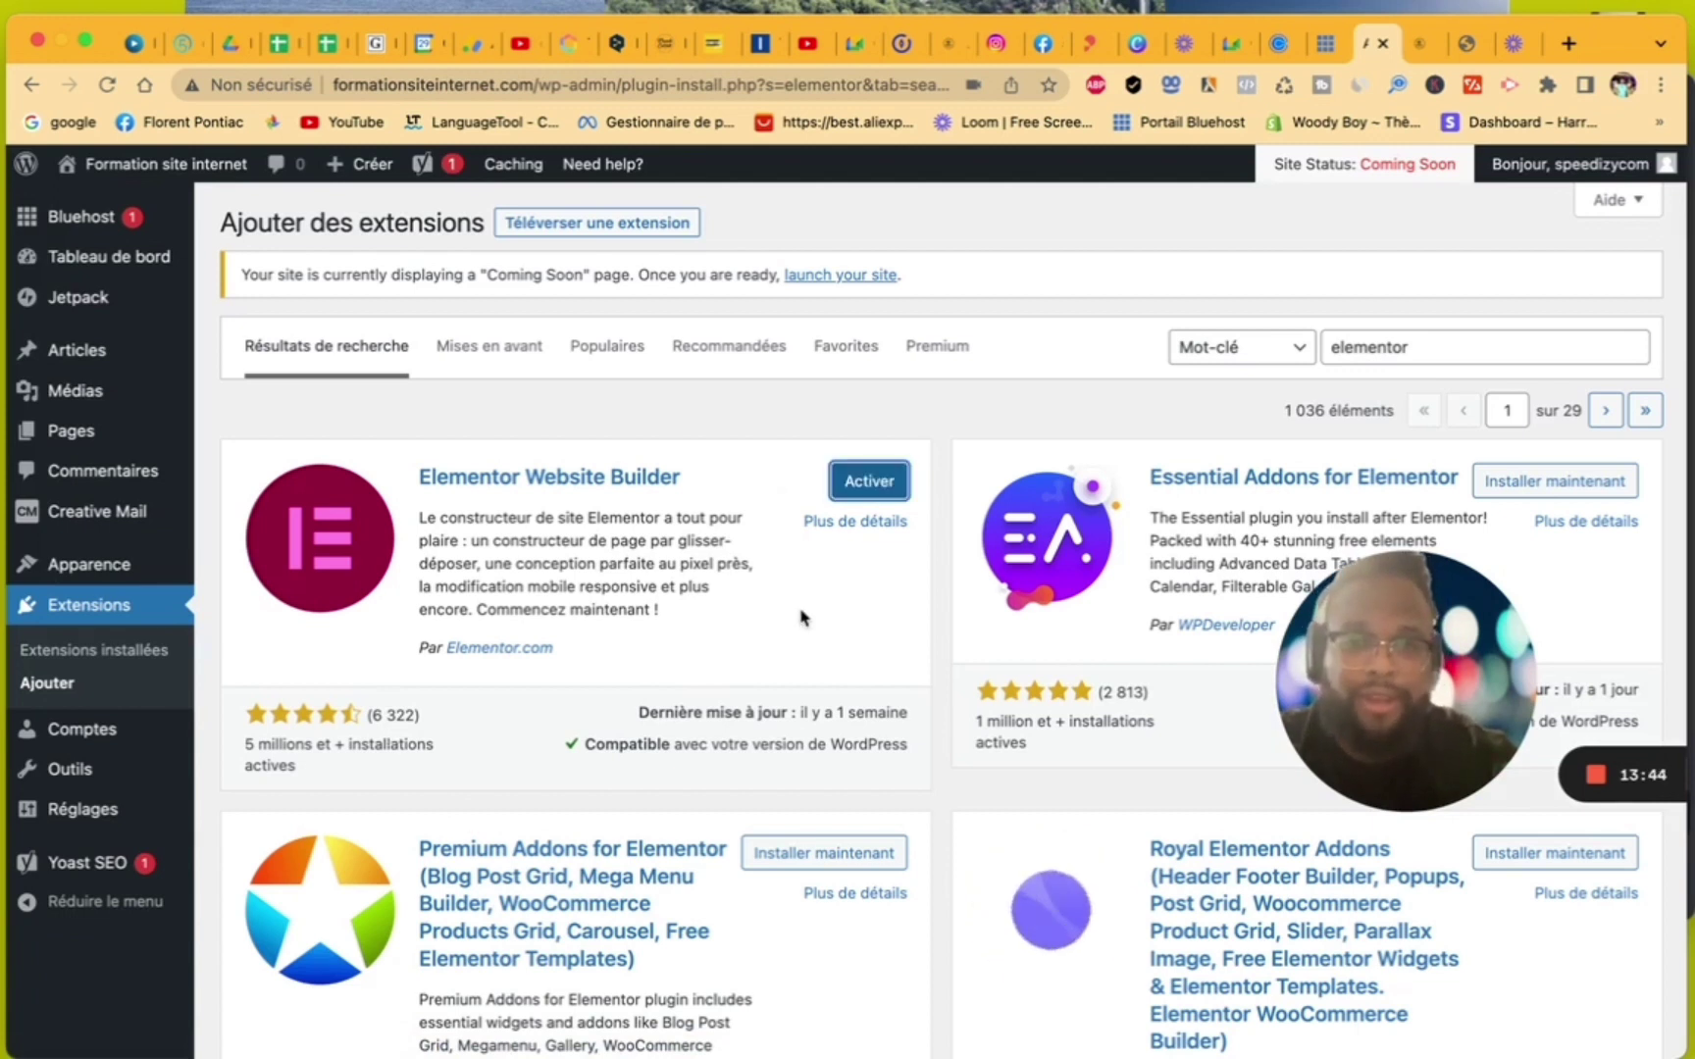
pyautogui.click(876, 482)
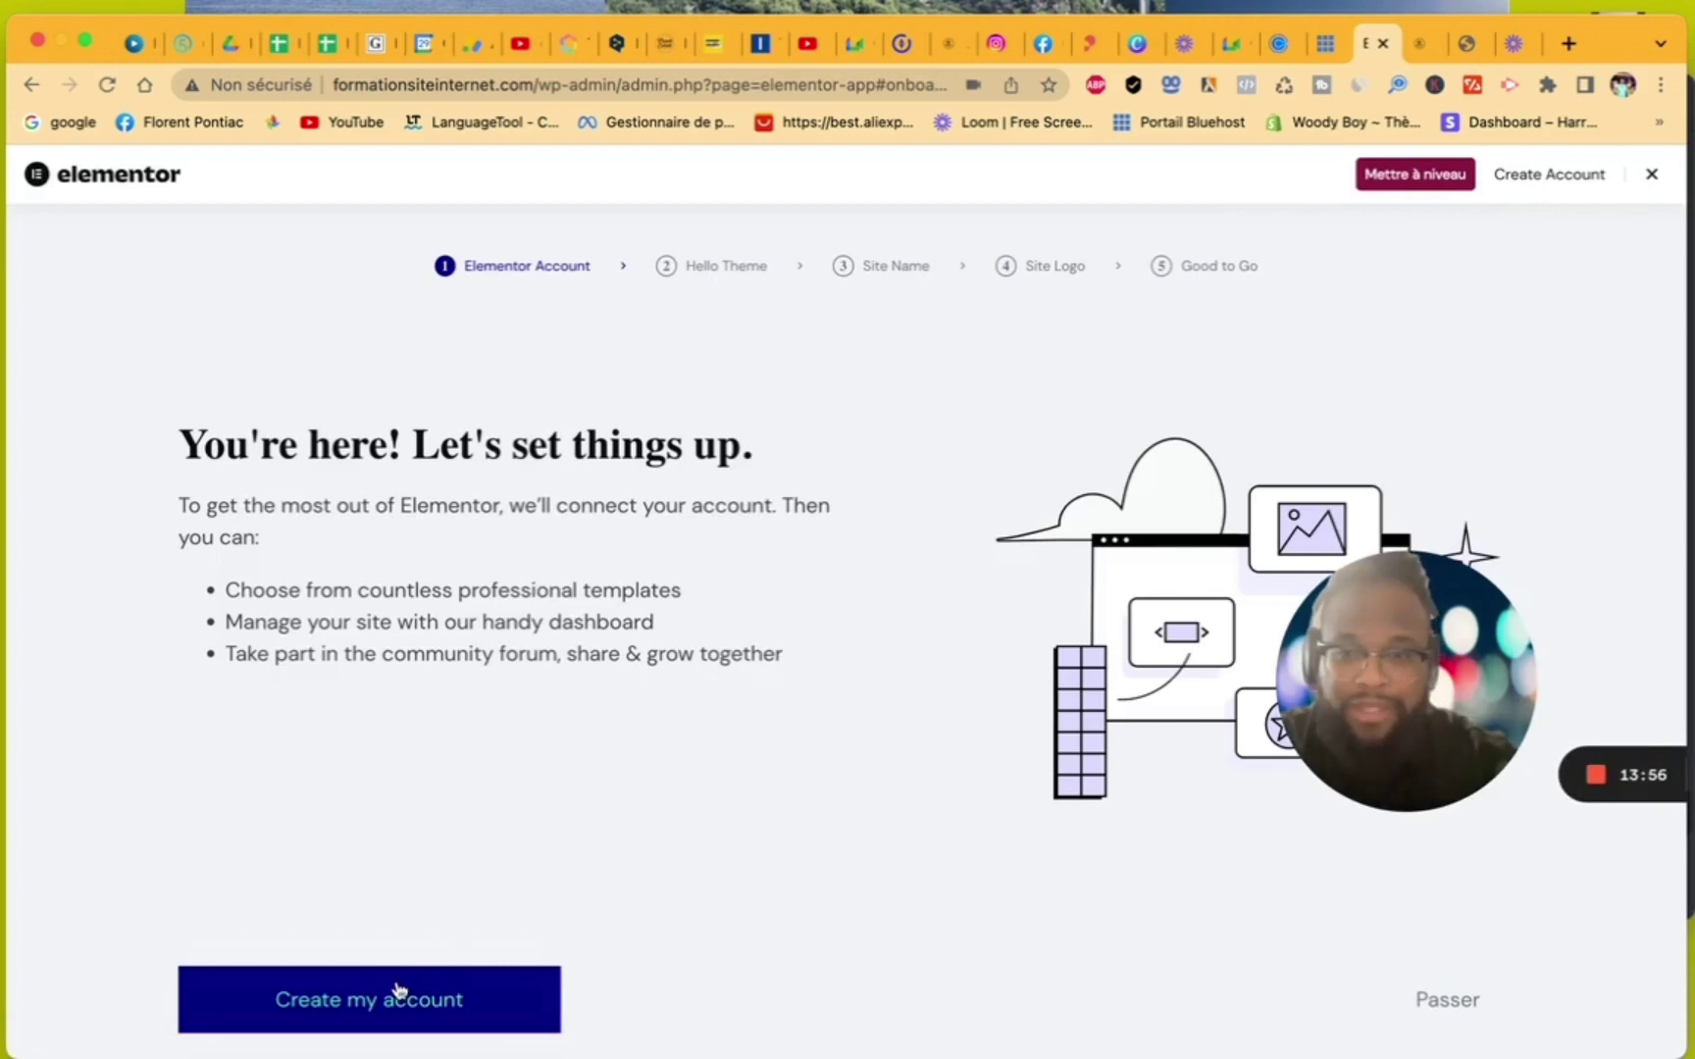
# - Connect the existing Elementor account in the setup wizard
pyautogui.scroll(-2, 385, 1000)
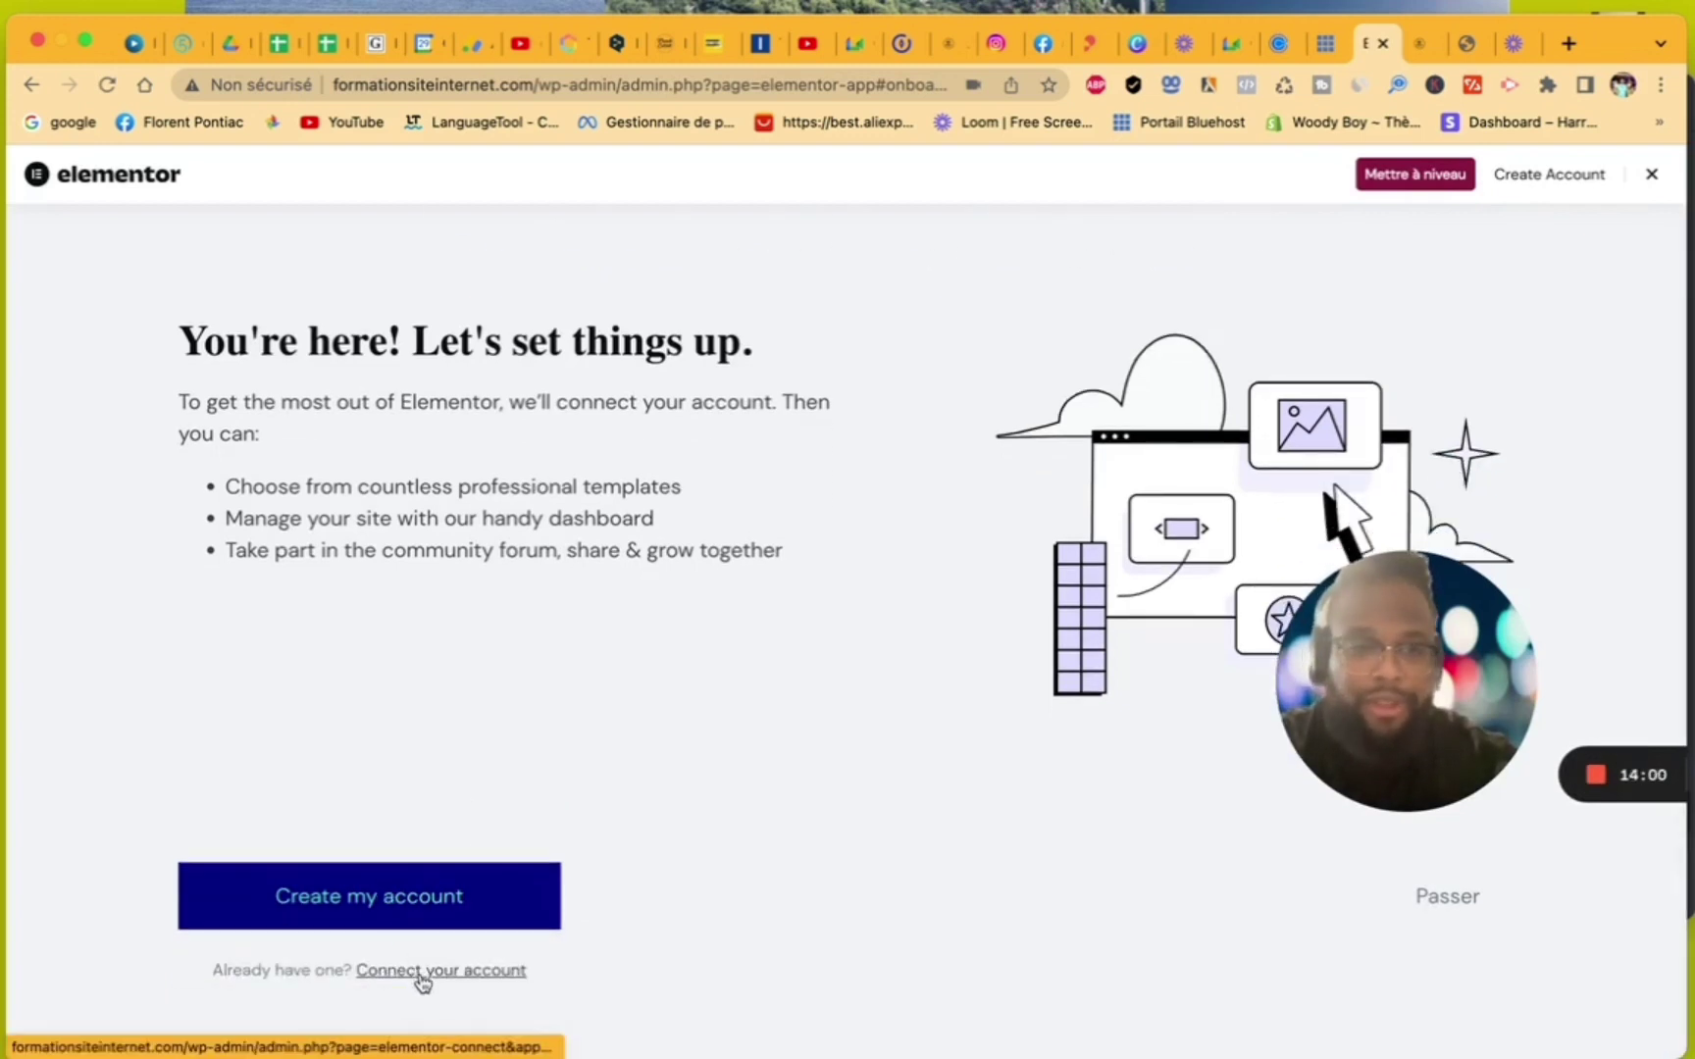
pyautogui.click(420, 974)
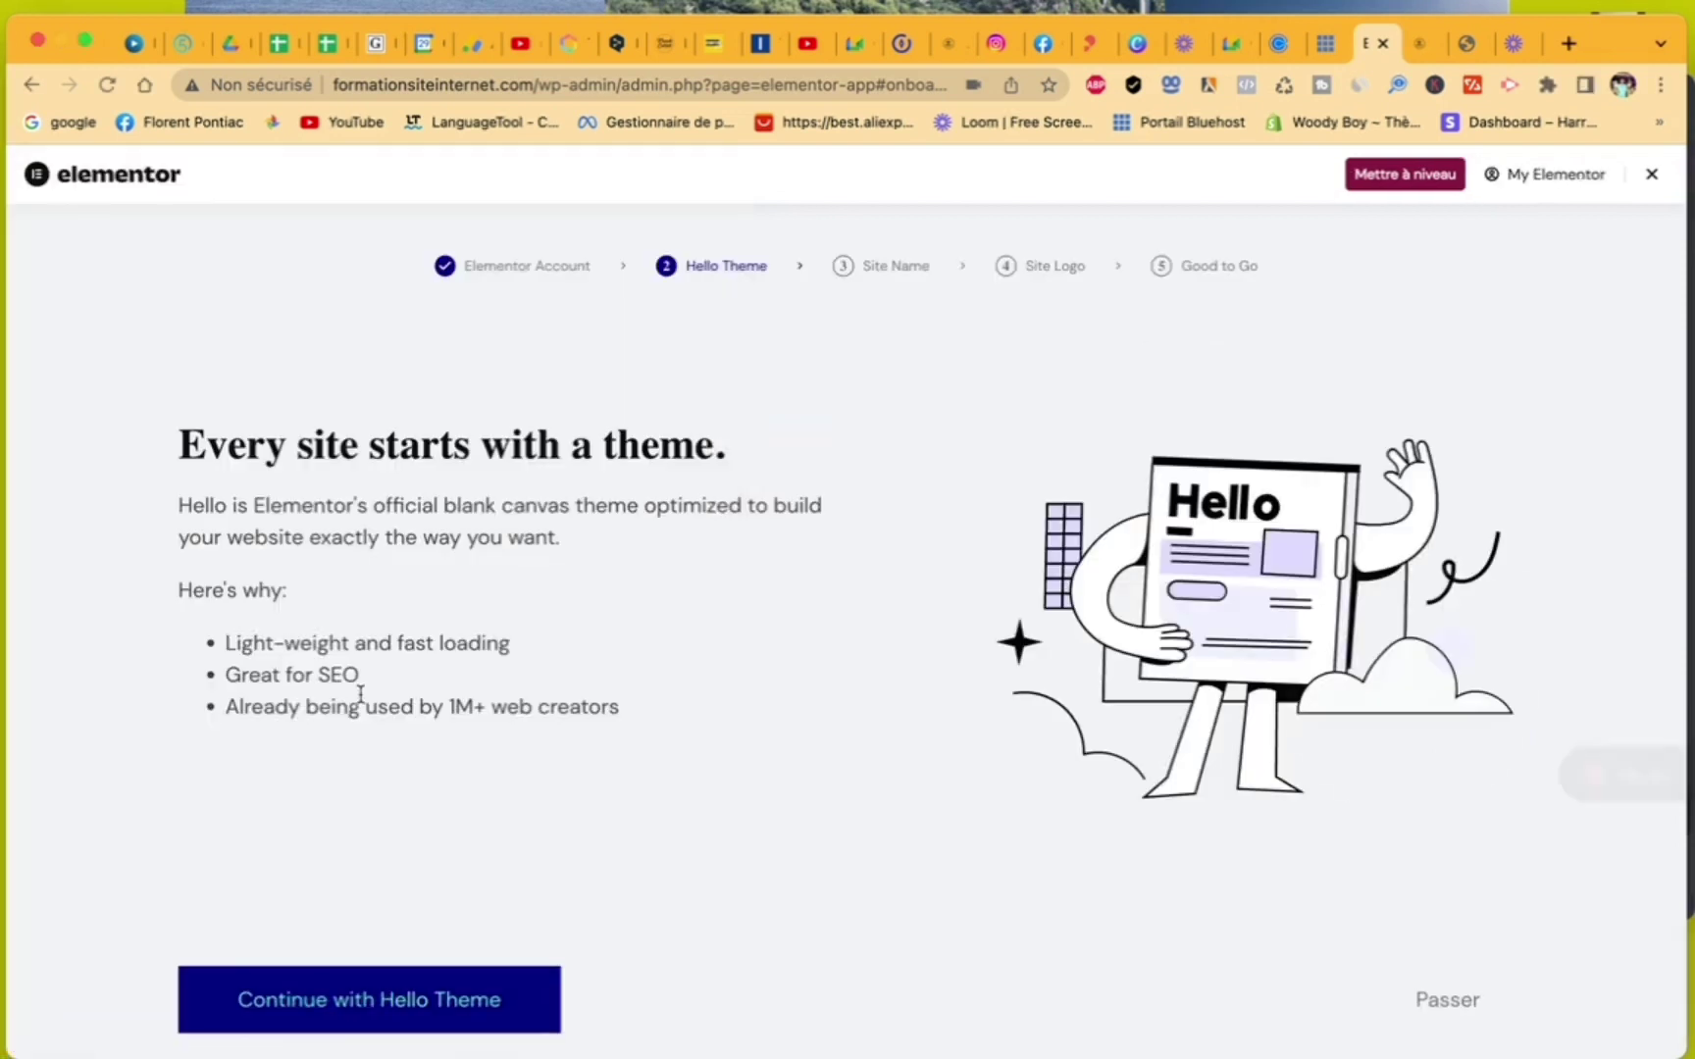
pyautogui.scroll(-2, 636, 785)
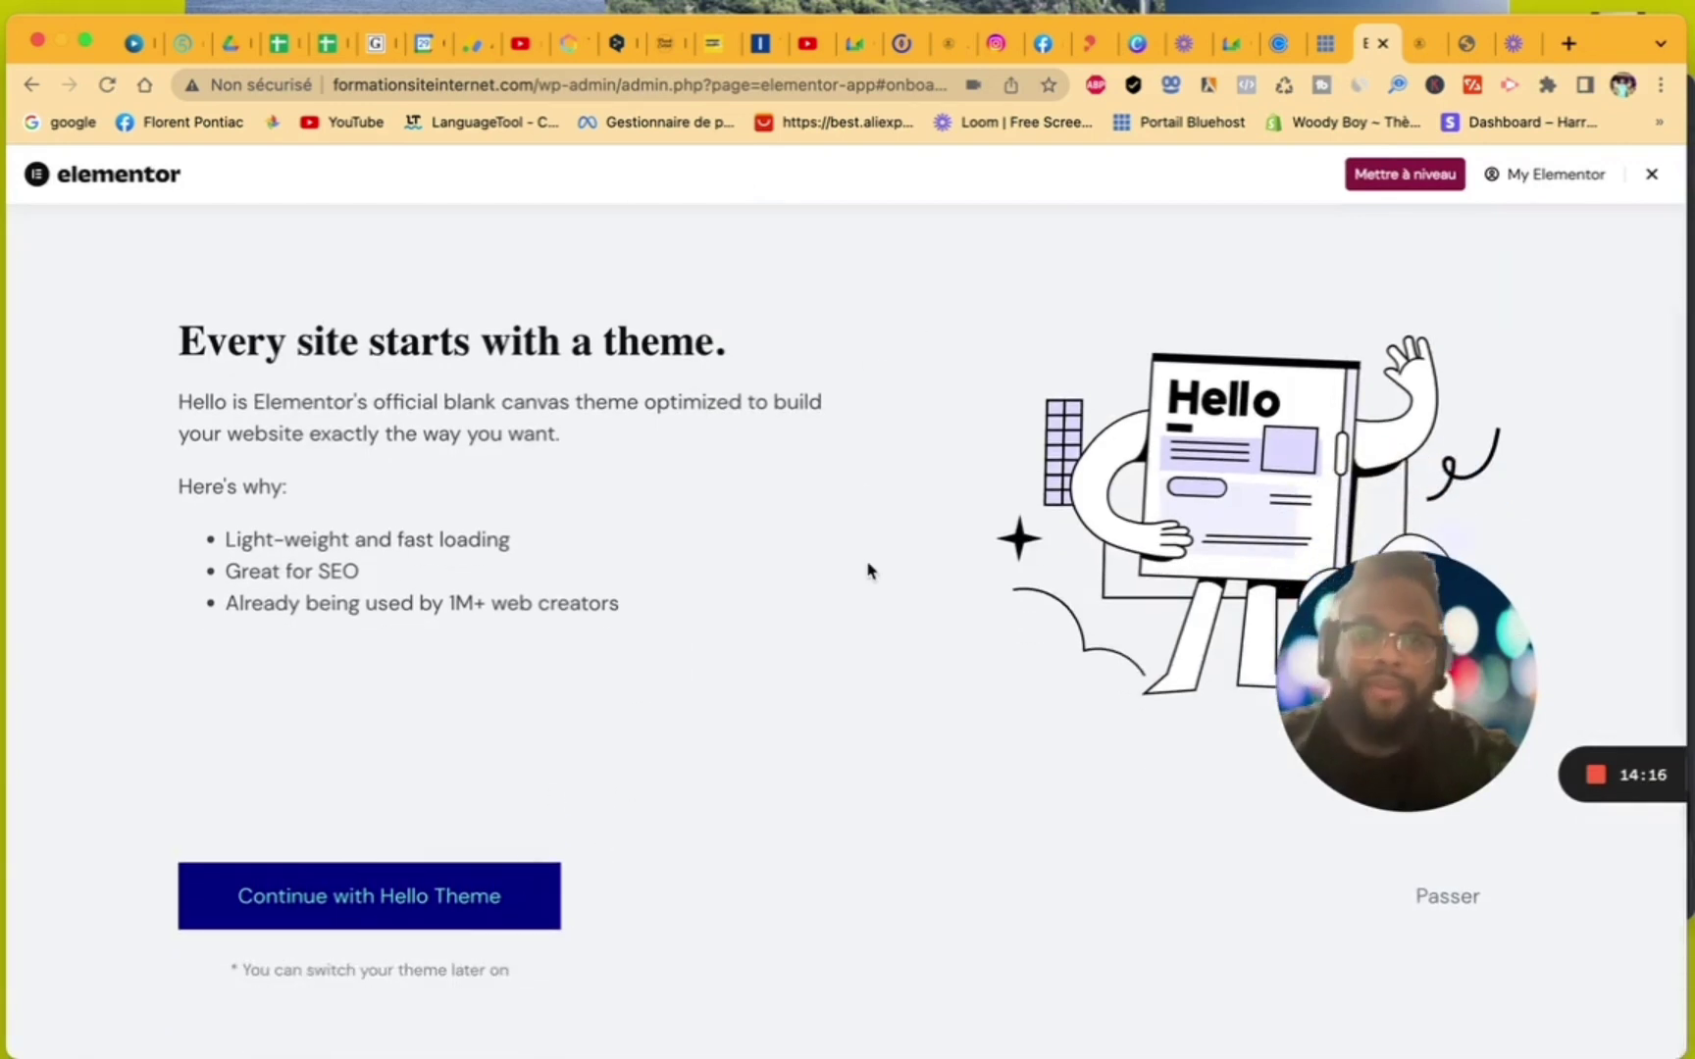
# - Translate the Elementor onboarding into French and continue with the Hello theme
pyautogui.rightClick(854, 615)
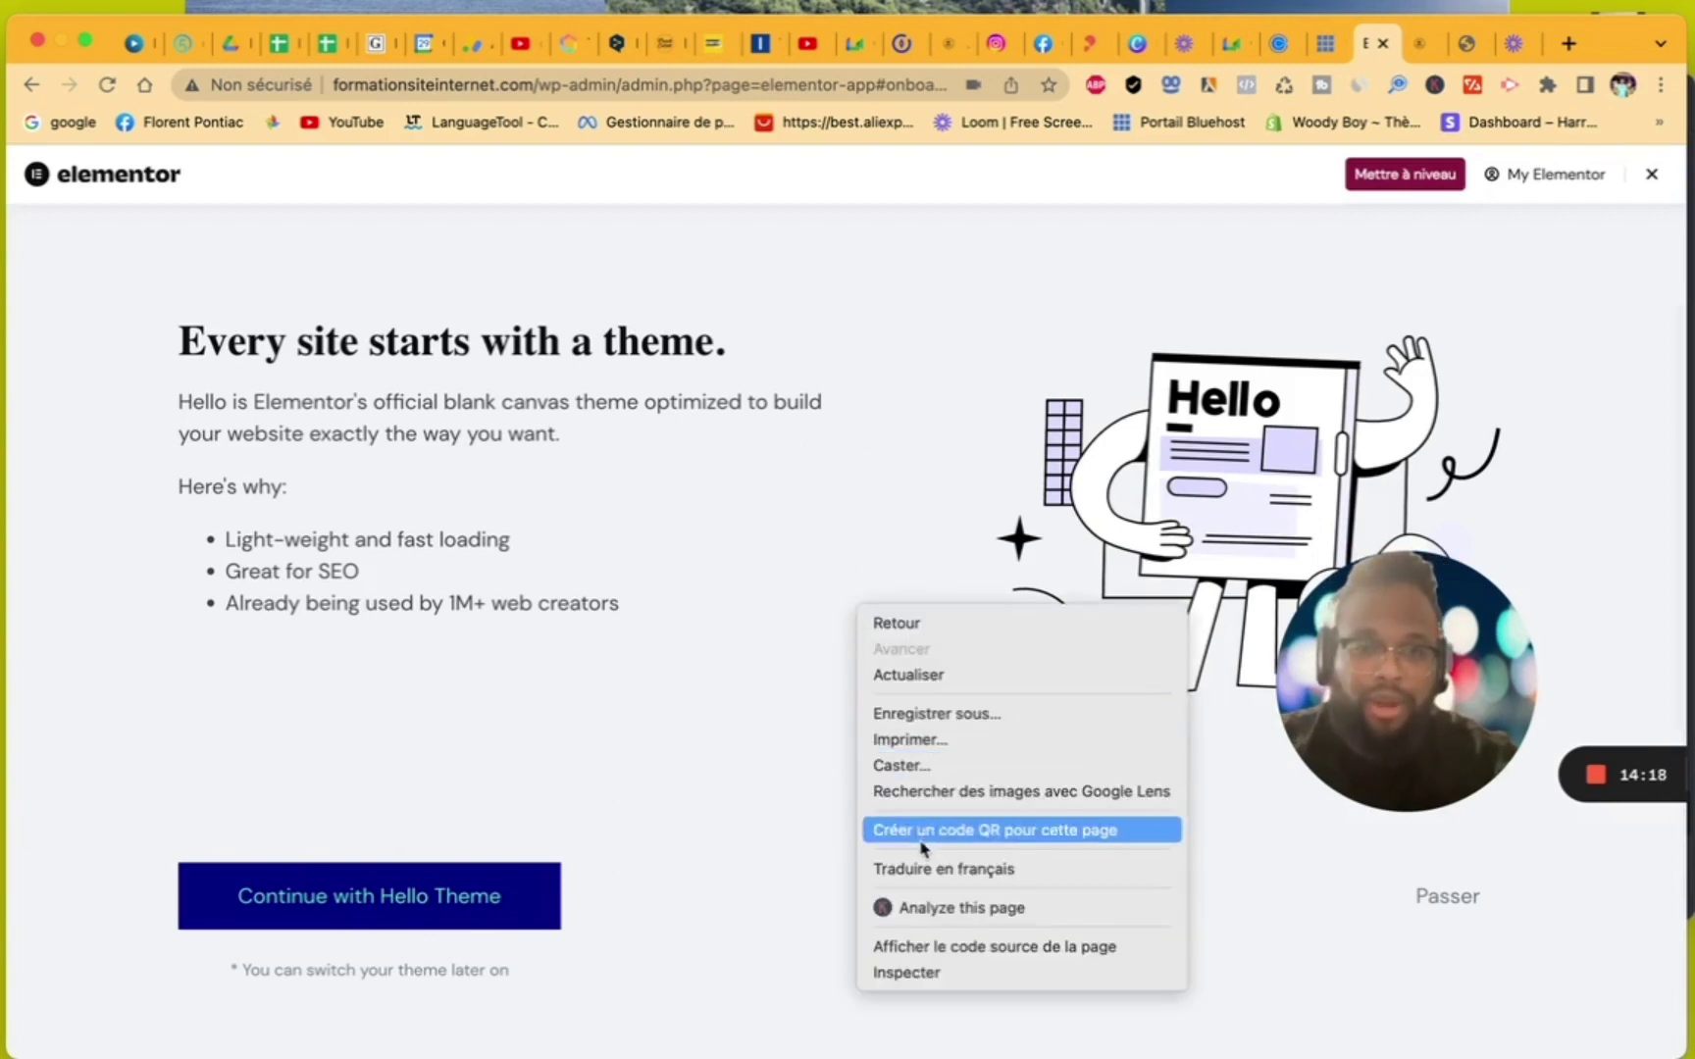
pyautogui.click(925, 871)
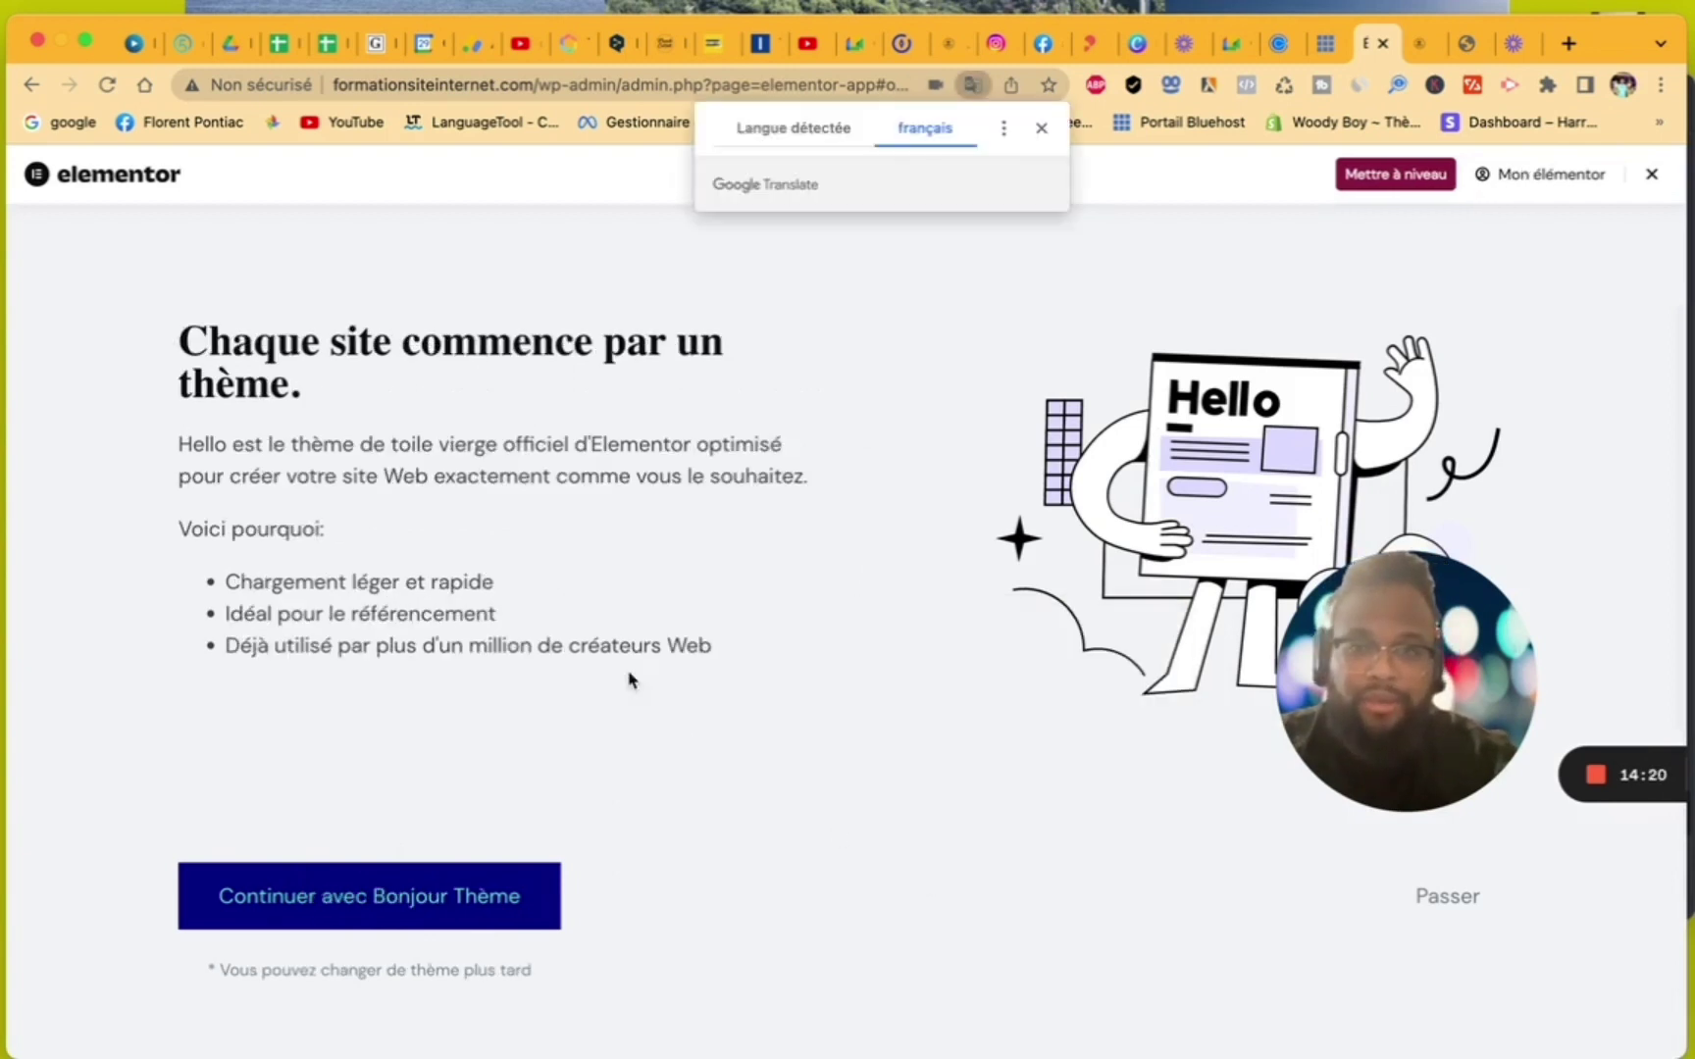
pyautogui.click(1042, 129)
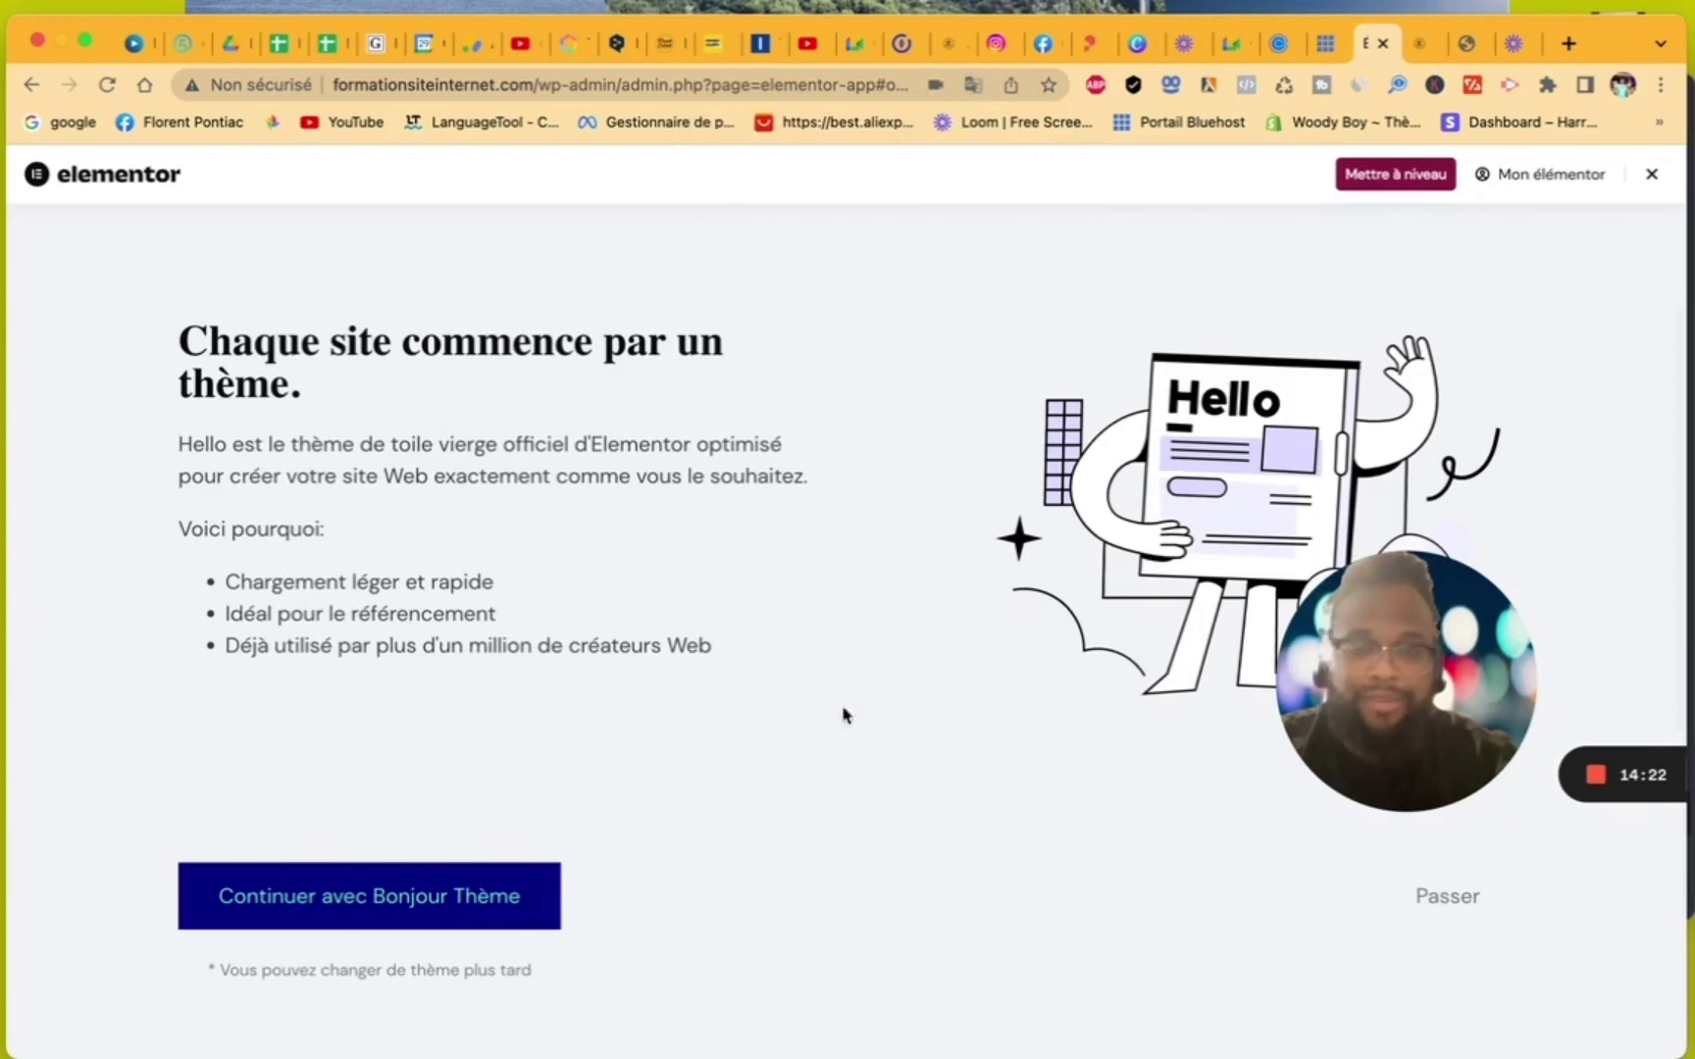
pyautogui.click(370, 906)
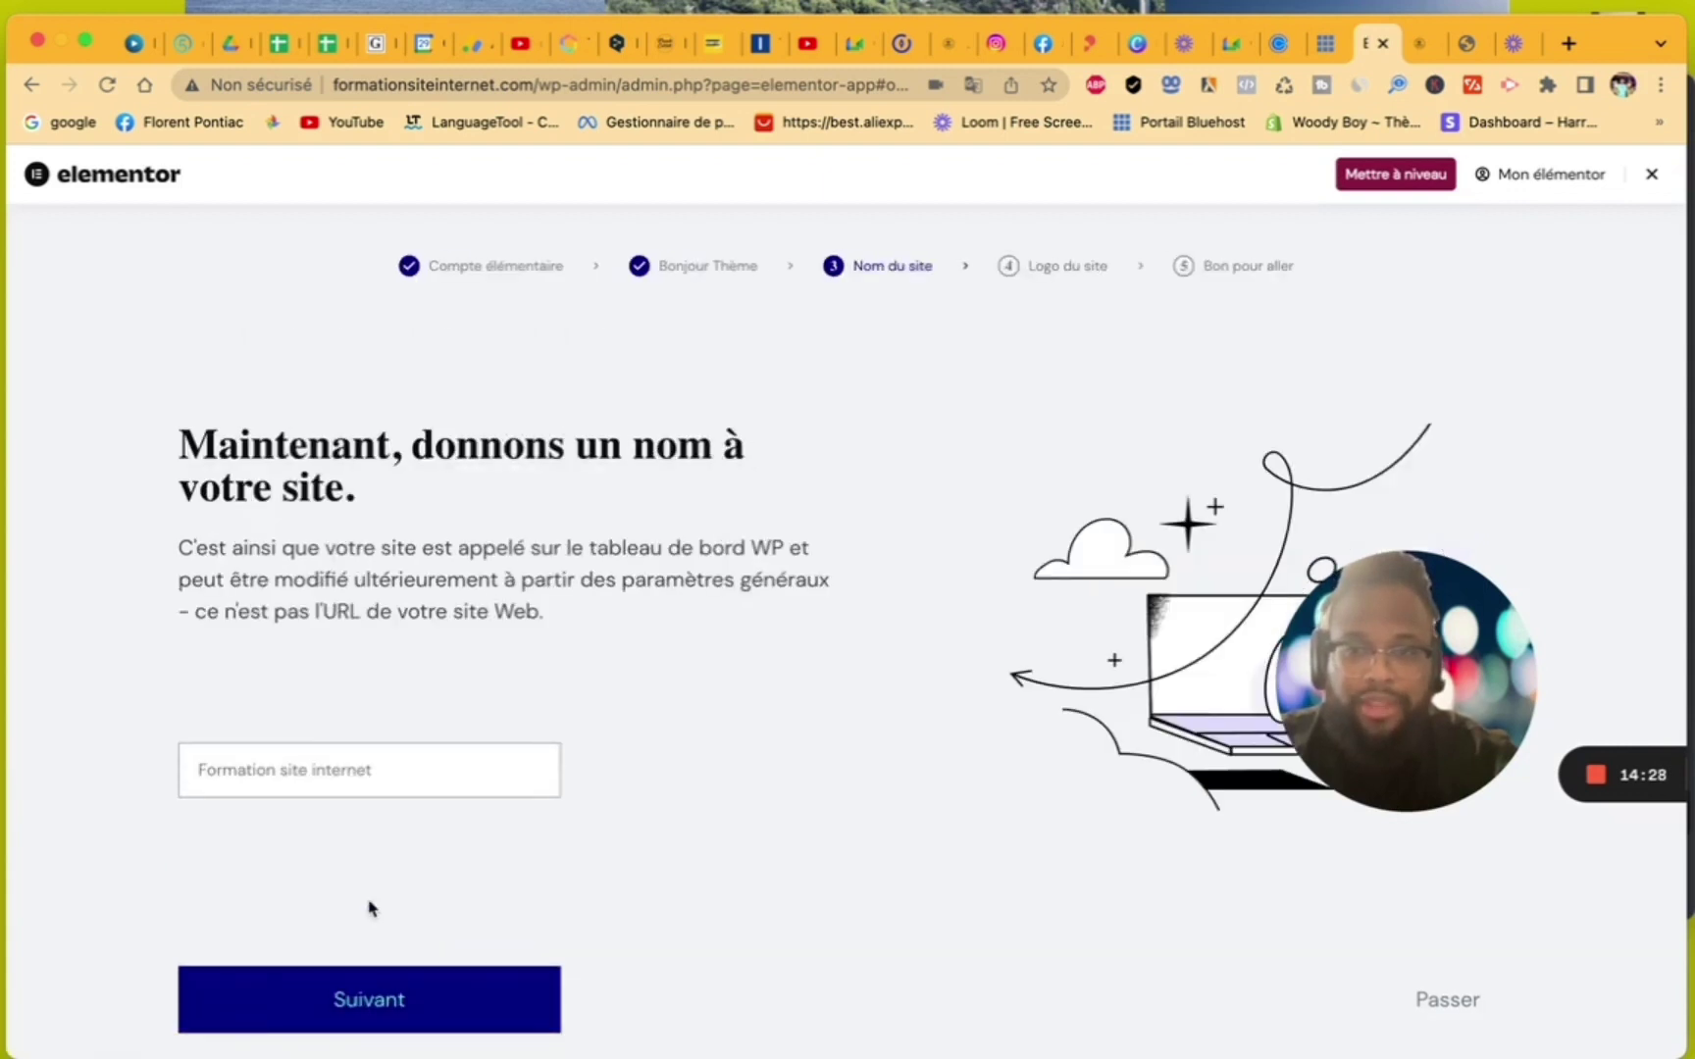
# - Confirm 'Formation site internet' as the site name and go to the Logo du site step
pyautogui.click(295, 763)
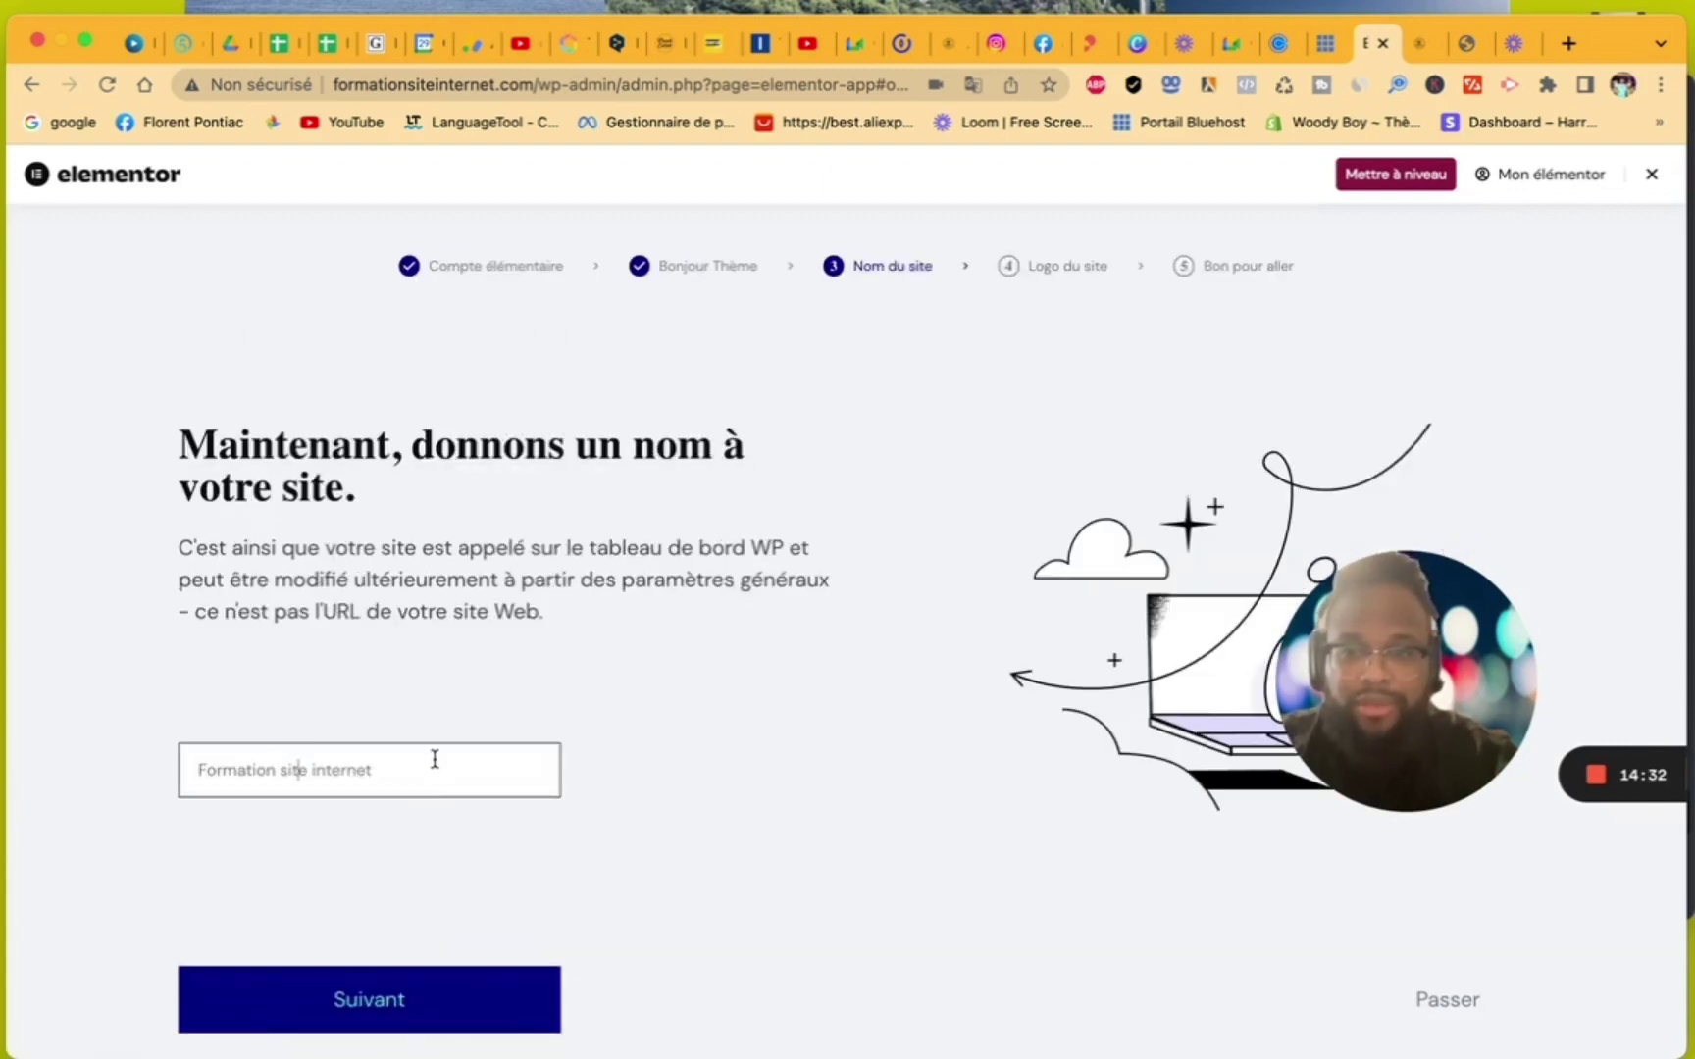
pyautogui.click(365, 991)
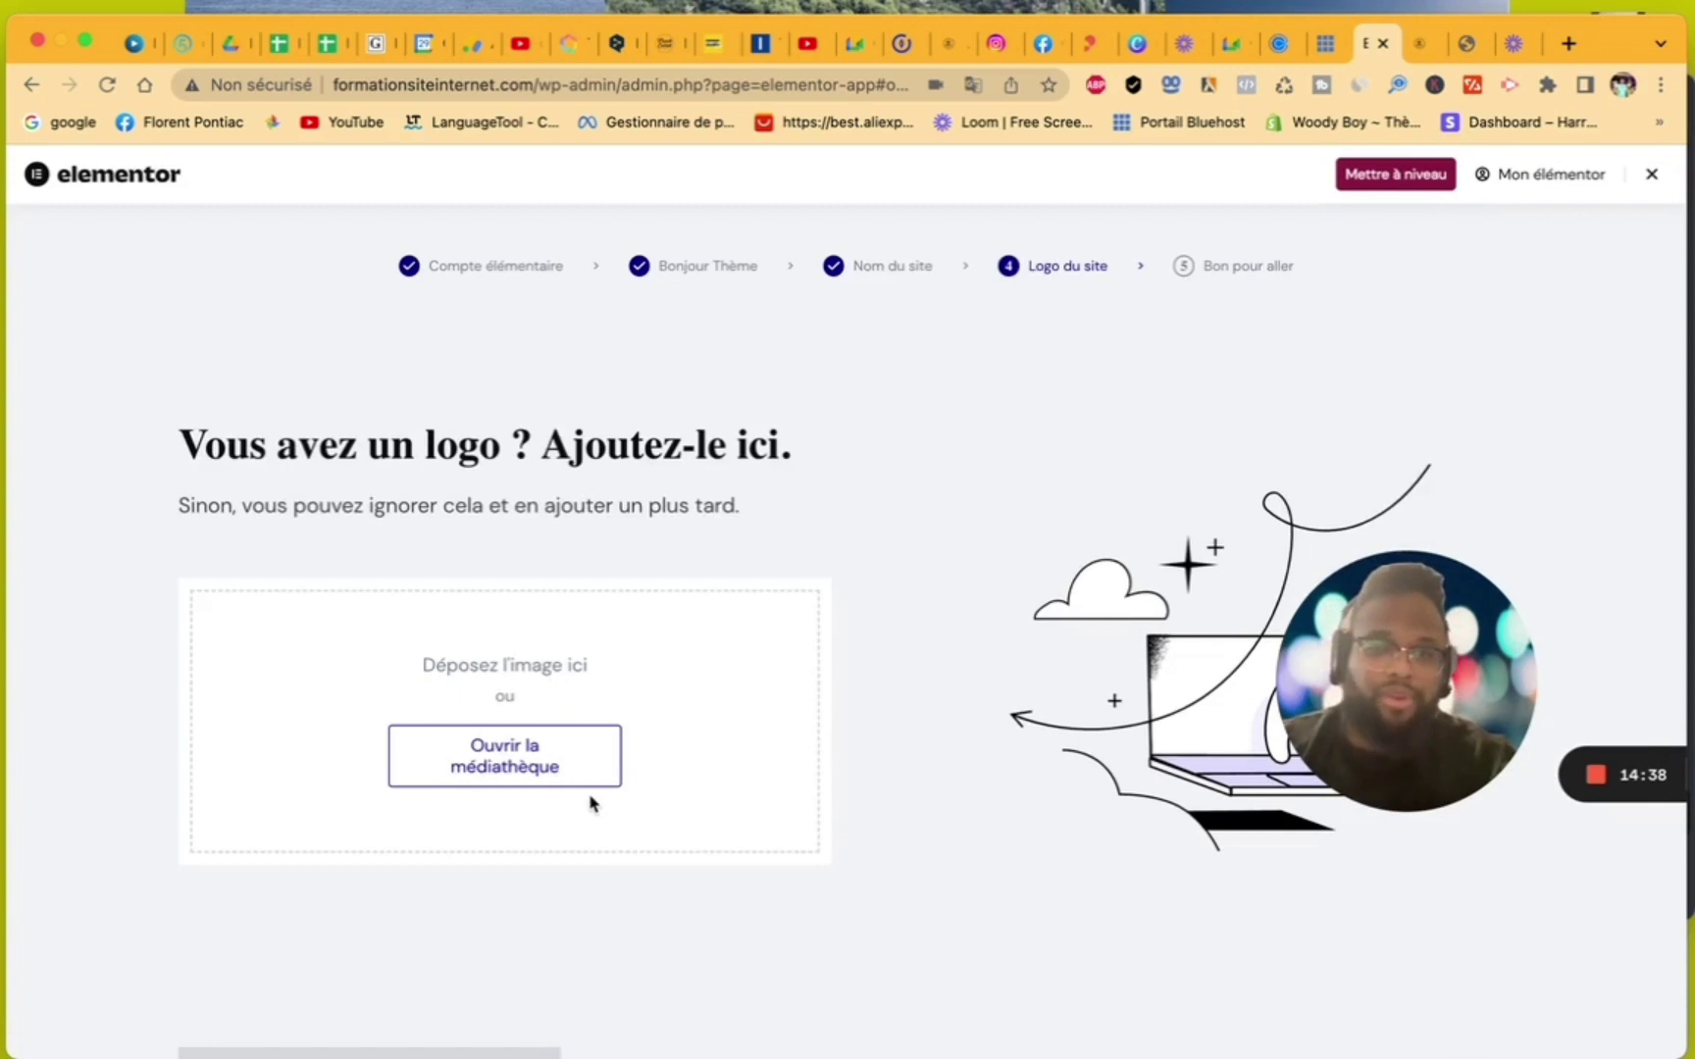
pyautogui.scroll(-2, 593, 805)
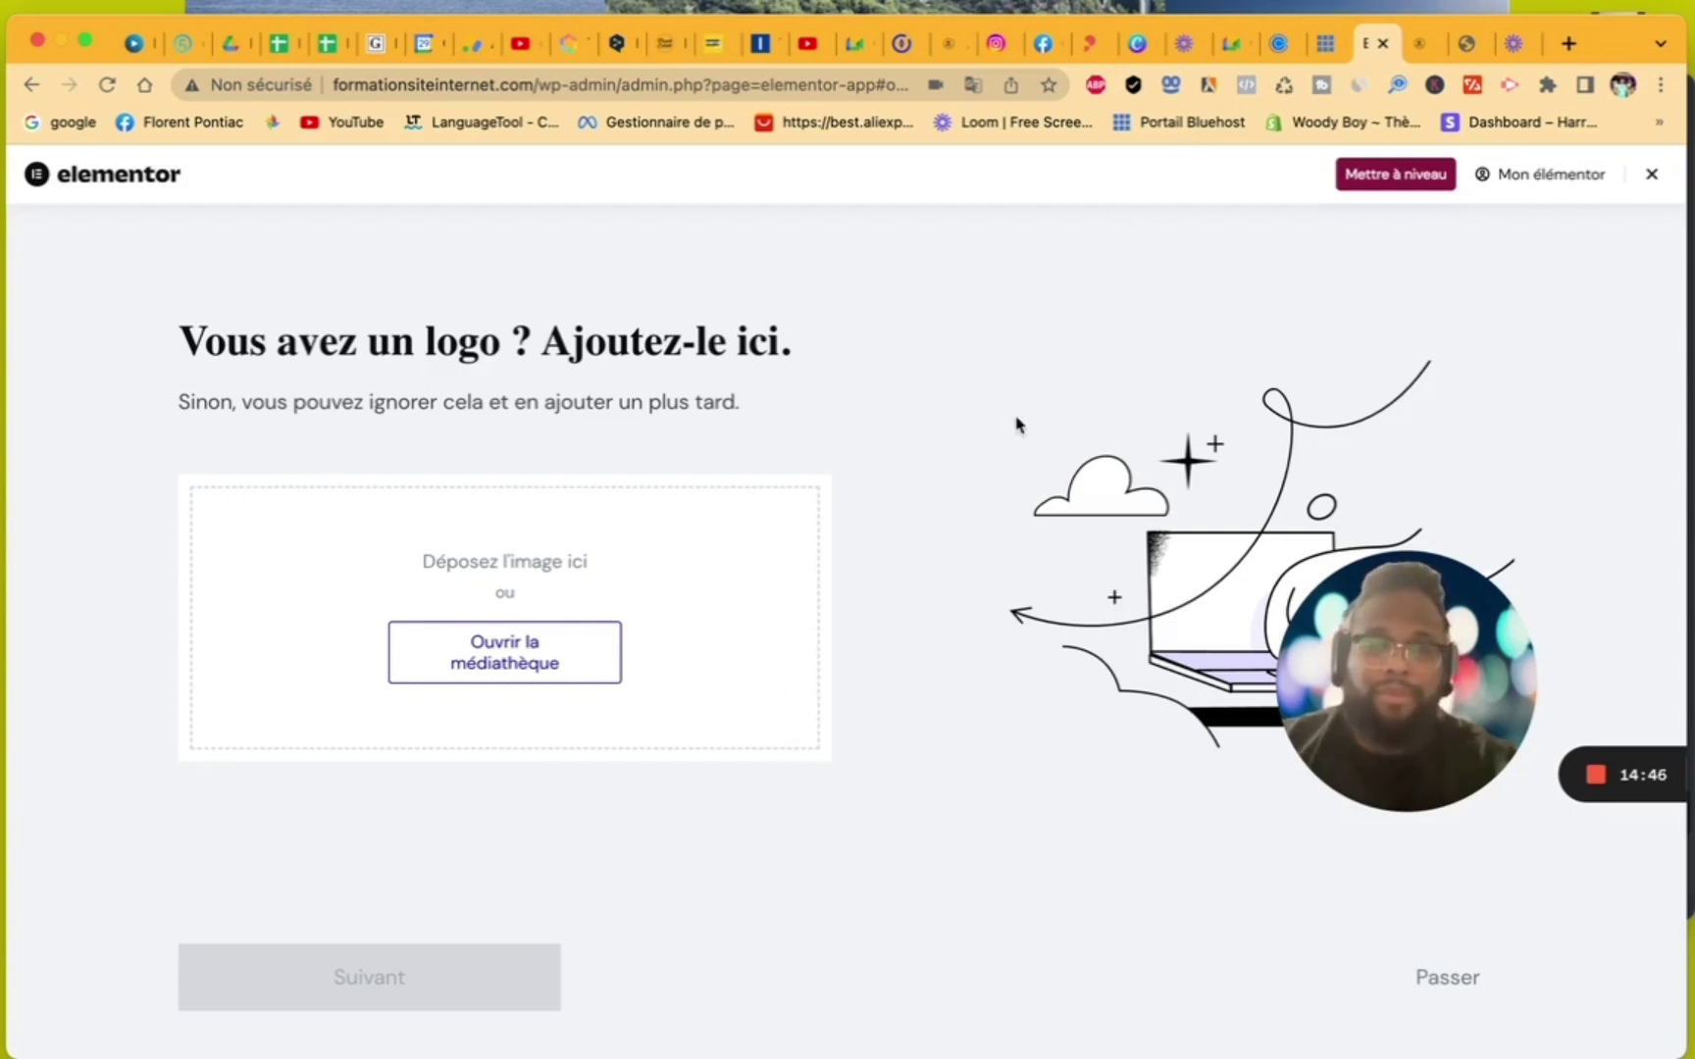
# - From the Canva home page, open Modèles > Logo and create a blank logo design
pyautogui.click(1138, 43)
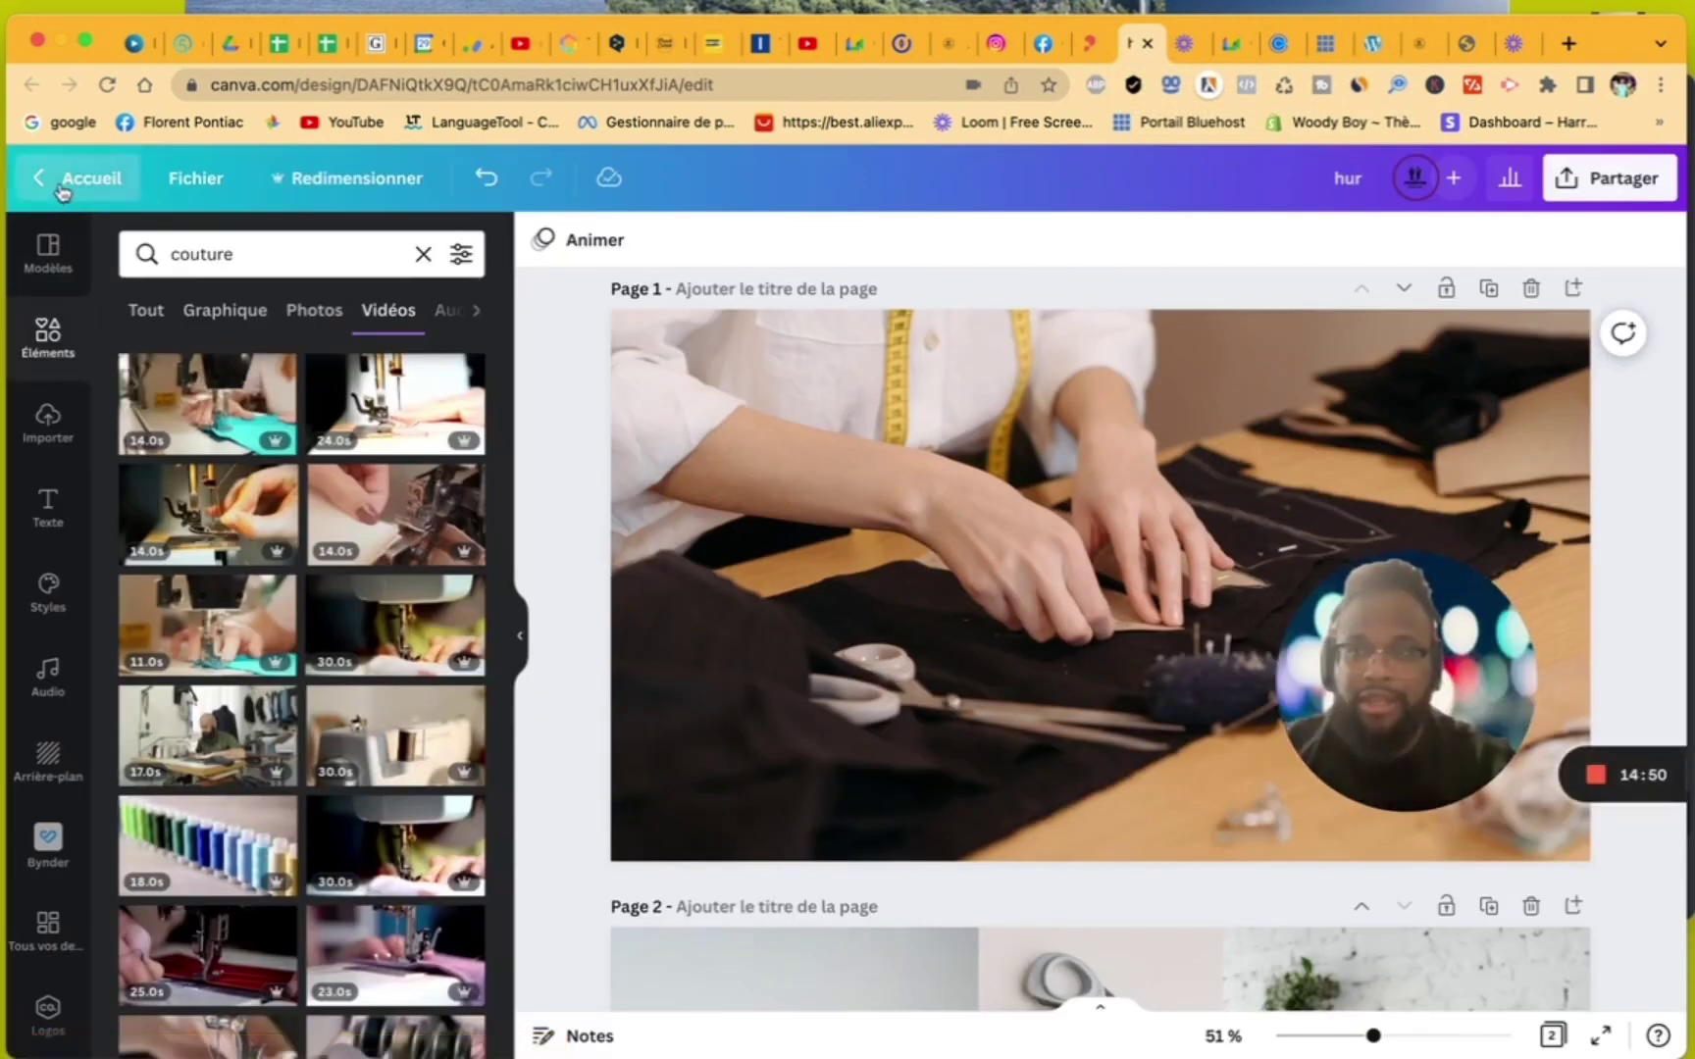
pyautogui.click(89, 178)
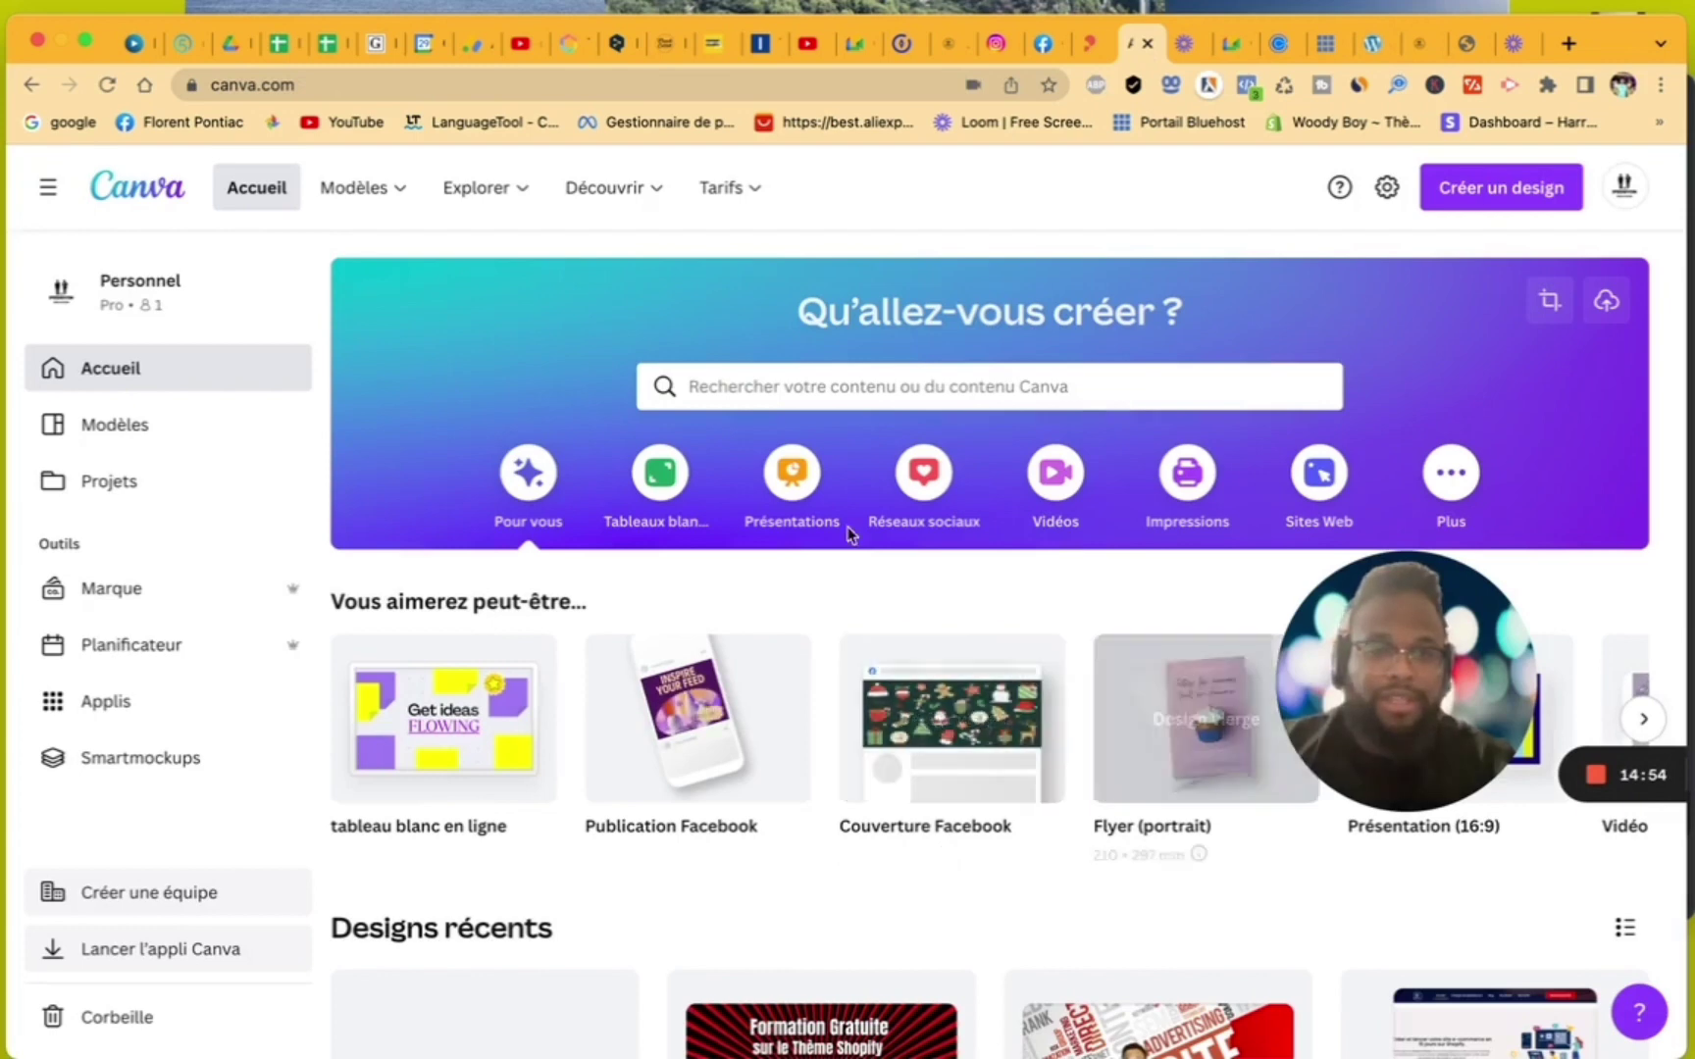
pyautogui.moveTo(379, 192)
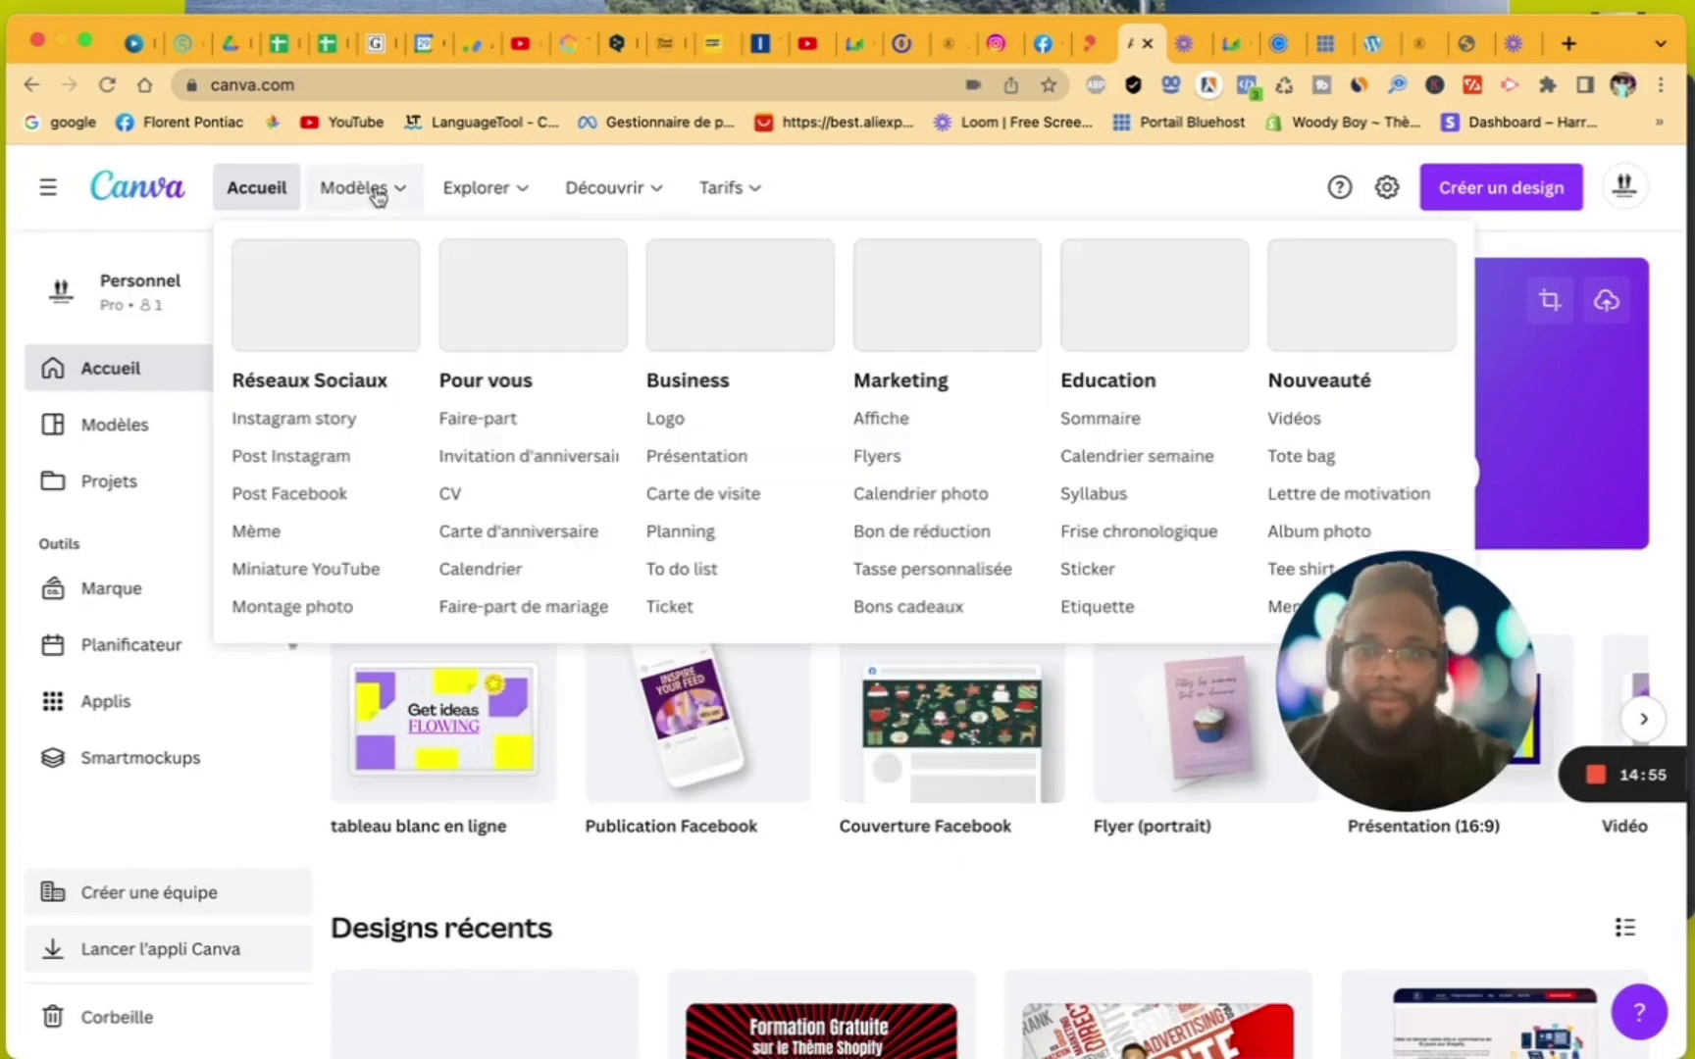
pyautogui.click(673, 421)
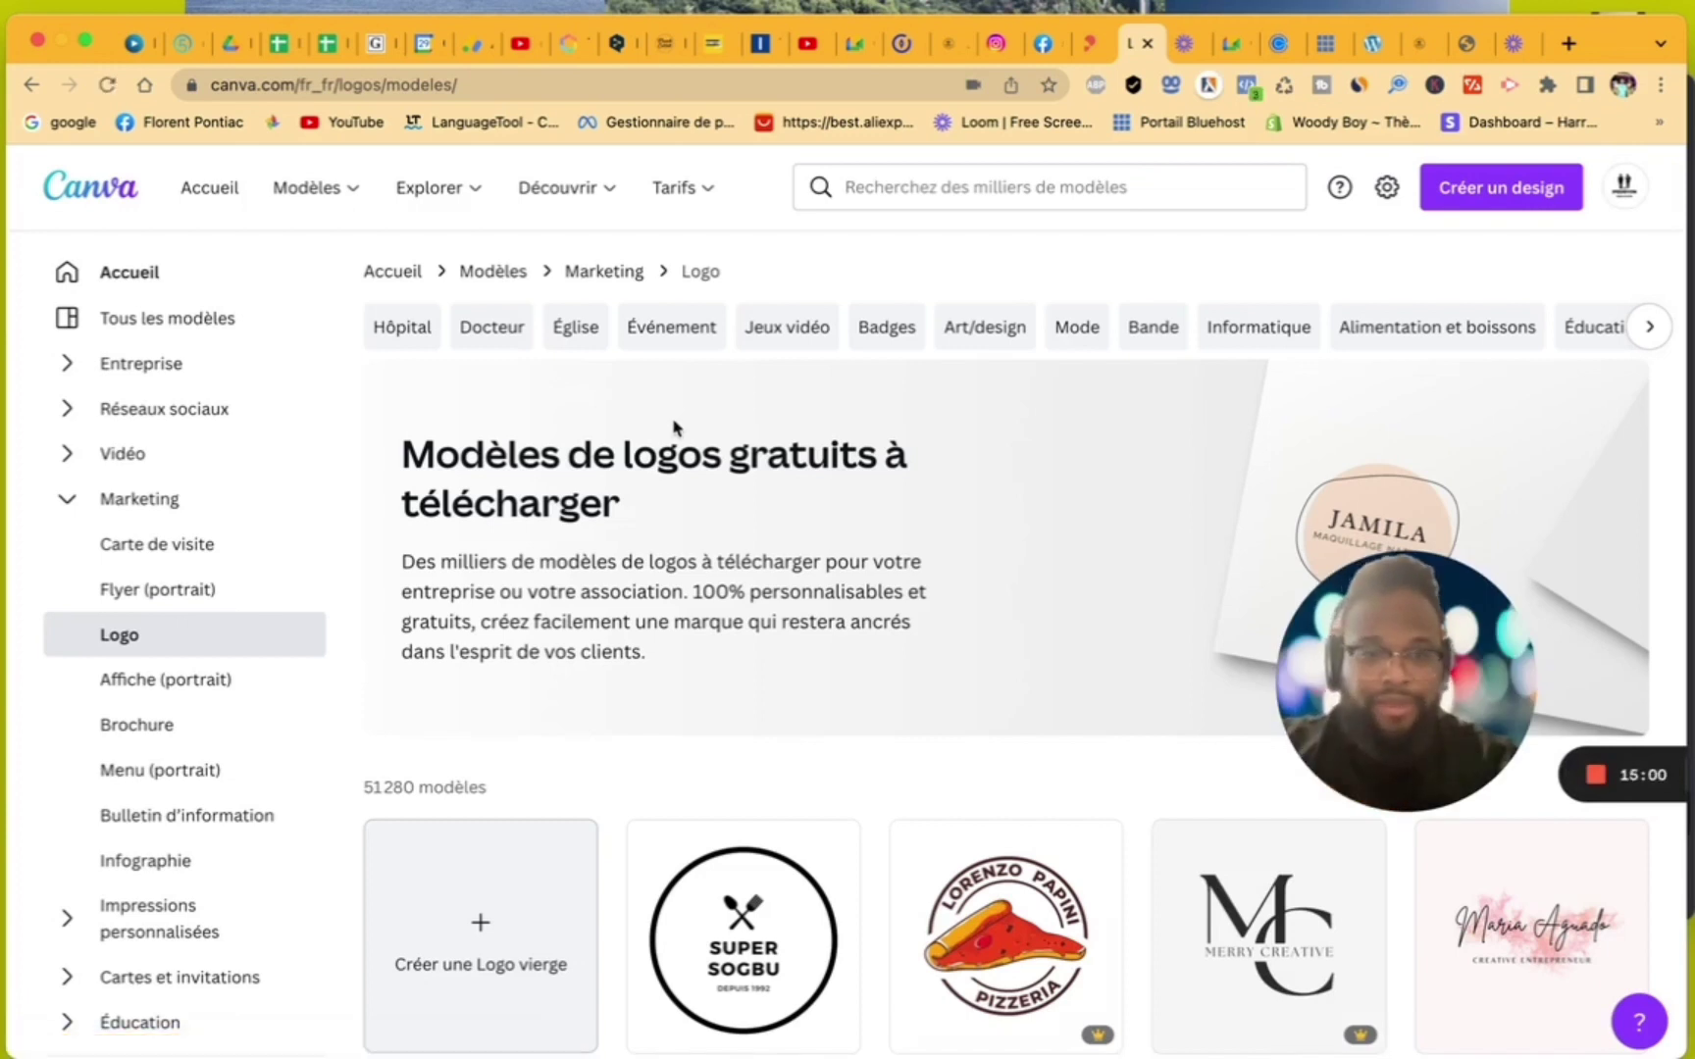
pyautogui.click(538, 891)
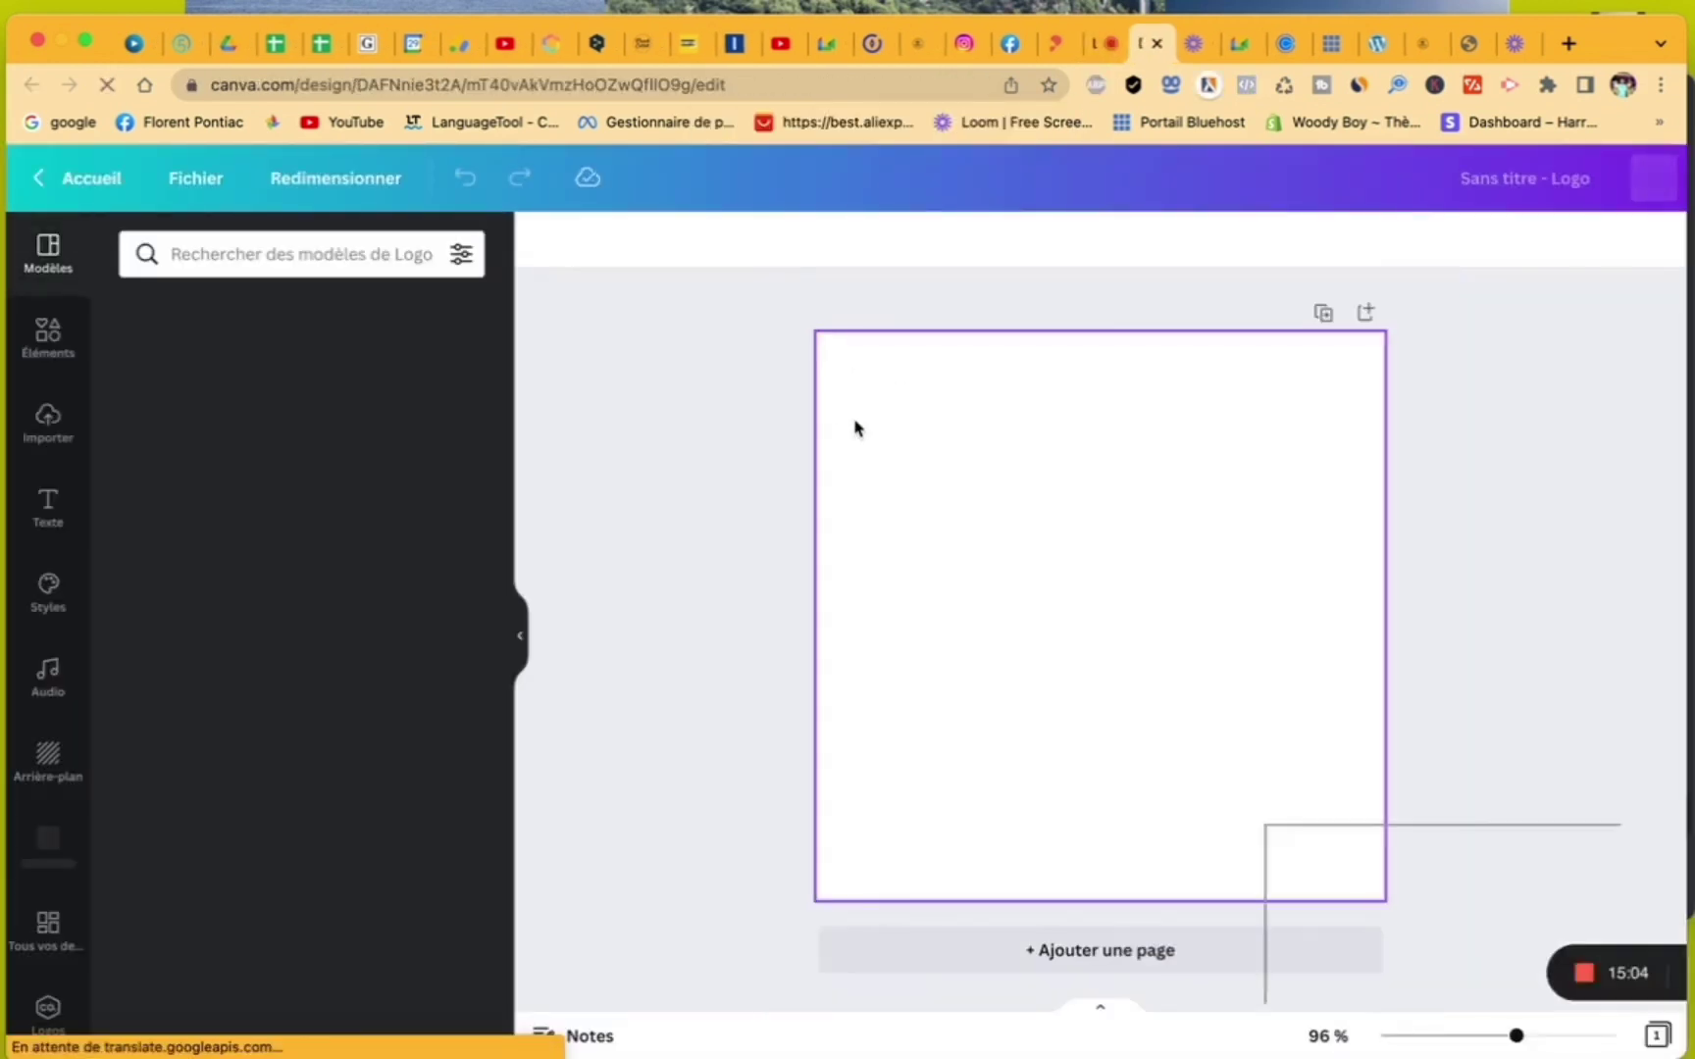
# - Search Canva's logo templates for 'formation'
pyautogui.click(343, 247)
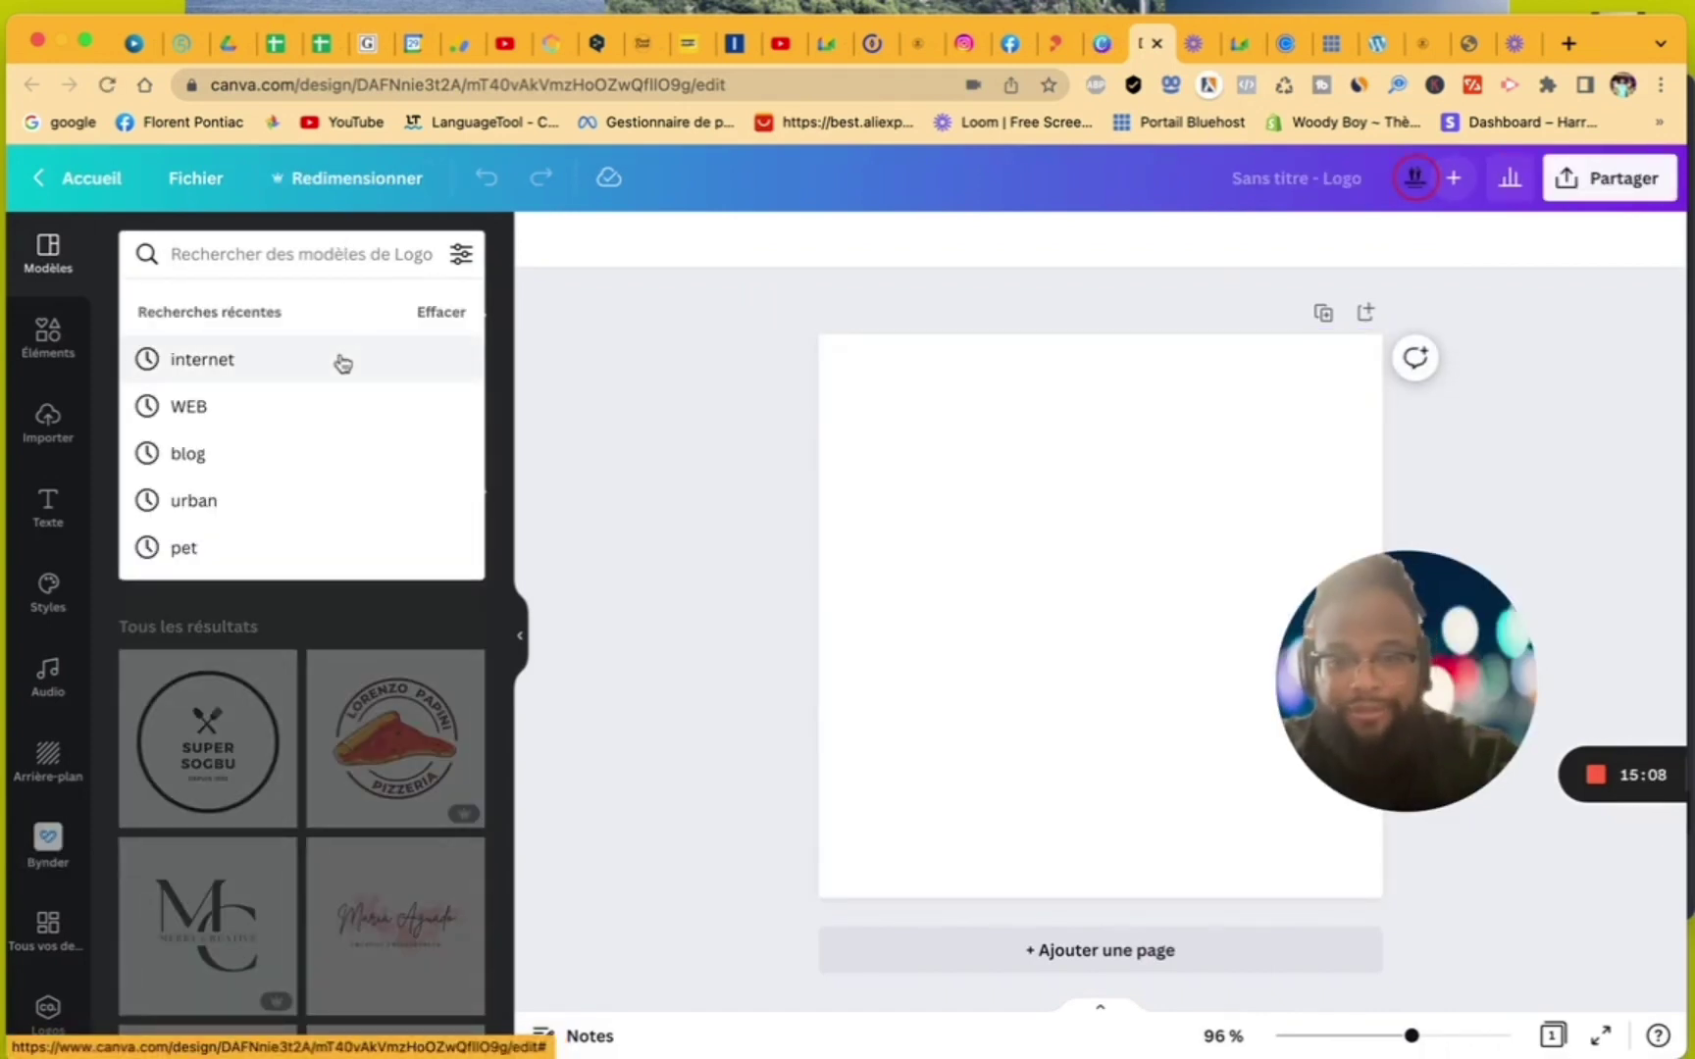
pyautogui.write('formation')
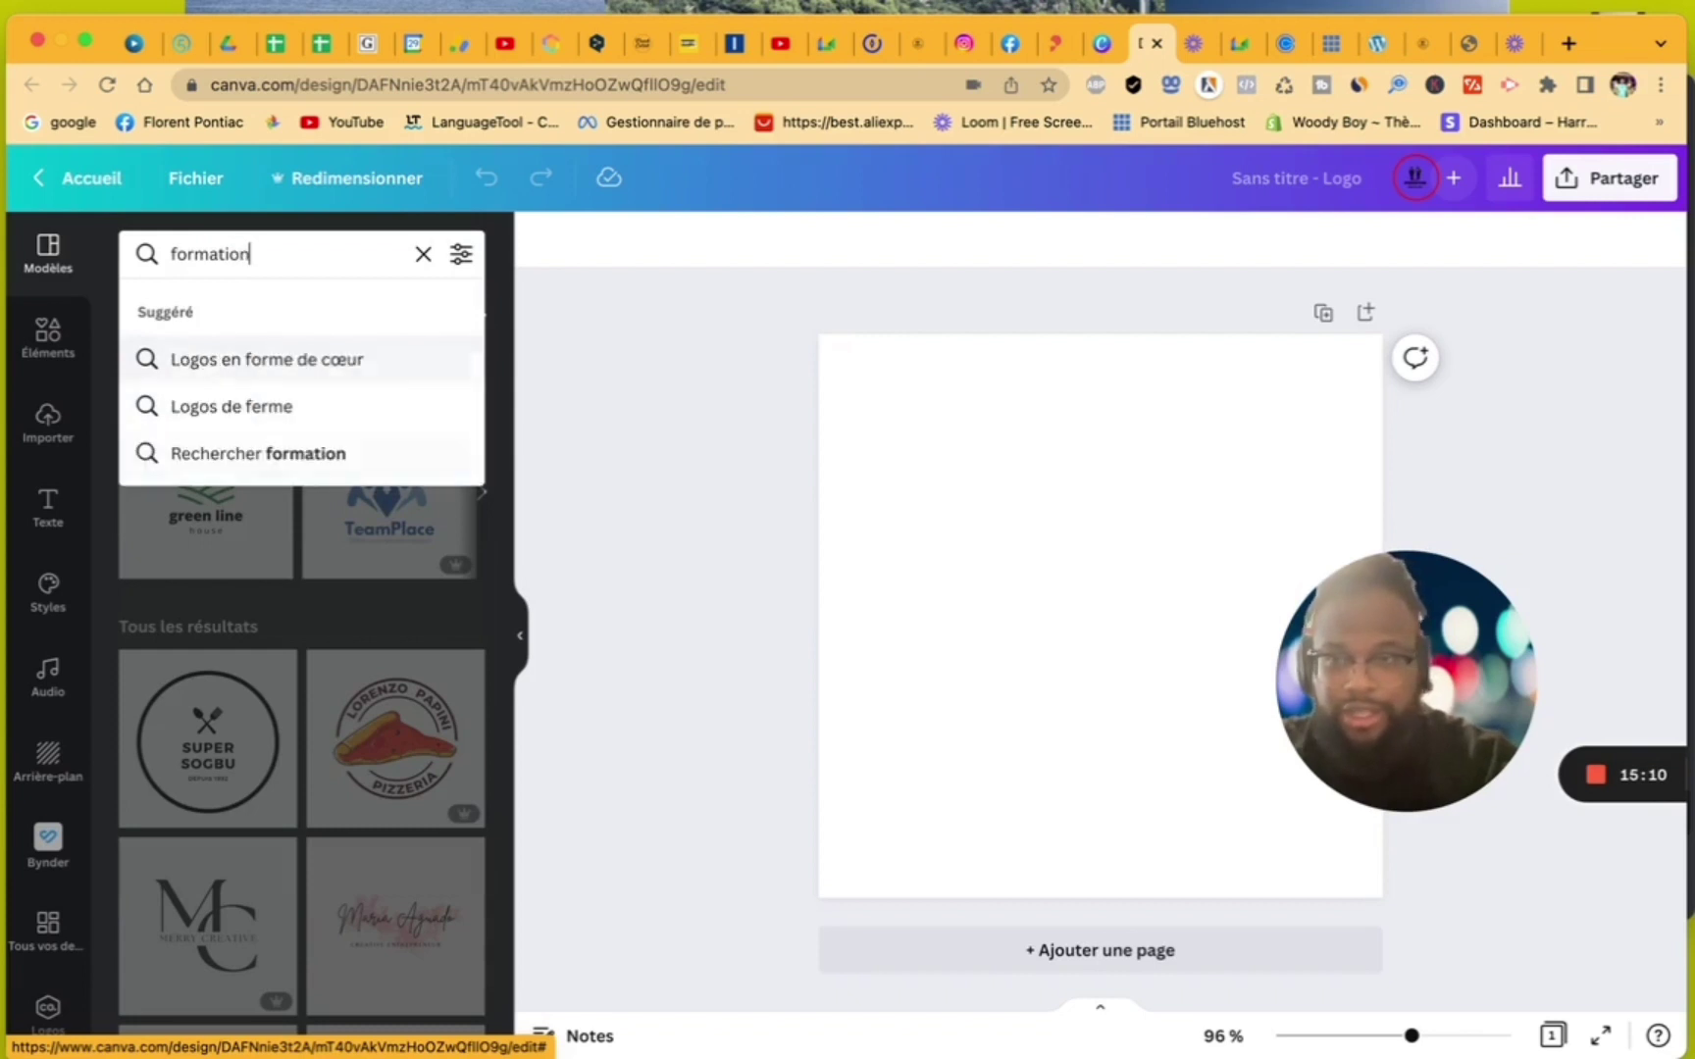
pyautogui.press('Return')
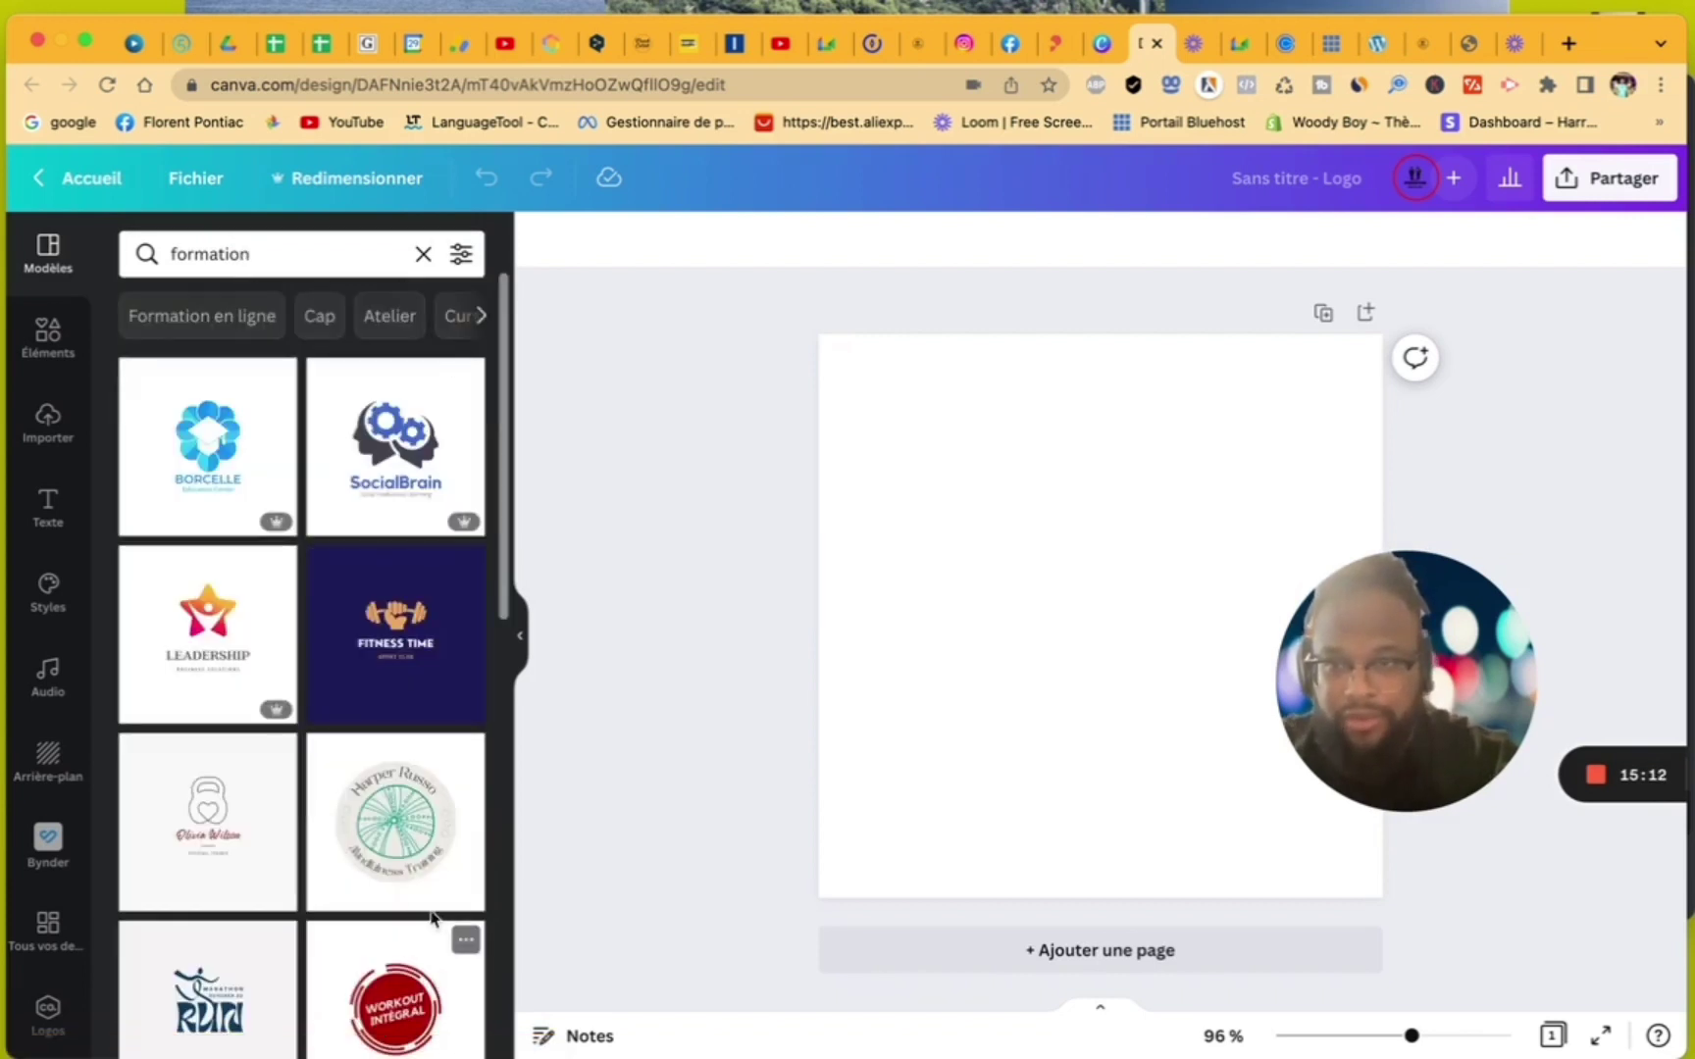
# - Browse the 'formation' results and apply the HANOVER Boxing Gym template to the logo
pyautogui.scroll(-3, 422, 912)
pyautogui.scroll(-5, 438, 911)
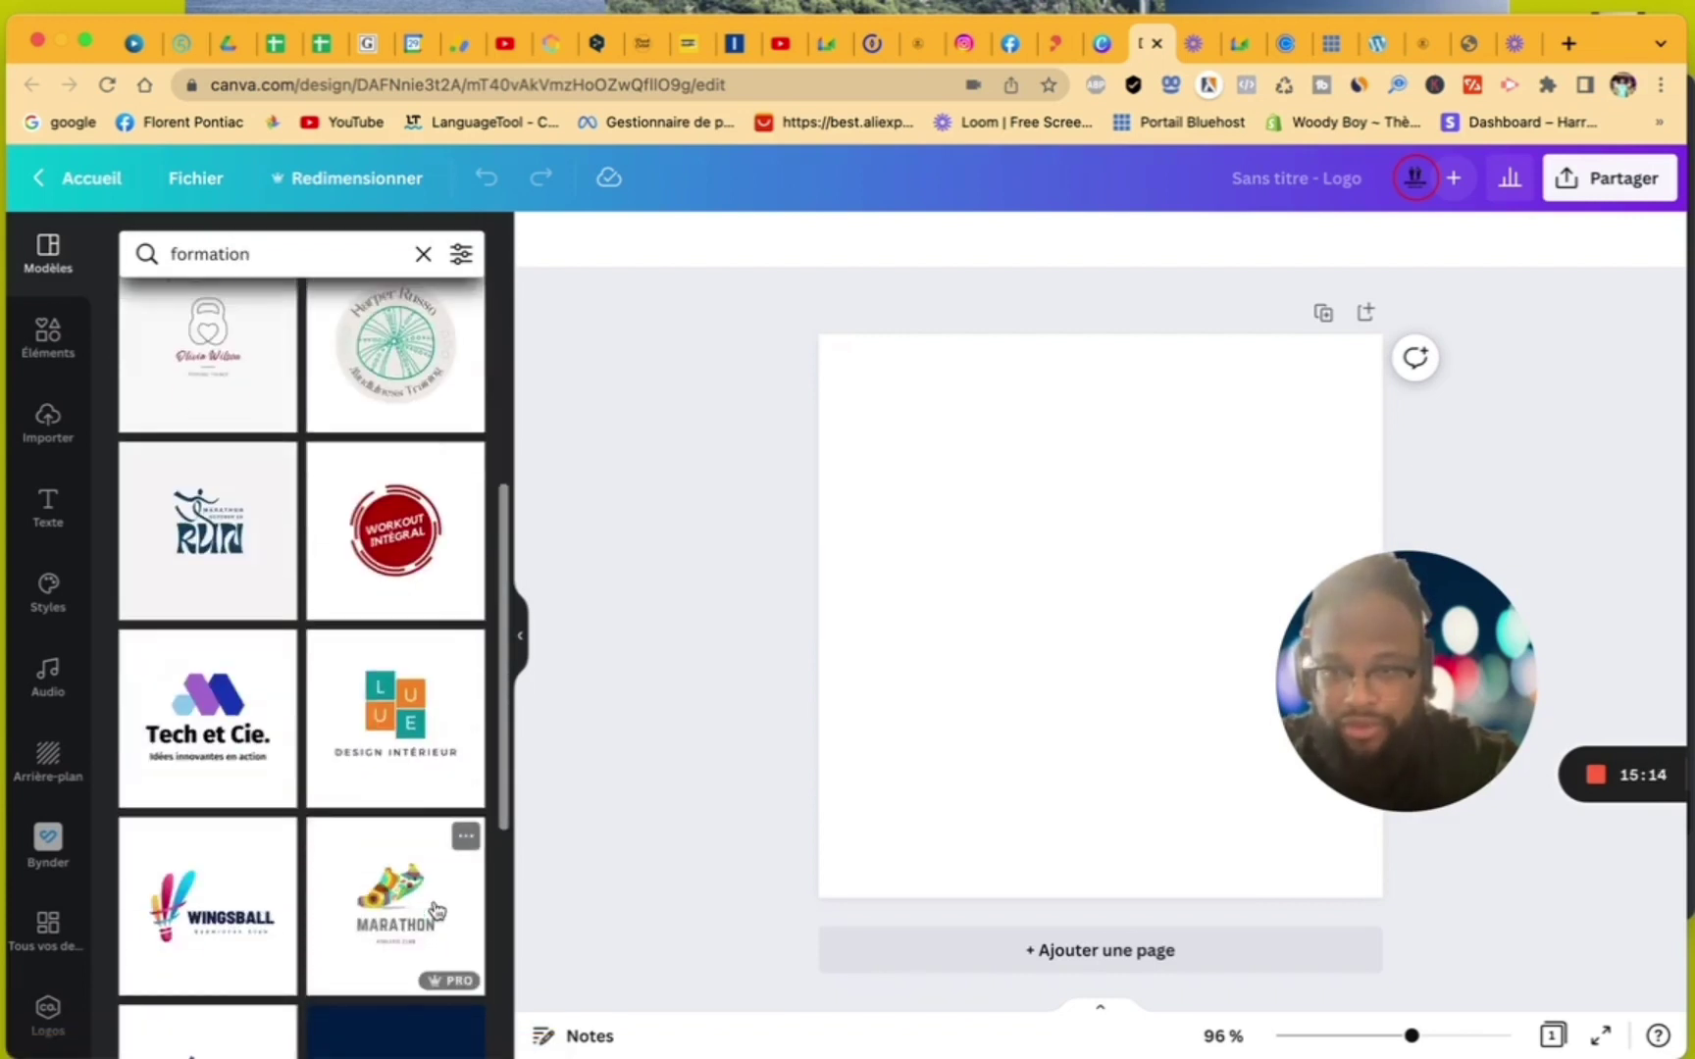
pyautogui.scroll(-6, 437, 911)
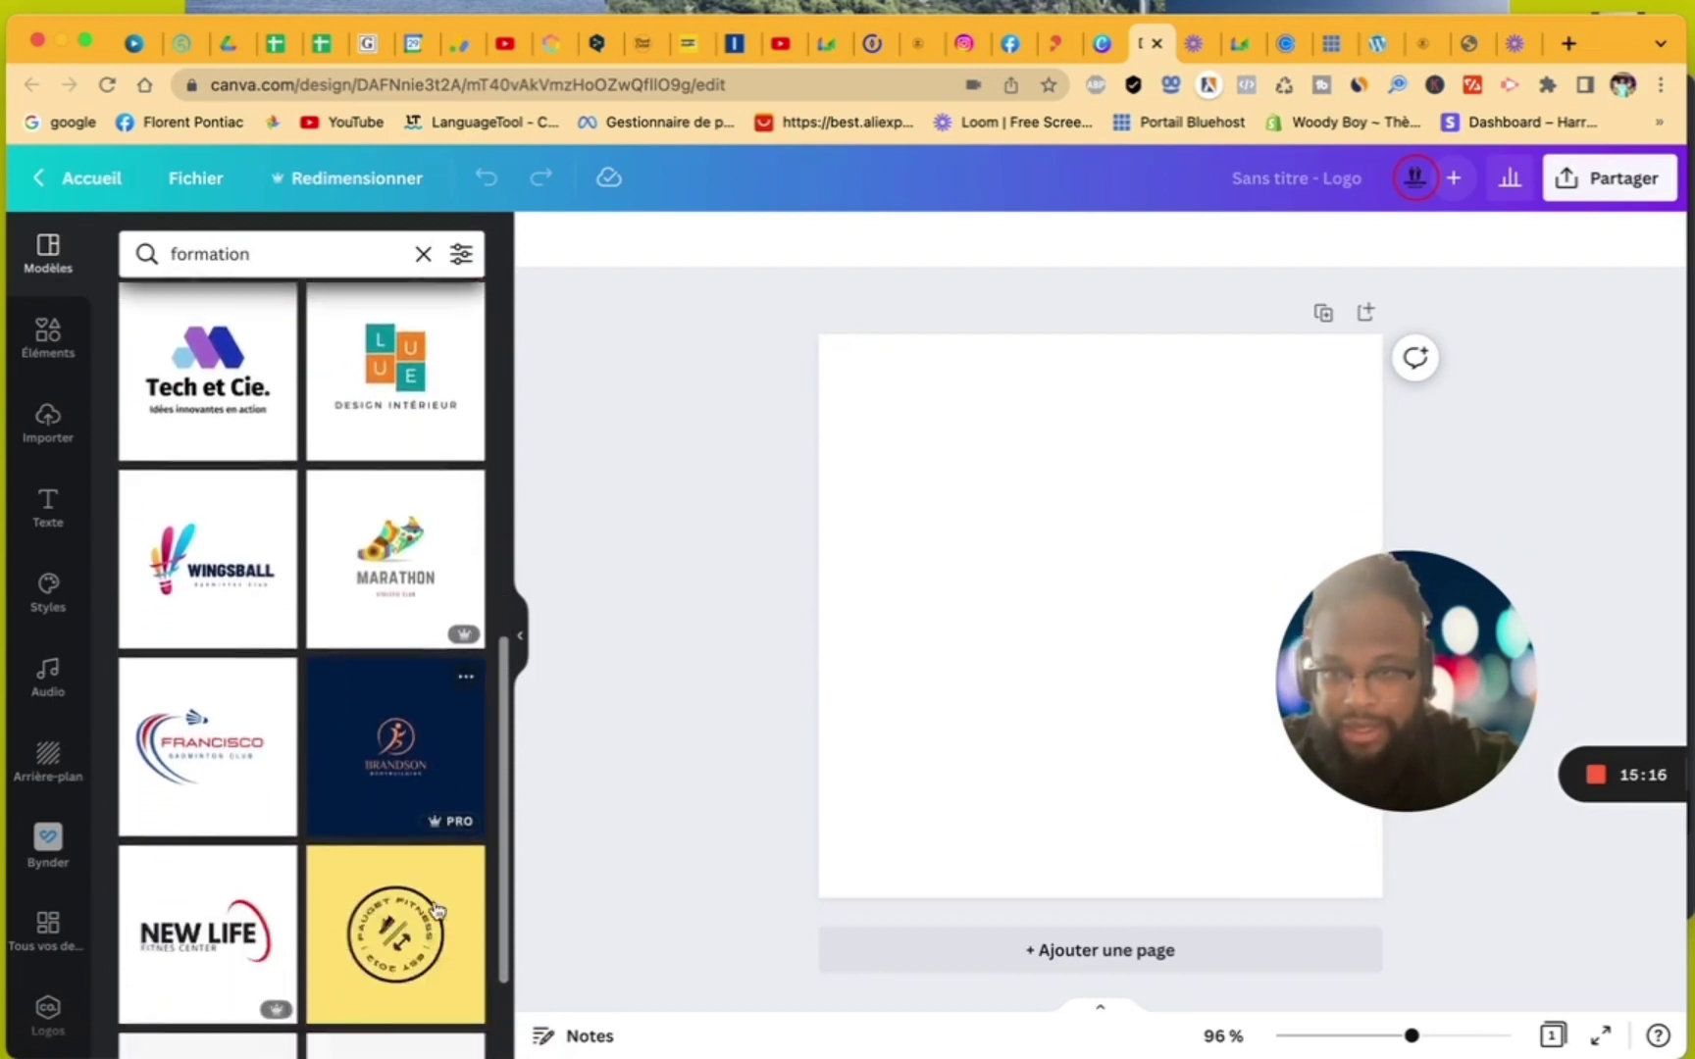
pyautogui.scroll(-8, 438, 910)
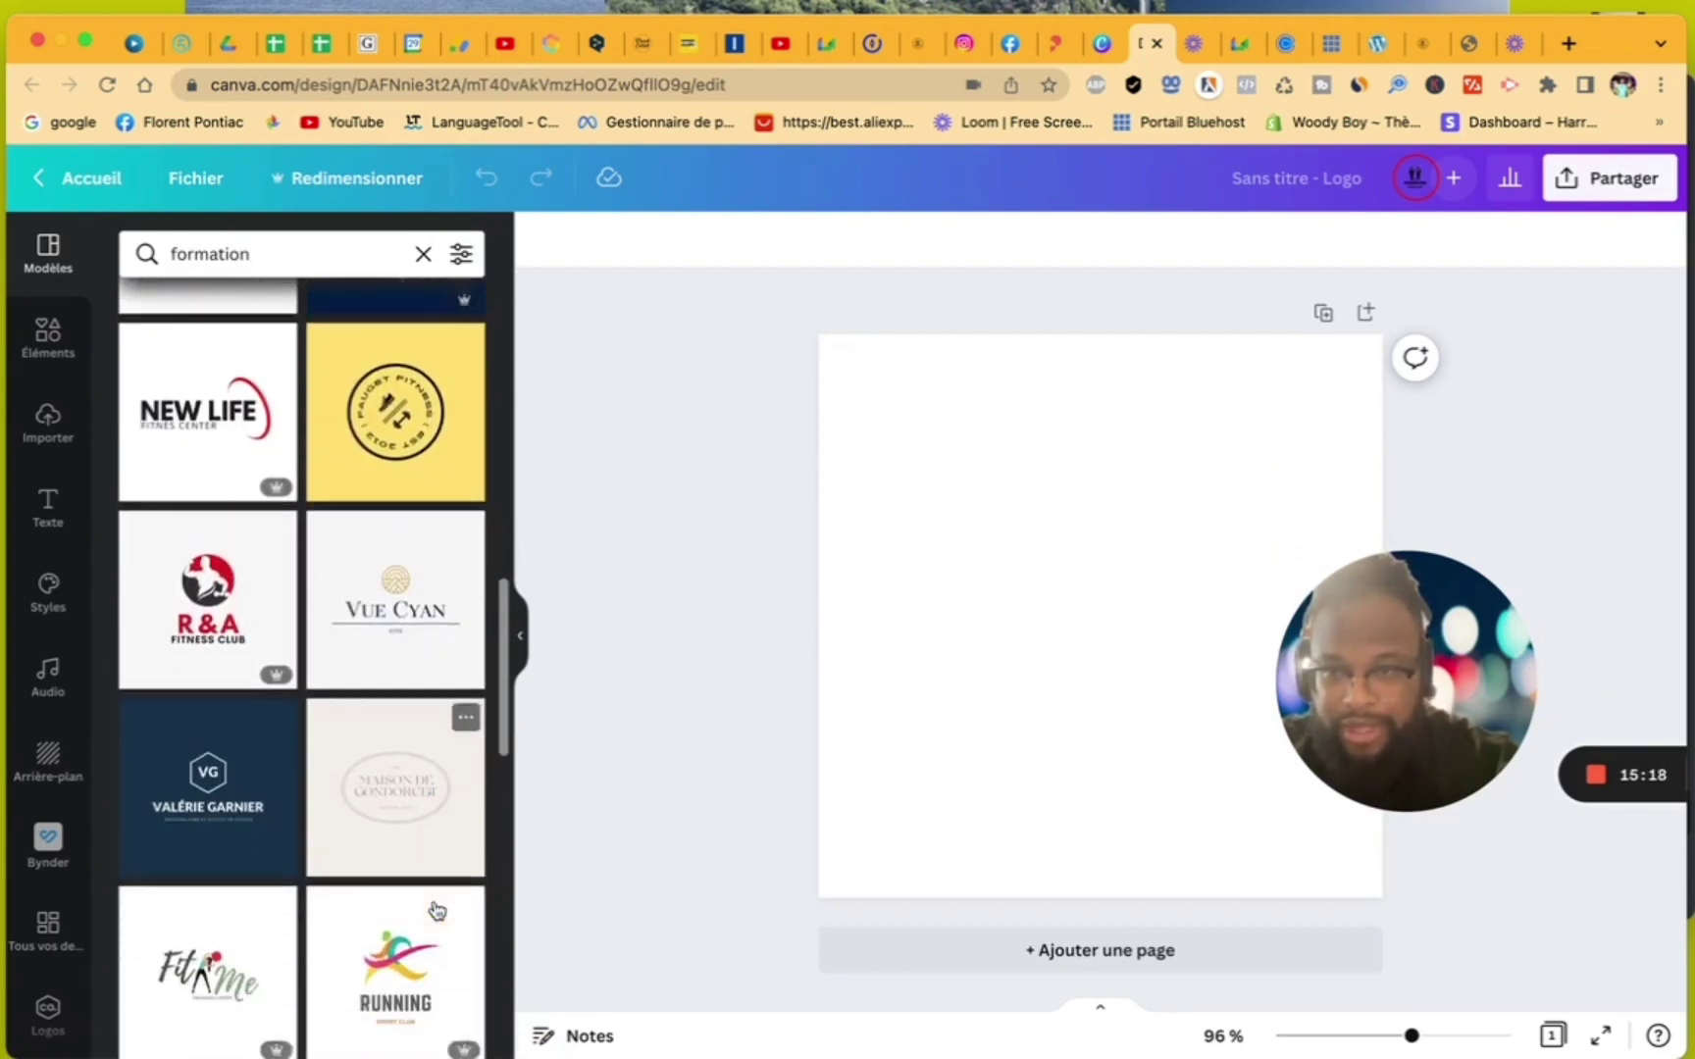
pyautogui.scroll(-9, 438, 910)
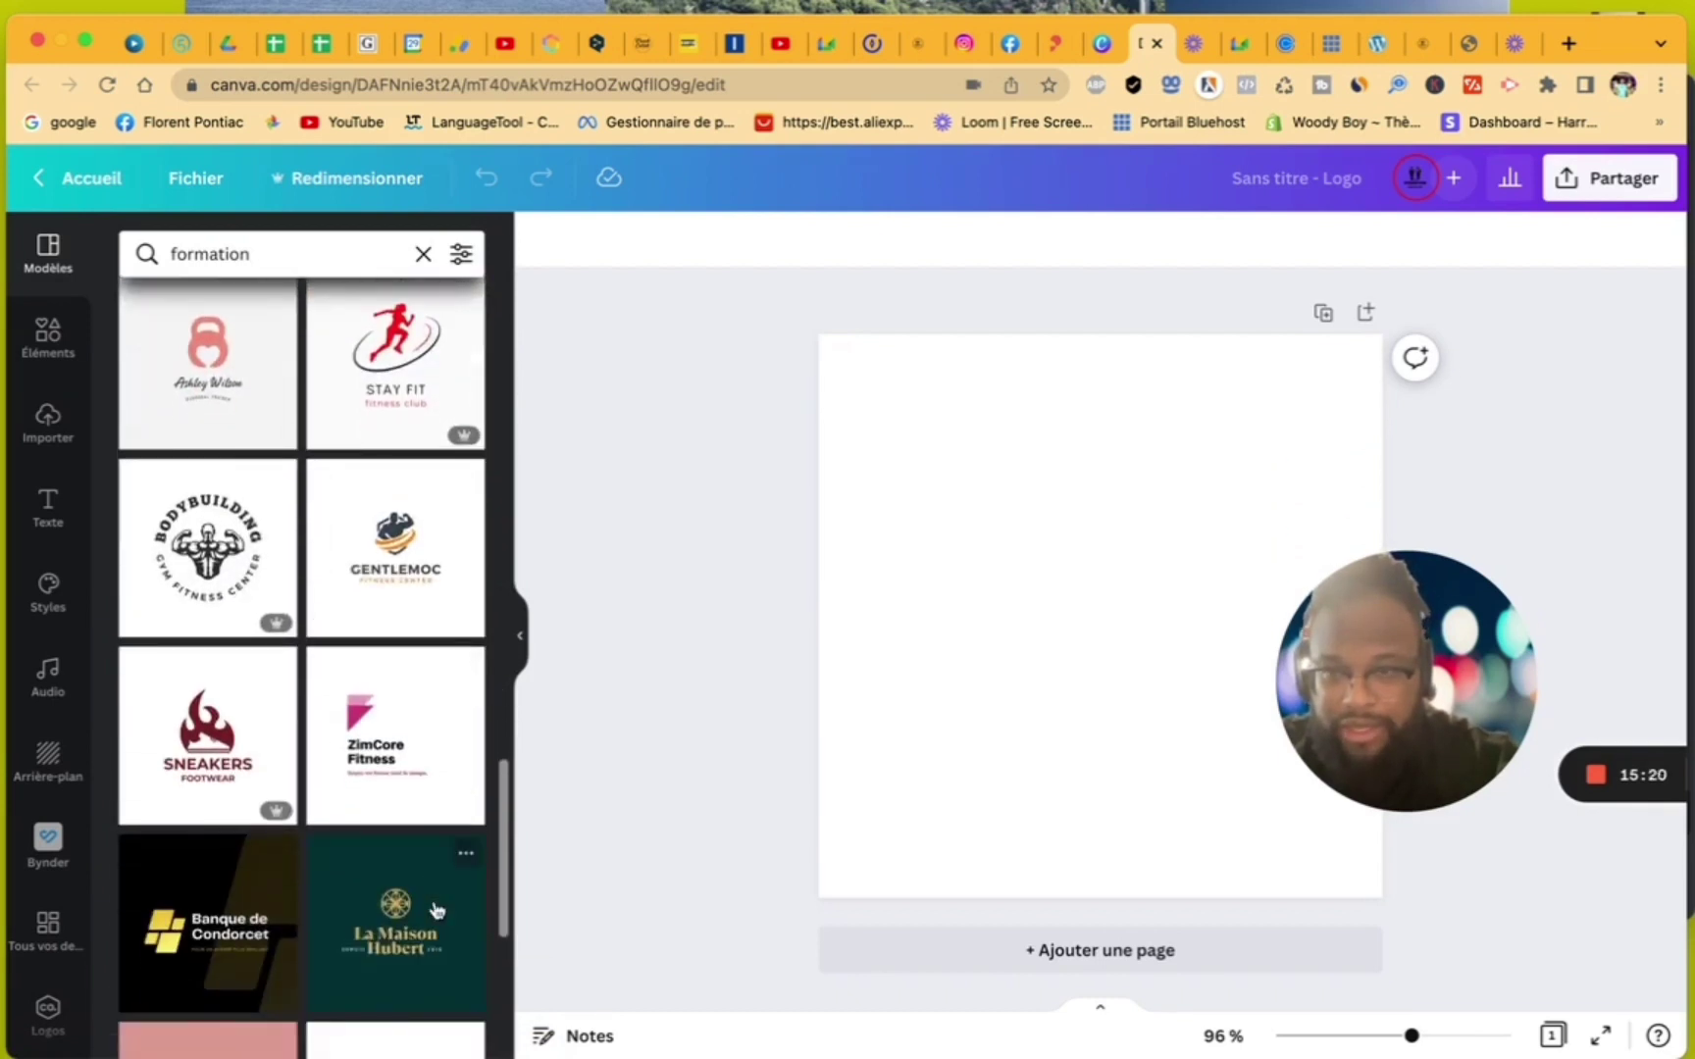
pyautogui.scroll(-2, 438, 910)
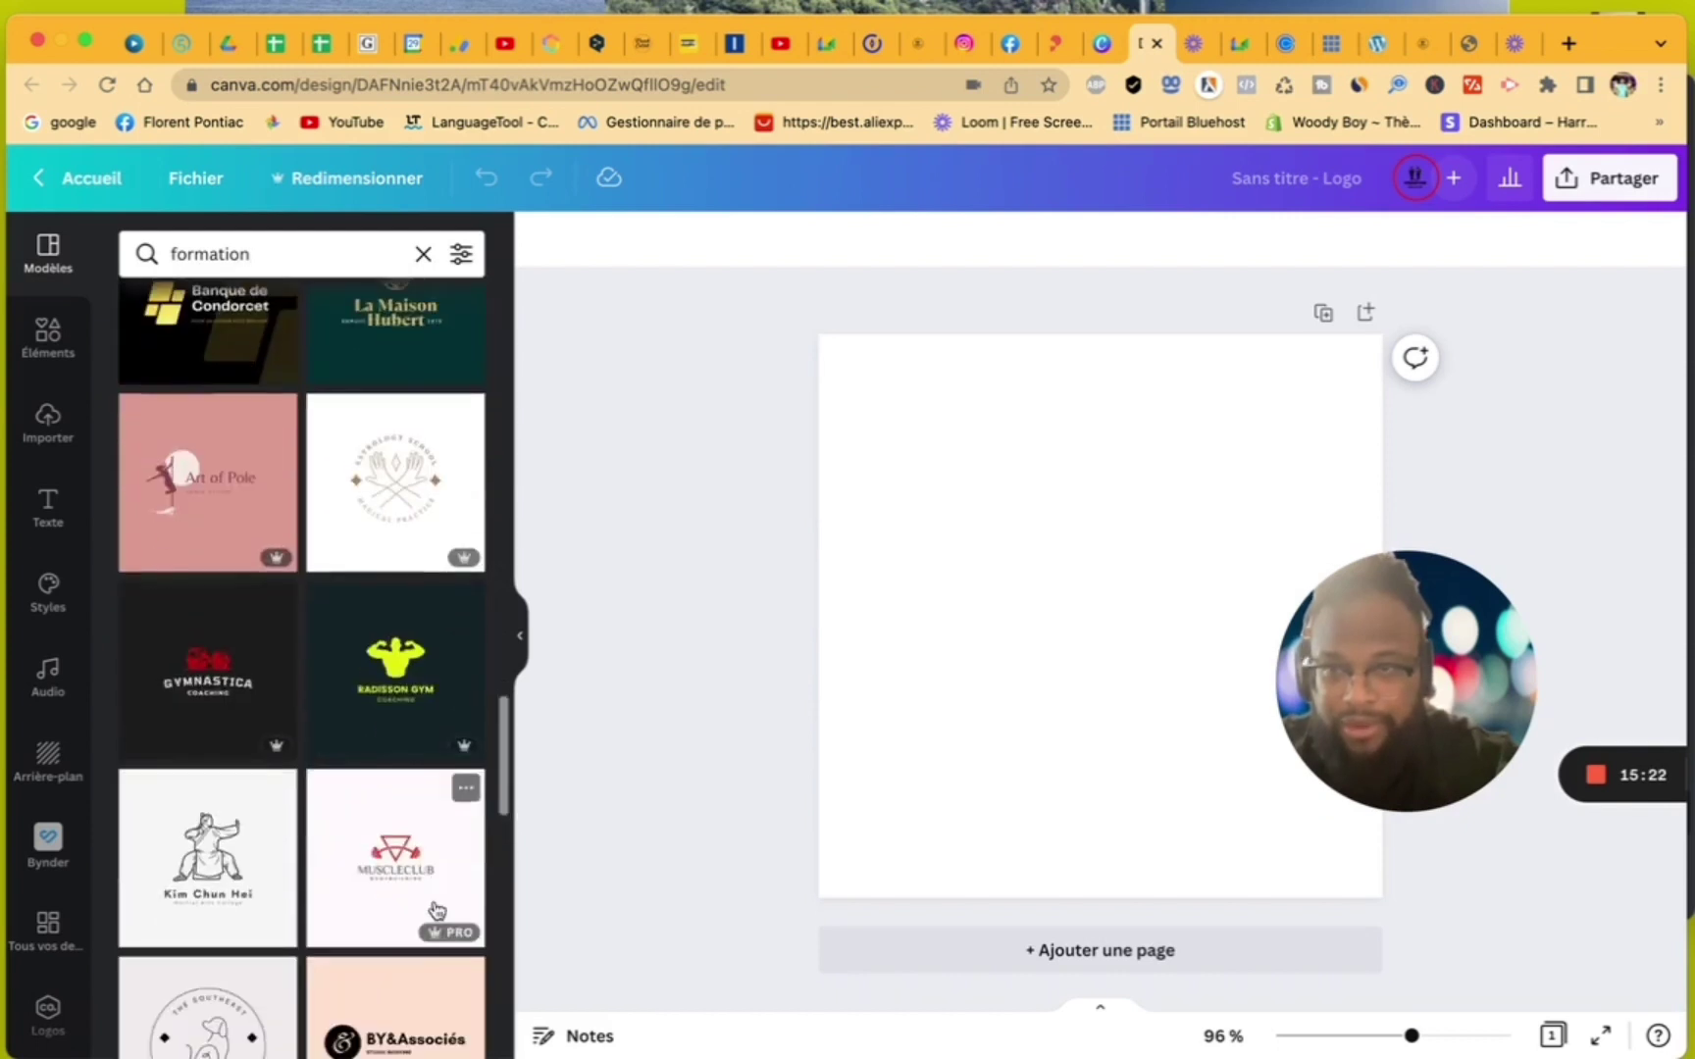
pyautogui.scroll(2, 437, 911)
pyautogui.scroll(-3, 437, 910)
pyautogui.scroll(-12, 438, 911)
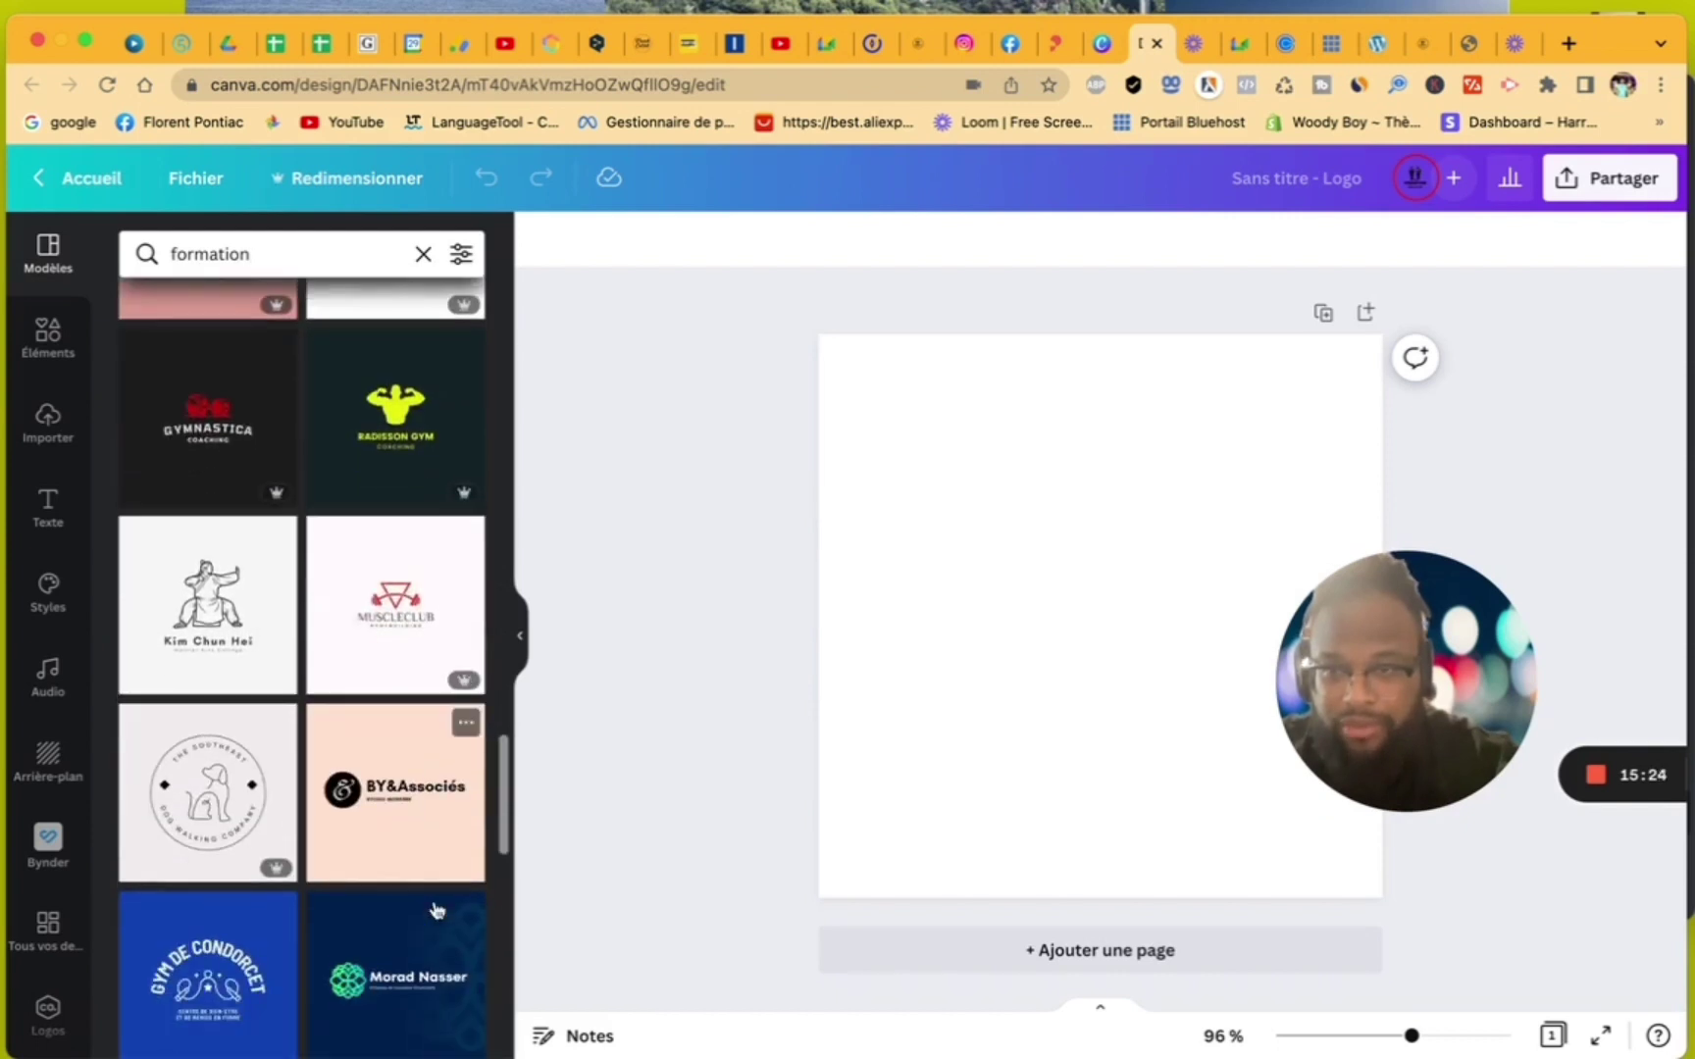
pyautogui.scroll(-2, 438, 911)
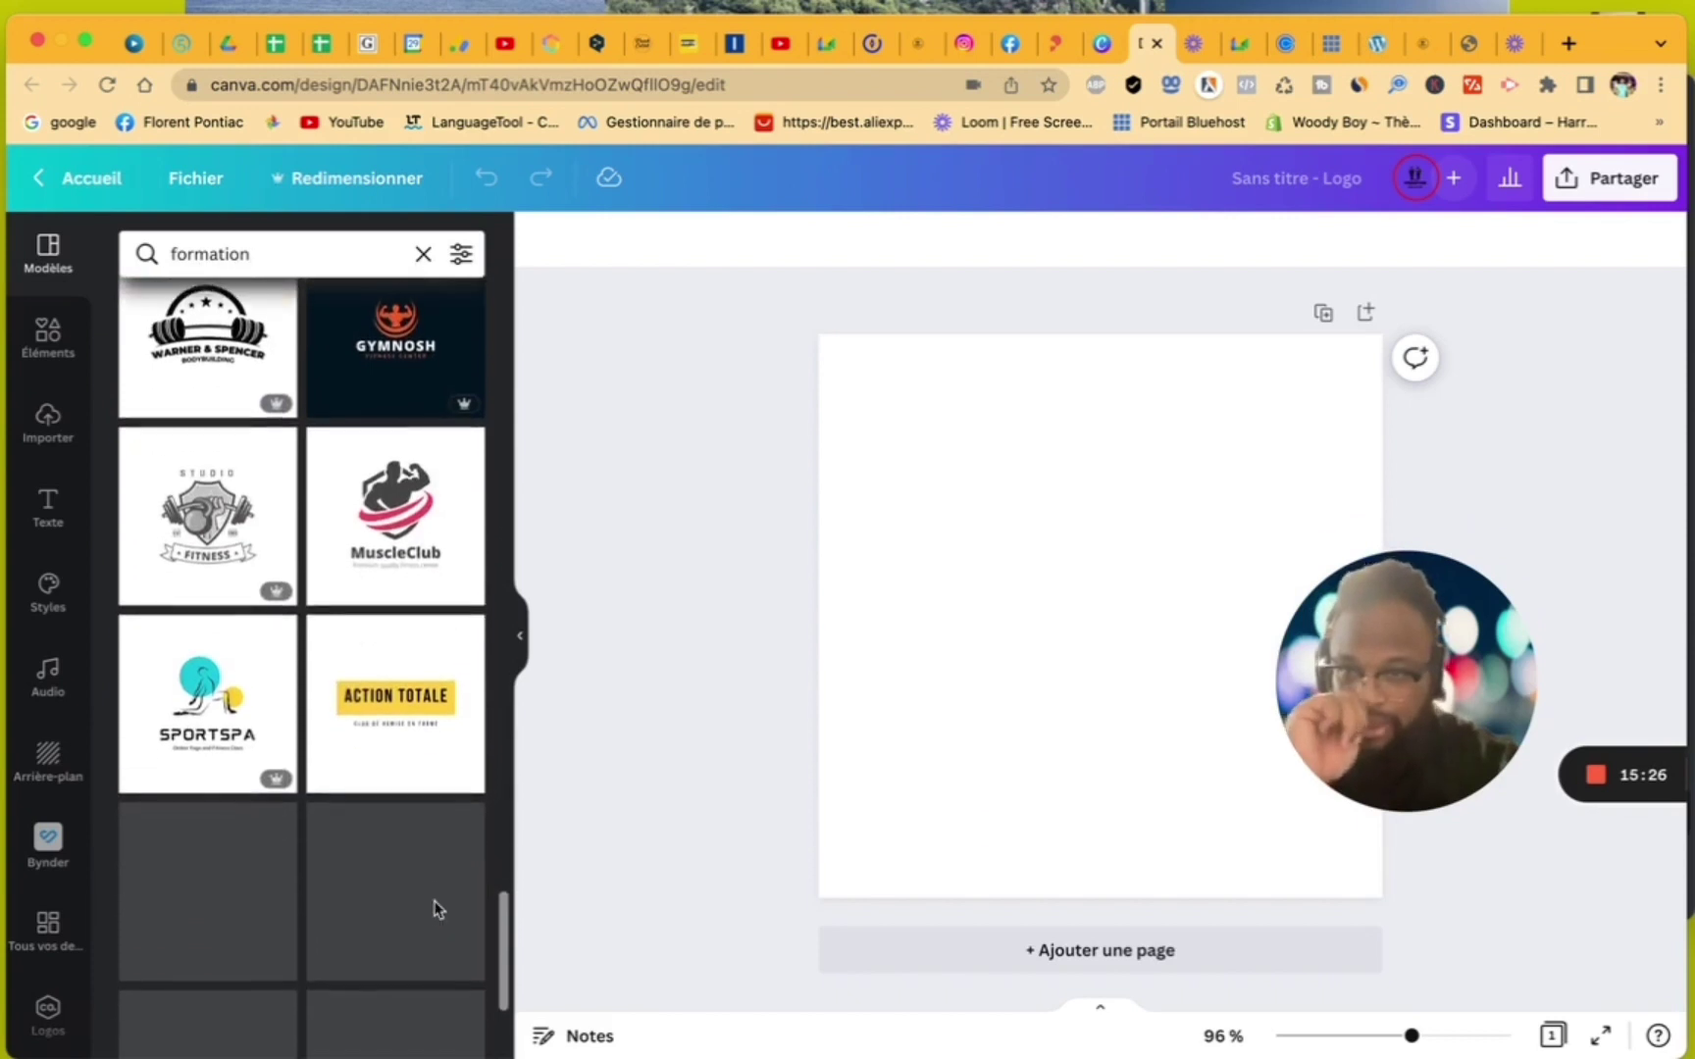
pyautogui.scroll(-5, 438, 911)
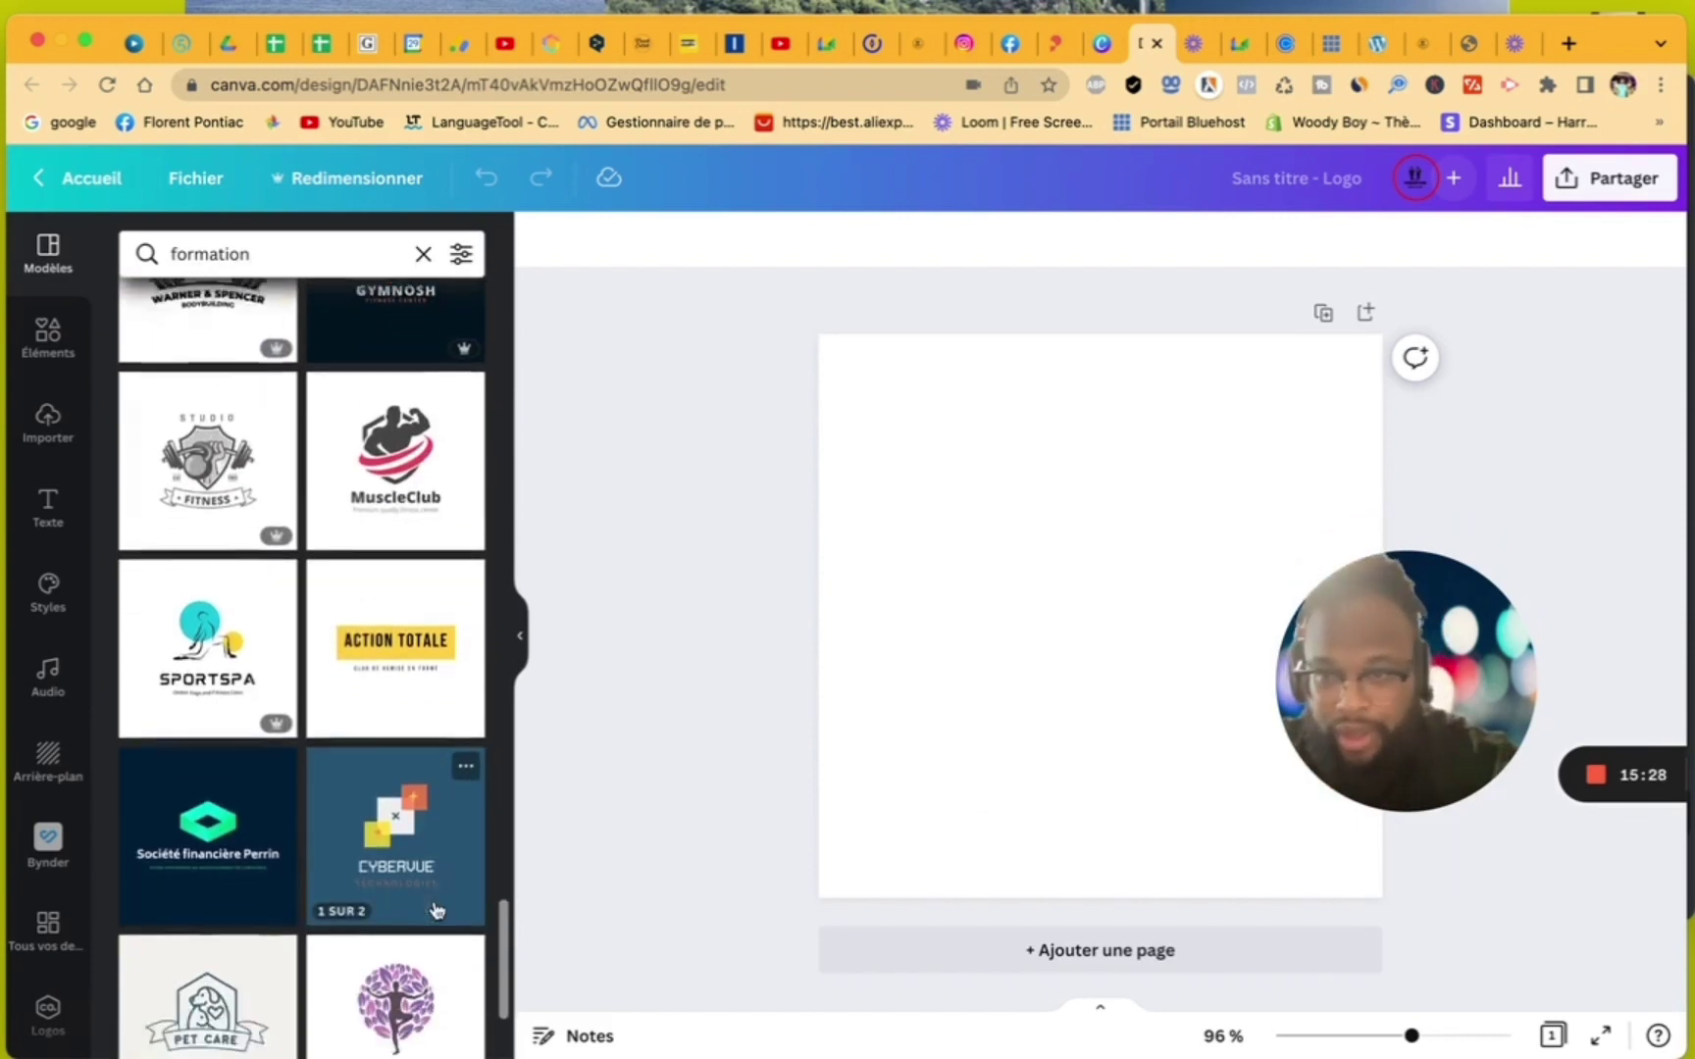
pyautogui.scroll(-6, 437, 910)
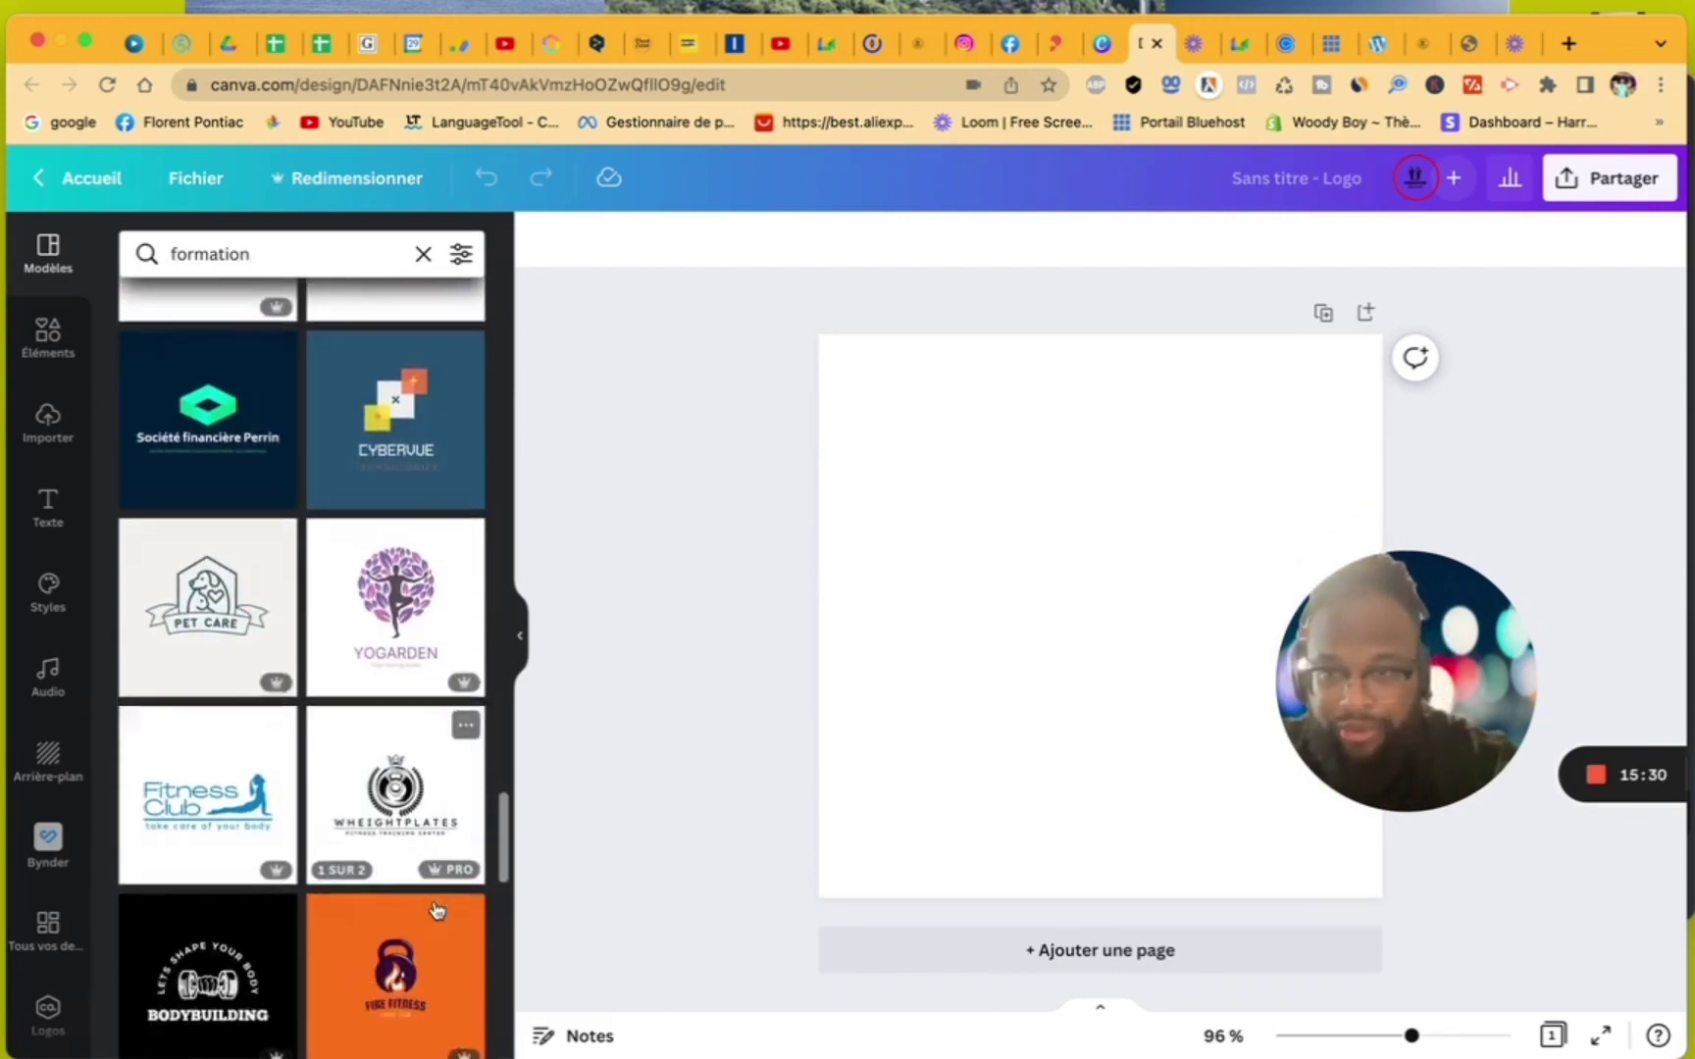
pyautogui.scroll(-12, 438, 910)
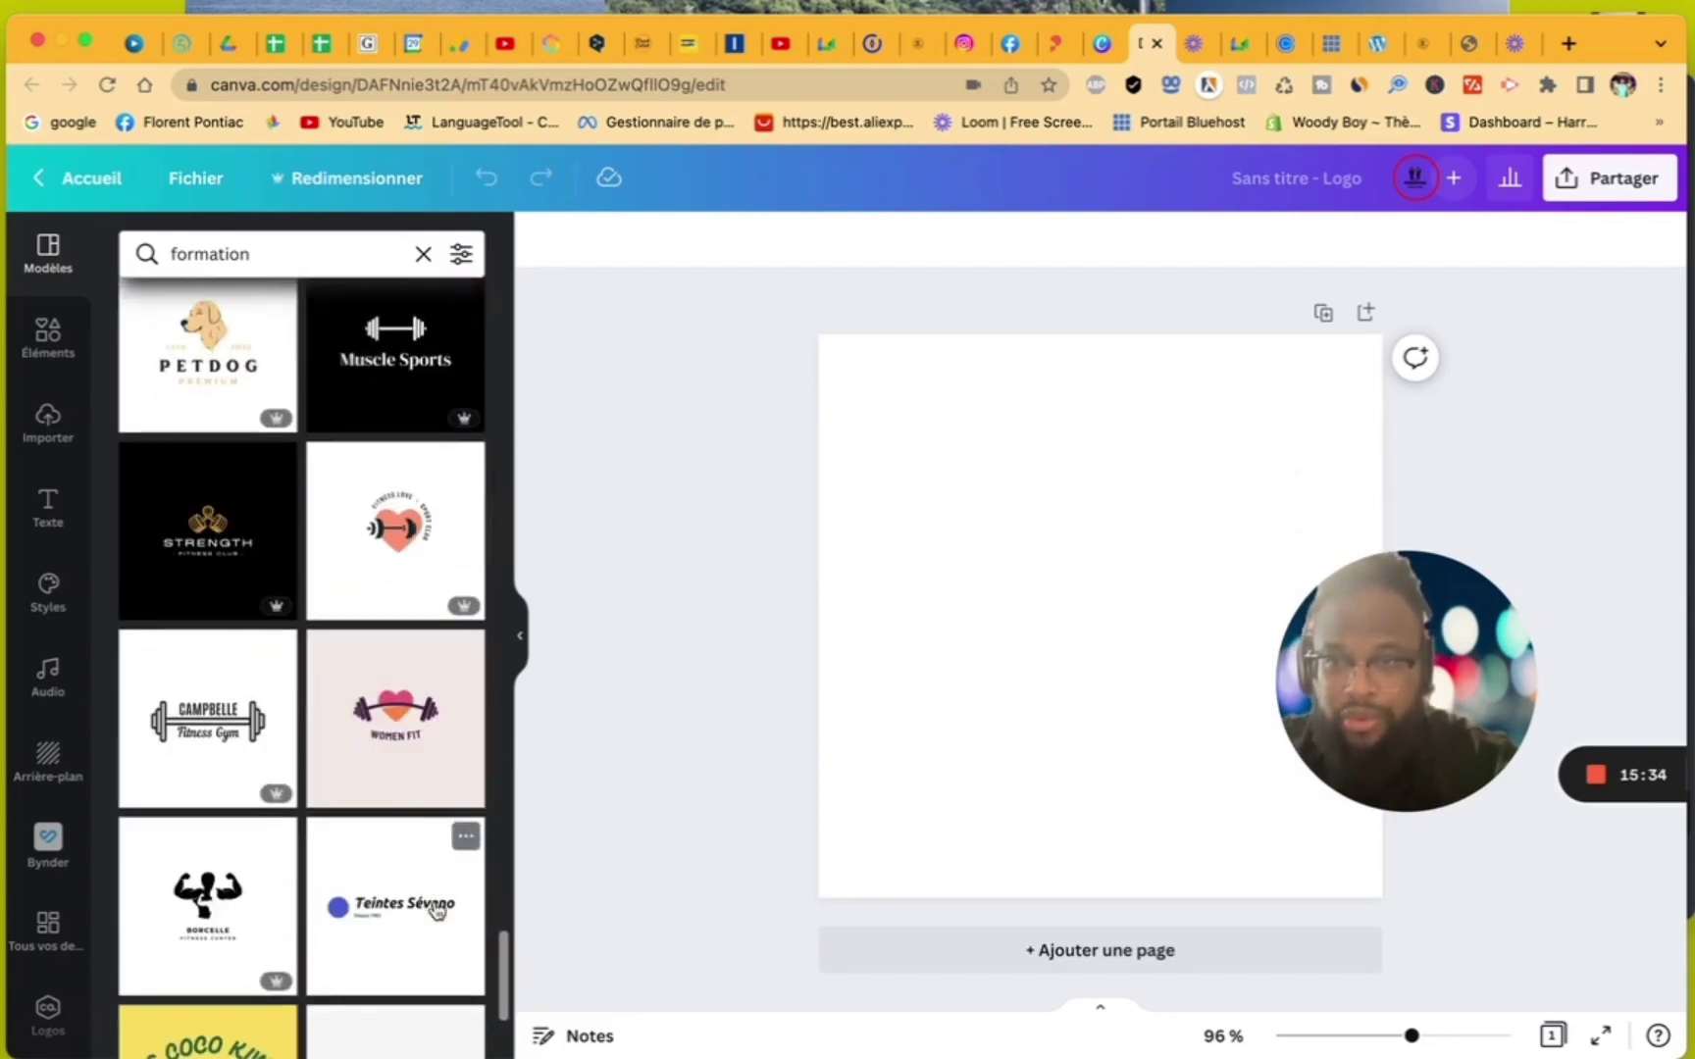
pyautogui.scroll(-7, 438, 911)
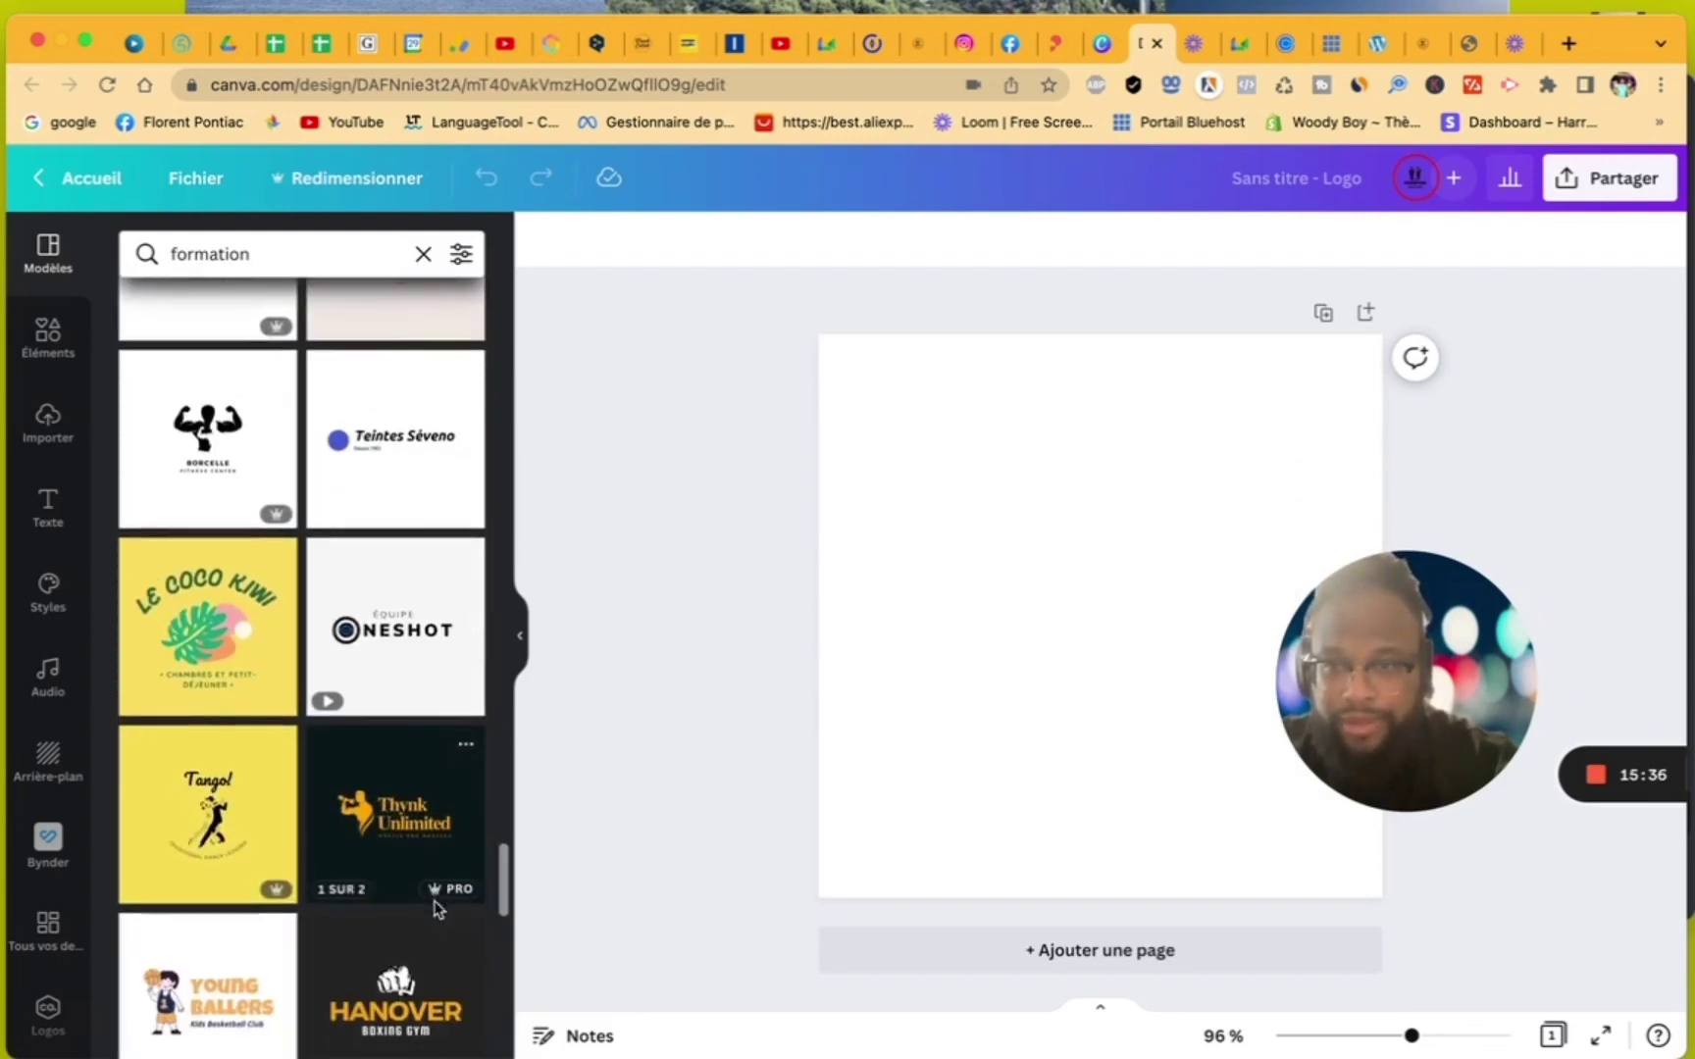
pyautogui.scroll(-1, 438, 911)
pyautogui.scroll(-5, 438, 911)
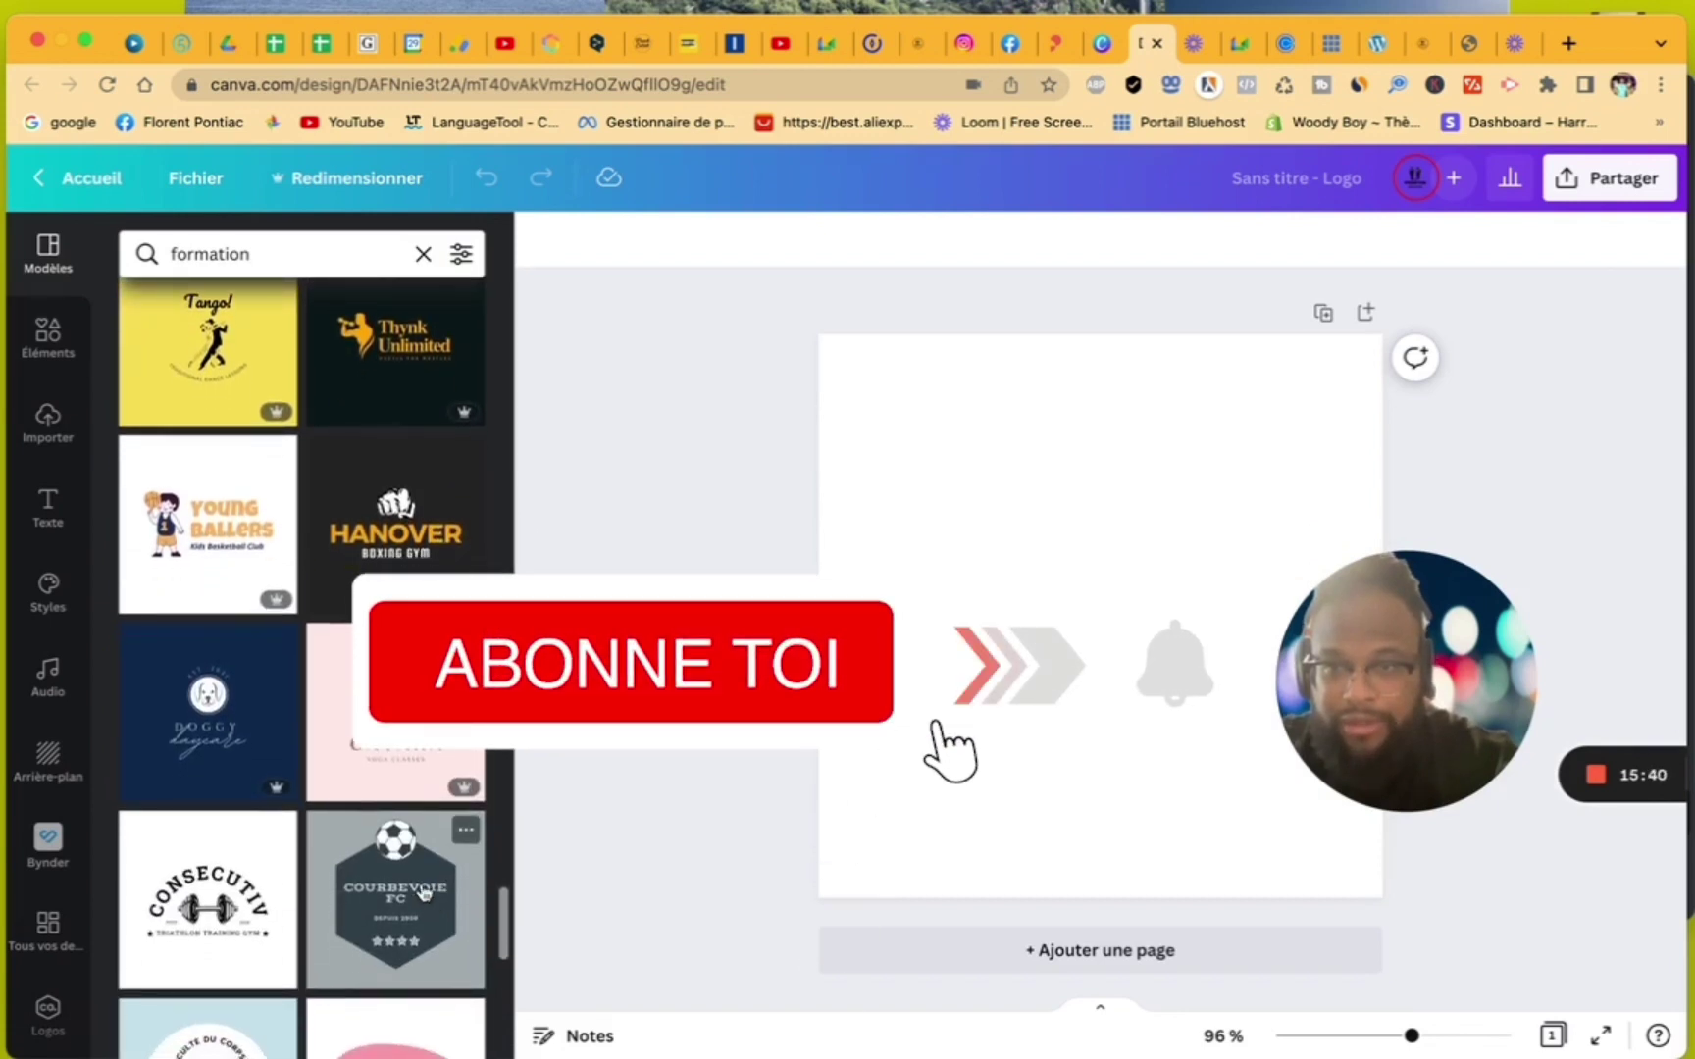
pyautogui.click(395, 515)
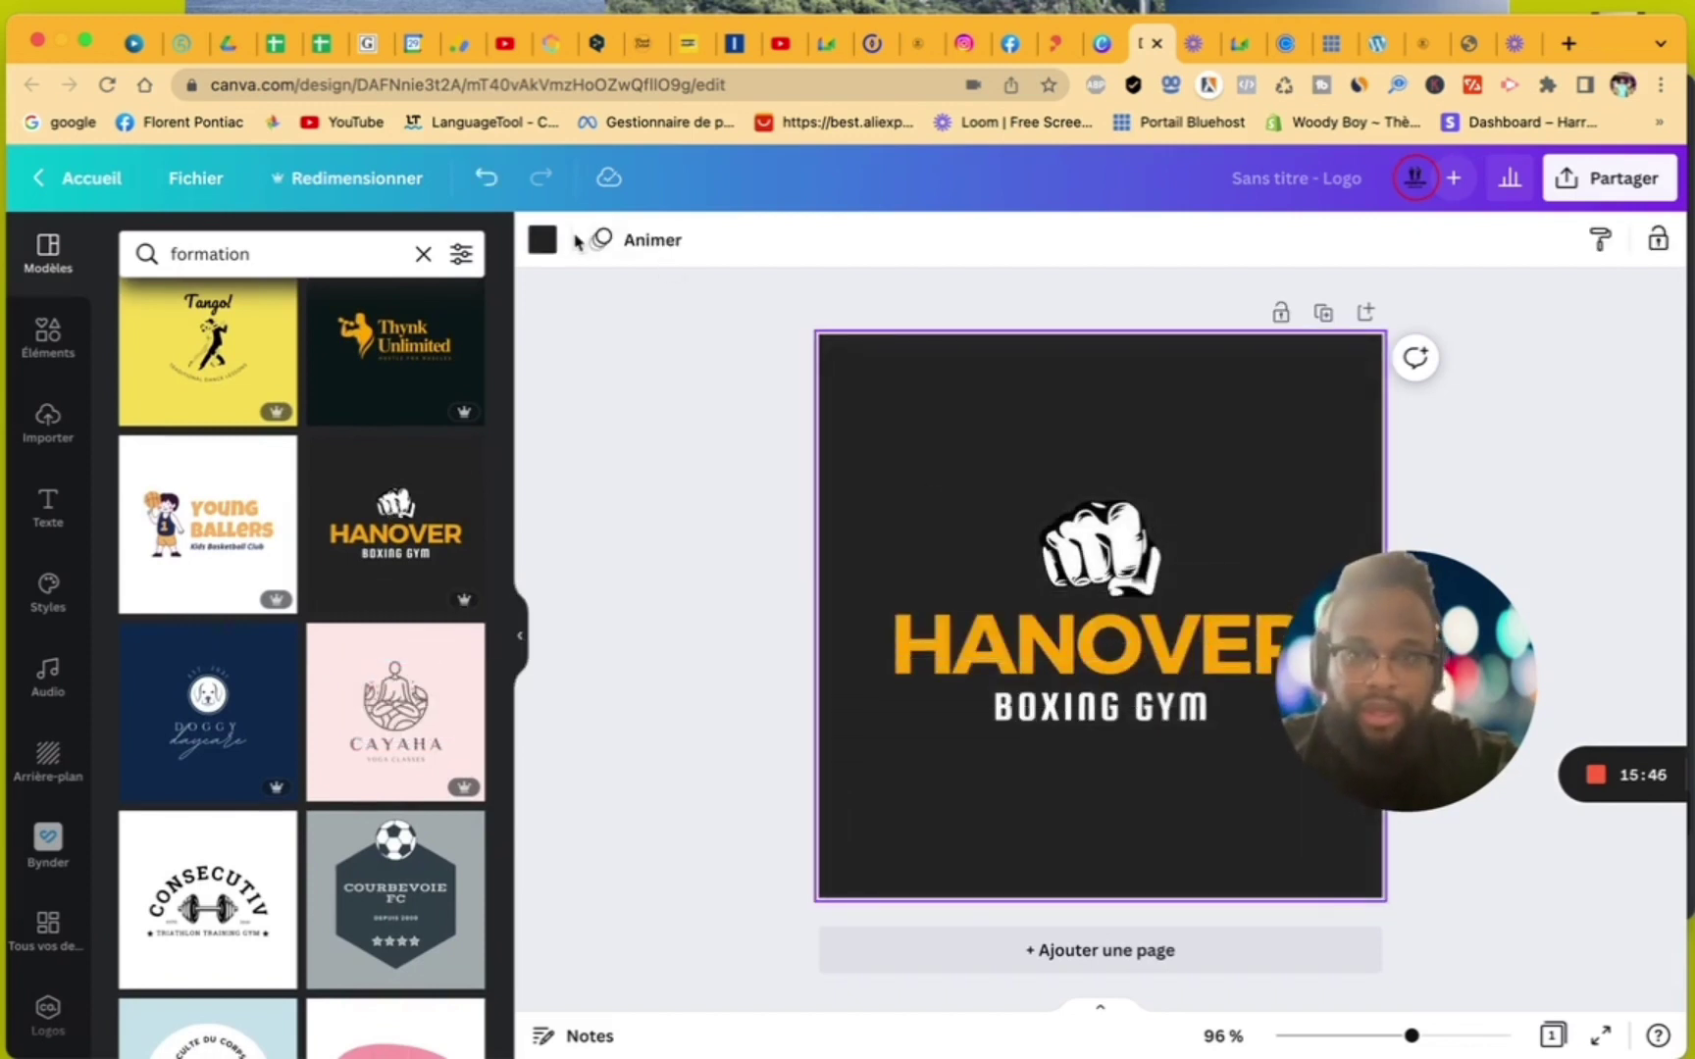
# - Replace the HANOVER headline with FORMATION and reduce its font size to 50
pyautogui.doubleClick(1095, 646)
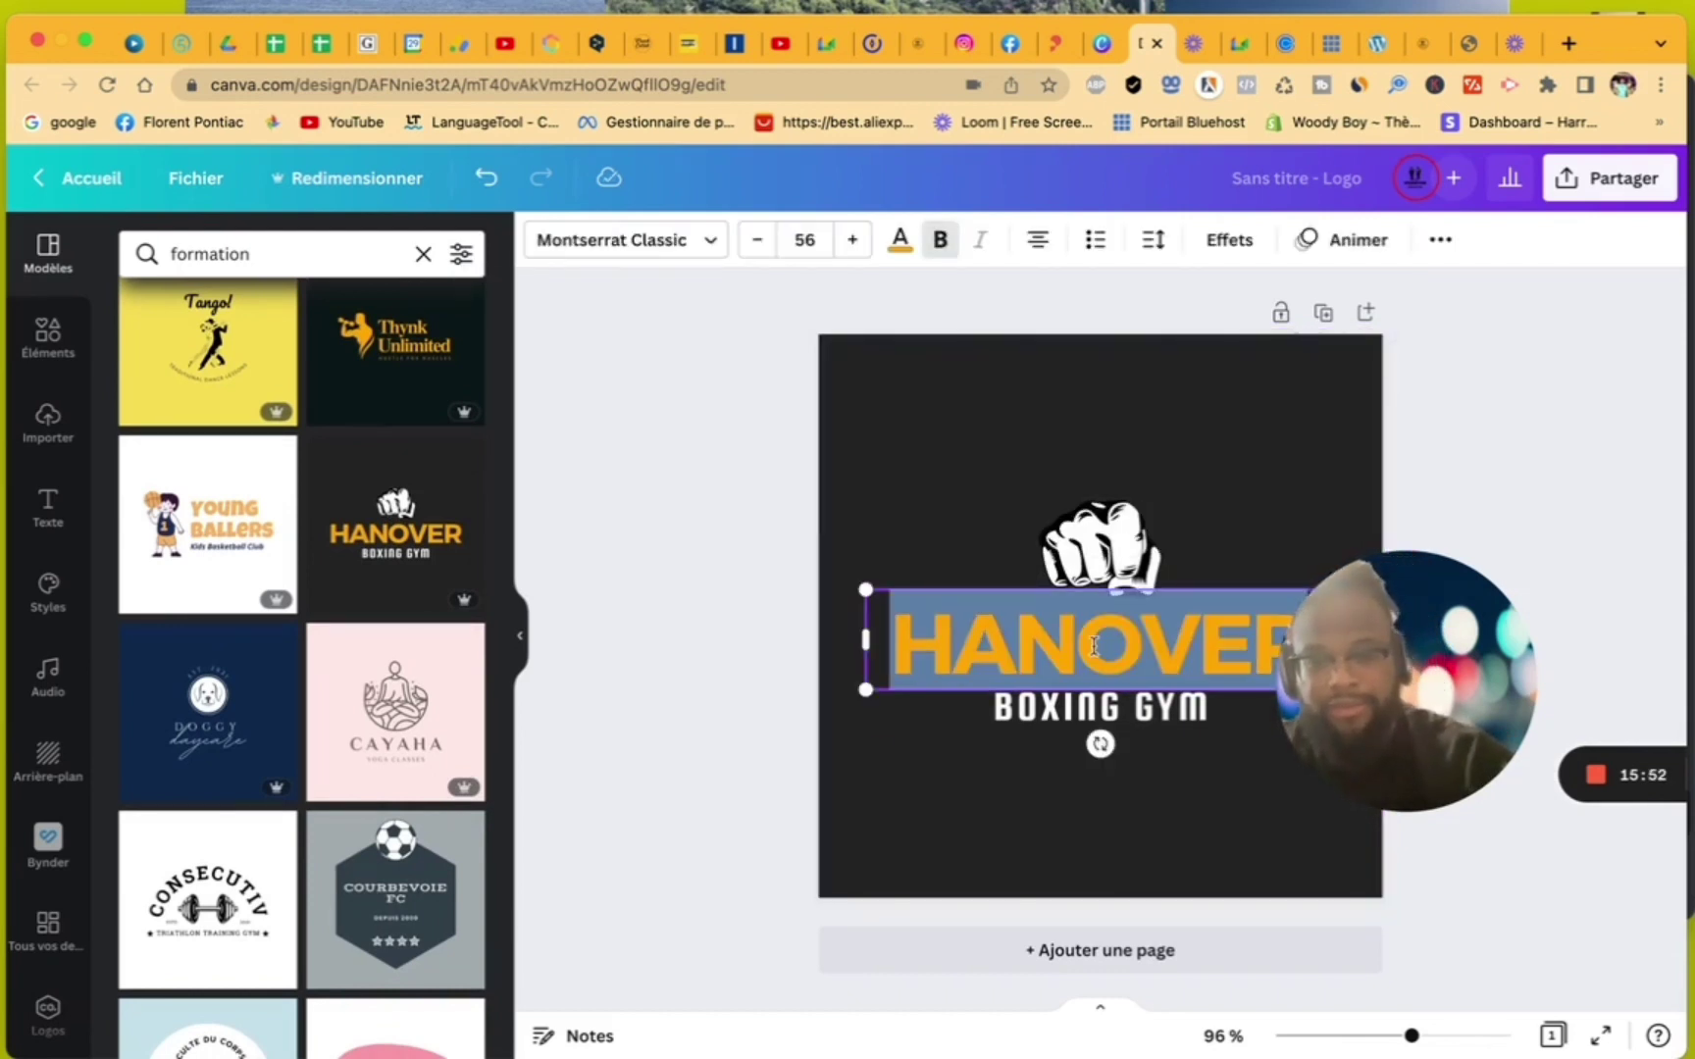
pyautogui.write('FOR')
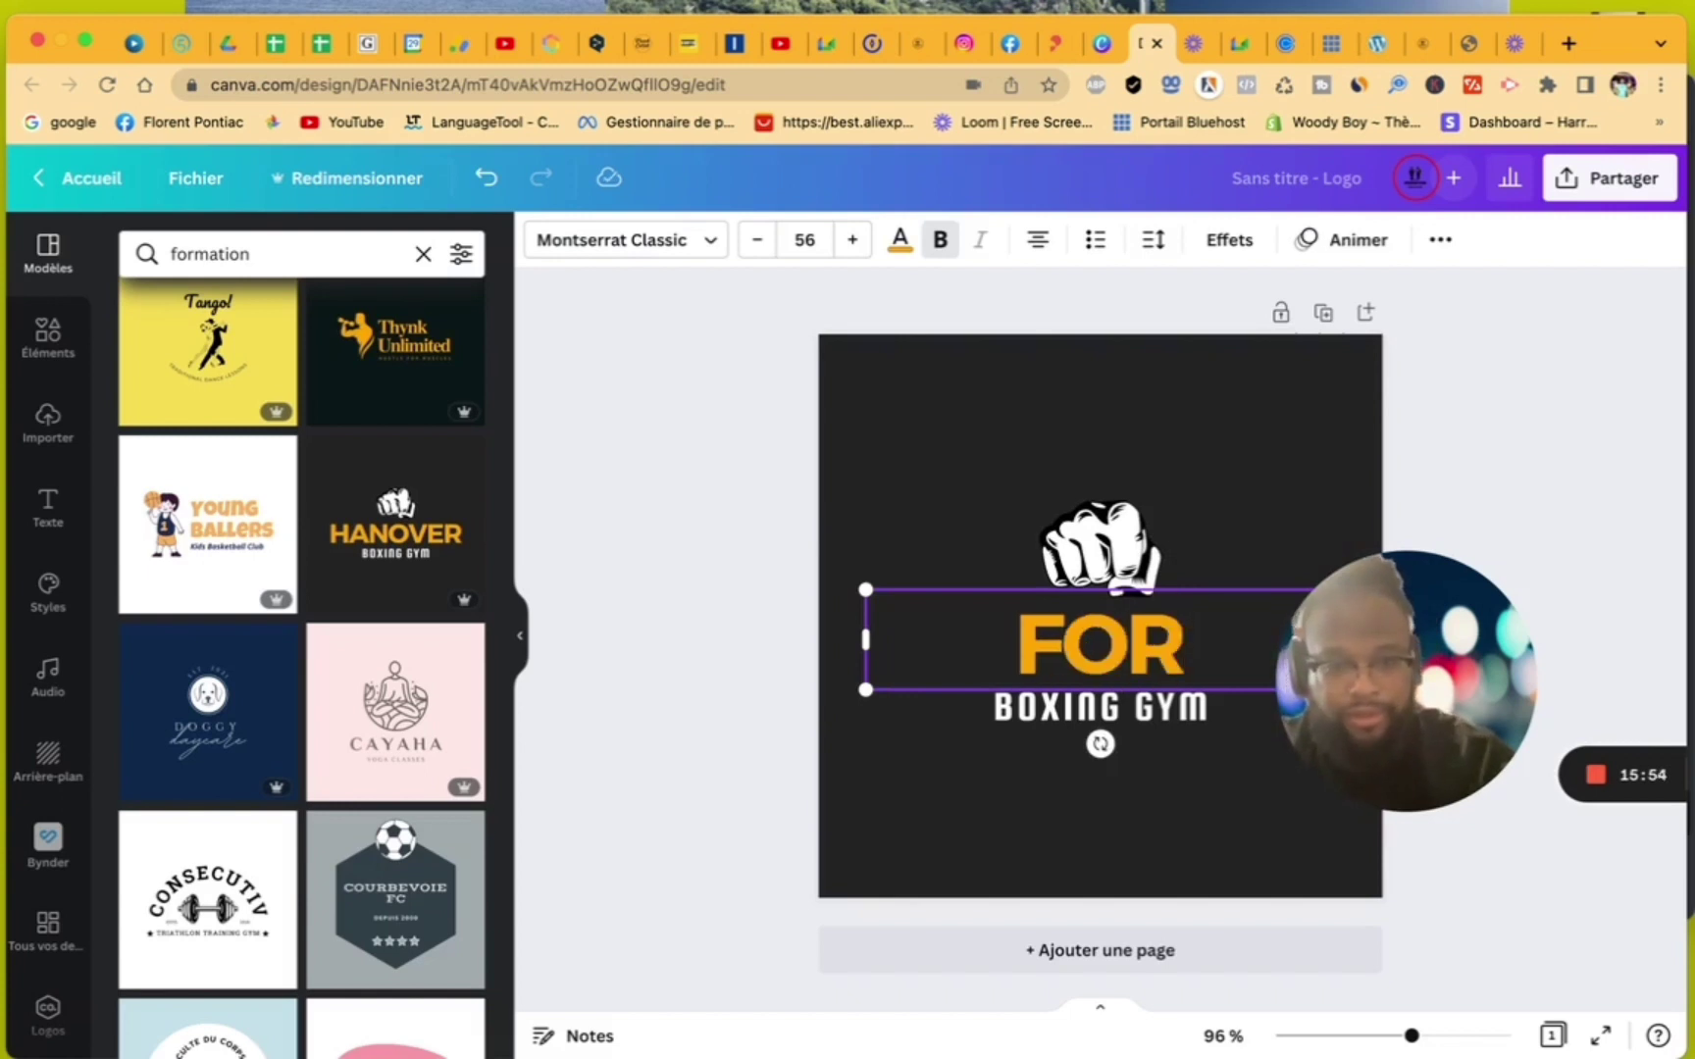
pyautogui.write('MATIO')
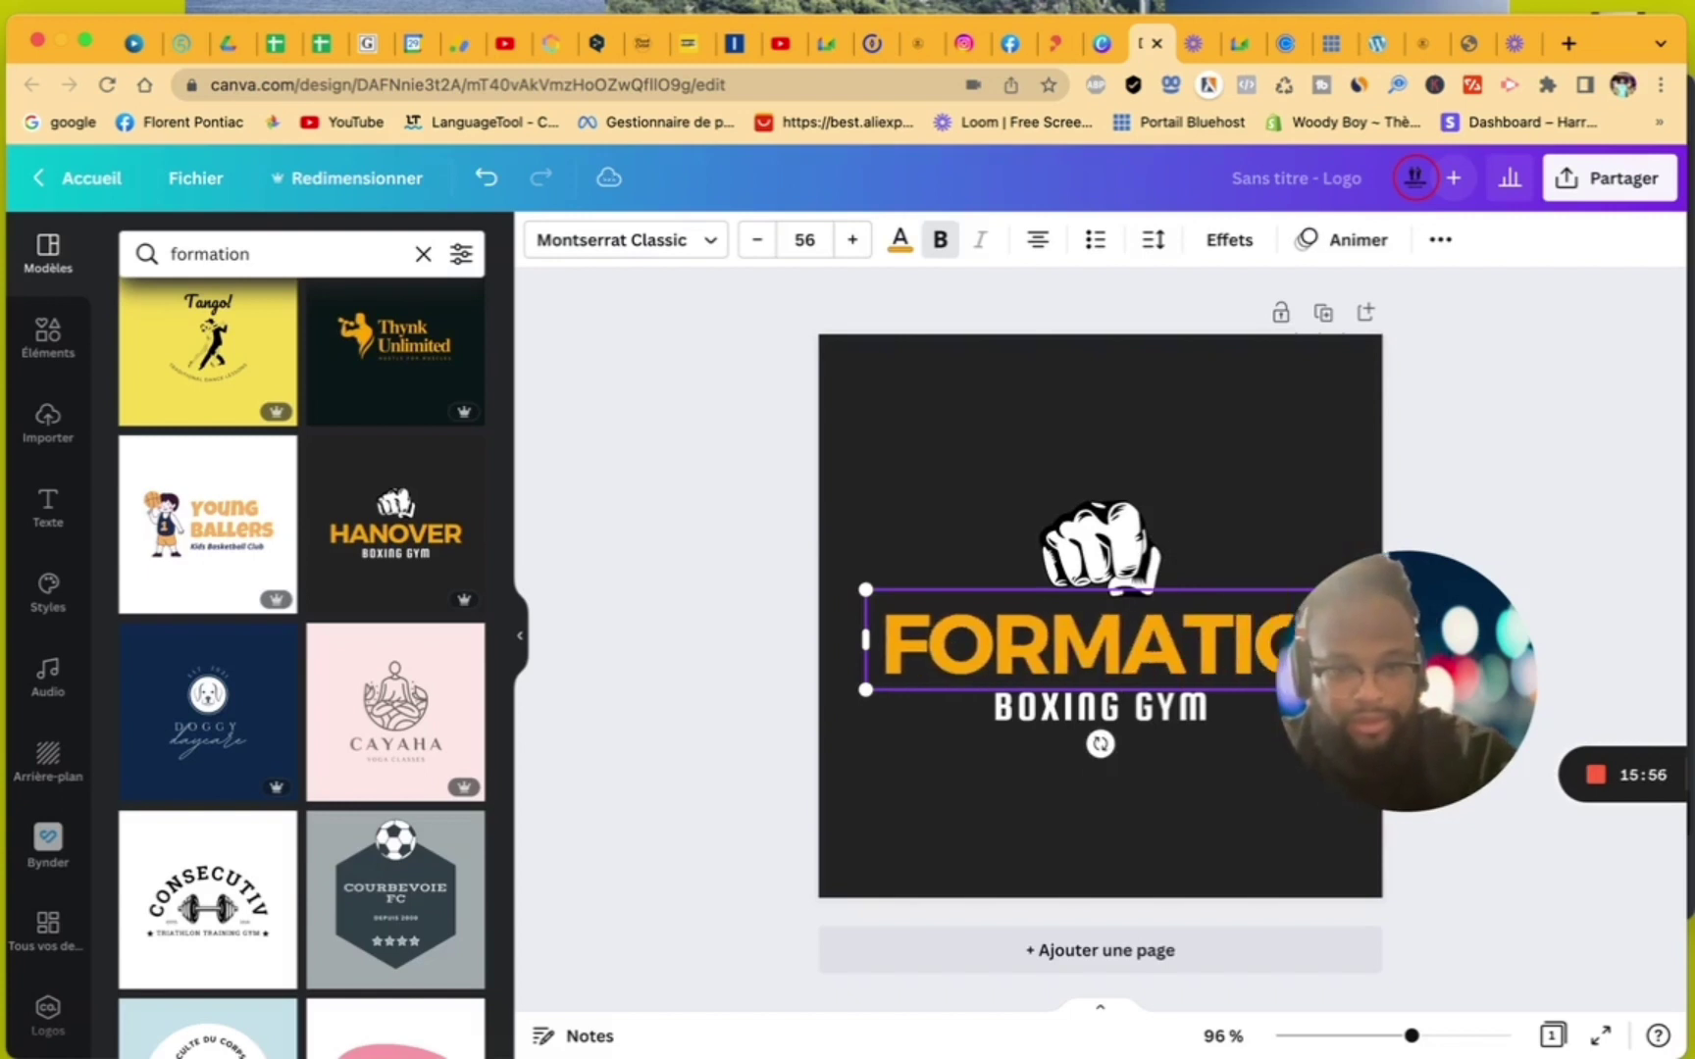
pyautogui.write('N')
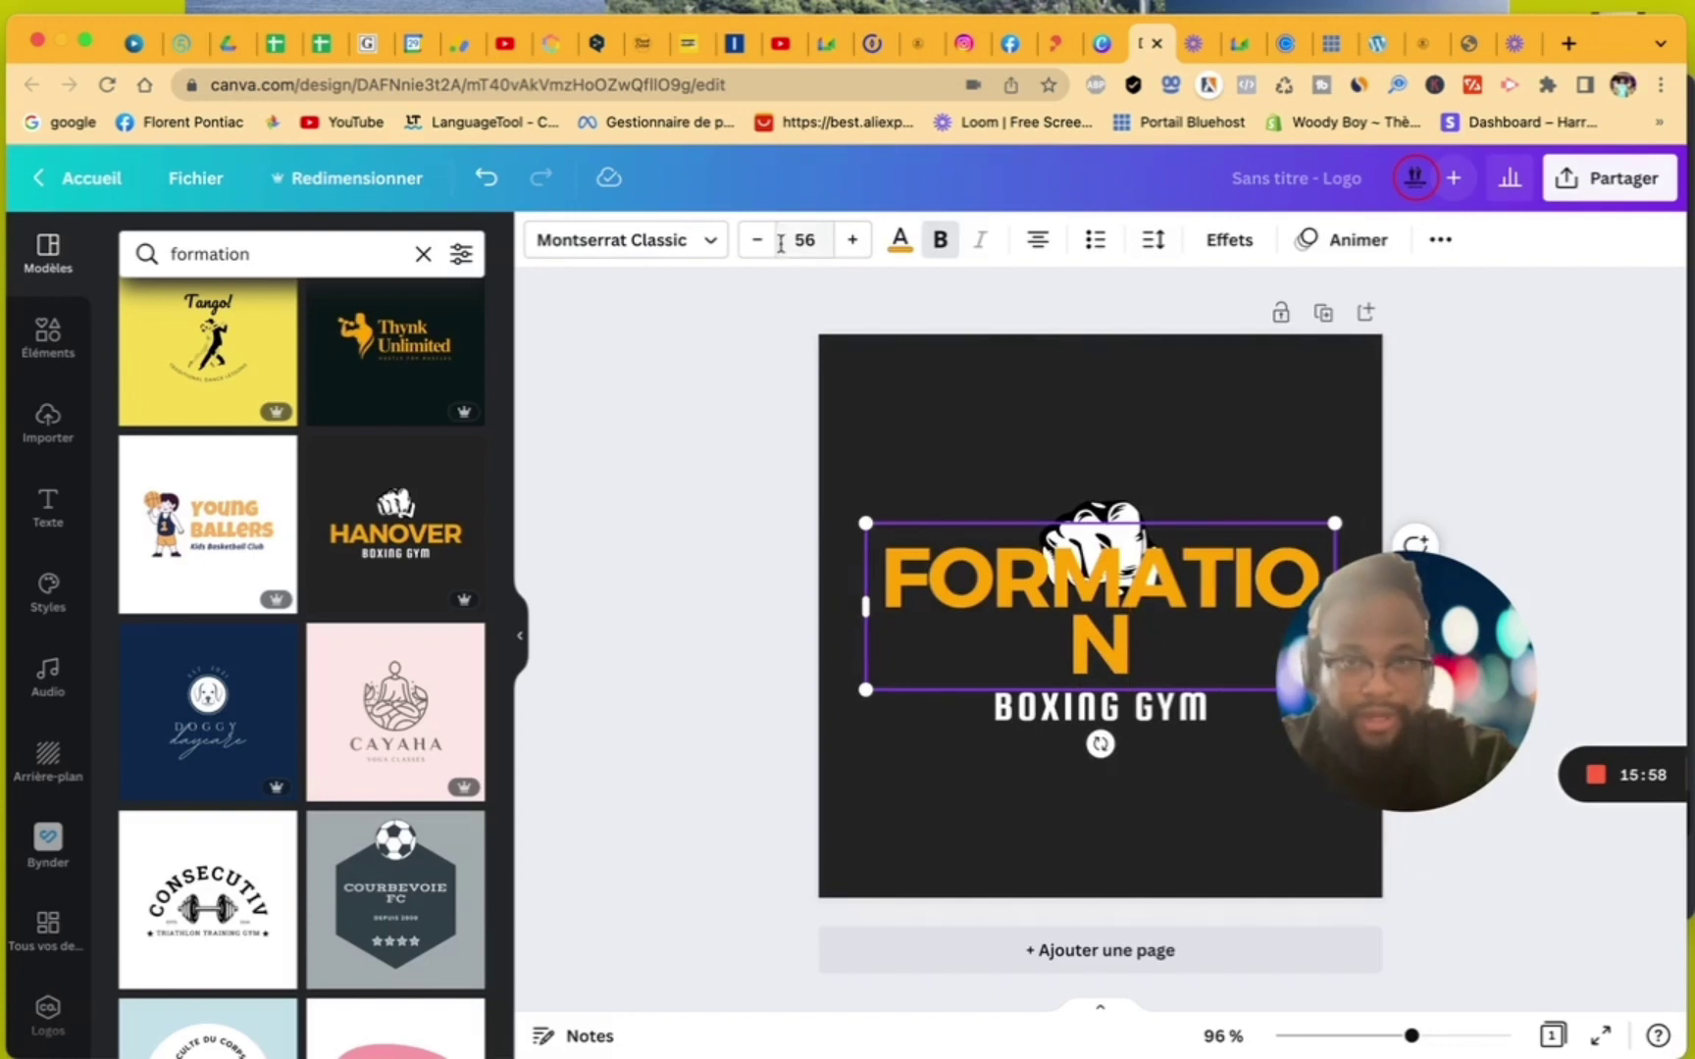
pyautogui.click(763, 242)
pyautogui.click(762, 242)
pyautogui.click(763, 242)
pyautogui.click(762, 242)
pyautogui.click(762, 242)
pyautogui.click(763, 242)
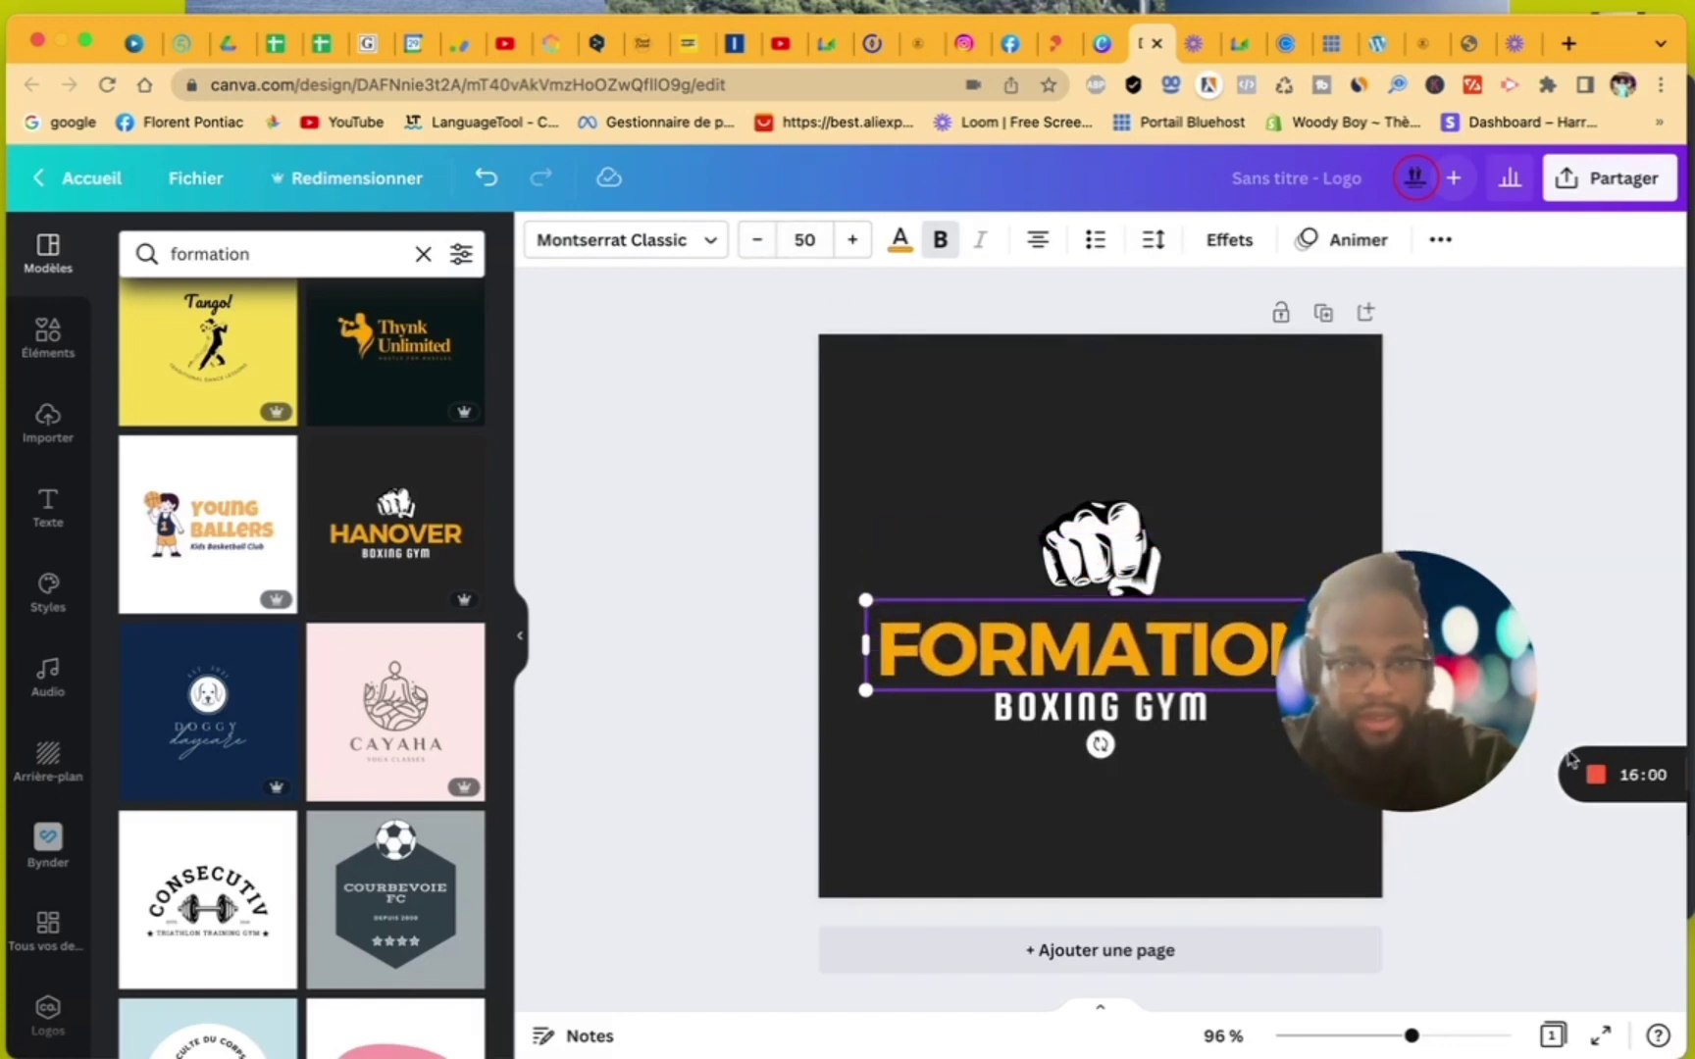
# - Change the BOXING GYM tagline to SITE INTERNET, then start a graphic elements search
pyautogui.moveTo(1442, 687); pyautogui.dragTo(1584, 539)
pyautogui.doubleClick(1190, 708)
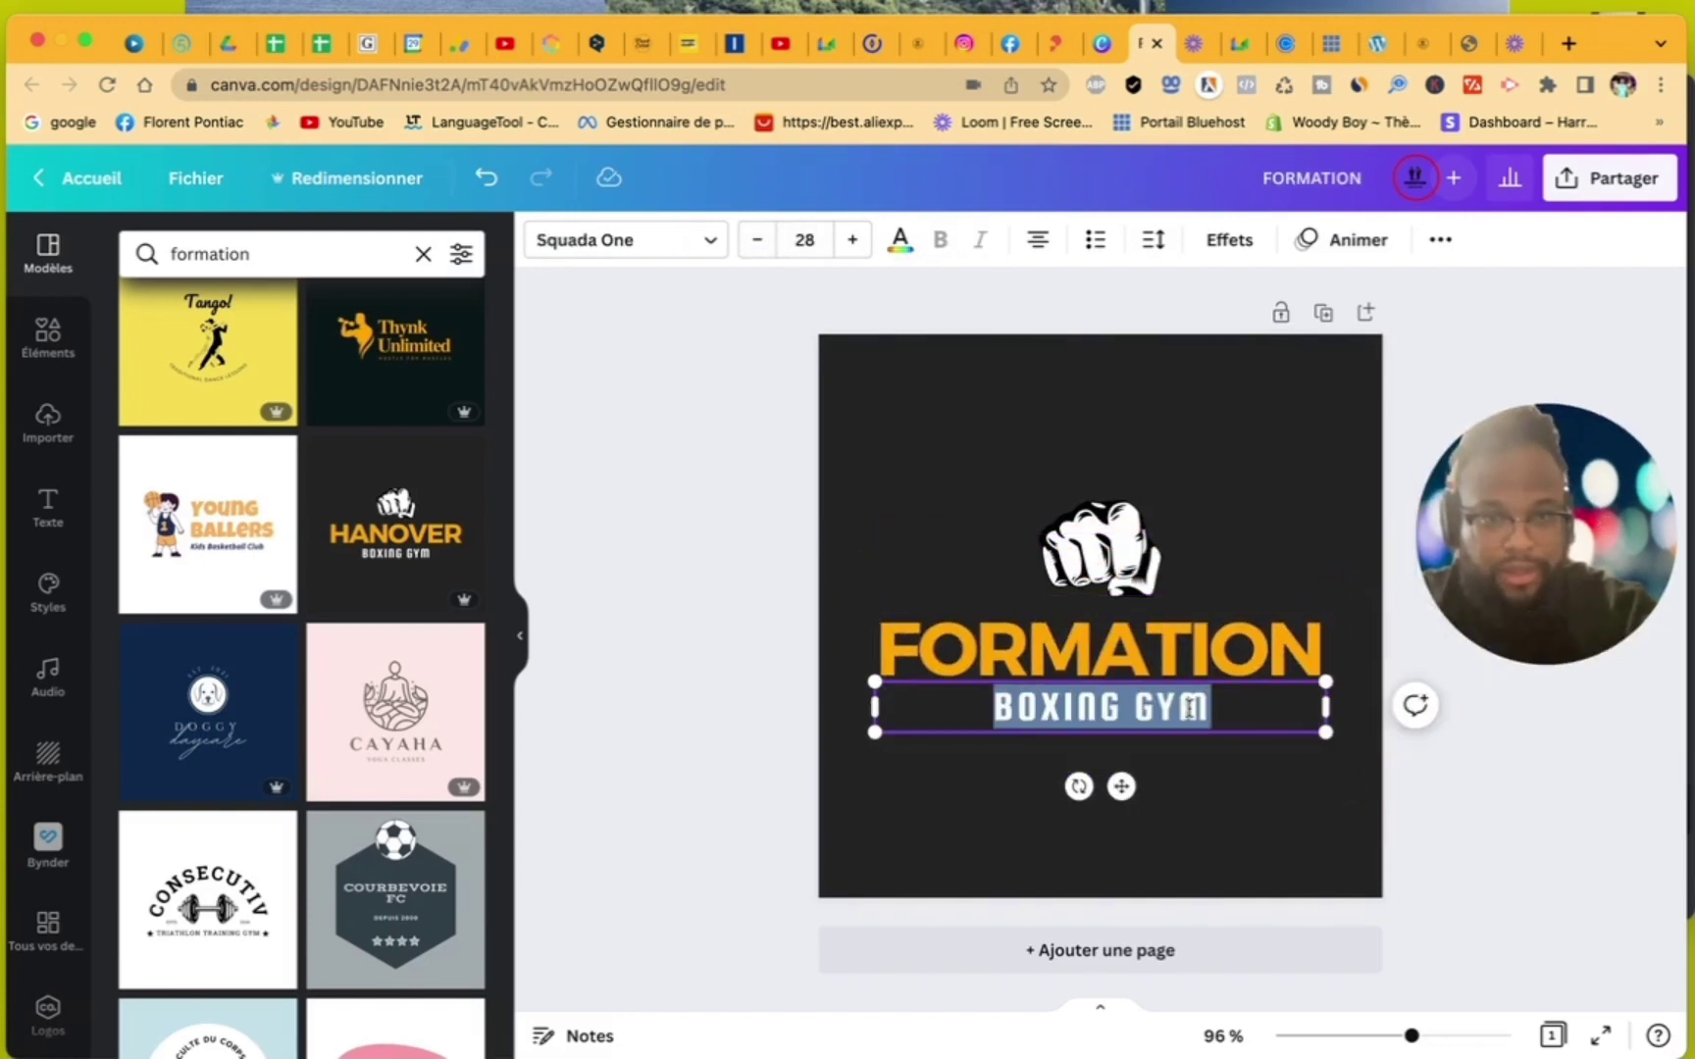
pyautogui.write('SITE')
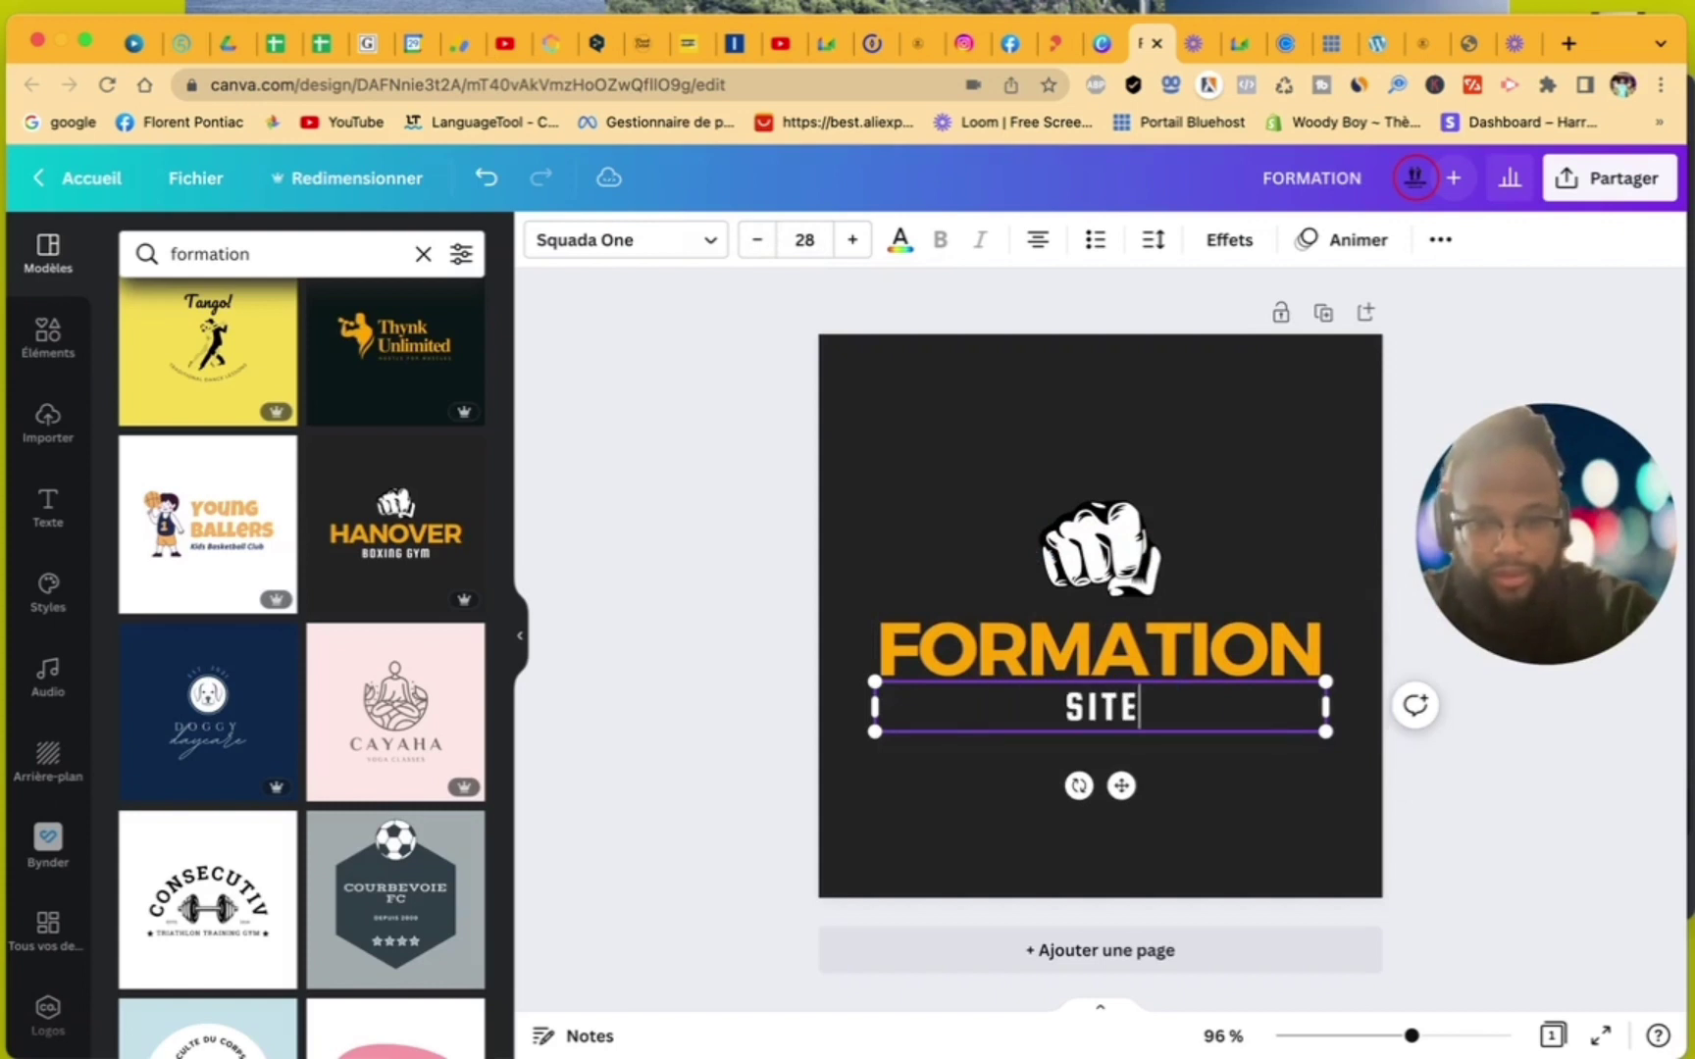
pyautogui.write(' INTERNET')
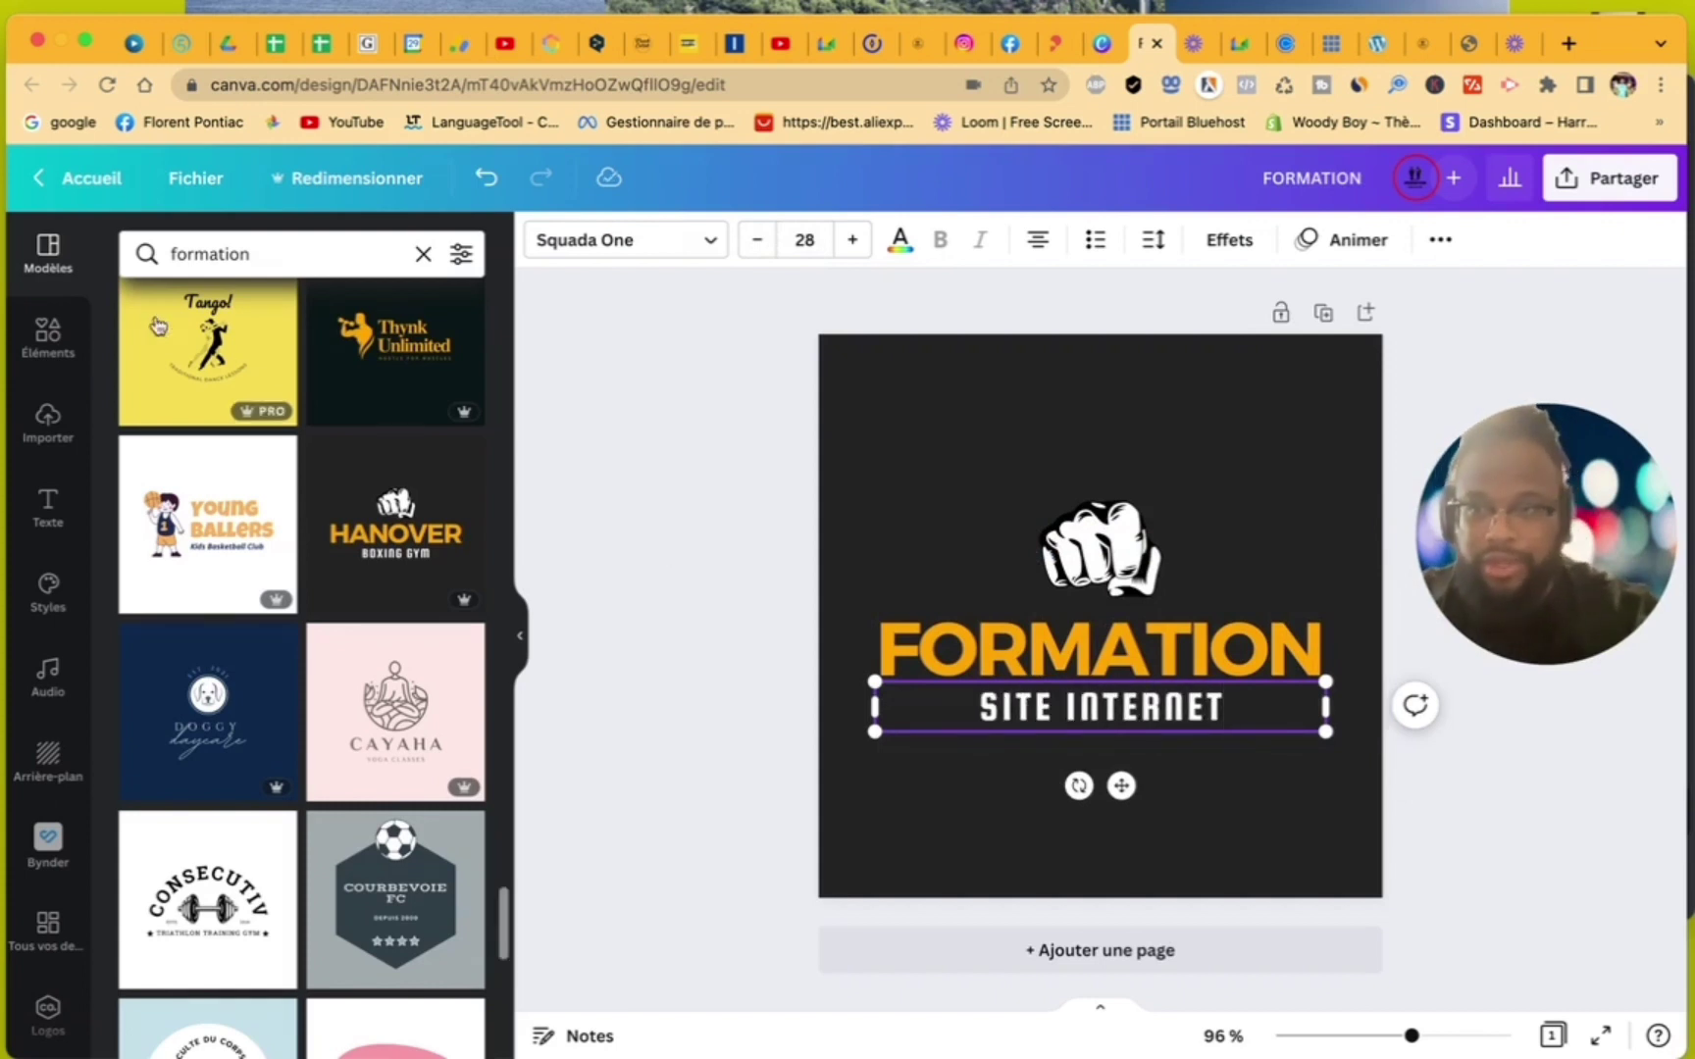
pyautogui.click(51, 343)
pyautogui.click(331, 259)
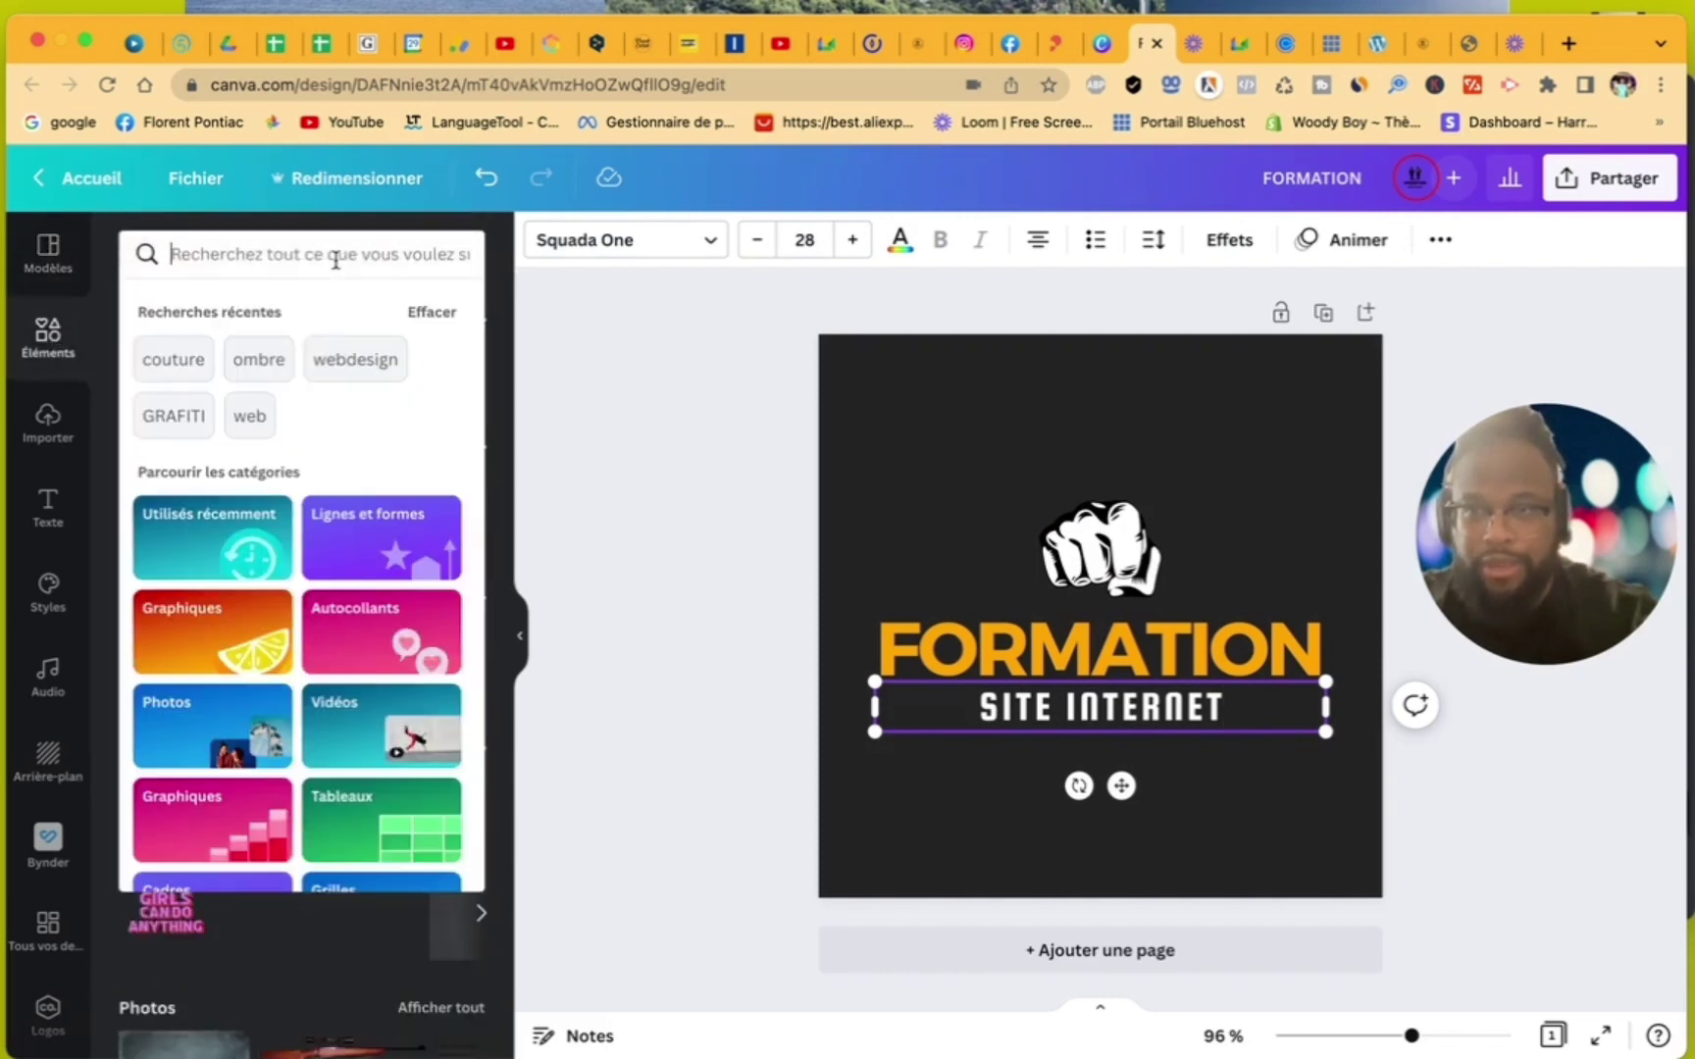
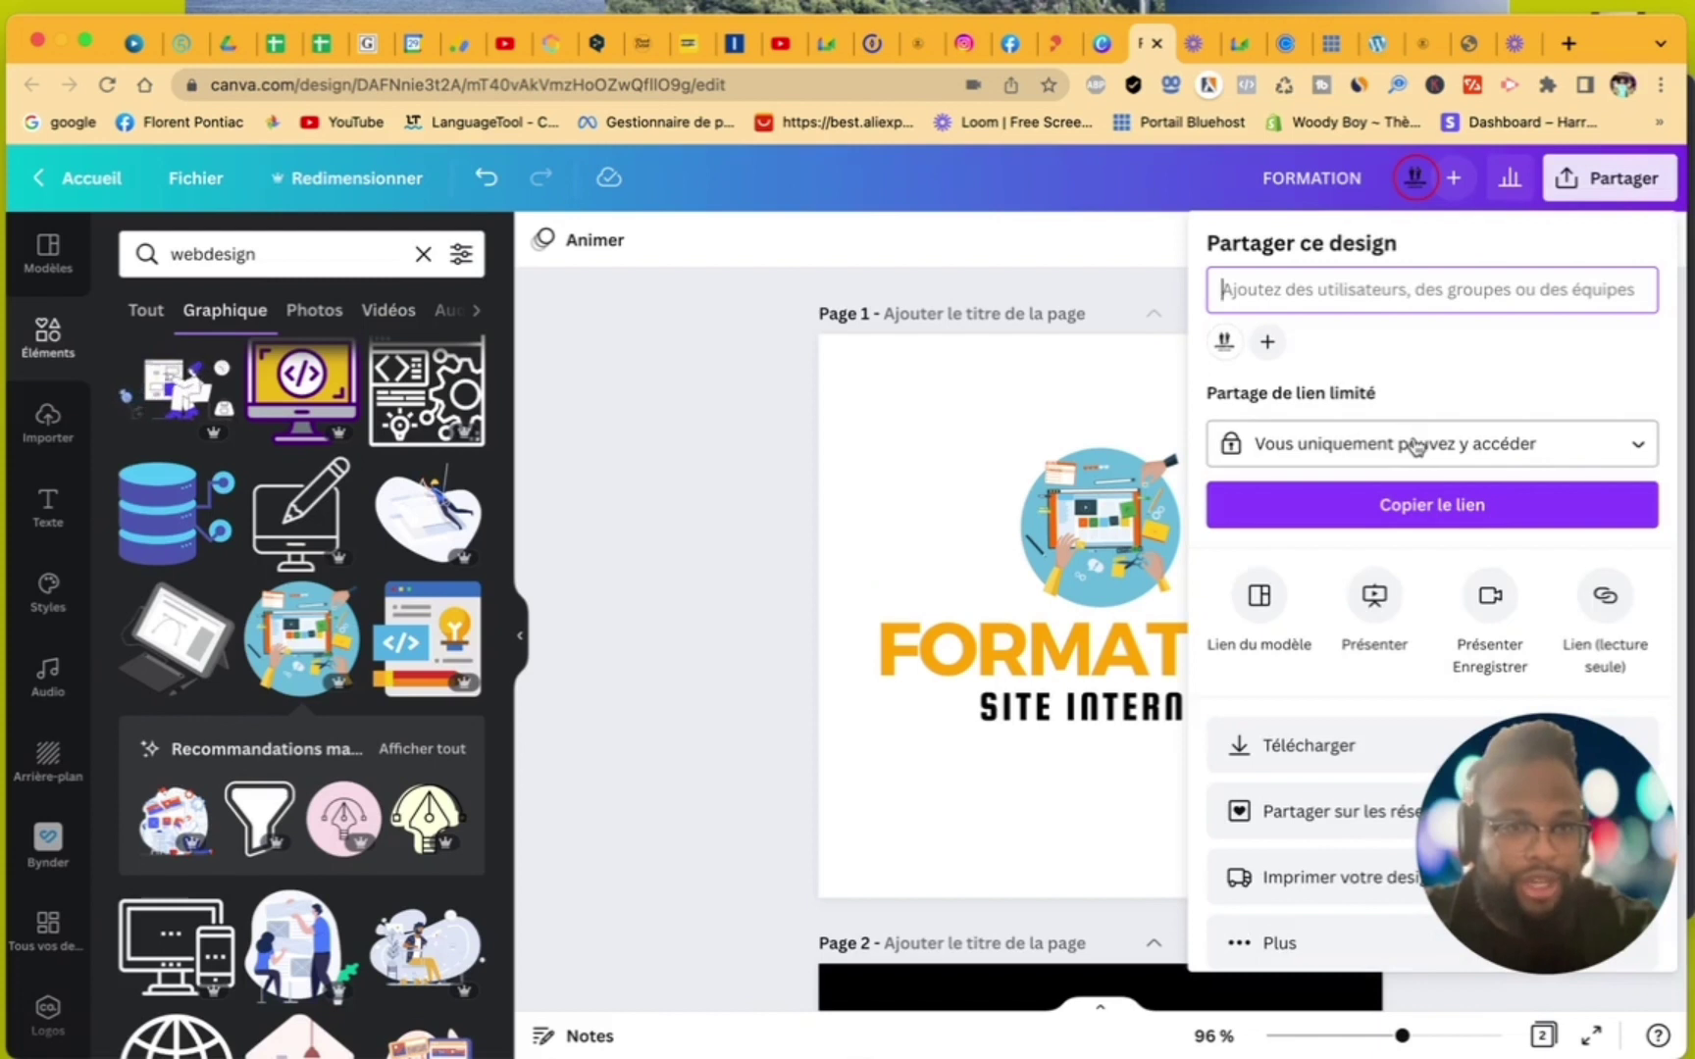
# - Export all pages of the FORMATION design as transparent-background PNG, saving FORMATION.zip
pyautogui.click(1286, 746)
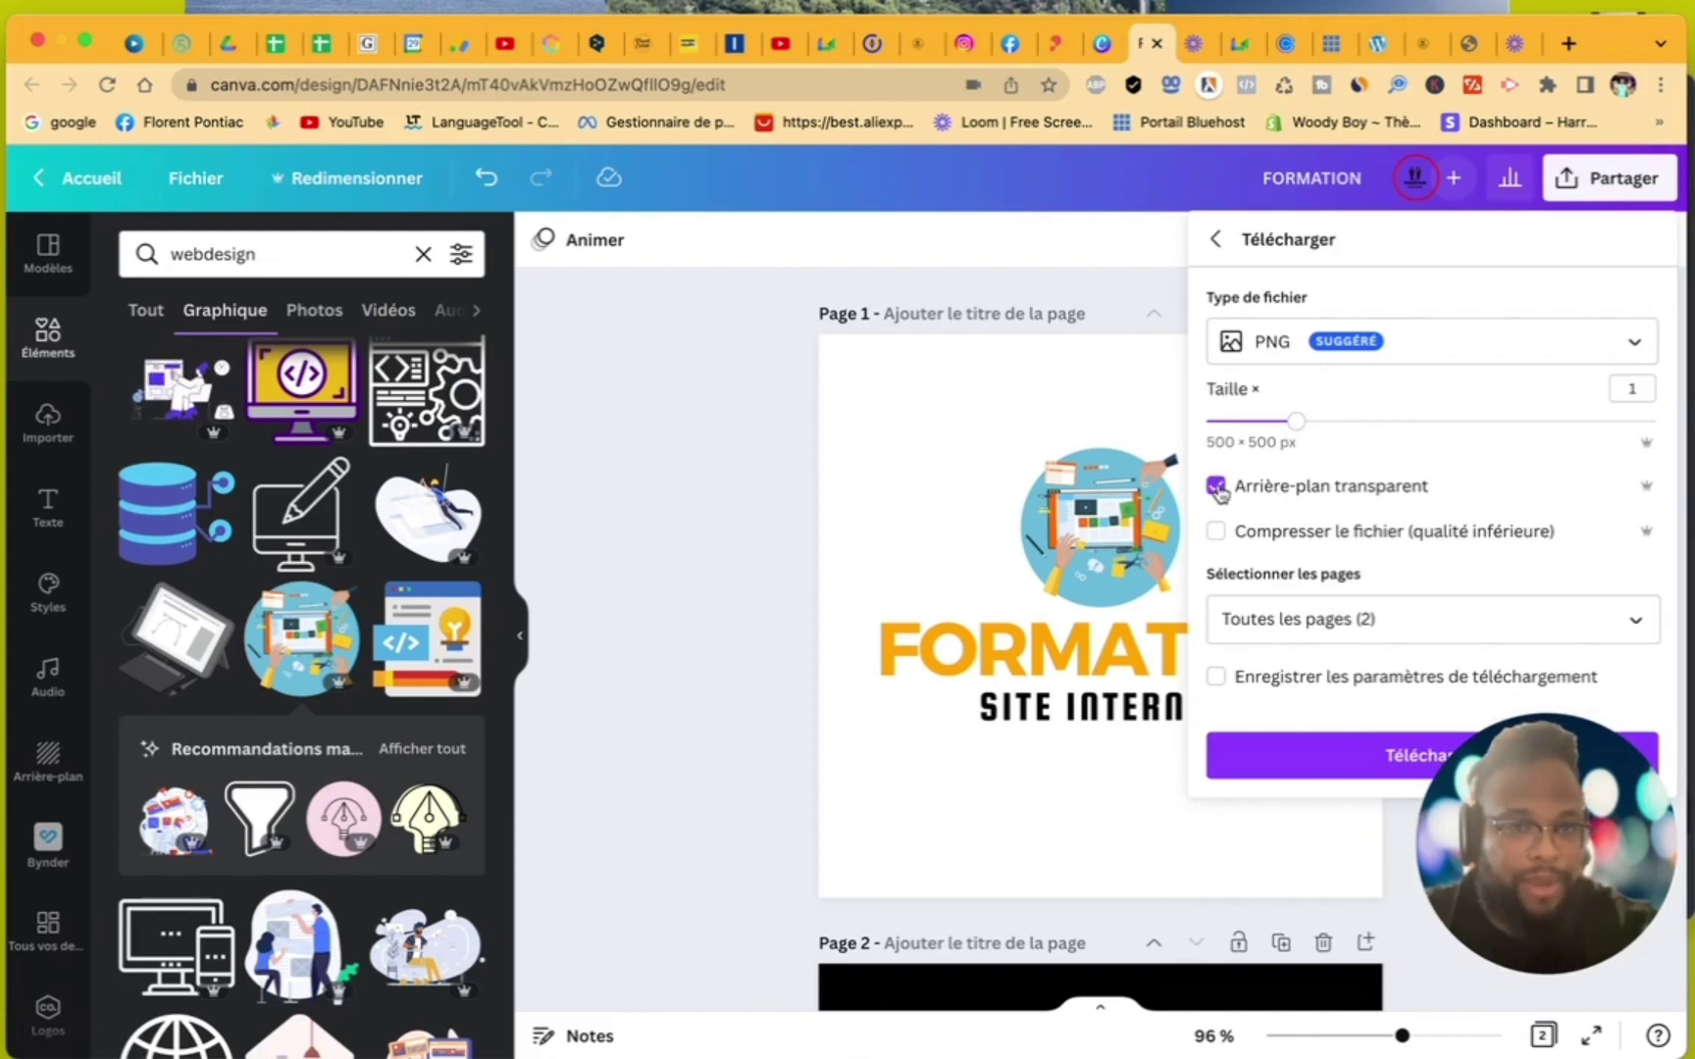
pyautogui.click(1241, 618)
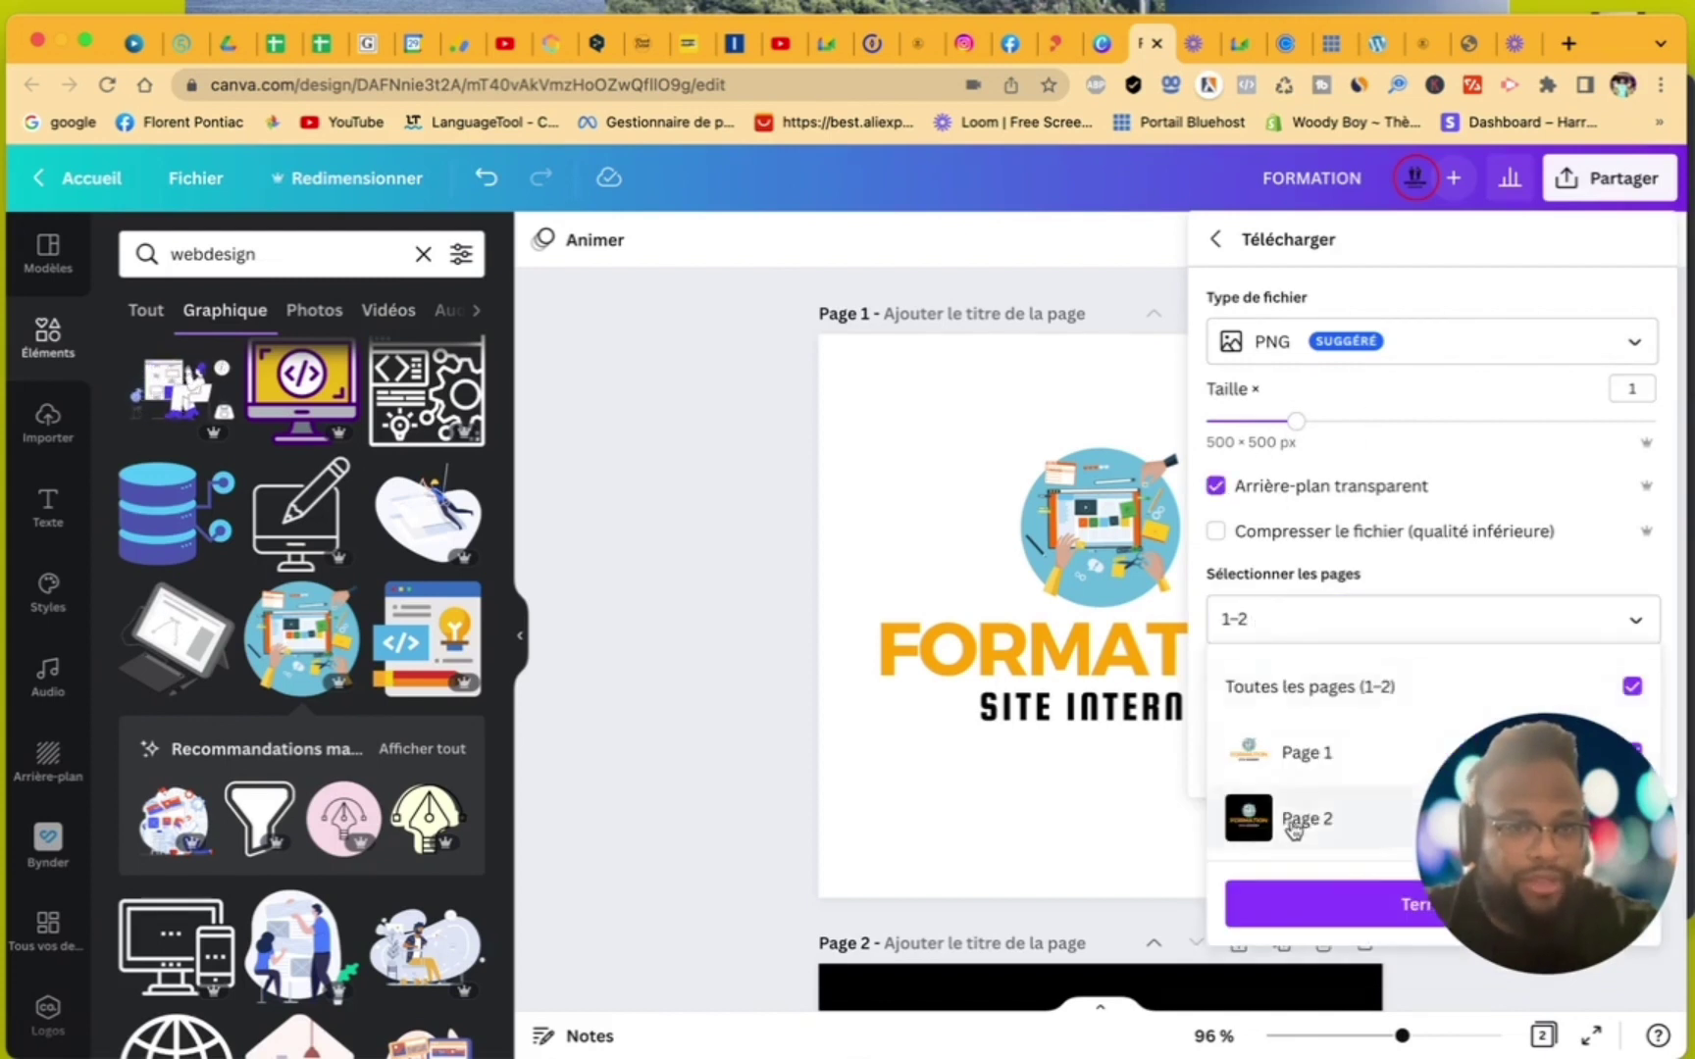
pyautogui.click(1337, 898)
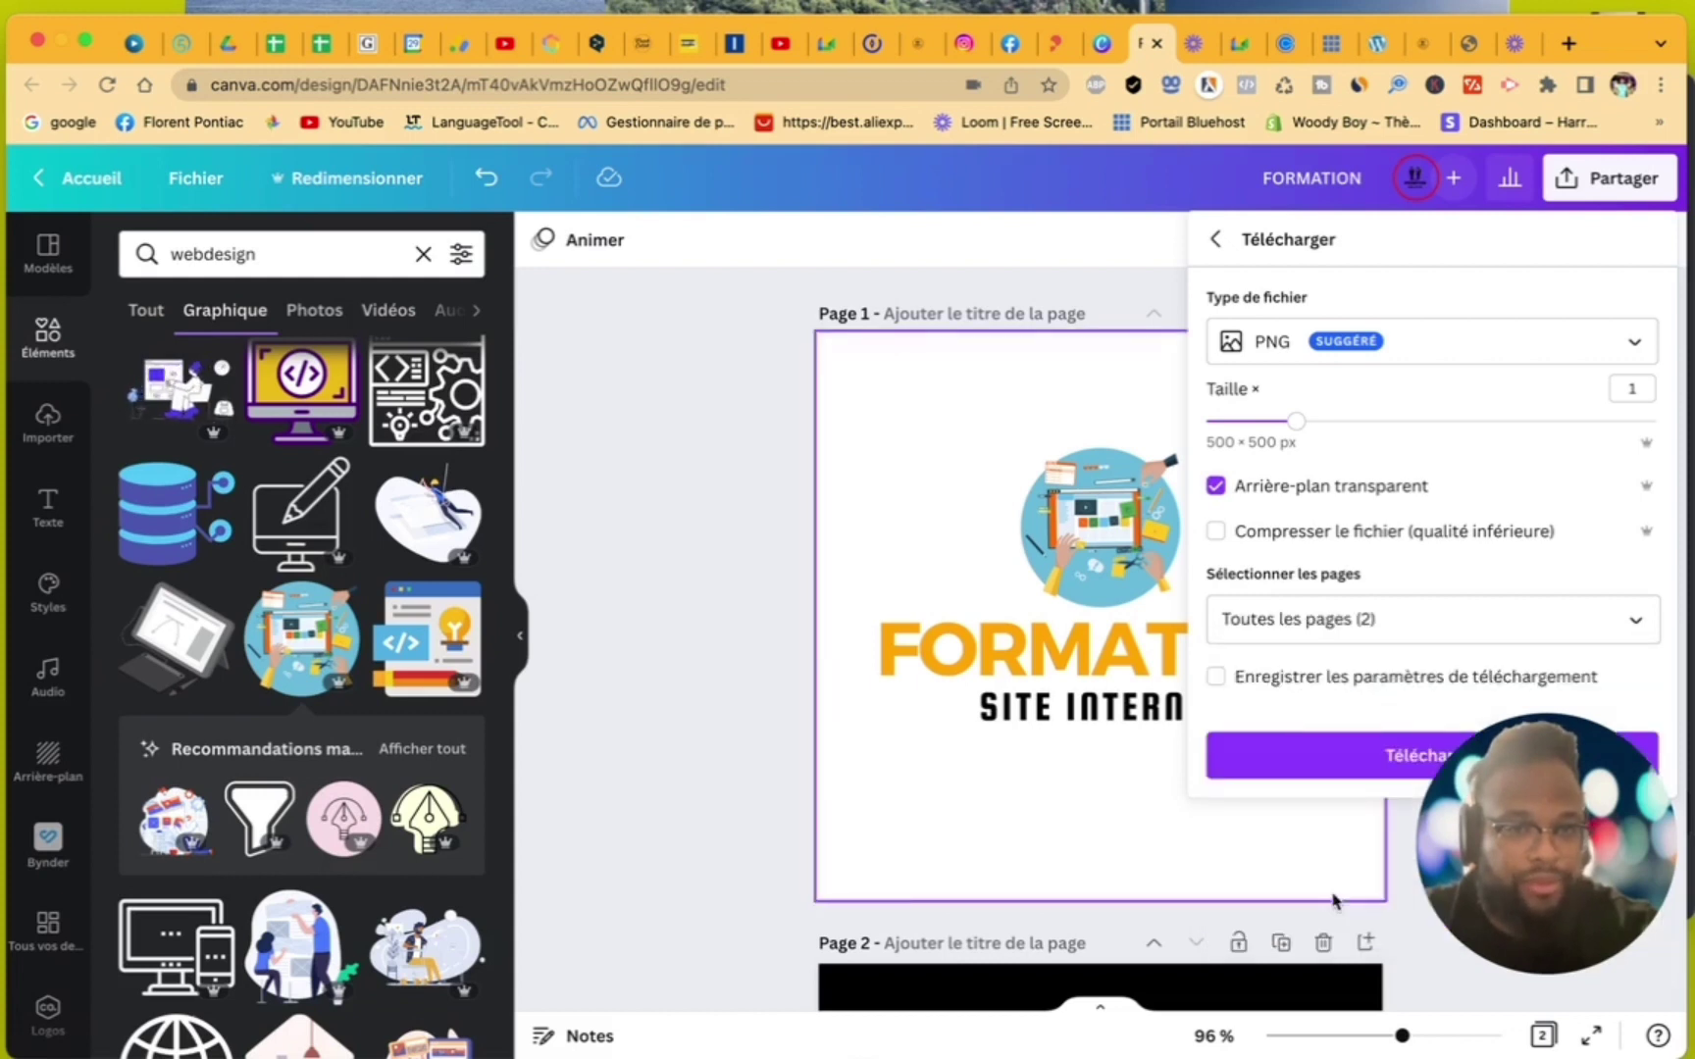
pyautogui.click(1312, 753)
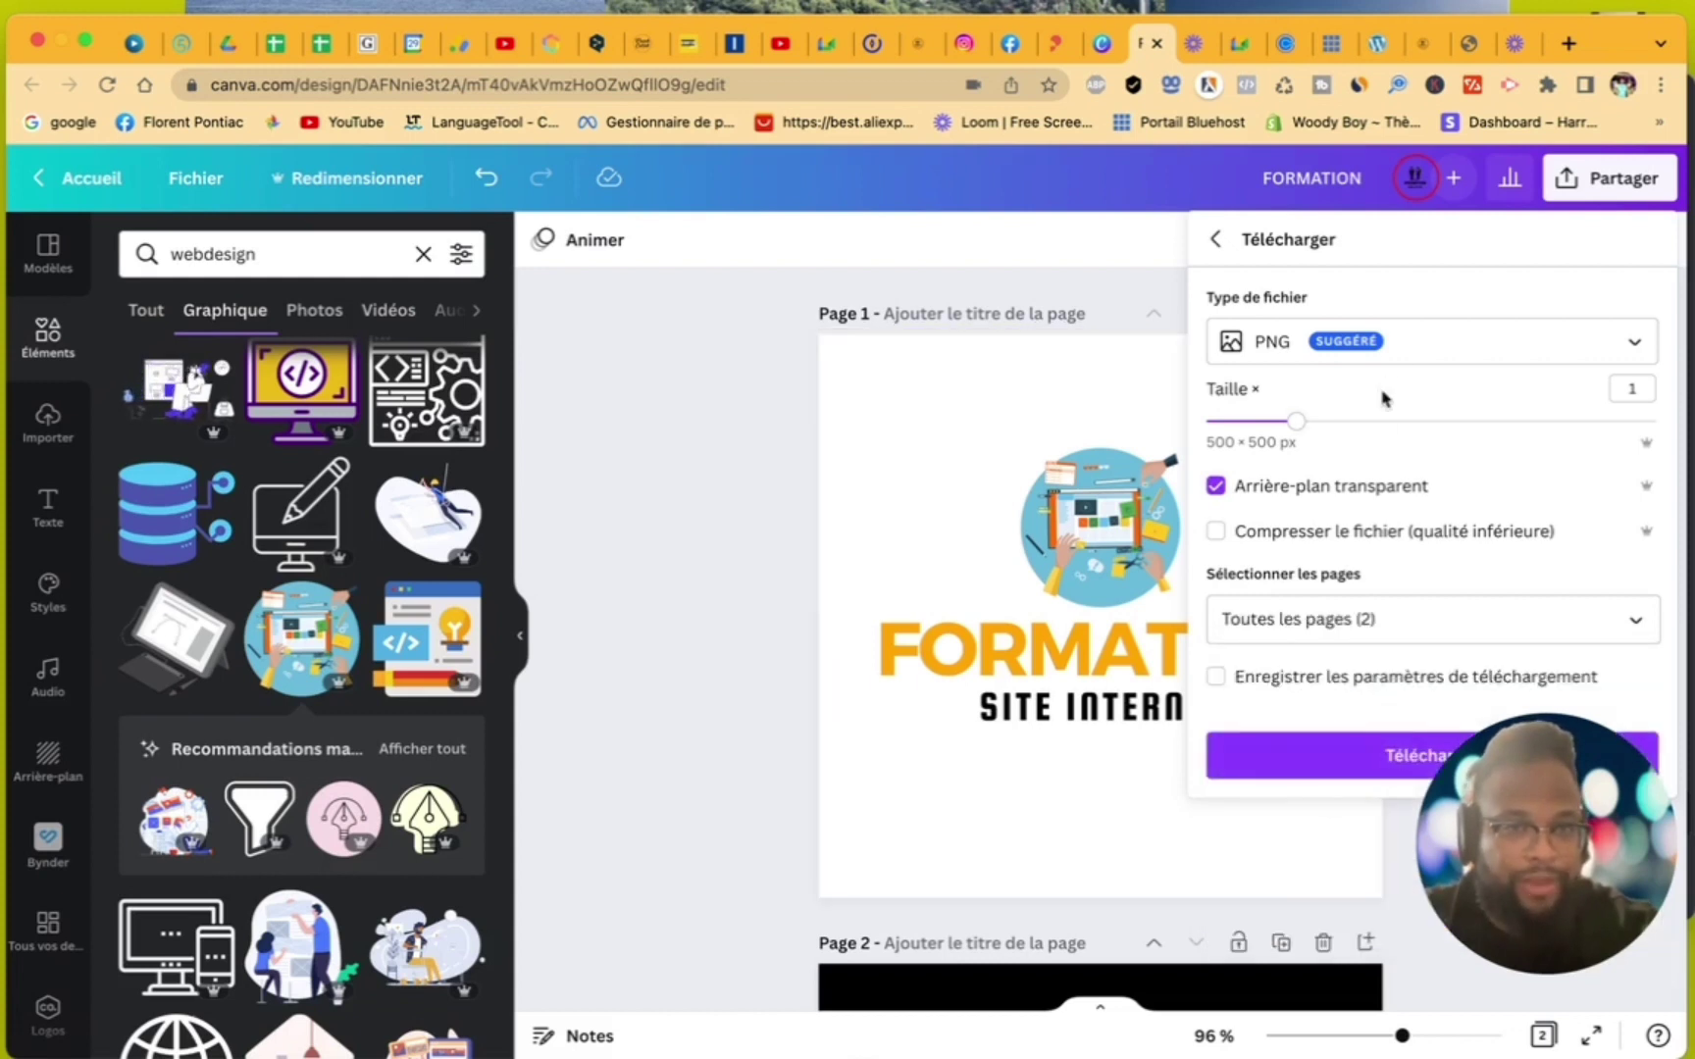
pyautogui.click(1389, 356)
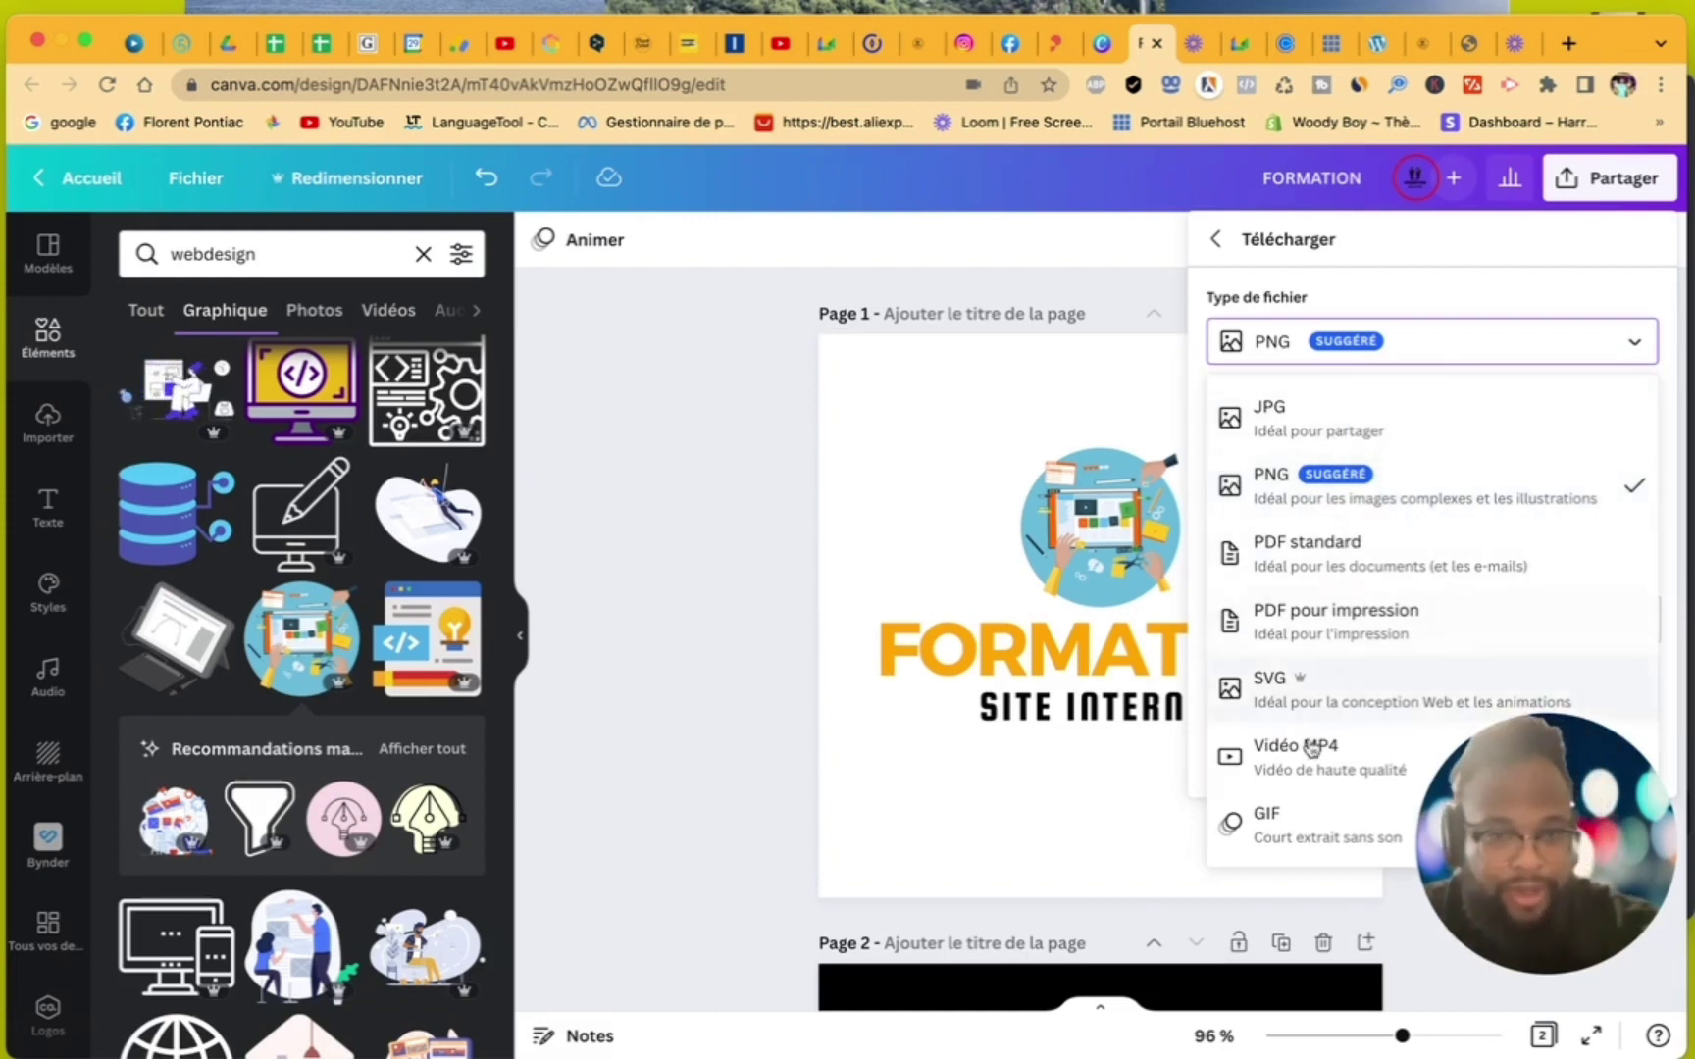
pyautogui.click(1377, 287)
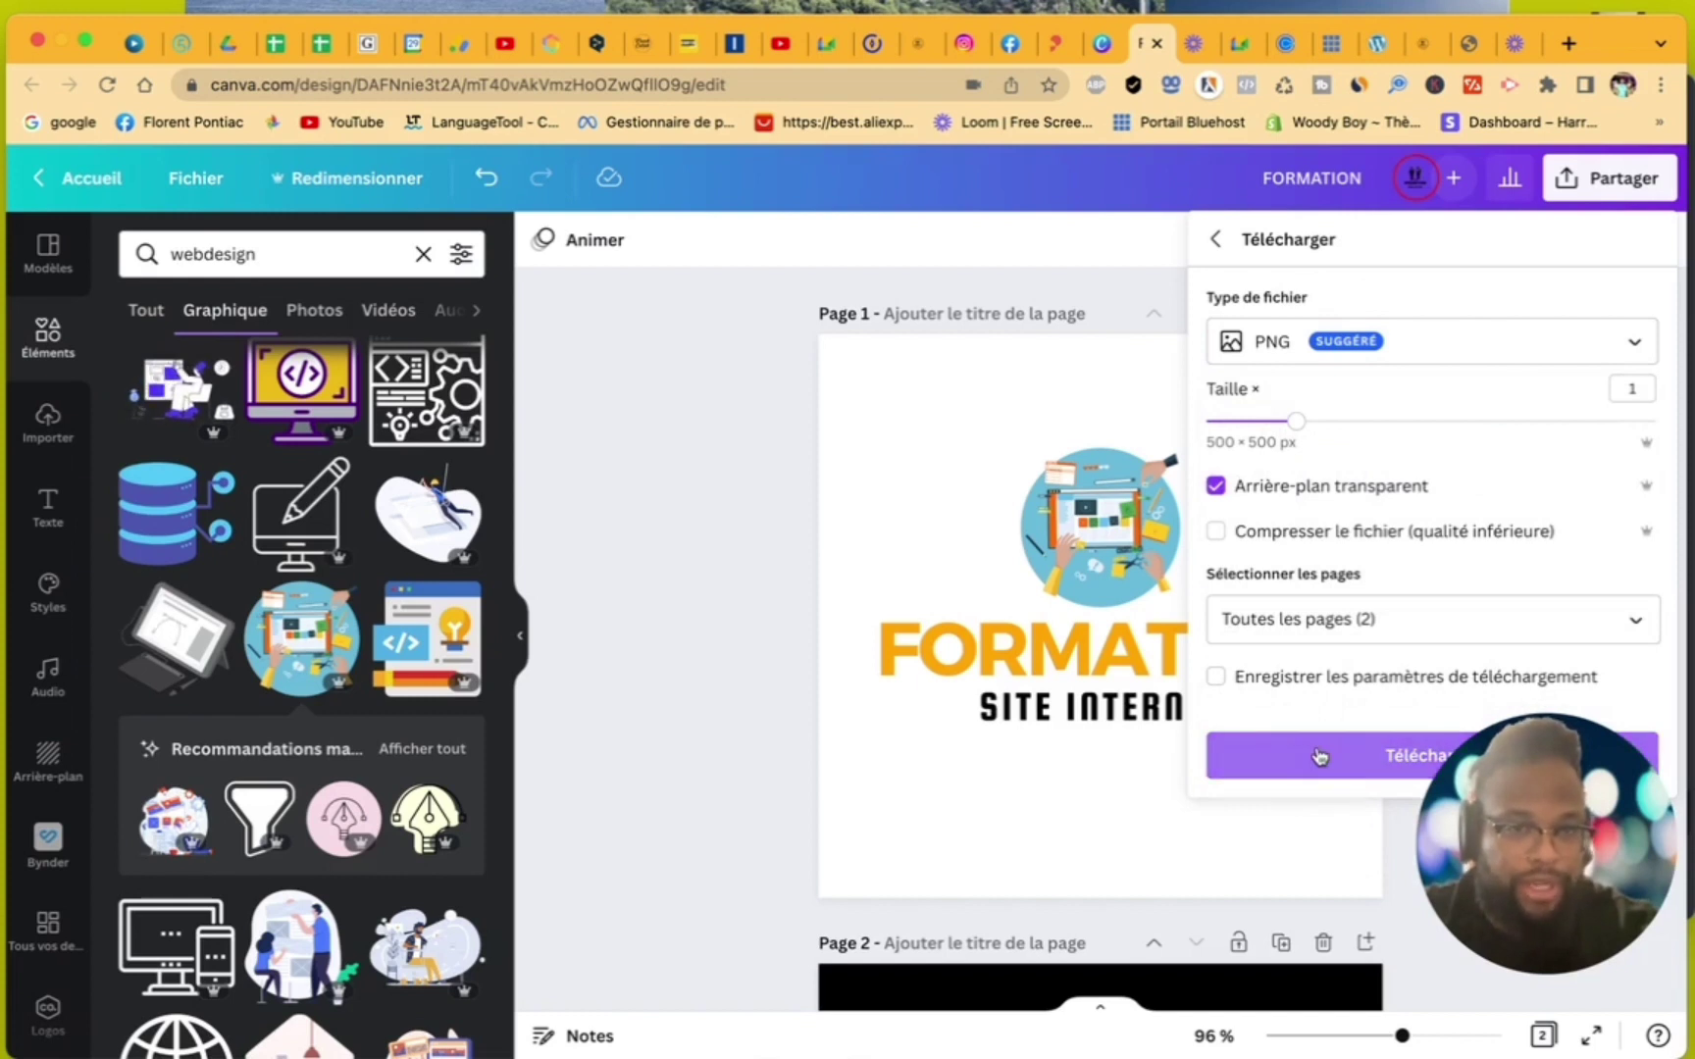
pyautogui.click(1346, 367)
pyautogui.click(1363, 422)
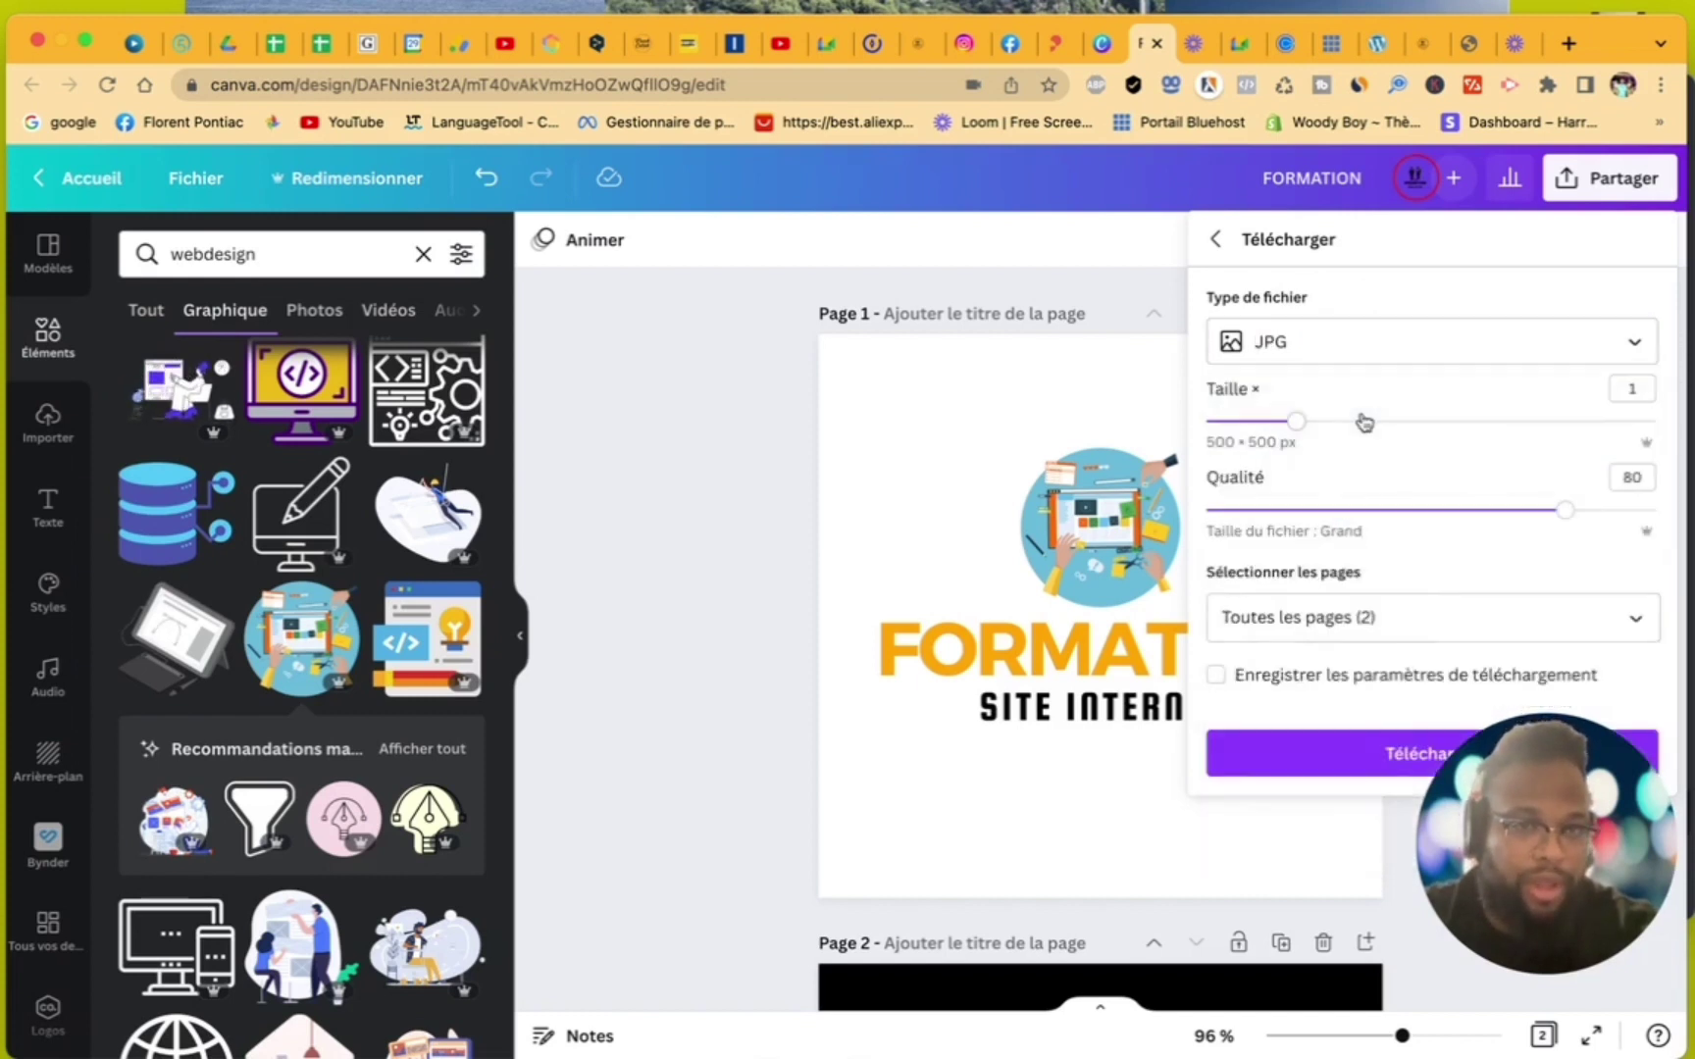
pyautogui.click(1350, 350)
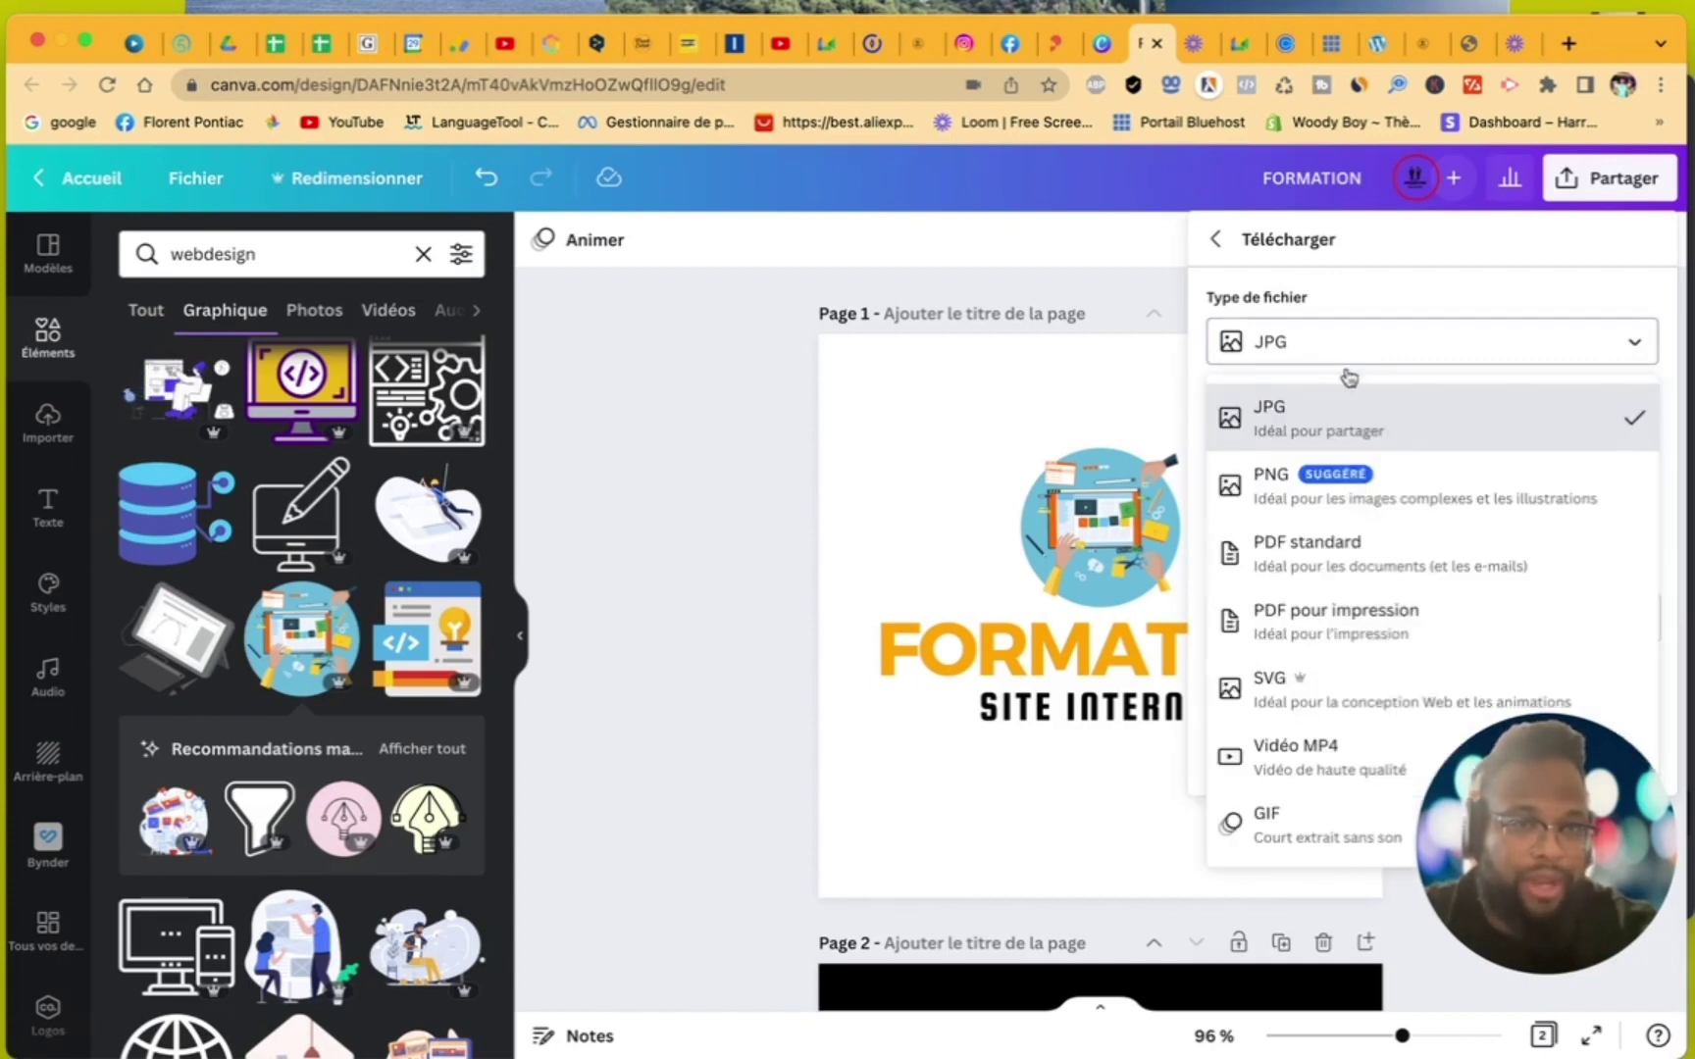
pyautogui.click(1339, 490)
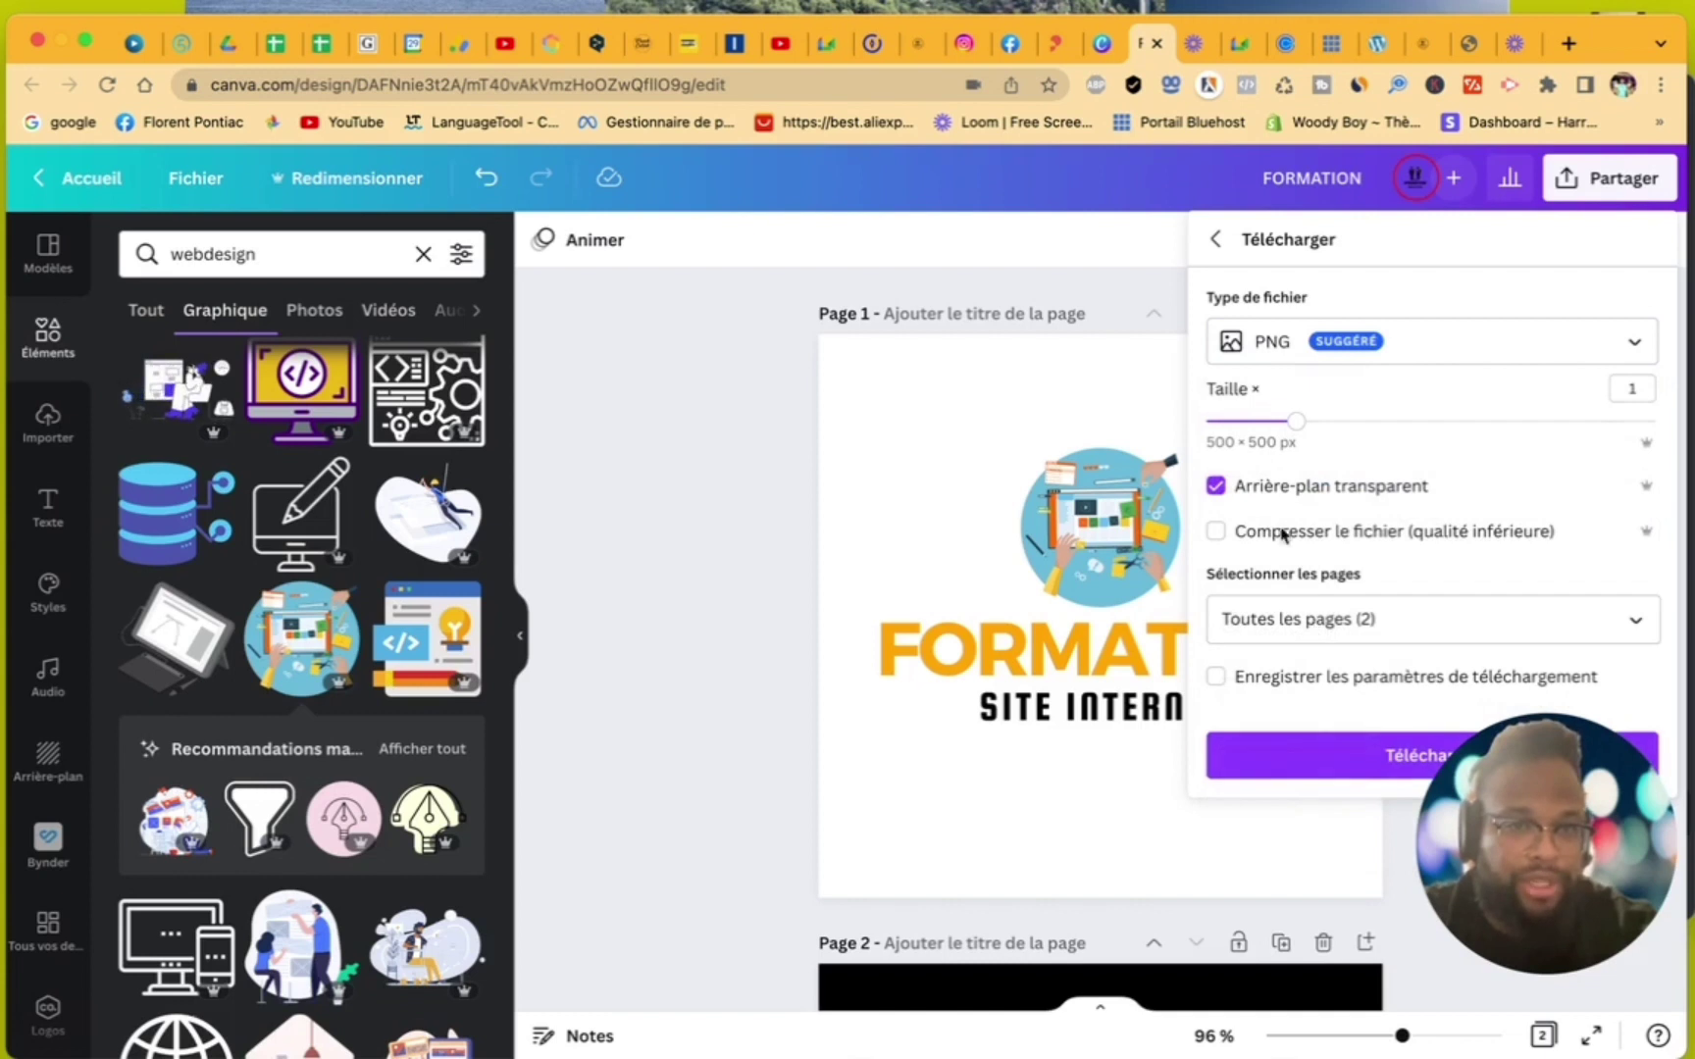
pyautogui.click(1373, 761)
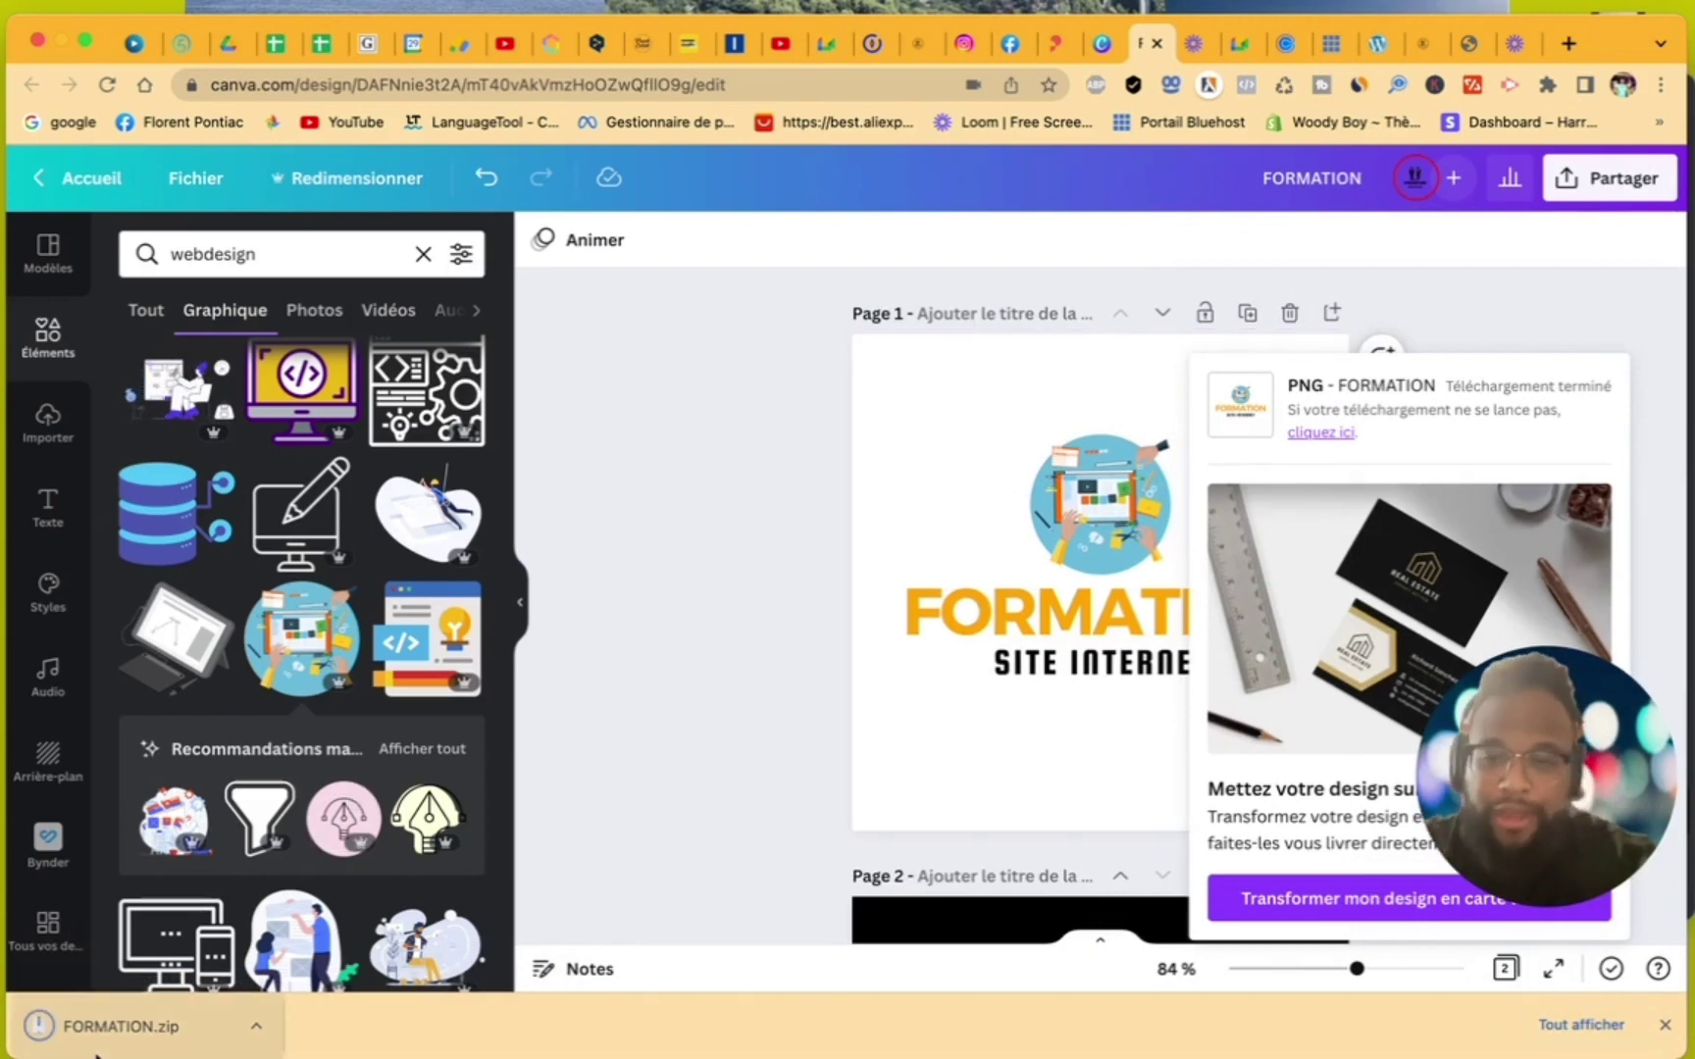
# - Unzip FORMATION.zip into a FORMATION folder and return to the Elementor setup tab
pyautogui.click(125, 1027)
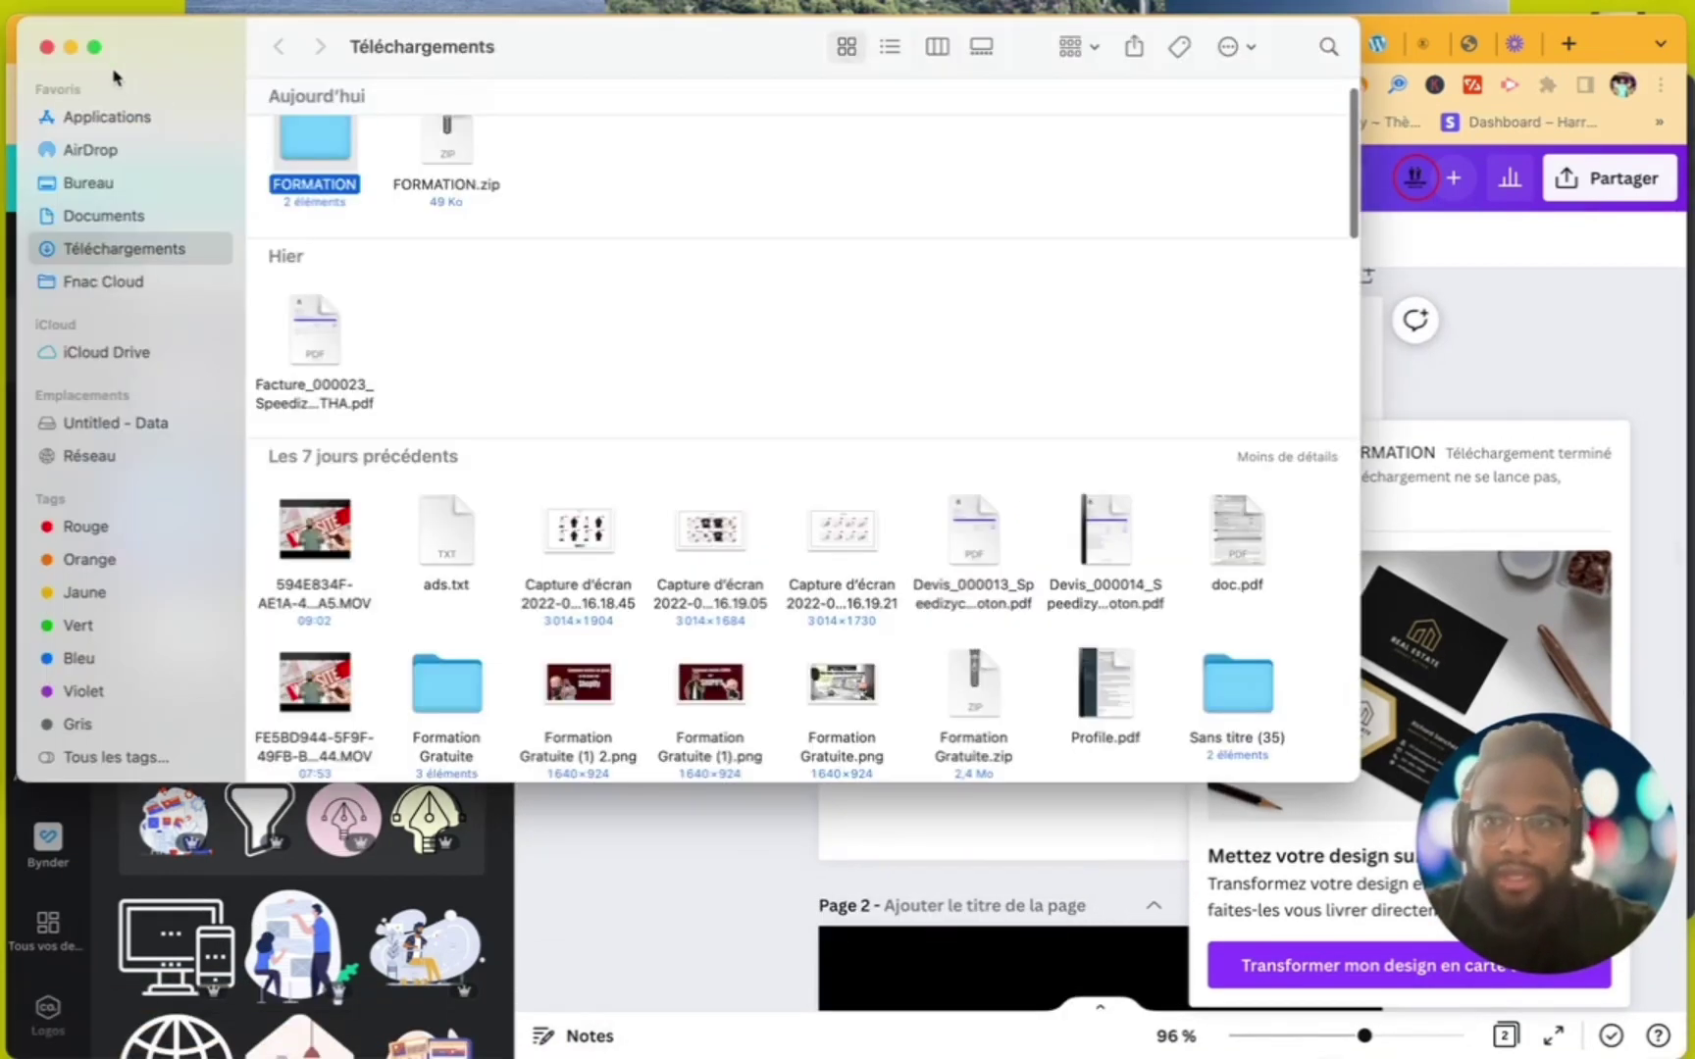
pyautogui.click(46, 46)
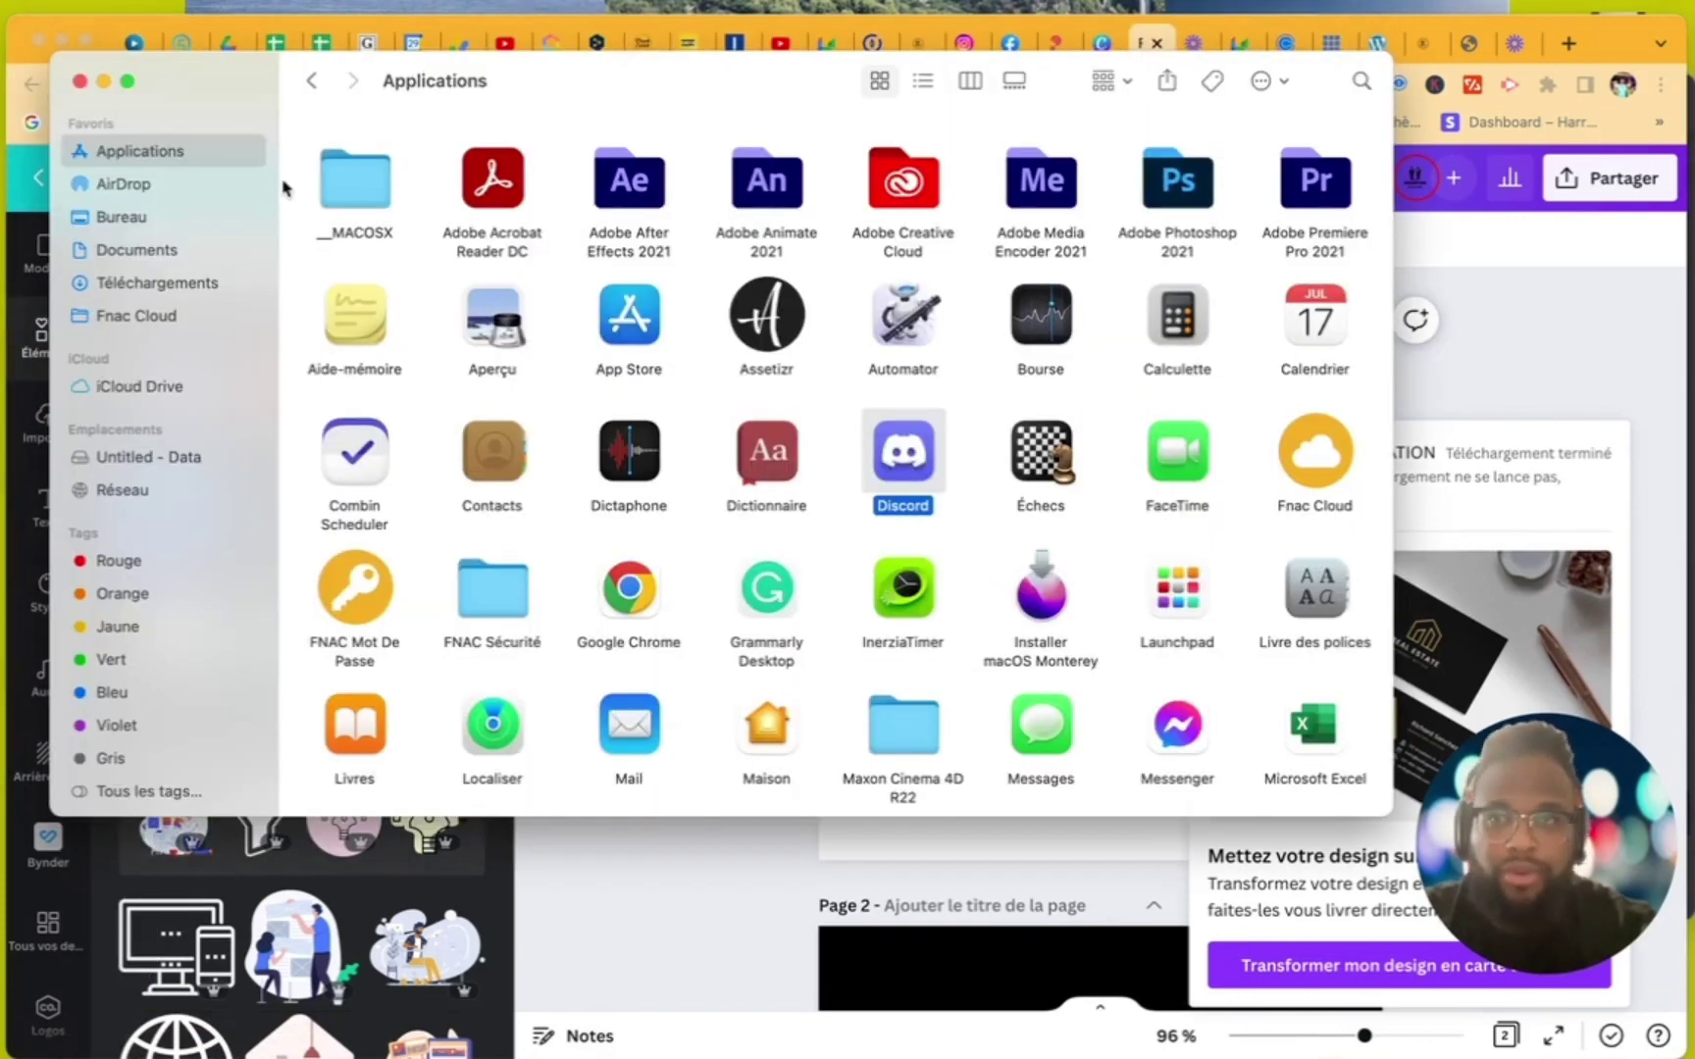
pyautogui.click(103, 81)
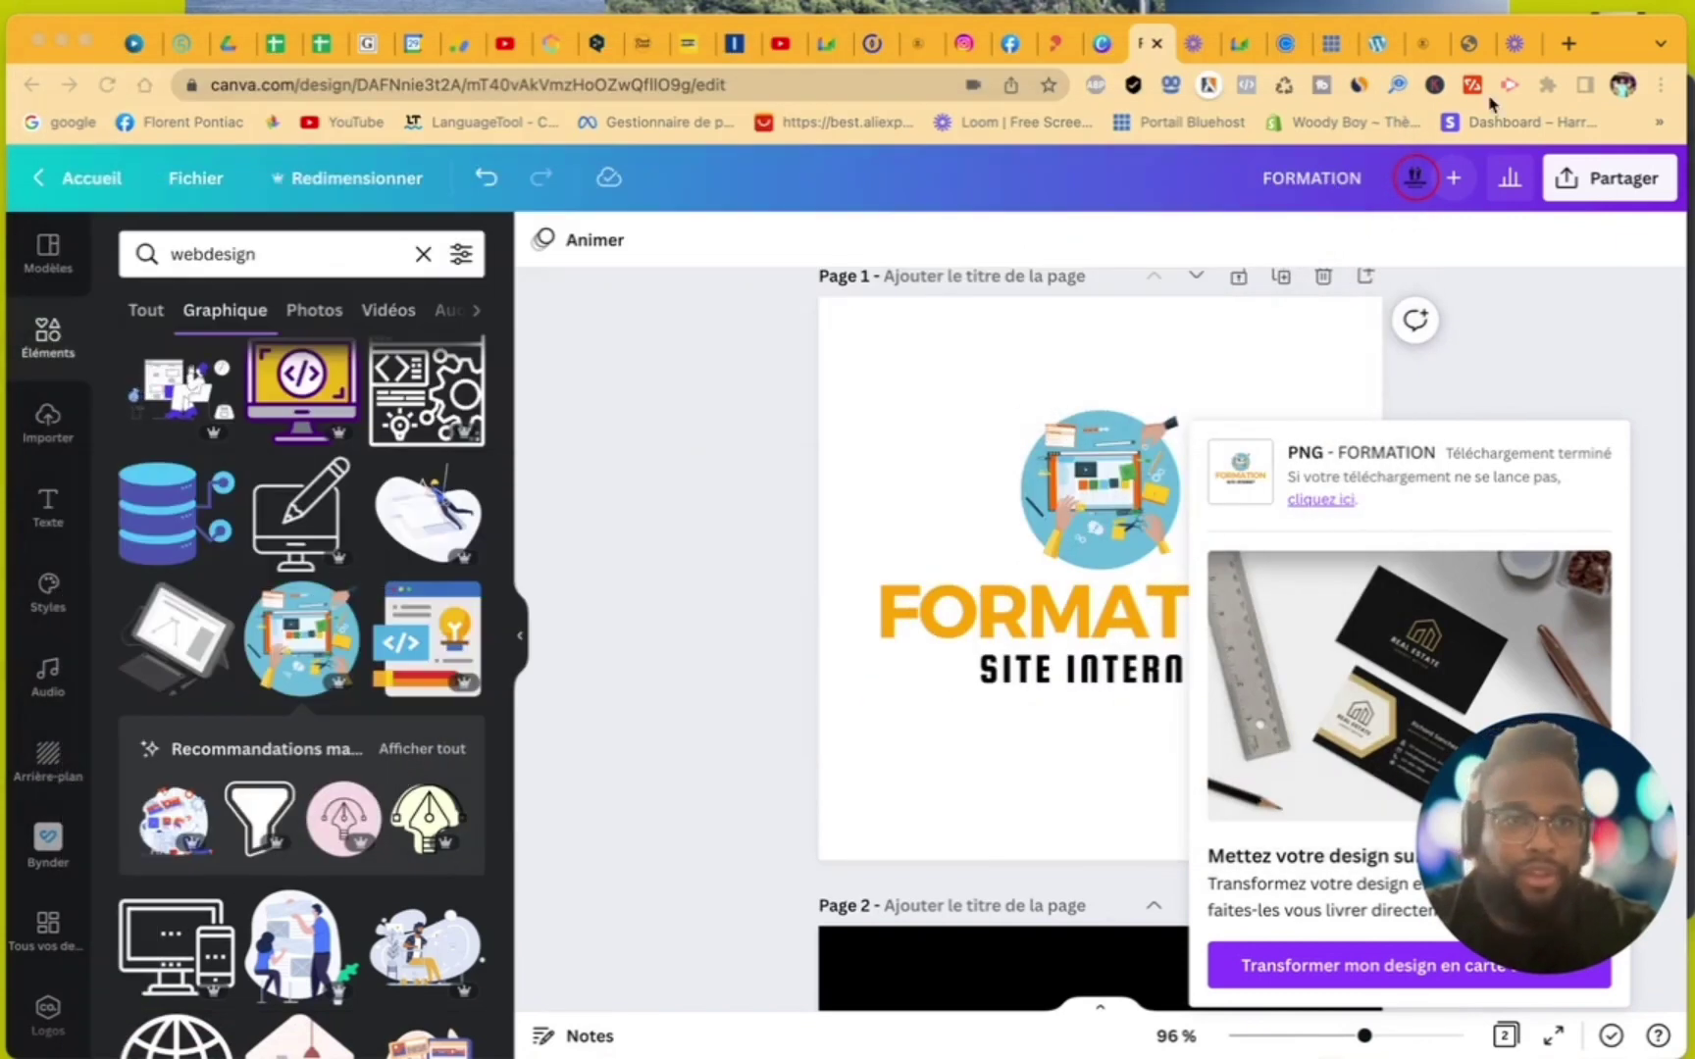
pyautogui.click(1377, 44)
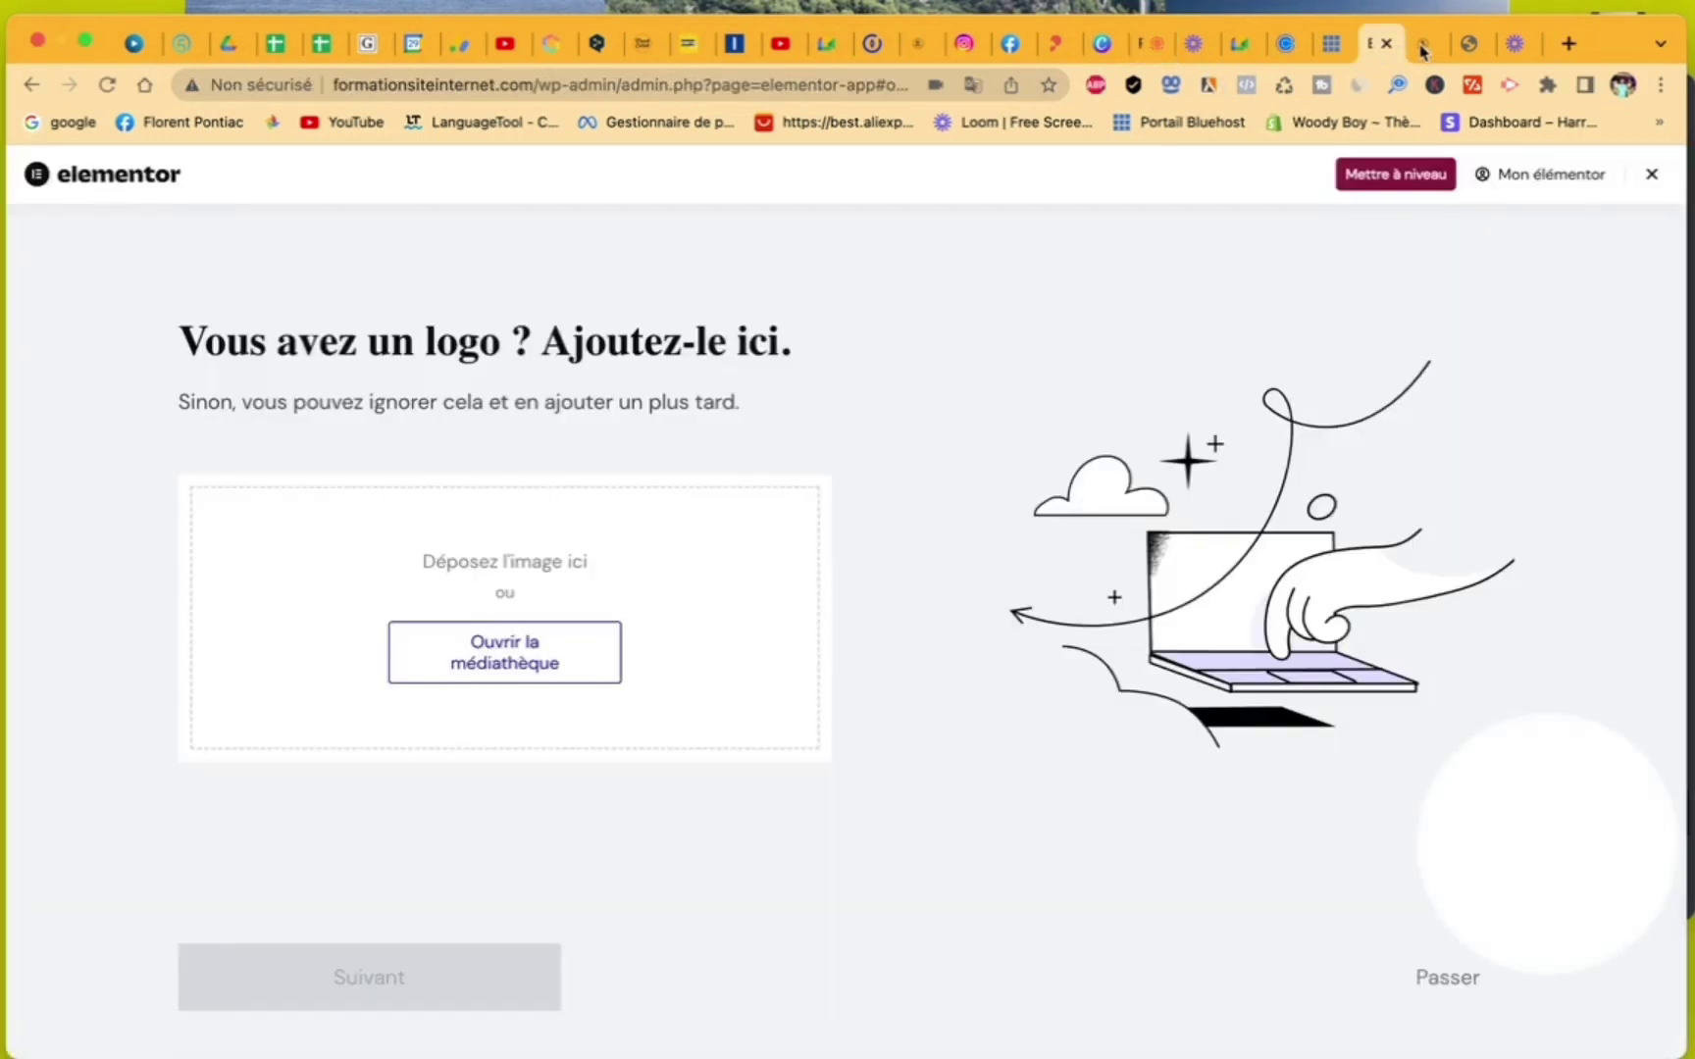
# - Upload Téléchargements/FORMATION/1.png to the media library and select it as the site logo
pyautogui.click(529, 652)
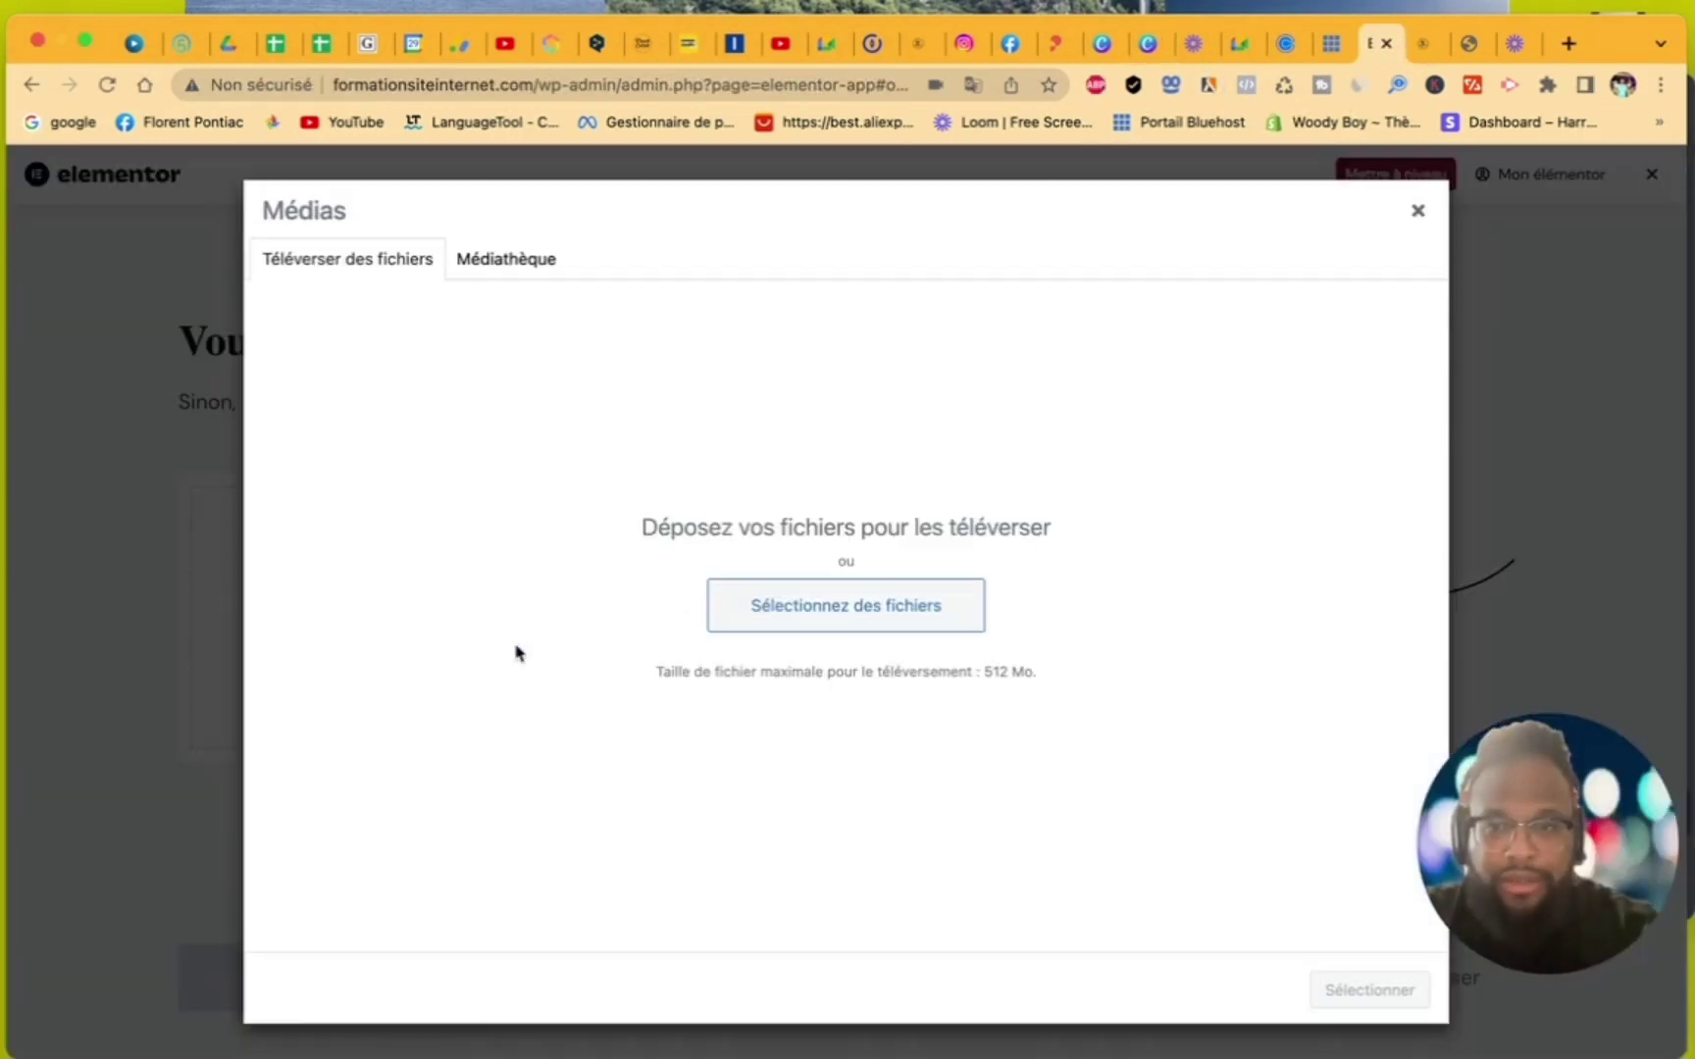
pyautogui.click(790, 599)
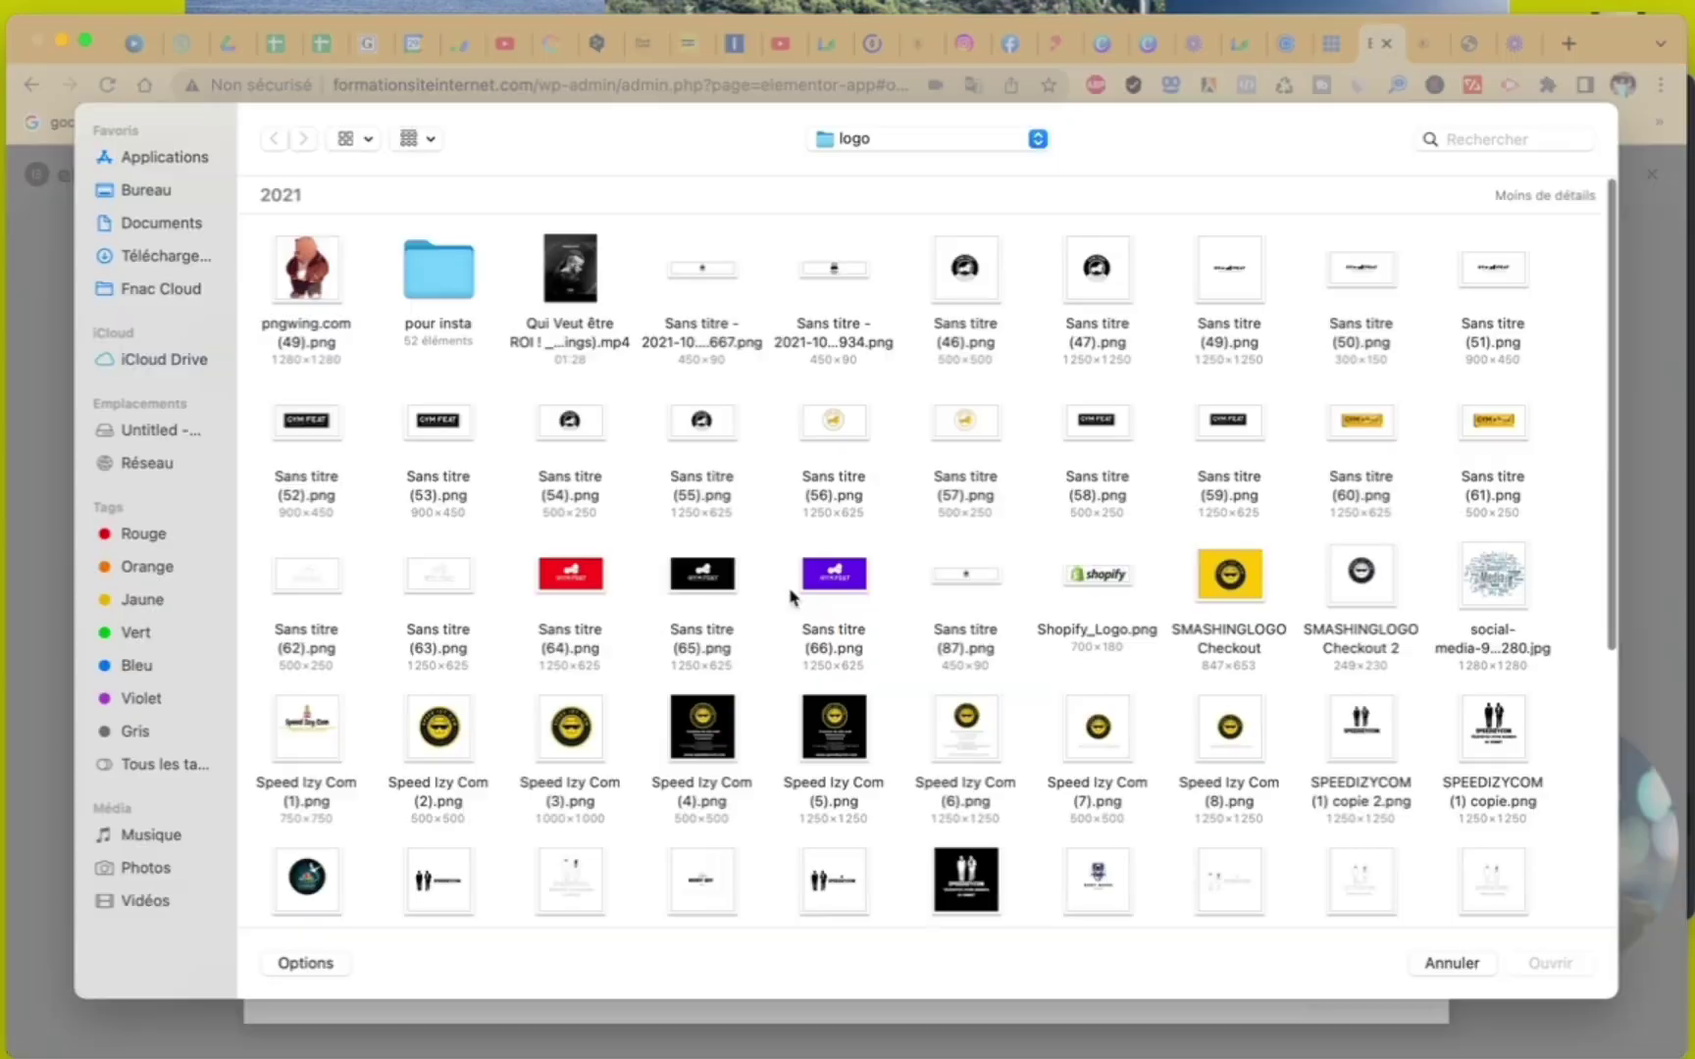
pyautogui.click(157, 257)
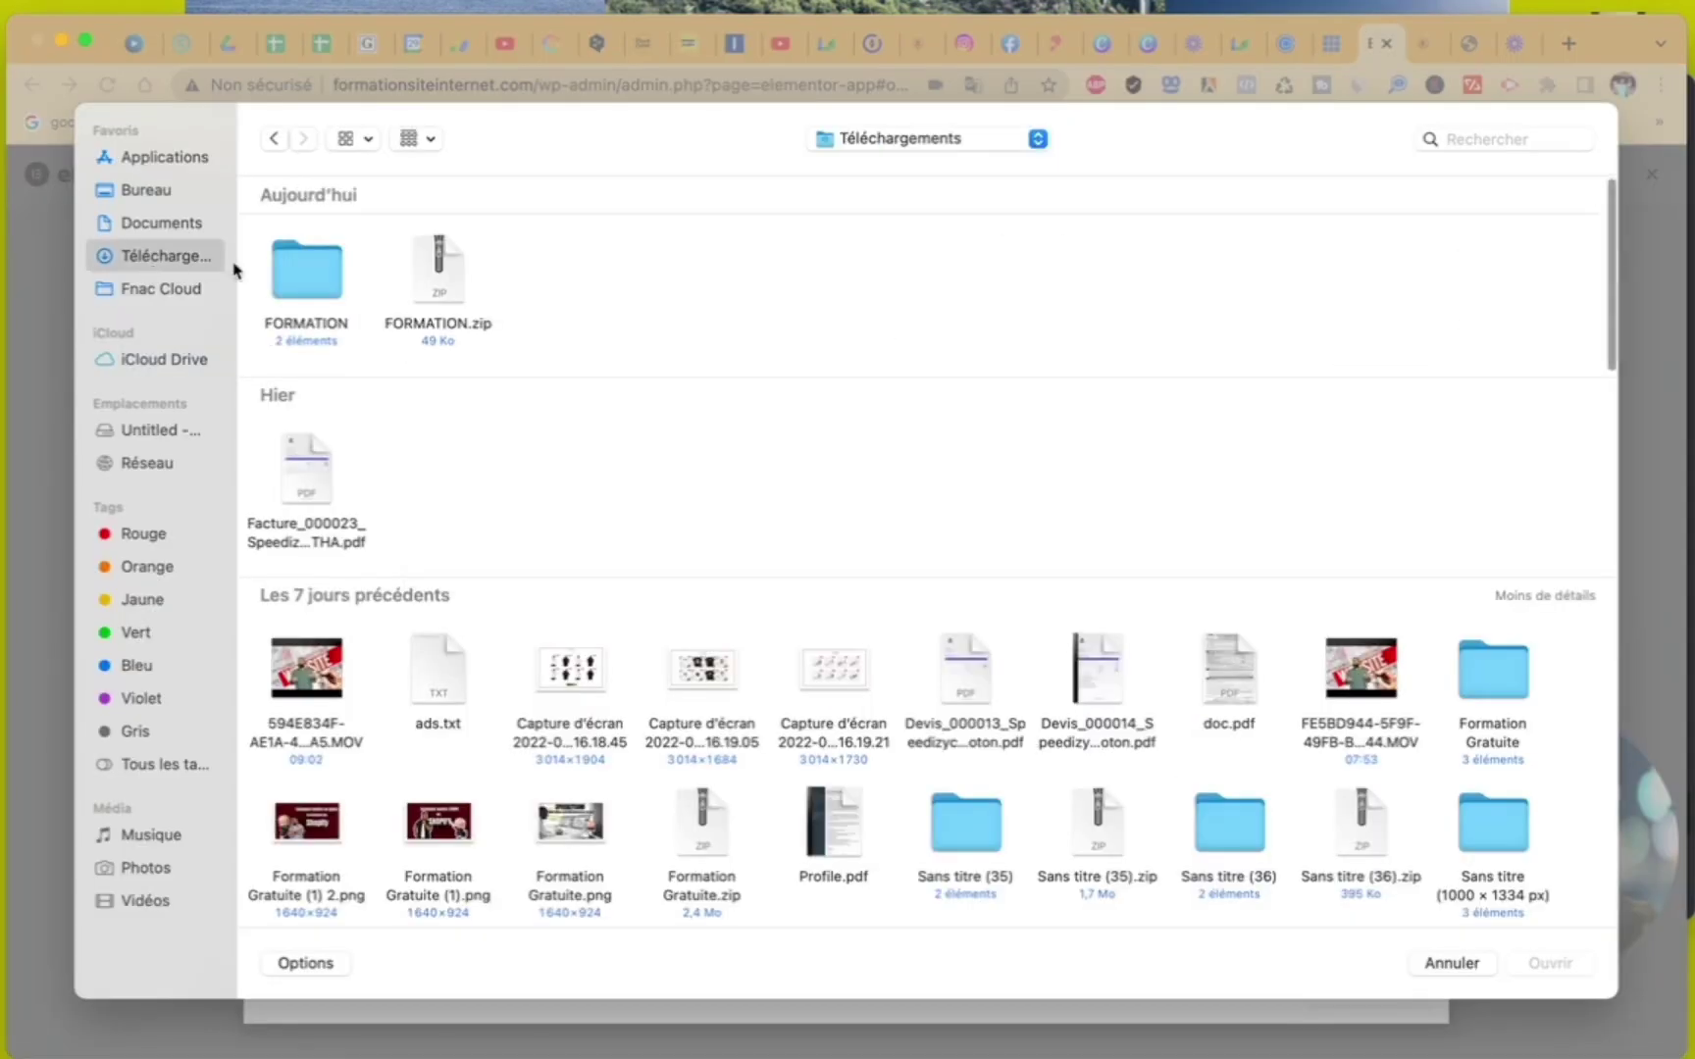
pyautogui.doubleClick(323, 278)
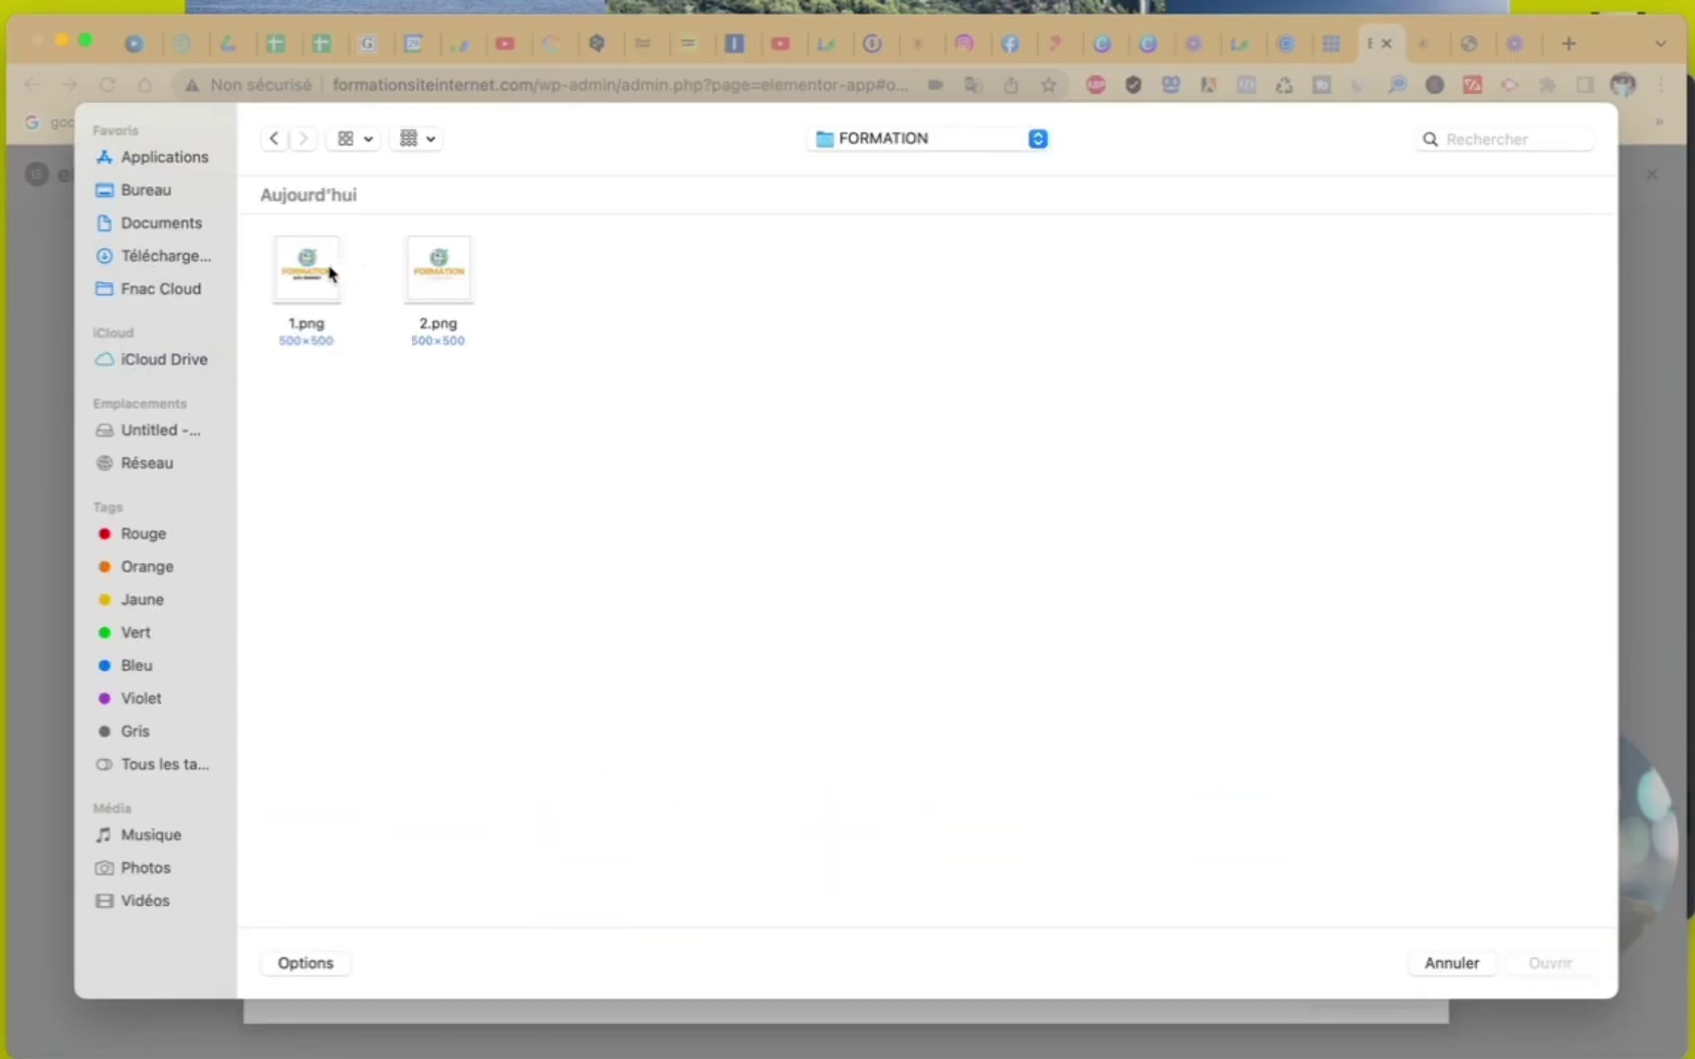
pyautogui.click(314, 272)
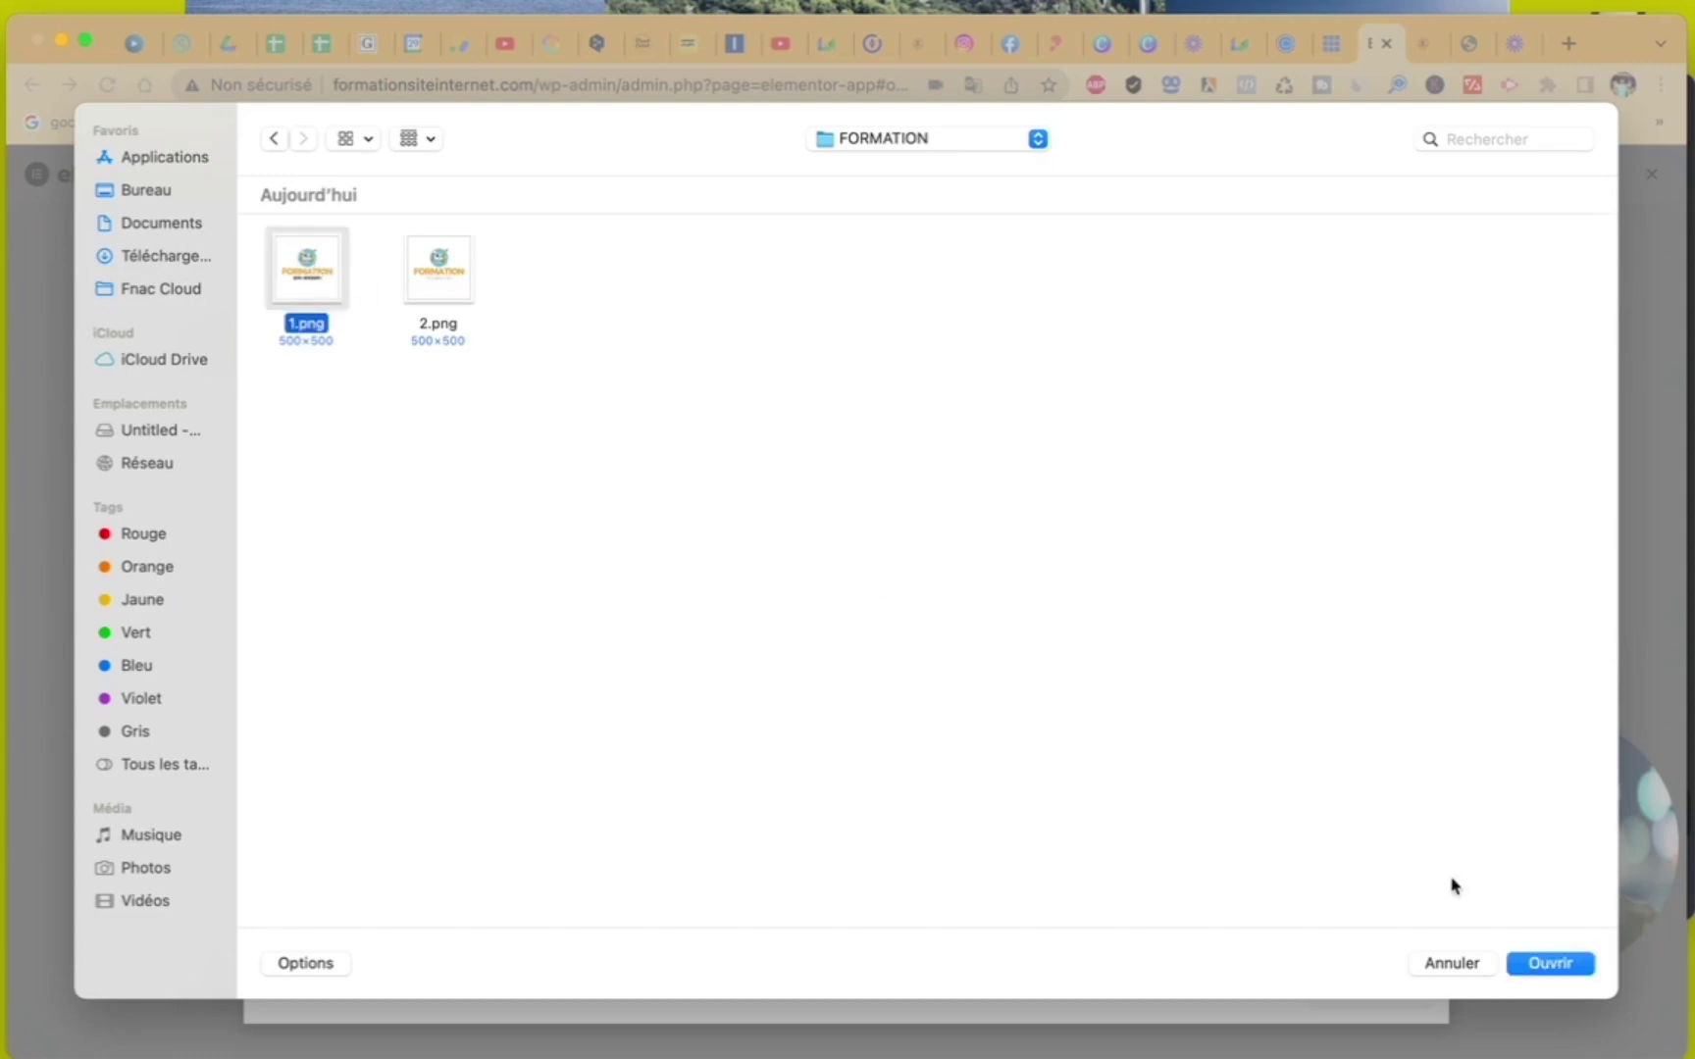
pyautogui.click(1543, 964)
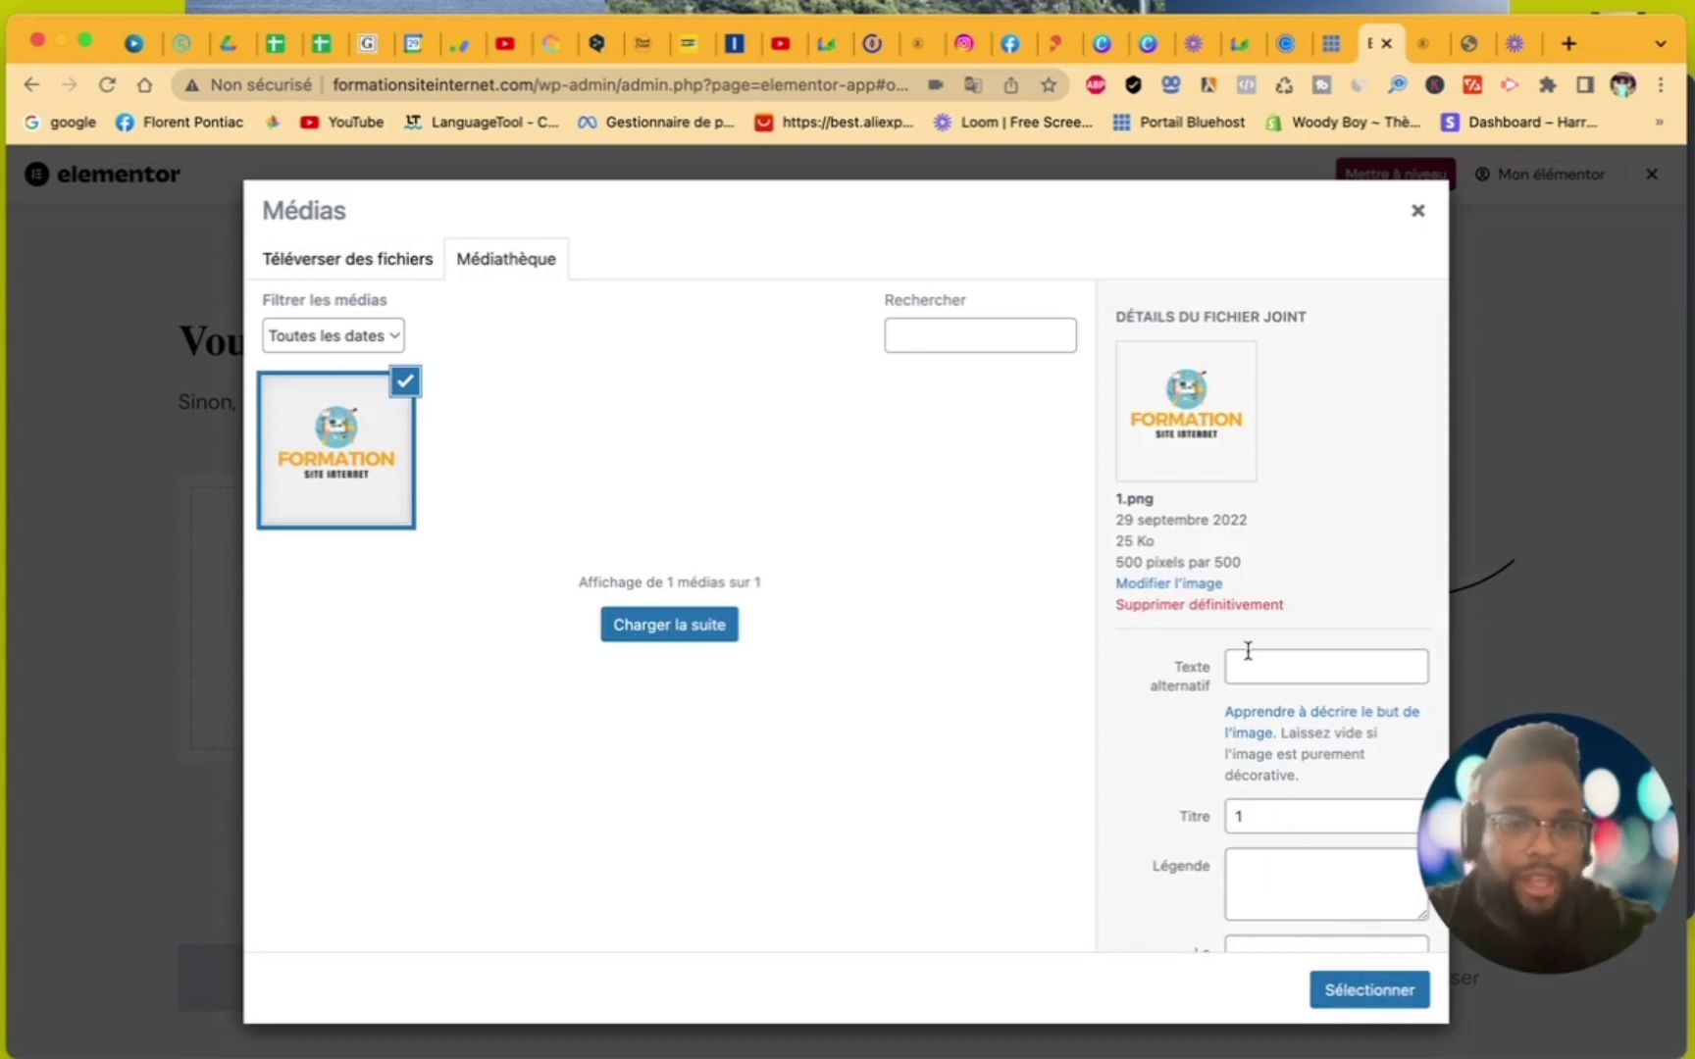
pyautogui.scroll(-3, 1251, 670)
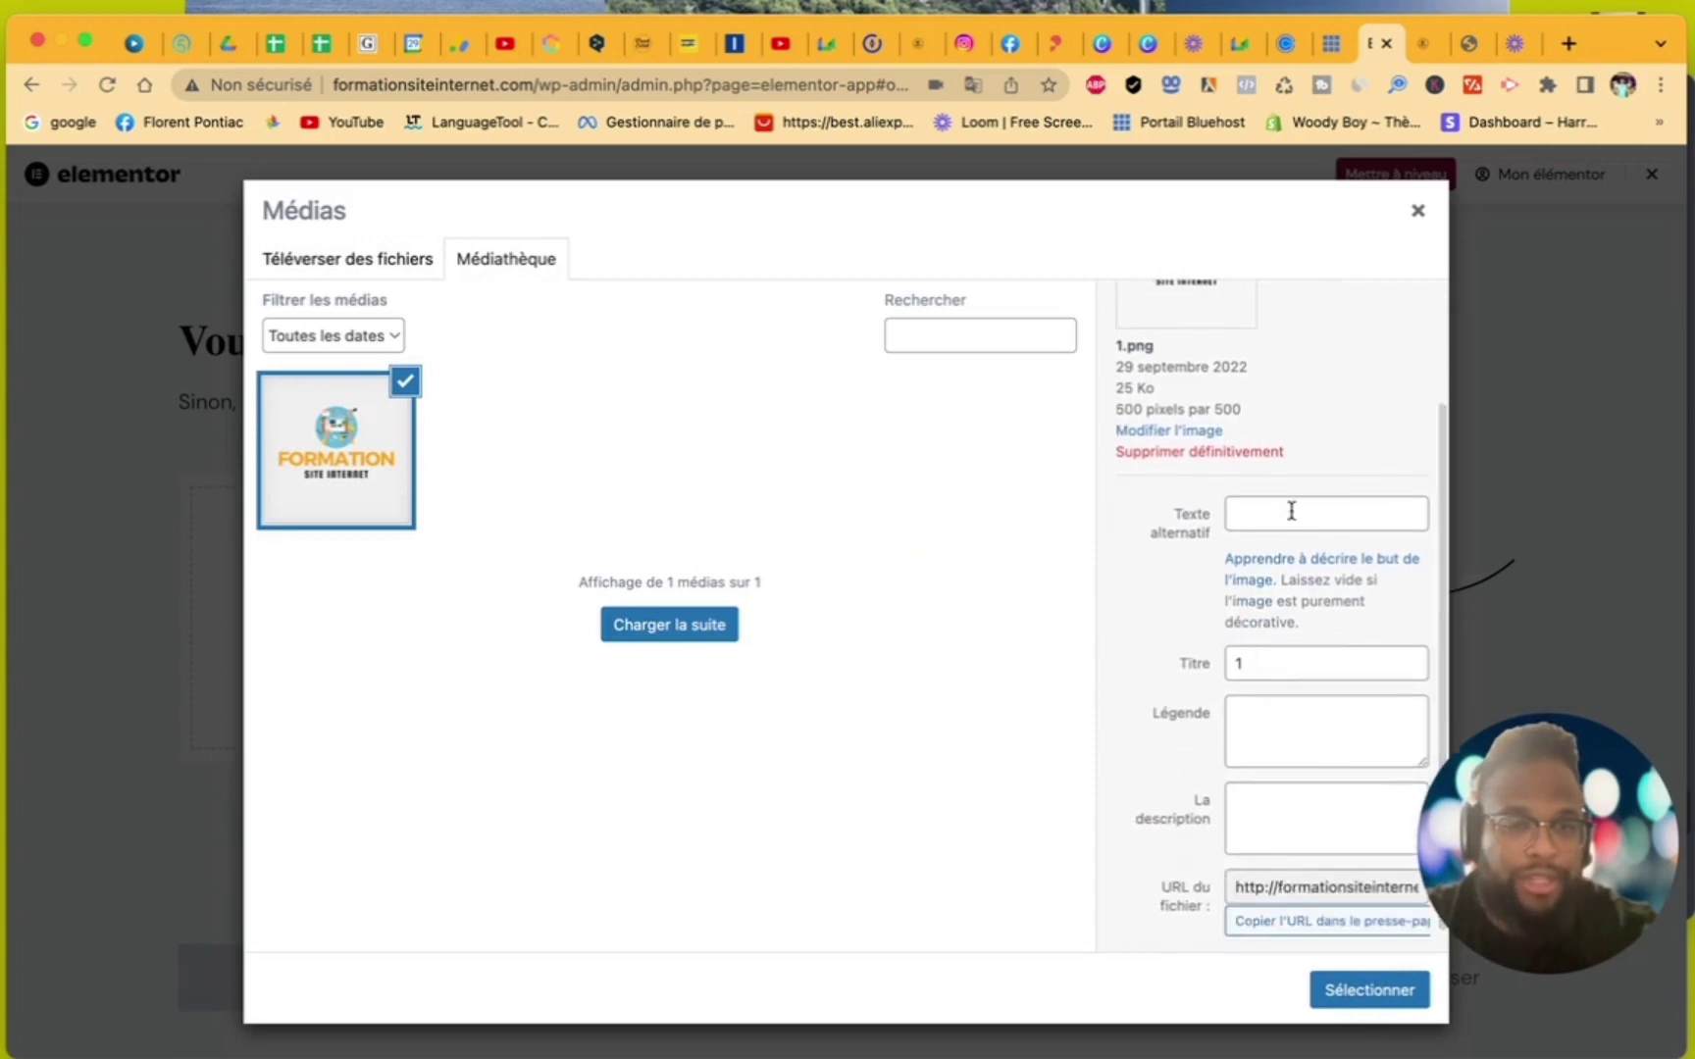
pyautogui.click(1370, 990)
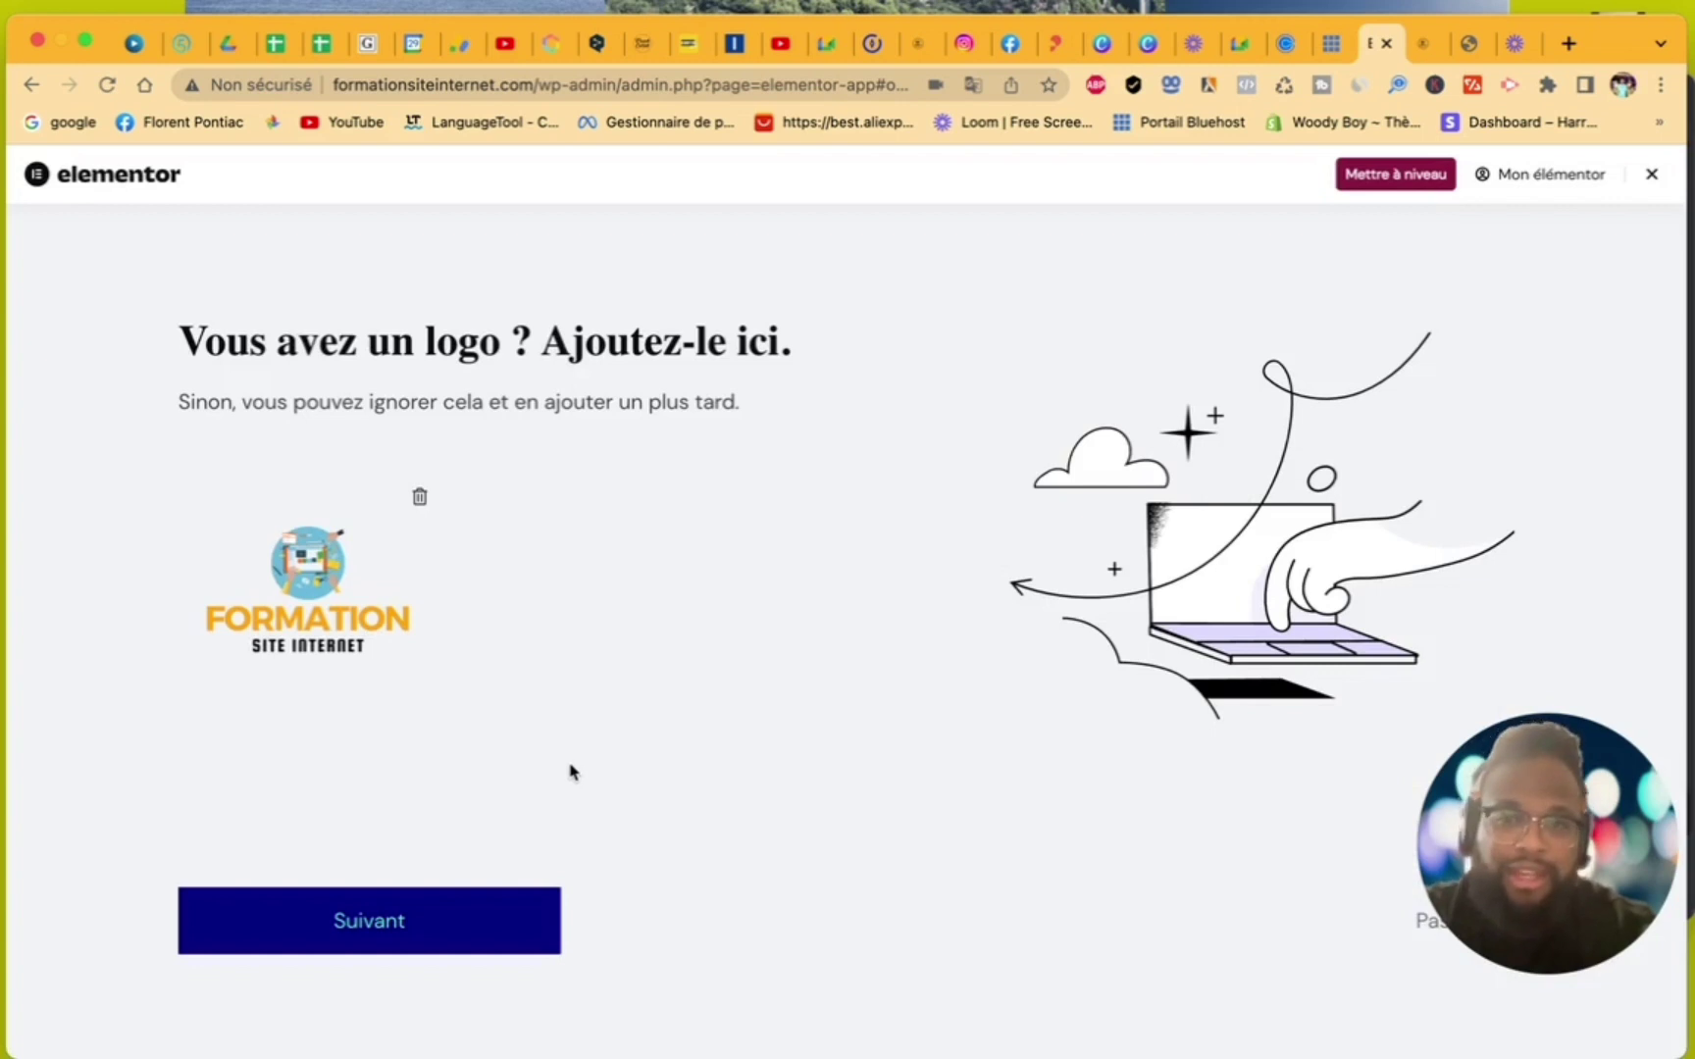
# - Continue past the logo step and start editing Elementor #7 on a blank canvas
pyautogui.click(413, 915)
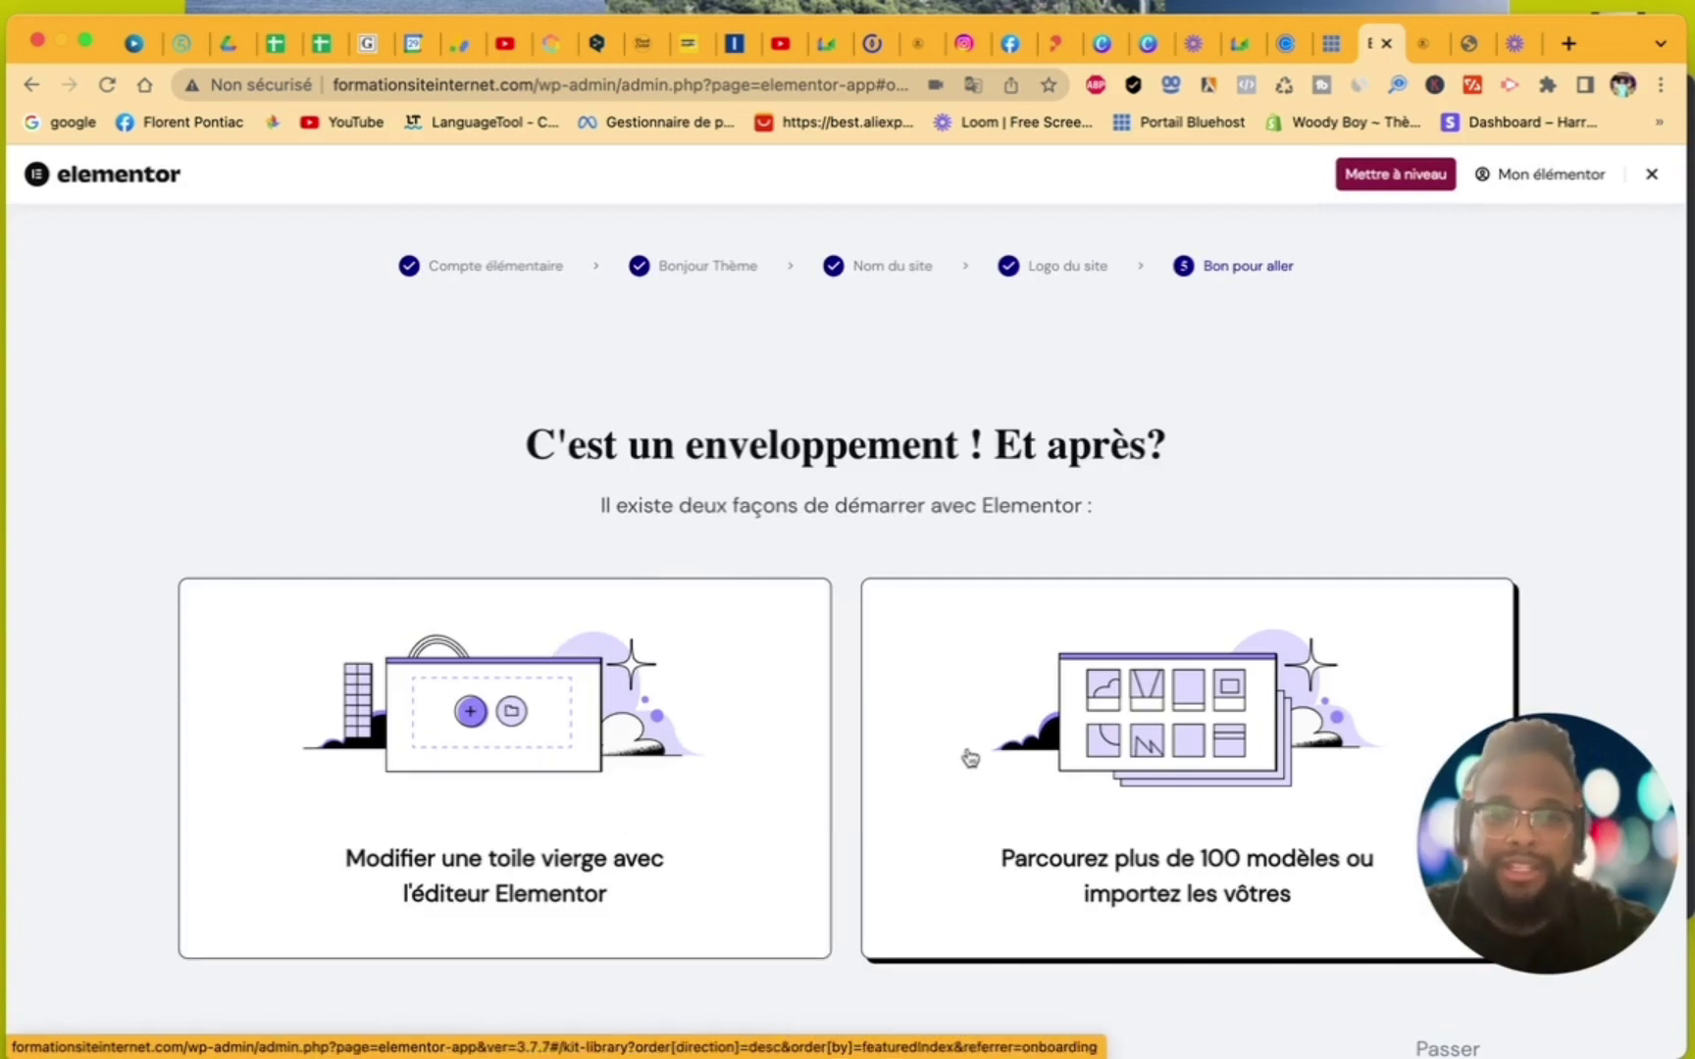
pyautogui.click(495, 723)
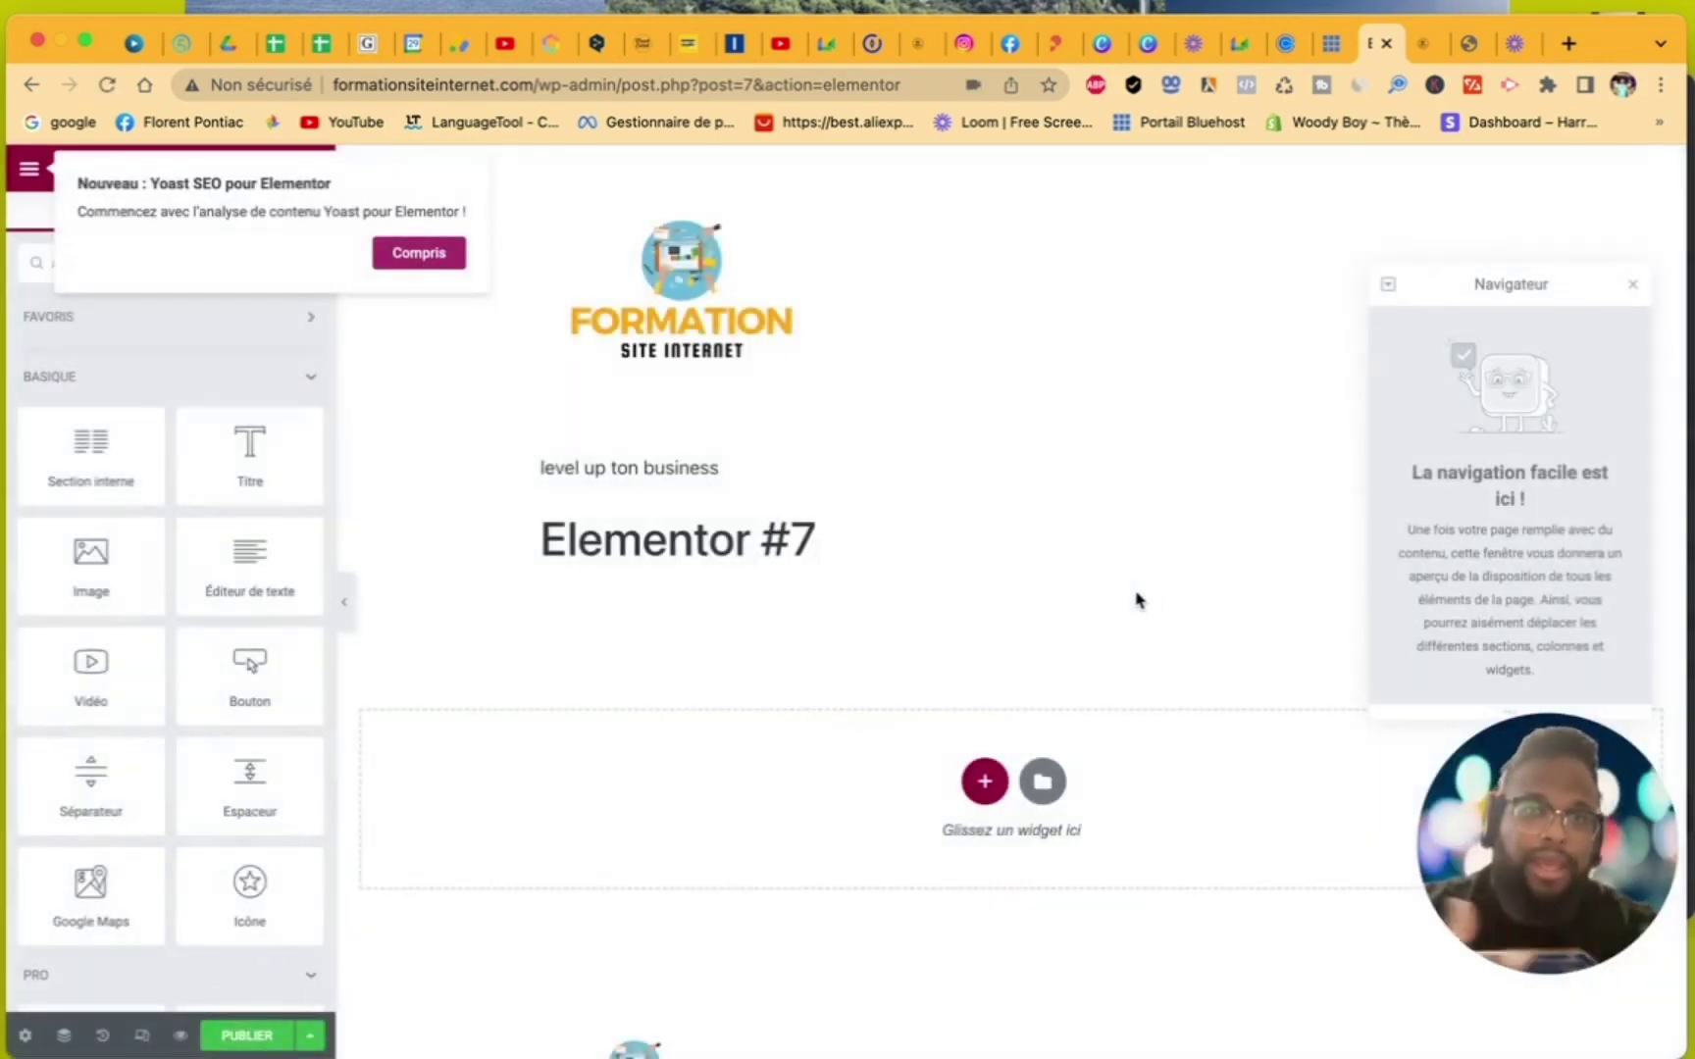
# - Dismiss the Yoast notice and navigator, then publish the Elementor #7 page
pyautogui.click(421, 255)
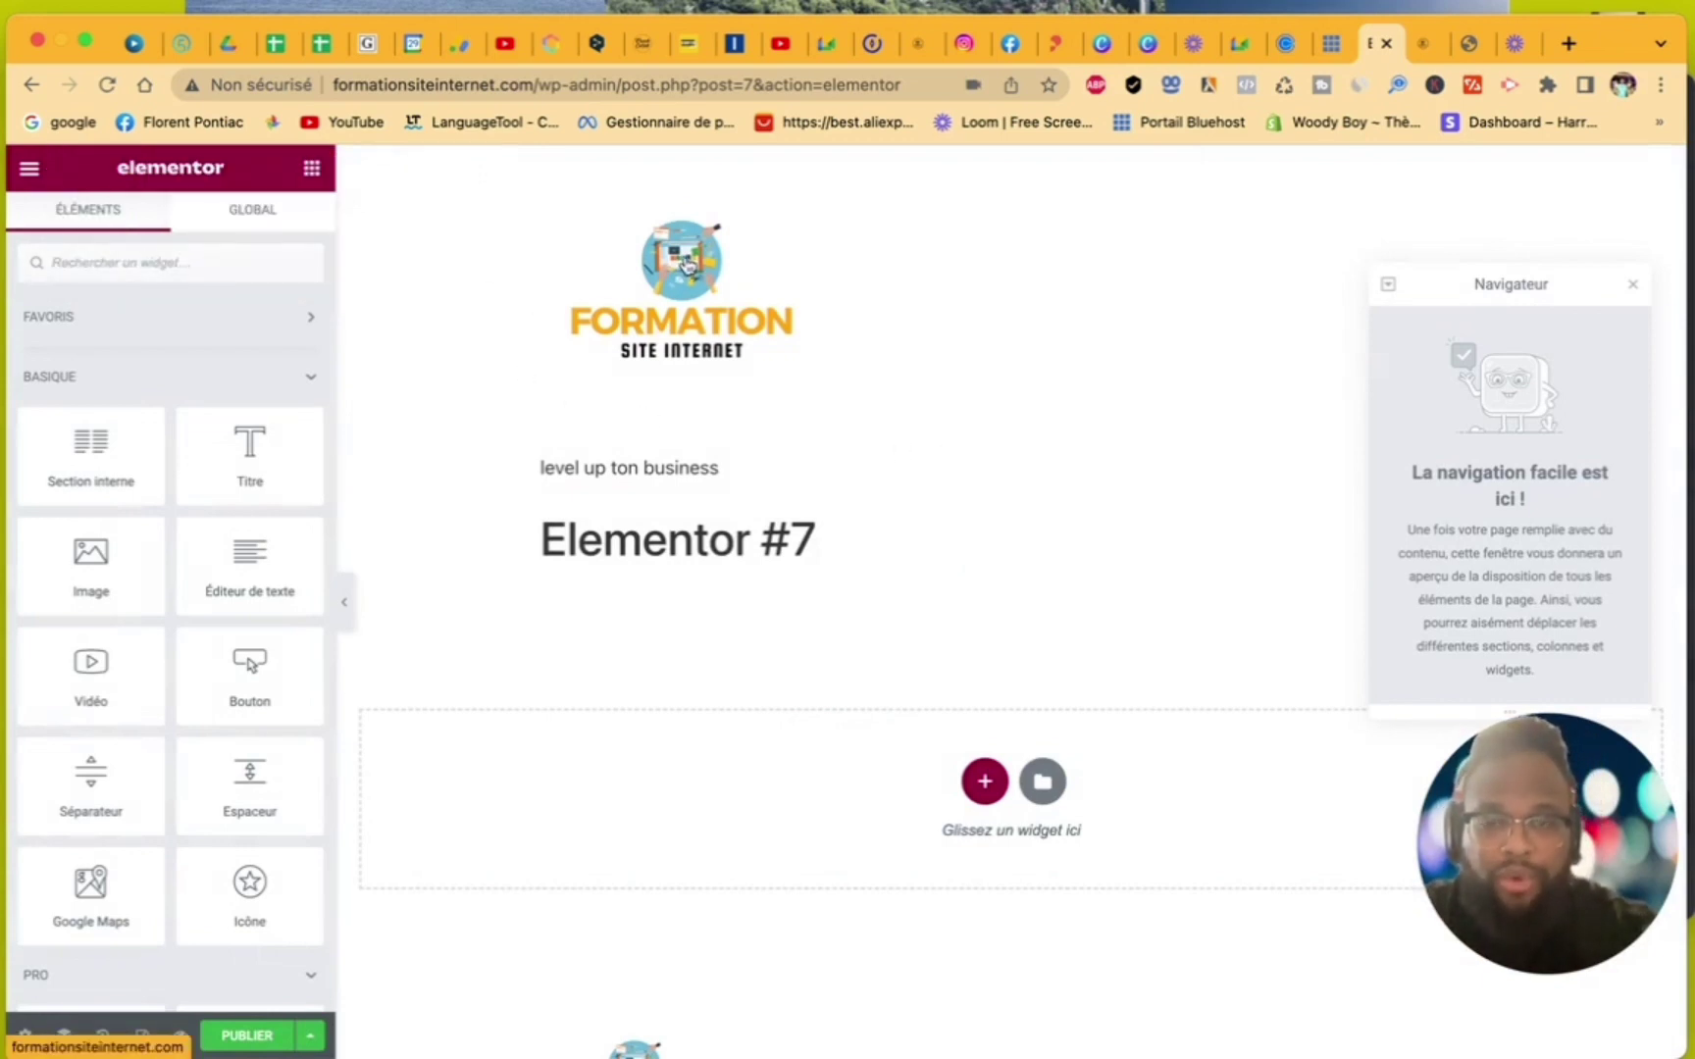
pyautogui.click(1632, 283)
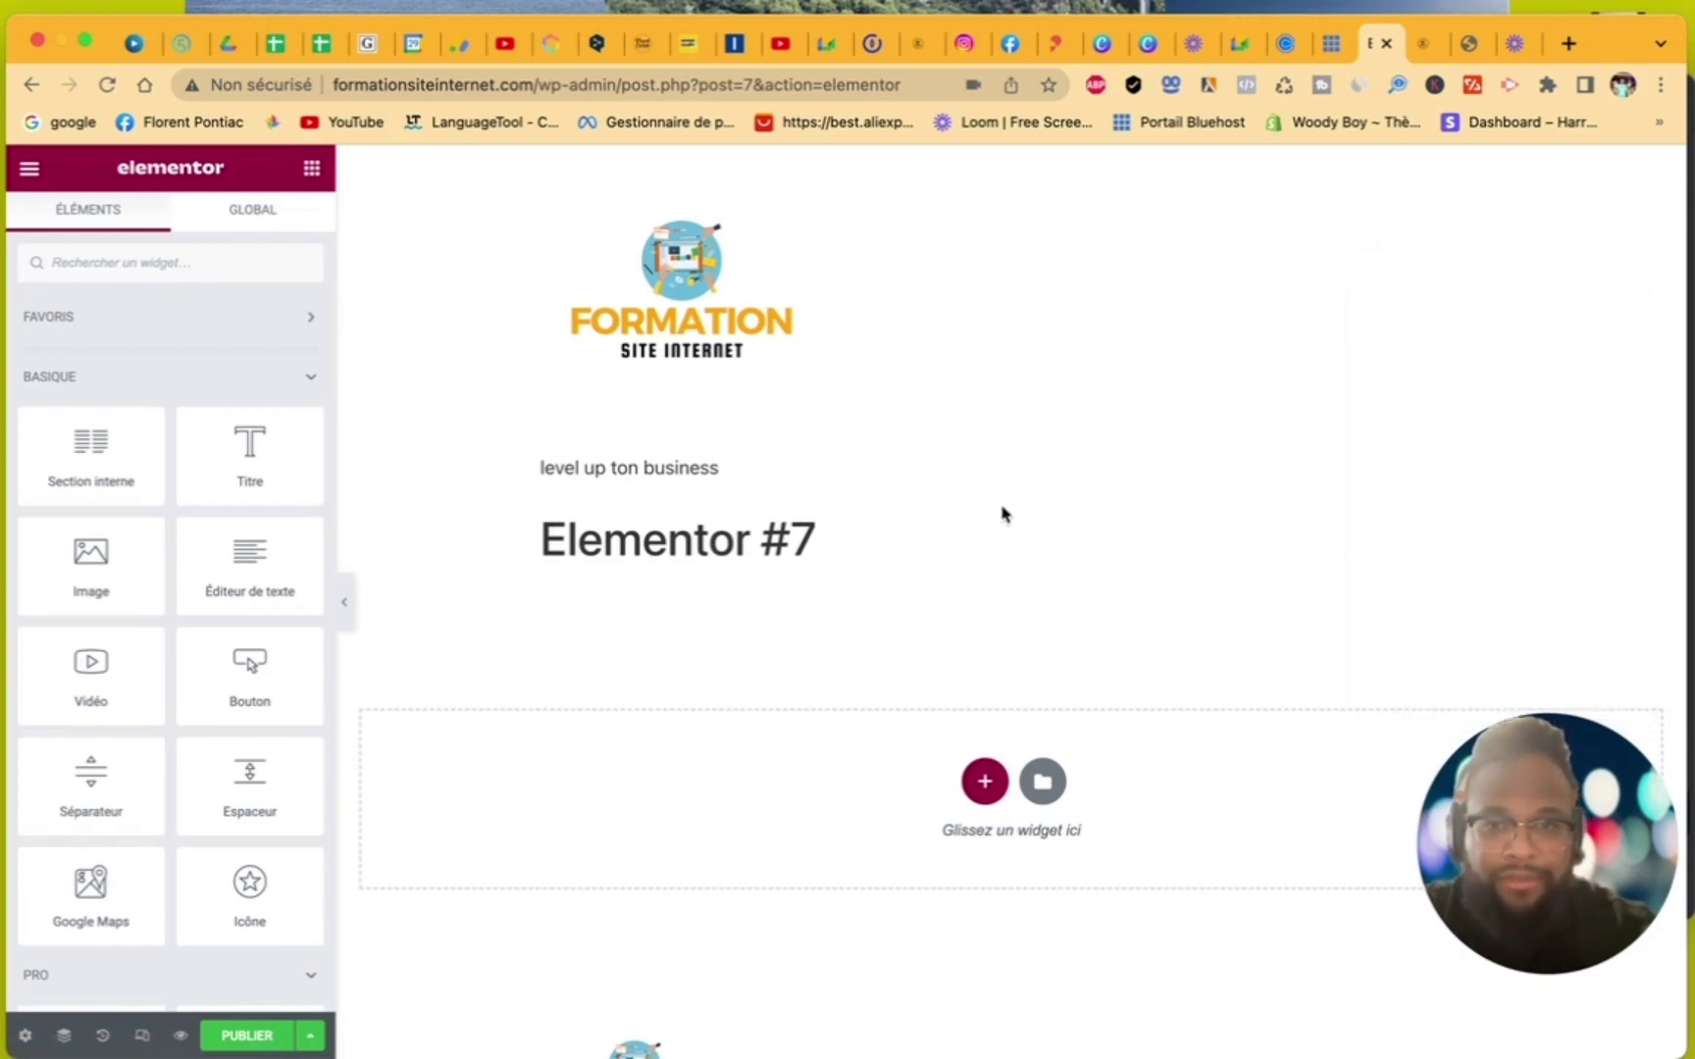
pyautogui.moveTo(520, 472); pyautogui.dragTo(723, 472)
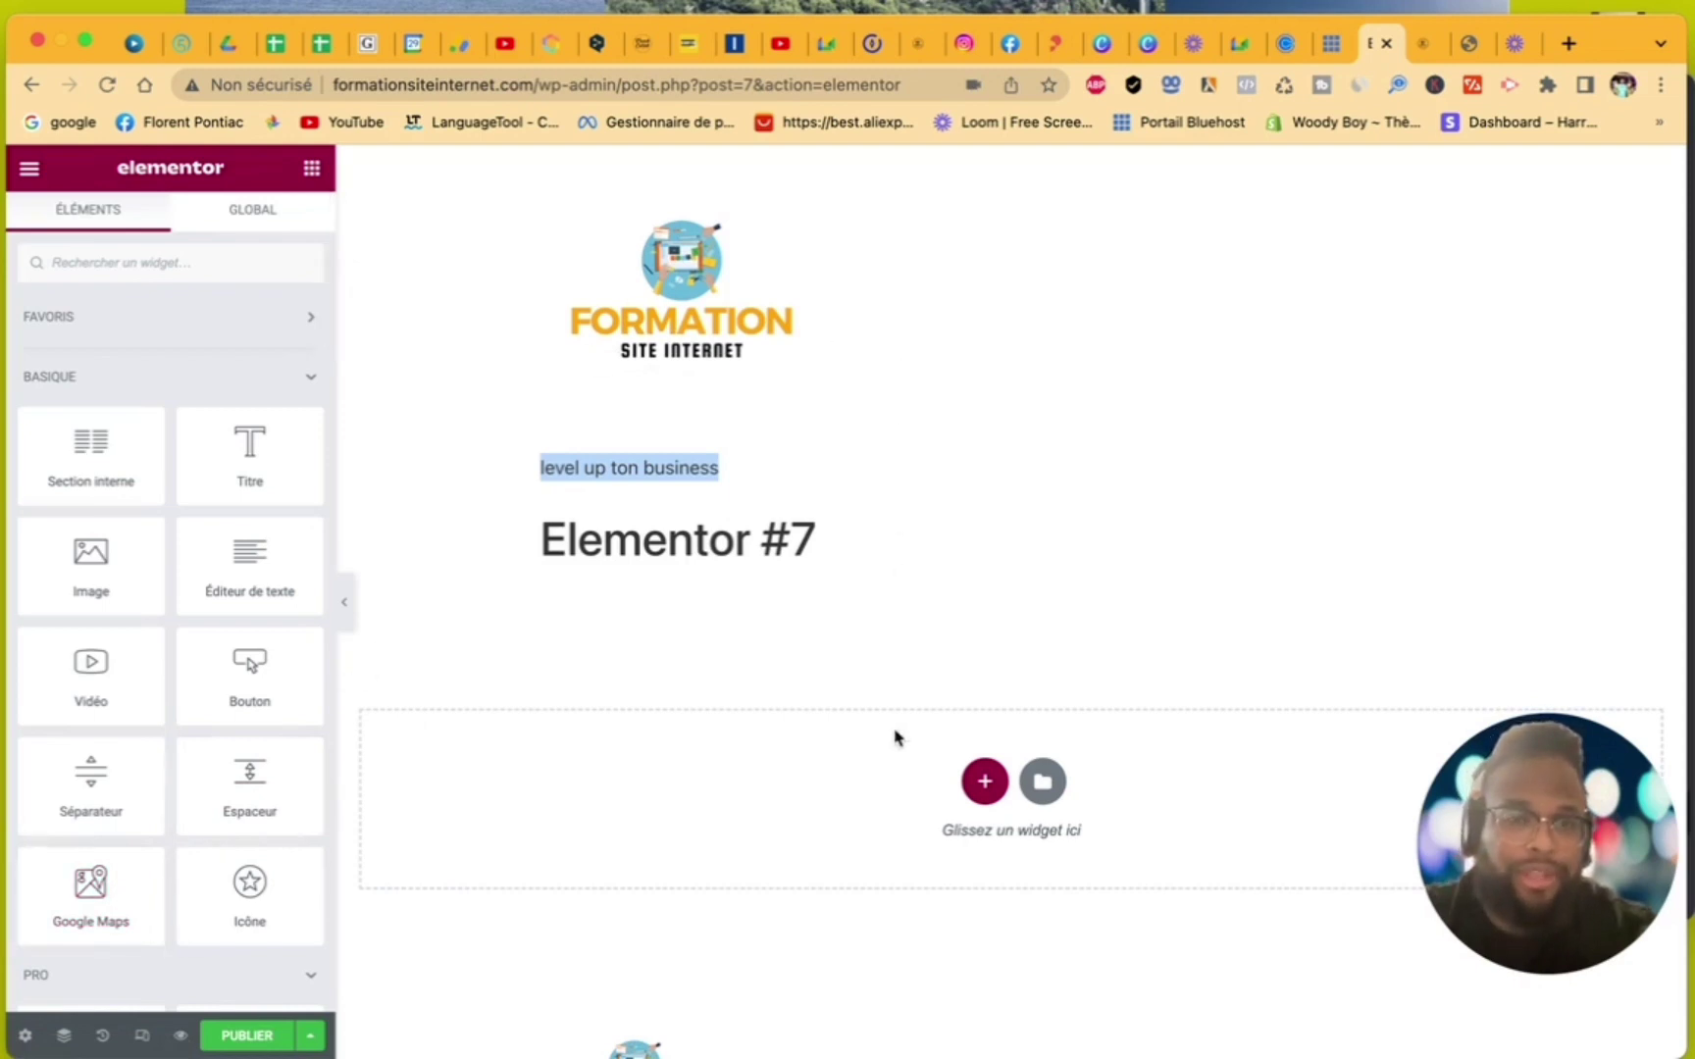
pyautogui.scroll(-3, 847, 935)
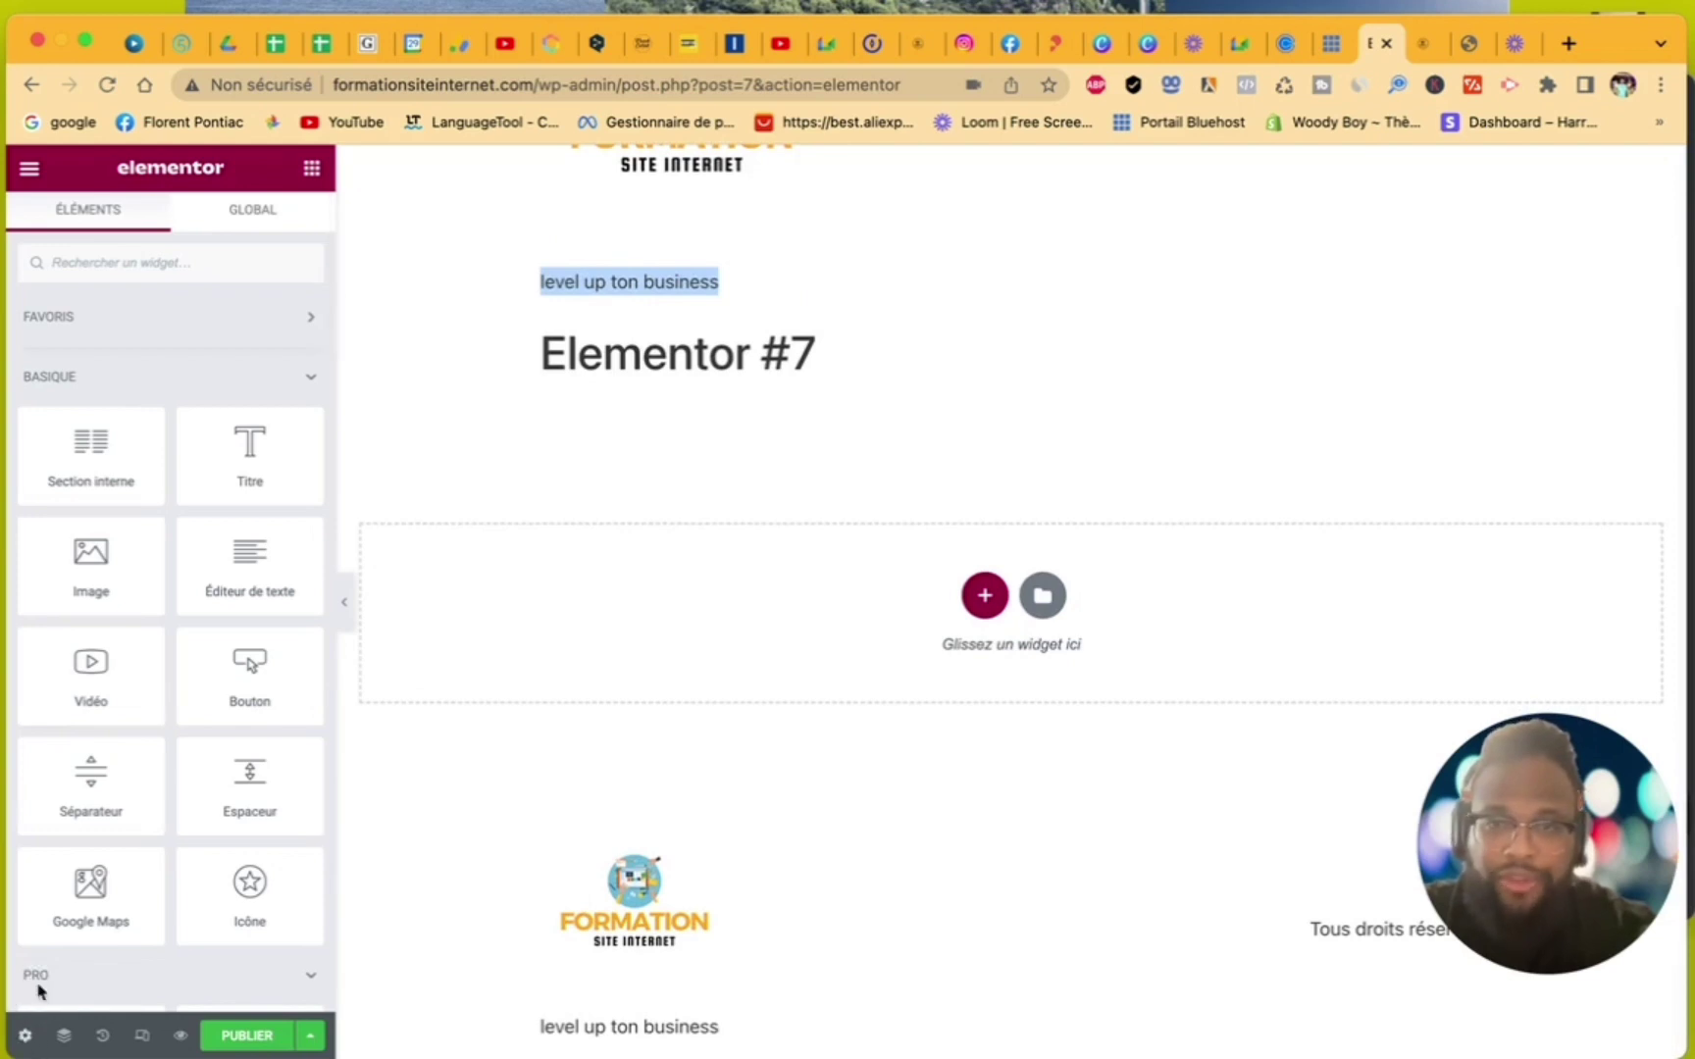
pyautogui.click(250, 1036)
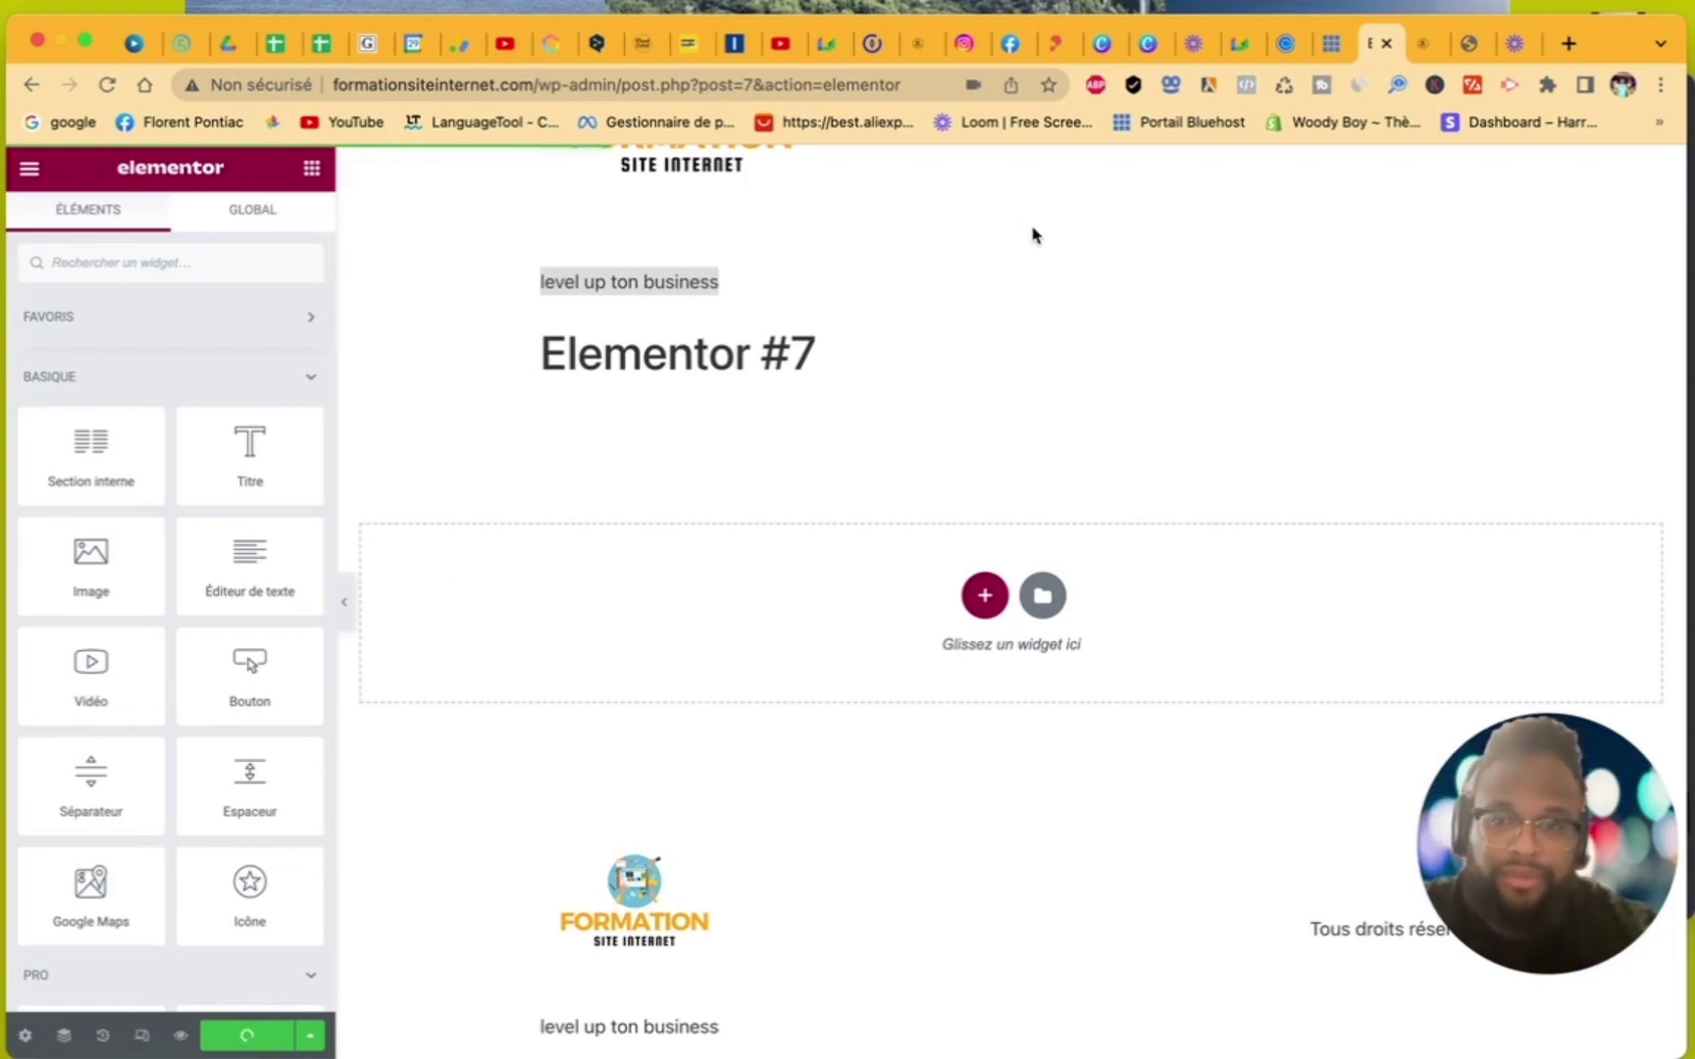
# - Quit Elementor with the exit destination set to 'Cette publication'
pyautogui.click(30, 177)
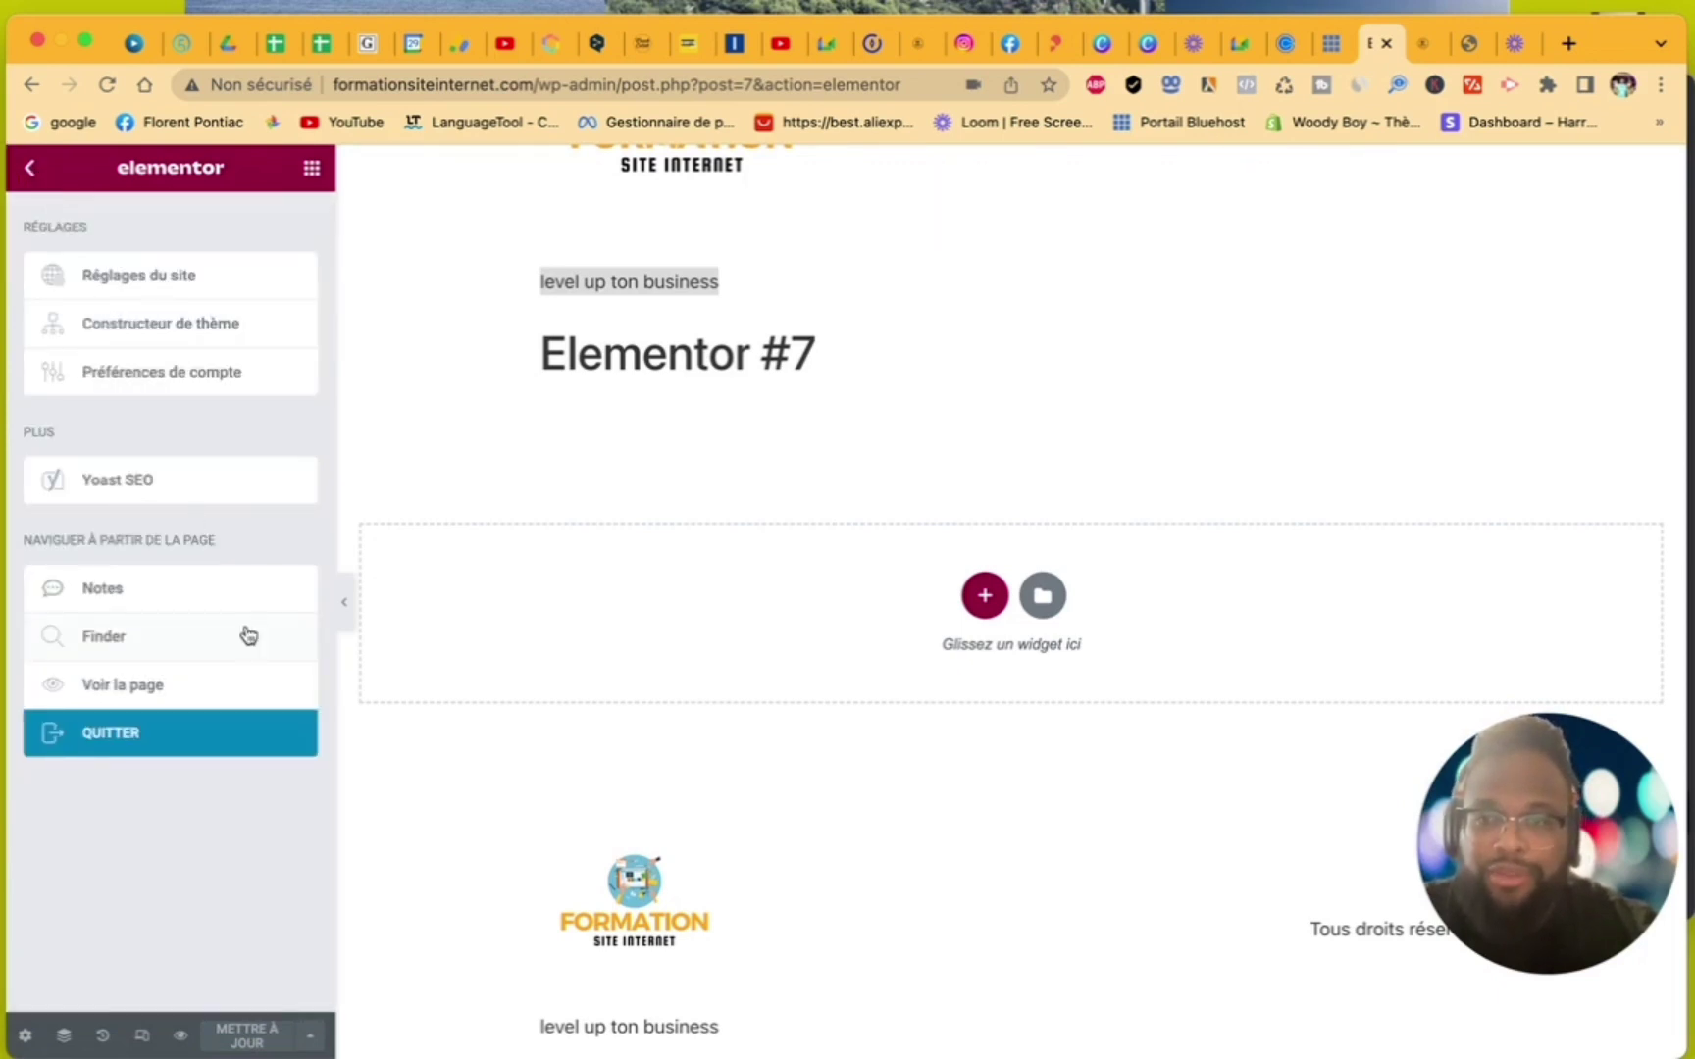
pyautogui.click(164, 746)
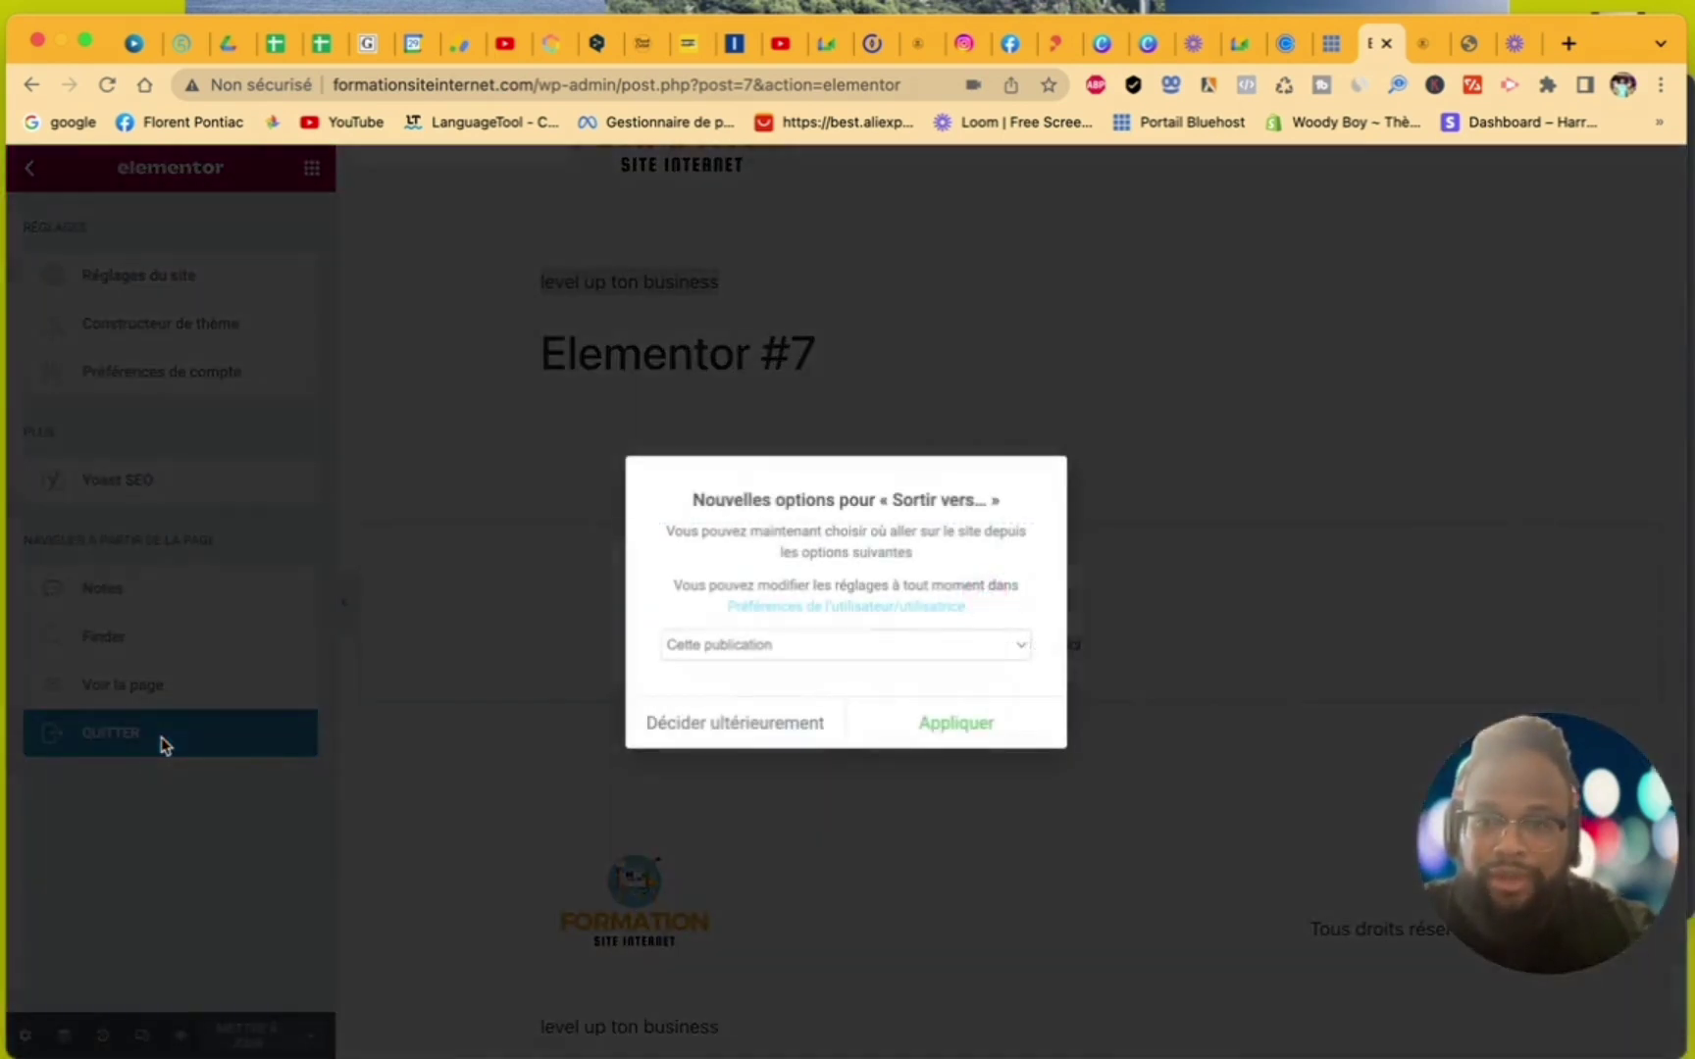
pyautogui.click(886, 652)
pyautogui.click(1002, 587)
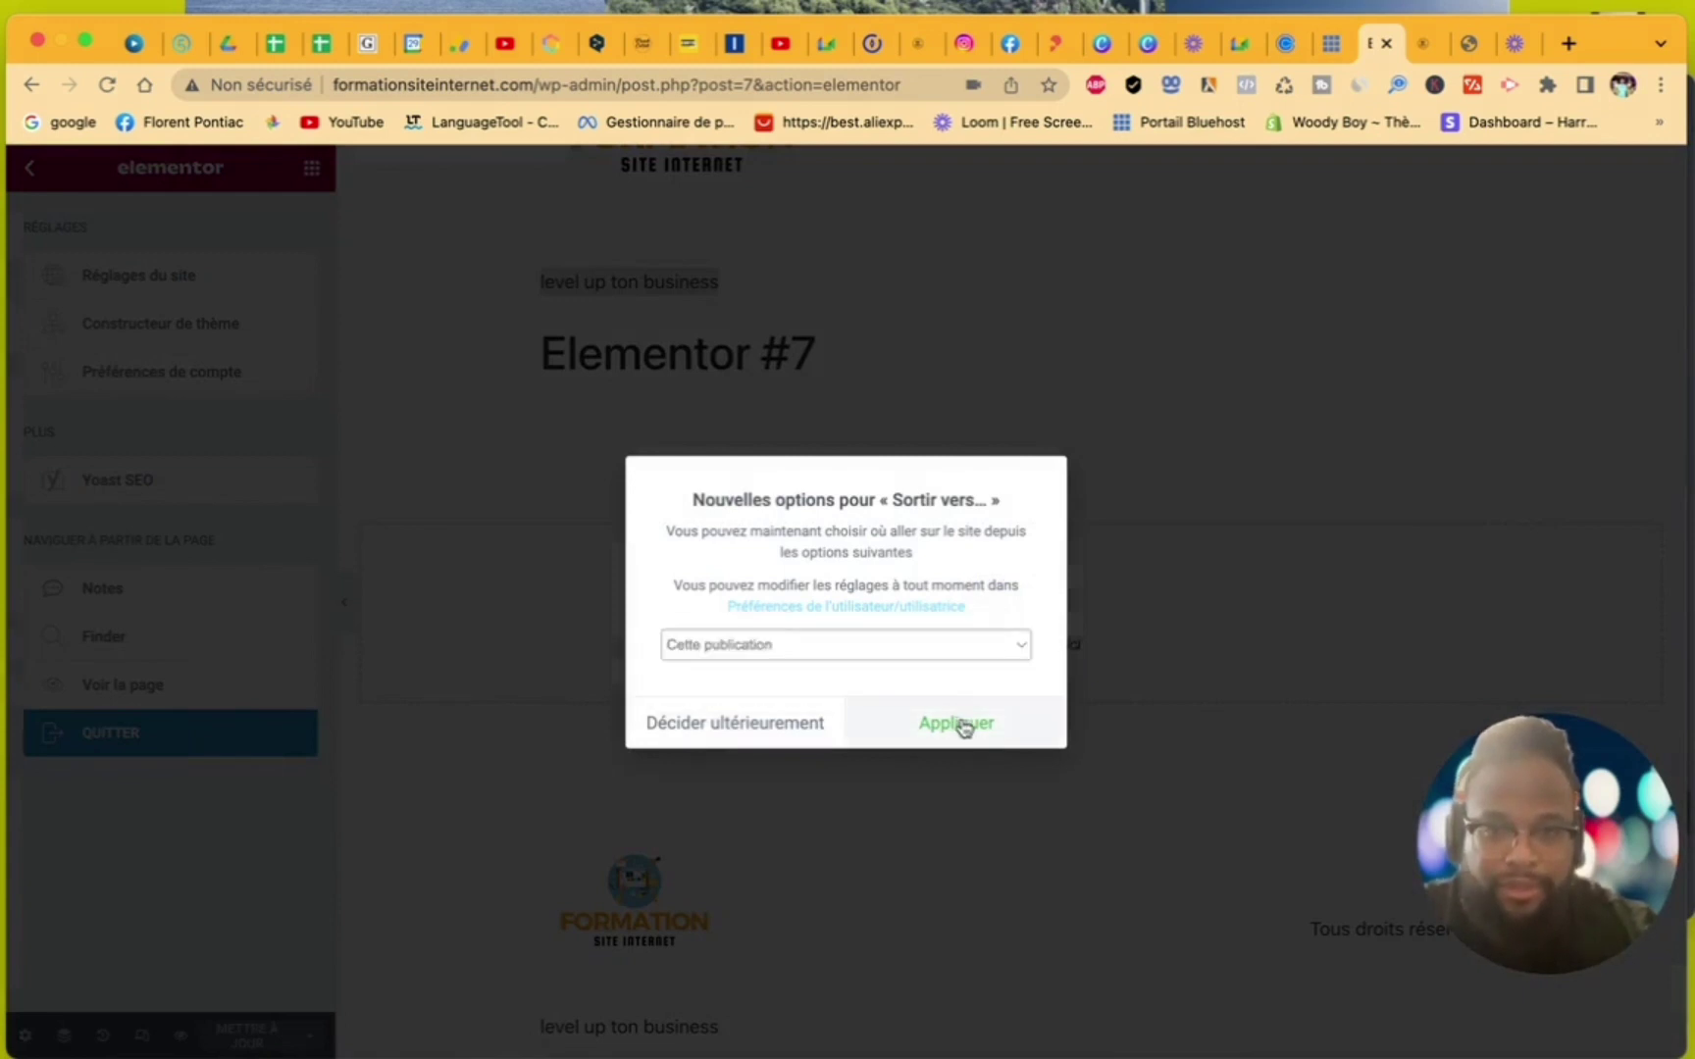
pyautogui.click(959, 724)
pyautogui.click(908, 421)
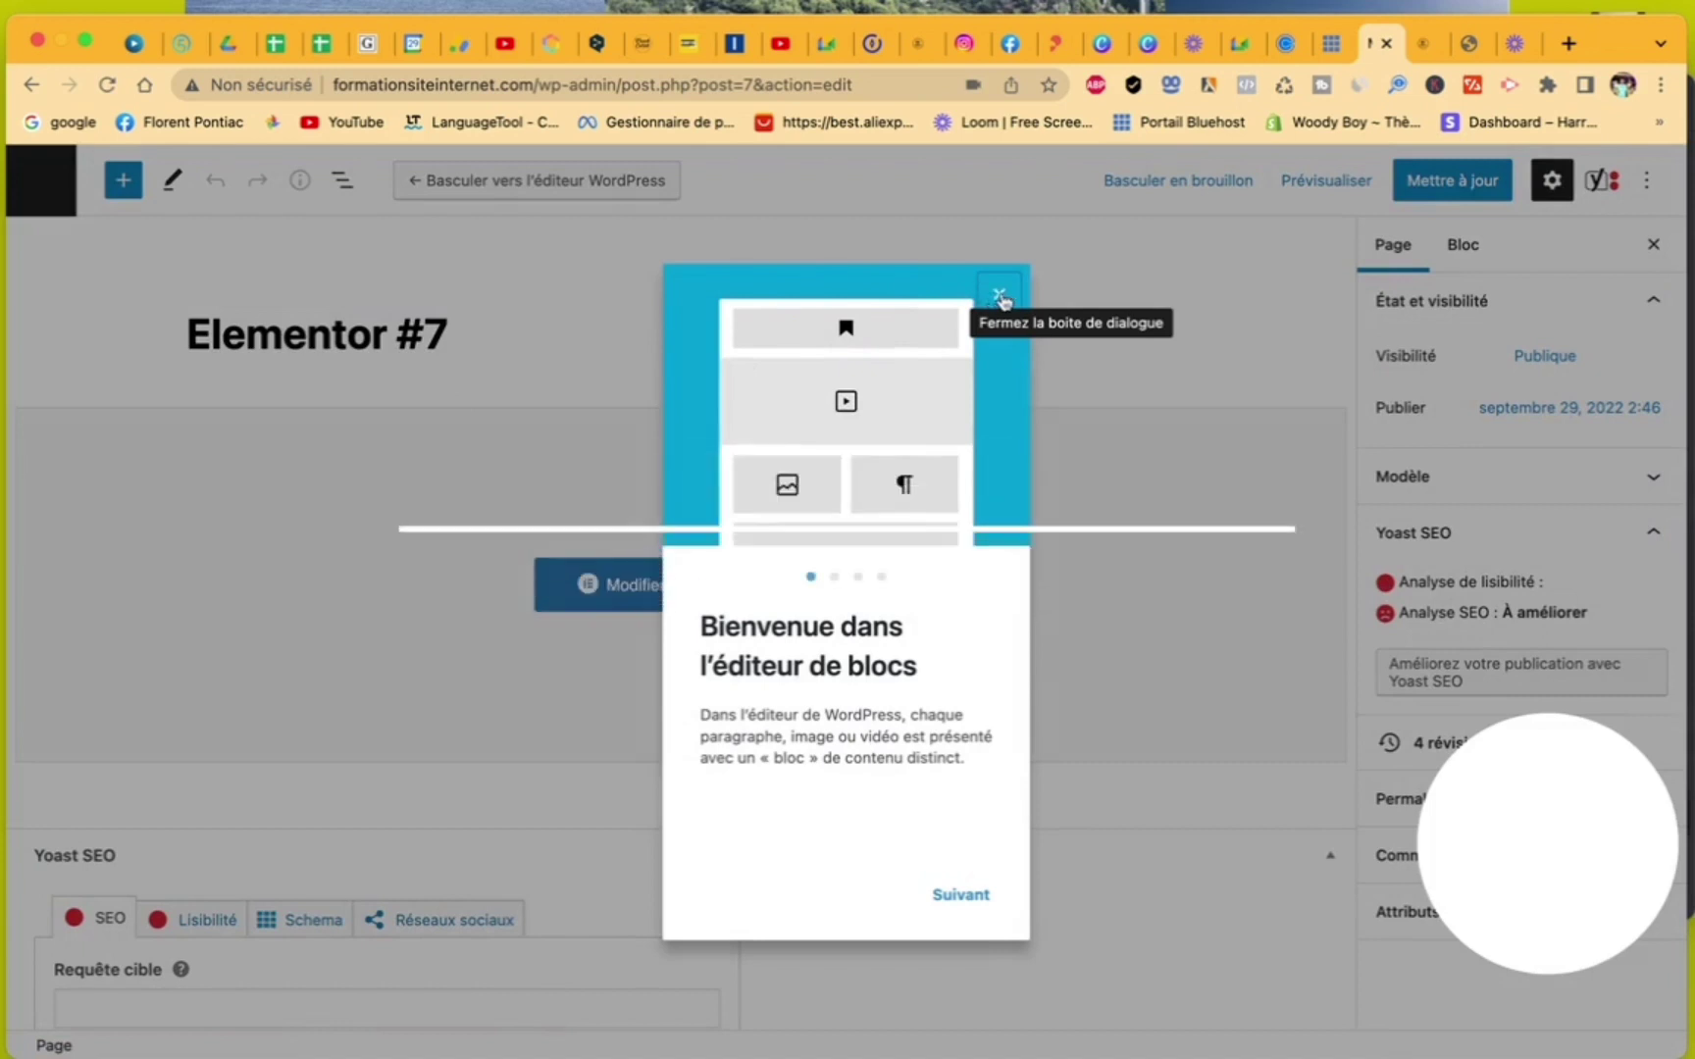
# - Replace the page title Elementor #7 with 'Formation site internet gratuit'
pyautogui.click(999, 297)
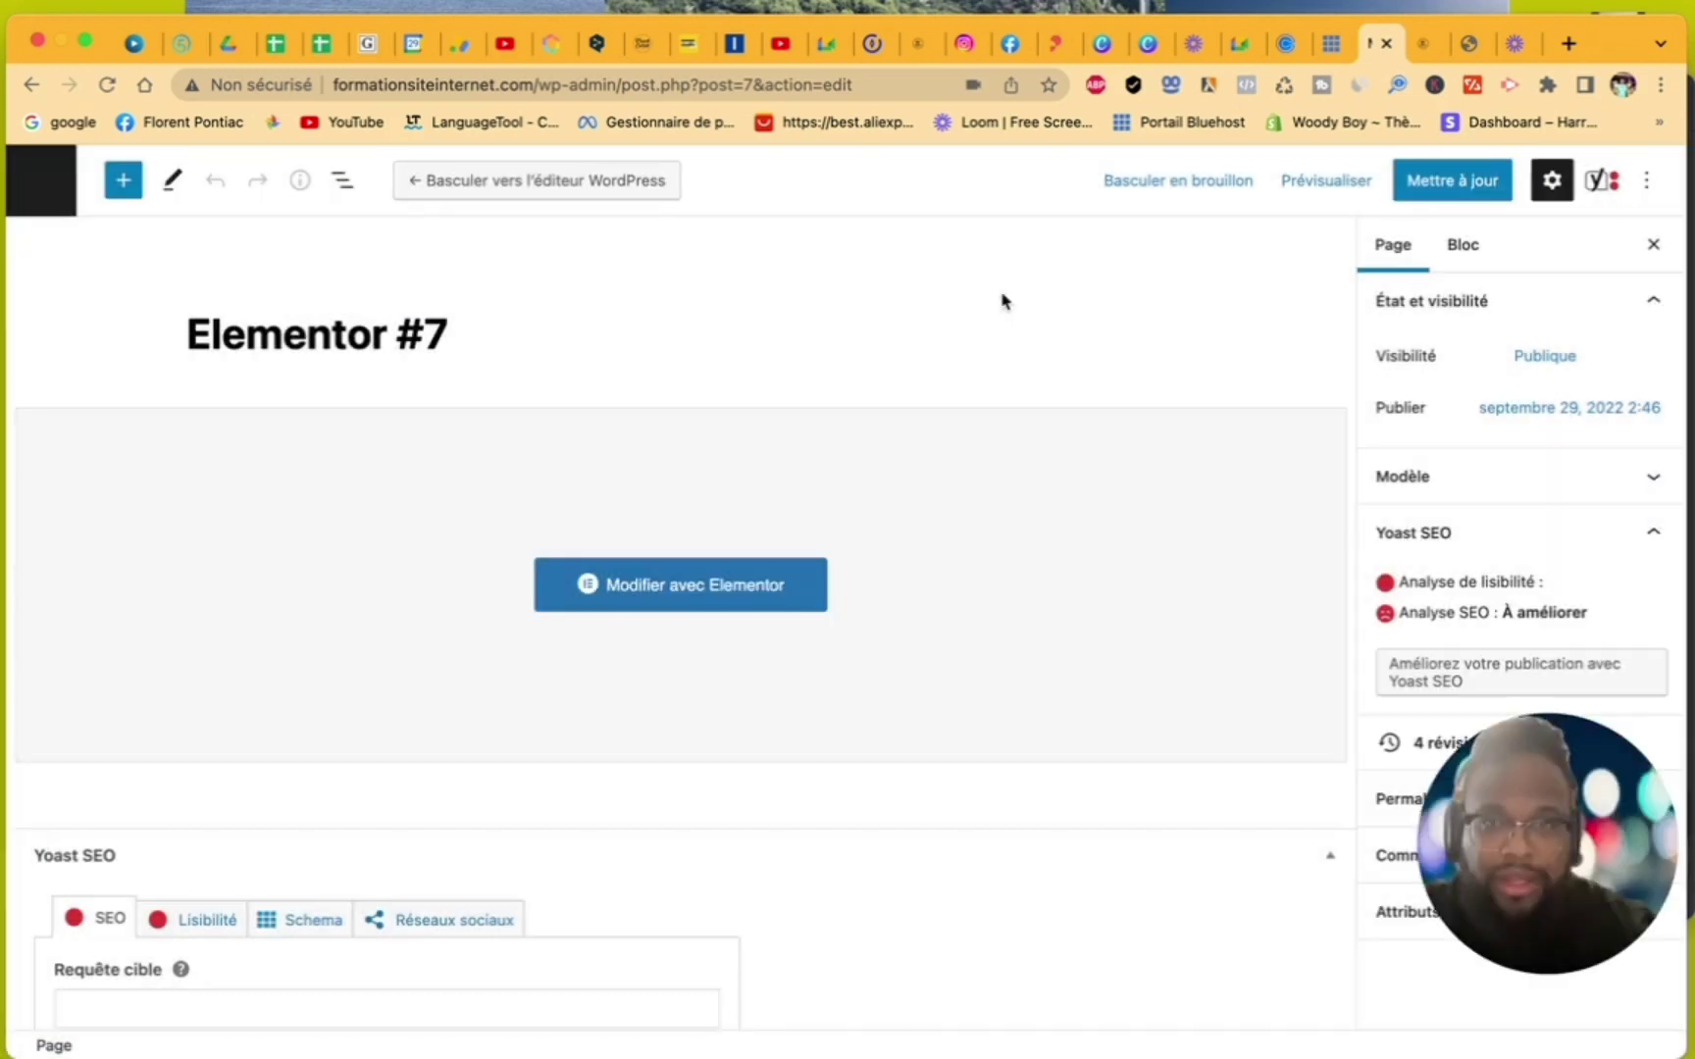
pyautogui.click(477, 338)
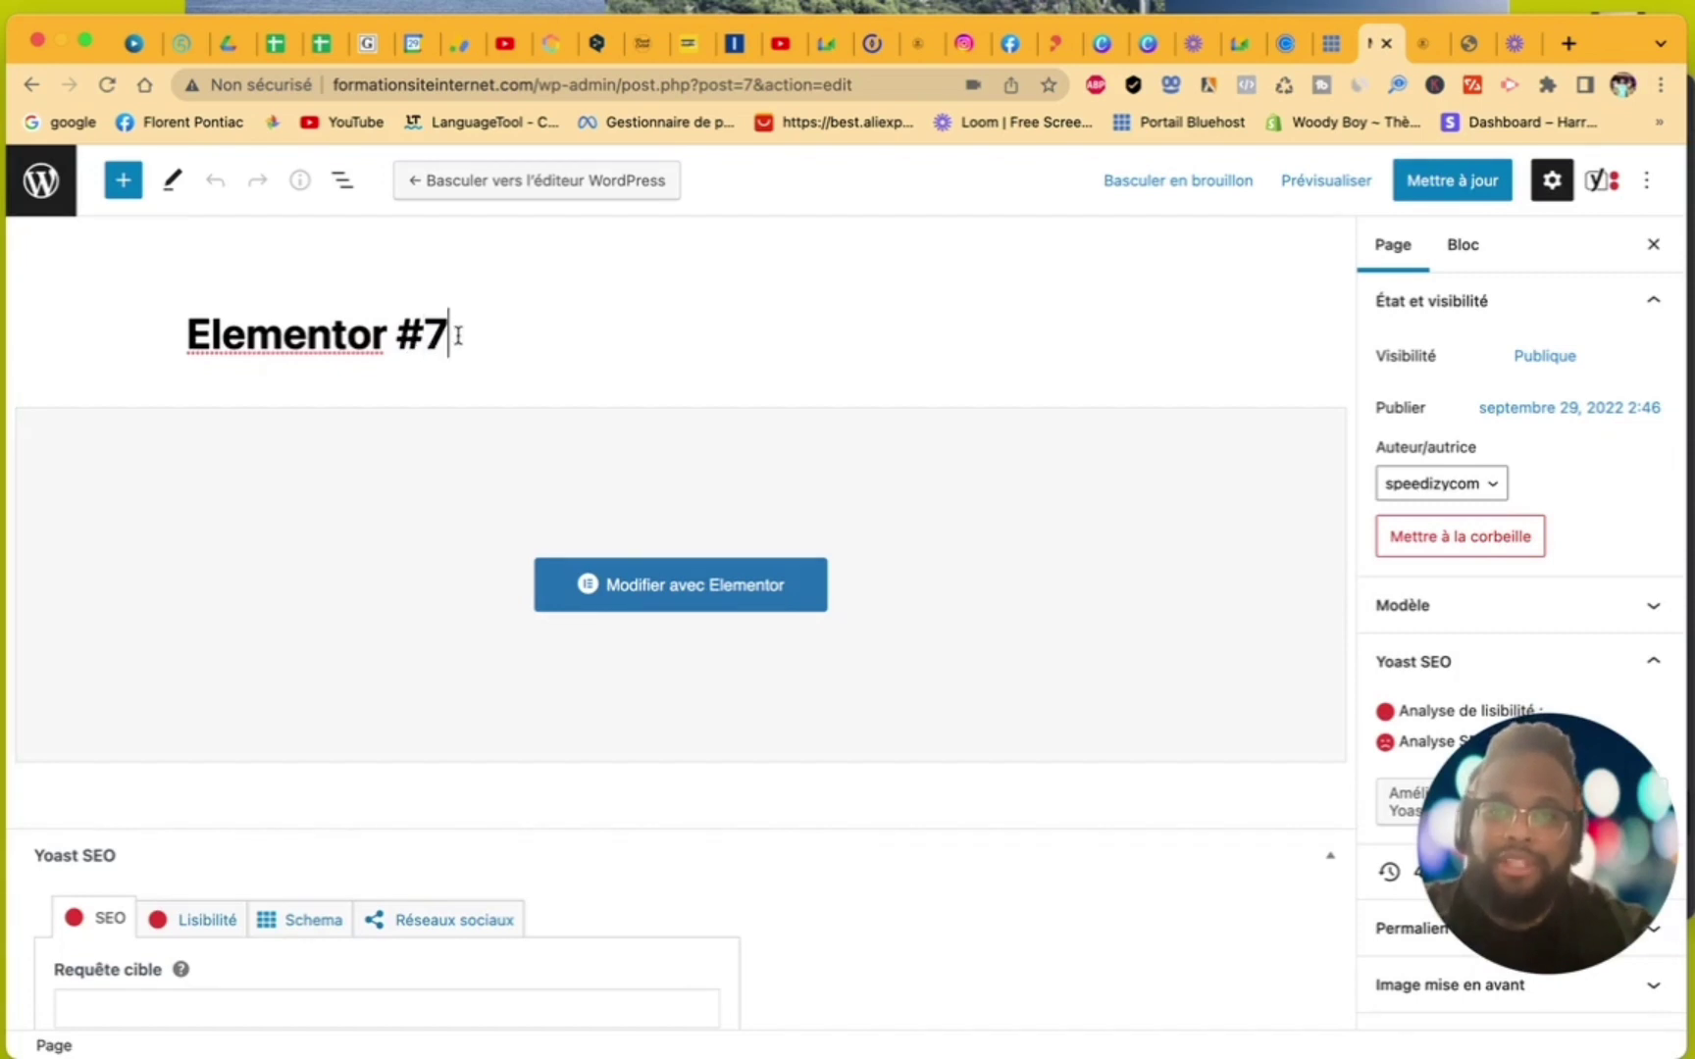
pyautogui.moveTo(455, 334); pyautogui.dragTo(190, 327)
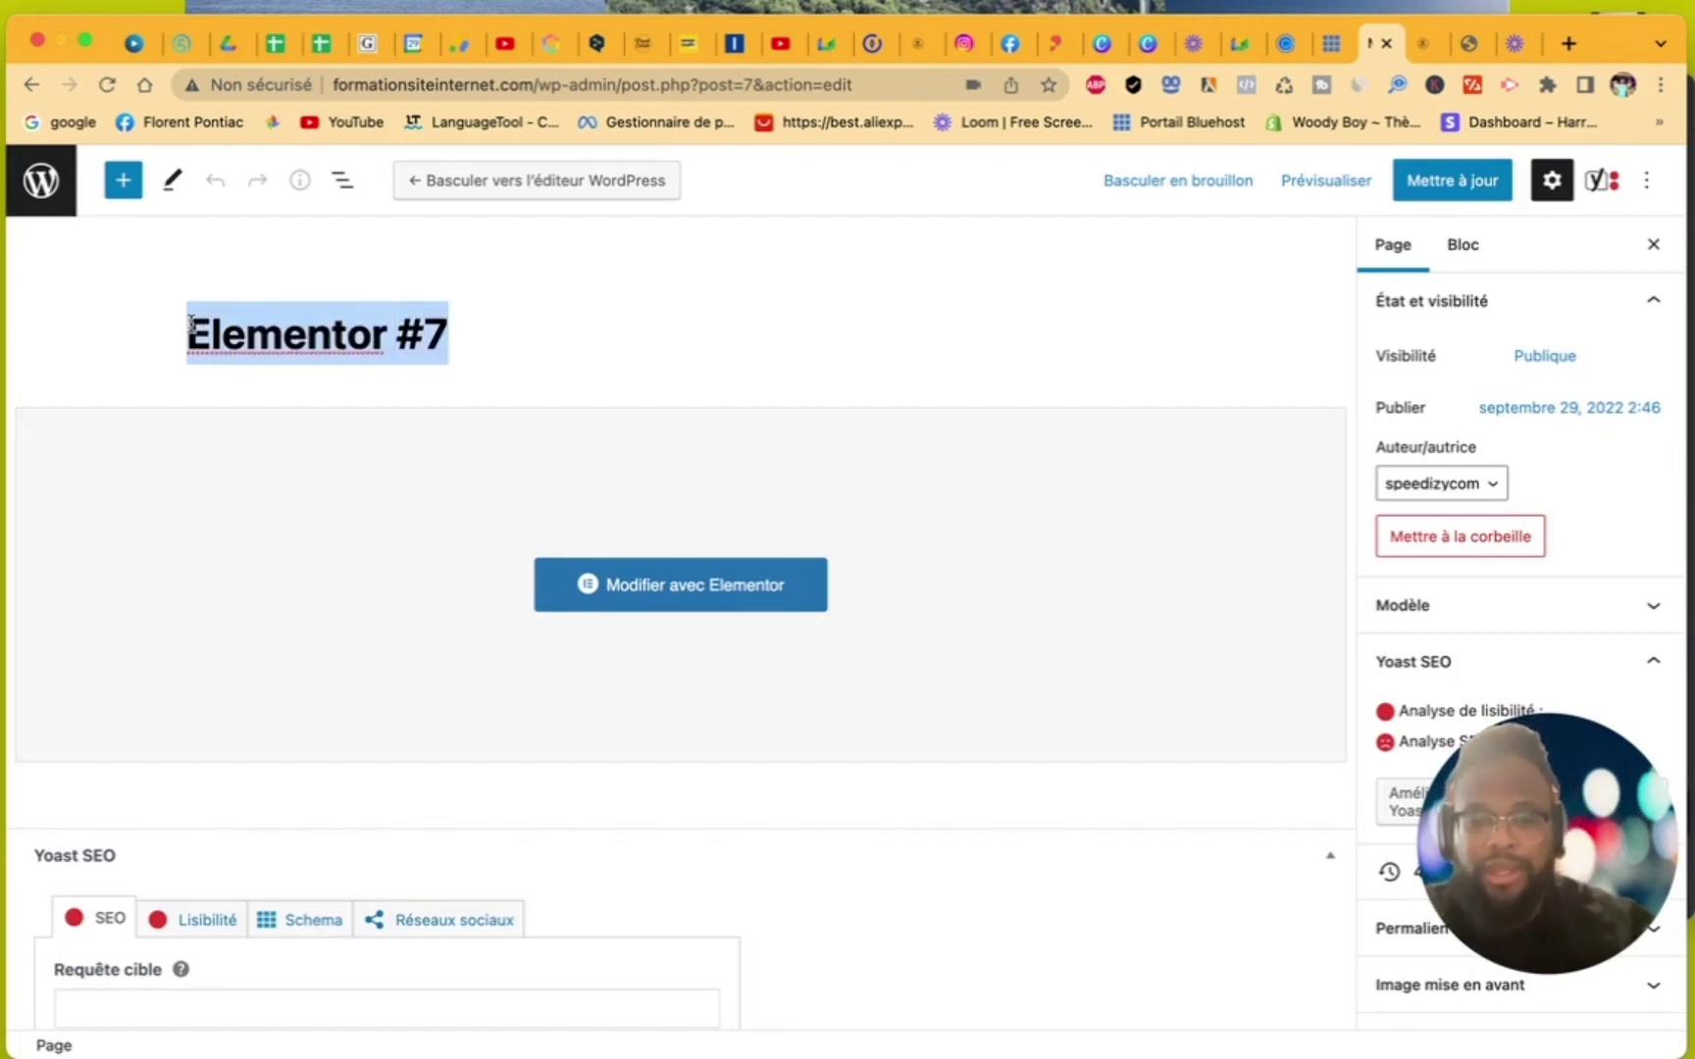
pyautogui.write('Form')
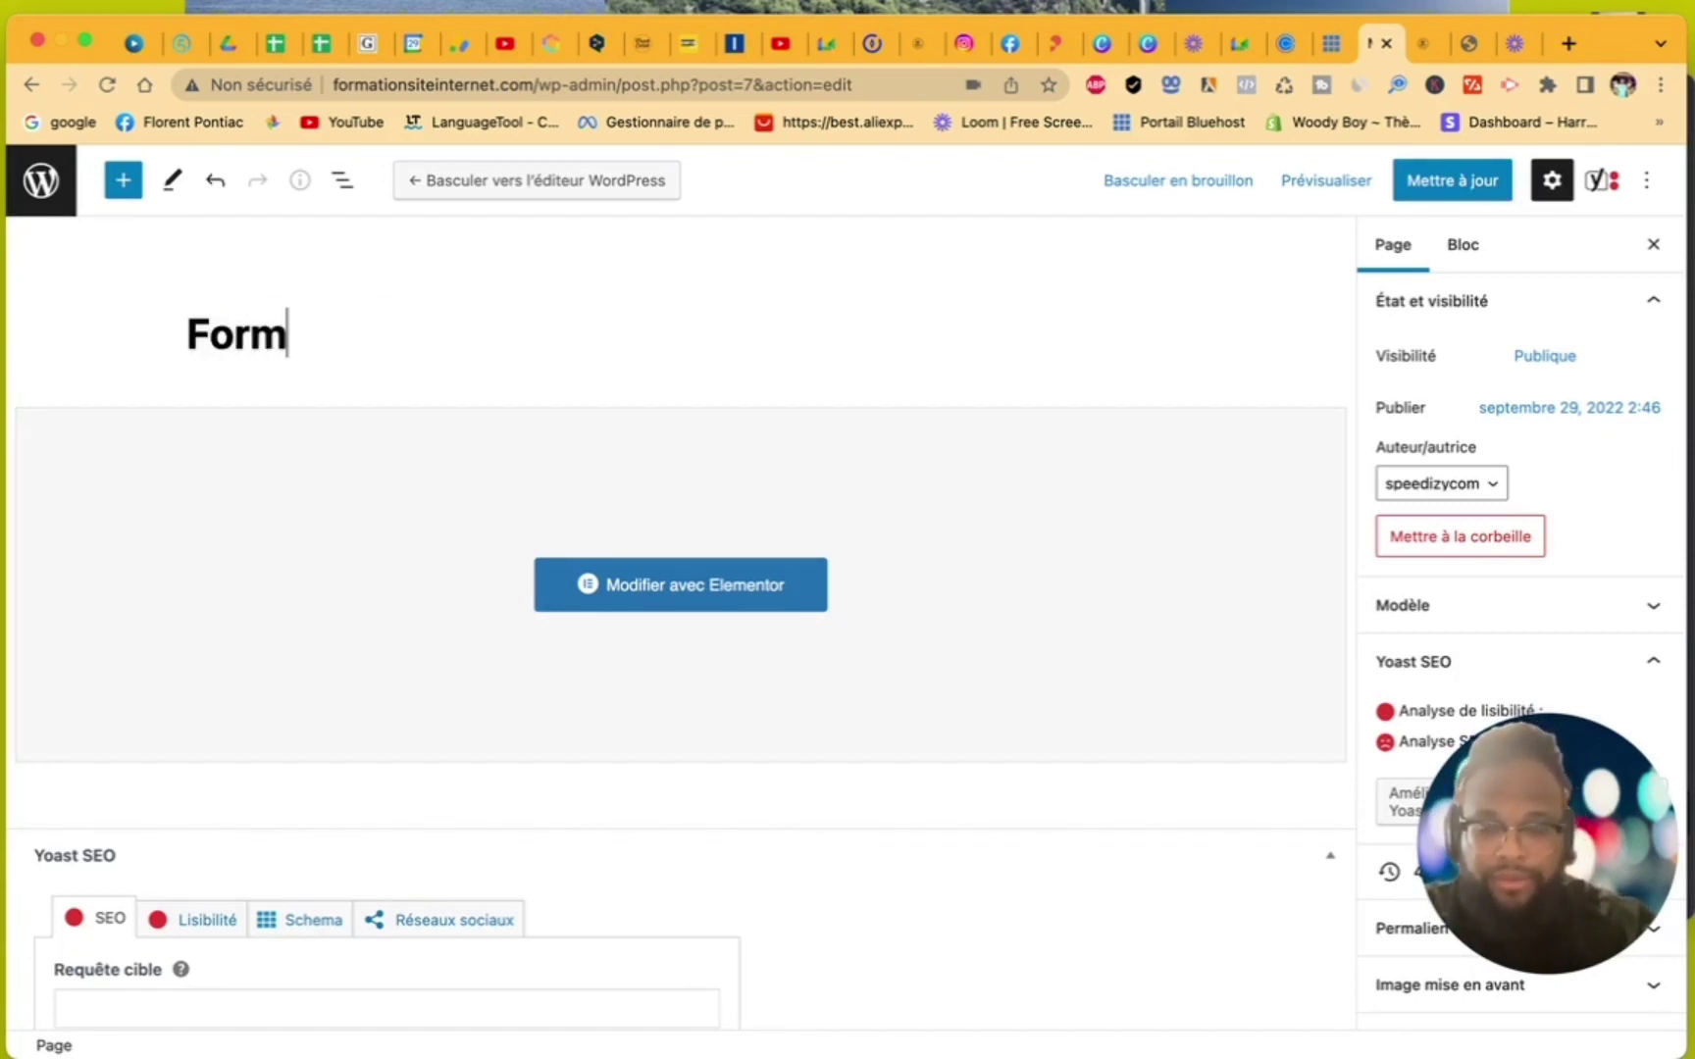
pyautogui.write('ation')
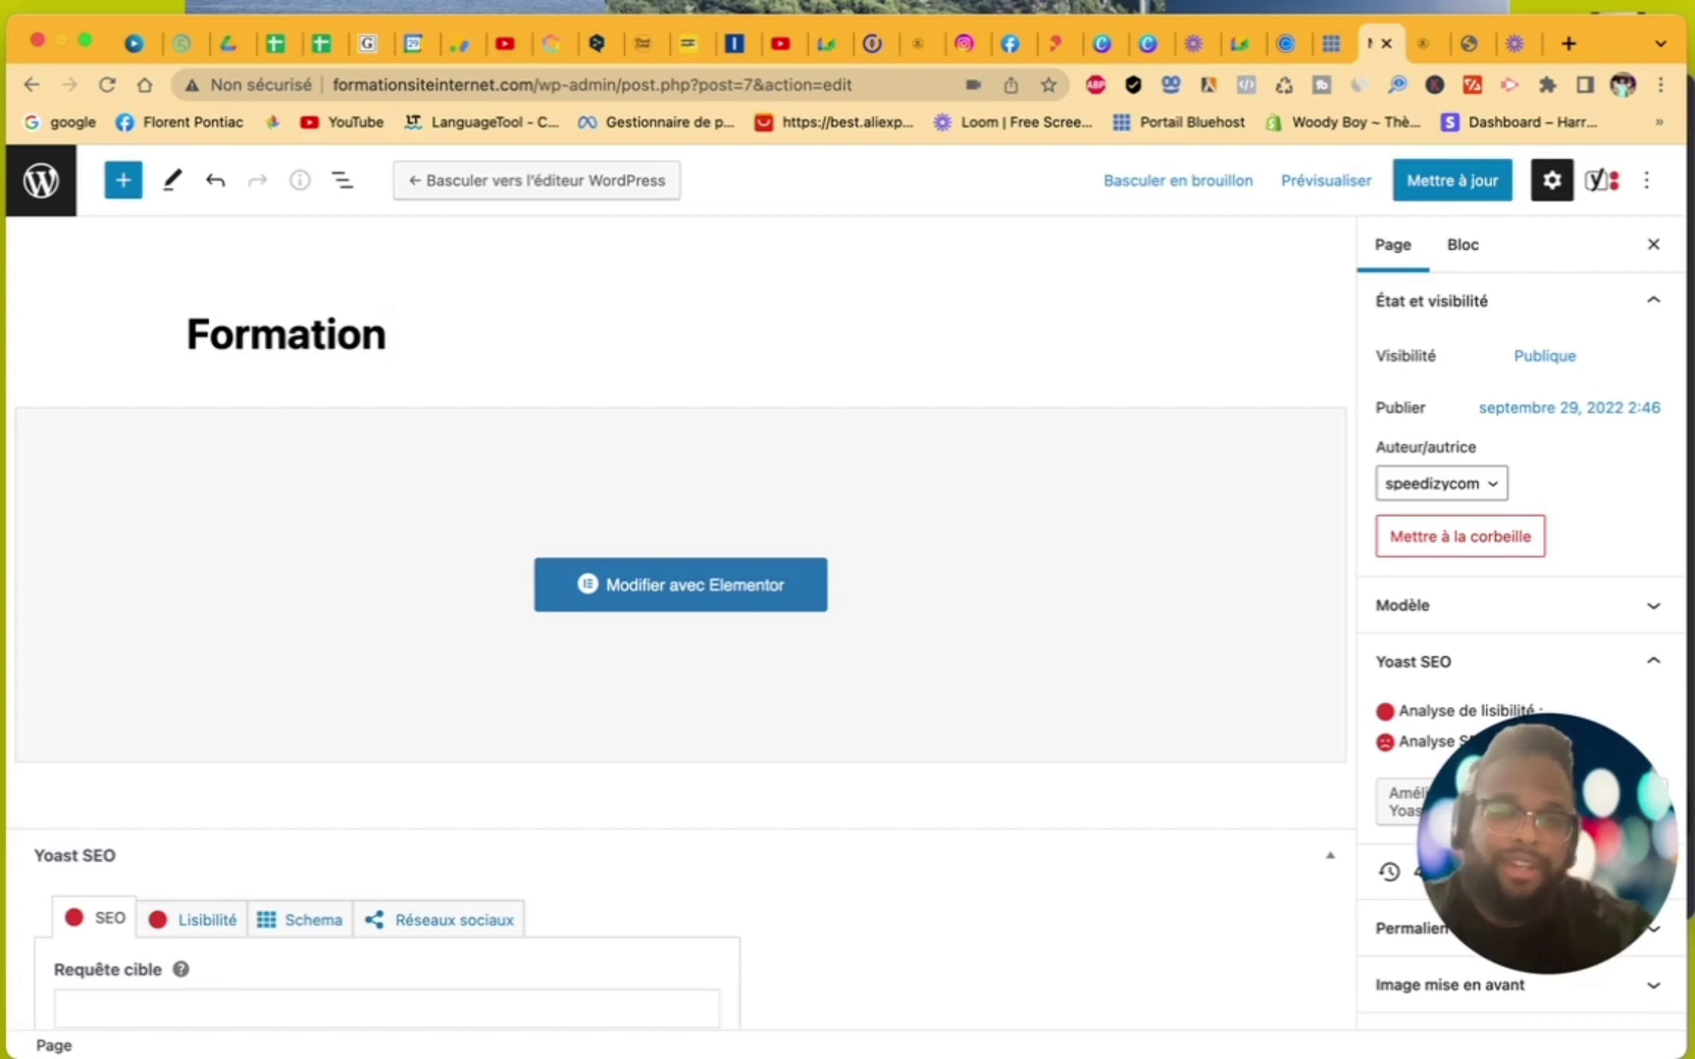
pyautogui.write('s')
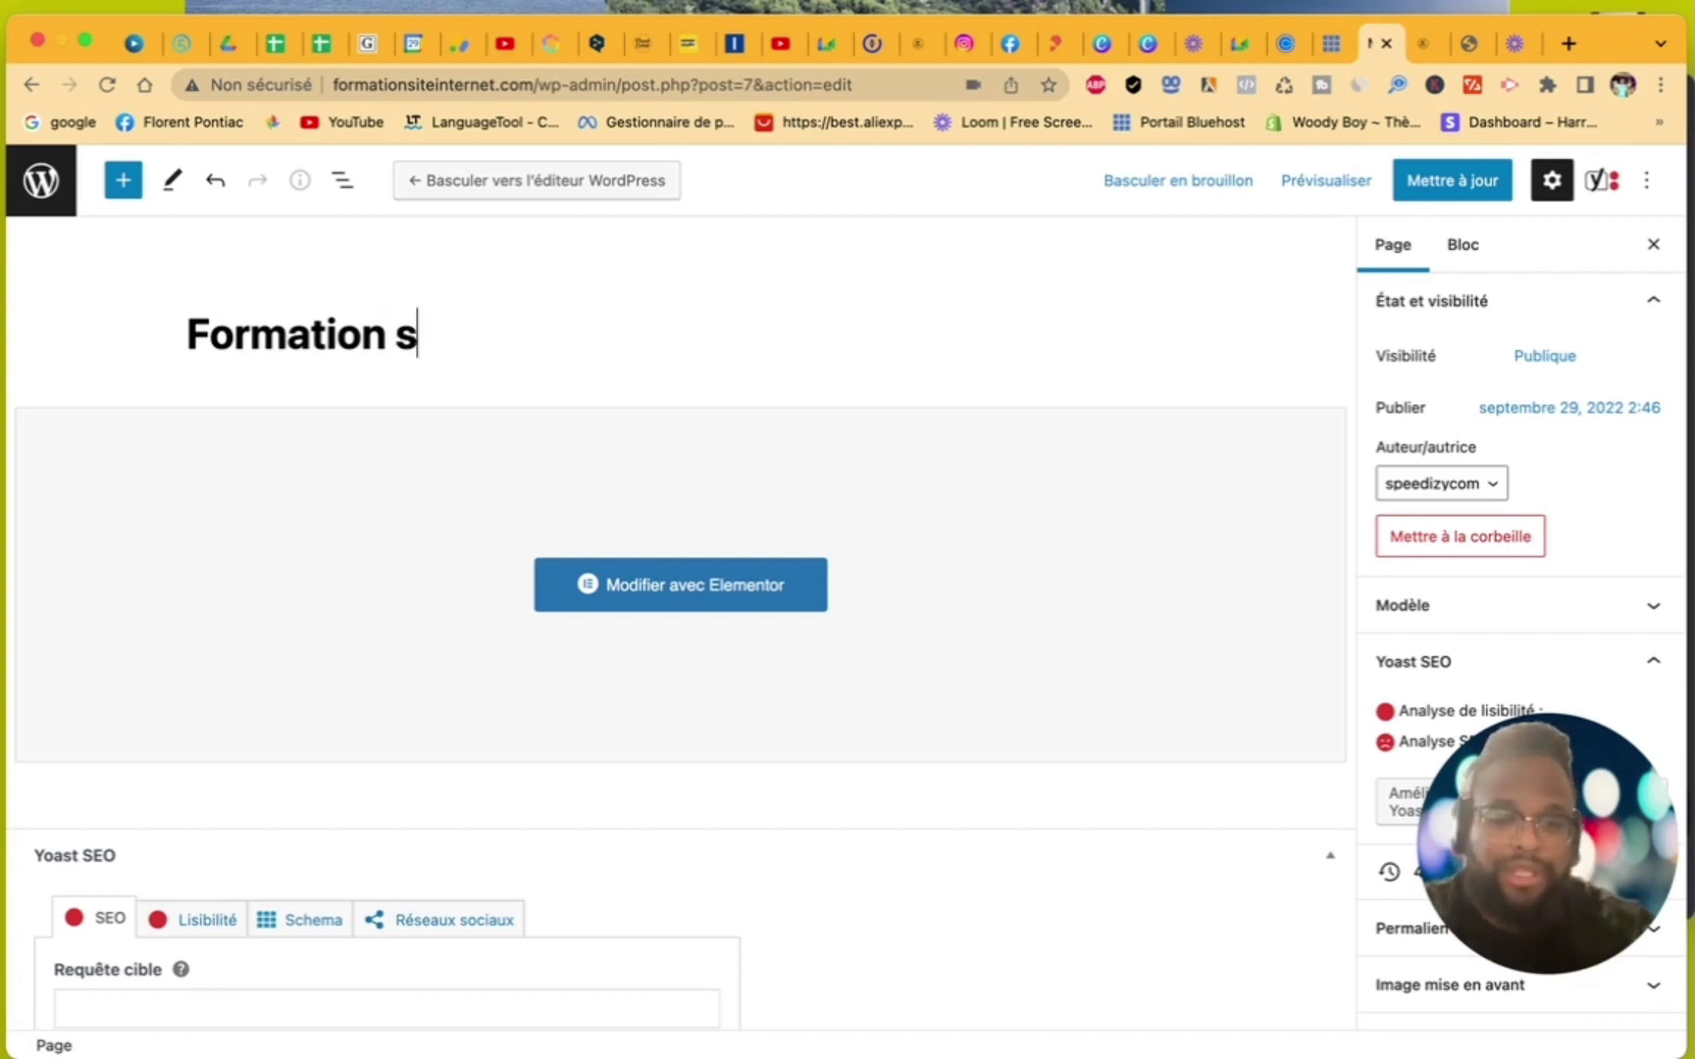
pyautogui.write('ite internet')
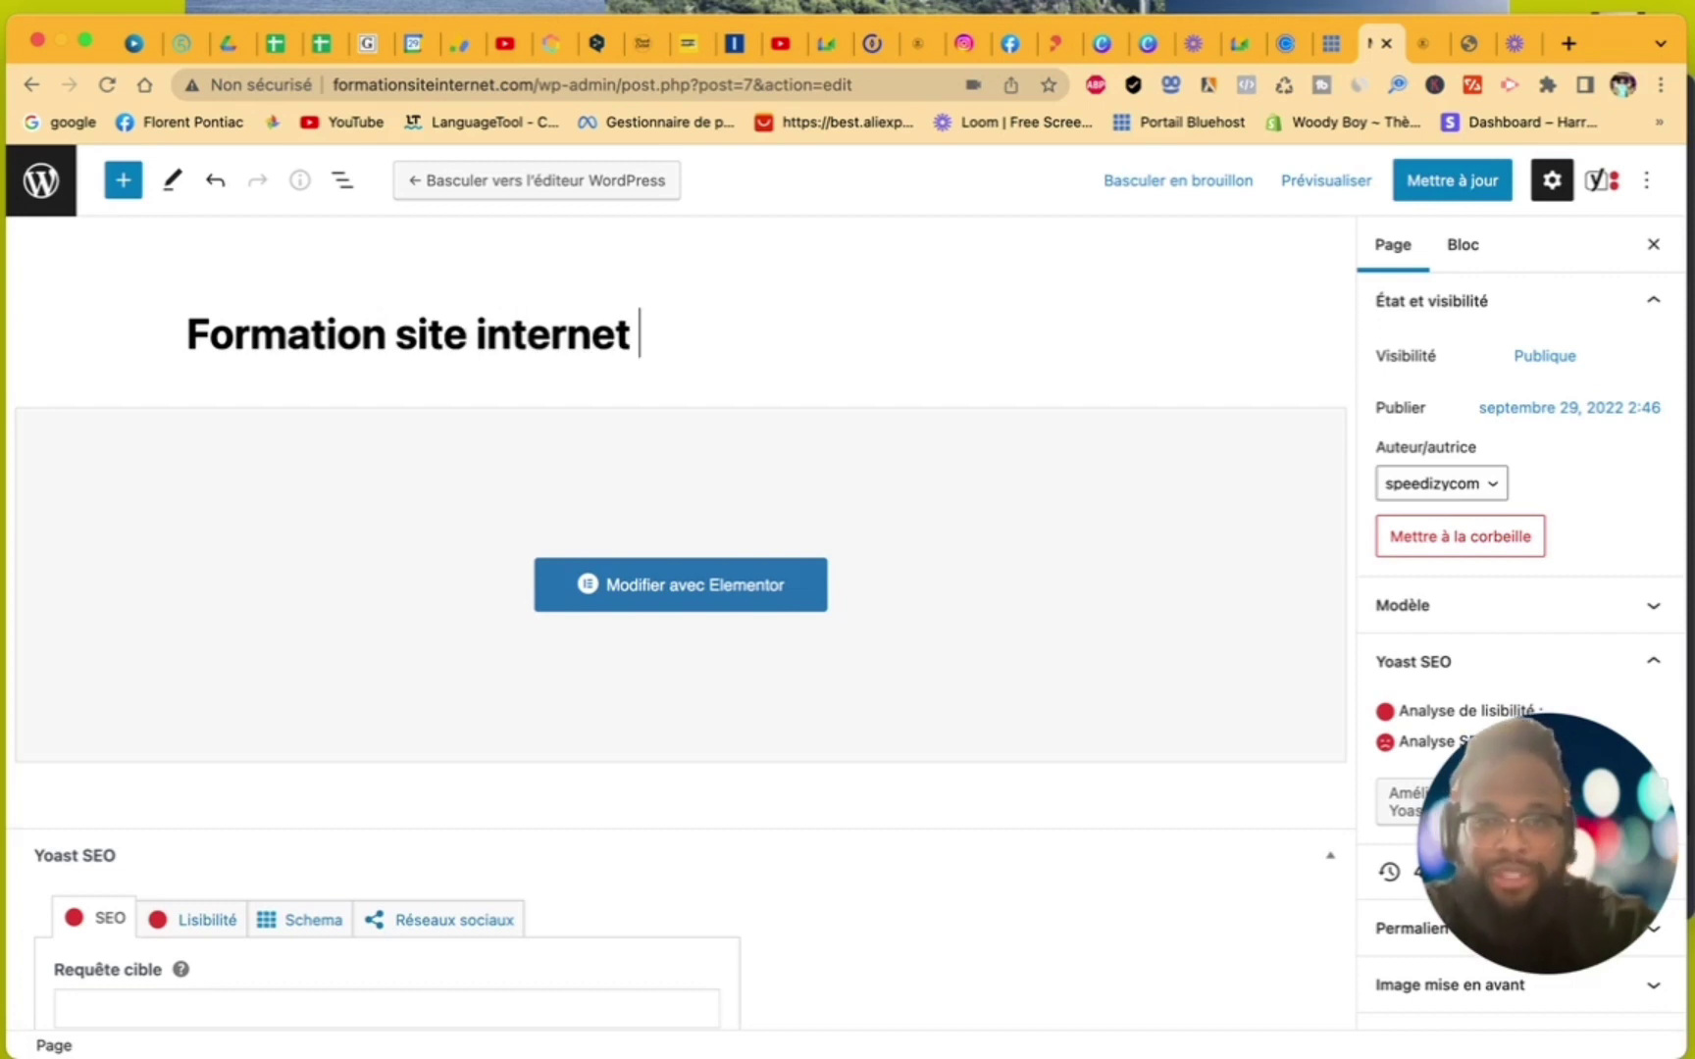
pyautogui.write('gratuit')
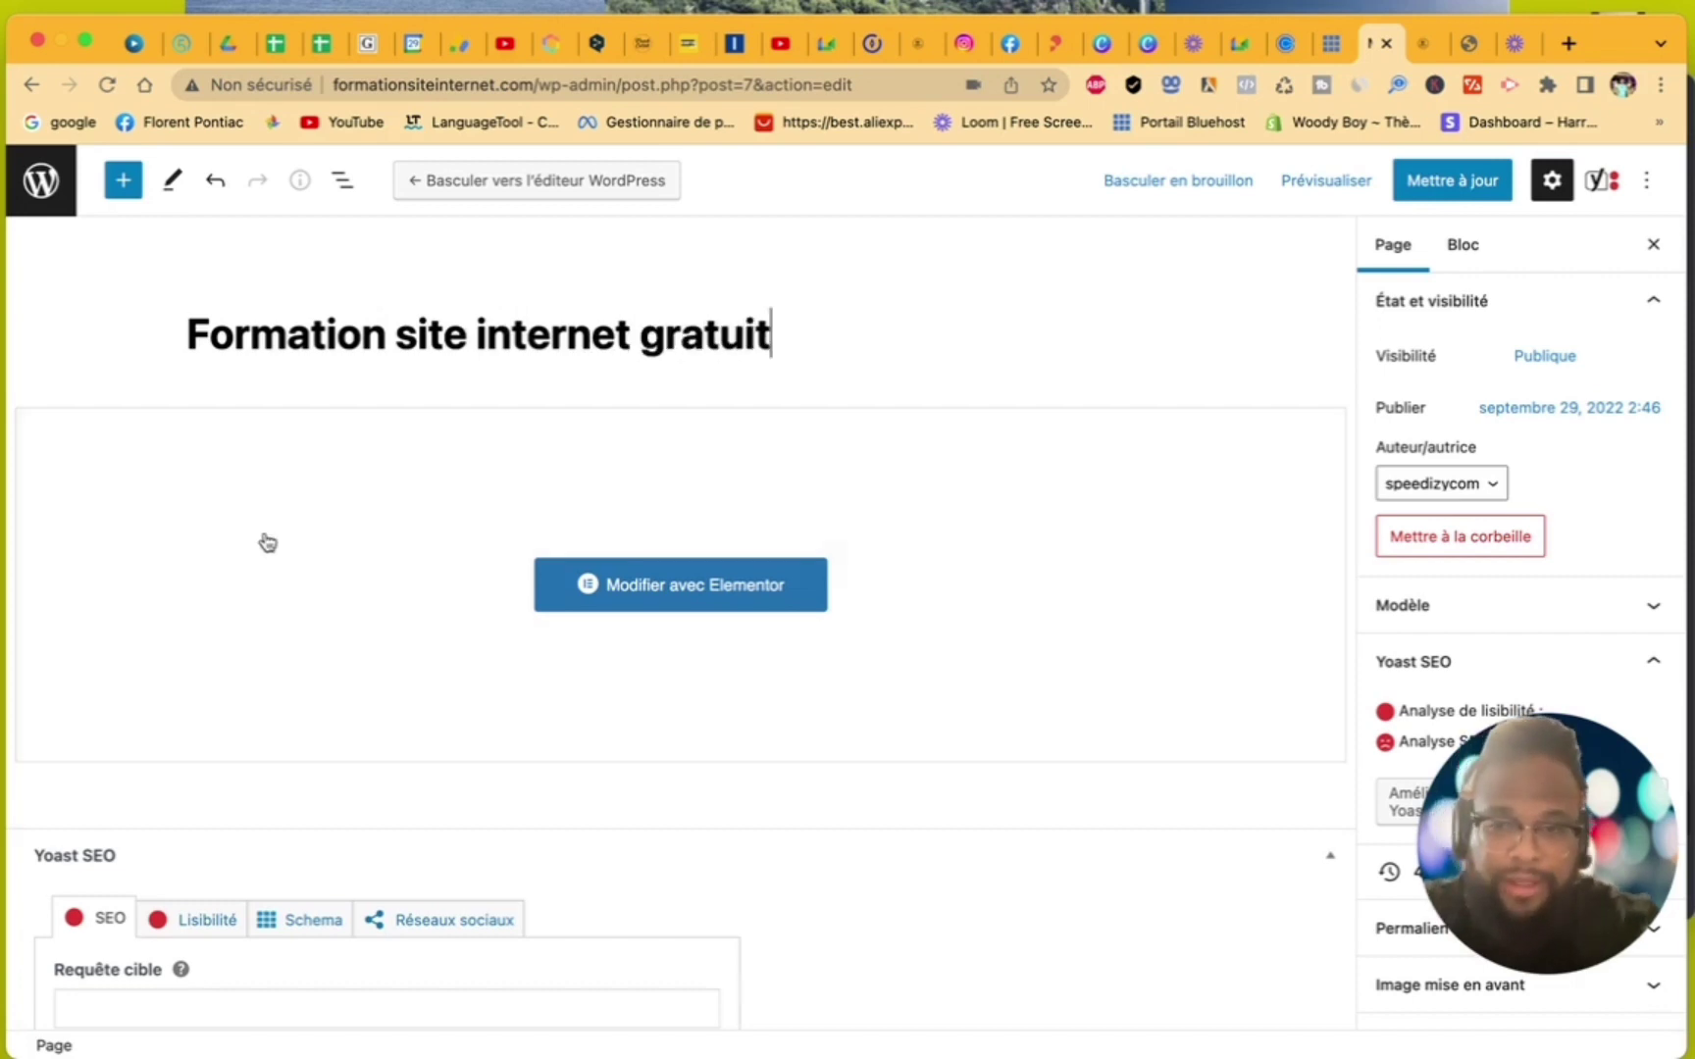
# - Check the Yoast Google preview in desktop and mobile views, then update the page
pyautogui.scroll(-8, 265, 541)
pyautogui.scroll(-1, 266, 542)
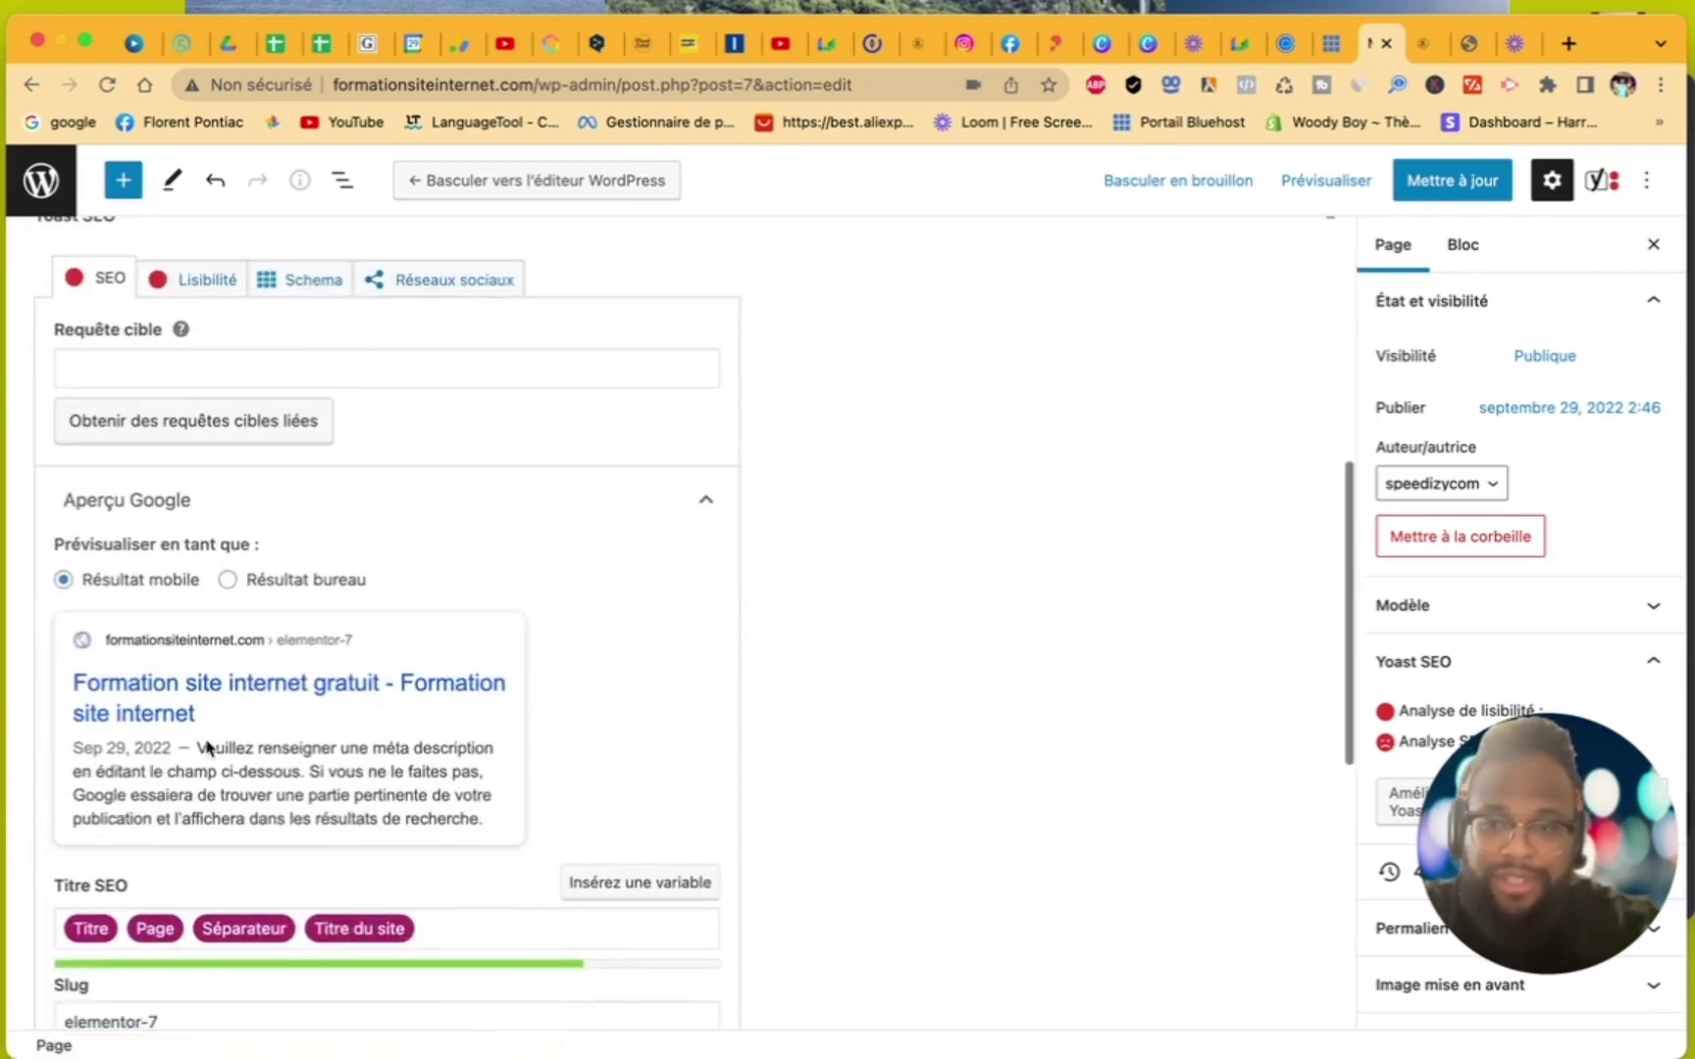
pyautogui.click(227, 580)
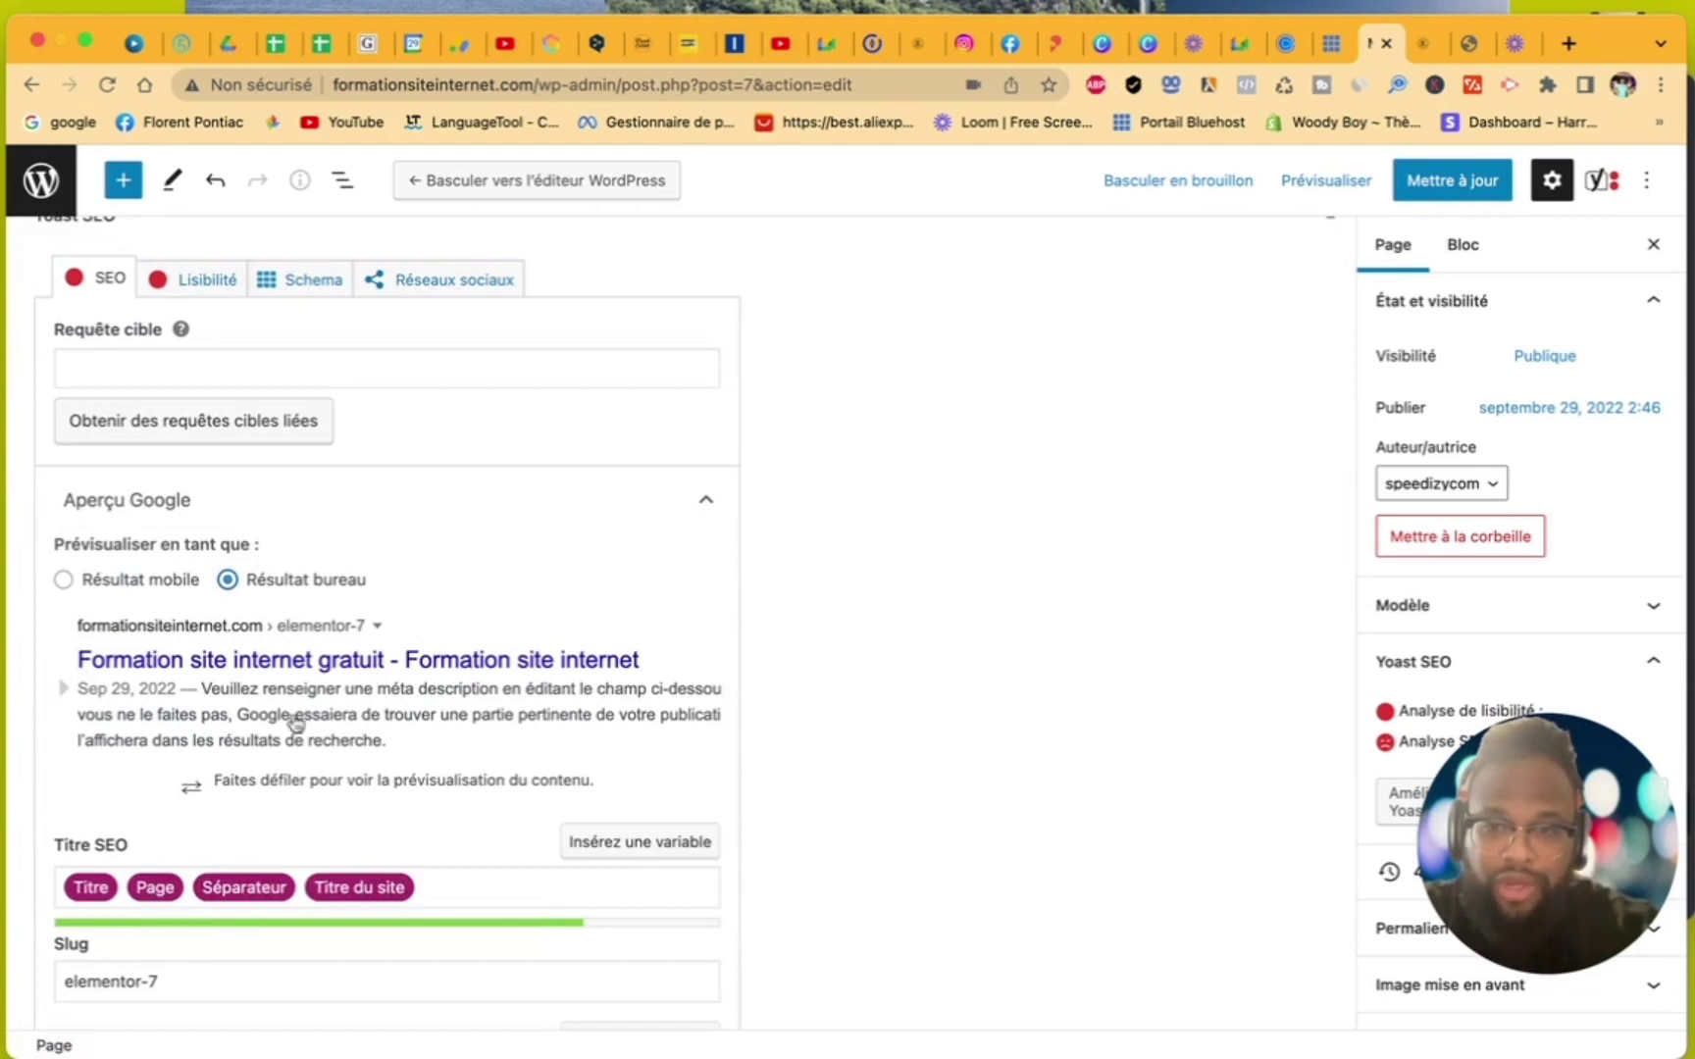
pyautogui.click(65, 579)
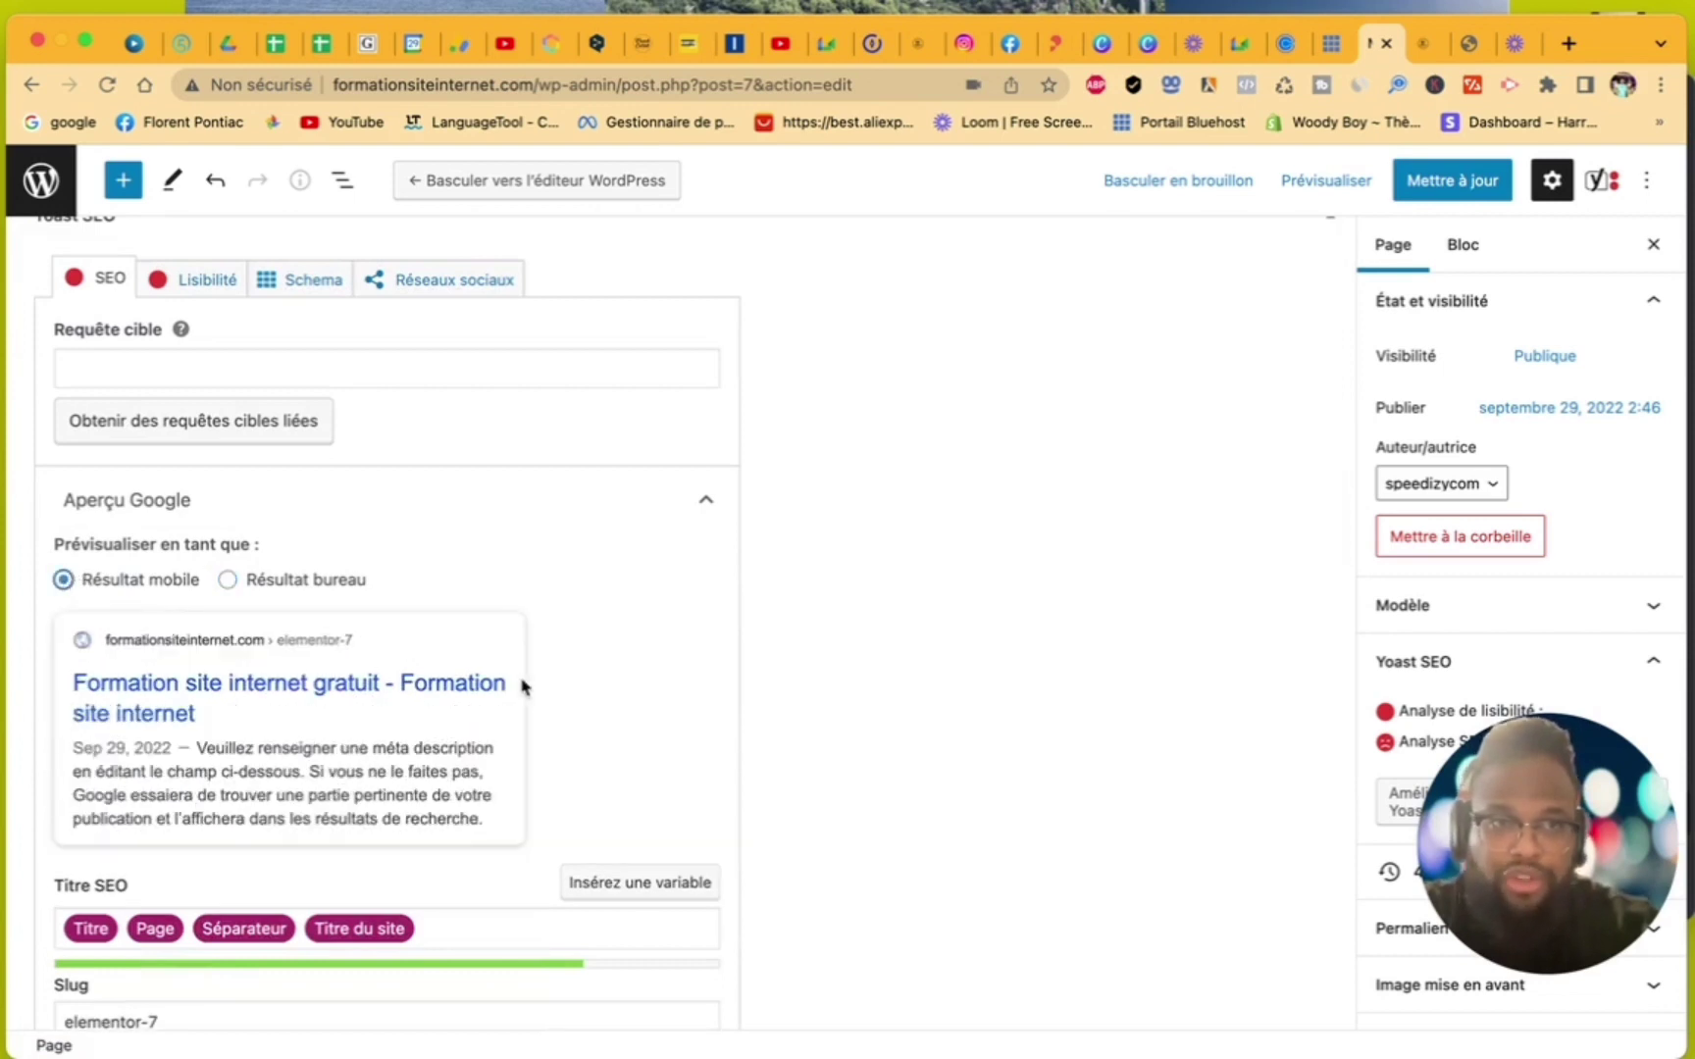
pyautogui.scroll(3, 775, 683)
pyautogui.scroll(5, 775, 683)
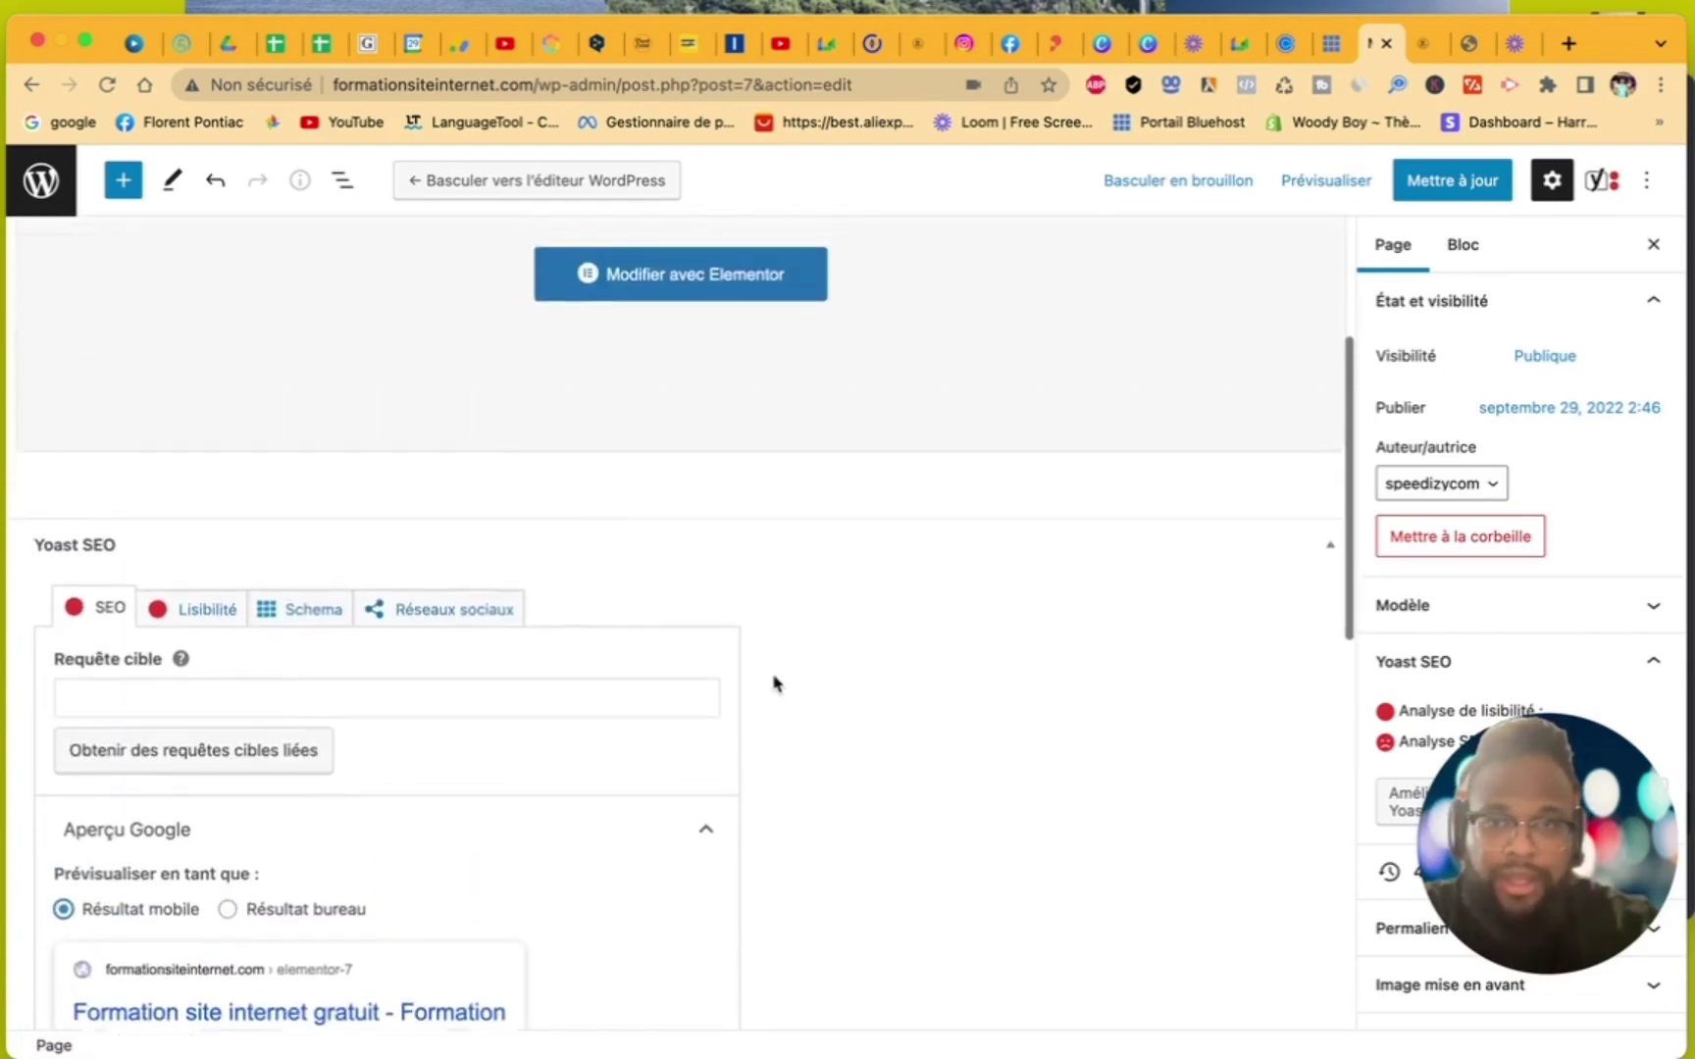
pyautogui.click(1453, 182)
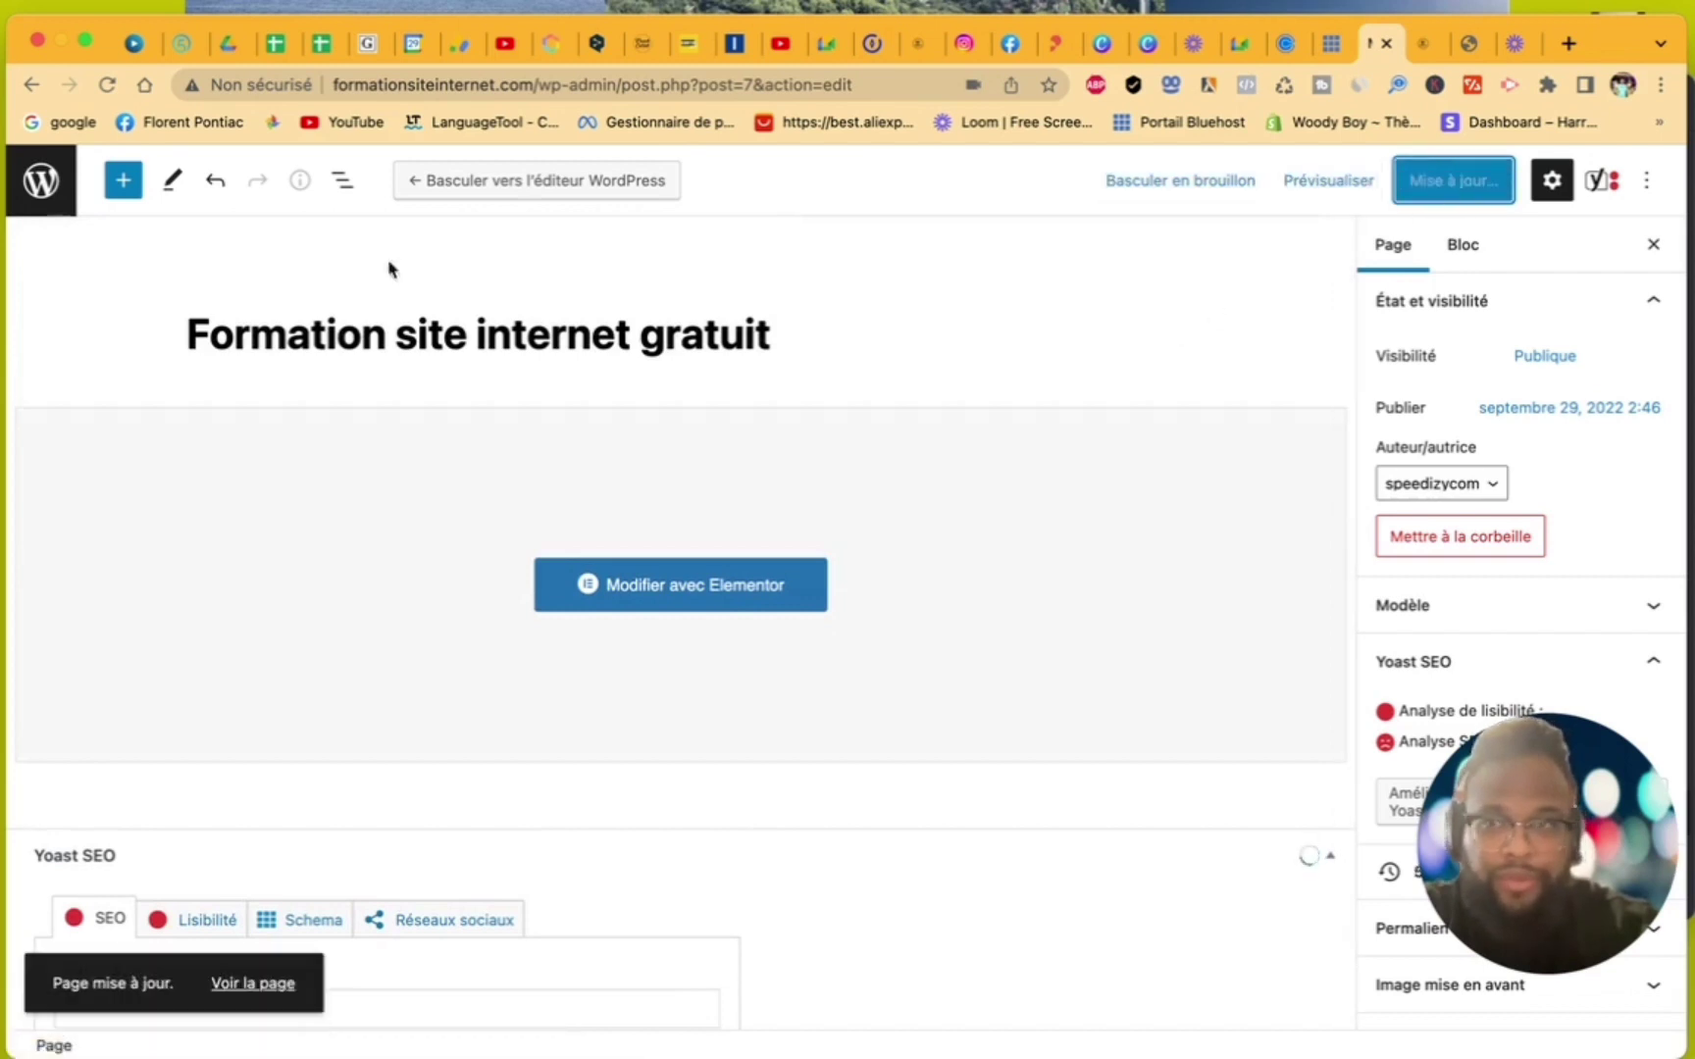
pyautogui.click(44, 197)
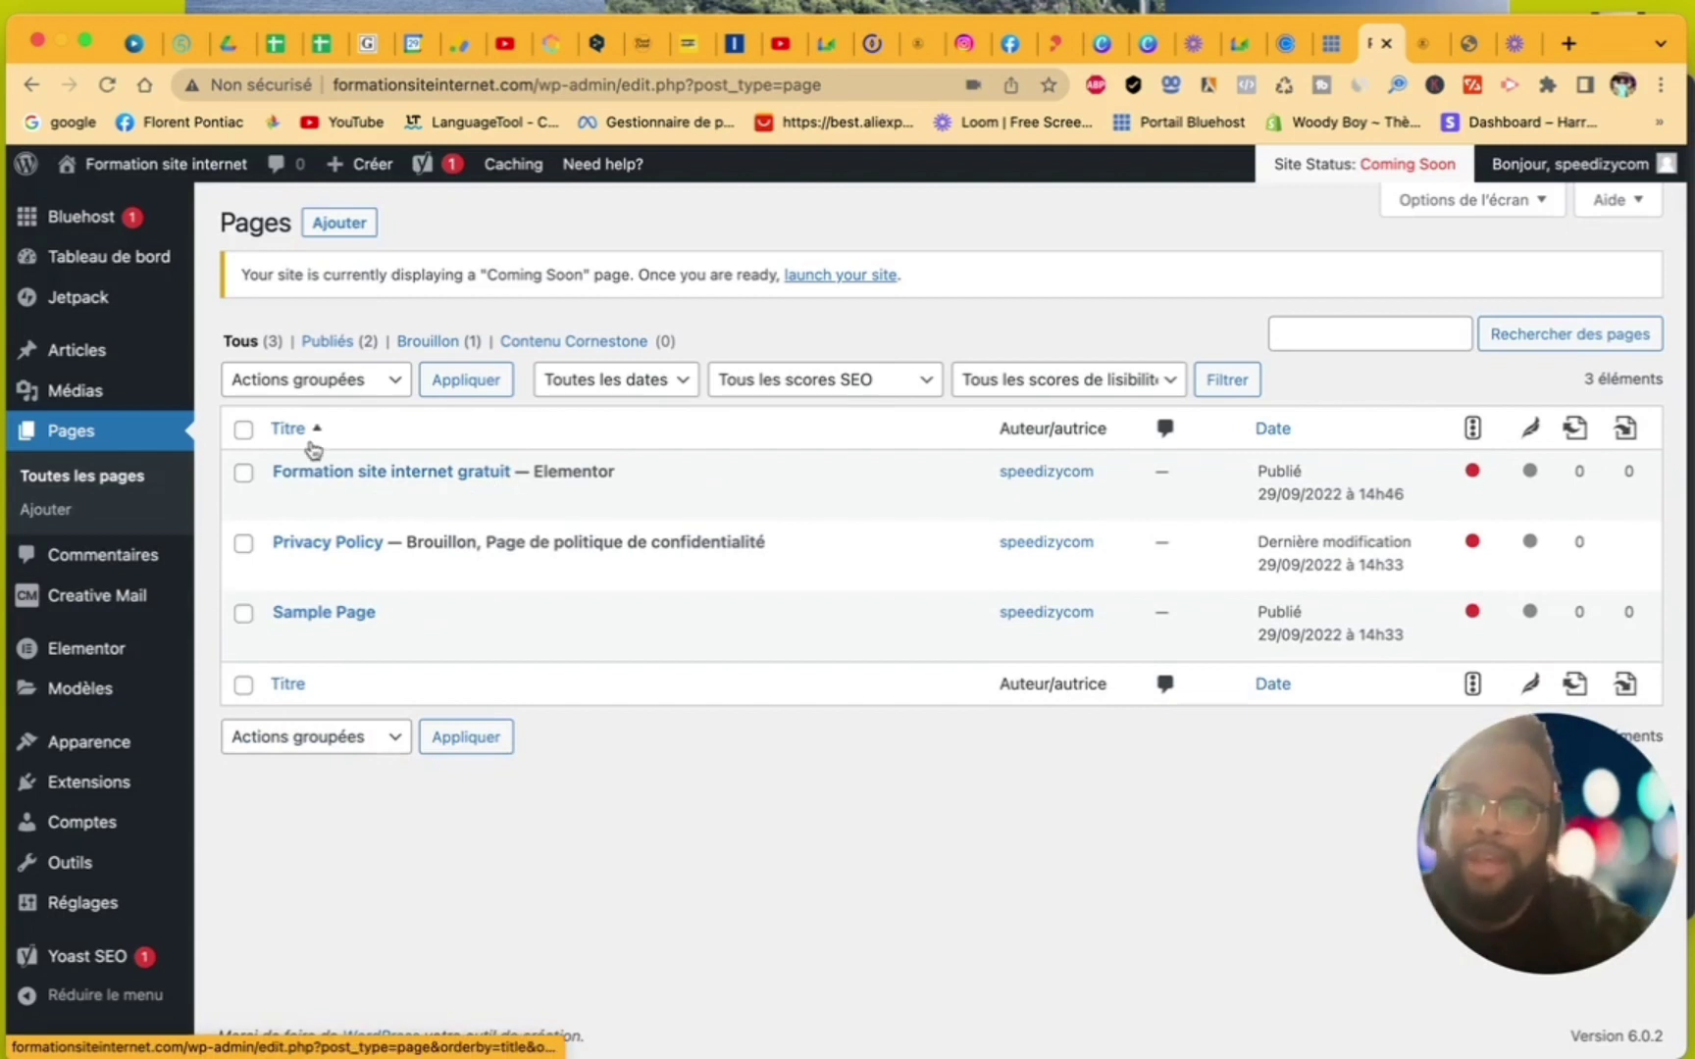
# - View the Pages list showing 'Formation site internet gratuit' published with Elementor
pyautogui.moveTo(98, 675)
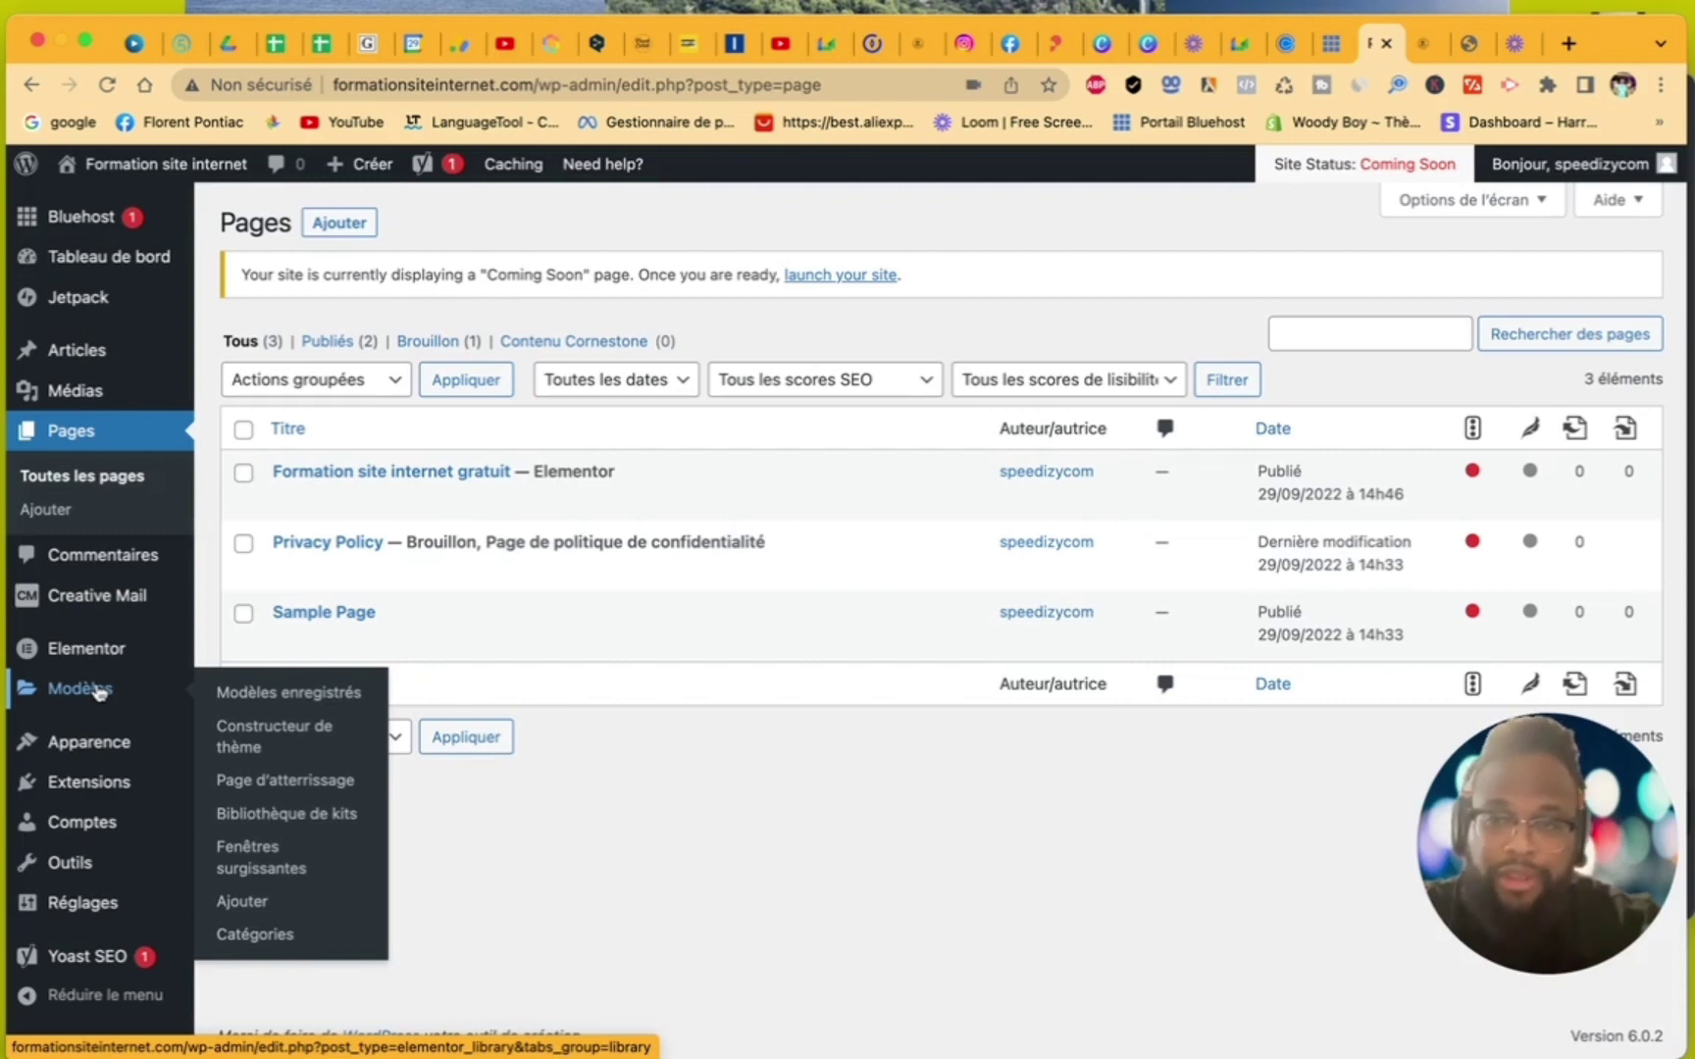
# - Go to Extensions > Ajouter to see the featured plugins
pyautogui.click(103, 797)
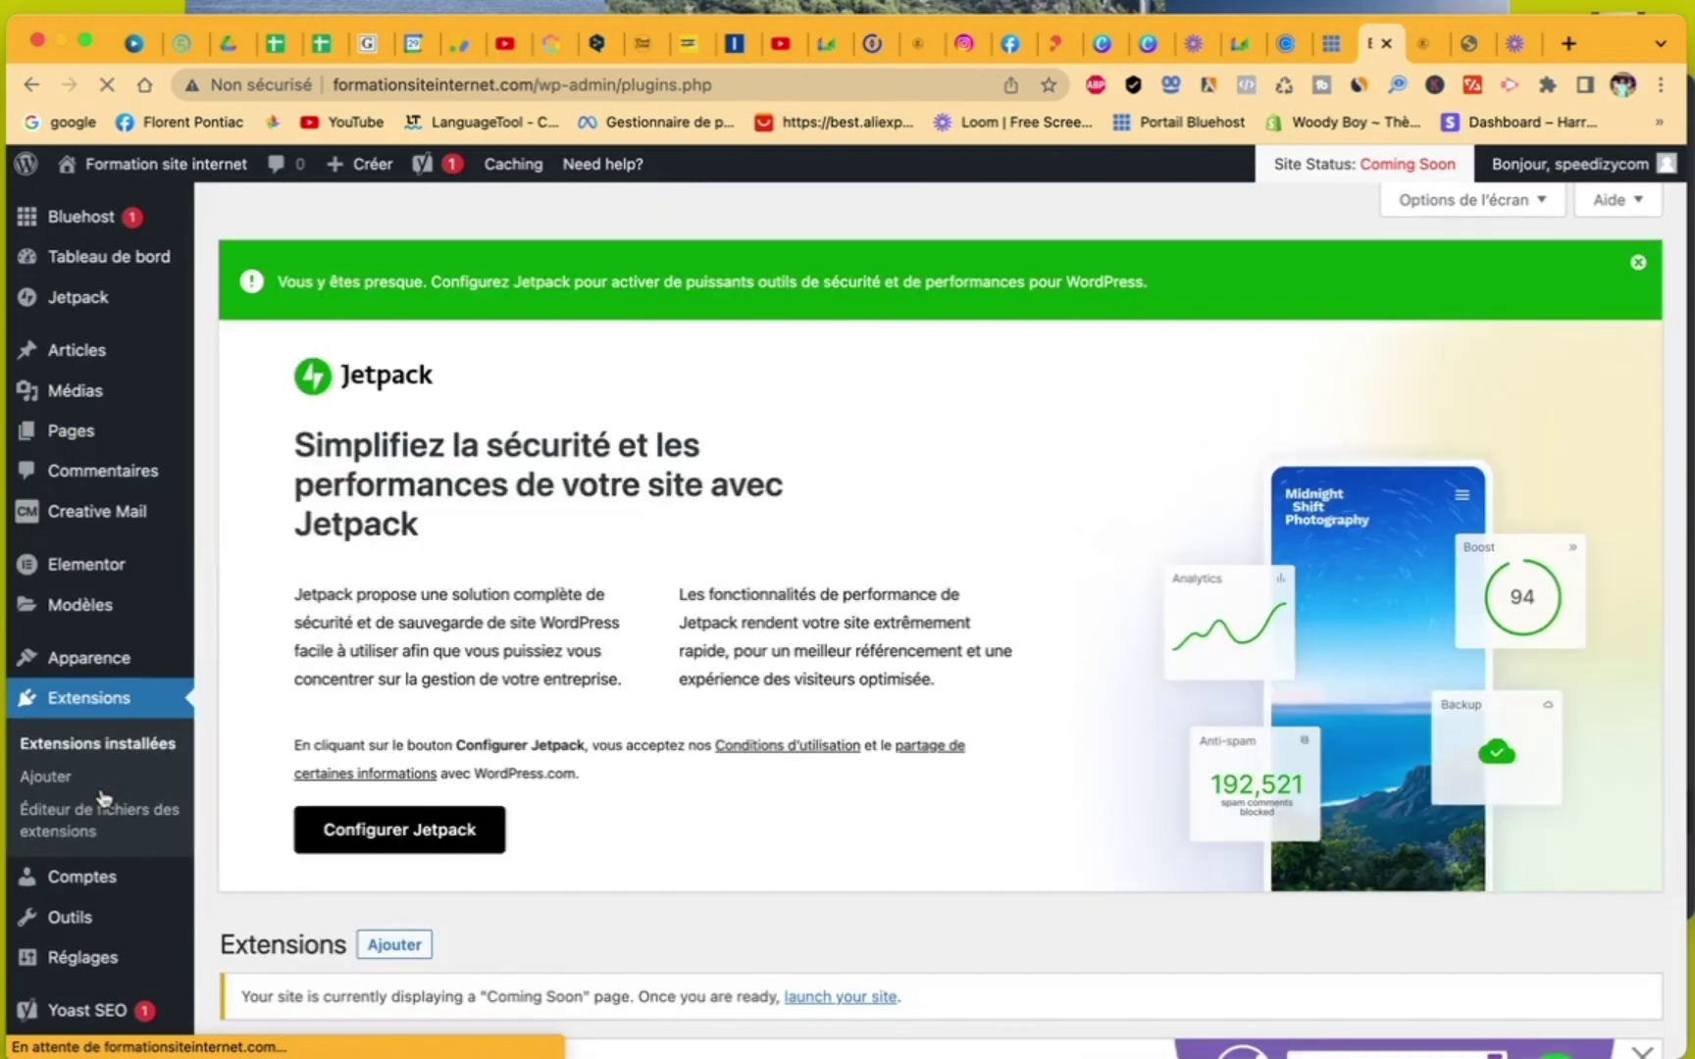
pyautogui.scroll(-10, 304, 866)
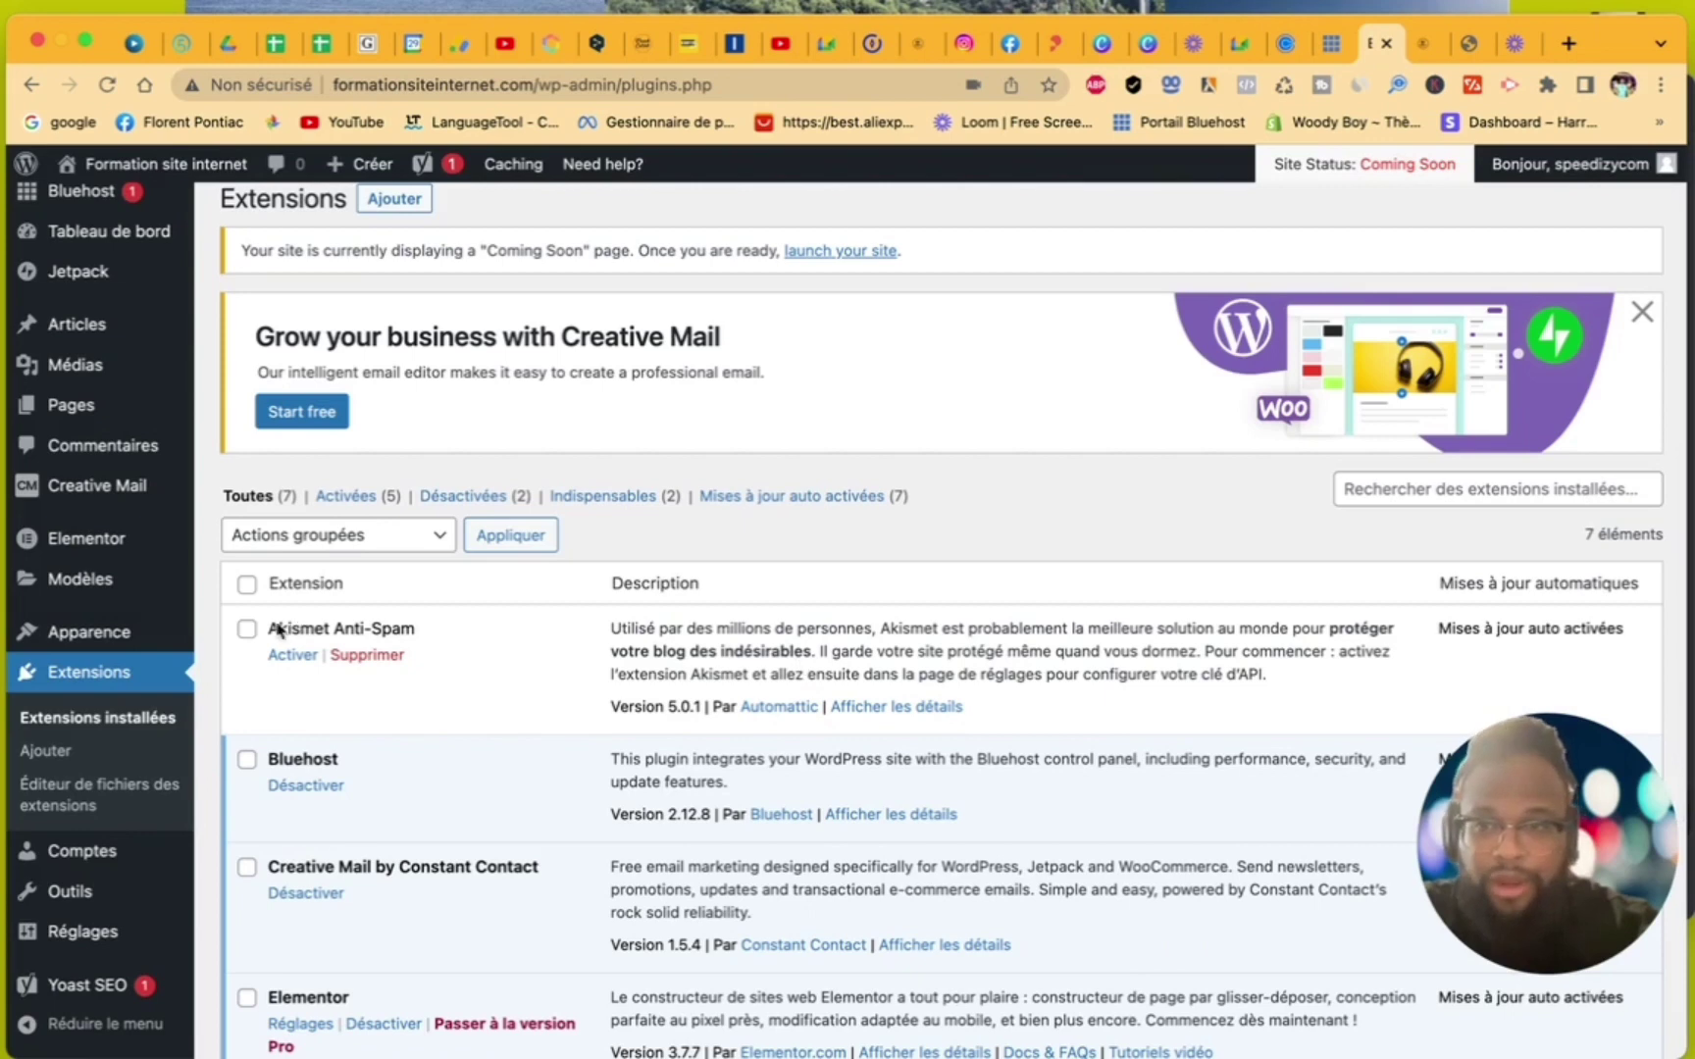
pyautogui.click(51, 751)
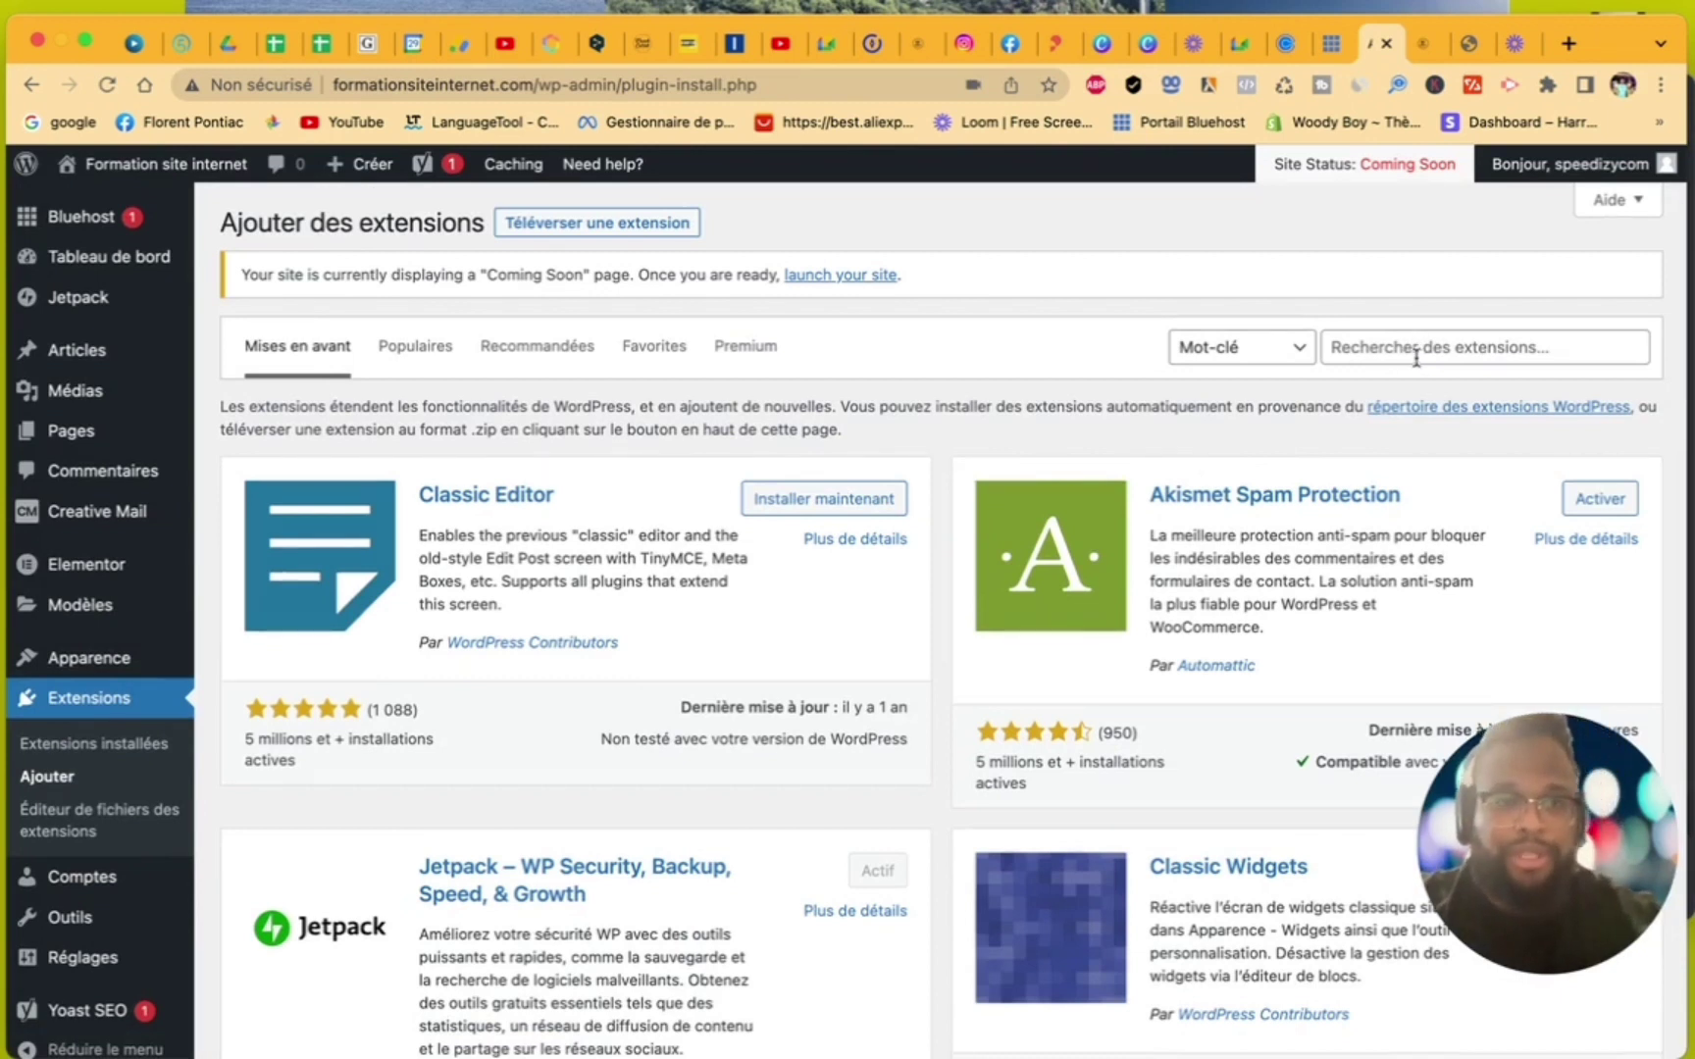
# - Search 'elementskit', install and activate ElementsKit Lite, then reopen Extensions > Ajouter
pyautogui.click(1416, 355)
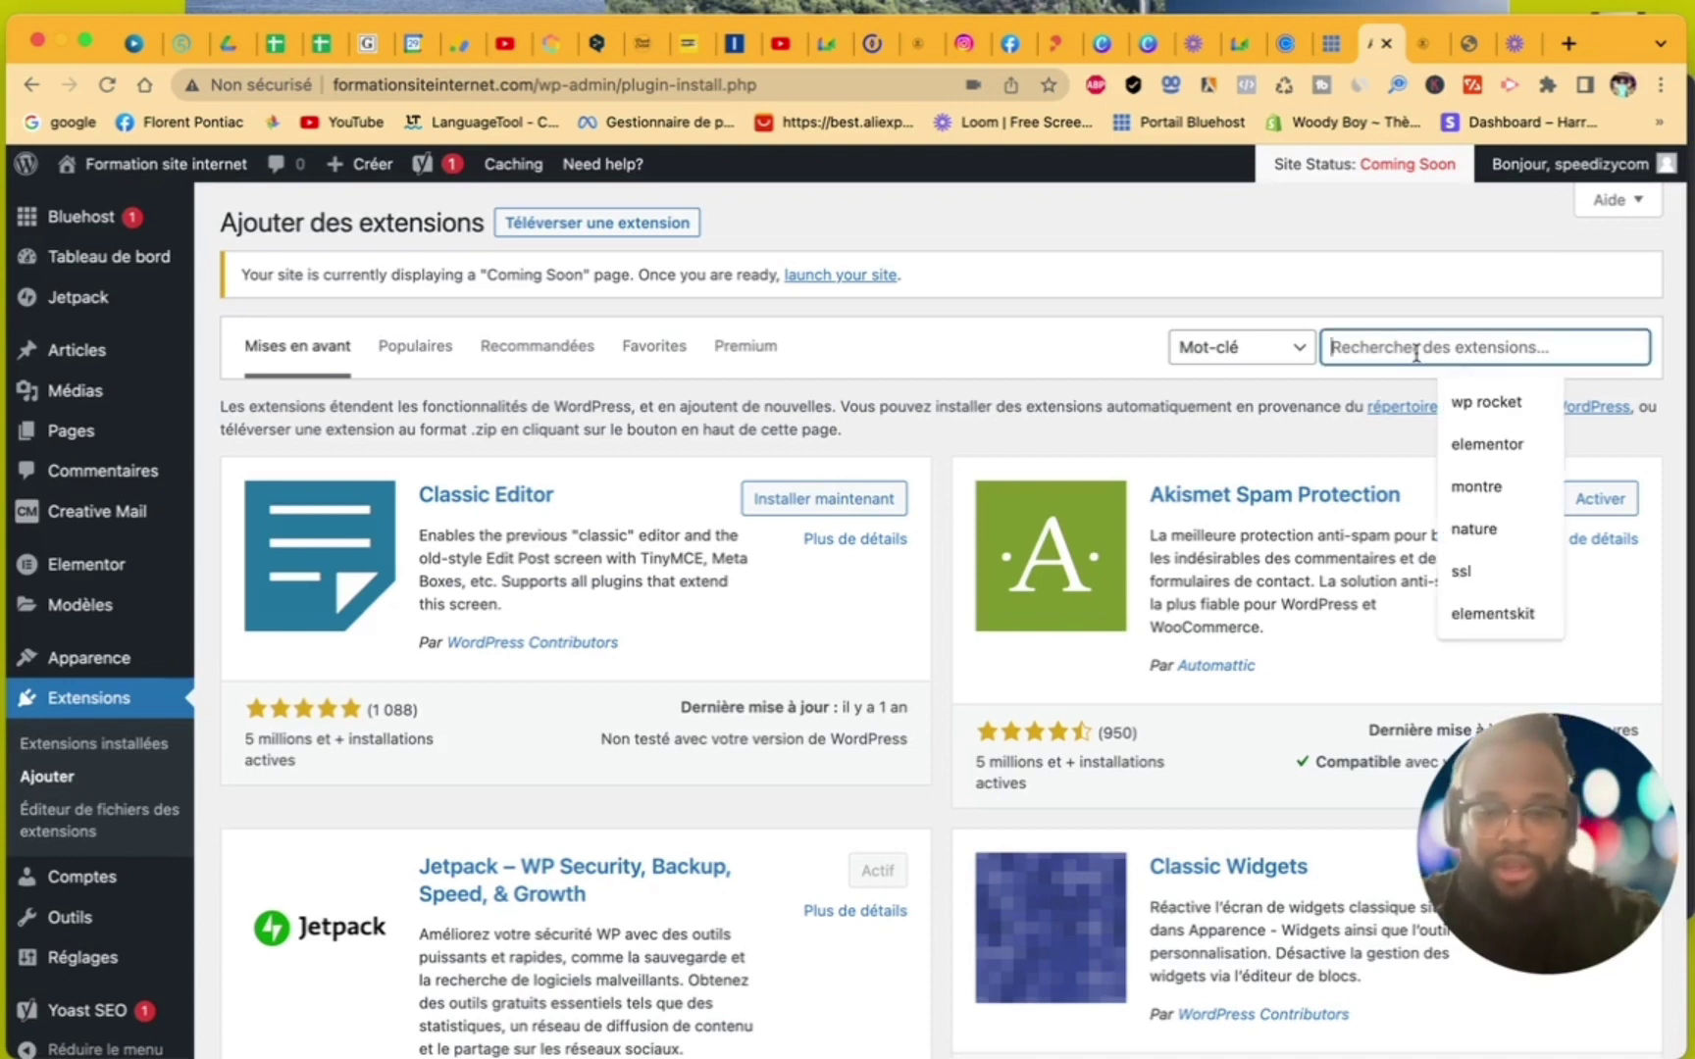
pyautogui.write('elements')
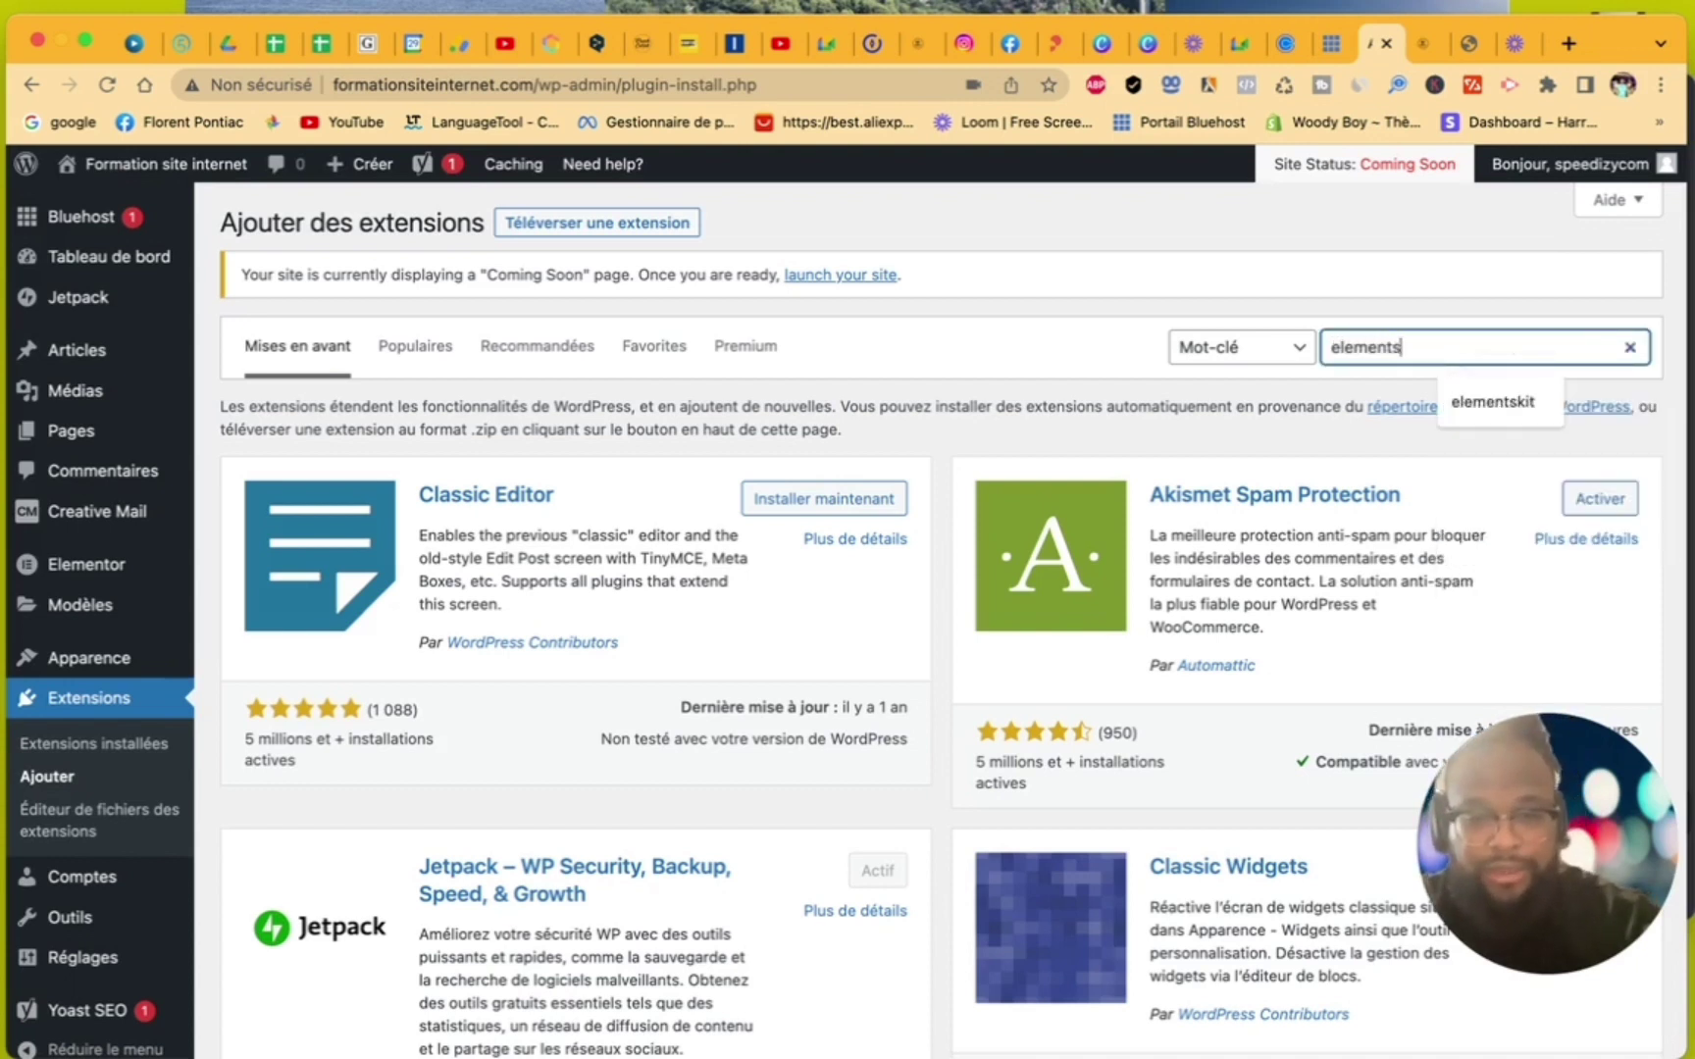
pyautogui.write('kit')
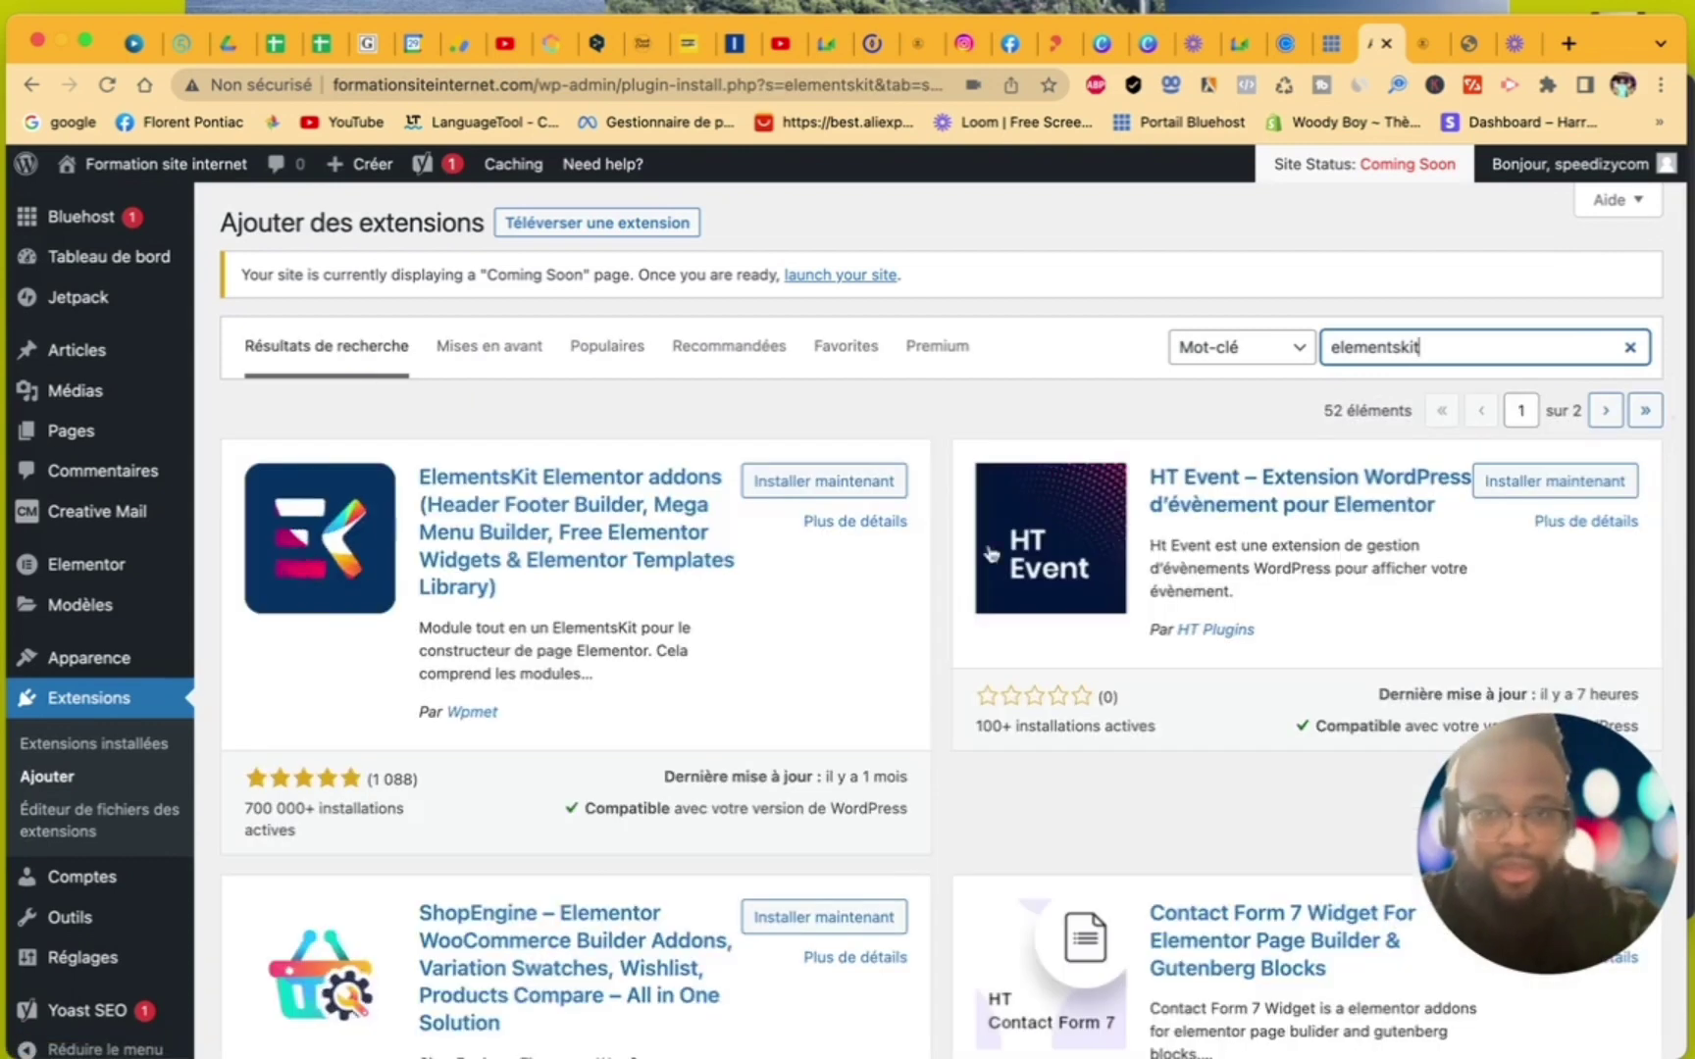
pyautogui.click(814, 486)
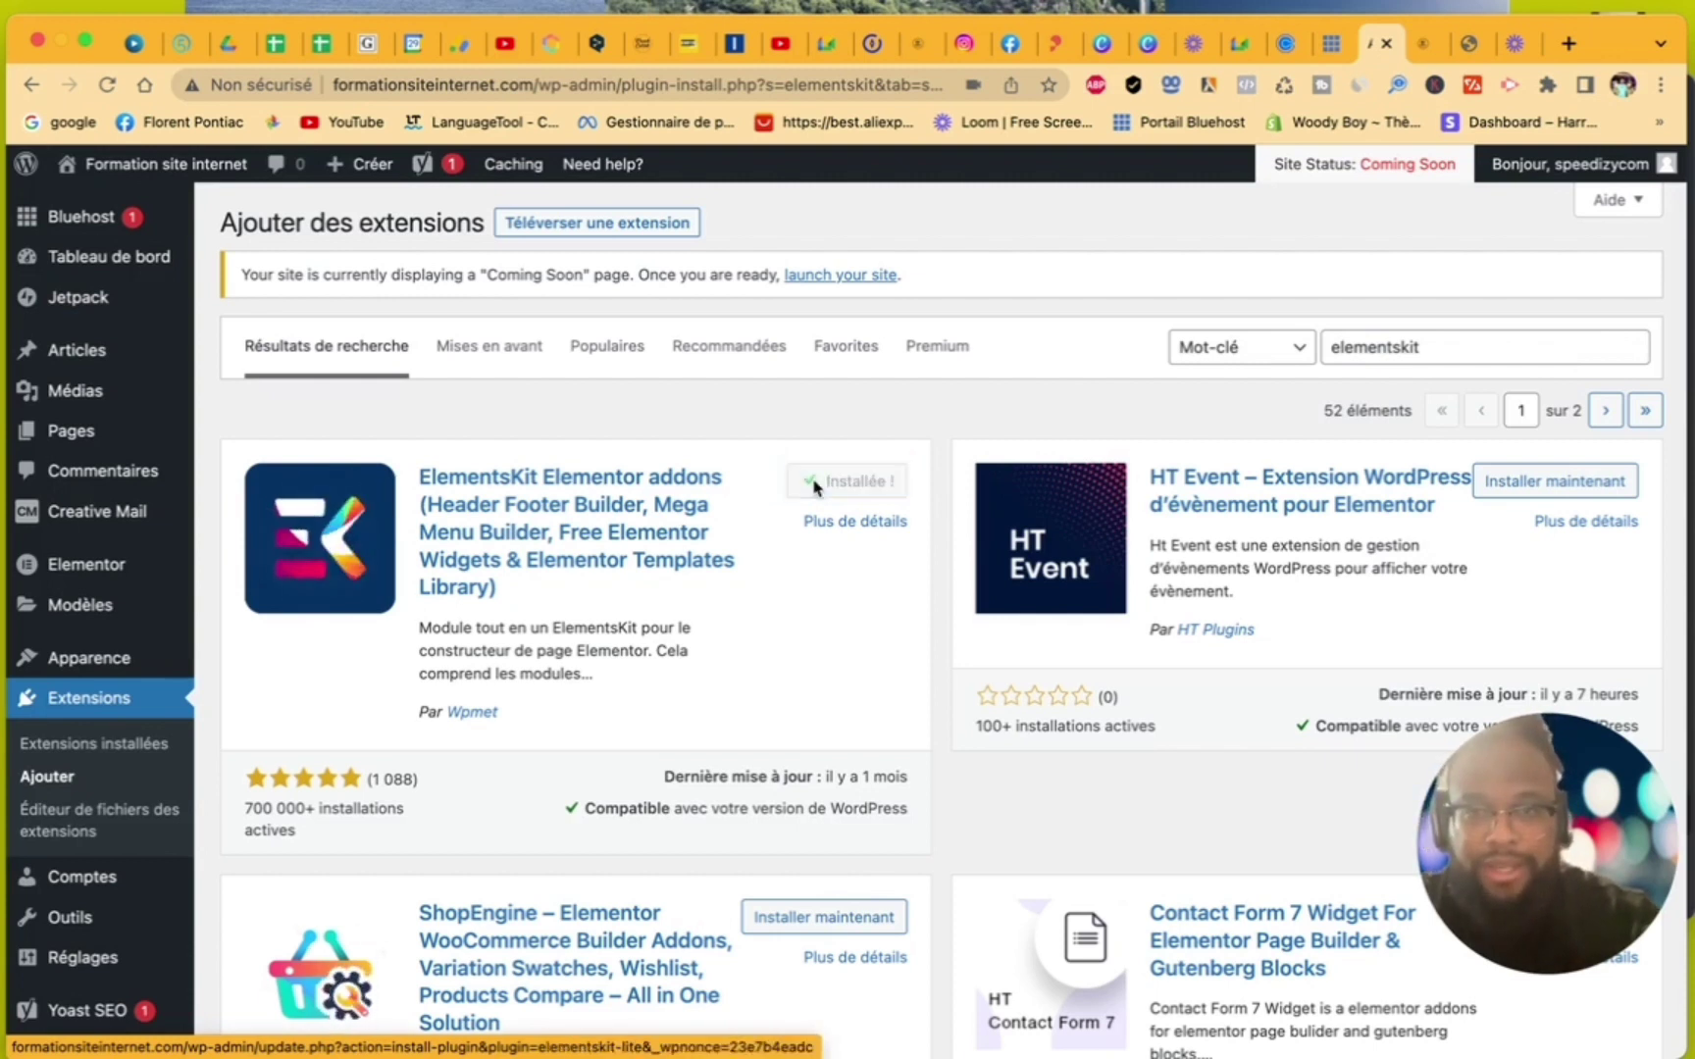
pyautogui.click(873, 488)
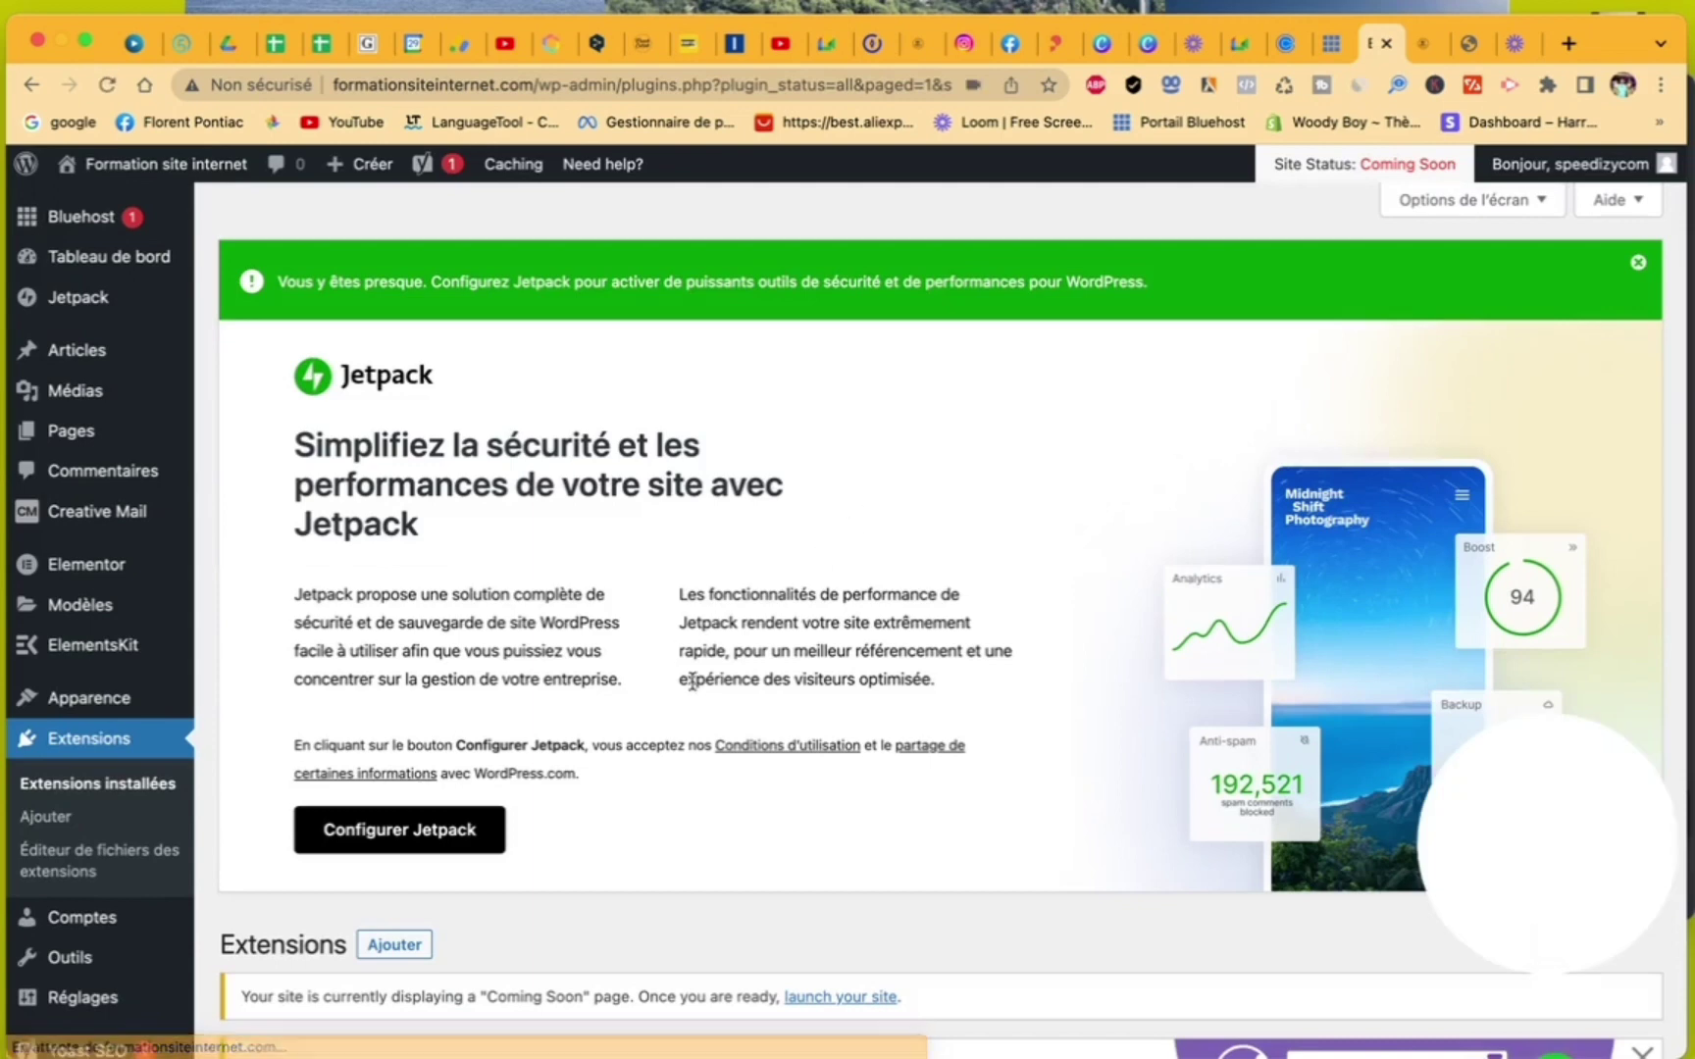
pyautogui.scroll(-5, 927, 738)
pyautogui.scroll(-5, 927, 738)
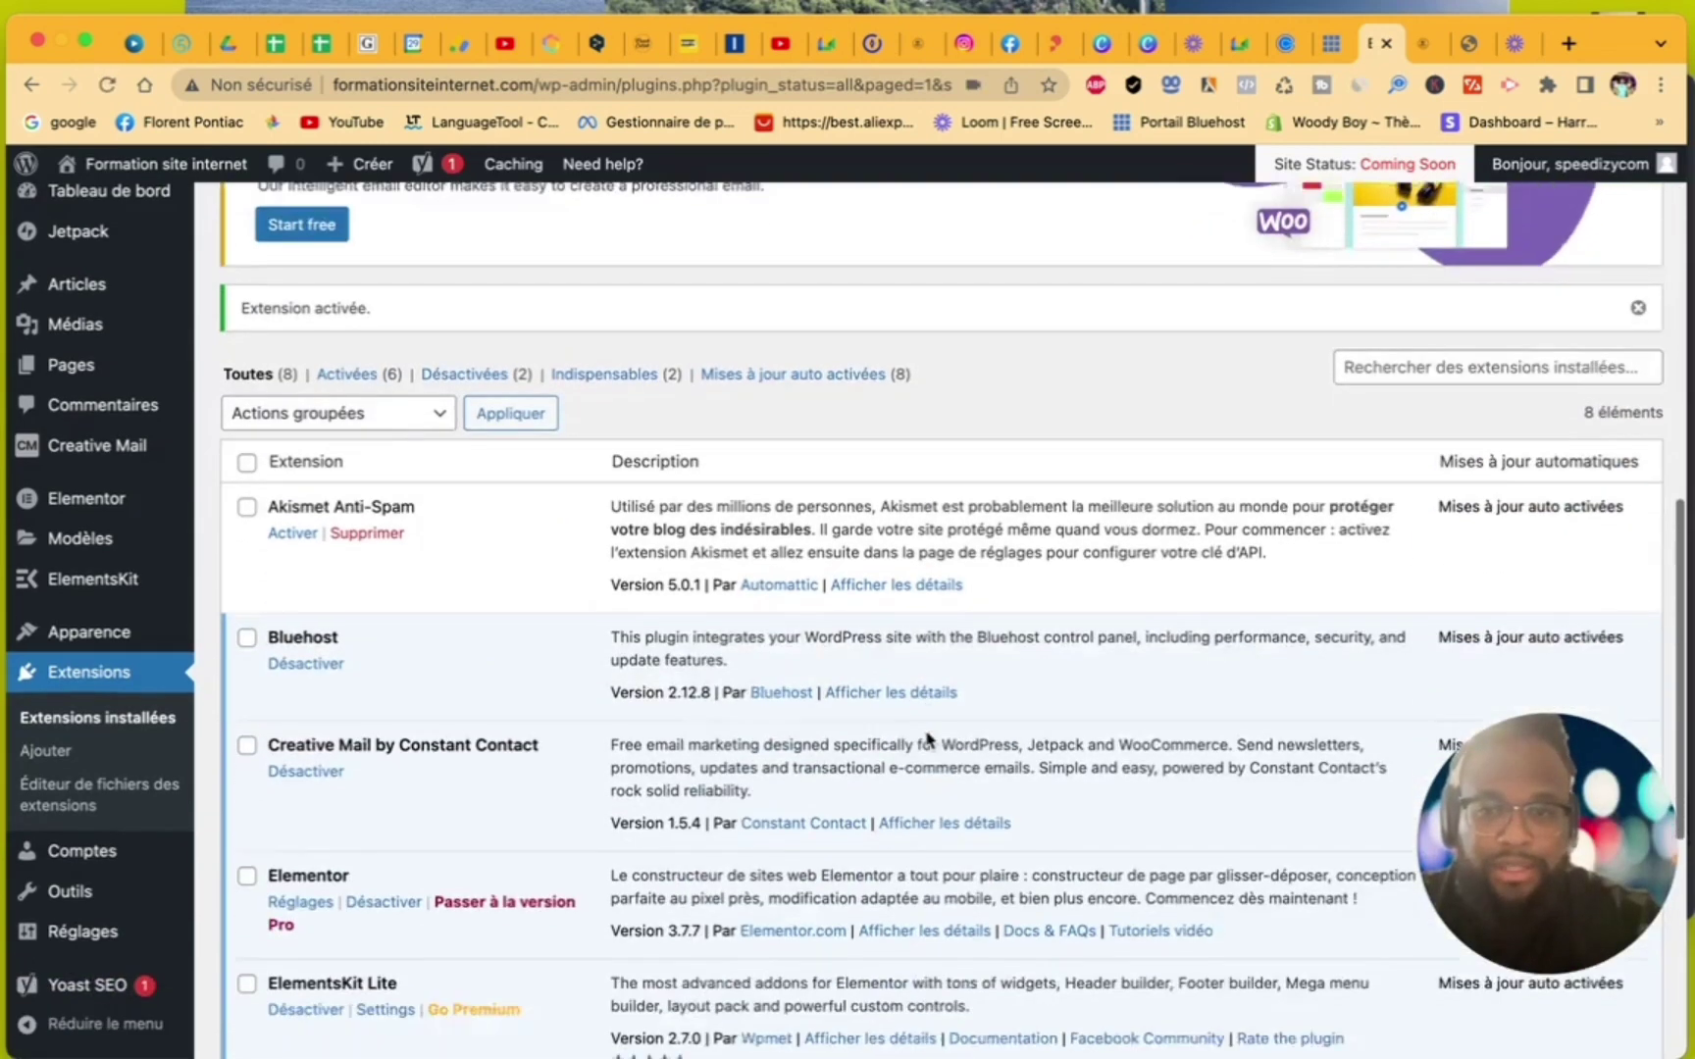
pyautogui.scroll(-1, 927, 737)
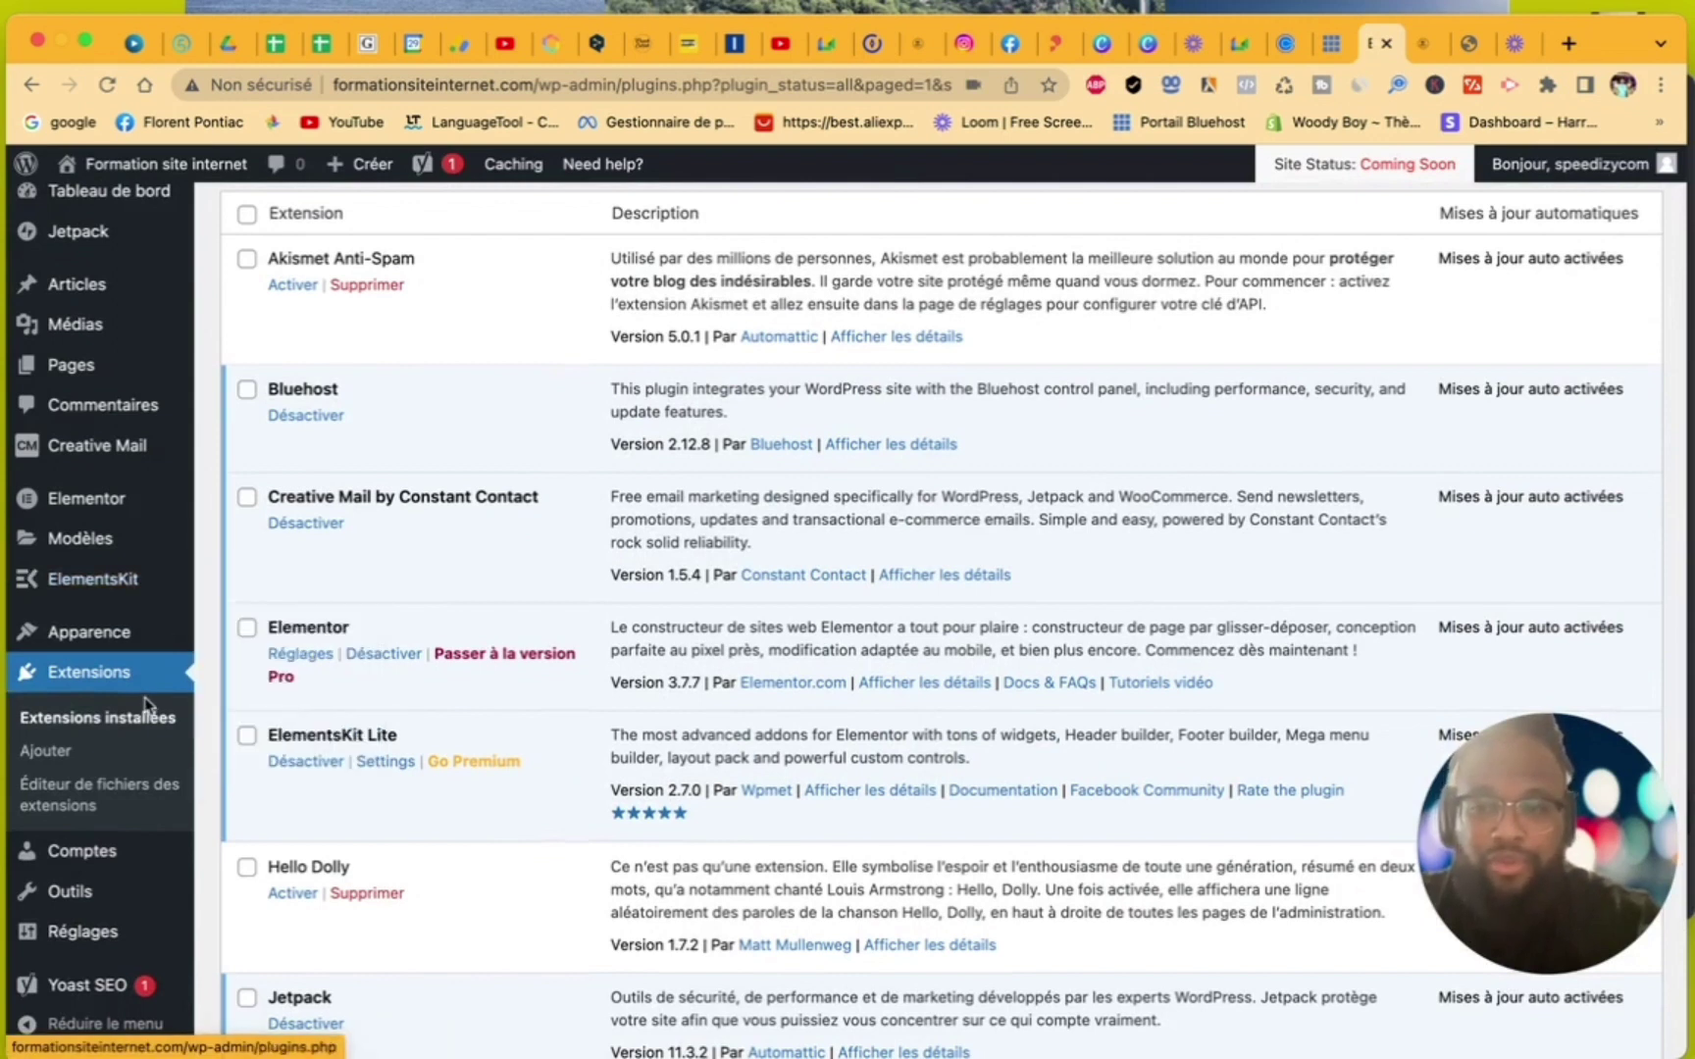
pyautogui.moveTo(147, 588)
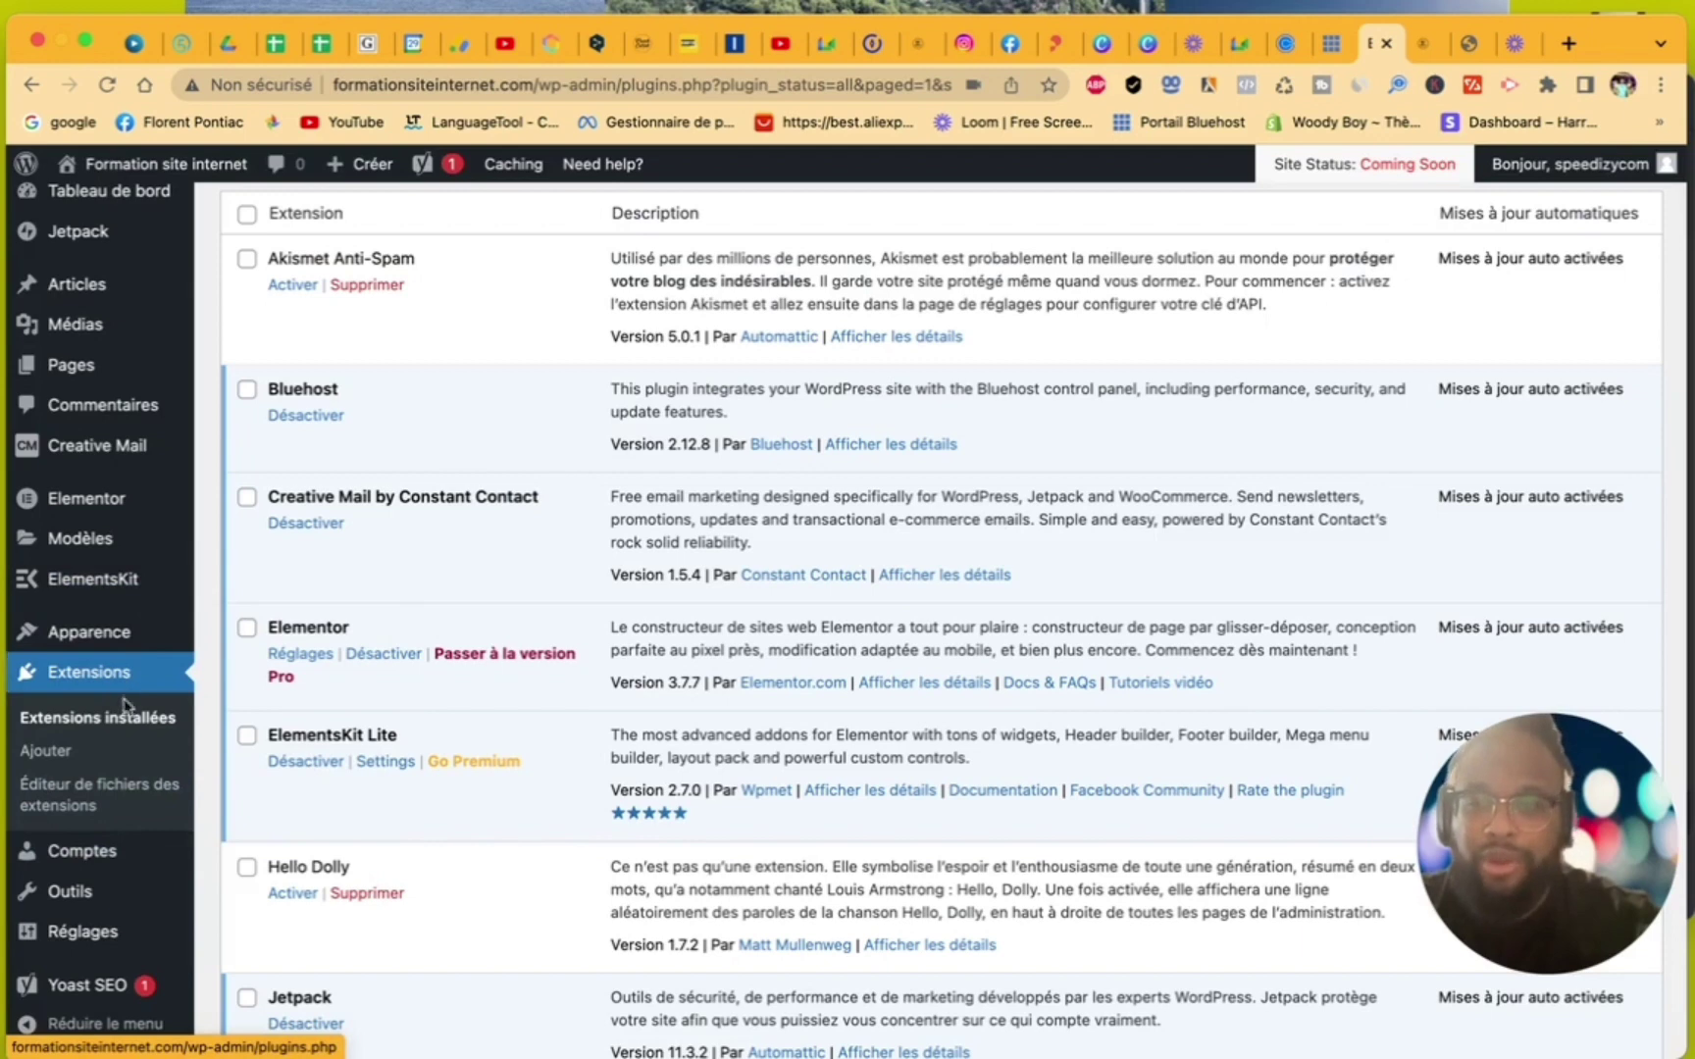
pyautogui.click(65, 758)
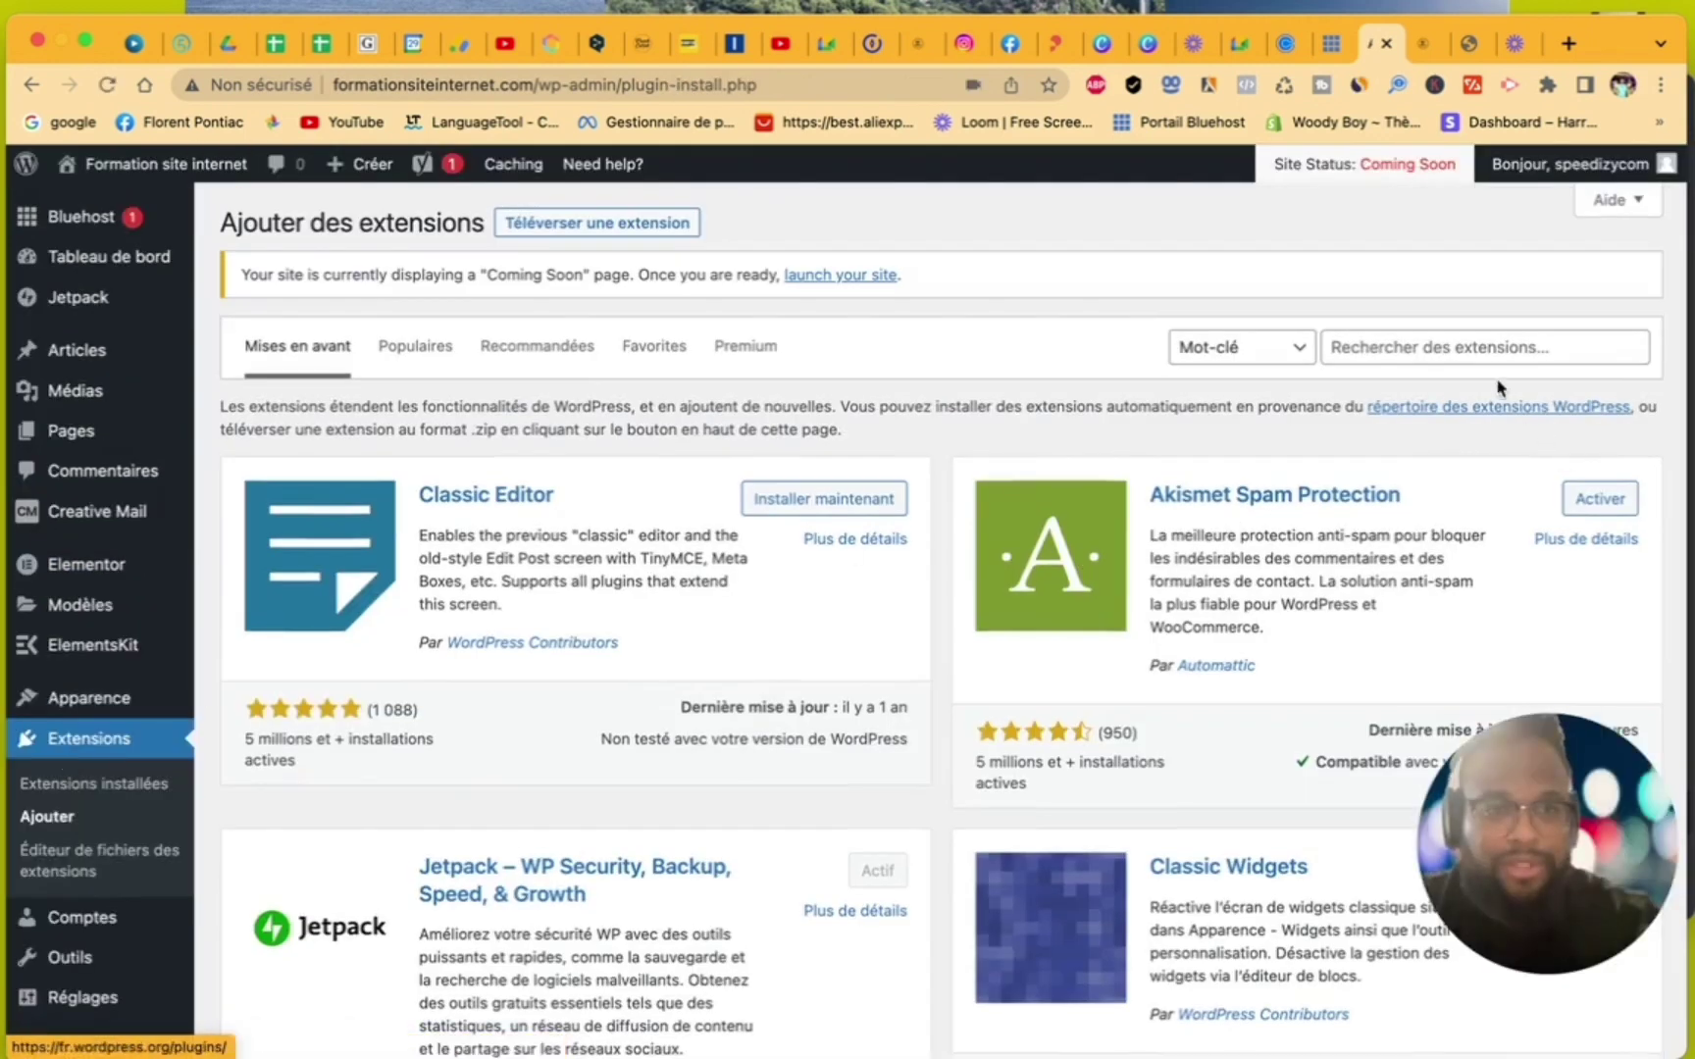
# - Search the plugin directory for 'elementor footer'
pyautogui.click(1425, 350)
pyautogui.write('ele')
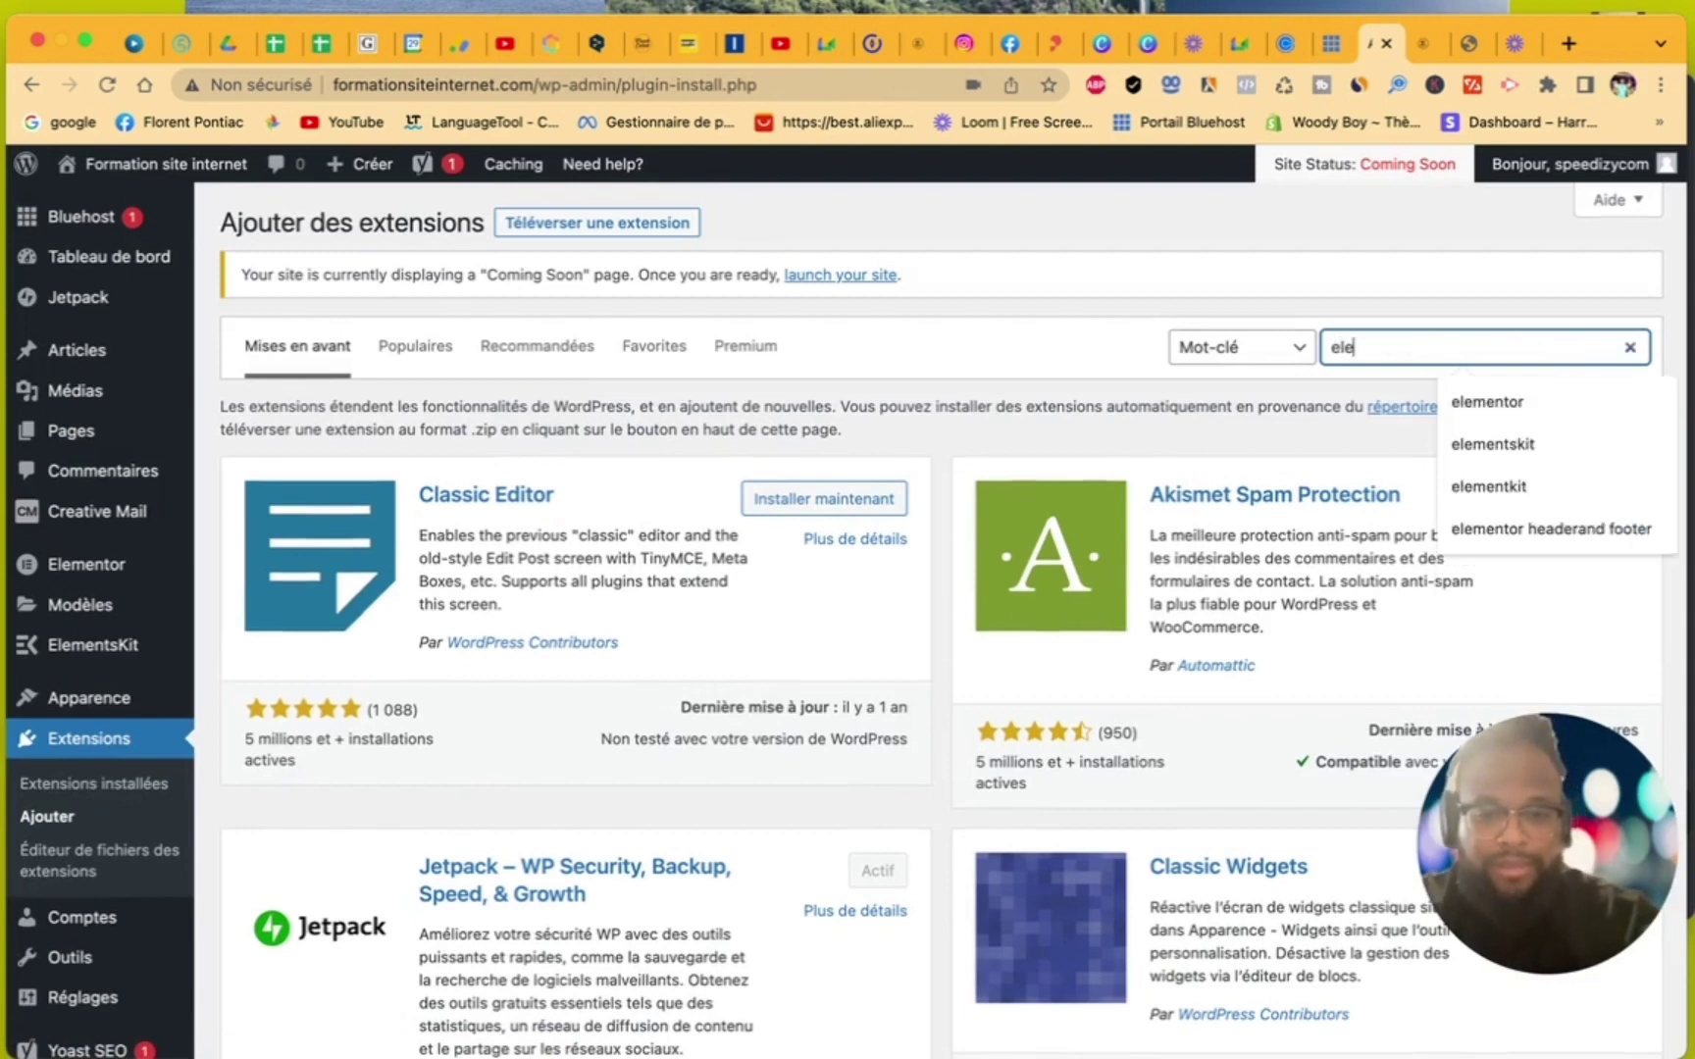
pyautogui.write('mee')
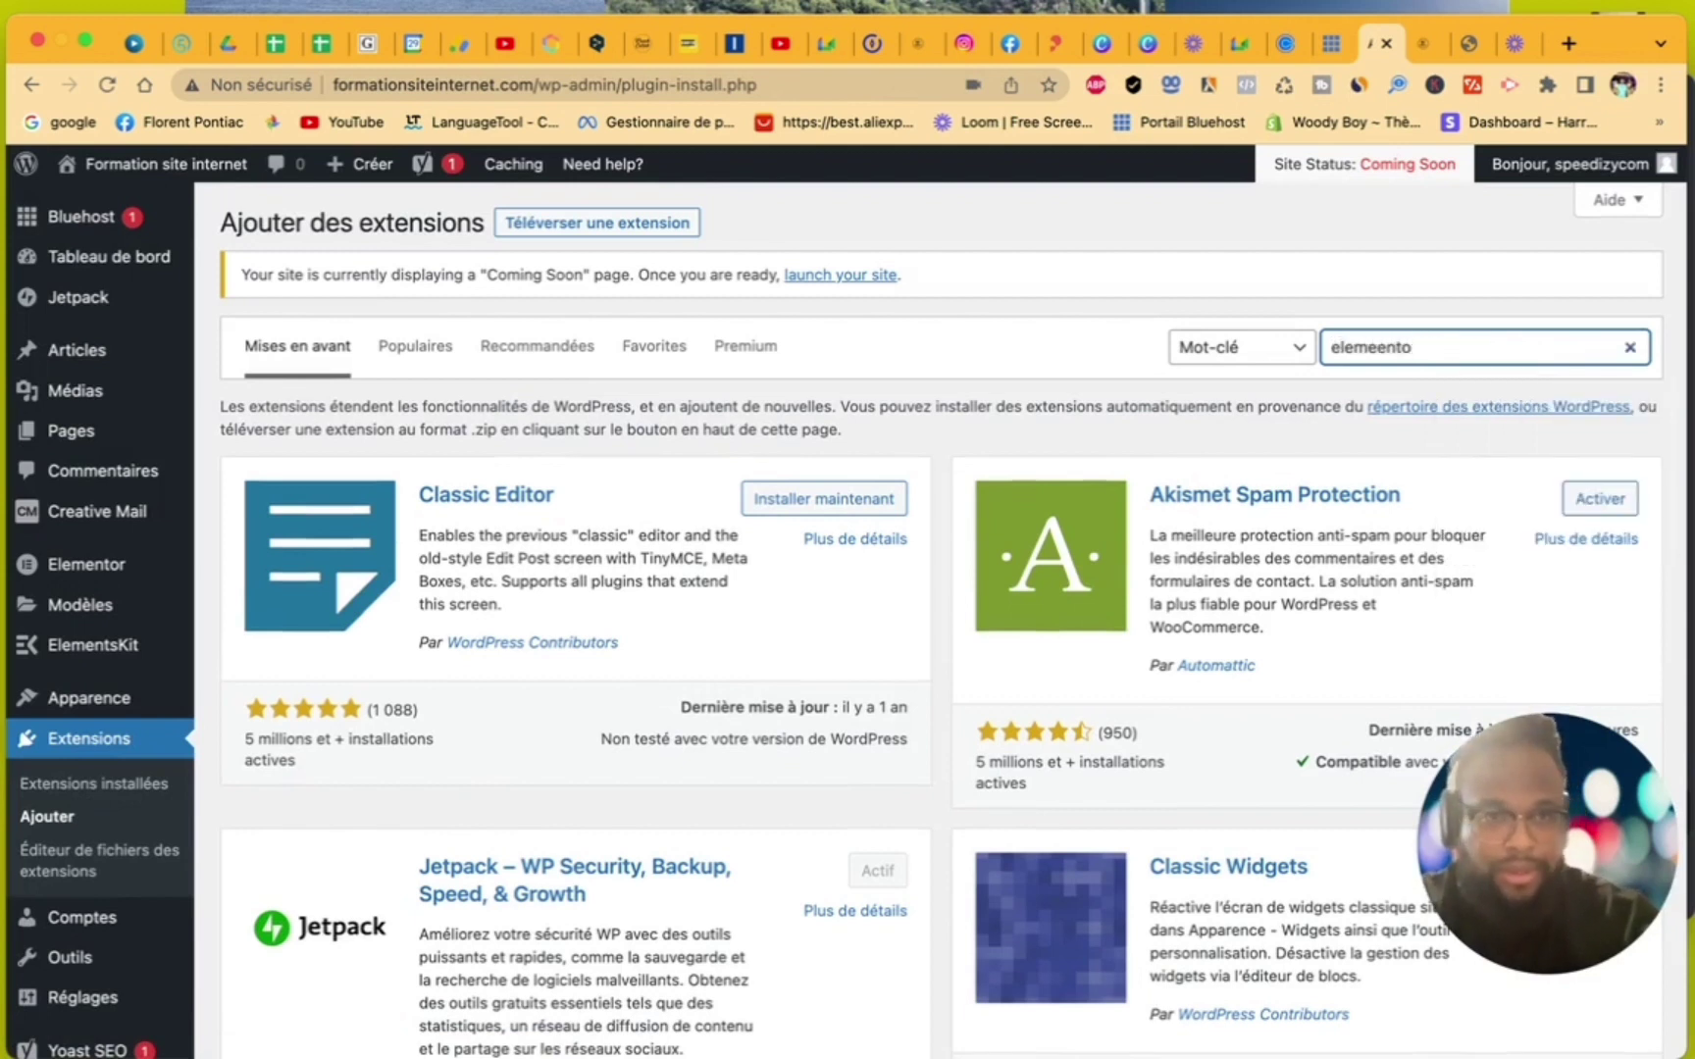
pyautogui.press('BackSpace')
pyautogui.write('nt')
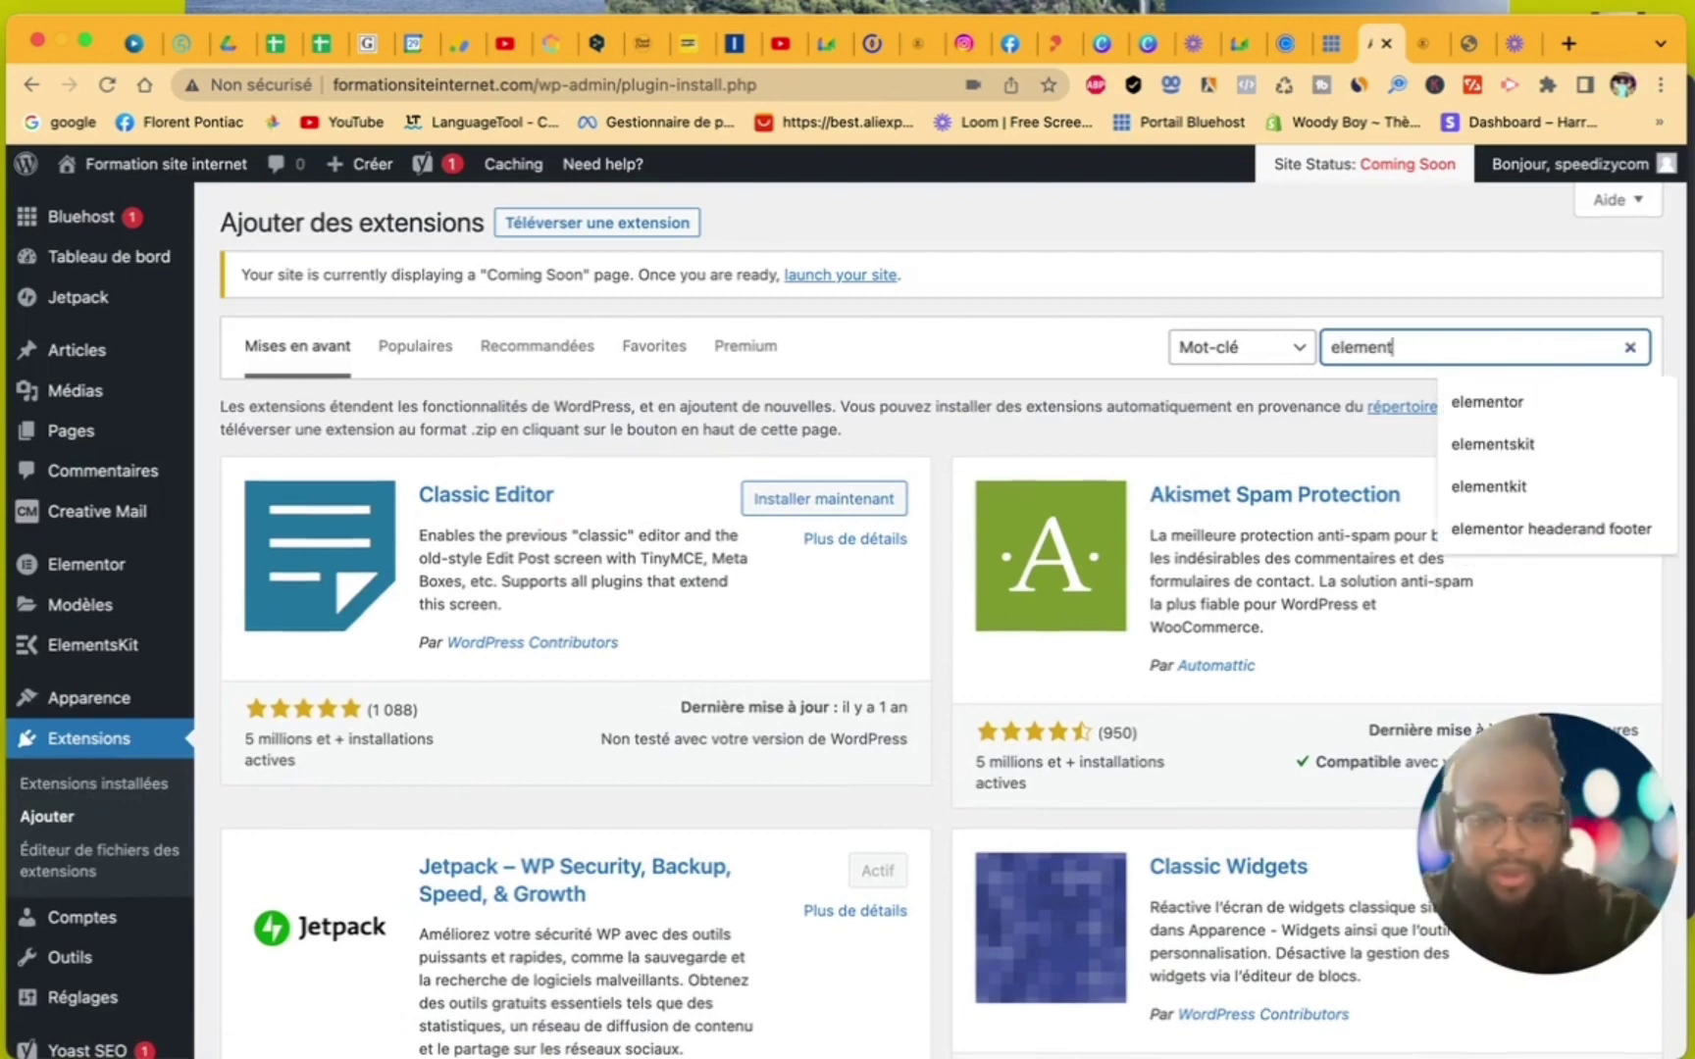
pyautogui.write('or foot')
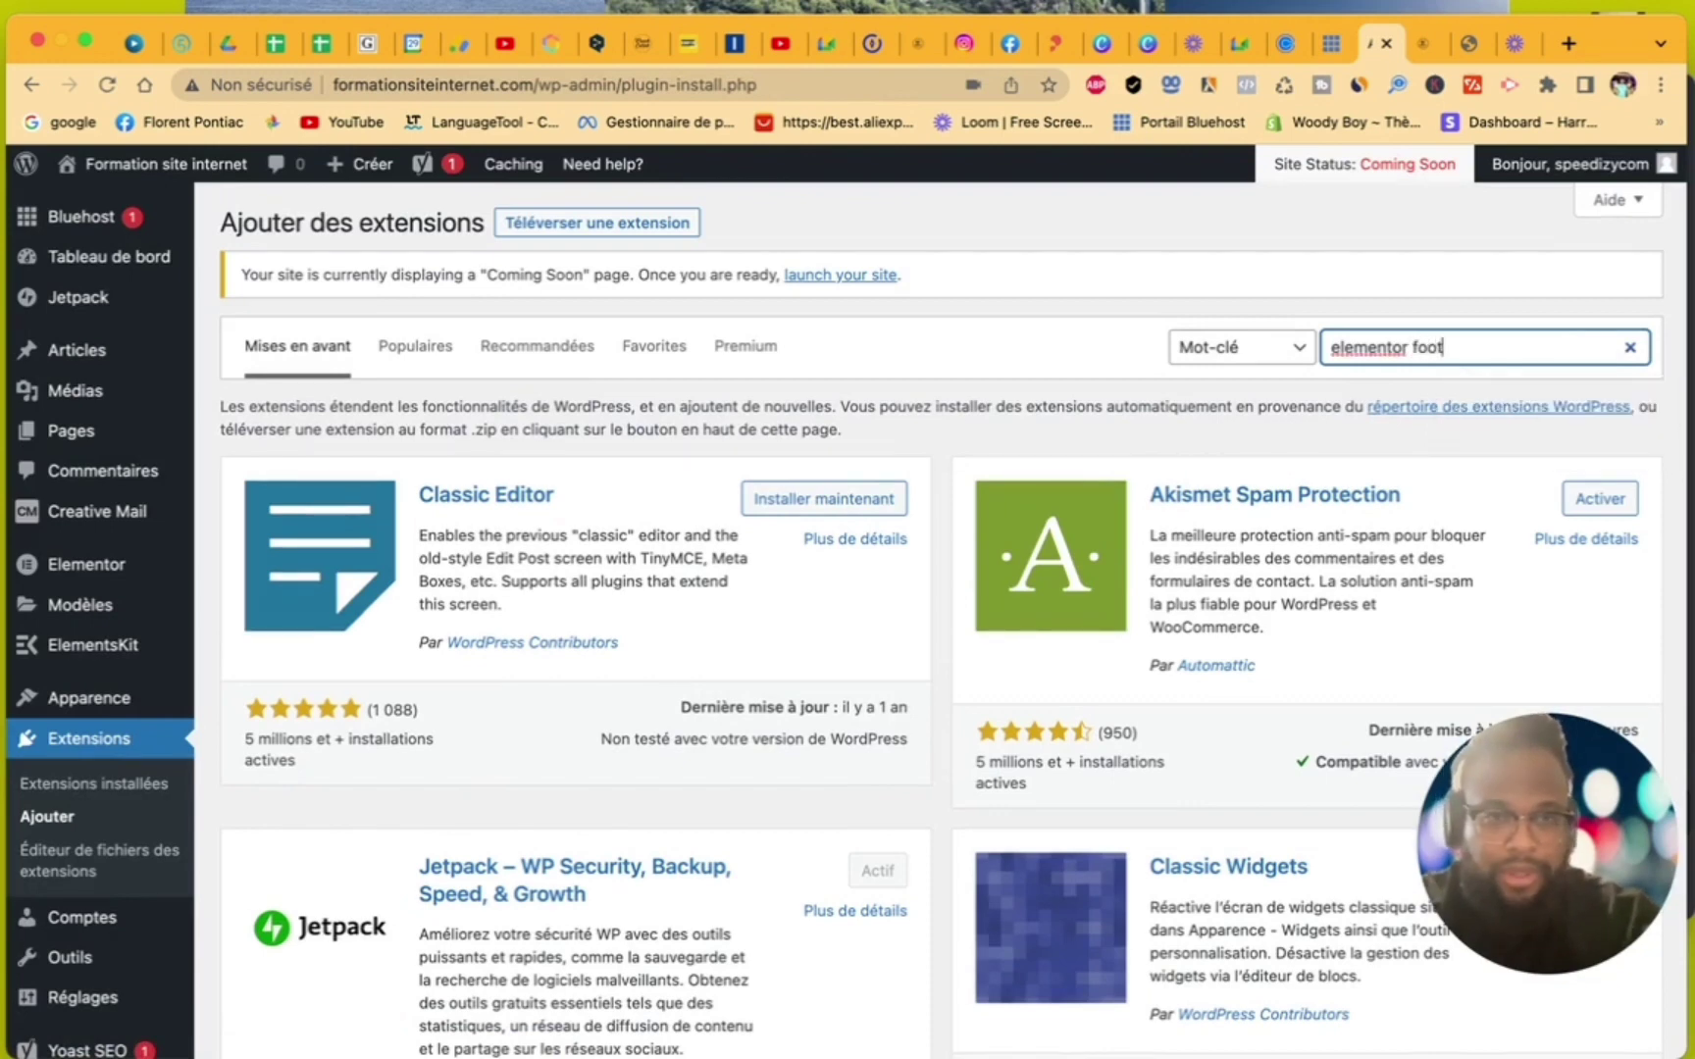
pyautogui.write('er')
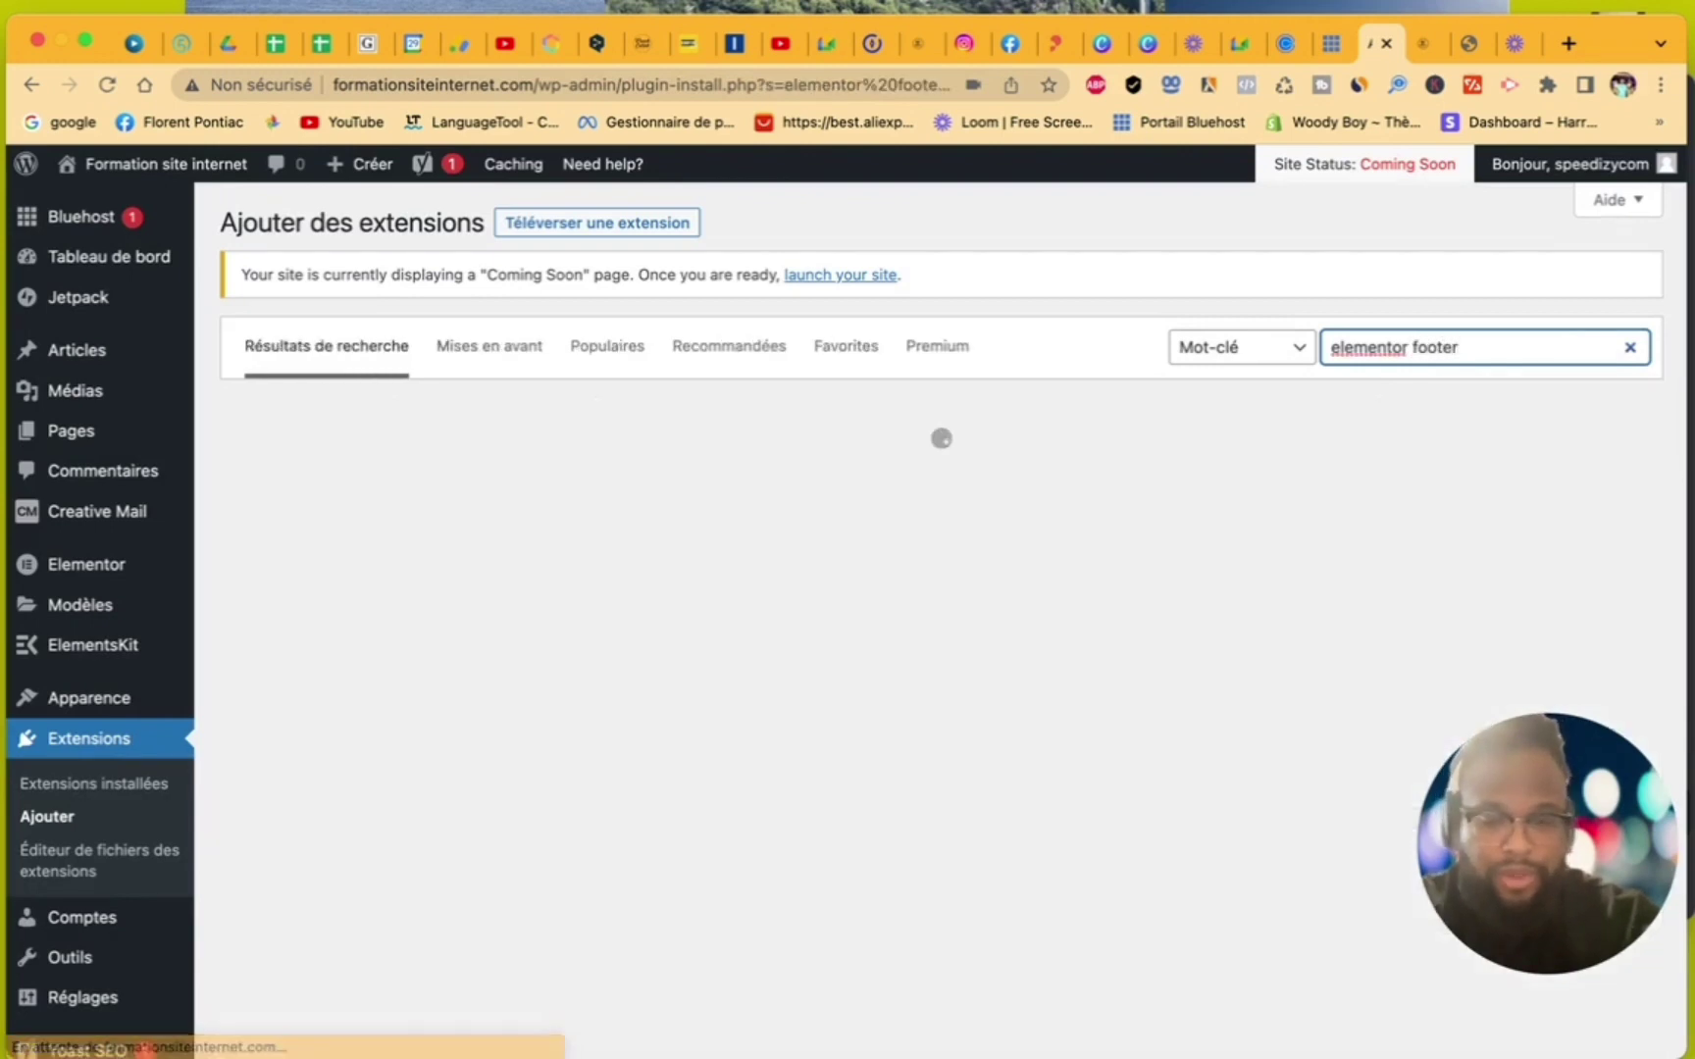
pyautogui.press('BackSpace')
pyautogui.press('BackSpace')
pyautogui.press('BackSpace')
pyautogui.press('BackSpace')
pyautogui.press('BackSpace')
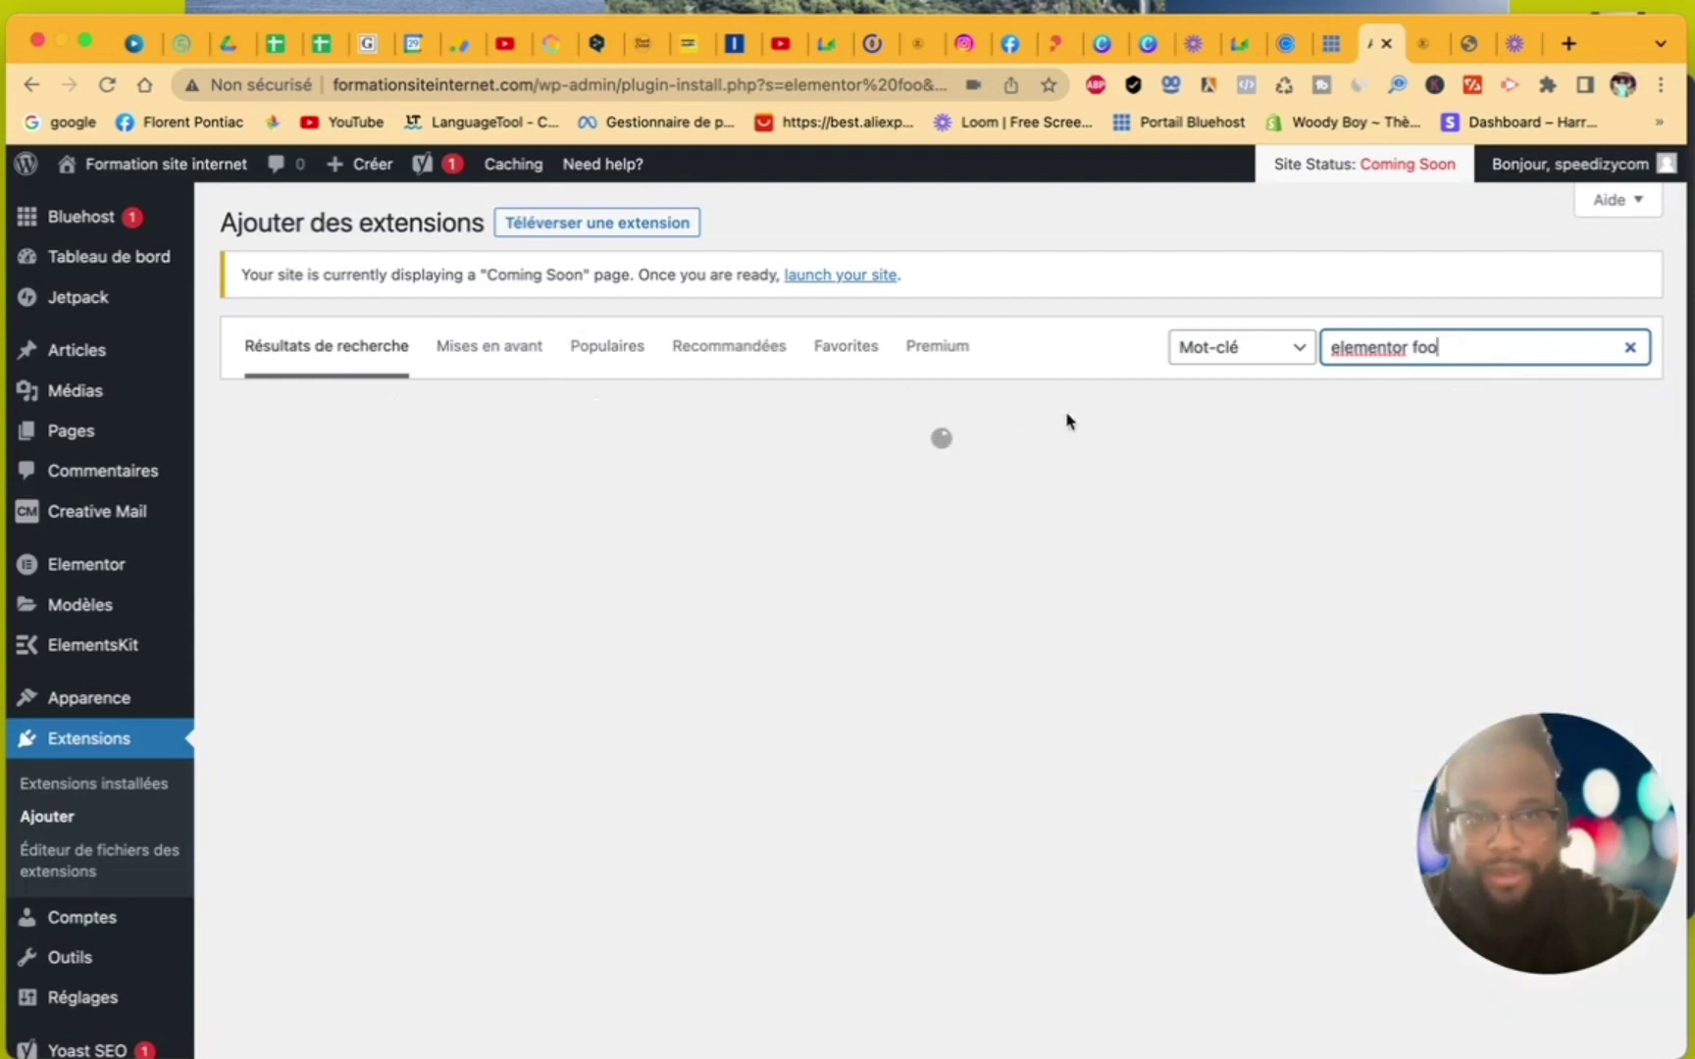
pyautogui.write('ter')
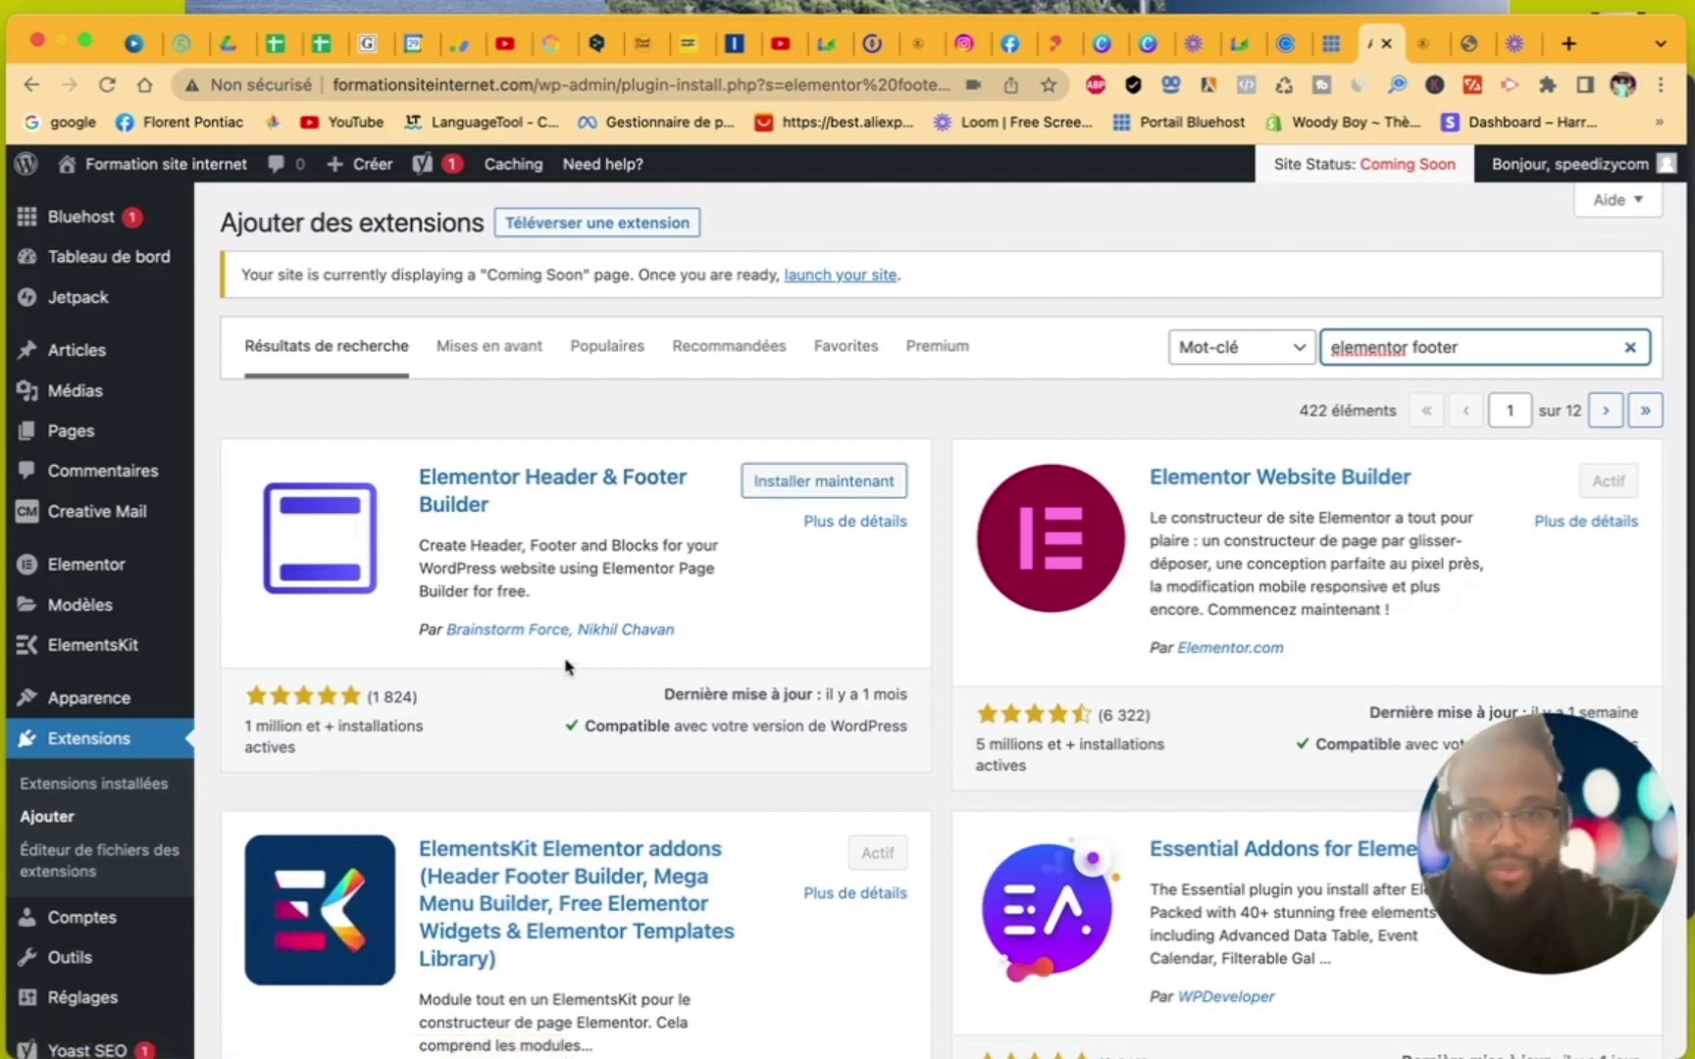
# - Install and activate Elementor Header & Footer Builder, then review the installed plugins list
pyautogui.click(818, 485)
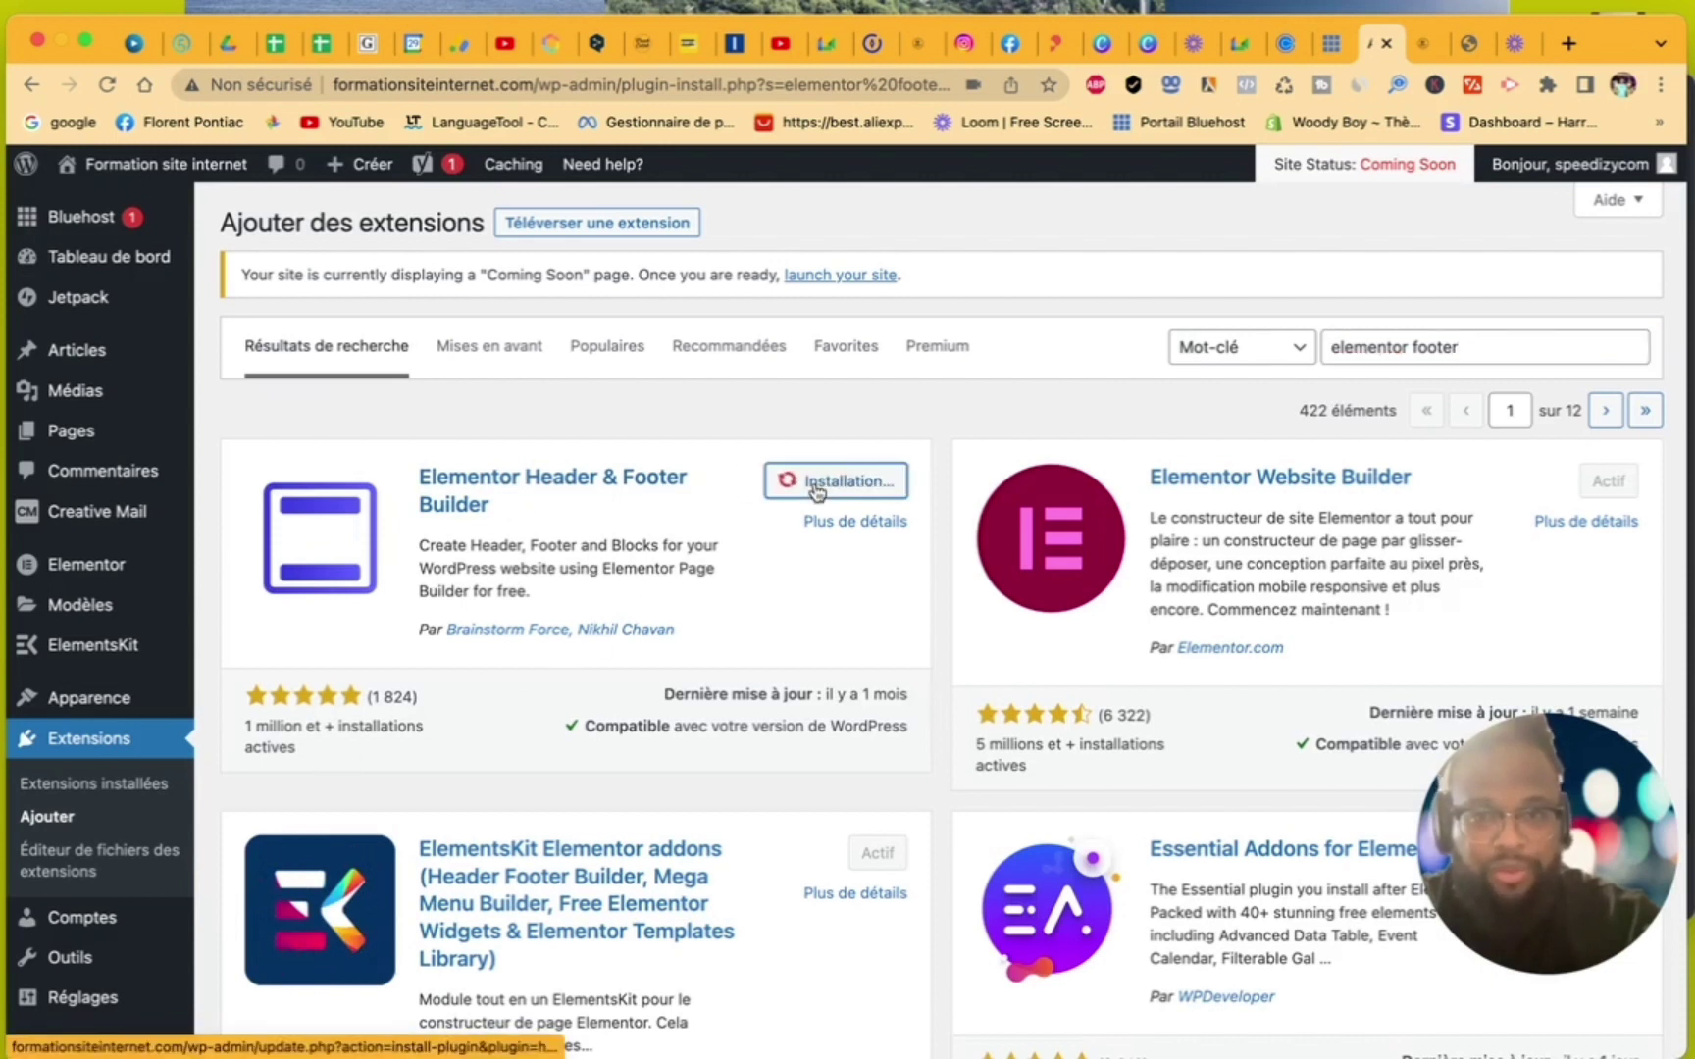
pyautogui.scroll(-5, 806, 685)
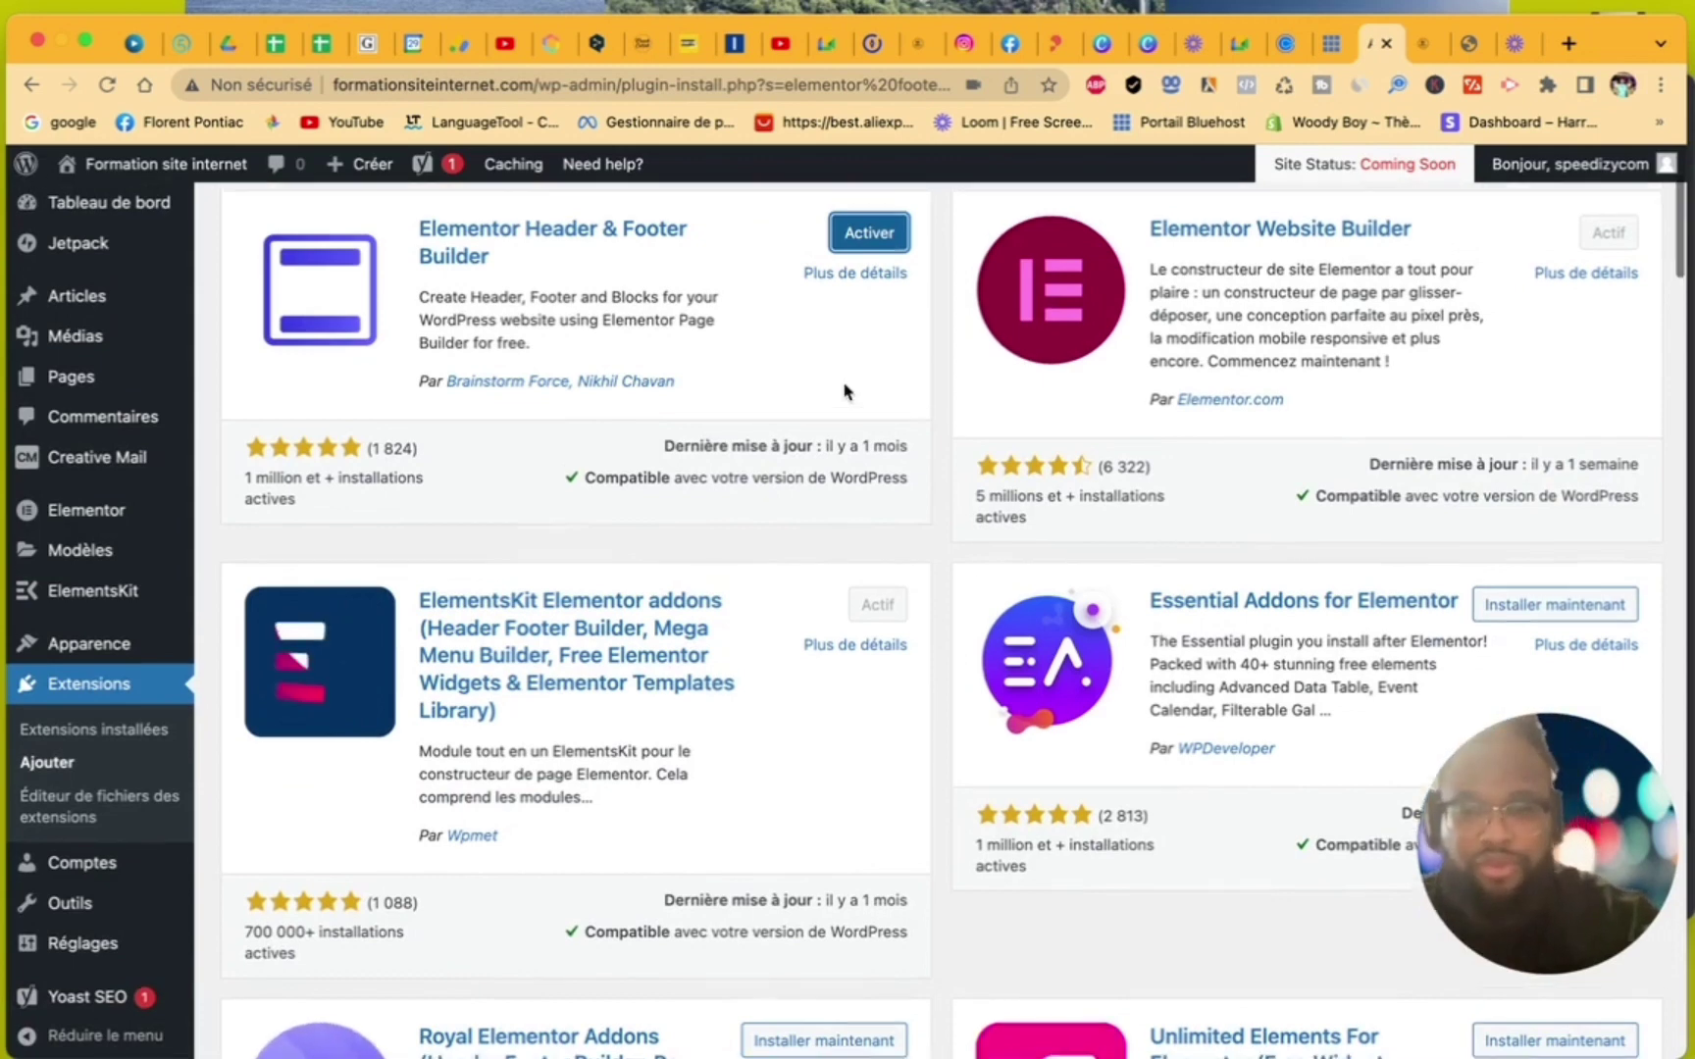
pyautogui.scroll(5, 844, 389)
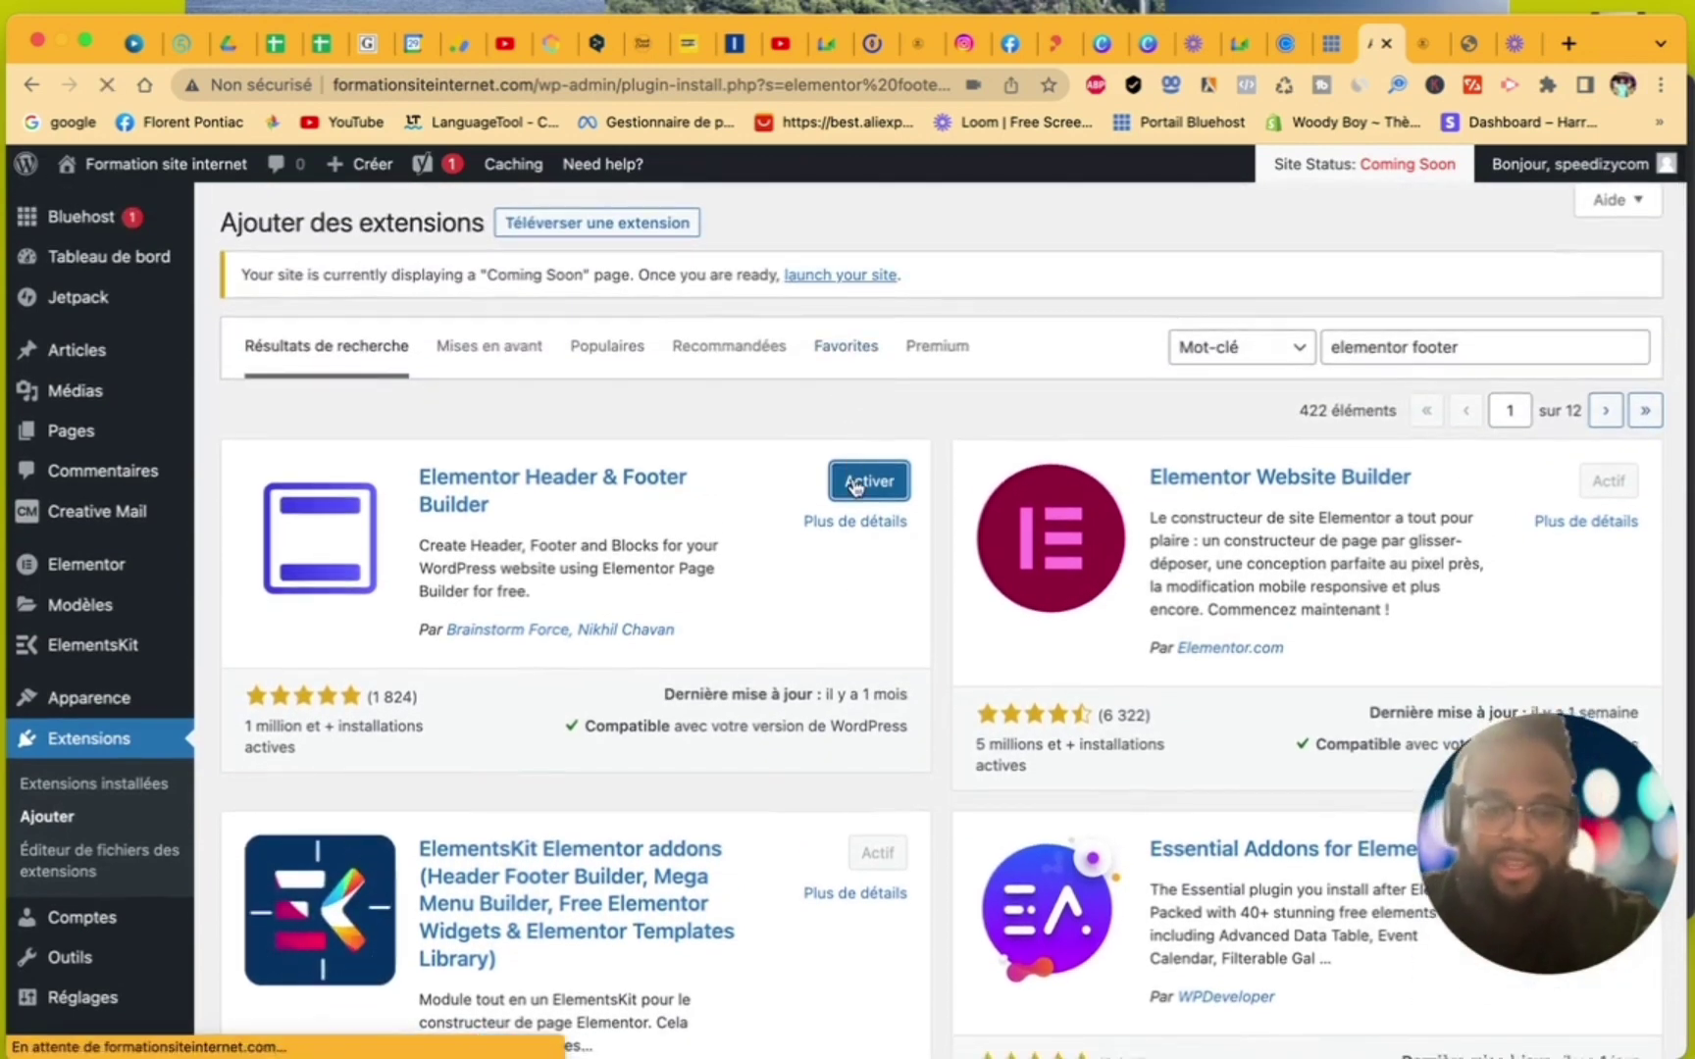
pyautogui.click(857, 483)
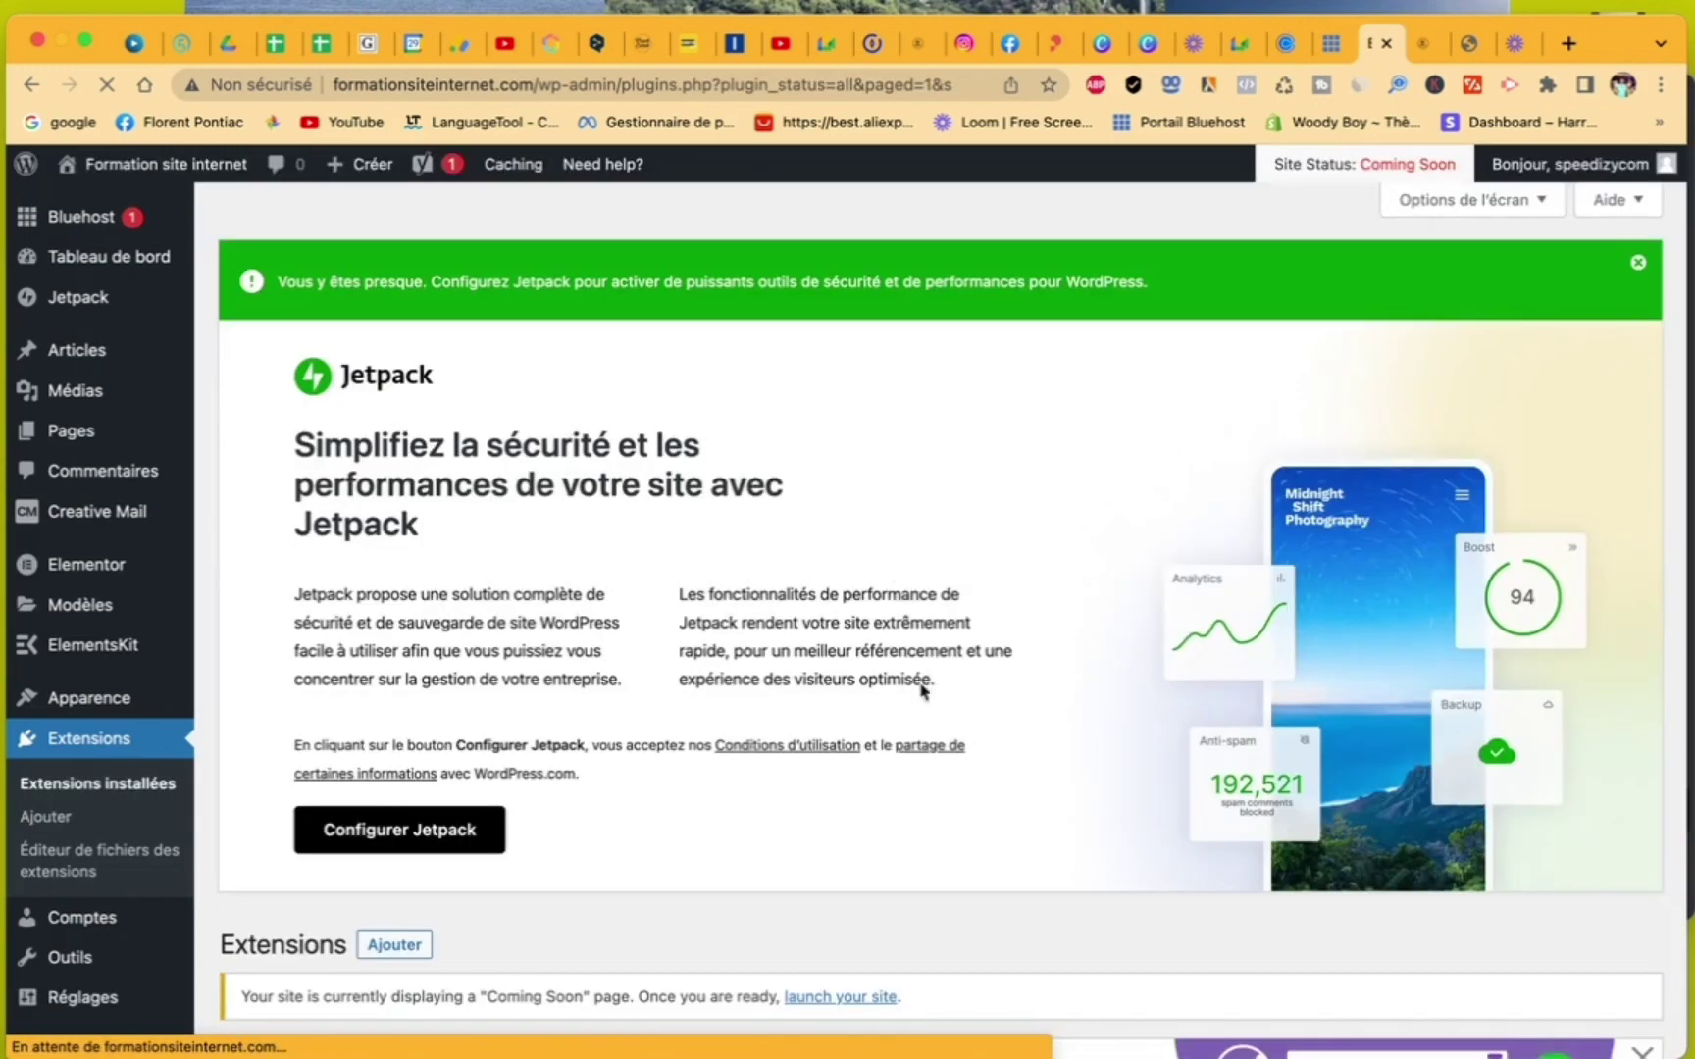
pyautogui.scroll(-5, 793, 645)
pyautogui.scroll(-10, 793, 644)
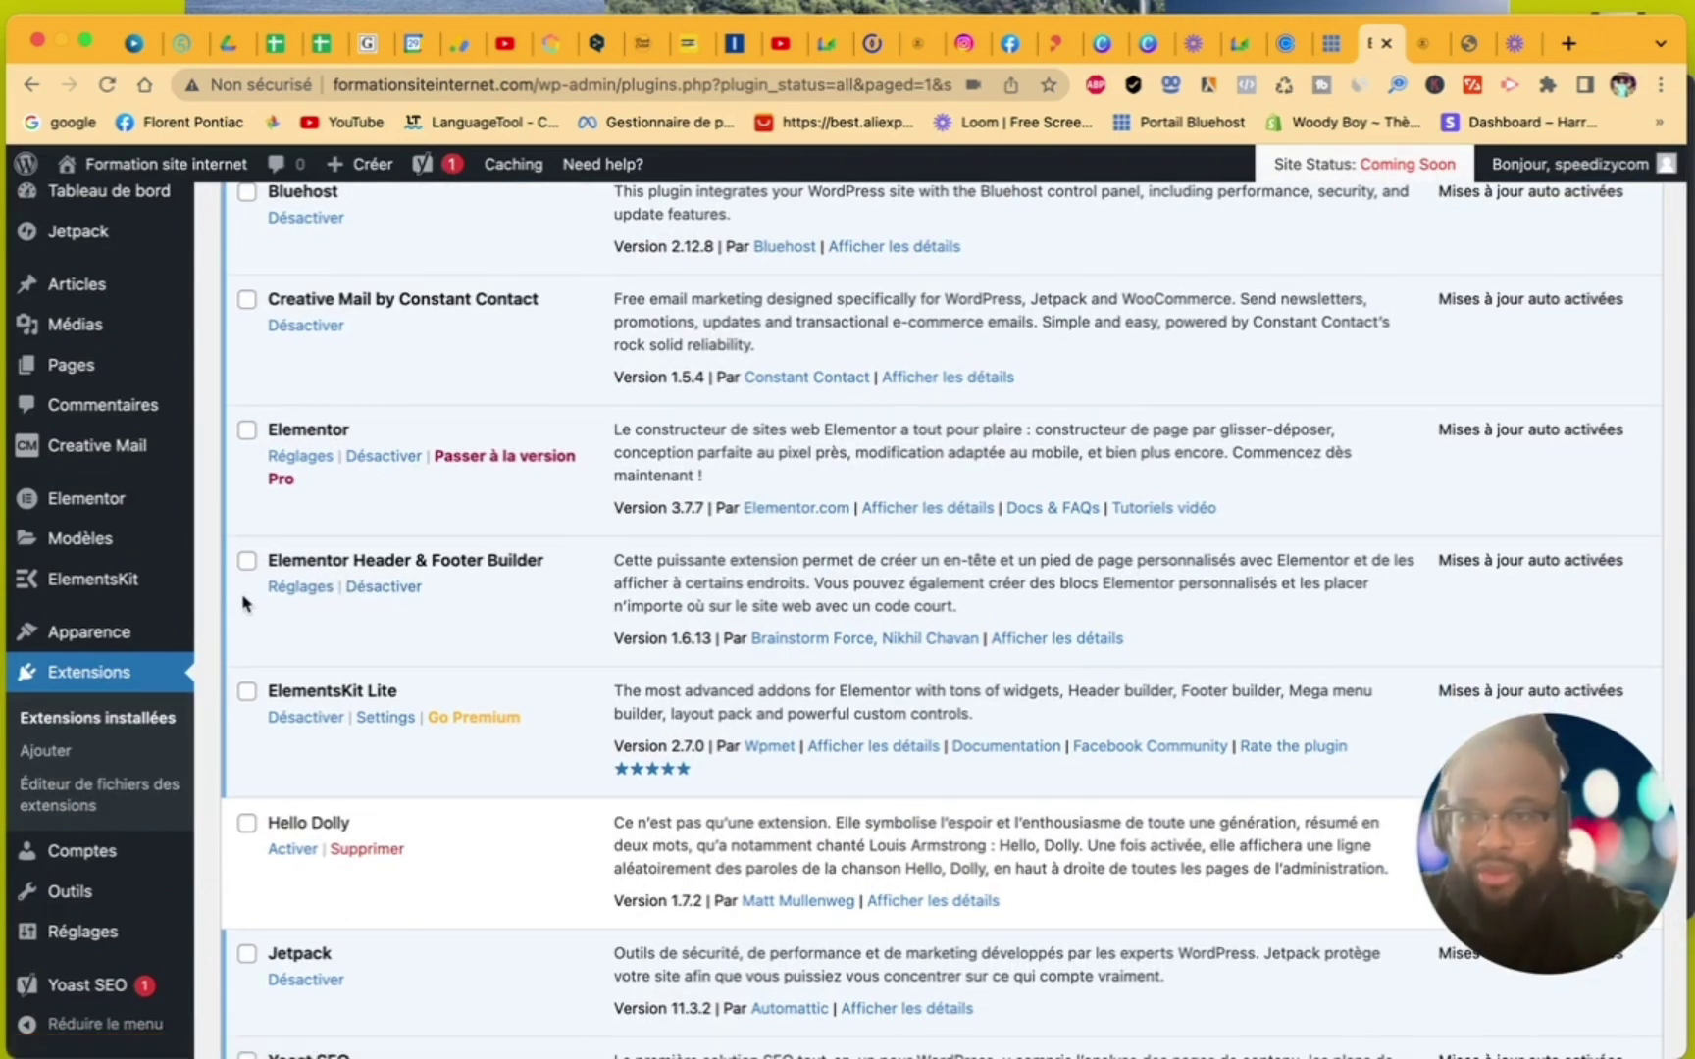
pyautogui.moveTo(158, 628)
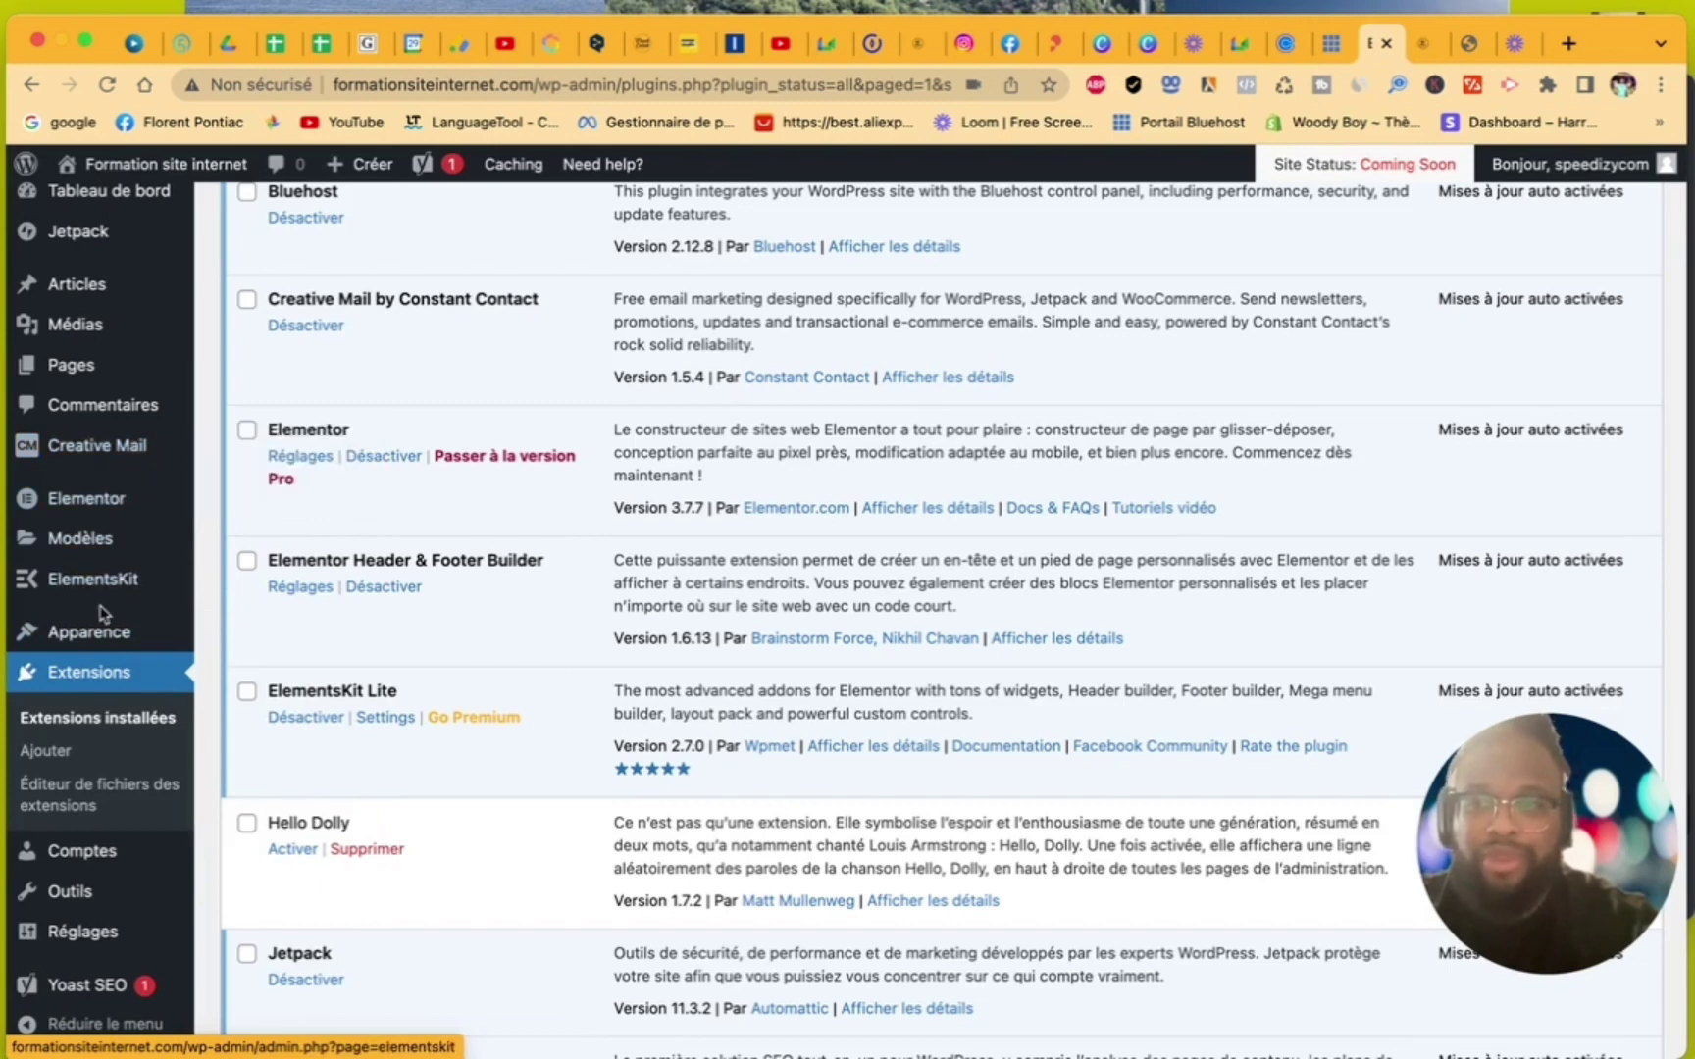
pyautogui.scroll(4, 103, 614)
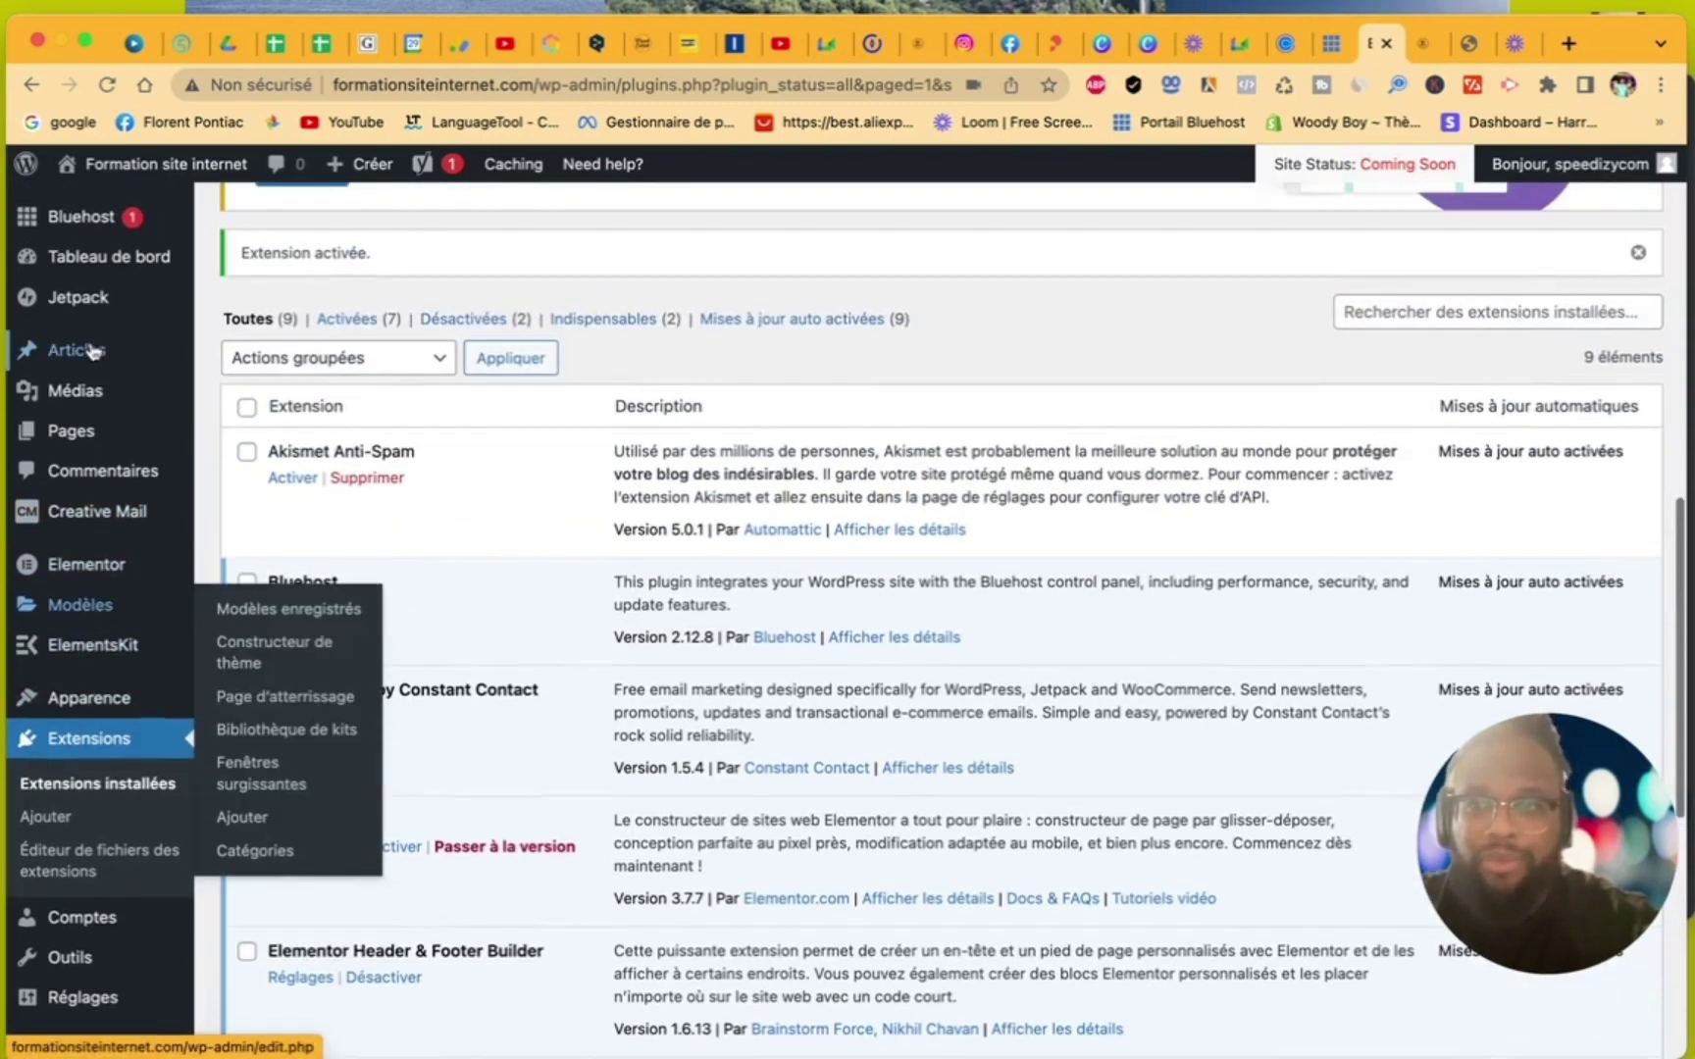
pyautogui.scroll(-4, 93, 353)
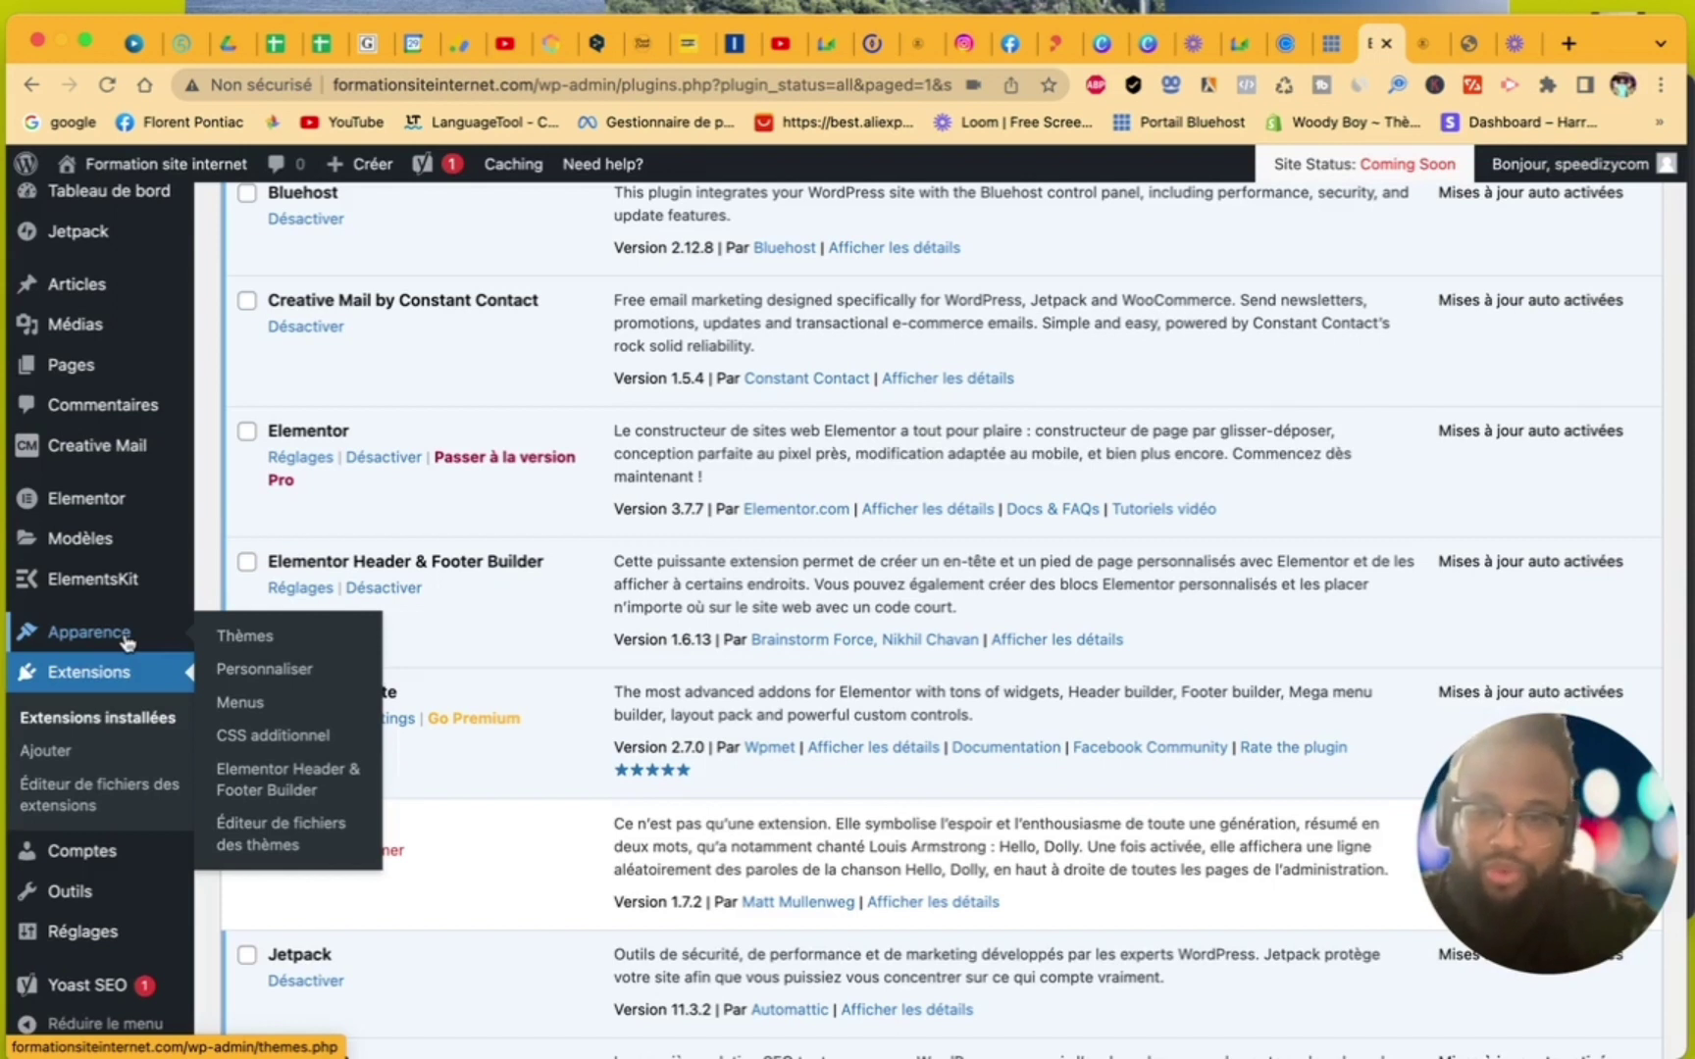
# - Start a new Header & Footer Builder template, answering Débutant/débutante and Moi-même/mon entreprise in the questionnaire
pyautogui.click(296, 791)
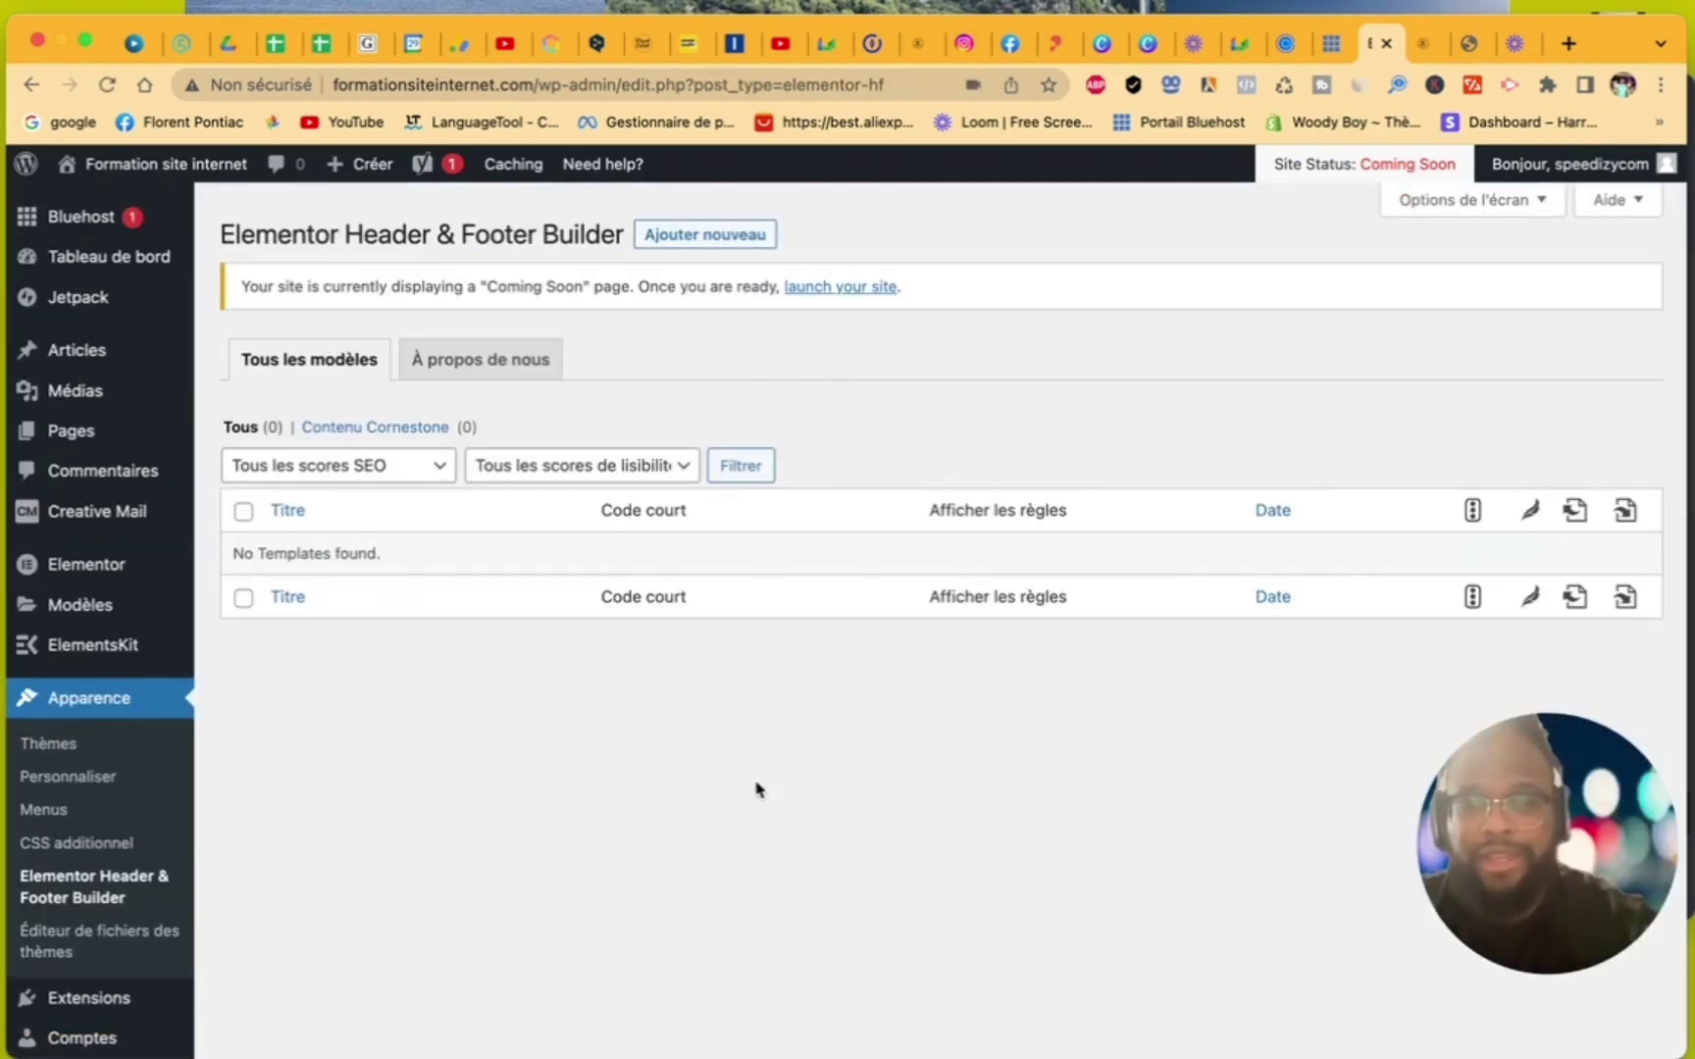
pyautogui.click(709, 240)
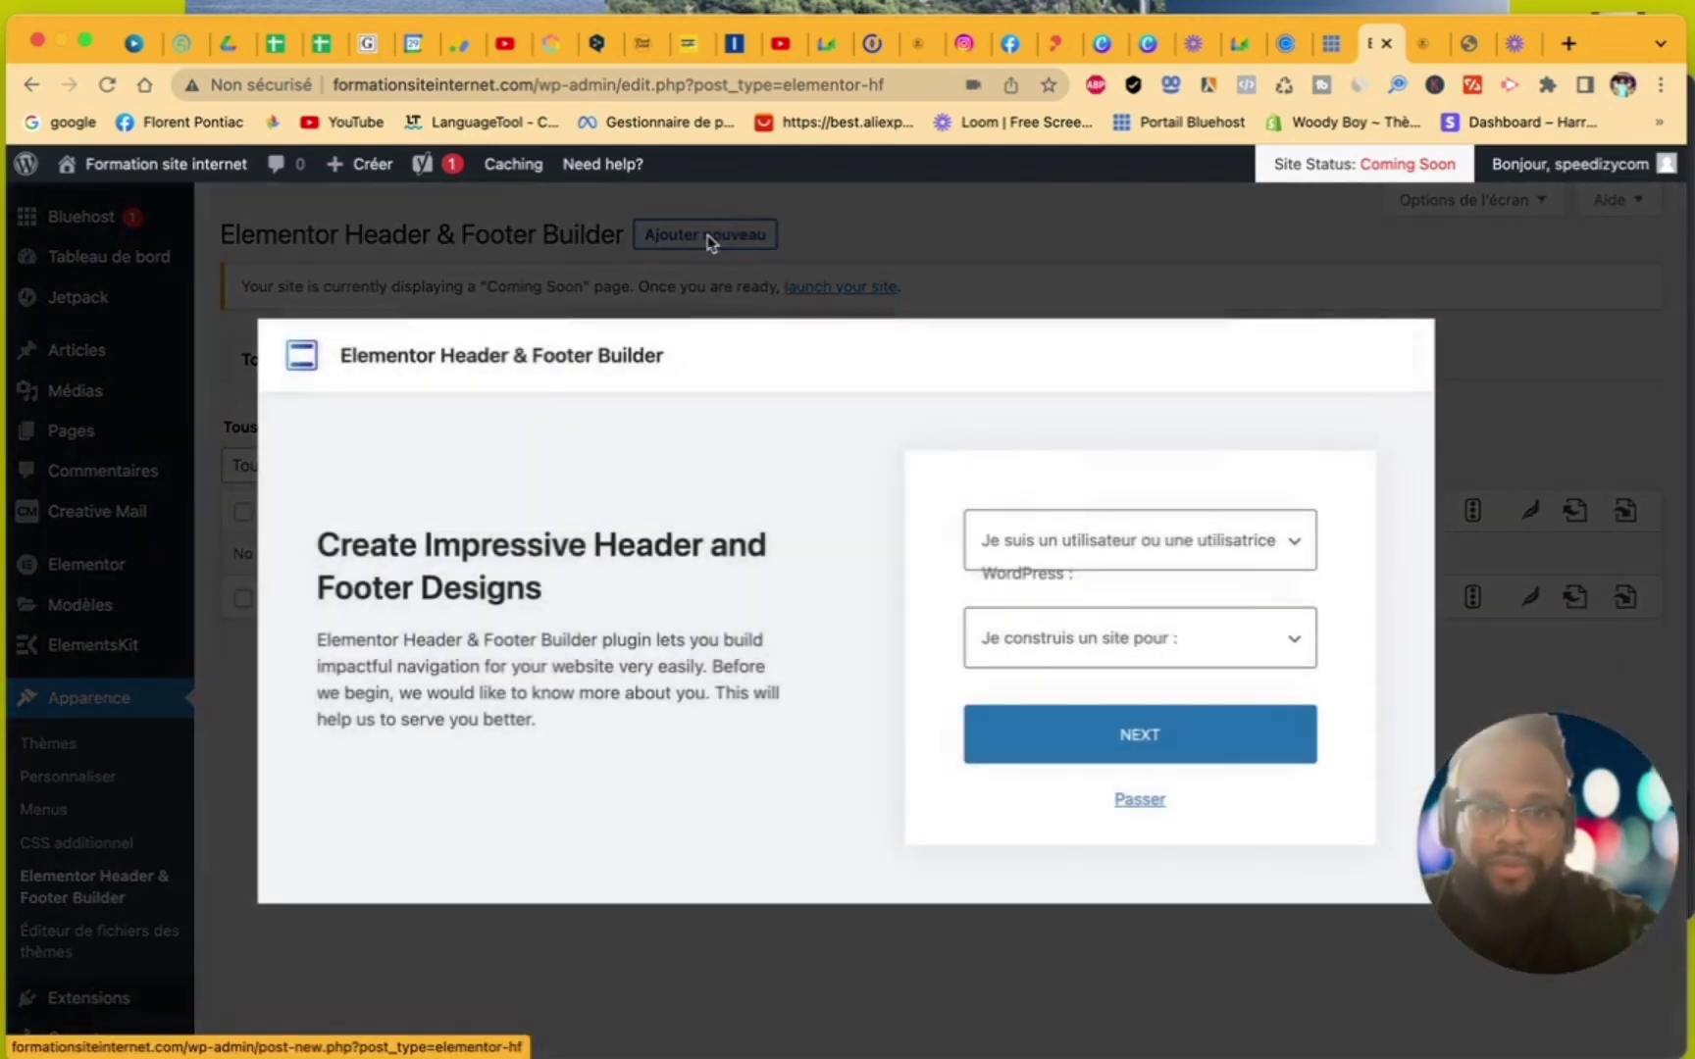
pyautogui.click(1040, 575)
pyautogui.click(1066, 572)
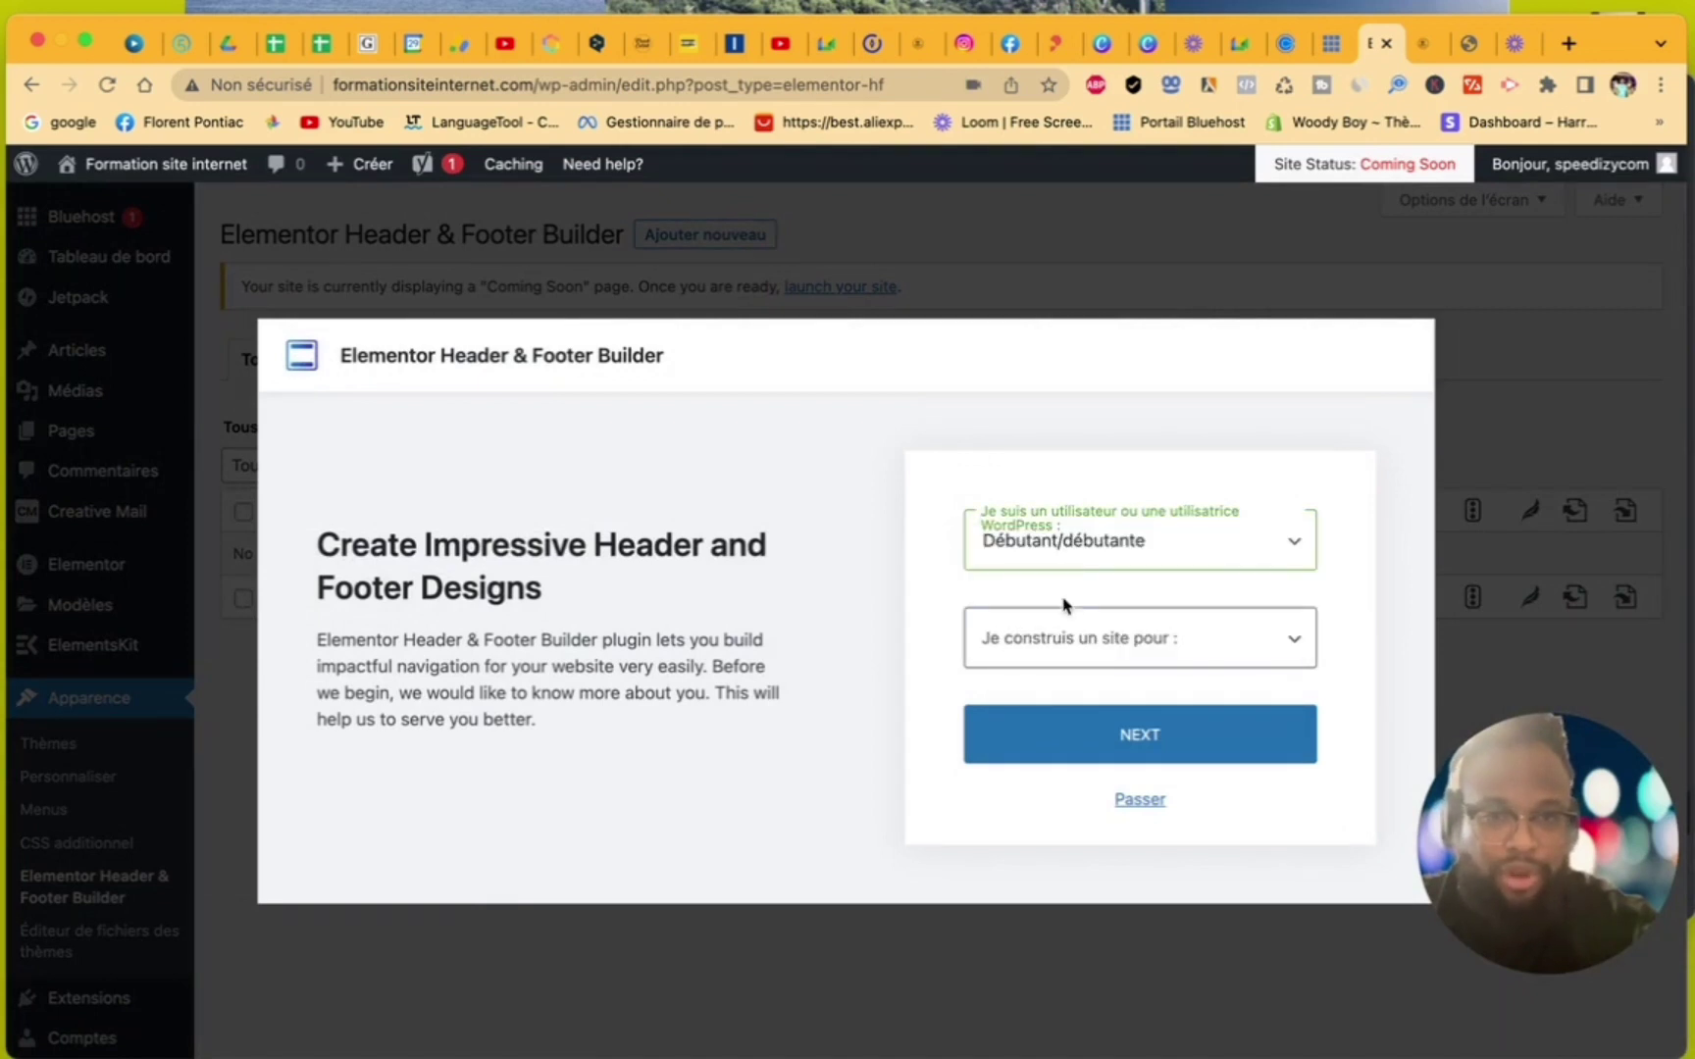
pyautogui.click(1067, 638)
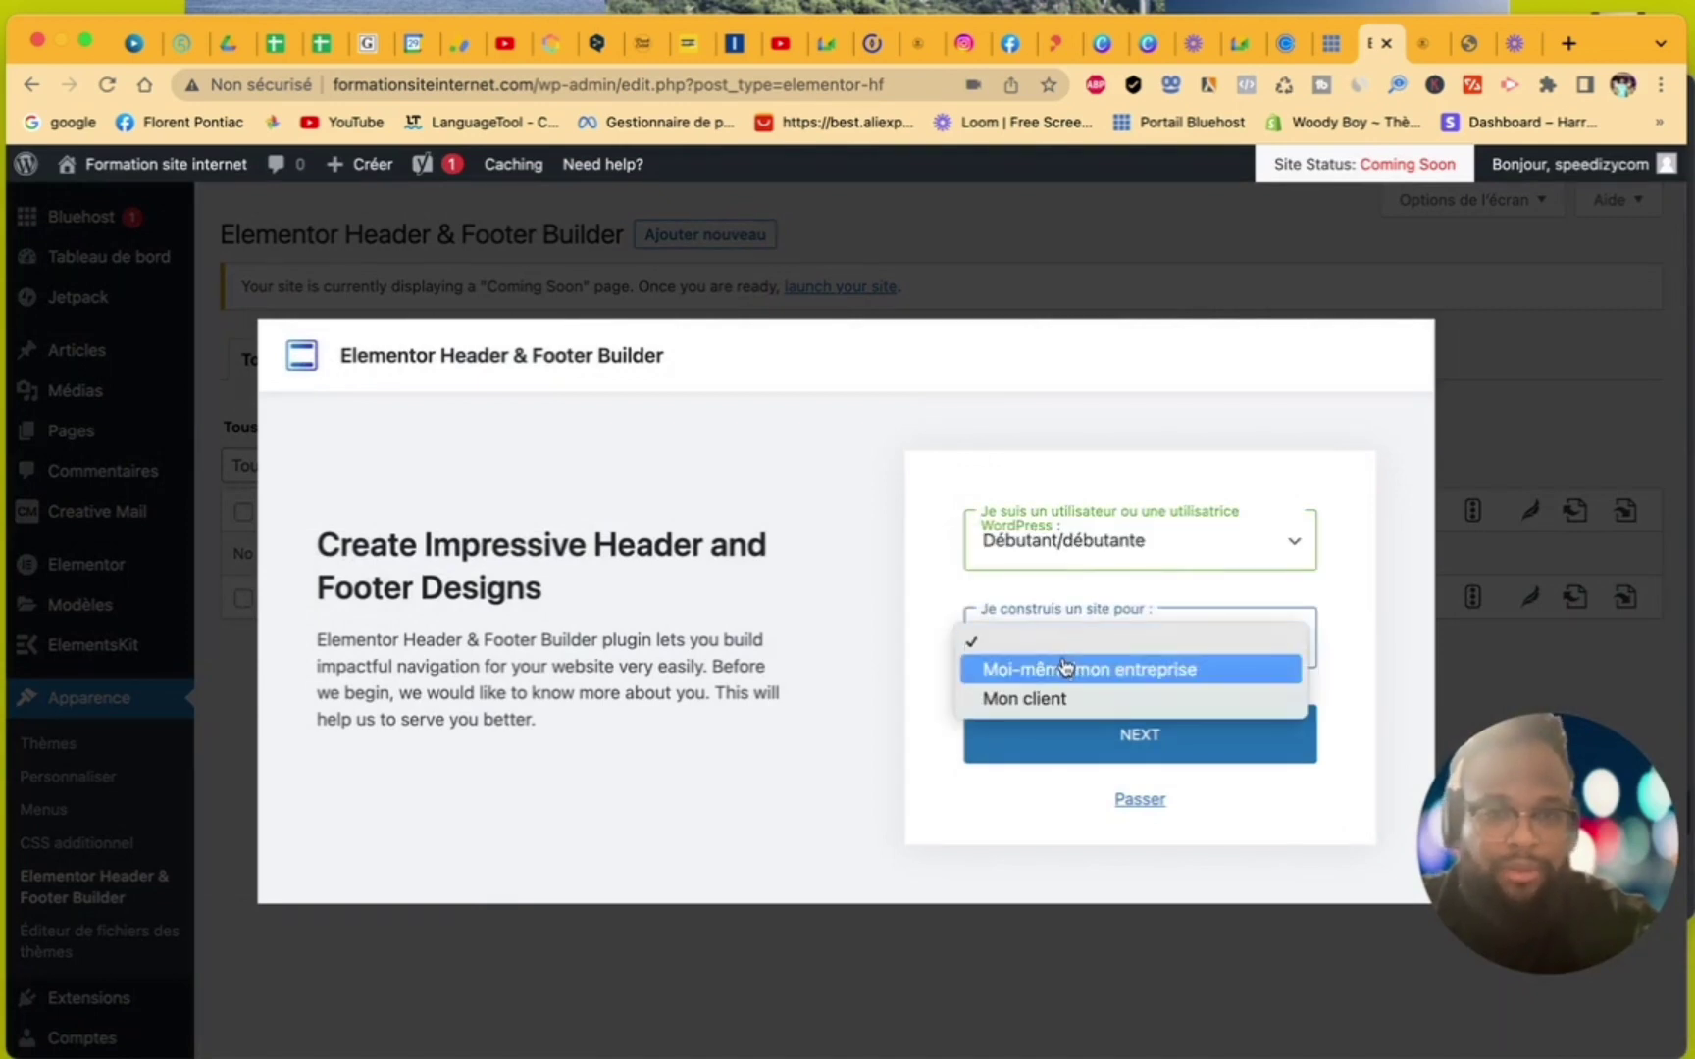
pyautogui.click(1079, 533)
pyautogui.click(1079, 537)
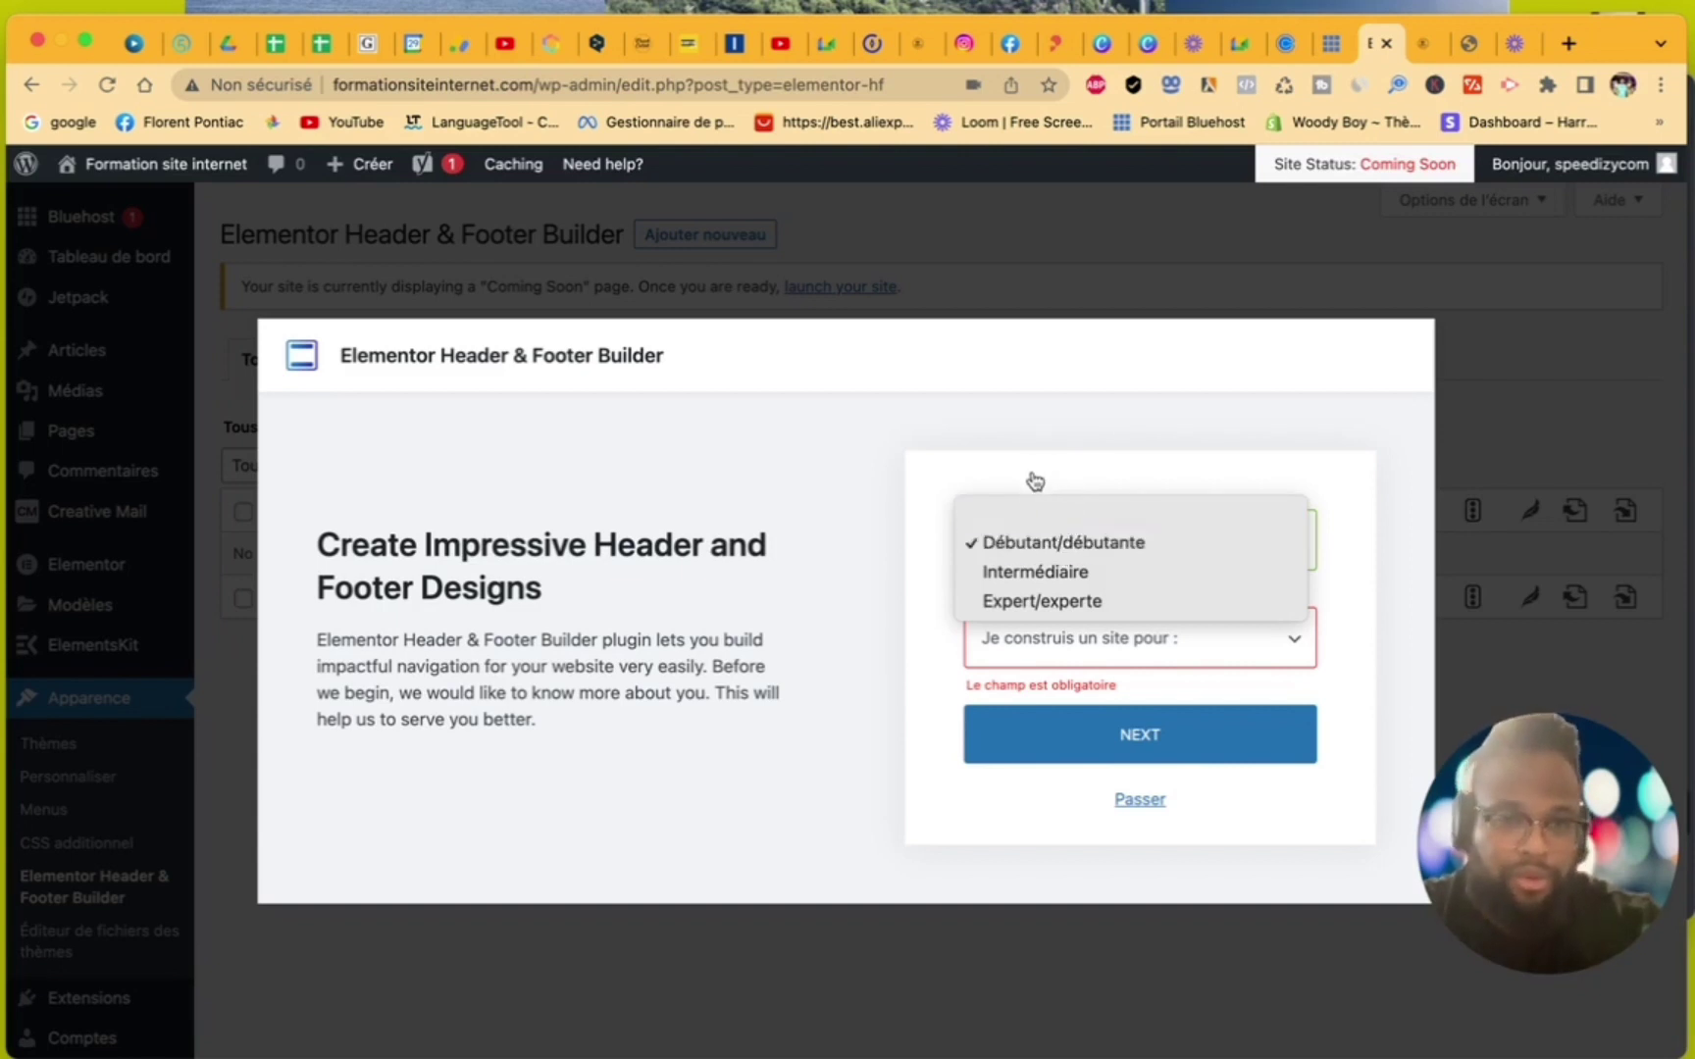
pyautogui.click(1028, 545)
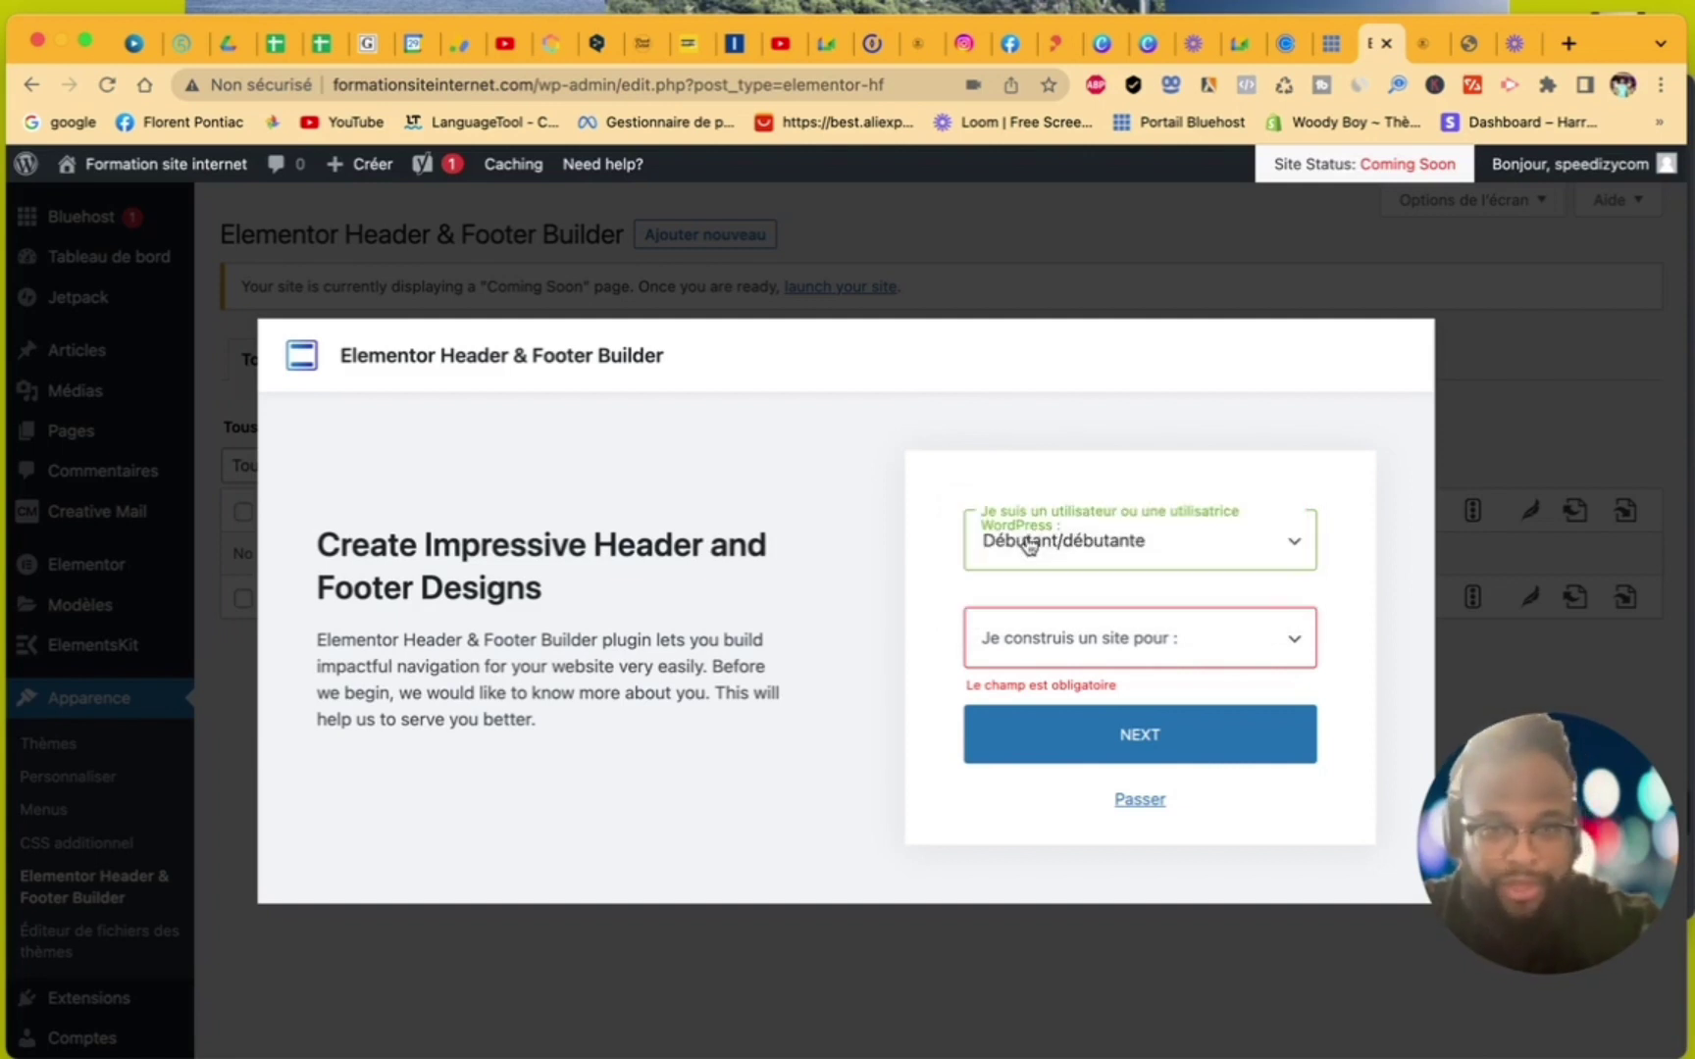
pyautogui.click(1040, 643)
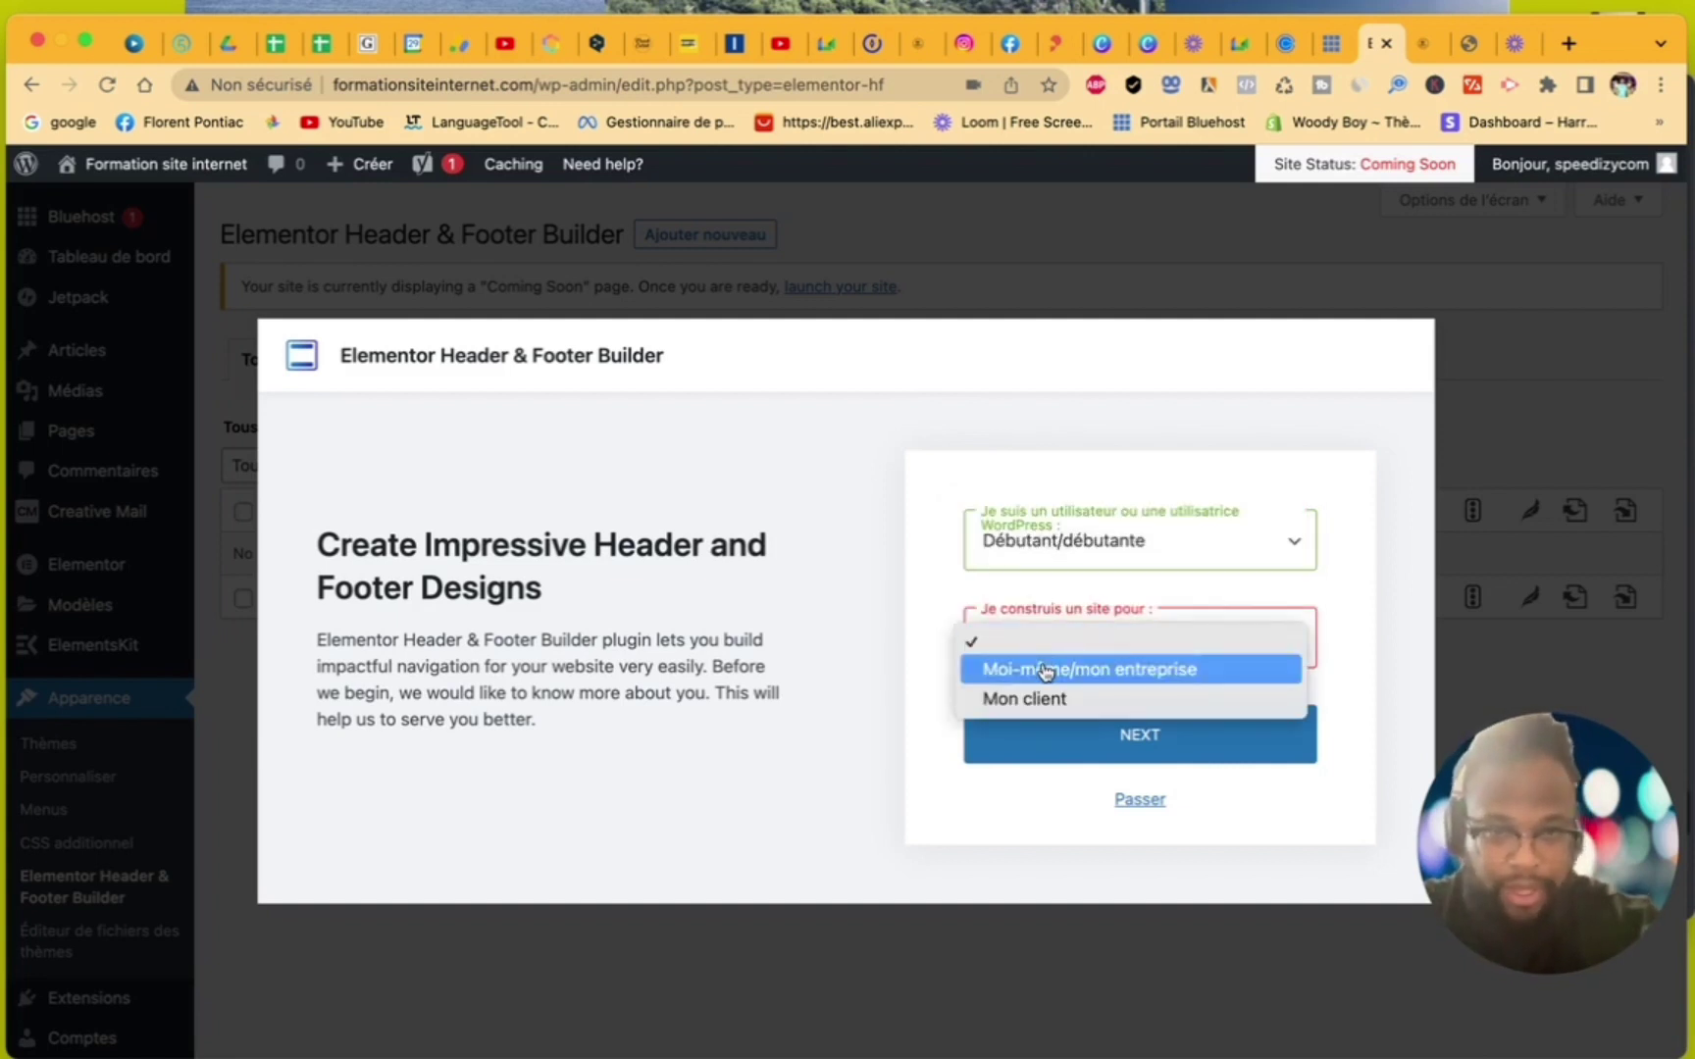
pyautogui.click(1042, 669)
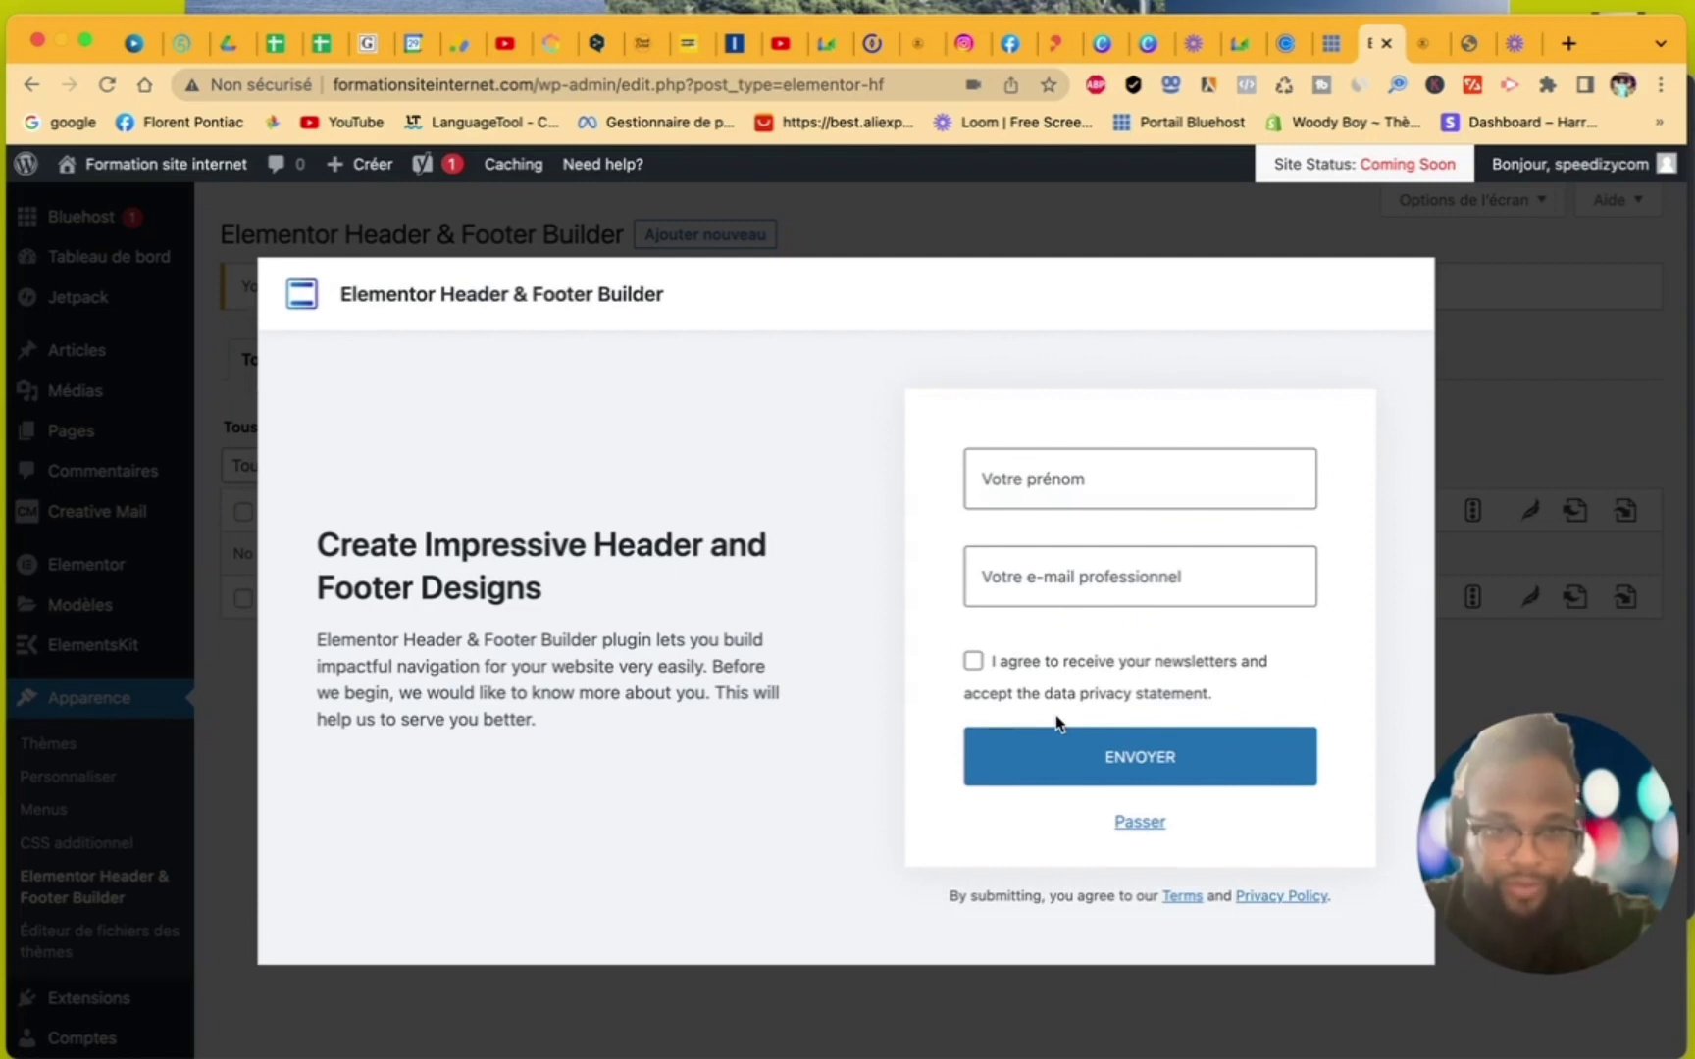
# - Enter your first name and professional e-mail, accept newsletters and the privacy statement, and submit
pyautogui.click(1046, 495)
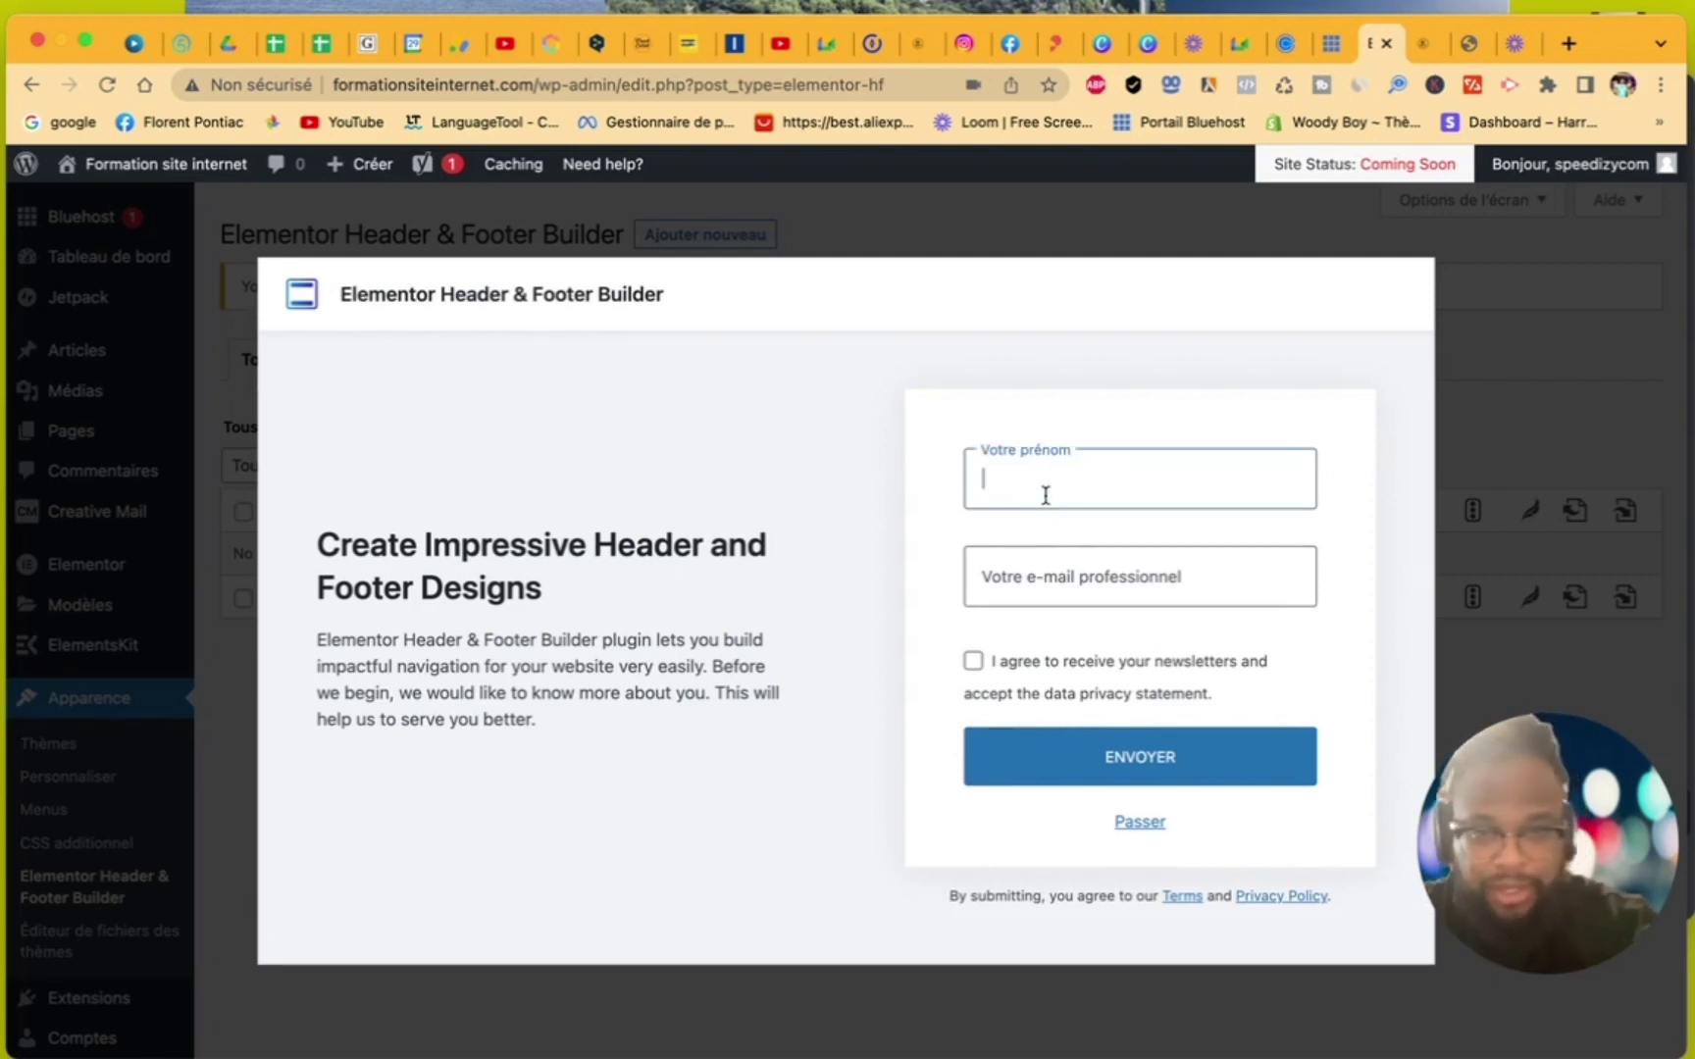
pyautogui.write('Florent')
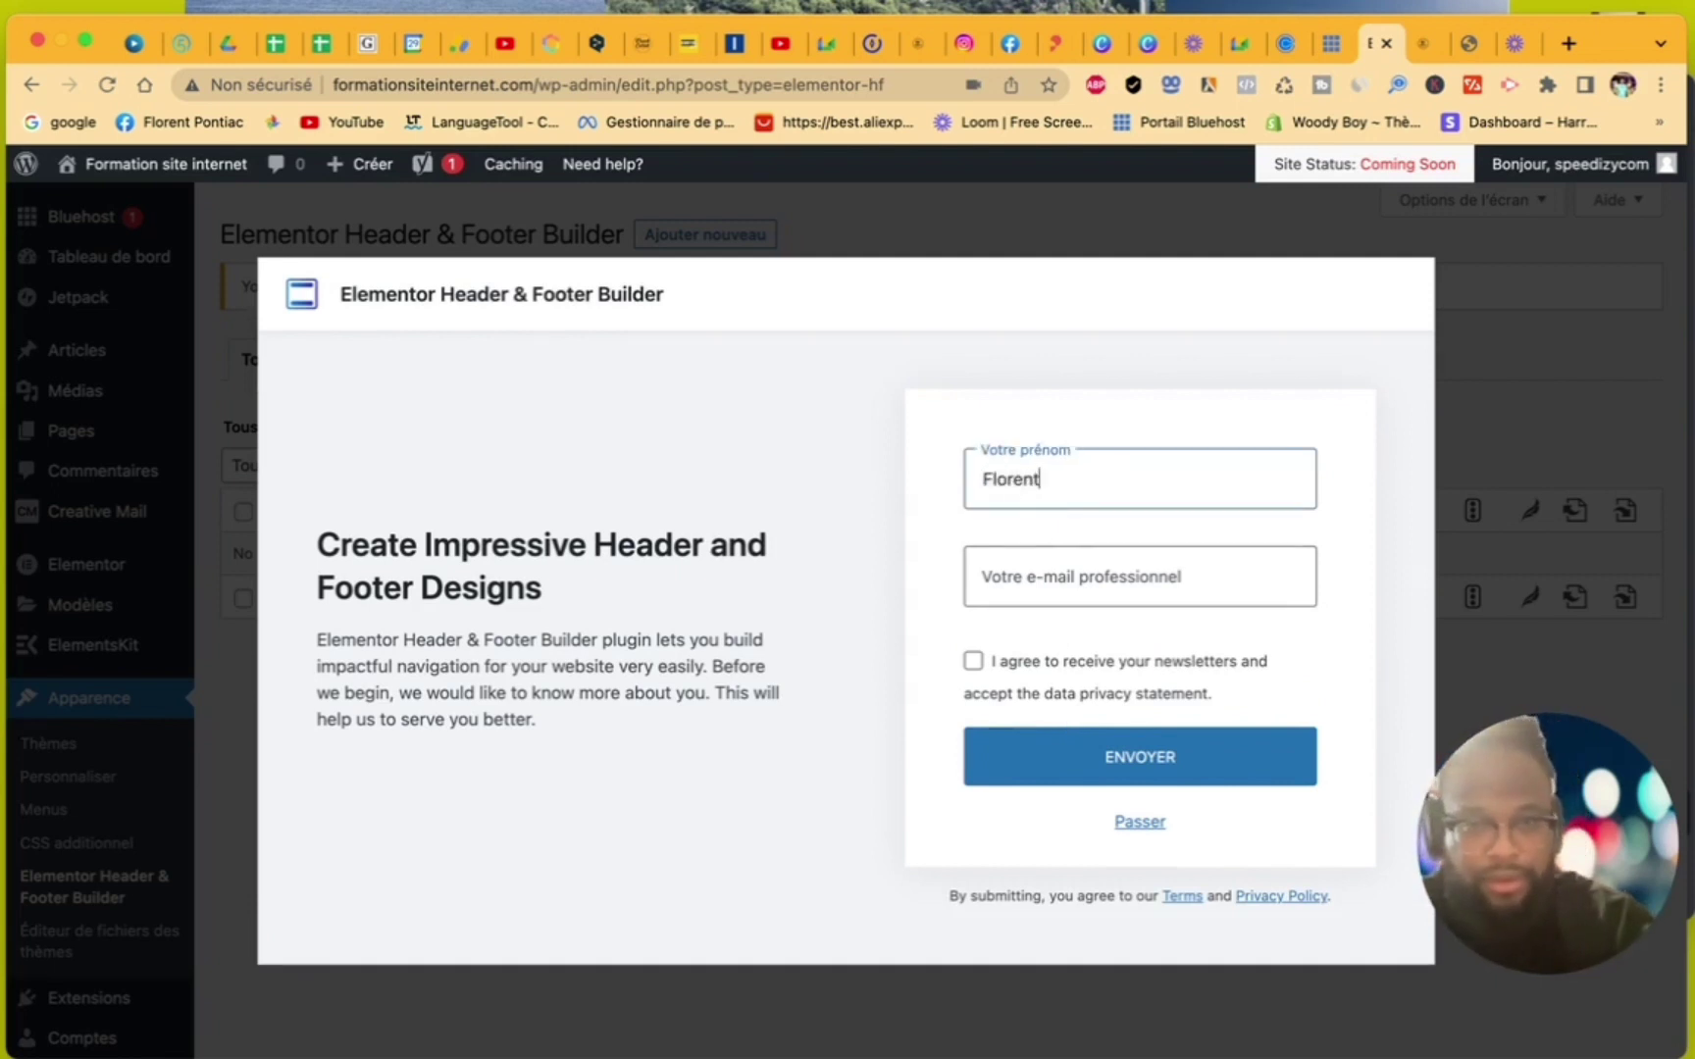
pyautogui.click(1143, 574)
pyautogui.click(1138, 640)
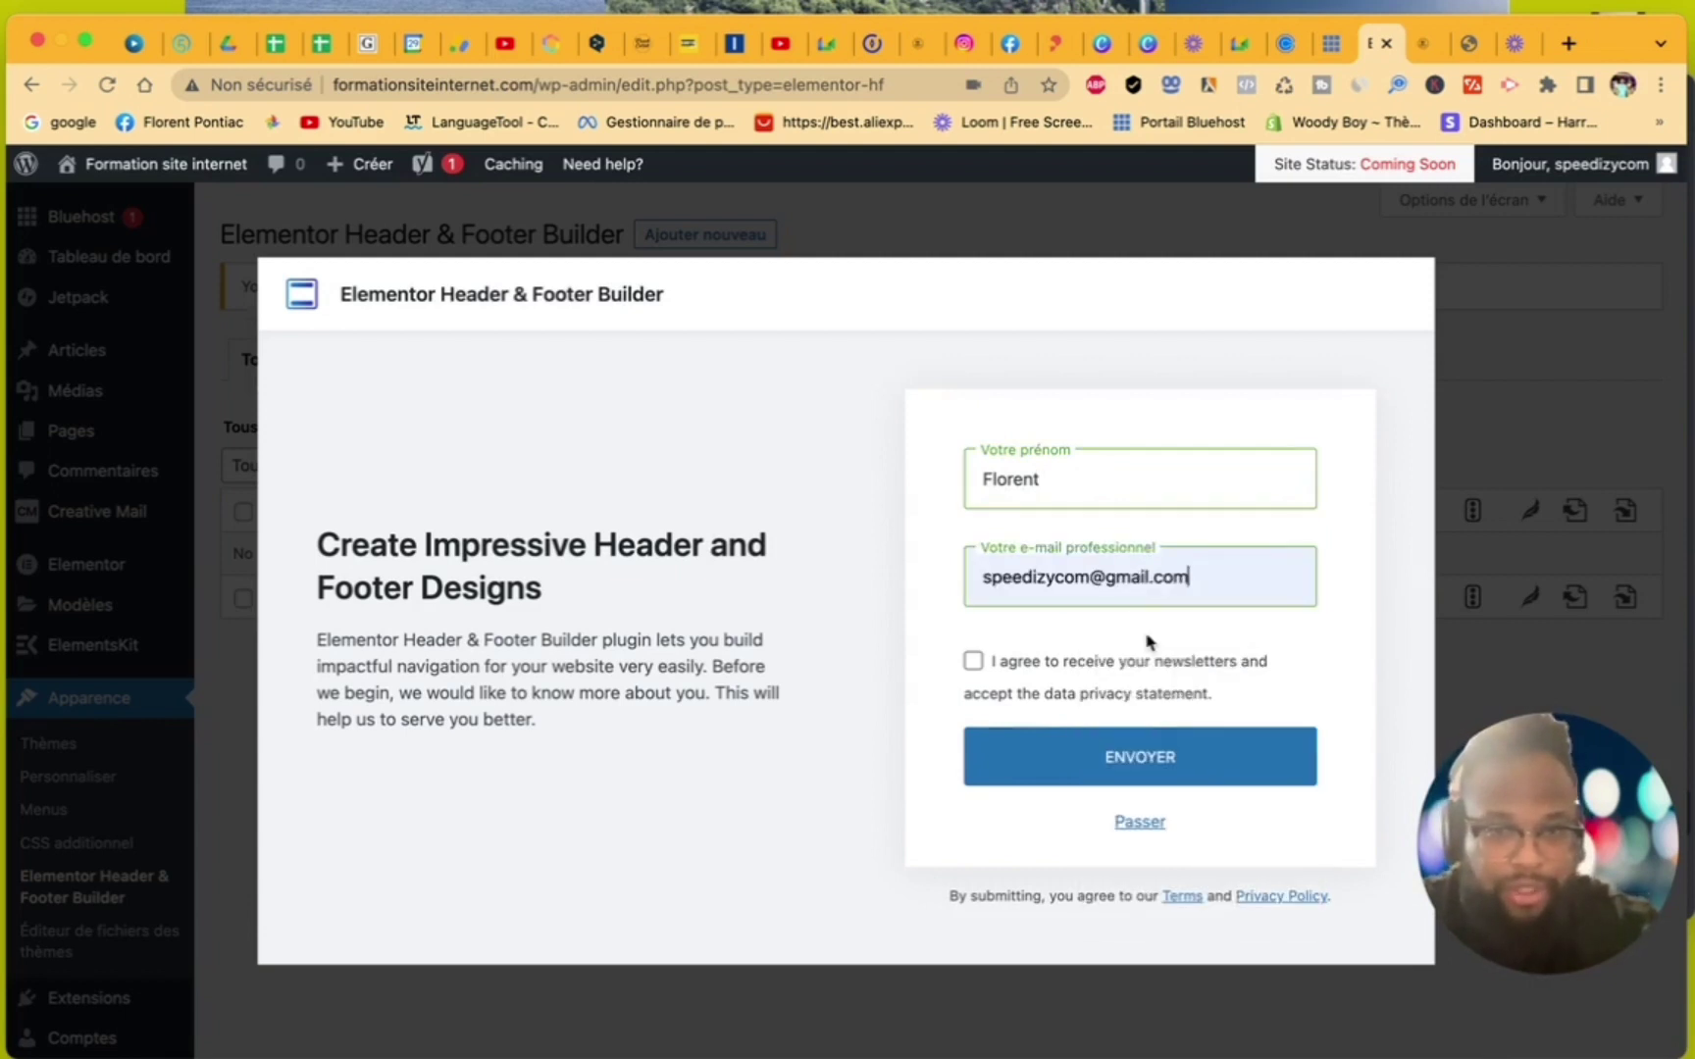
pyautogui.click(973, 661)
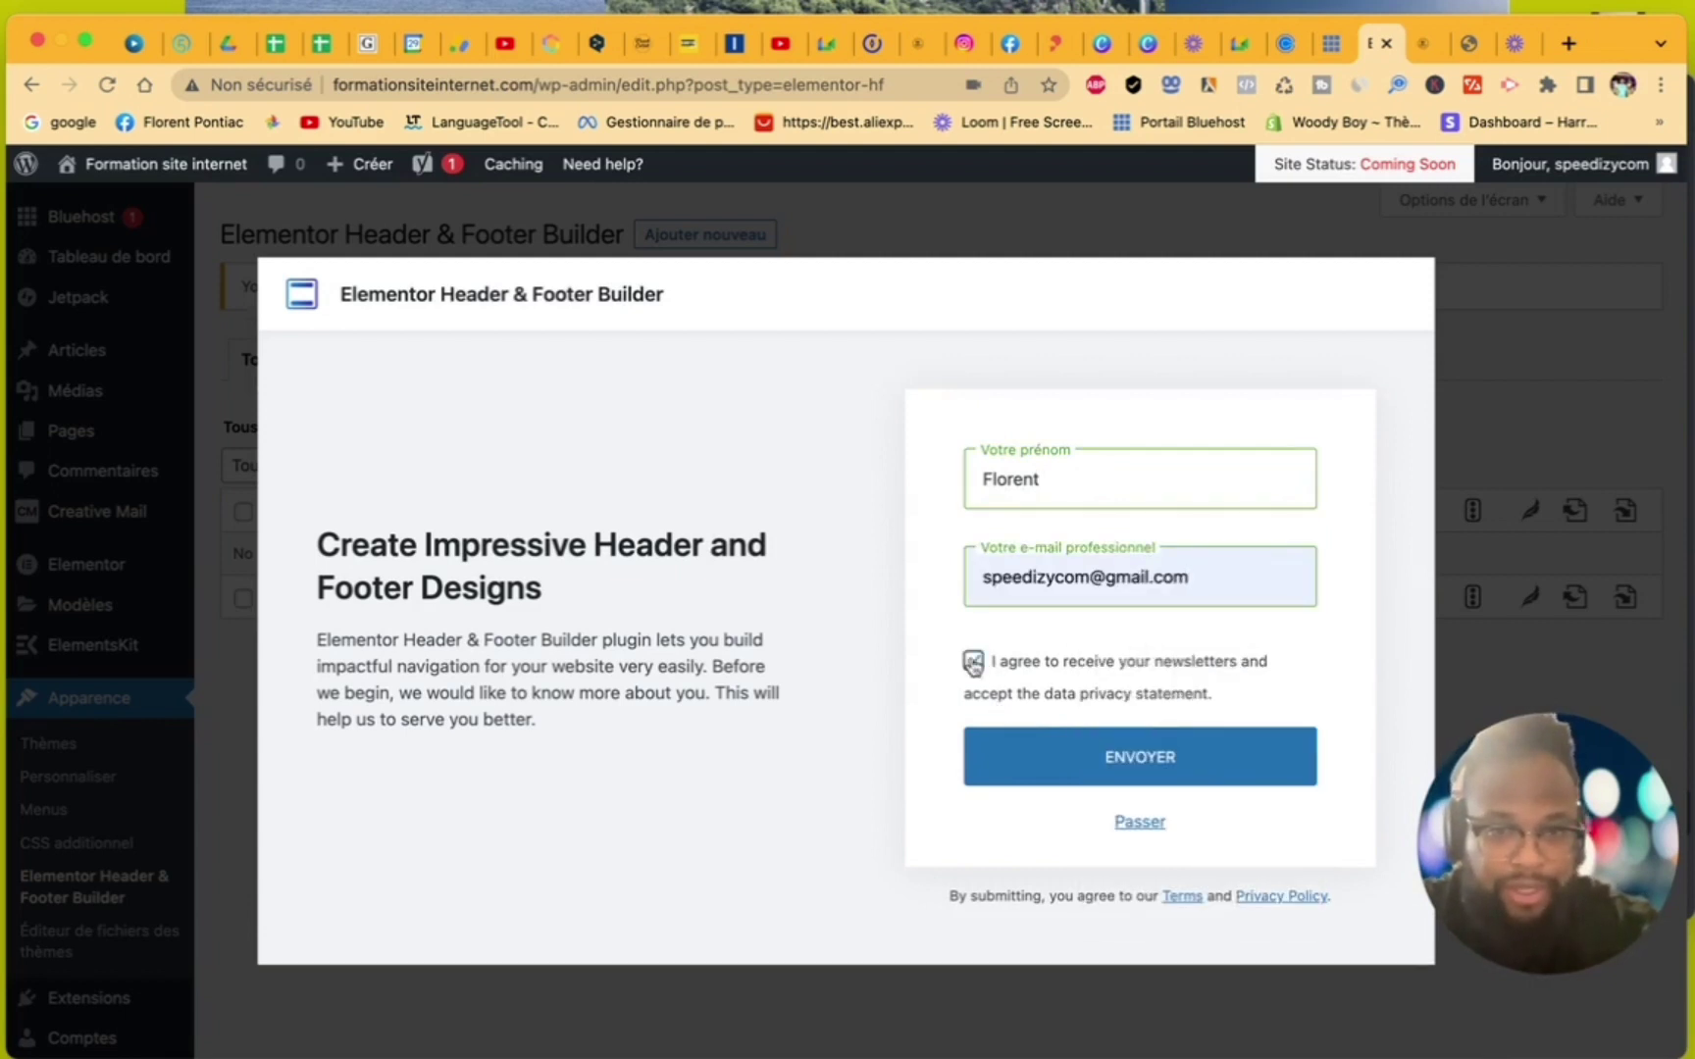
pyautogui.click(1068, 764)
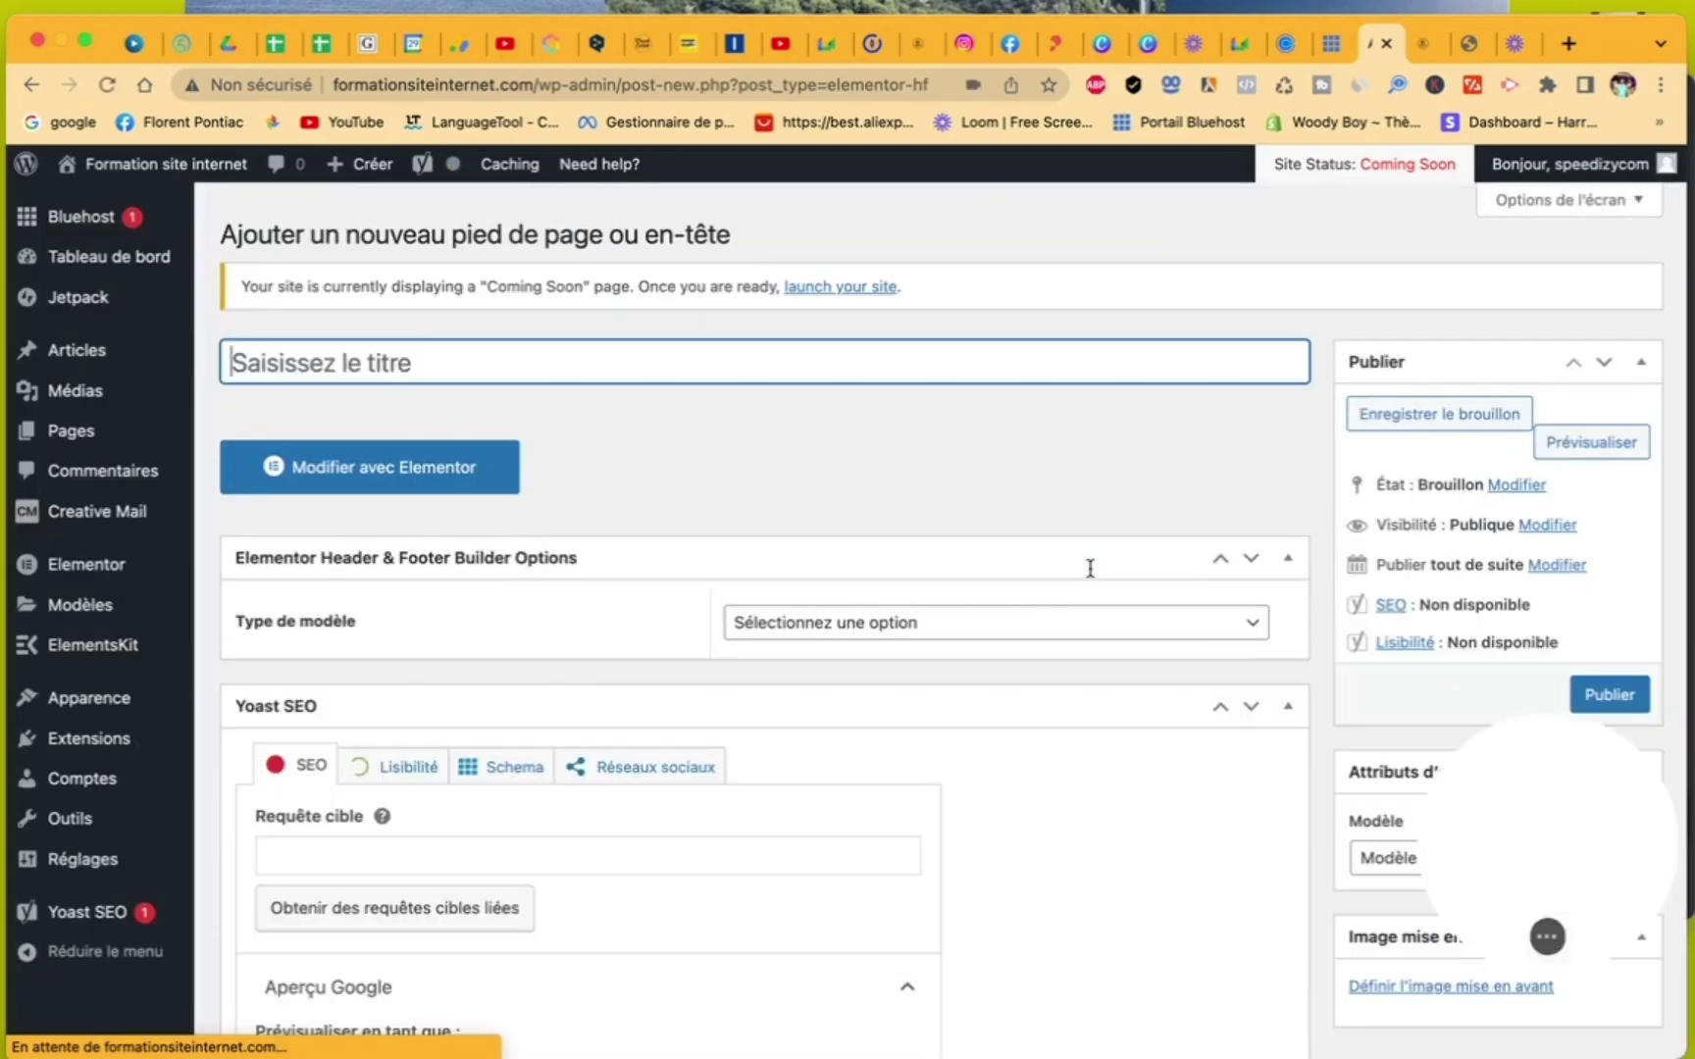
# - Set the template type to En-tête, displayed on Tout le site for all user roles
pyautogui.click(997, 623)
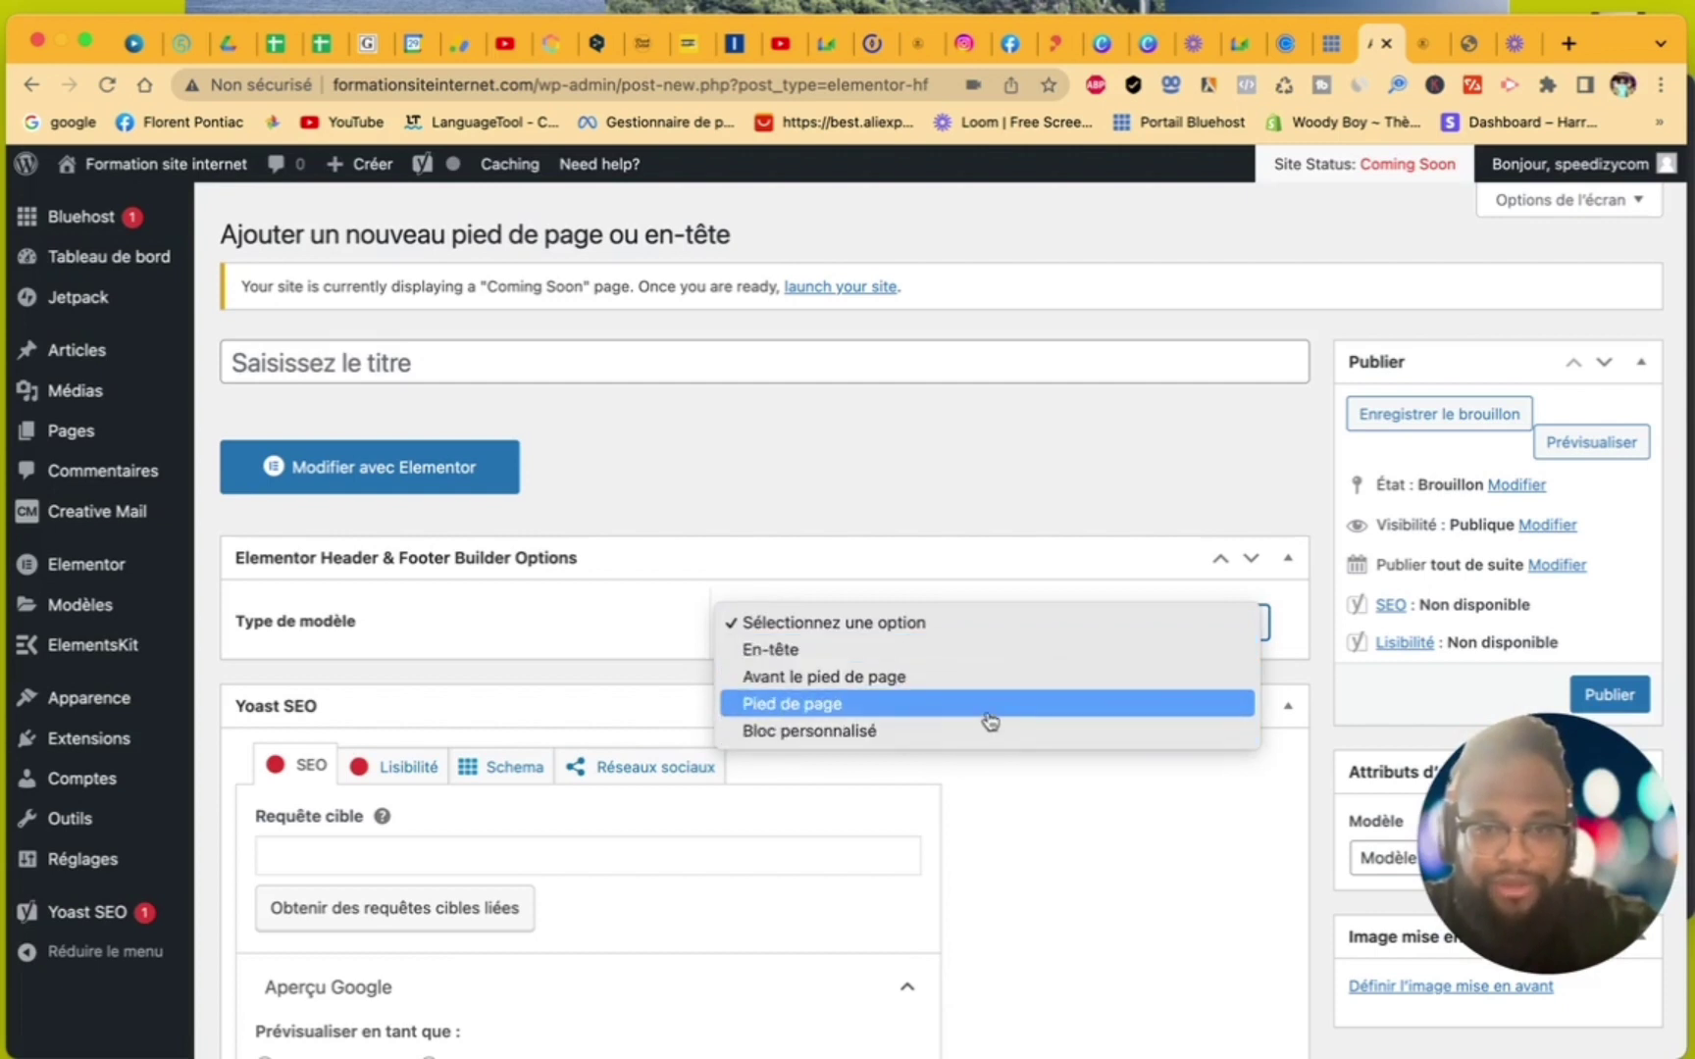
pyautogui.click(991, 652)
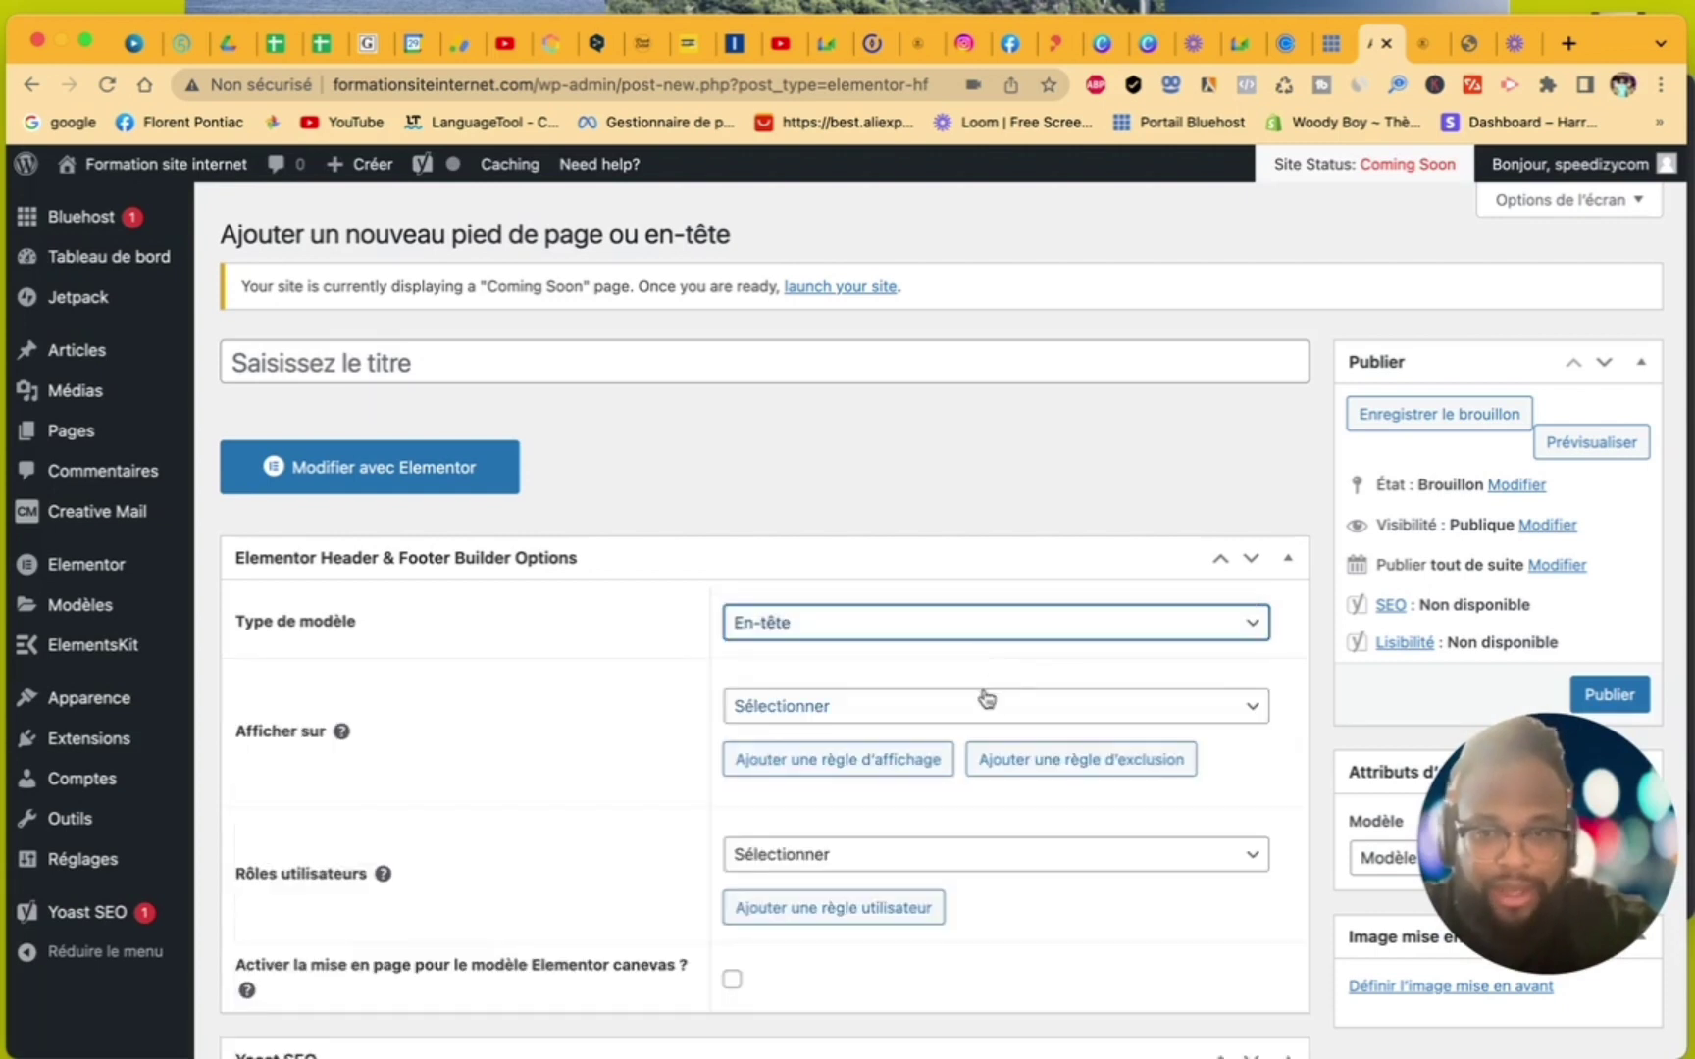
pyautogui.click(987, 700)
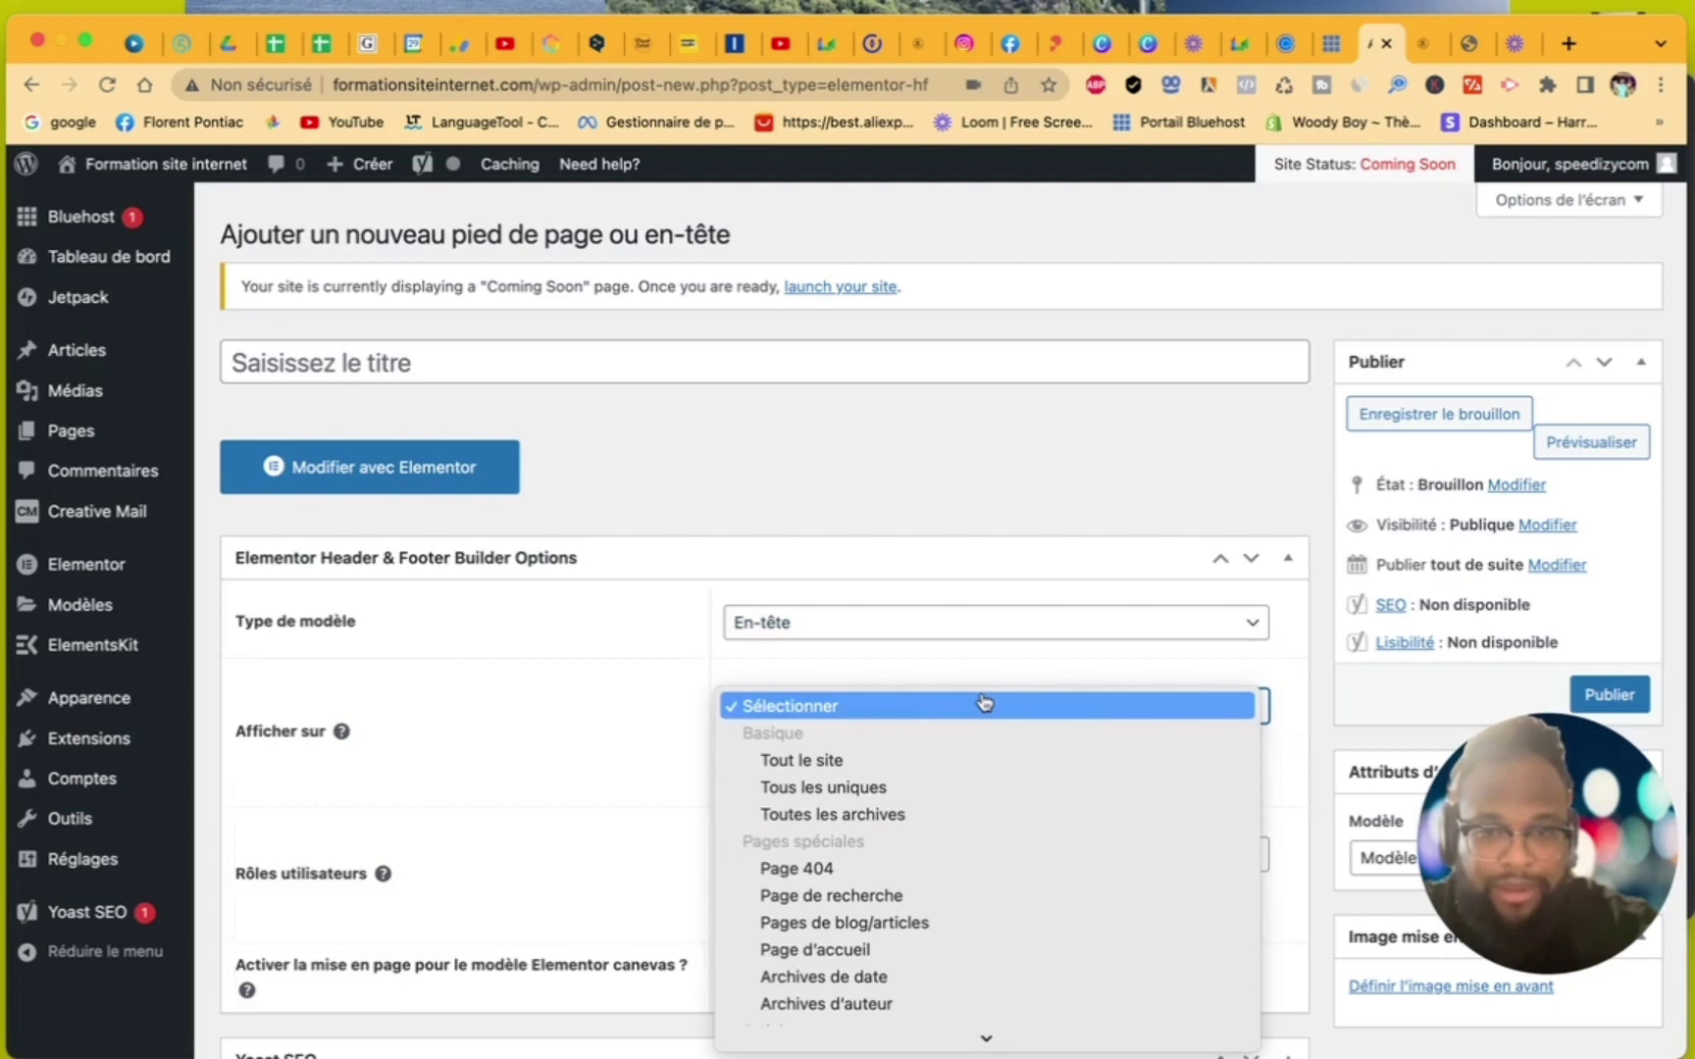
pyautogui.click(972, 761)
pyautogui.scroll(-3, 674, 760)
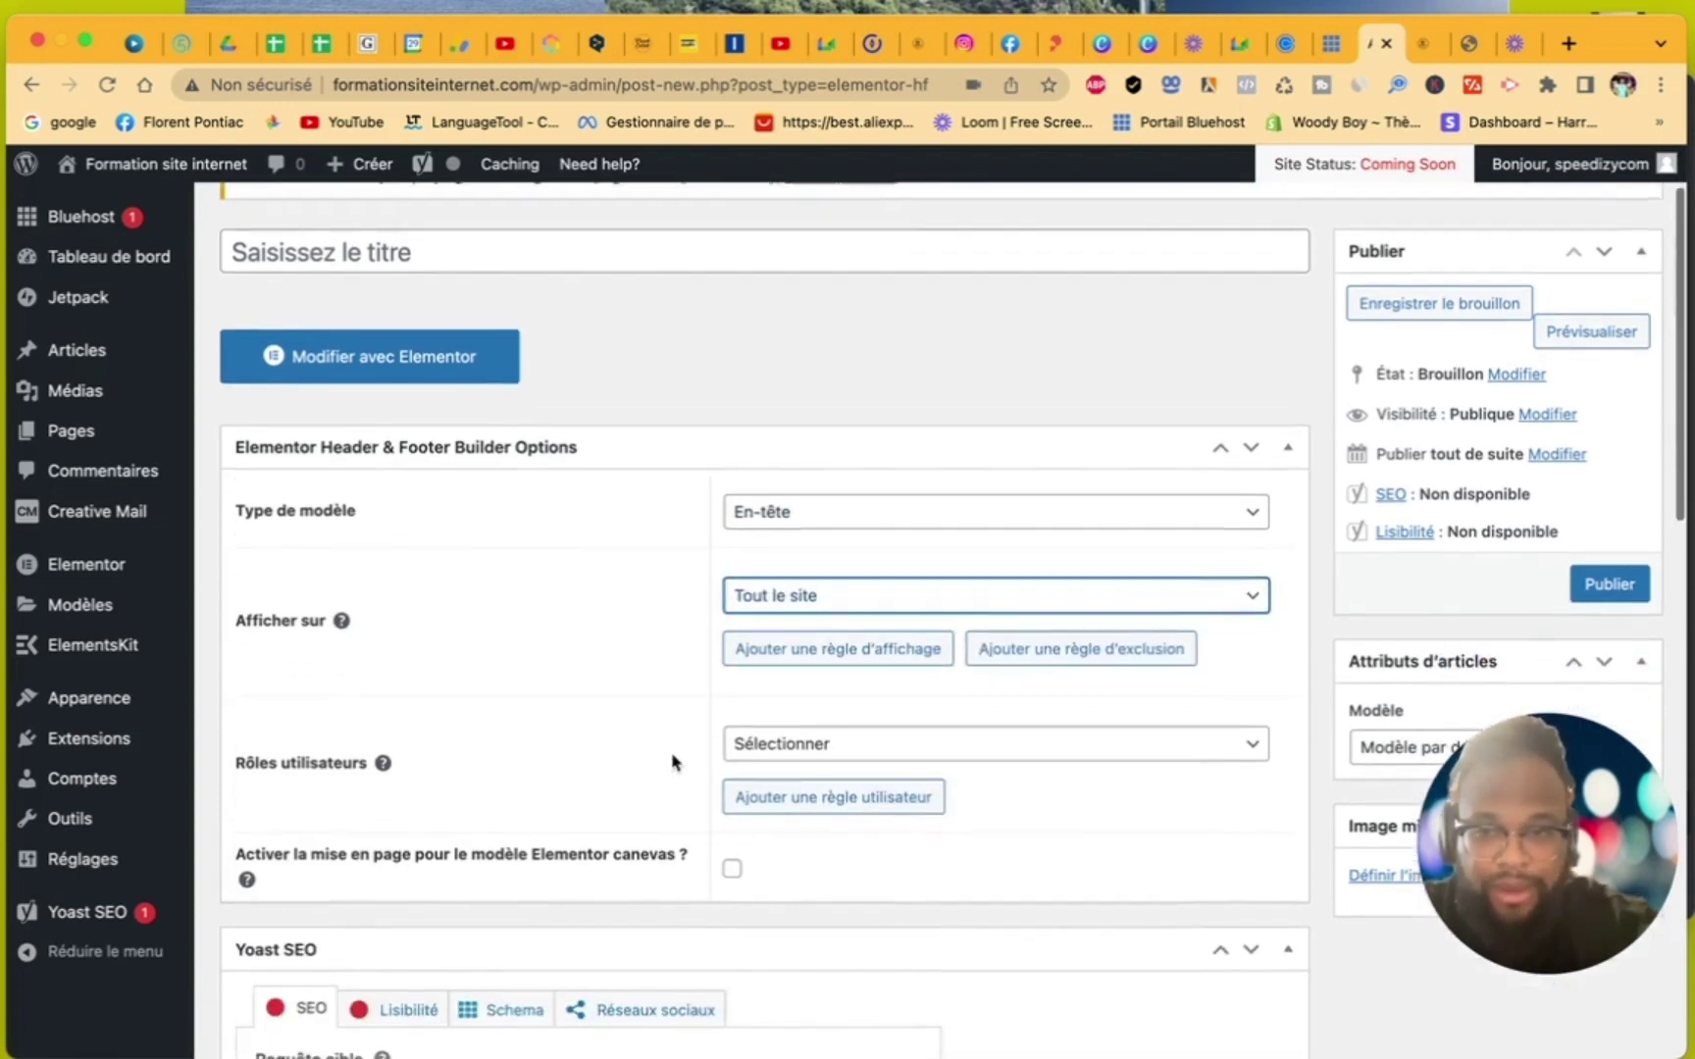
pyautogui.click(762, 723)
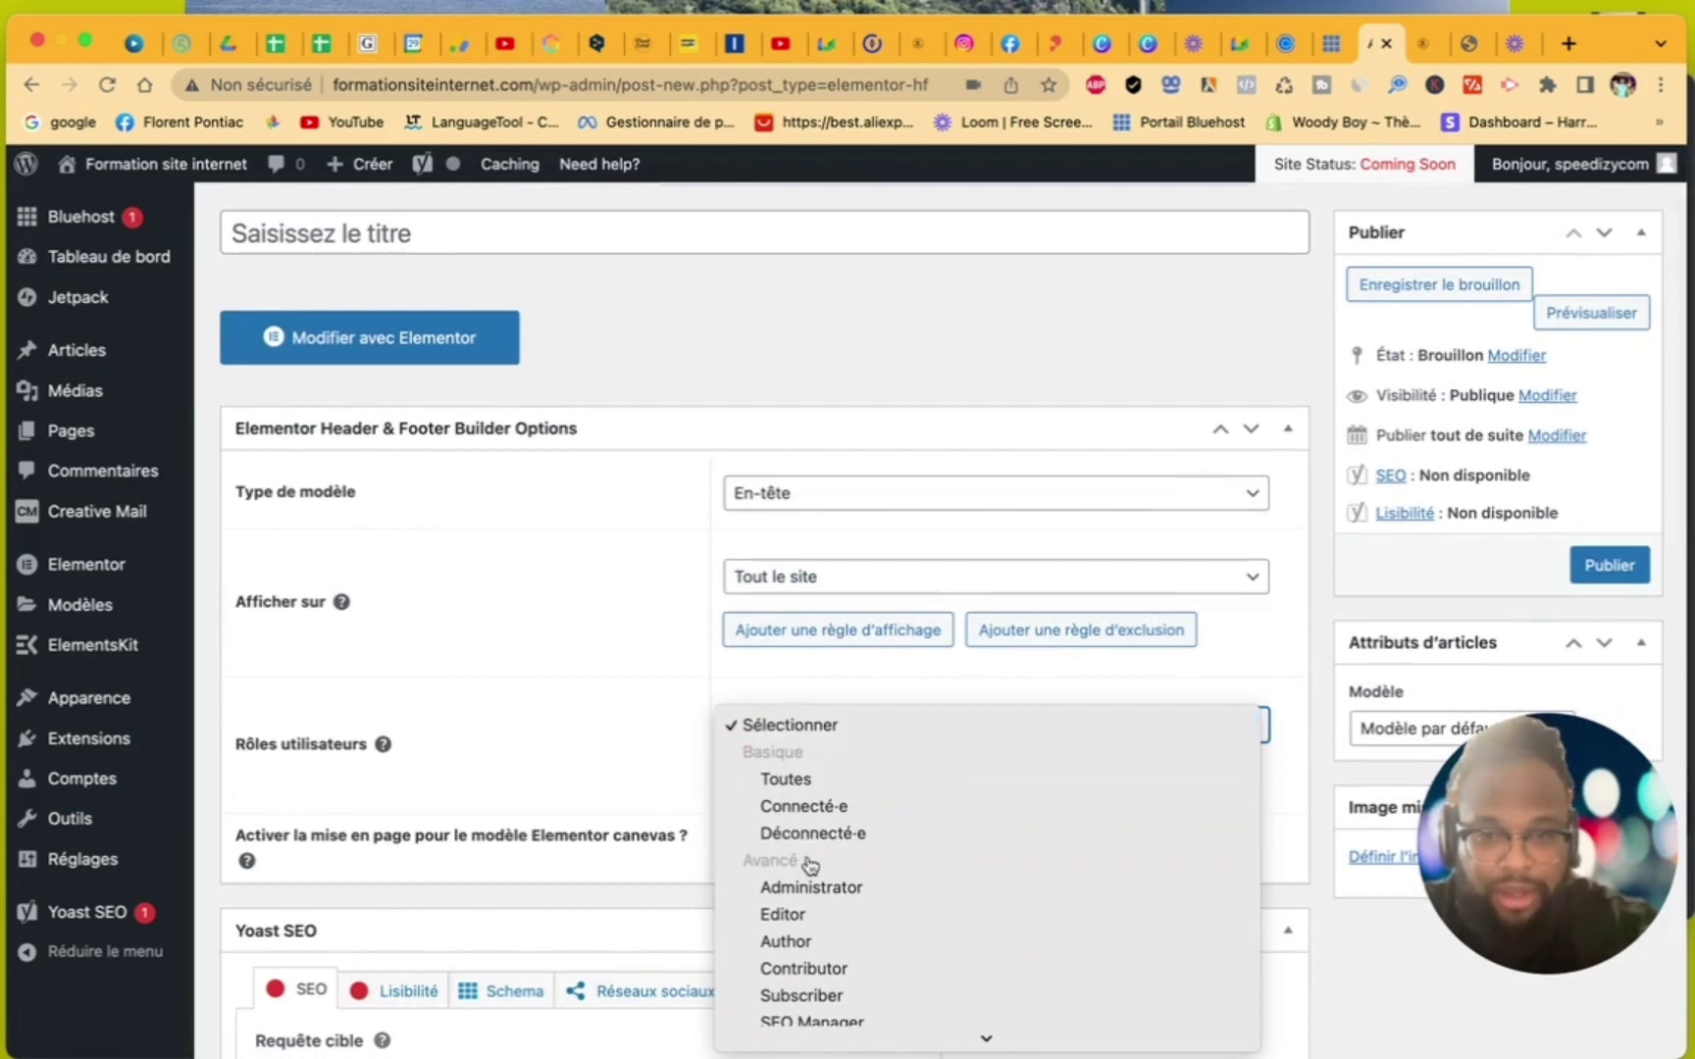
pyautogui.scroll(-1, 827, 925)
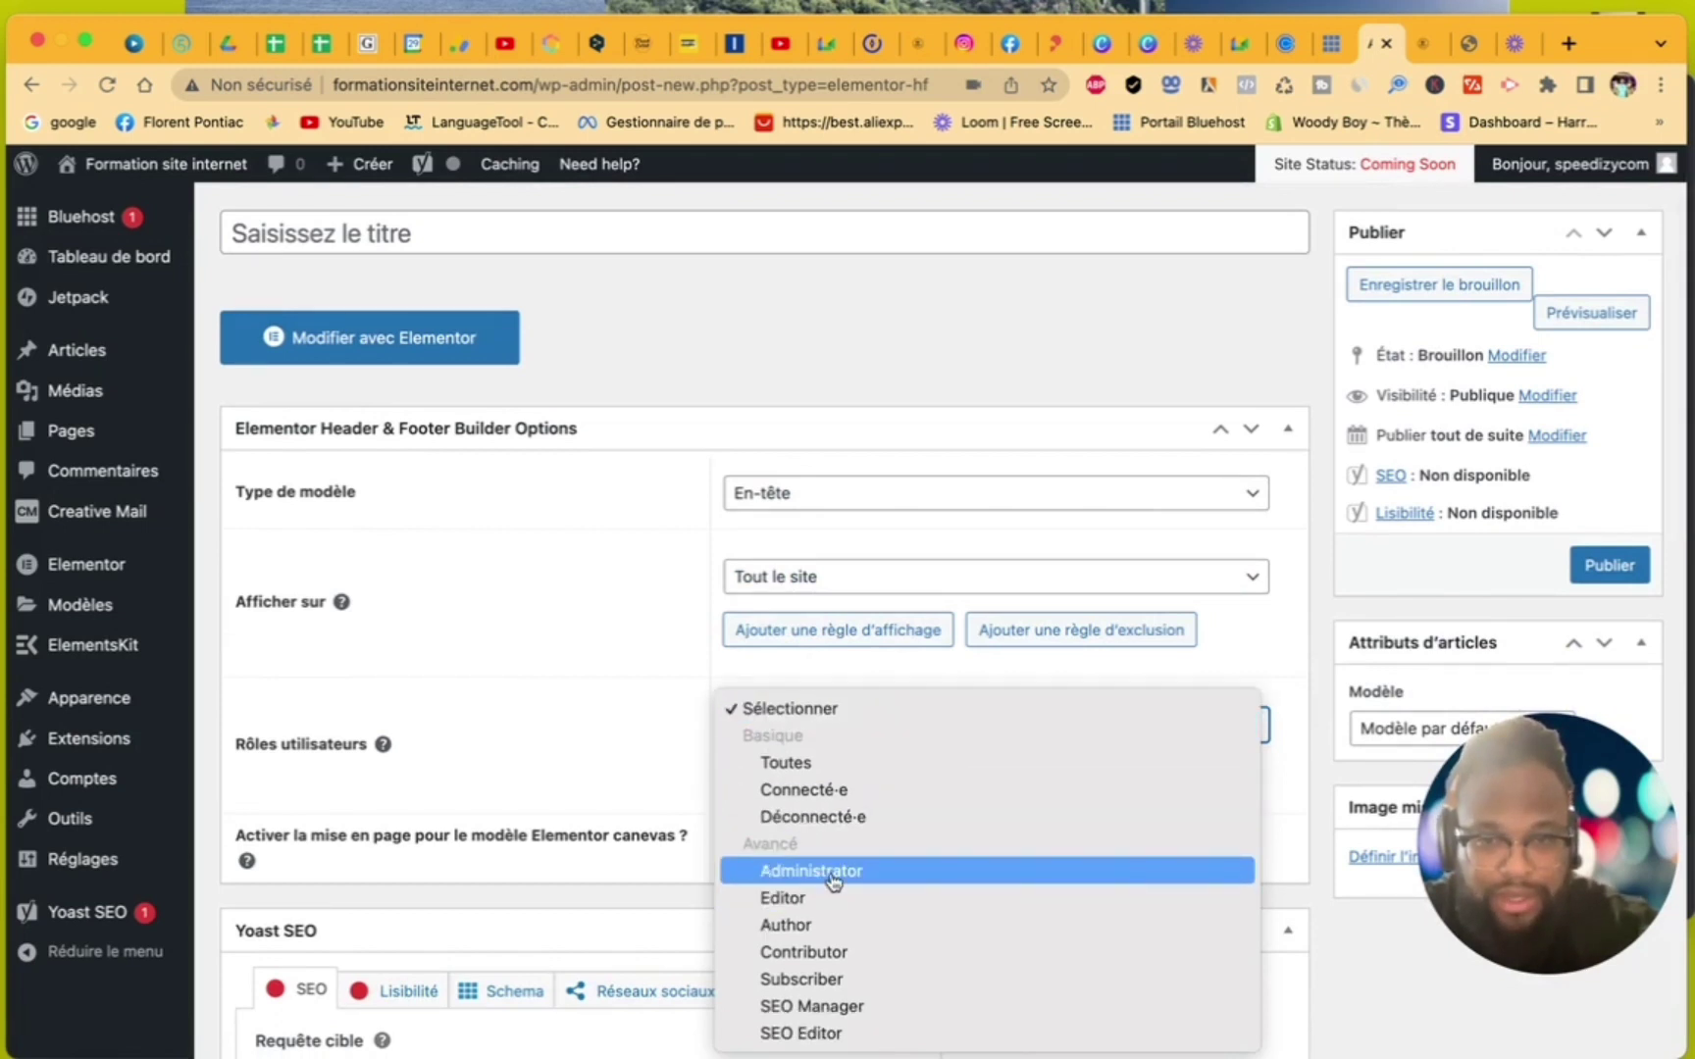
pyautogui.click(827, 763)
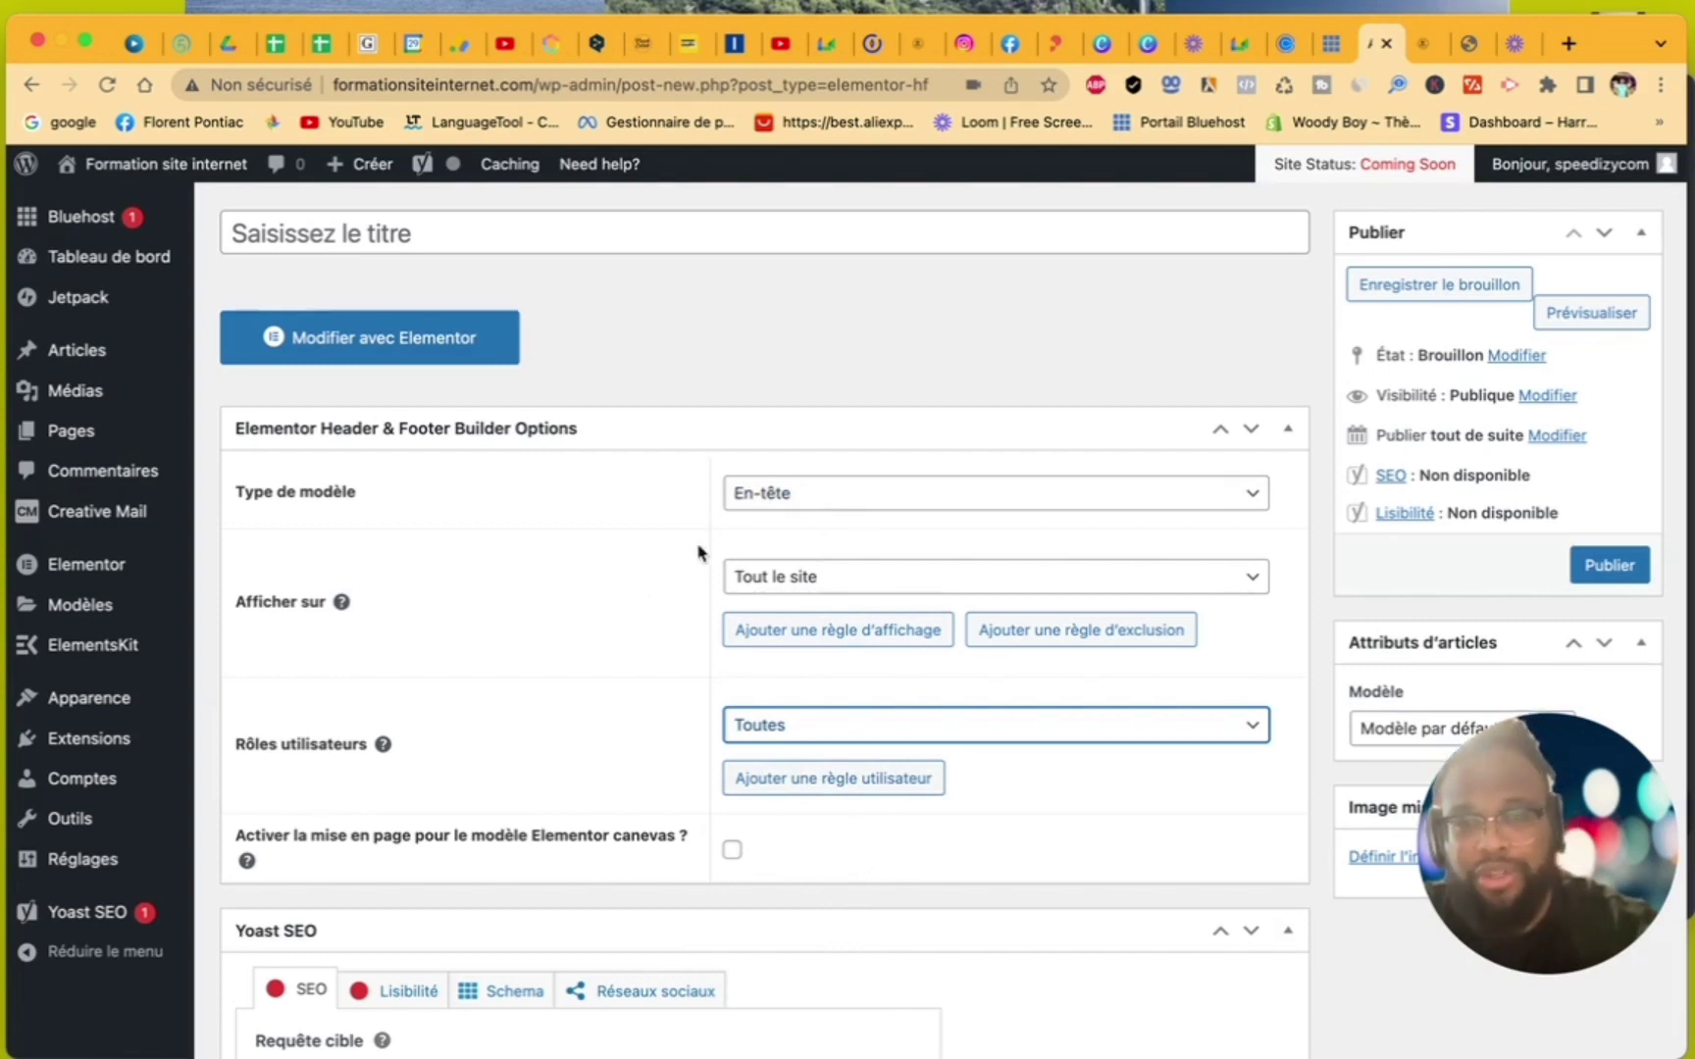
pyautogui.click(777, 580)
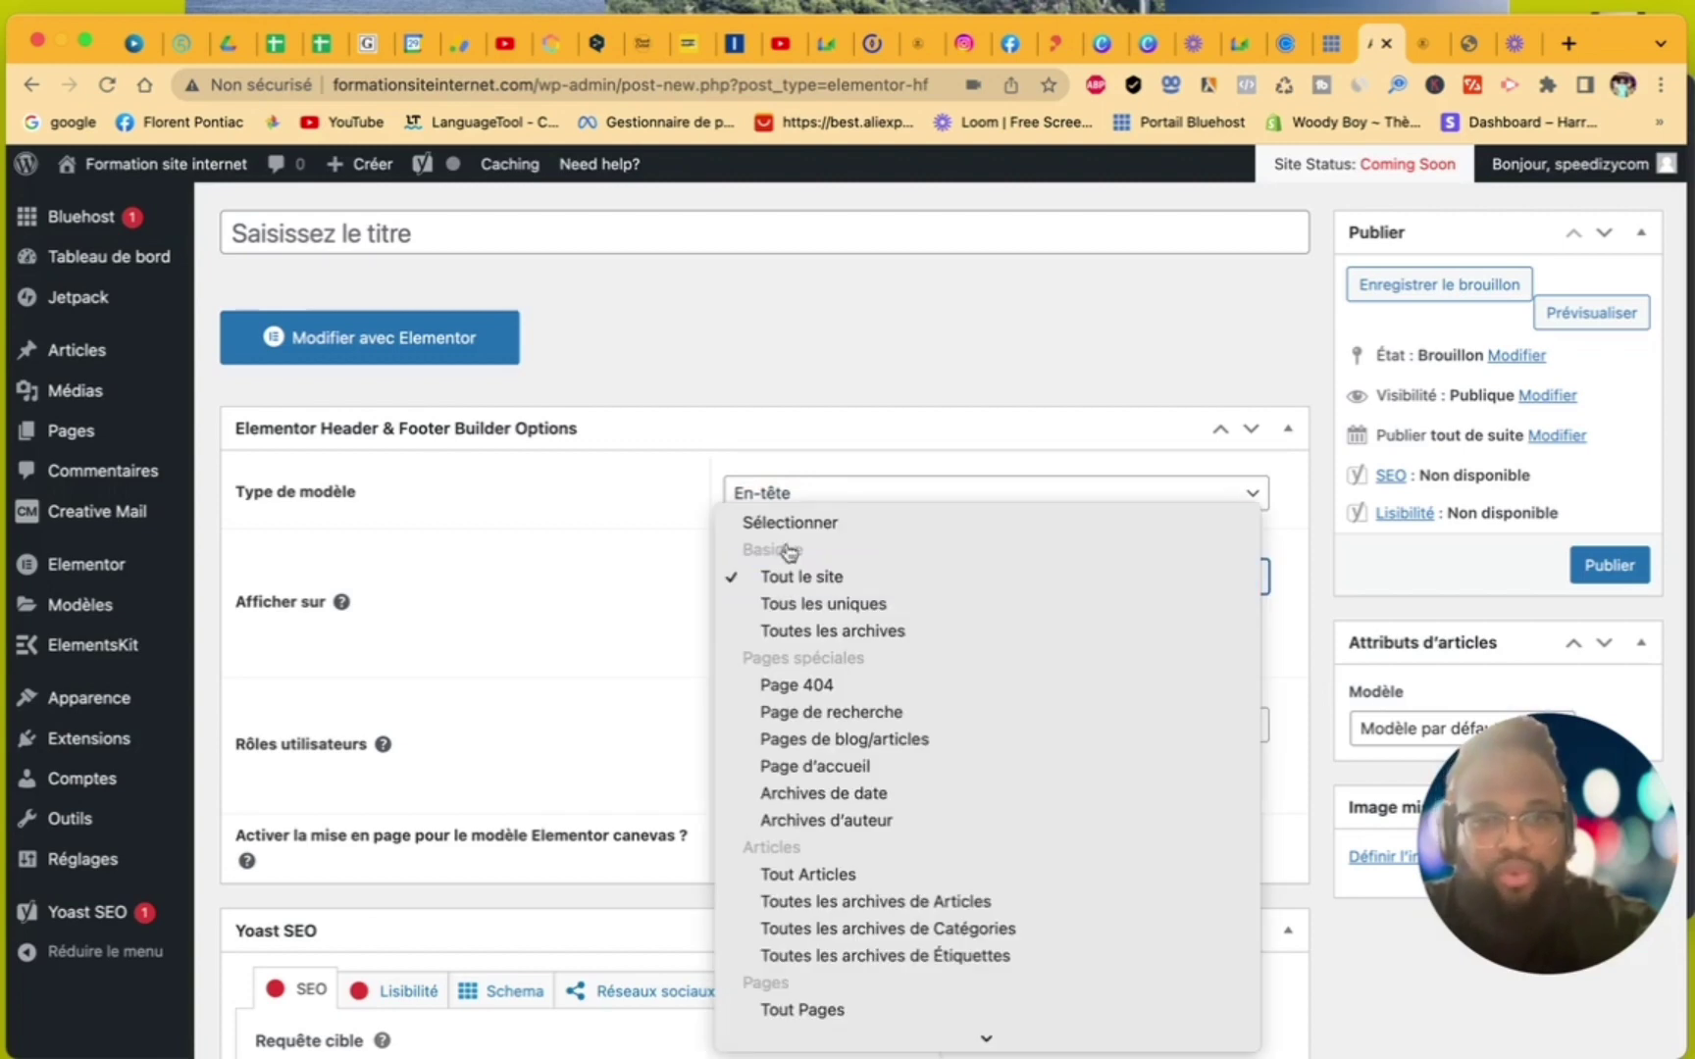
pyautogui.click(807, 423)
pyautogui.scroll(3, 806, 423)
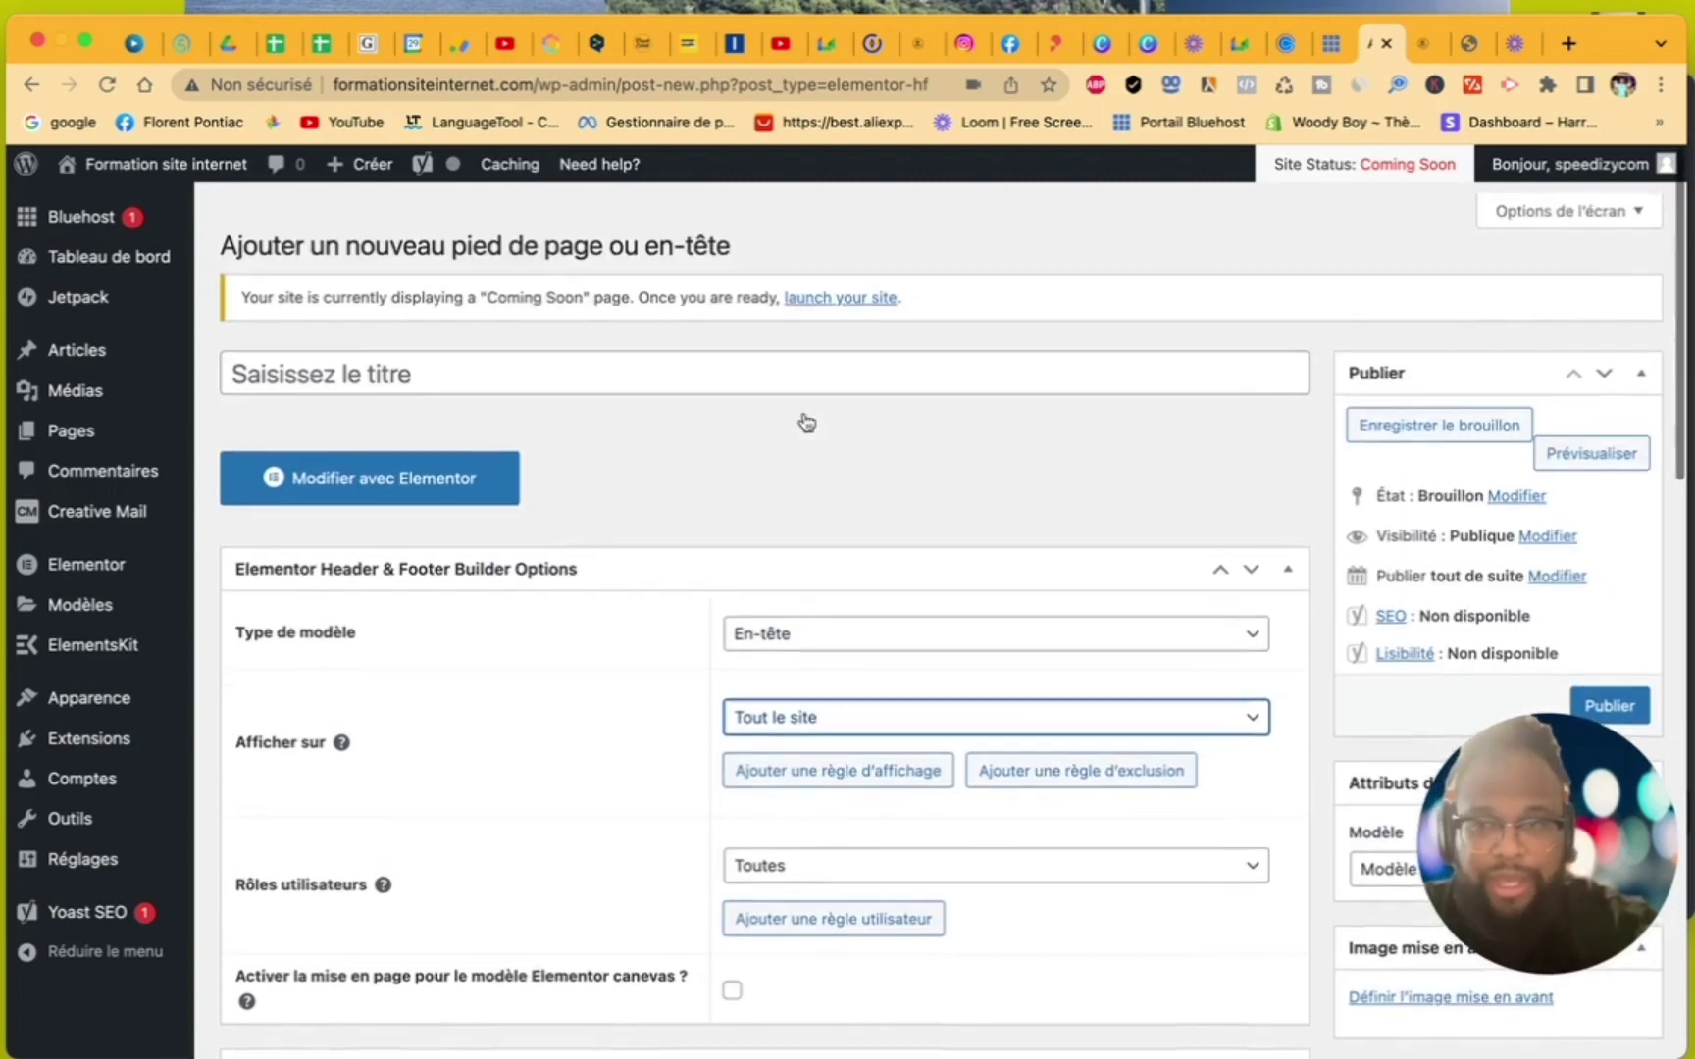
# - Title the template 'Header 1', publish it, and open it in Elementor
pyautogui.click(475, 368)
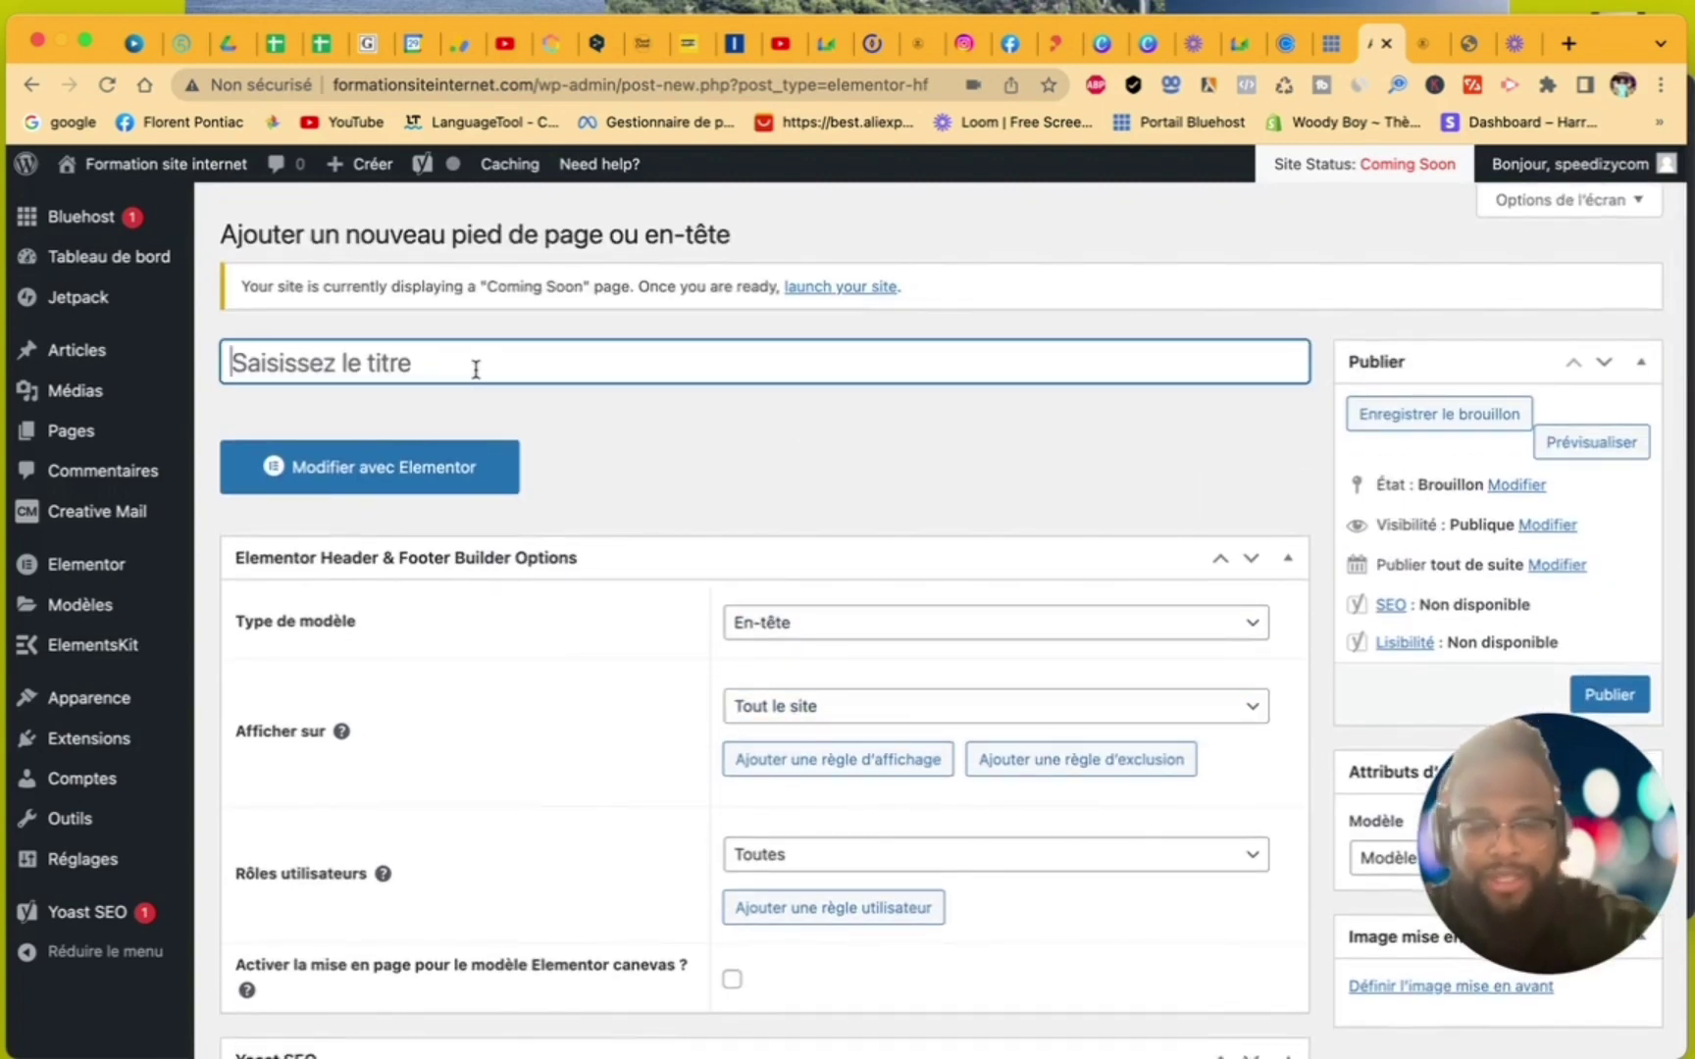
pyautogui.write('Hea')
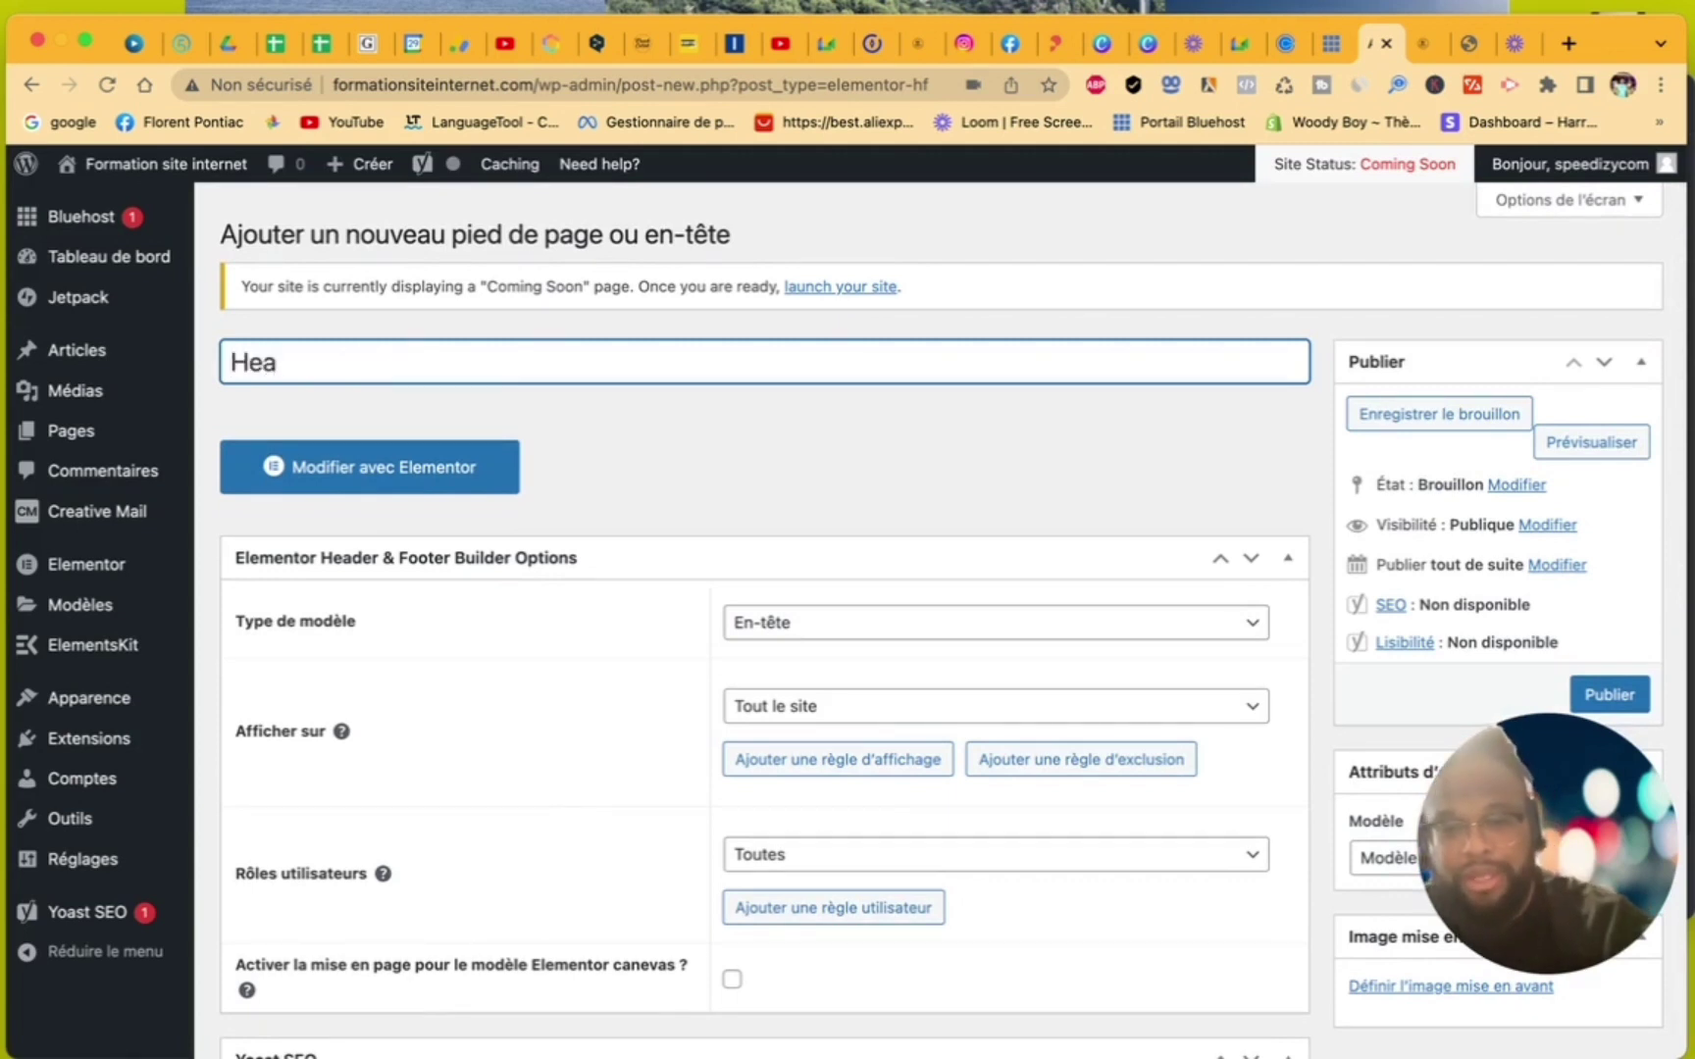
pyautogui.write('der 1')
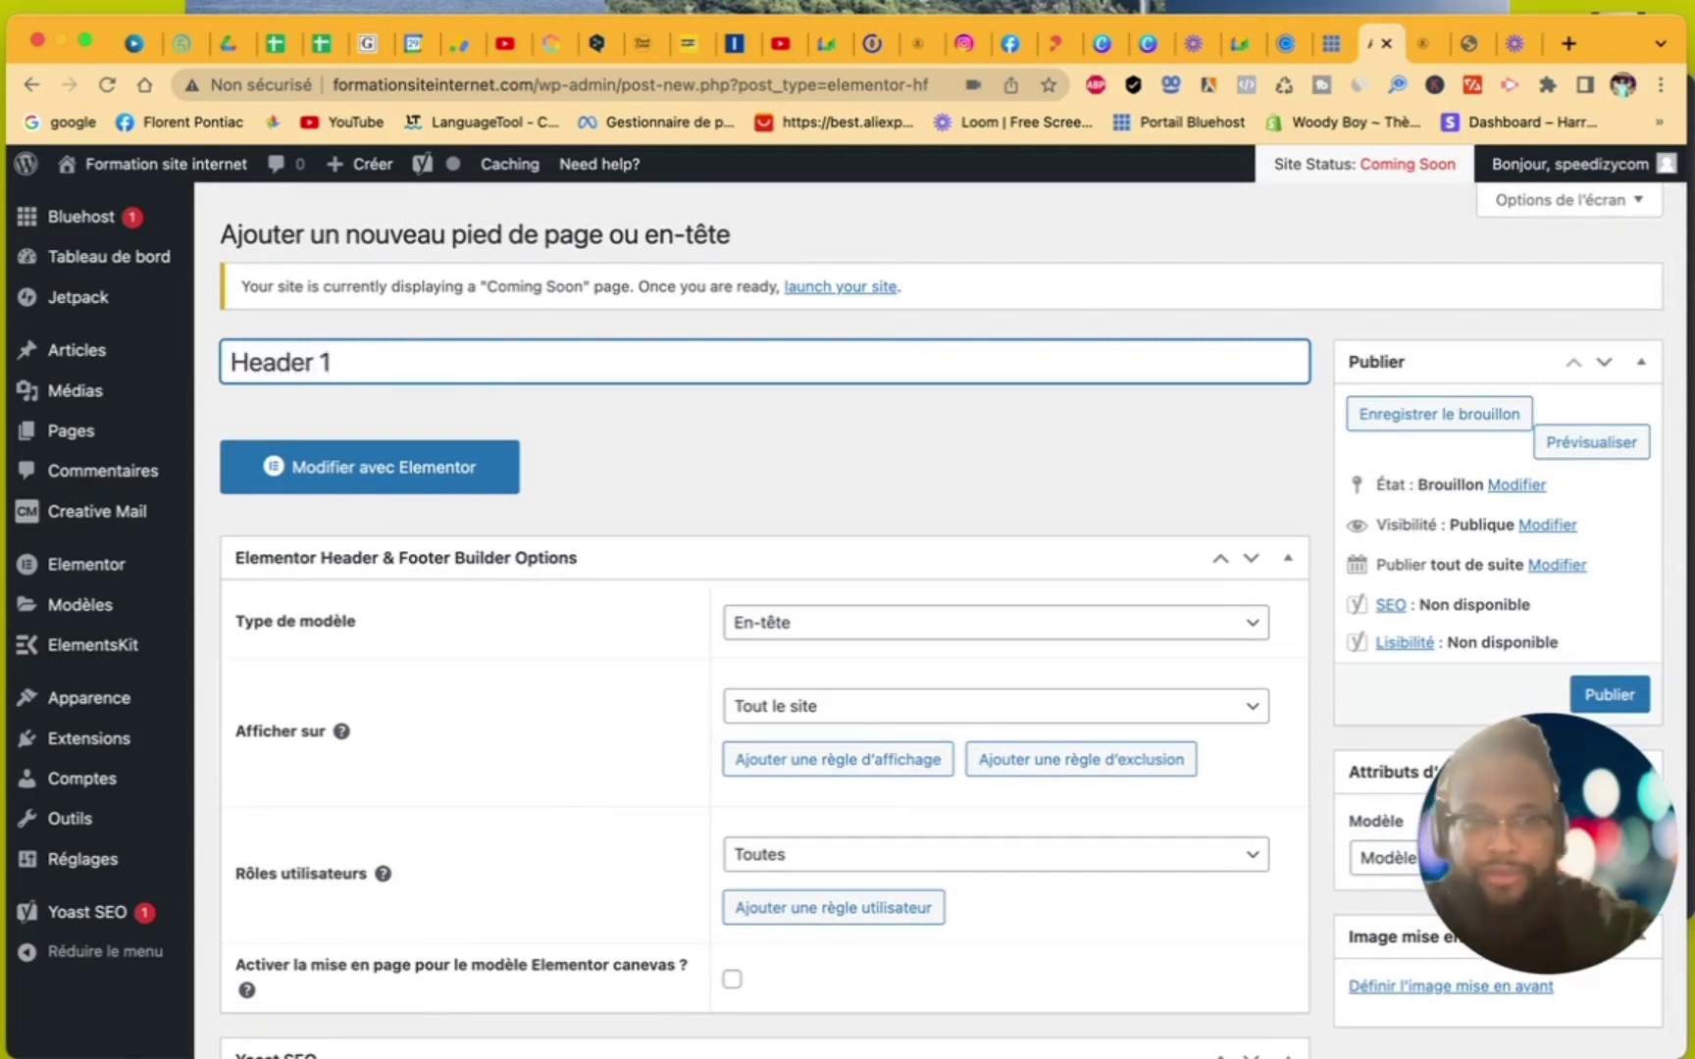
pyautogui.scroll(-3, 1130, 645)
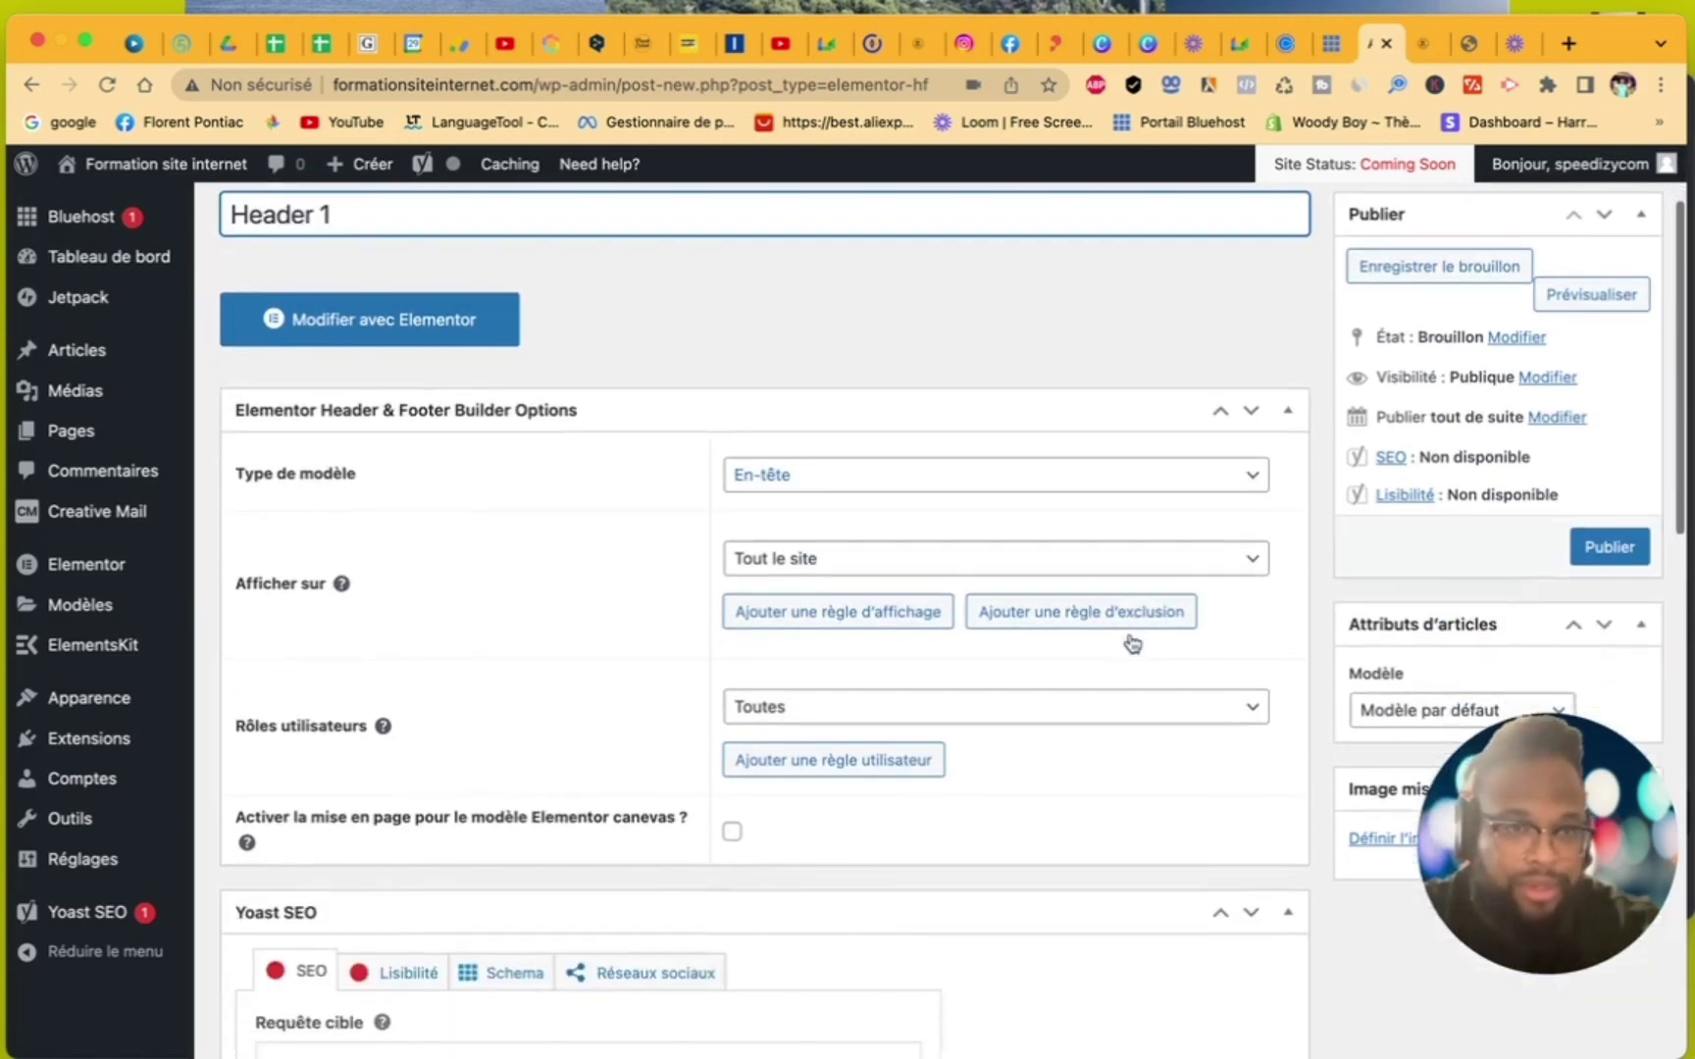
pyautogui.click(1615, 547)
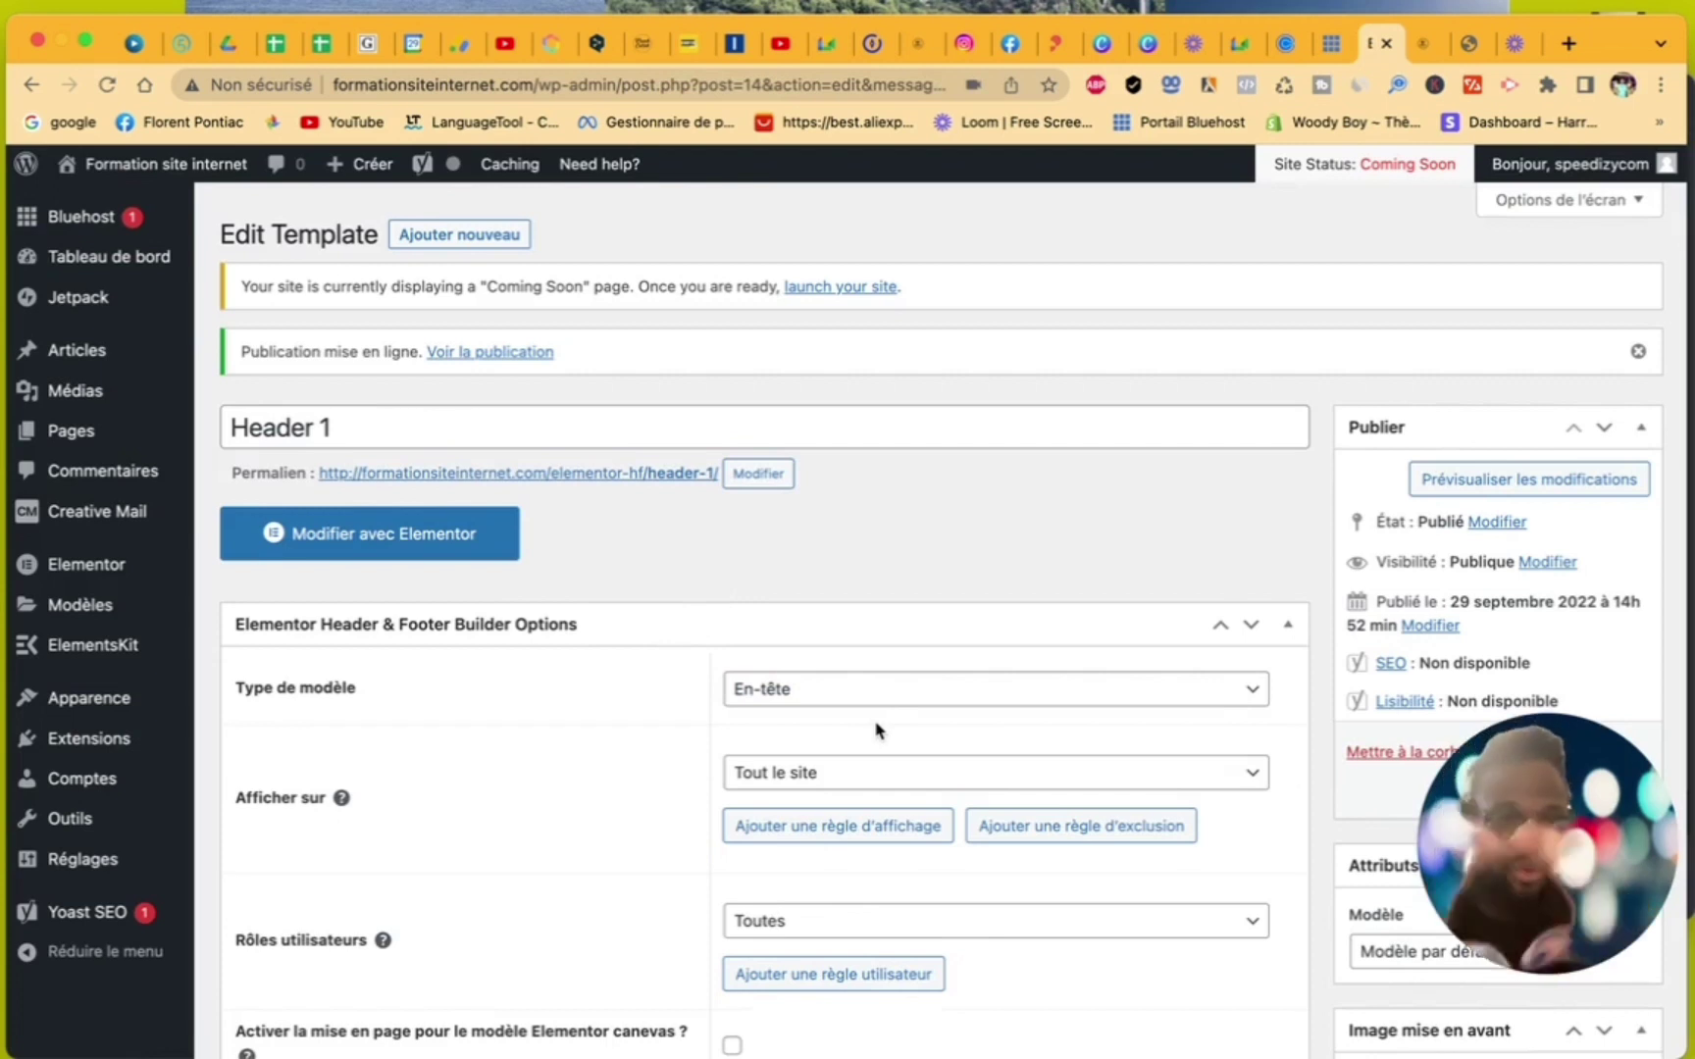
pyautogui.click(405, 557)
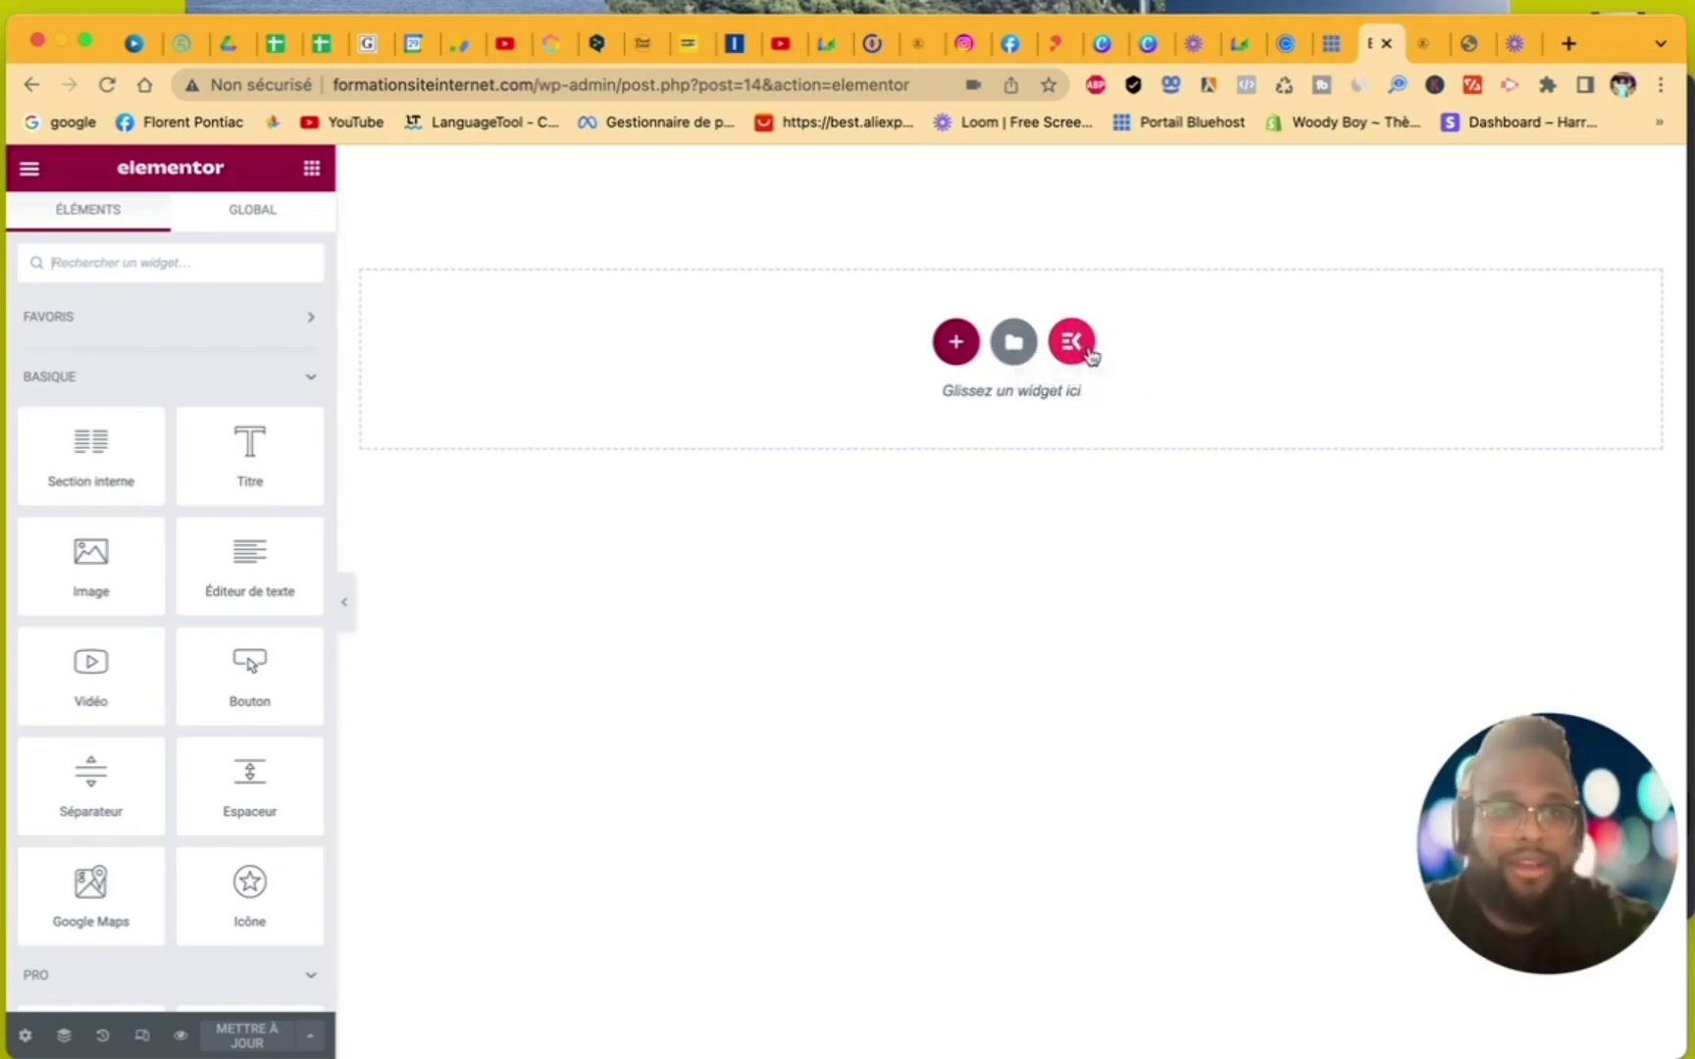
pyautogui.click(1014, 343)
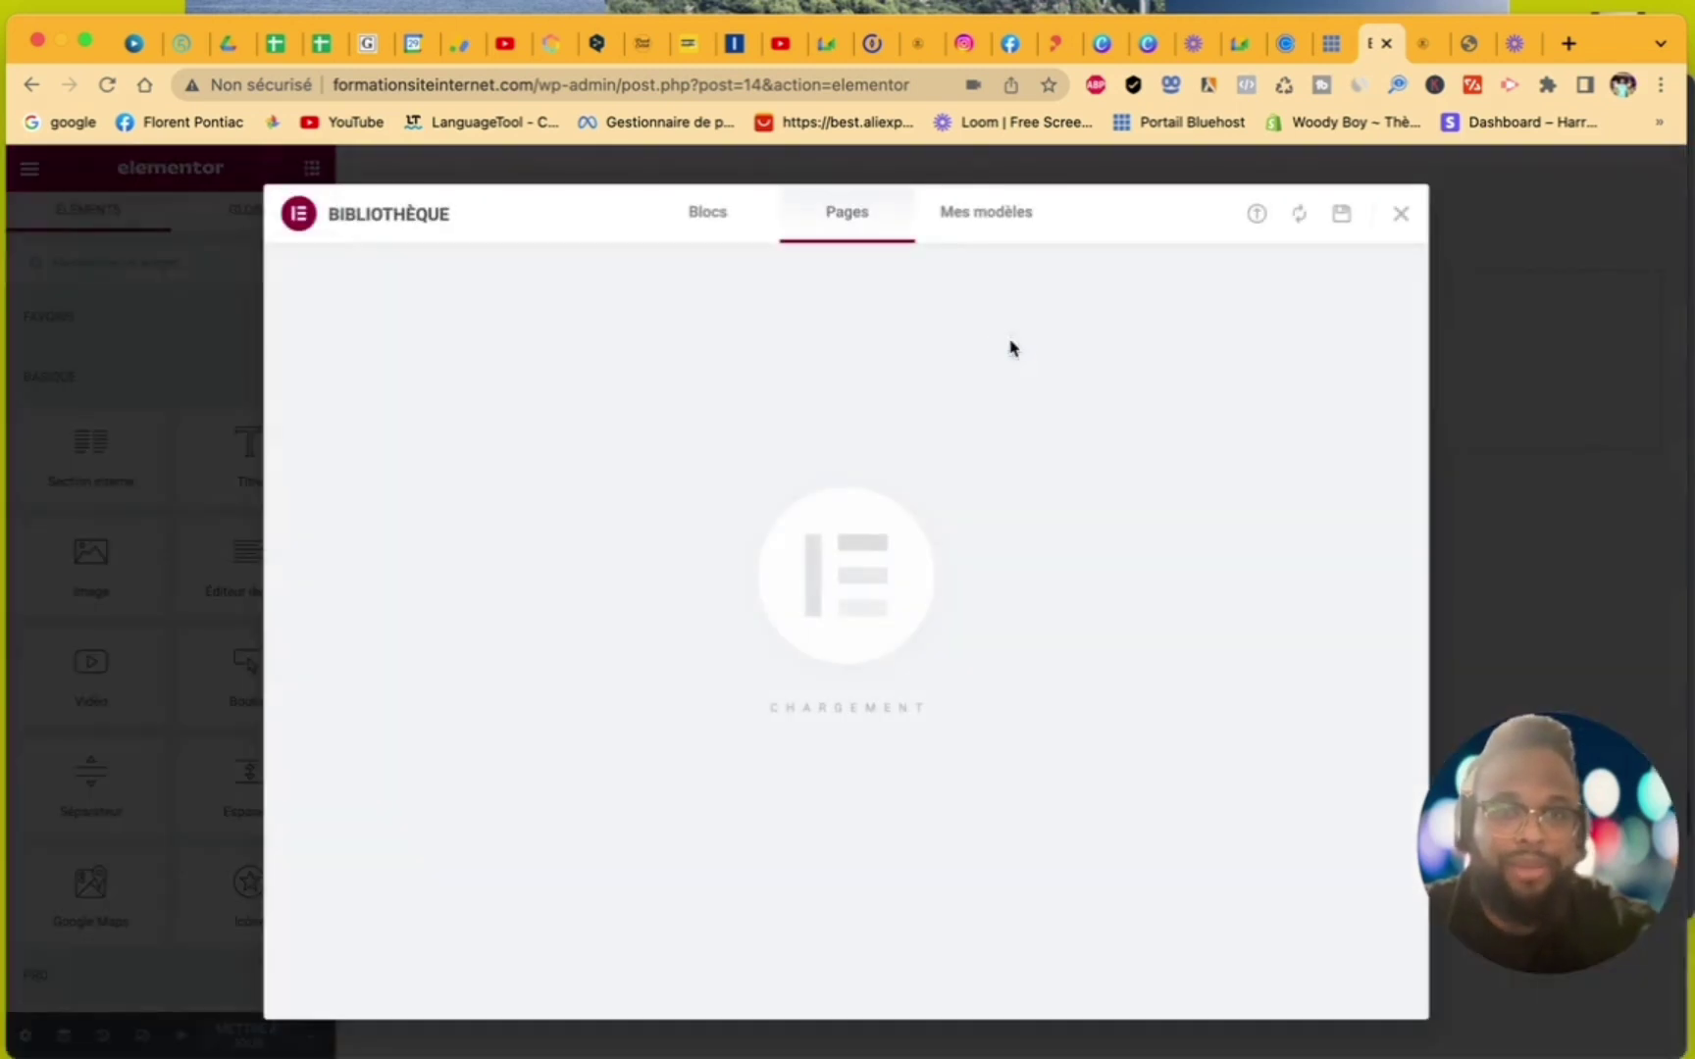
pyautogui.click(713, 216)
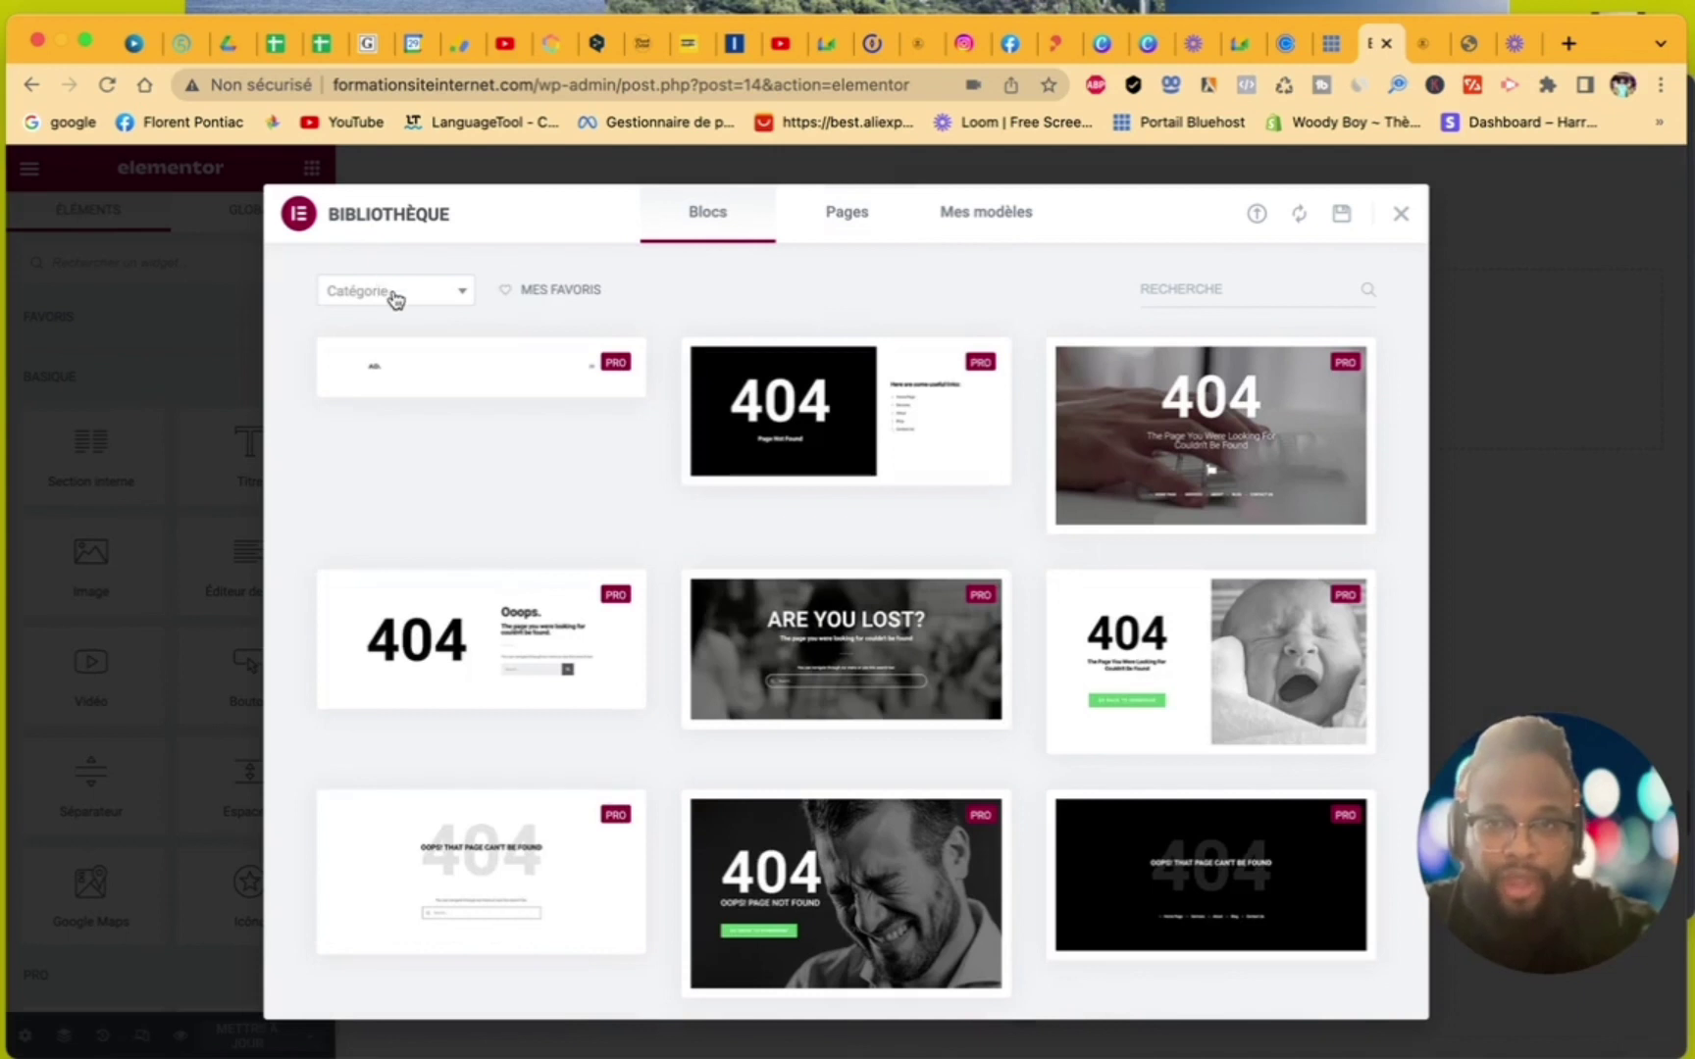
pyautogui.click(392, 295)
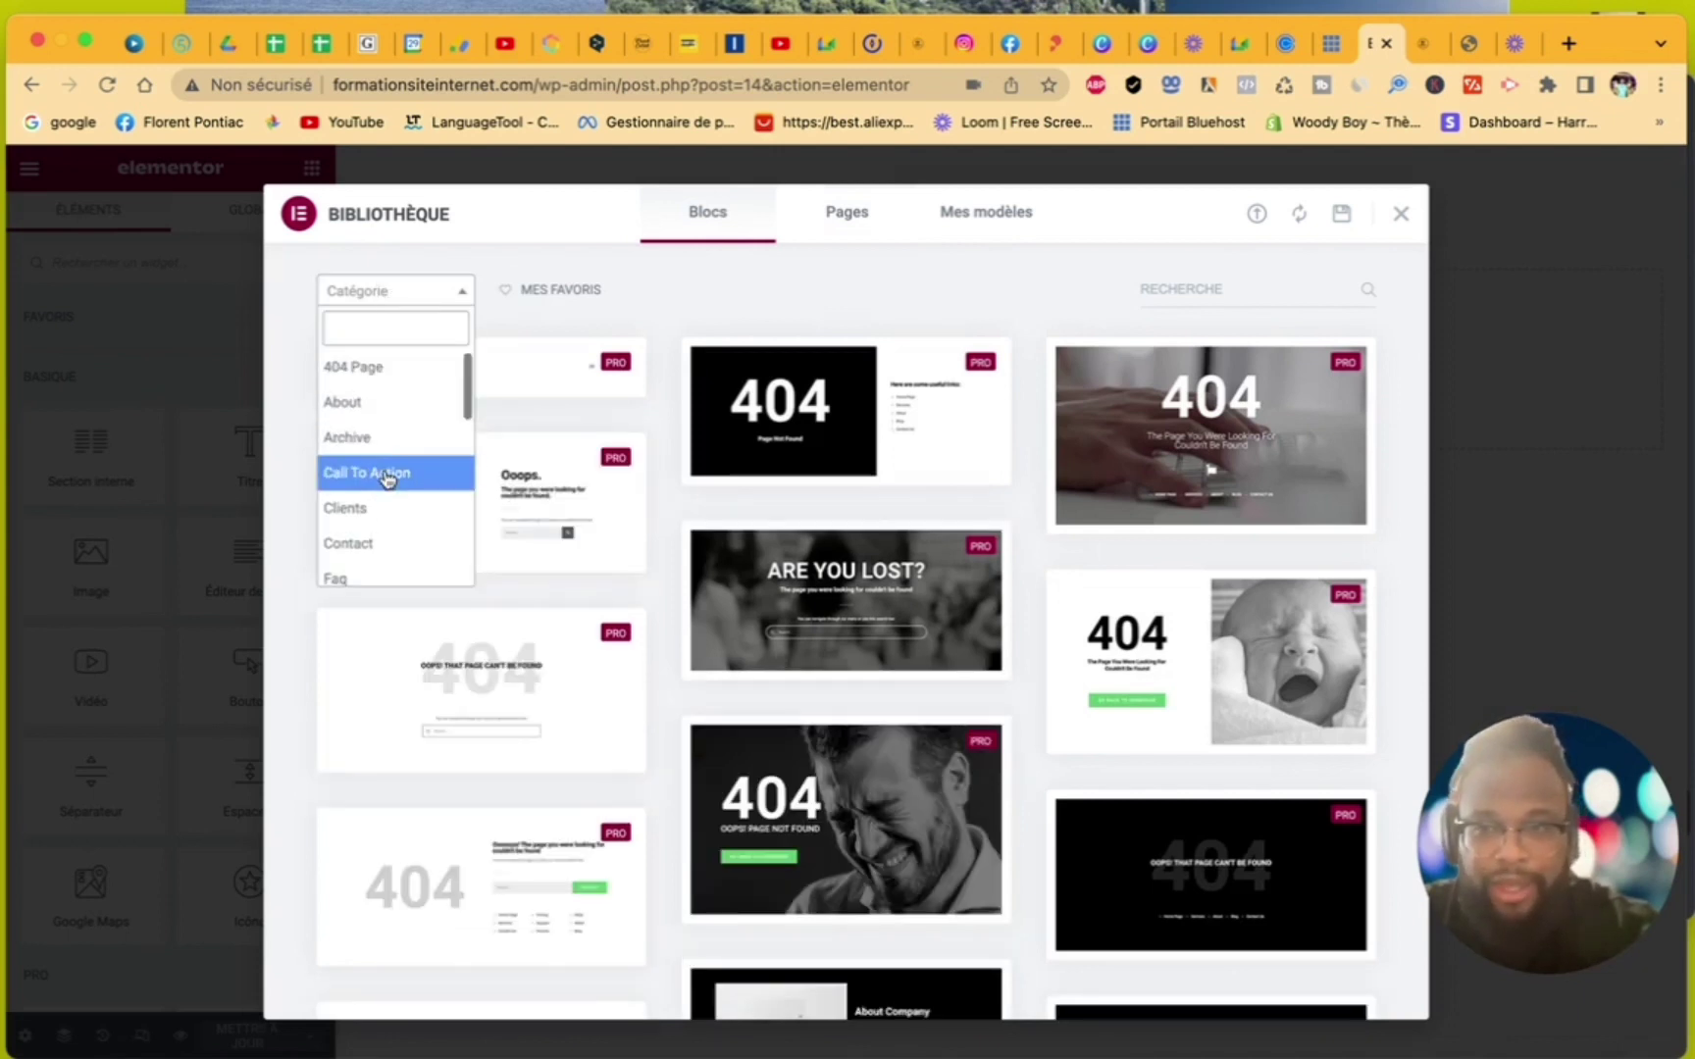
pyautogui.scroll(-2, 389, 477)
pyautogui.scroll(-3, 384, 477)
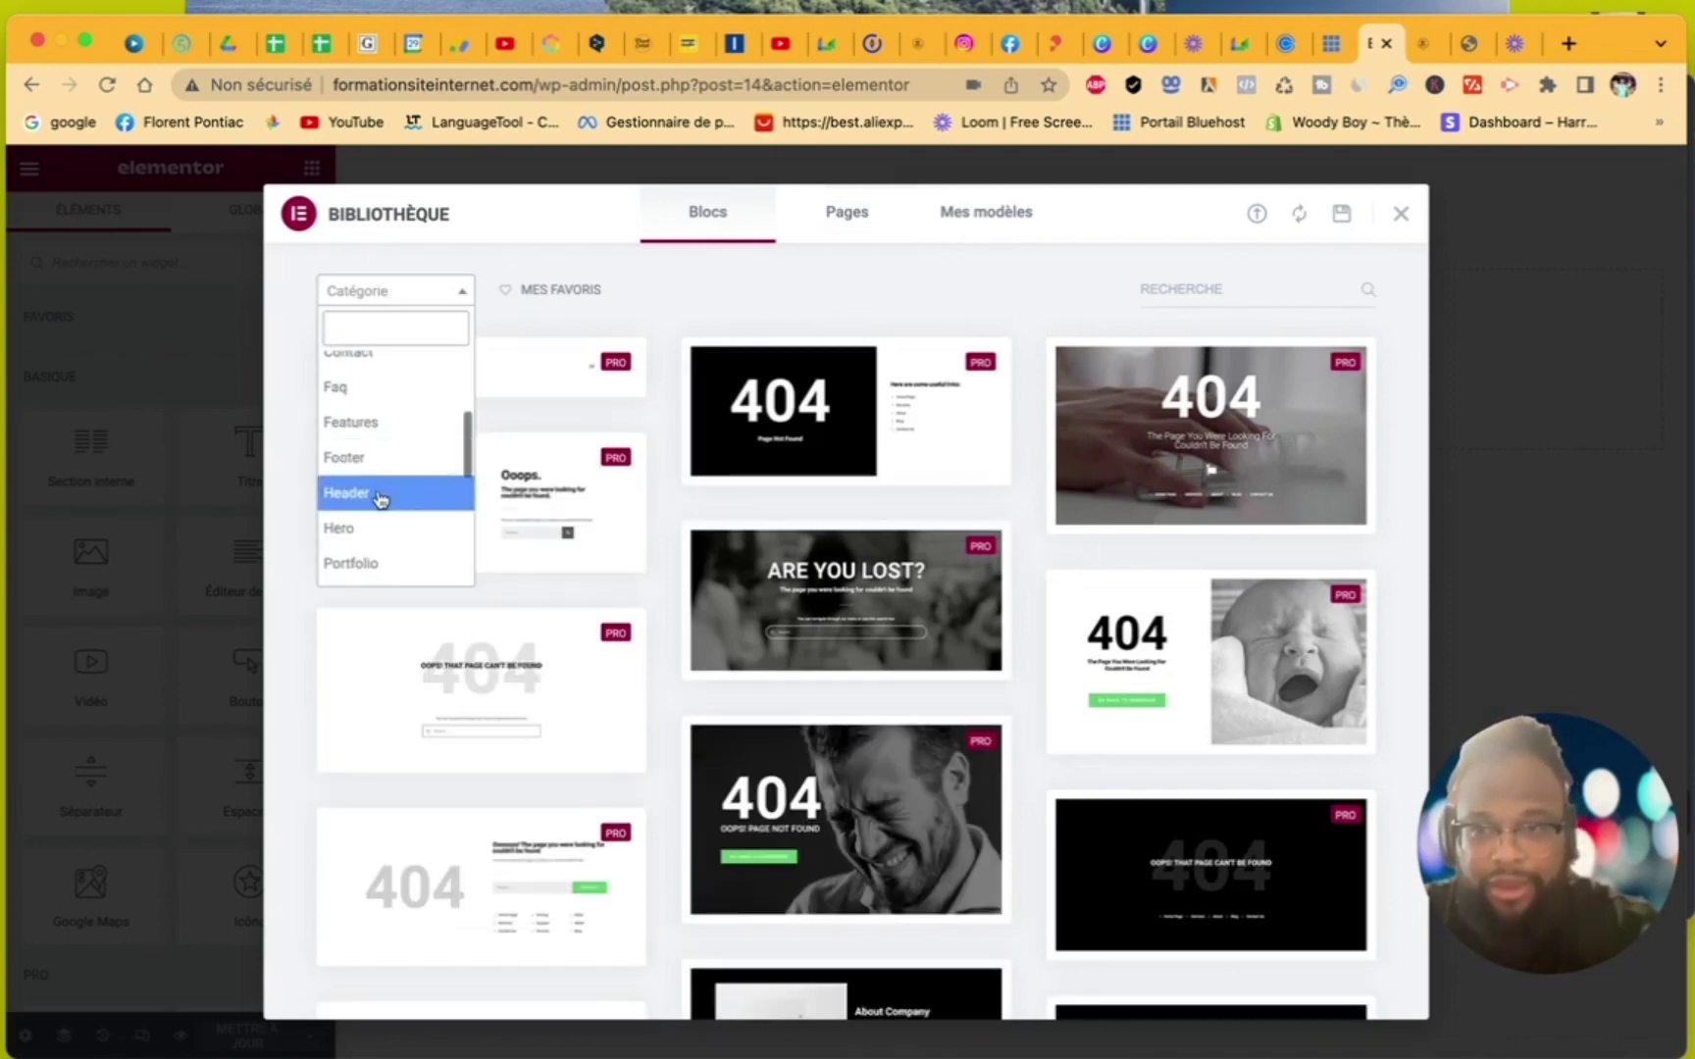
pyautogui.click(381, 495)
pyautogui.scroll(-5, 851, 707)
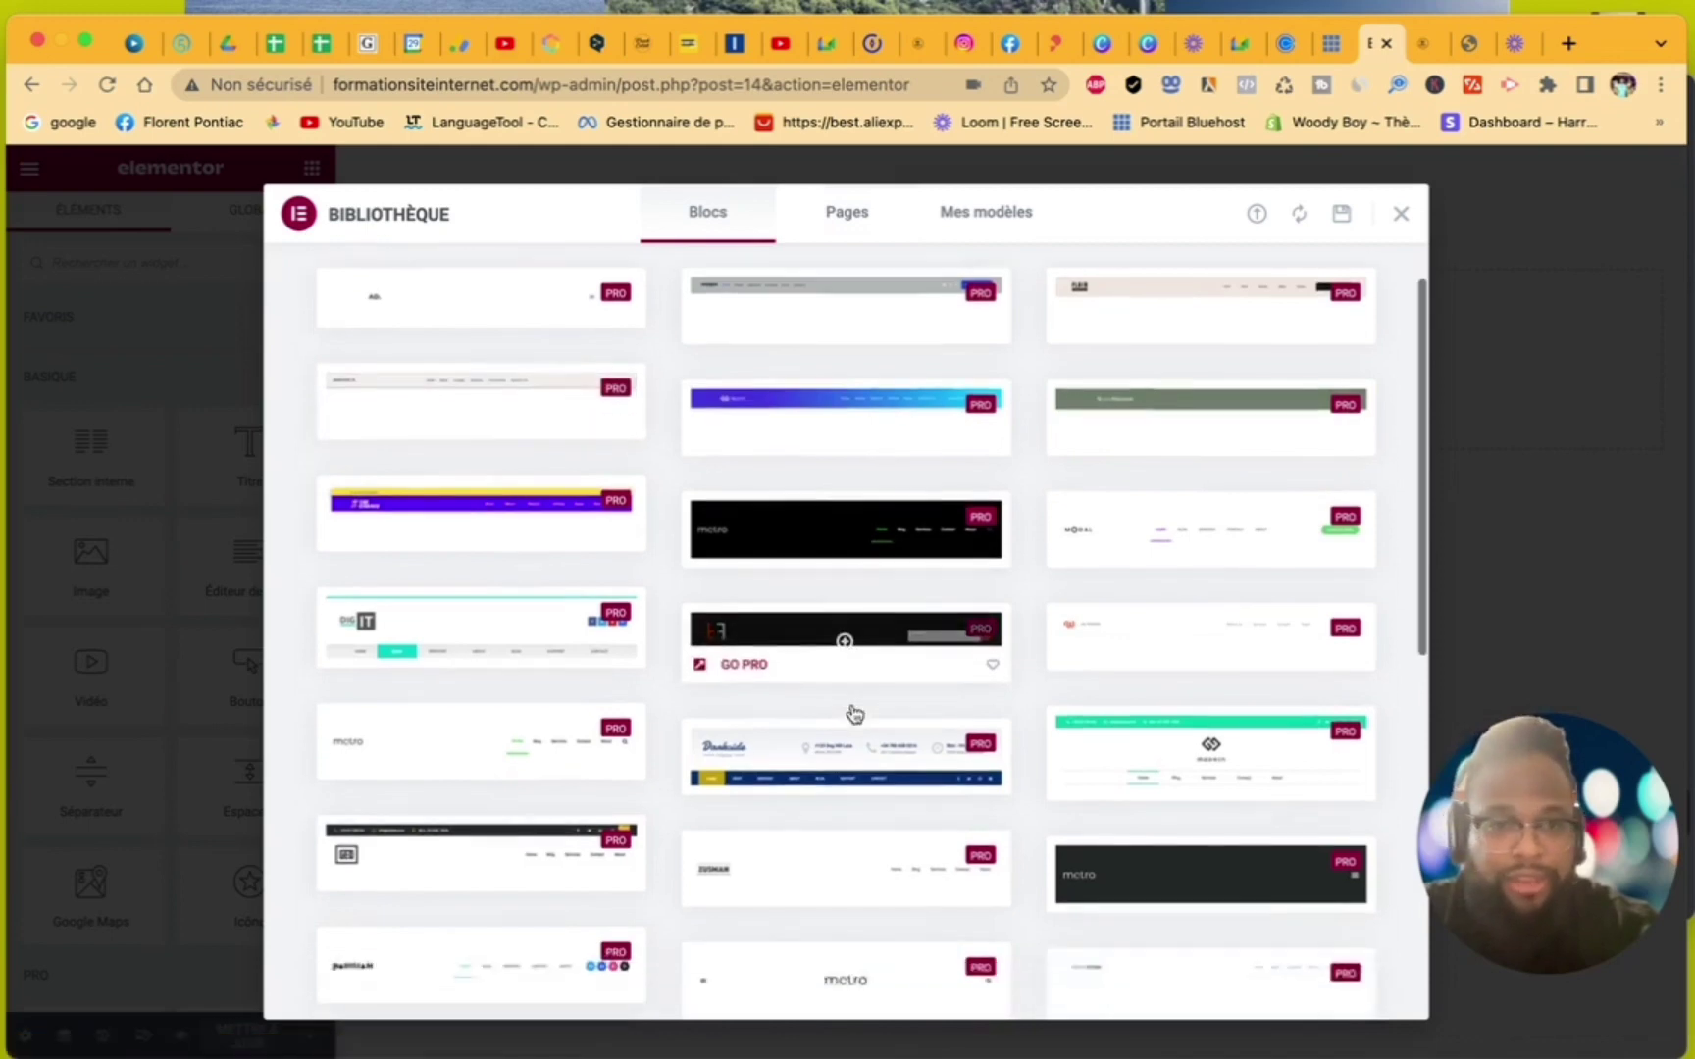
pyautogui.scroll(-8, 854, 713)
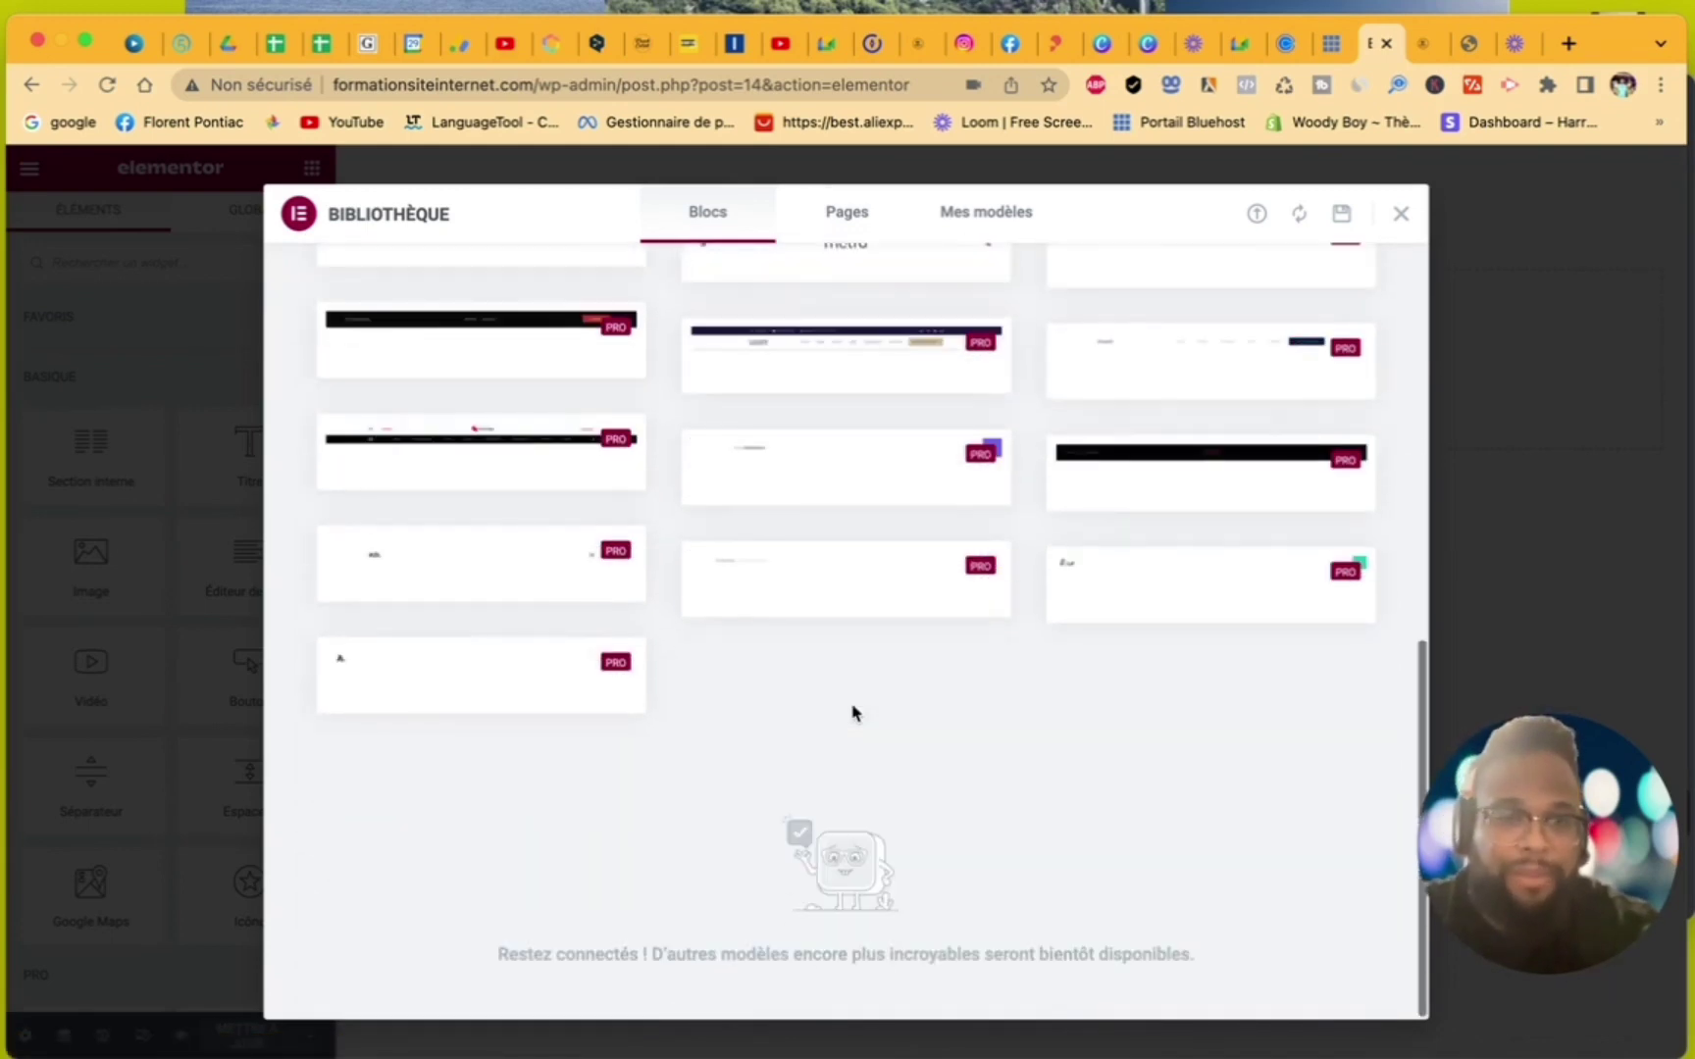
pyautogui.scroll(5, 853, 713)
pyautogui.scroll(6, 852, 712)
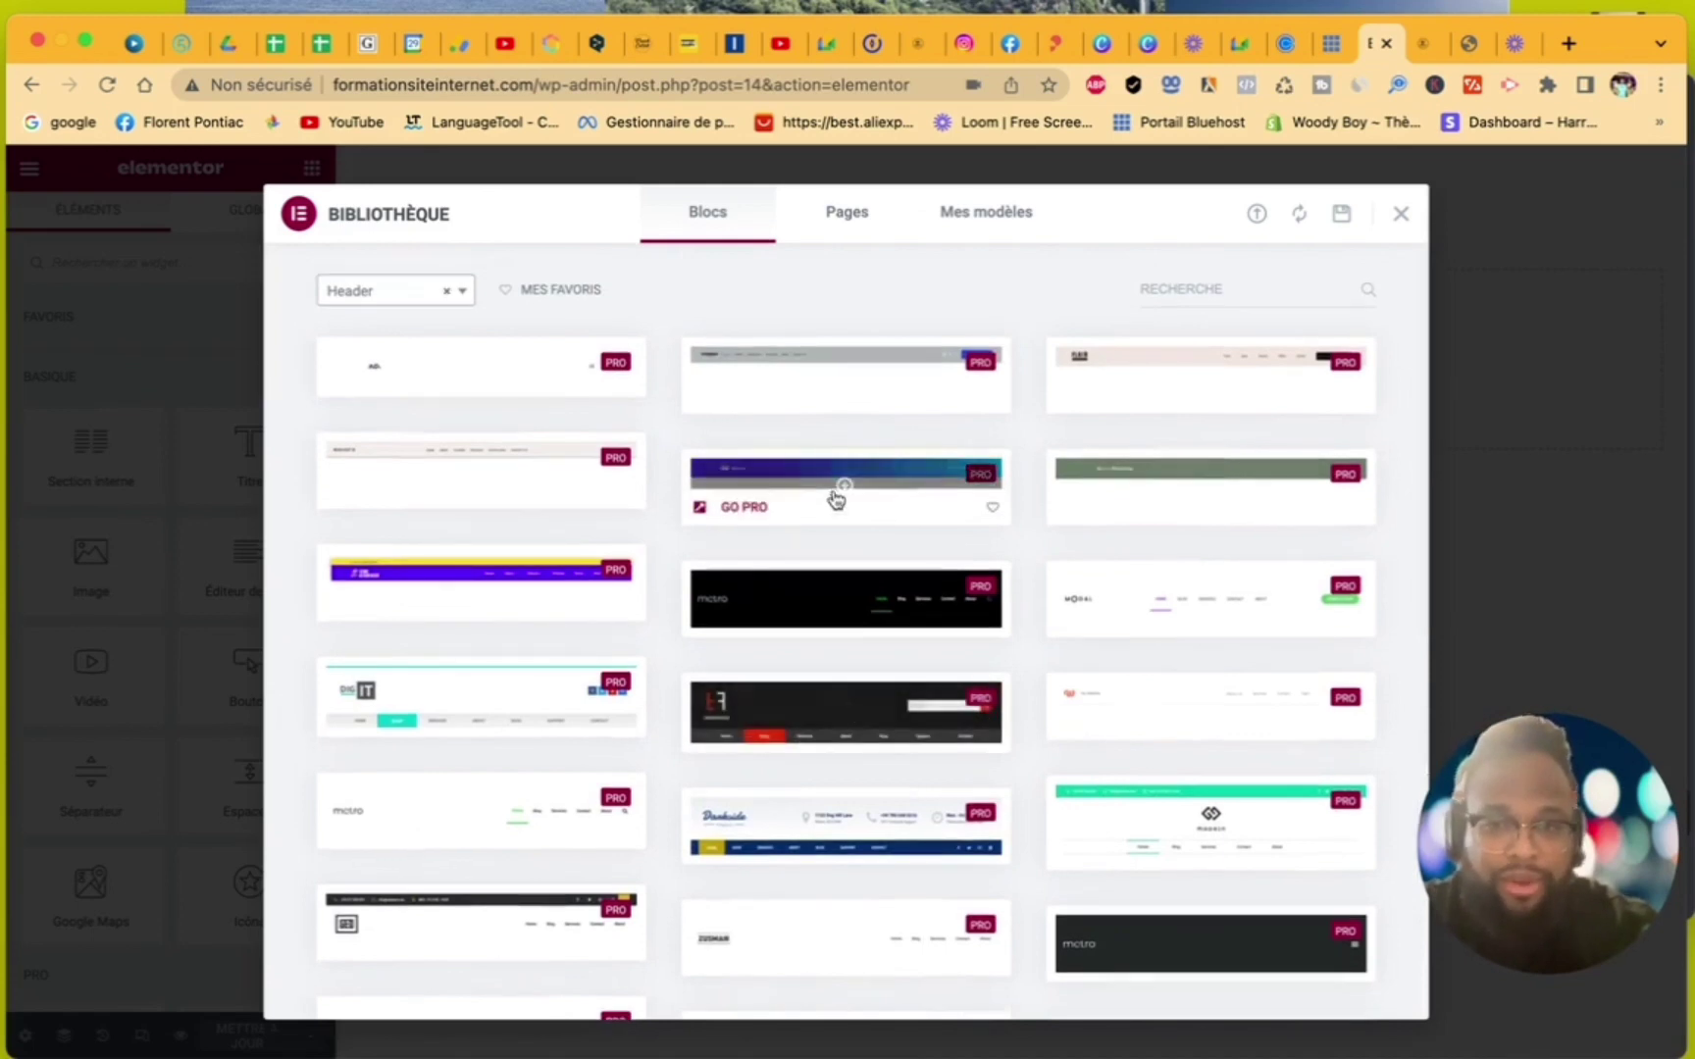
pyautogui.scroll(-6, 834, 498)
pyautogui.scroll(-8, 835, 501)
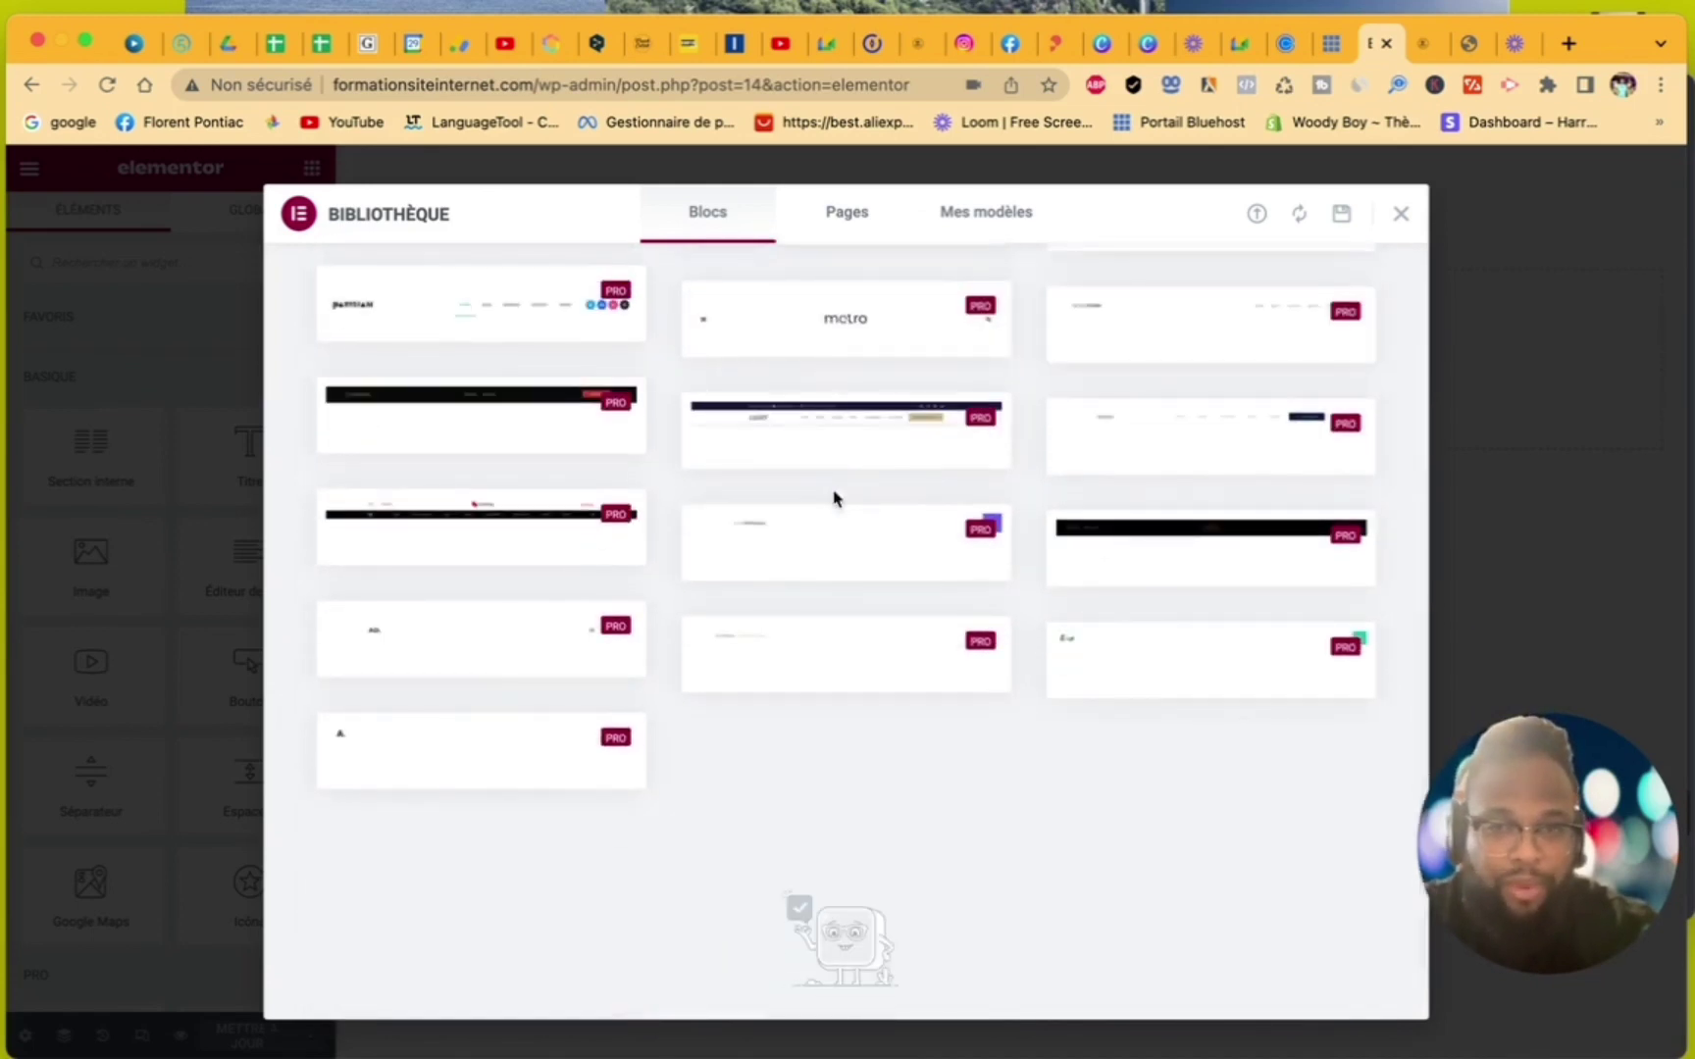
pyautogui.scroll(10, 835, 499)
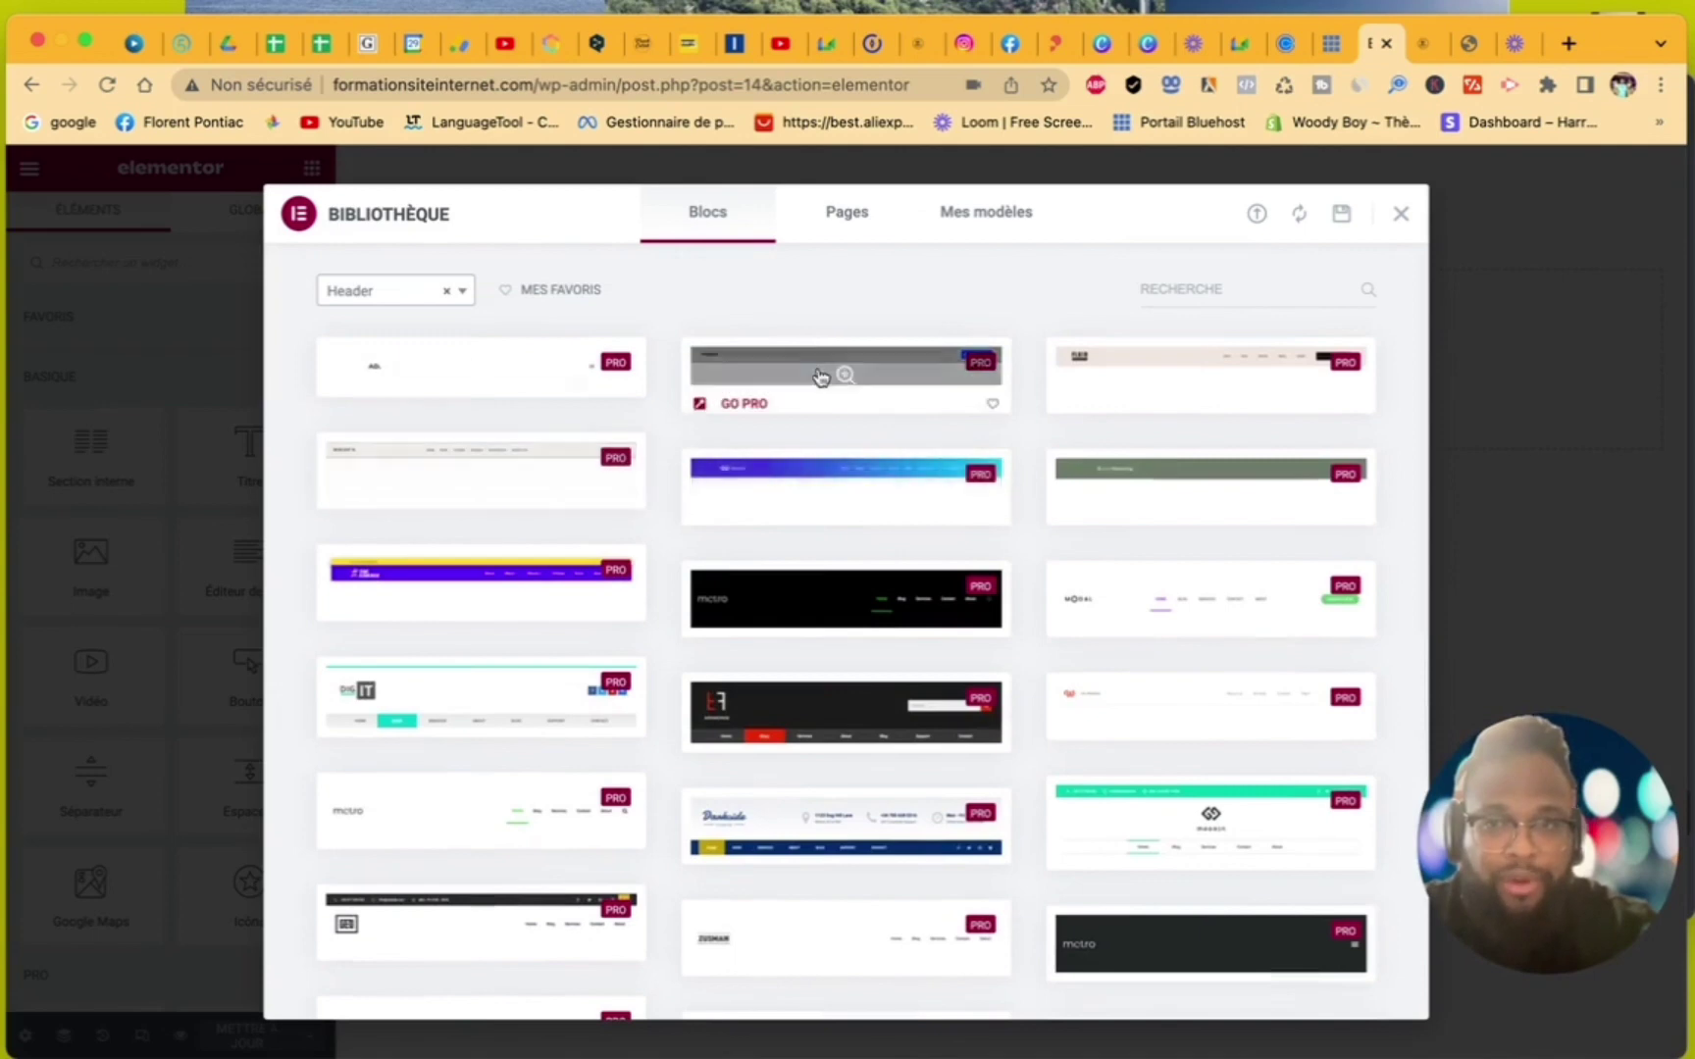
pyautogui.click(1401, 216)
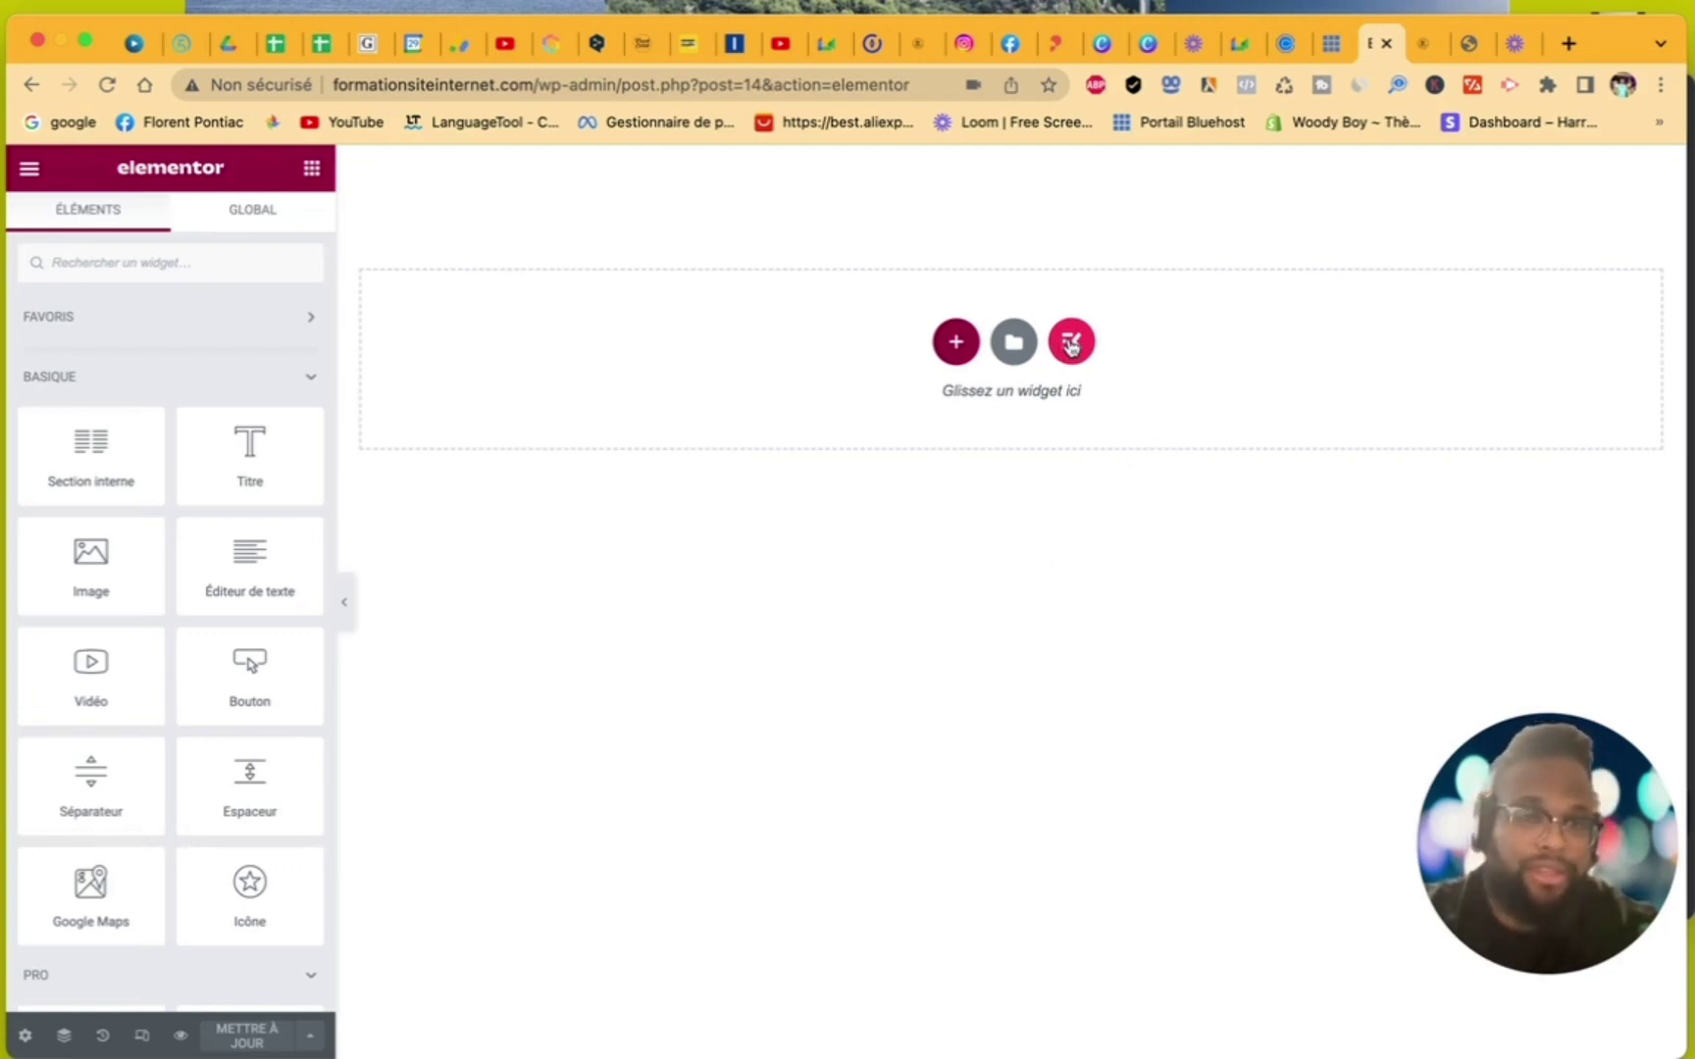
# - Open the ElementsKit library's Sections tab and filter the category to Header
pyautogui.click(1071, 343)
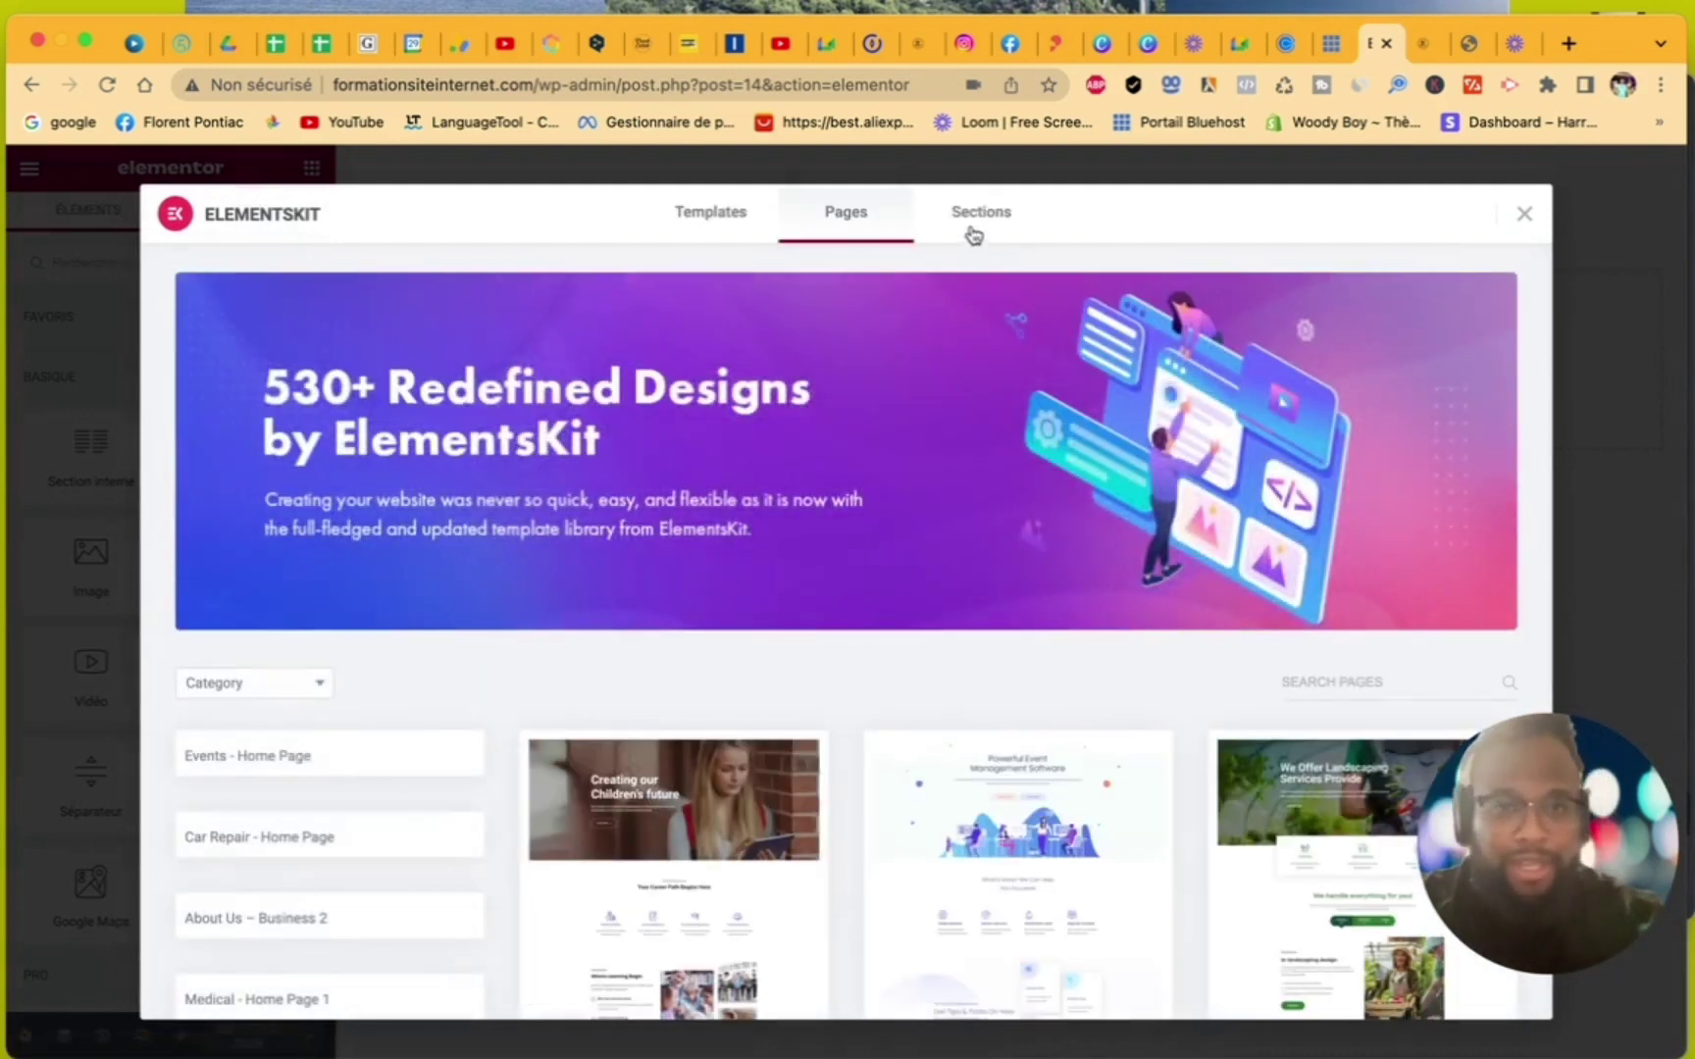
pyautogui.click(969, 233)
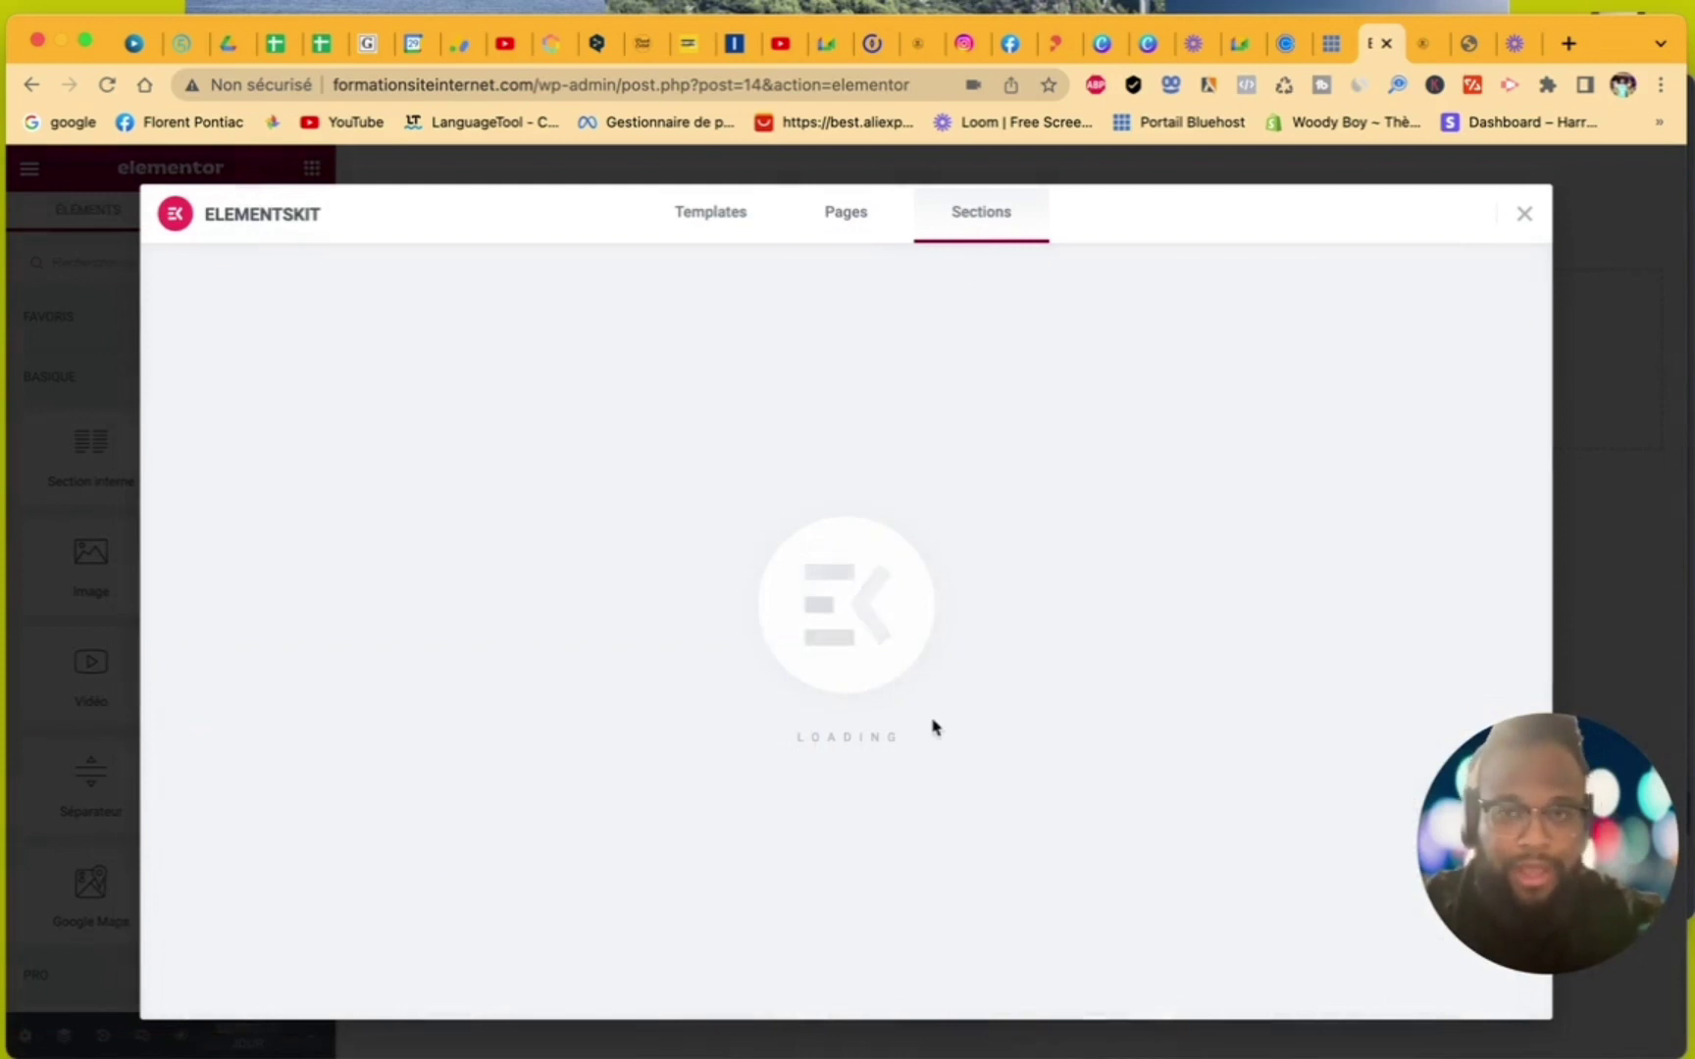
pyautogui.scroll(-3, 932, 724)
pyautogui.scroll(-3, 934, 726)
pyautogui.scroll(2, 934, 726)
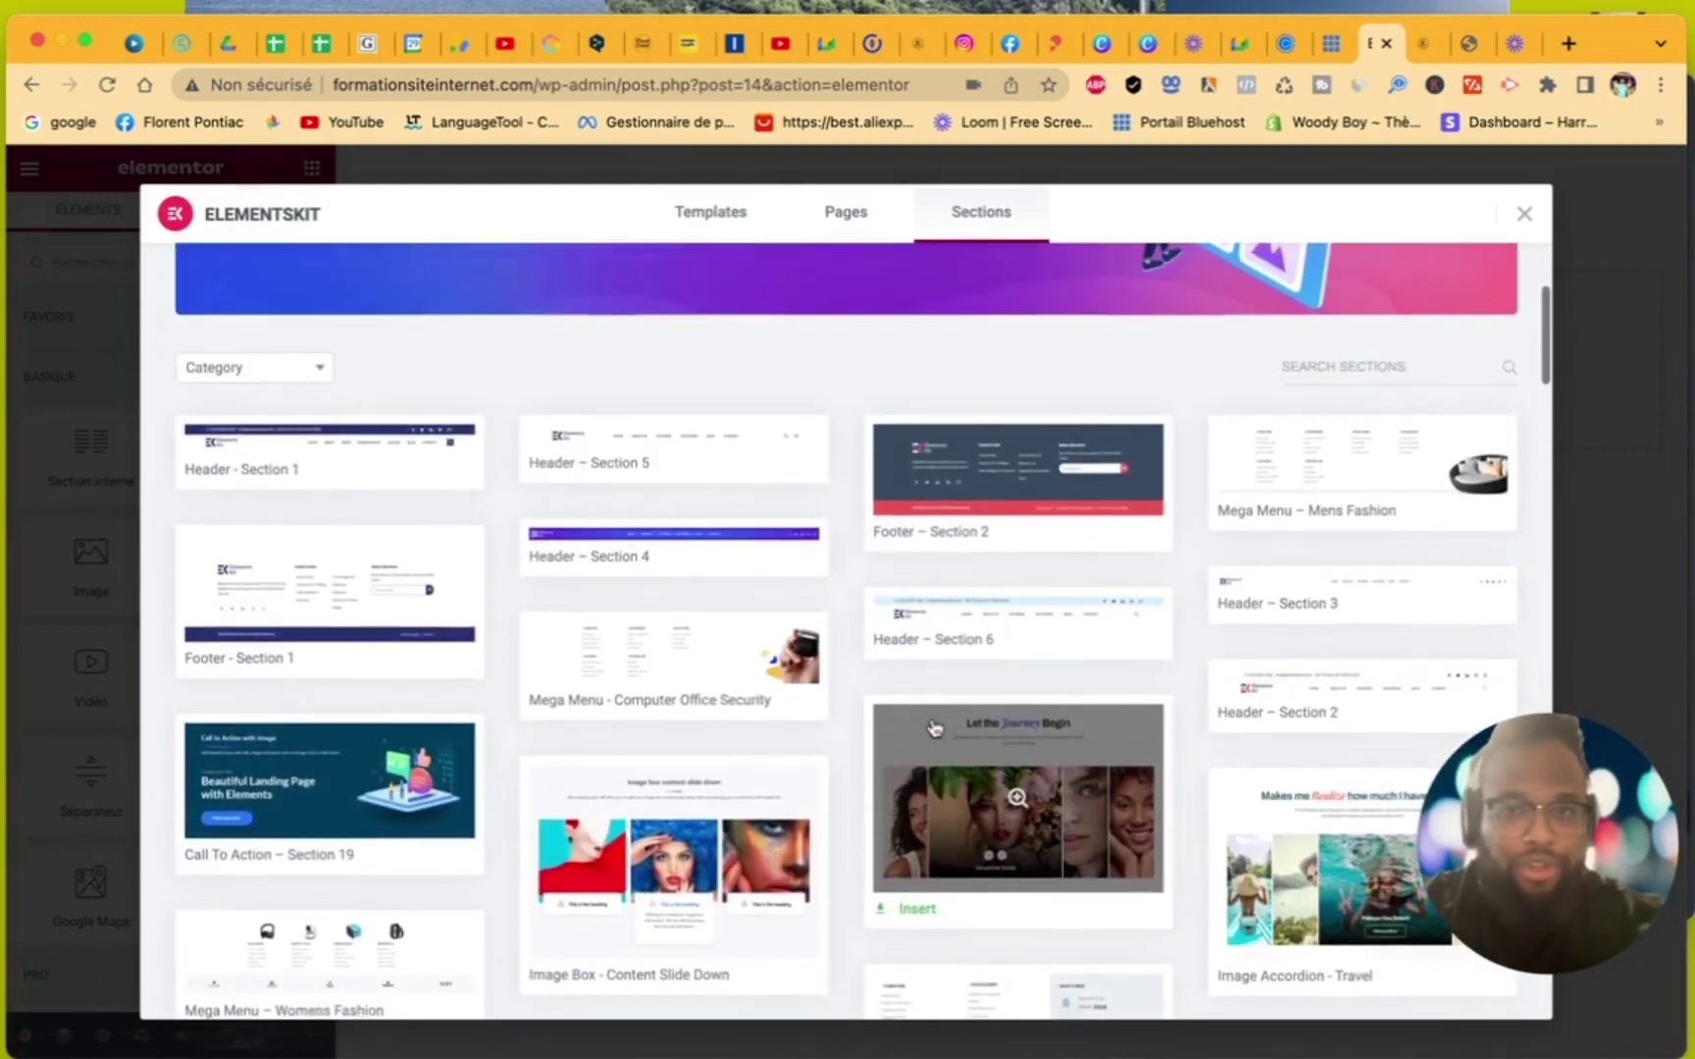
pyautogui.click(304, 370)
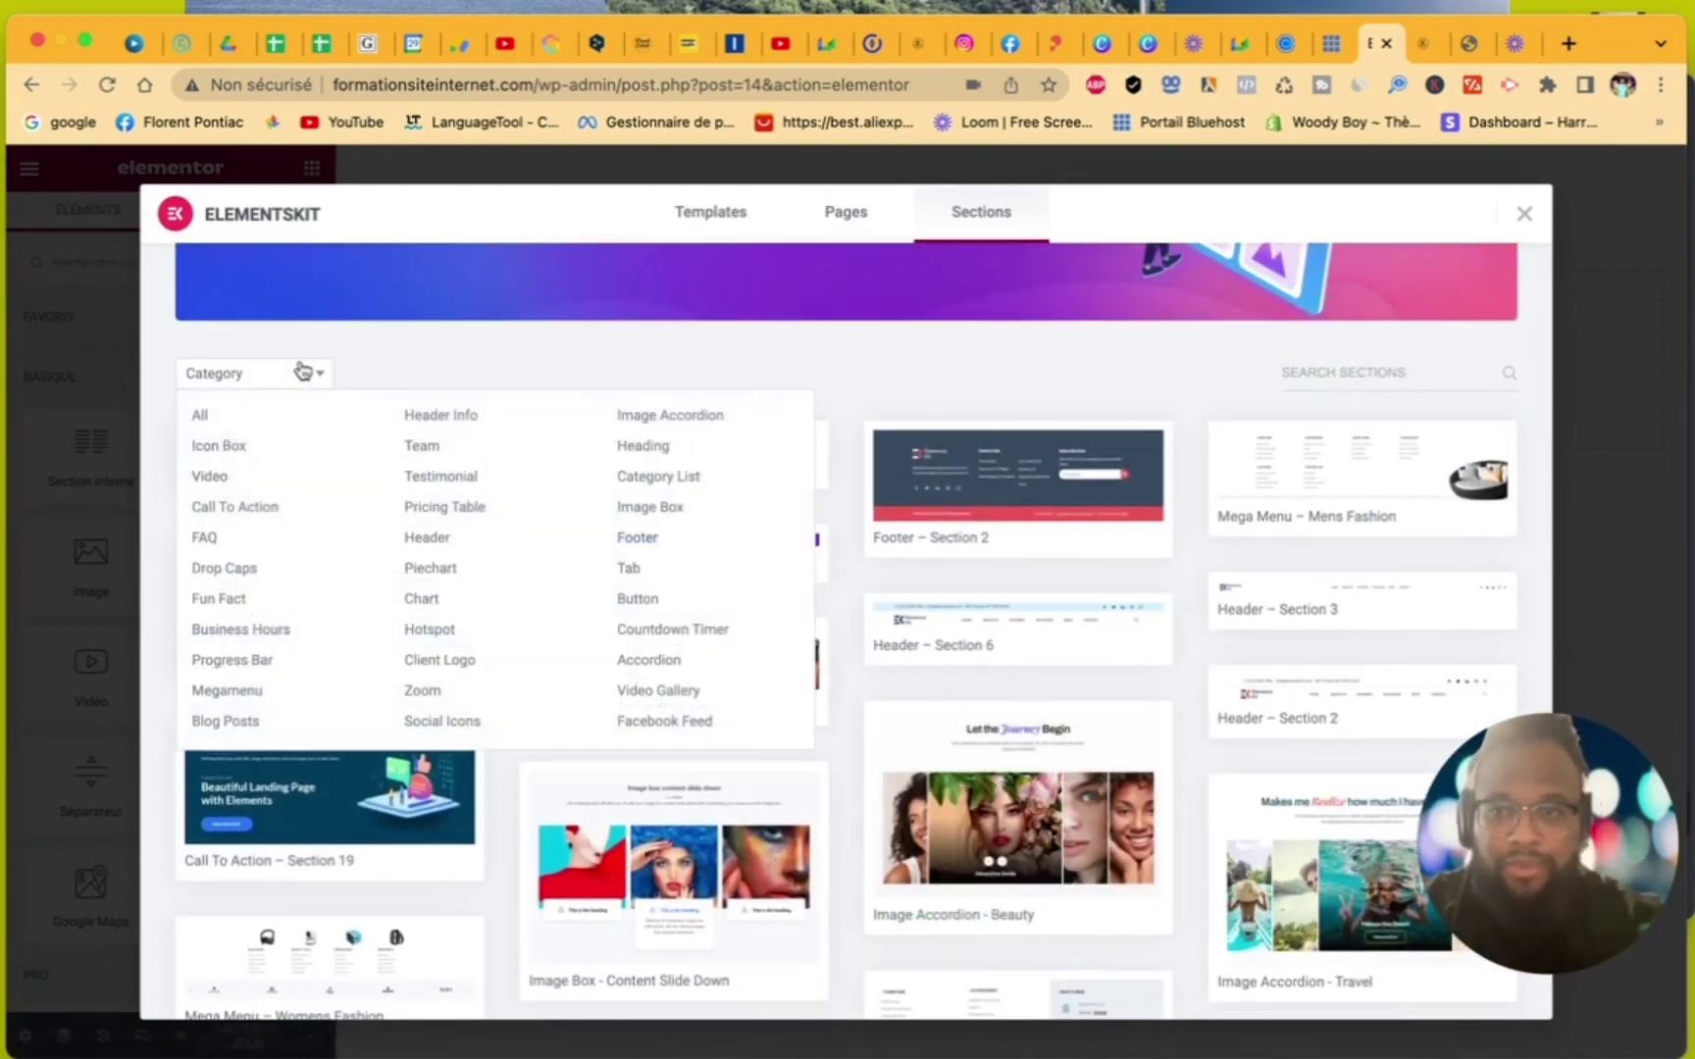
pyautogui.click(423, 539)
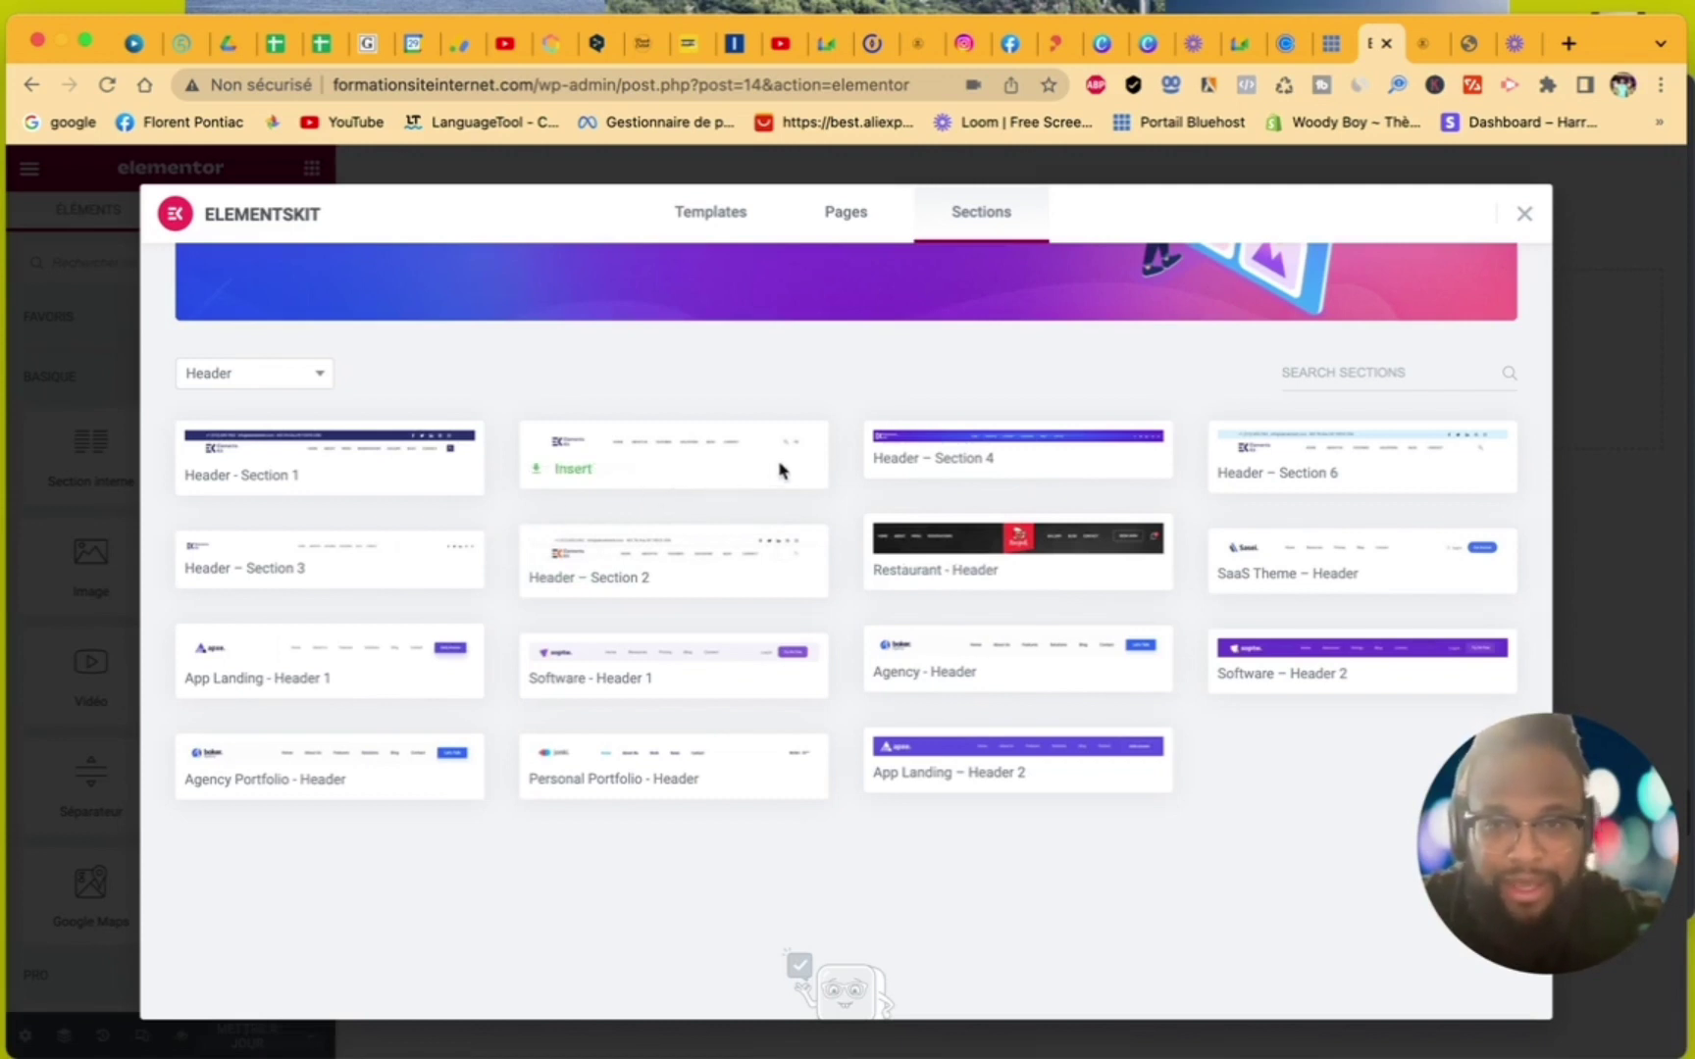
# - Insert the ElementsKit Header – Section 5 layout and open its logo image settings
pyautogui.click(575, 470)
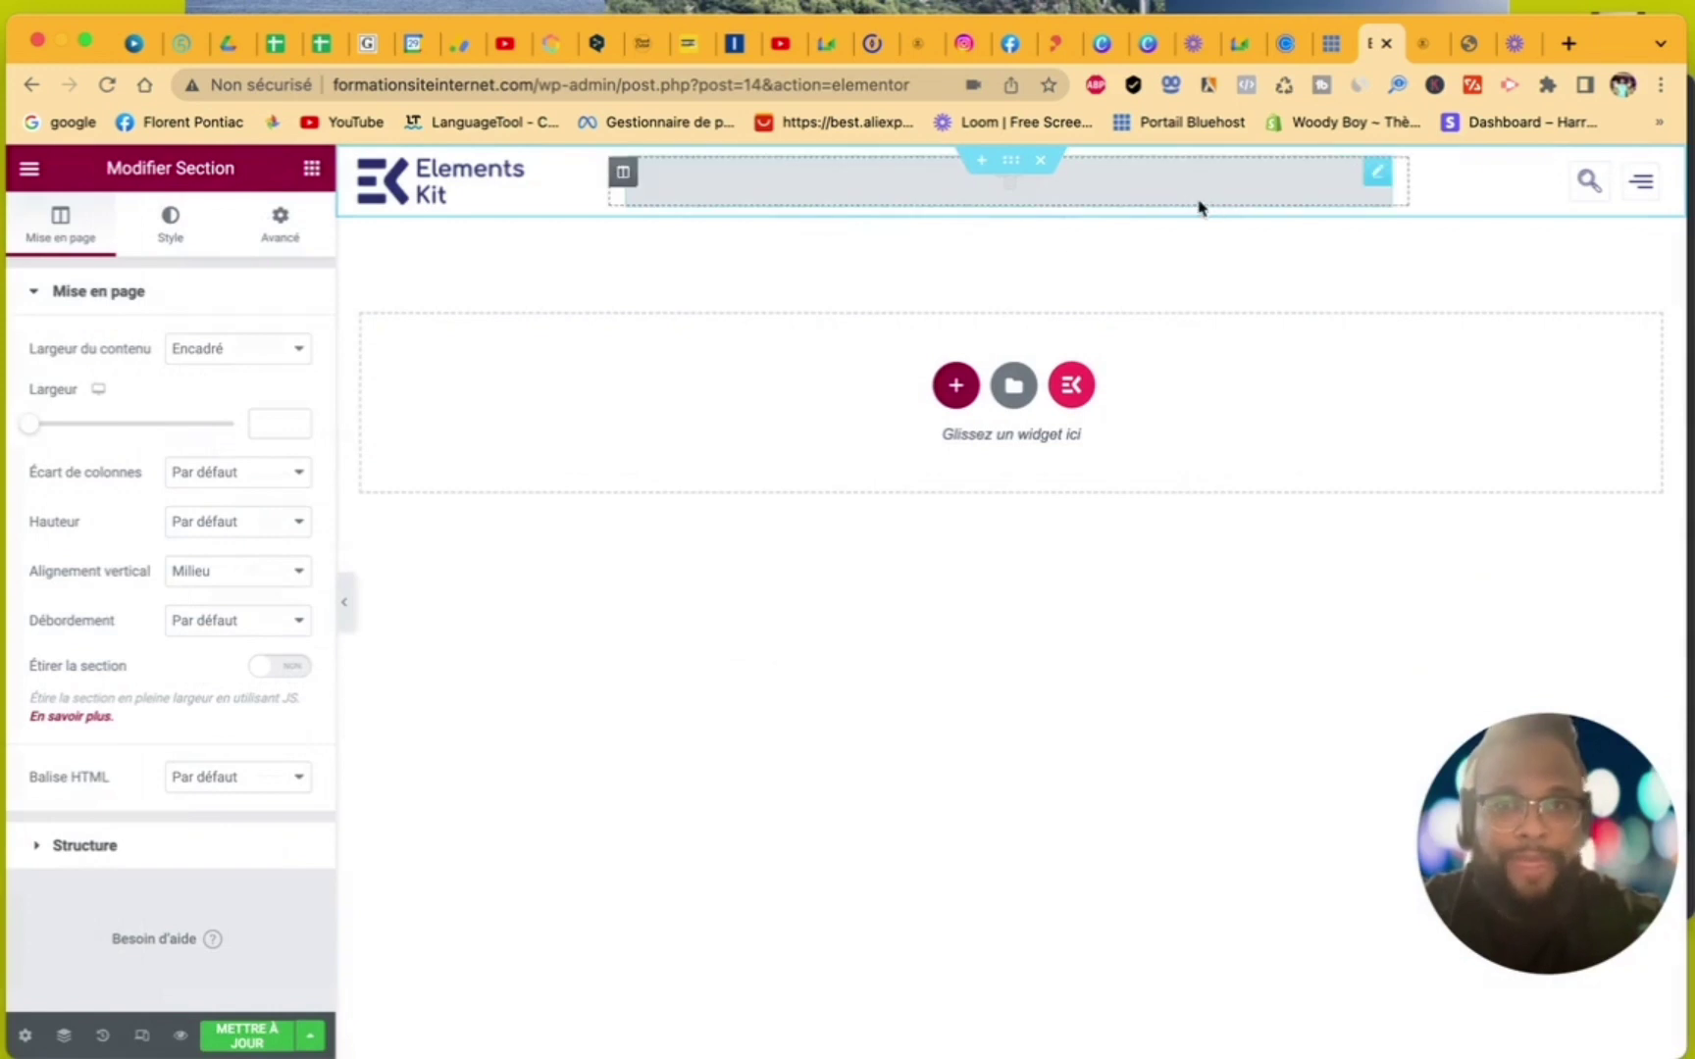
pyautogui.click(578, 177)
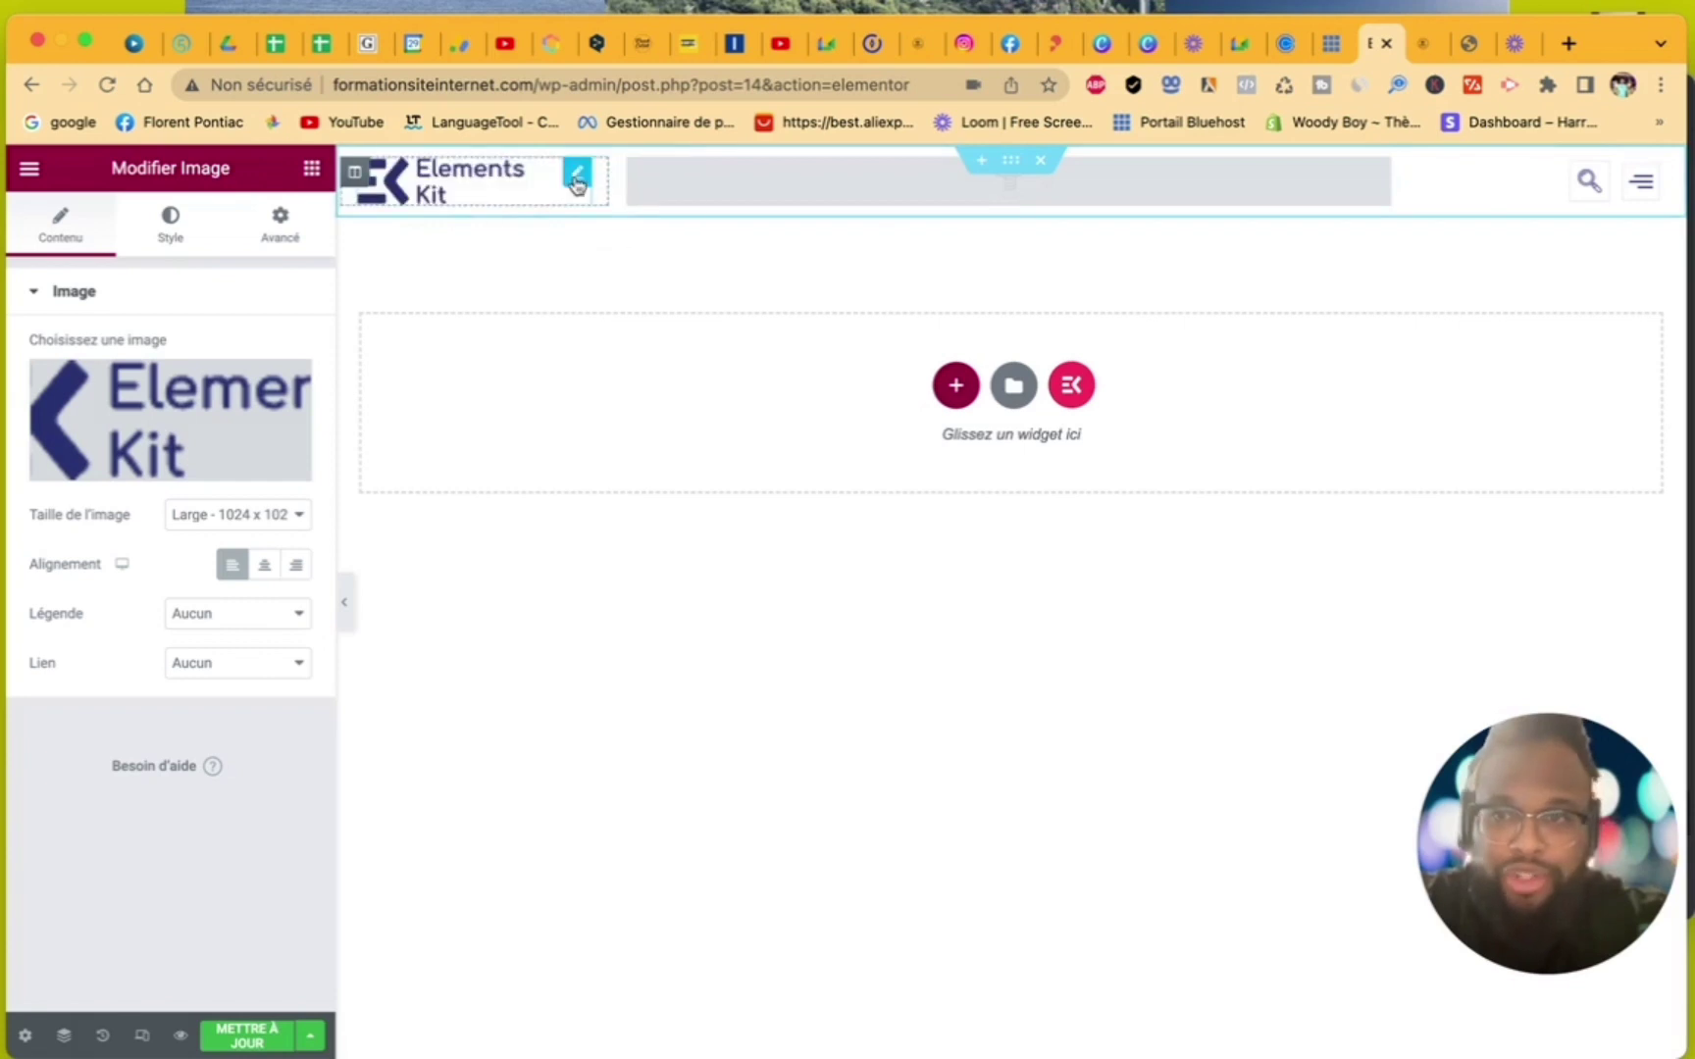
# - Replace the header logo with the FORMATION site logo image
pyautogui.click(188, 404)
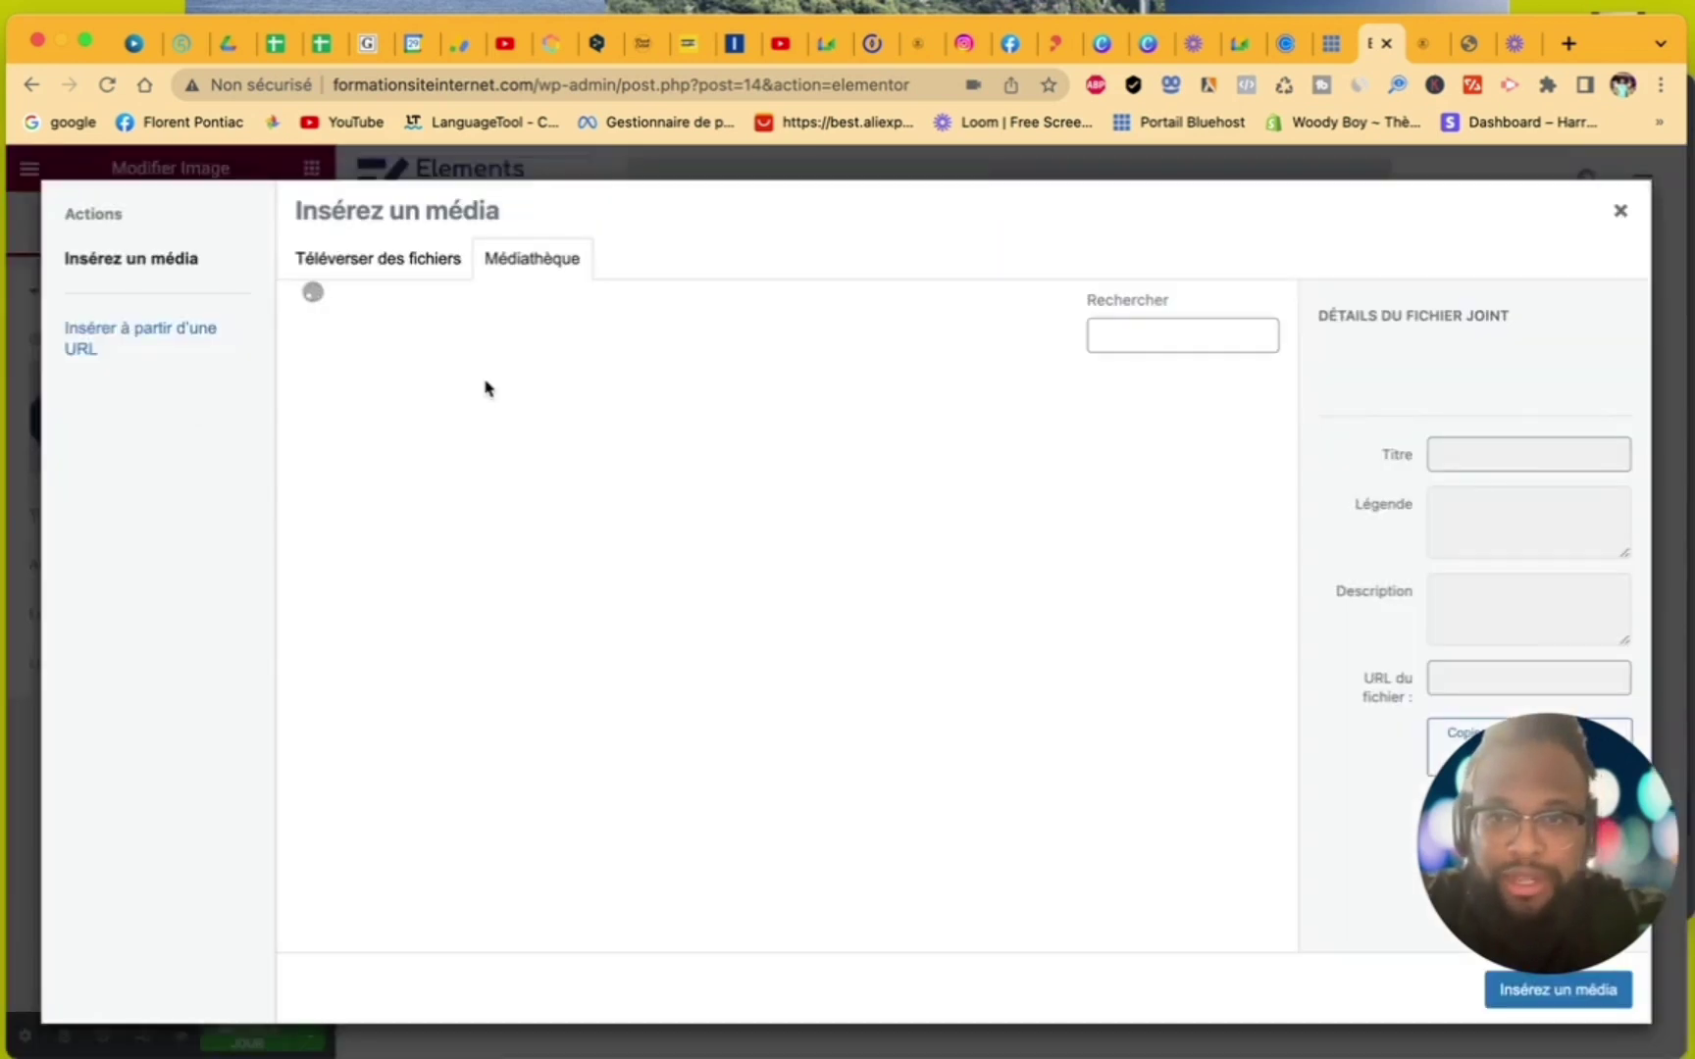
pyautogui.click(681, 465)
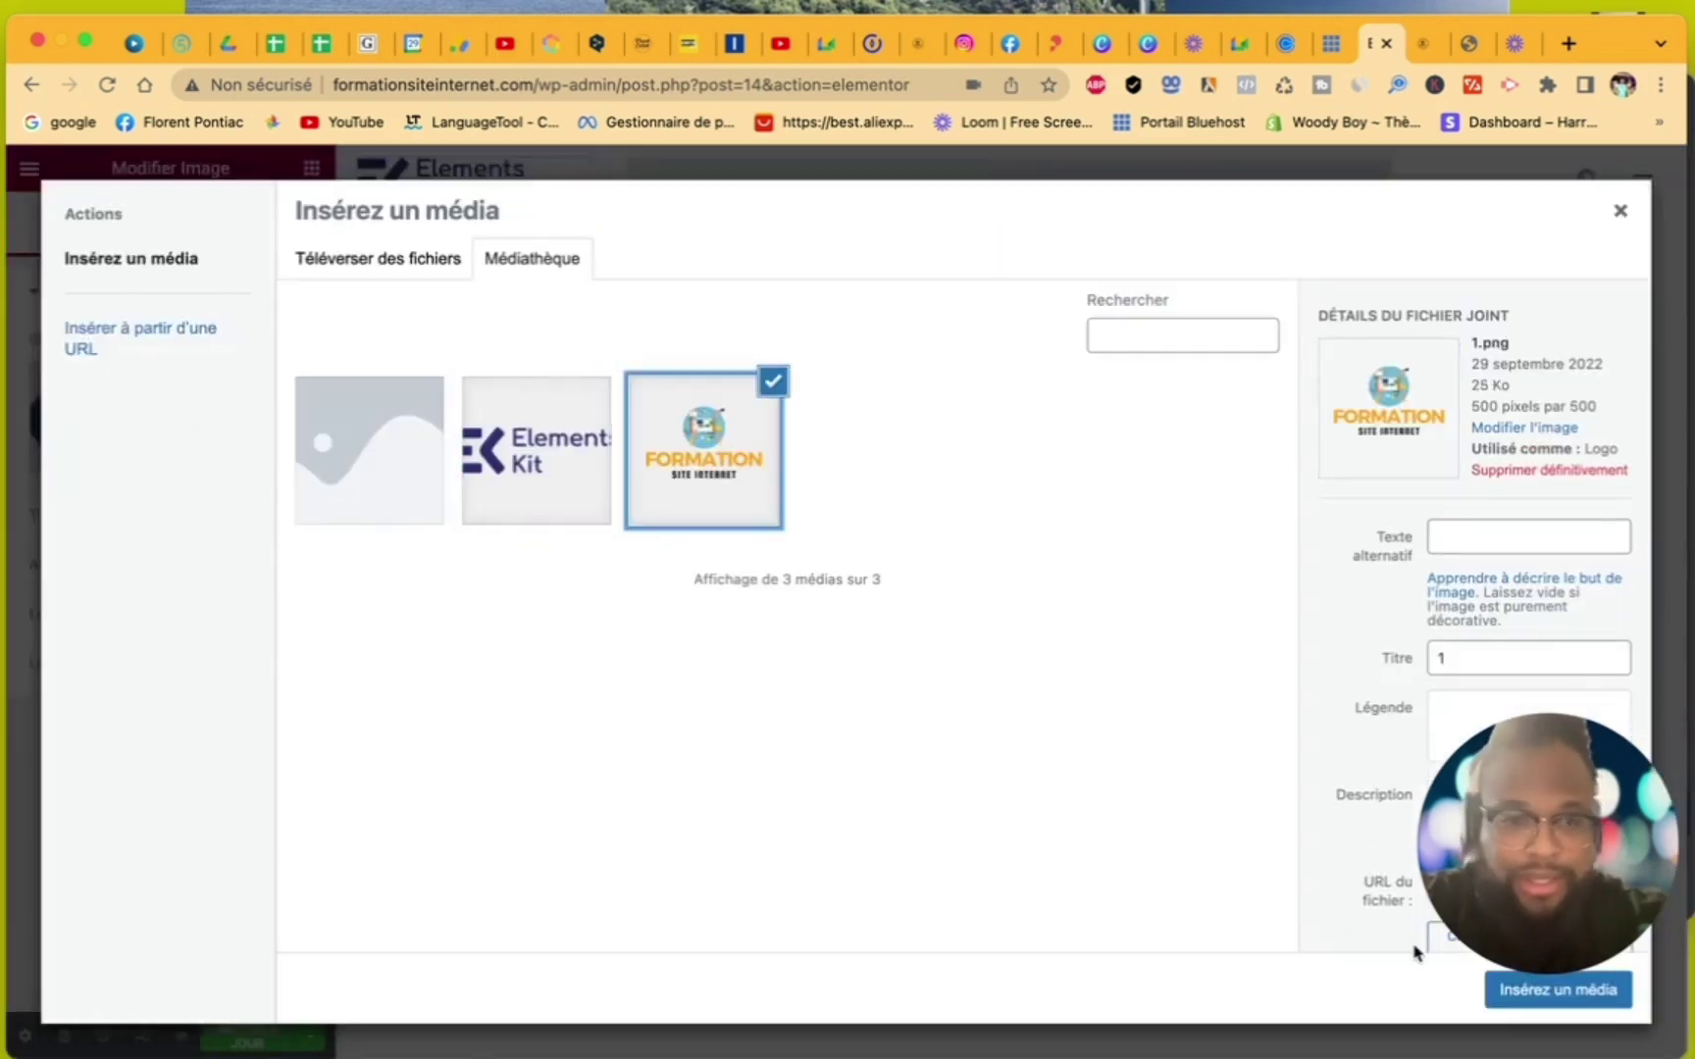
pyautogui.click(1502, 995)
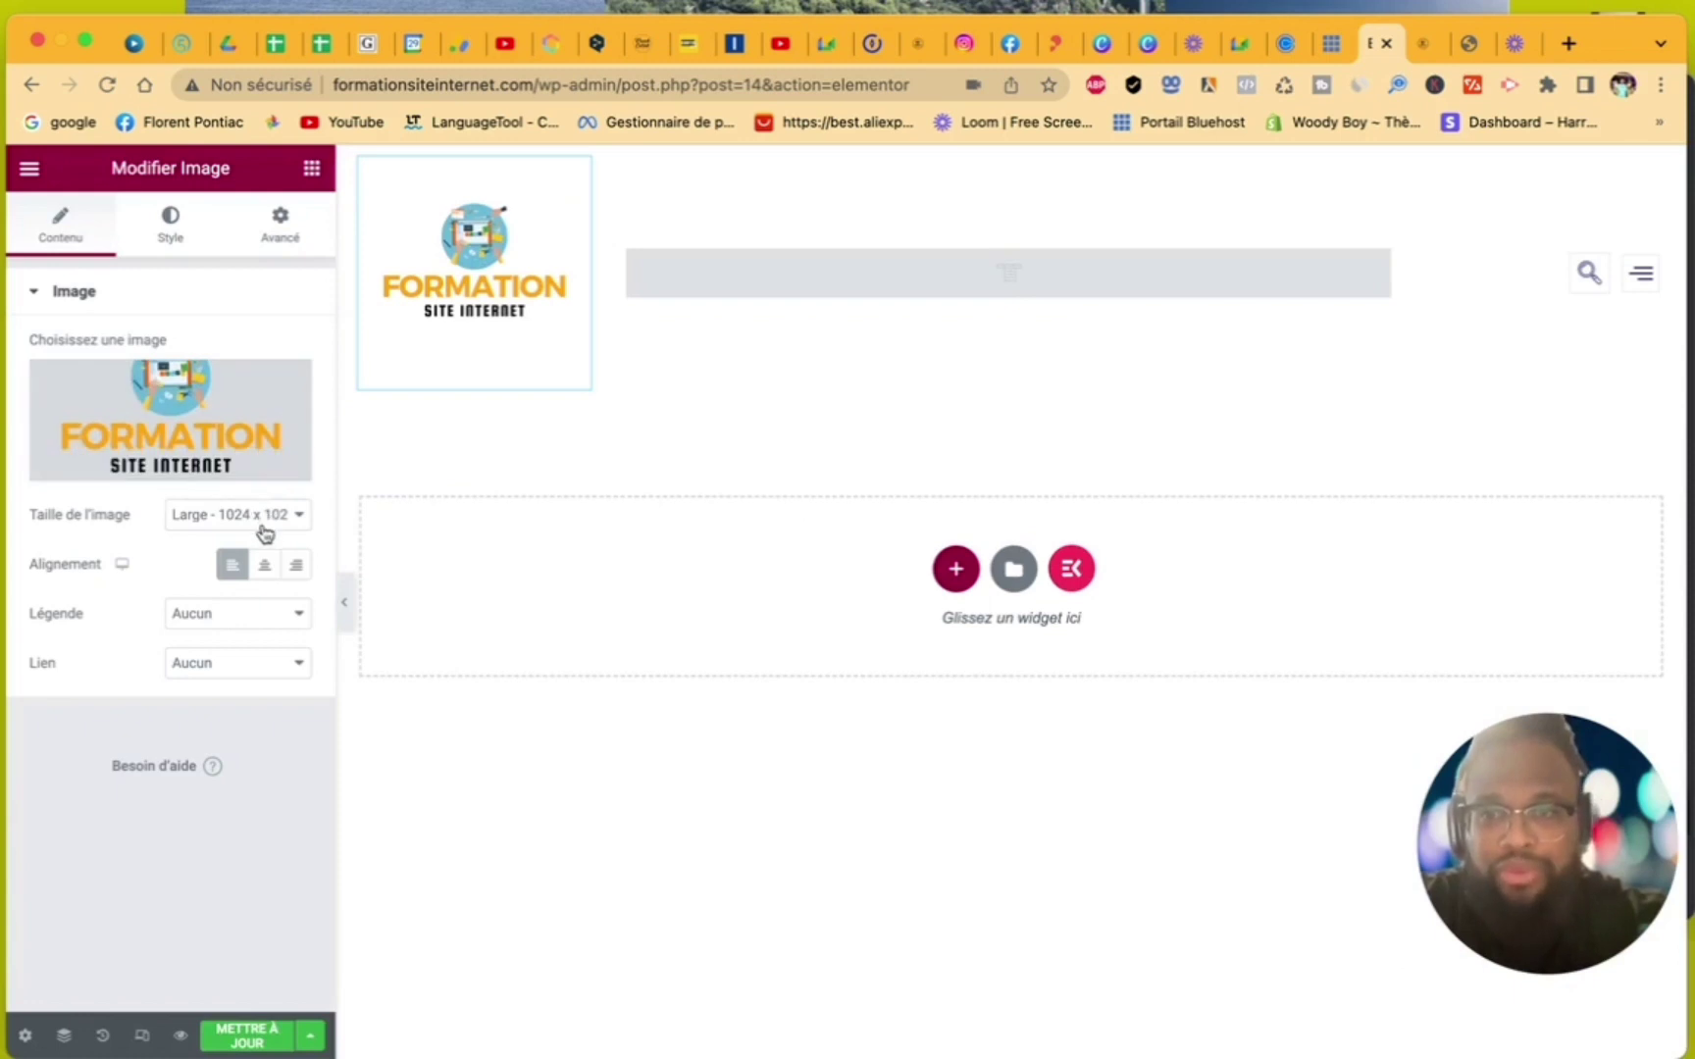
# - Scale the logo to 0.8 via Advanced transform and narrow its column to about 10%
pyautogui.click(178, 239)
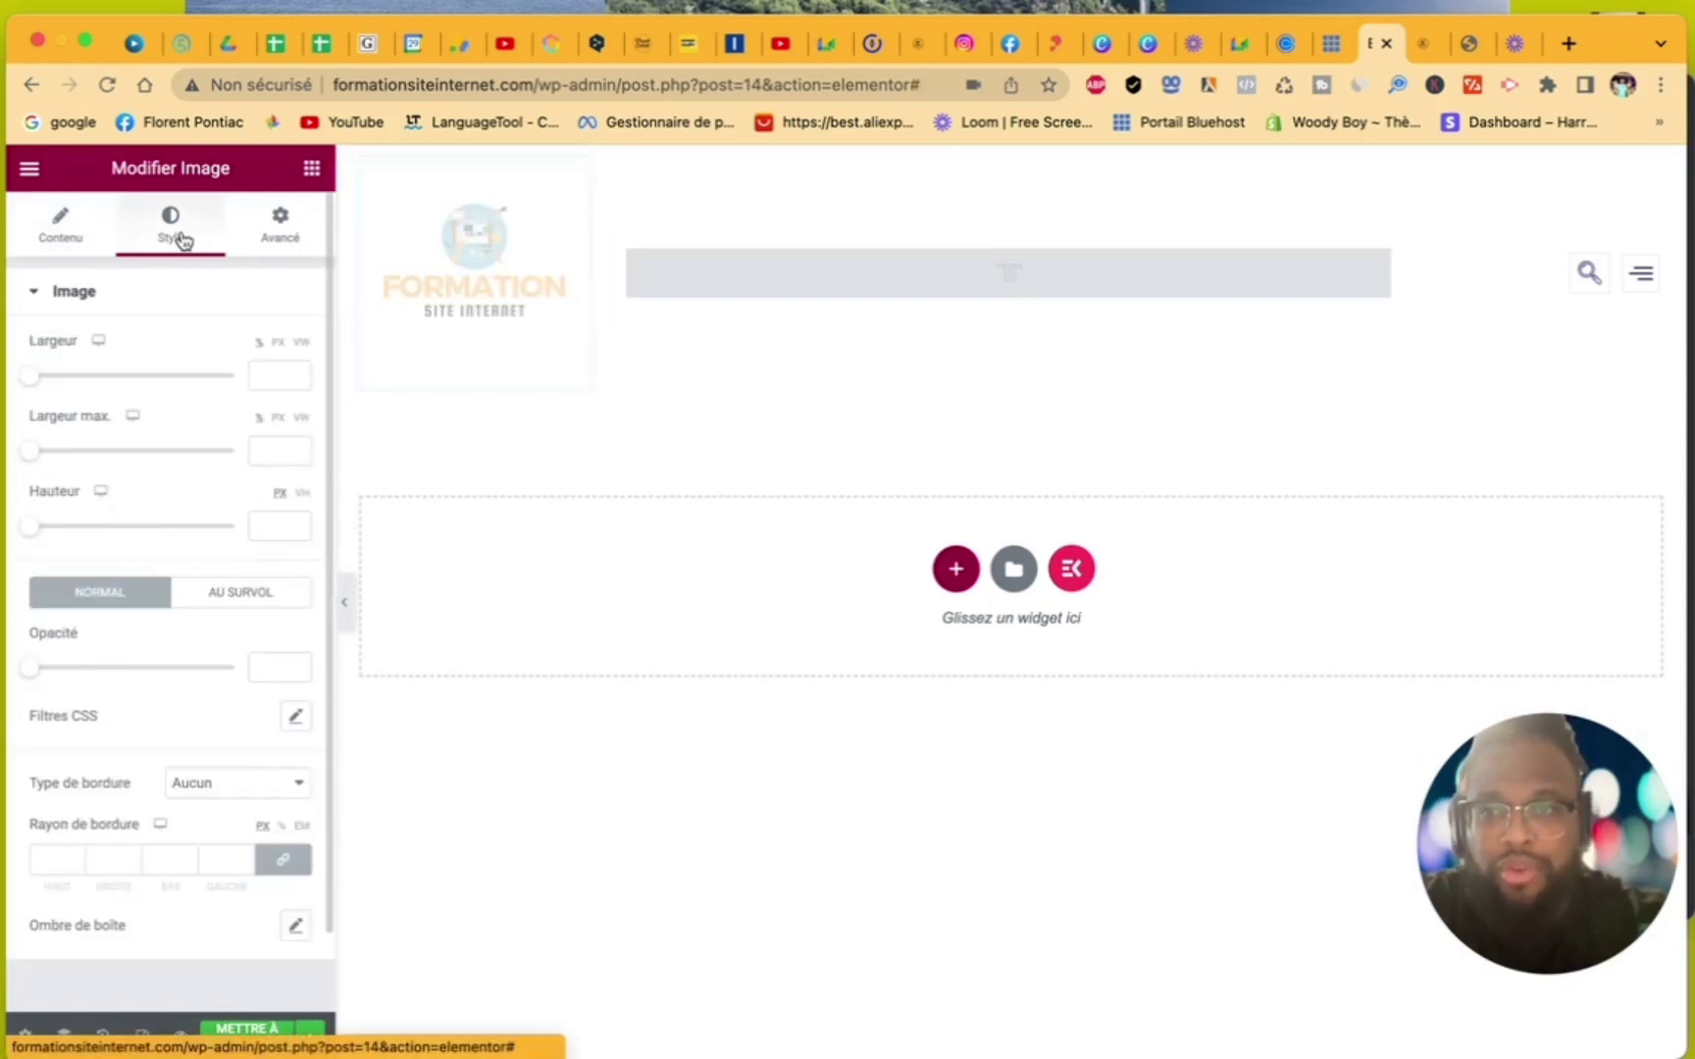
pyautogui.click(275, 236)
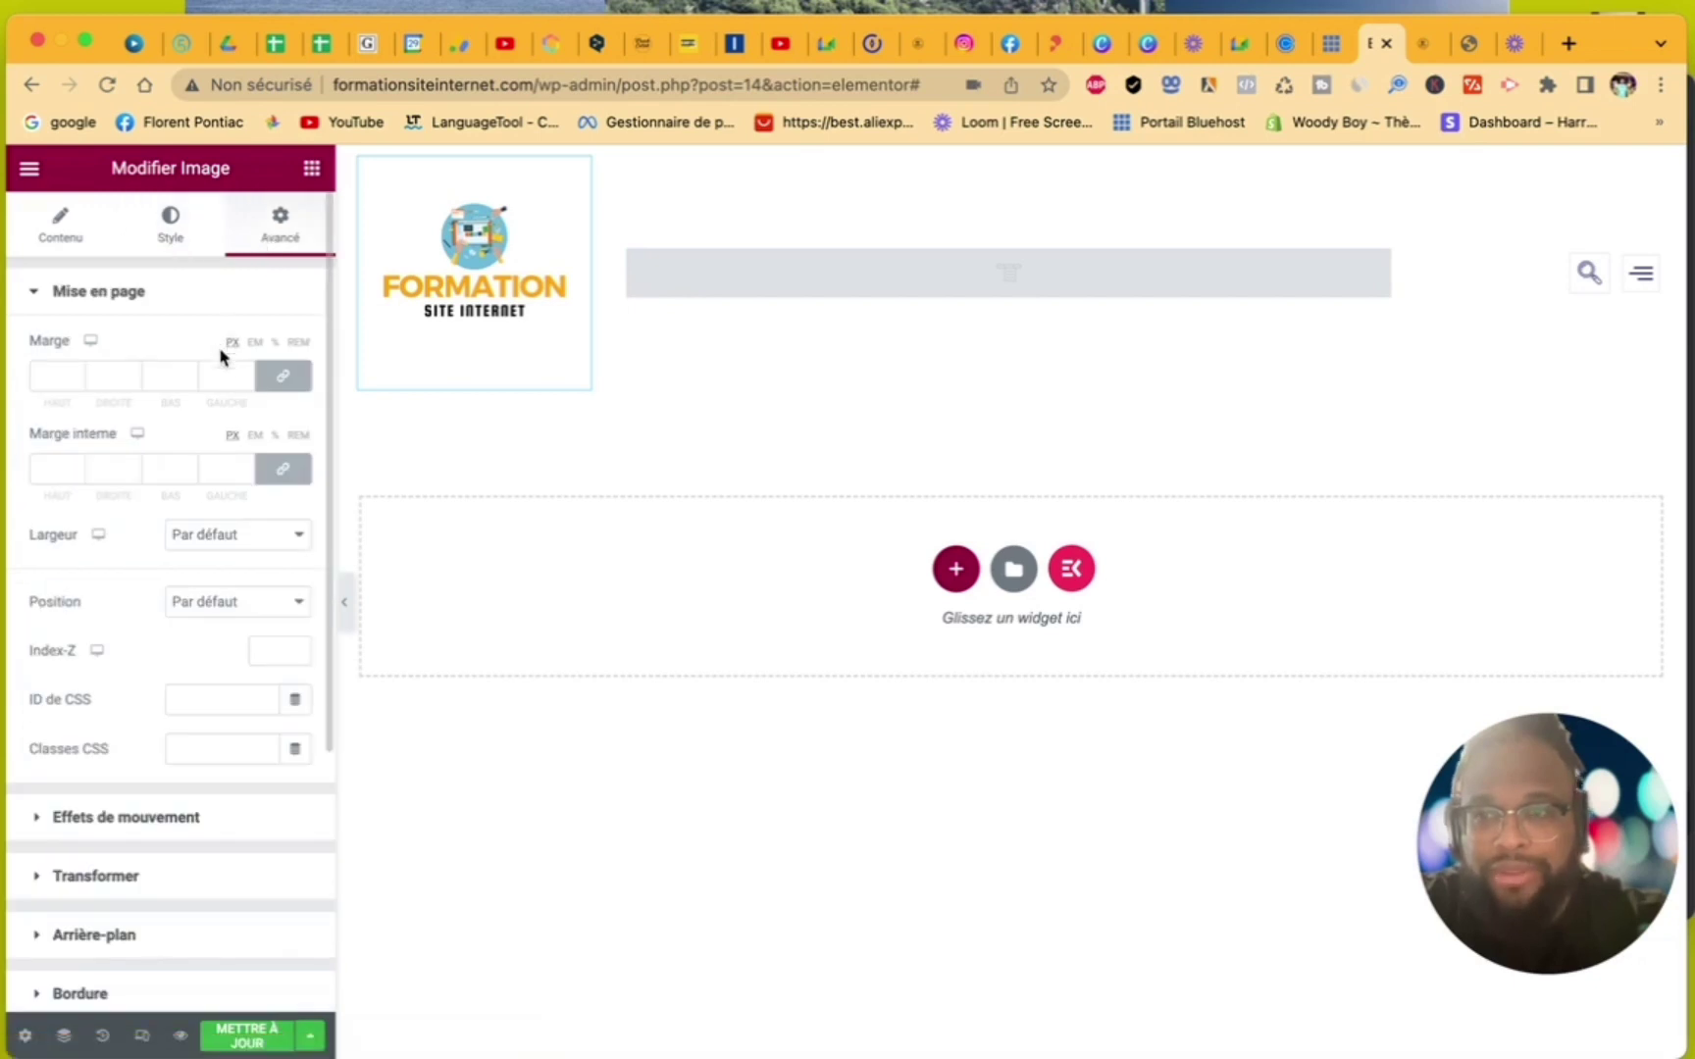
pyautogui.scroll(-4, 199, 679)
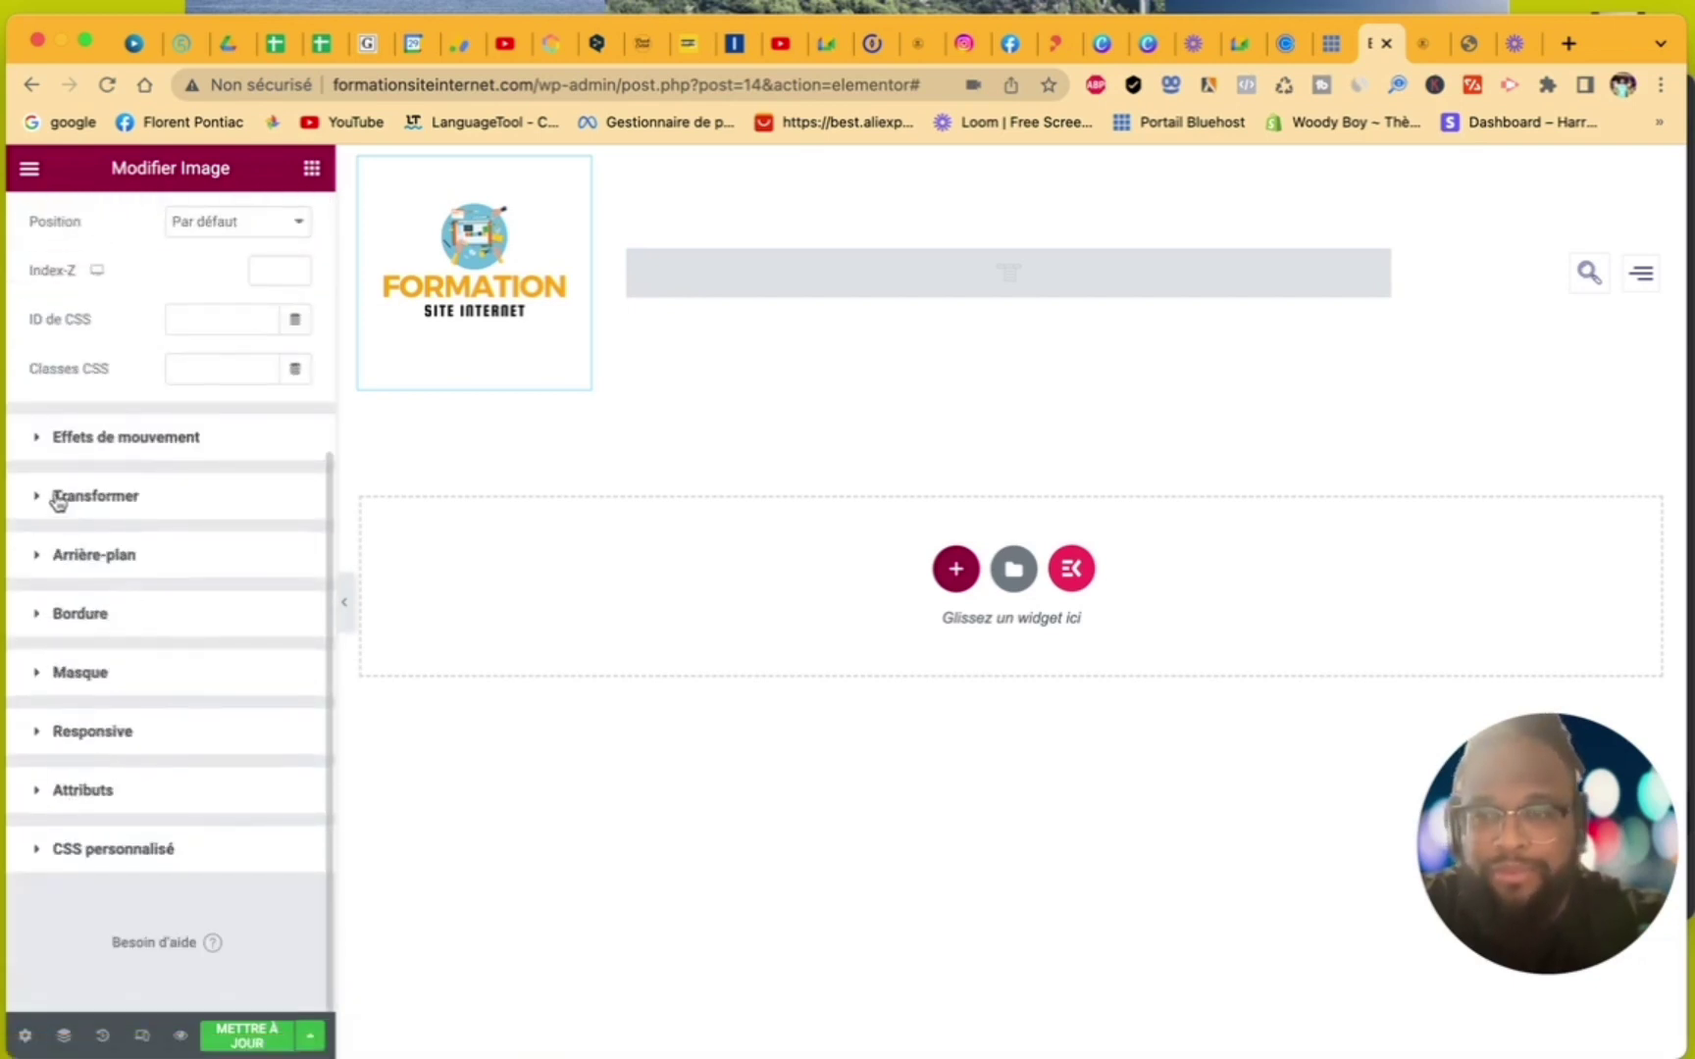
pyautogui.click(36, 499)
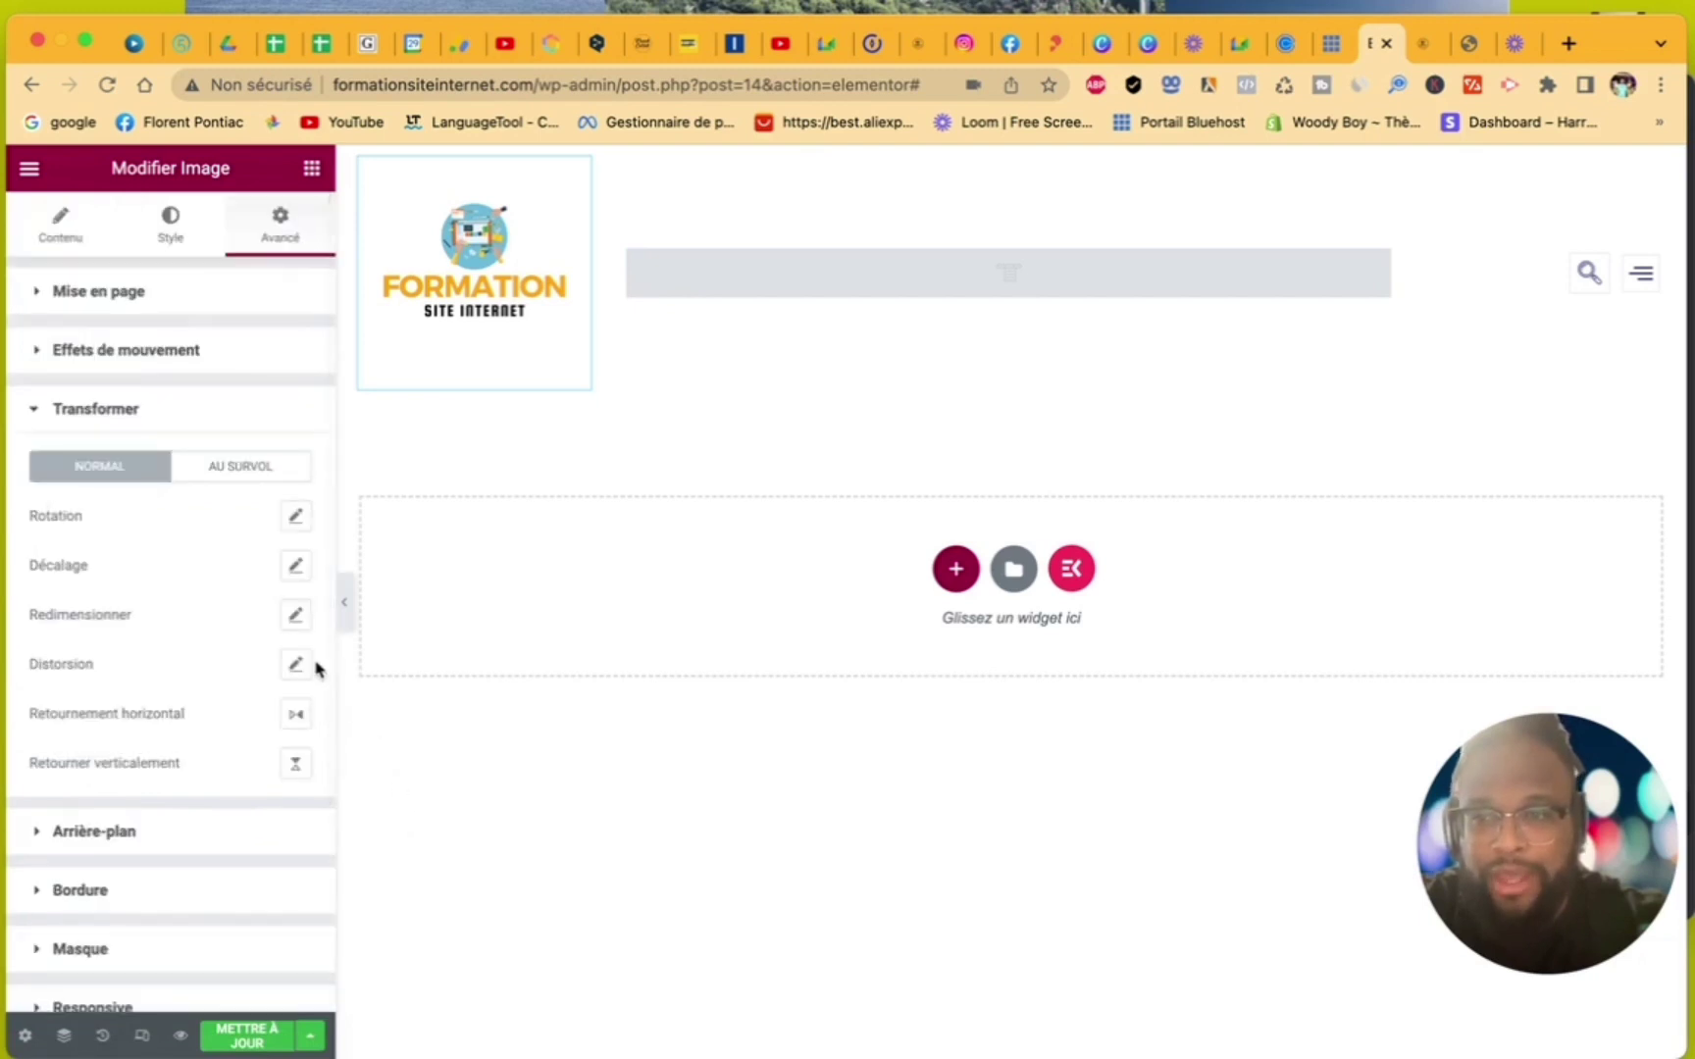
pyautogui.click(295, 616)
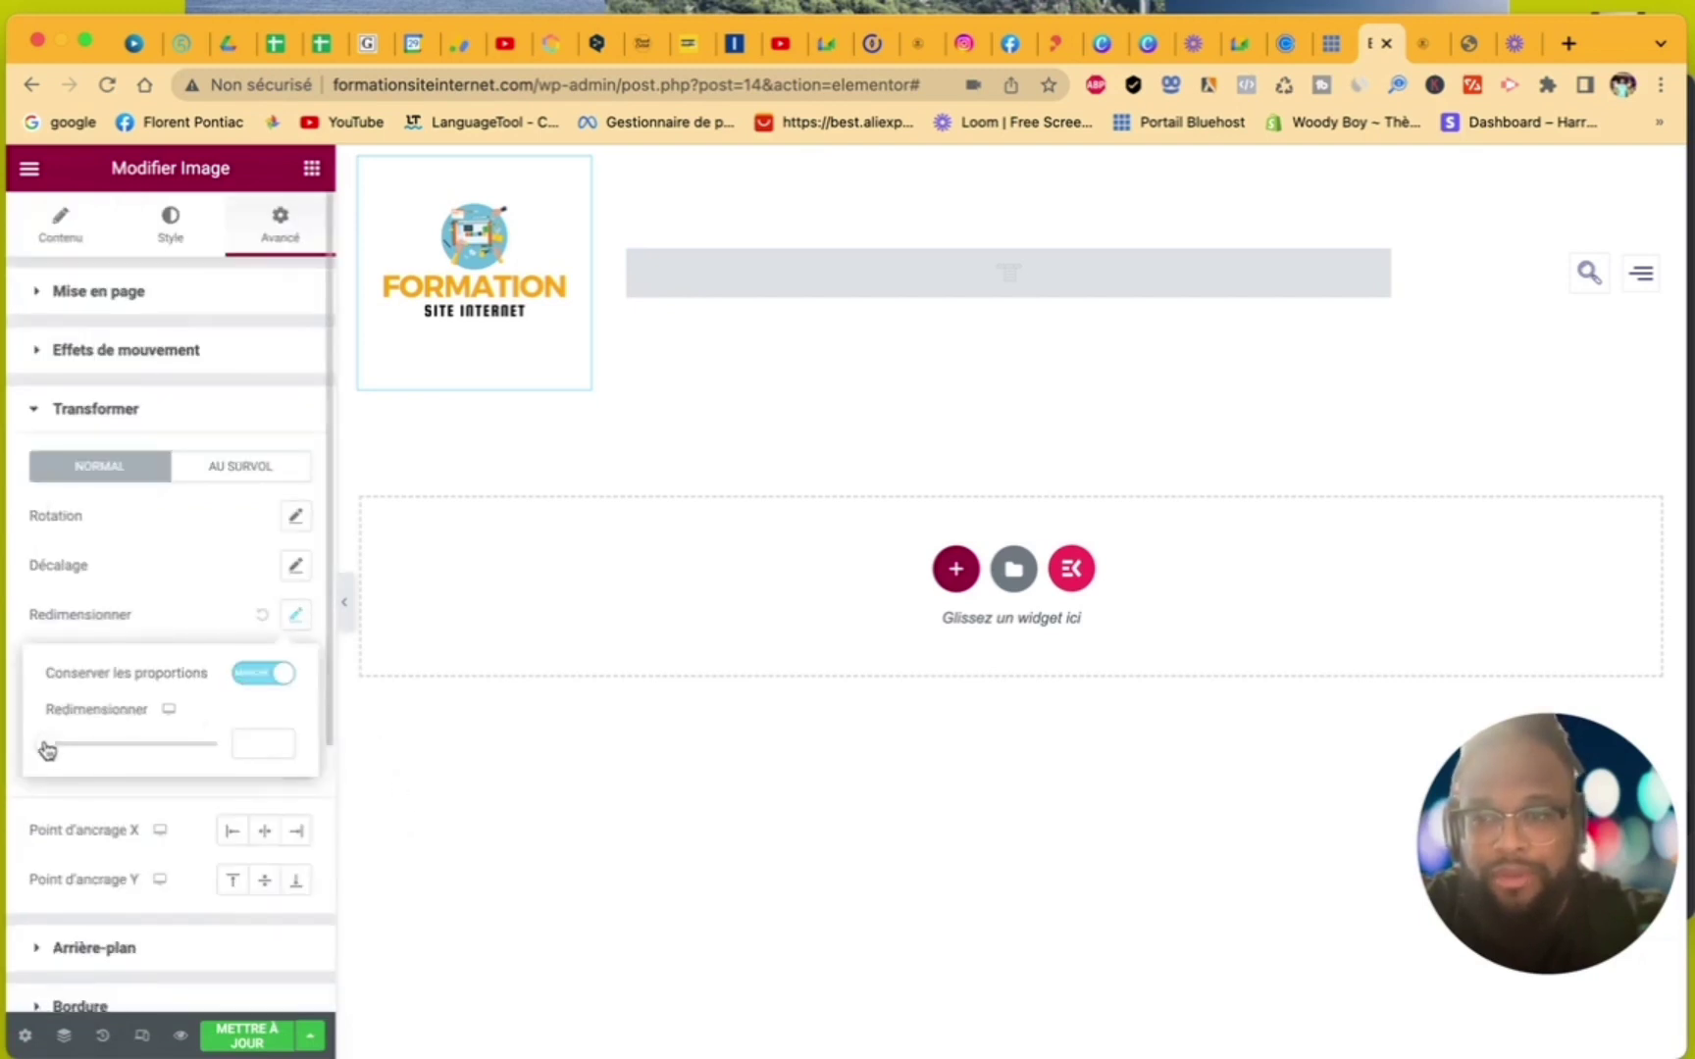
pyautogui.moveTo(45, 749); pyautogui.dragTo(113, 743)
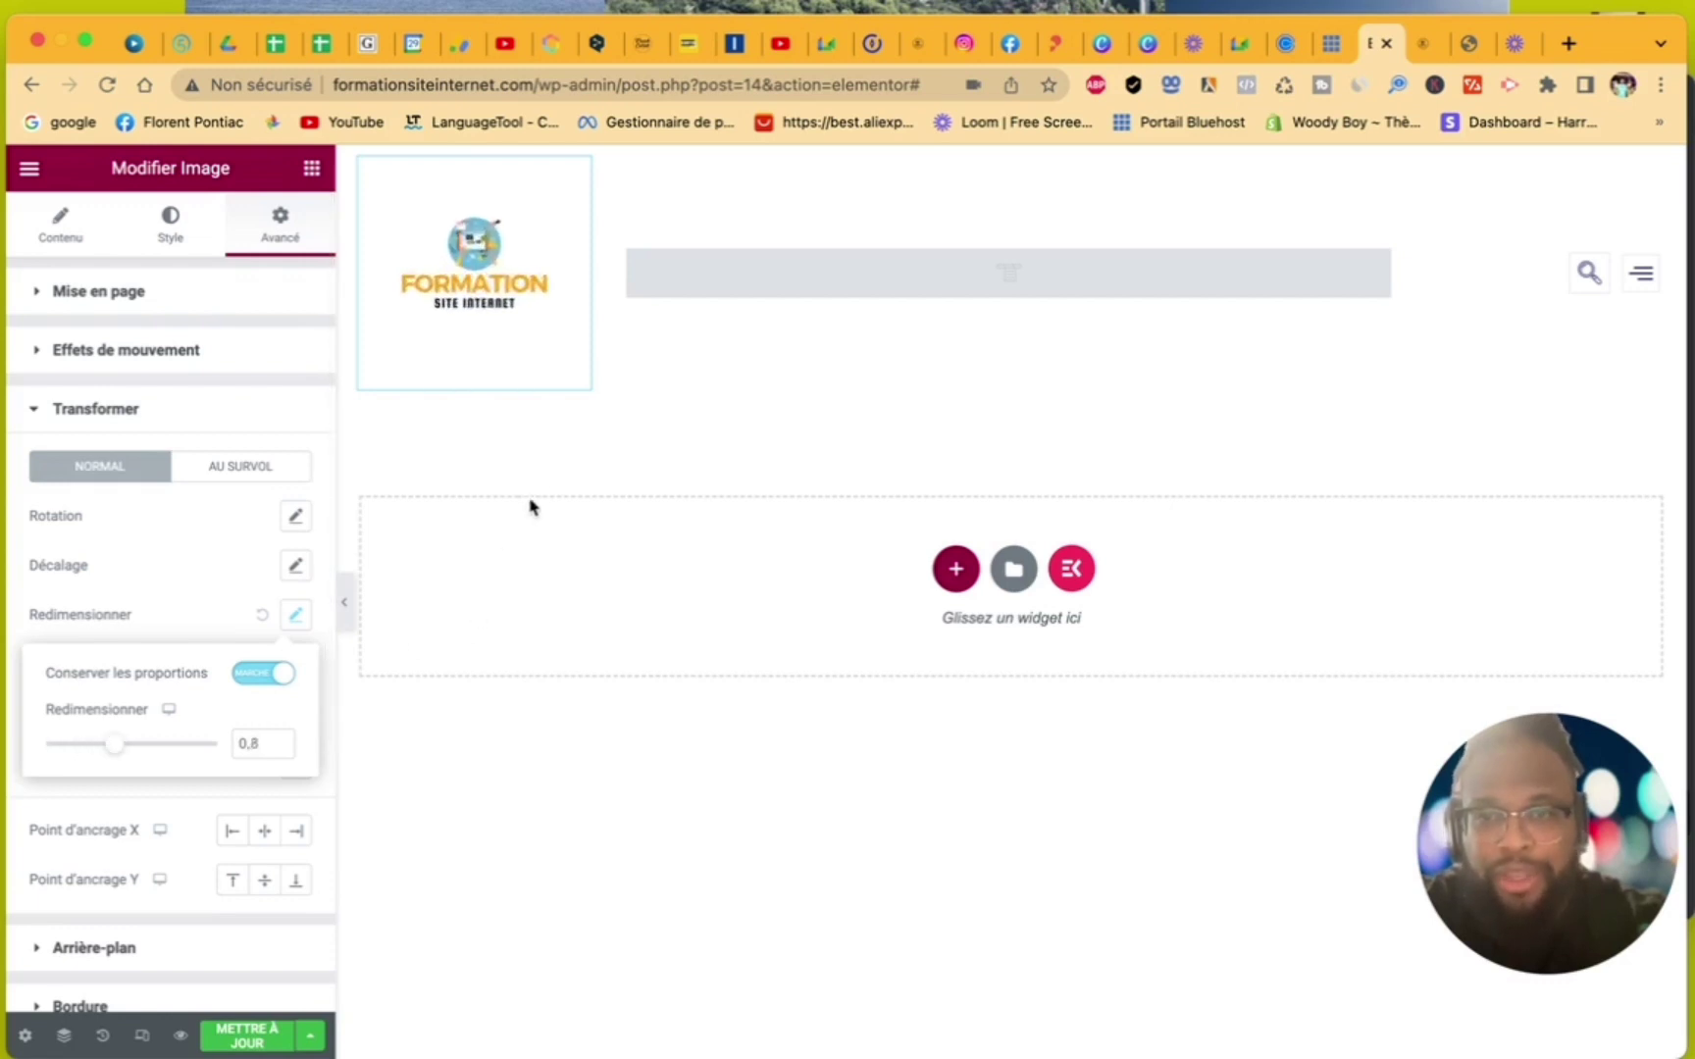
pyautogui.click(545, 465)
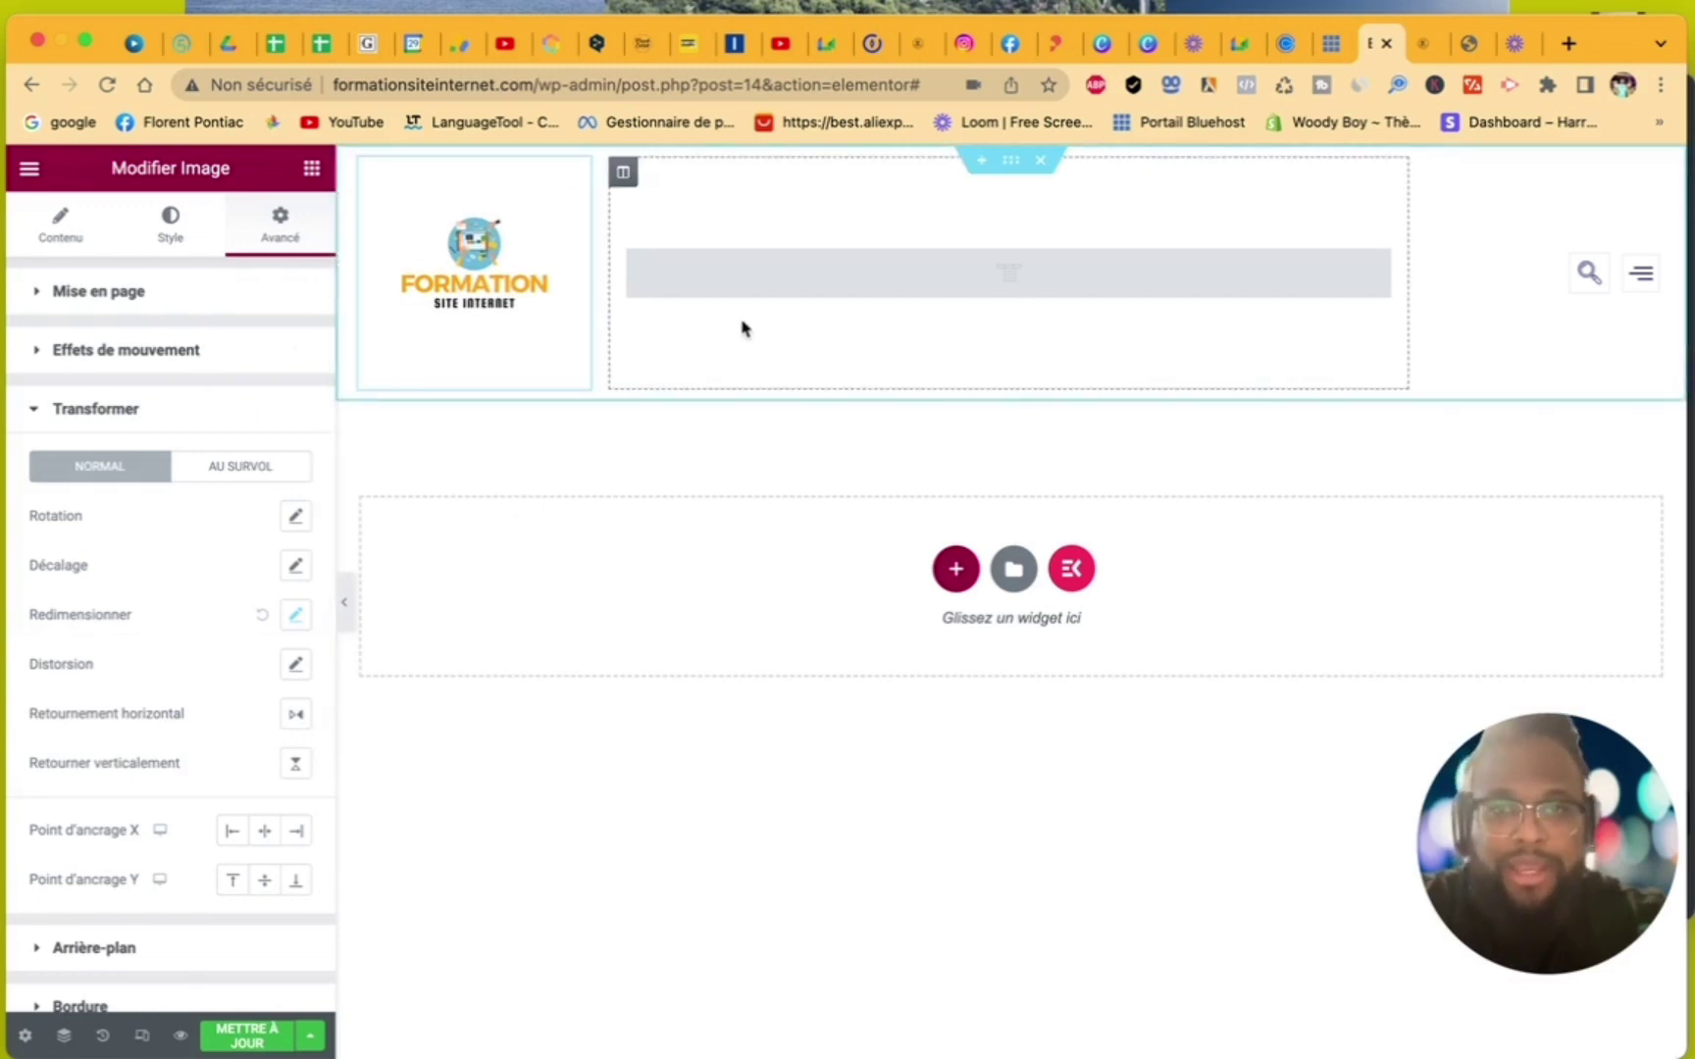
pyautogui.moveTo(607, 274); pyautogui.dragTo(480, 232)
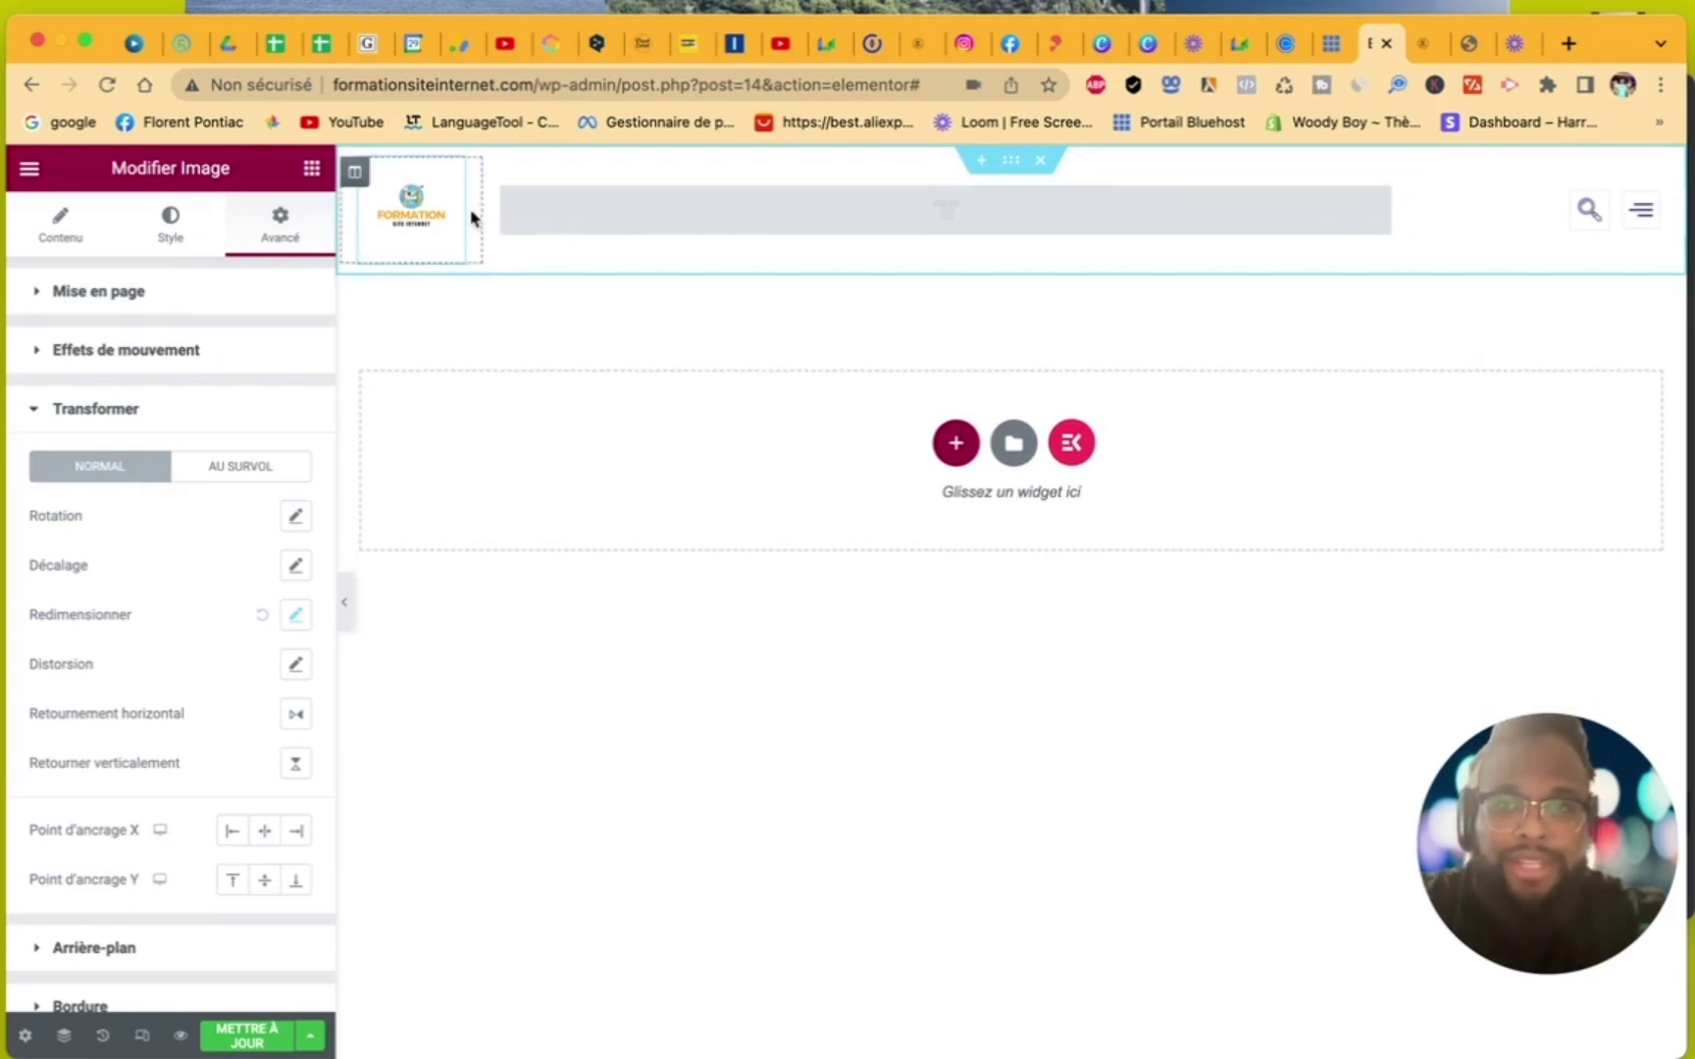
# - Delete the search and menu column and resize the logo column
pyautogui.moveTo(480, 212)
pyautogui.mouseDown()
pyautogui.moveTo(712, 242)
pyautogui.moveTo(1033, 339)
pyautogui.moveTo(817, 322)
pyautogui.moveTo(477, 235)
pyautogui.mouseUp()
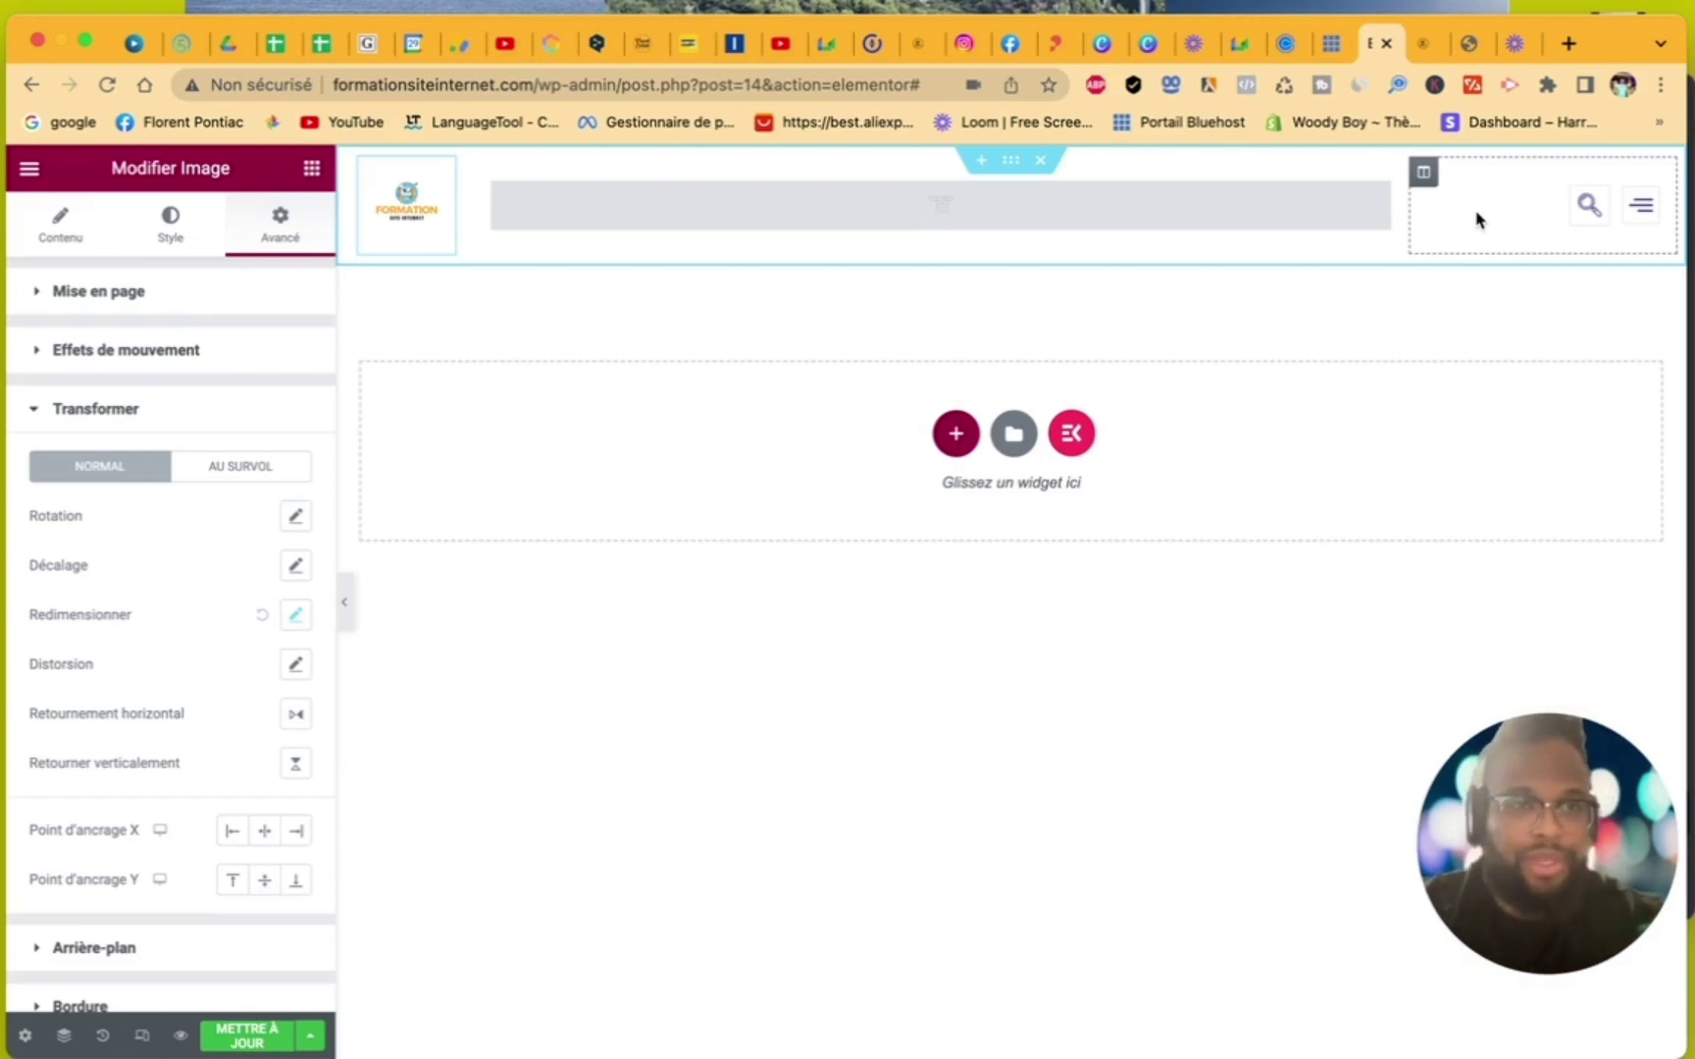
pyautogui.rightClick(1476, 219)
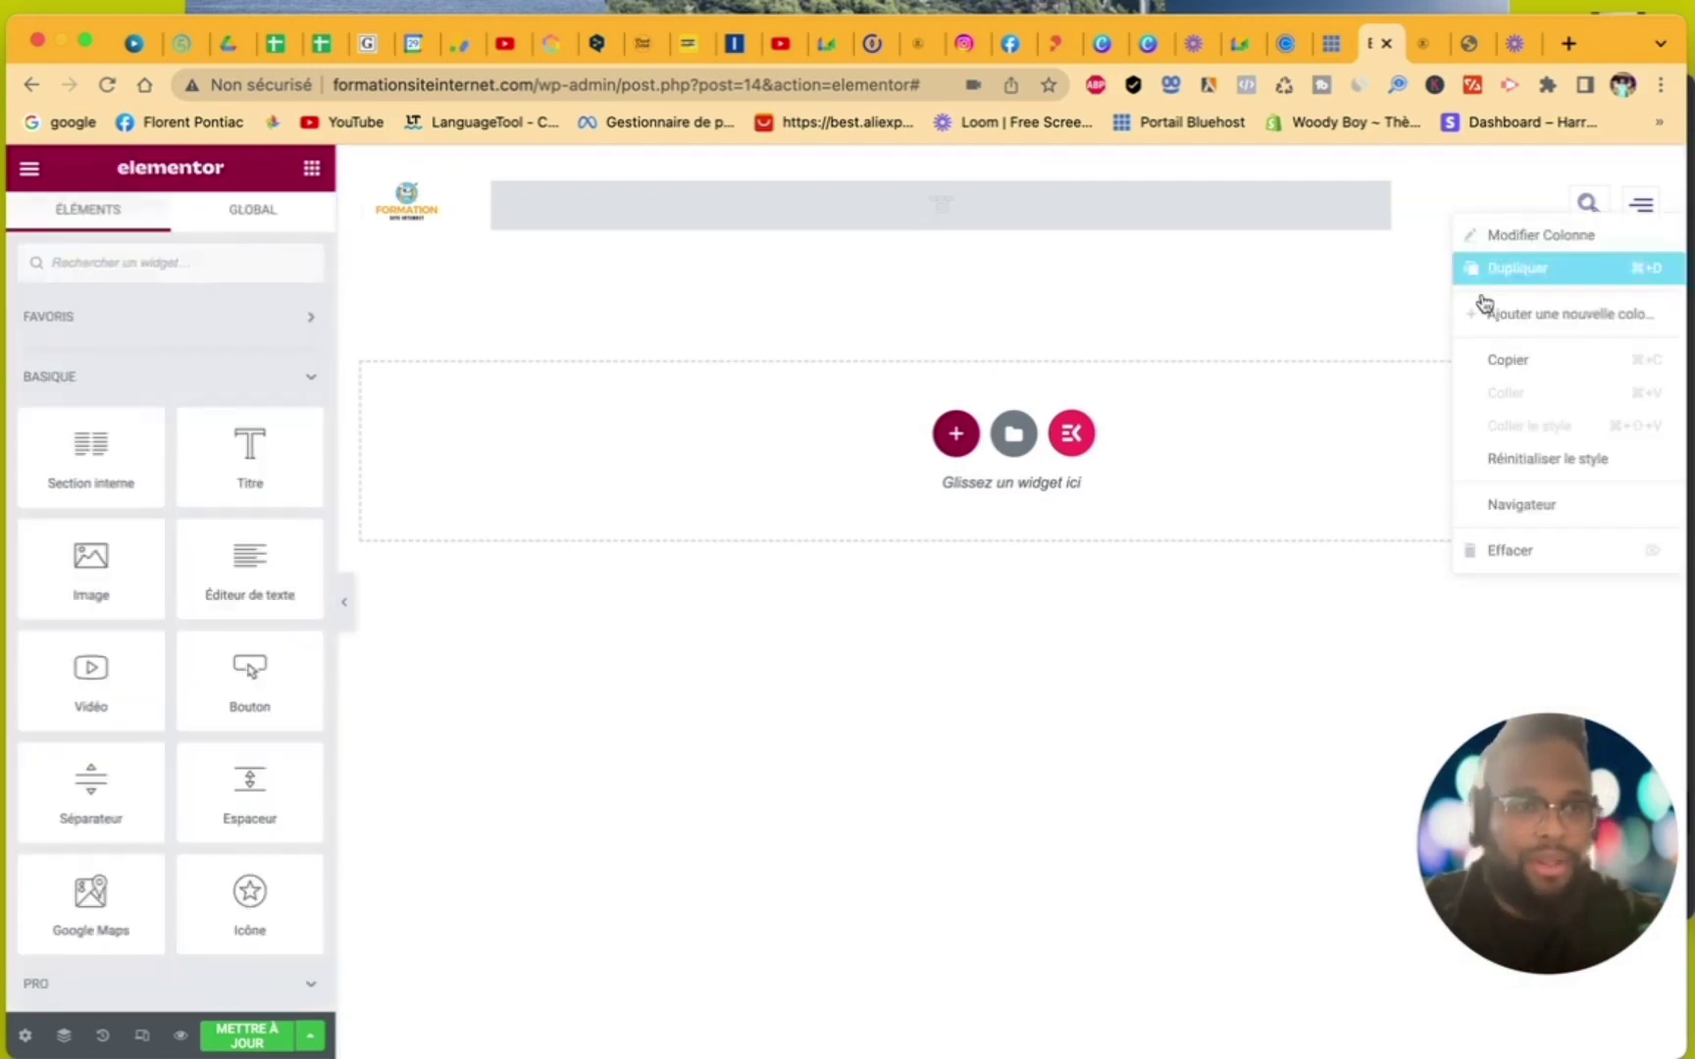
pyautogui.click(1525, 542)
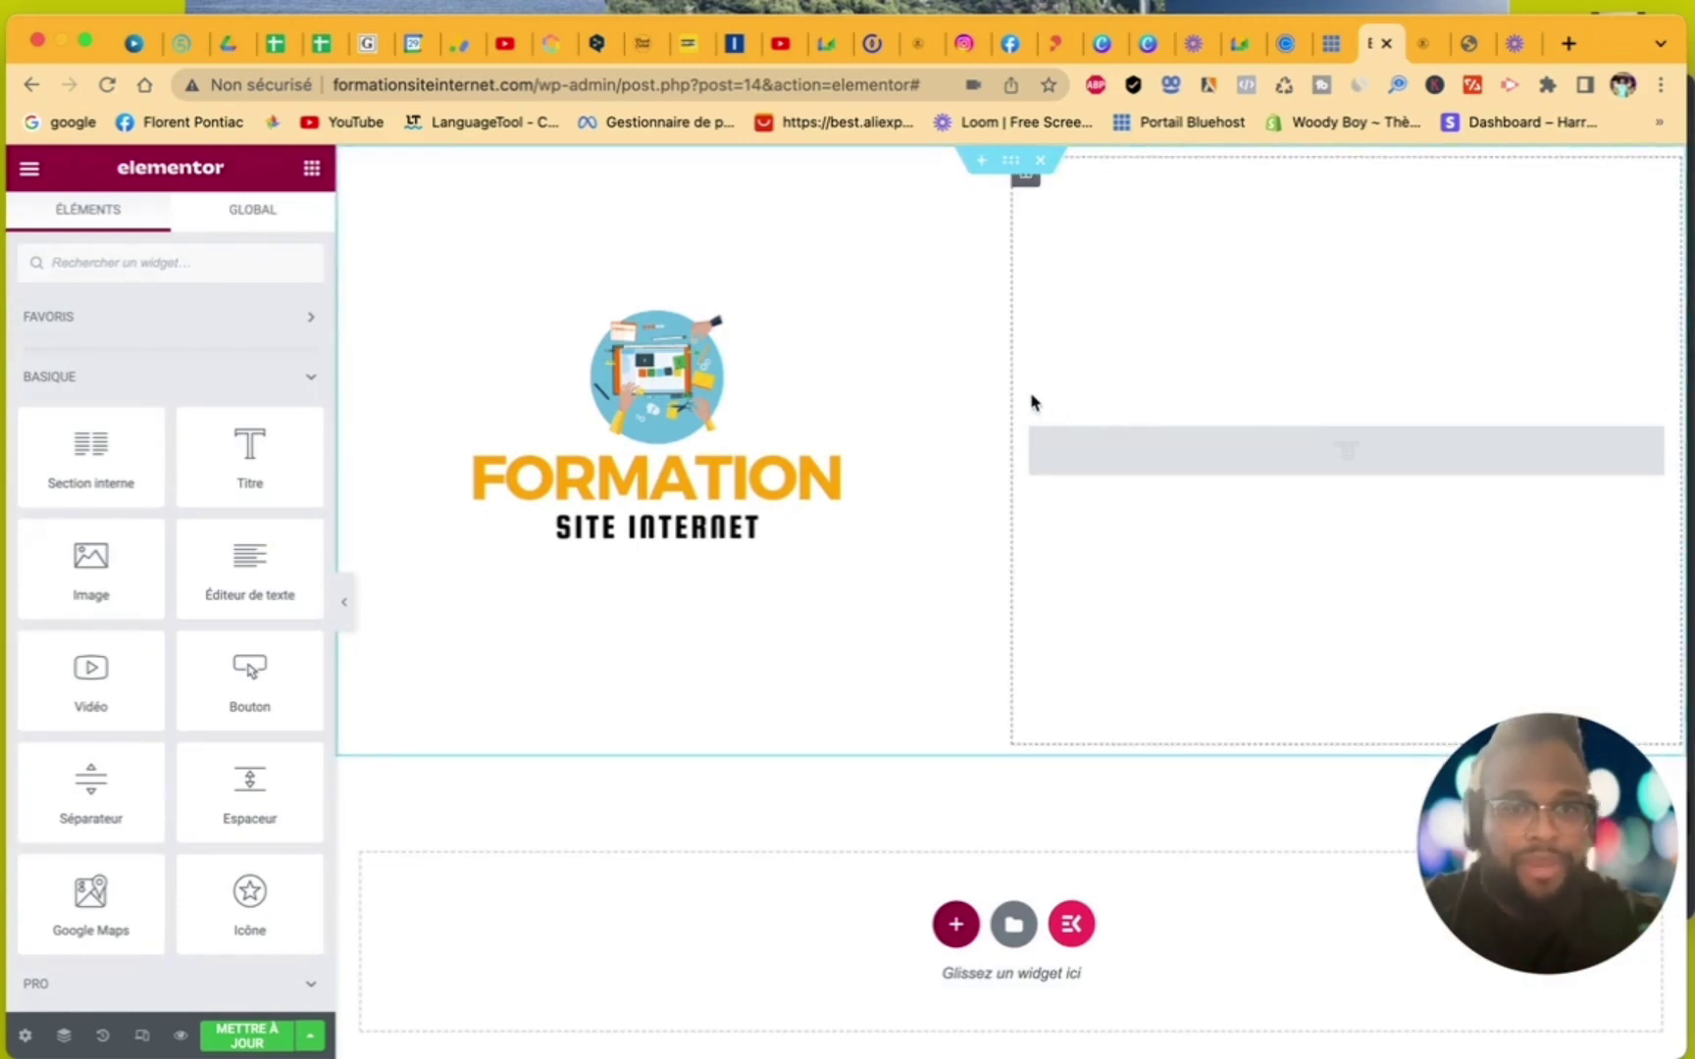
pyautogui.moveTo(1015, 385); pyautogui.dragTo(512, 227)
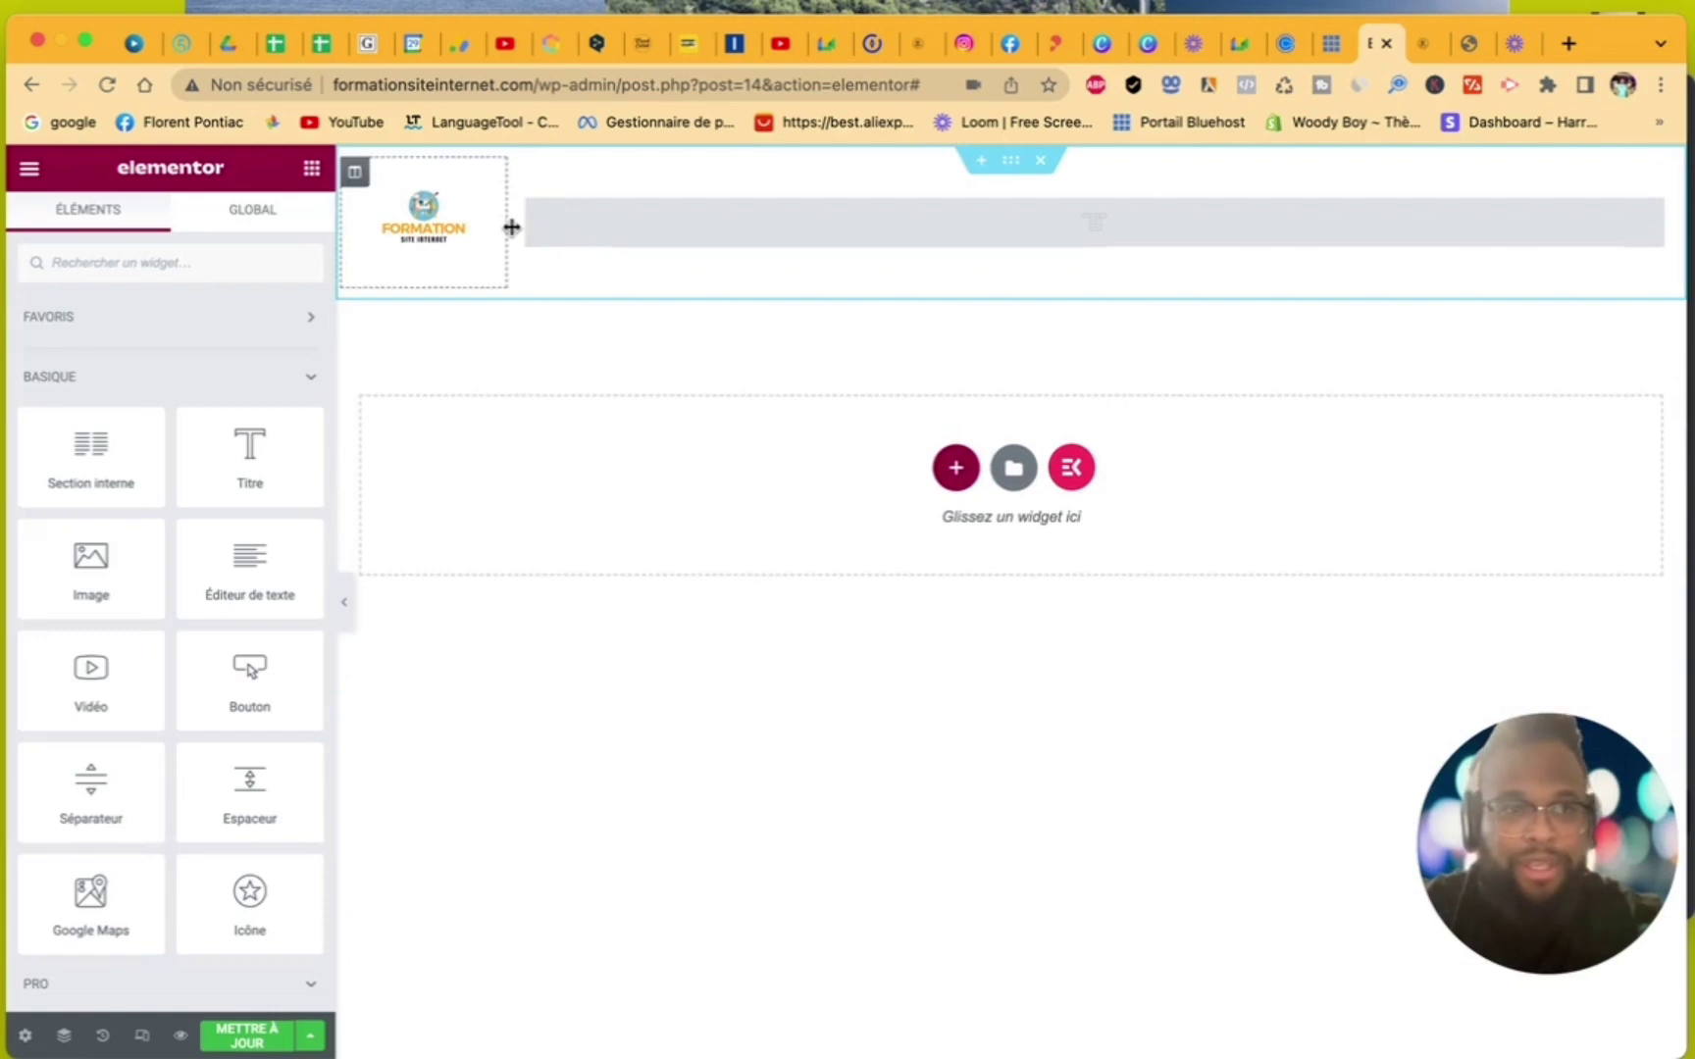
# - Add a new empty right column, widen the middle column to about 69%, and narrow the logo column
pyautogui.rightClick(1677, 282)
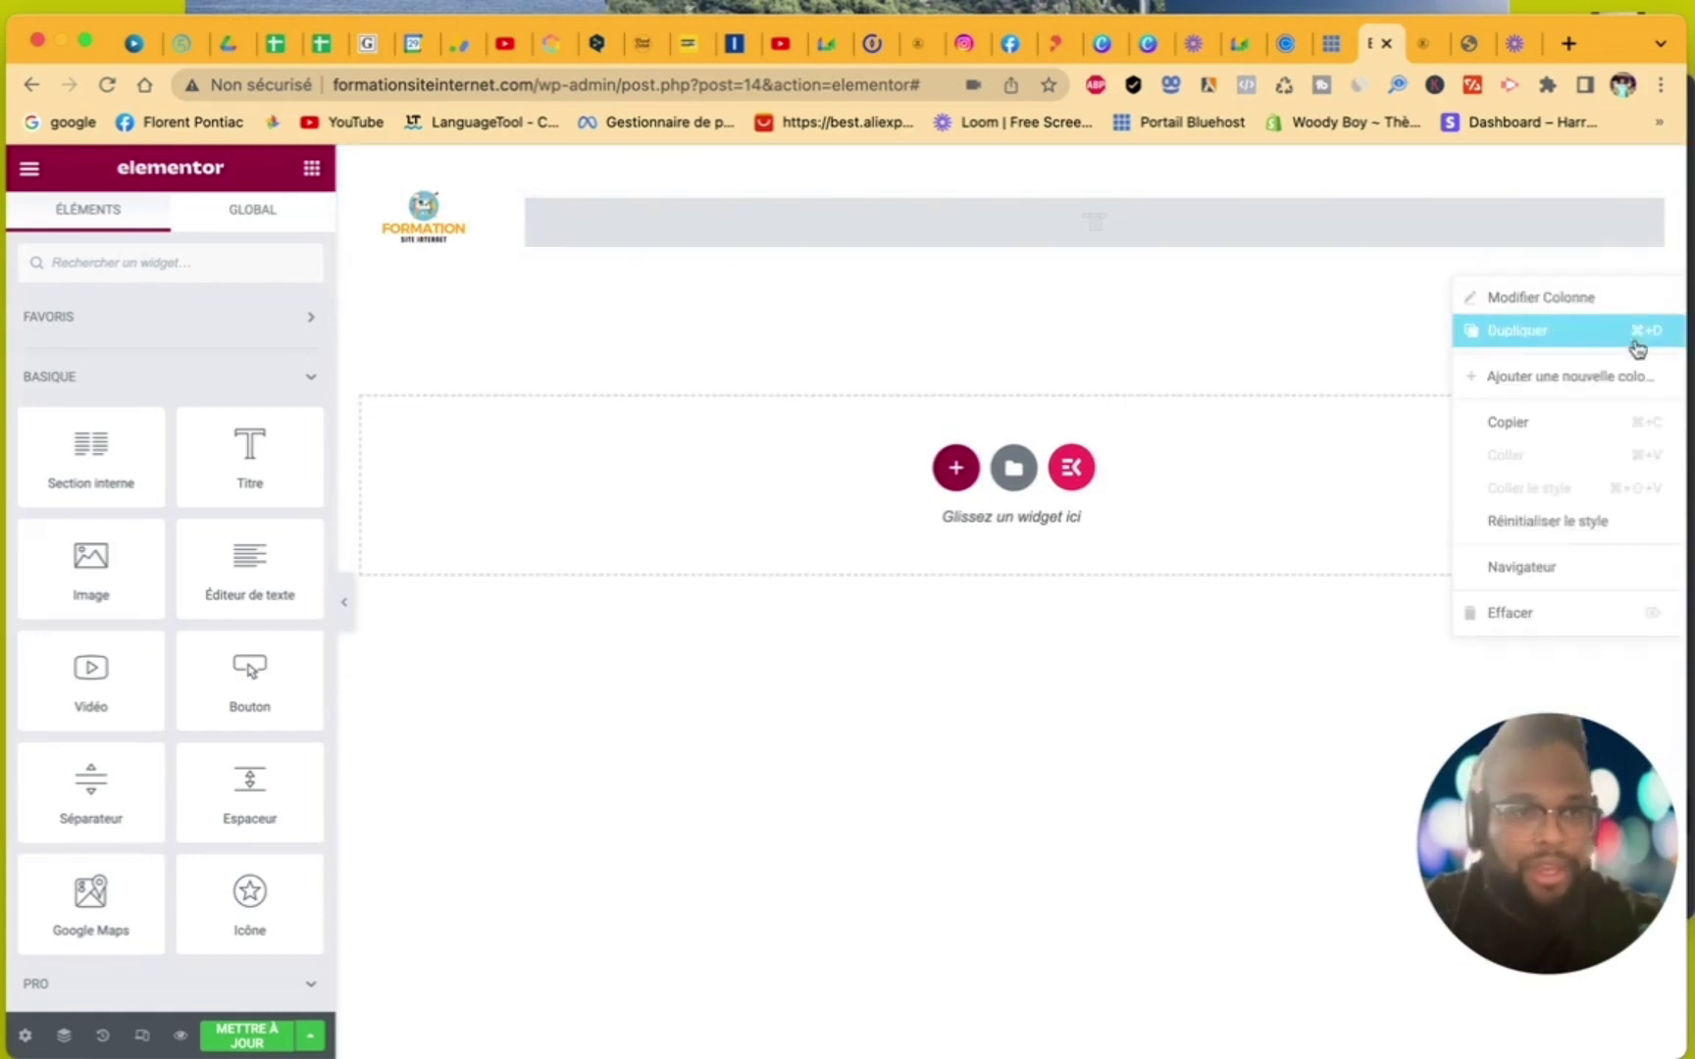
pyautogui.click(1625, 381)
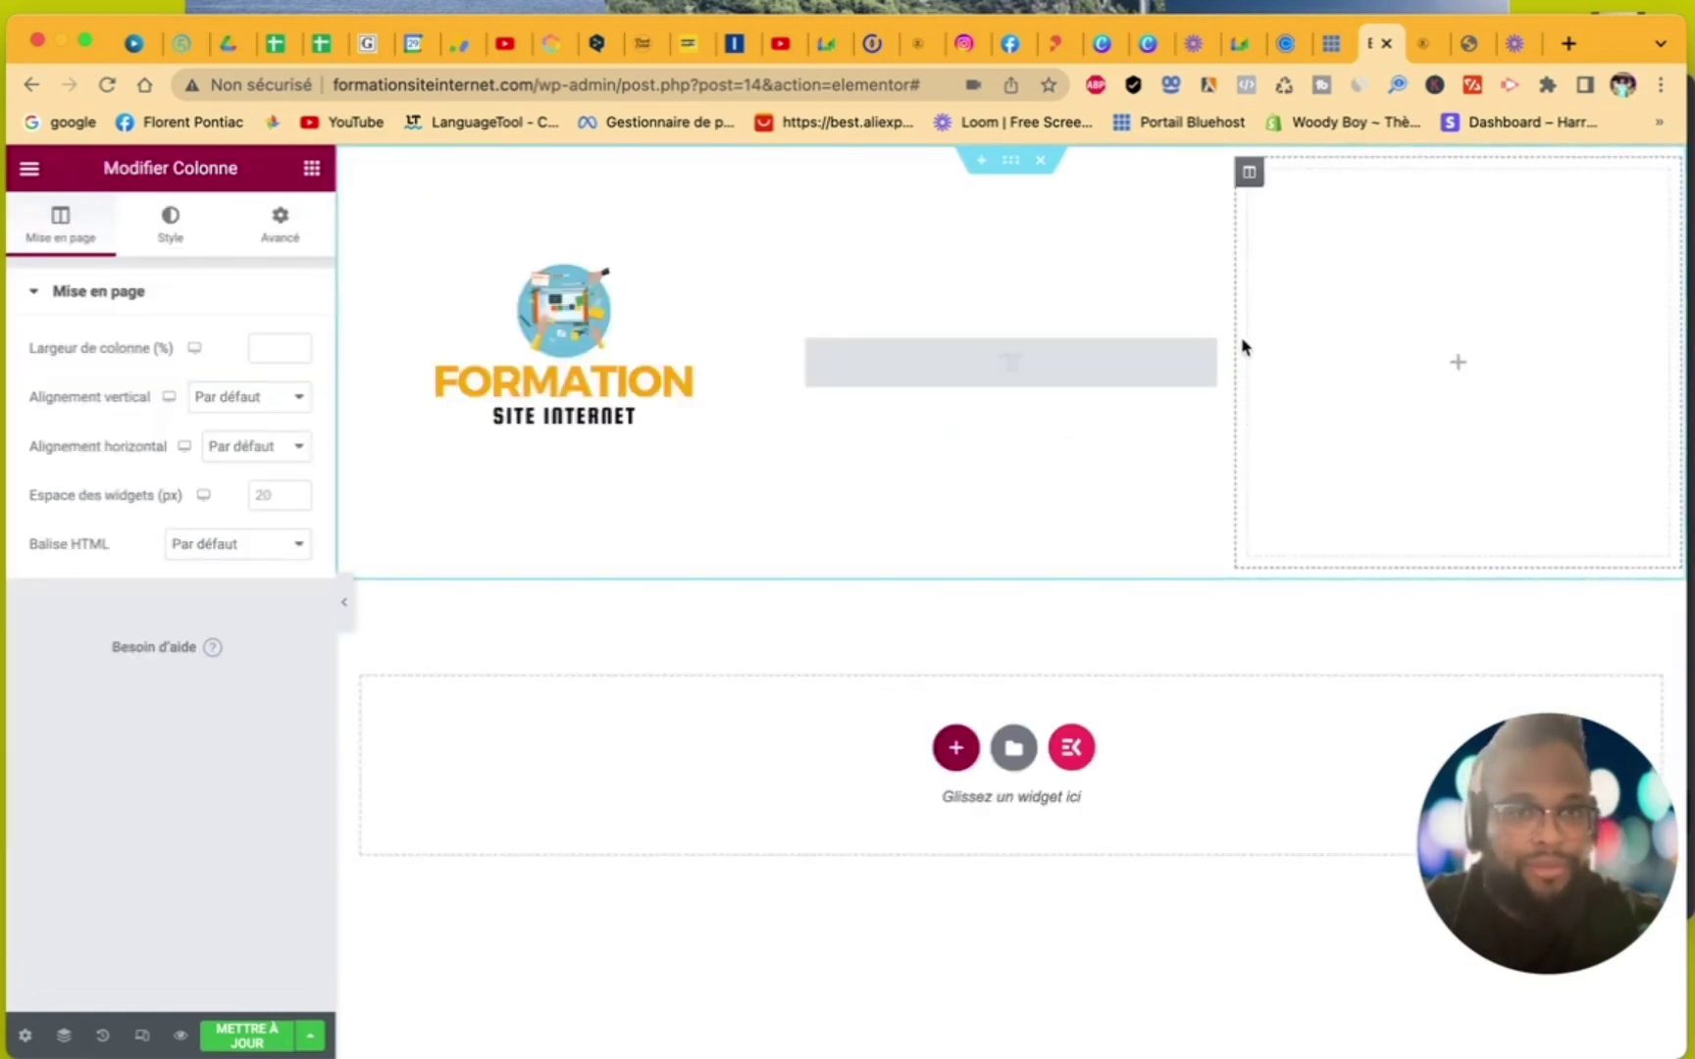
pyautogui.moveTo(1233, 336); pyautogui.dragTo(1423, 365)
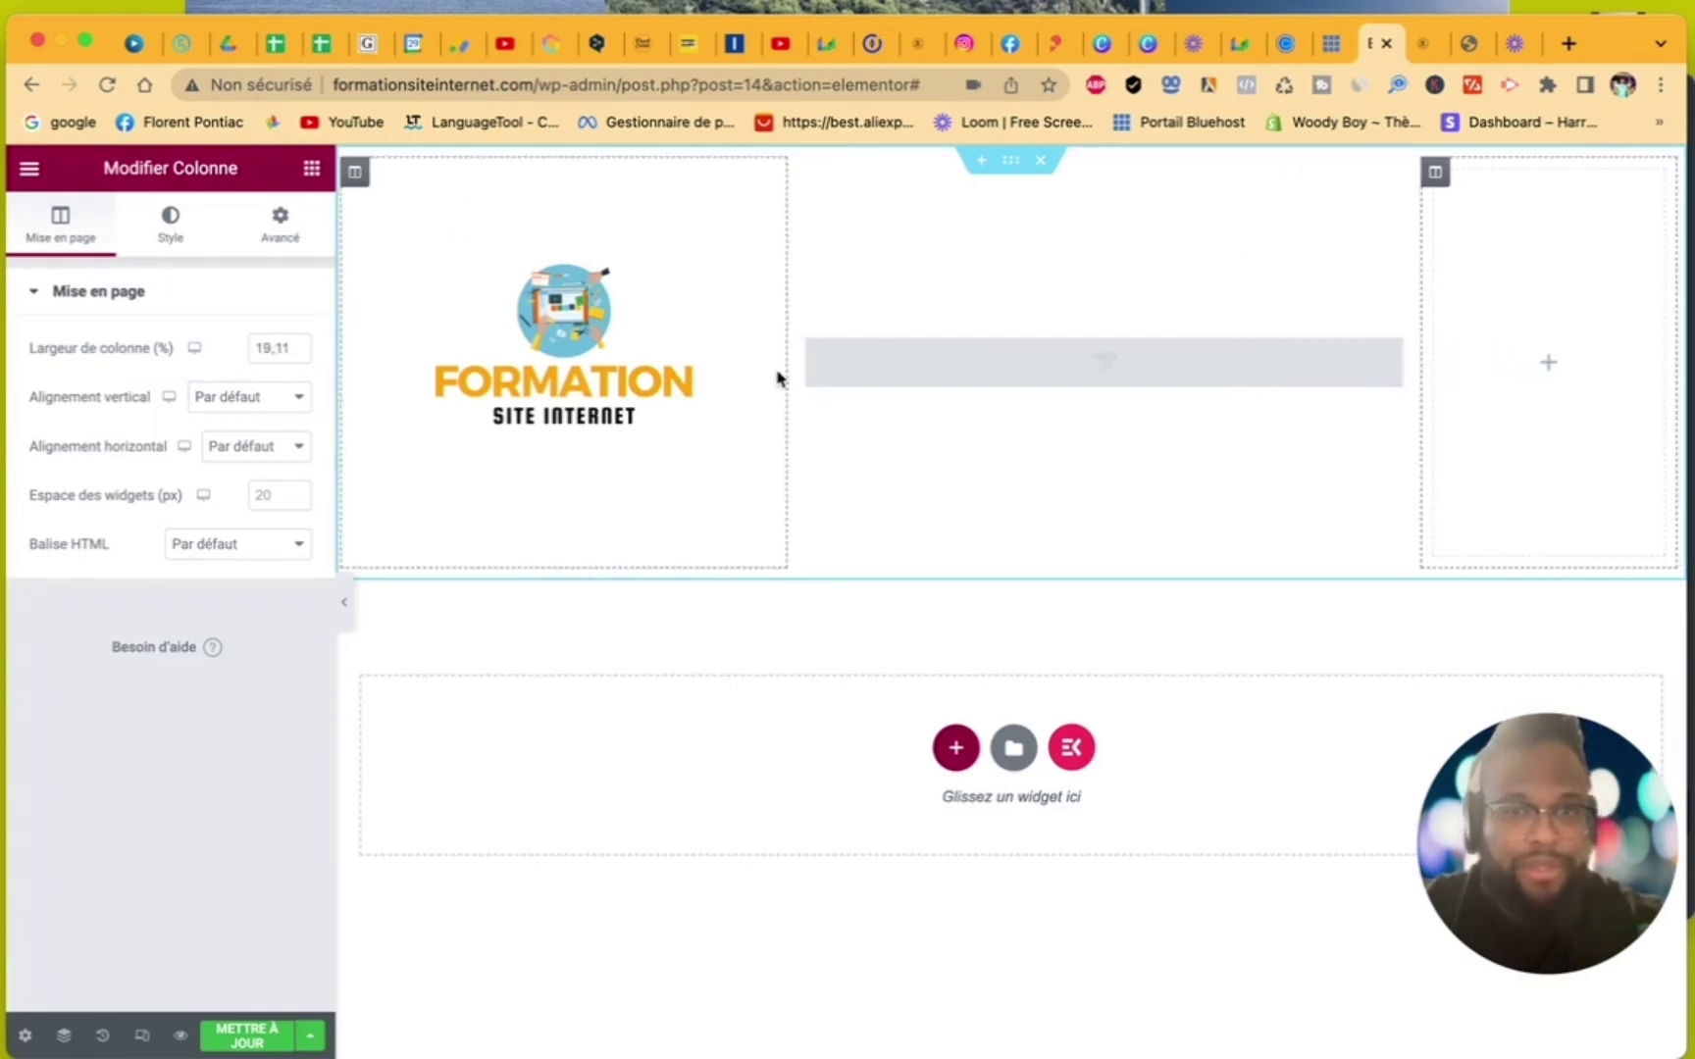
pyautogui.moveTo(787, 365); pyautogui.dragTo(500, 312)
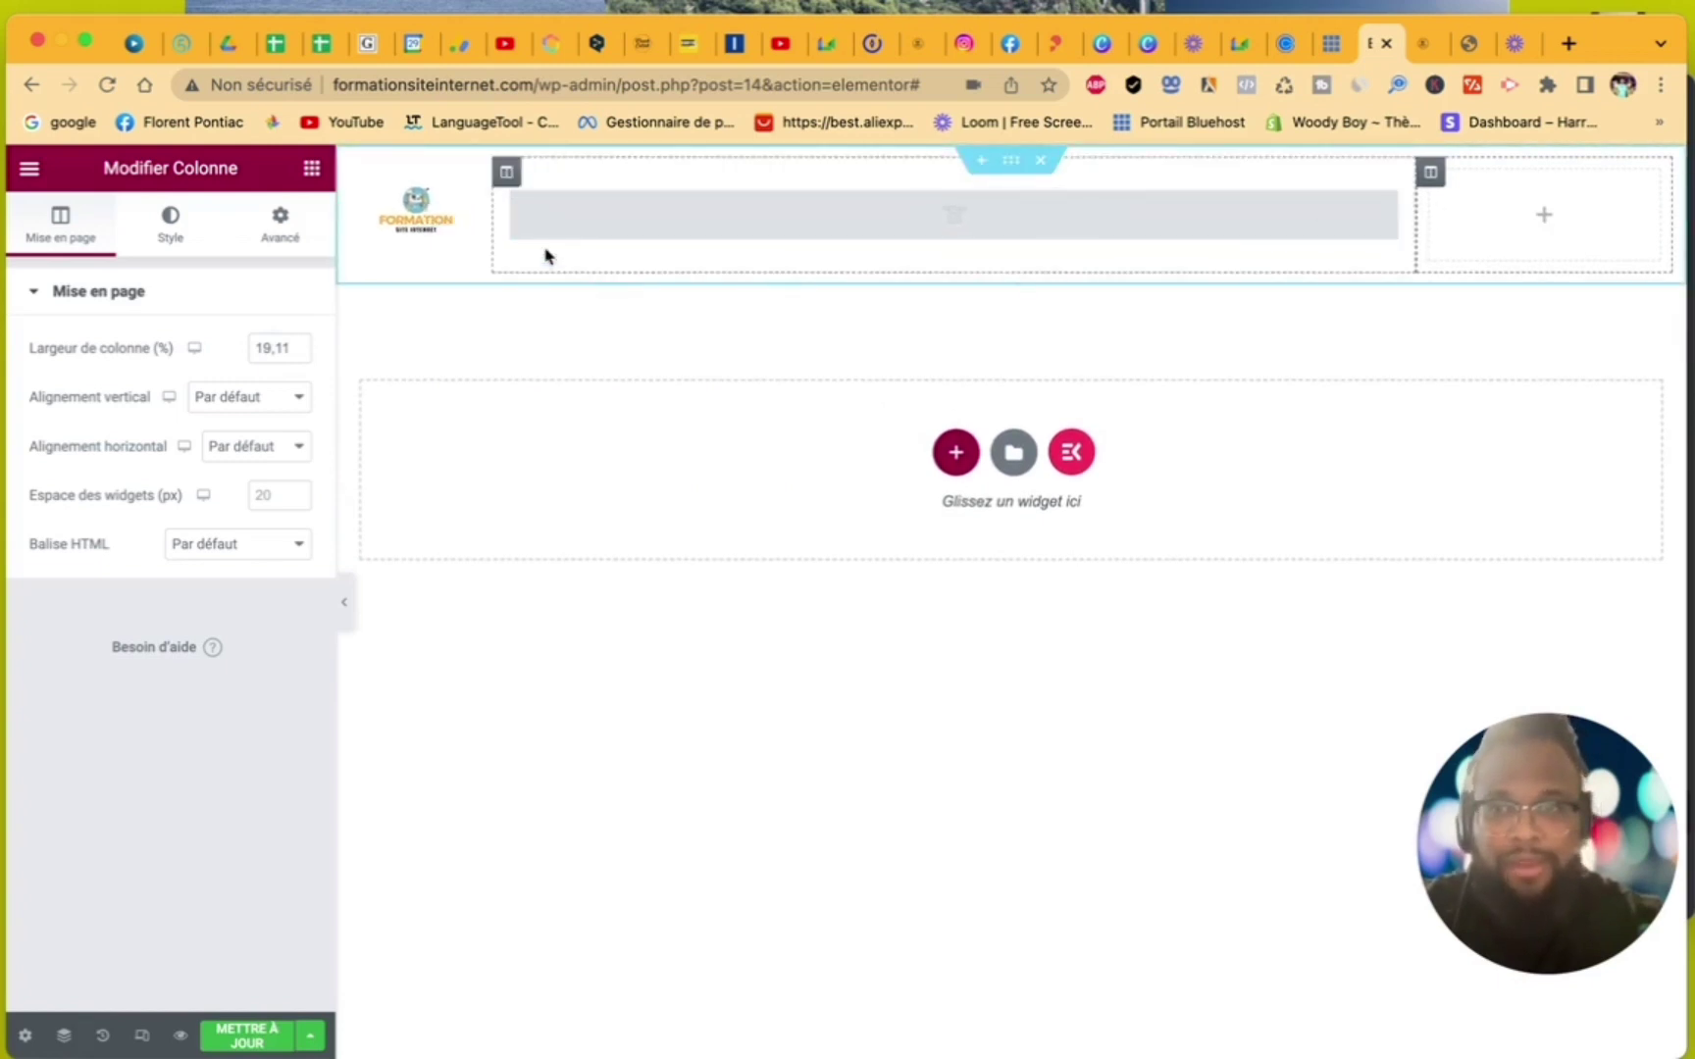
# - Show the Éléments widget list and scroll through the available widgets
pyautogui.click(311, 170)
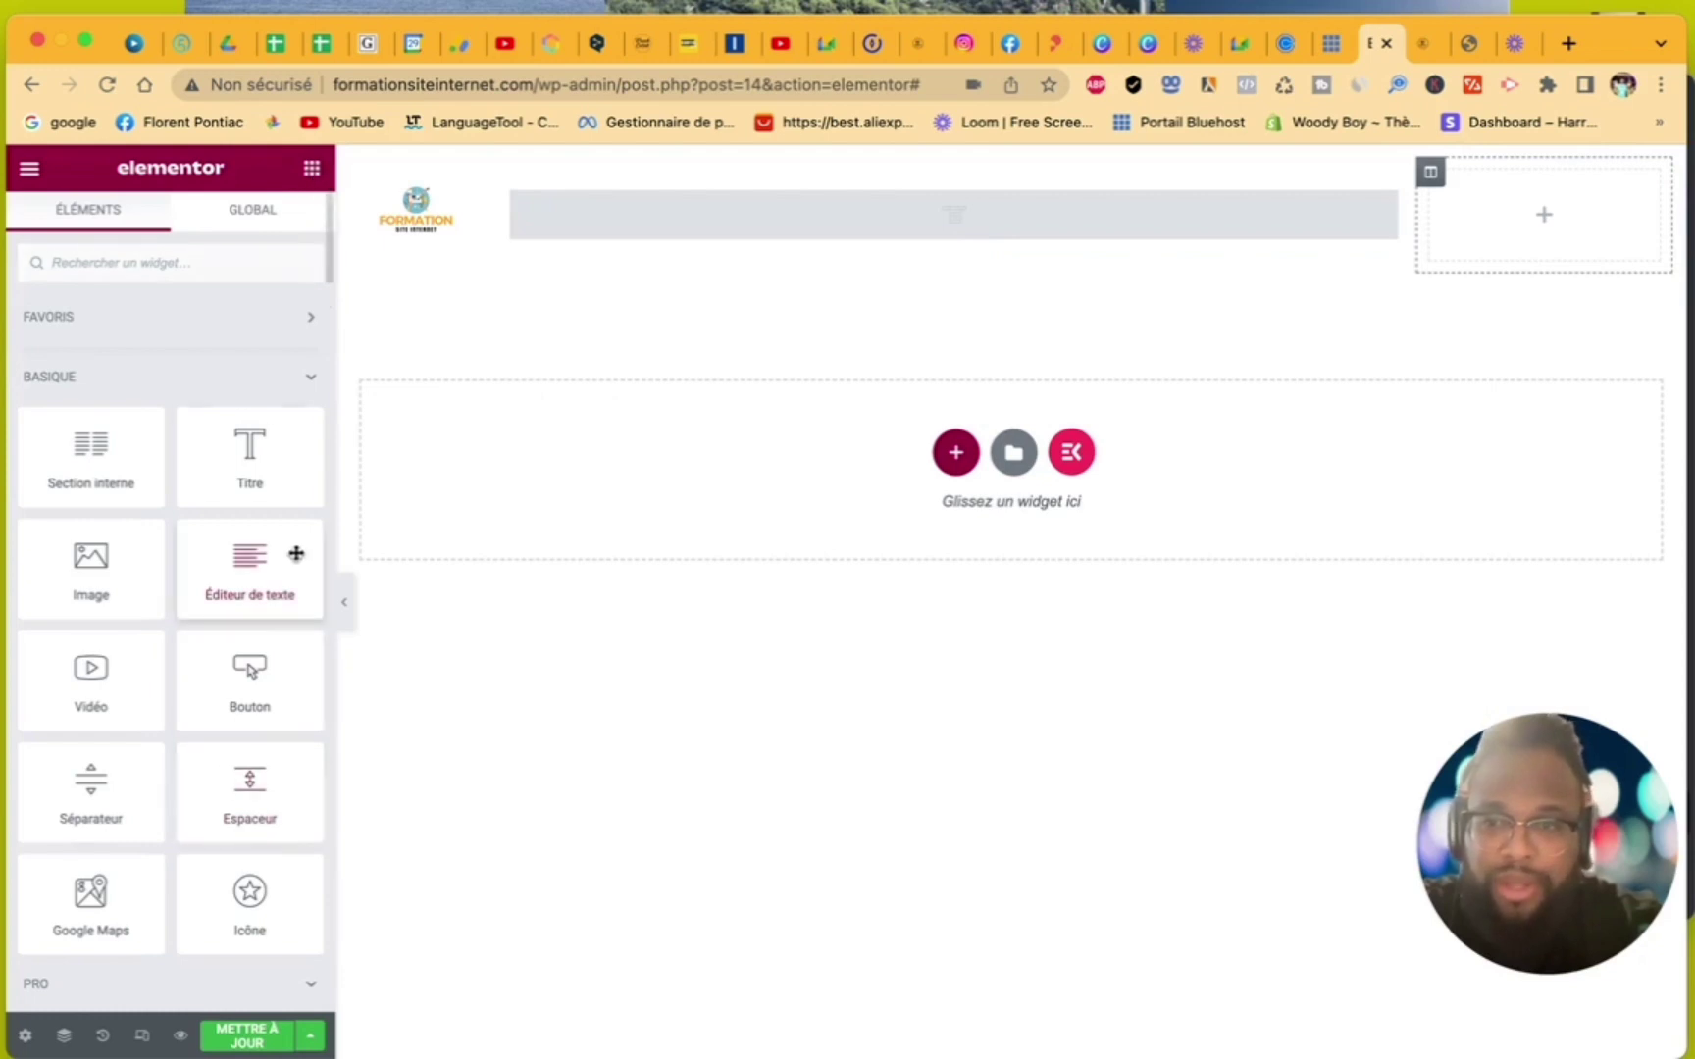
pyautogui.scroll(-2, 263, 703)
pyautogui.scroll(-1, 262, 704)
pyautogui.scroll(2, 261, 711)
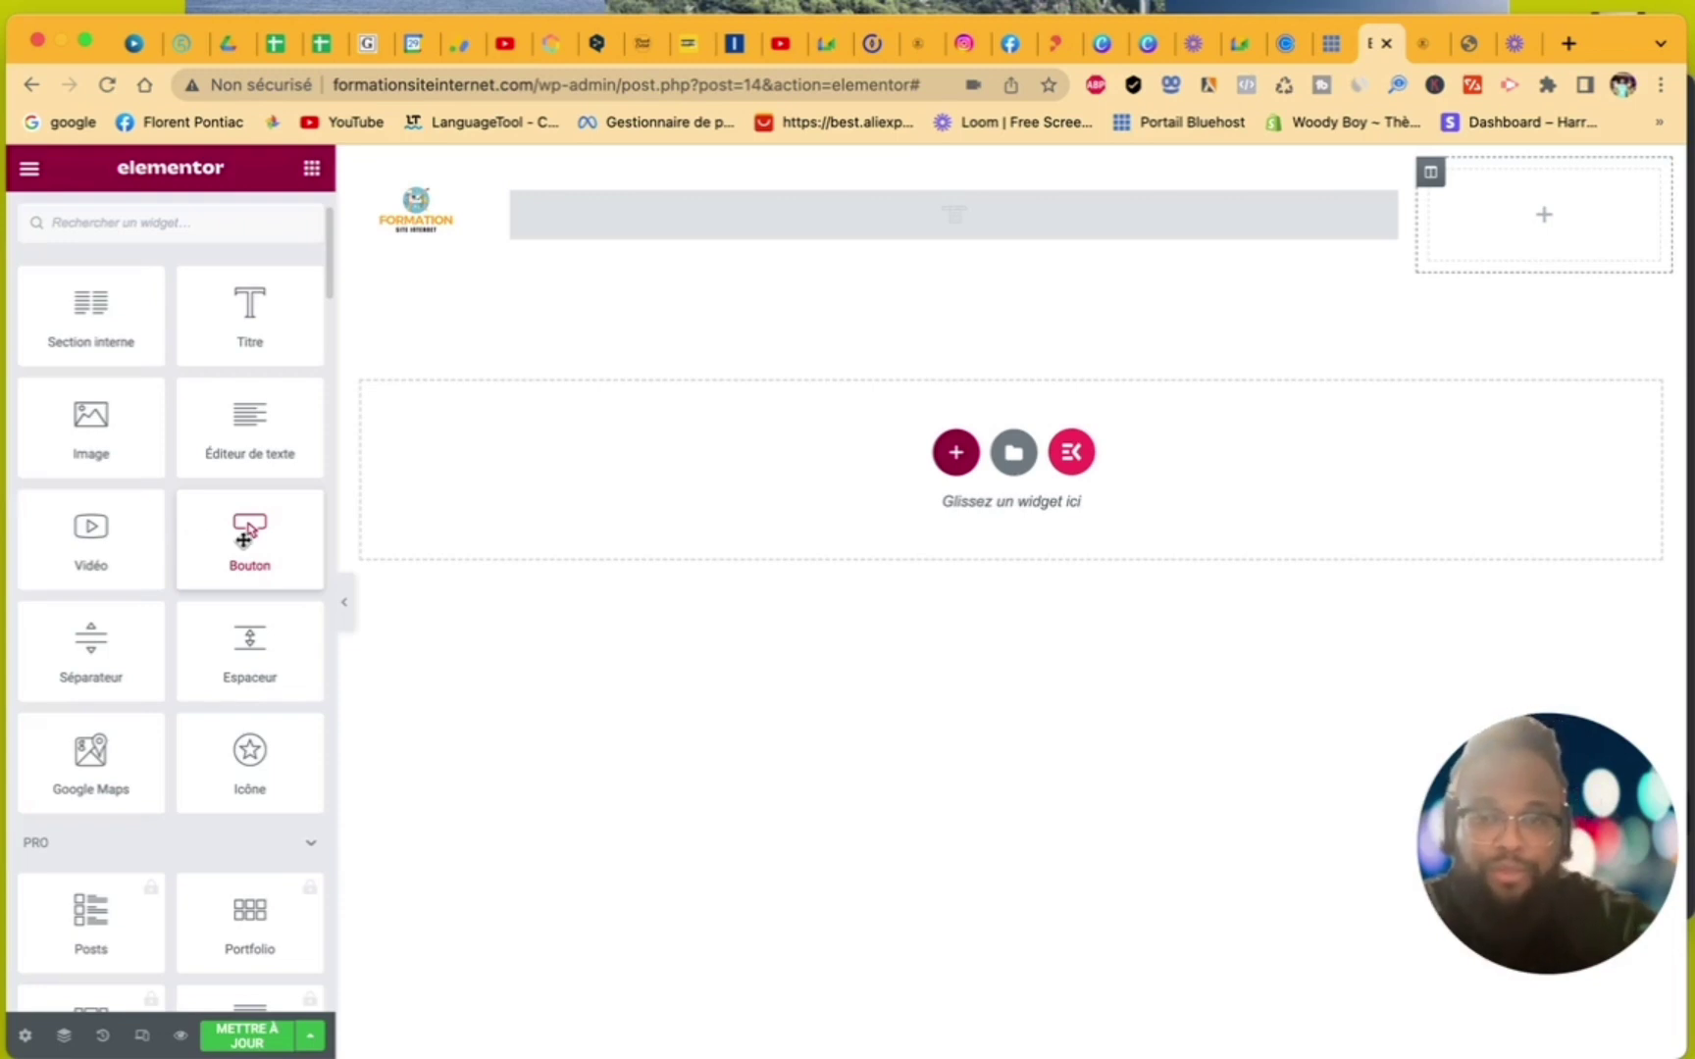
# - Place a centred 'Cliquez ici' button in the header's right column and begin editing its link
pyautogui.moveTo(247, 531); pyautogui.dragTo(1577, 218)
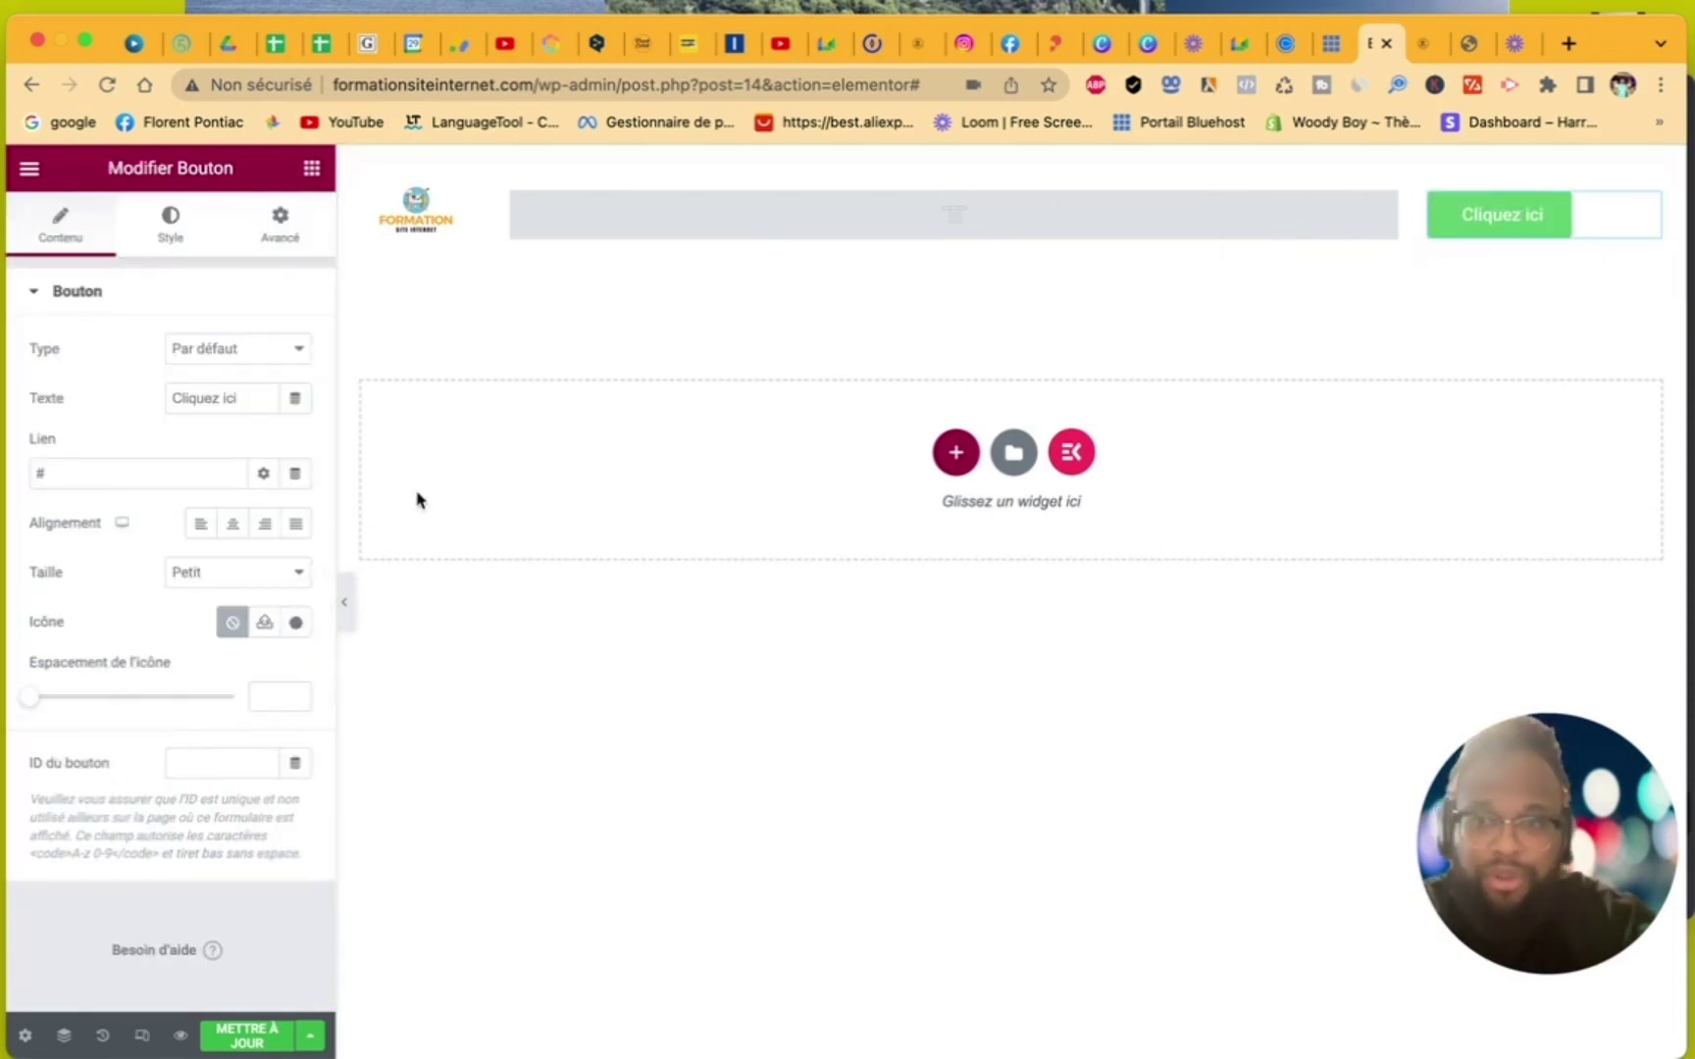
pyautogui.click(242, 535)
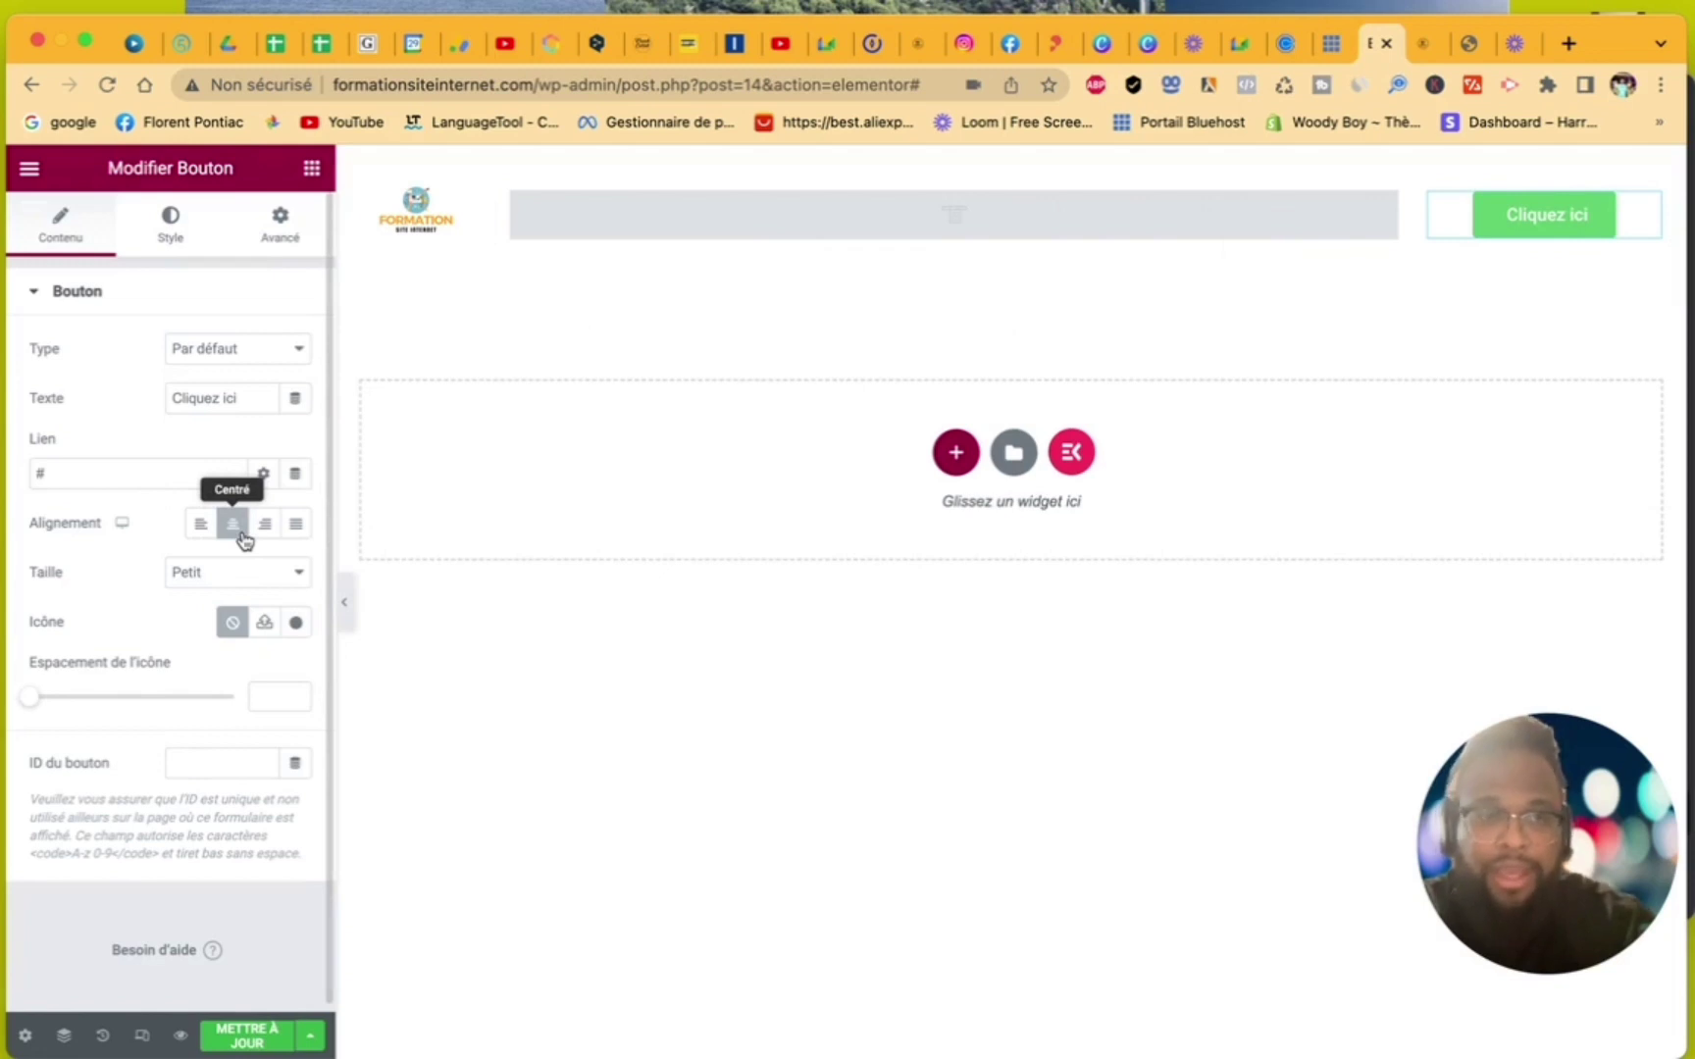
pyautogui.click(114, 476)
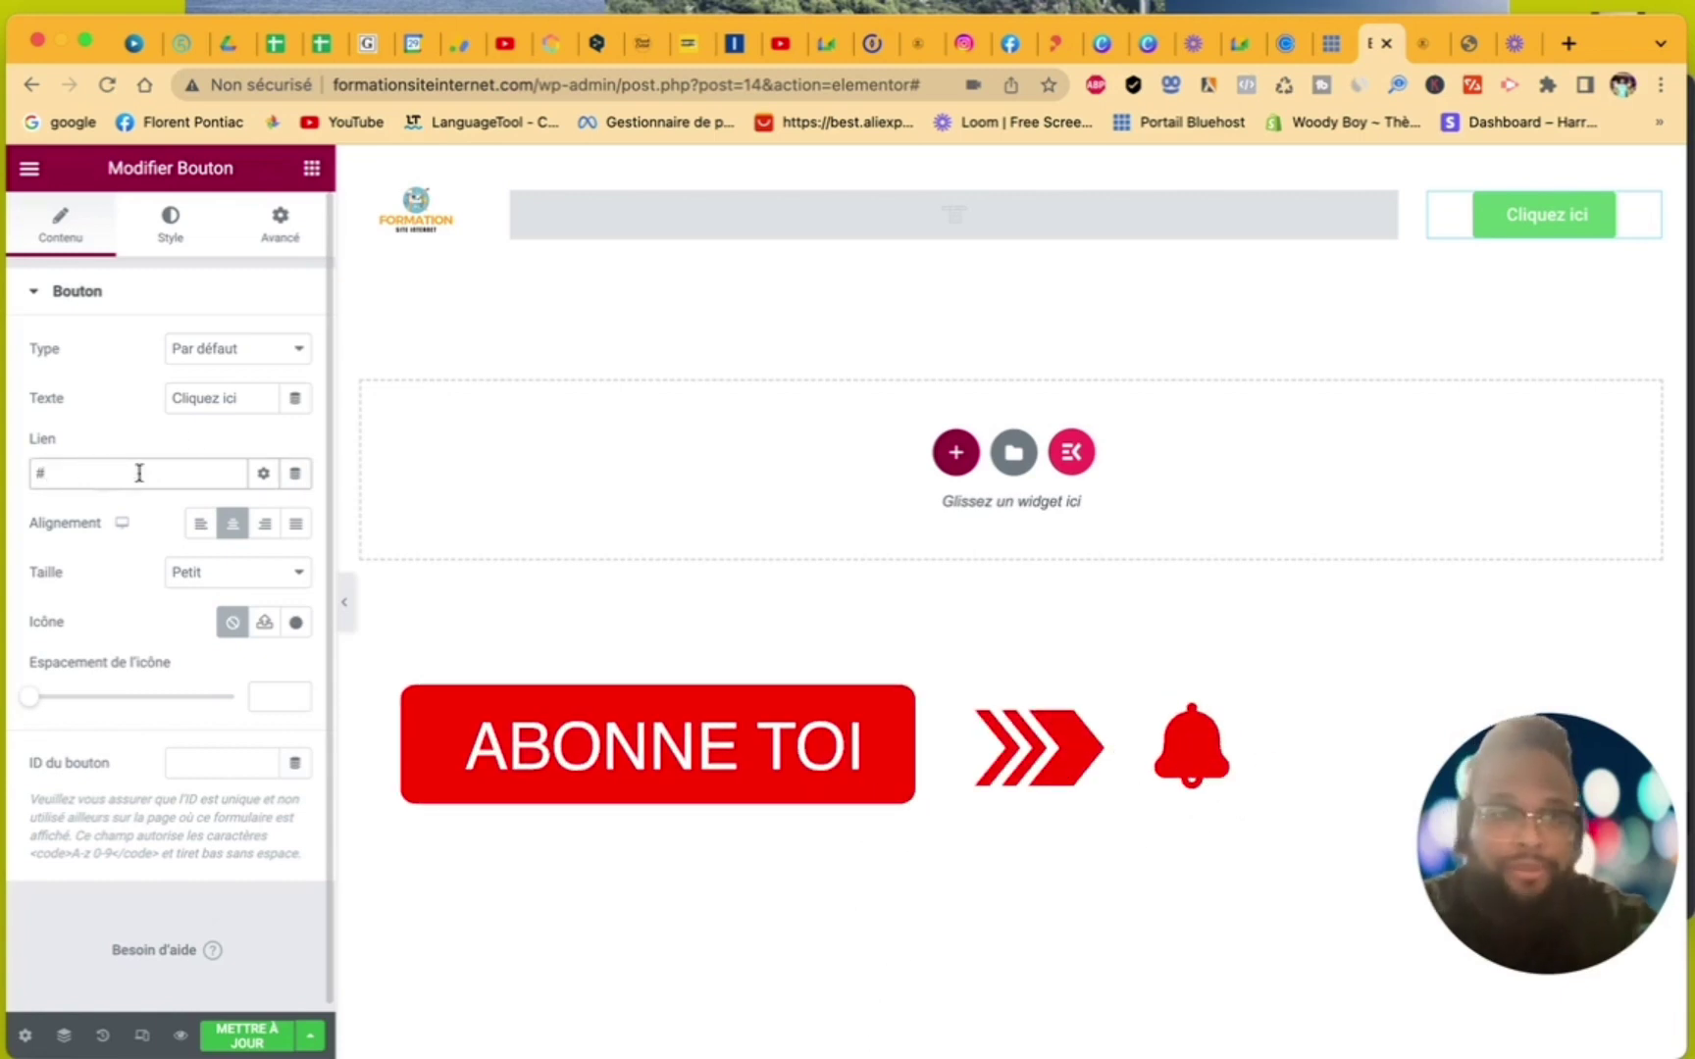
pyautogui.click(1286, 43)
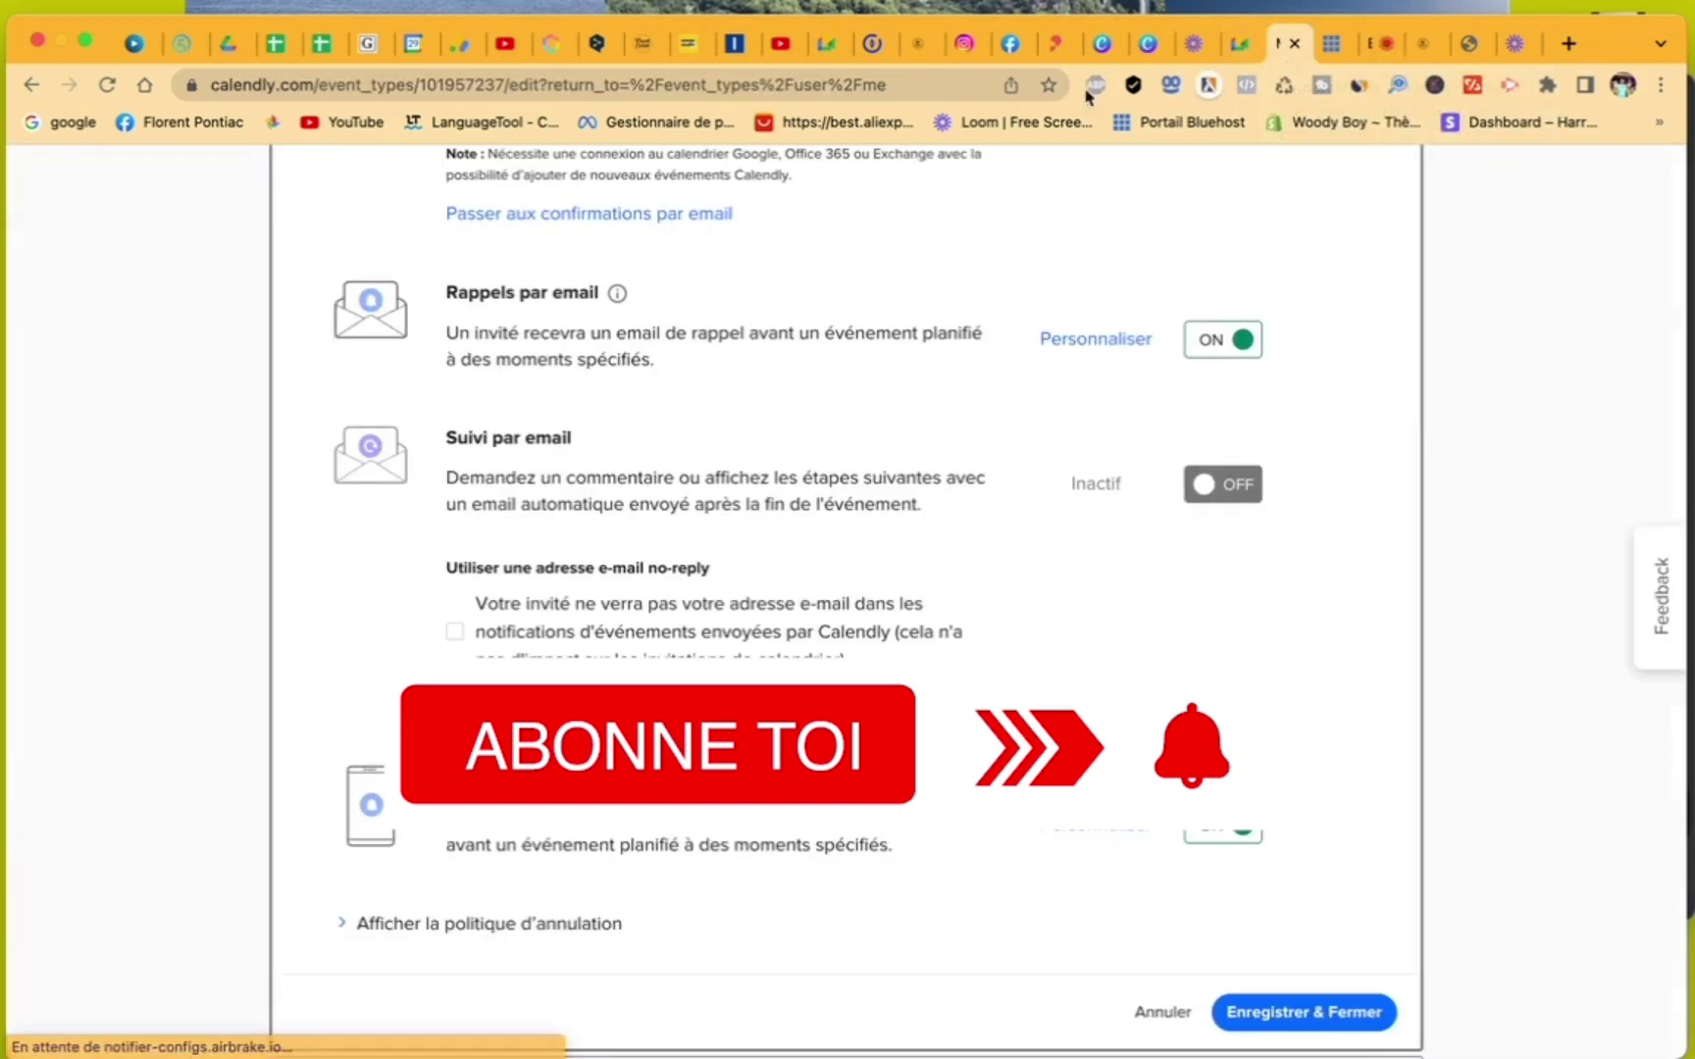
# - Copy the 'RDV de 30 minute' booking link from Calendly's event types list
pyautogui.scroll(10, 848, 498)
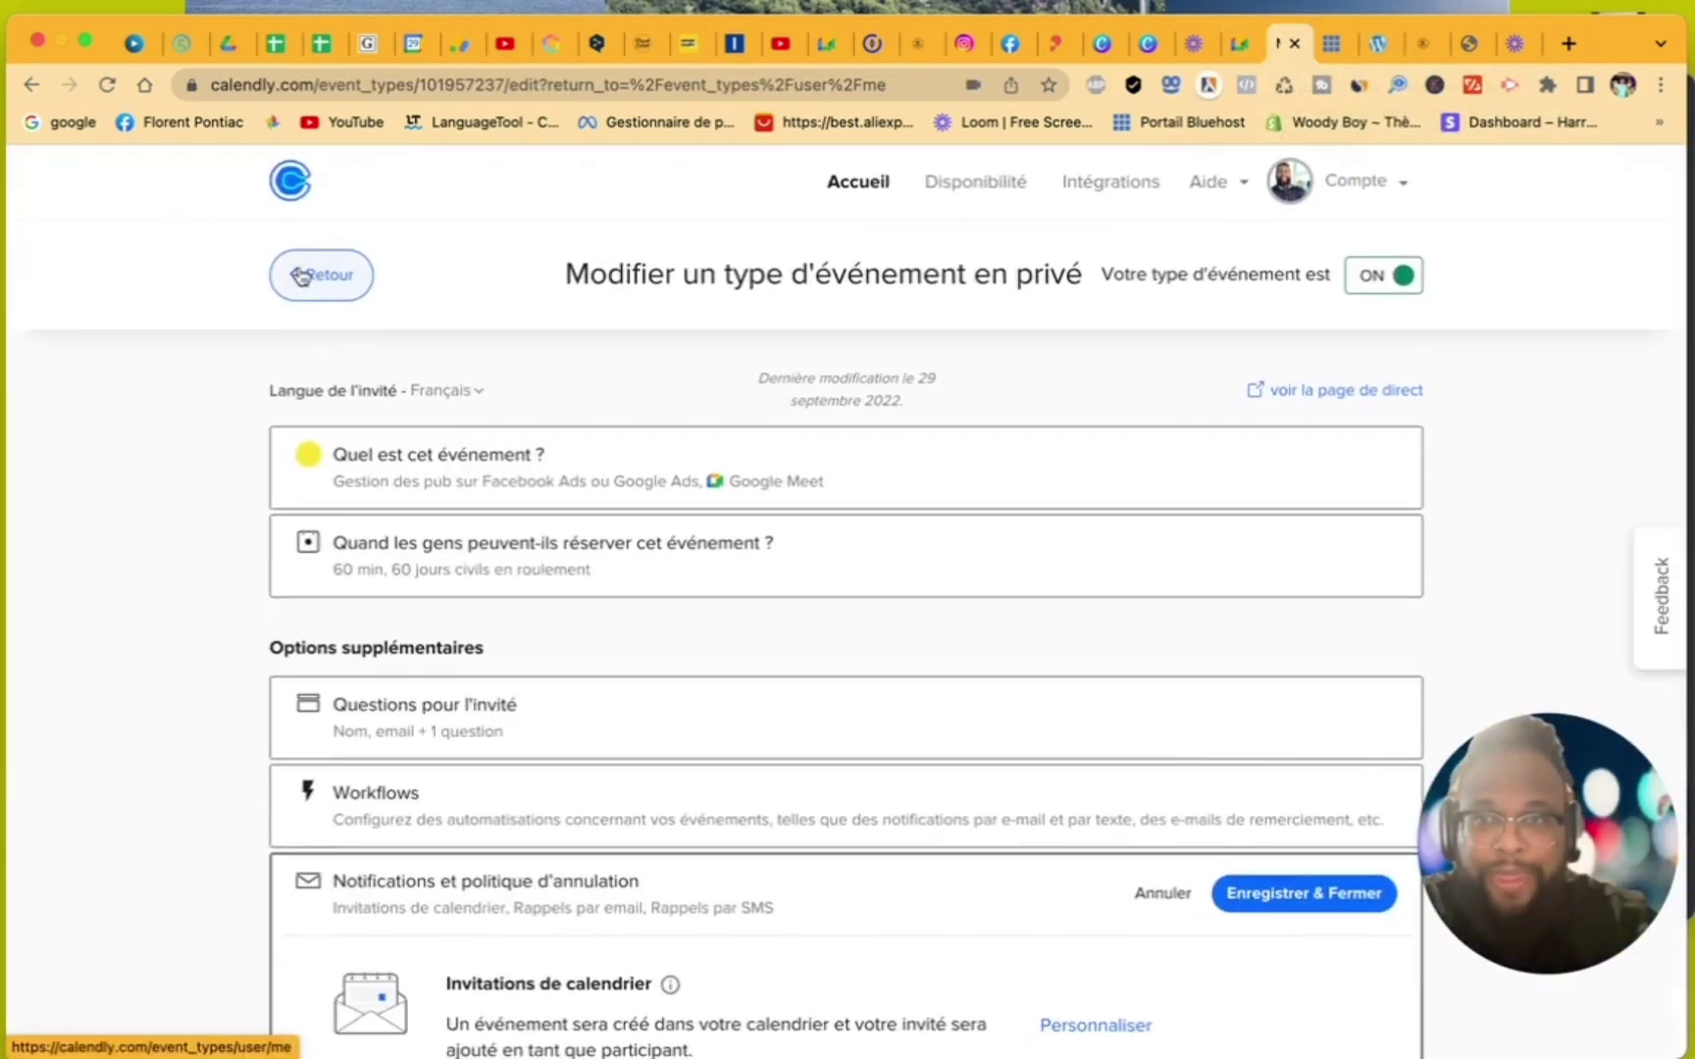
pyautogui.click(302, 276)
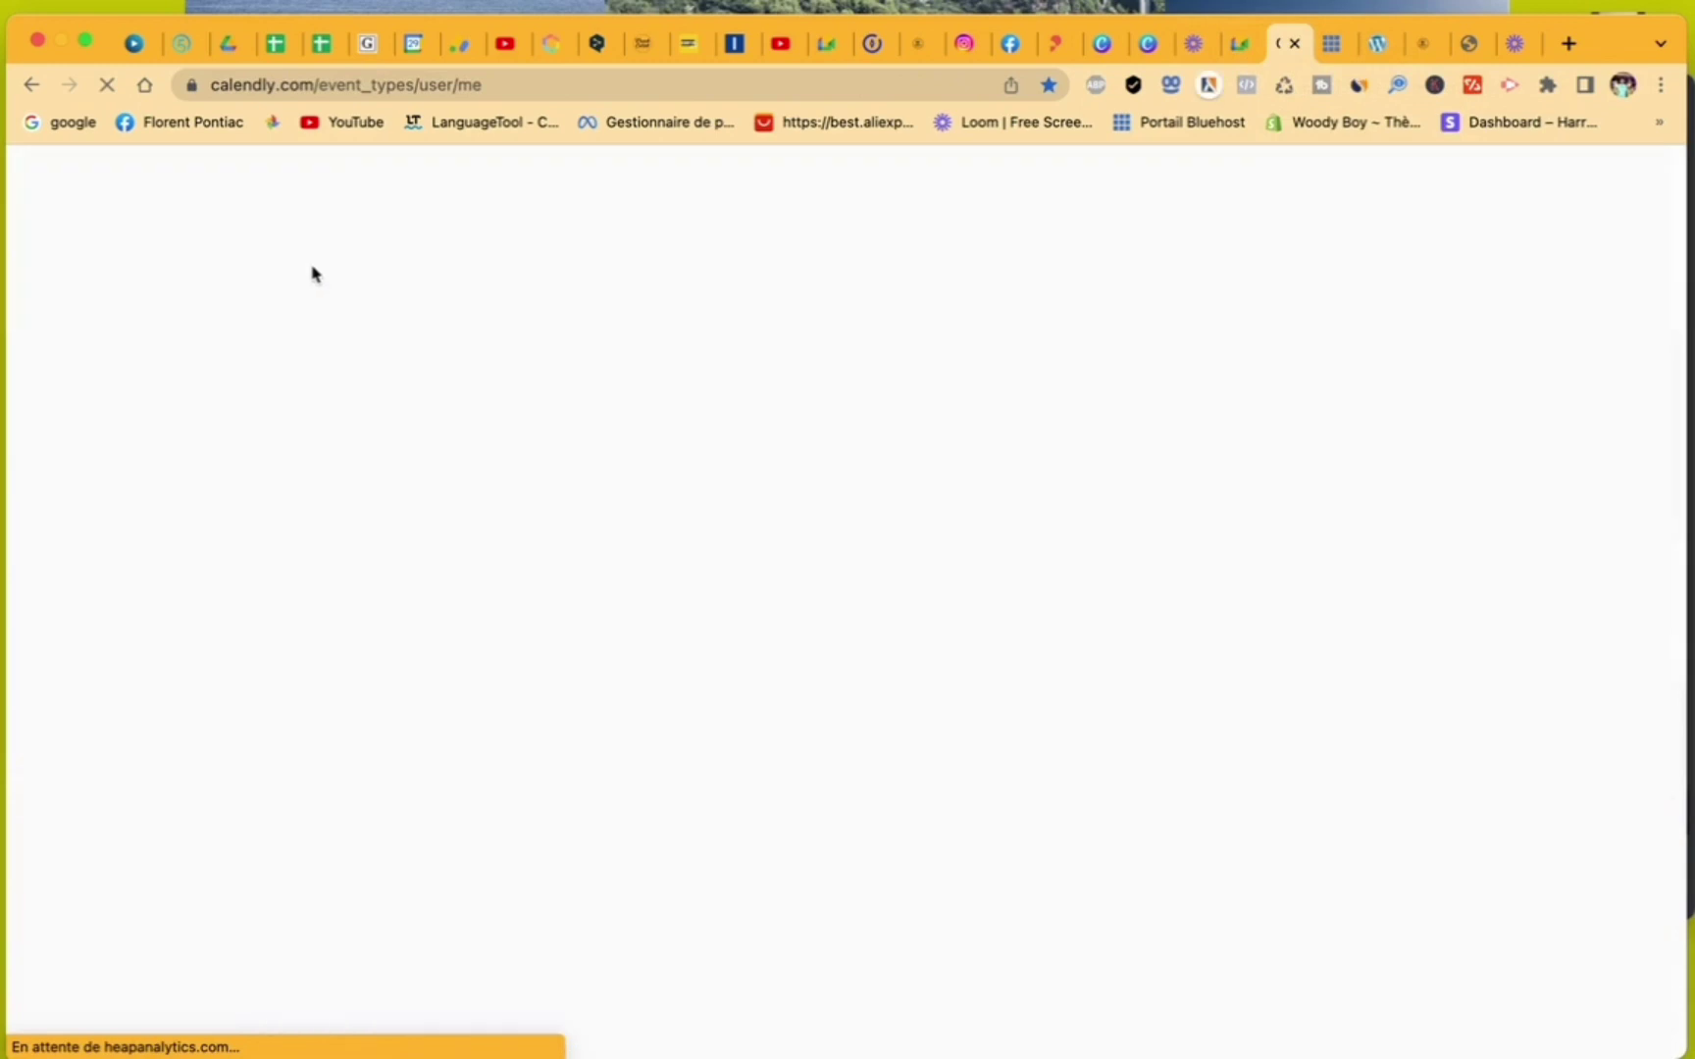
pyautogui.scroll(-1, 763, 630)
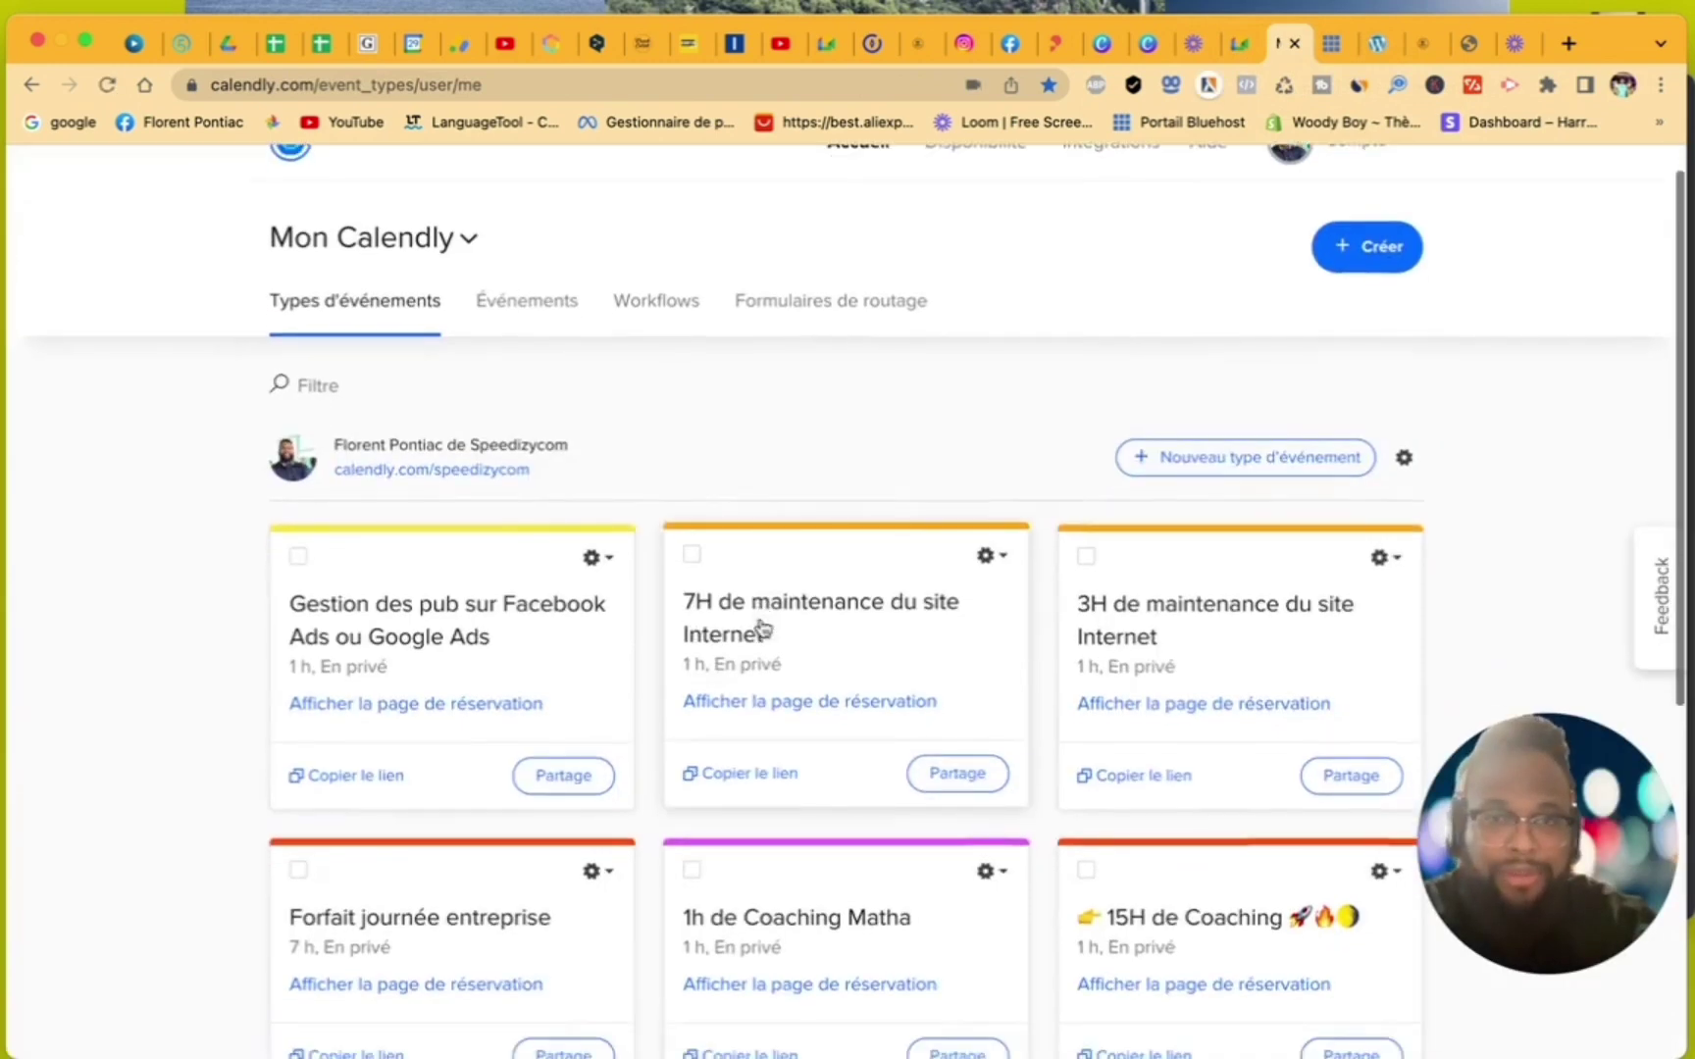
pyautogui.scroll(-6, 761, 628)
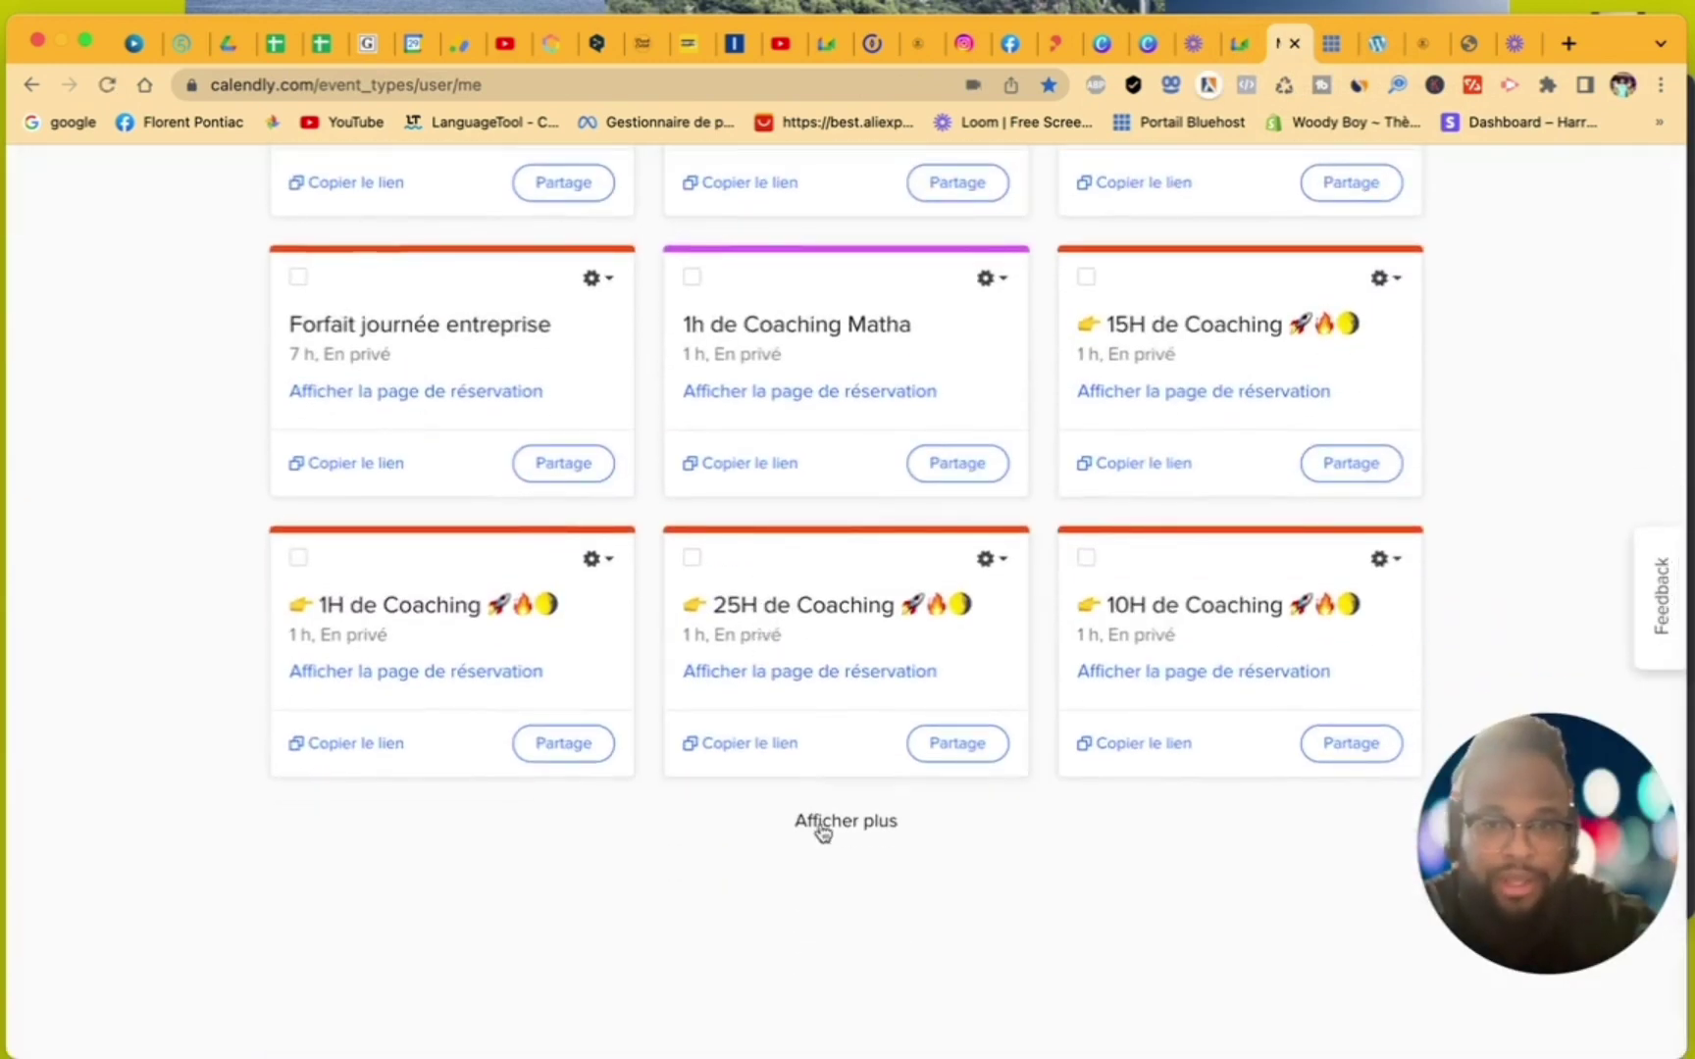
pyautogui.click(822, 824)
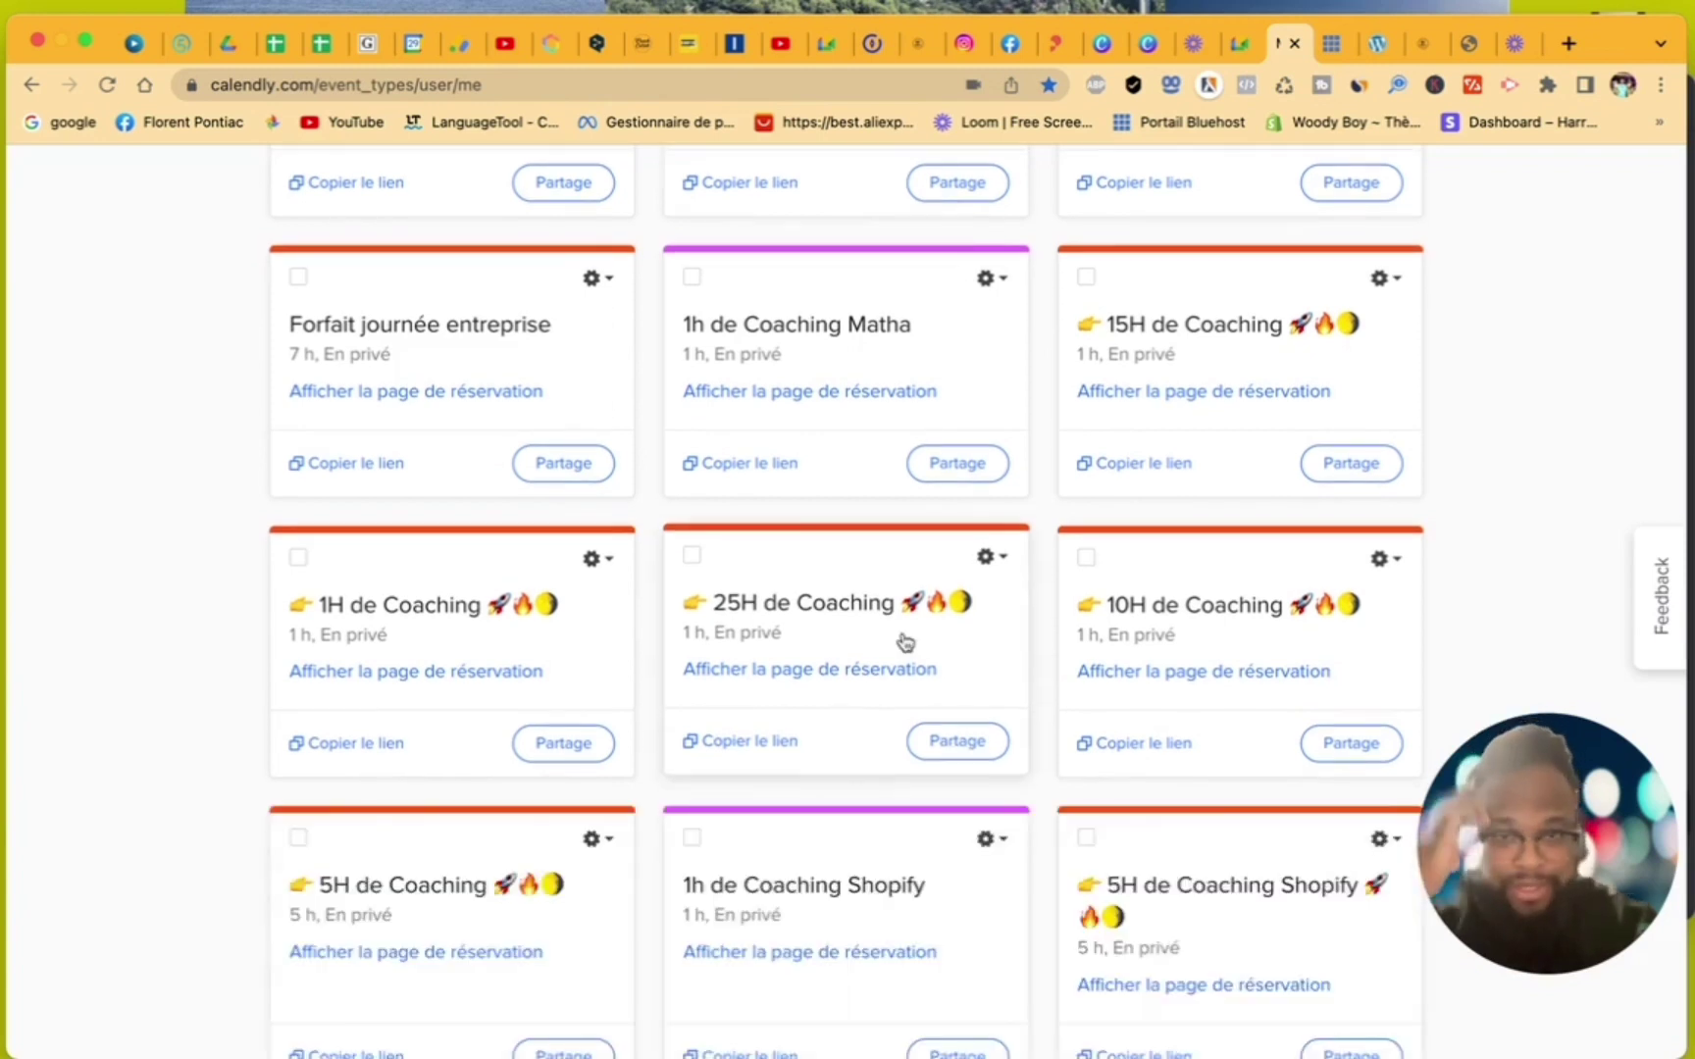
pyautogui.scroll(-10, 904, 642)
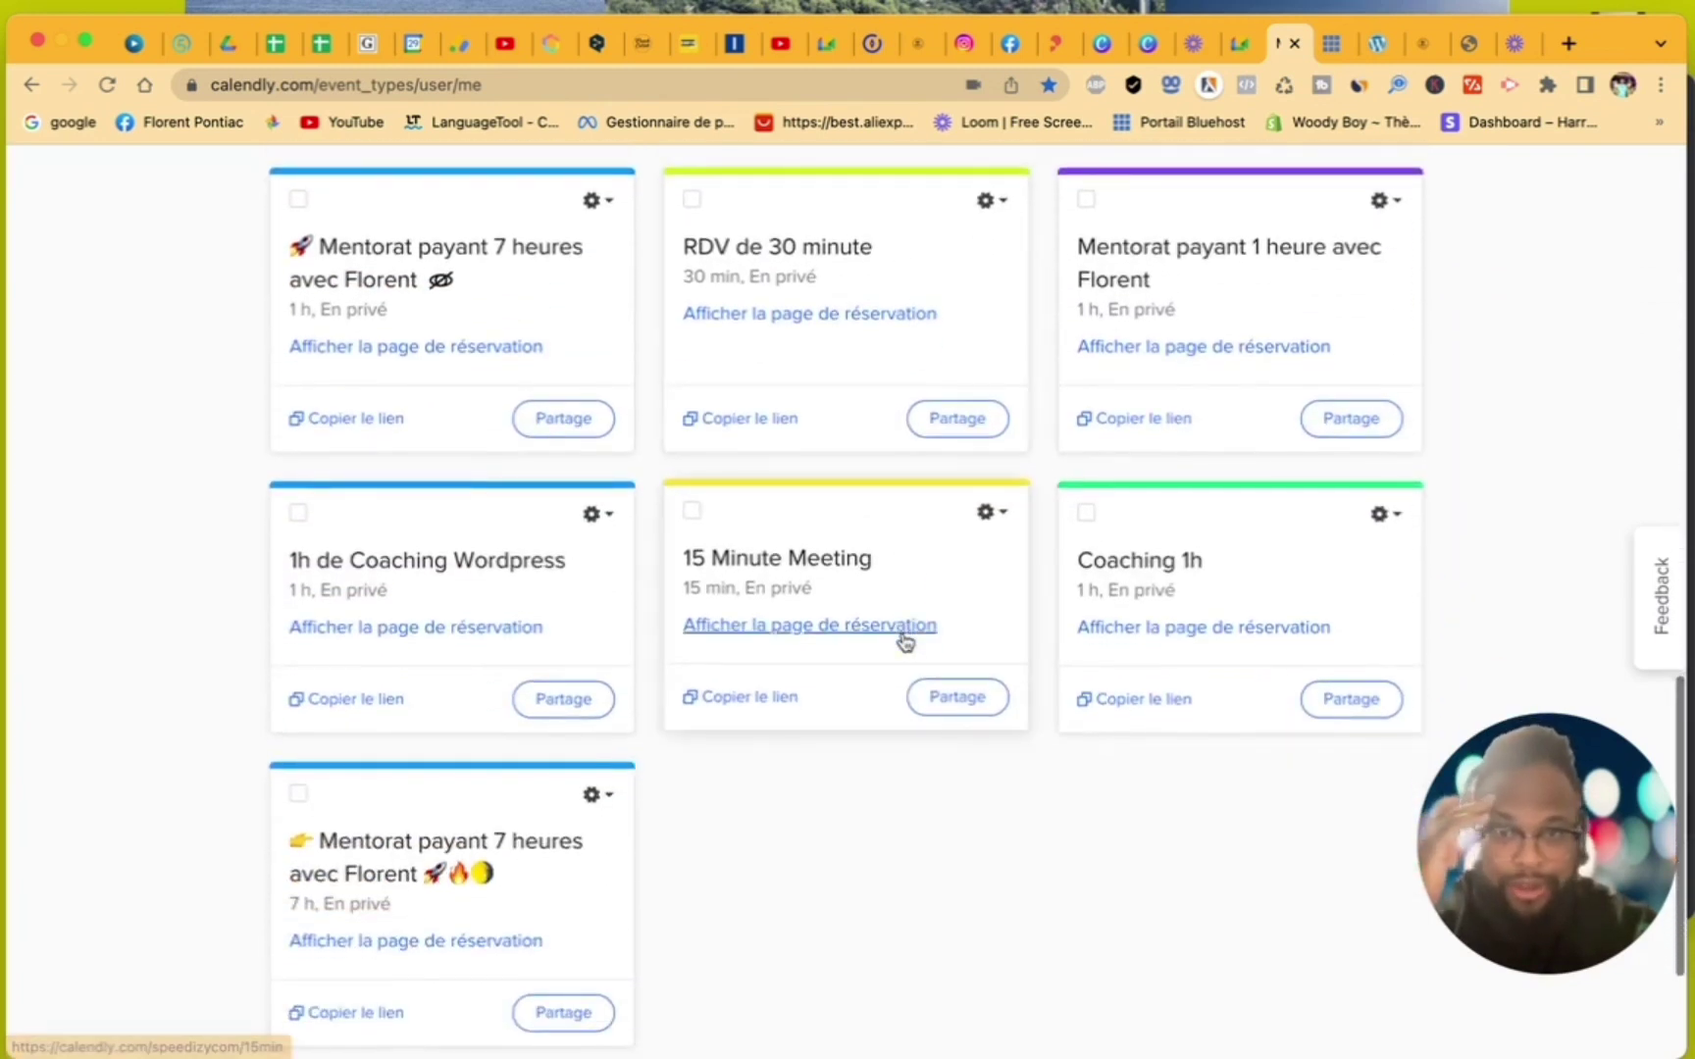
pyautogui.click(792, 422)
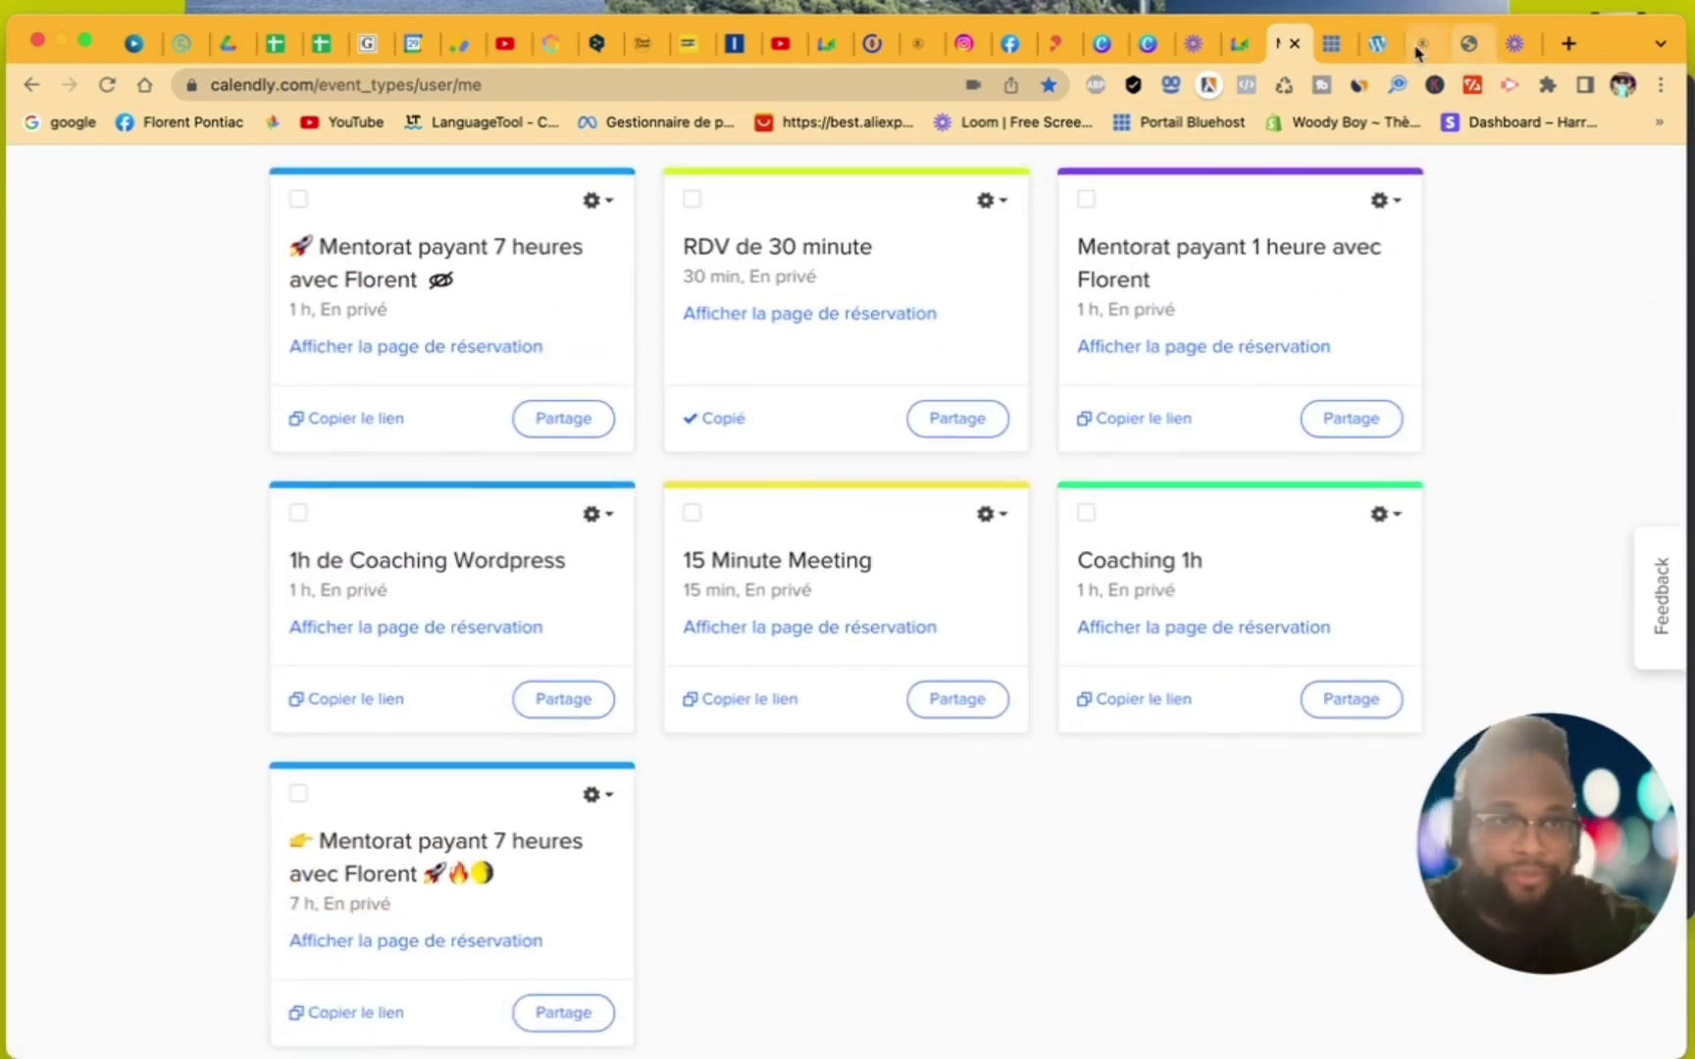
pyautogui.click(1417, 49)
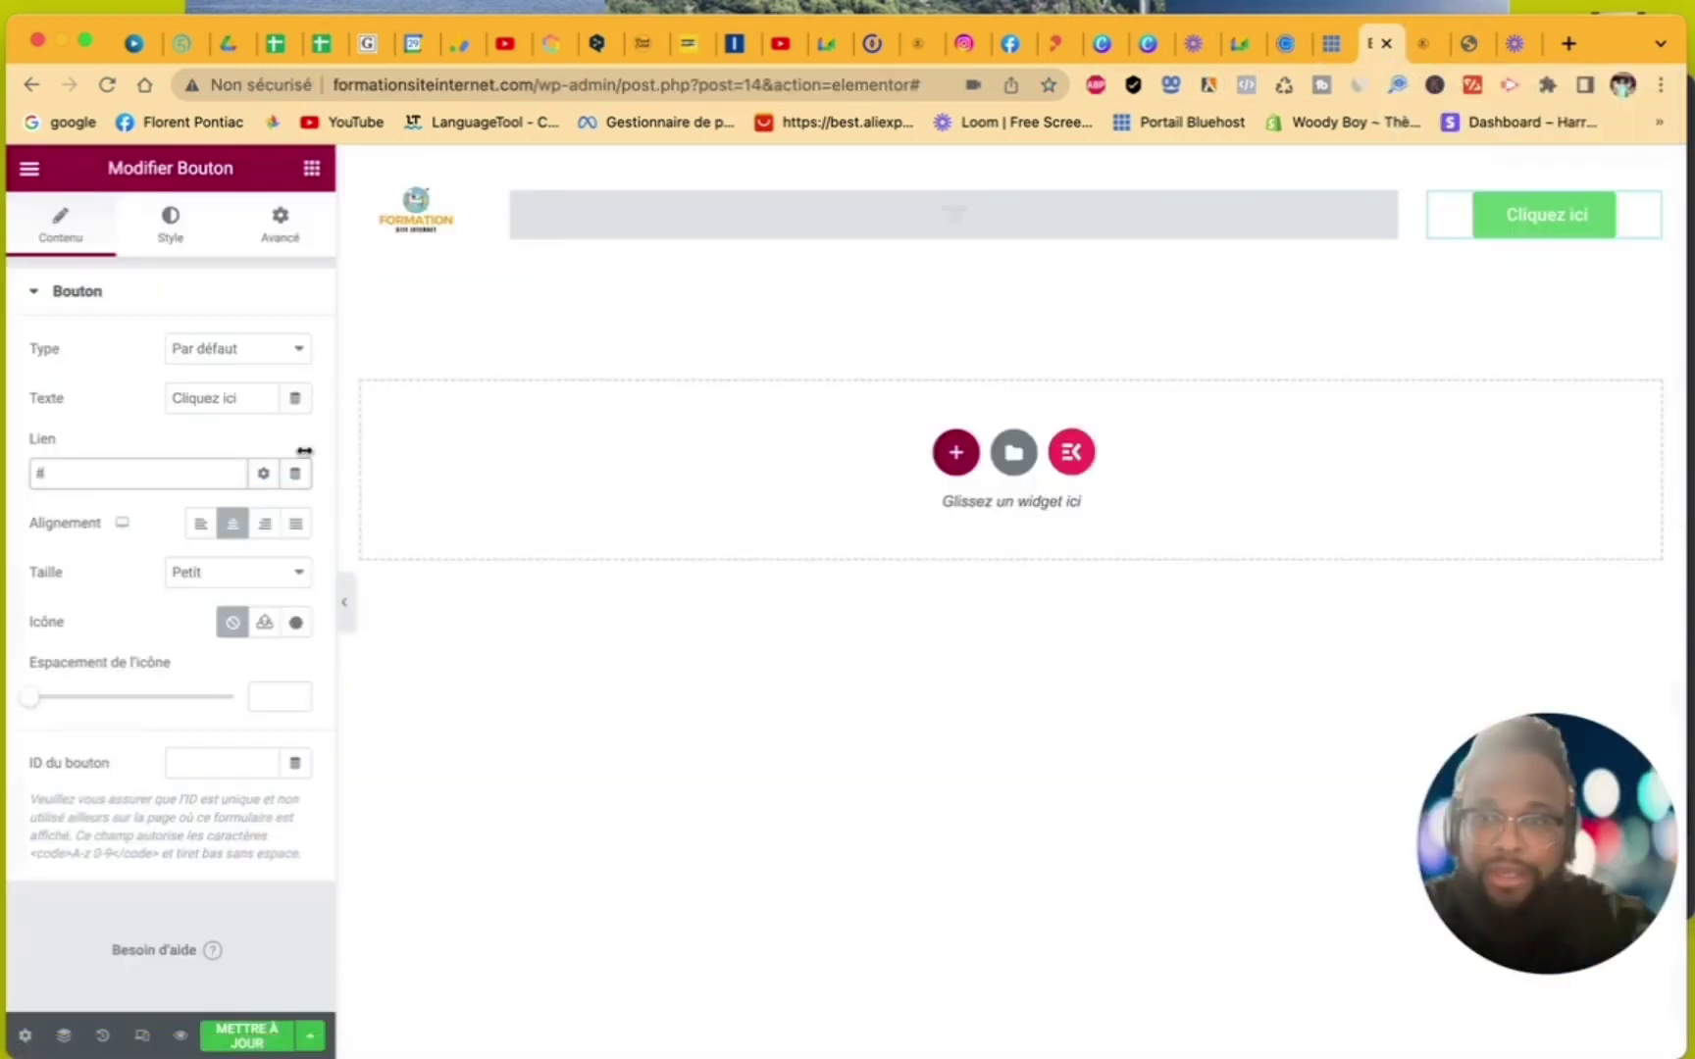
# - Replace the button's # link with the pasted Calendly booking URL and save the Header 1 template
pyautogui.click(162, 469)
pyautogui.moveTo(52, 467); pyautogui.dragTo(25, 470)
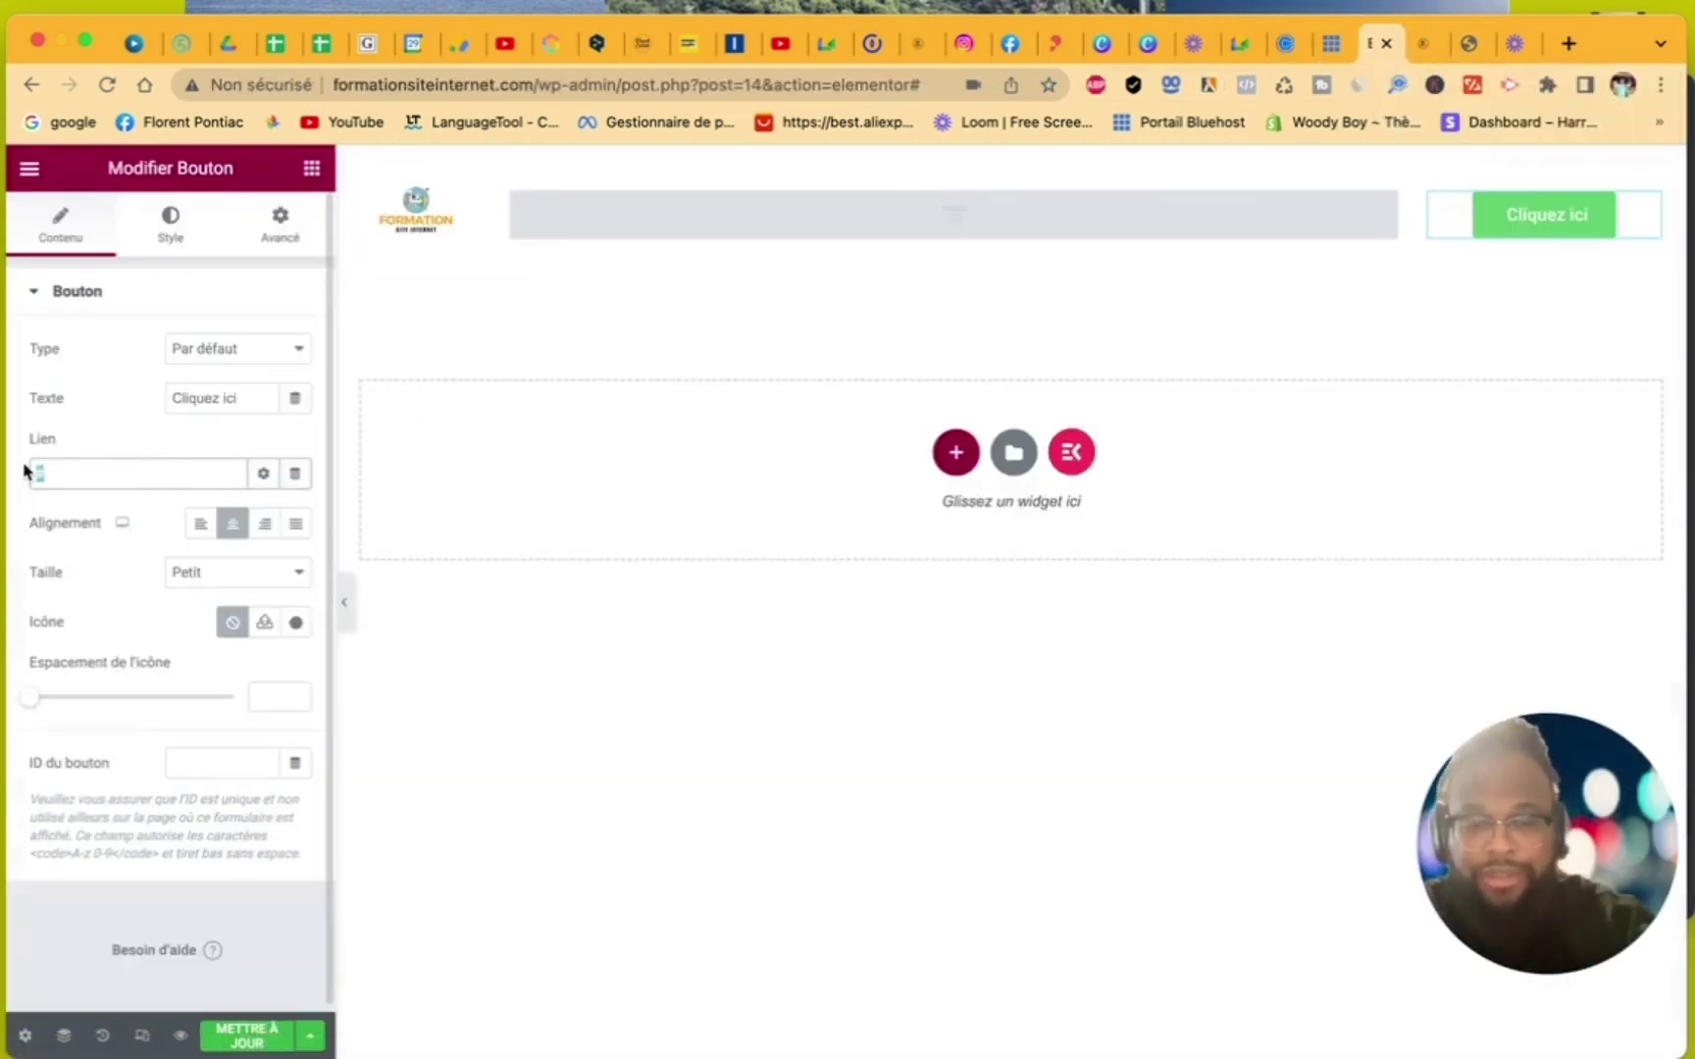
pyautogui.press('BackSpace')
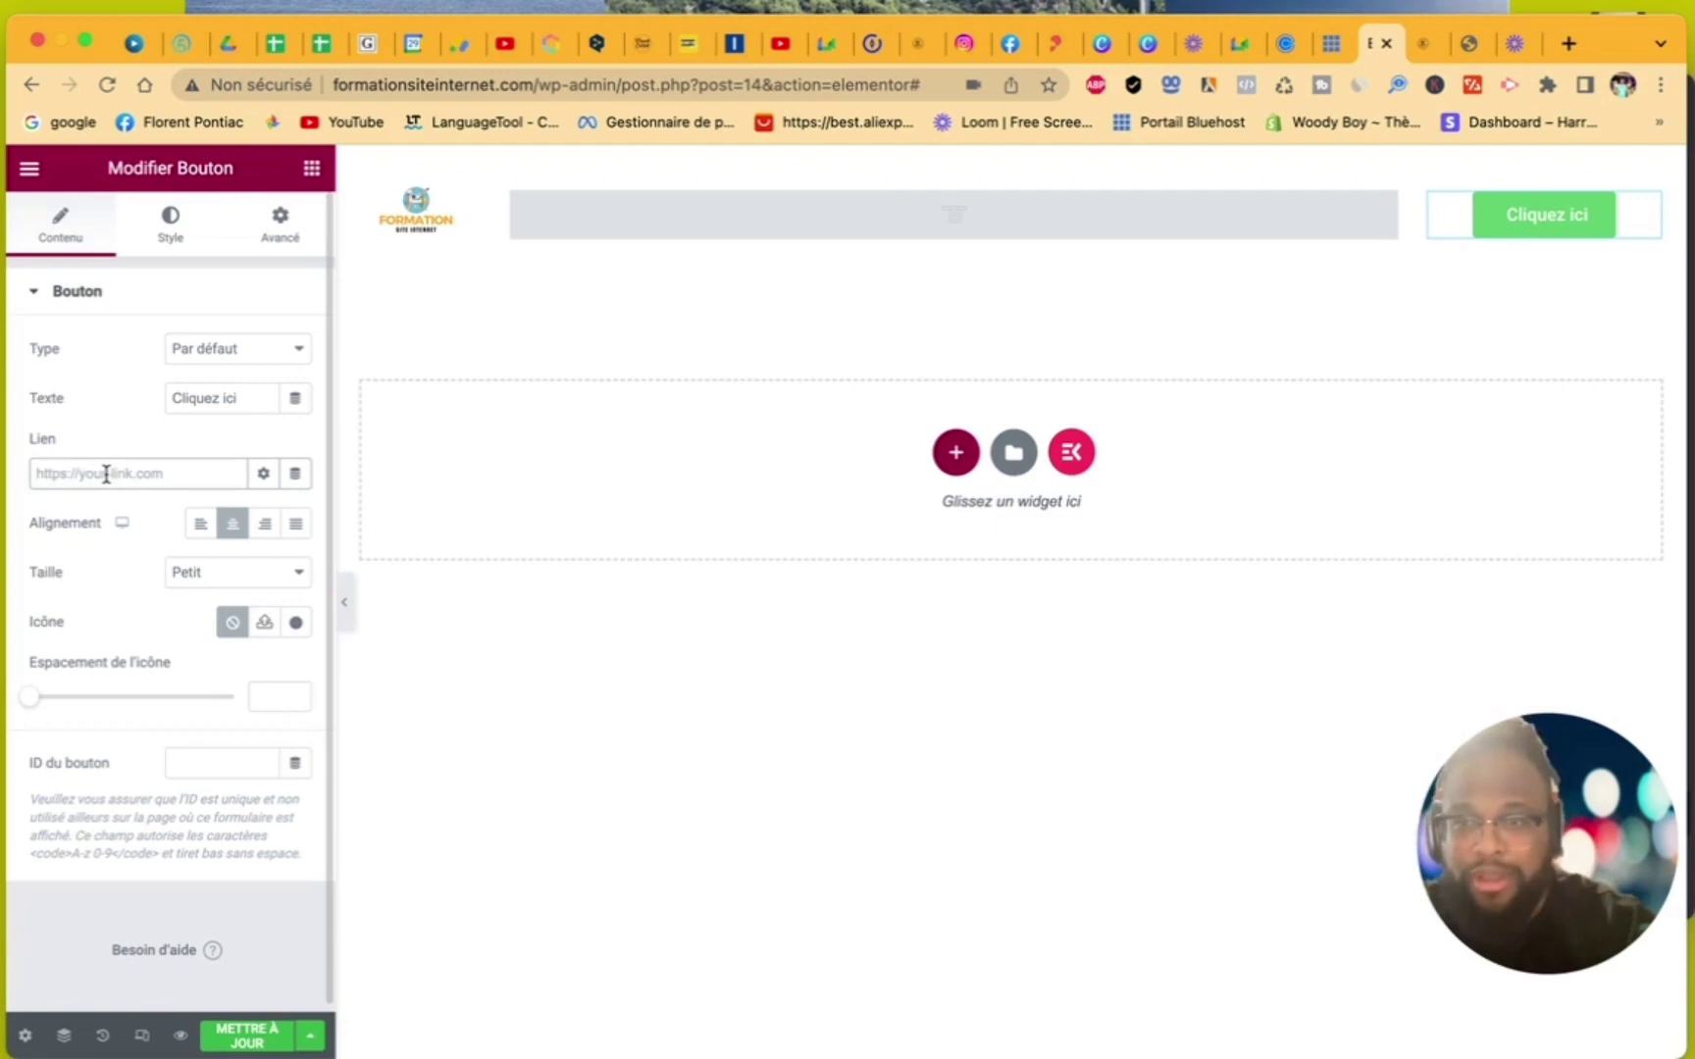
pyautogui.rightClick(107, 477)
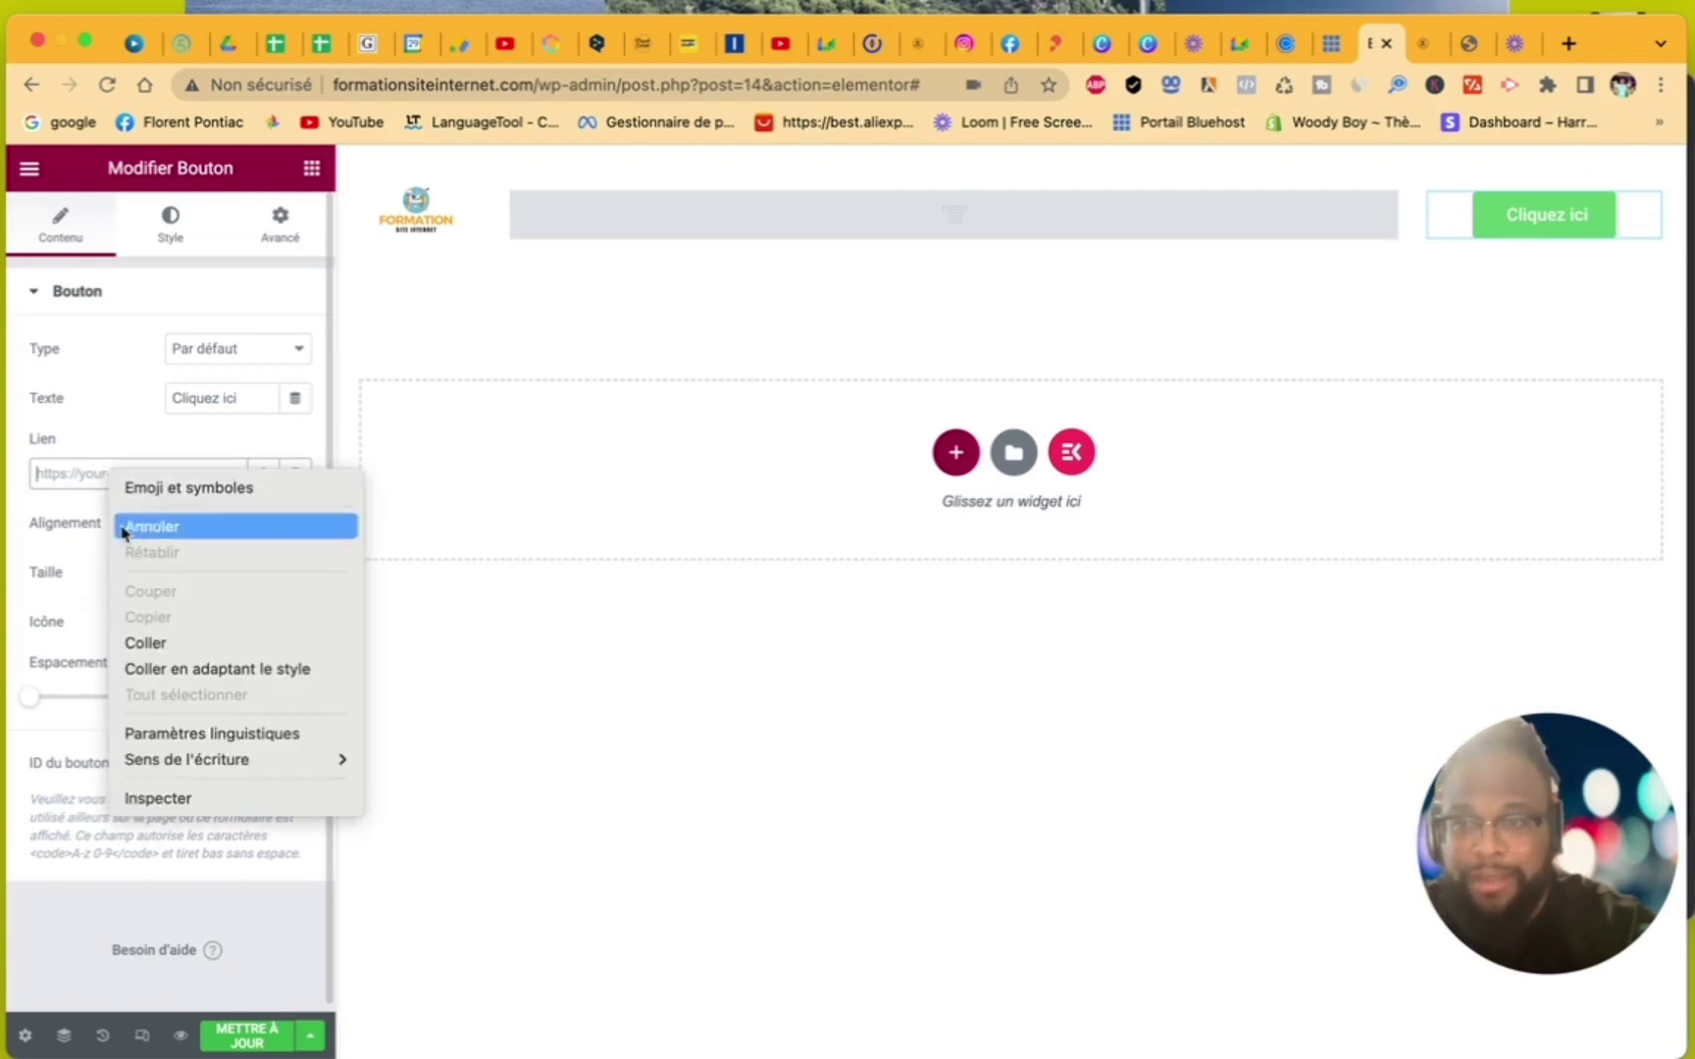
pyautogui.click(139, 642)
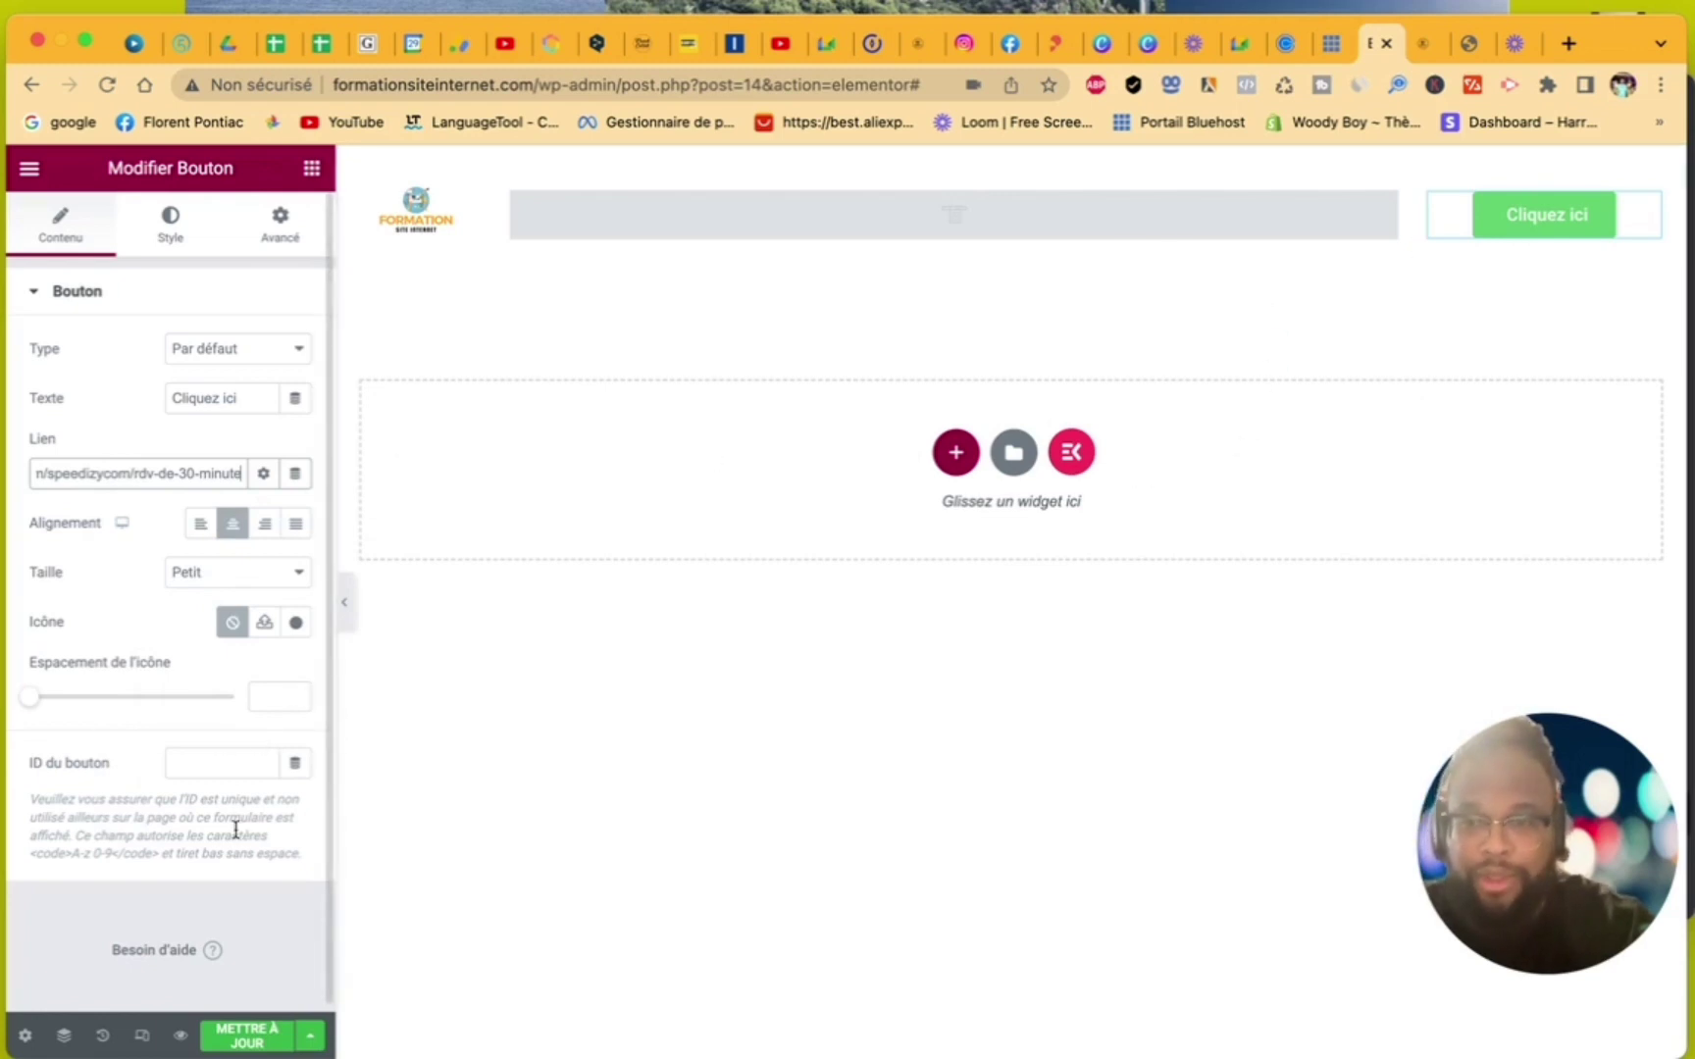
pyautogui.click(246, 1038)
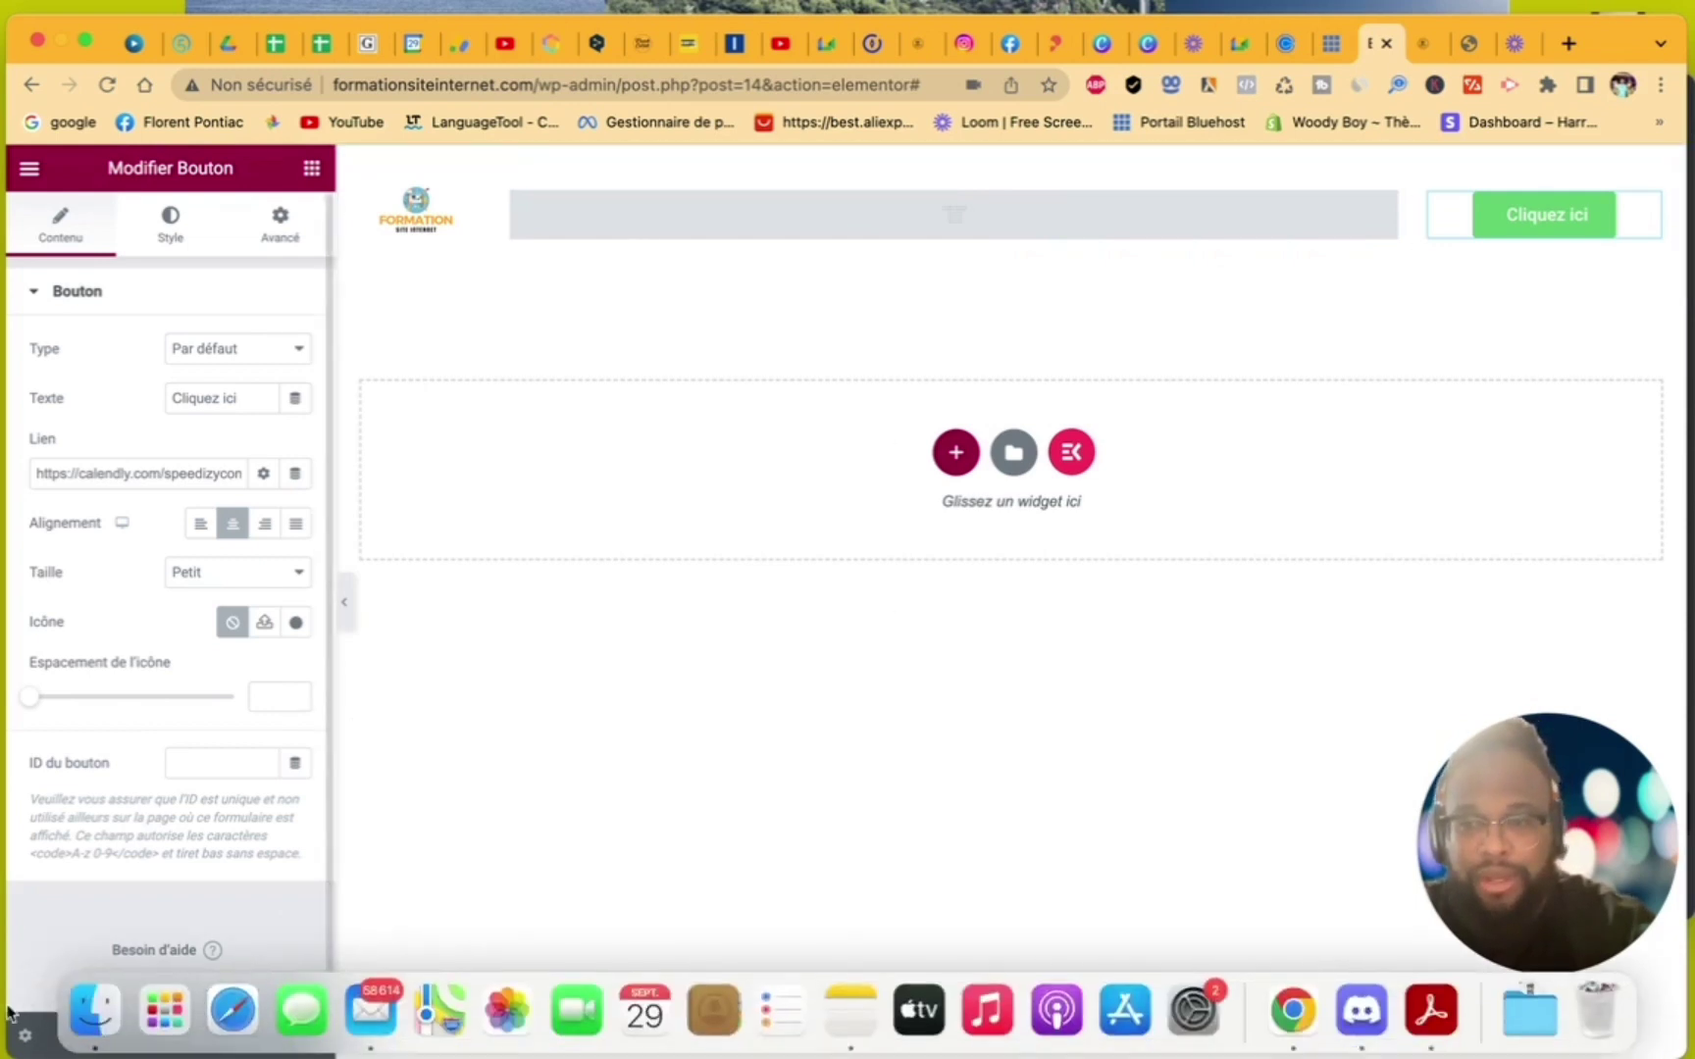
pyautogui.click(26, 1035)
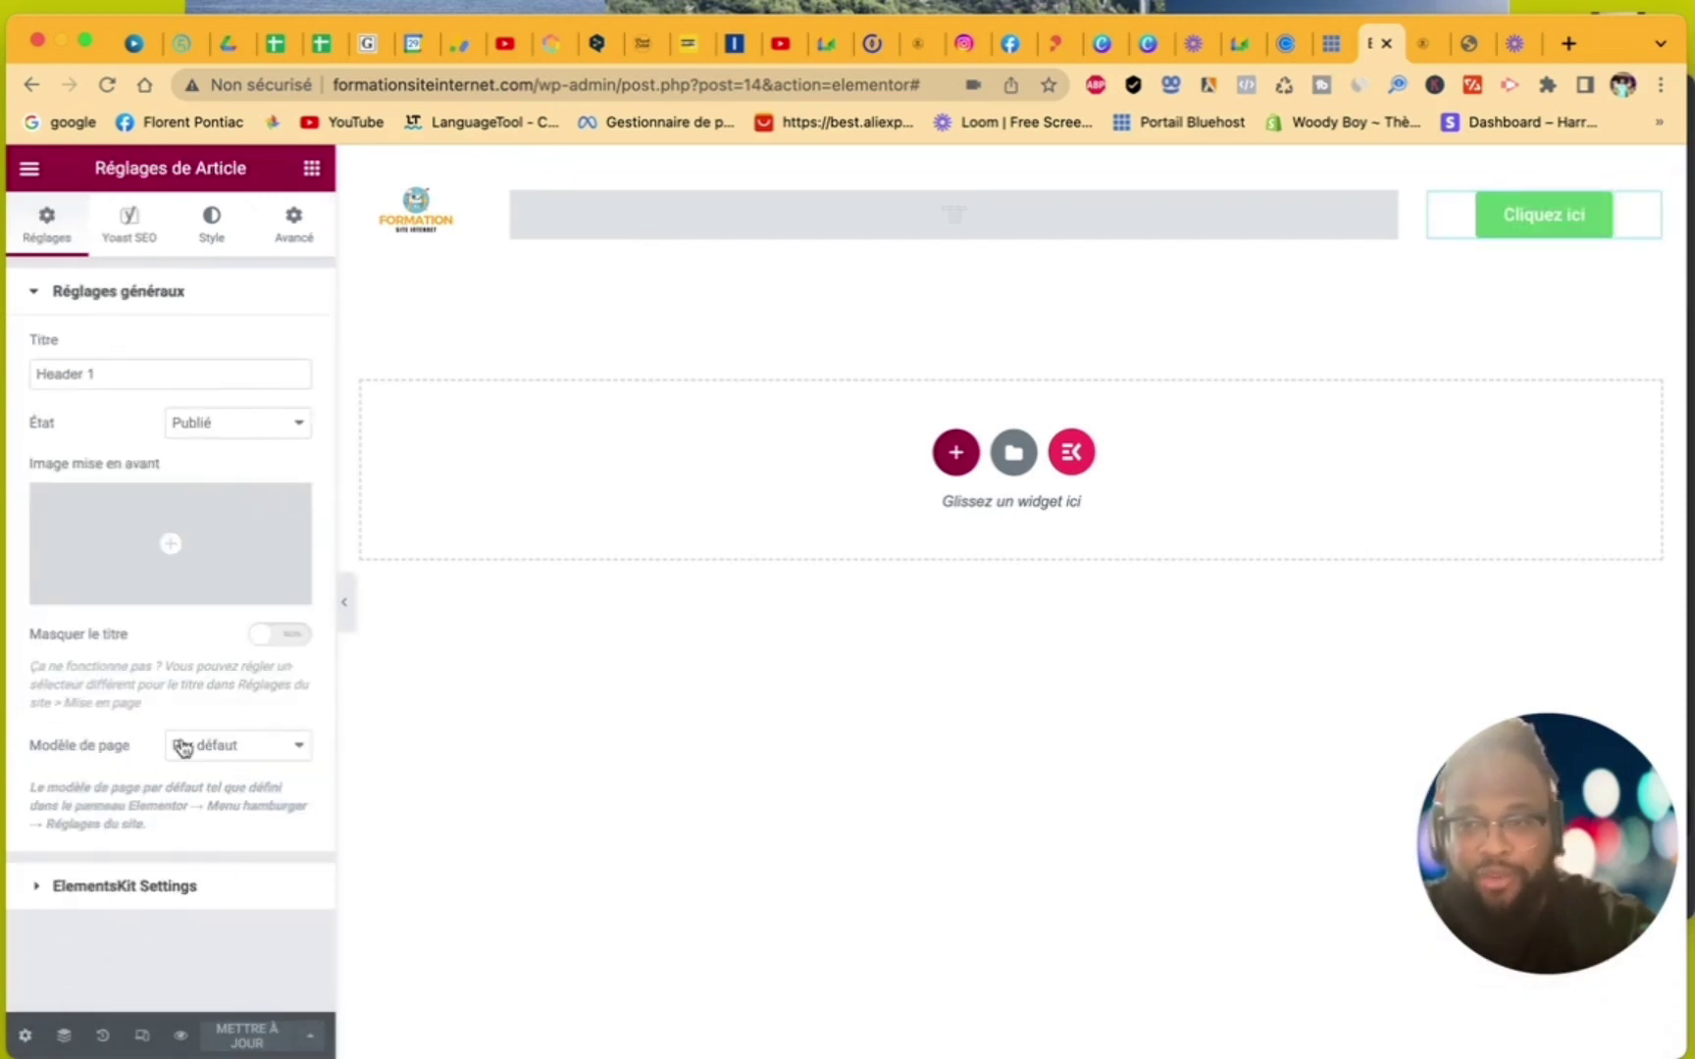
# - Set the Header 1 page template to 'Elementor pleine largeur' and save the update
pyautogui.click(226, 747)
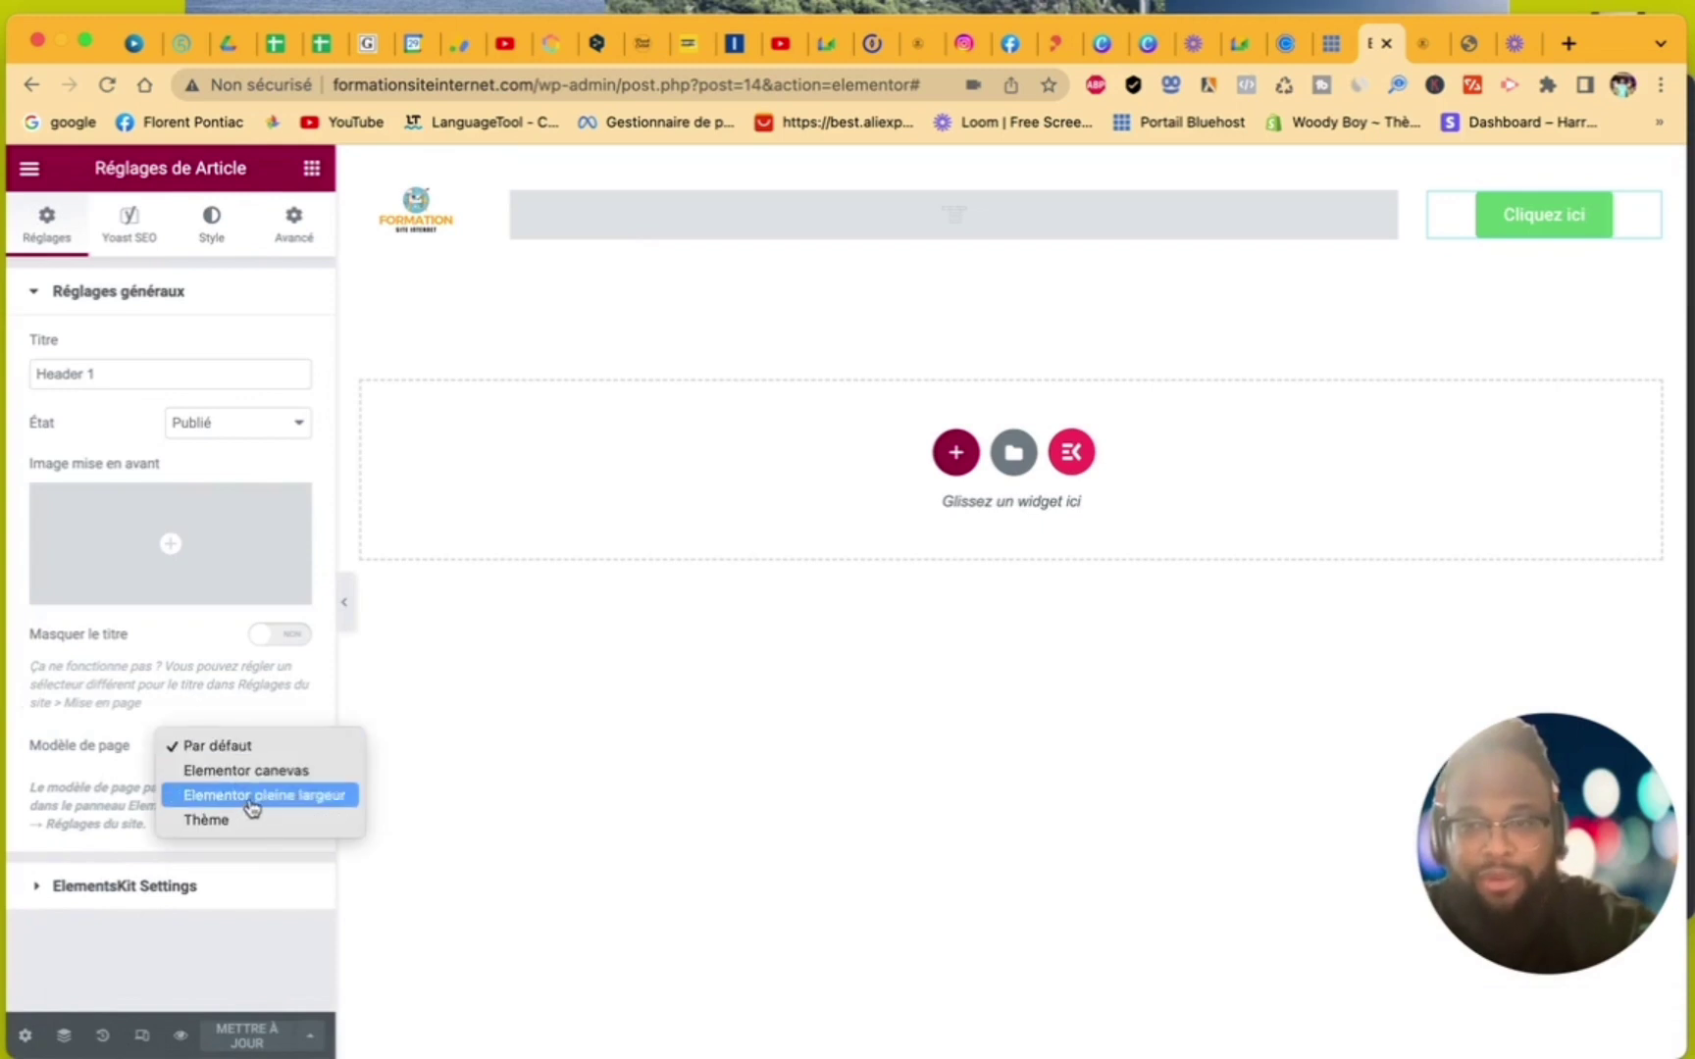
pyautogui.click(252, 795)
pyautogui.click(248, 1041)
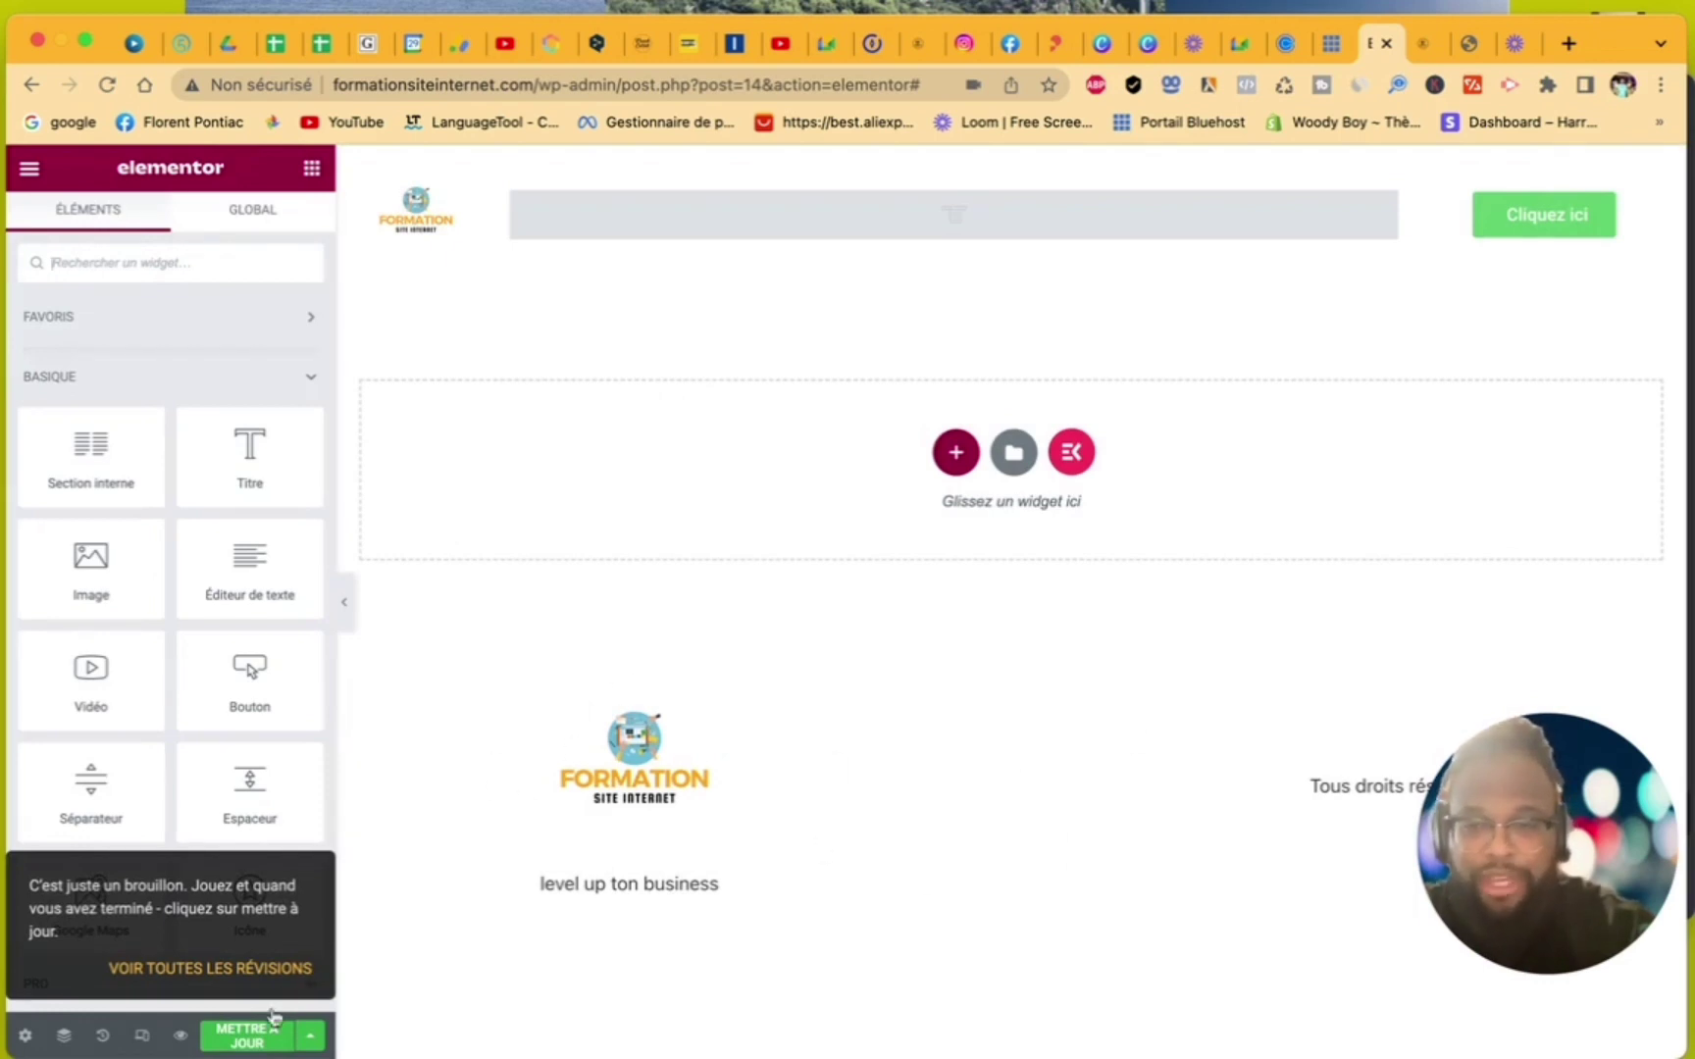
pyautogui.click(257, 1041)
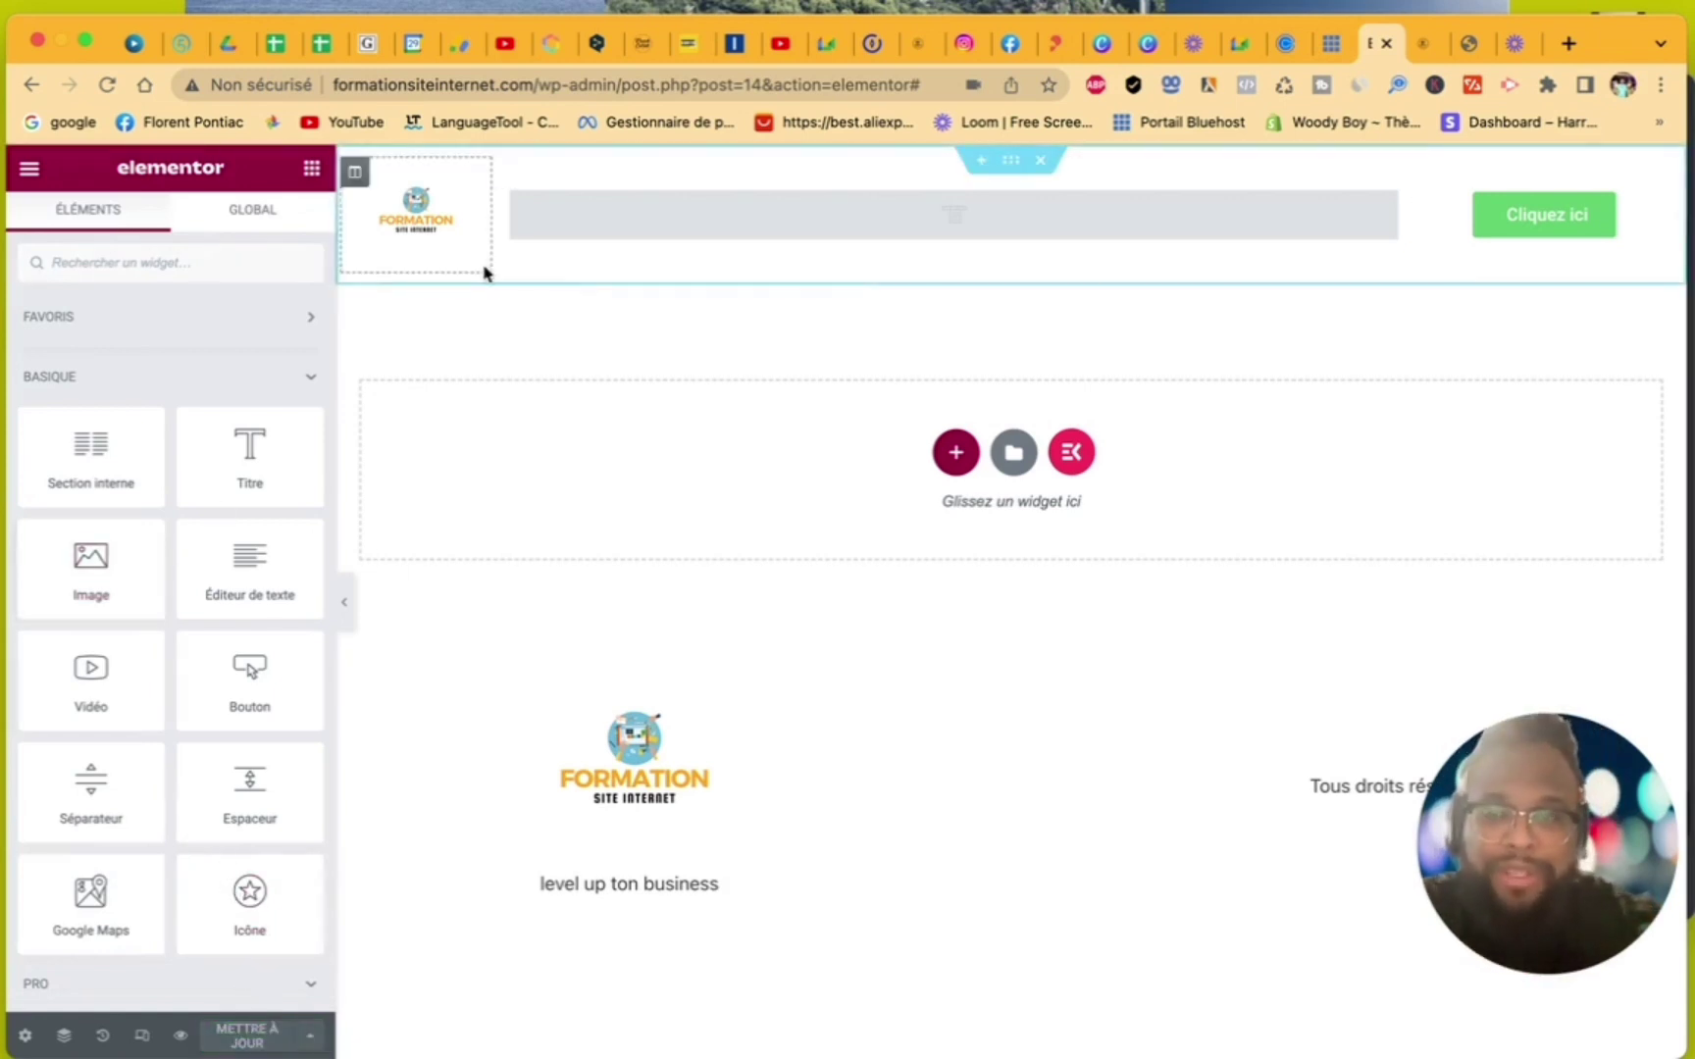
# - Leave the Elementor editor and update the Header 1 template in WordPress
pyautogui.click(33, 172)
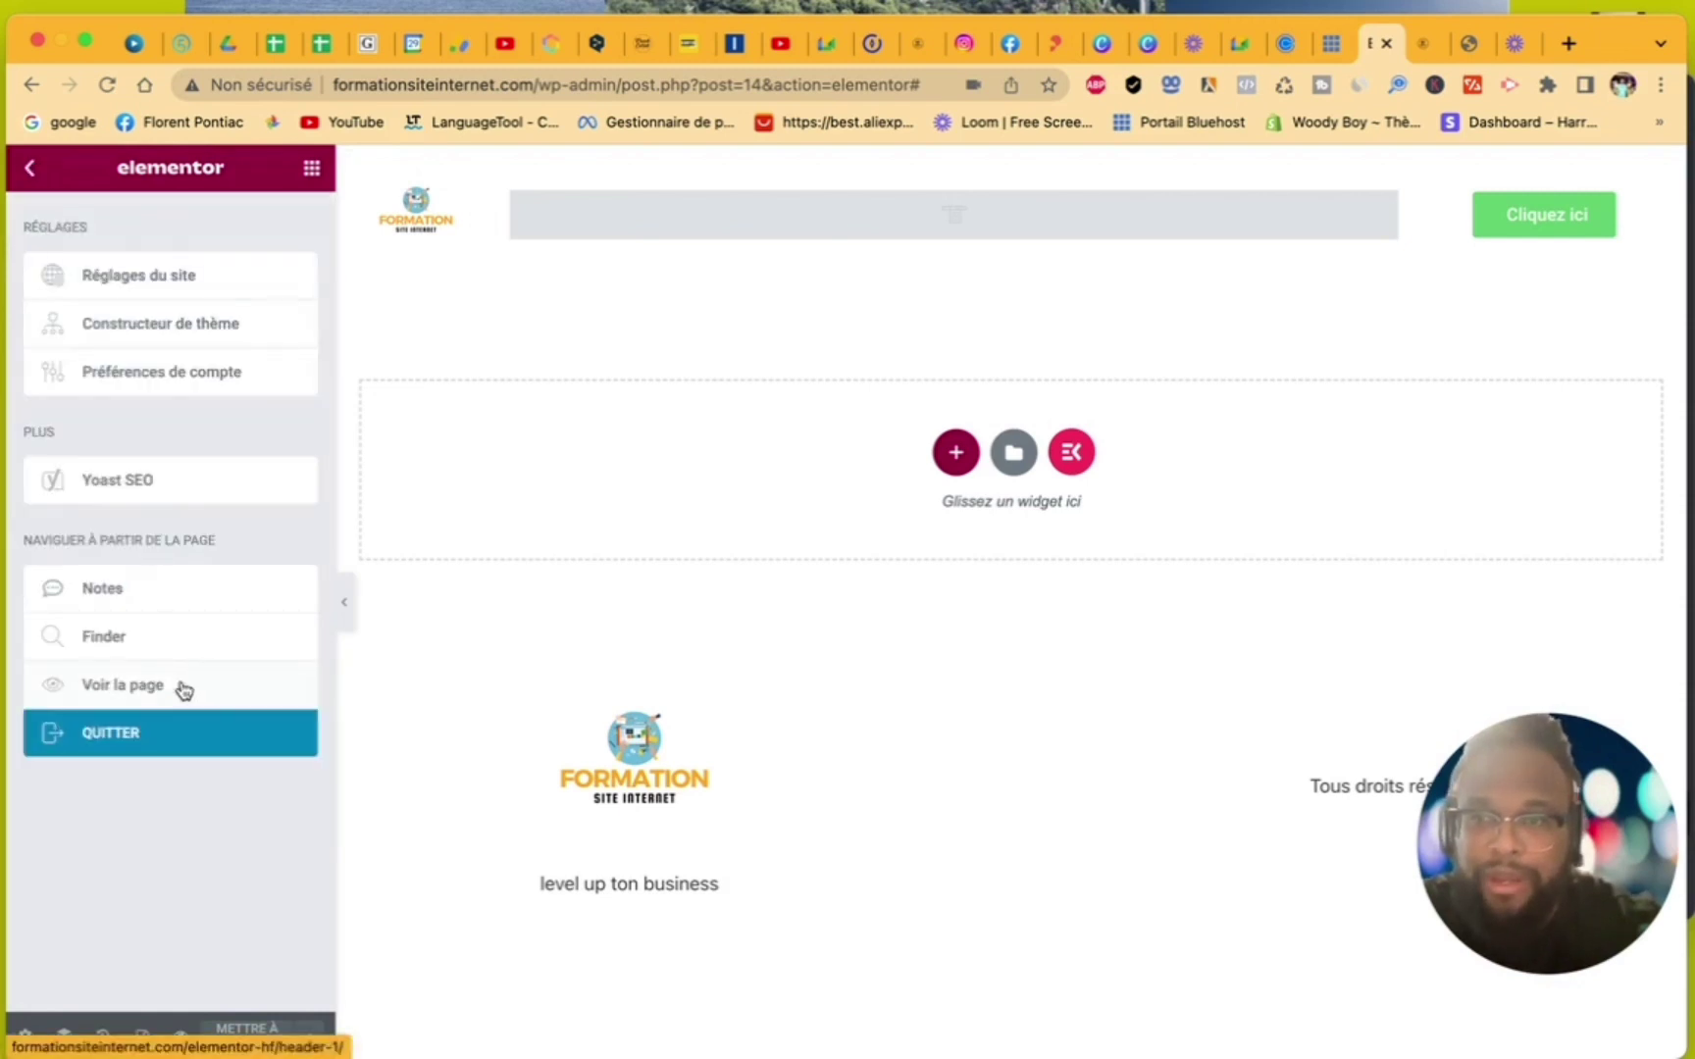
pyautogui.click(111, 736)
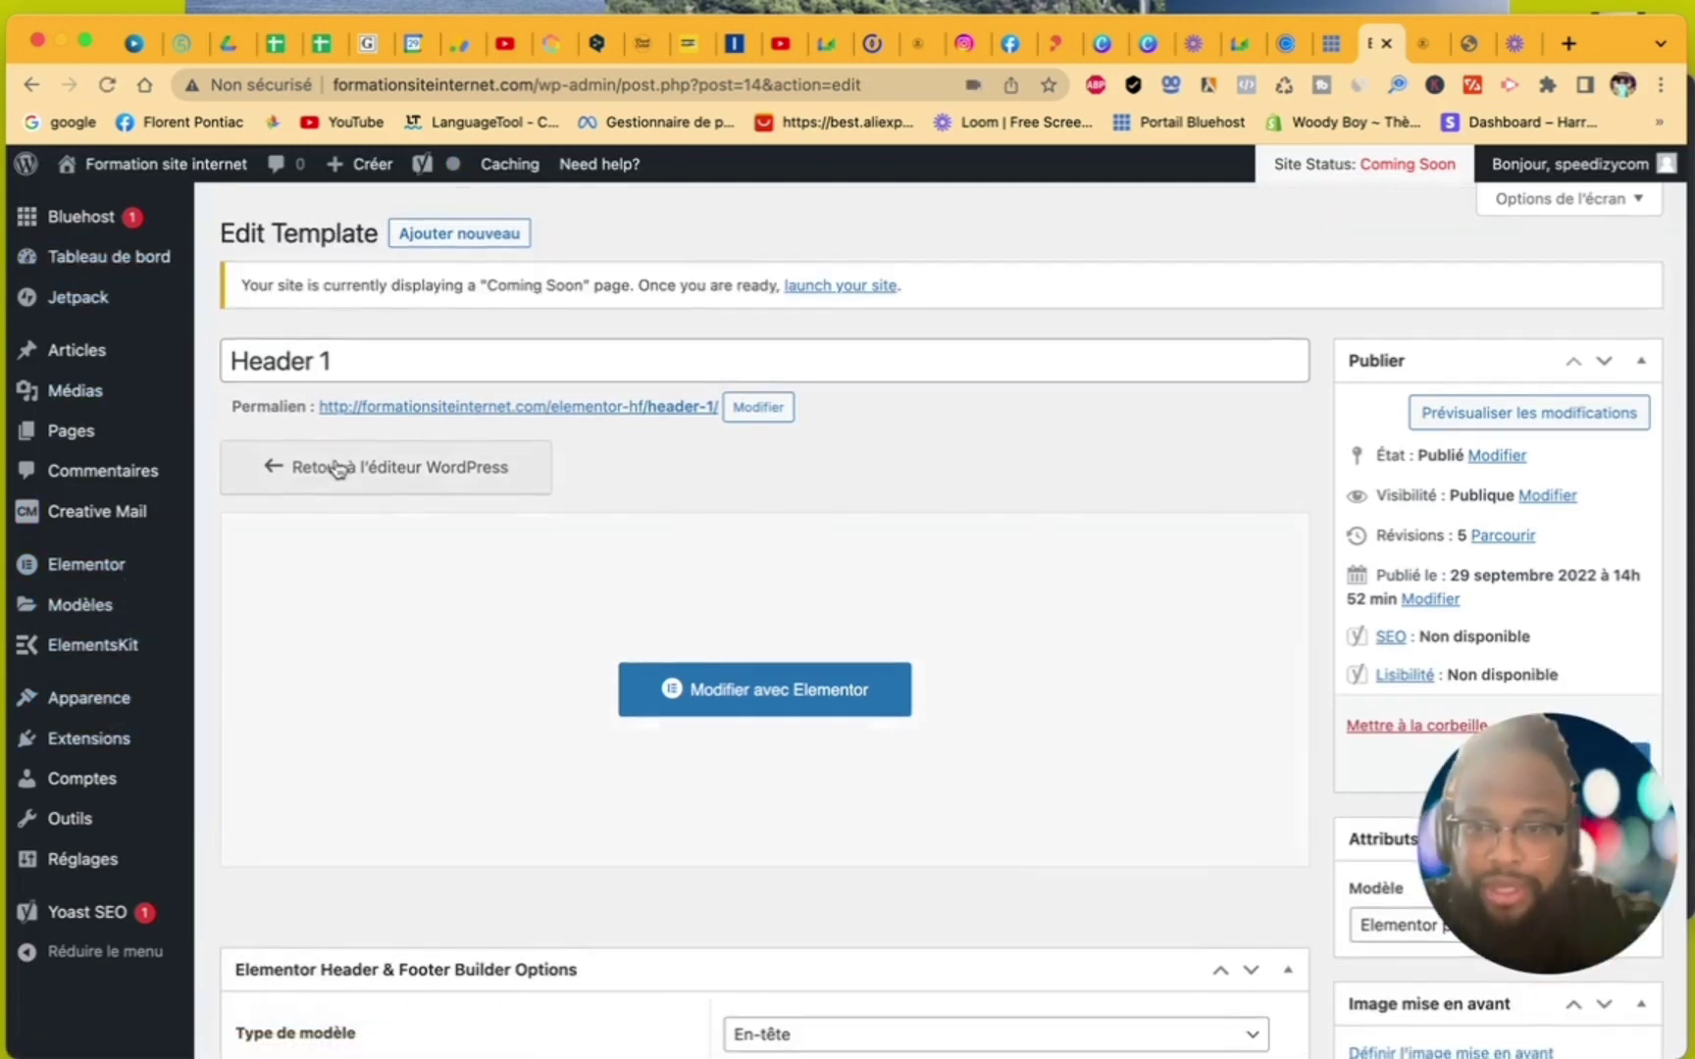
pyautogui.scroll(-5, 337, 469)
pyautogui.scroll(4, 336, 462)
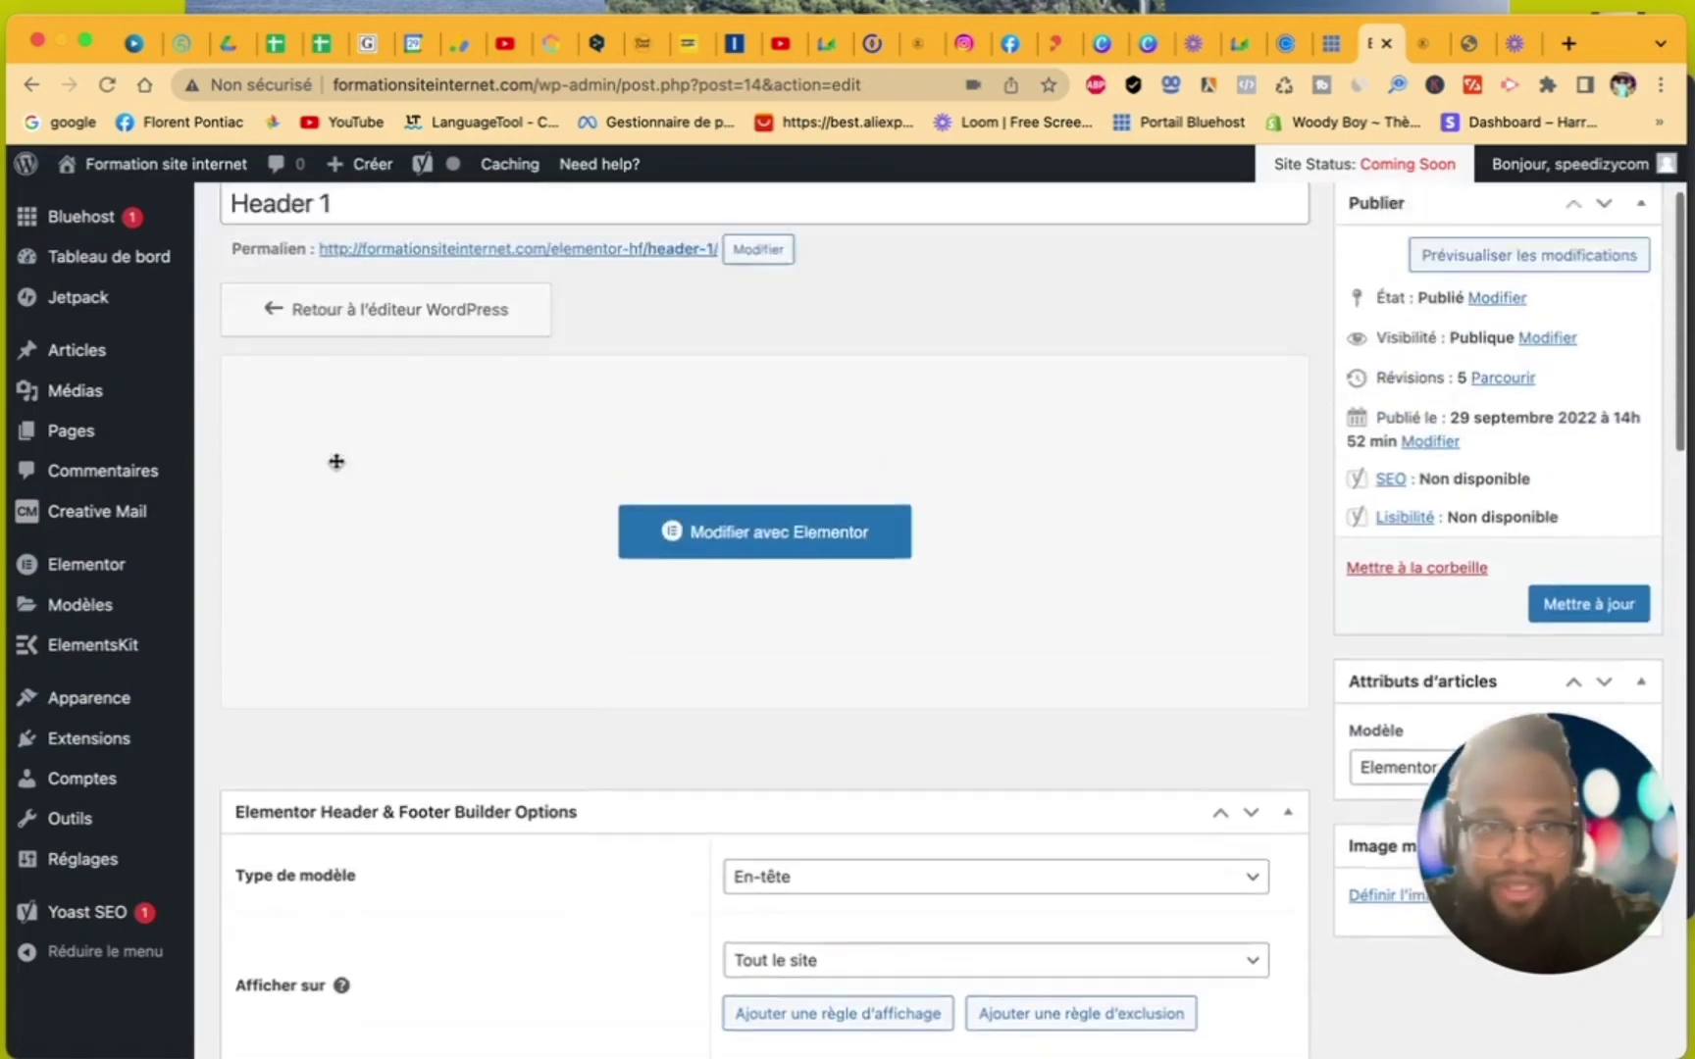
pyautogui.scroll(2, 1146, 594)
pyautogui.scroll(-4, 1161, 503)
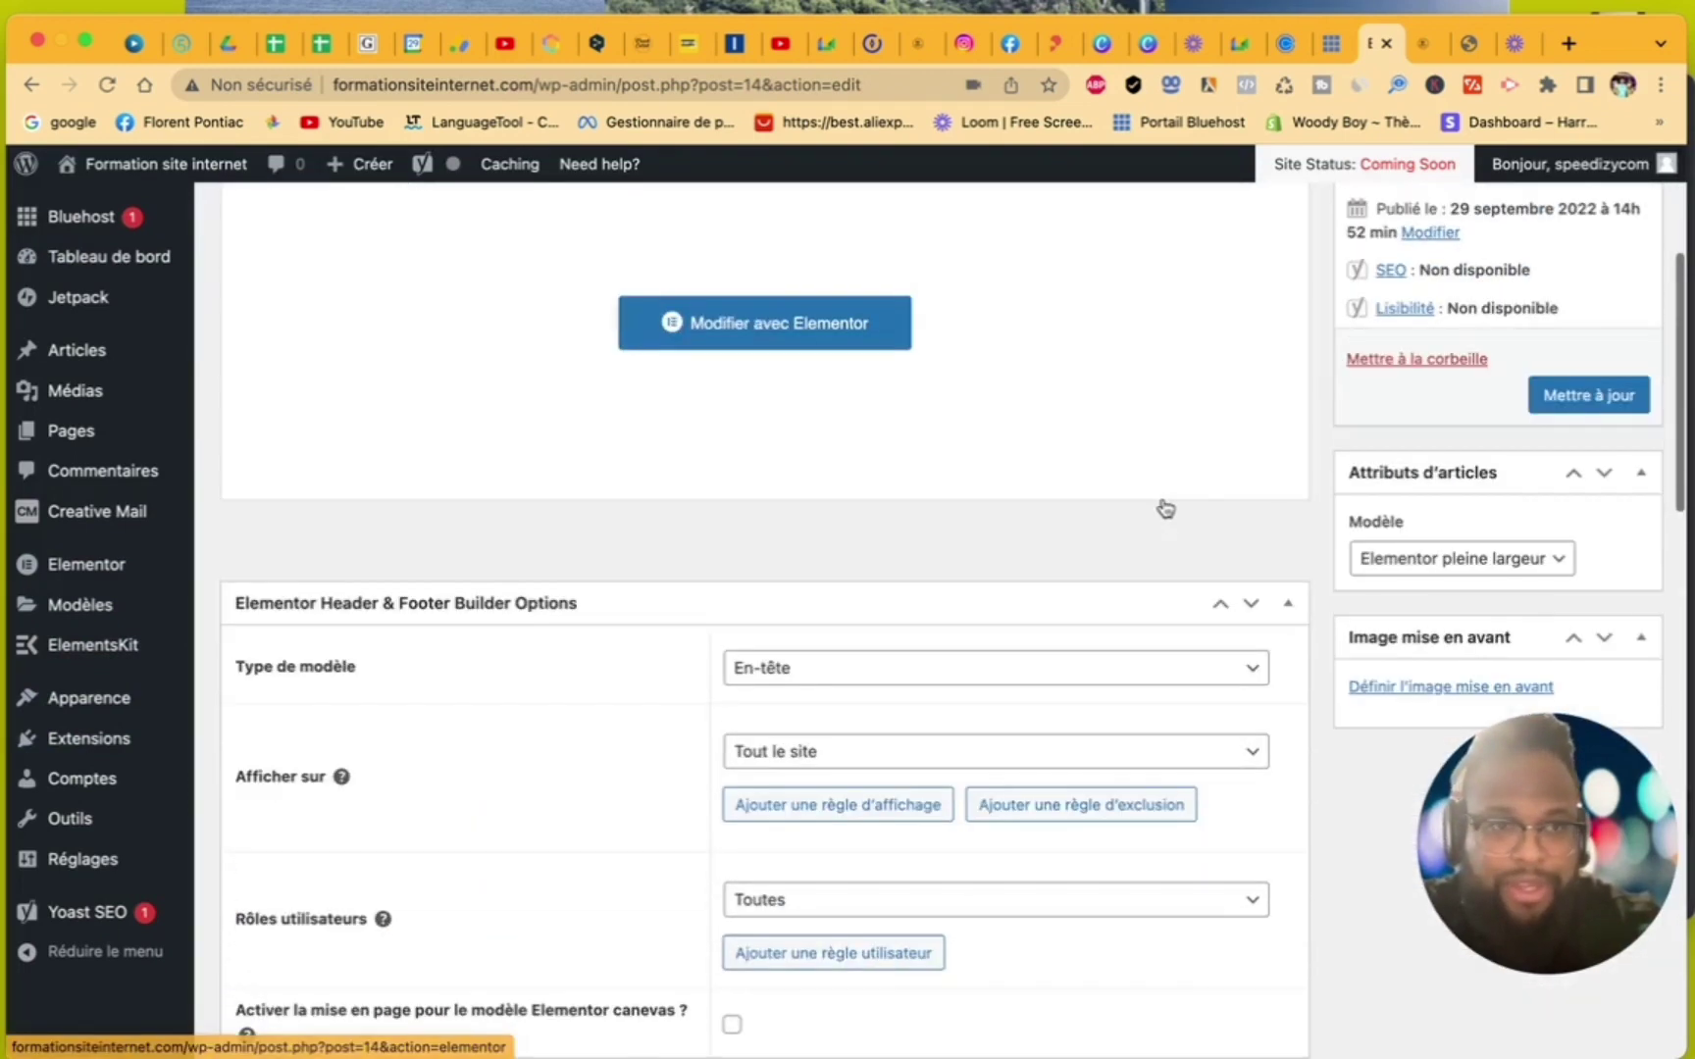
pyautogui.click(1621, 398)
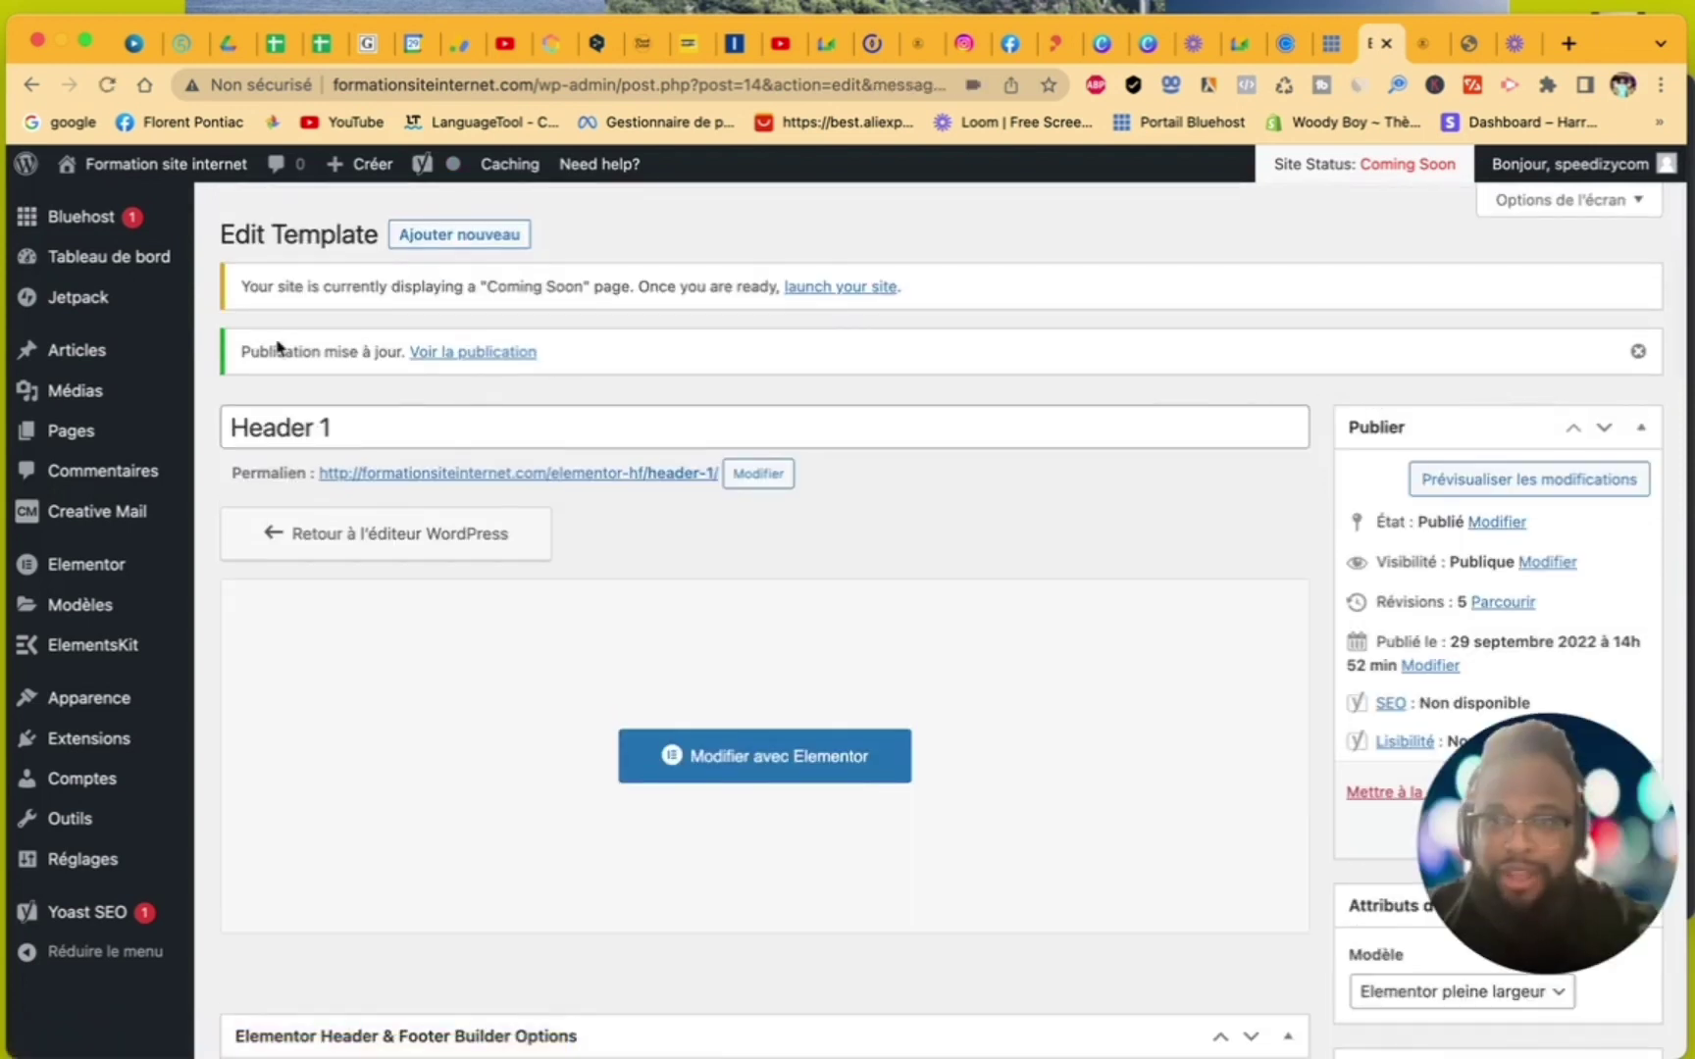
# - Go to the Apparence > Elementor Header & Footer Builder template list
pyautogui.moveTo(92, 708)
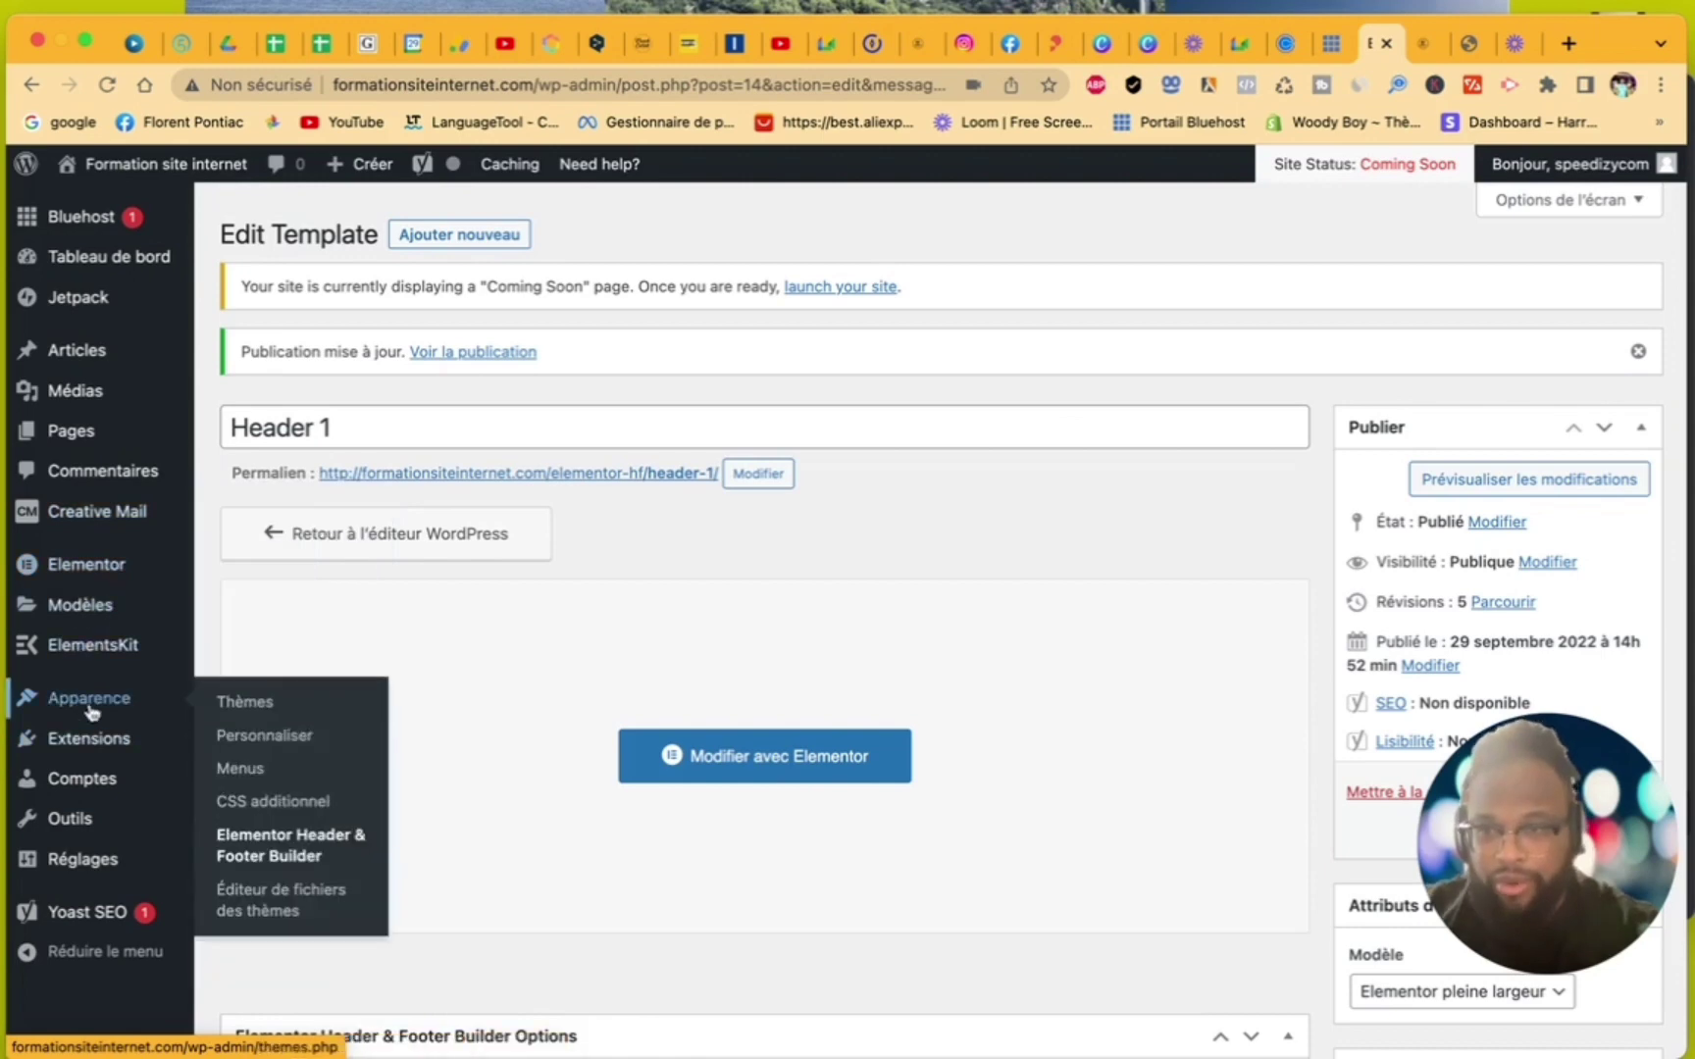
pyautogui.click(276, 846)
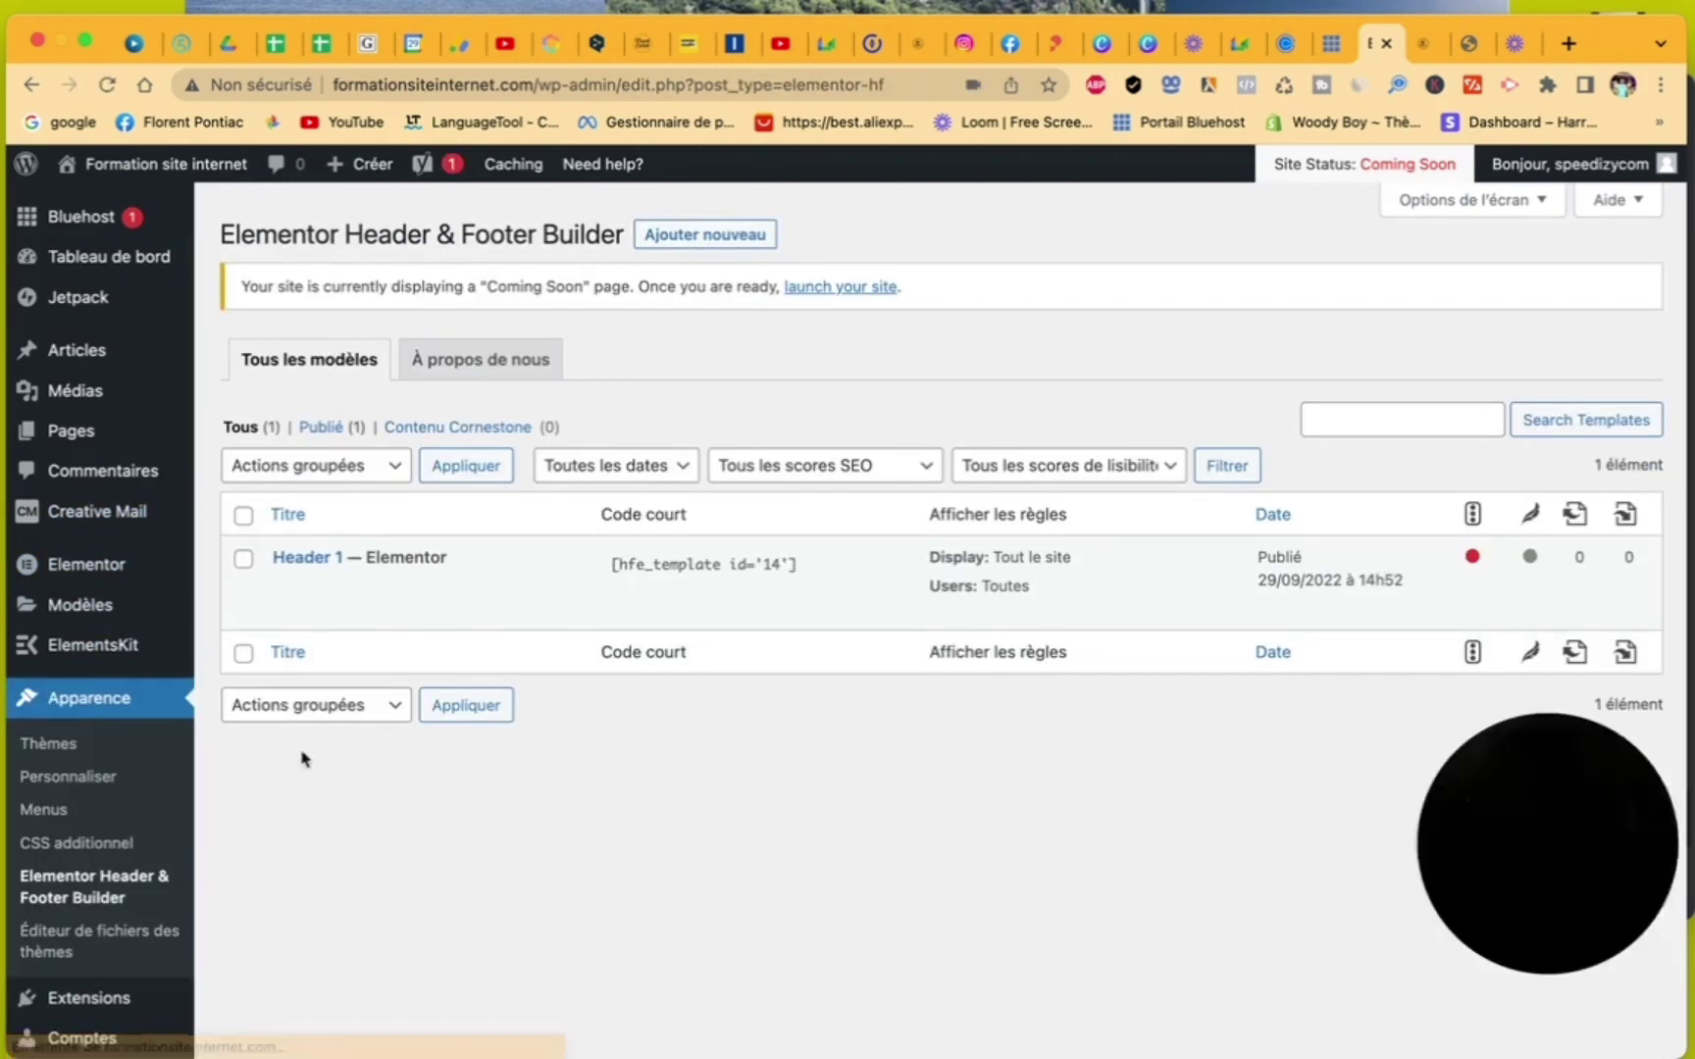
pyautogui.moveTo(309, 586)
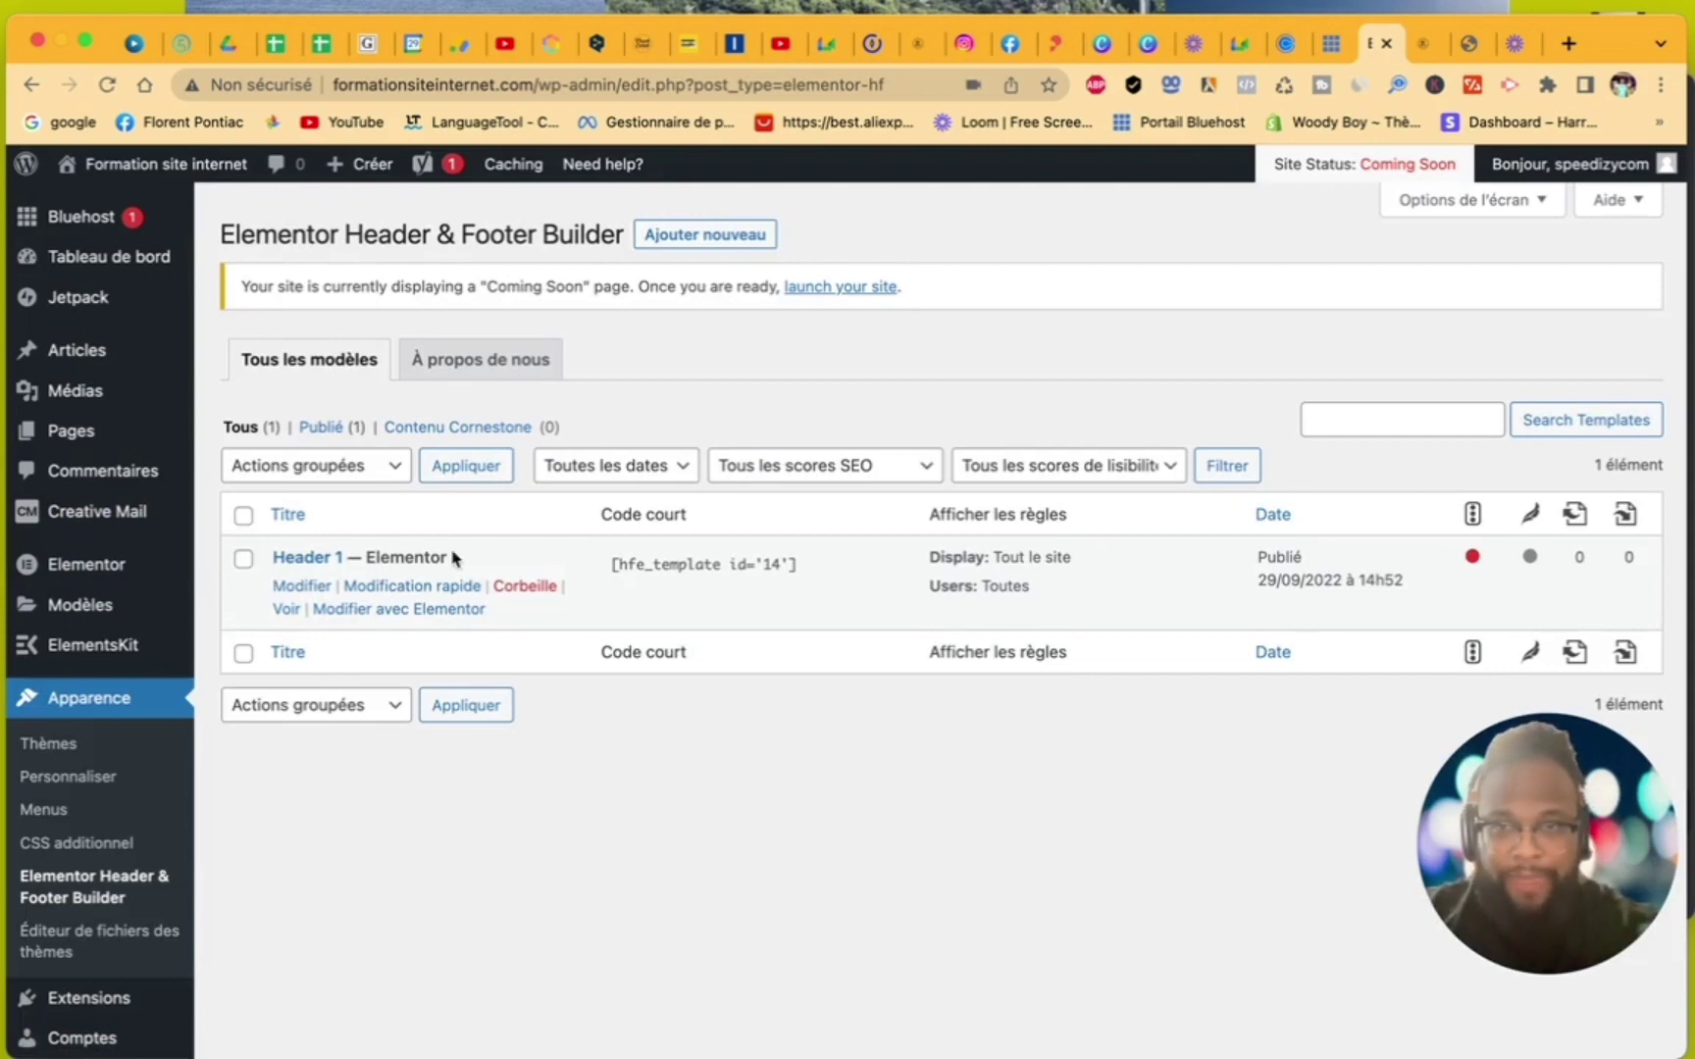
# - Create a new Pied de page template shown on Tout le site for all user roles
pyautogui.click(696, 237)
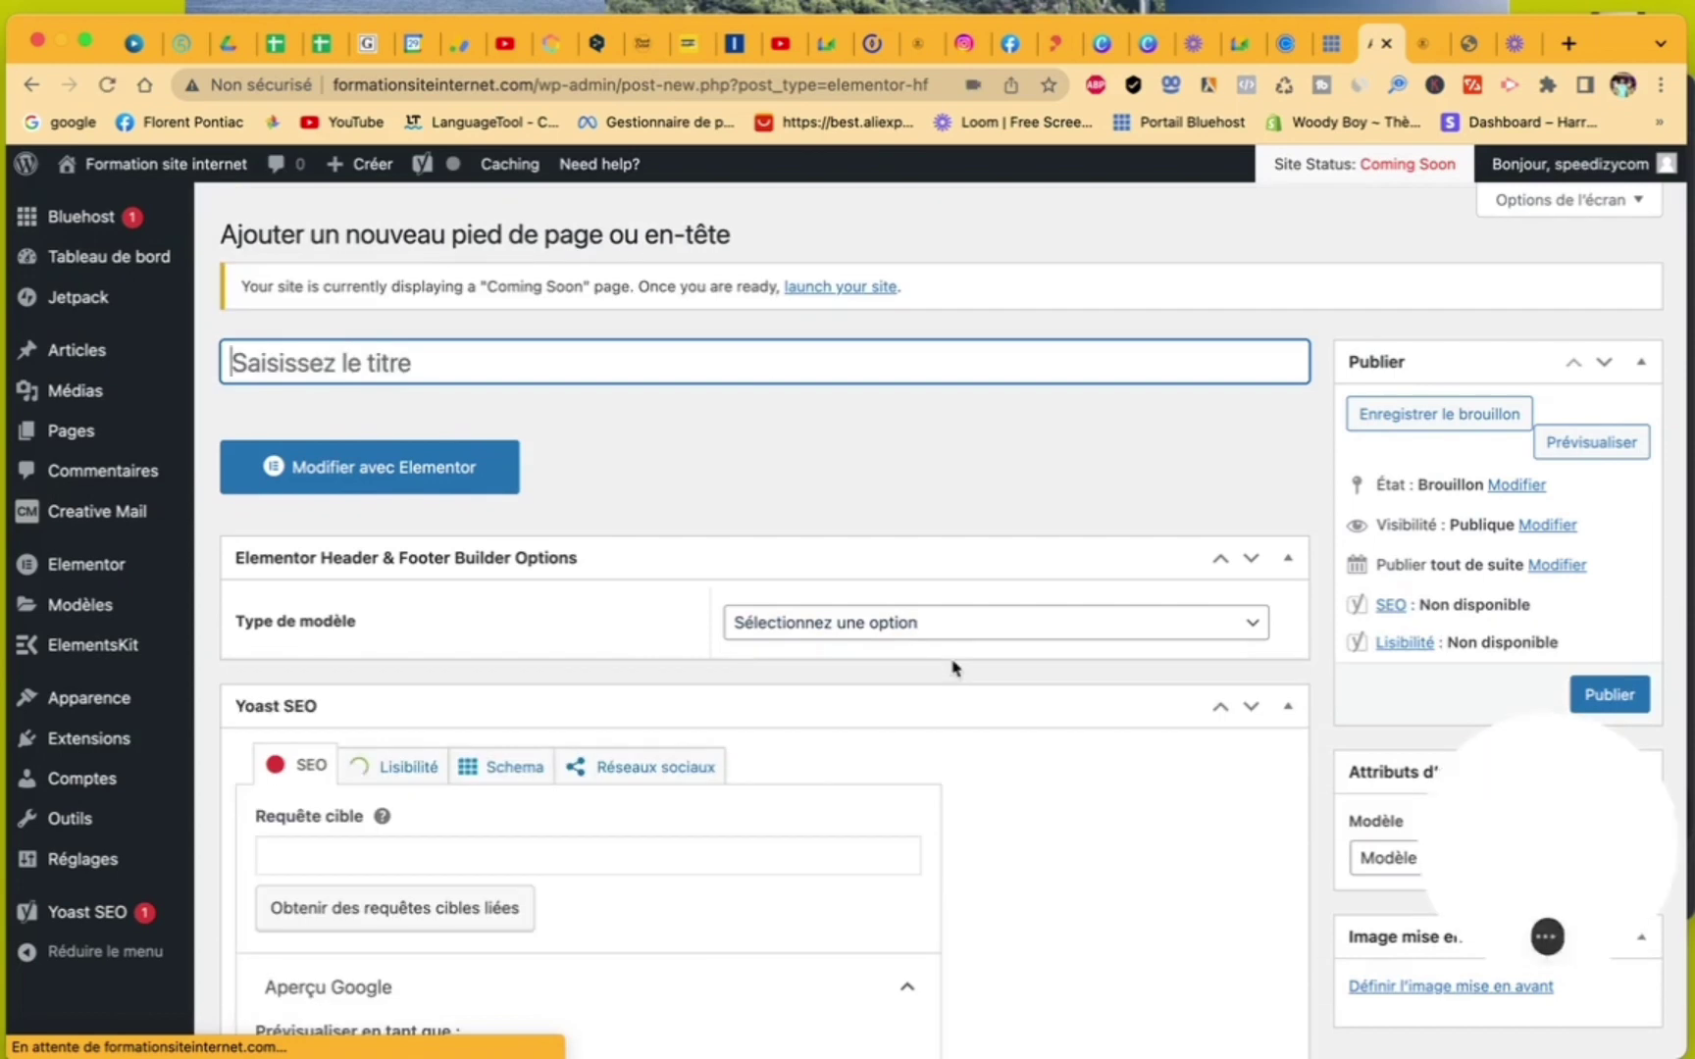
pyautogui.click(950, 633)
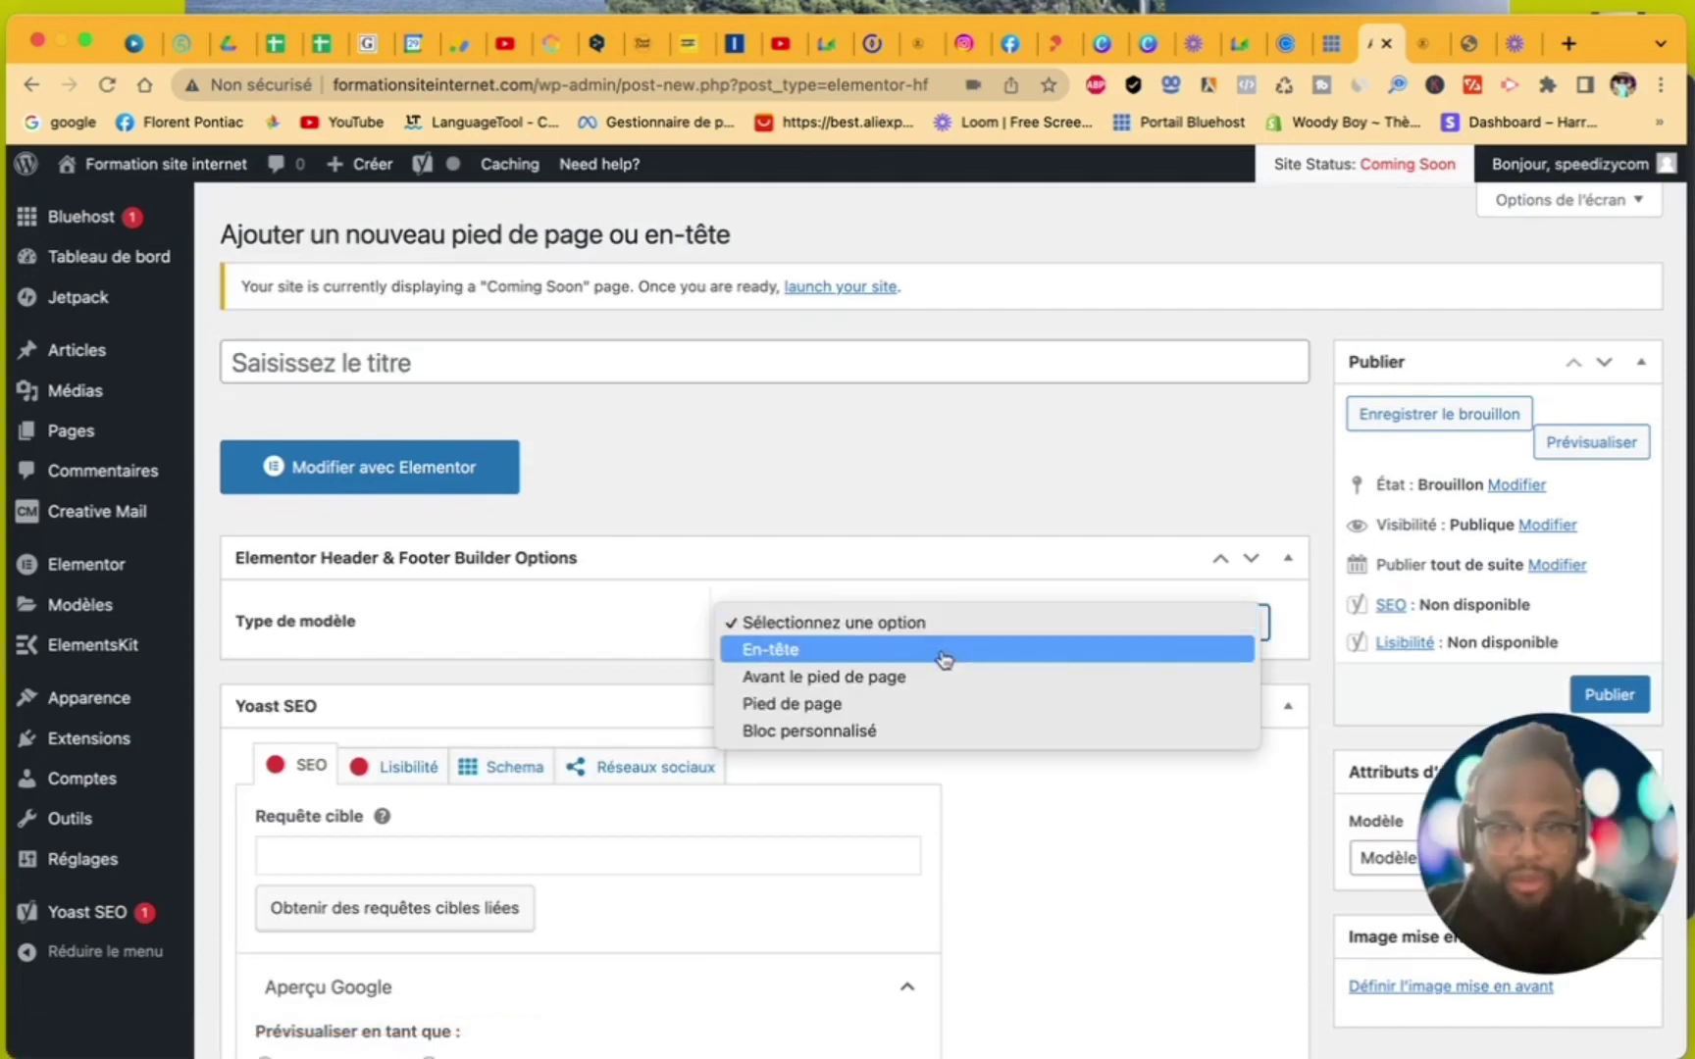
pyautogui.click(935, 705)
pyautogui.click(932, 707)
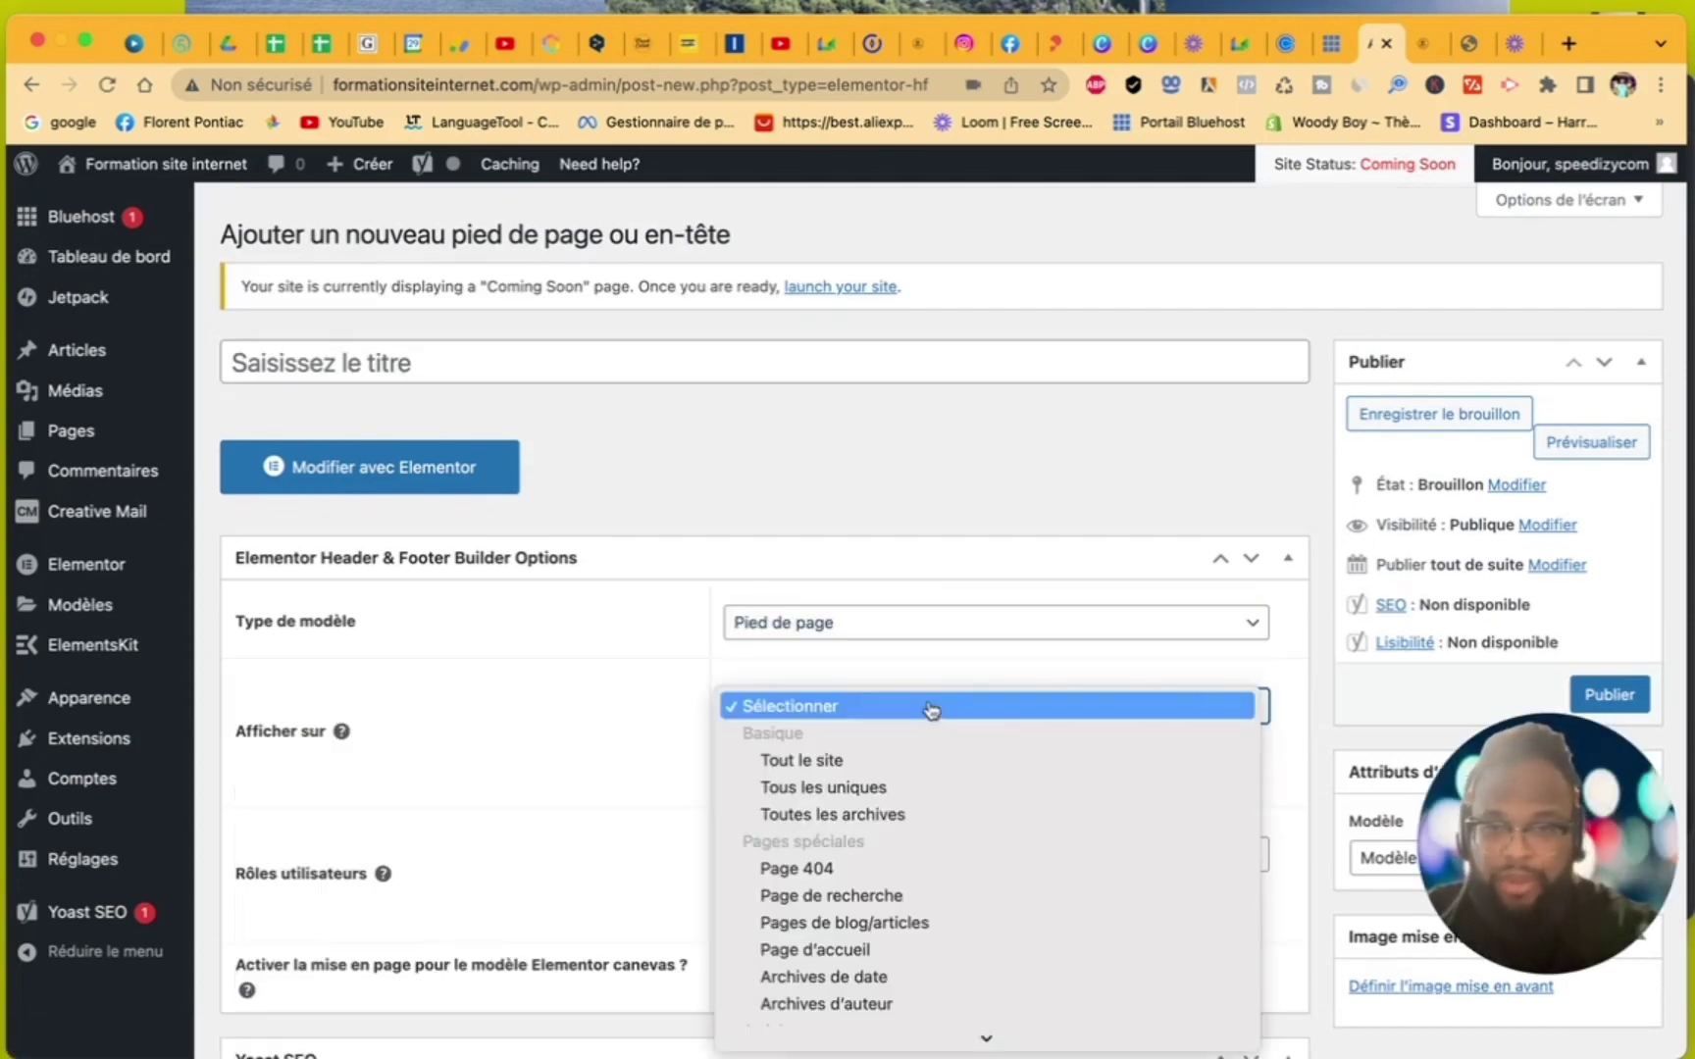
pyautogui.click(916, 763)
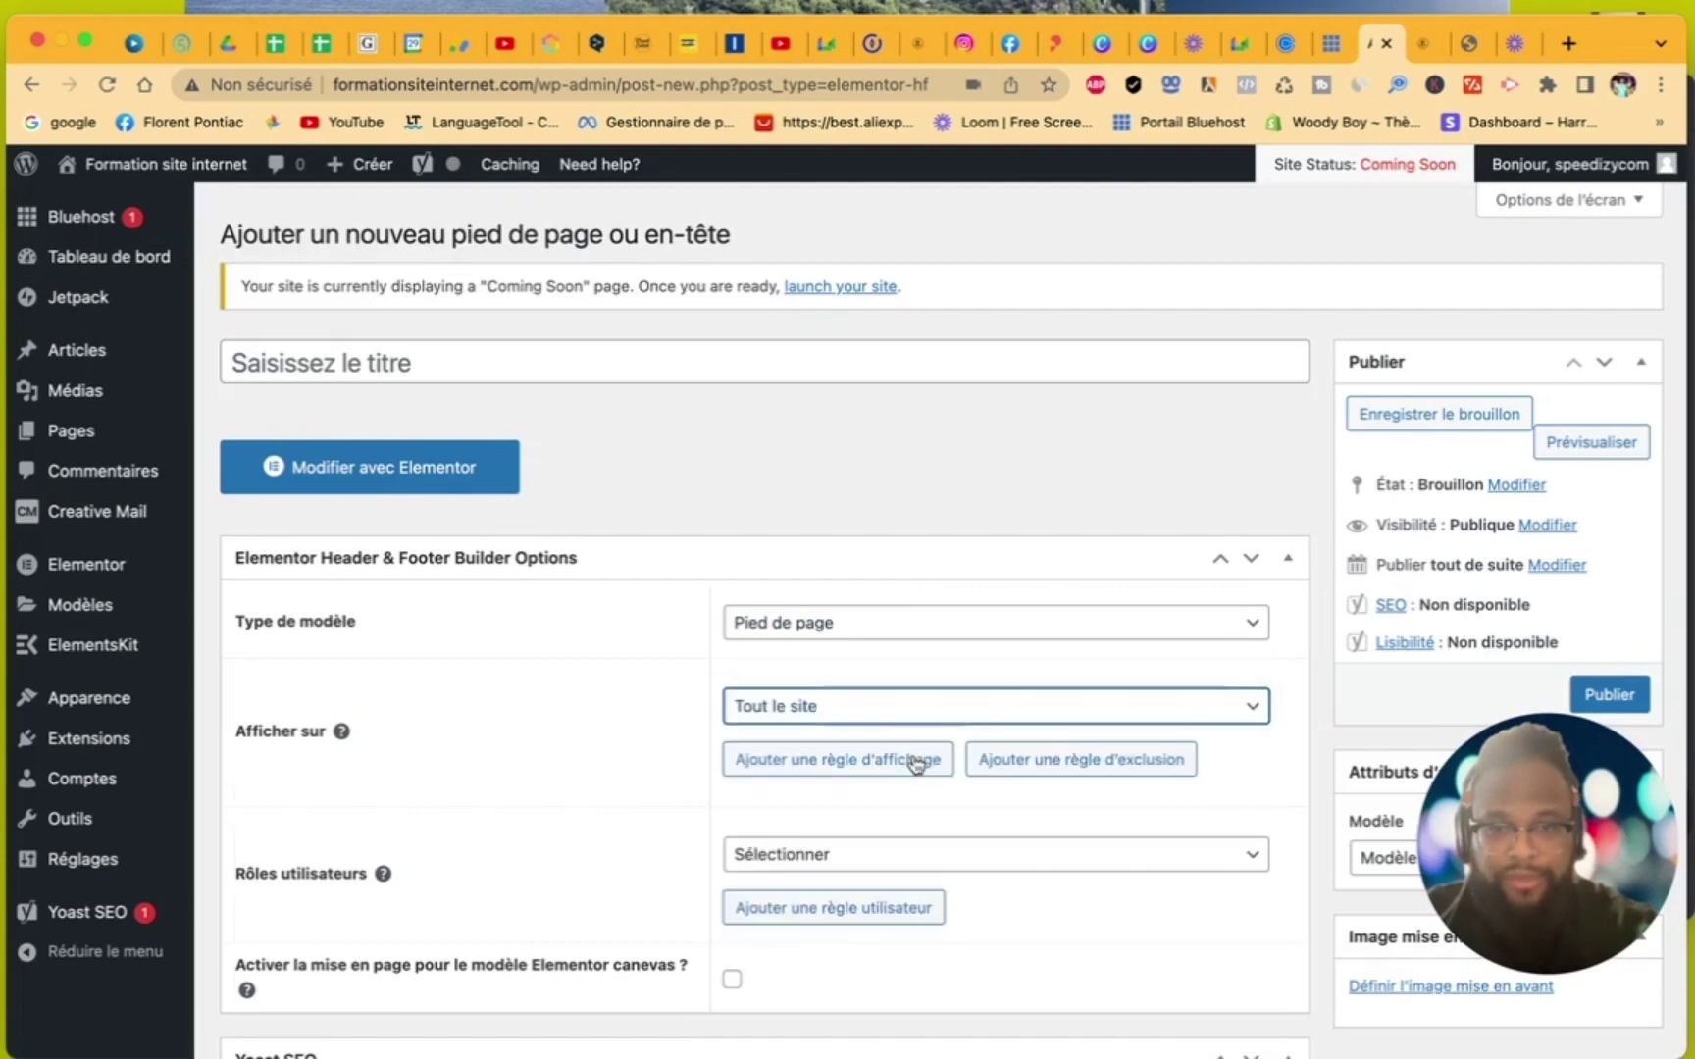
pyautogui.click(869, 853)
pyautogui.click(862, 911)
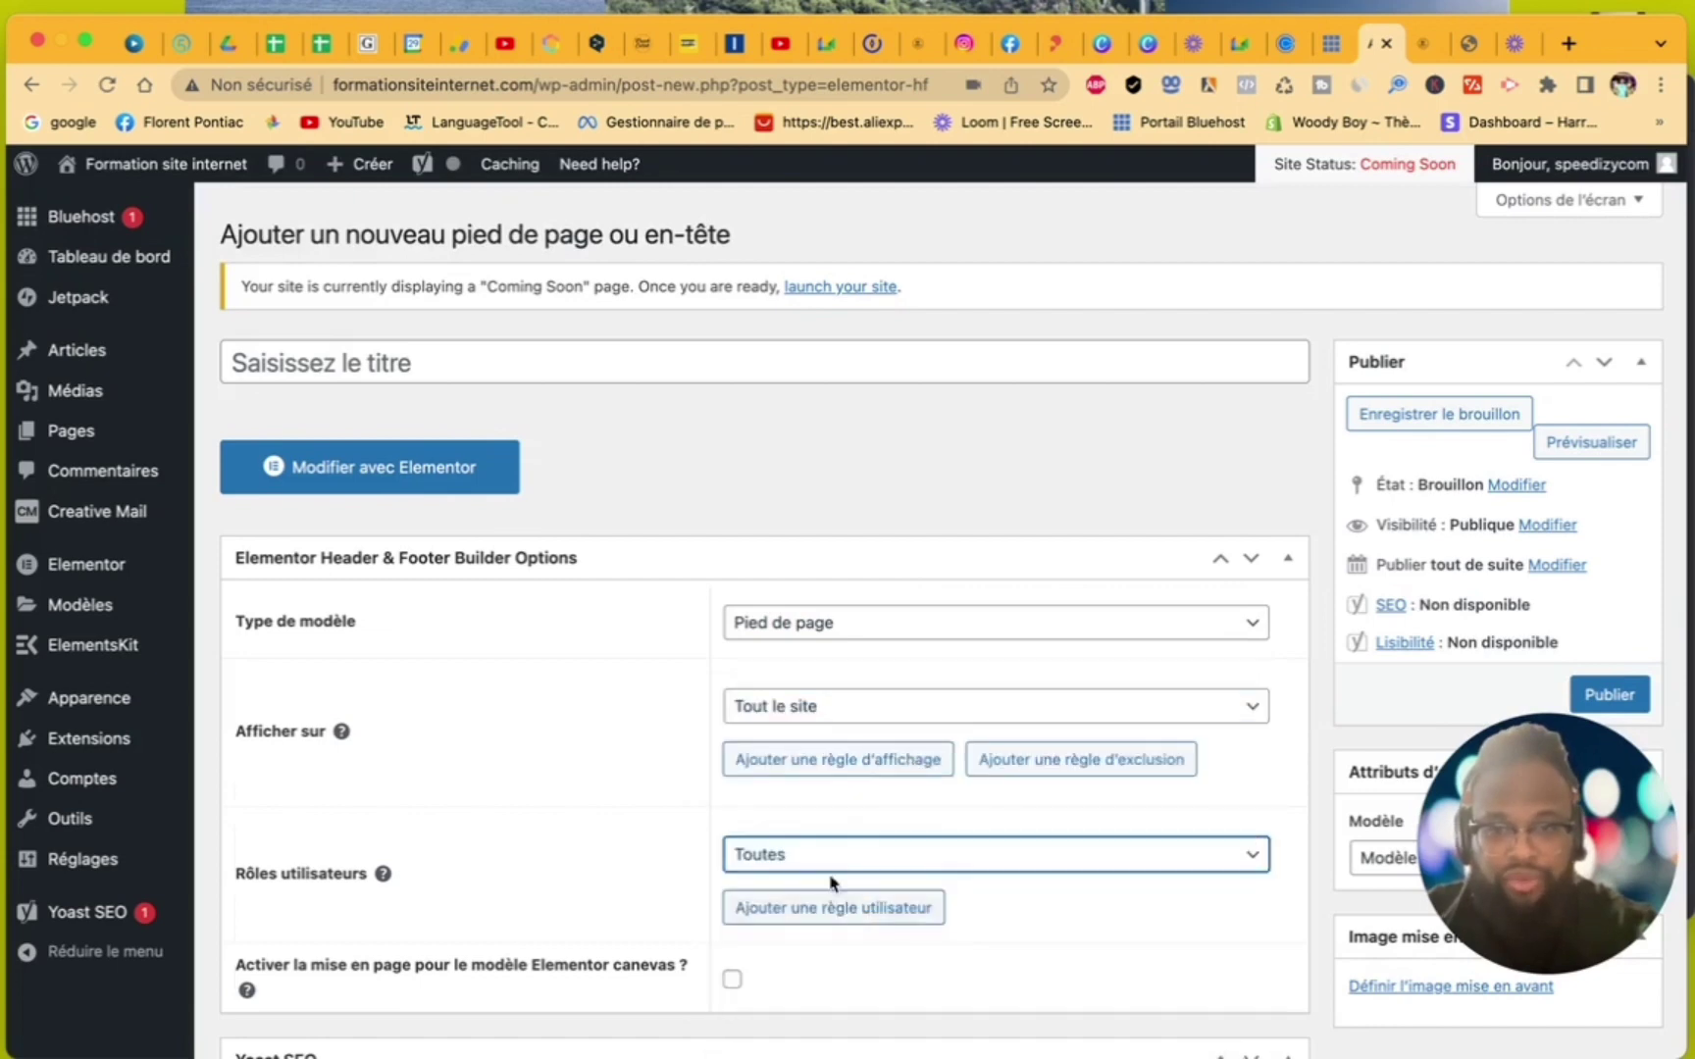
pyautogui.scroll(-5, 694, 800)
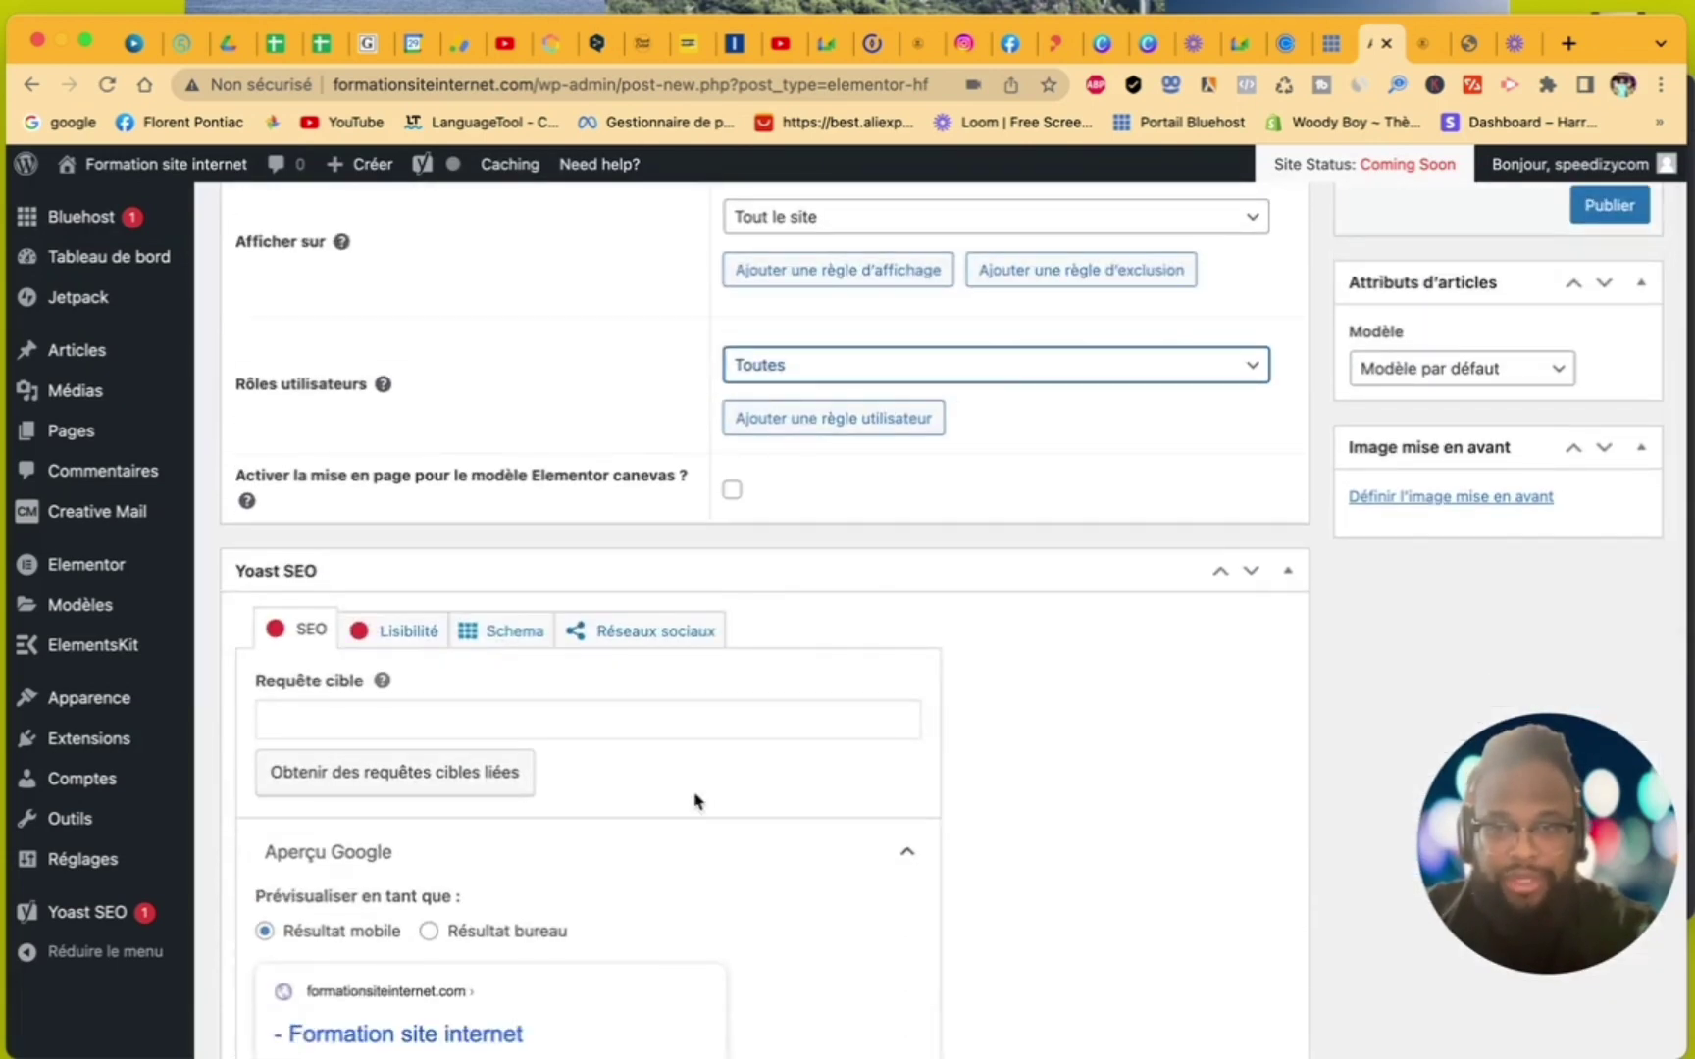
pyautogui.scroll(-3, 694, 801)
pyautogui.scroll(8, 695, 801)
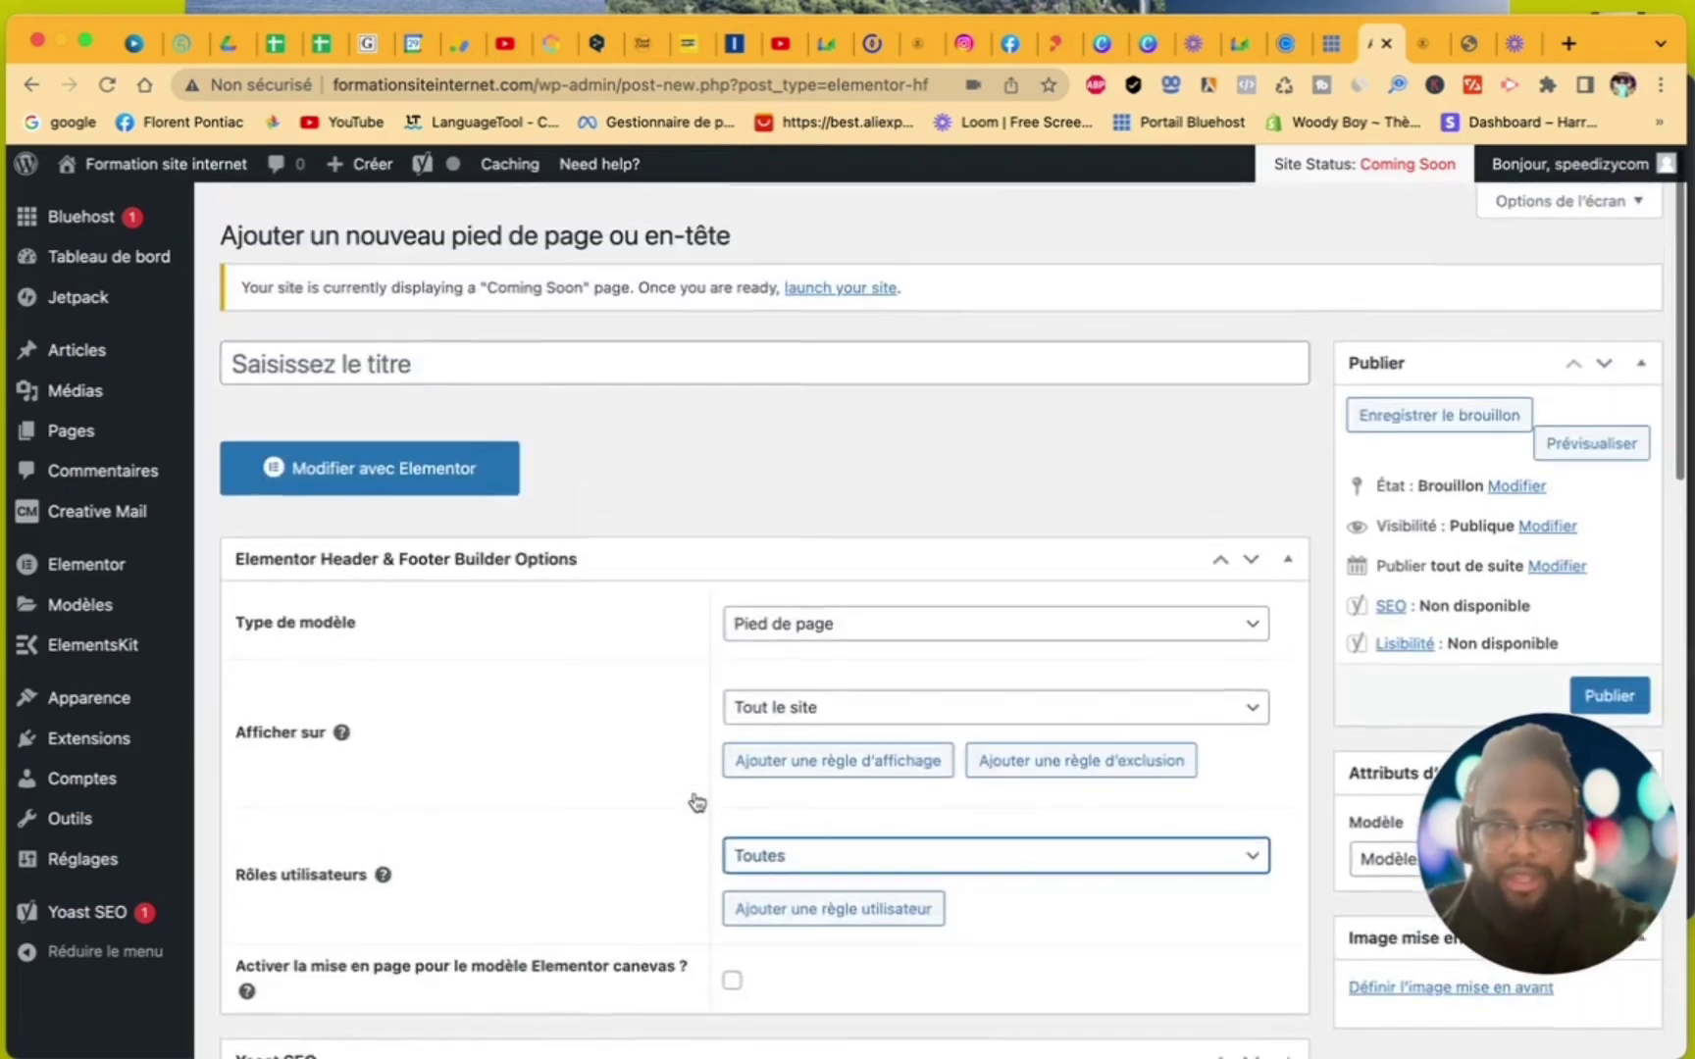
# - Title the footer template FOOTER 1 and publish it
pyautogui.click(522, 354)
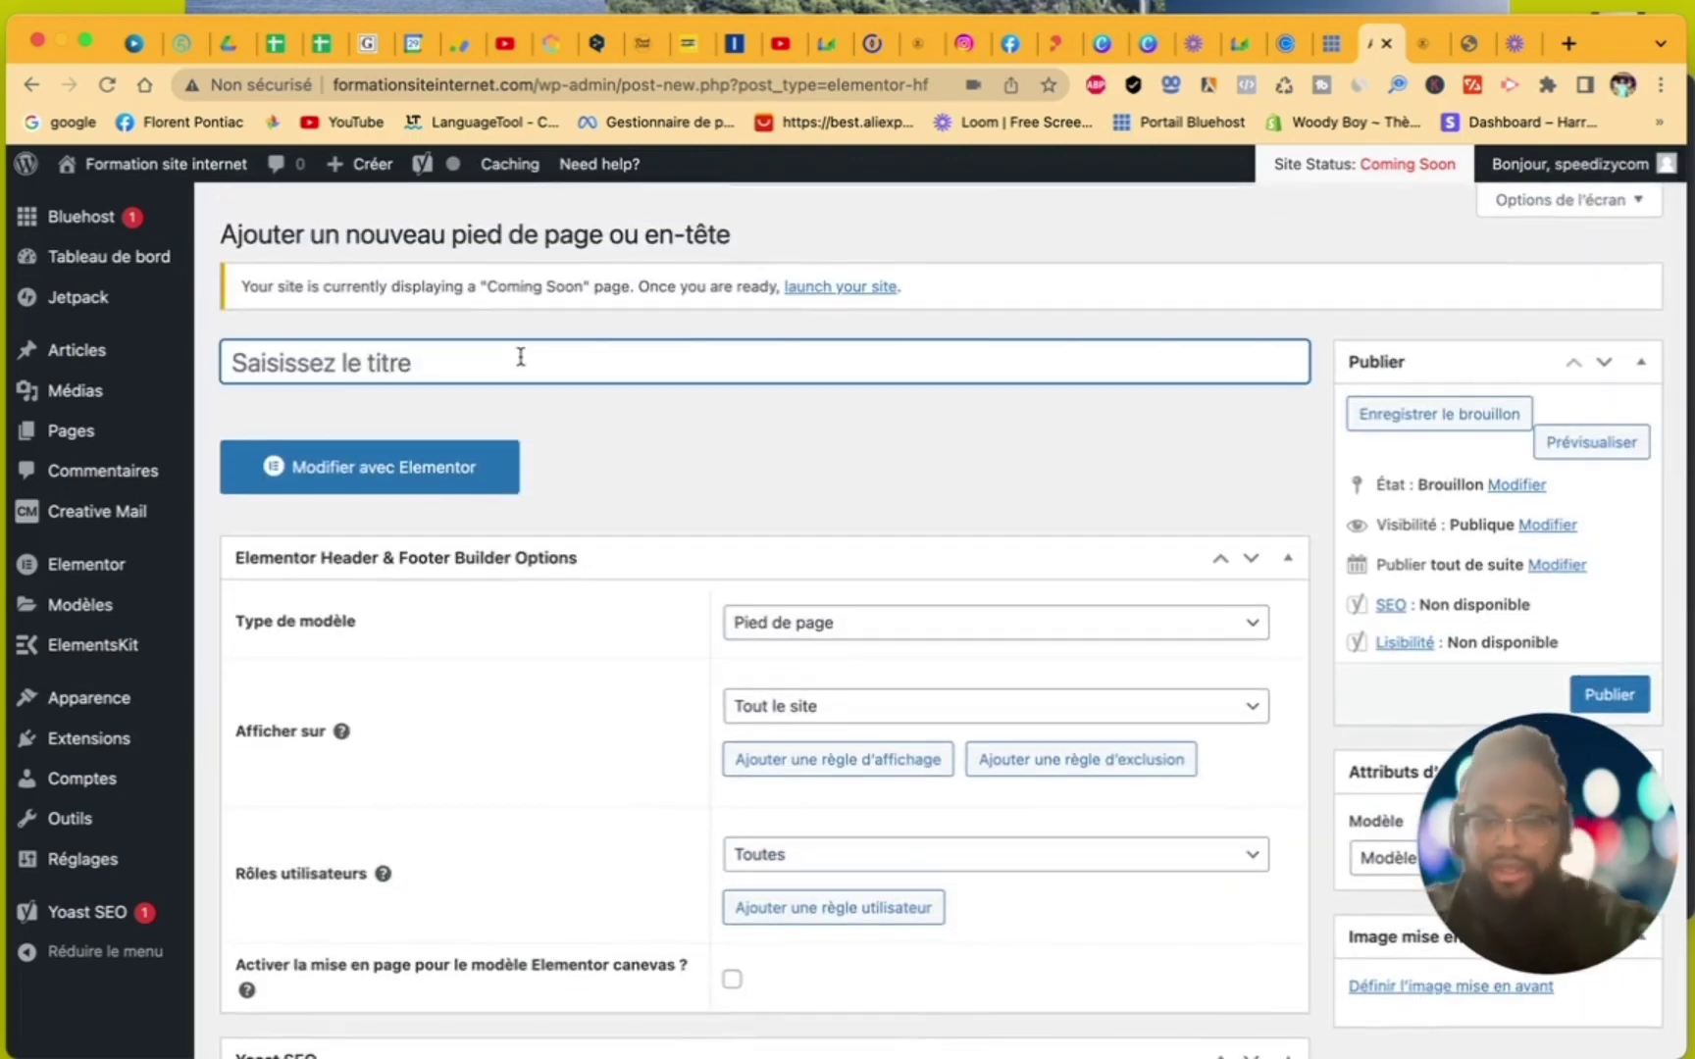
pyautogui.write('FOOTER 1')
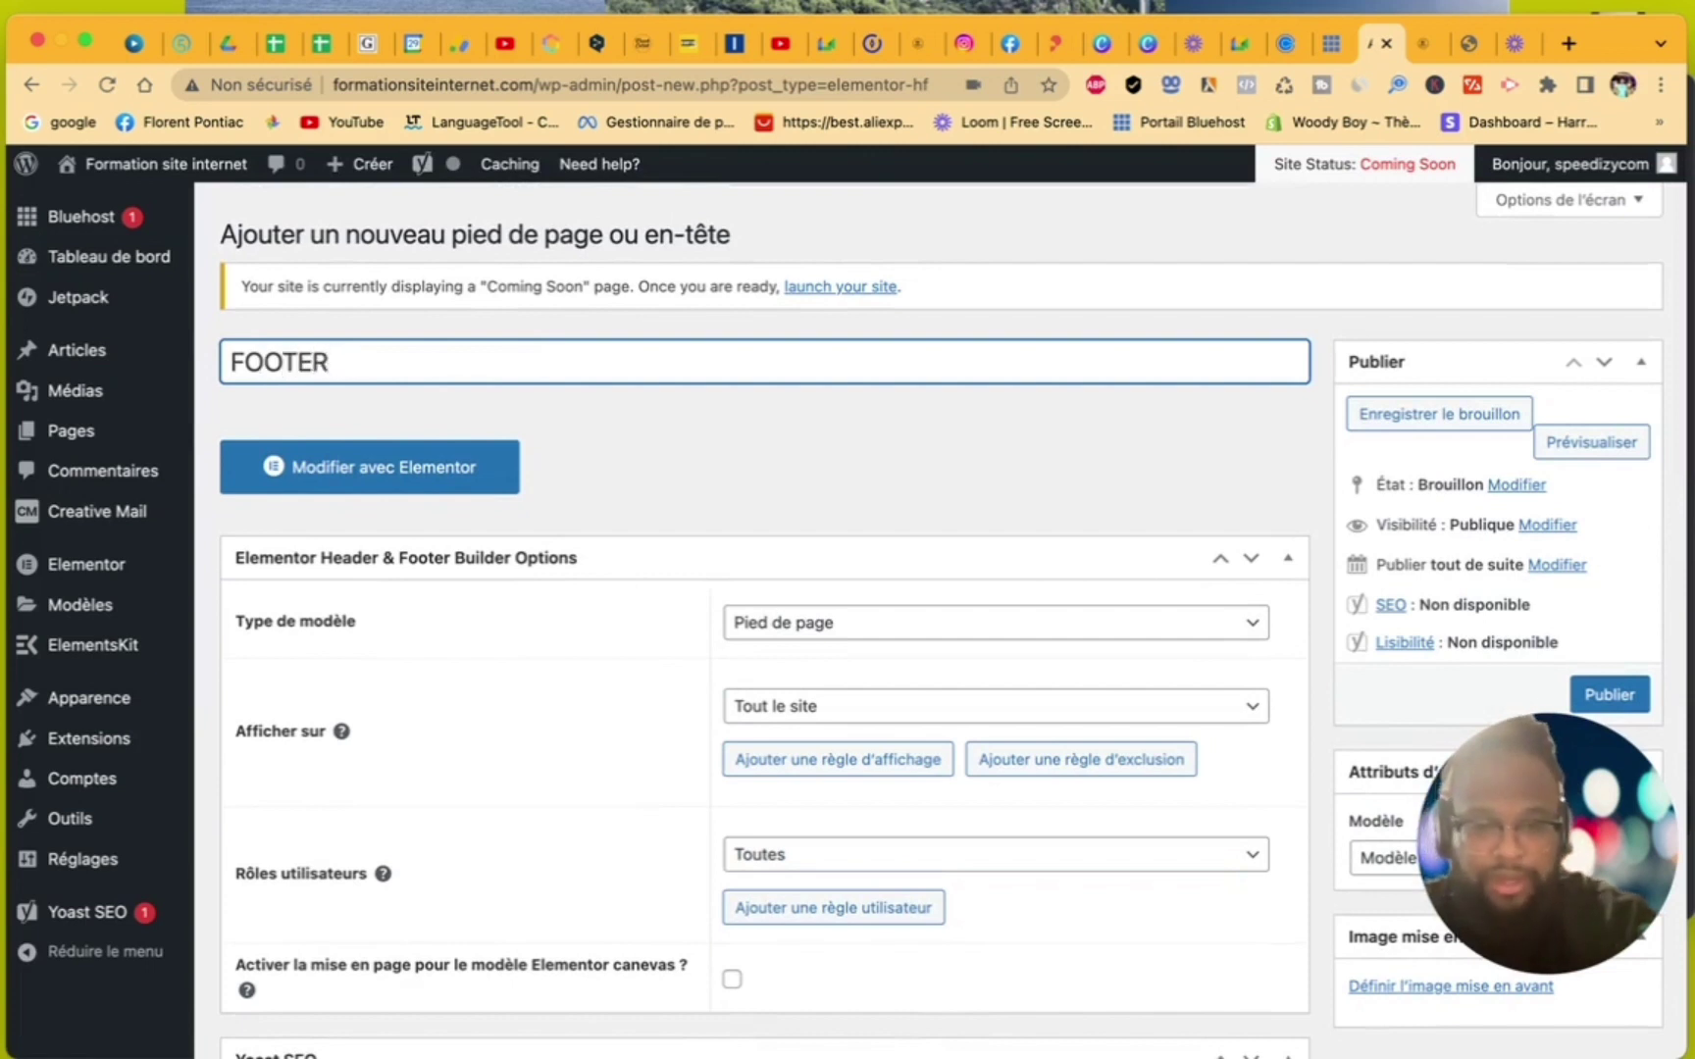
pyautogui.click(1641, 693)
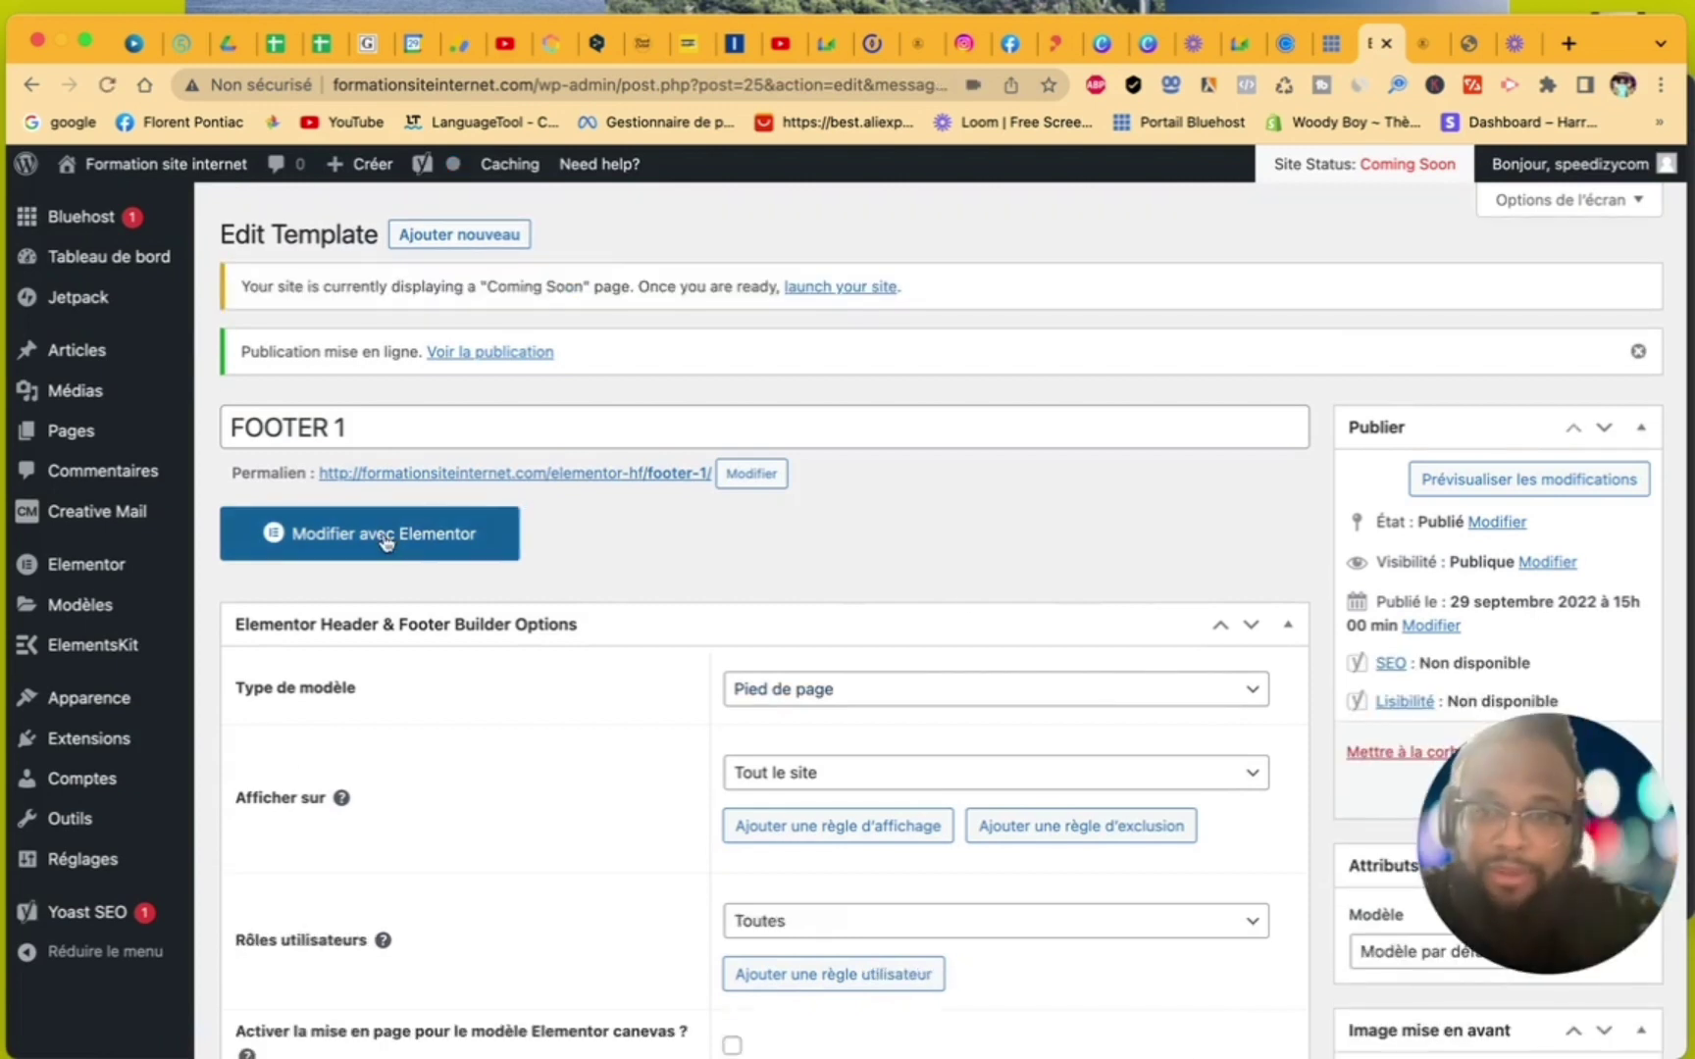
# - Open FOOTER 1 in Elementor and browse the library's Footer blocks without inserting any
pyautogui.click(387, 536)
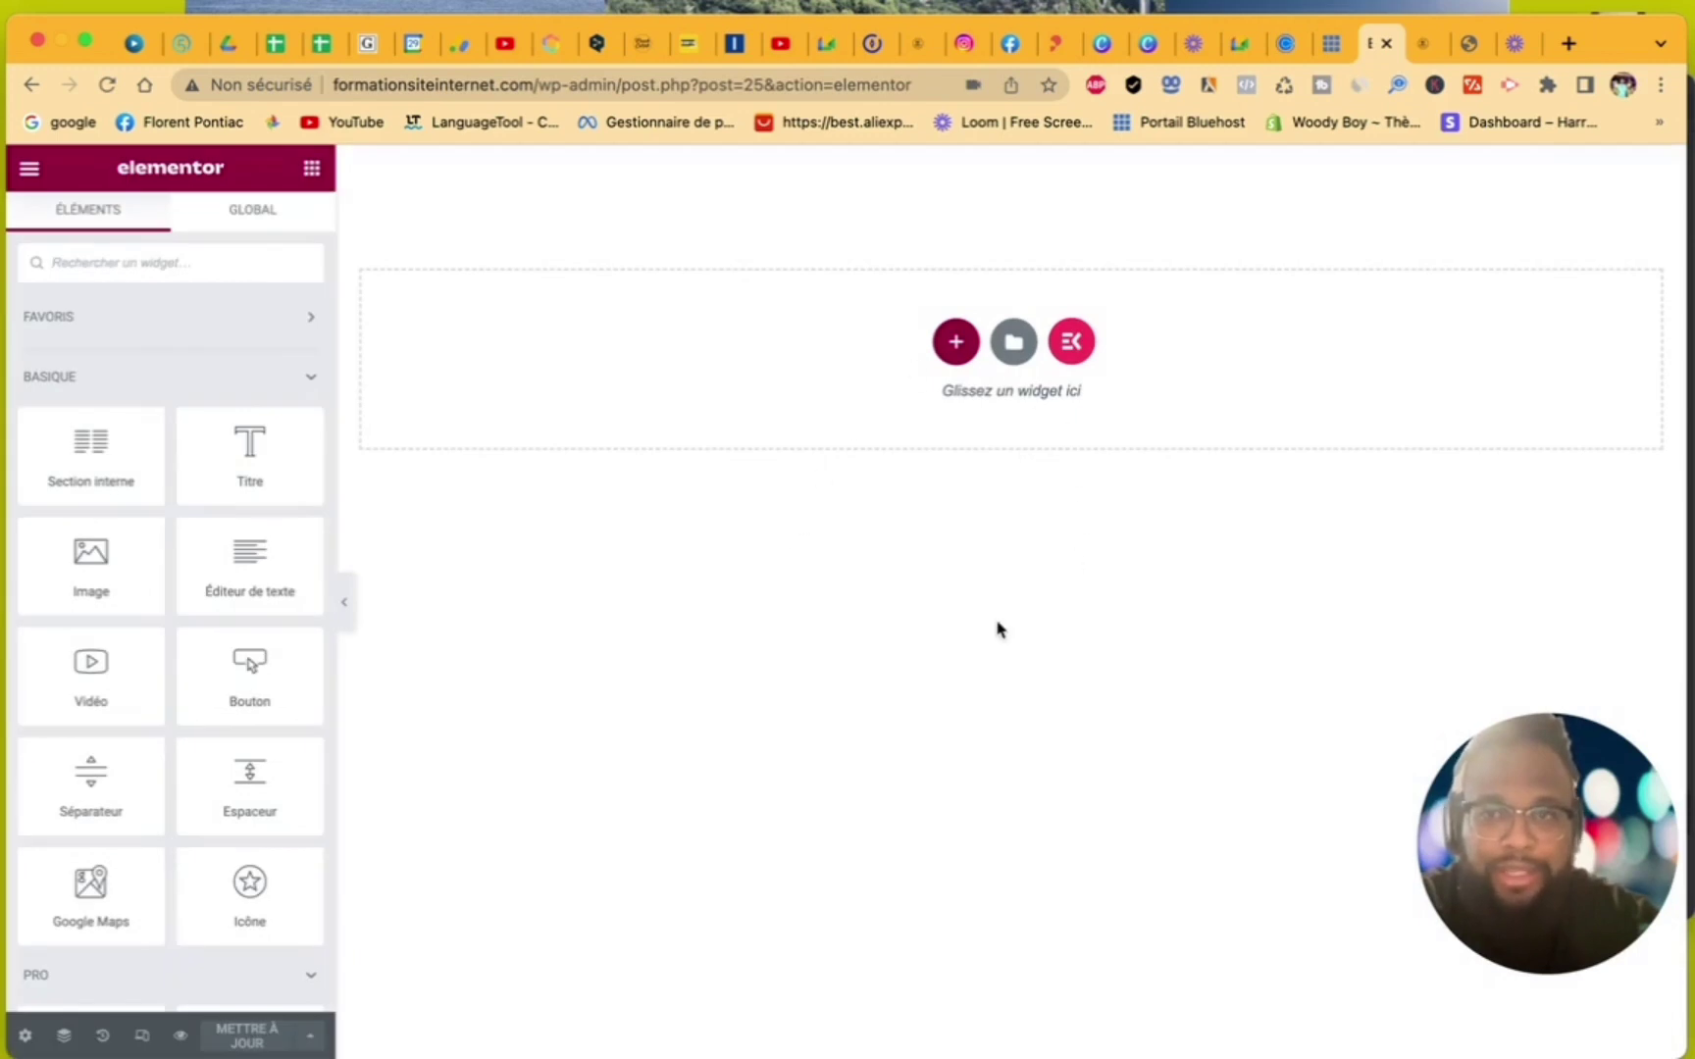
pyautogui.click(1016, 345)
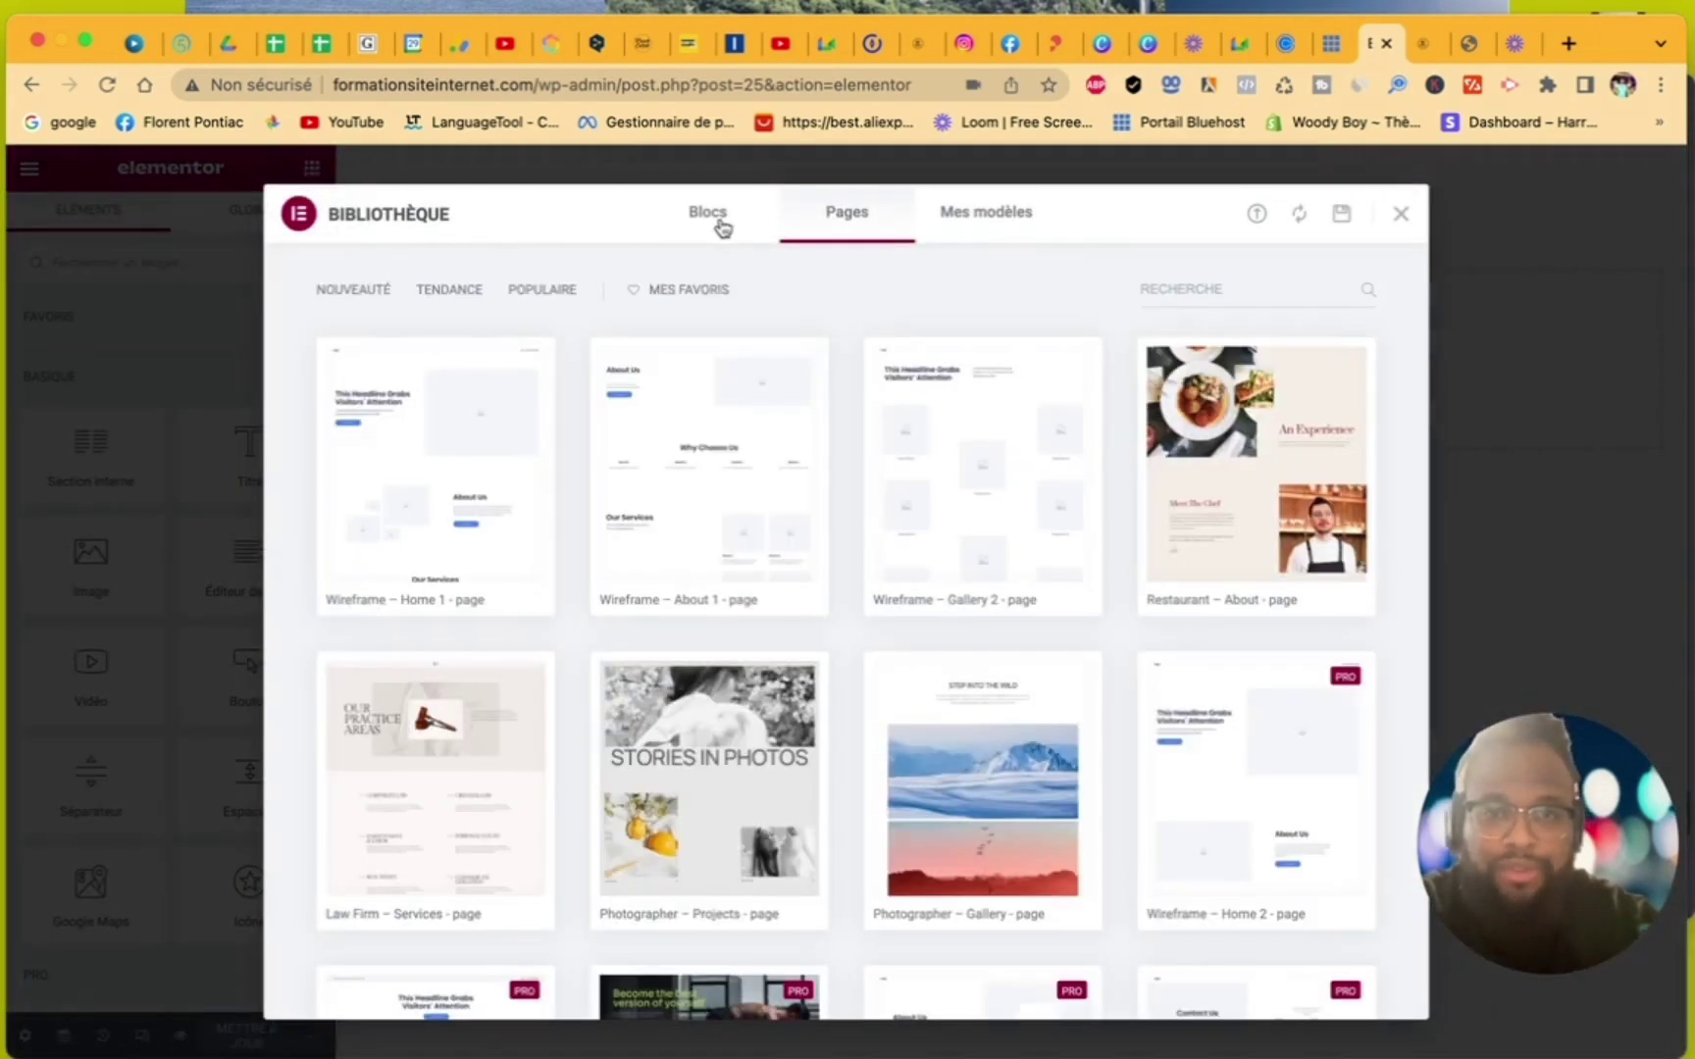
pyautogui.click(721, 220)
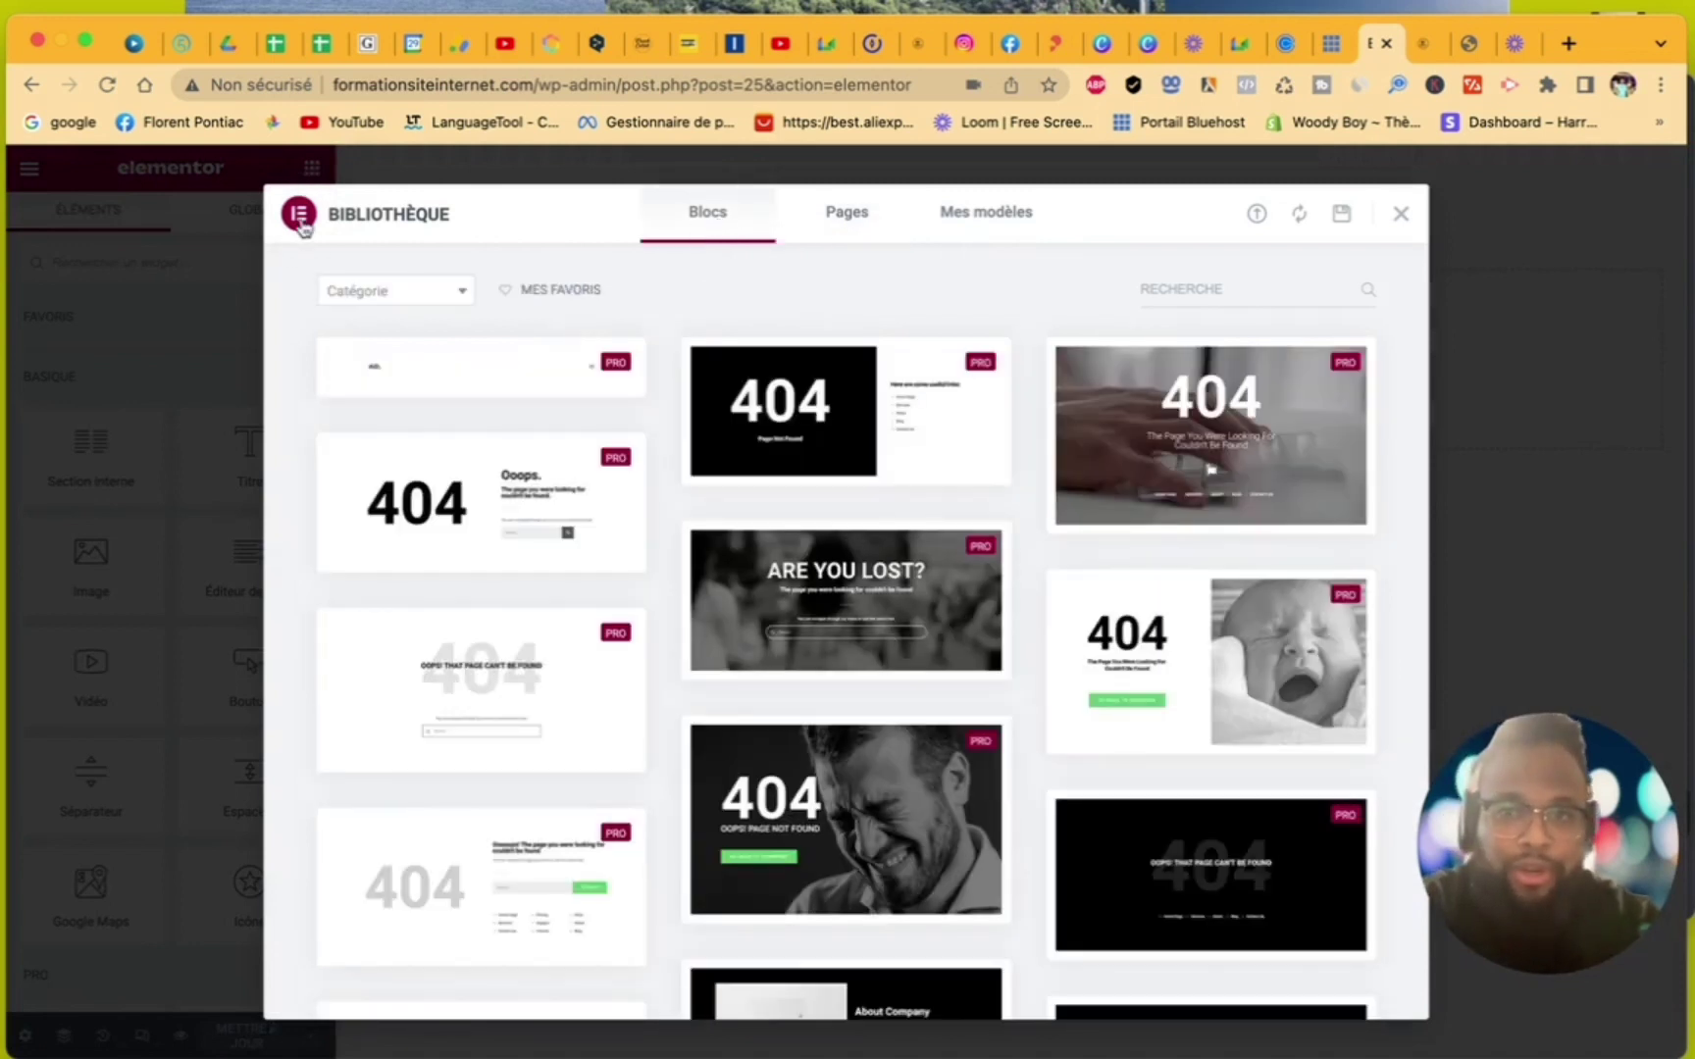
pyautogui.click(411, 296)
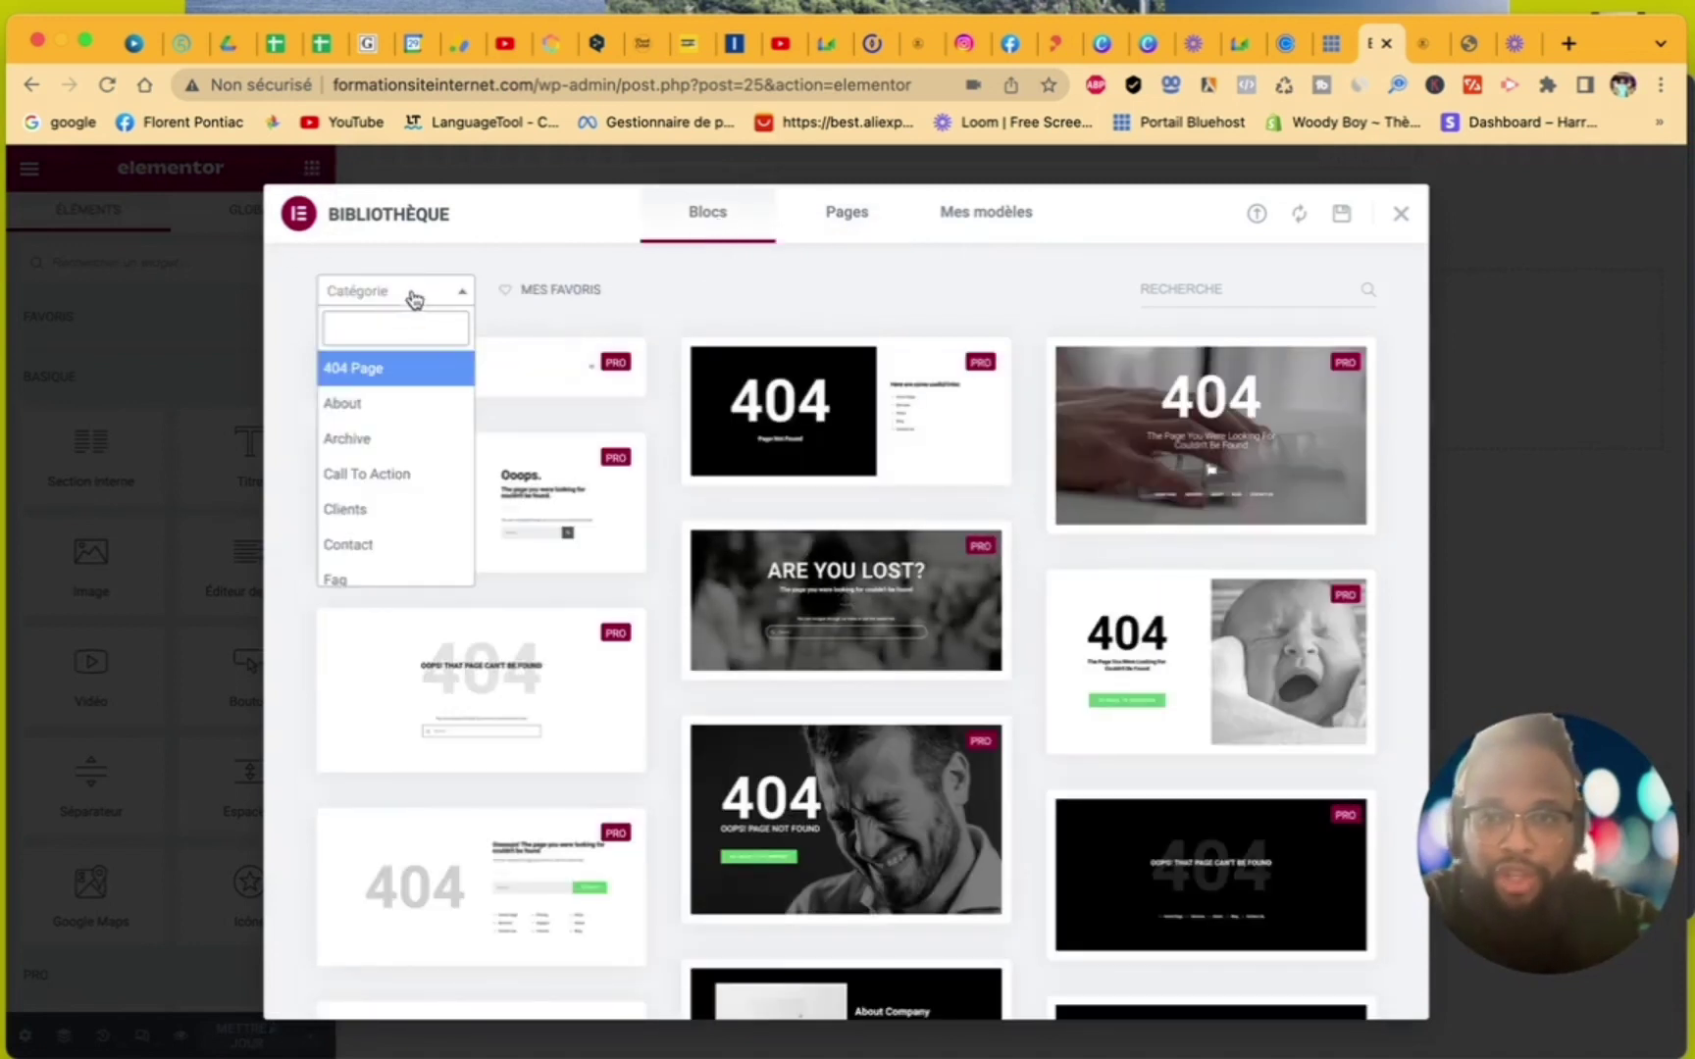
pyautogui.scroll(-3, 396, 524)
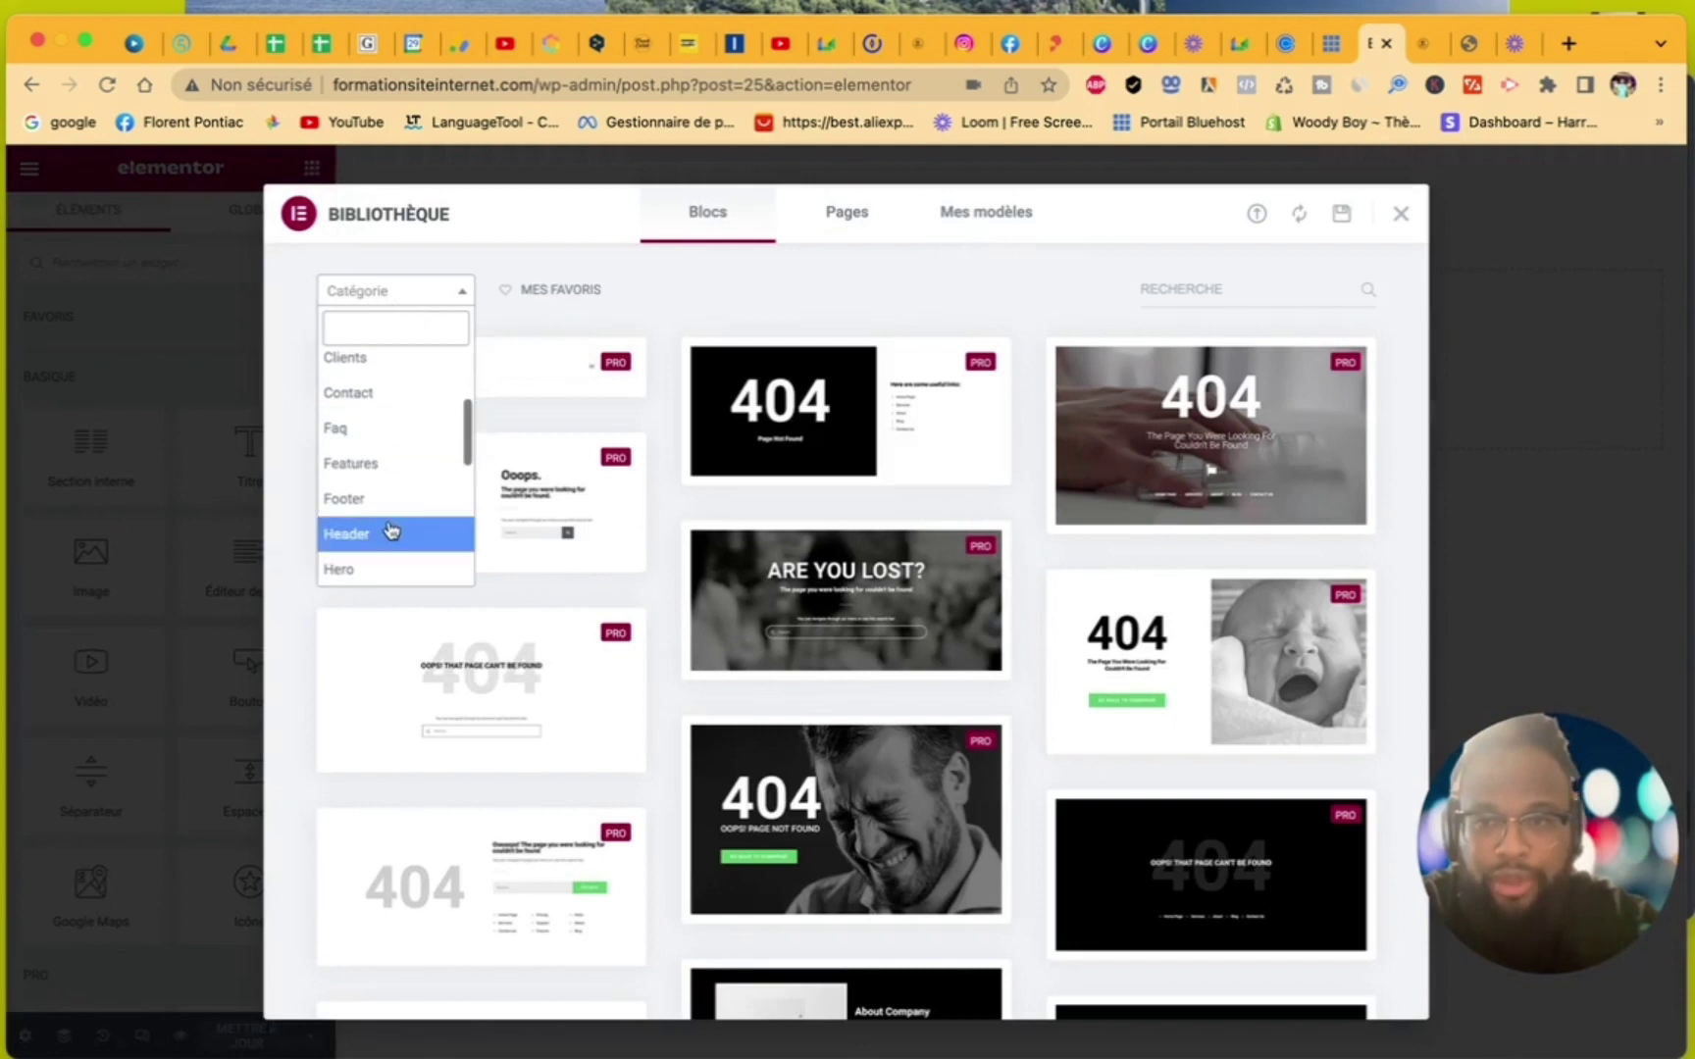
pyautogui.click(361, 499)
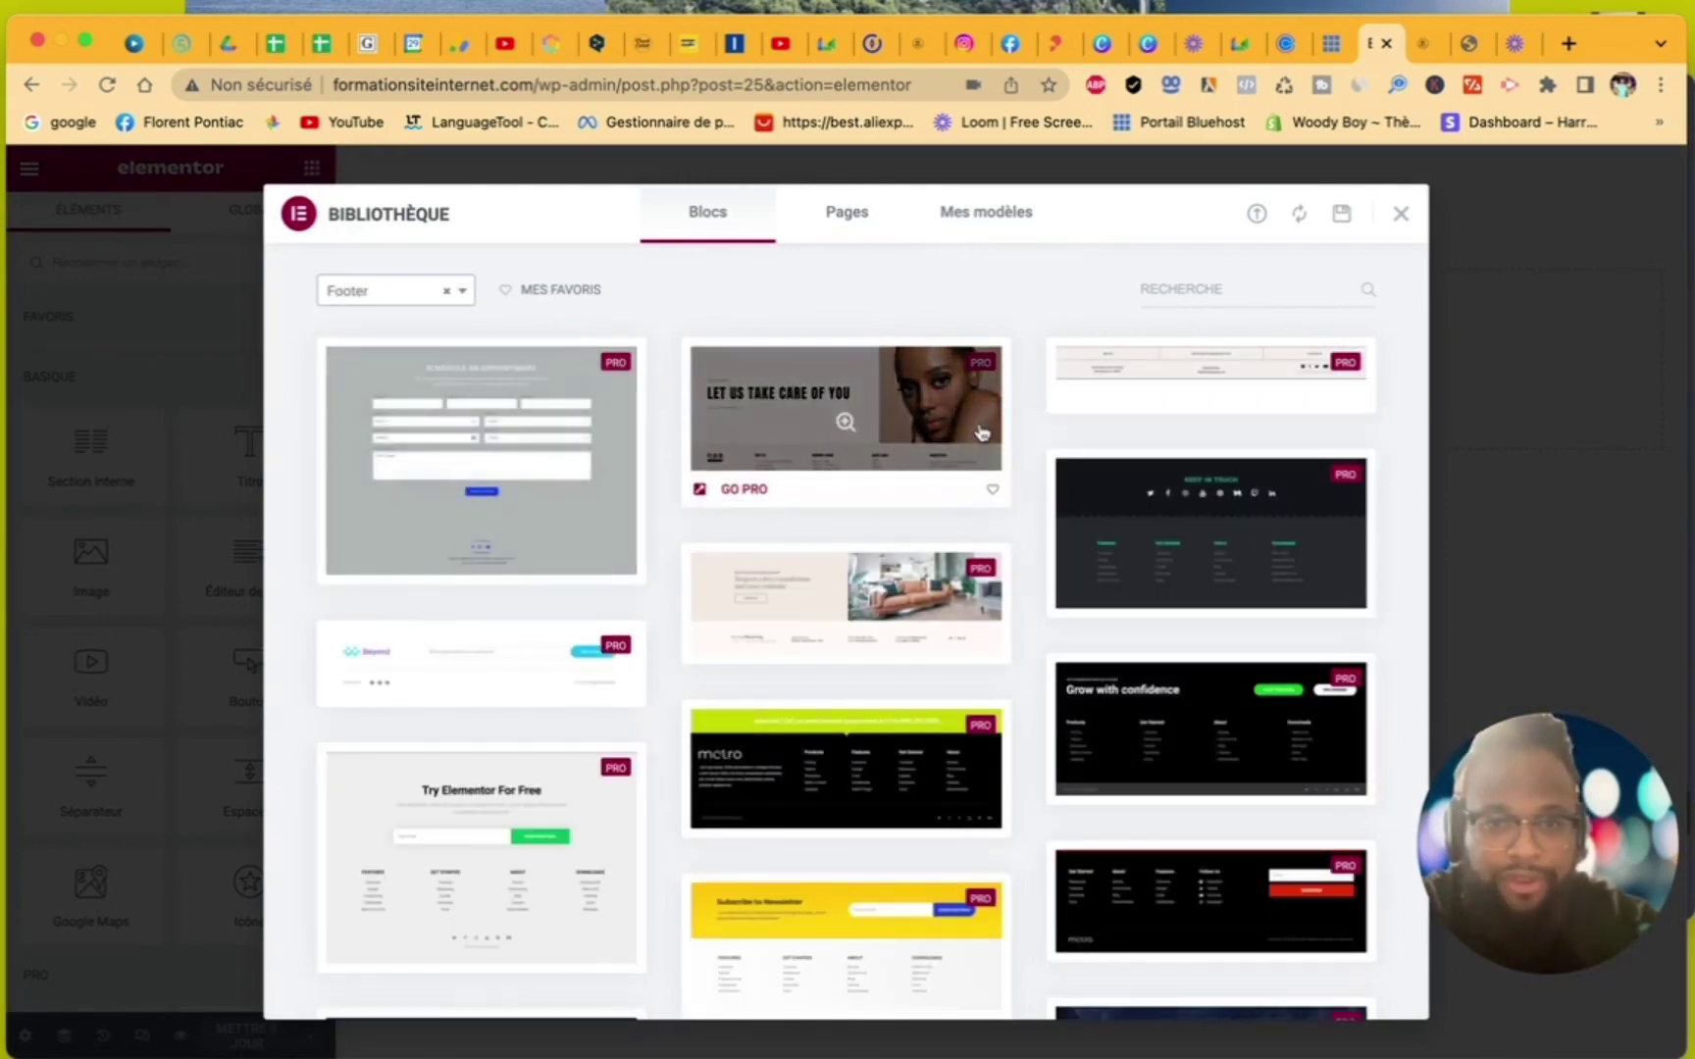
pyautogui.scroll(-10, 1164, 541)
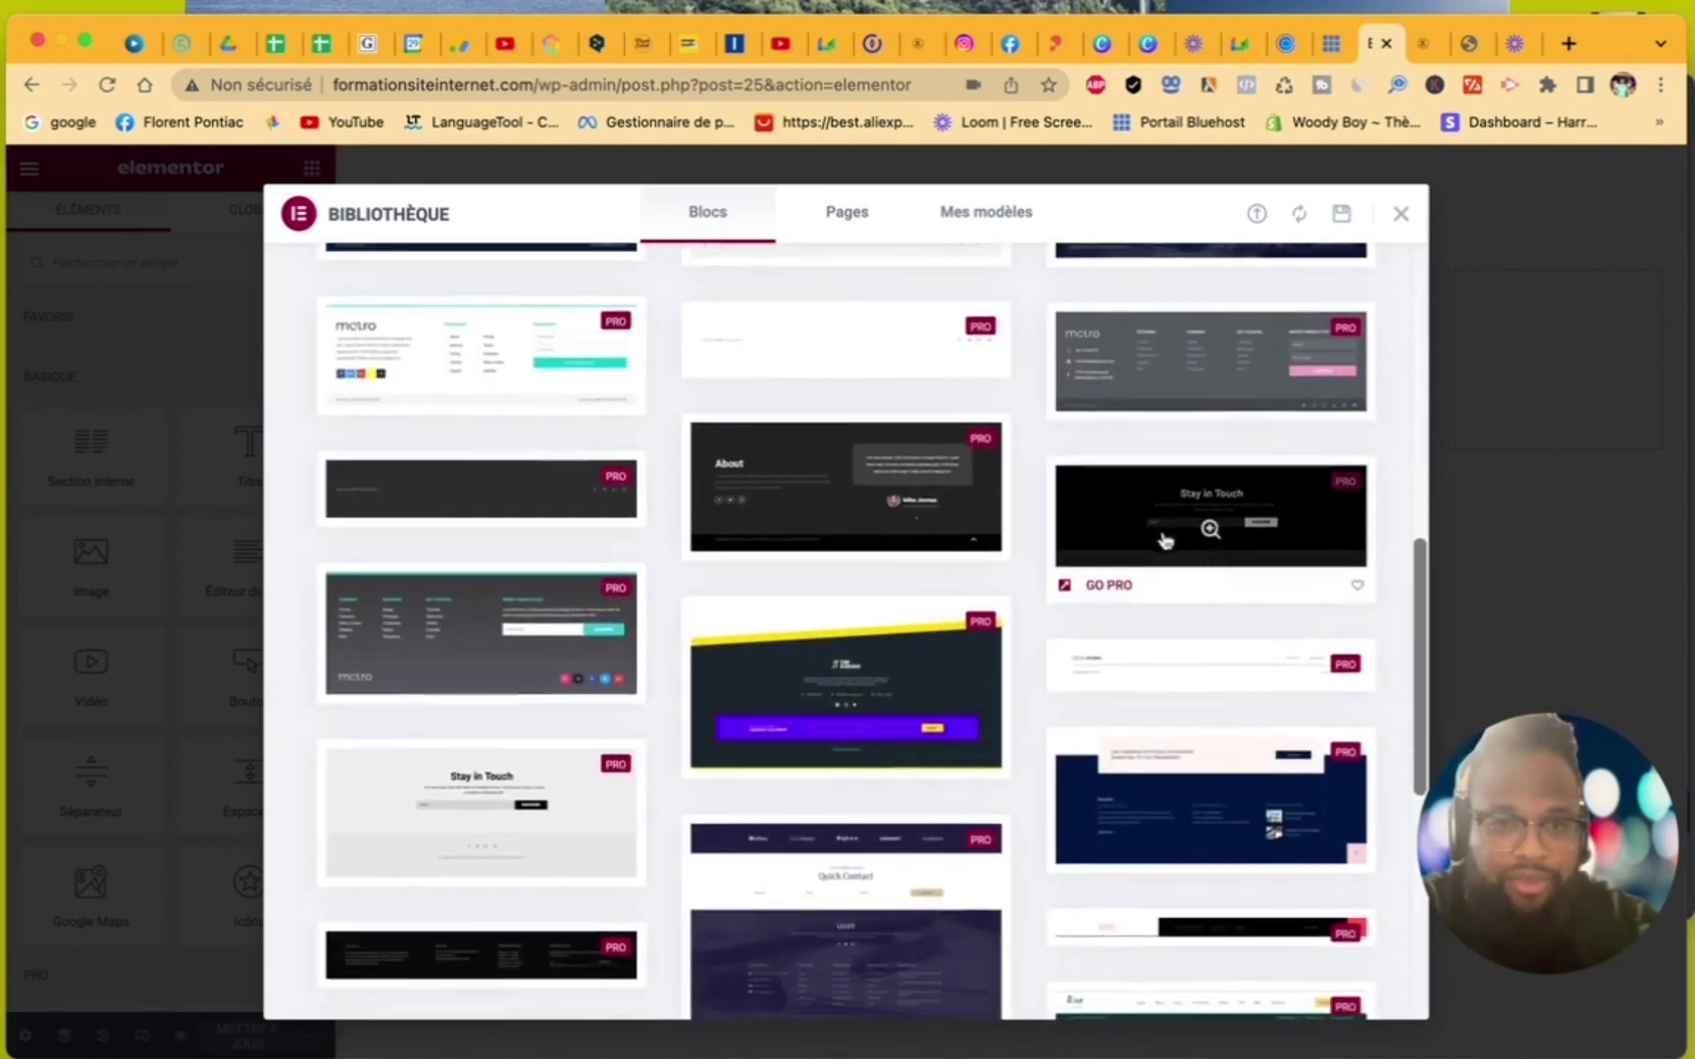
pyautogui.scroll(-10, 1165, 540)
pyautogui.scroll(10, 1164, 541)
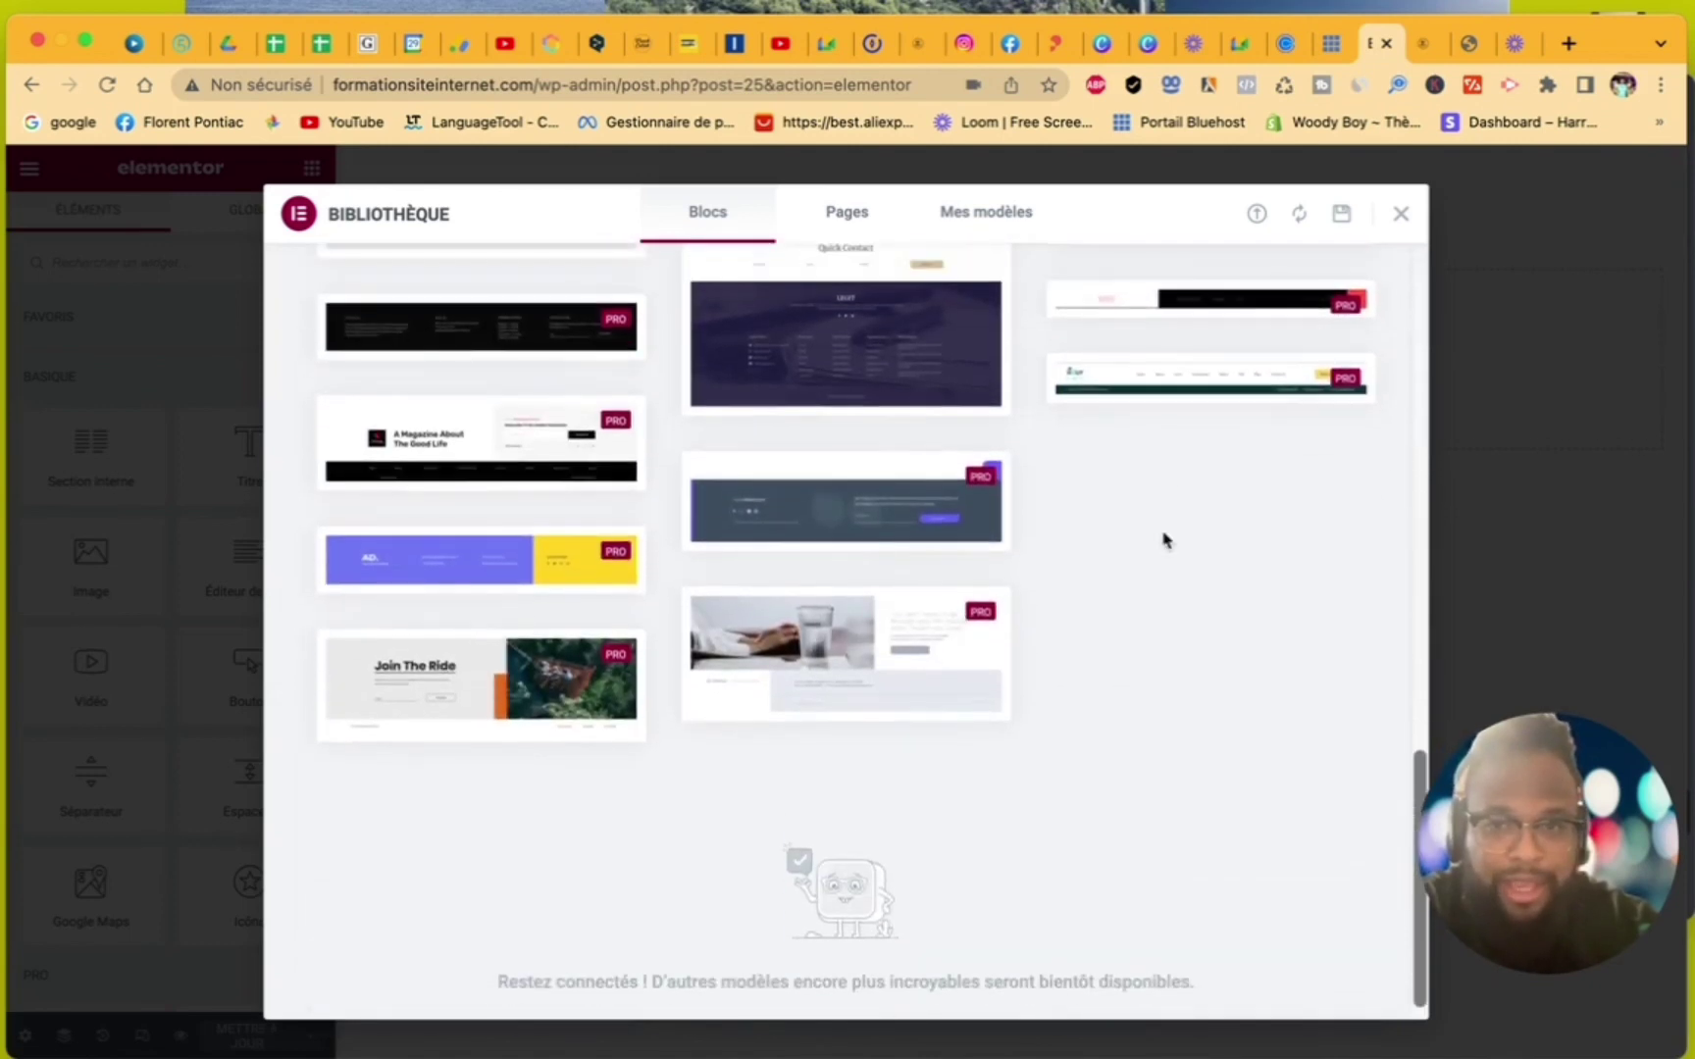
pyautogui.scroll(10, 1164, 541)
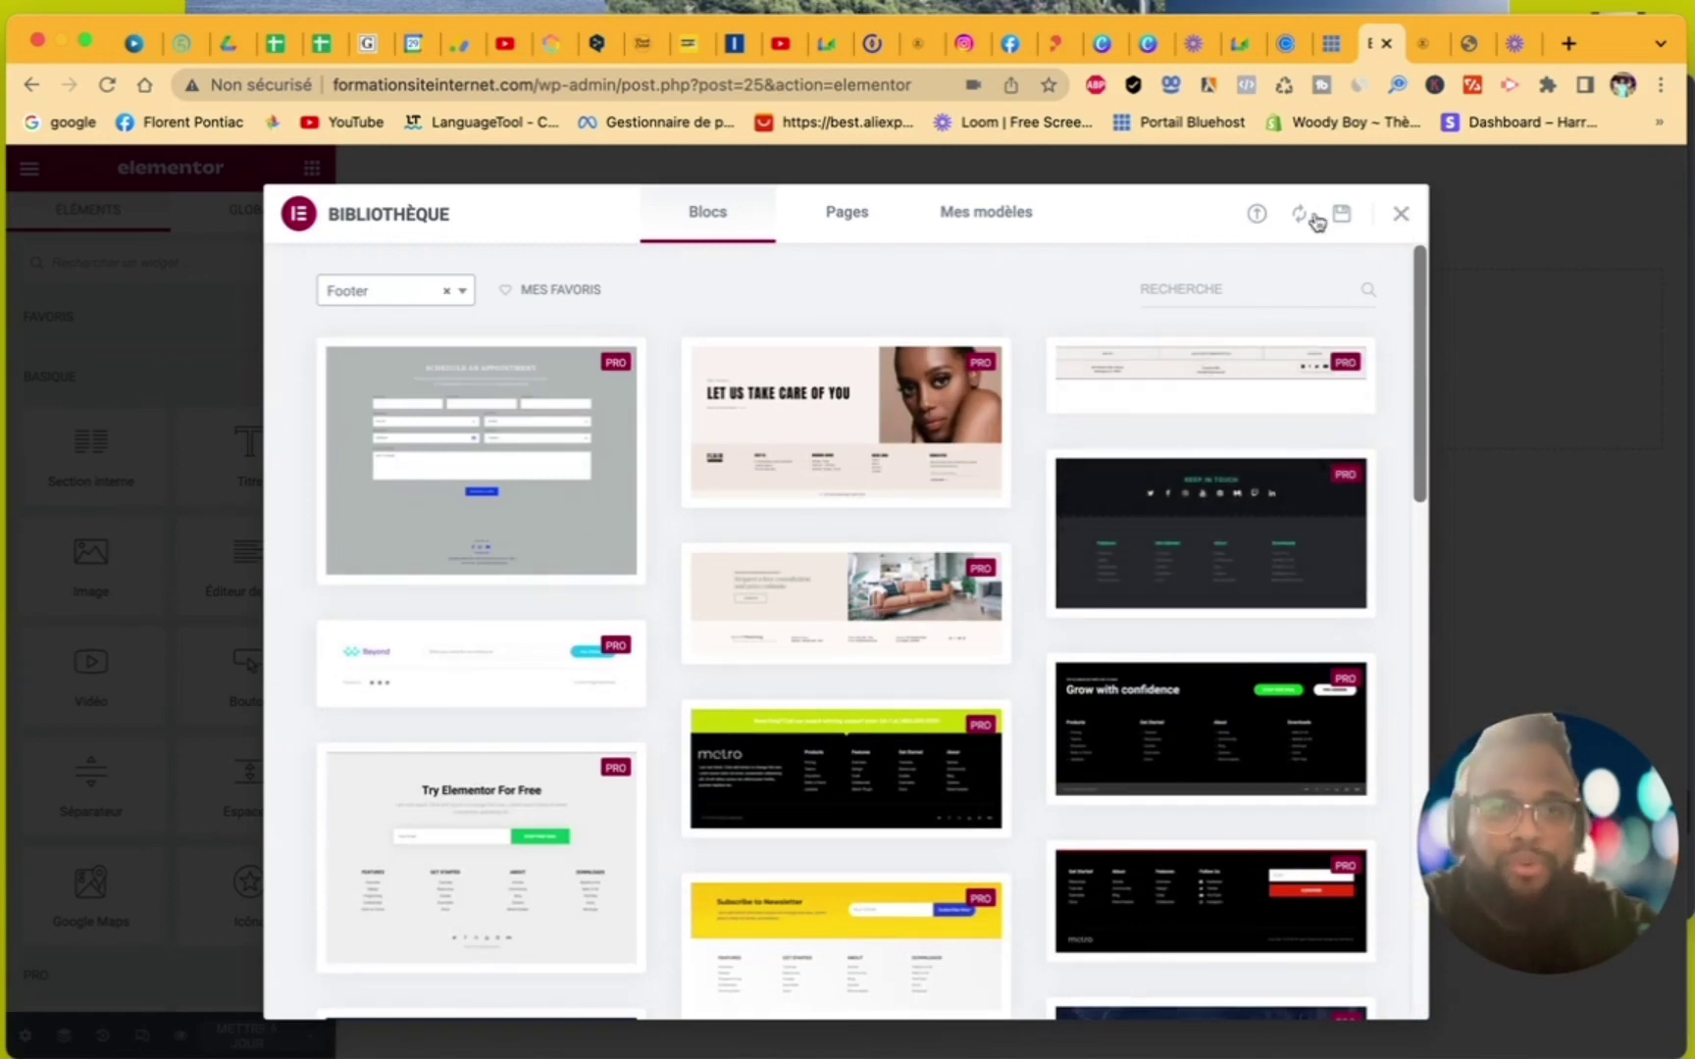
pyautogui.click(1401, 216)
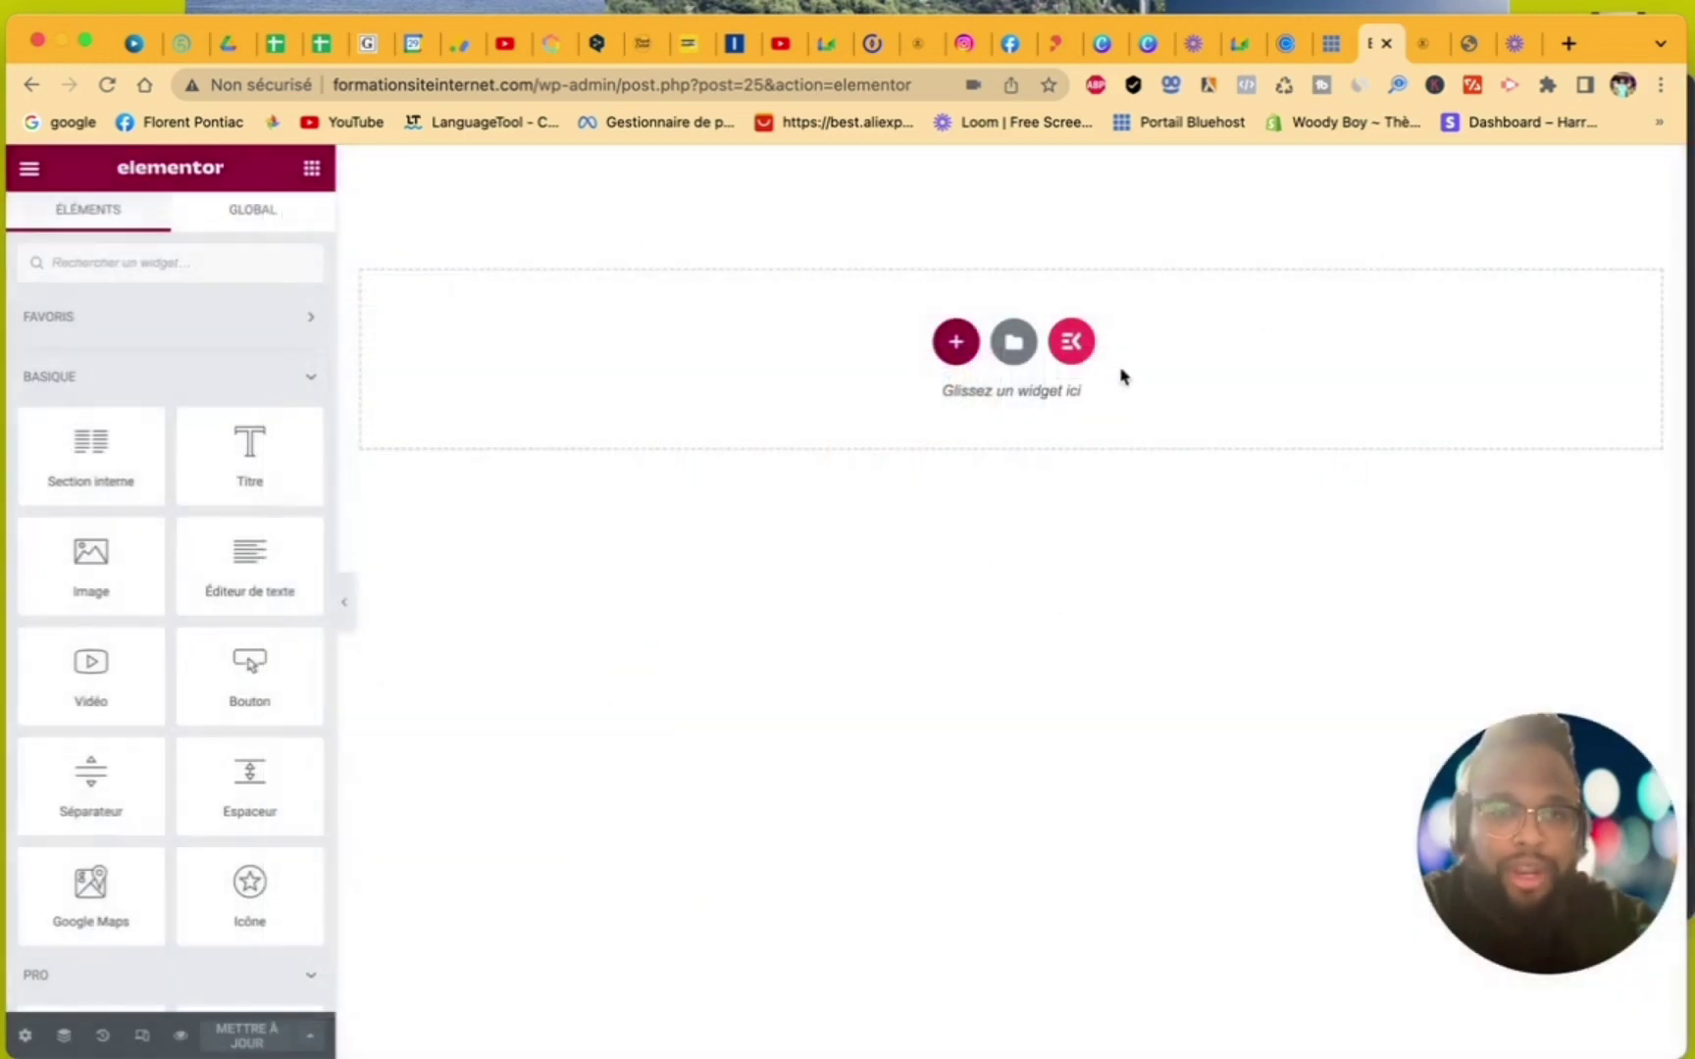
# - Insert ElementsKit's 'Footer - Section 1' from the Footer category of its Sections library
pyautogui.click(1073, 342)
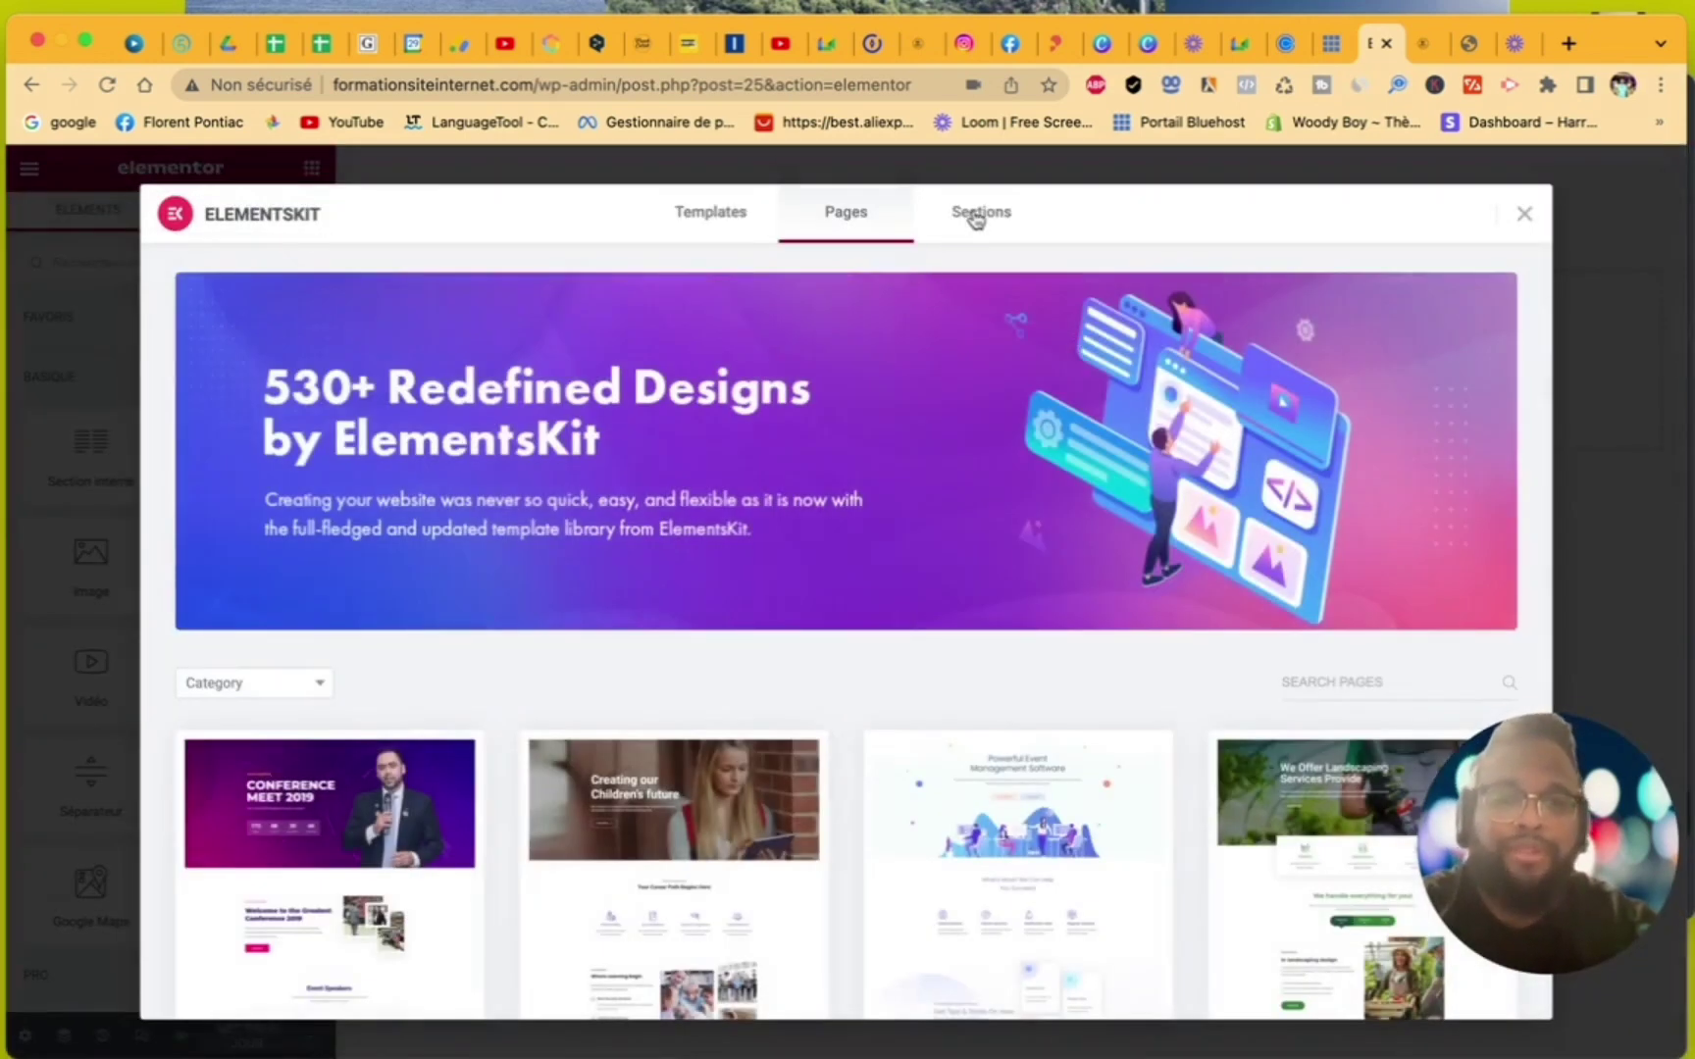
pyautogui.click(976, 220)
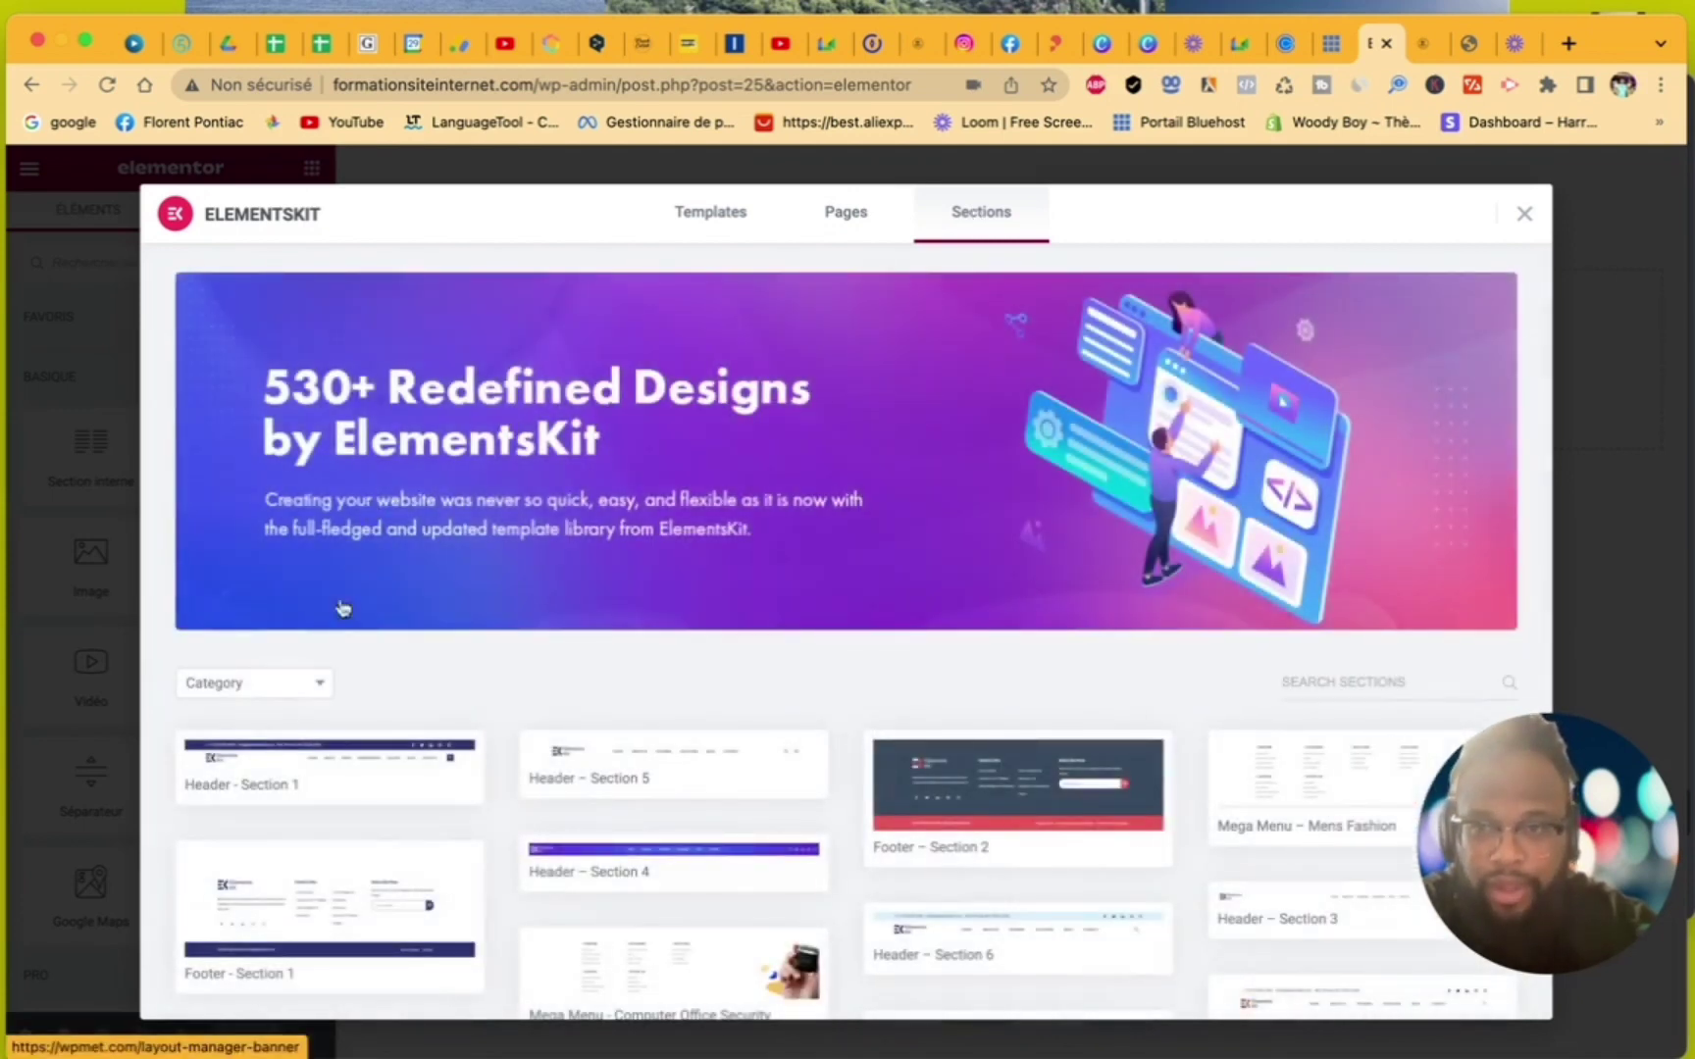
pyautogui.click(322, 681)
pyautogui.scroll(-3, 366, 811)
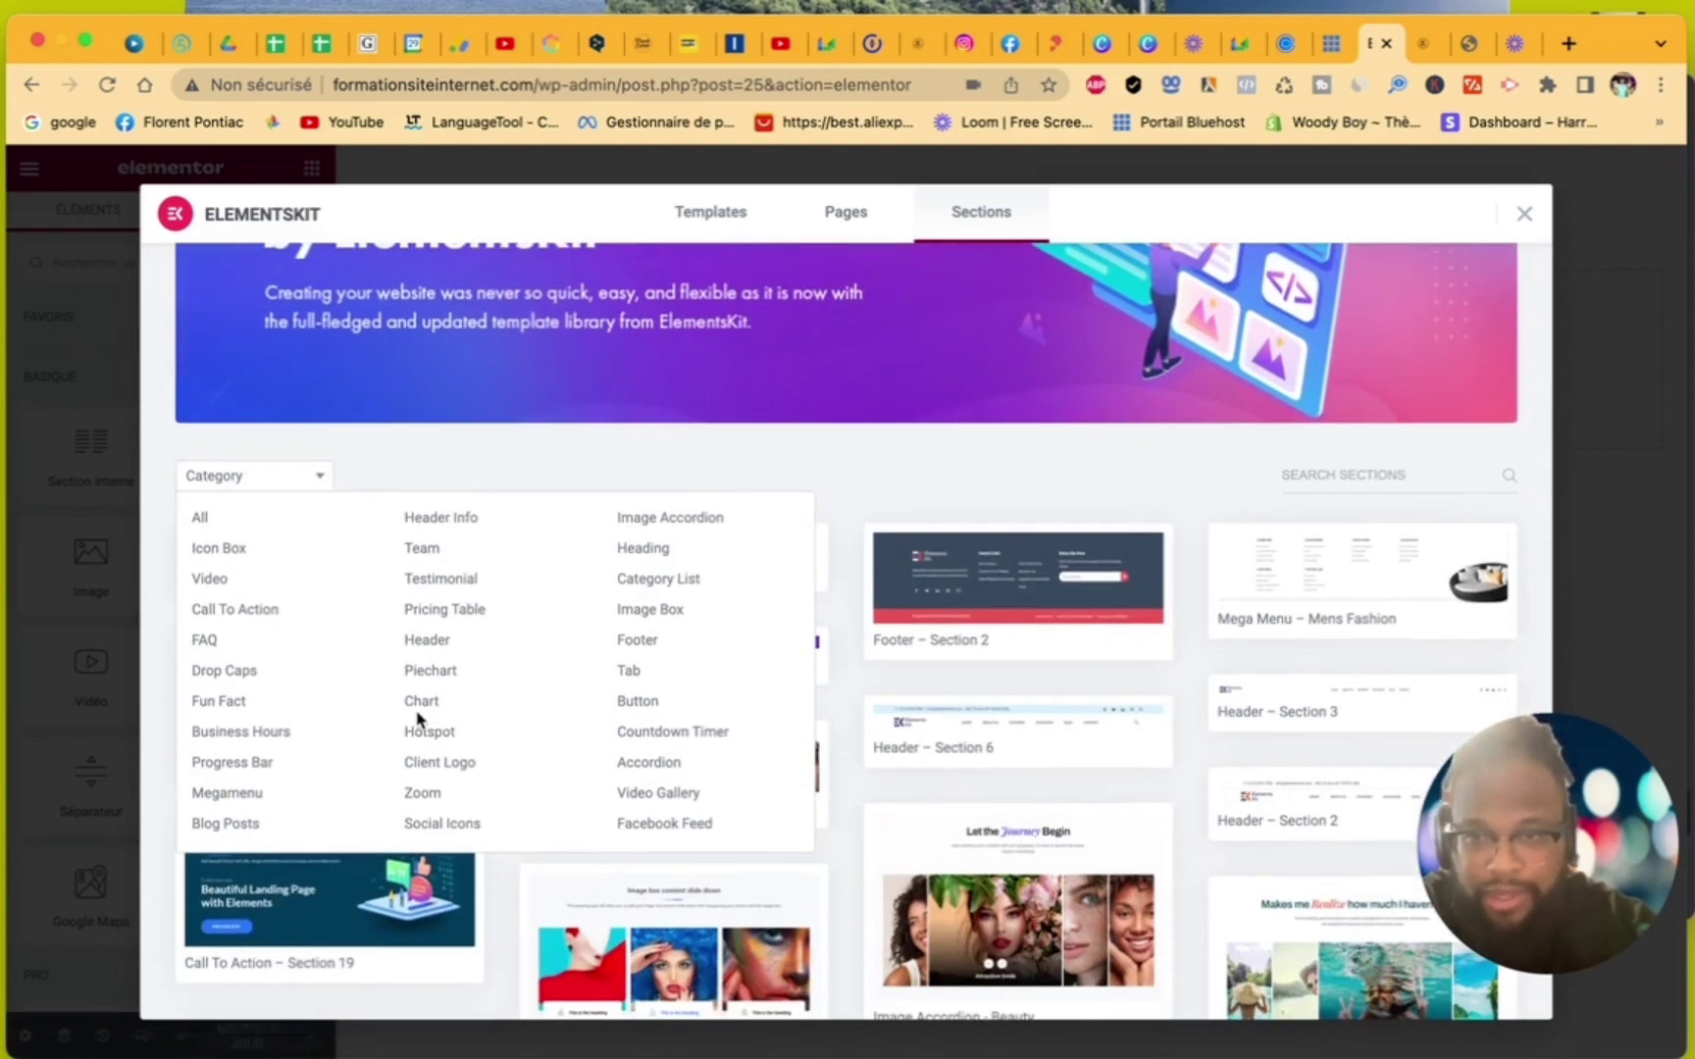
pyautogui.click(636, 643)
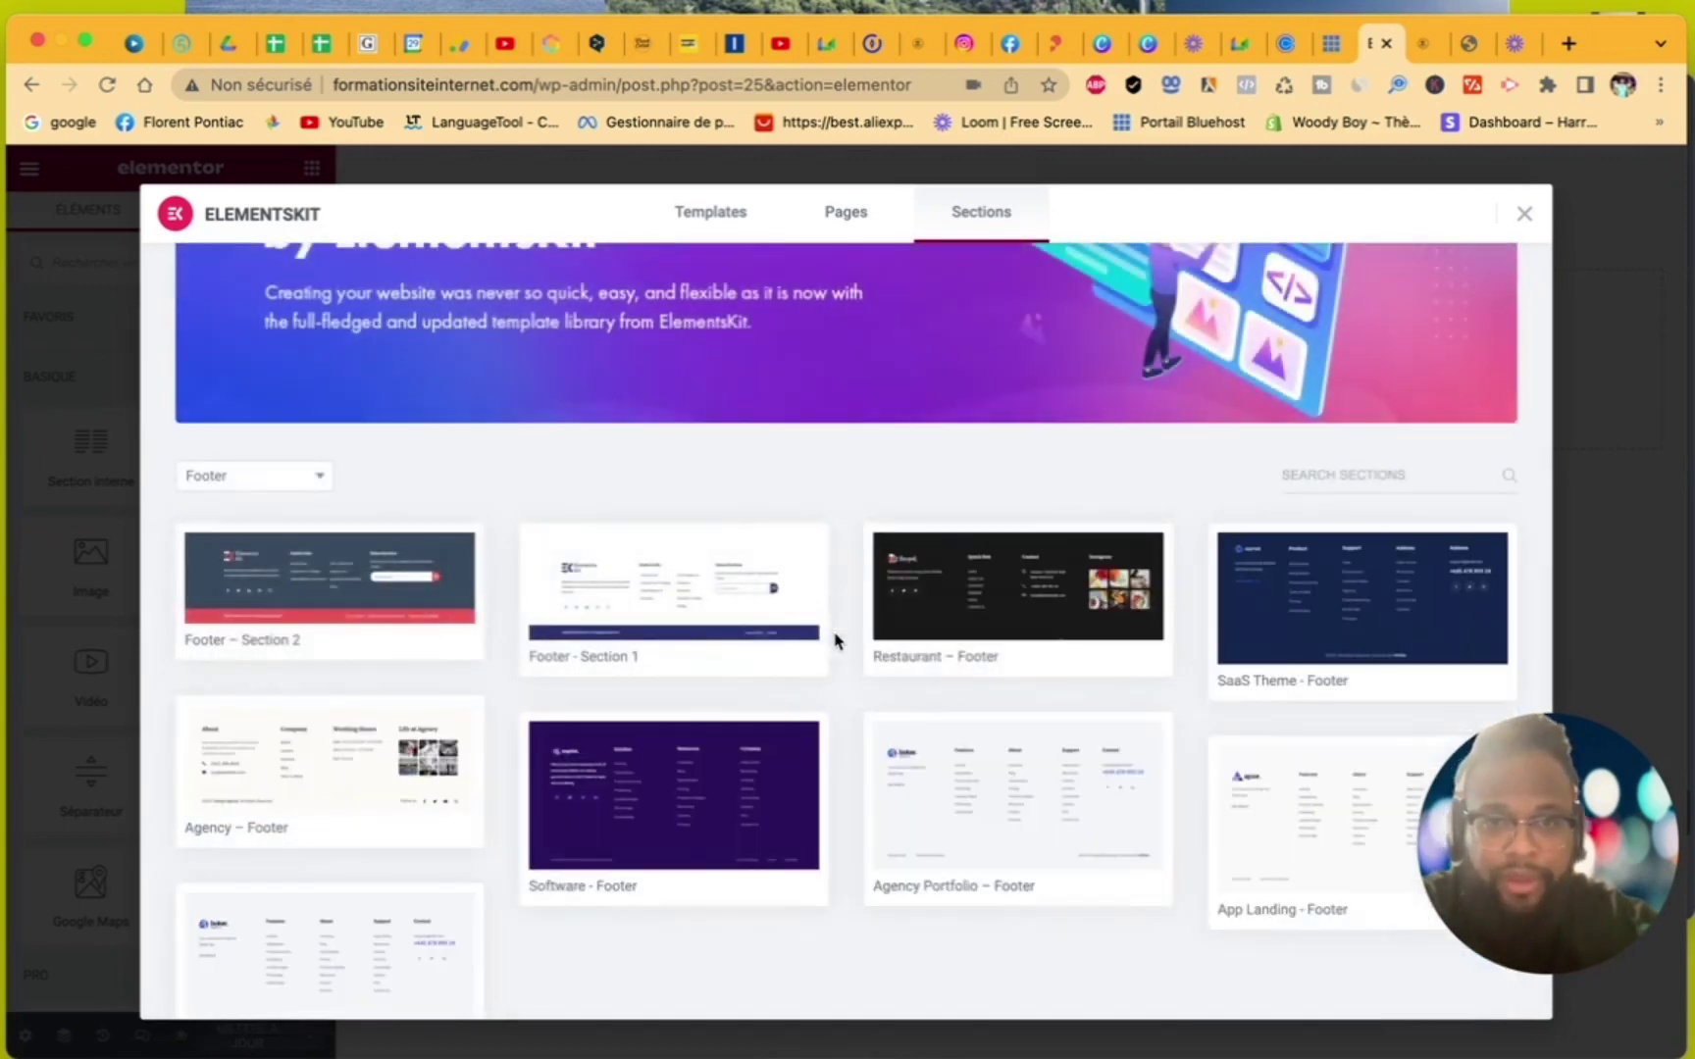
pyautogui.scroll(-4, 530, 685)
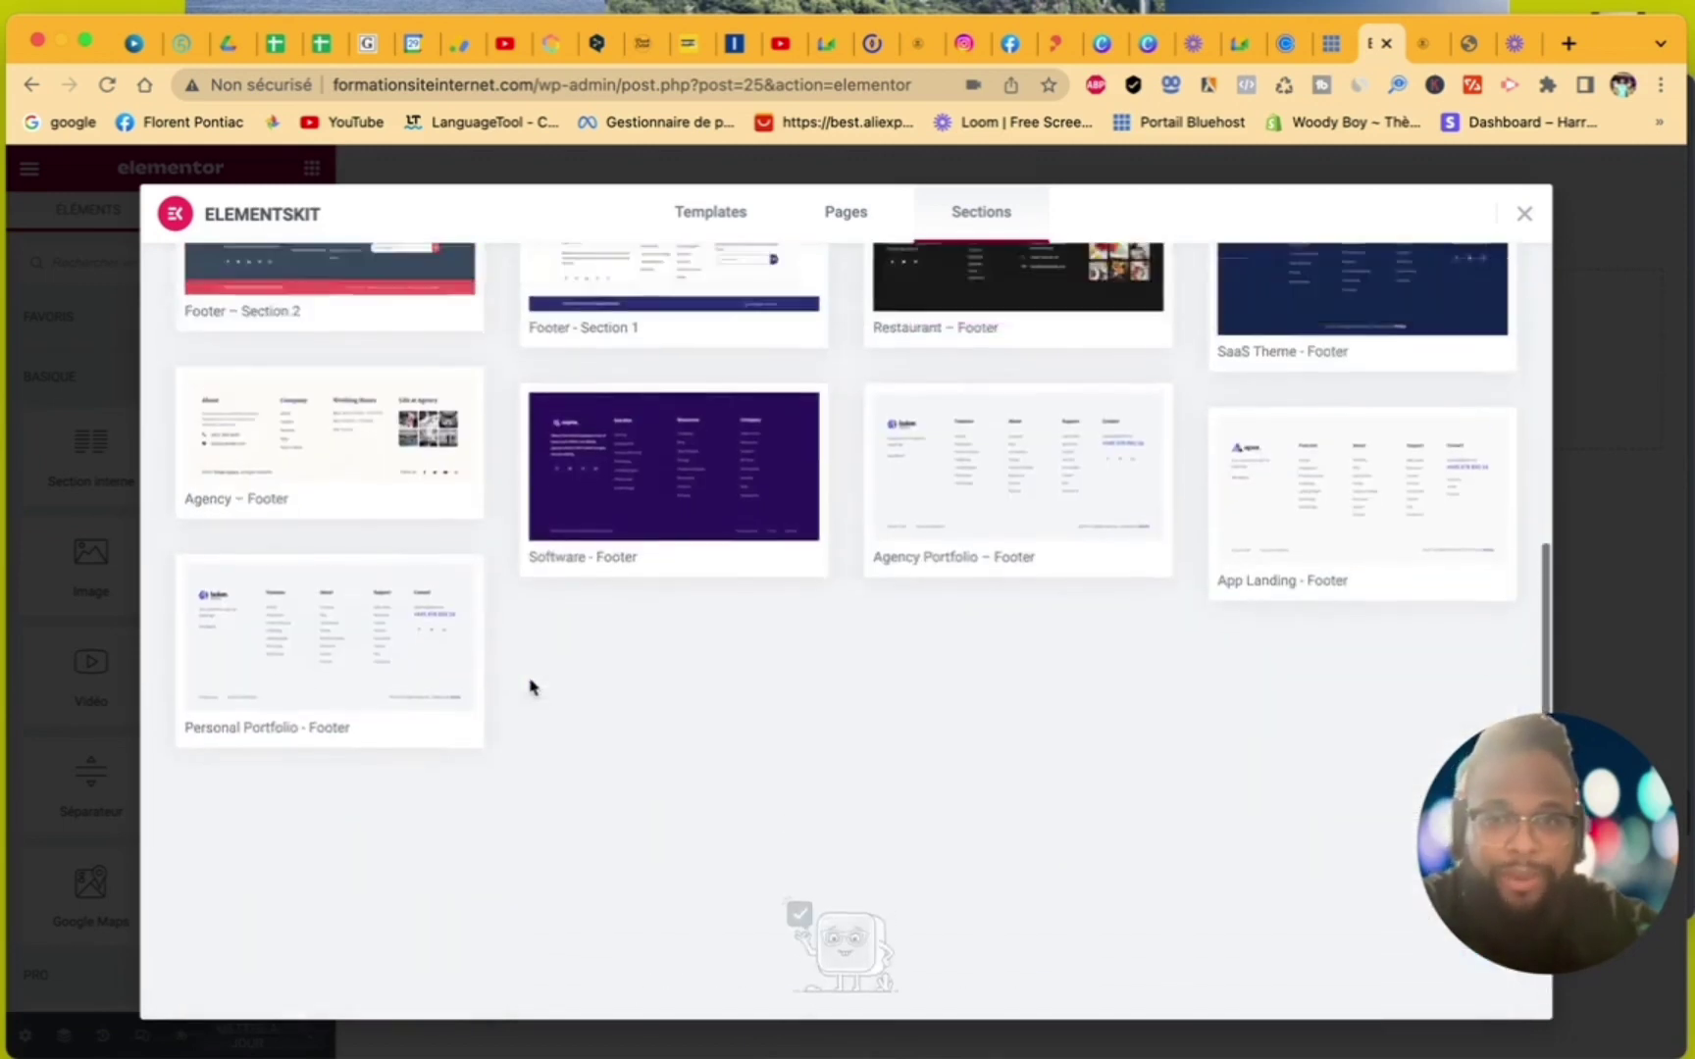
pyautogui.scroll(4, 529, 685)
pyautogui.scroll(-1, 530, 685)
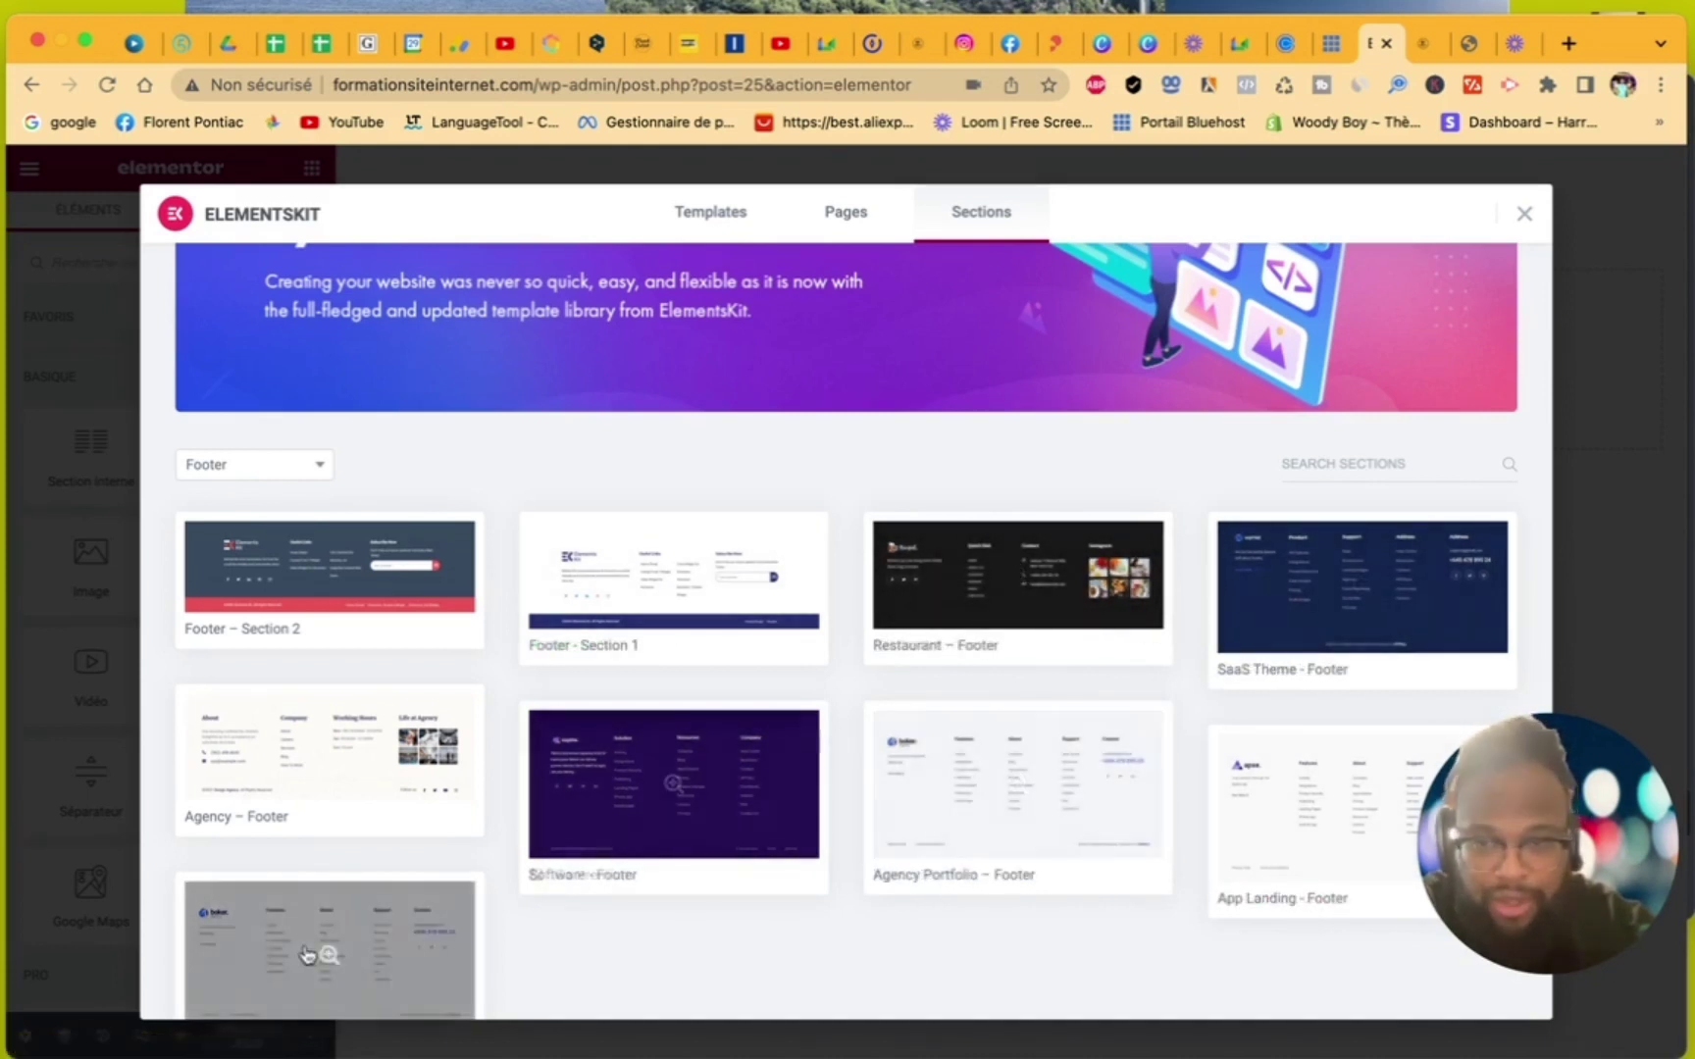
pyautogui.scroll(-2, 323, 745)
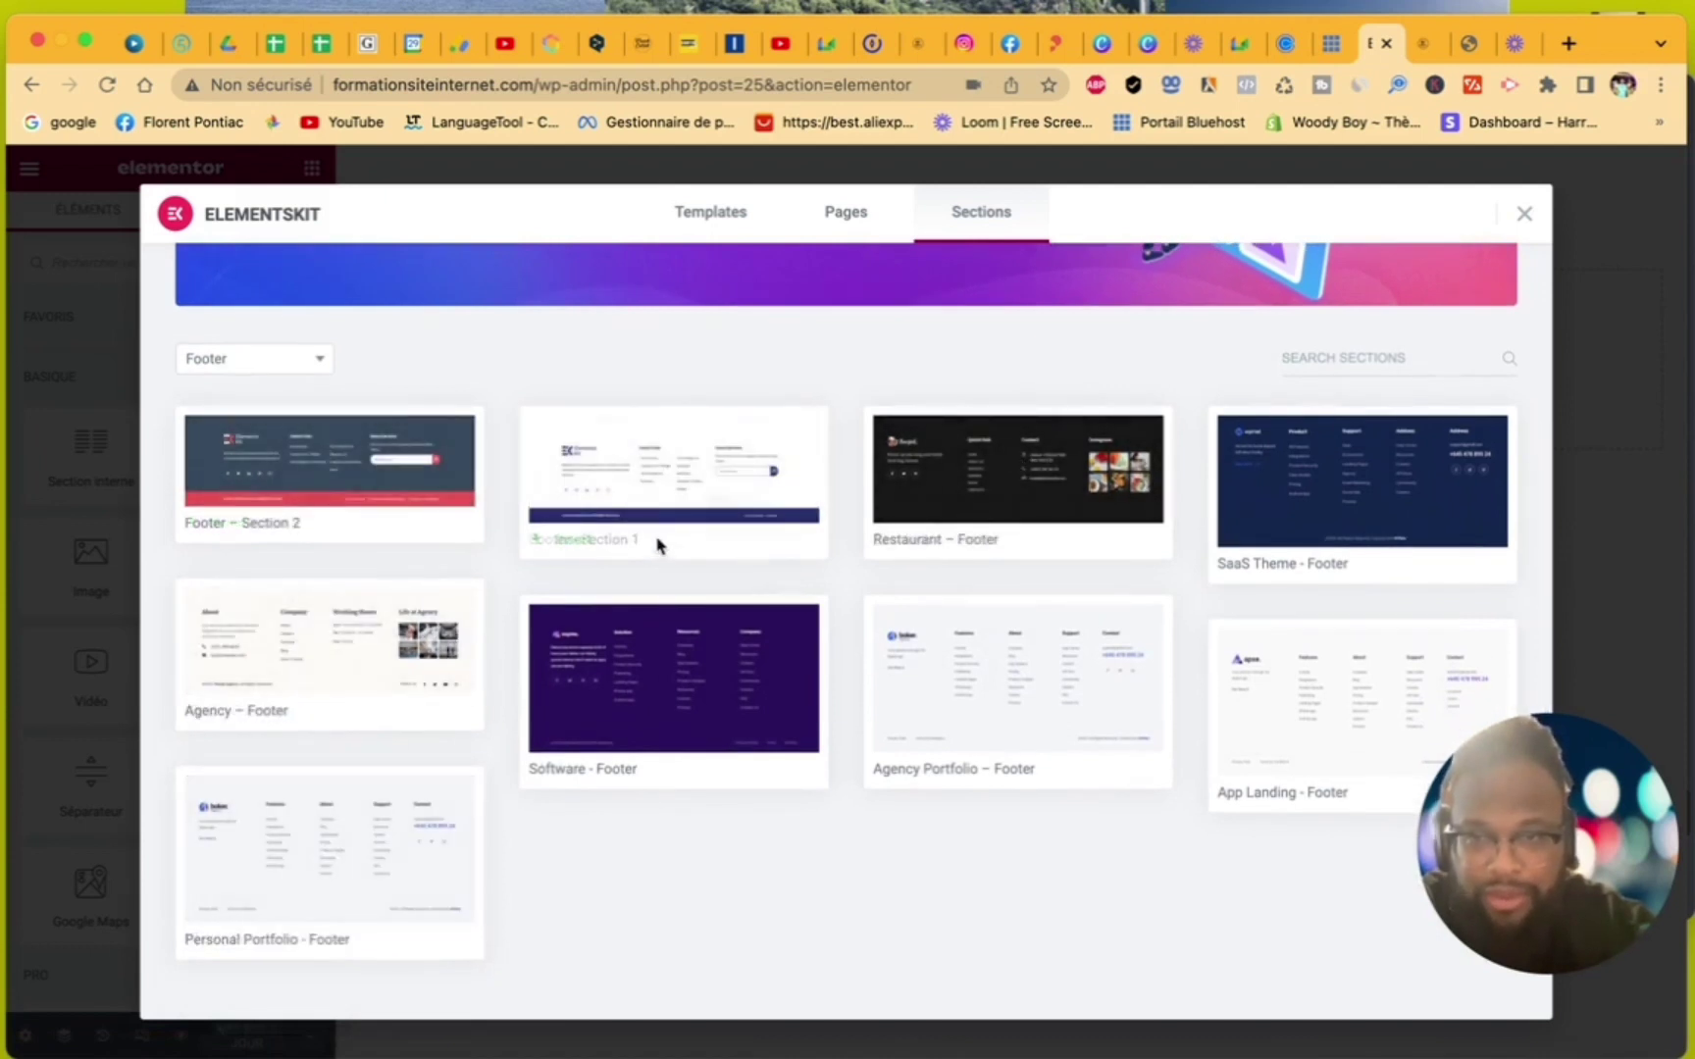
pyautogui.moveTo(624, 555)
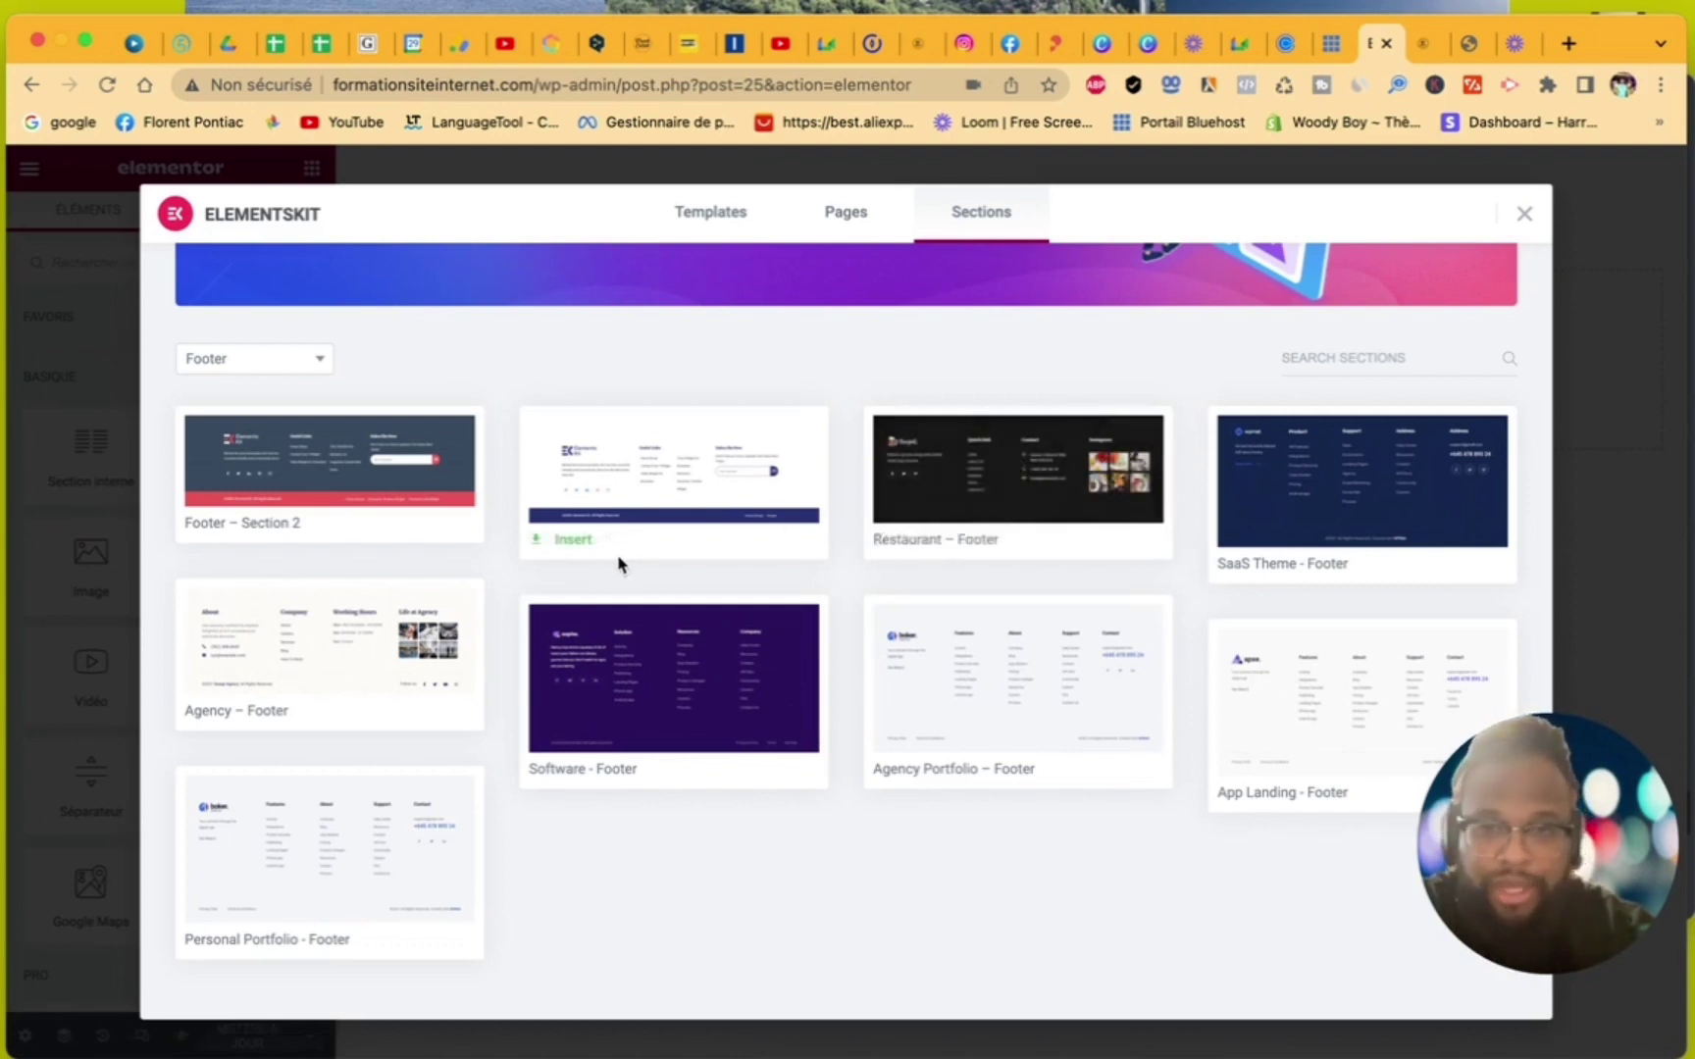
pyautogui.click(564, 551)
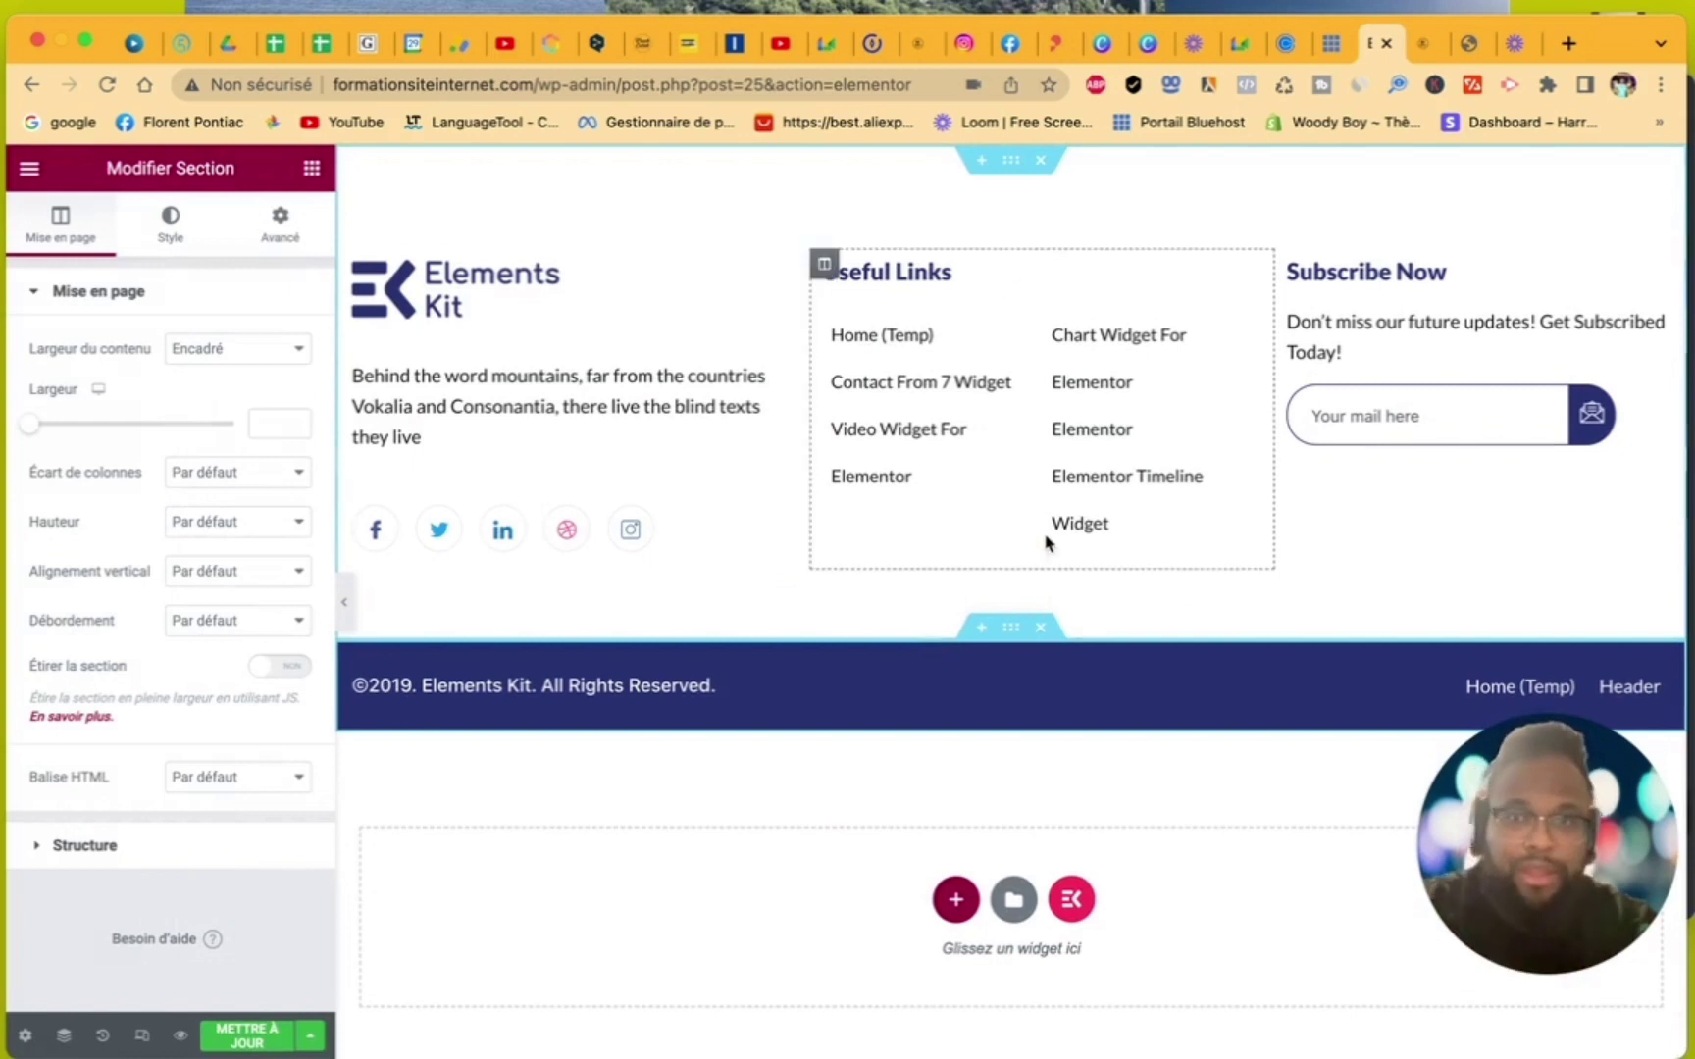
# - Swap the footer logo for the FORMATION image 1.png and narrow its column to about 24%
pyautogui.click(643, 302)
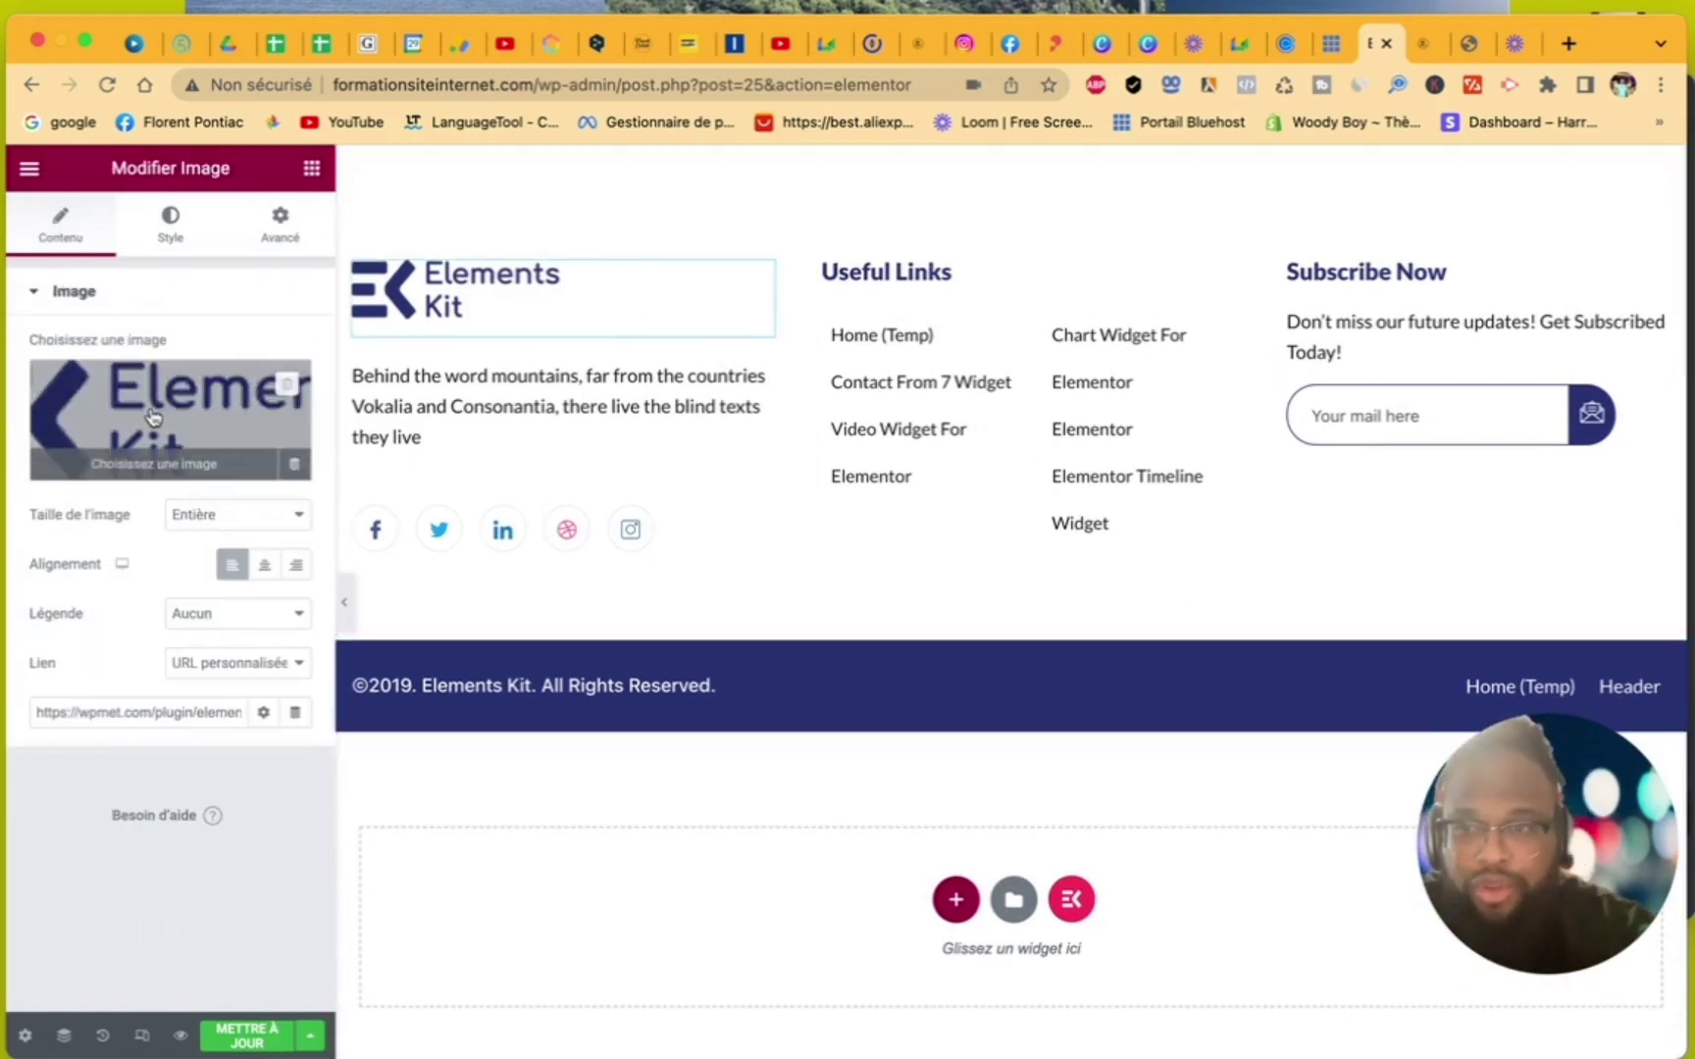
pyautogui.click(154, 416)
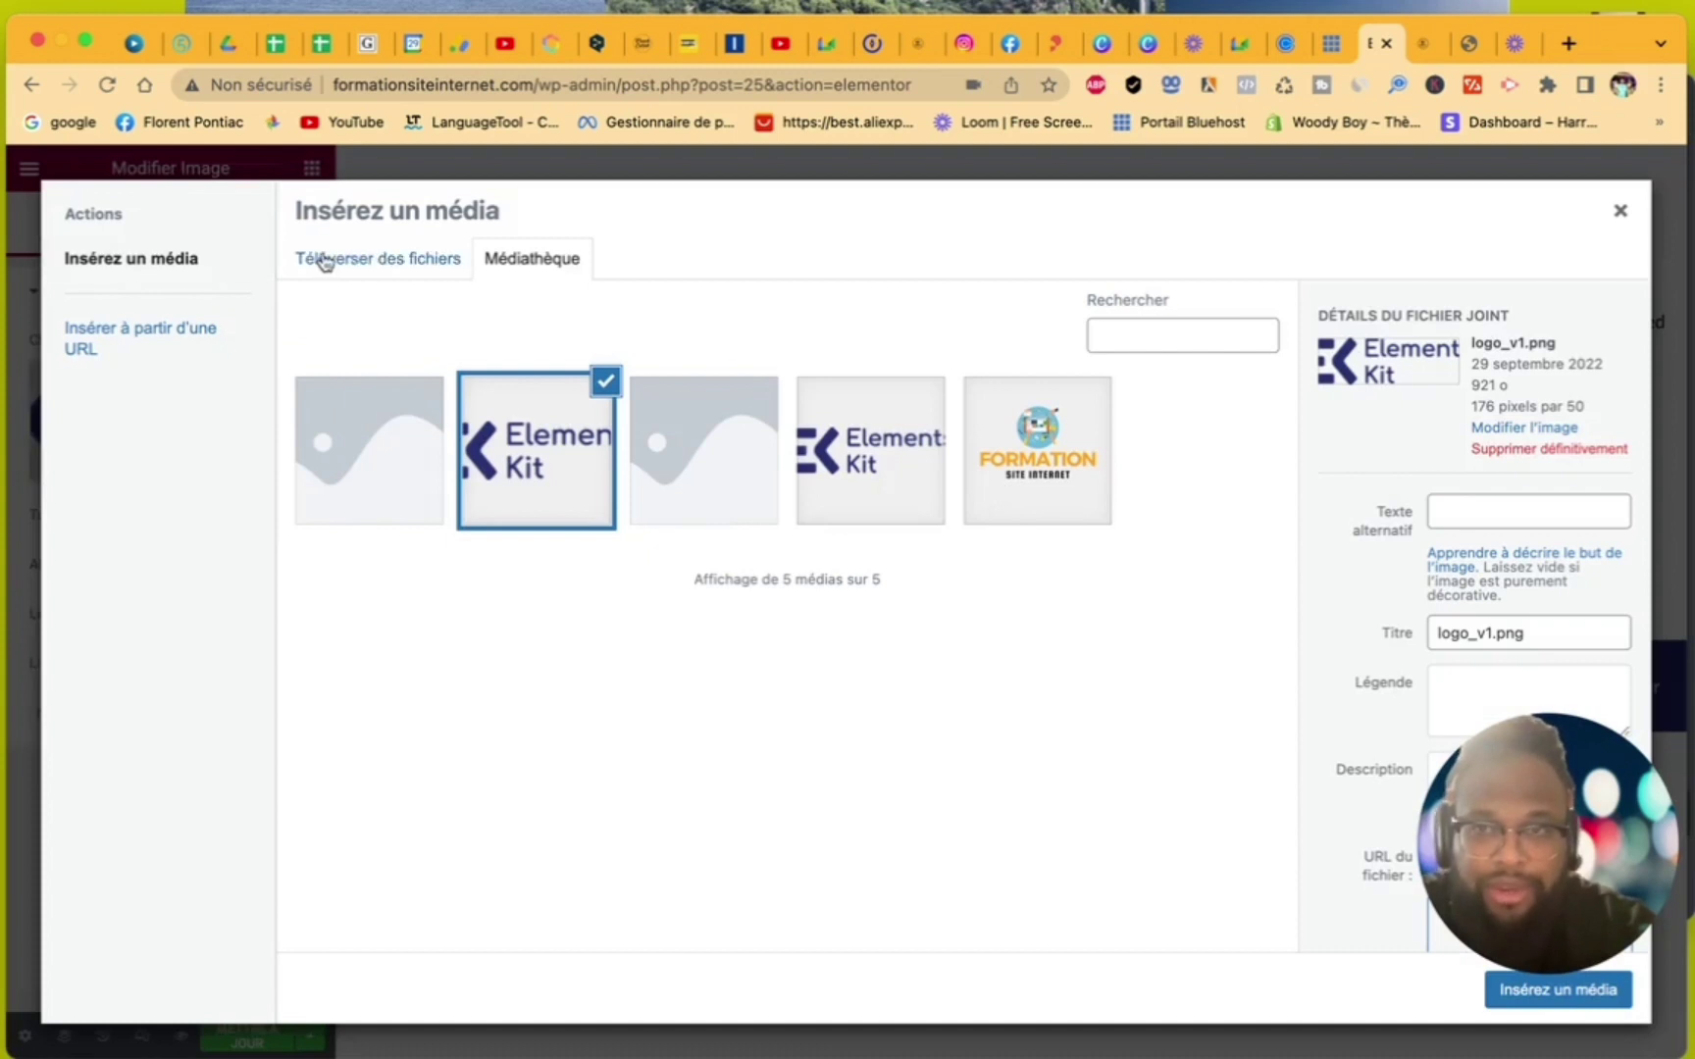
pyautogui.click(1053, 467)
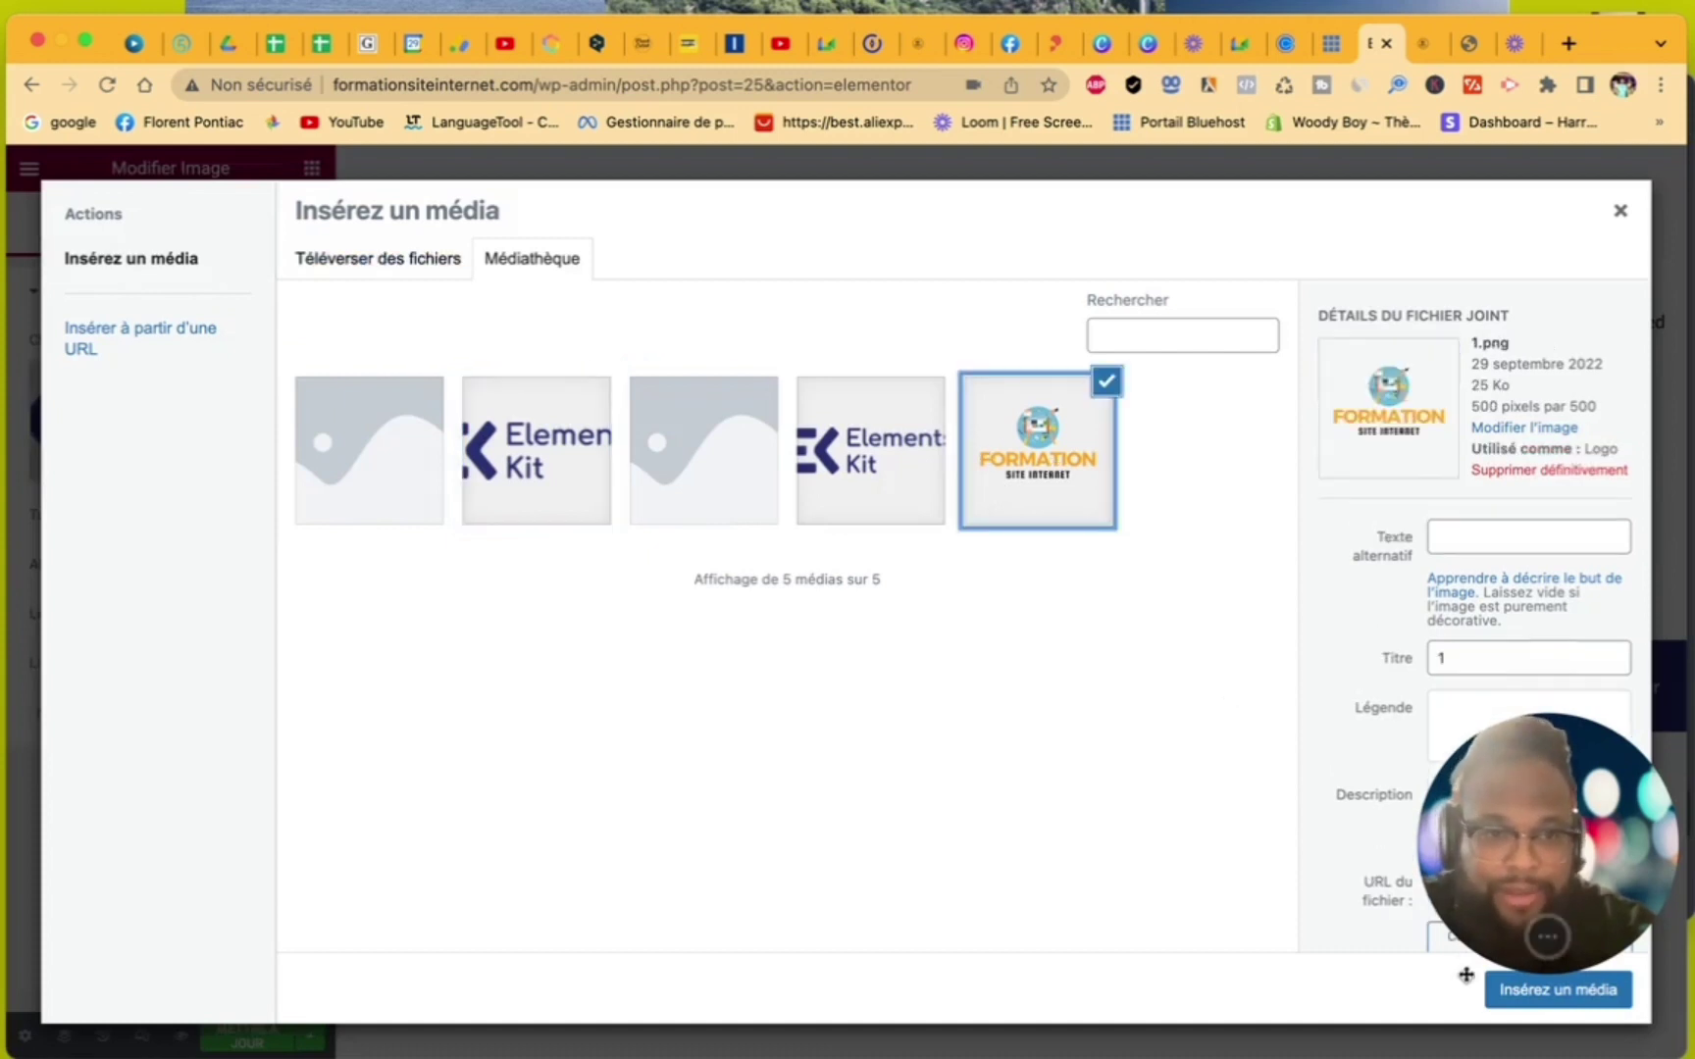
pyautogui.click(1520, 1001)
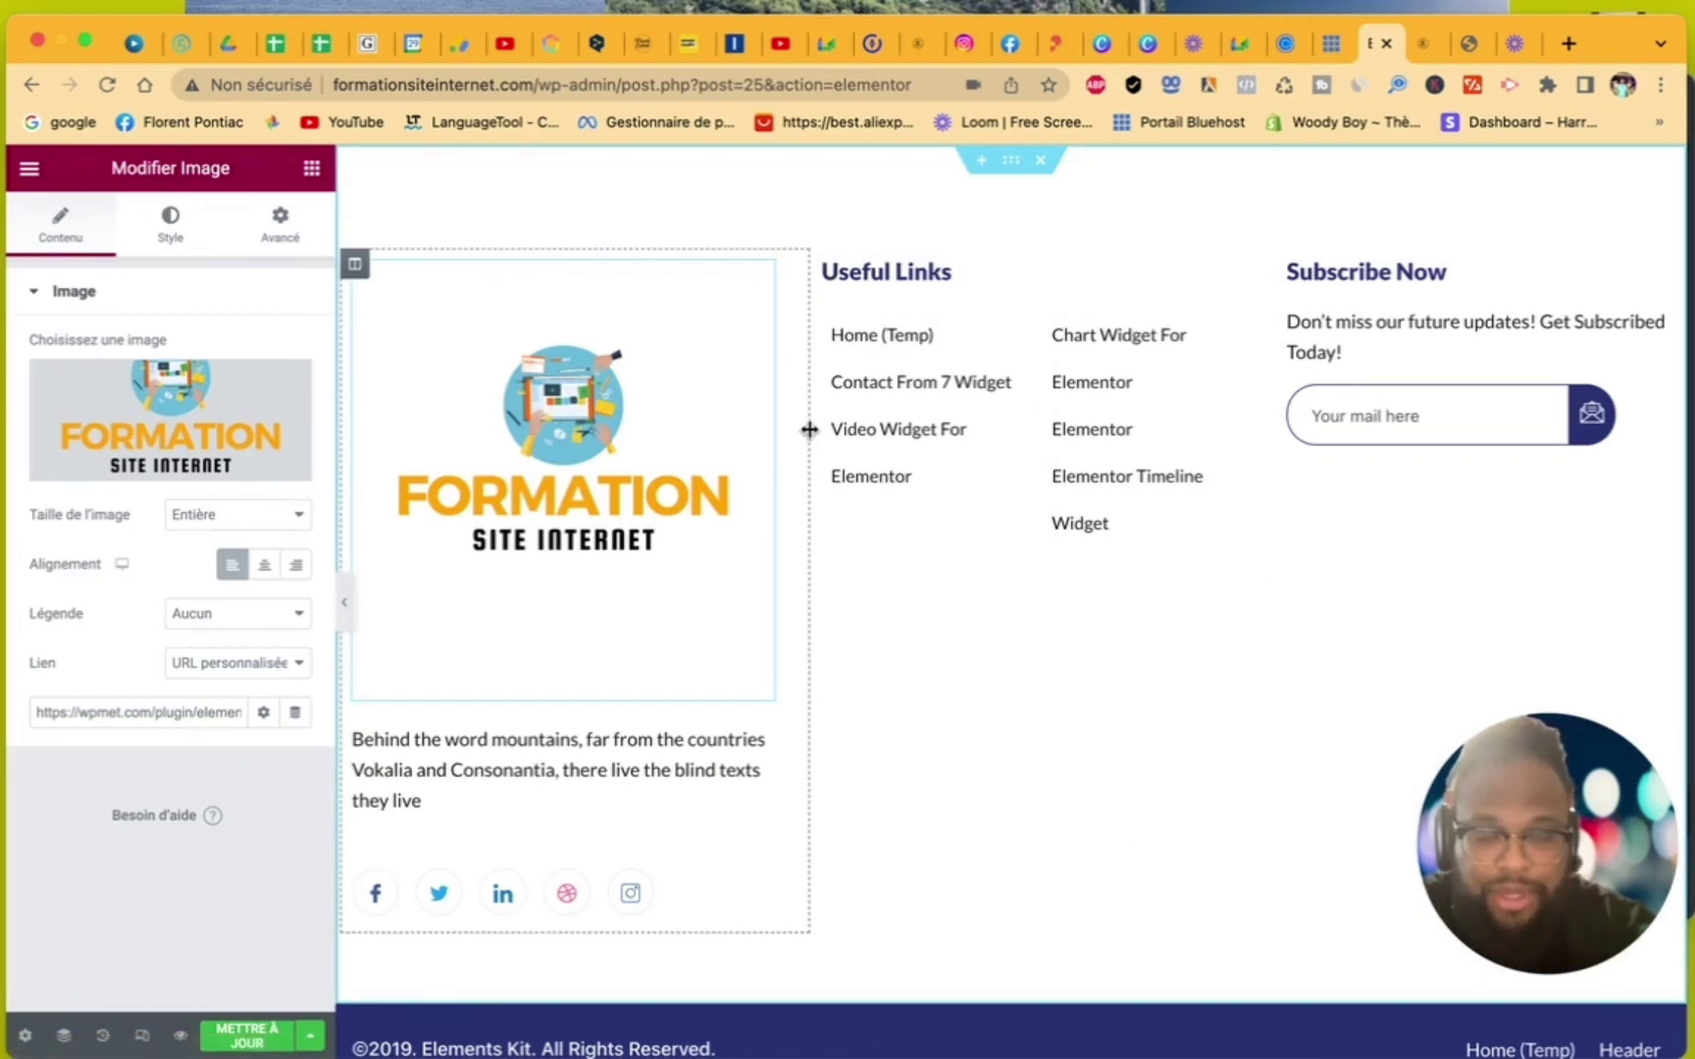
pyautogui.moveTo(808, 429); pyautogui.dragTo(662, 414)
pyautogui.click(570, 642)
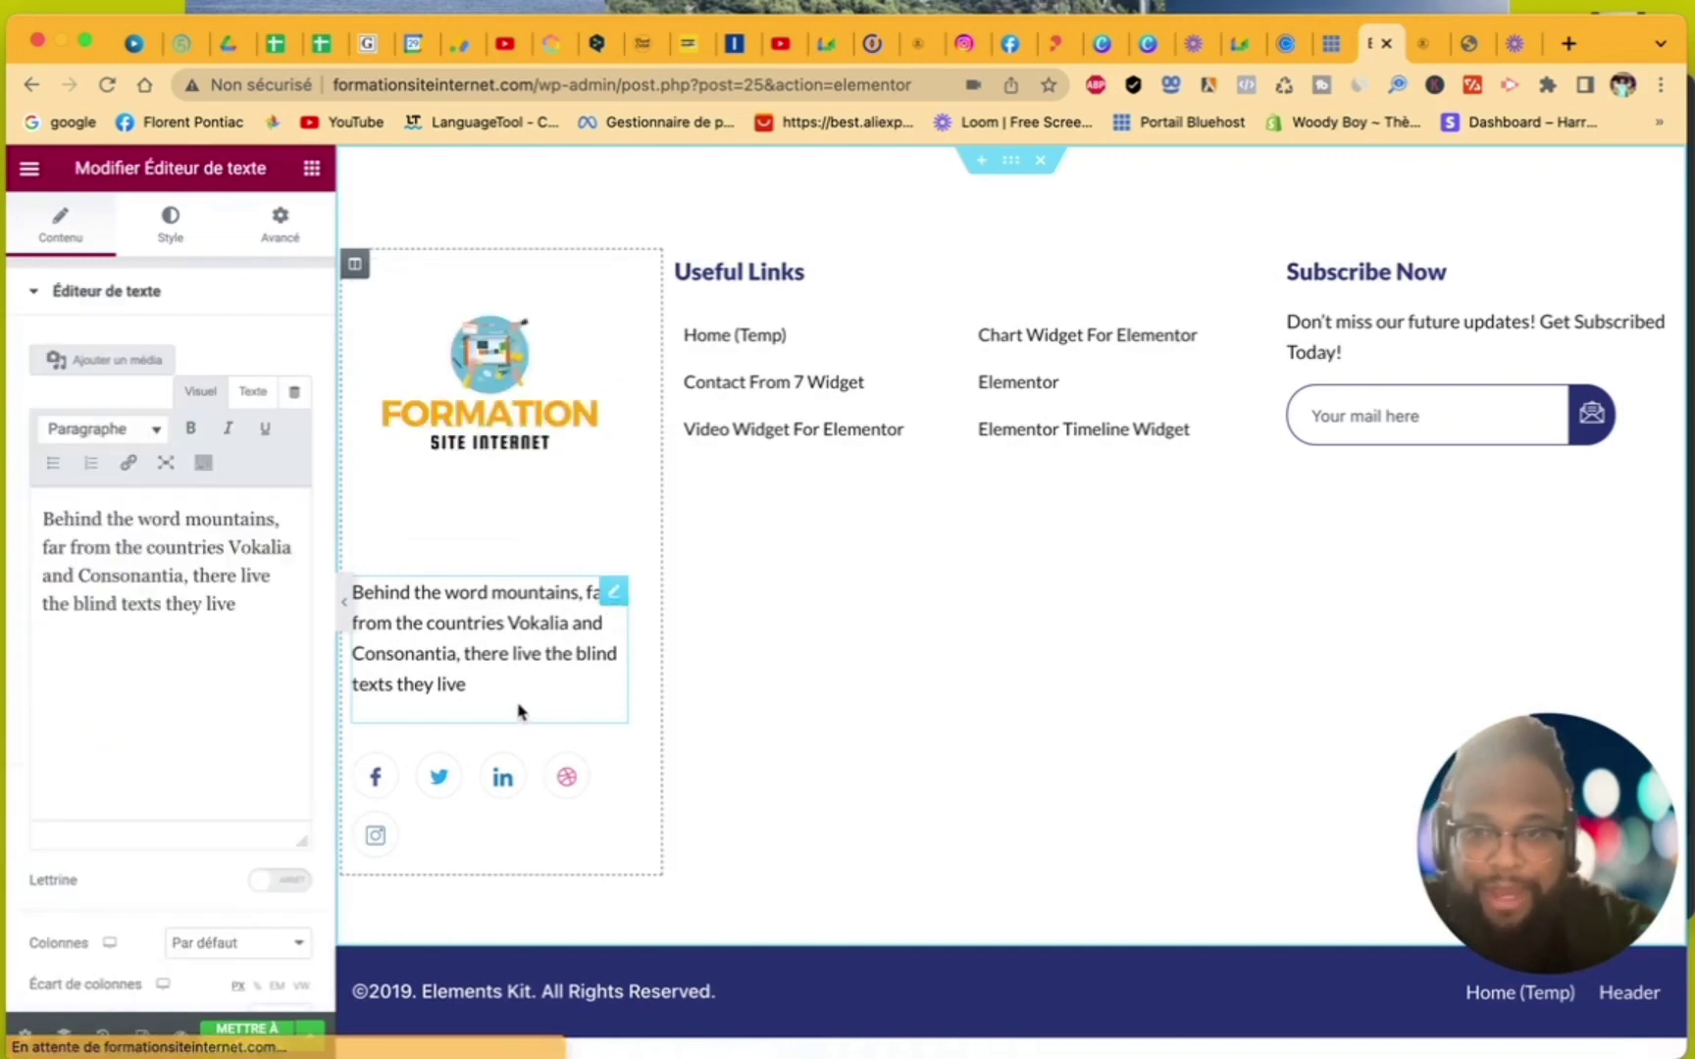
# - Retitle the Useful Links heading 'Contact' and narrow its column to about 32%
pyautogui.click(825, 286)
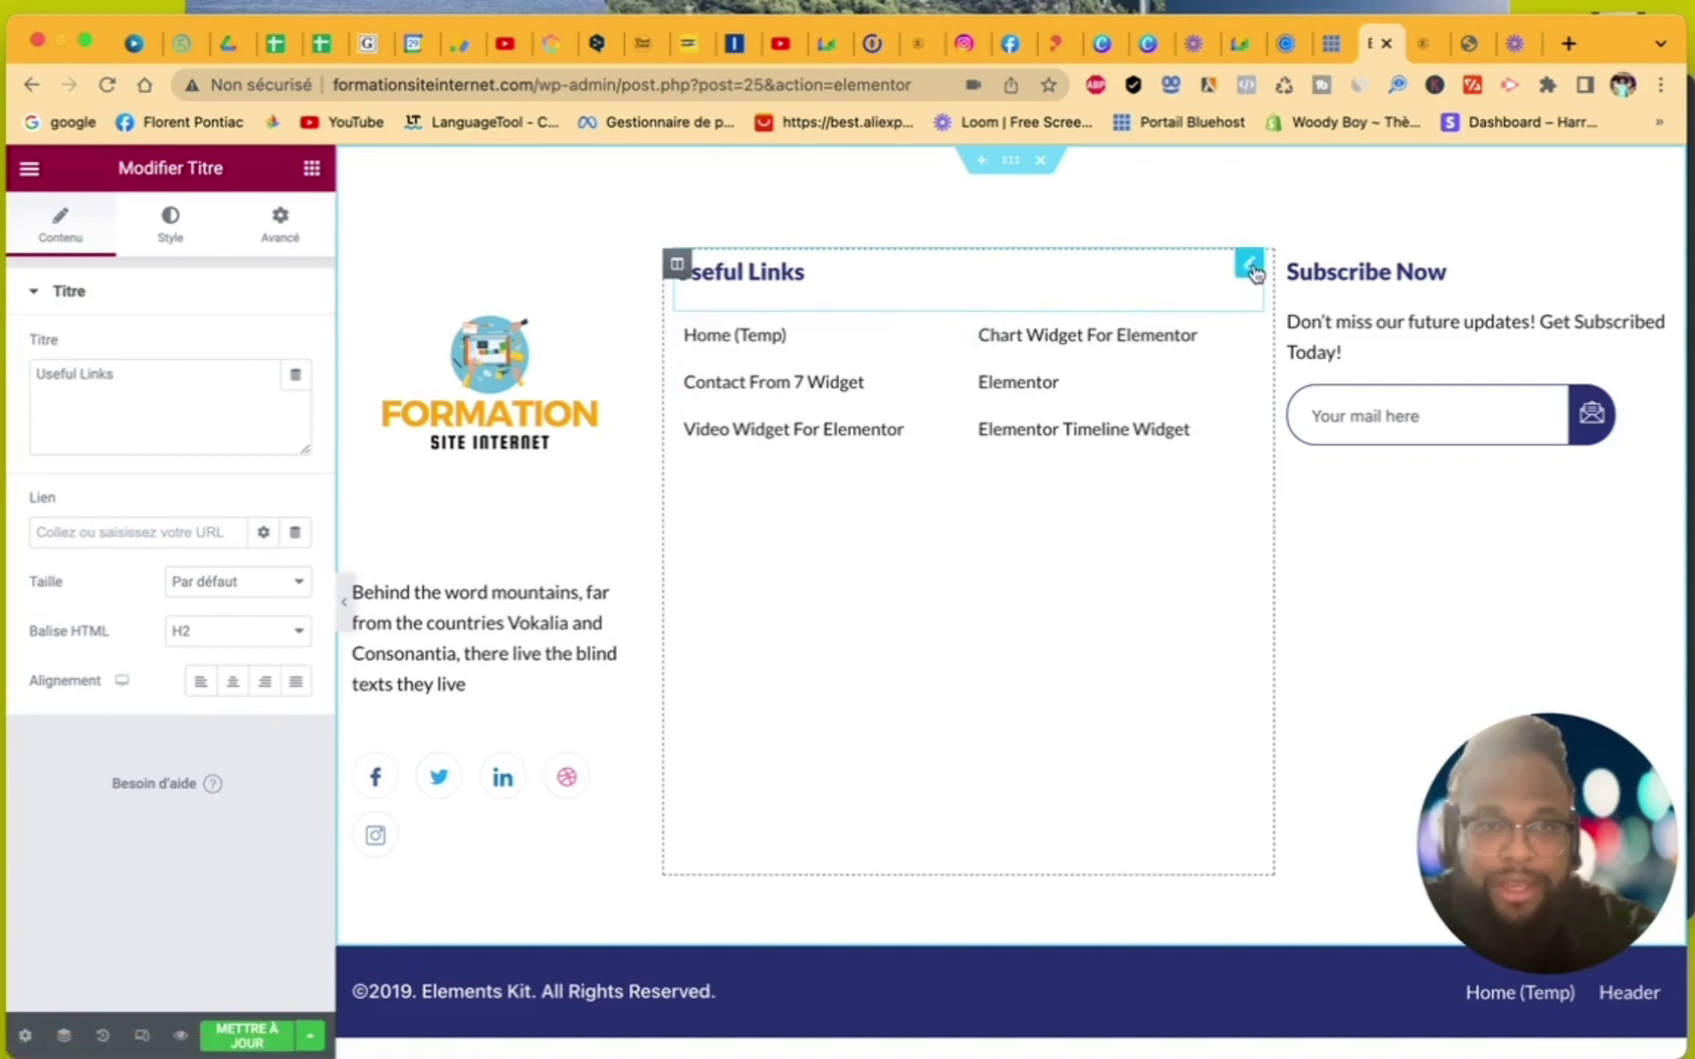
pyautogui.moveTo(143, 385); pyautogui.dragTo(14, 389)
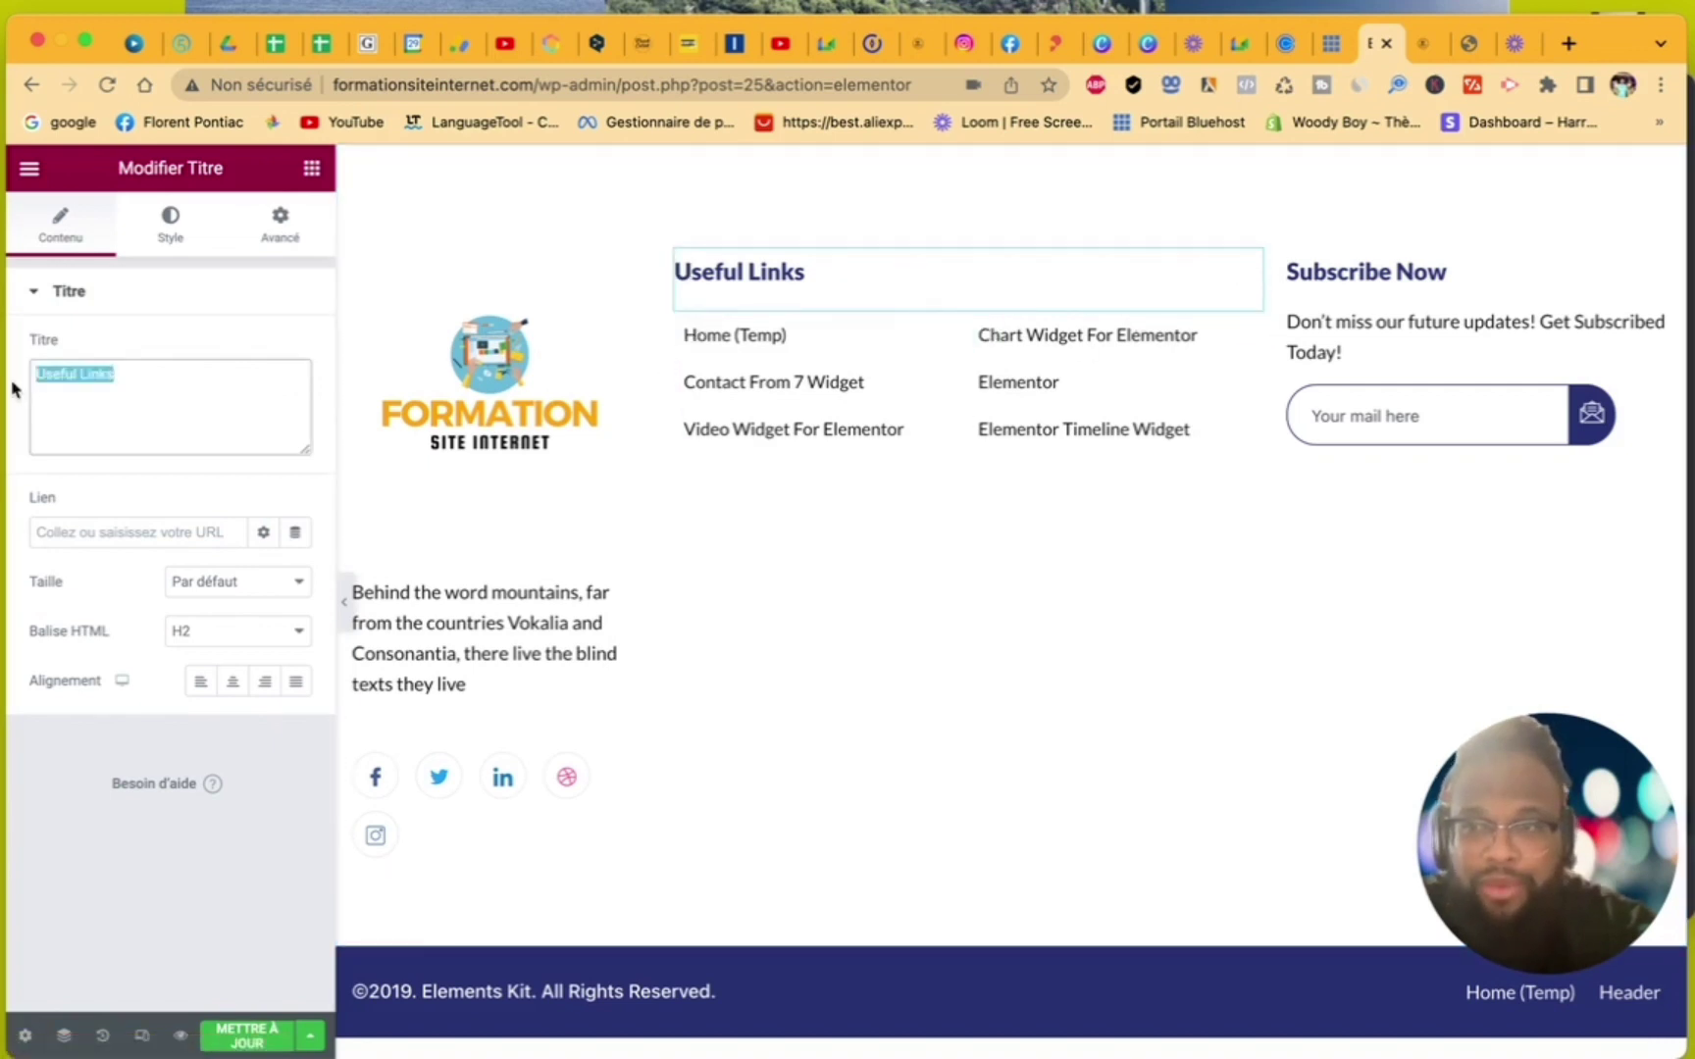
pyautogui.write('Contact')
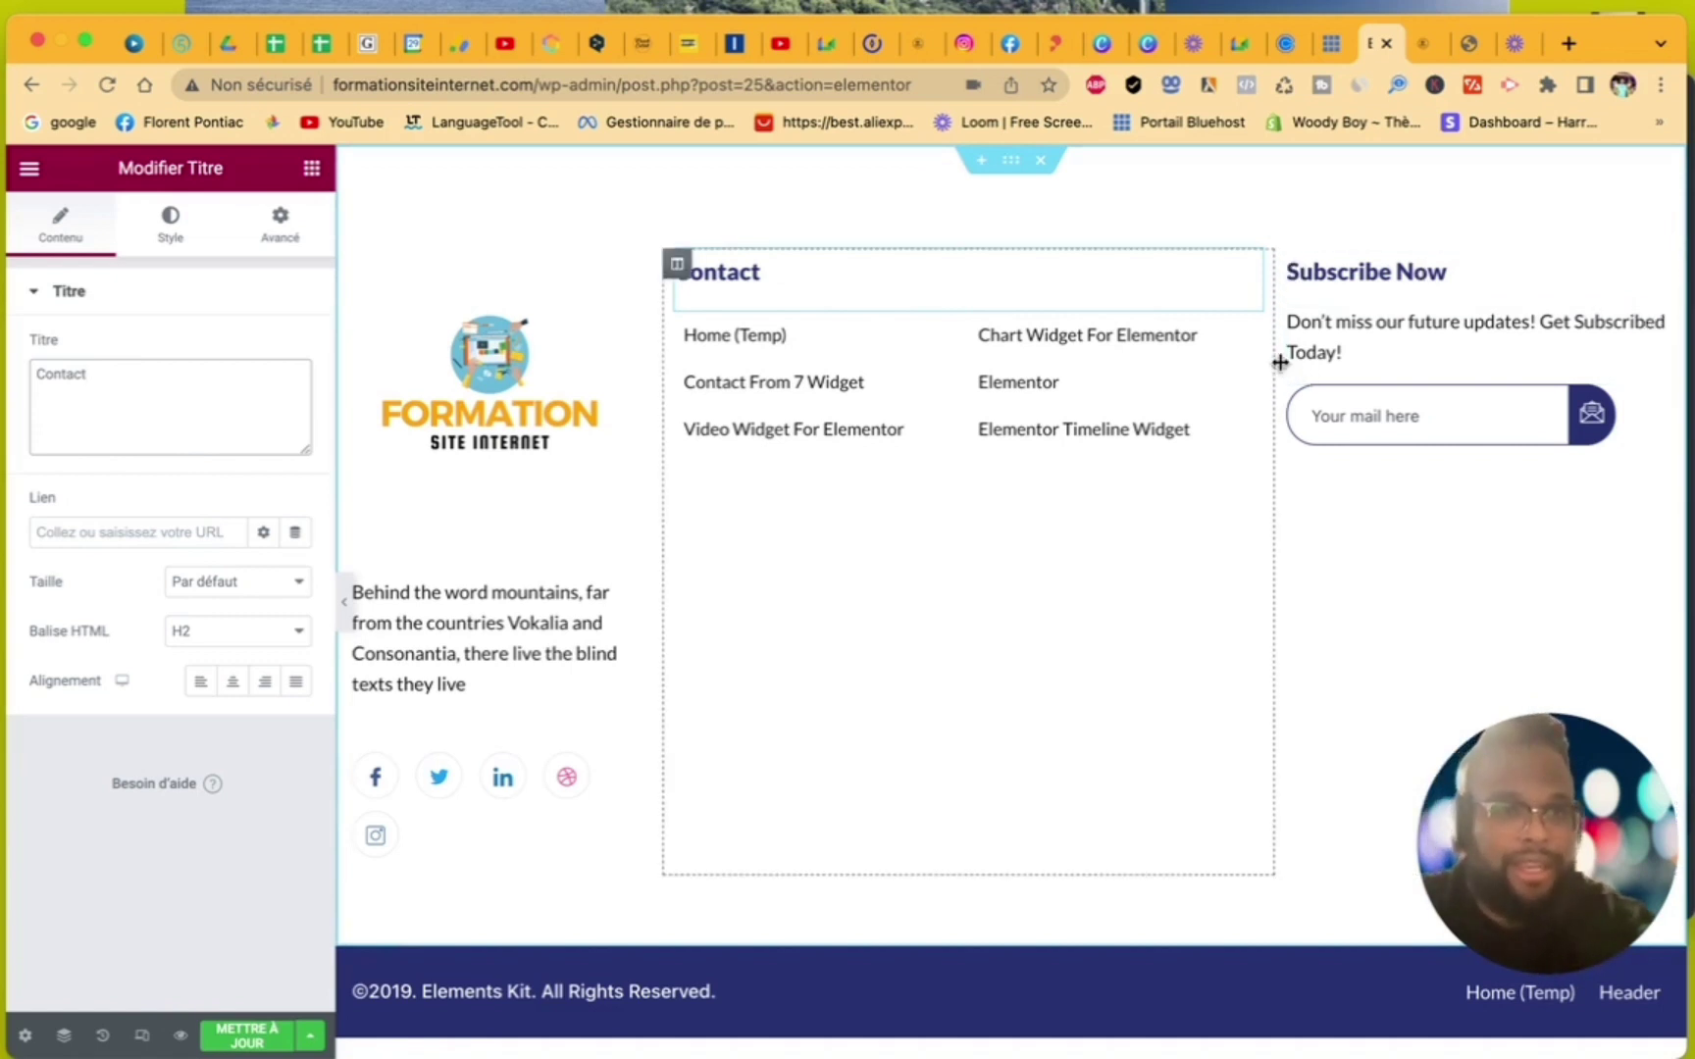
pyautogui.moveTo(1278, 361); pyautogui.dragTo(1098, 373)
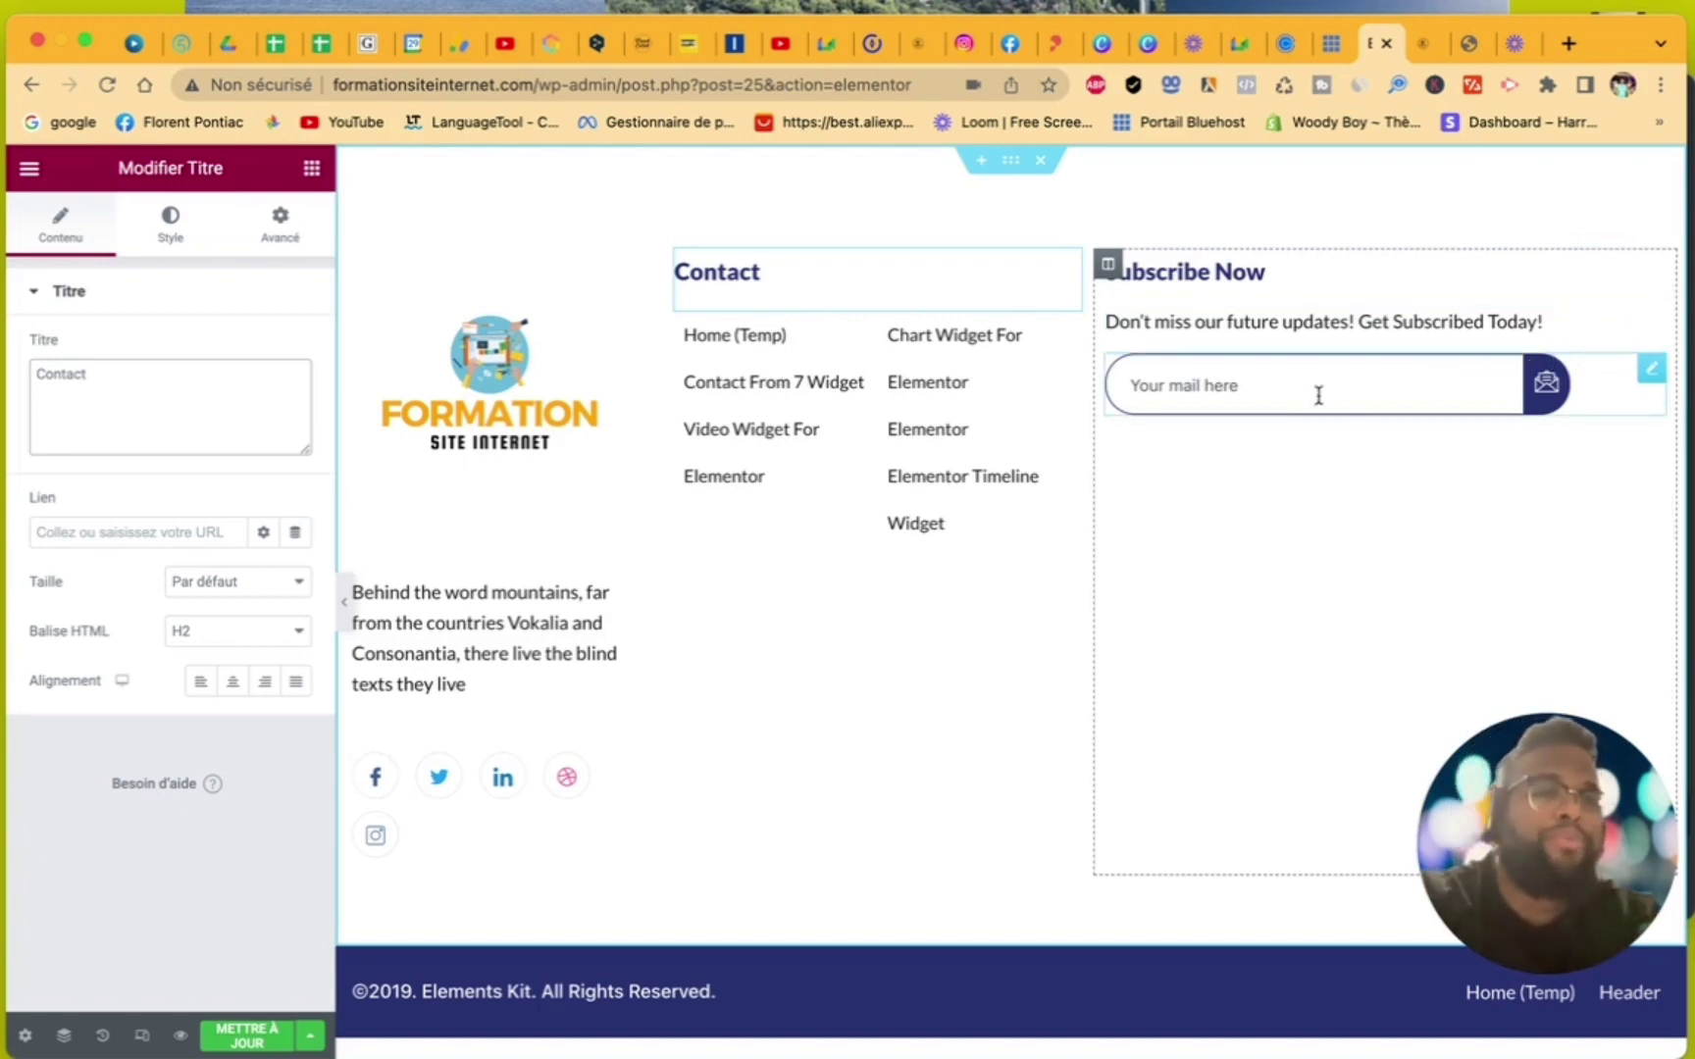
# - Delete the MailChimp subscribe form from the Subscribe Now column
pyautogui.rightClick(1614, 407)
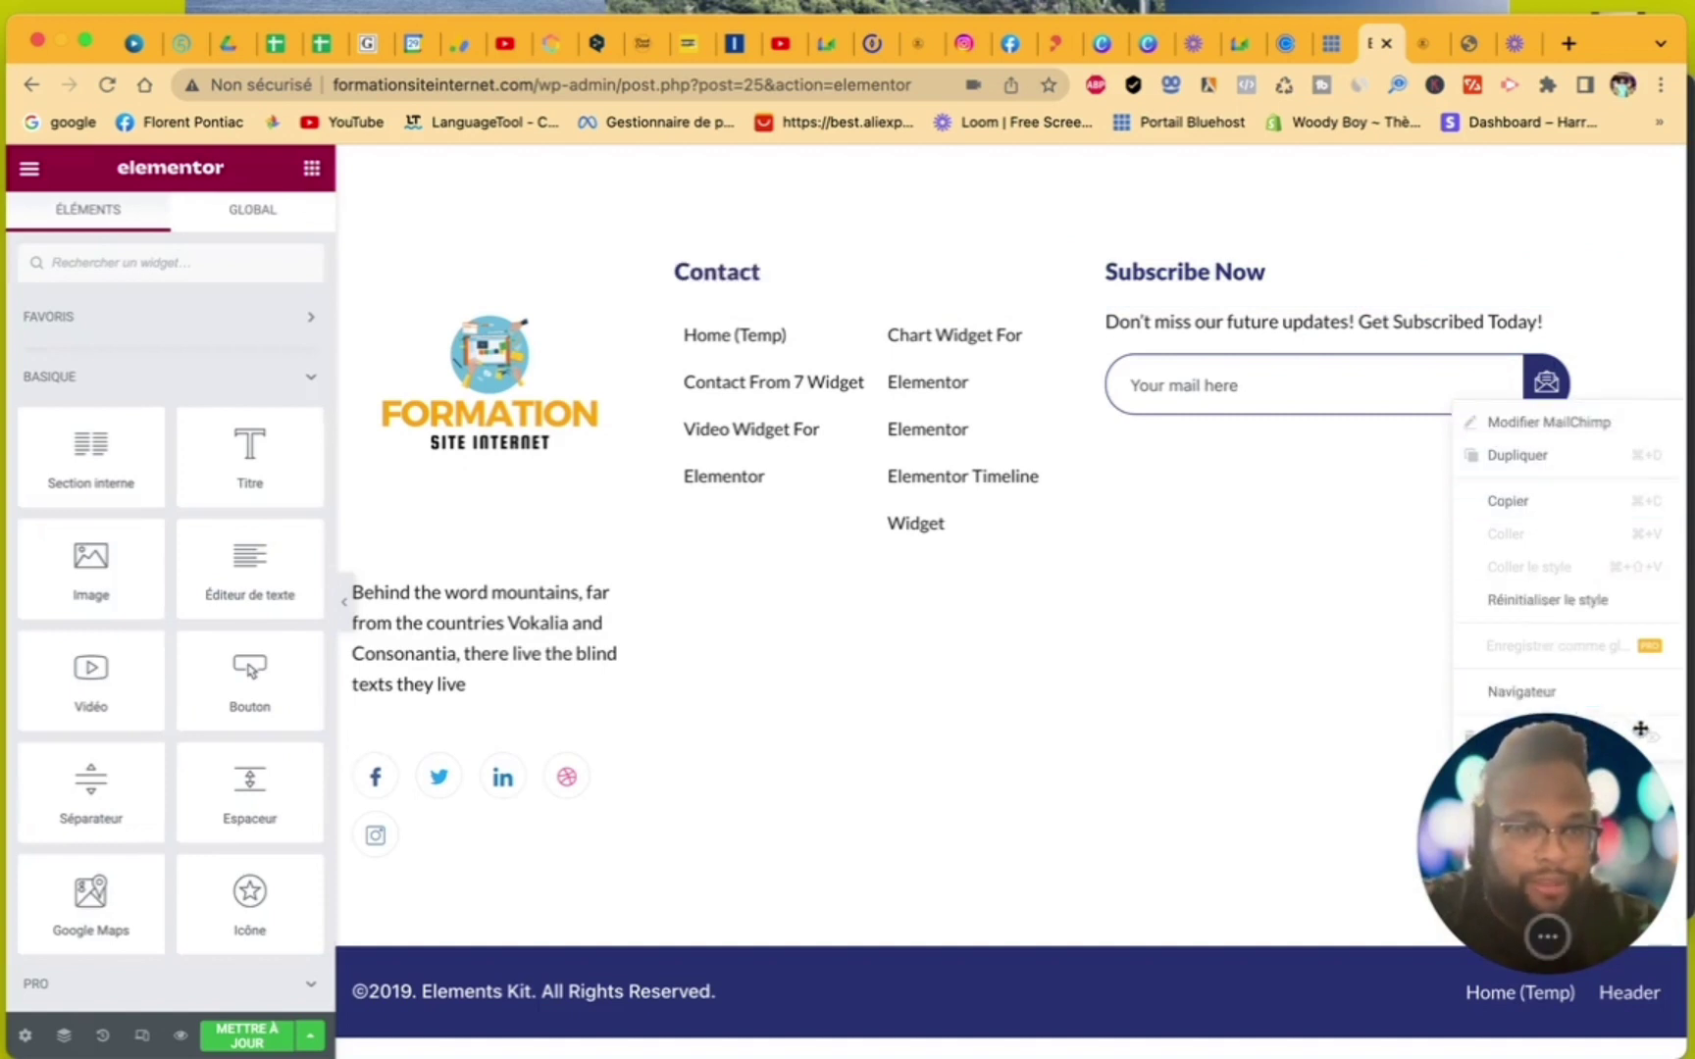
pyautogui.moveTo(1528, 762); pyautogui.dragTo(1182, 689)
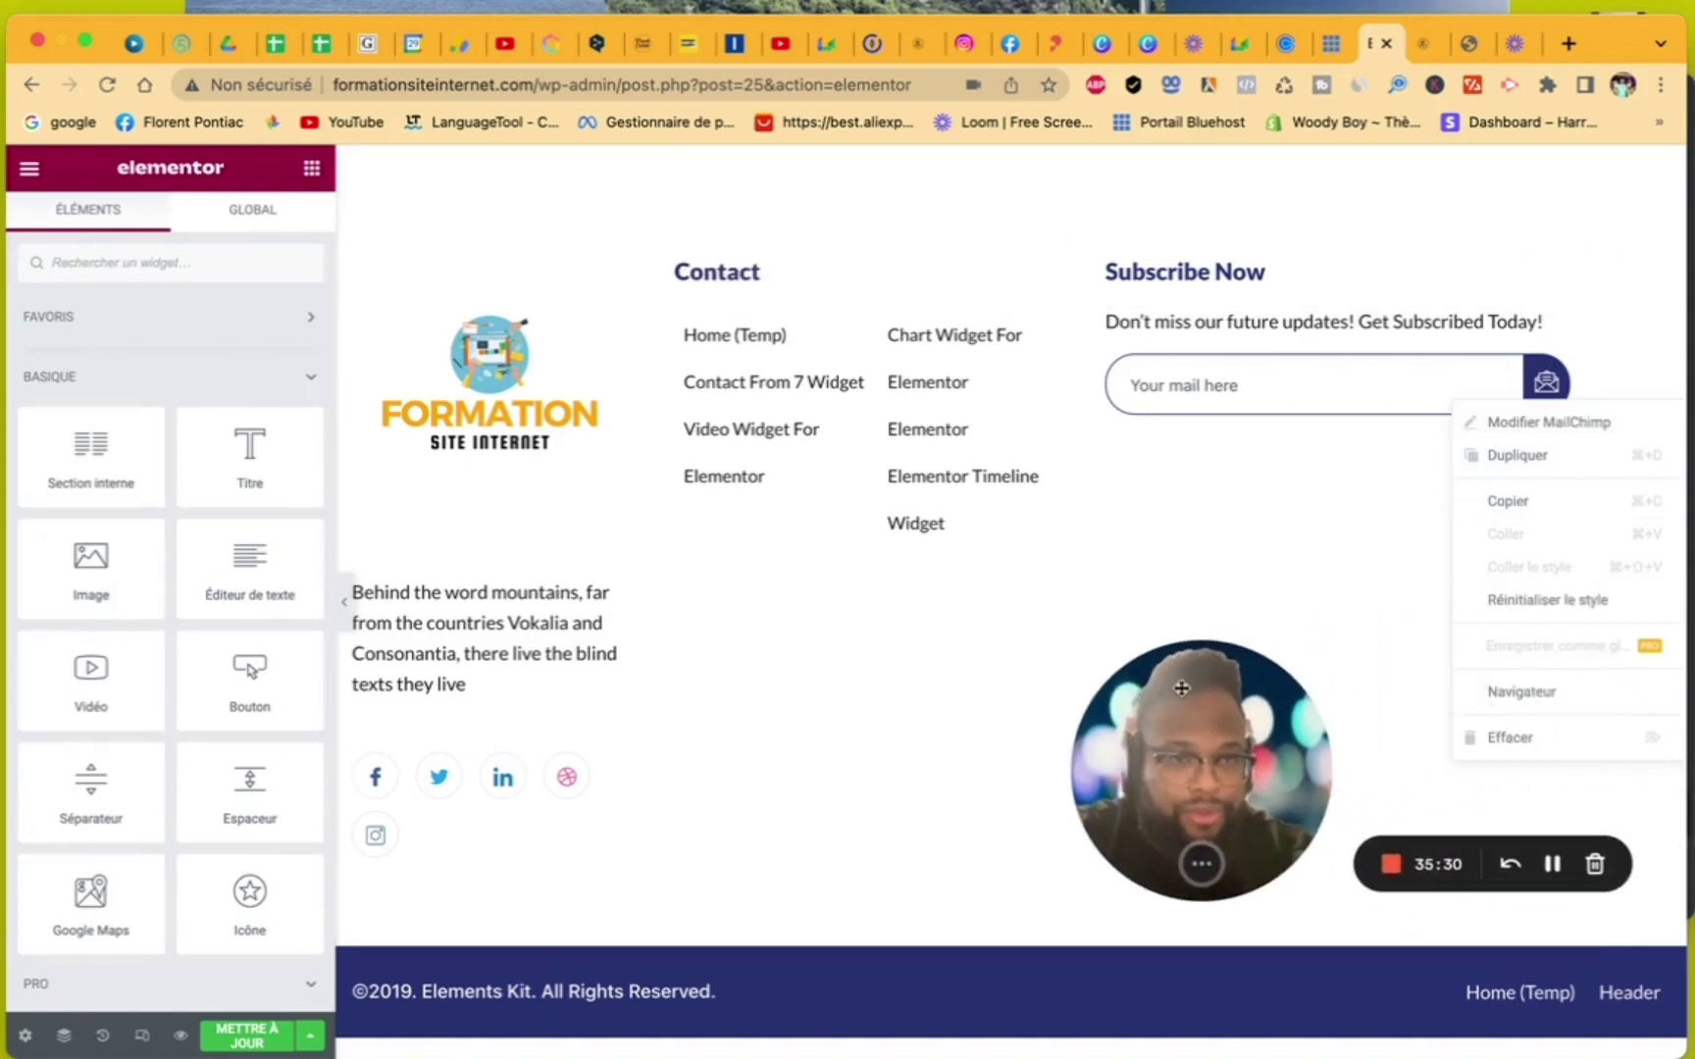
pyautogui.moveTo(1609, 390); pyautogui.dragTo(1471, 389)
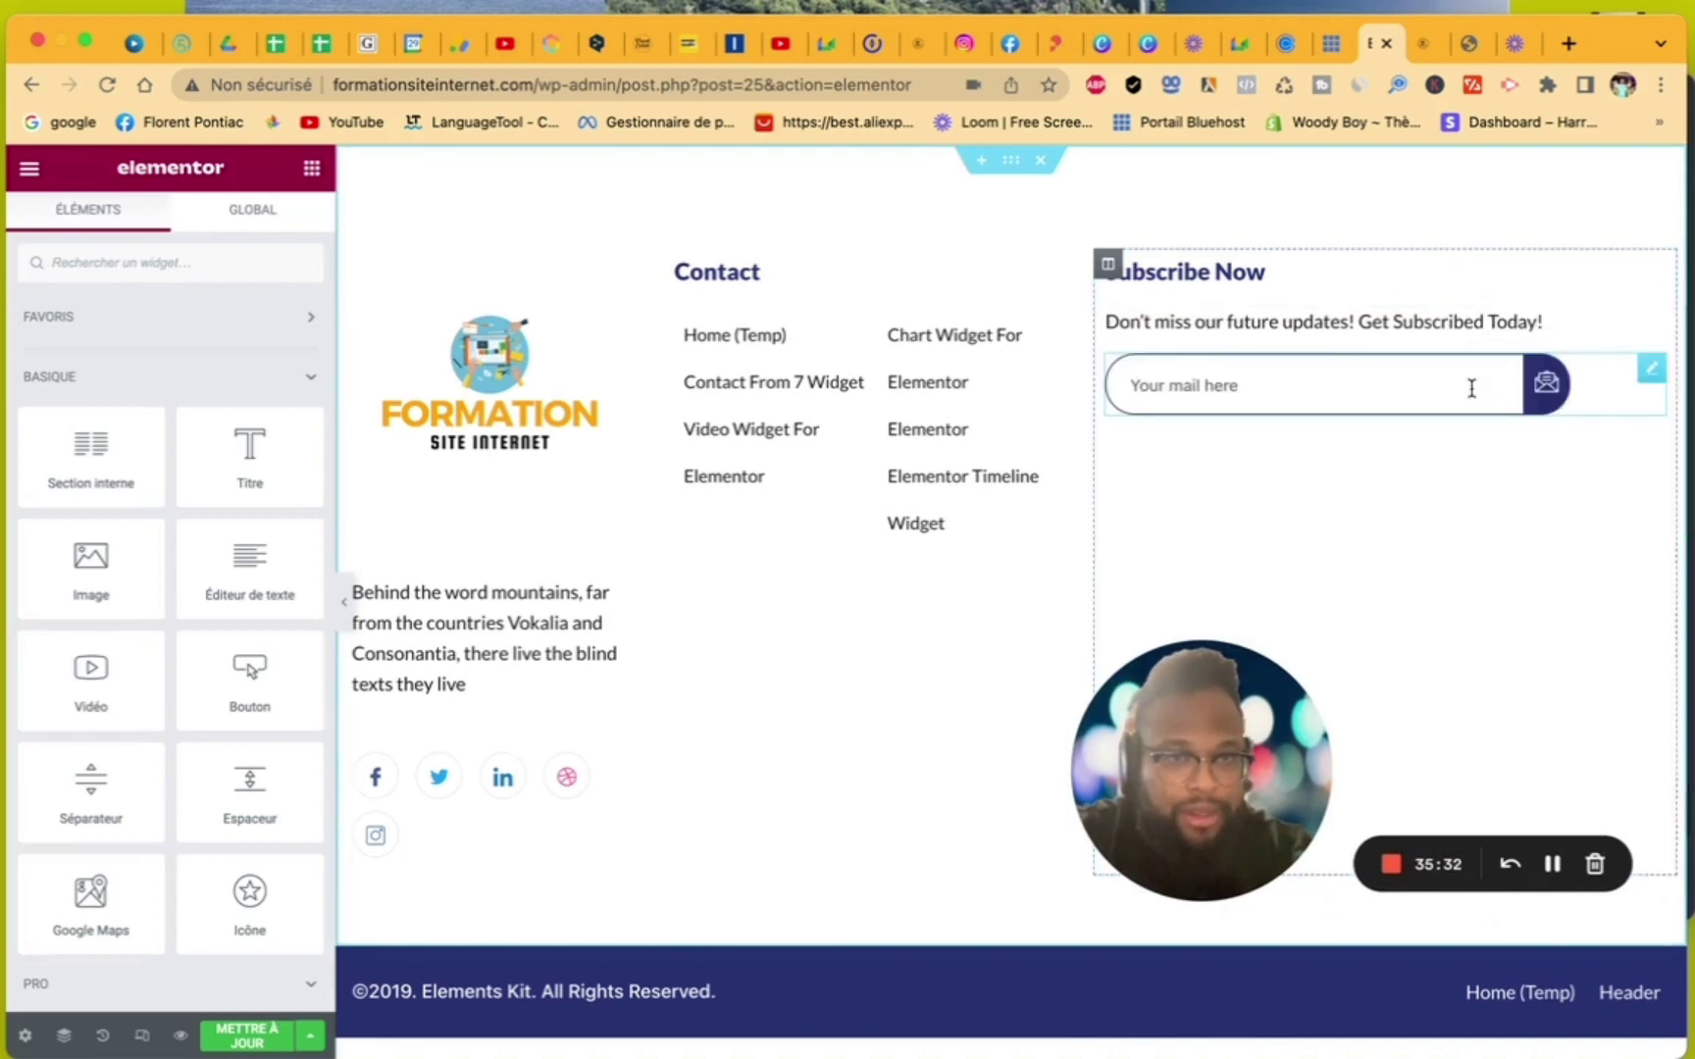
pyautogui.rightClick(1618, 397)
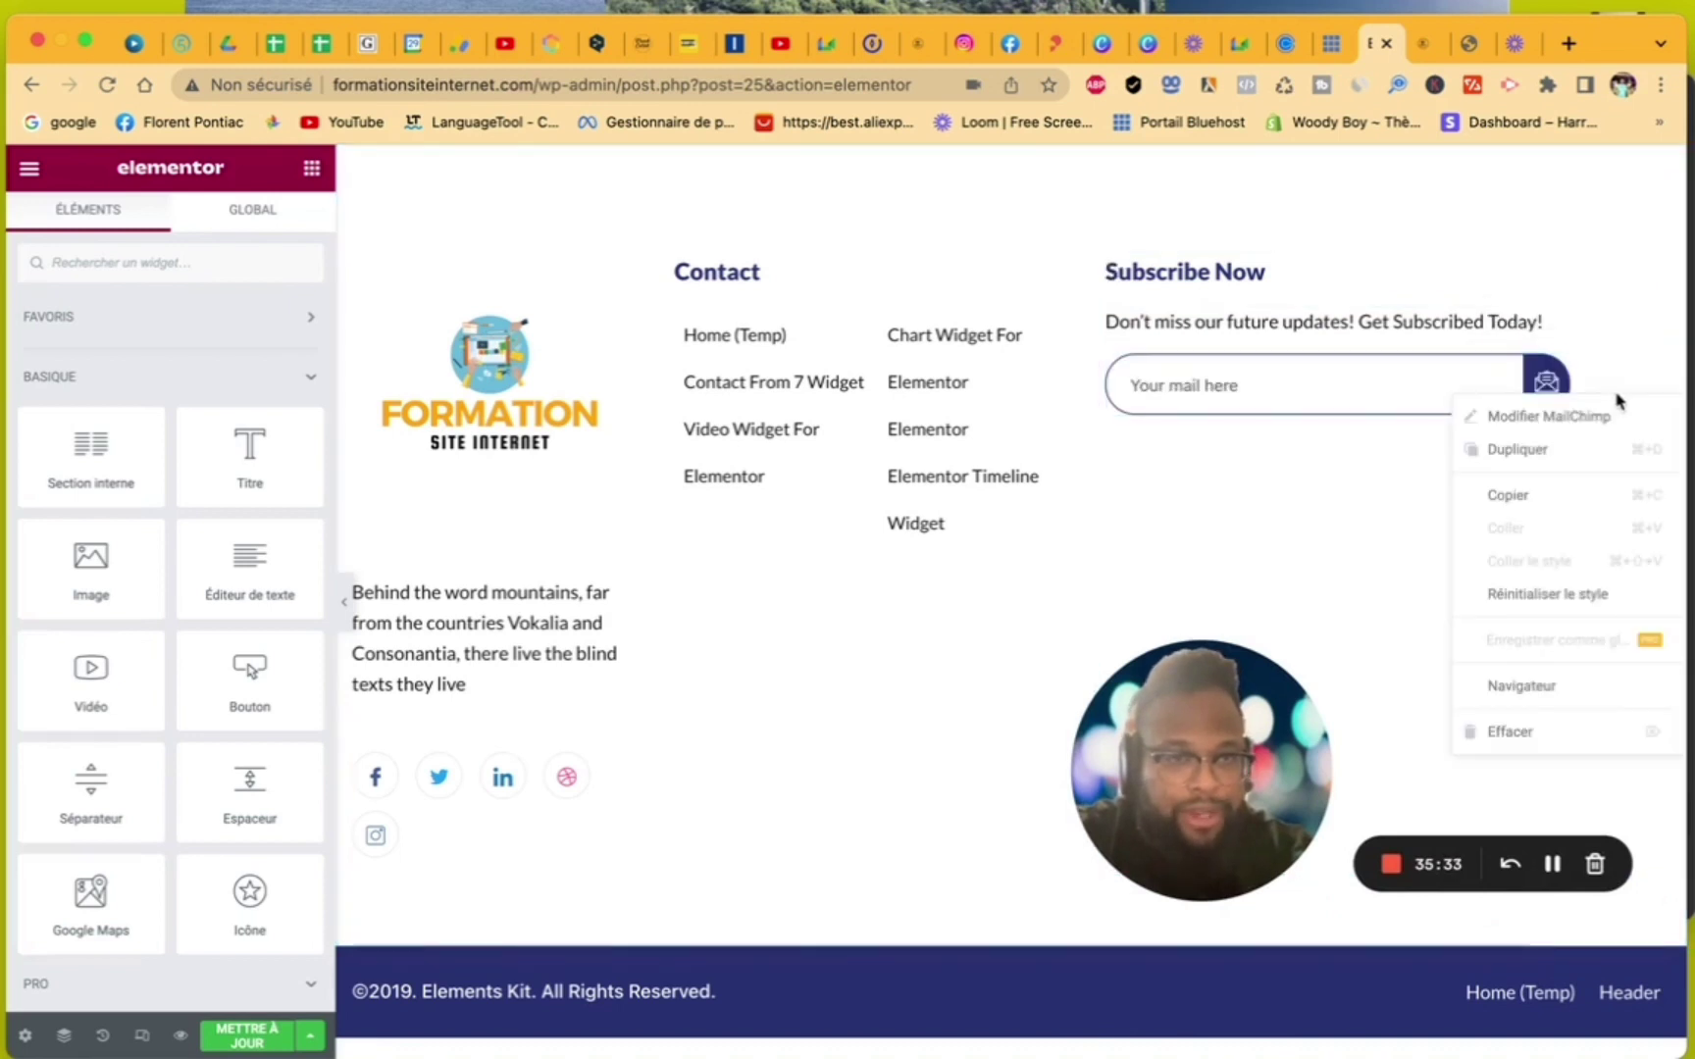
pyautogui.click(1560, 734)
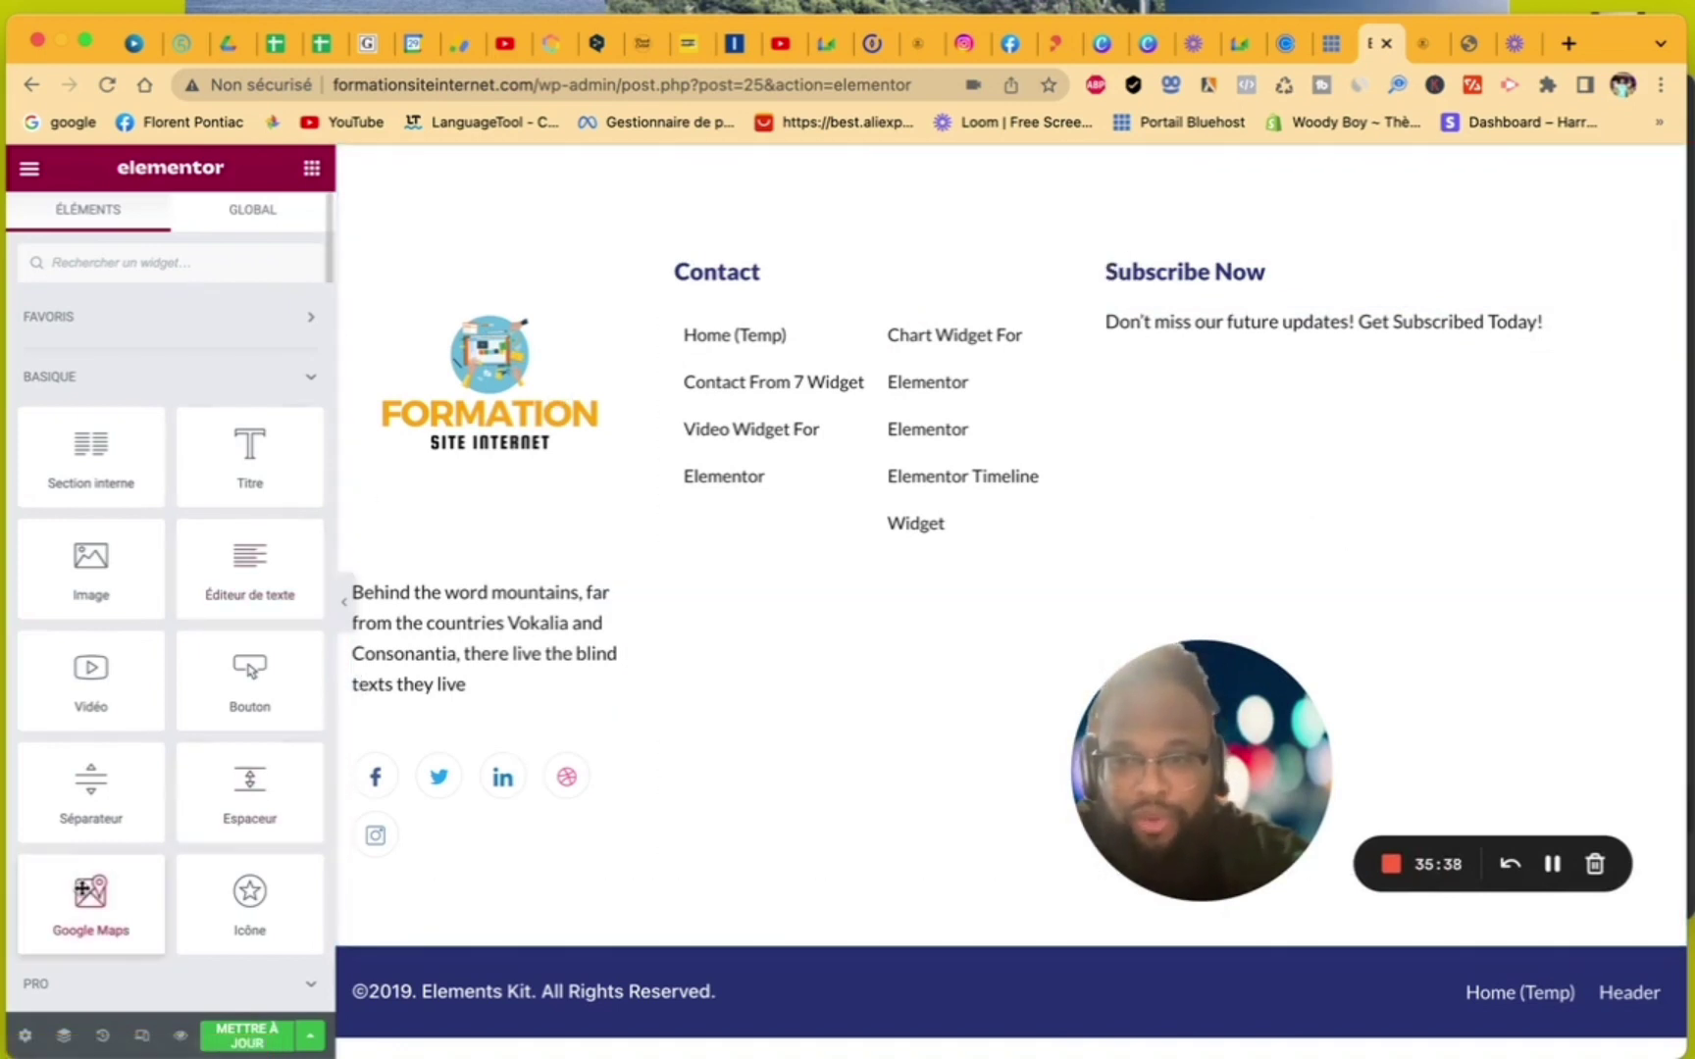
pyautogui.moveTo(87, 891); pyautogui.dragTo(1298, 363)
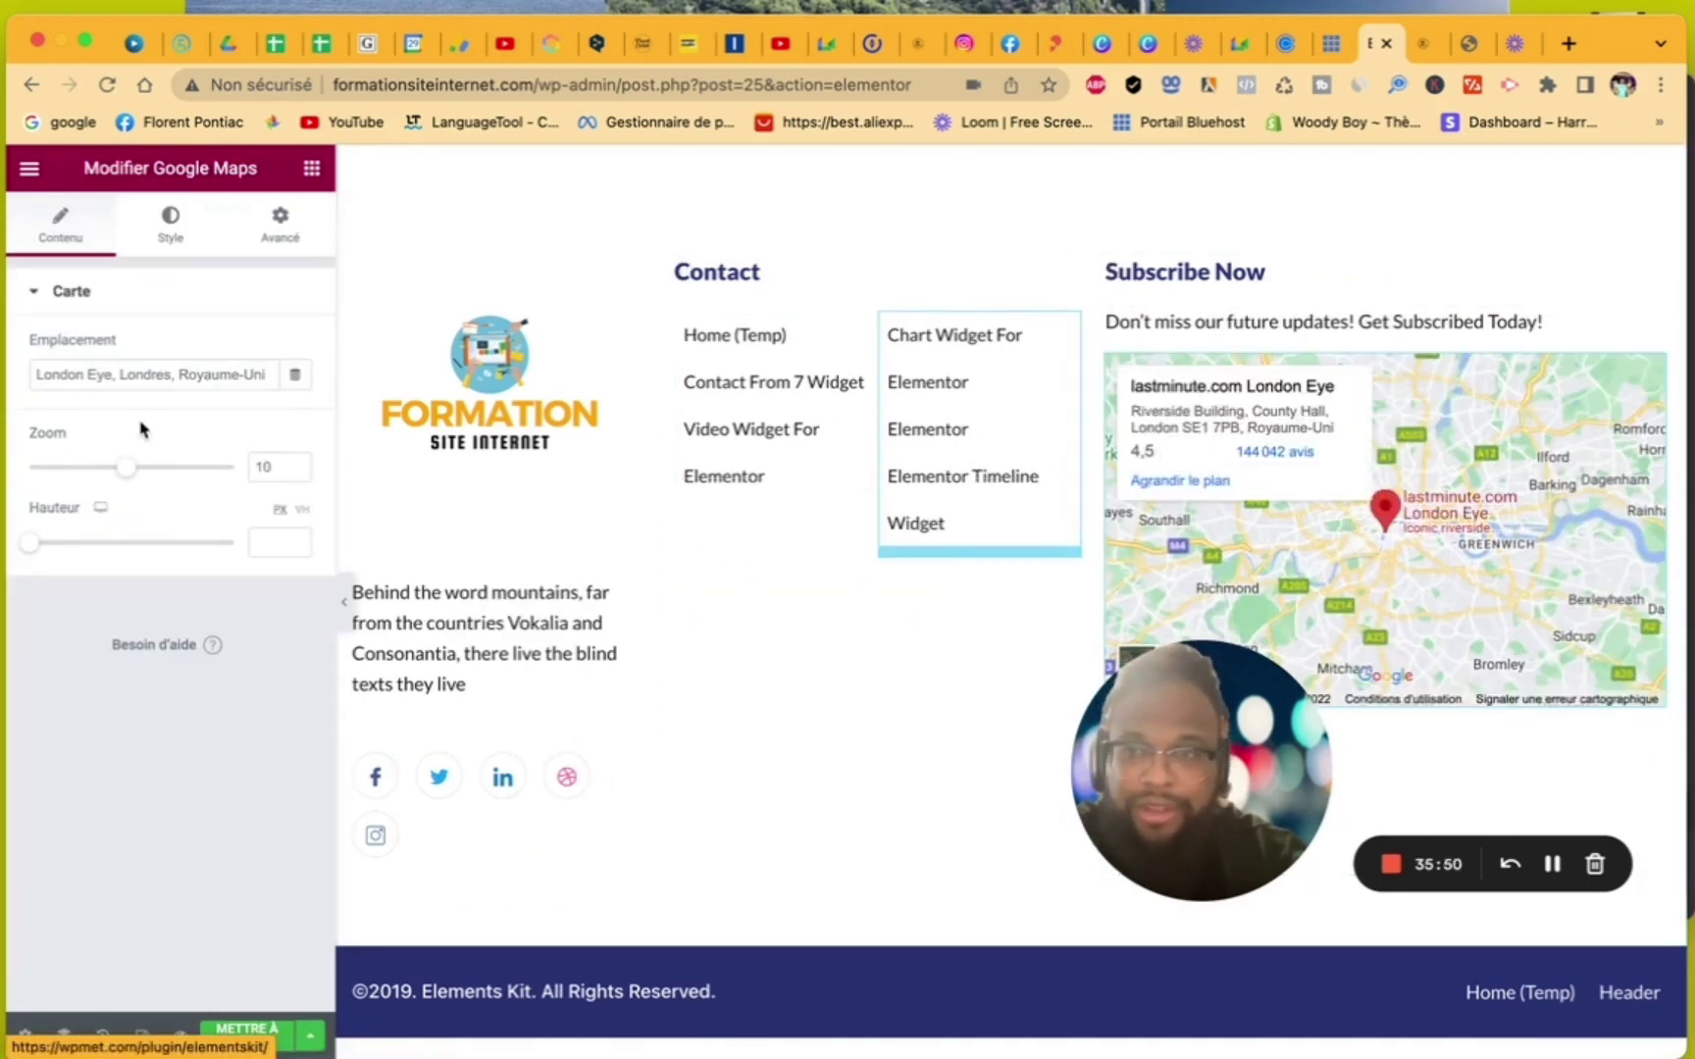
pyautogui.moveTo(37, 374); pyautogui.dragTo(268, 404)
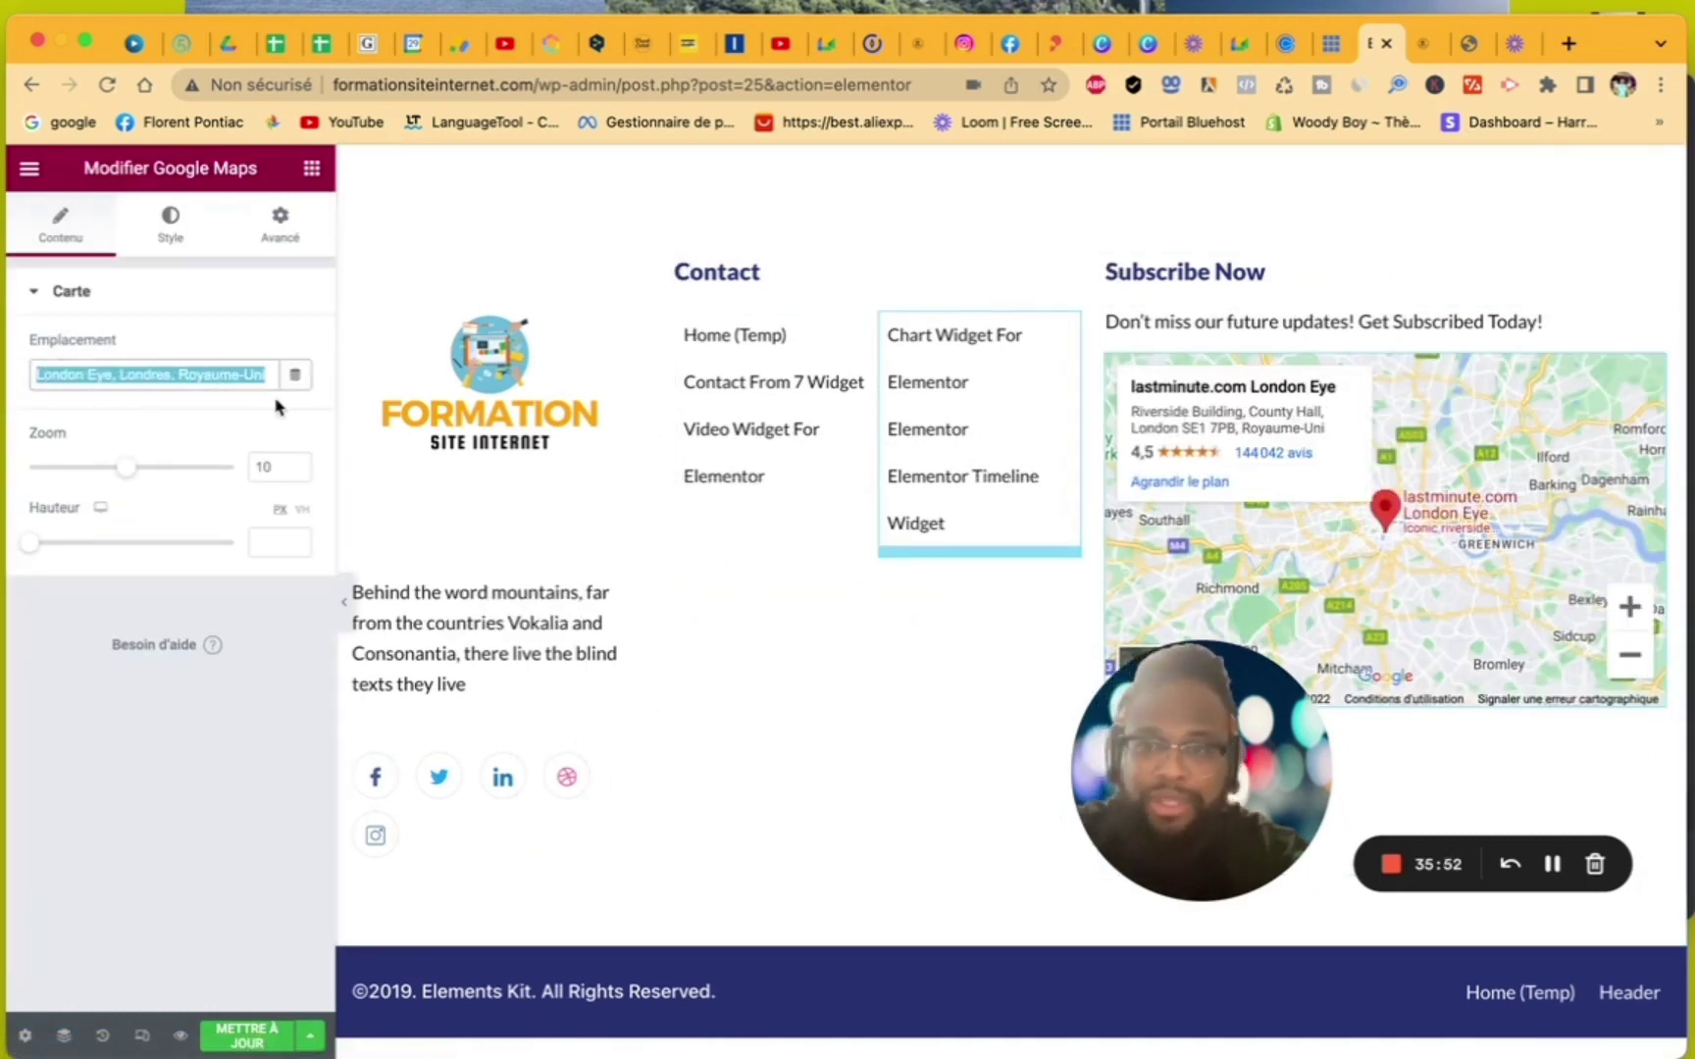
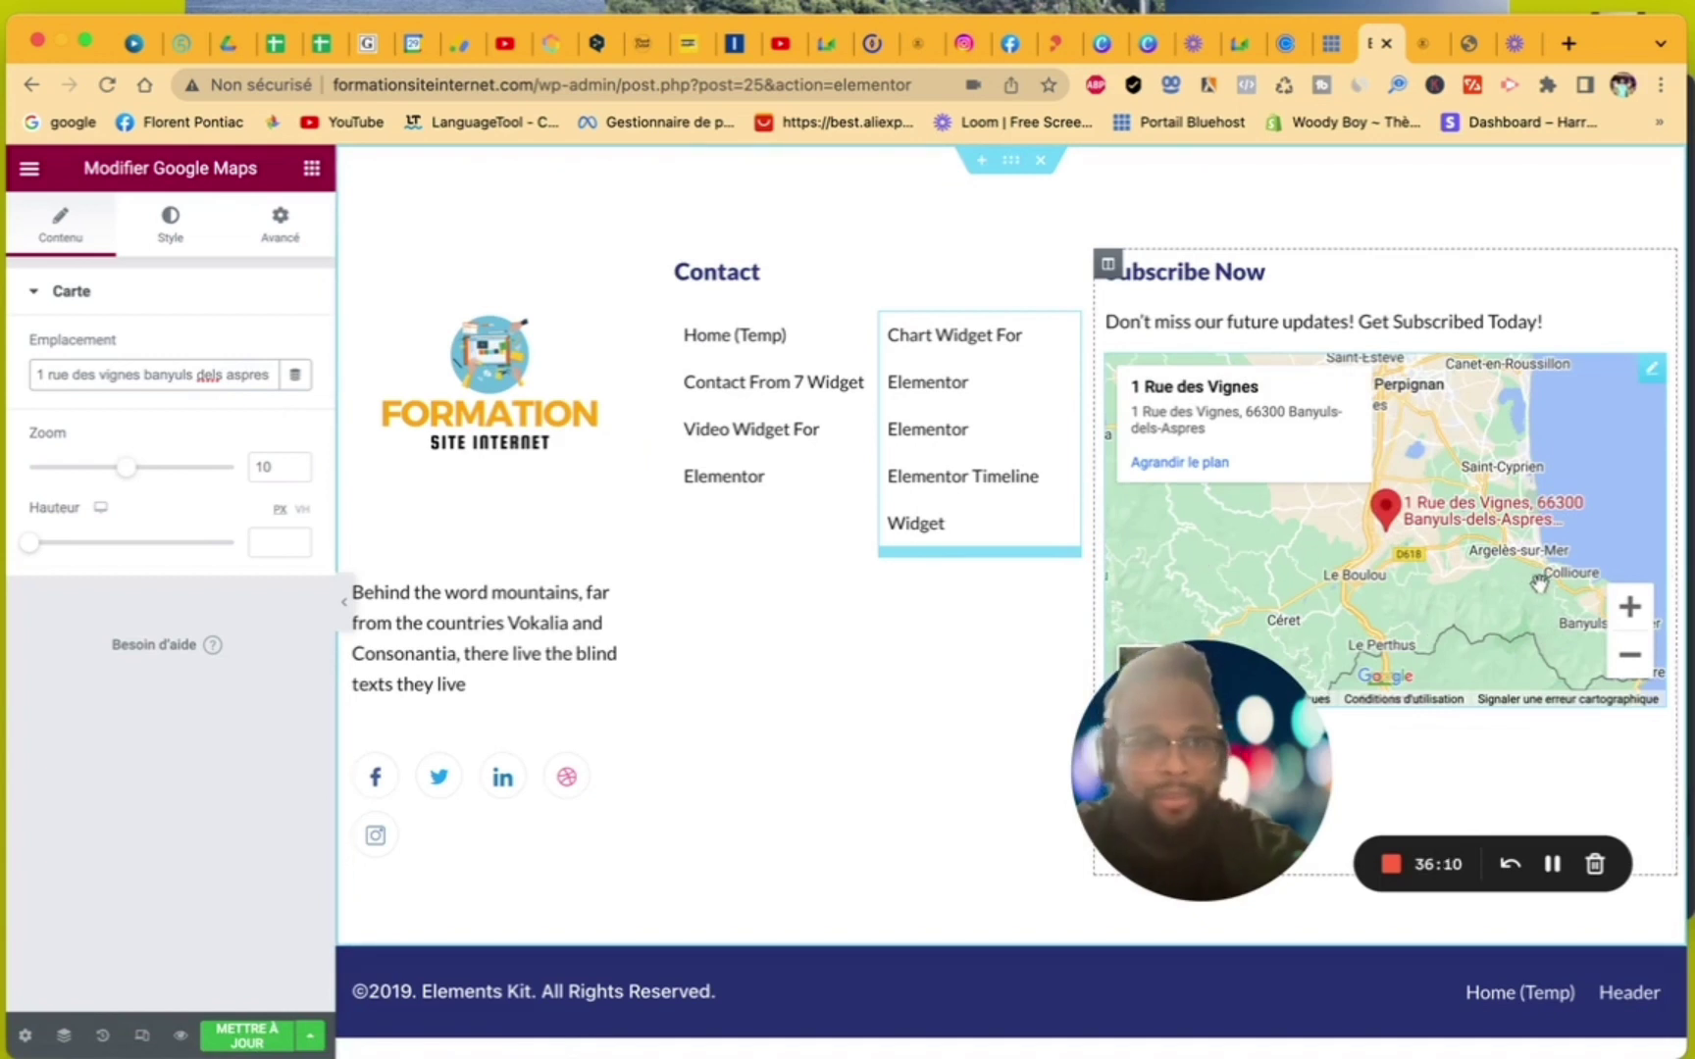
# - Retitle the middle column heading to 'Liens utiles', fixing the 'Liens utimes' typo
pyautogui.click(1567, 283)
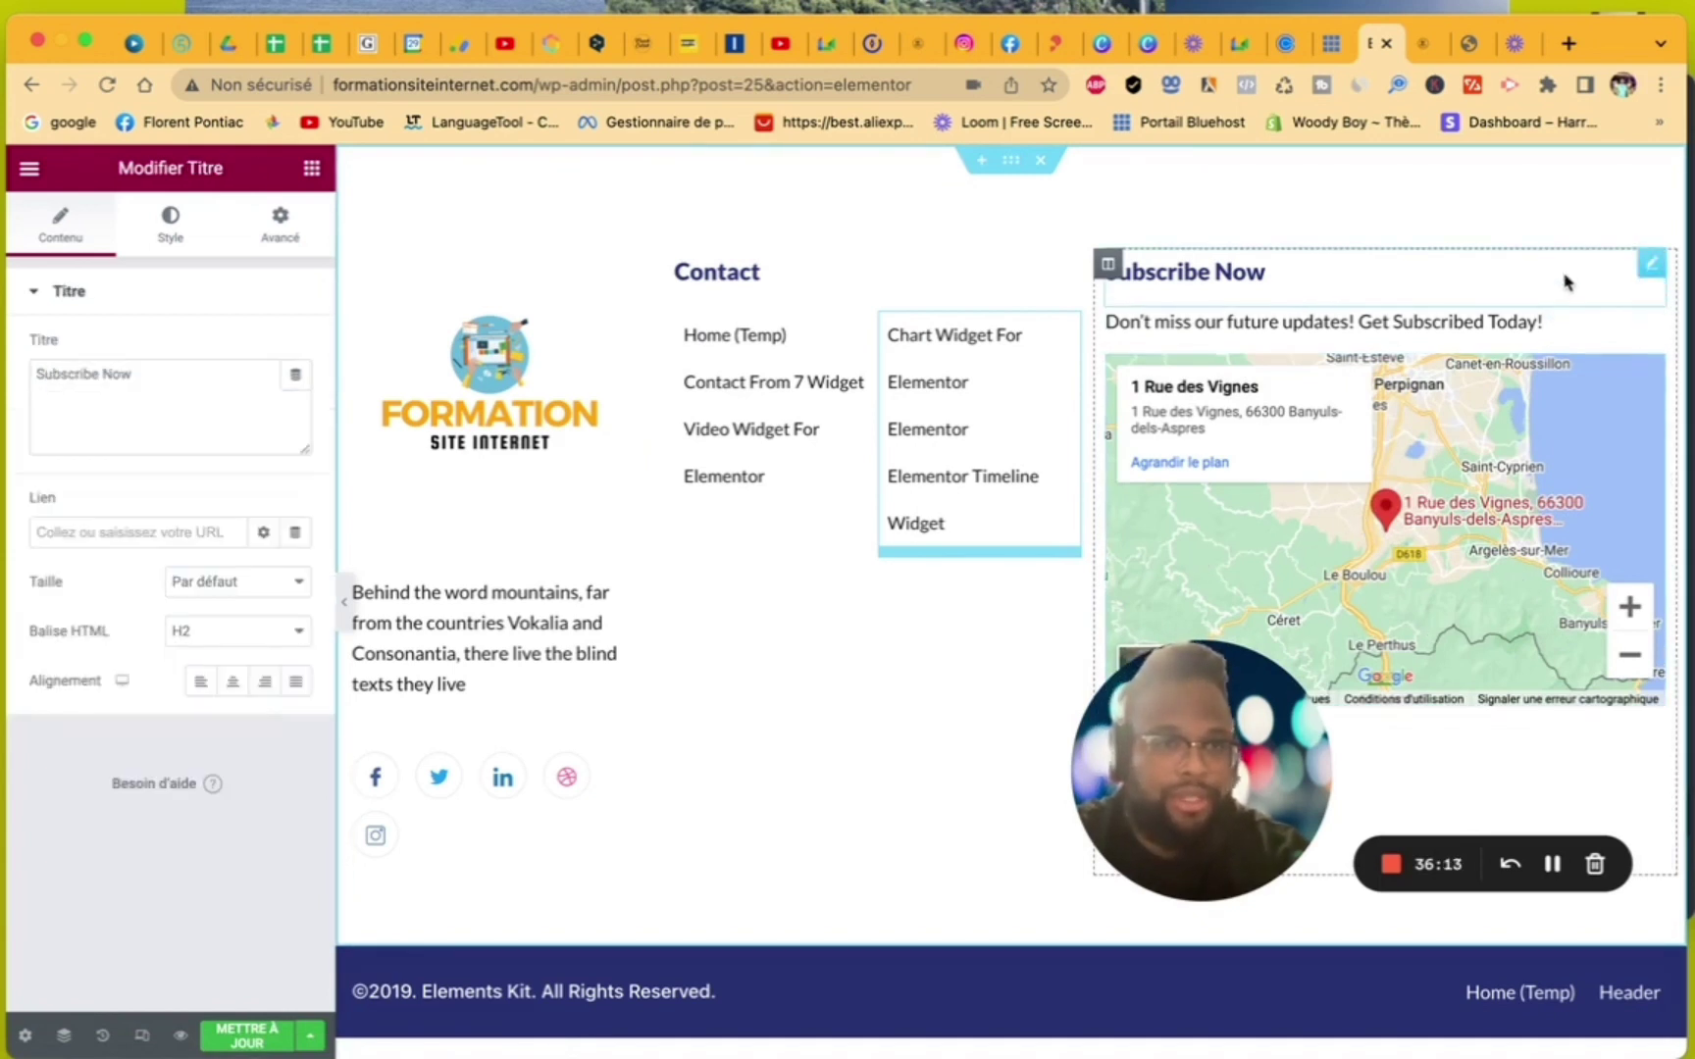
pyautogui.click(1554, 324)
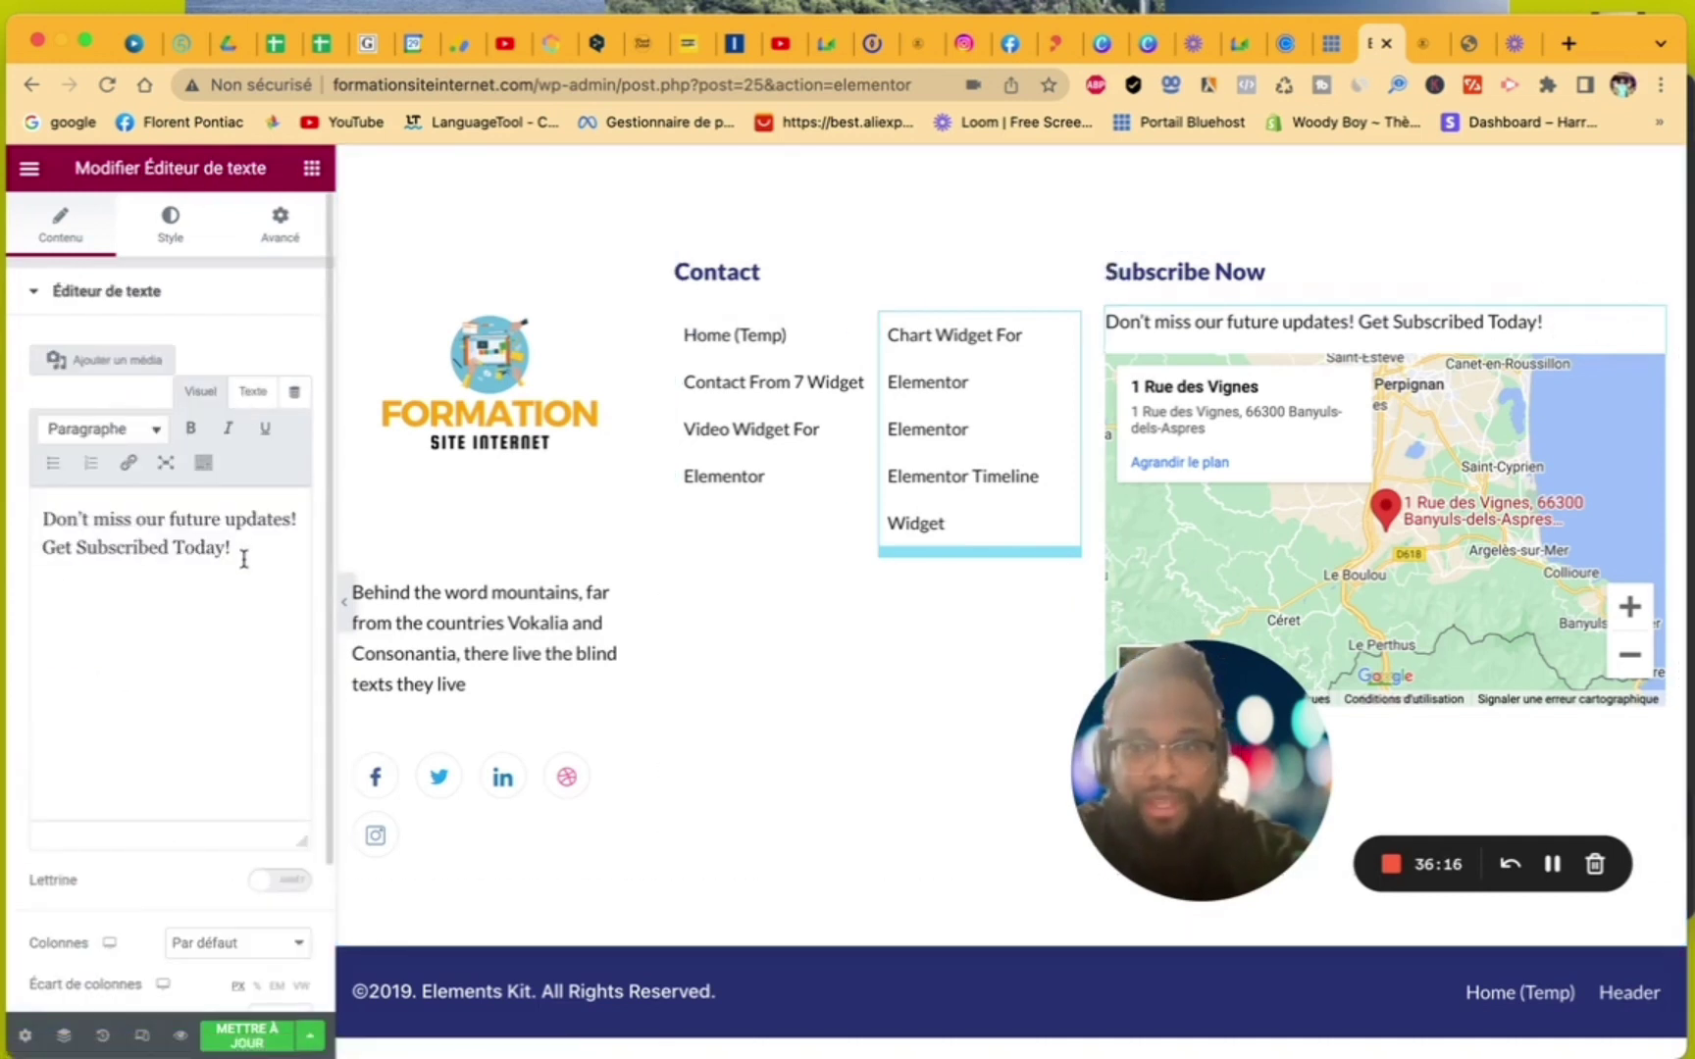
pyautogui.moveTo(244, 559); pyautogui.dragTo(15, 485)
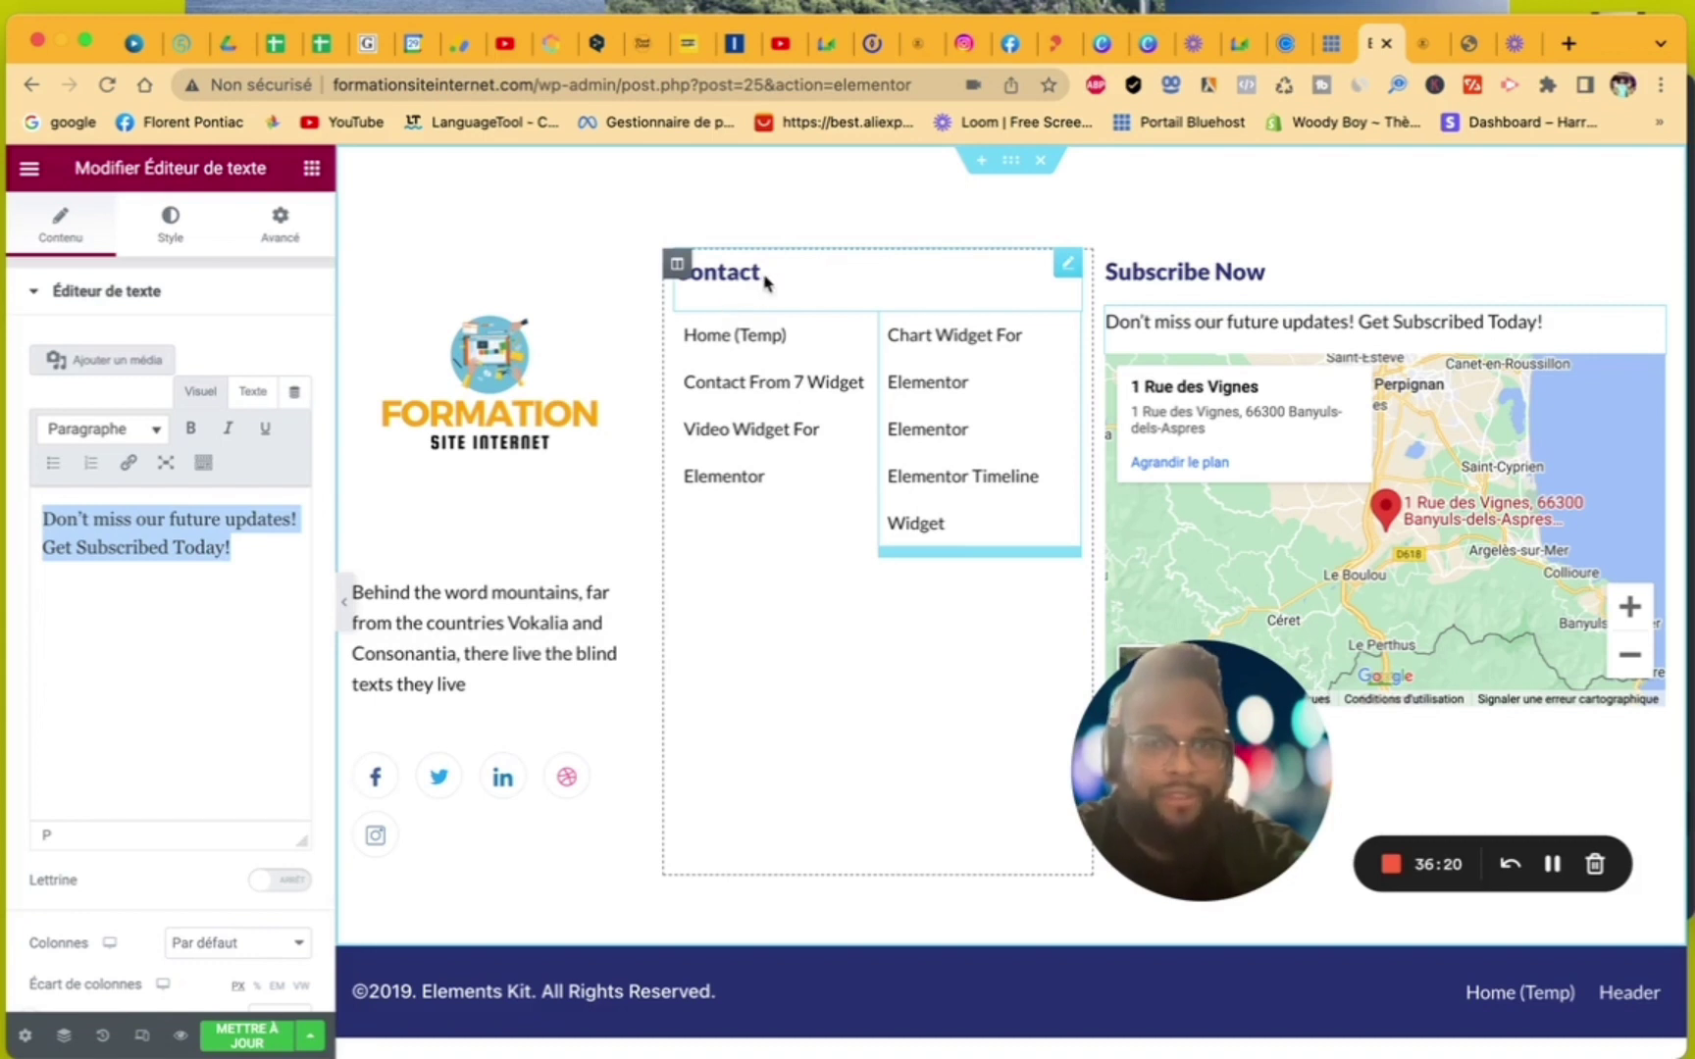
pyautogui.click(763, 277)
pyautogui.moveTo(155, 378); pyautogui.dragTo(3, 372)
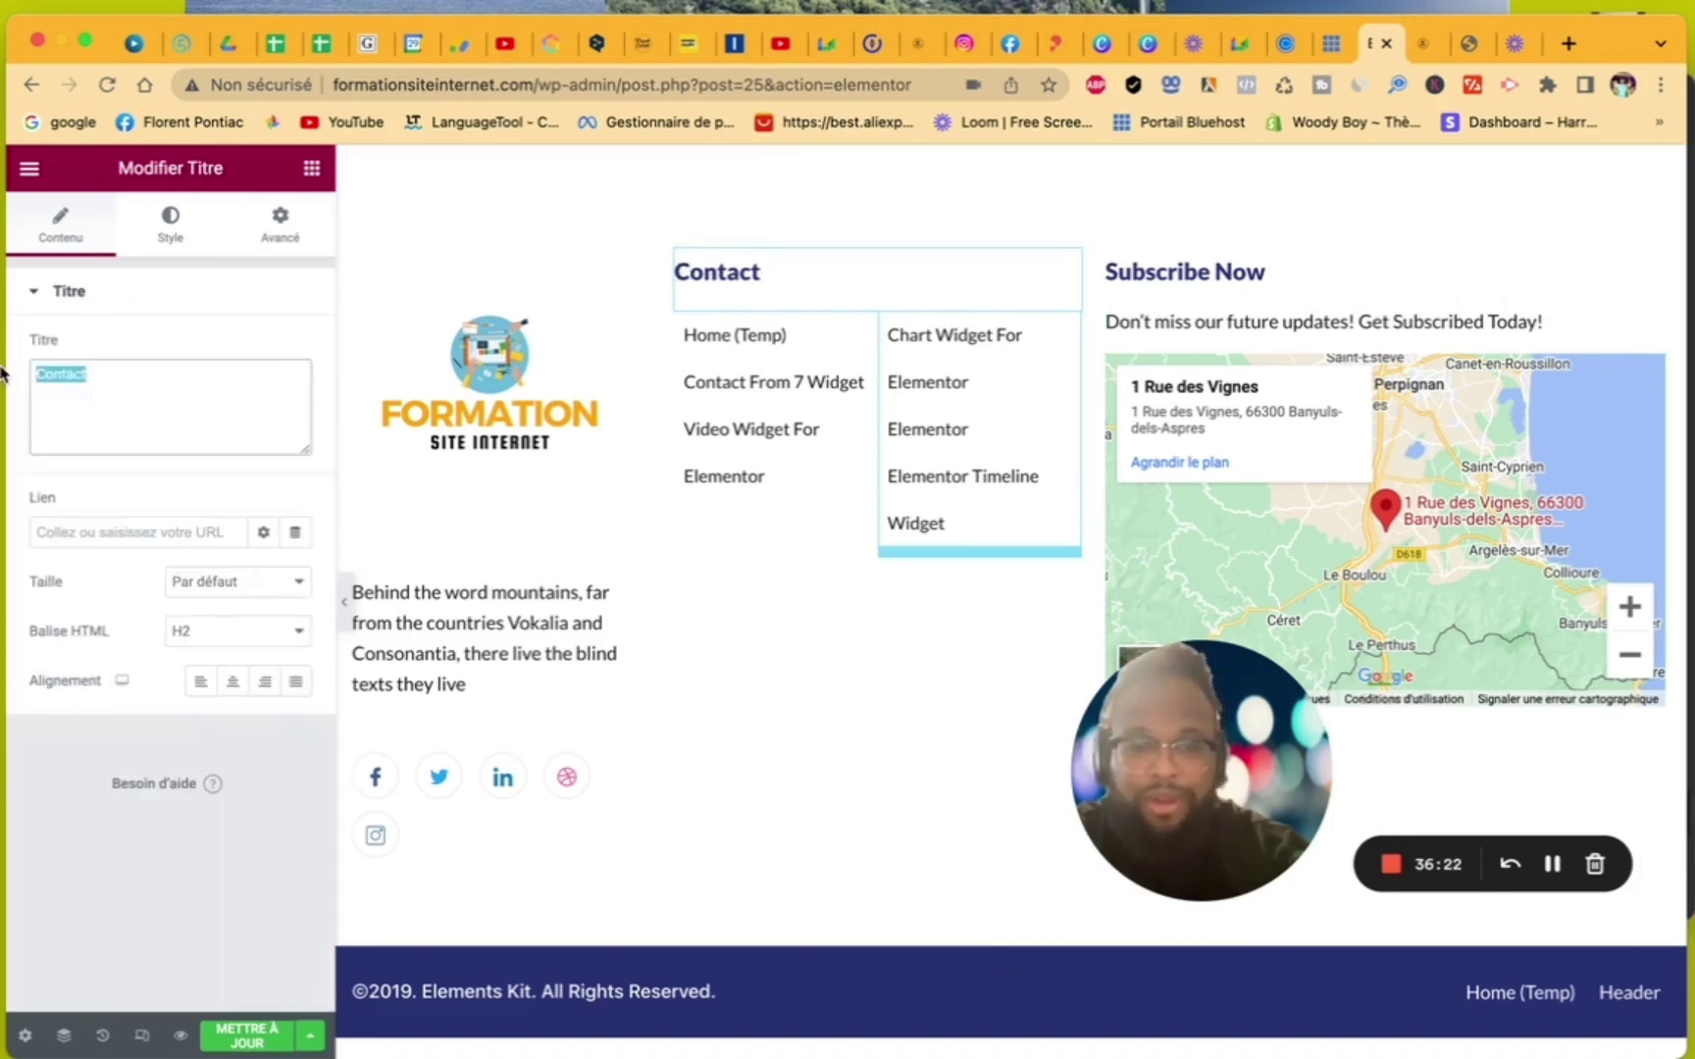
pyautogui.write('Liens u')
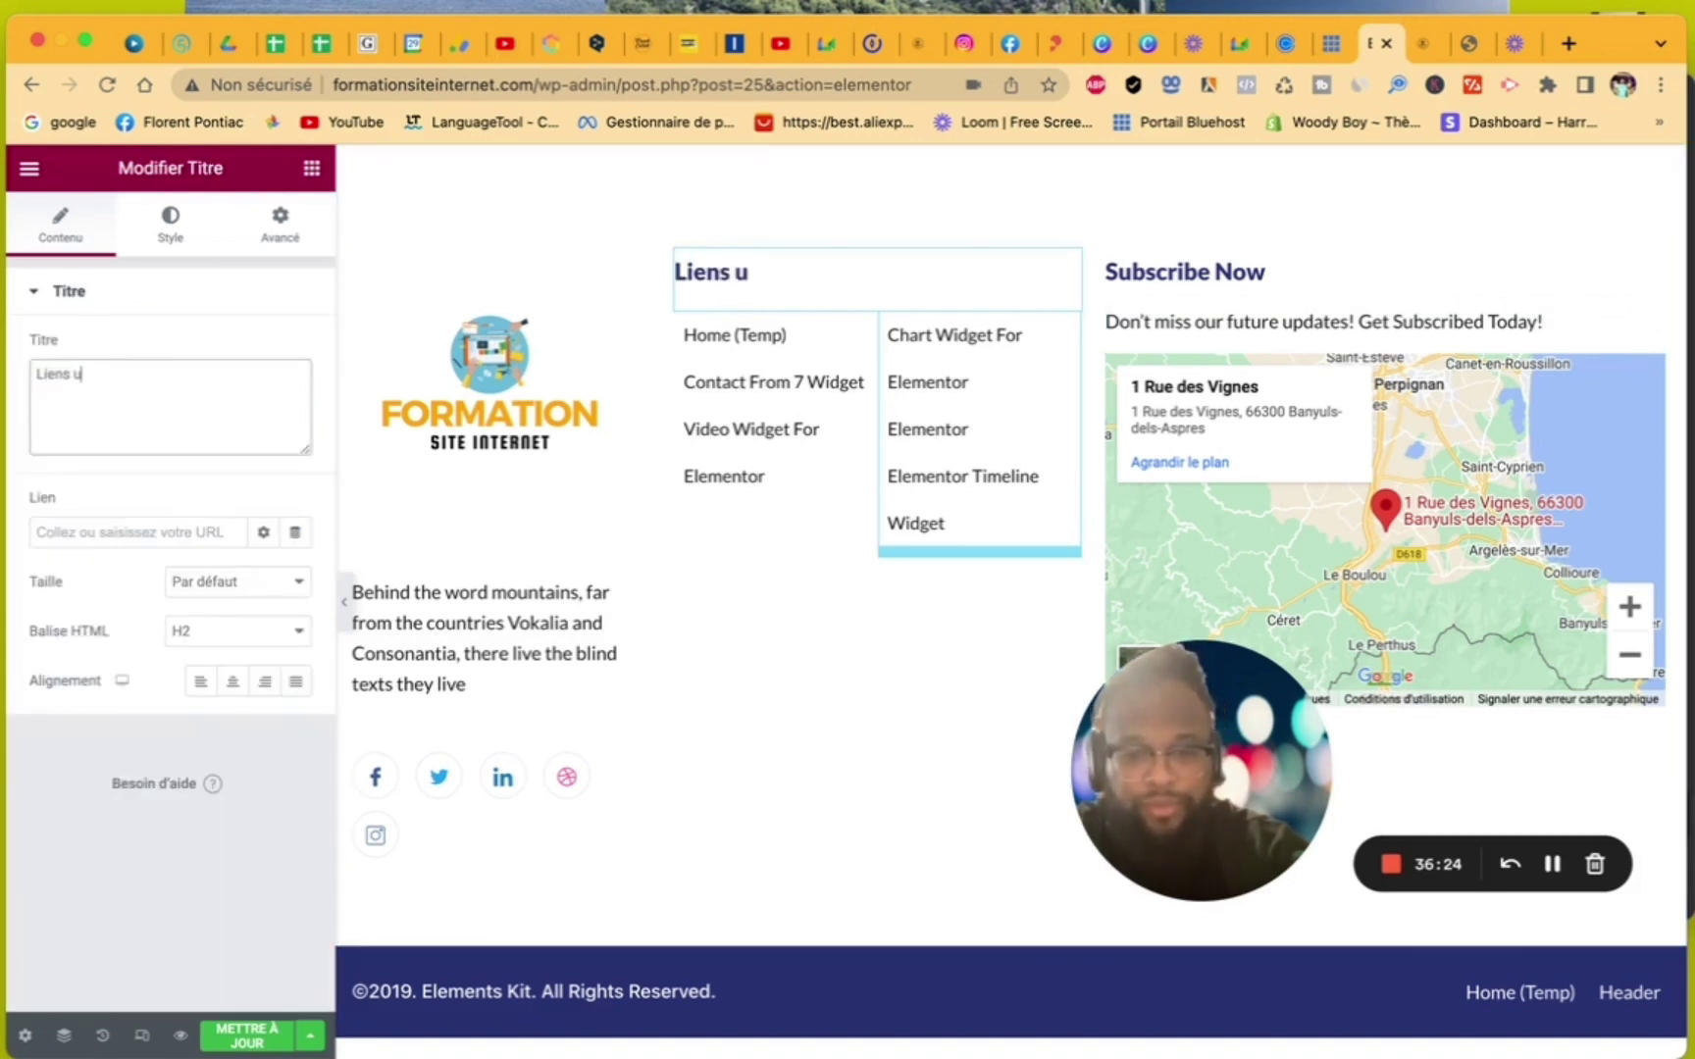
pyautogui.write('times')
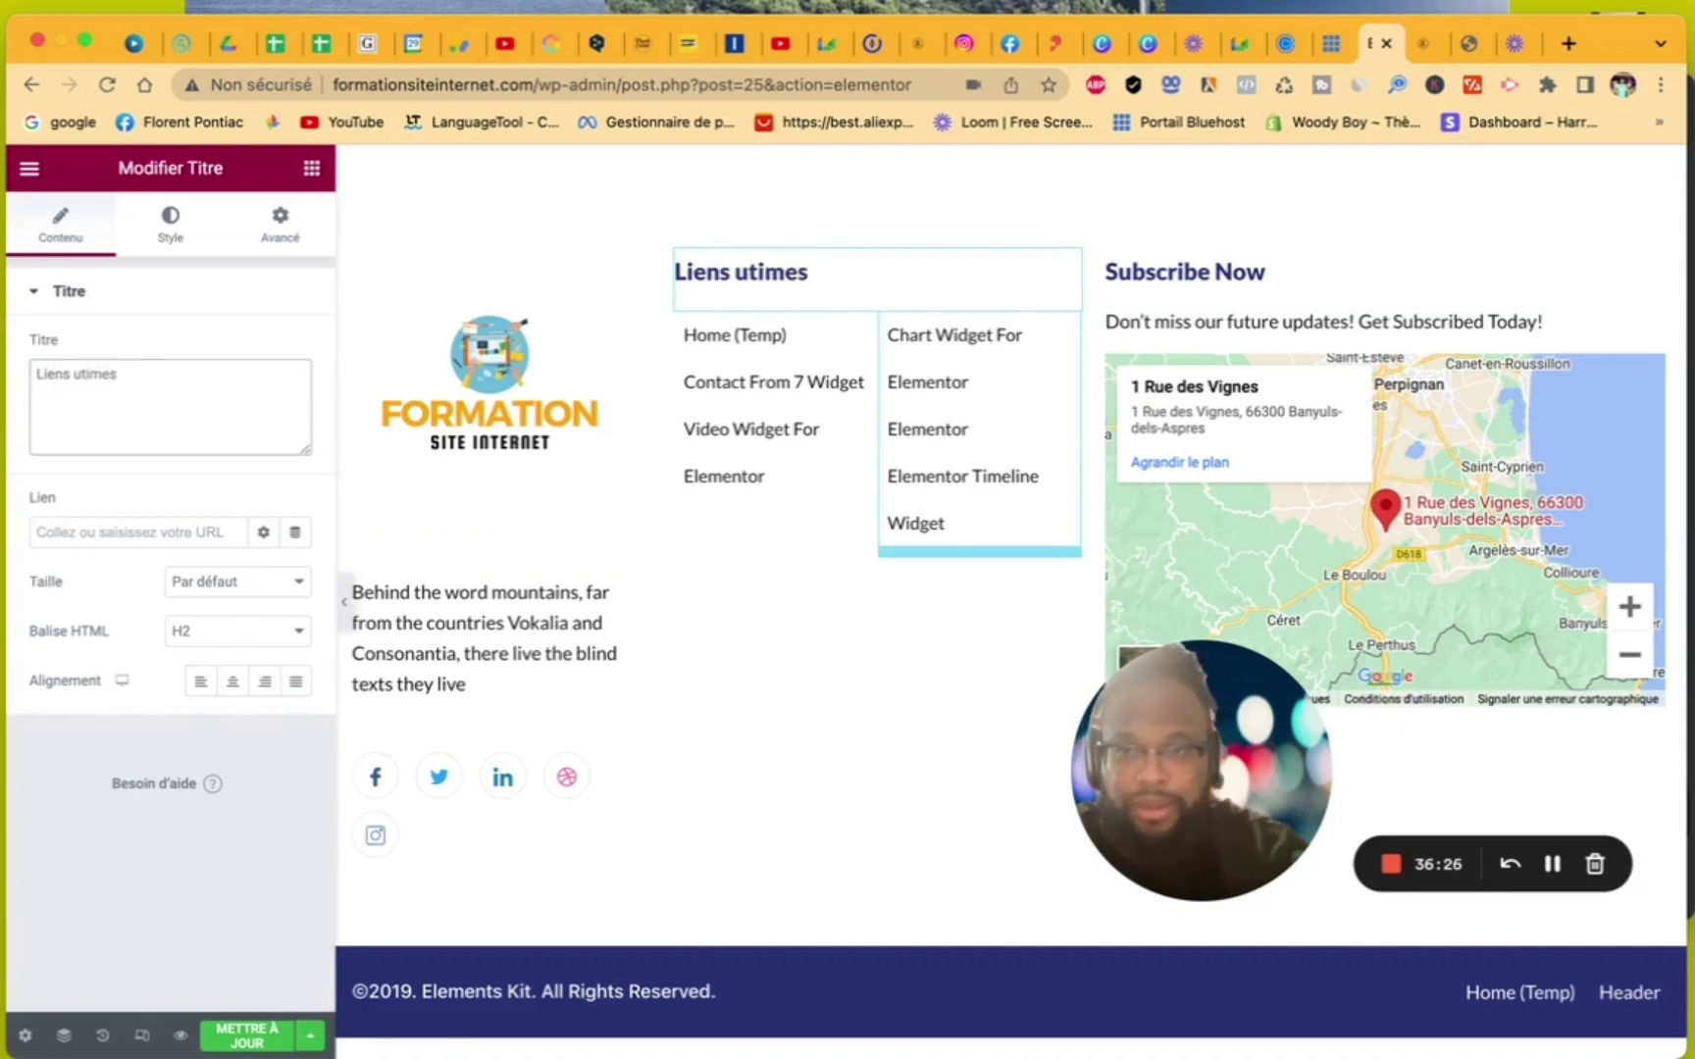
pyautogui.press('BackSpace')
pyautogui.press('BackSpace')
pyautogui.press('BackSpace')
pyautogui.press('BackSpace')
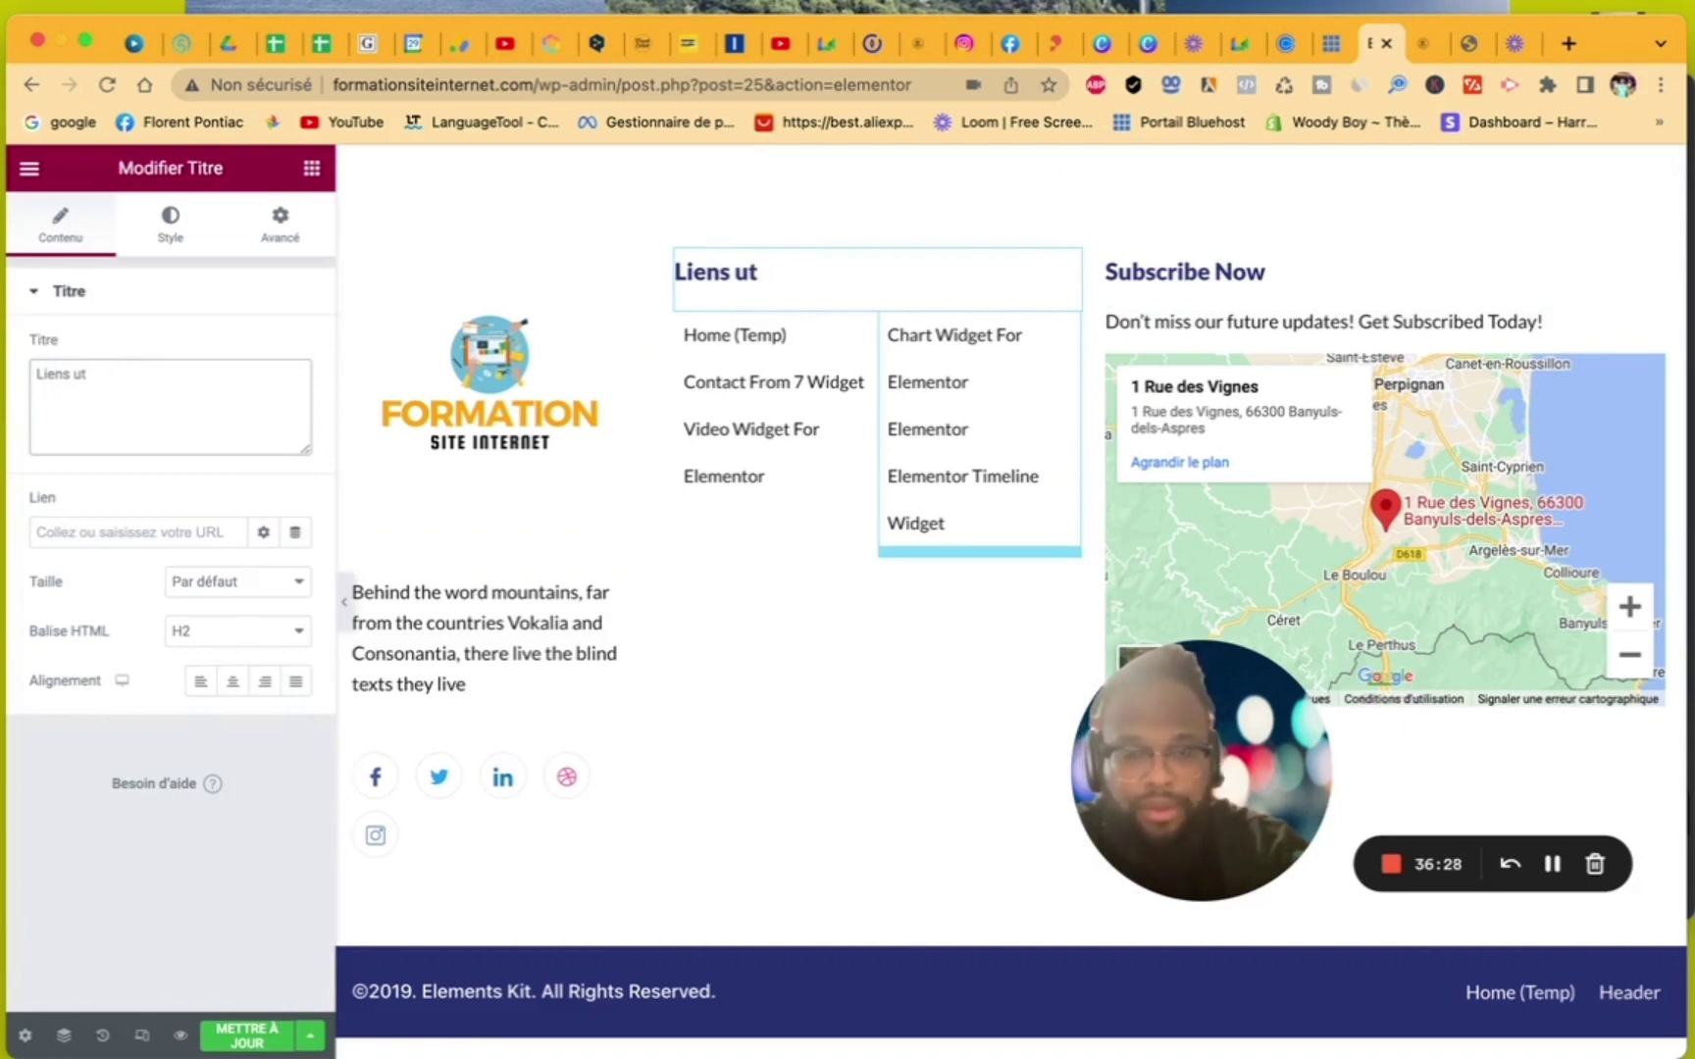
pyautogui.write('iles')
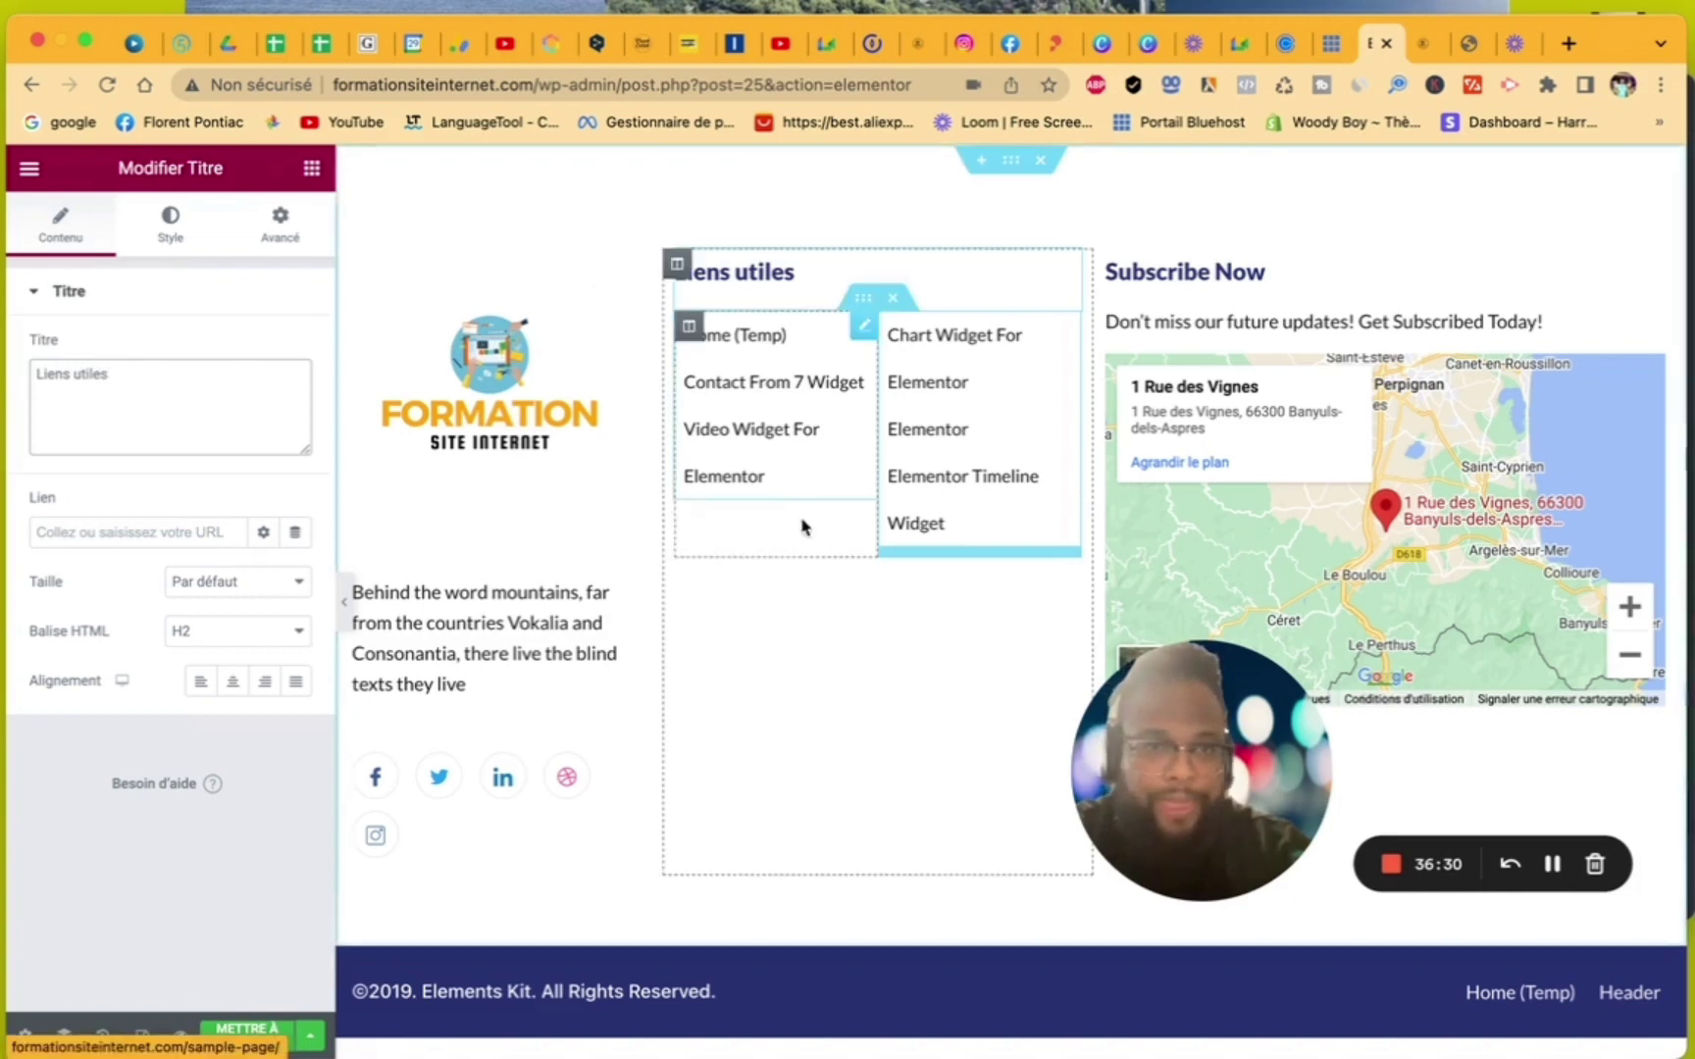
# - Rename the Subscribe Now heading to 'Contact'
pyautogui.click(1288, 294)
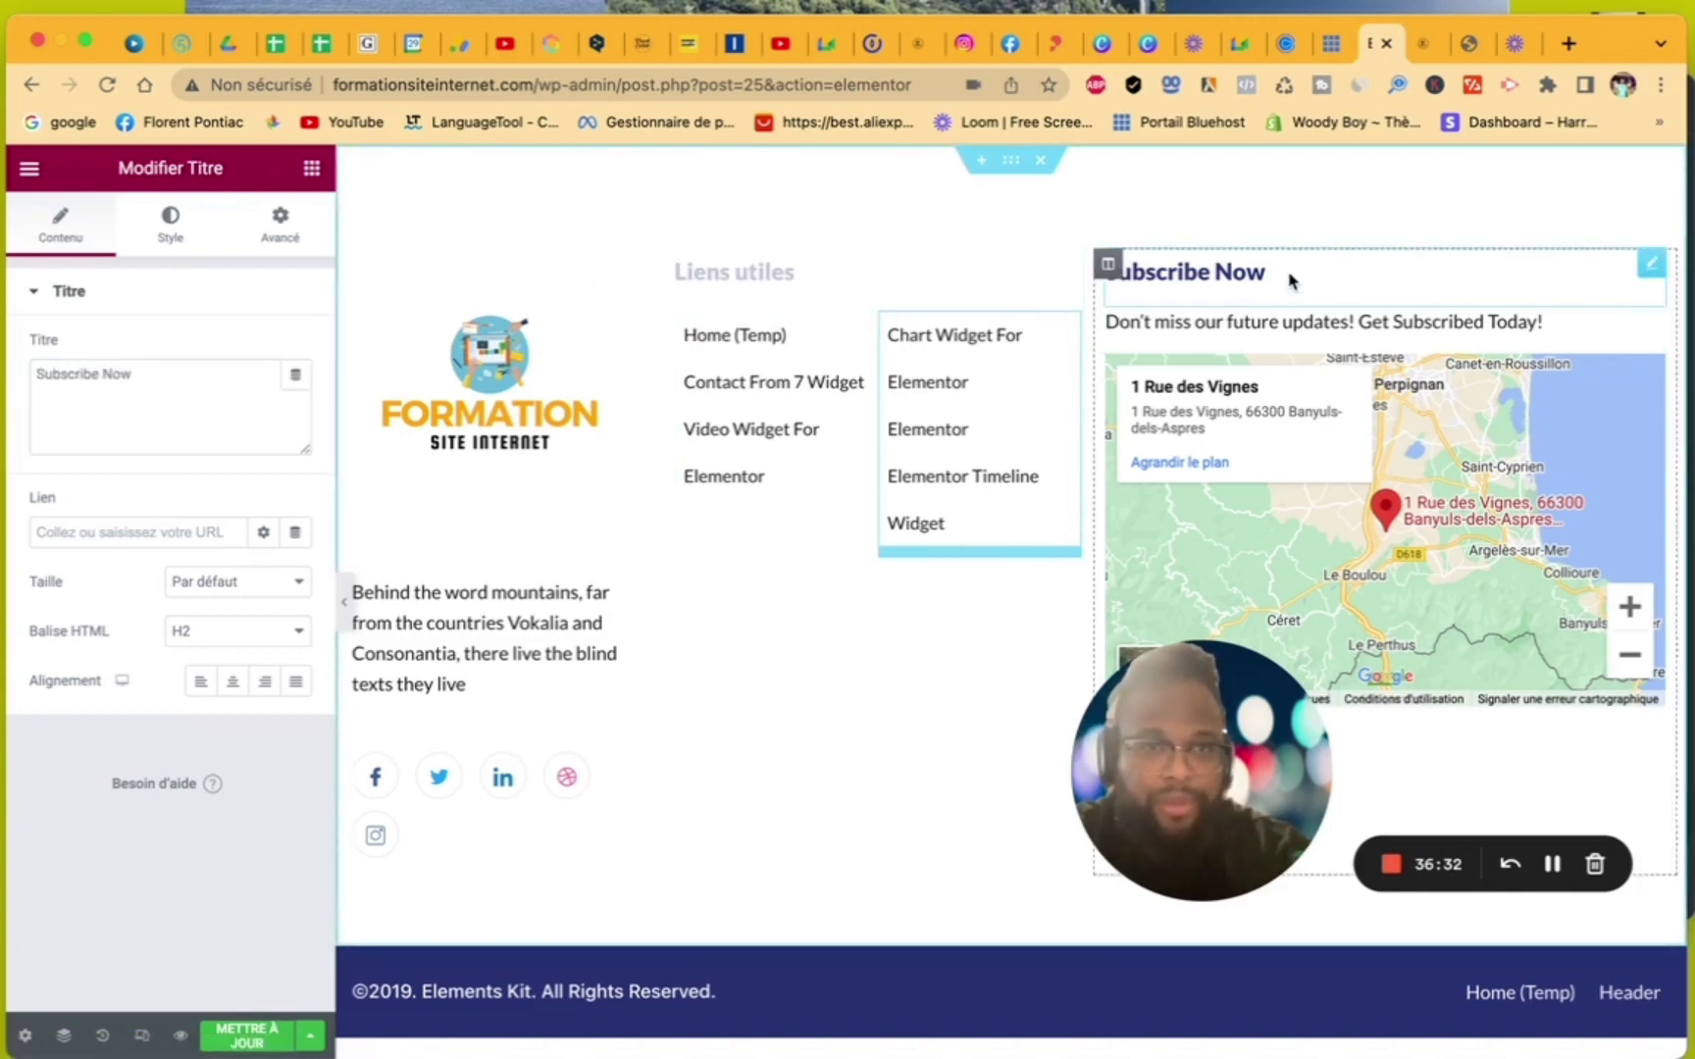
pyautogui.moveTo(182, 383); pyautogui.dragTo(42, 363)
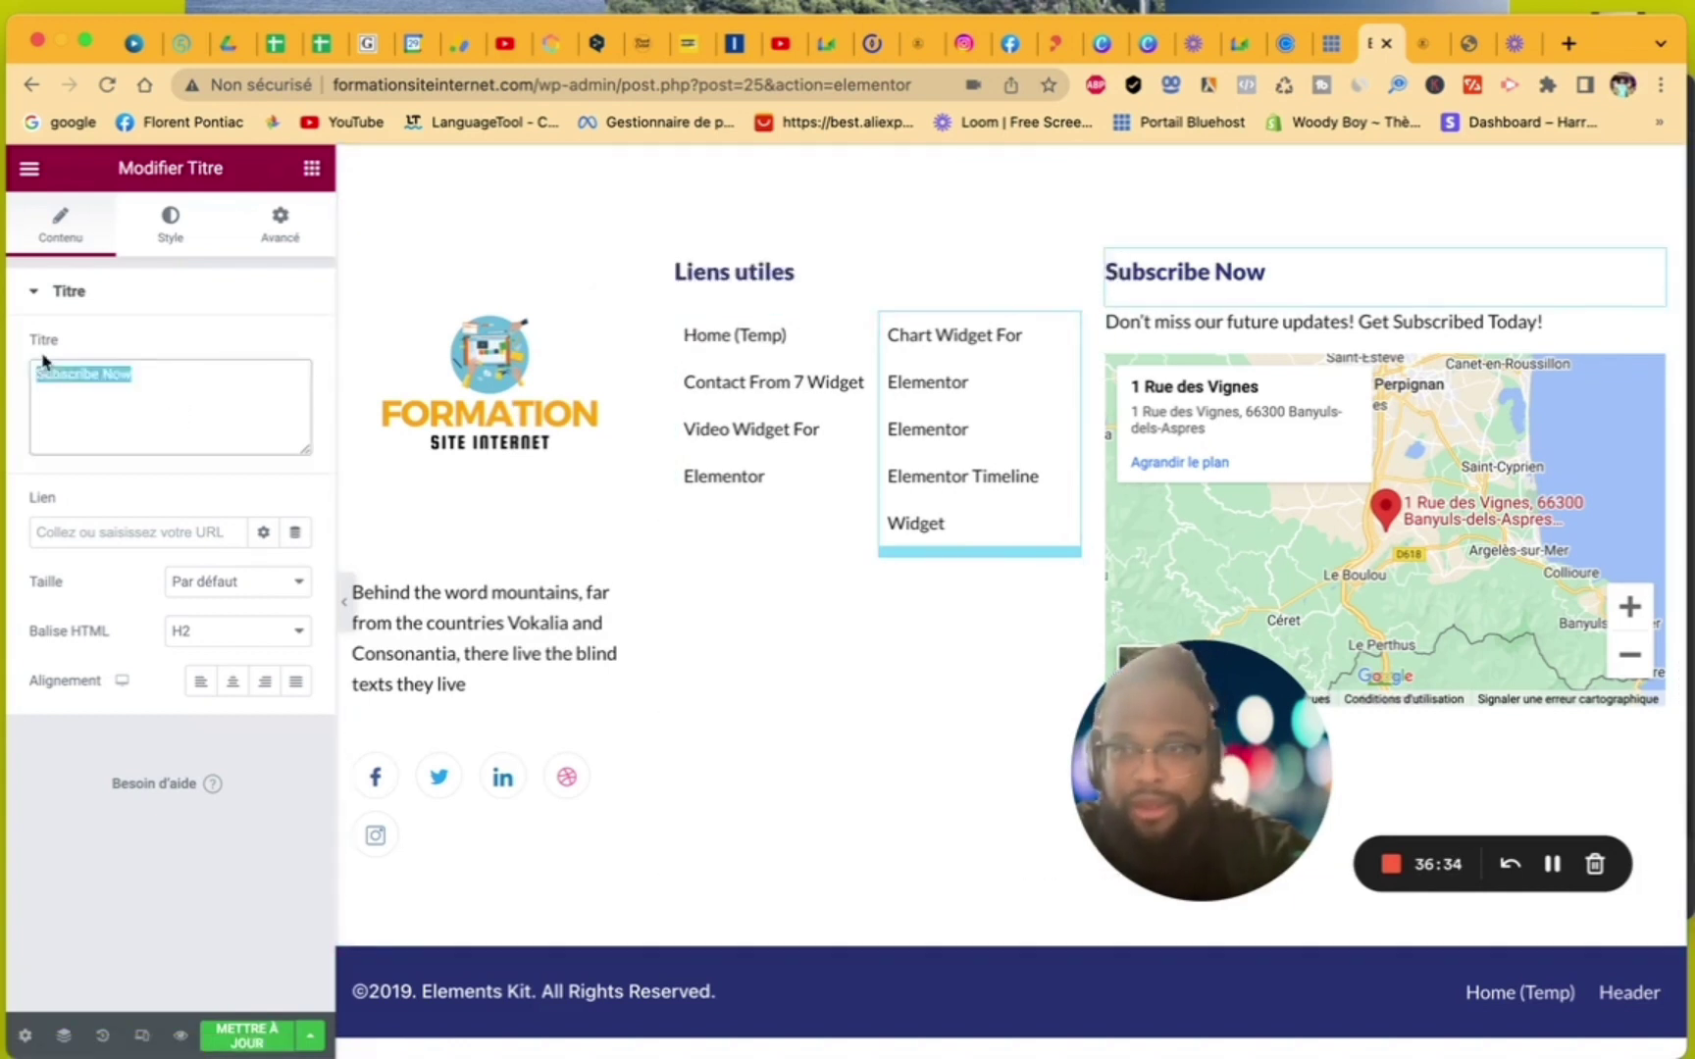
pyautogui.write('C')
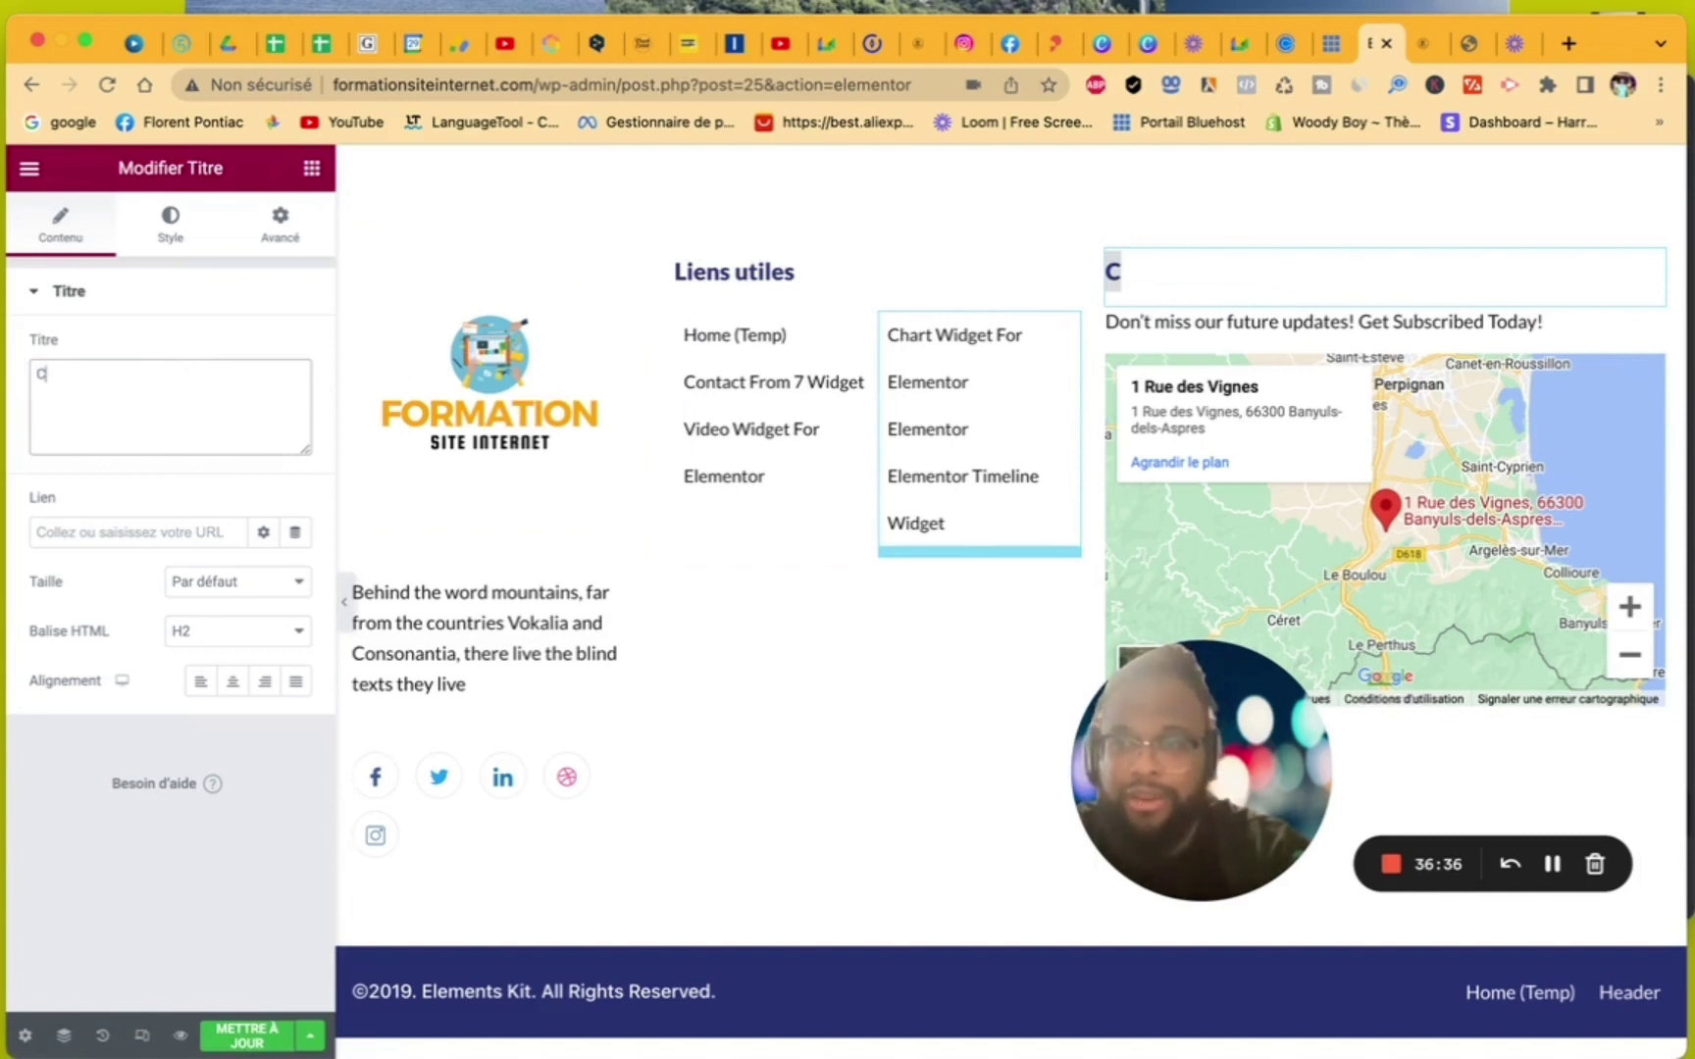
pyautogui.write('ont')
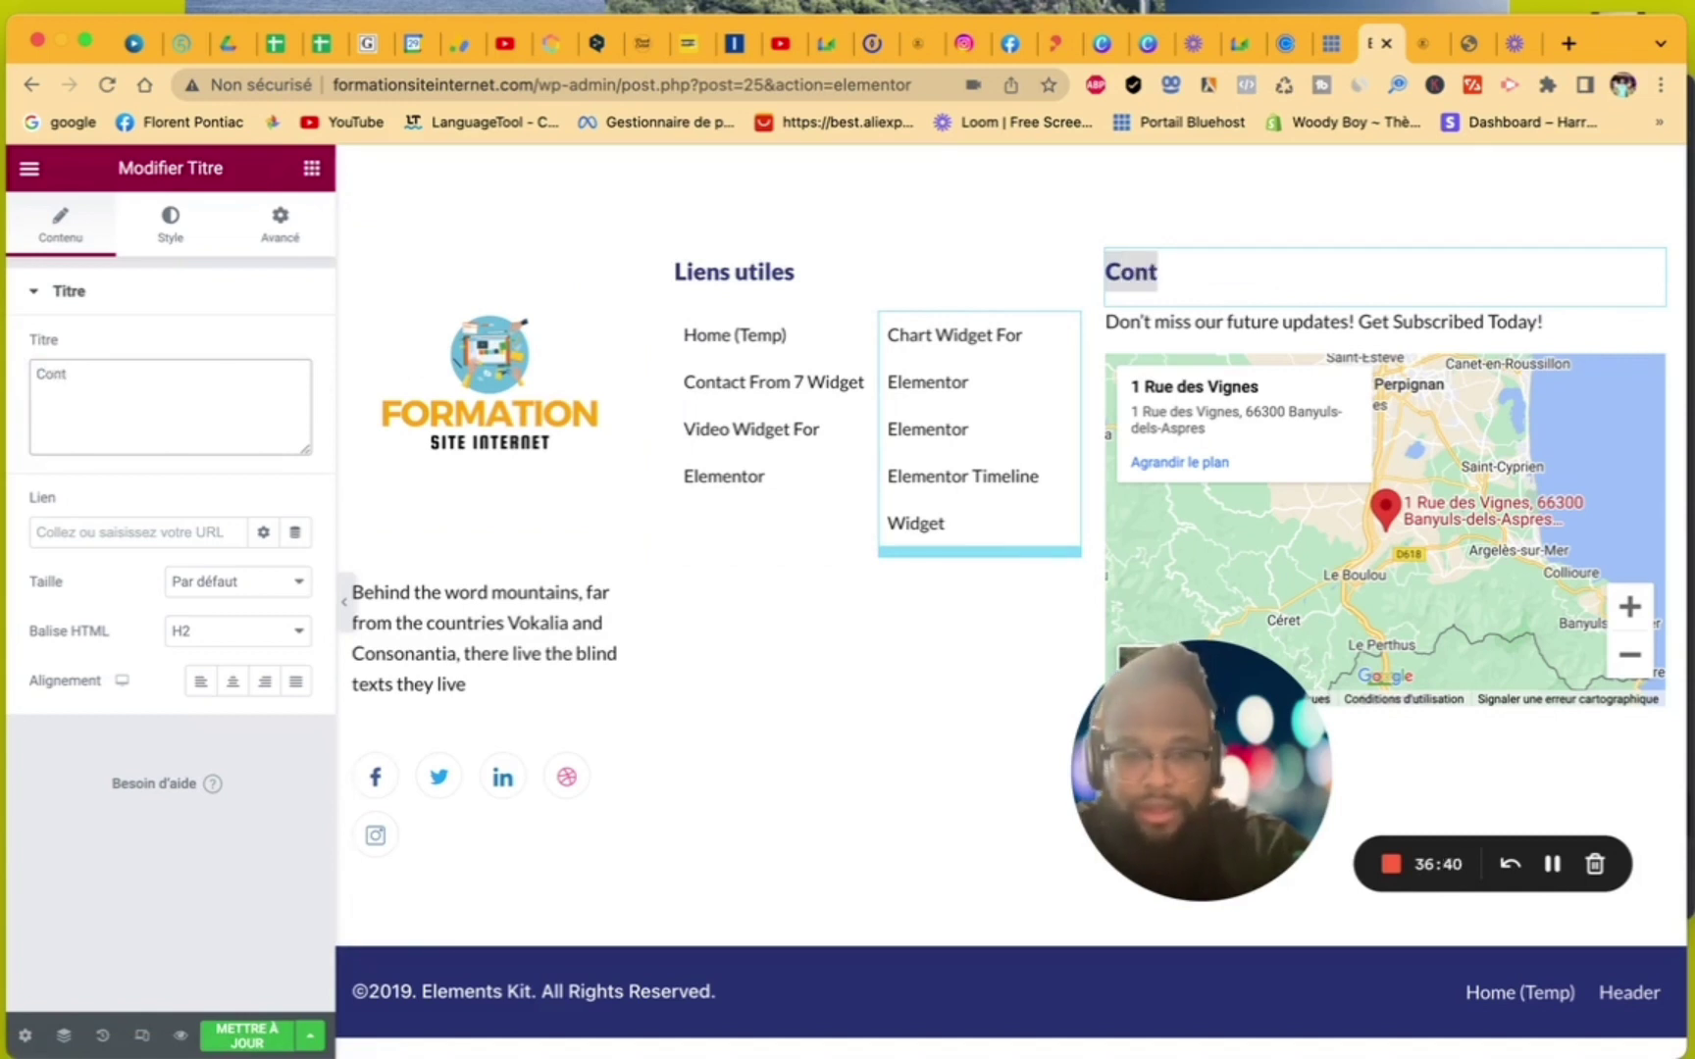
pyautogui.write('act')
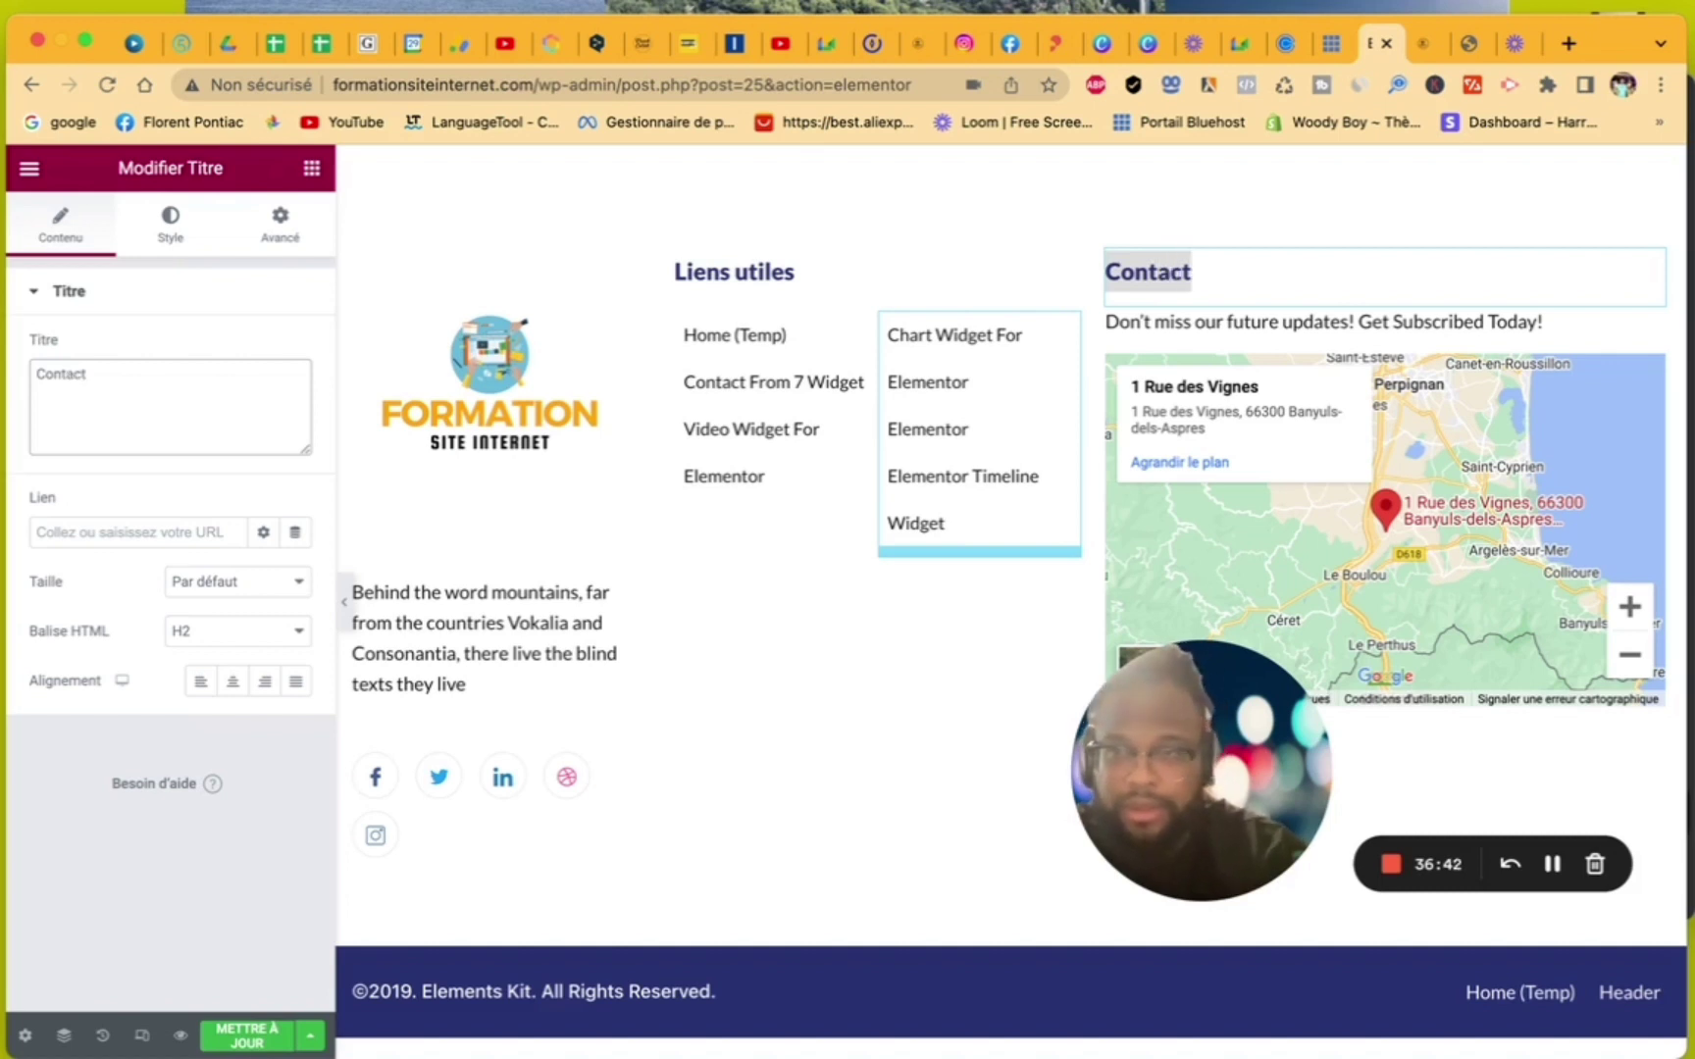
pyautogui.click(1387, 343)
# - Replace the paragraph under Contact with 'Email :' followed by the contact's e-mail address
pyautogui.moveTo(231, 549); pyautogui.dragTo(5, 507)
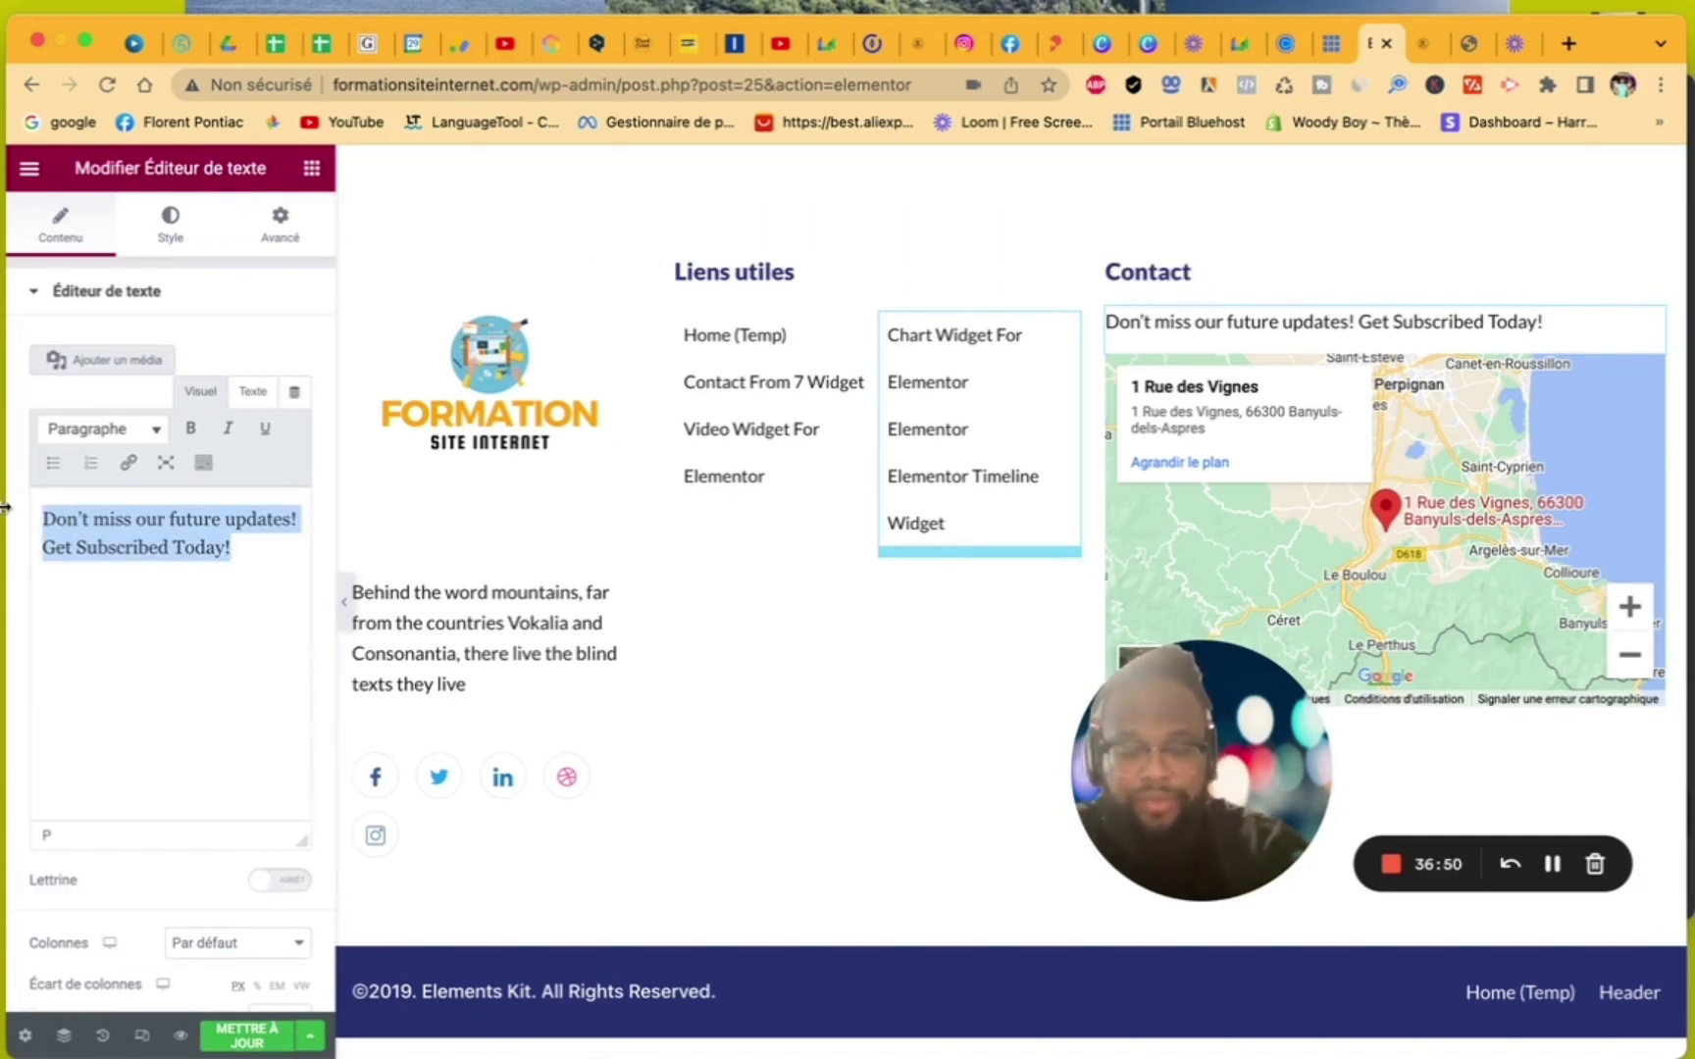
pyautogui.write('Email')
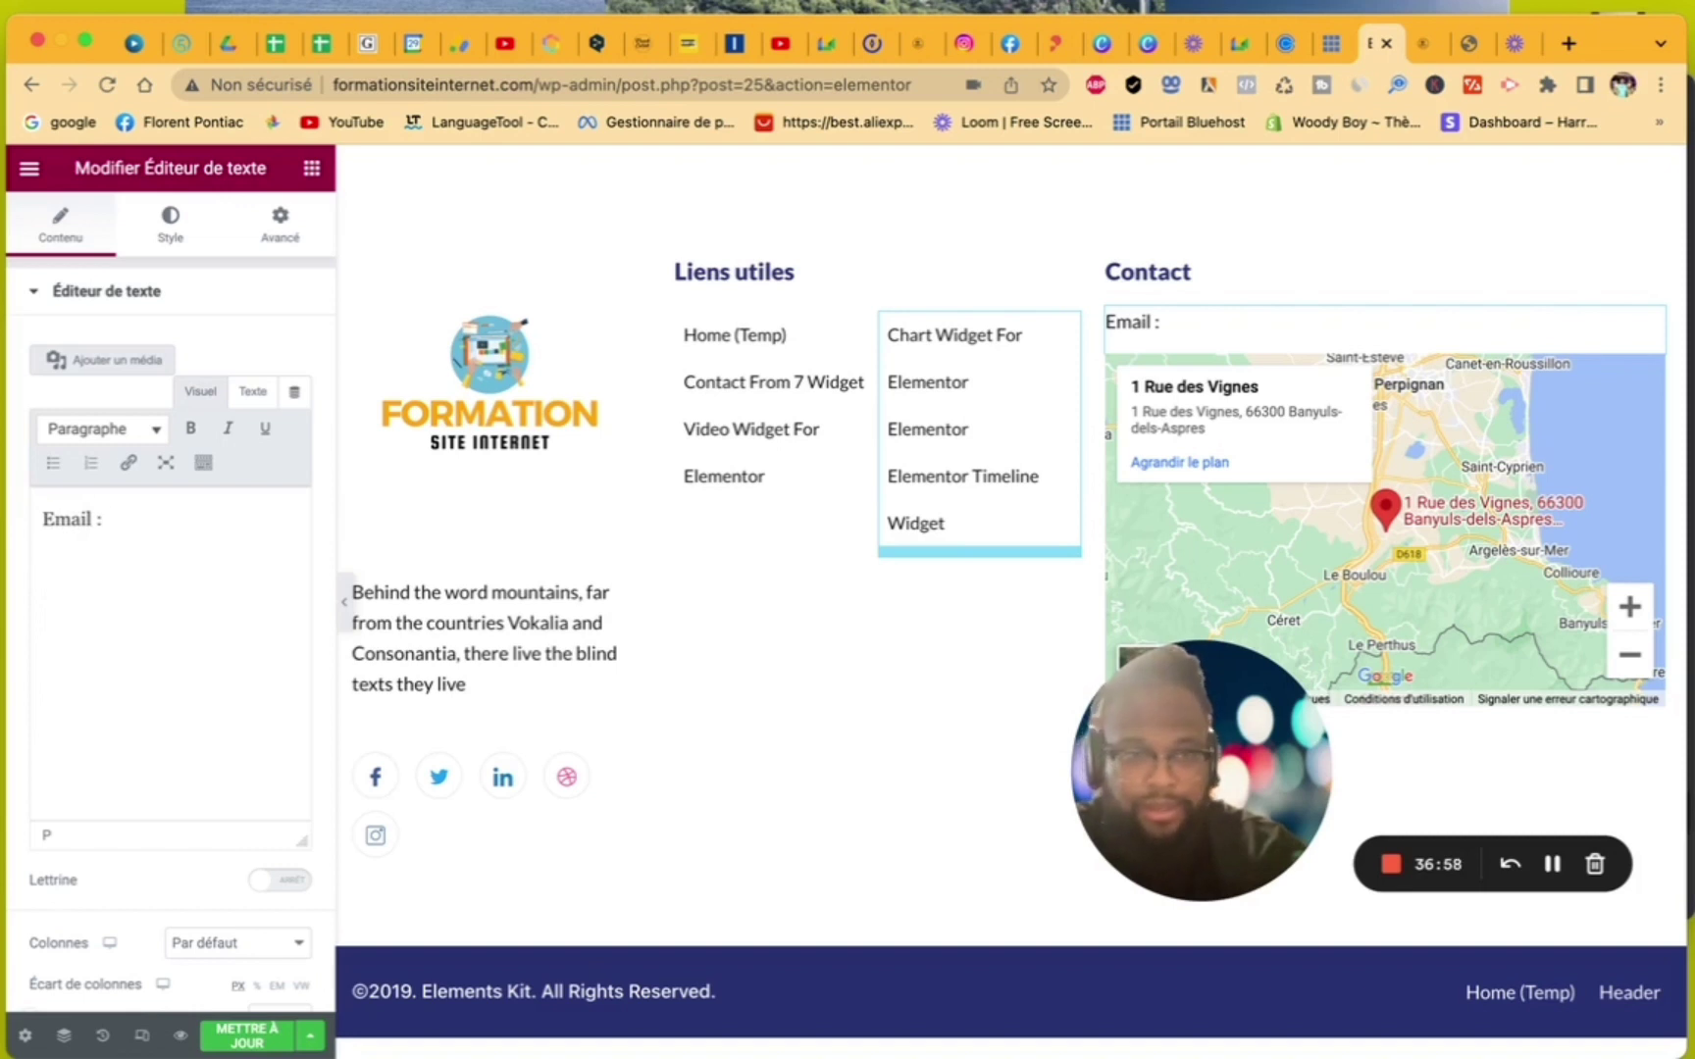
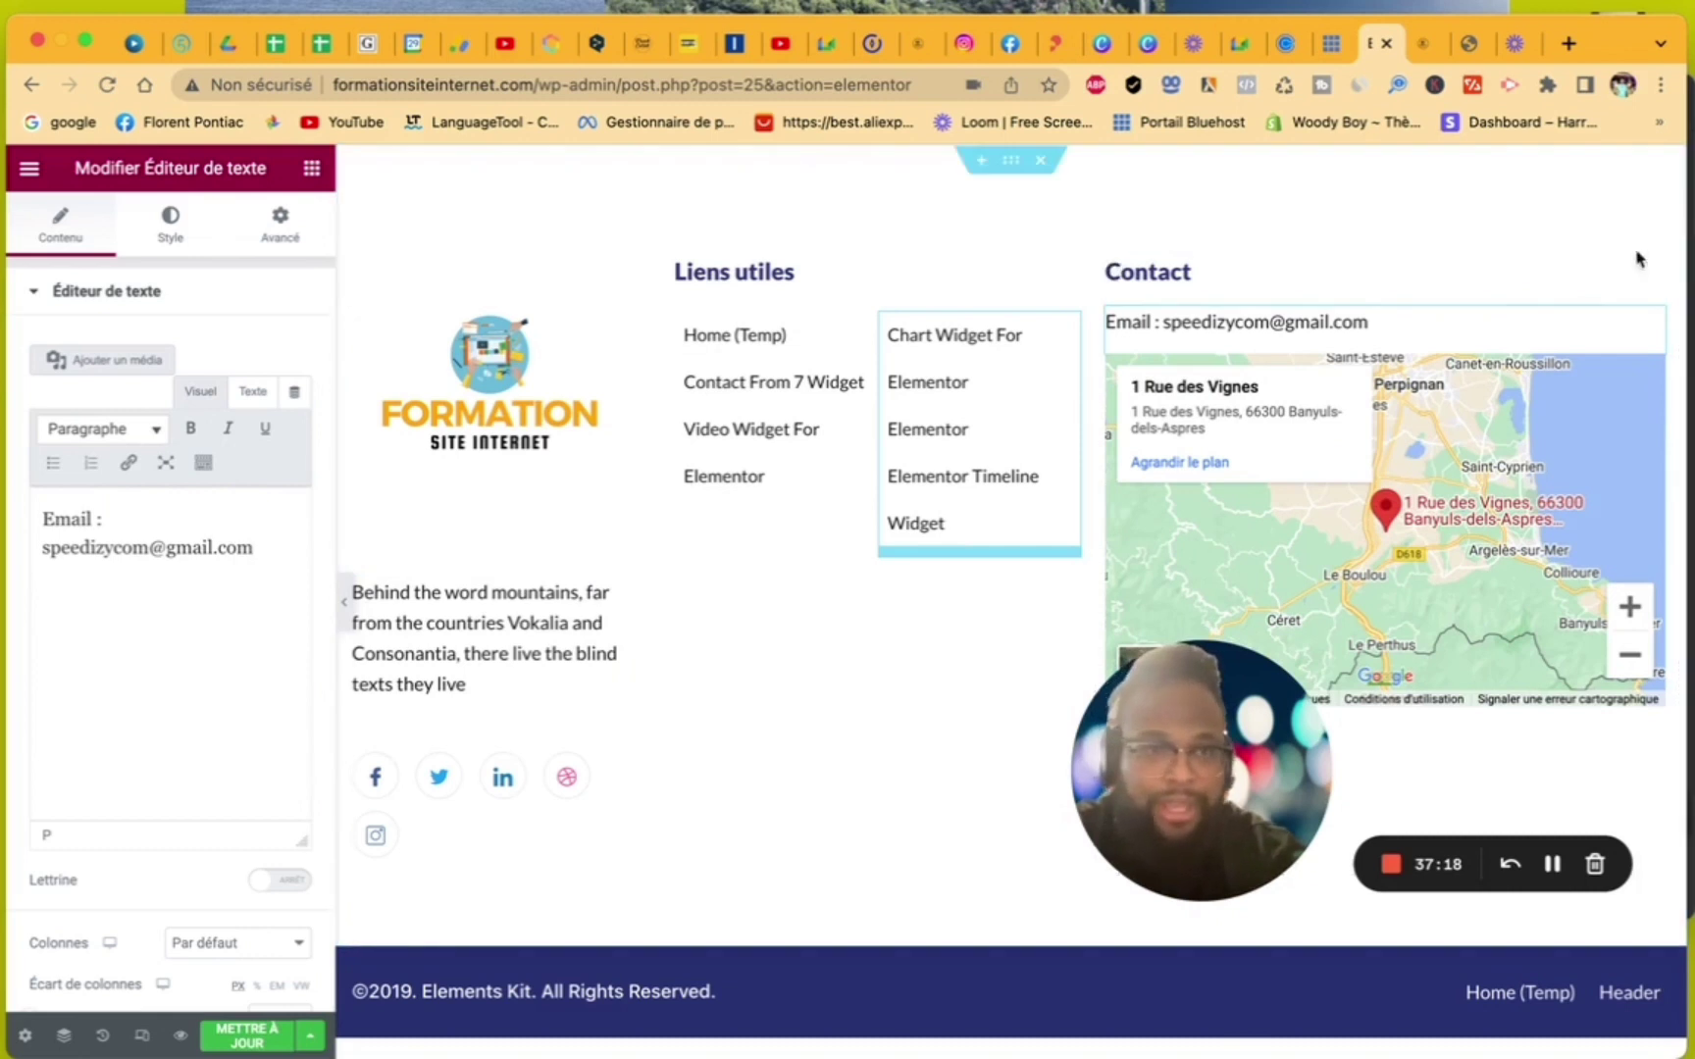
pyautogui.click(1507, 292)
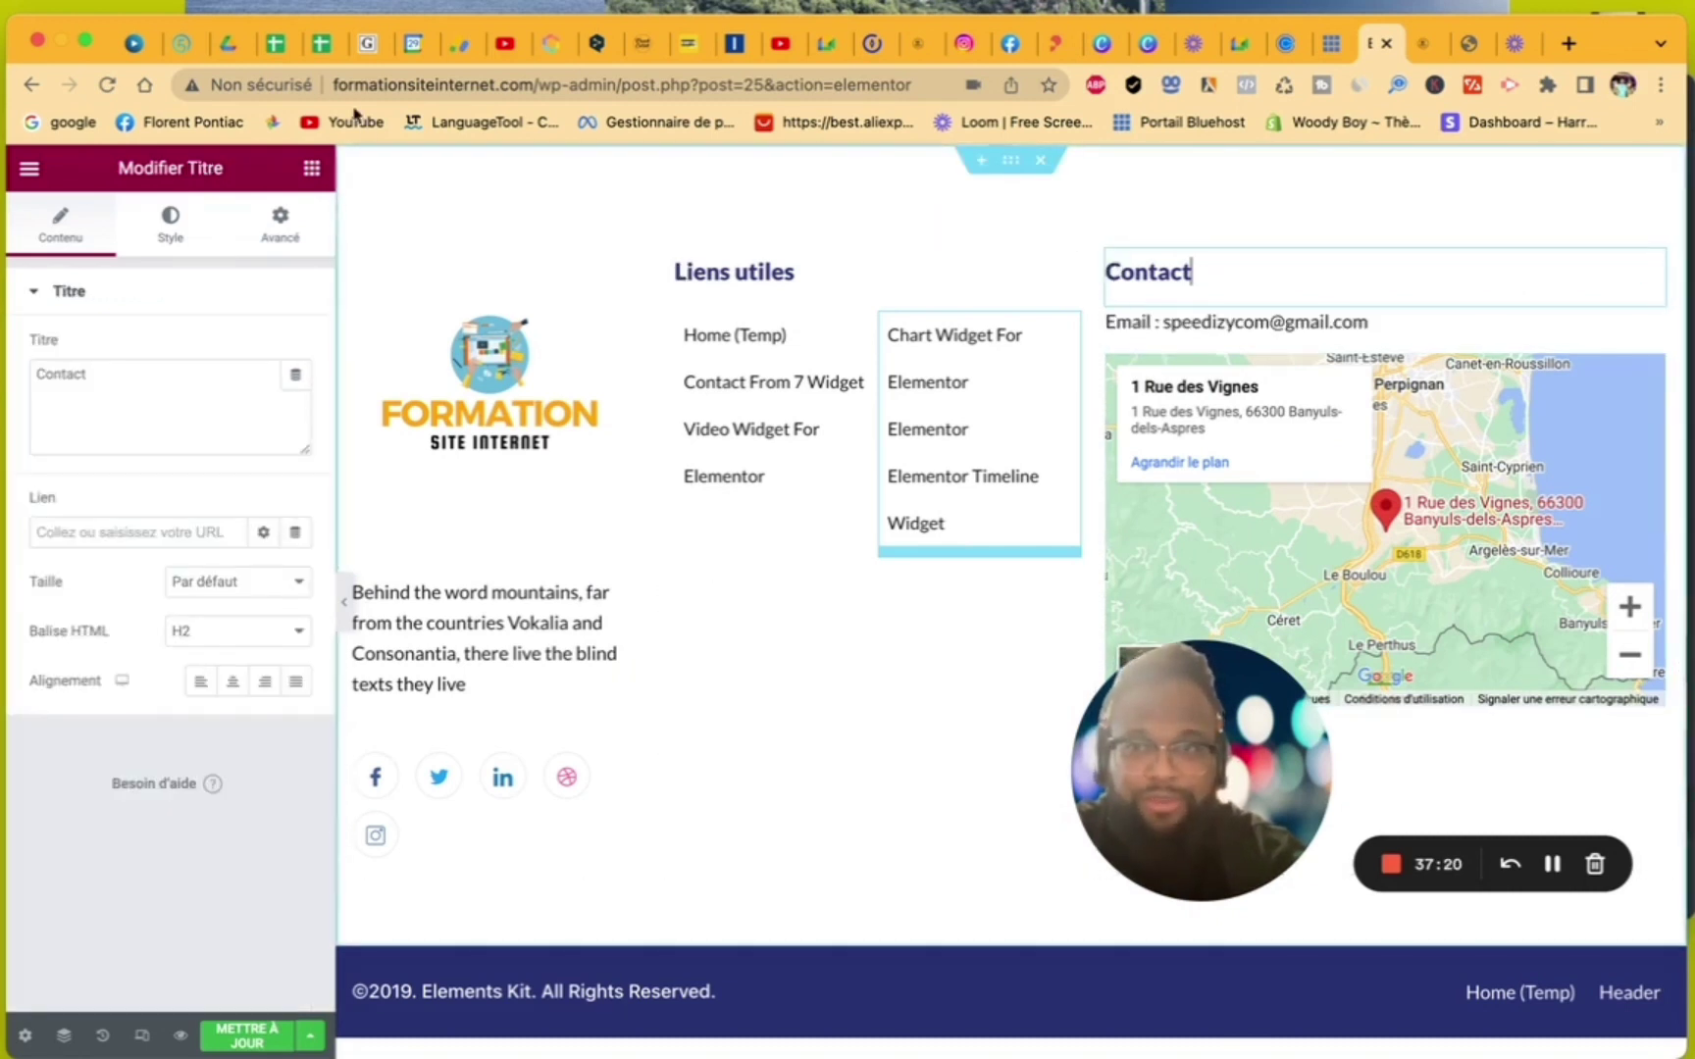
# - Find the Dual Button widget past the Site and WooCommerce groups and drop it below the Contact email
pyautogui.click(312, 168)
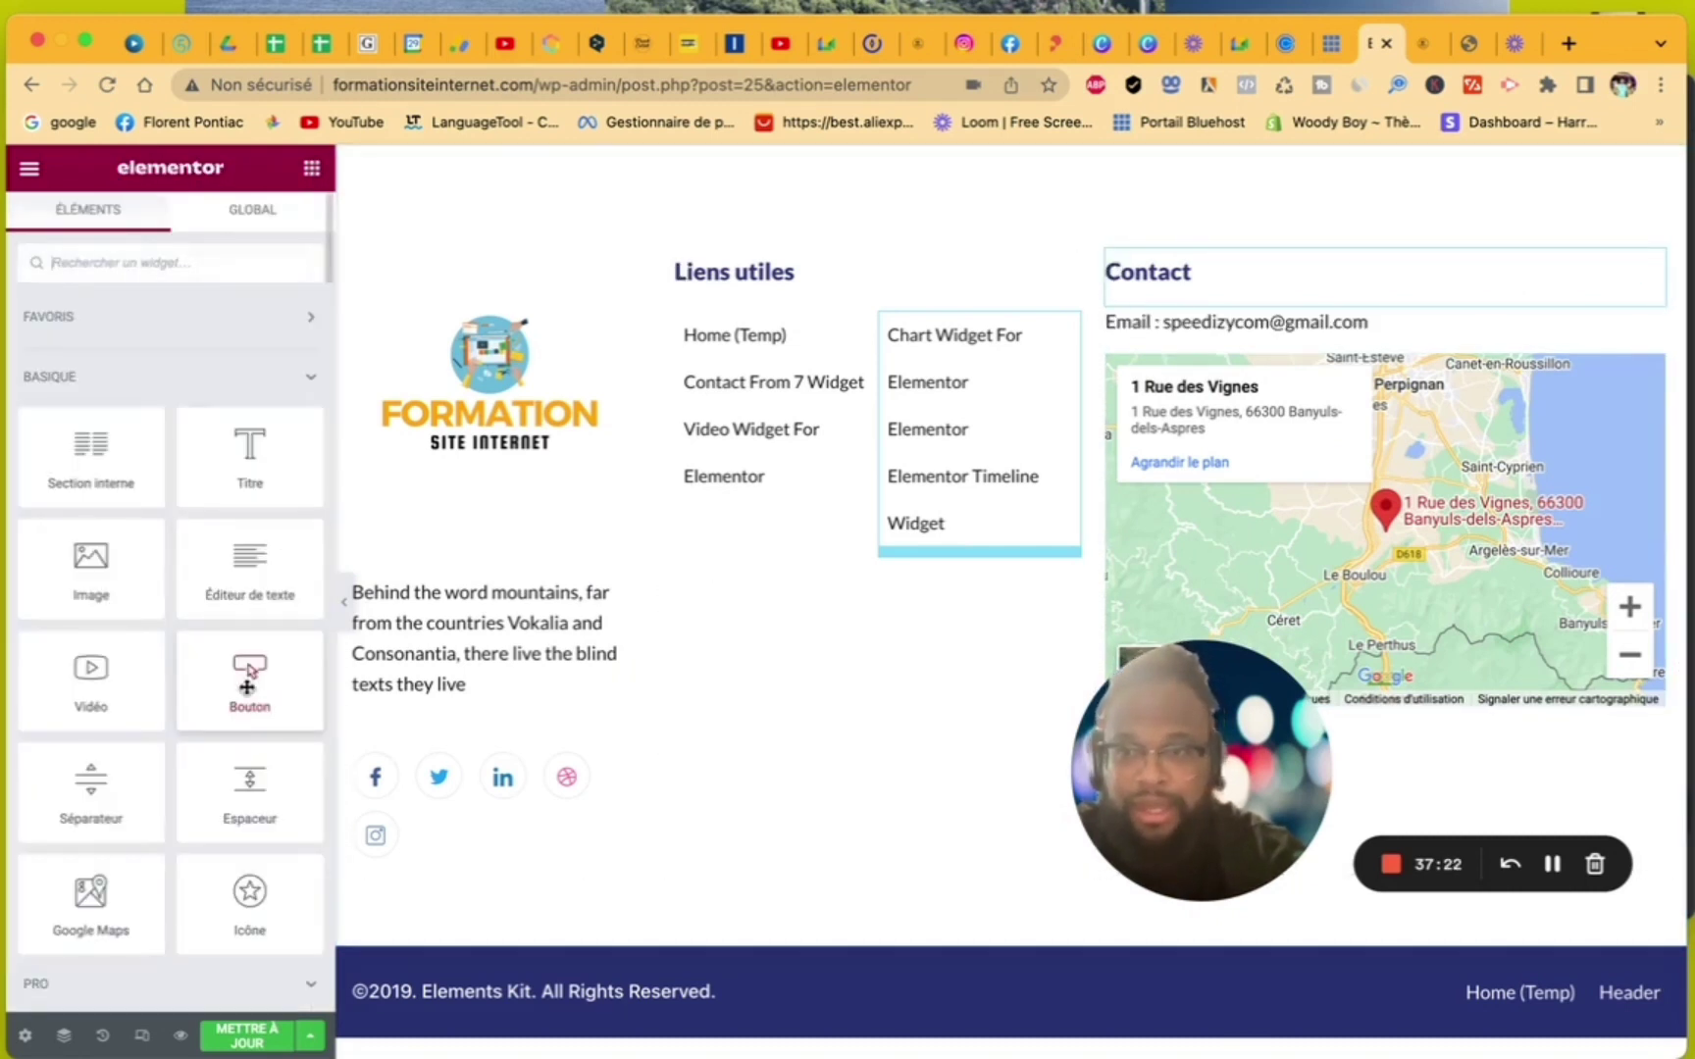
pyautogui.scroll(-10, 249, 687)
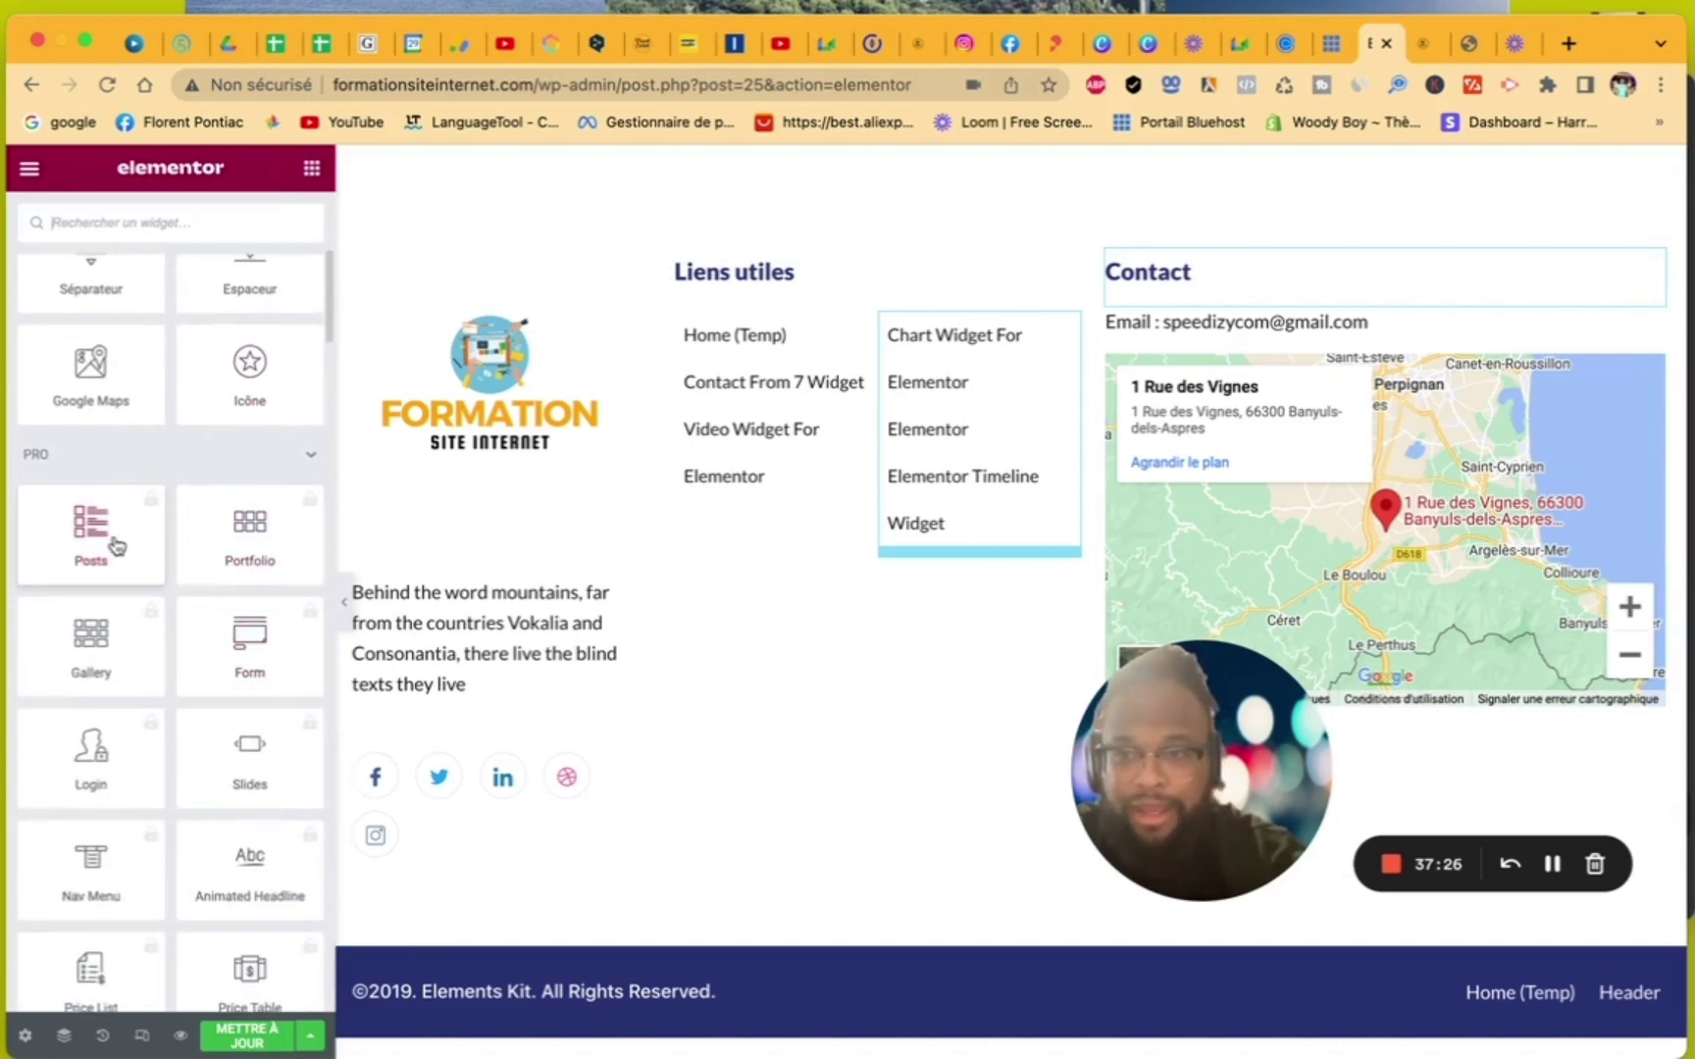
pyautogui.scroll(-10, 116, 545)
pyautogui.scroll(10, 116, 546)
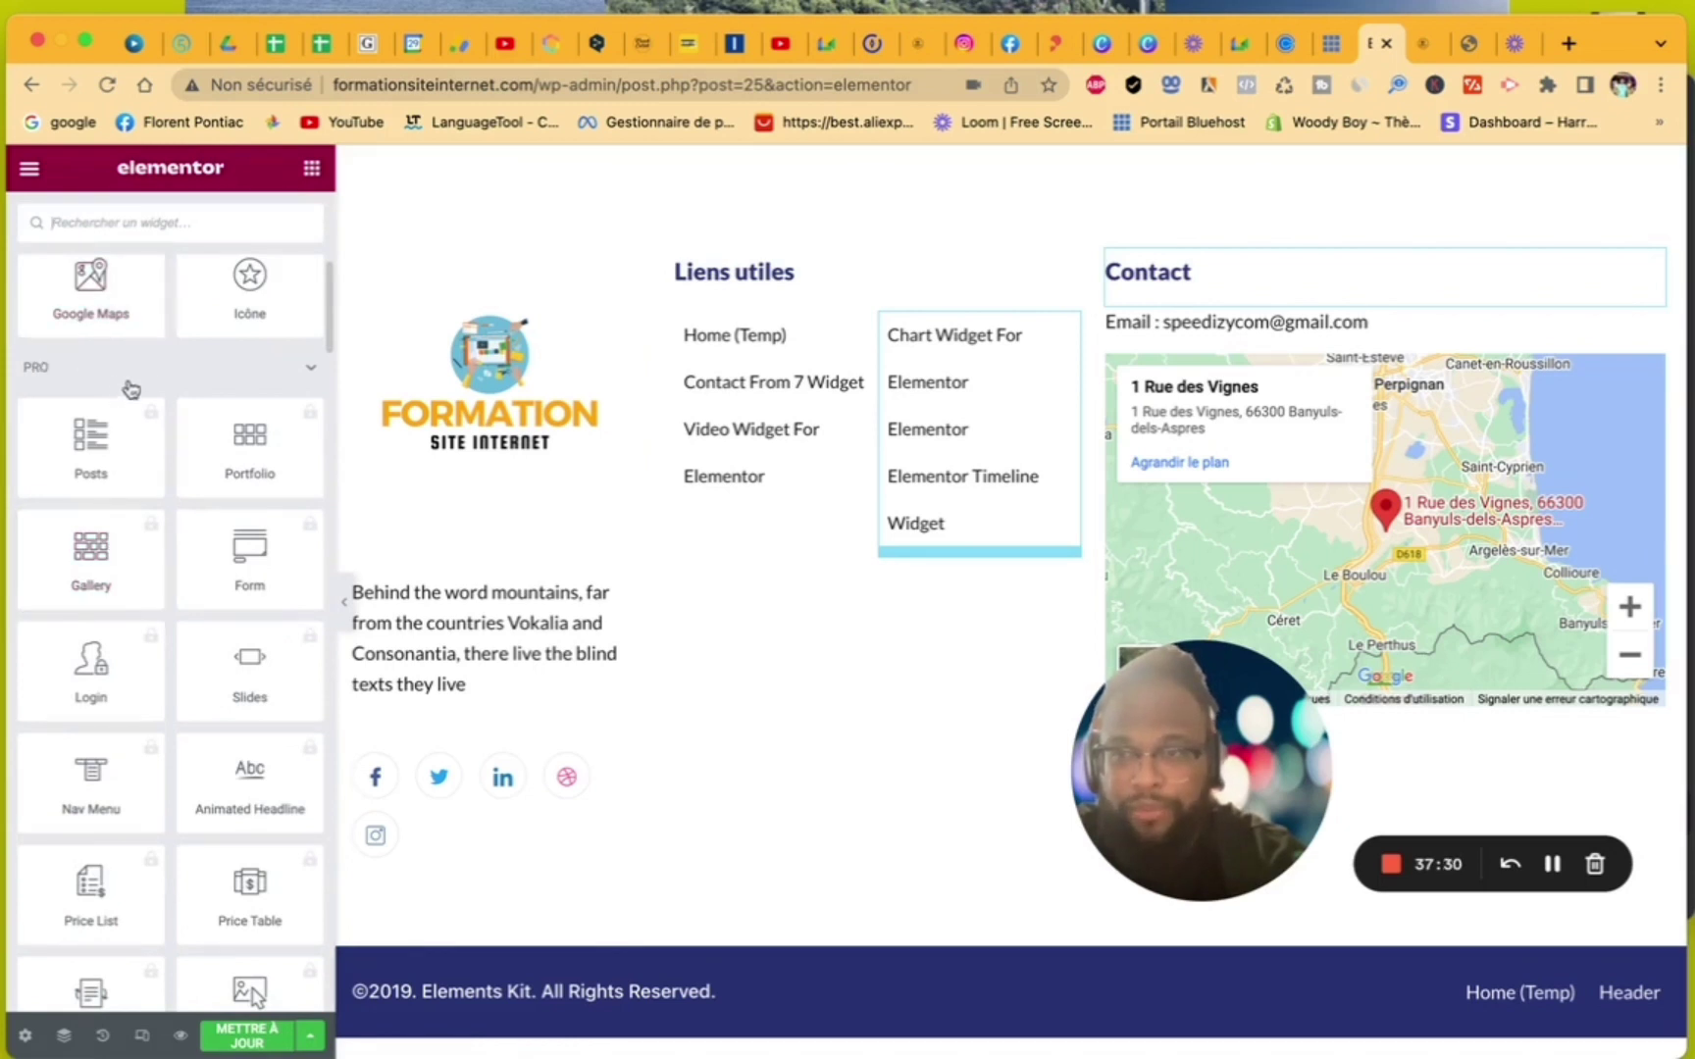
pyautogui.scroll(-15, 182, 385)
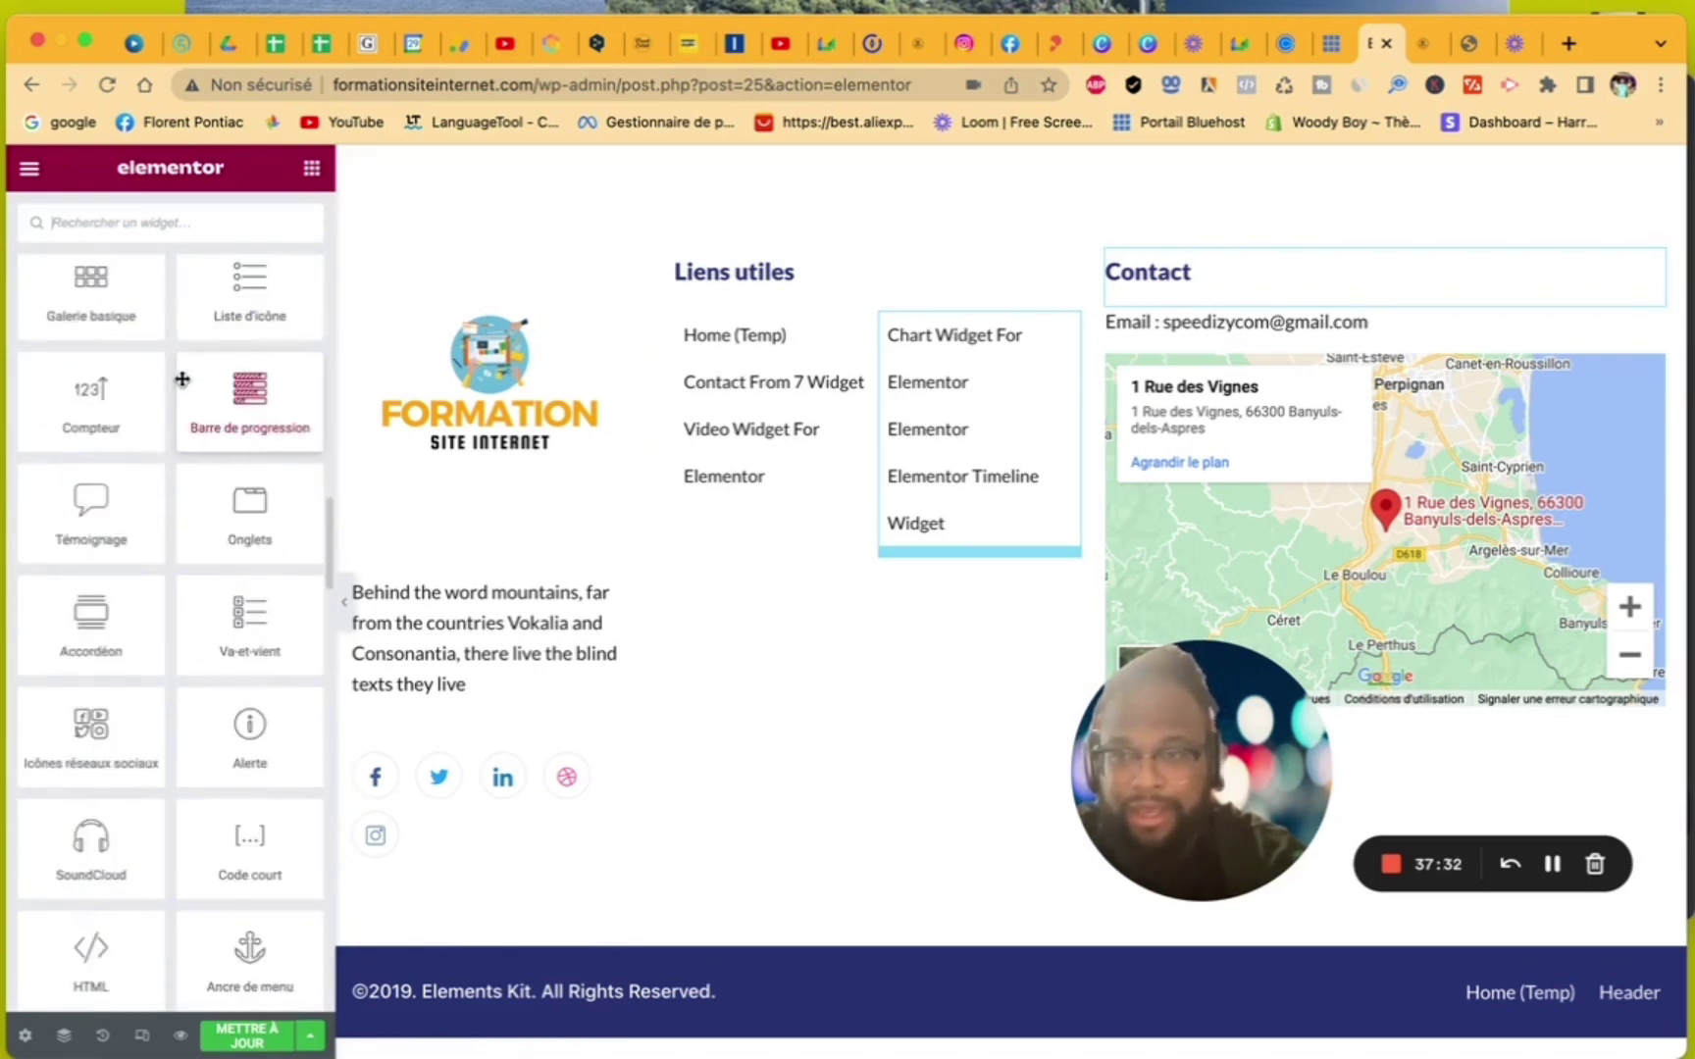
pyautogui.scroll(3, 181, 379)
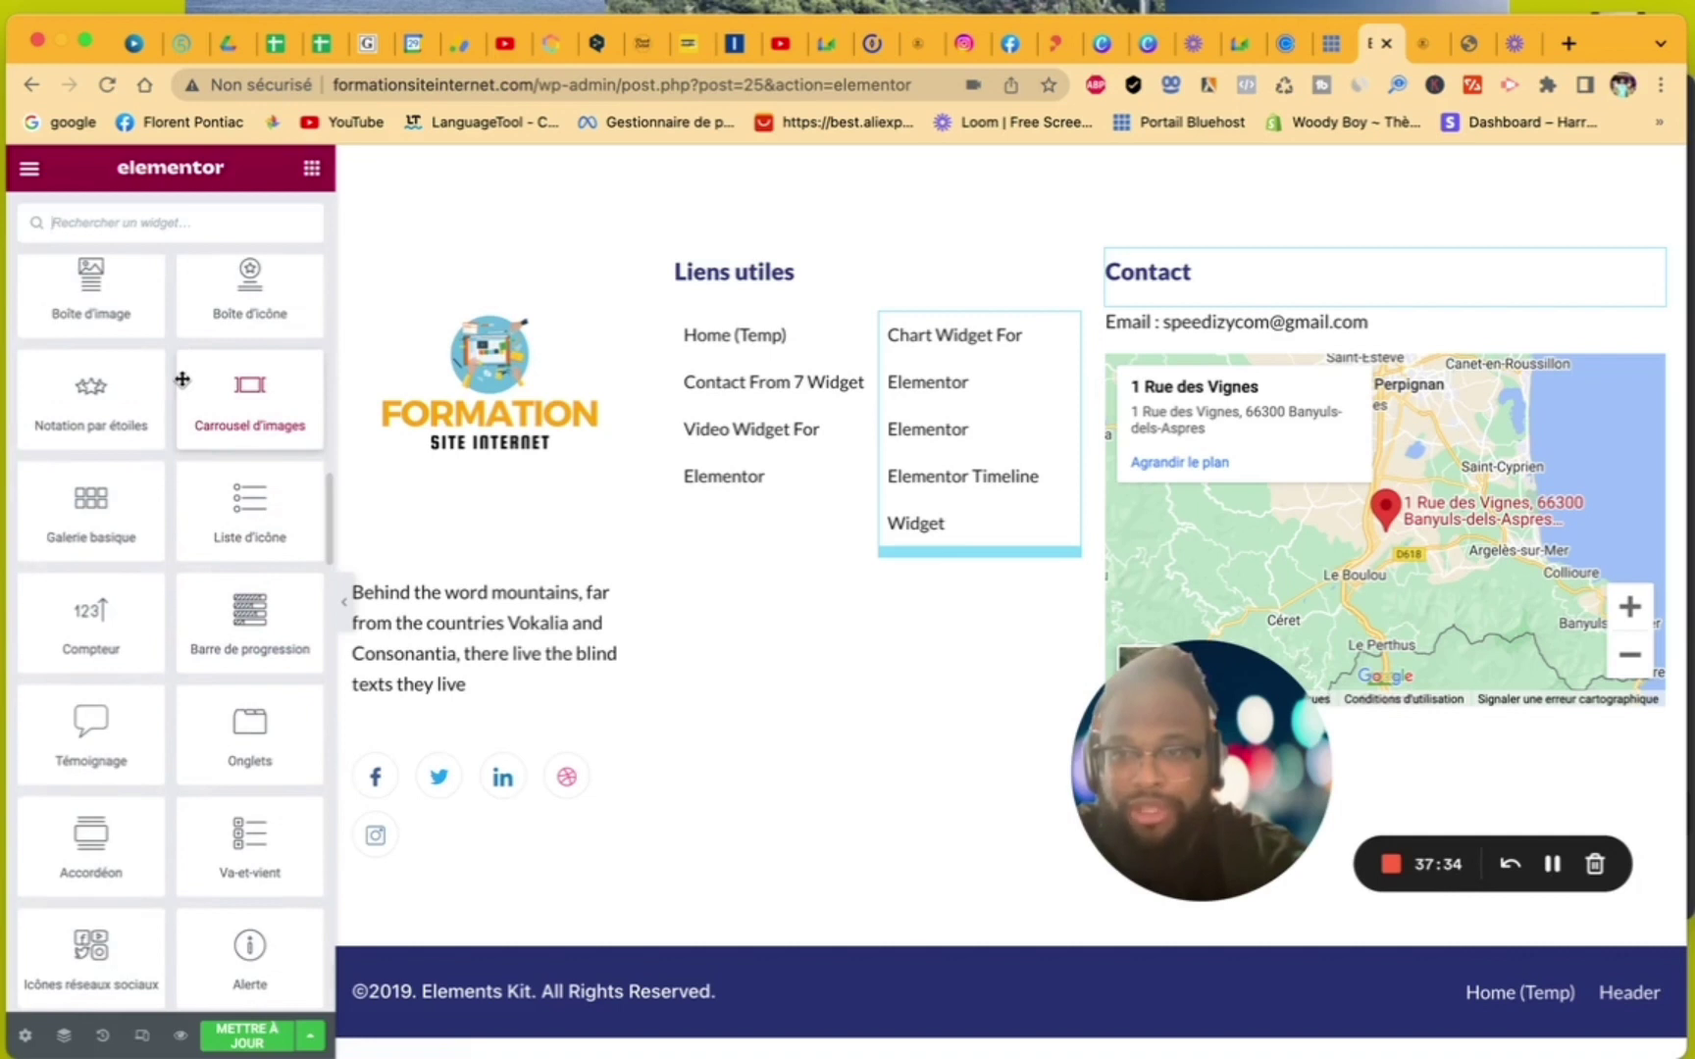
pyautogui.scroll(3, 182, 379)
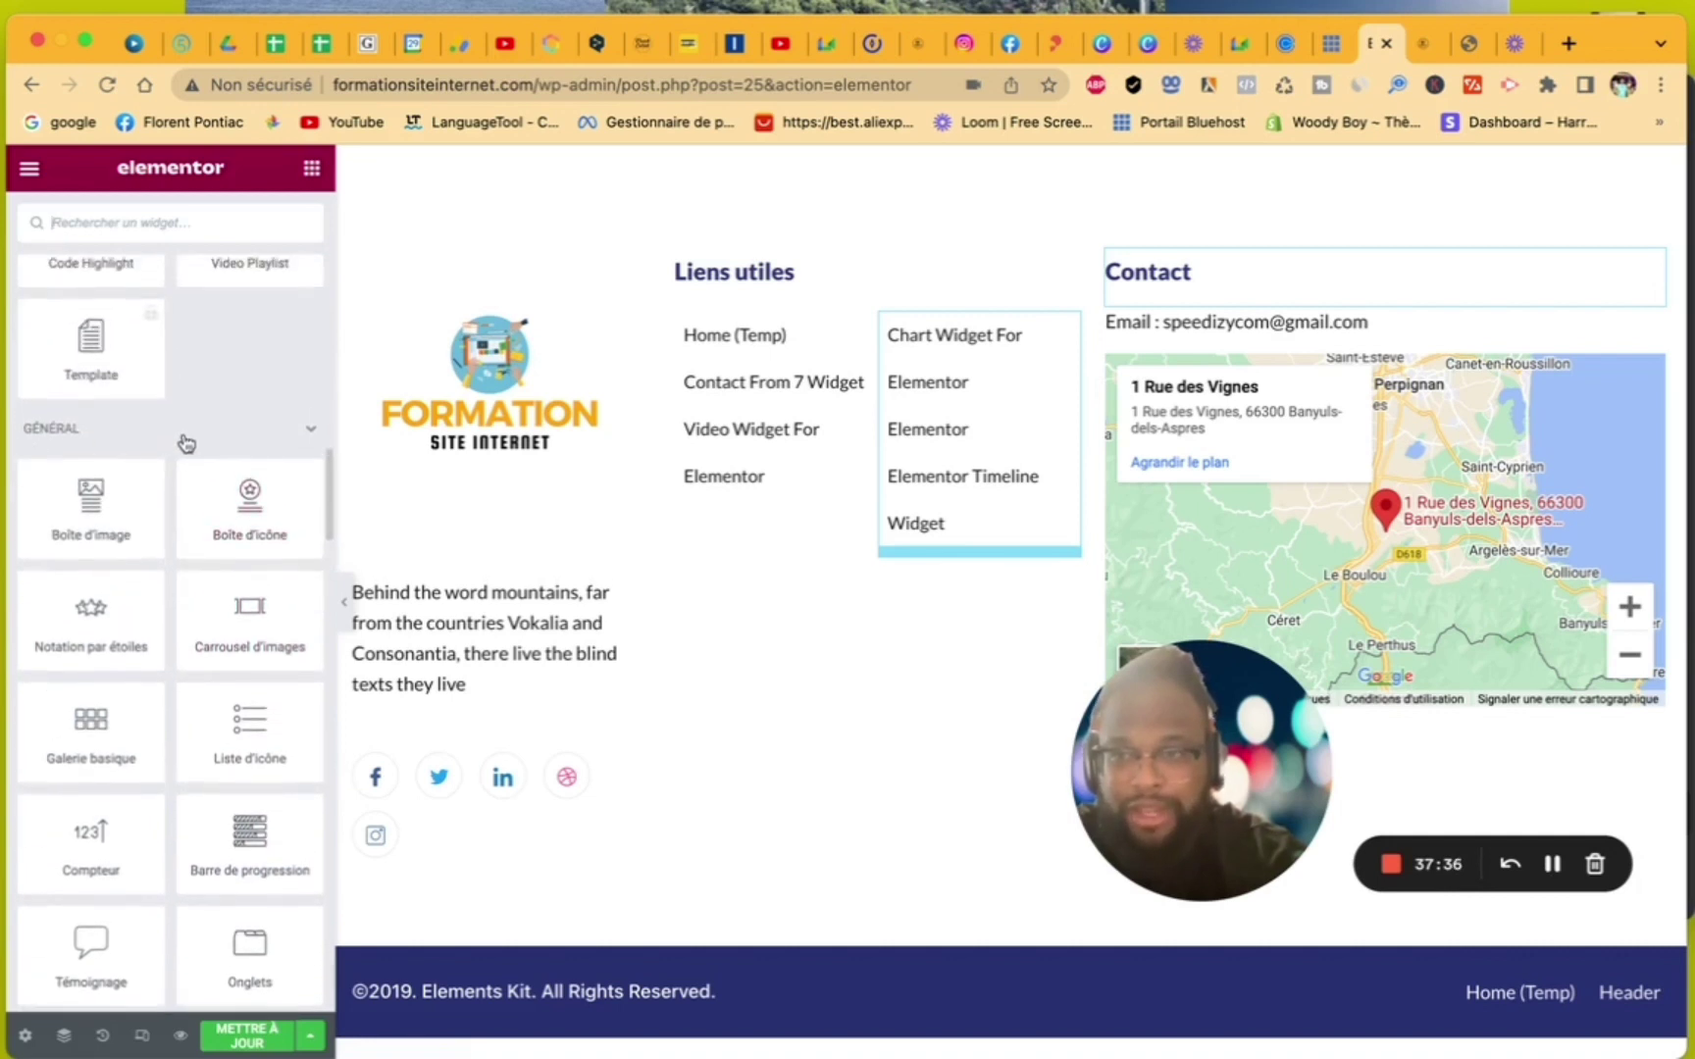
pyautogui.scroll(-15, 186, 444)
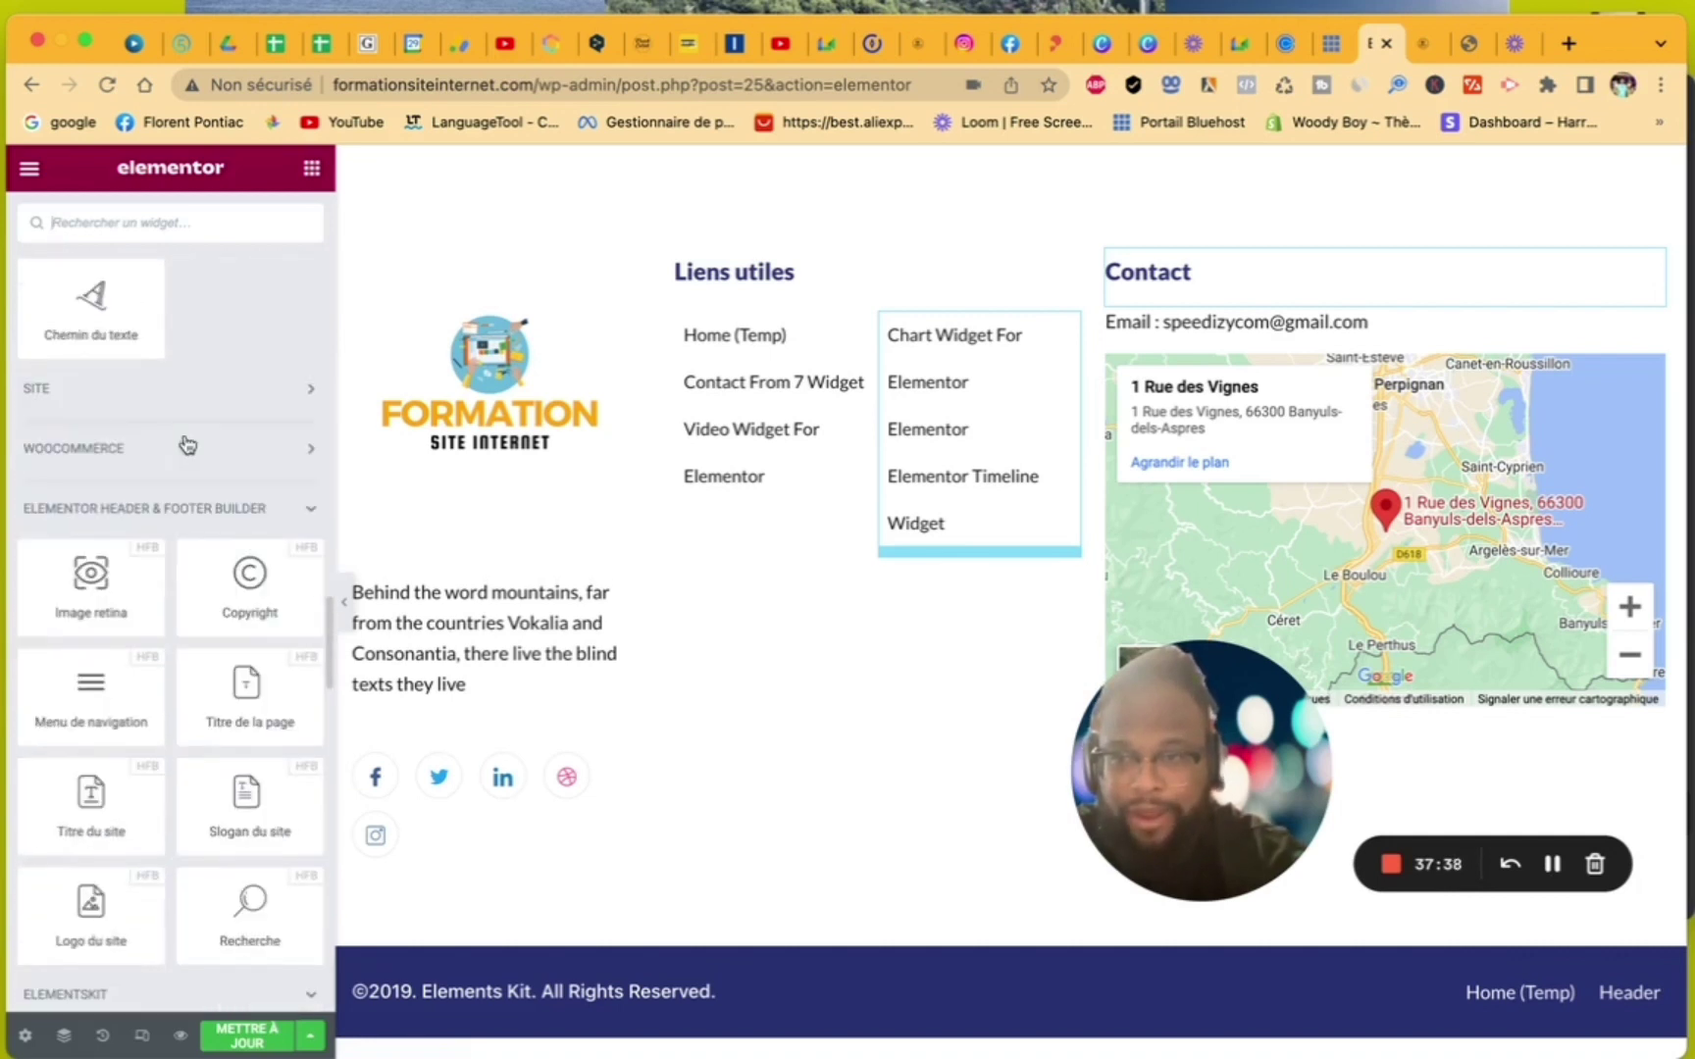
pyautogui.click(181, 398)
pyautogui.scroll(-5, 193, 557)
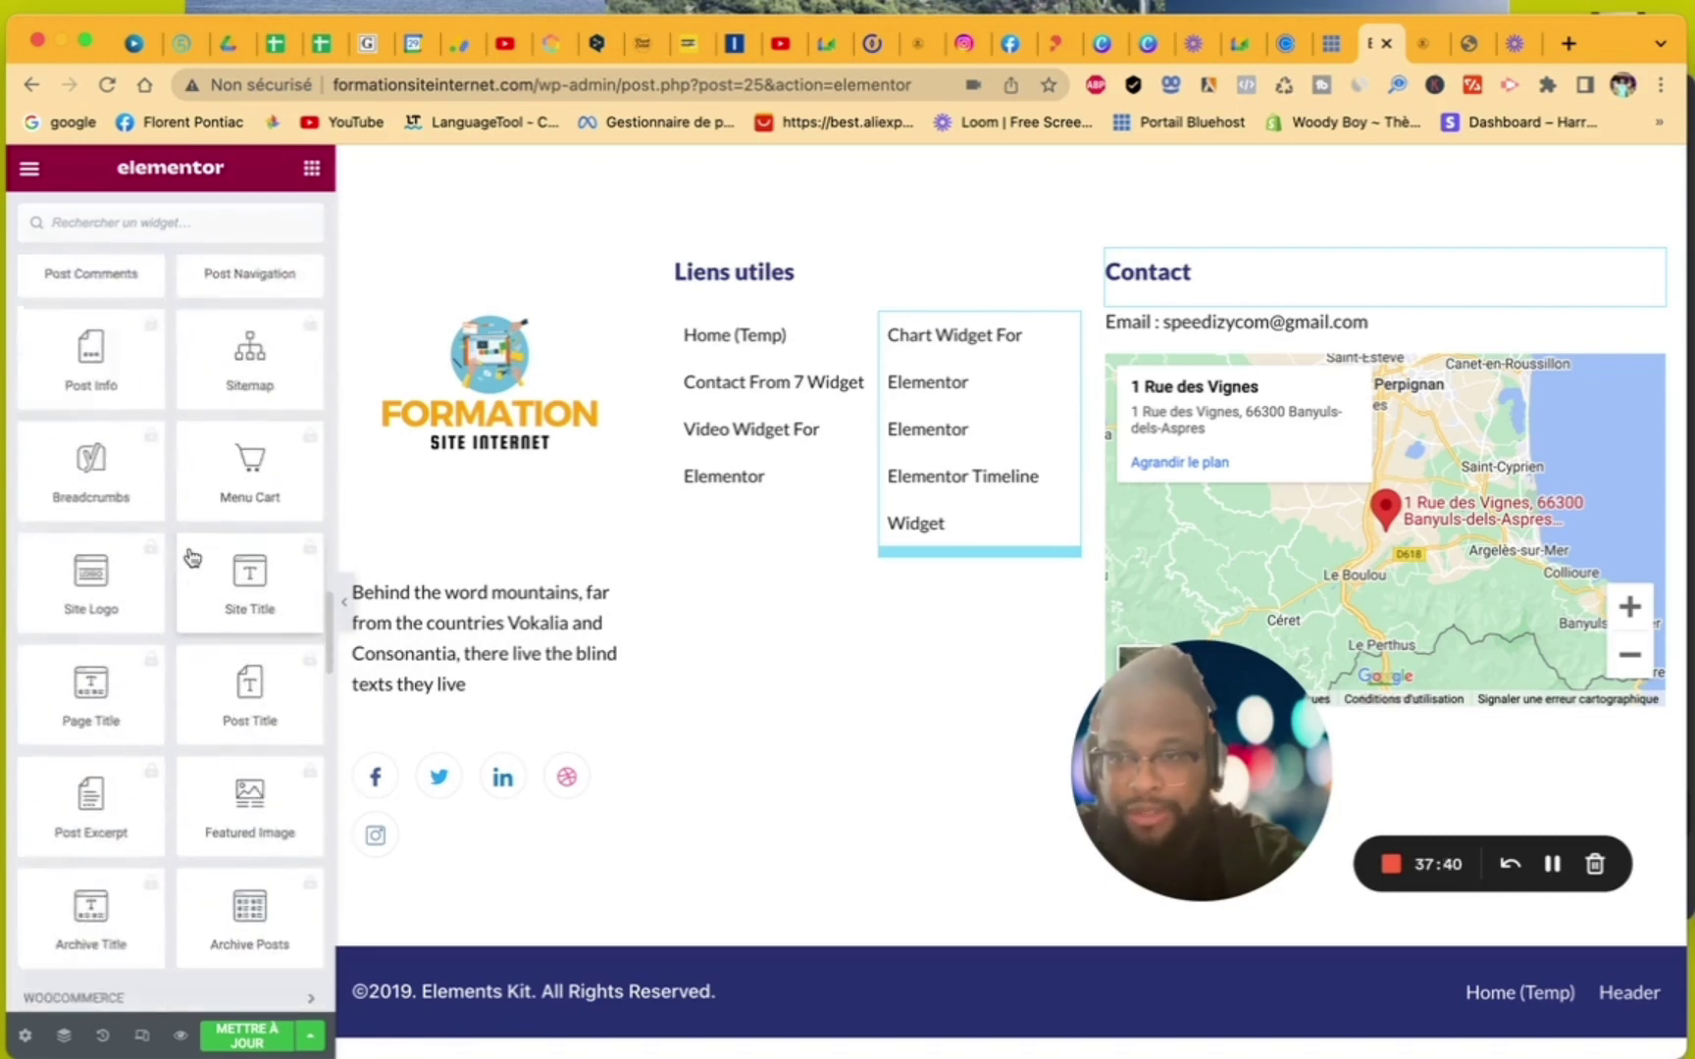
pyautogui.scroll(-8, 192, 557)
pyautogui.scroll(6, 192, 558)
pyautogui.scroll(-2, 192, 557)
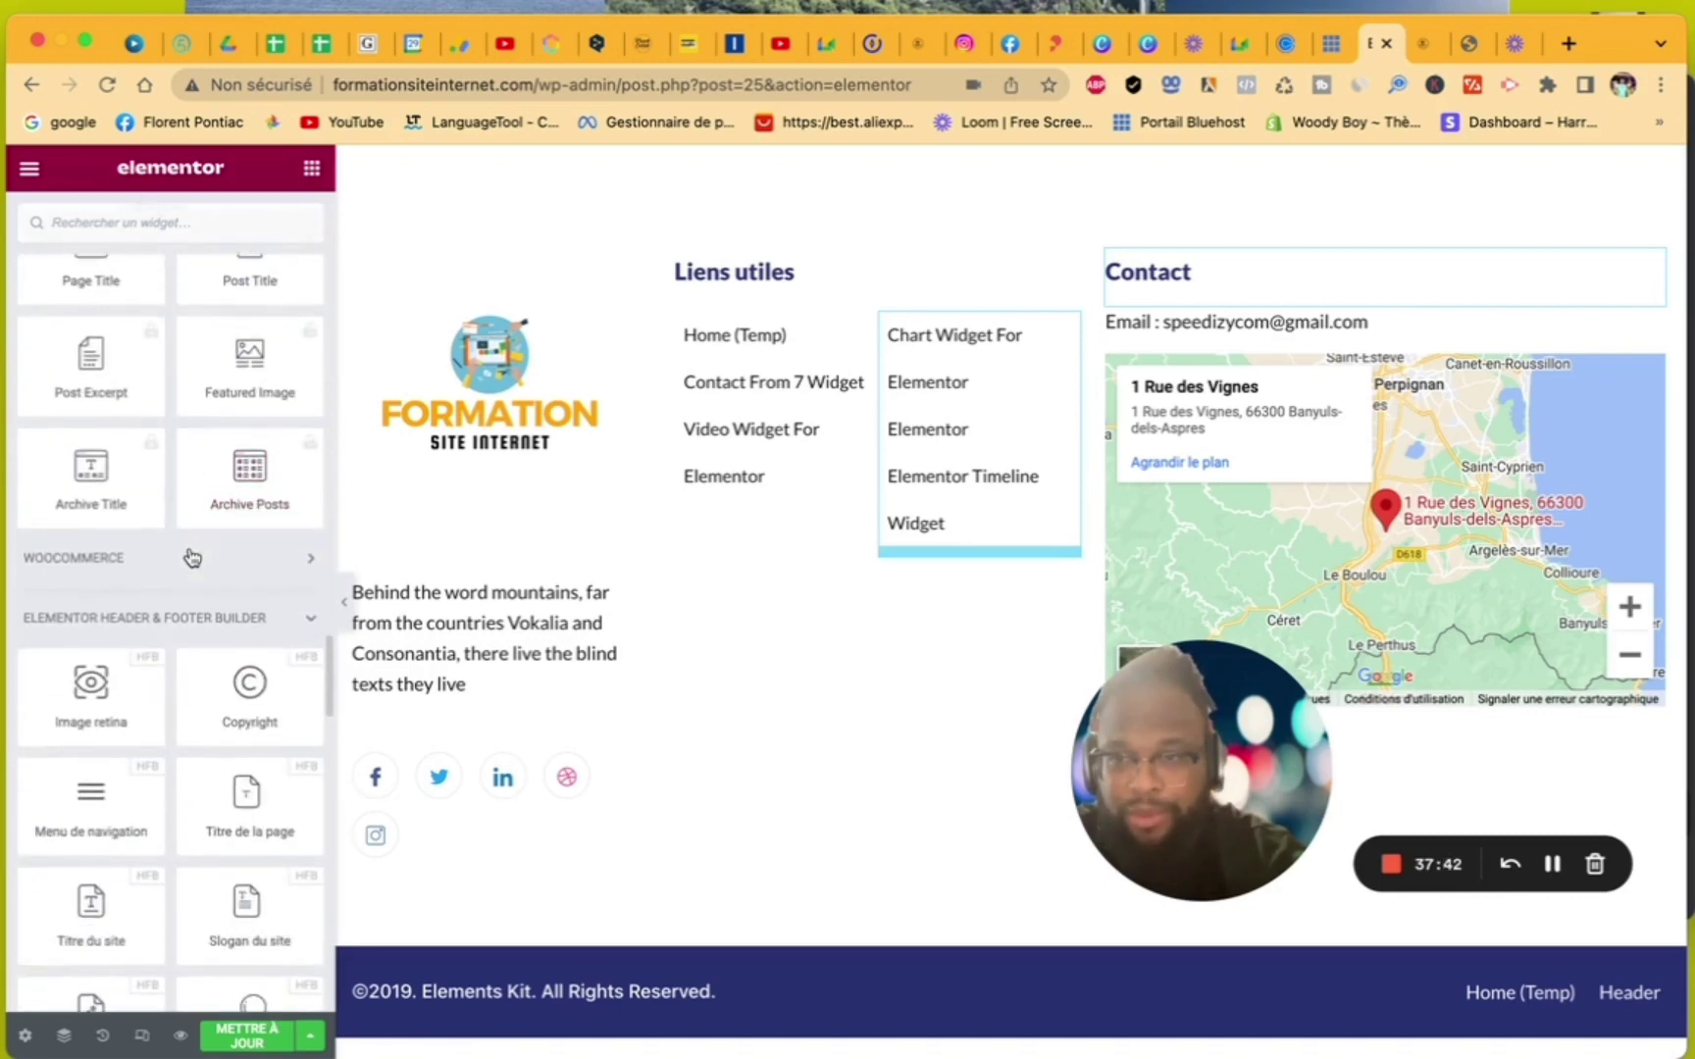
pyautogui.click(189, 559)
pyautogui.scroll(-7, 189, 555)
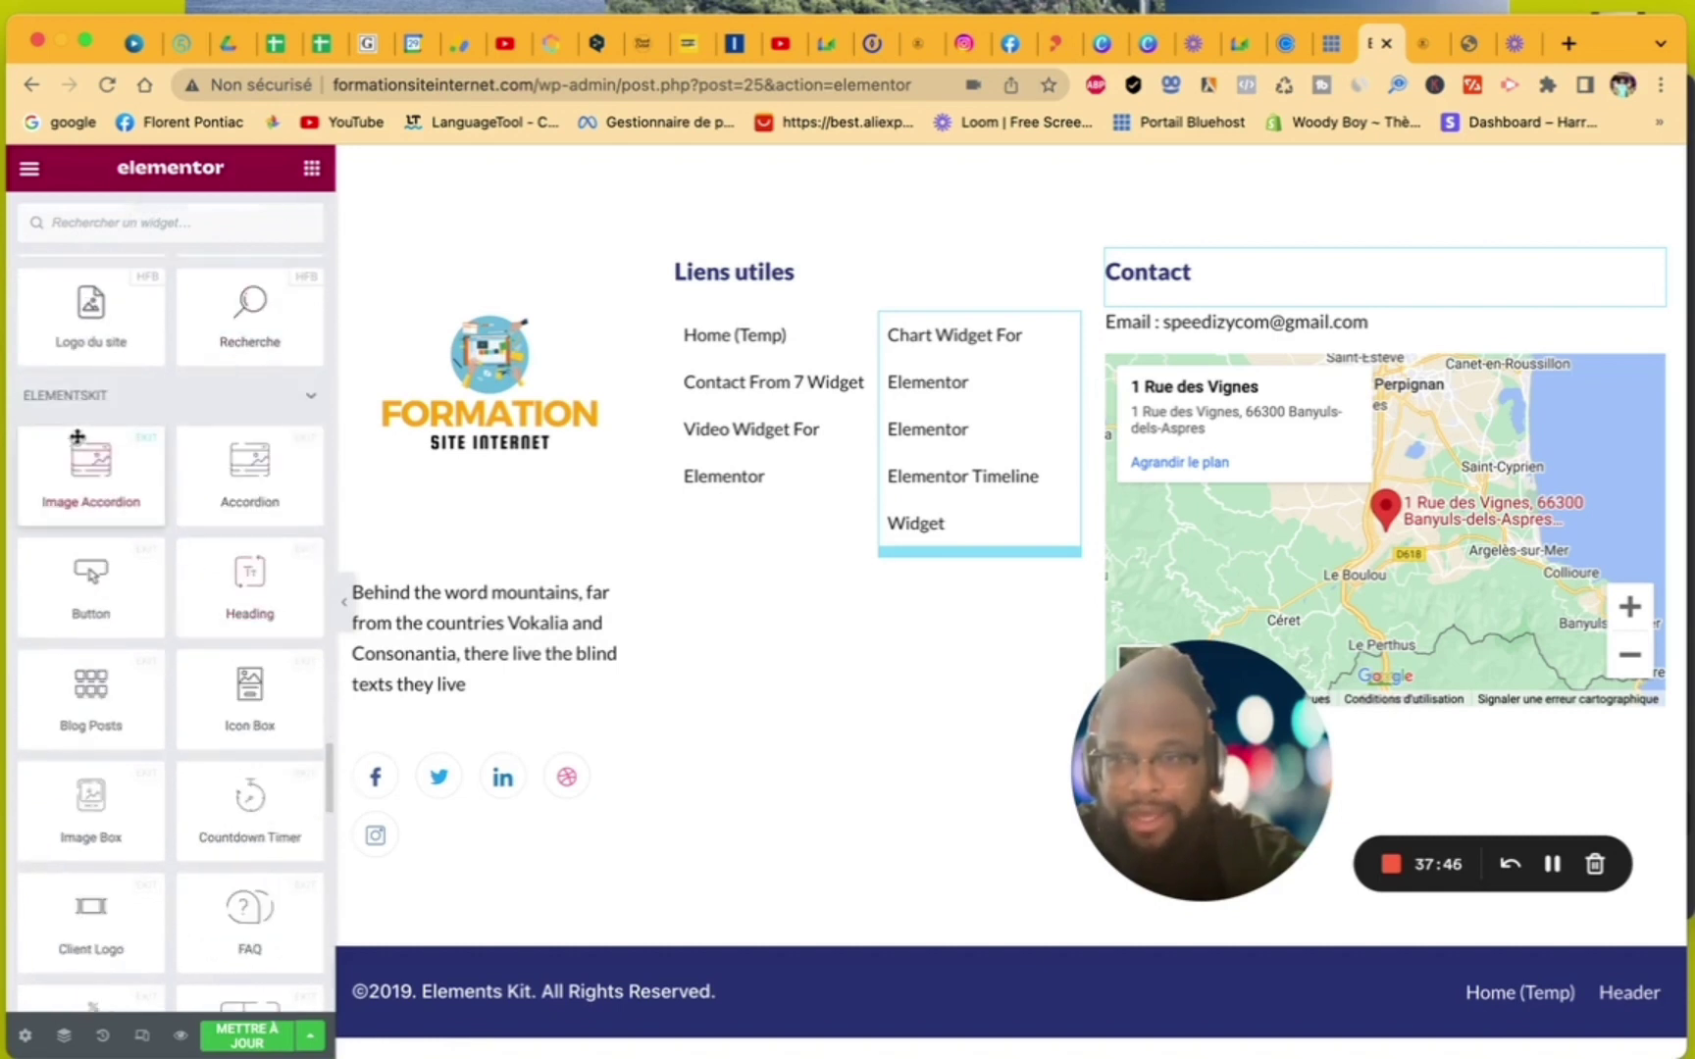
pyautogui.scroll(-2, 257, 610)
pyautogui.scroll(-2, 257, 614)
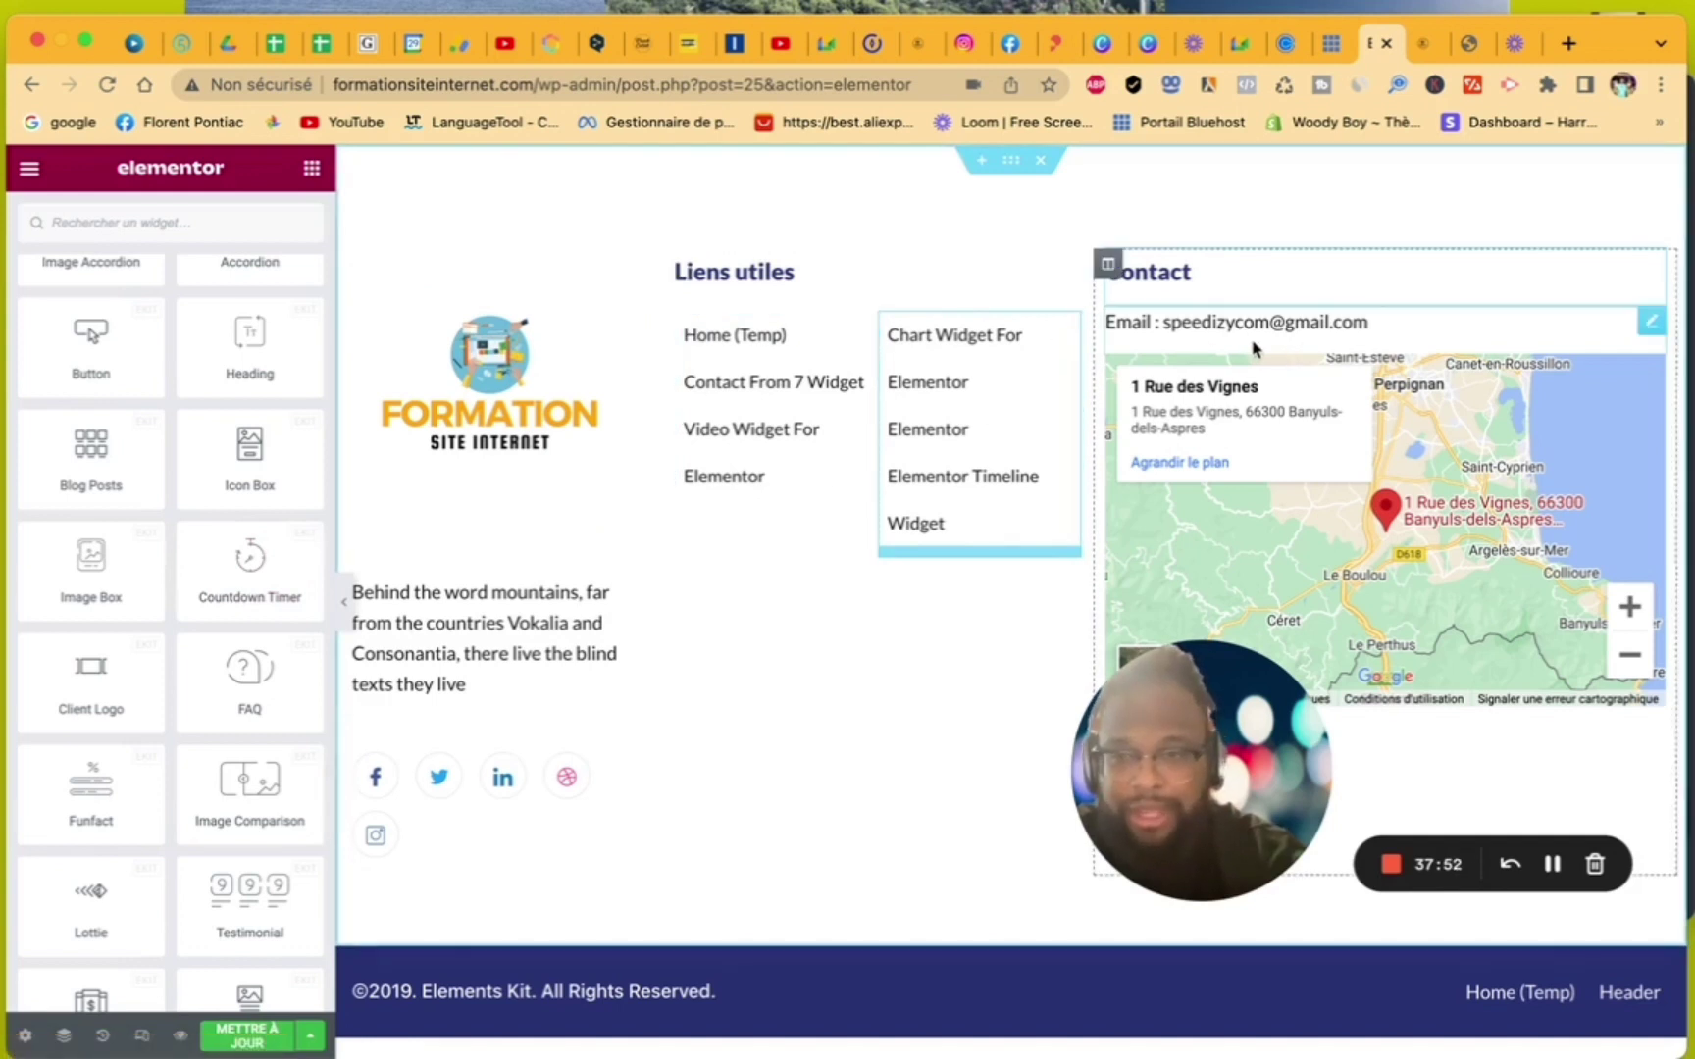
pyautogui.scroll(-1, 177, 580)
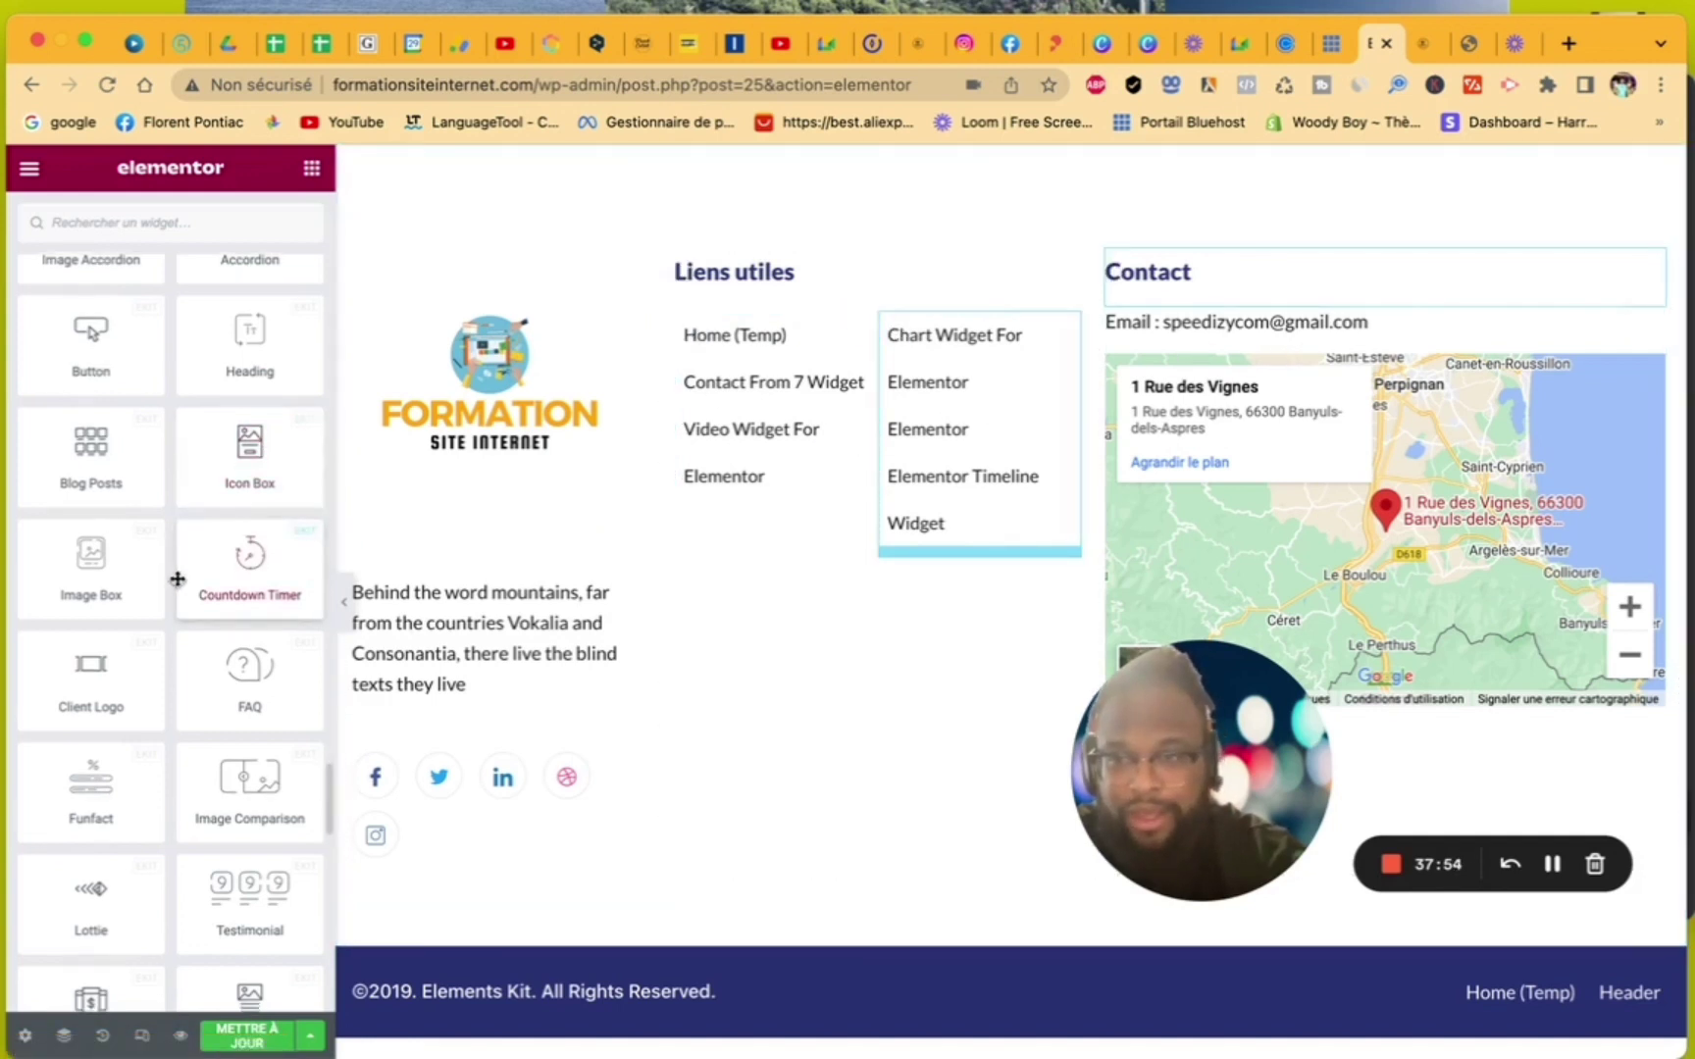
pyautogui.scroll(-6, 178, 580)
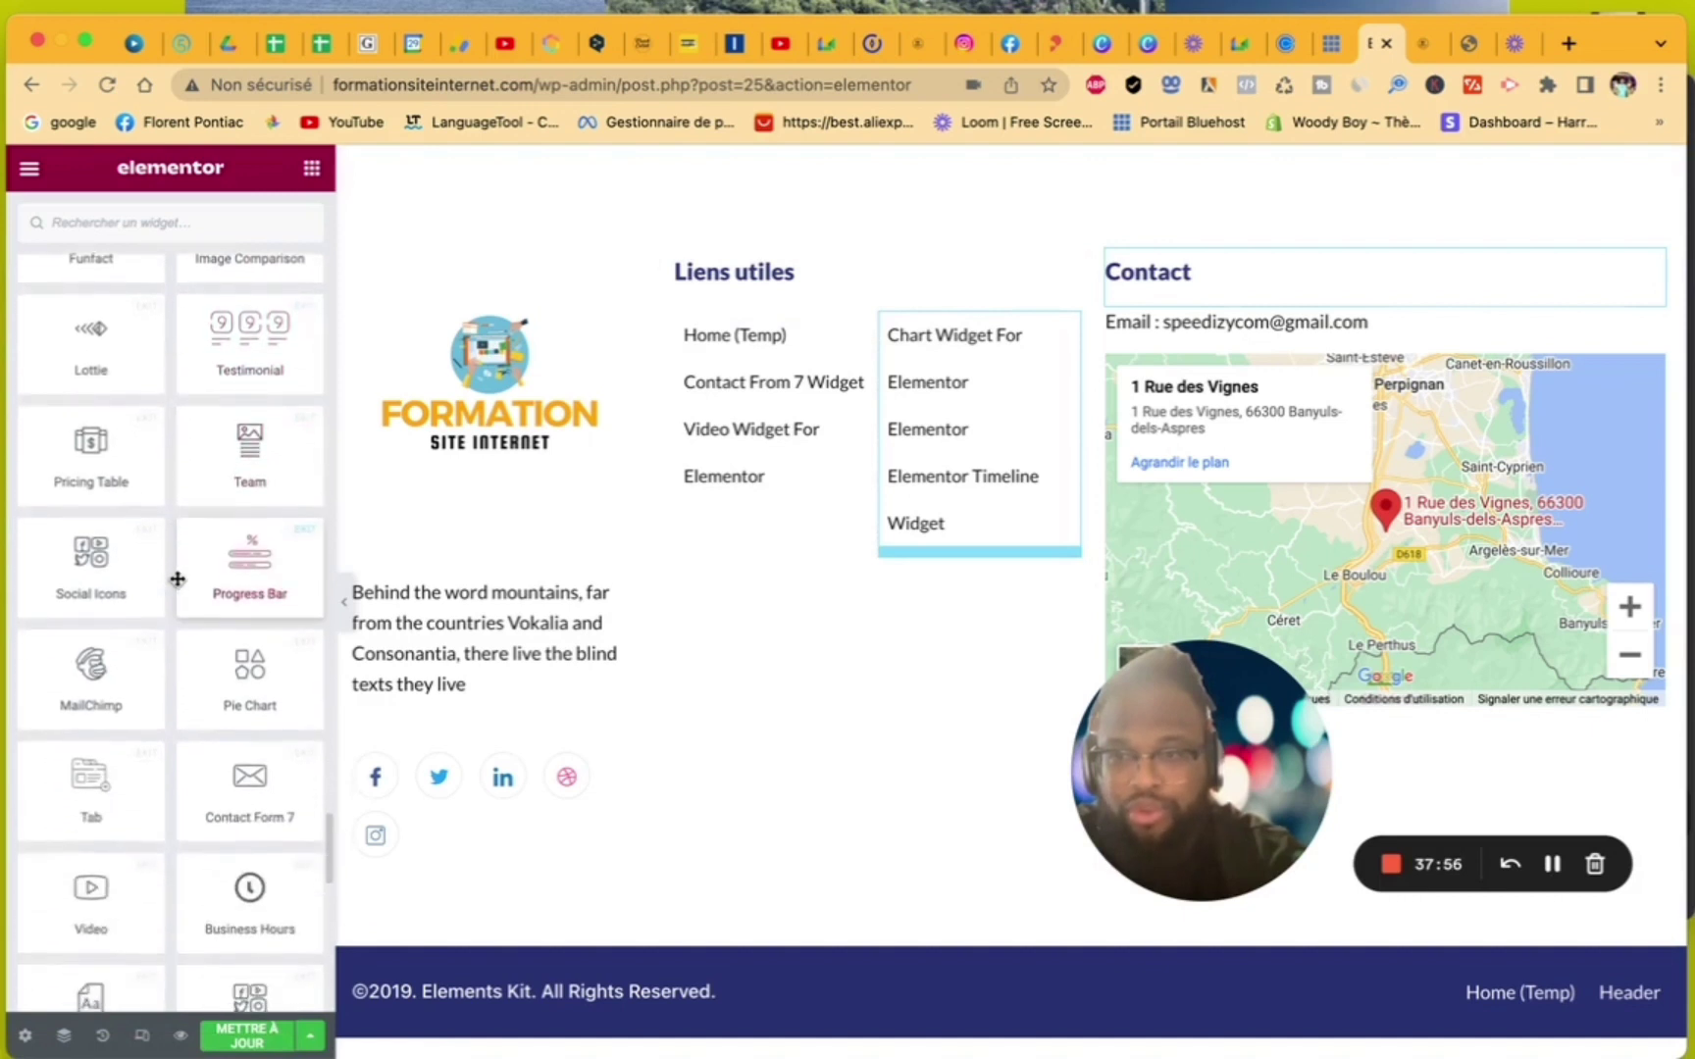
pyautogui.scroll(-2, 177, 580)
pyautogui.scroll(4, 178, 580)
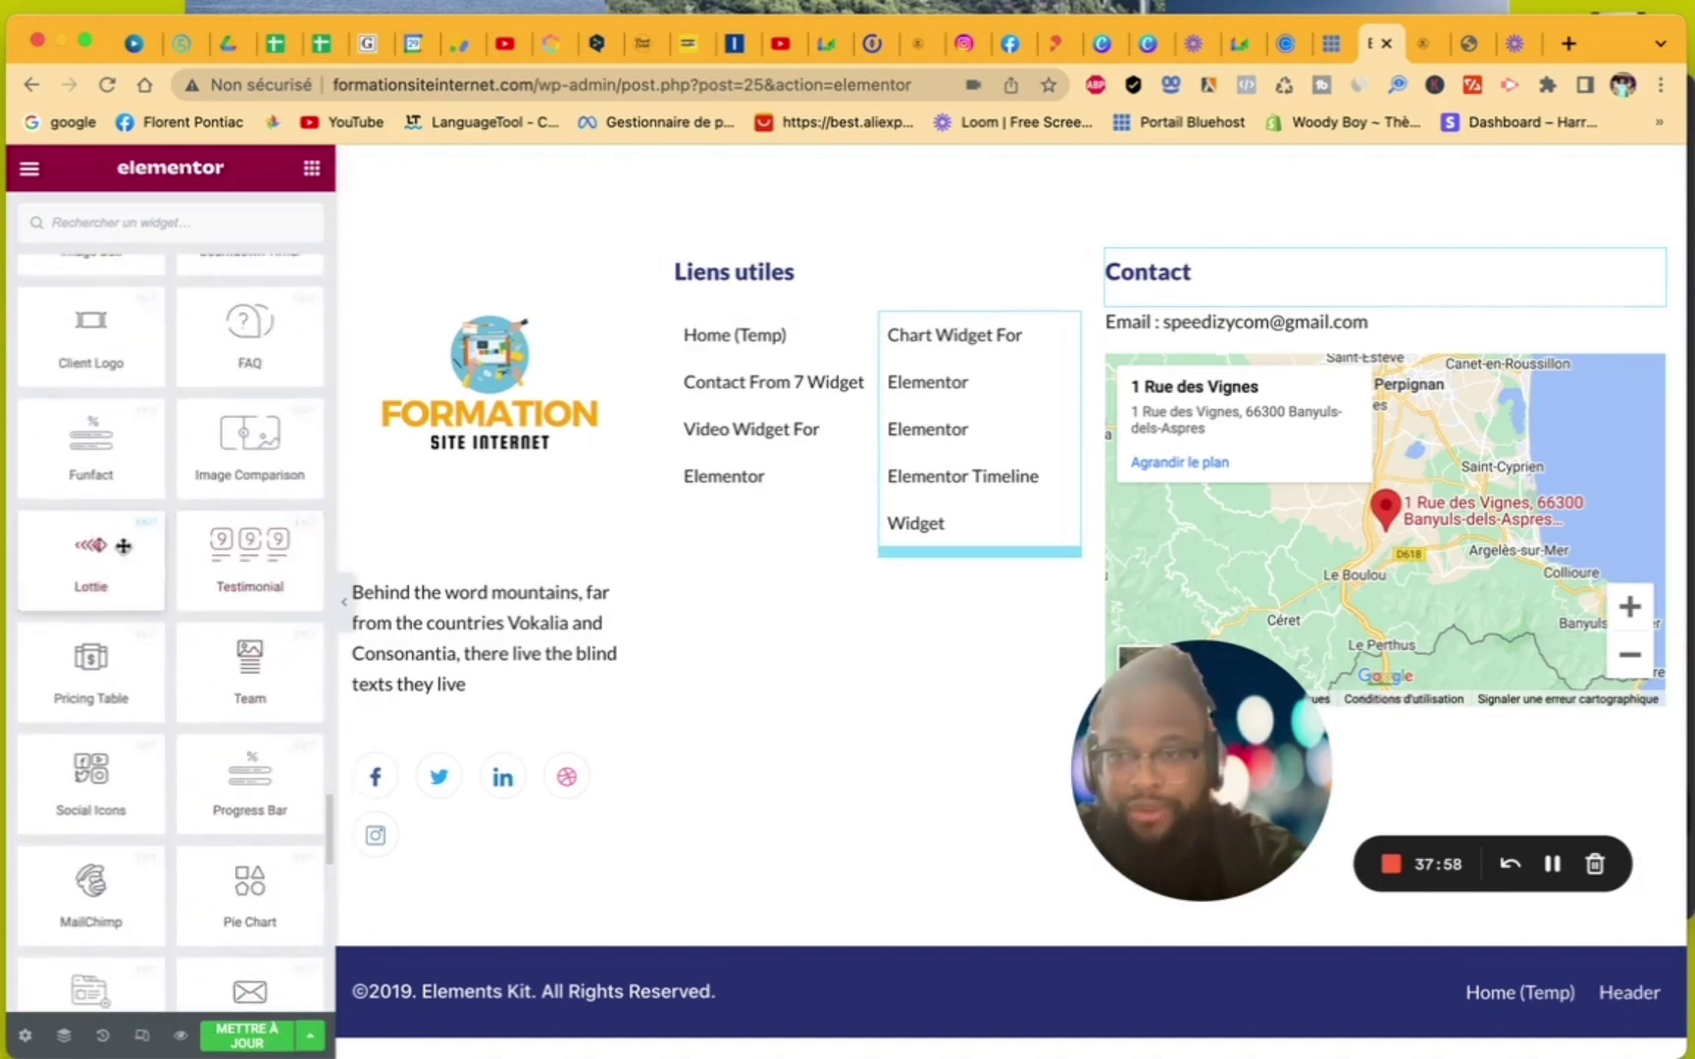
pyautogui.scroll(-10, 175, 590)
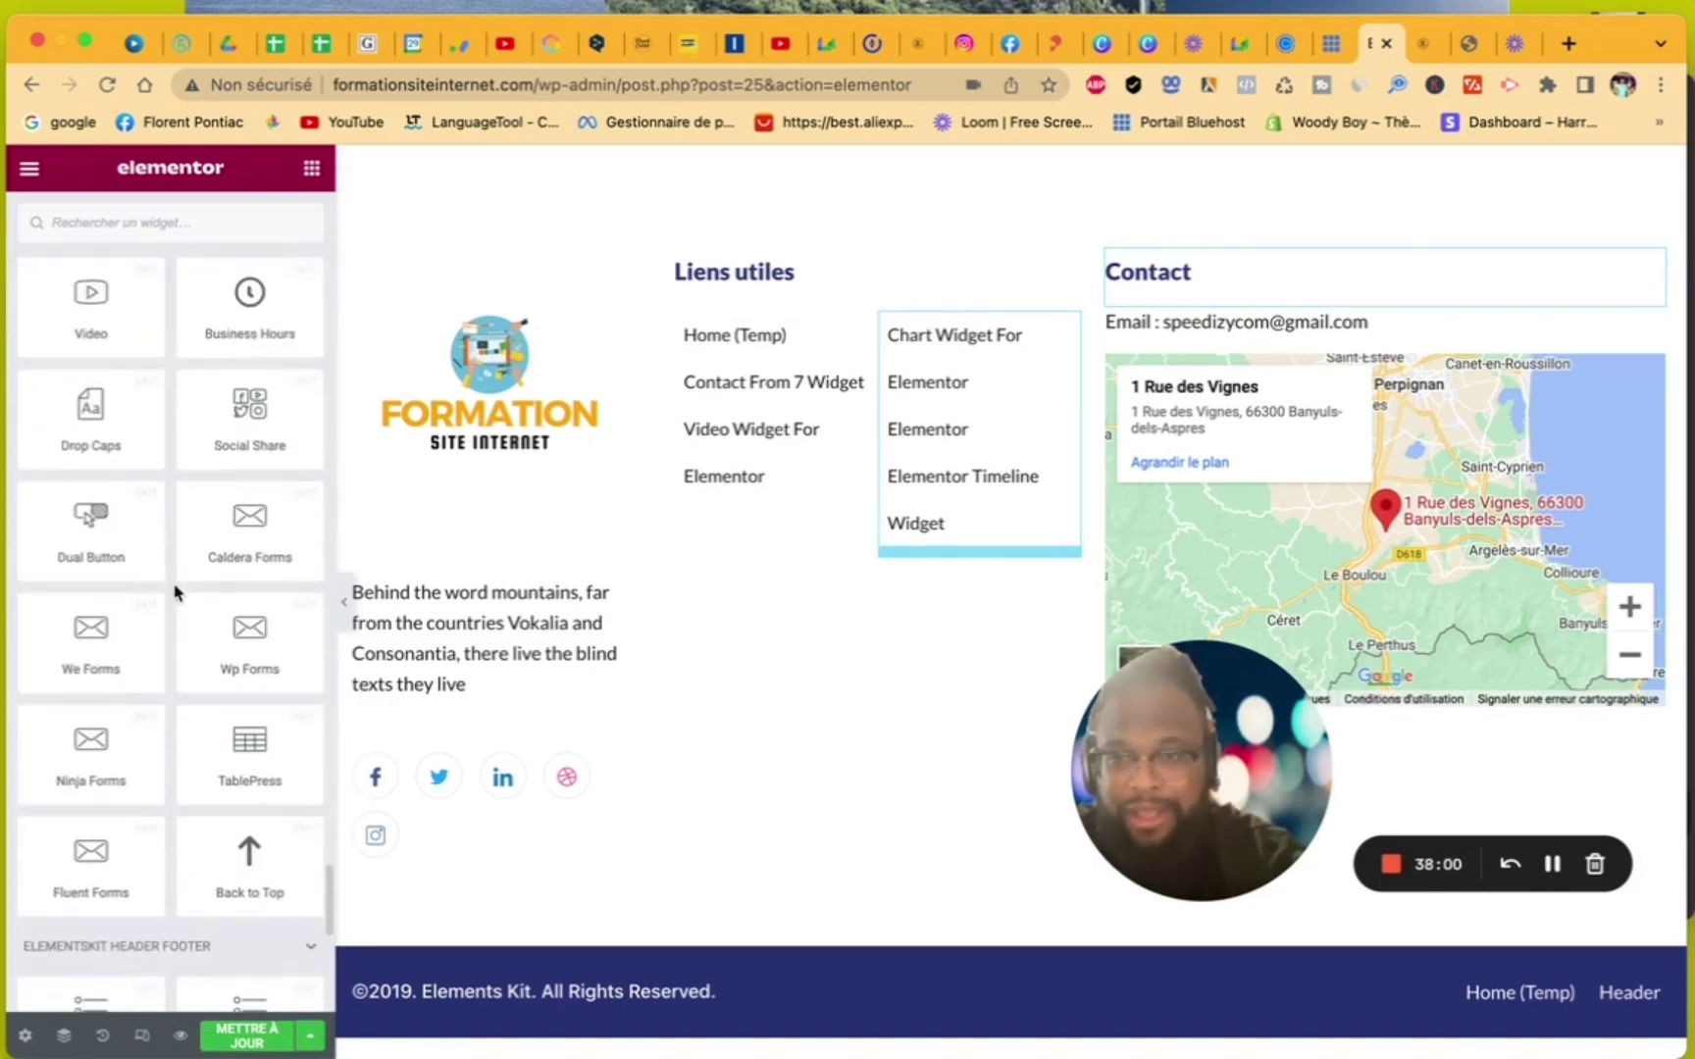
pyautogui.scroll(2, 175, 591)
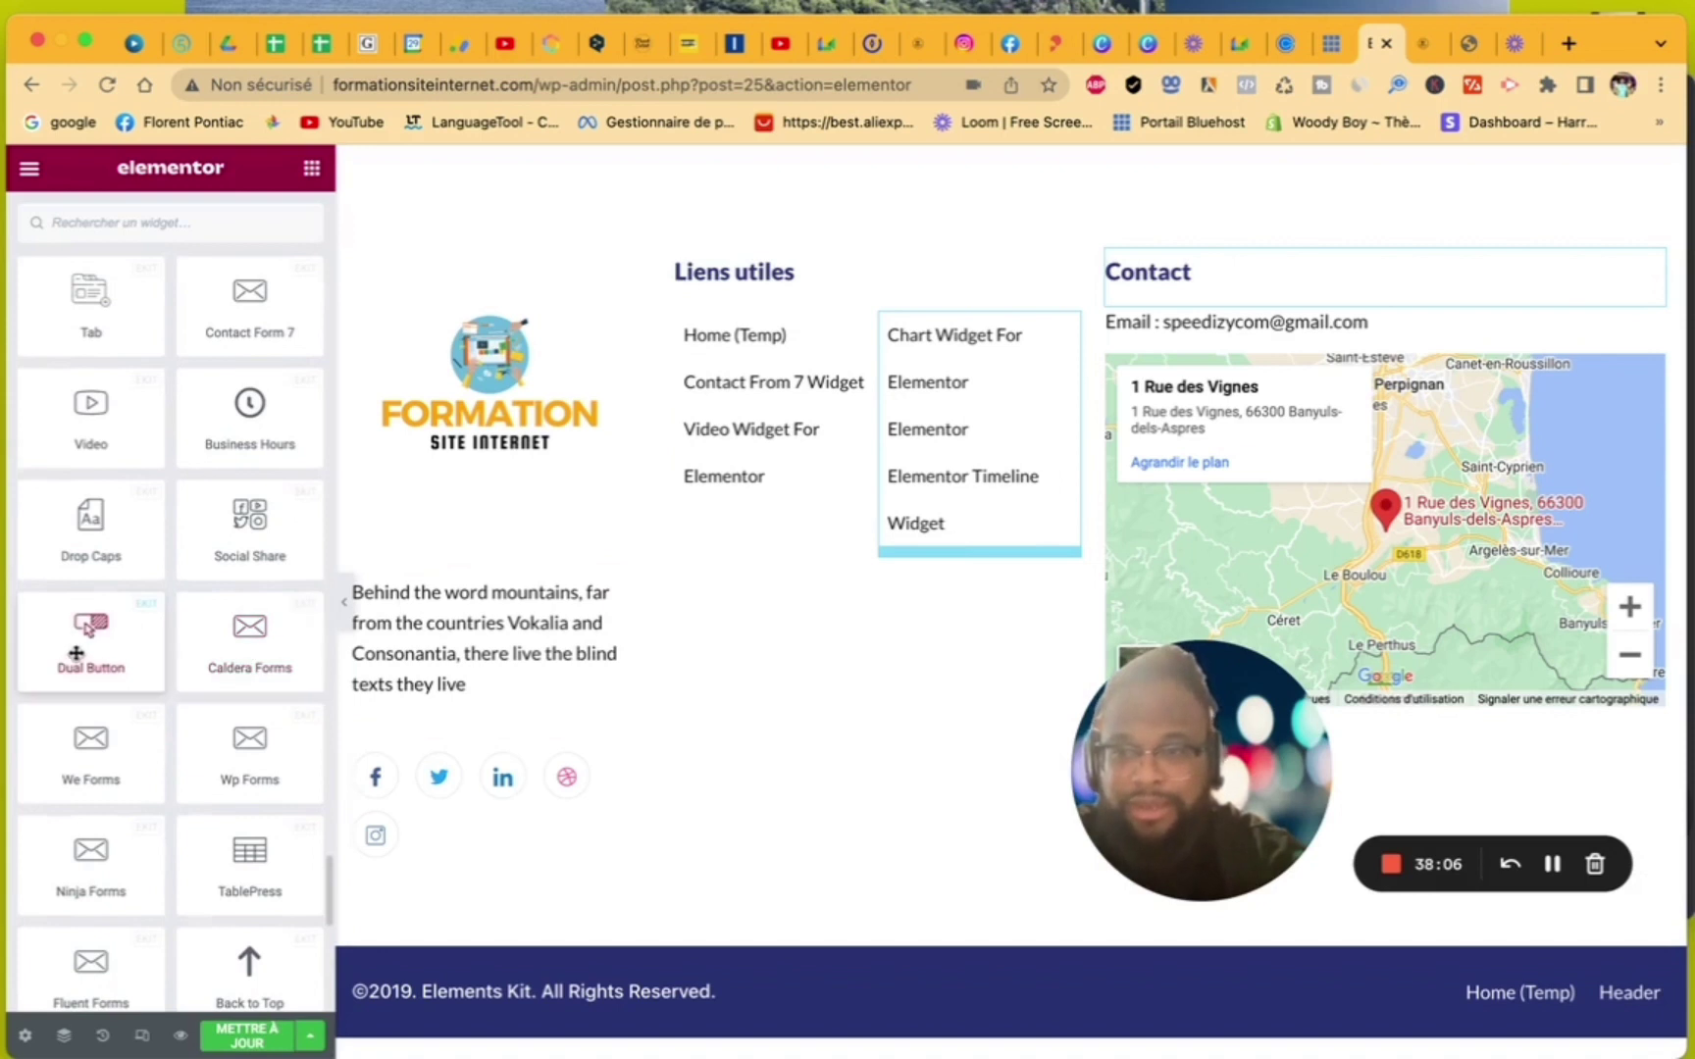
pyautogui.moveTo(75, 653); pyautogui.dragTo(1245, 351)
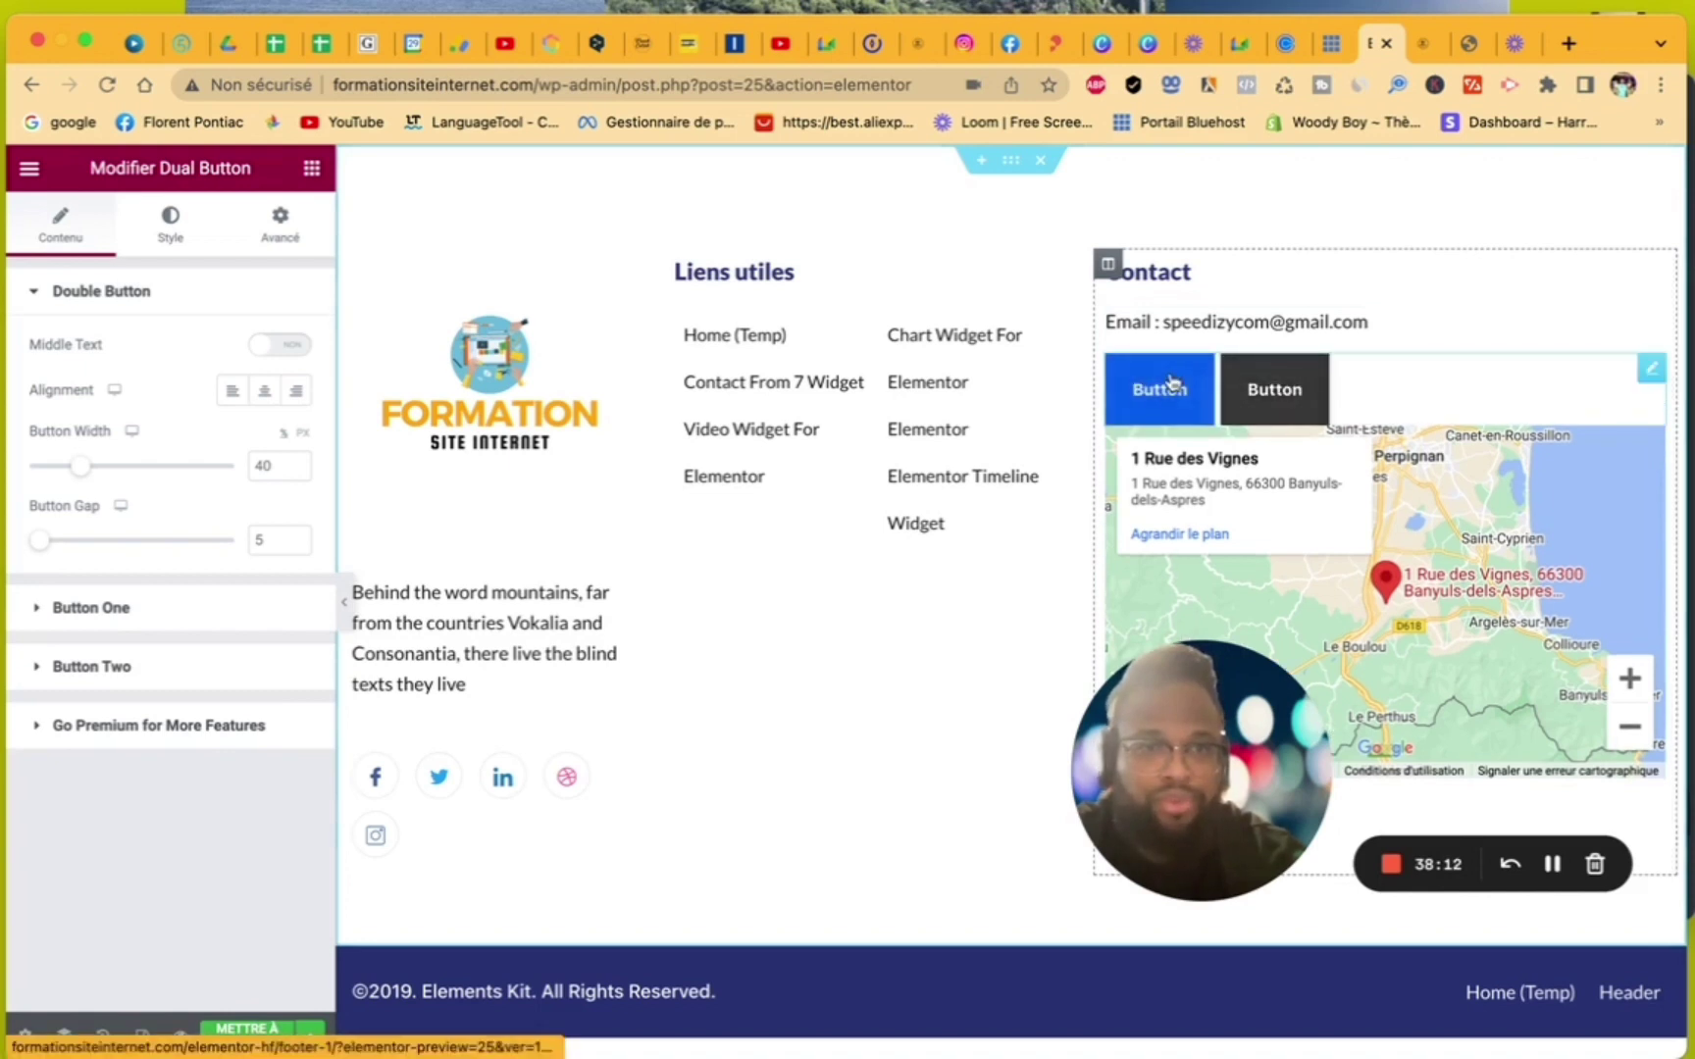
# - Relabel Button One as 'Mail' and Button Two as 'Mobile'
pyautogui.click(34, 609)
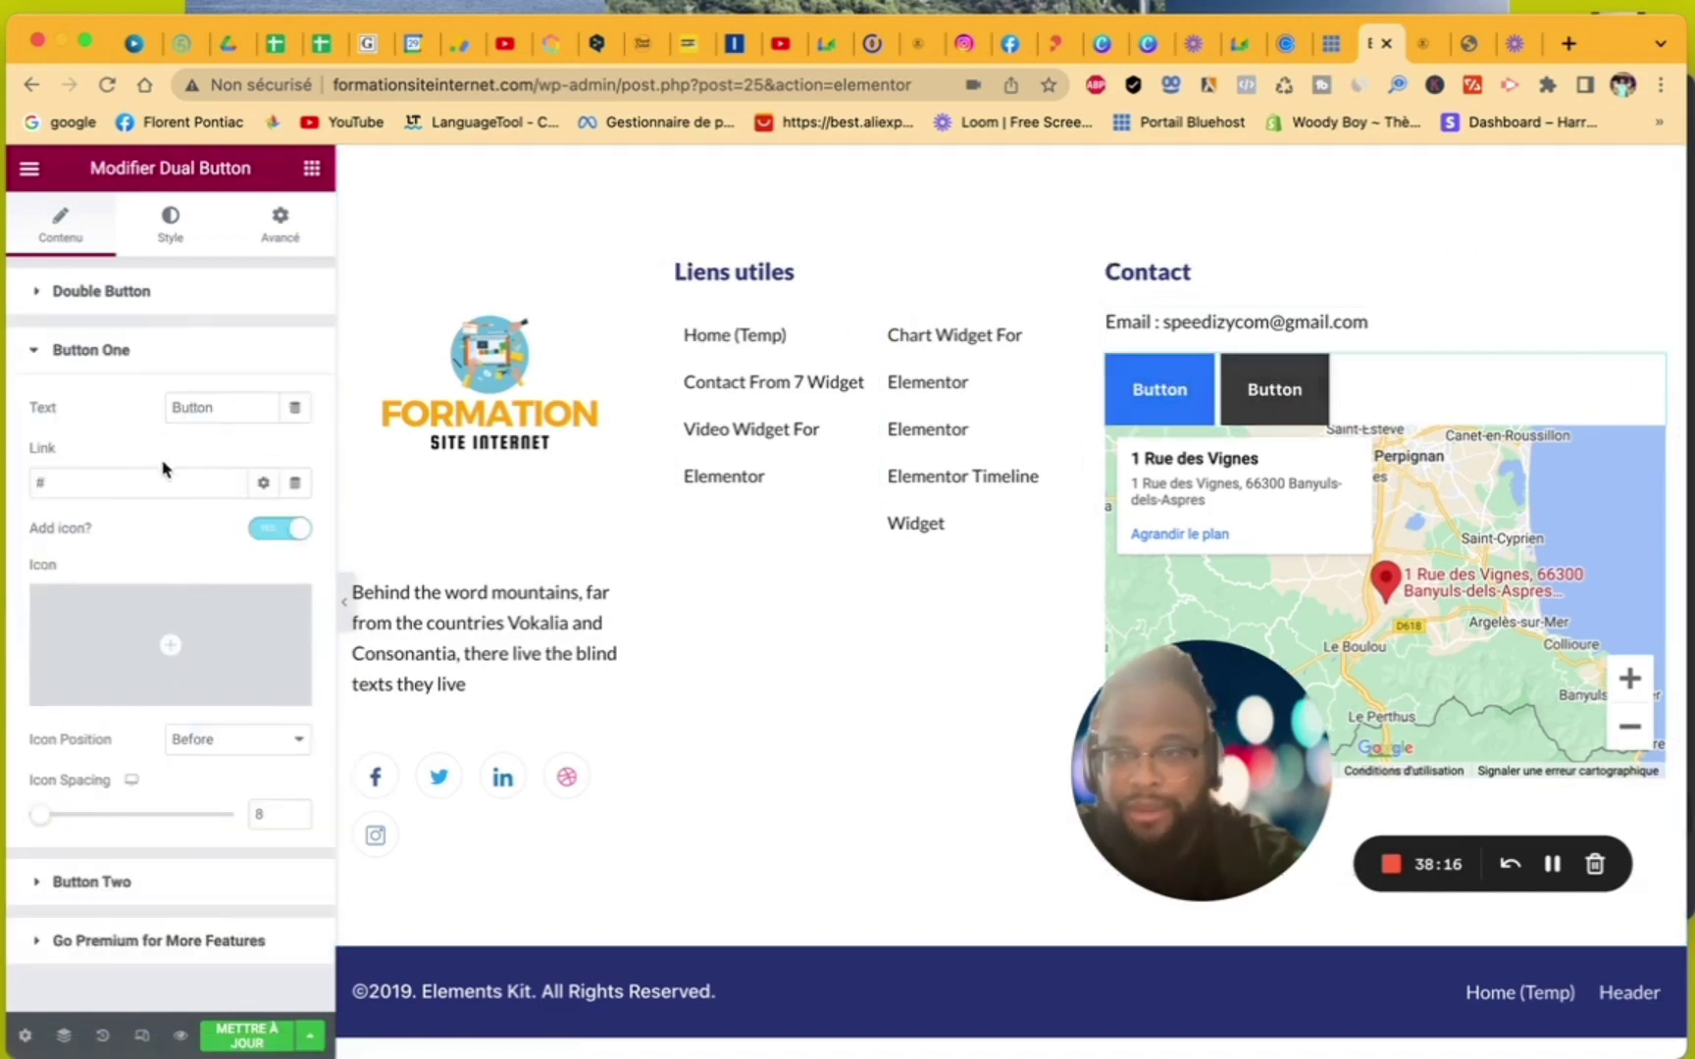
pyautogui.moveTo(244, 416); pyautogui.dragTo(136, 407)
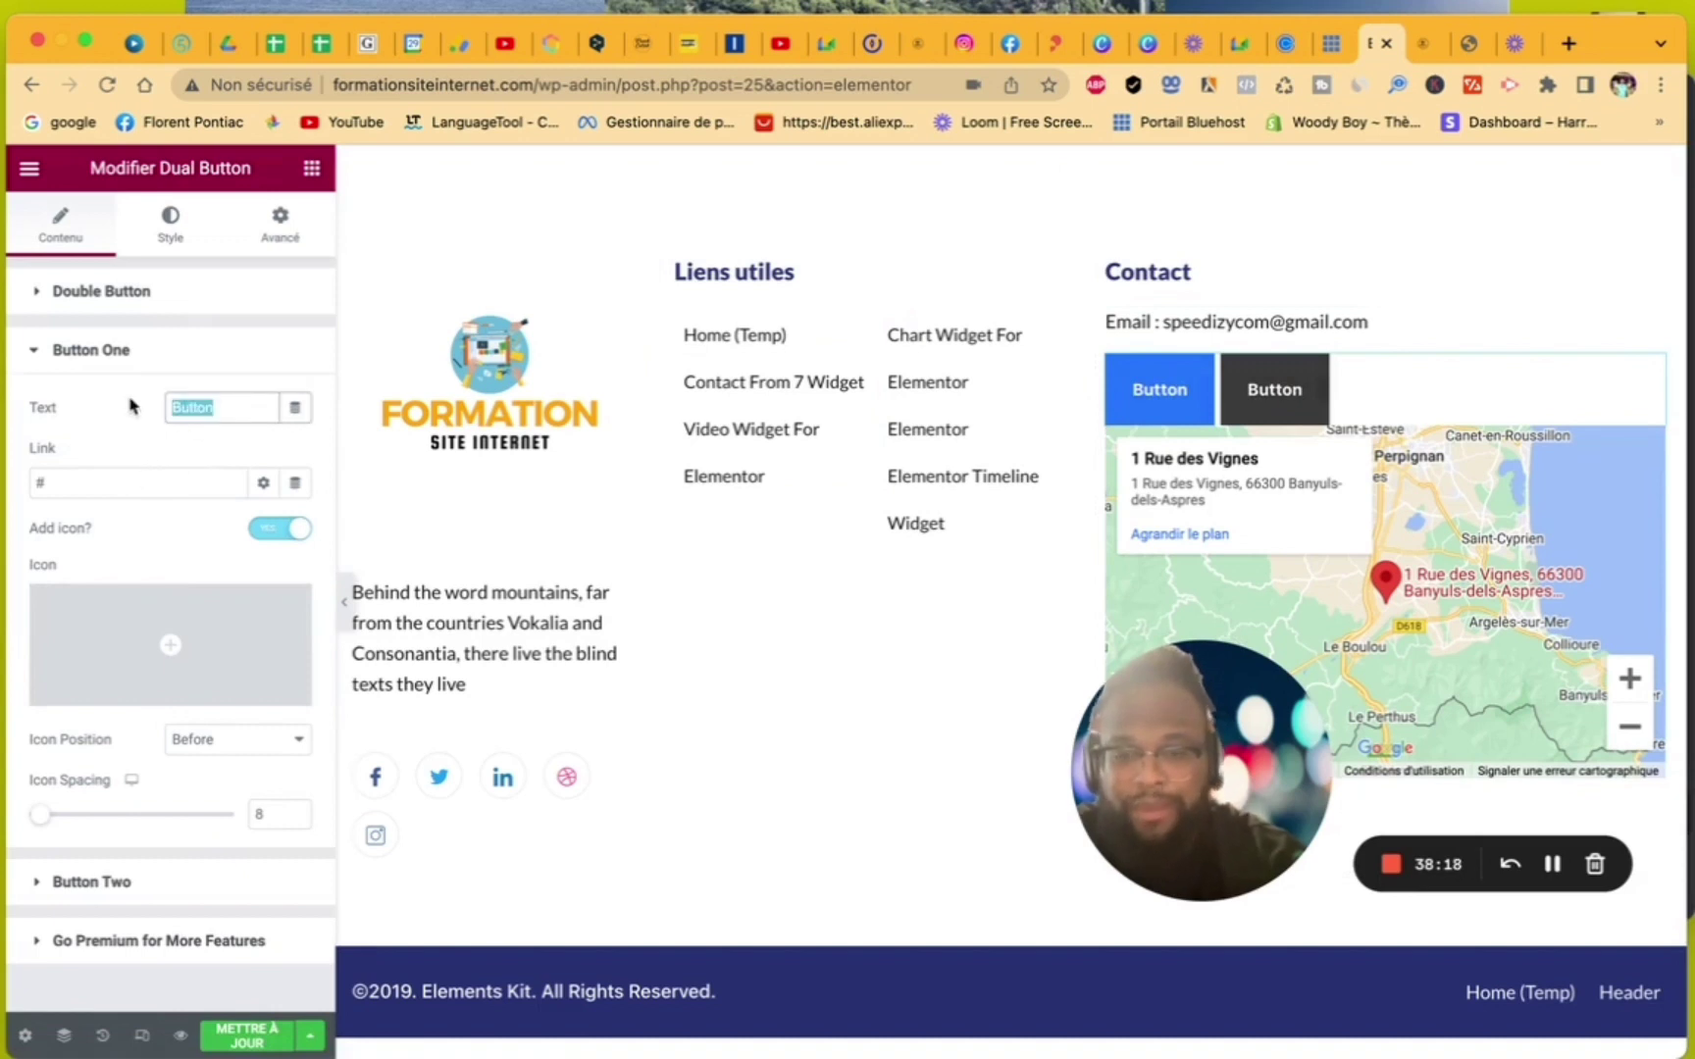
pyautogui.write('Mail')
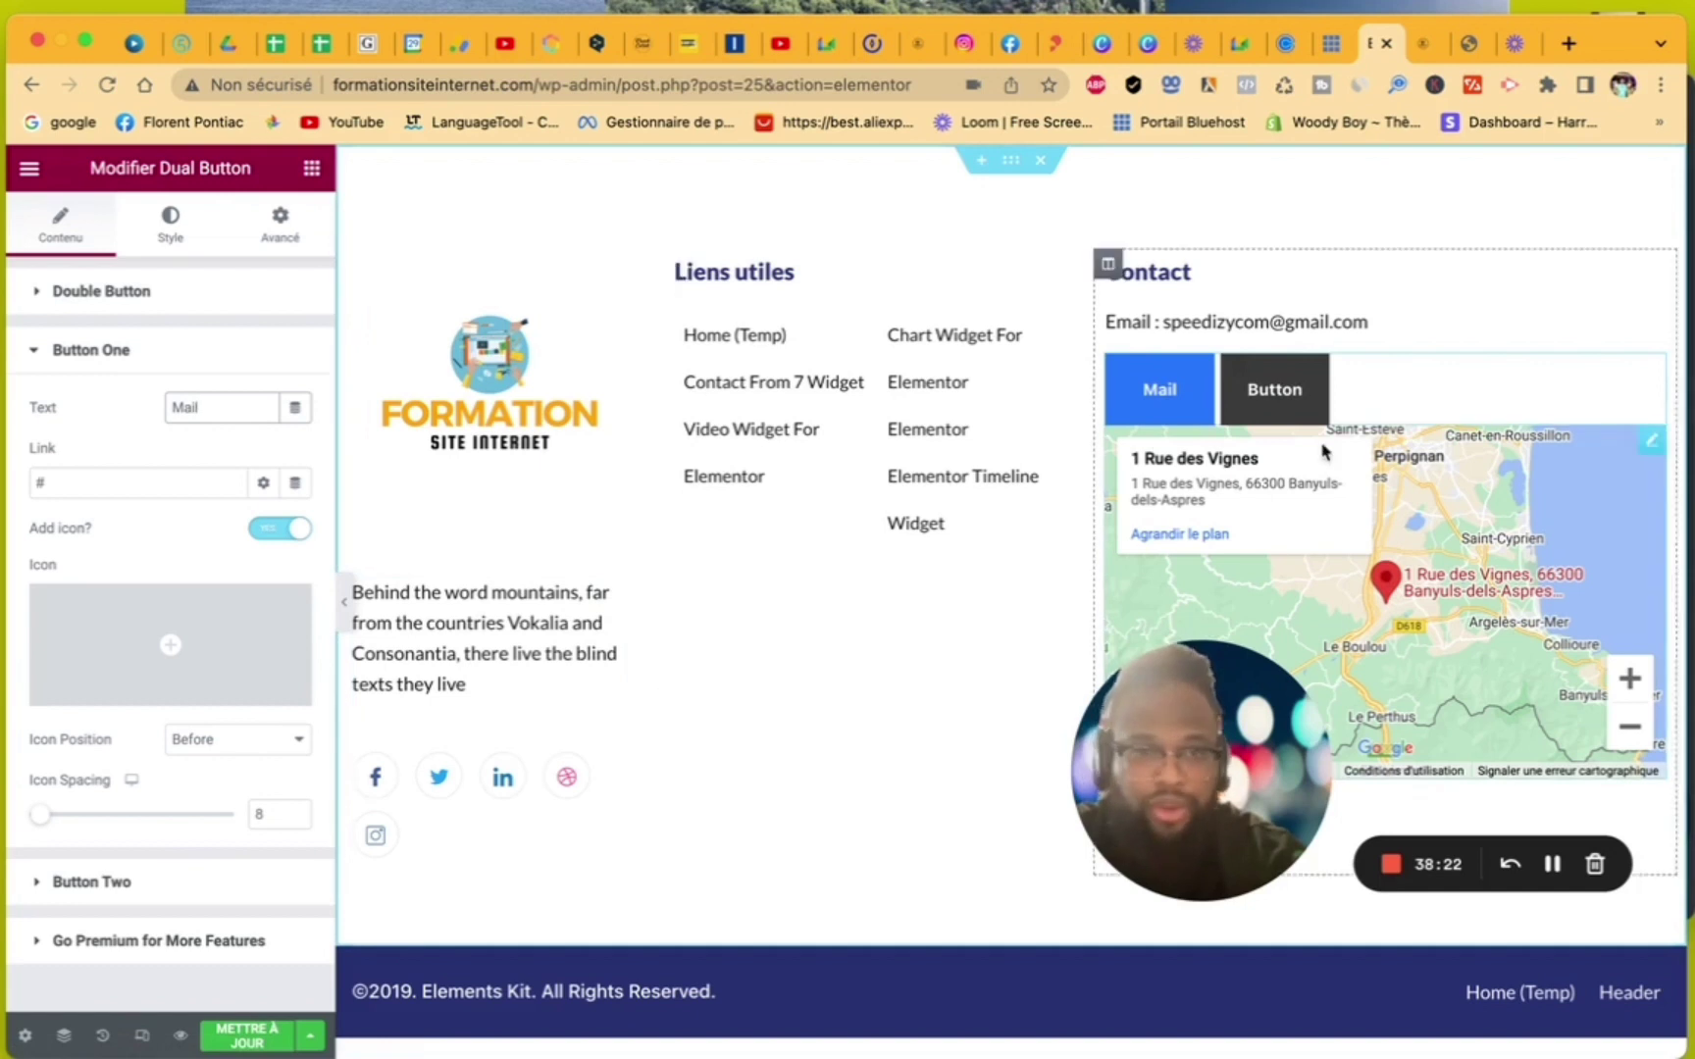
pyautogui.click(145, 882)
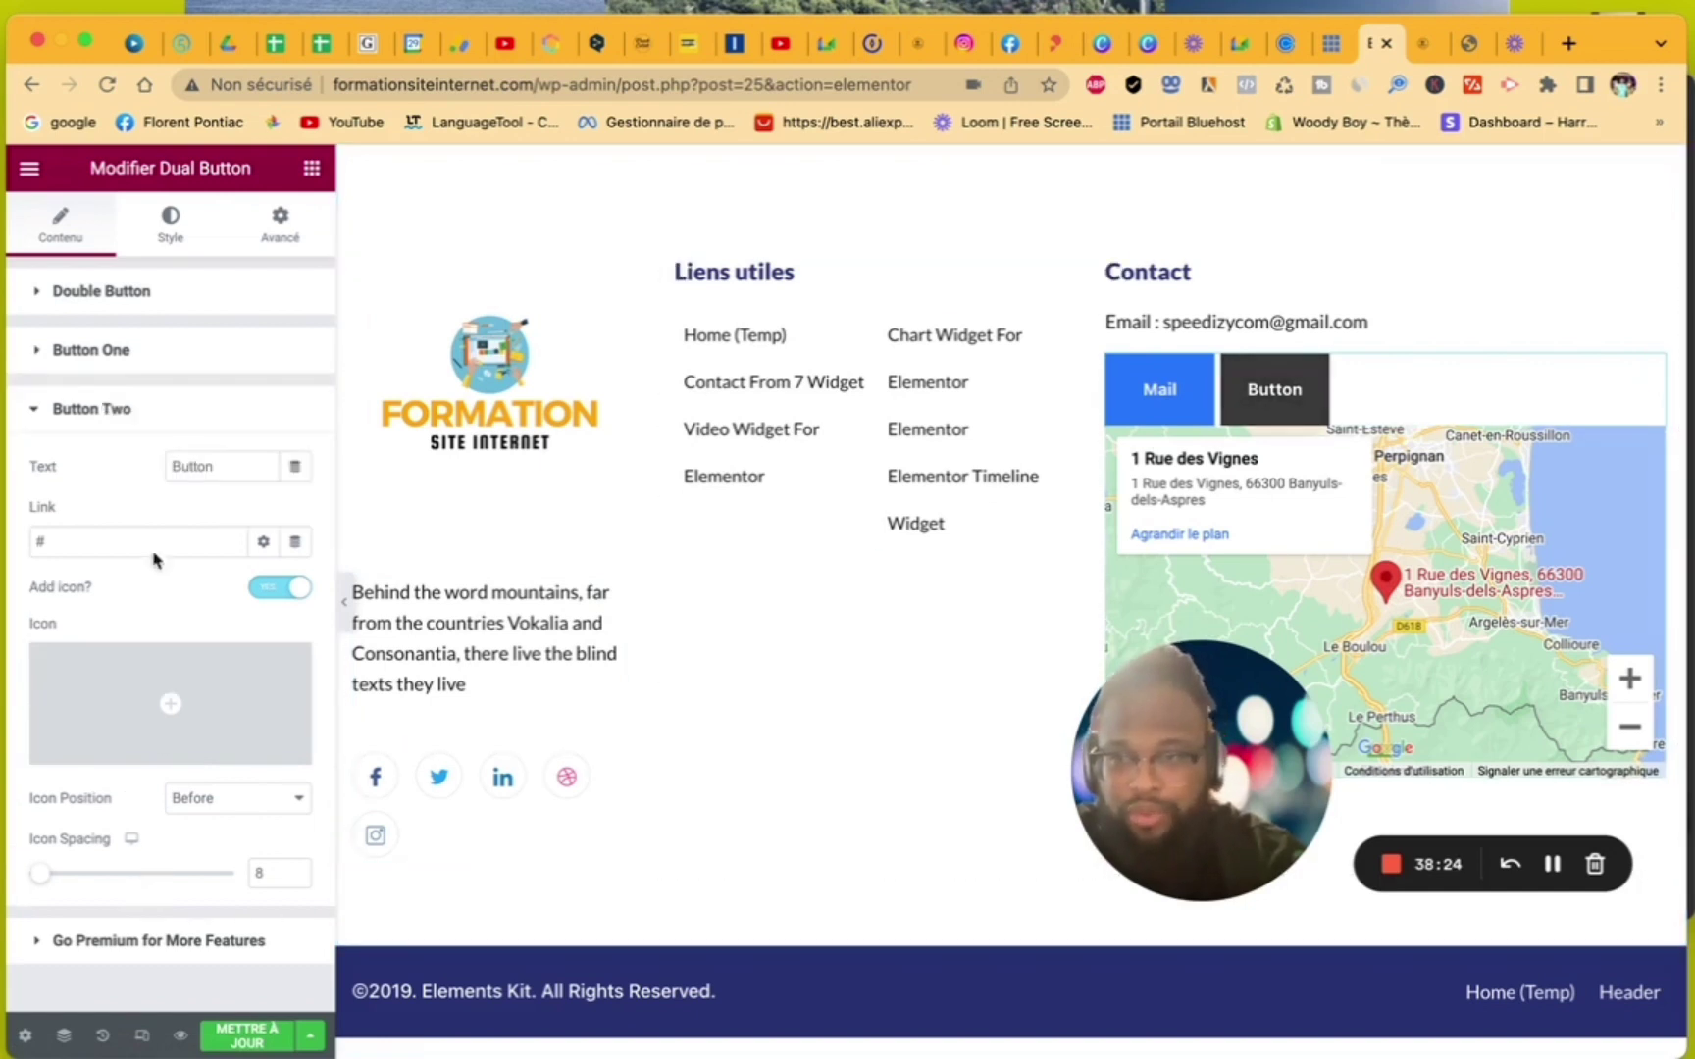
pyautogui.moveTo(235, 463); pyautogui.dragTo(127, 461)
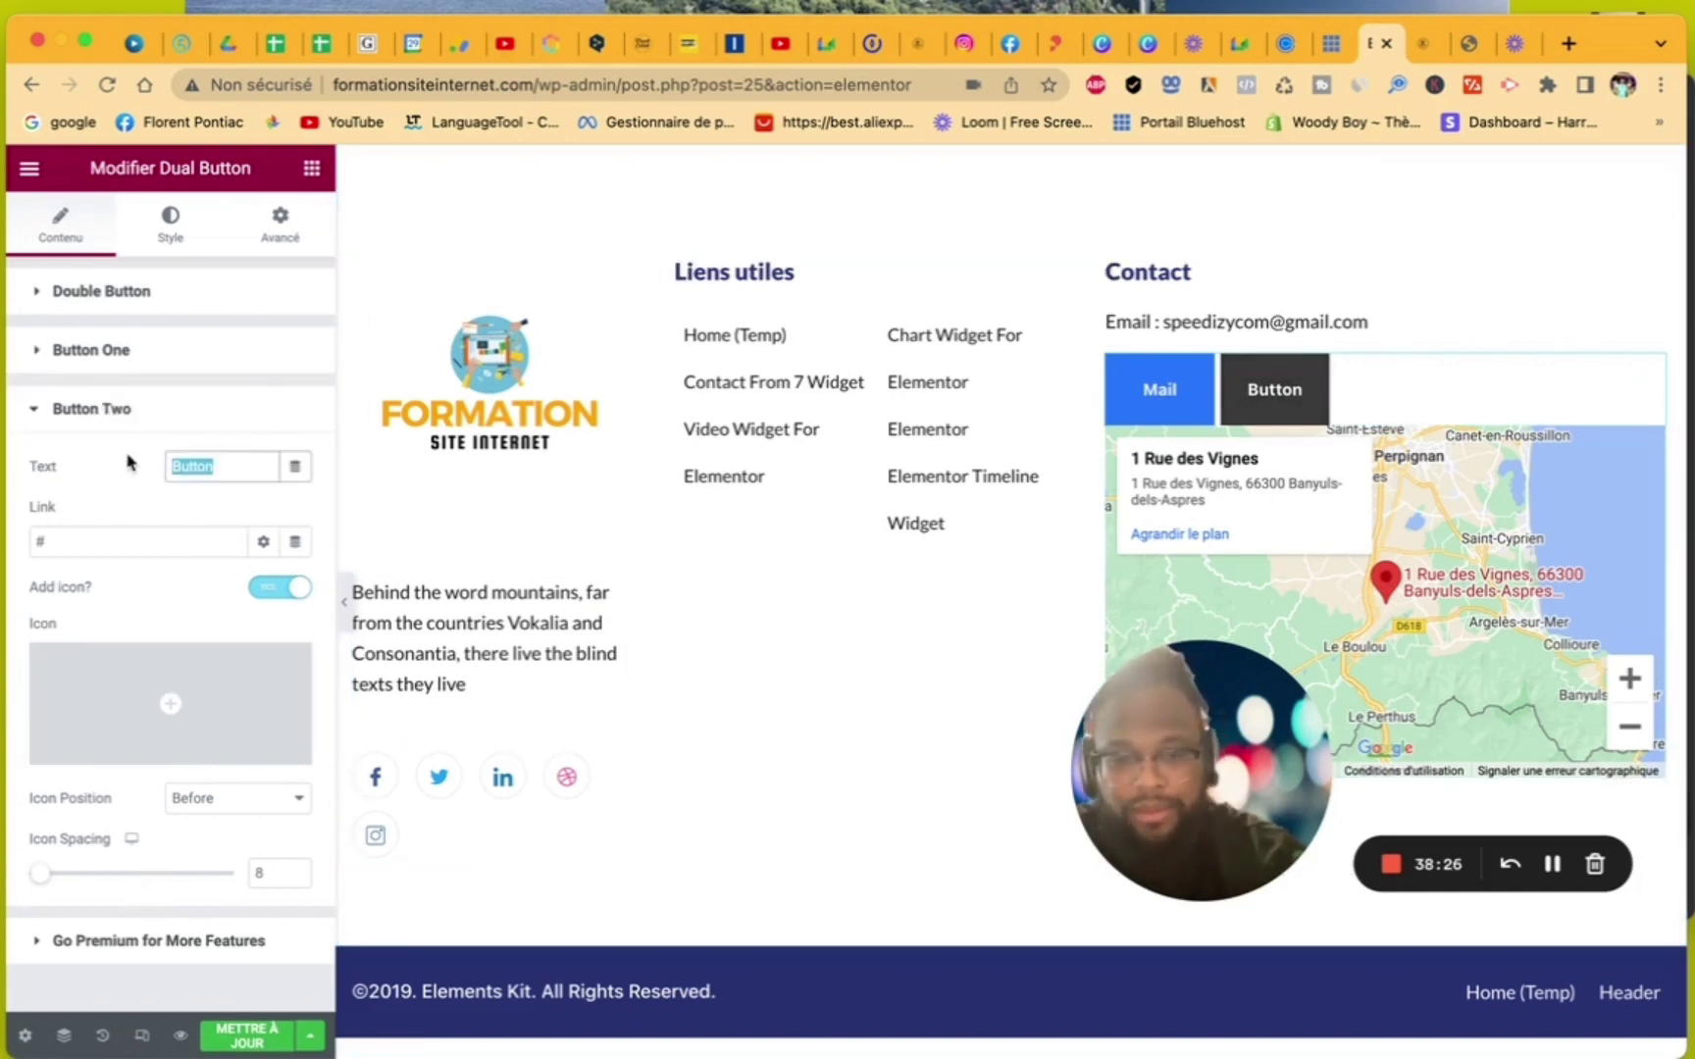
pyautogui.write('Mobile')
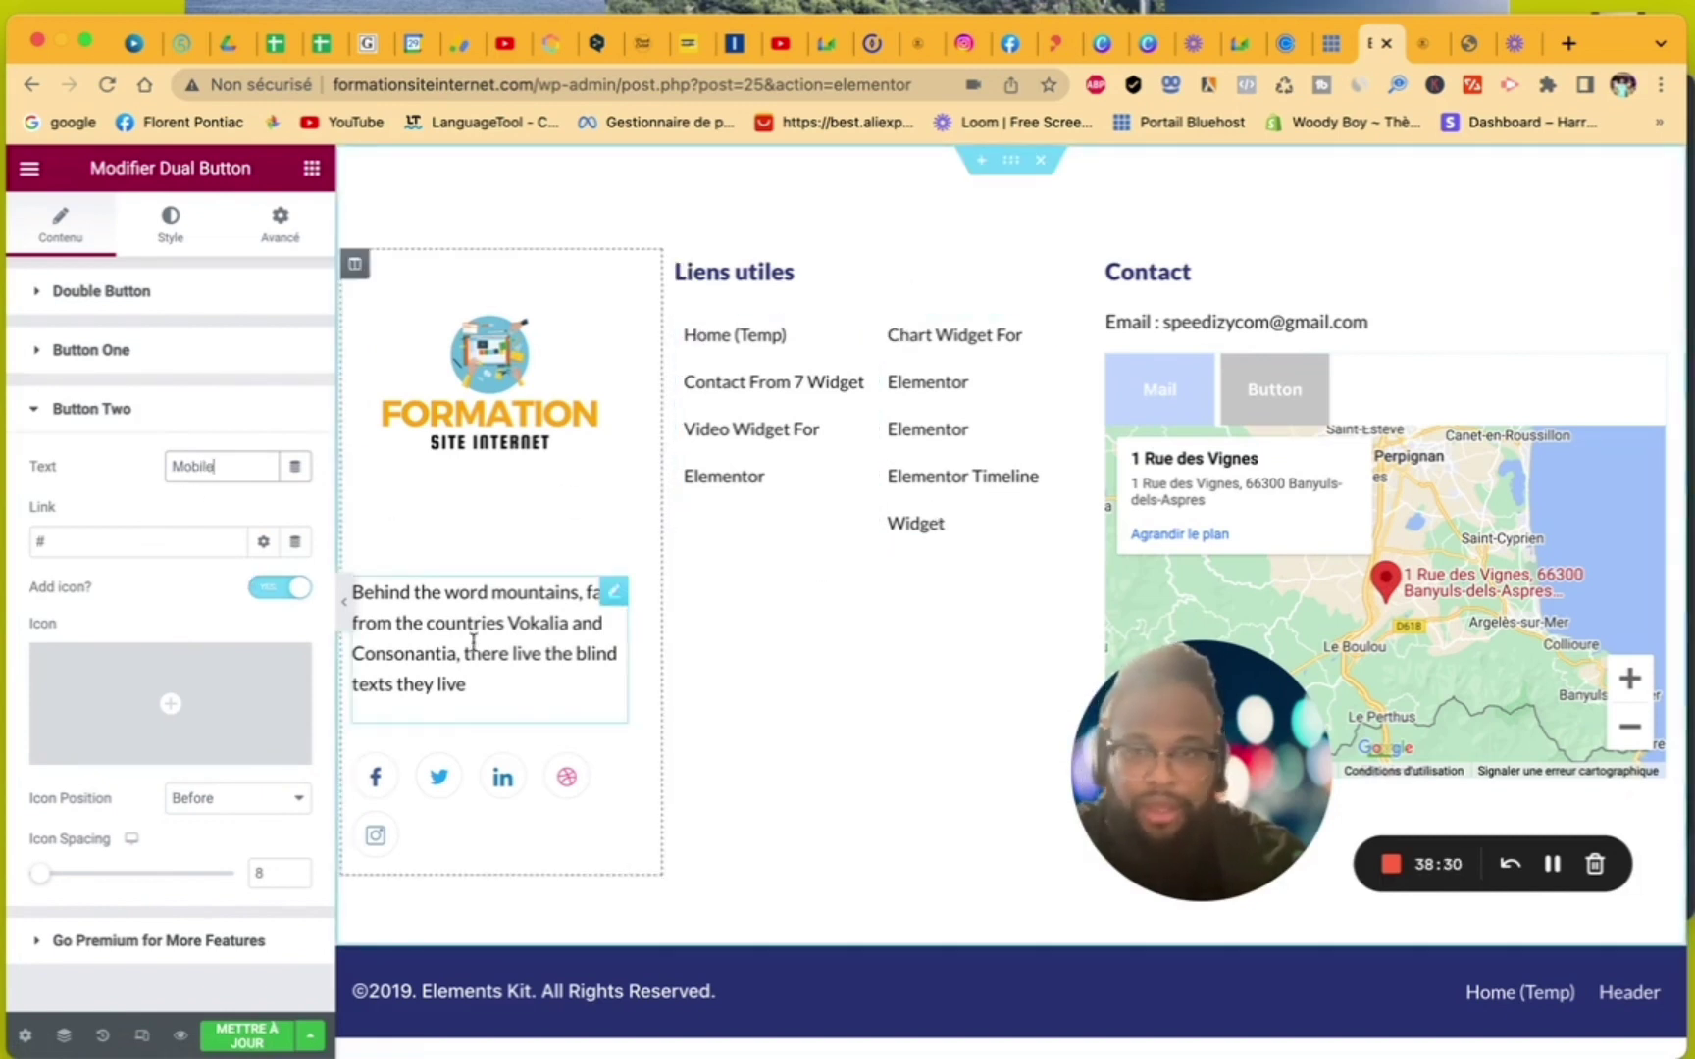
# - Centre the dual buttons and set Button Width to 87 with a Button Gap of 15
pyautogui.click(44, 296)
pyautogui.click(263, 391)
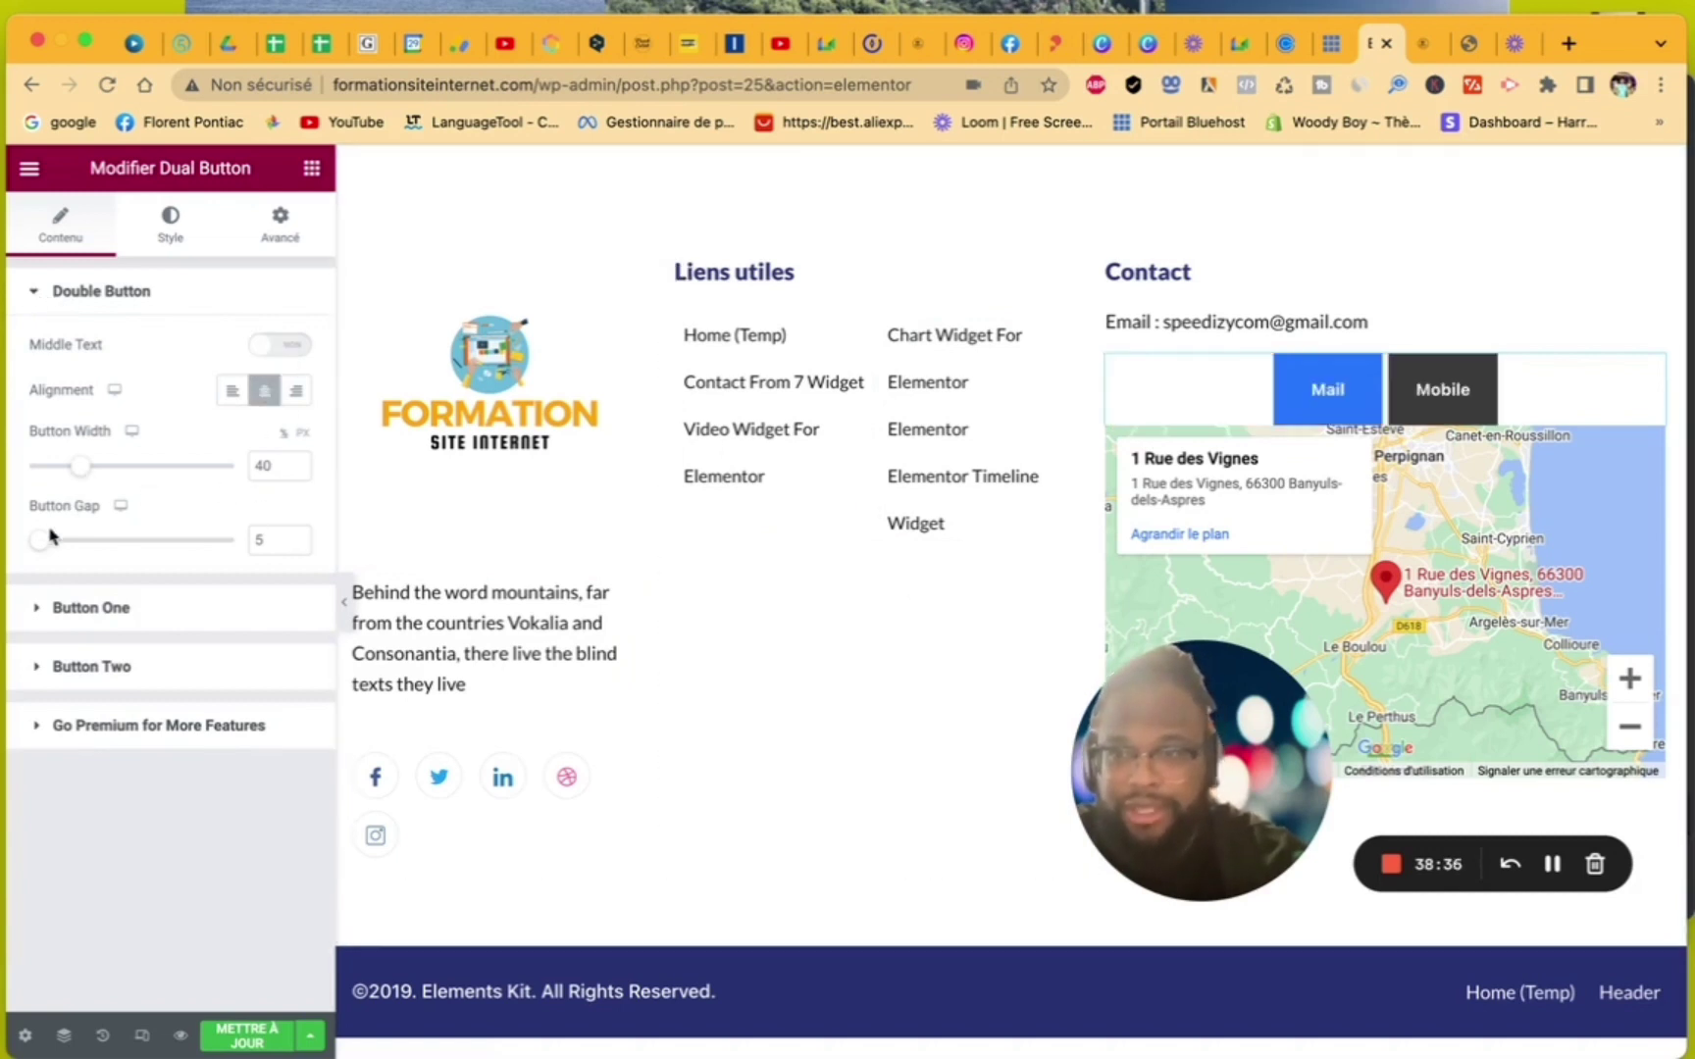
pyautogui.moveTo(86, 469); pyautogui.dragTo(204, 481)
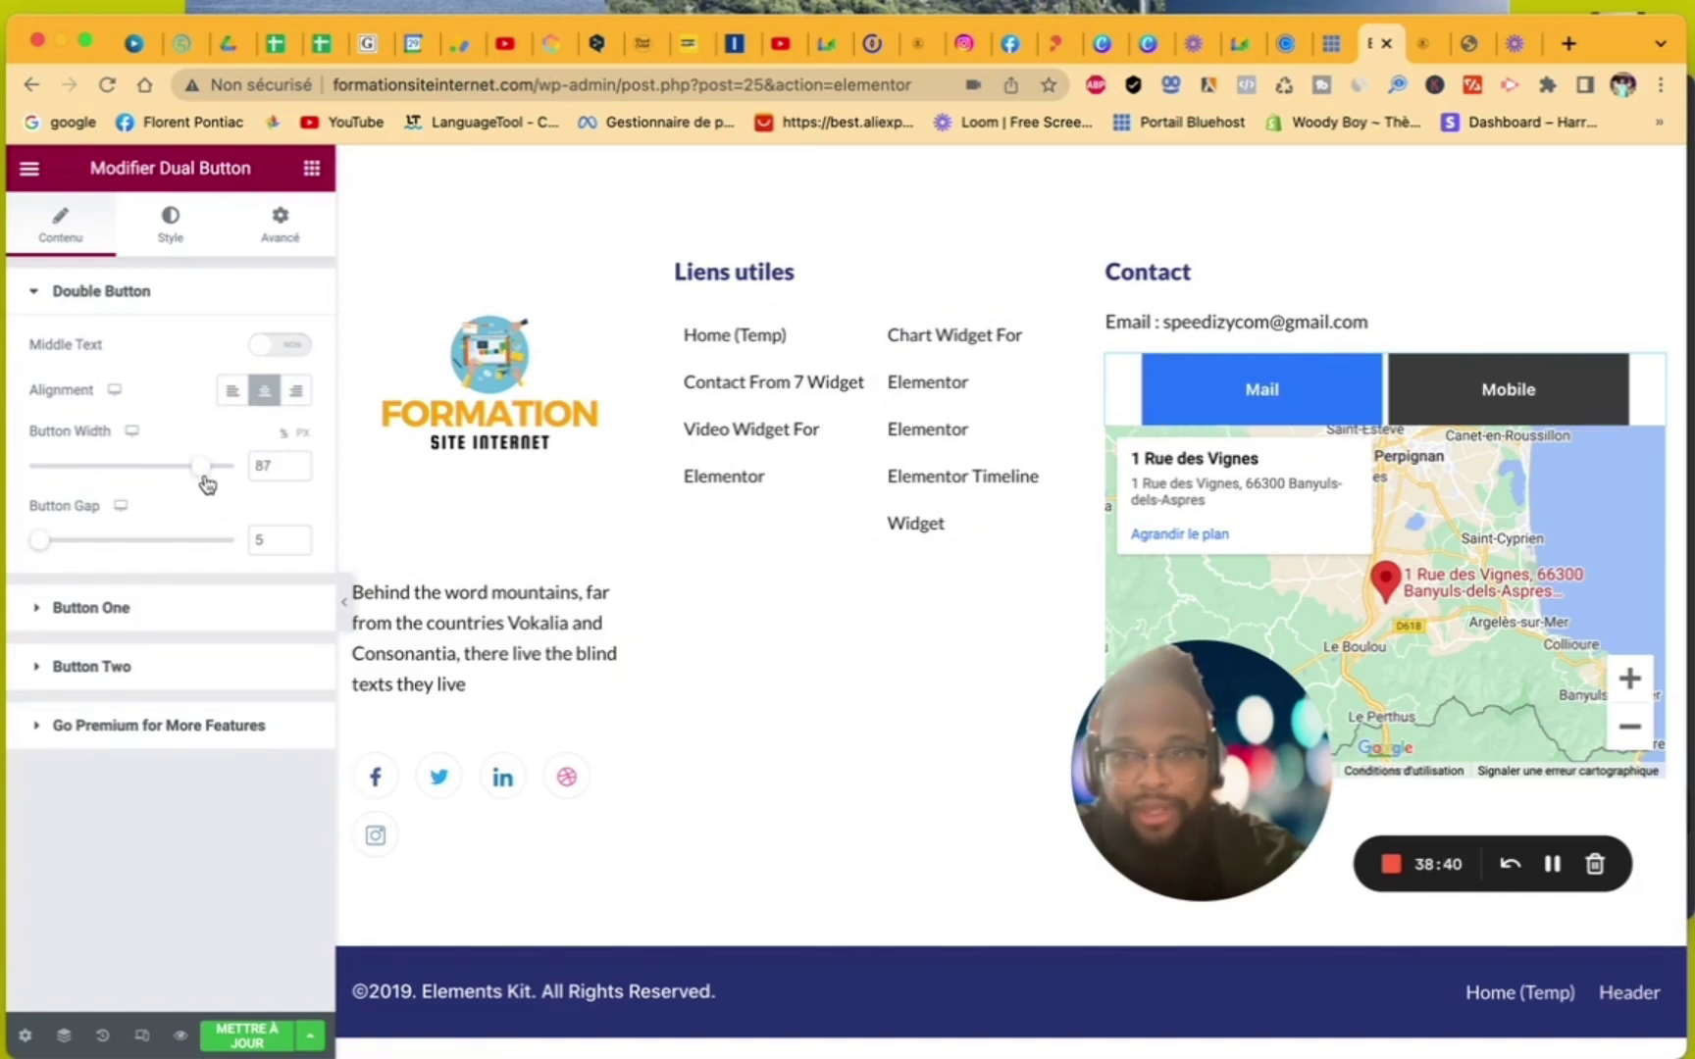
pyautogui.moveTo(41, 542)
pyautogui.mouseDown()
pyautogui.moveTo(149, 552)
pyautogui.moveTo(38, 544)
pyautogui.moveTo(57, 545)
pyautogui.mouseUp()
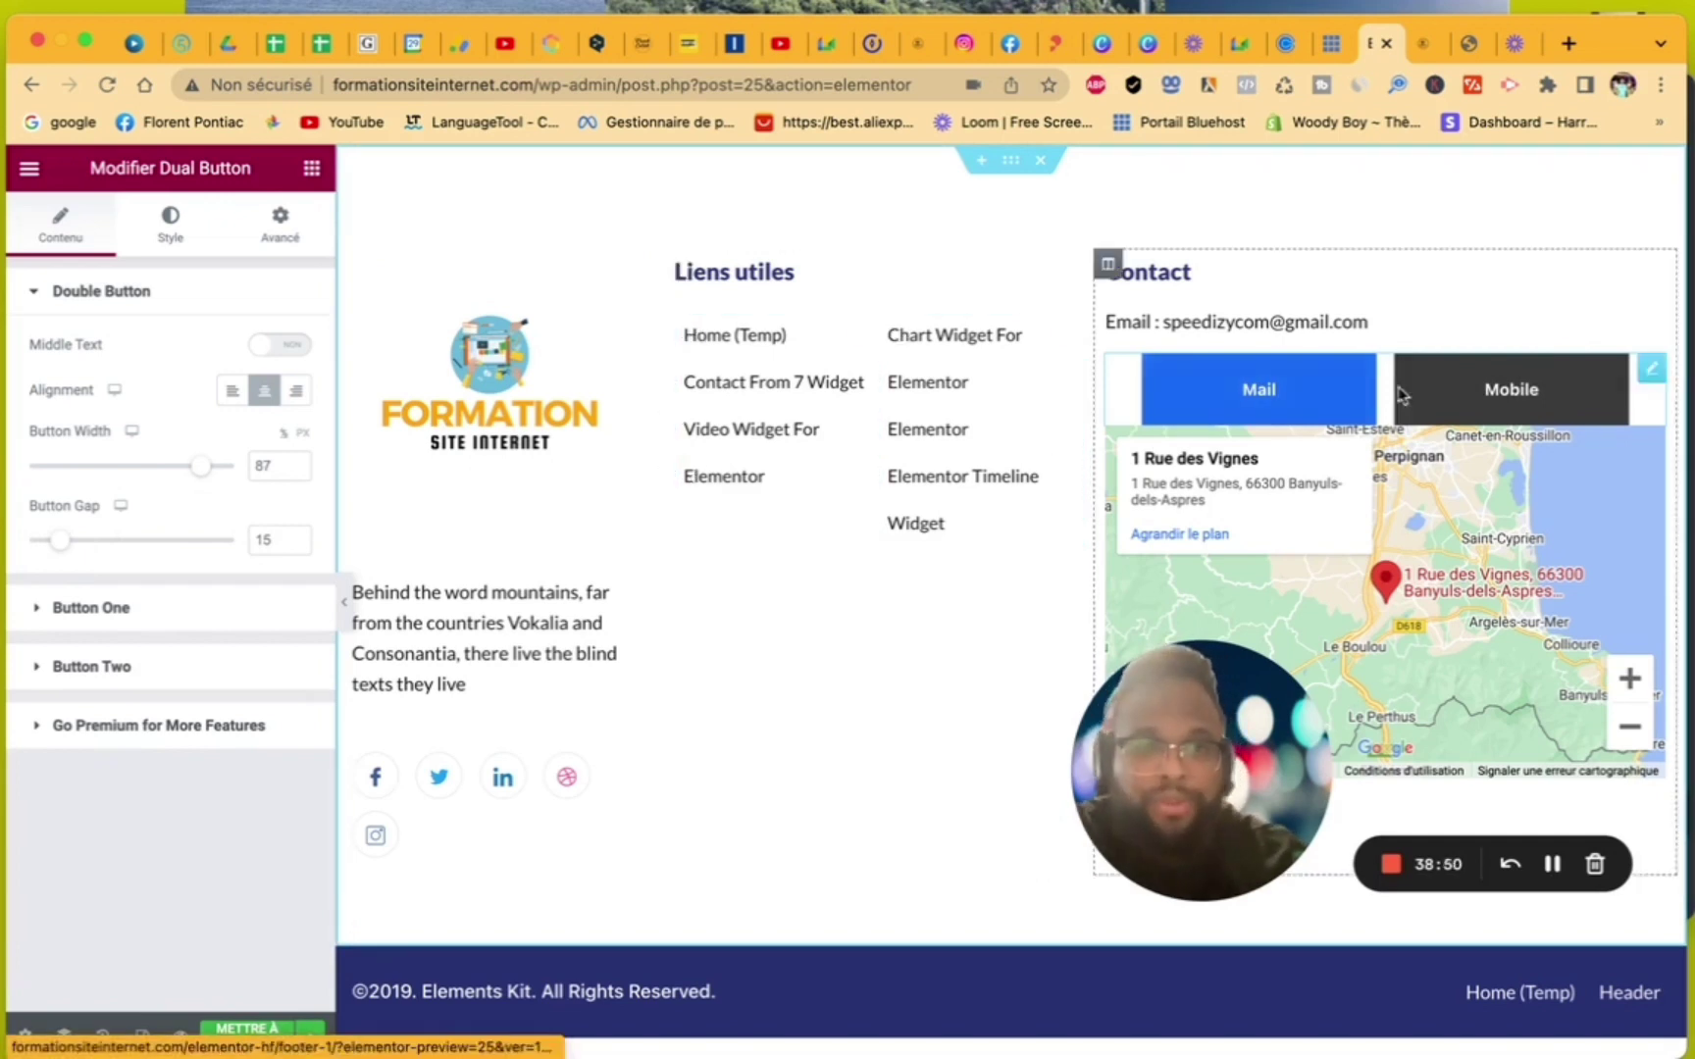
# - Set the dual button widget's Marge interne to 0 on all sides in the Avancé tab
pyautogui.click(279, 226)
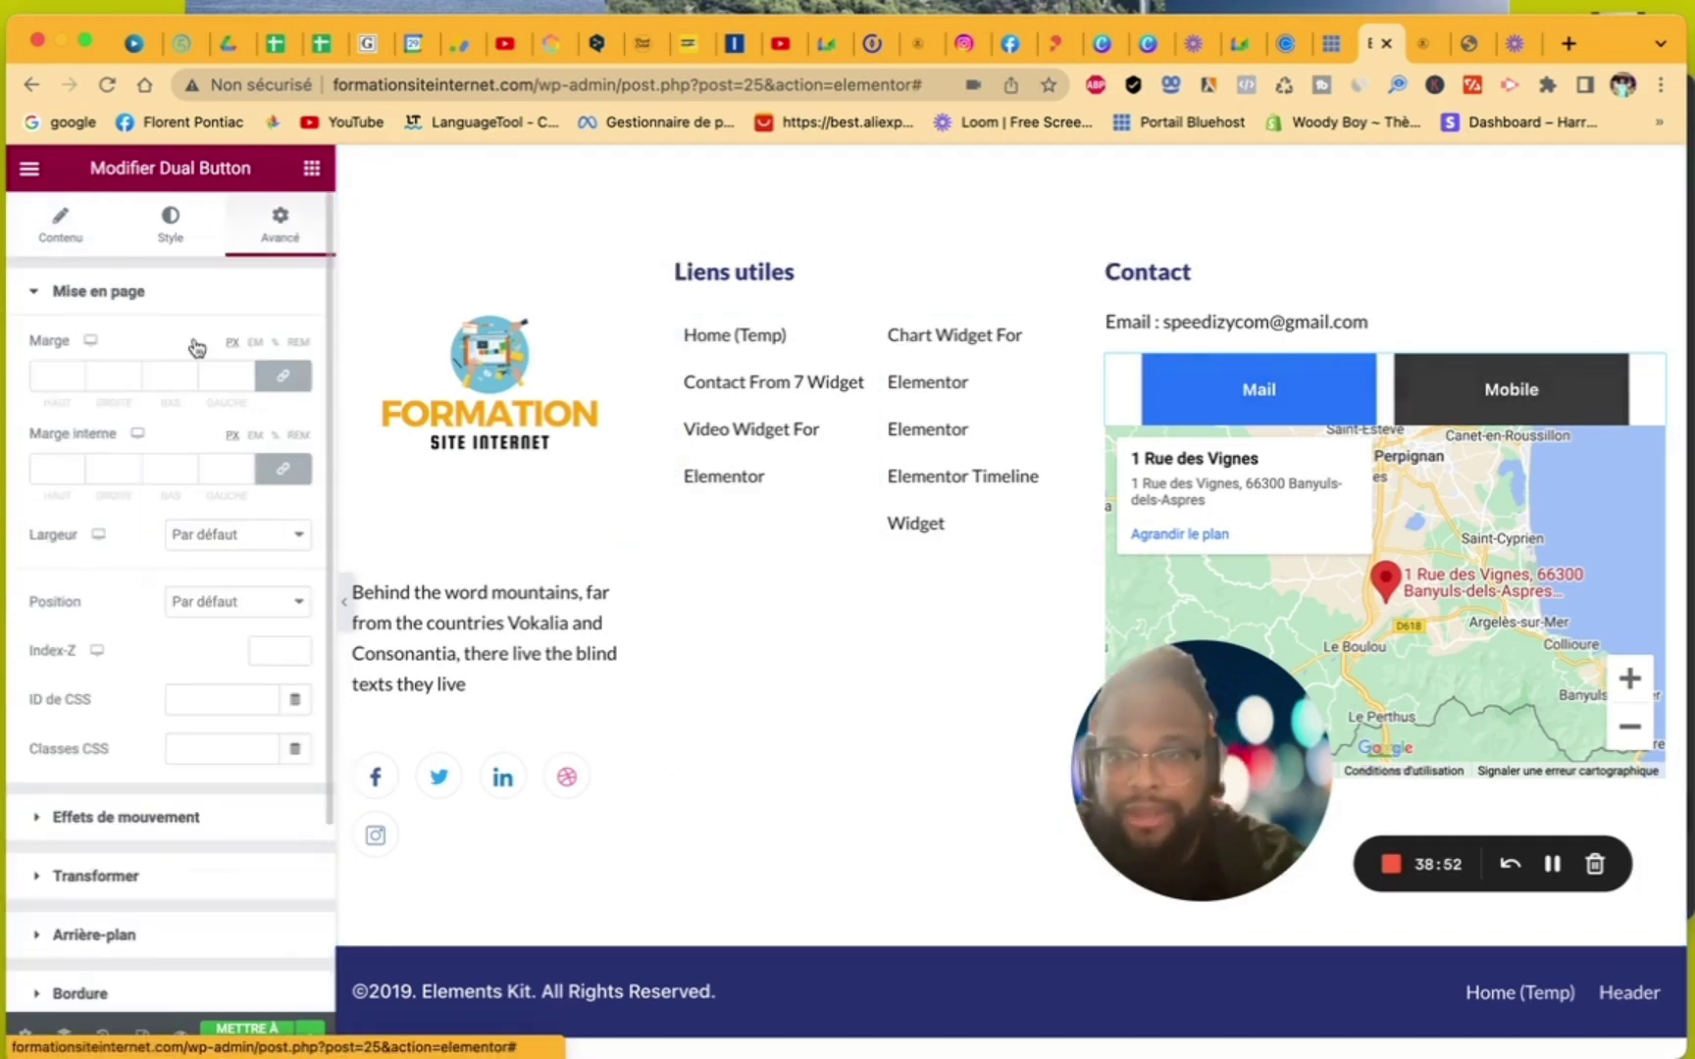
pyautogui.click(134, 468)
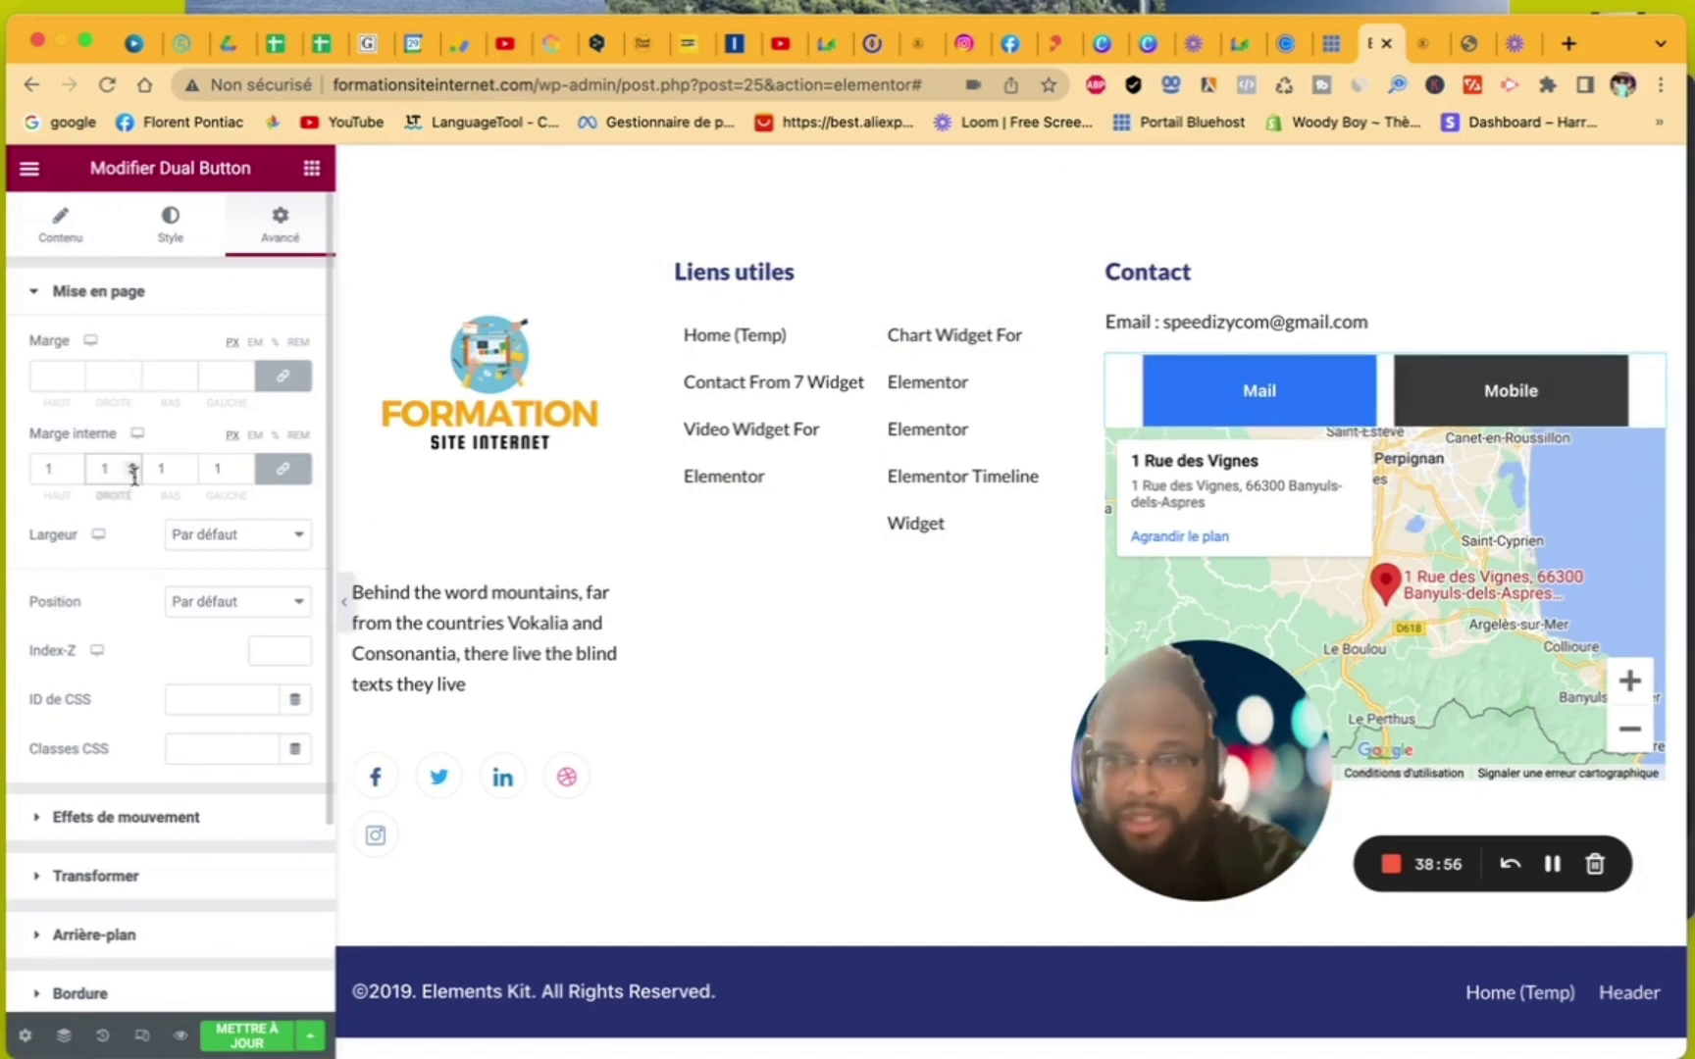
pyautogui.click(135, 475)
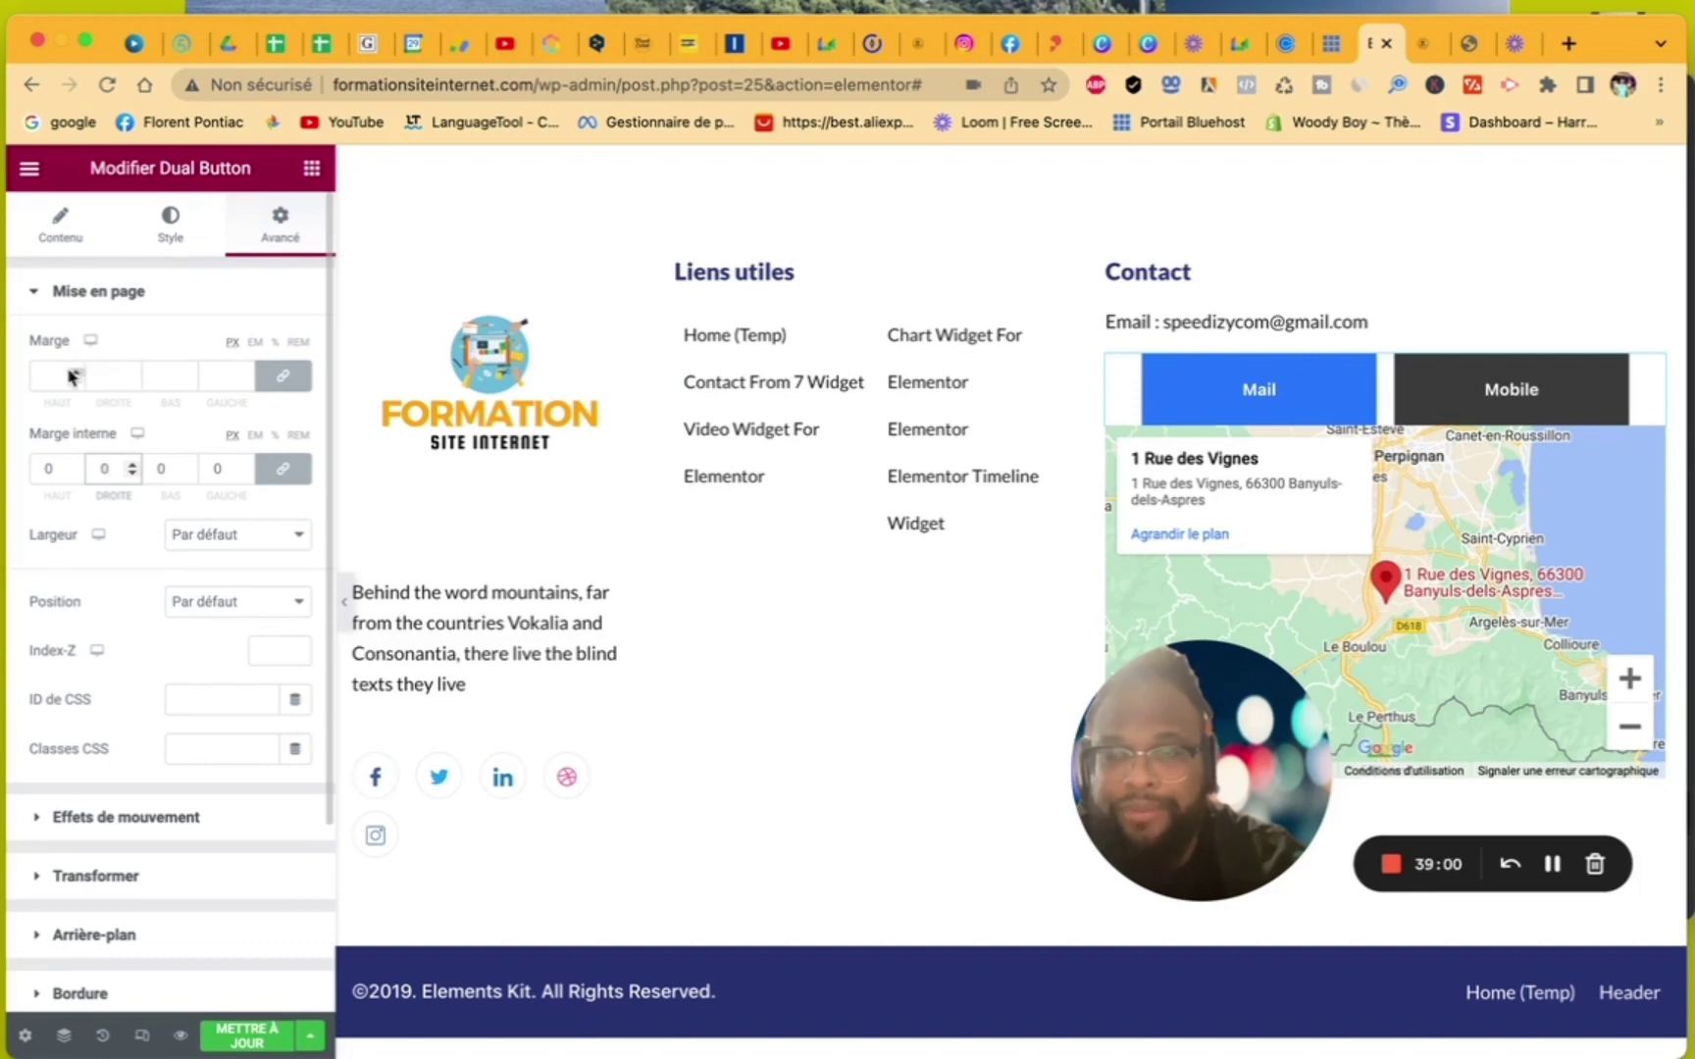
pyautogui.click(147, 236)
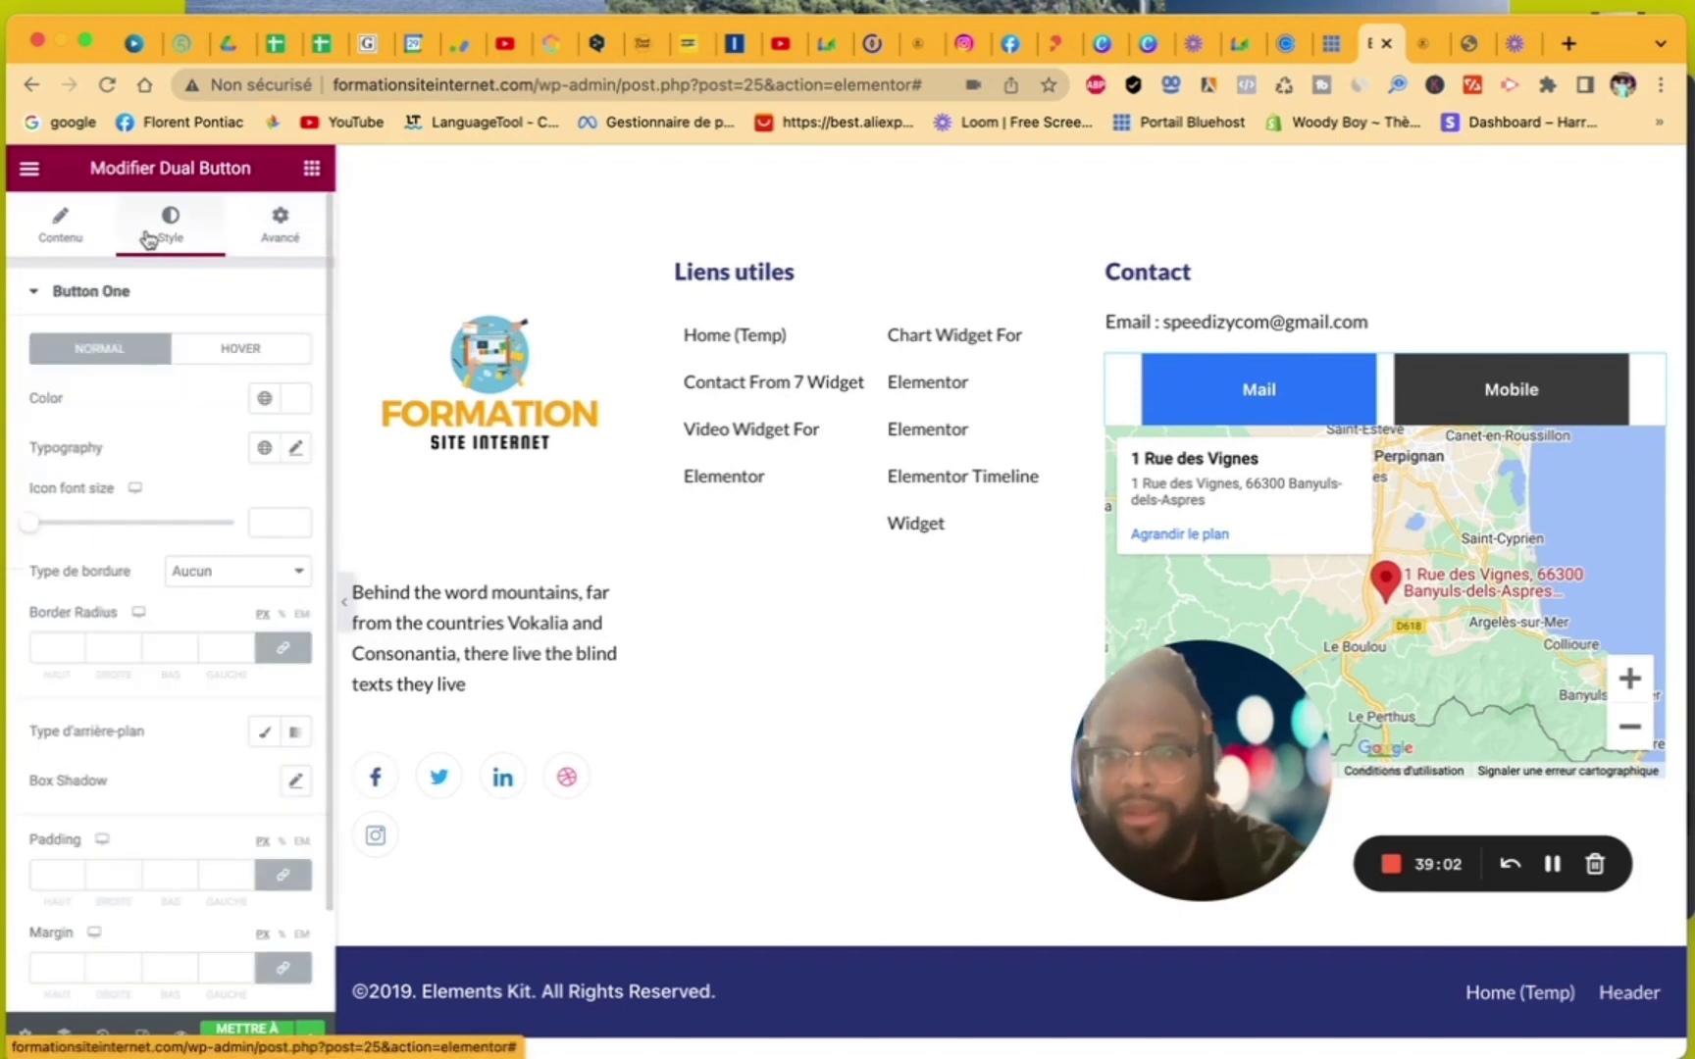
# - Clear the Mail button's padding values so they stay empty
pyautogui.scroll(-2, 150, 703)
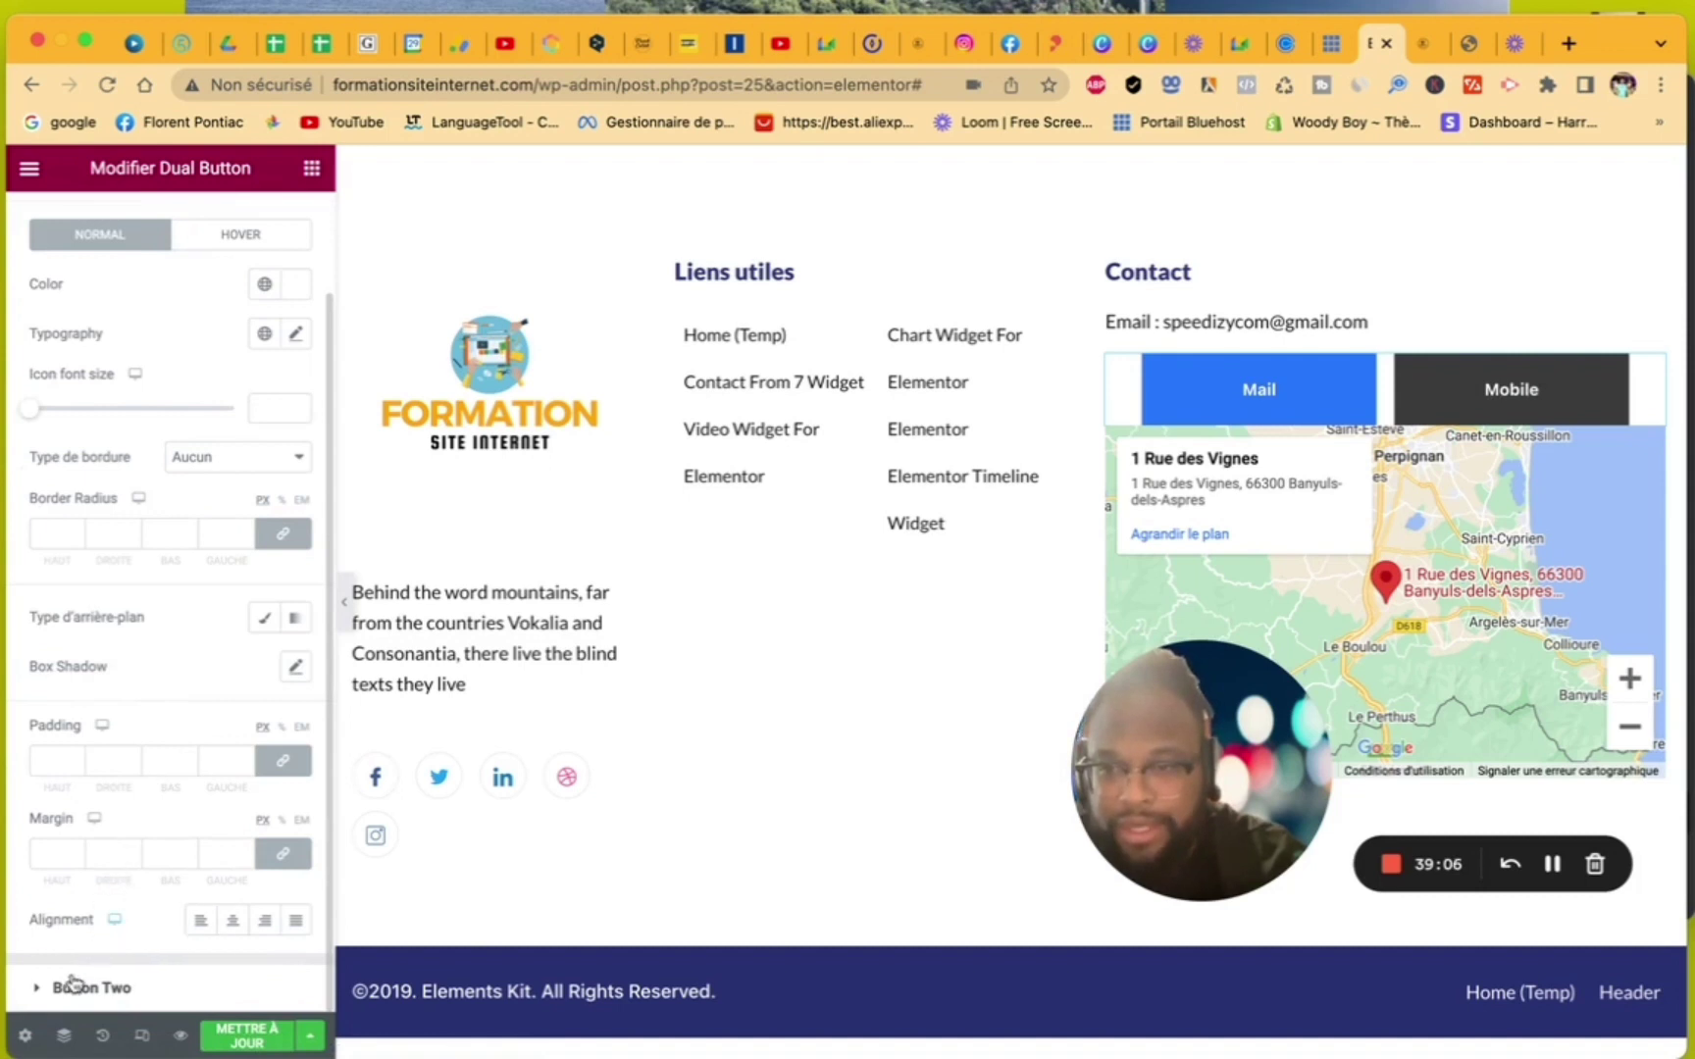
pyautogui.click(132, 759)
pyautogui.click(132, 760)
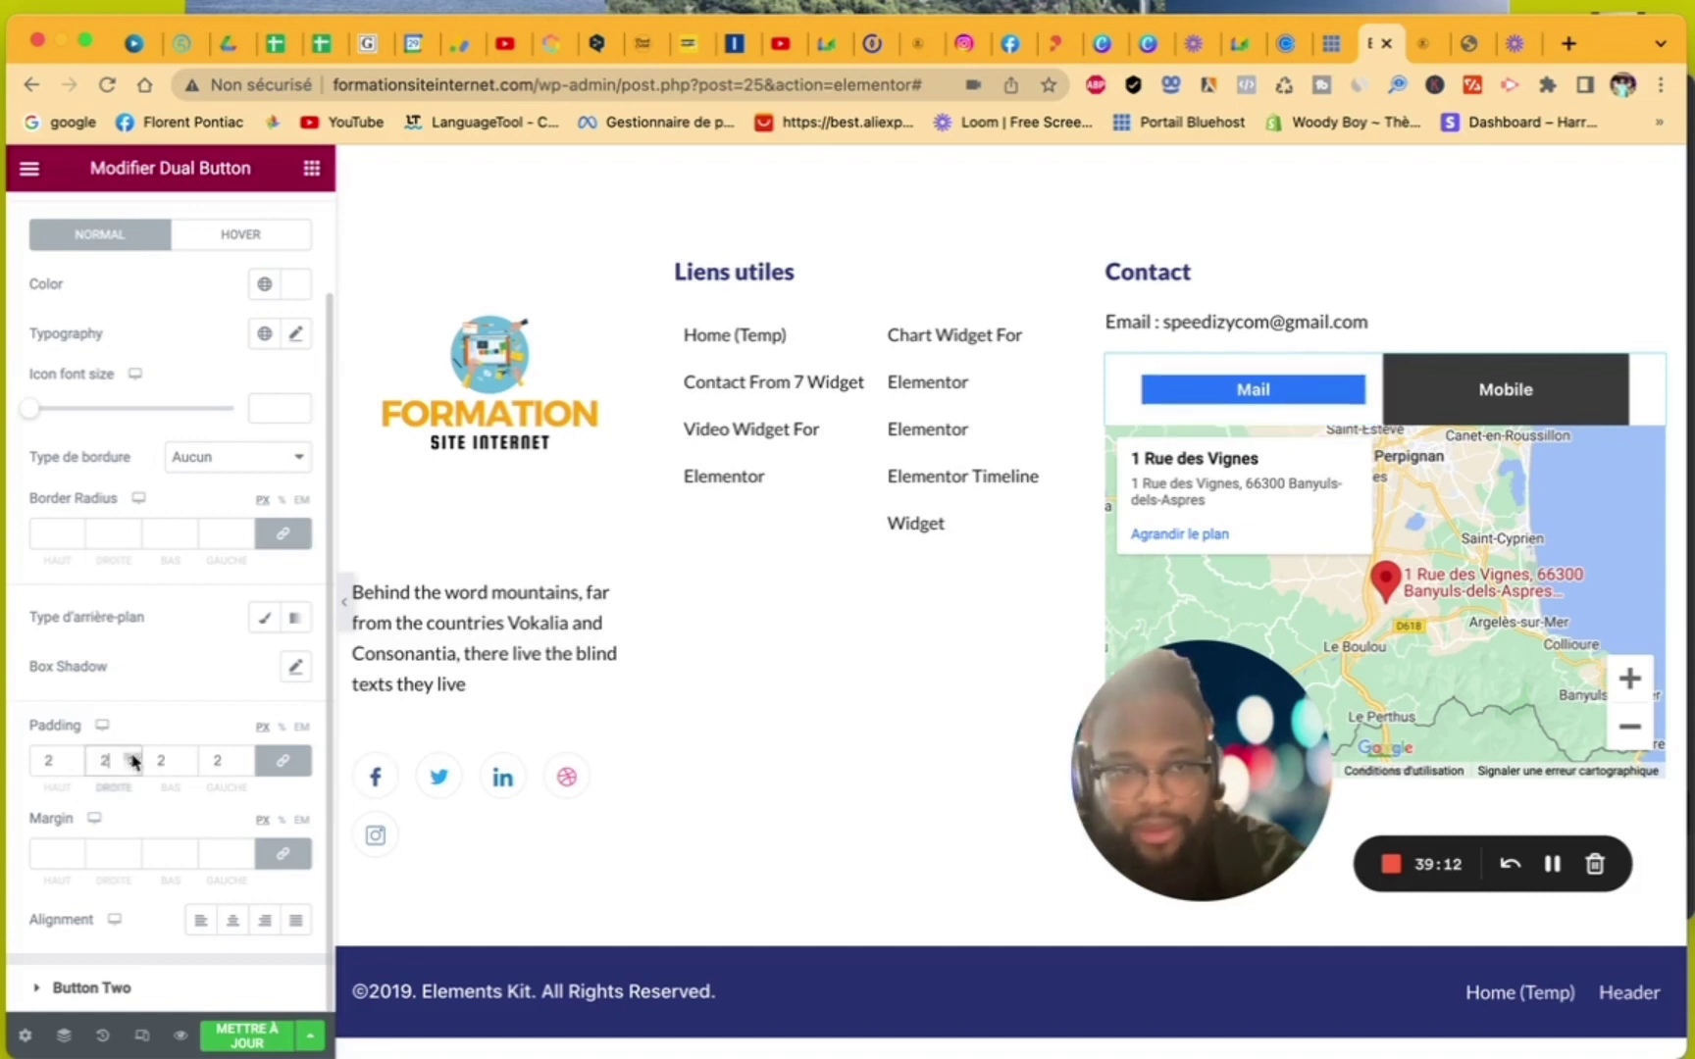
pyautogui.click(132, 766)
pyautogui.click(132, 765)
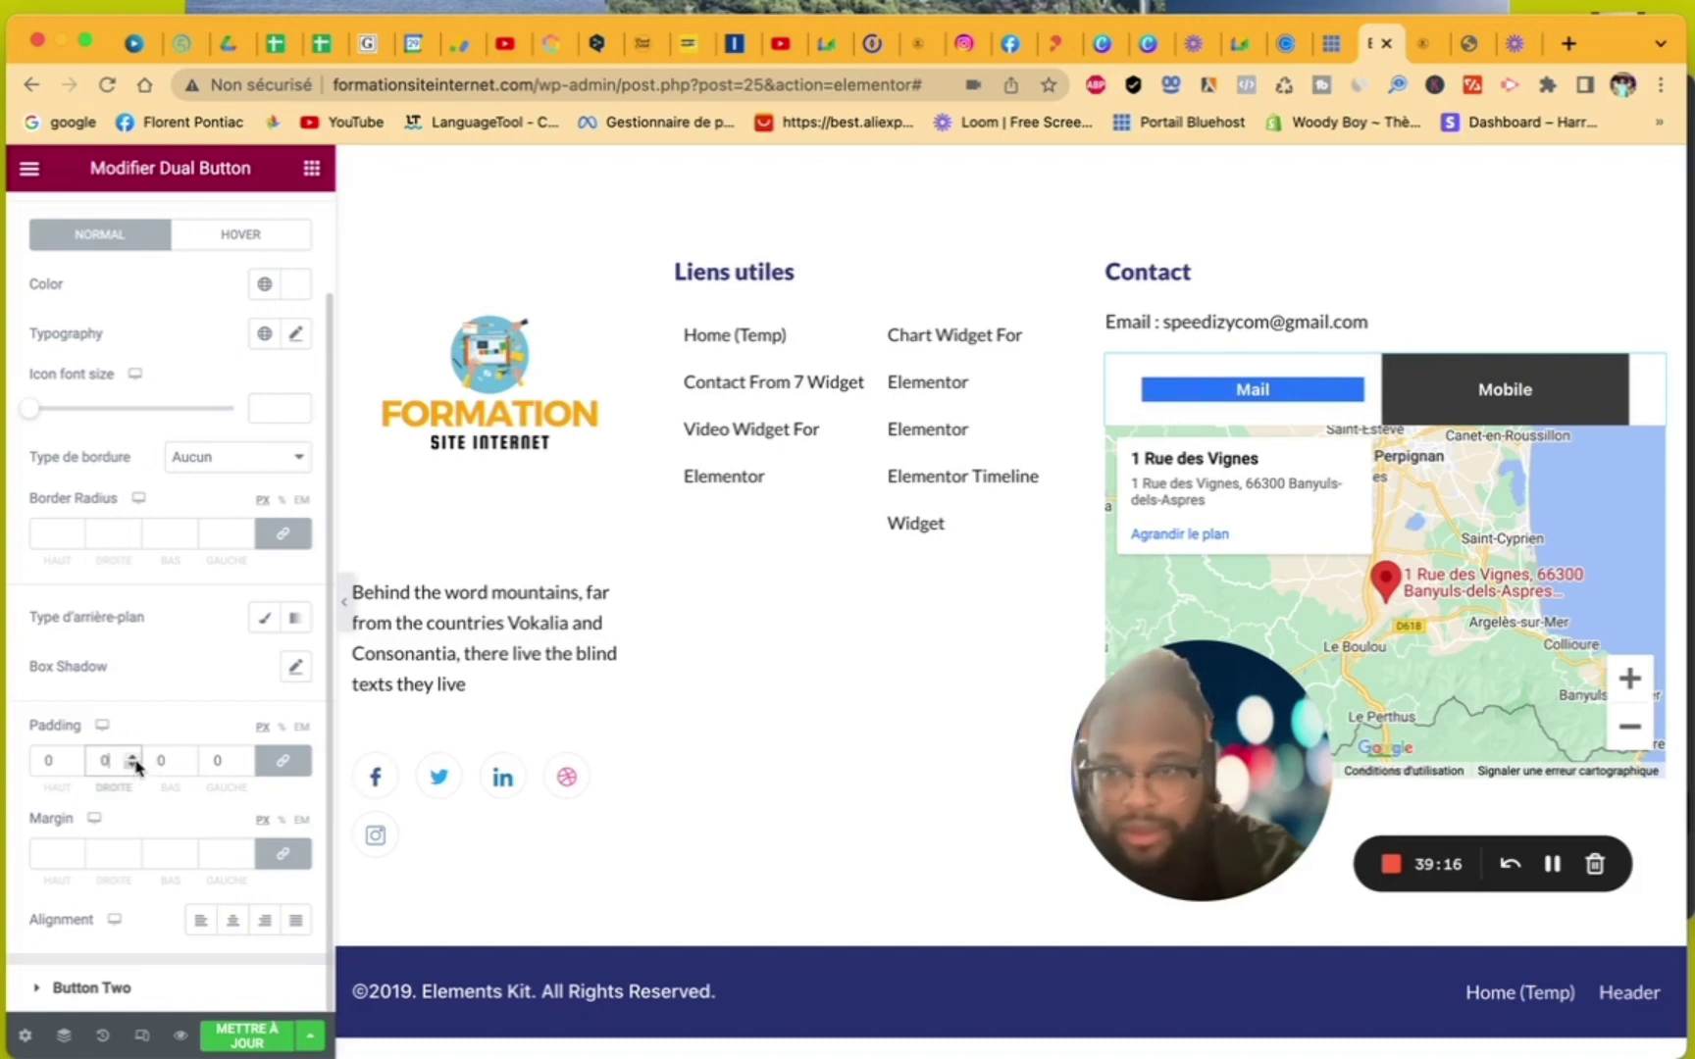
pyautogui.press('BackSpace')
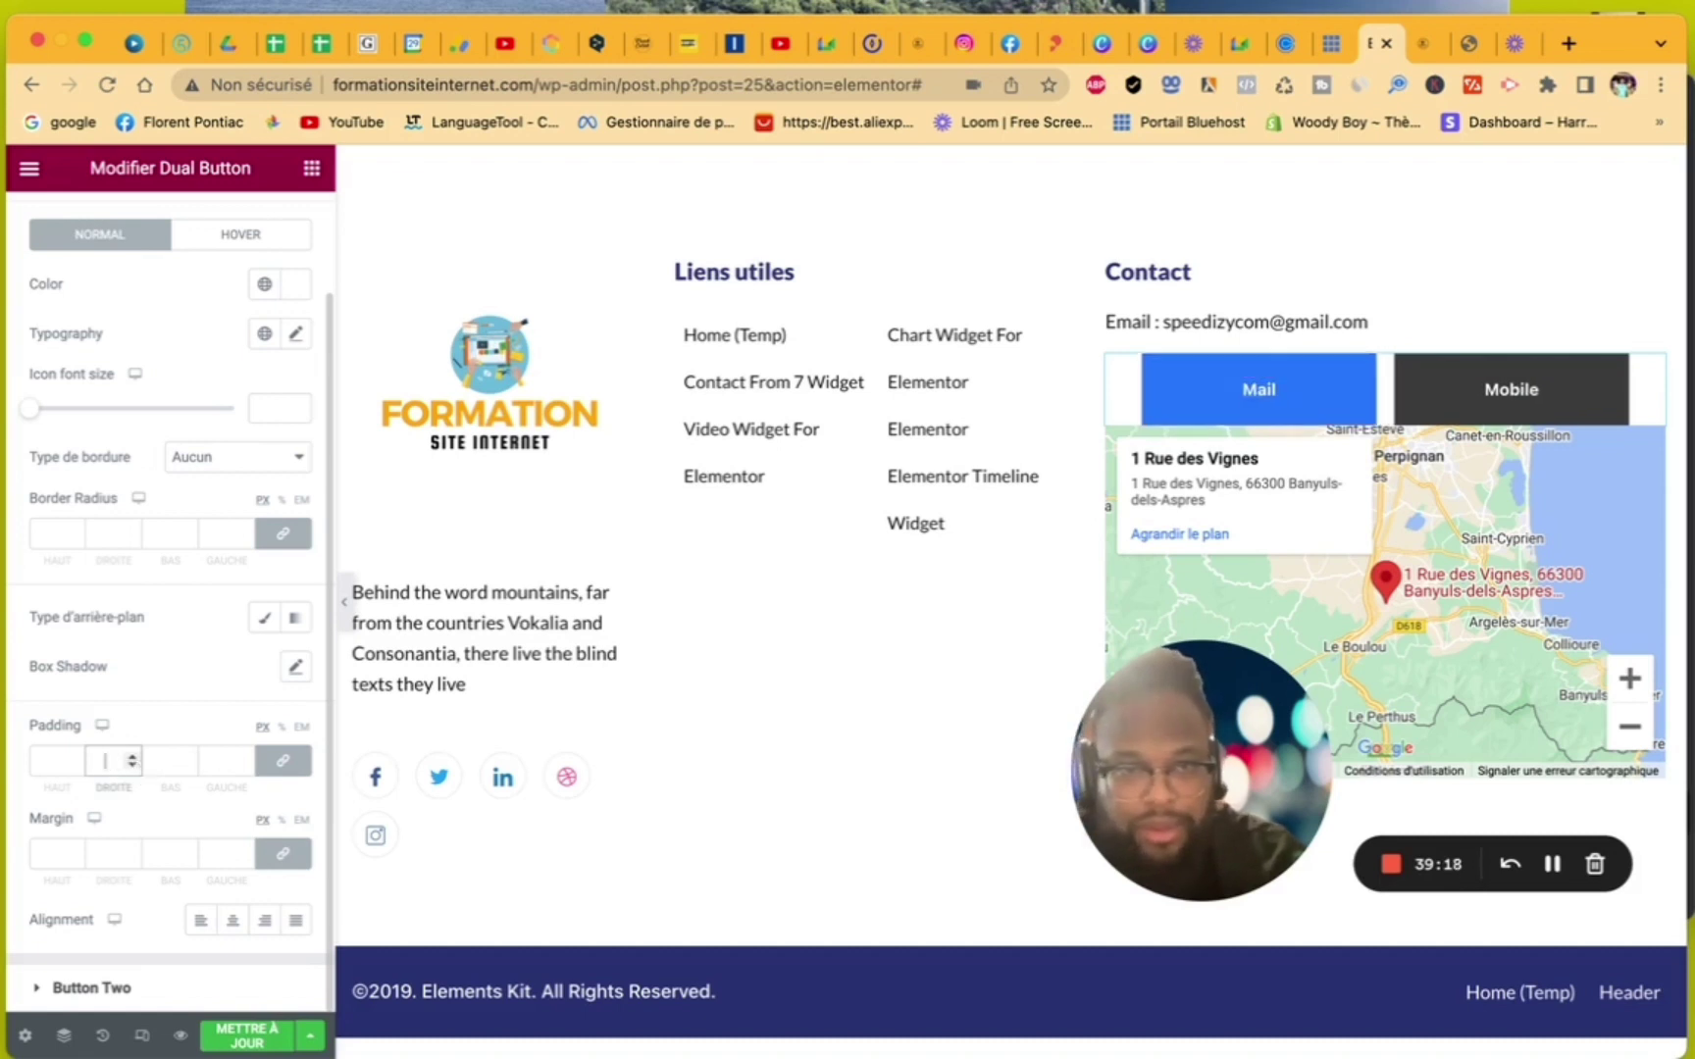
pyautogui.click(204, 664)
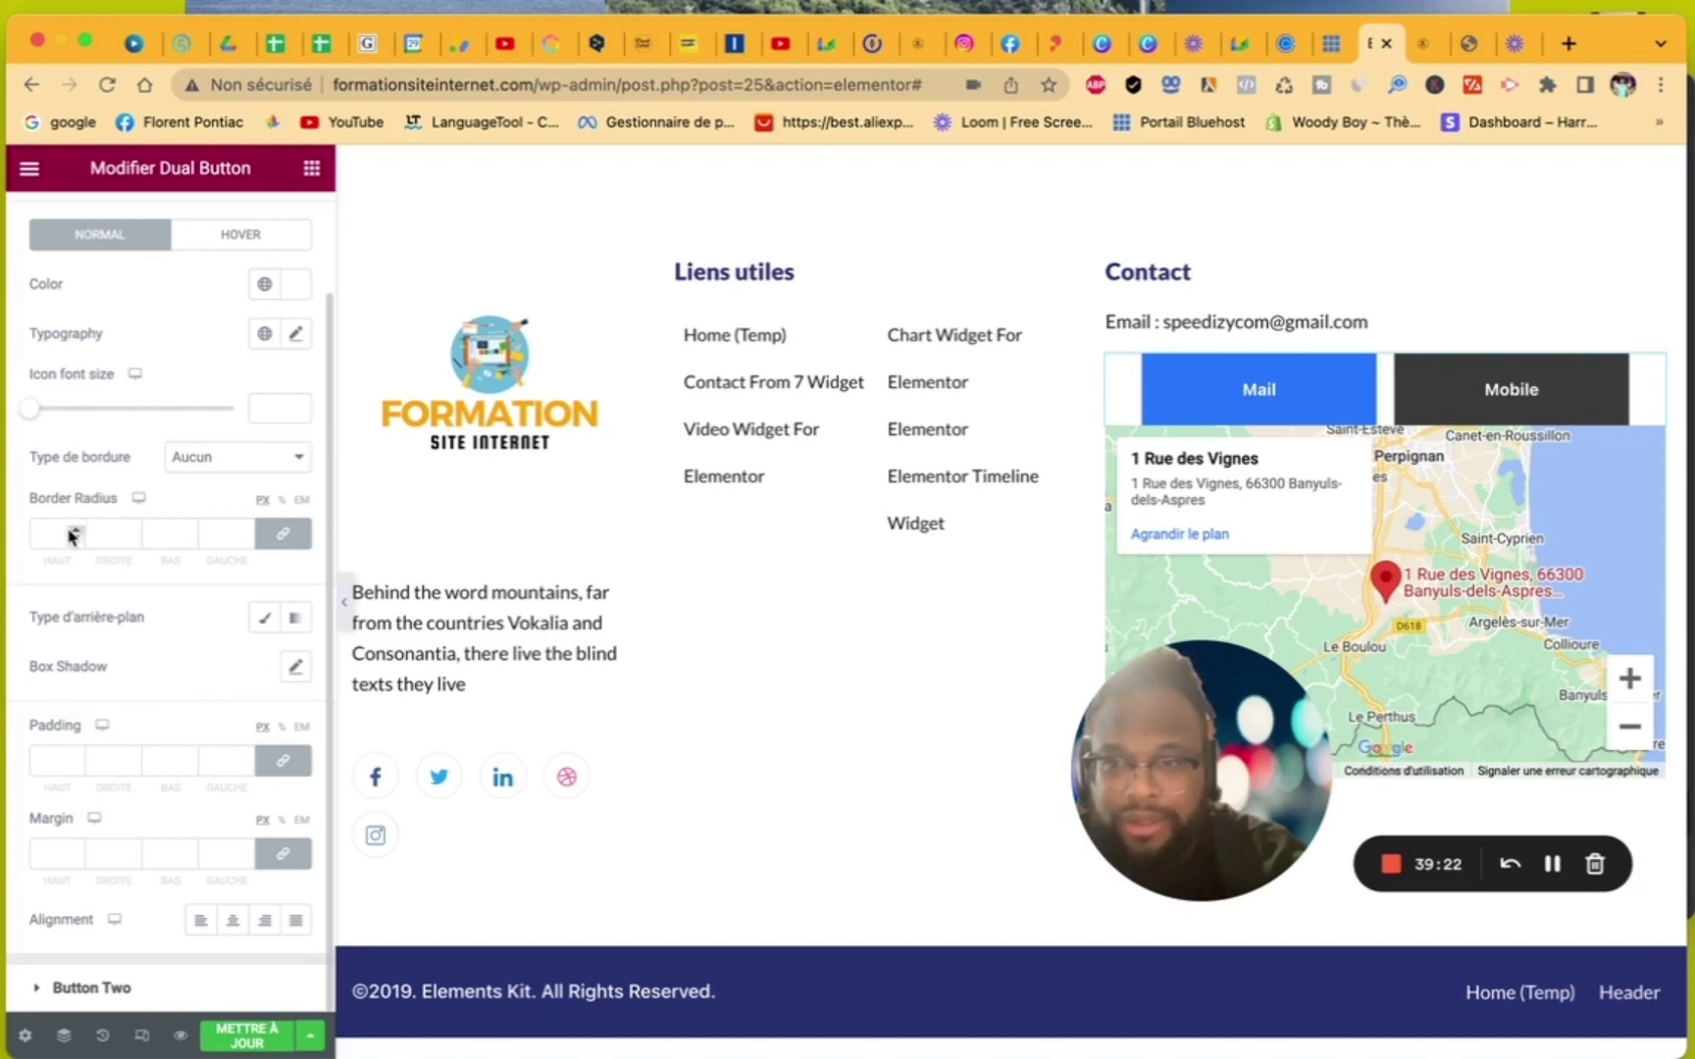
# - Set border radius 67 on the Mail button and 51 on the Mobile button
pyautogui.doubleClick(134, 531)
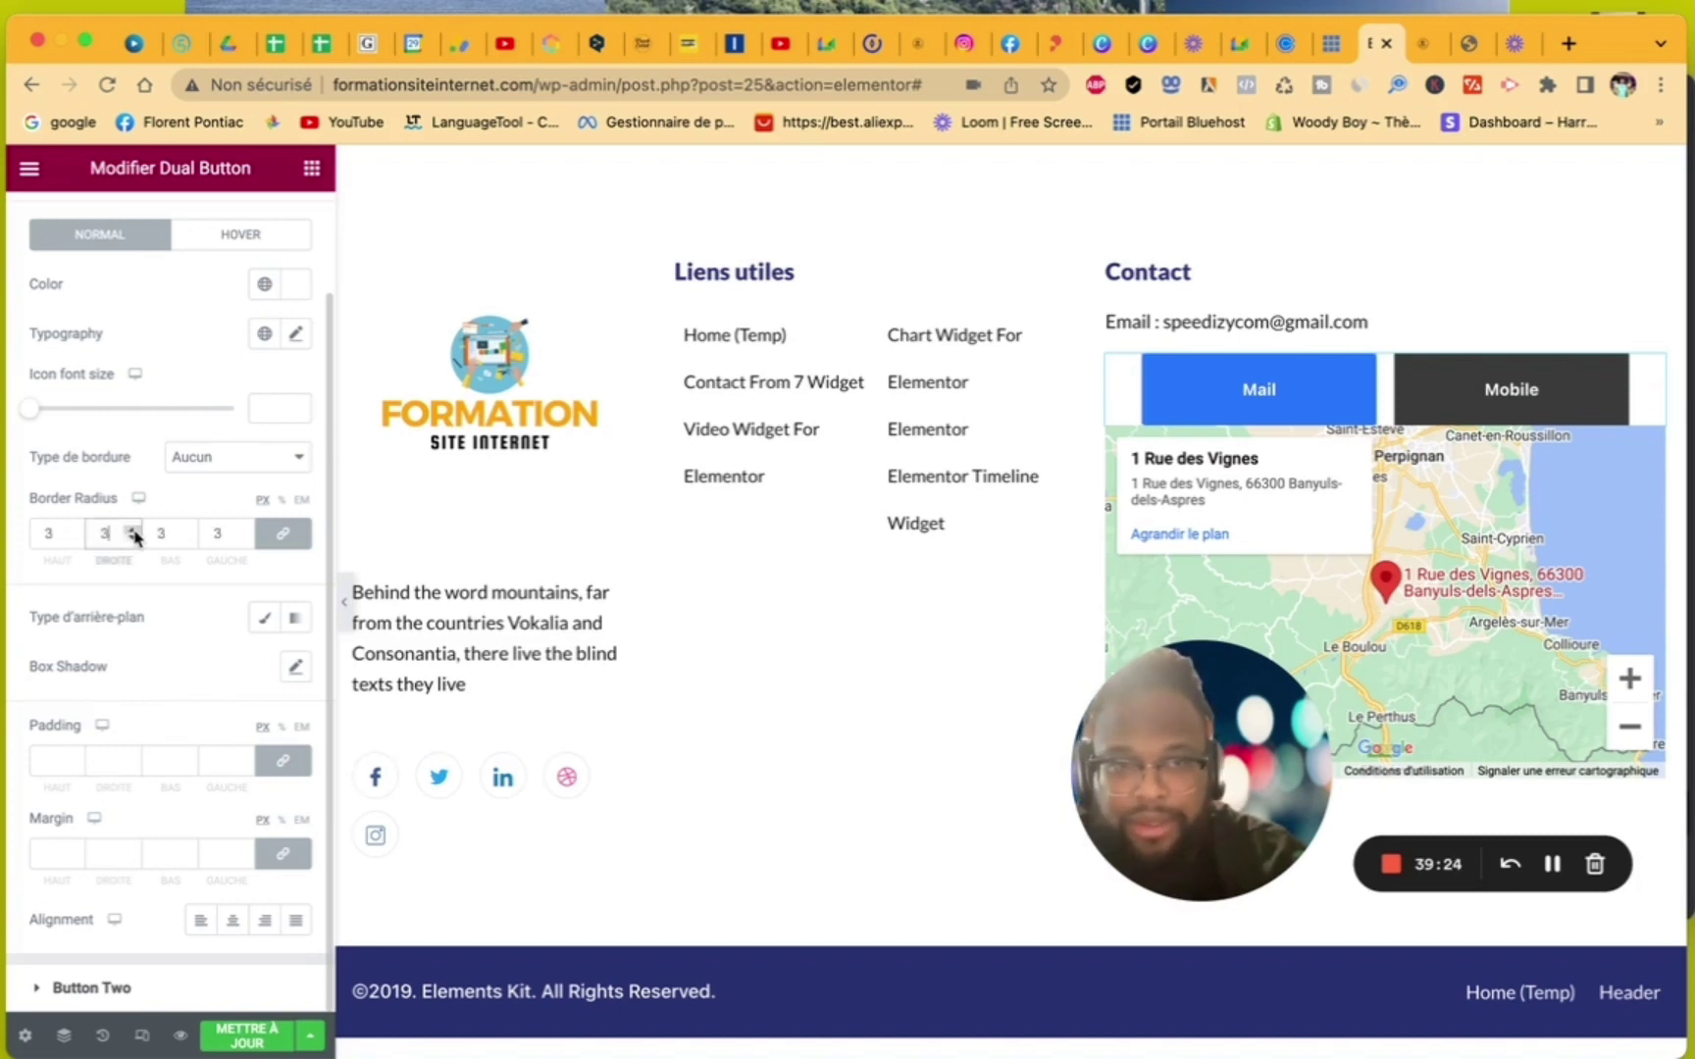
pyautogui.moveTo(134, 533); pyautogui.dragTo(134, 534)
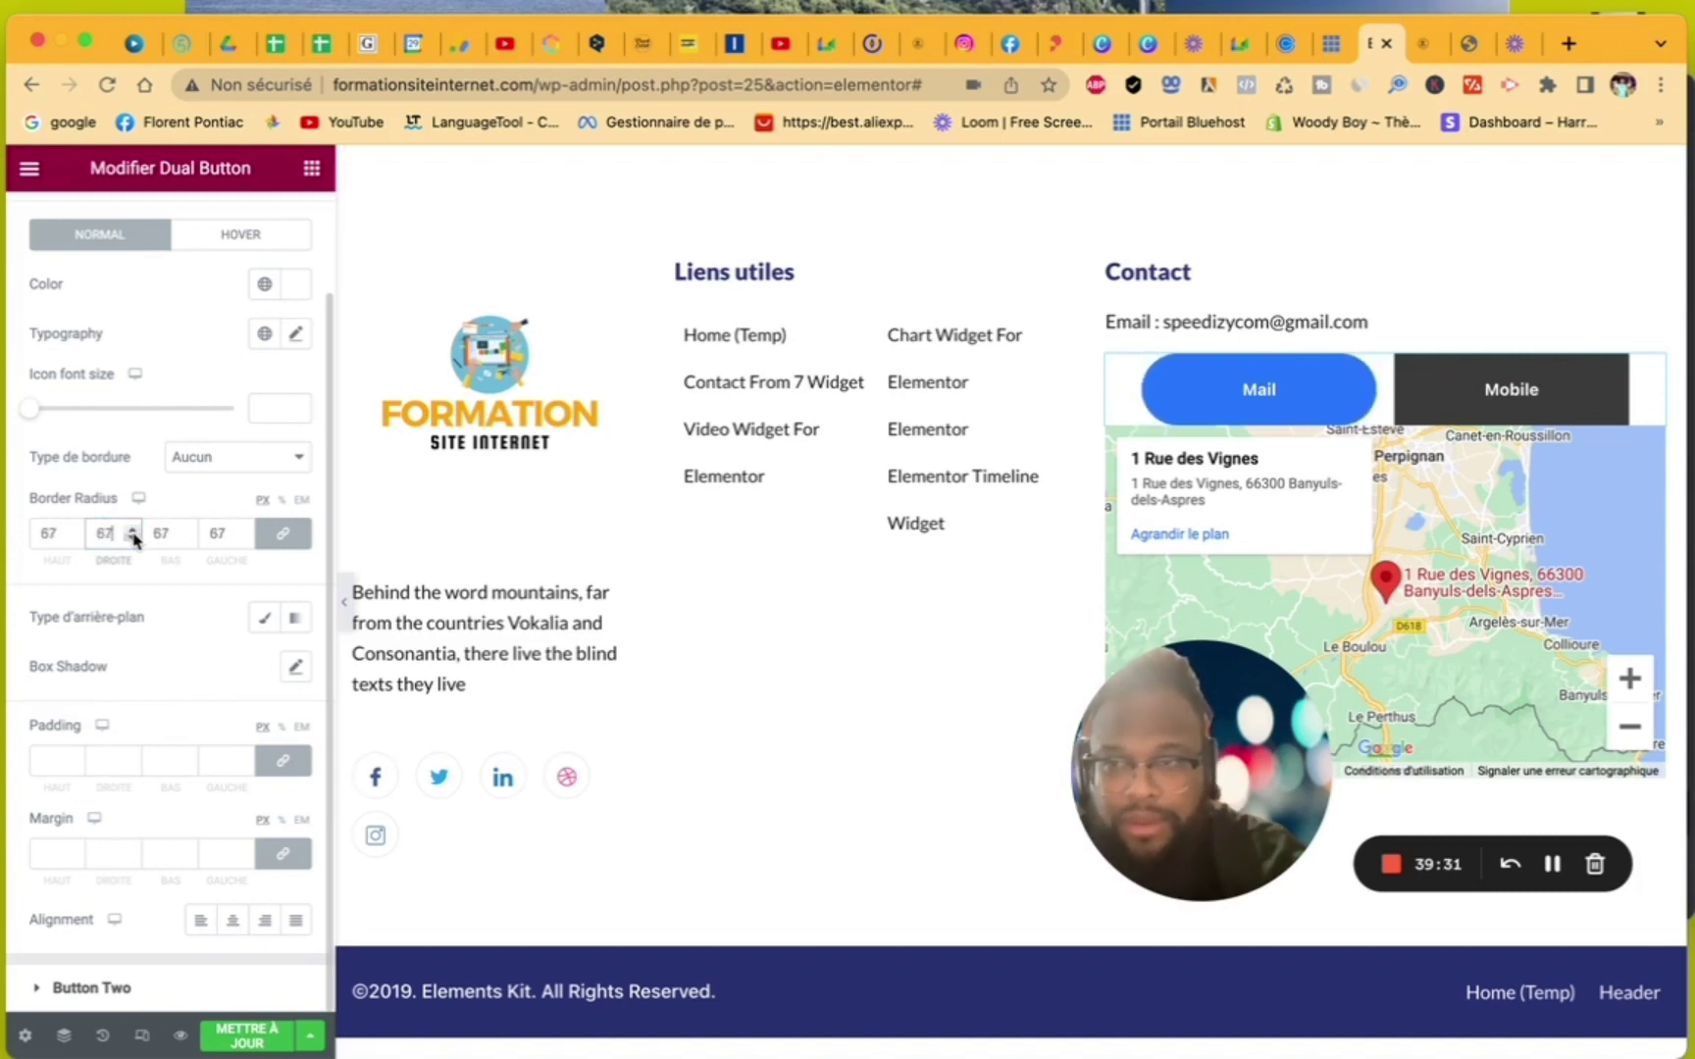
pyautogui.click(104, 1005)
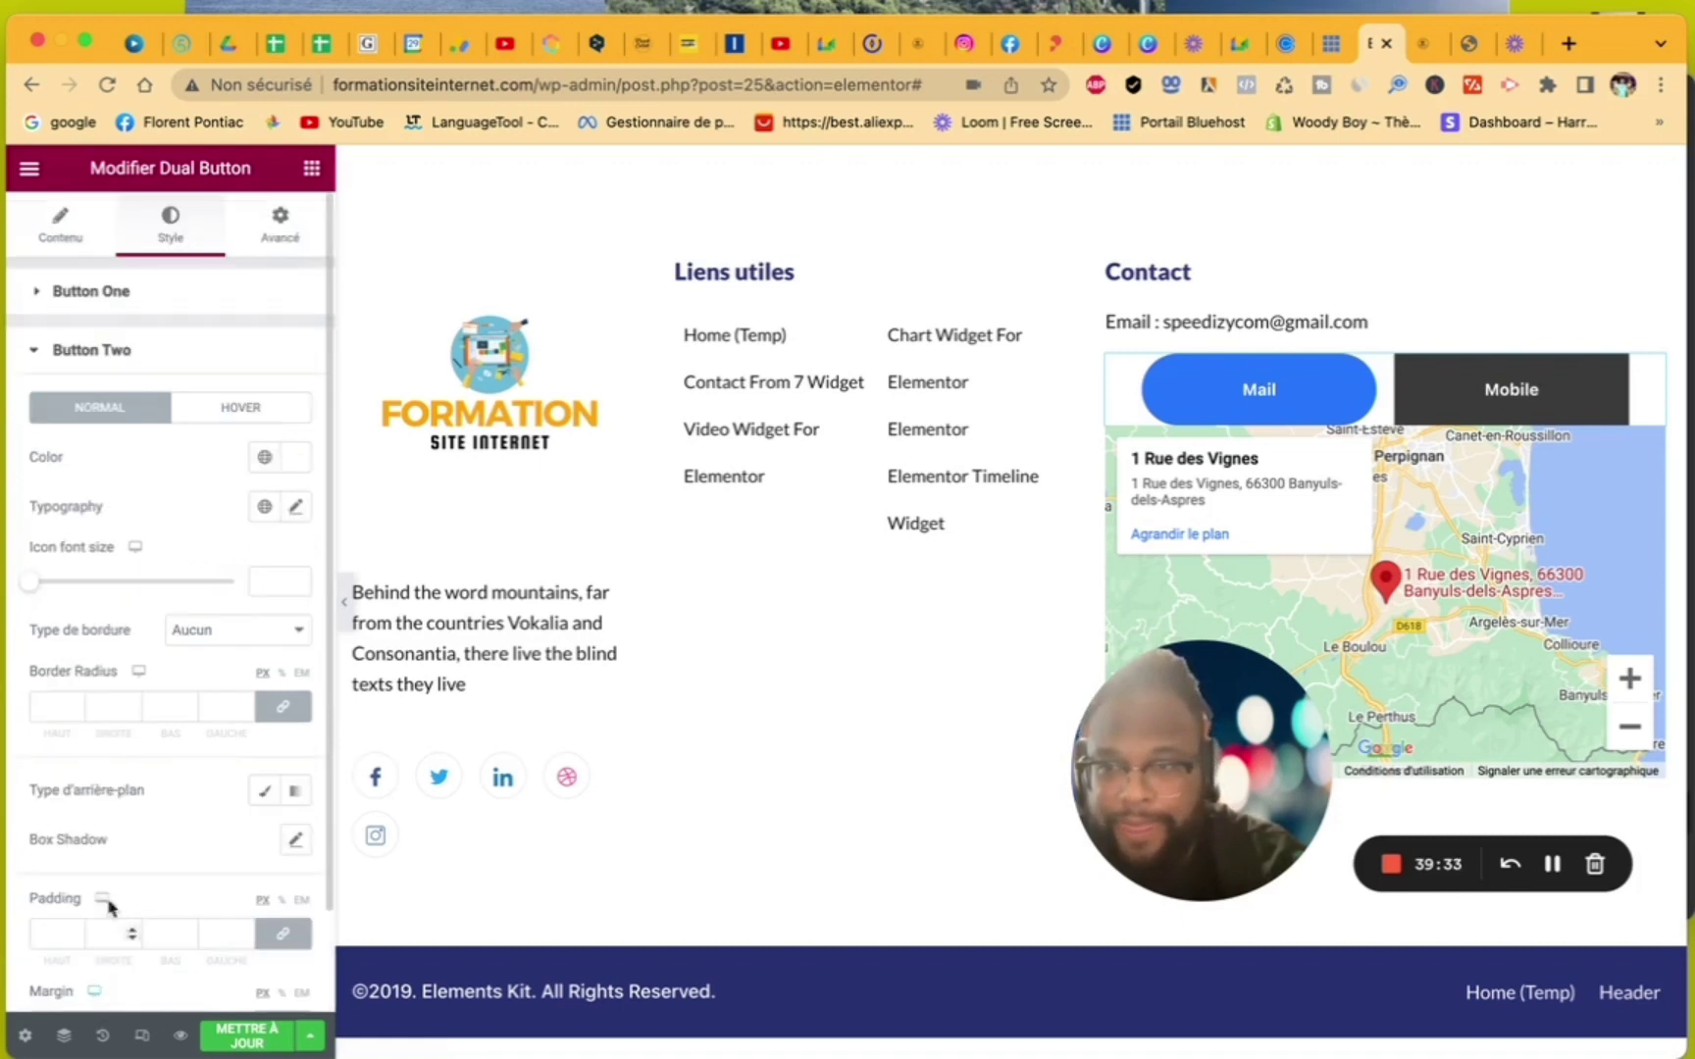
pyautogui.click(131, 703)
pyautogui.moveTo(132, 702); pyautogui.dragTo(132, 705)
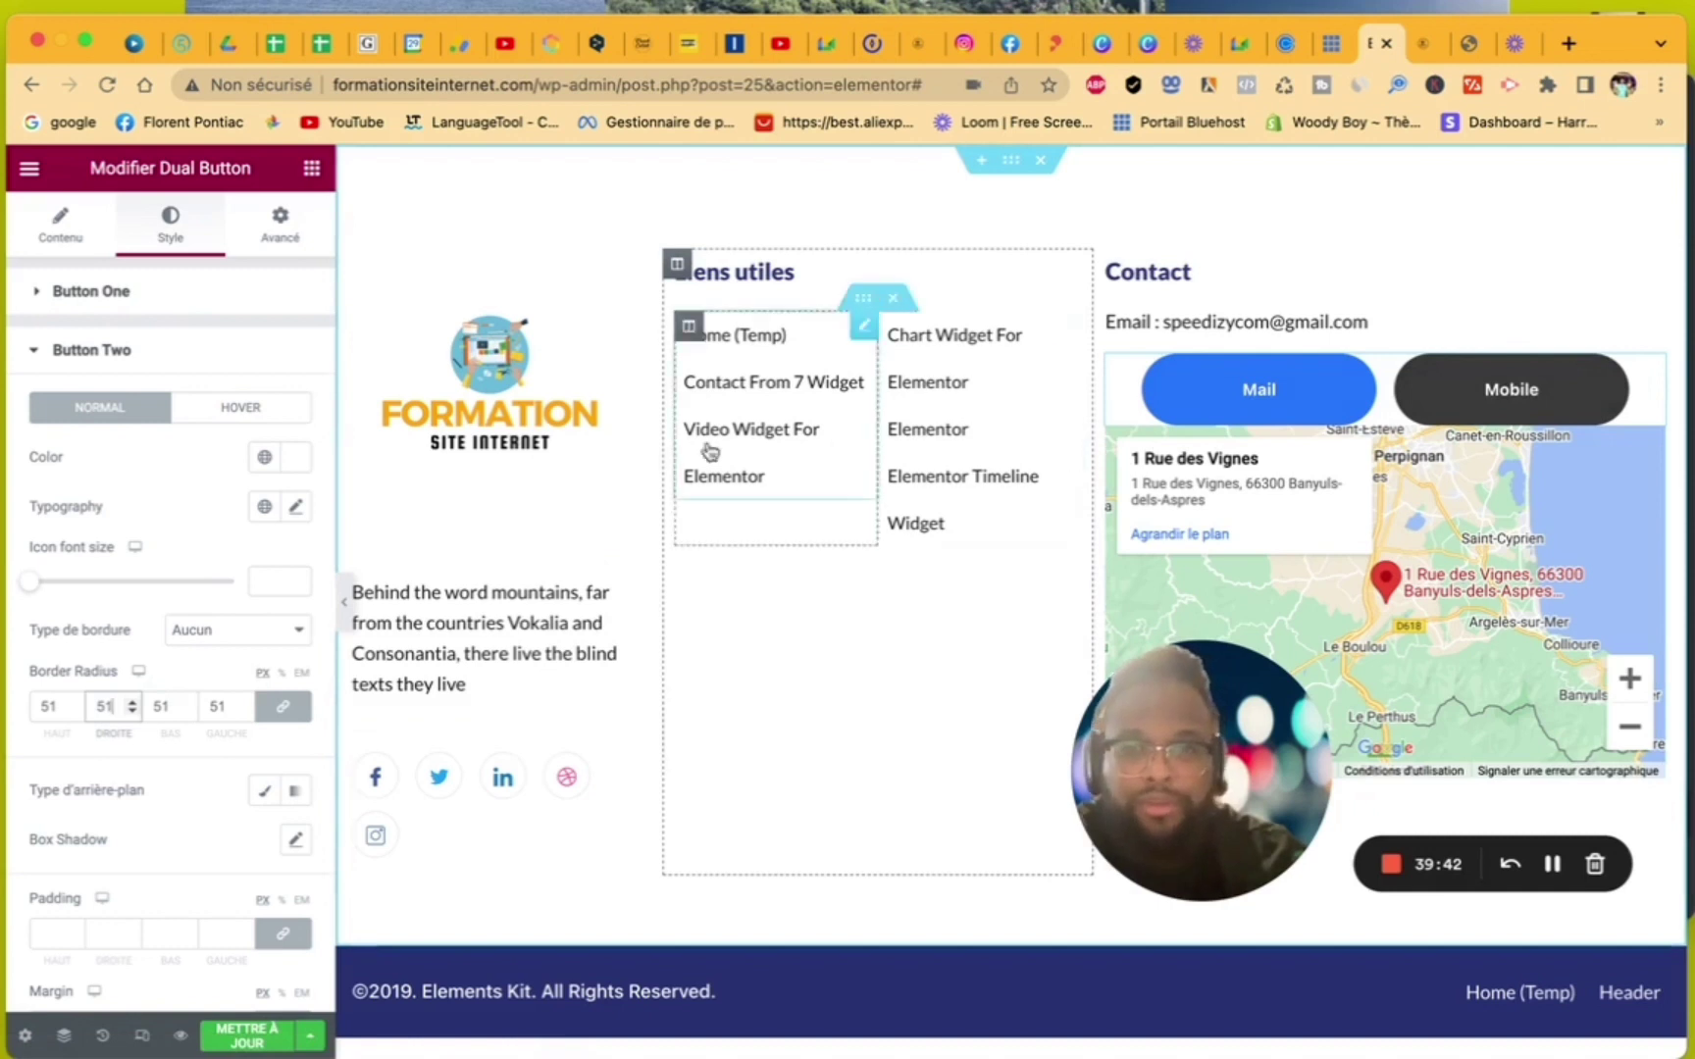
# - Give the footer section a Classique background and open the Médiathèque to choose its image
pyautogui.click(1012, 162)
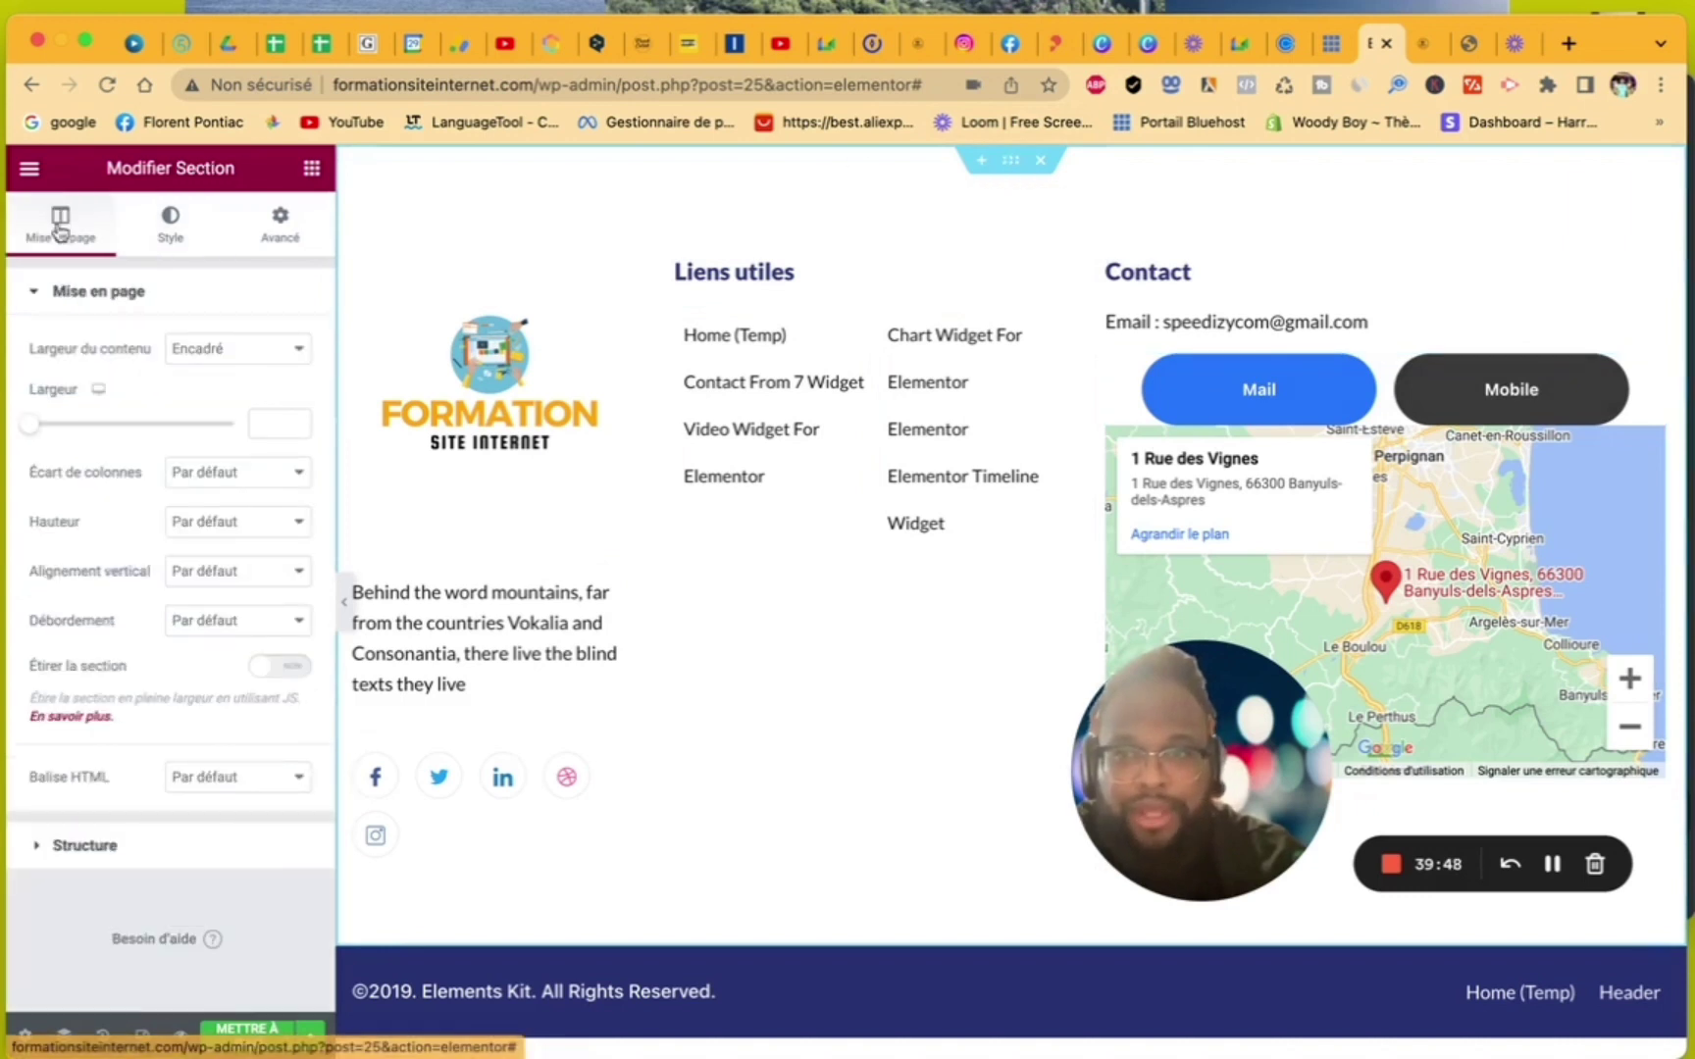
pyautogui.click(165, 225)
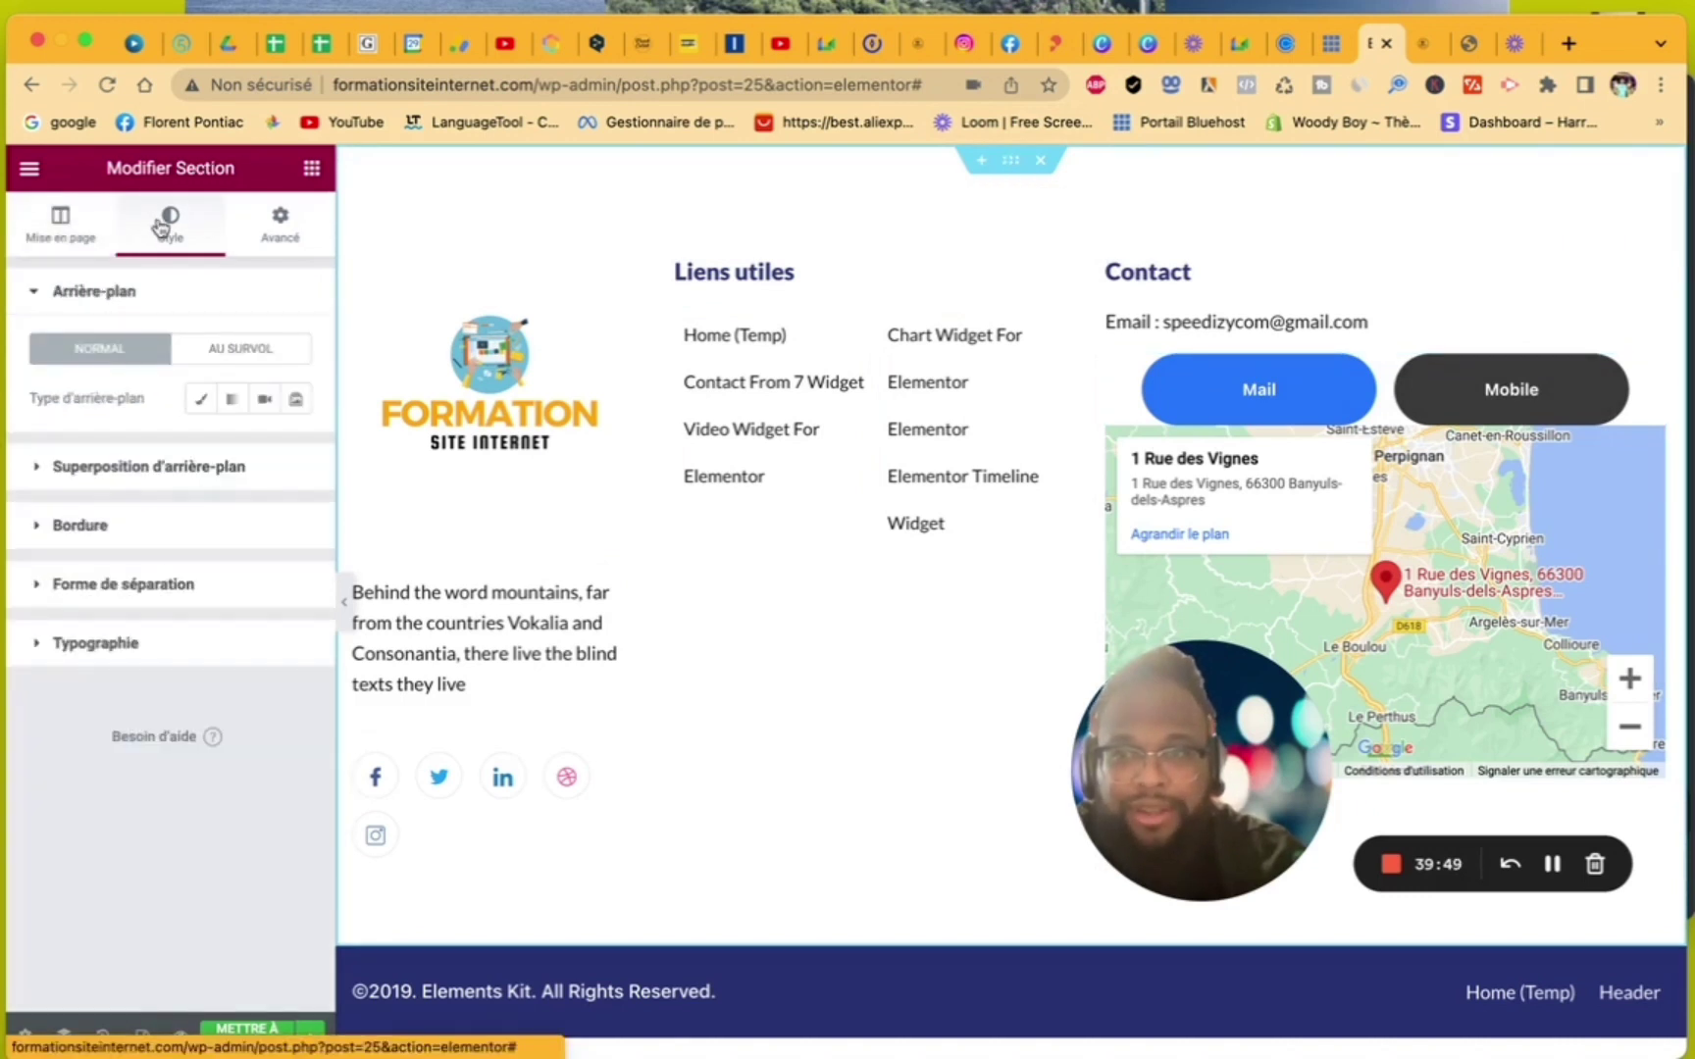
pyautogui.click(201, 404)
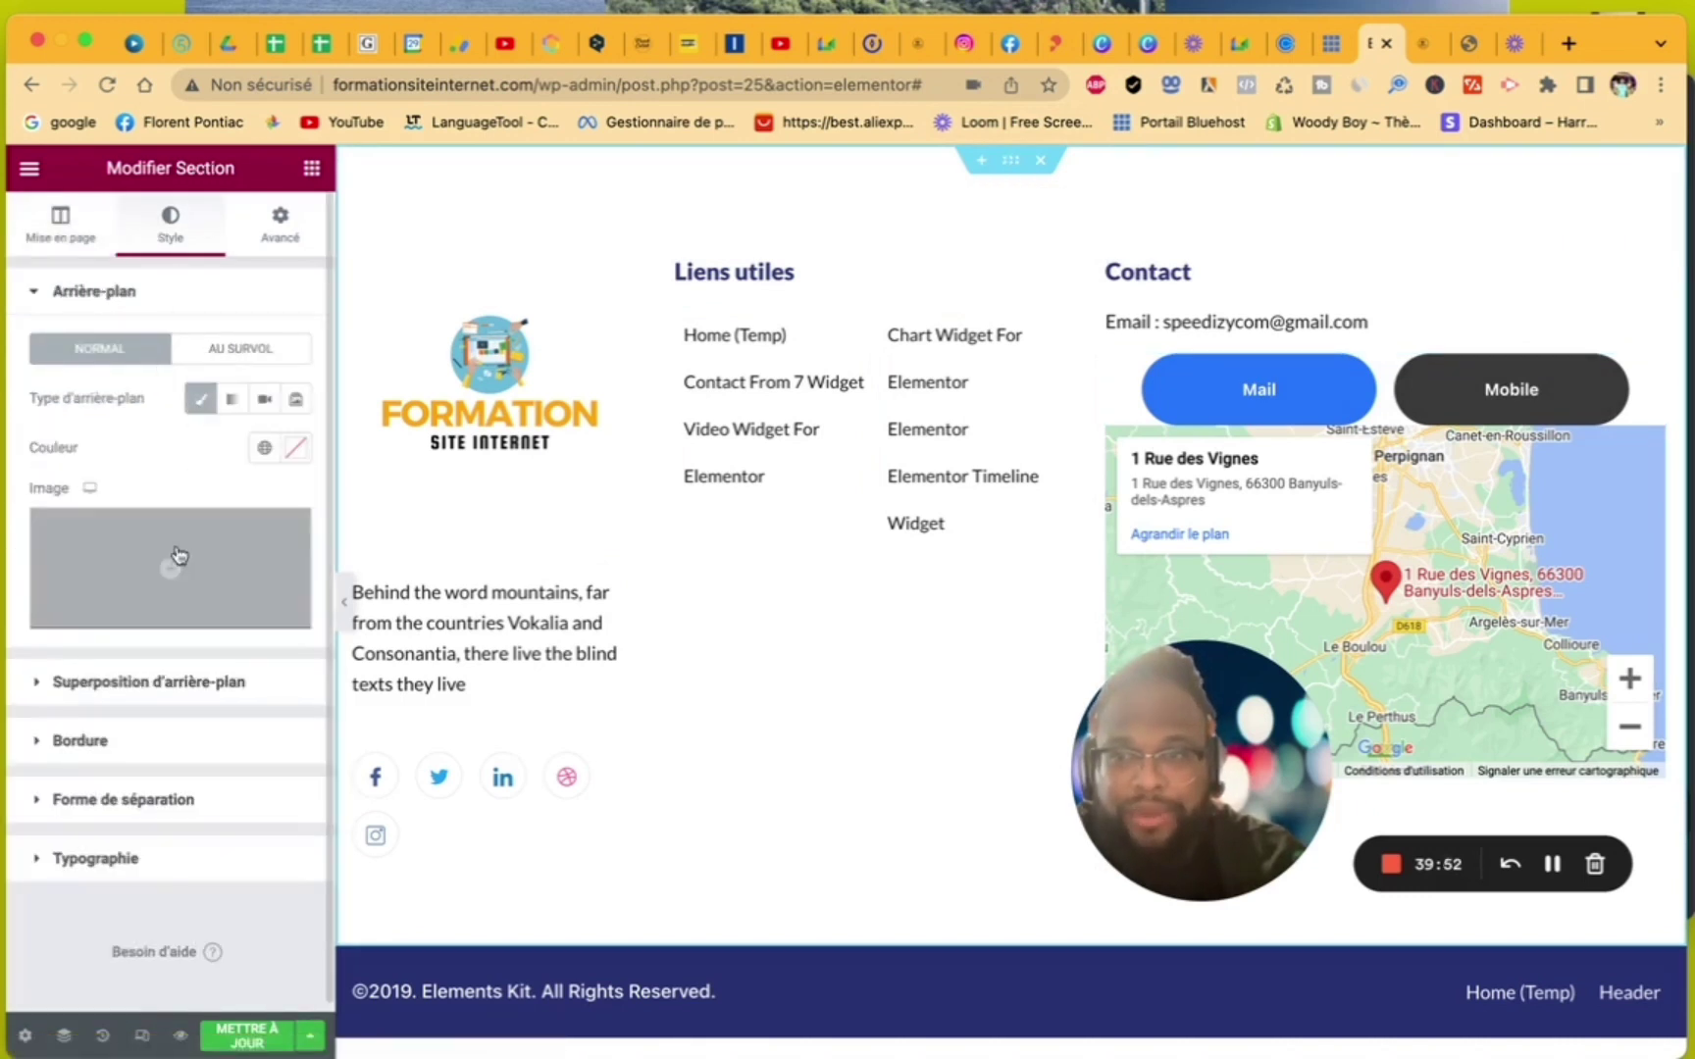
pyautogui.click(177, 578)
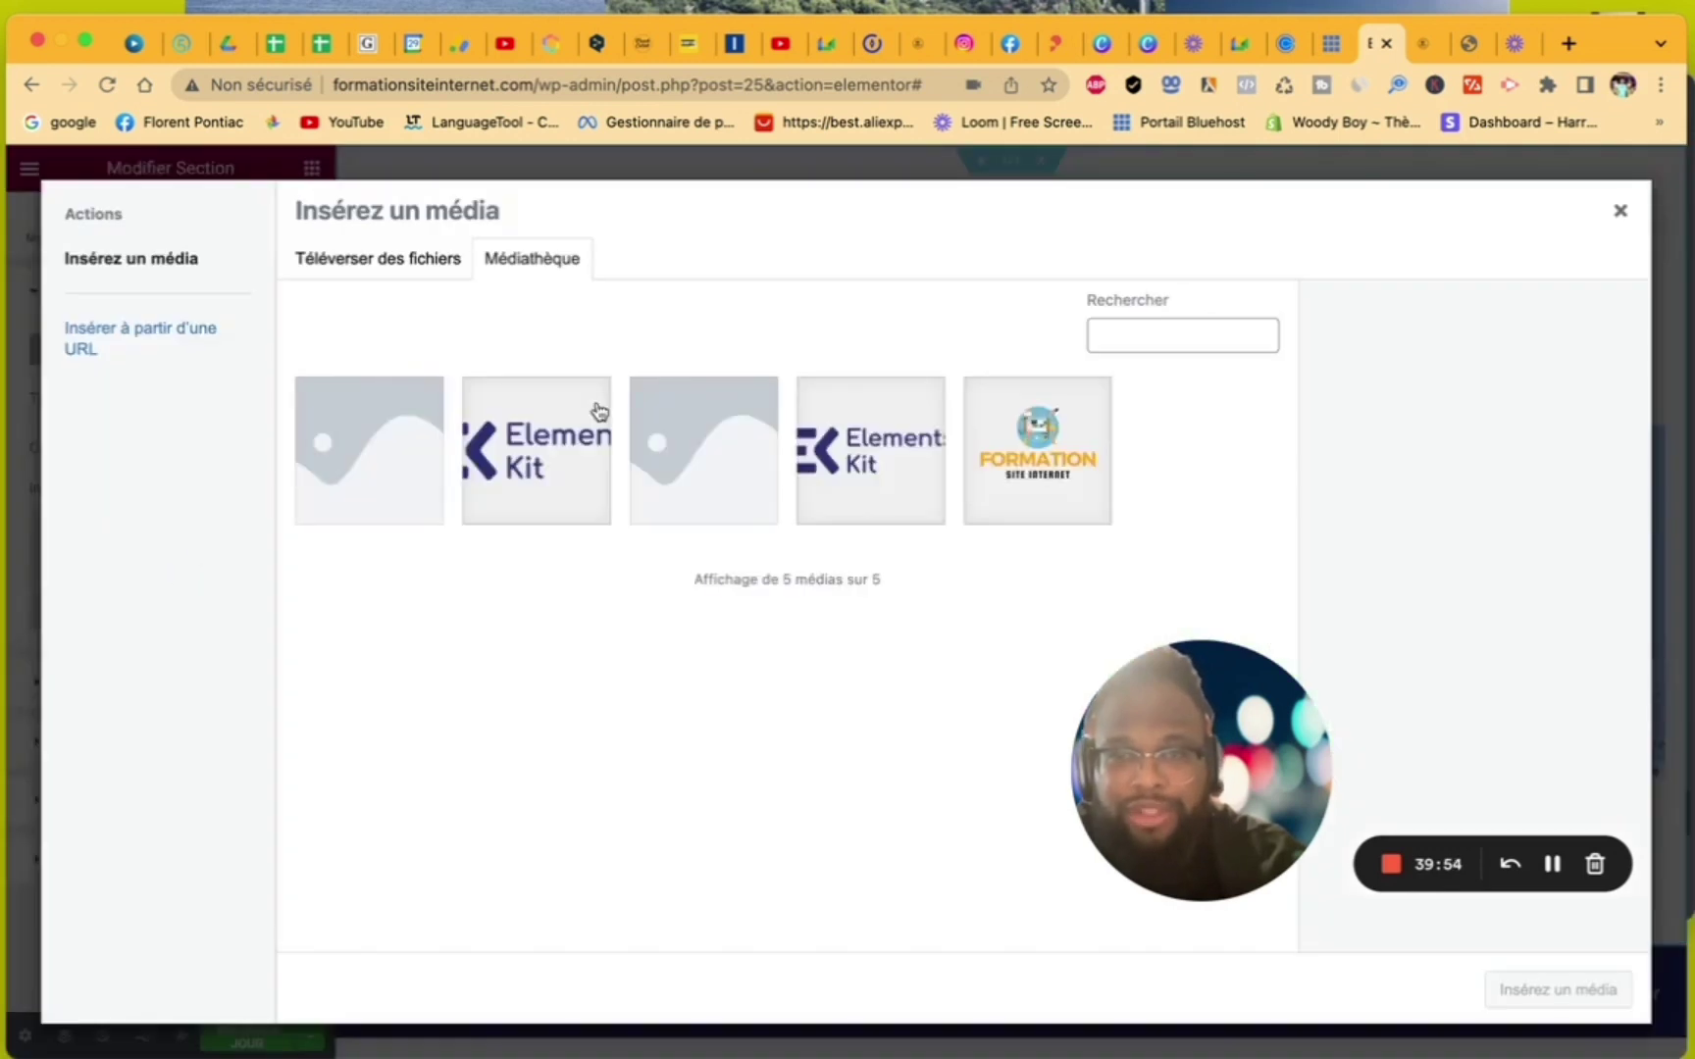
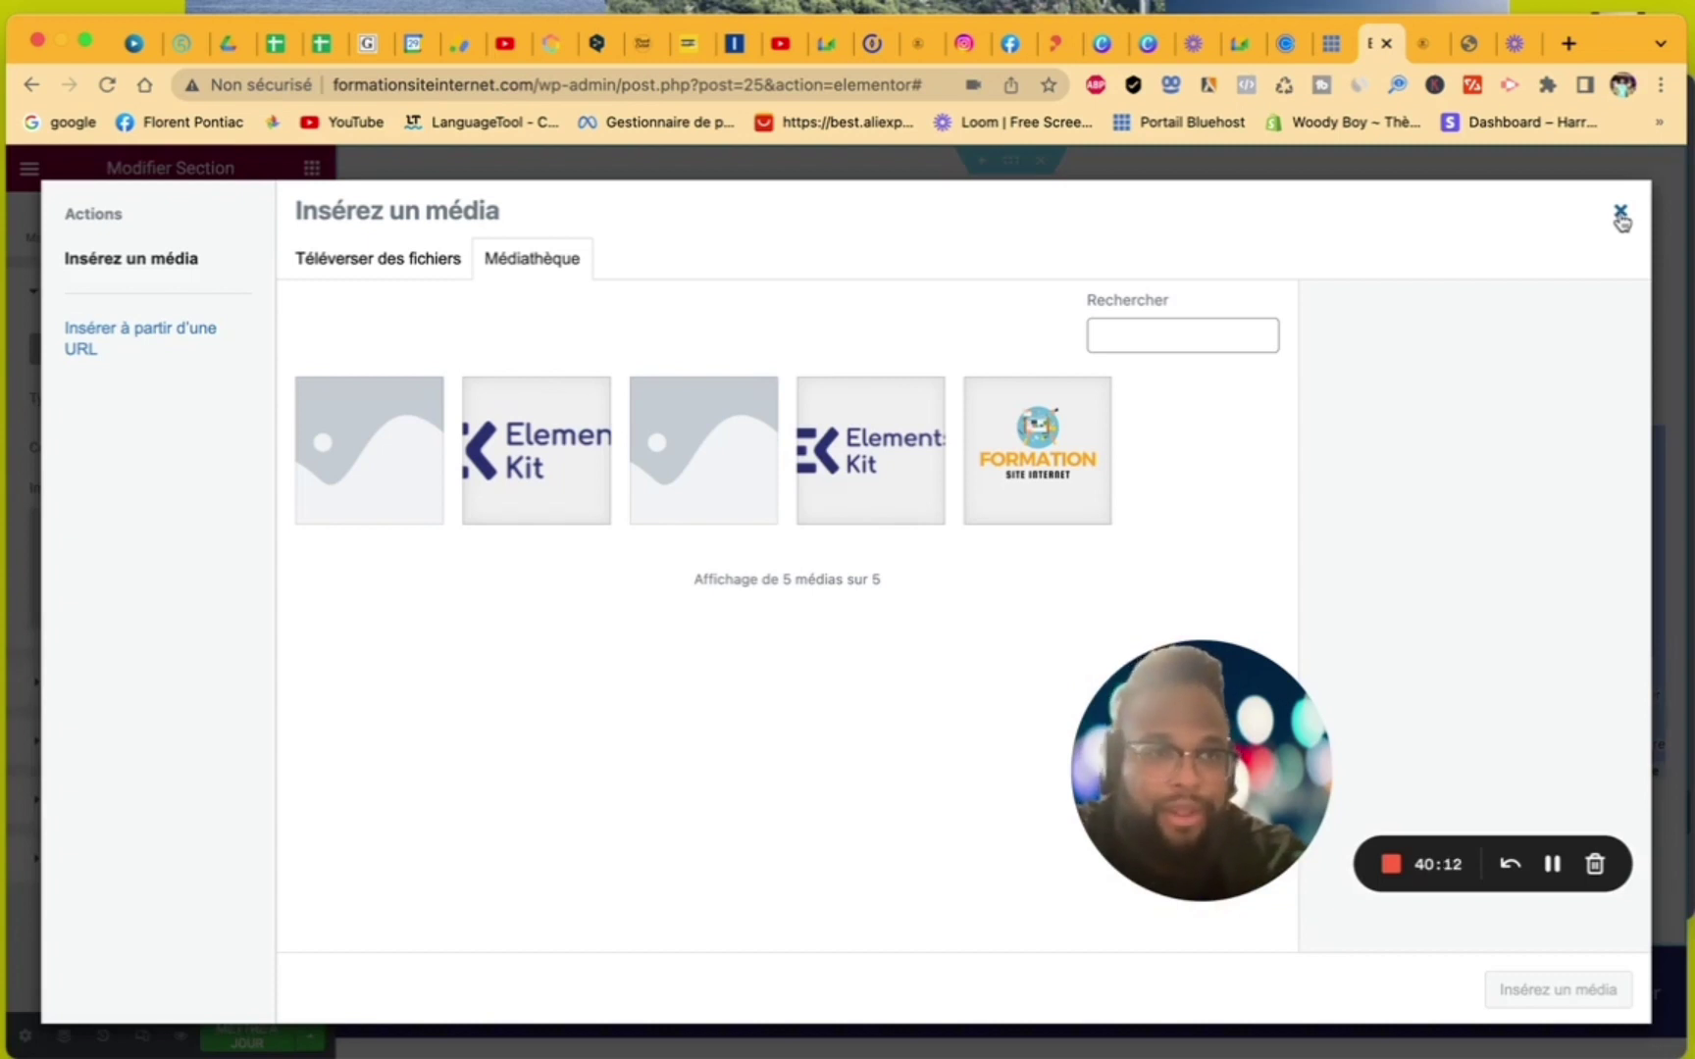
# - Set the FOOTER 1 template's Modèle de page to Elementor pleine largeur and save with Mettre à jour
pyautogui.click(1620, 214)
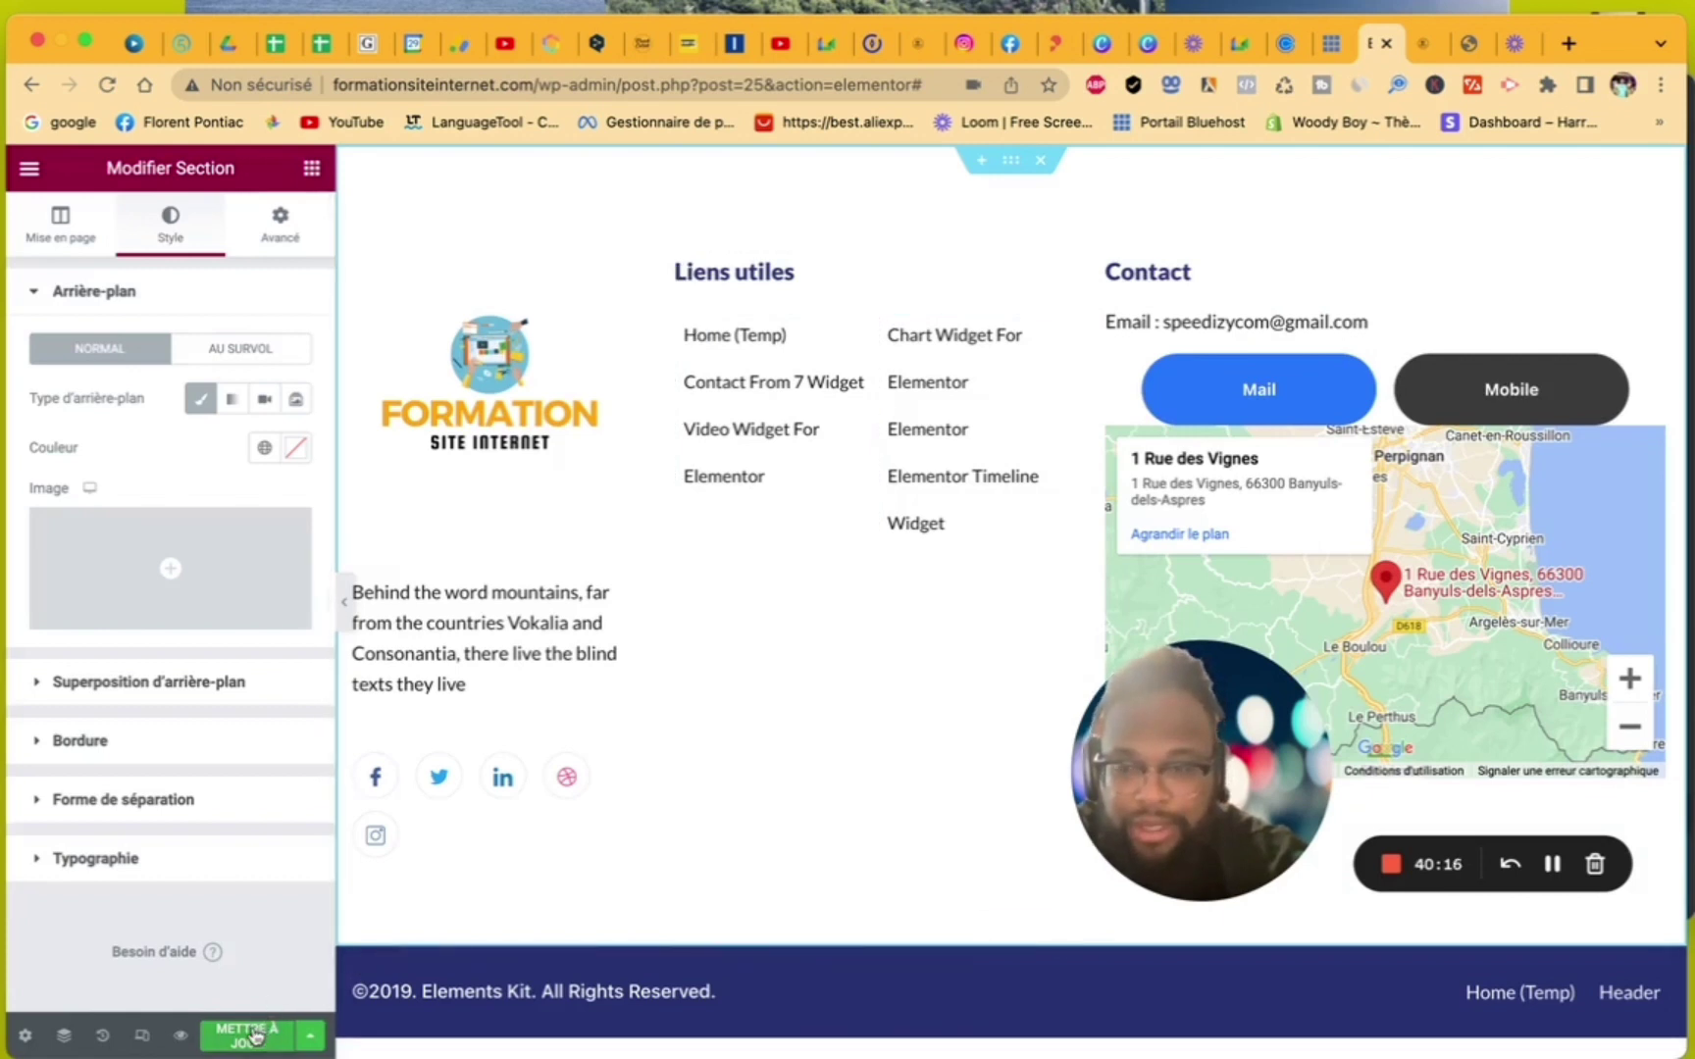
pyautogui.click(24, 1036)
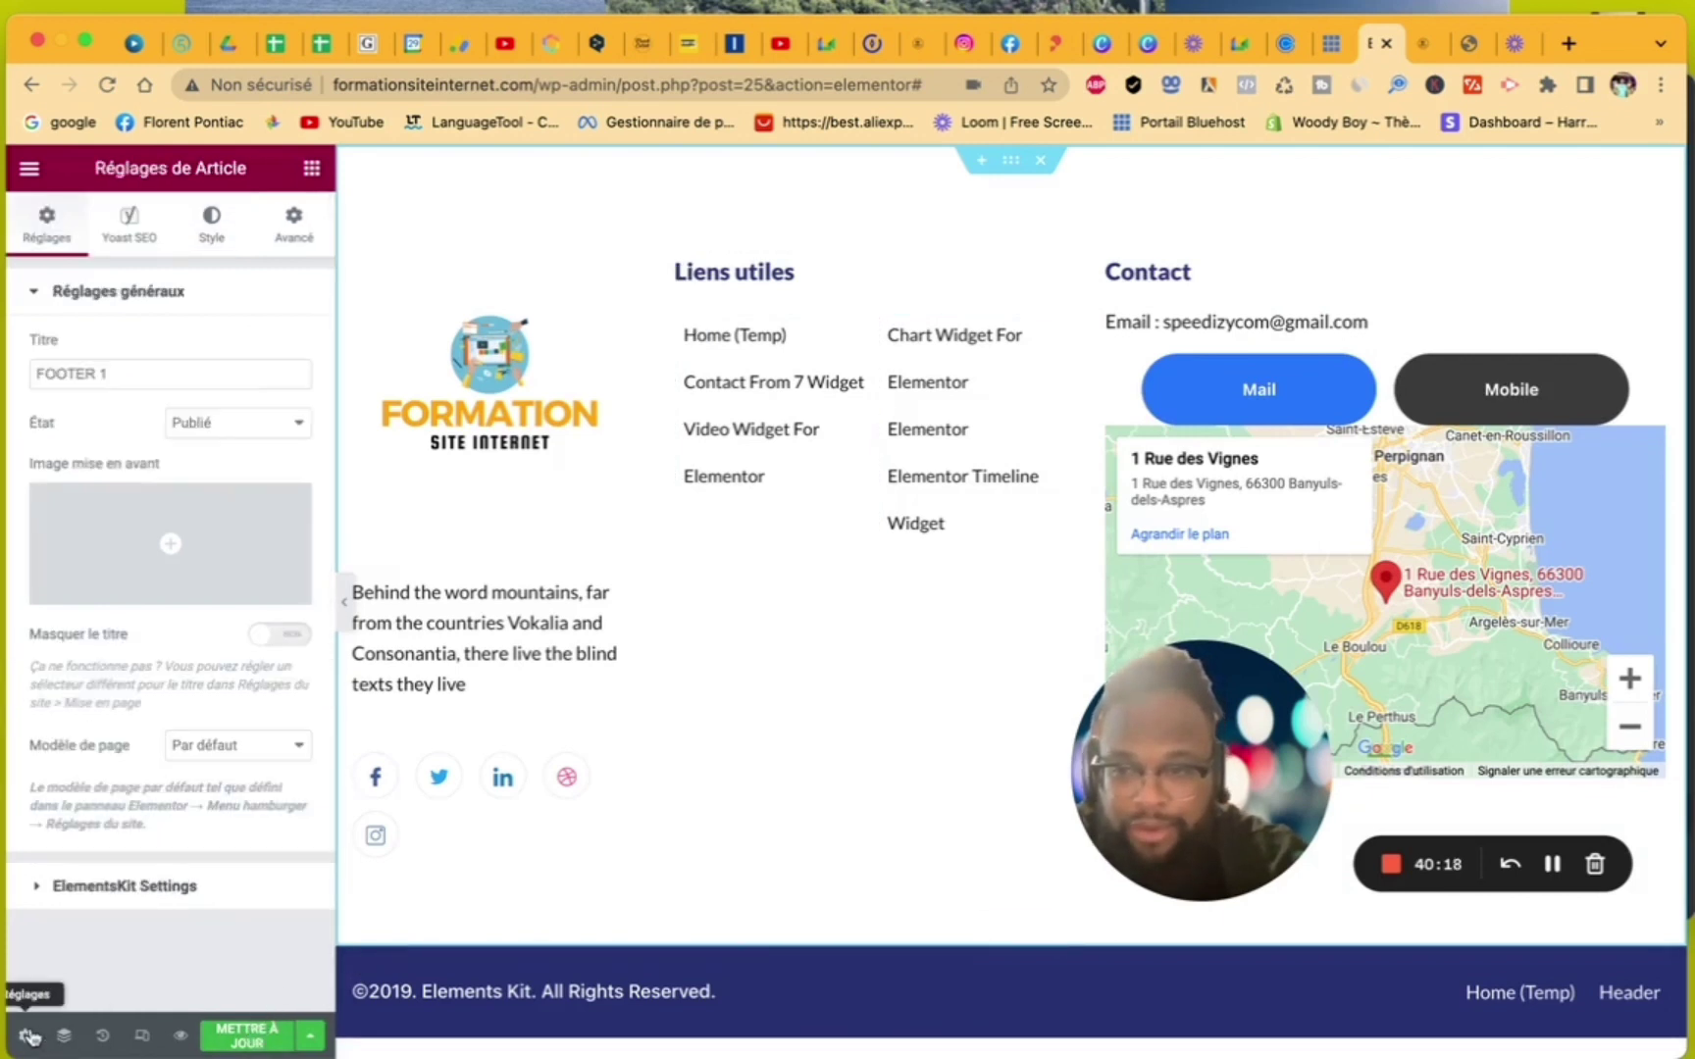
pyautogui.click(247, 748)
pyautogui.click(252, 796)
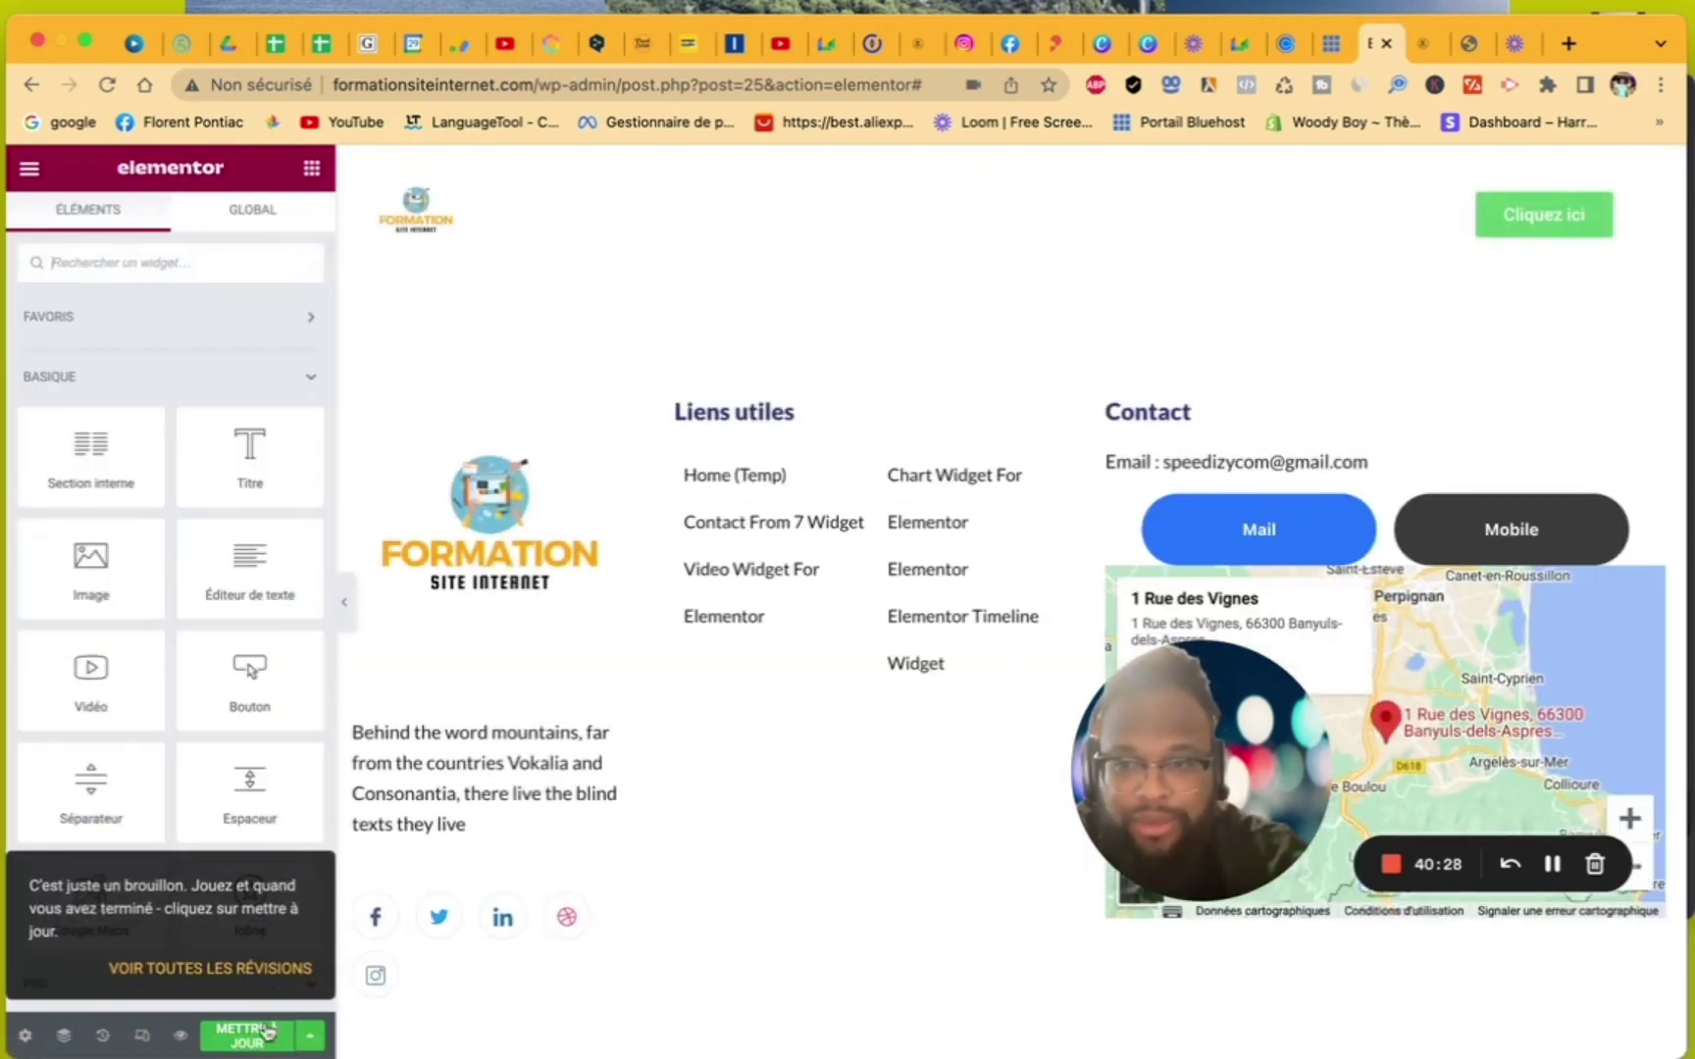
pyautogui.click(258, 1044)
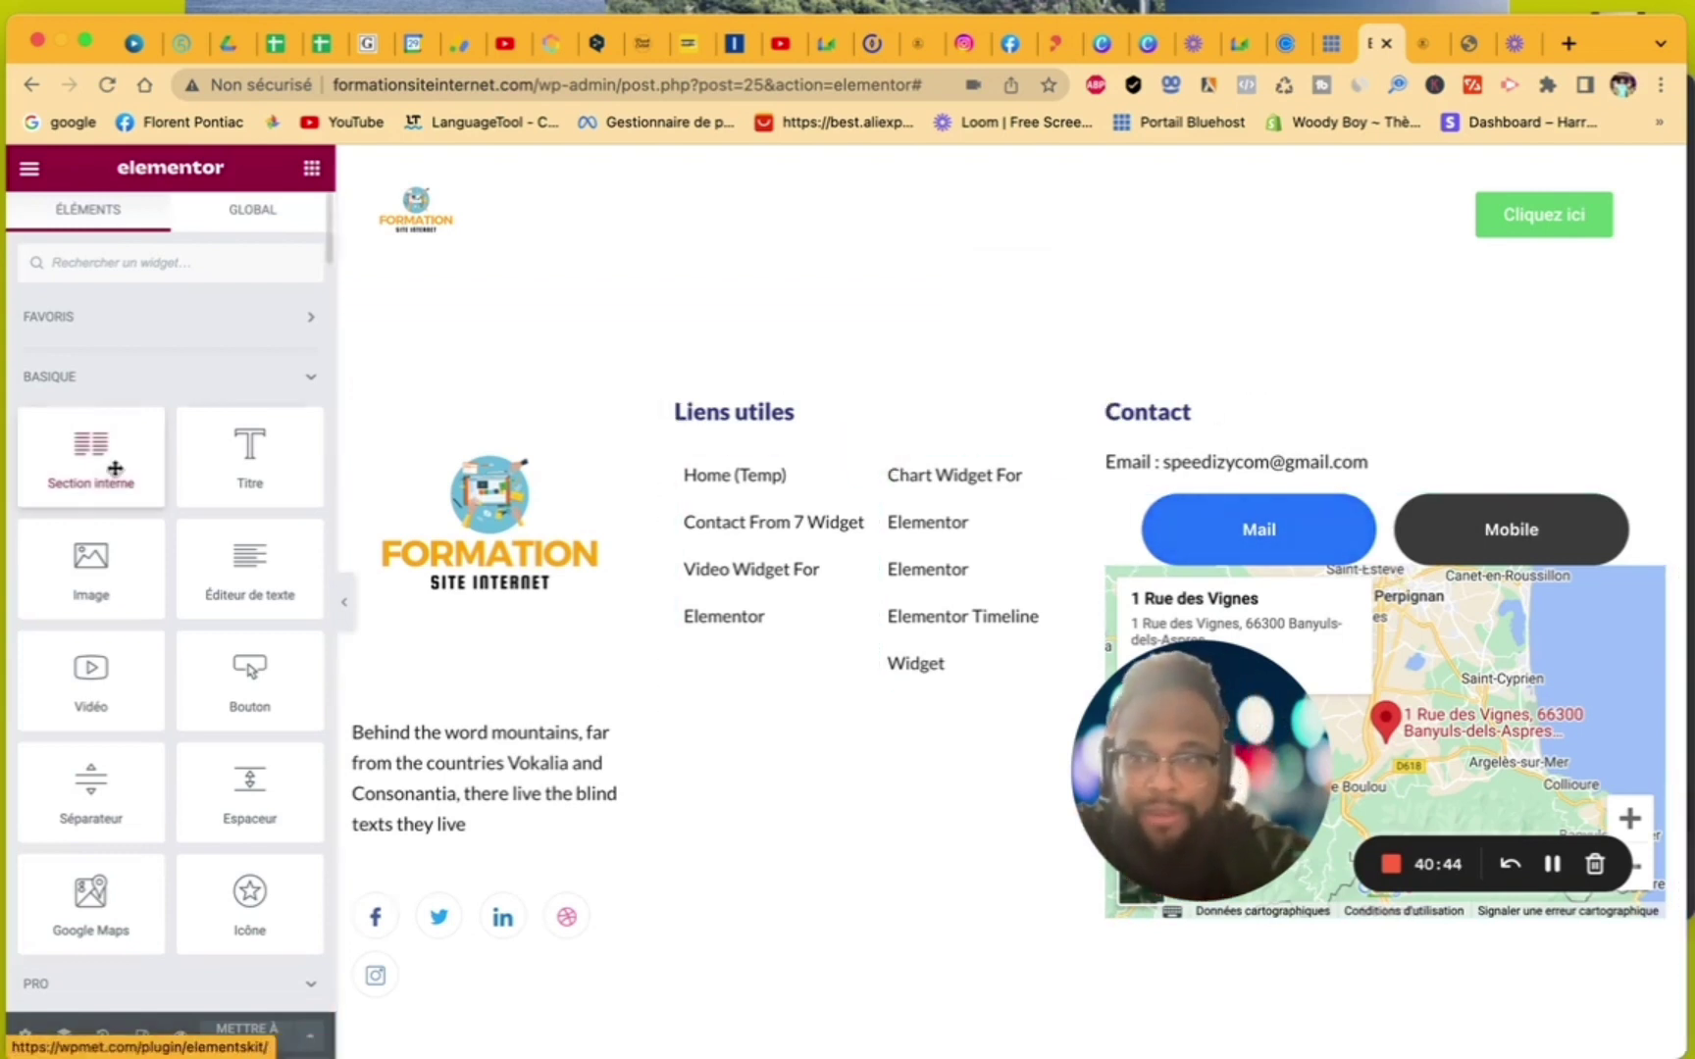
# - View the footer on the site, then edit 'Formation site internet gratuit' with Elementor from the Pages list
pyautogui.click(29, 168)
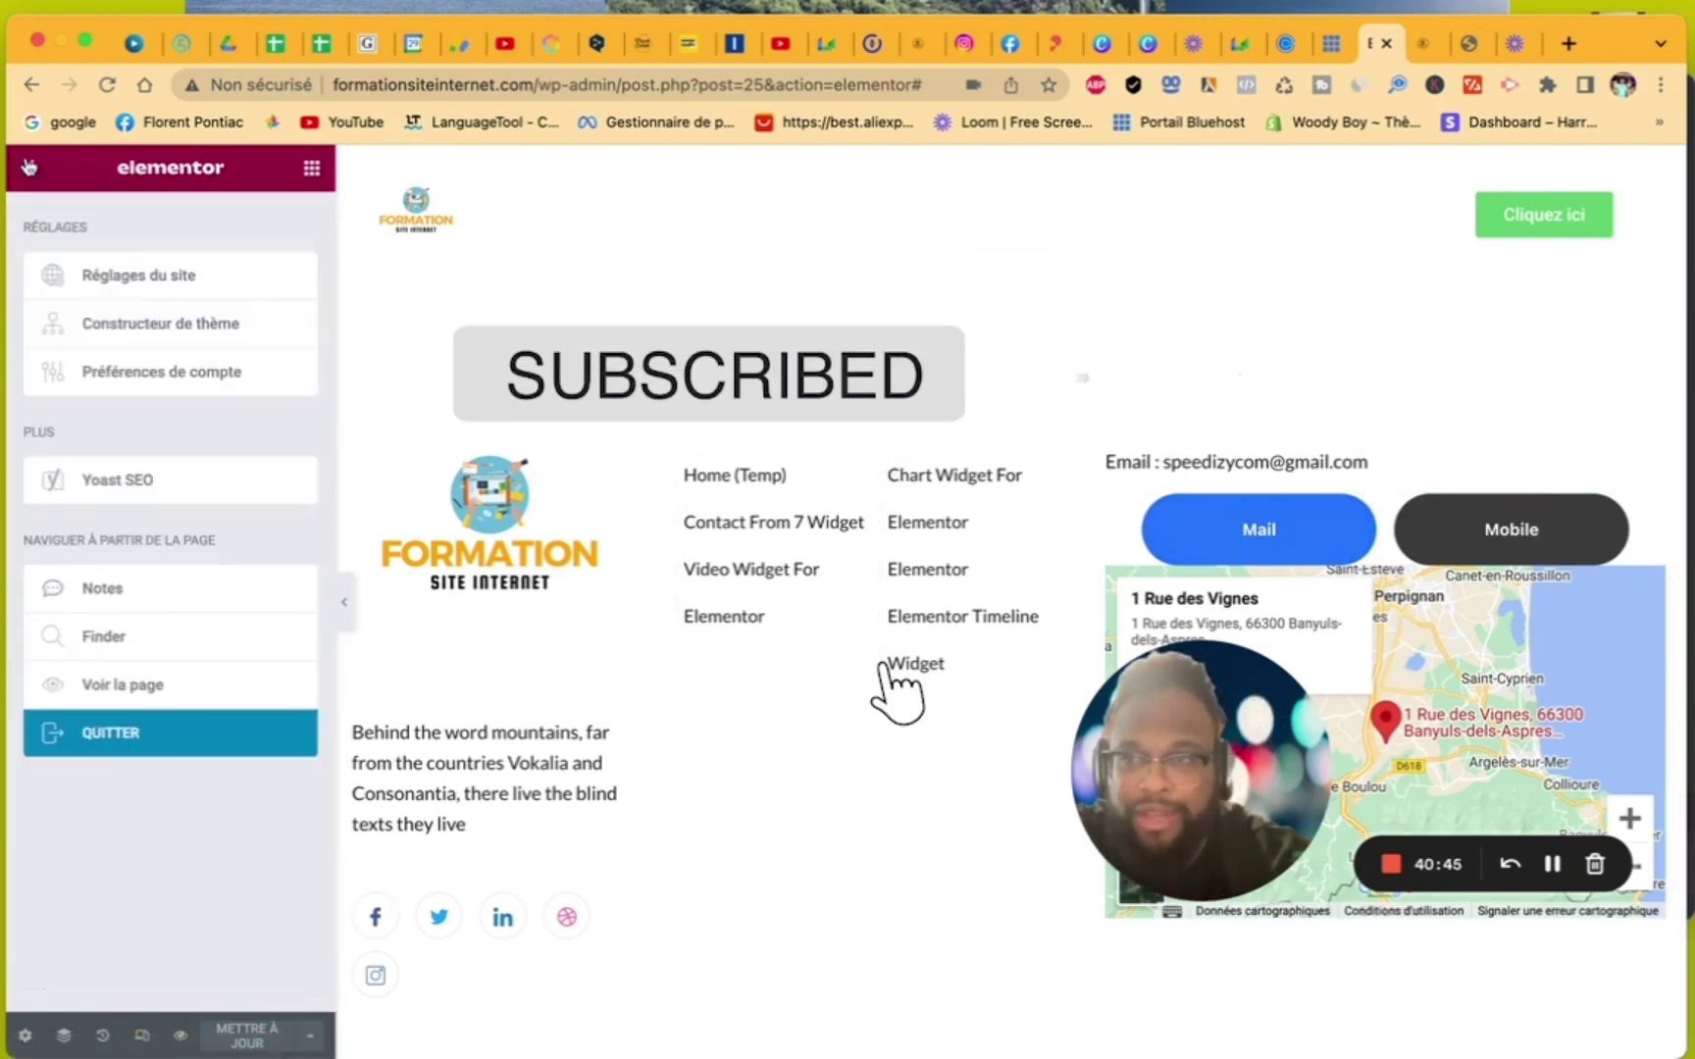
pyautogui.click(120, 686)
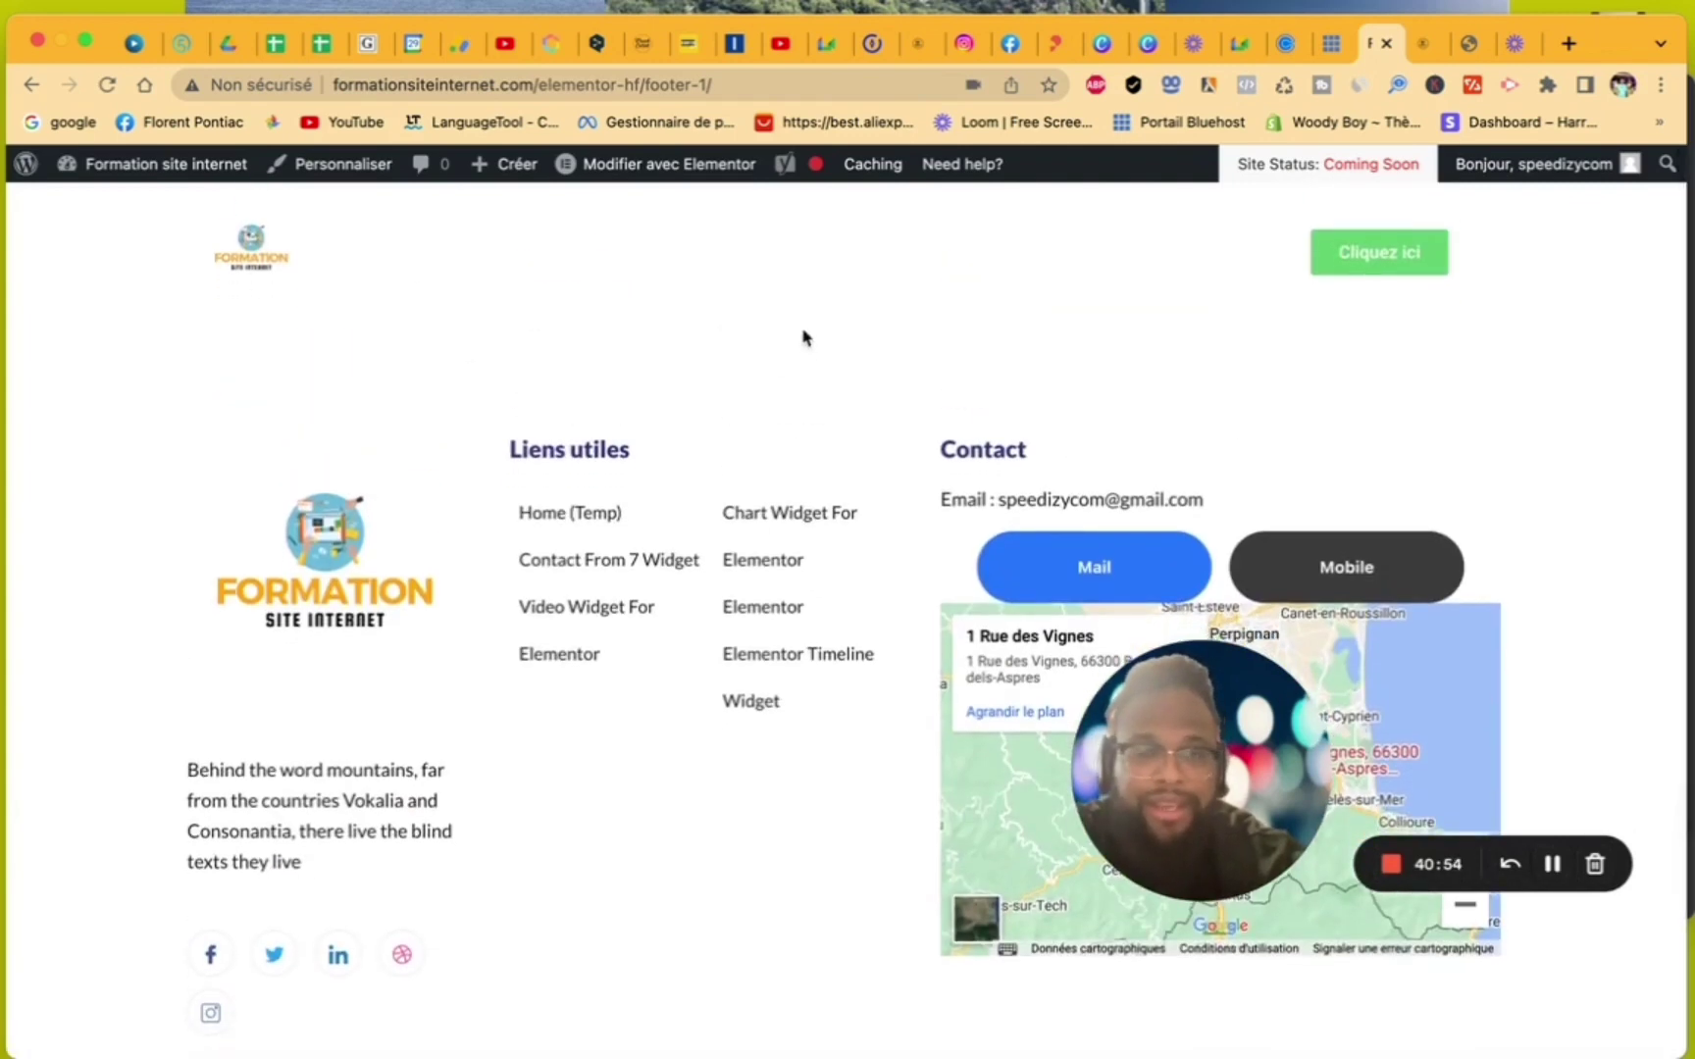
pyautogui.click(23, 167)
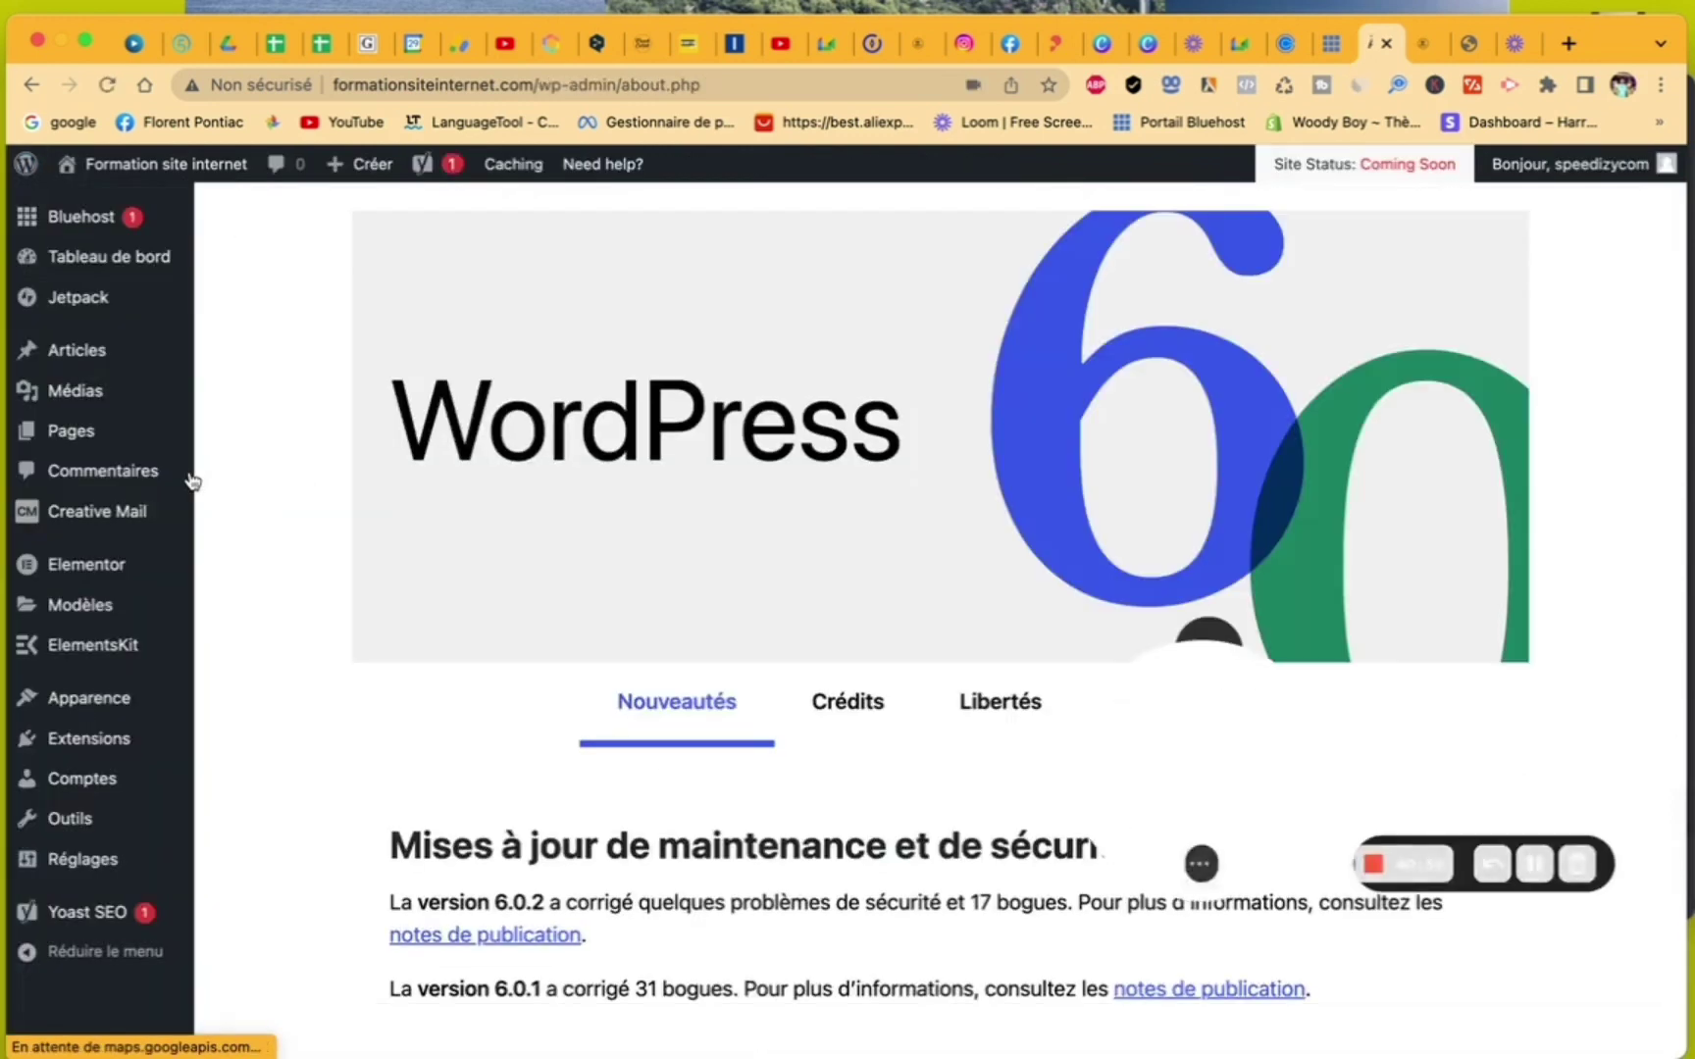
pyautogui.click(90, 442)
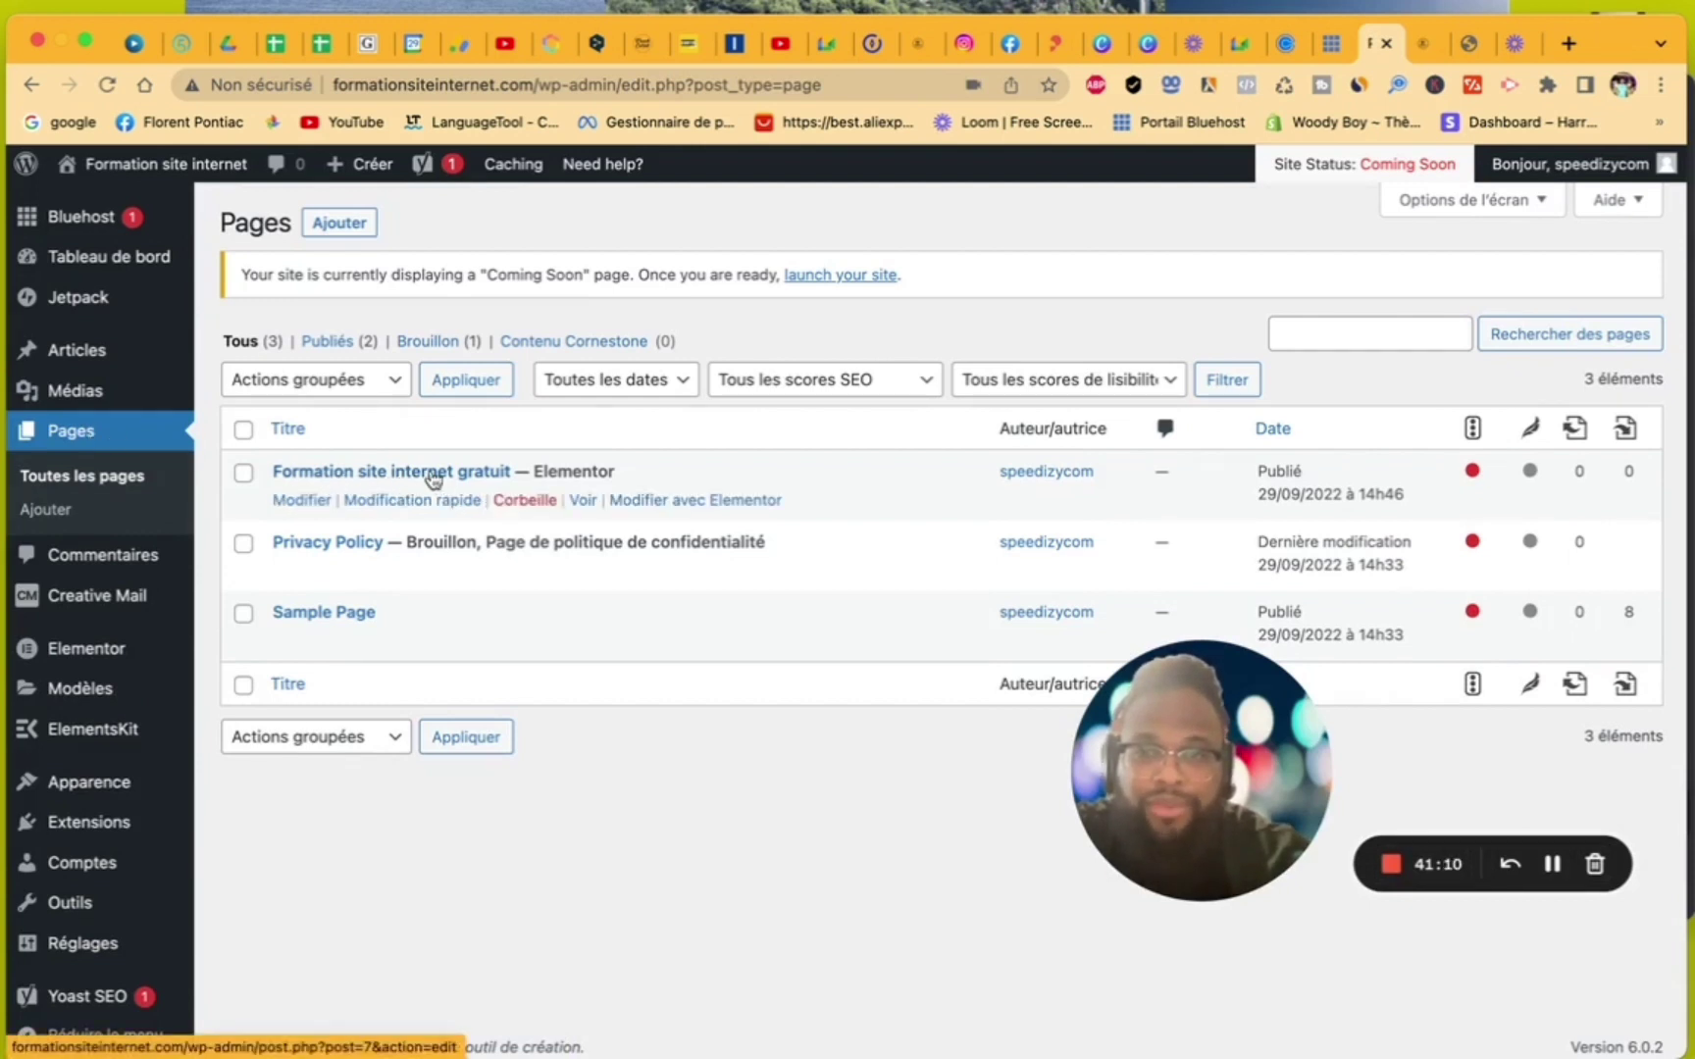
pyautogui.click(724, 503)
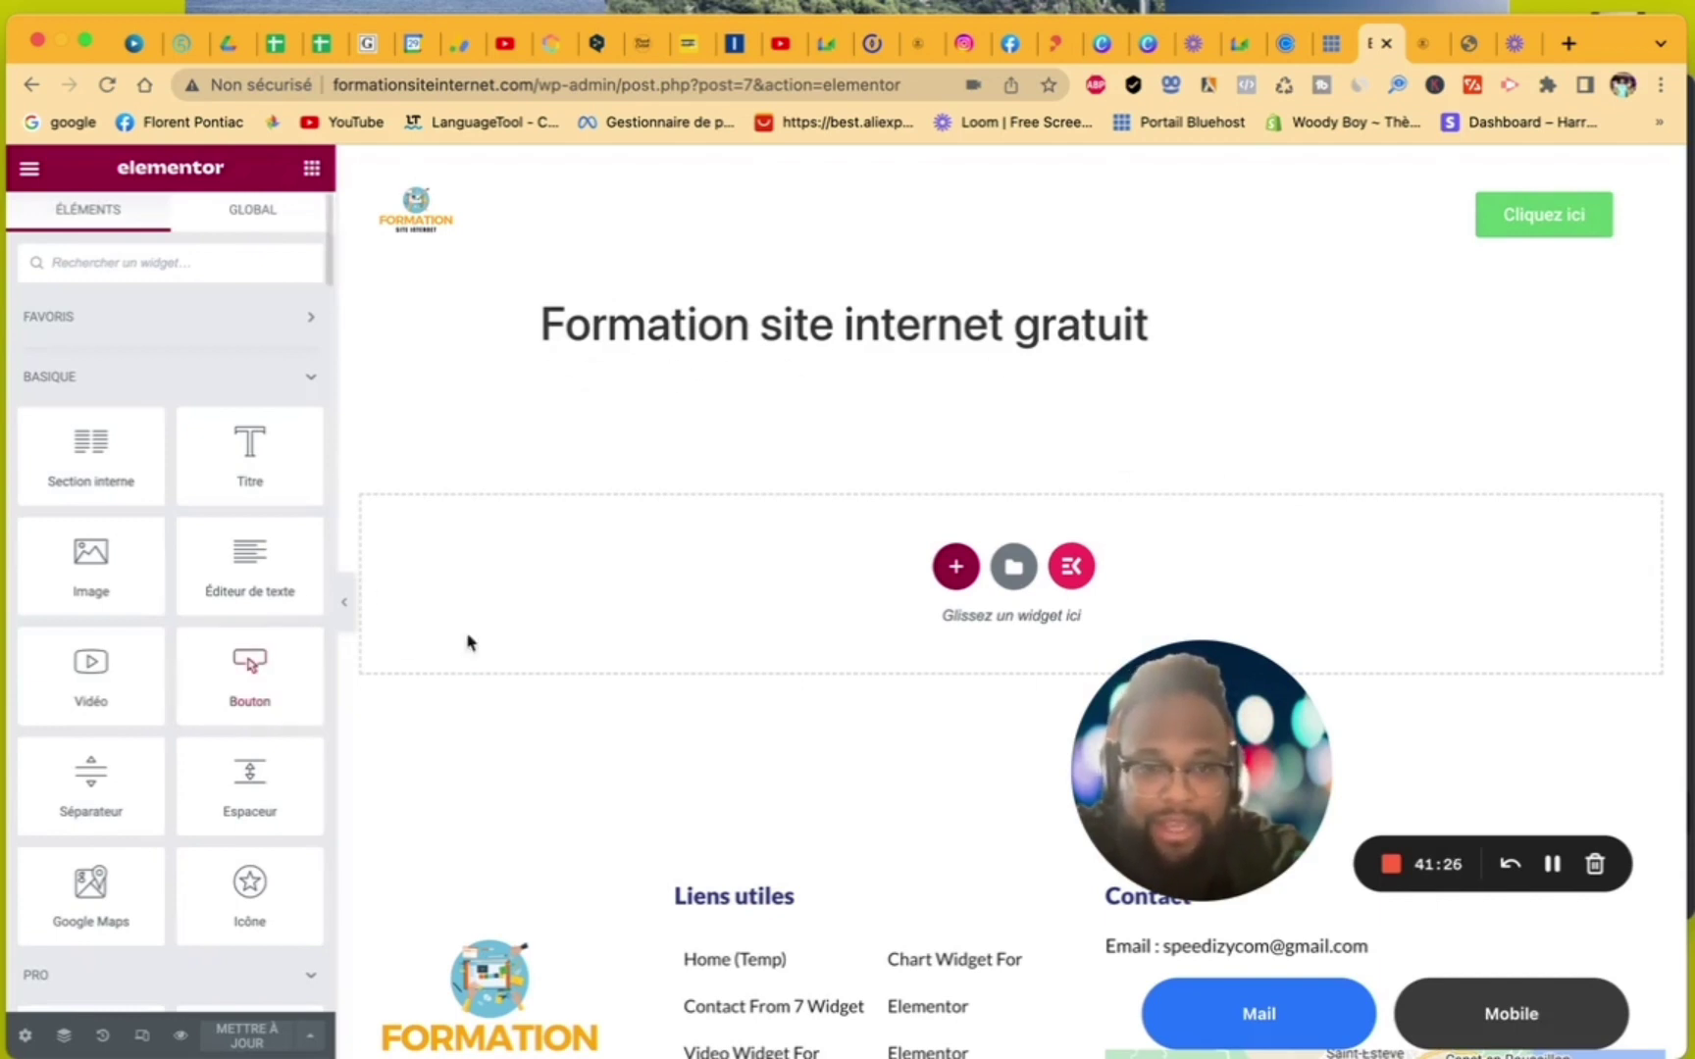
# - Set the page's Modèle de page to Elementor pleine largeur and bring up the template library
pyautogui.click(27, 1036)
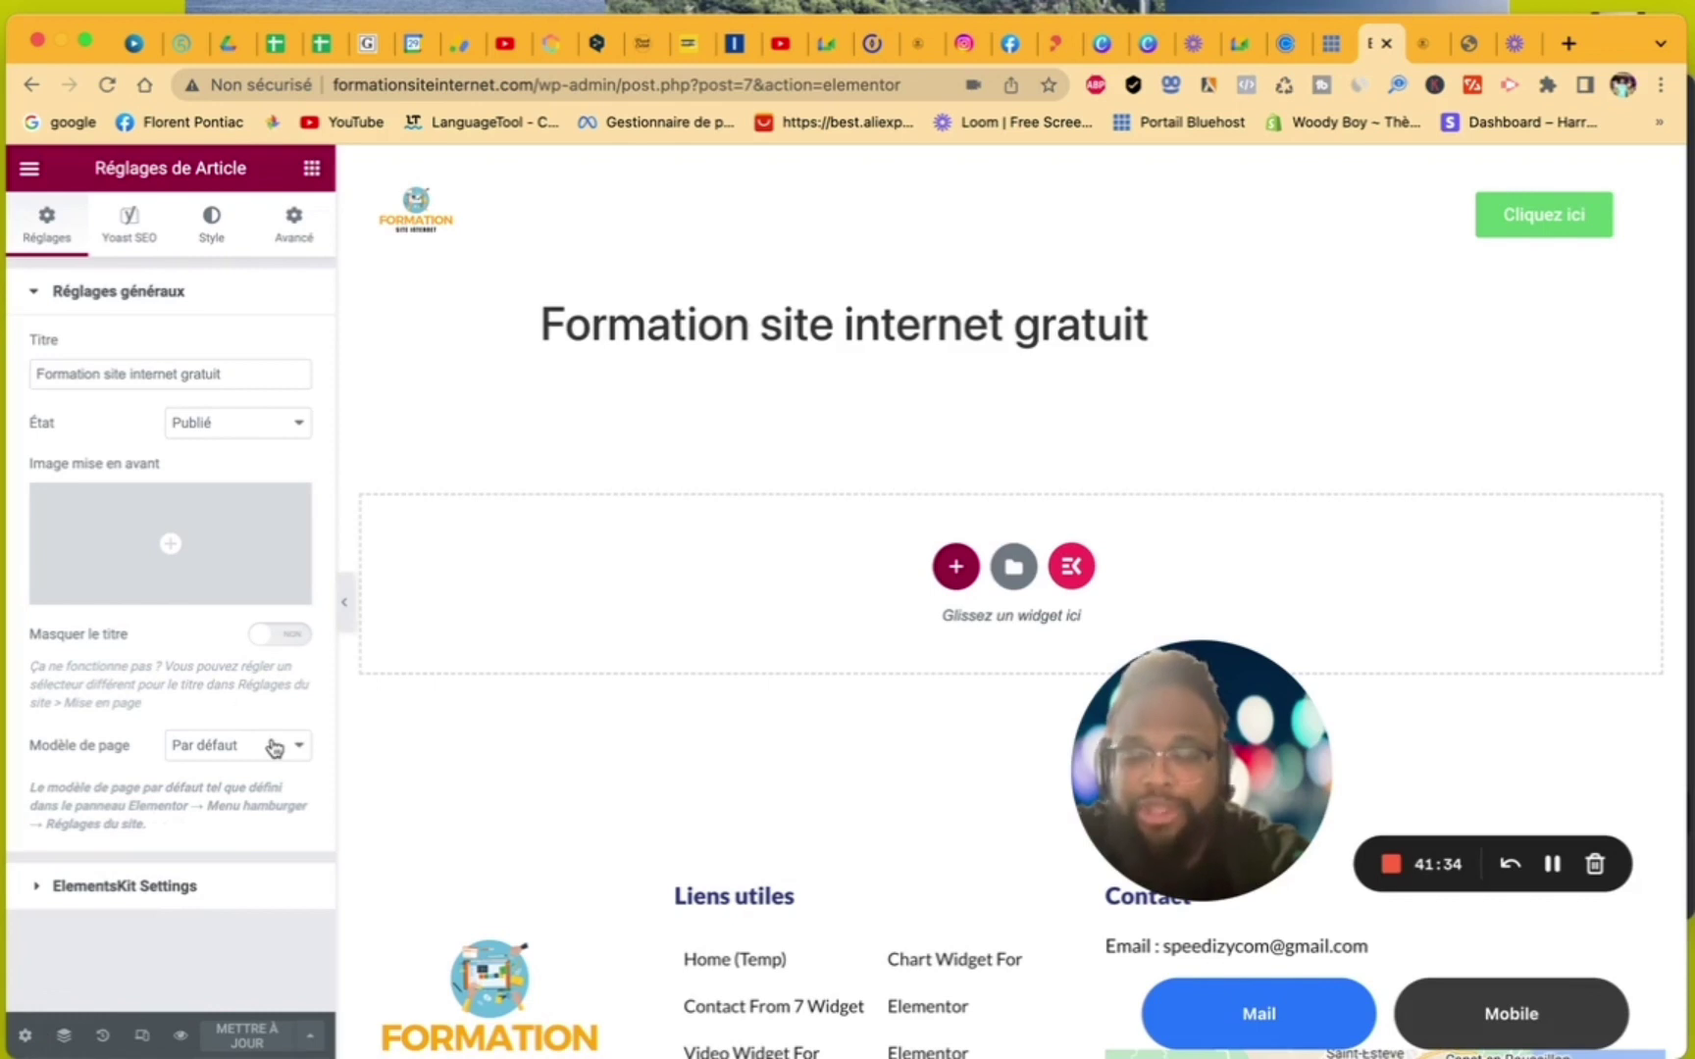
pyautogui.click(275, 749)
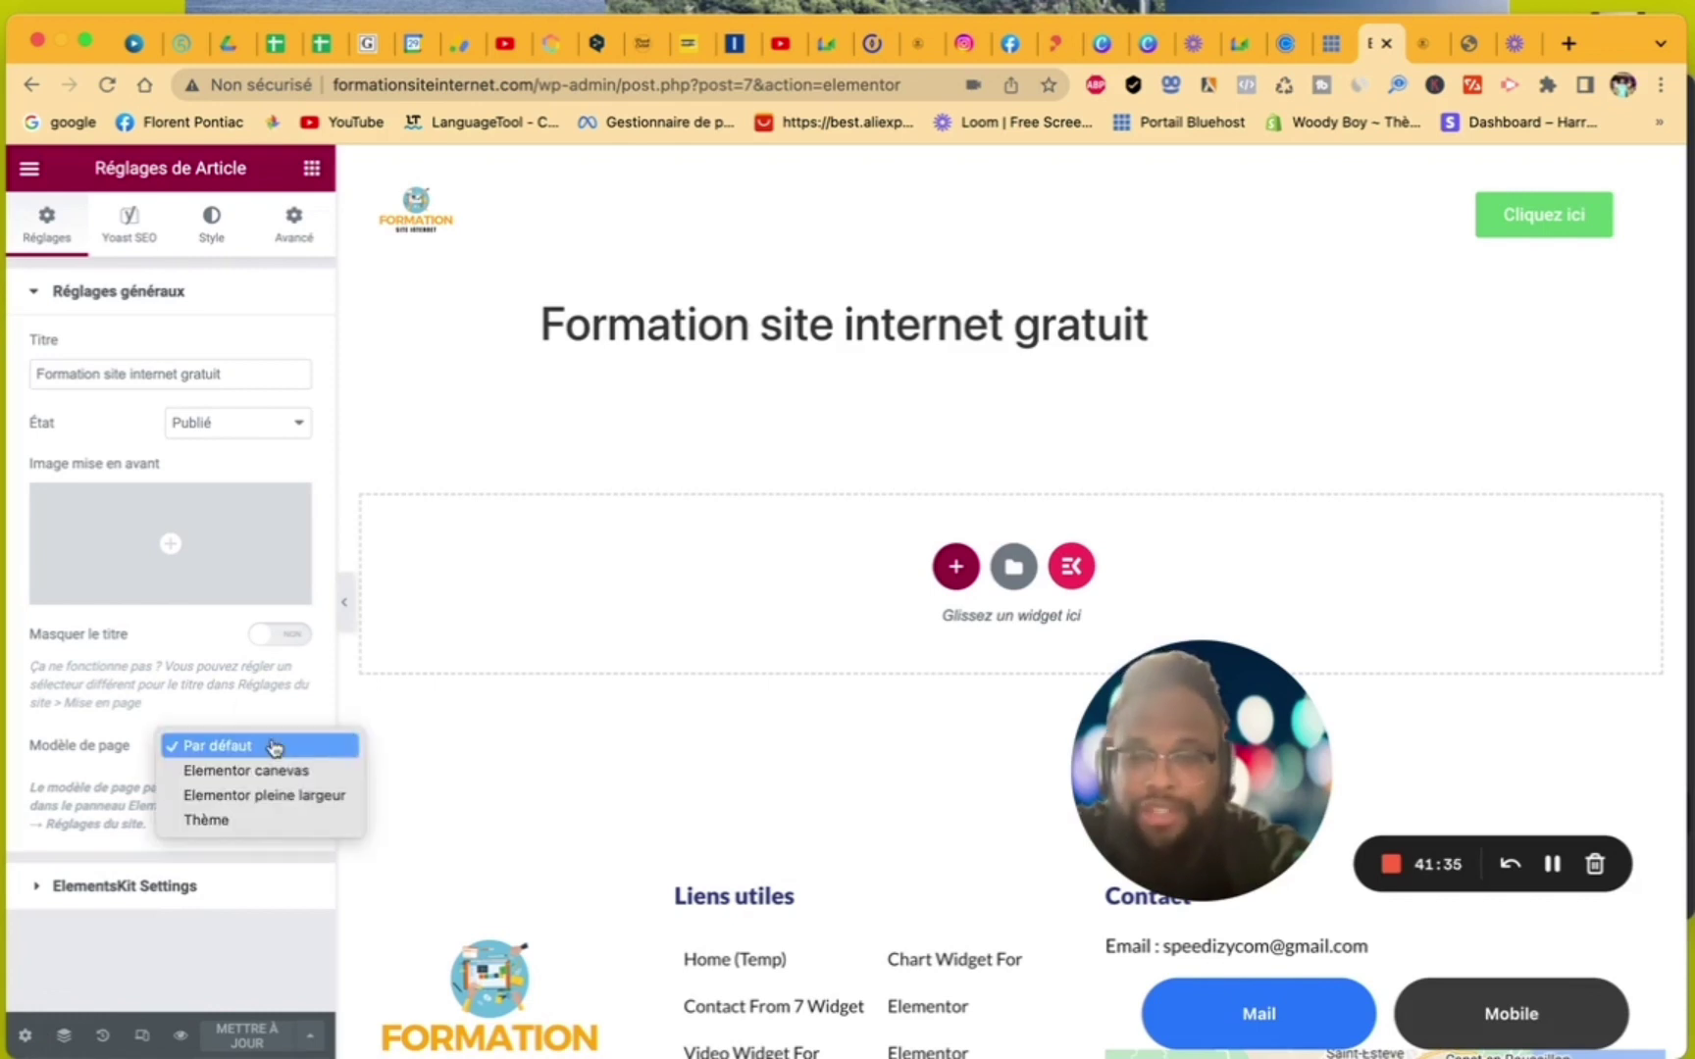
pyautogui.click(274, 797)
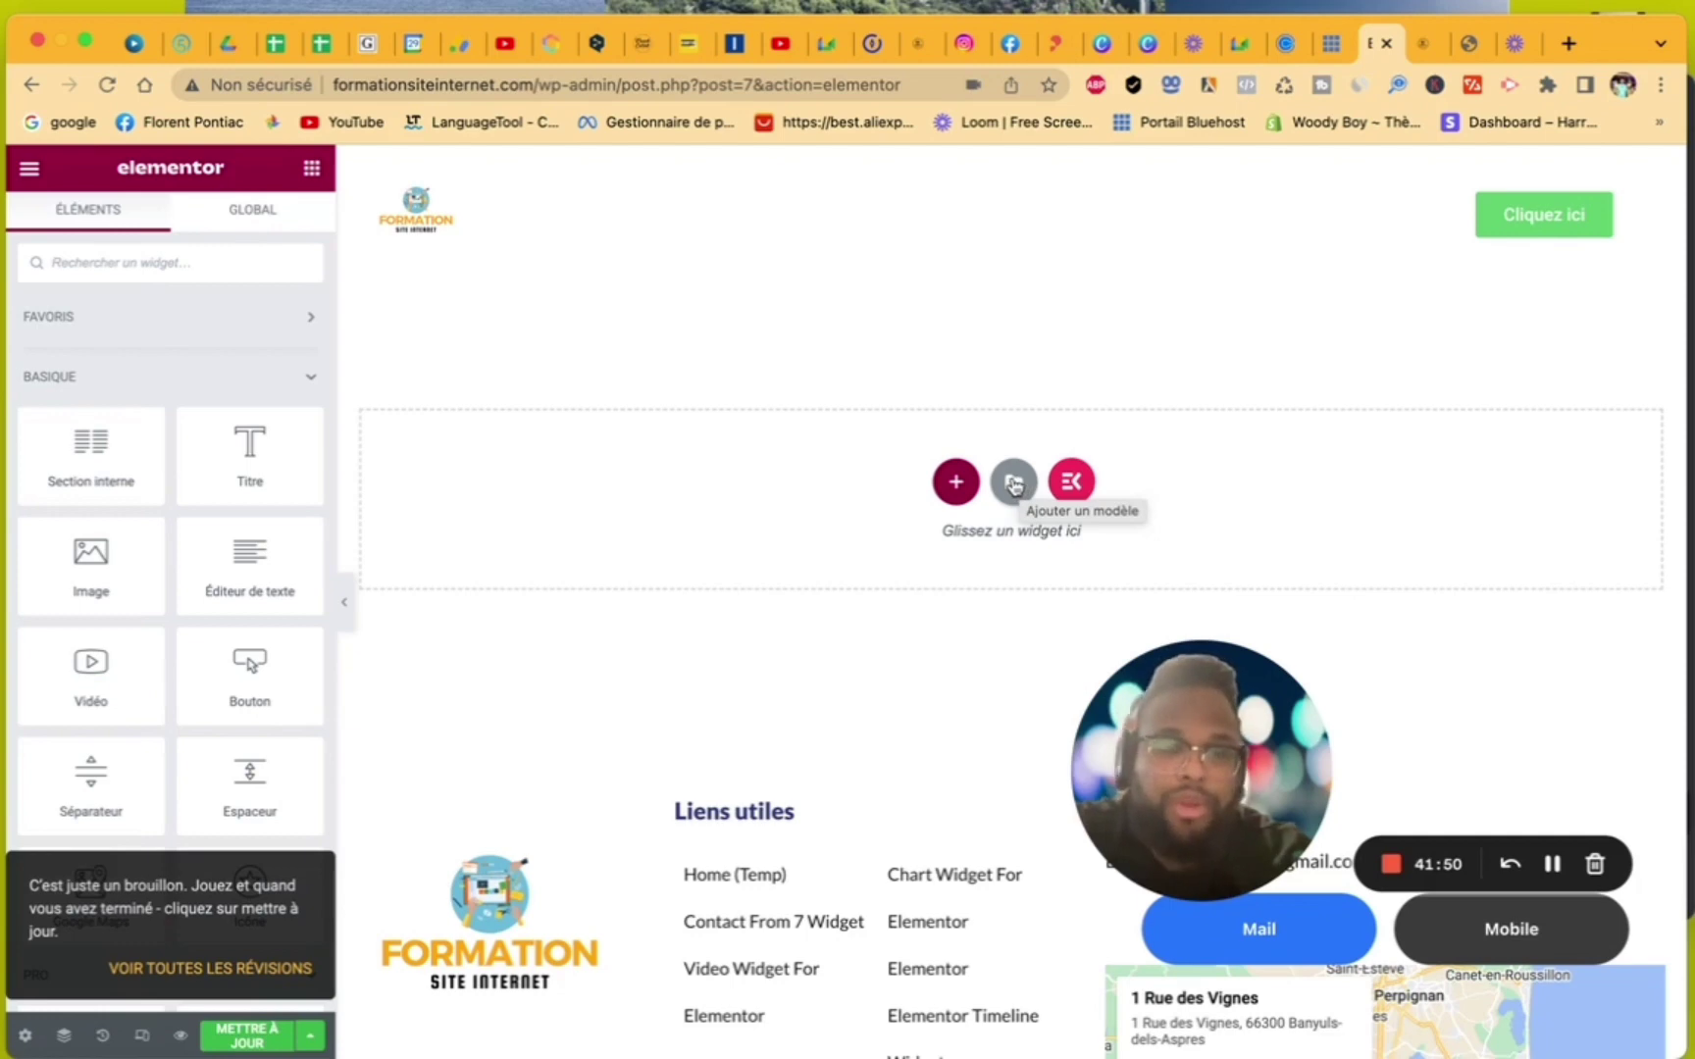
pyautogui.click(1014, 481)
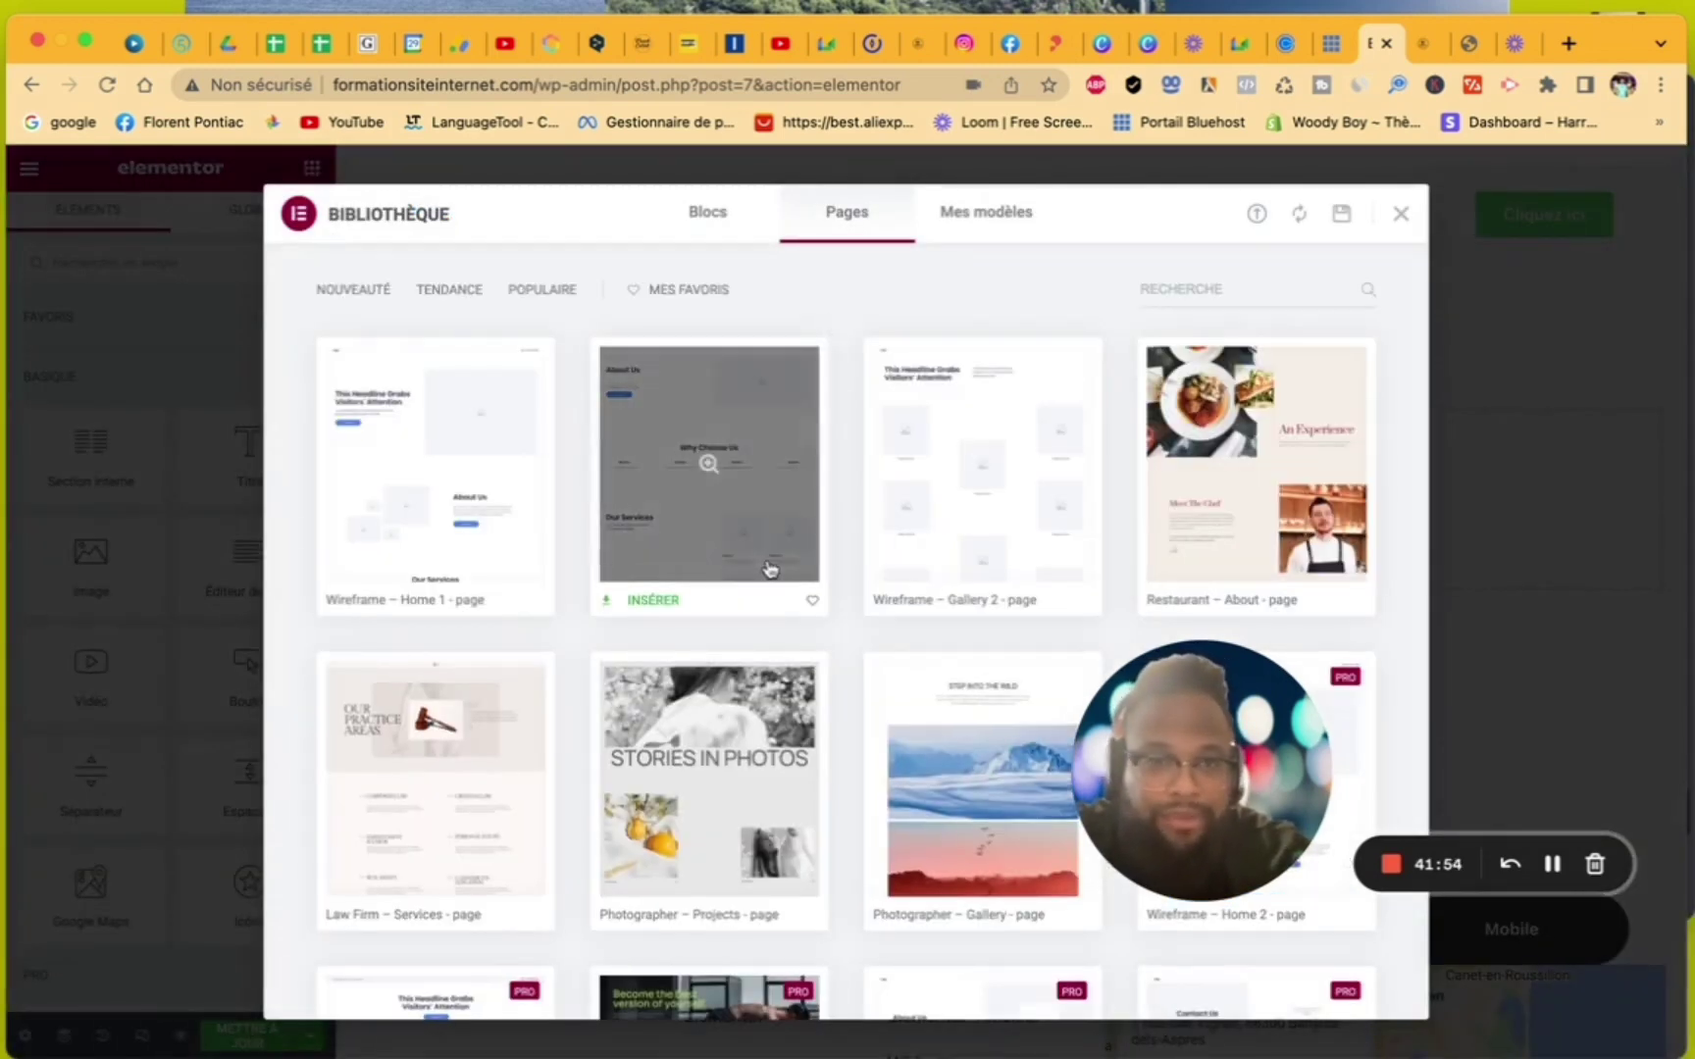
# - Browse the Pages templates in the Bibliothèque, then close it without inserting anything
pyautogui.scroll(-10, 770, 569)
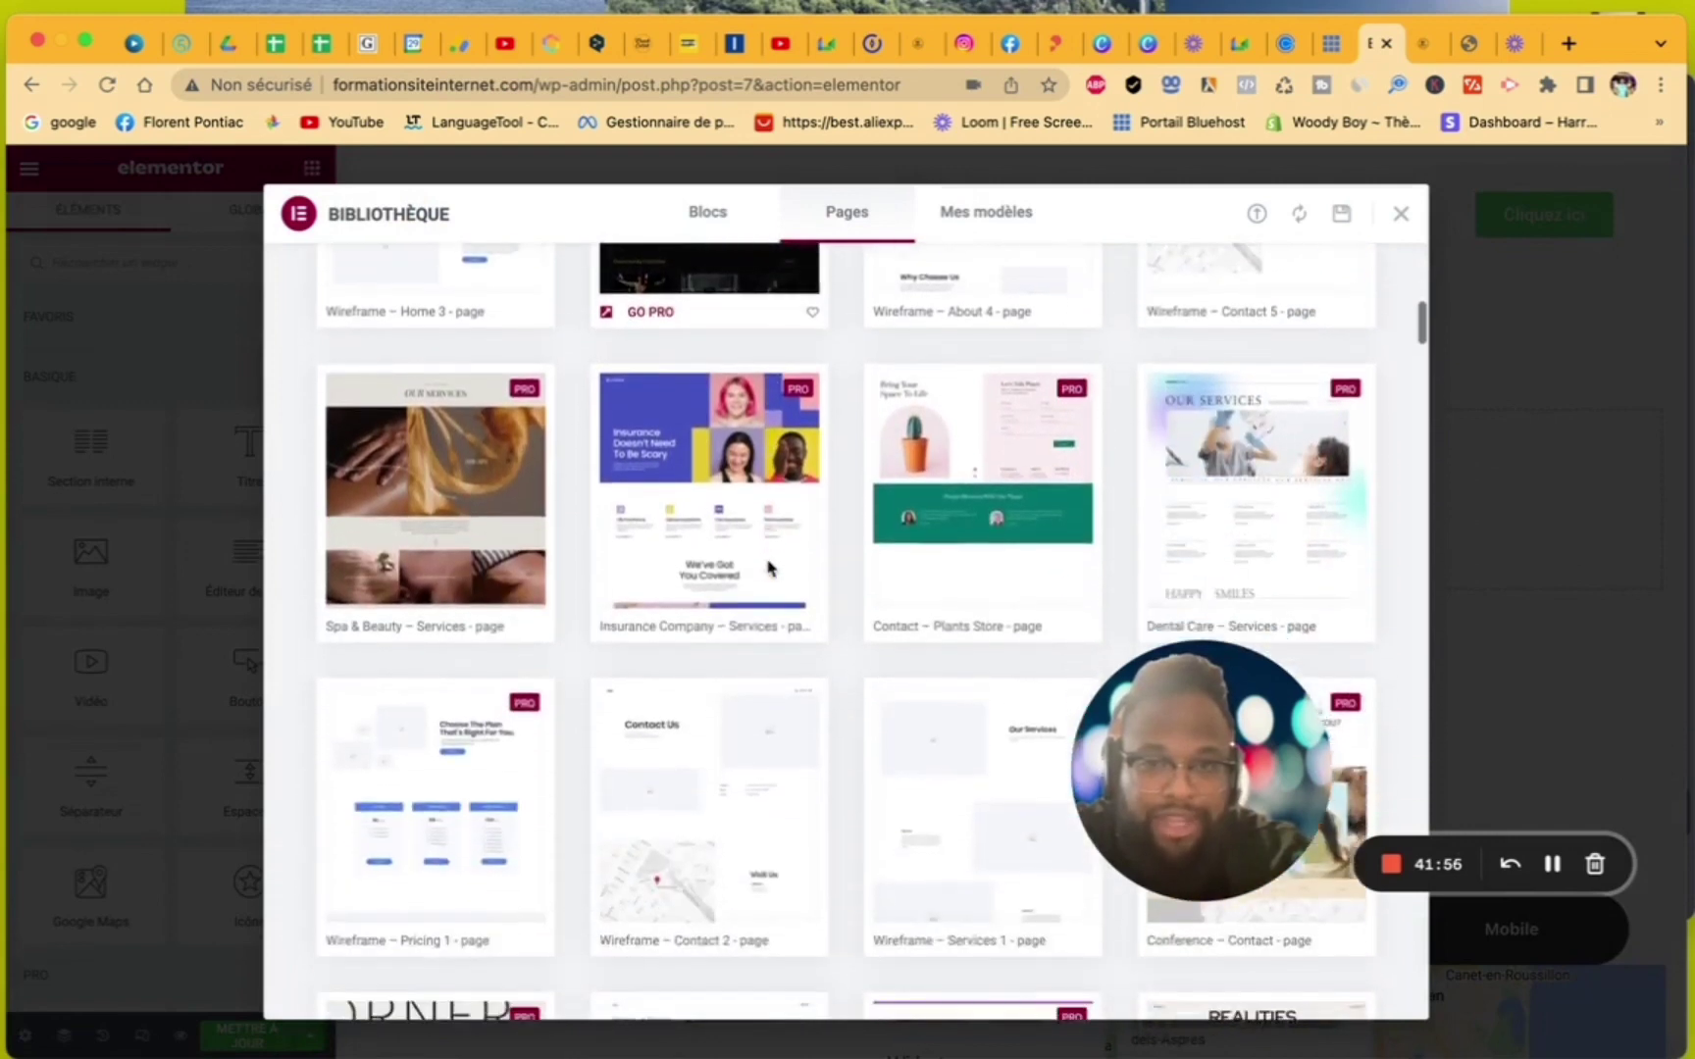
pyautogui.scroll(-6, 770, 569)
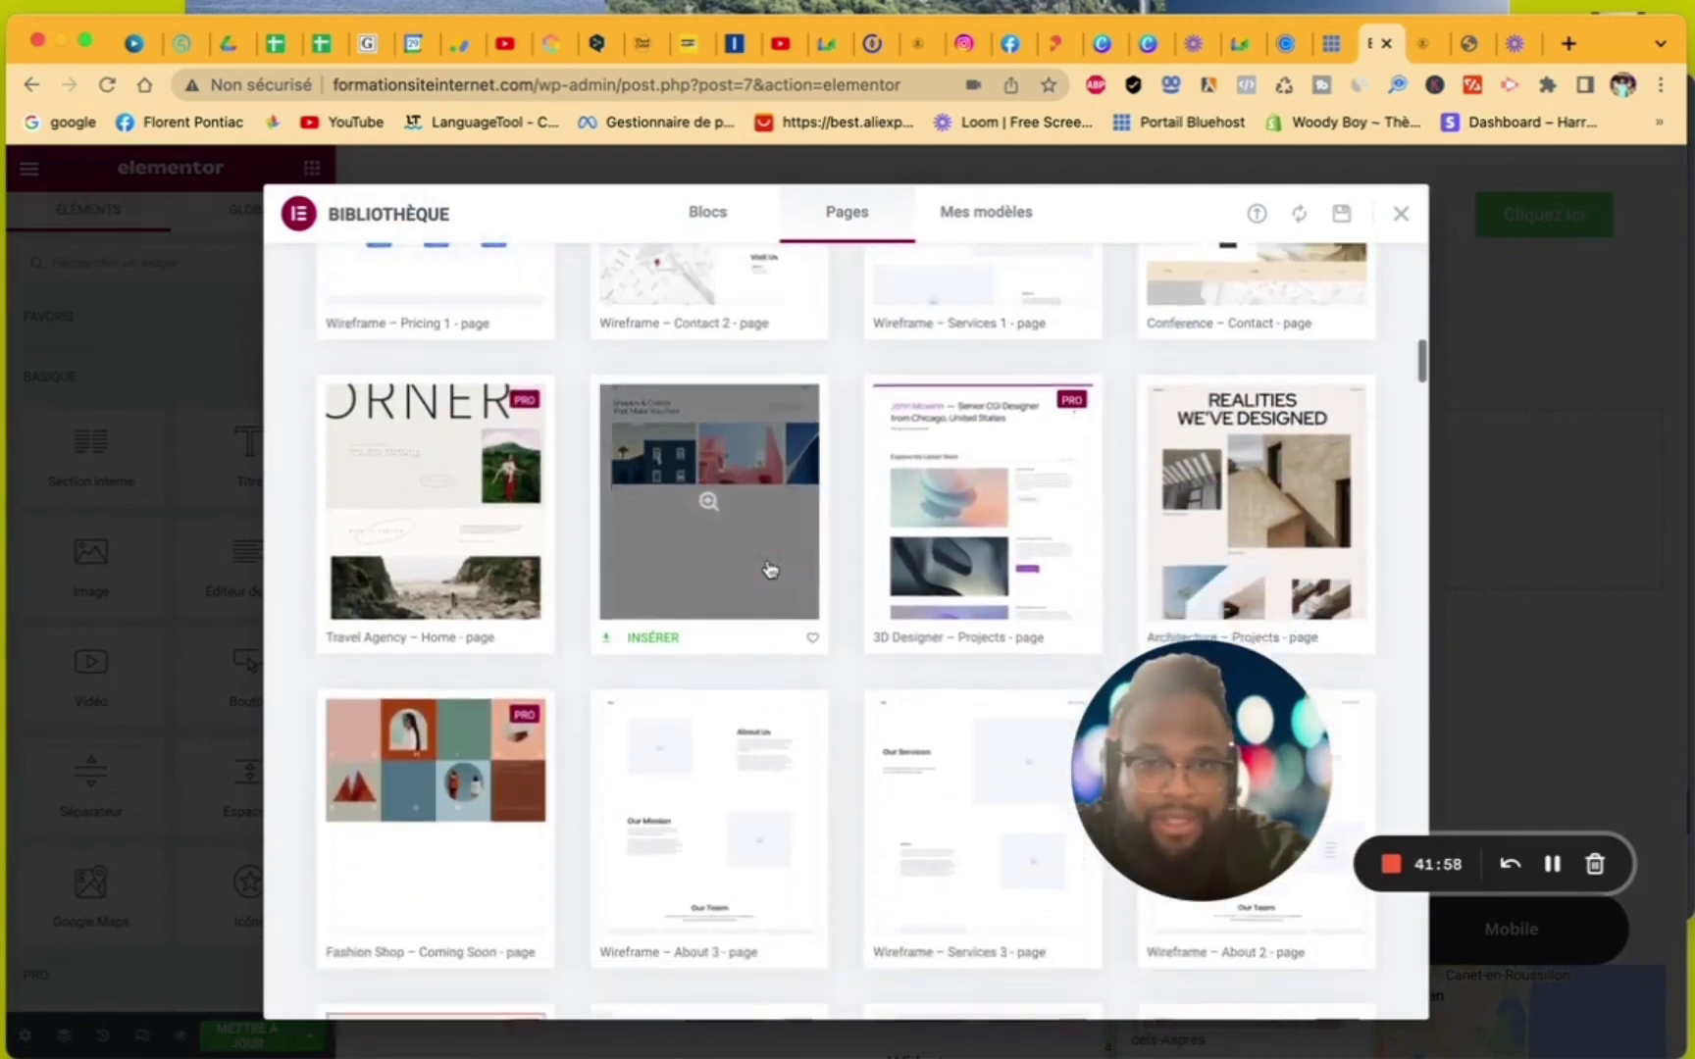
pyautogui.scroll(-11, 770, 569)
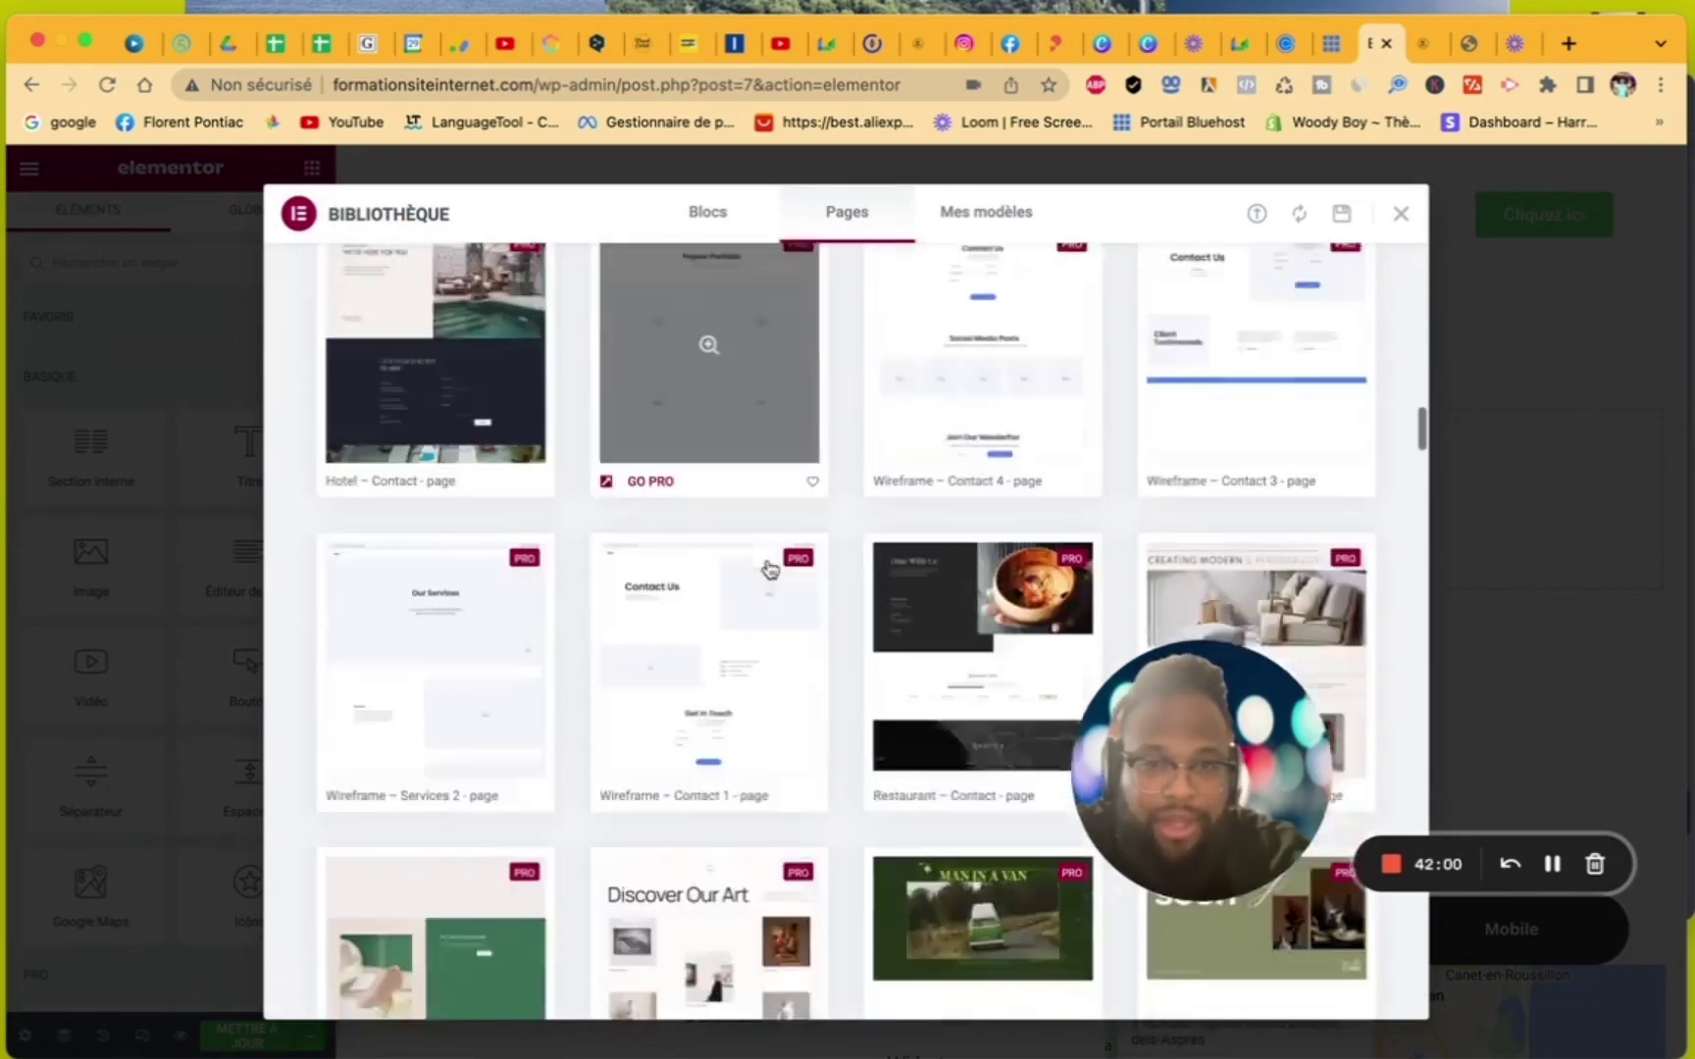
pyautogui.scroll(-12, 770, 569)
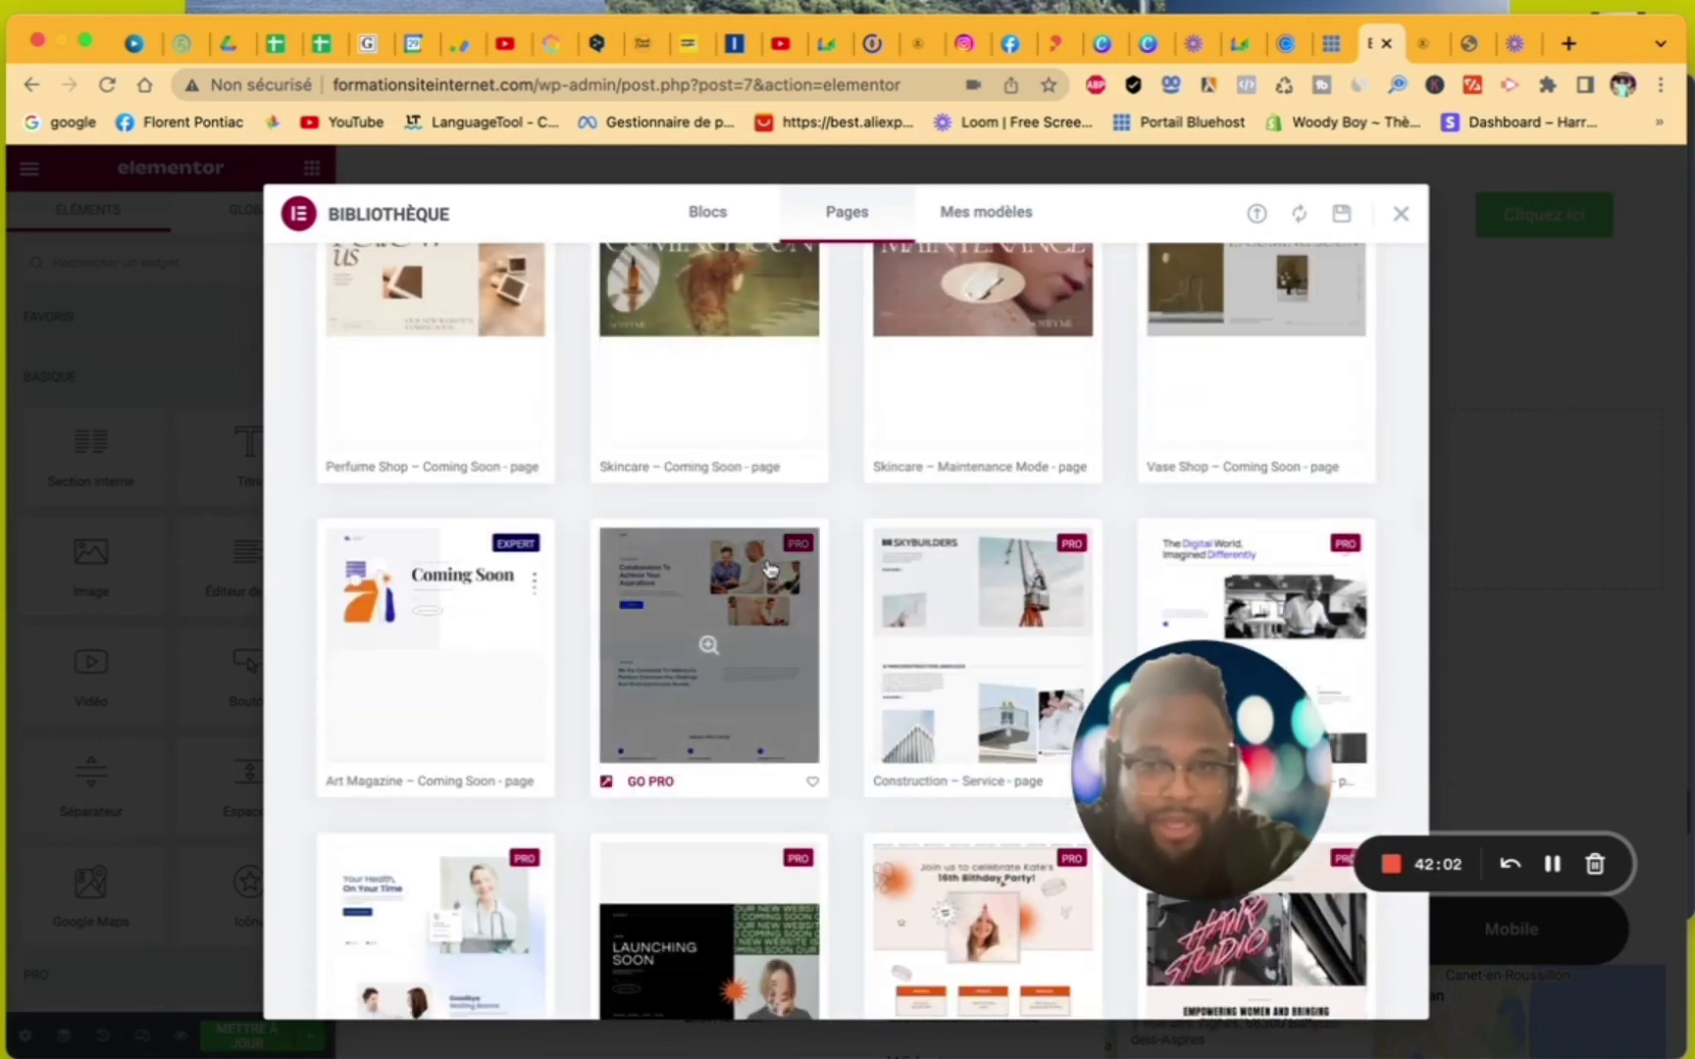
pyautogui.scroll(-15, 770, 569)
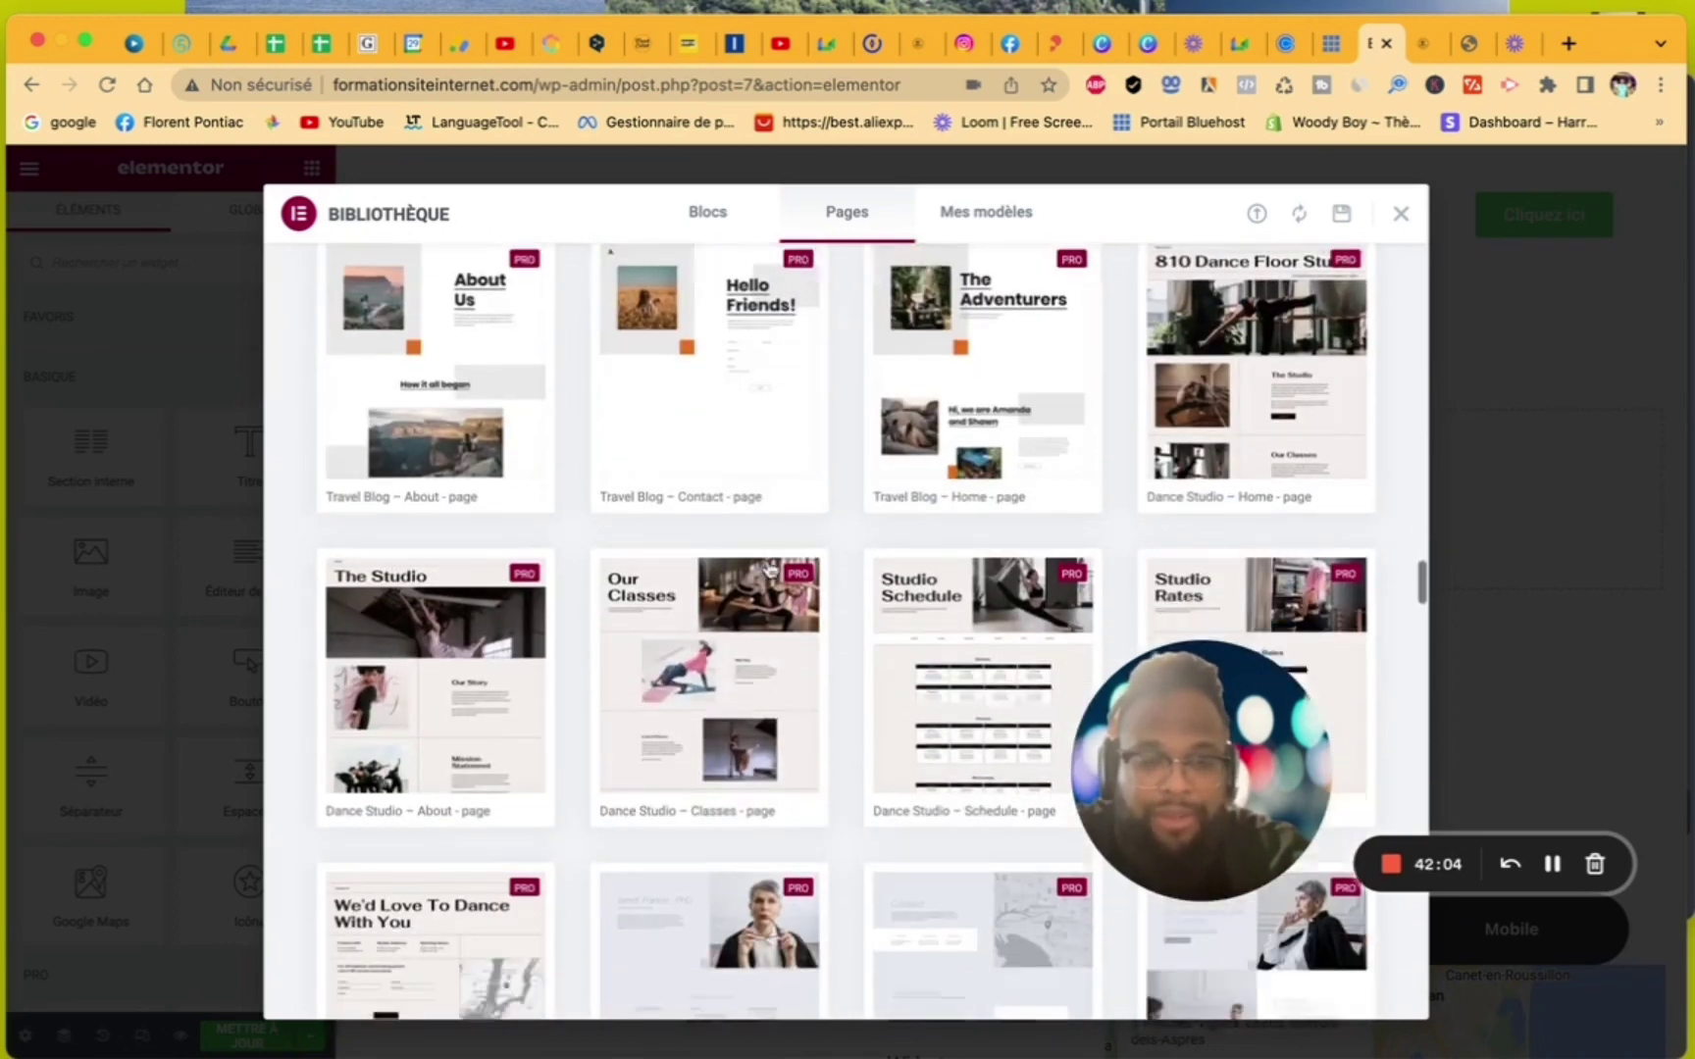
pyautogui.scroll(-9, 770, 569)
pyautogui.scroll(14, 770, 569)
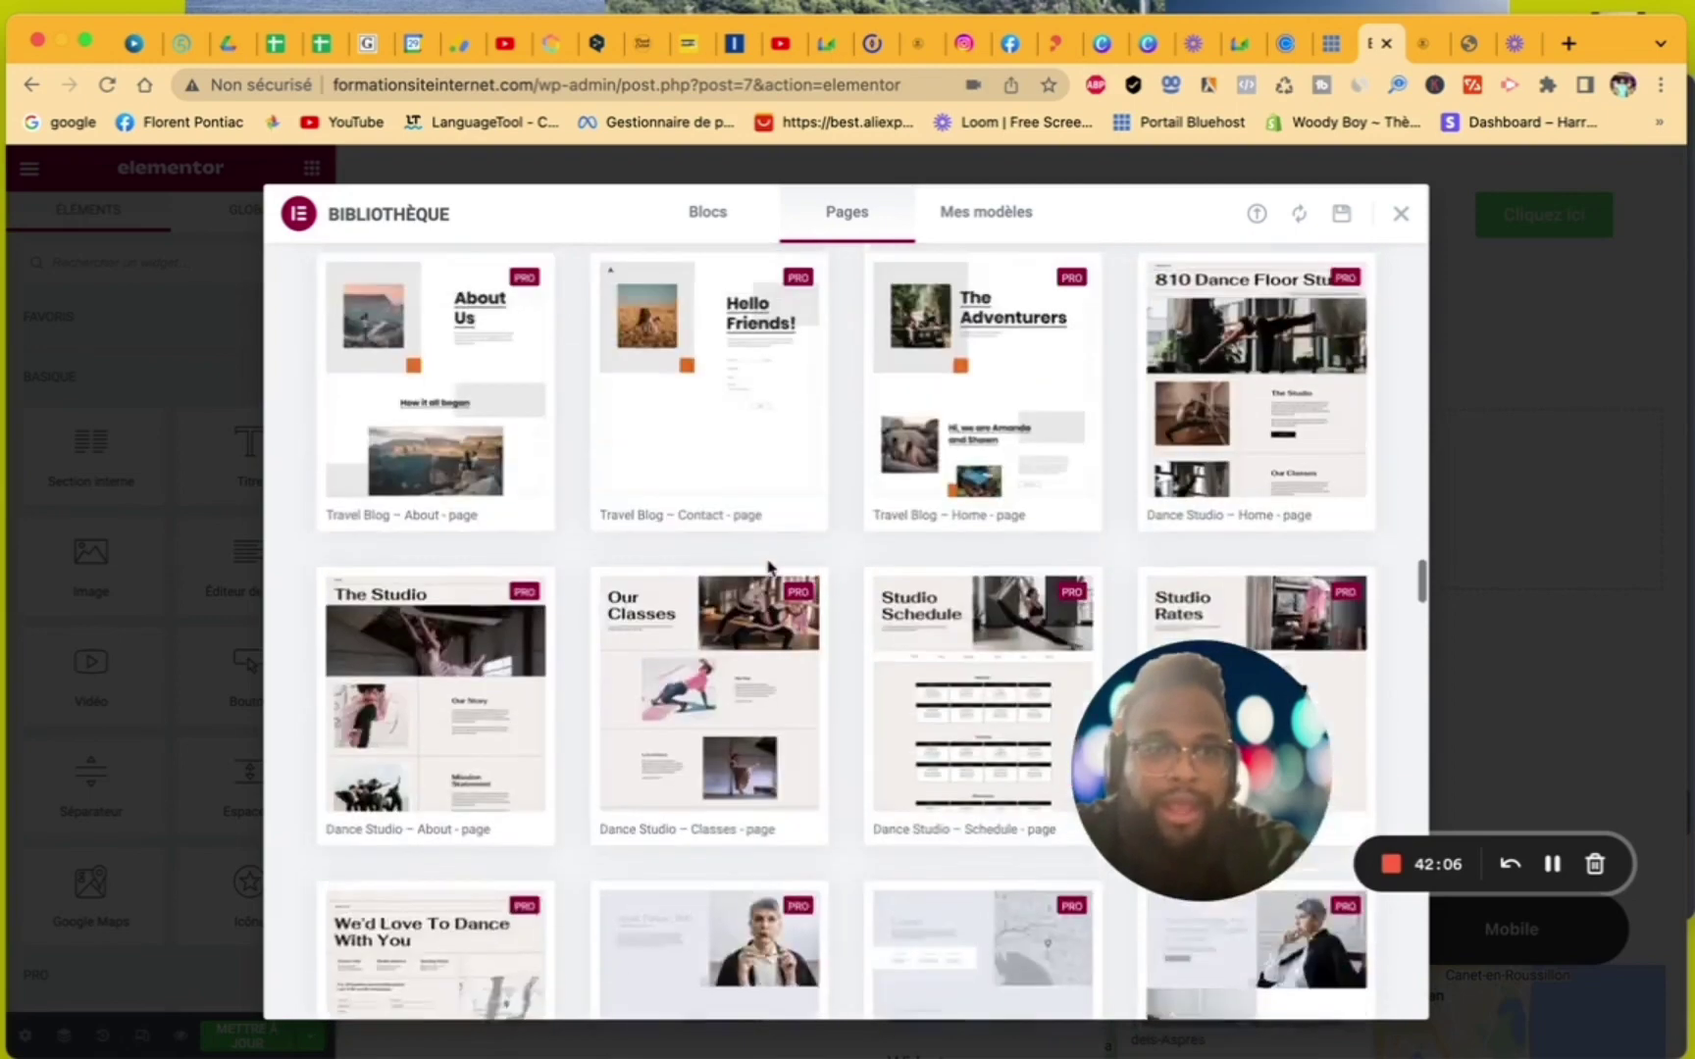
pyautogui.scroll(10, 770, 569)
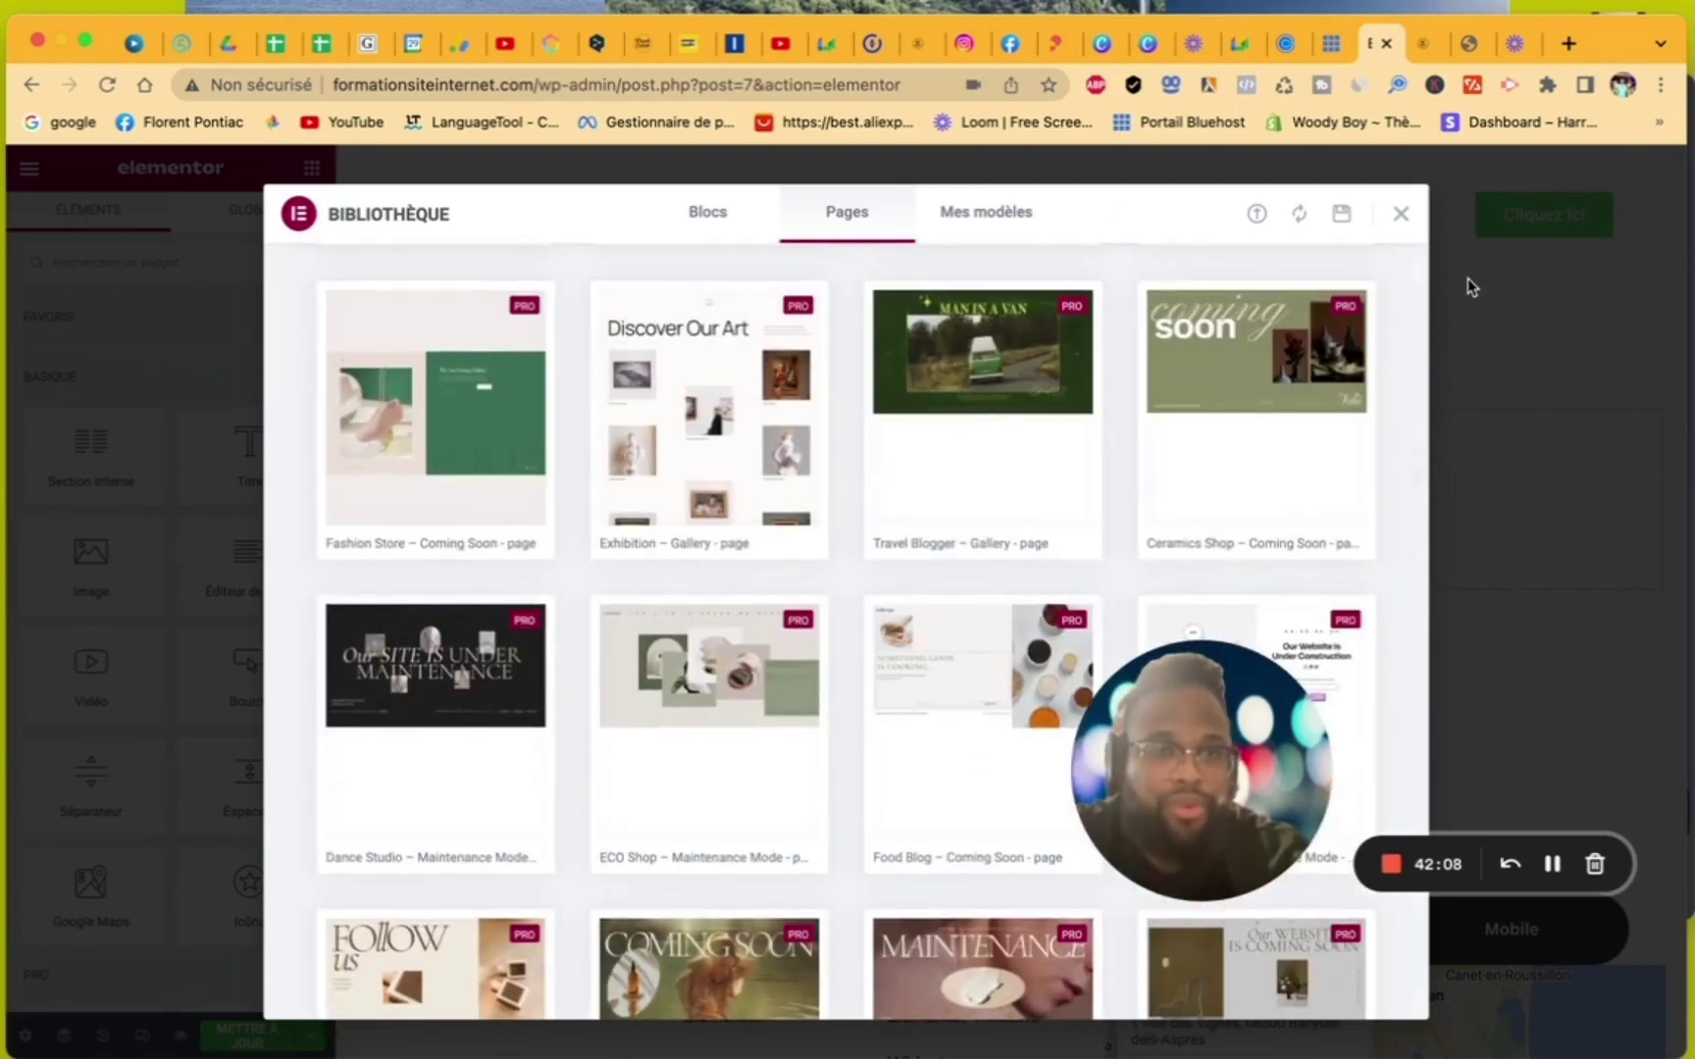
pyautogui.click(1402, 215)
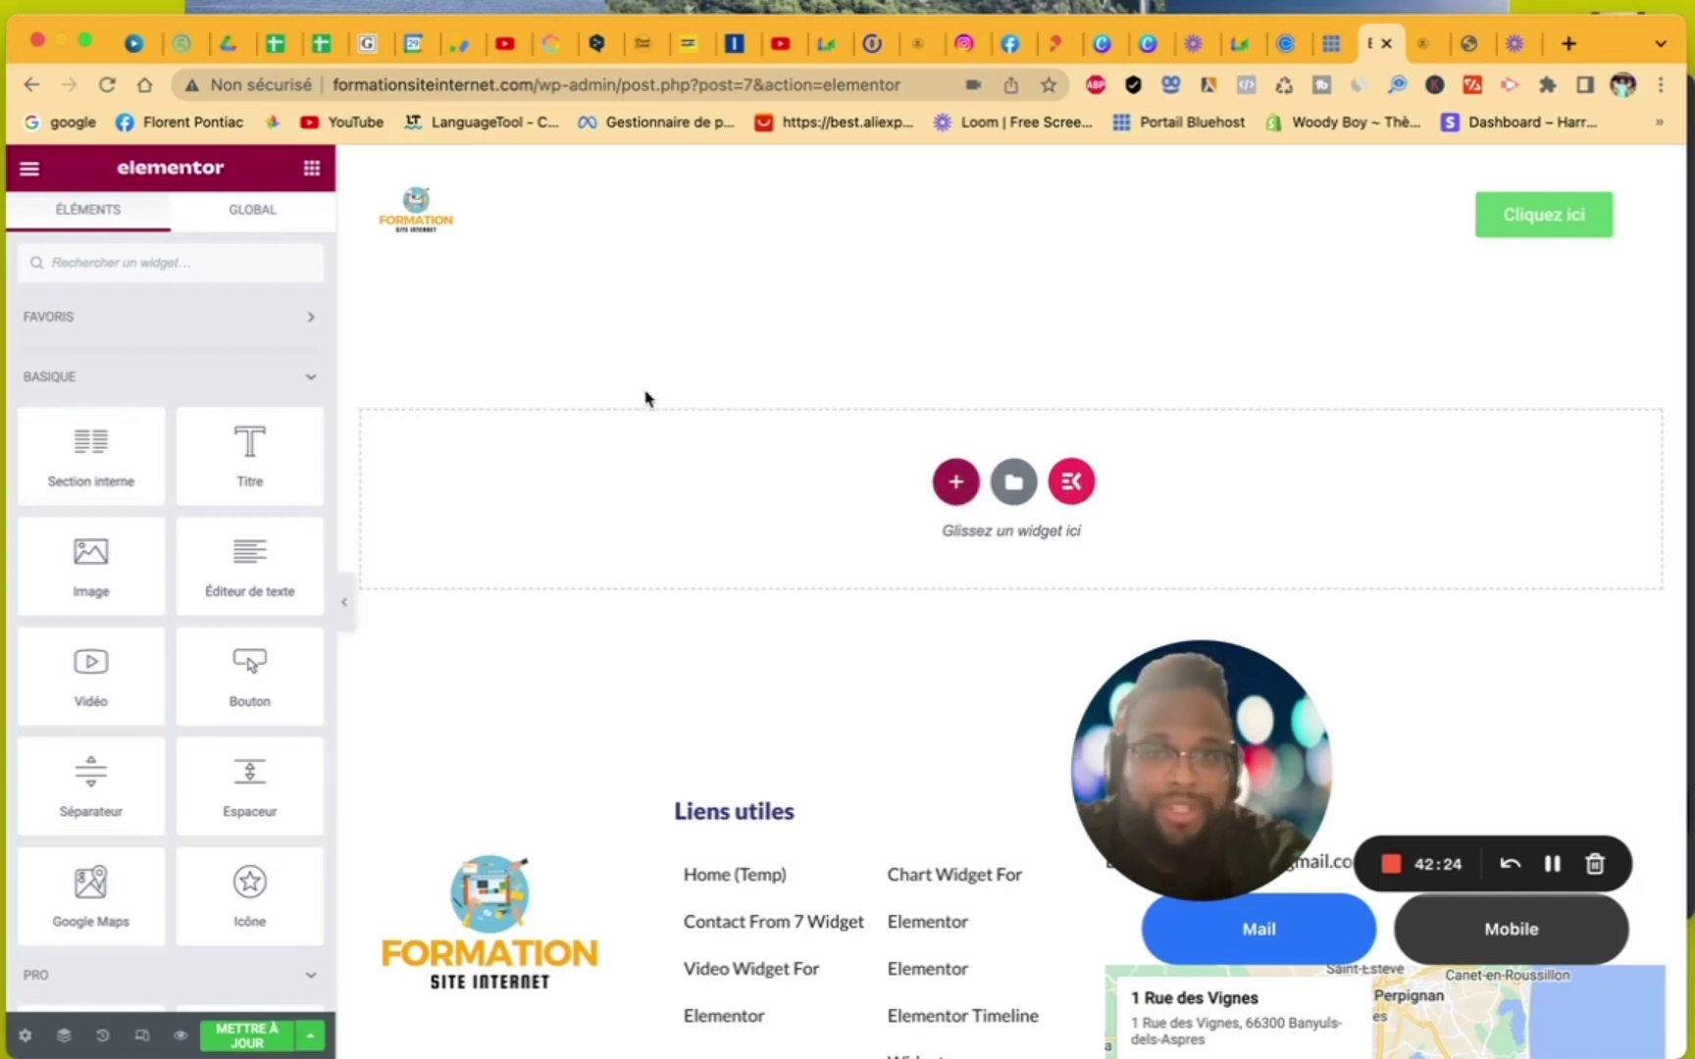
# - Add a single-column section at the top of the page and drop an Image widget into it
pyautogui.click(956, 483)
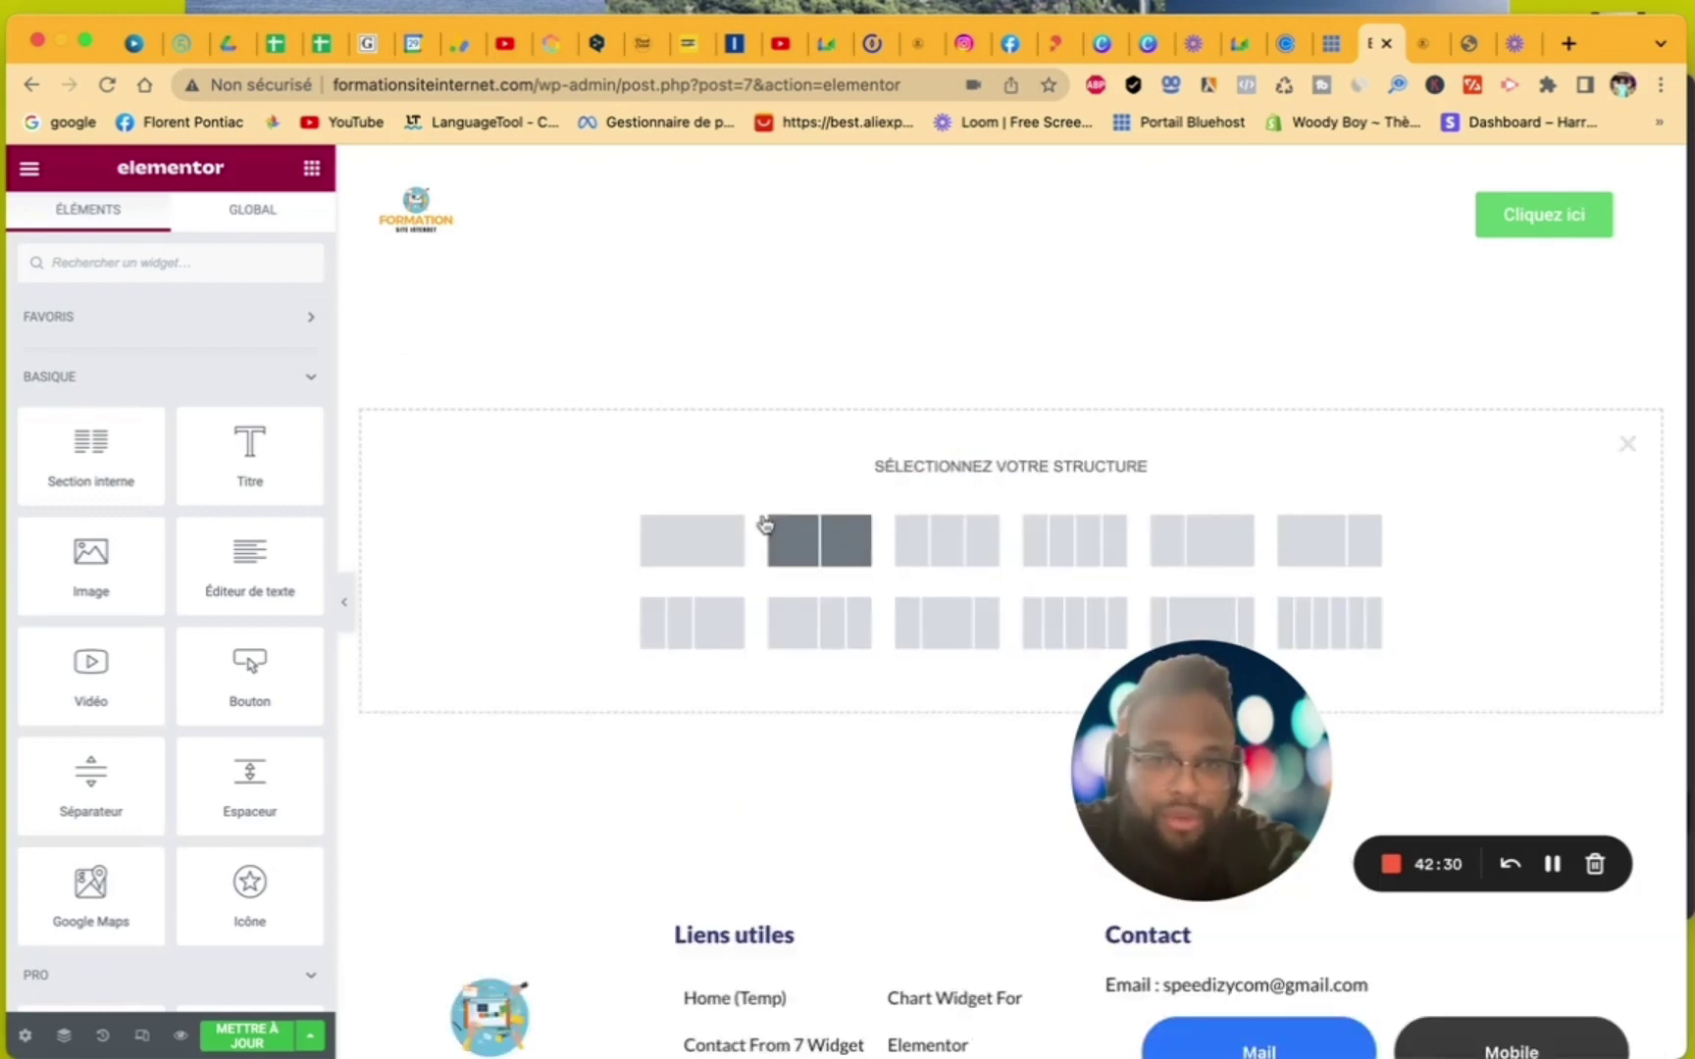
pyautogui.click(701, 531)
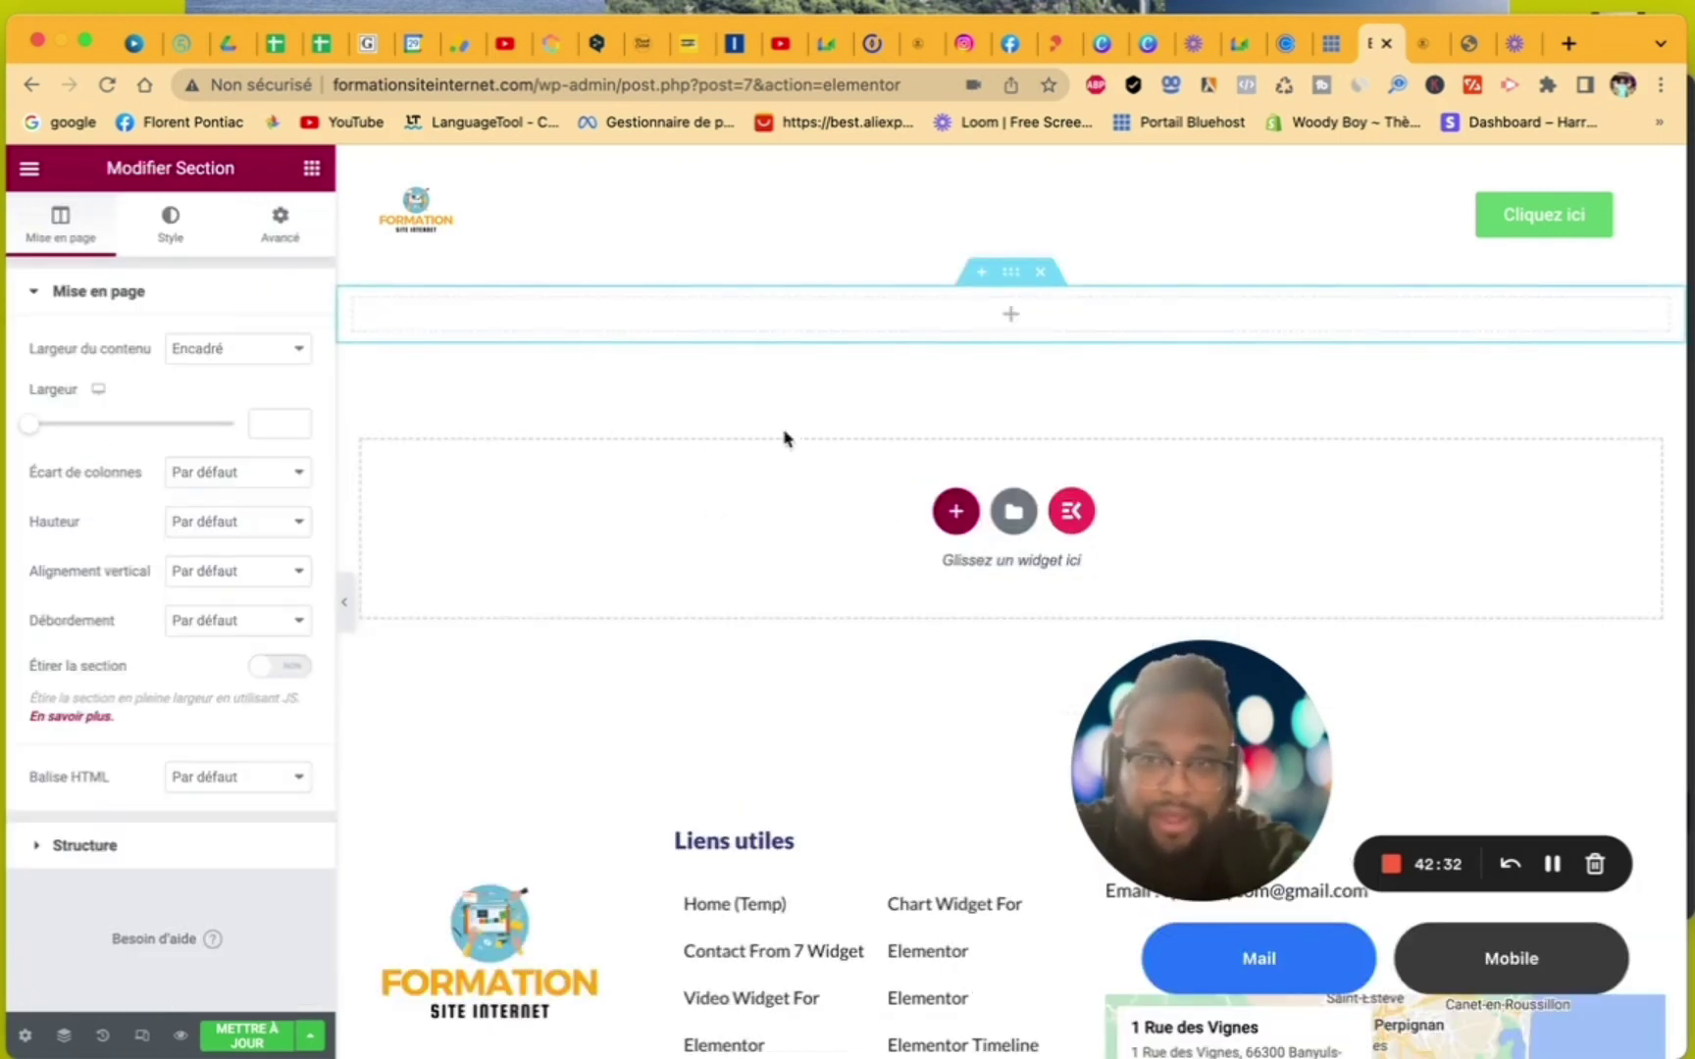
pyautogui.click(1012, 318)
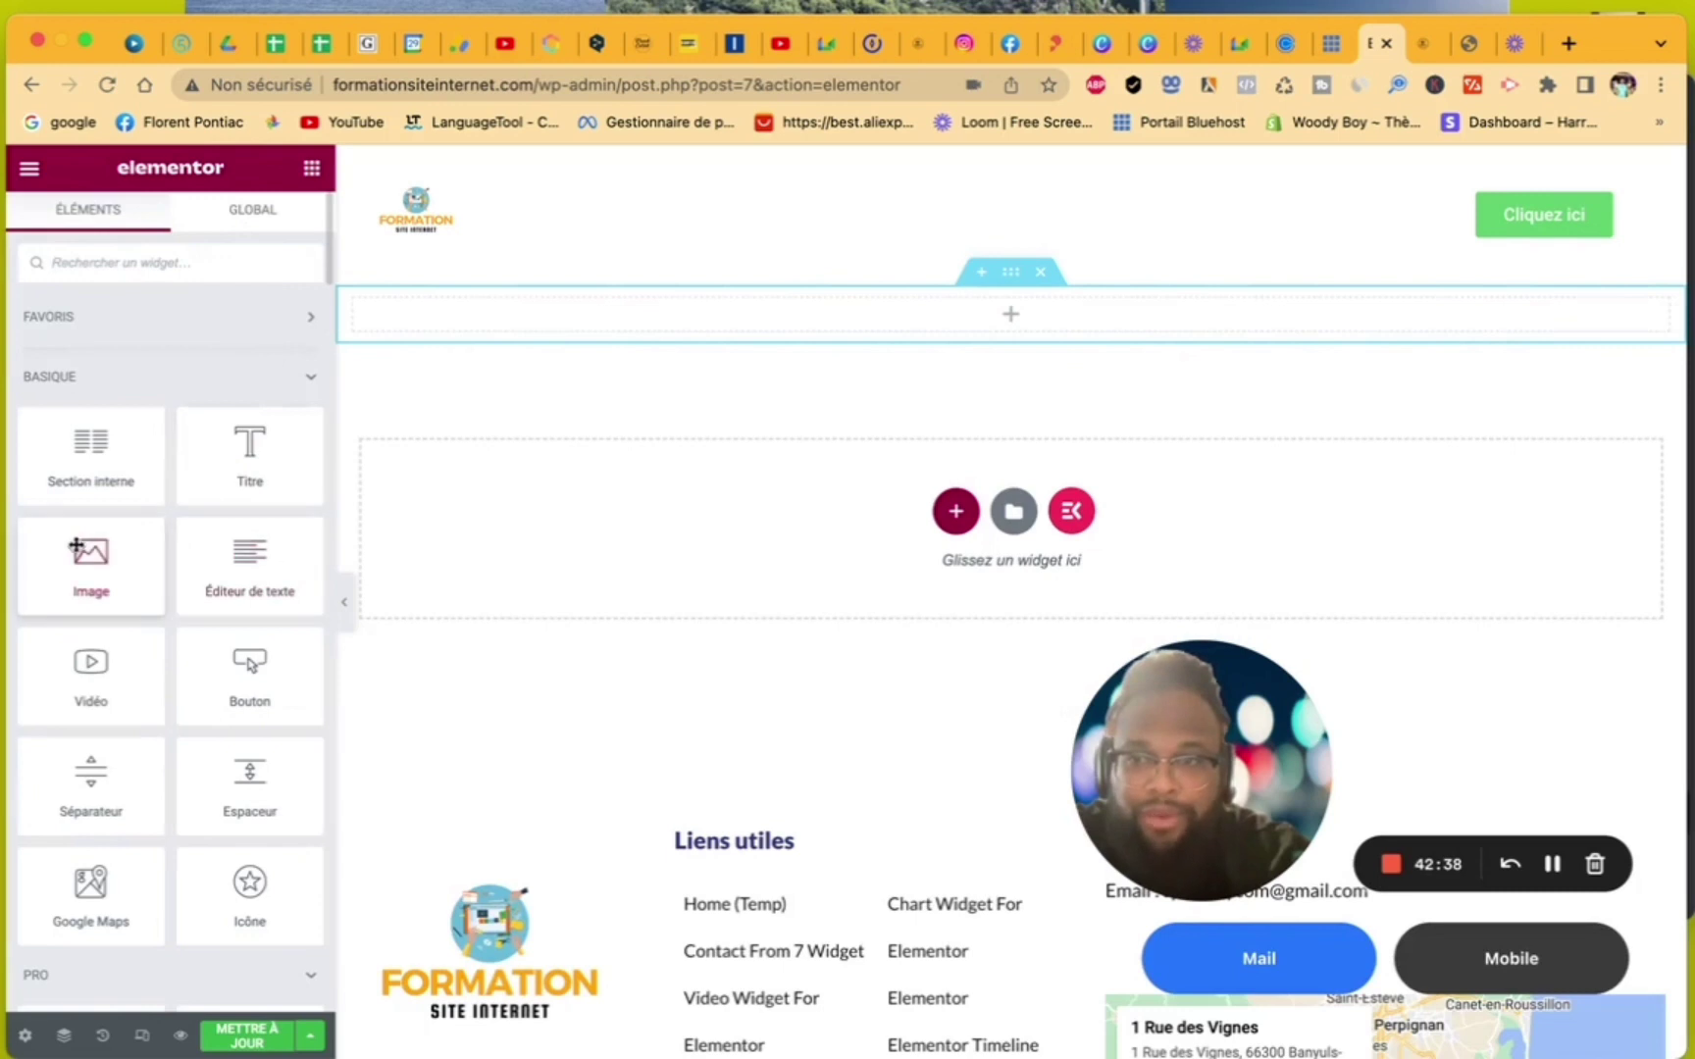
pyautogui.moveTo(75, 546); pyautogui.dragTo(575, 301)
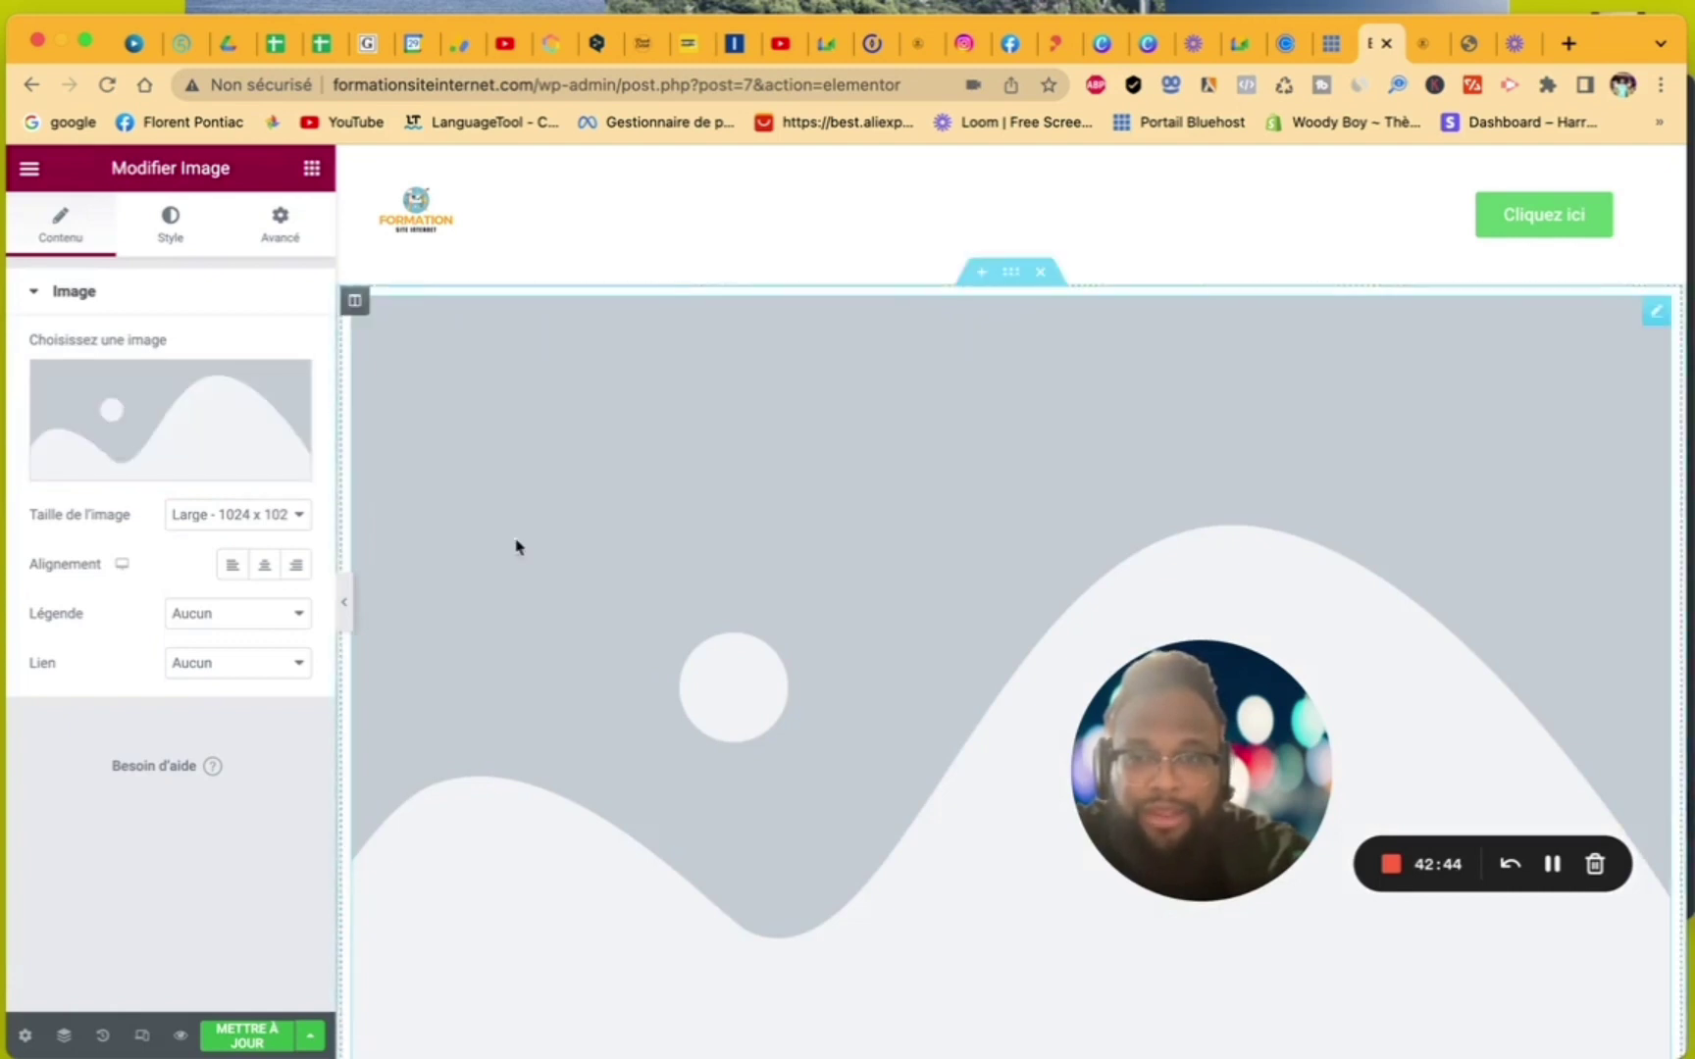
pyautogui.scroll(-2, 518, 544)
pyautogui.scroll(2, 518, 546)
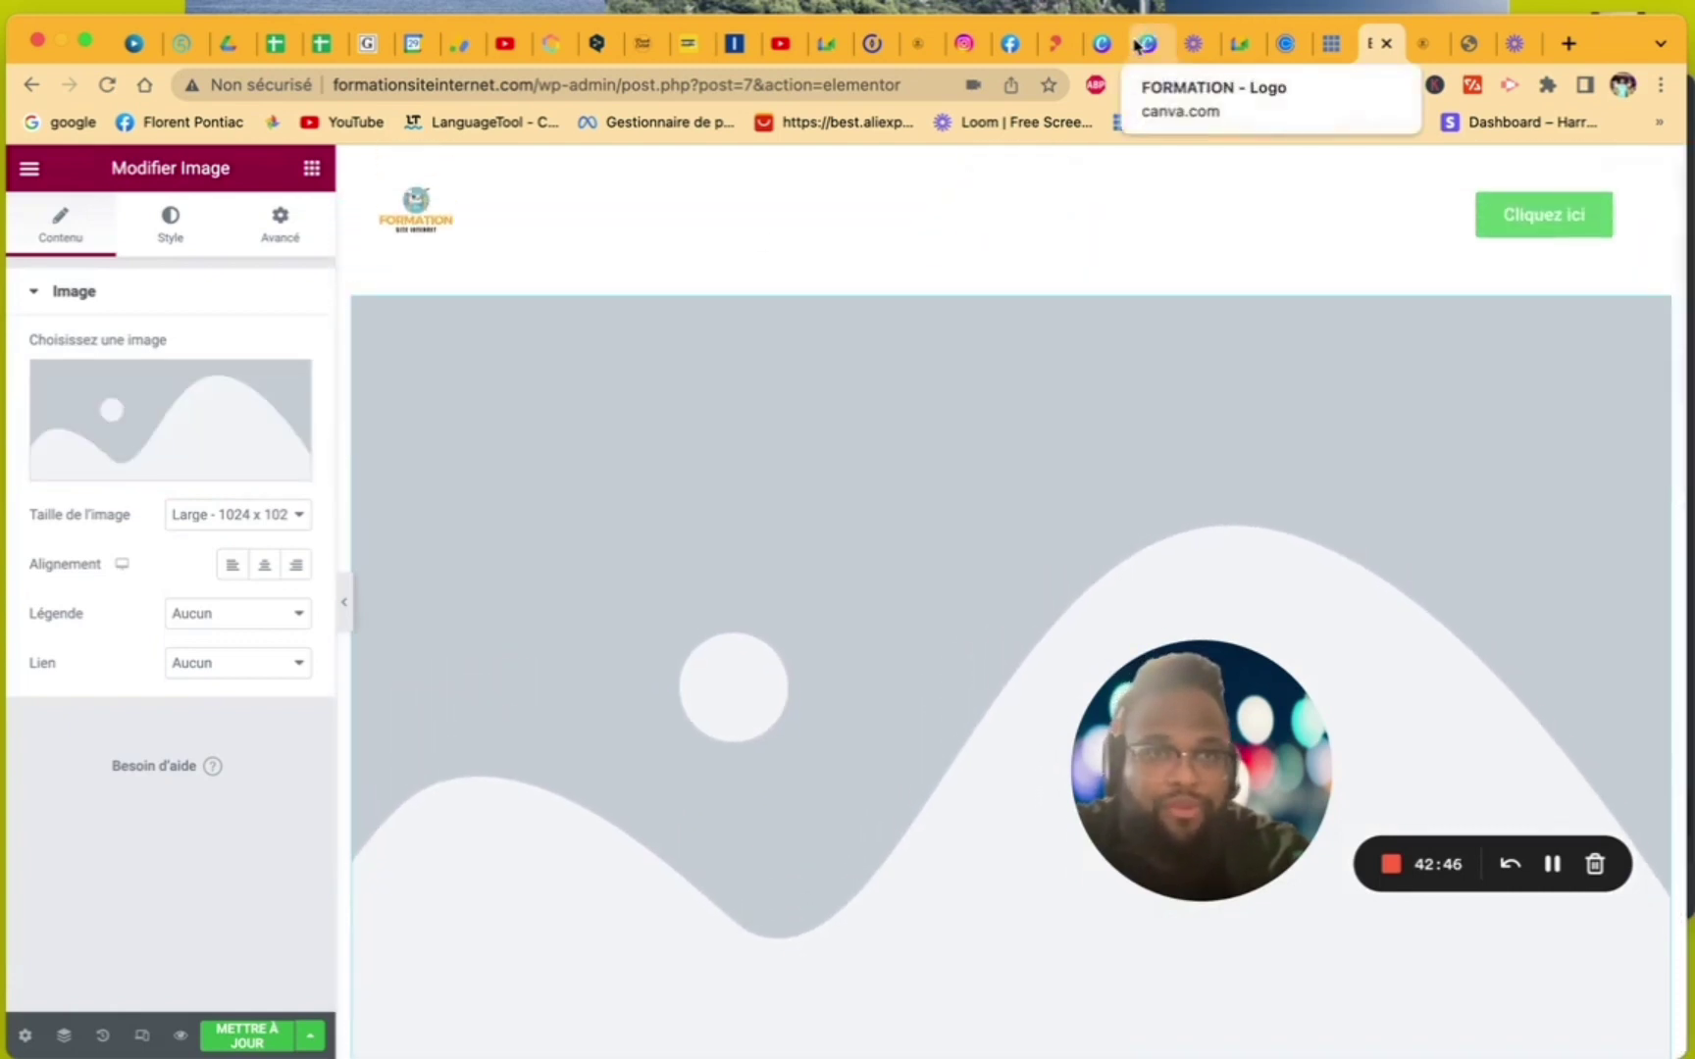
# - In the FORMATION design, add a blank page and make a resized Couverture Facebook copy
pyautogui.click(1138, 47)
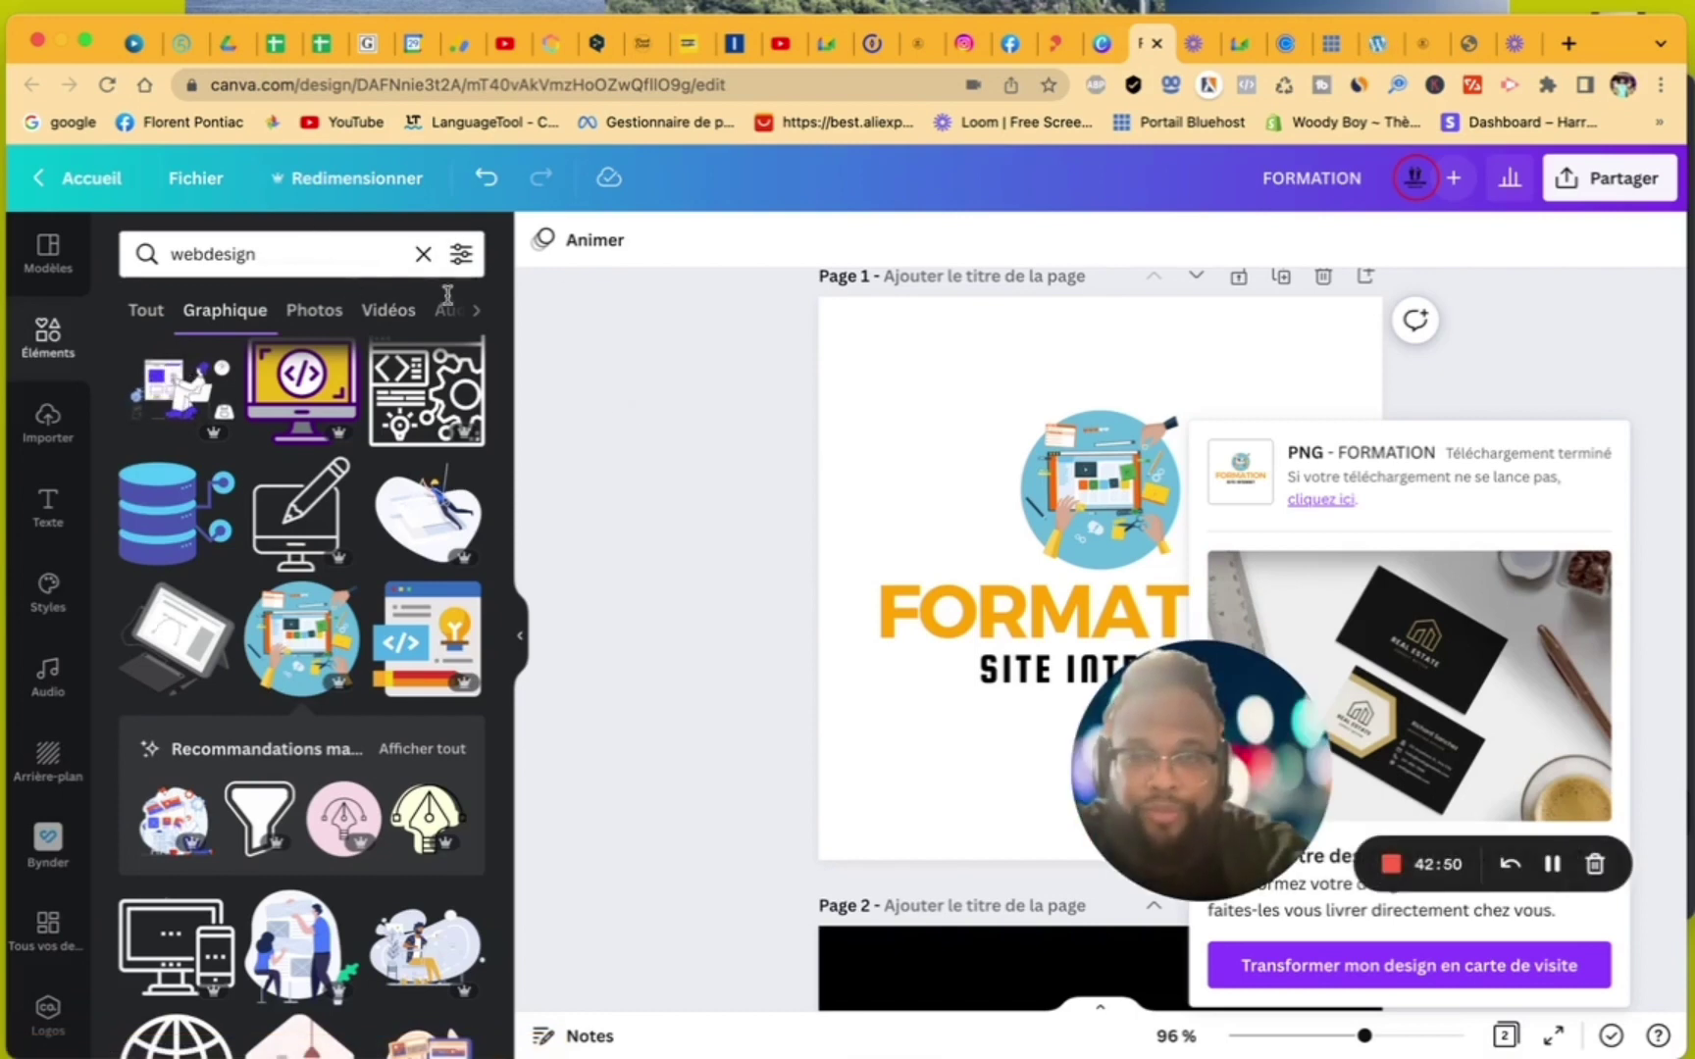
pyautogui.scroll(-5, 801, 504)
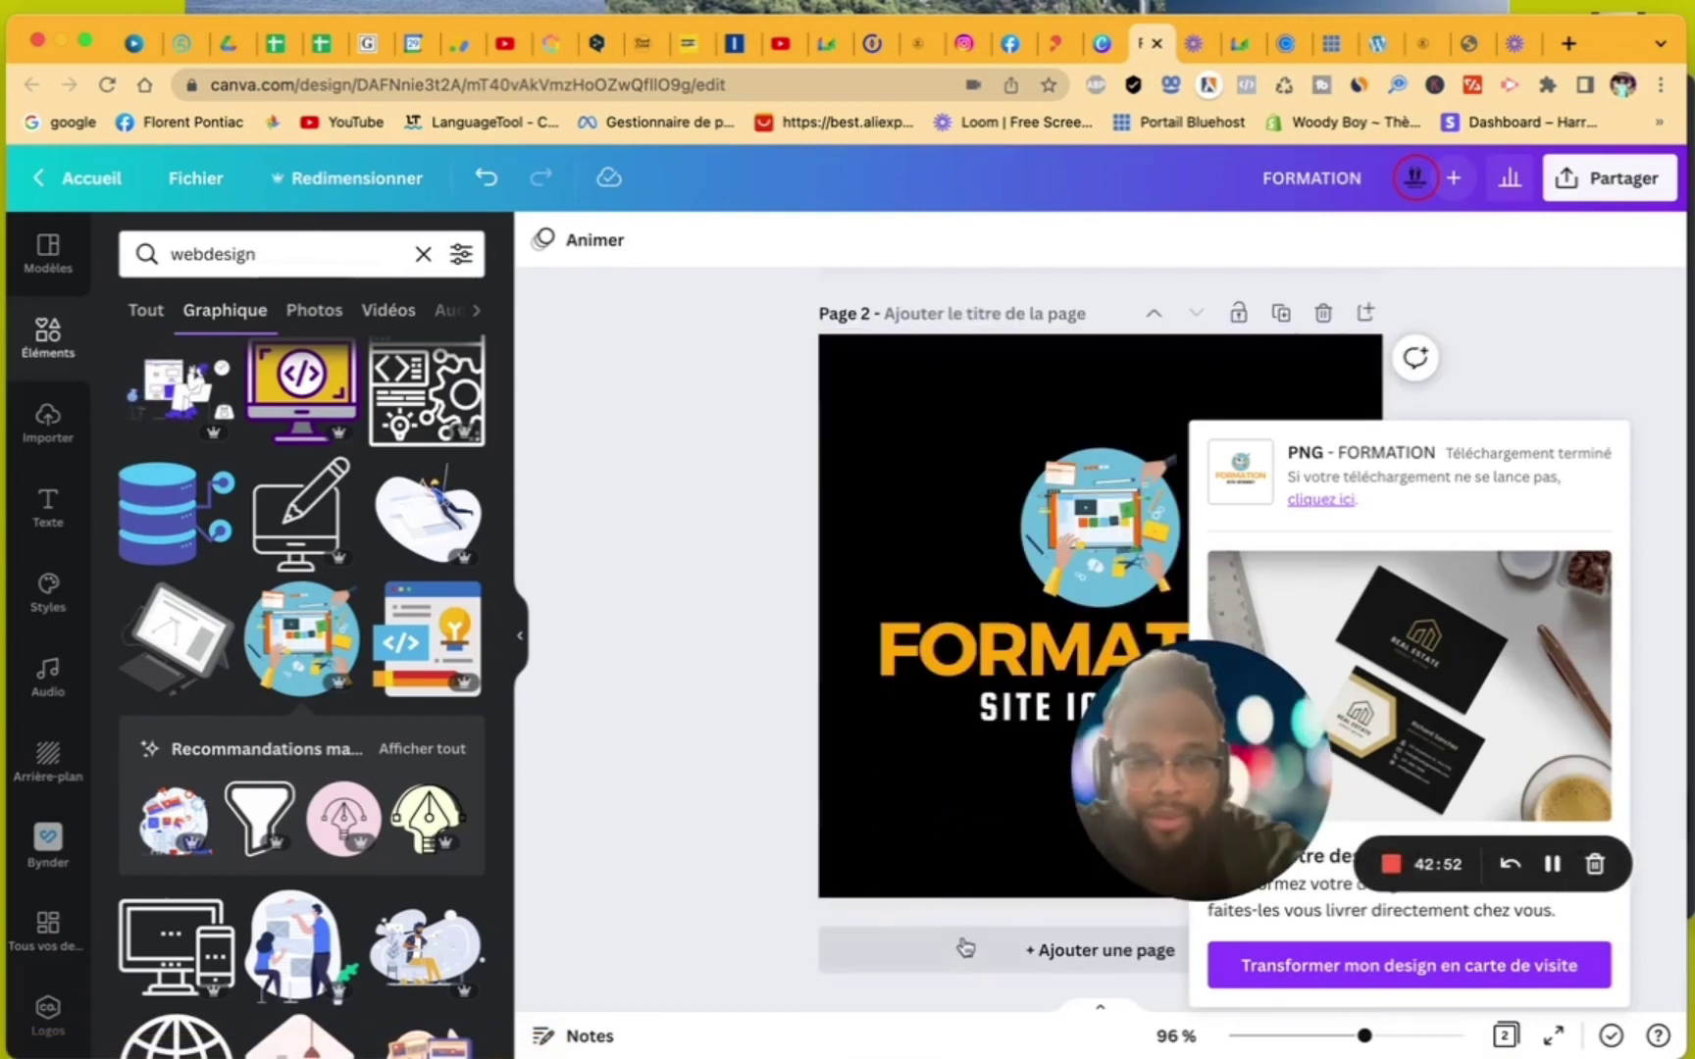
pyautogui.click(966, 949)
pyautogui.click(398, 179)
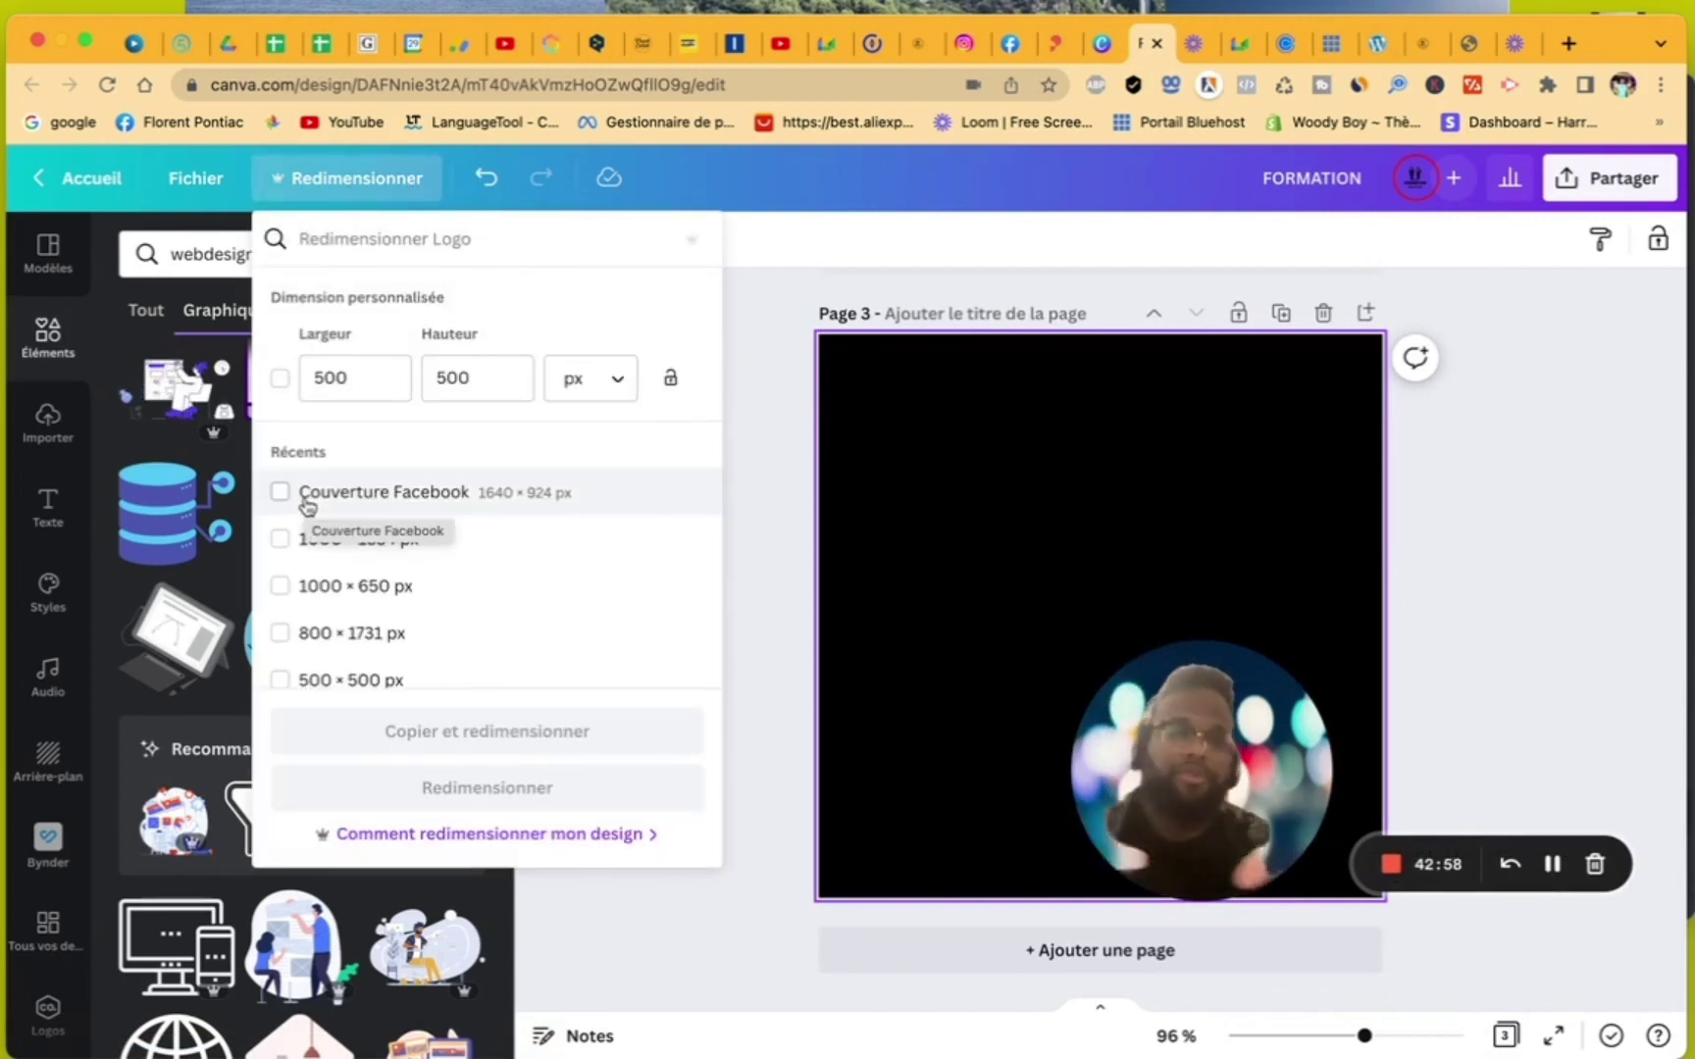
pyautogui.click(307, 505)
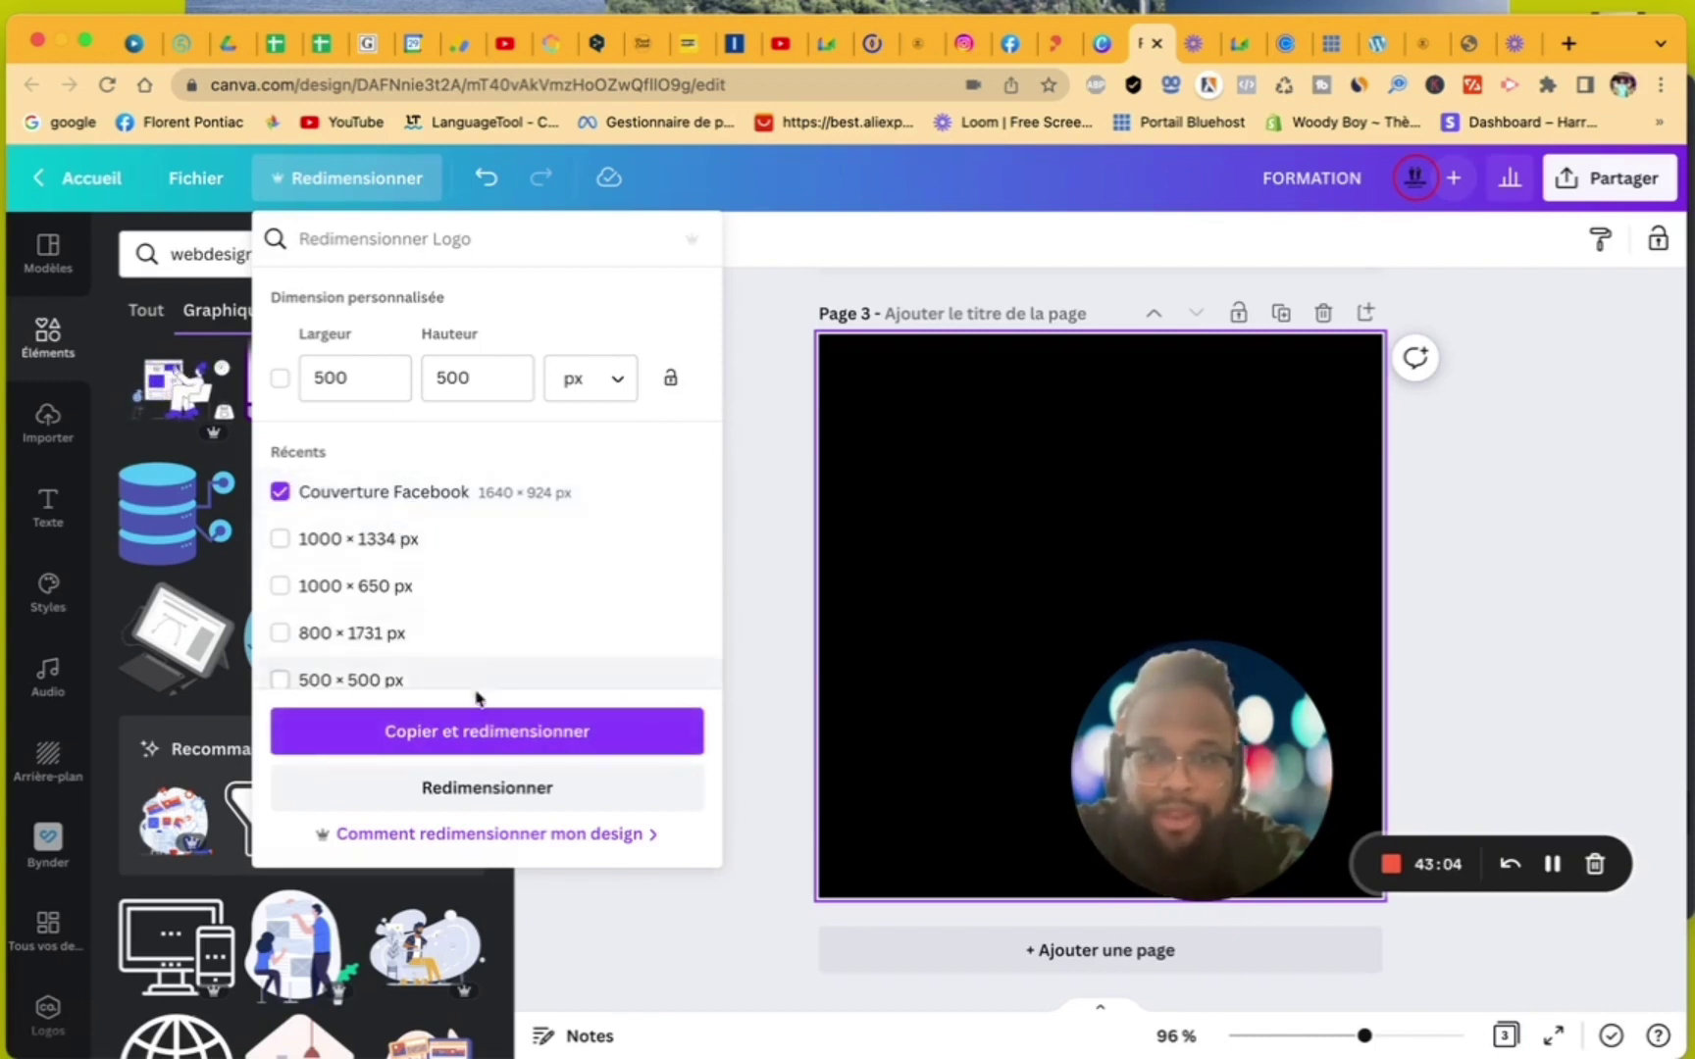
pyautogui.click(481, 731)
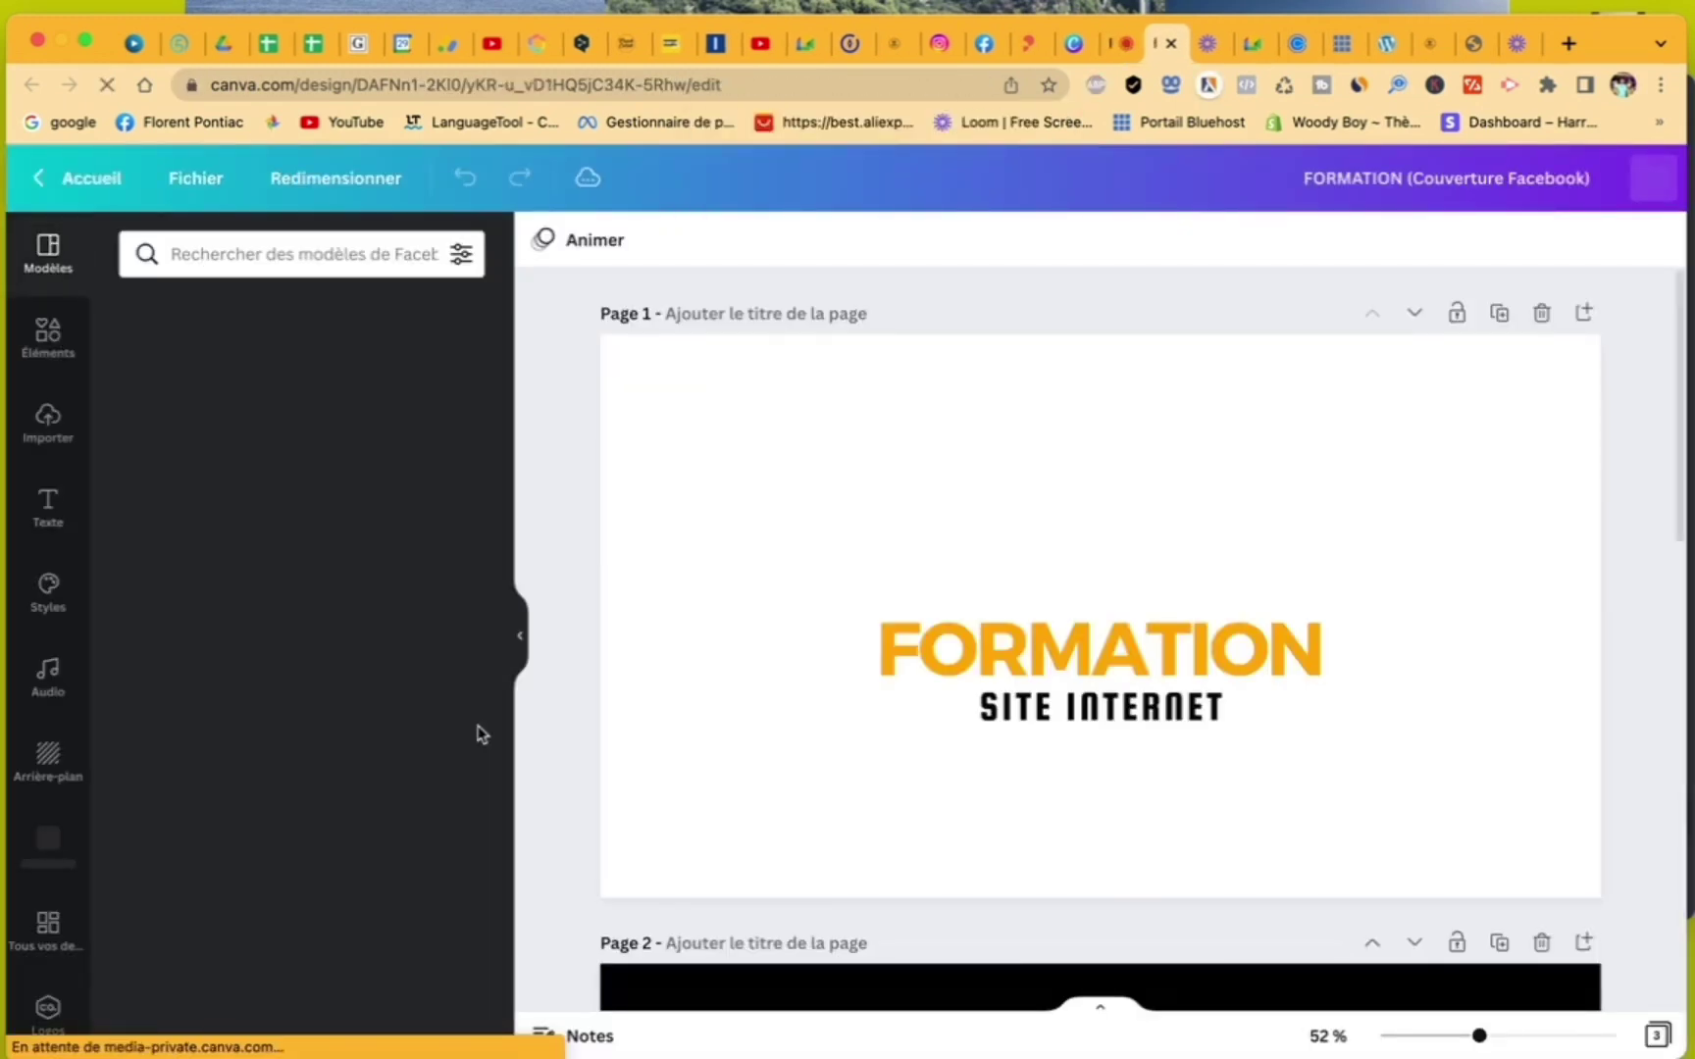
# - With empty page 3 selected, search the Éléments library for 'formation' photos
pyautogui.scroll(-2, 1024, 711)
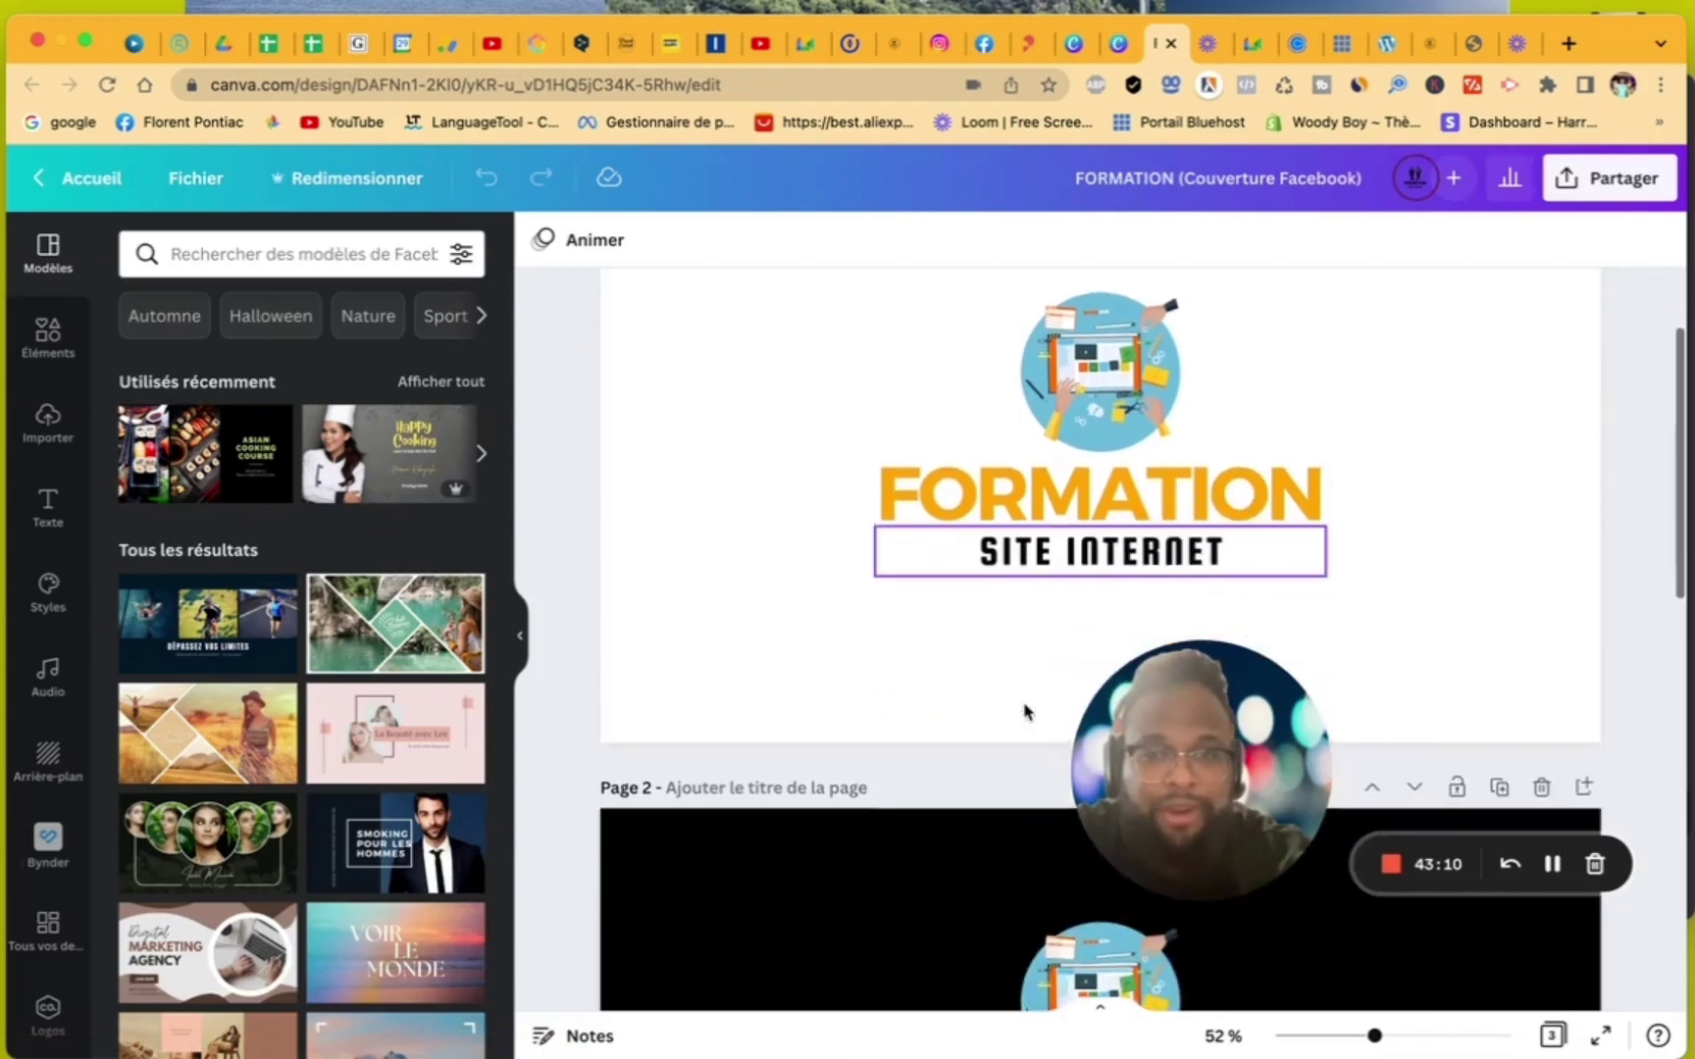
pyautogui.scroll(-5, 1024, 711)
pyautogui.scroll(5, 1024, 711)
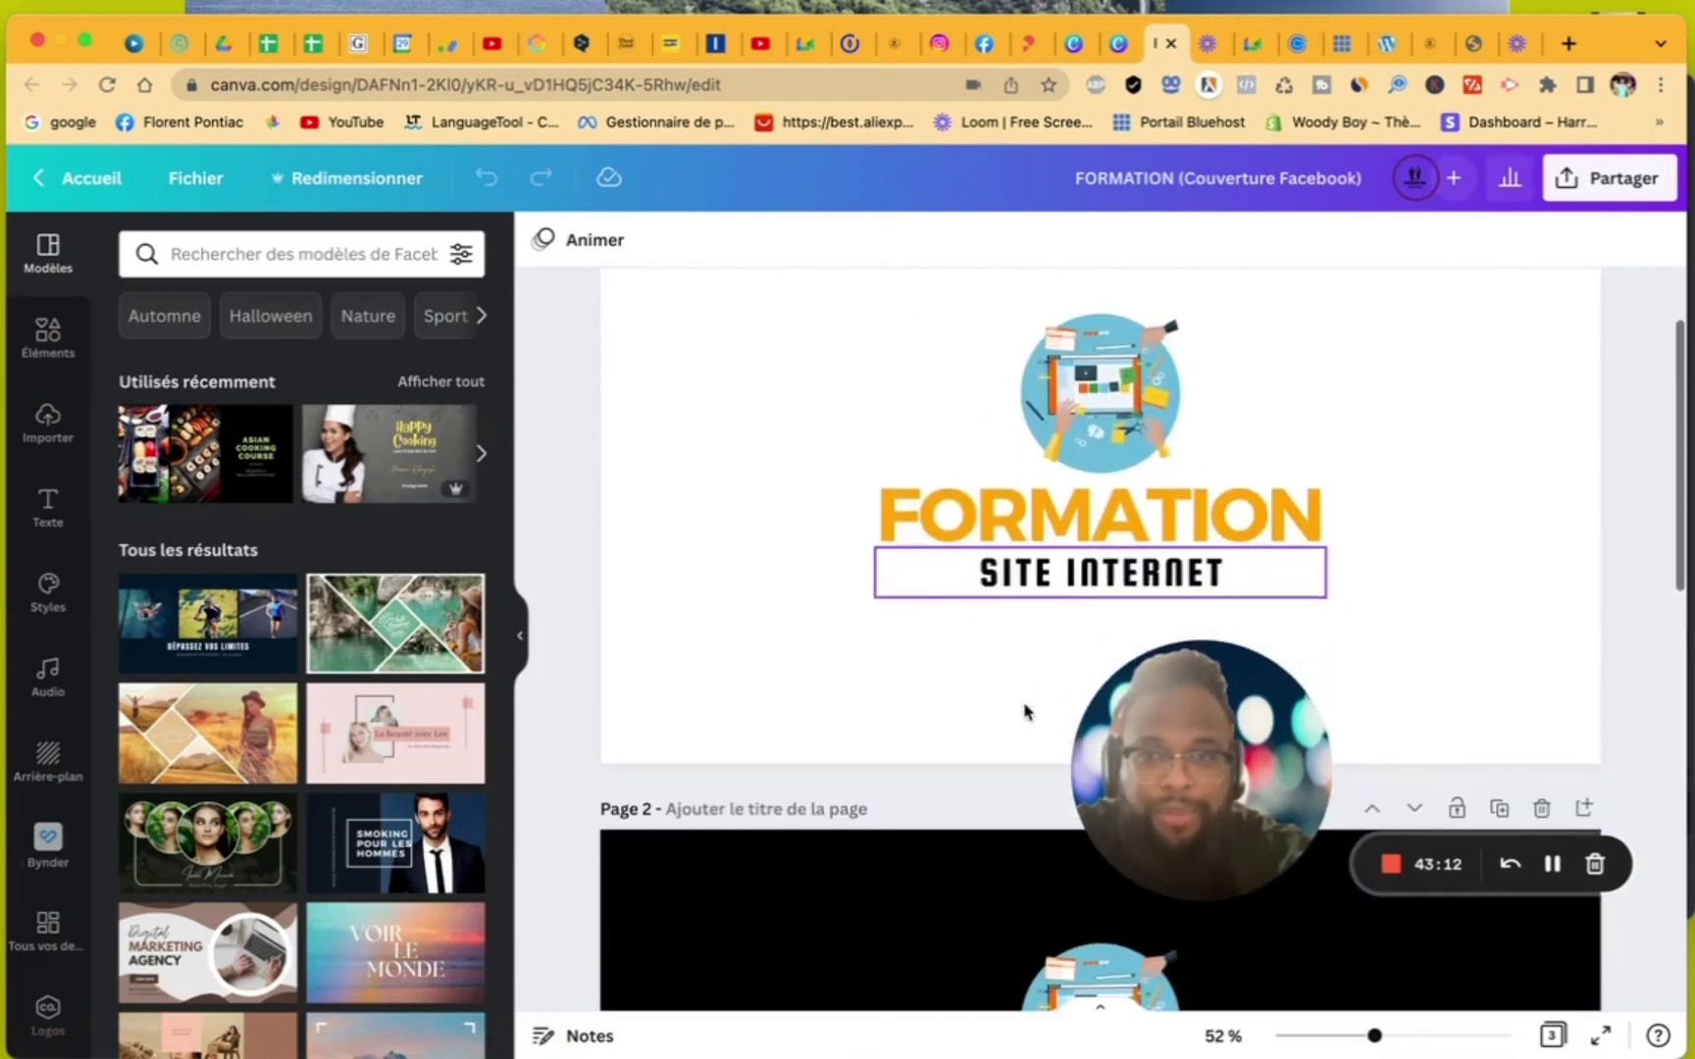
pyautogui.scroll(-1, 1024, 712)
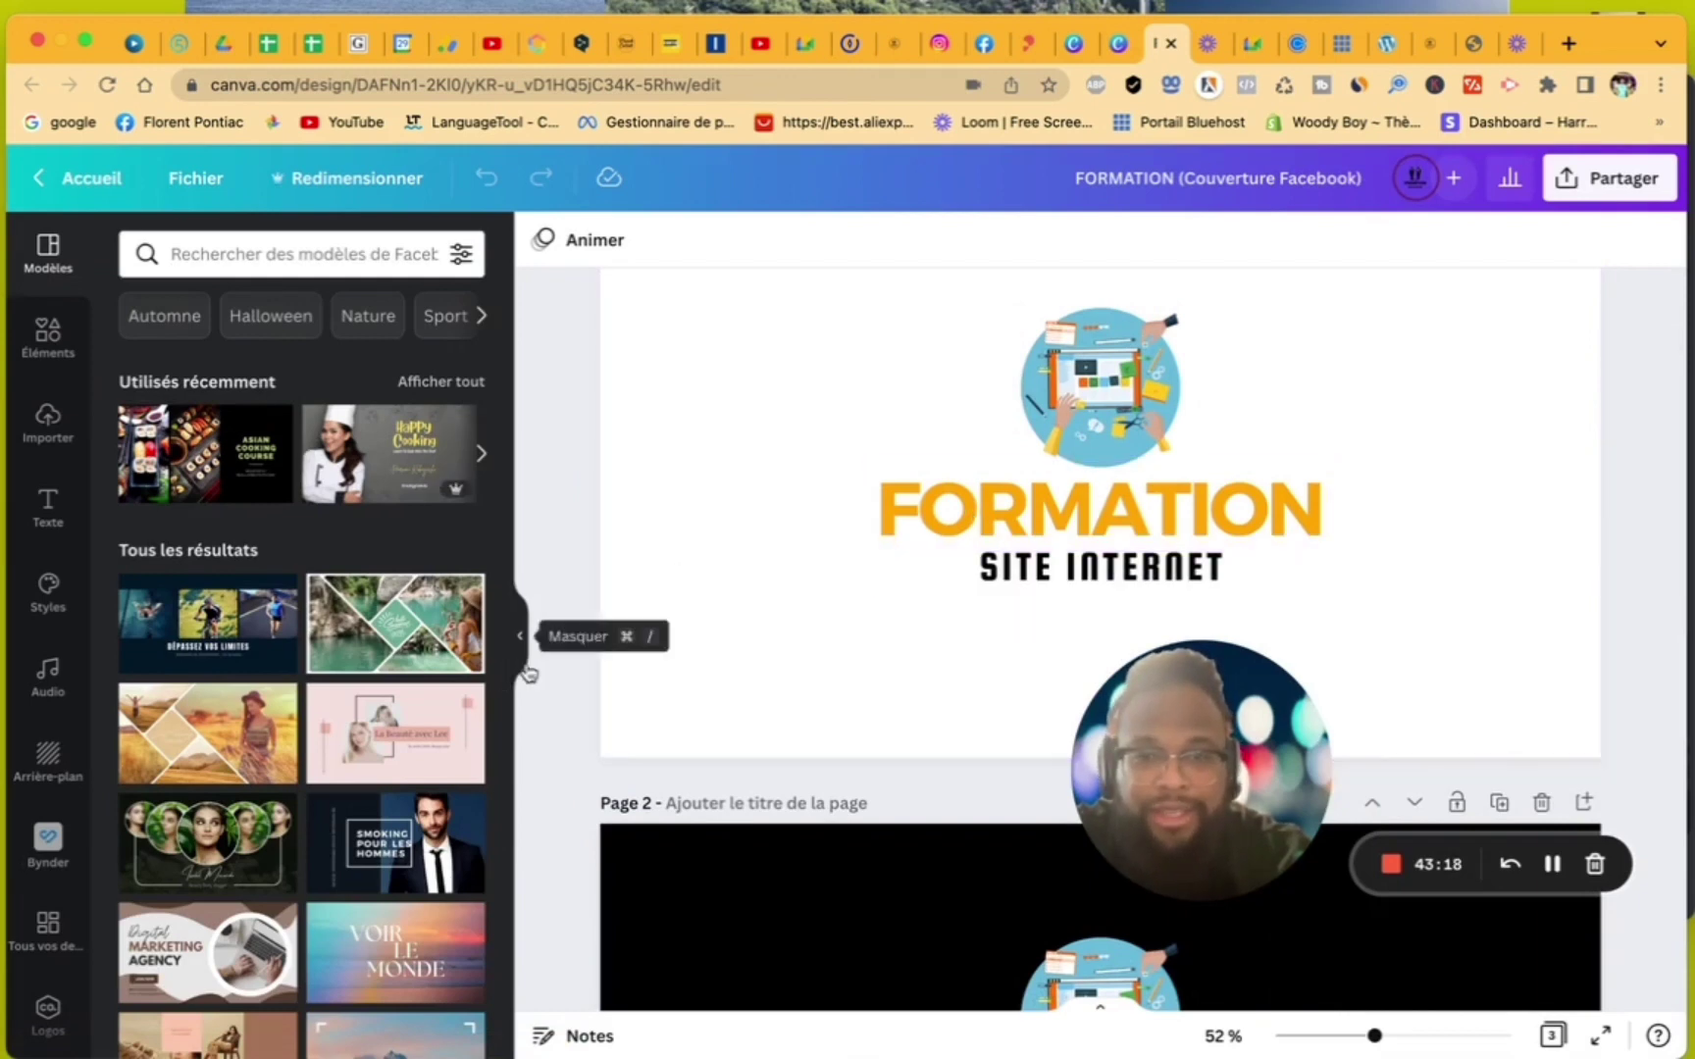
pyautogui.scroll(-10, 817, 790)
pyautogui.click(817, 790)
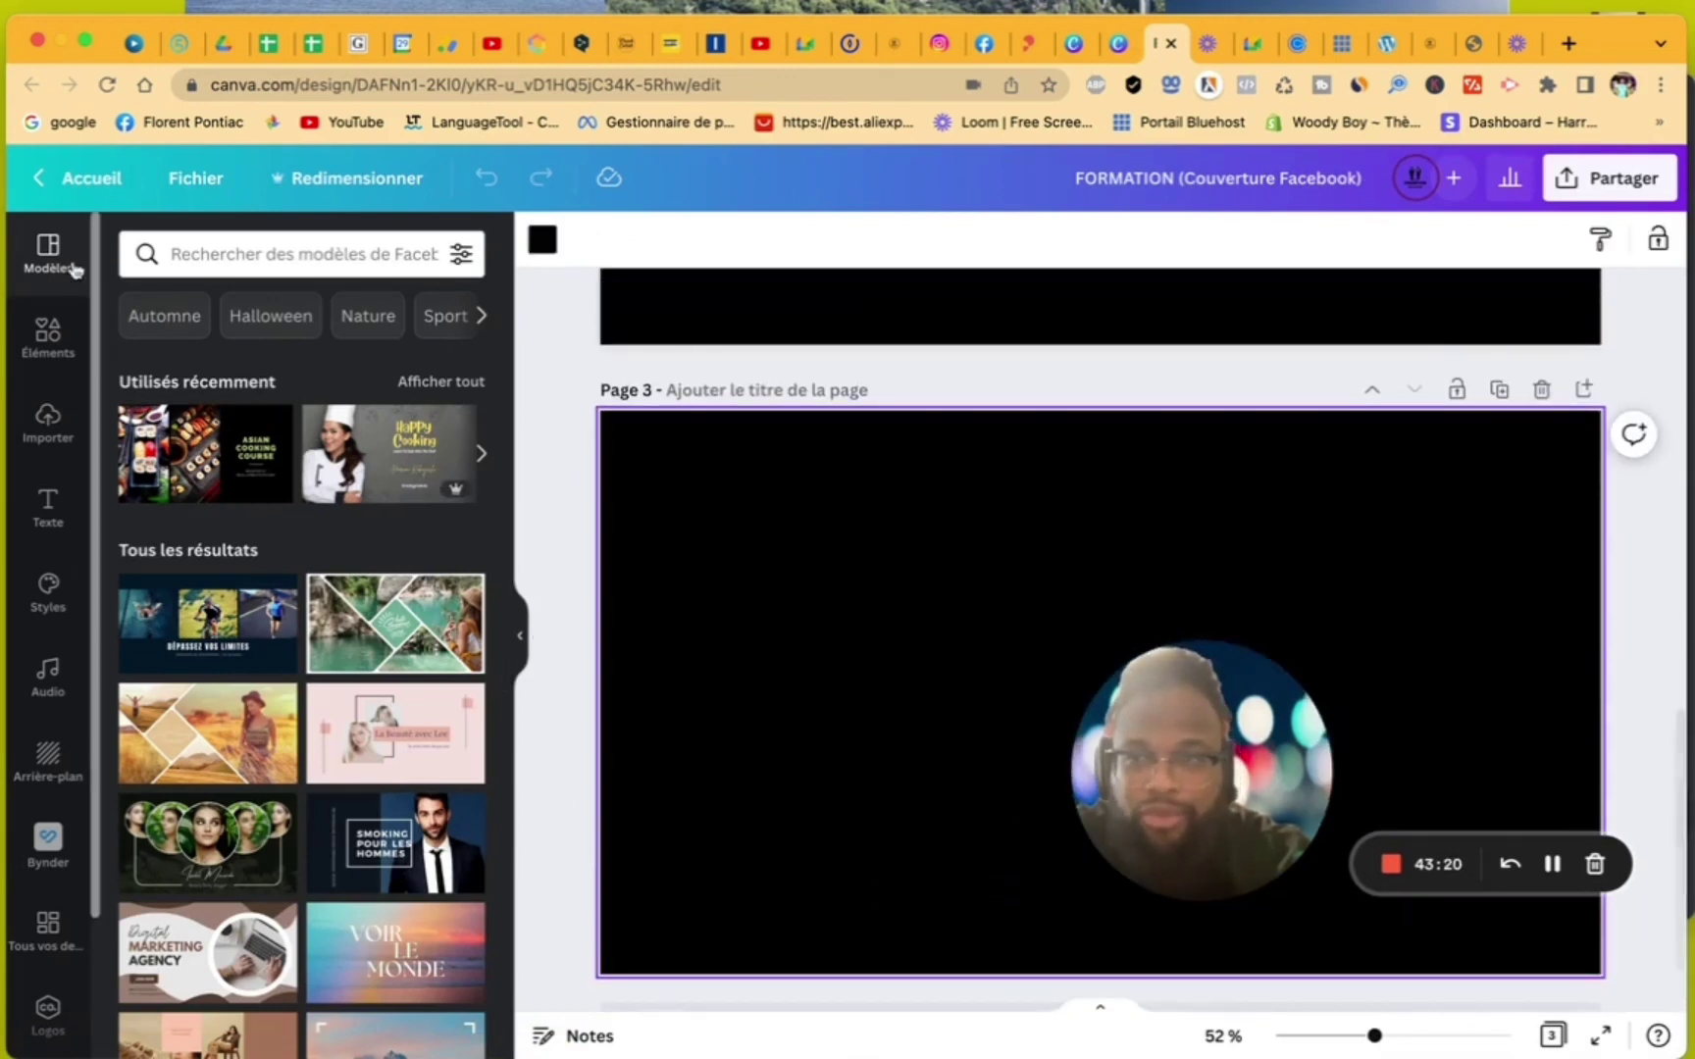
pyautogui.click(47, 336)
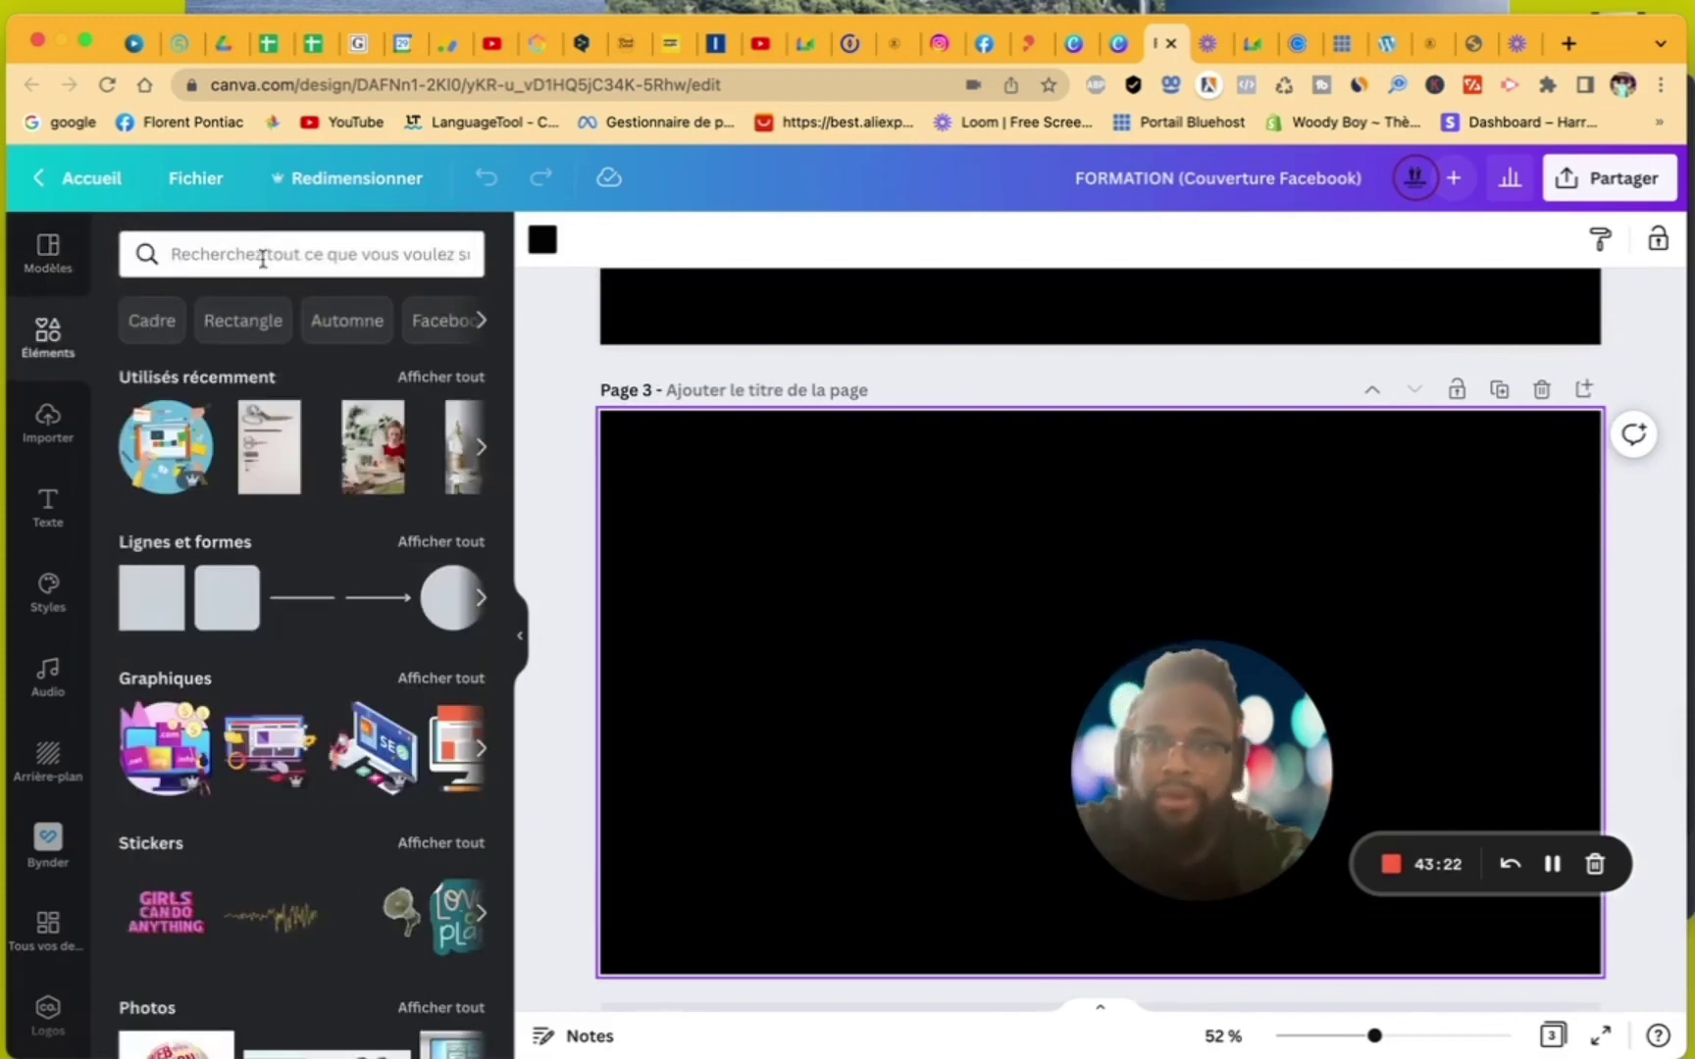
pyautogui.click(263, 258)
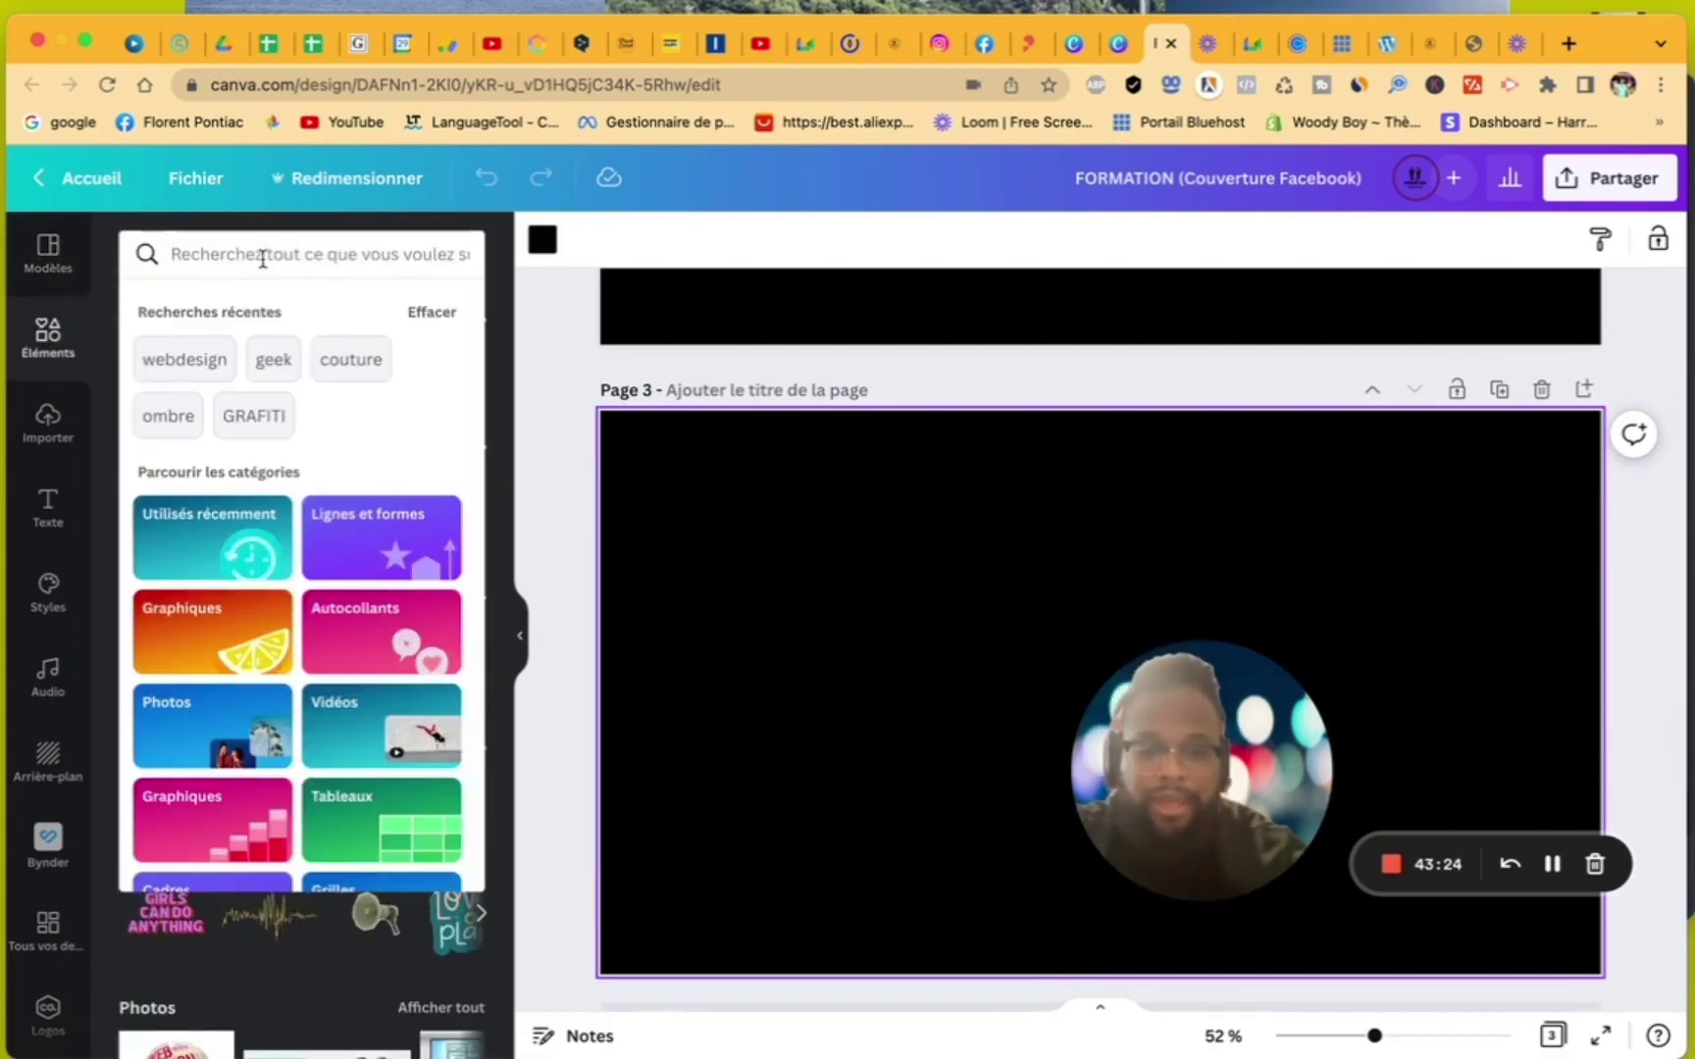
pyautogui.write('forma')
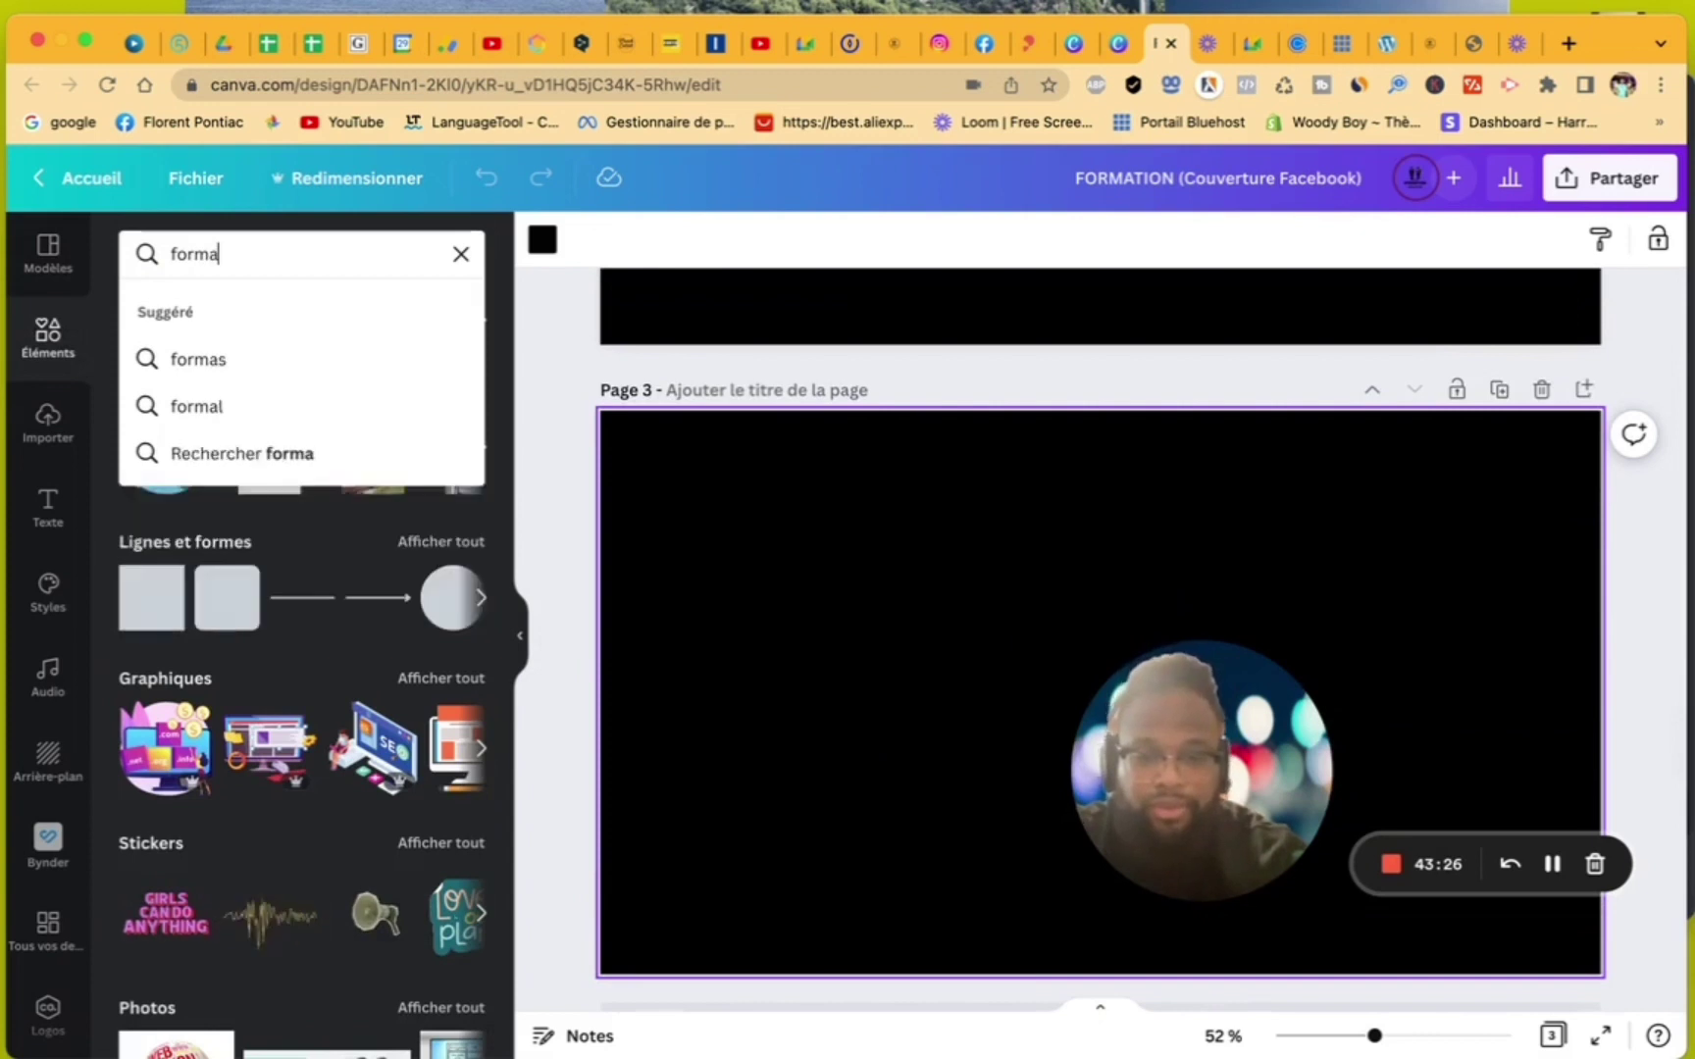
pyautogui.write('tion')
pyautogui.press('Return')
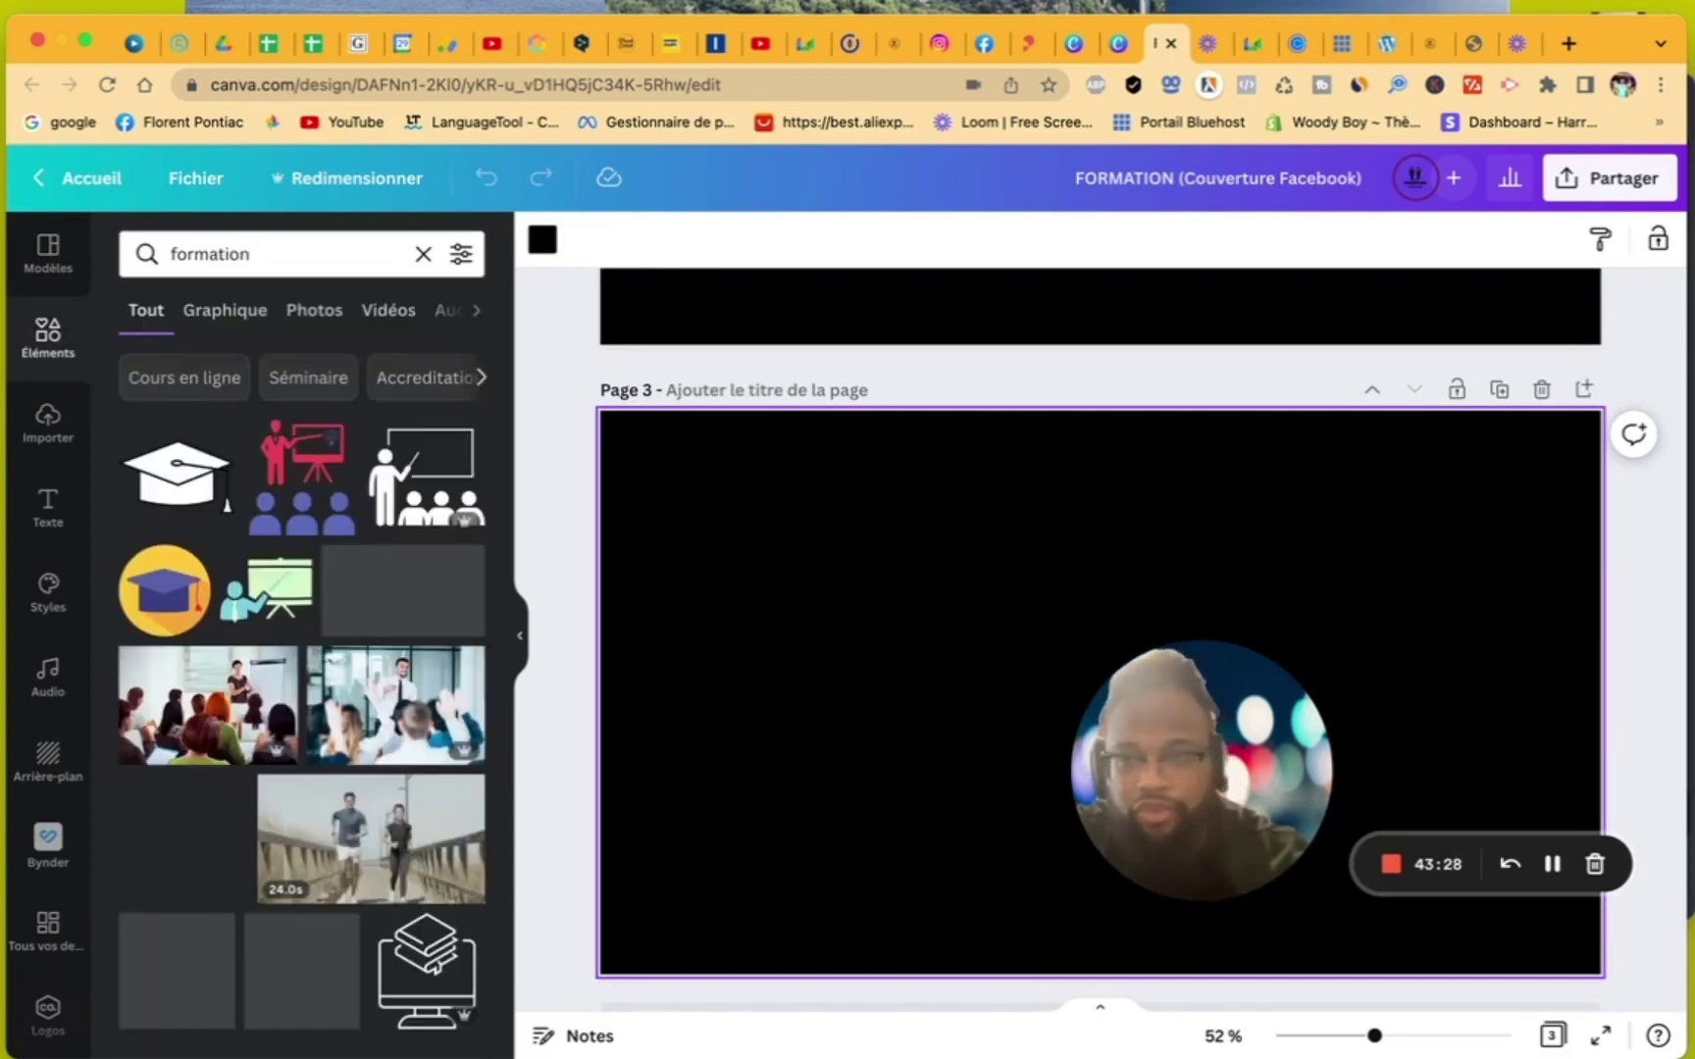
pyautogui.click(316, 314)
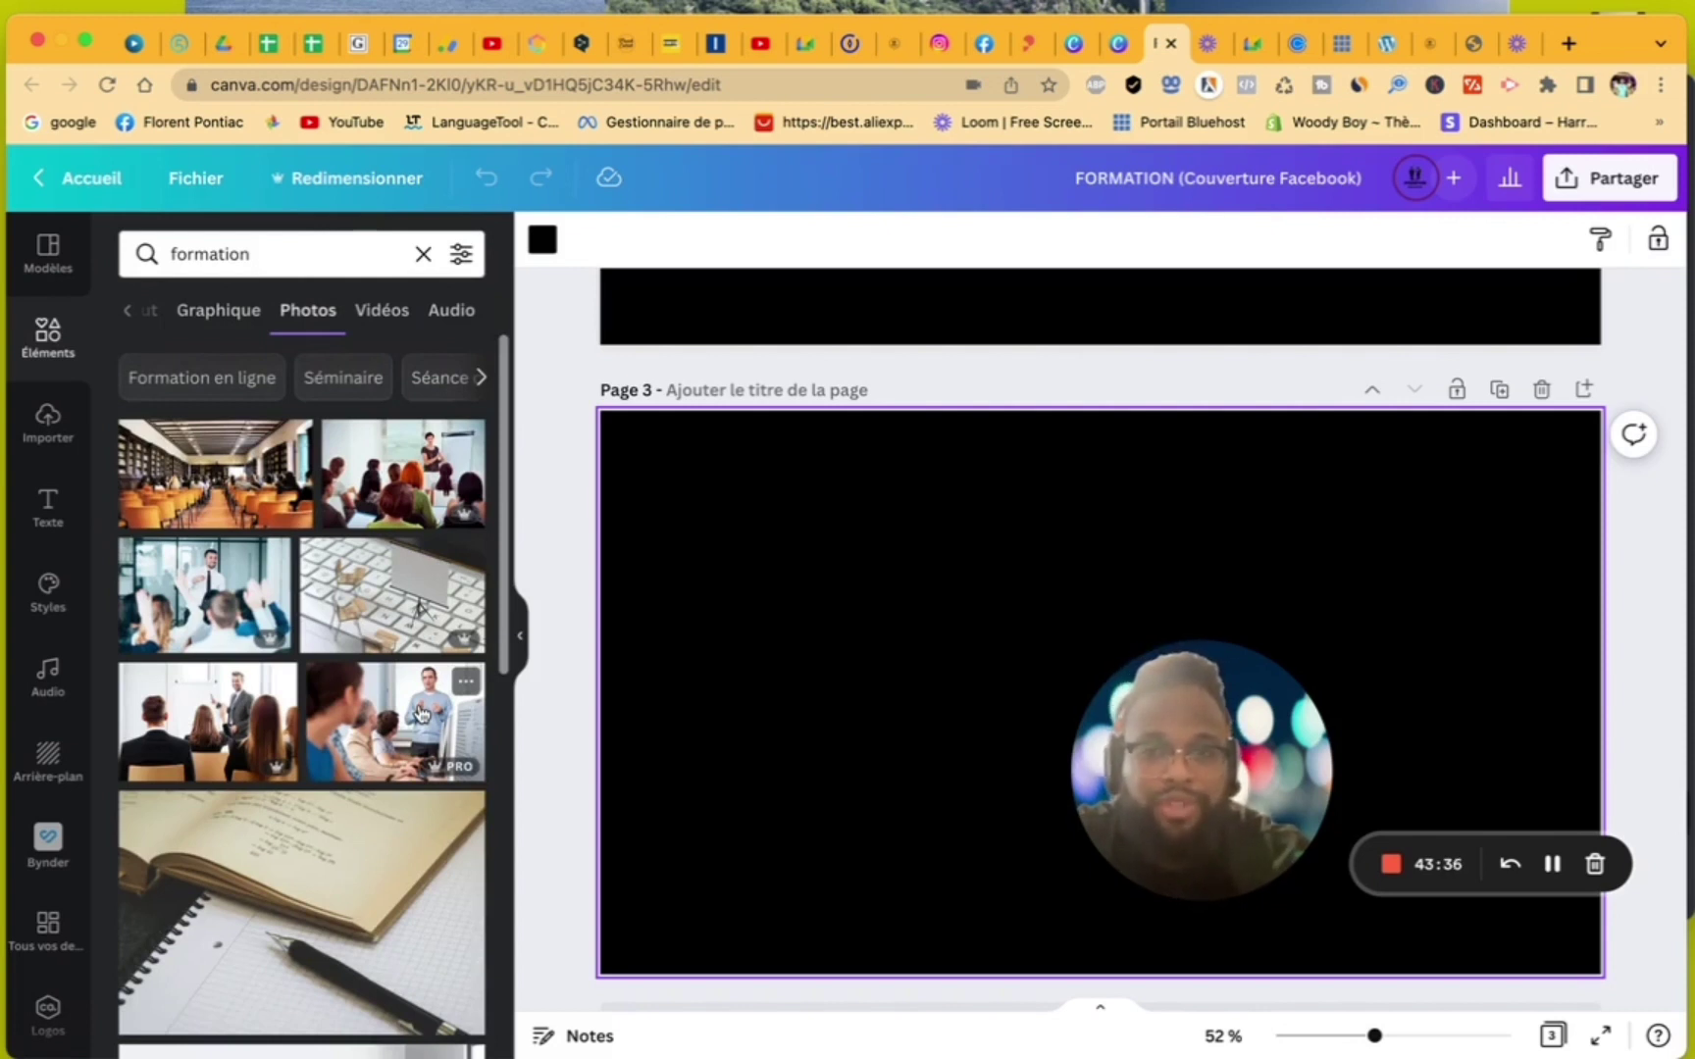
# - Make the meeting-table photo page 3's full background
pyautogui.scroll(-10, 420, 712)
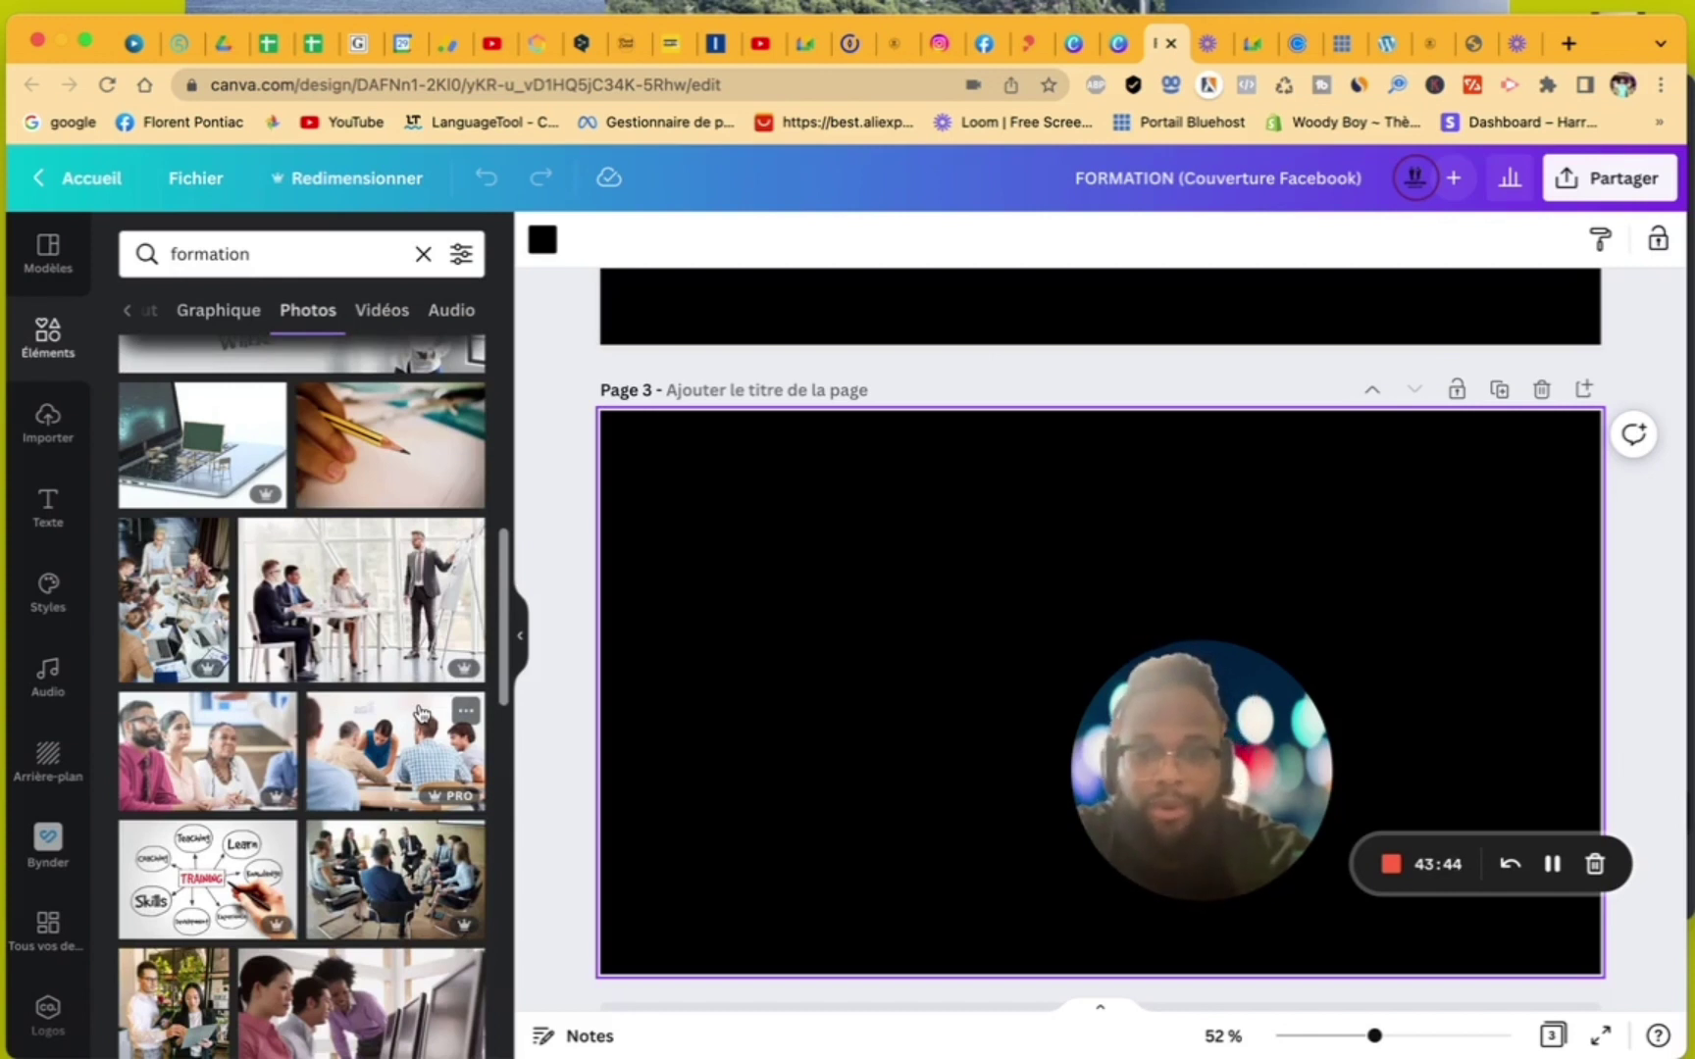
pyautogui.scroll(-3, 420, 712)
pyautogui.scroll(1, 420, 712)
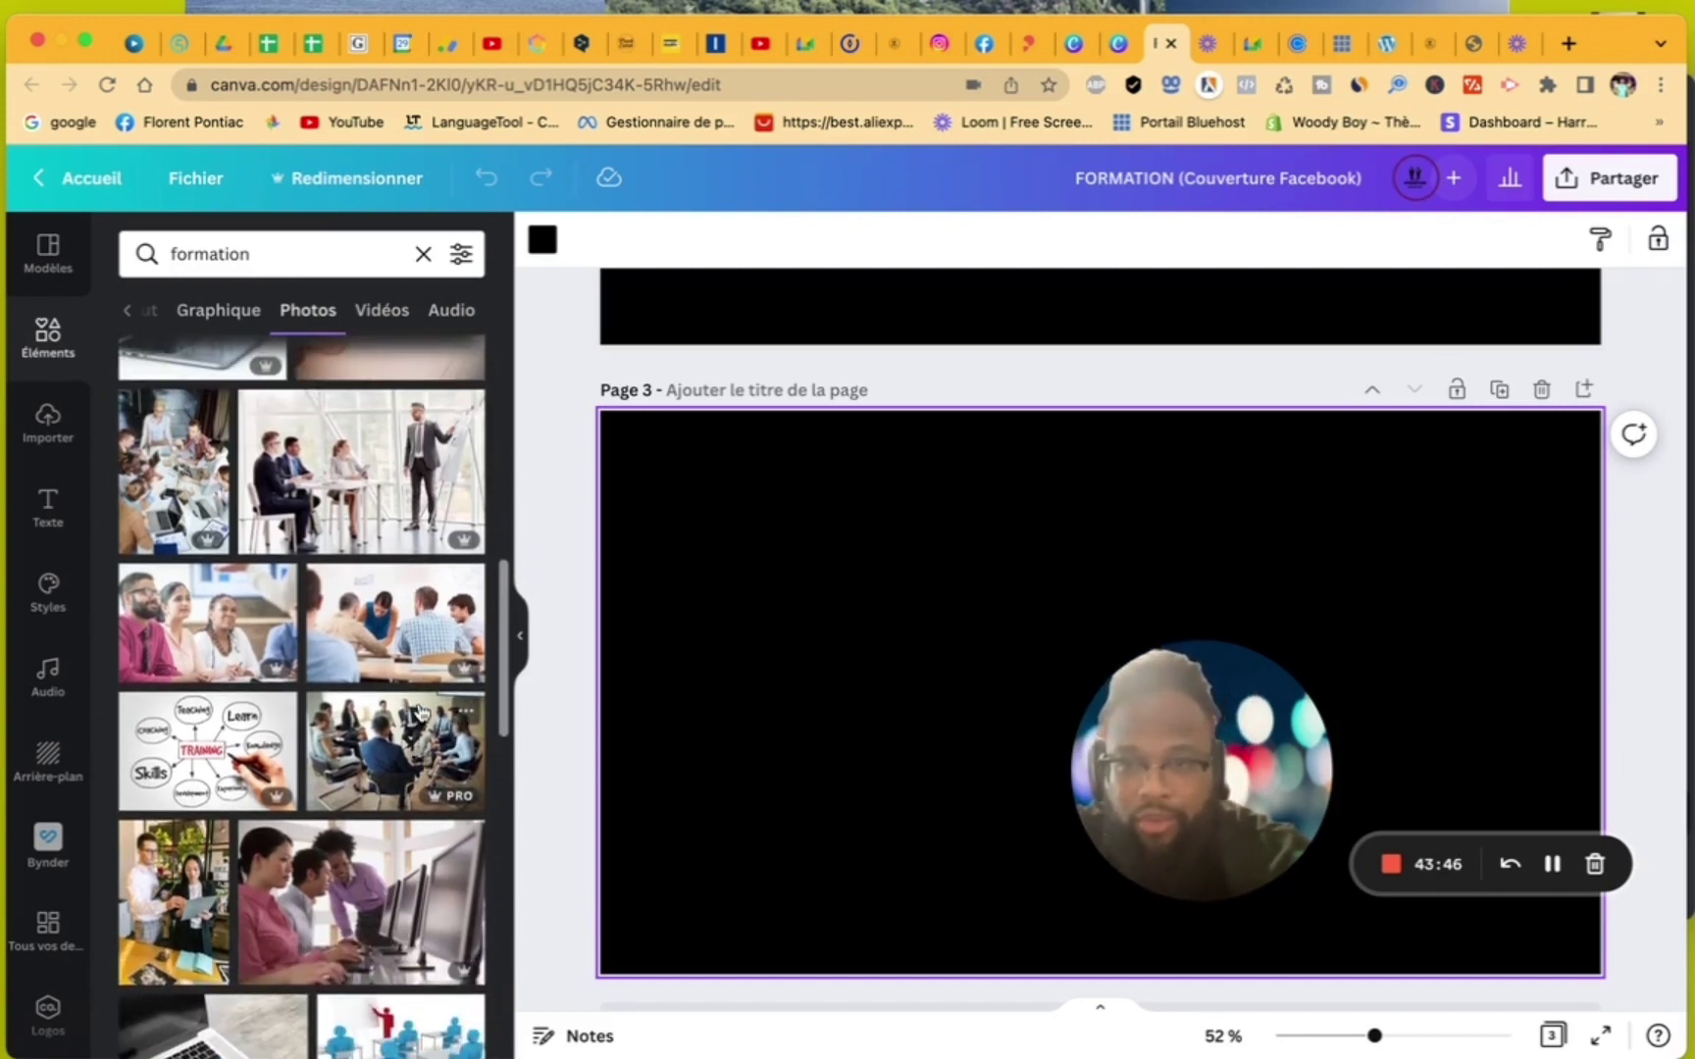
pyautogui.click(402, 616)
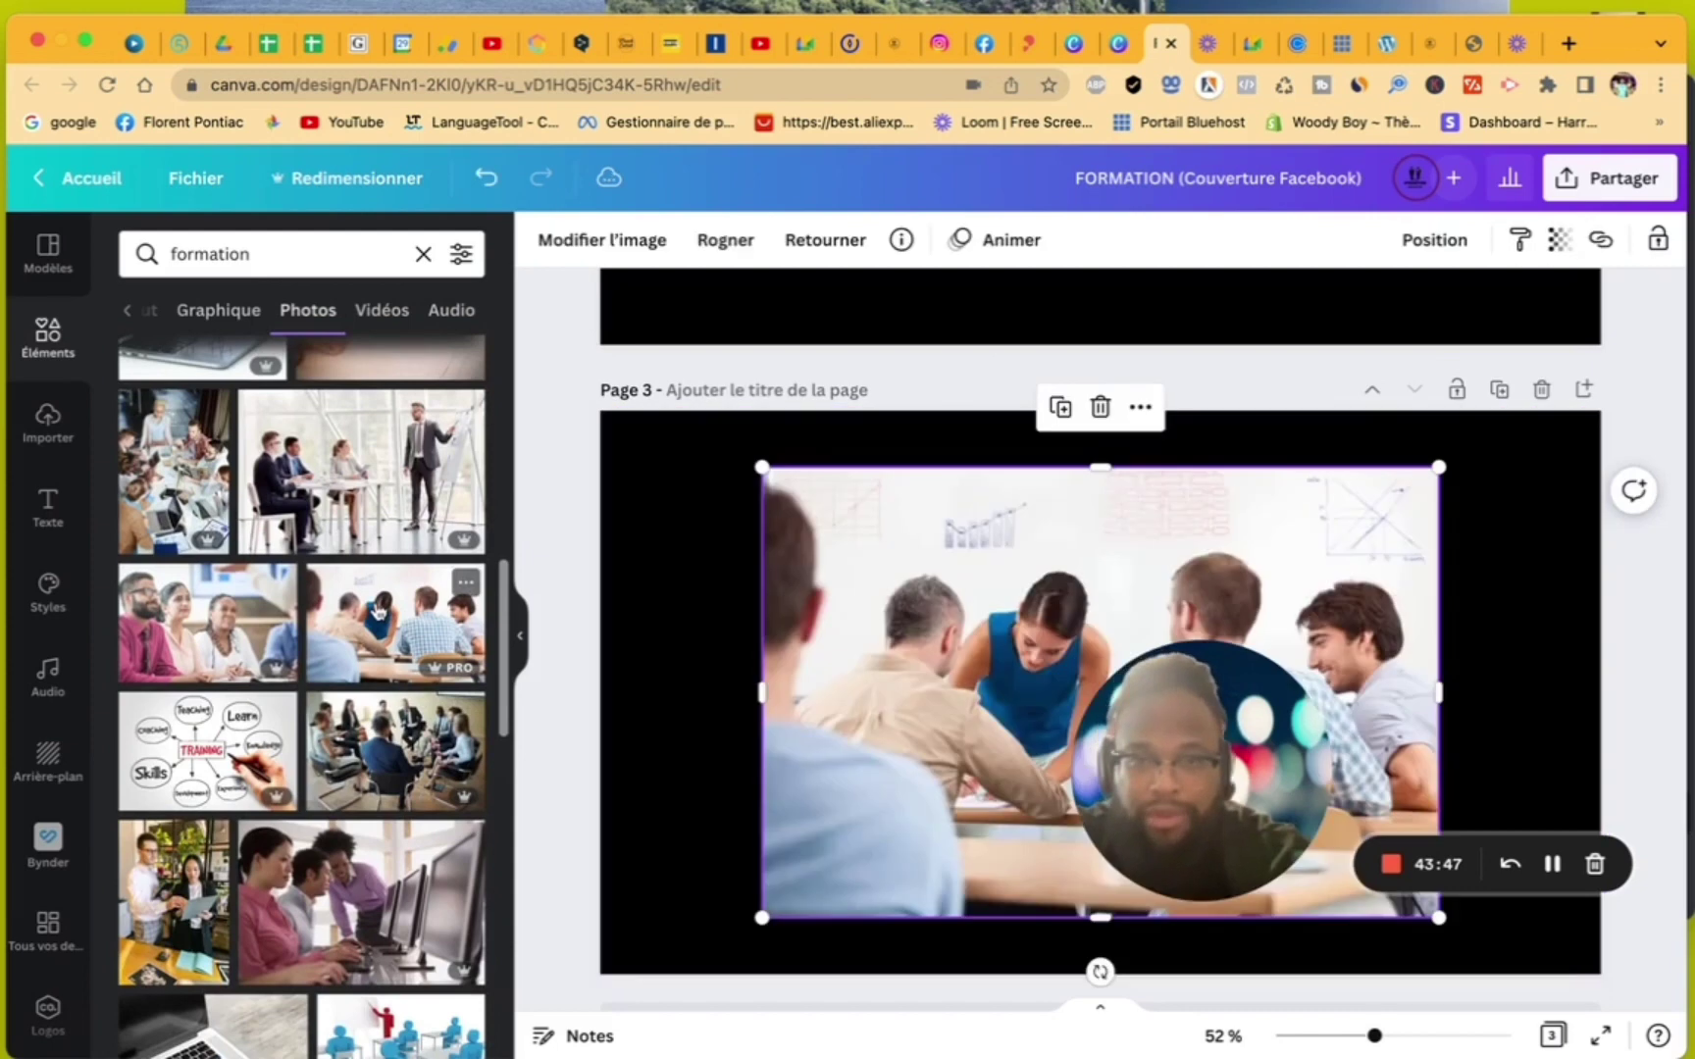
pyautogui.rightClick(937, 622)
pyautogui.click(1018, 971)
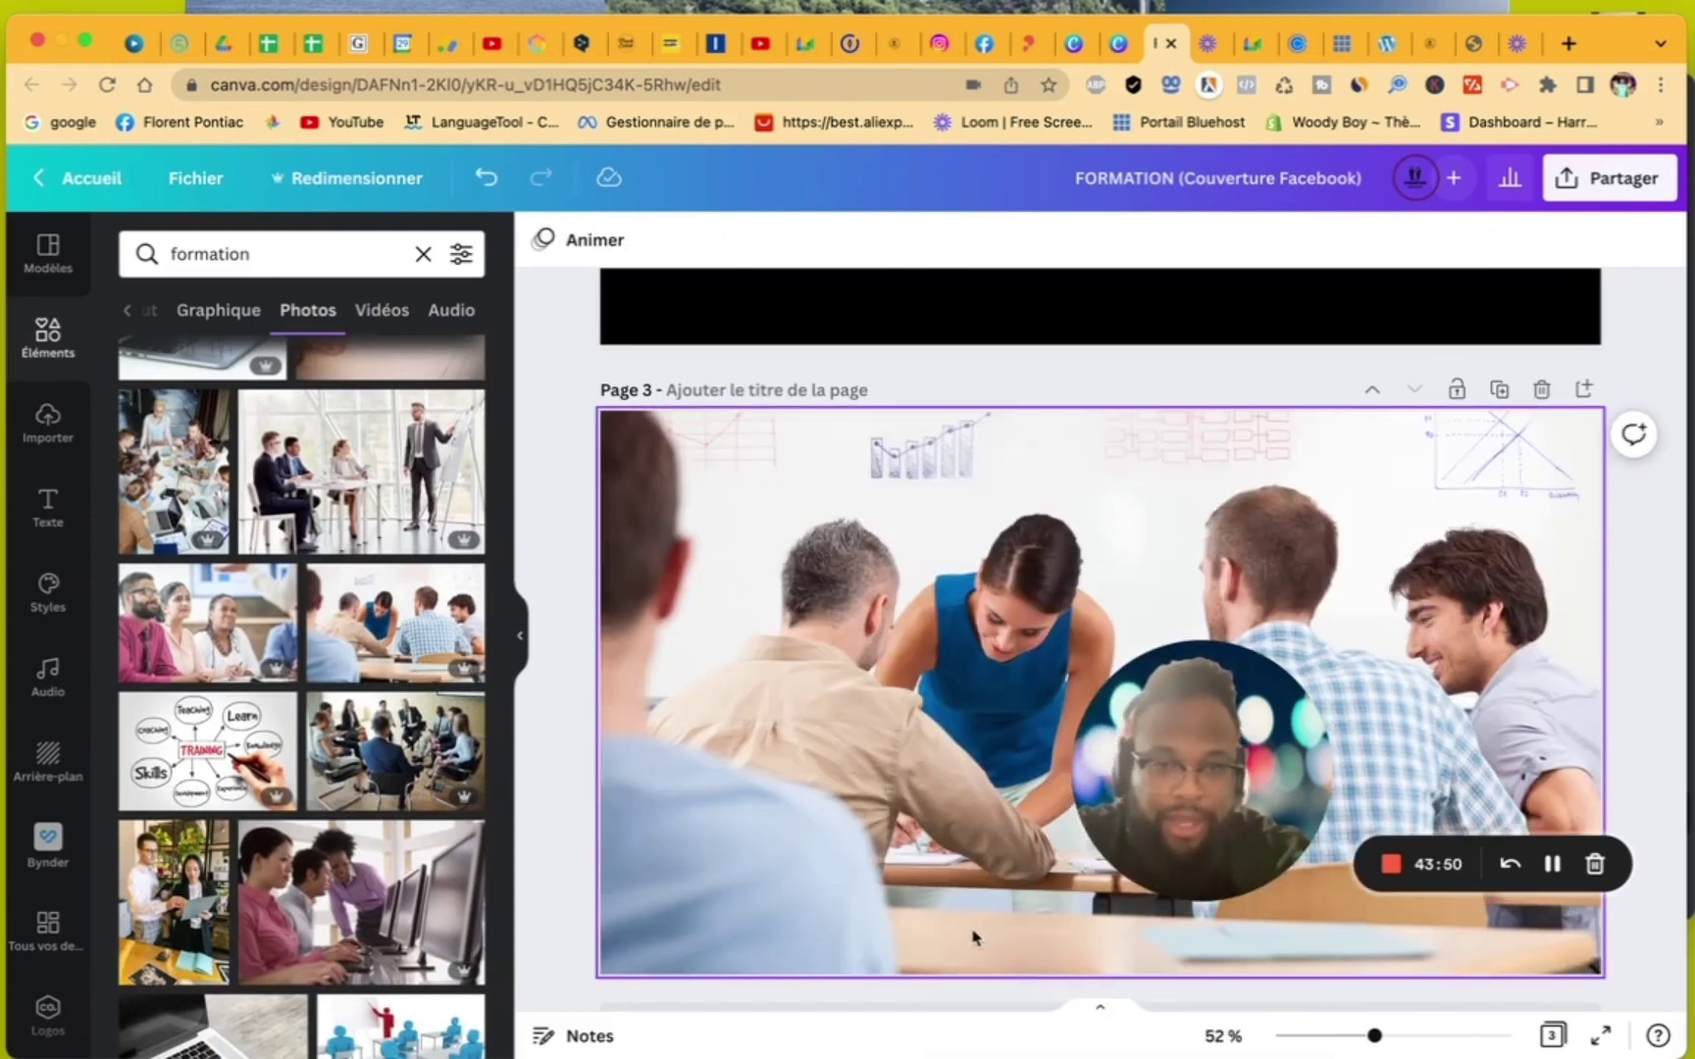
pyautogui.scroll(-1, 973, 937)
# - Add page 4 with the cluttered desk photo as its background
pyautogui.click(972, 938)
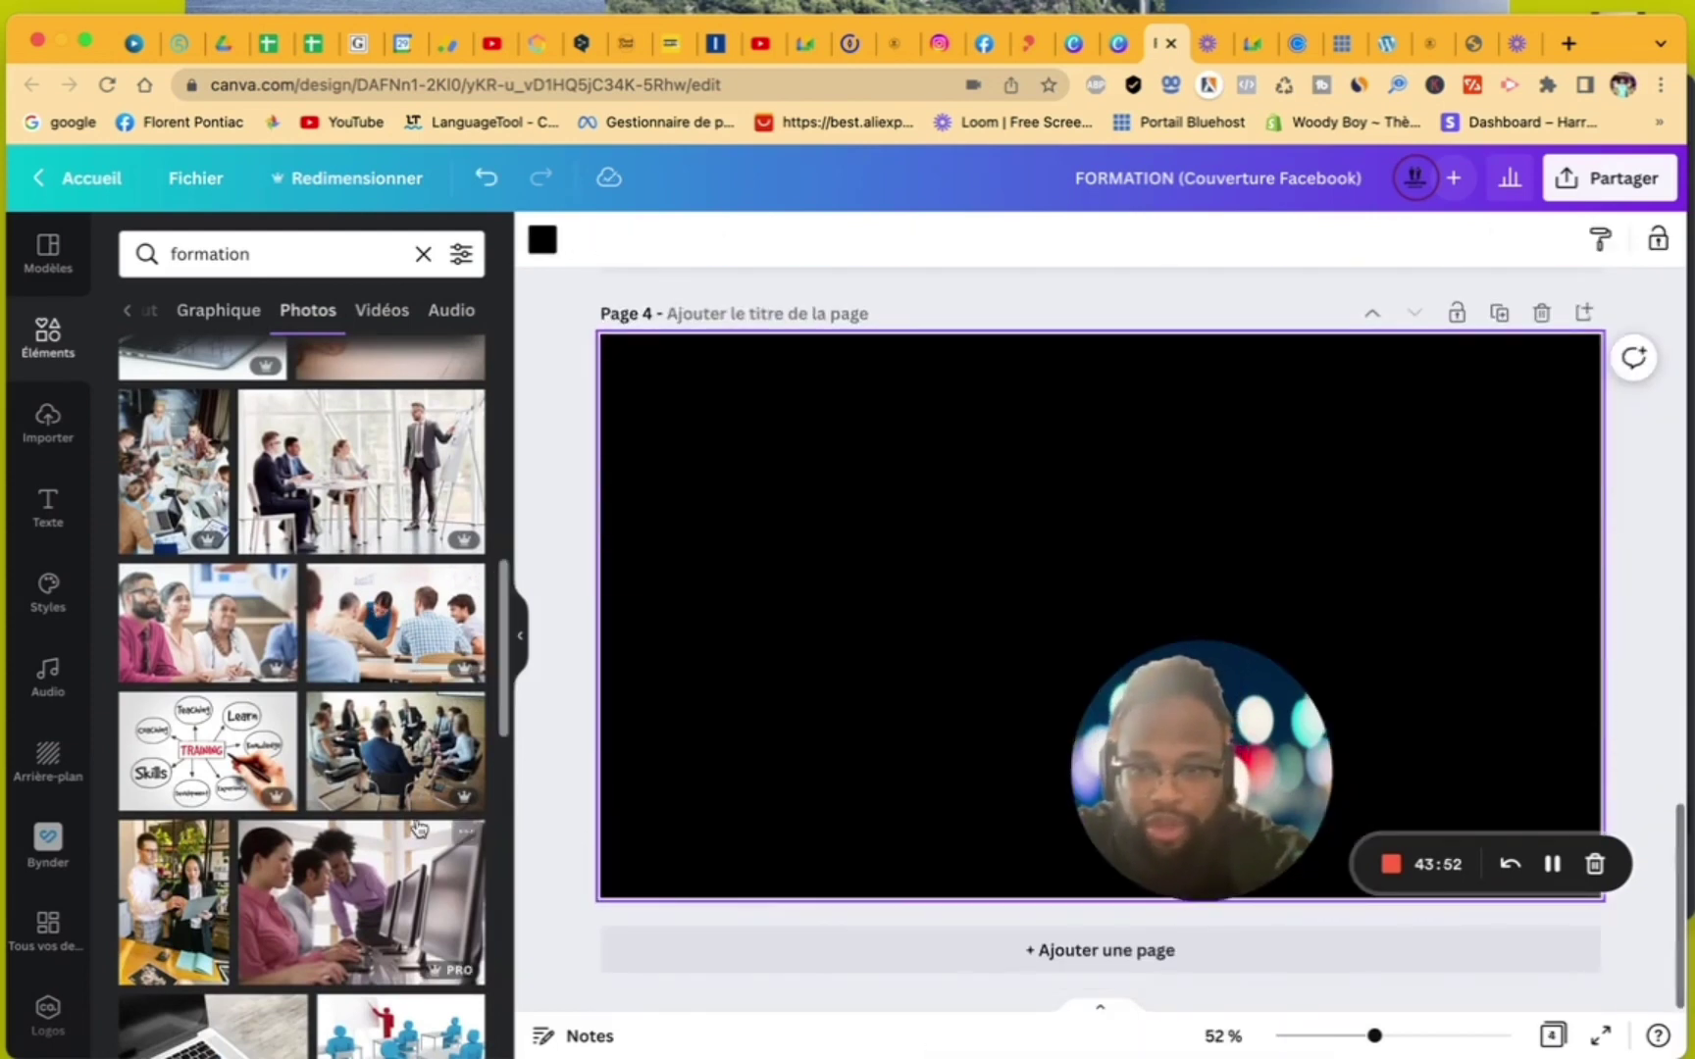
pyautogui.scroll(-6, 417, 827)
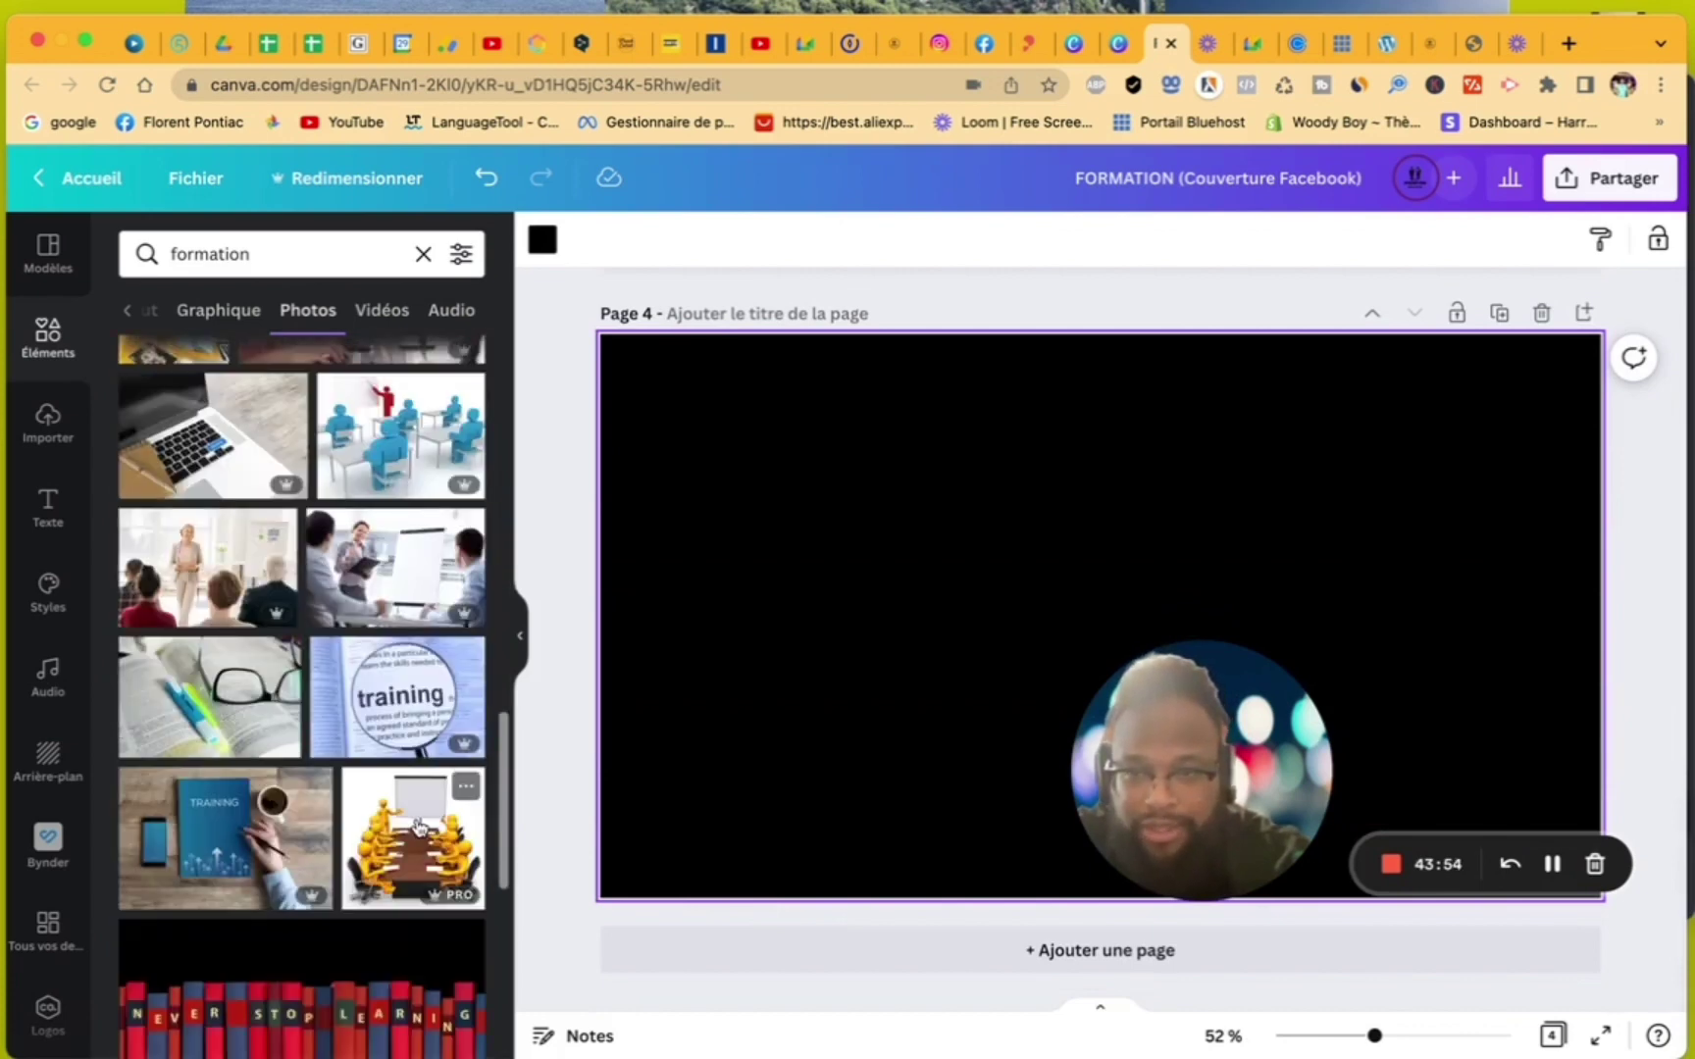
pyautogui.scroll(-5, 417, 826)
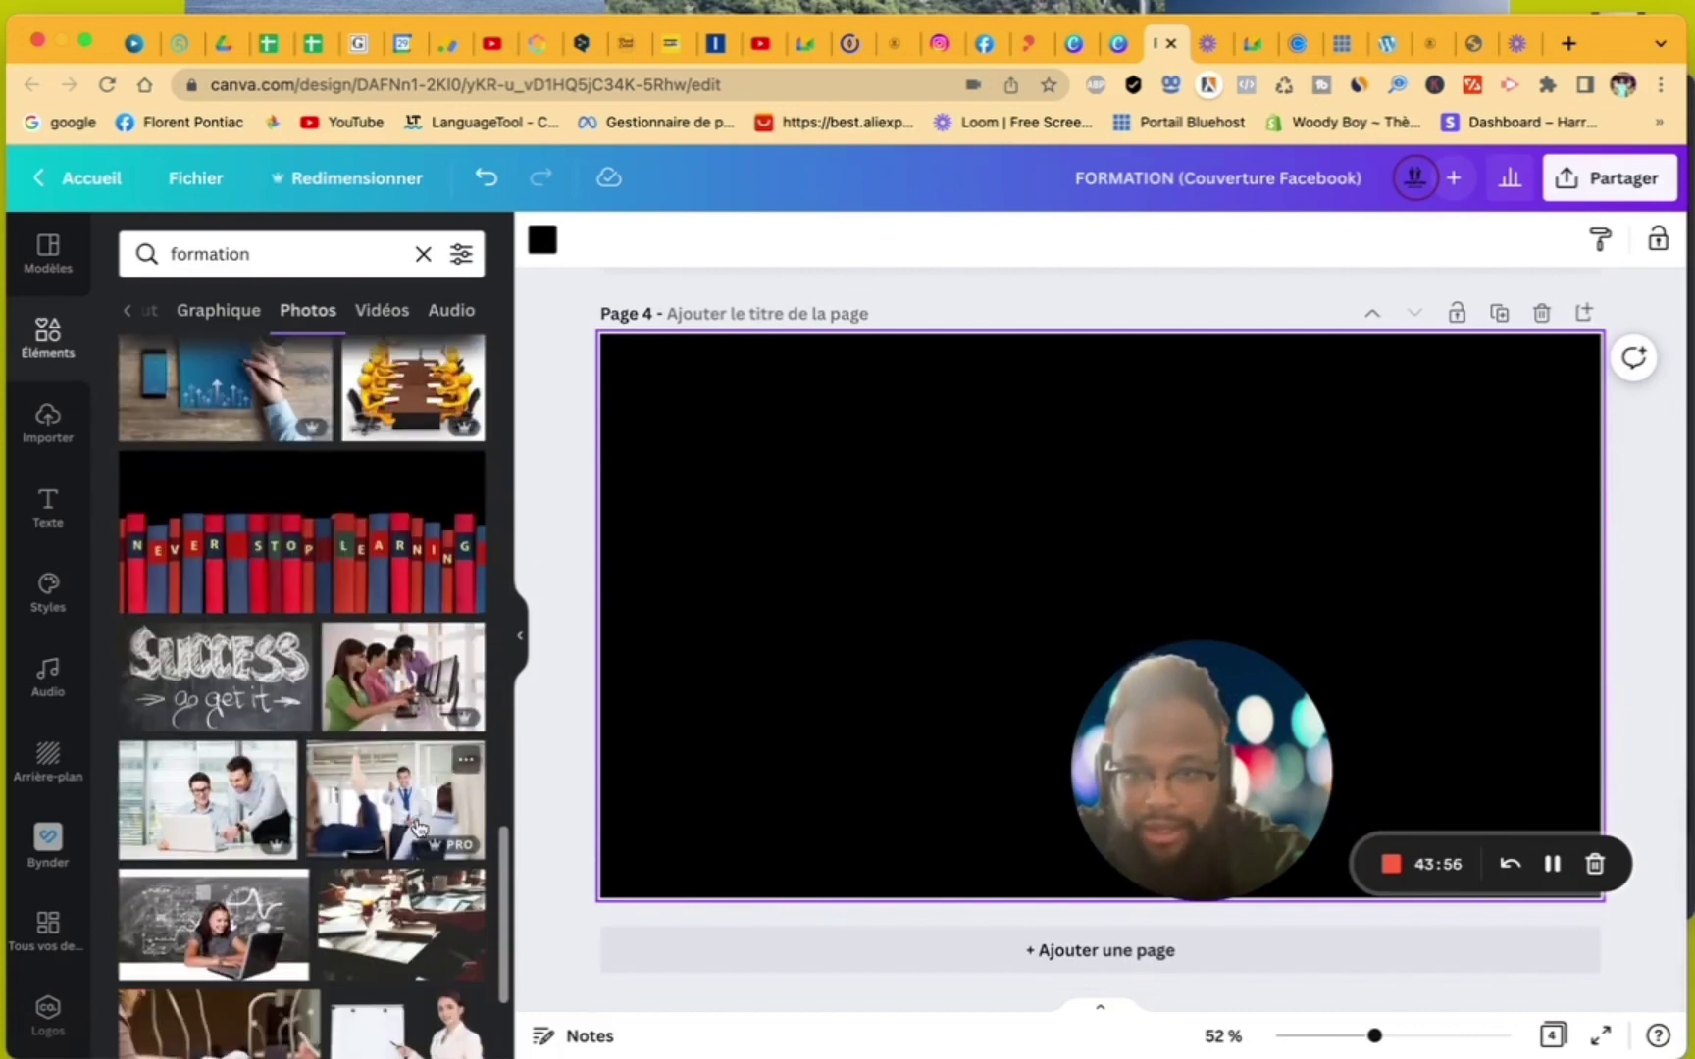
pyautogui.scroll(-1, 417, 827)
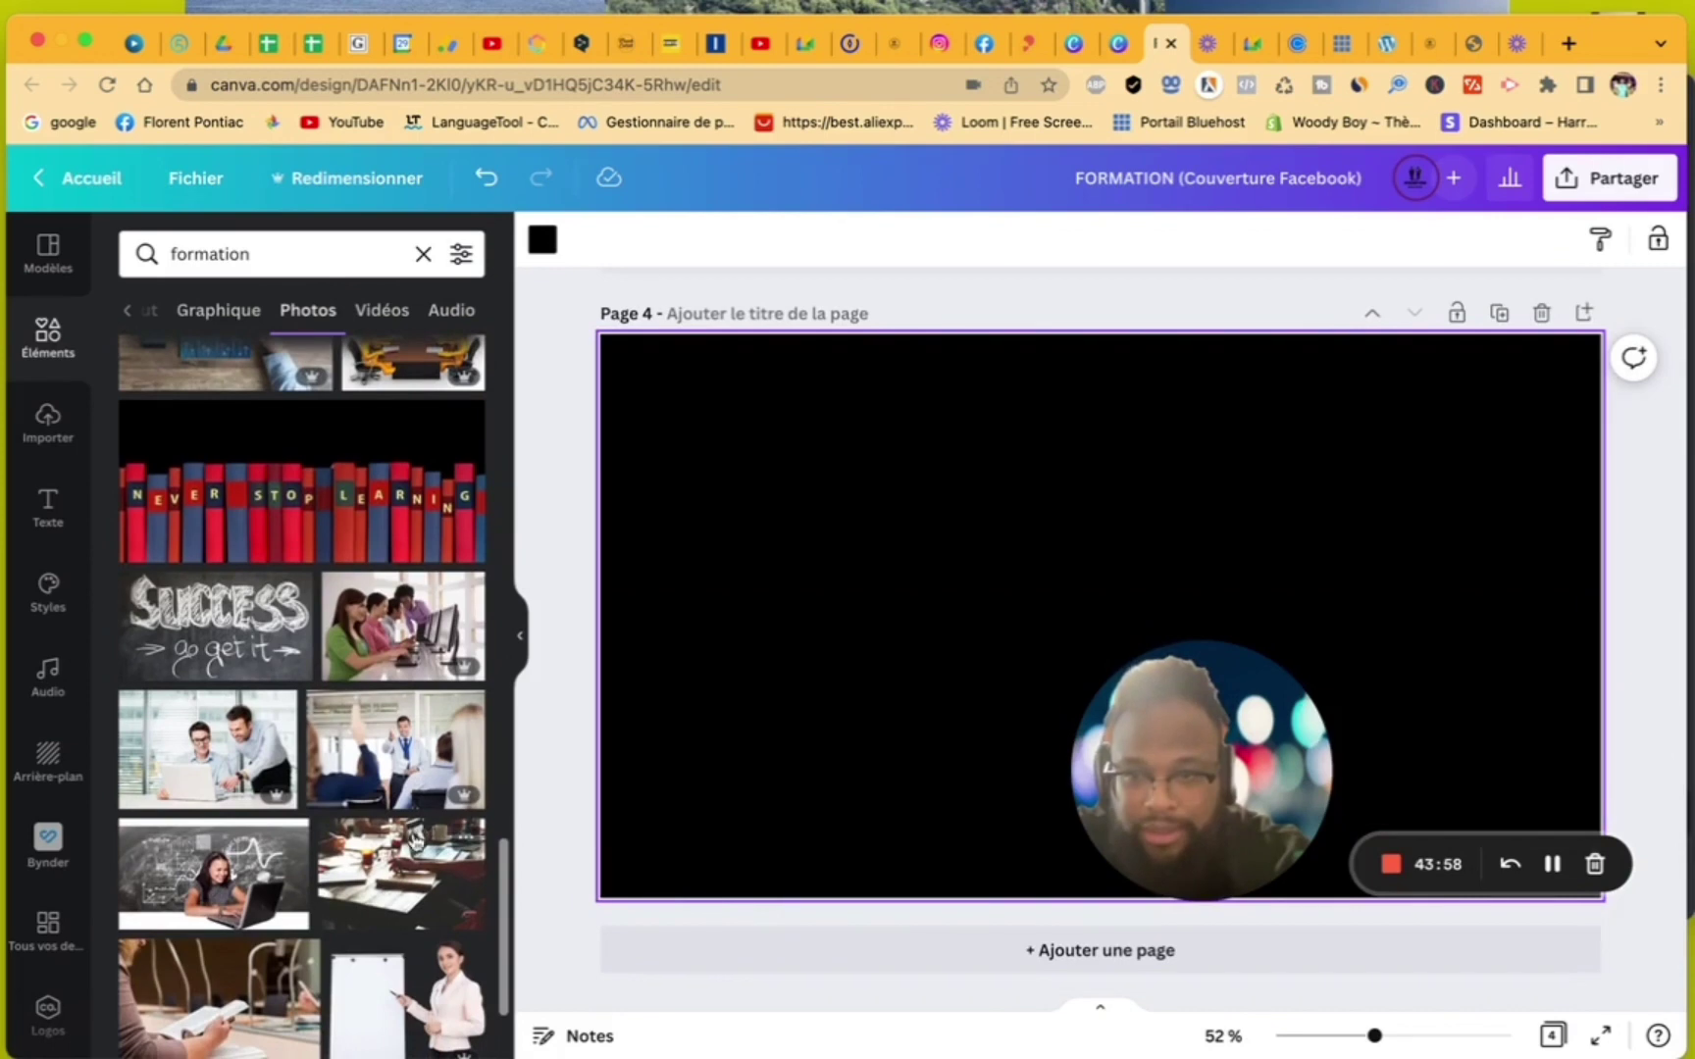
pyautogui.click(414, 839)
pyautogui.rightClick(960, 620)
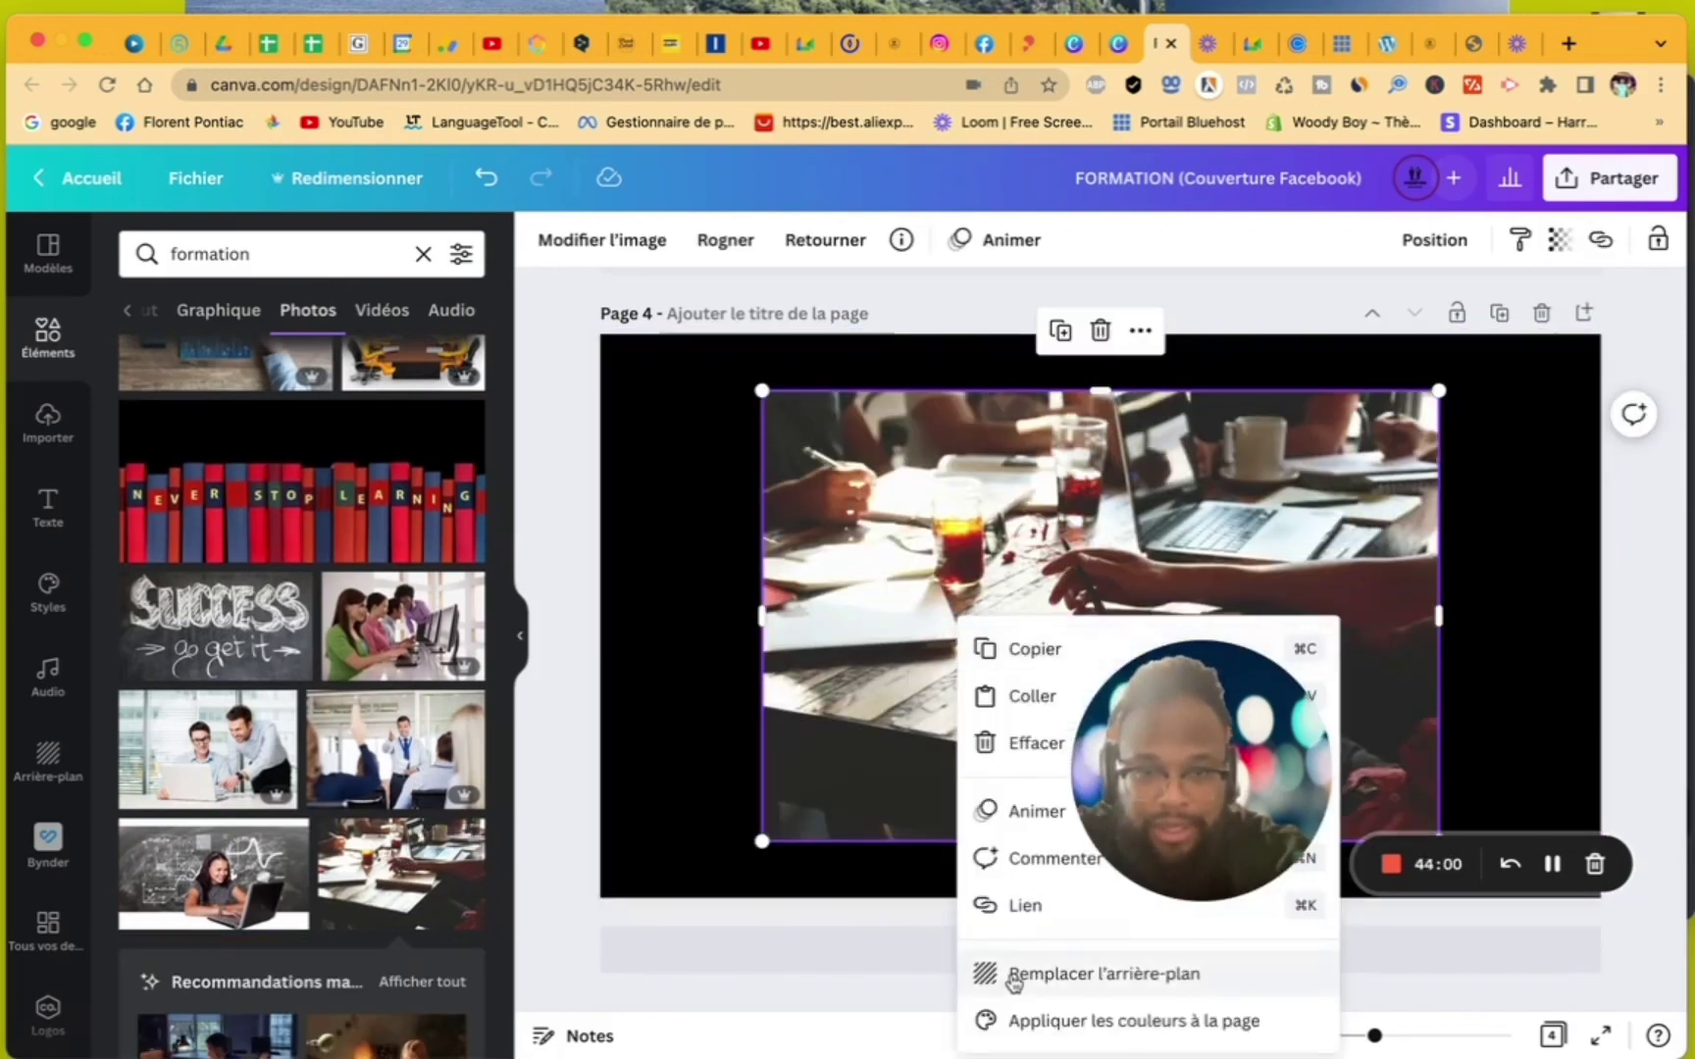
pyautogui.click(1014, 974)
# - Add page 5 with the evening office photo filling it as background
pyautogui.click(945, 966)
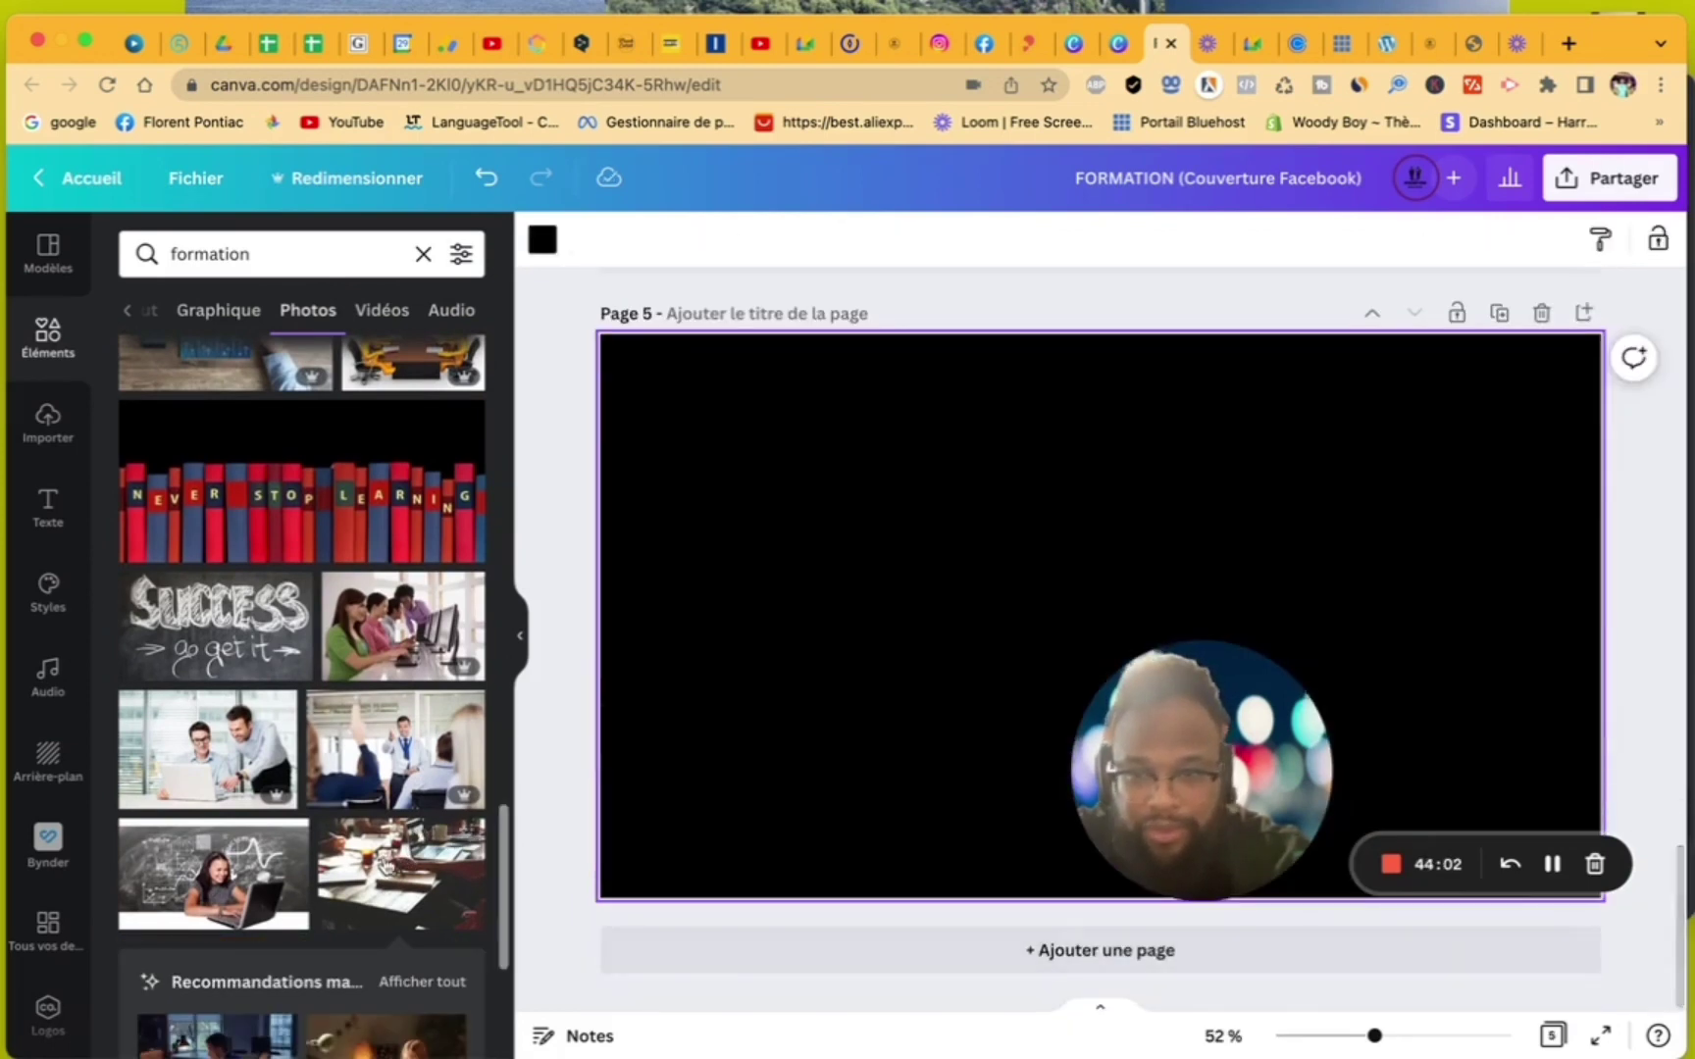
pyautogui.scroll(-9, 388, 863)
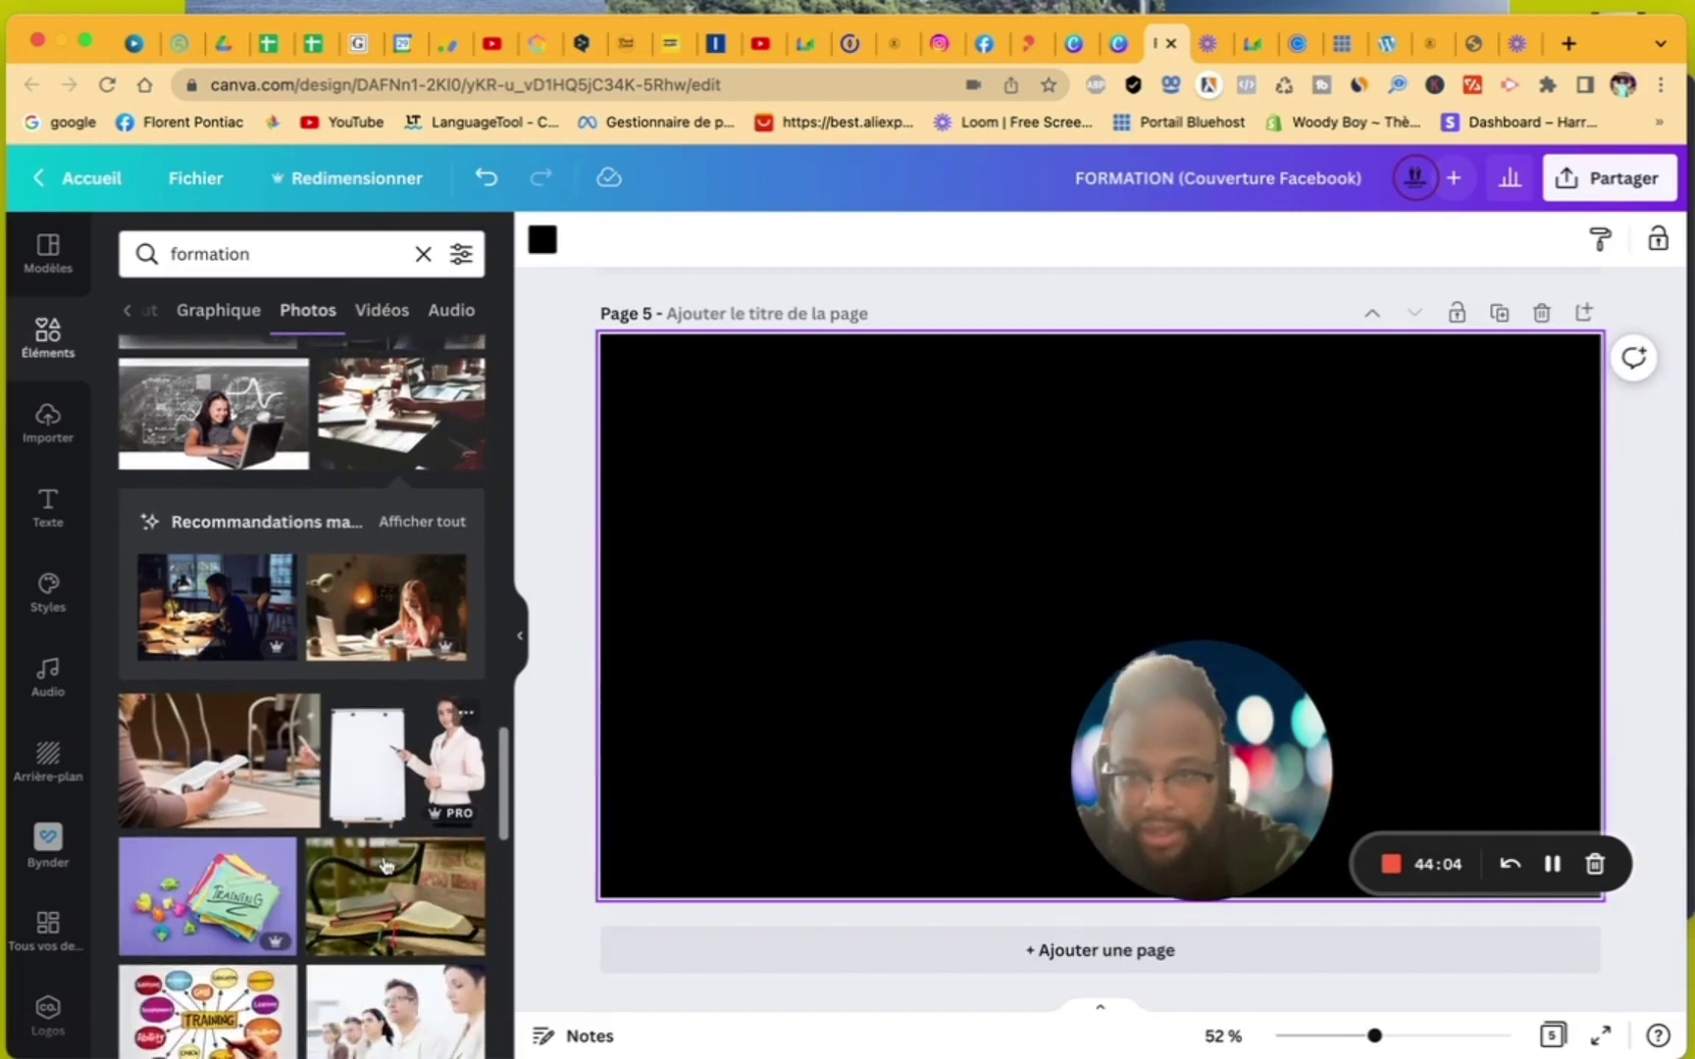
pyautogui.click(191, 621)
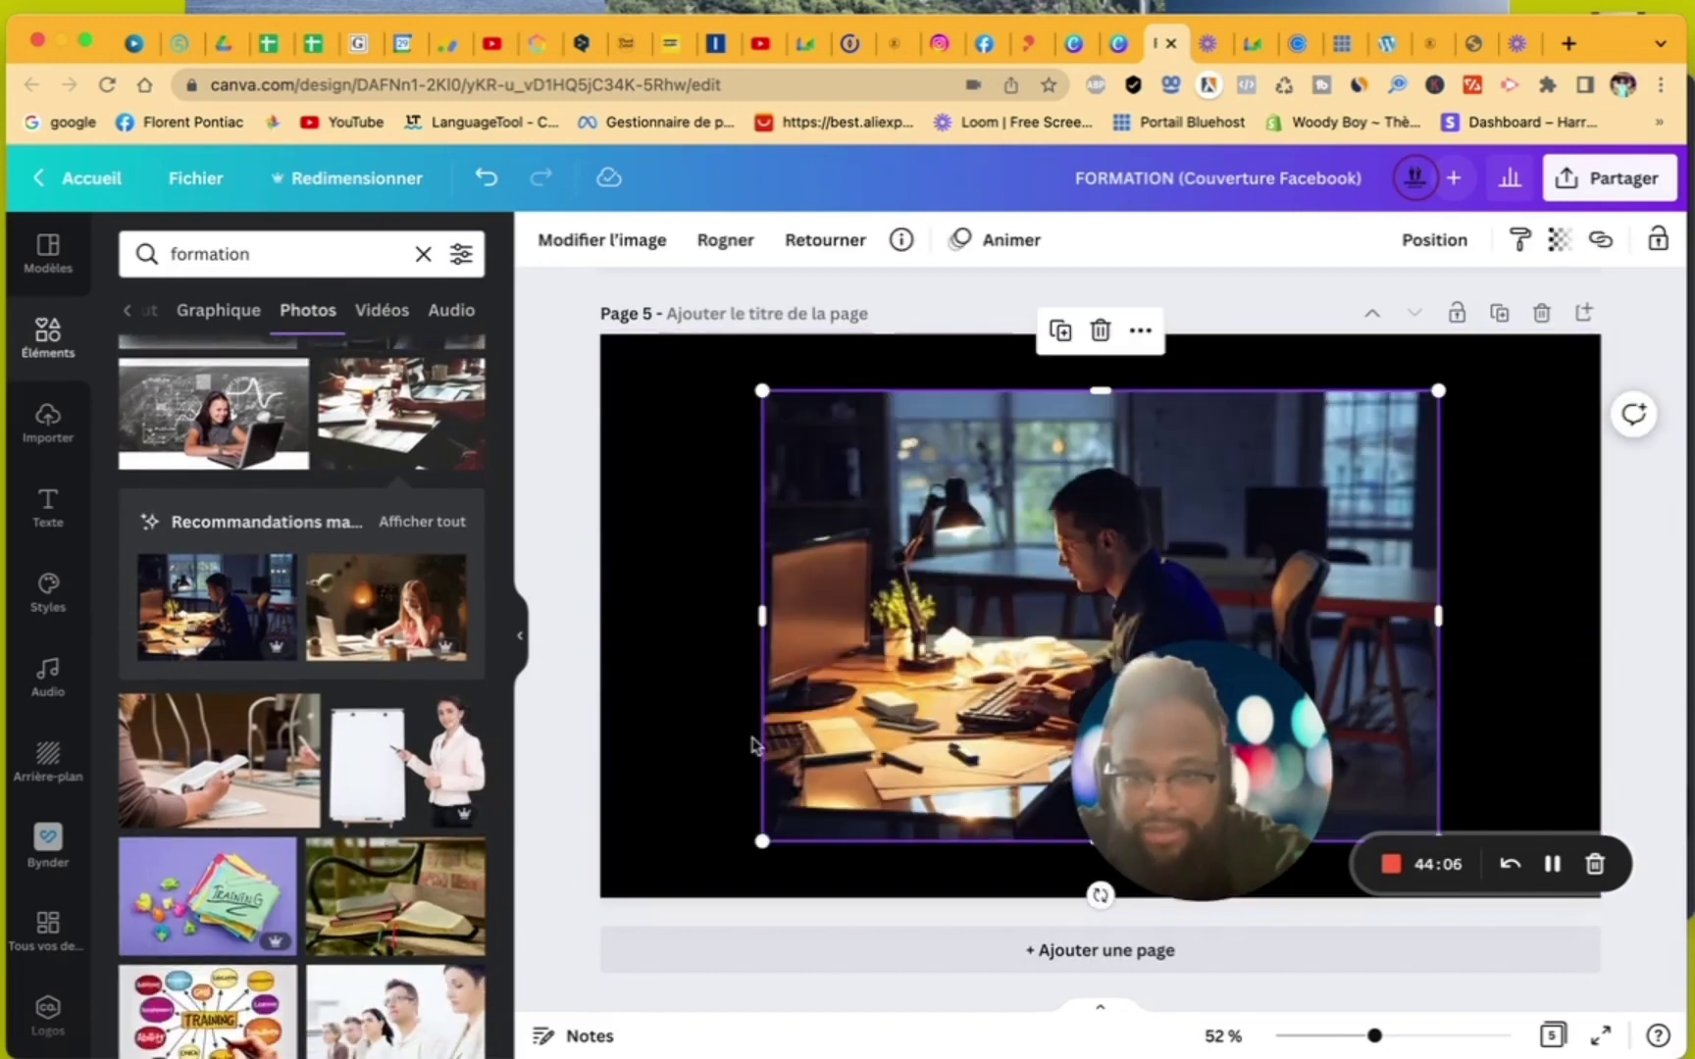
pyautogui.rightClick(924, 777)
pyautogui.click(1001, 974)
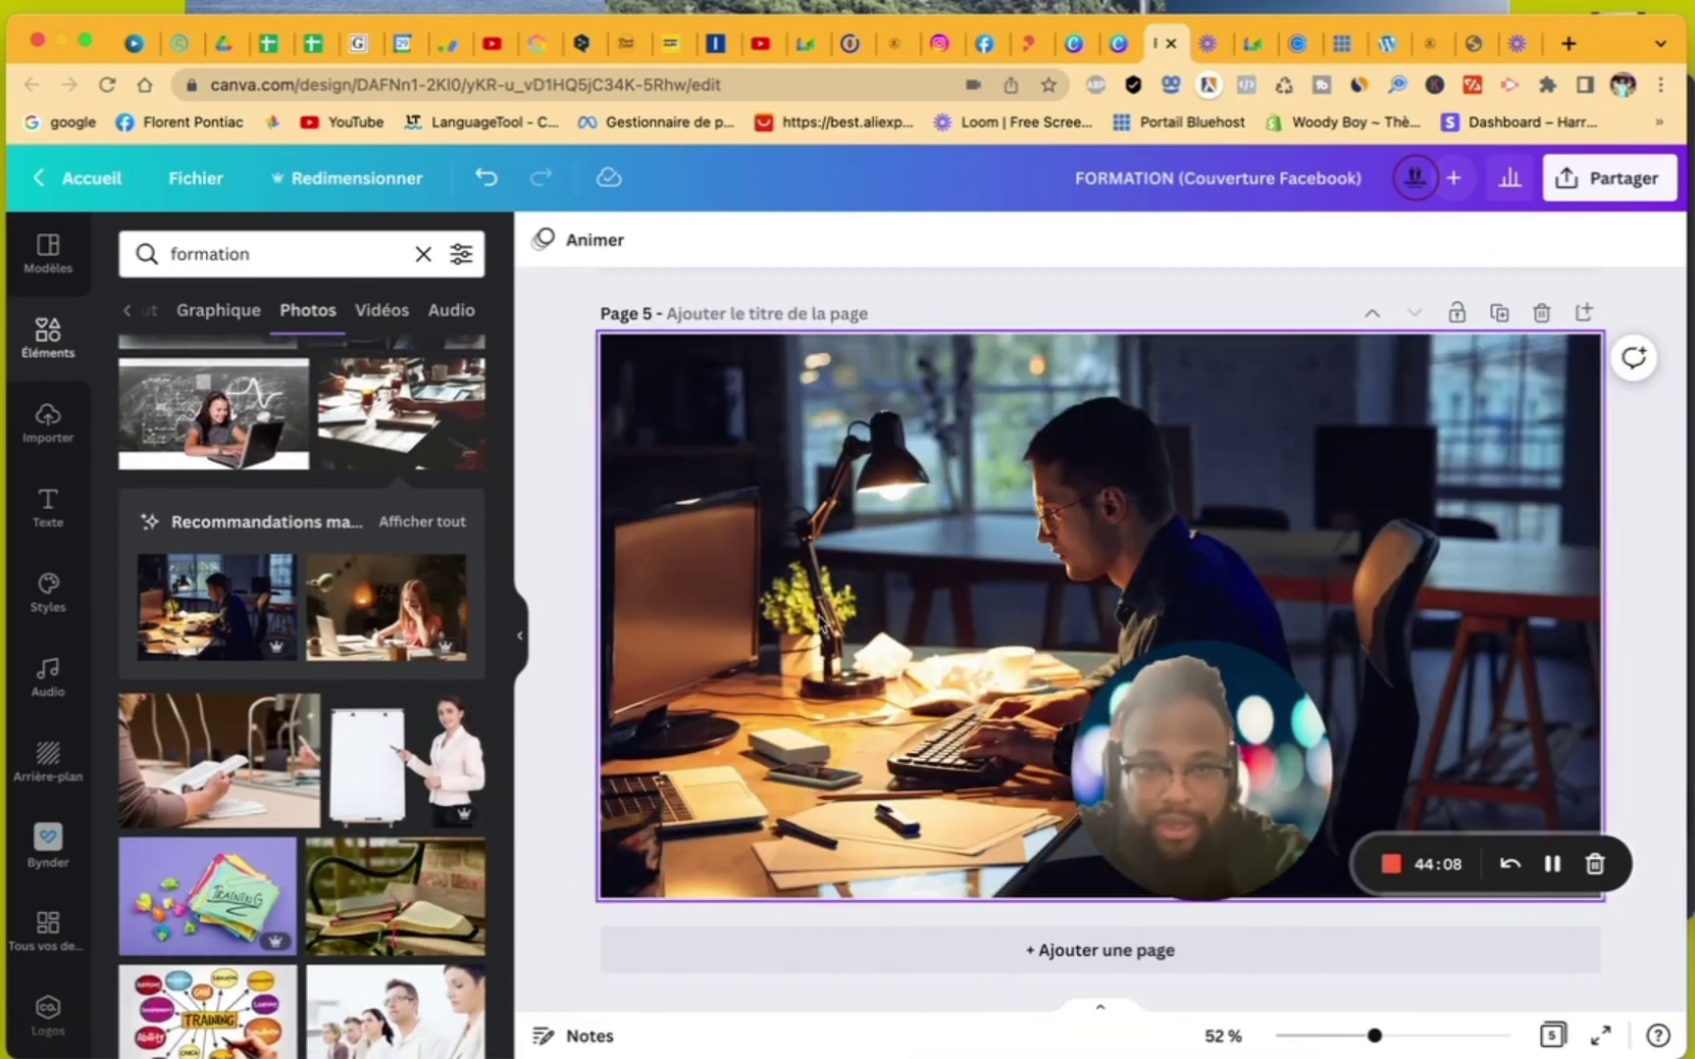
# - In the other FORMATION design, make a people-at-computers webdesign photo page 3's background
pyautogui.click(1120, 43)
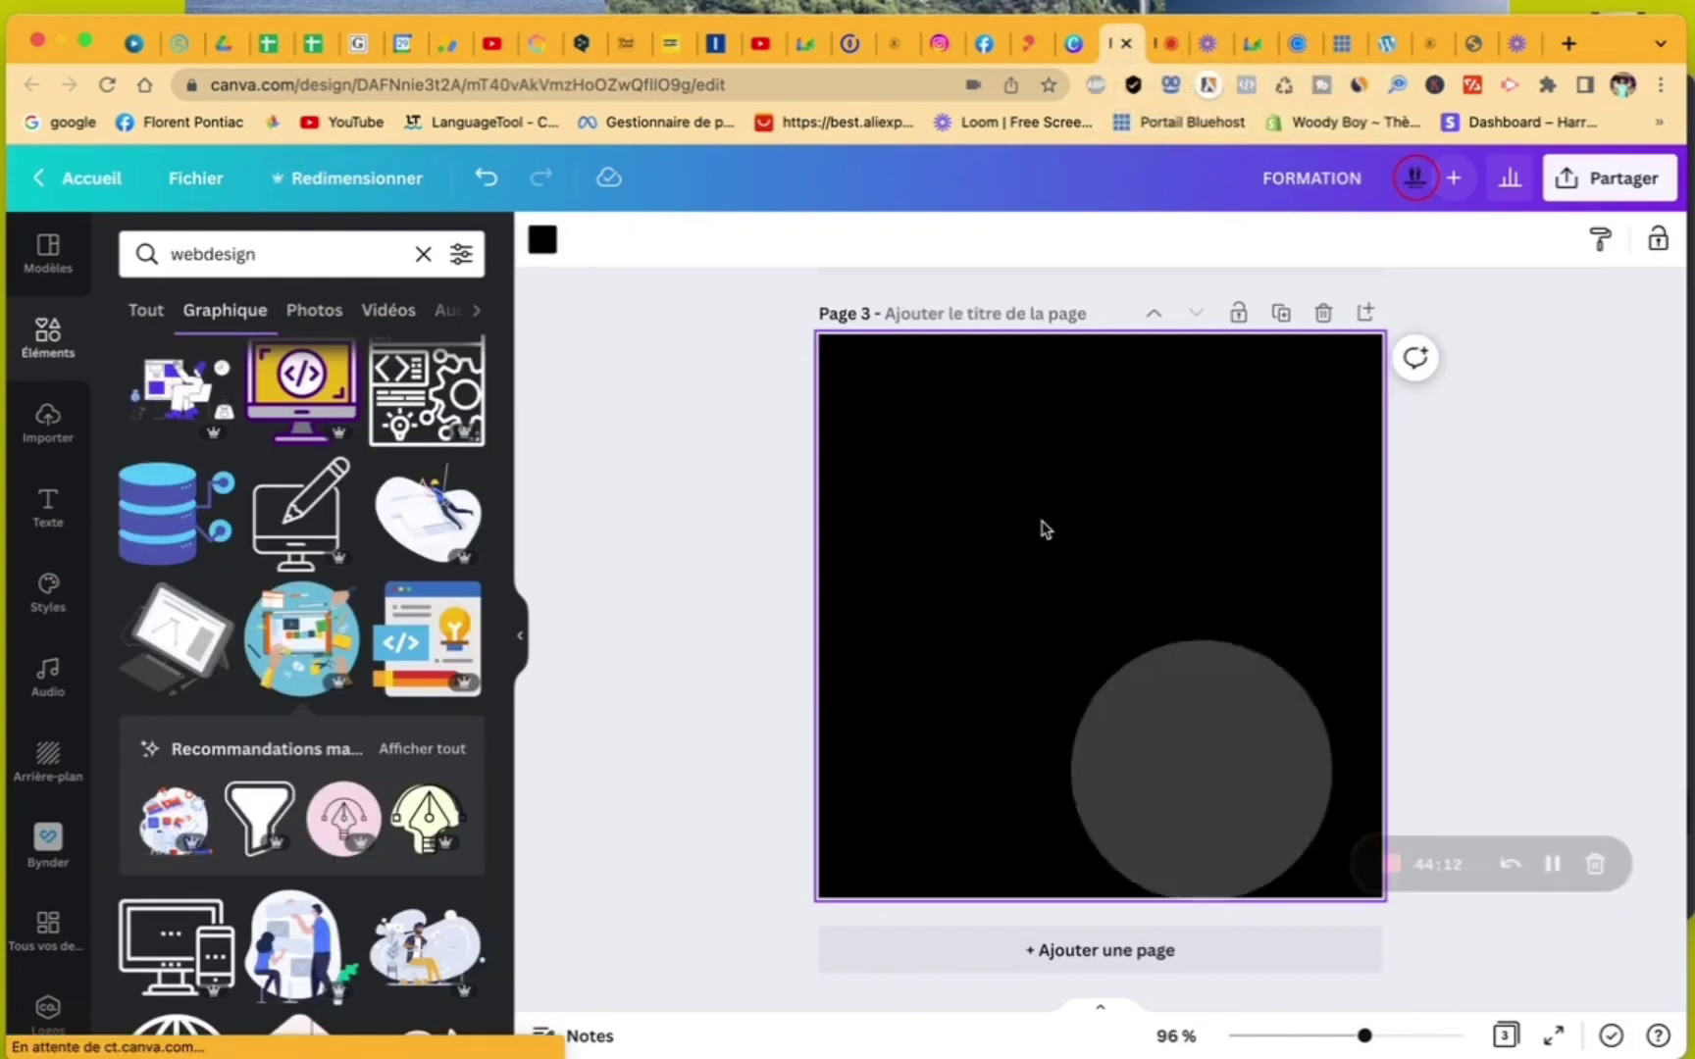
pyautogui.click(316, 310)
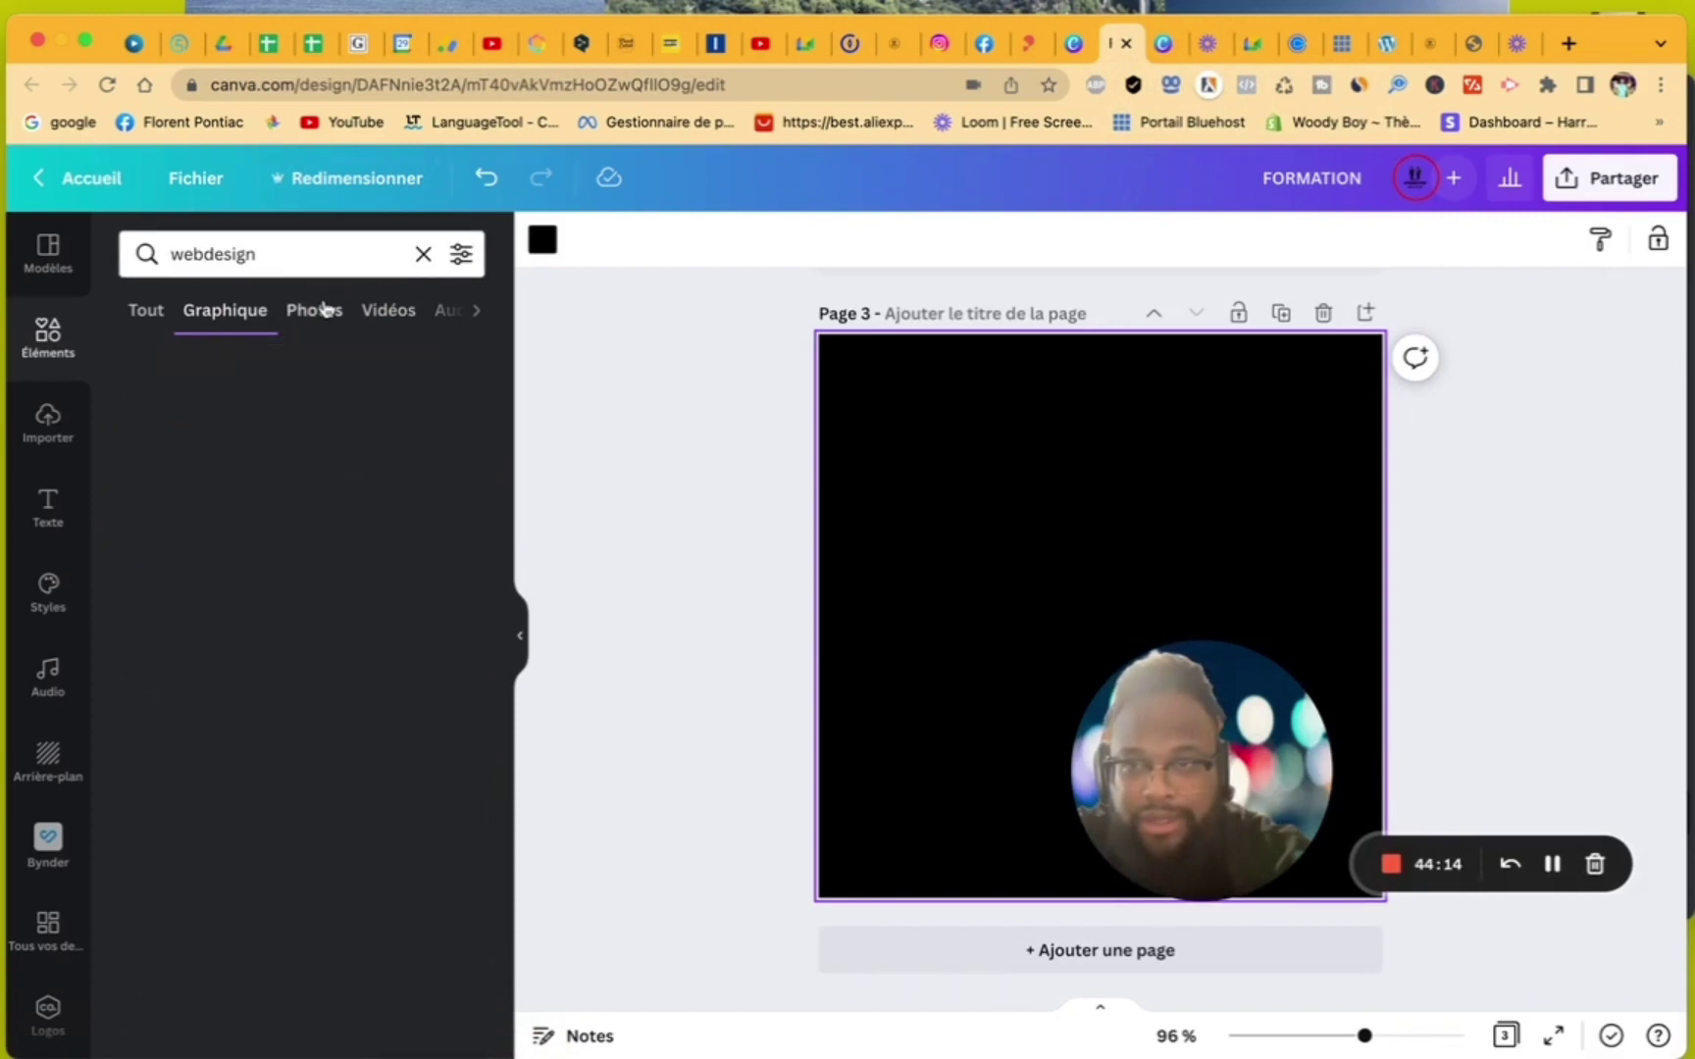
pyautogui.scroll(-5, 429, 793)
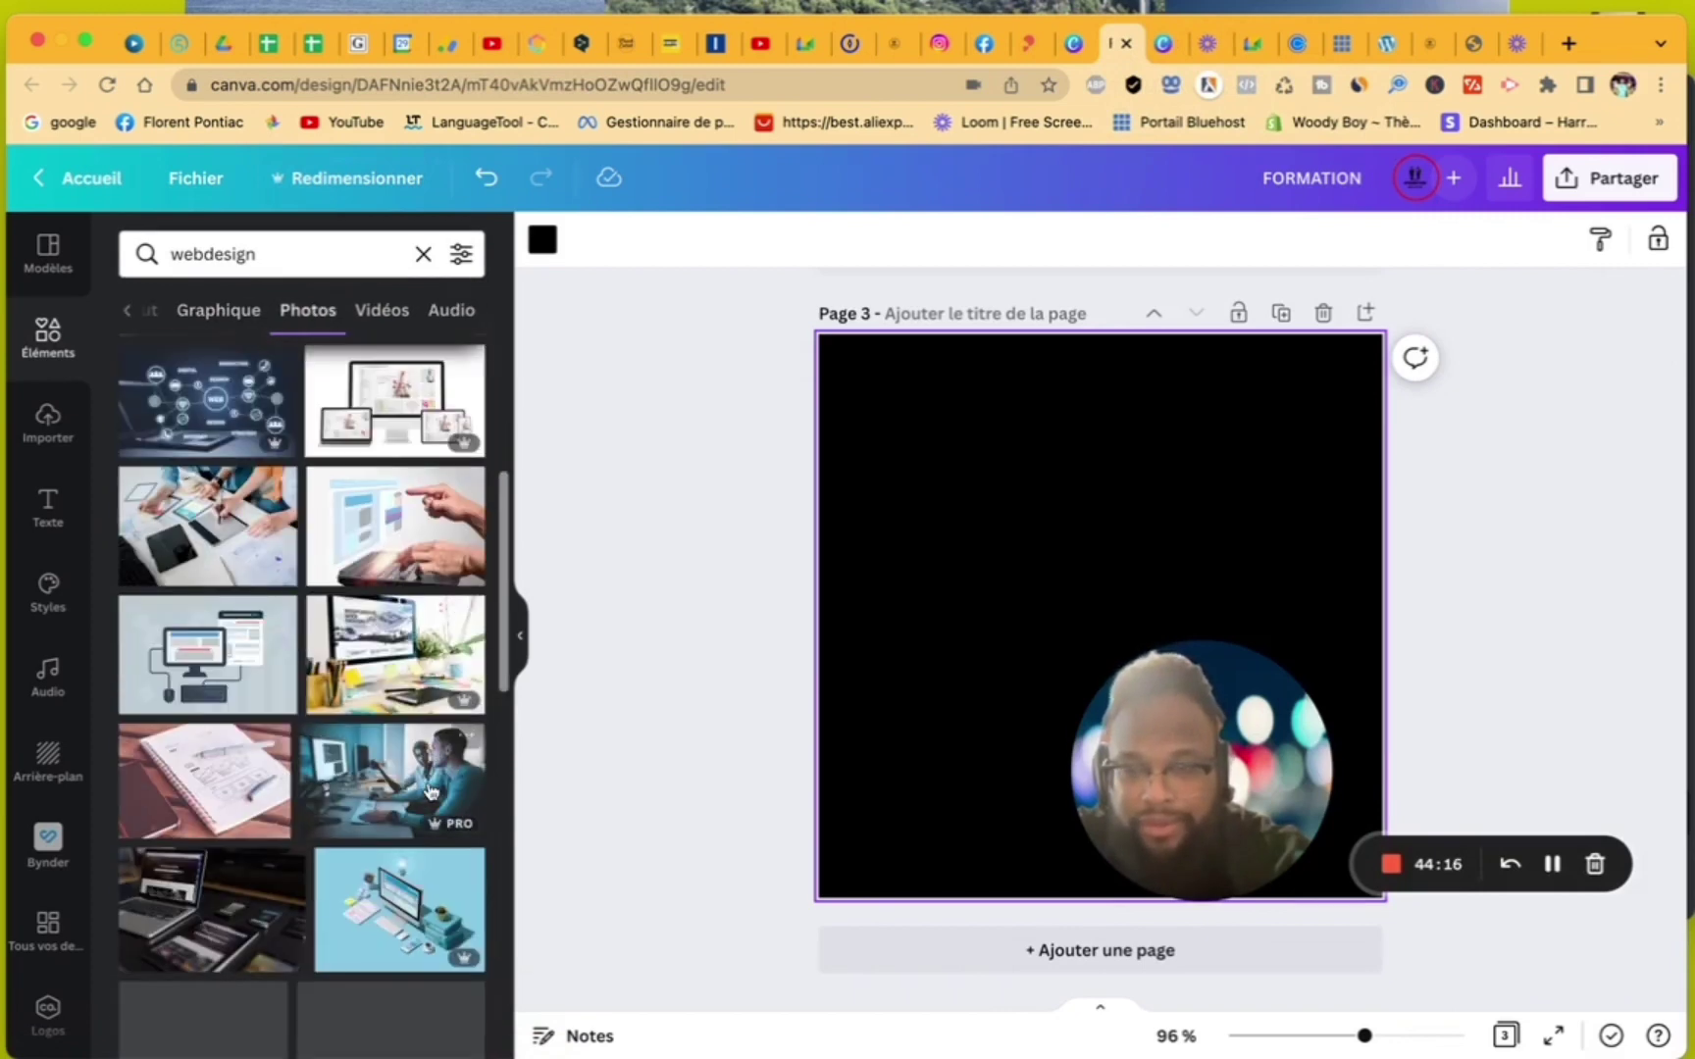
pyautogui.click(367, 771)
pyautogui.rightClick(970, 599)
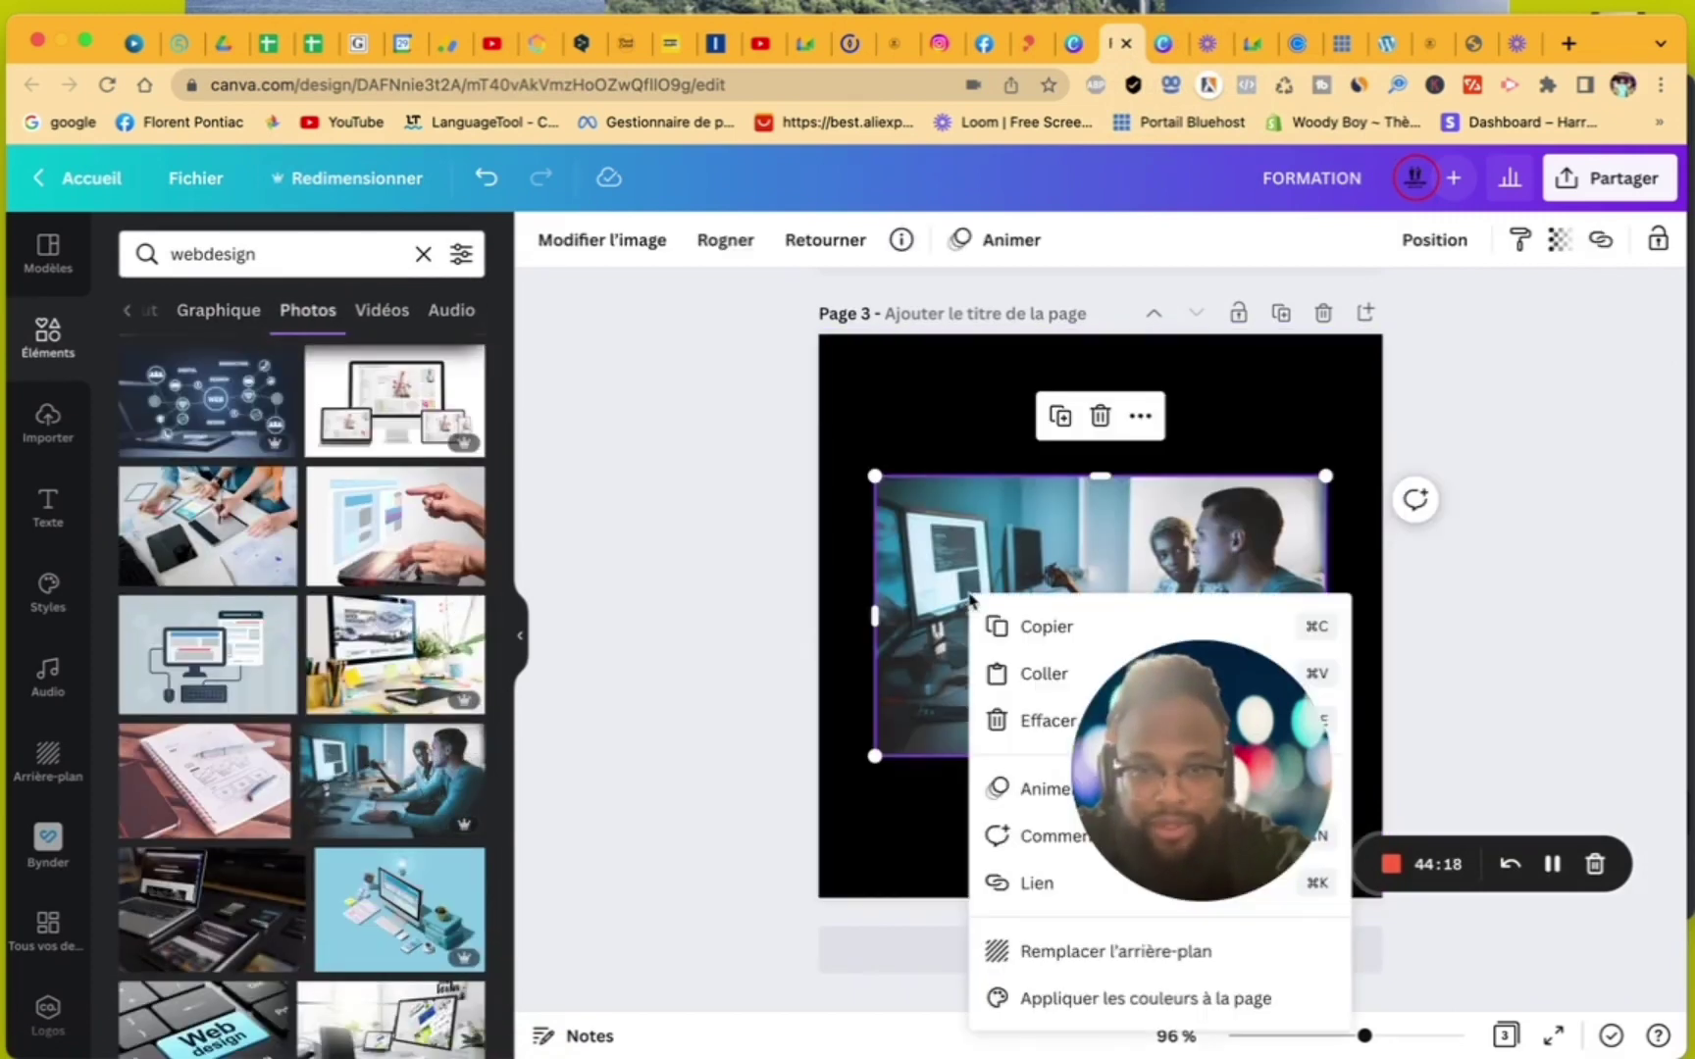
pyautogui.click(1040, 951)
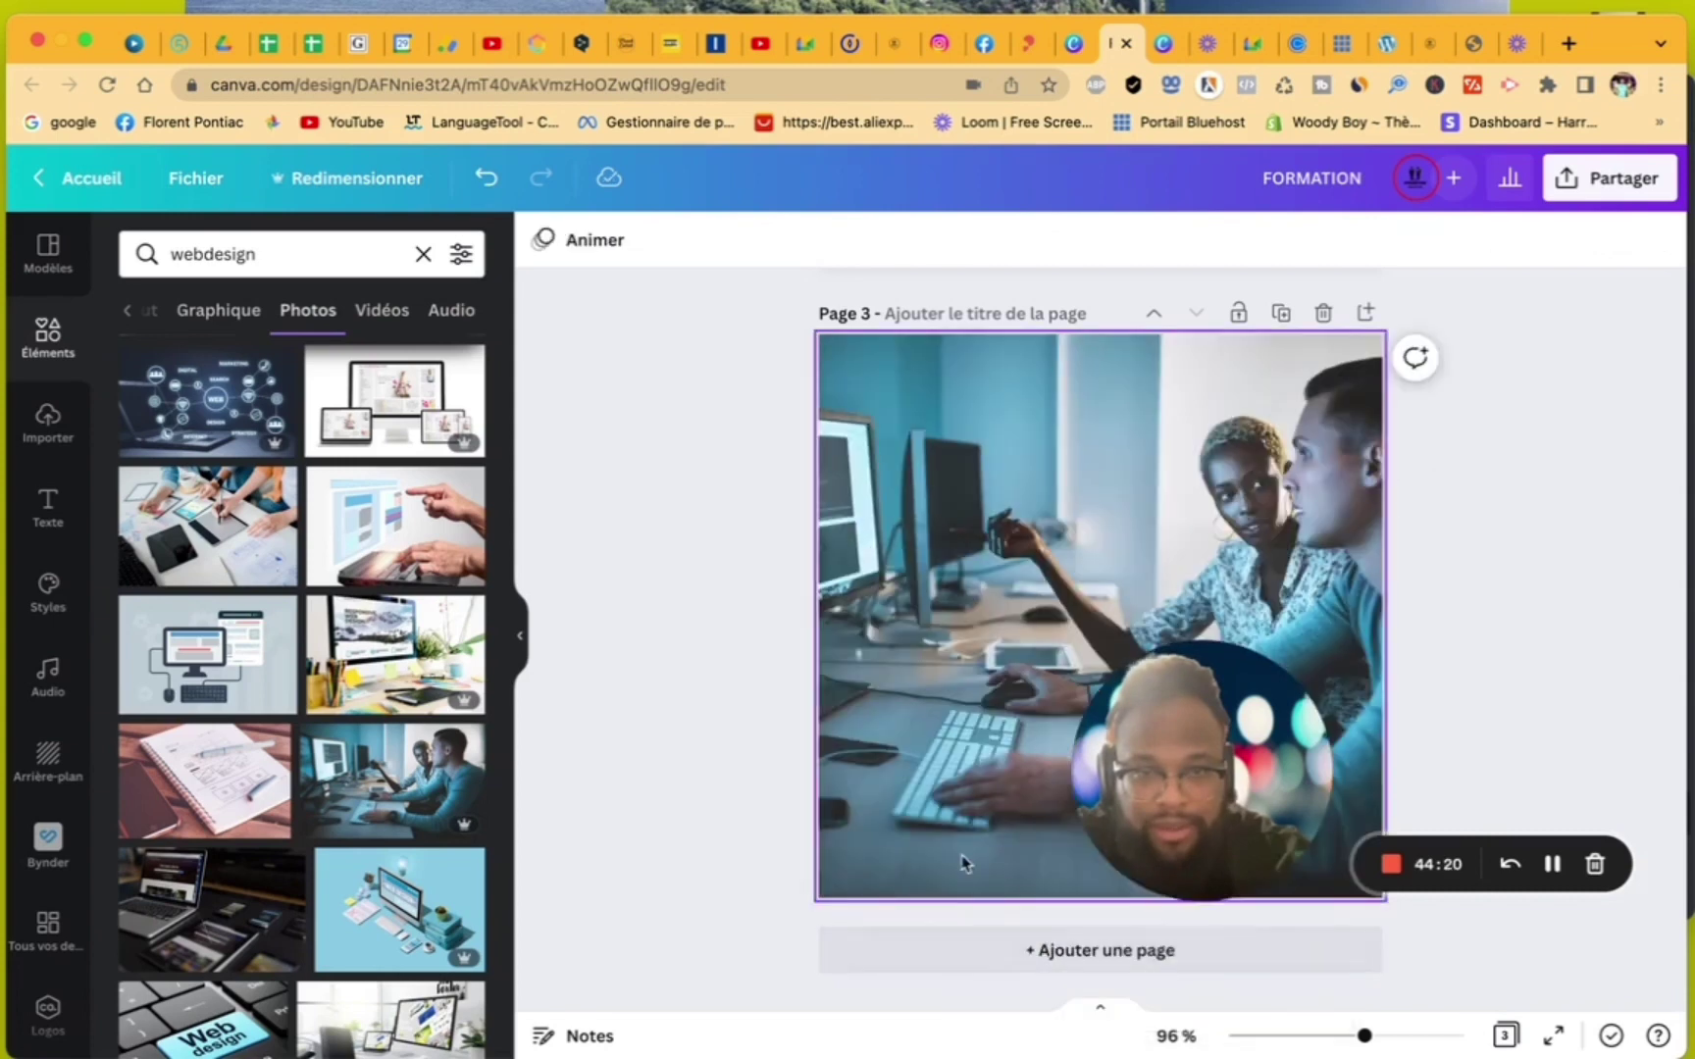
# - Add page 4 with the team-at-desk photo as its background
pyautogui.click(969, 964)
pyautogui.scroll(-6, 350, 884)
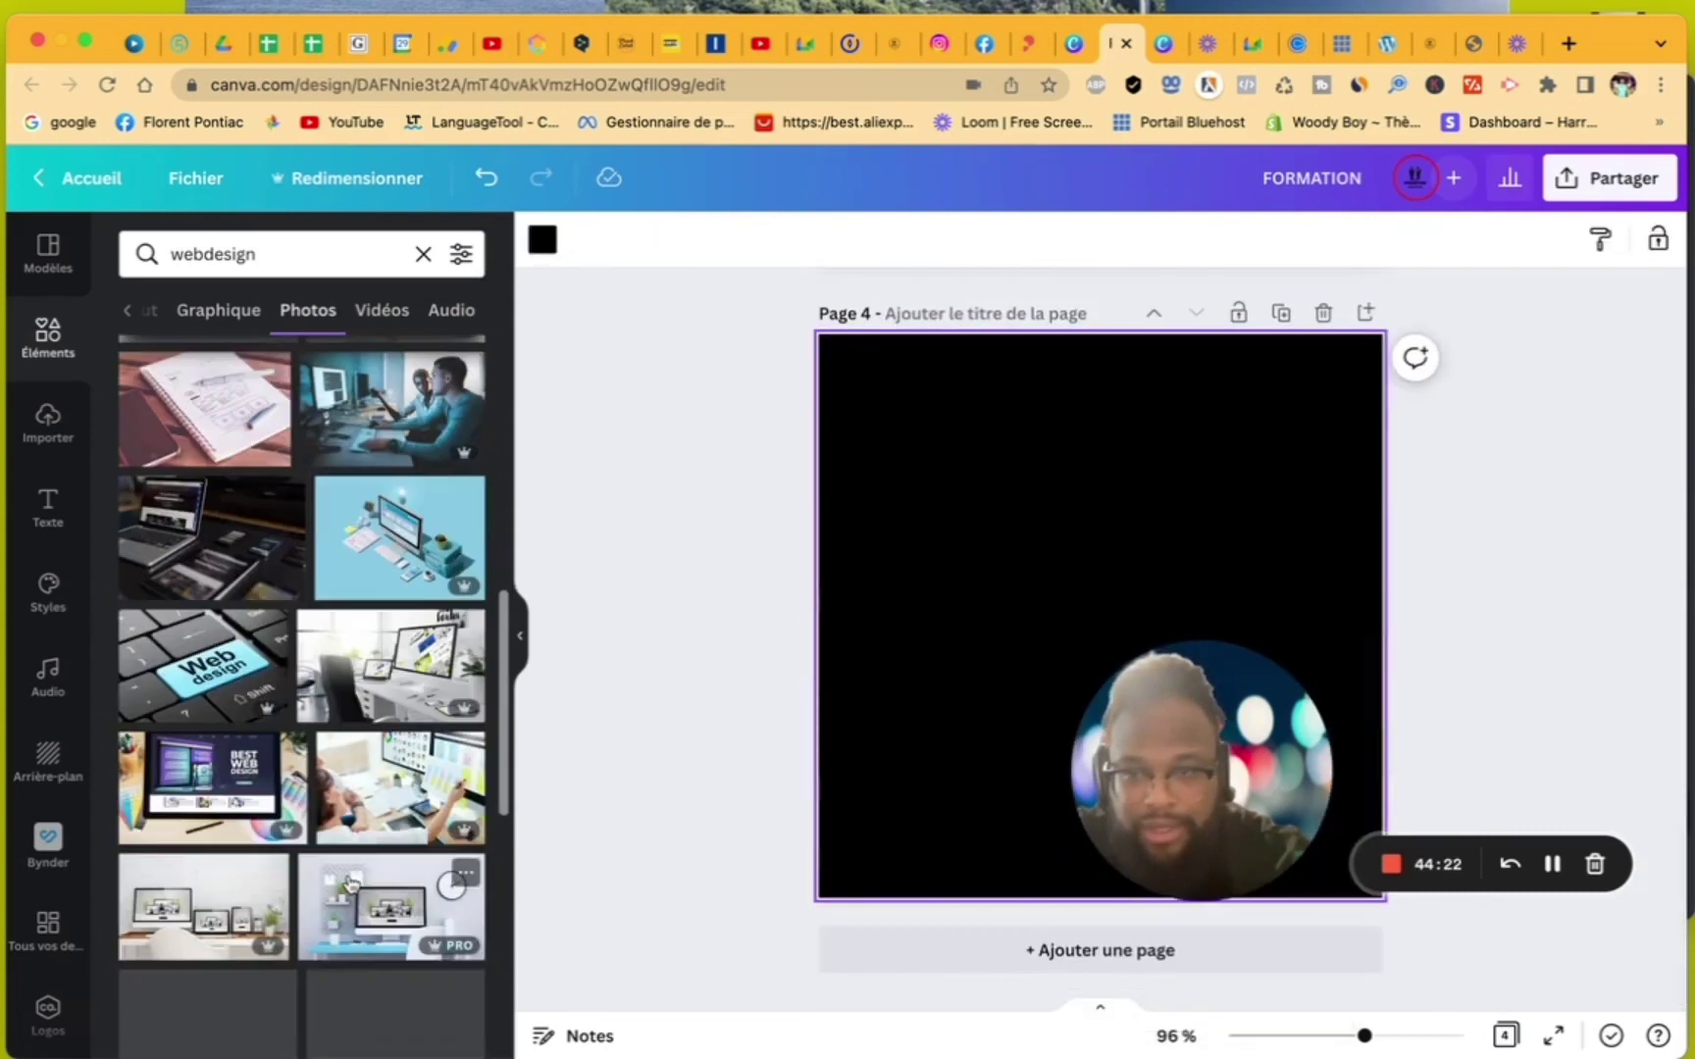
pyautogui.scroll(-1, 333, 873)
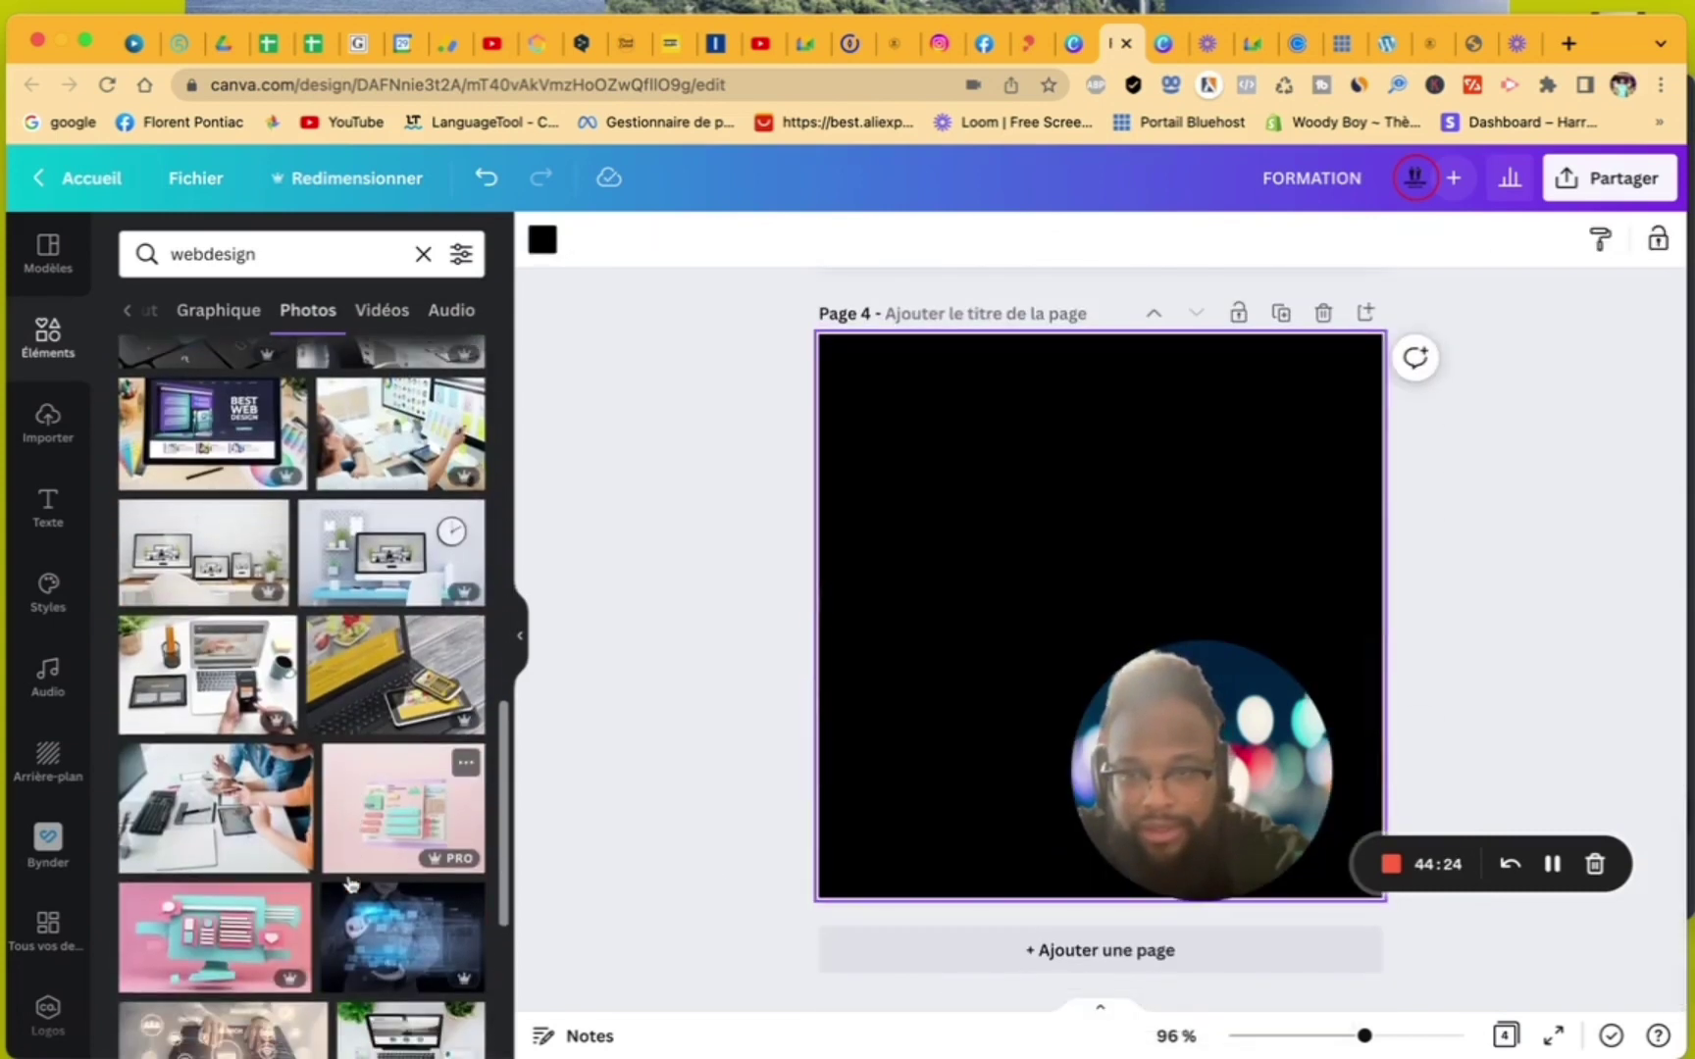
pyautogui.click(226, 842)
pyautogui.rightClick(911, 614)
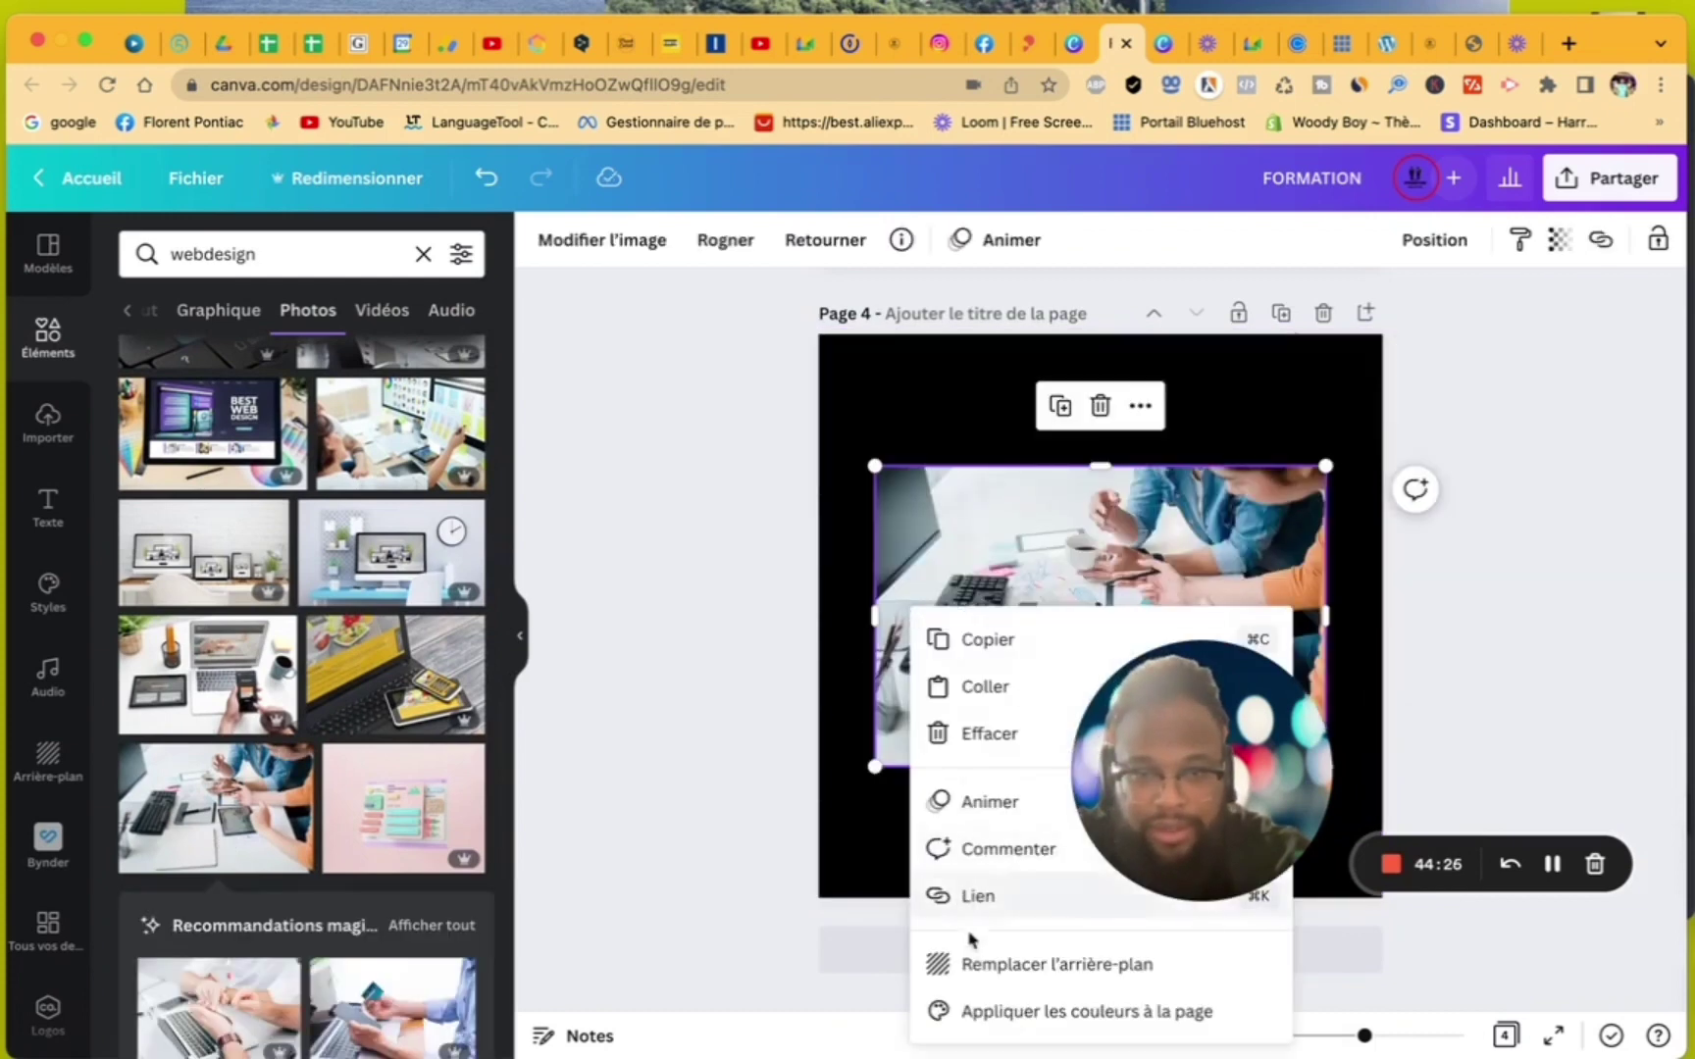
pyautogui.click(971, 962)
# - Add page 5 with the web-designer photo as background, then add a blank page 6
pyautogui.click(937, 963)
pyautogui.scroll(-8, 309, 923)
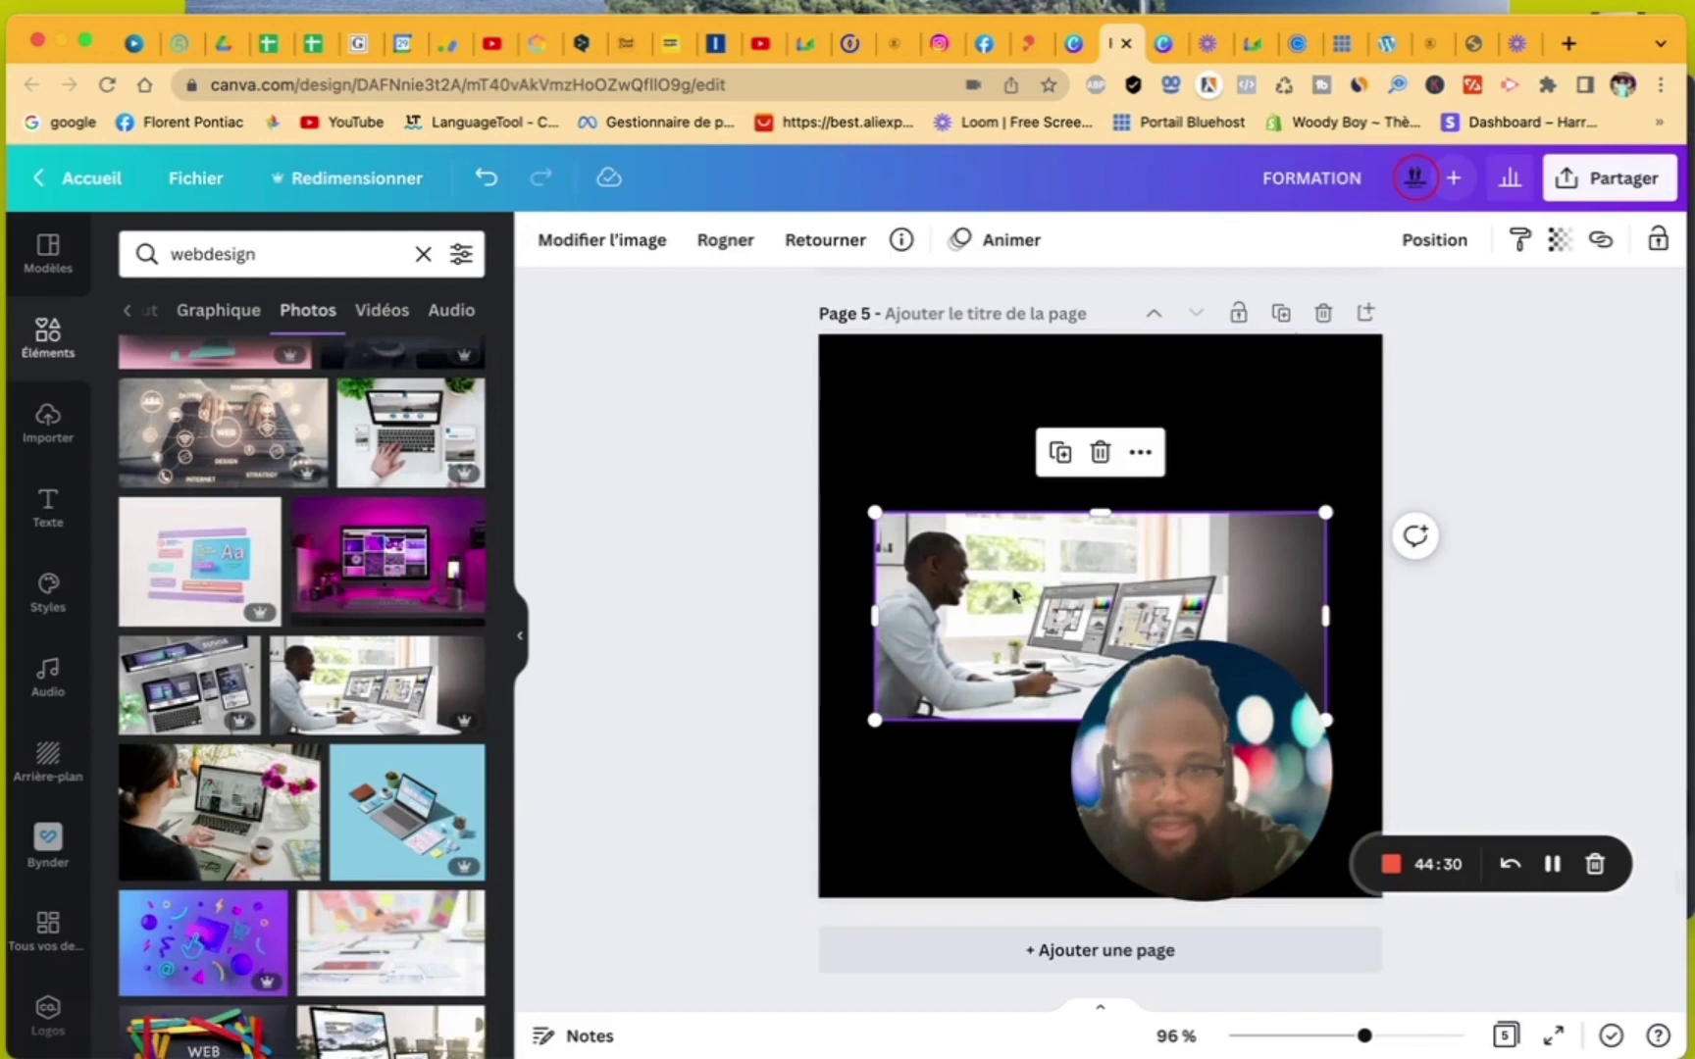
pyautogui.rightClick(1017, 594)
pyautogui.click(1074, 963)
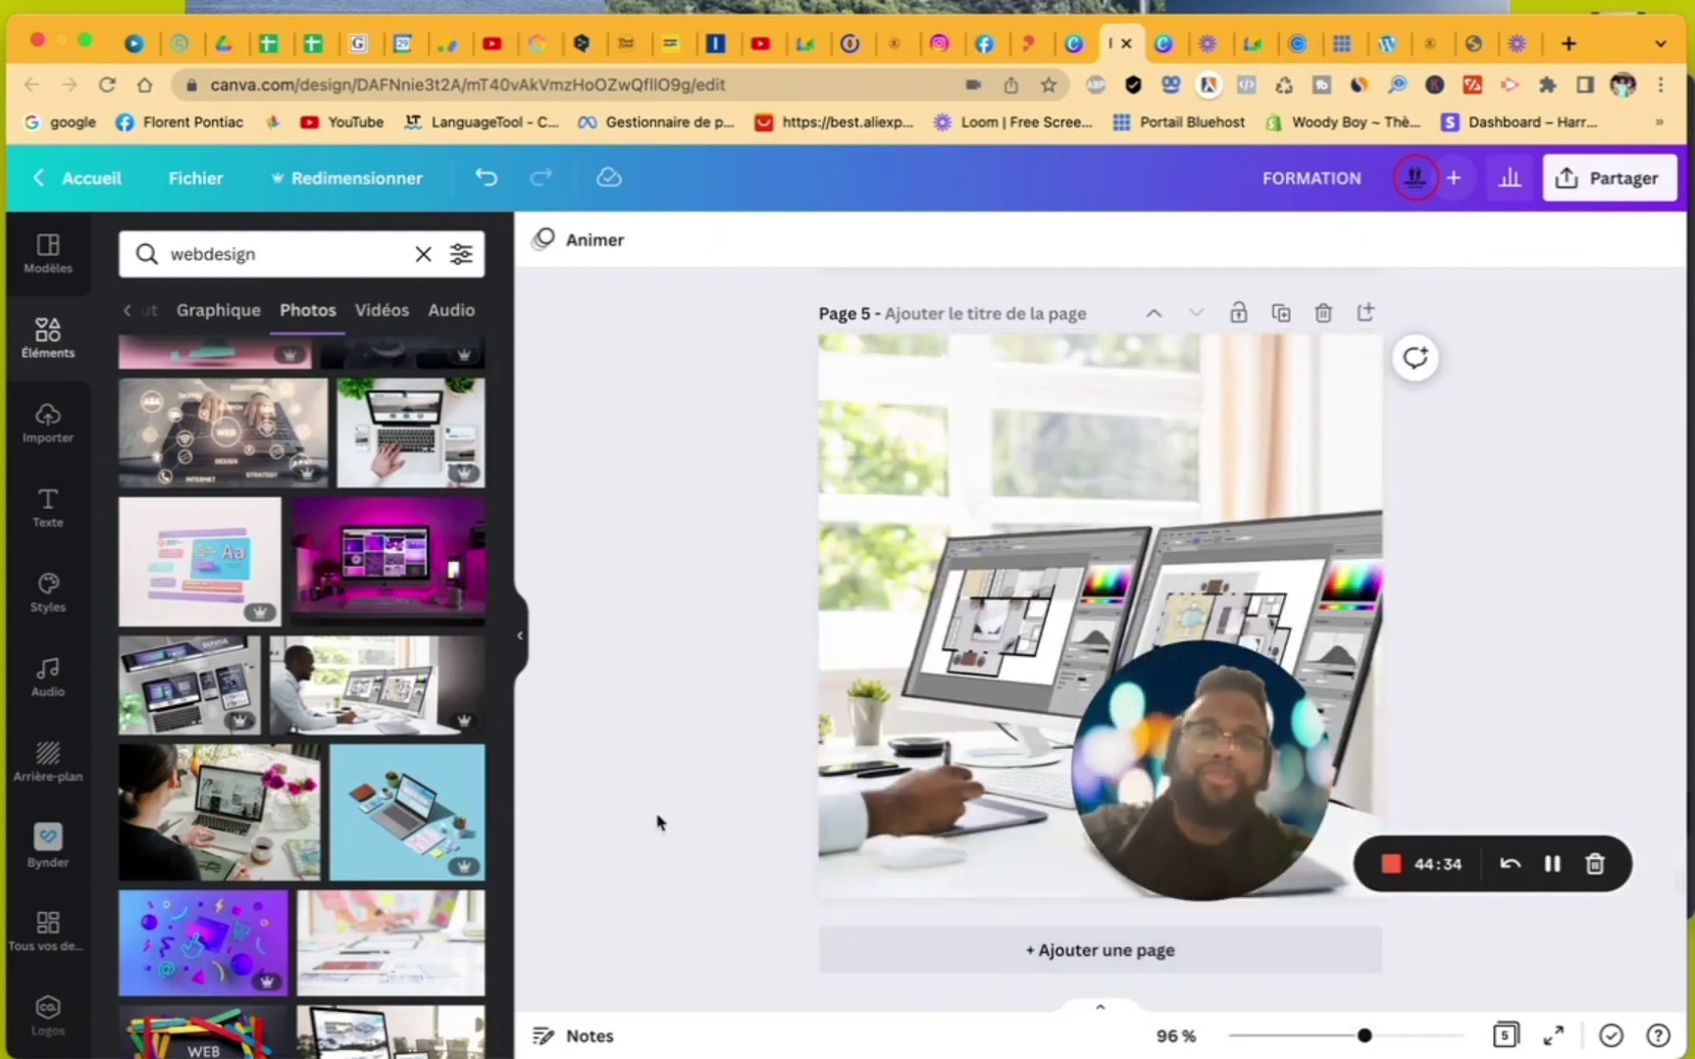
pyautogui.click(858, 962)
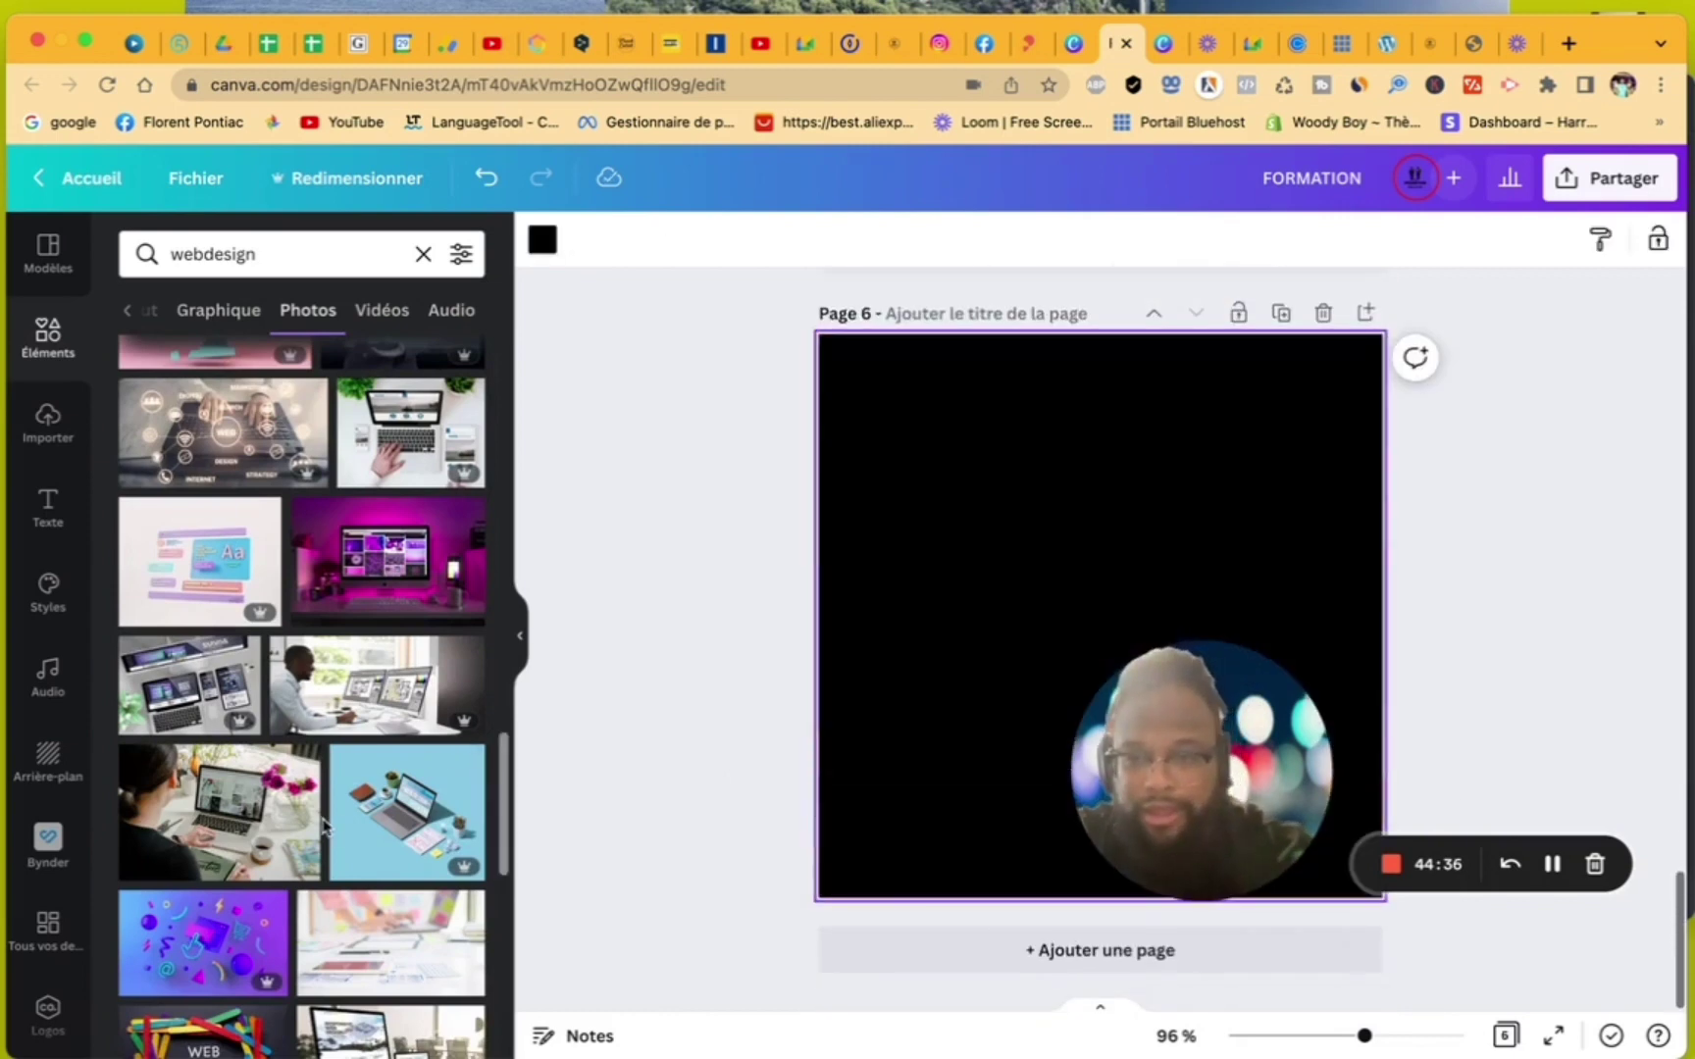
# - Filter photos to Carré and make the woman-at-desk photo page 6's background
pyautogui.click(461, 257)
pyautogui.click(163, 580)
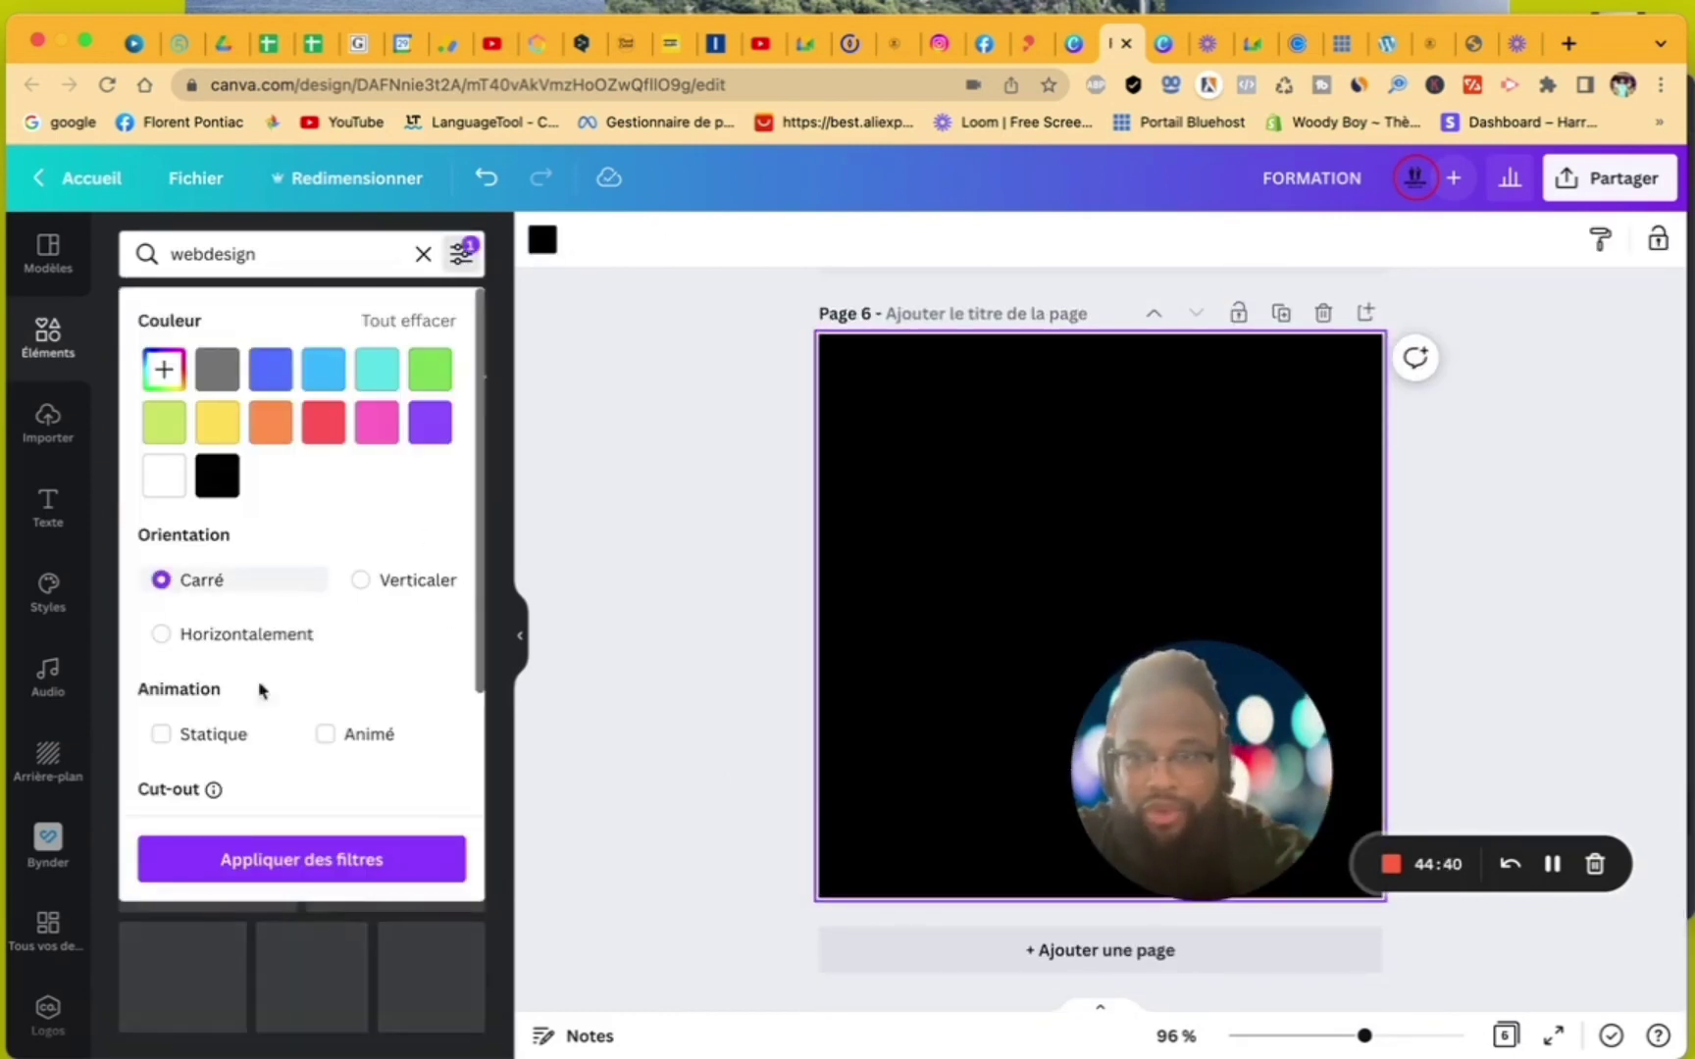
pyautogui.click(353, 861)
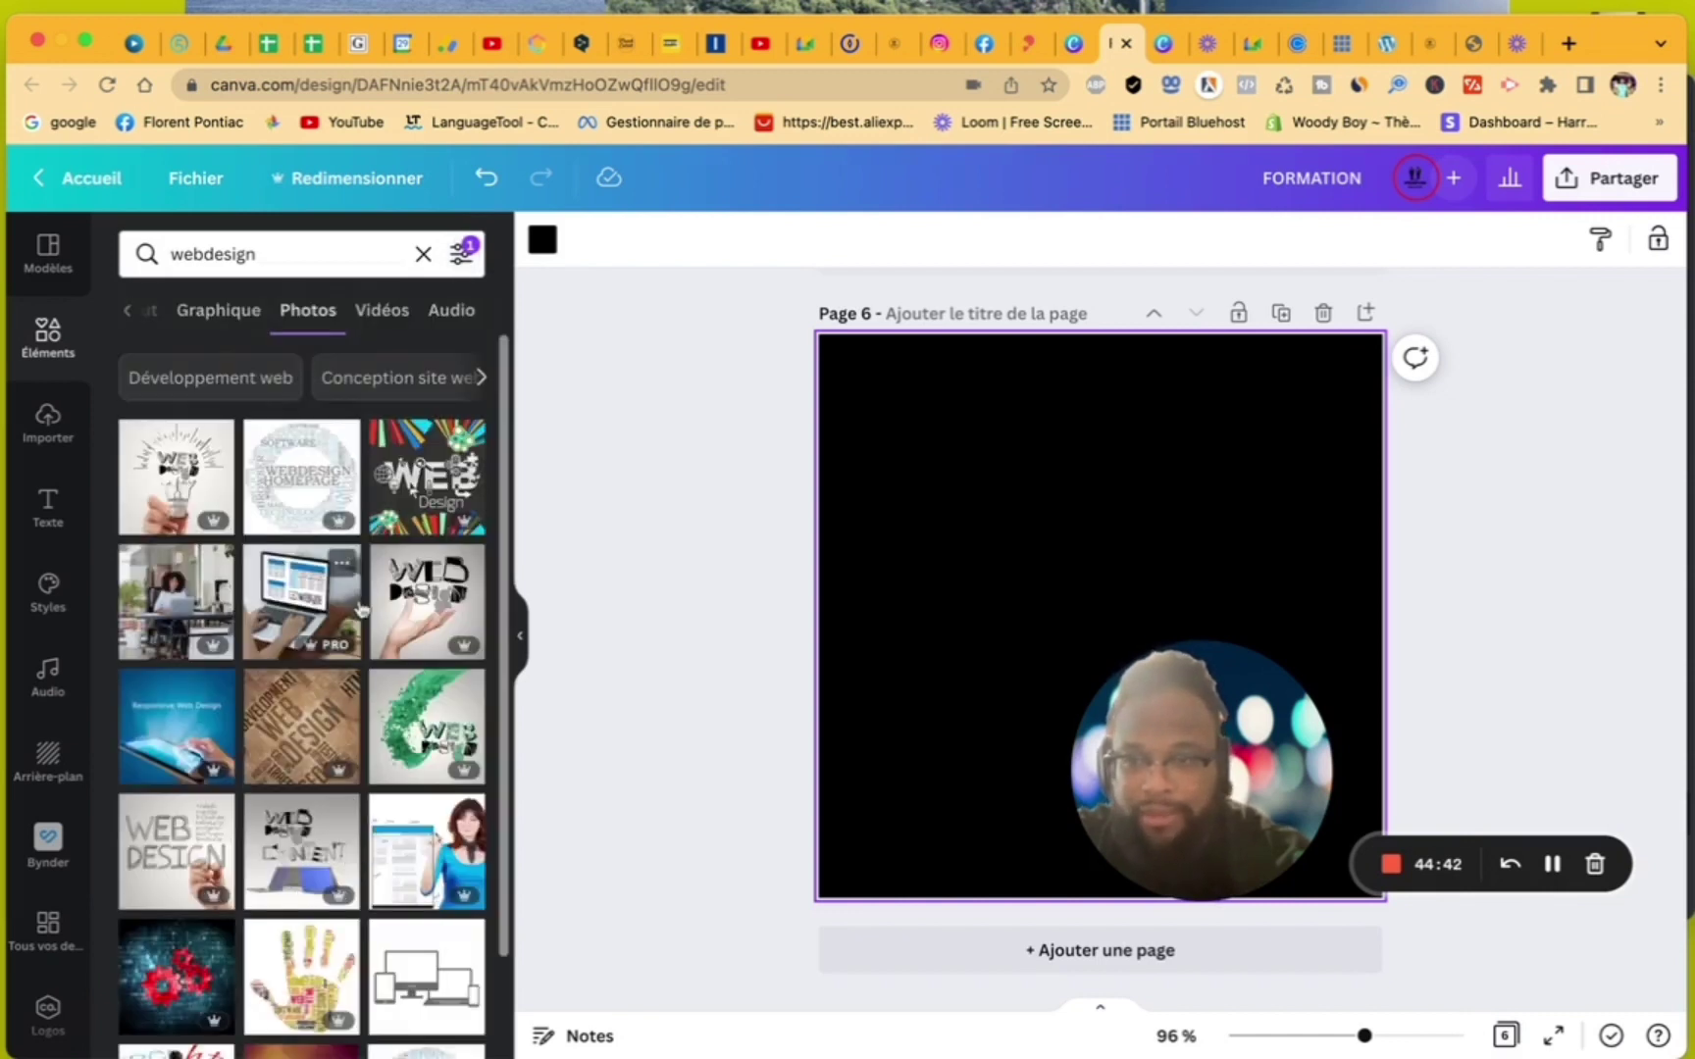
pyautogui.click(232, 642)
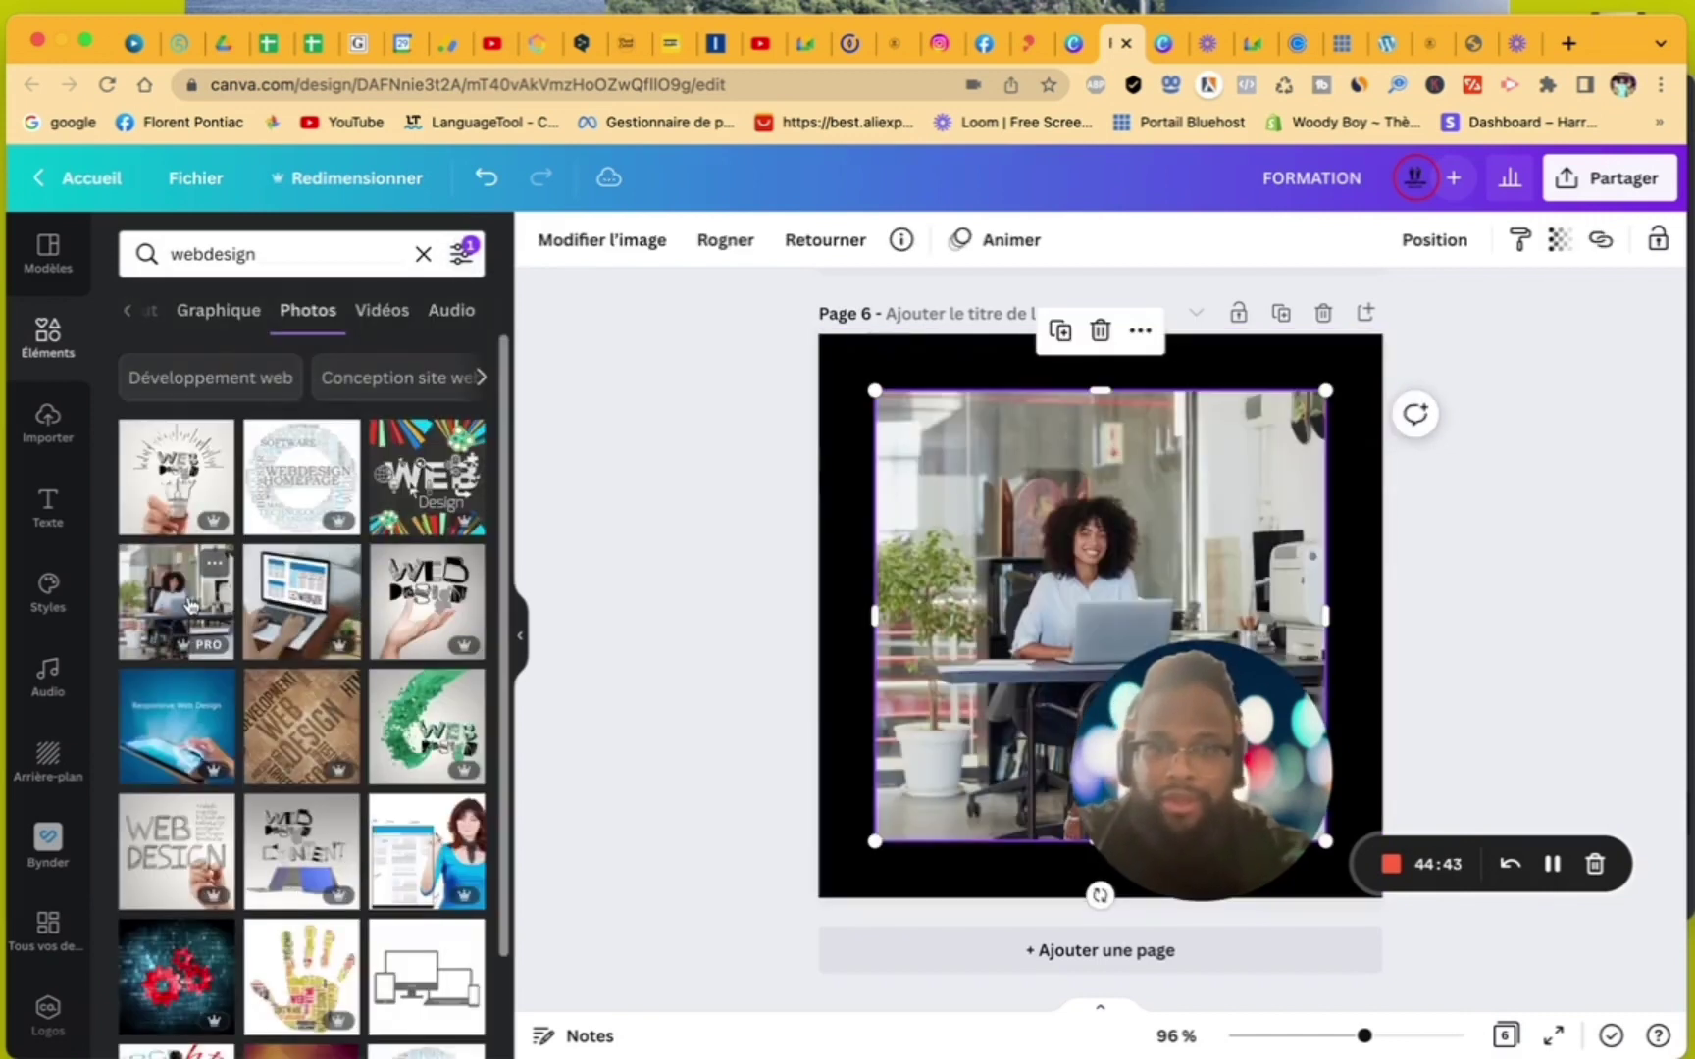
pyautogui.rightClick(1025, 601)
pyautogui.click(1069, 939)
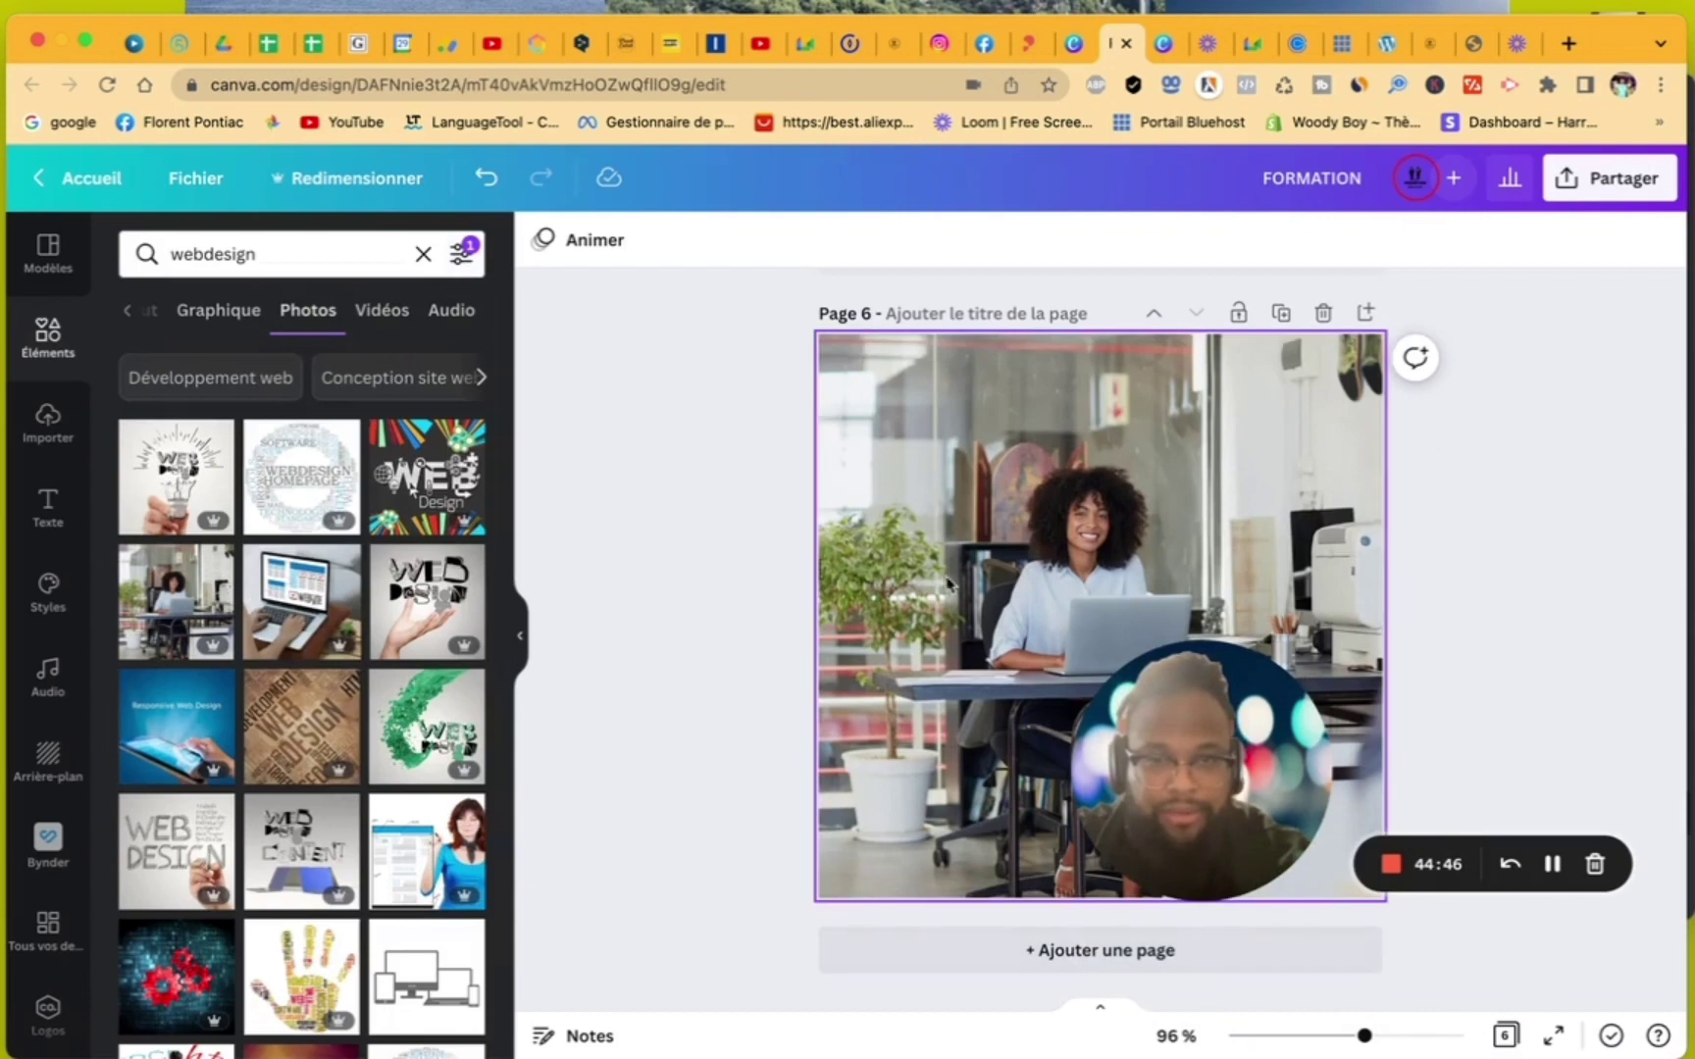
# - Add page 7, search 'team', and set the high-five team photo as its background
pyautogui.click(966, 959)
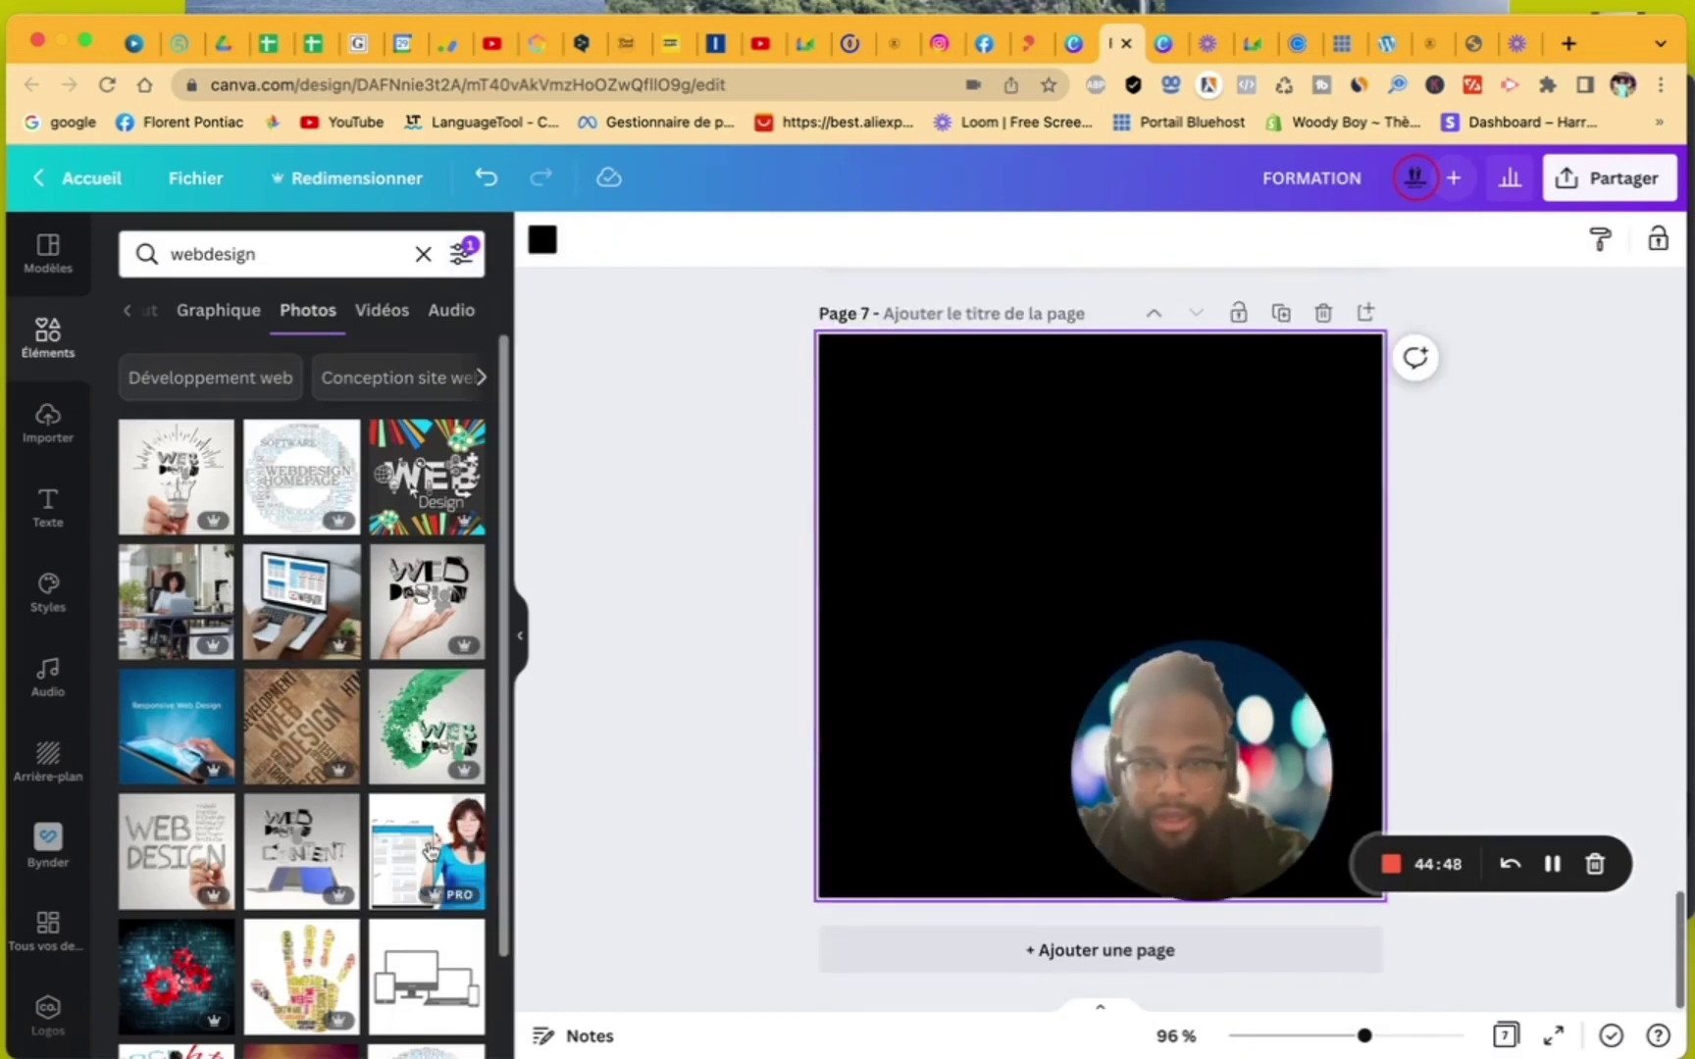
pyautogui.scroll(-5, 414, 849)
pyautogui.scroll(-5, 414, 848)
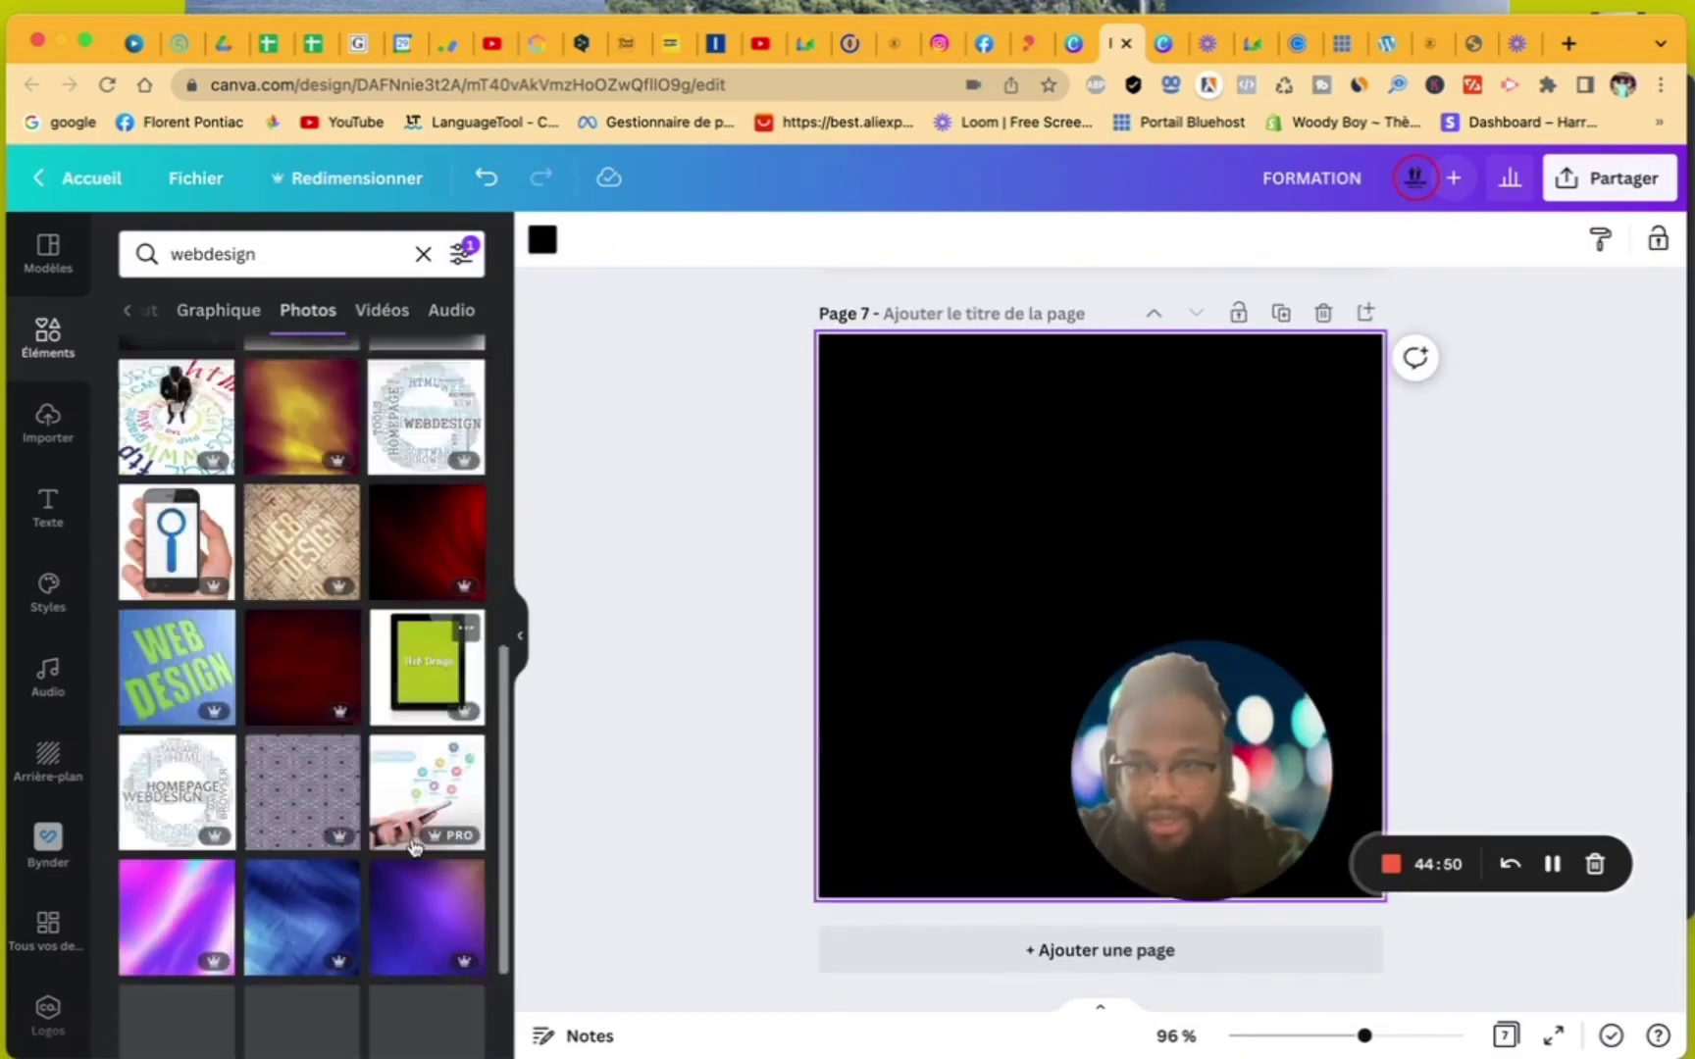
pyautogui.click(143, 245)
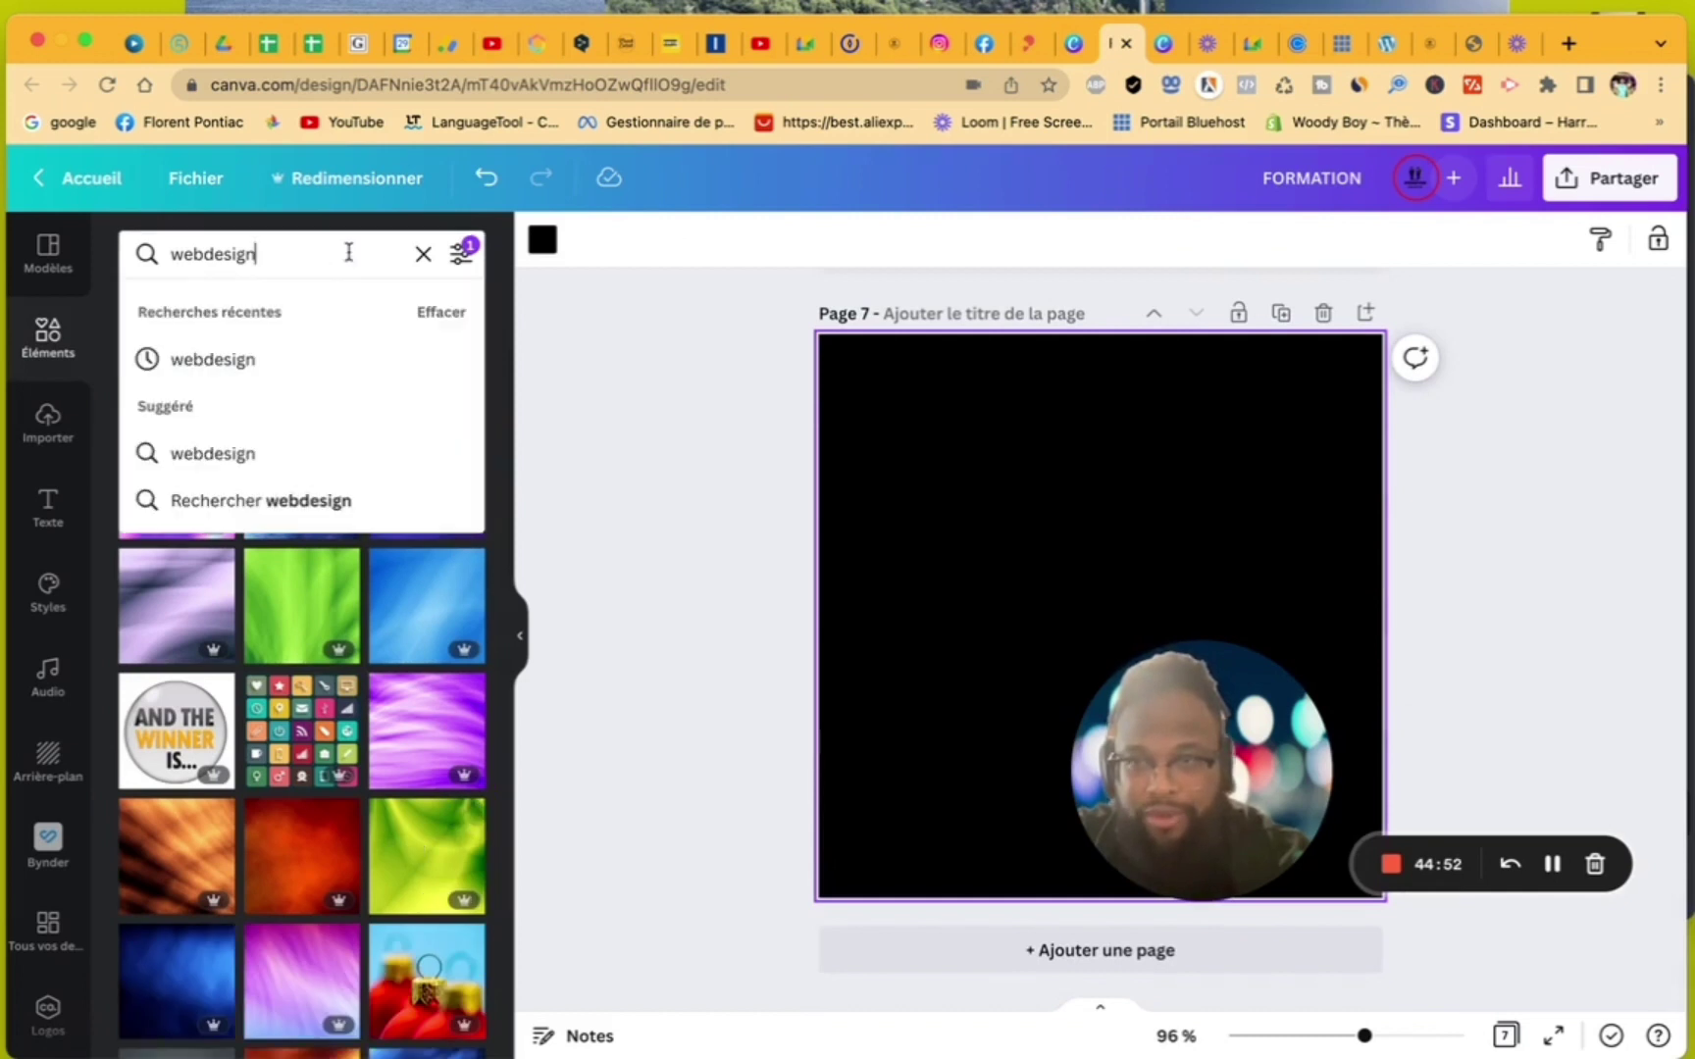
pyautogui.write('team')
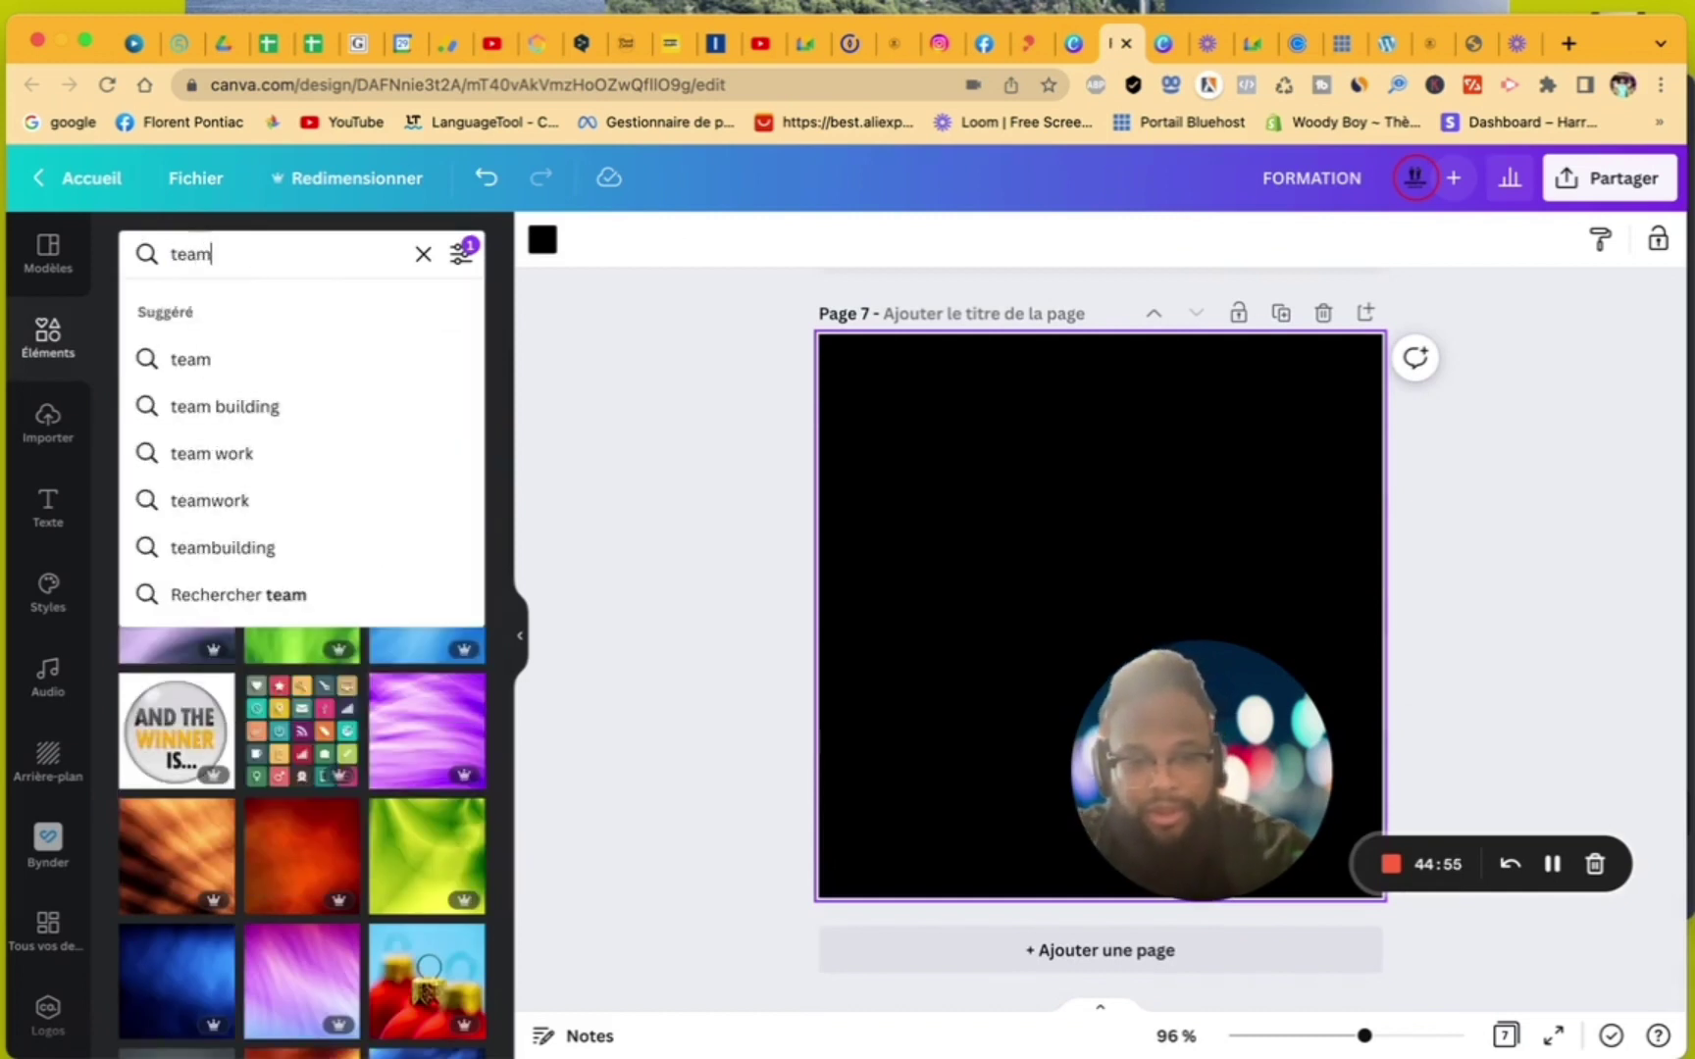
pyautogui.press('Return')
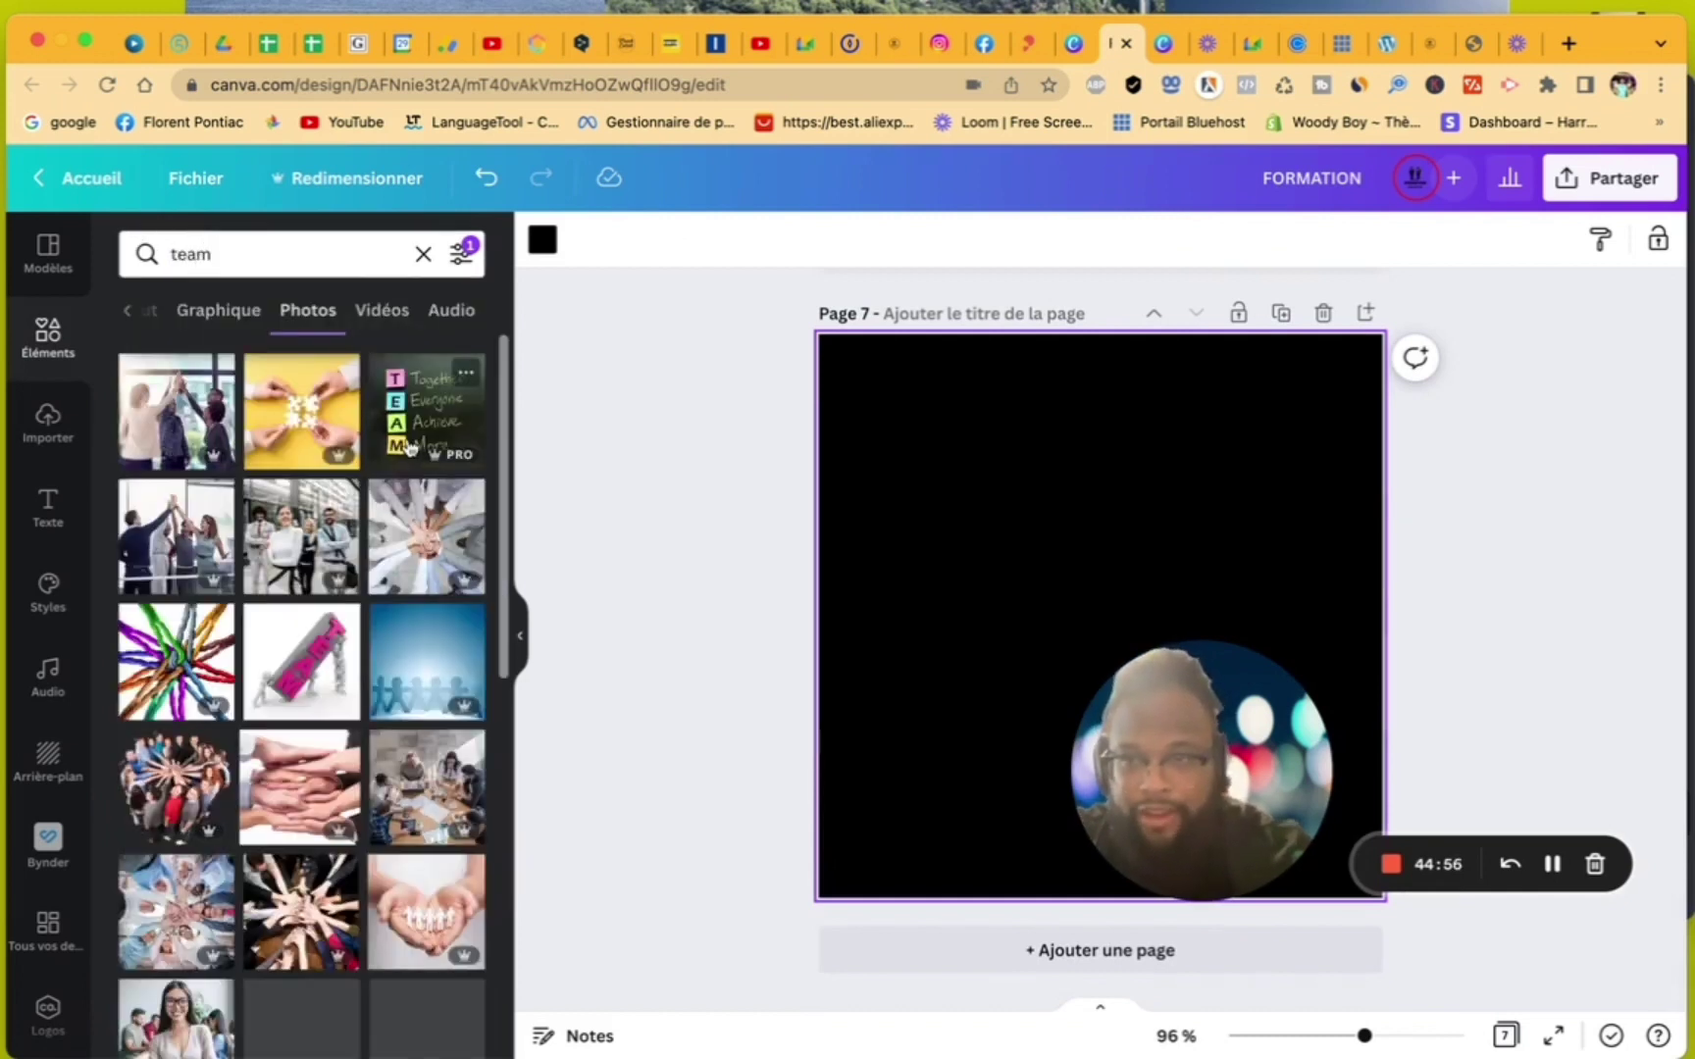
pyautogui.click(187, 549)
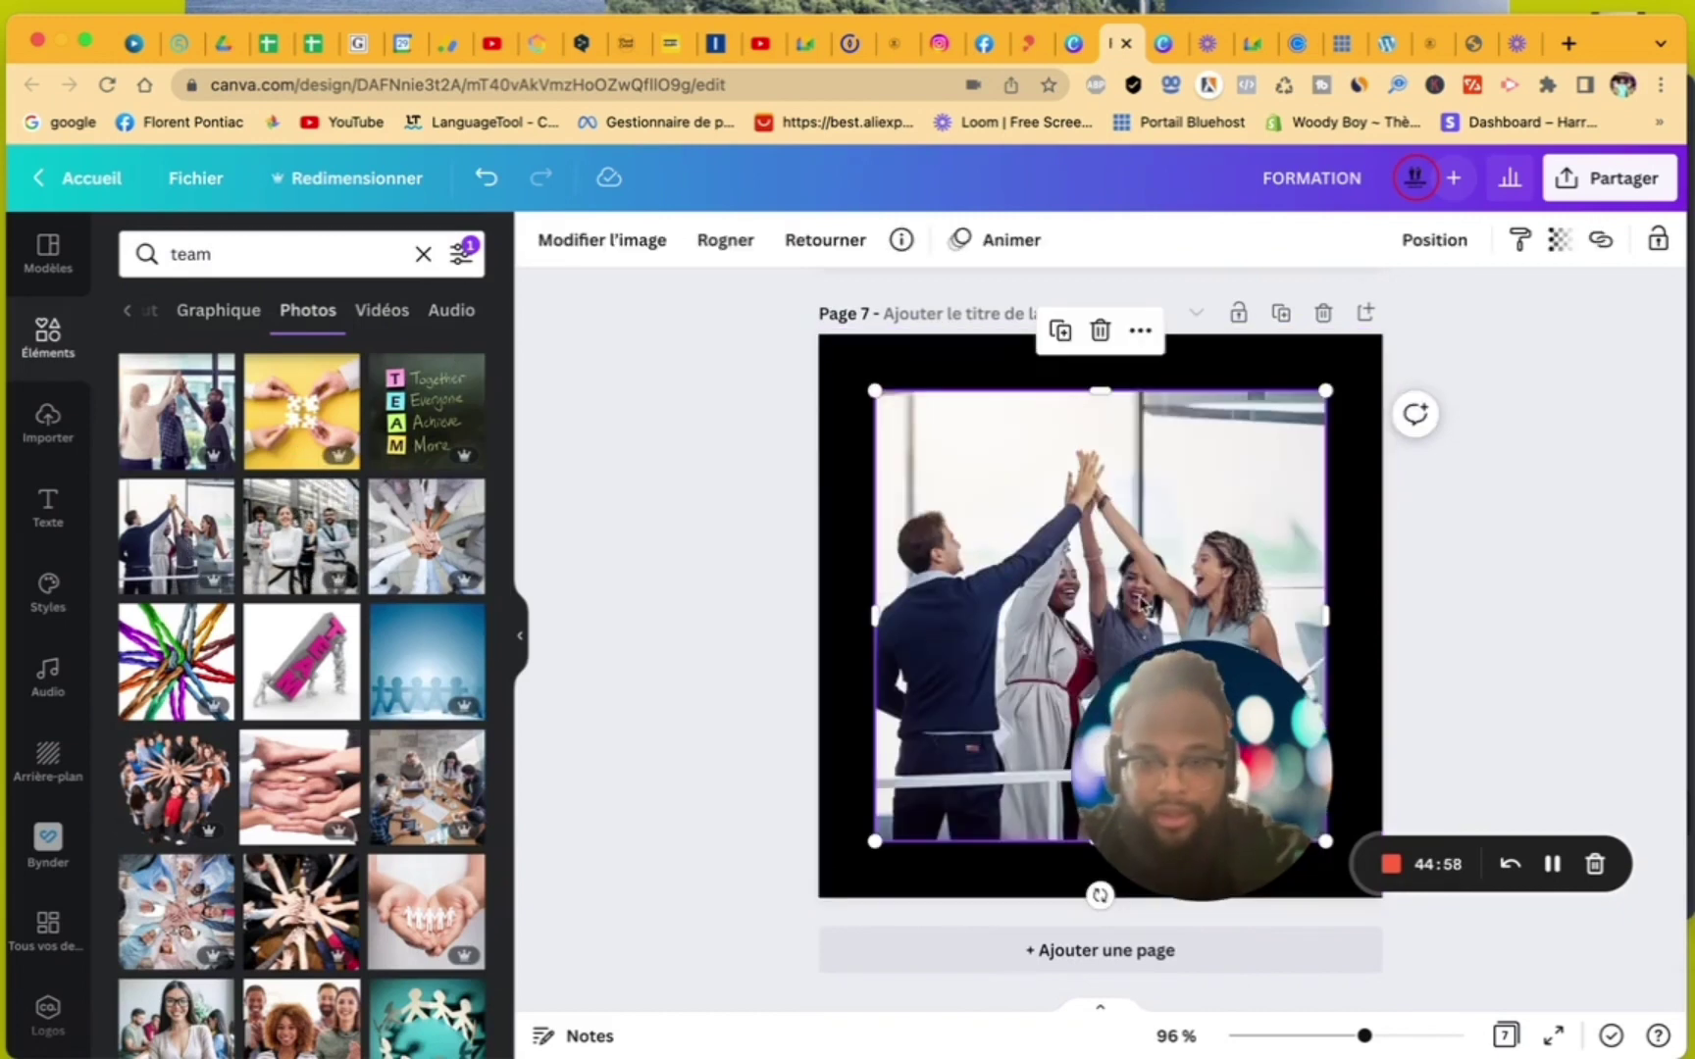
pyautogui.rightClick(1095, 887)
pyautogui.click(1137, 937)
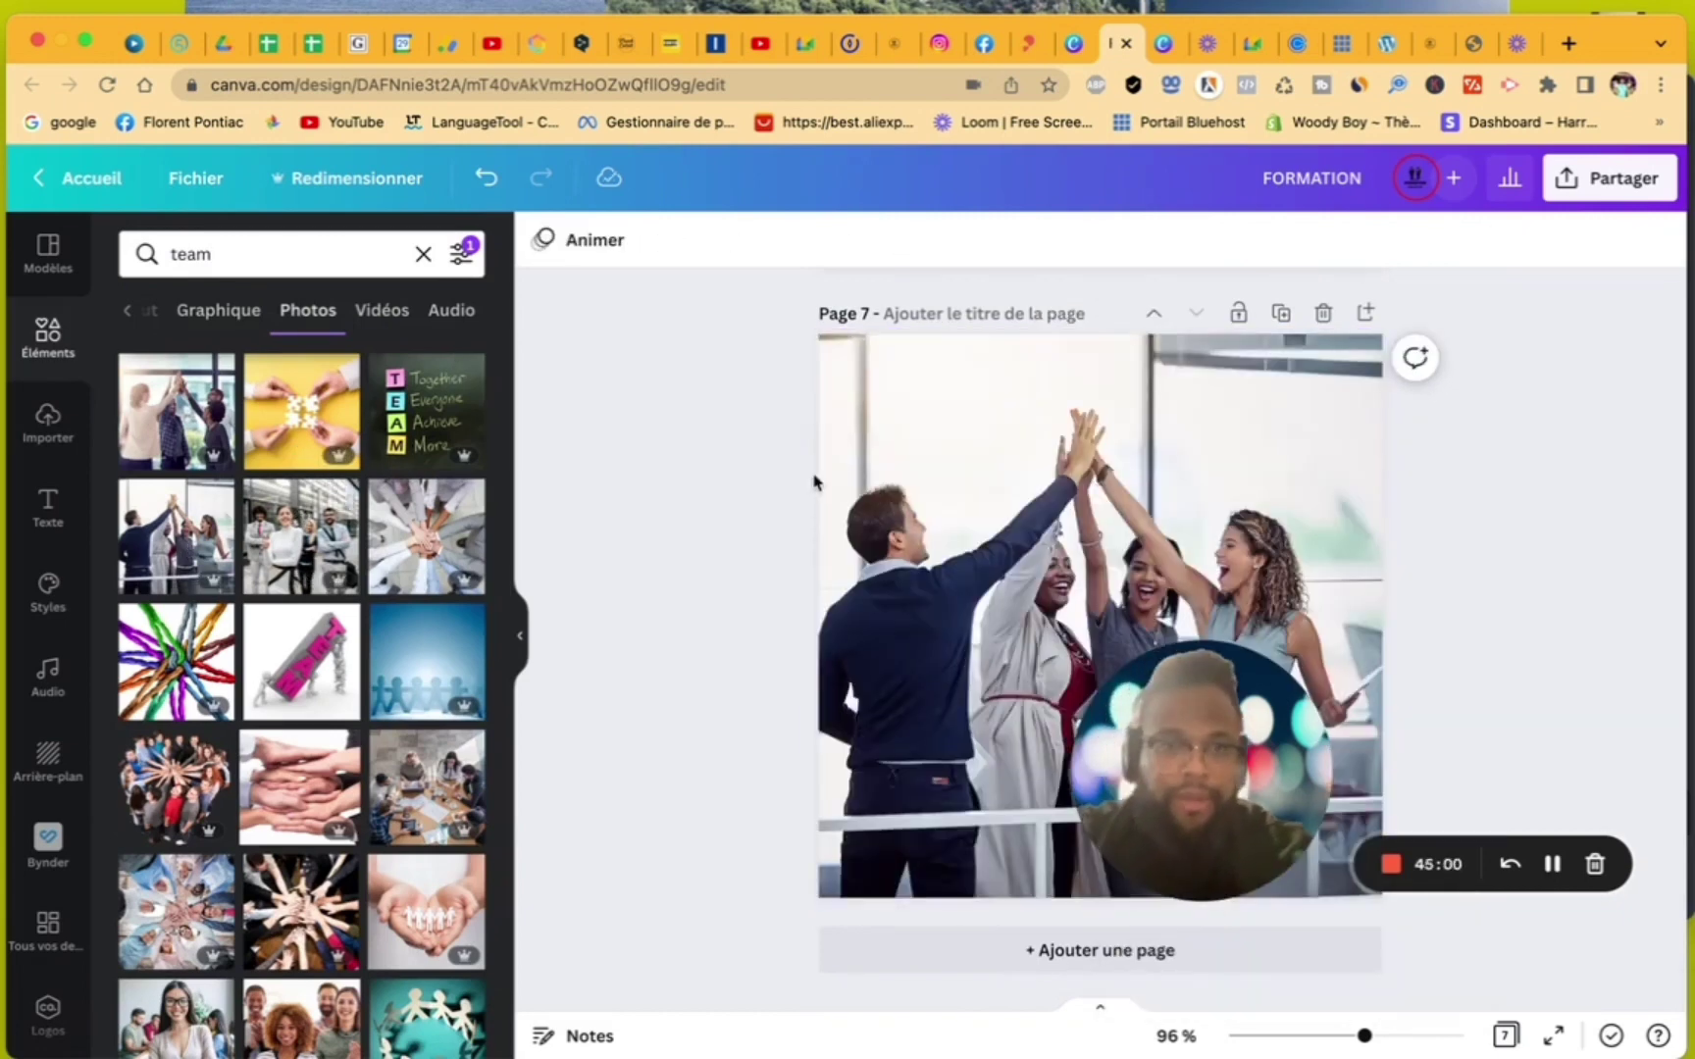
pyautogui.scroll(10, 829, 478)
pyautogui.scroll(15, 842, 473)
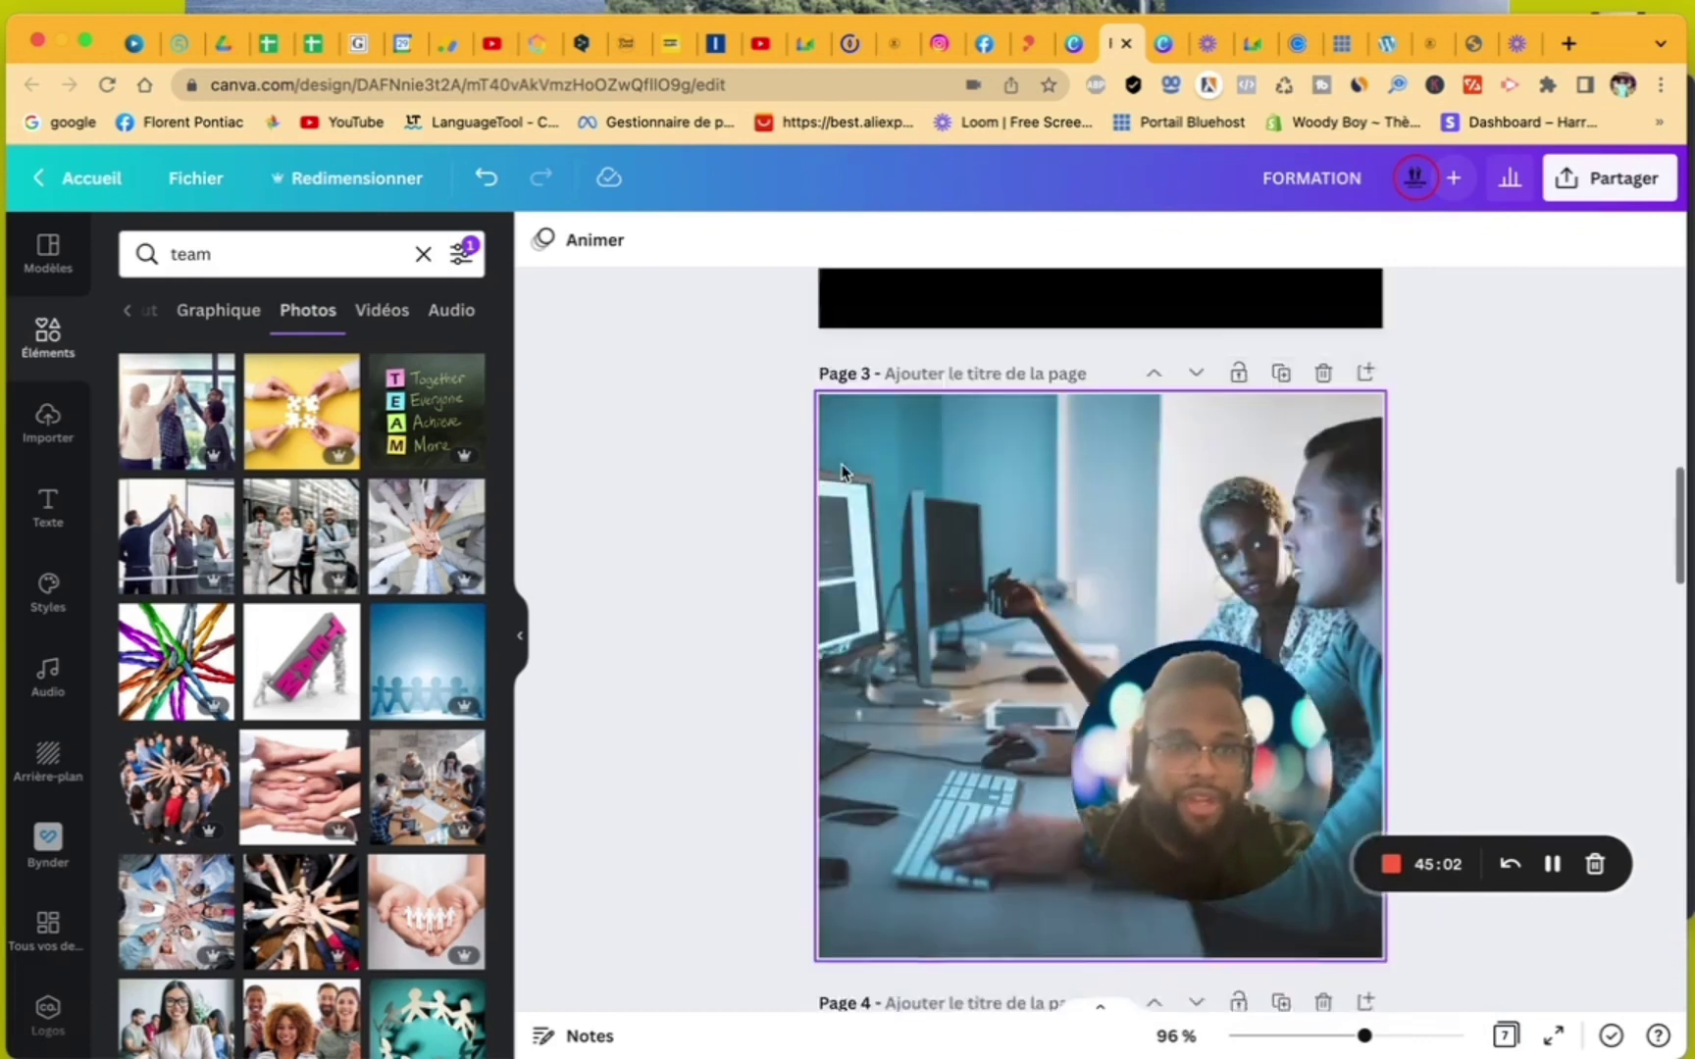
# - Download only pages 3–7 of the FORMATION design as PNG, excluding pages 1 and 2
pyautogui.click(1597, 201)
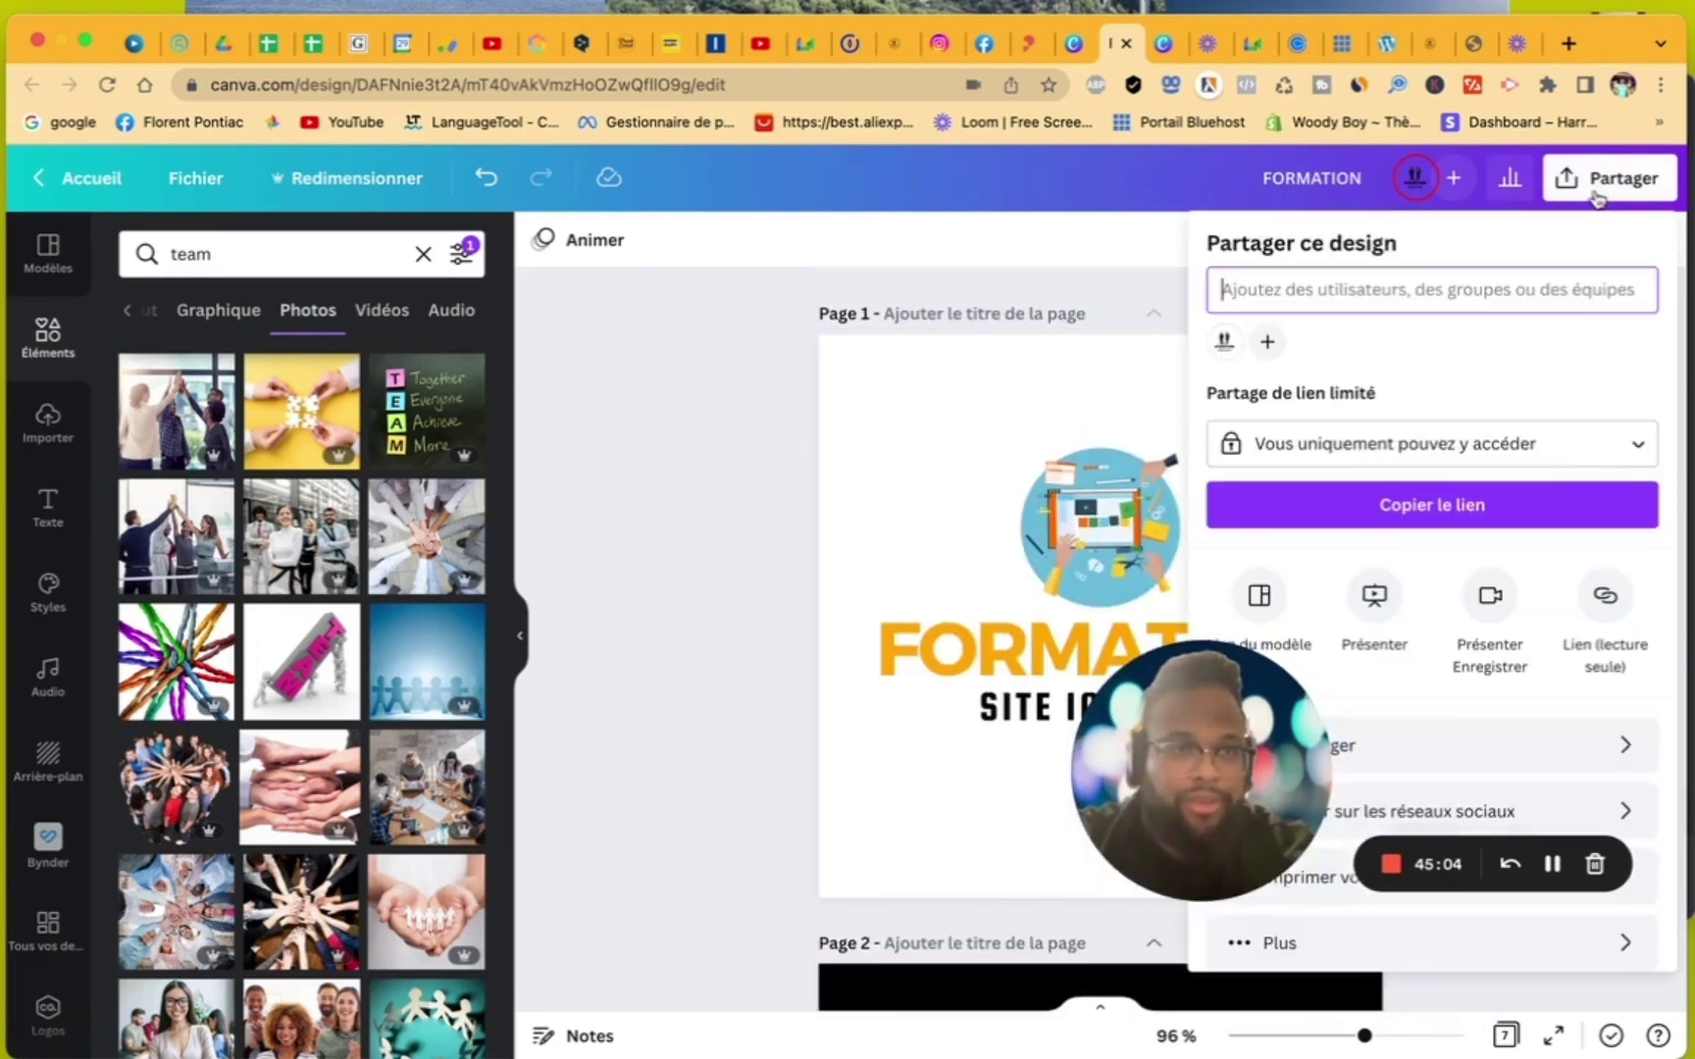
pyautogui.click(1486, 736)
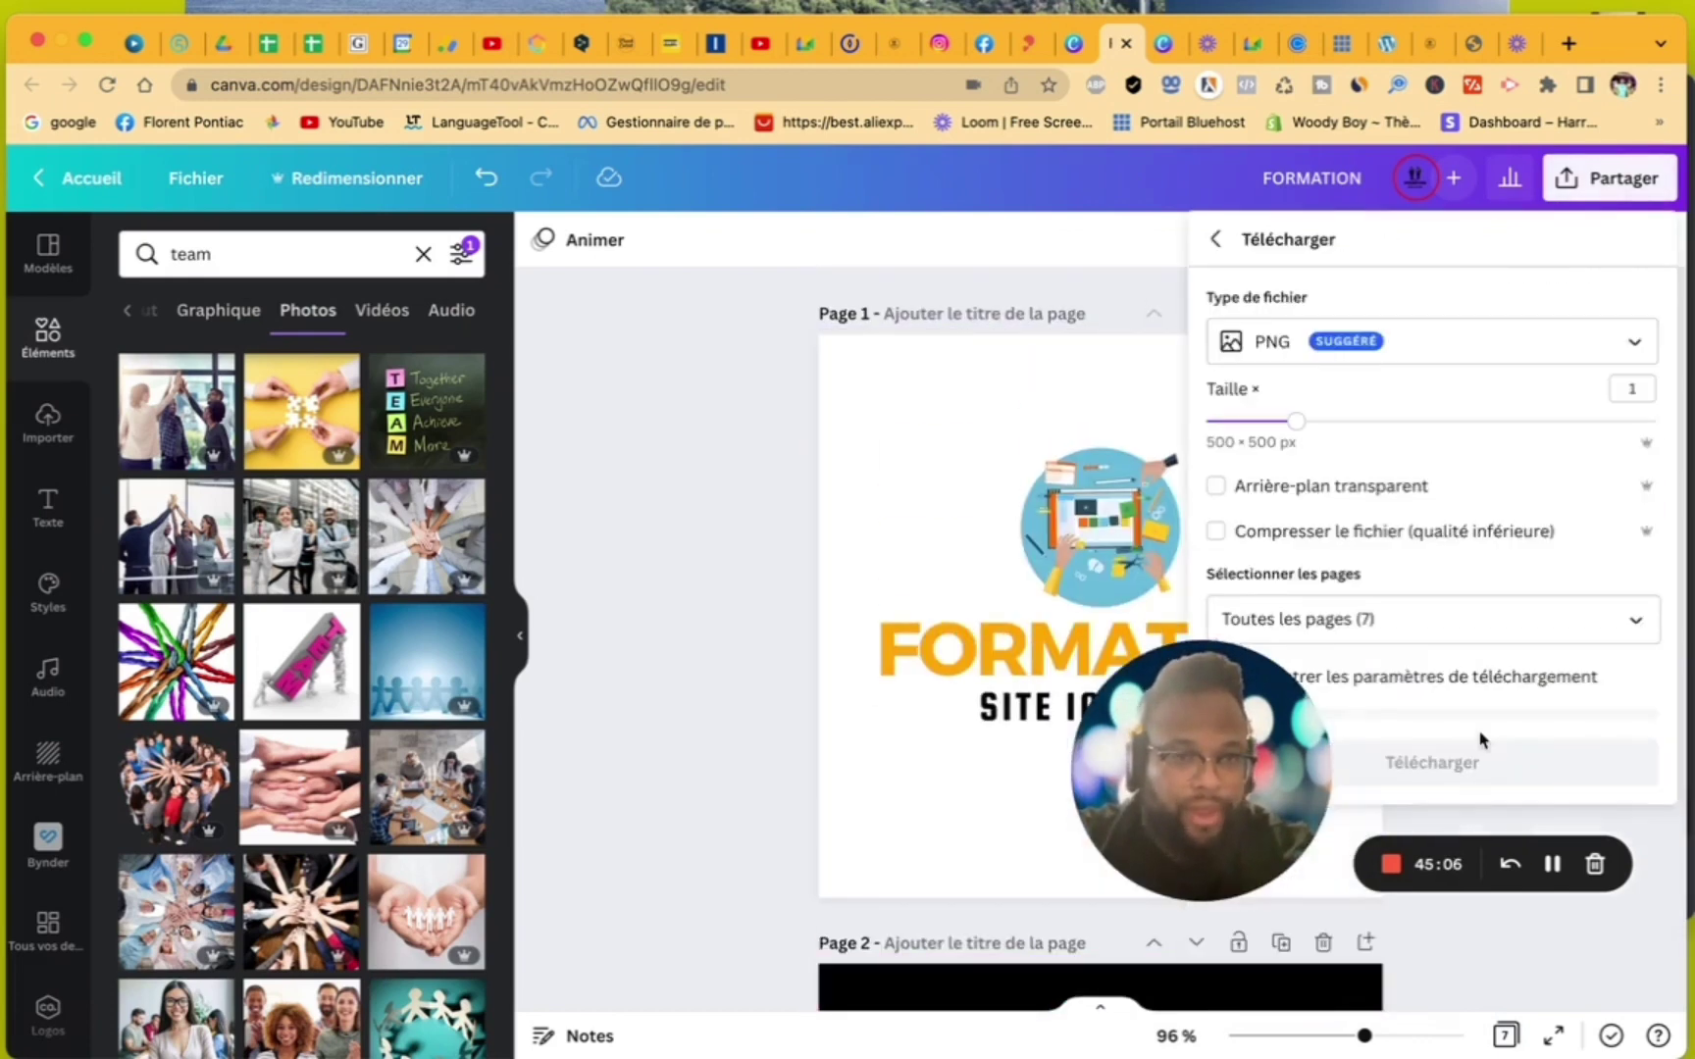
pyautogui.click(1536, 628)
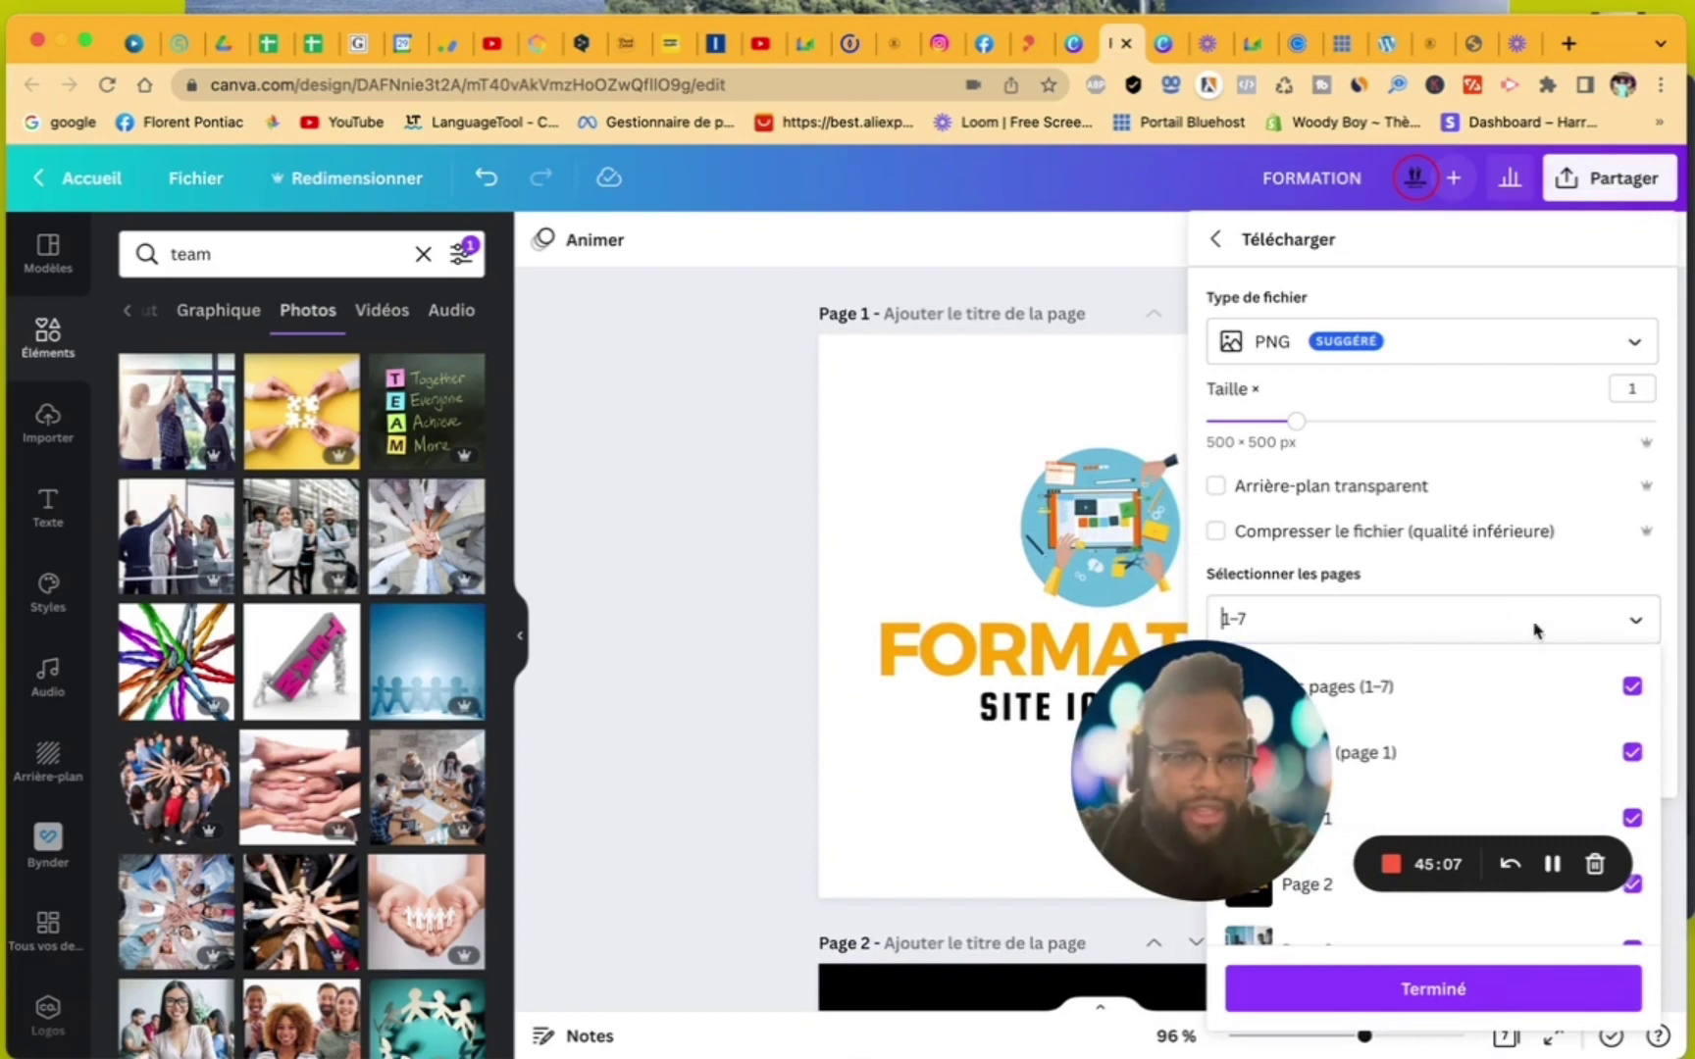
pyautogui.click(1631, 687)
pyautogui.scroll(-3, 1632, 756)
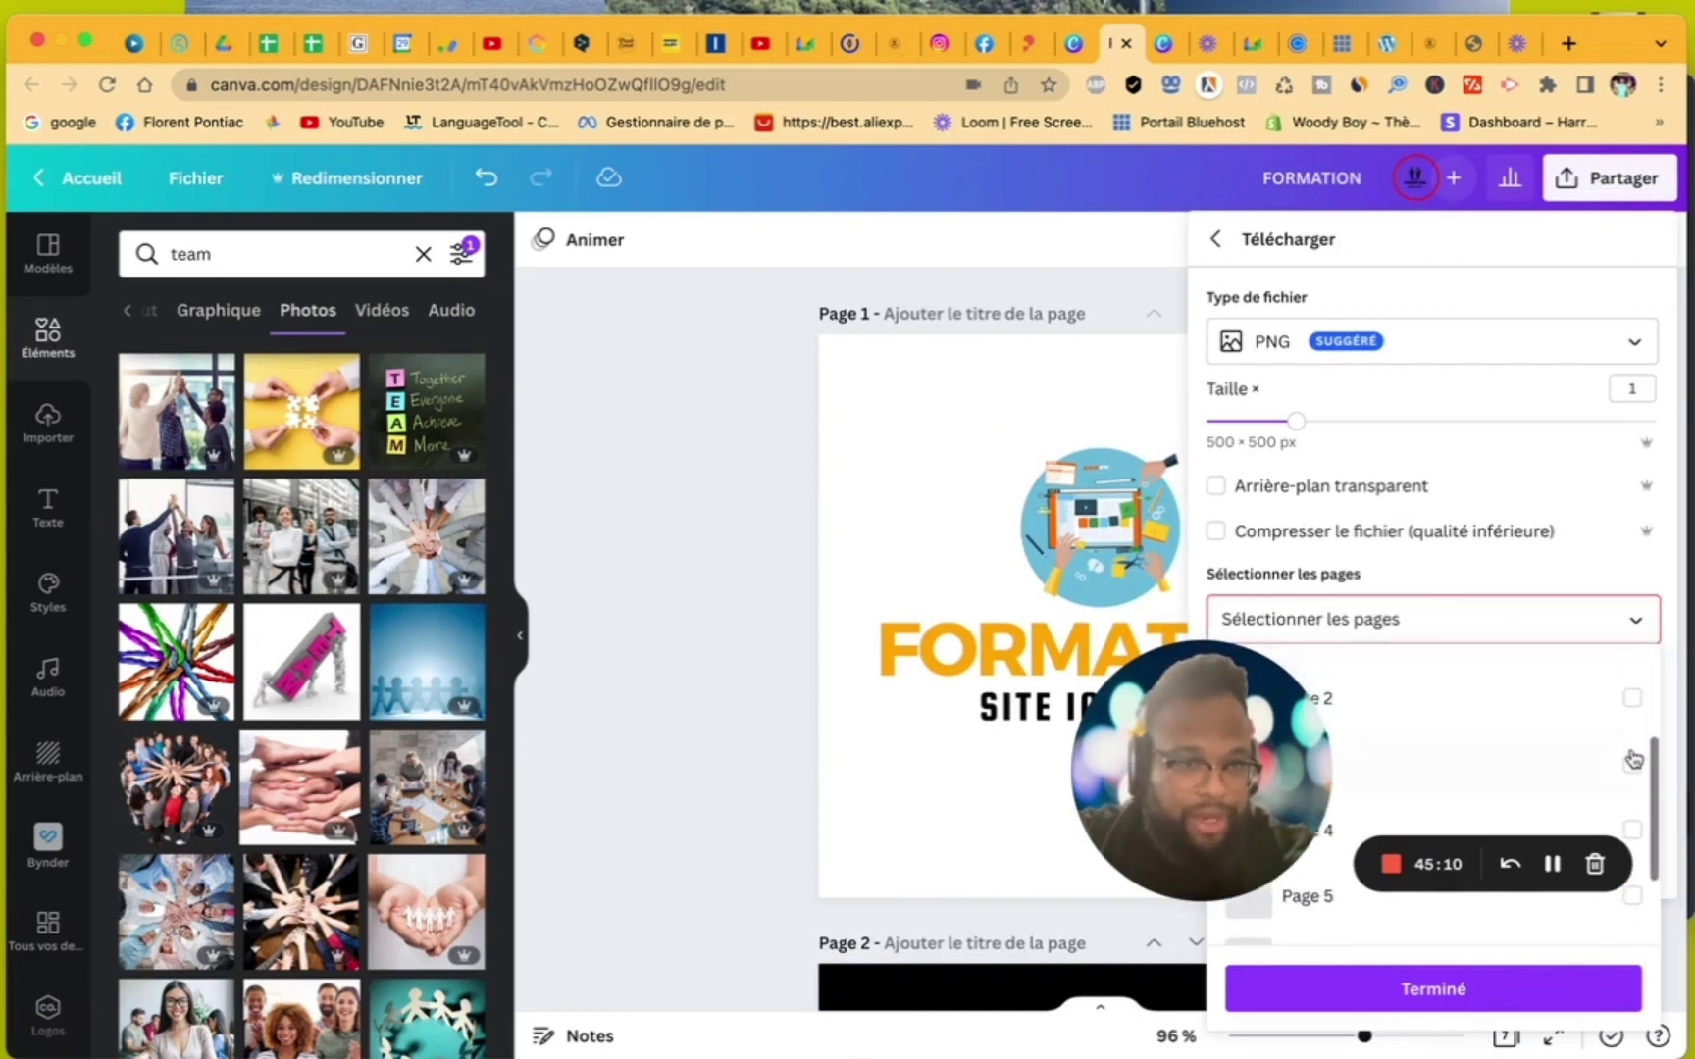
pyautogui.scroll(3, 1633, 759)
pyautogui.click(1632, 686)
pyautogui.click(1633, 754)
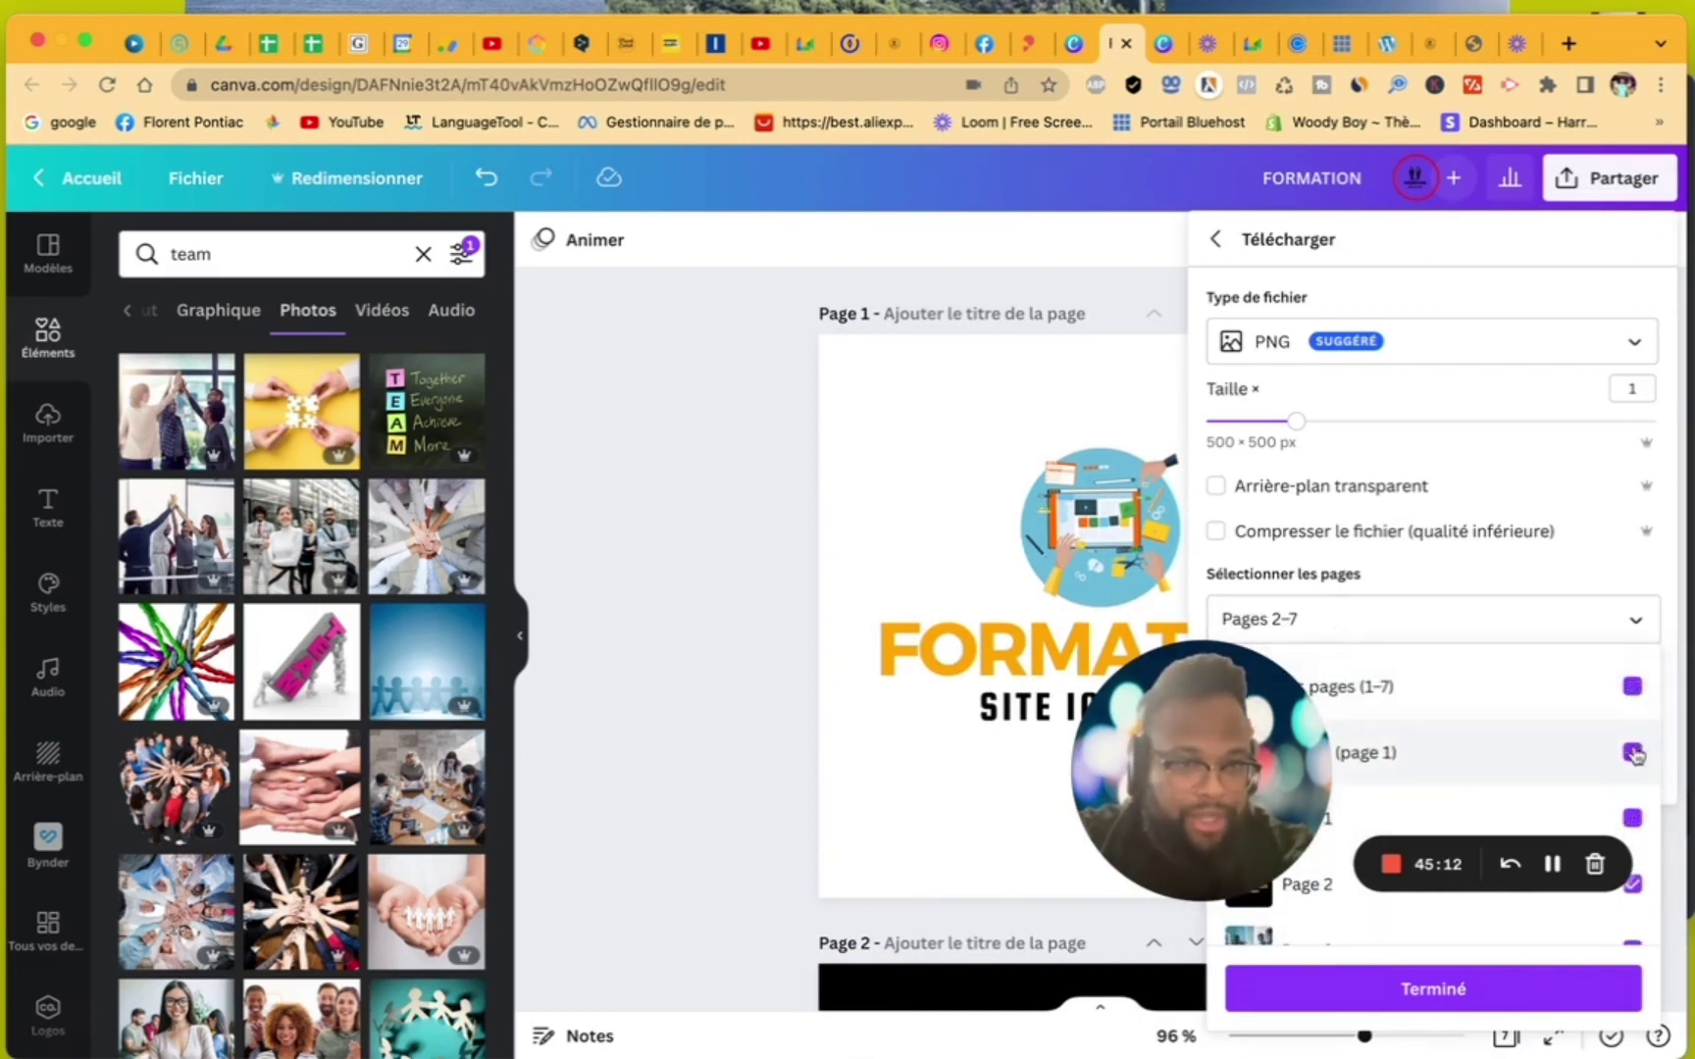
pyautogui.scroll(-2, 1581, 776)
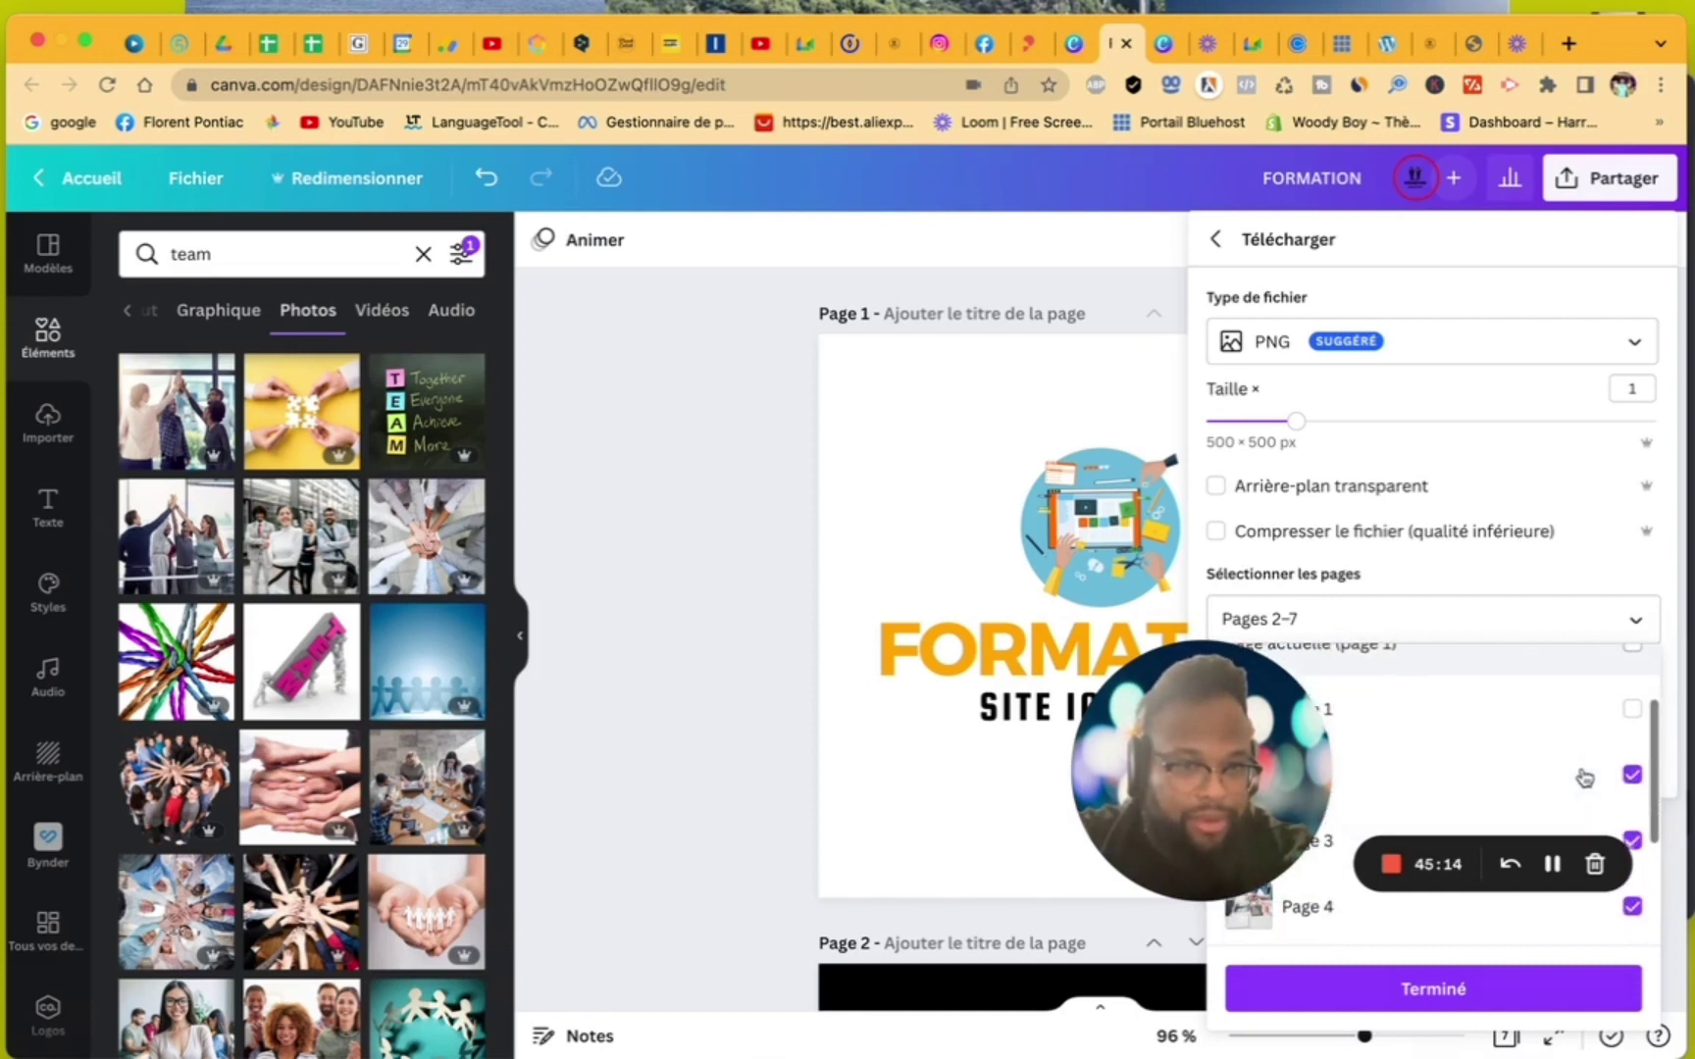
pyautogui.click(1631, 775)
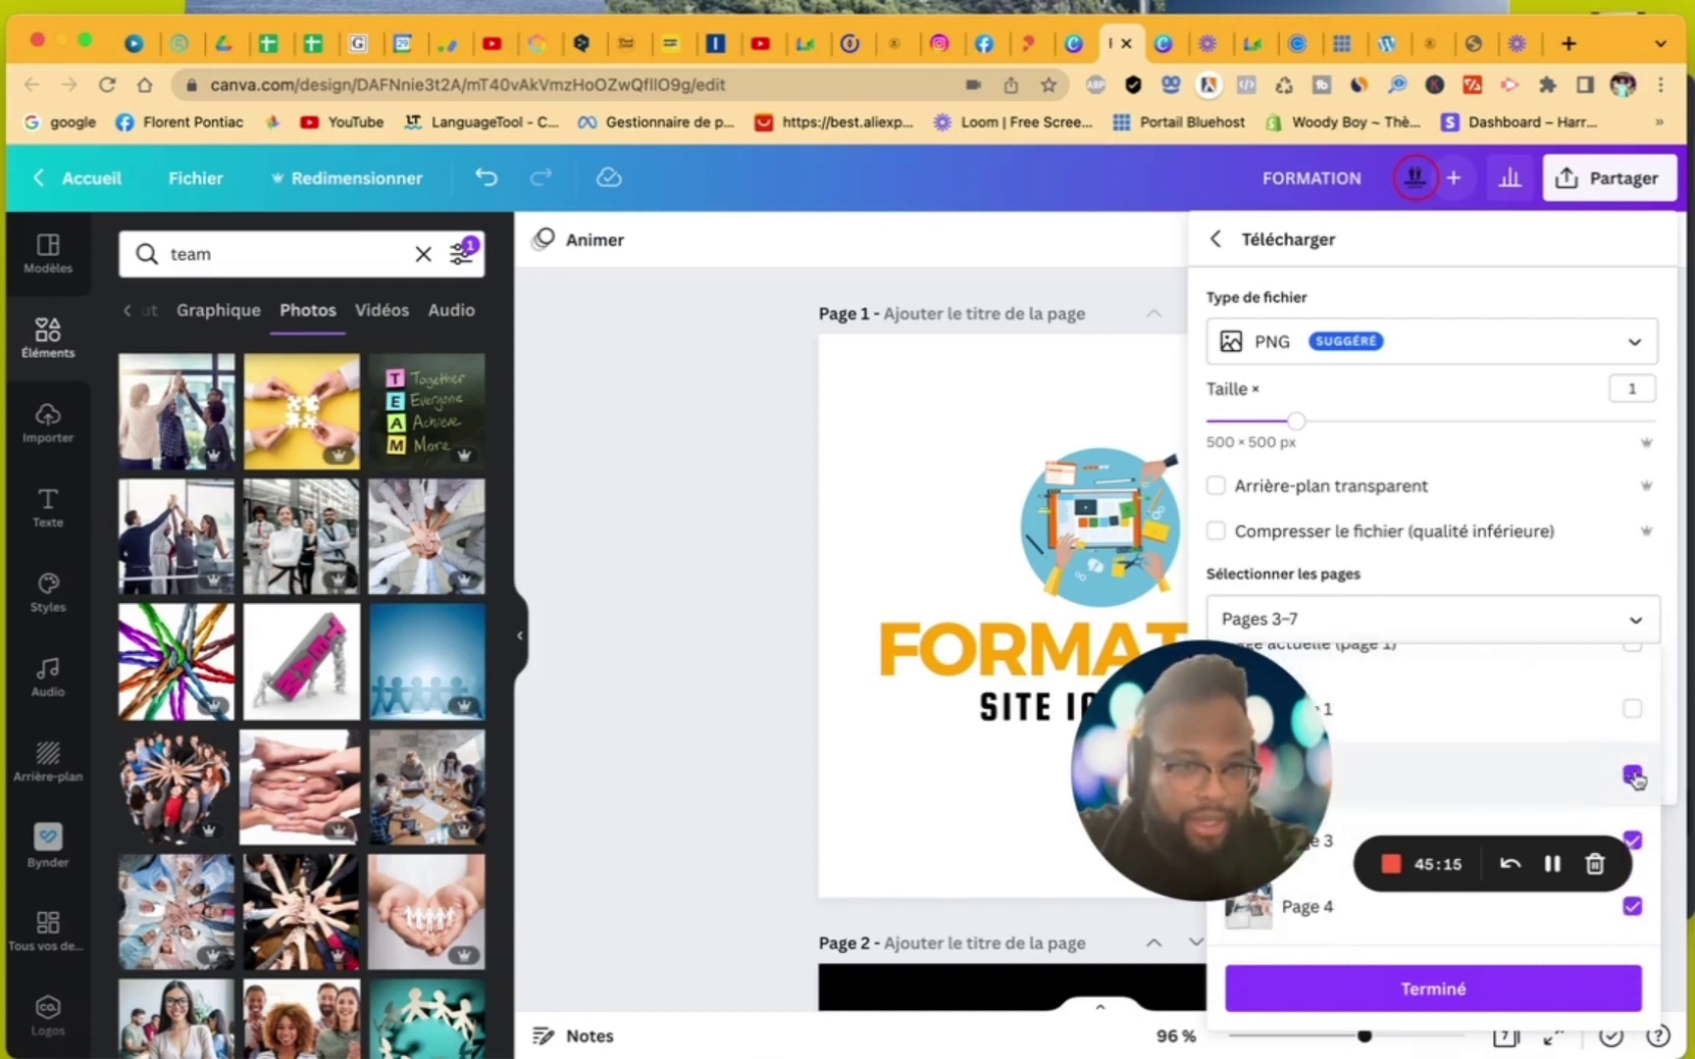
pyautogui.click(1488, 1000)
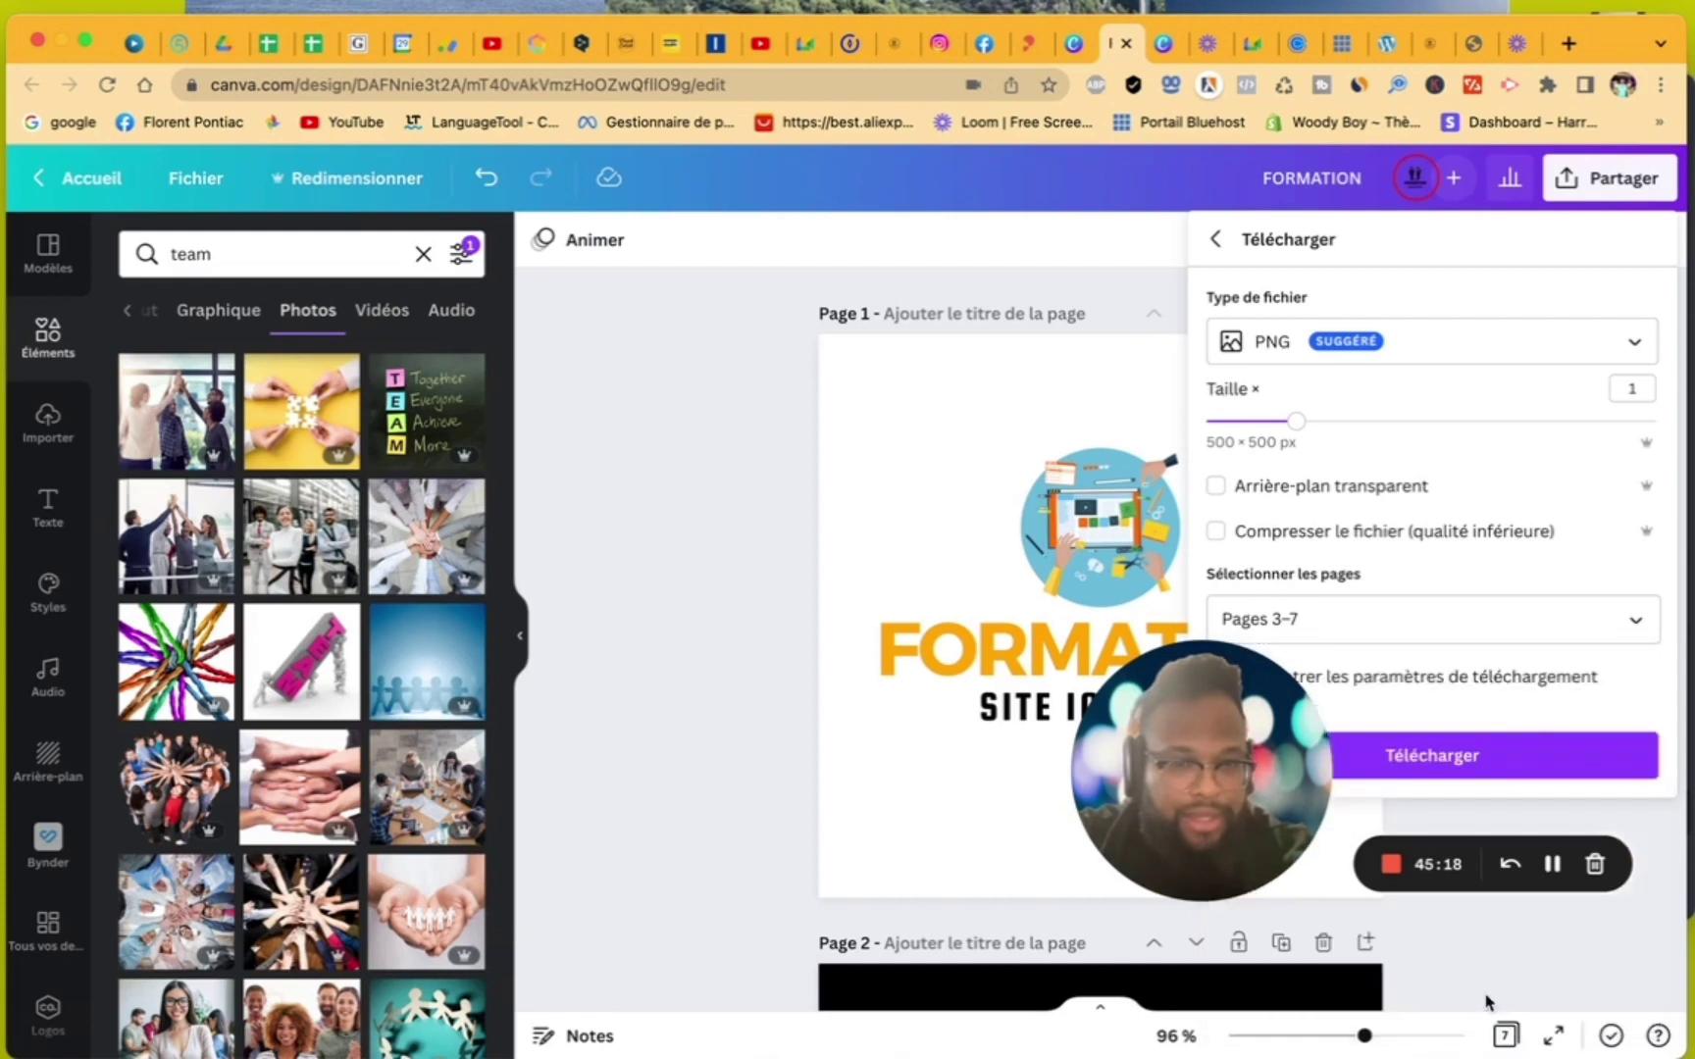
pyautogui.click(1441, 760)
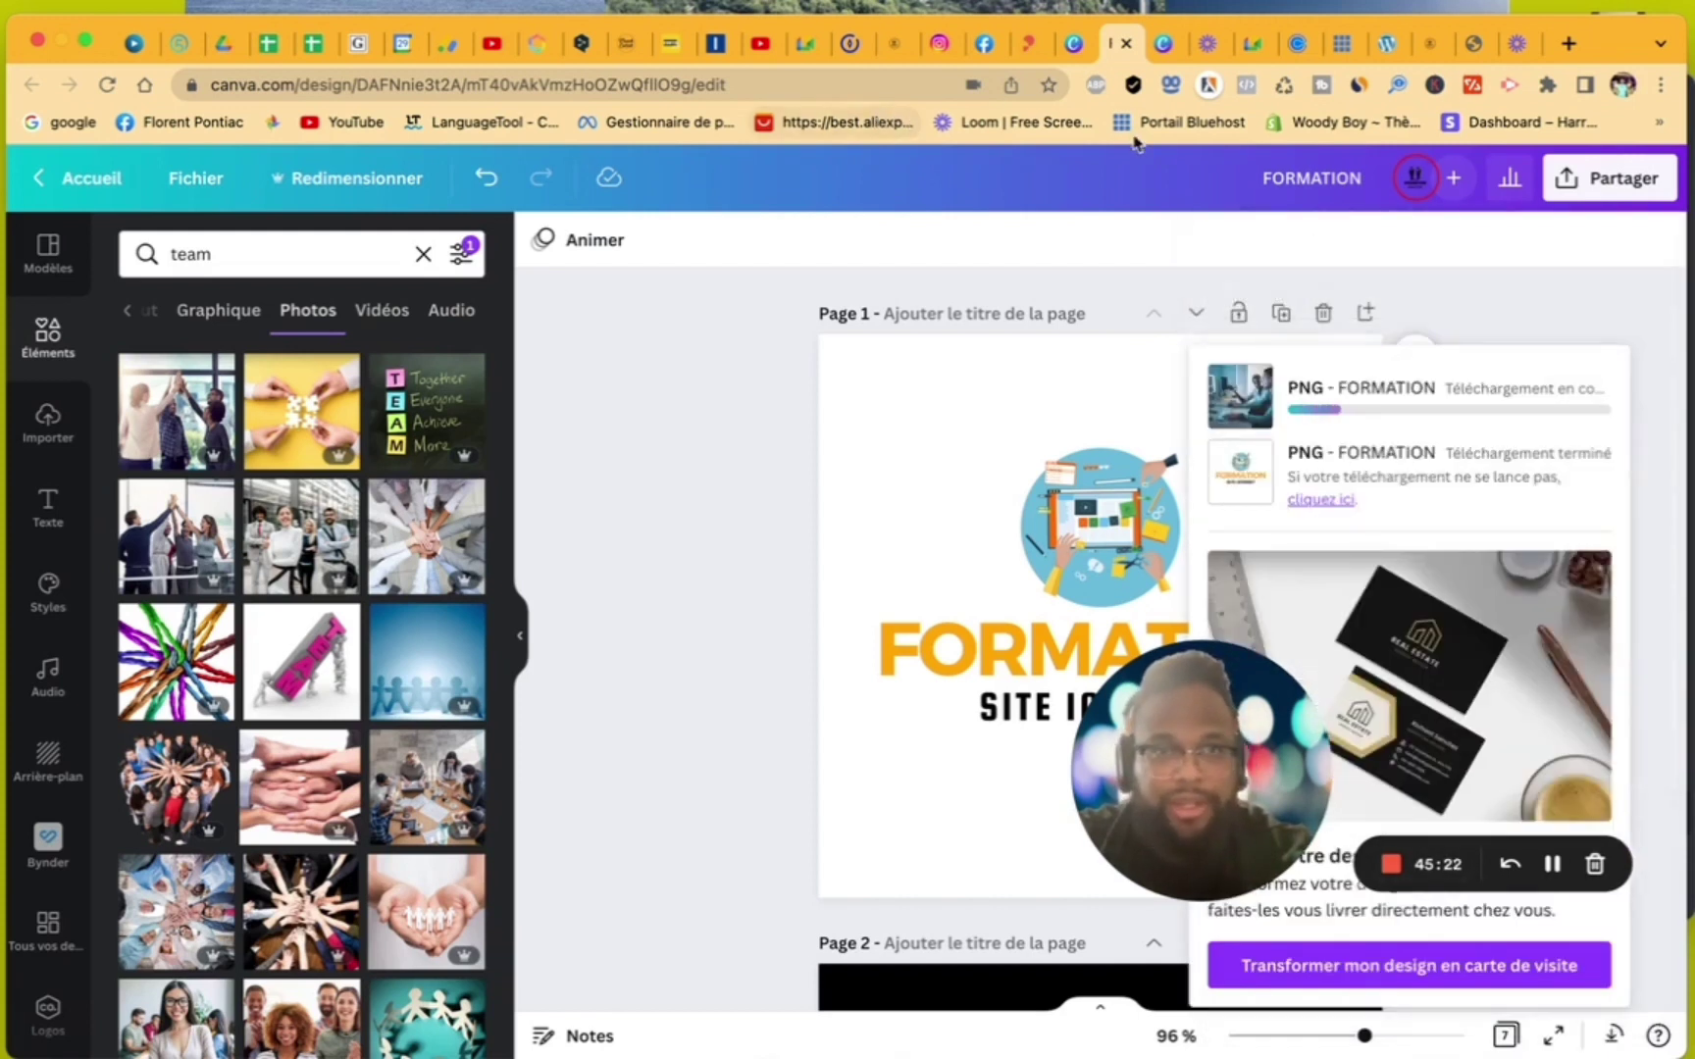
pyautogui.click(1164, 43)
# - Download the FORMATION Facebook cover design from Canva as PNG images
pyautogui.scroll(15, 1354, 560)
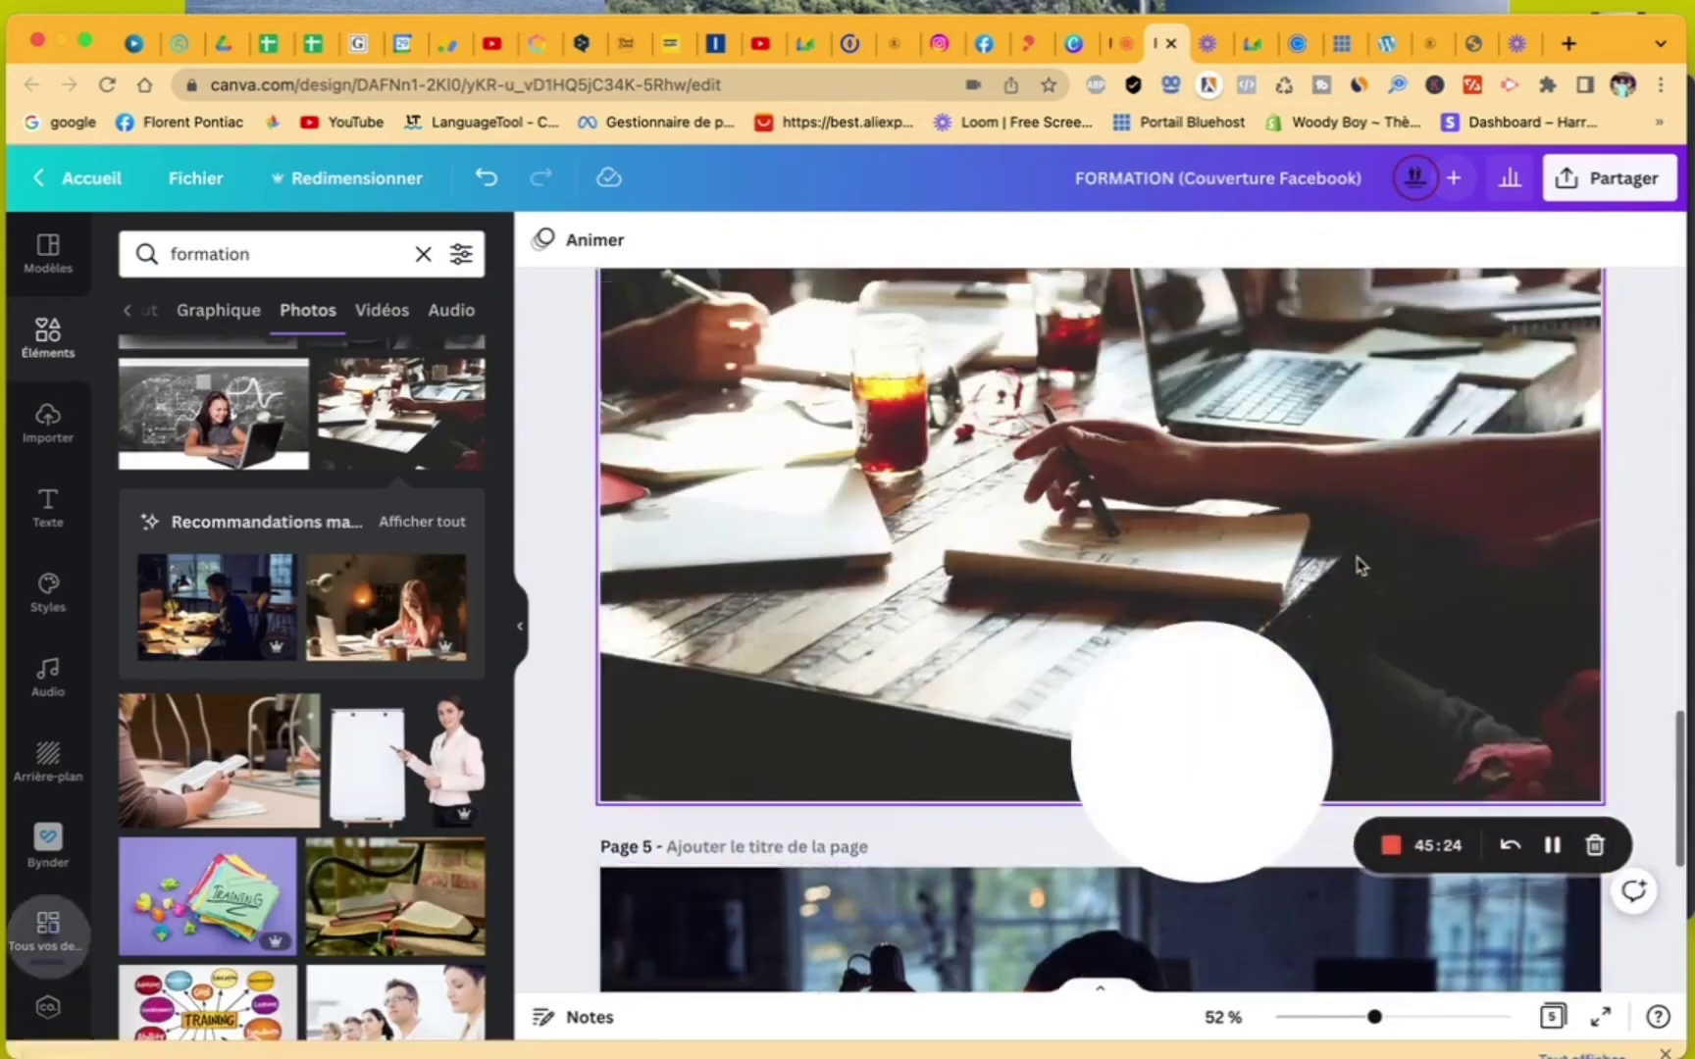
pyautogui.scroll(-10, 1359, 562)
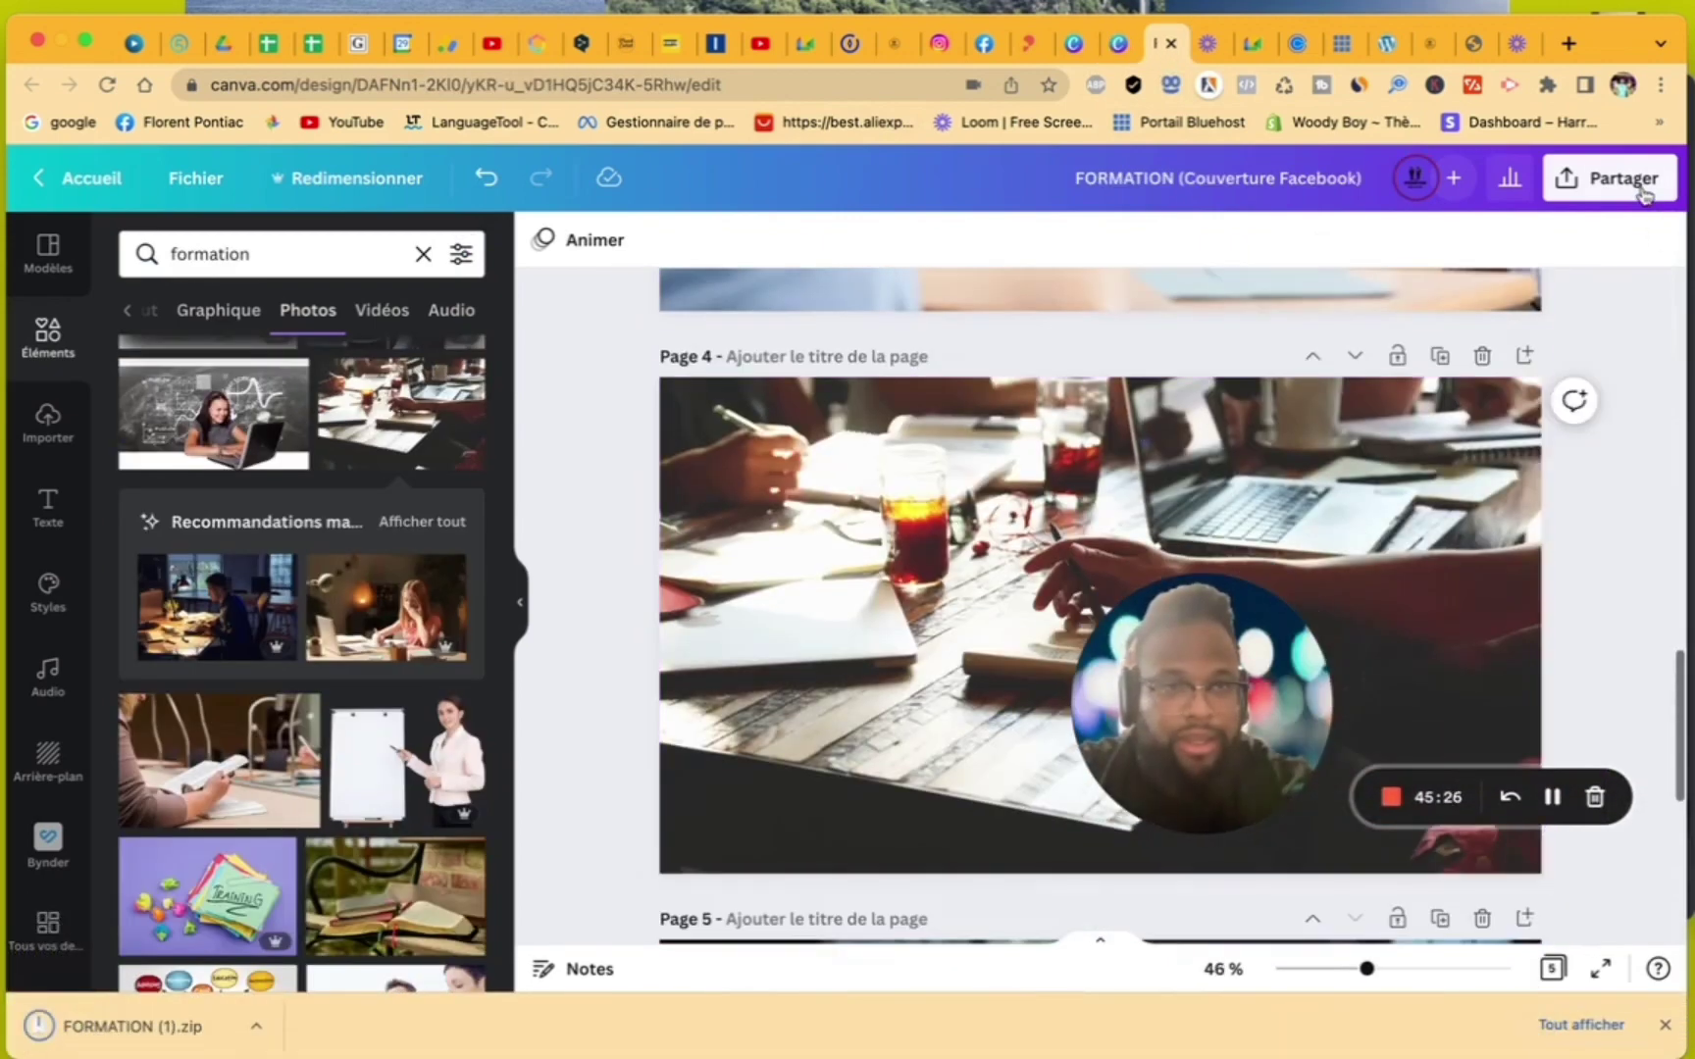
pyautogui.click(1619, 191)
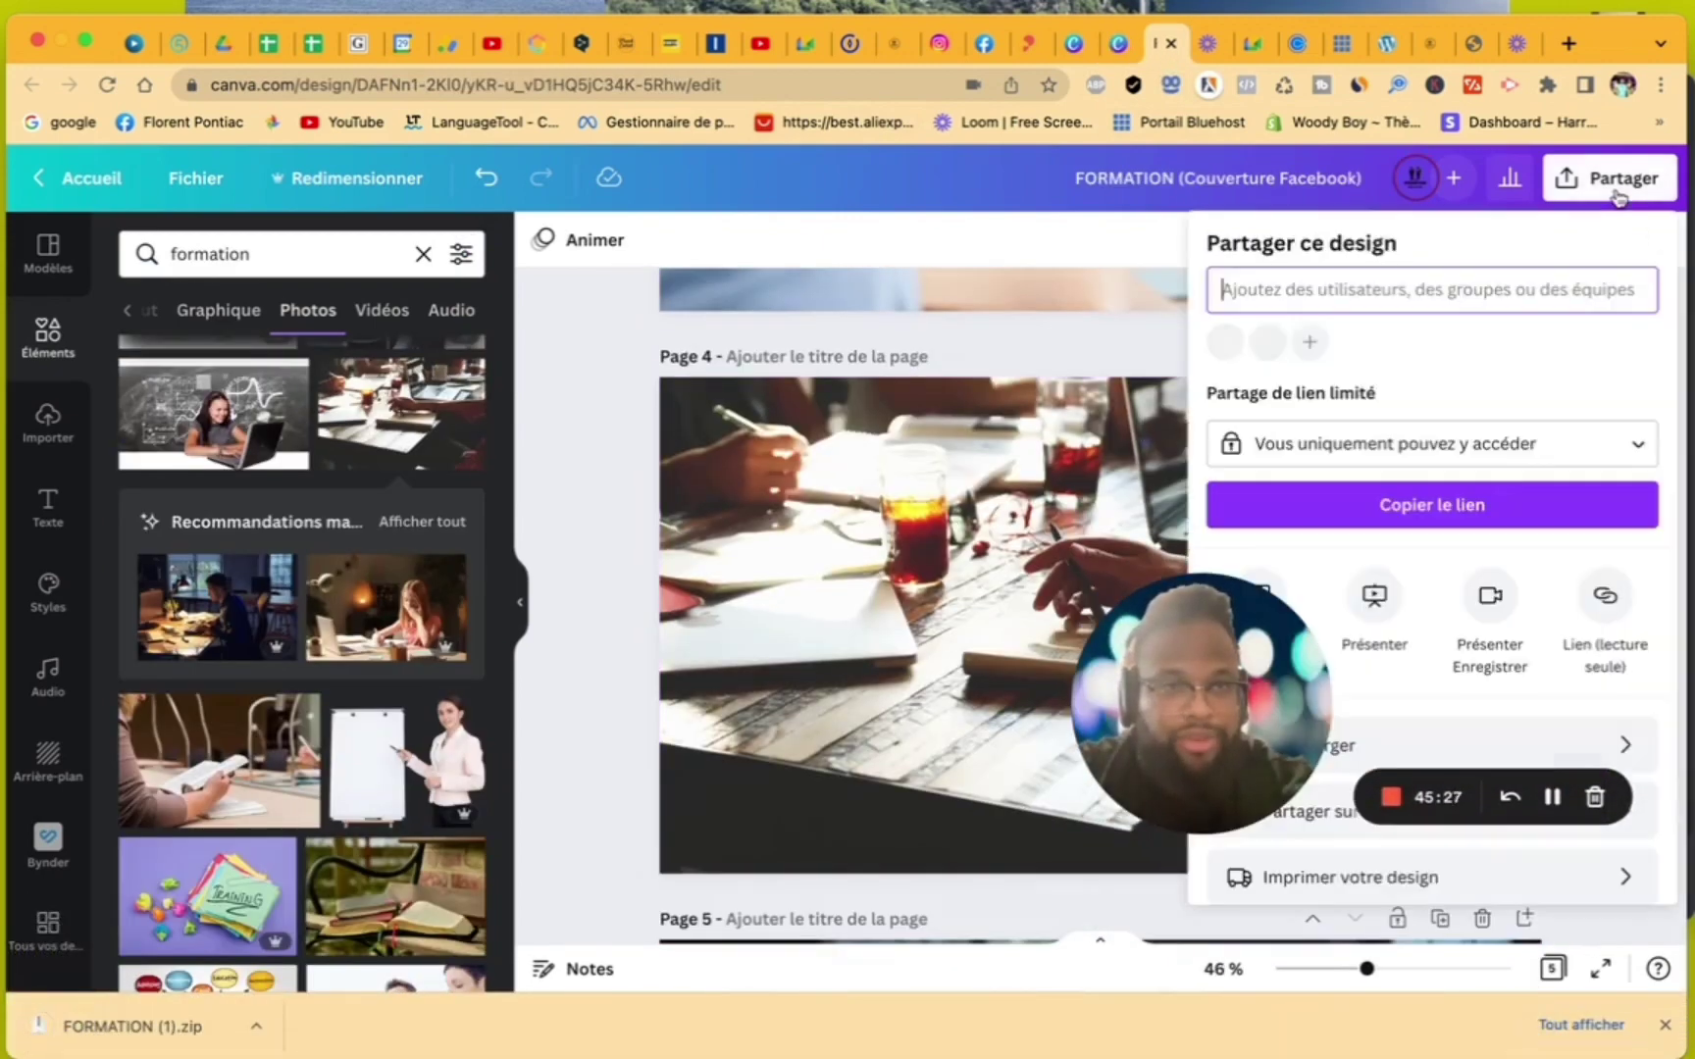
pyautogui.scroll(-2, 1585, 657)
pyautogui.click(1585, 659)
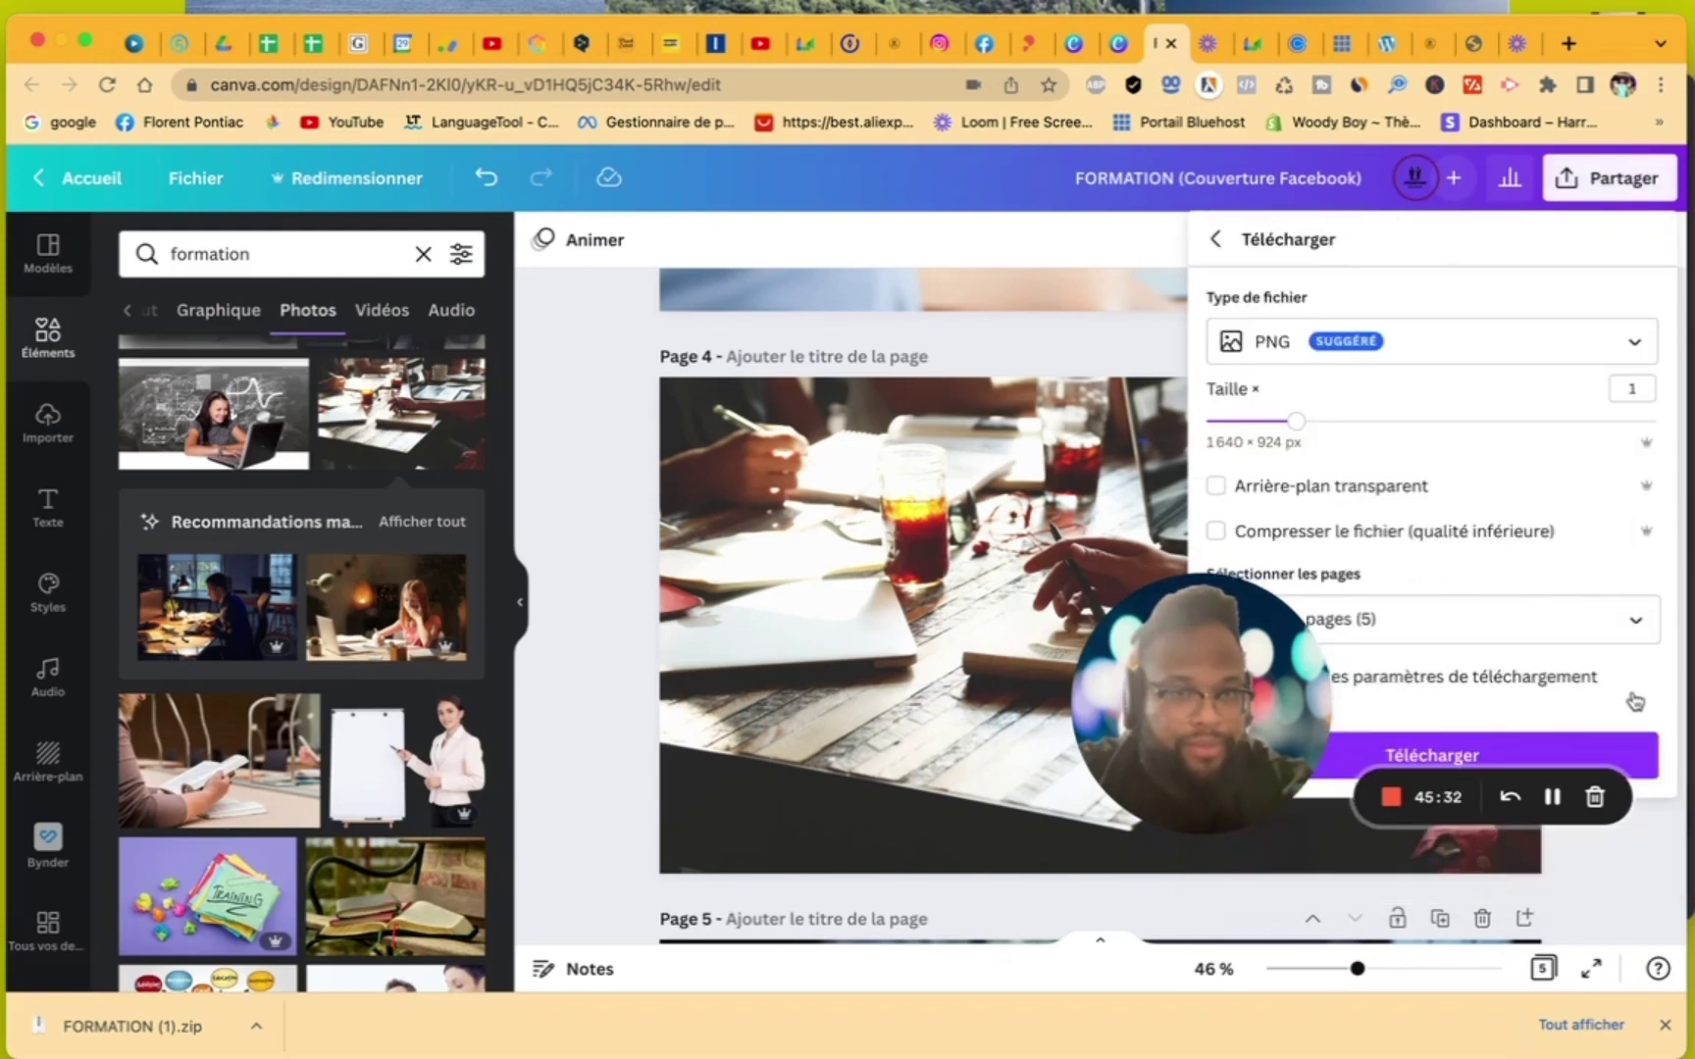
pyautogui.click(1636, 738)
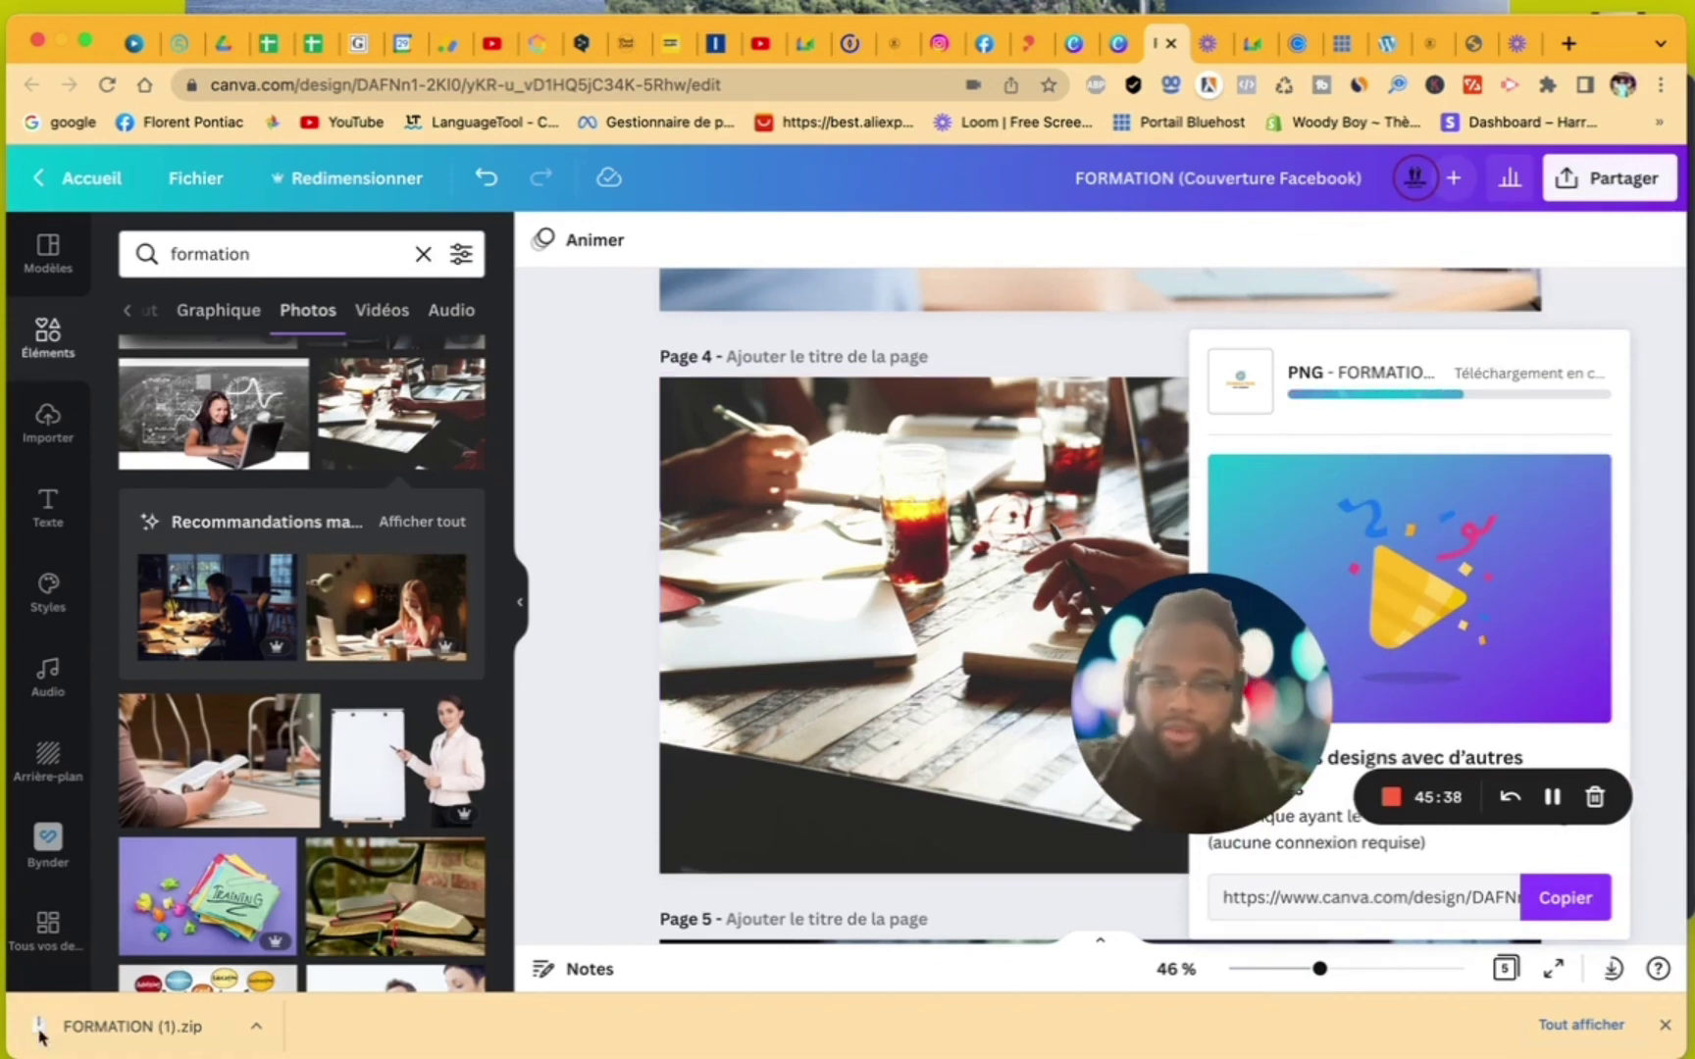
# - Open the downloaded FORMATION zip archives, then return to the WordPress tab
pyautogui.click(113, 1020)
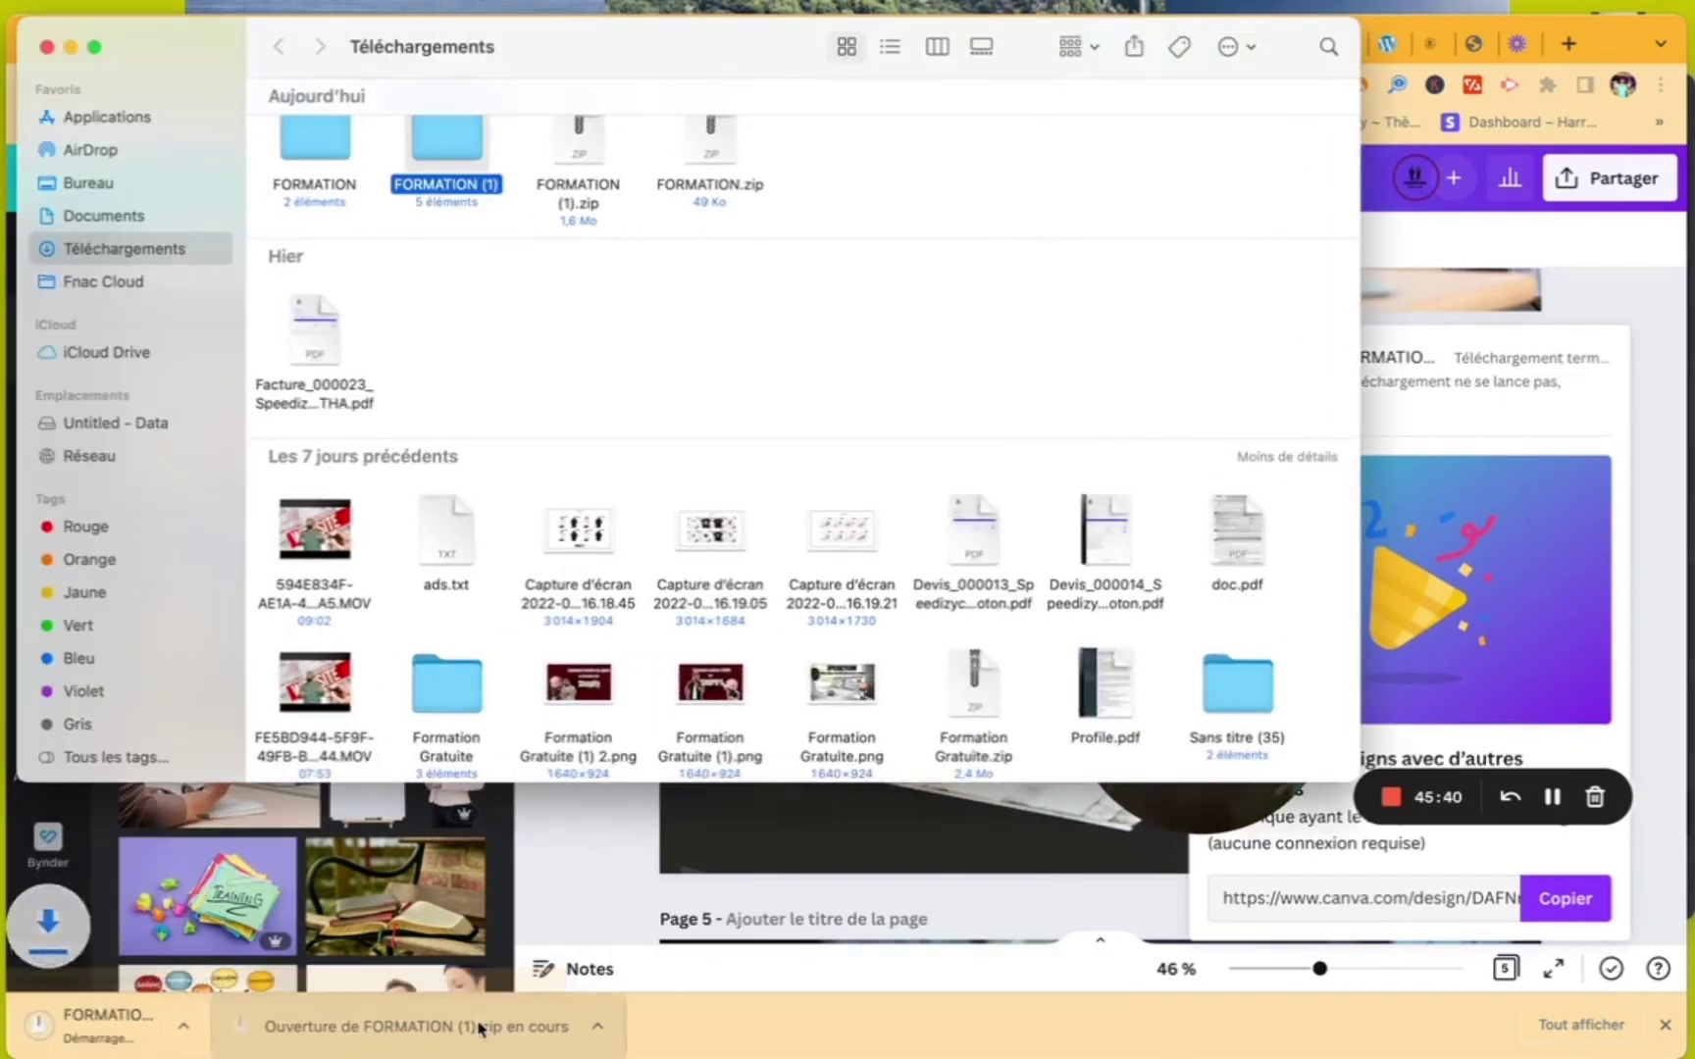
pyautogui.click(646, 923)
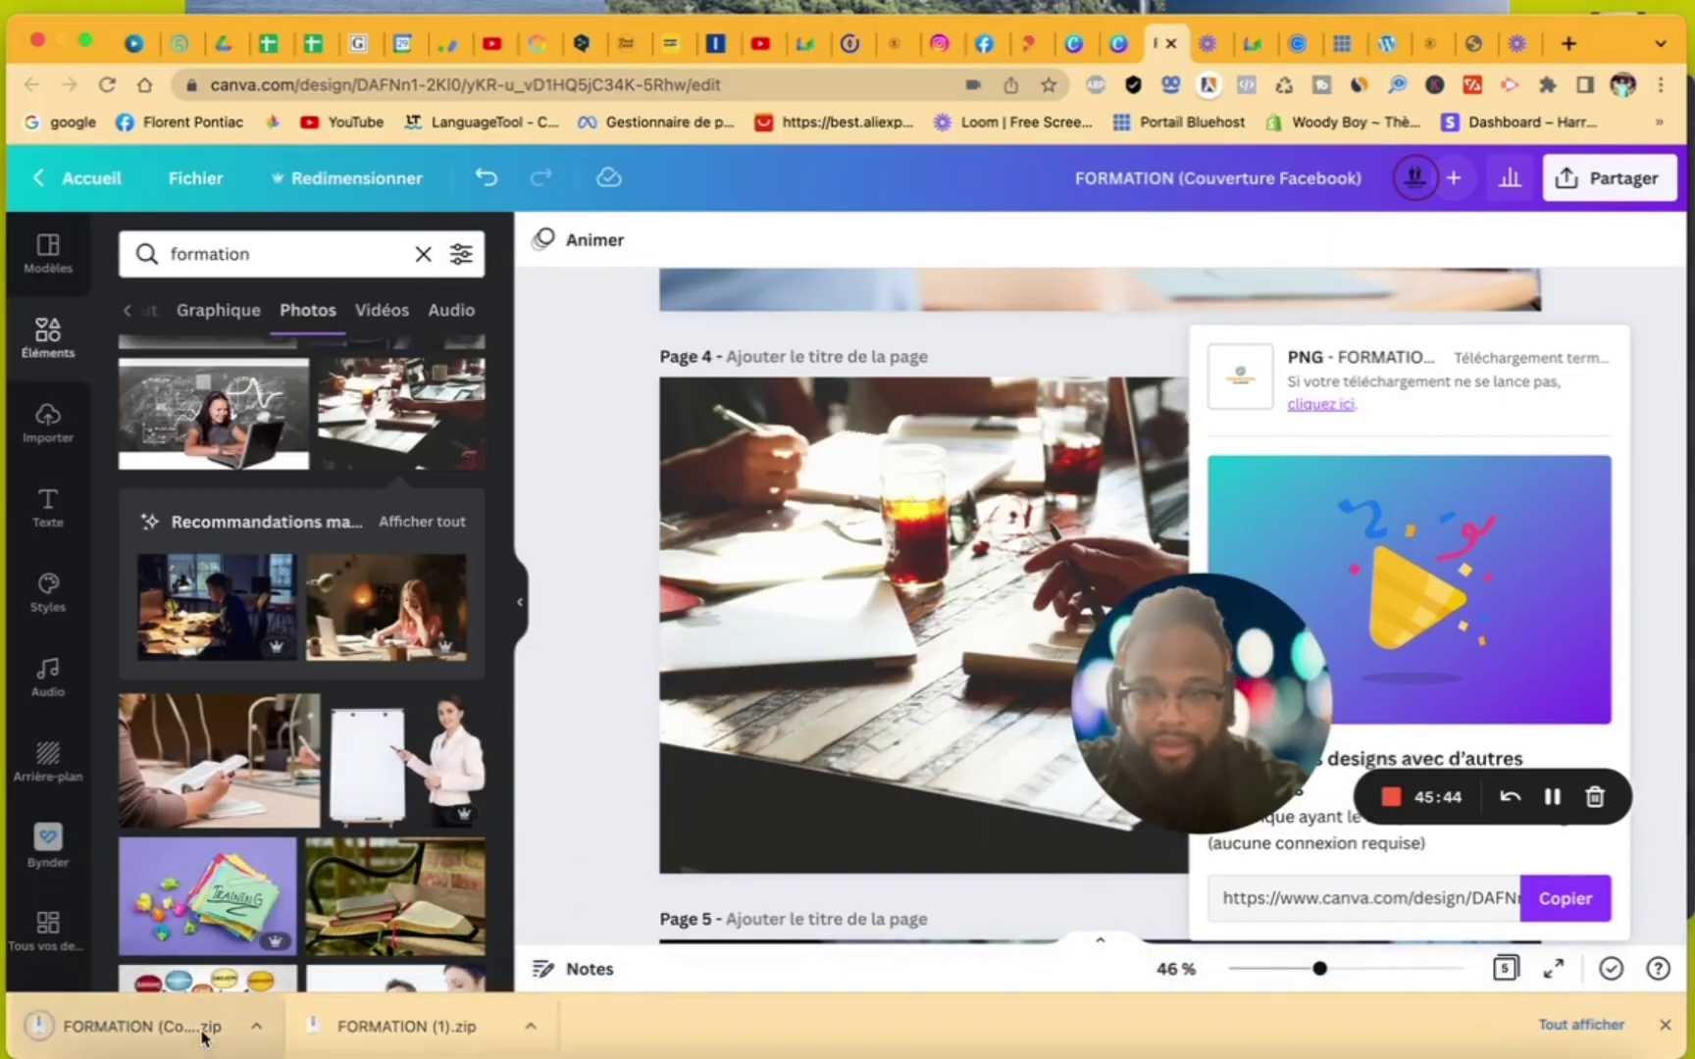
pyautogui.click(202, 1032)
pyautogui.click(538, 842)
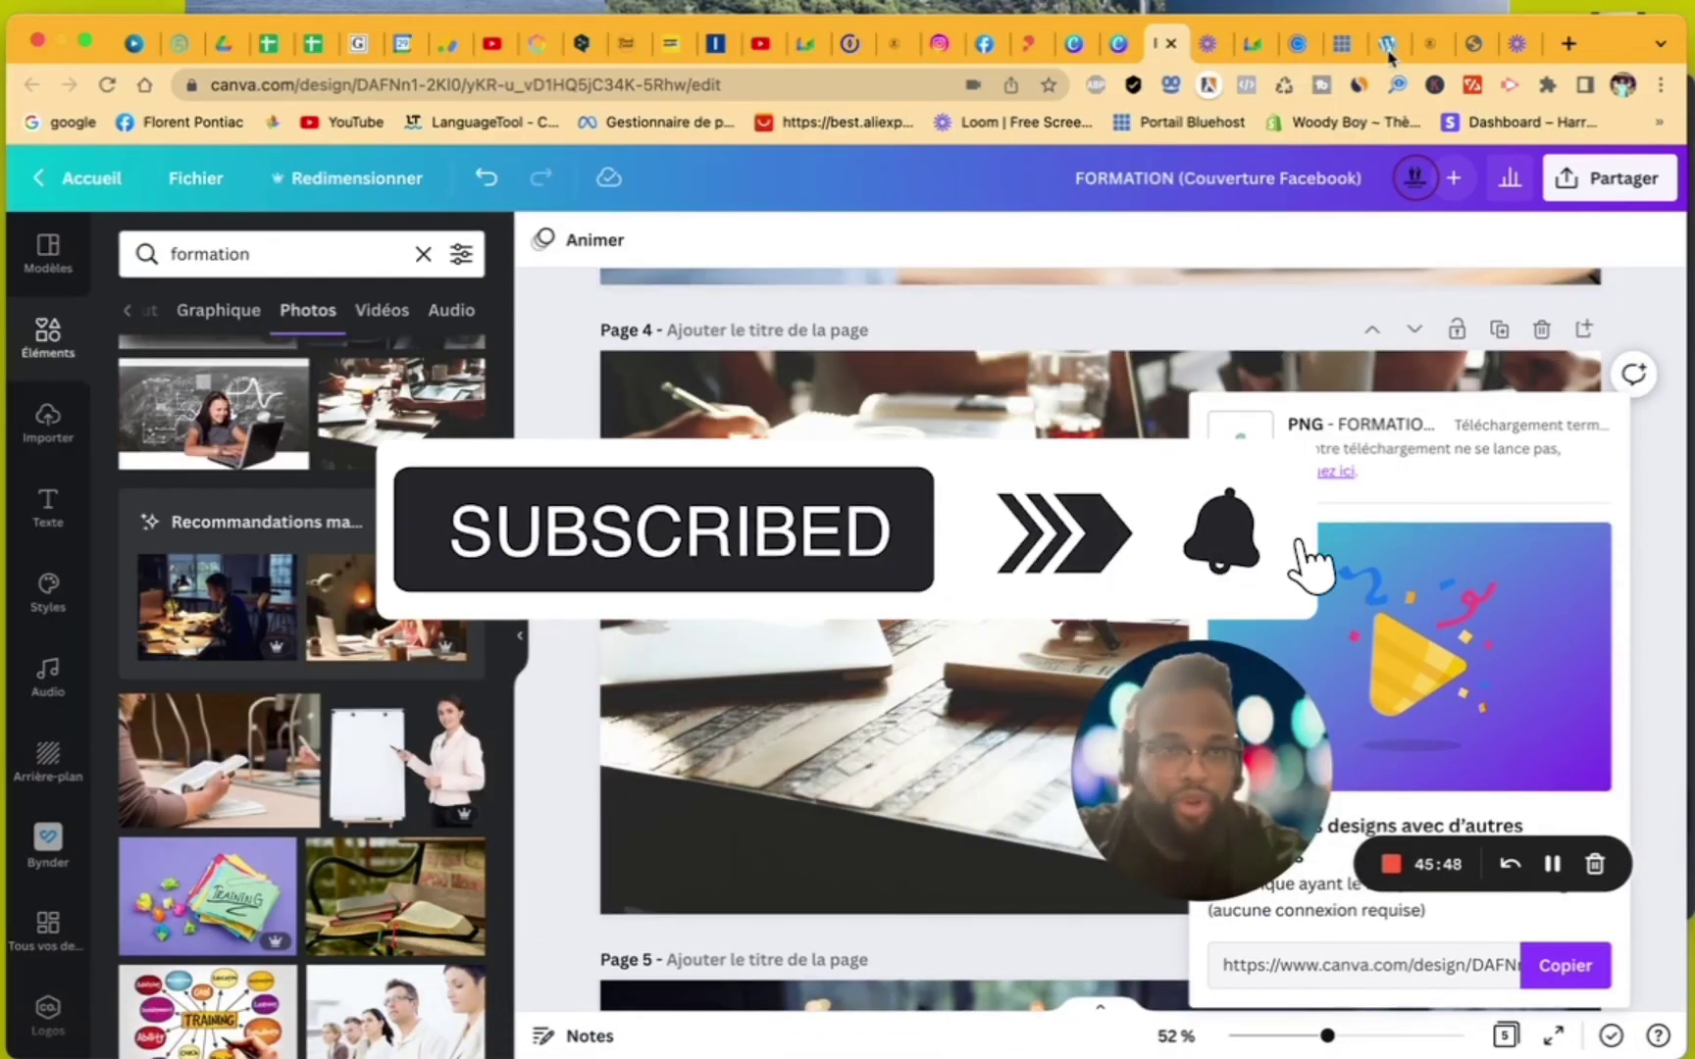
pyautogui.click(1419, 49)
# - Upload 3.png, 4.png and 5.png from the FORMATION folder and insert 3.png into the empty image block
pyautogui.click(1389, 43)
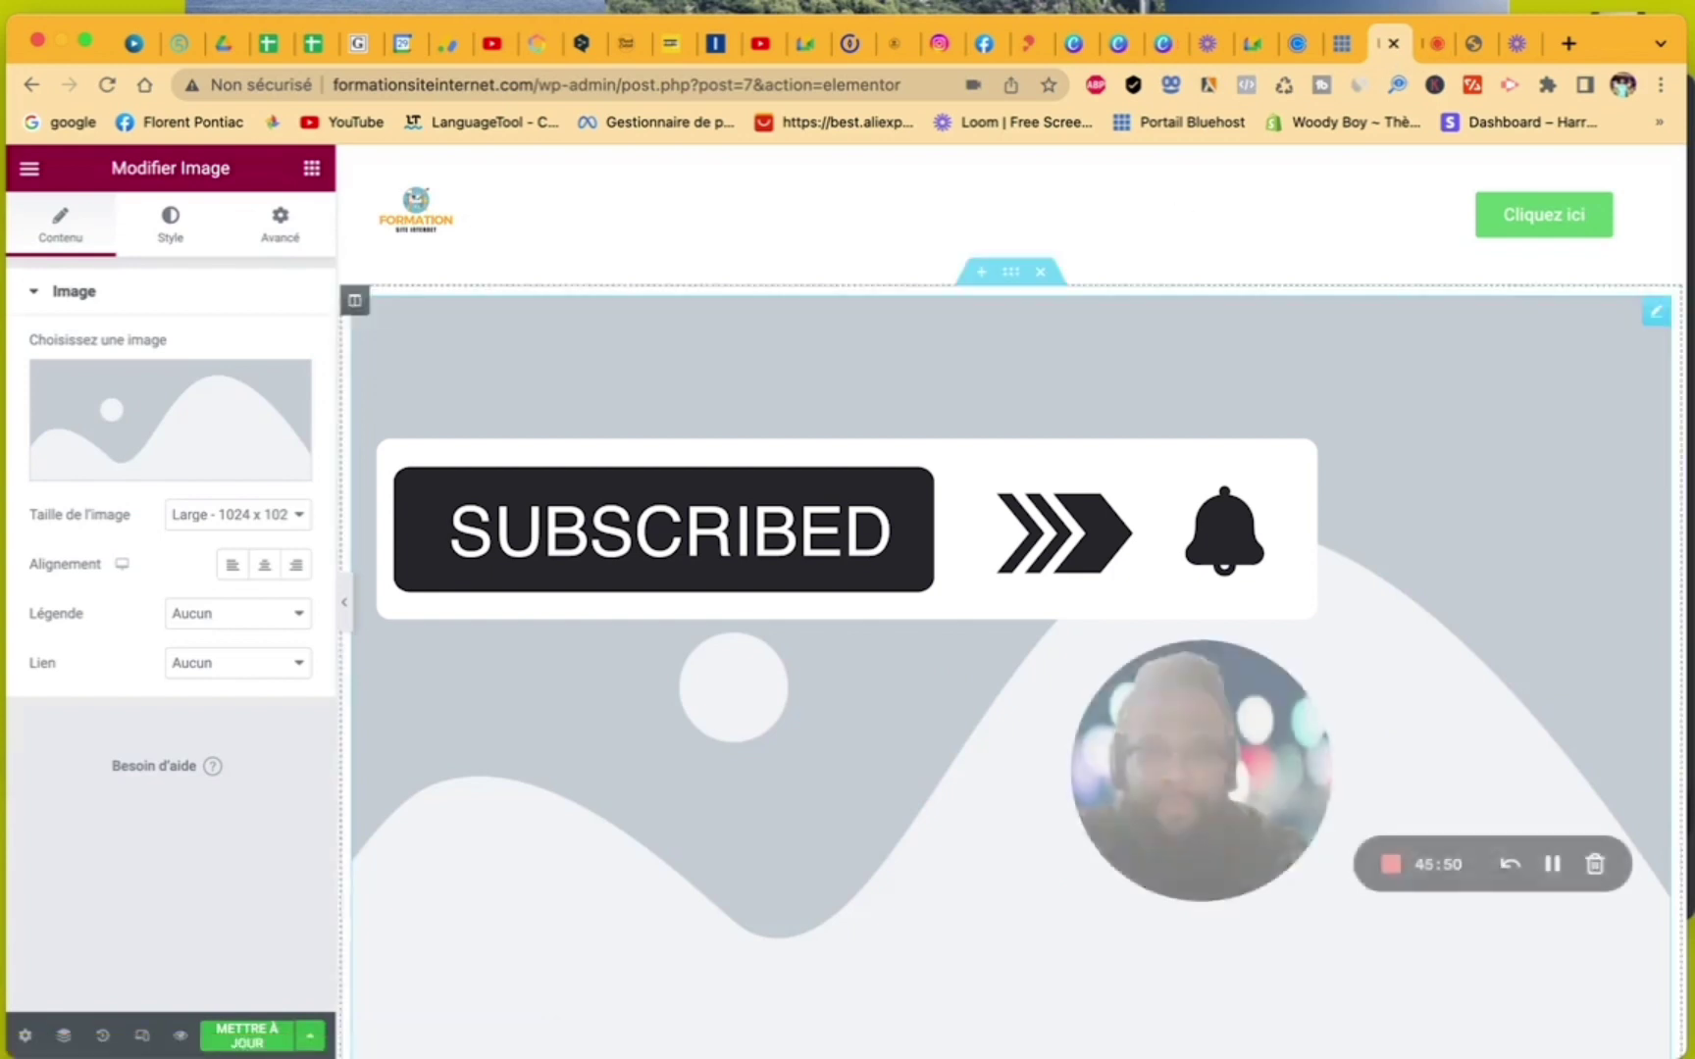
pyautogui.click(219, 425)
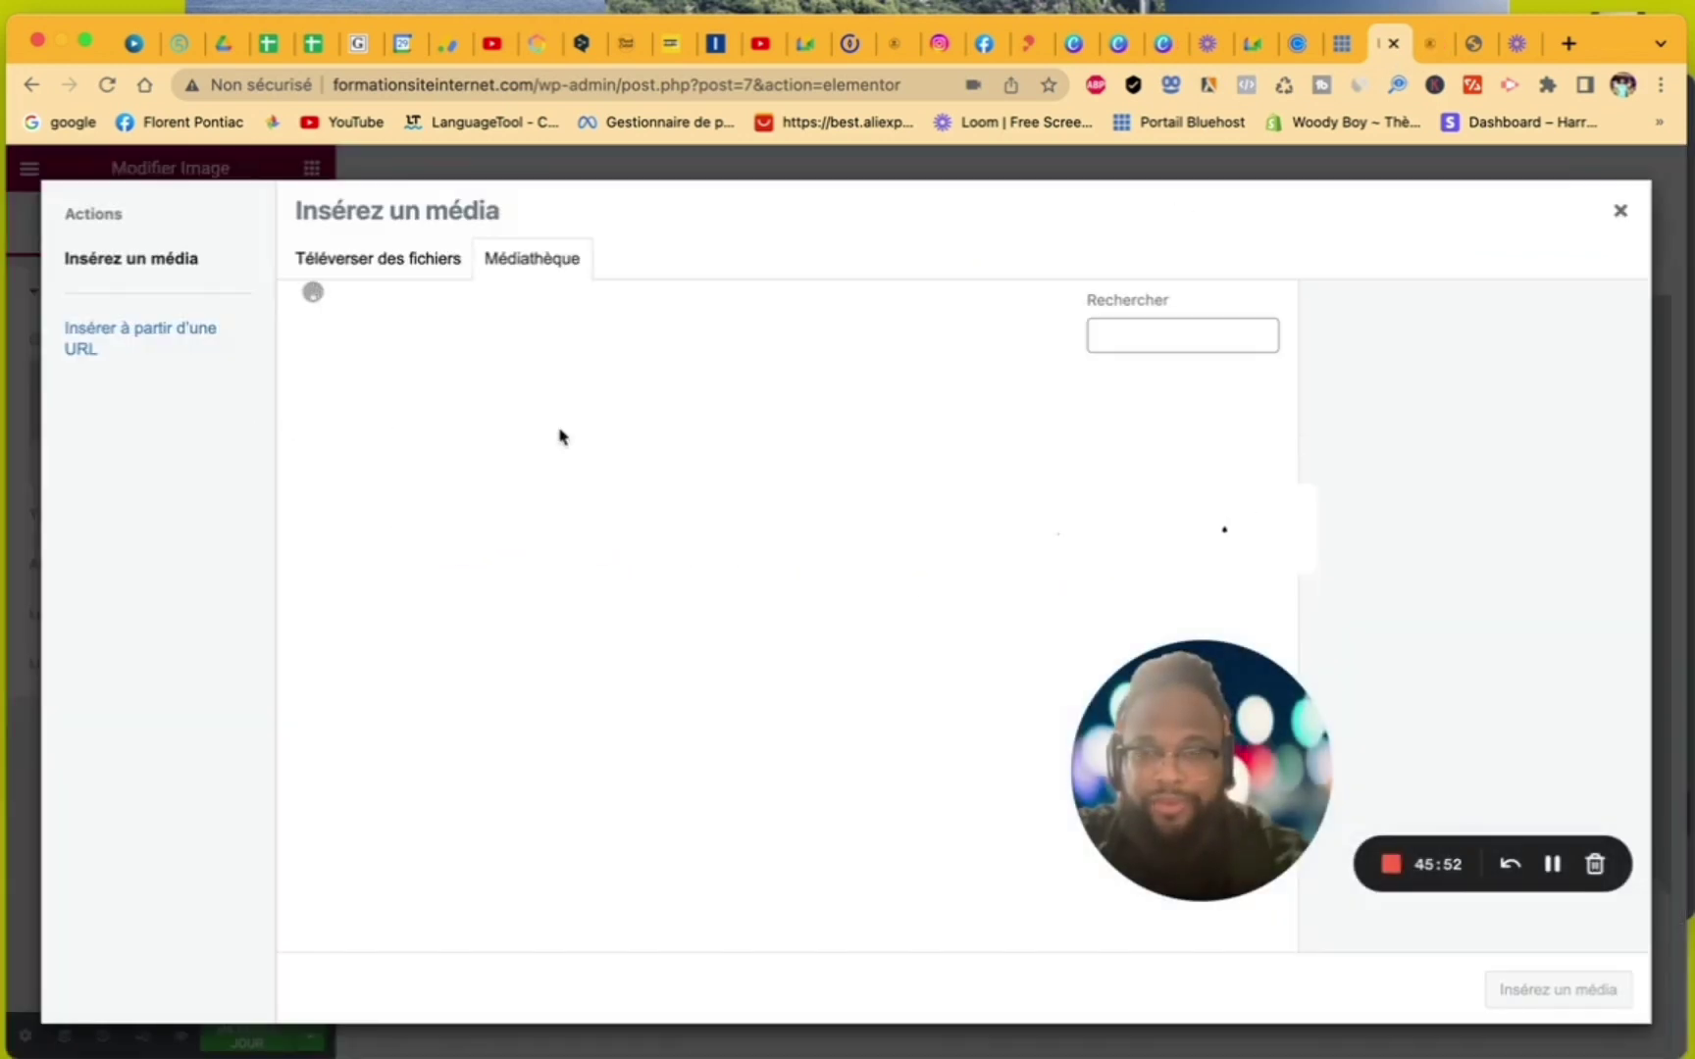
pyautogui.click(428, 271)
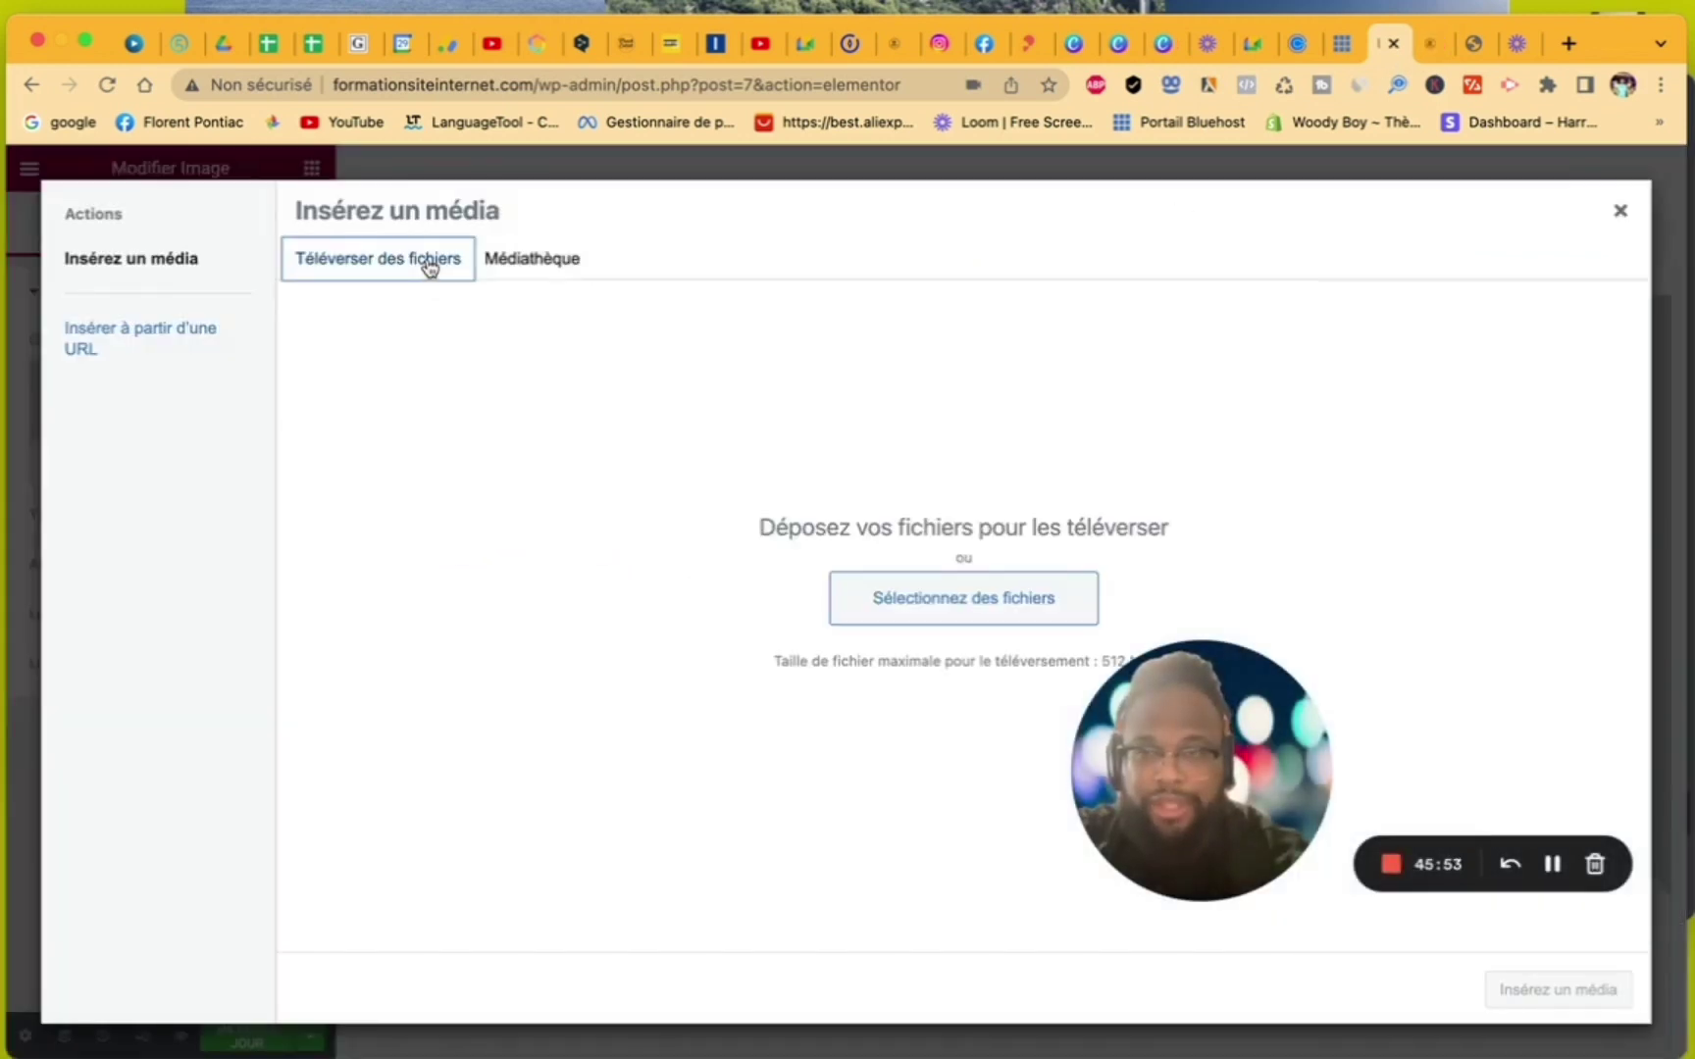
pyautogui.click(918, 615)
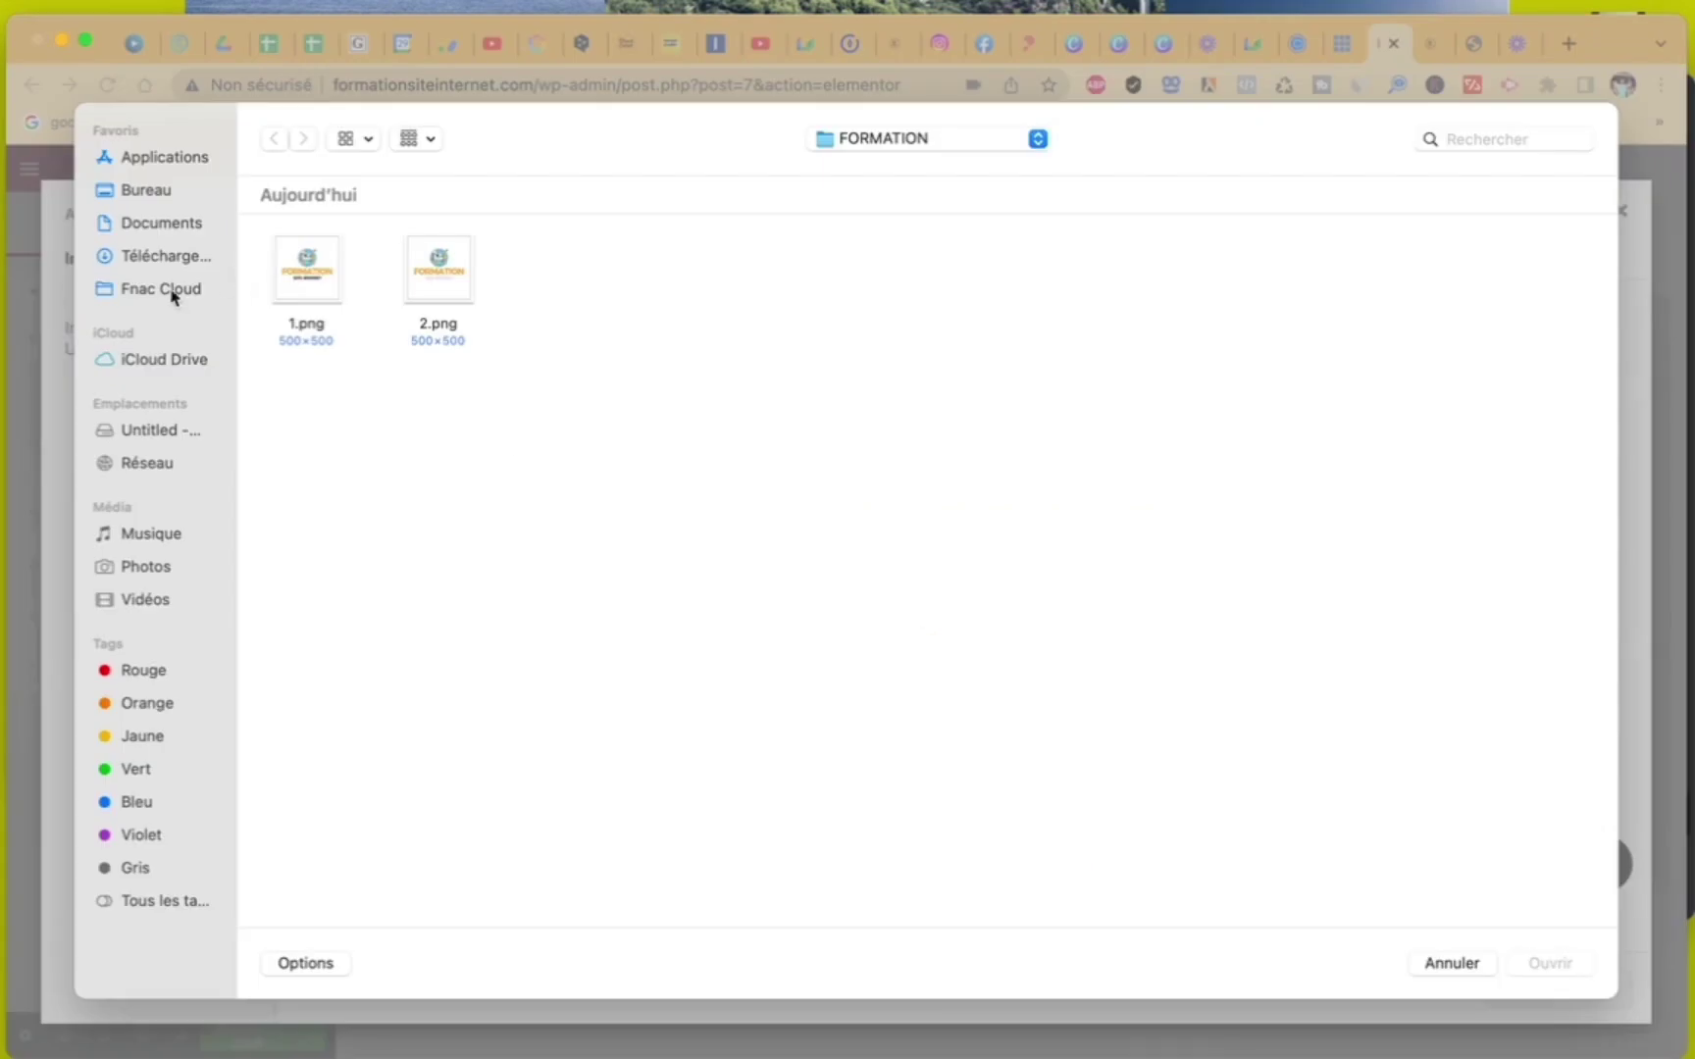
pyautogui.click(165, 257)
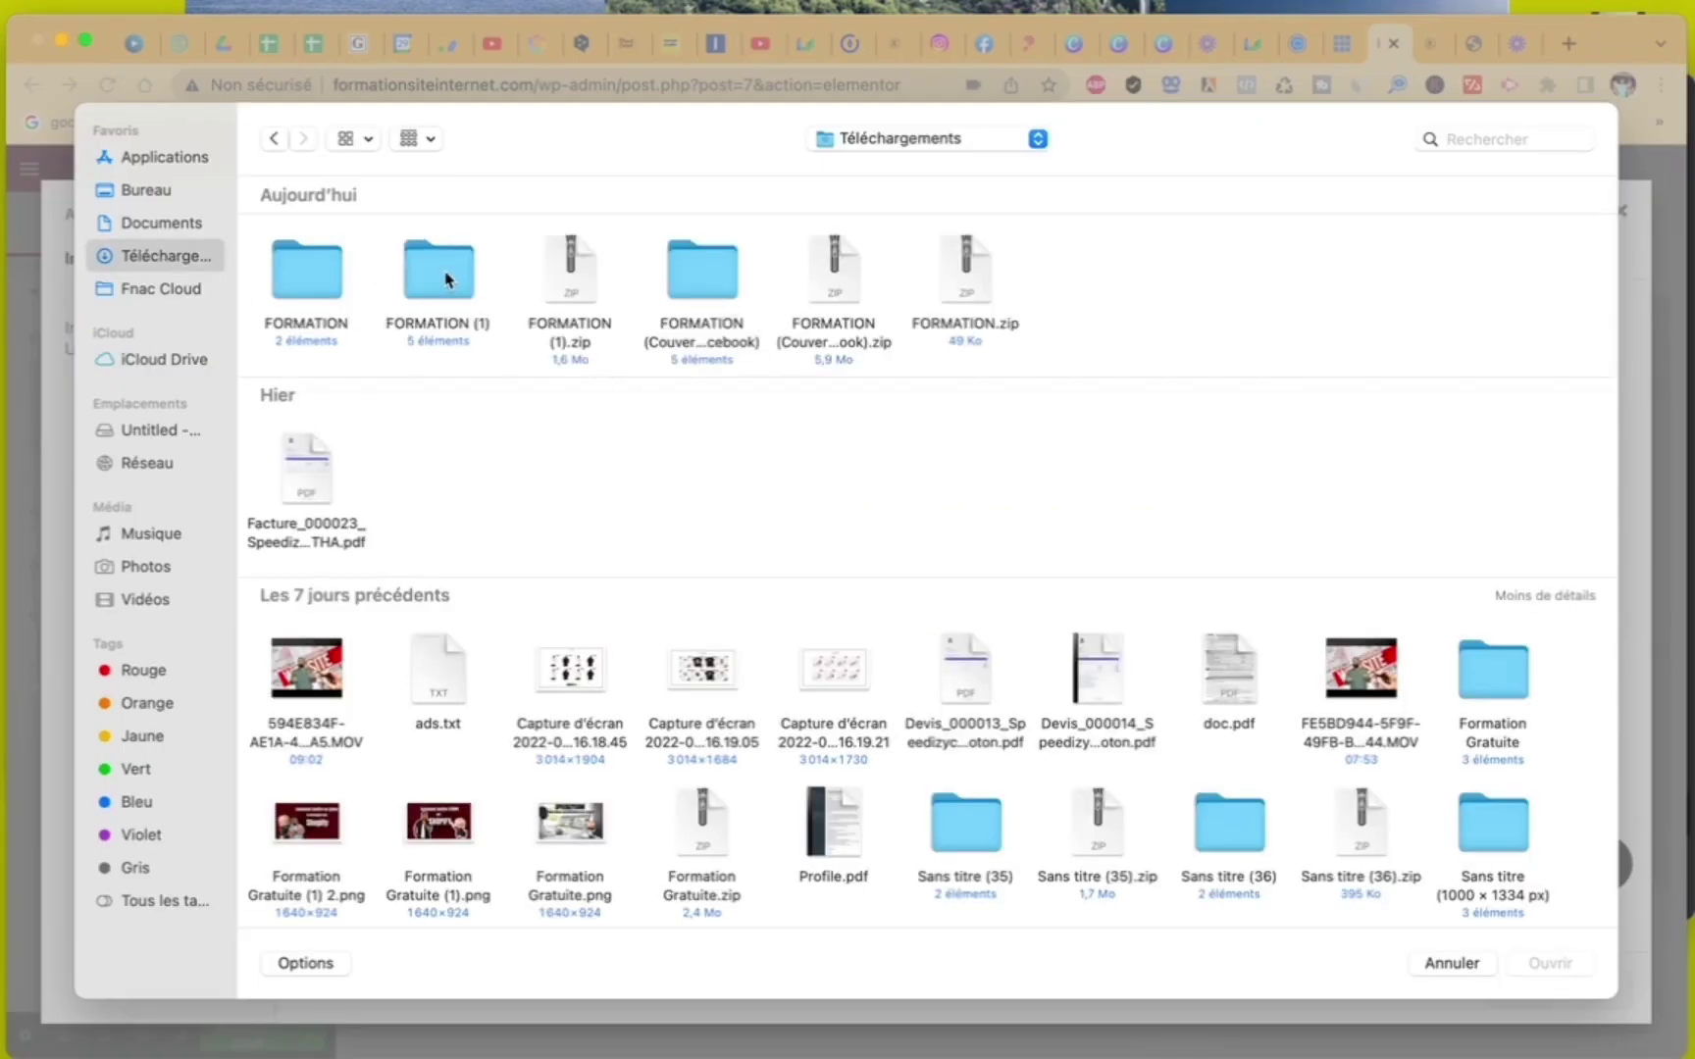
pyautogui.doubleClick(714, 280)
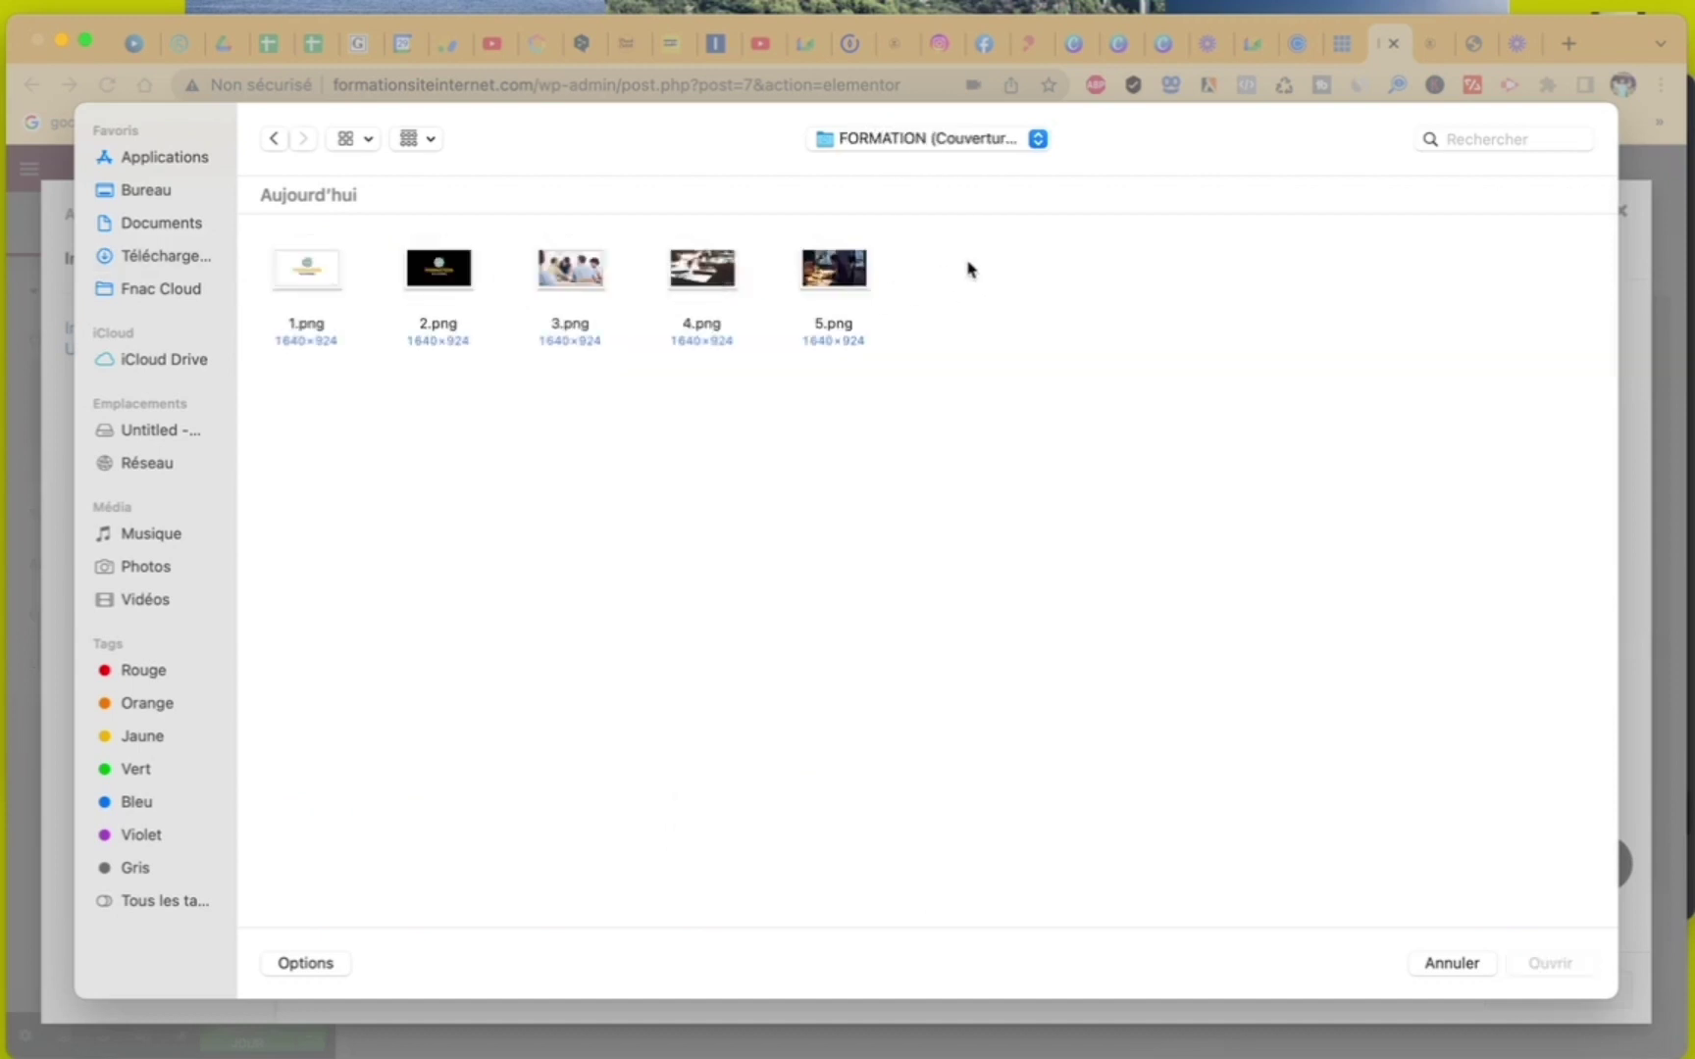
pyautogui.moveTo(967, 268); pyautogui.dragTo(527, 287)
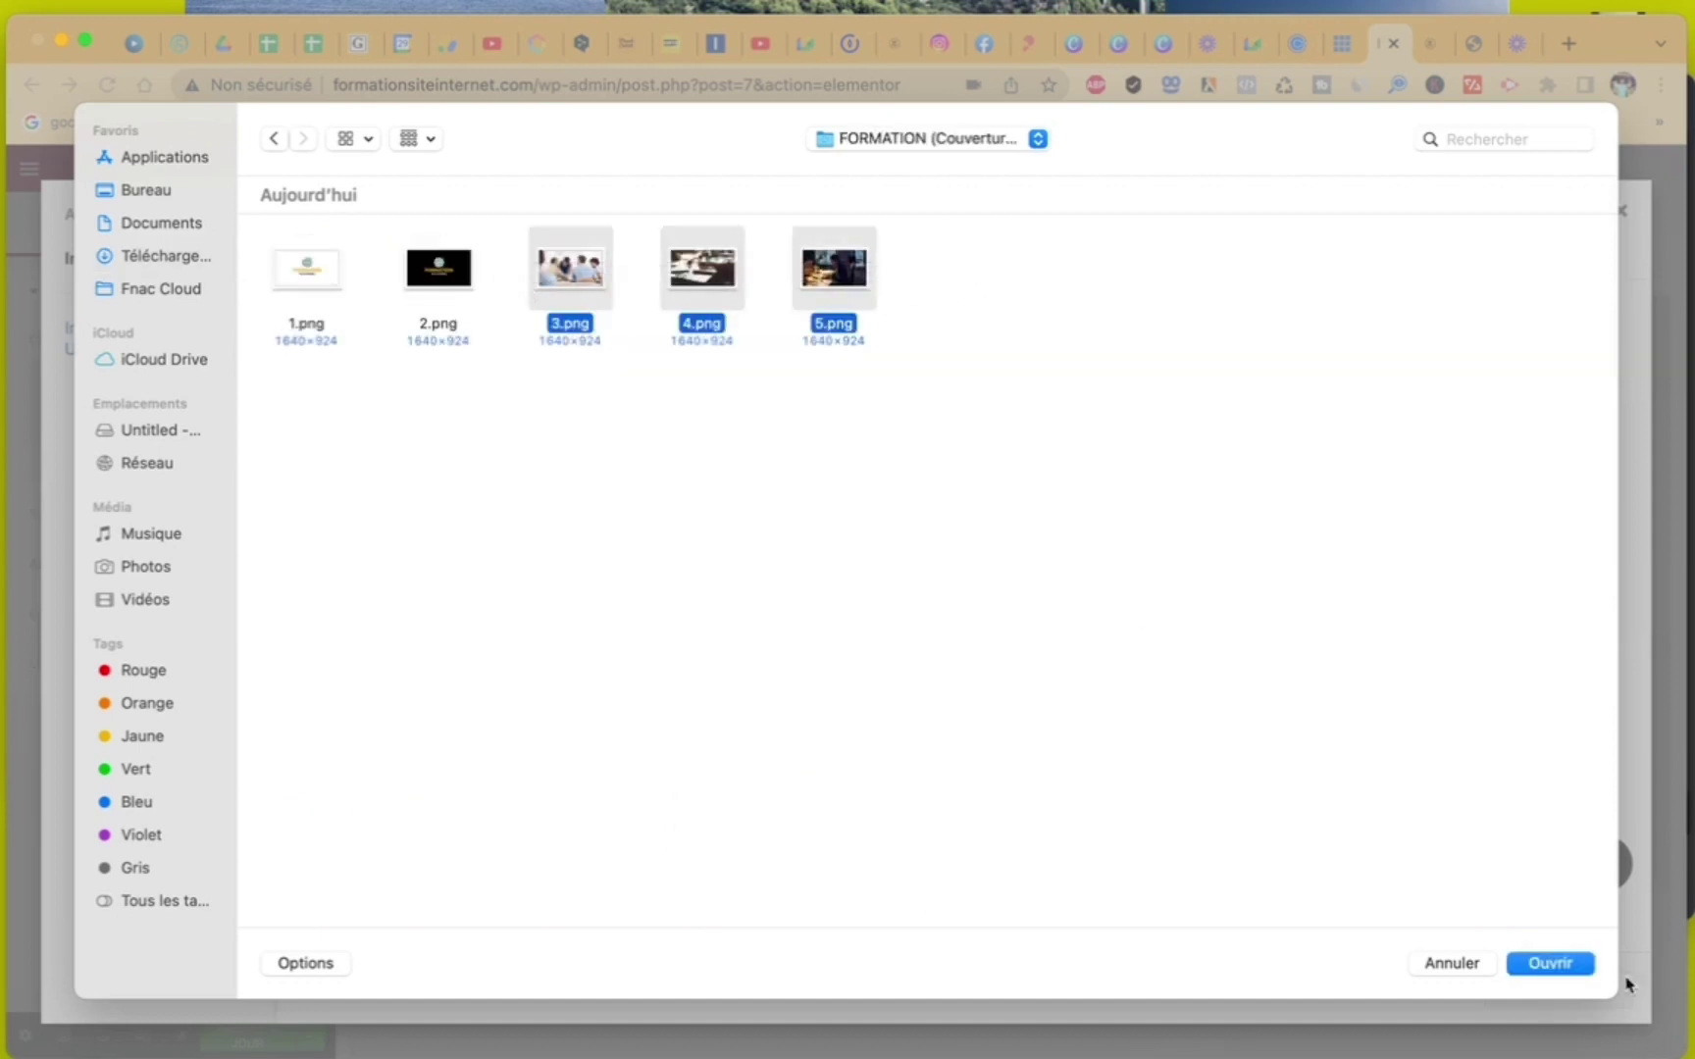
pyautogui.click(1586, 968)
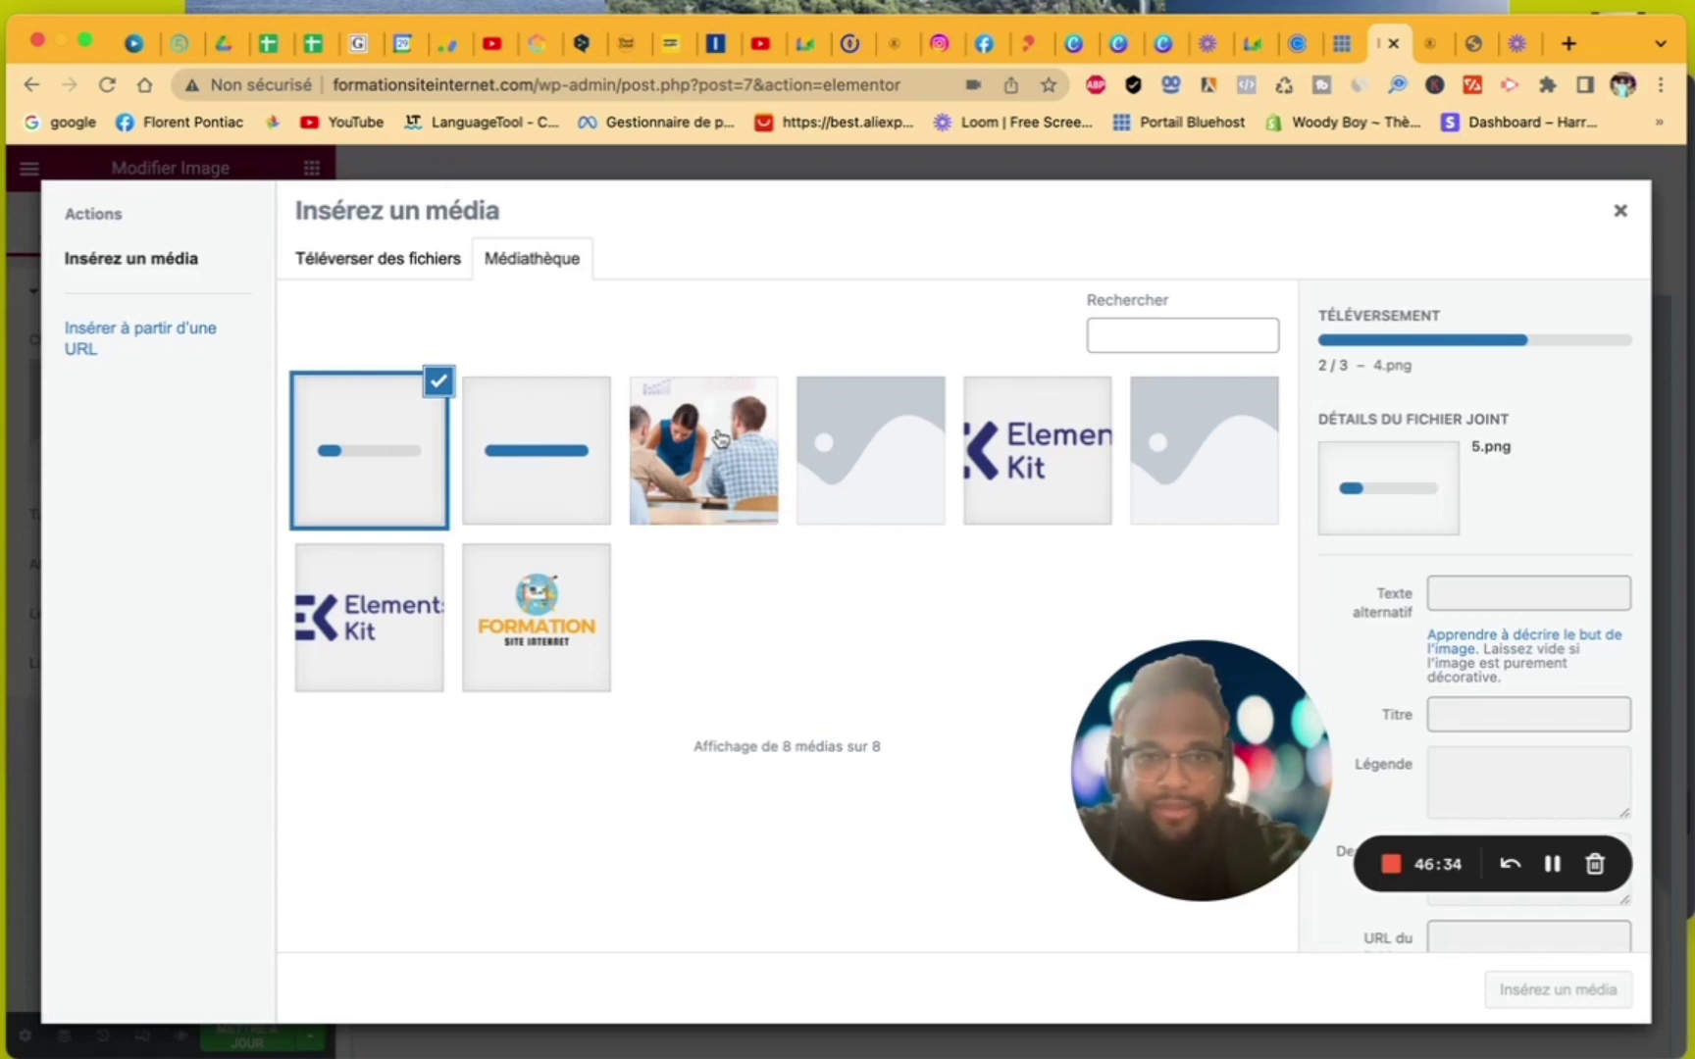
pyautogui.click(721, 438)
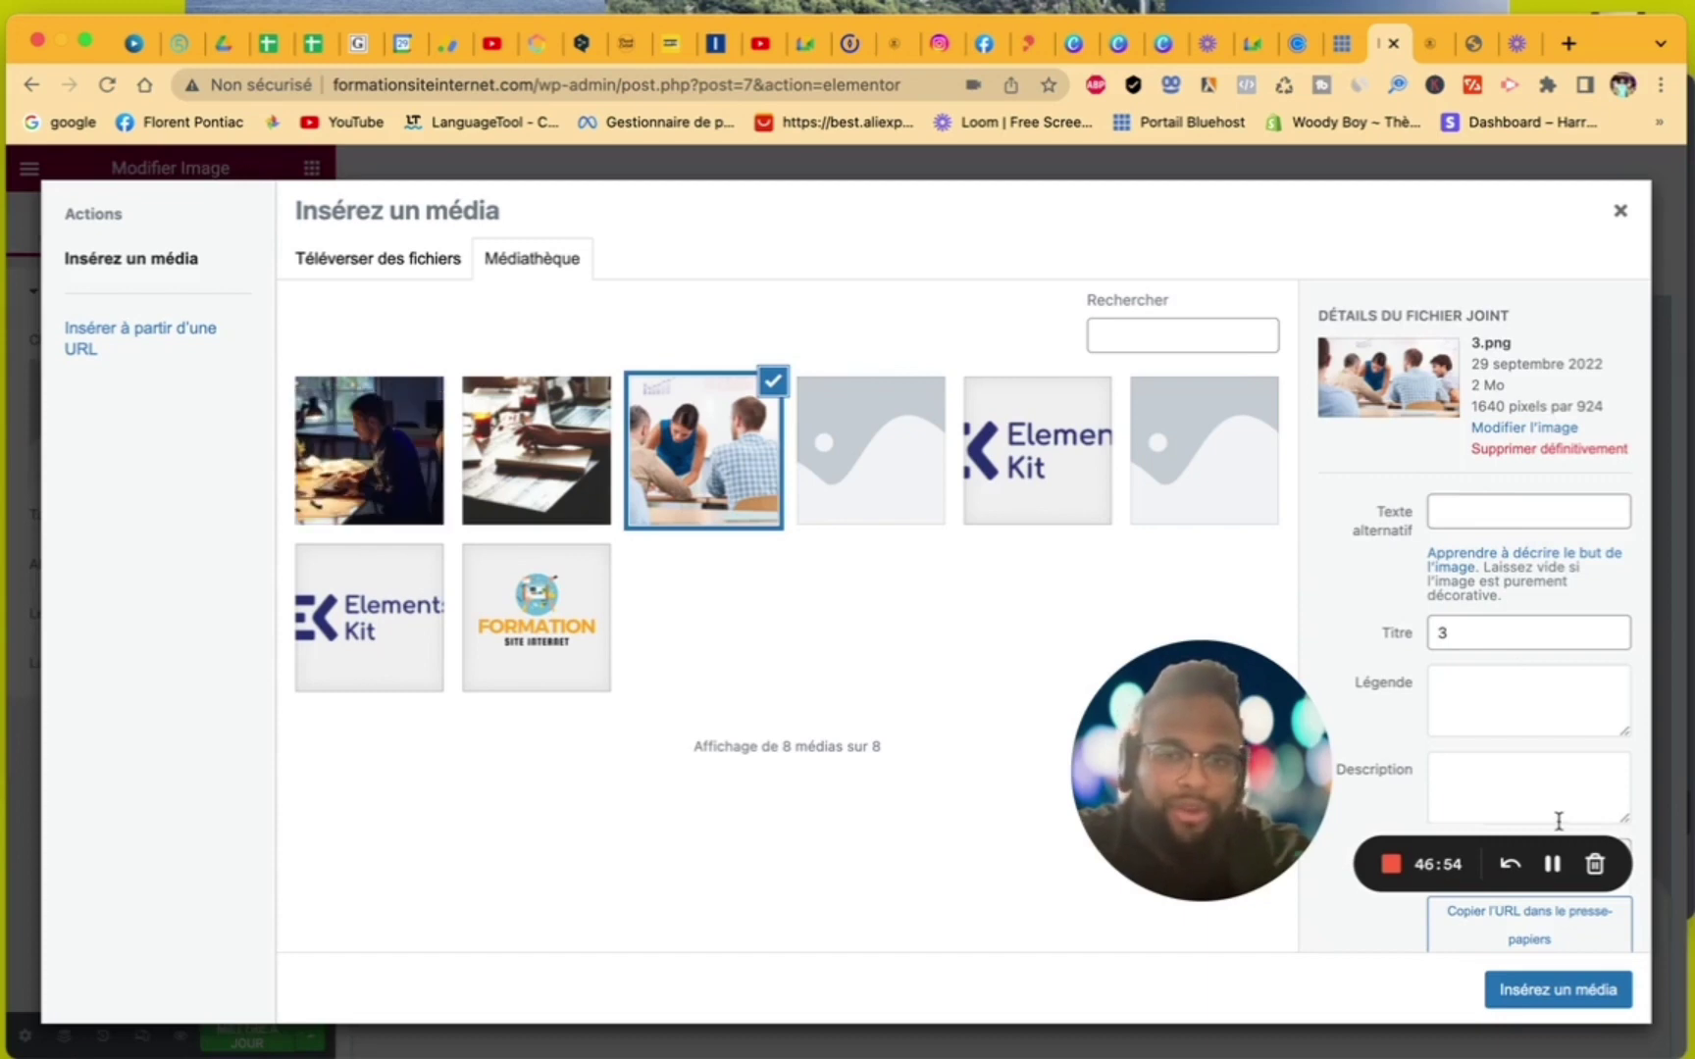
pyautogui.click(1561, 992)
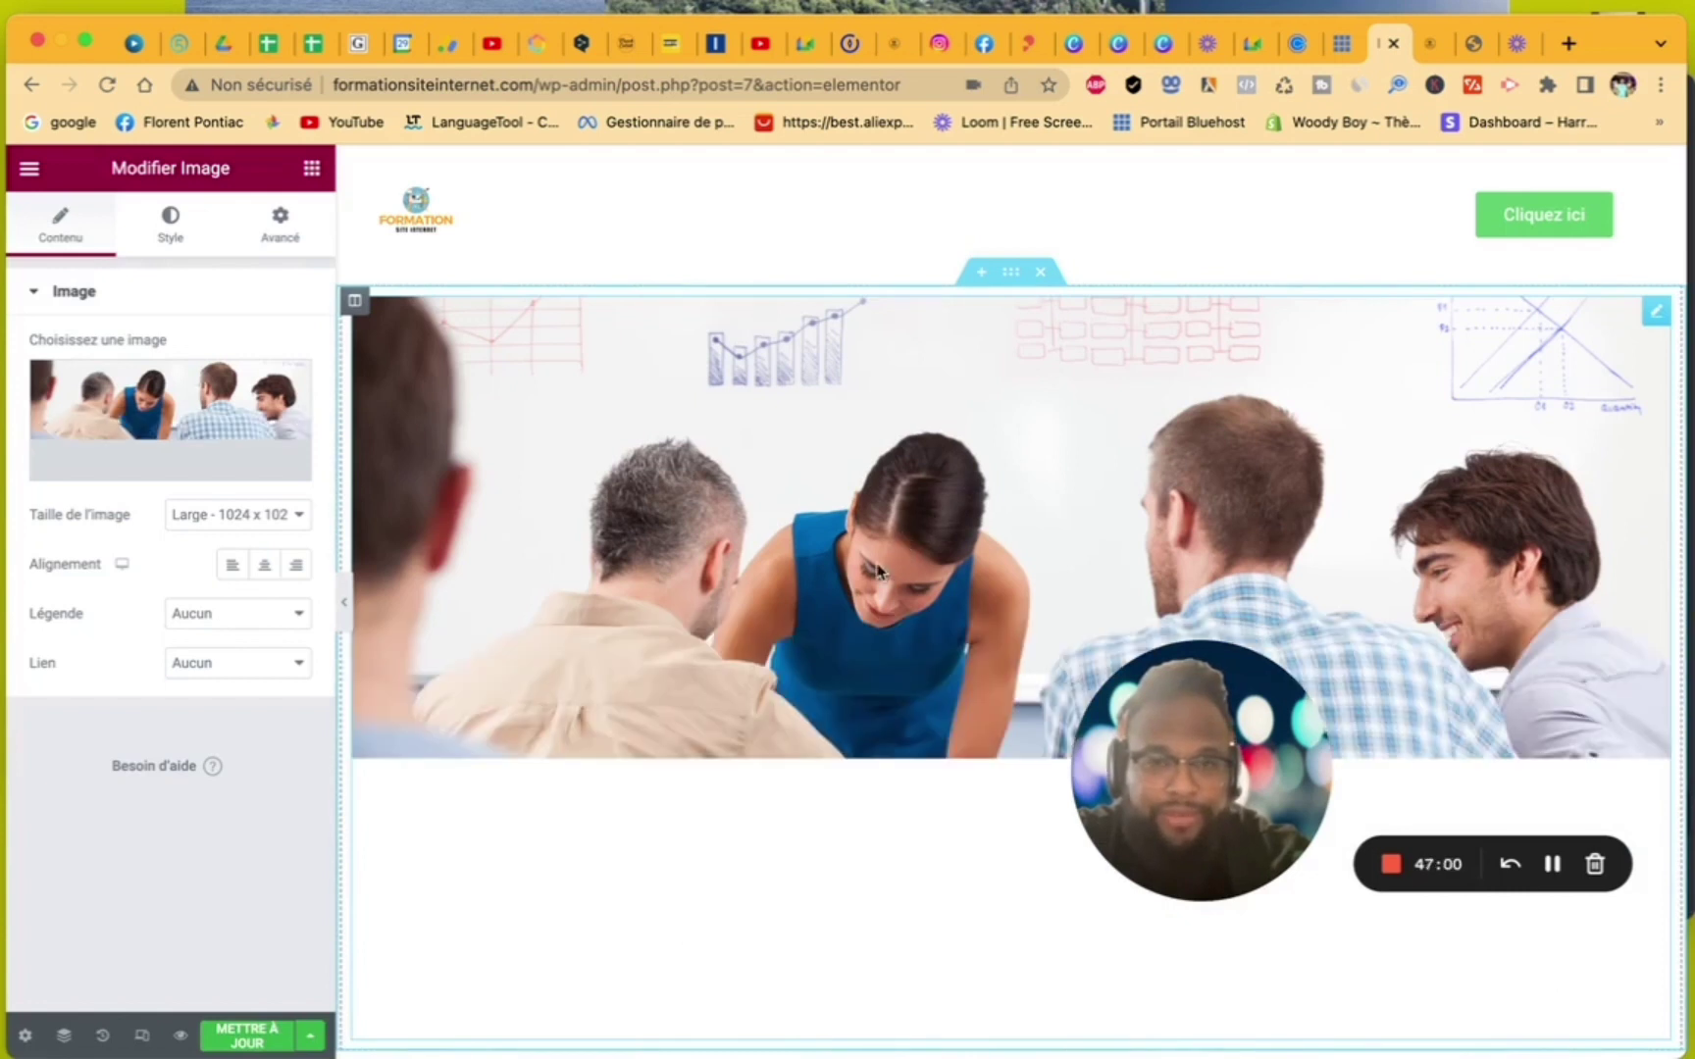
pyautogui.scroll(-4, 845, 647)
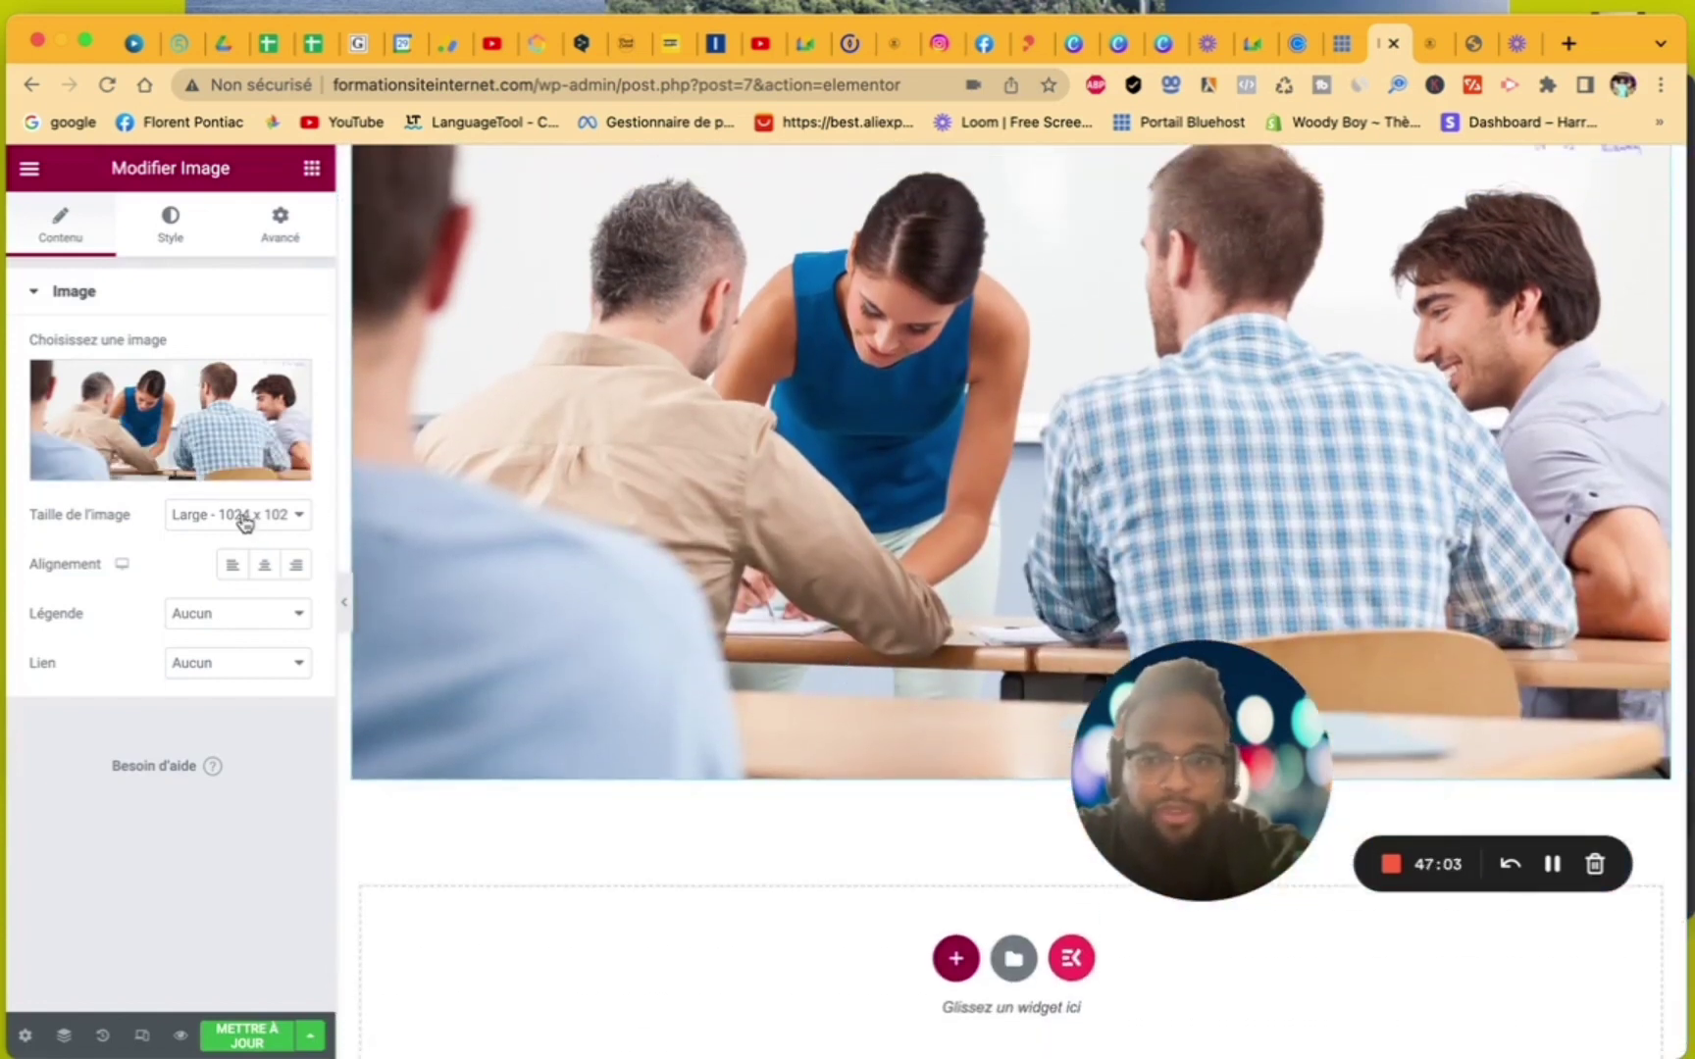
pyautogui.click(242, 516)
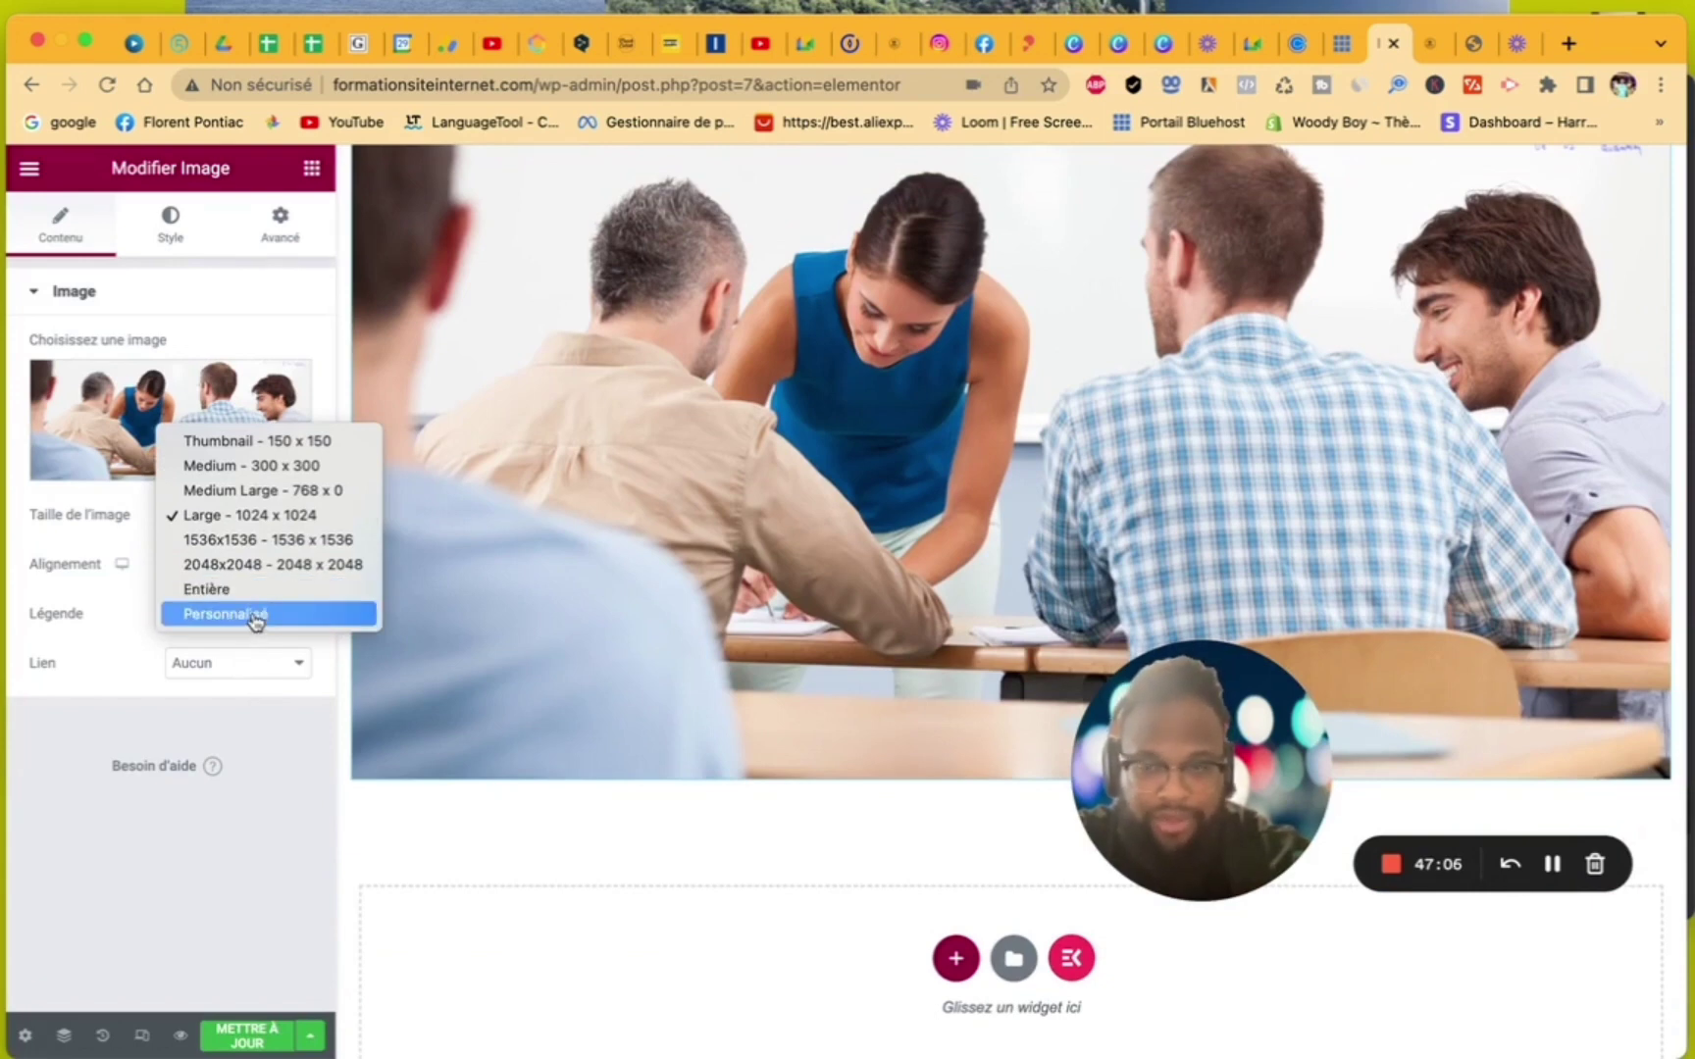
pyautogui.click(139, 626)
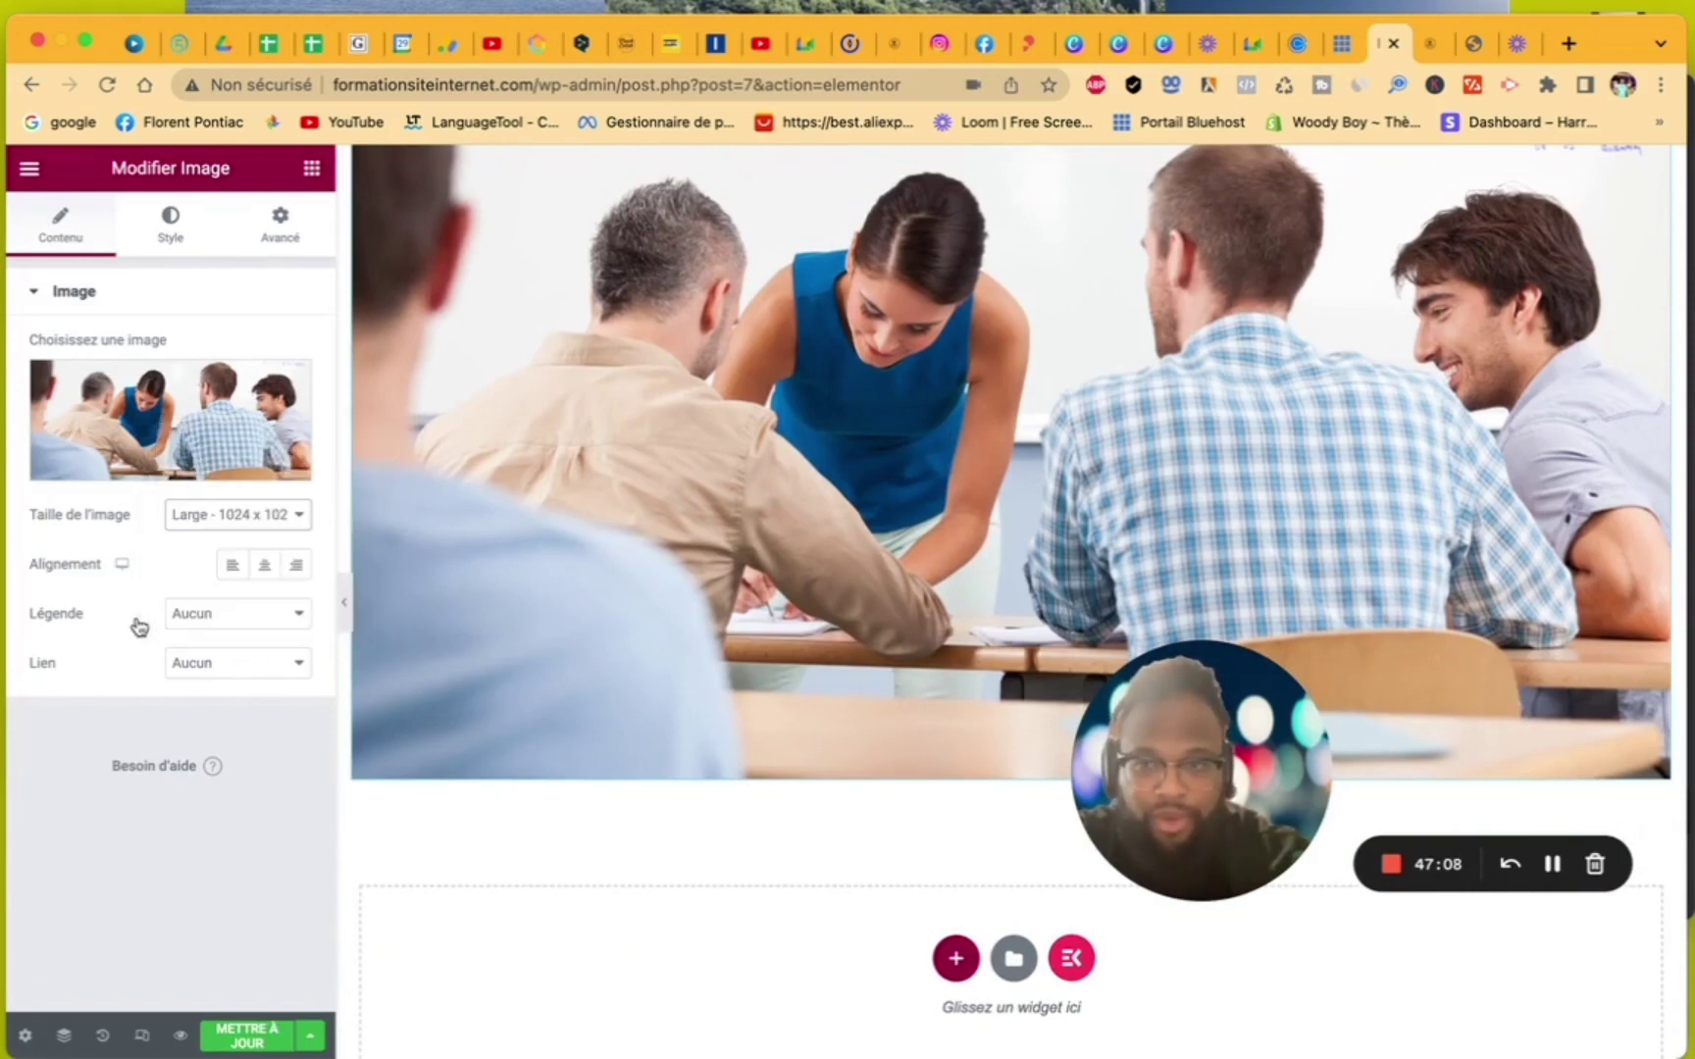
pyautogui.scroll(5, 761, 656)
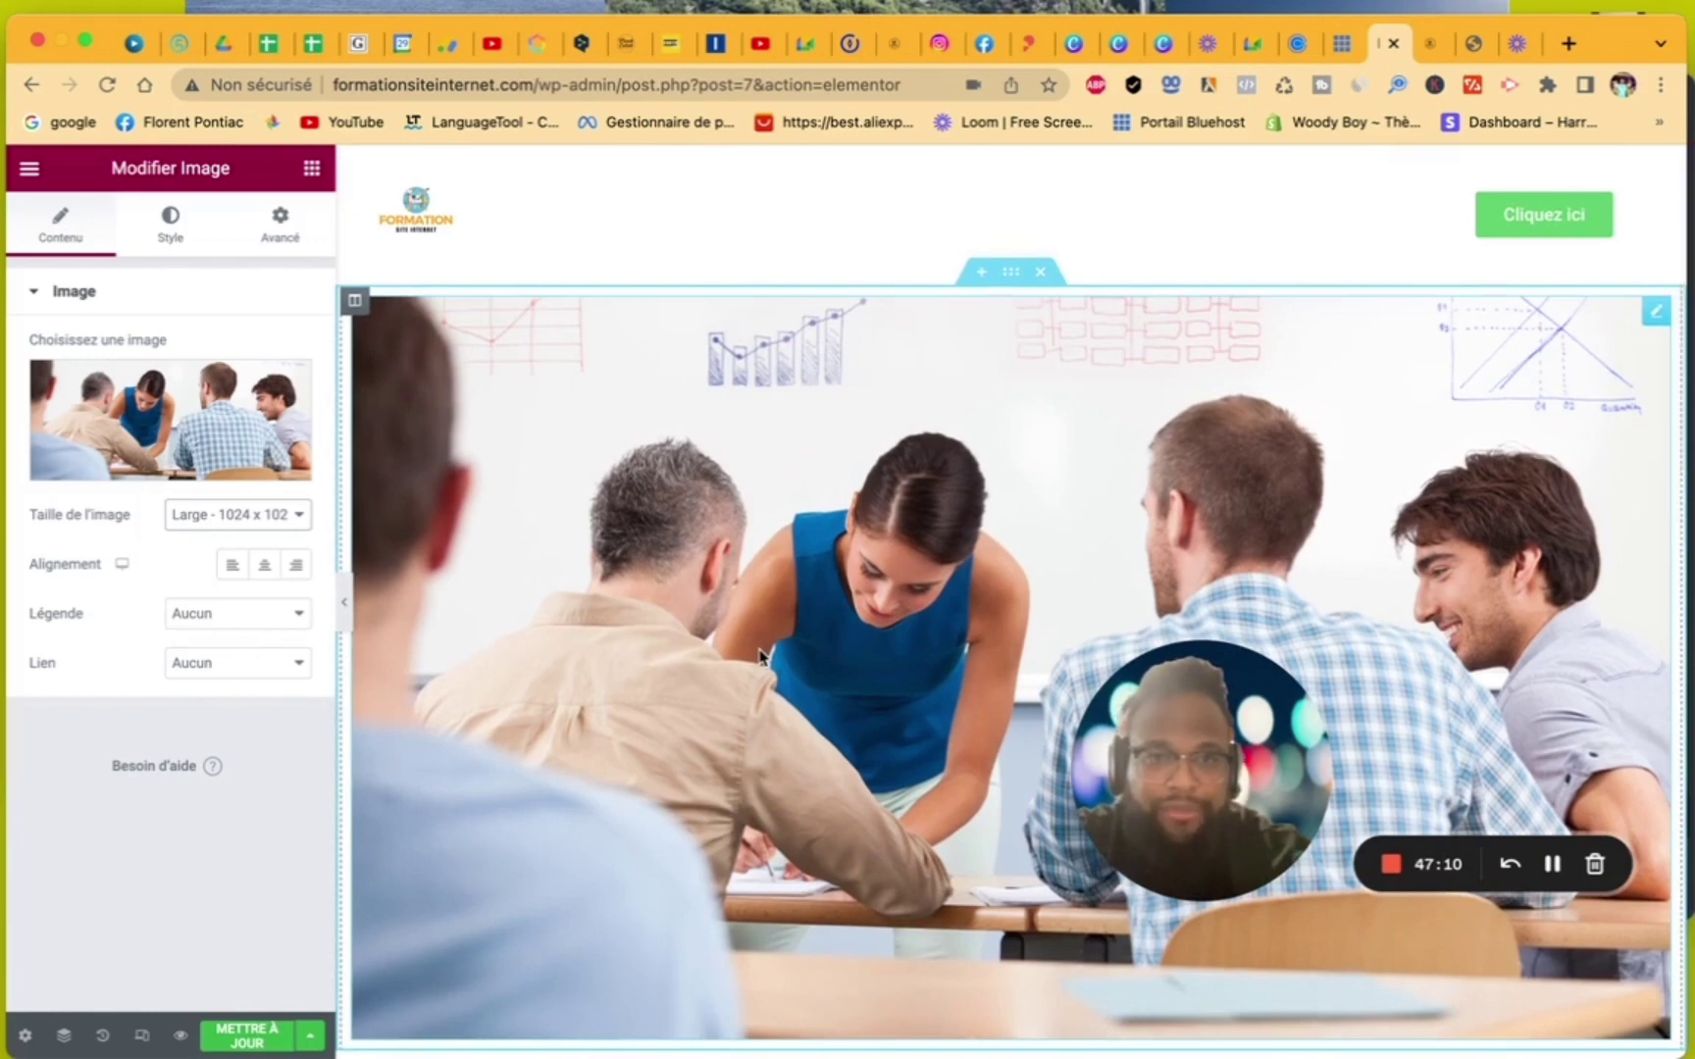
pyautogui.scroll(-5, 760, 656)
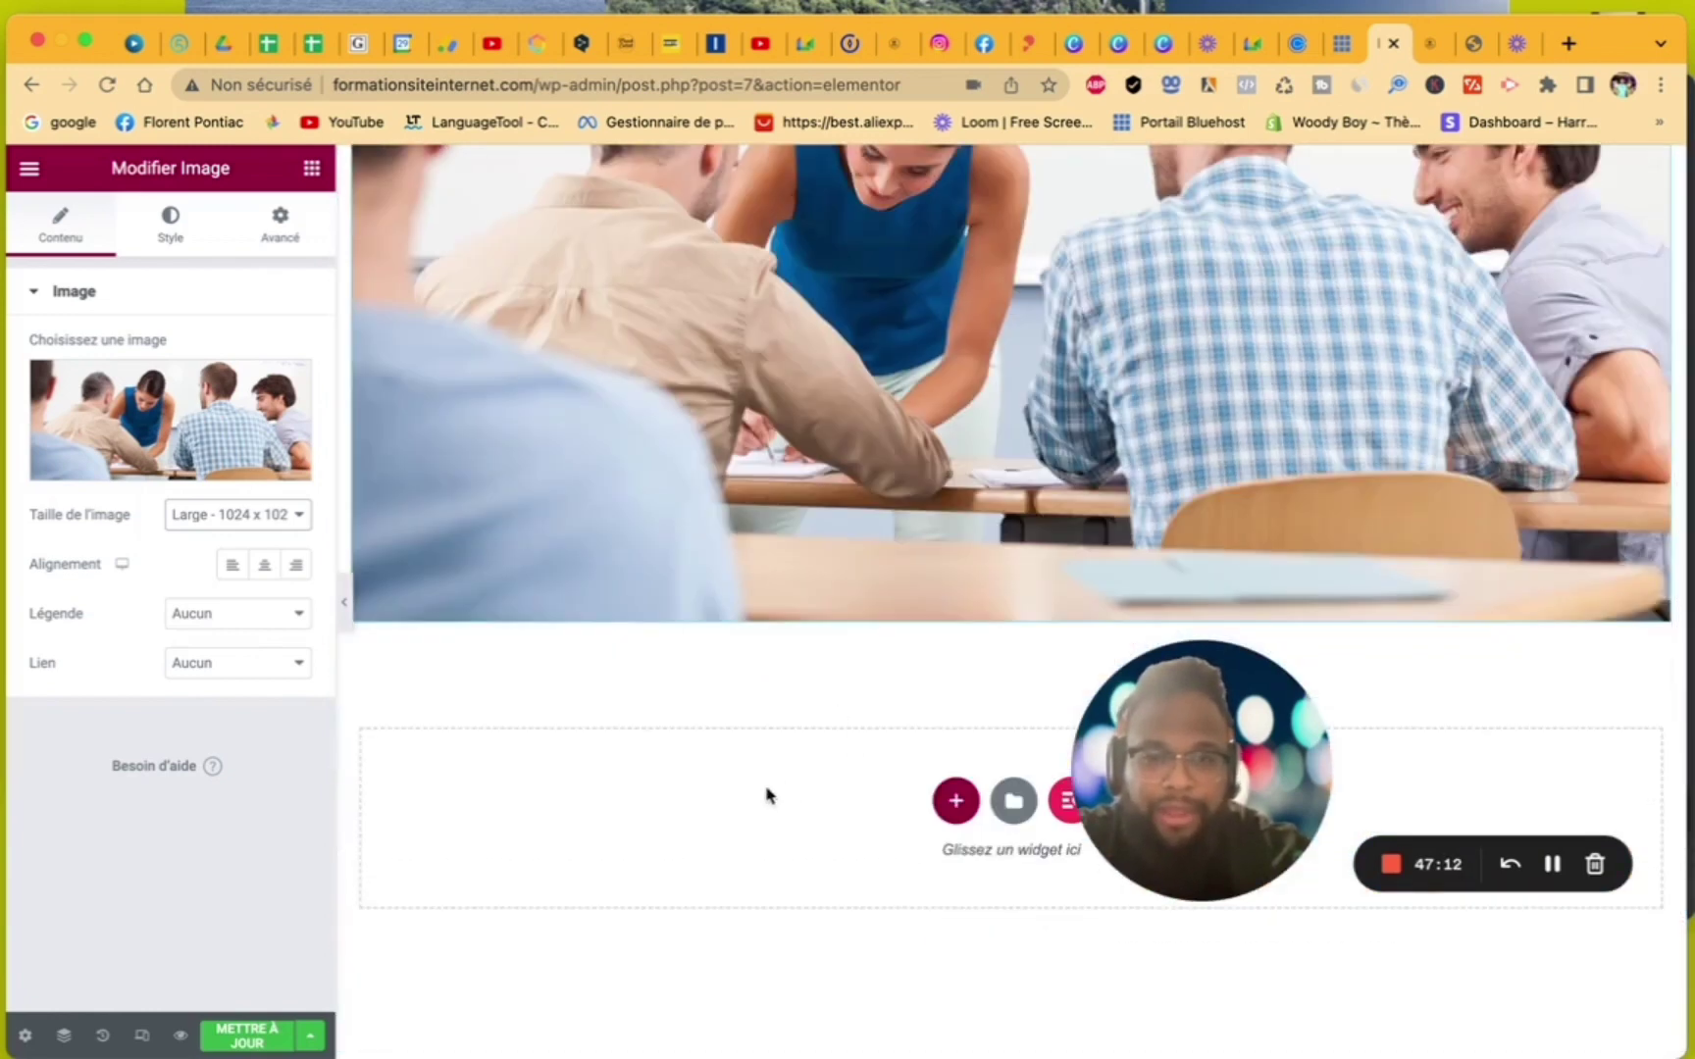
pyautogui.moveTo(1218, 656); pyautogui.dragTo(1561, 593)
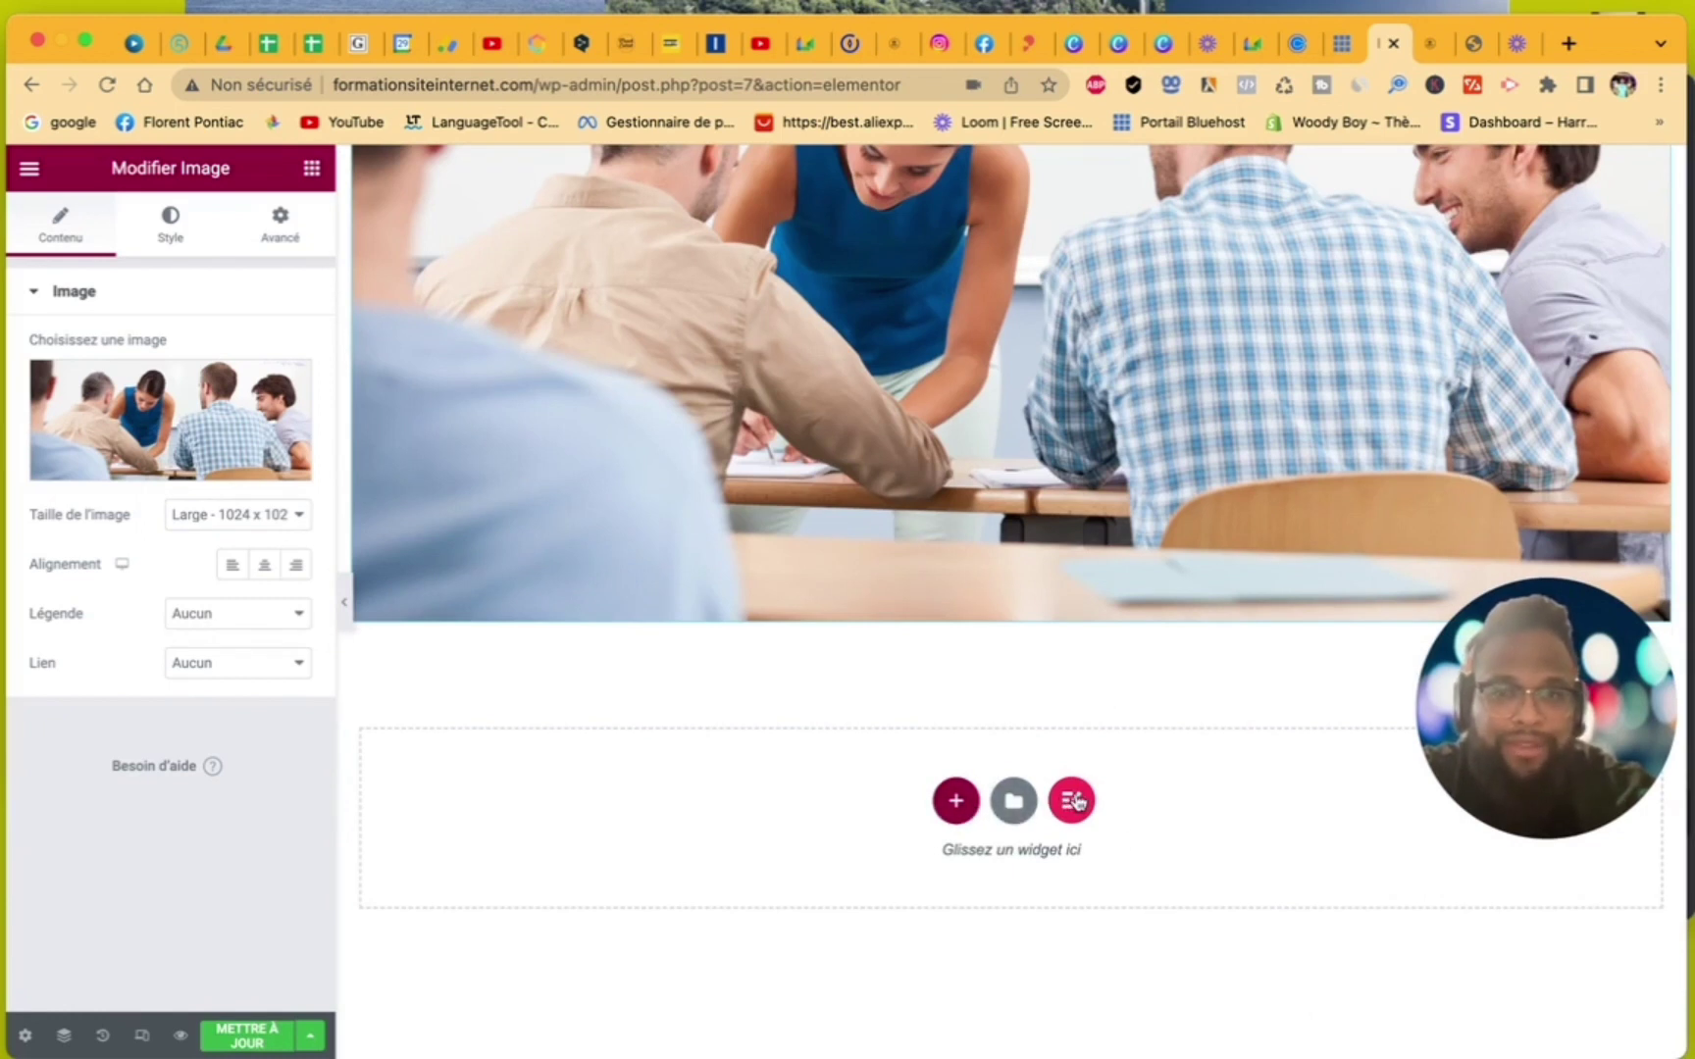
# - Add a two-column section below the photo and drop a Lottie widget into its right column
pyautogui.click(956, 802)
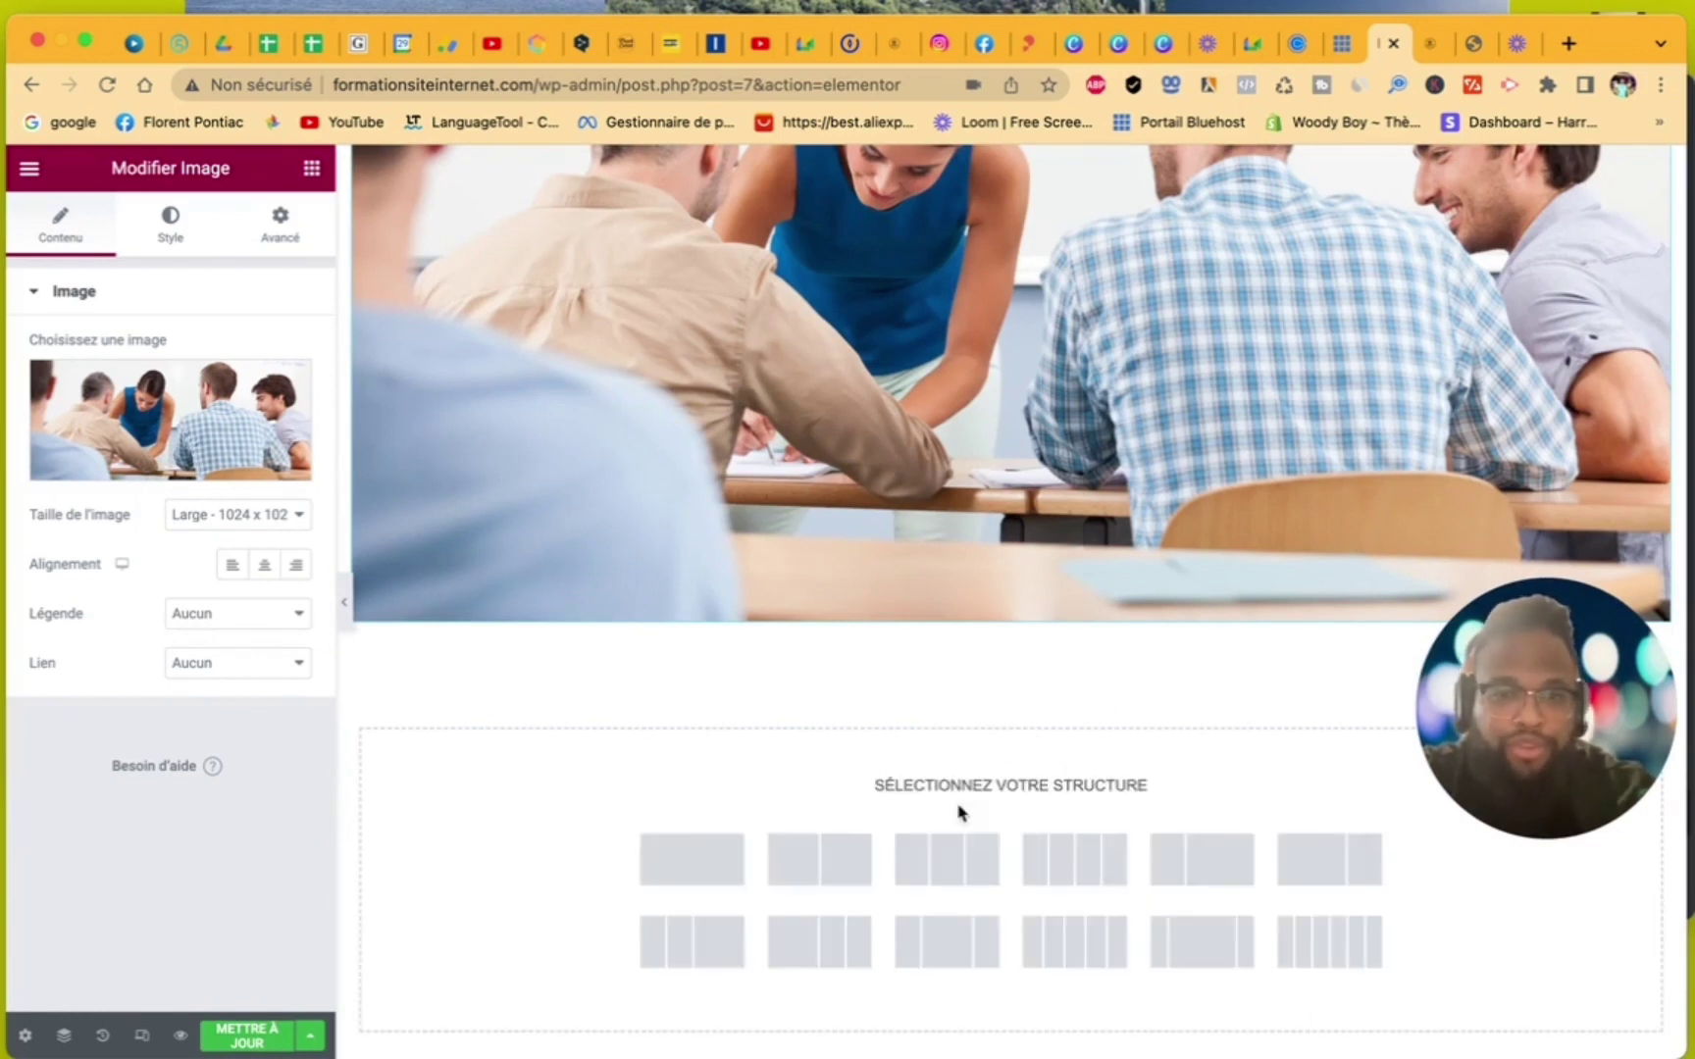
pyautogui.click(811, 859)
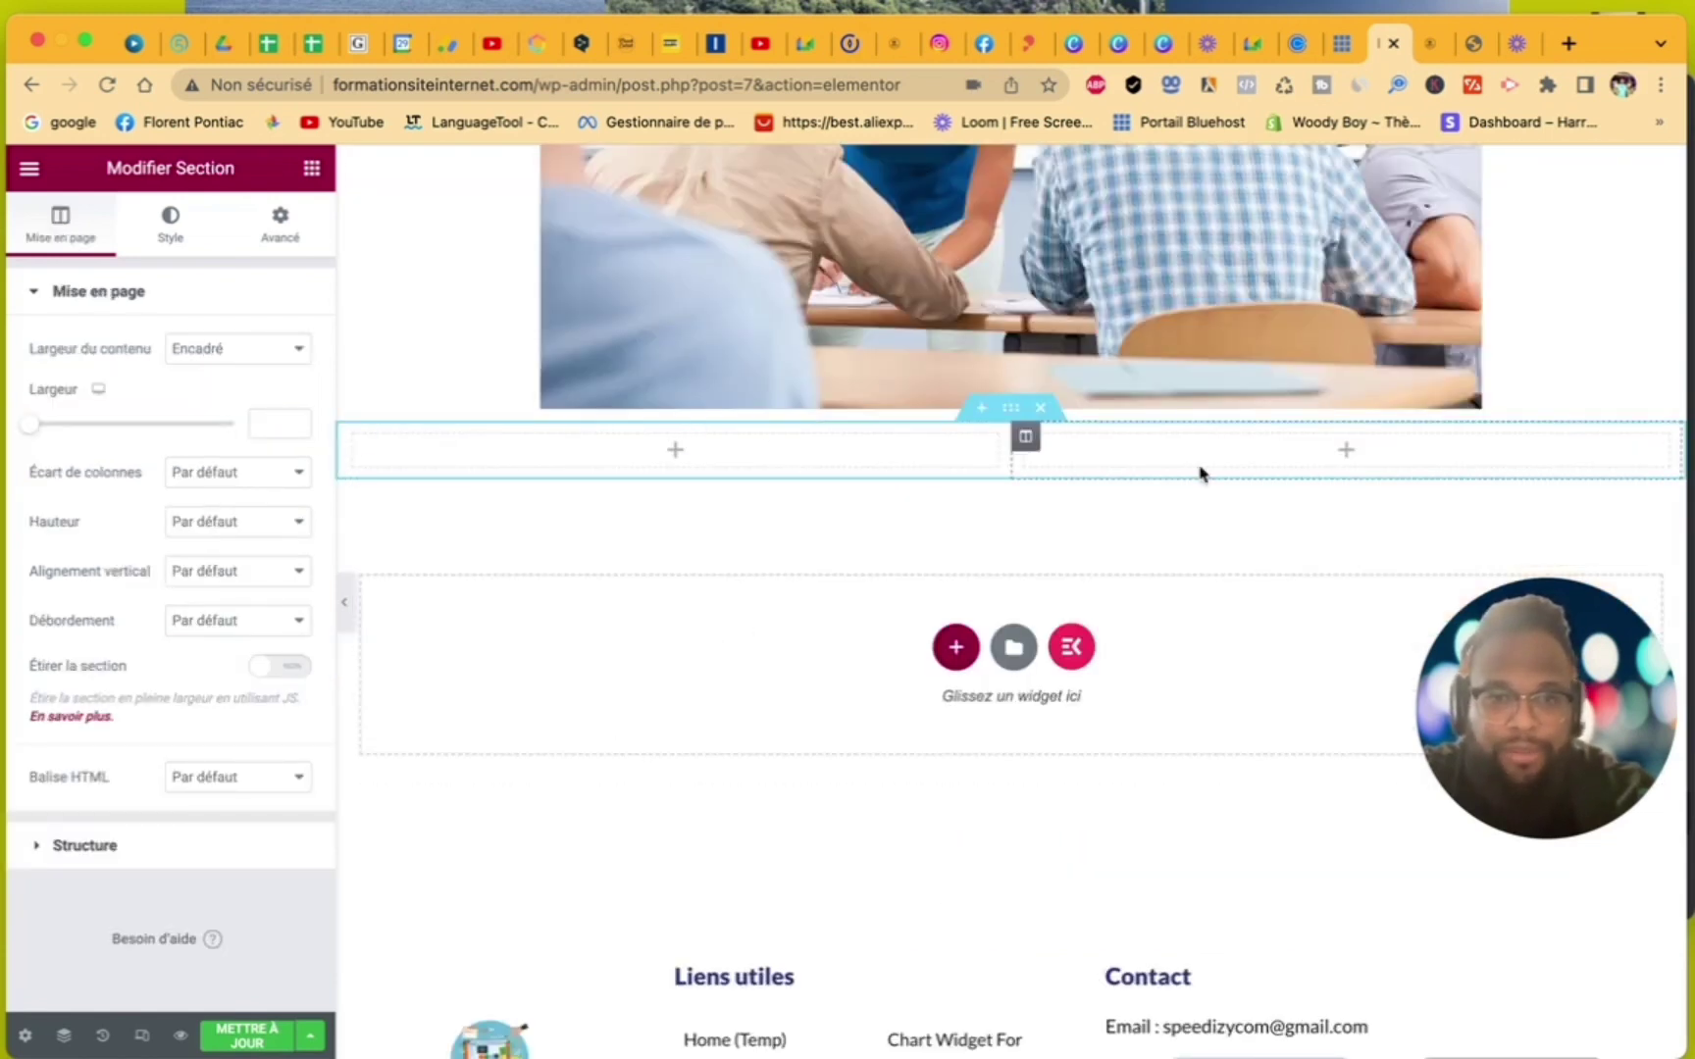
pyautogui.click(1234, 457)
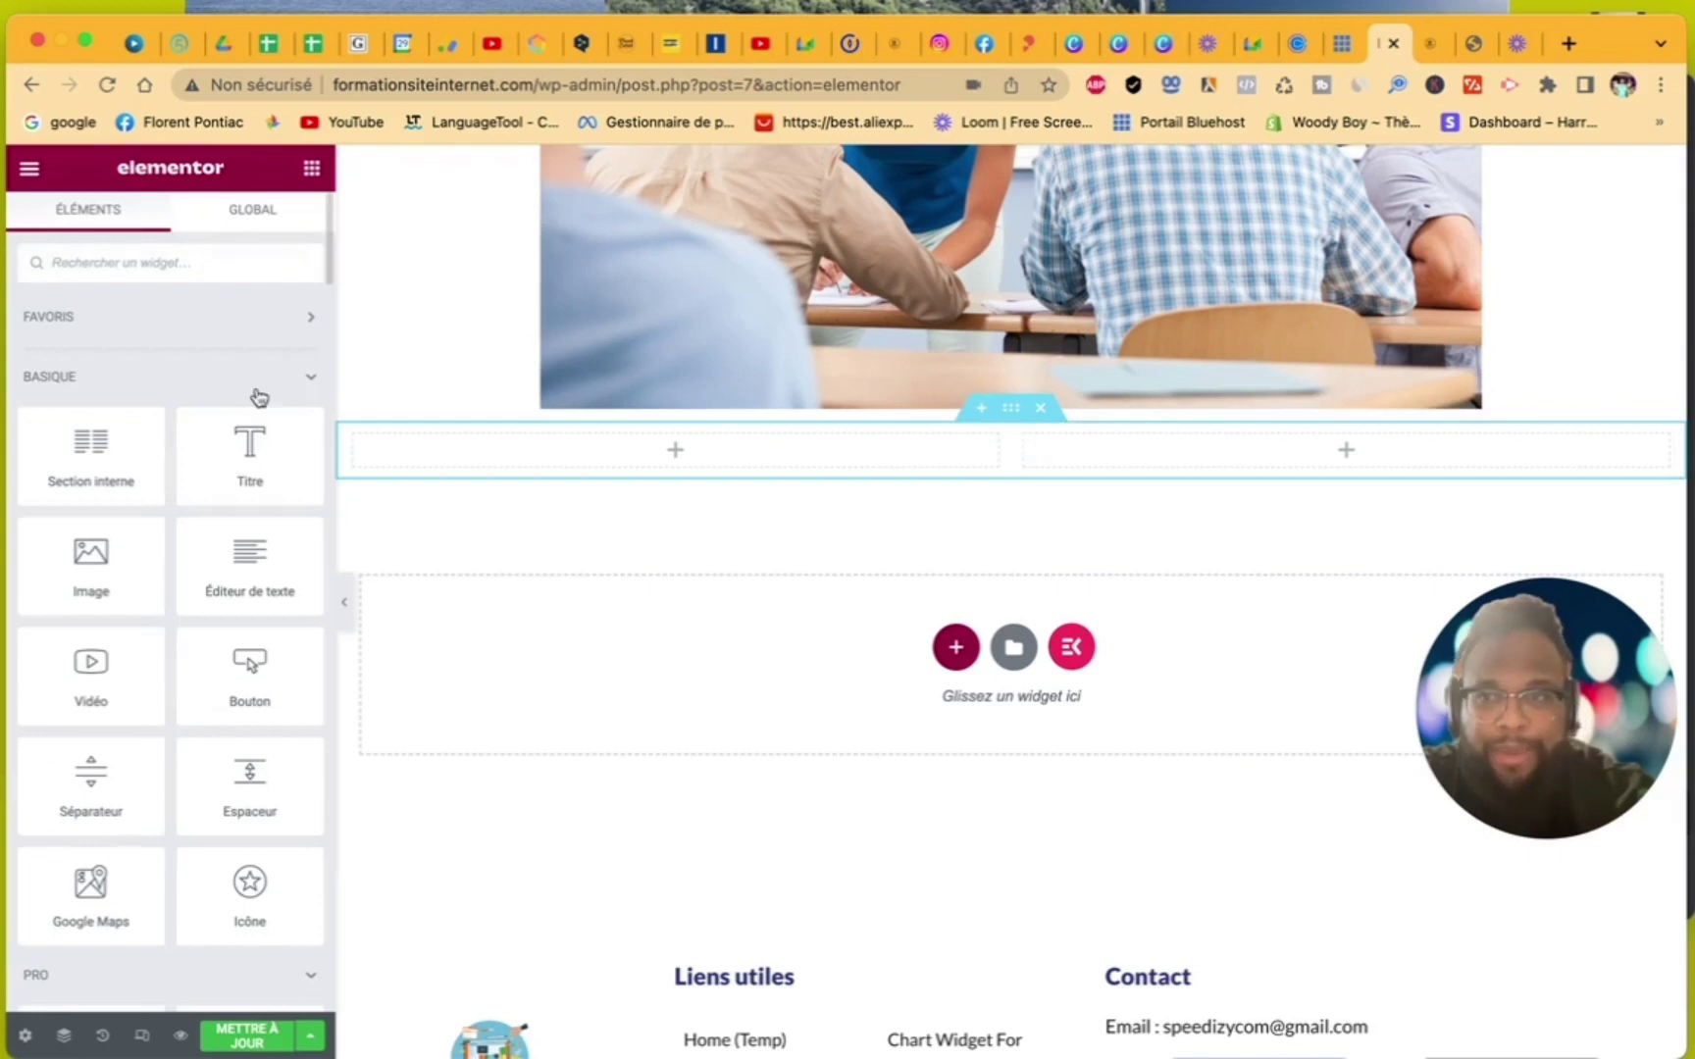
pyautogui.write('lottie')
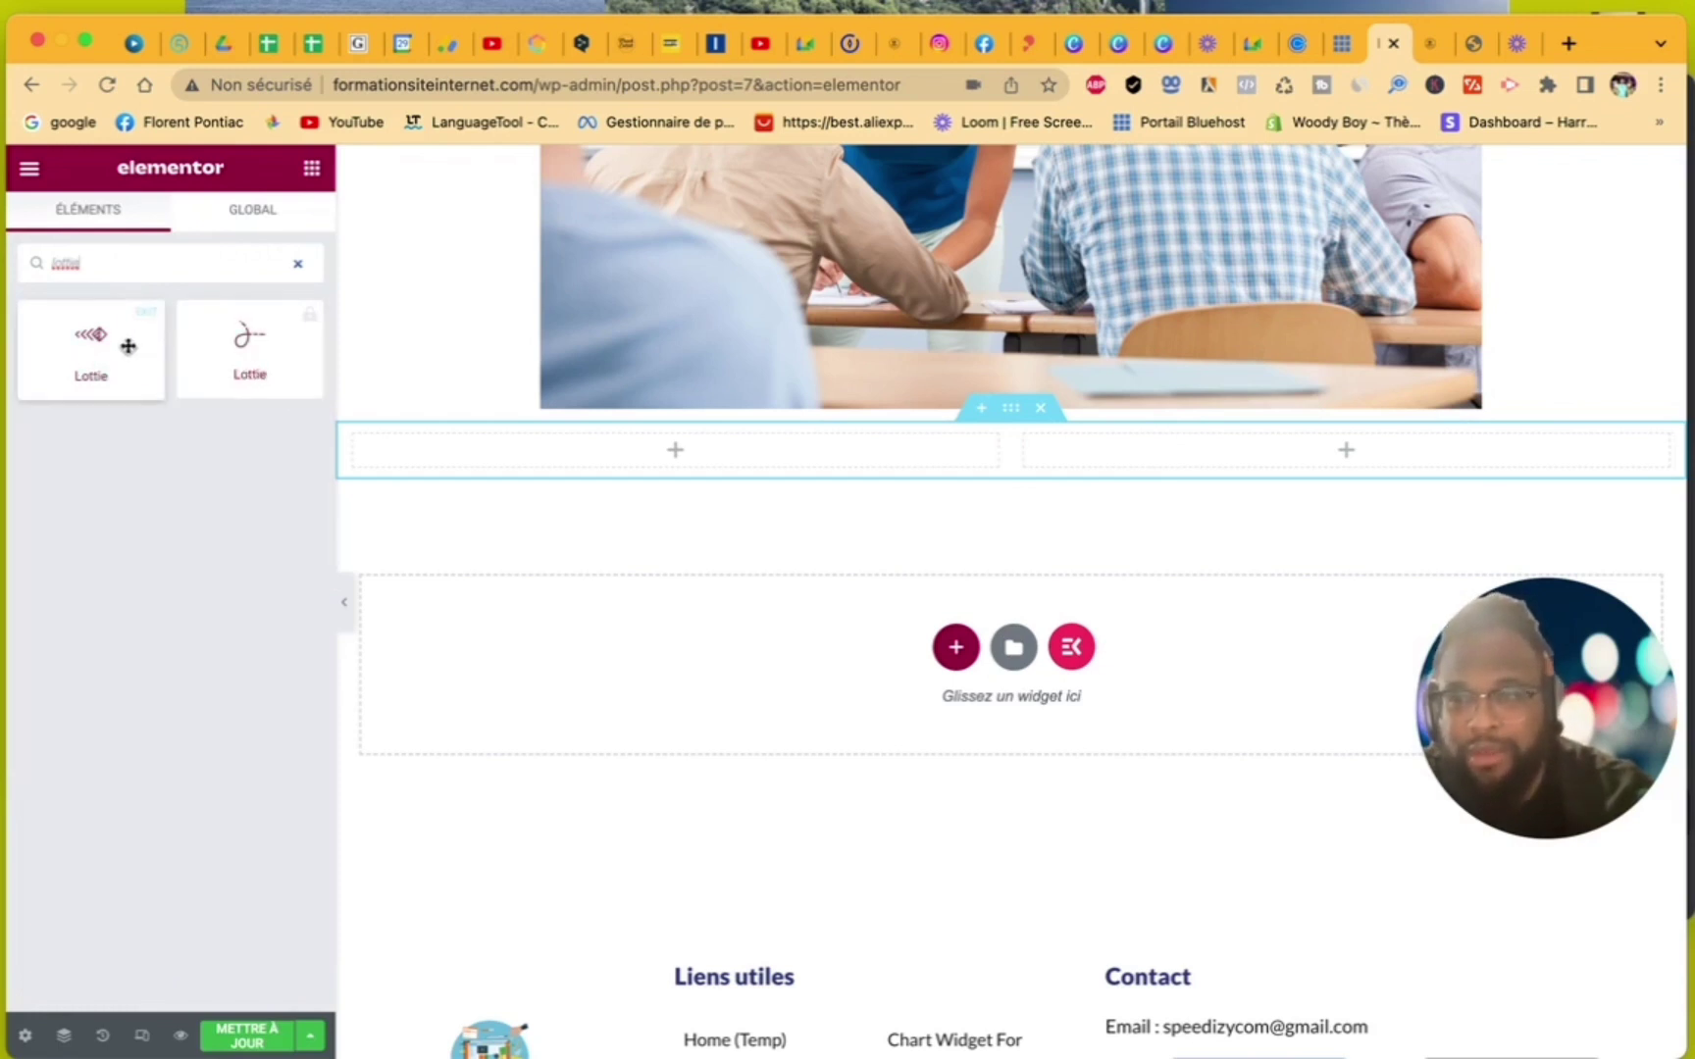
pyautogui.moveTo(94, 342); pyautogui.dragTo(1287, 463)
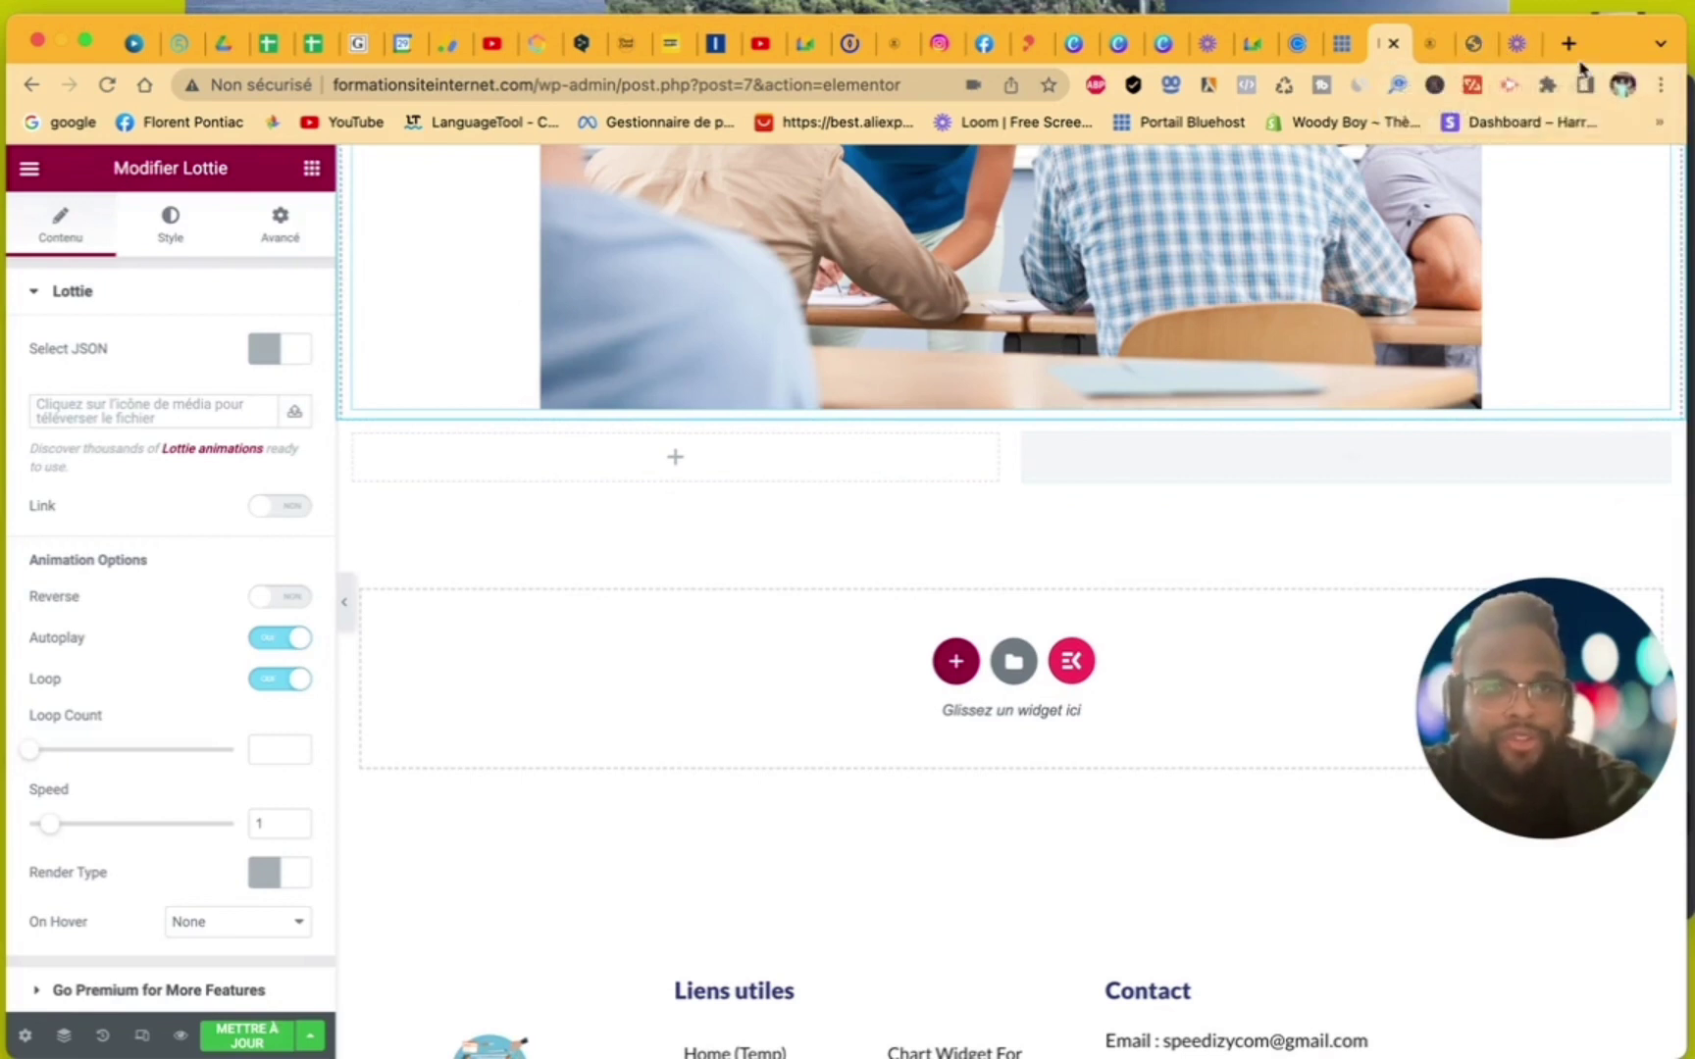
pyautogui.click(1570, 45)
# - Google 'lottie', go to LottieFiles and search its animations for 'web'
pyautogui.click(599, 624)
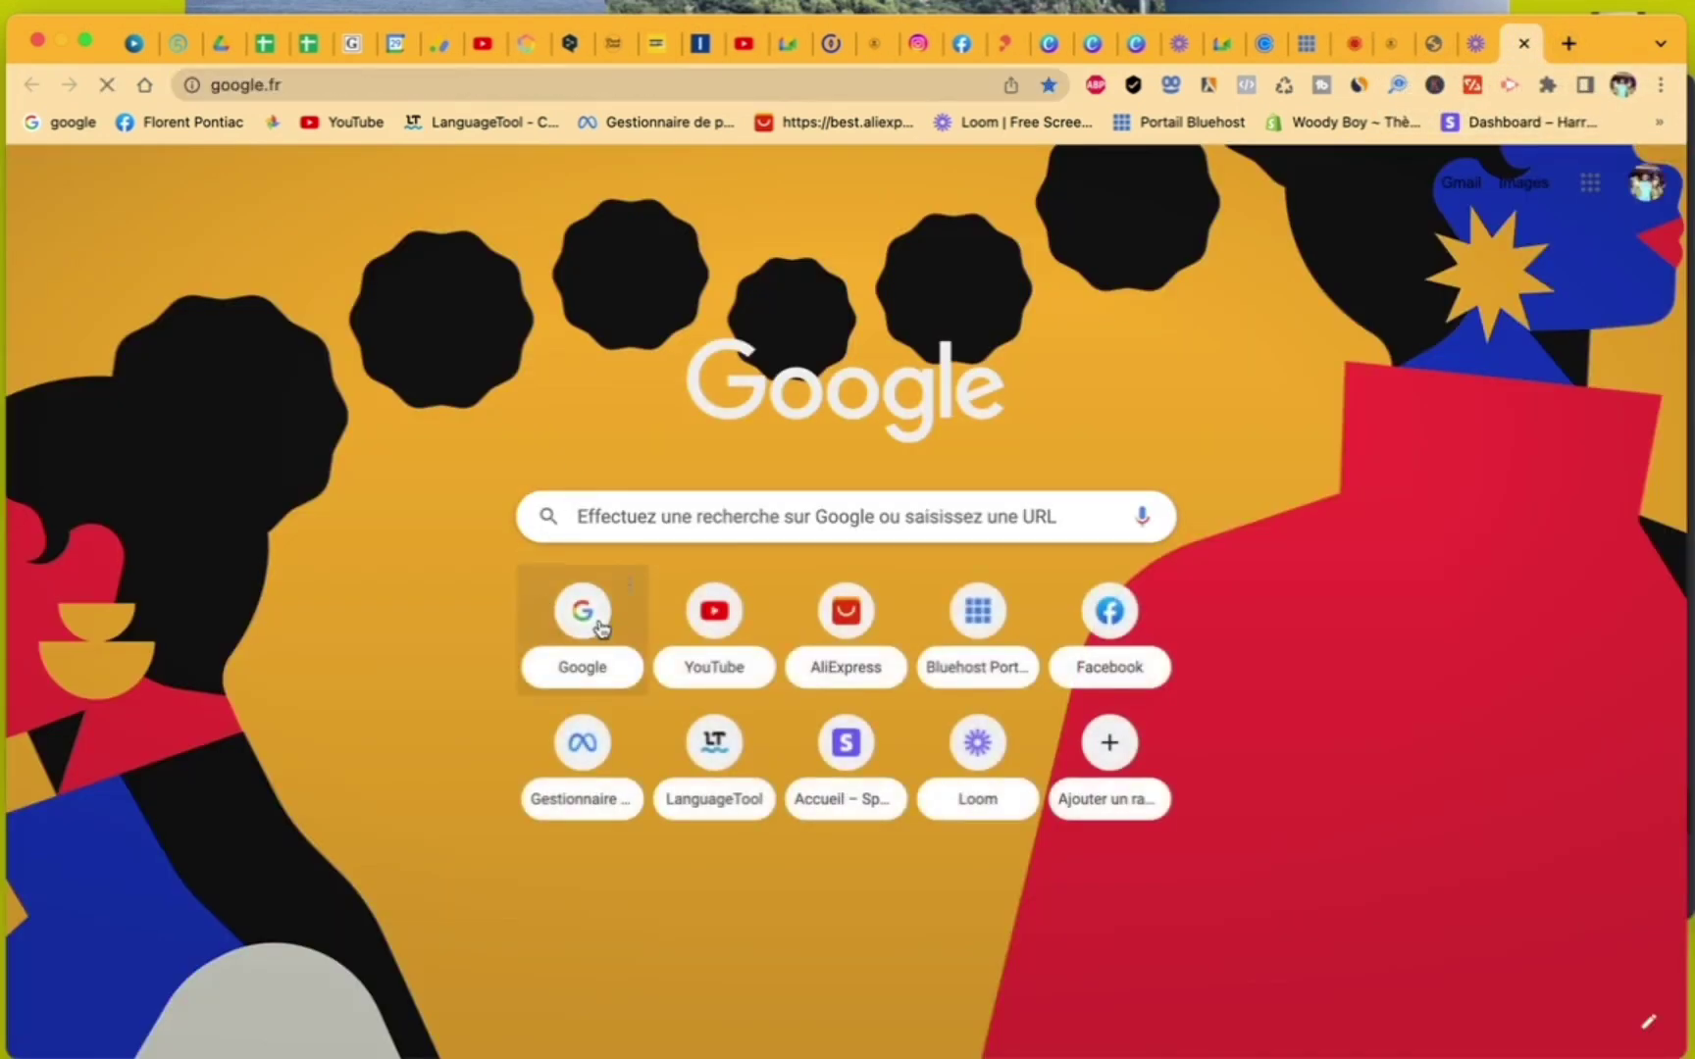
pyautogui.write('lott')
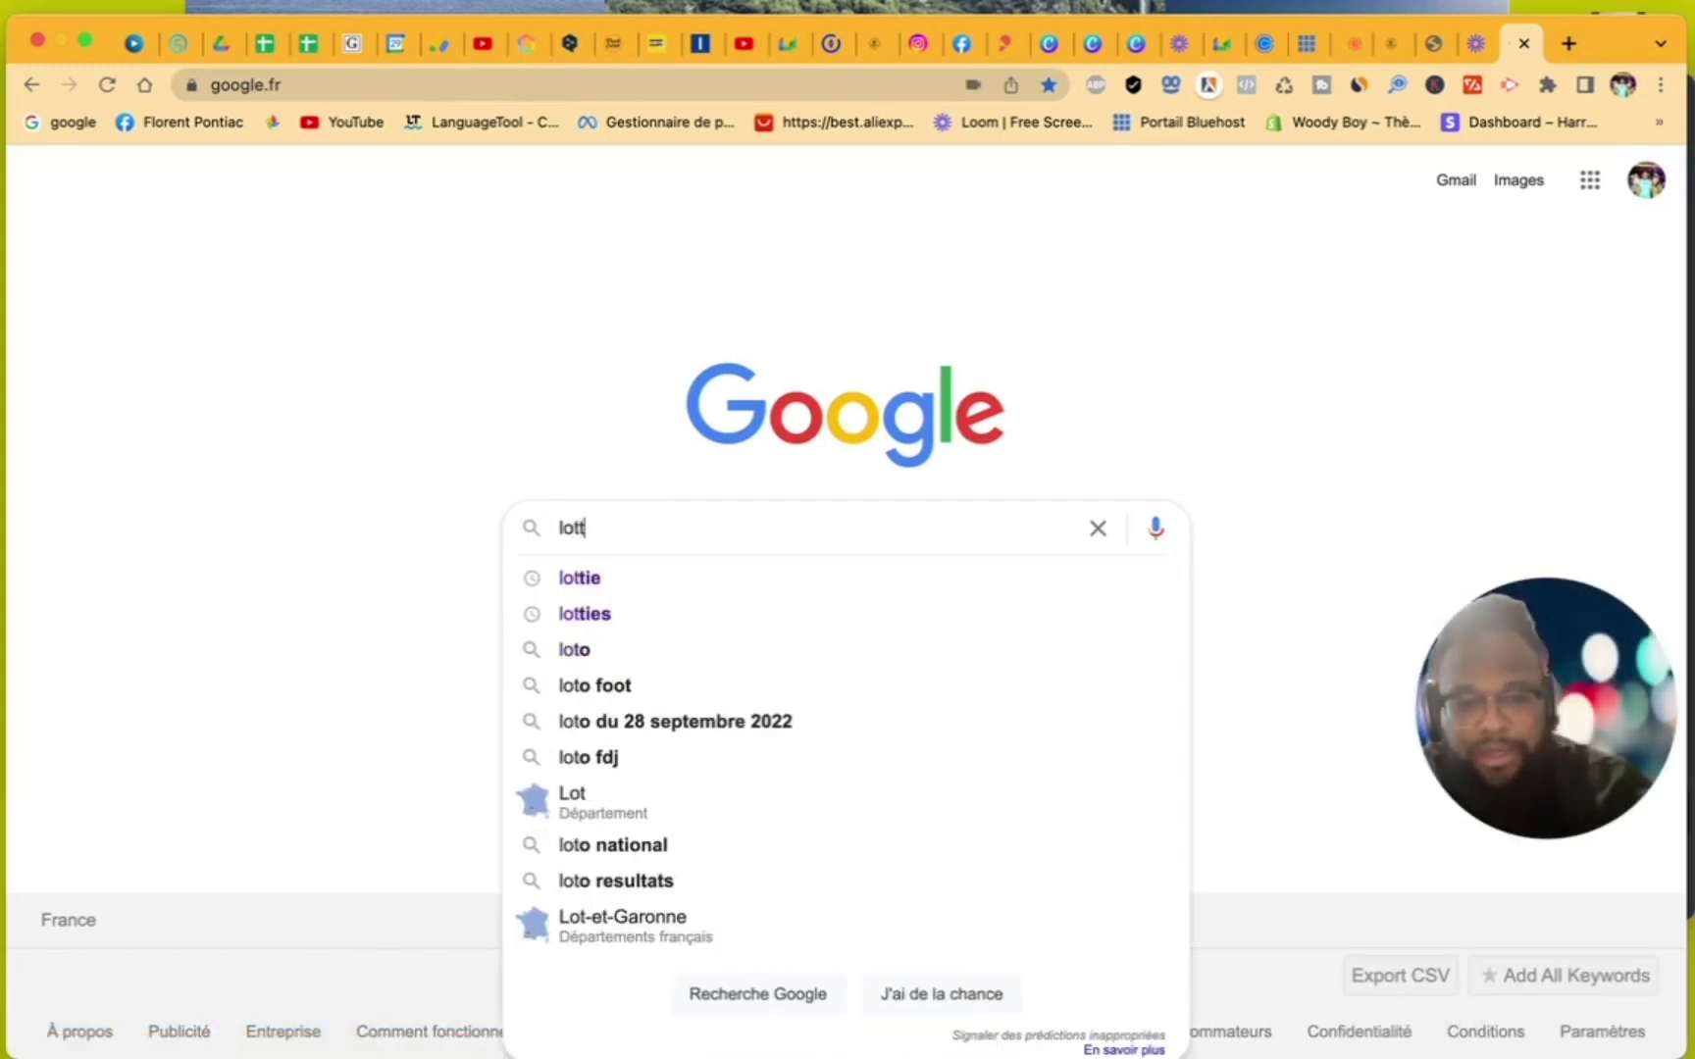
pyautogui.write('ie')
pyautogui.press('Return')
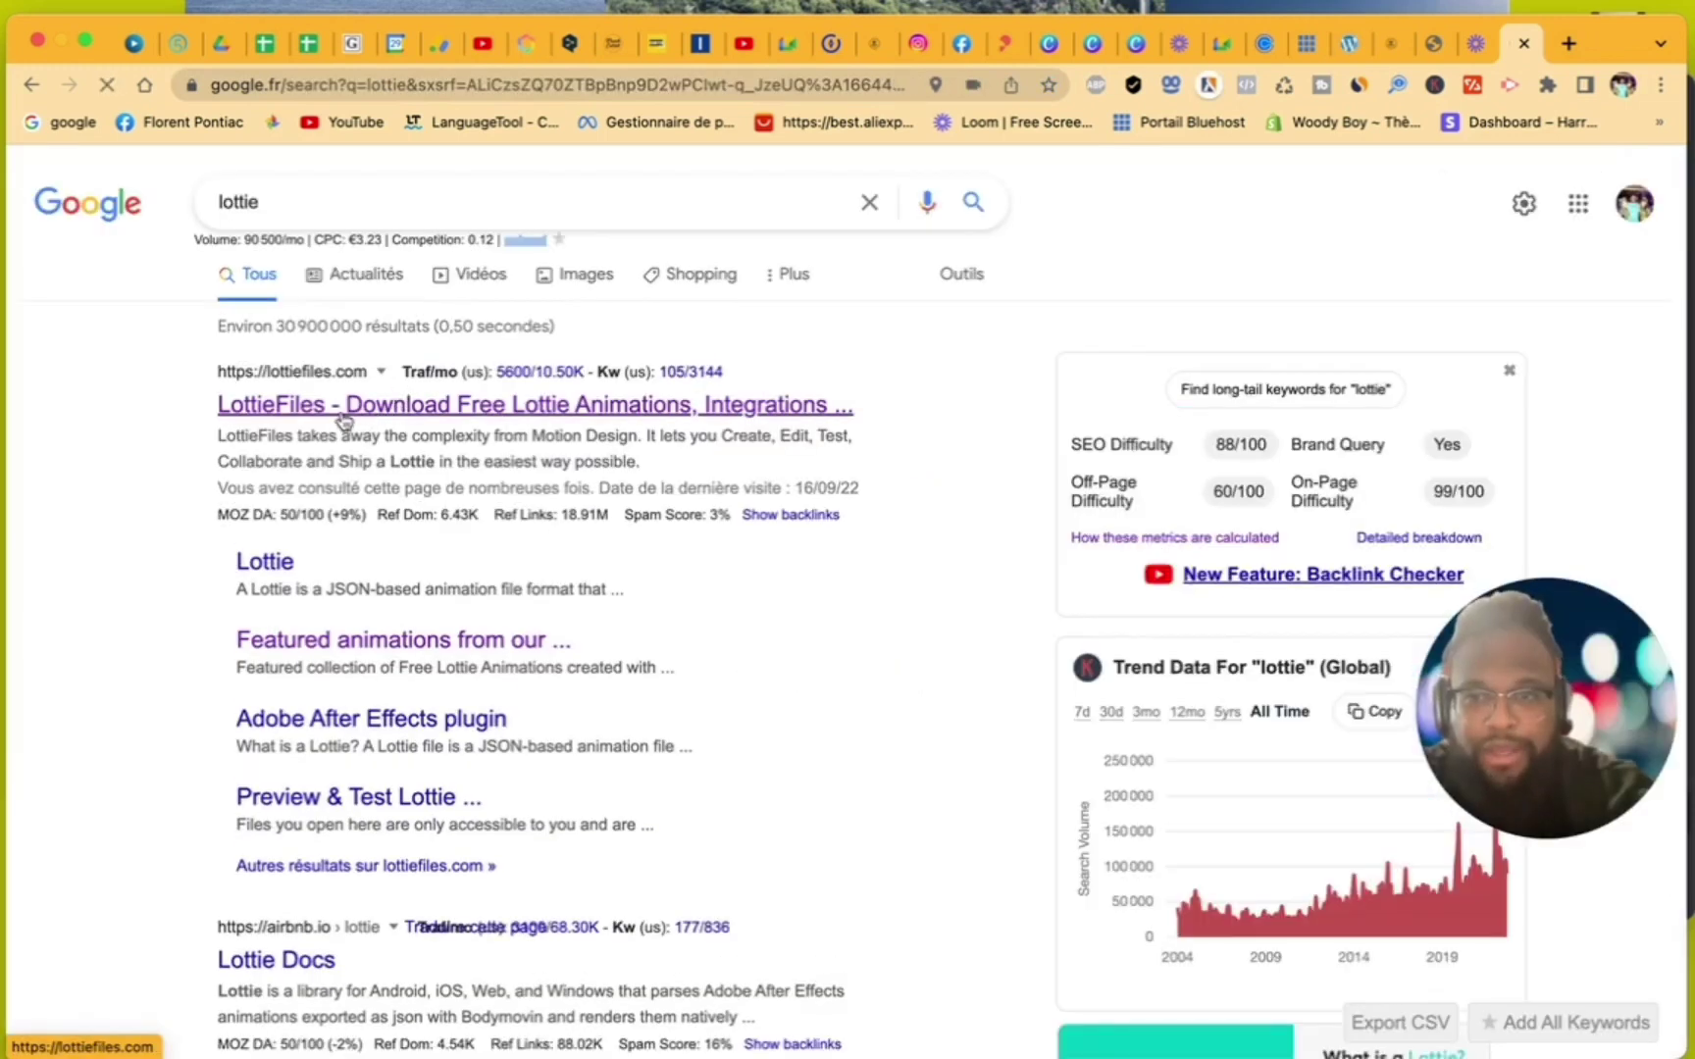
pyautogui.click(344, 421)
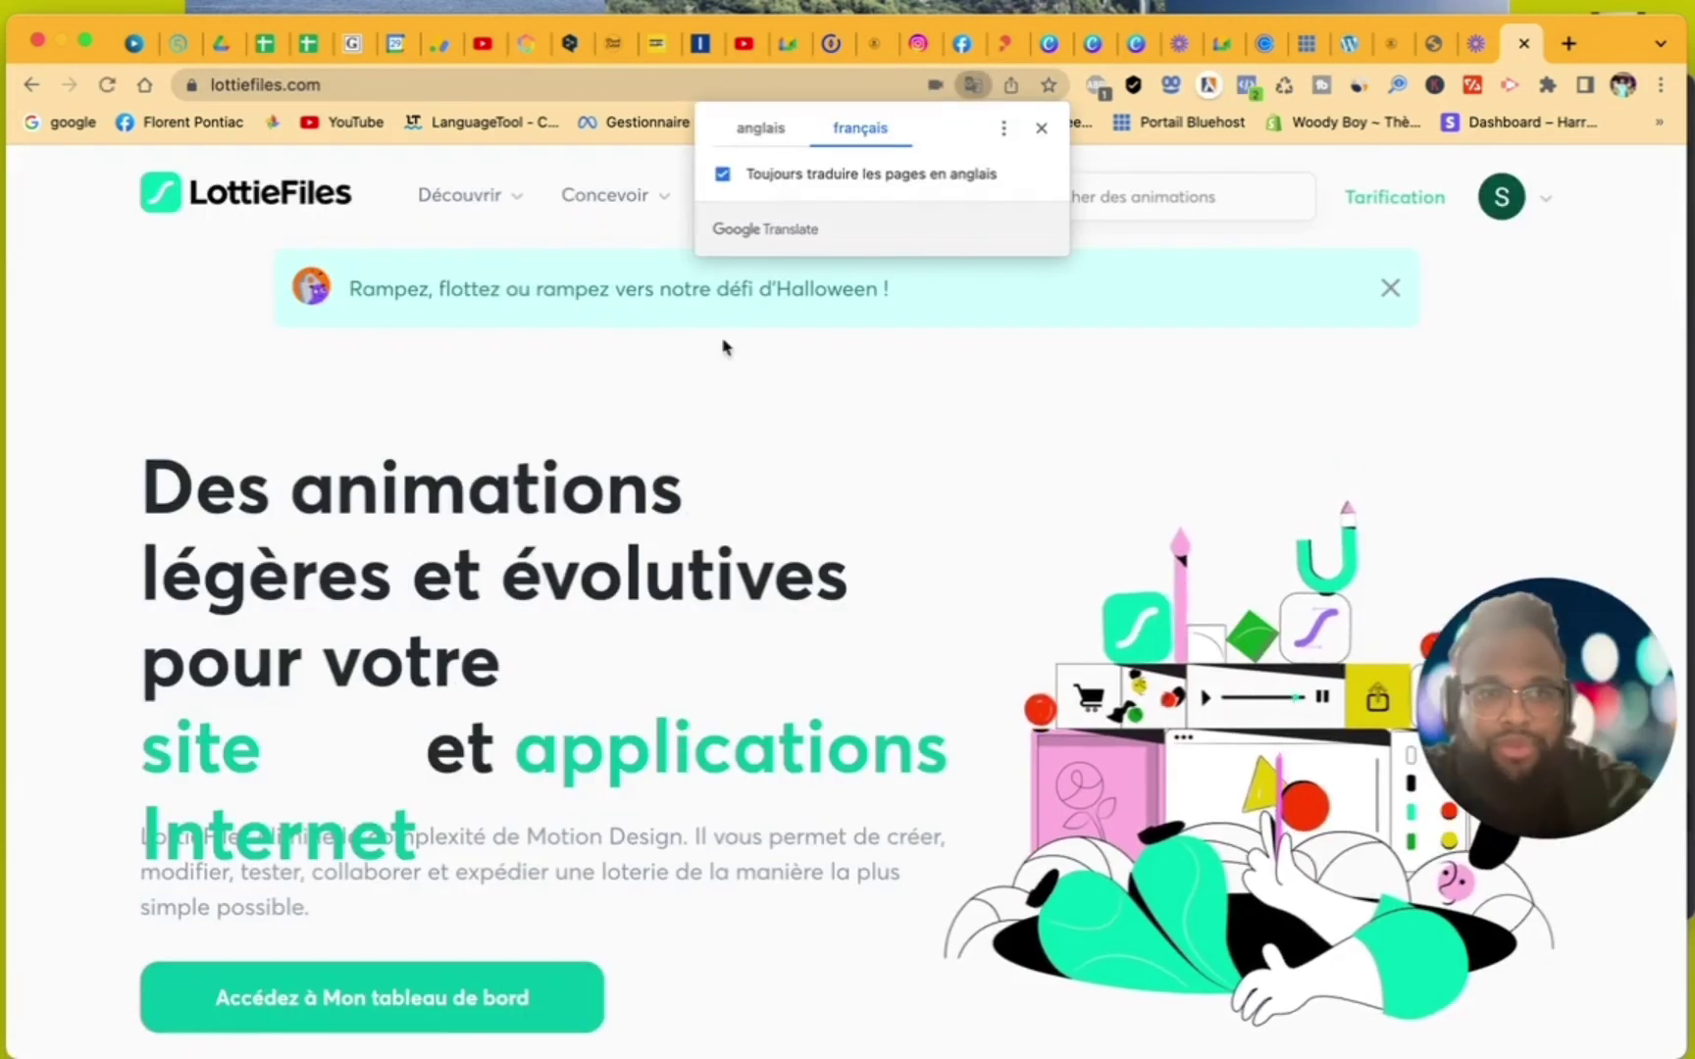
pyautogui.click(1041, 129)
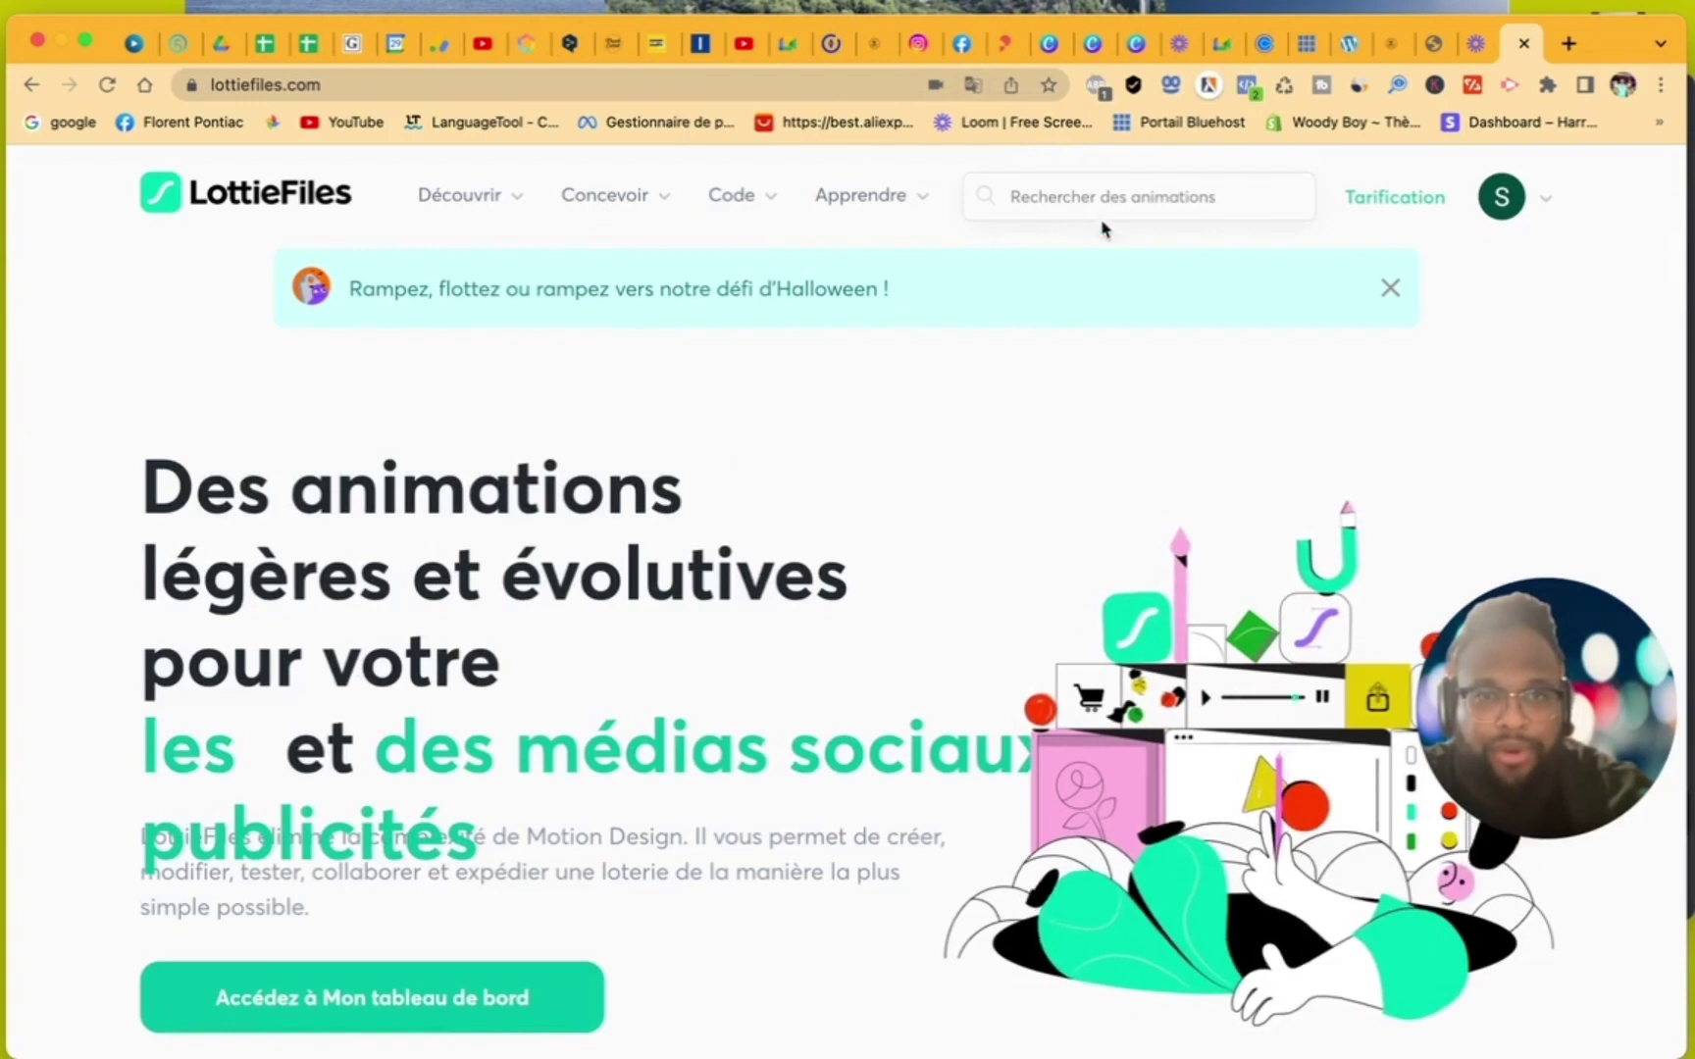
pyautogui.click(1102, 201)
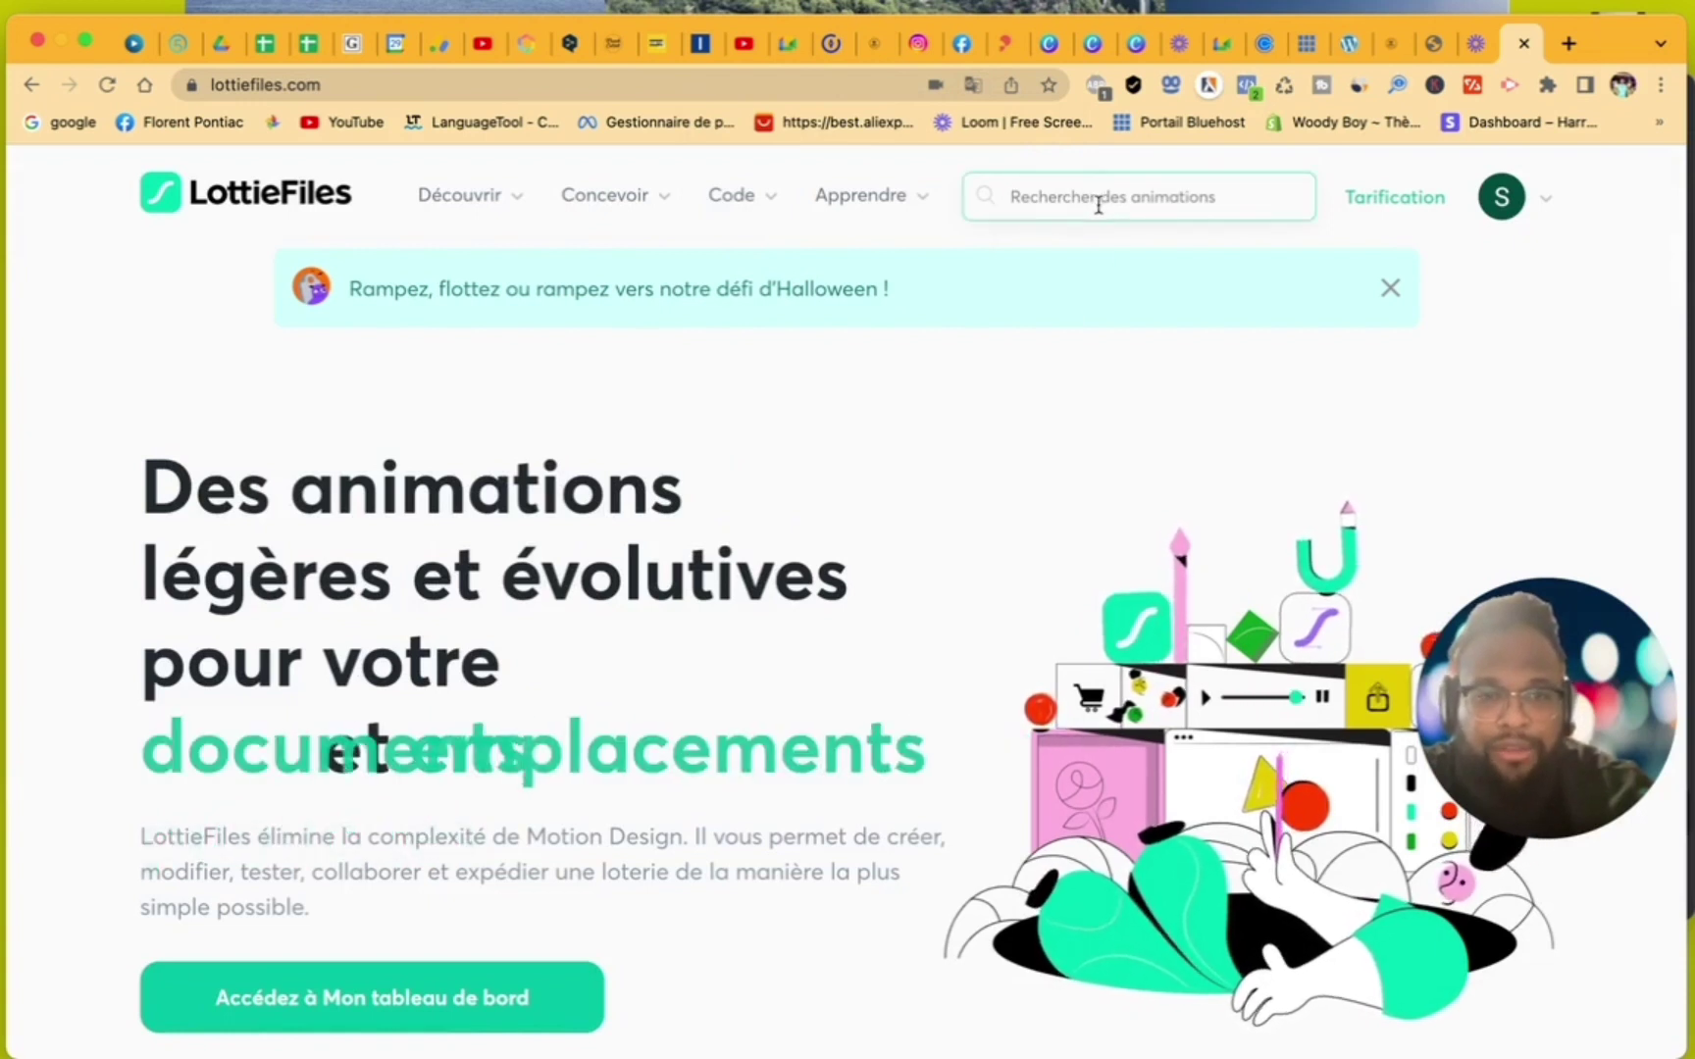
pyautogui.write('web')
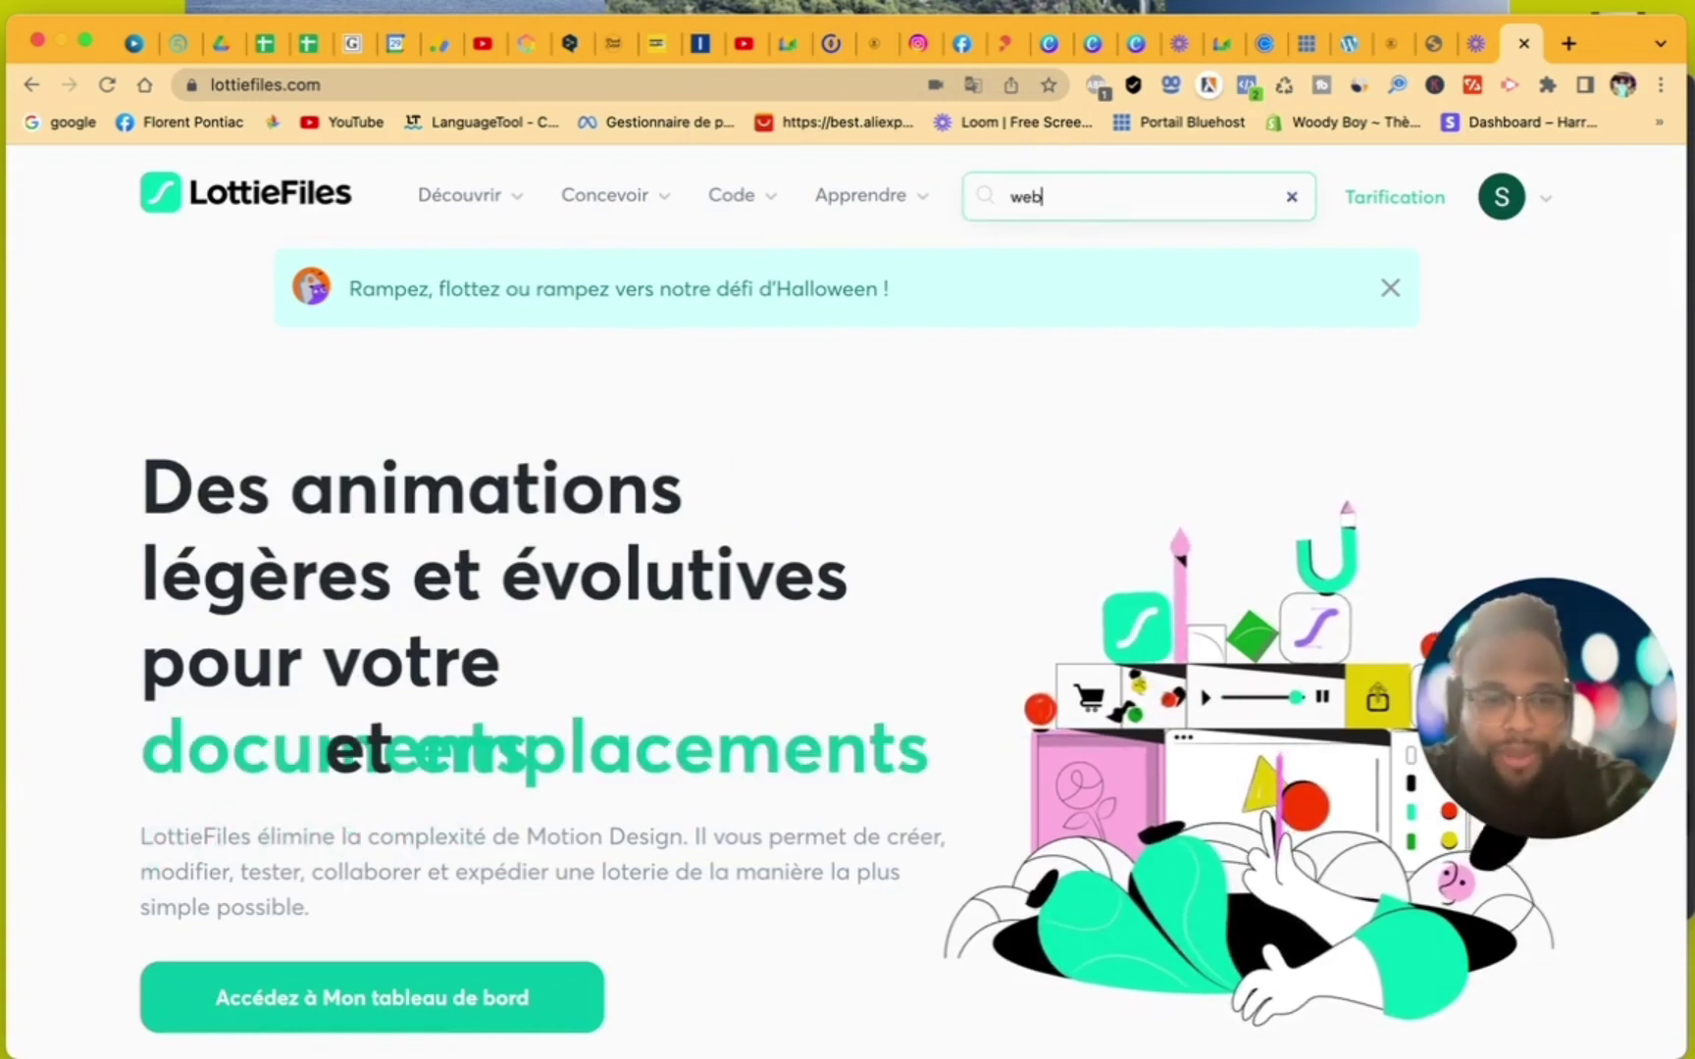
pyautogui.press('Return')
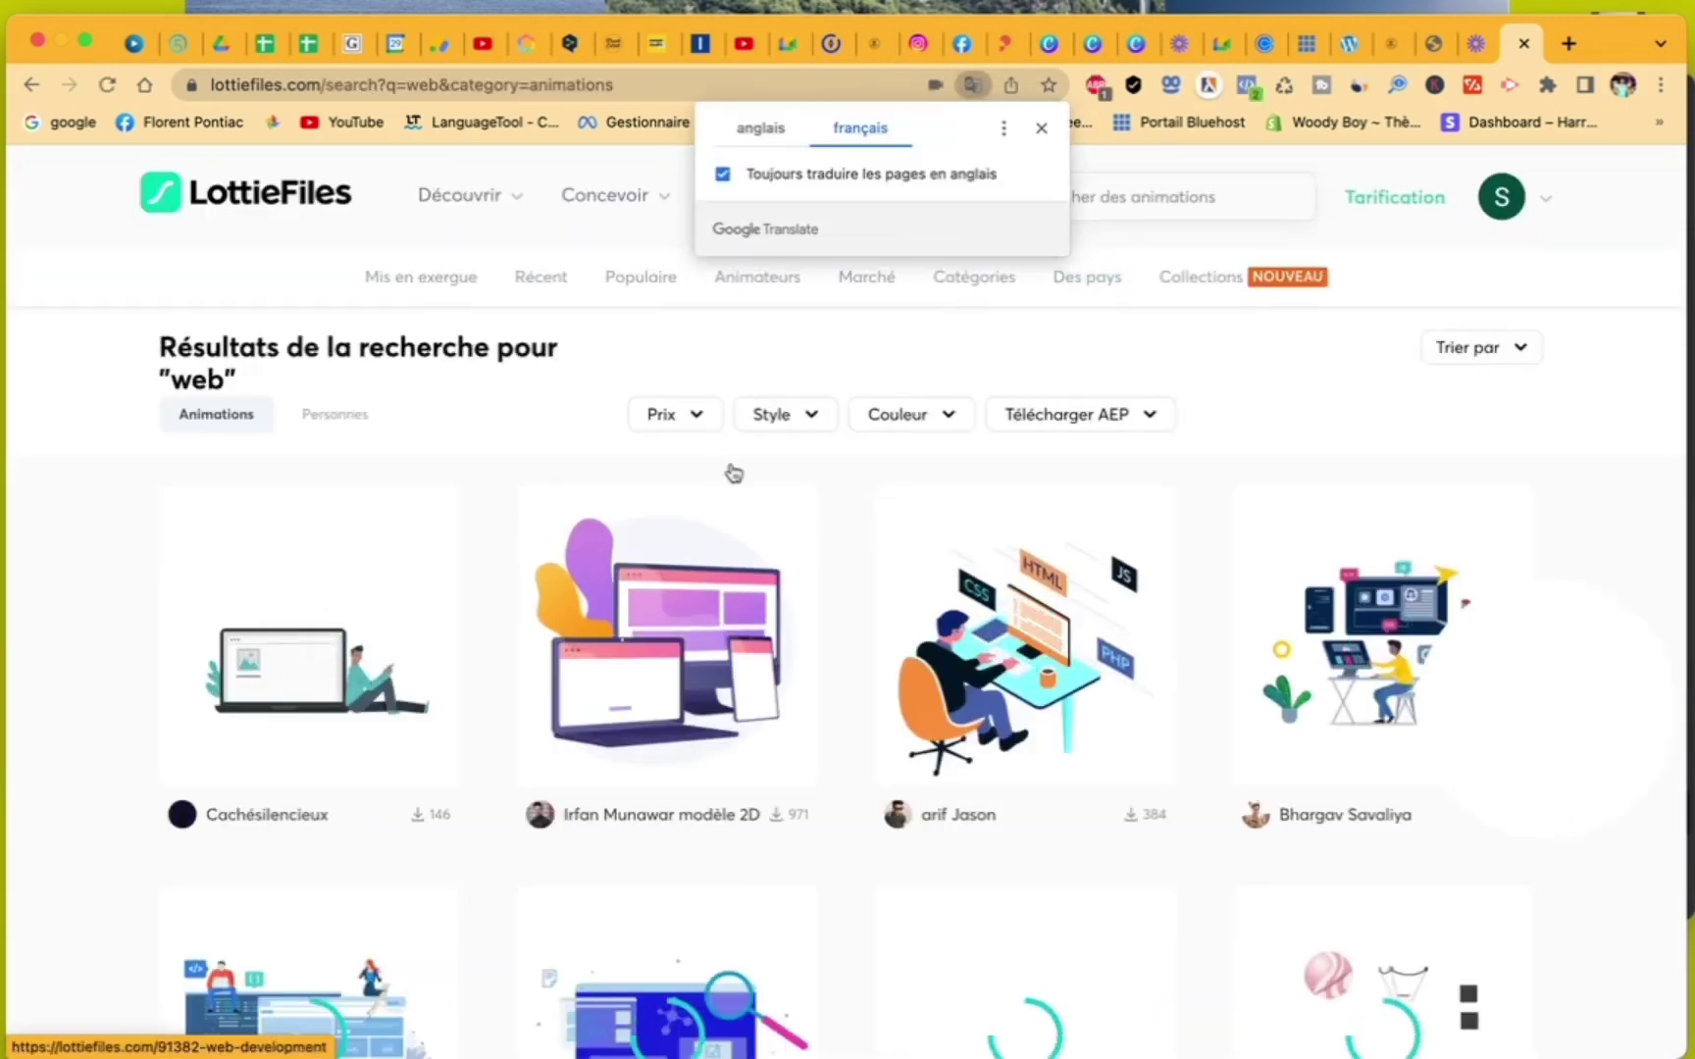
# - Filter to free animations and download the Web Development developer animation as Lottie JSON
pyautogui.click(699, 424)
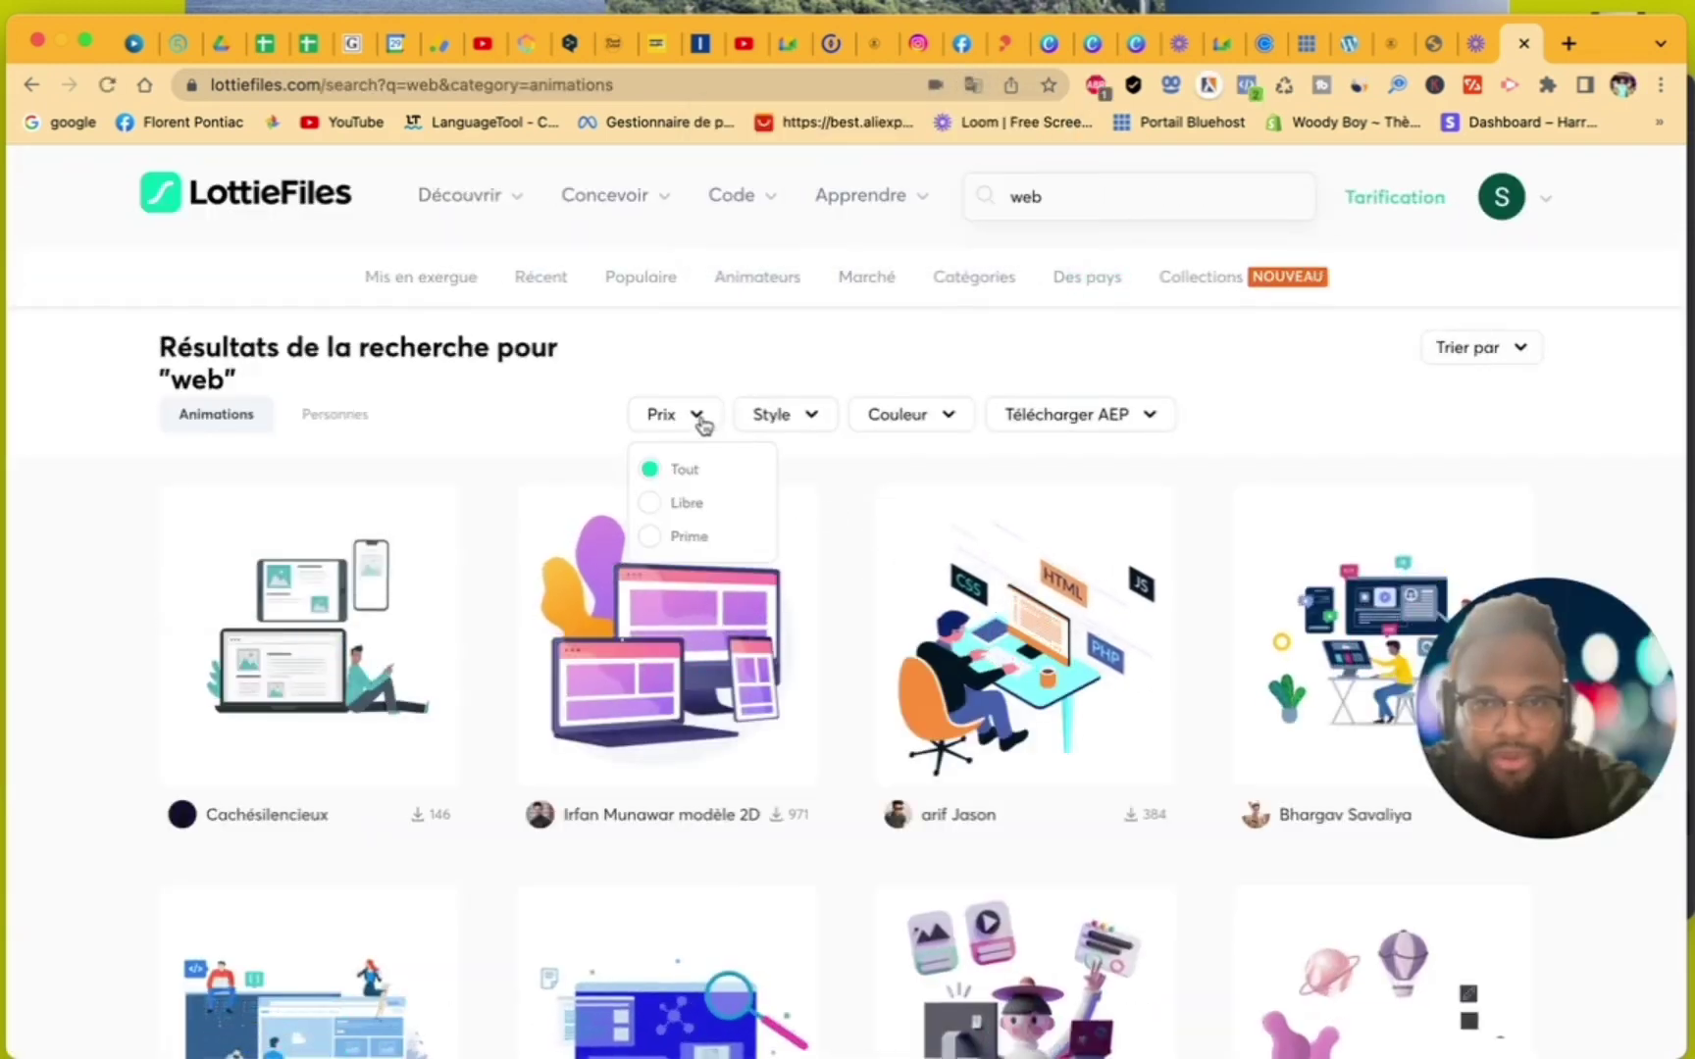
pyautogui.click(686, 505)
pyautogui.scroll(-3, 836, 675)
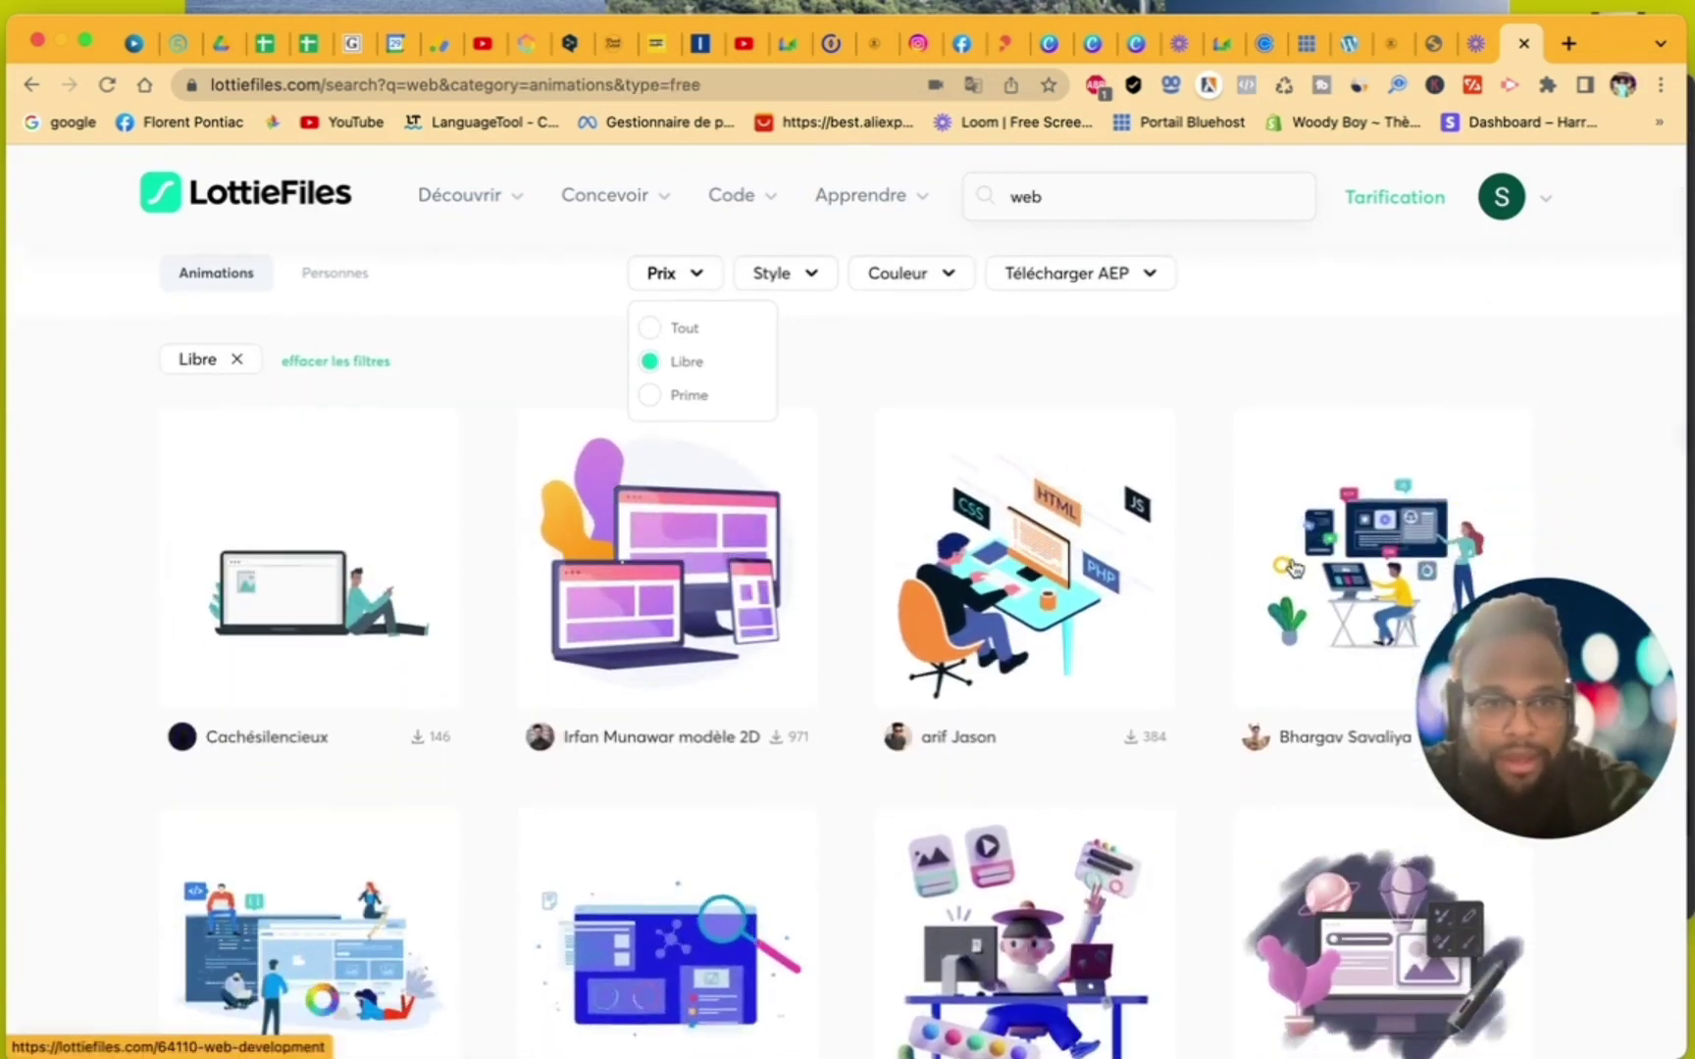
pyautogui.scroll(-2, 1124, 559)
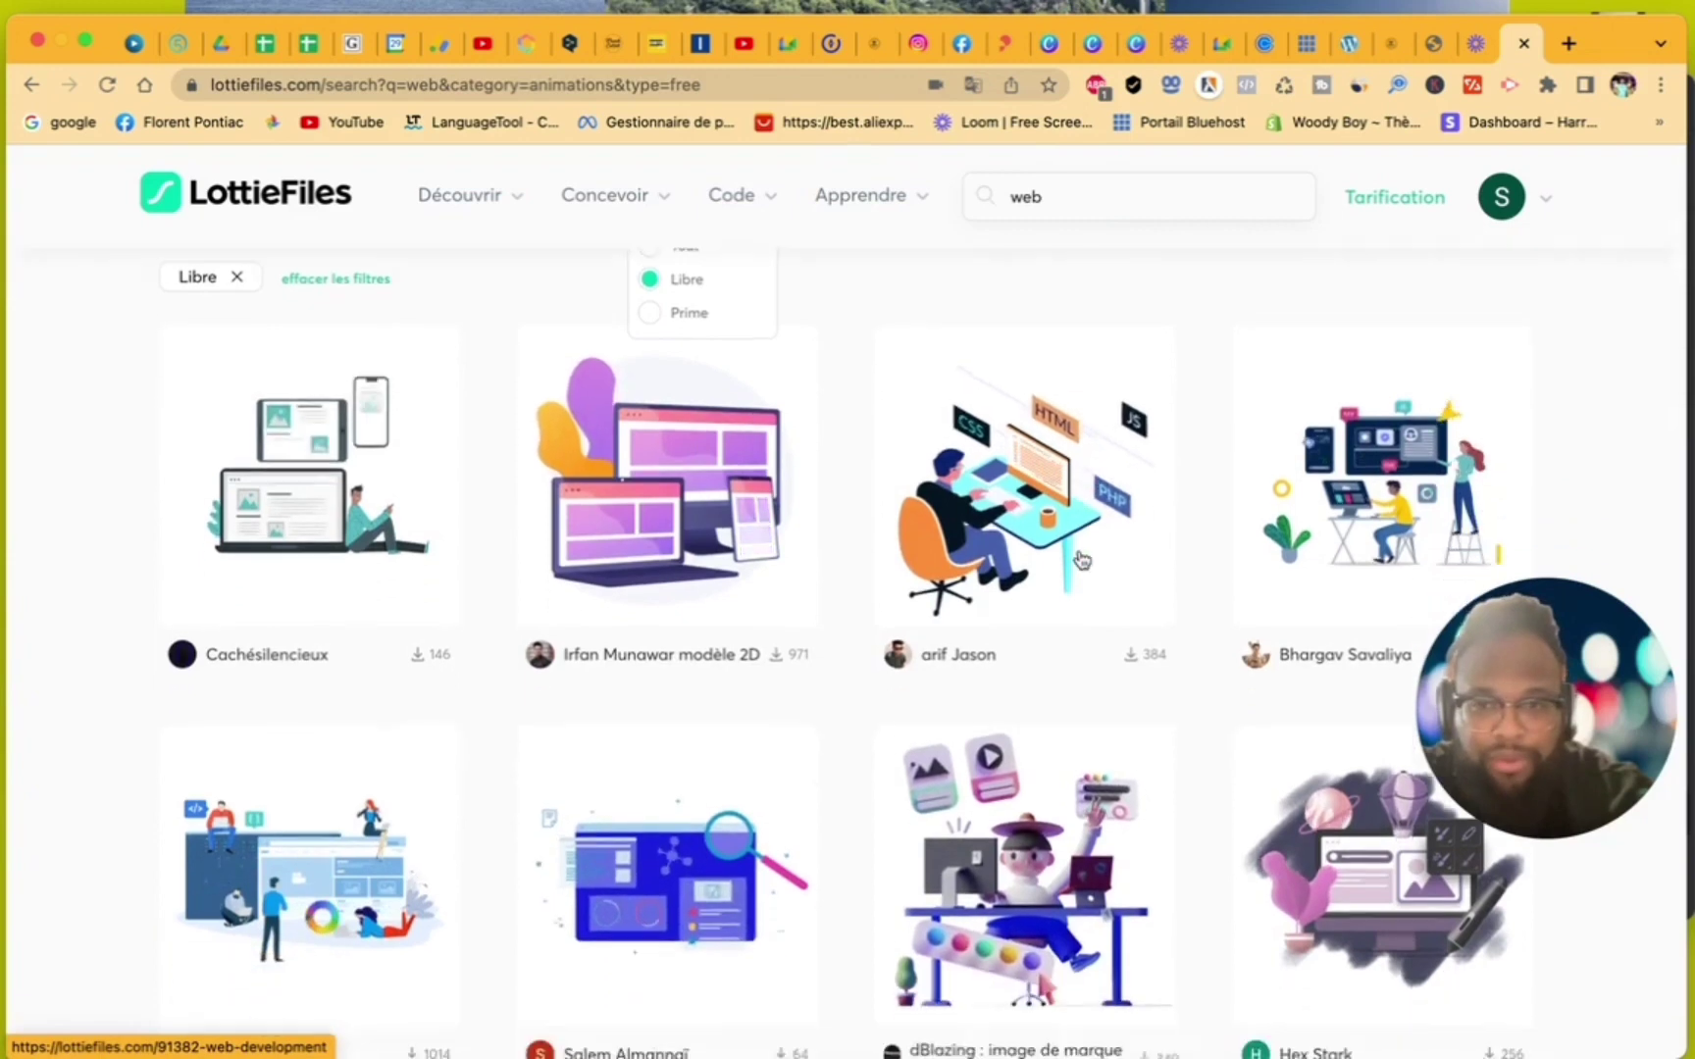
pyautogui.scroll(-1, 1082, 560)
pyautogui.scroll(2, 1084, 560)
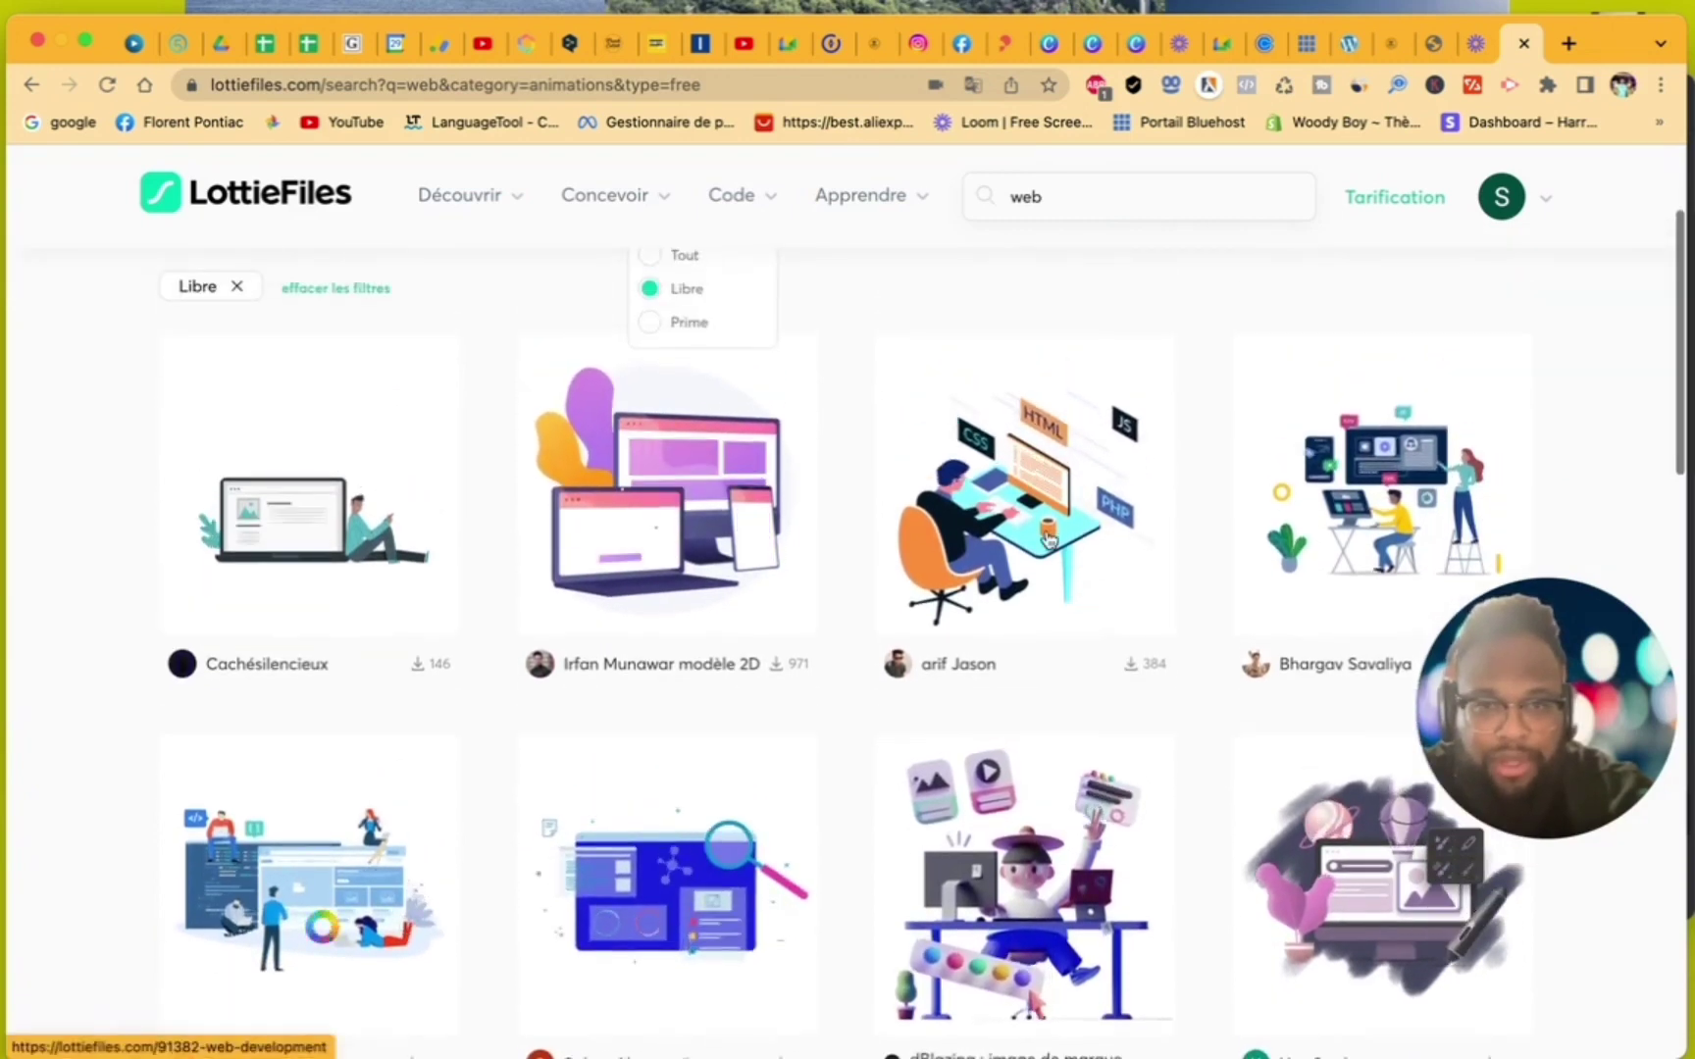
pyautogui.click(1048, 537)
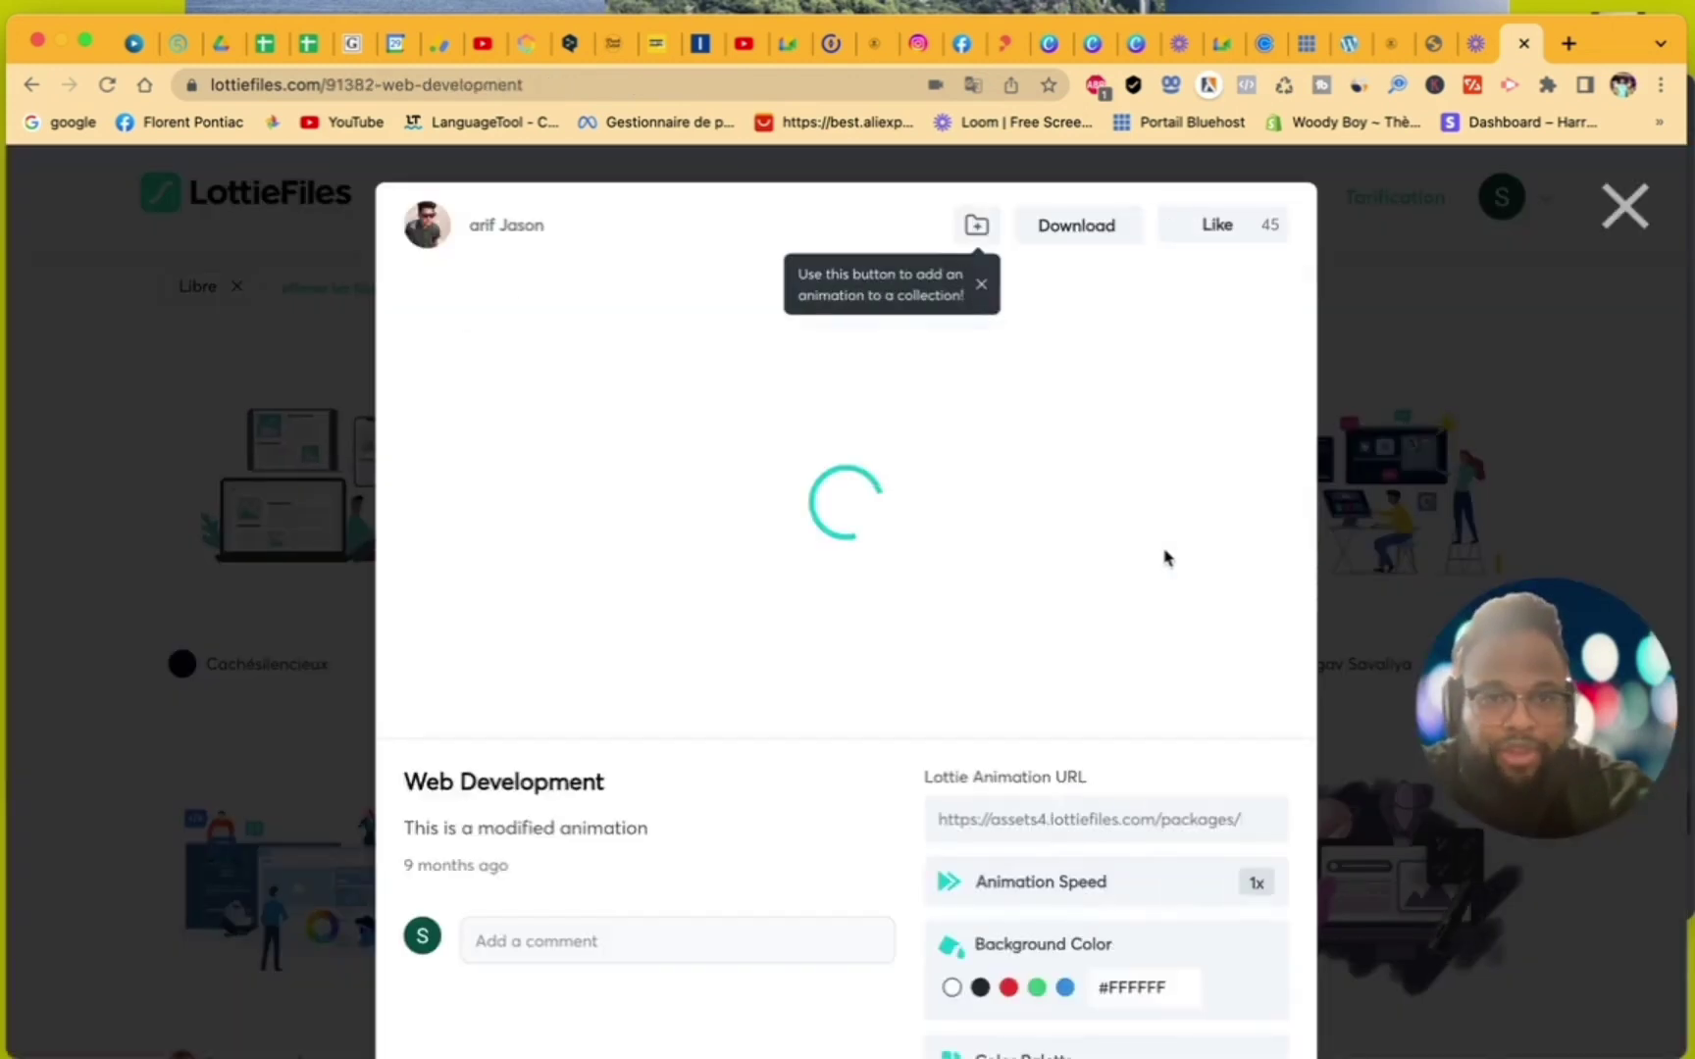
pyautogui.click(1051, 225)
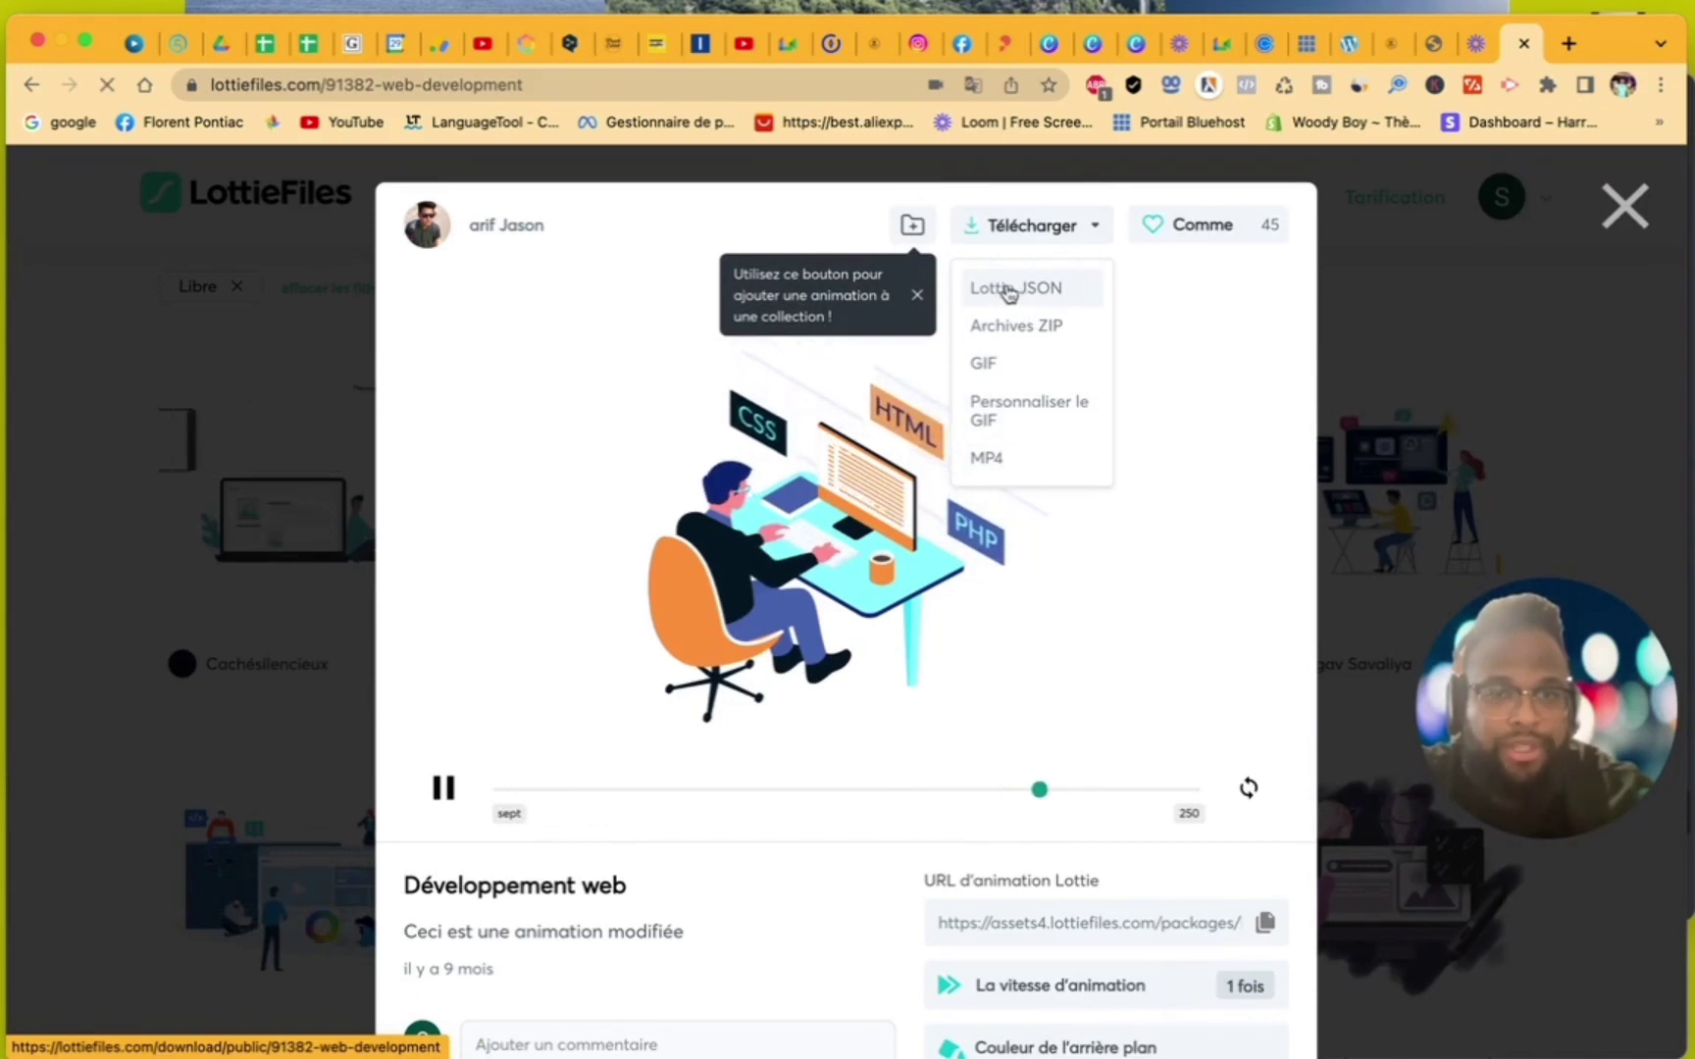
pyautogui.click(1008, 293)
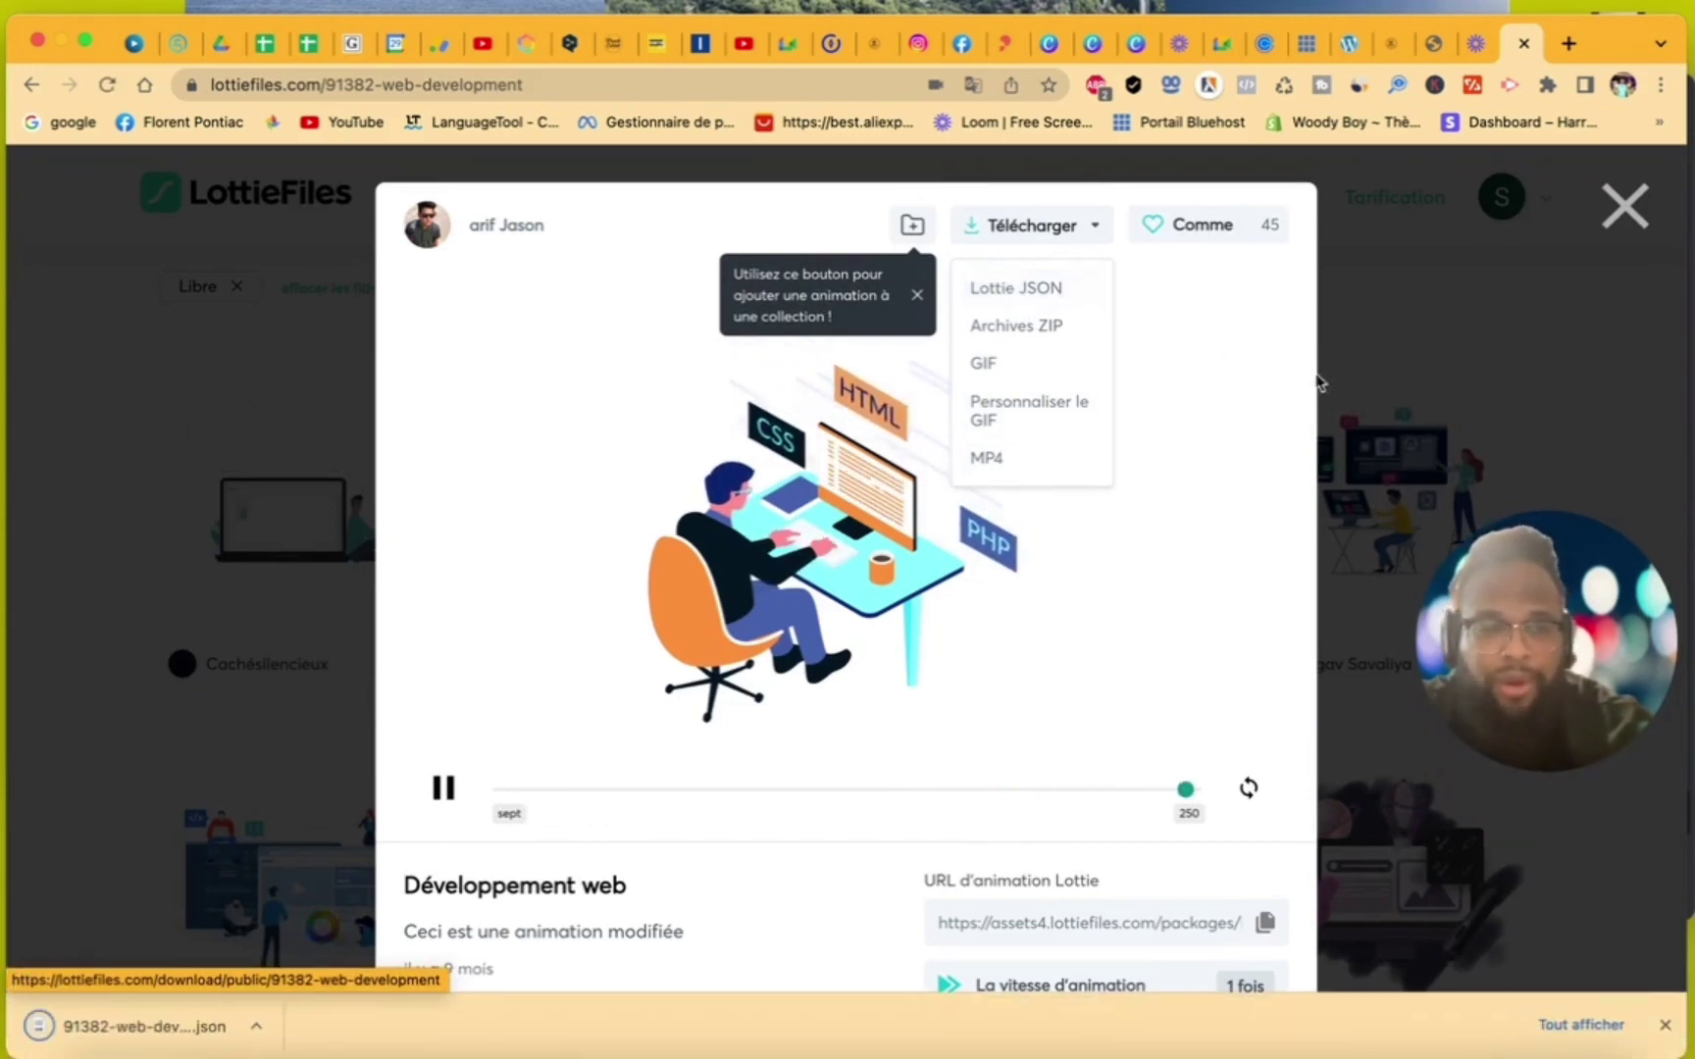
pyautogui.click(1623, 206)
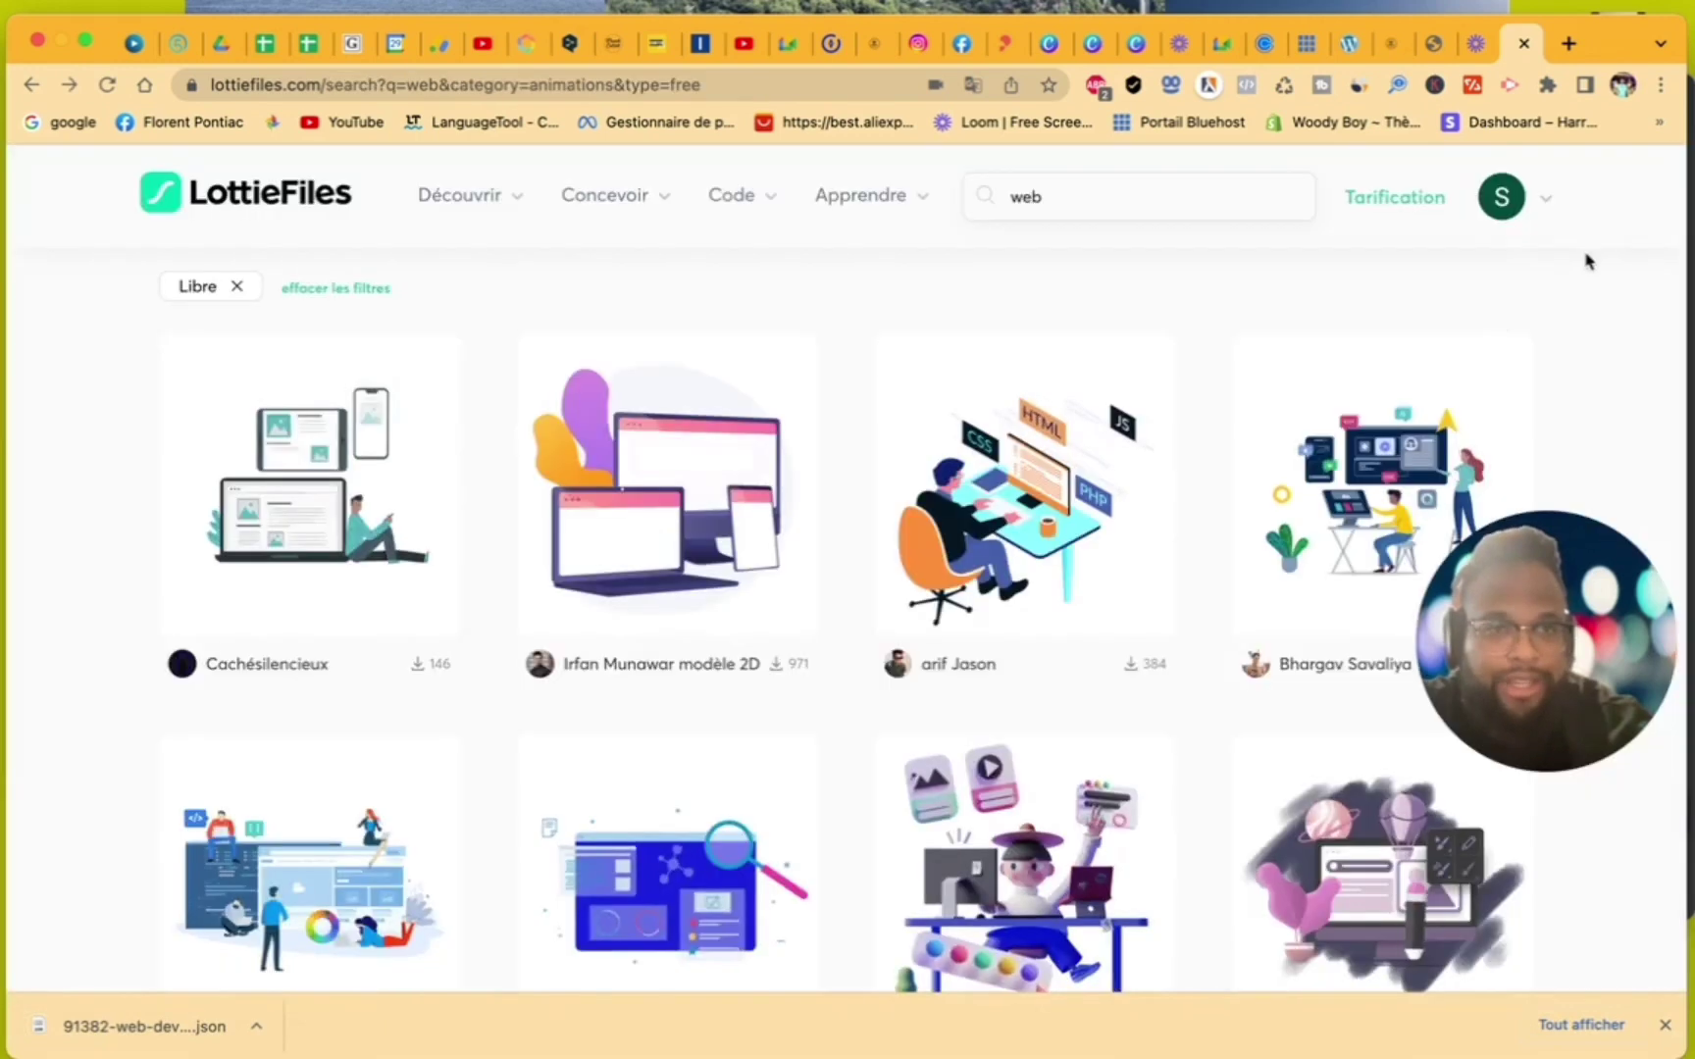
# - Upload 91382-web-development.json from Downloads for the Lottie widget, then reveal the file in Finder
pyautogui.click(1352, 43)
pyautogui.click(240, 413)
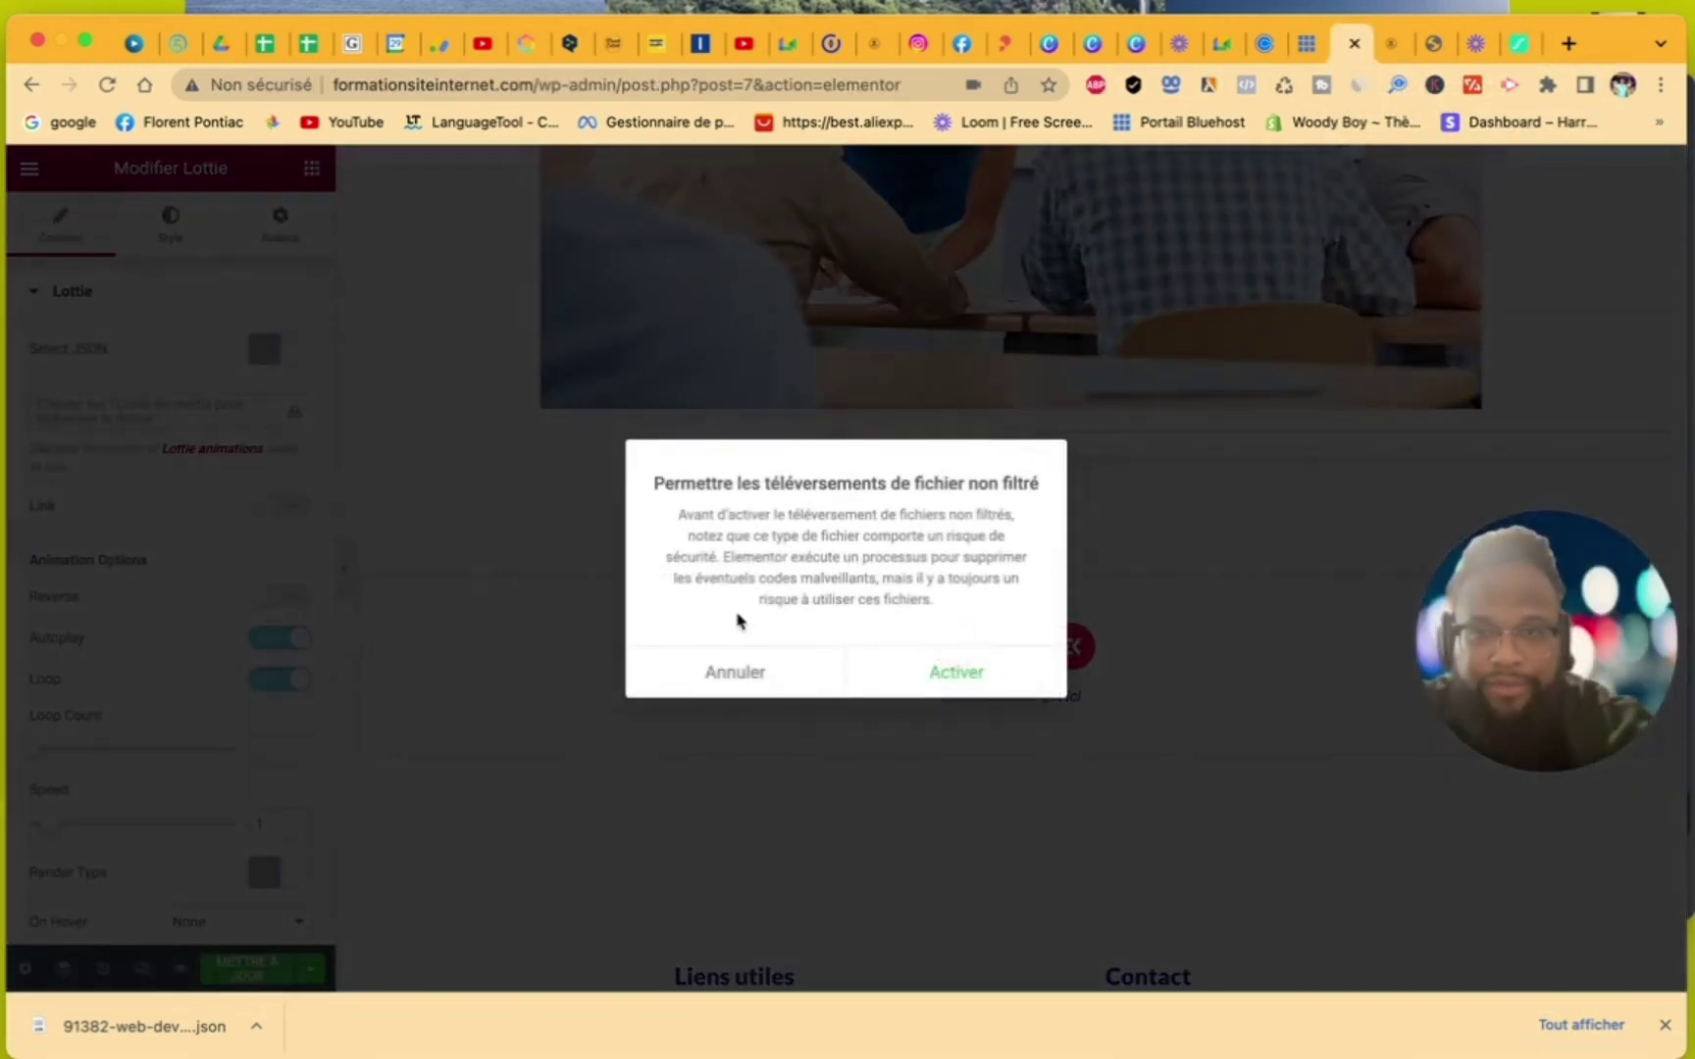
pyautogui.click(923, 672)
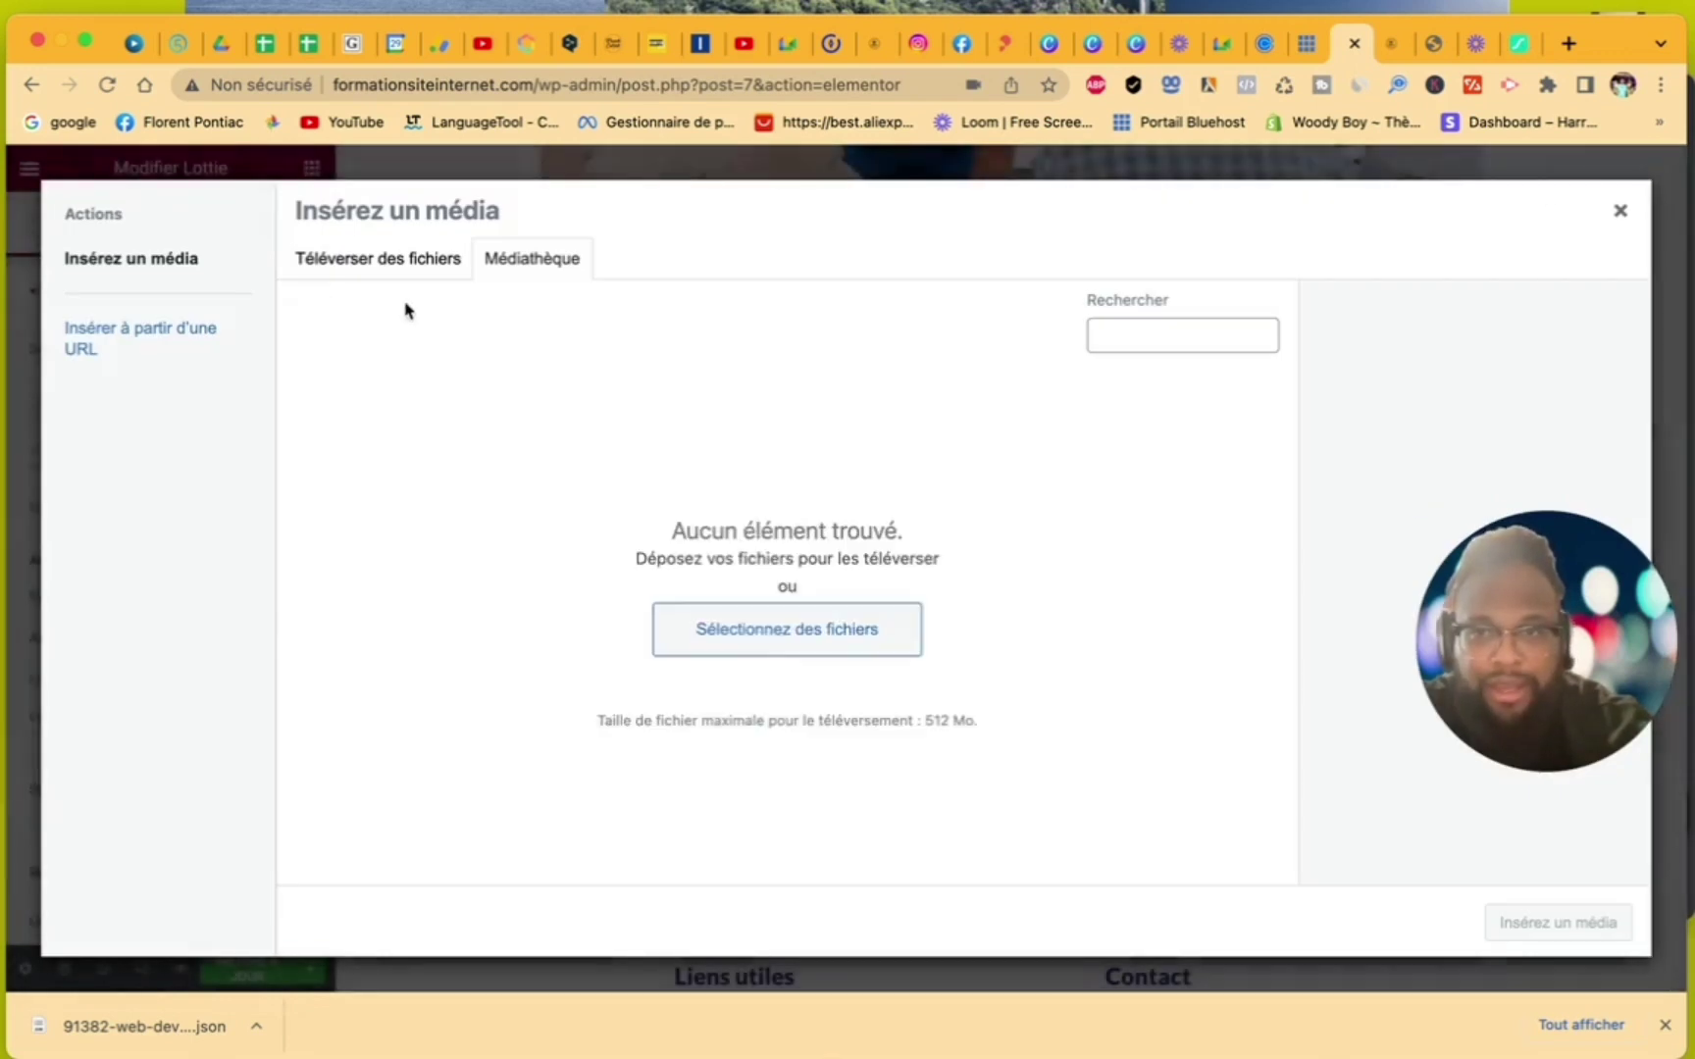
pyautogui.click(385, 276)
pyautogui.click(929, 594)
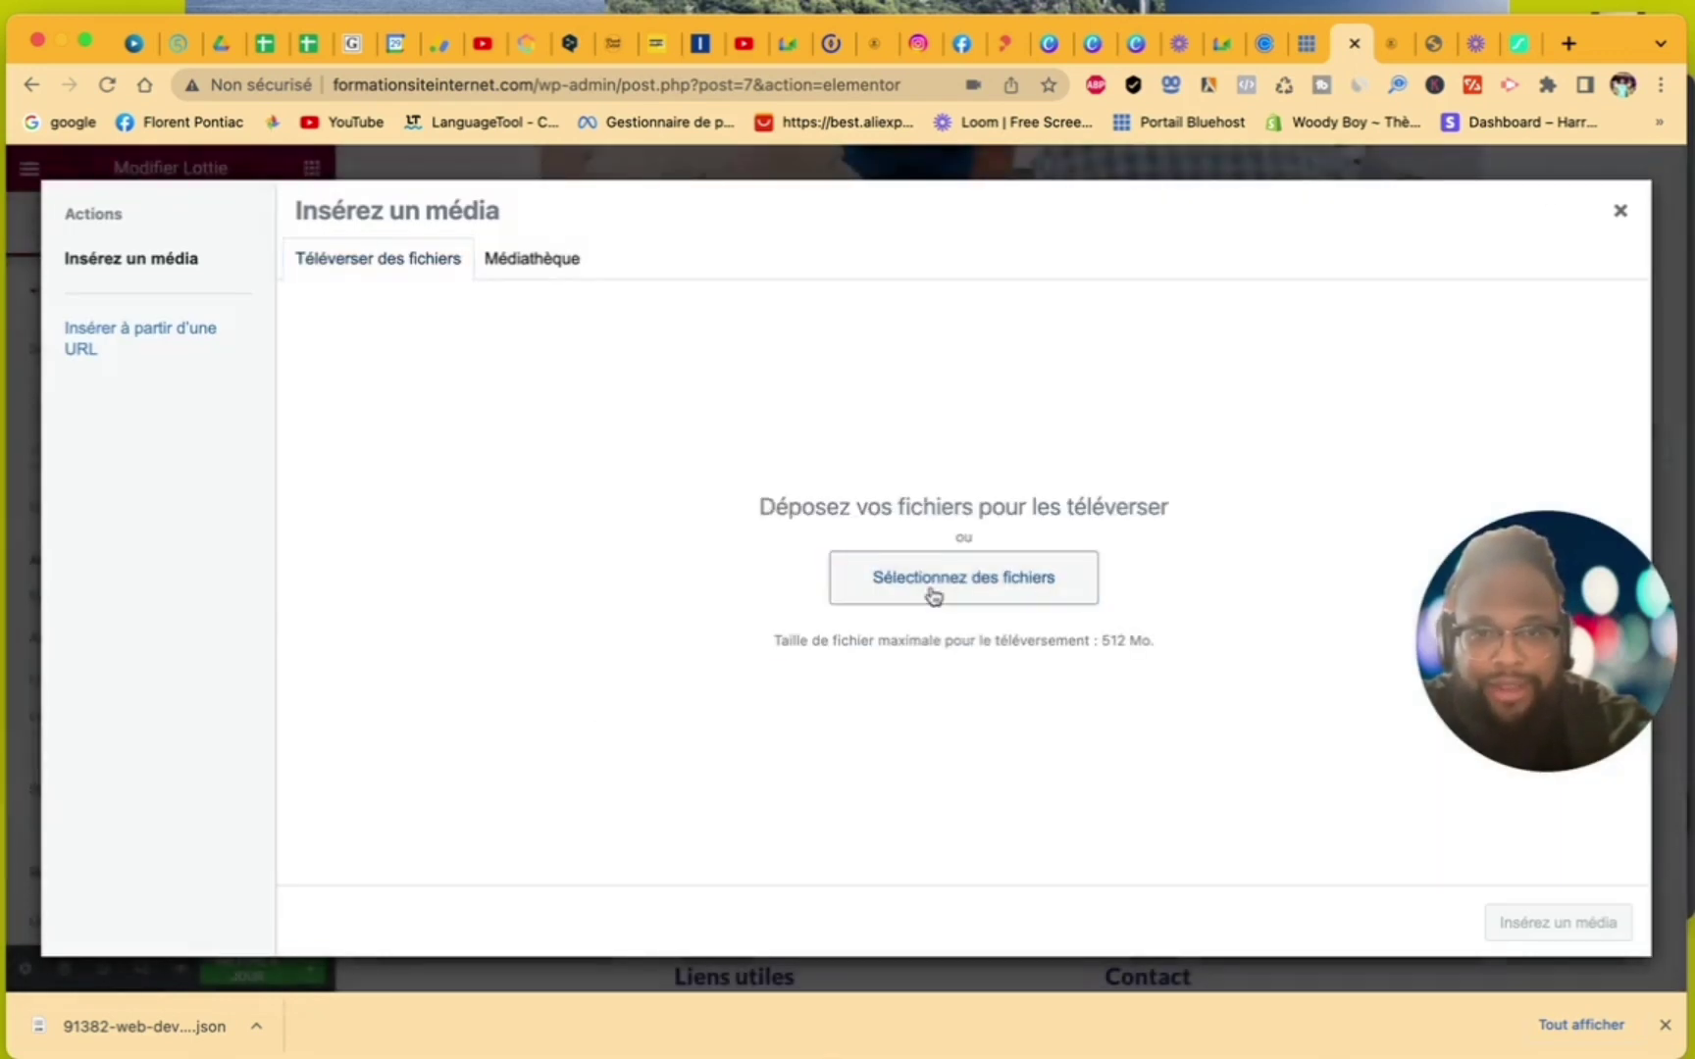
pyautogui.click(125, 257)
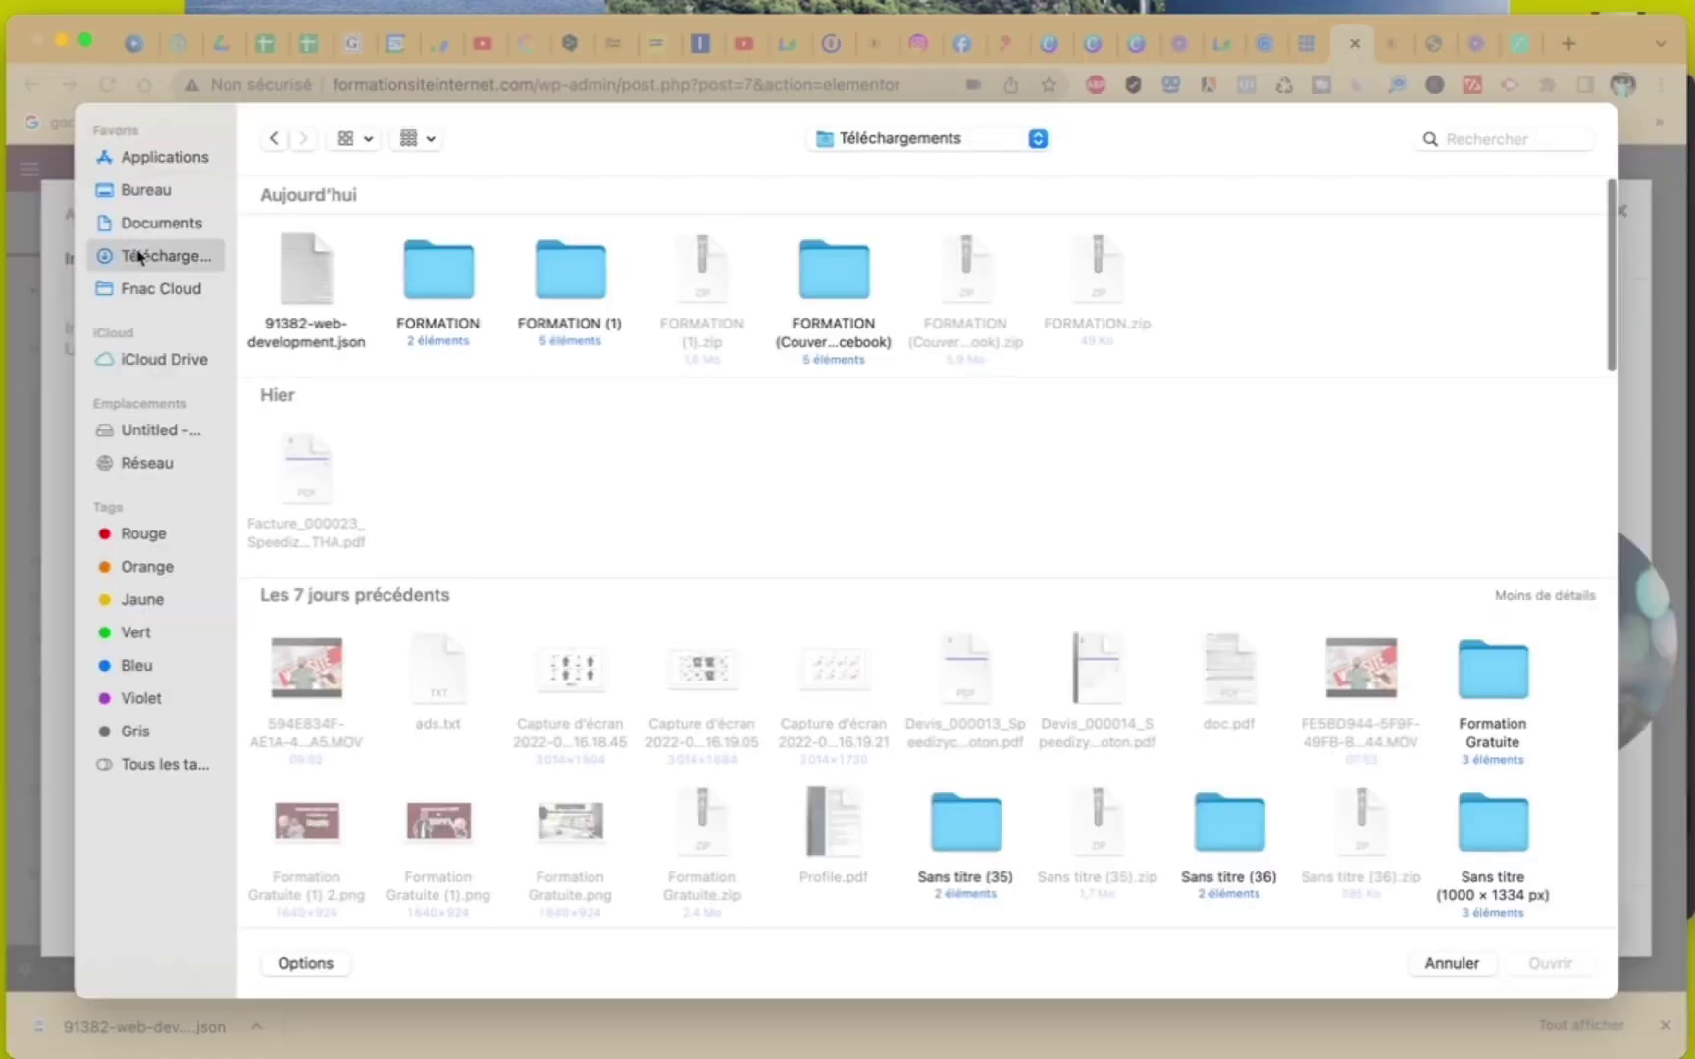
pyautogui.click(310, 300)
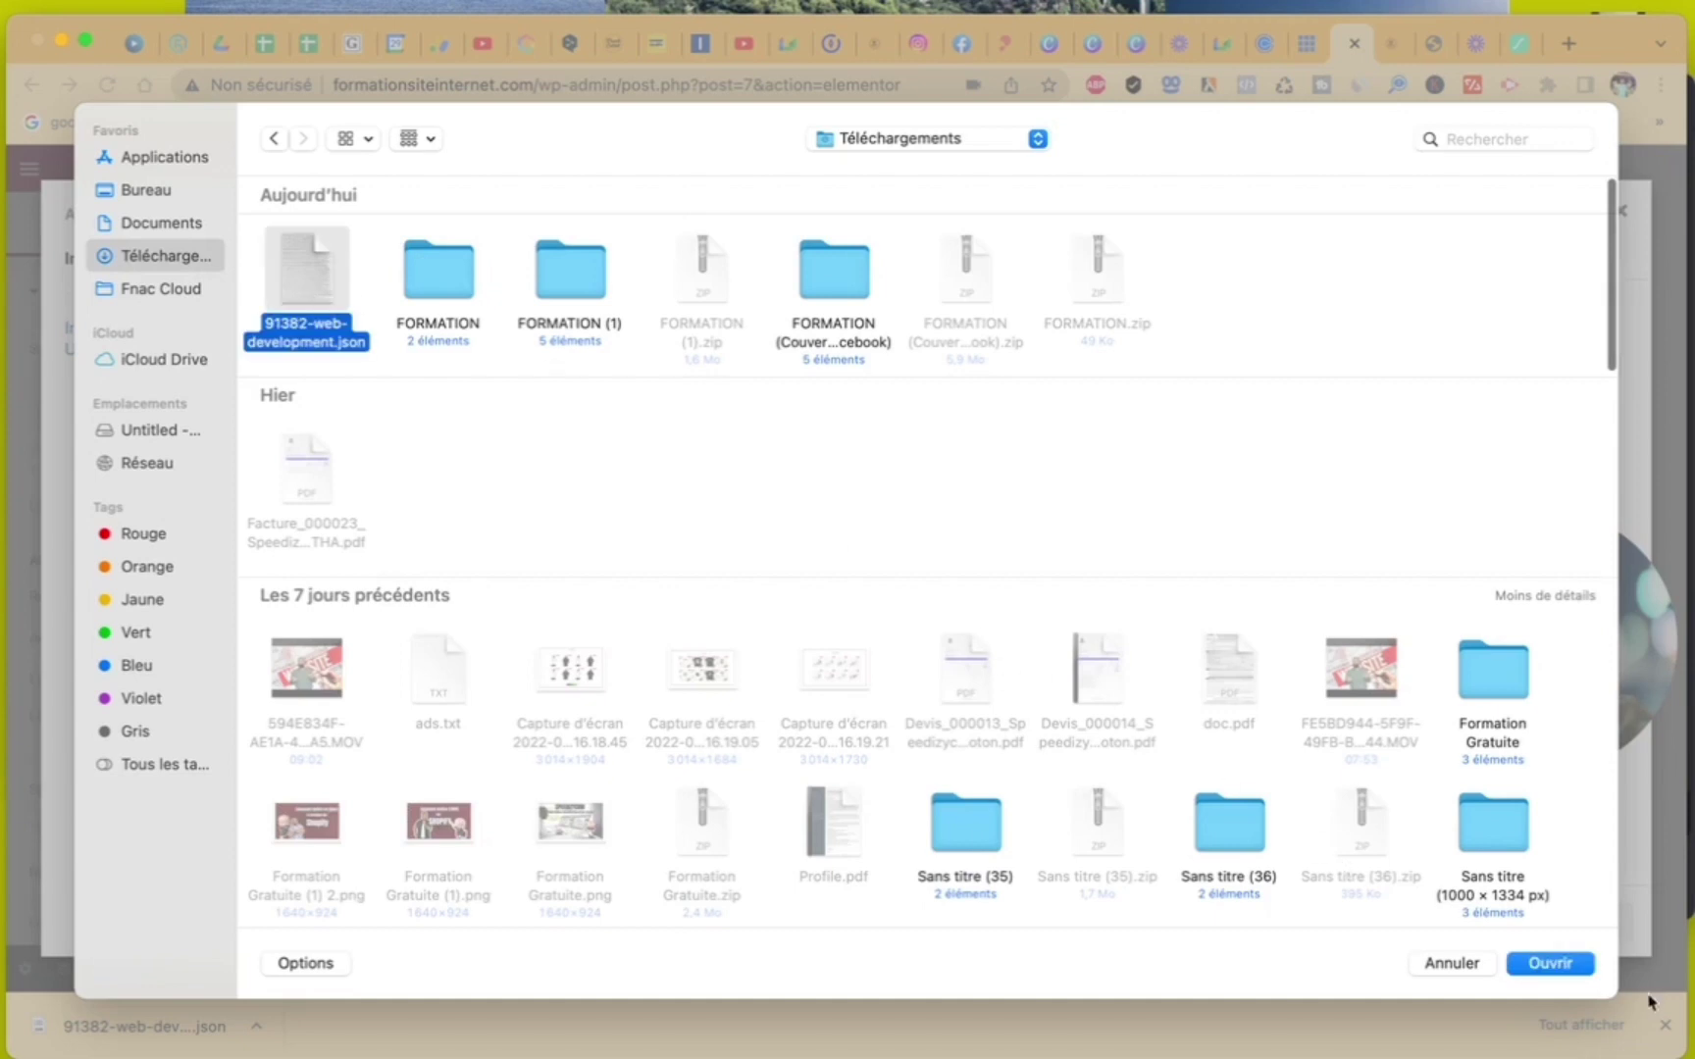
pyautogui.click(1589, 971)
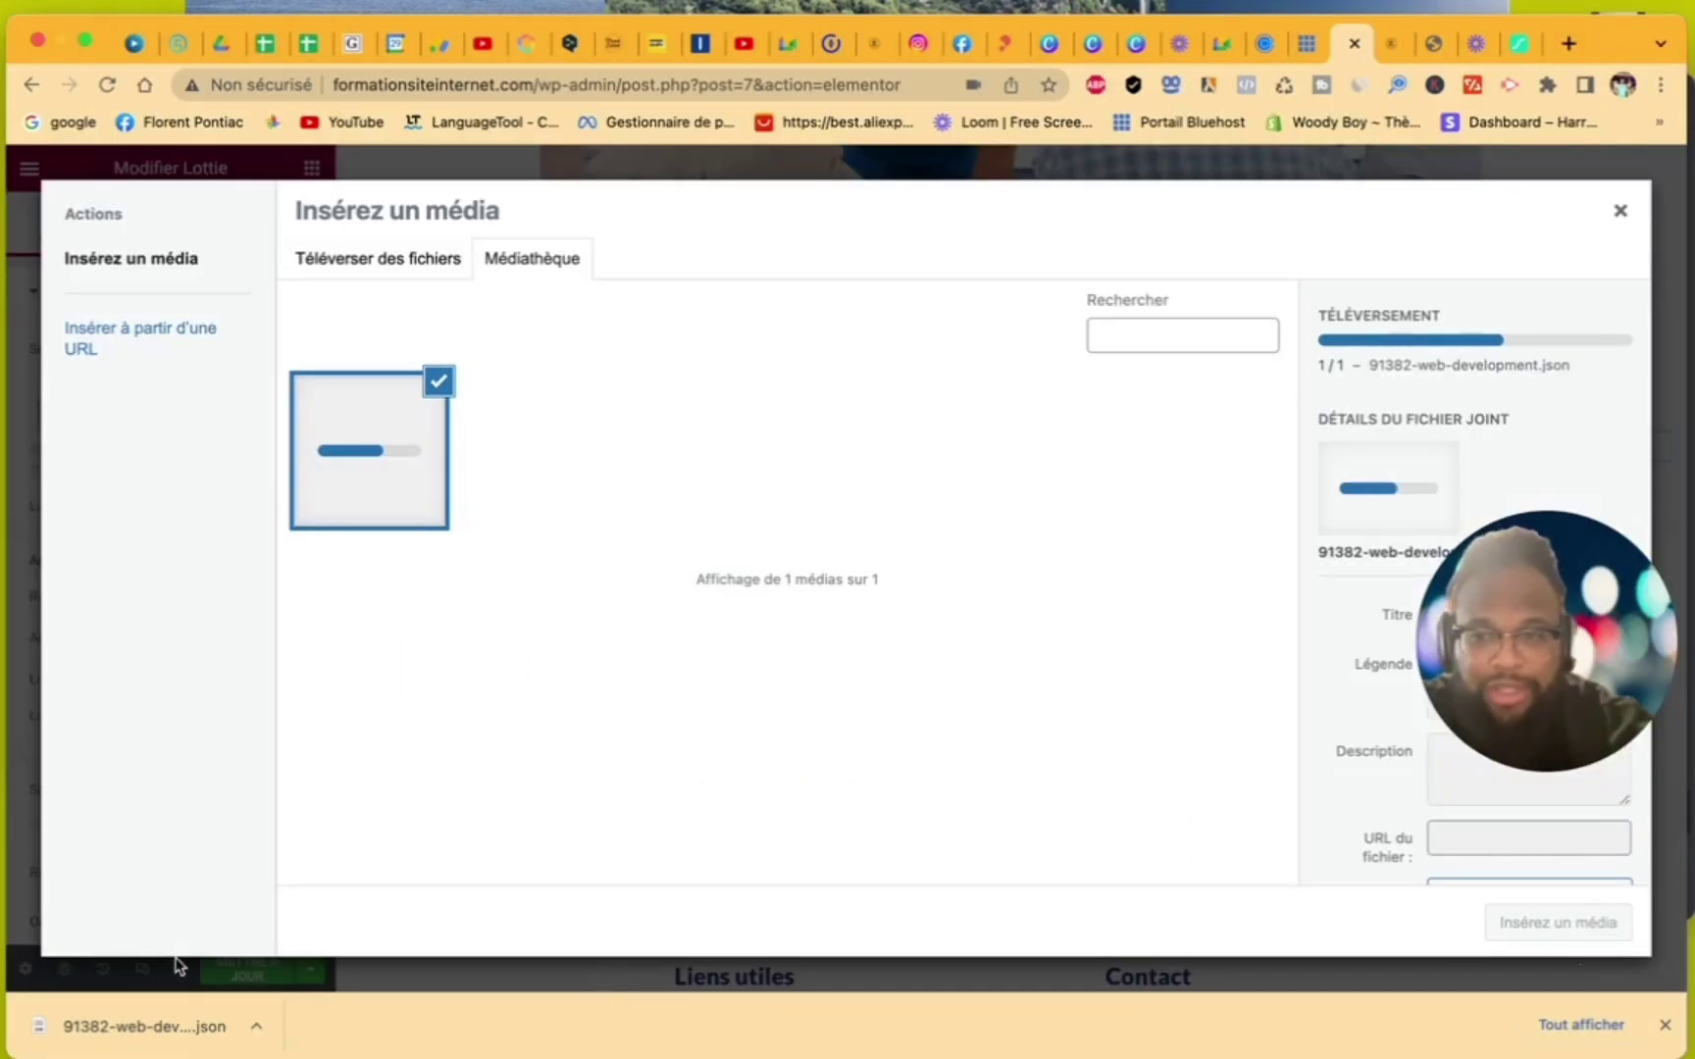
pyautogui.rightClick(179, 1026)
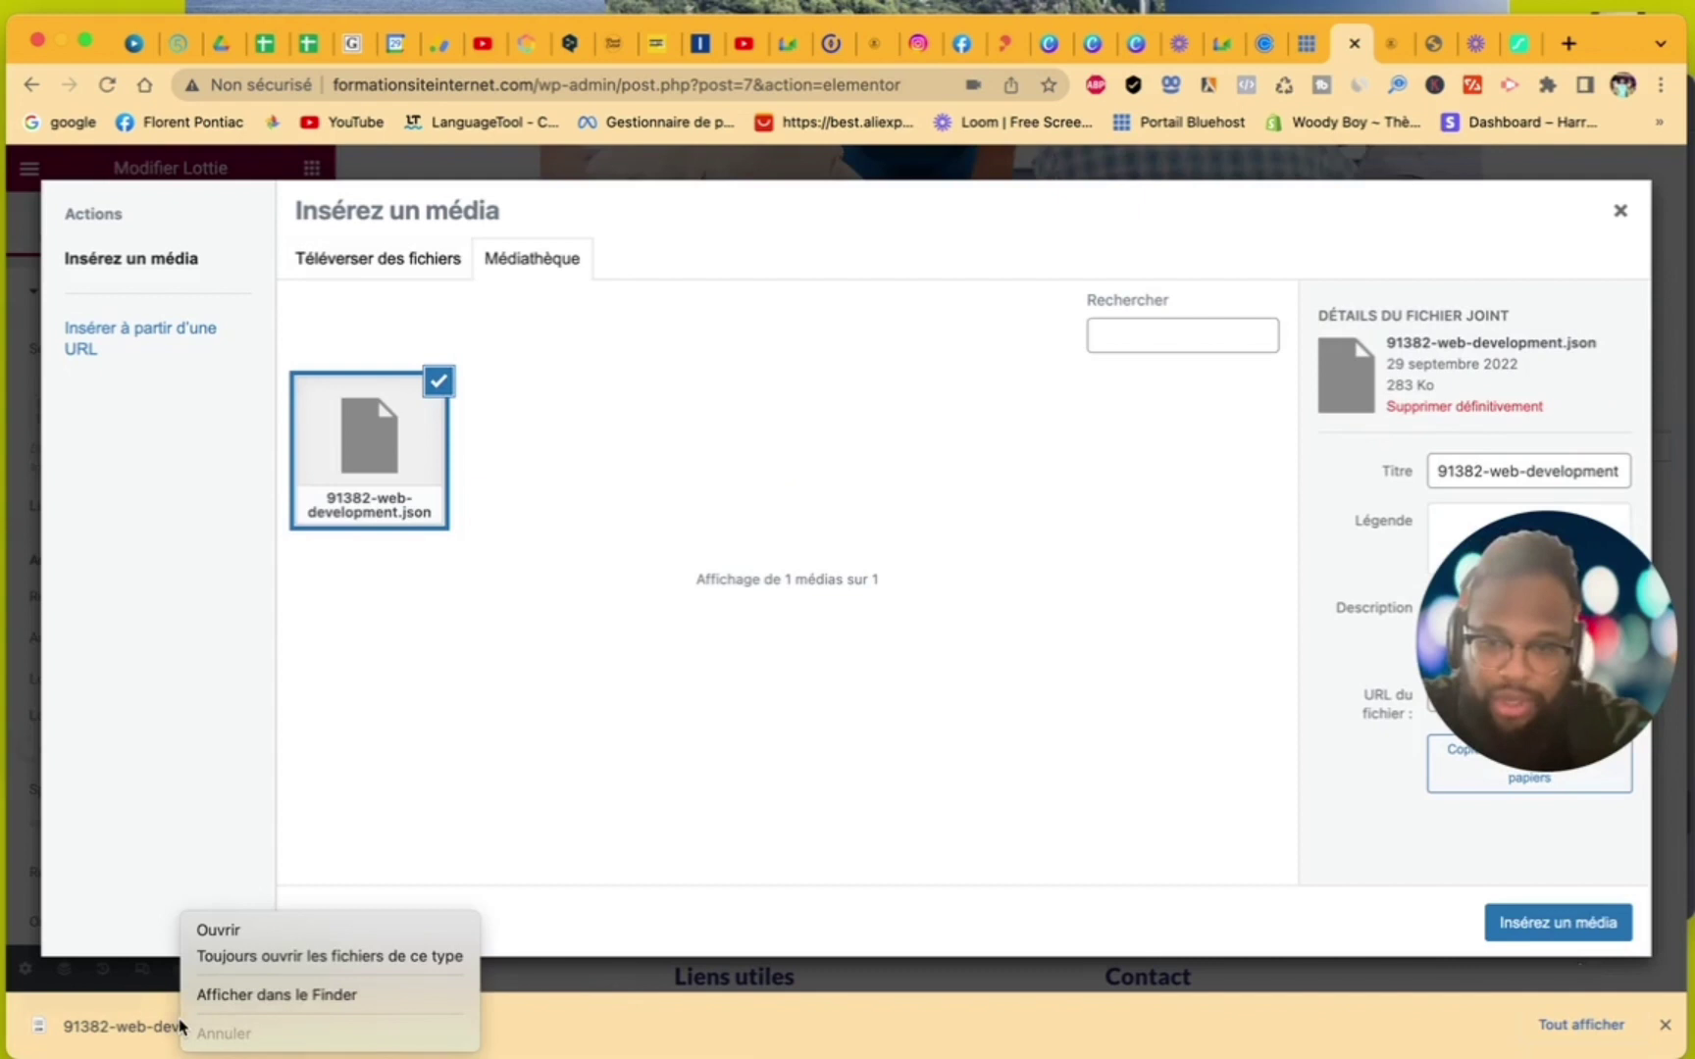
pyautogui.click(234, 997)
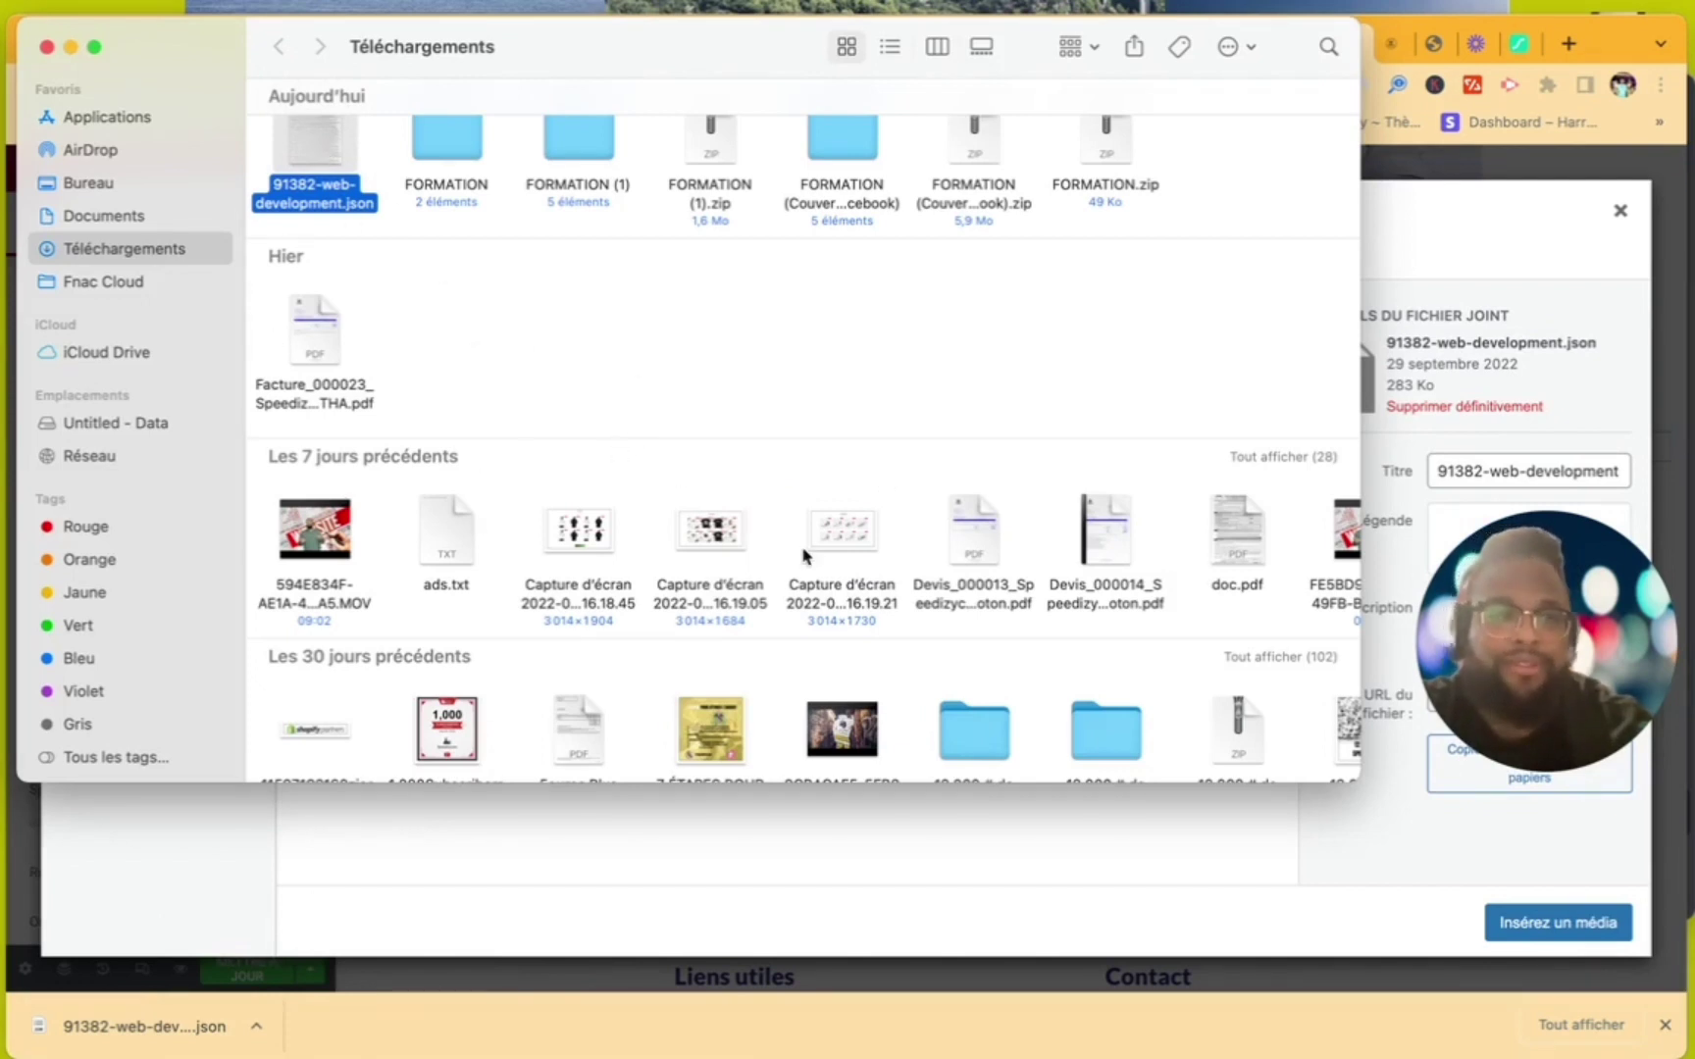
# - Close the Finder Téléchargements window to get back to the browser's media library
pyautogui.scroll(2, 764, 502)
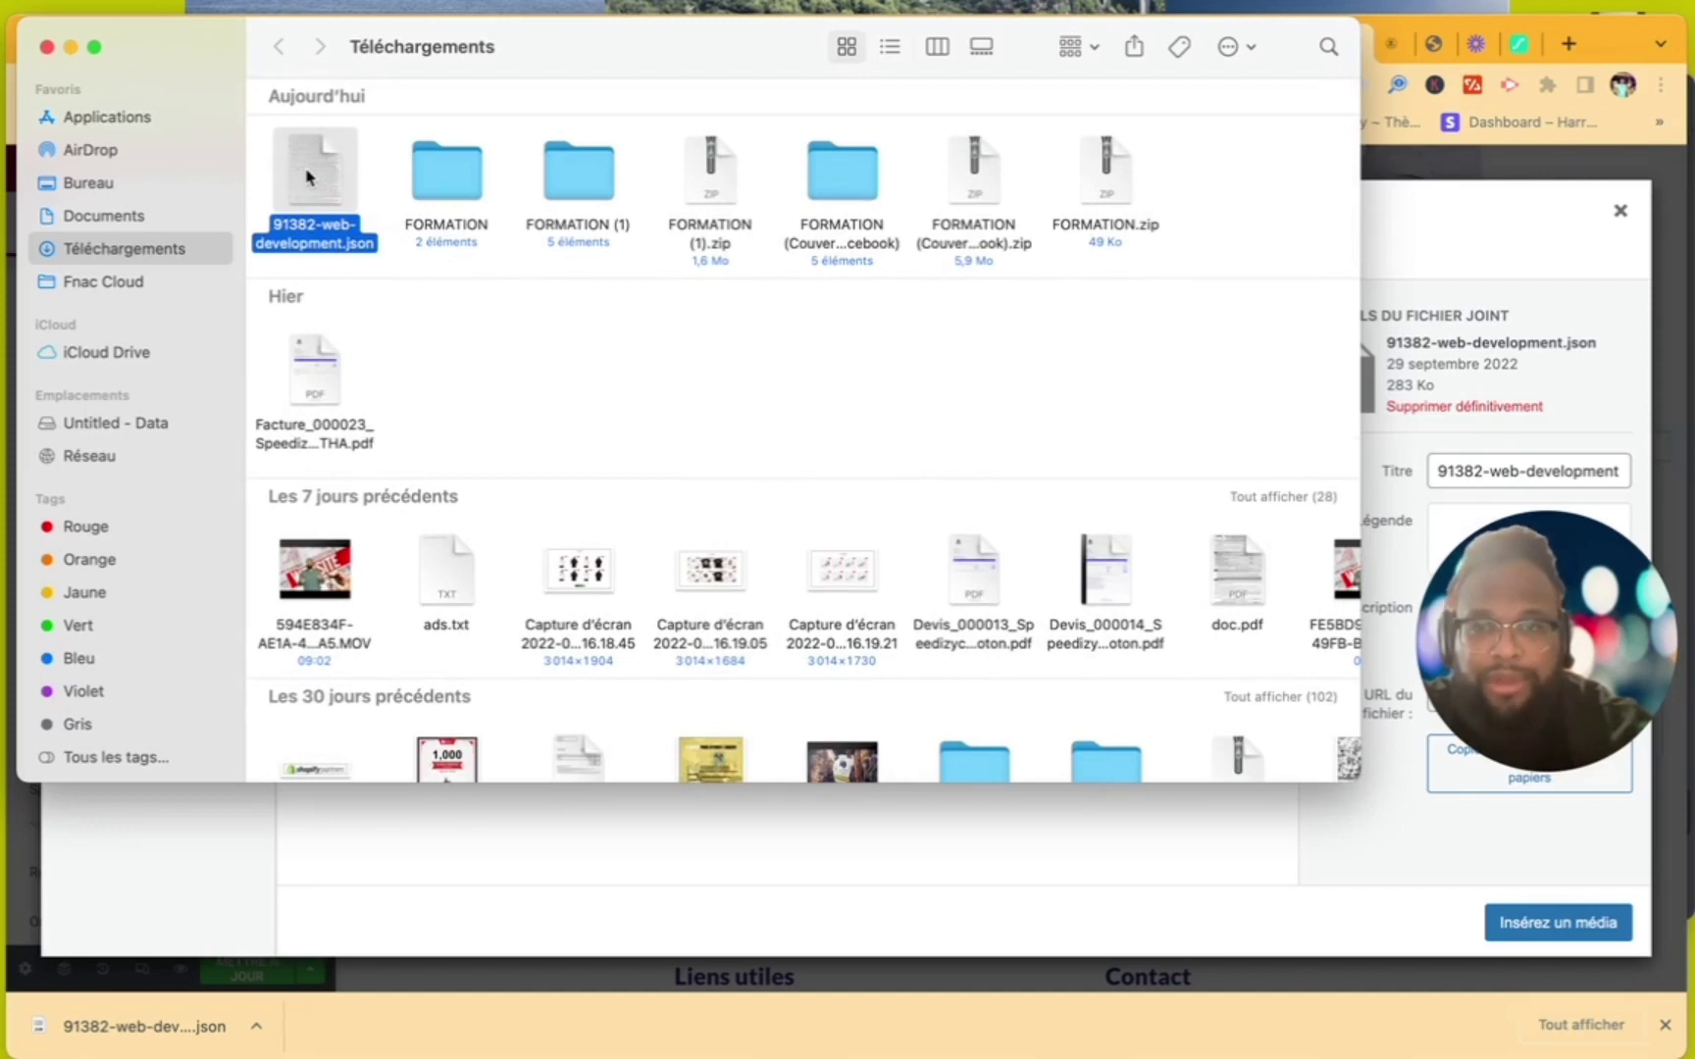
pyautogui.click(745, 844)
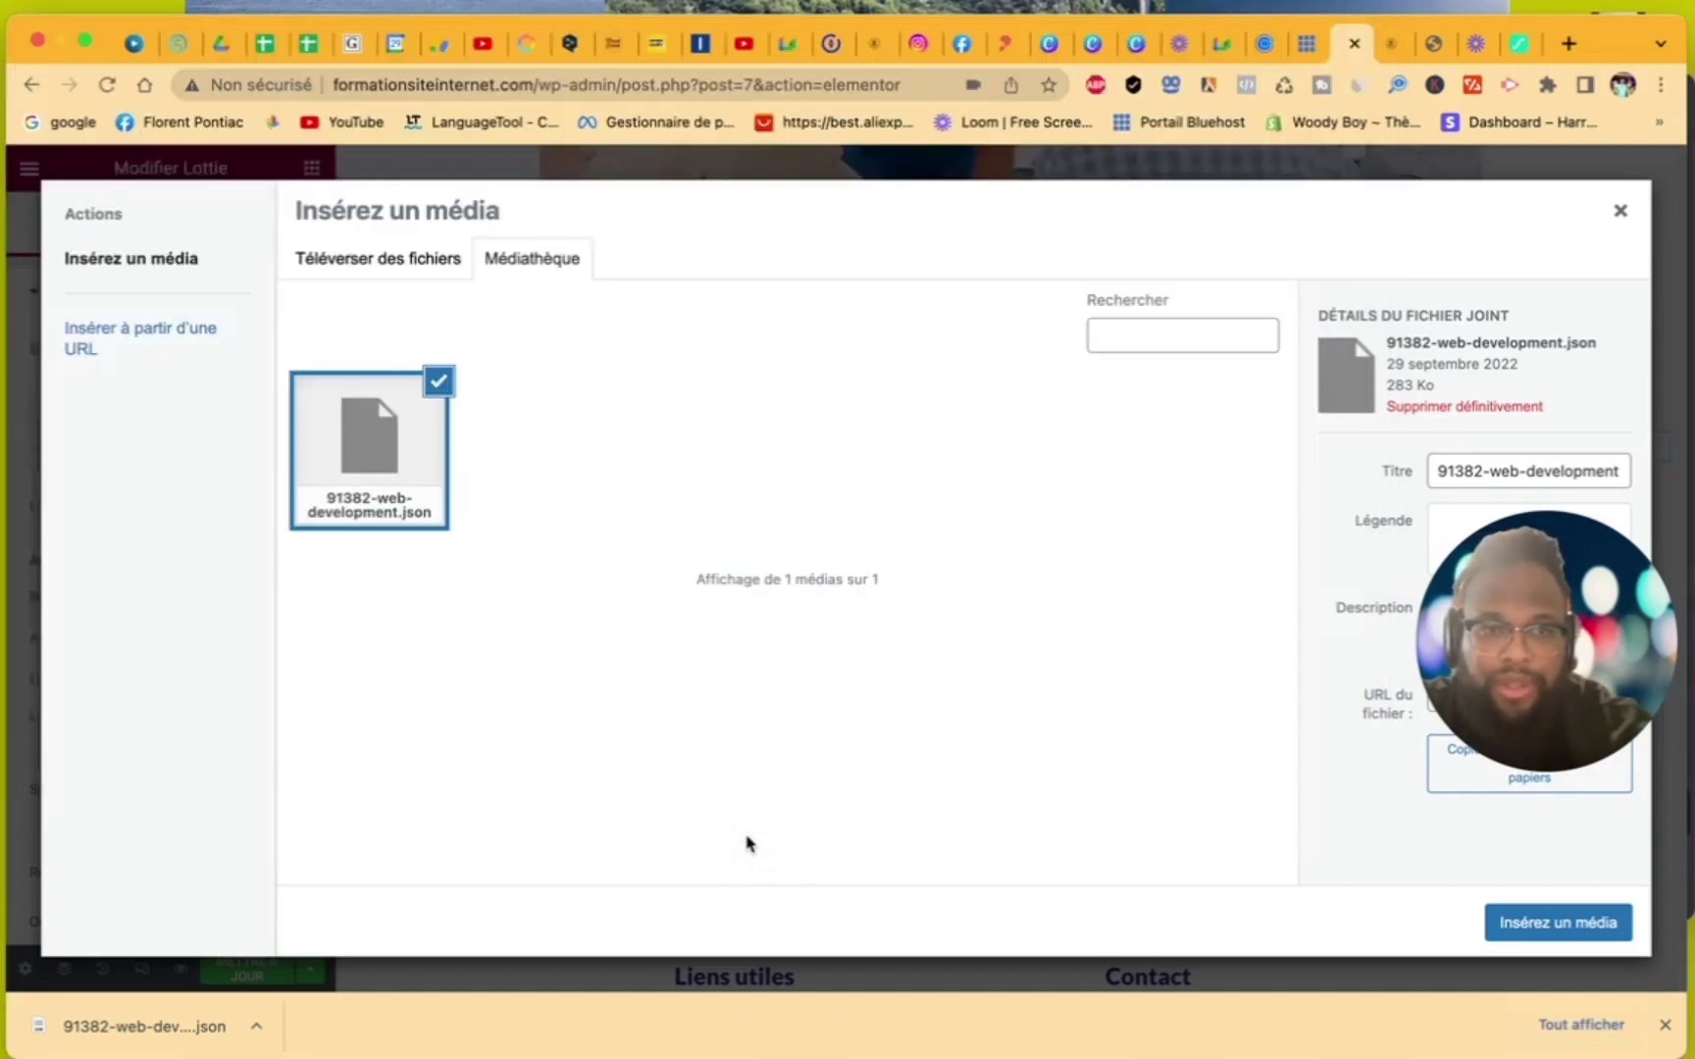
# - Insert 91382-web-development.json into the right column's Lottie widget
pyautogui.click(1529, 929)
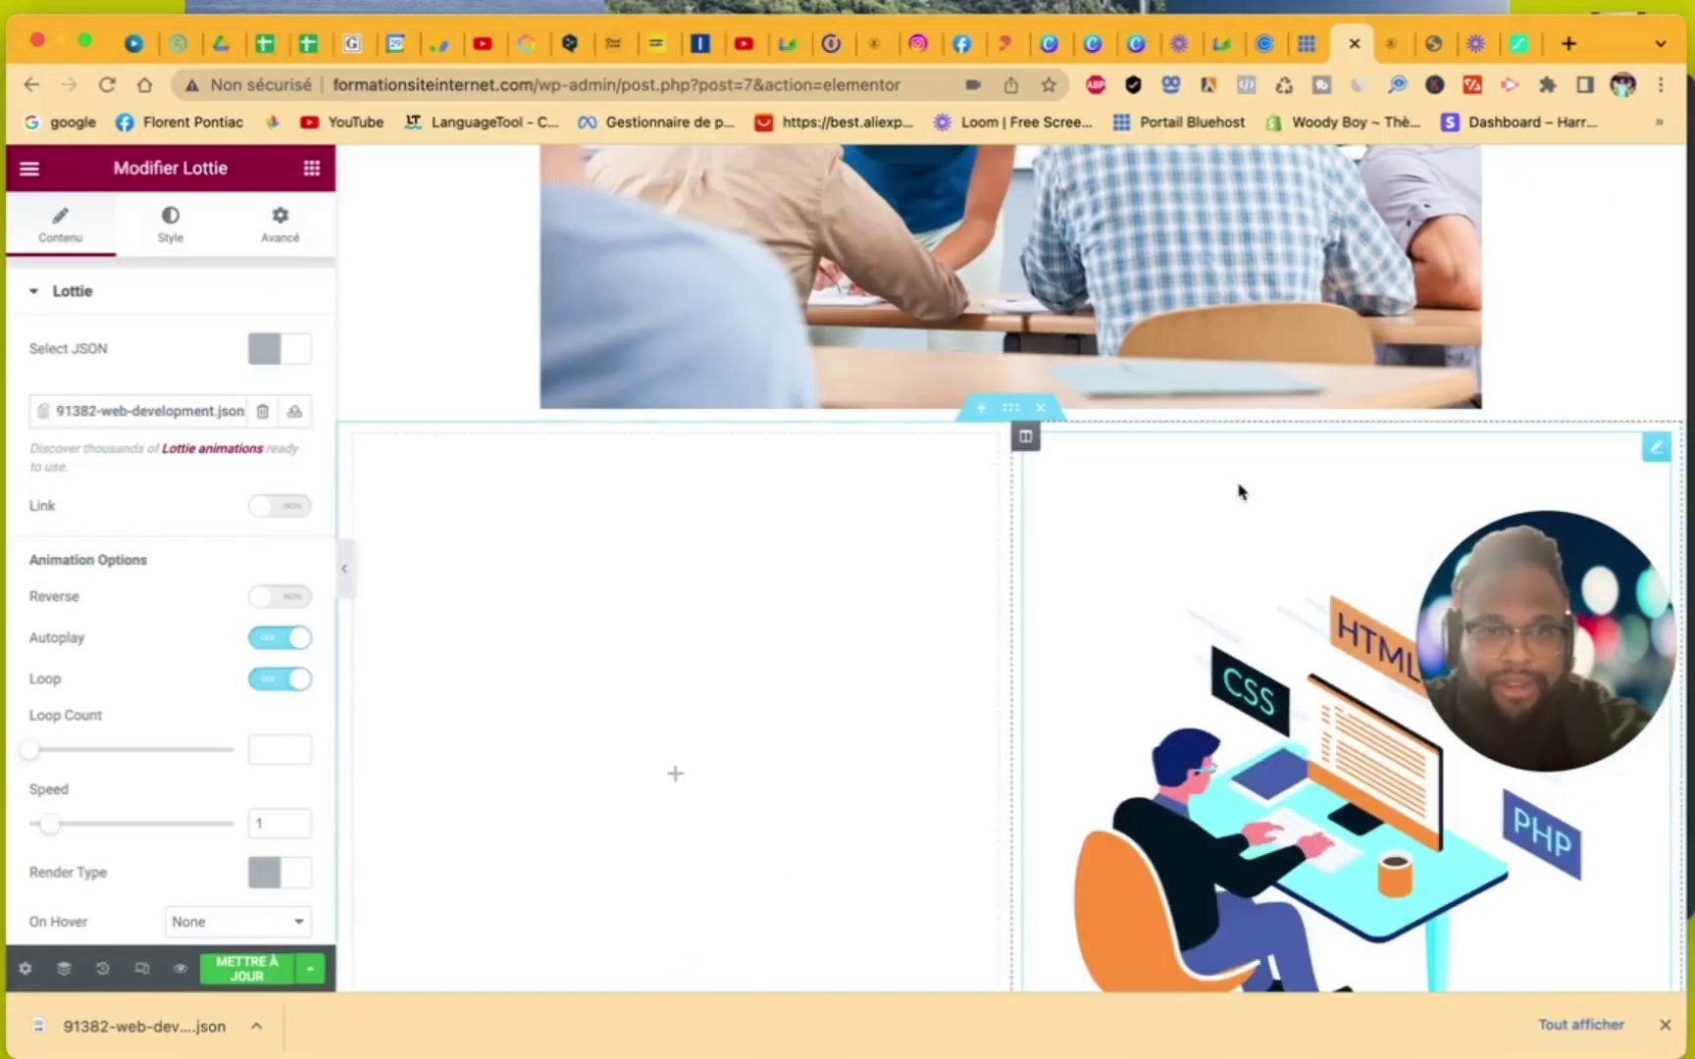
pyautogui.scroll(-1, 1261, 689)
pyautogui.scroll(-3, 1256, 684)
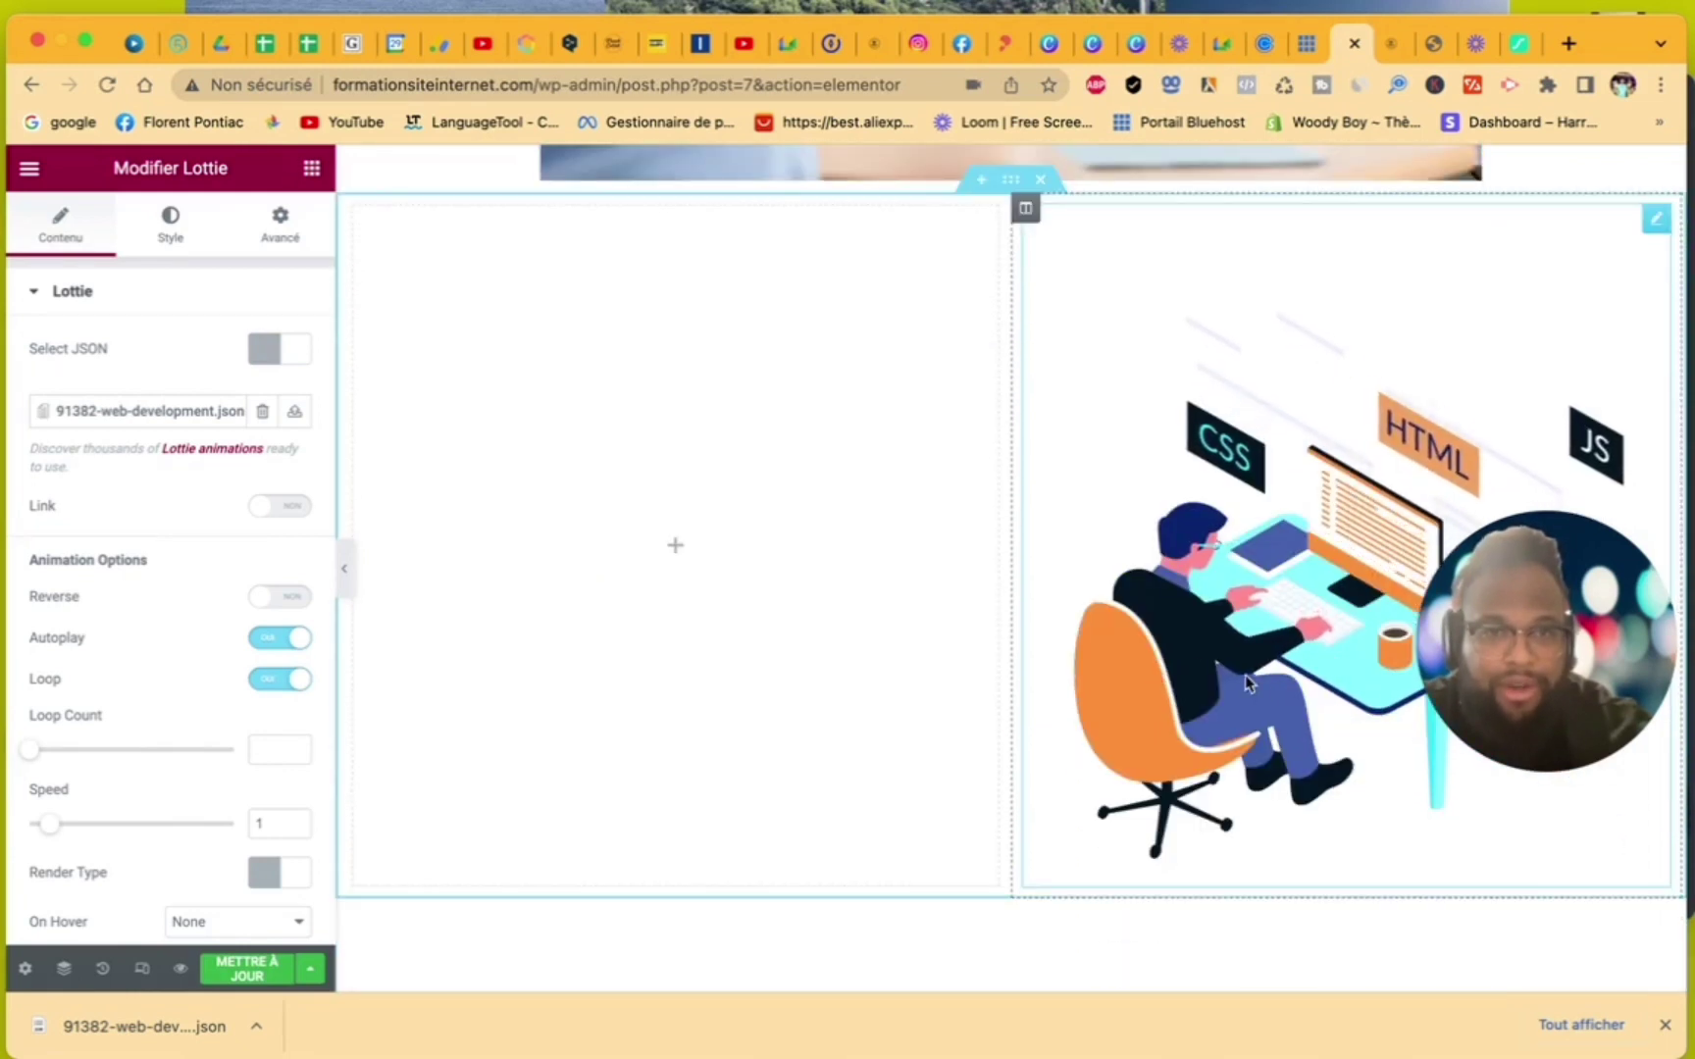
pyautogui.click(676, 552)
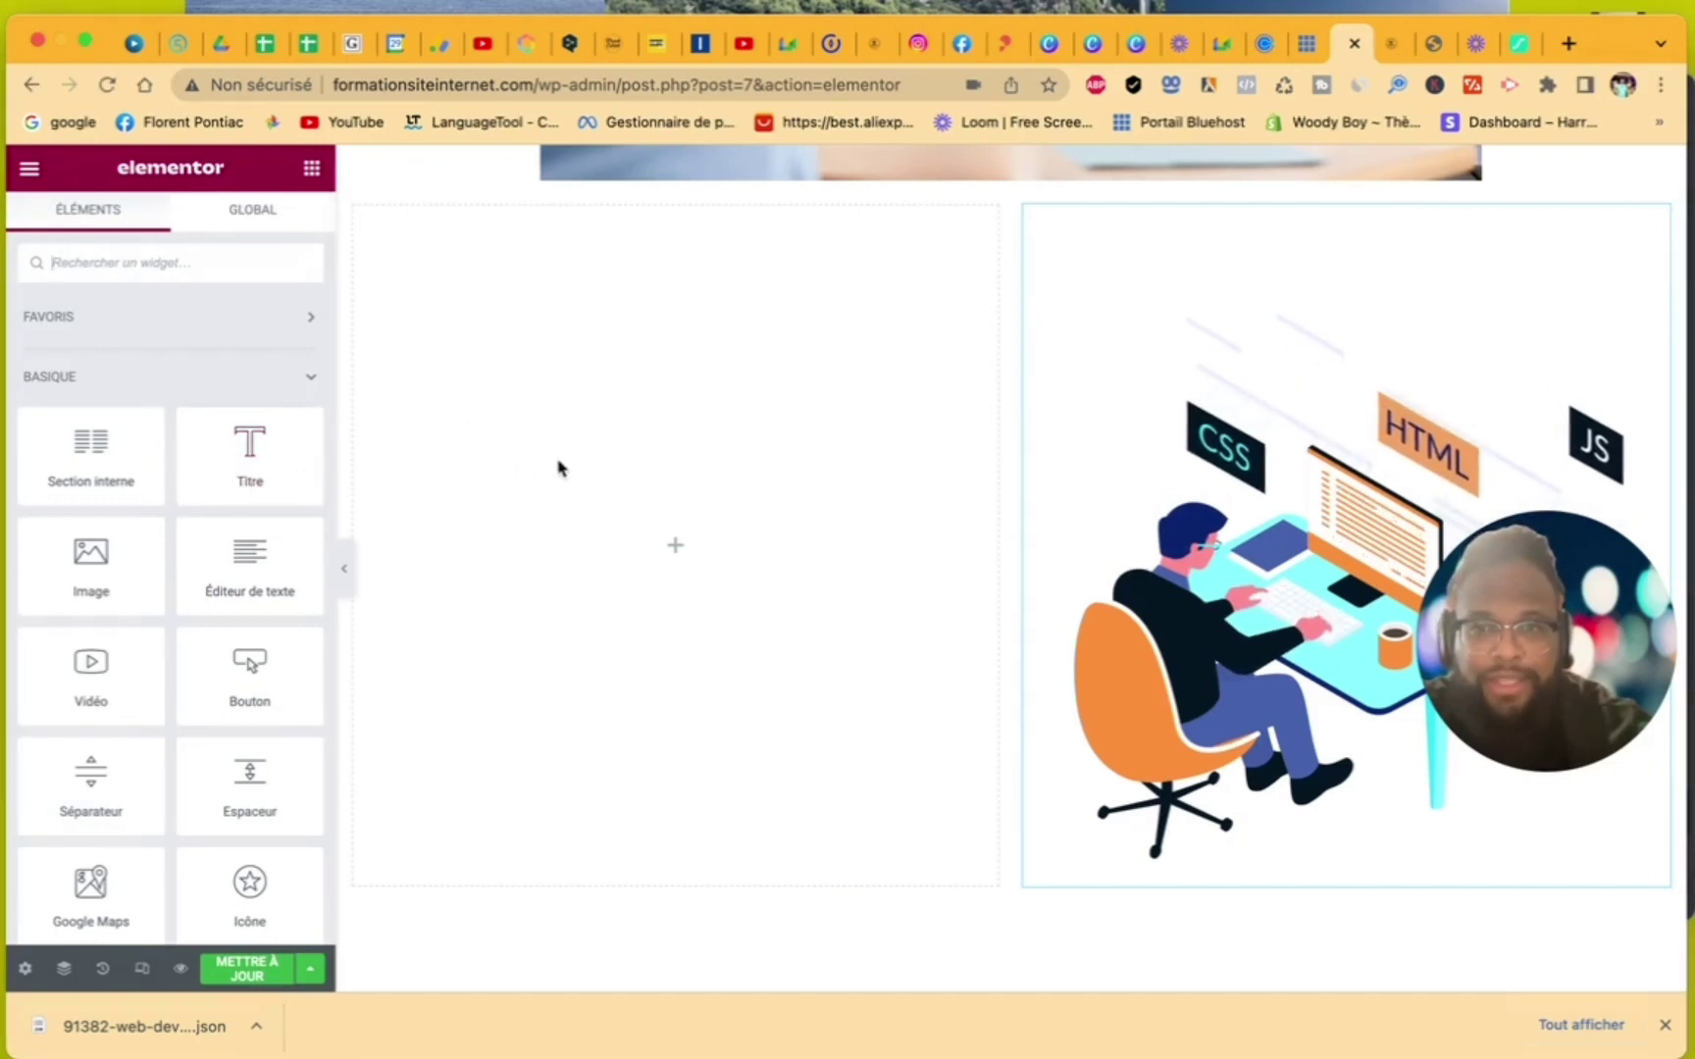
# - Add a heading, a text paragraph and a centred 'Cliquez ici' button to the left column
pyautogui.moveTo(246, 446); pyautogui.dragTo(551, 449)
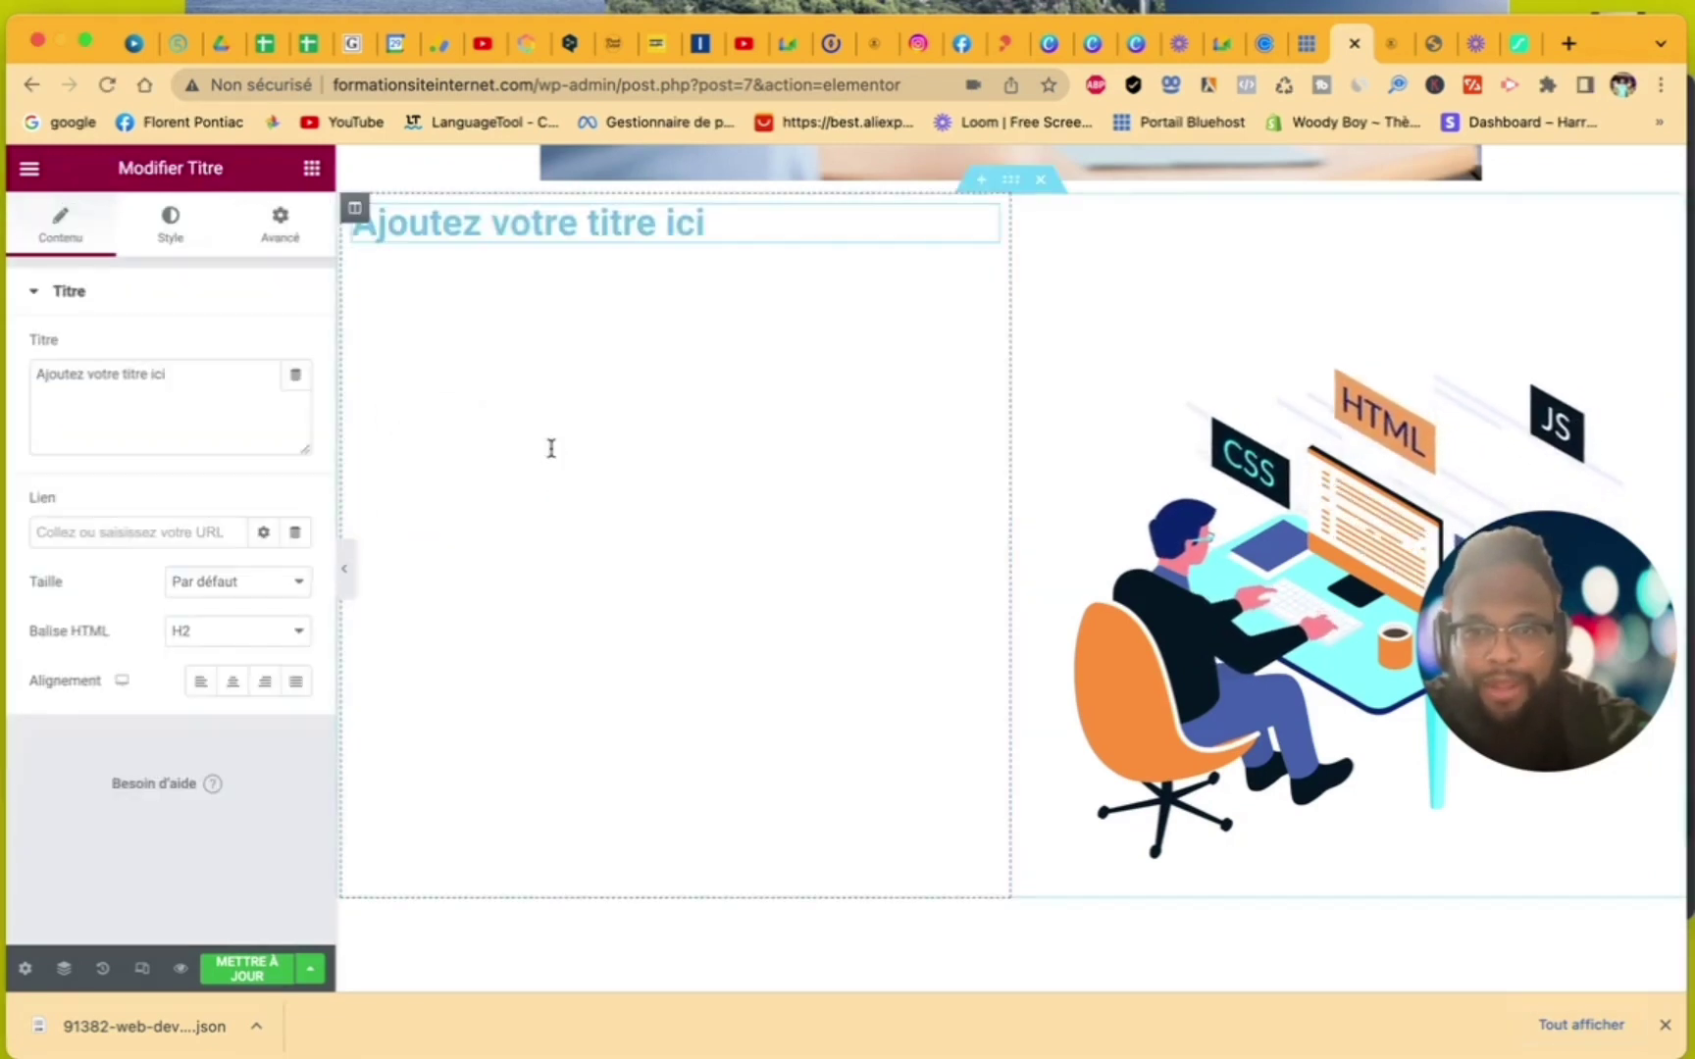
pyautogui.click(311, 170)
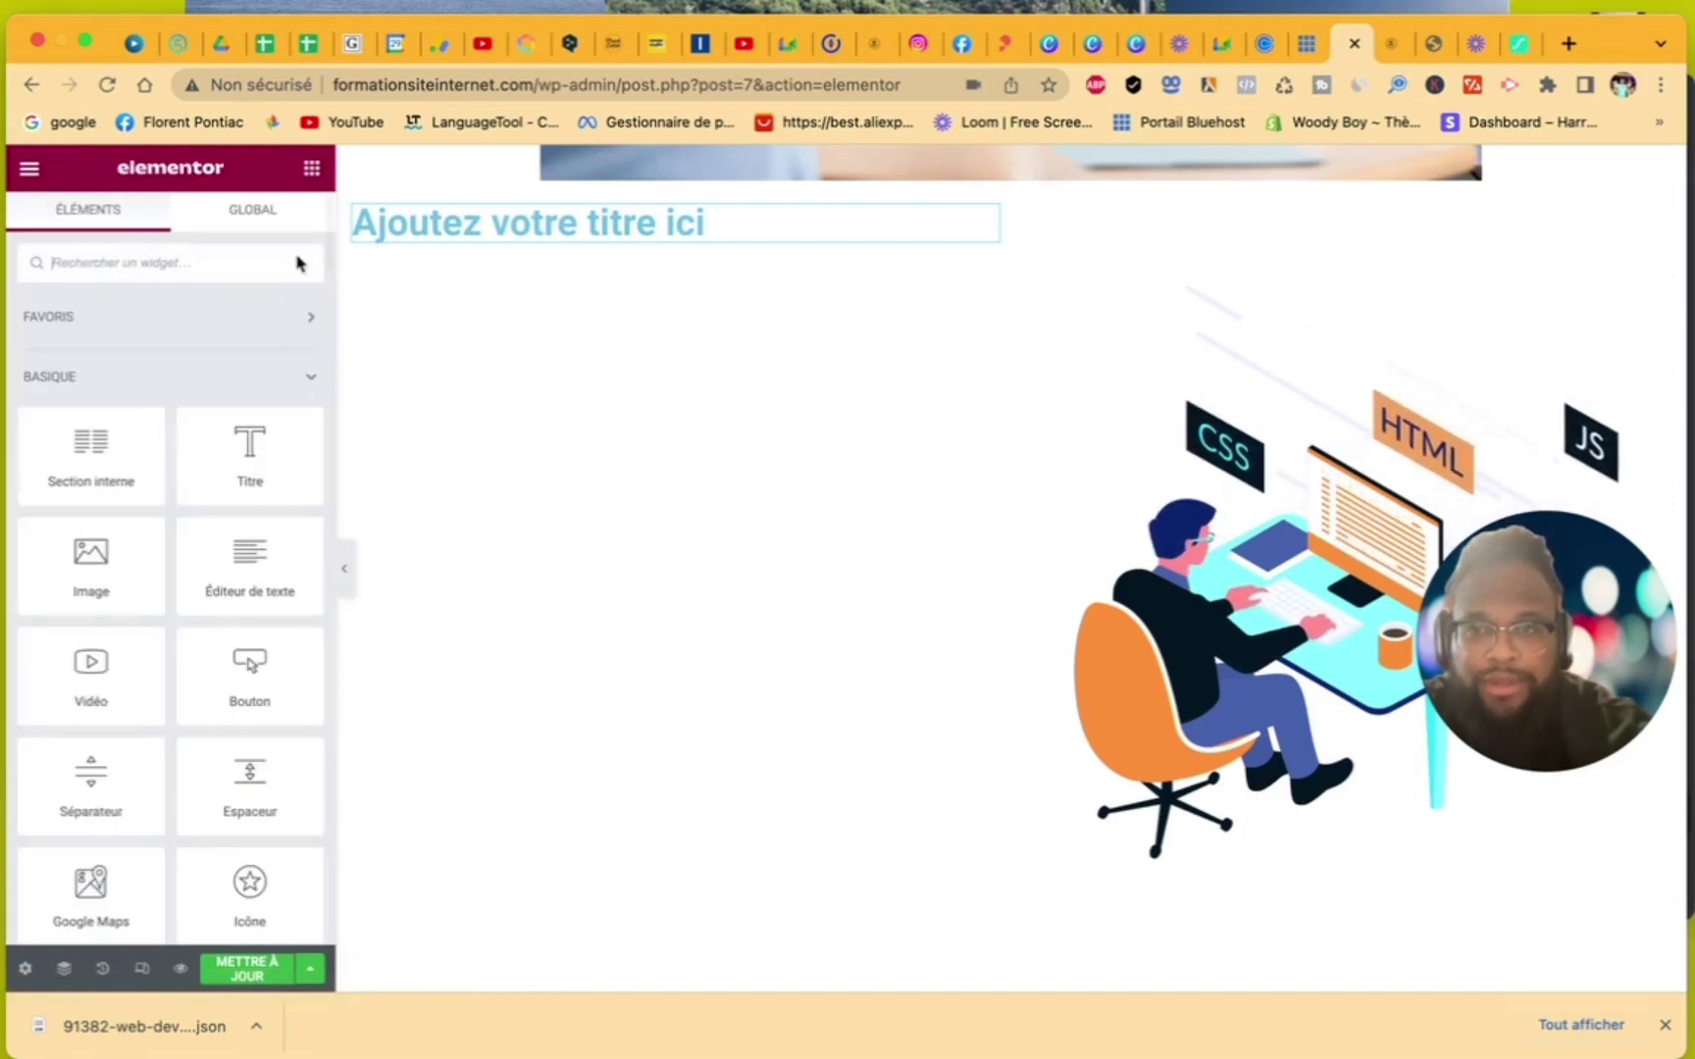
pyautogui.moveTo(244, 597); pyautogui.dragTo(447, 232)
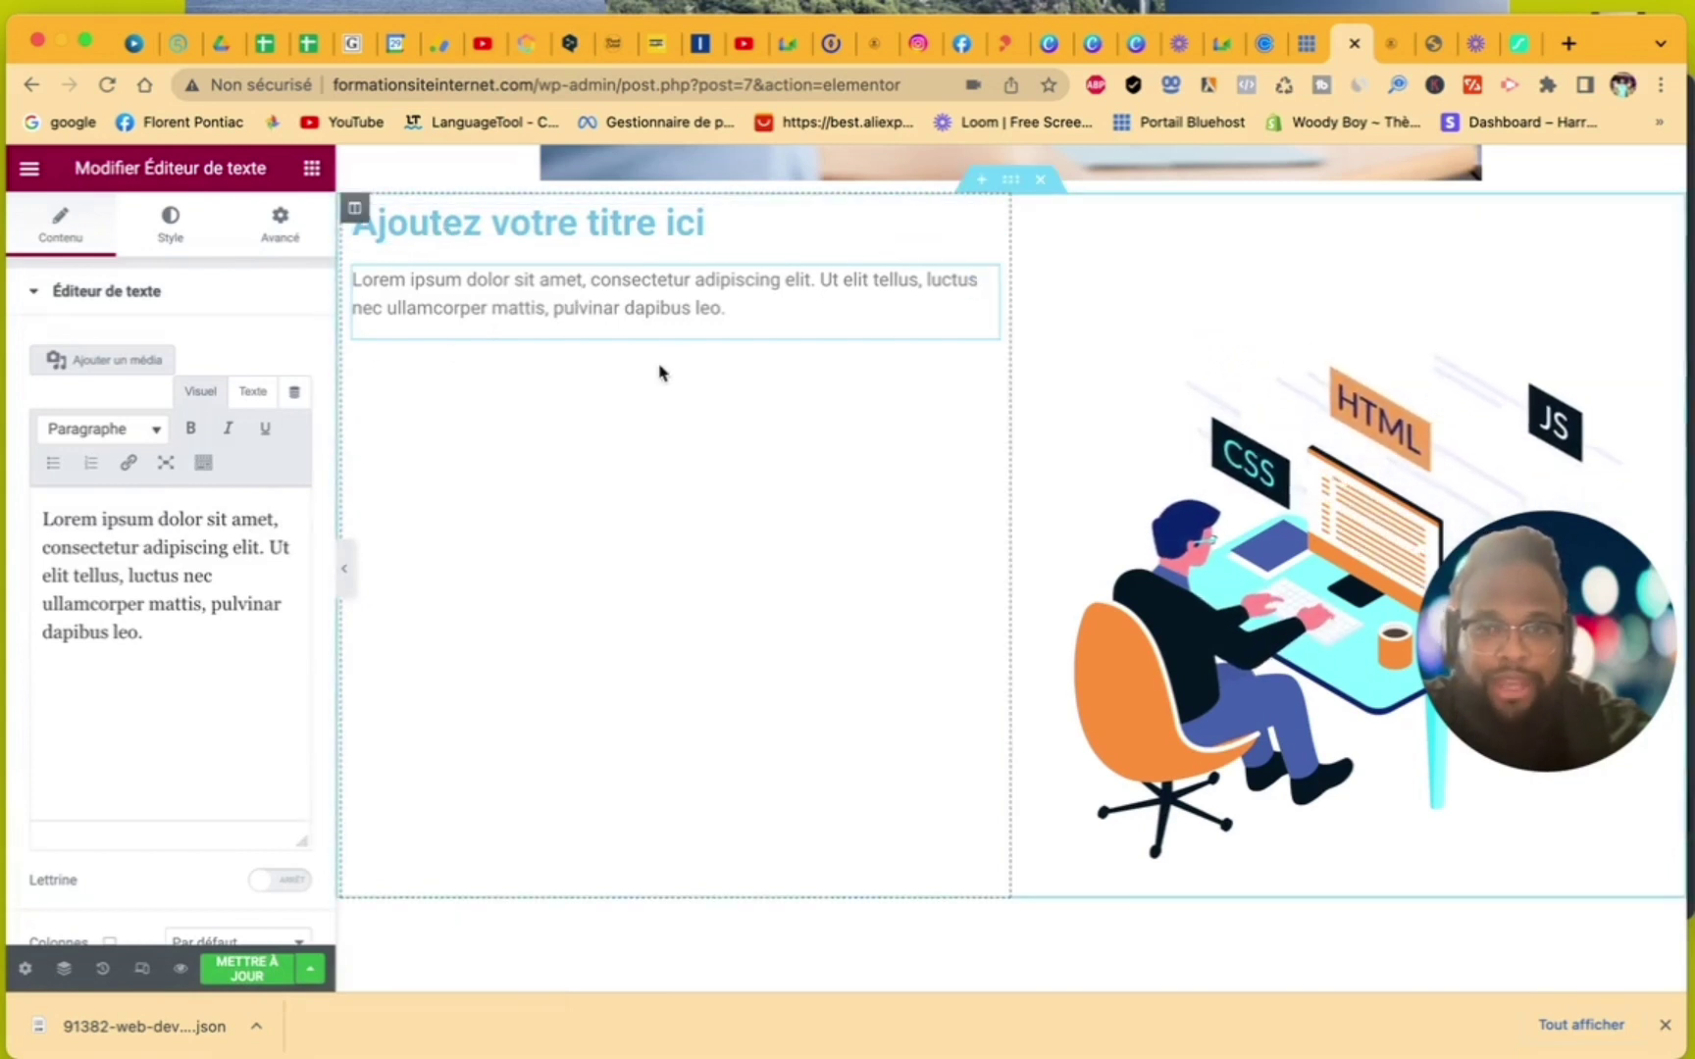
pyautogui.click(309, 169)
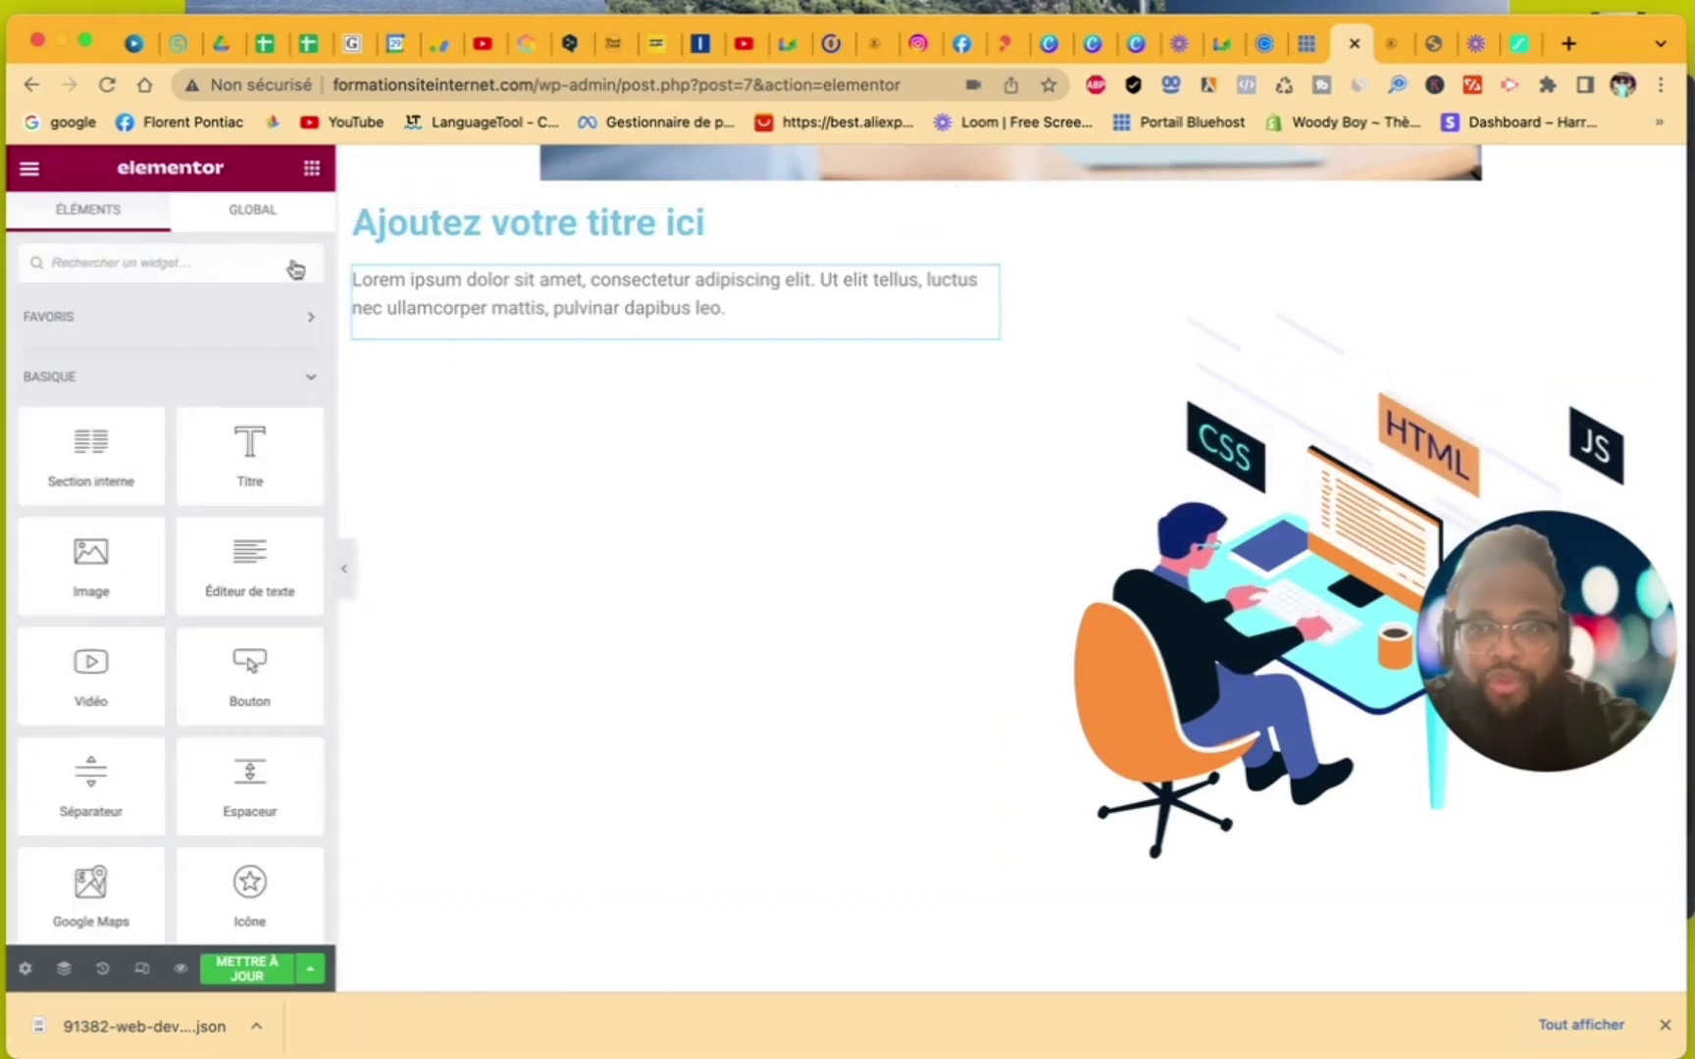
pyautogui.moveTo(231, 665); pyautogui.dragTo(610, 344)
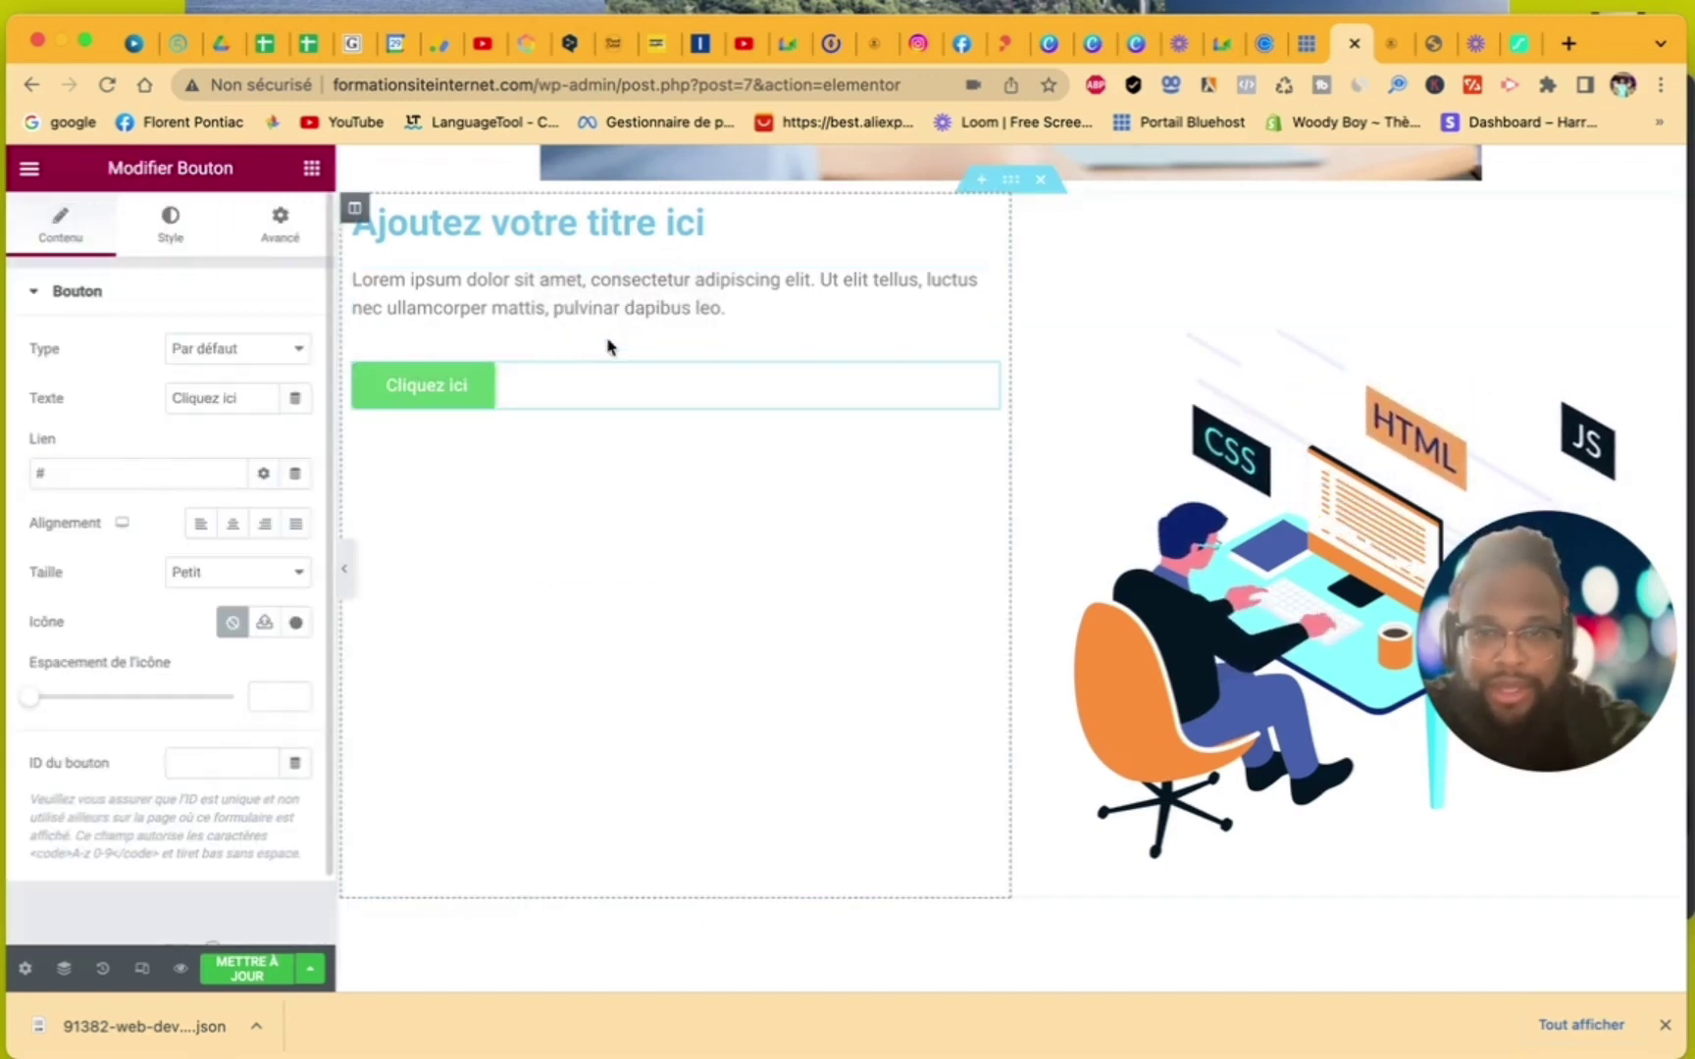
pyautogui.click(233, 524)
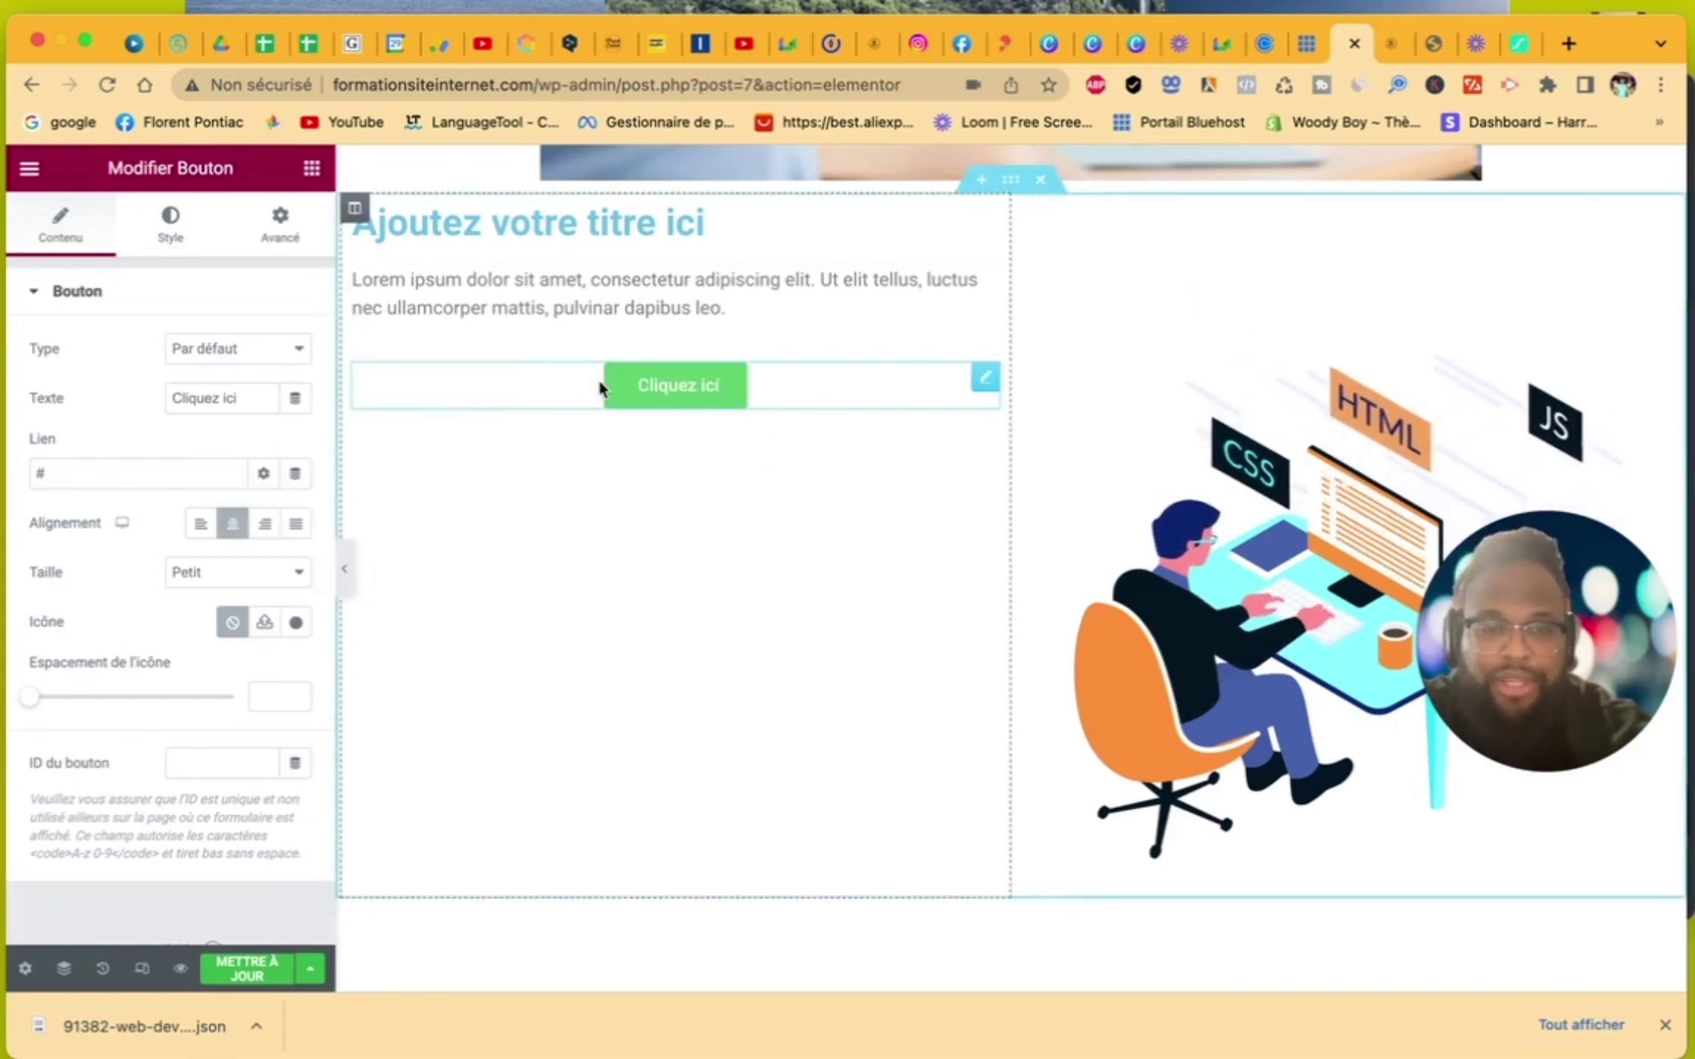
pyautogui.click(700, 228)
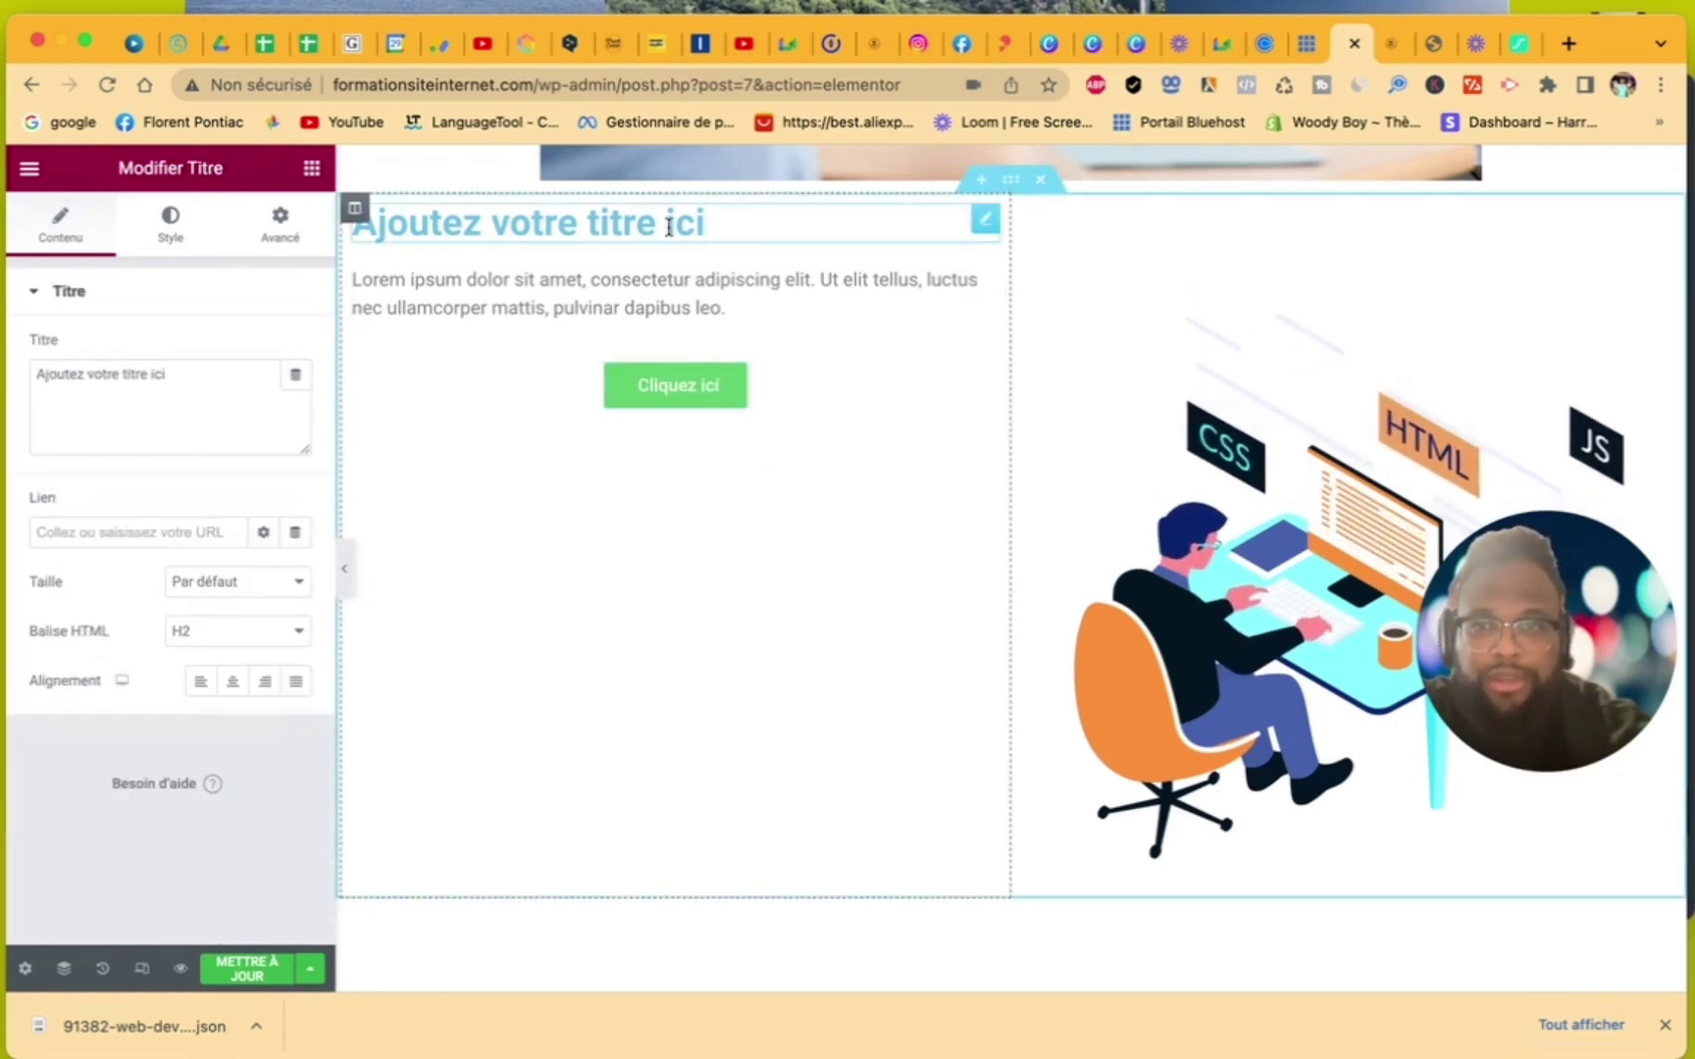
pyautogui.moveTo(187, 379); pyautogui.dragTo(71, 367)
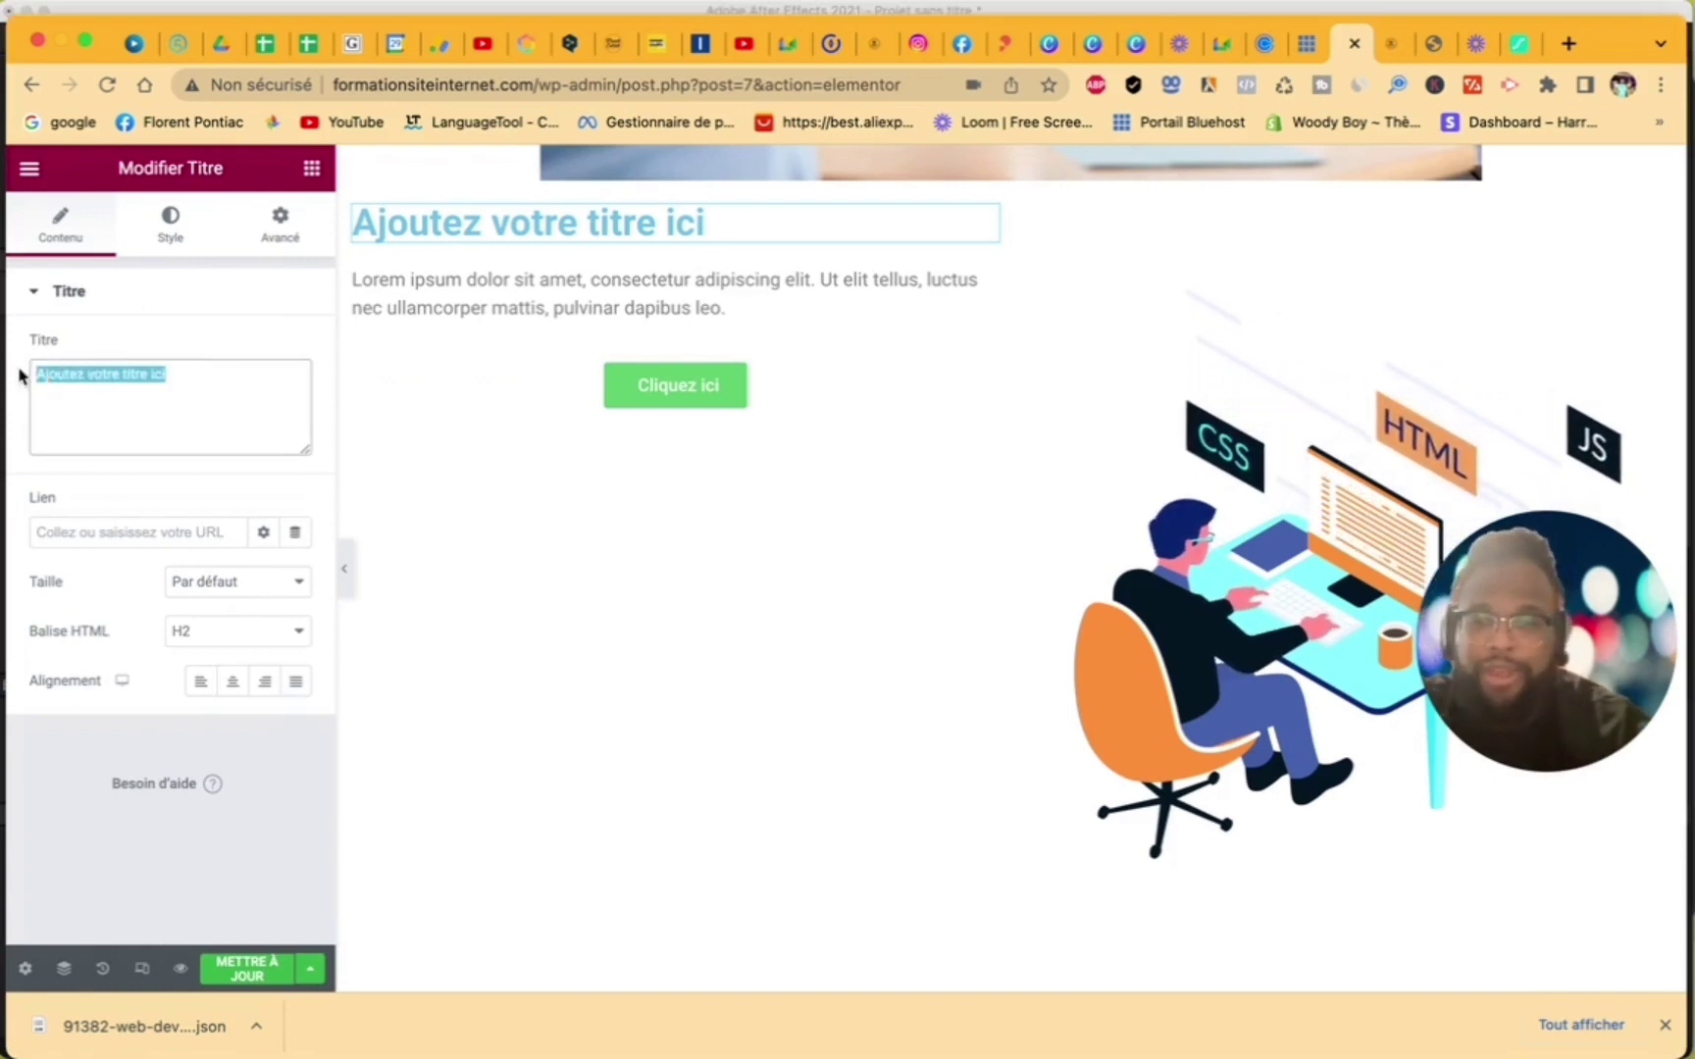
# - Change the heading text to 'Pourquoi Nous ?' and centre it
pyautogui.write('N')
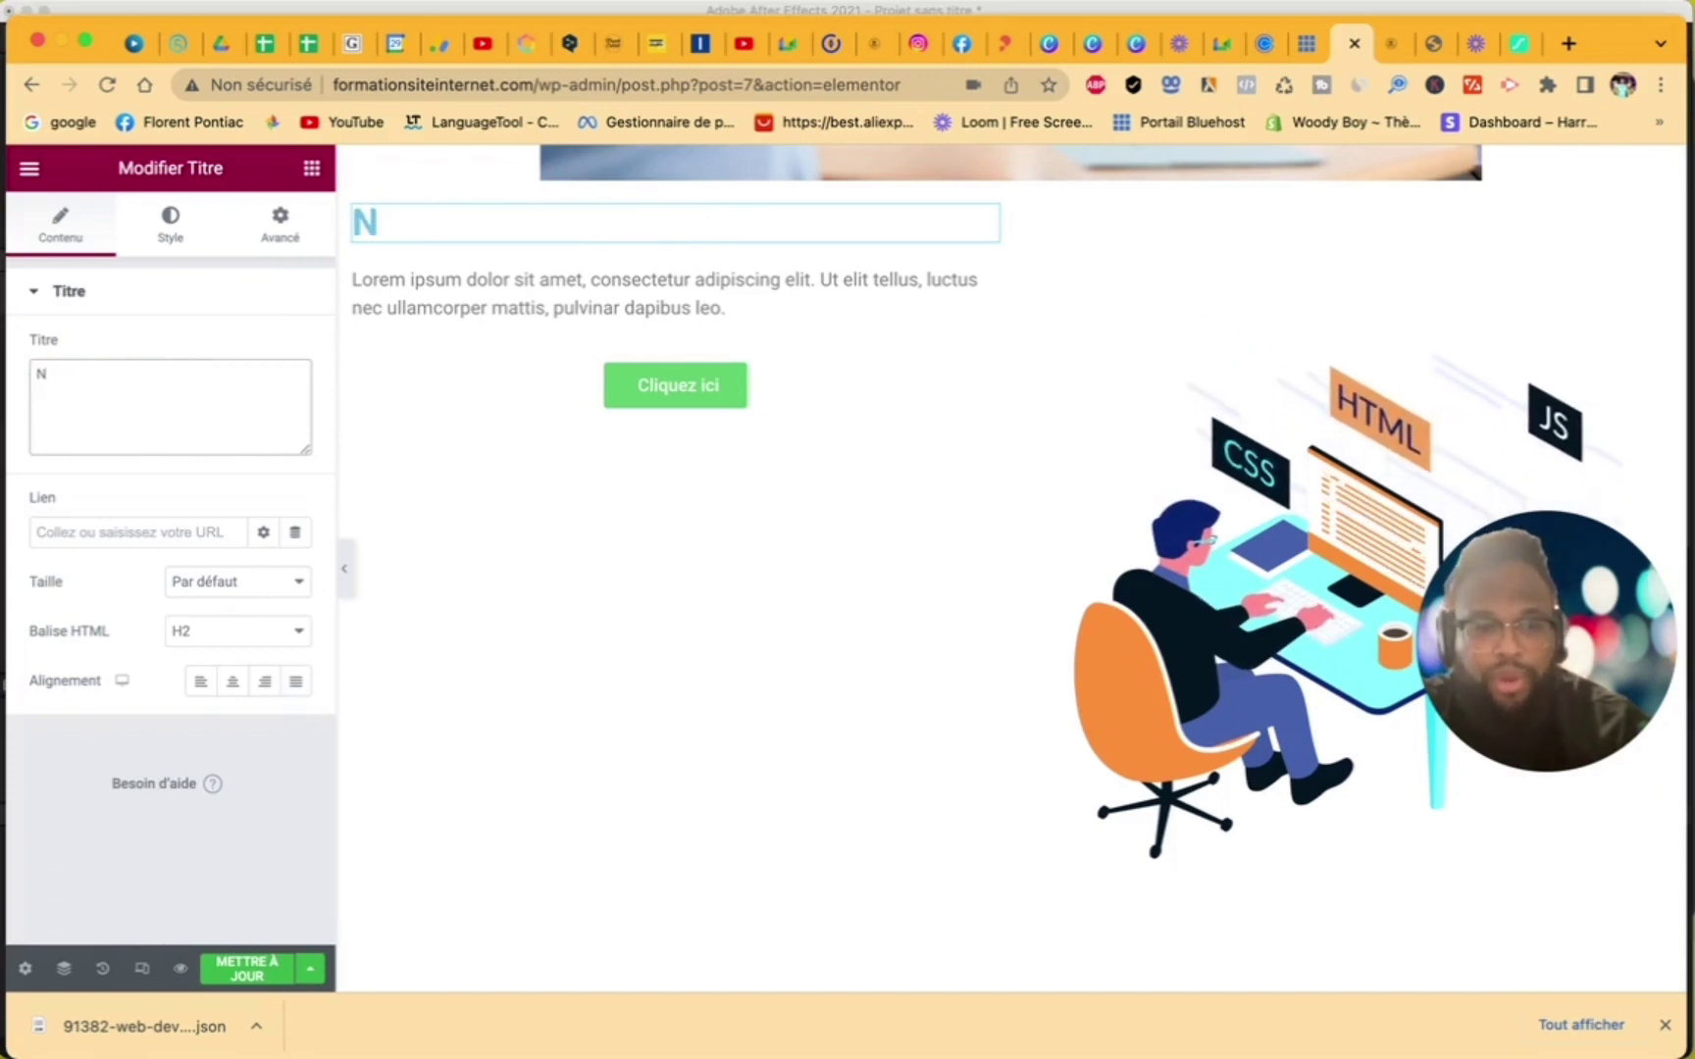
pyautogui.press('BackSpace')
pyautogui.write('P')
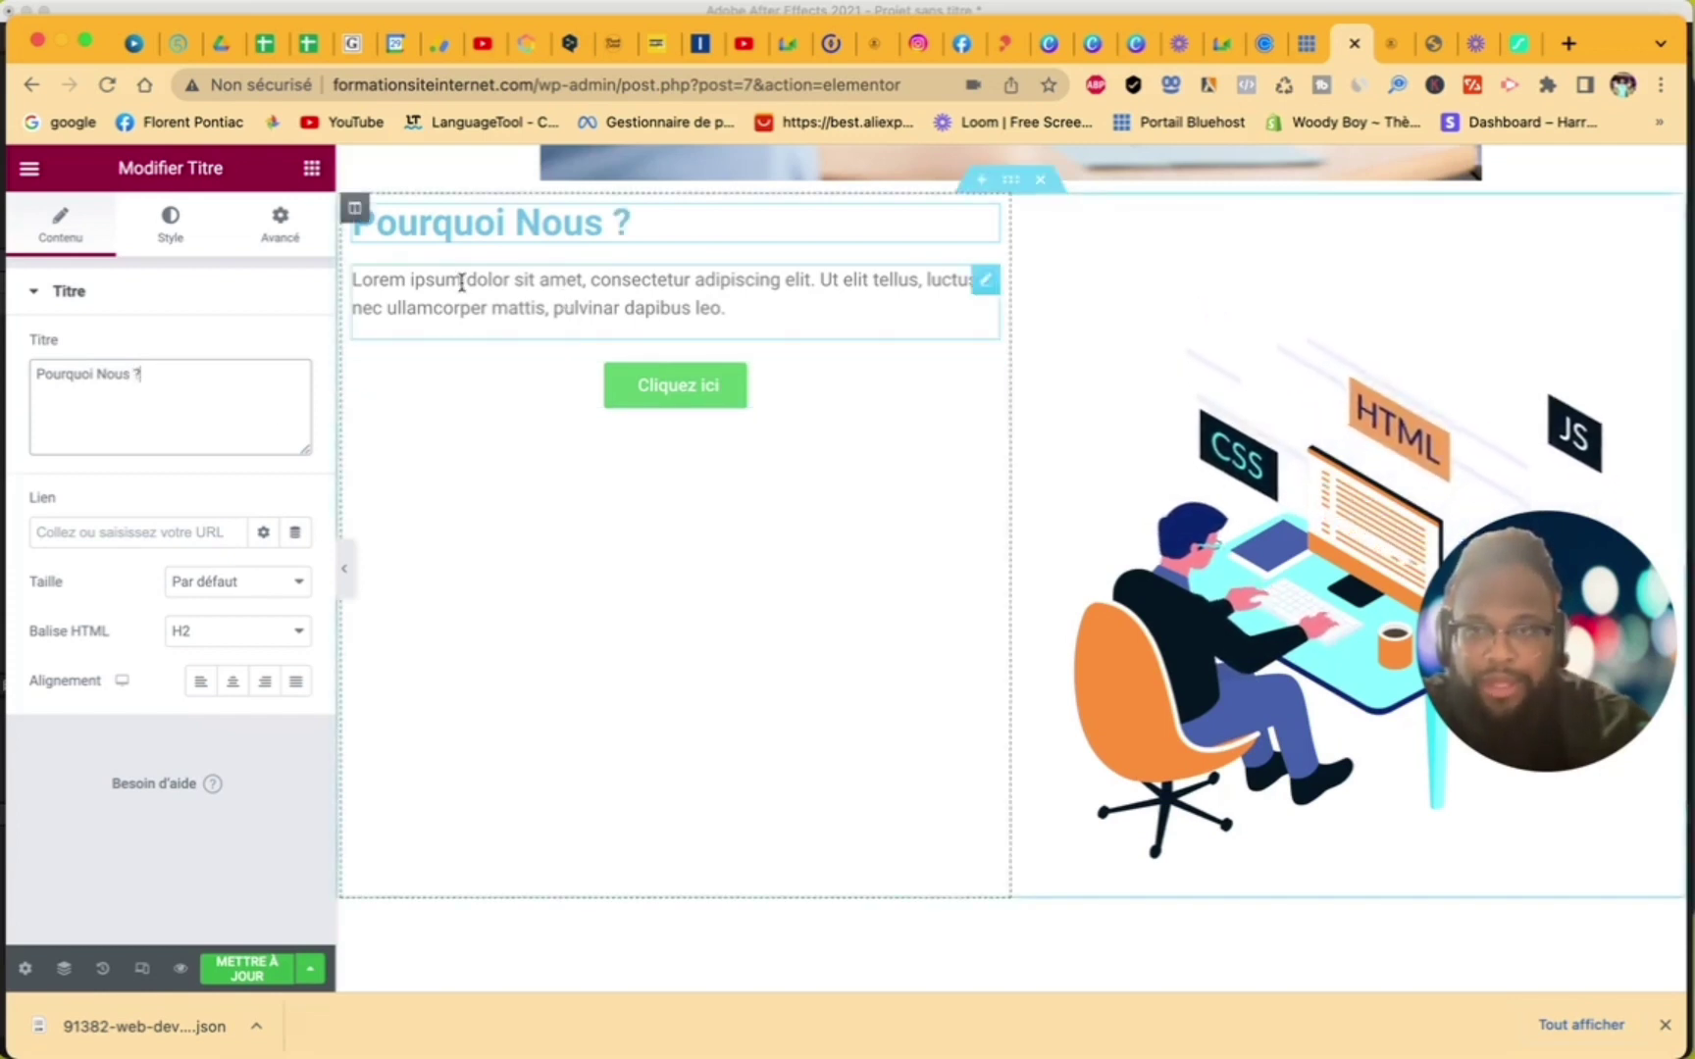
pyautogui.click(233, 683)
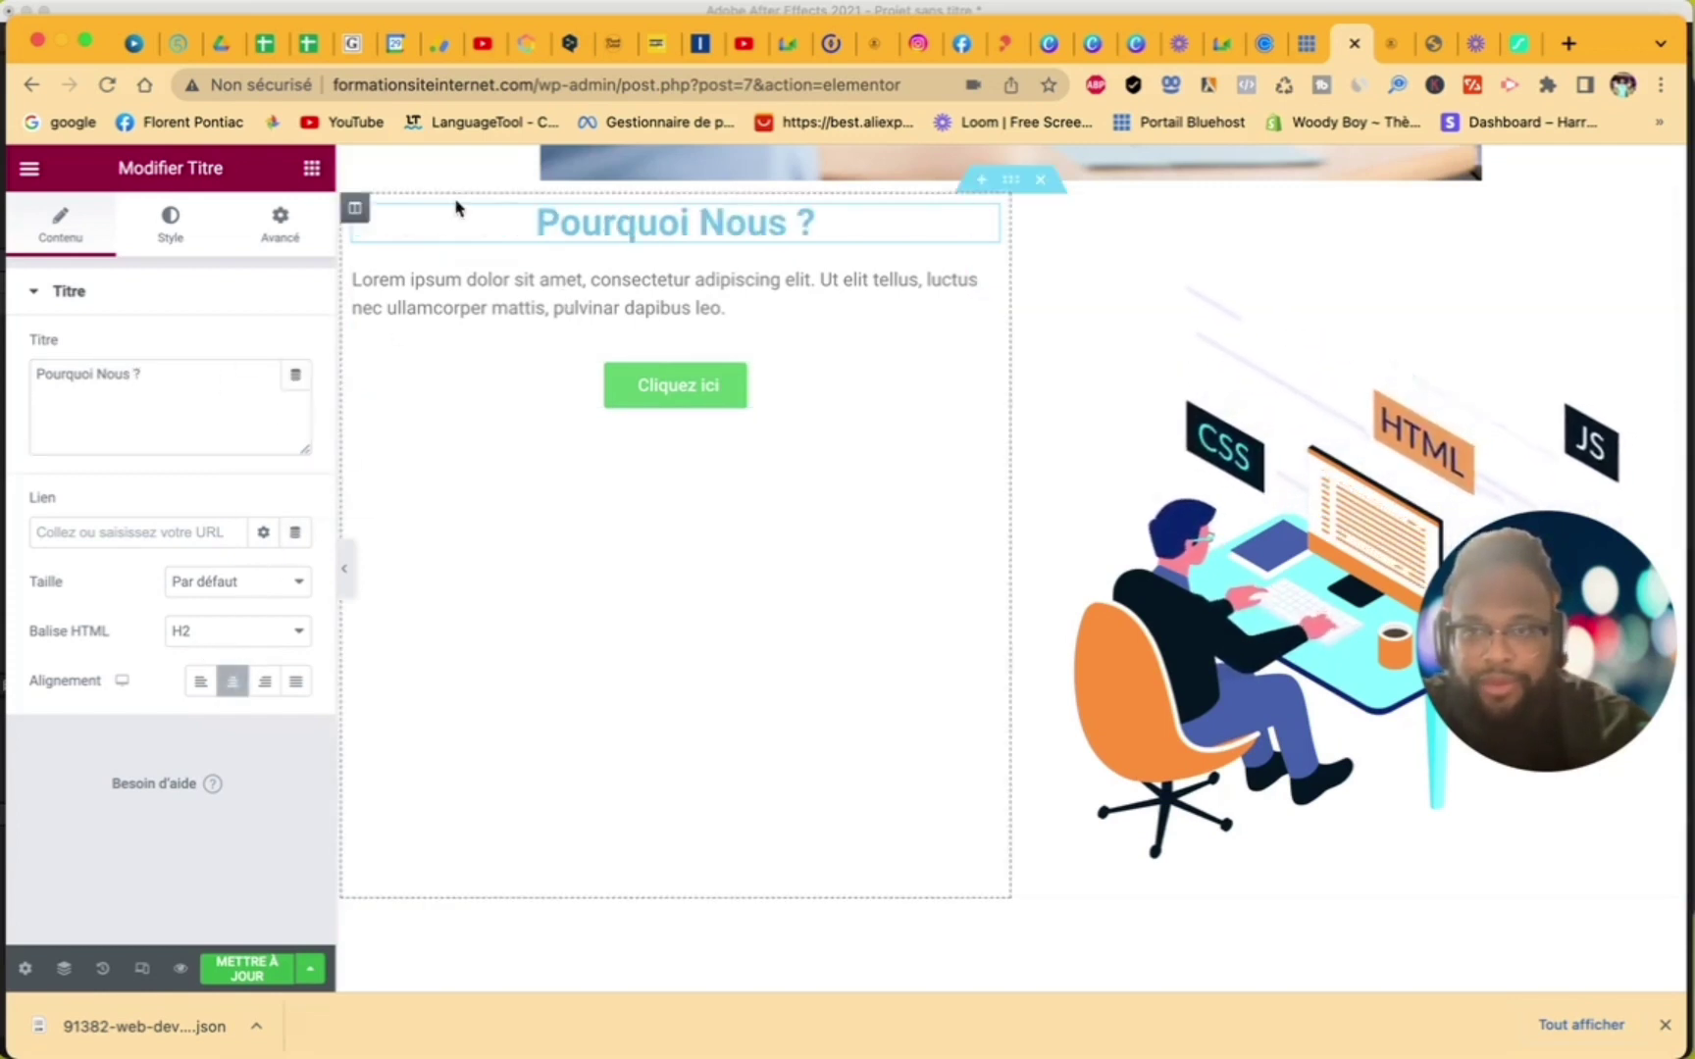
# - Style the heading black (#000000) in Poppins at weight 800
pyautogui.click(174, 234)
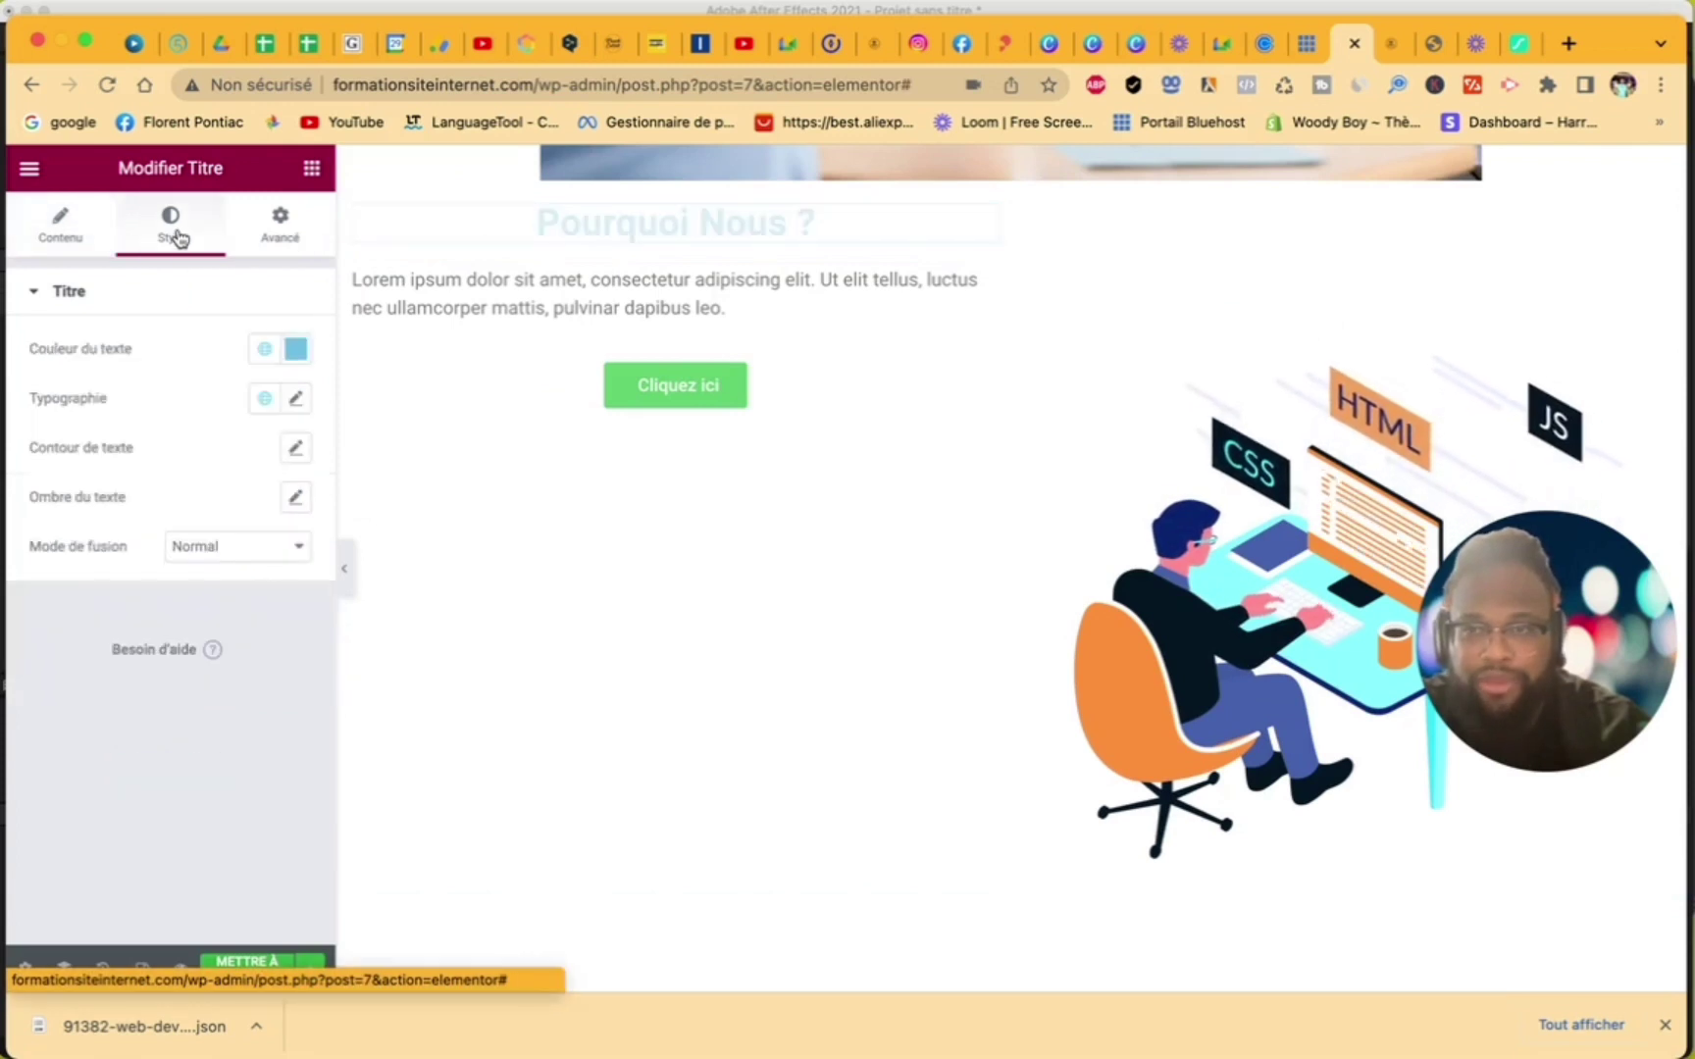
pyautogui.click(294, 355)
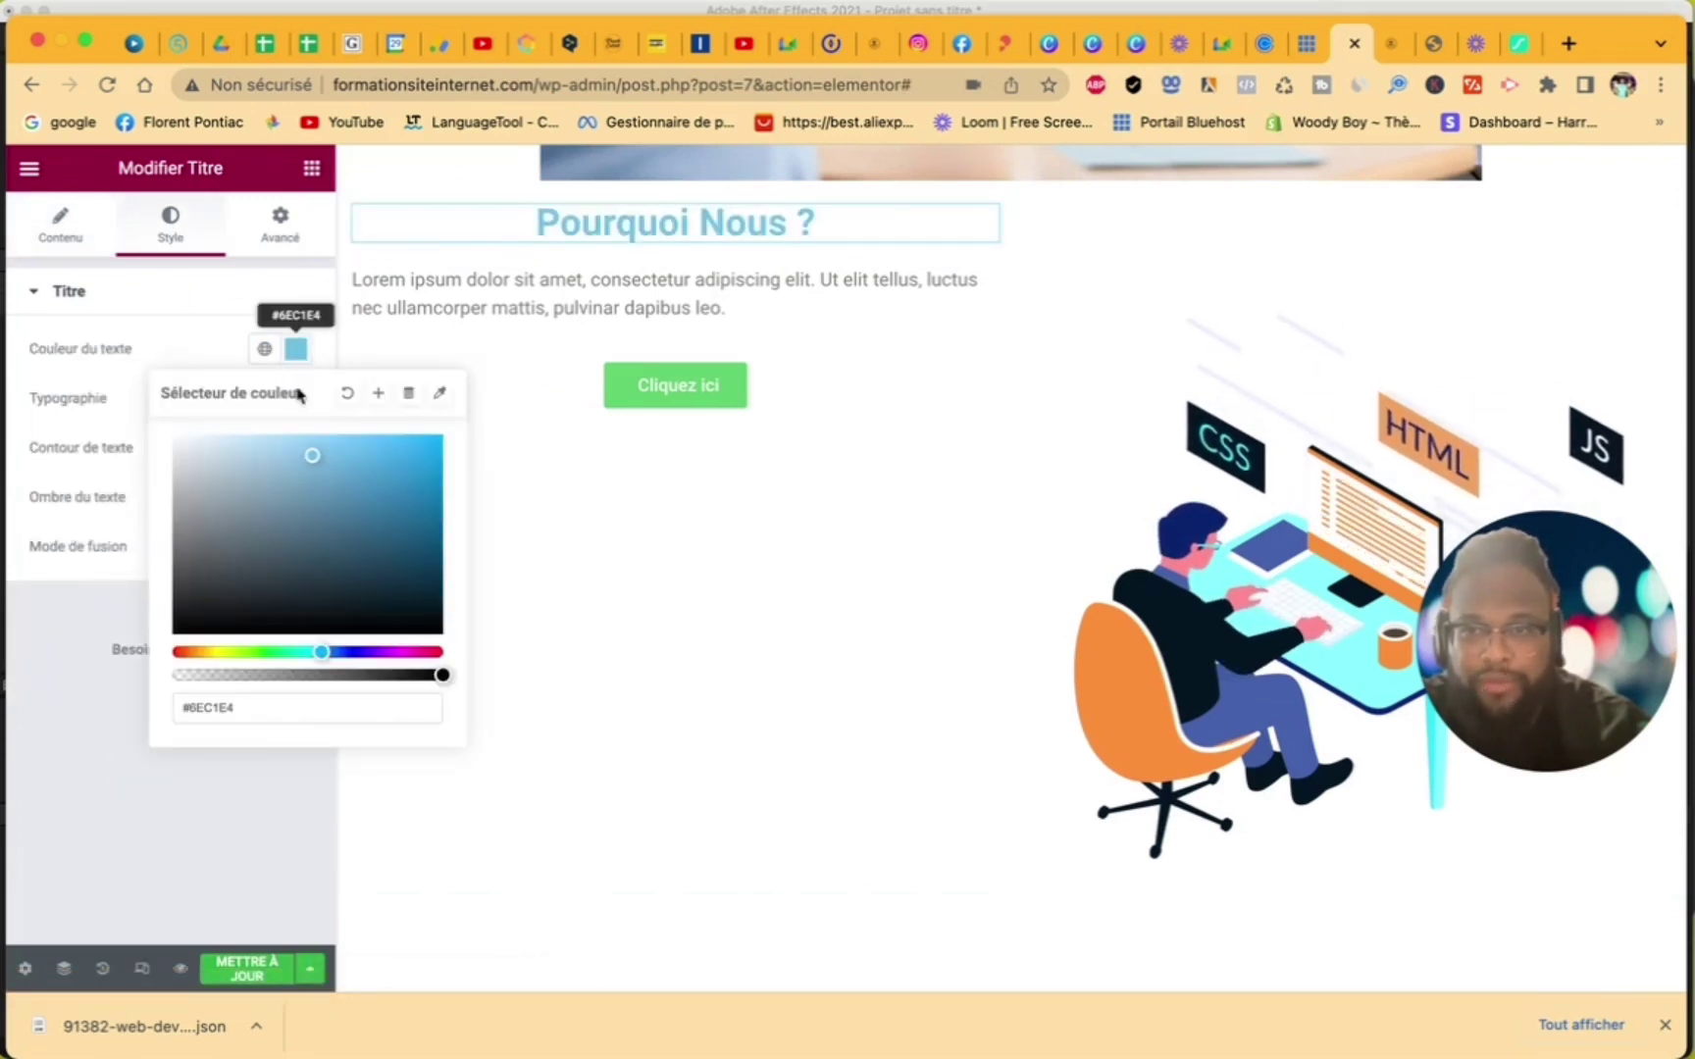
pyautogui.moveTo(287, 589); pyautogui.dragTo(165, 655)
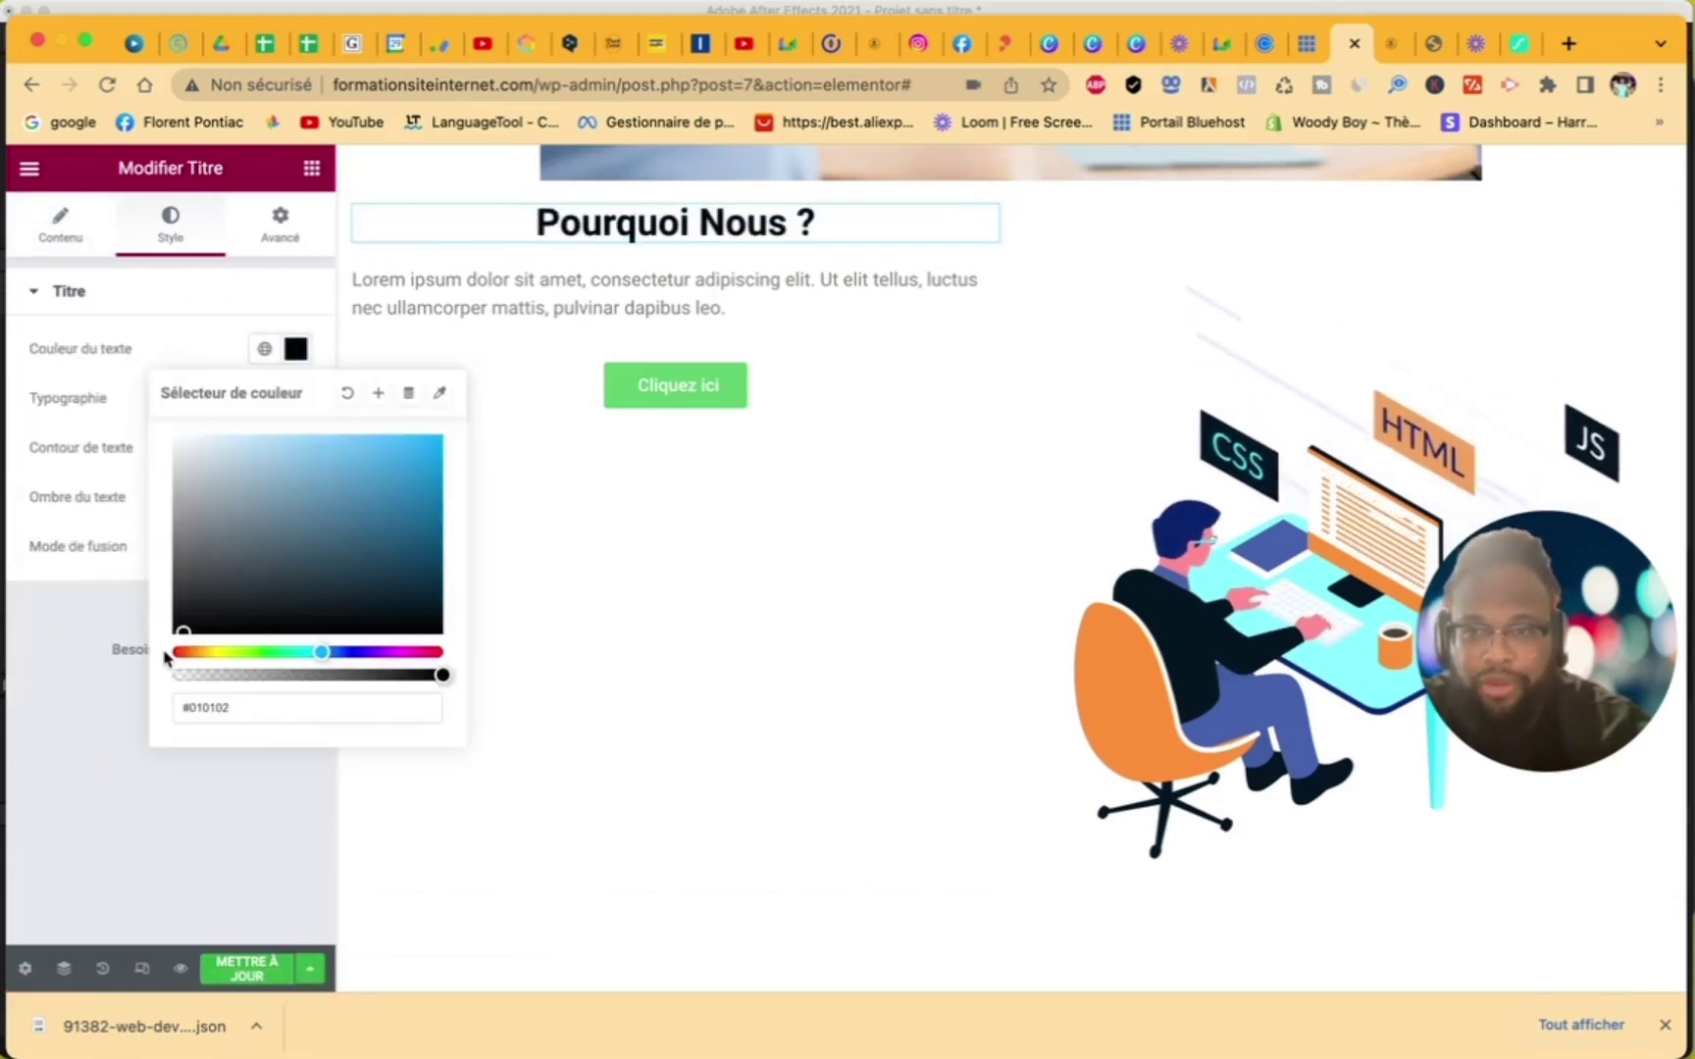
pyautogui.click(77, 614)
pyautogui.click(297, 400)
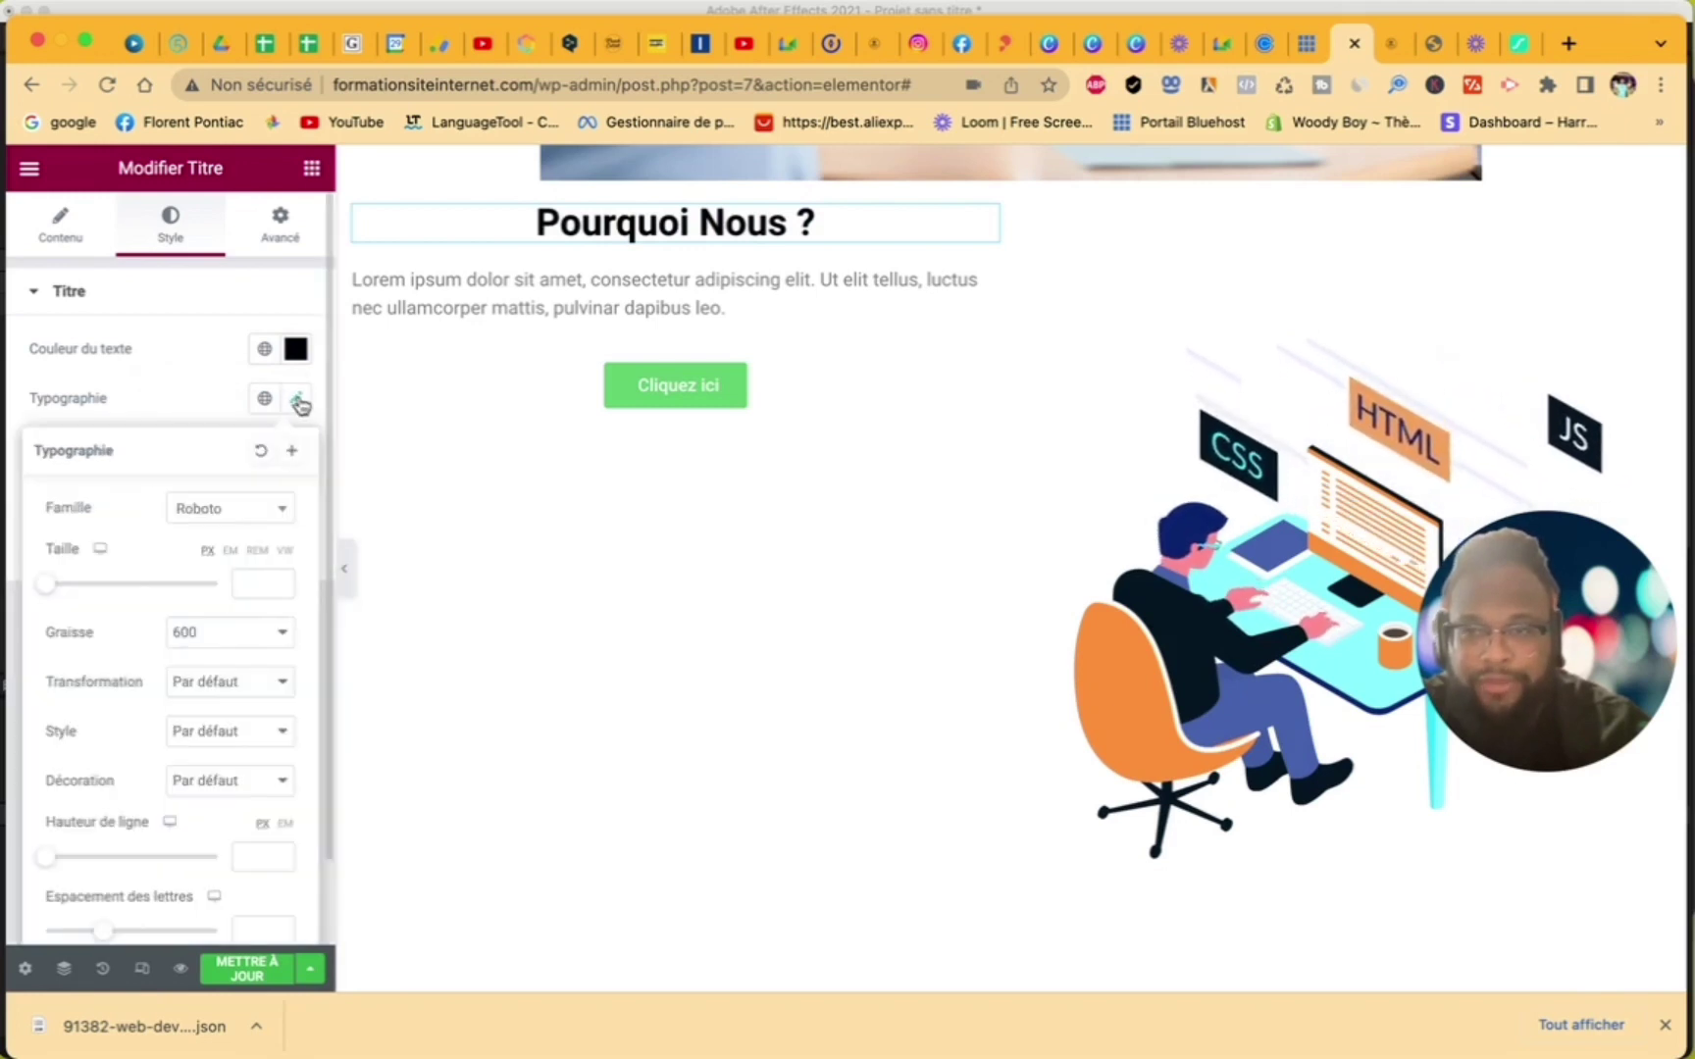
pyautogui.click(266, 514)
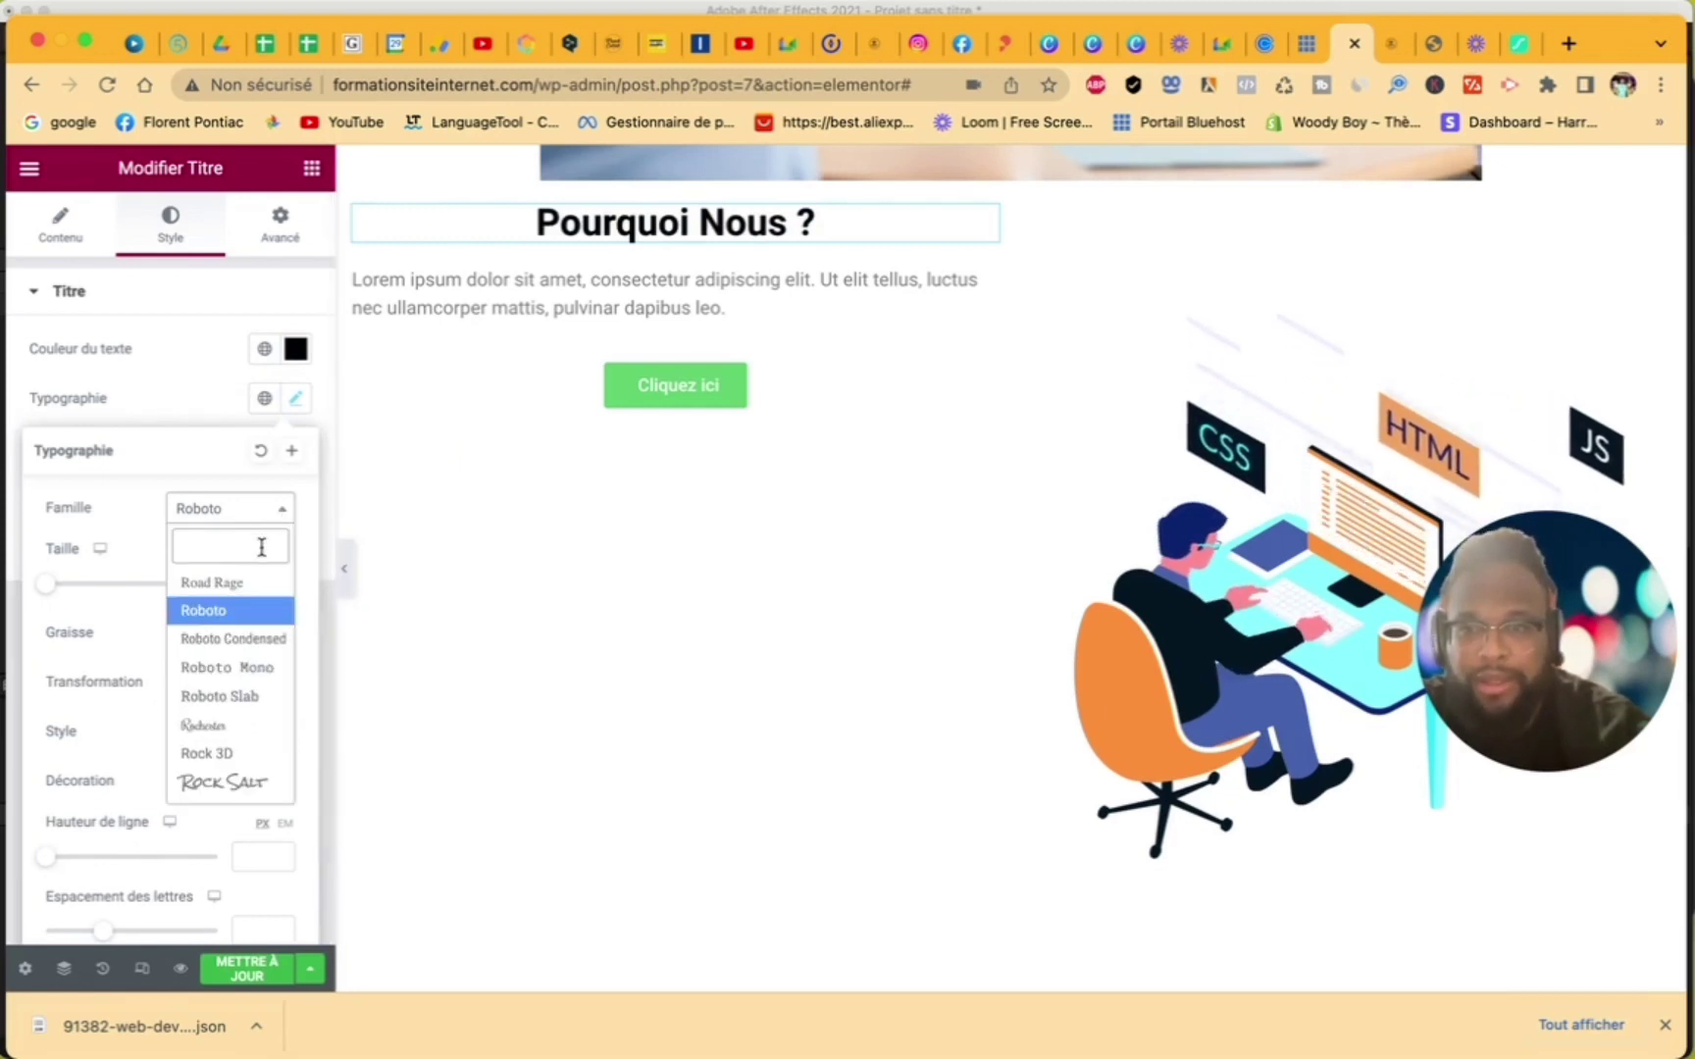
pyautogui.write('pop')
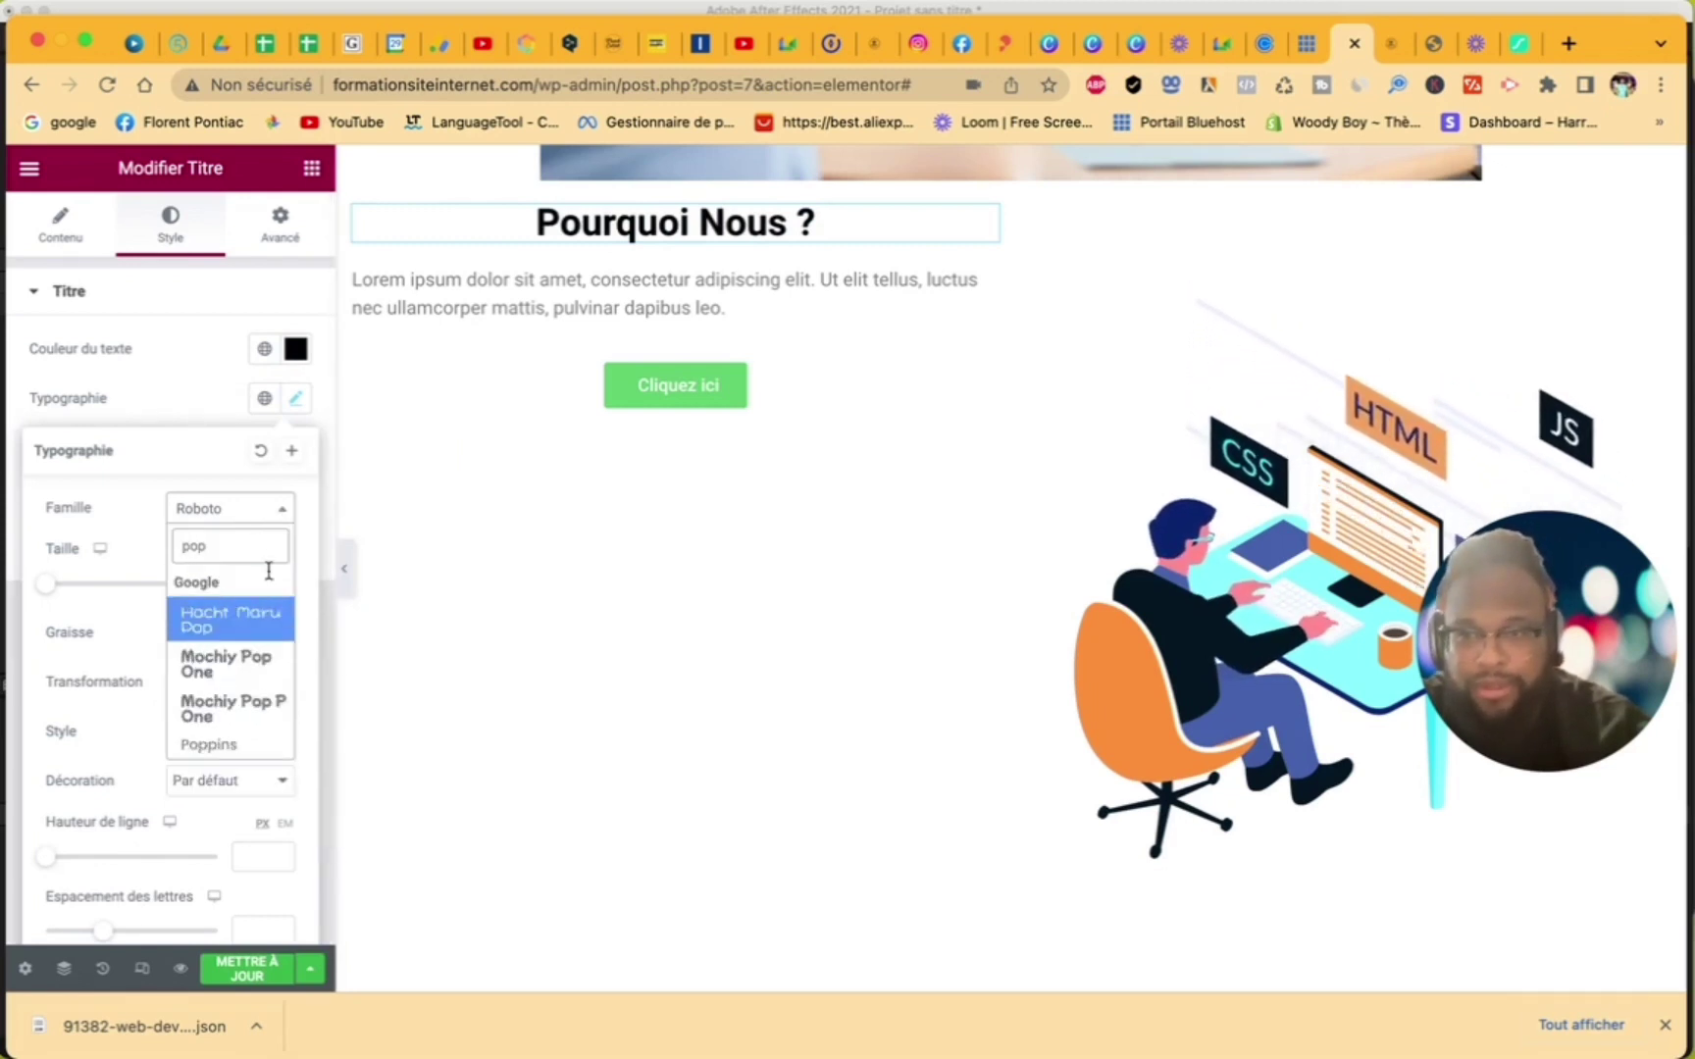
pyautogui.click(235, 750)
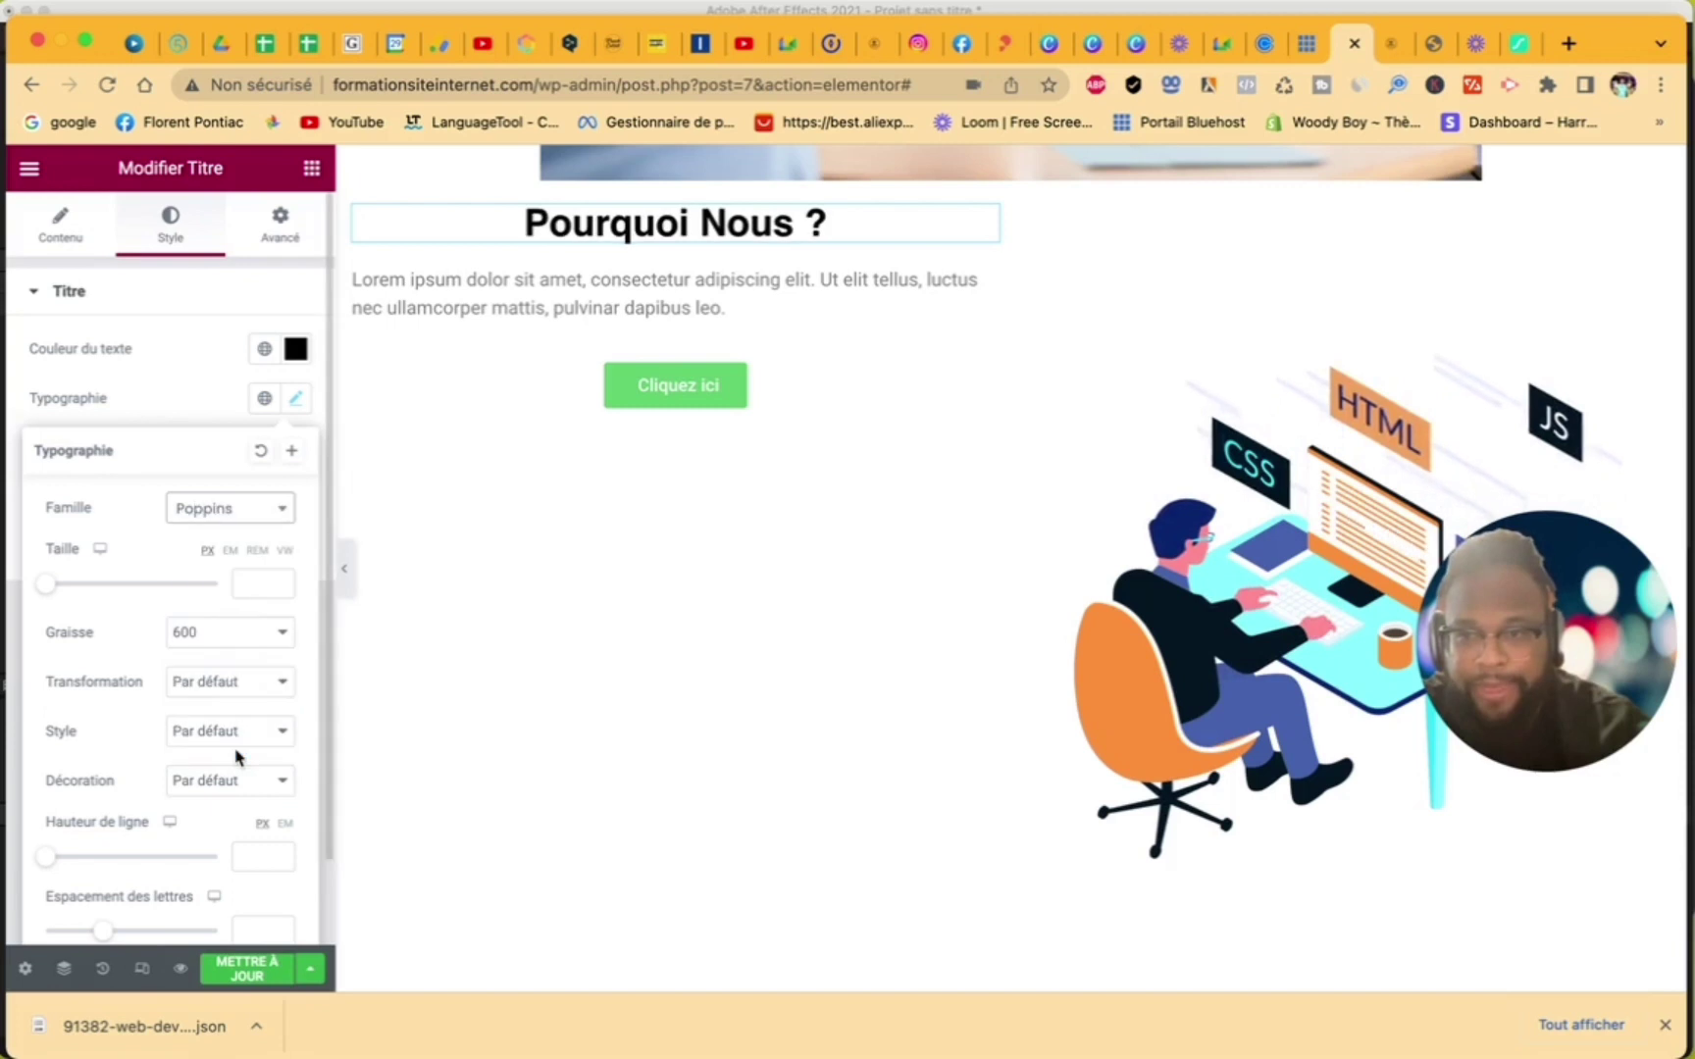
pyautogui.click(258, 642)
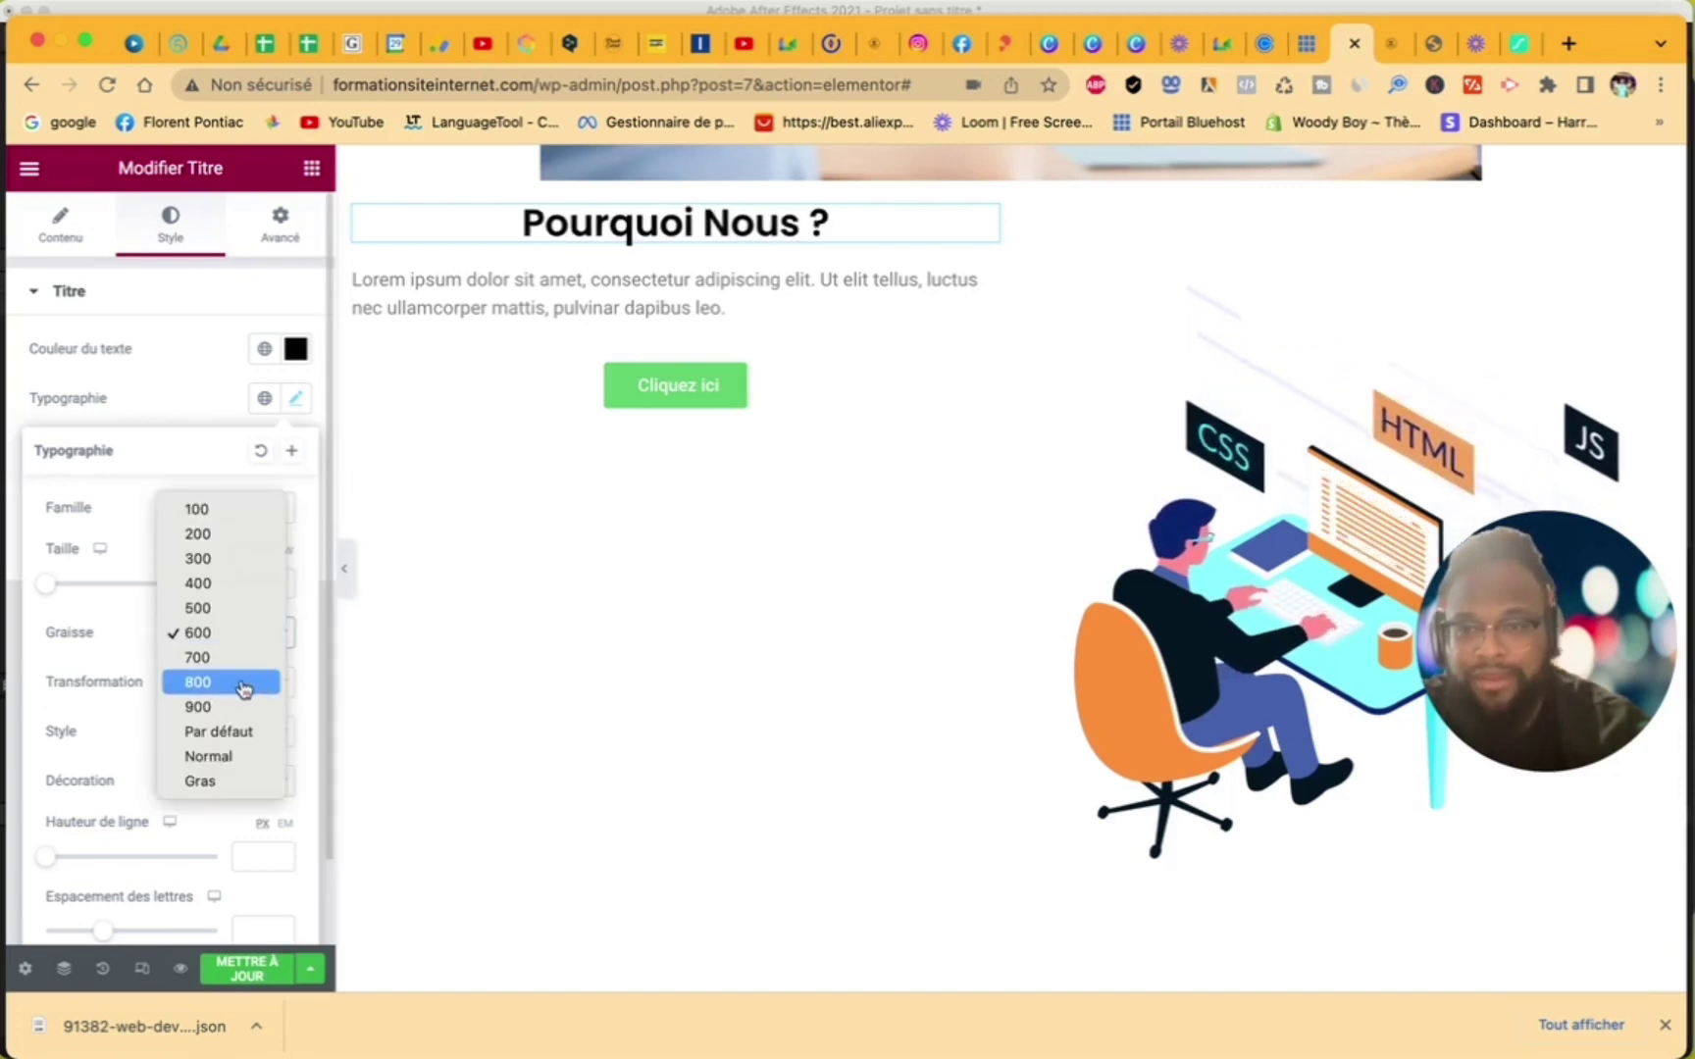
pyautogui.click(245, 690)
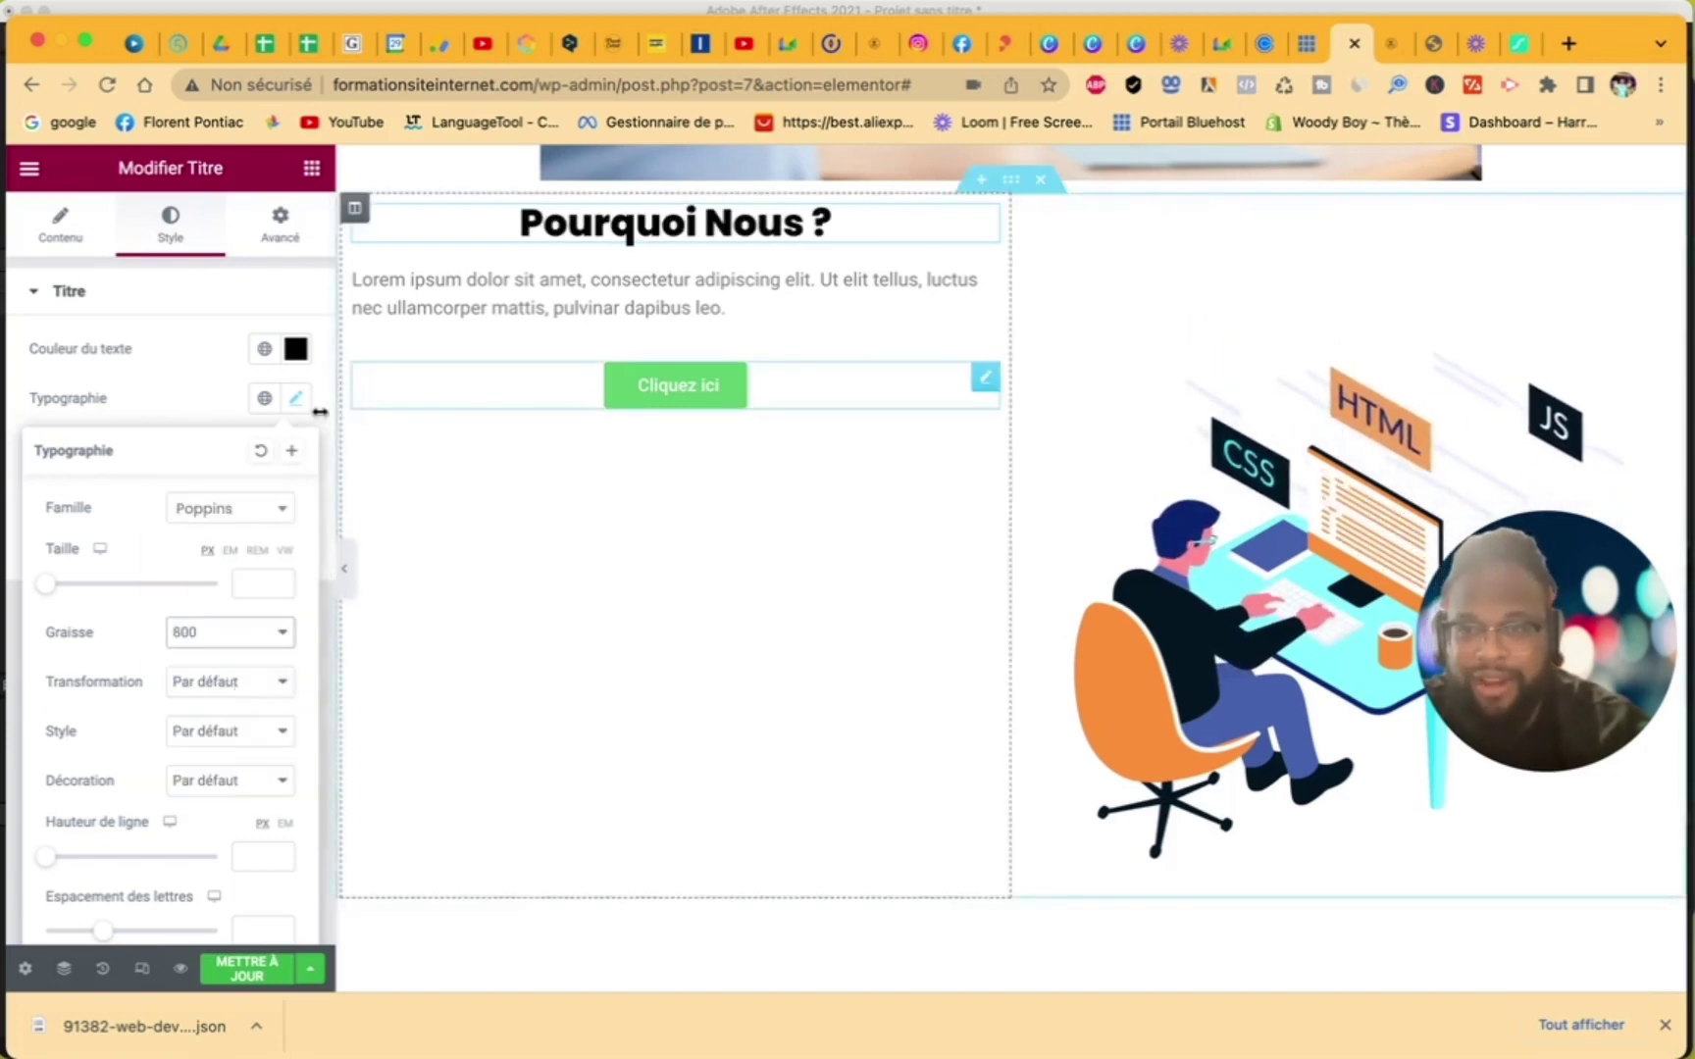
pyautogui.click(193, 405)
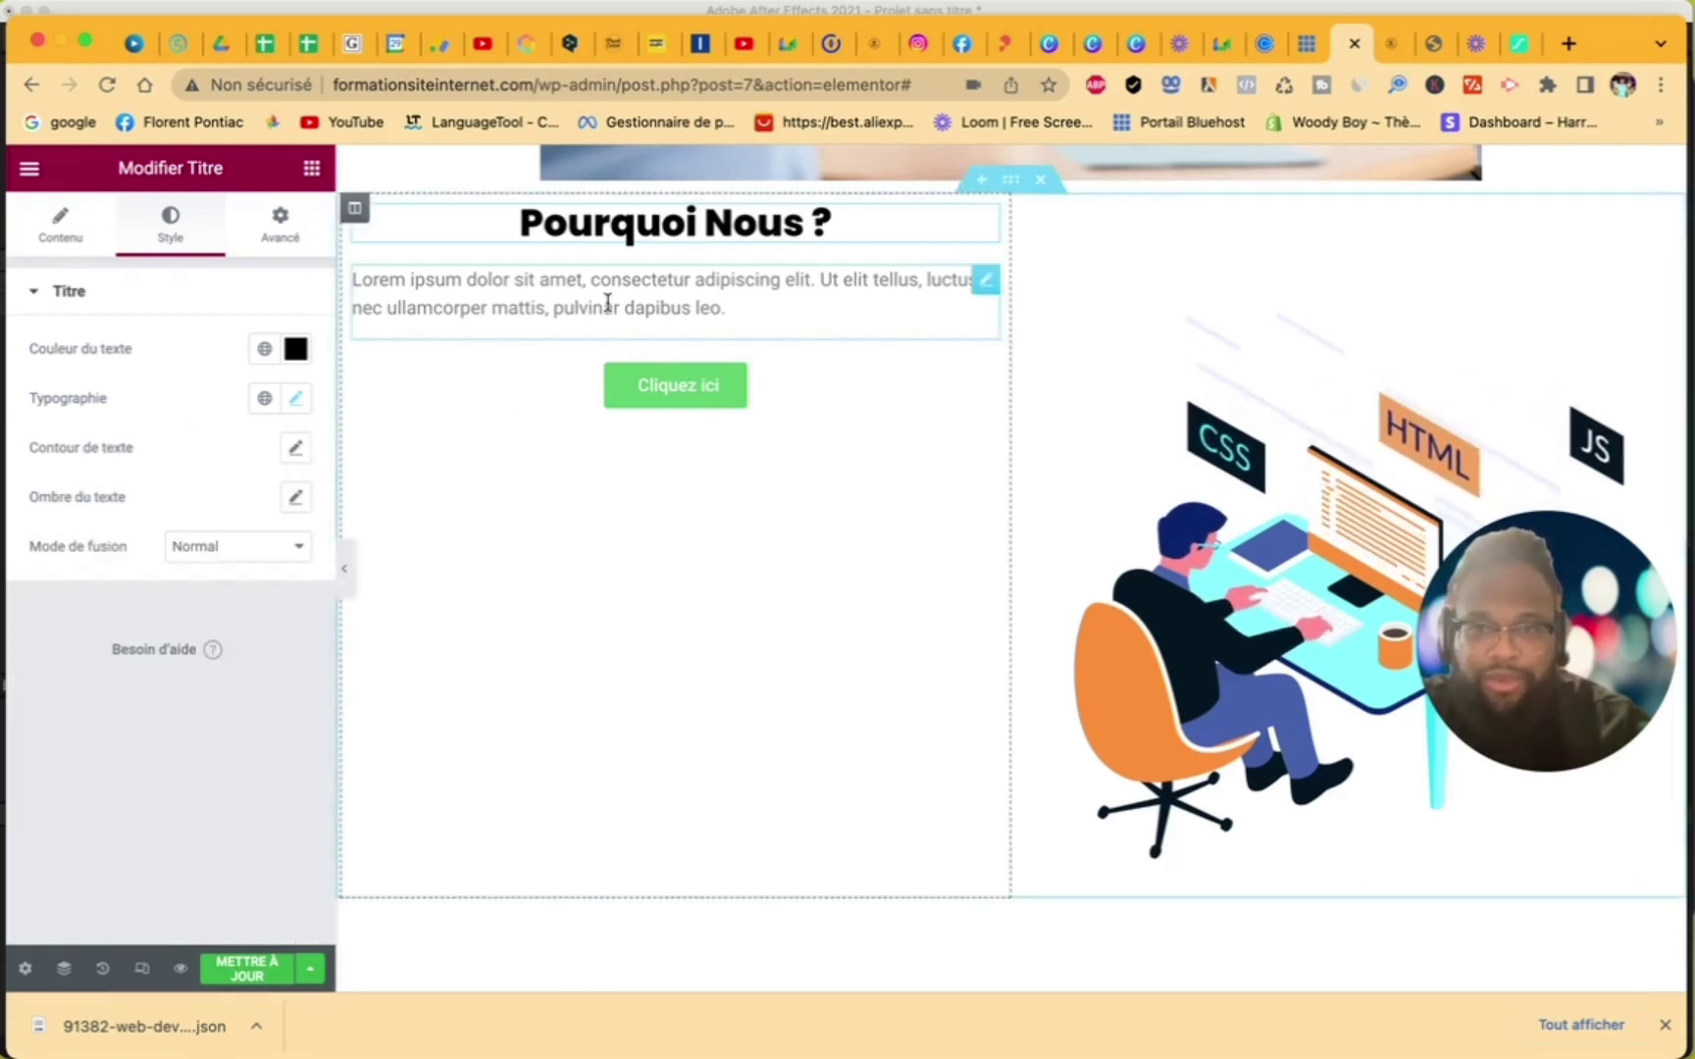
pyautogui.click(609, 300)
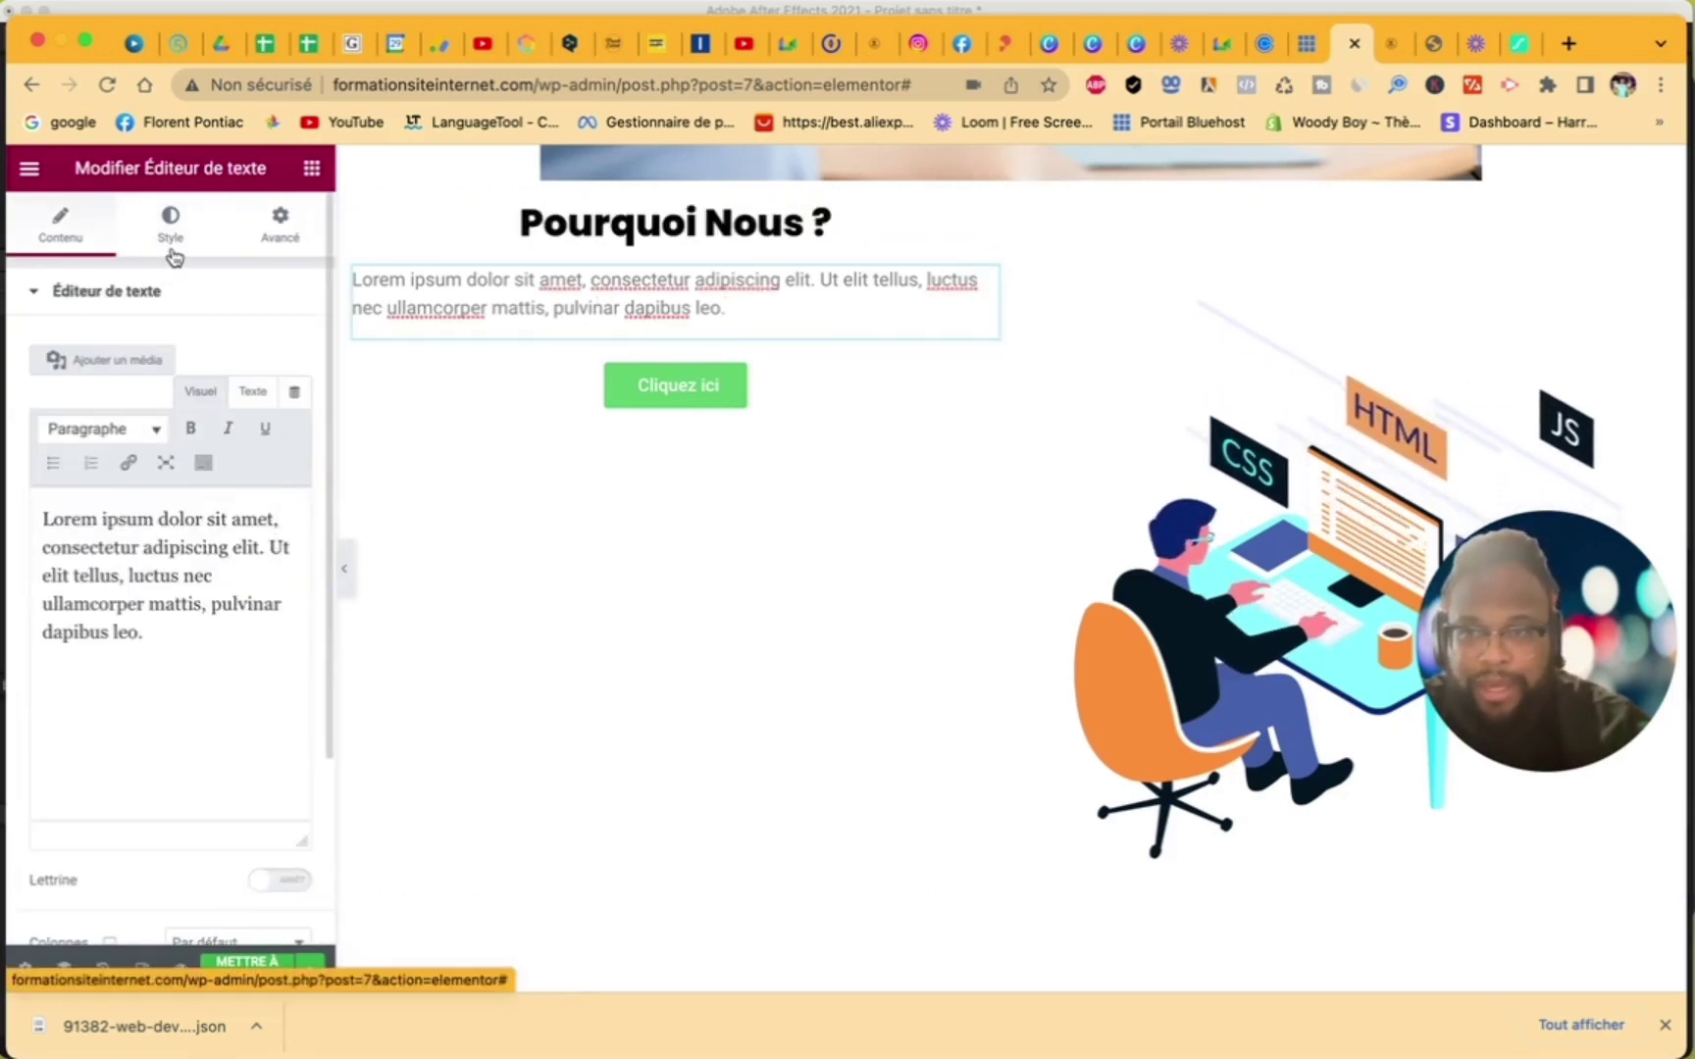
# - Centre the lorem ipsum paragraph and set its text colour to black #000000
pyautogui.click(172, 254)
pyautogui.click(231, 351)
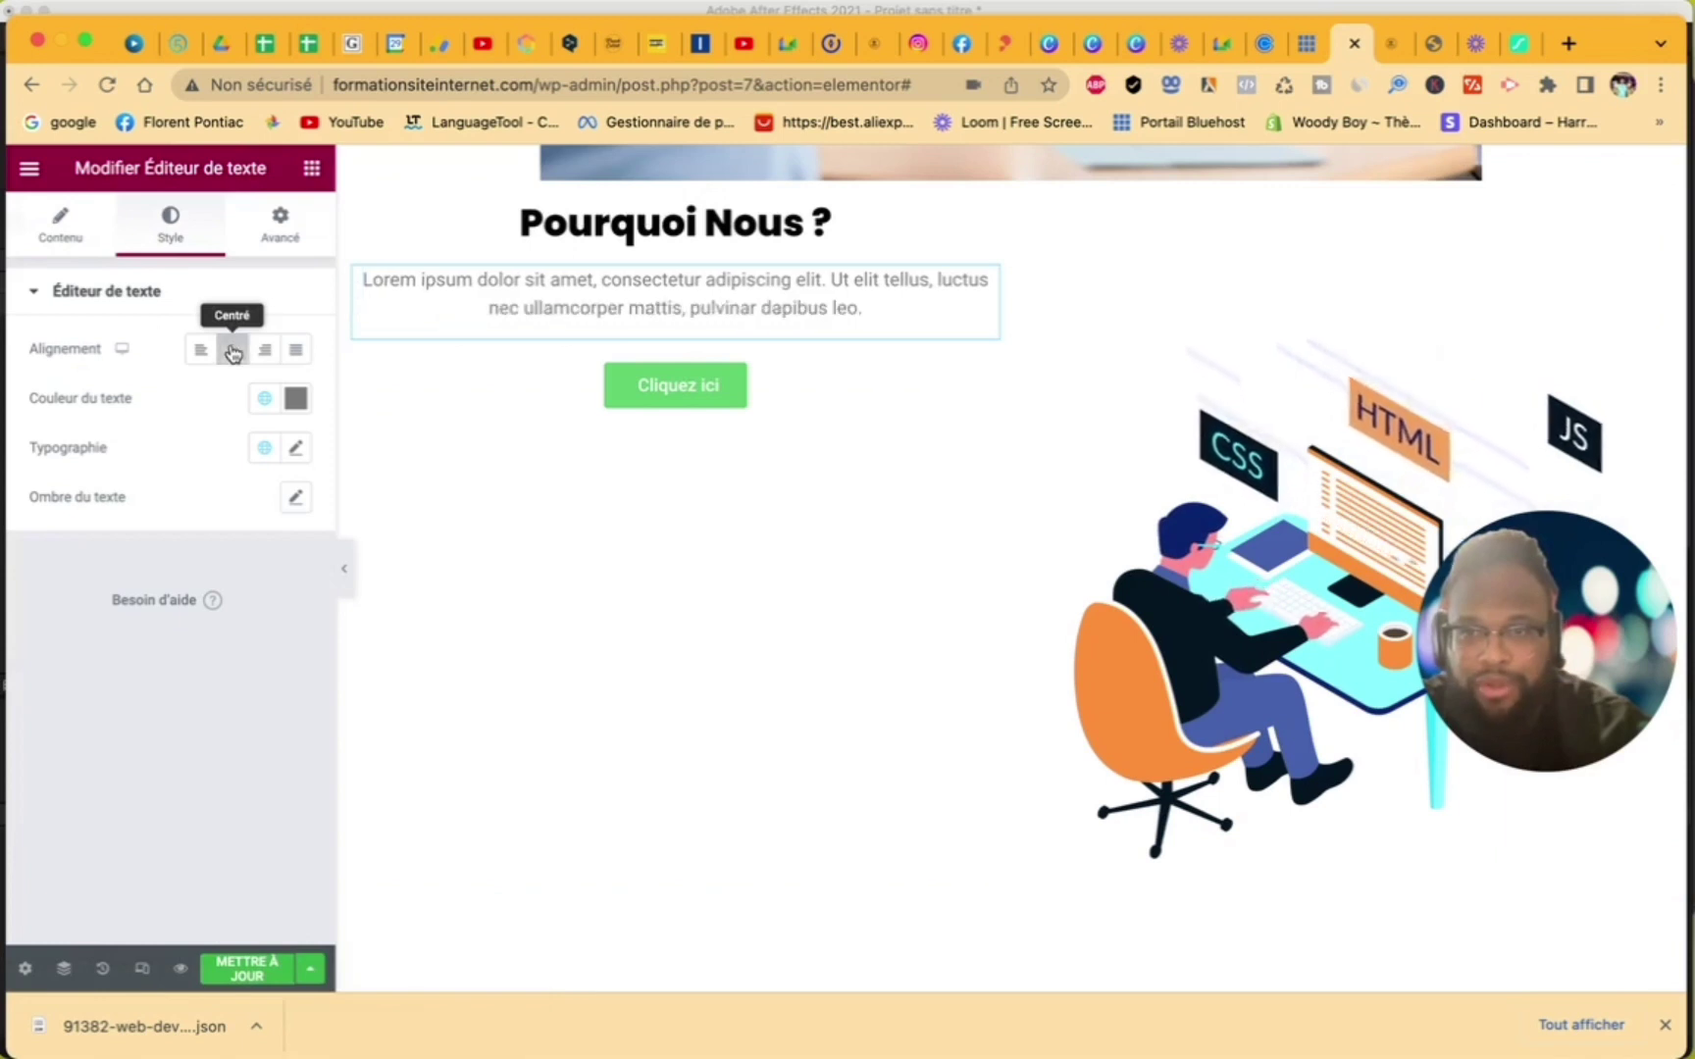
pyautogui.click(296, 399)
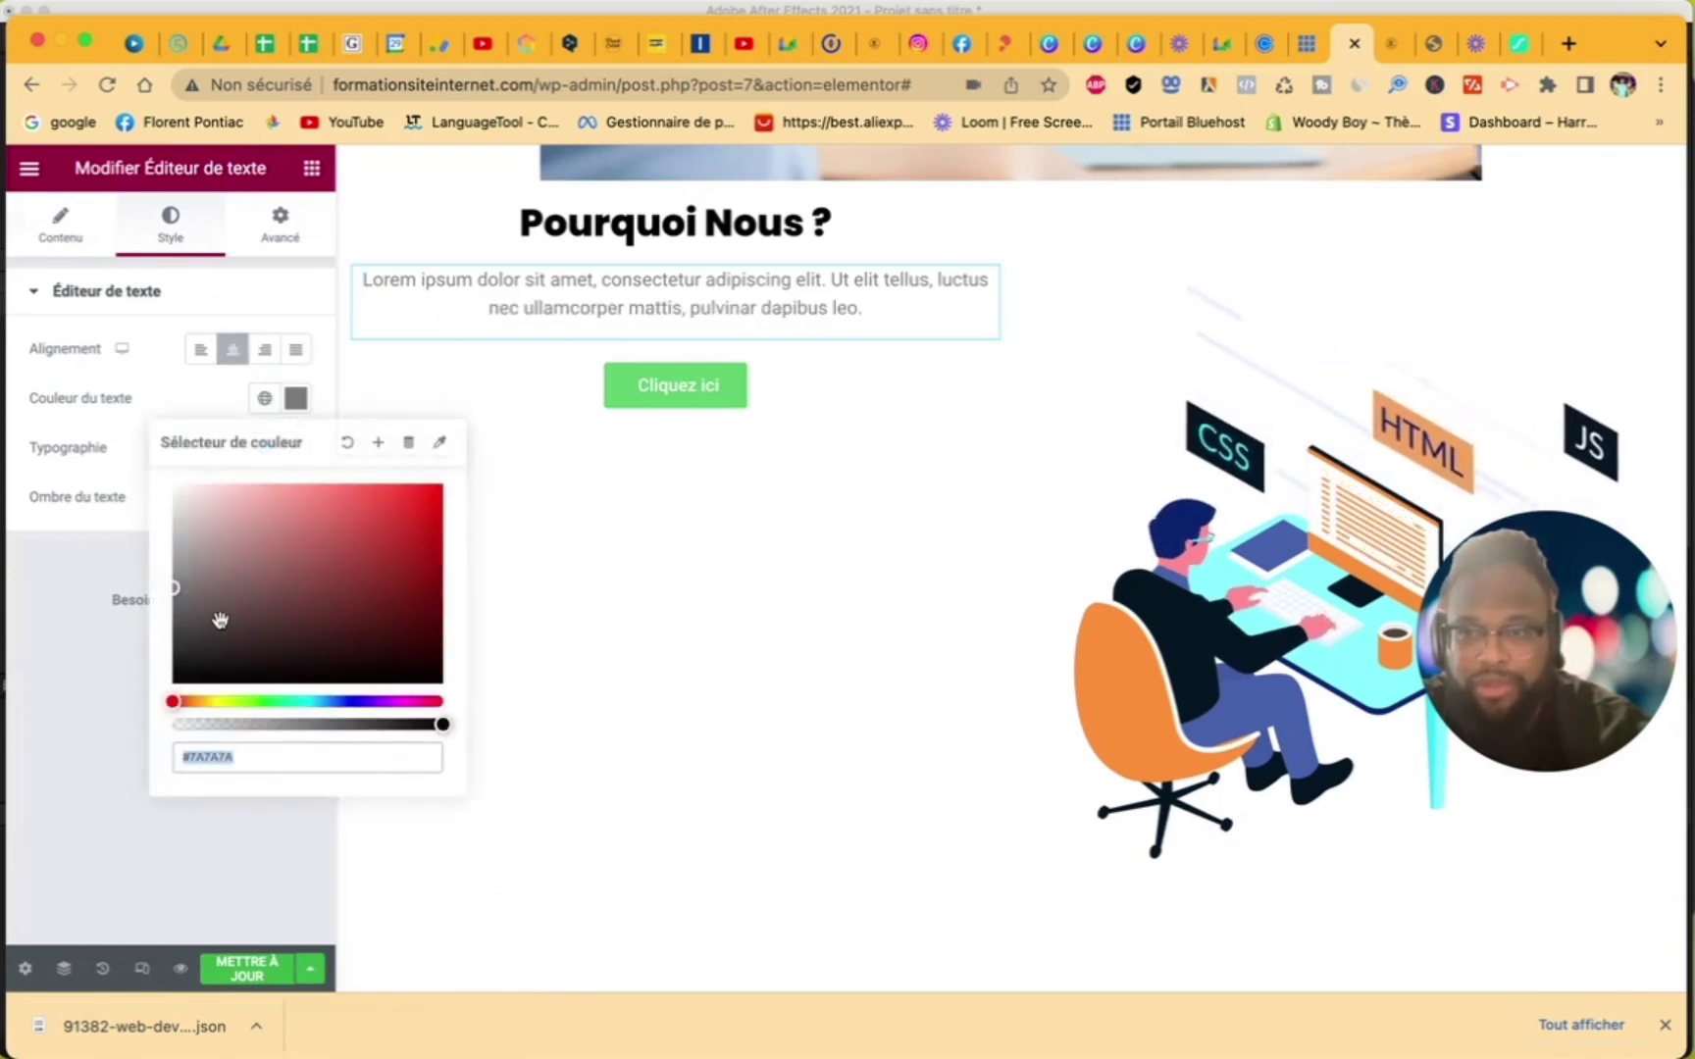
pyautogui.moveTo(219, 617); pyautogui.dragTo(155, 700)
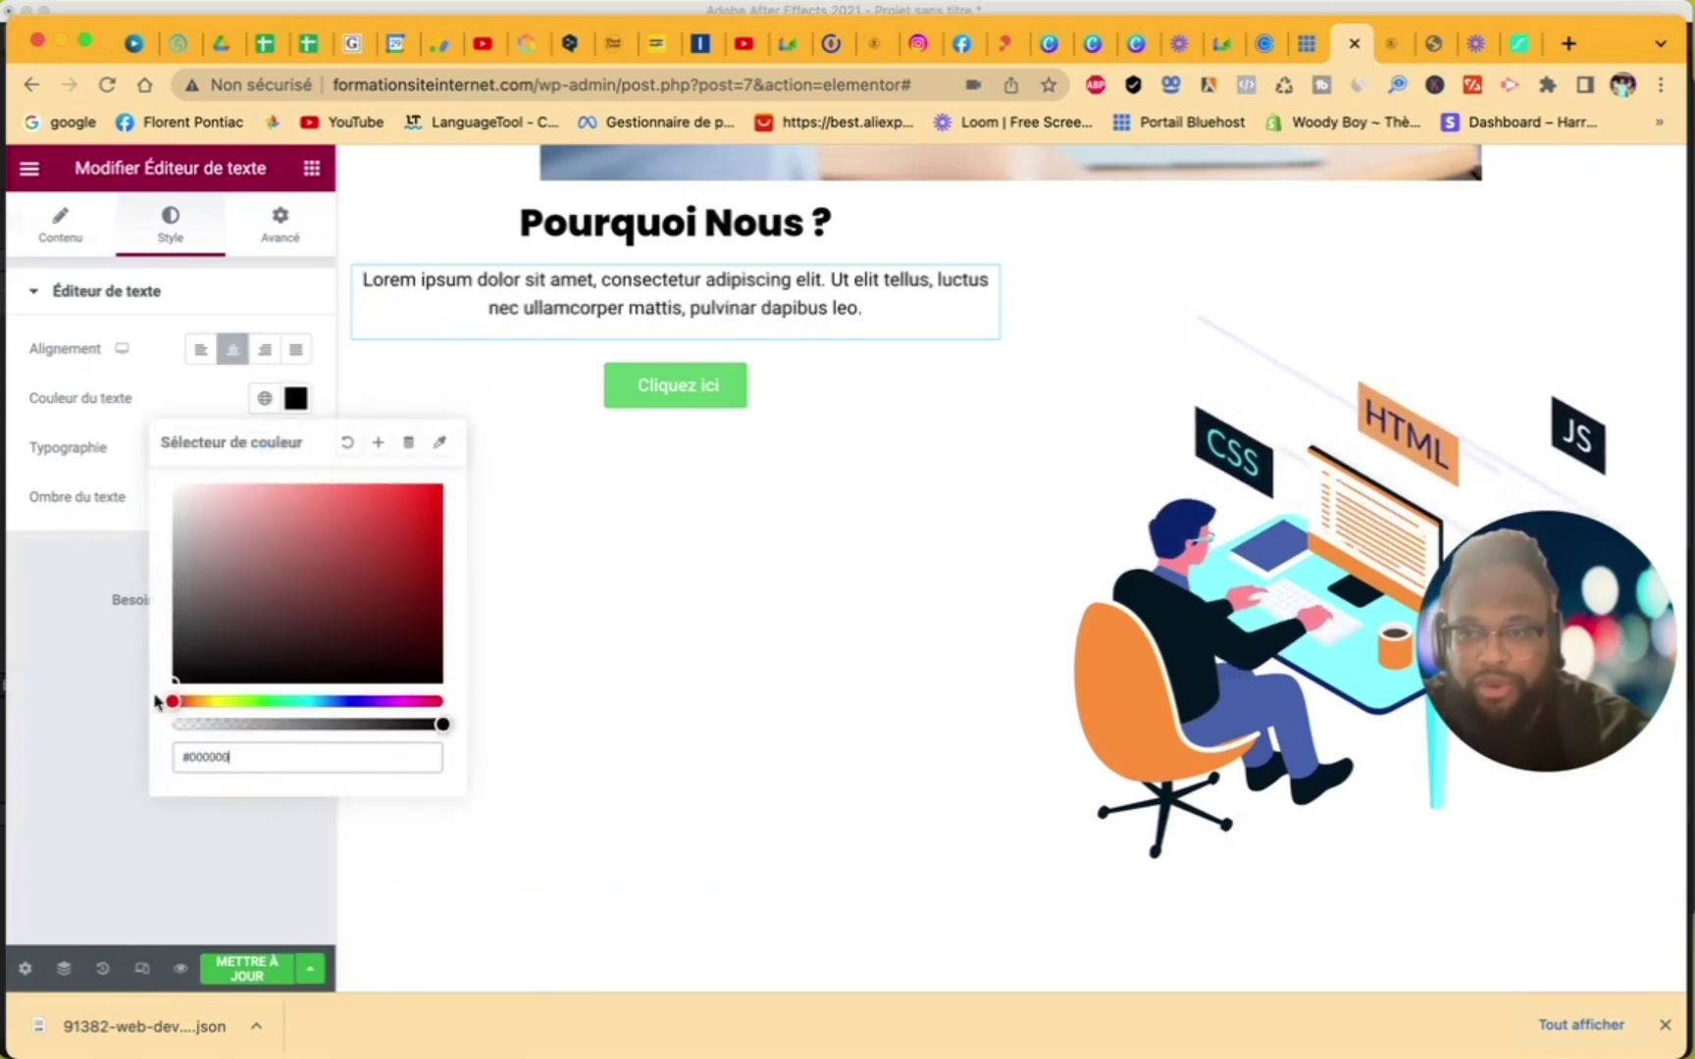
pyautogui.click(83, 721)
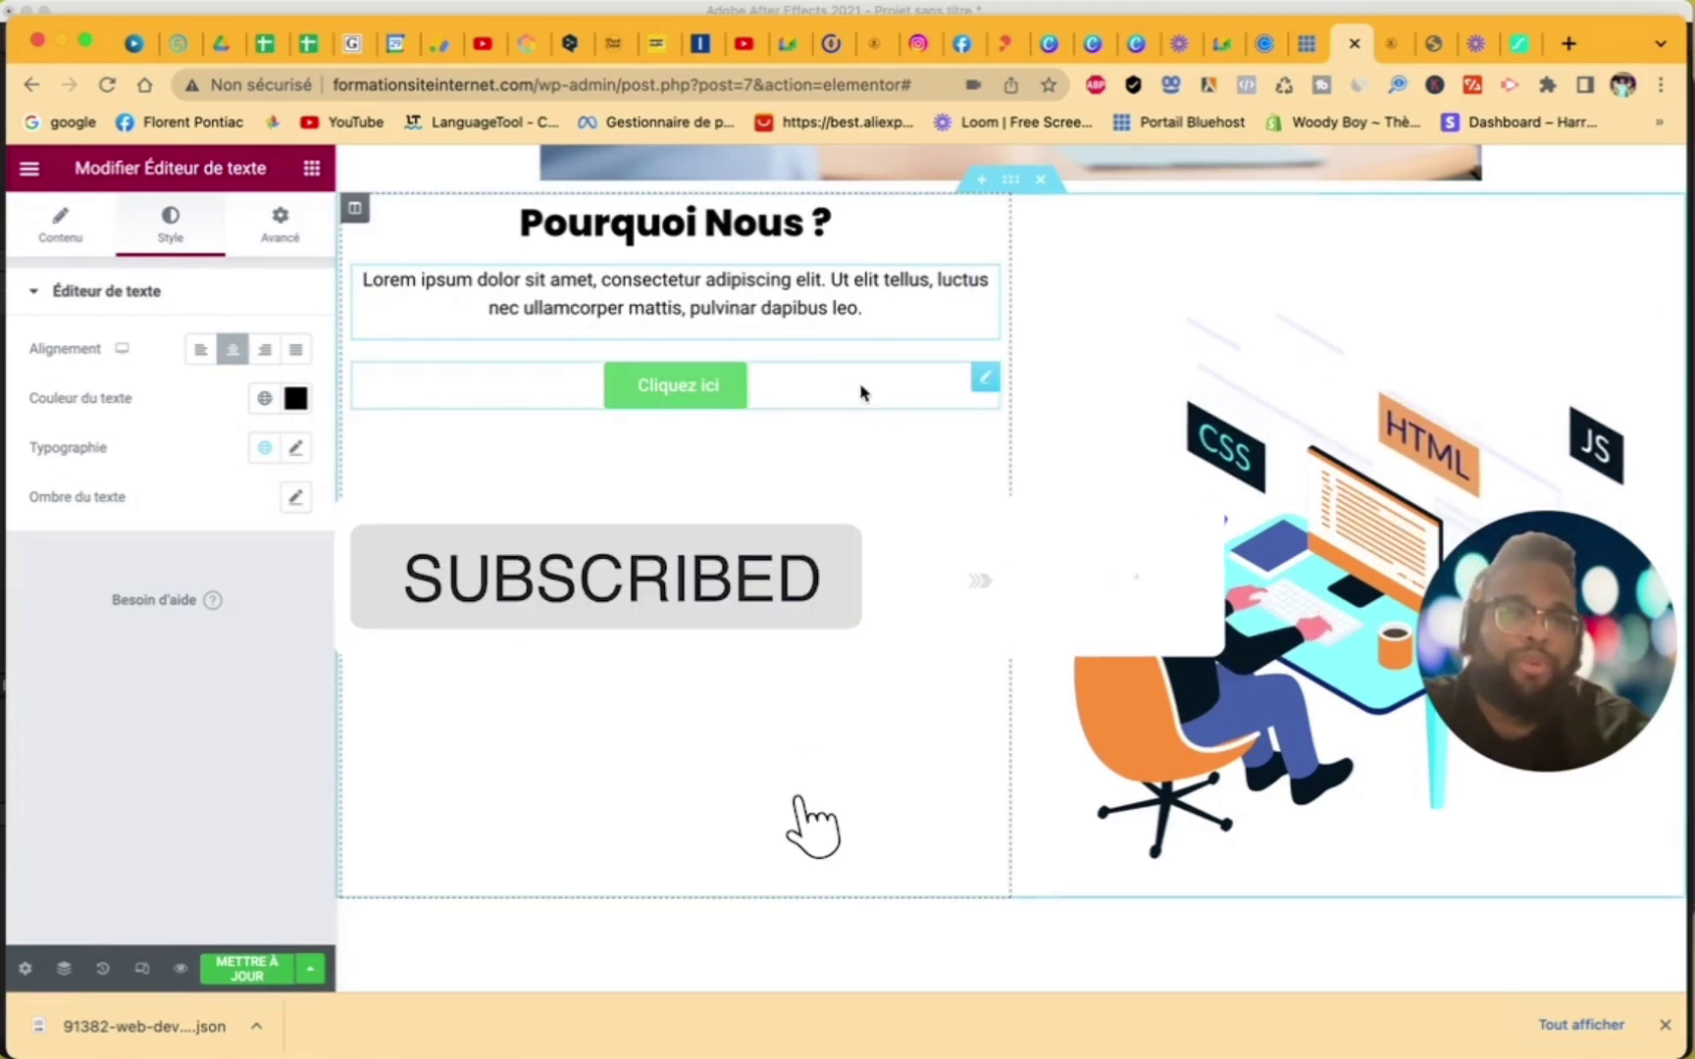
pyautogui.click(30, 175)
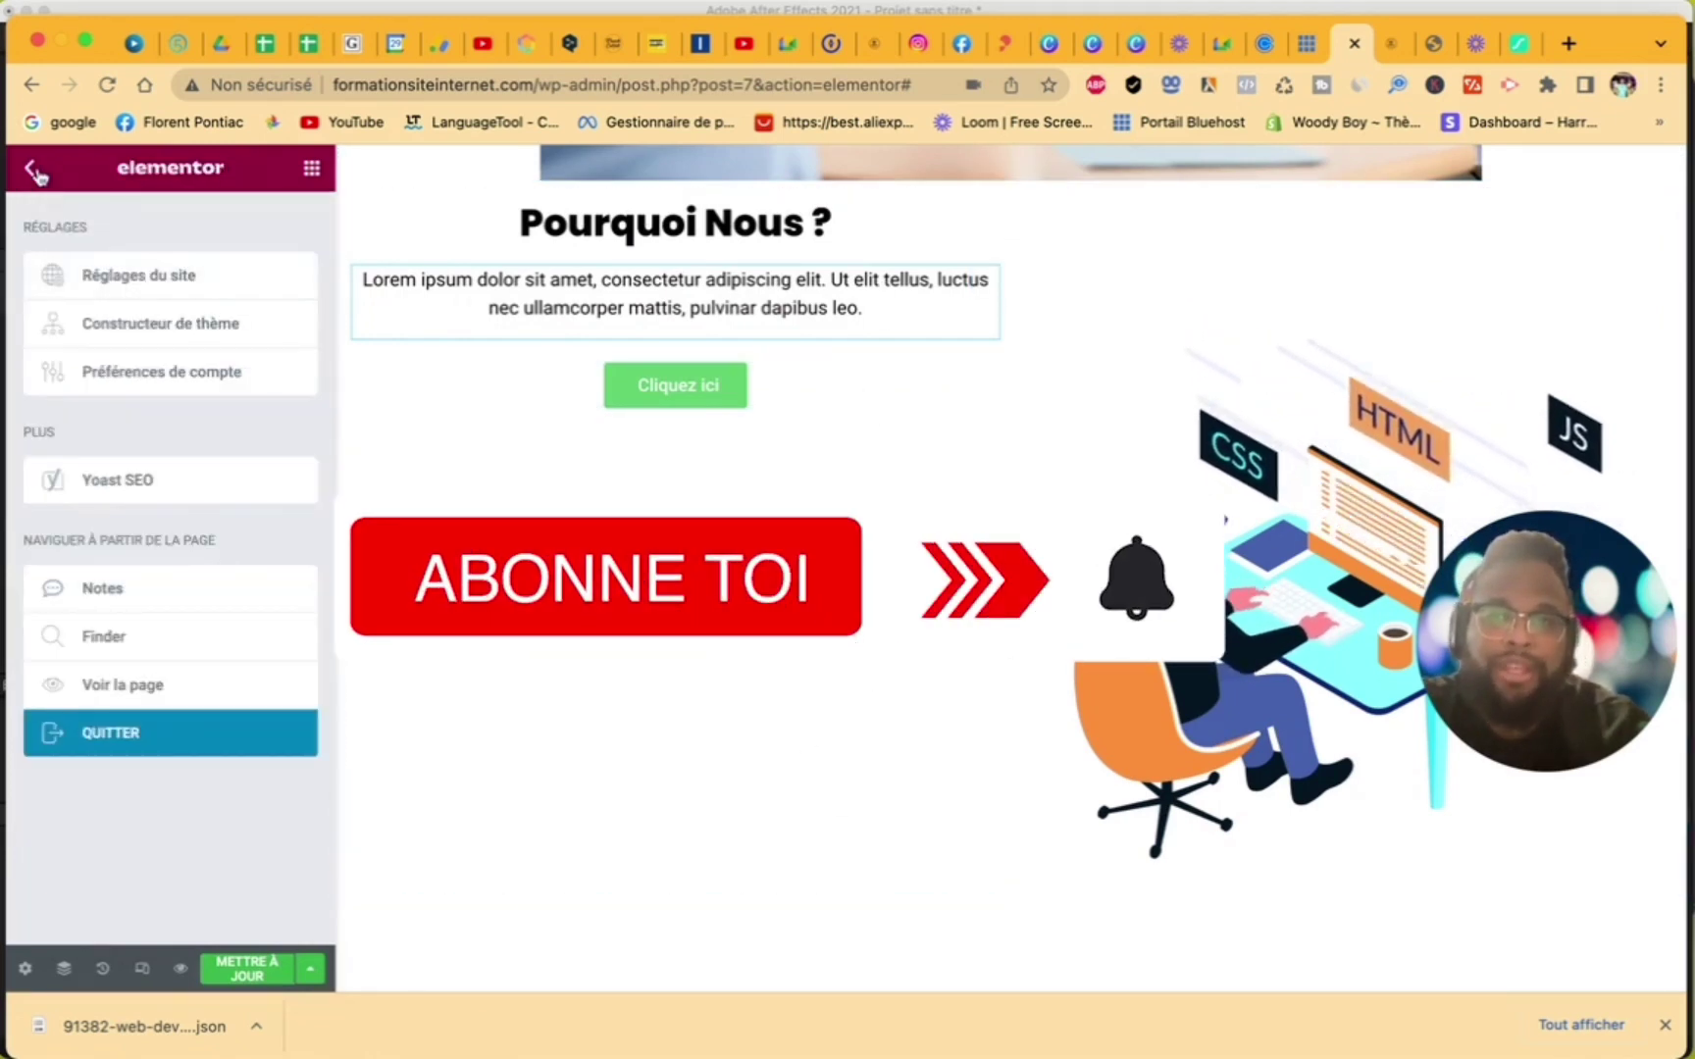
pyautogui.click(35, 173)
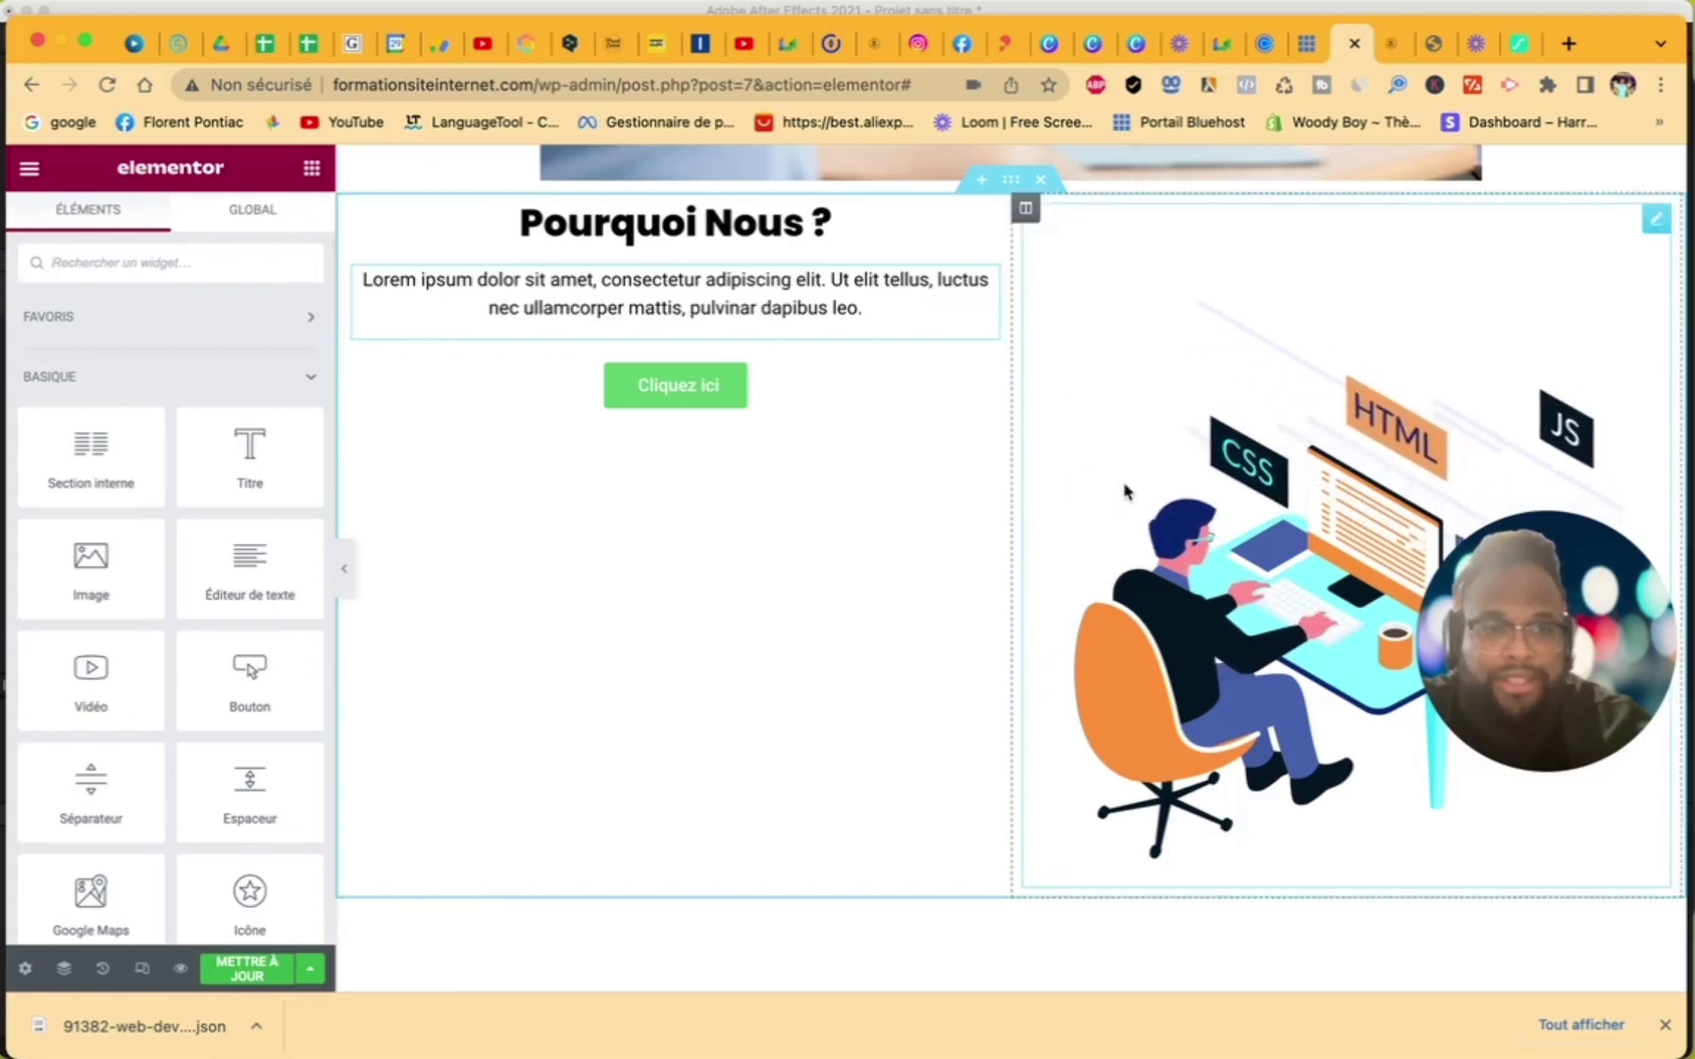
# - Try shrinking the animated illustration to half size, then restore it to full size
pyautogui.click(1063, 469)
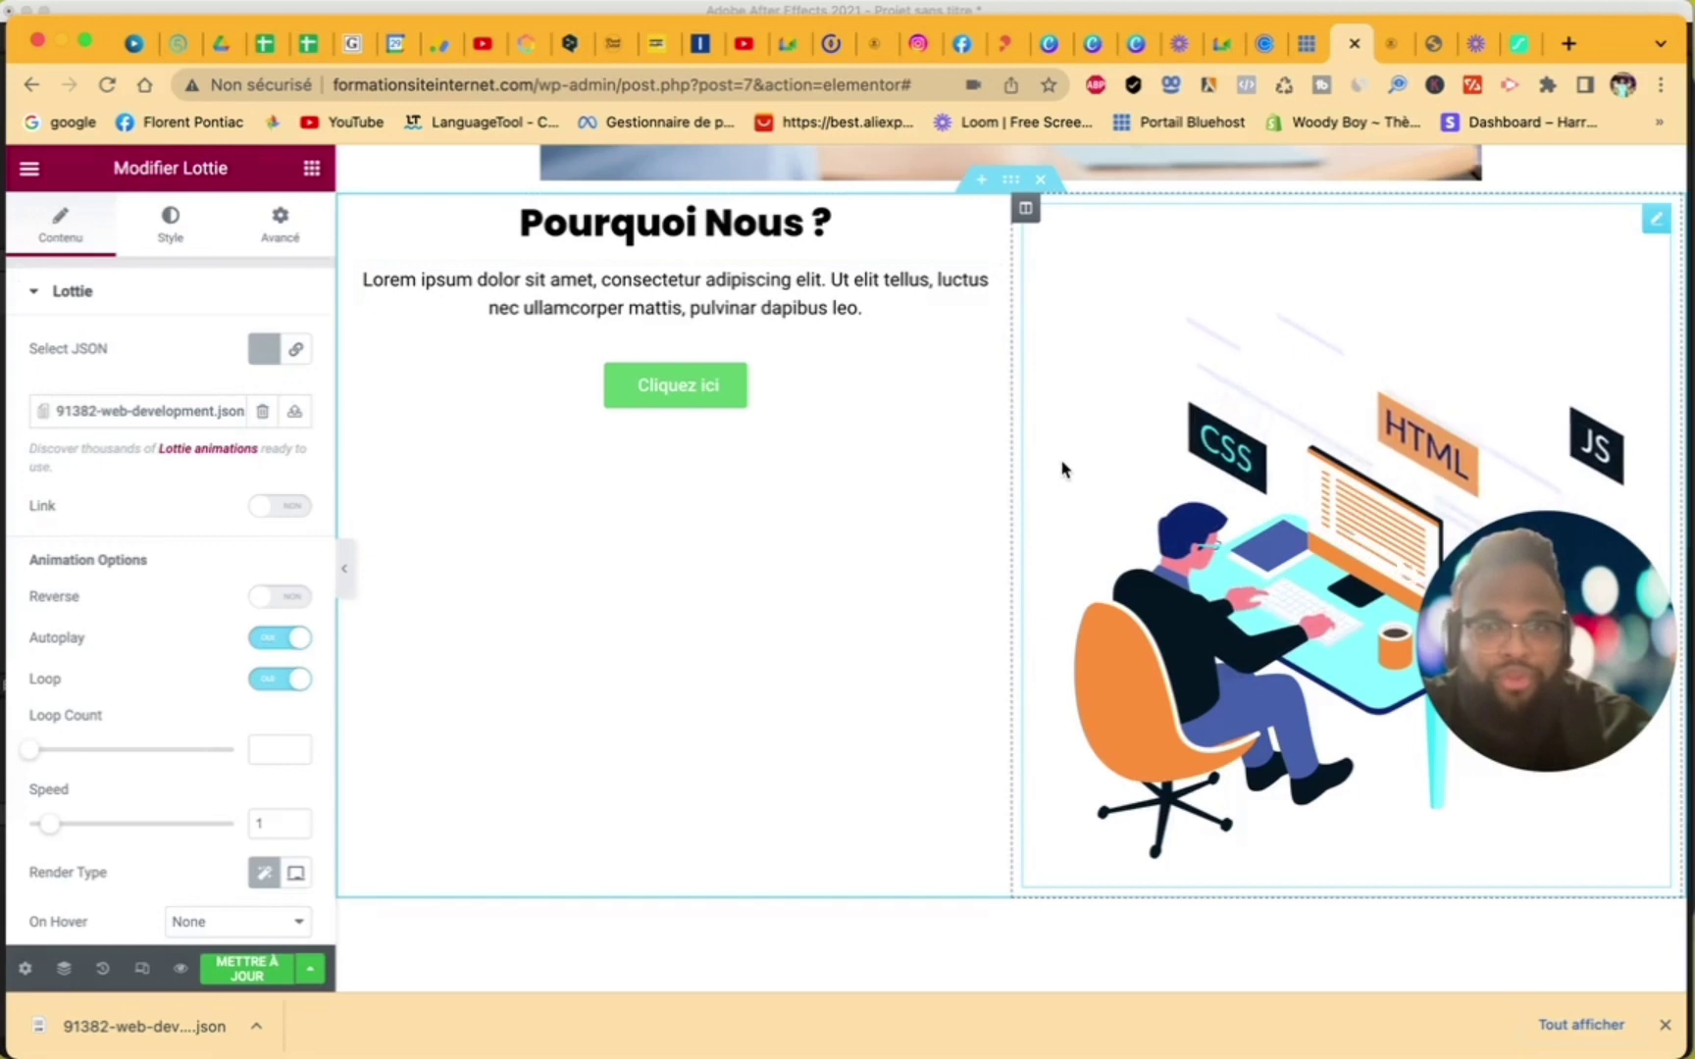
pyautogui.click(280, 226)
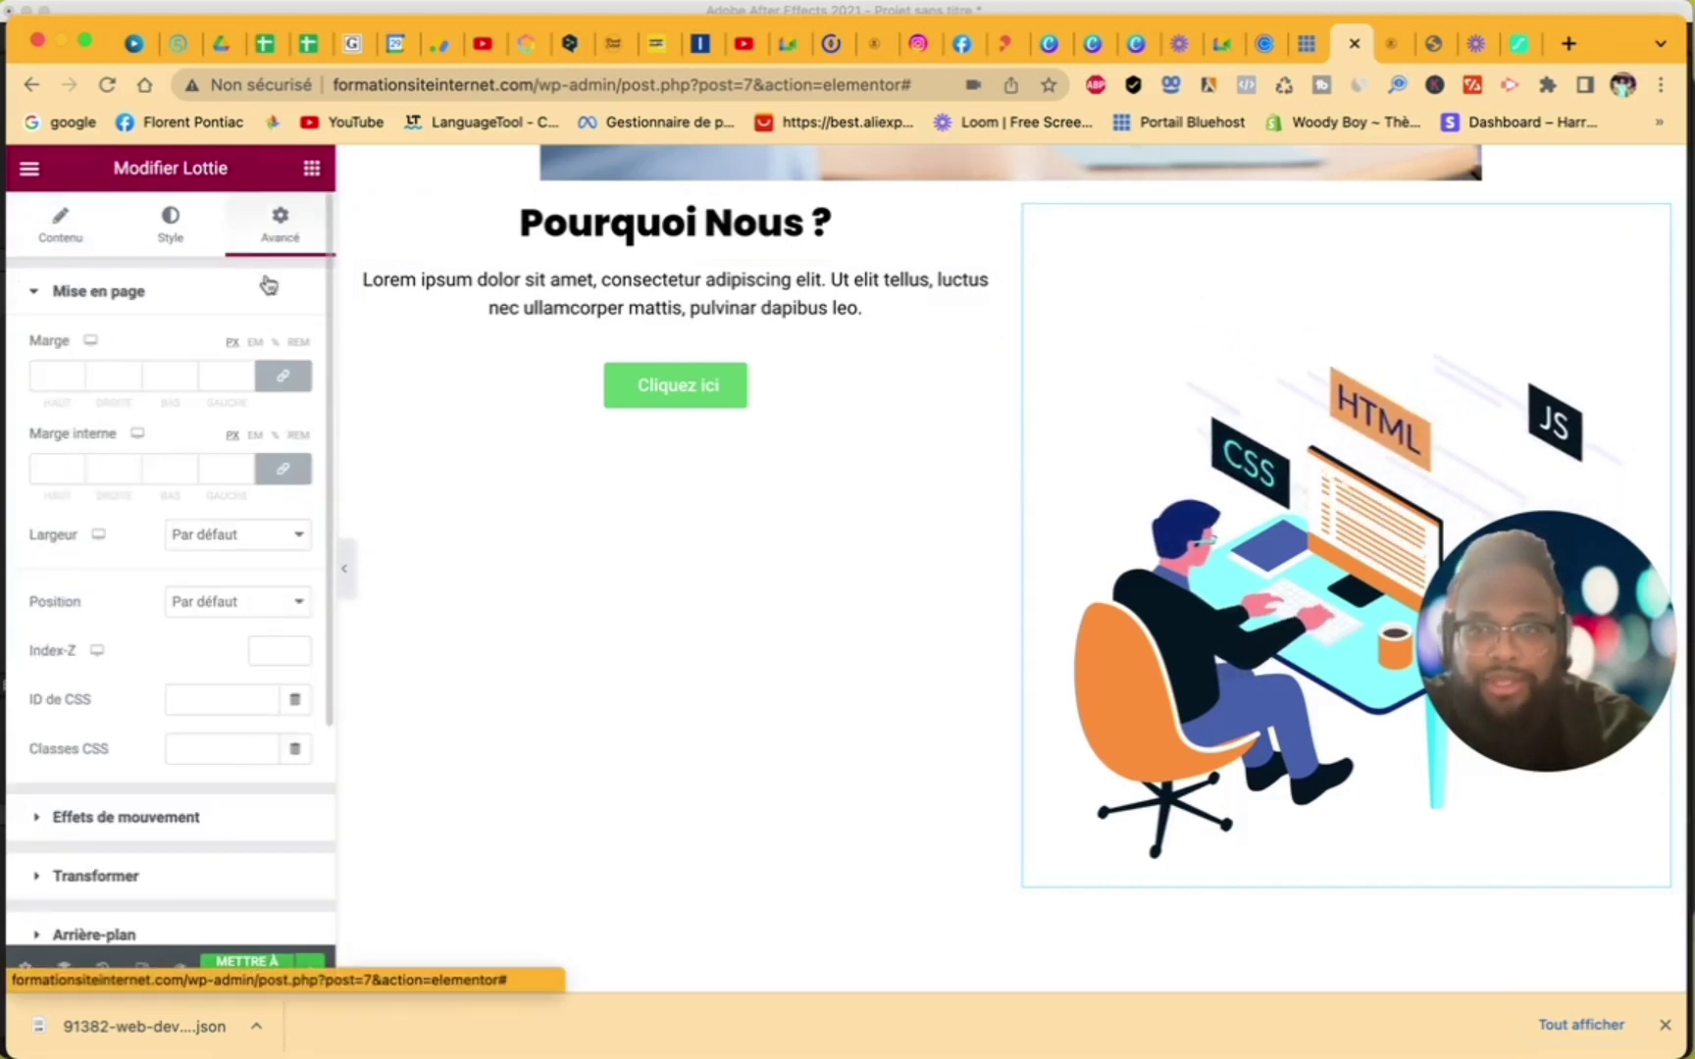
pyautogui.scroll(-3, 182, 695)
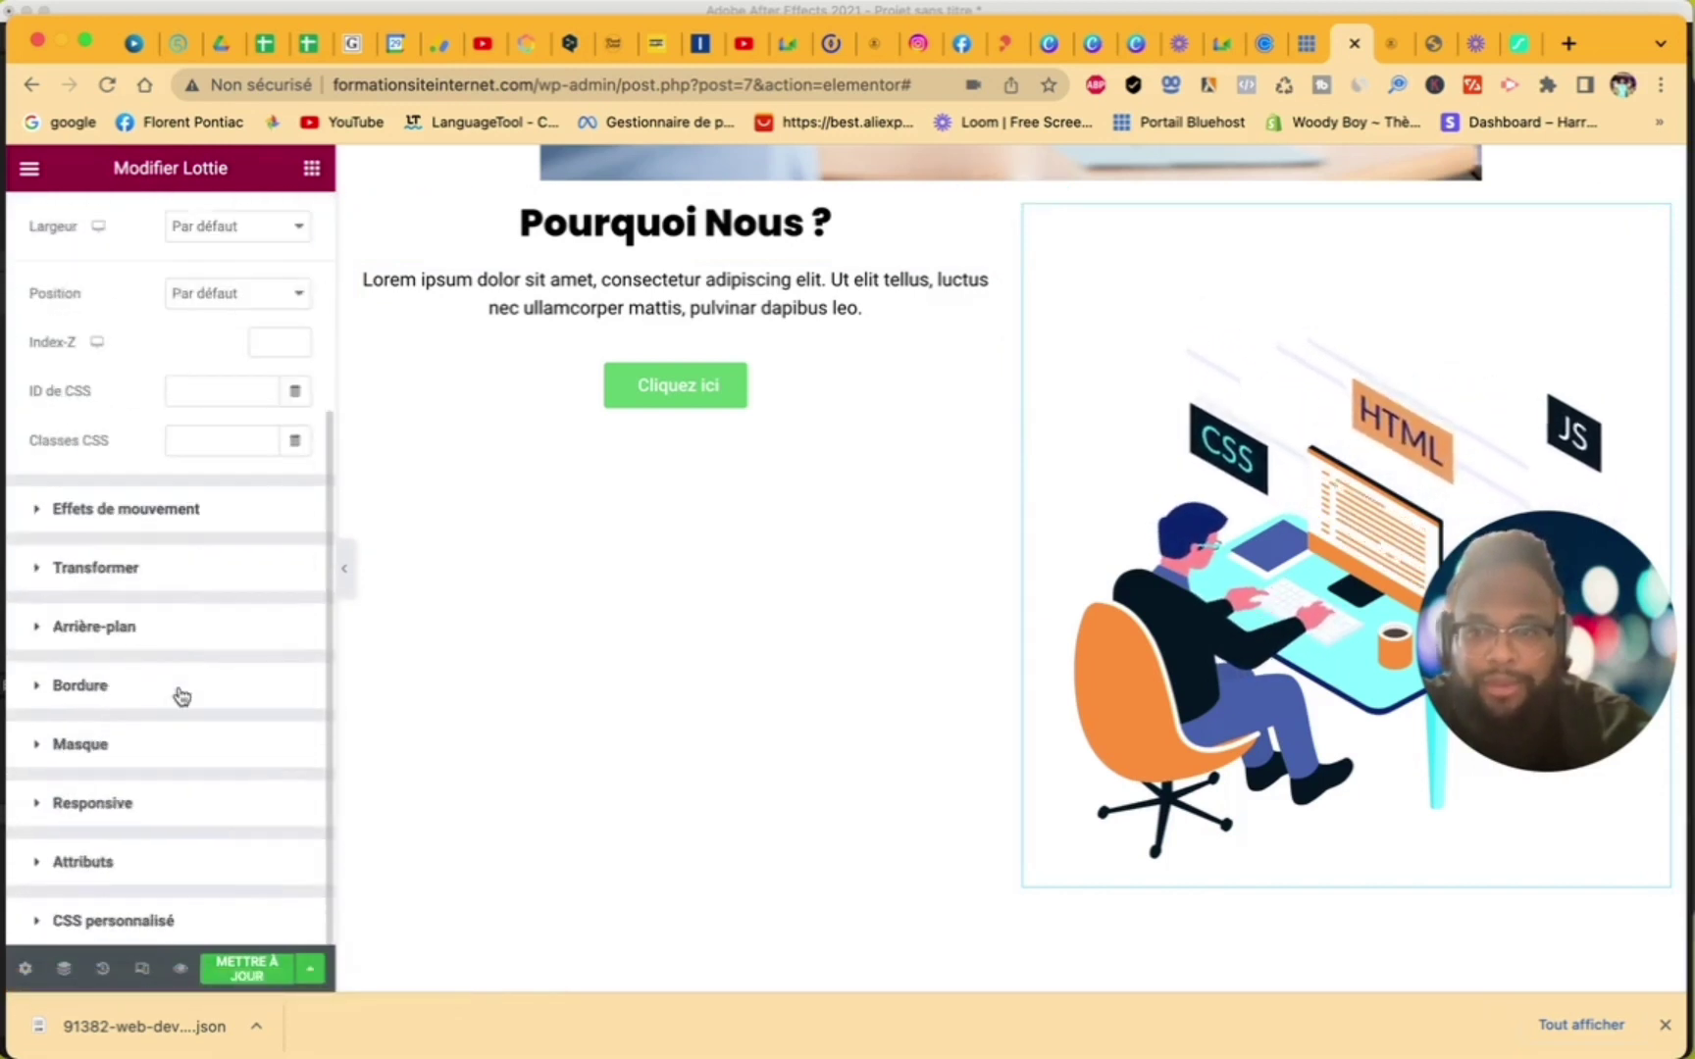
pyautogui.click(37, 571)
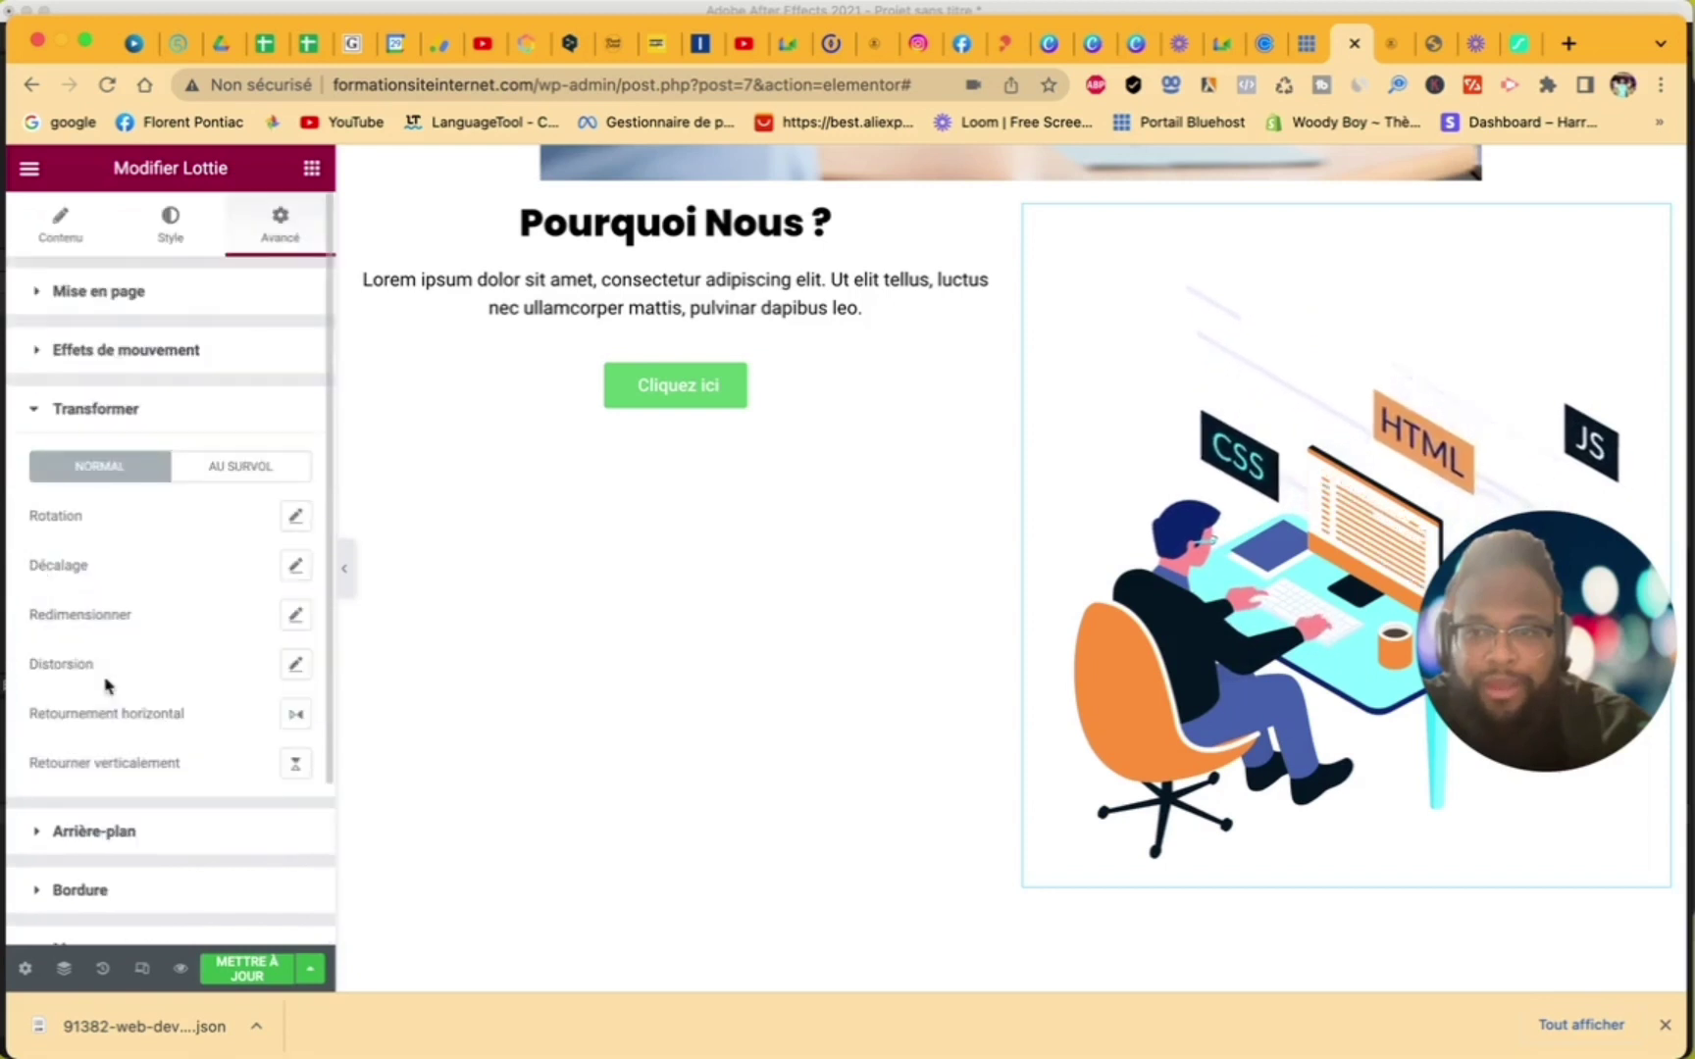
pyautogui.click(295, 616)
pyautogui.moveTo(49, 754); pyautogui.dragTo(90, 754)
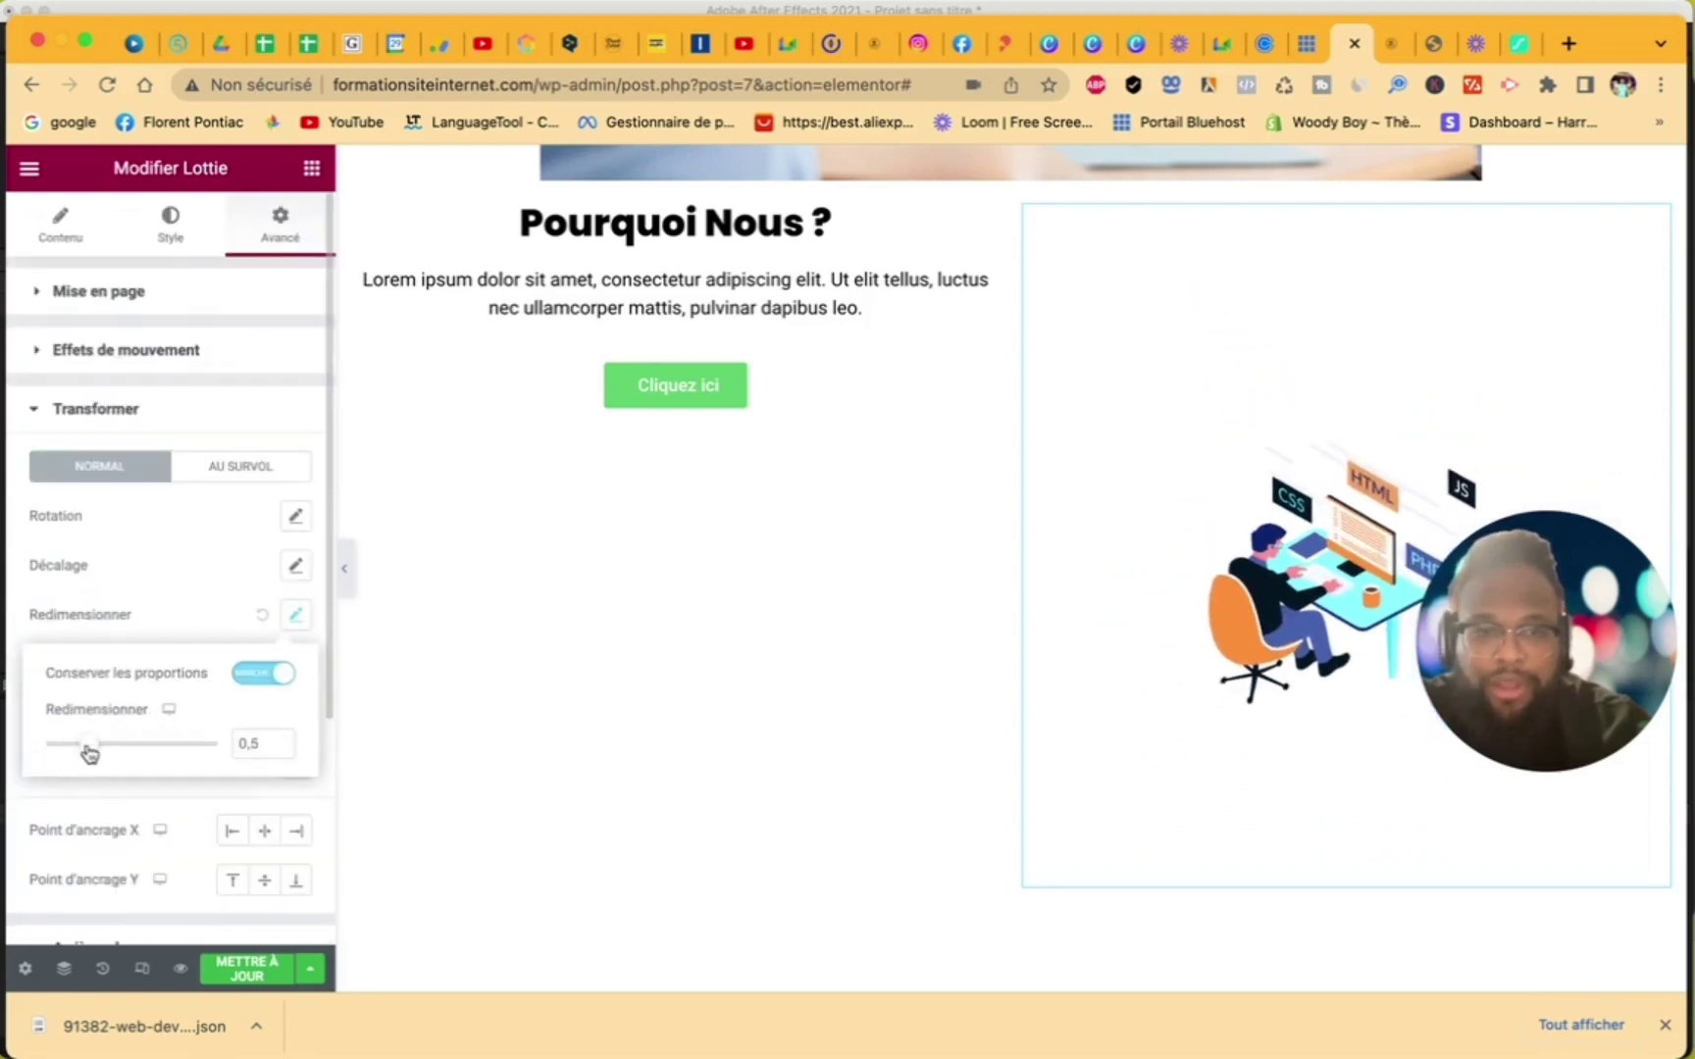
pyautogui.moveTo(70, 758); pyautogui.dragTo(135, 742)
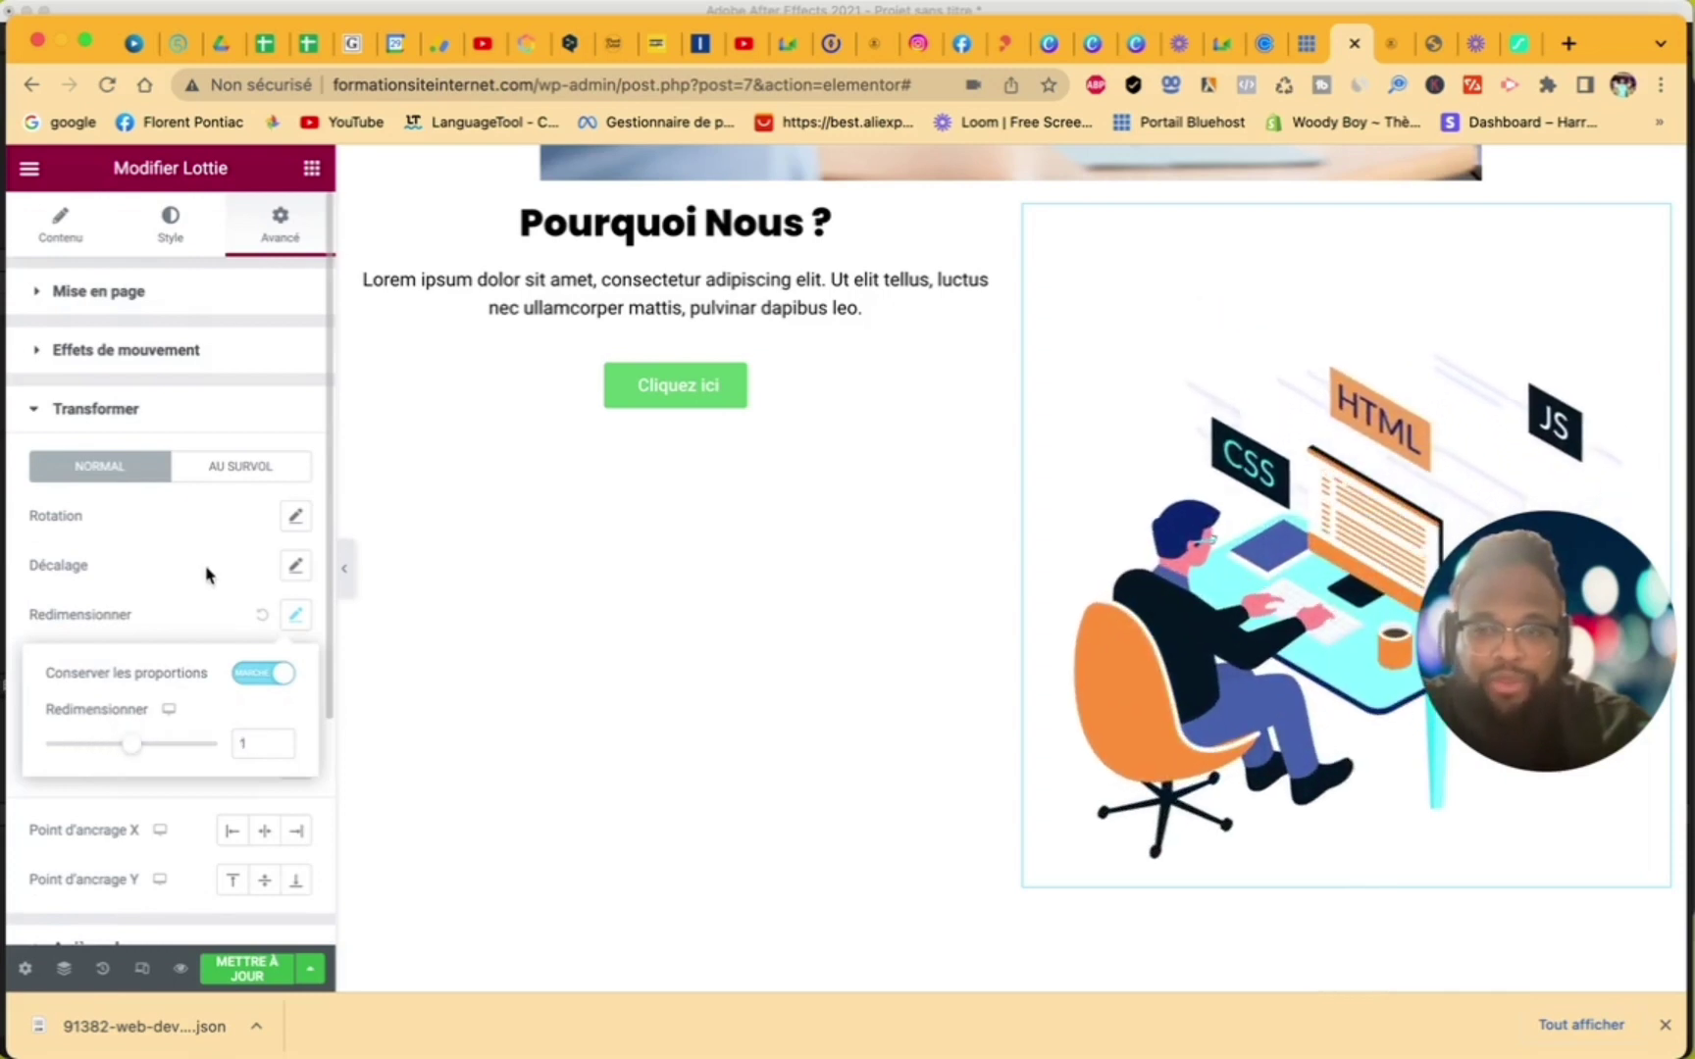
pyautogui.click(61, 417)
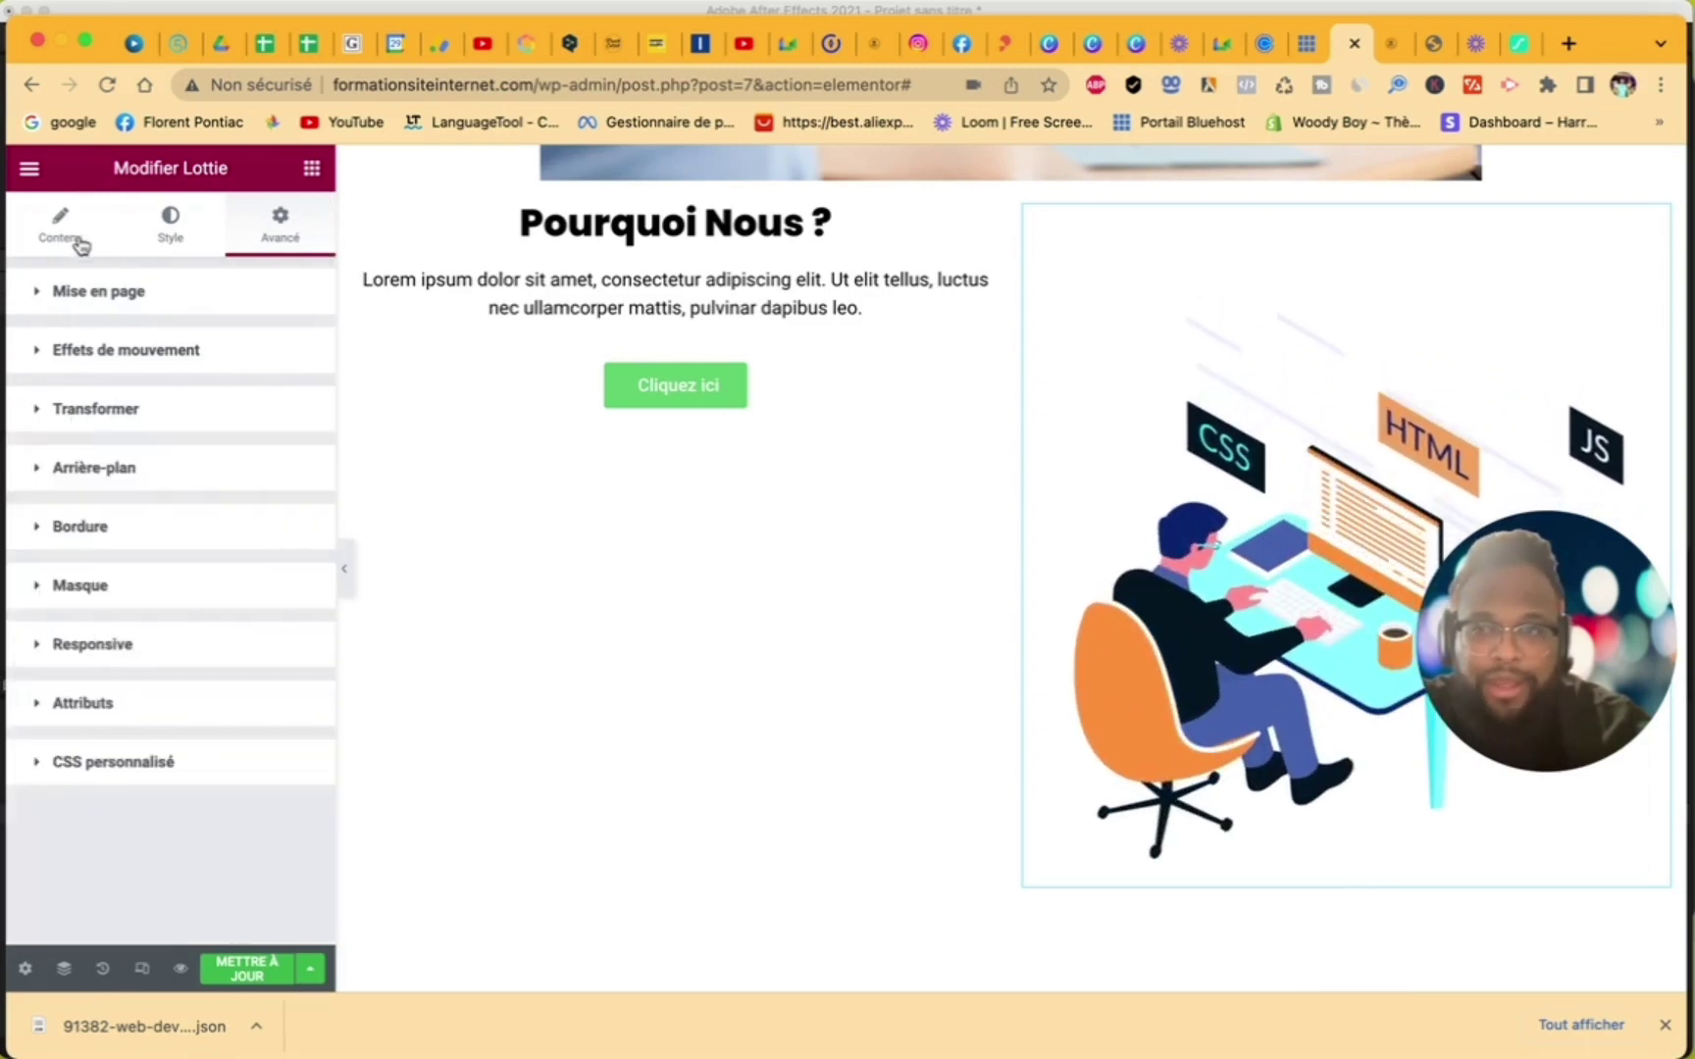
pyautogui.click(78, 241)
pyautogui.scroll(-1, 240, 533)
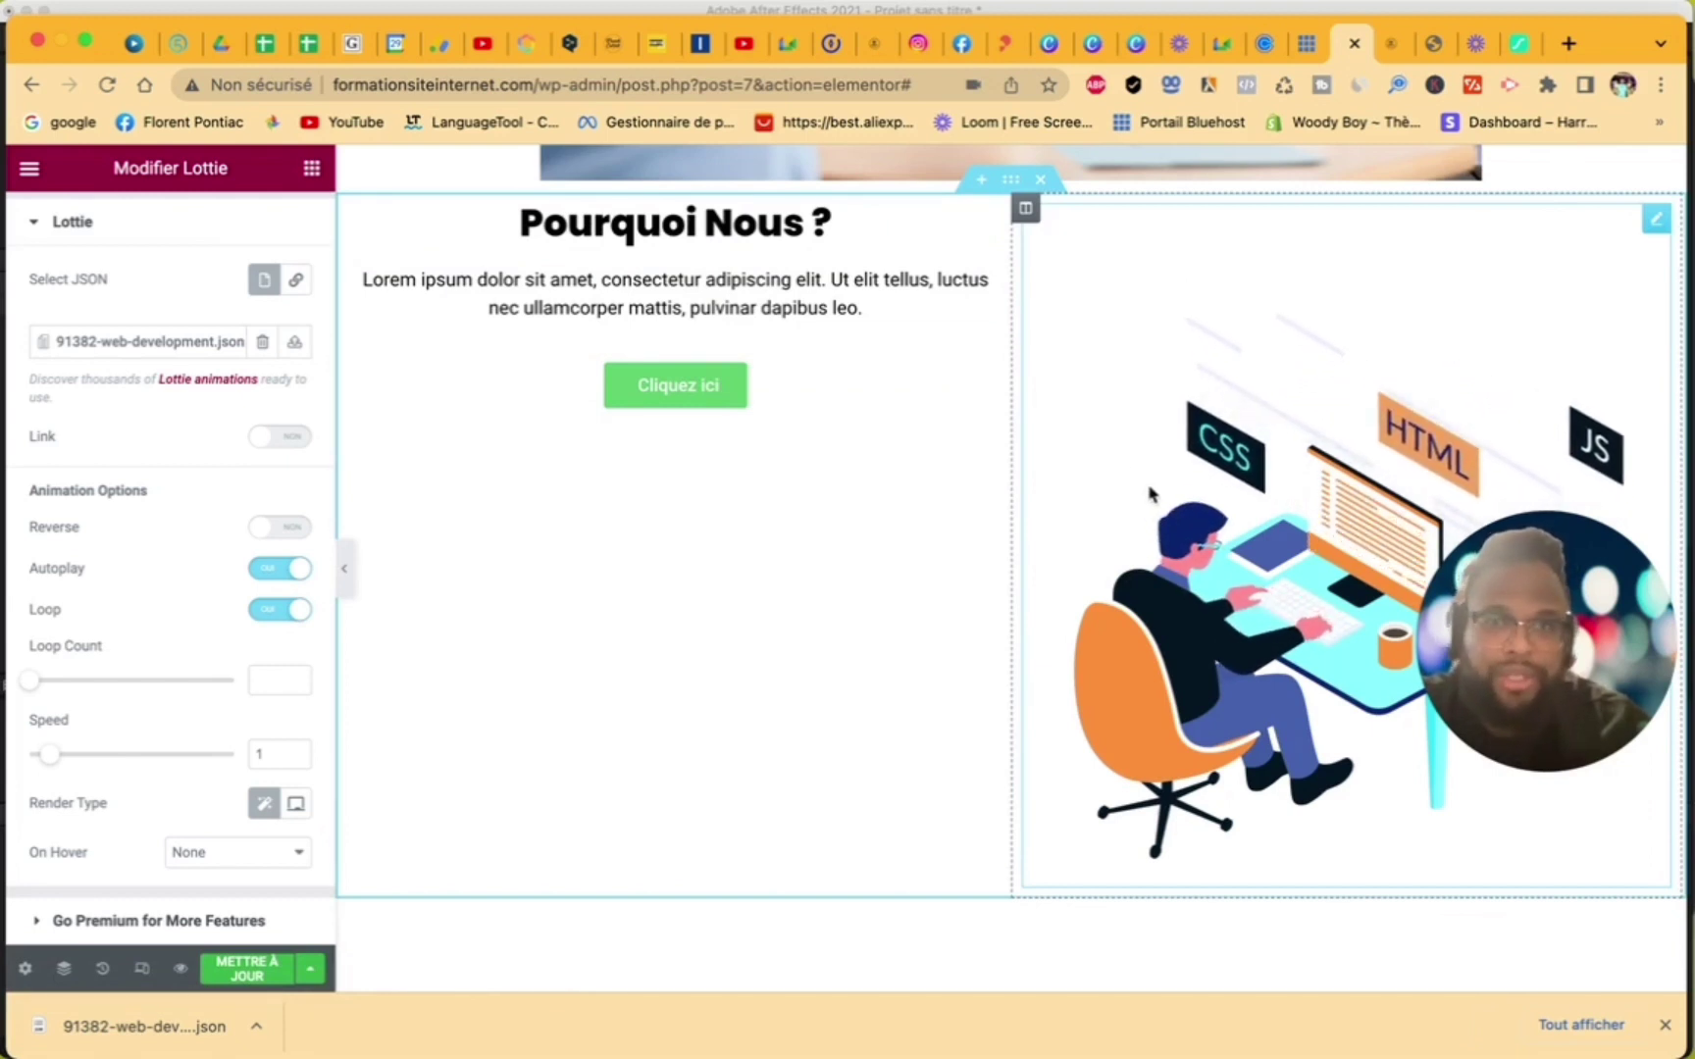
# - Set the left column's vertical alignment to Milieu
pyautogui.click(355, 210)
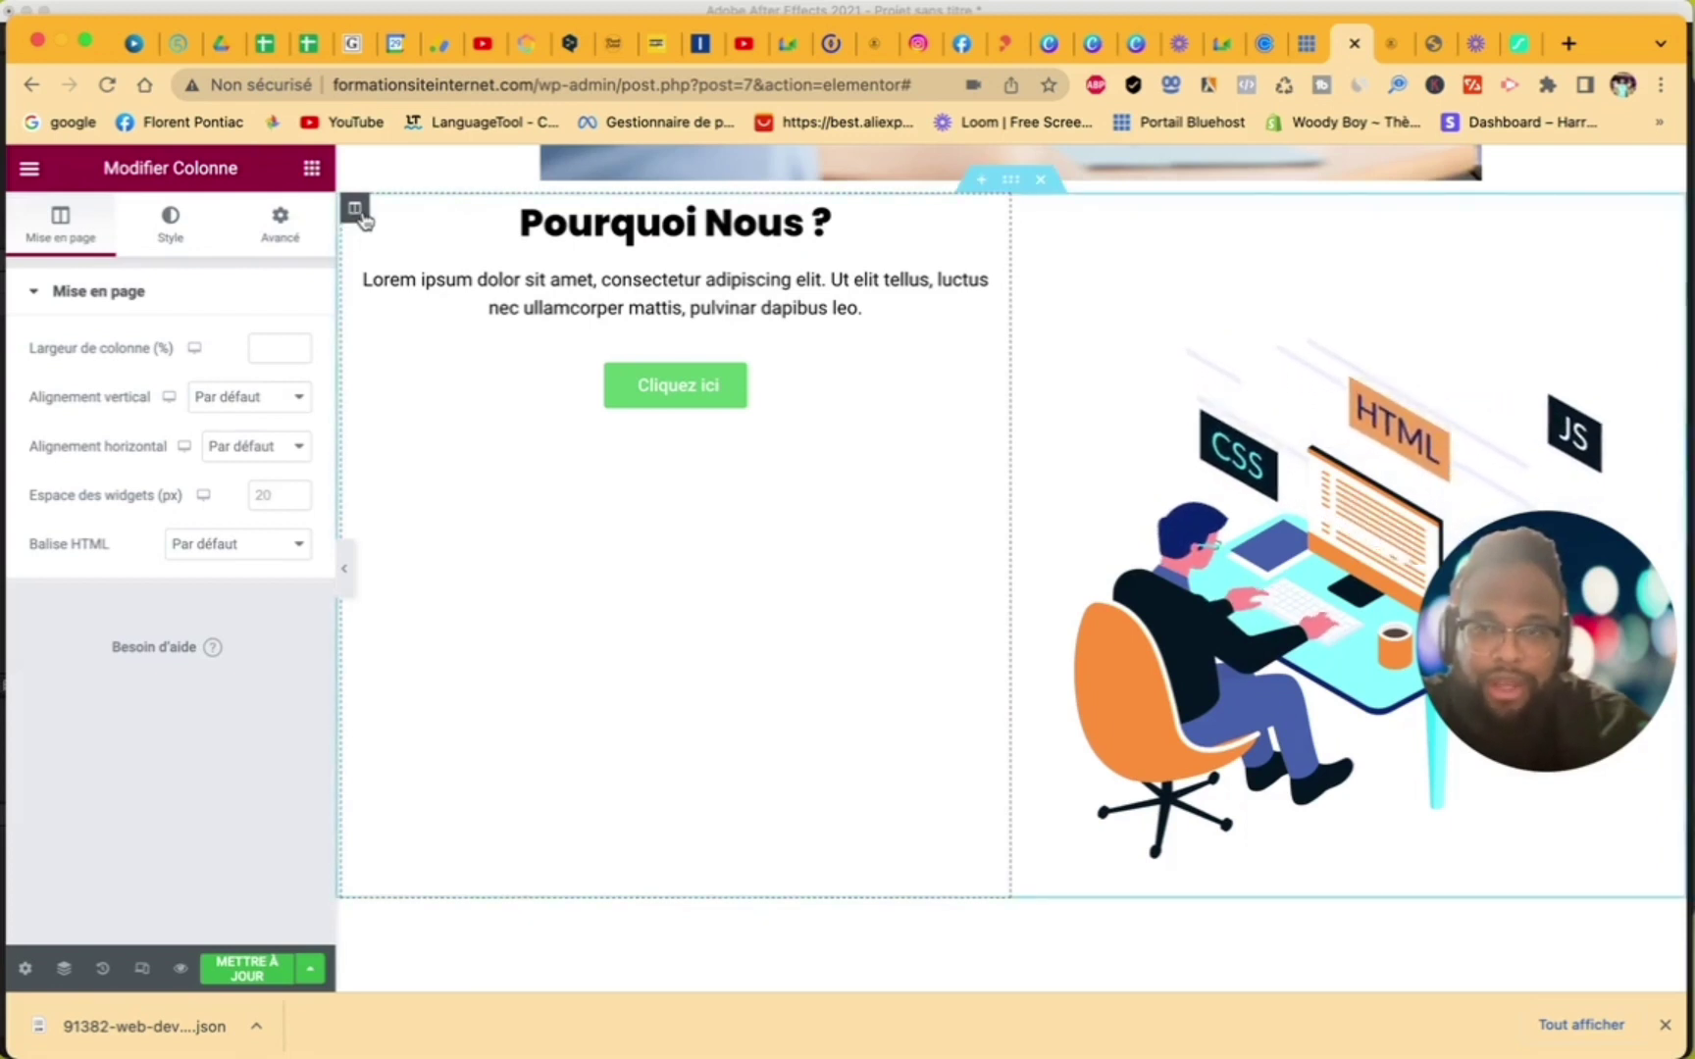
pyautogui.click(257, 397)
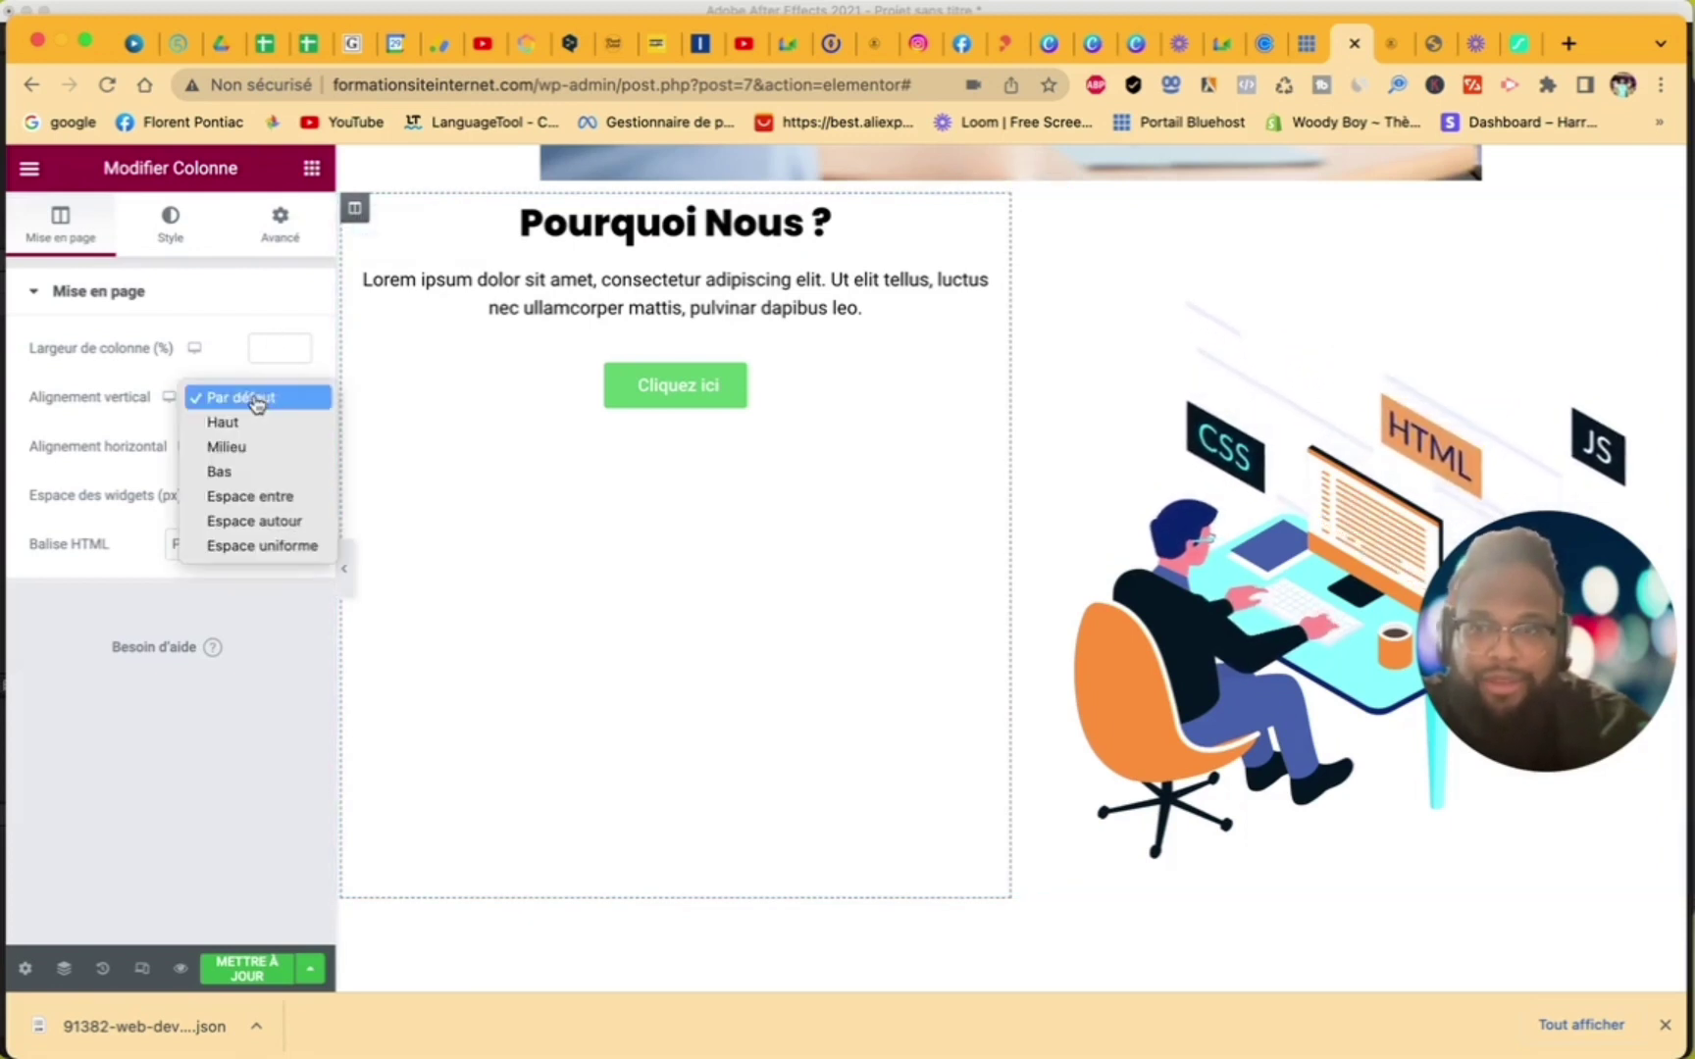
pyautogui.click(255, 449)
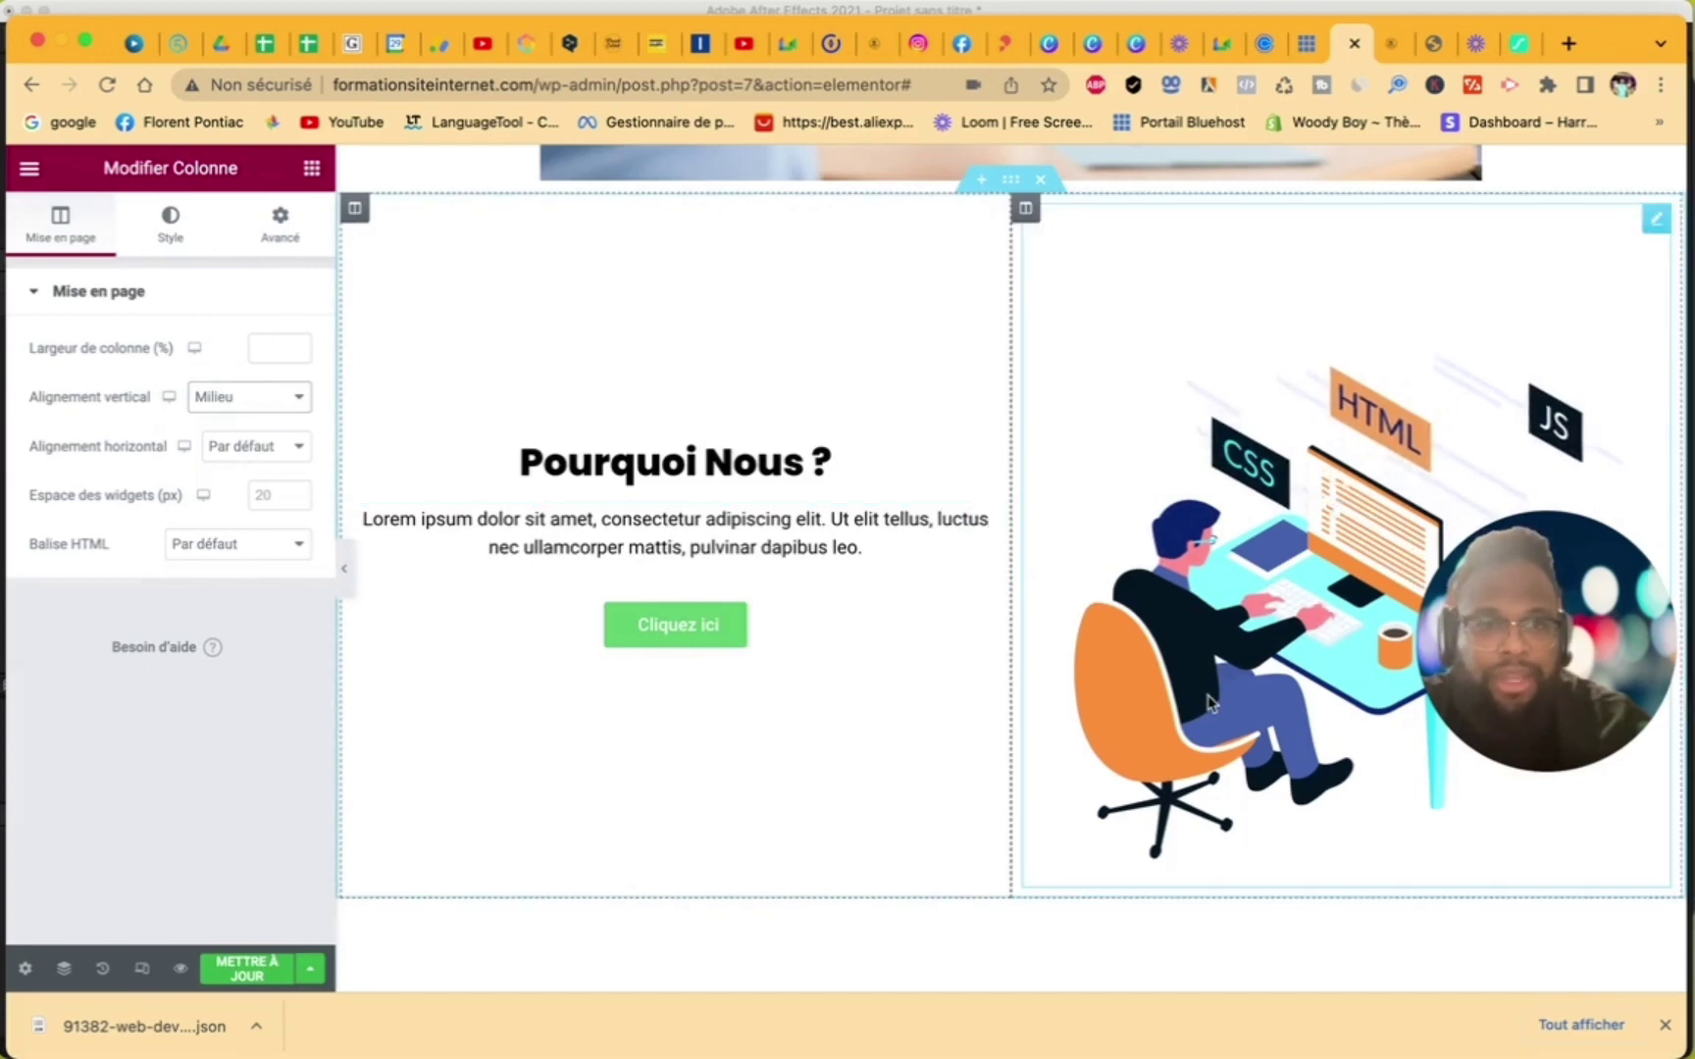
pyautogui.scroll(6, 1207, 691)
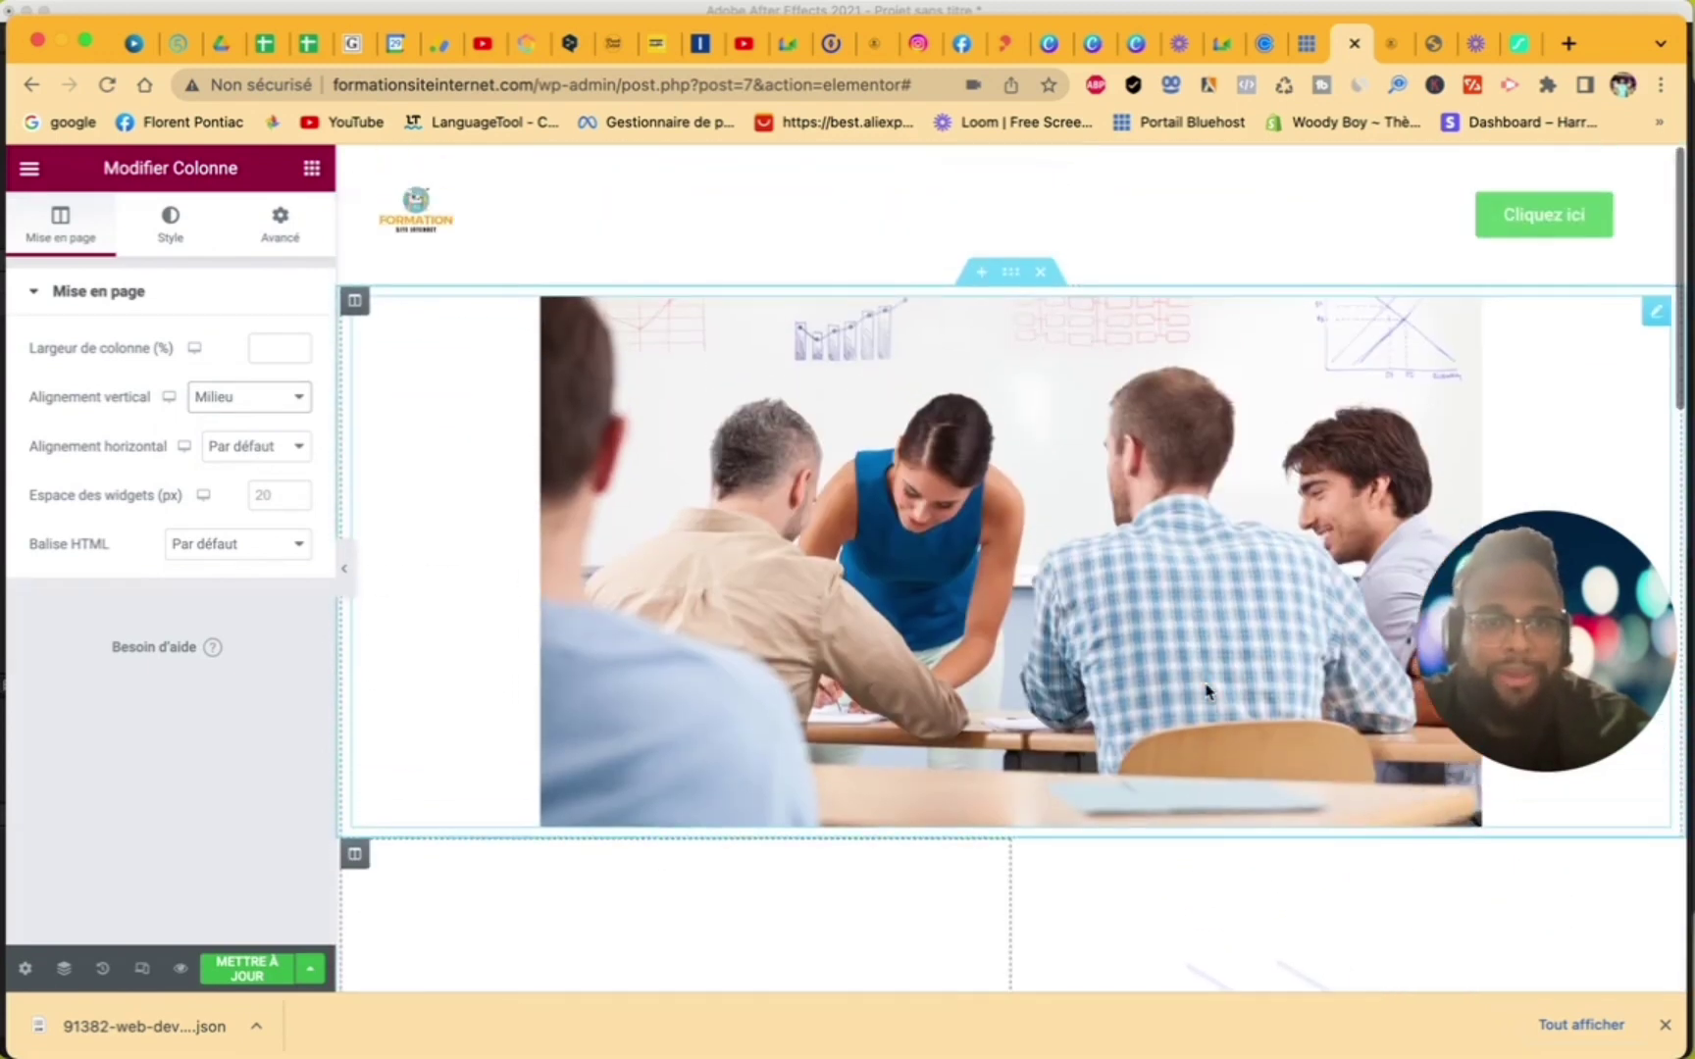
# - Set the classroom photo's image size to full size
pyautogui.click(1202, 618)
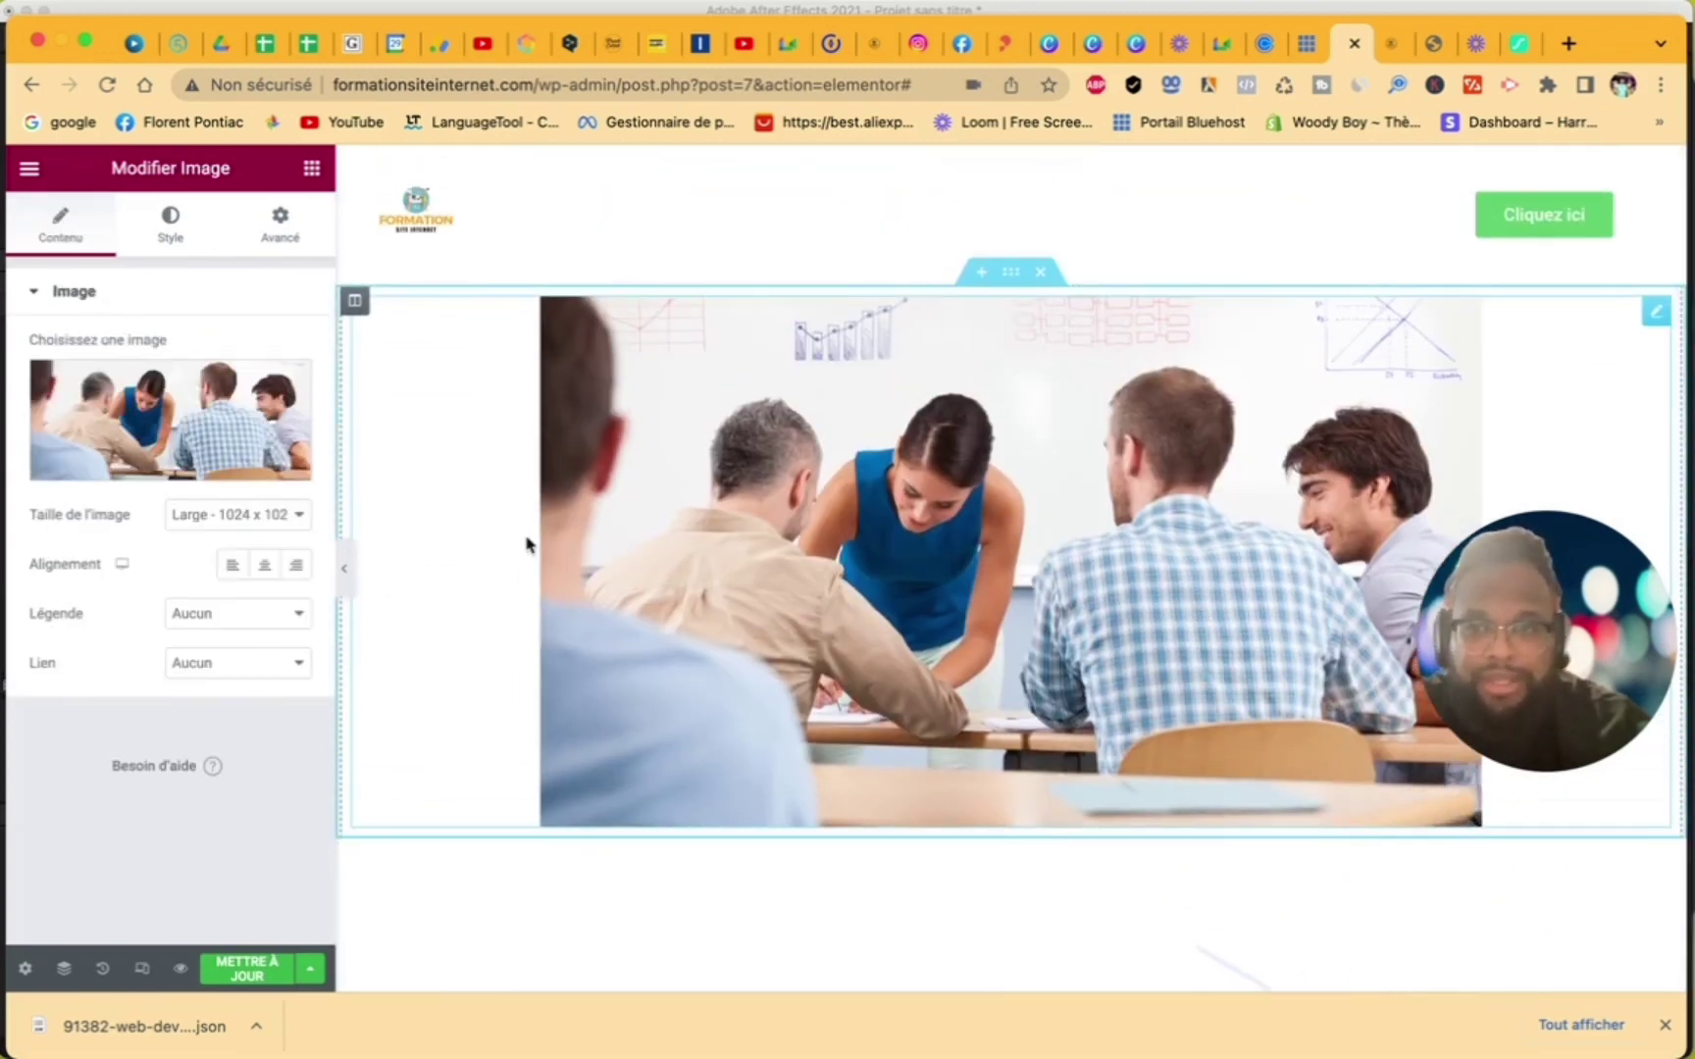
pyautogui.click(276, 514)
pyautogui.click(264, 591)
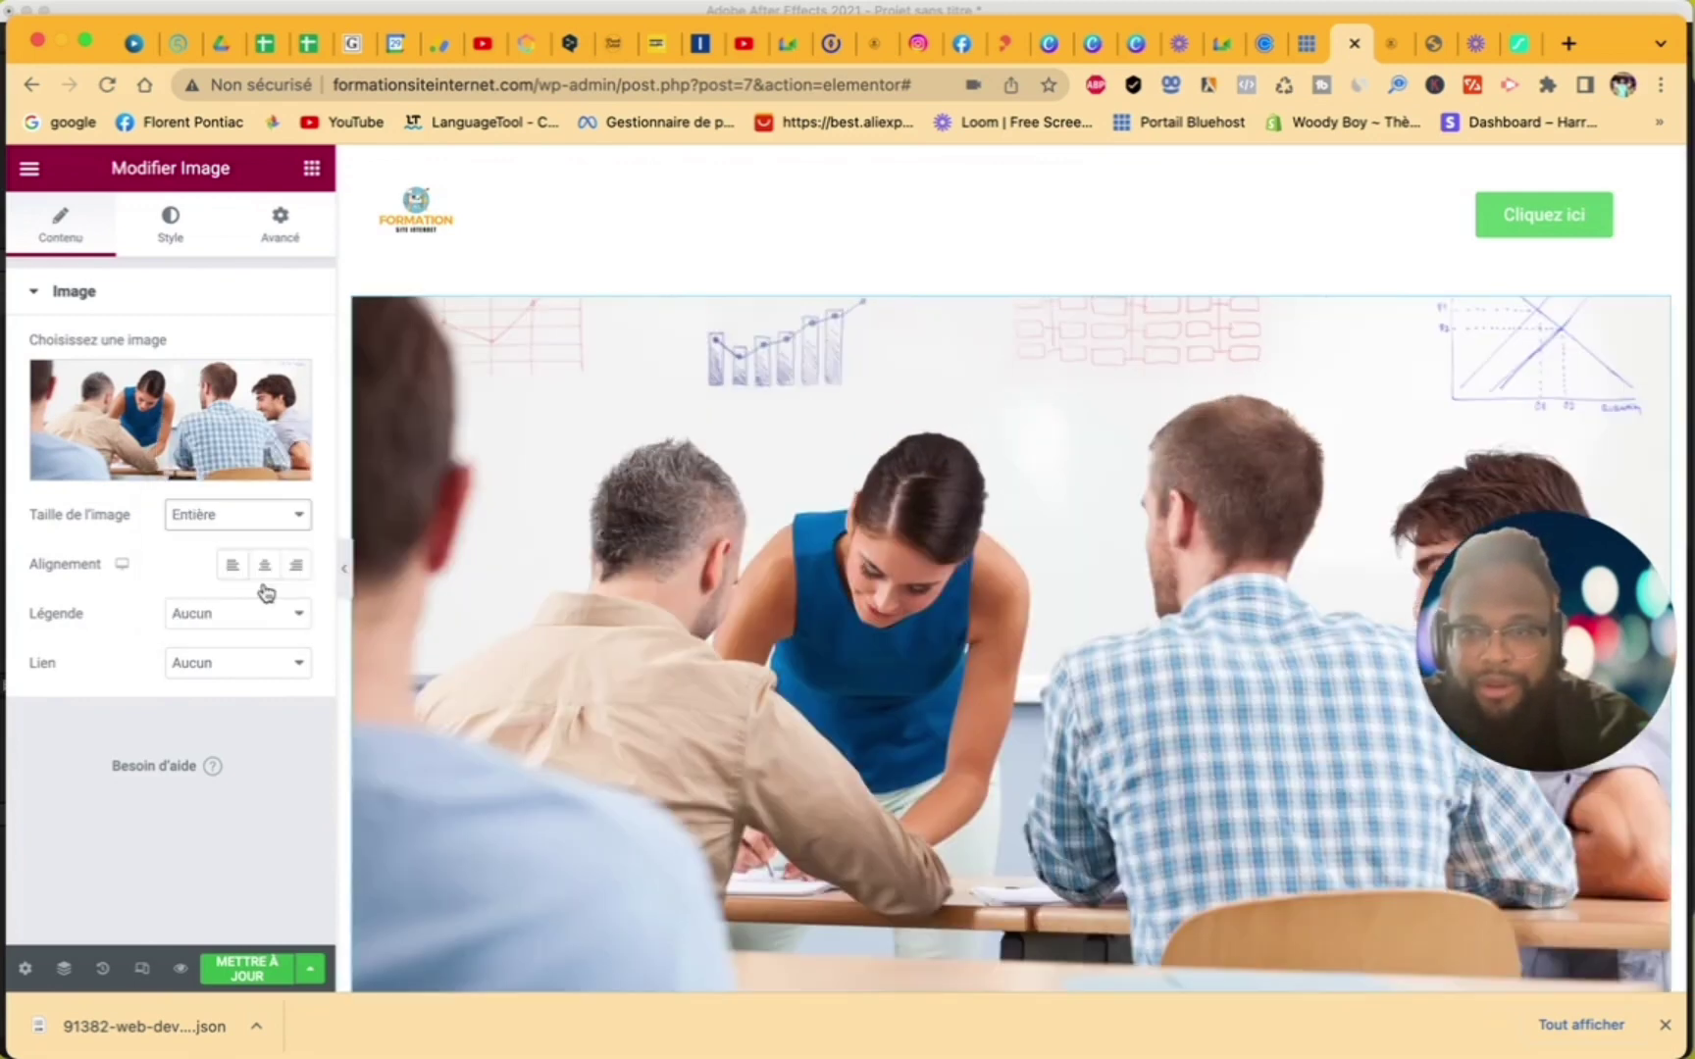
pyautogui.scroll(-8, 786, 691)
pyautogui.scroll(3, 787, 691)
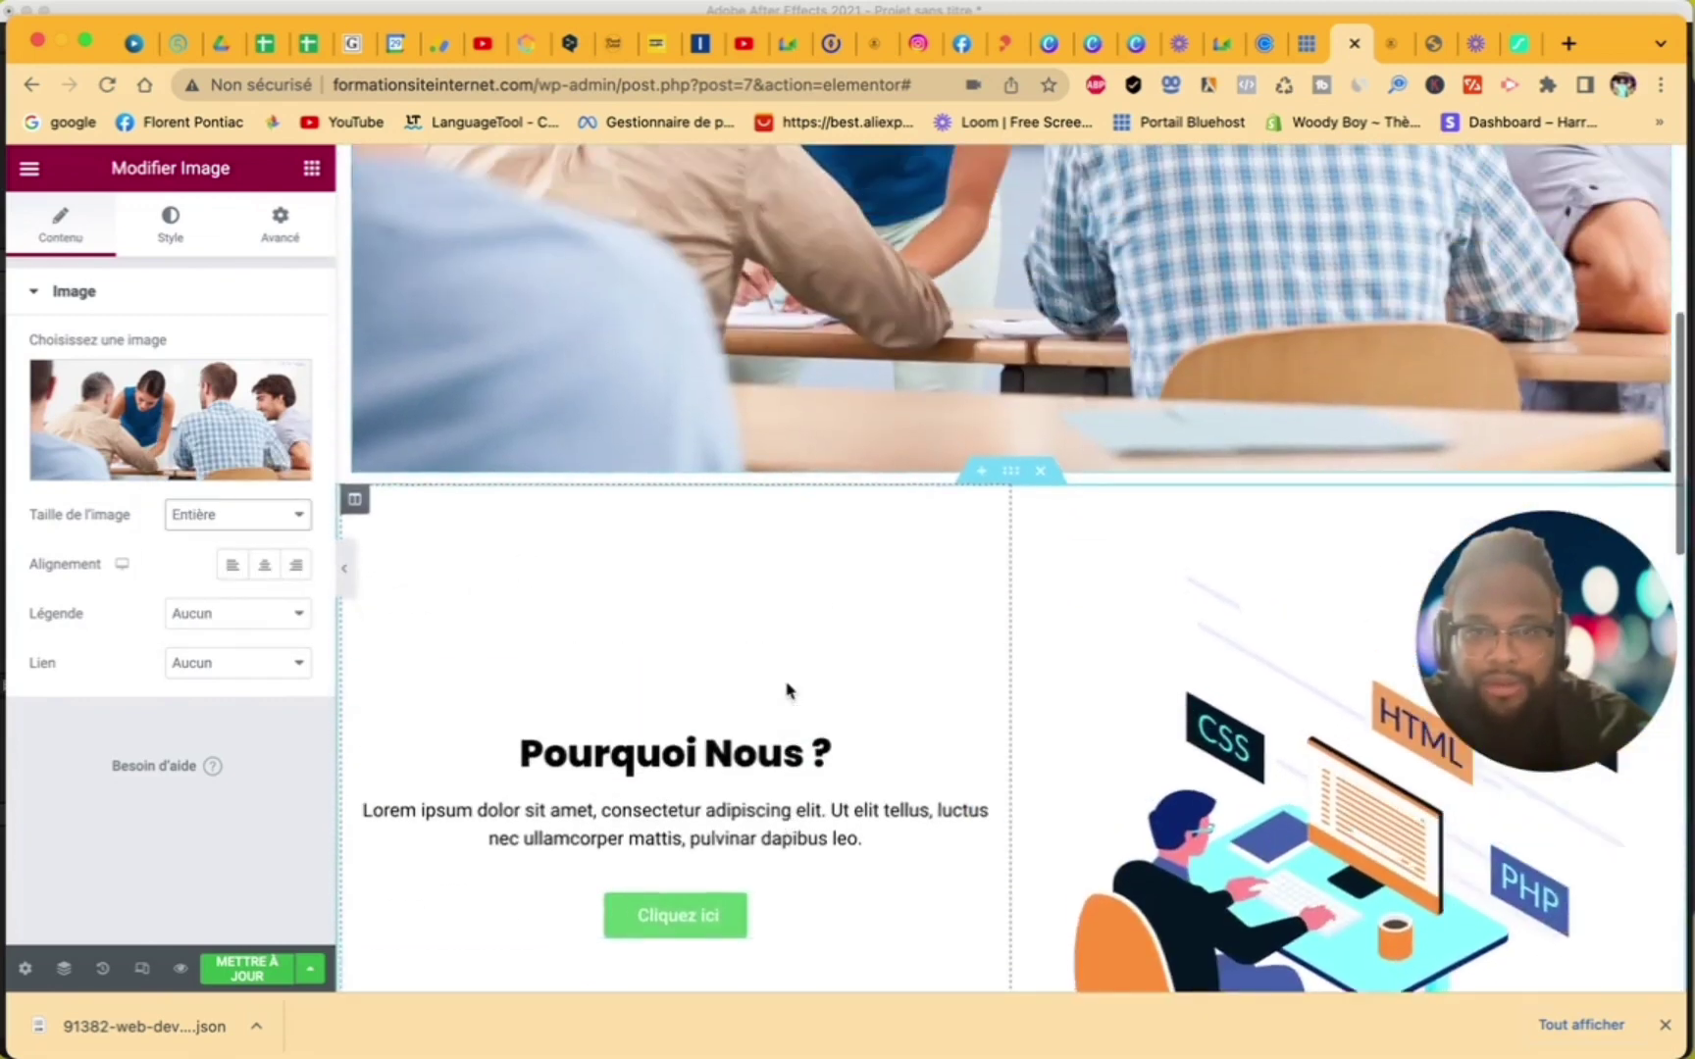
pyautogui.scroll(8, 786, 690)
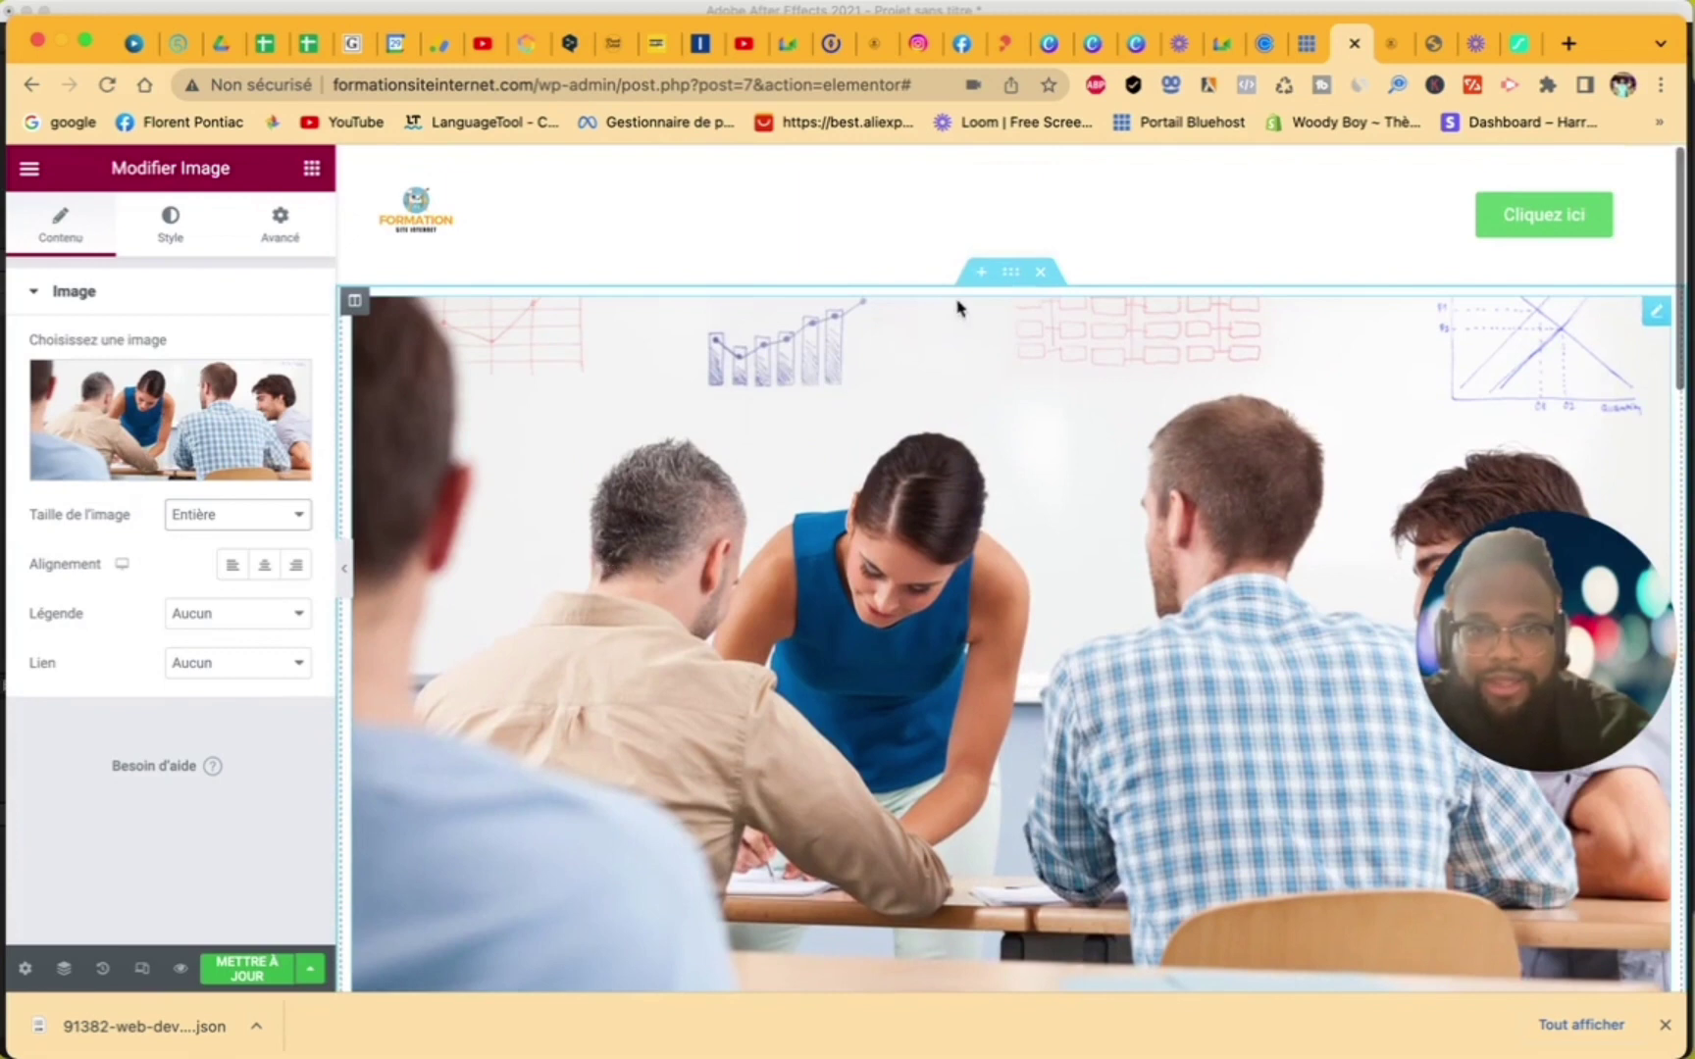
# - Set the photo section's content width to Pleine largeur
pyautogui.click(1010, 272)
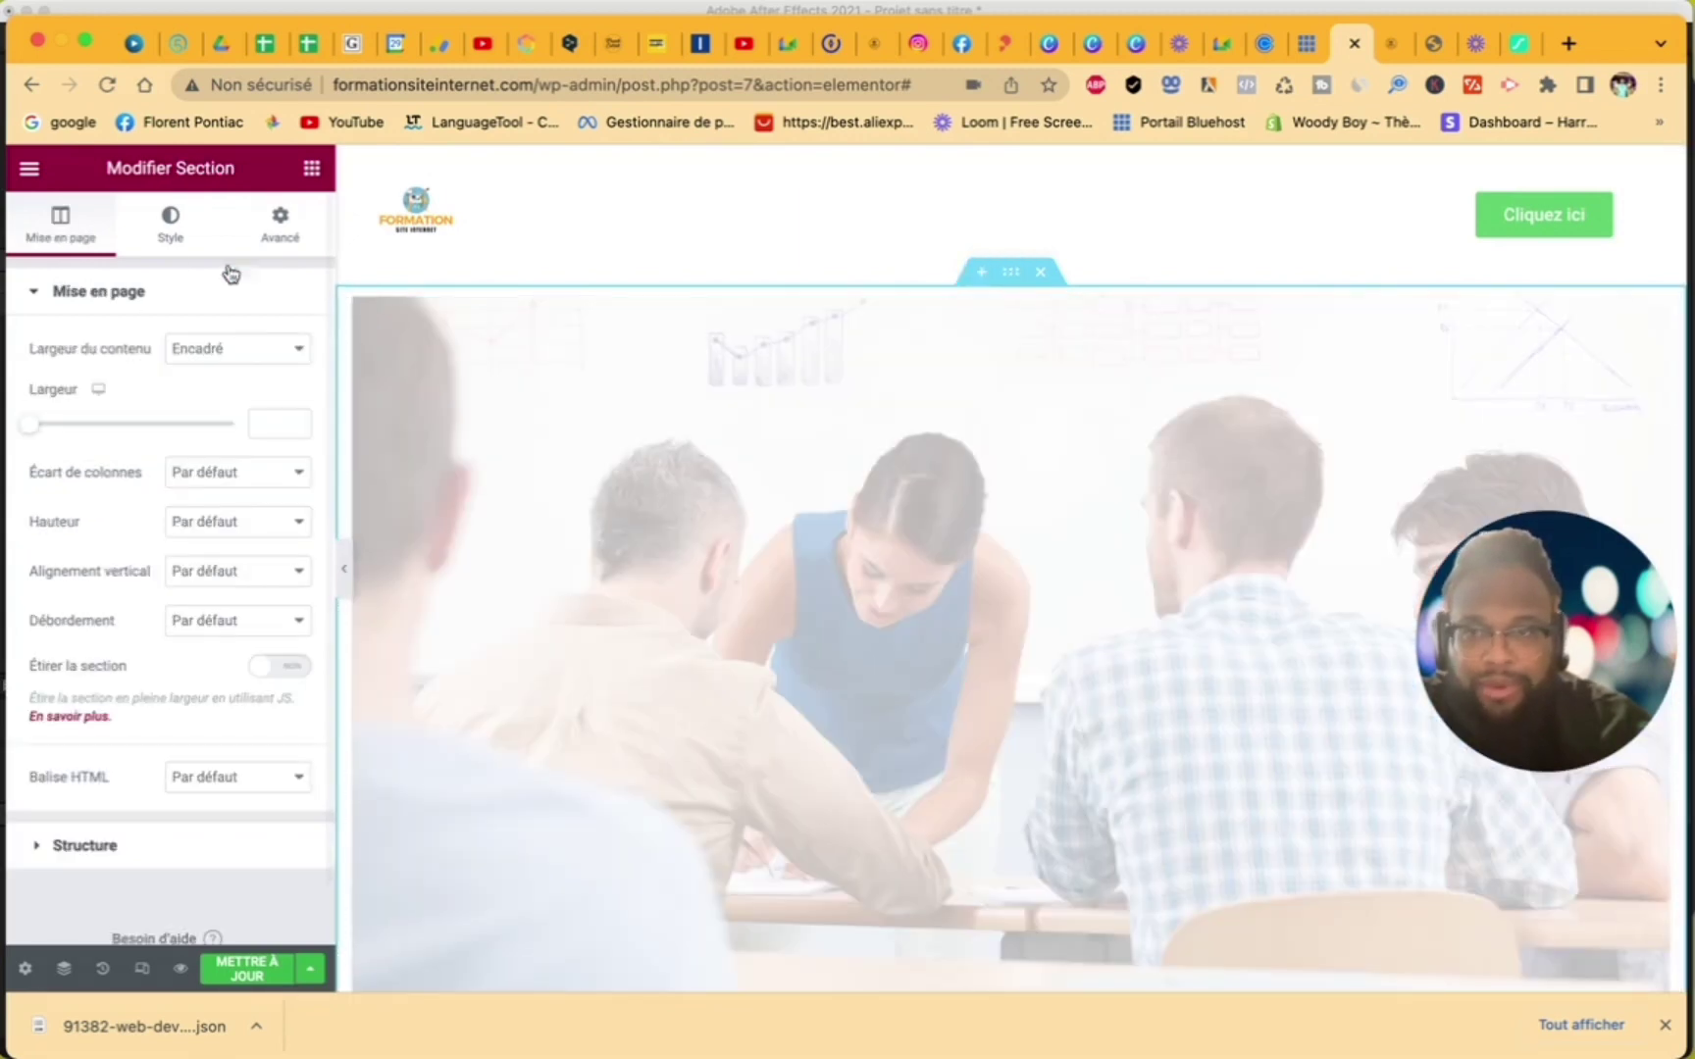
pyautogui.click(222, 346)
pyautogui.click(235, 377)
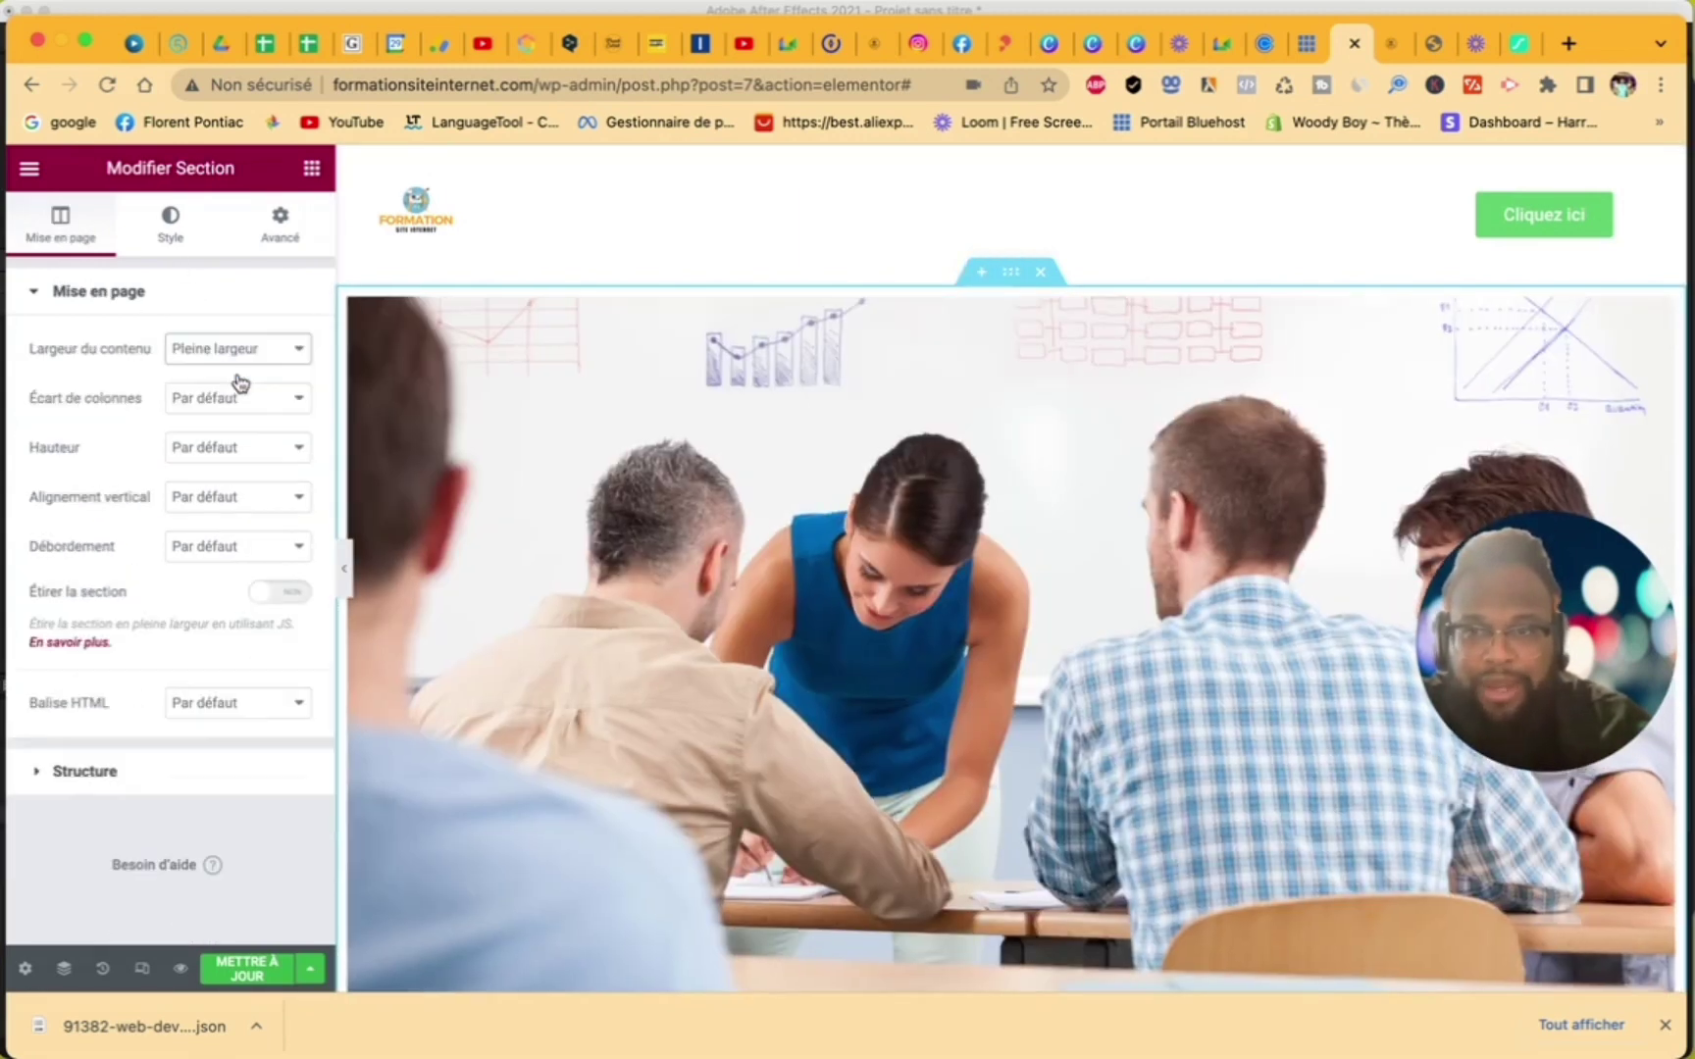
pyautogui.scroll(-5, 726, 473)
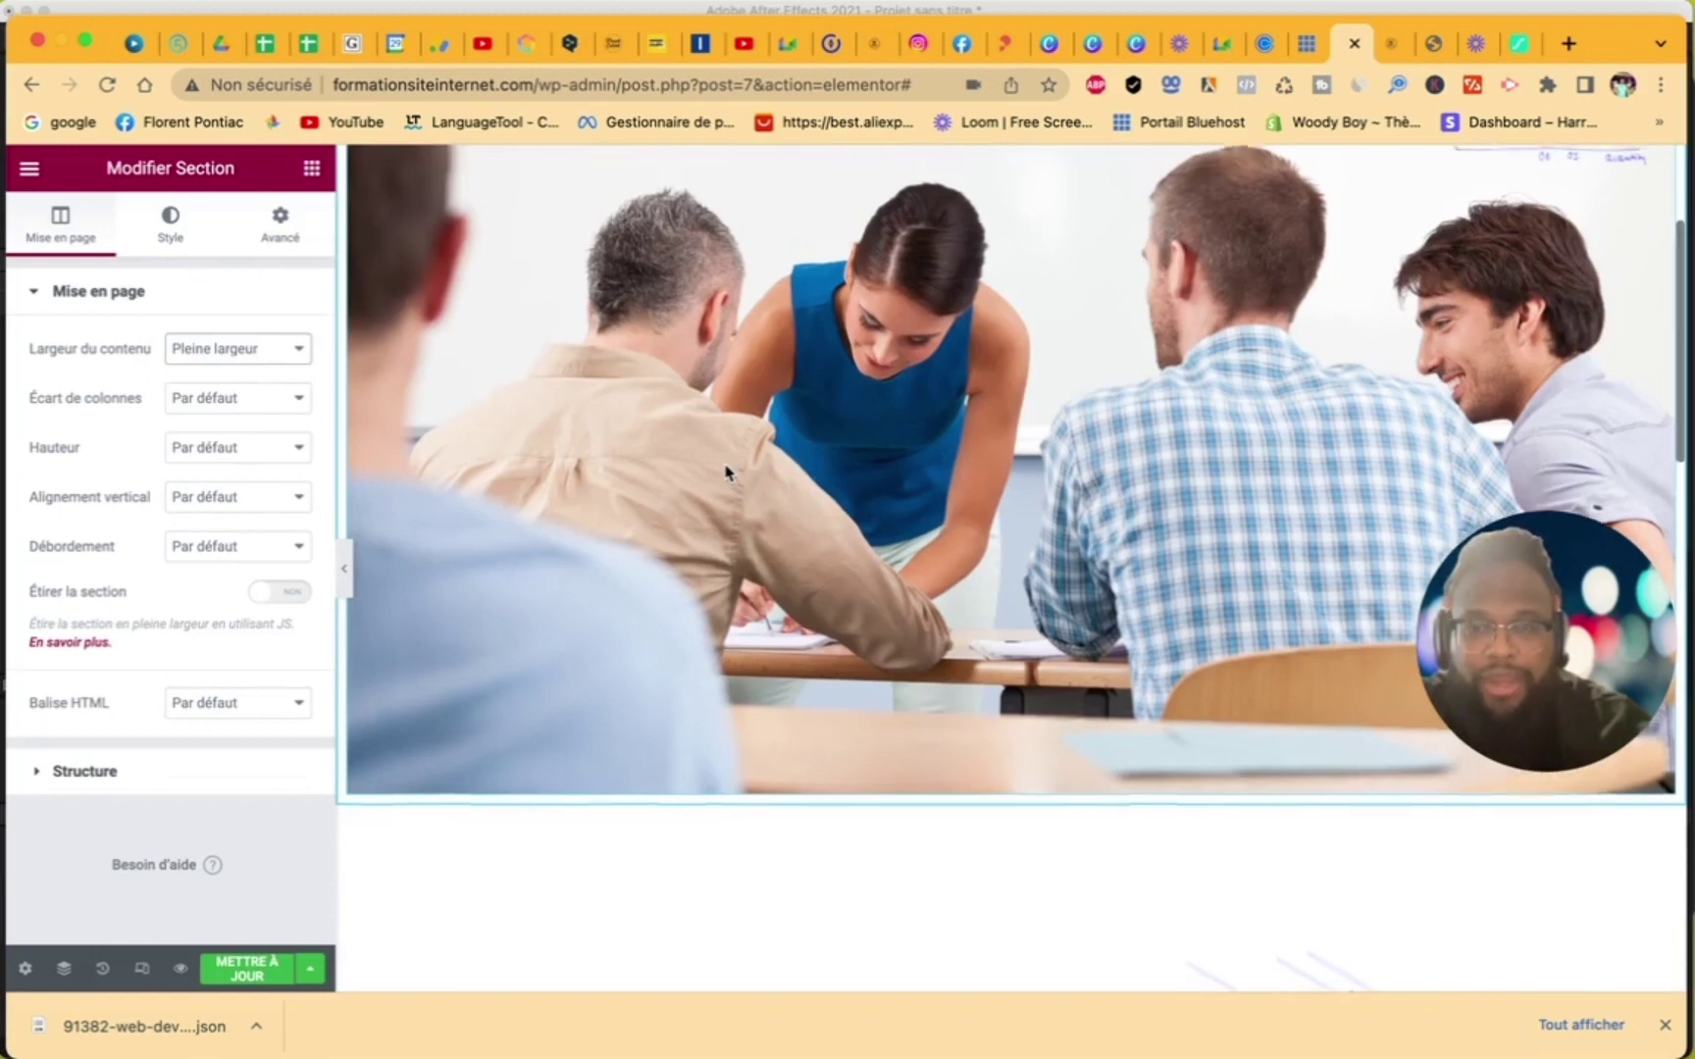
pyautogui.scroll(1, 726, 473)
# - Collapse the editing panel and scroll through the page preview
pyautogui.click(343, 568)
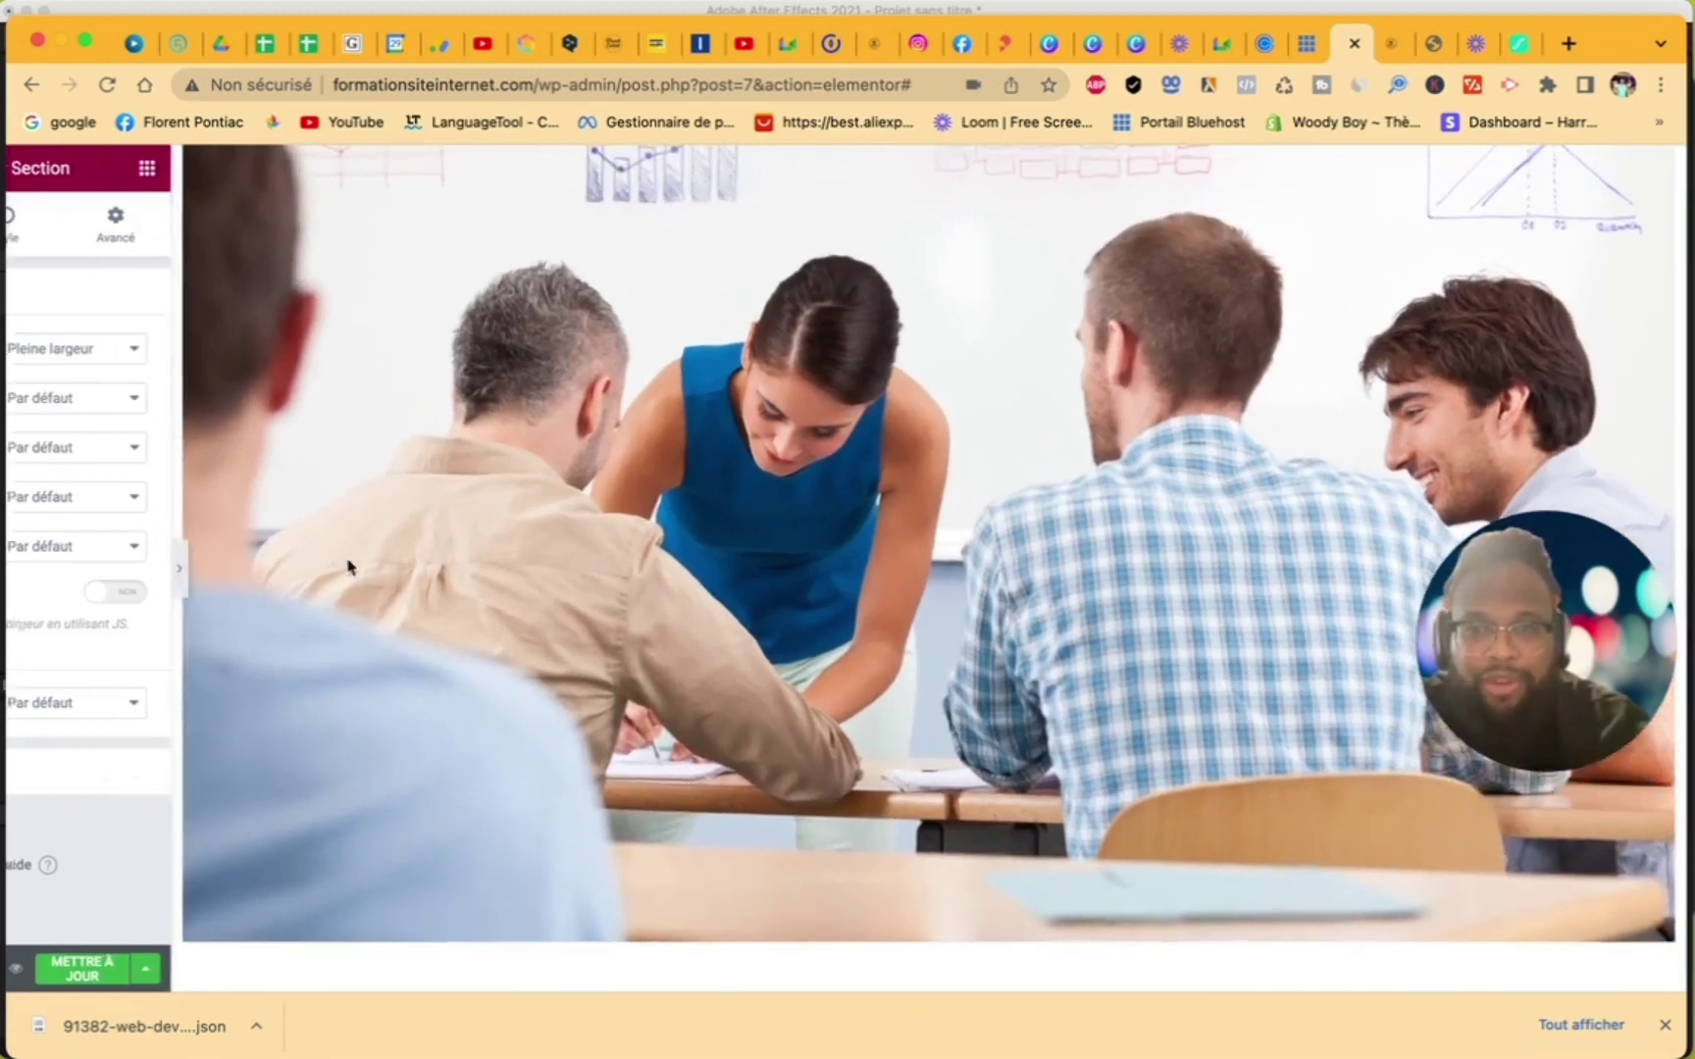
pyautogui.scroll(-5, 580, 631)
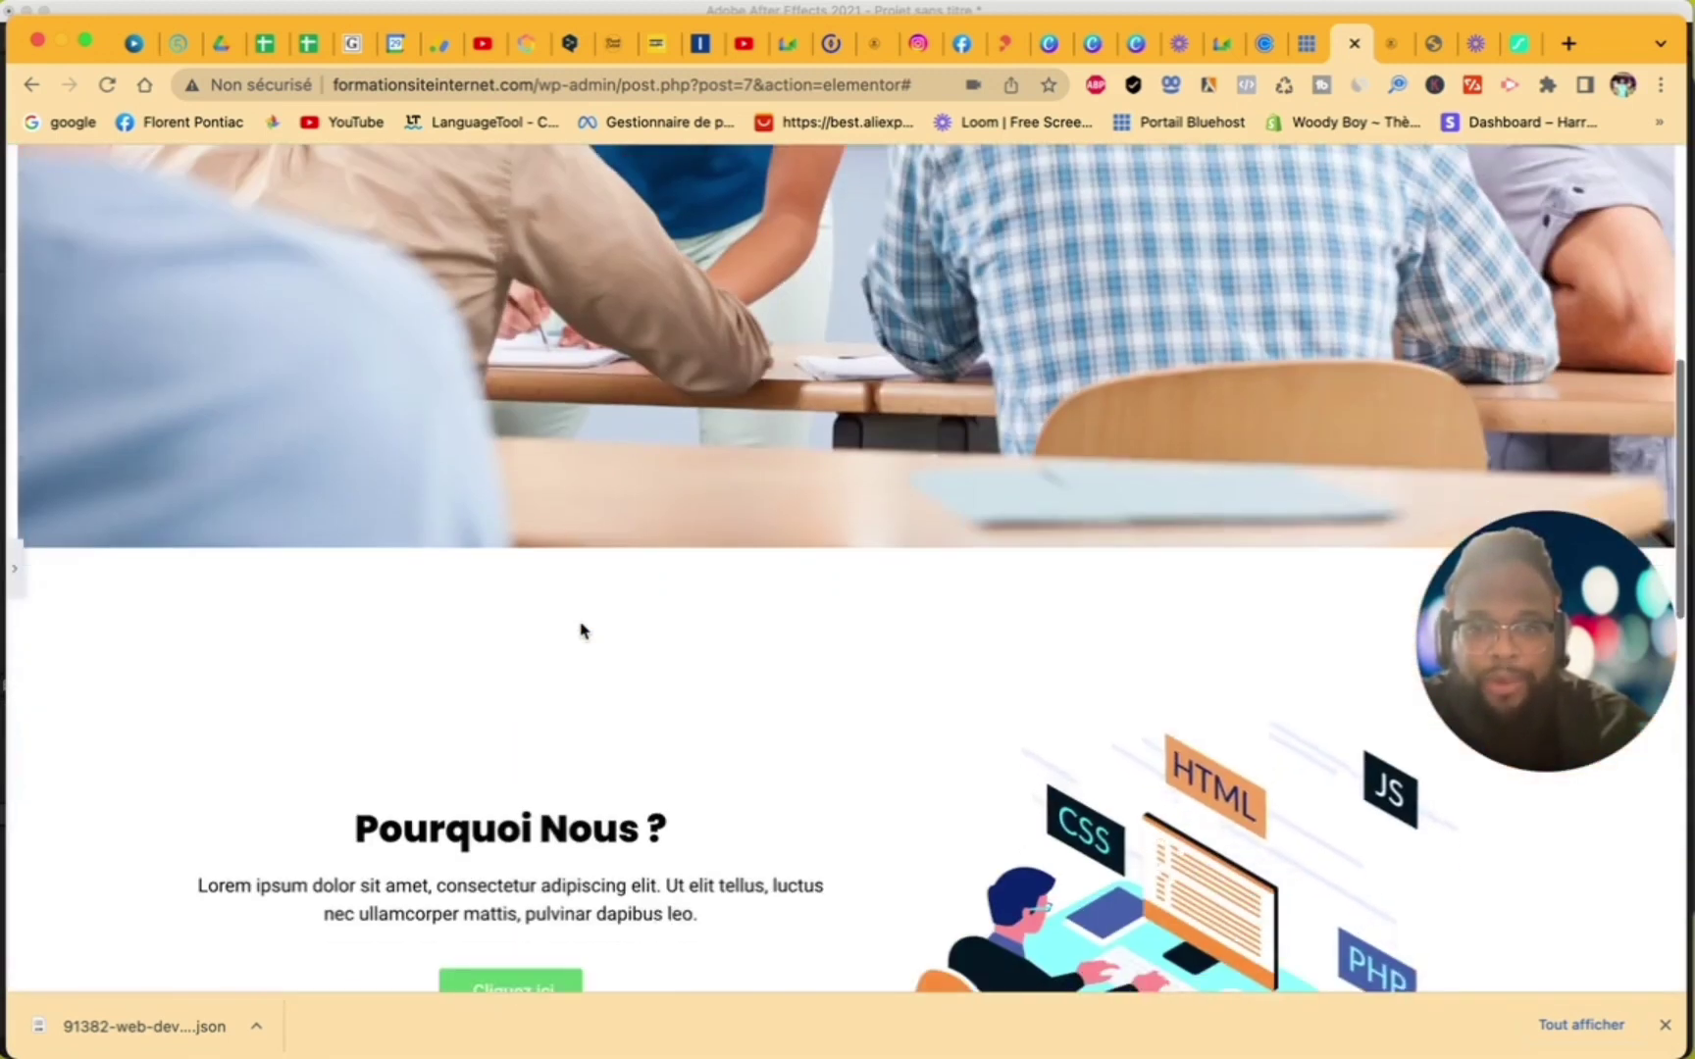
pyautogui.scroll(-5, 583, 629)
pyautogui.scroll(-8, 1012, 593)
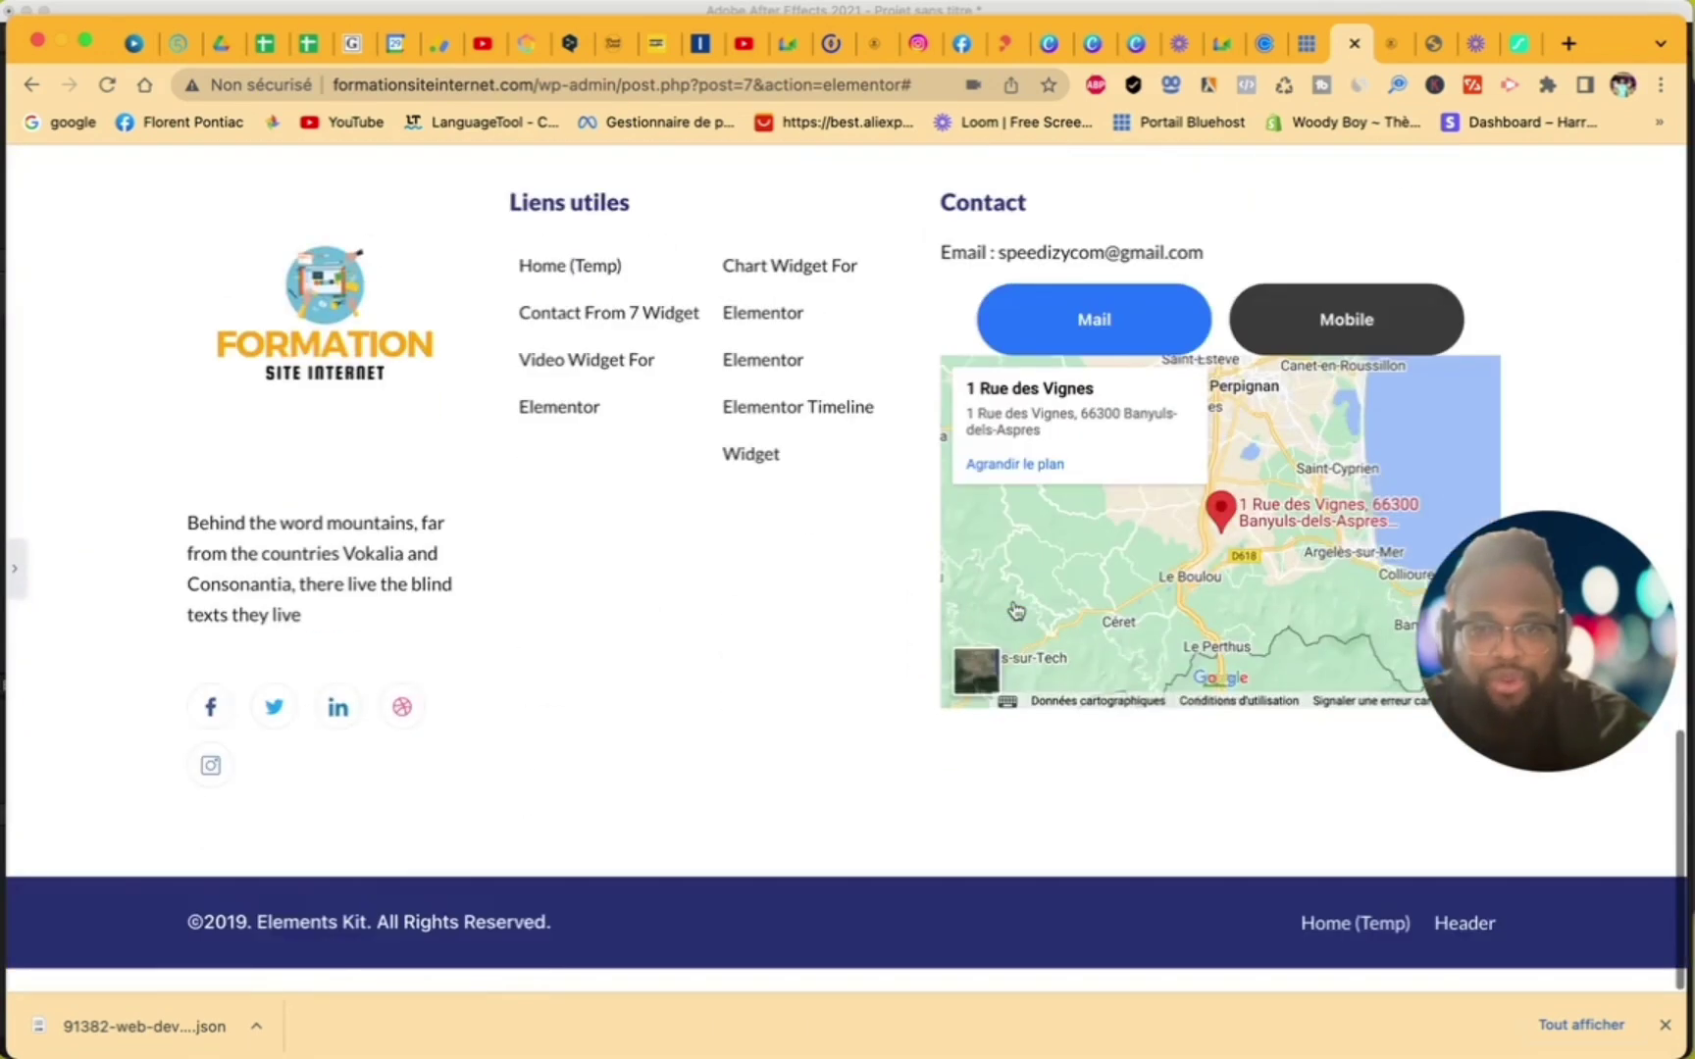
pyautogui.scroll(15, 1013, 599)
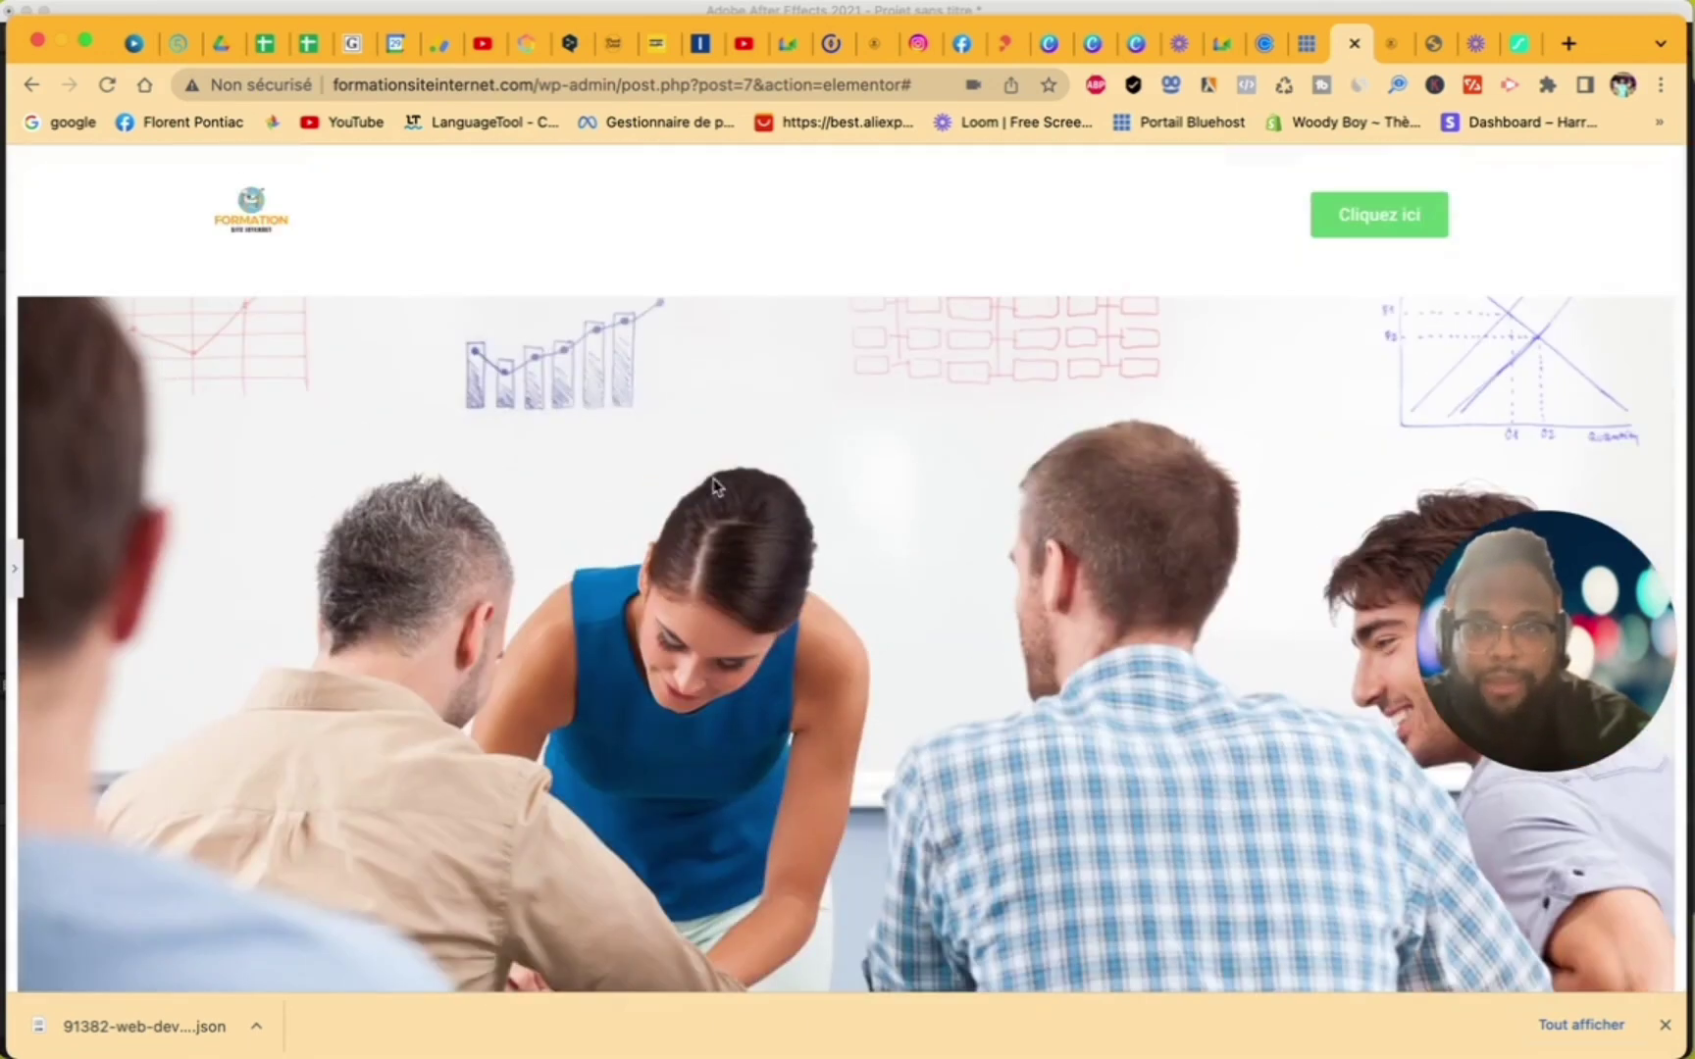
# - Restore the editing panel and scroll through the page to check the layout
pyautogui.click(15, 569)
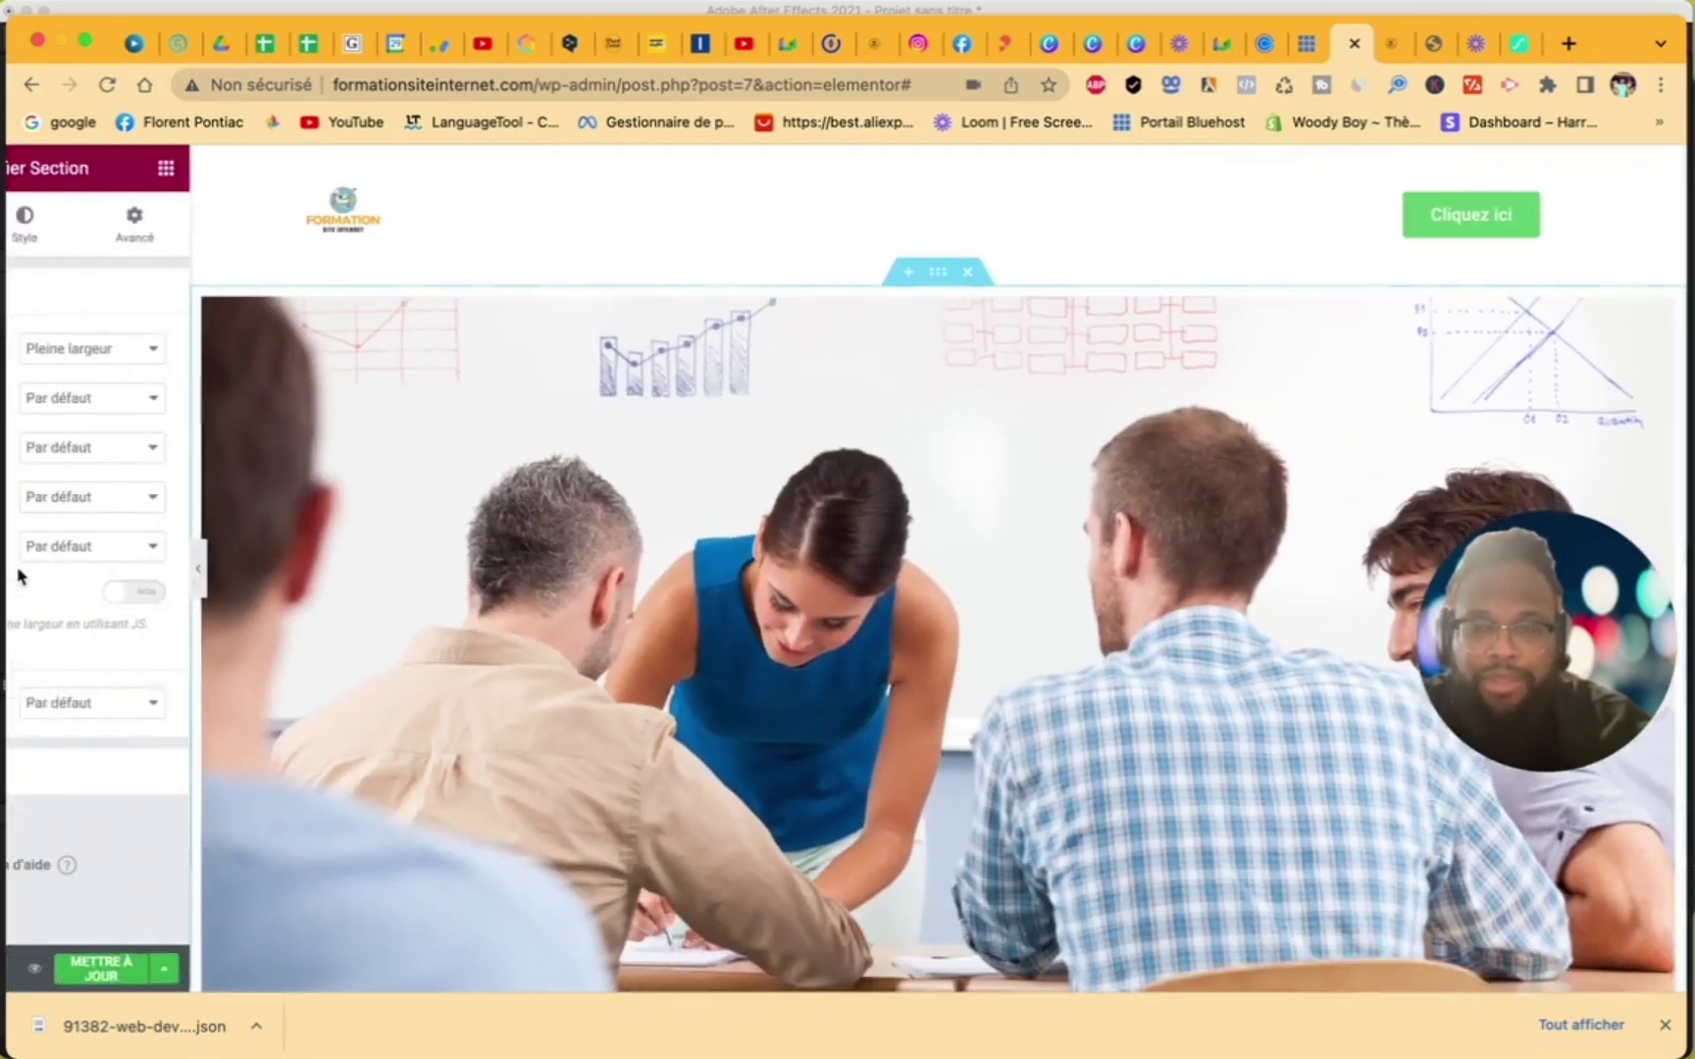
pyautogui.scroll(-3, 782, 631)
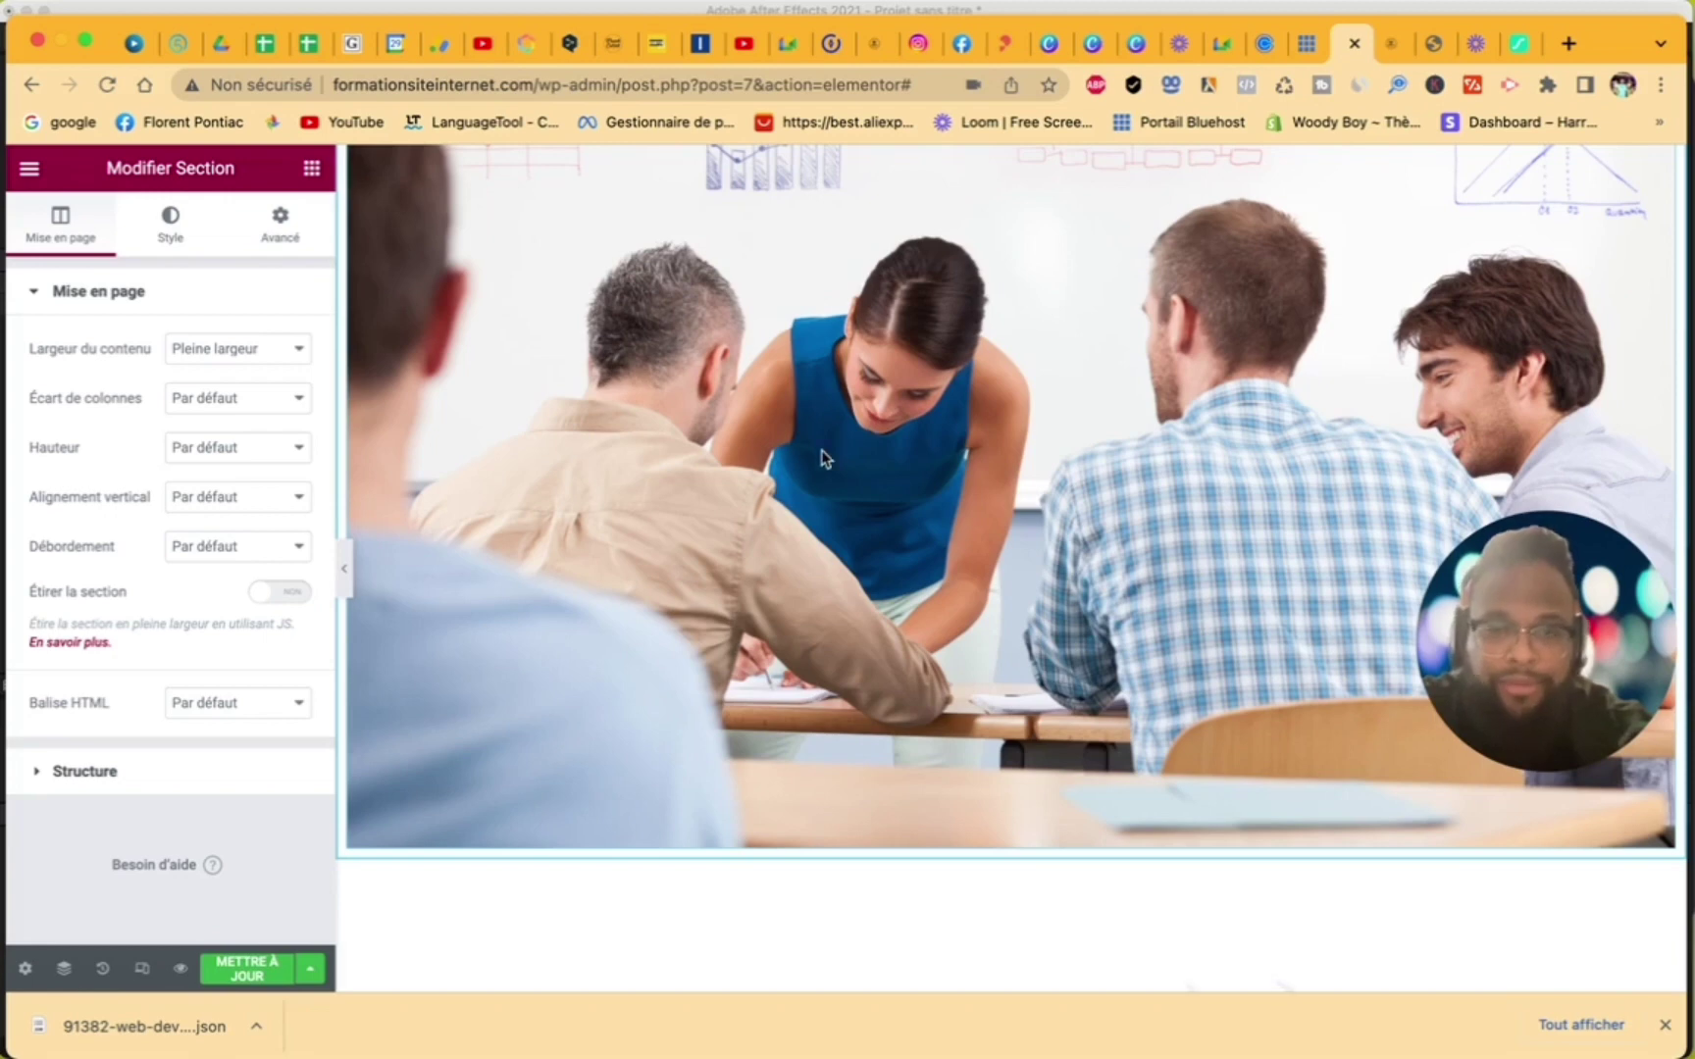
pyautogui.scroll(-5, 820, 466)
pyautogui.scroll(-6, 817, 476)
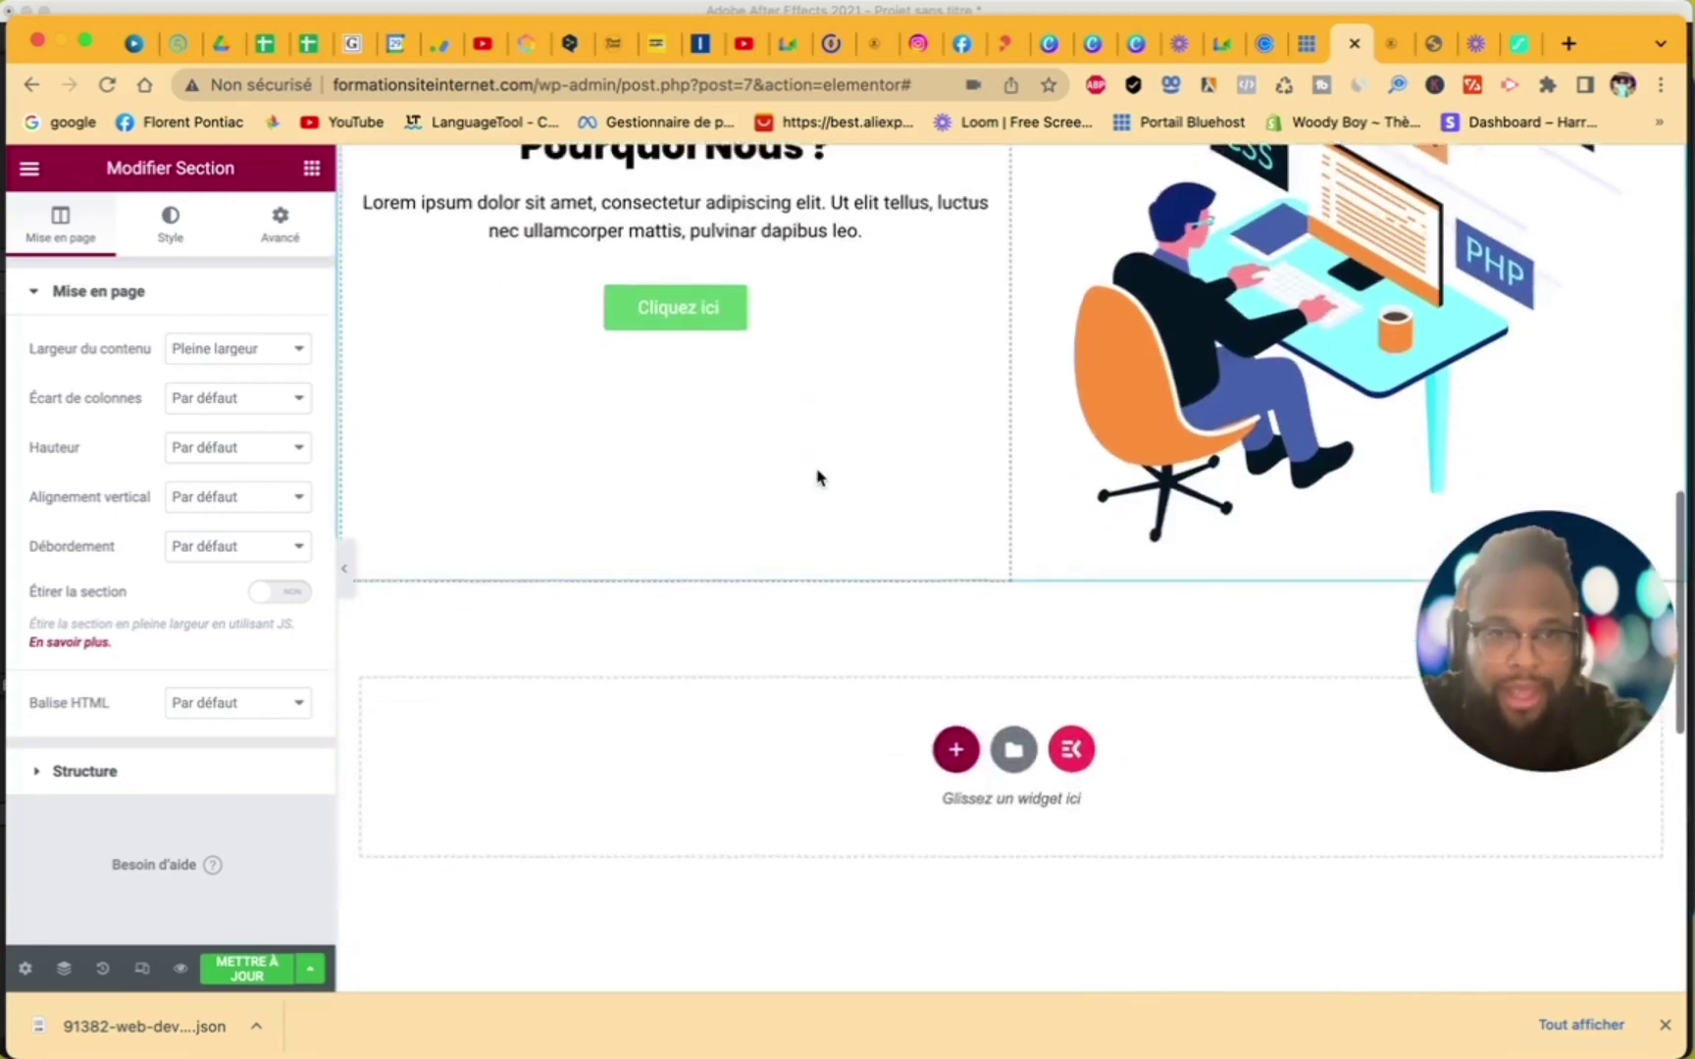
pyautogui.scroll(-3, 817, 477)
pyautogui.scroll(8, 1128, 461)
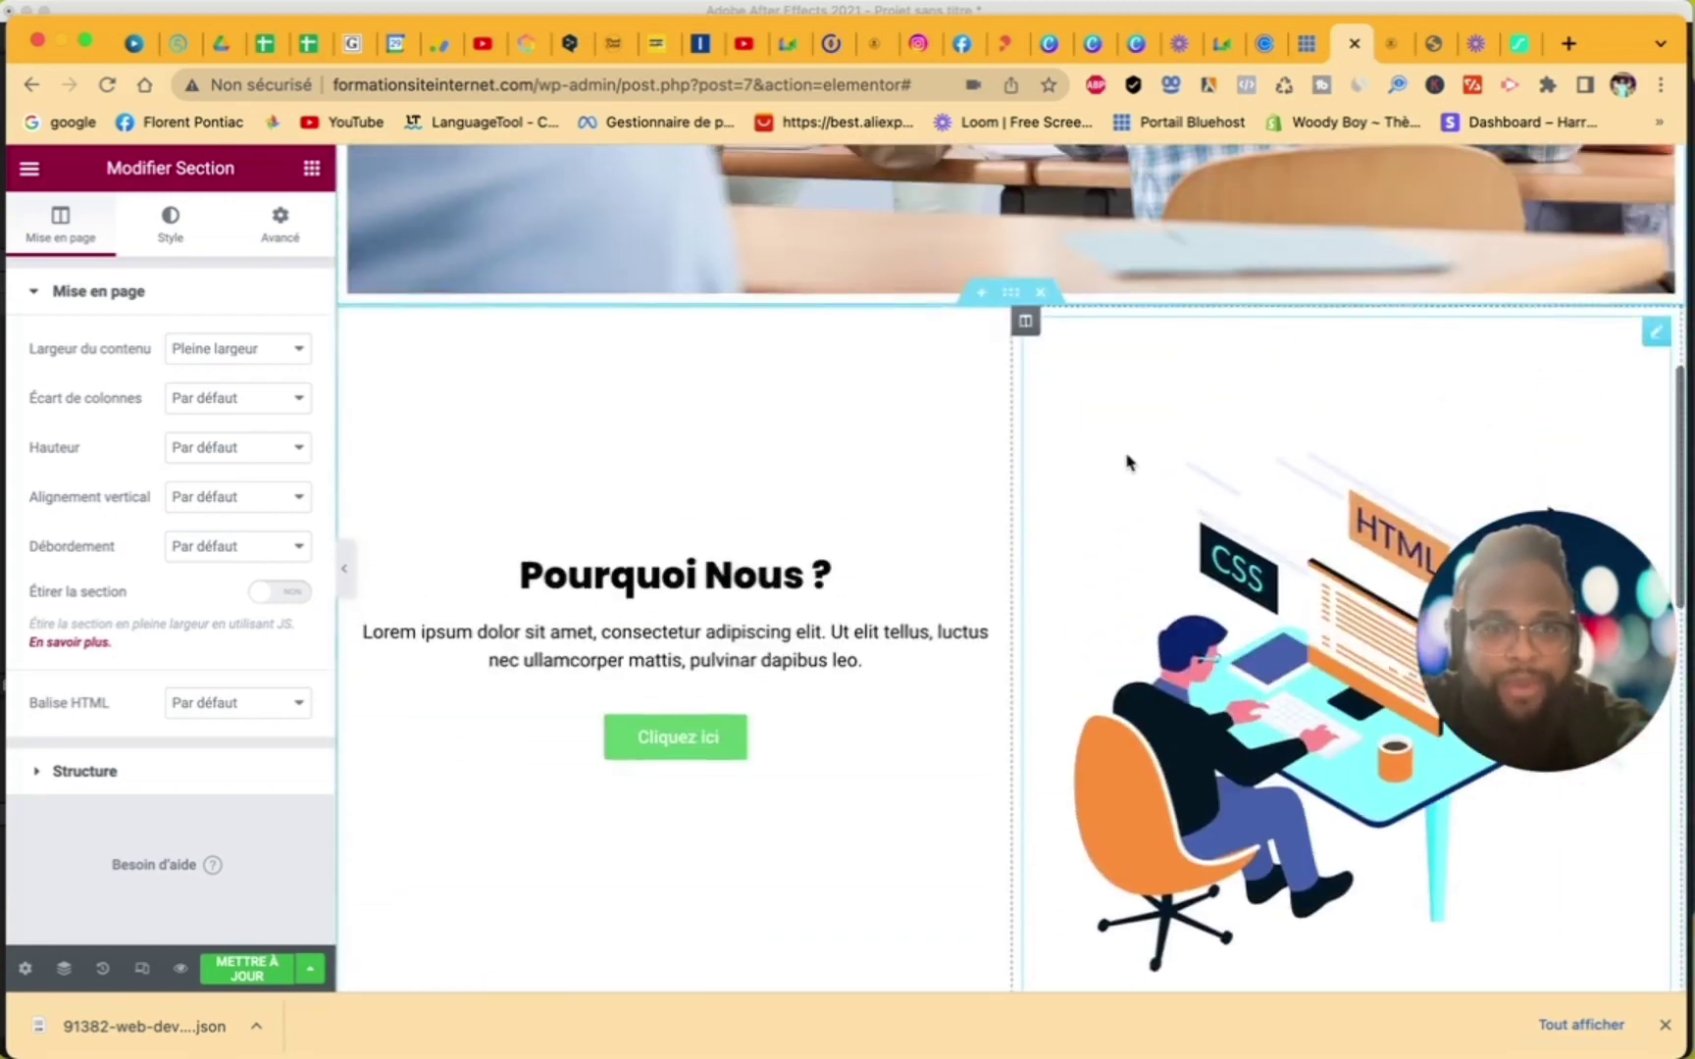
pyautogui.scroll(-2, 1128, 466)
pyautogui.scroll(1, 1133, 478)
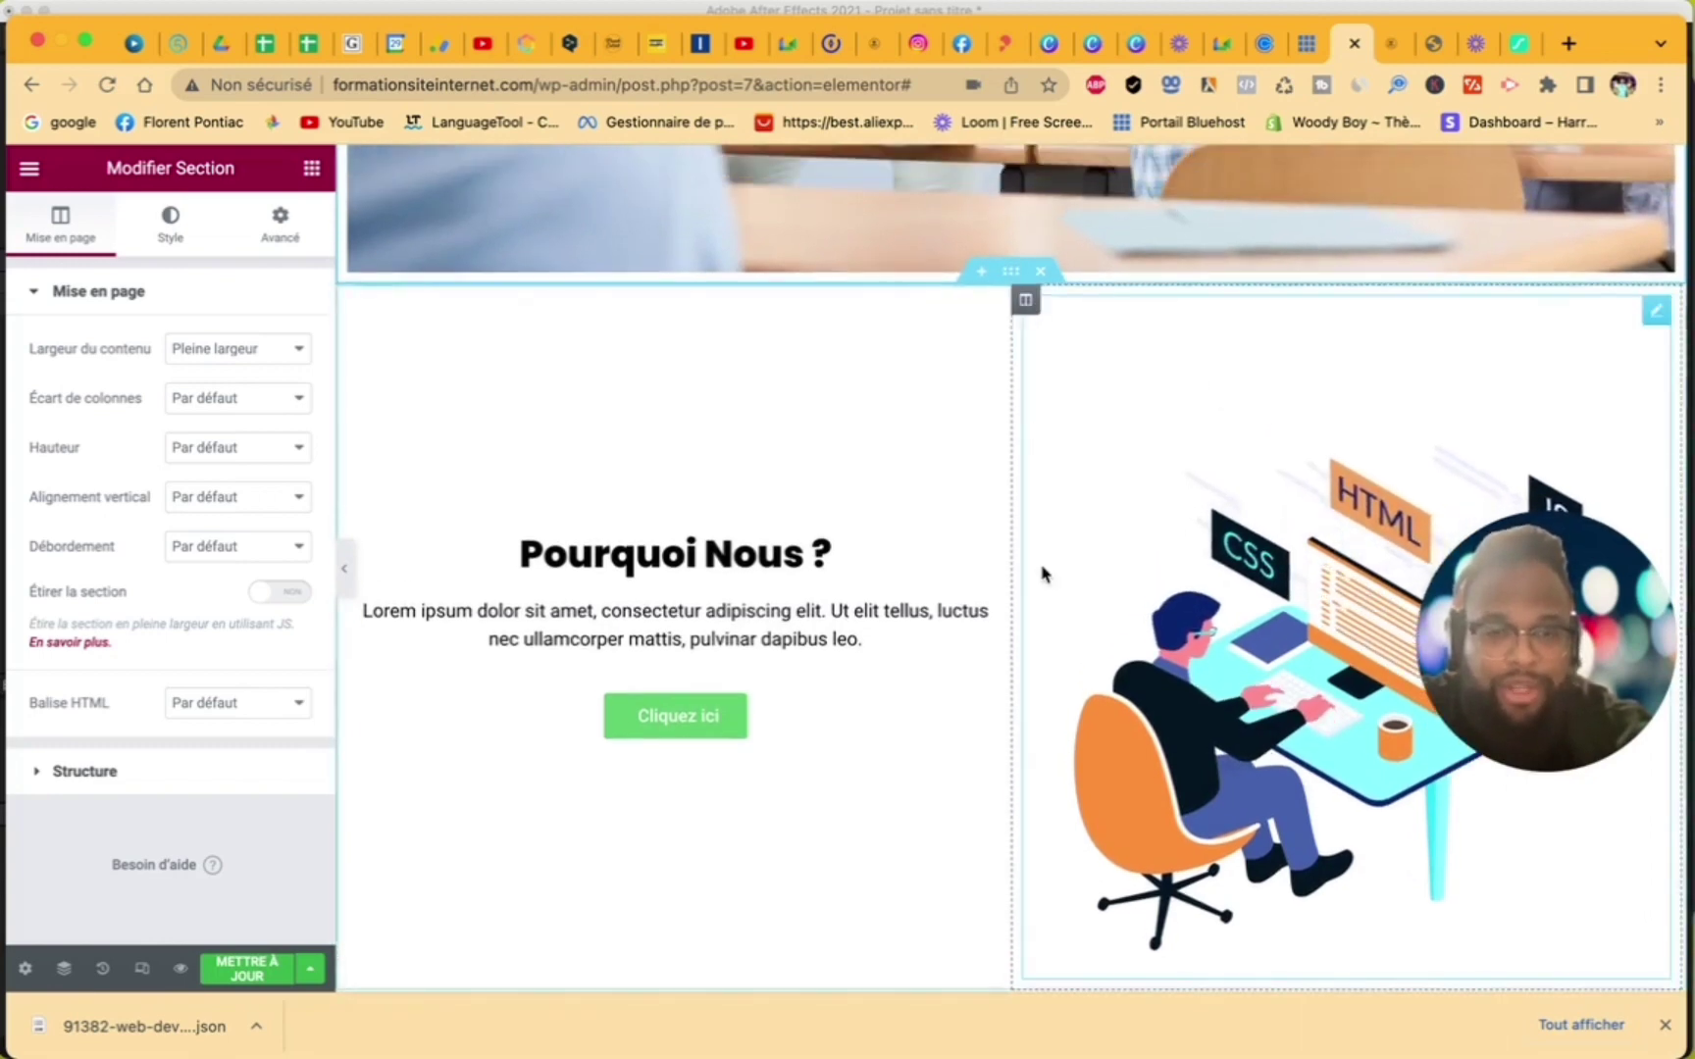
pyautogui.scroll(-5, 1043, 573)
# - Browse the ElementsKit template collection from the empty drop zone
pyautogui.click(1072, 600)
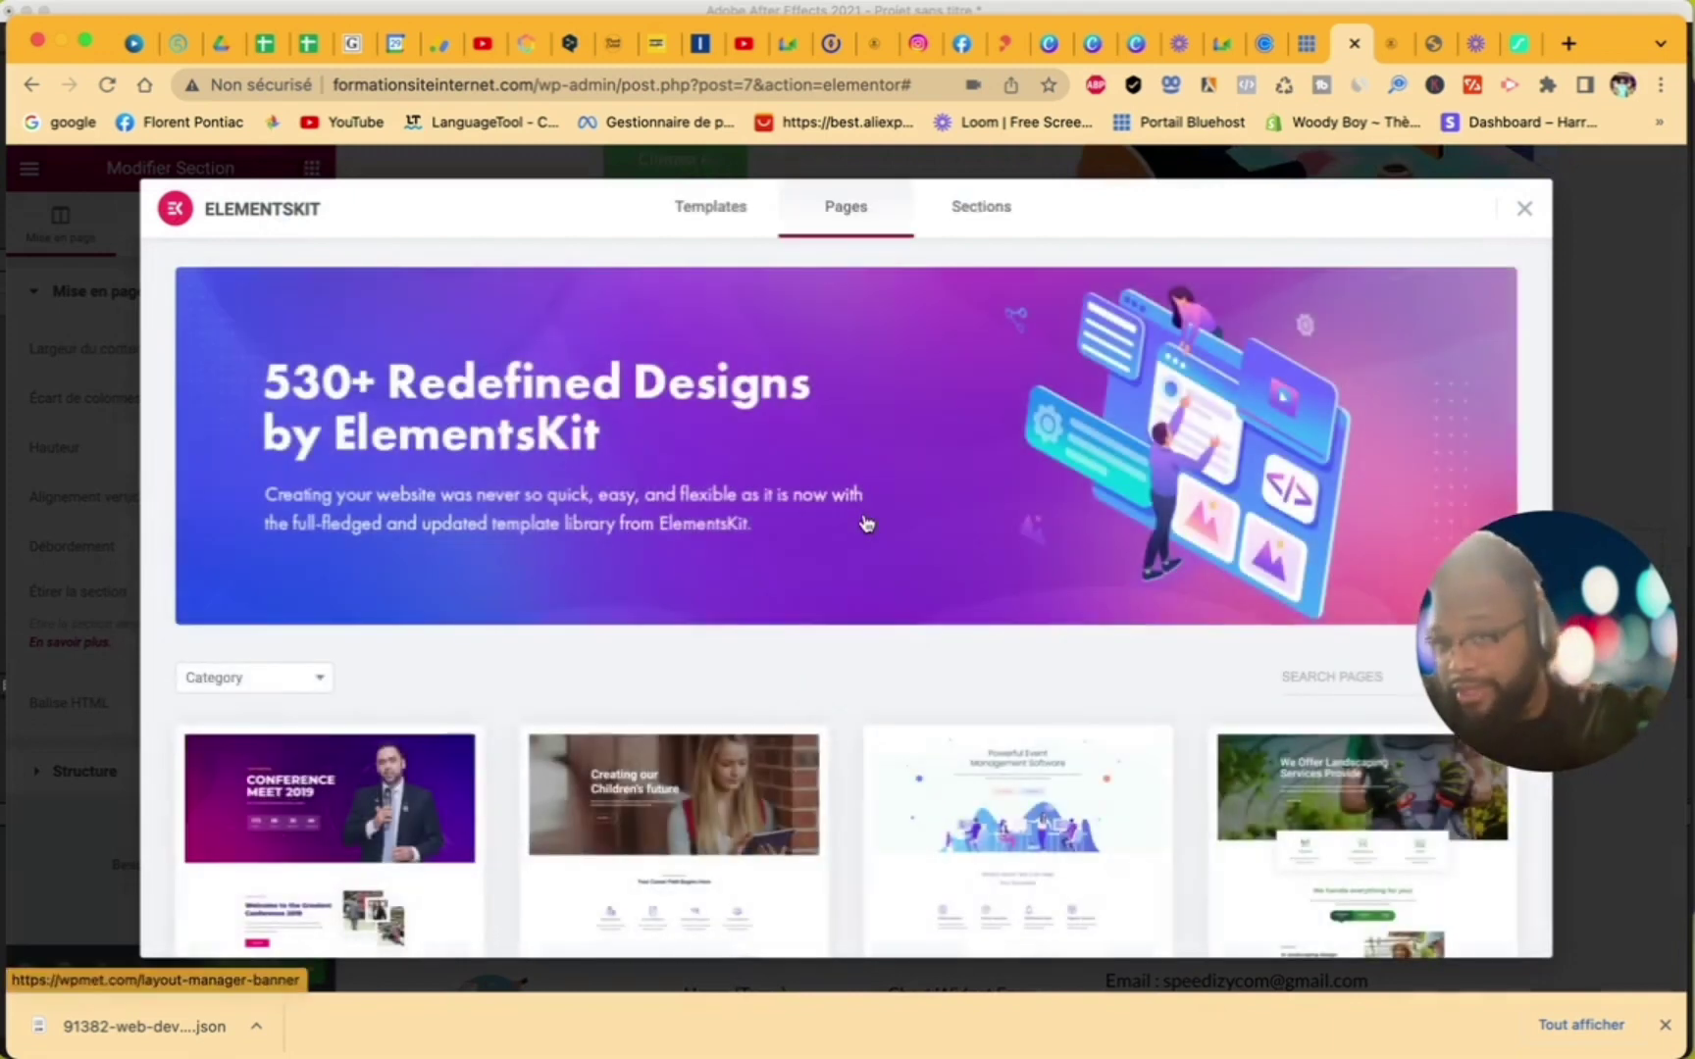
pyautogui.scroll(-5, 868, 522)
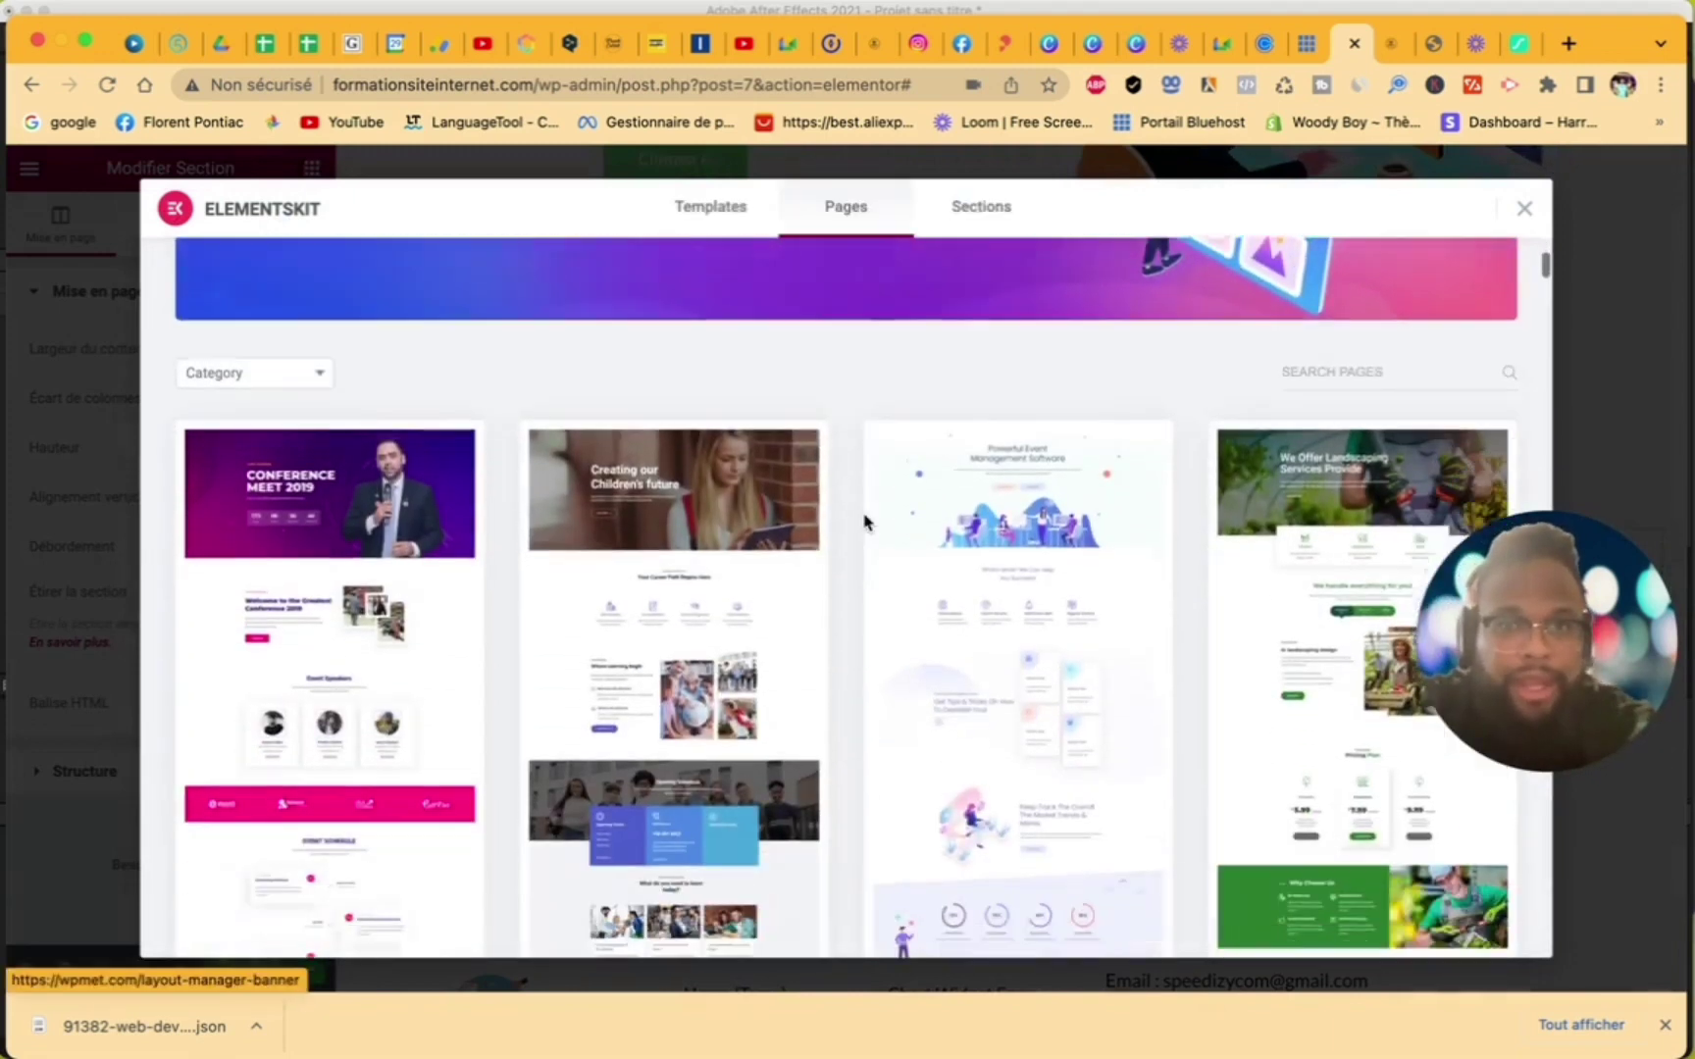
pyautogui.click(716, 205)
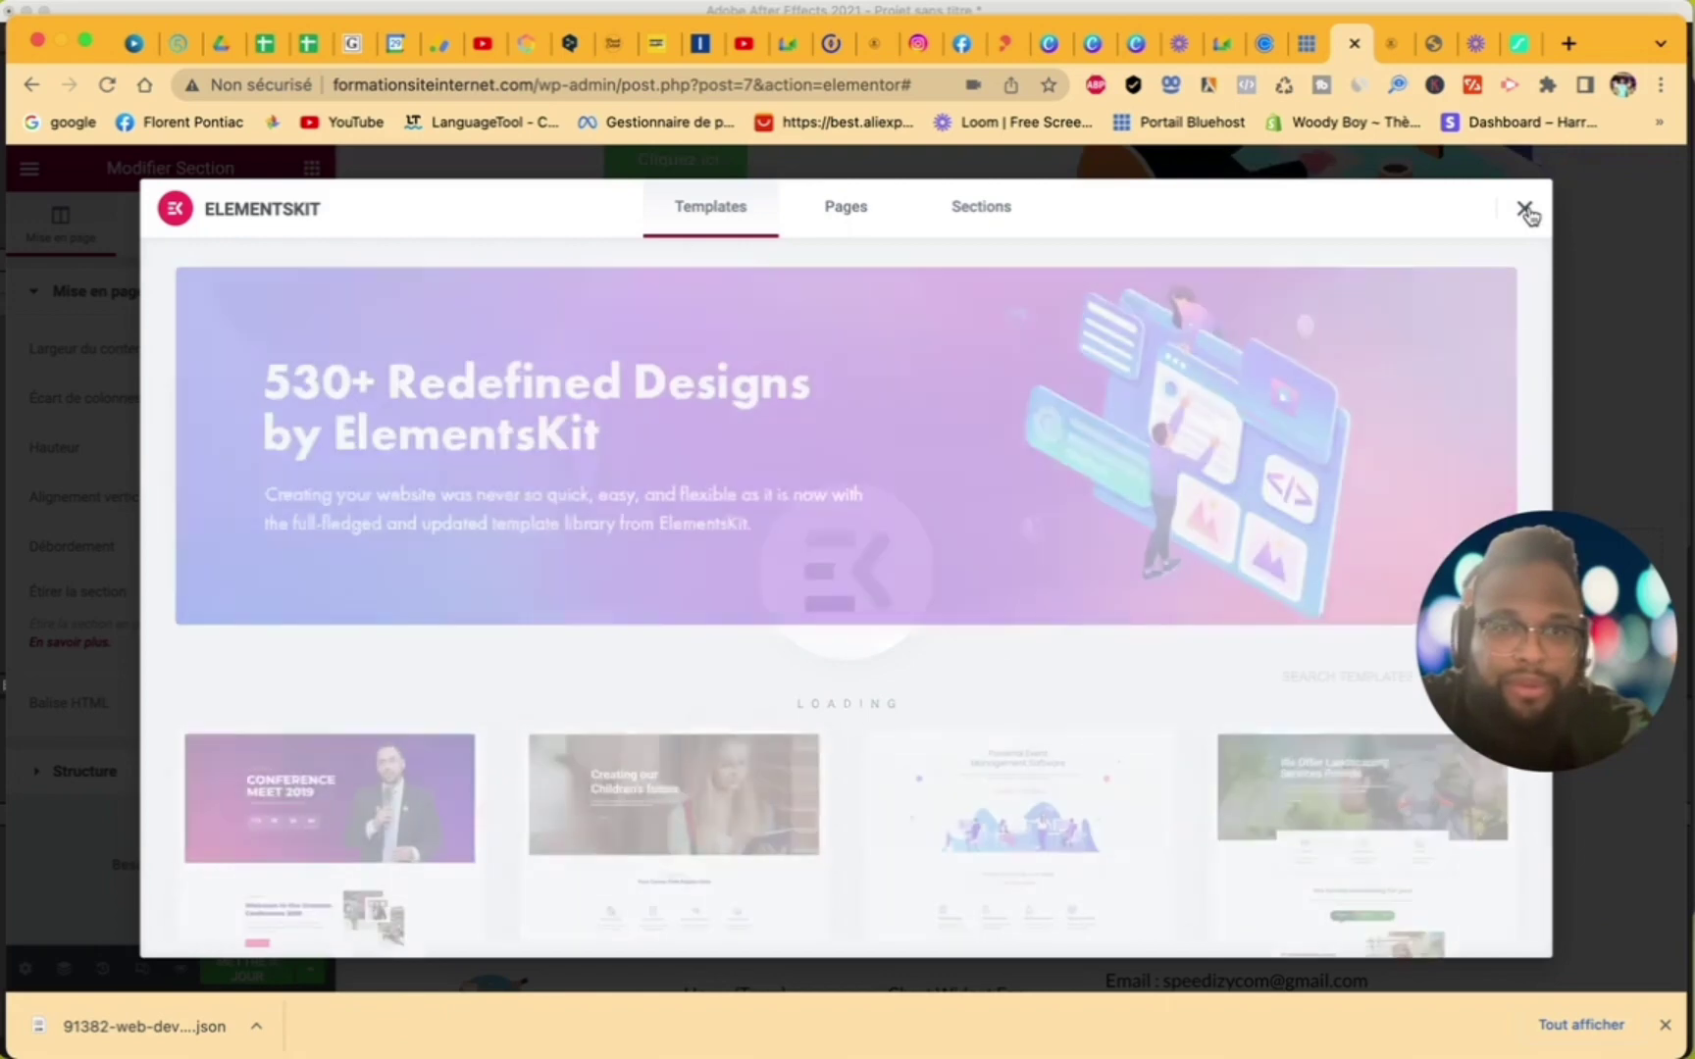
pyautogui.click(1525, 209)
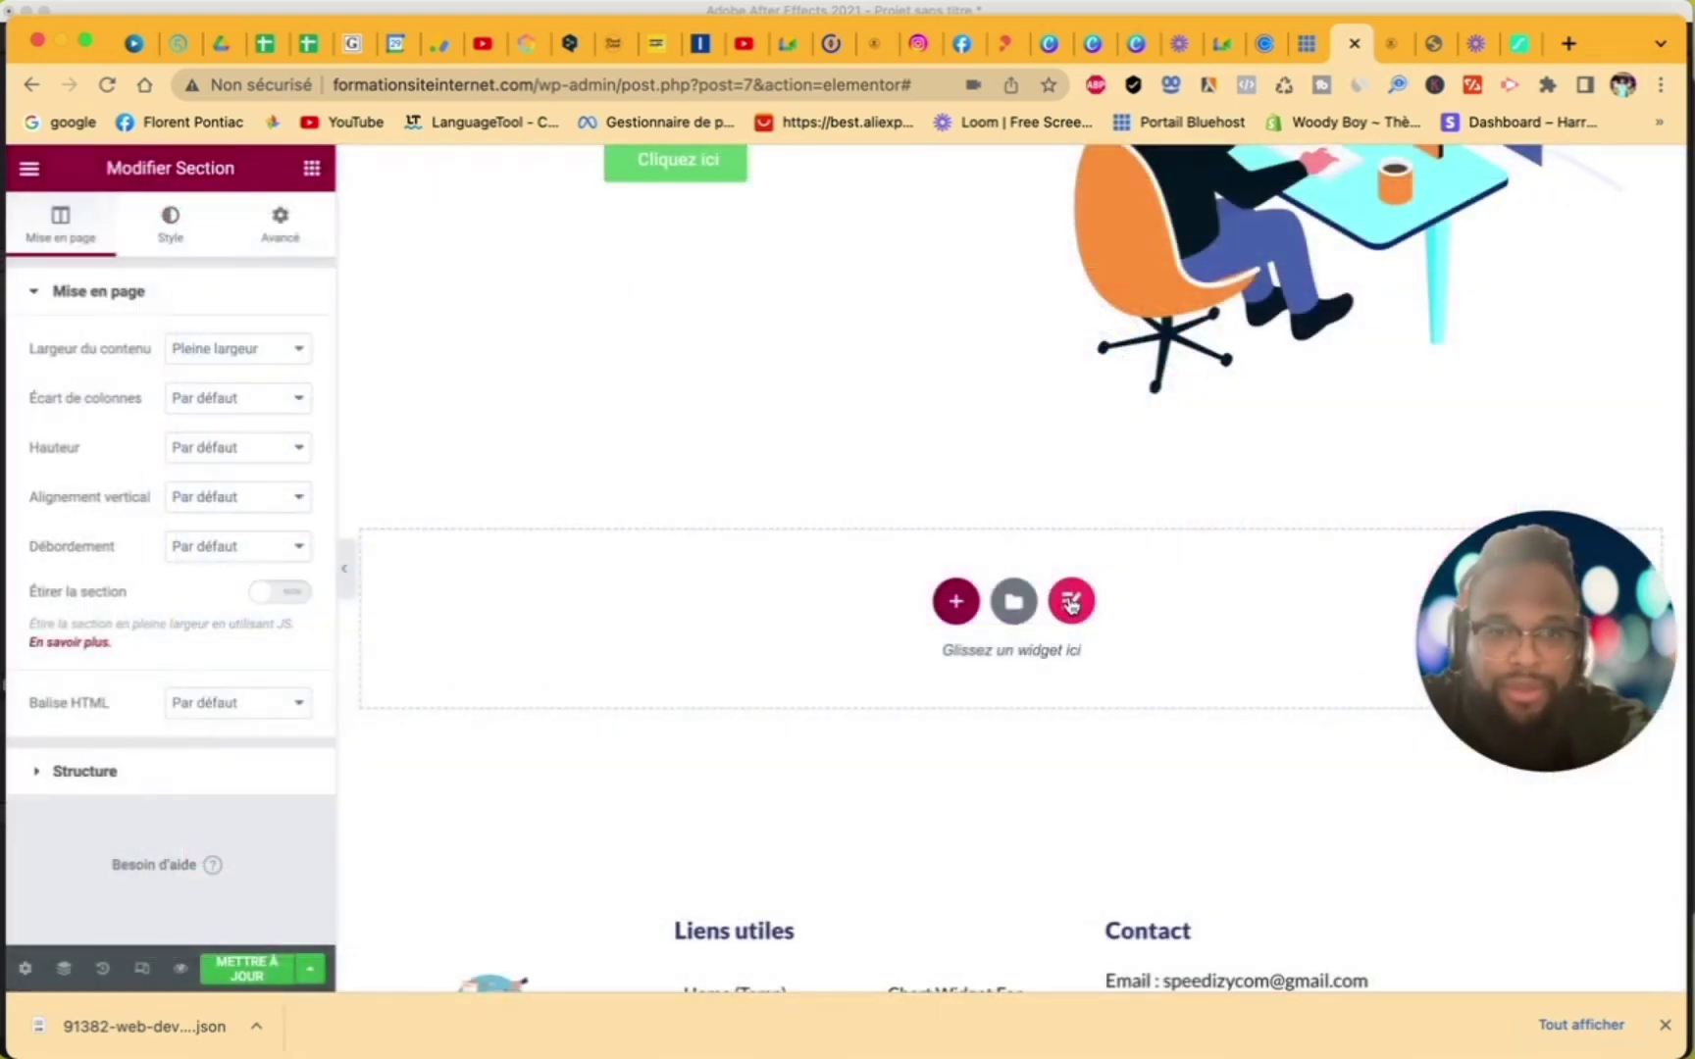
# - Insert the 'List style with colorful icon' section from the ElementsKit Sections library
pyautogui.click(1071, 602)
pyautogui.scroll(-7, 965, 579)
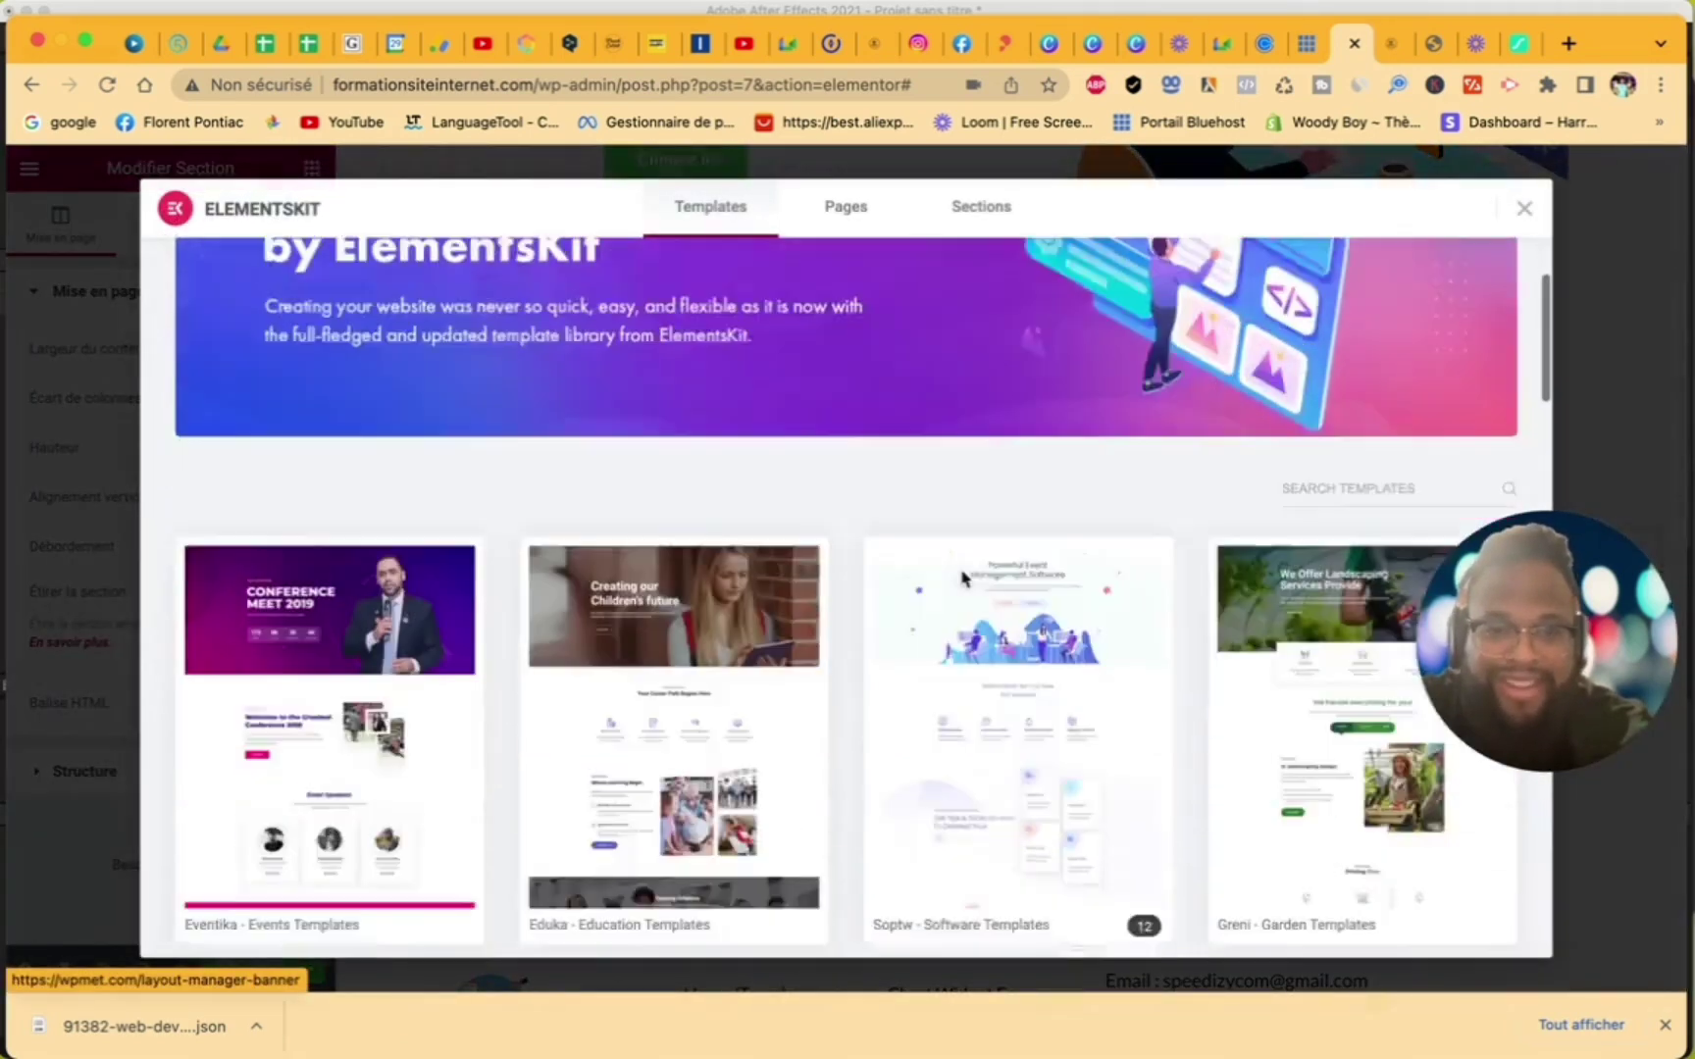
pyautogui.scroll(-6, 966, 580)
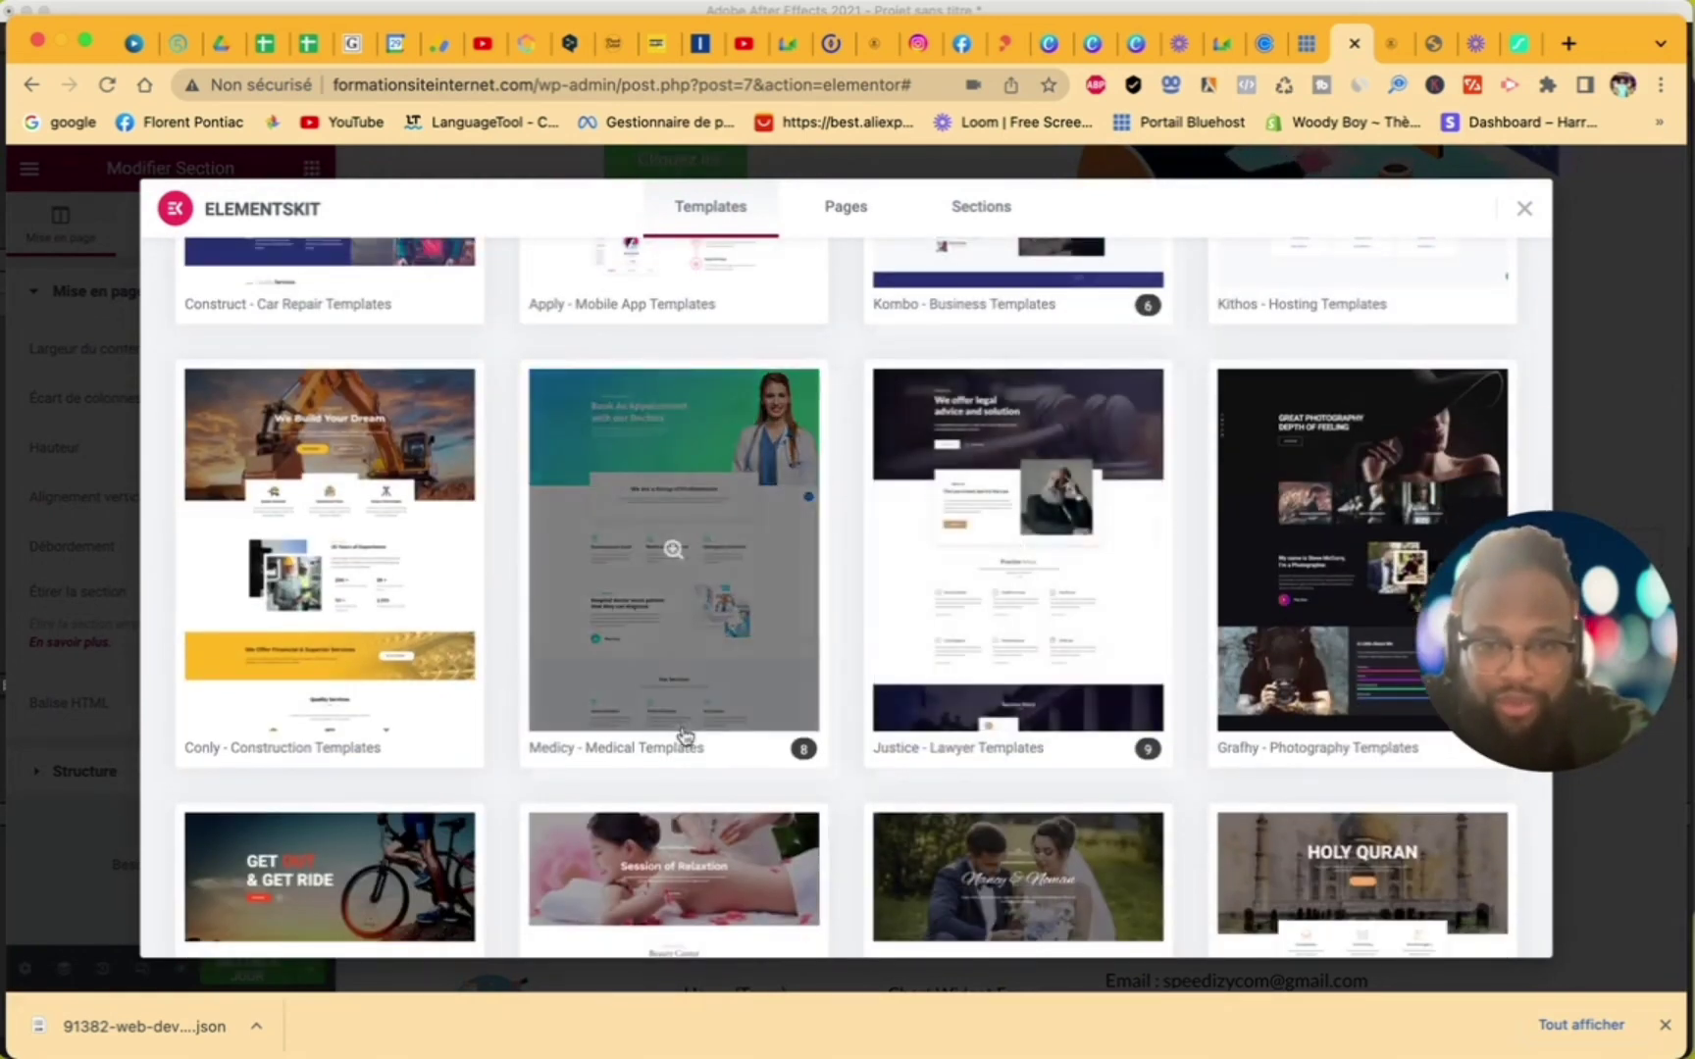
pyautogui.scroll(-10, 870, 751)
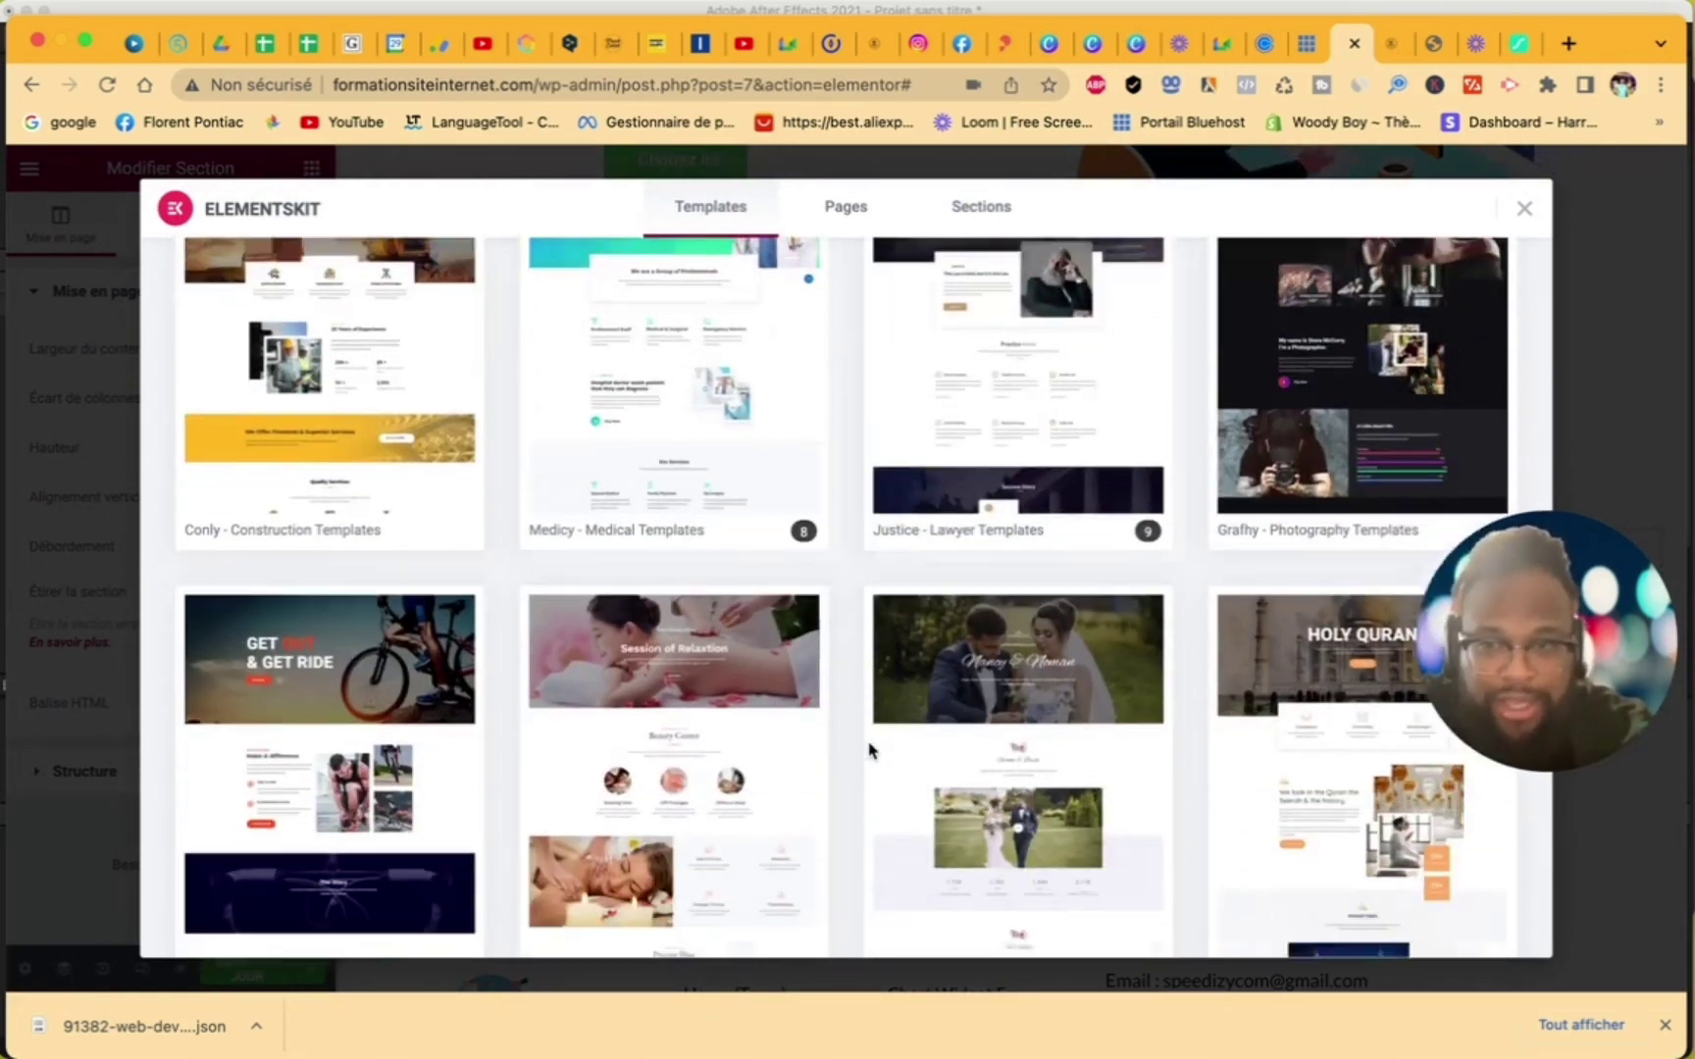
pyautogui.scroll(-5, 869, 750)
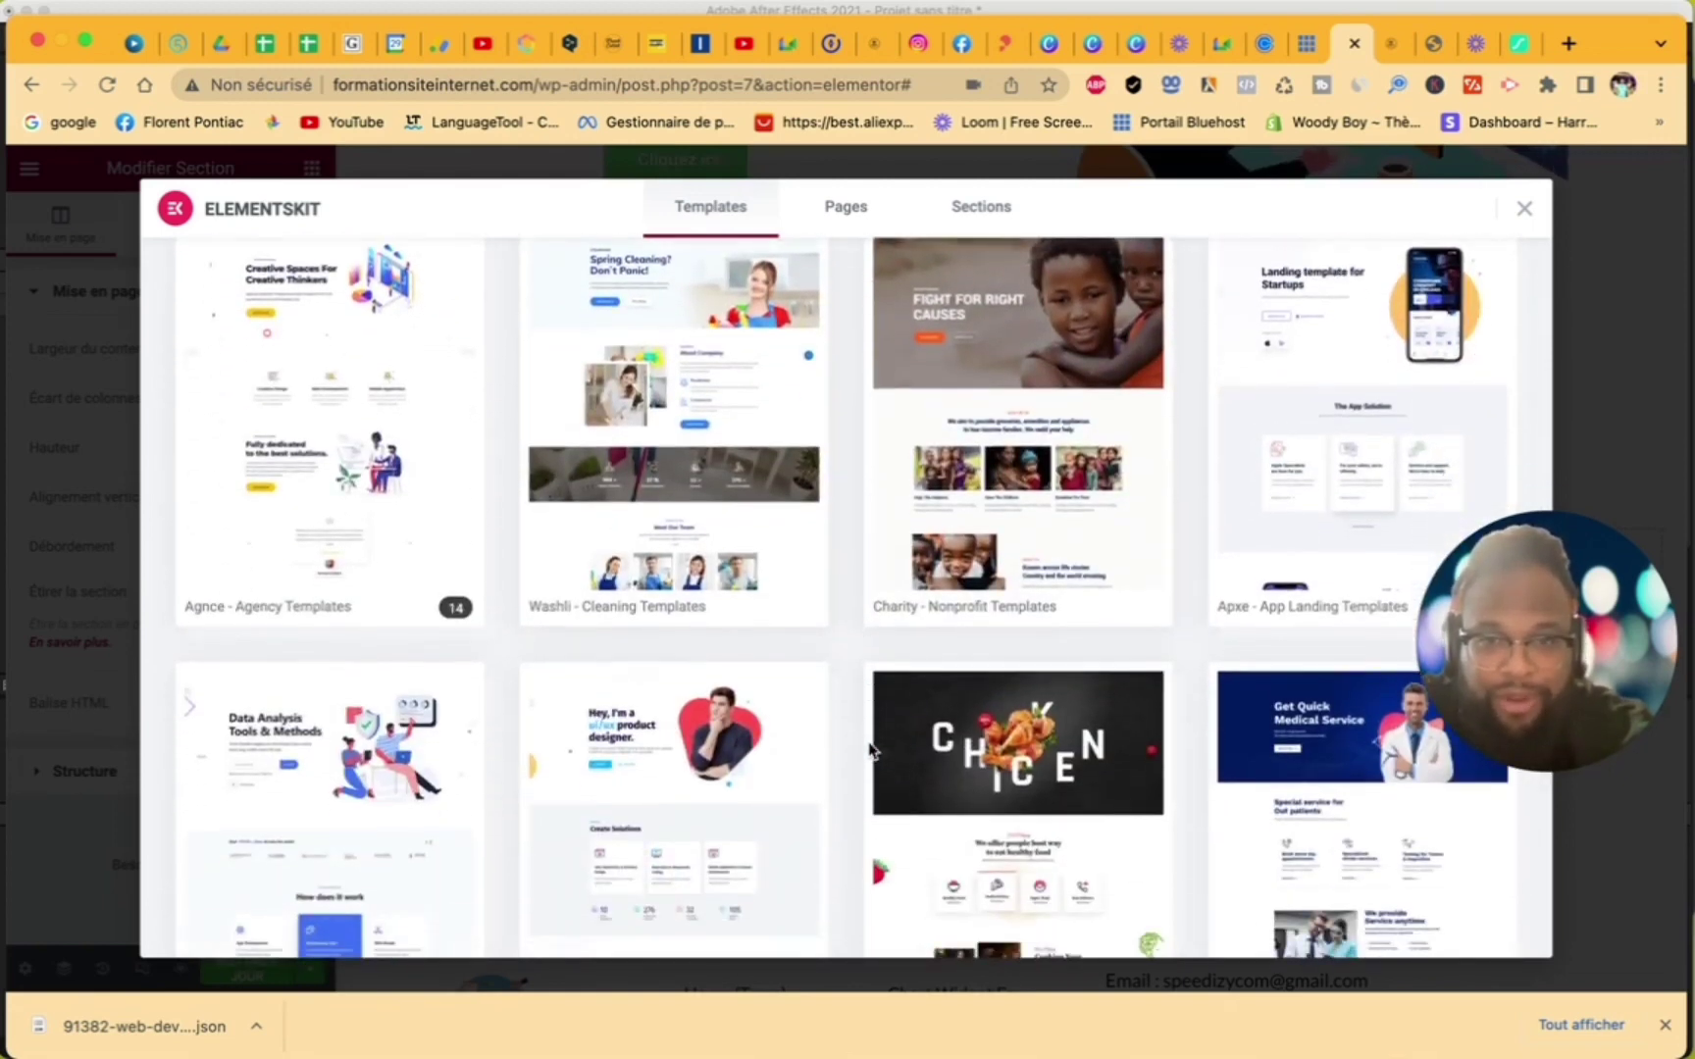
pyautogui.scroll(-8, 869, 750)
pyautogui.scroll(20, 870, 750)
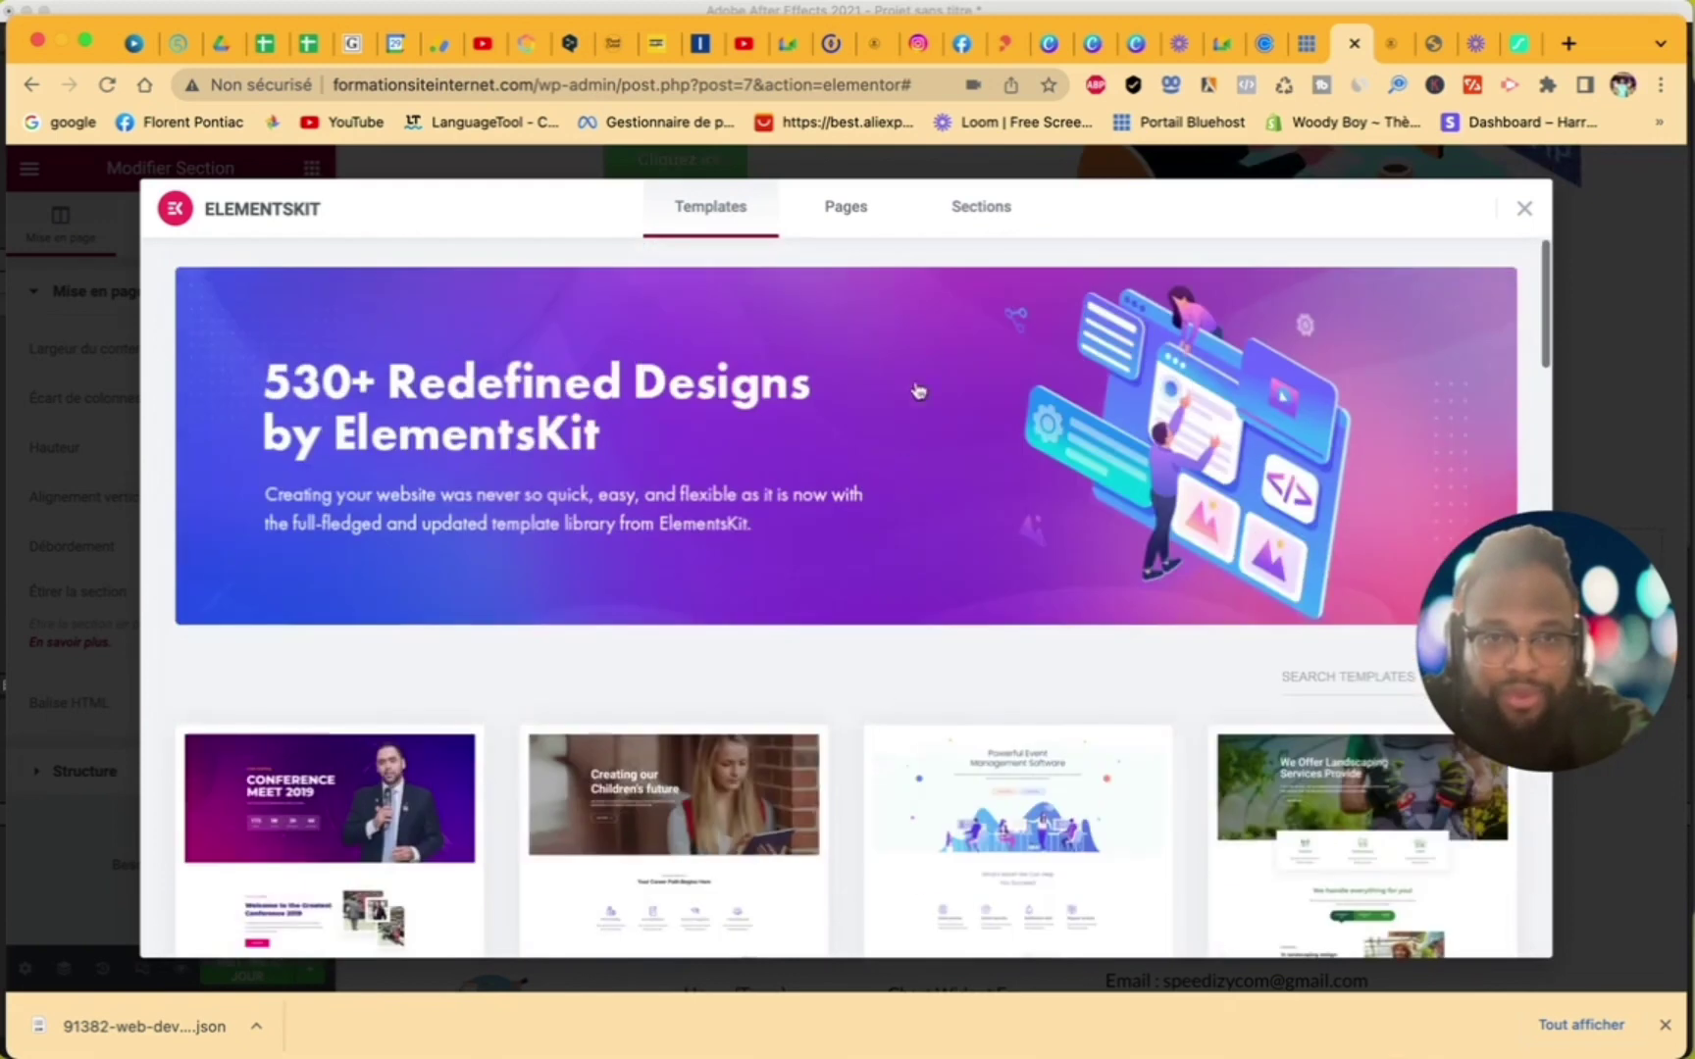
pyautogui.click(981, 209)
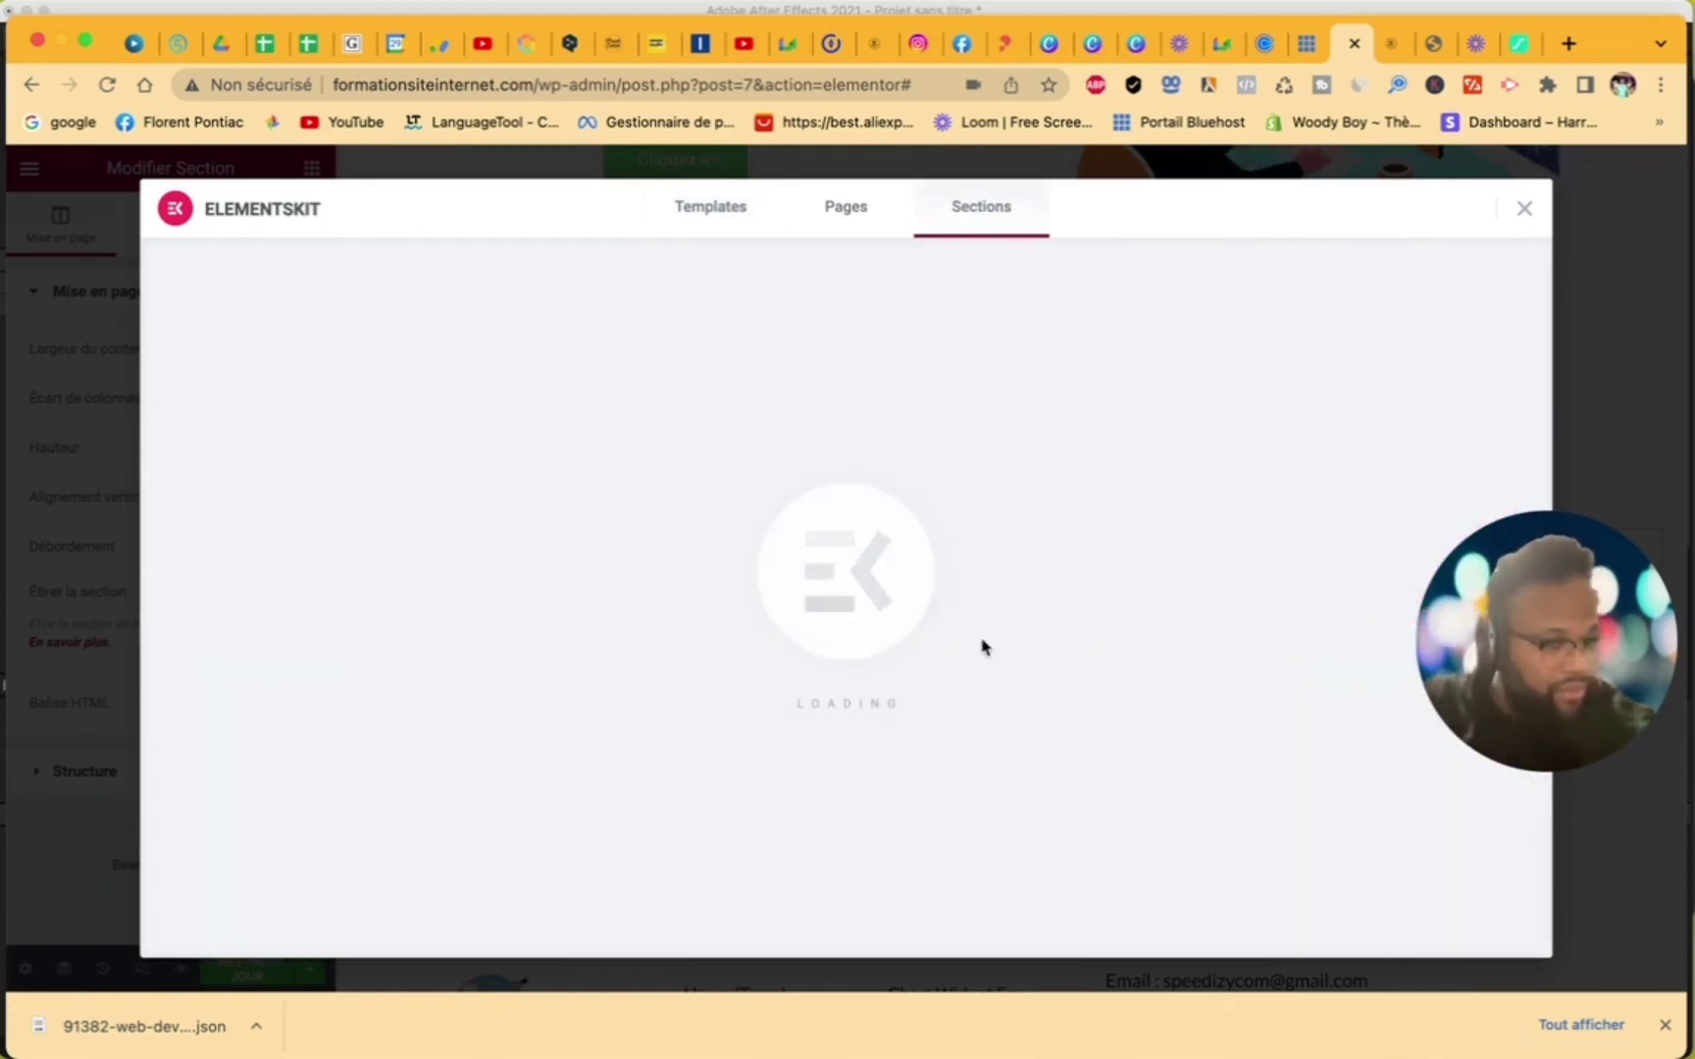
pyautogui.scroll(-10, 803, 693)
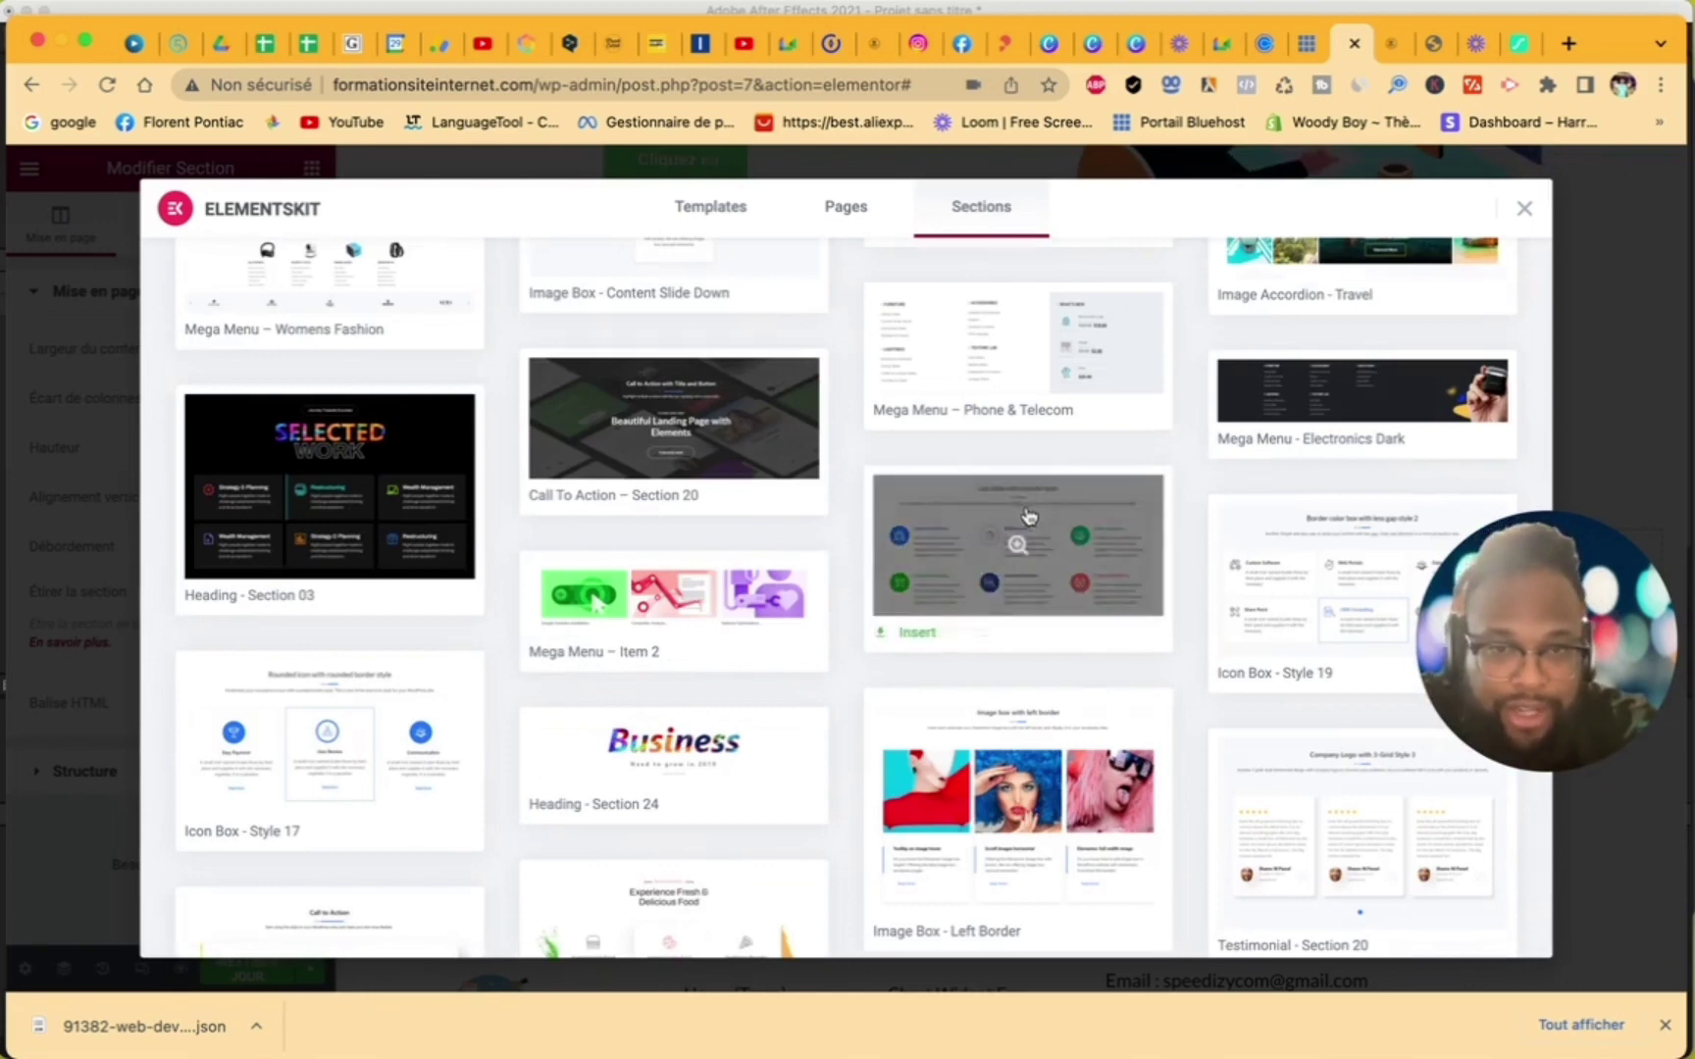
pyautogui.click(927, 644)
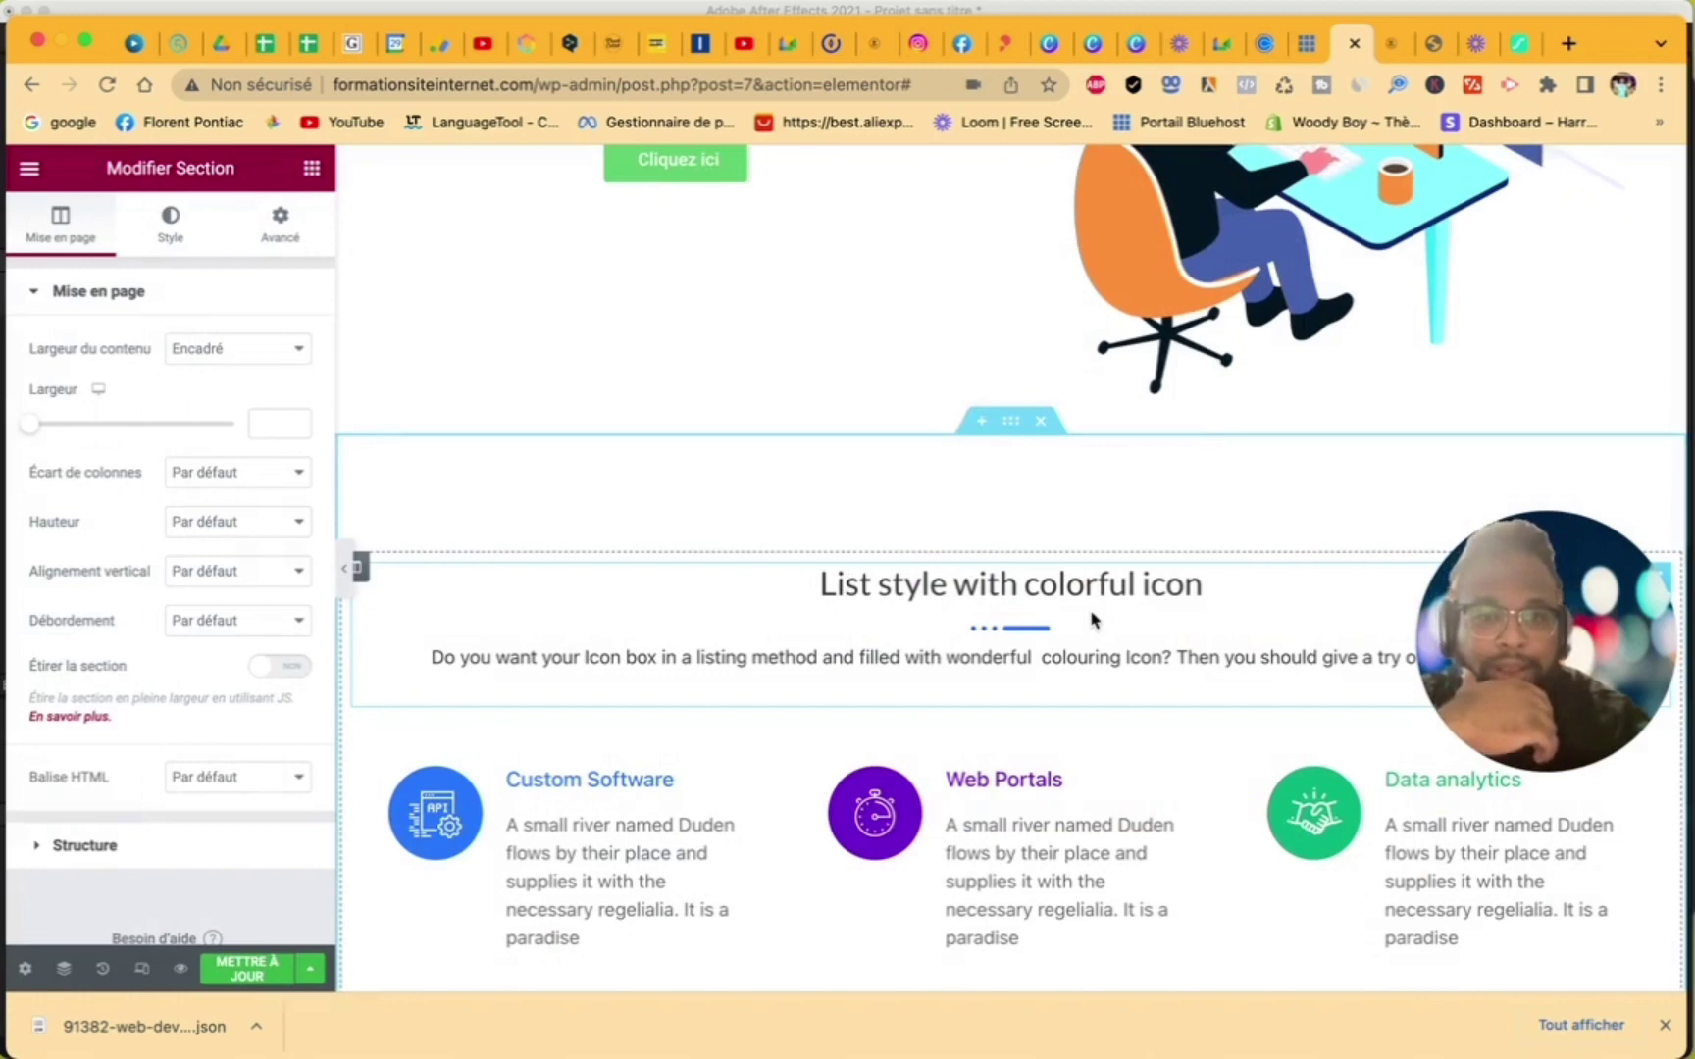
# - Change the inserted section's heading from 'List style with colorful icon' to 'Notre savoir faire'
pyautogui.scroll(-5, 1079, 614)
pyautogui.scroll(3, 1091, 618)
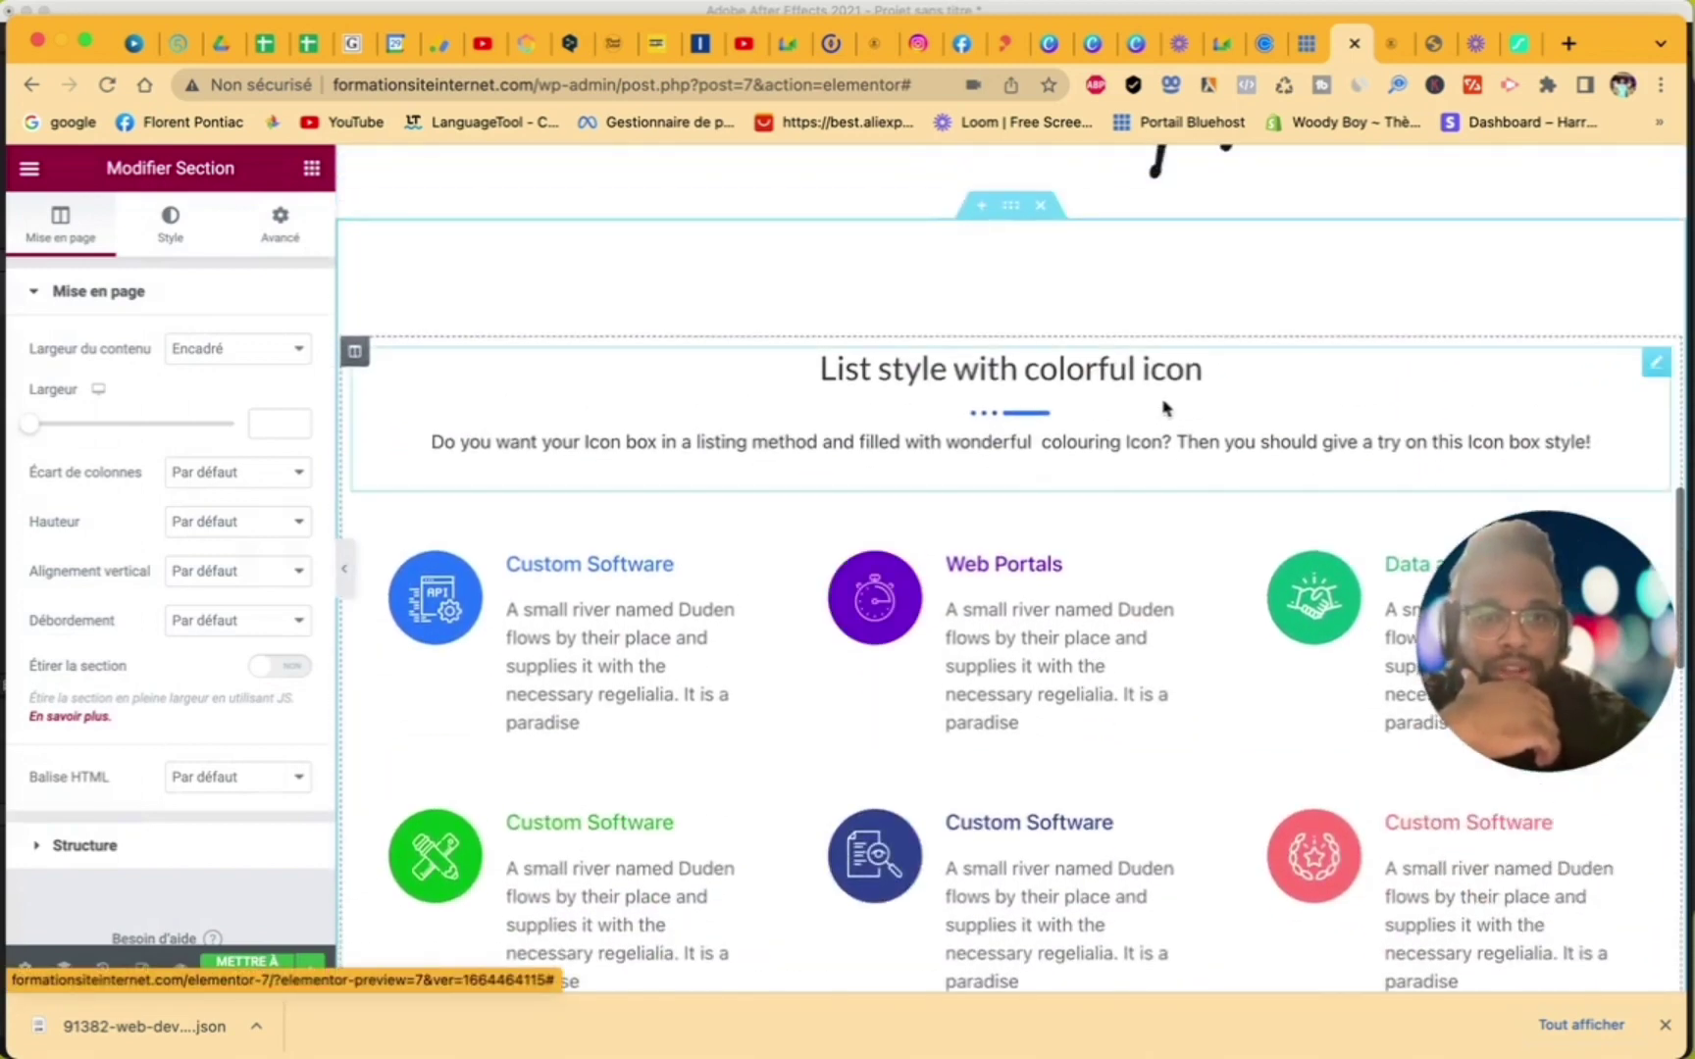
pyautogui.click(1214, 375)
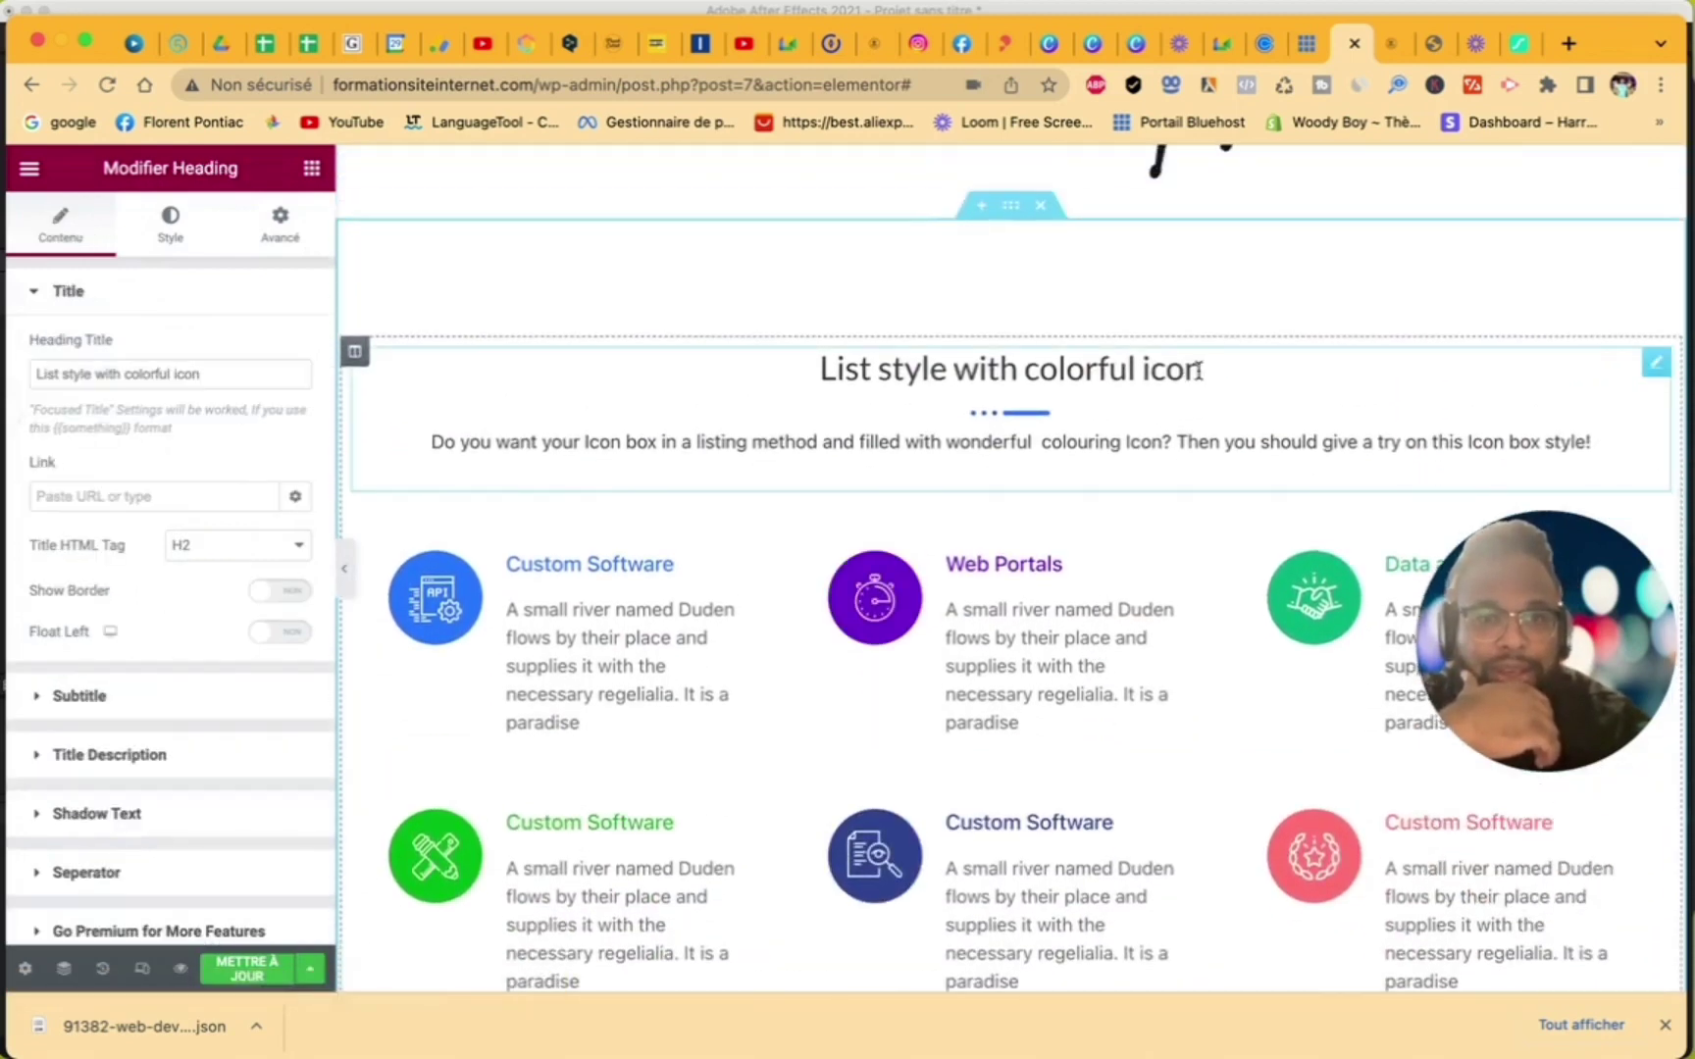
pyautogui.scroll(6, 567, 461)
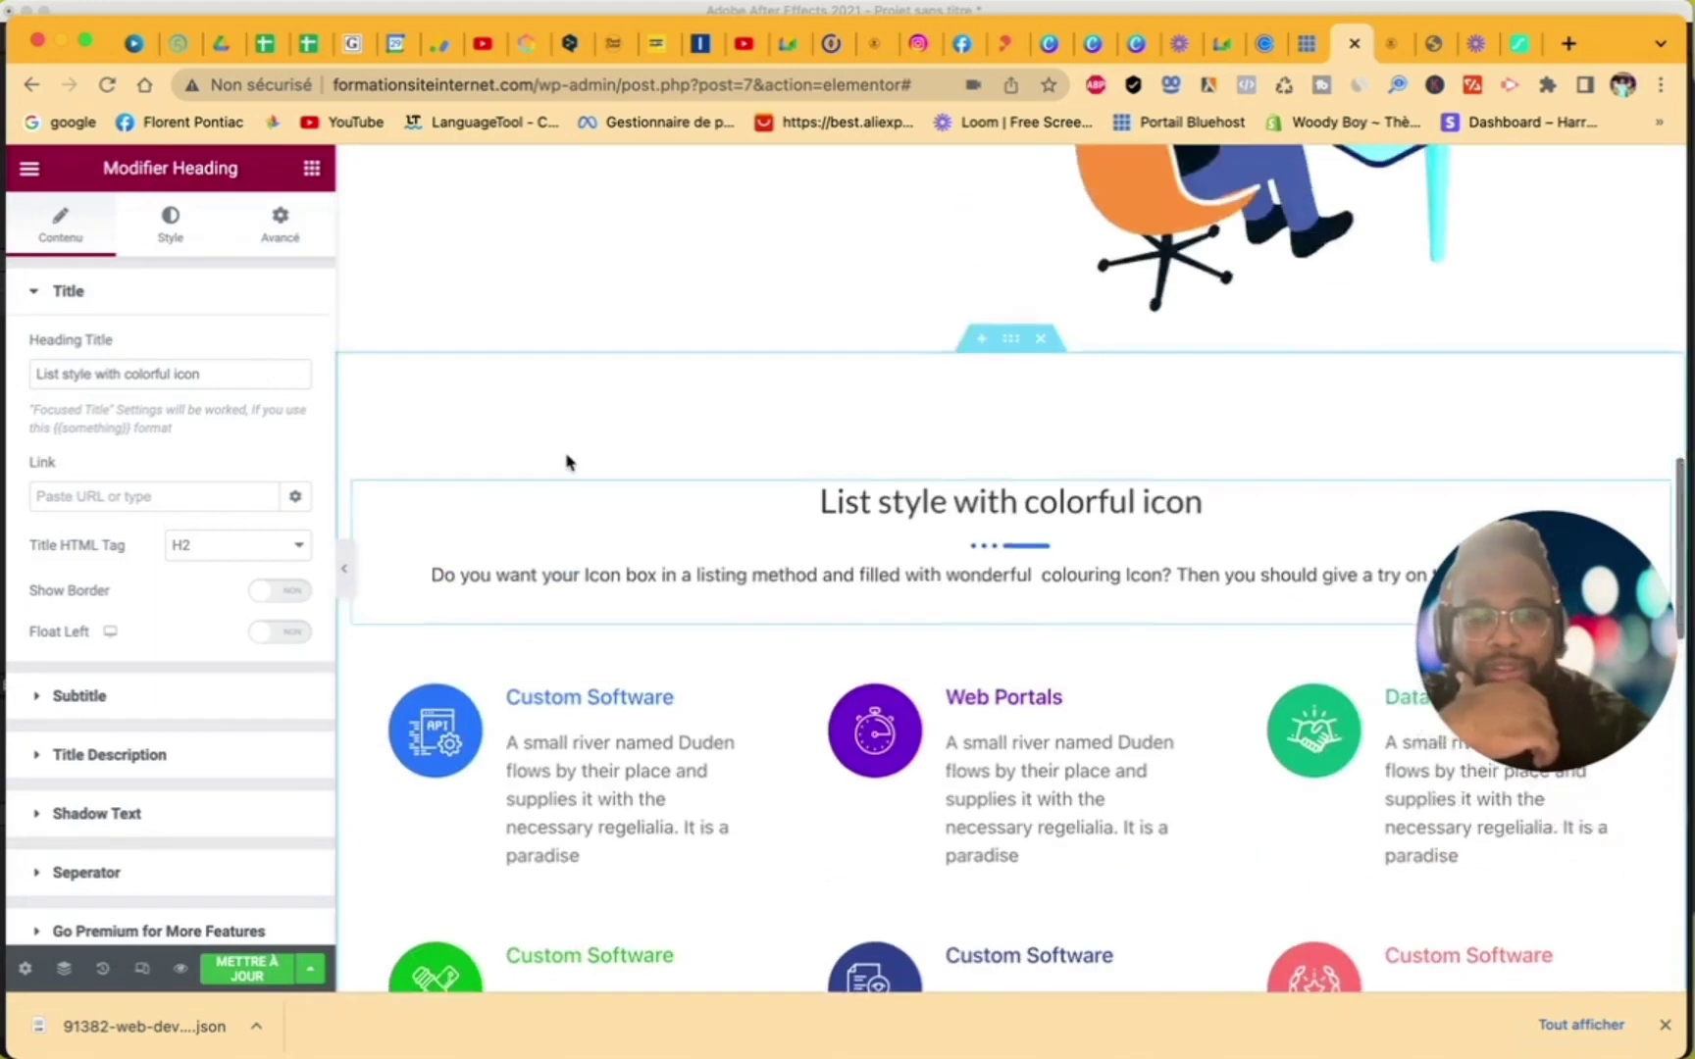
pyautogui.scroll(-6, 567, 462)
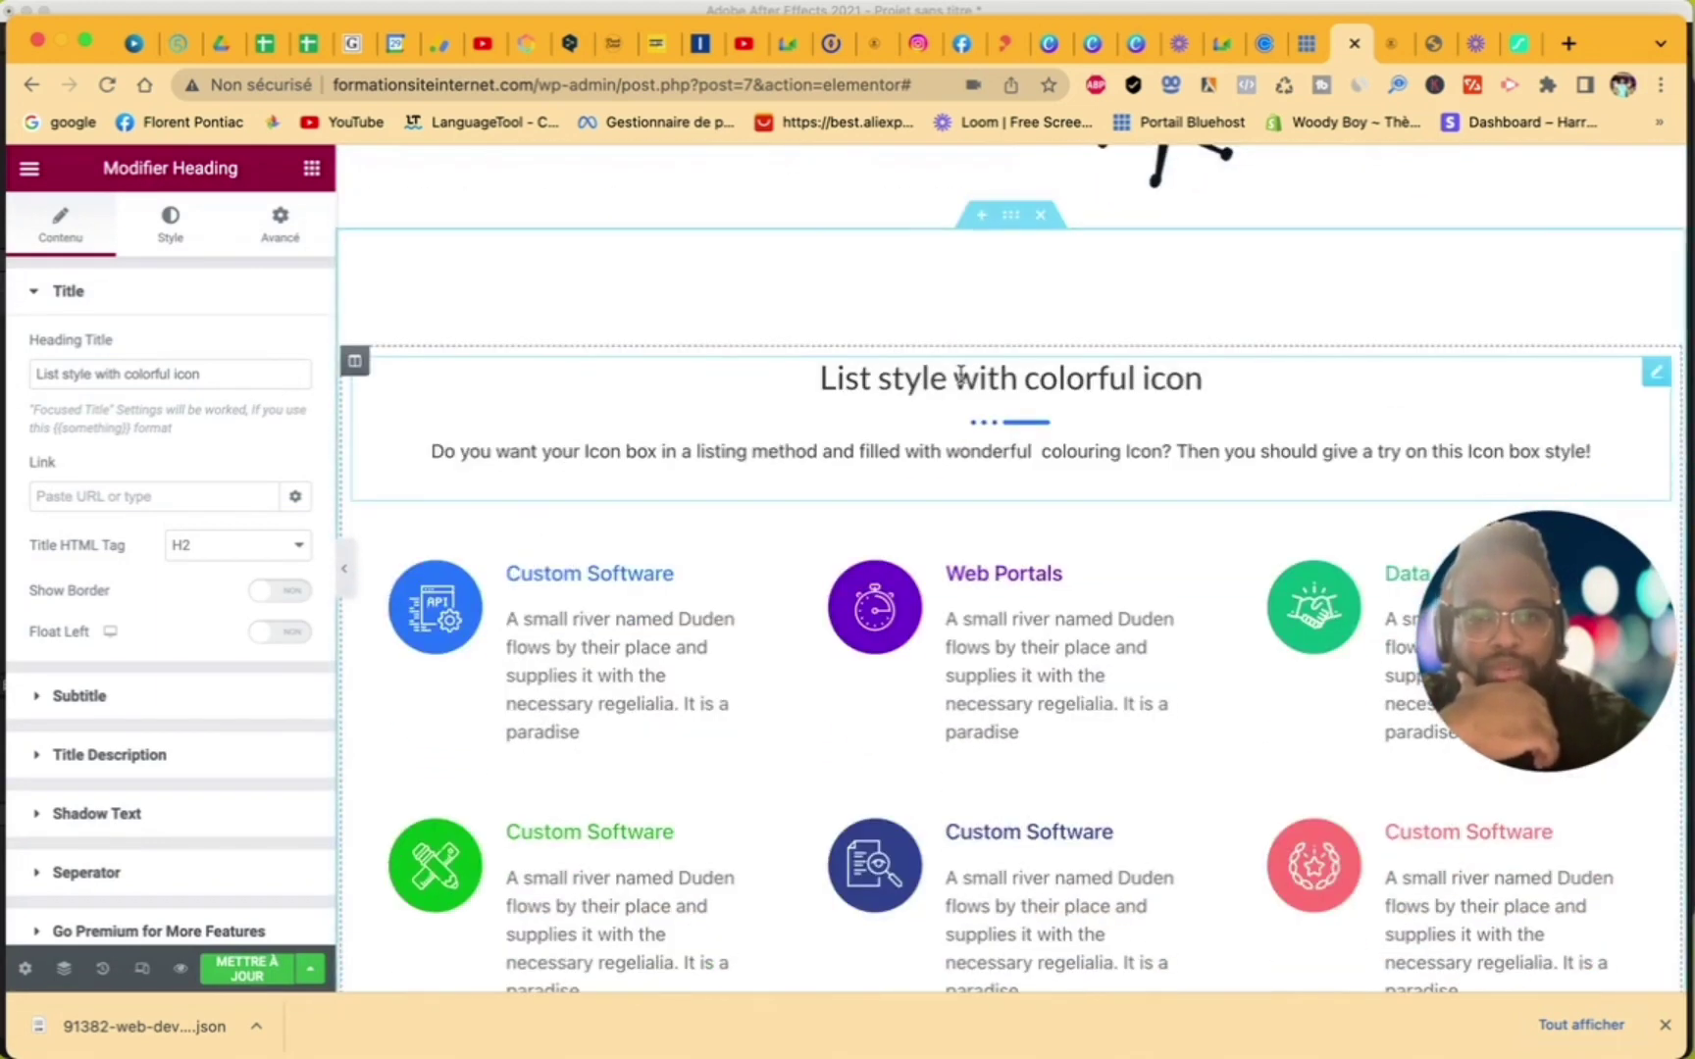
pyautogui.tripleClick(205, 372)
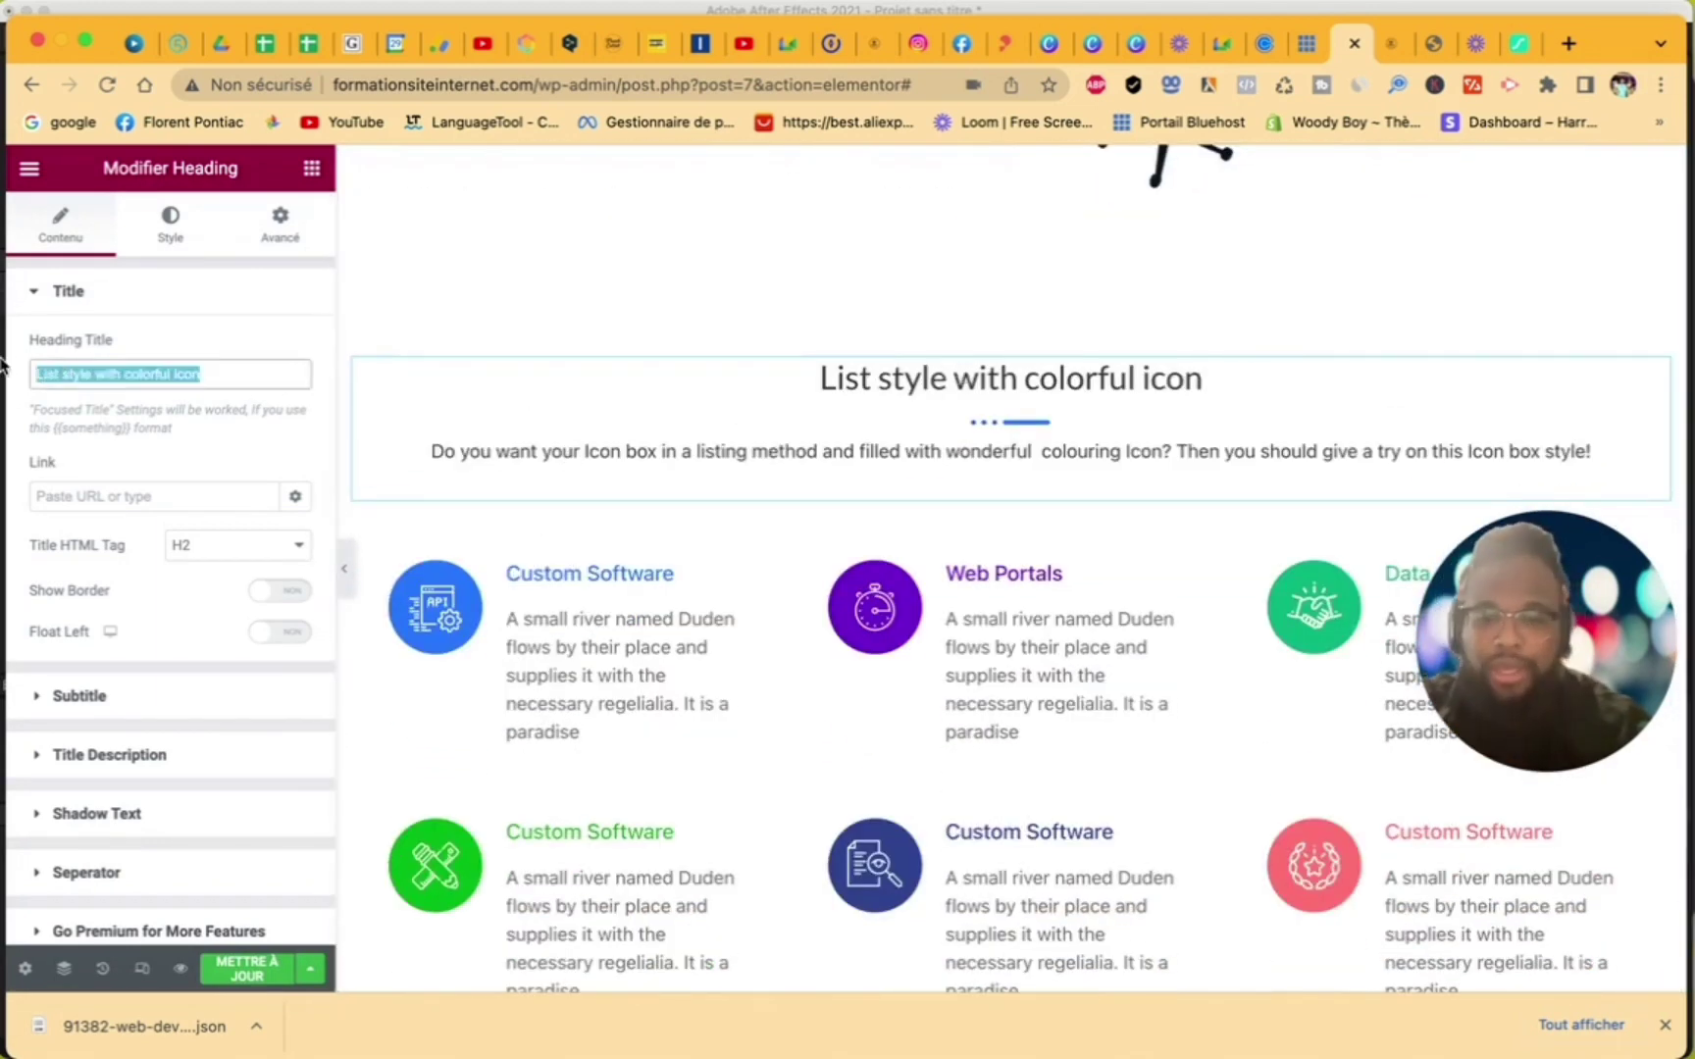
pyautogui.write('Notre savoir faire')
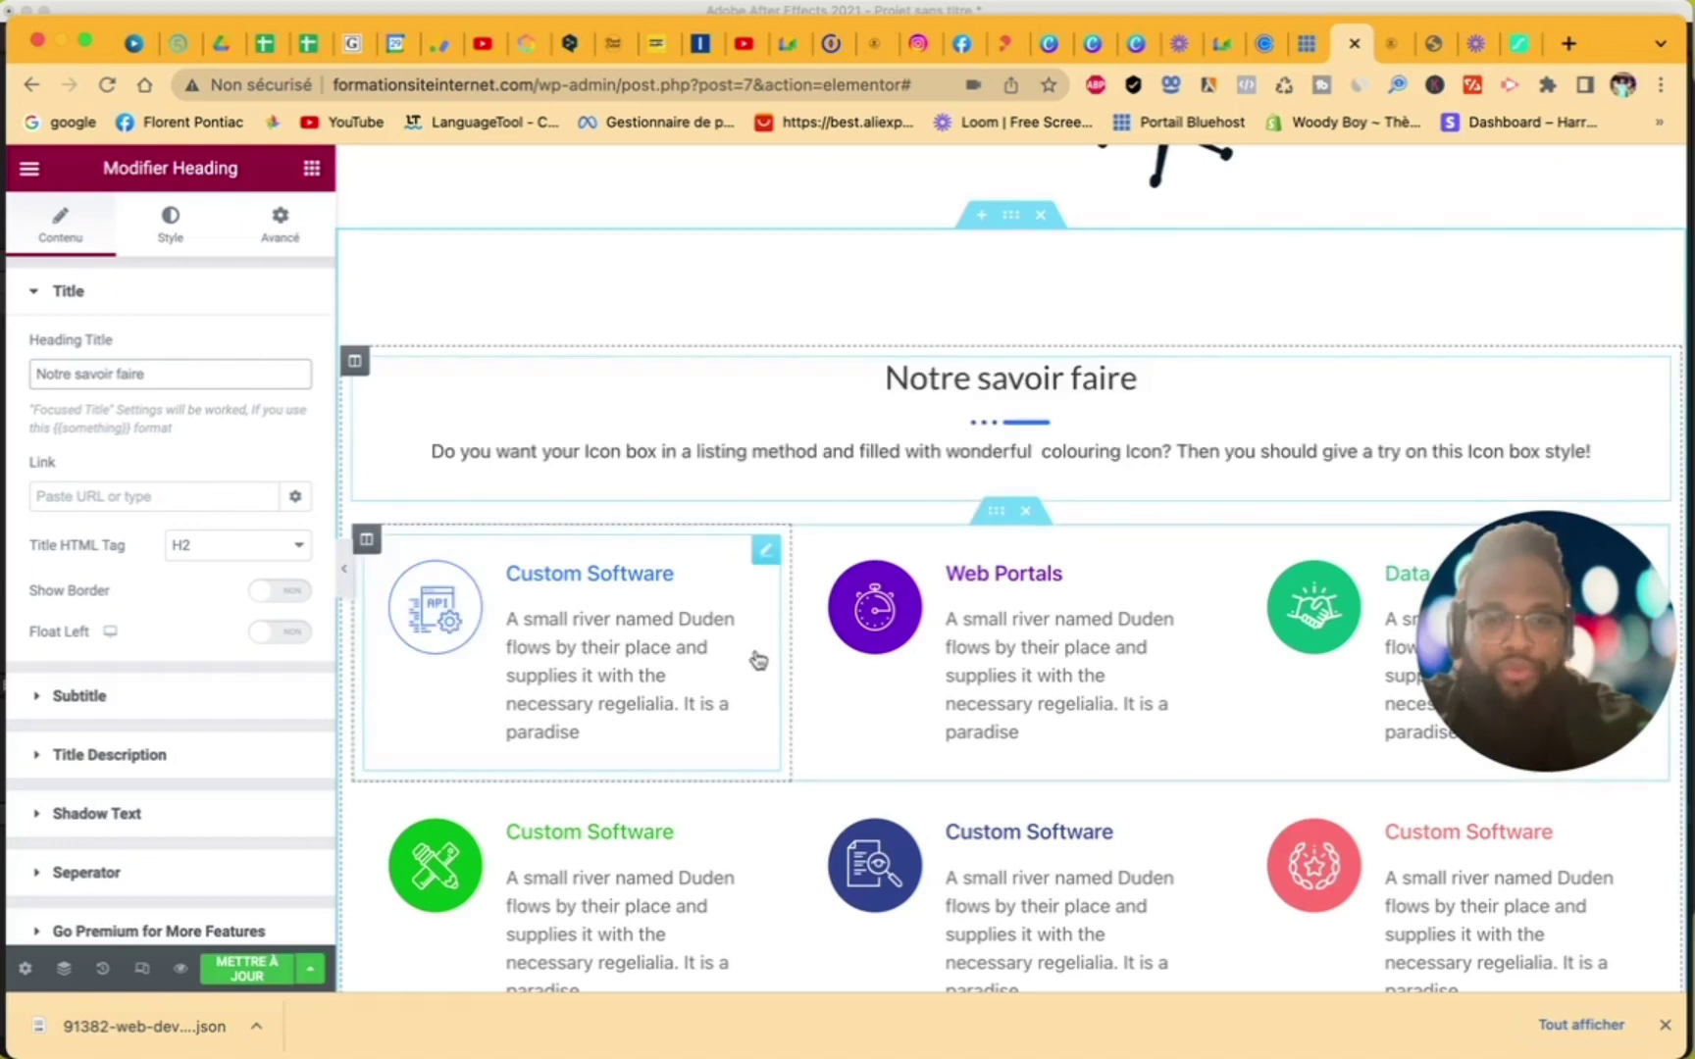
pyautogui.moveTo(1510, 587); pyautogui.dragTo(1484, 621)
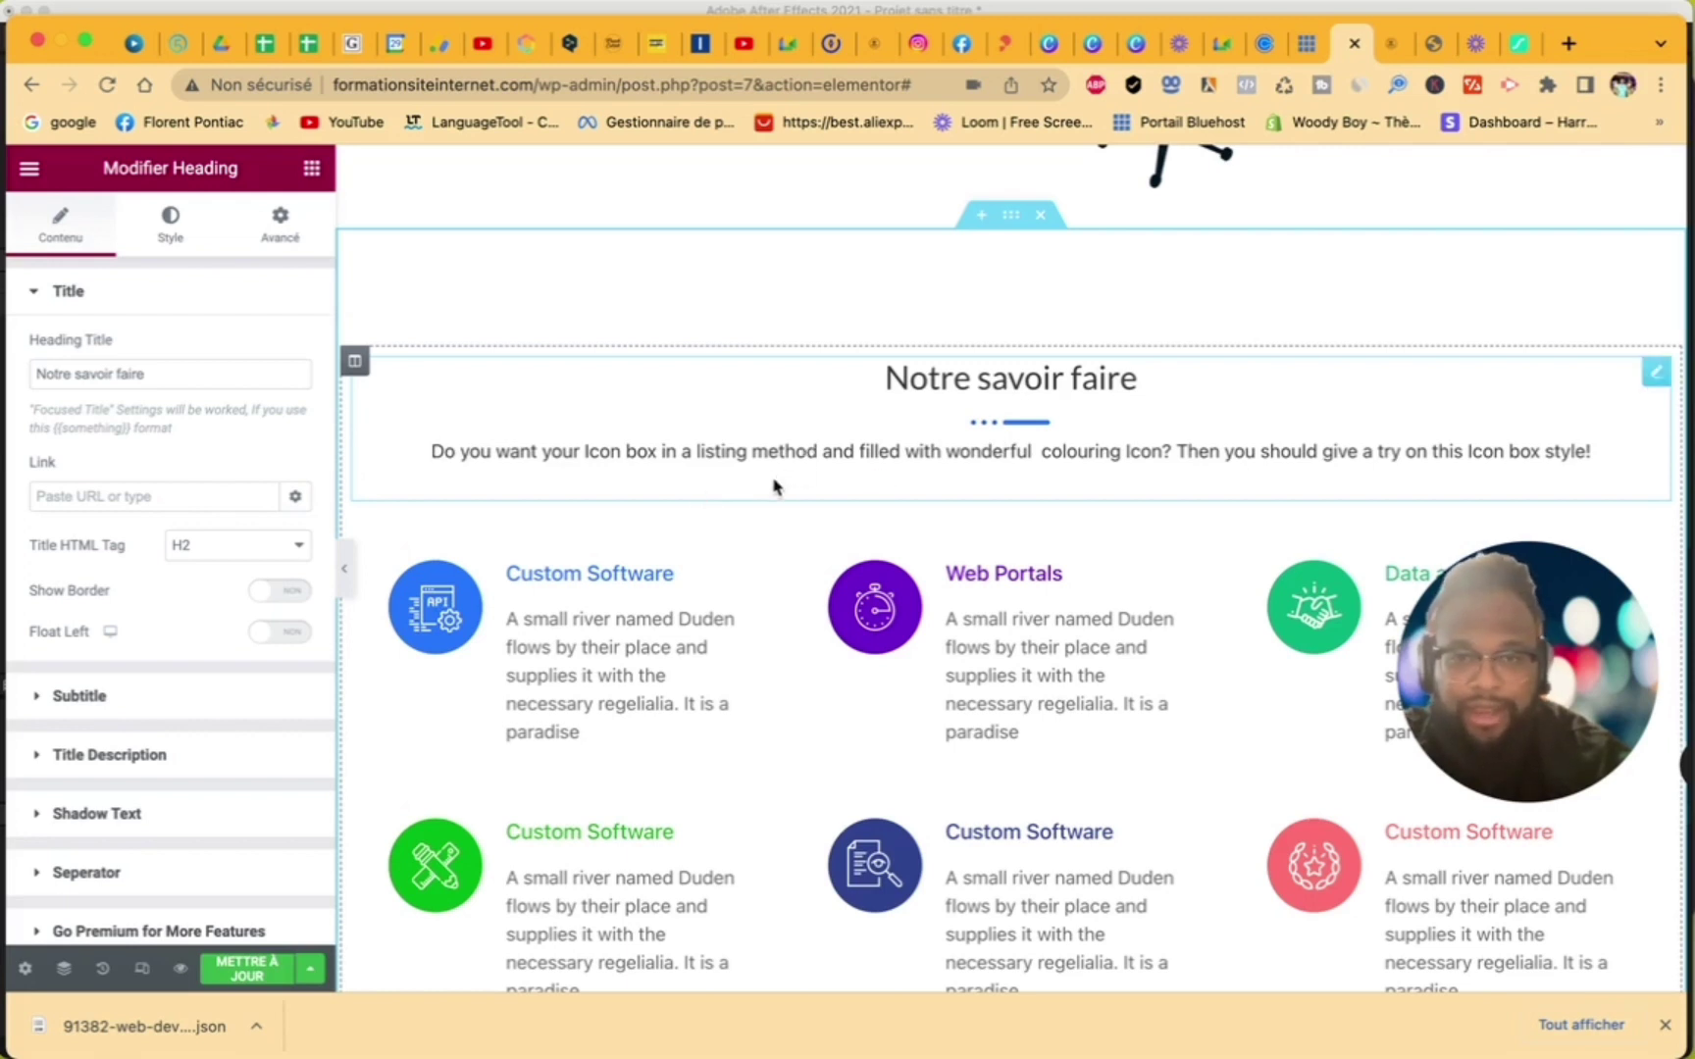
pyautogui.scroll(-5, 773, 486)
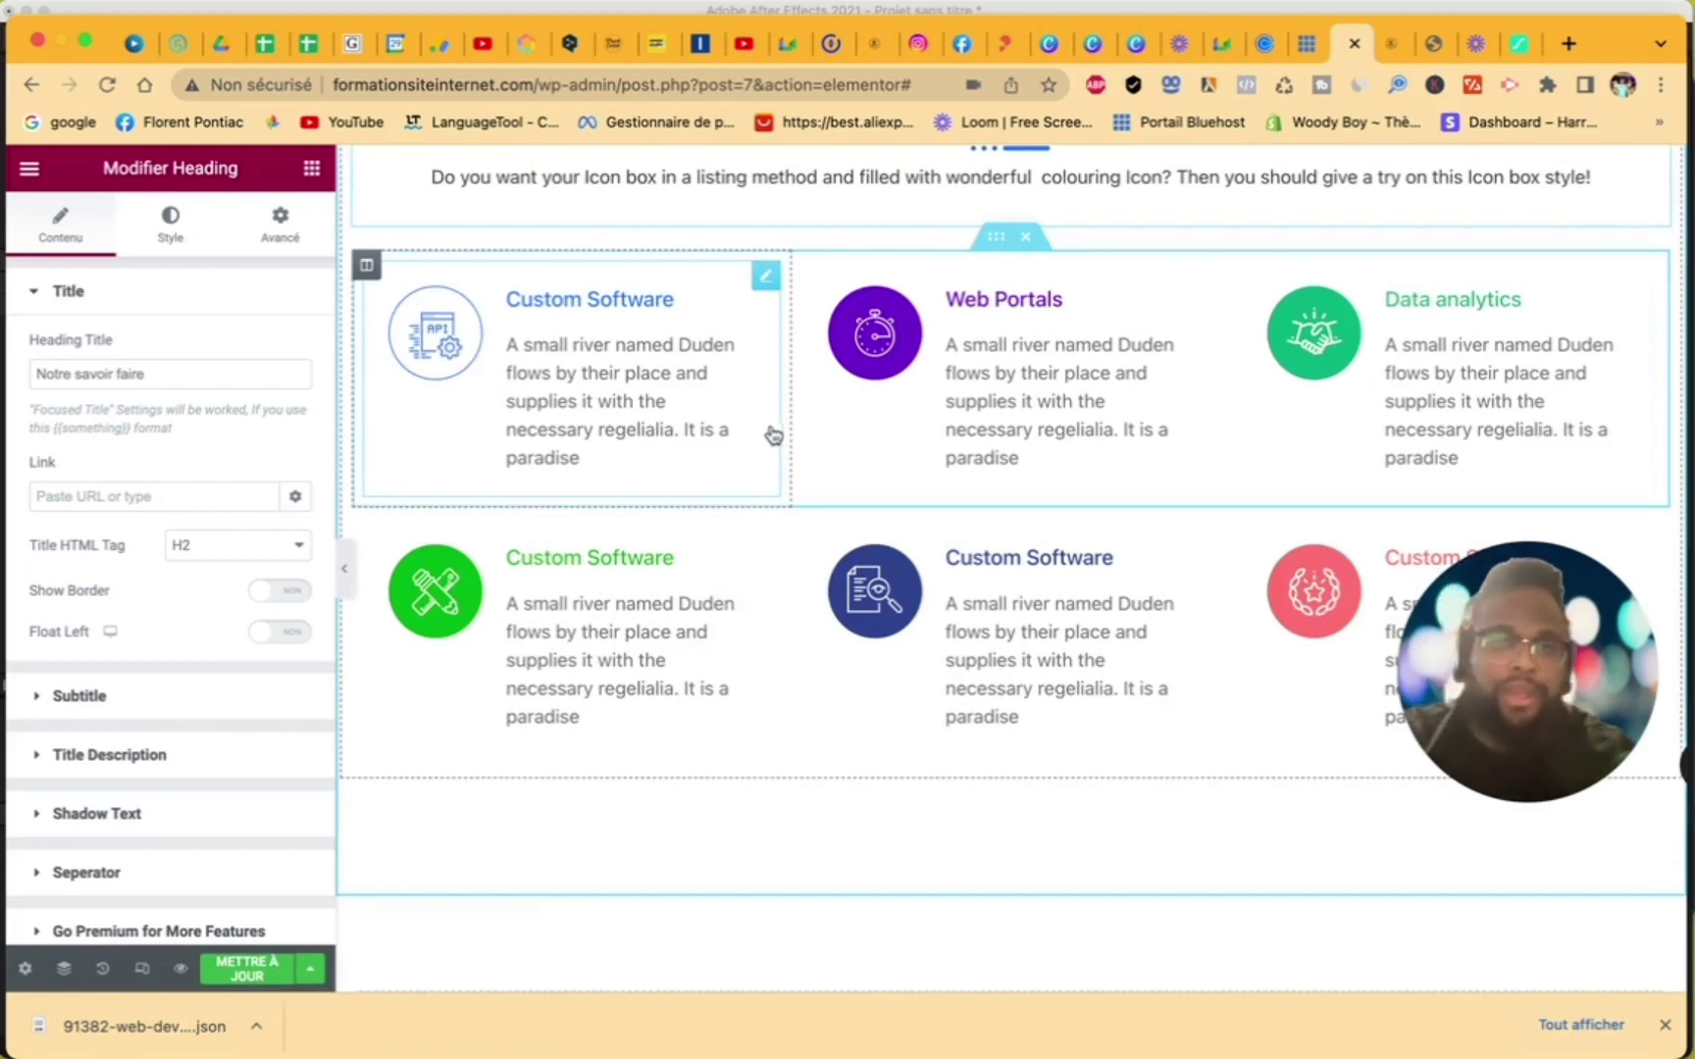
# - Change the first Custom Software box's title to 'Rapide'
pyautogui.click(766, 278)
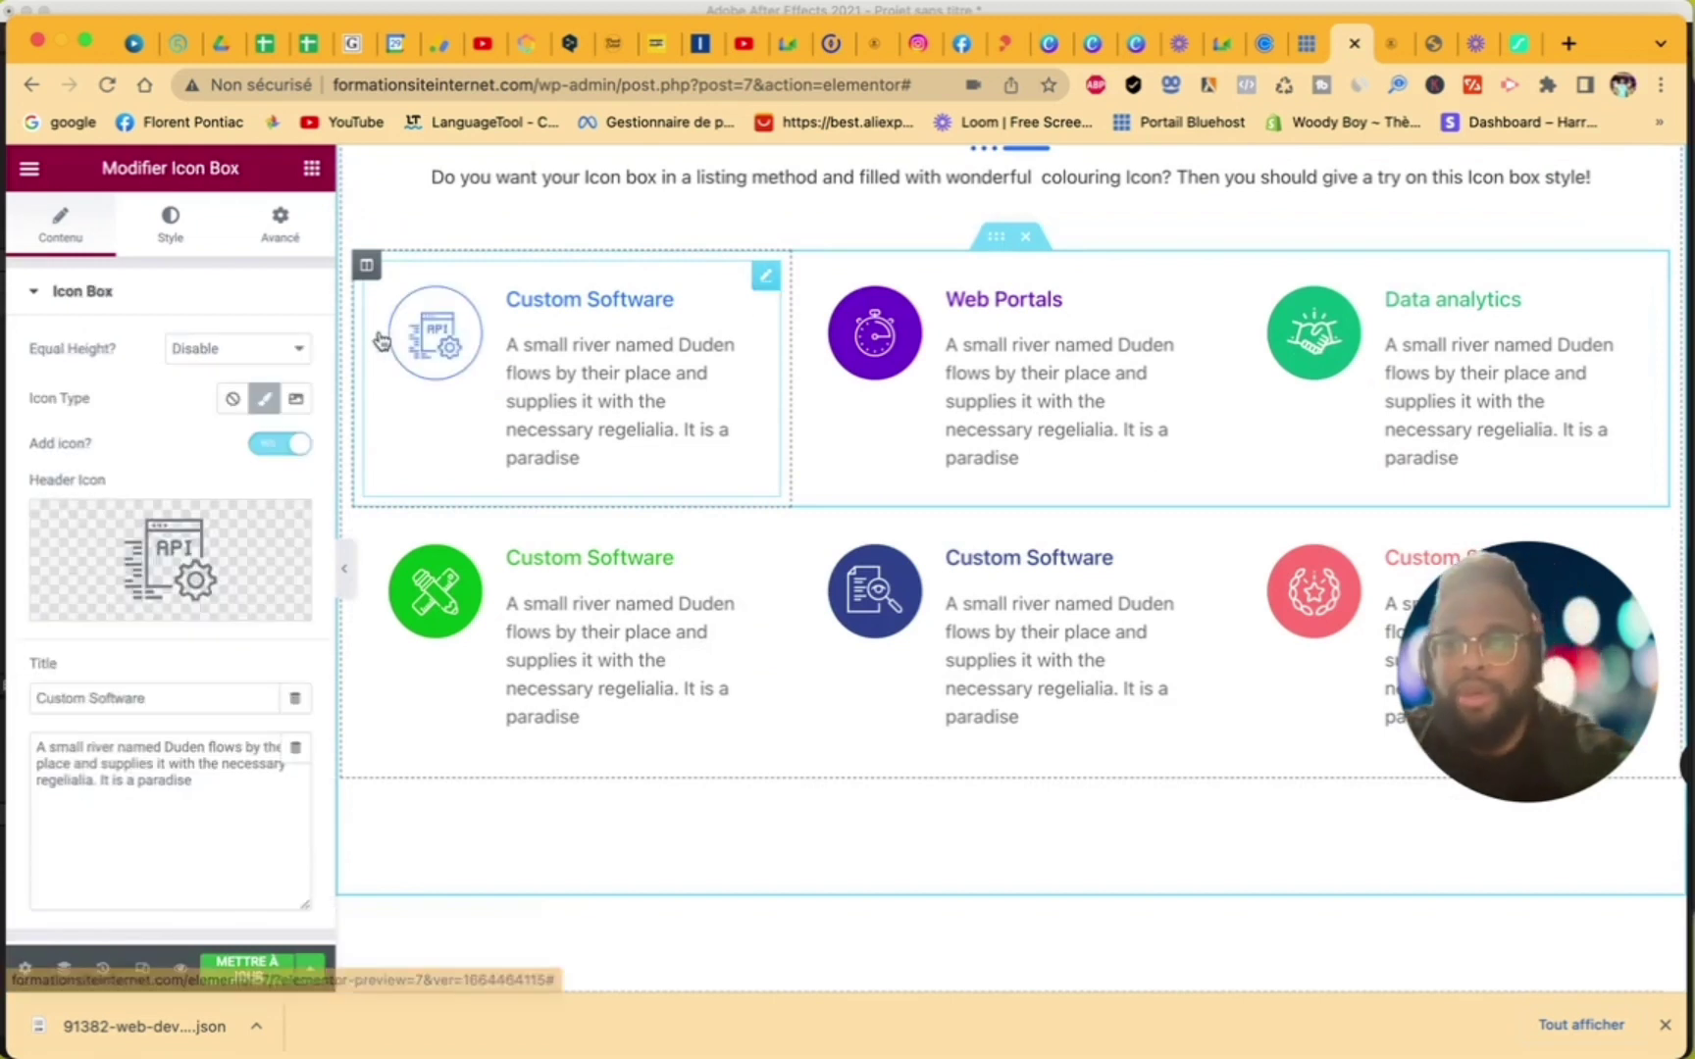
pyautogui.moveTo(189, 697); pyautogui.dragTo(8, 693)
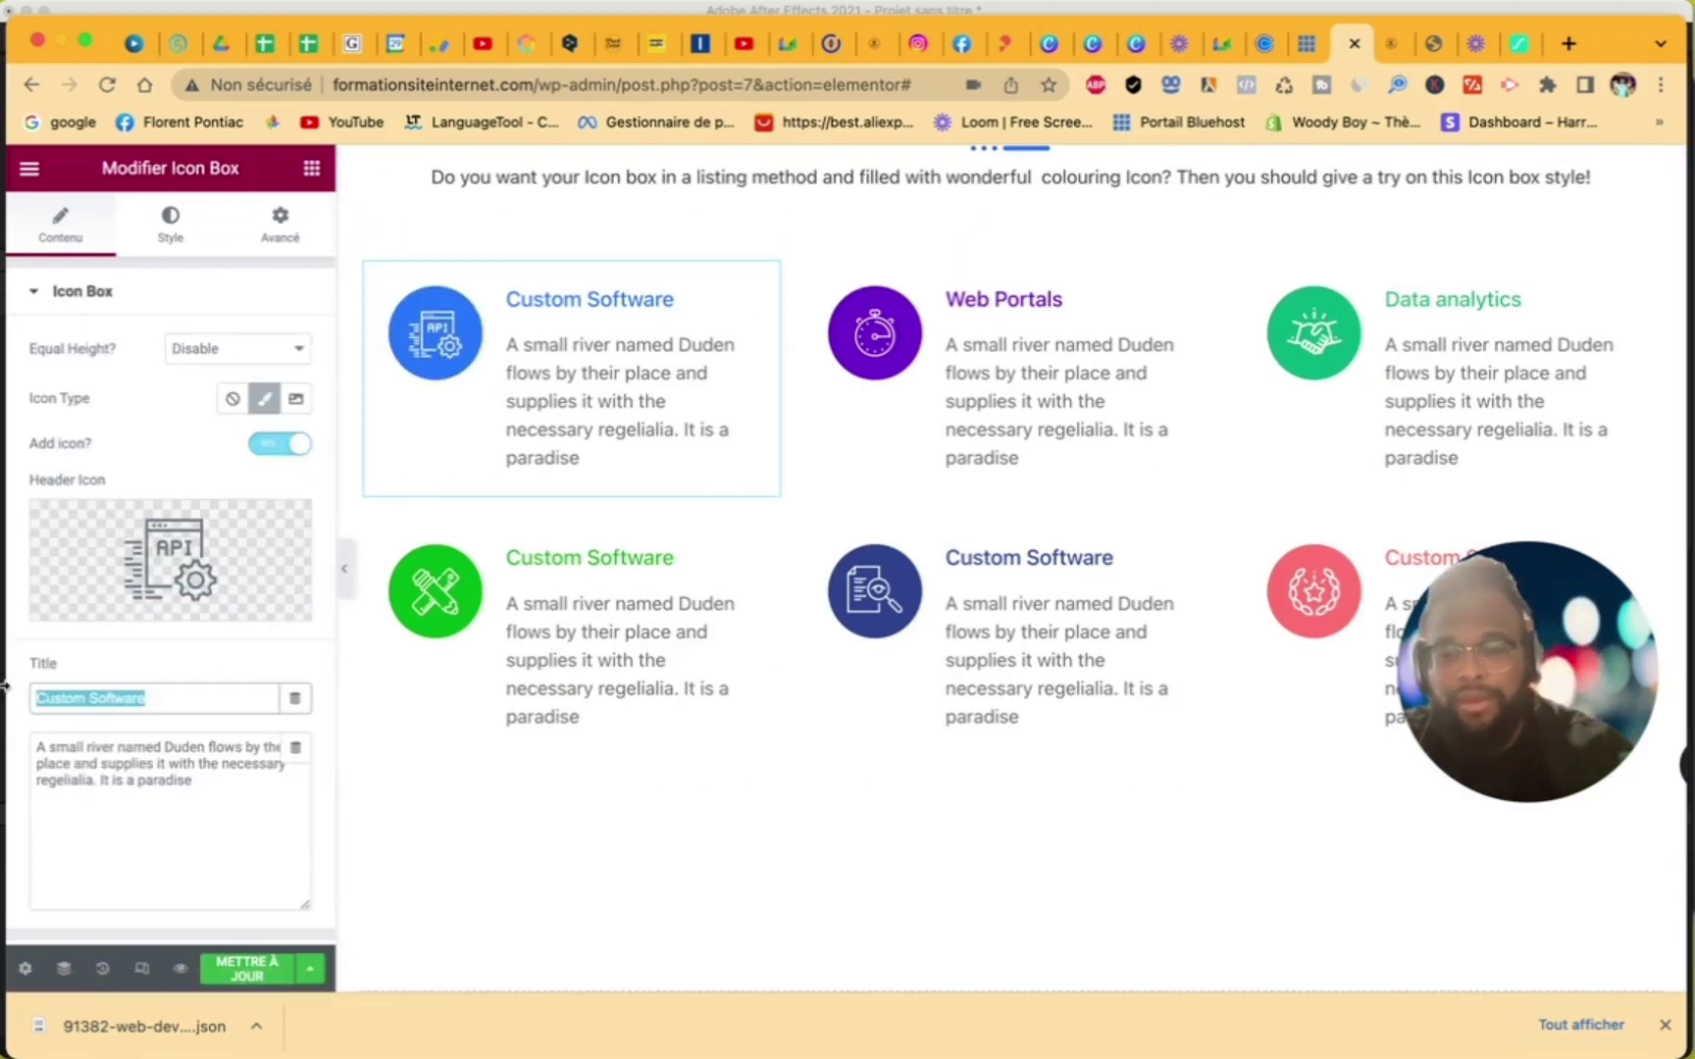
pyautogui.write('Rapide')
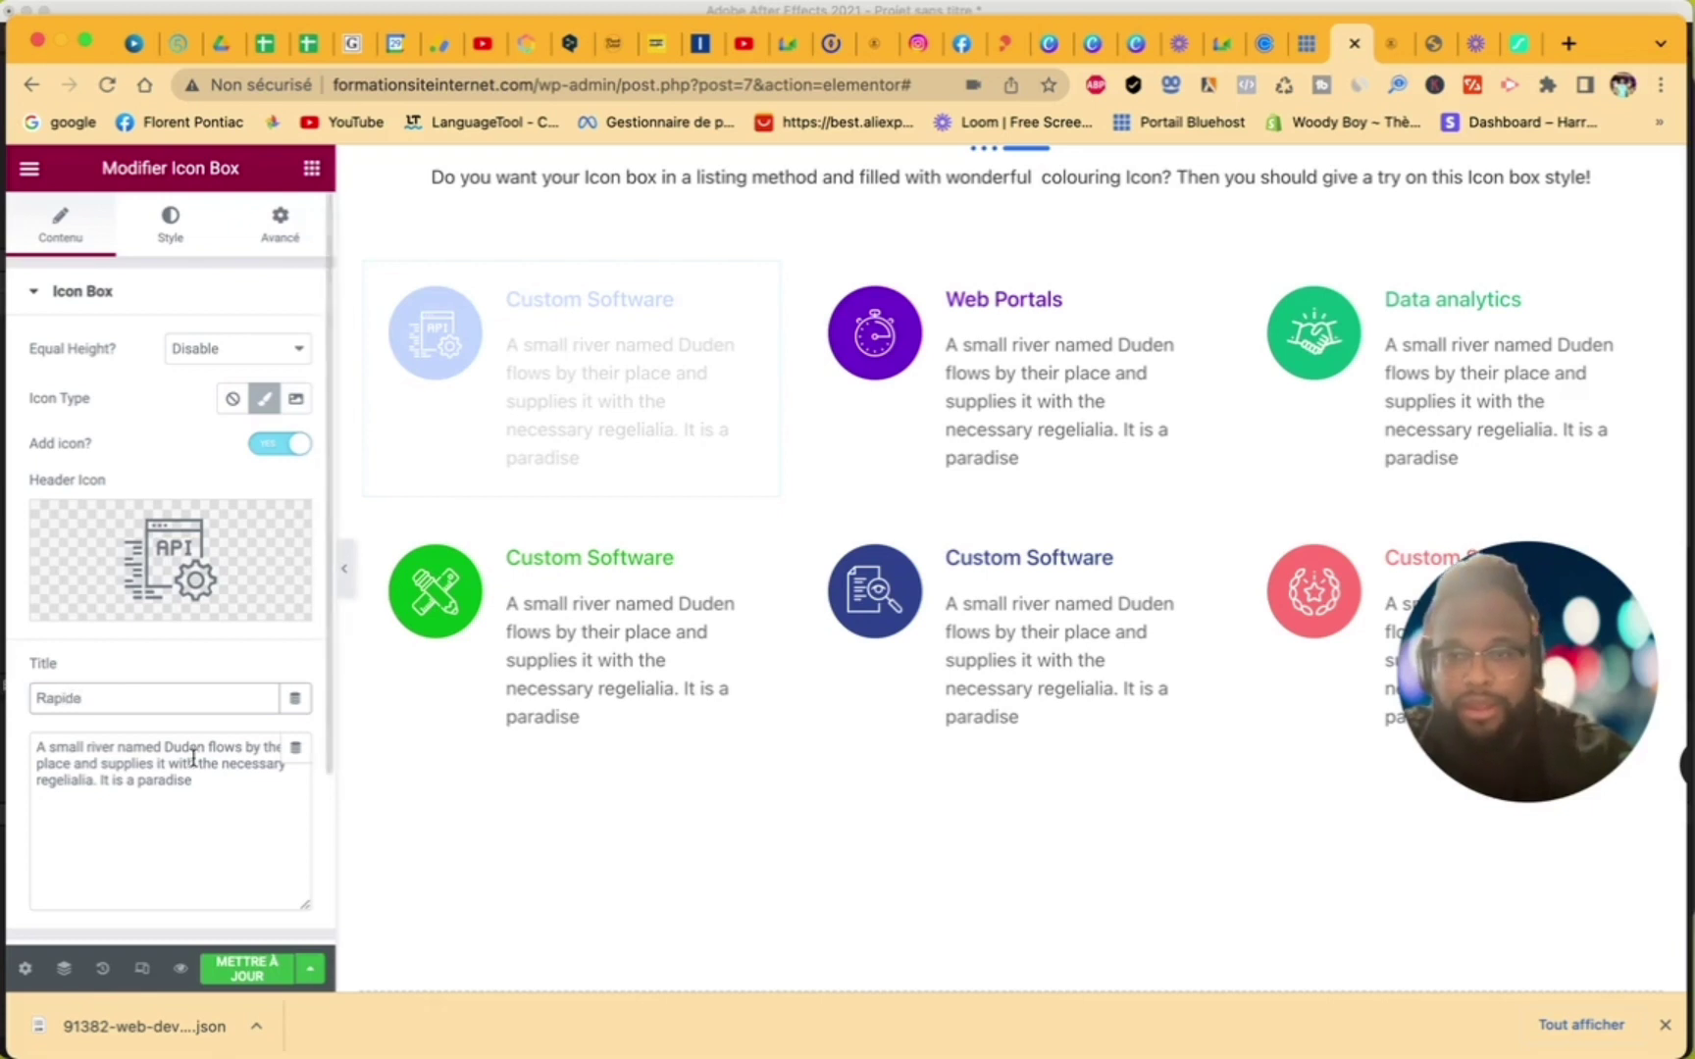
# - Change the second row's first box title from Custom Software to 'Expert ecommerce'
pyautogui.click(393, 750)
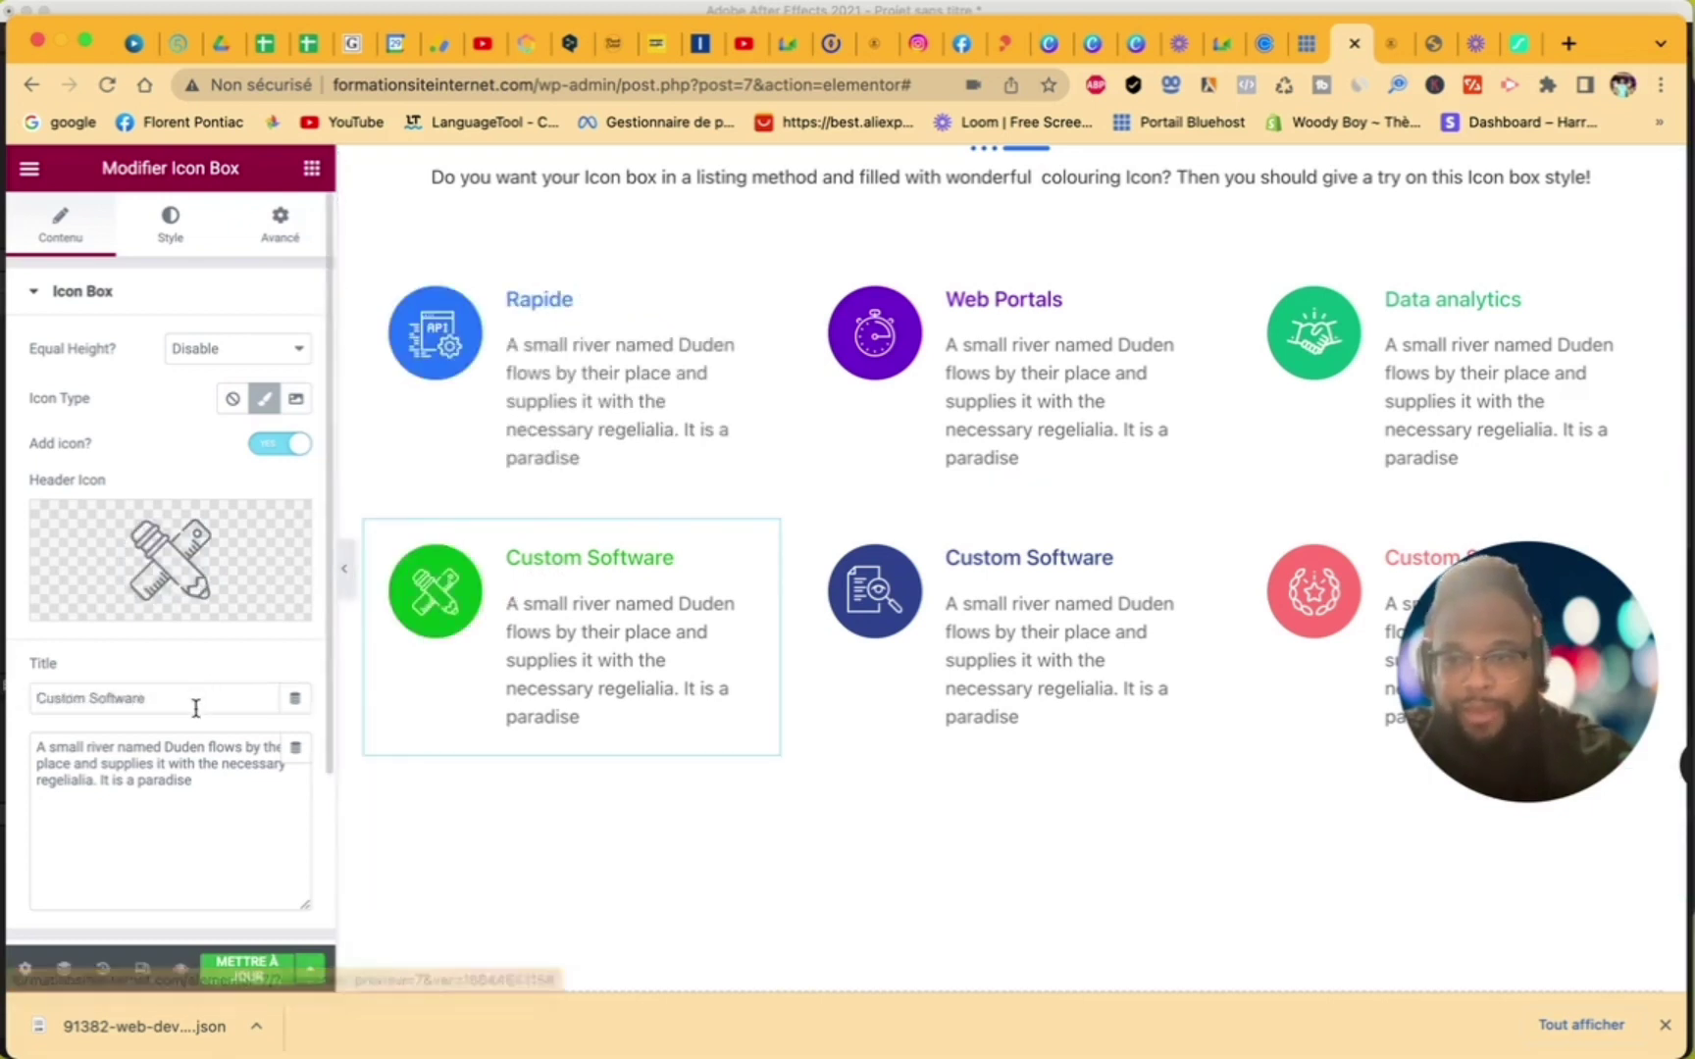
pyautogui.moveTo(197, 704); pyautogui.dragTo(29, 698)
pyautogui.write('Ex')
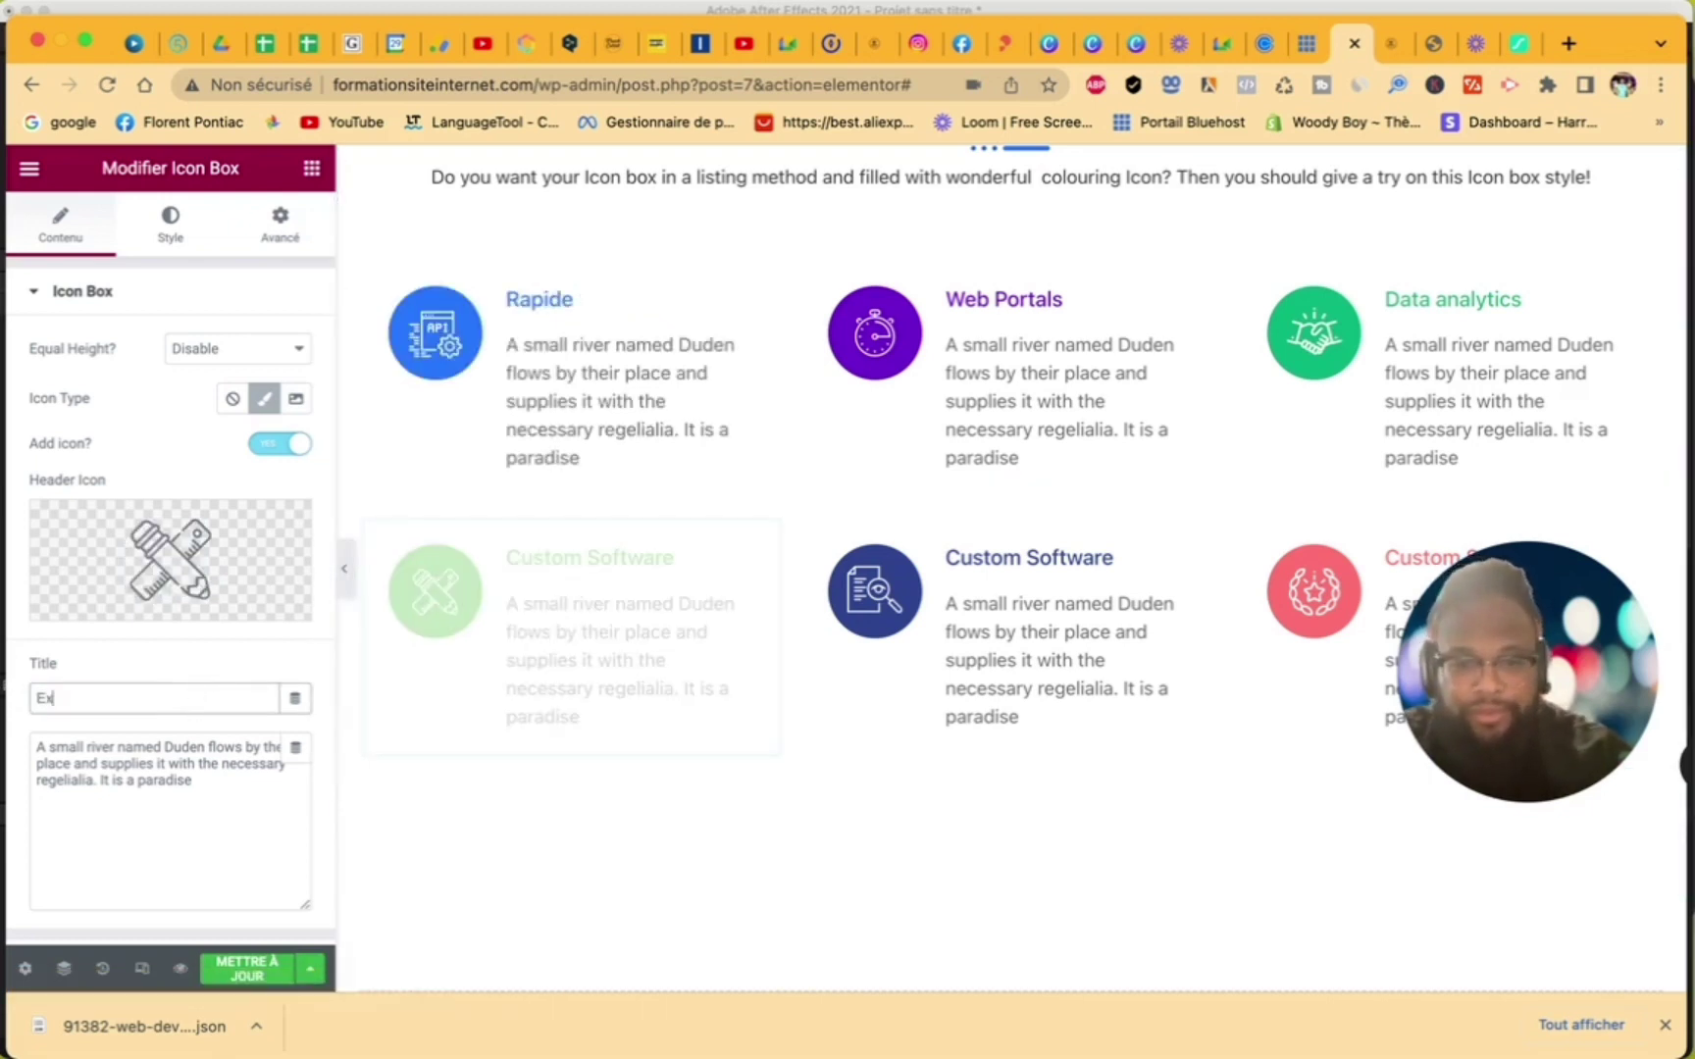
pyautogui.write('pert e')
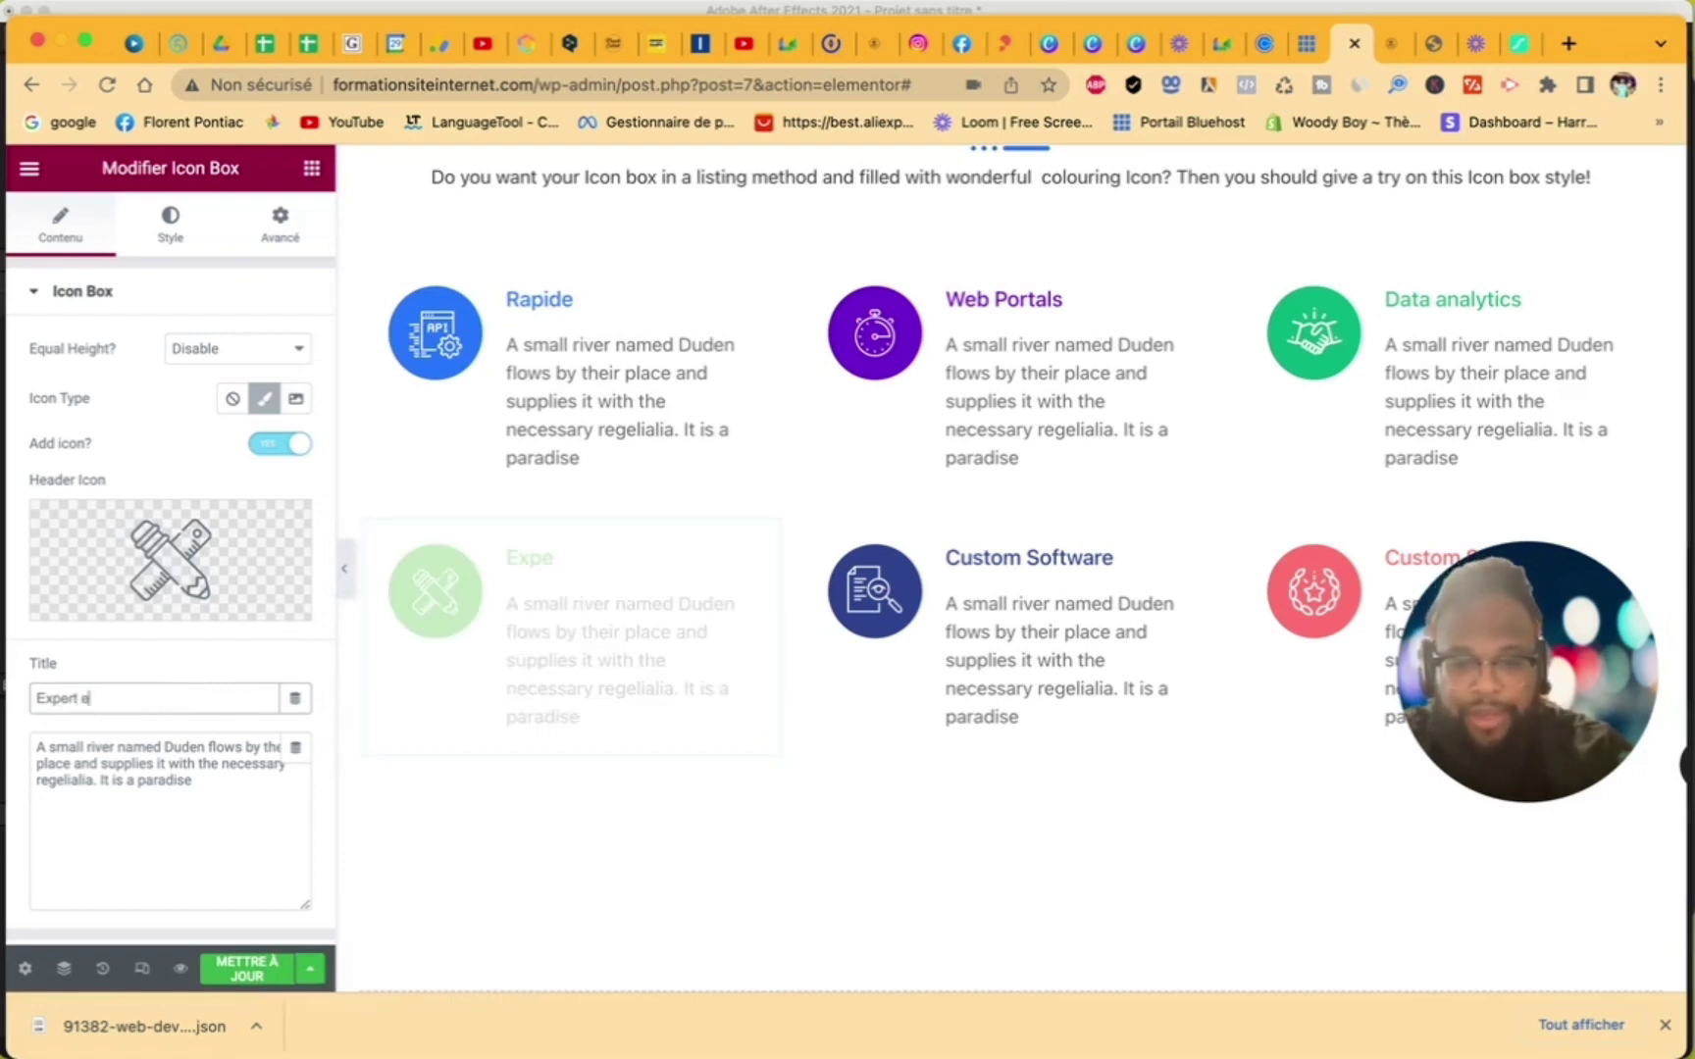
pyautogui.write('commerce')
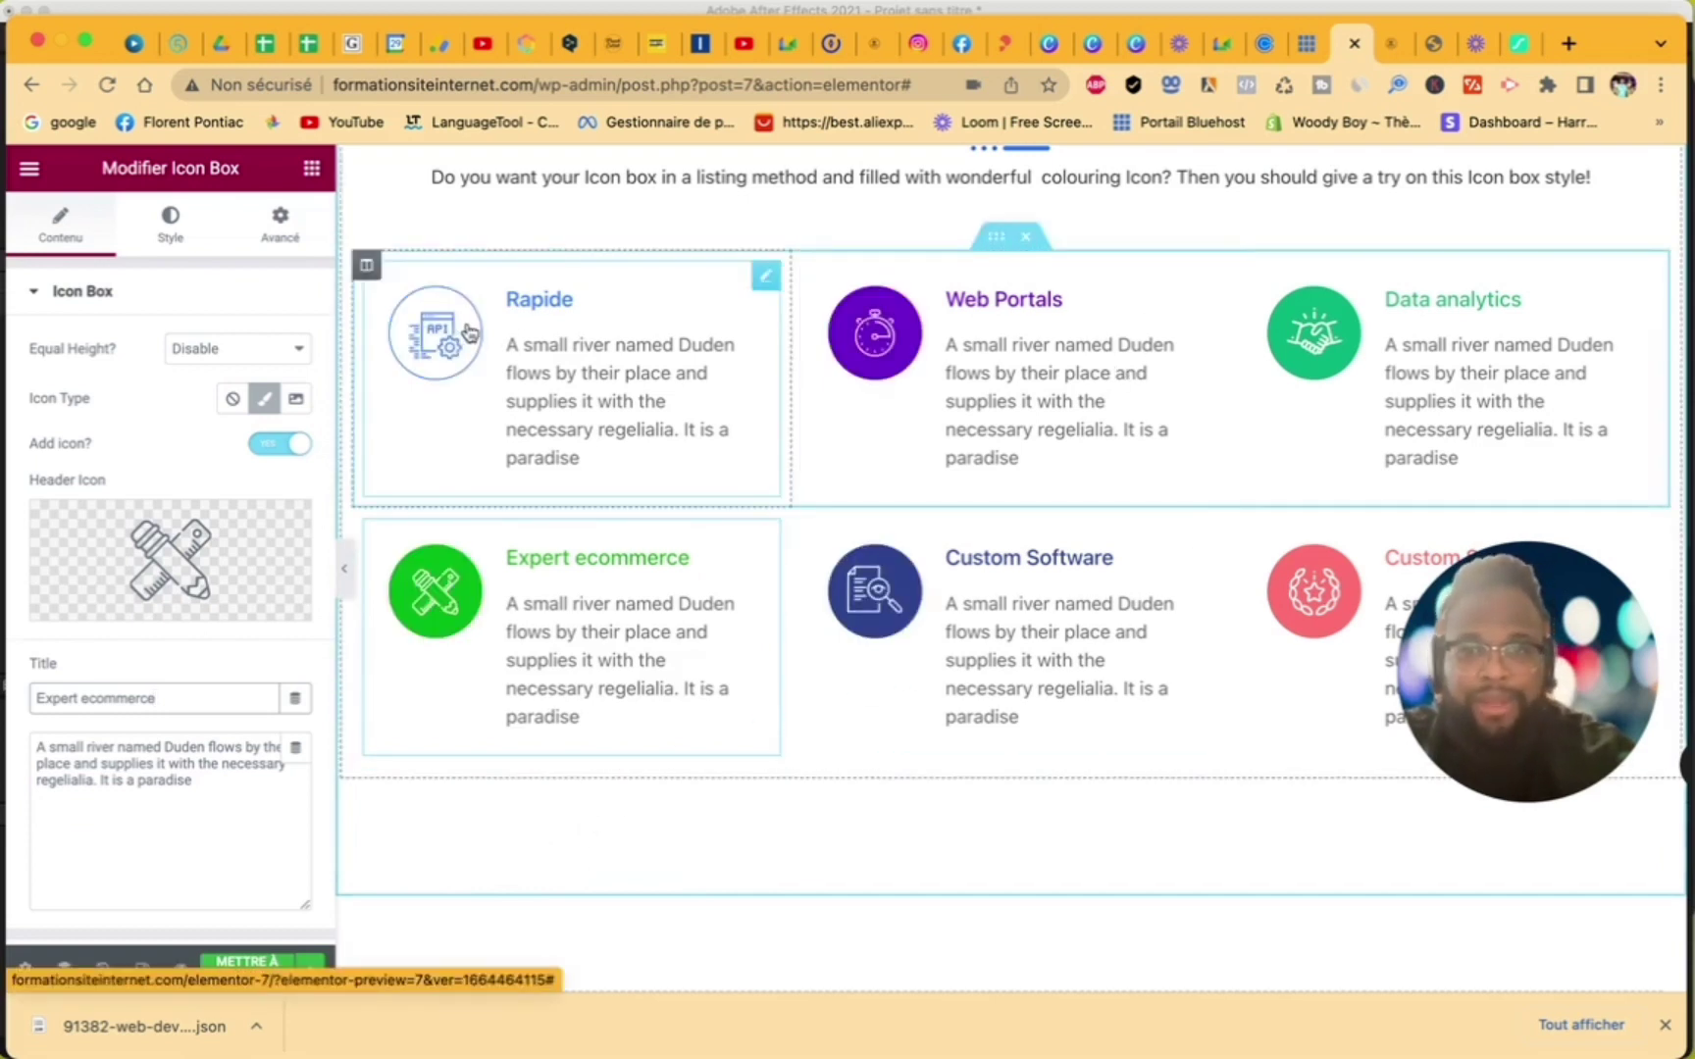
pyautogui.click(533, 298)
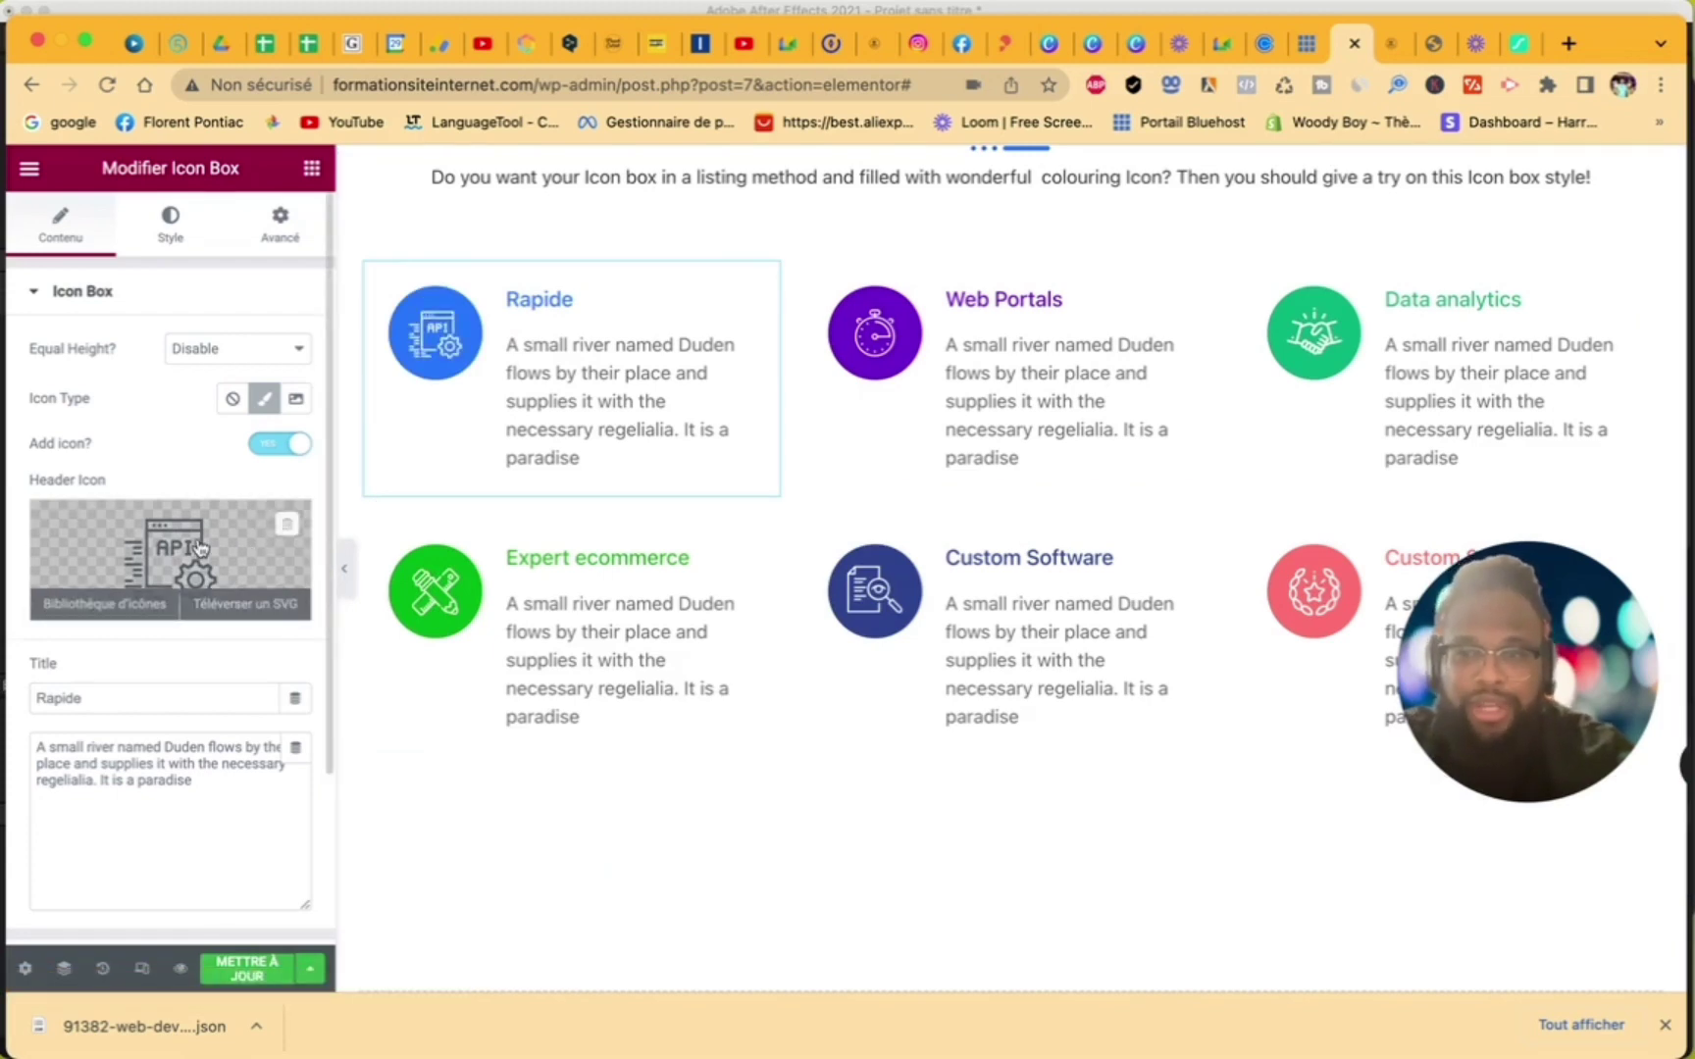
# - Search the icon library for 'speed' and insert the rocket icon into the Rapide box
pyautogui.click(200, 547)
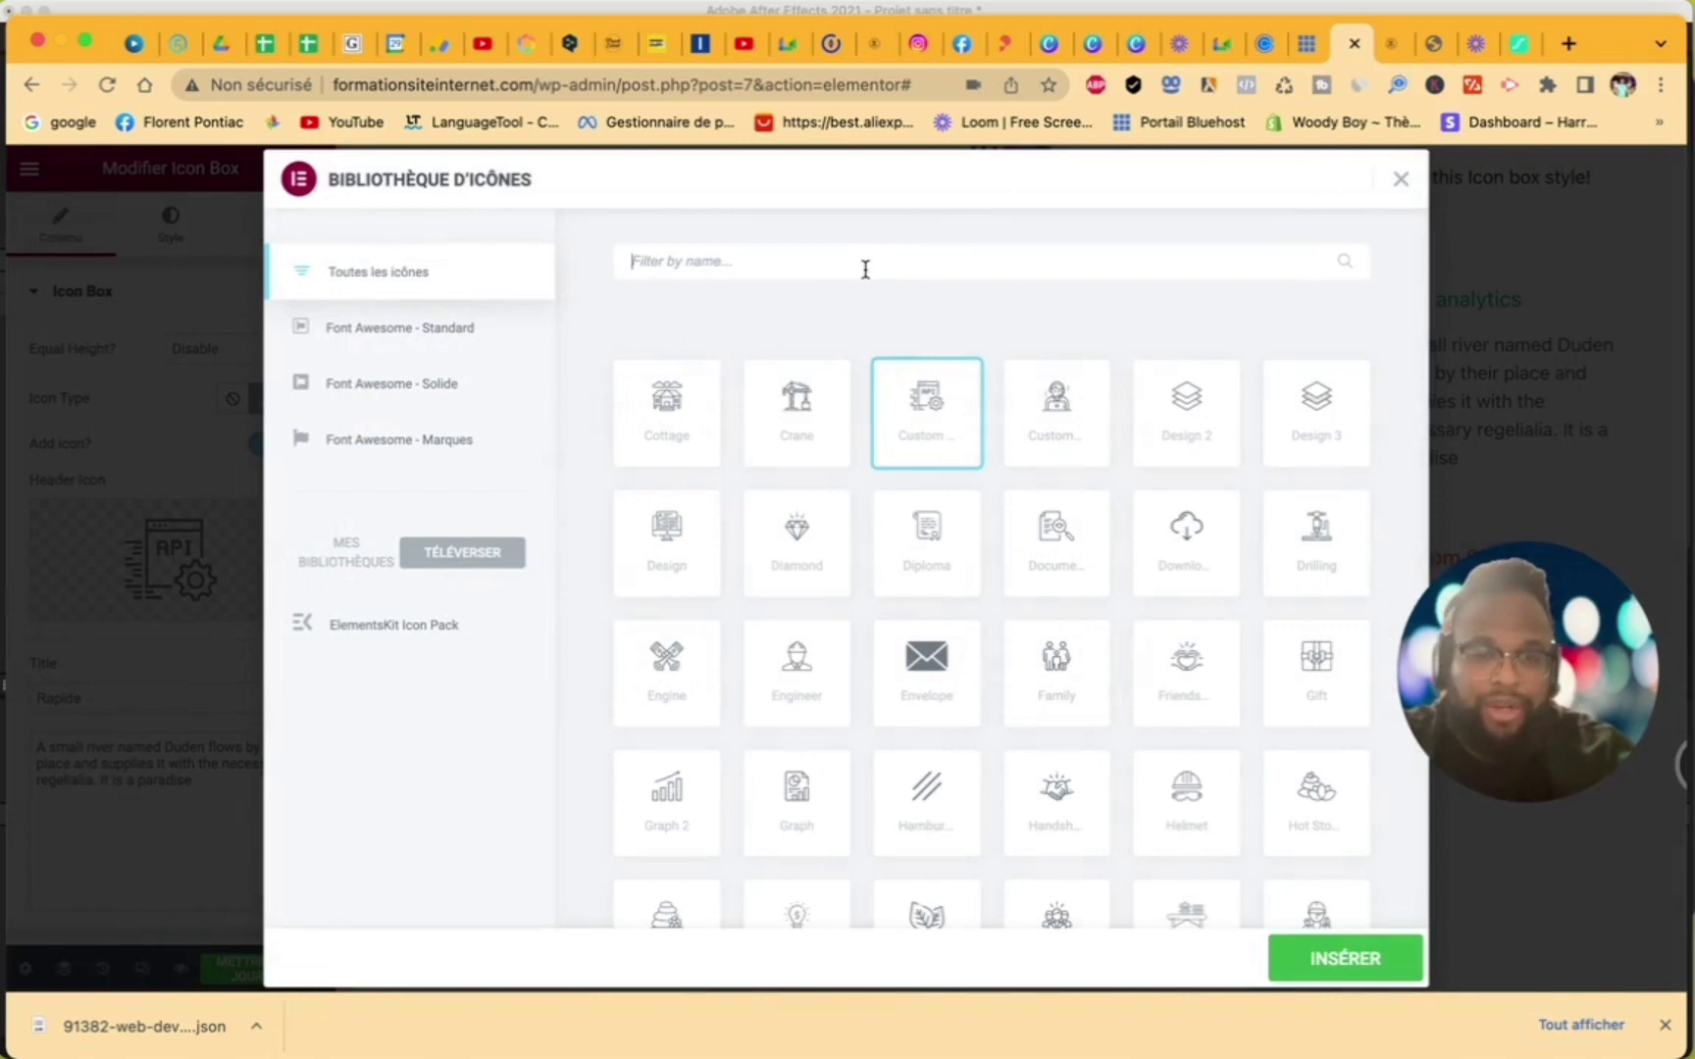
pyautogui.write('run')
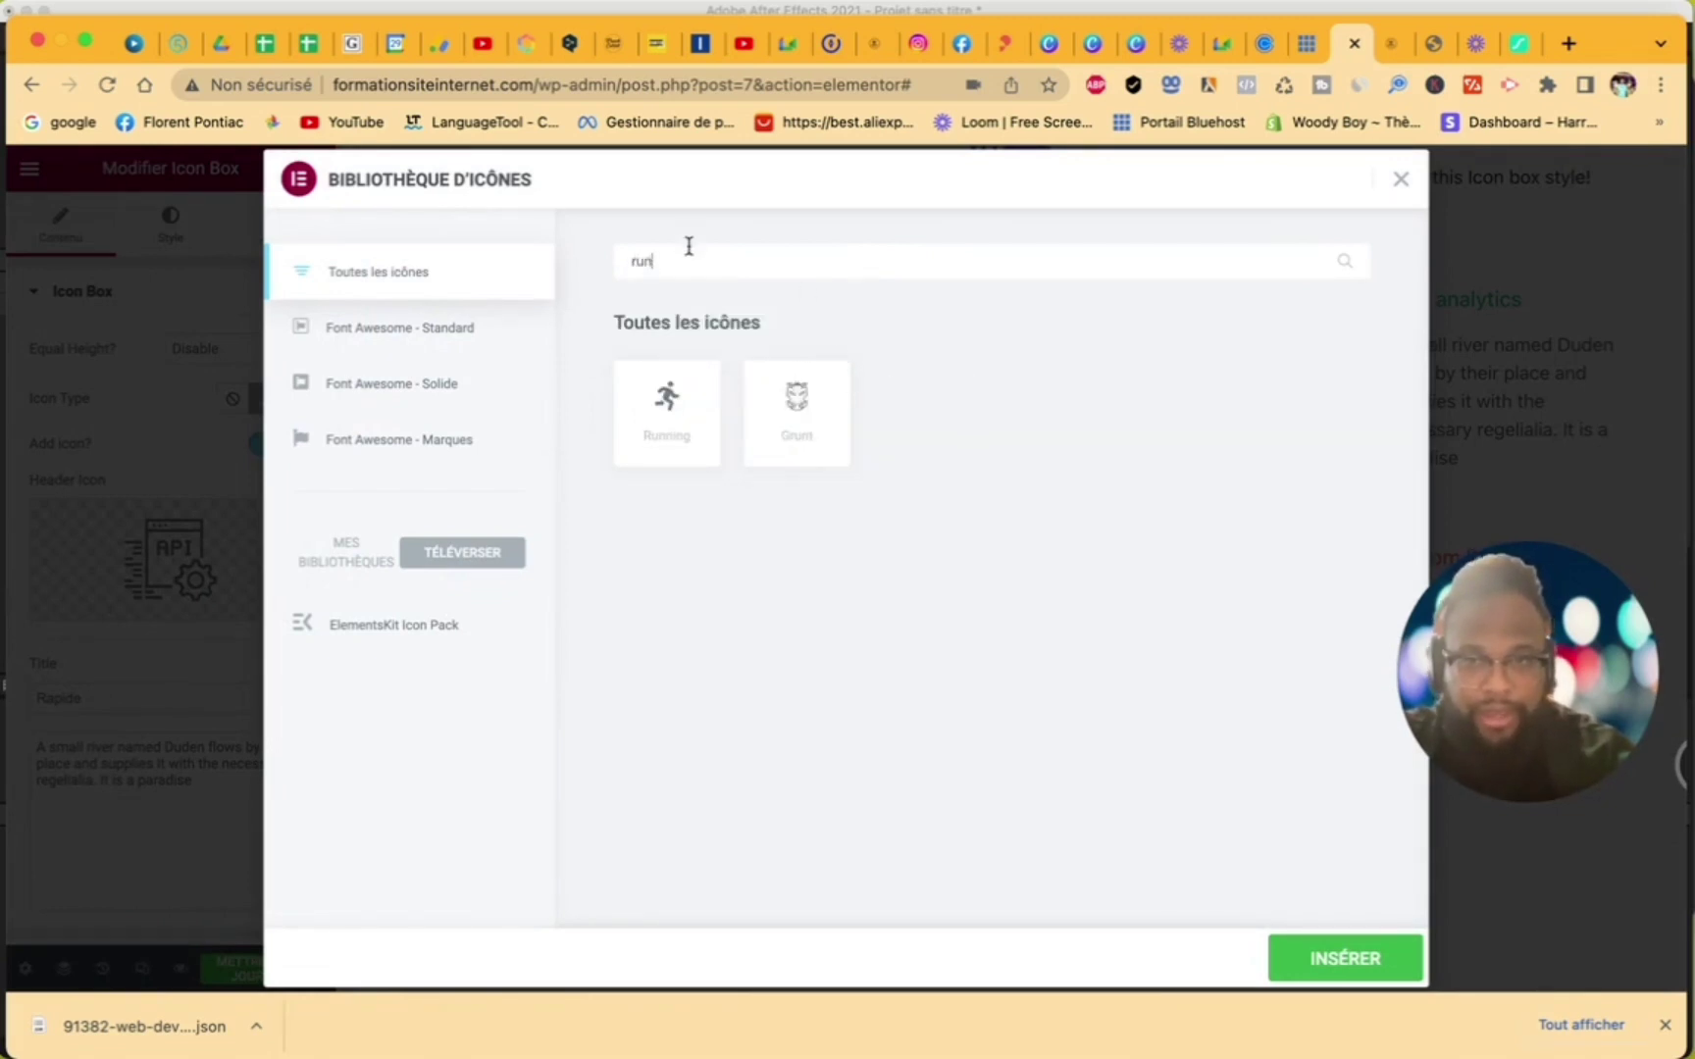
pyautogui.moveTo(689, 246); pyautogui.dragTo(552, 264)
pyautogui.write('speed')
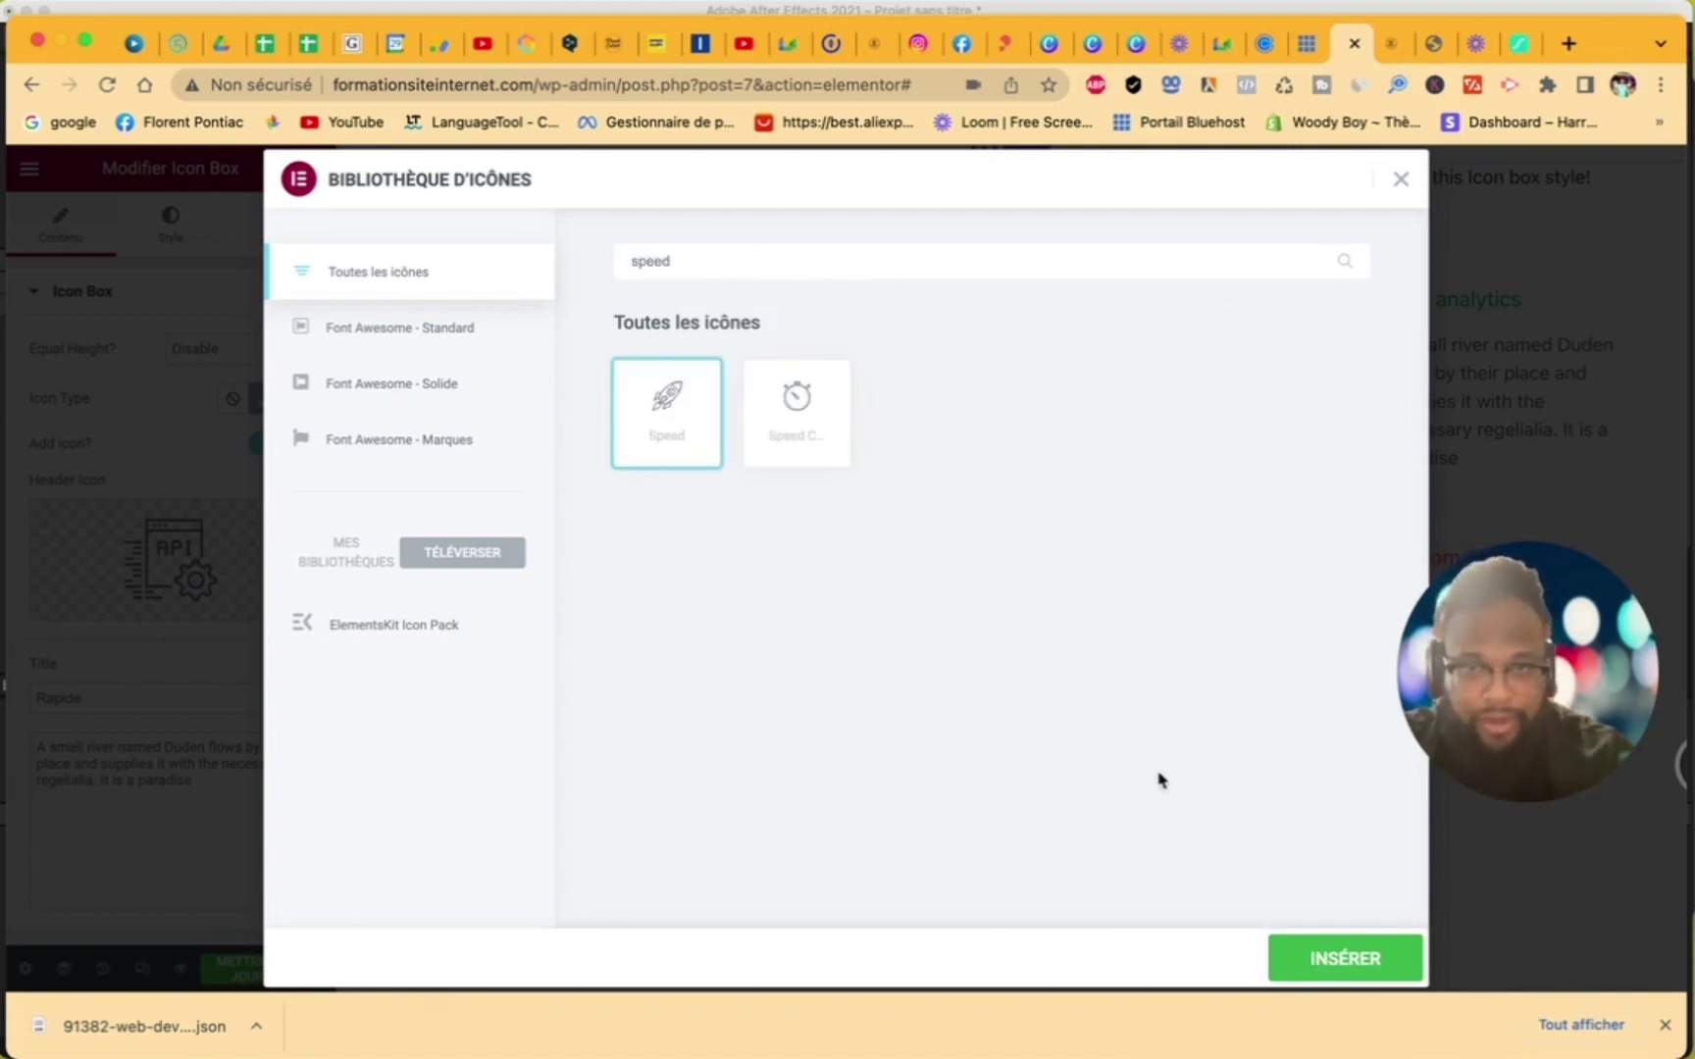
pyautogui.click(1340, 956)
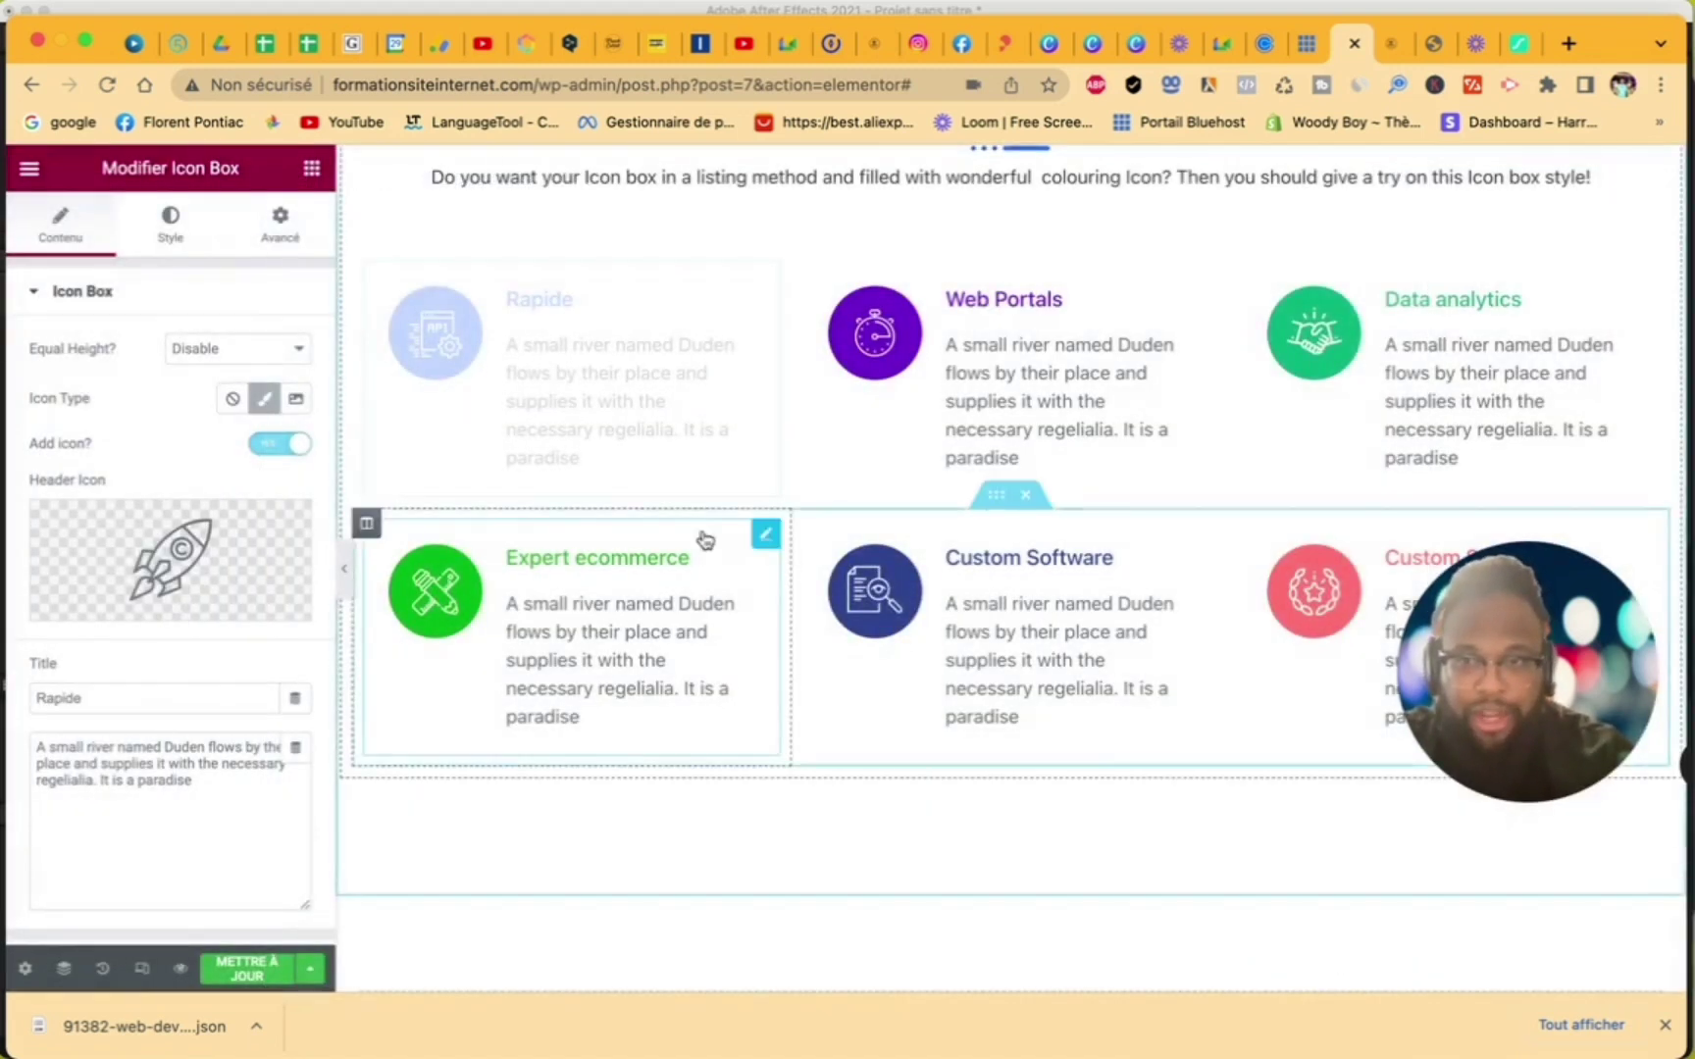
pyautogui.click(564, 579)
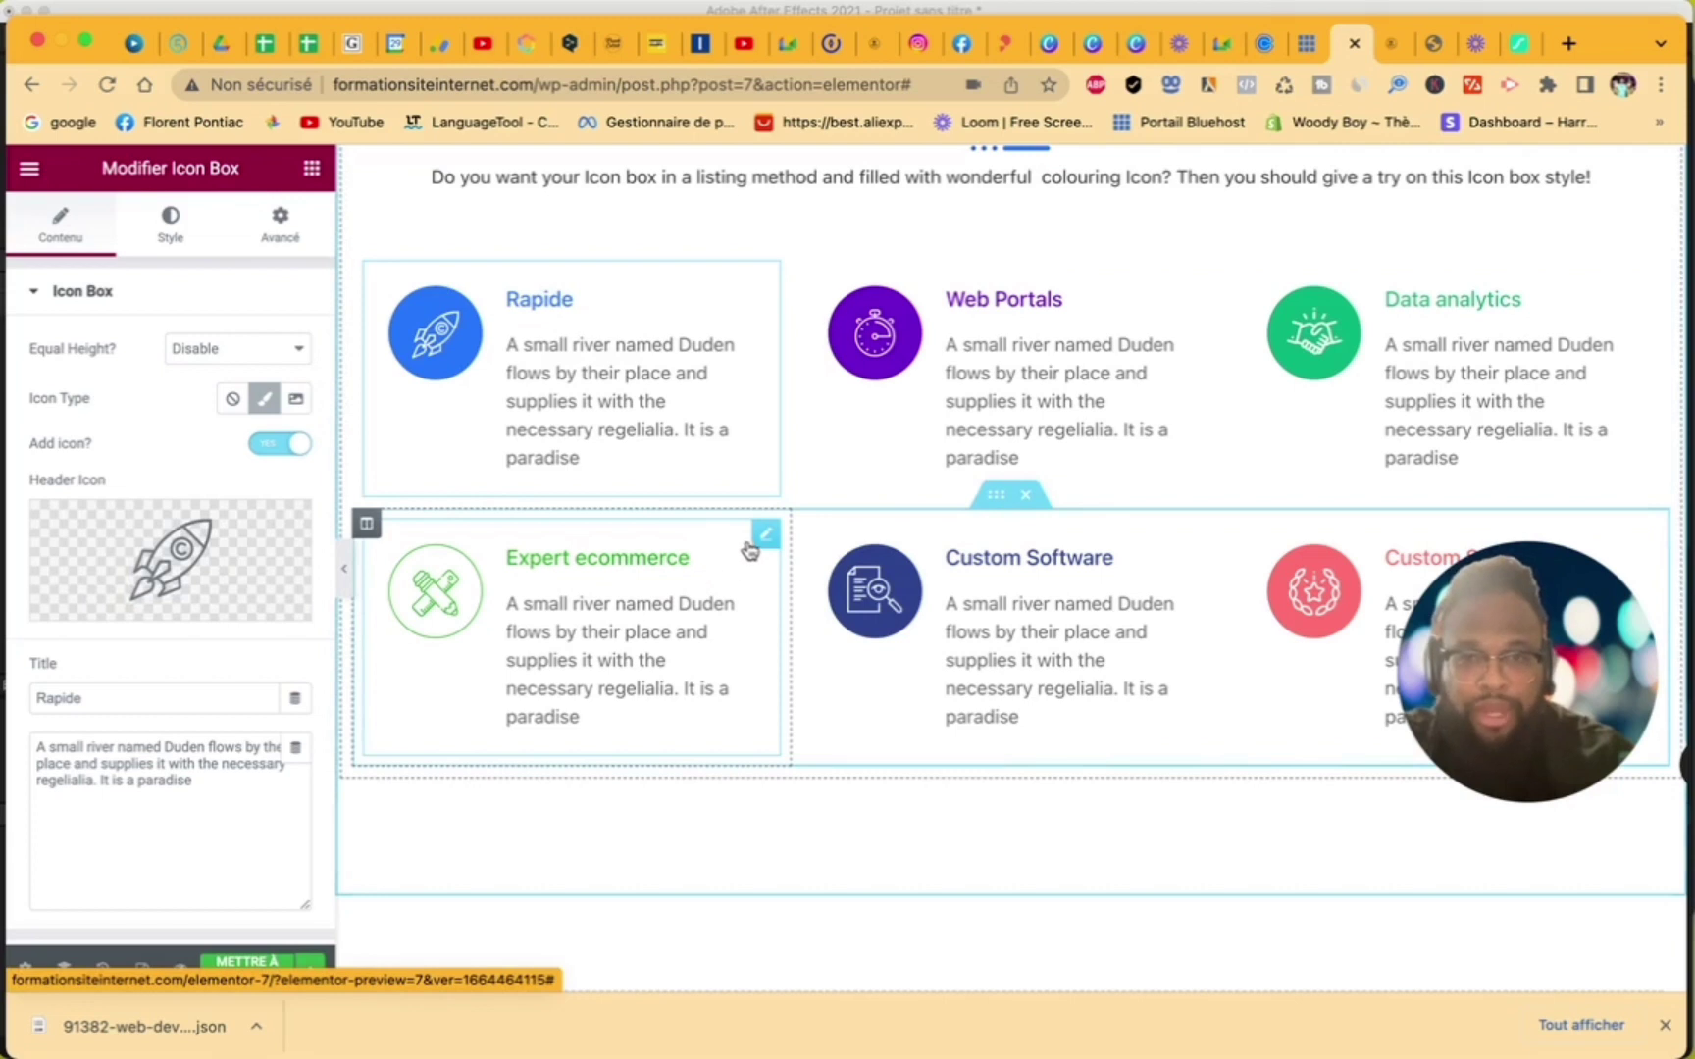
# - Give the Expert ecommerce icon a #000000 background and #00FF20 icon colour
pyautogui.click(766, 536)
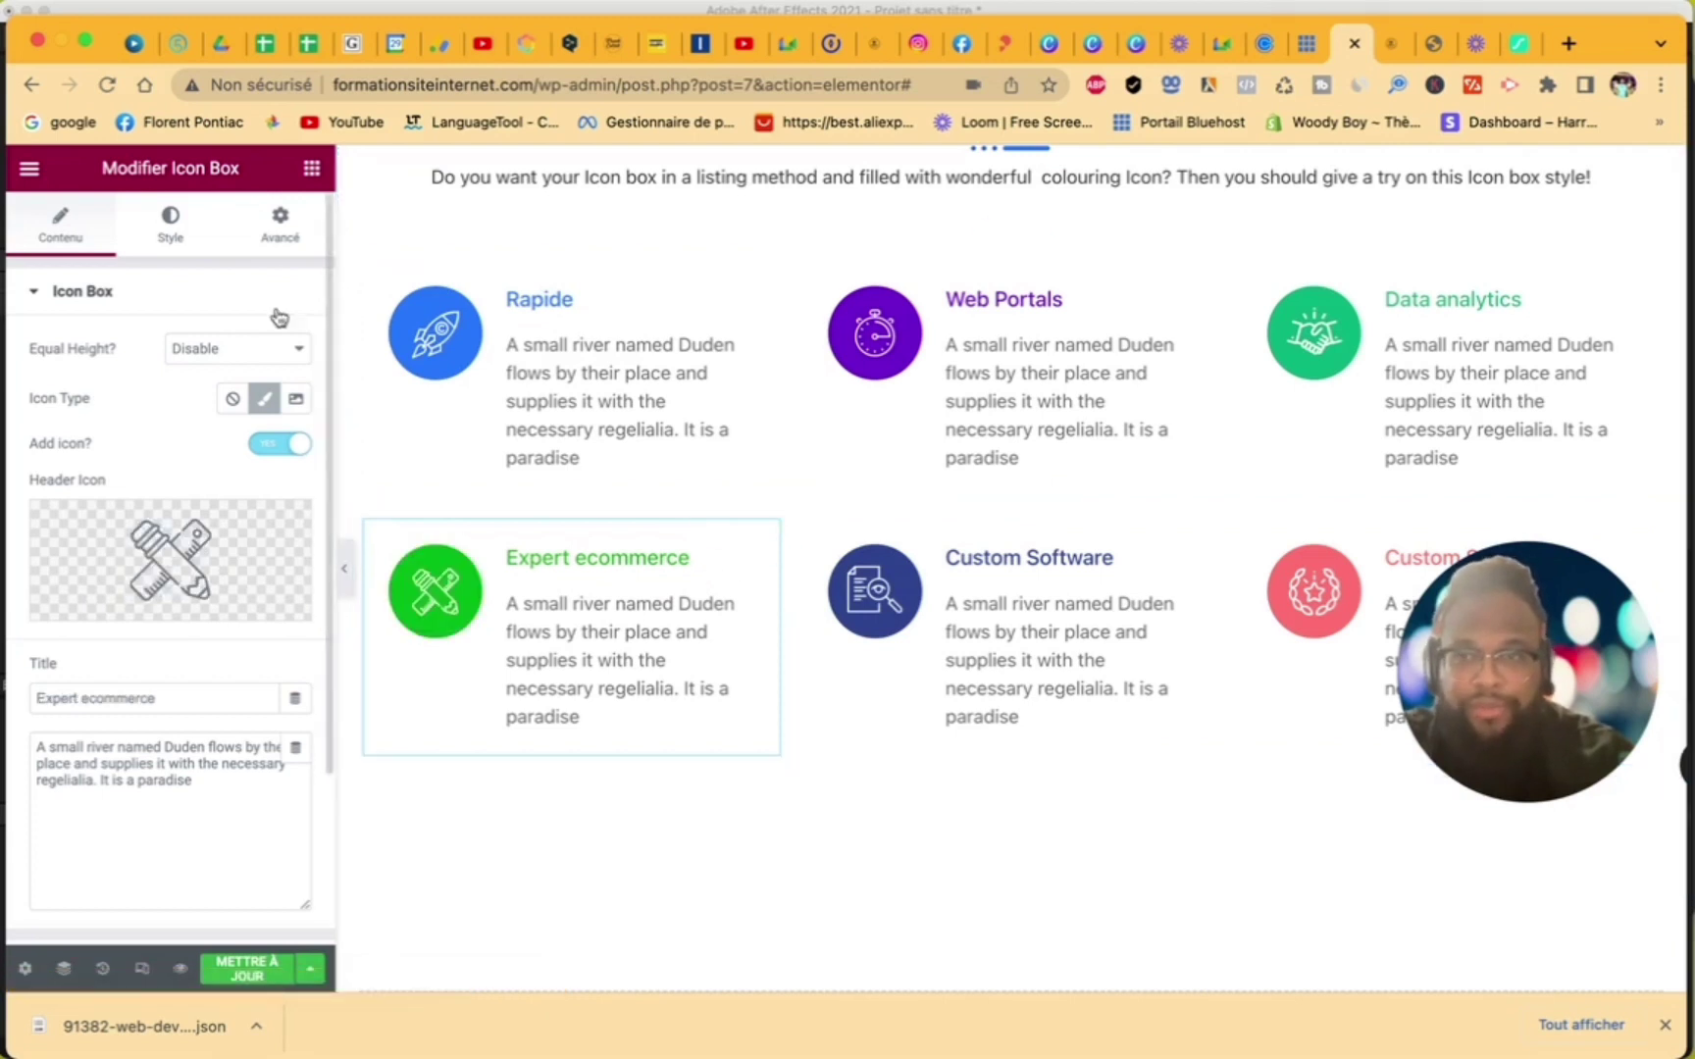
pyautogui.click(171, 223)
pyautogui.scroll(-4, 254, 406)
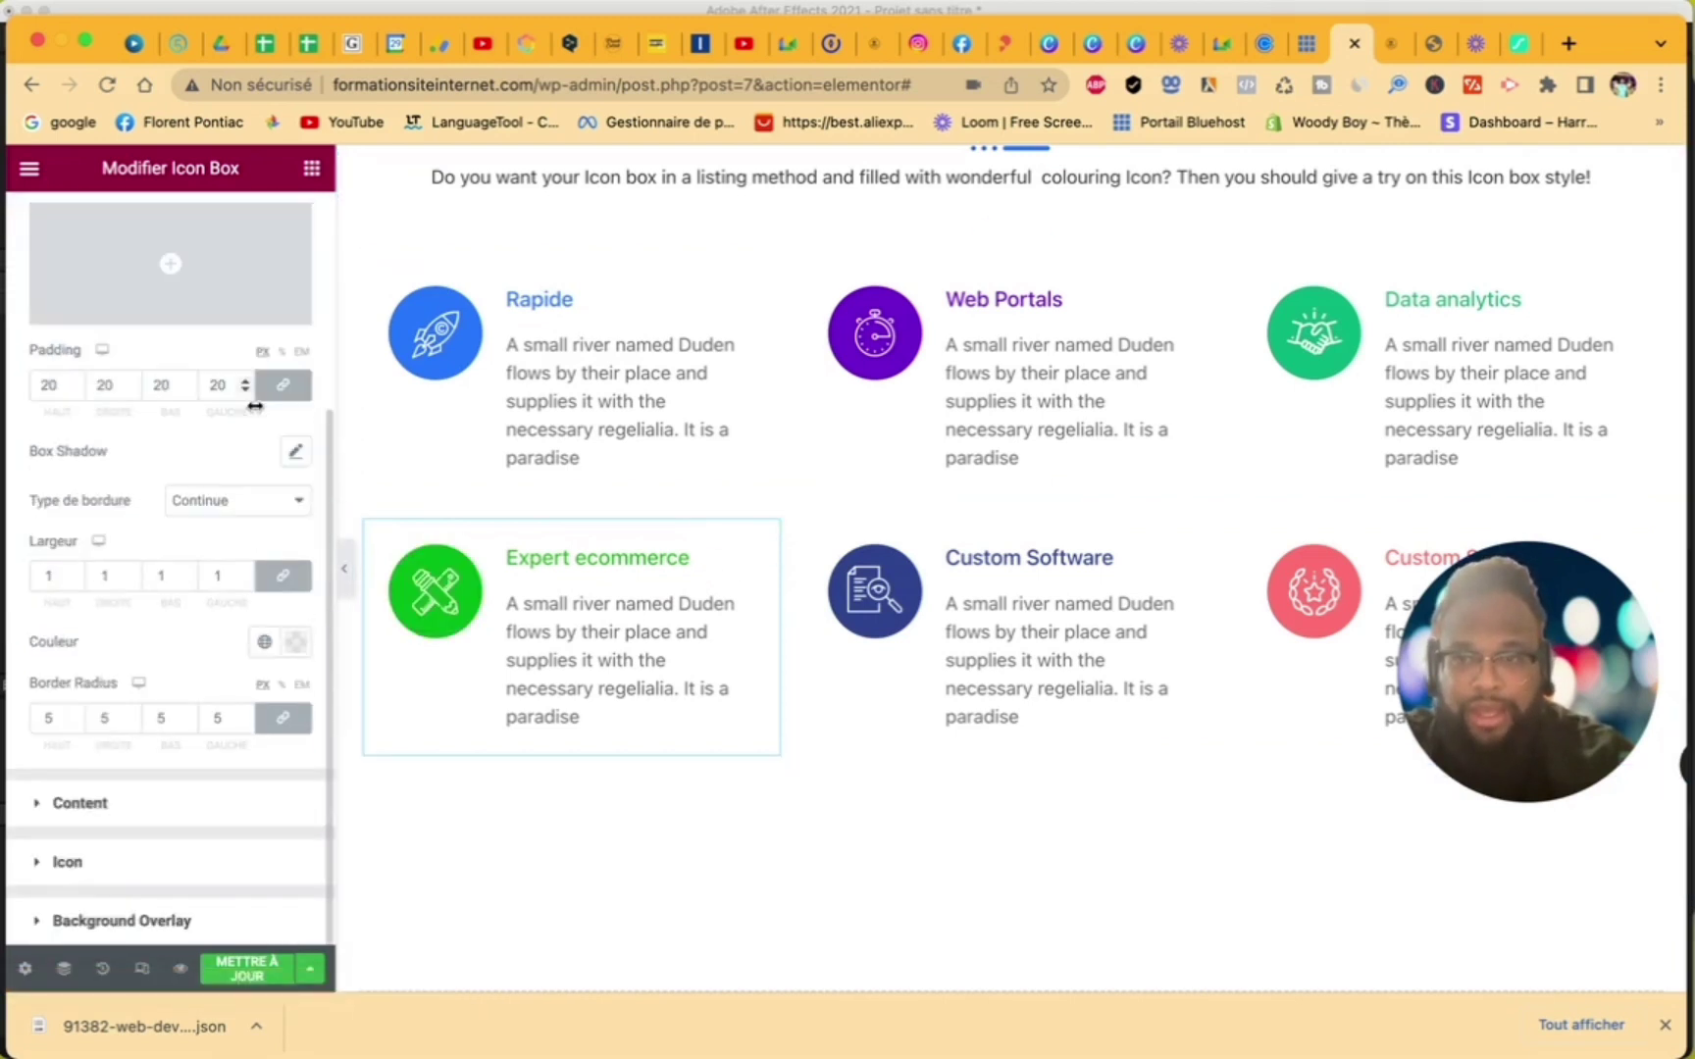
pyautogui.click(40, 863)
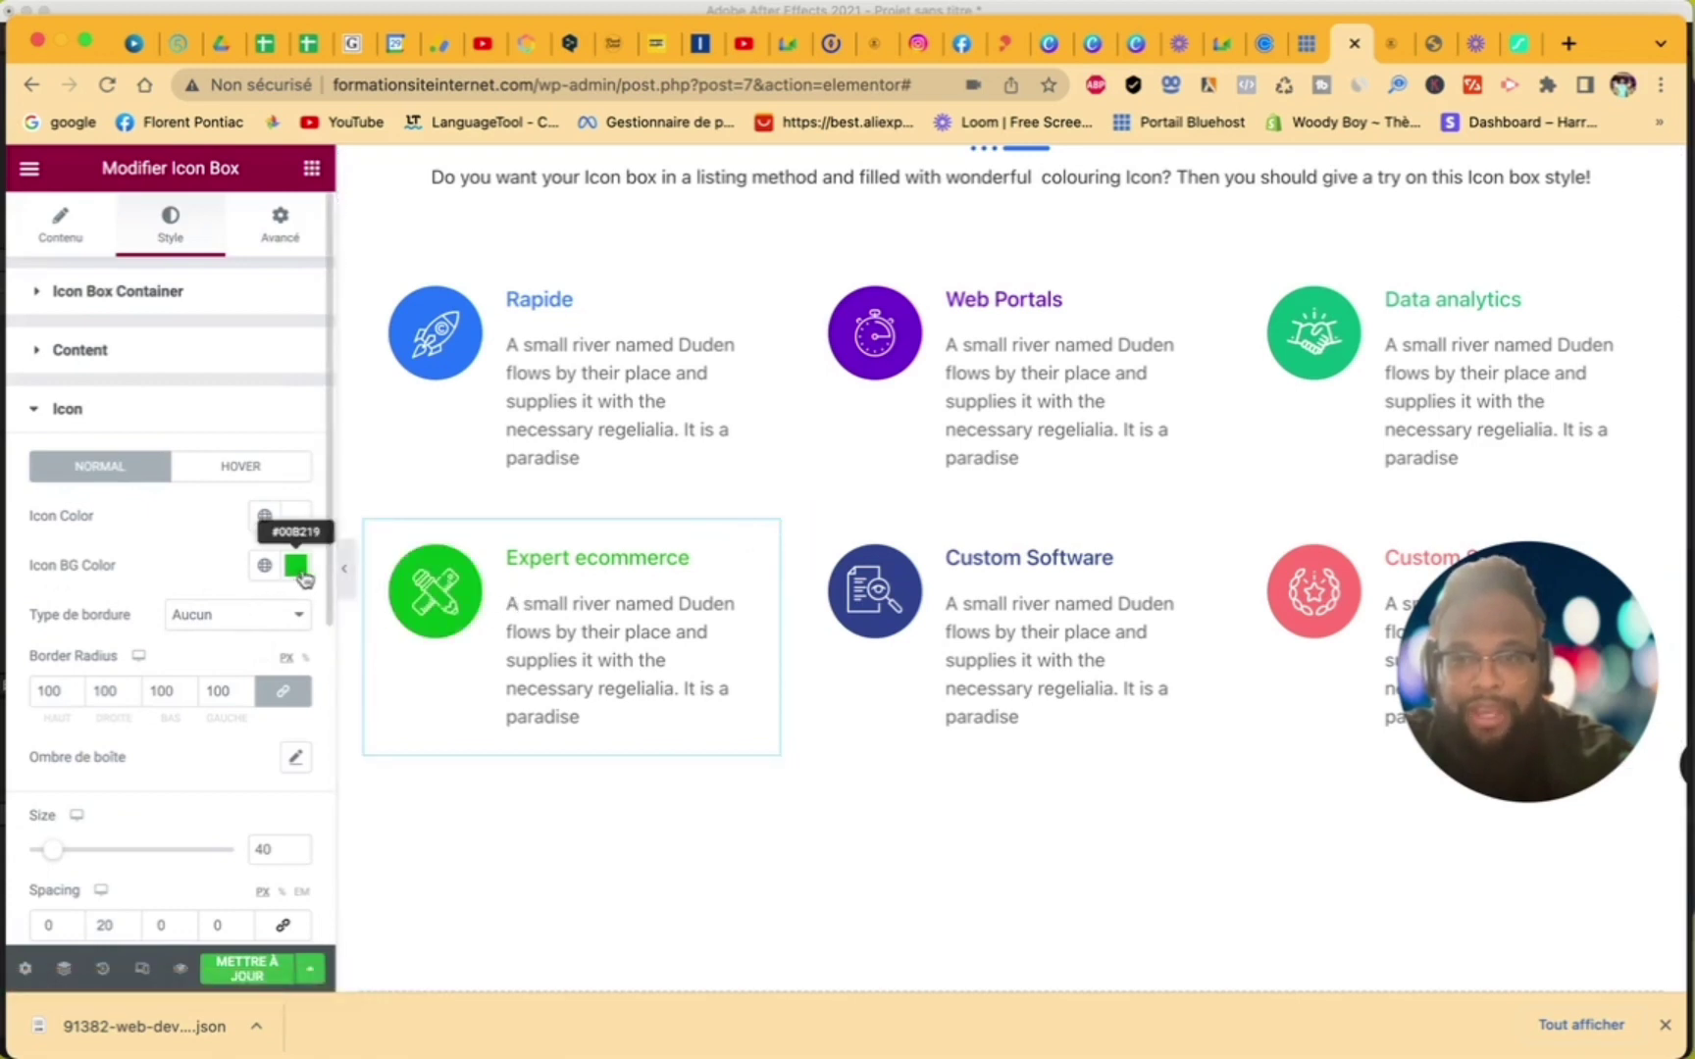
pyautogui.click(296, 566)
pyautogui.moveTo(291, 756); pyautogui.dragTo(88, 915)
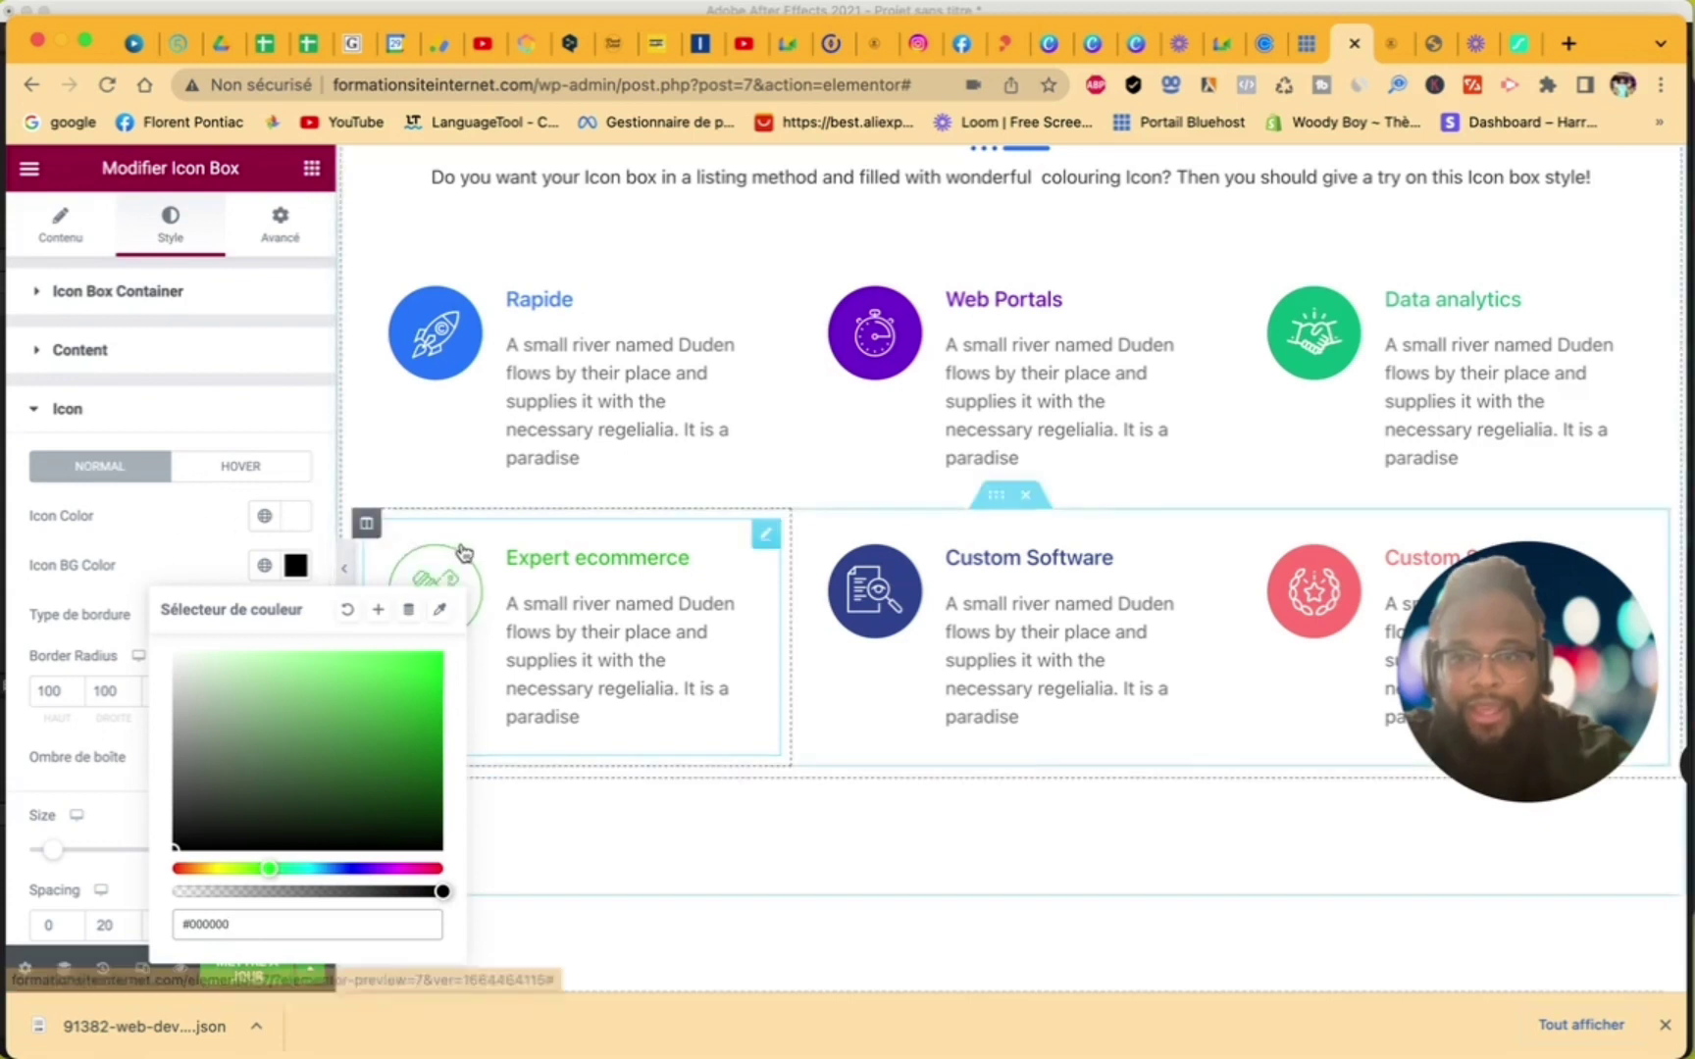
pyautogui.click(298, 518)
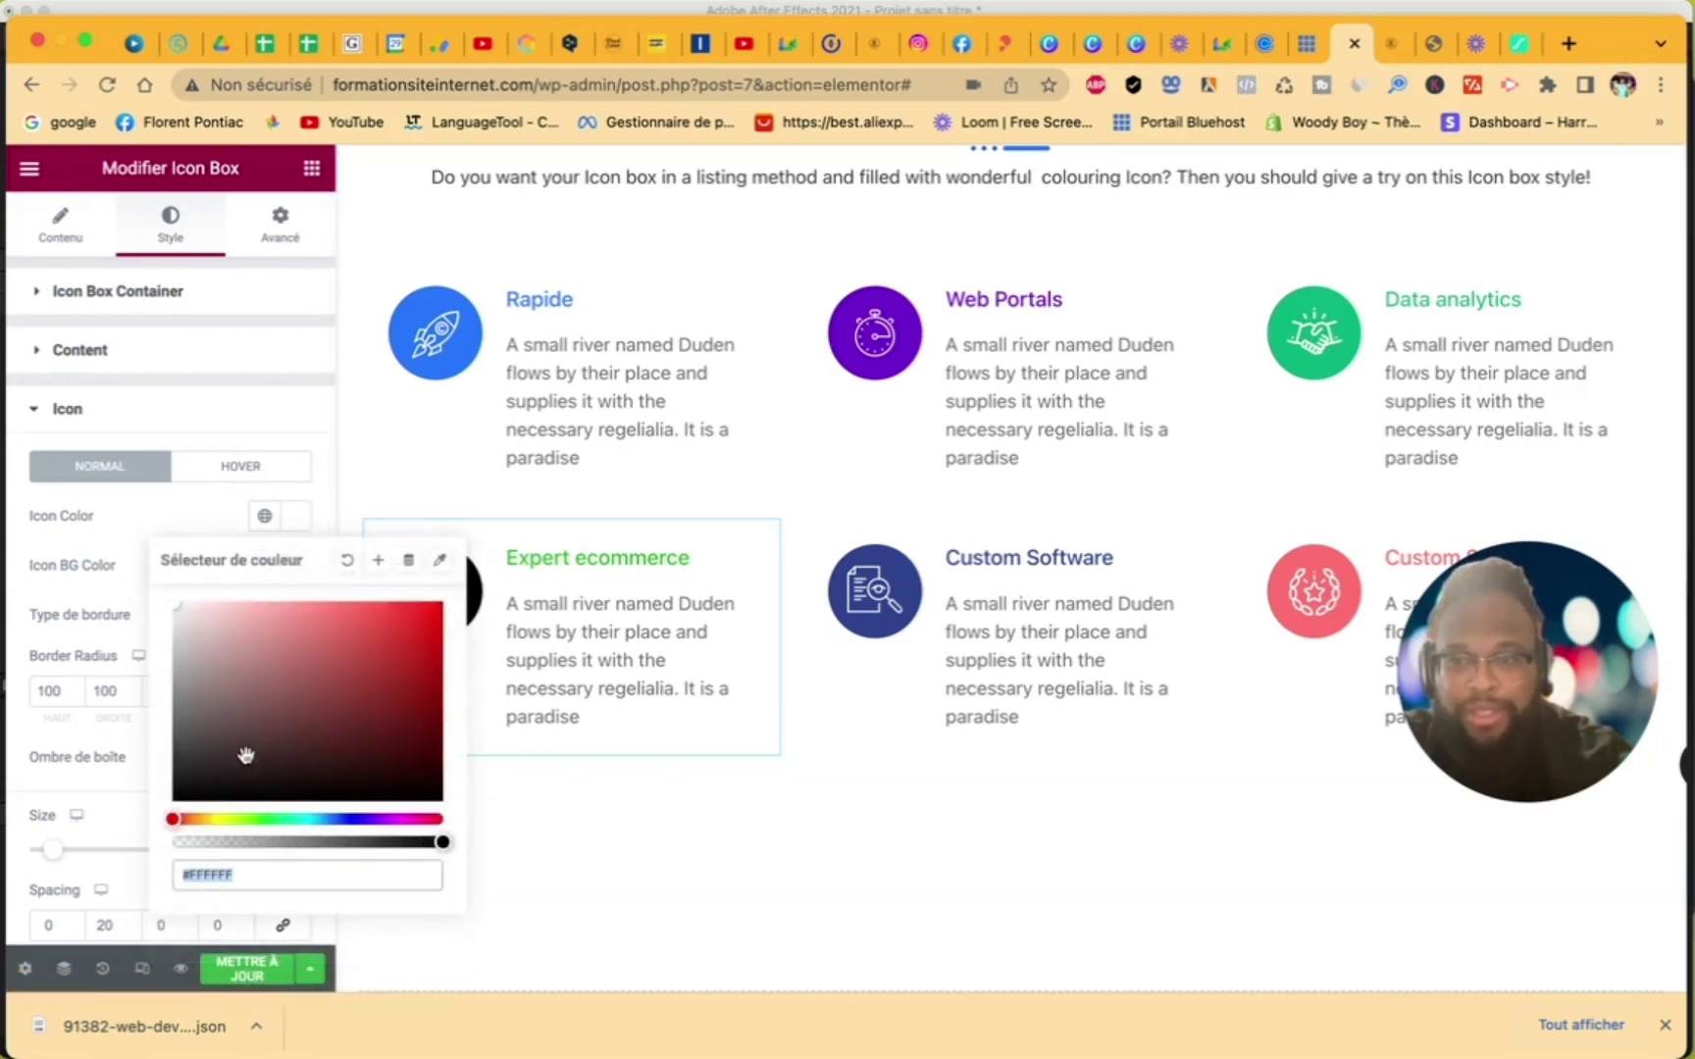
pyautogui.click(269, 819)
pyautogui.click(220, 589)
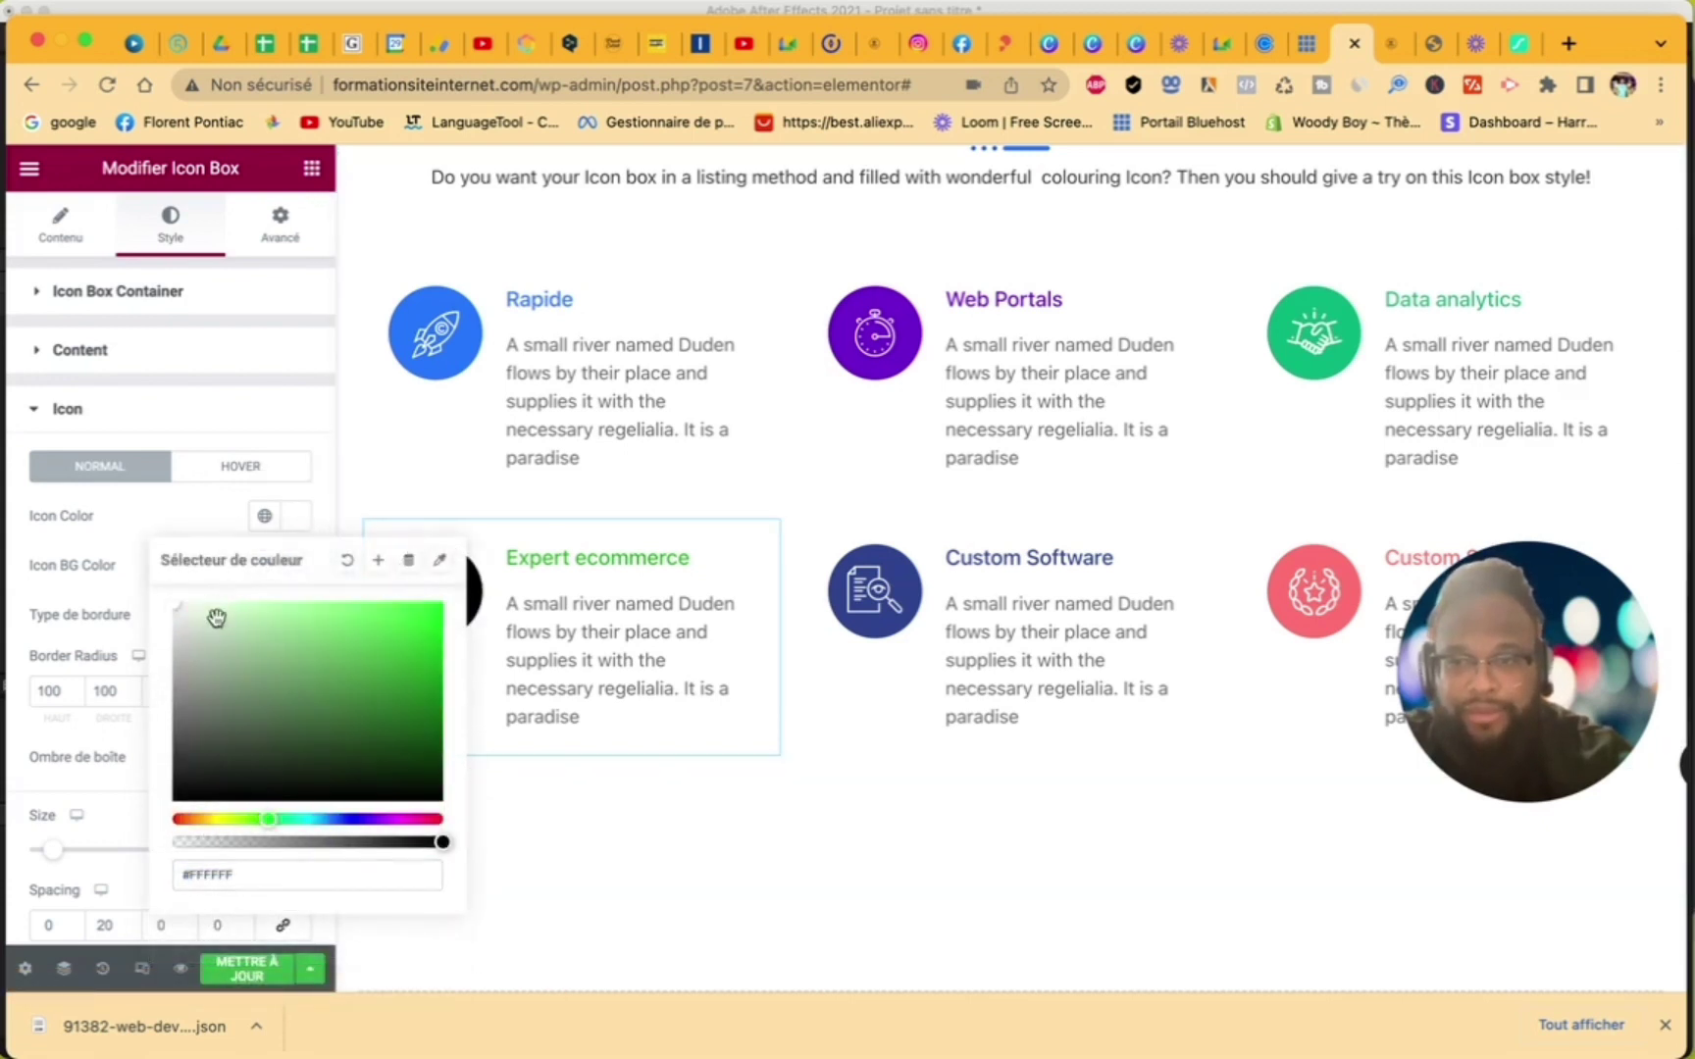
pyautogui.moveTo(214, 620); pyautogui.dragTo(479, 600)
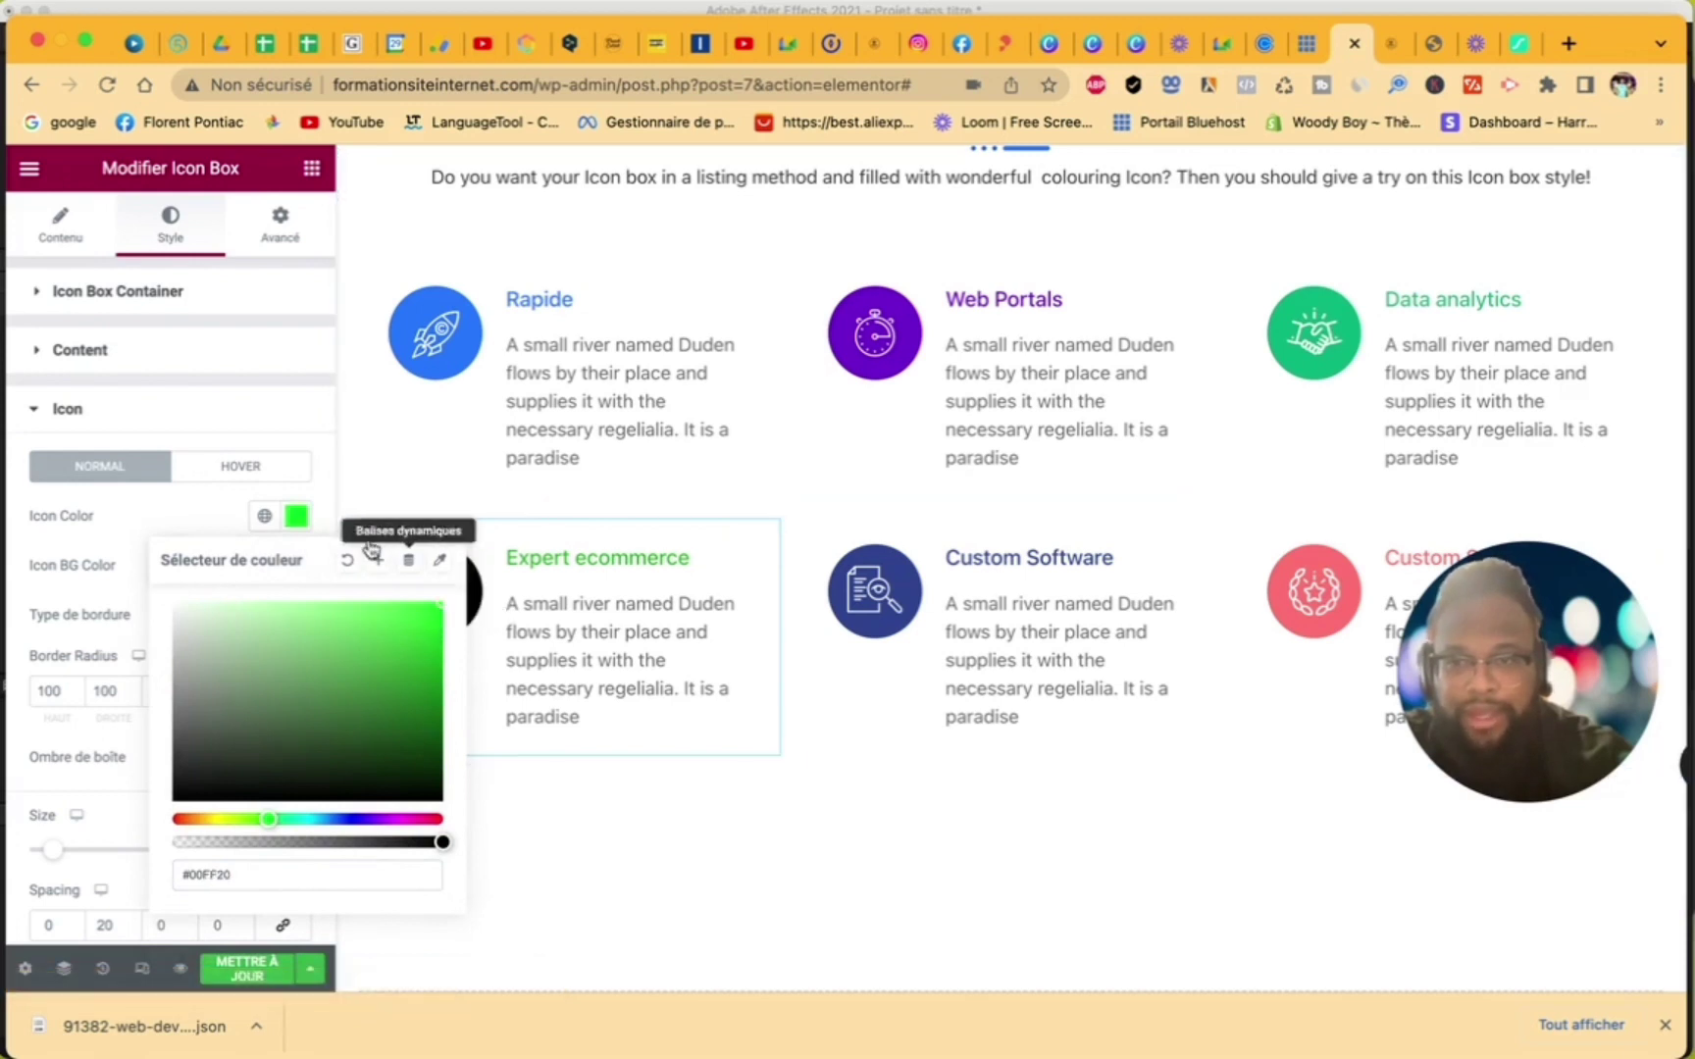
pyautogui.click(204, 500)
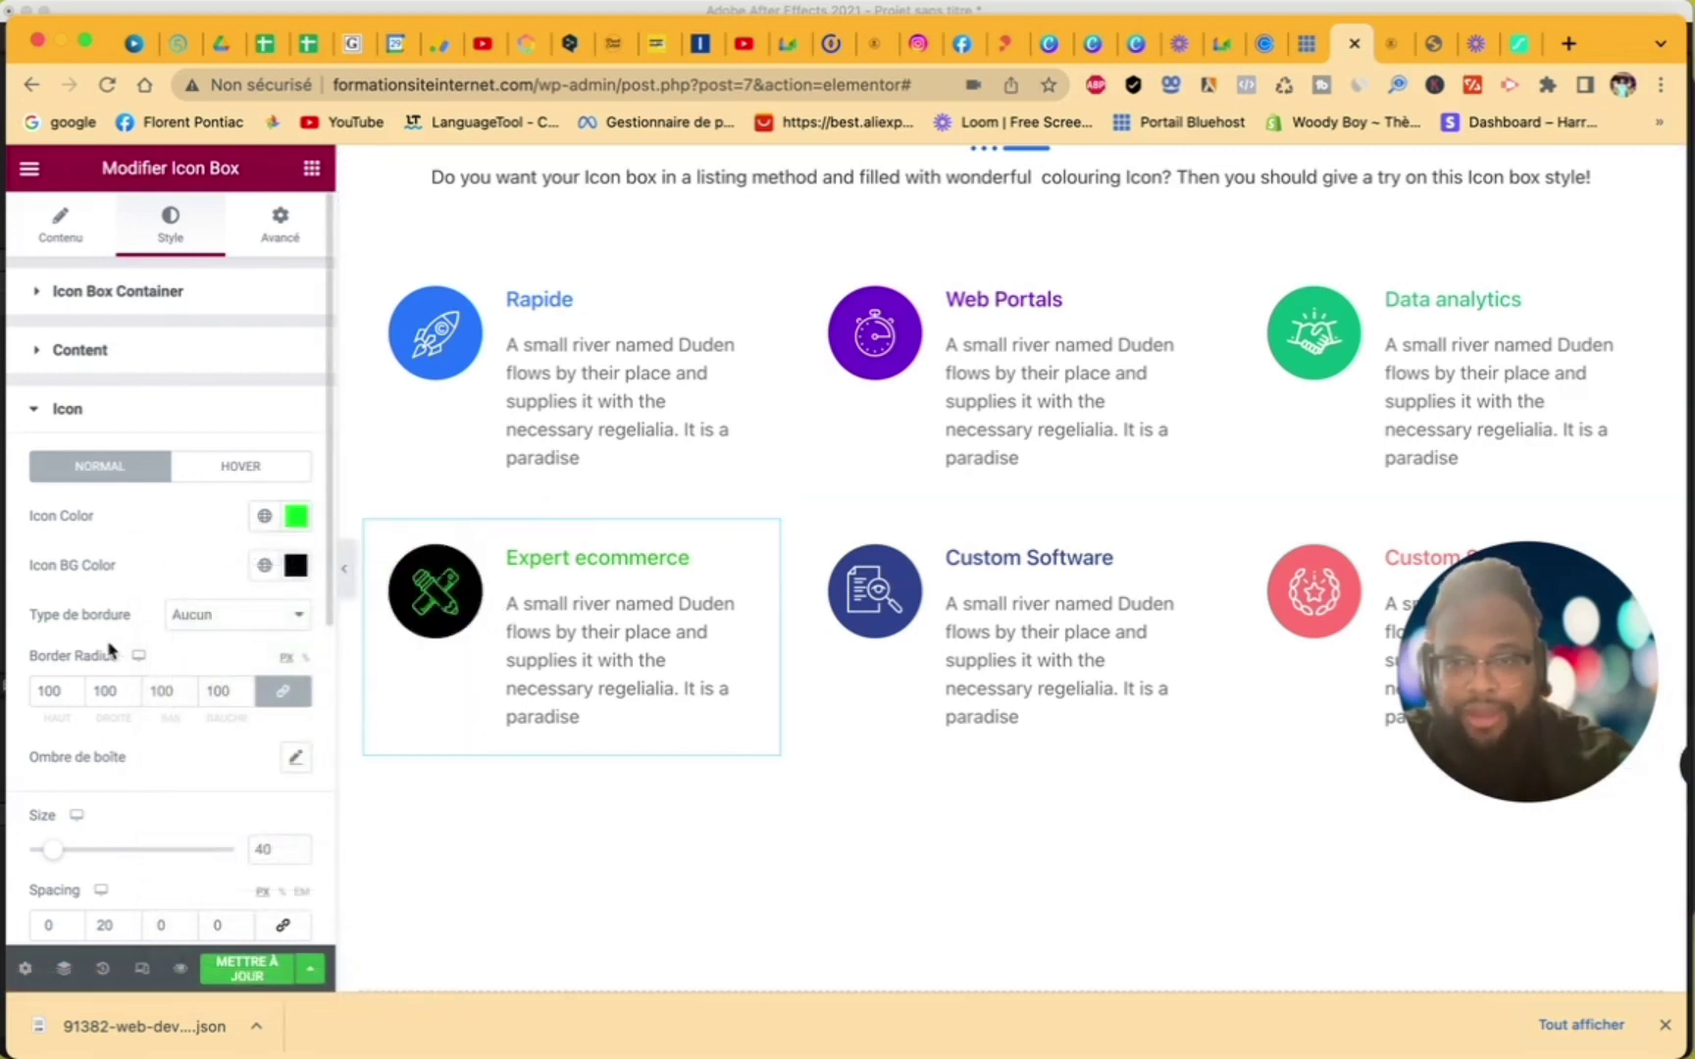
pyautogui.click(217, 471)
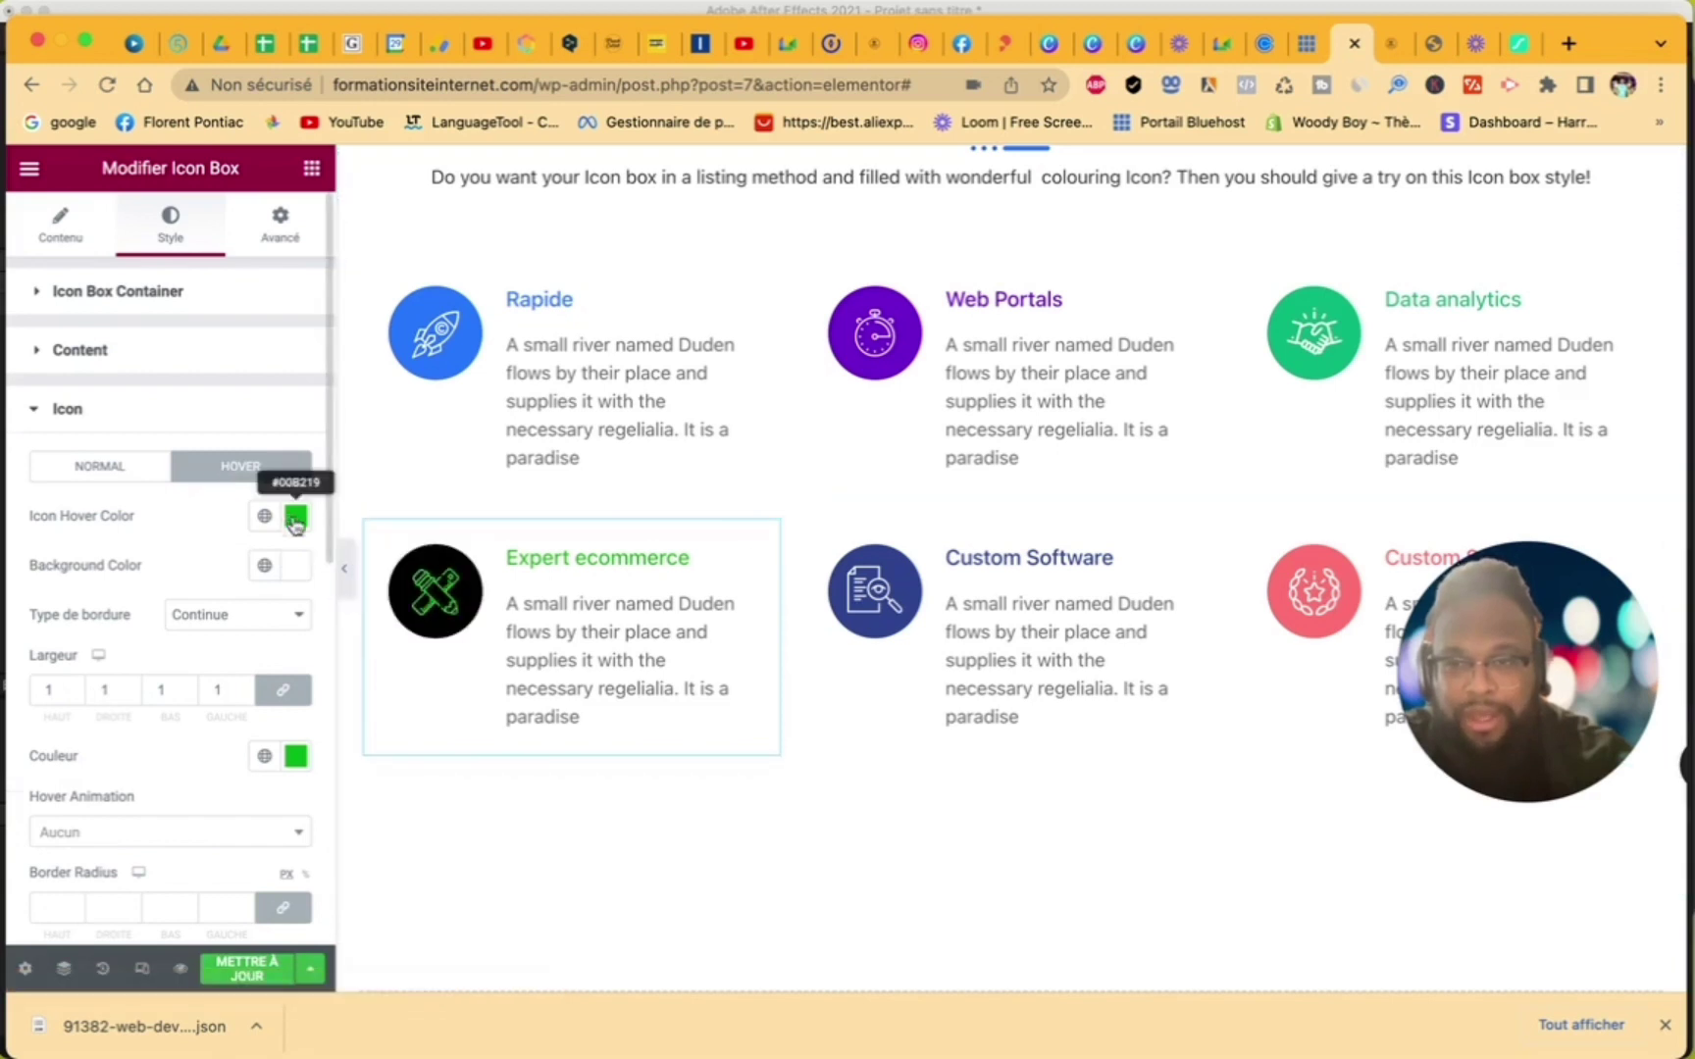
# - Try green for the icon's hover background, then set it to white #FFFFFF
pyautogui.click(297, 569)
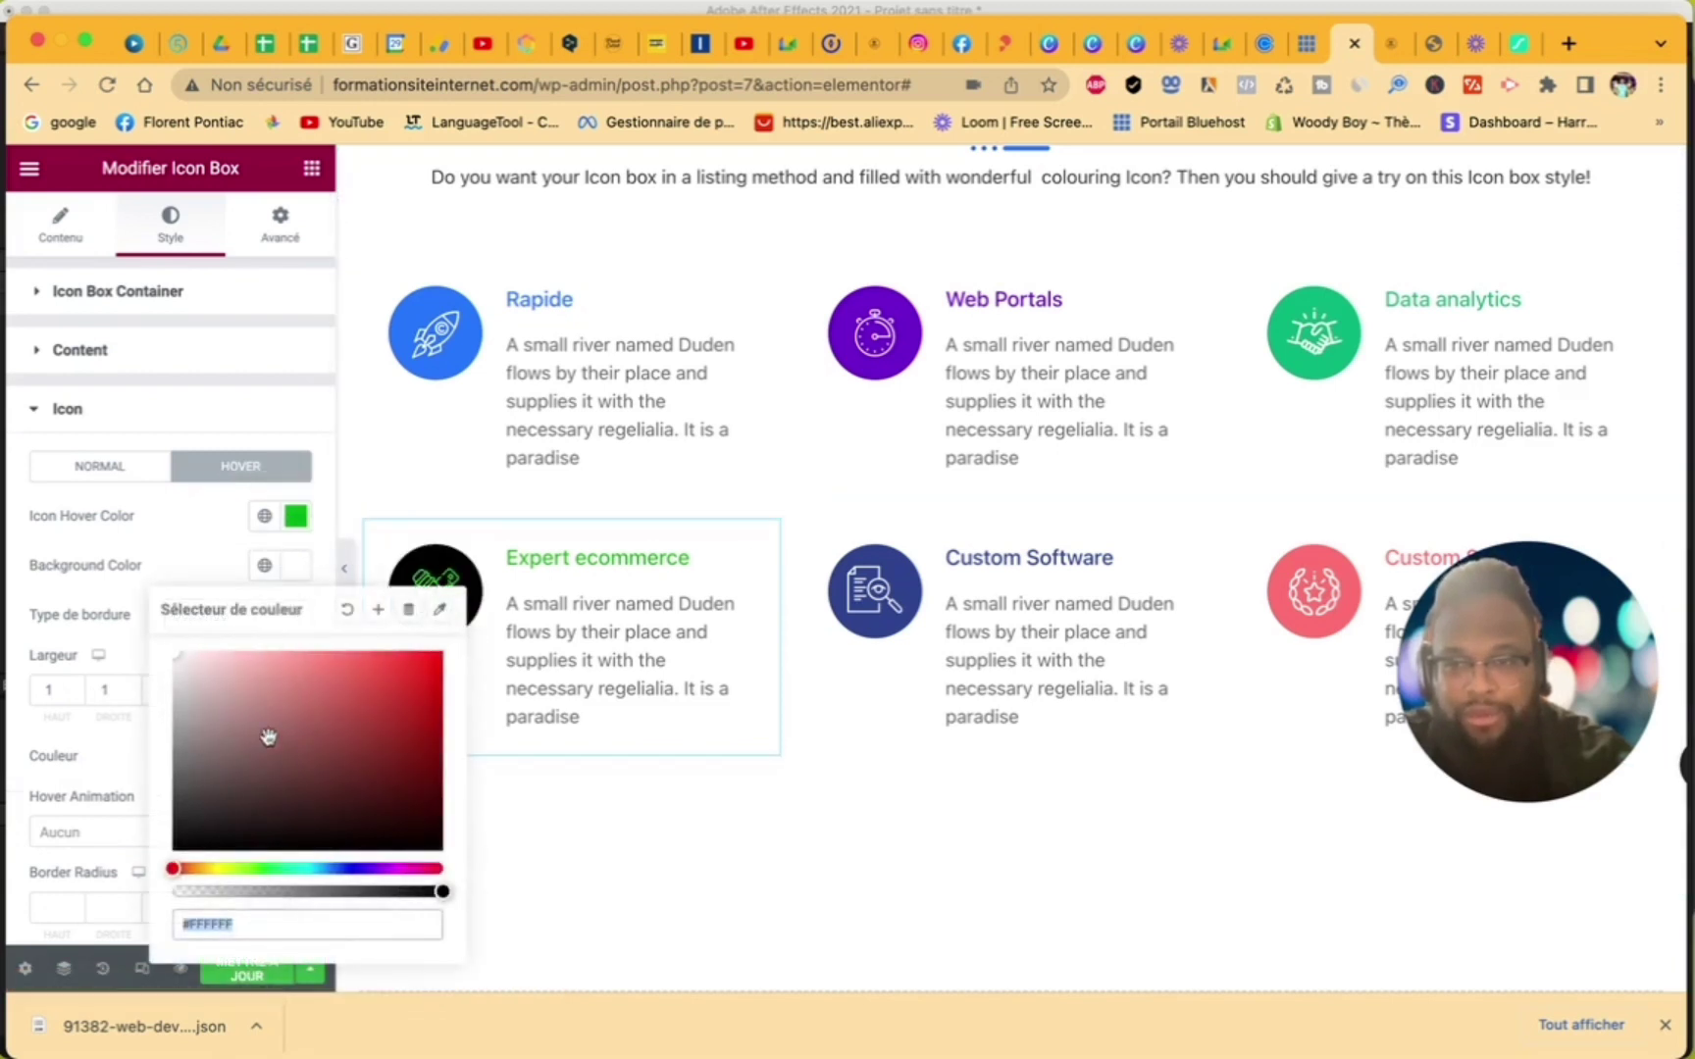
pyautogui.click(258, 870)
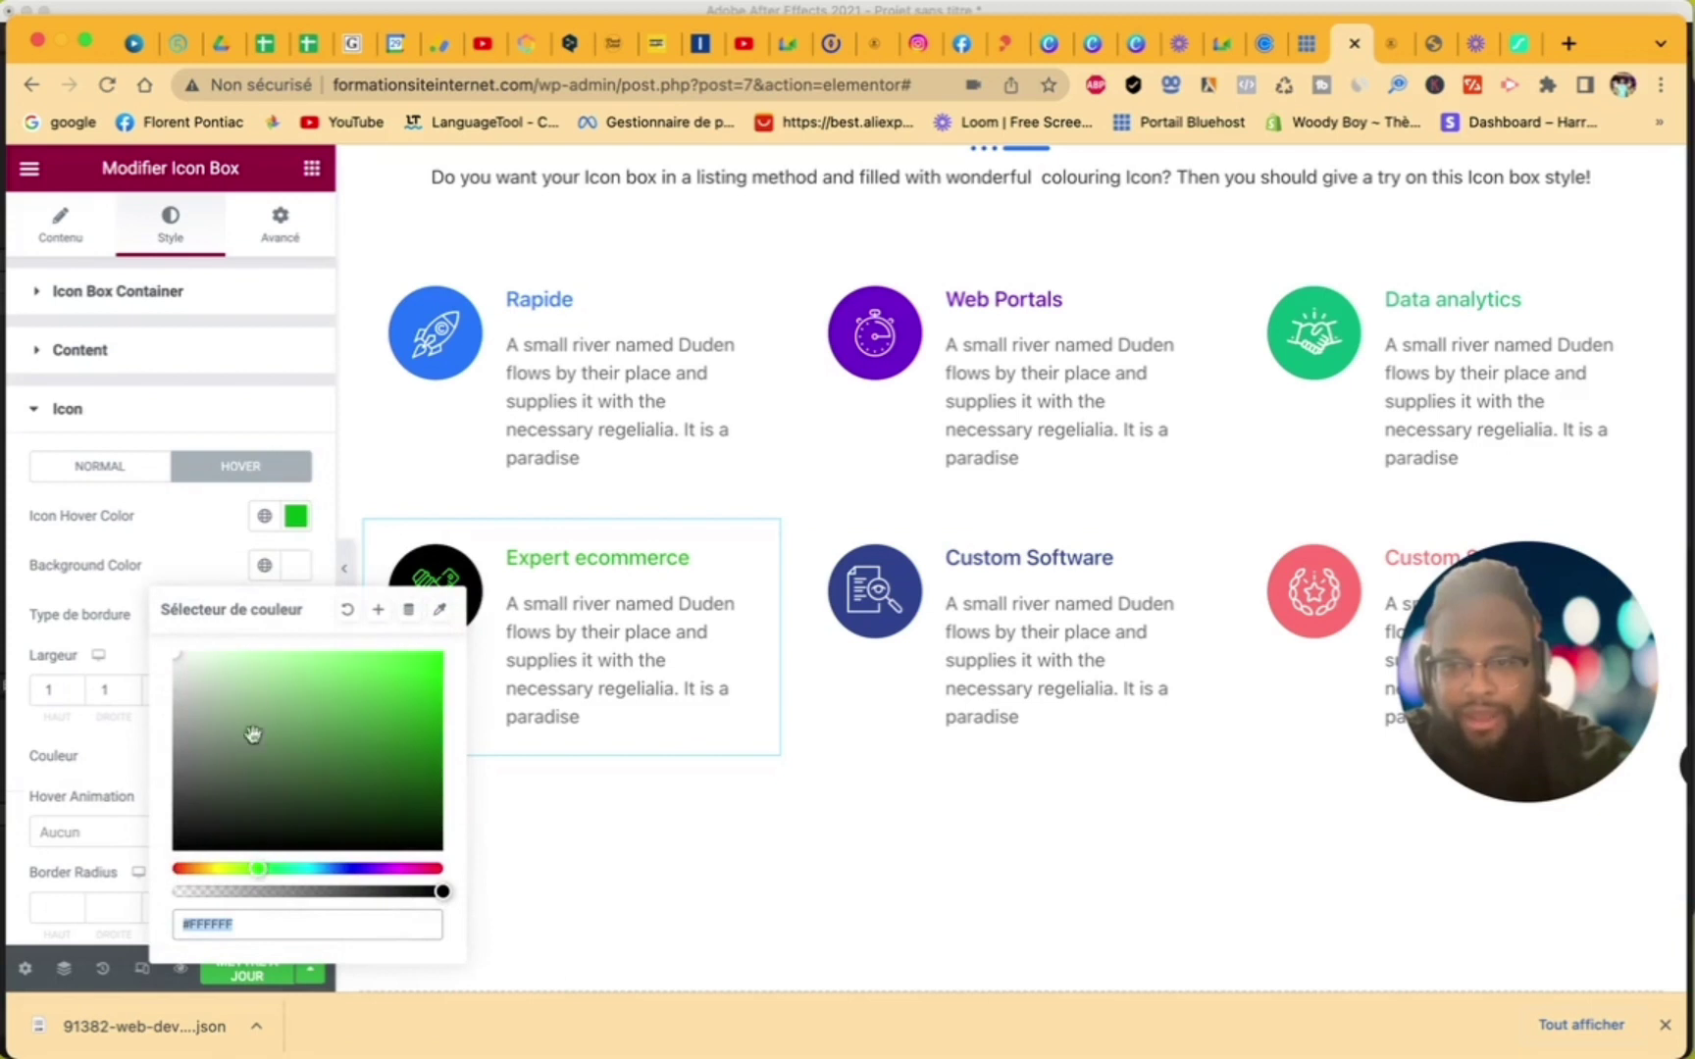
pyautogui.moveTo(248, 679); pyautogui.dragTo(463, 659)
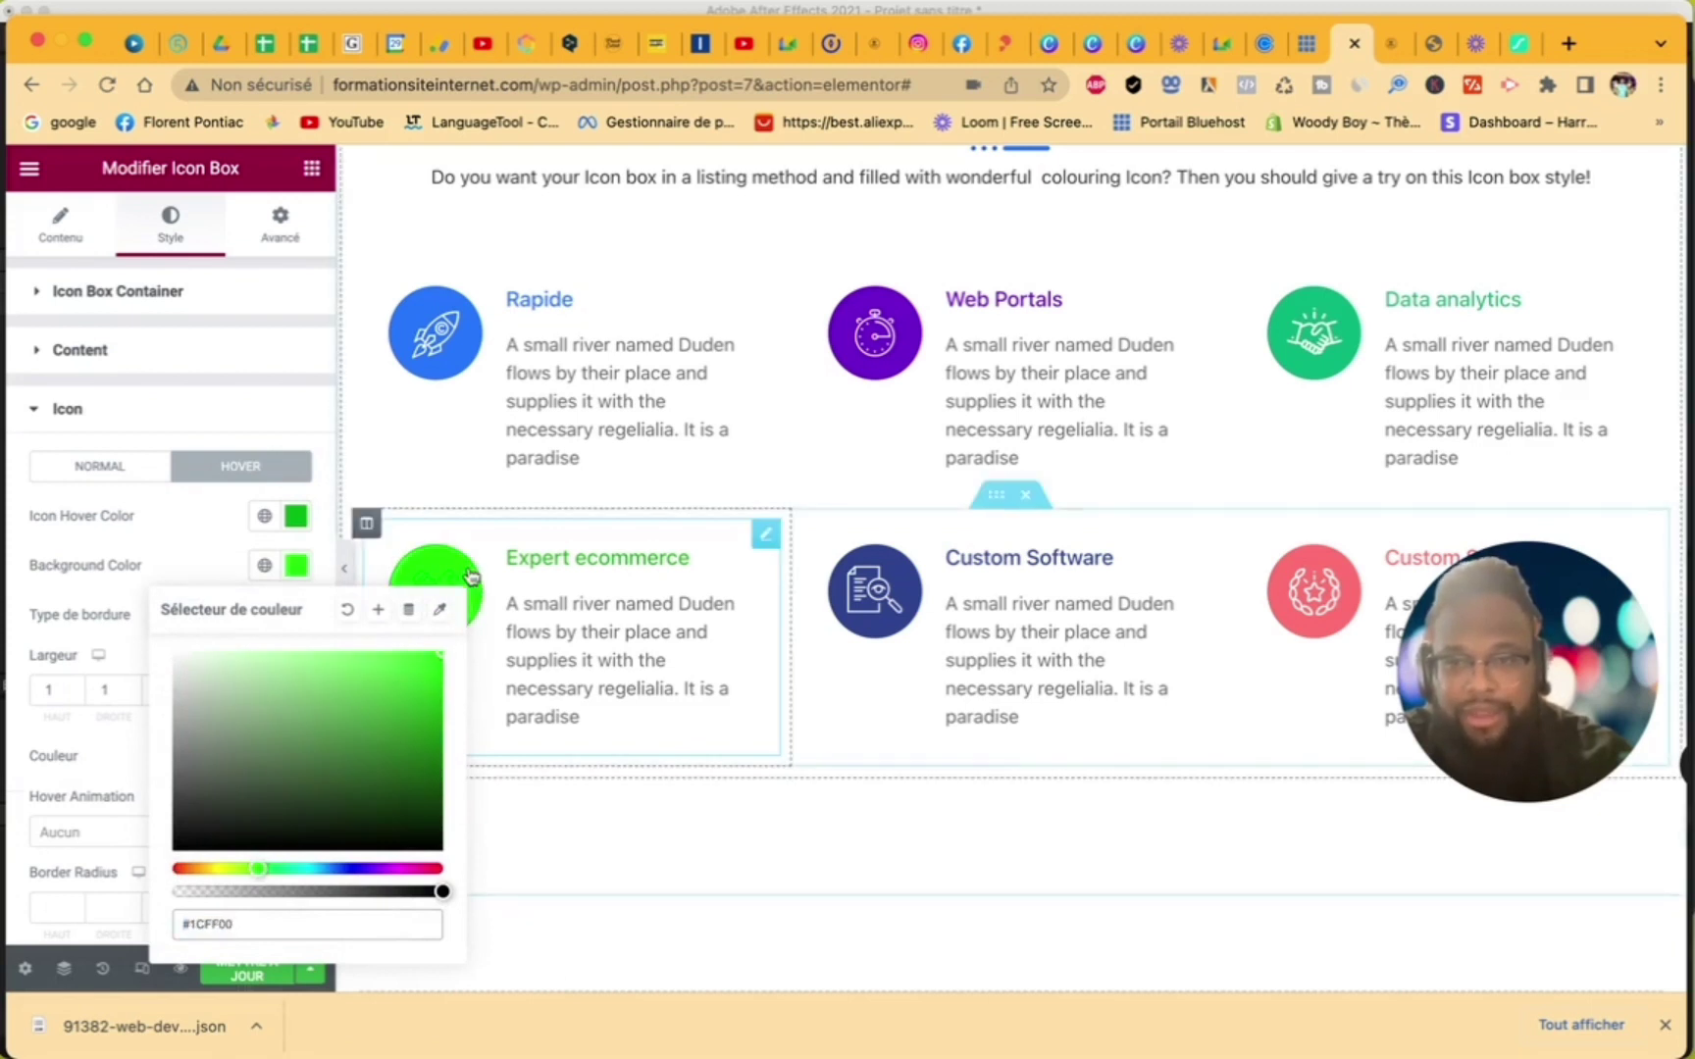
pyautogui.click(248, 566)
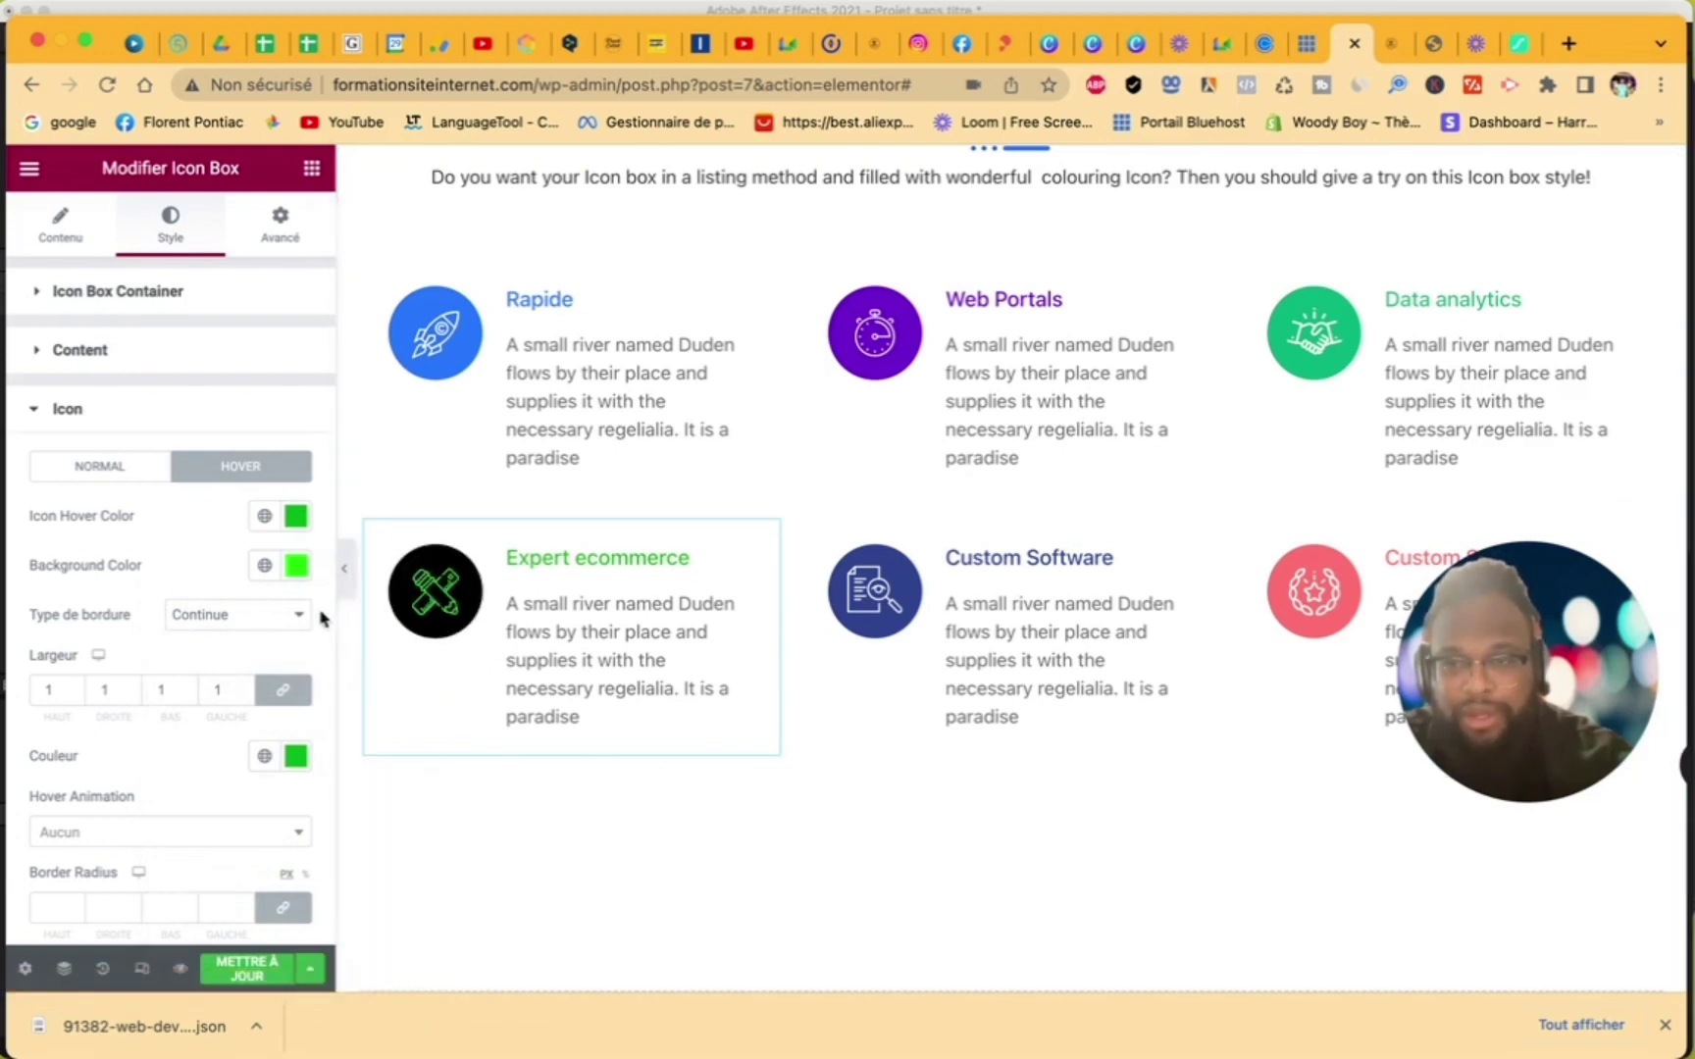
pyautogui.click(295, 565)
pyautogui.moveTo(212, 673); pyautogui.dragTo(99, 593)
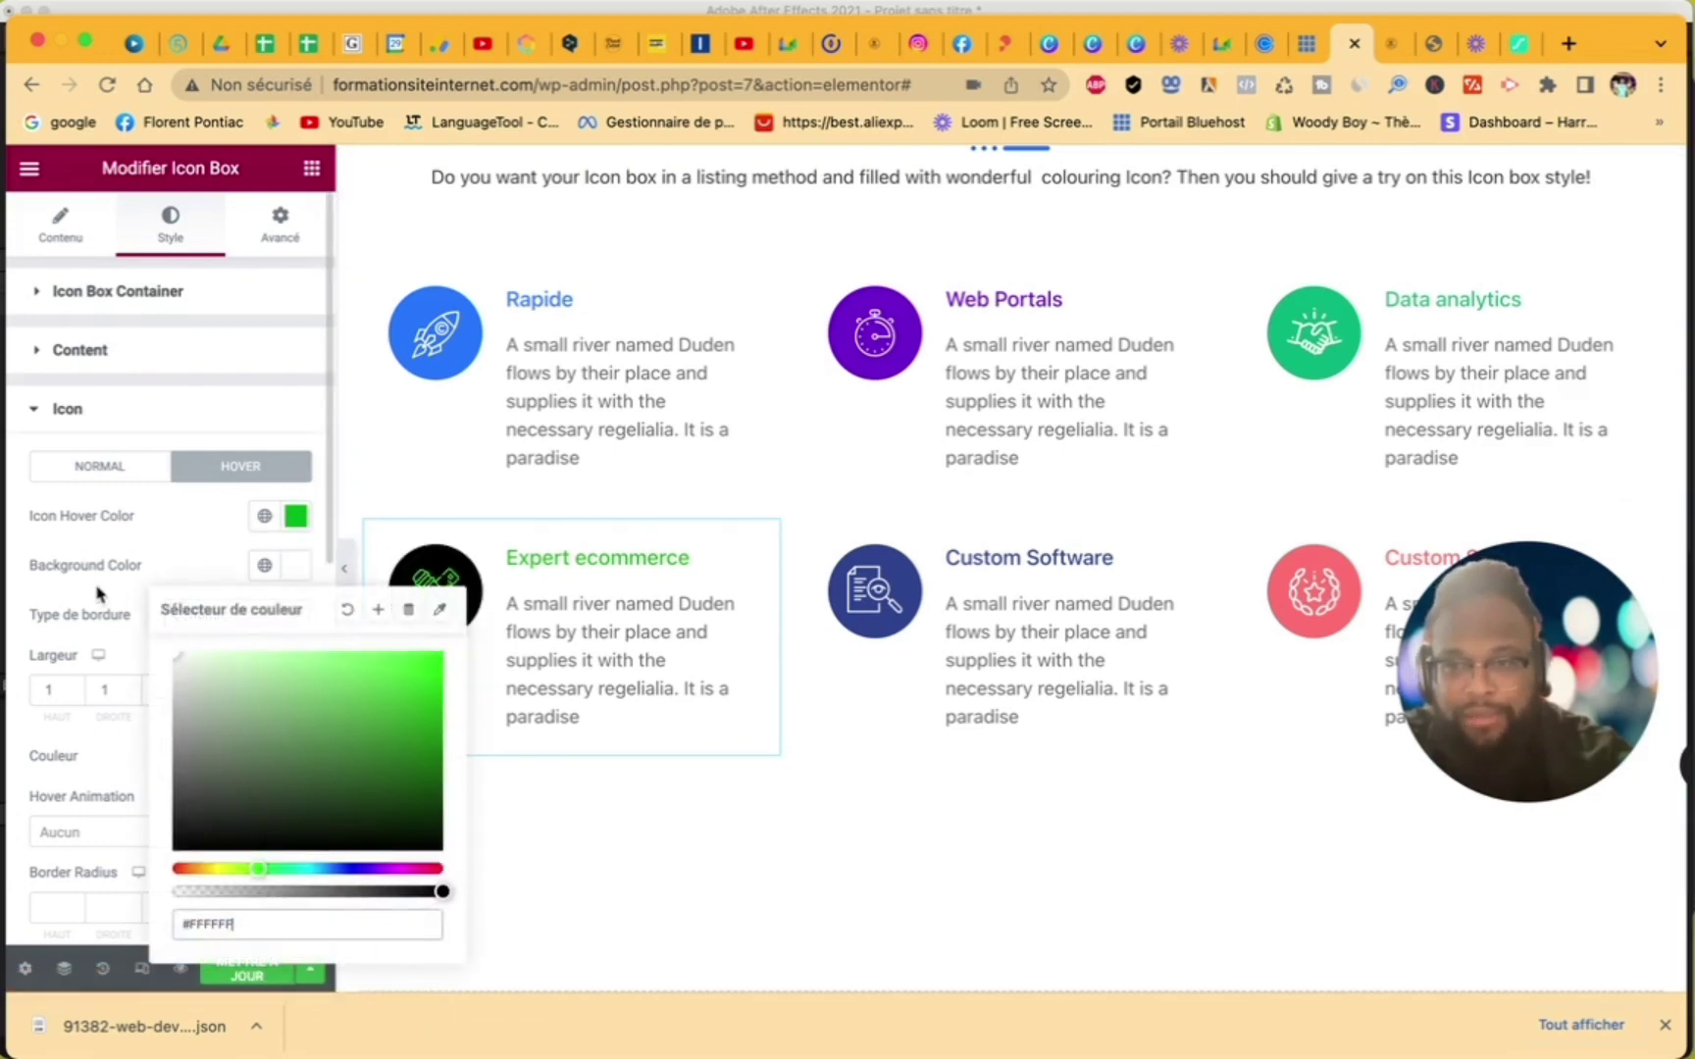
pyautogui.click(158, 556)
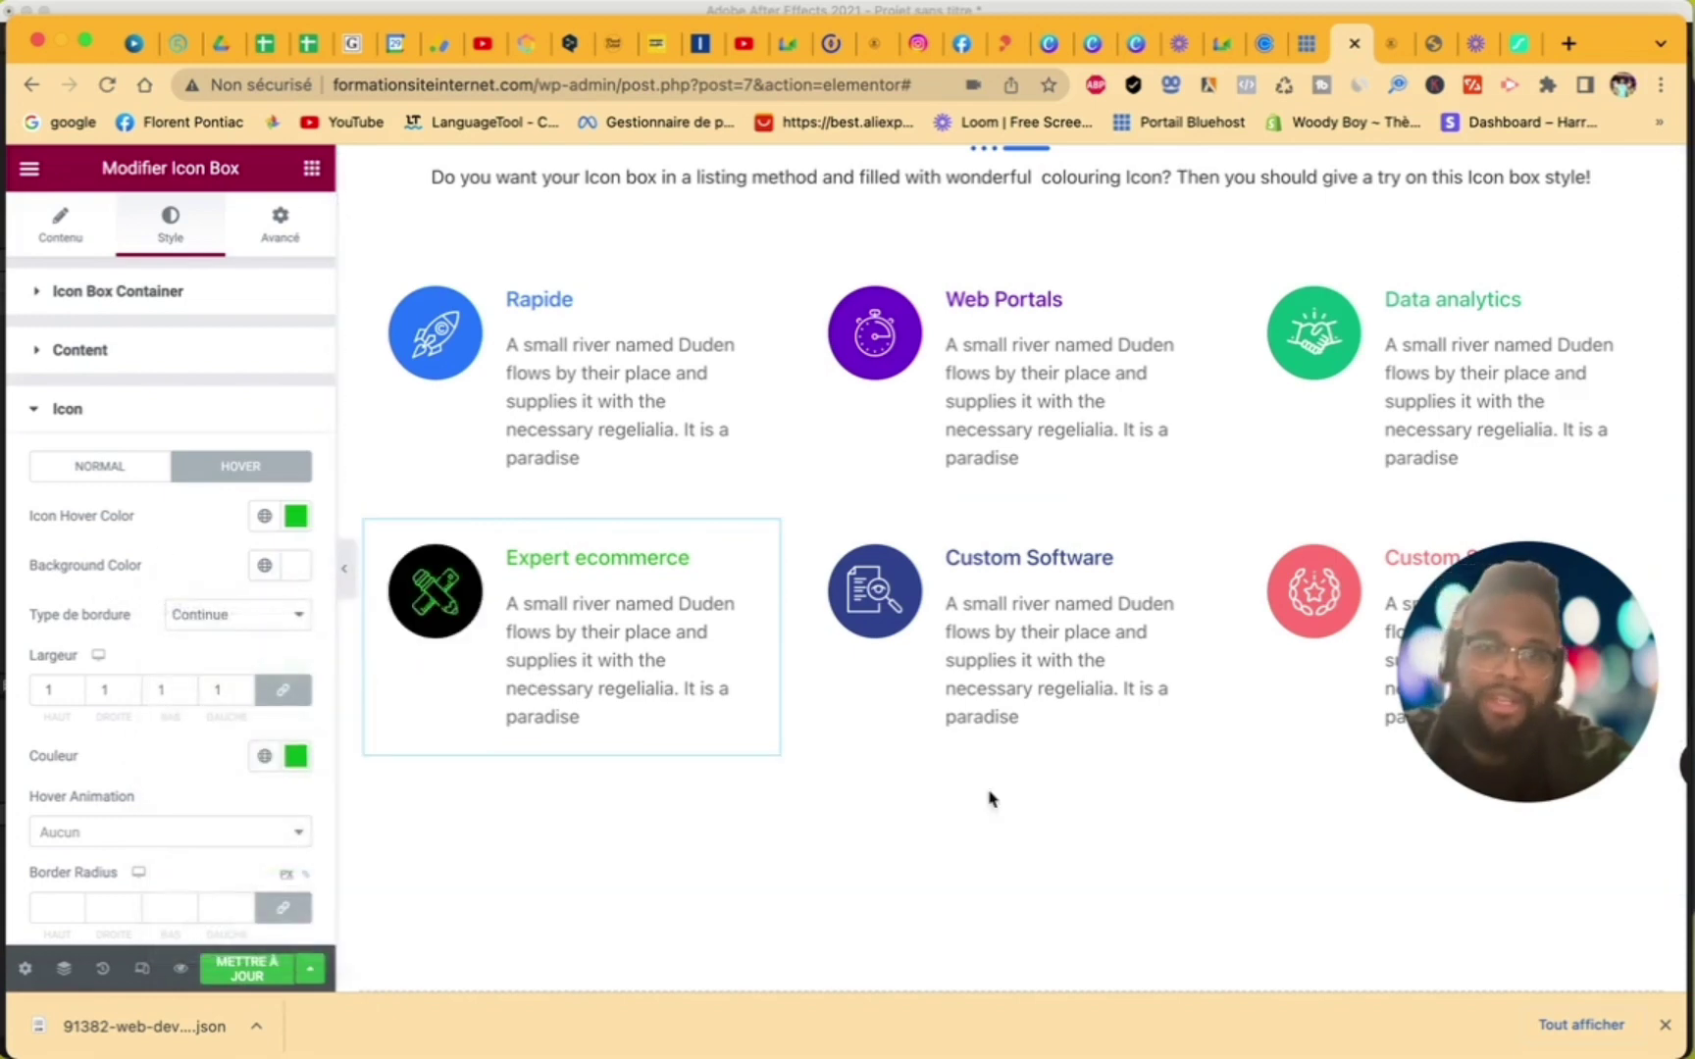
pyautogui.scroll(-5, 1105, 765)
# - Launch the ElementsKit library from the empty 'Glissez un widget ici' area below the icon boxes
pyautogui.scroll(6, 1104, 765)
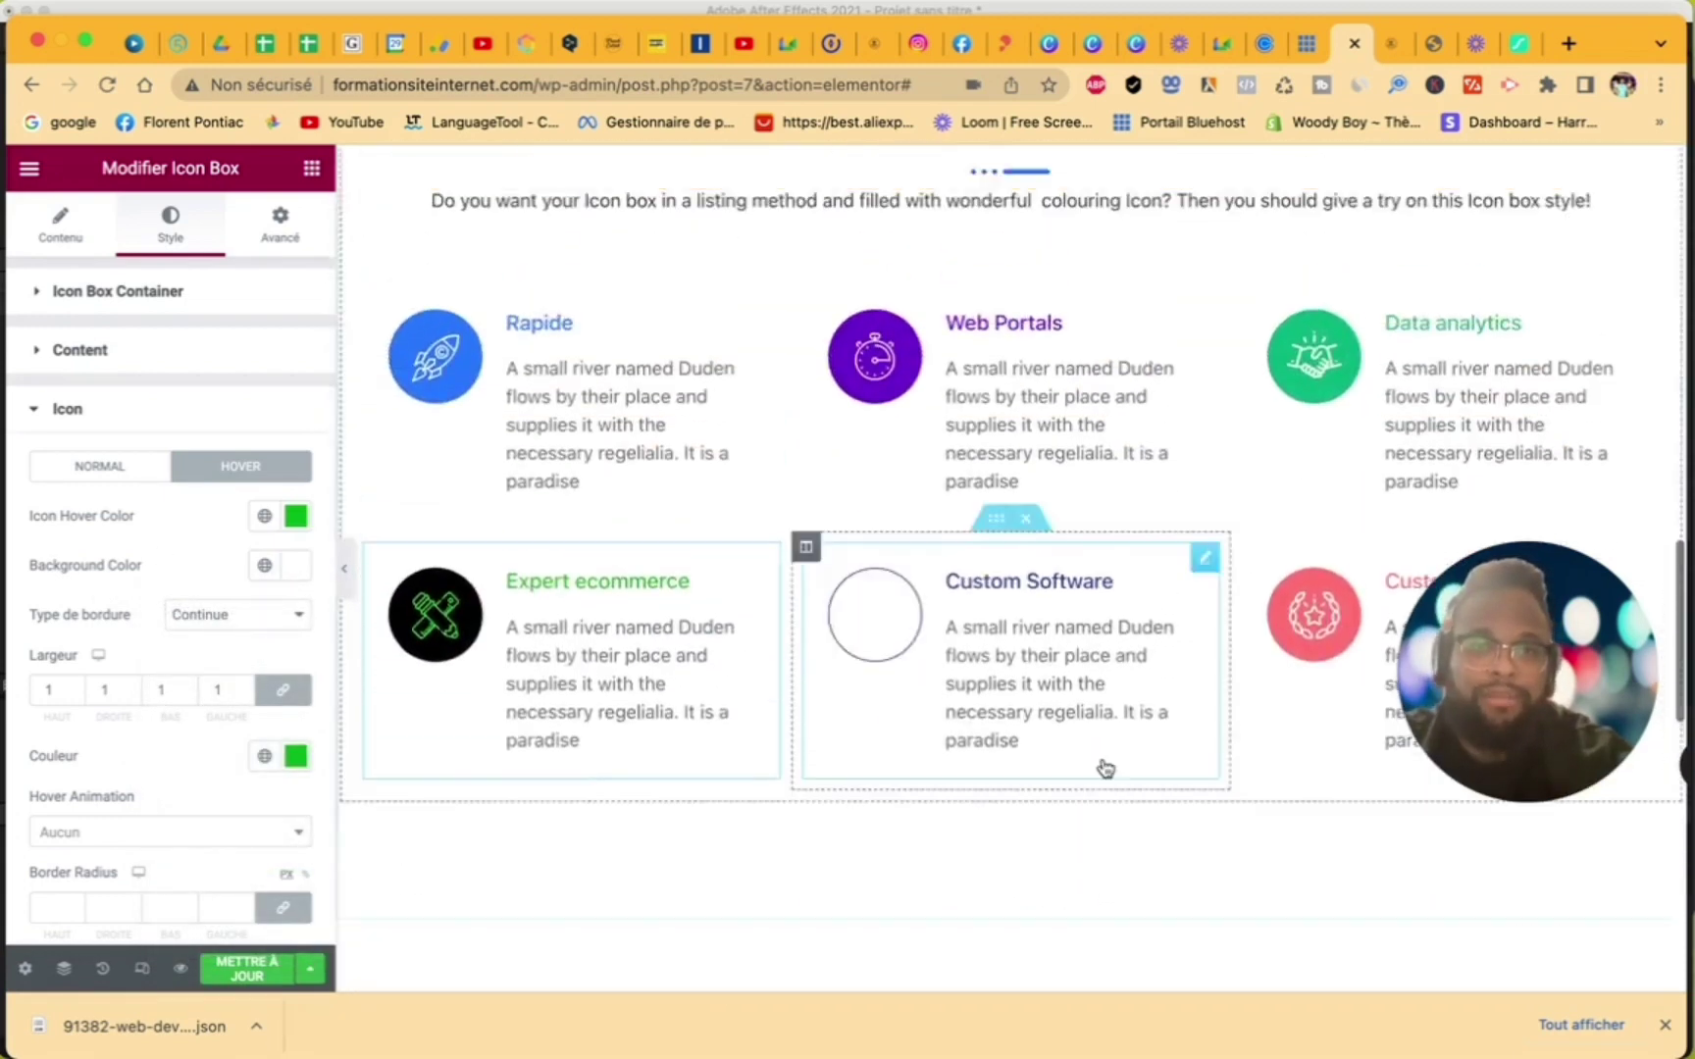
pyautogui.scroll(-5, 1105, 765)
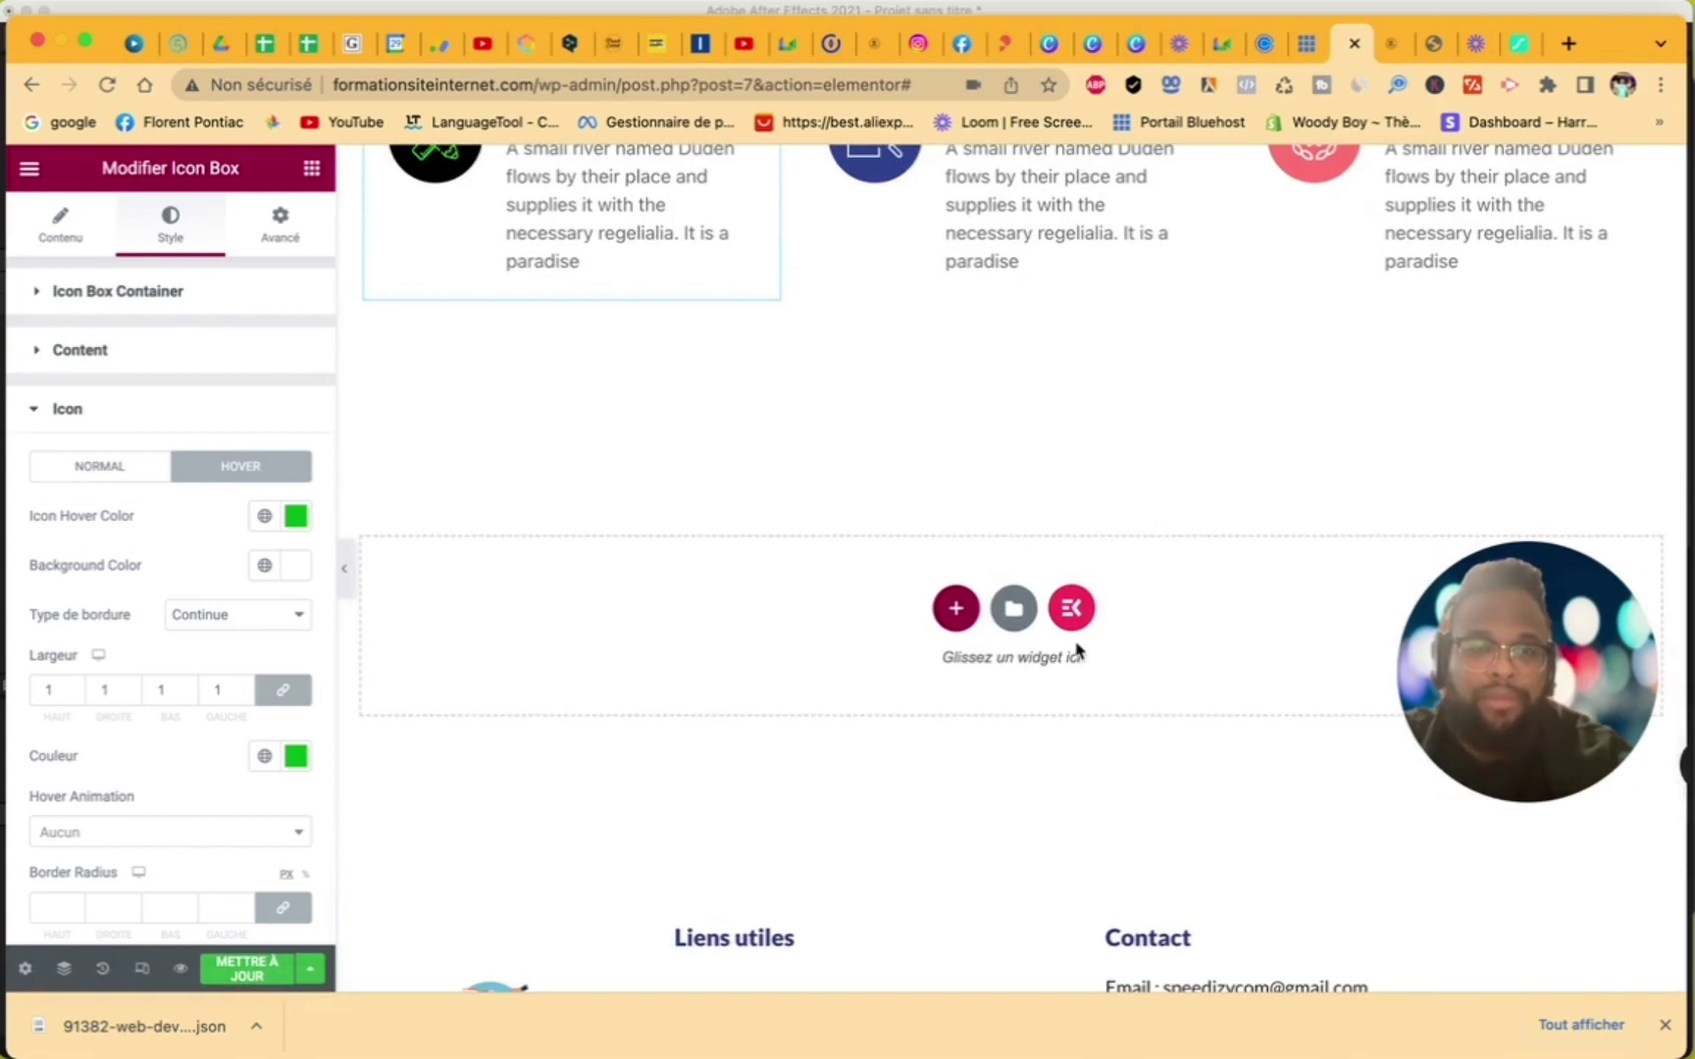
pyautogui.scroll(1, 1077, 651)
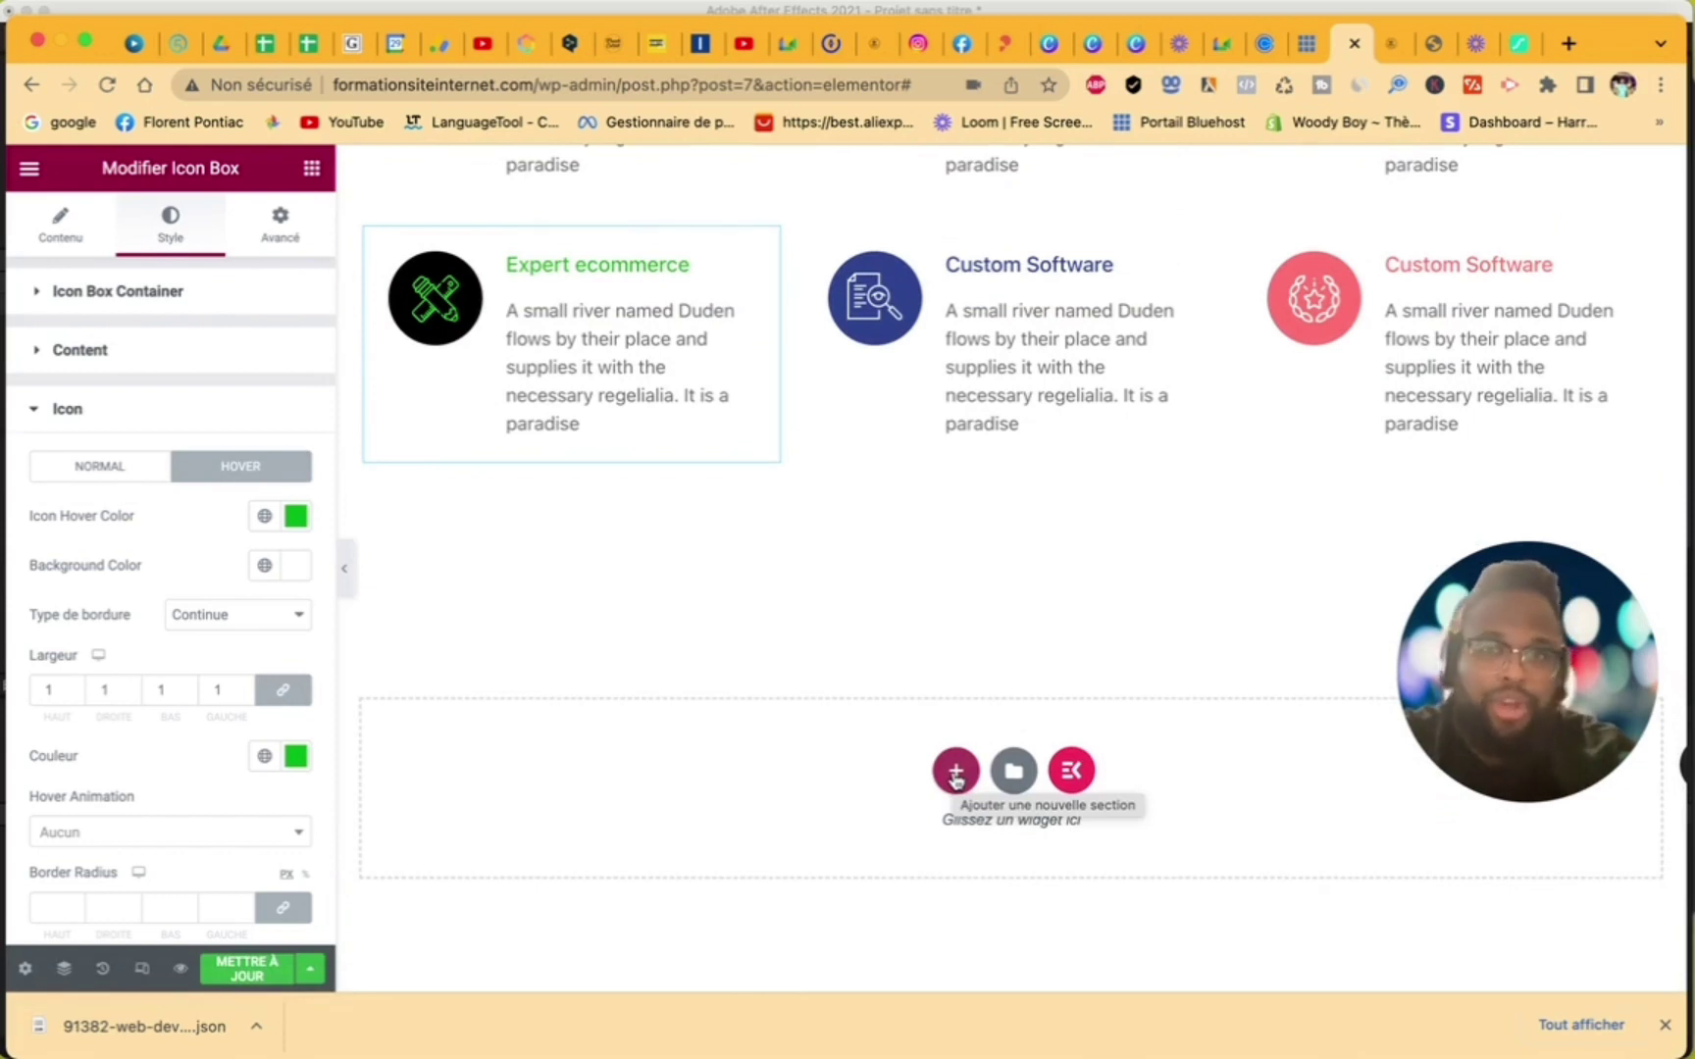
pyautogui.click(1076, 781)
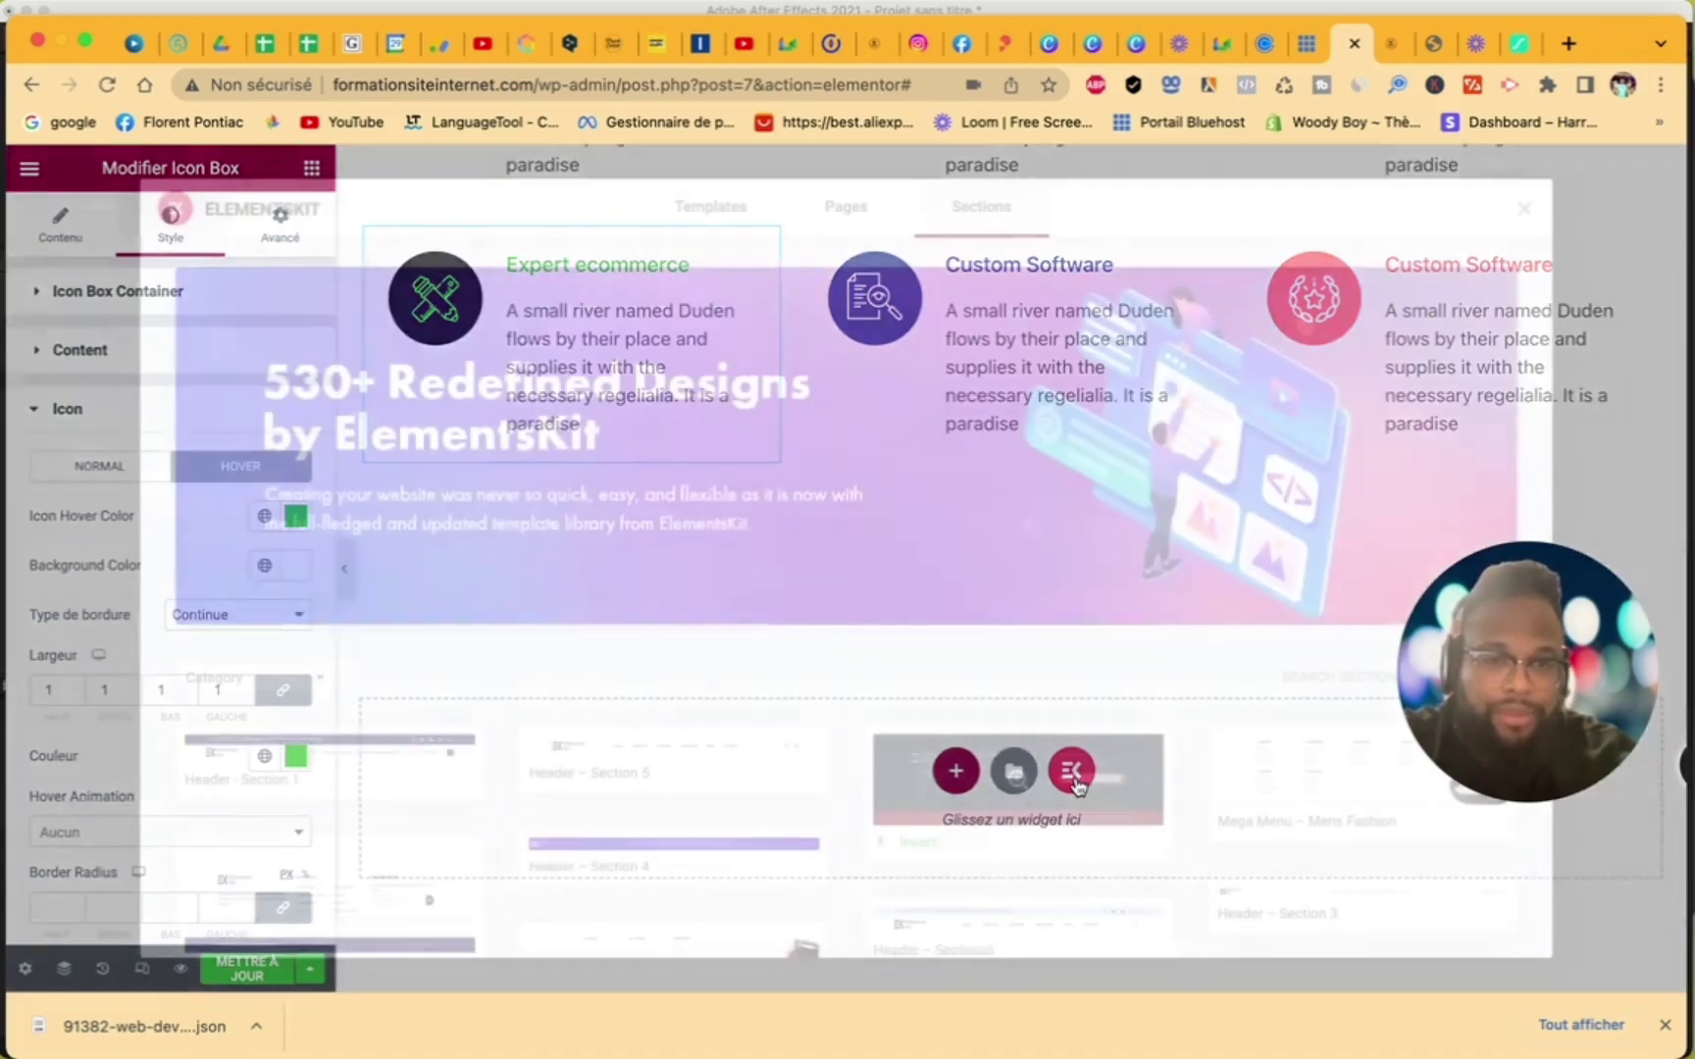
pyautogui.scroll(-20, 1045, 731)
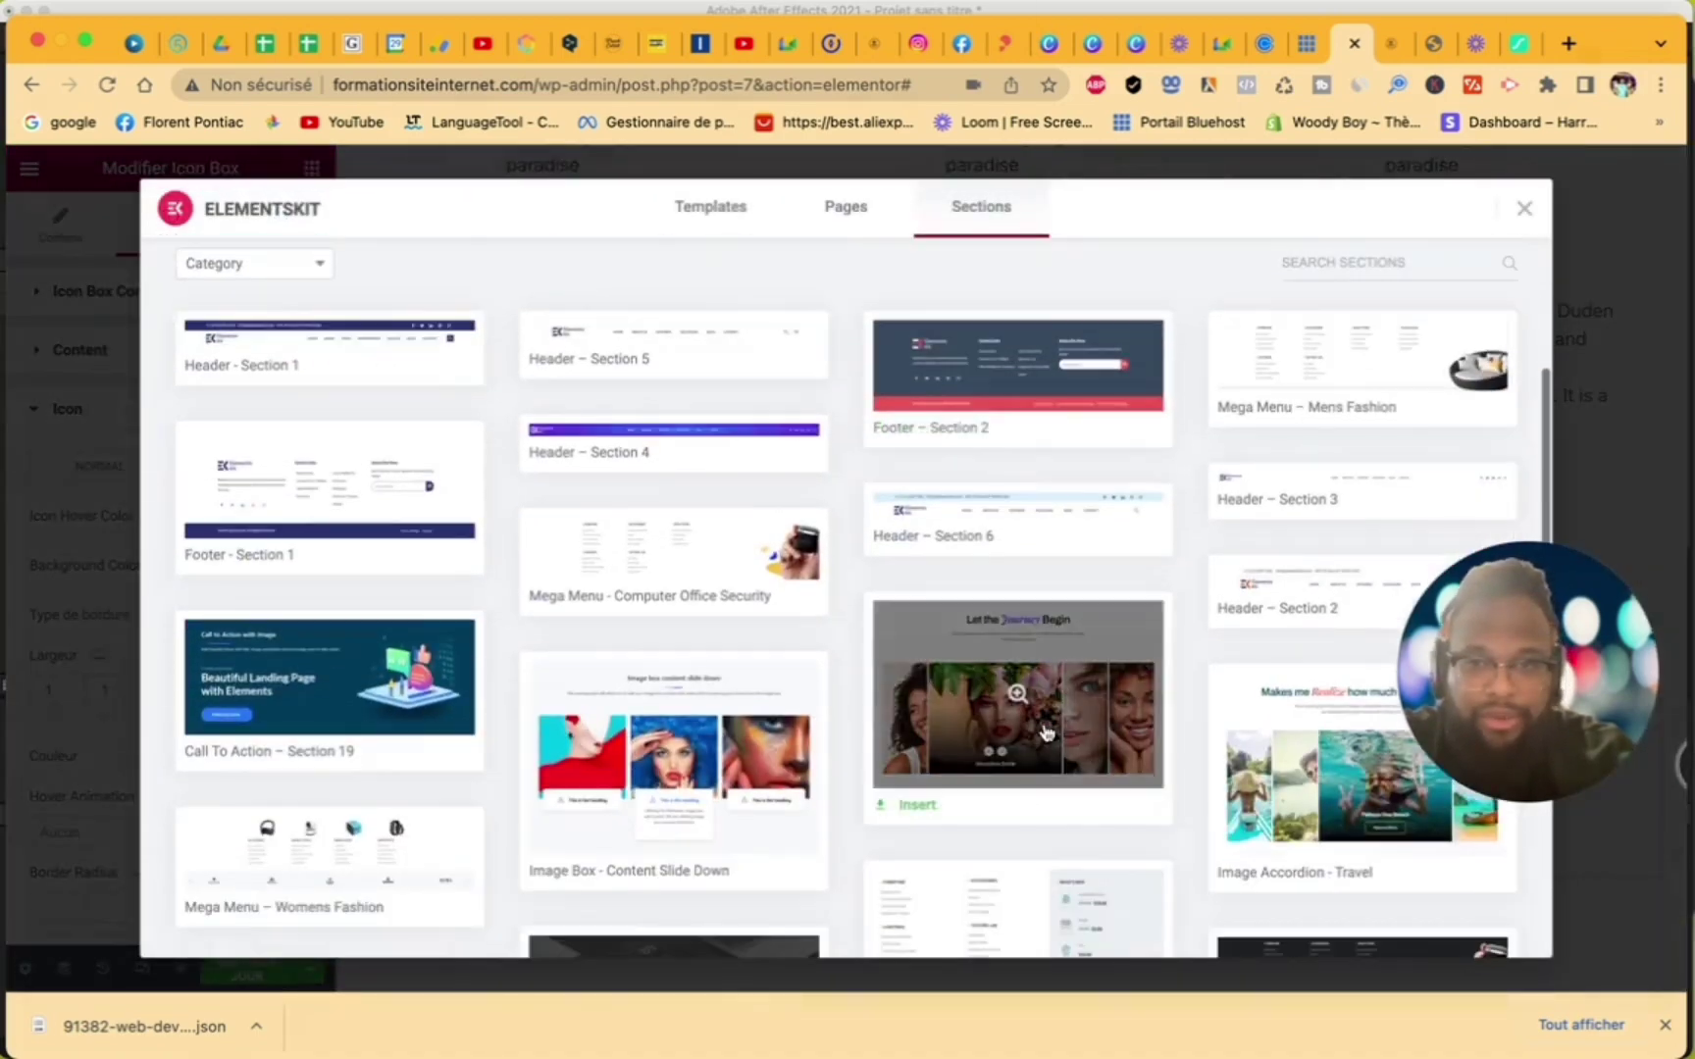
pyautogui.scroll(-15, 1046, 731)
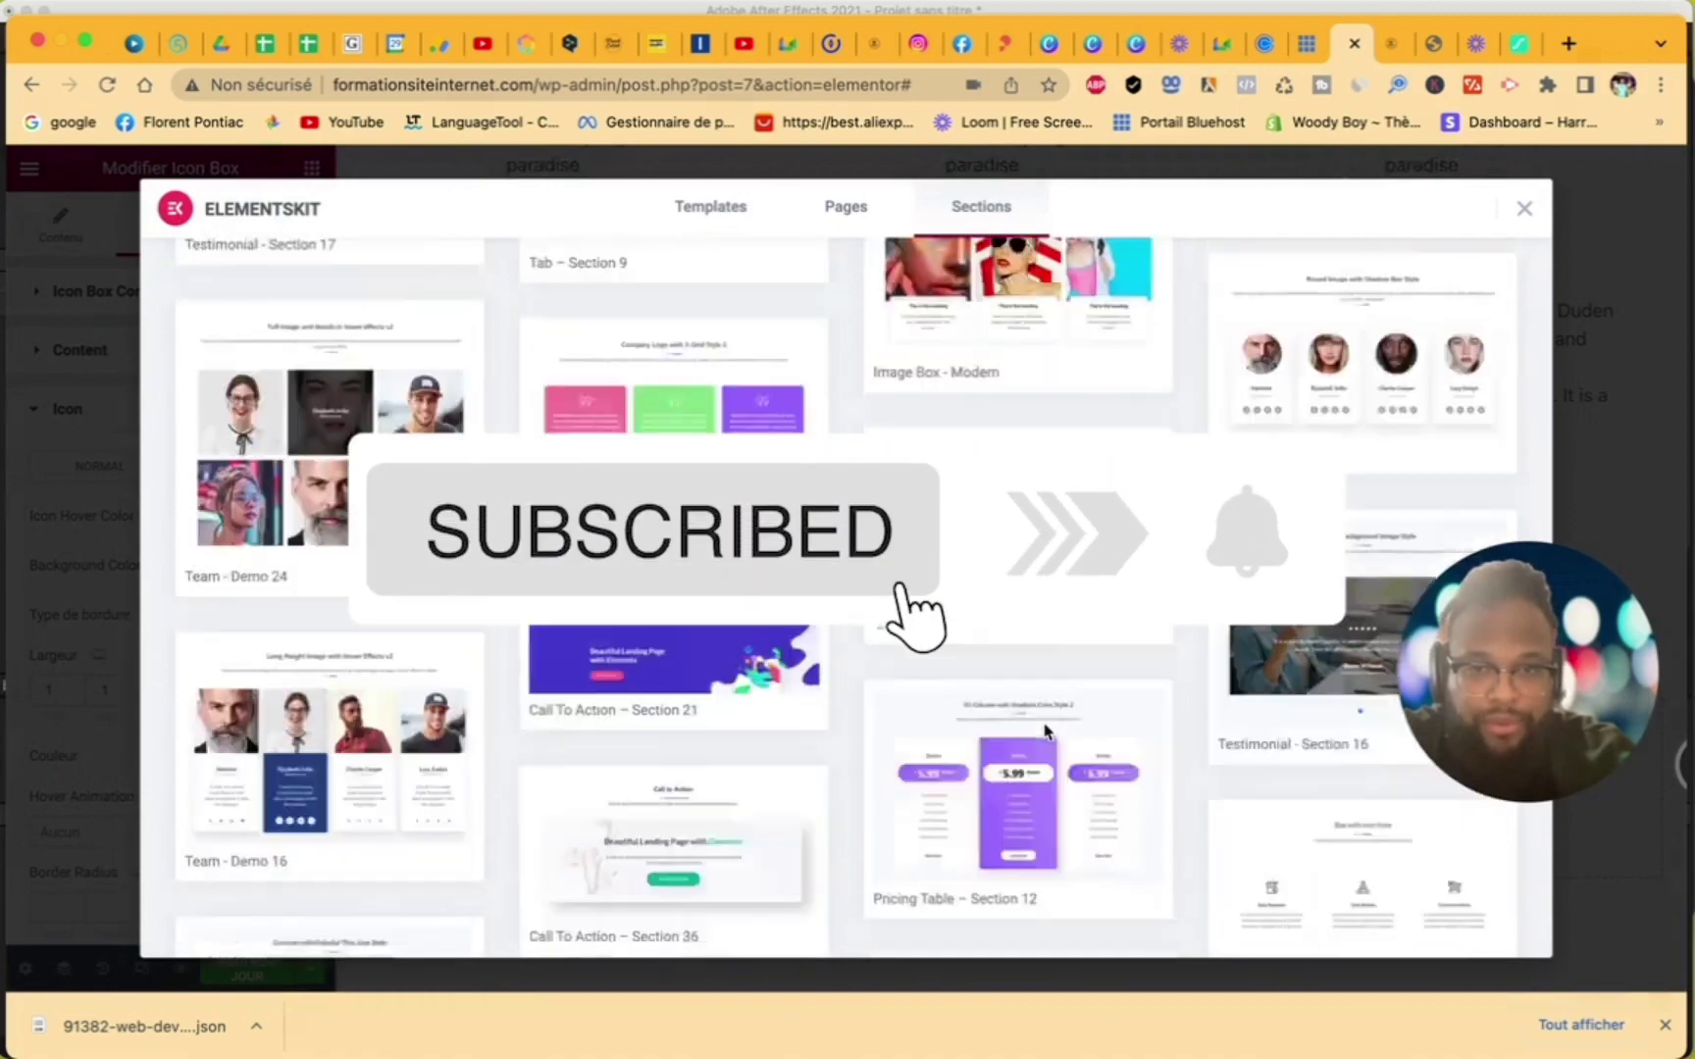
pyautogui.scroll(-6, 1046, 731)
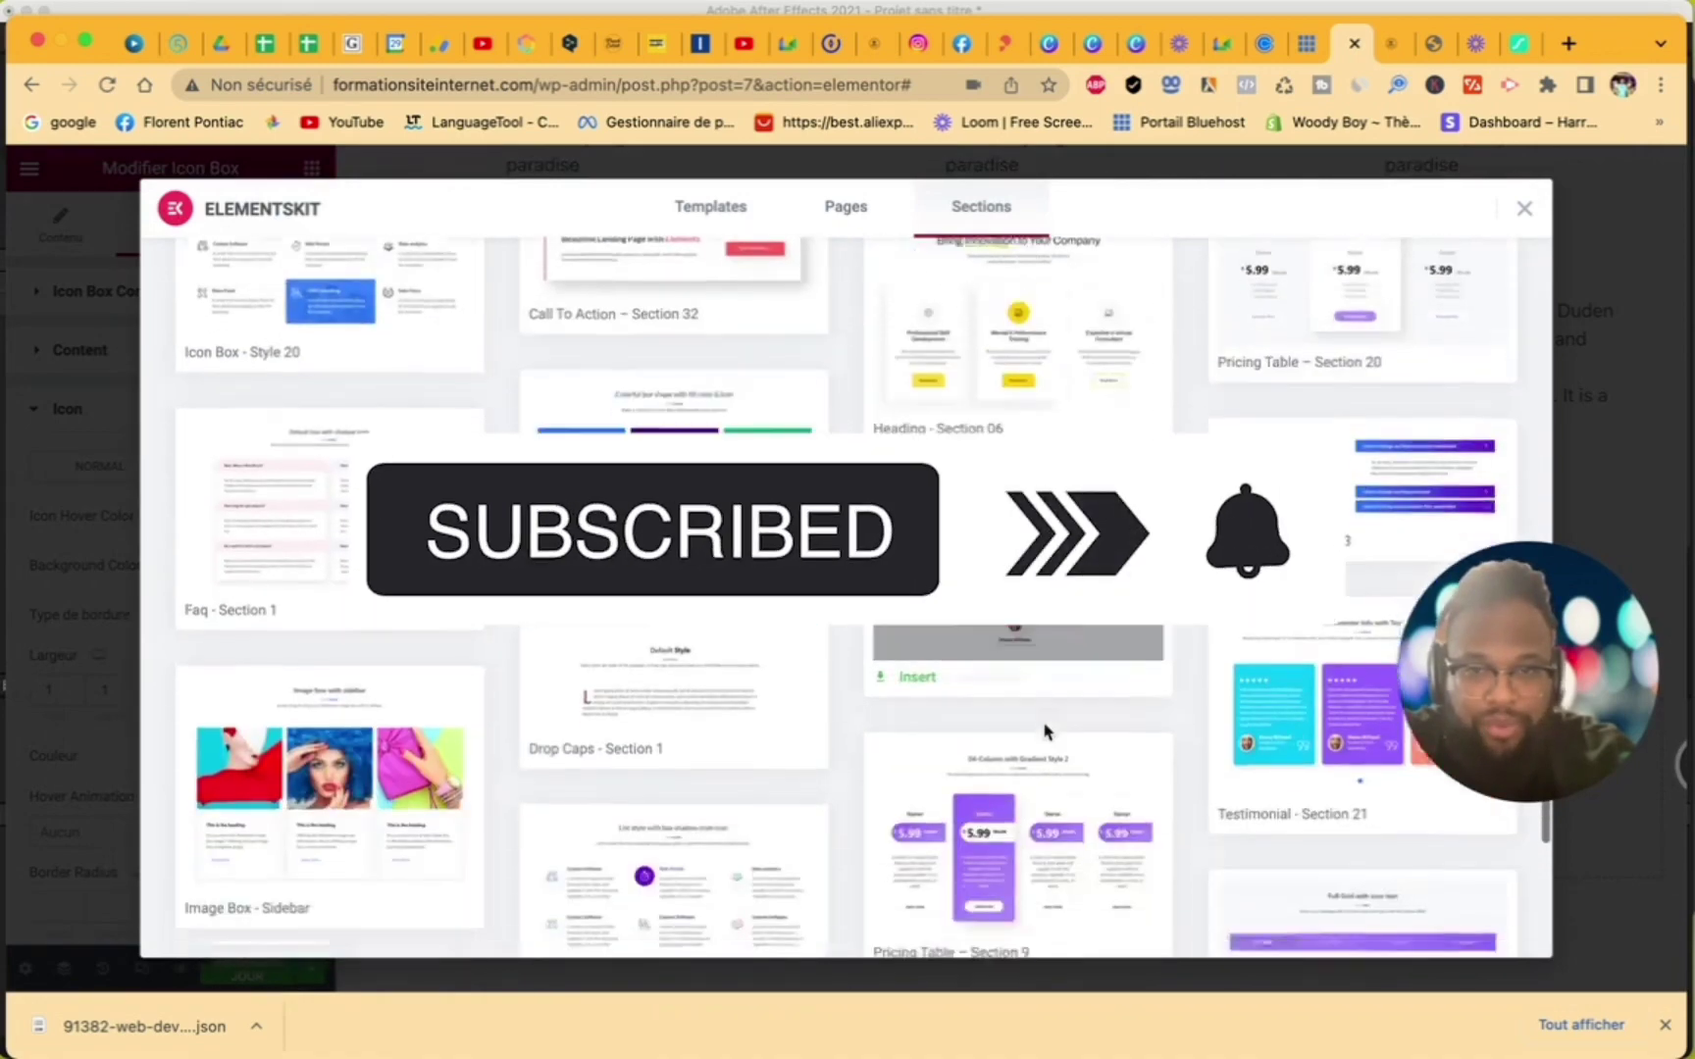
pyautogui.scroll(10, 1045, 731)
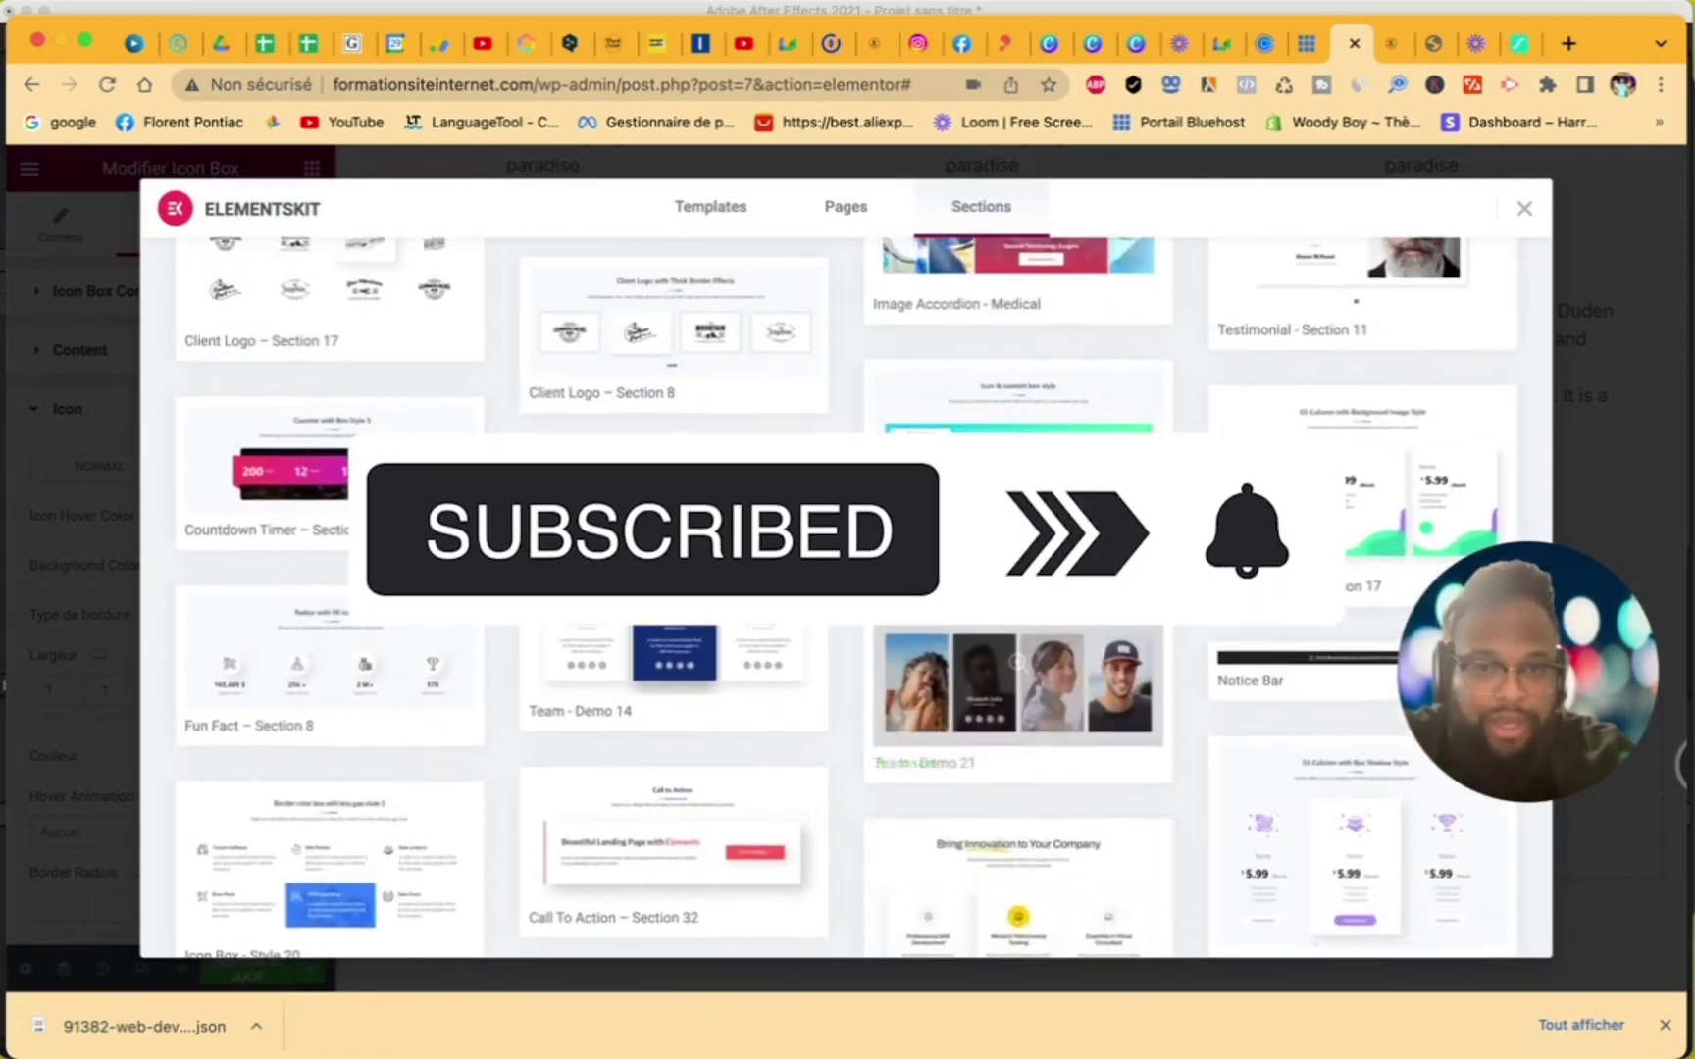
pyautogui.scroll(5, 1046, 731)
pyautogui.scroll(-15, 1089, 495)
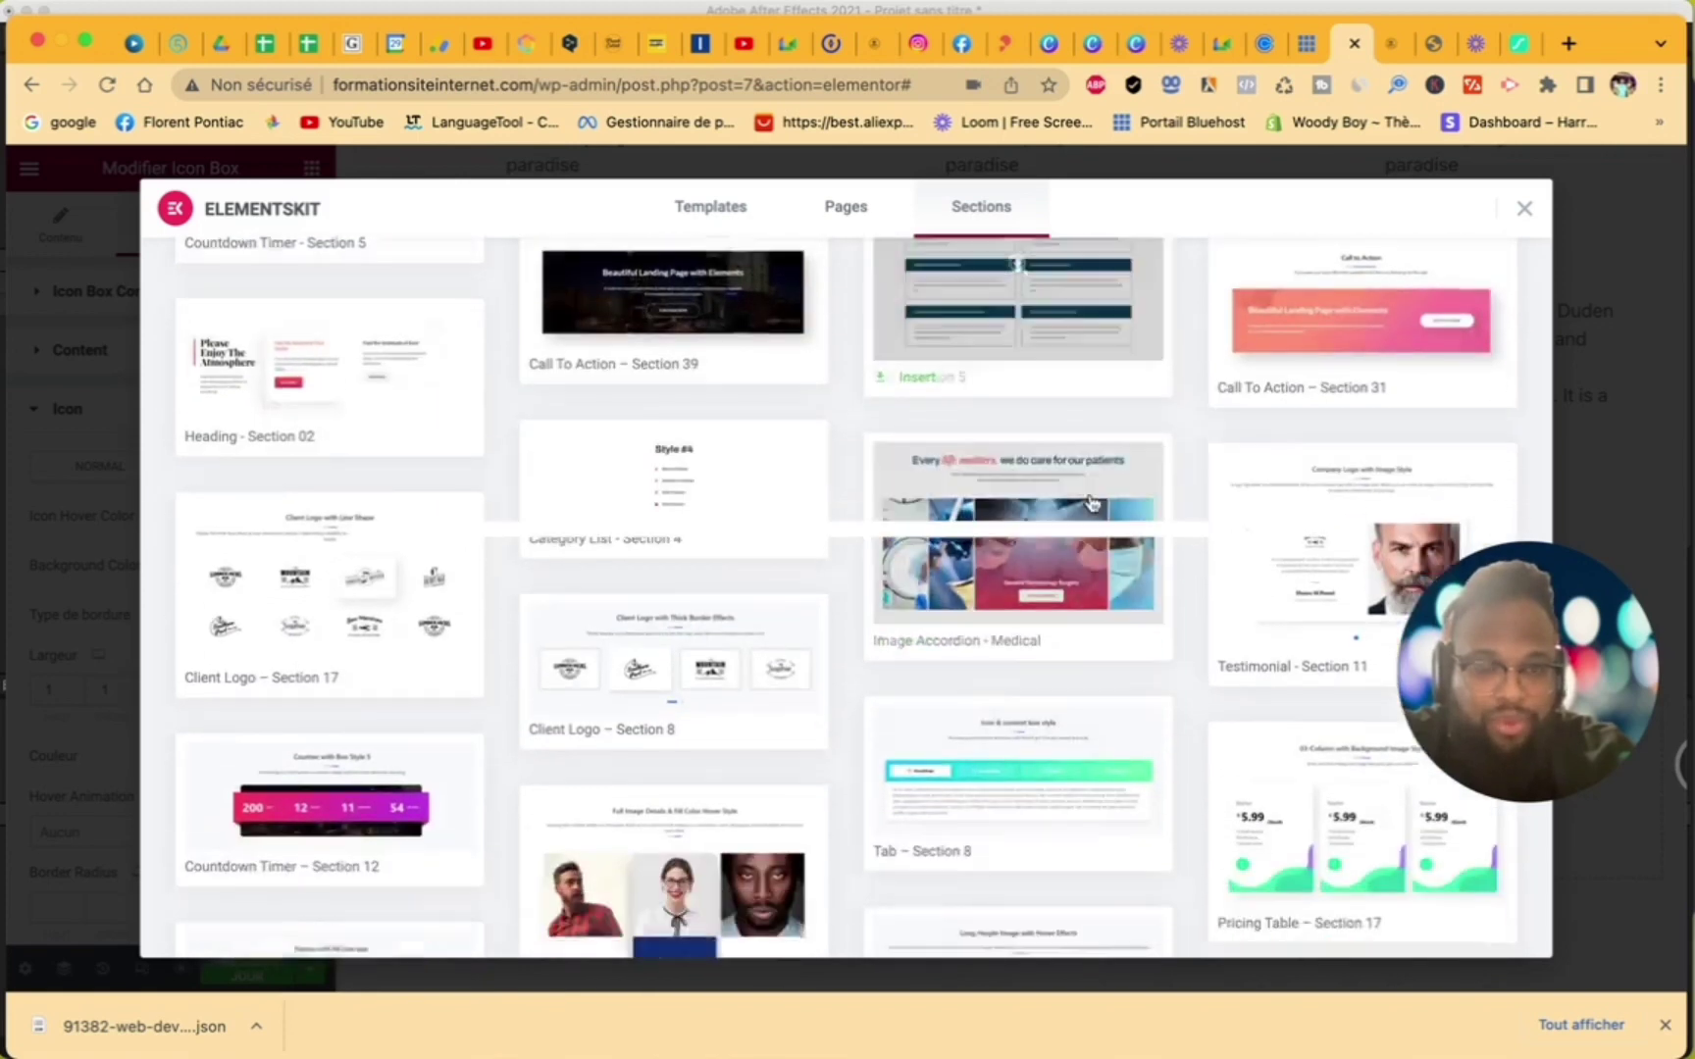
pyautogui.scroll(-10, 1089, 502)
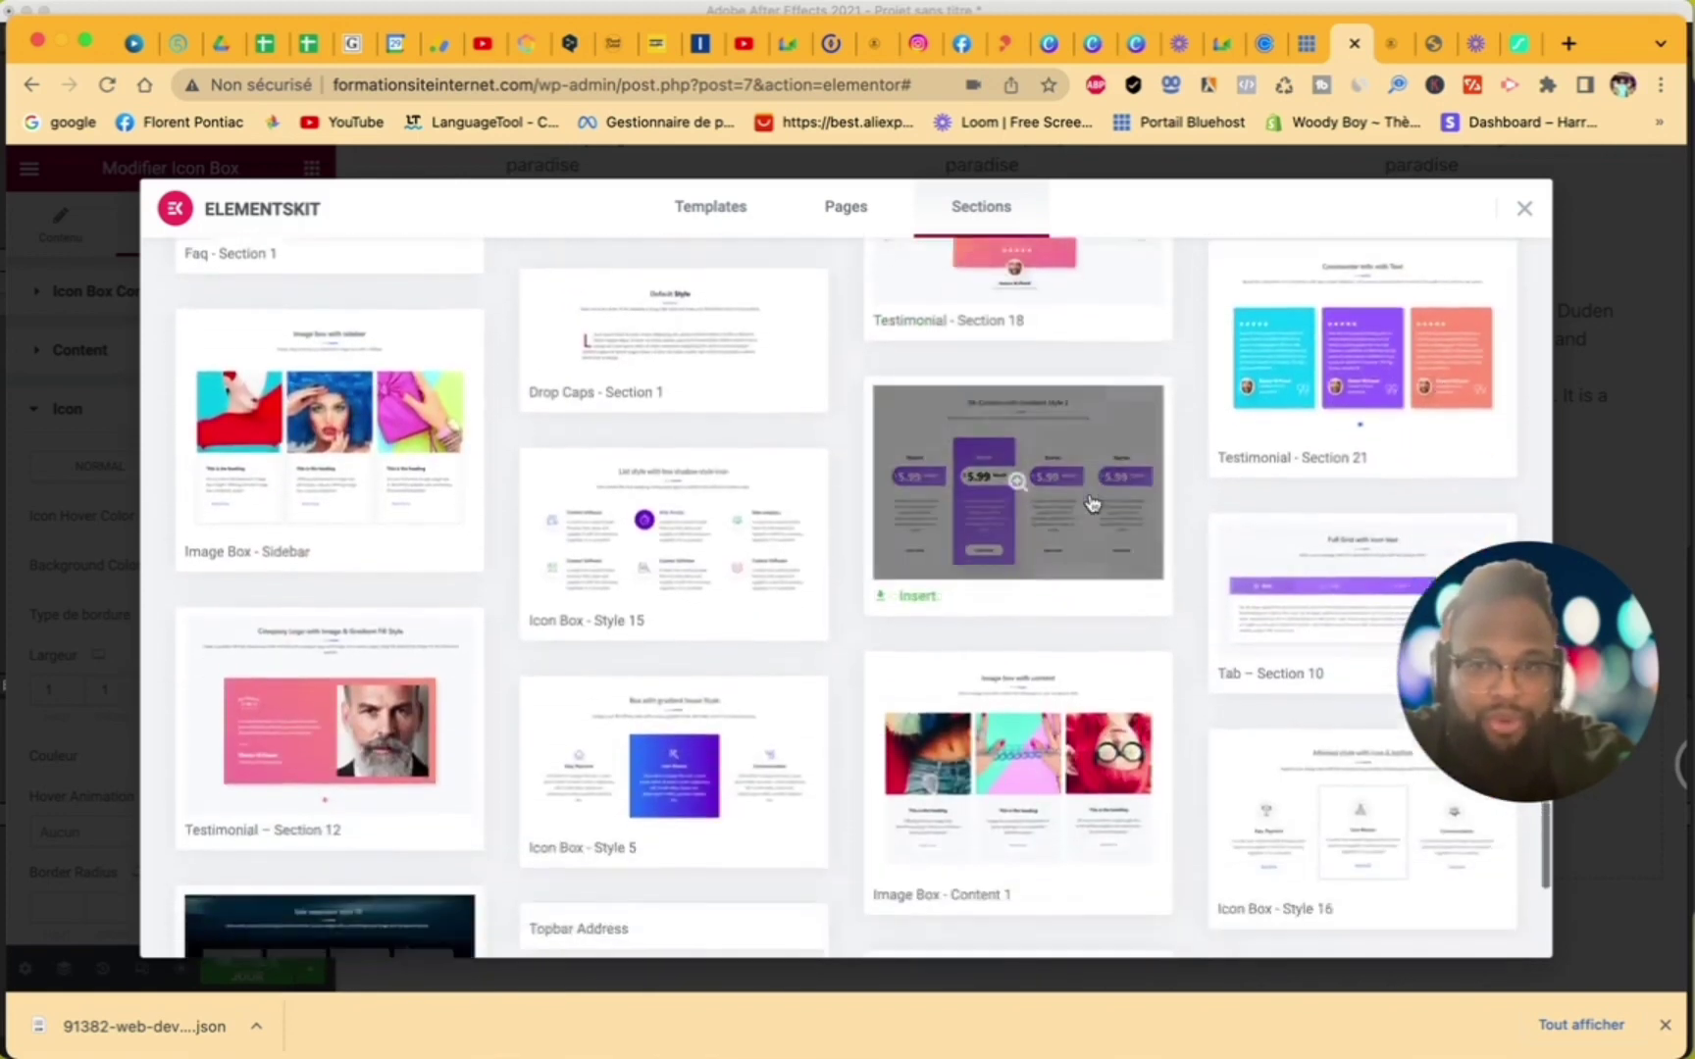
pyautogui.scroll(-6, 1091, 503)
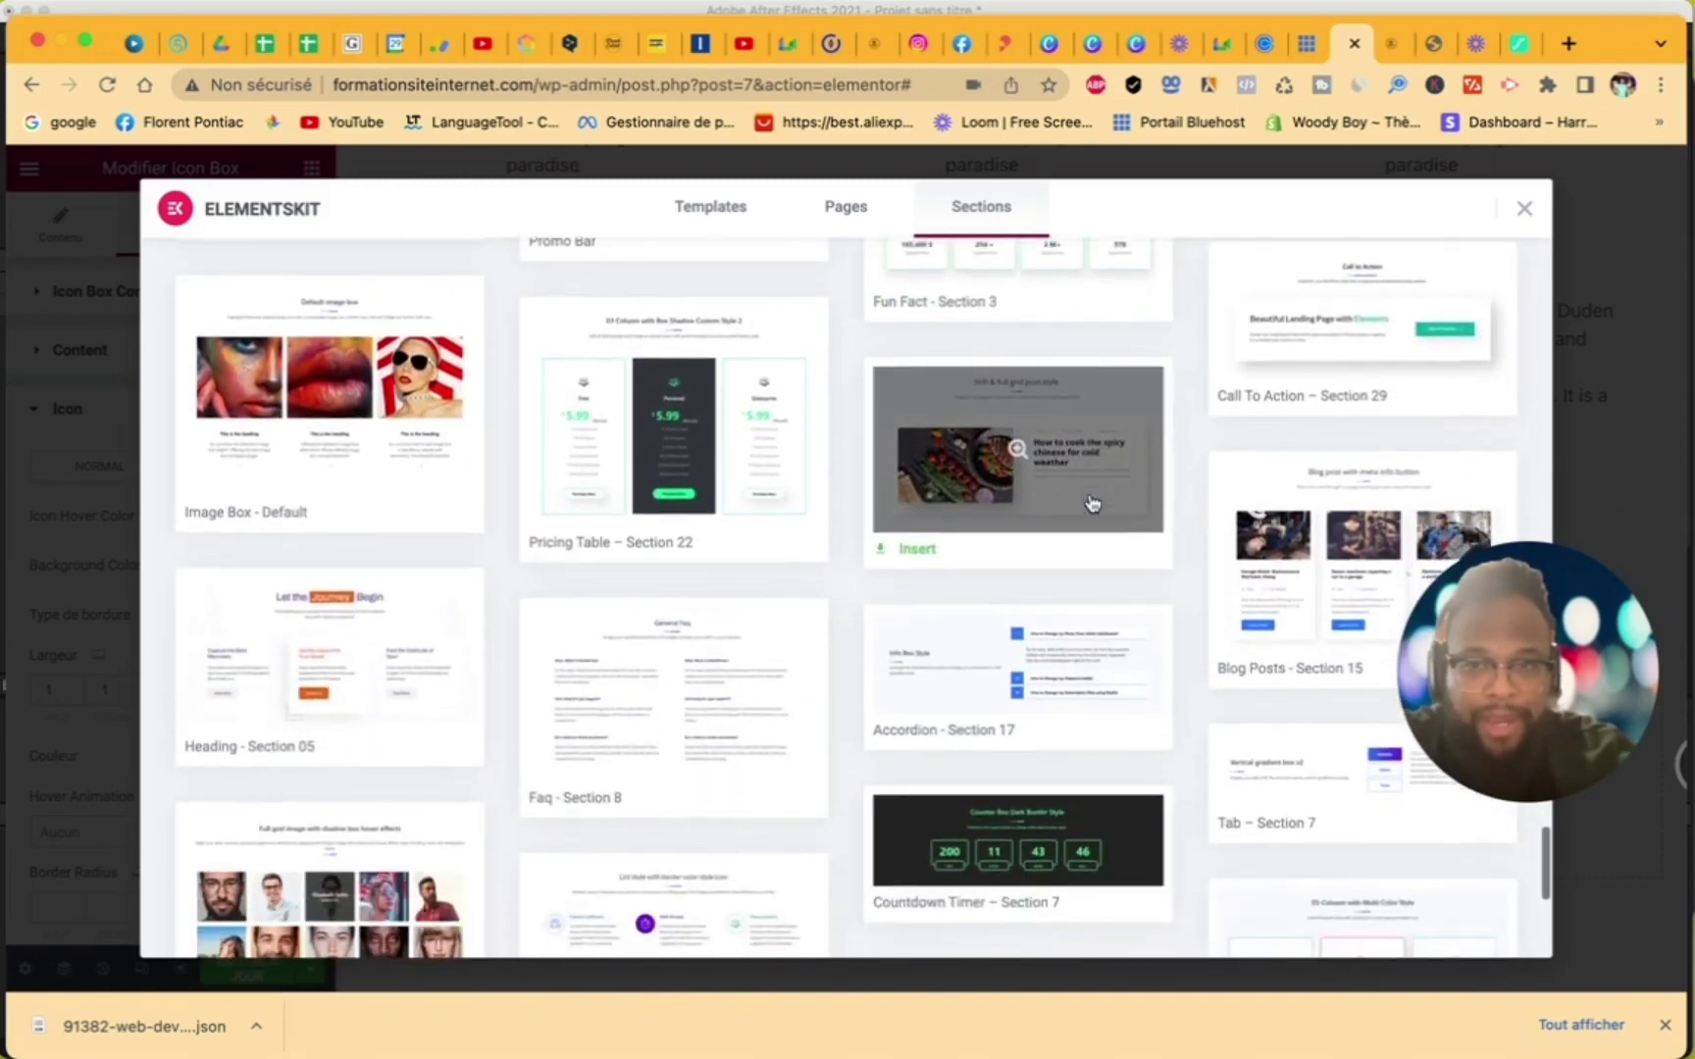
pyautogui.scroll(3, 1092, 503)
pyautogui.scroll(2, 1091, 502)
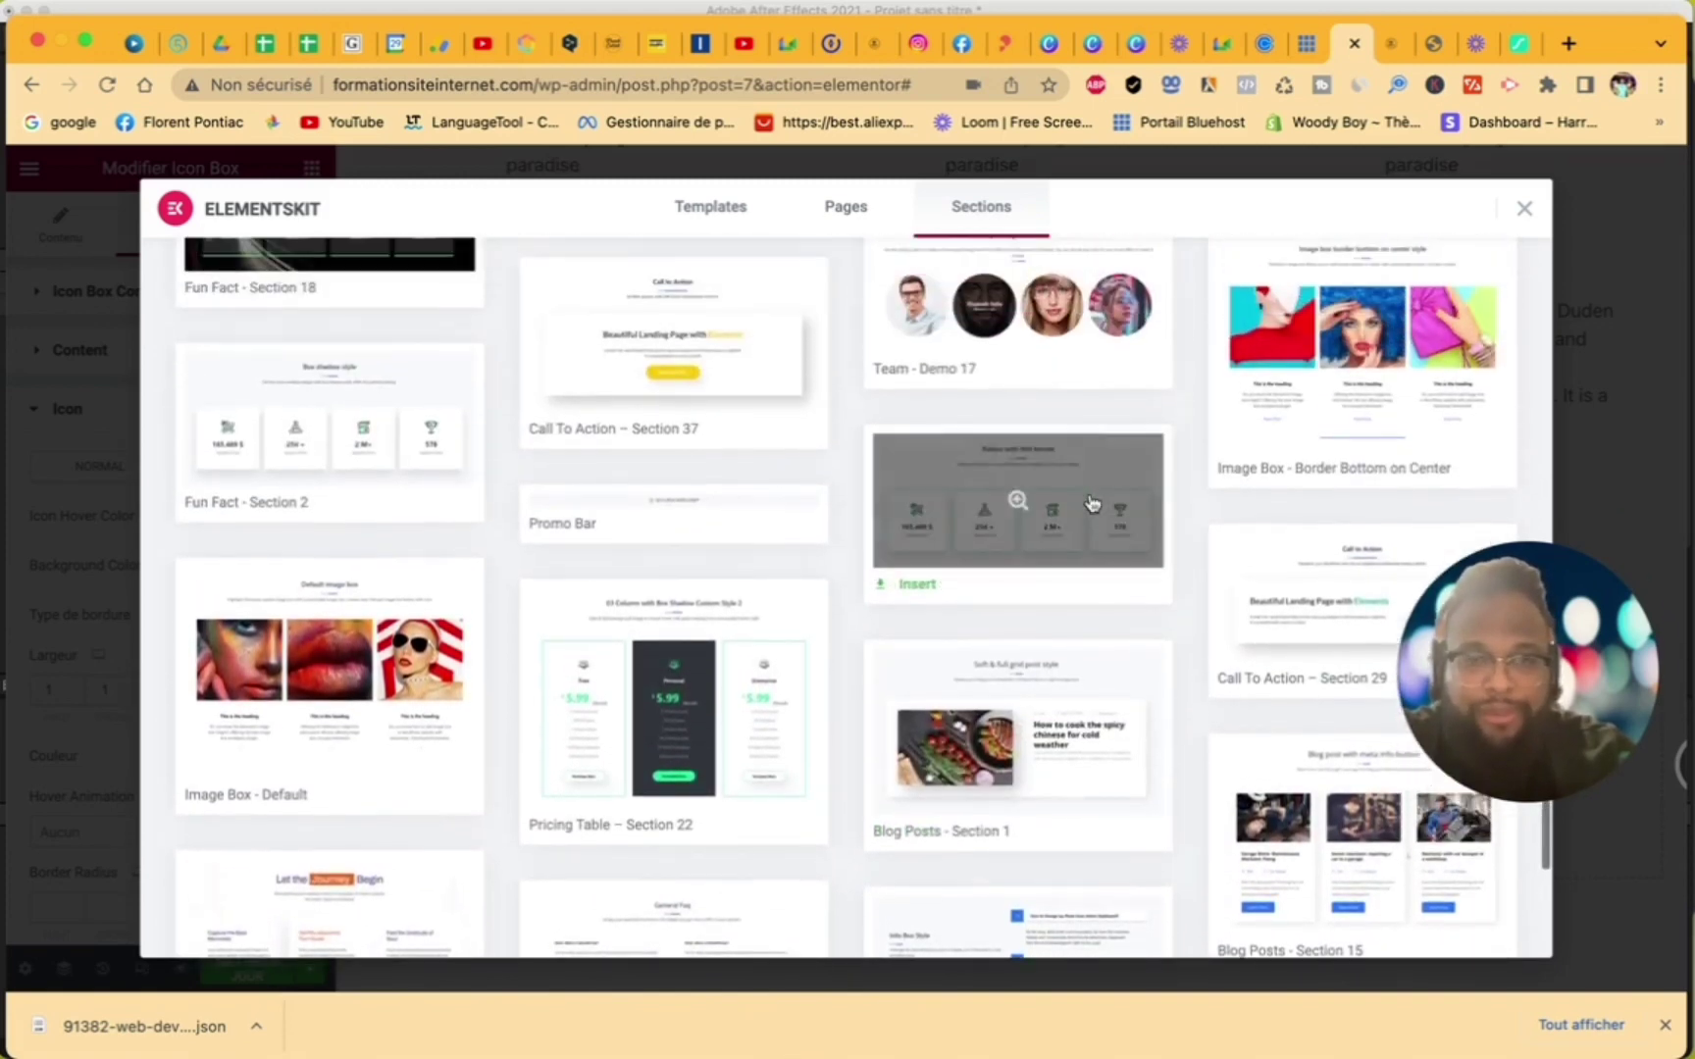
pyautogui.scroll(1, 1091, 502)
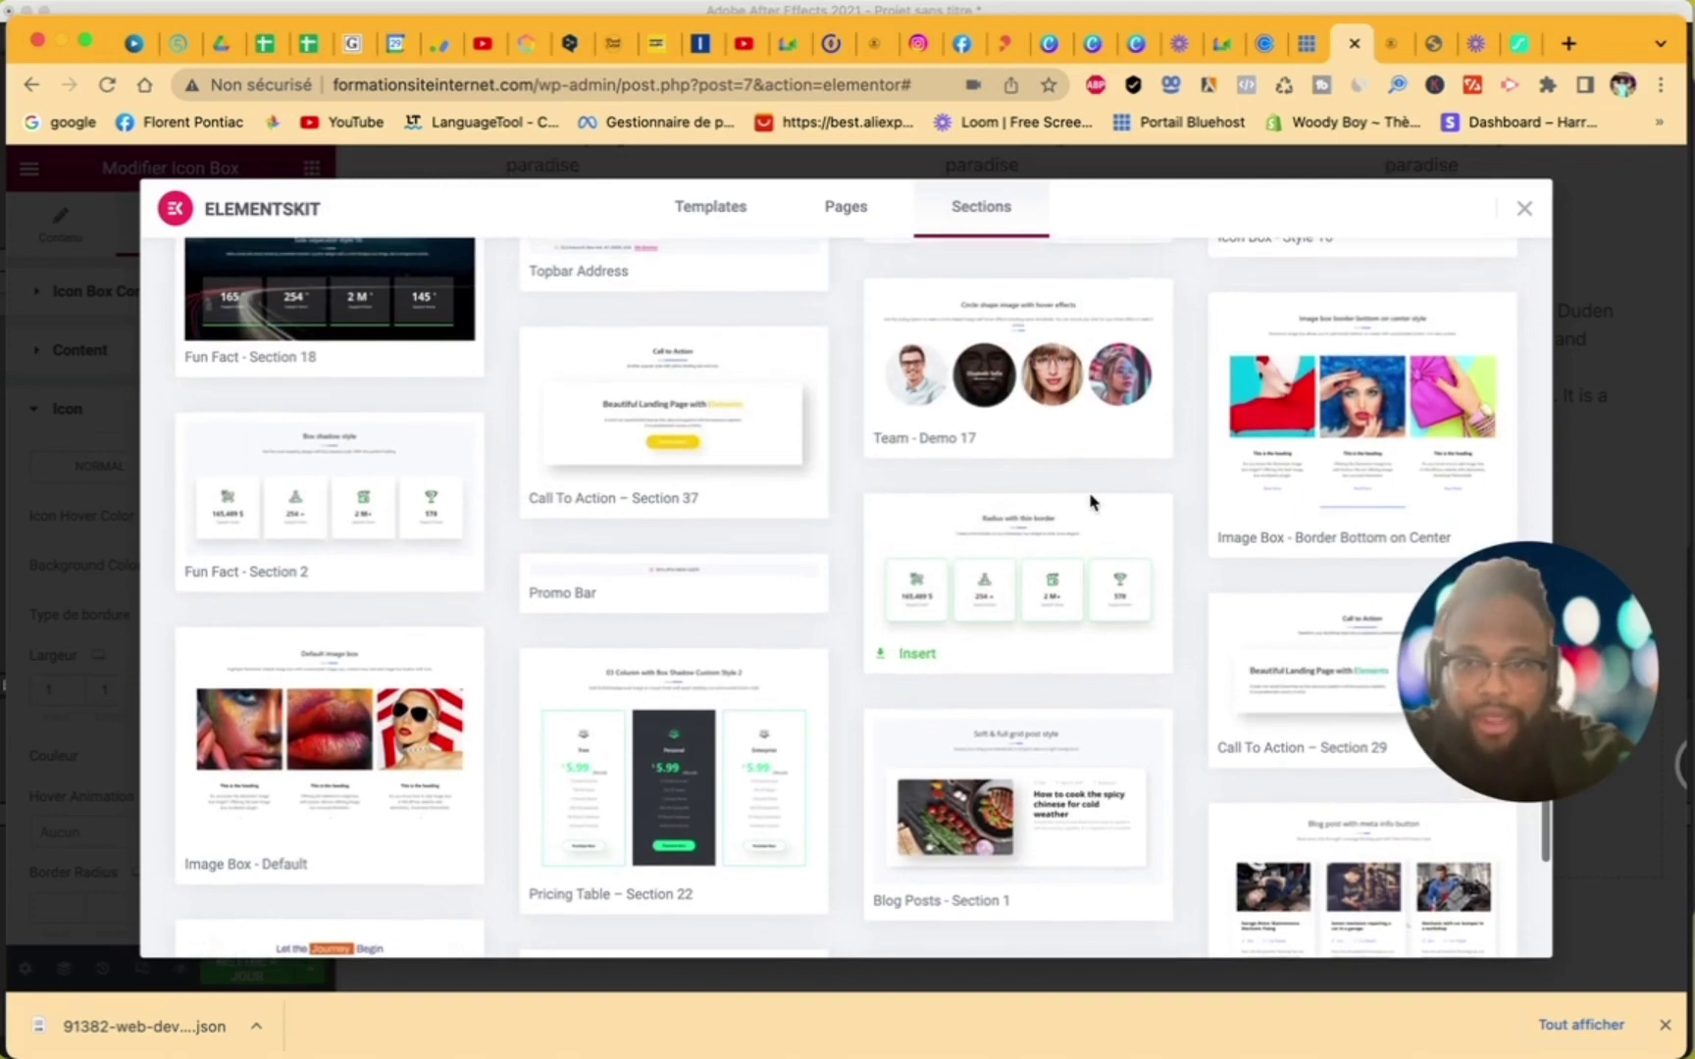
pyautogui.scroll(5, 1091, 503)
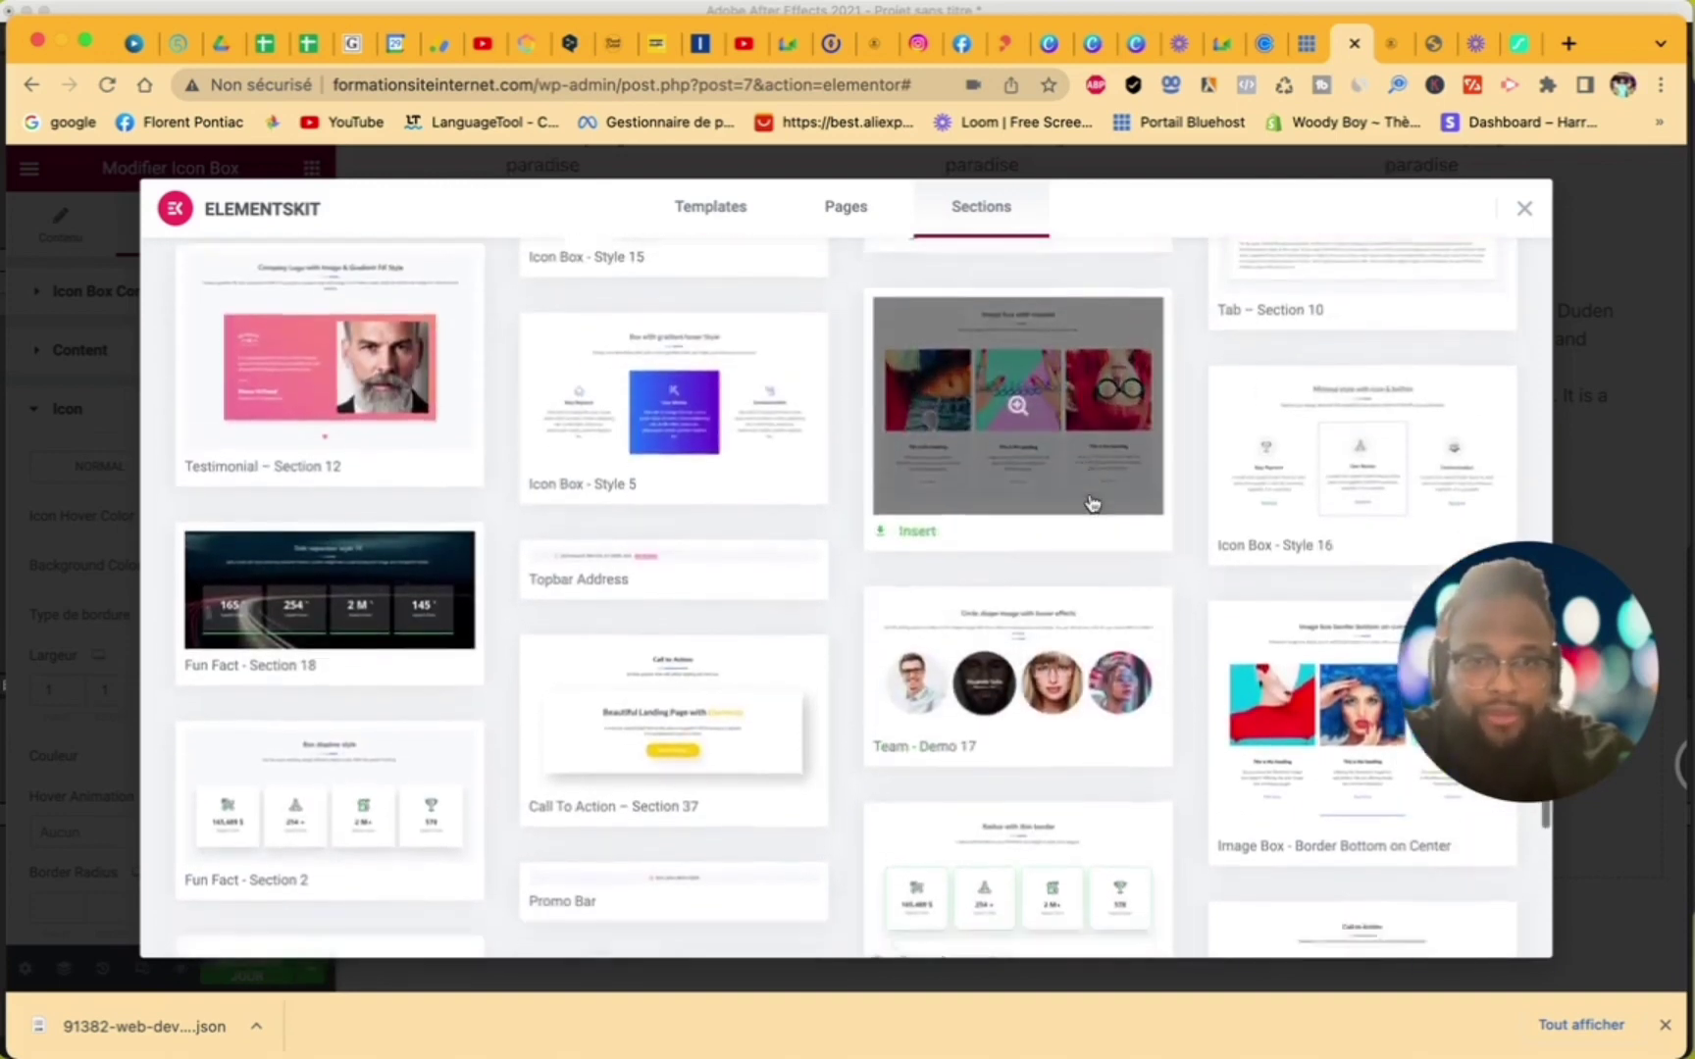
pyautogui.scroll(-10, 1091, 502)
pyautogui.scroll(-8, 1091, 503)
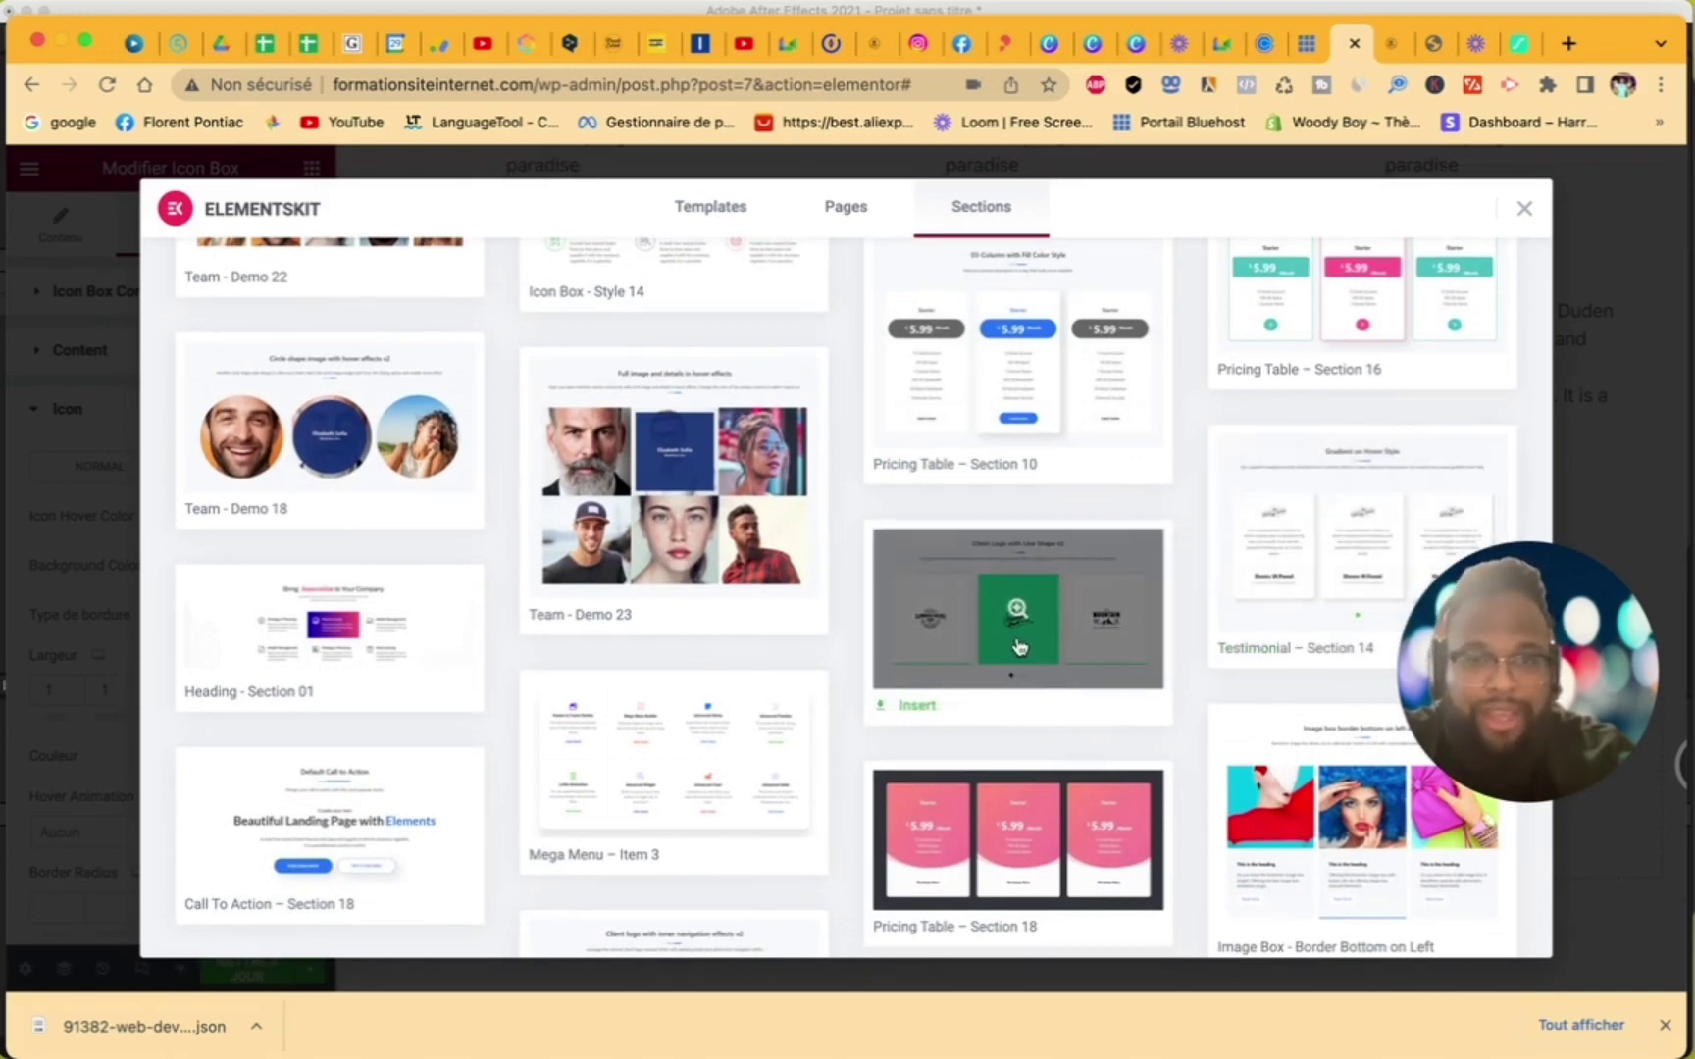
pyautogui.scroll(-6, 1020, 647)
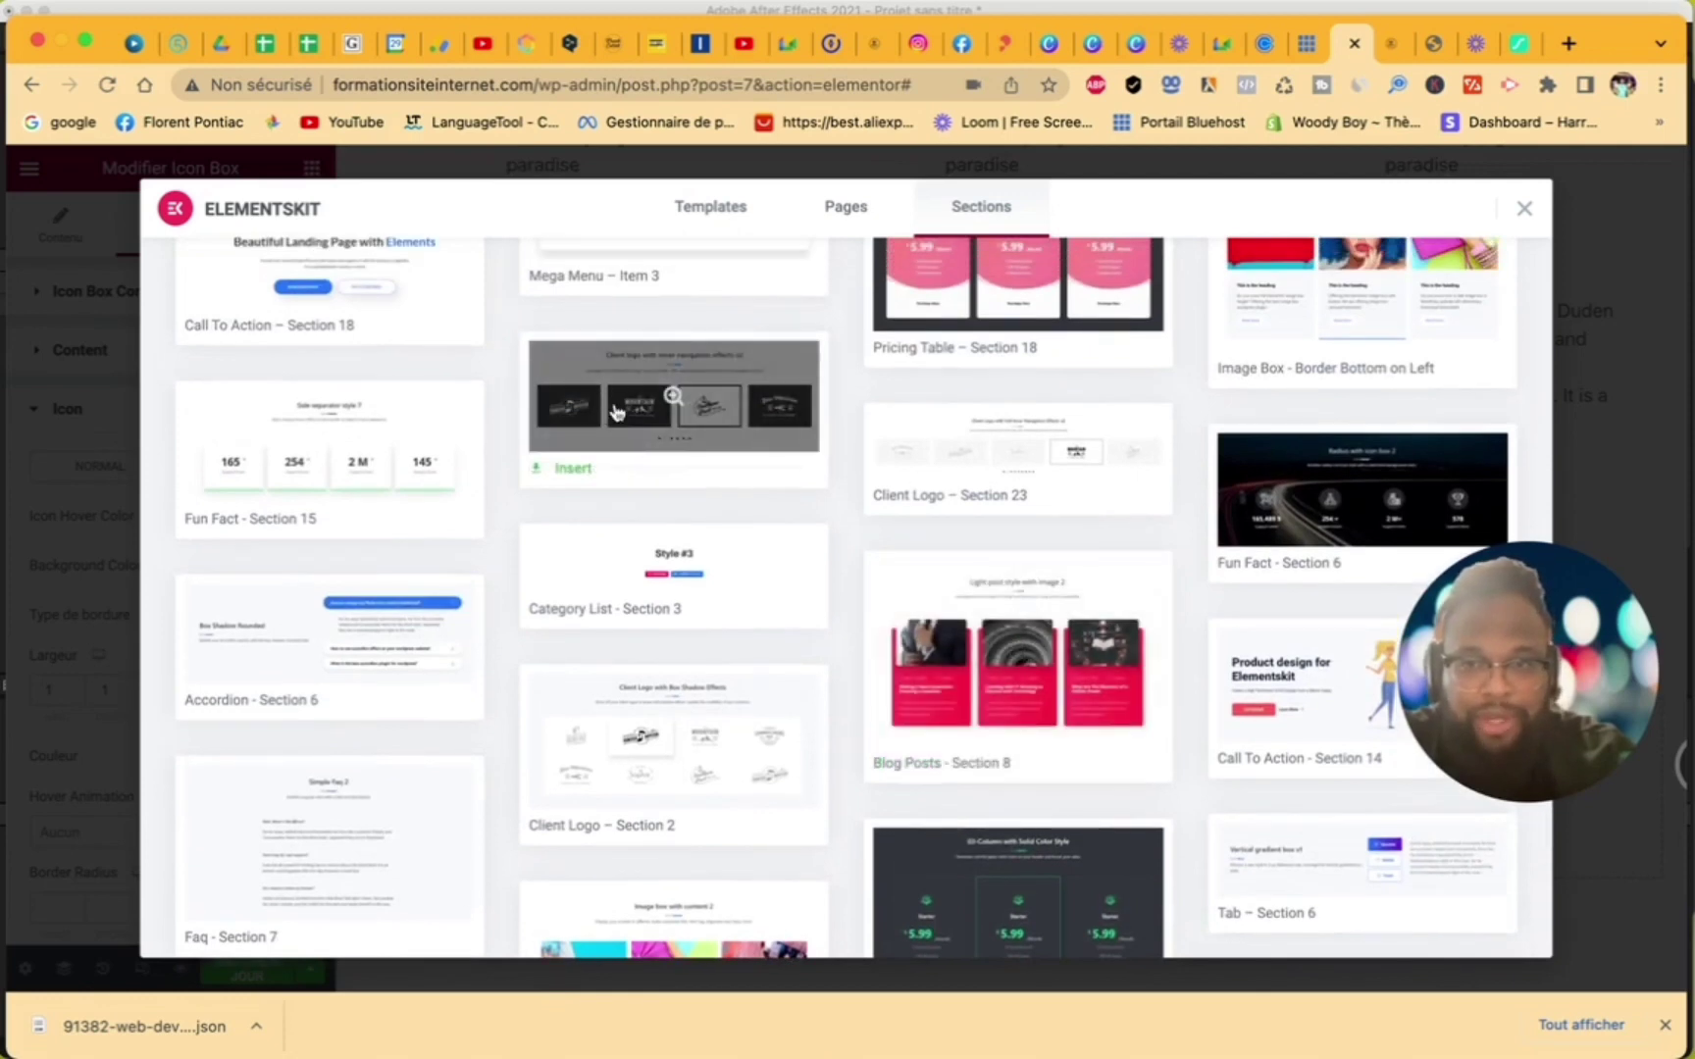
pyautogui.scroll(-15, 305, 457)
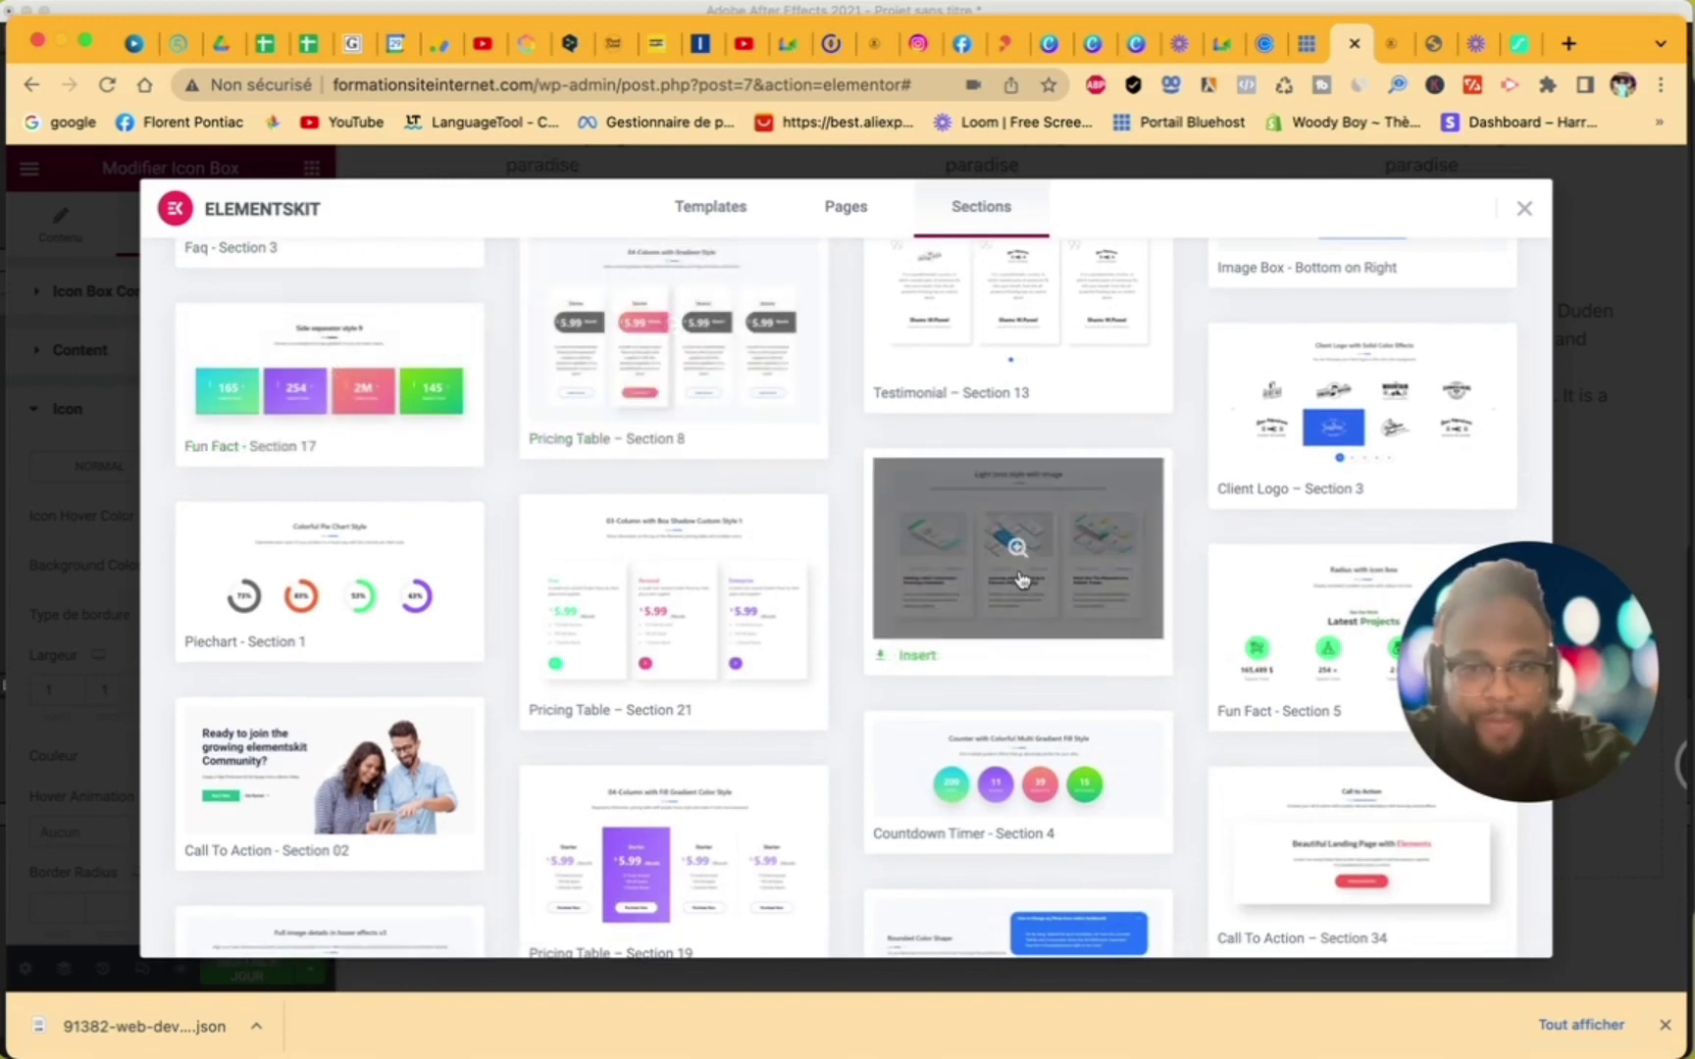
pyautogui.scroll(-2, 1018, 574)
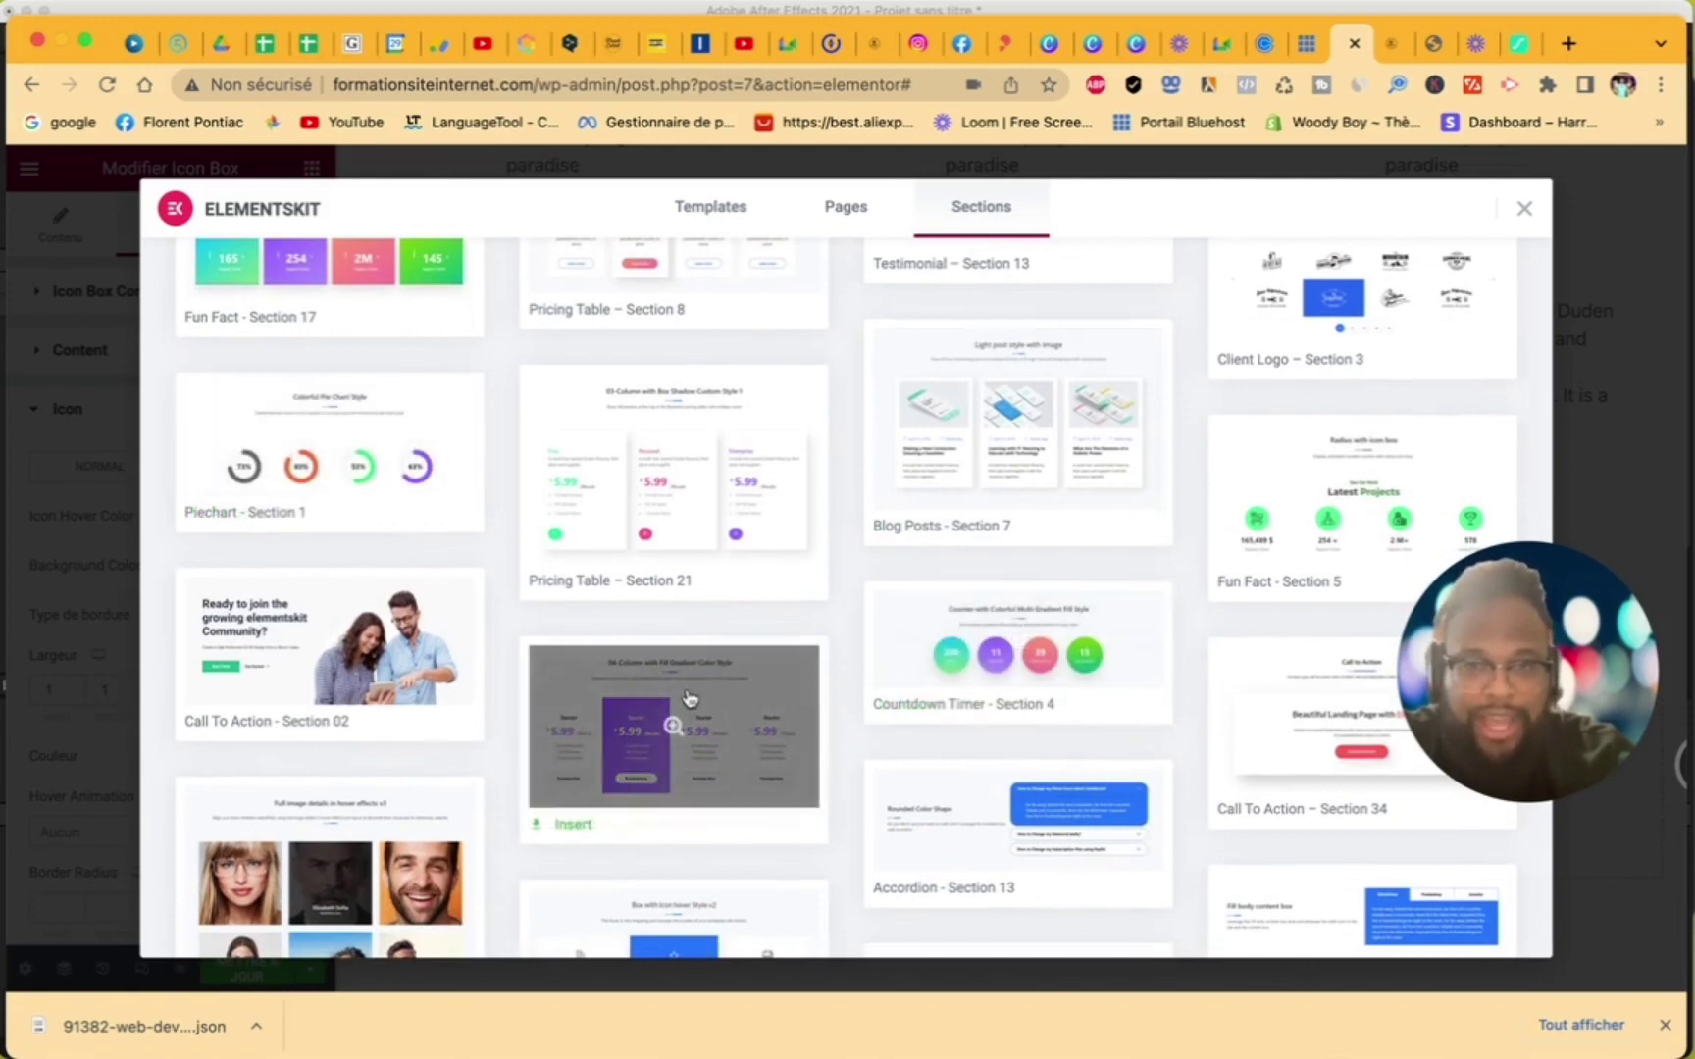
pyautogui.scroll(-5, 781, 704)
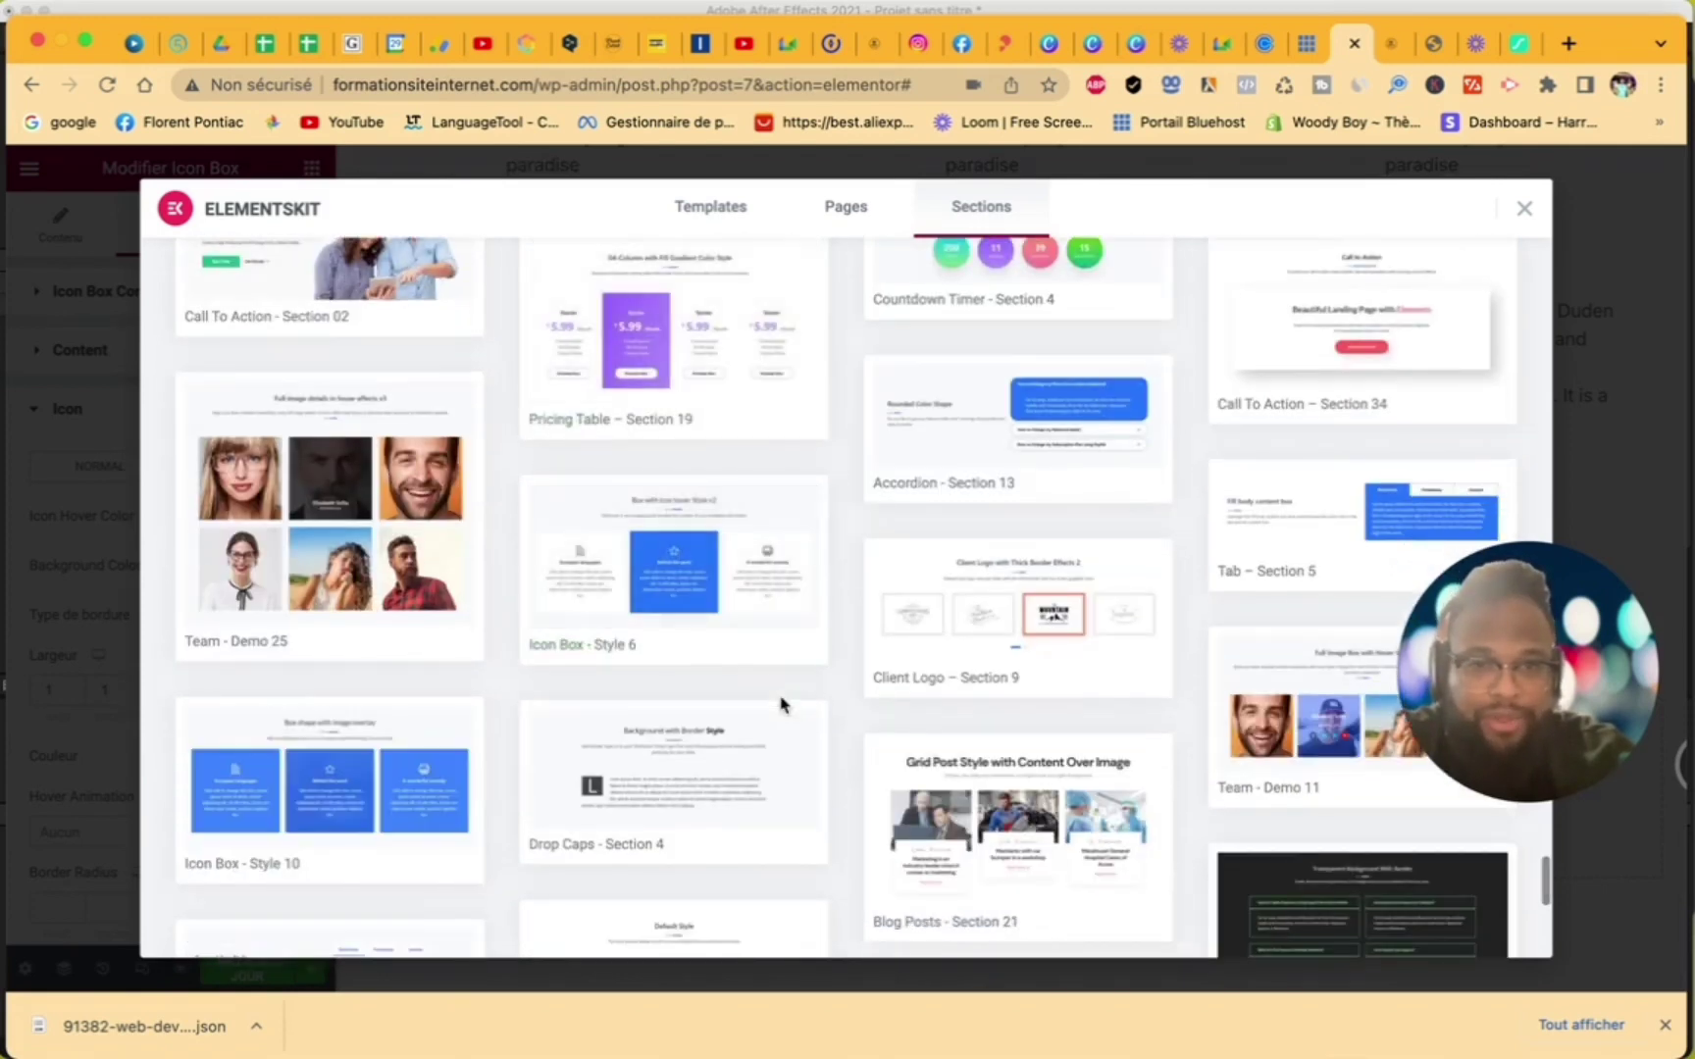
pyautogui.scroll(-6, 781, 704)
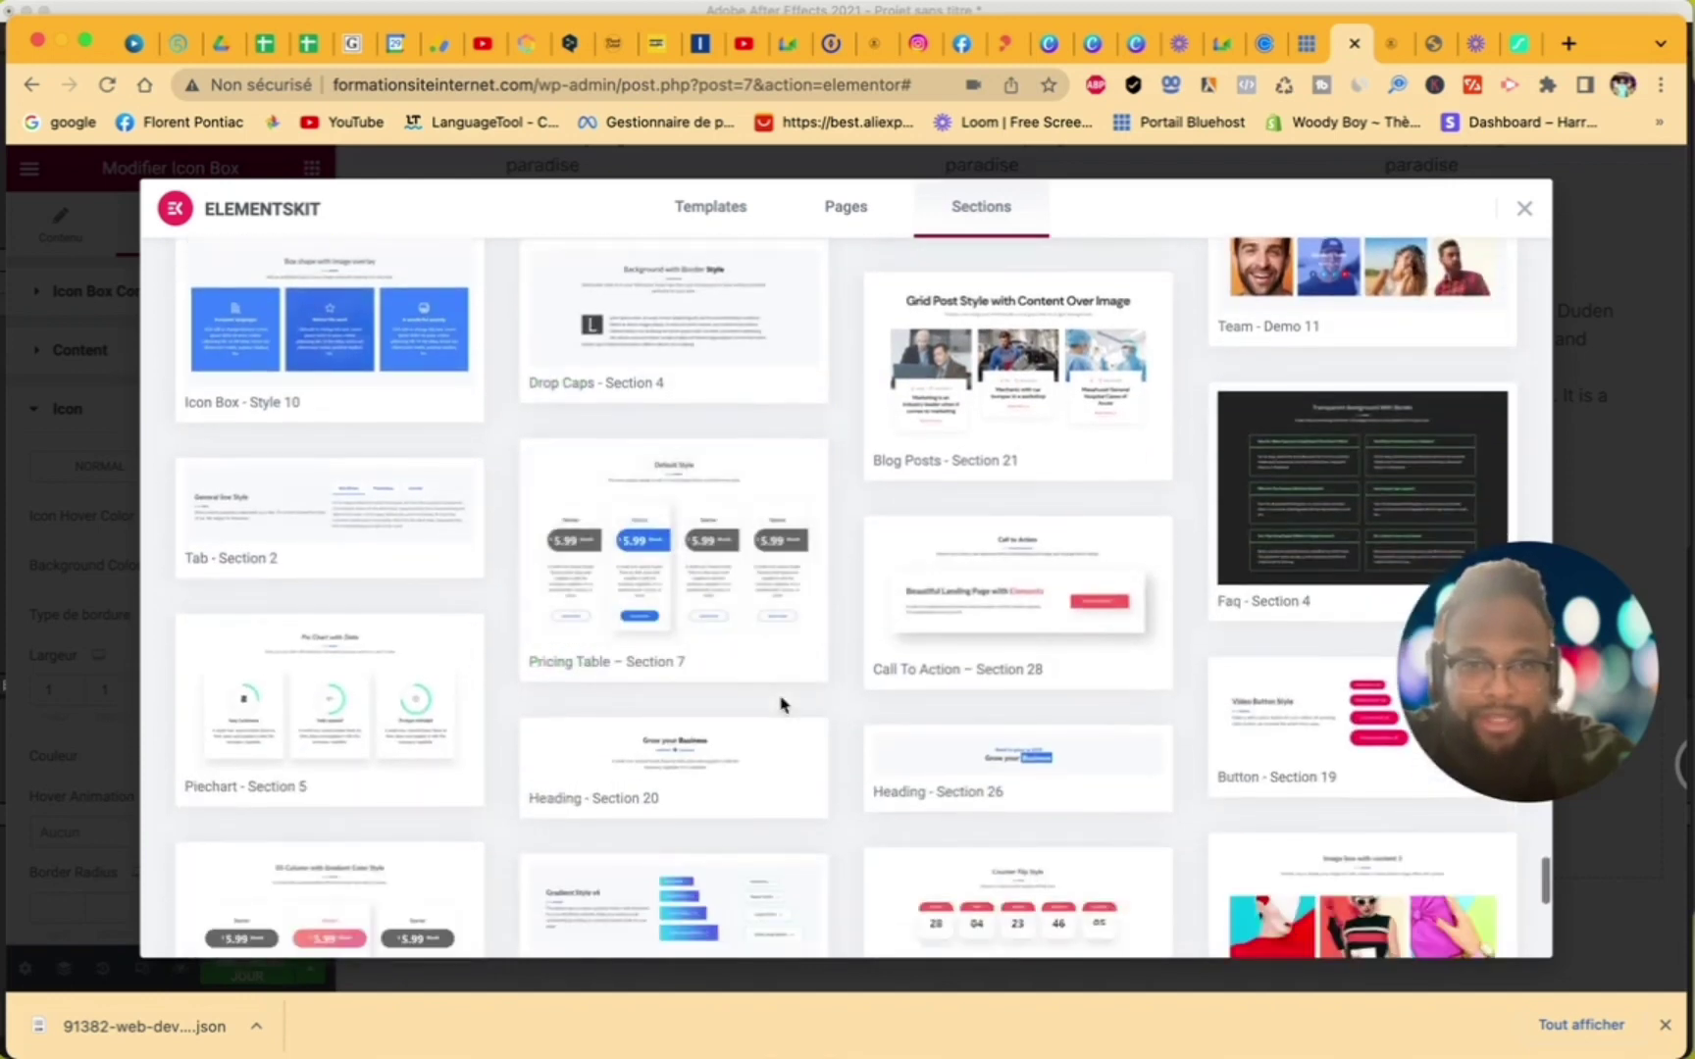
pyautogui.scroll(-6, 781, 704)
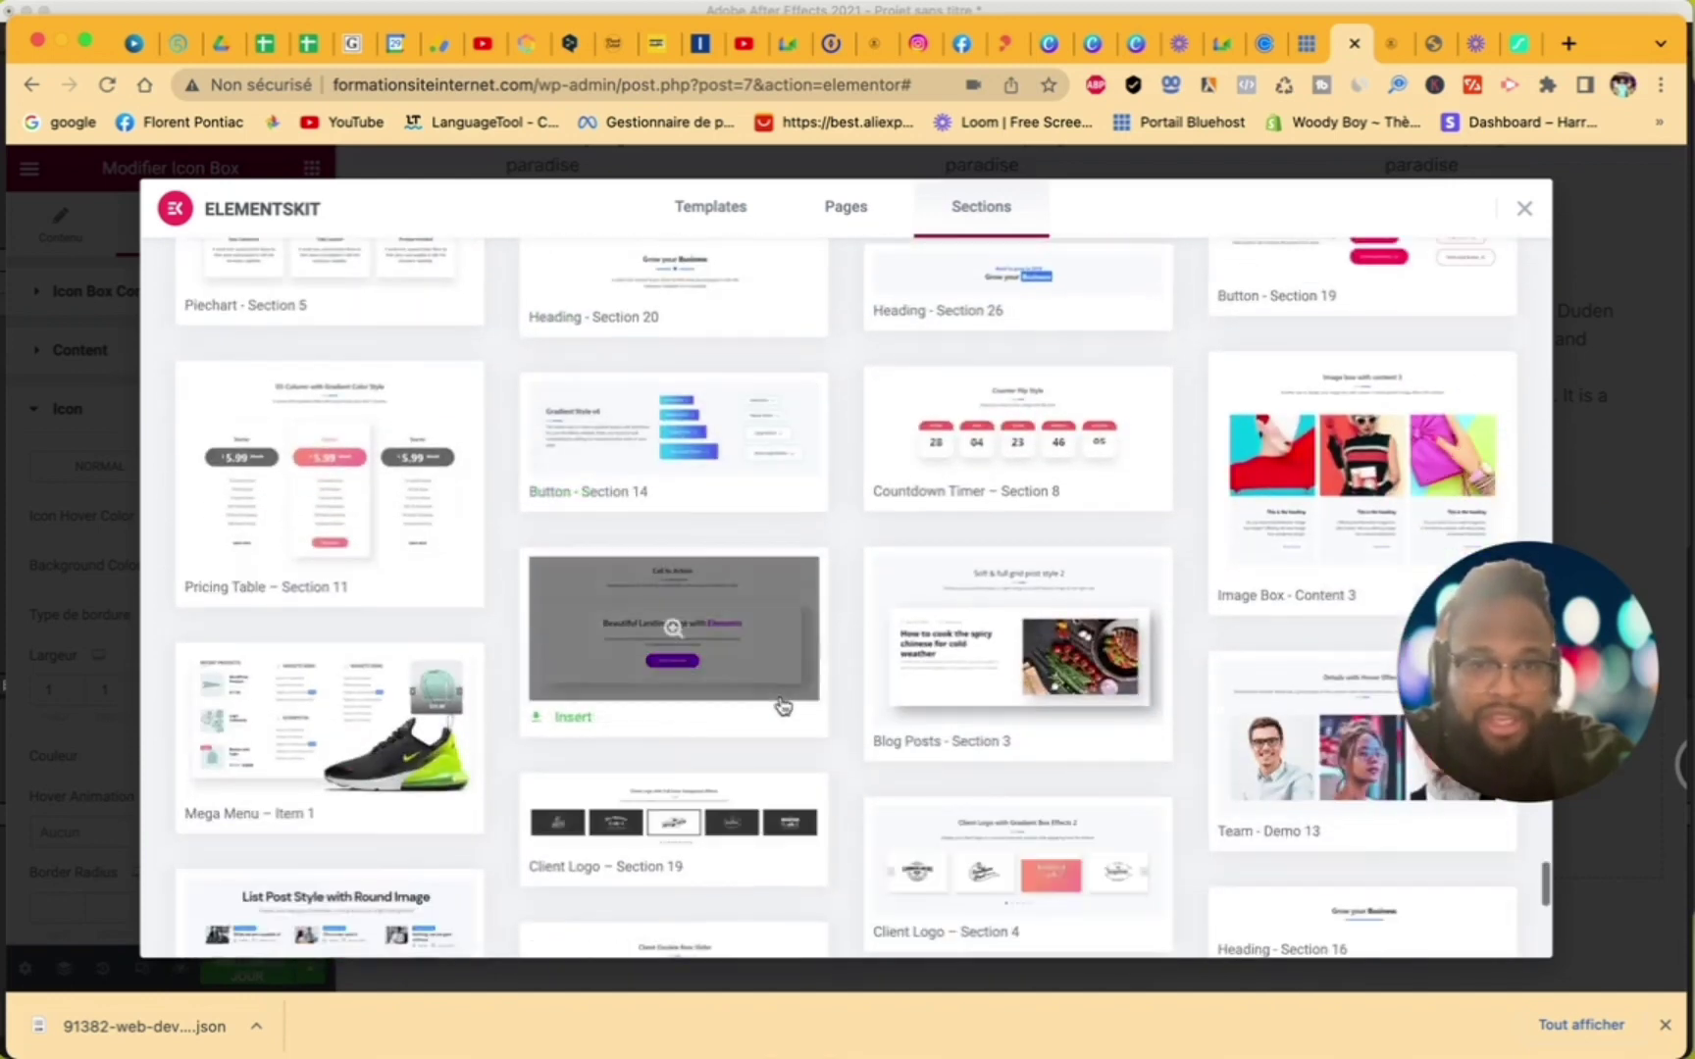
pyautogui.scroll(-5, 782, 704)
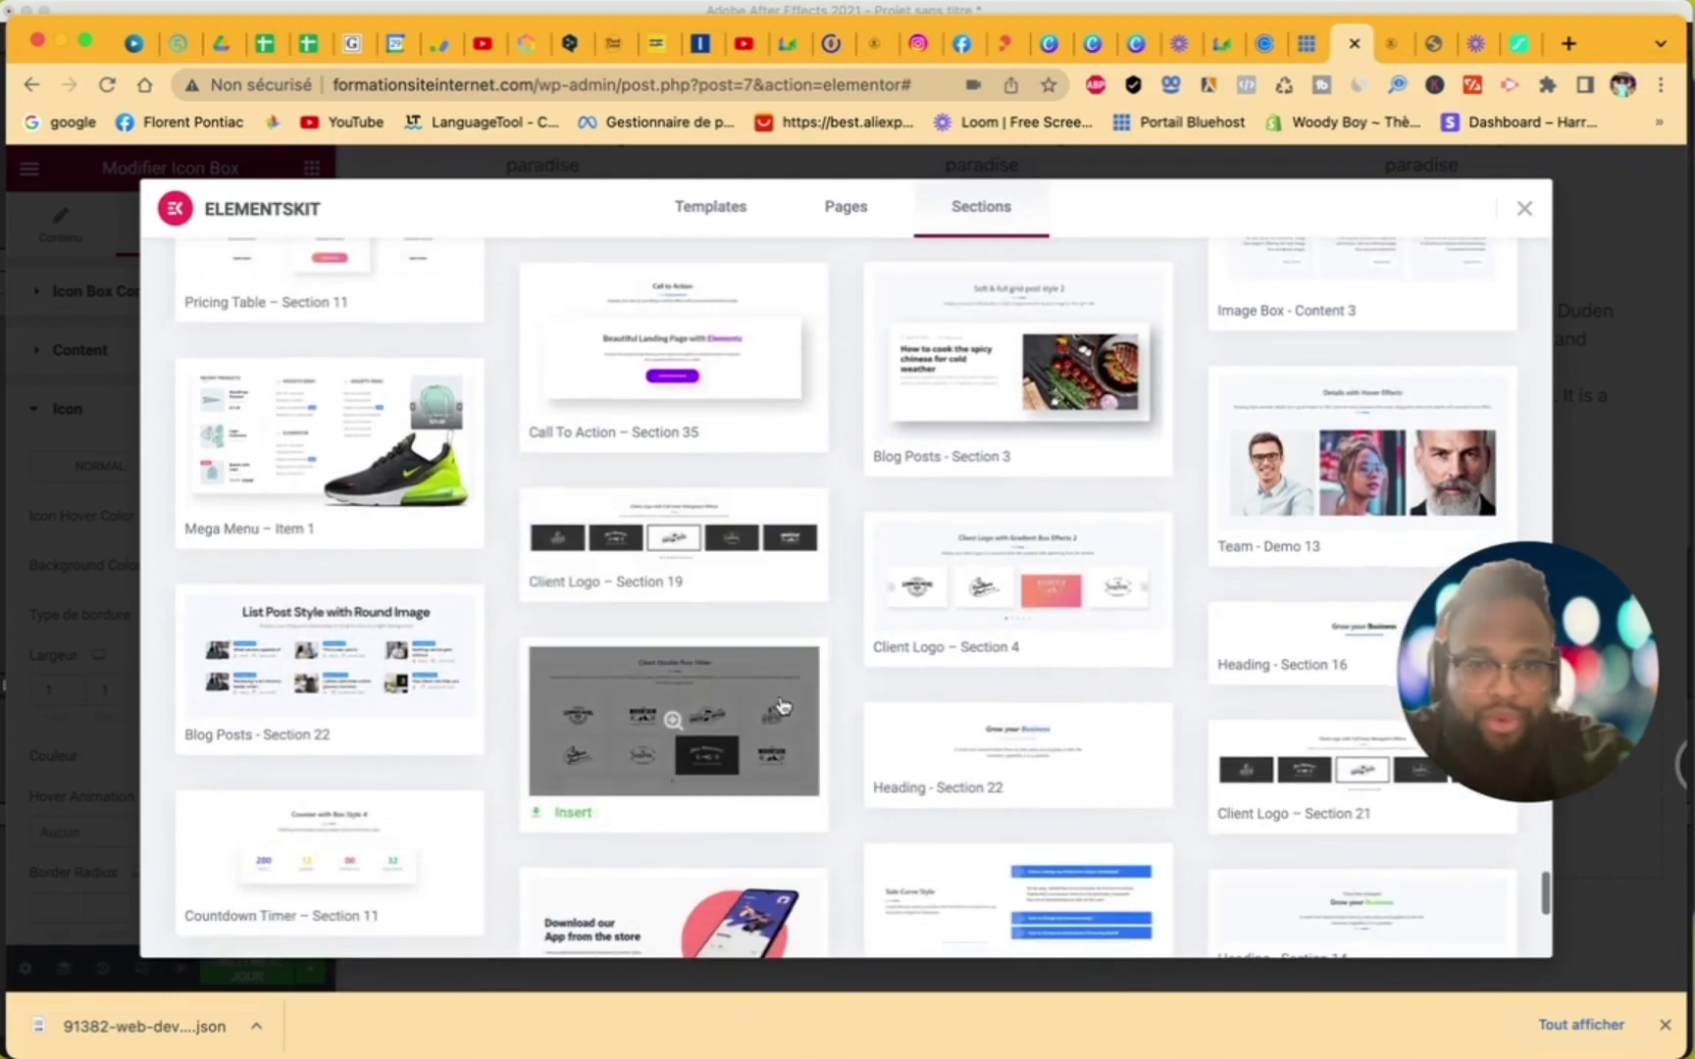
pyautogui.scroll(-5, 782, 705)
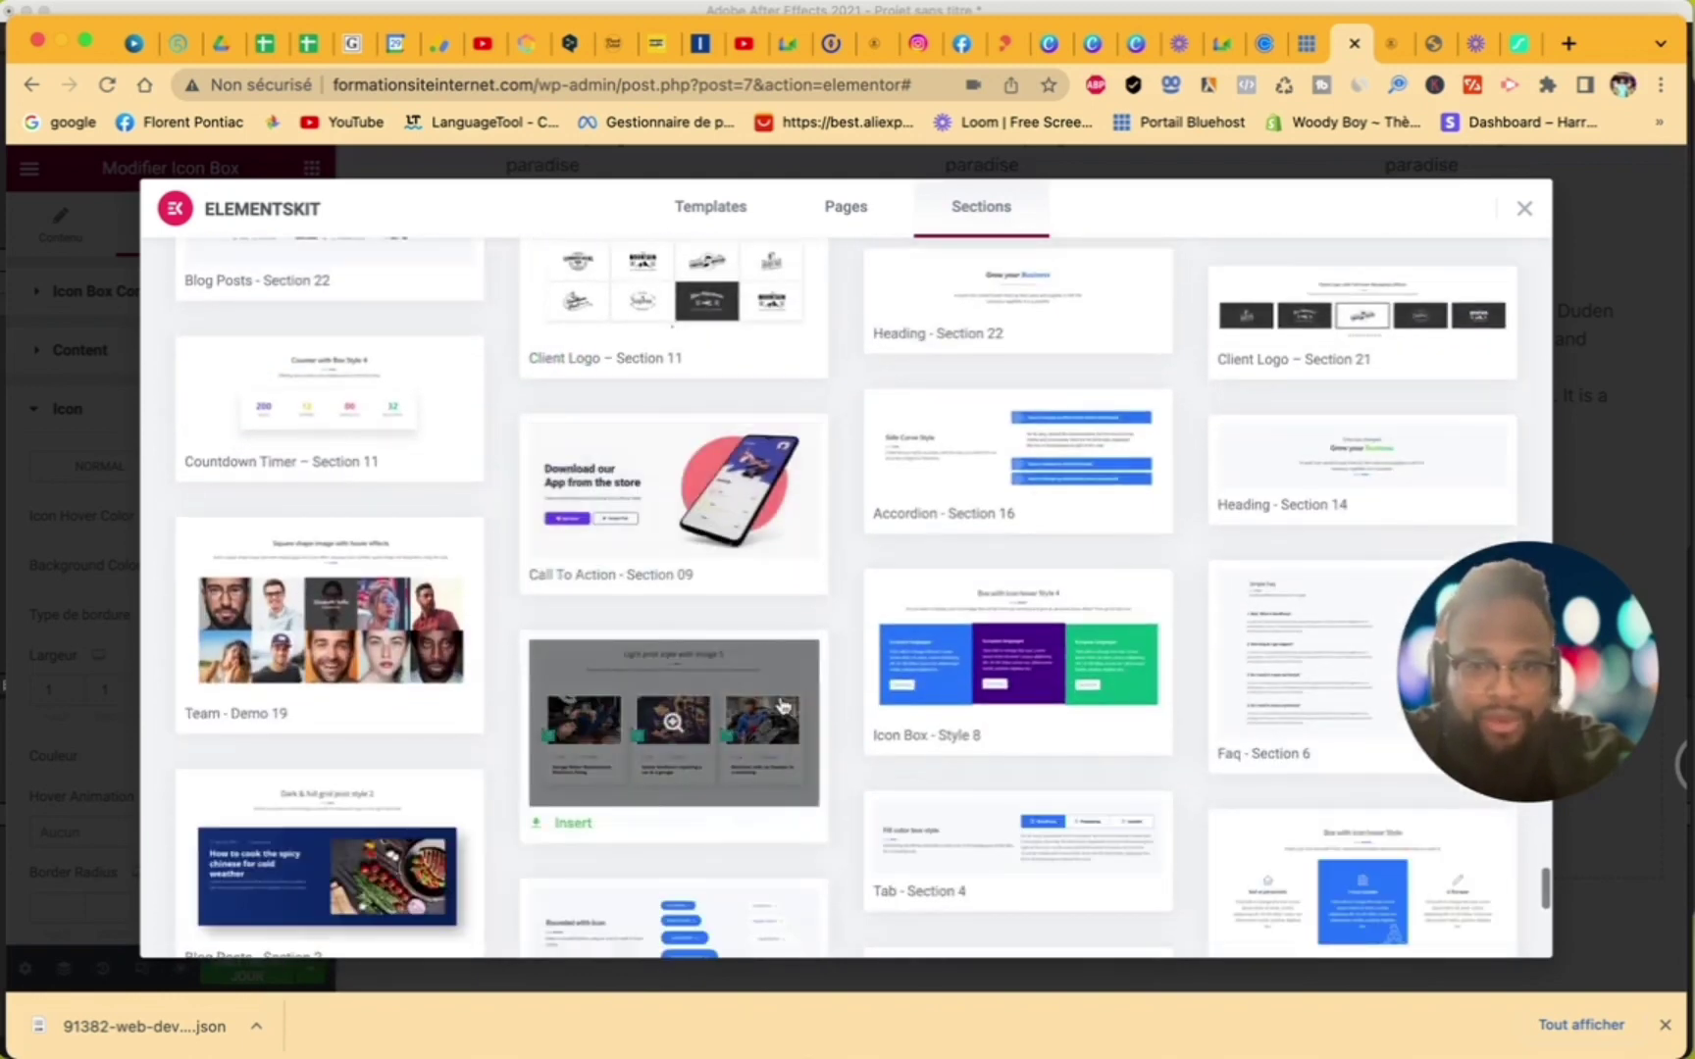
pyautogui.scroll(-1, 782, 704)
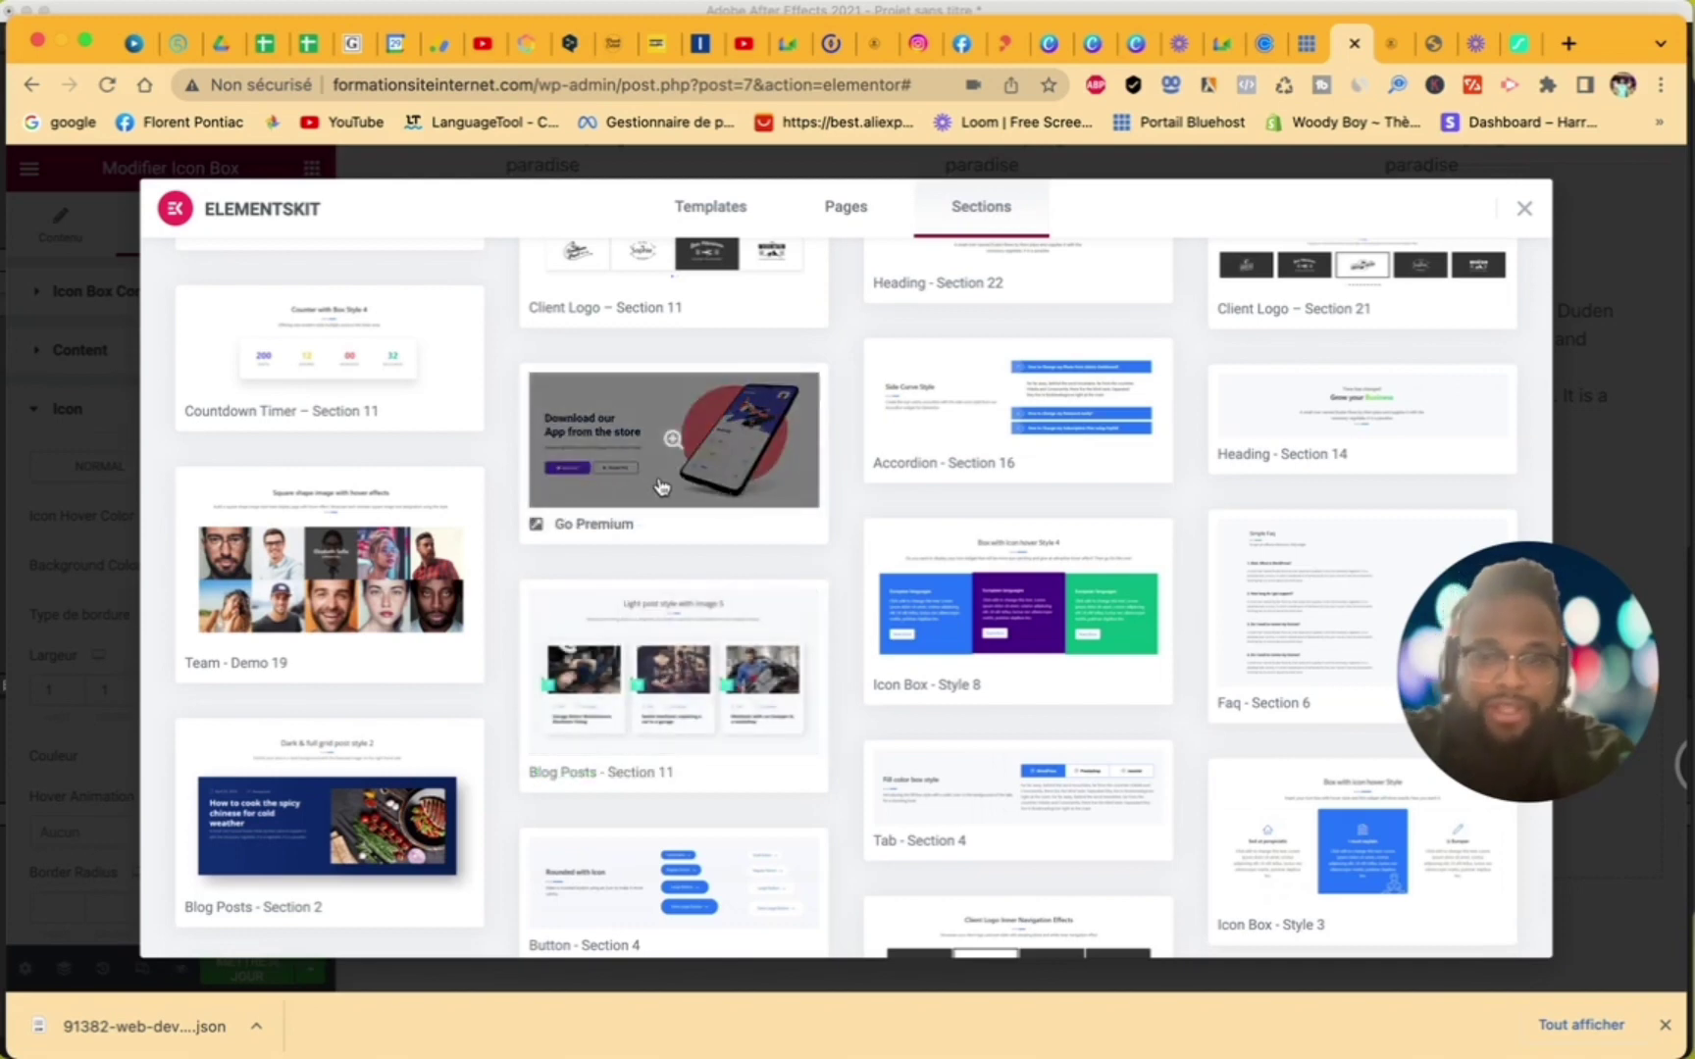
pyautogui.scroll(-18, 660, 488)
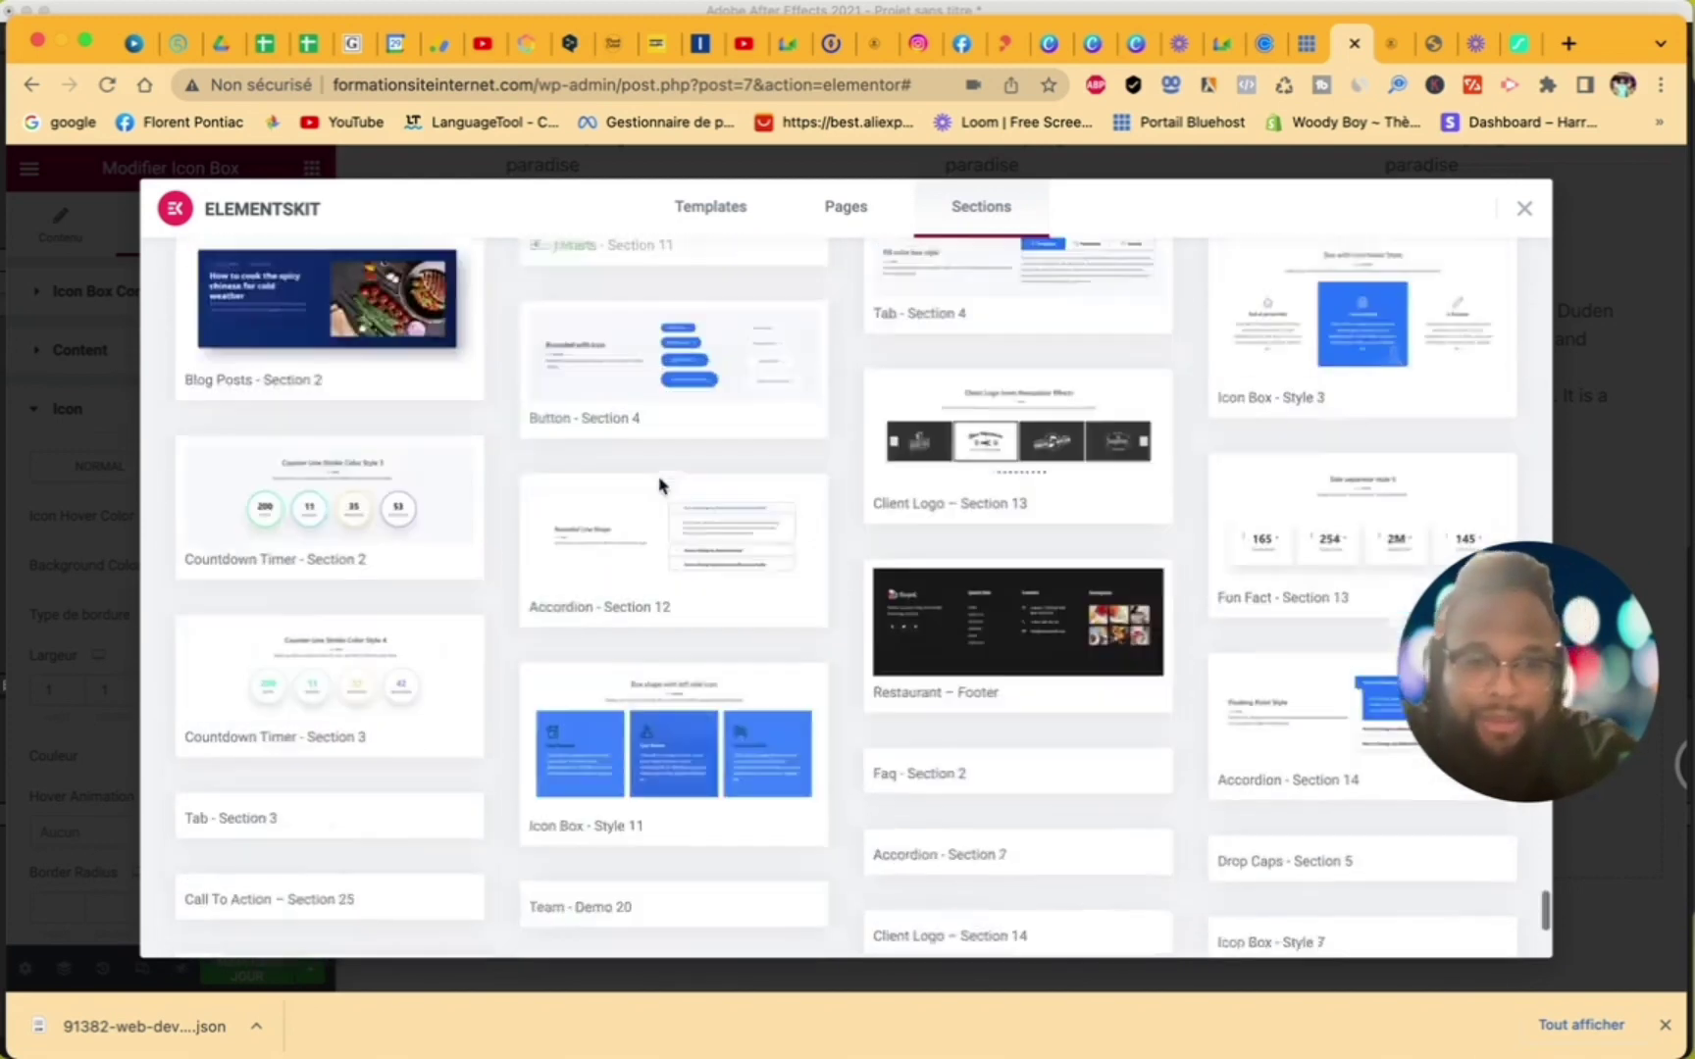
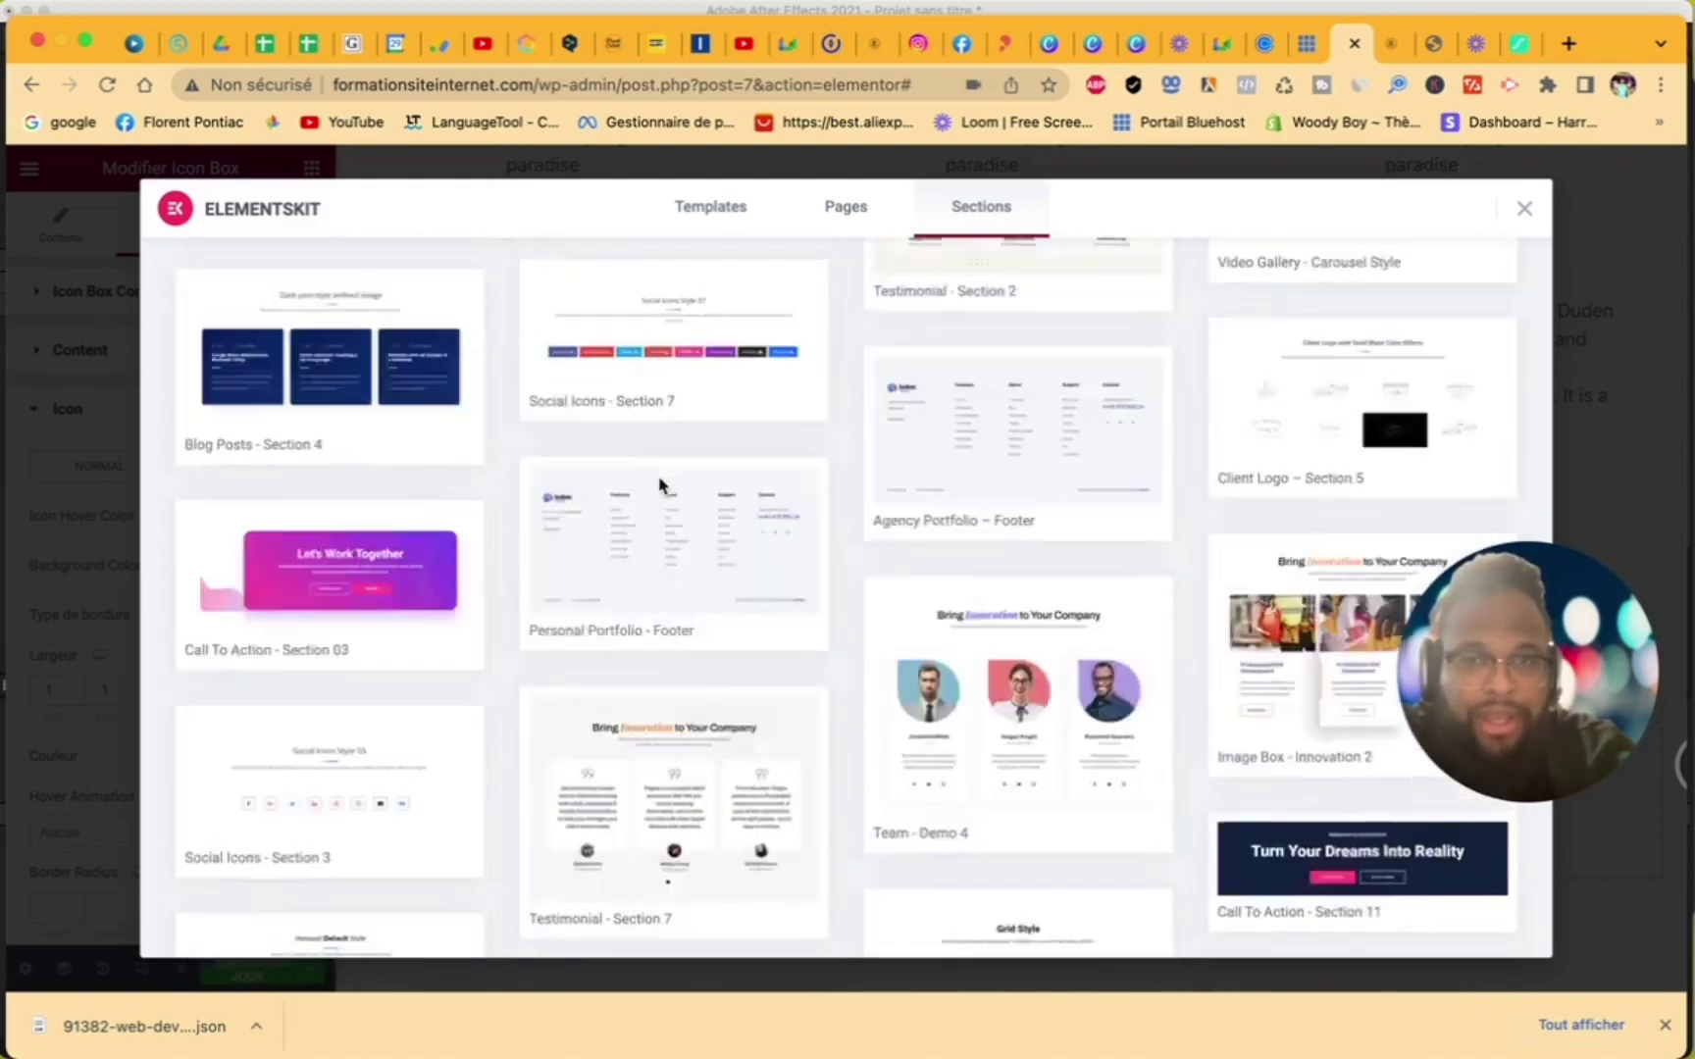
# - Preview and insert the ElementsKit 'Call To Action – Section 39' dark city-night banner template
pyautogui.scroll(-20, 659, 484)
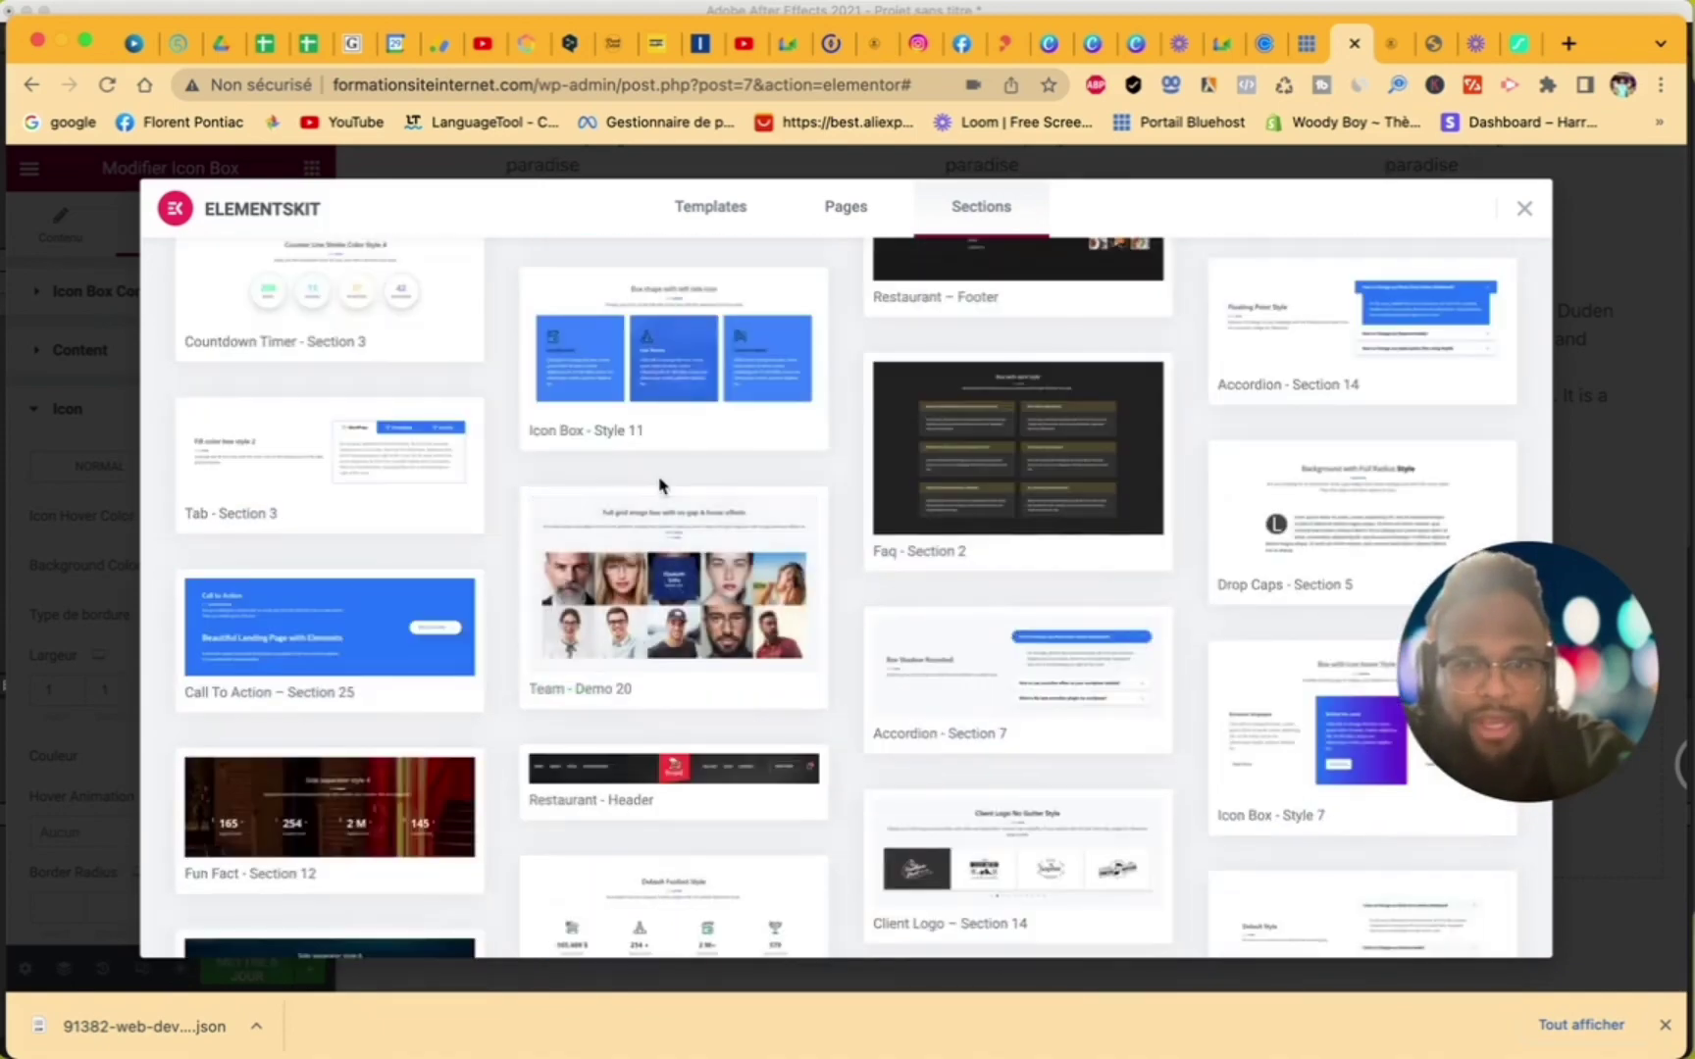
pyautogui.scroll(-20, 660, 484)
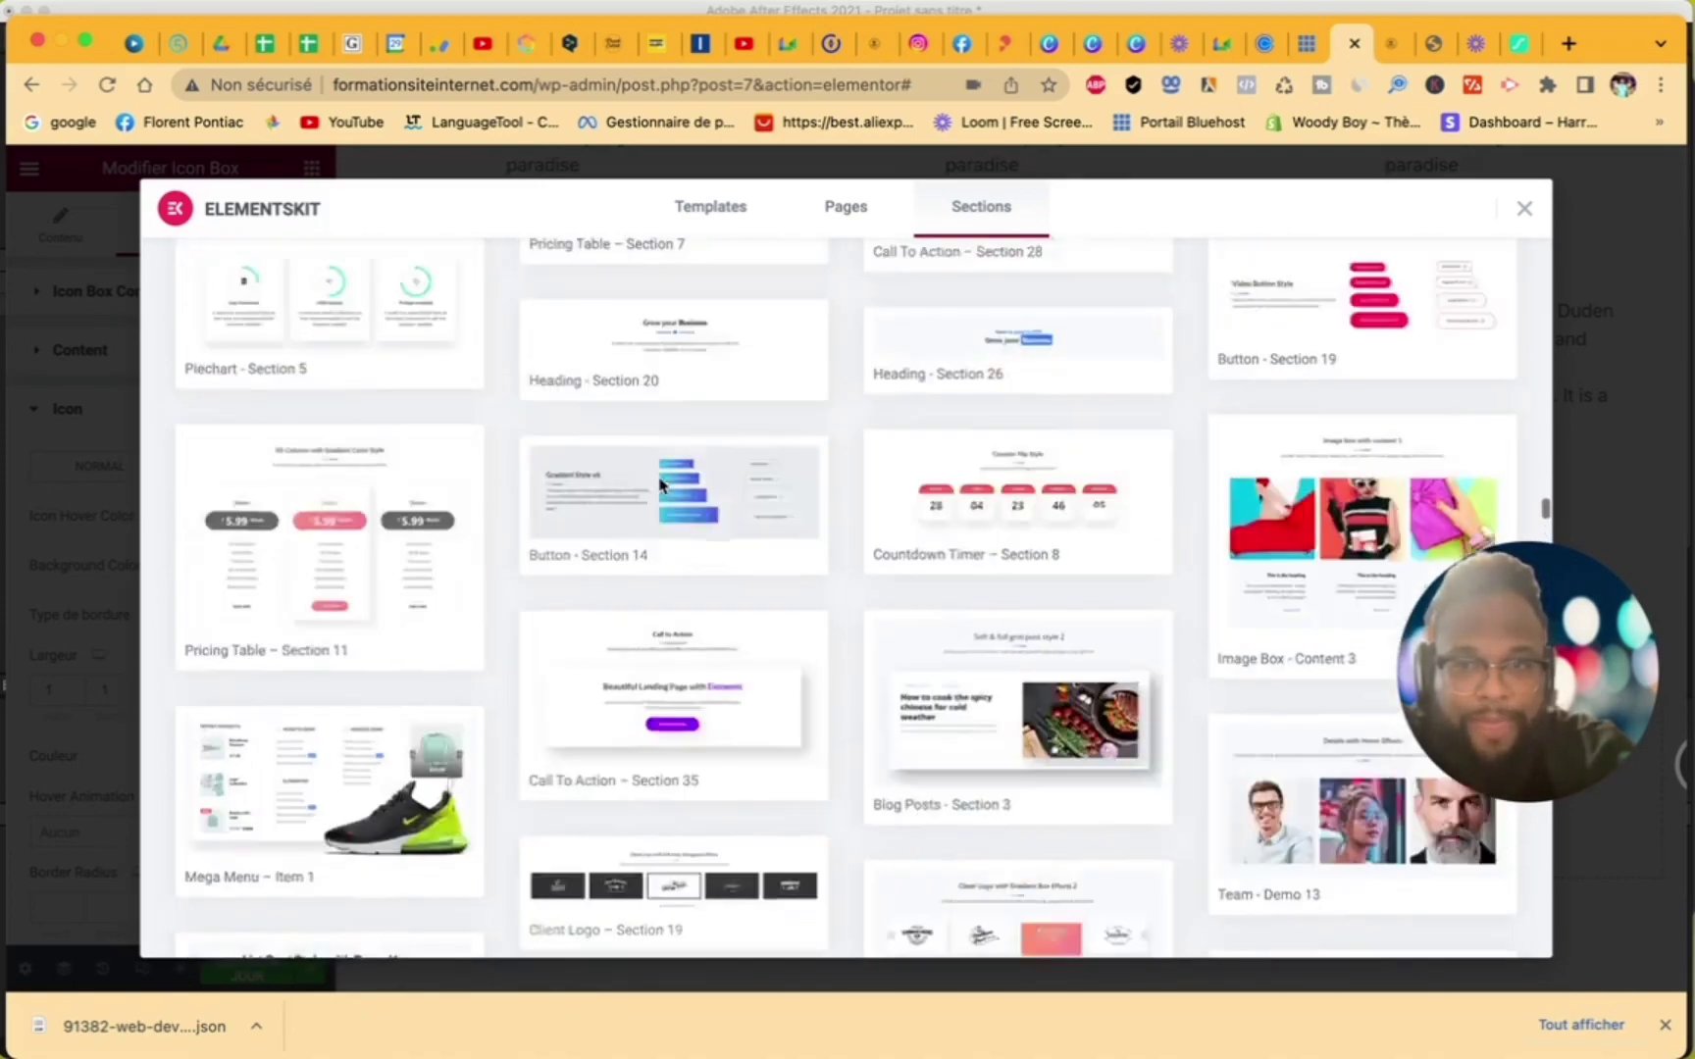
pyautogui.scroll(15, 659, 484)
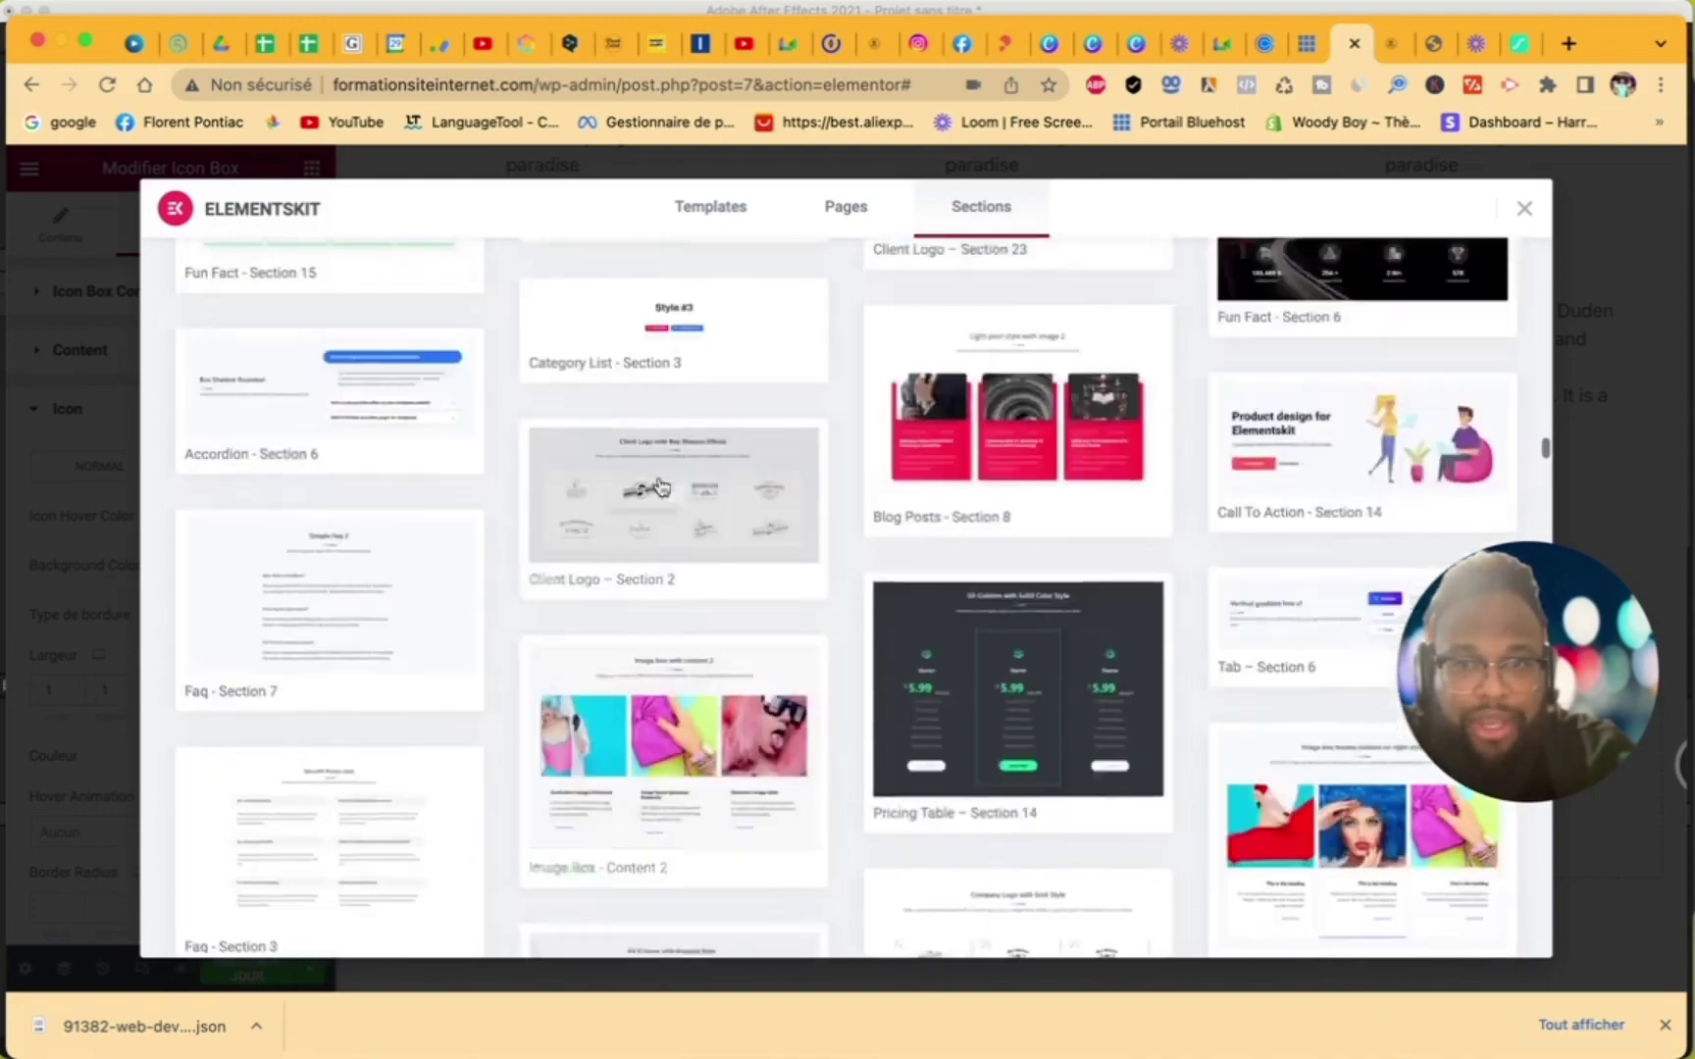
pyautogui.scroll(15, 661, 487)
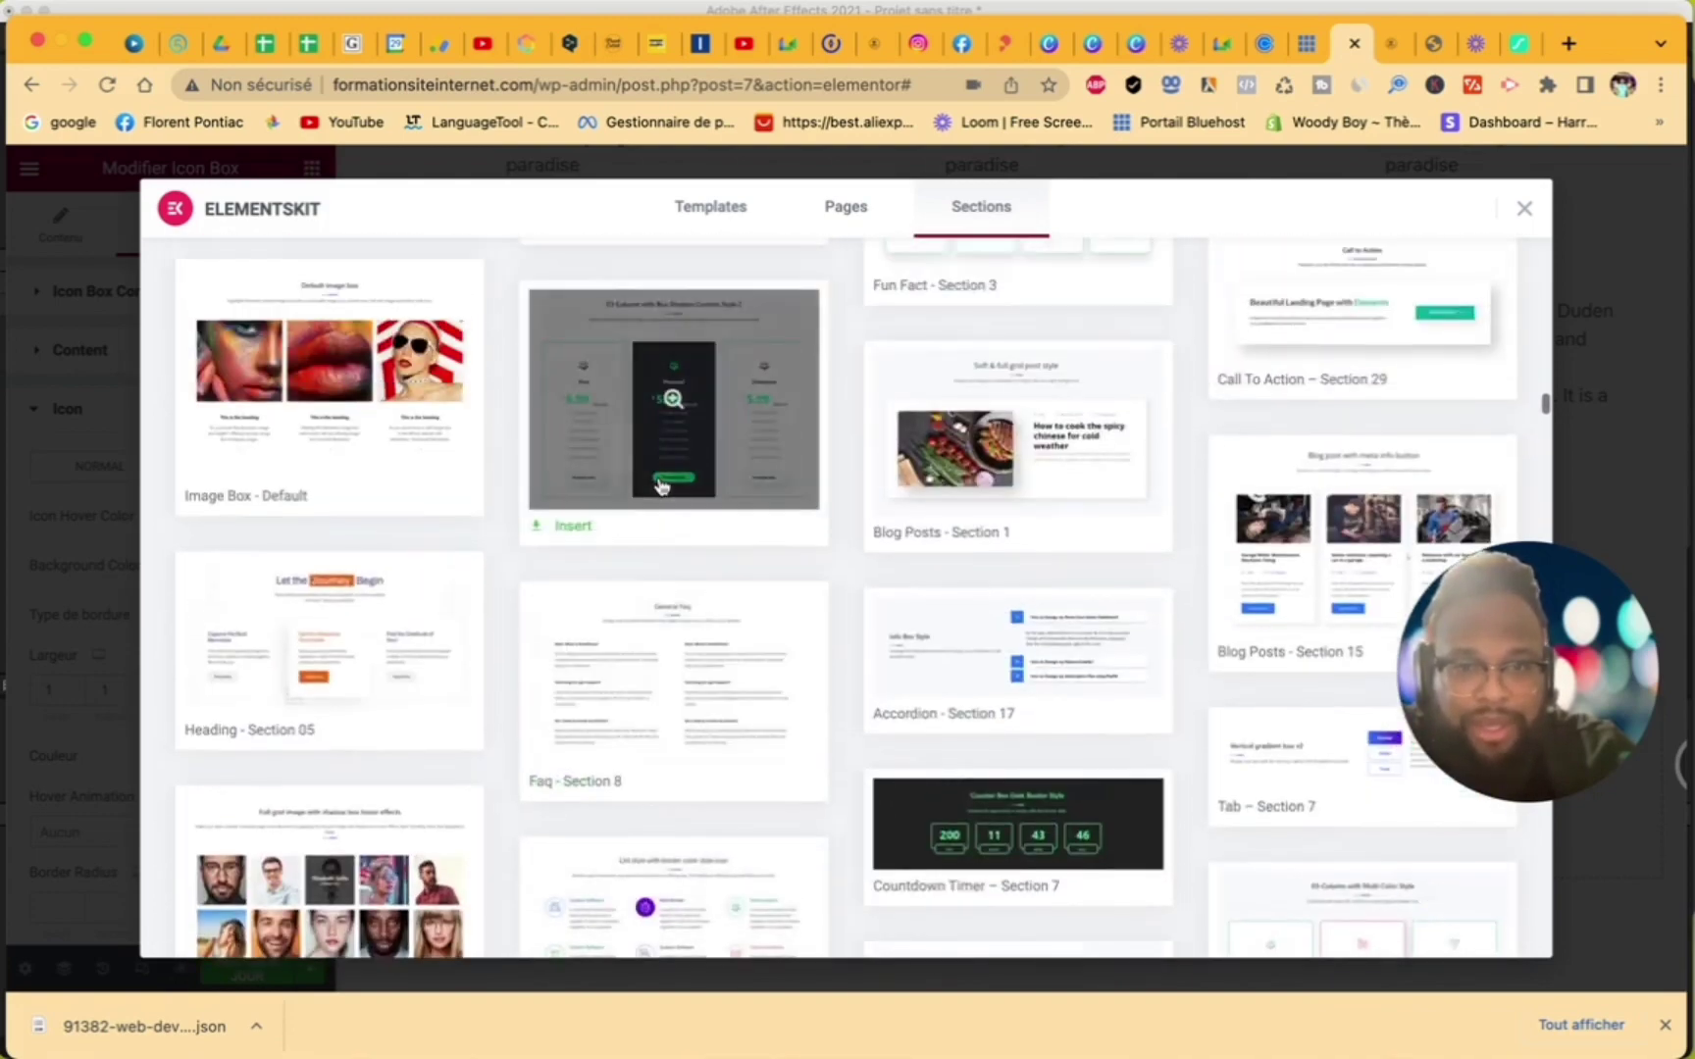
pyautogui.scroll(15, 660, 484)
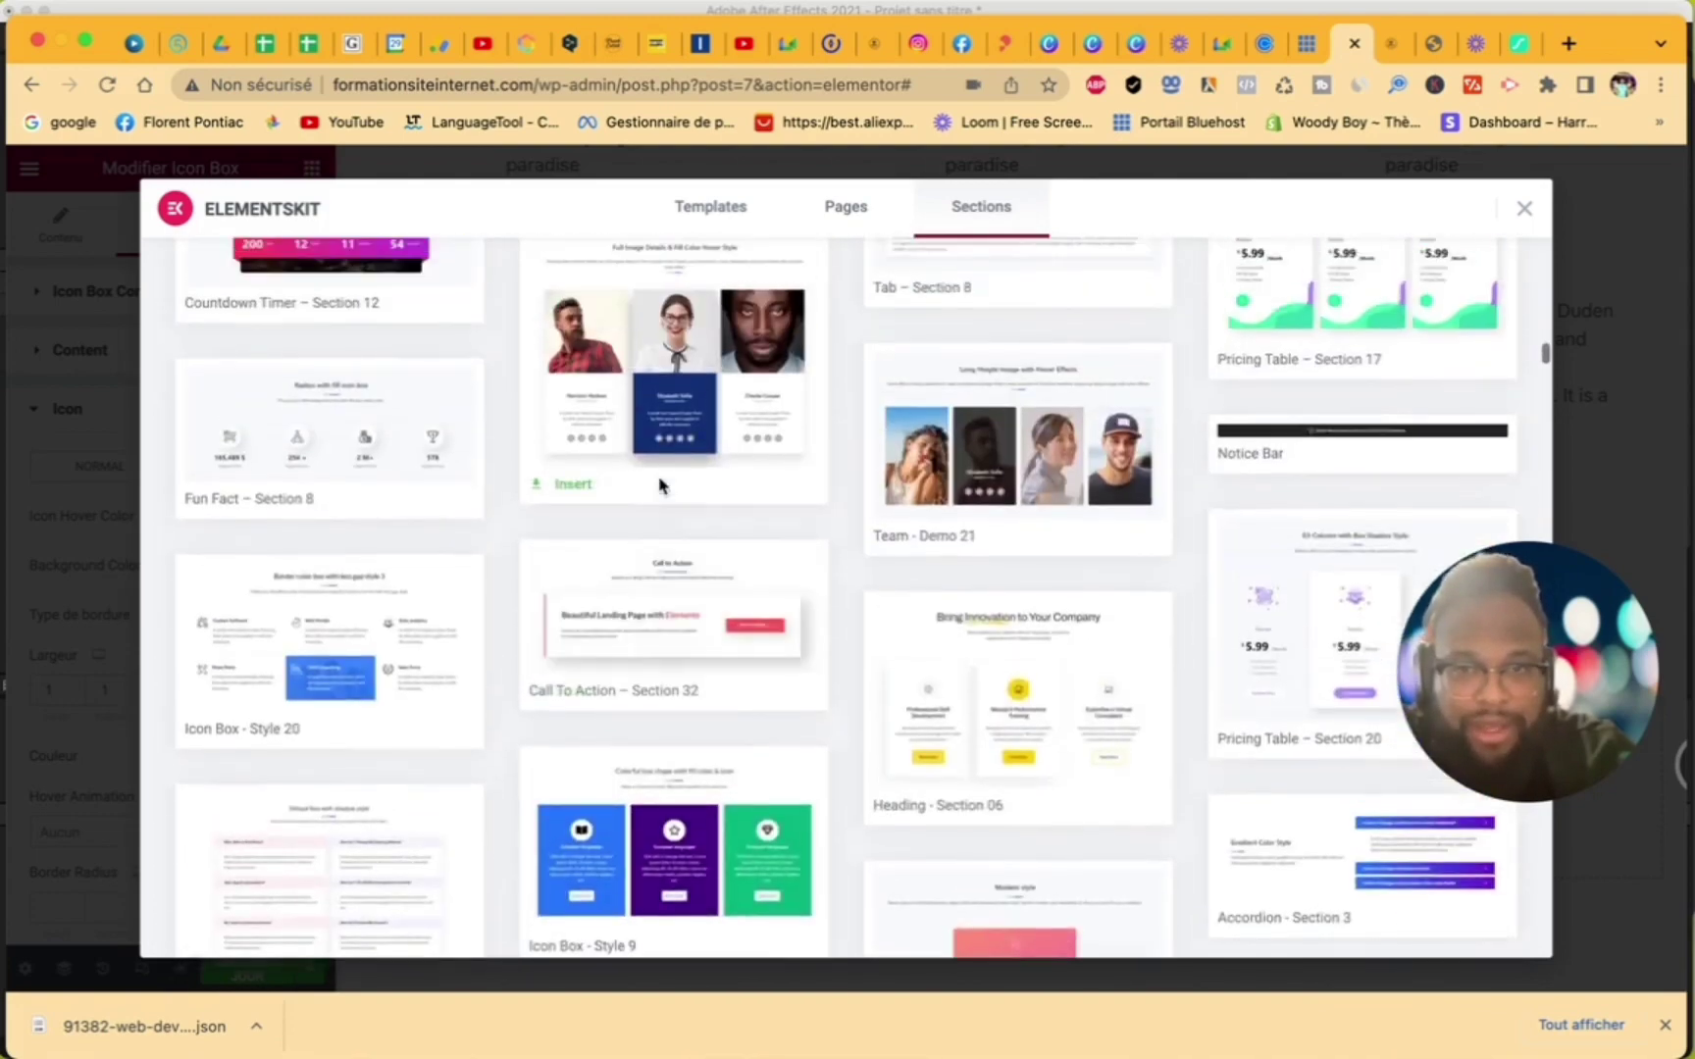
pyautogui.scroll(15, 660, 485)
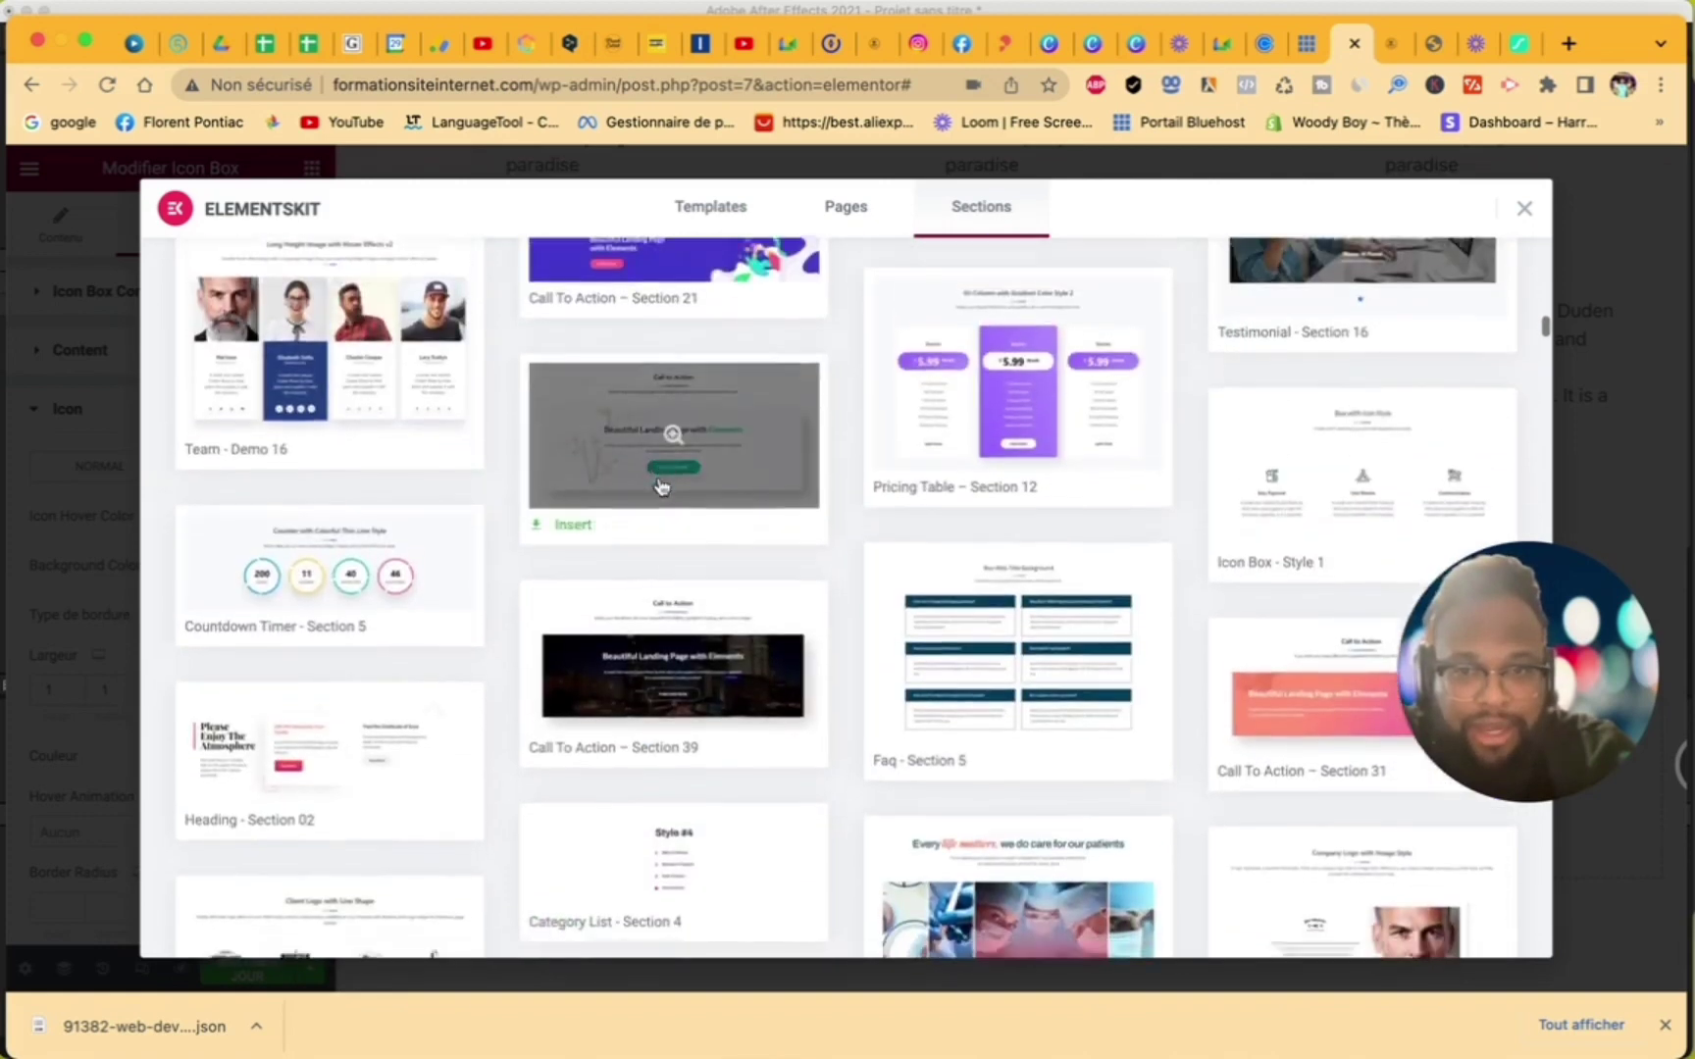
pyautogui.scroll(-2, 660, 486)
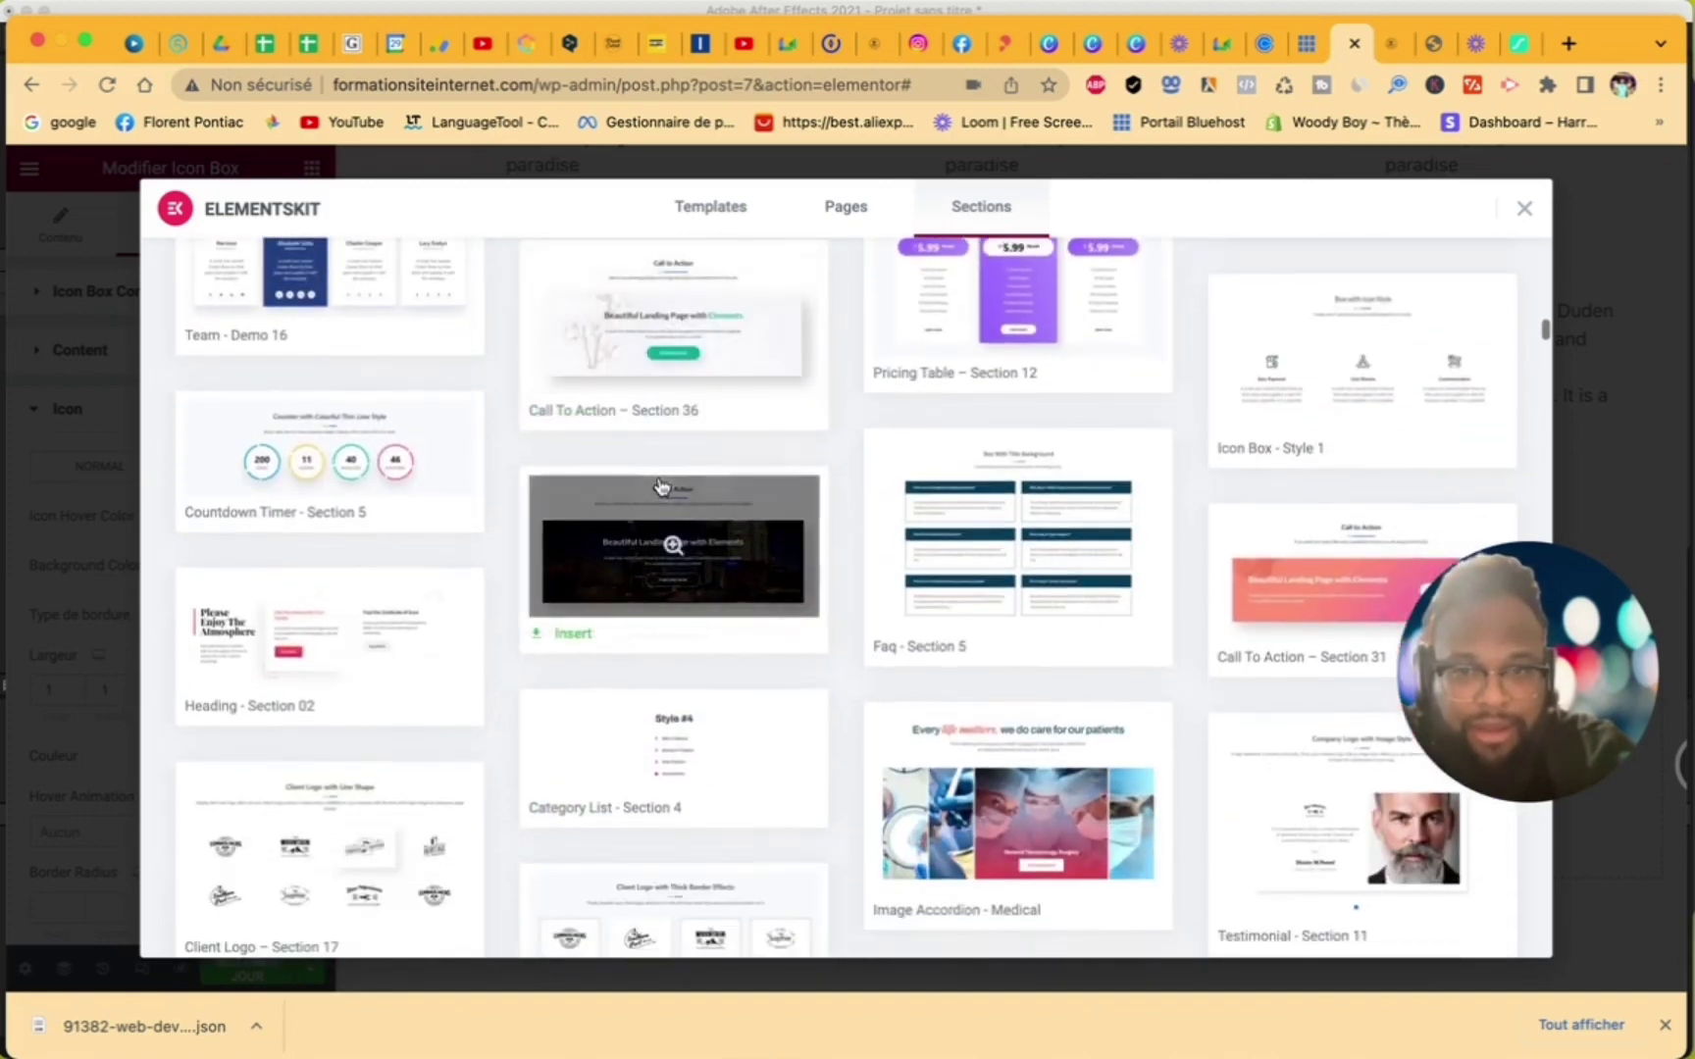
pyautogui.click(702, 559)
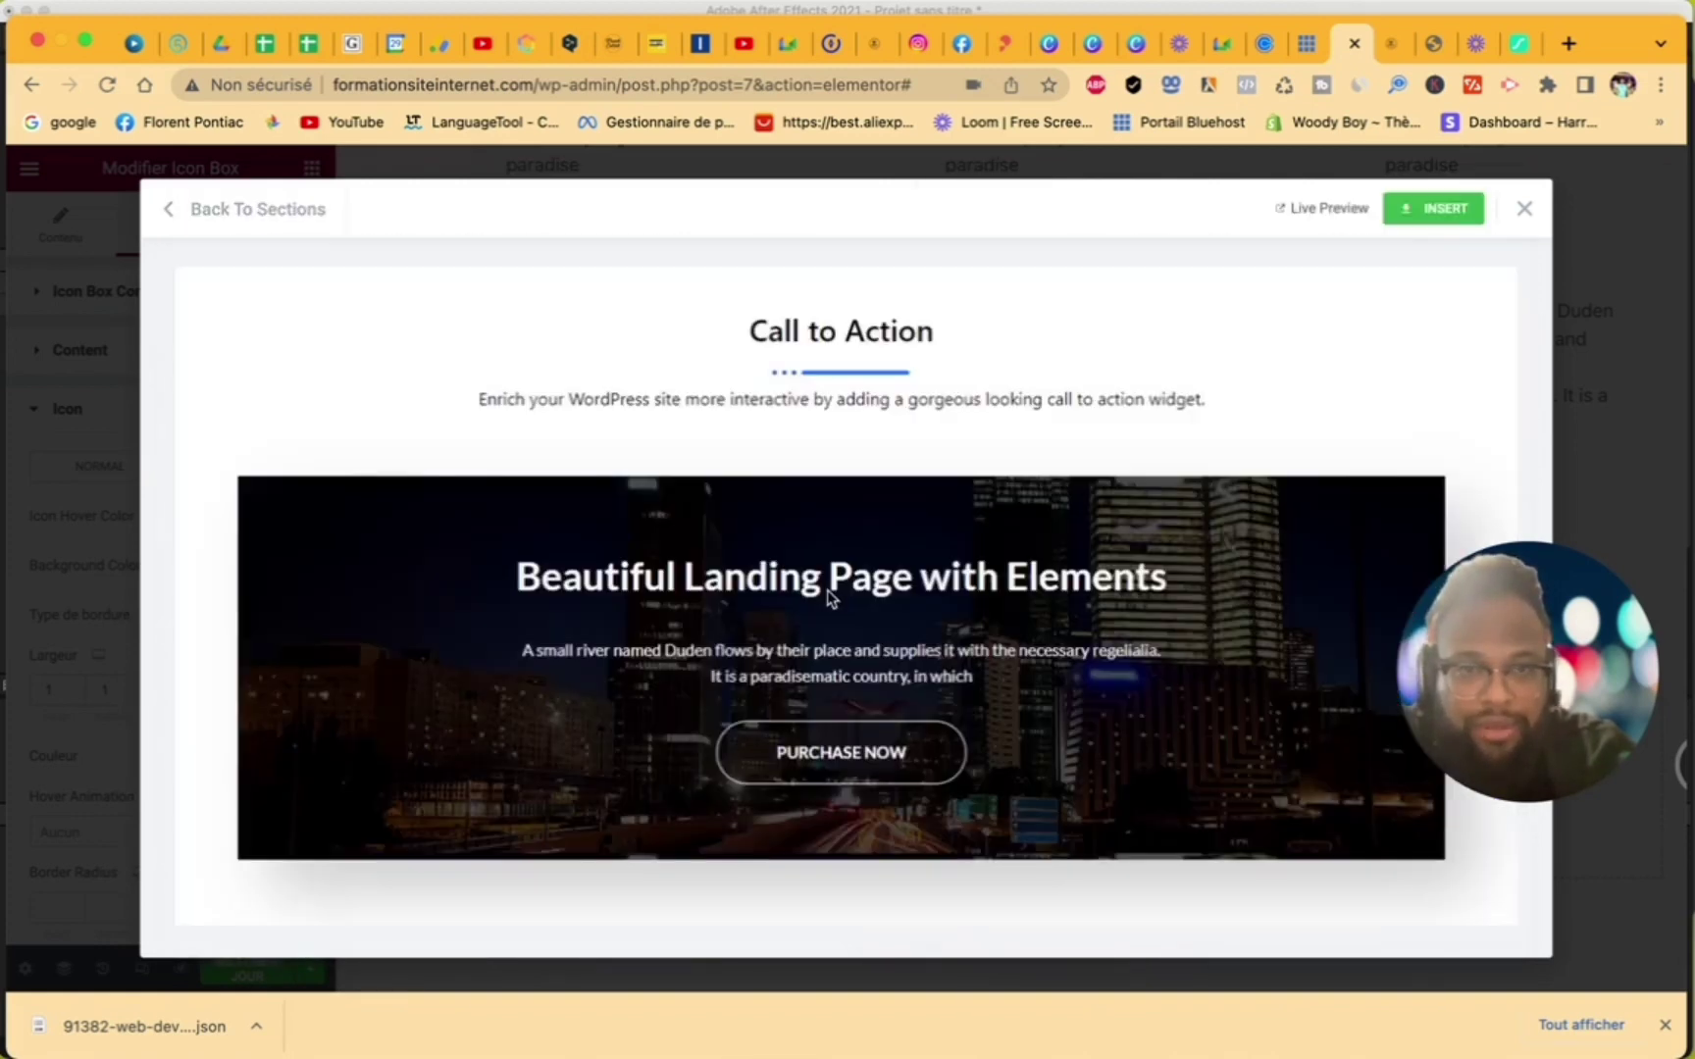
pyautogui.click(1434, 209)
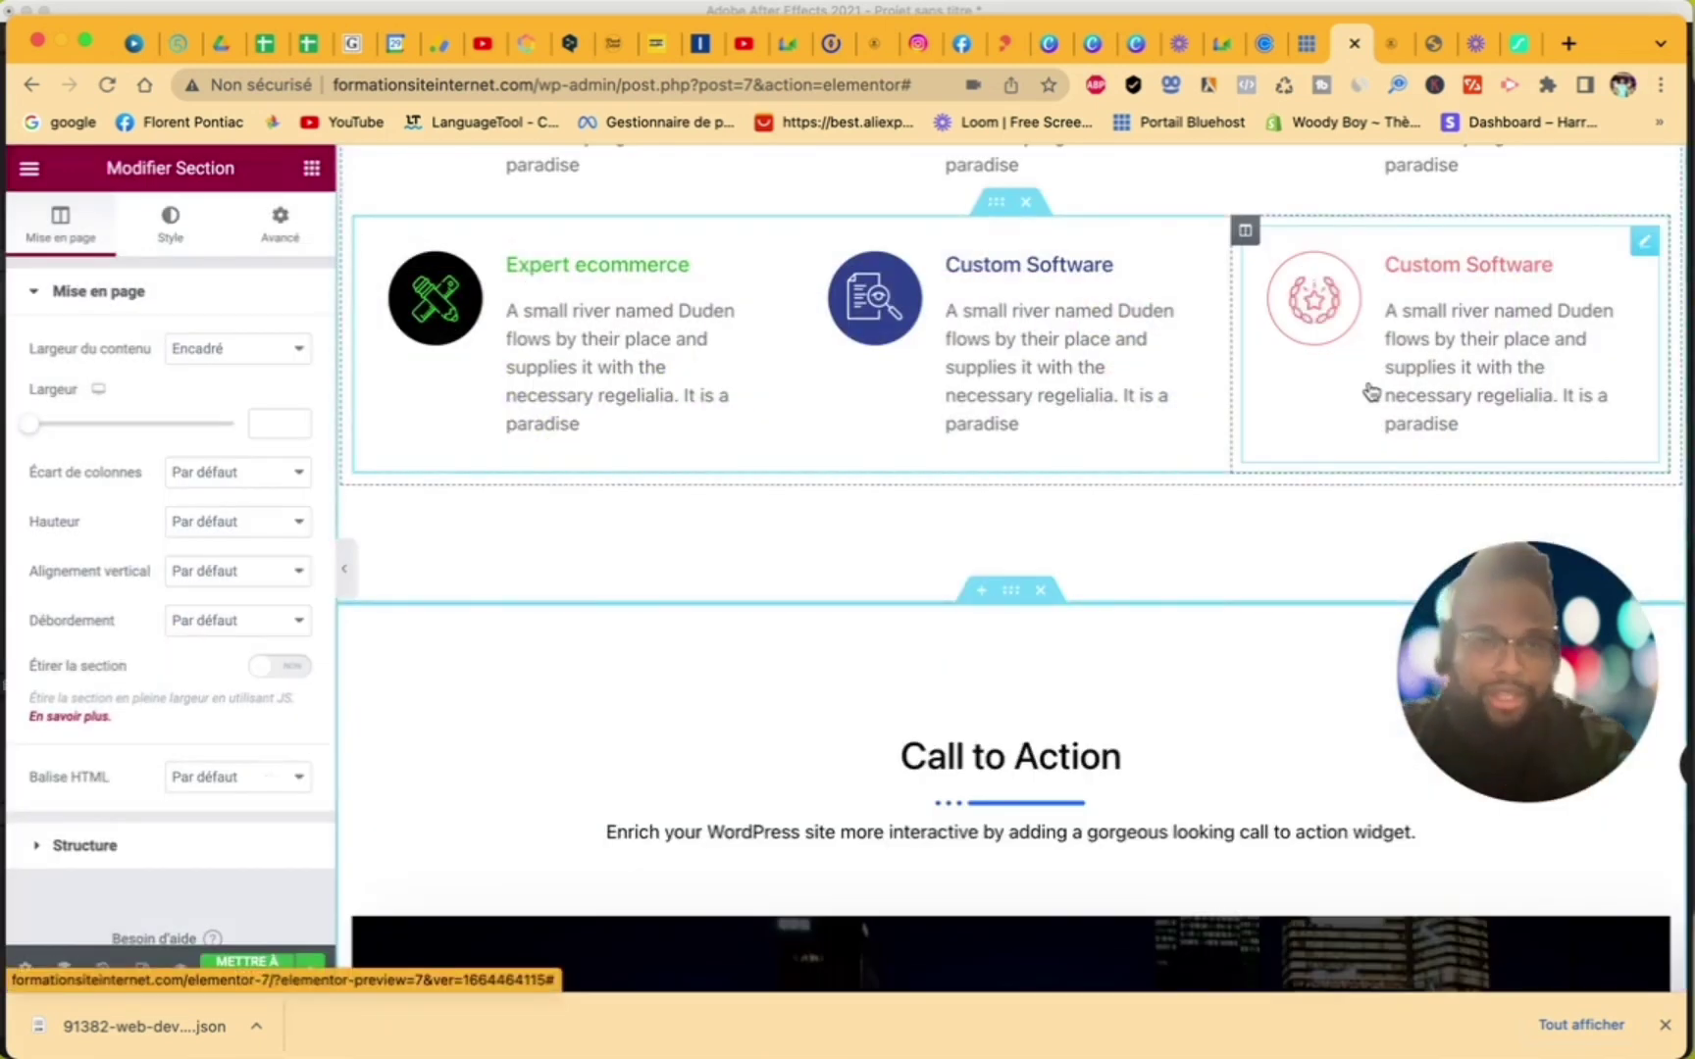
# - Delete the 'Call to Action' heading widget from the inserted section with Effacer
pyautogui.scroll(-6, 1371, 392)
pyautogui.scroll(1, 1371, 393)
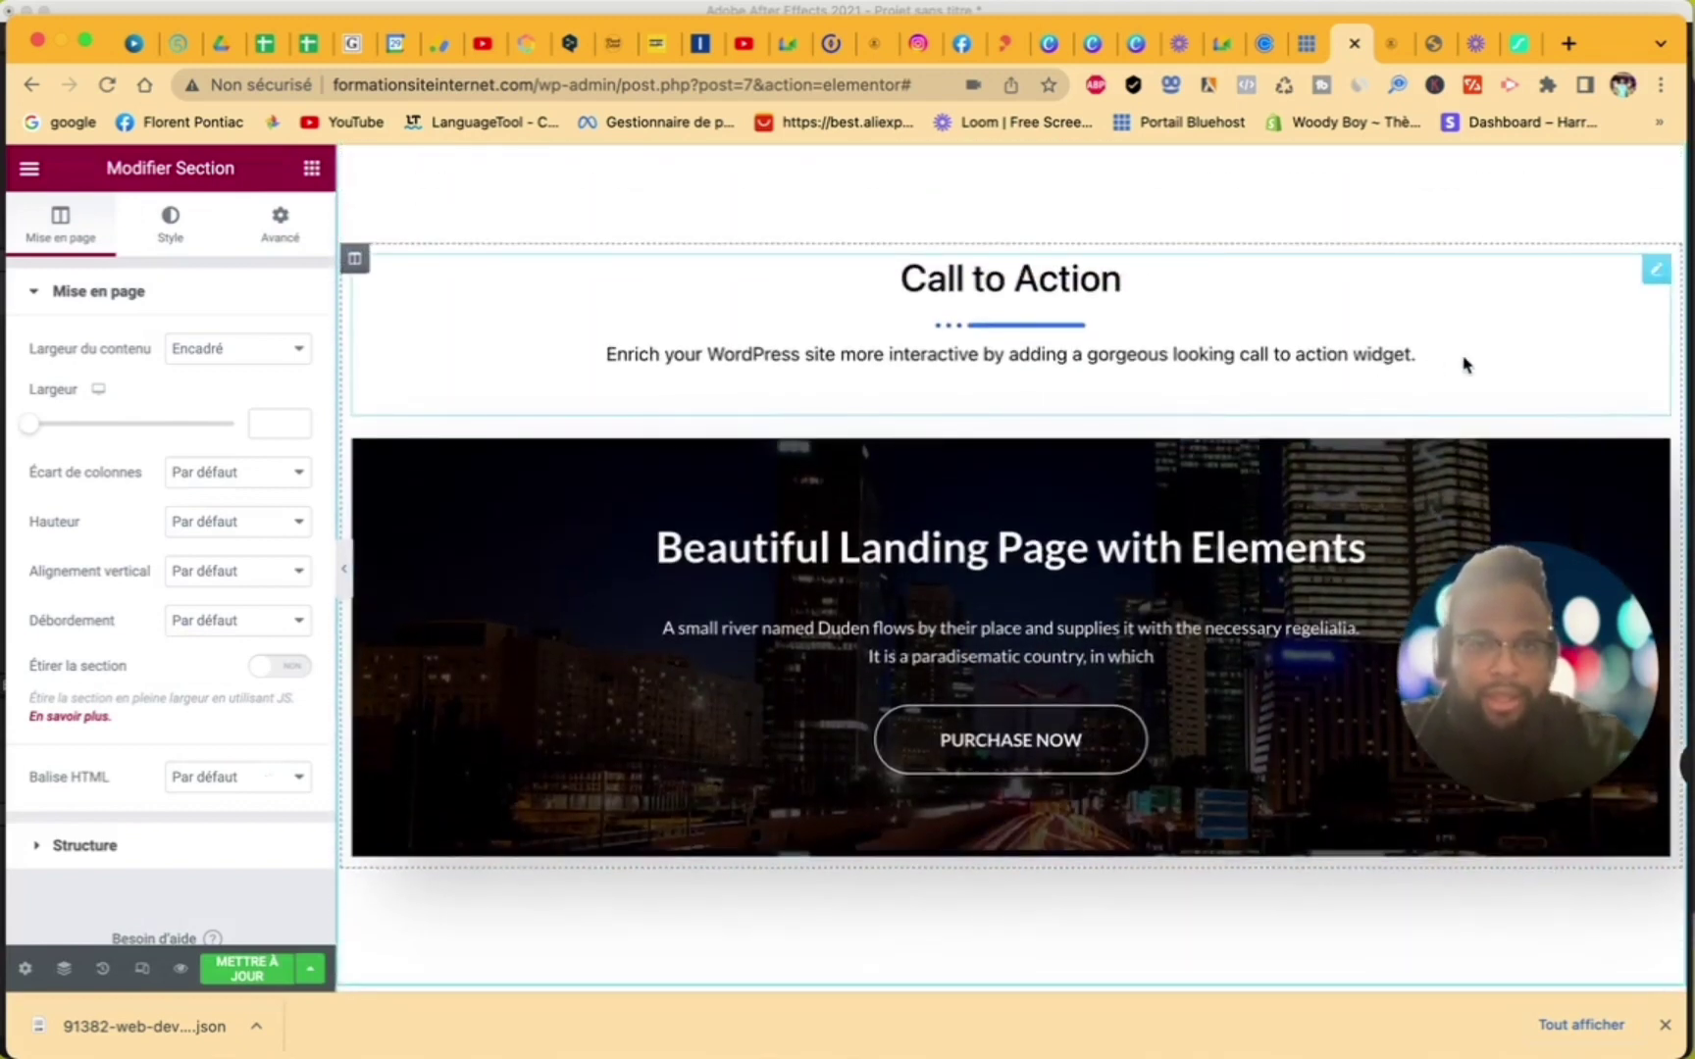
pyautogui.click(1513, 342)
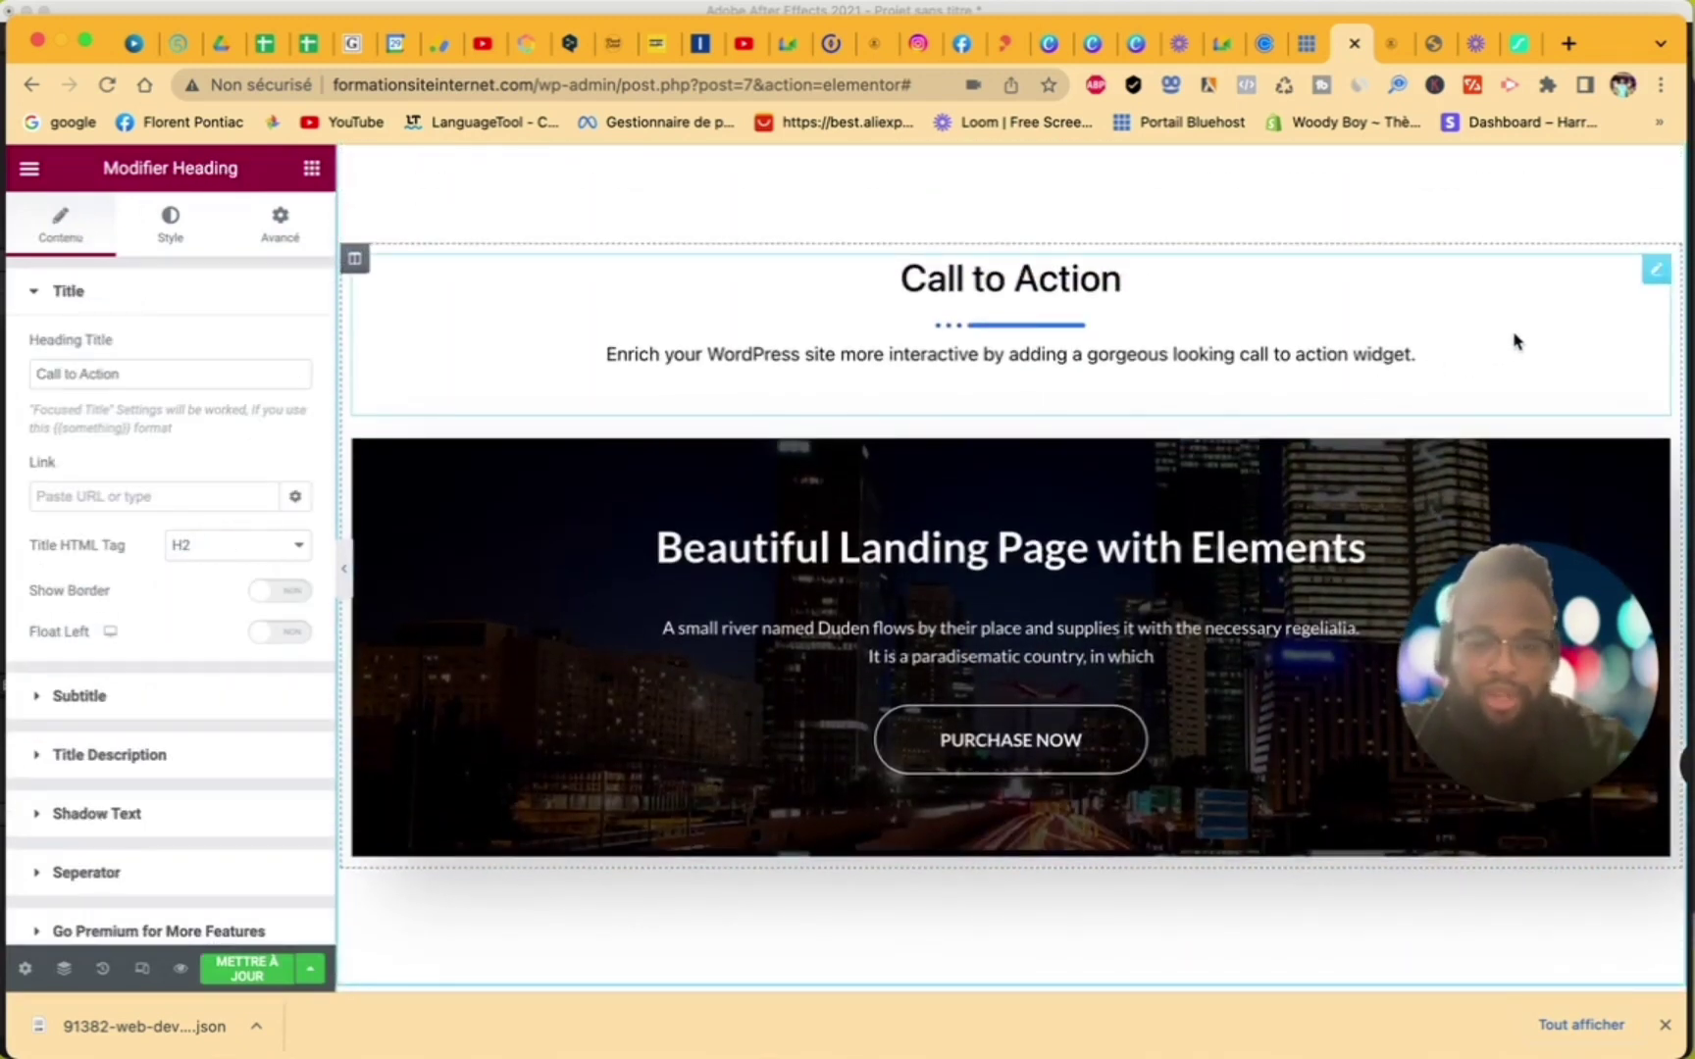
pyautogui.rightClick(1514, 341)
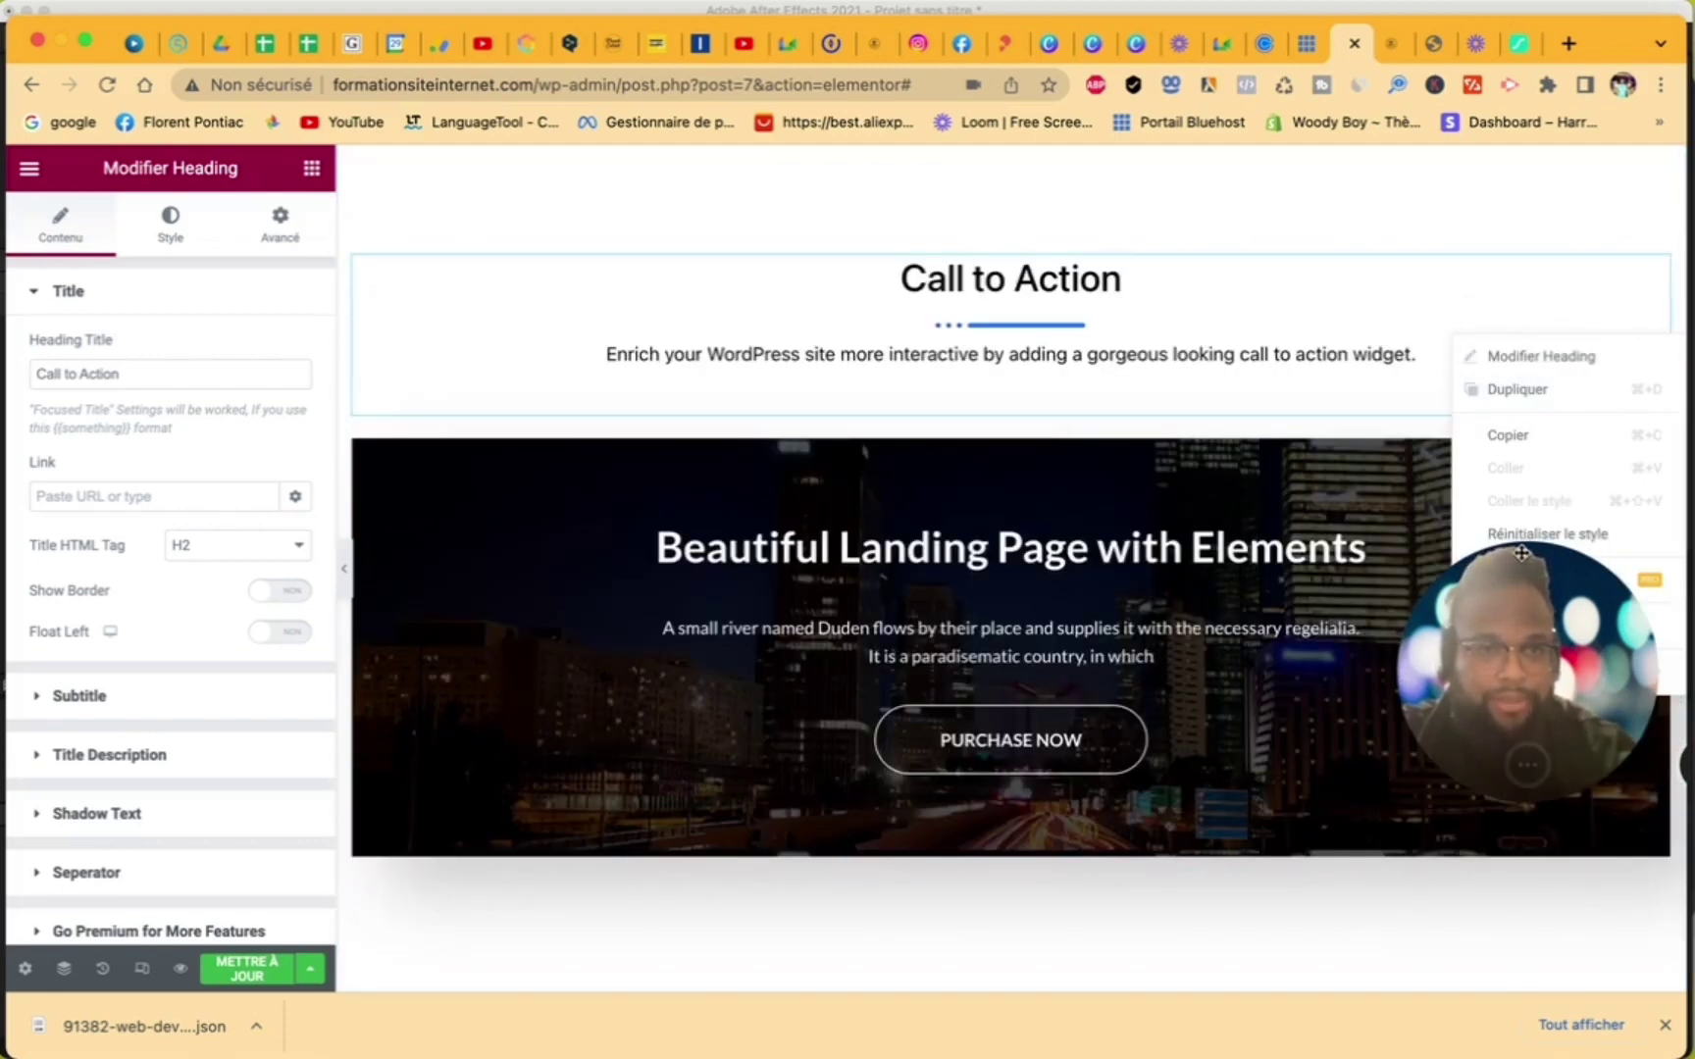
pyautogui.moveTo(1510, 569); pyautogui.dragTo(992, 642)
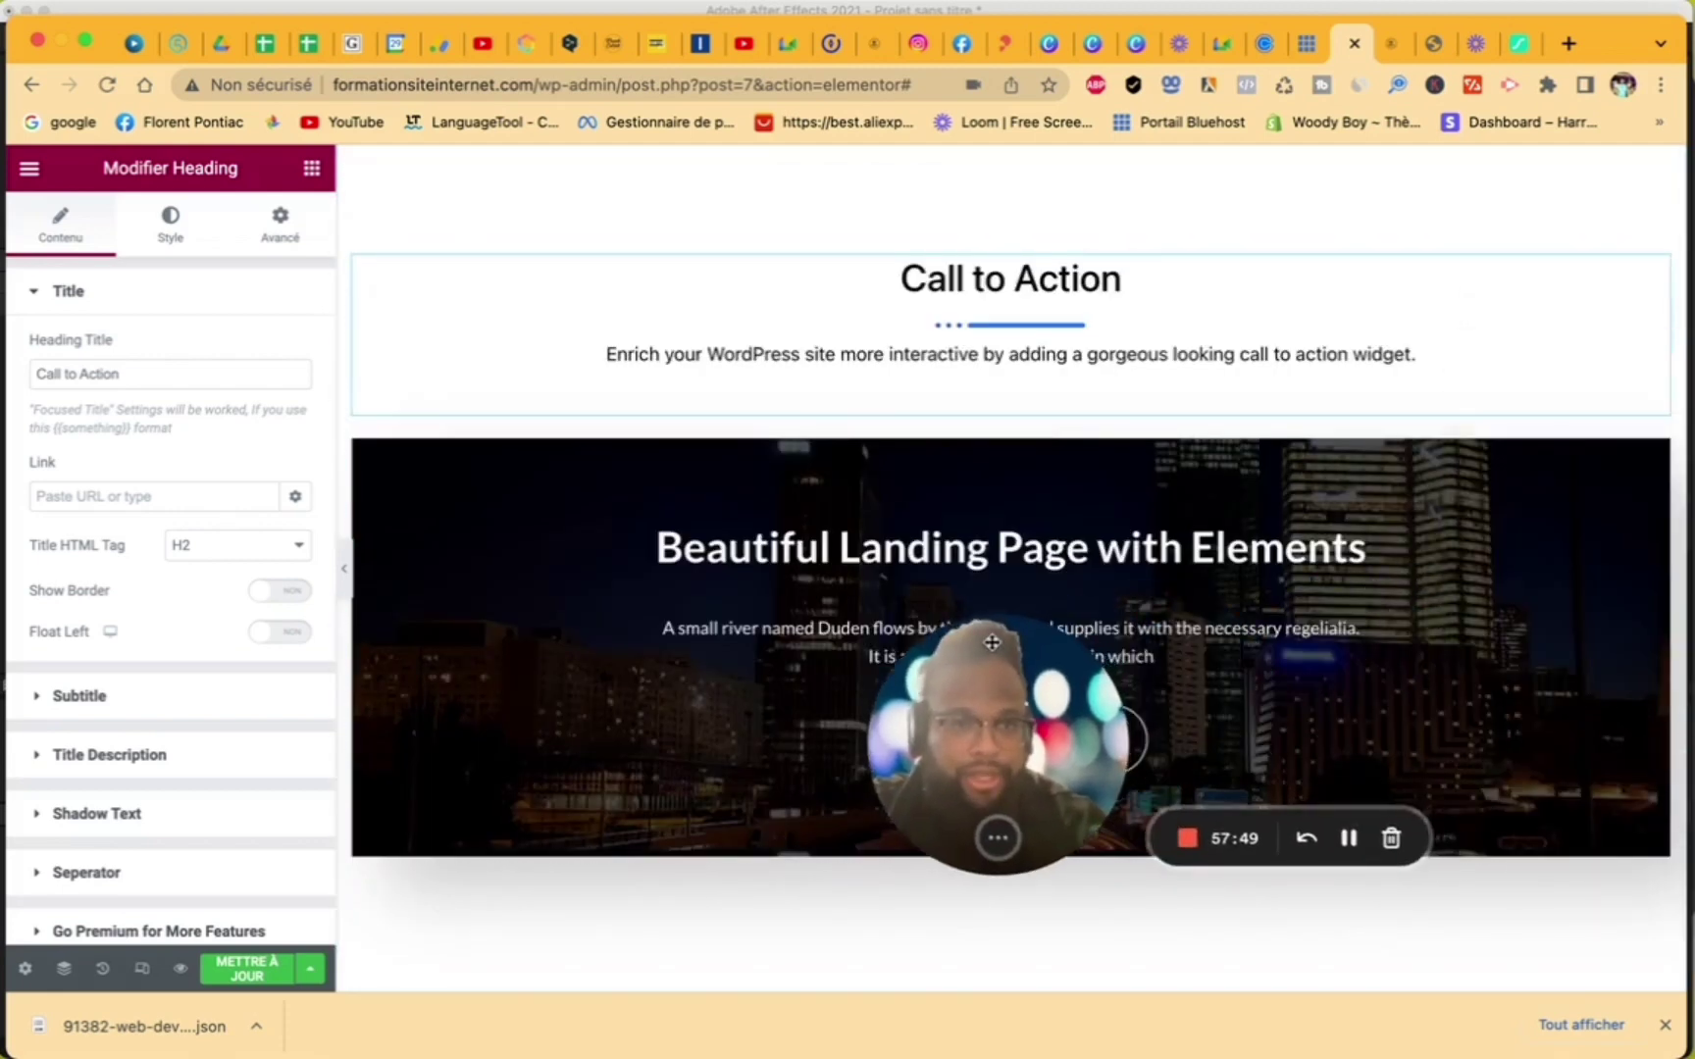
pyautogui.rightClick(1518, 293)
pyautogui.click(1531, 626)
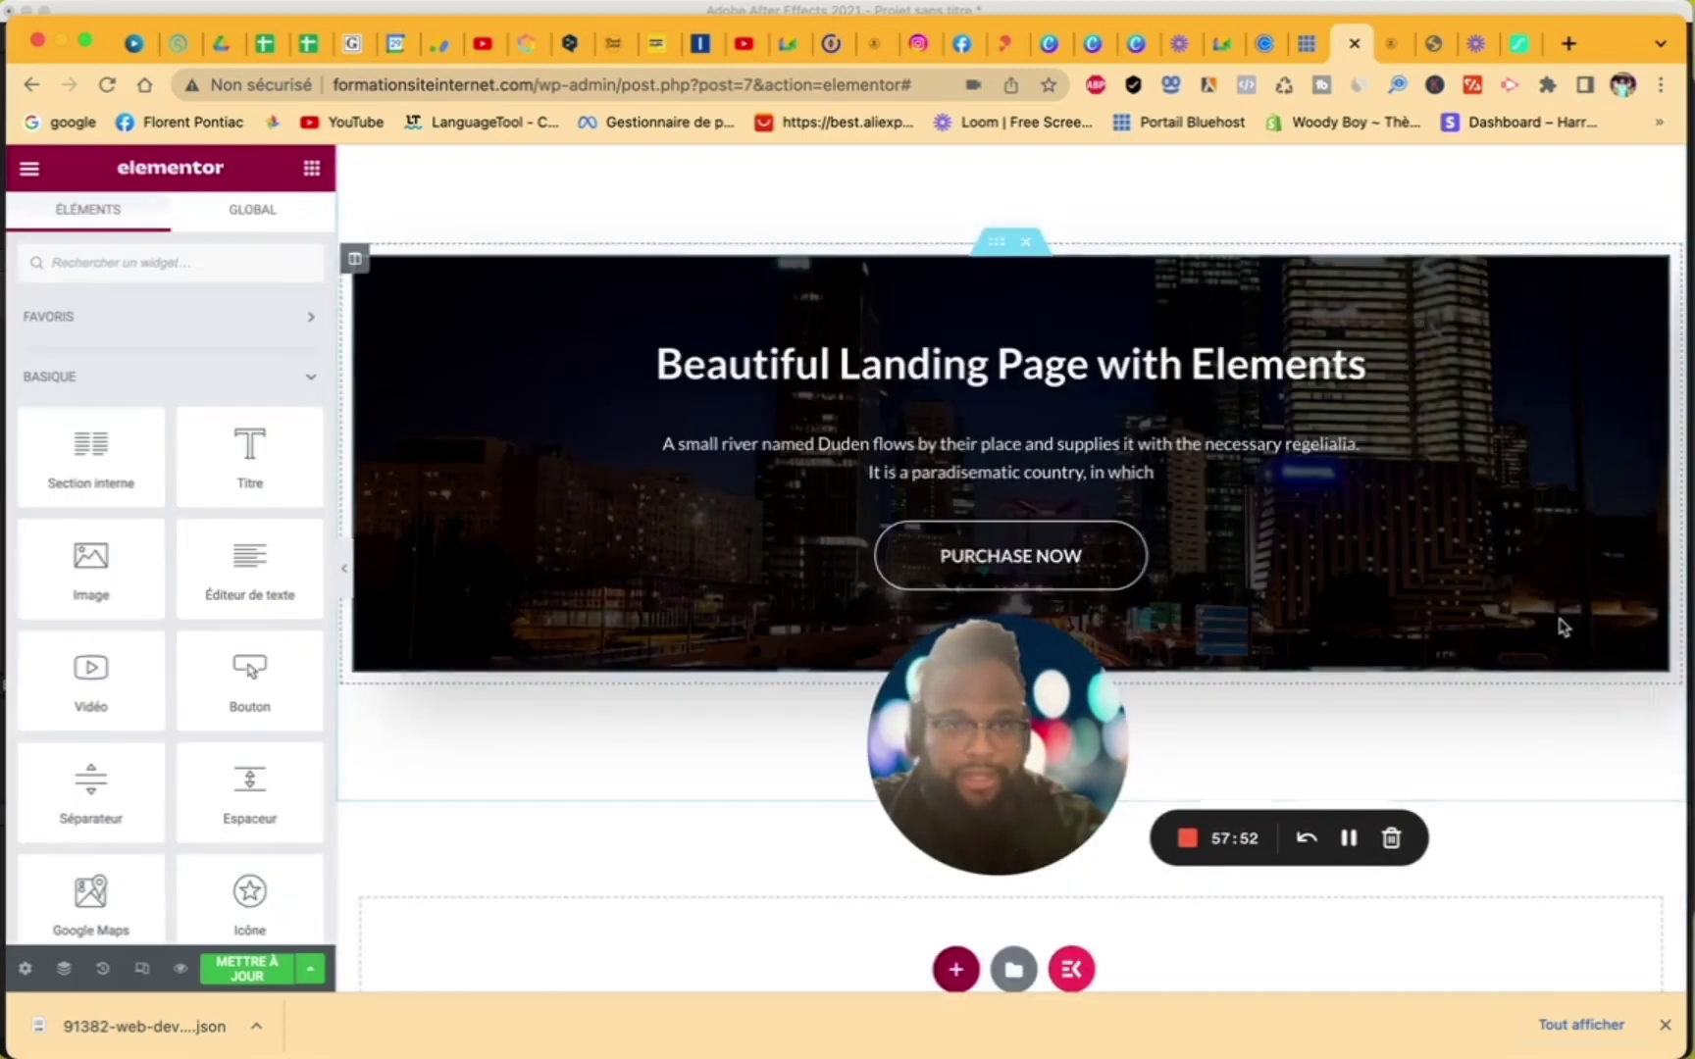
# - Set the dark hero section's top padding to 13 in its advanced spacing settings
pyautogui.scroll(4, 1405, 410)
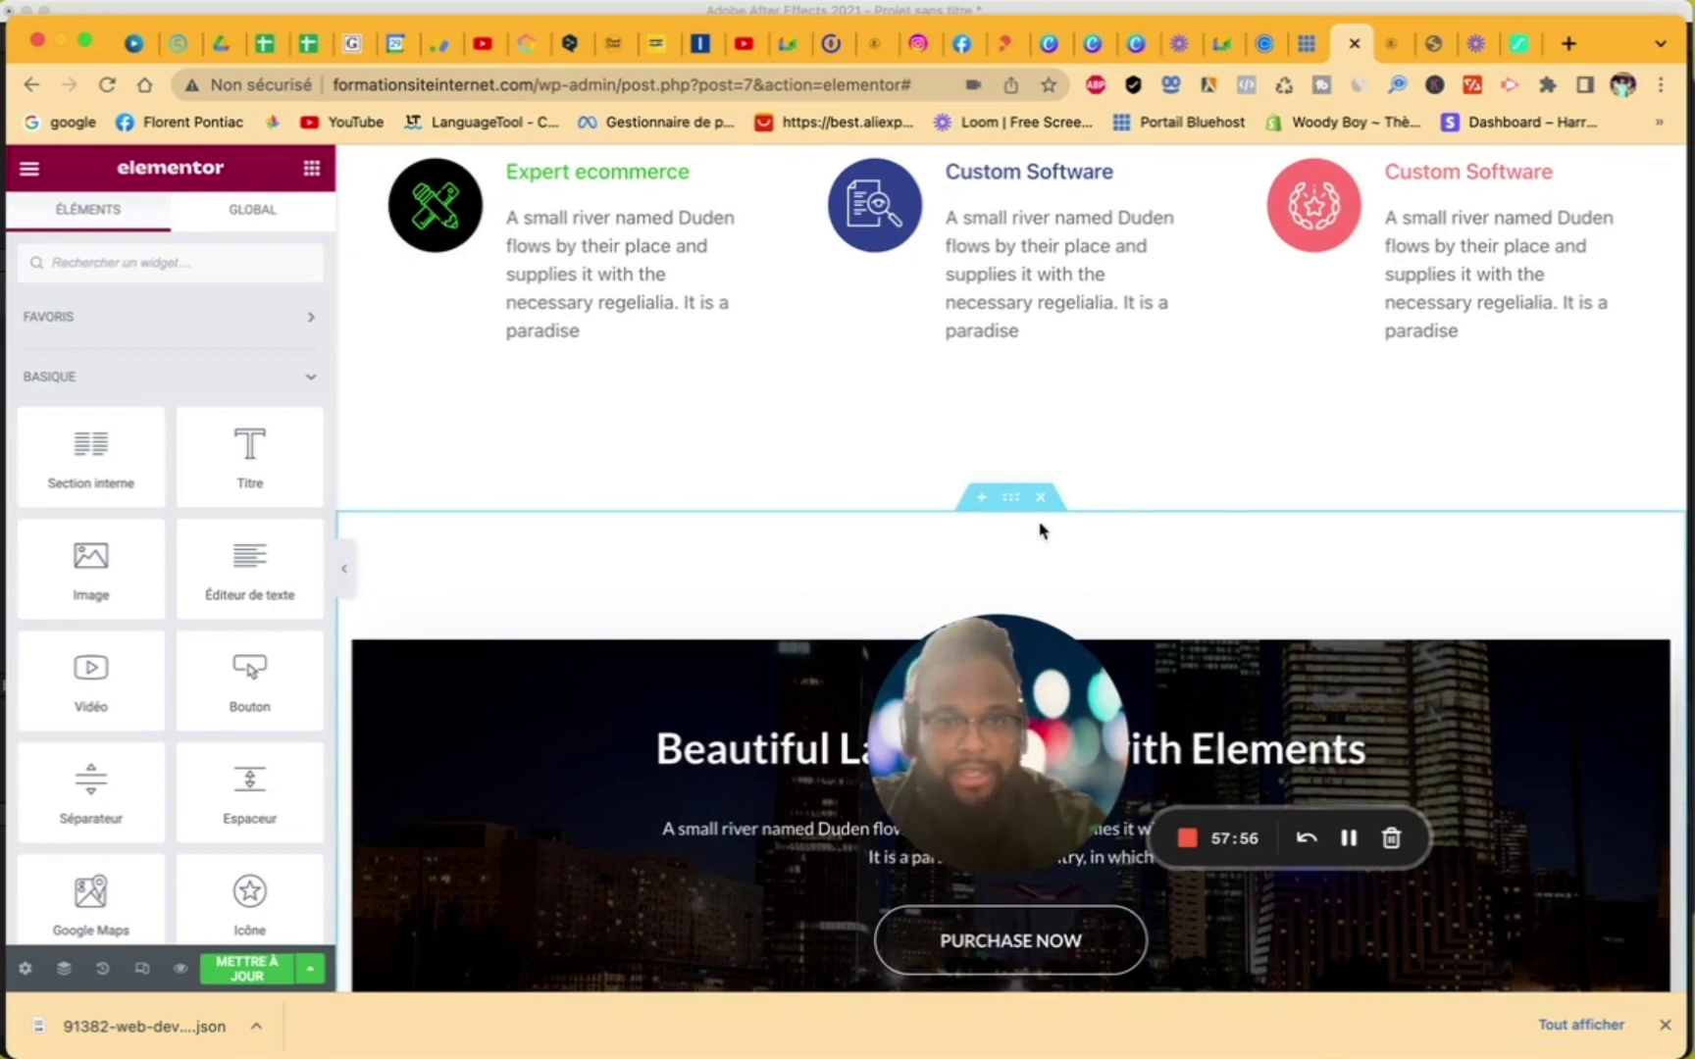
pyautogui.click(1012, 498)
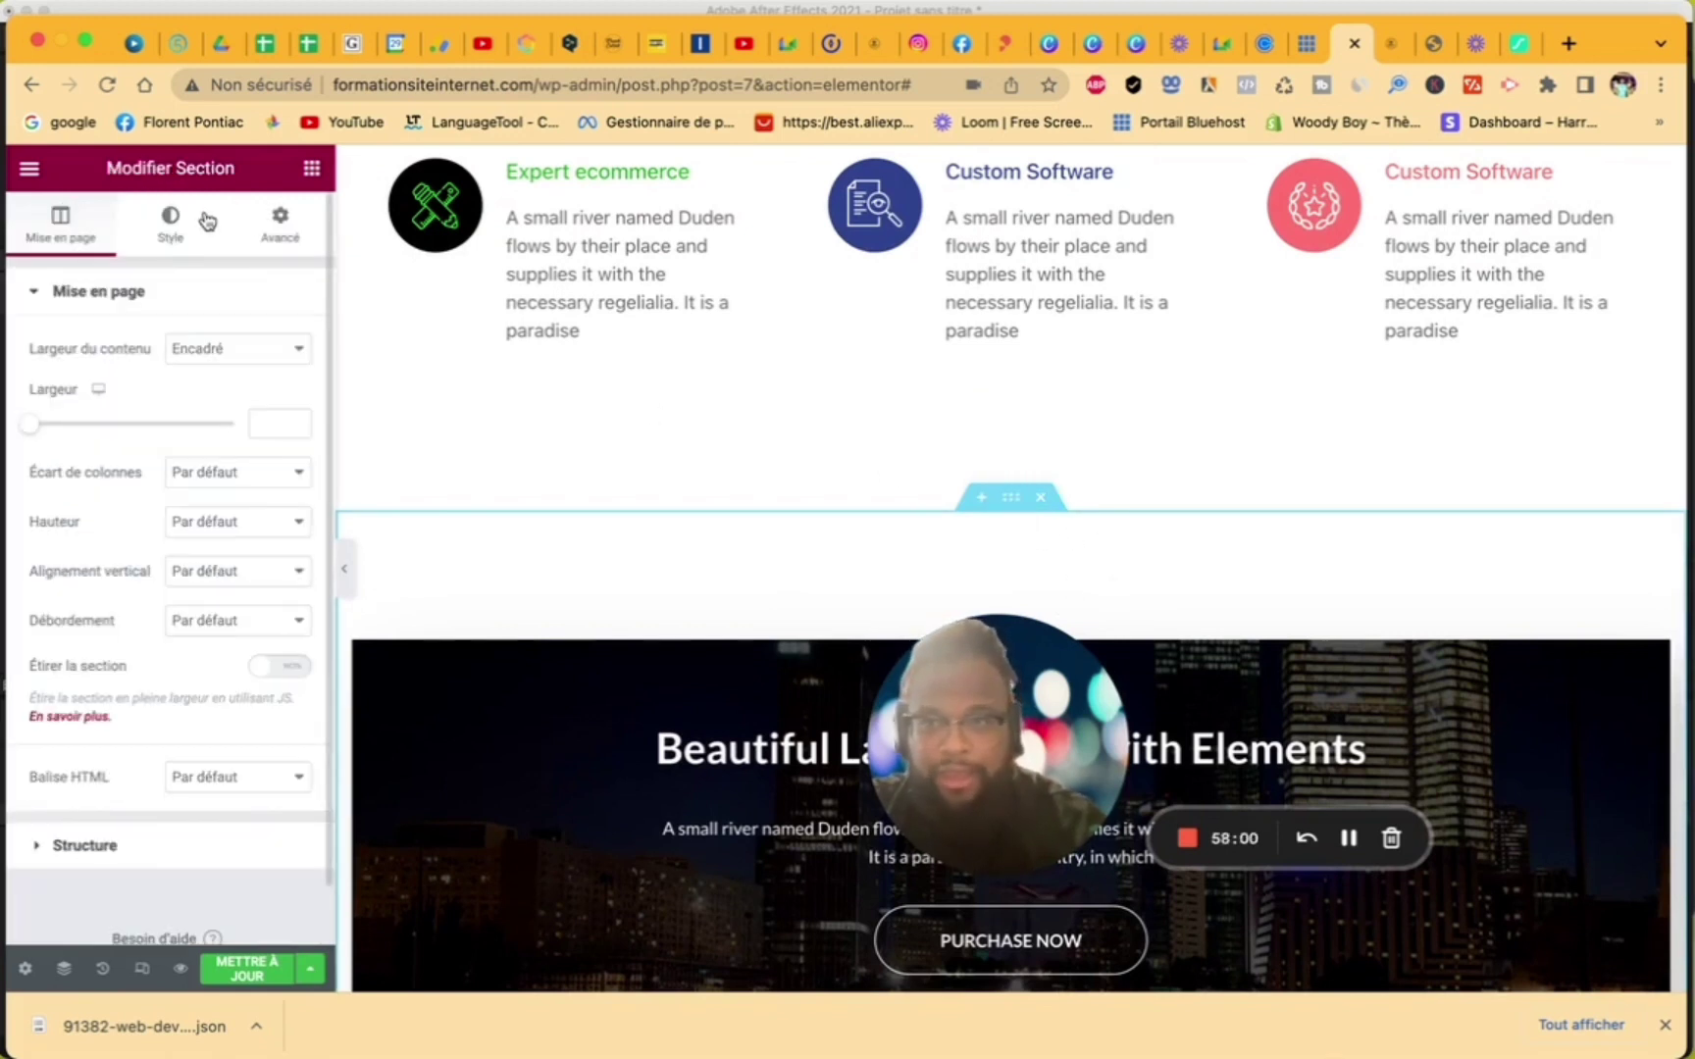
pyautogui.click(176, 226)
pyautogui.click(268, 218)
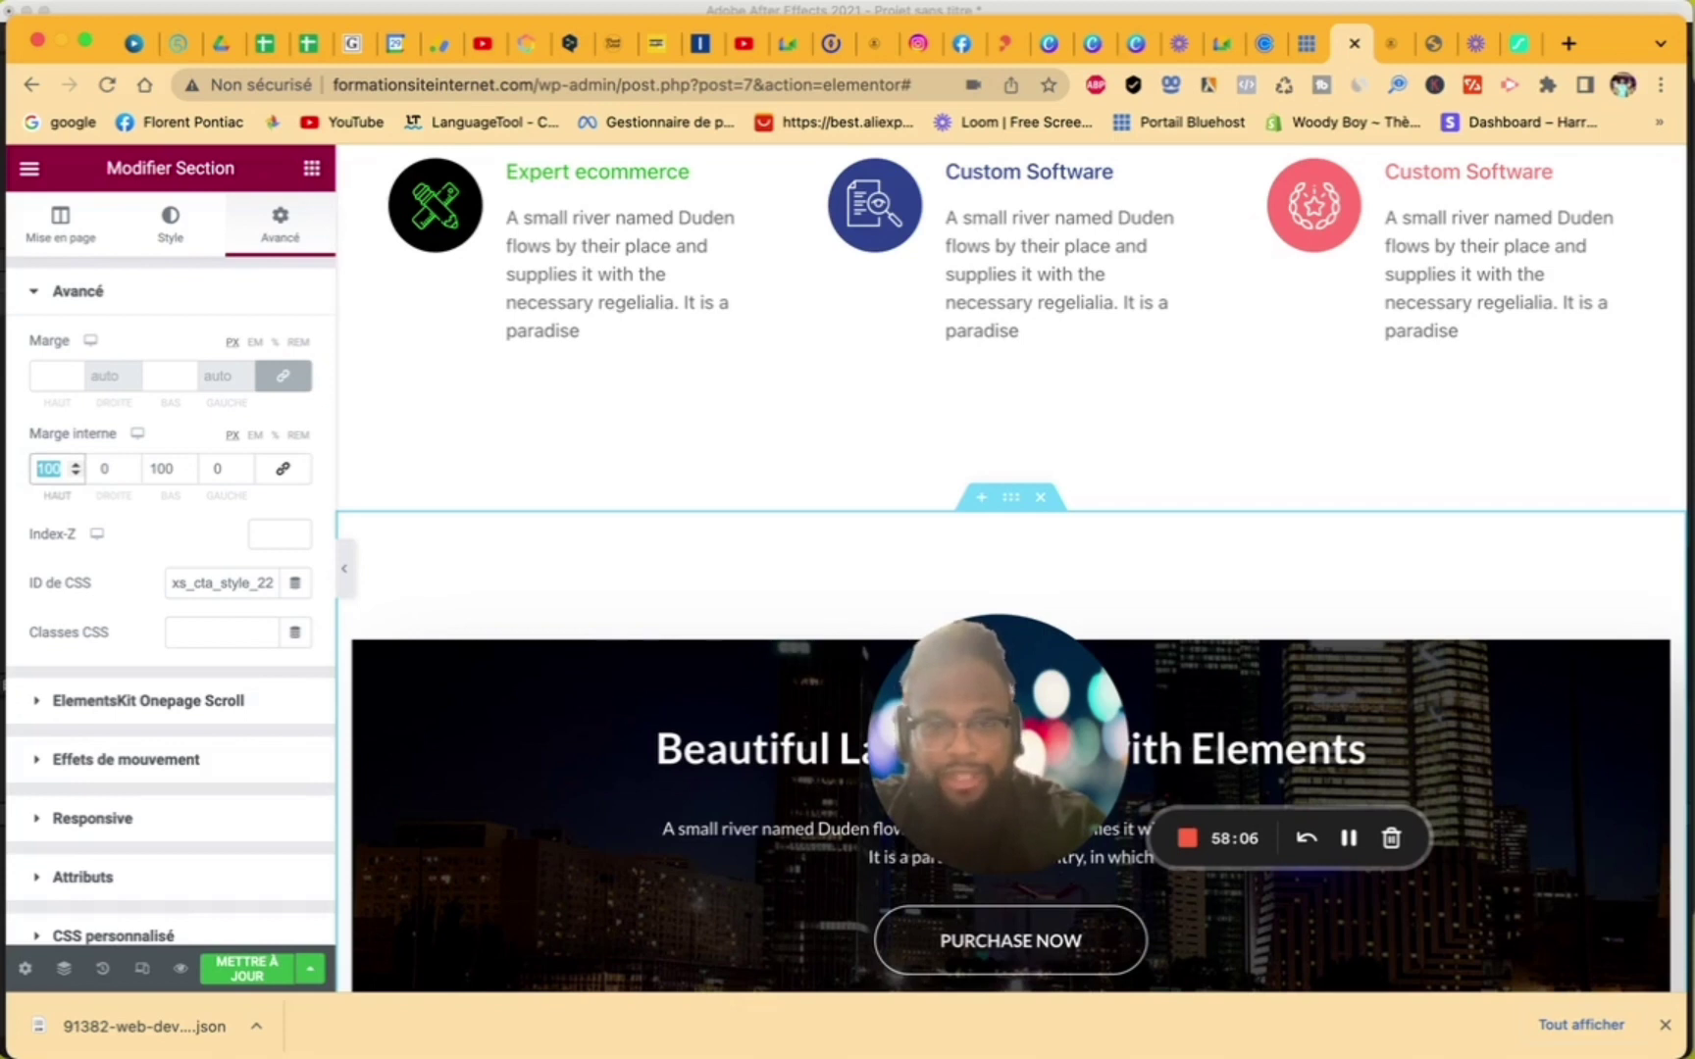
pyautogui.write('0')
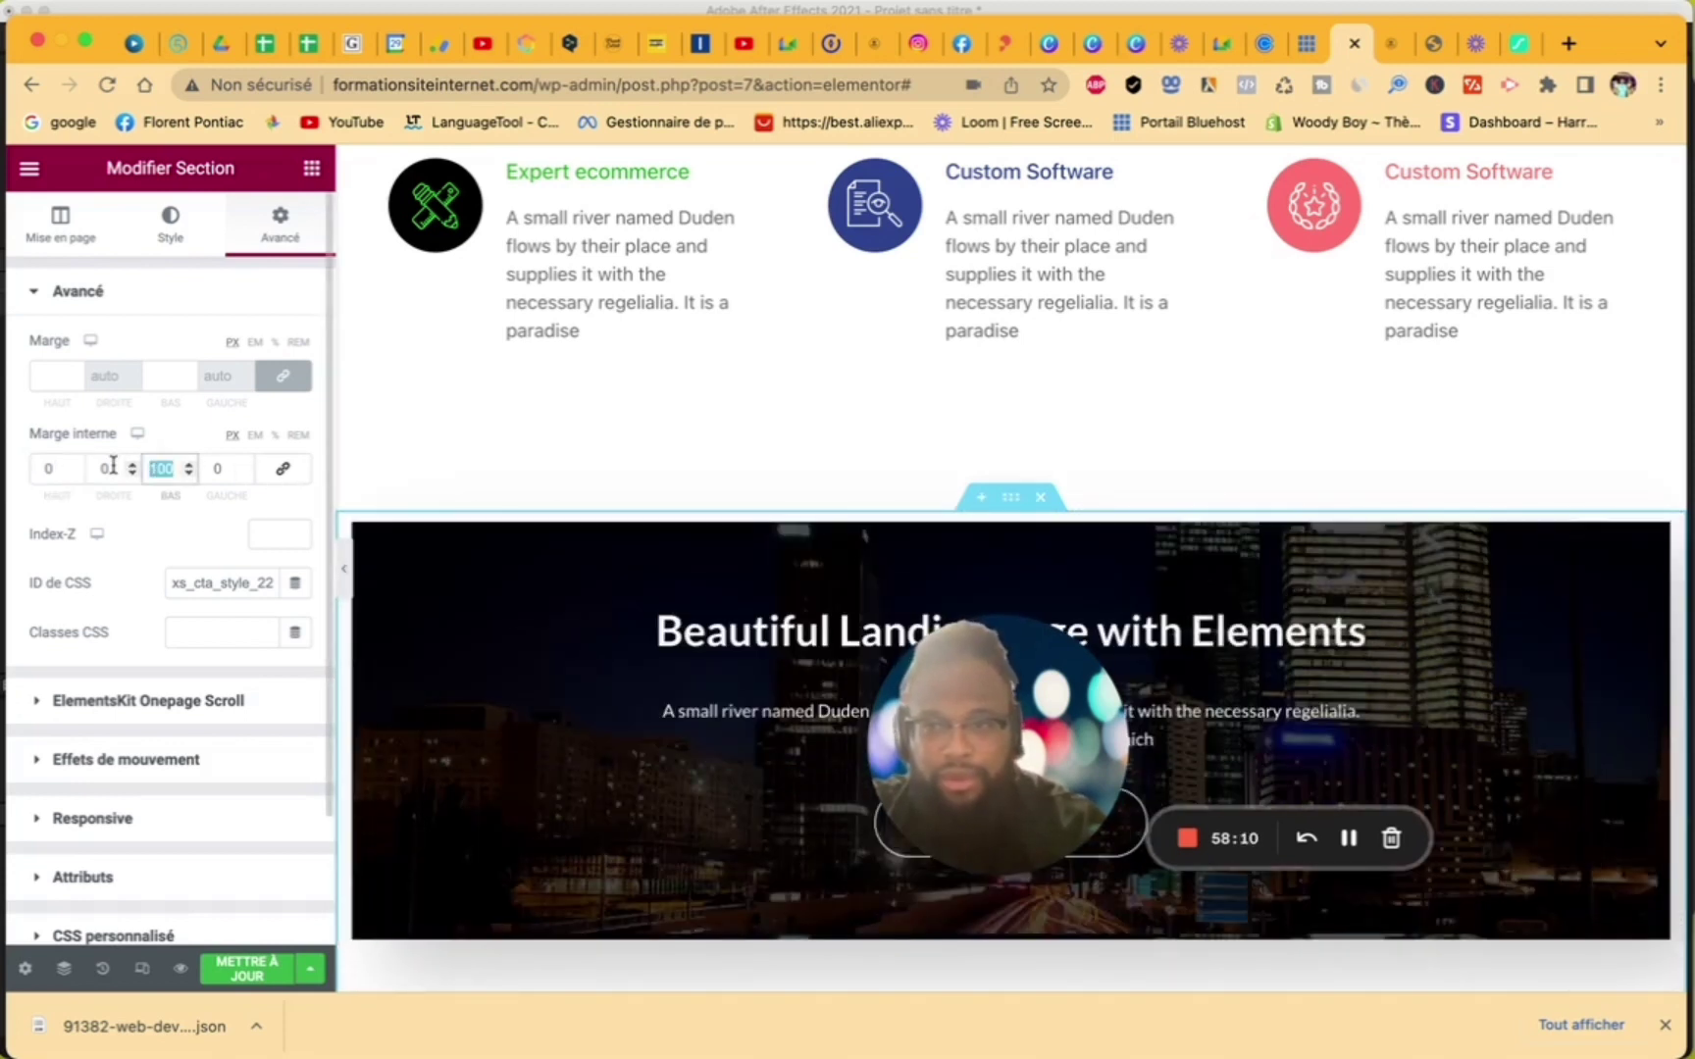
pyautogui.write('0')
pyautogui.scroll(-5, 757, 485)
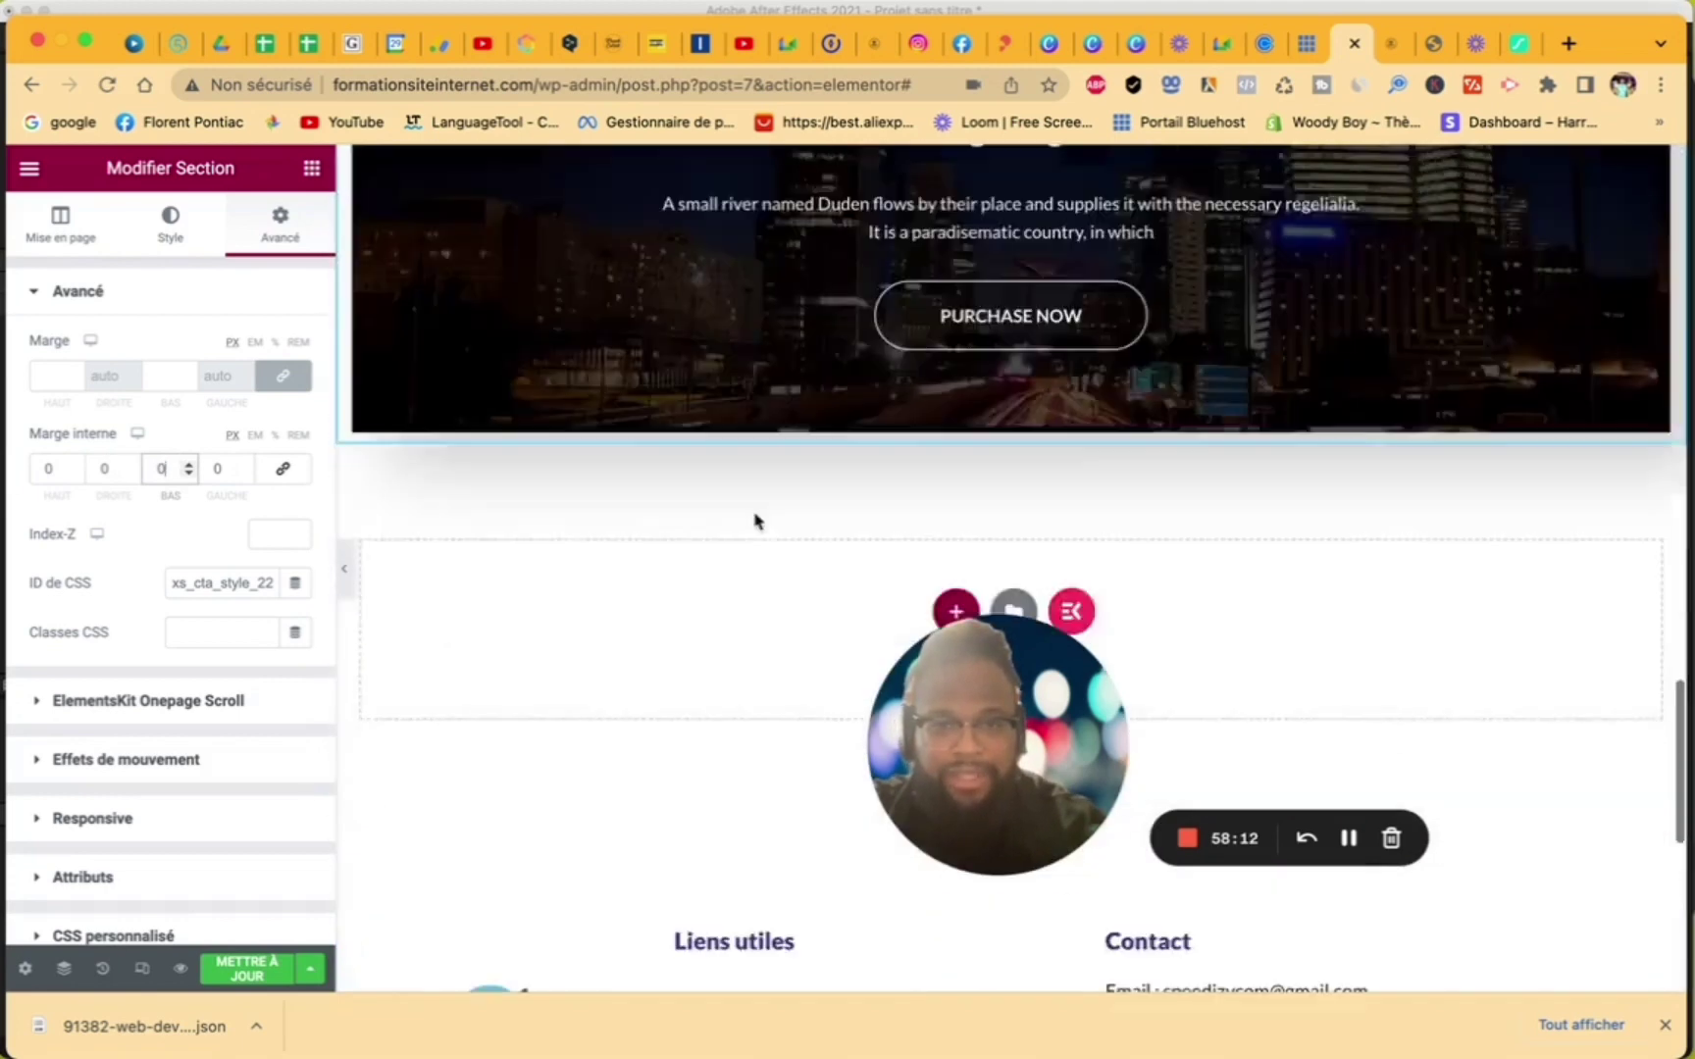
pyautogui.scroll(5, 756, 520)
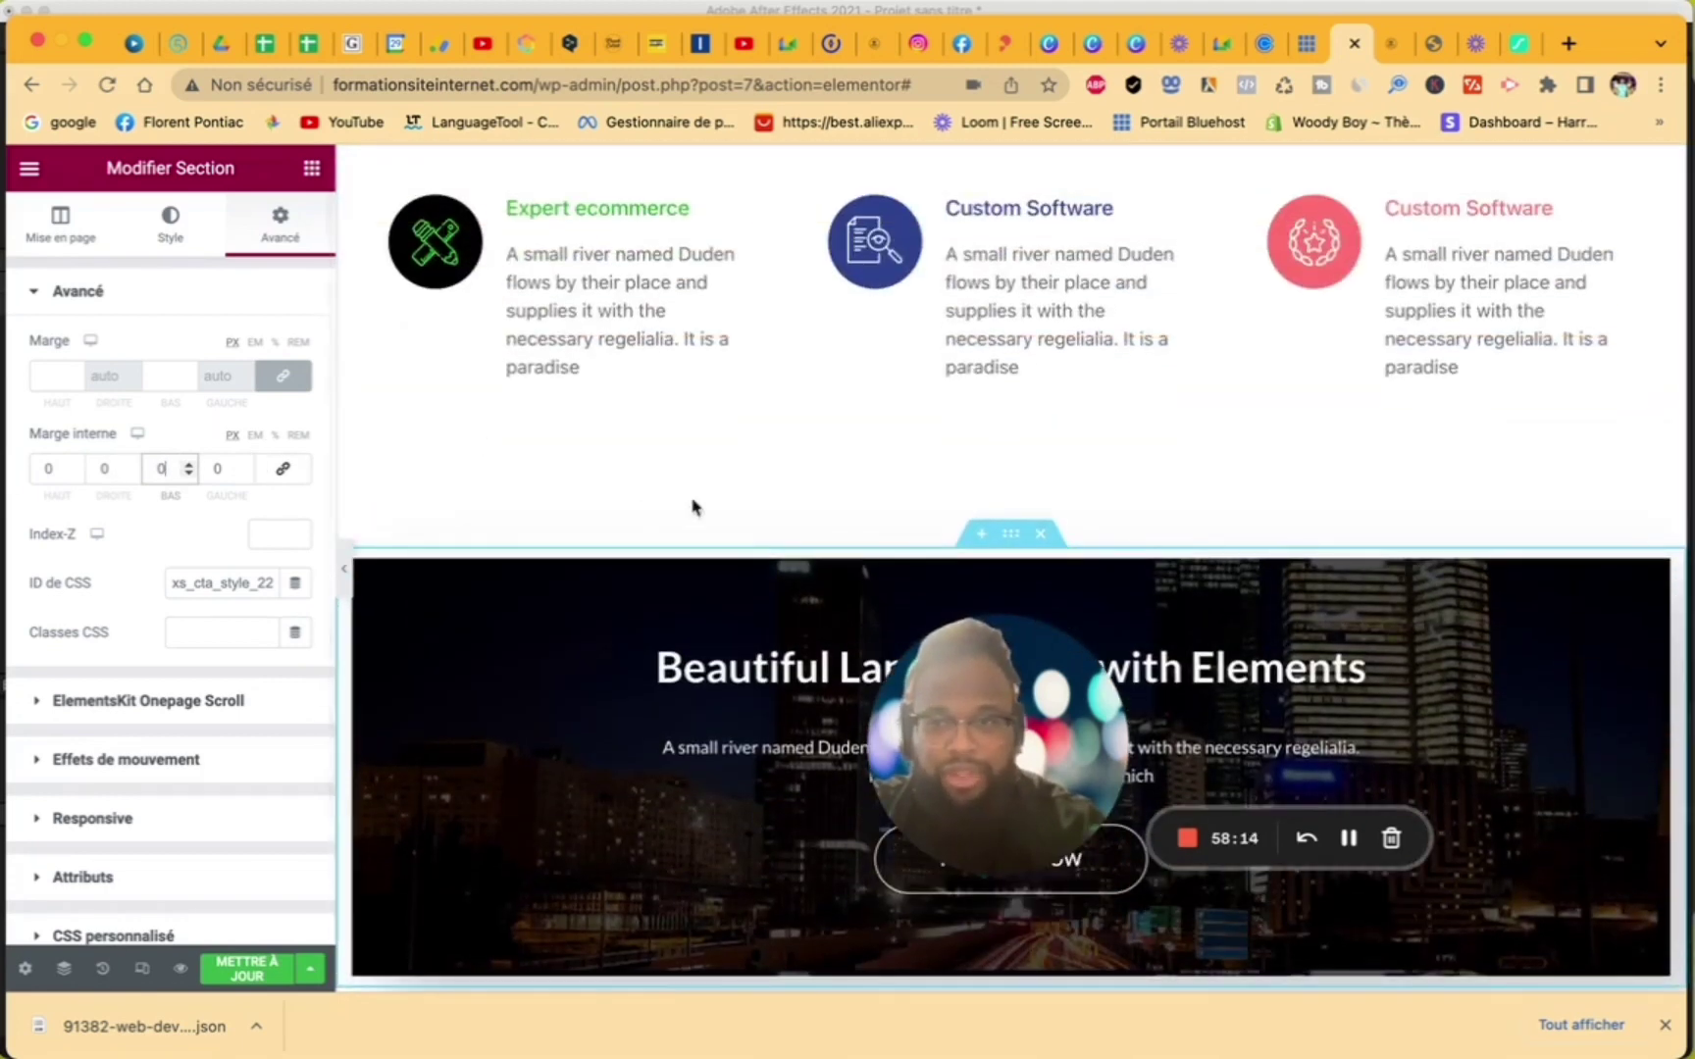
pyautogui.scroll(-4, 775, 628)
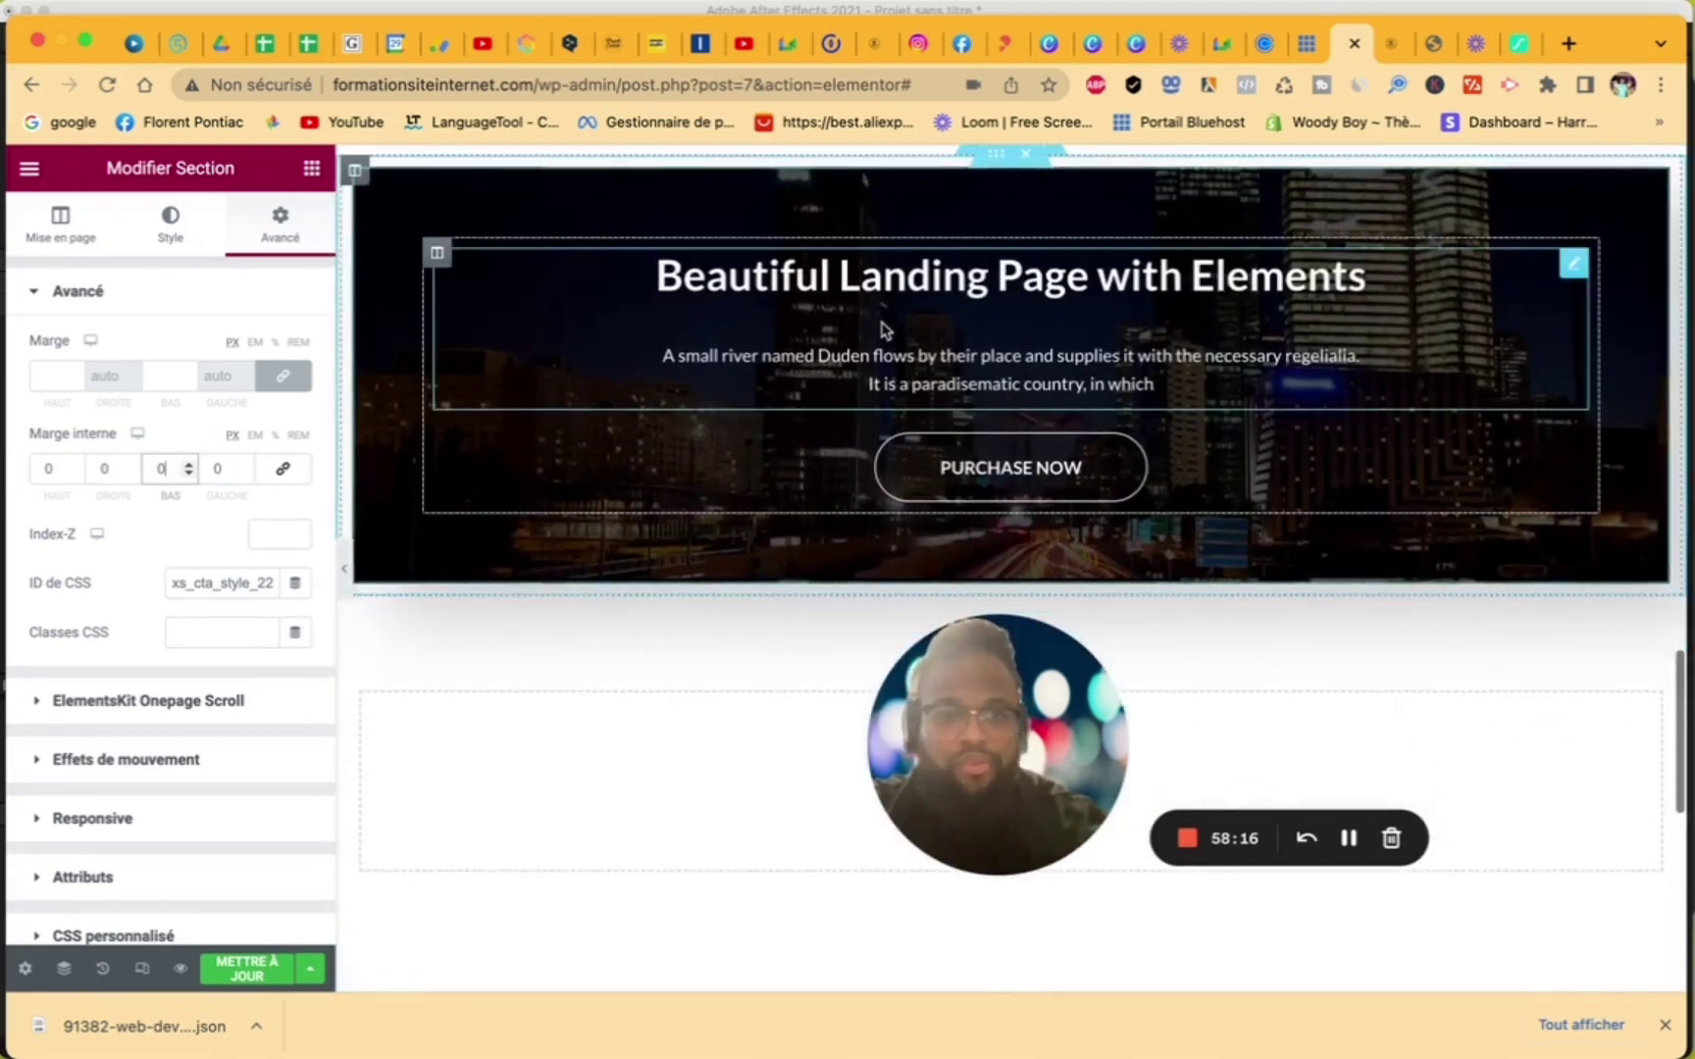
pyautogui.click(1223, 458)
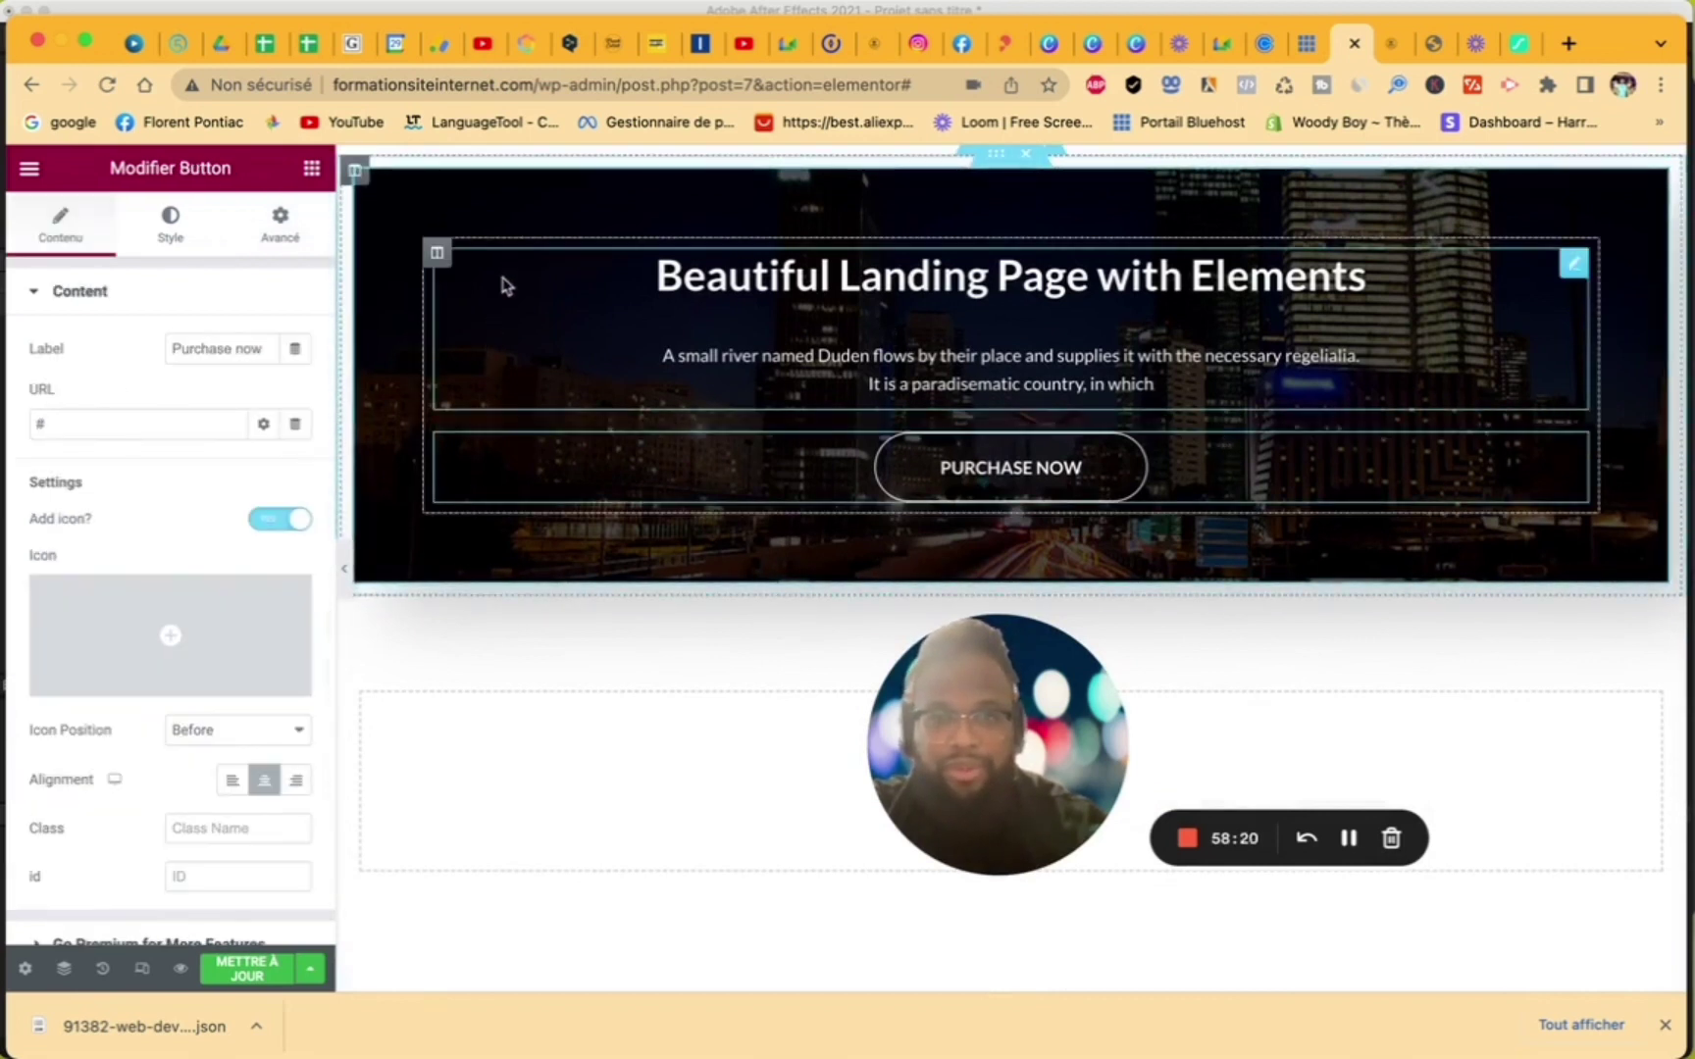
pyautogui.scroll(3, 586, 253)
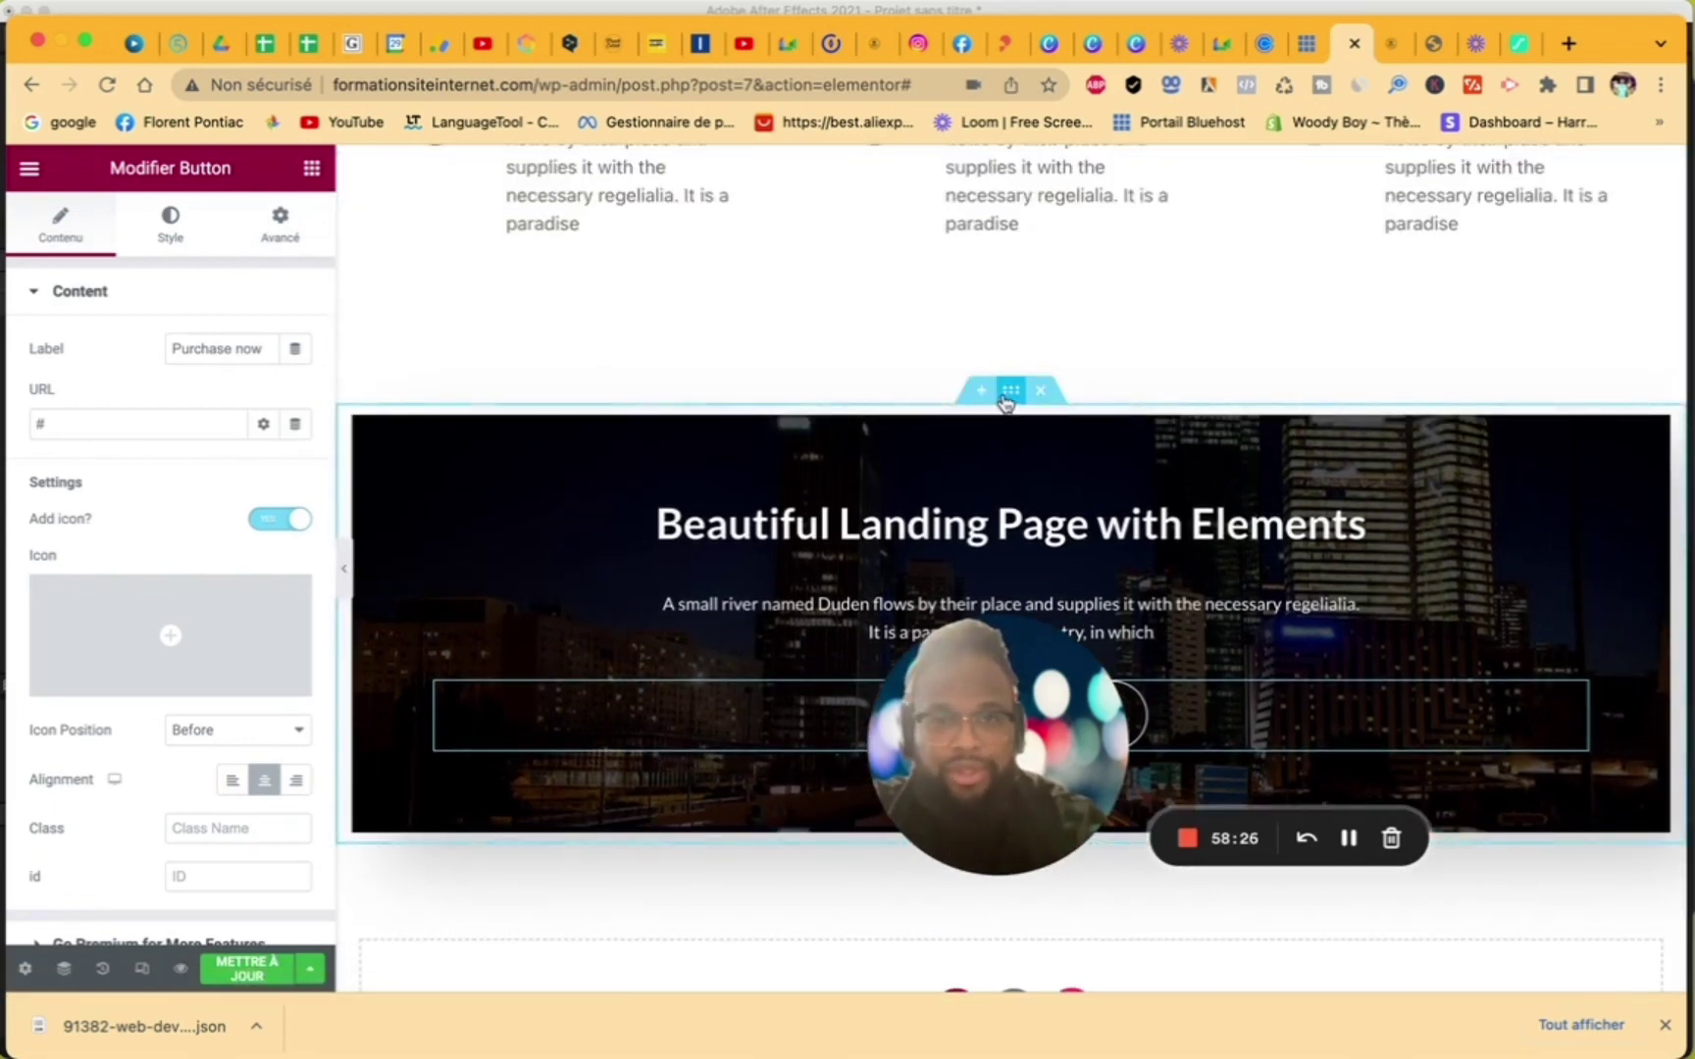
pyautogui.click(1009, 393)
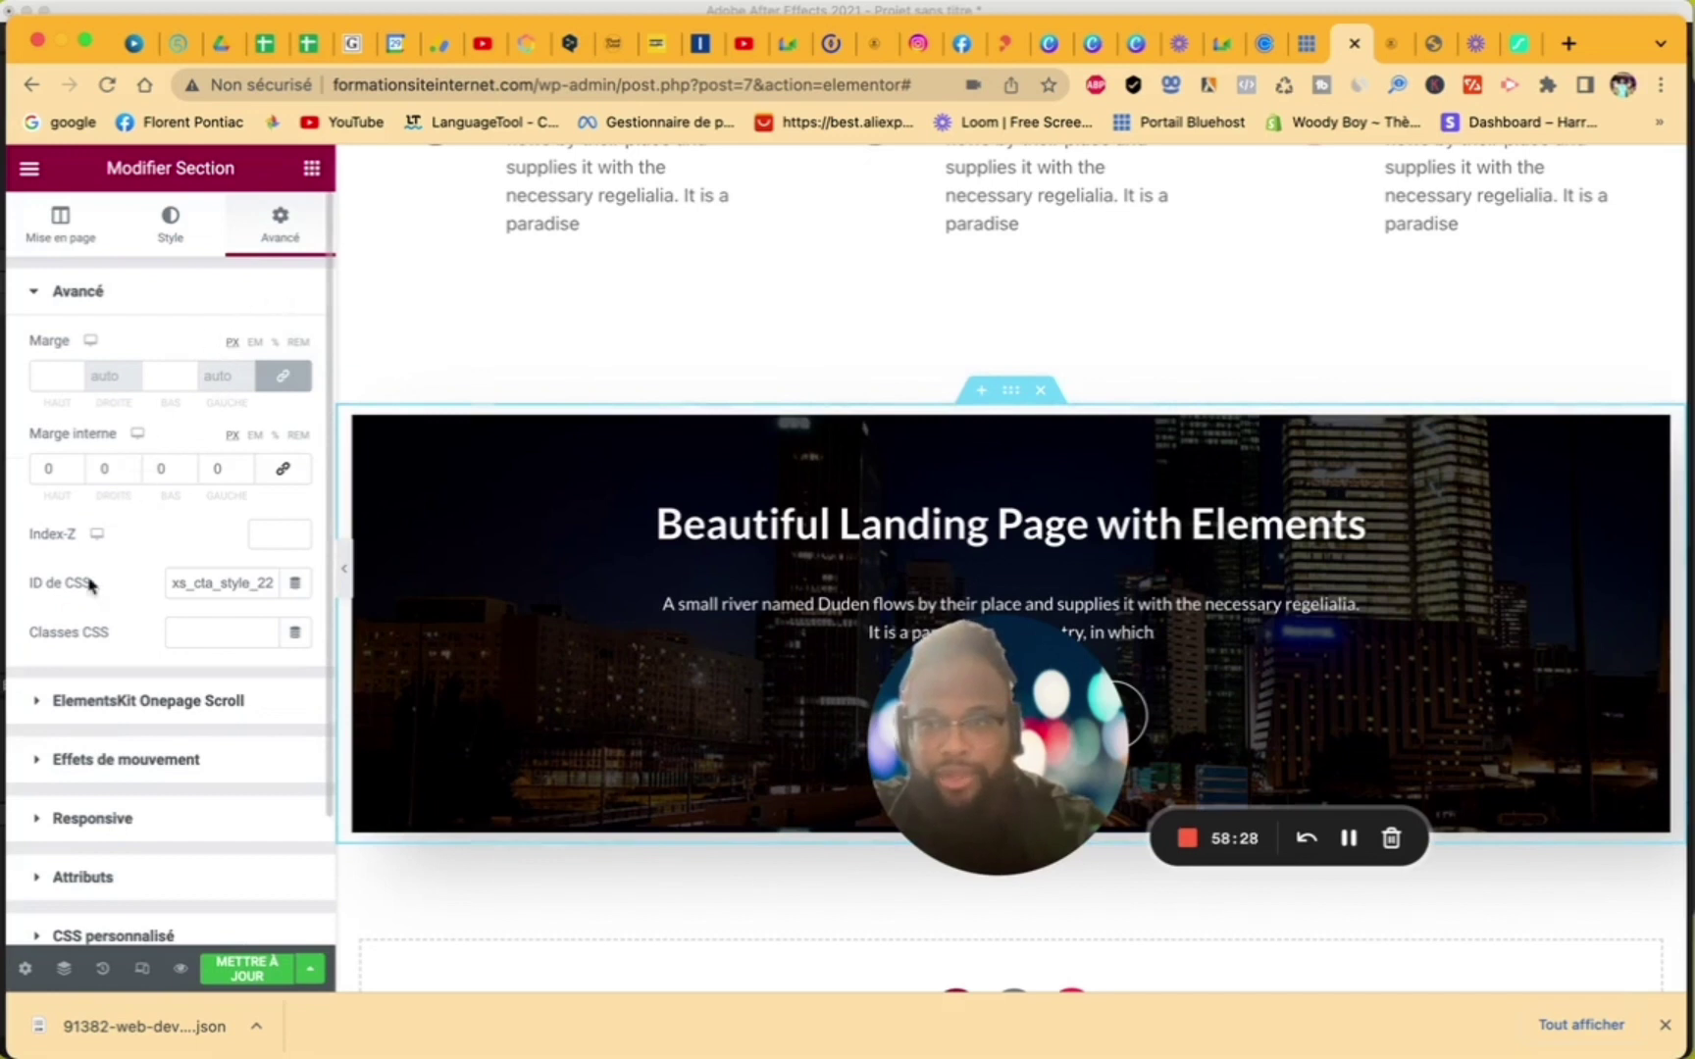
pyautogui.click(76, 465)
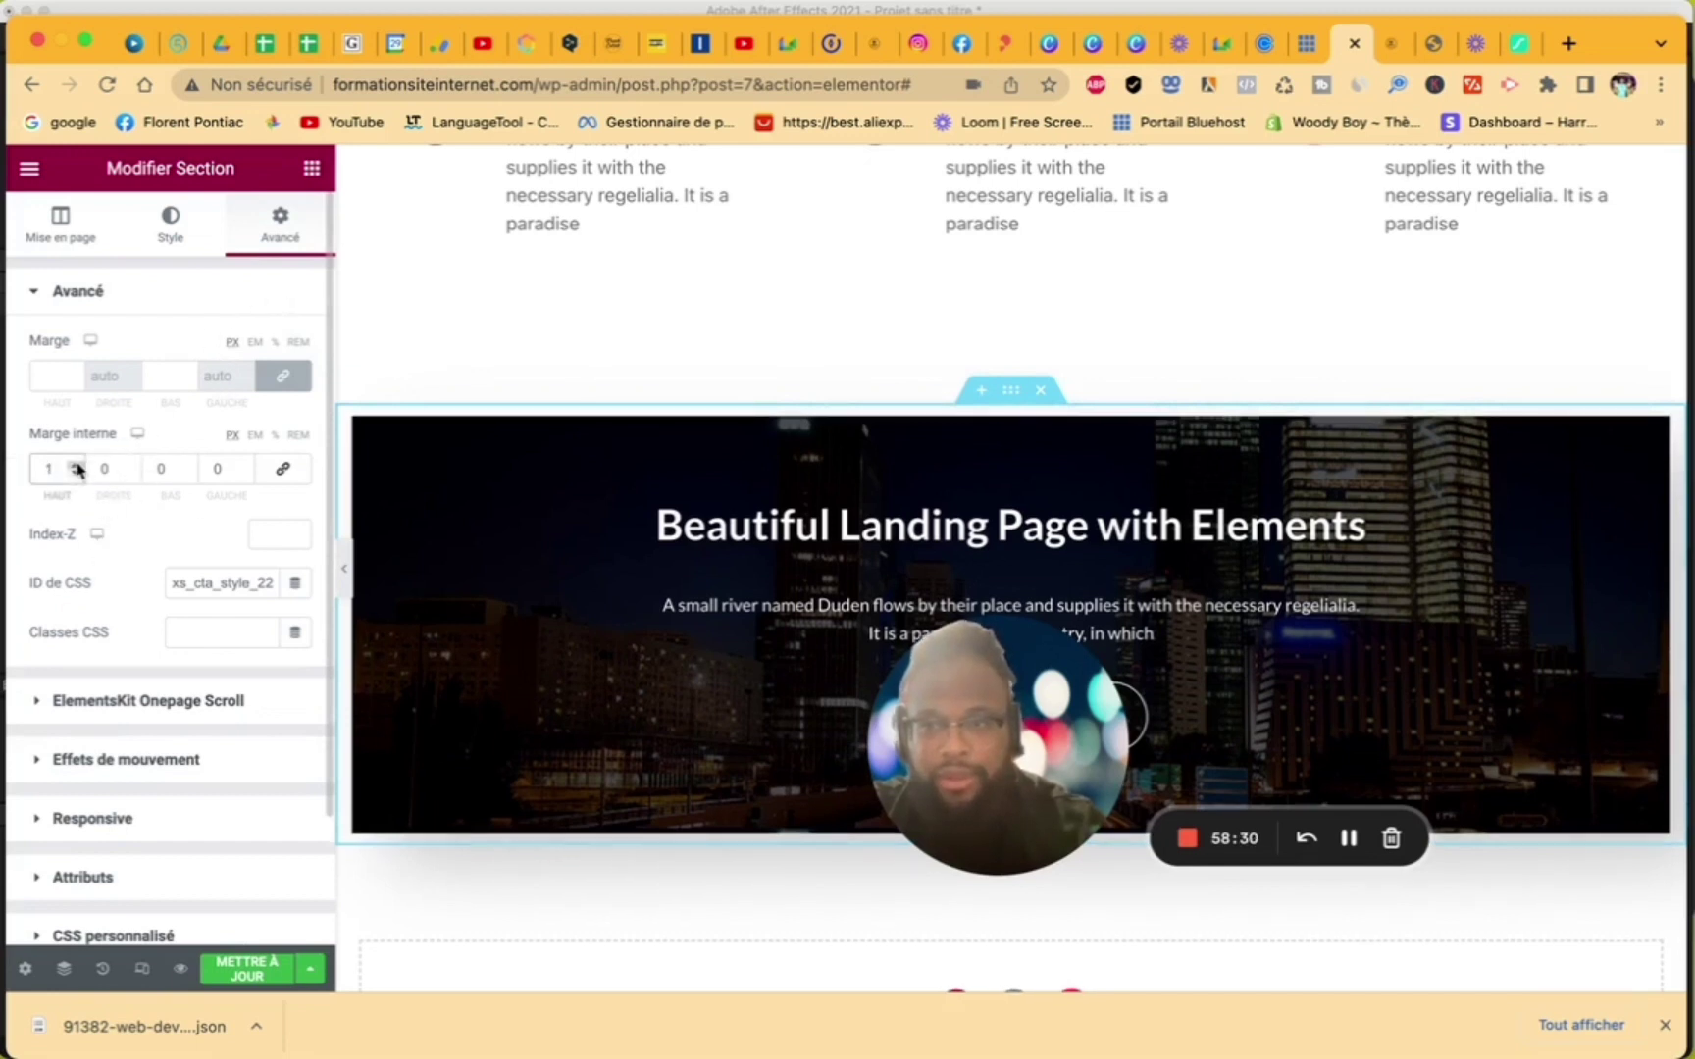
pyautogui.click(77, 465)
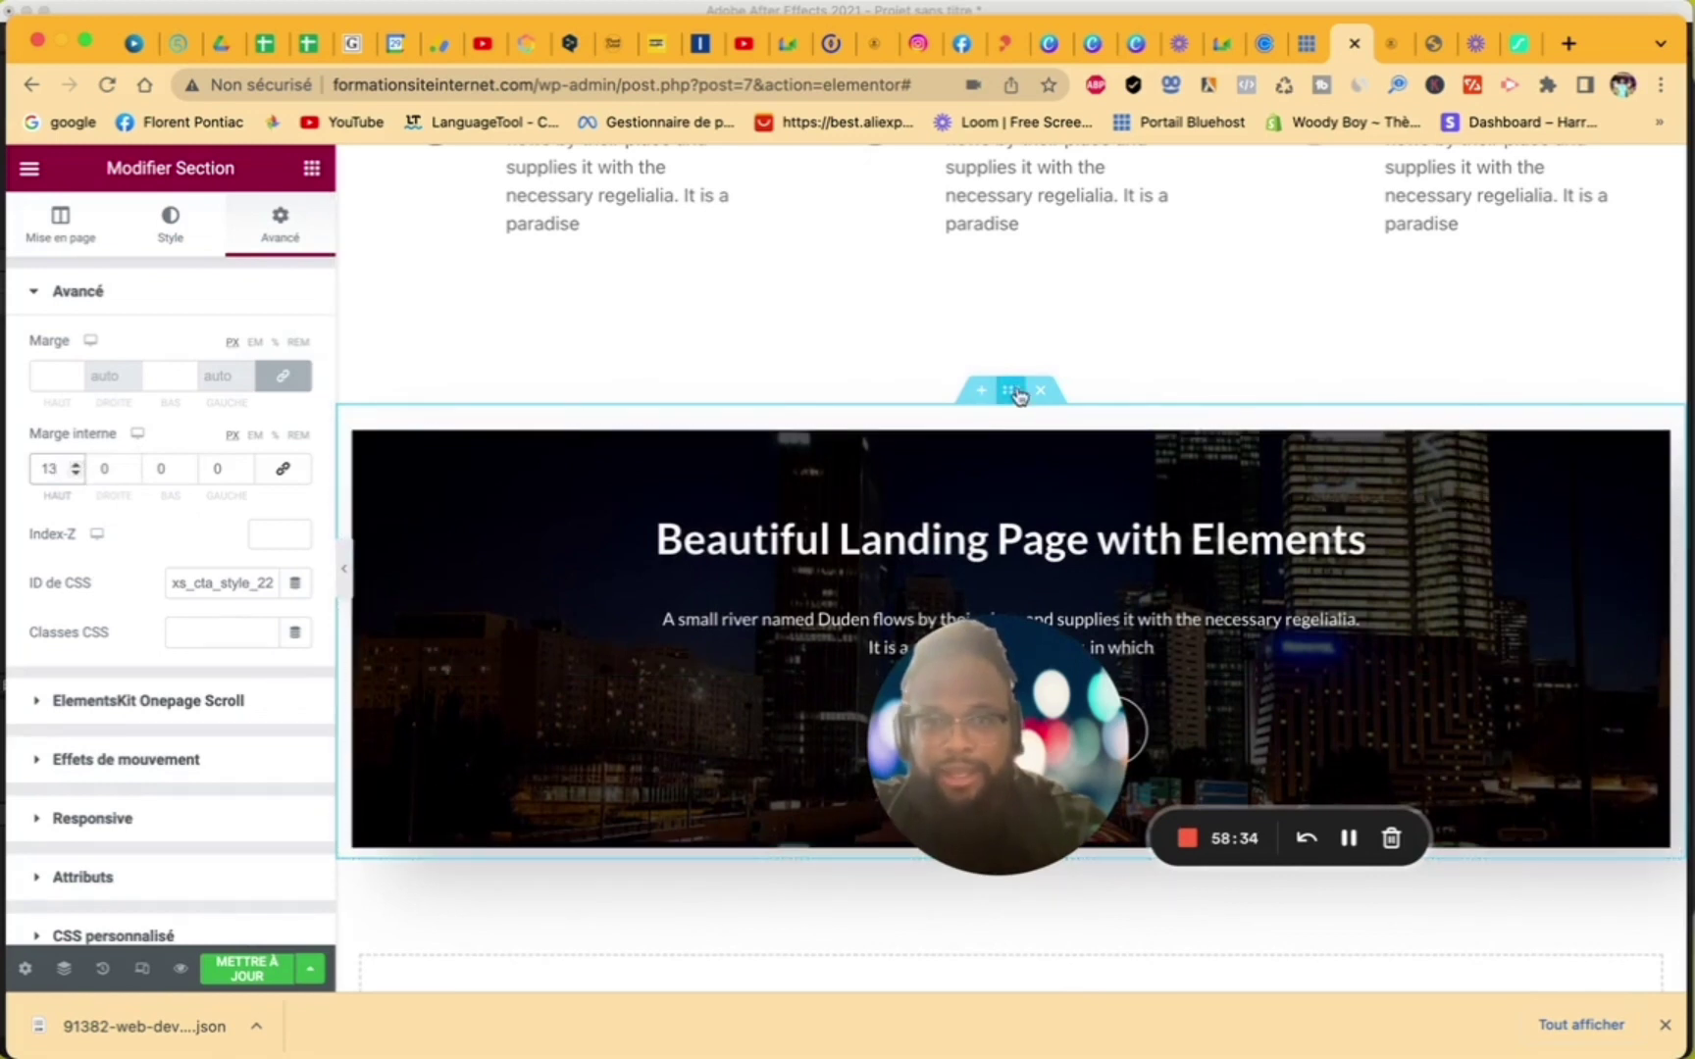
# - Switch the banner section's Largeur du contenu to Encadré and hide the editing panel
pyautogui.click(61, 224)
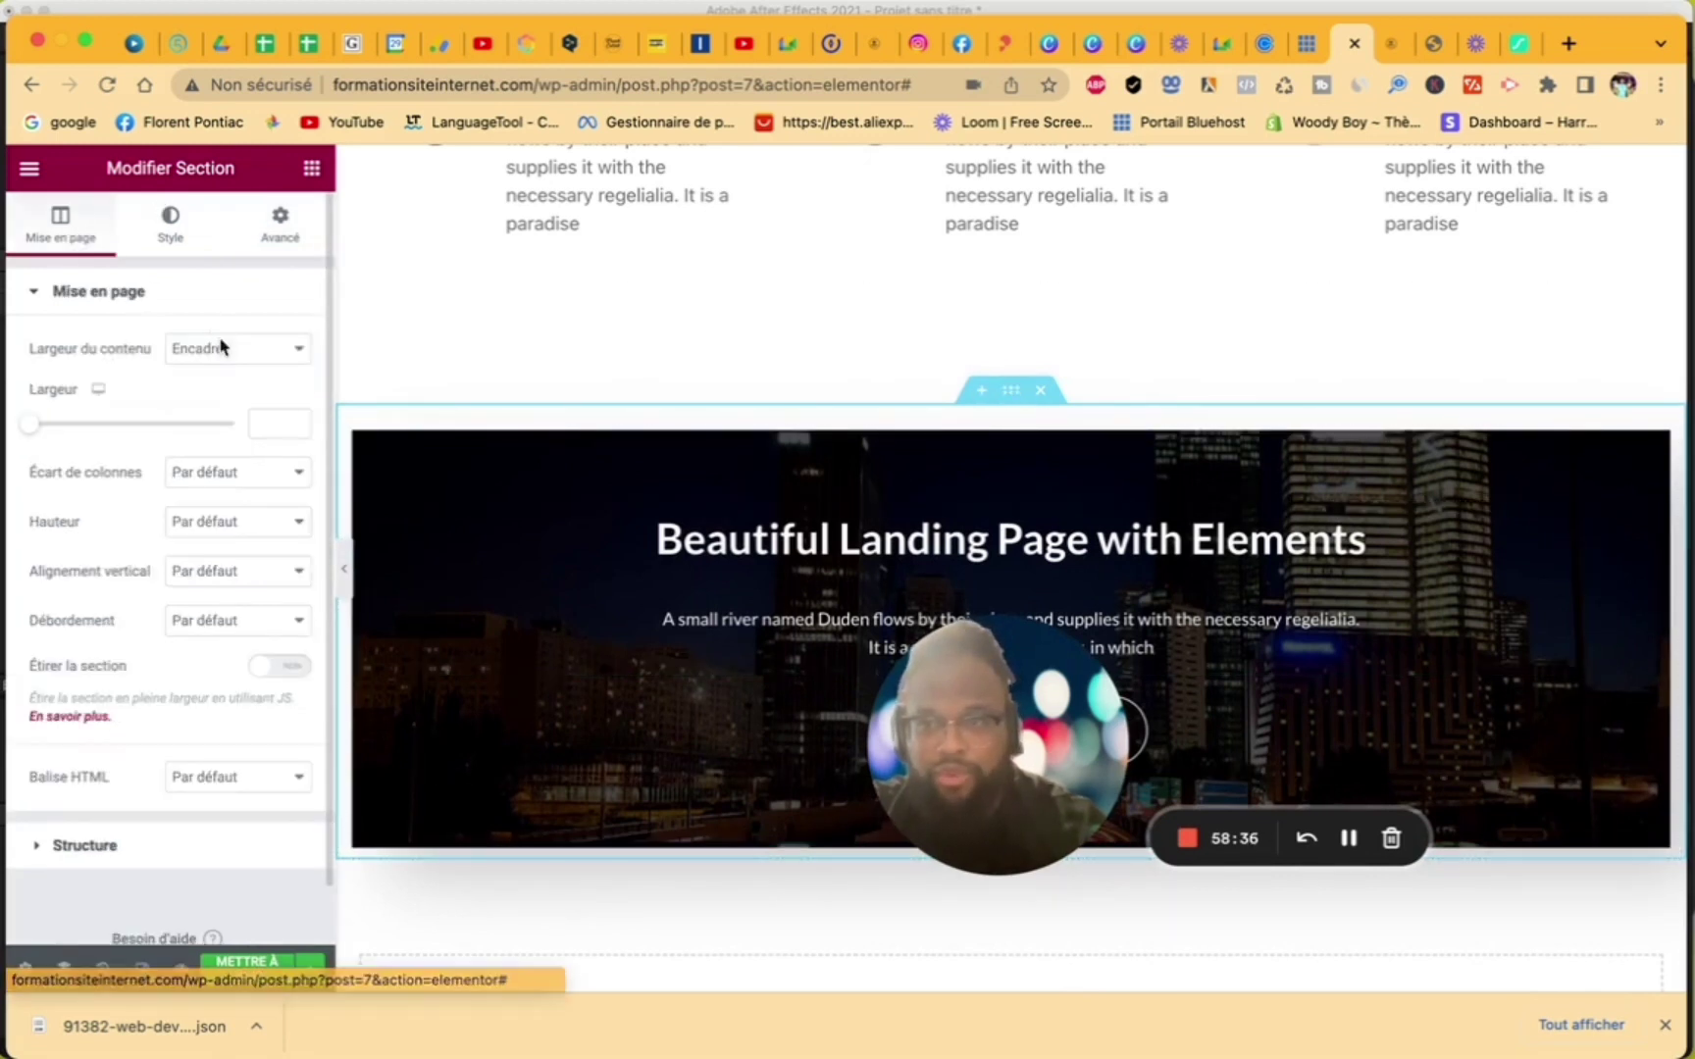
pyautogui.click(222, 348)
pyautogui.click(225, 373)
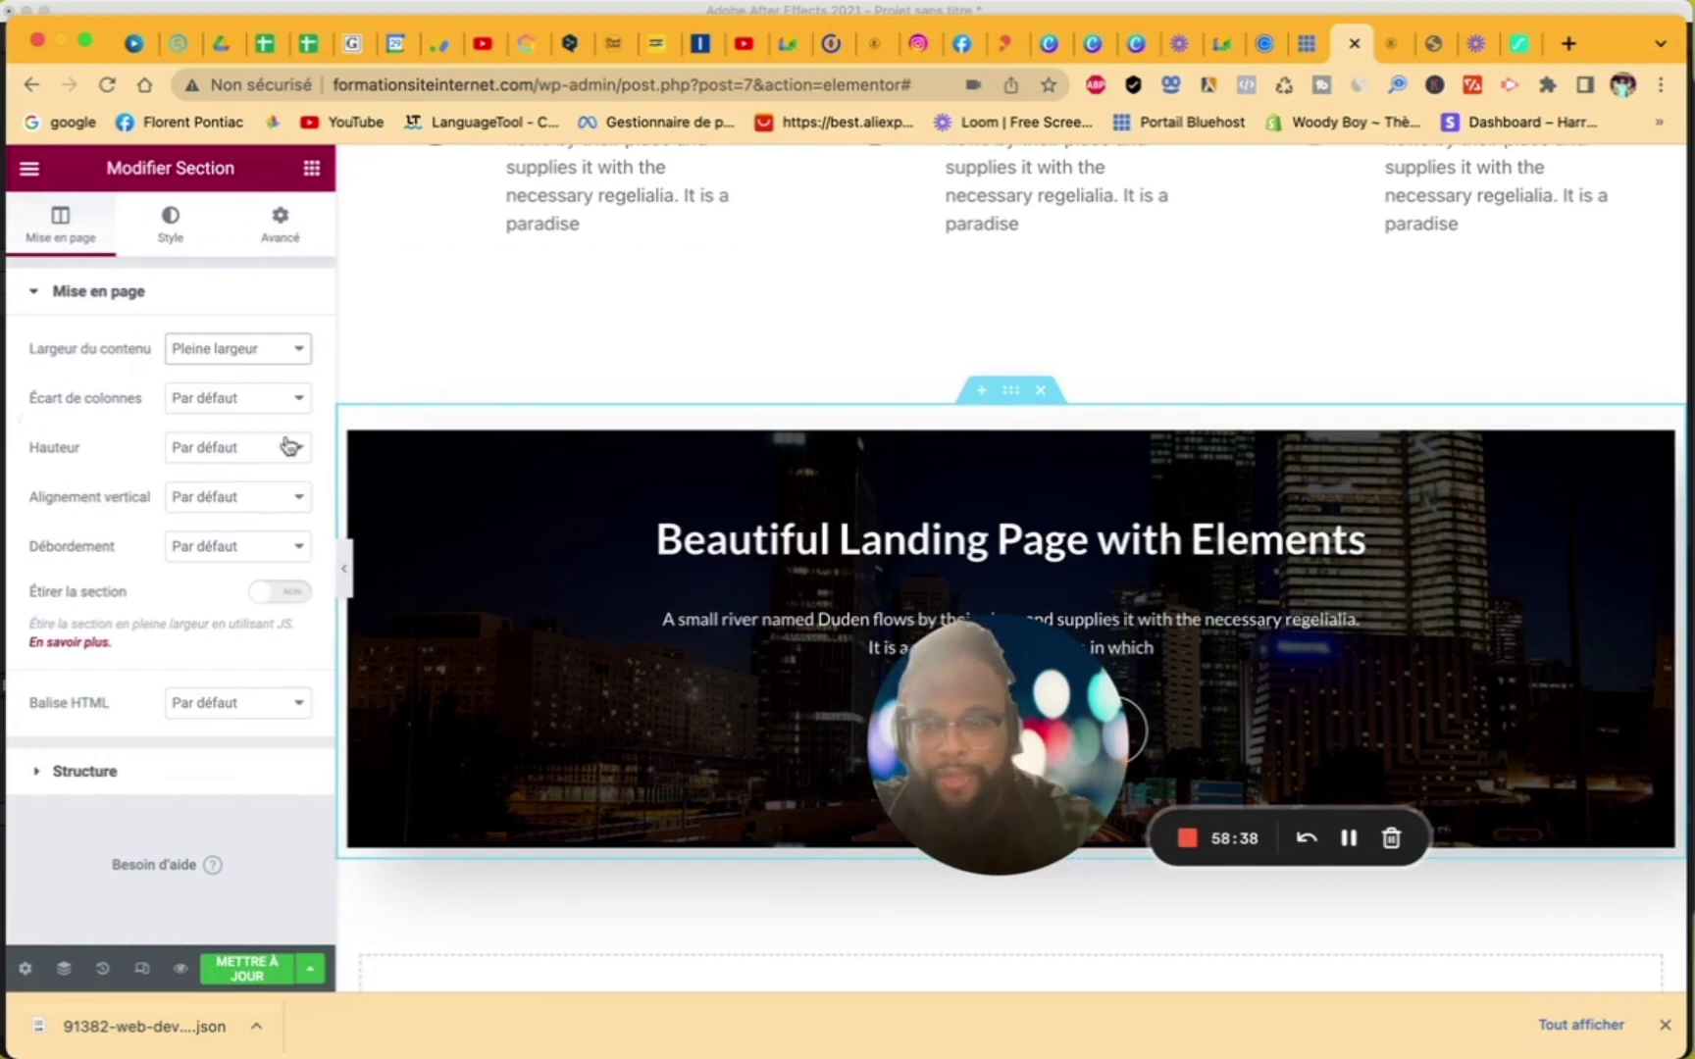
pyautogui.click(265, 359)
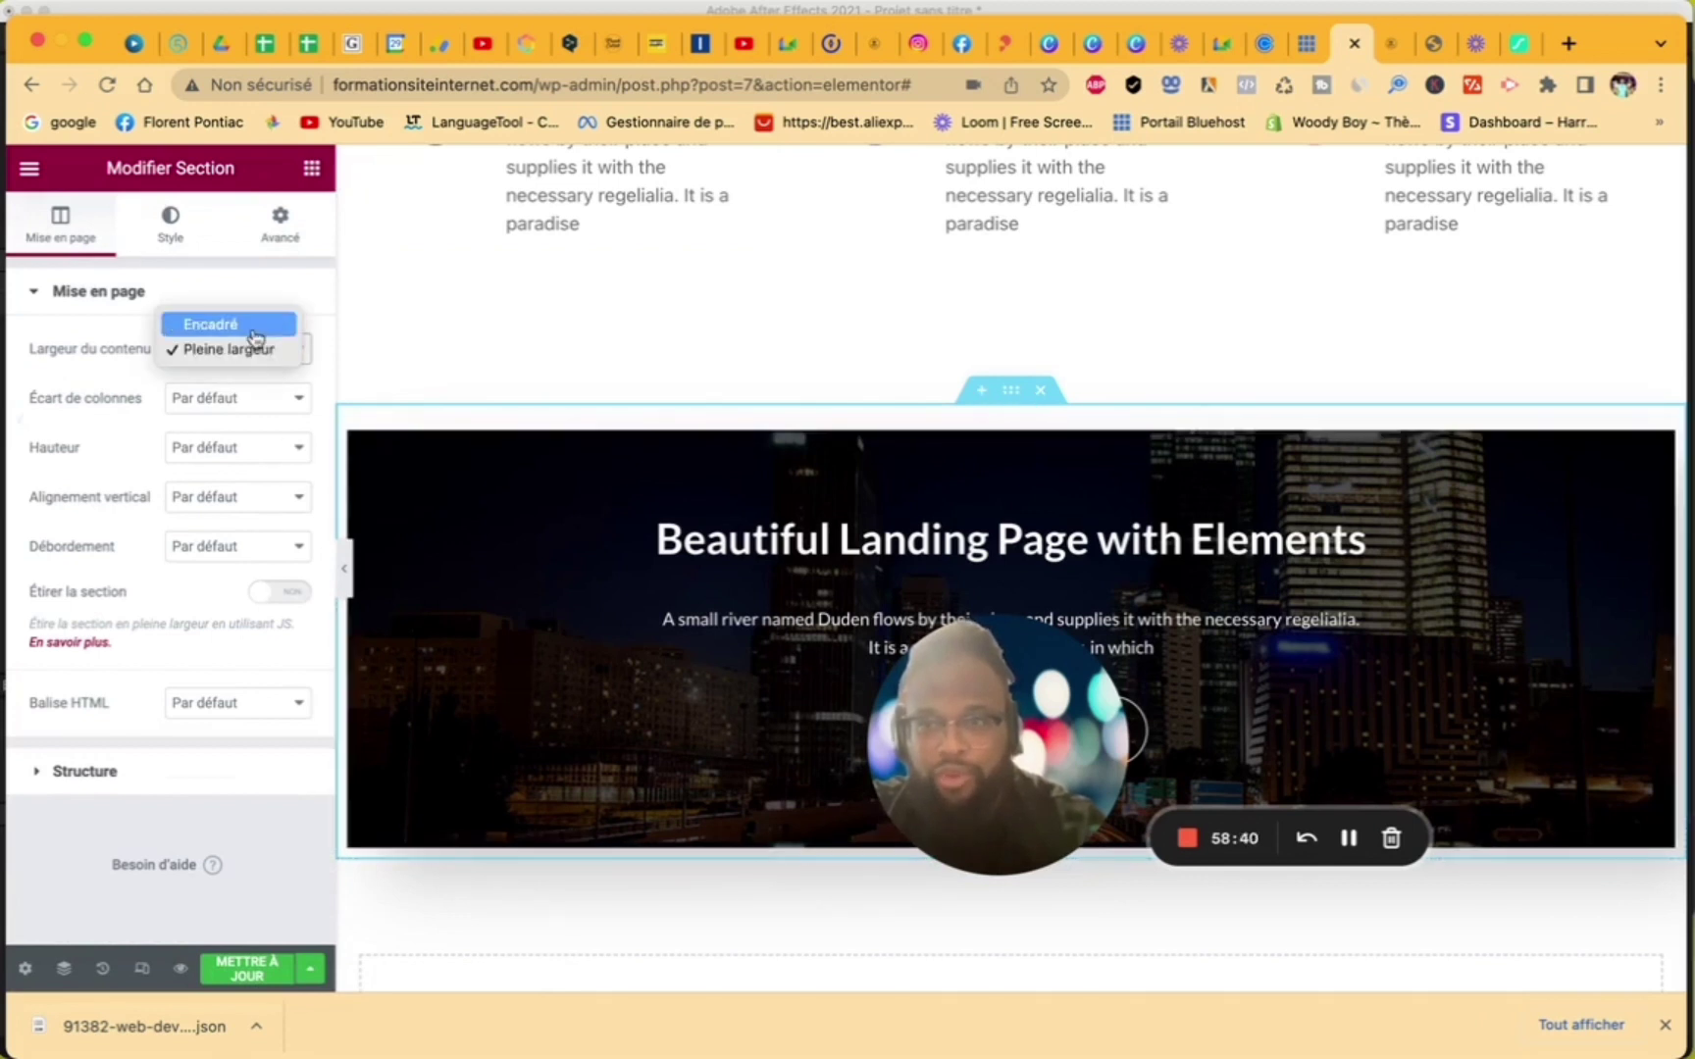
pyautogui.click(253, 327)
pyautogui.click(346, 569)
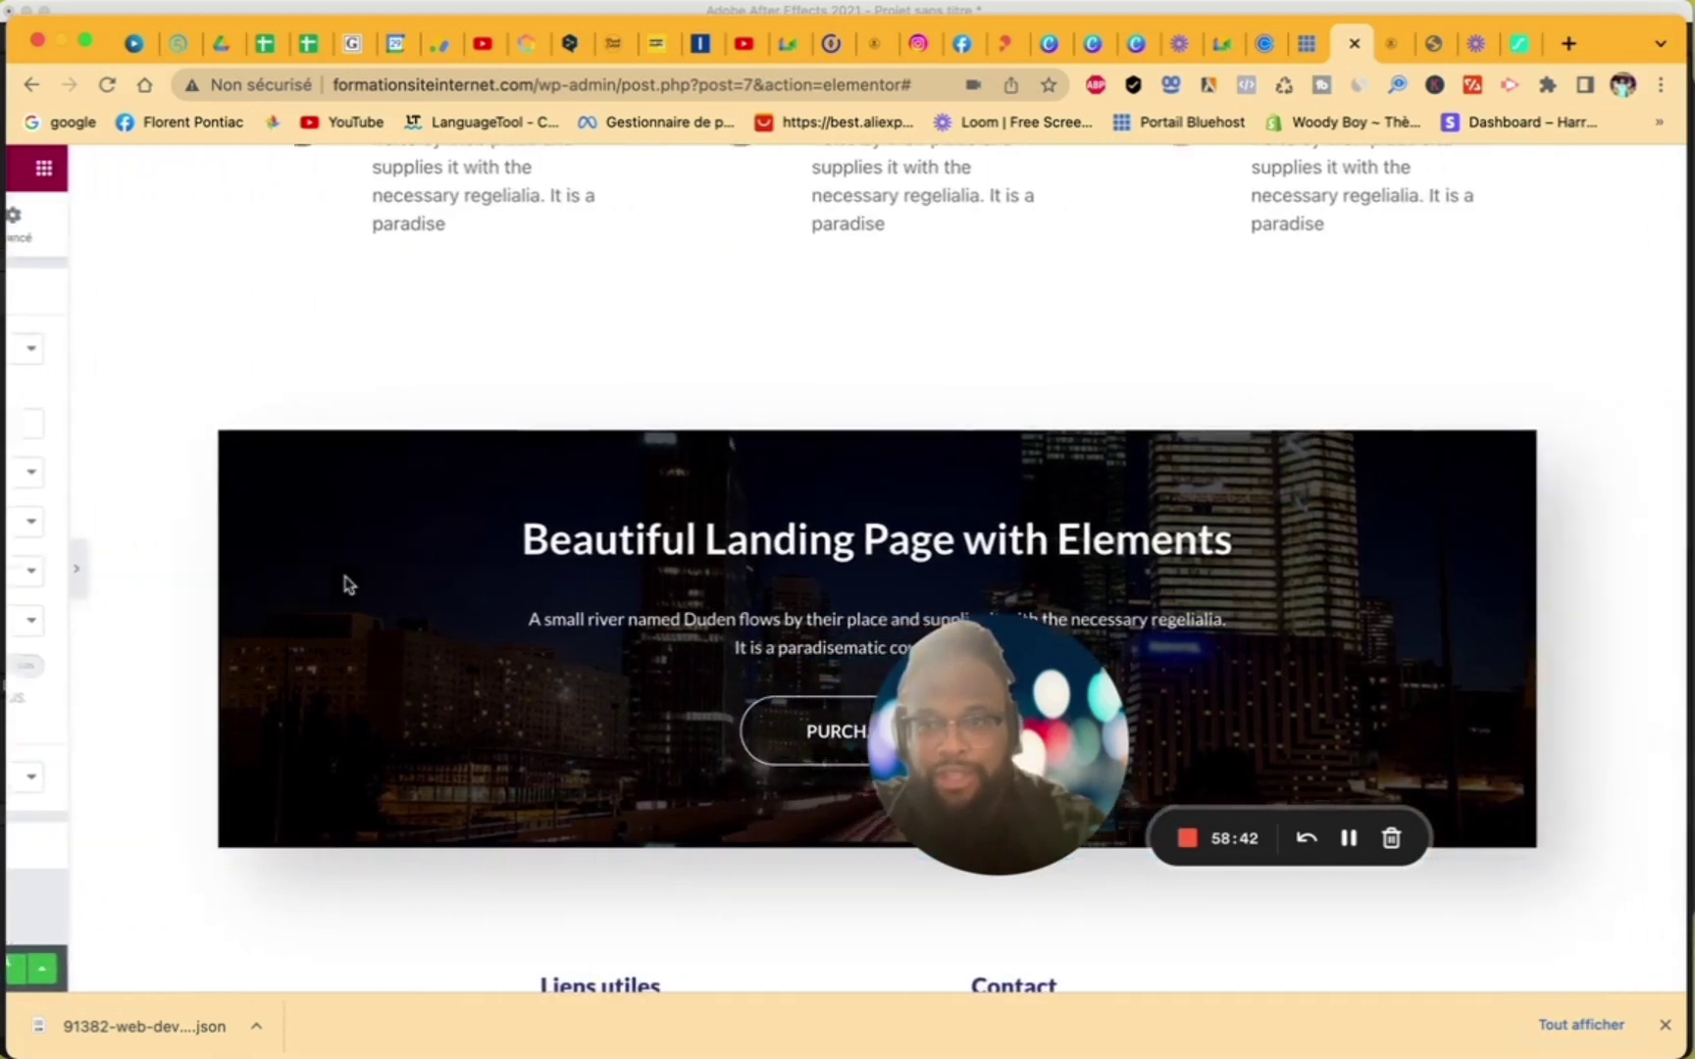
# - Review the boxed banner in the page preview, then reopen the Modifier Section panel
pyautogui.scroll(10, 617, 589)
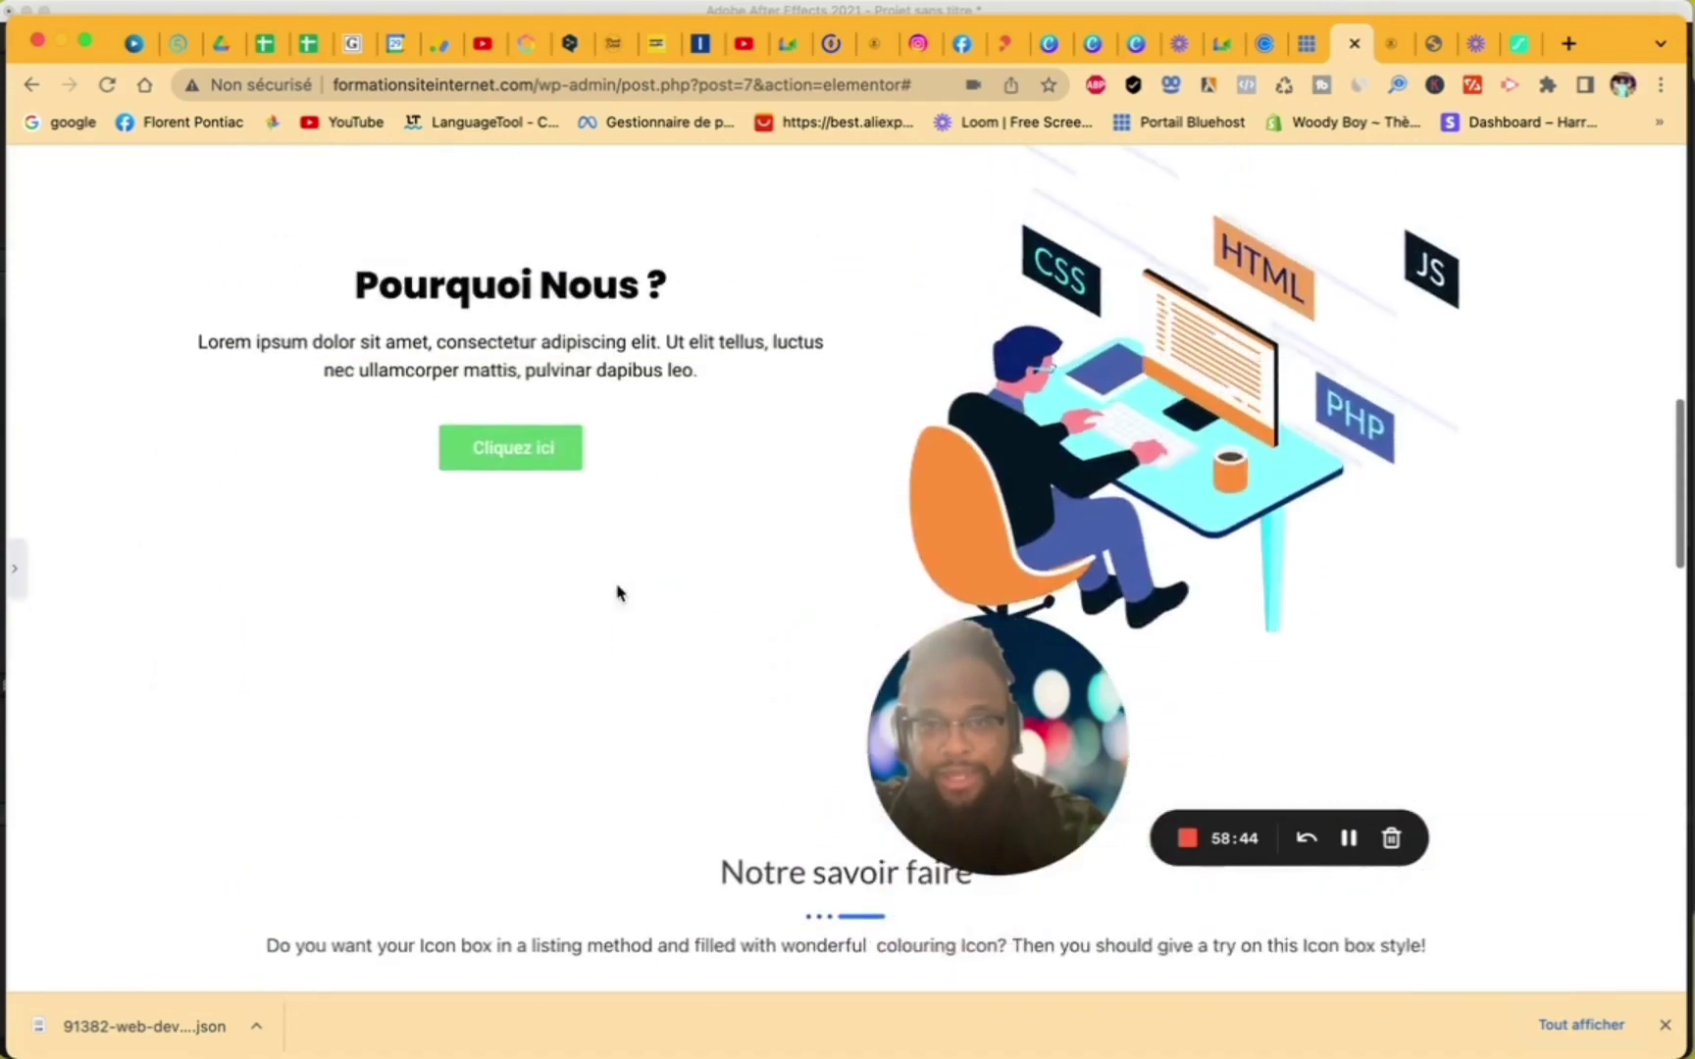
pyautogui.scroll(-15, 617, 593)
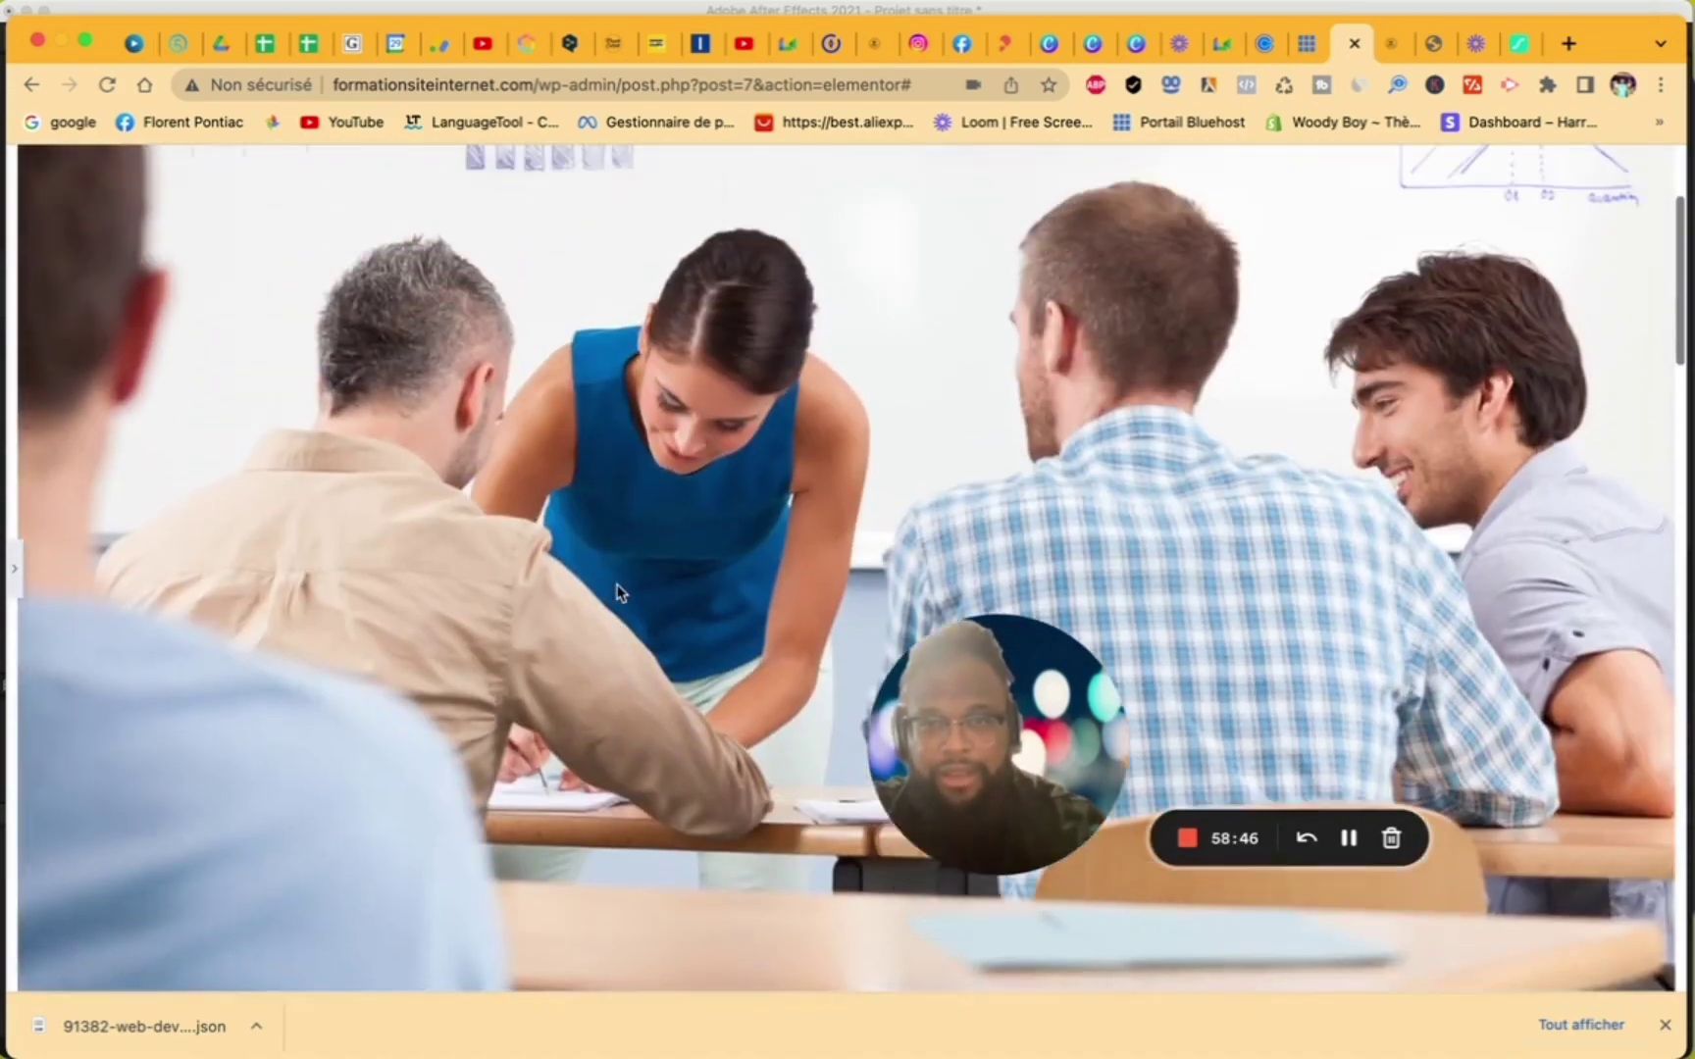
pyautogui.scroll(10, 1285, 579)
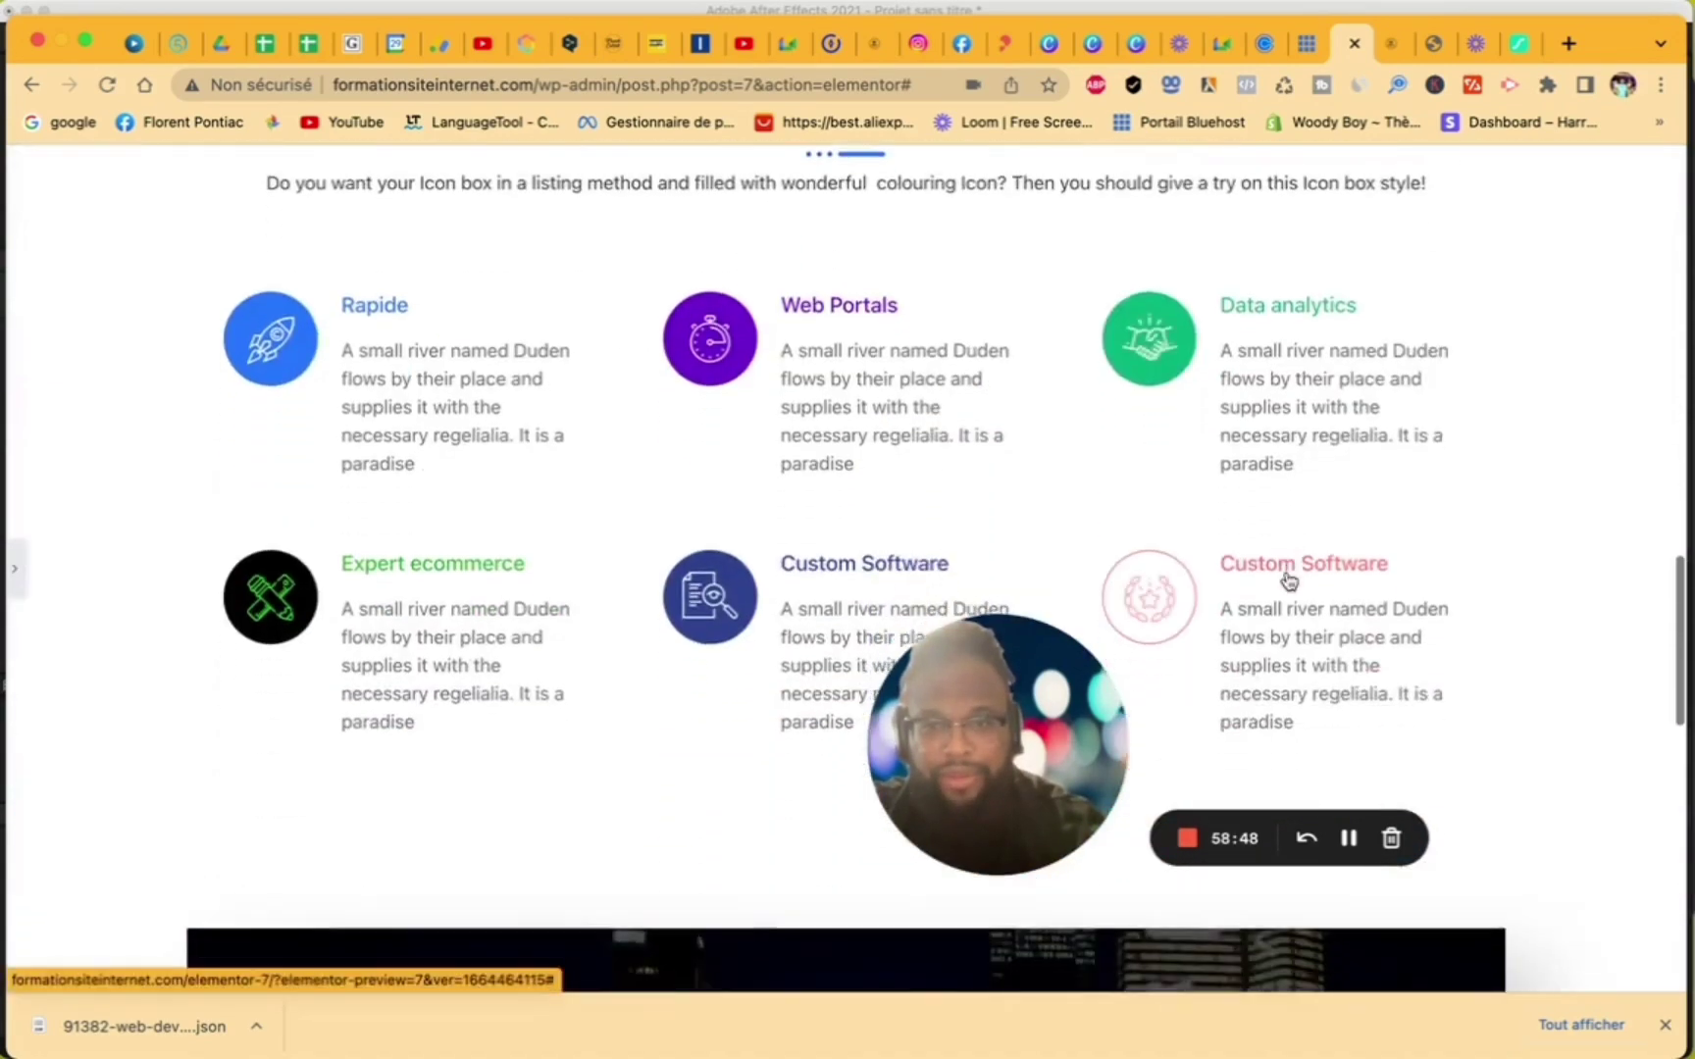
pyautogui.scroll(-6, 1288, 578)
pyautogui.scroll(-3, 1063, 445)
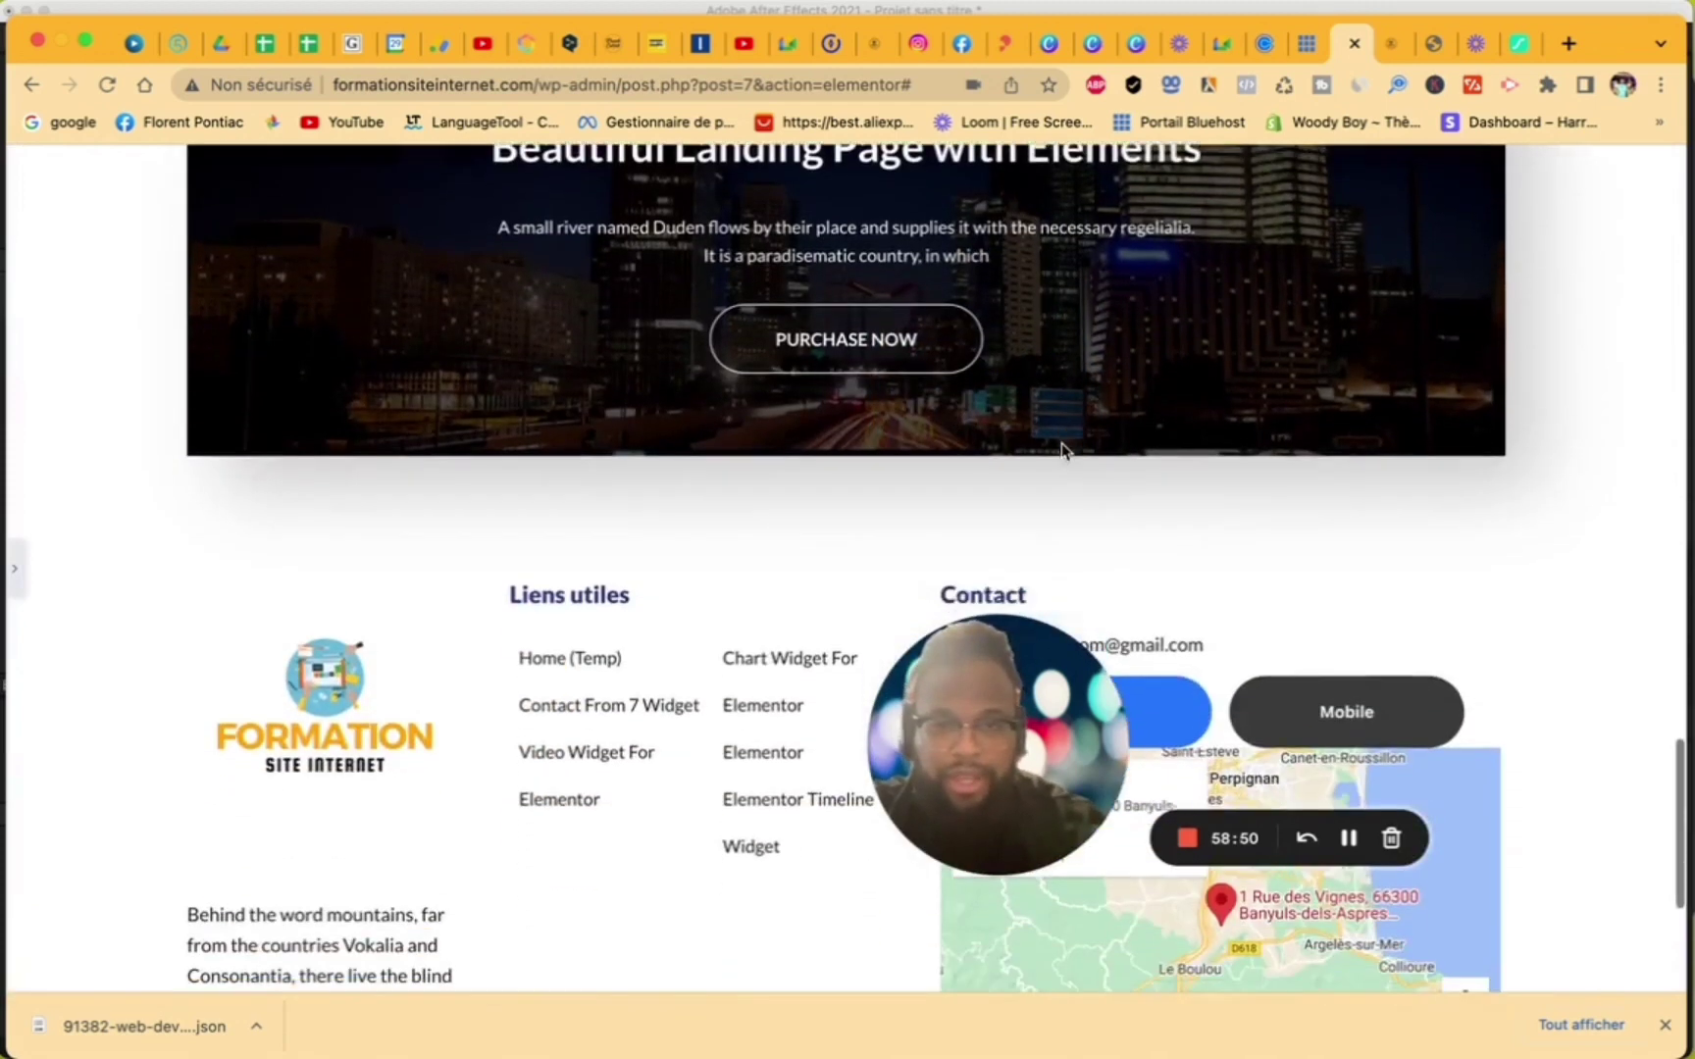
pyautogui.scroll(-2, 1062, 449)
pyautogui.scroll(4, 1064, 447)
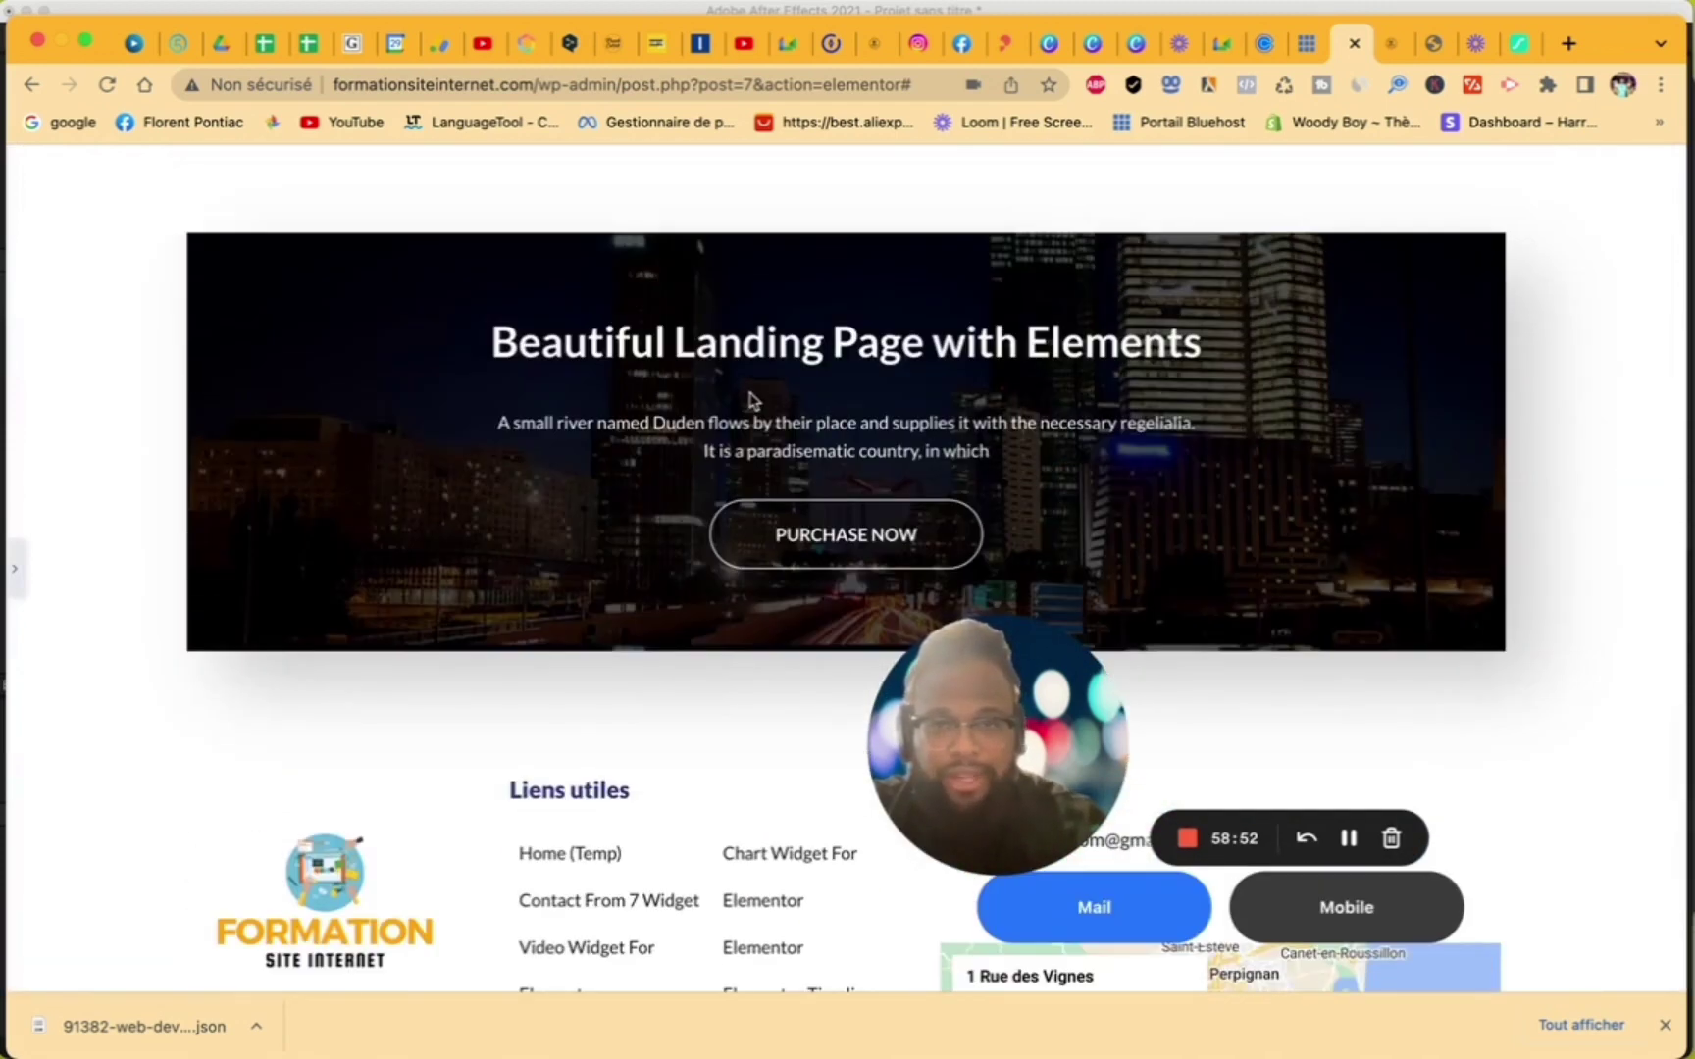
pyautogui.scroll(2, 750, 402)
pyautogui.click(16, 569)
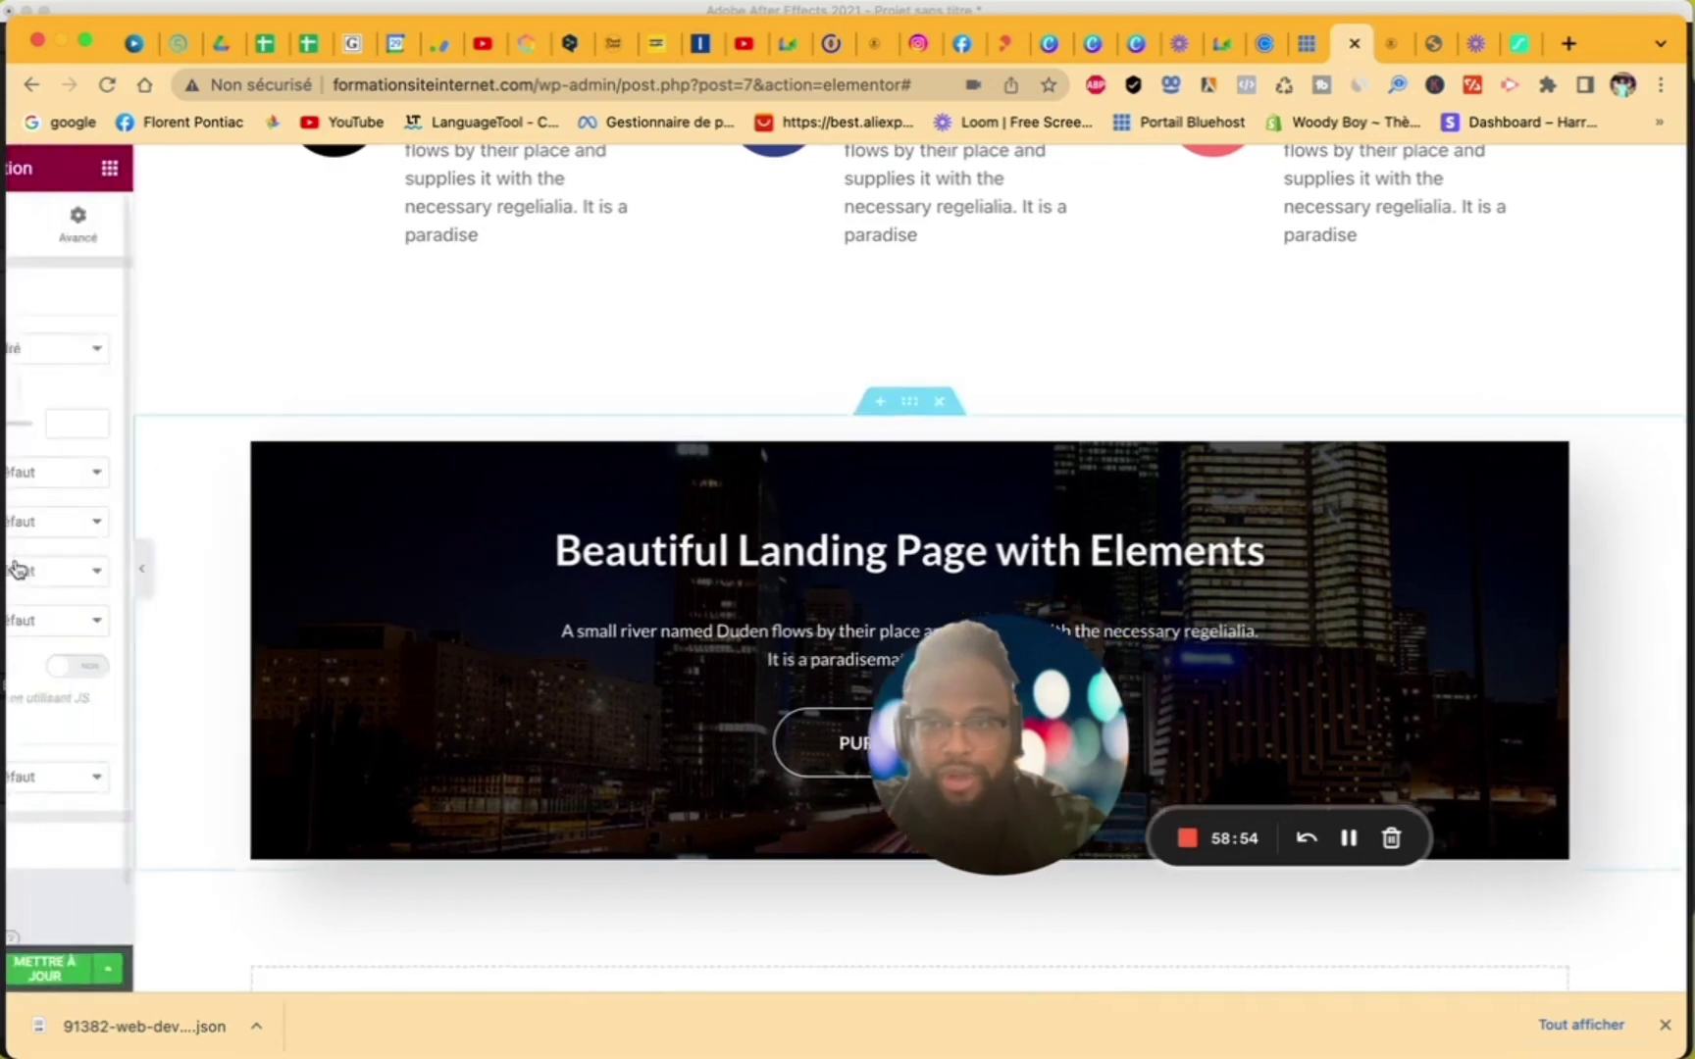
pyautogui.scroll(-1, 568, 511)
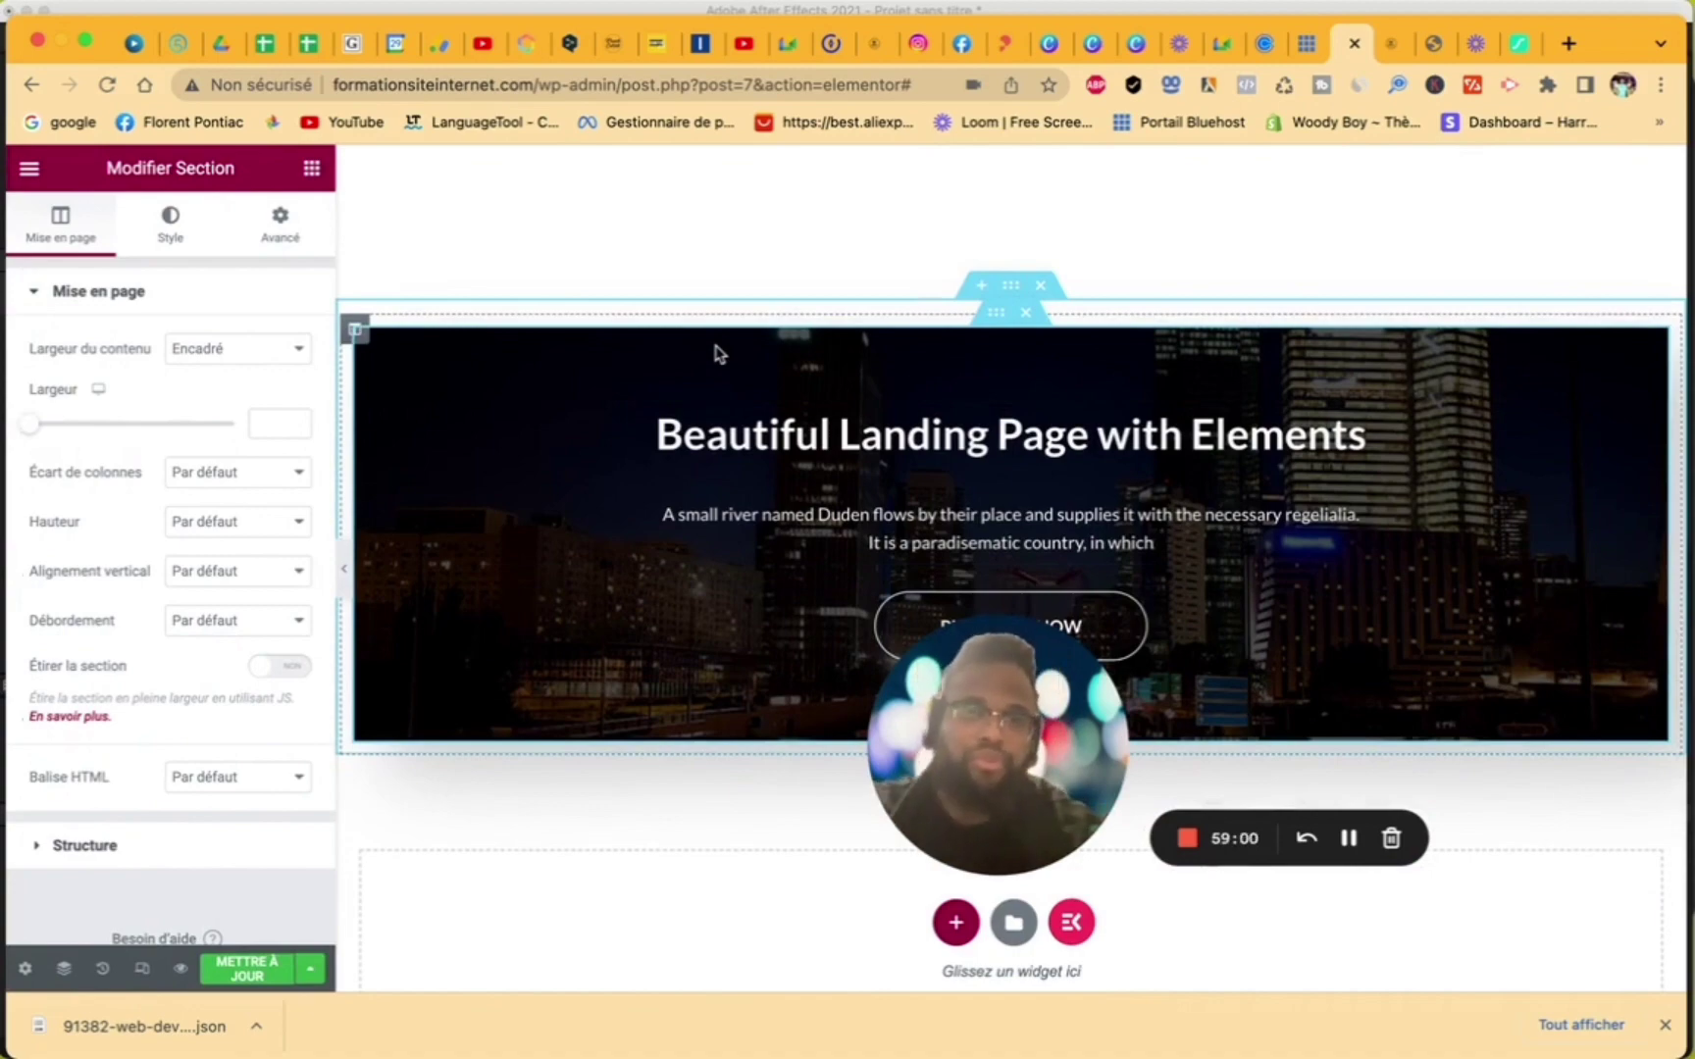
# - Insert ElementsKit's Icon Box - Style 13 ('List style with colorful icon') section below the banner
pyautogui.scroll(15, 746, 533)
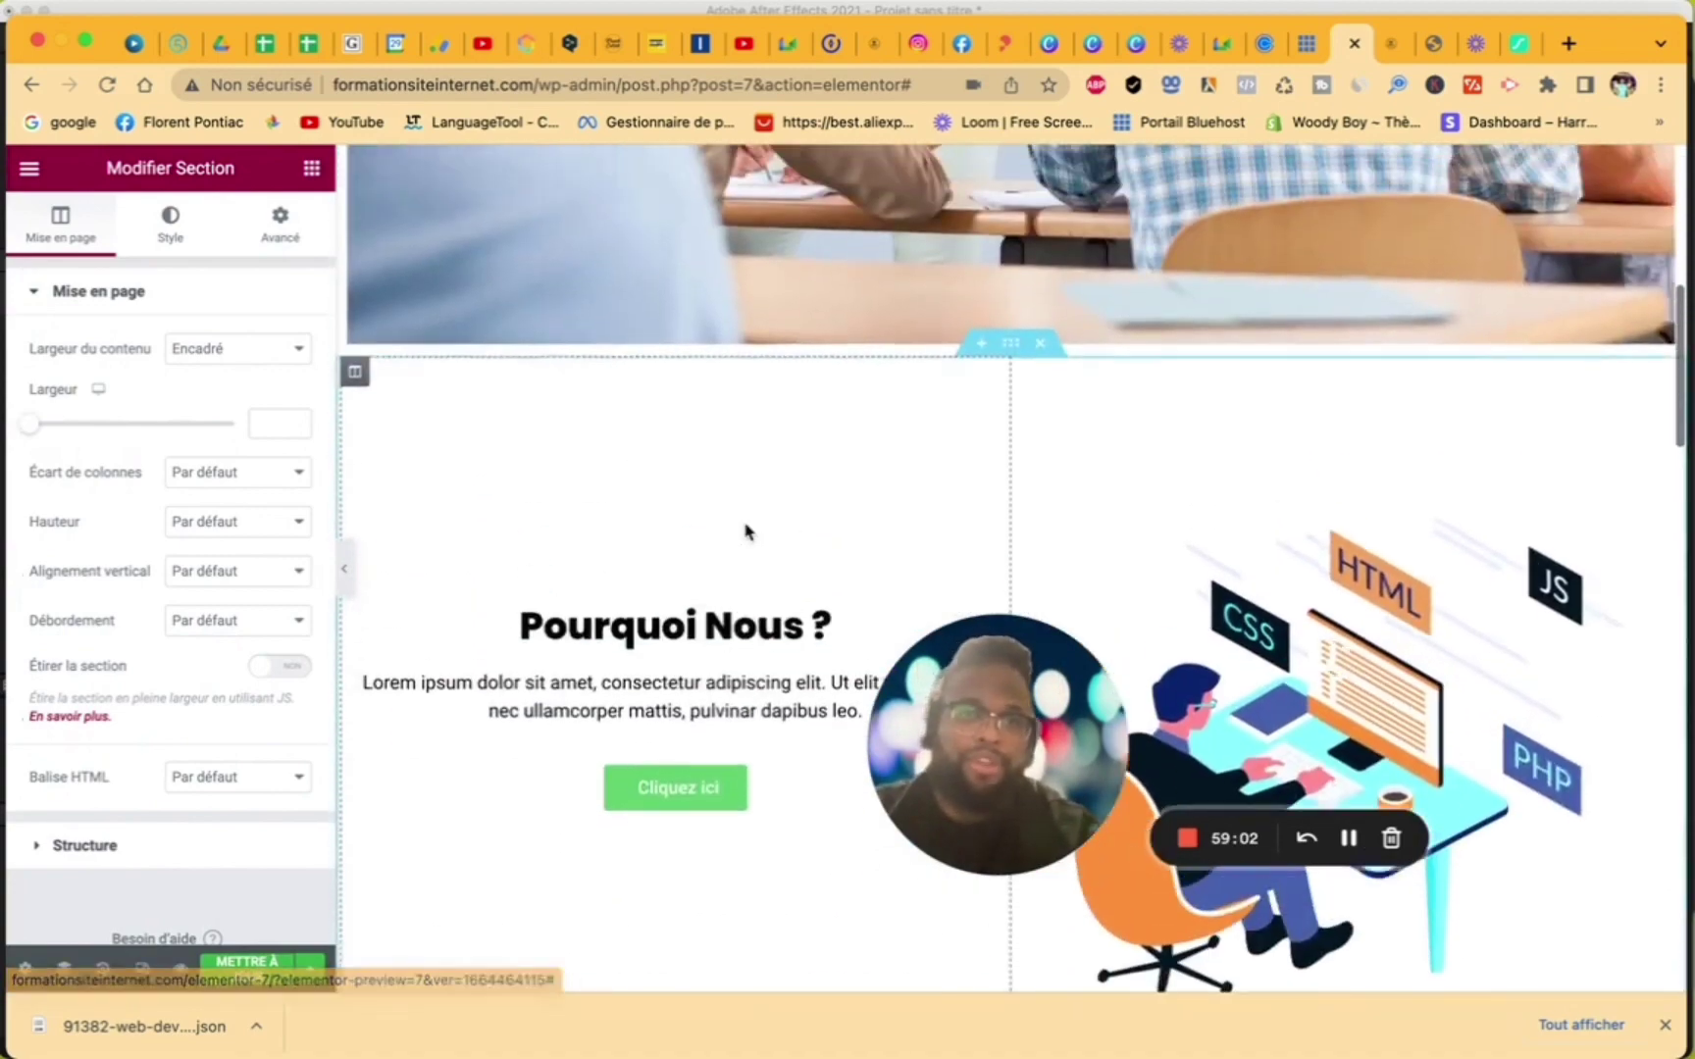
pyautogui.scroll(5, 746, 532)
pyautogui.scroll(-20, 746, 533)
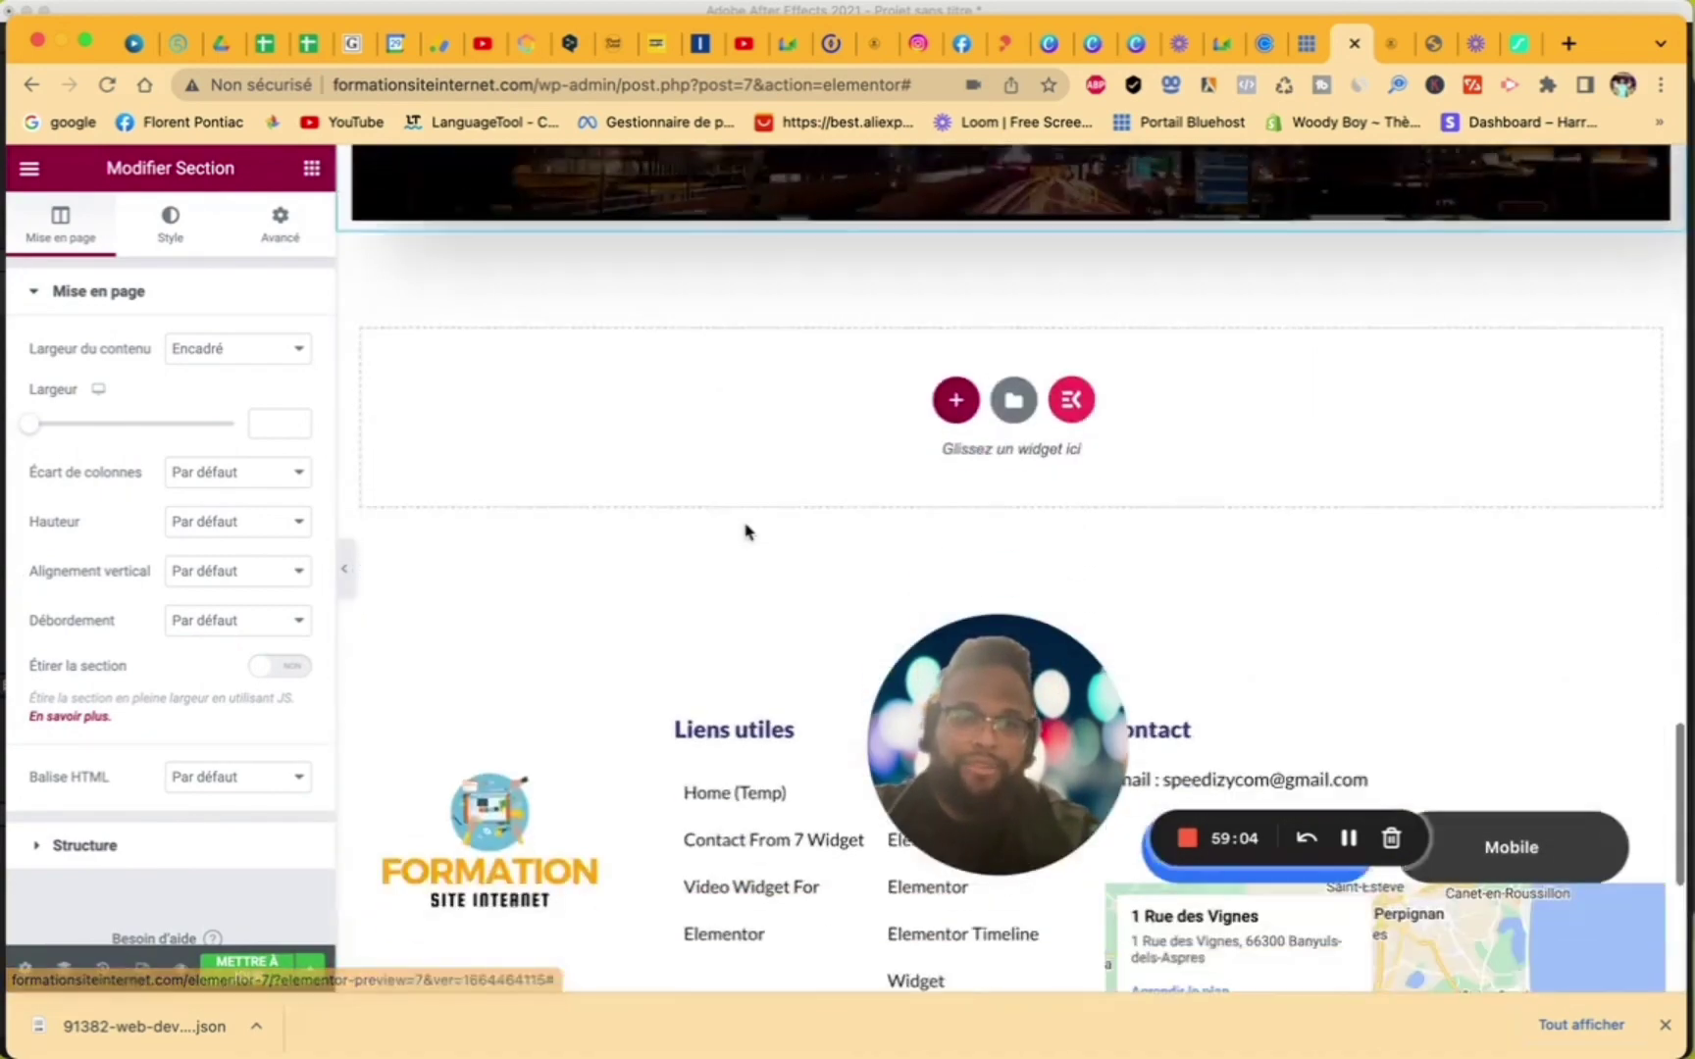
pyautogui.click(1071, 393)
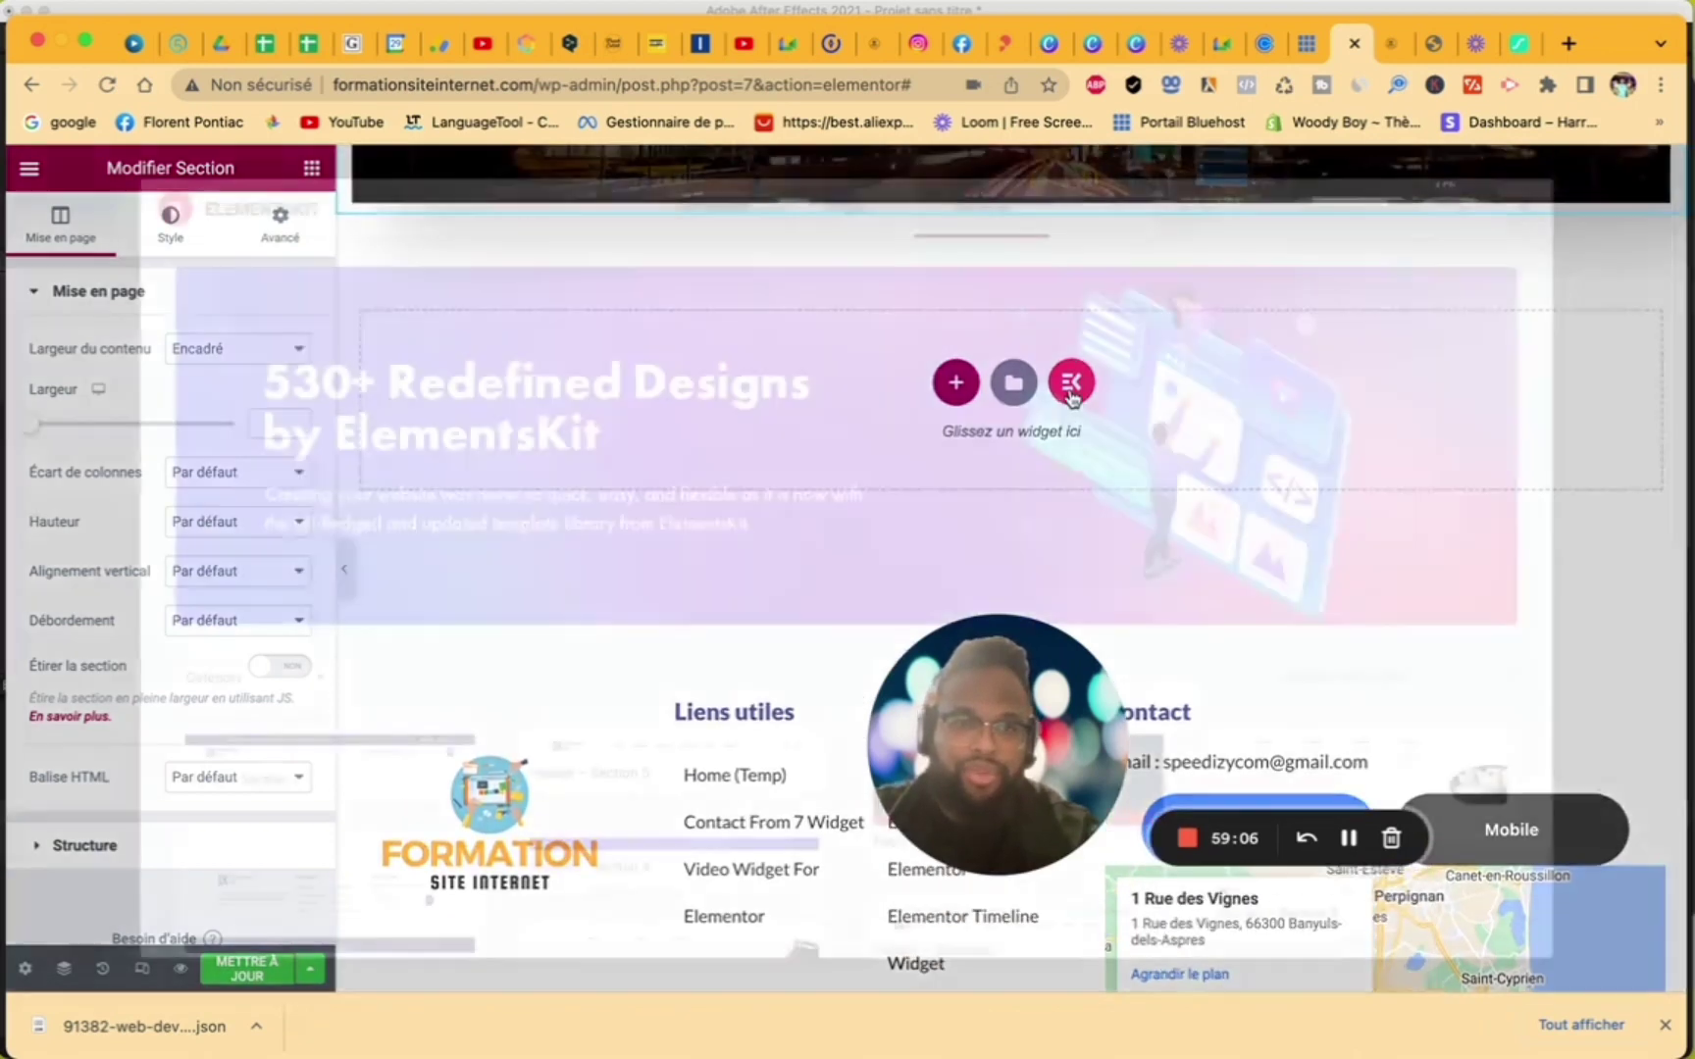
pyautogui.scroll(-10, 800, 679)
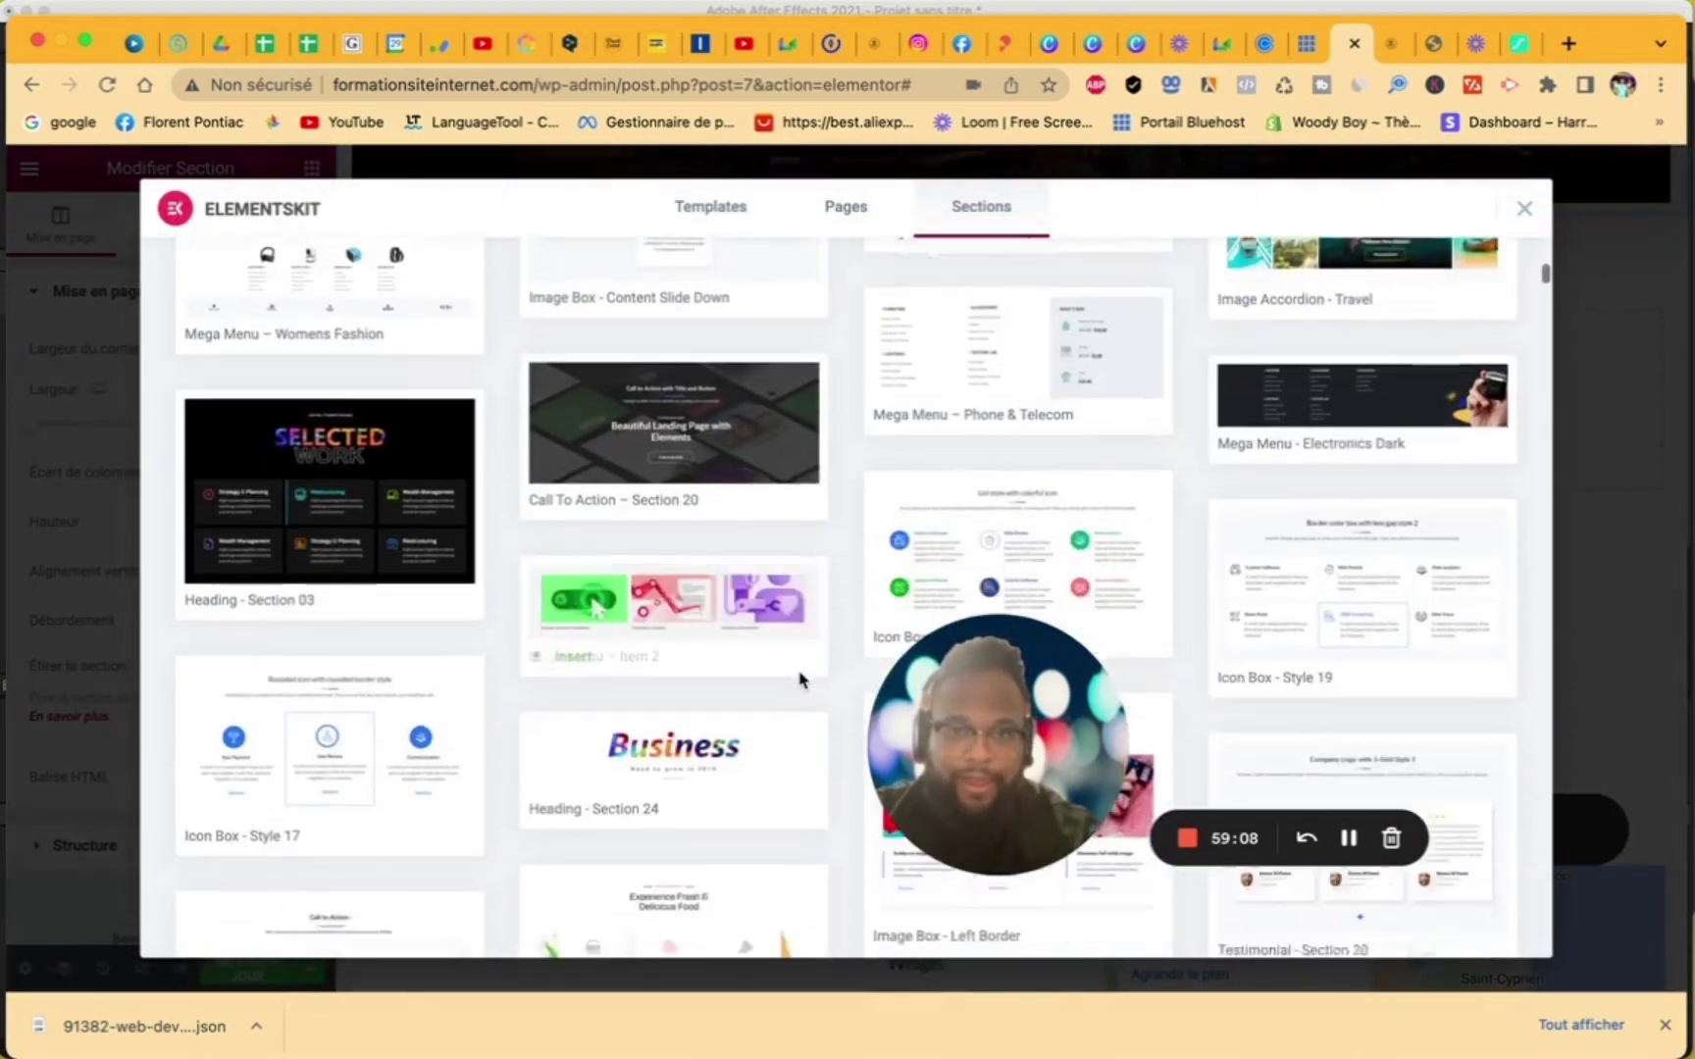
pyautogui.scroll(-5, 800, 679)
pyautogui.scroll(3, 800, 679)
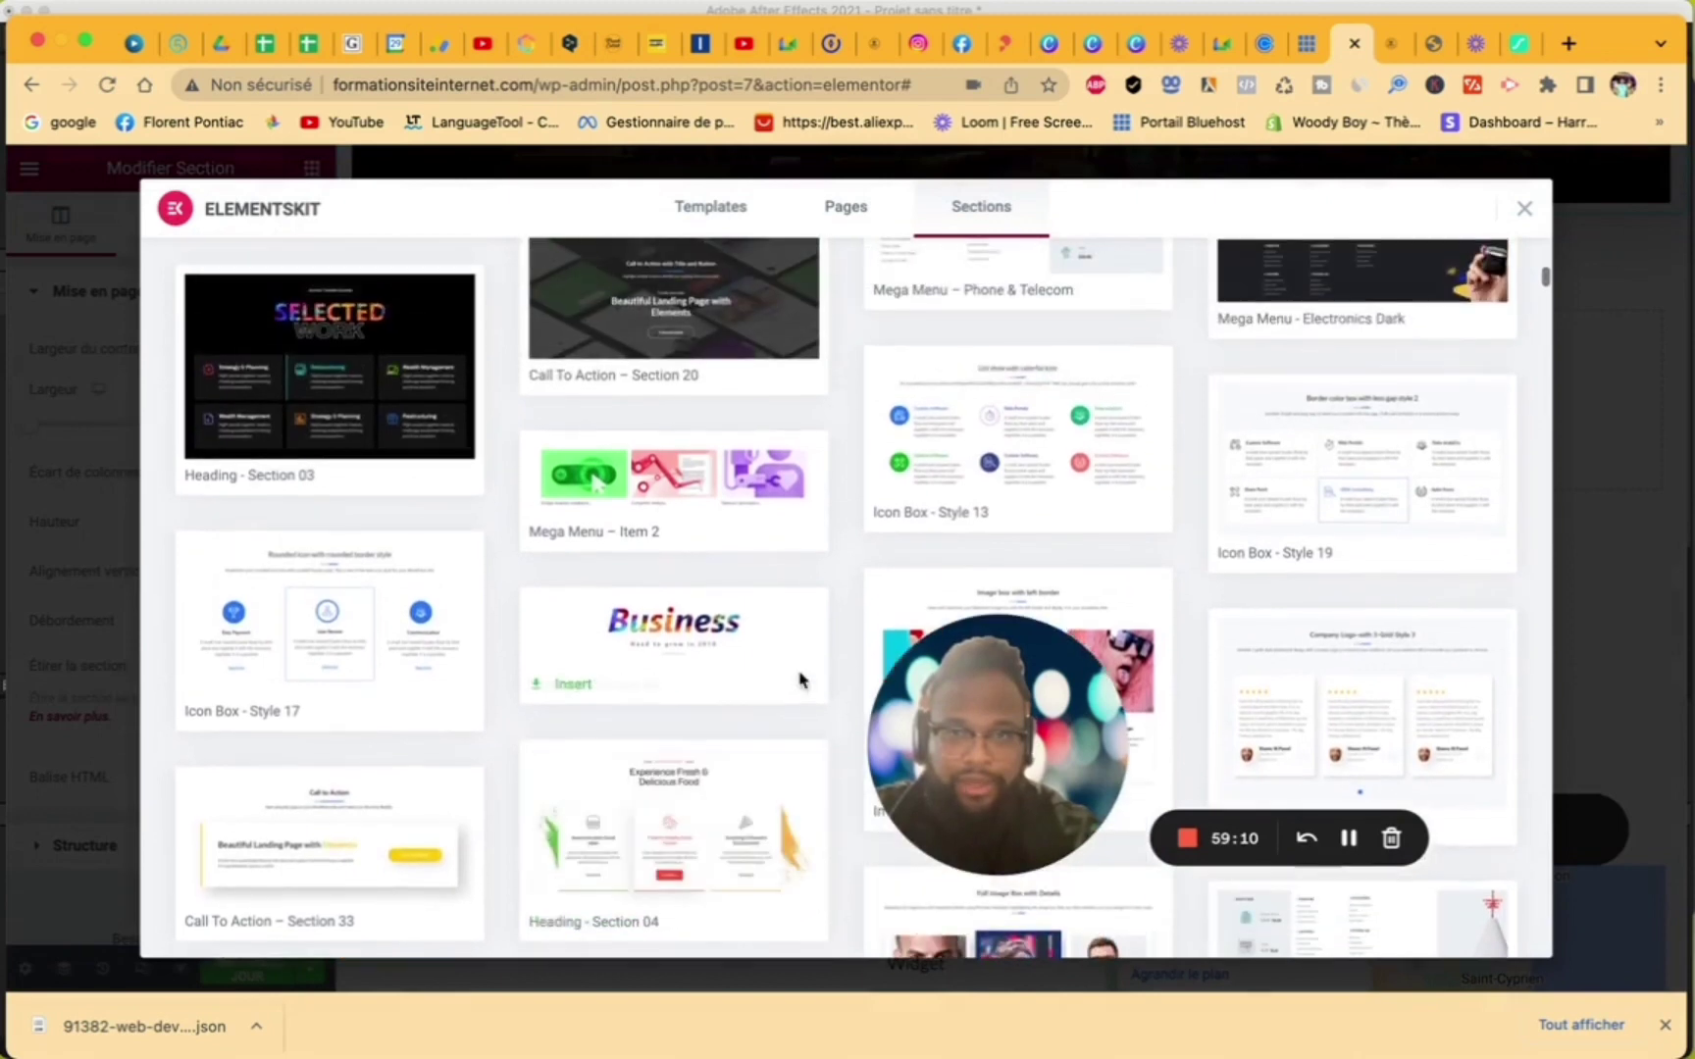
pyautogui.click(1027, 428)
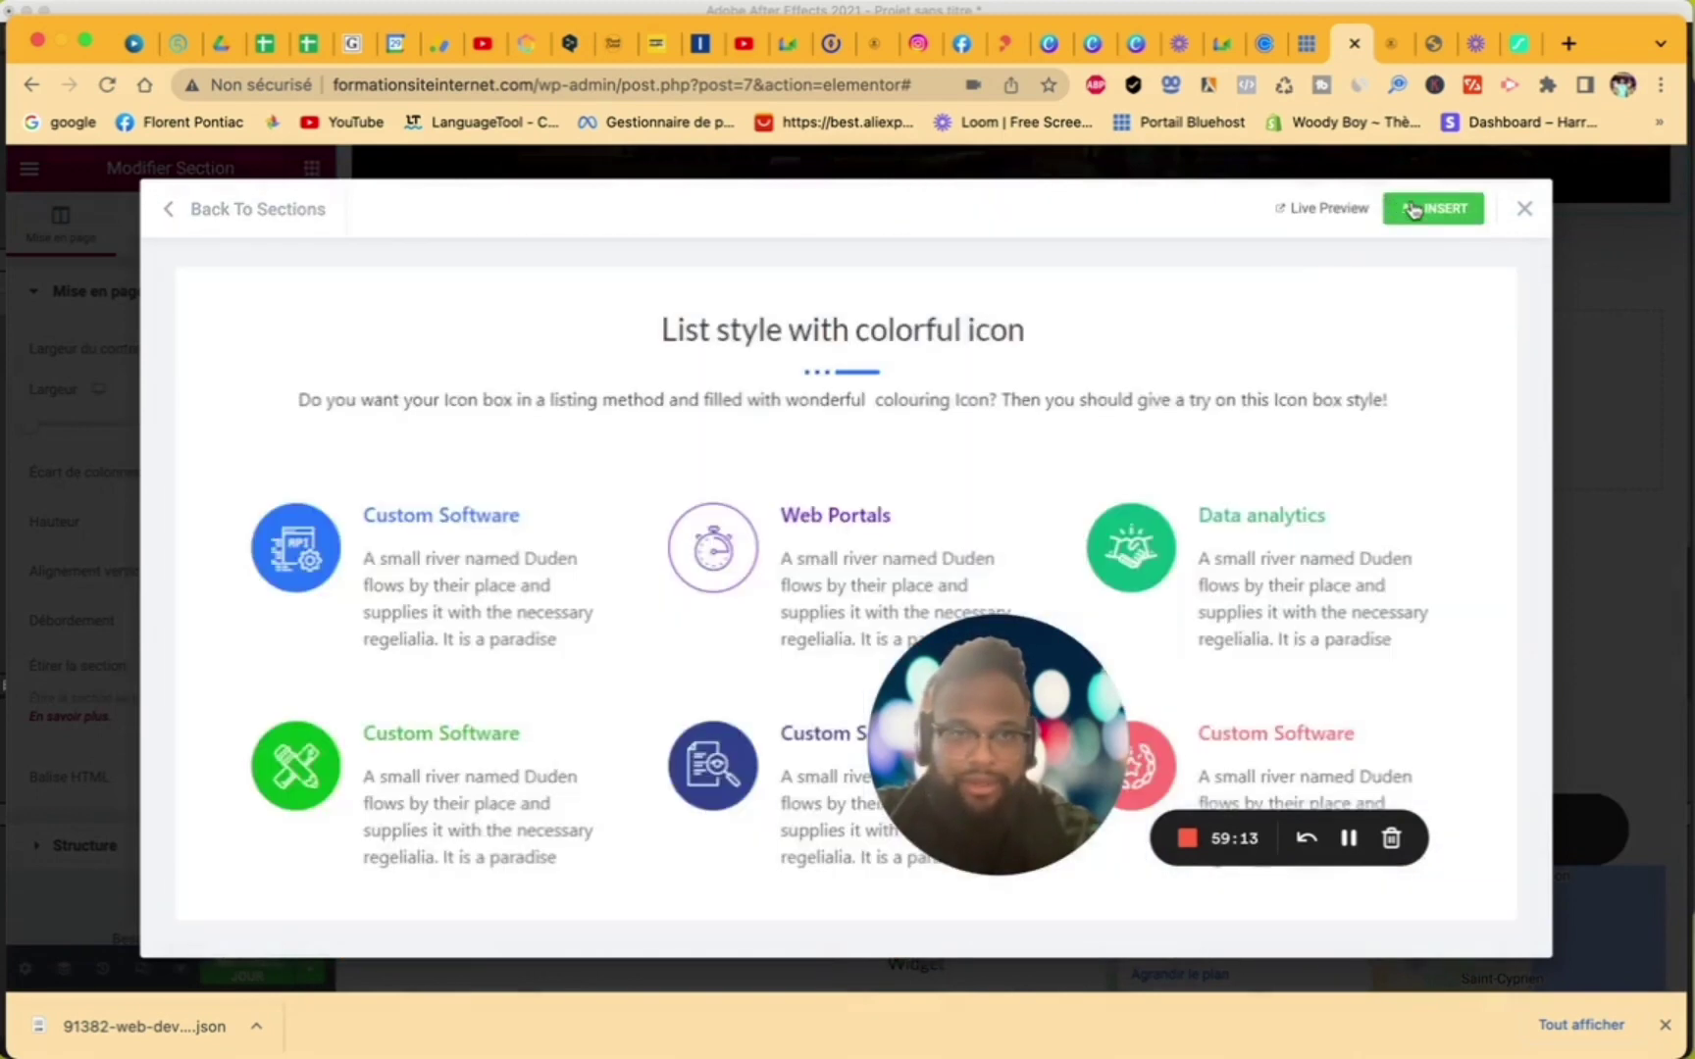
pyautogui.click(1412, 209)
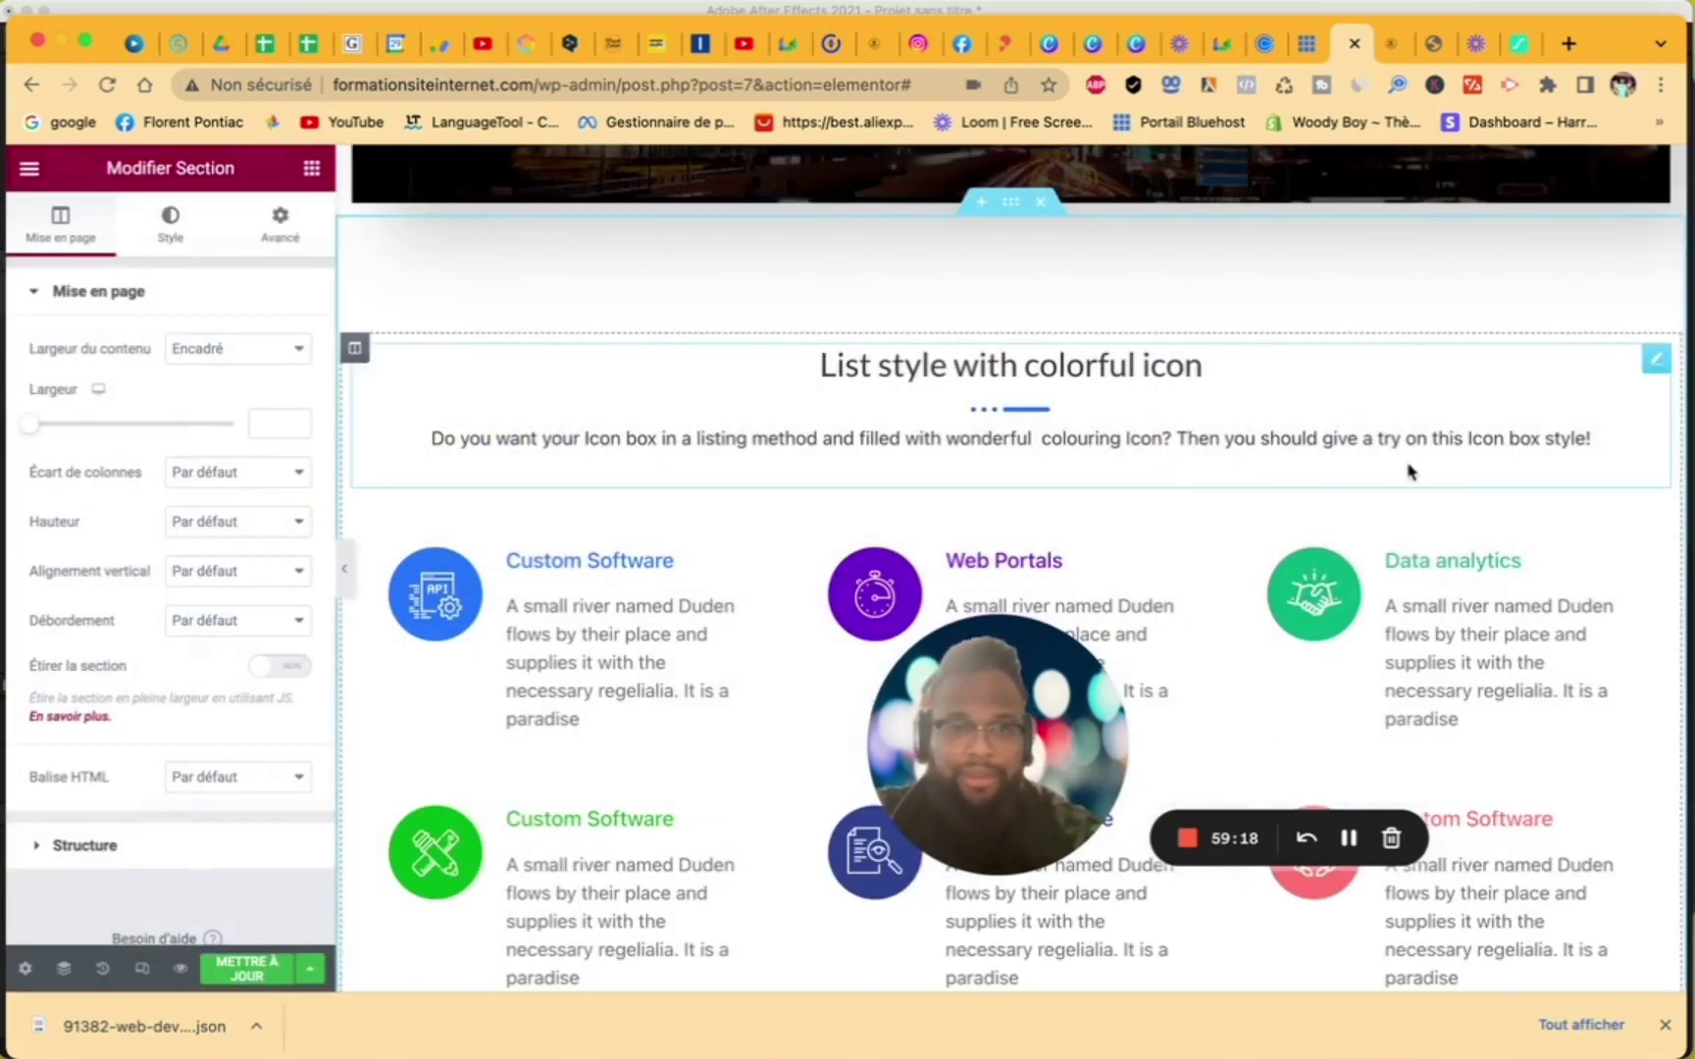
pyautogui.scroll(-2, 1408, 472)
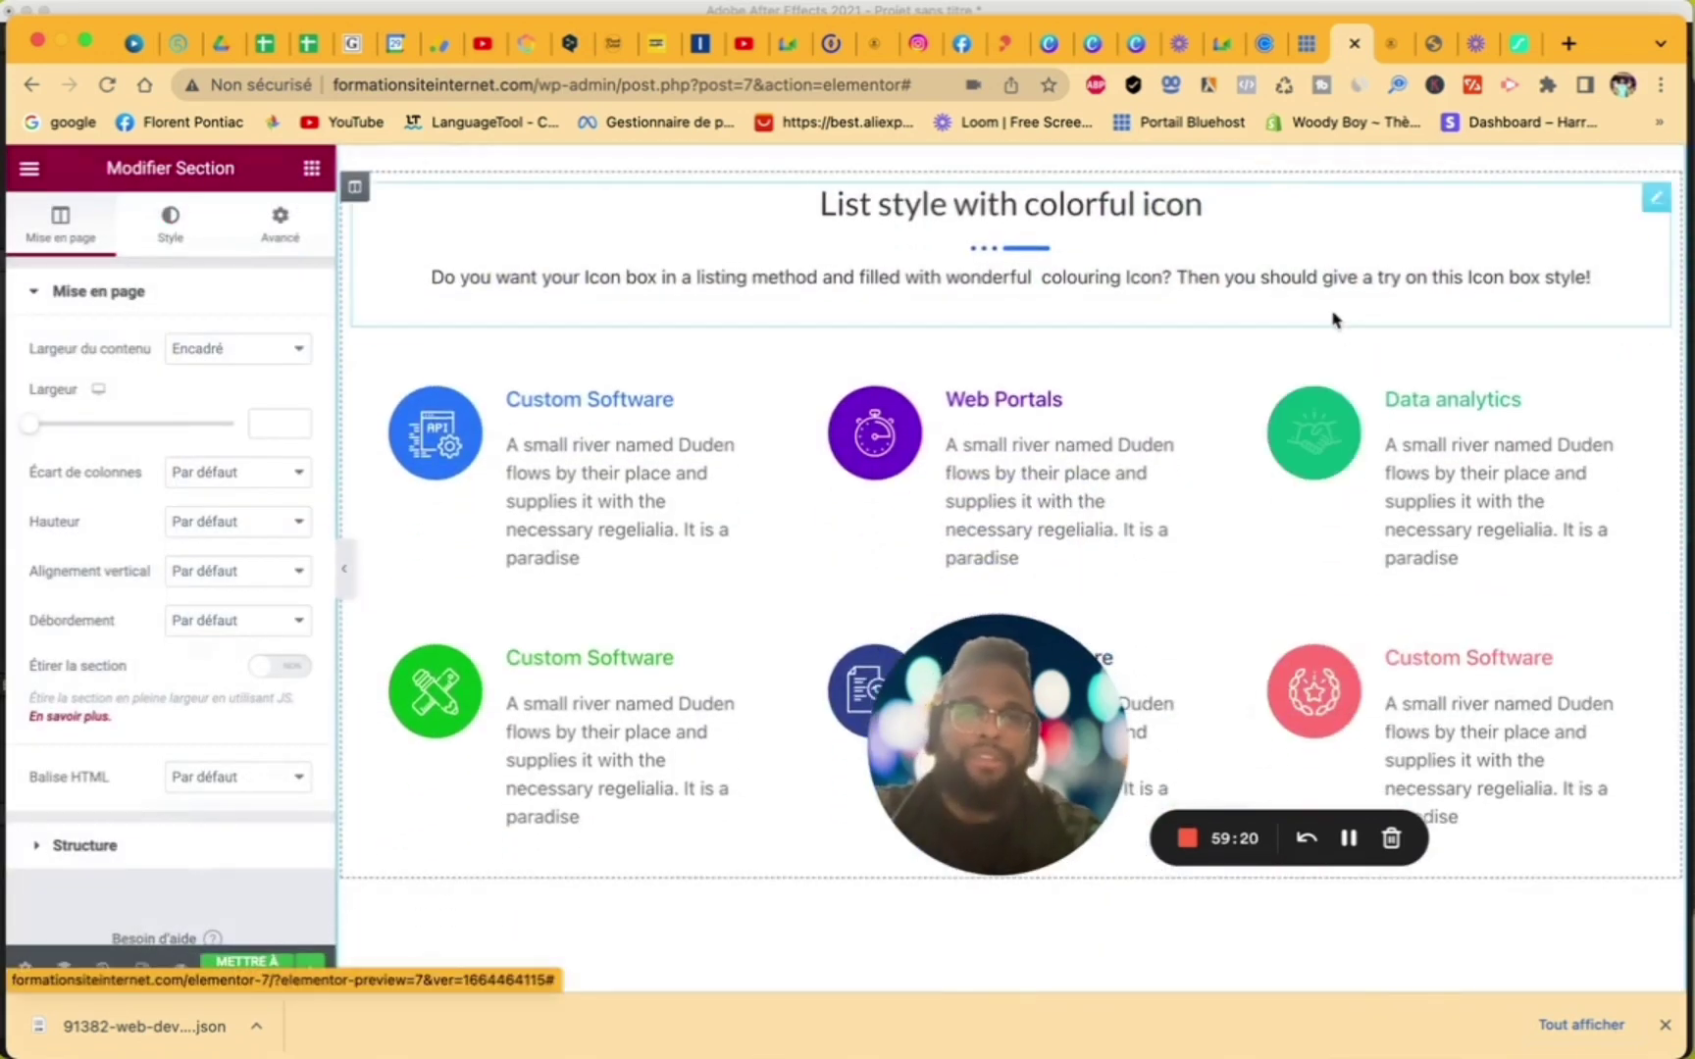
# - Reopen the ElementsKit library, browse the Sections templates, and close it without inserting
pyautogui.scroll(4, 1335, 316)
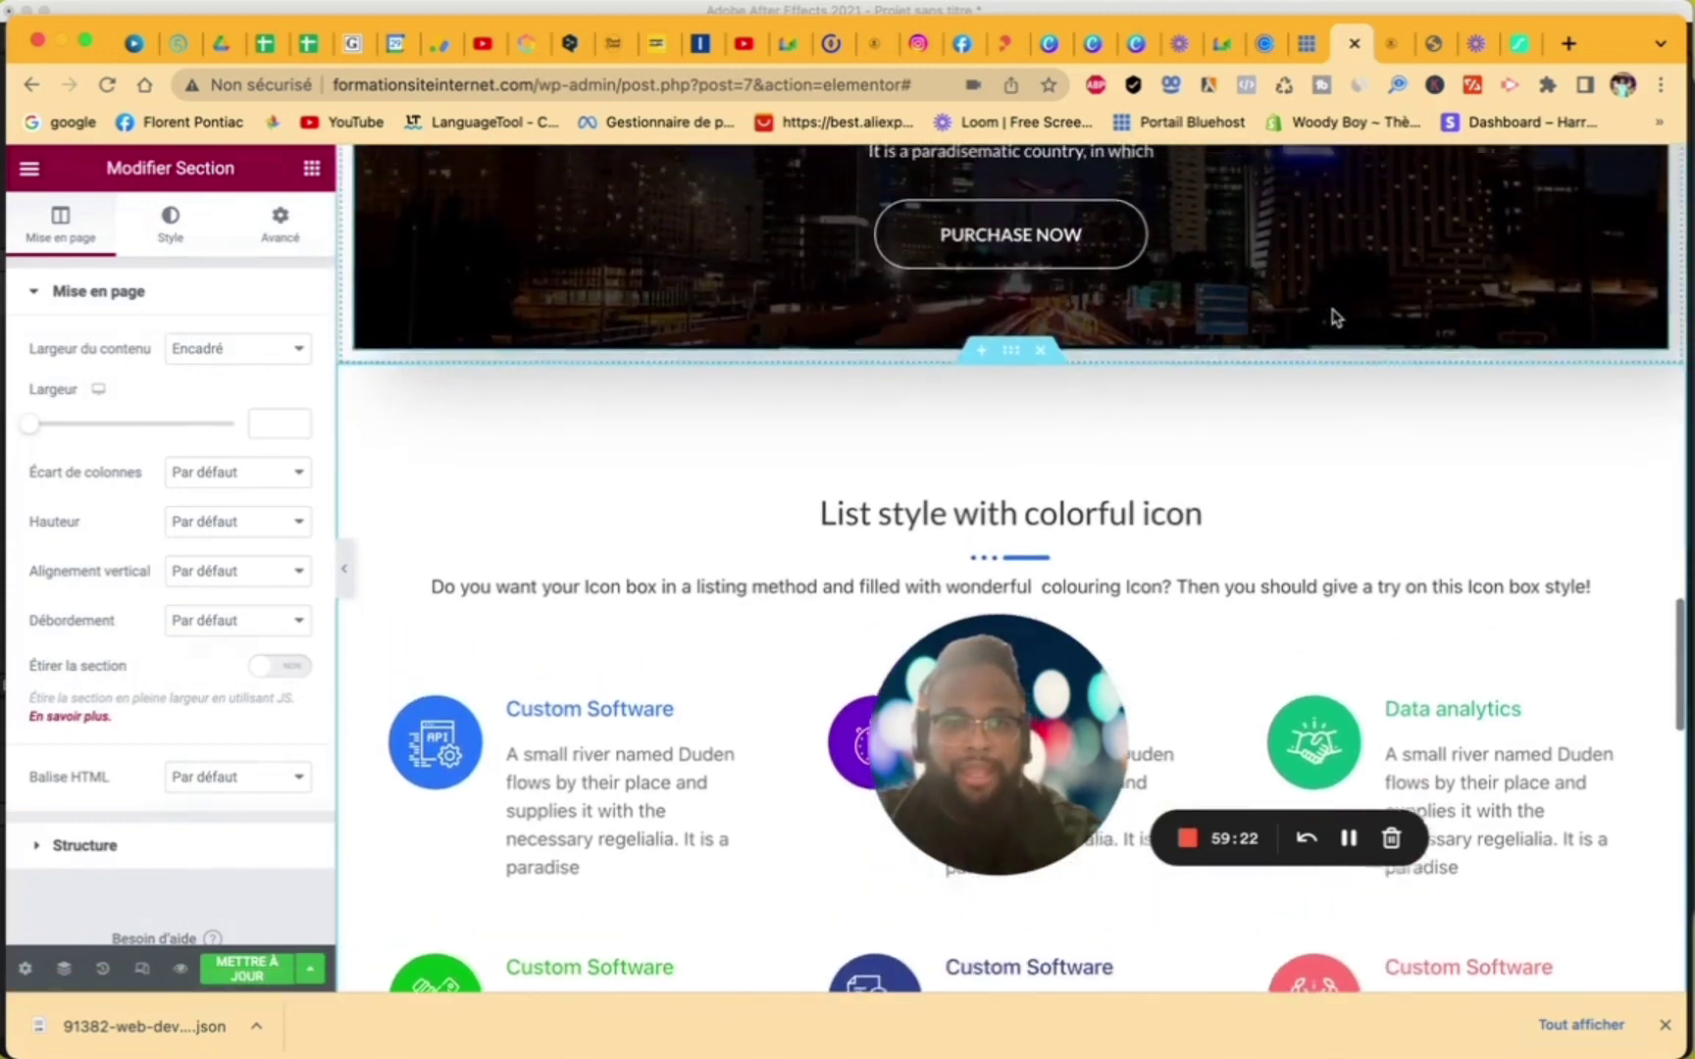
pyautogui.scroll(-10, 1334, 317)
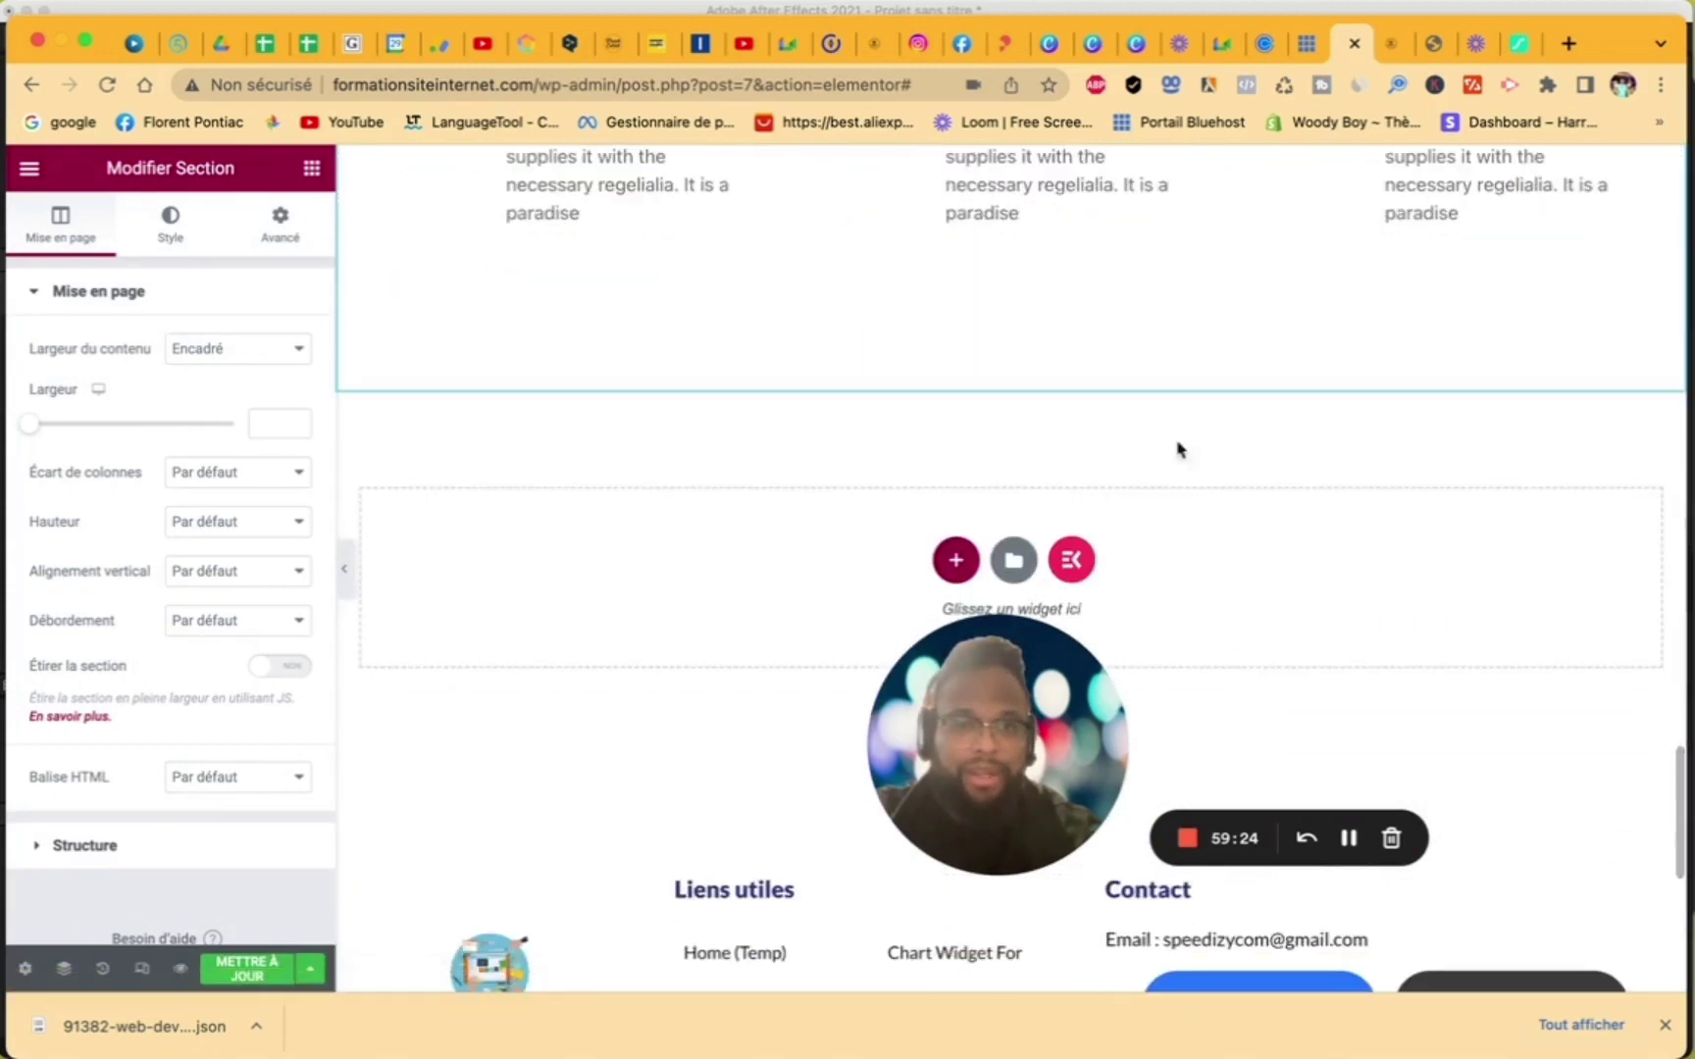
pyautogui.click(1076, 562)
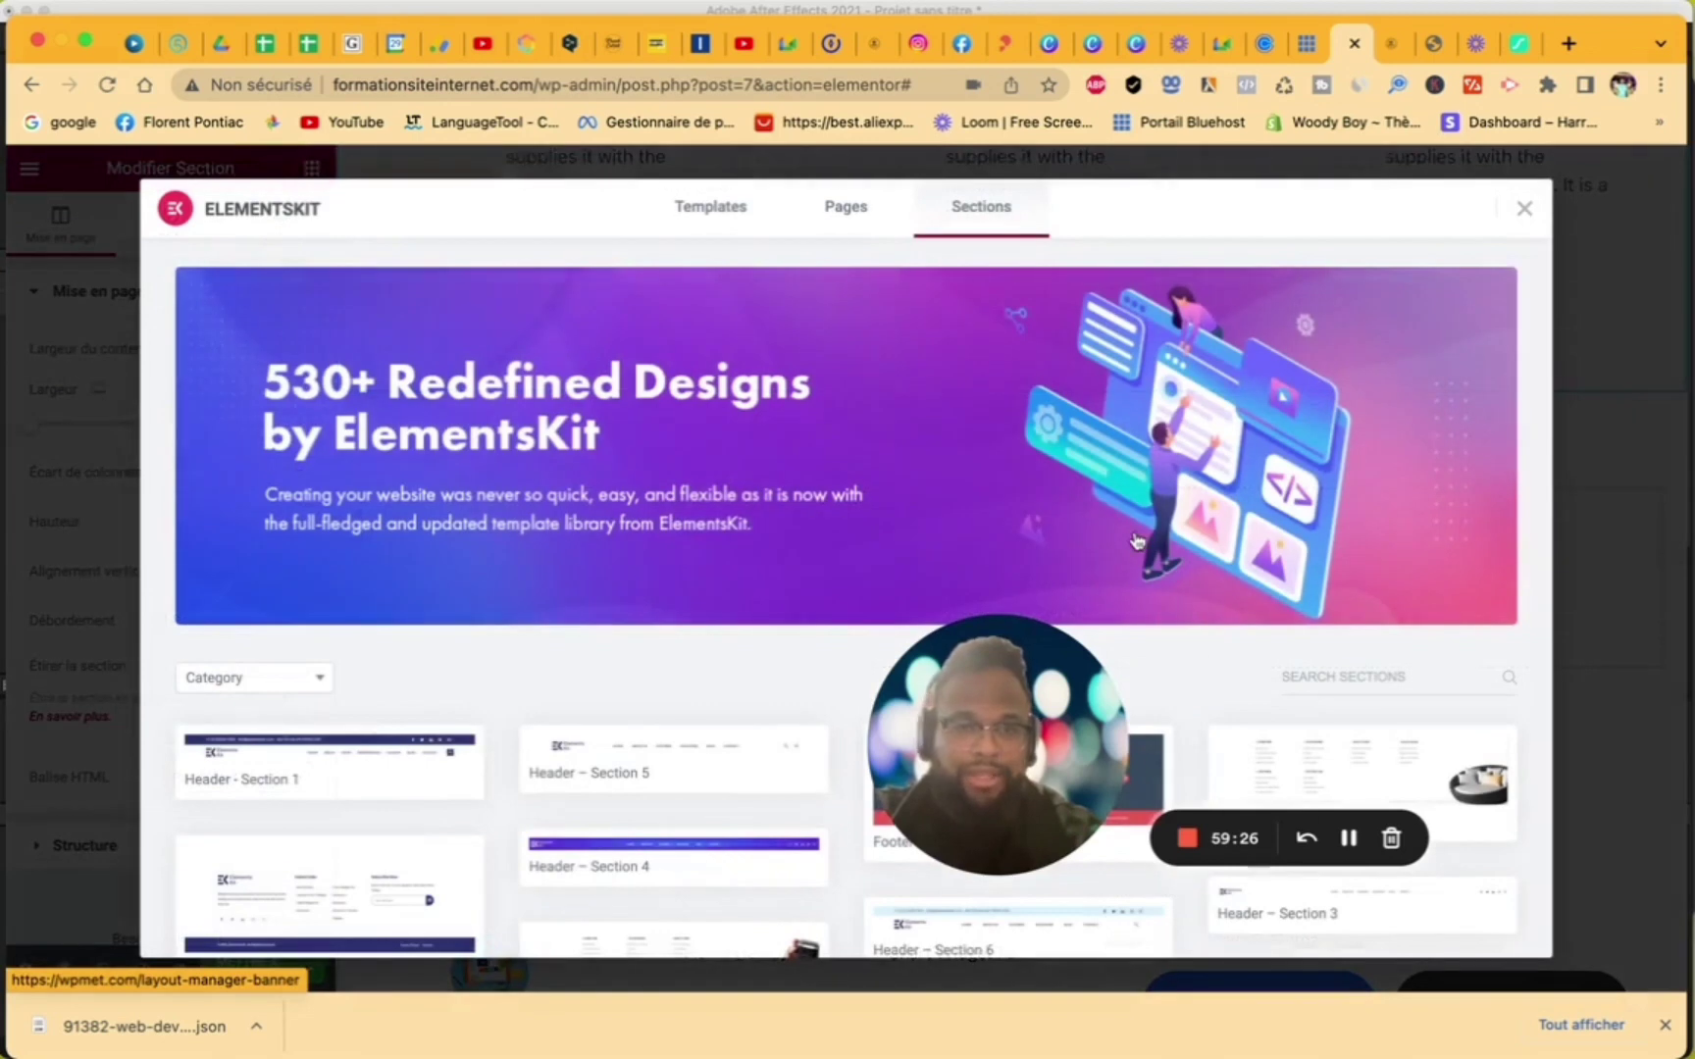
pyautogui.scroll(-8, 1135, 541)
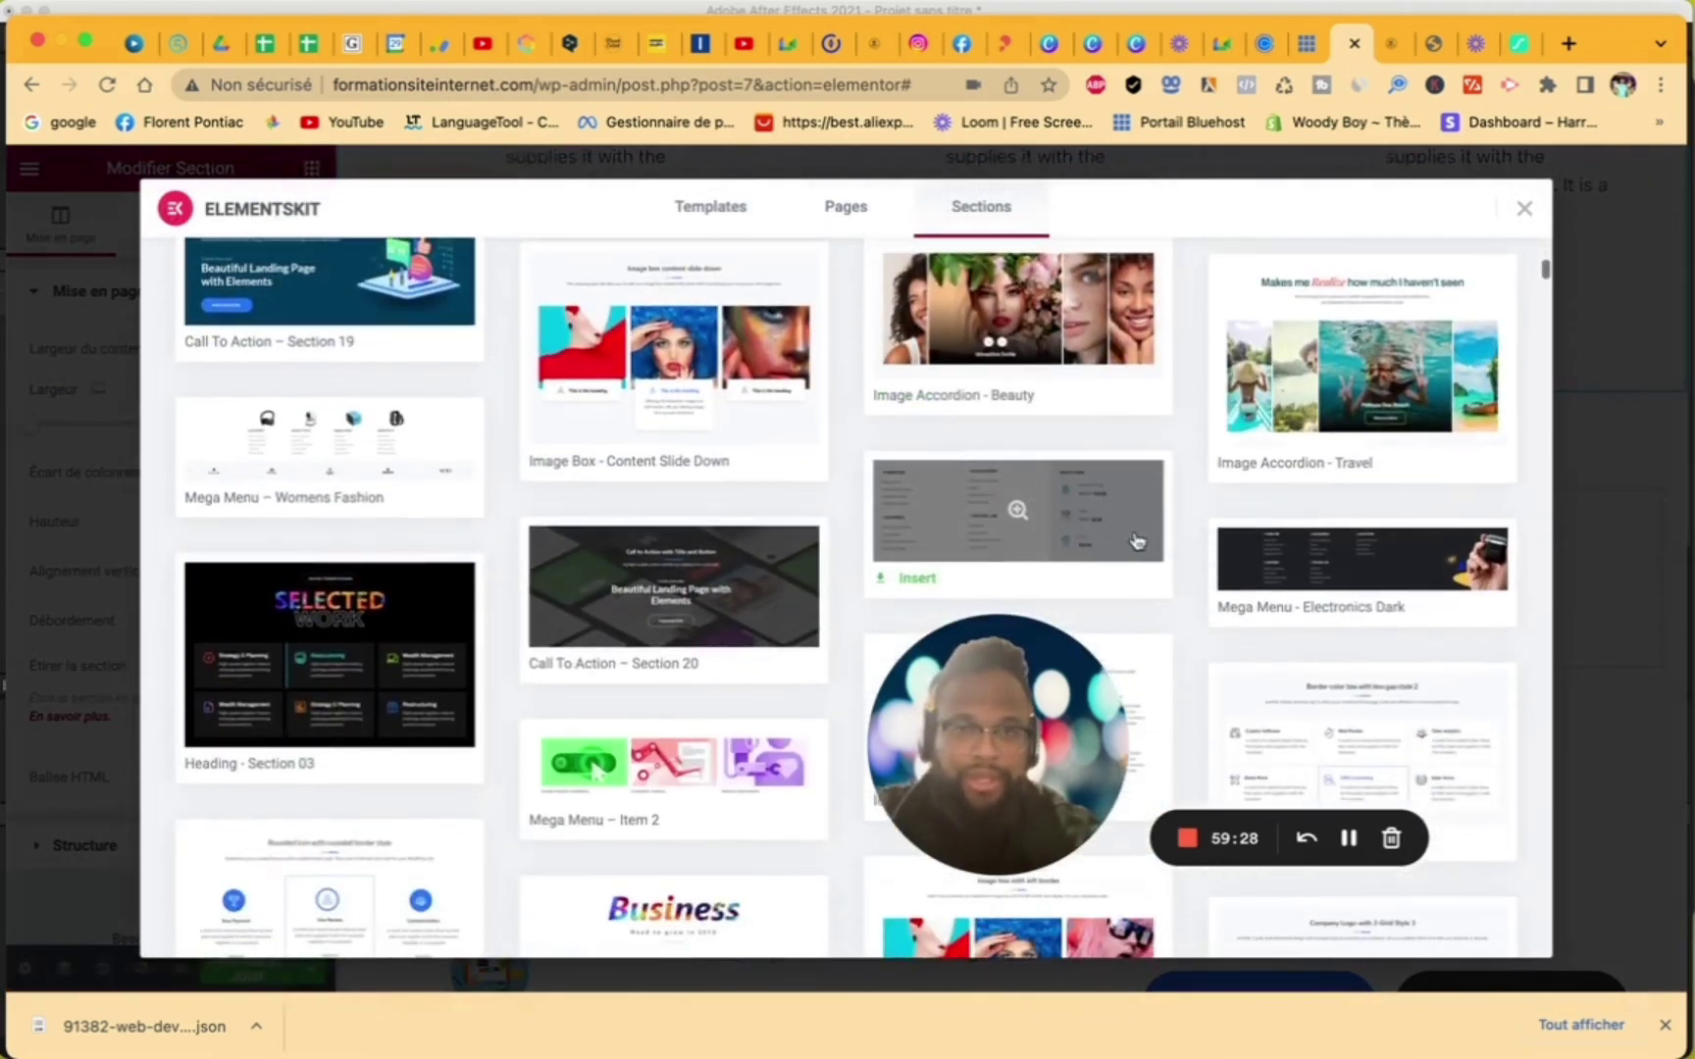
pyautogui.scroll(2, 1136, 541)
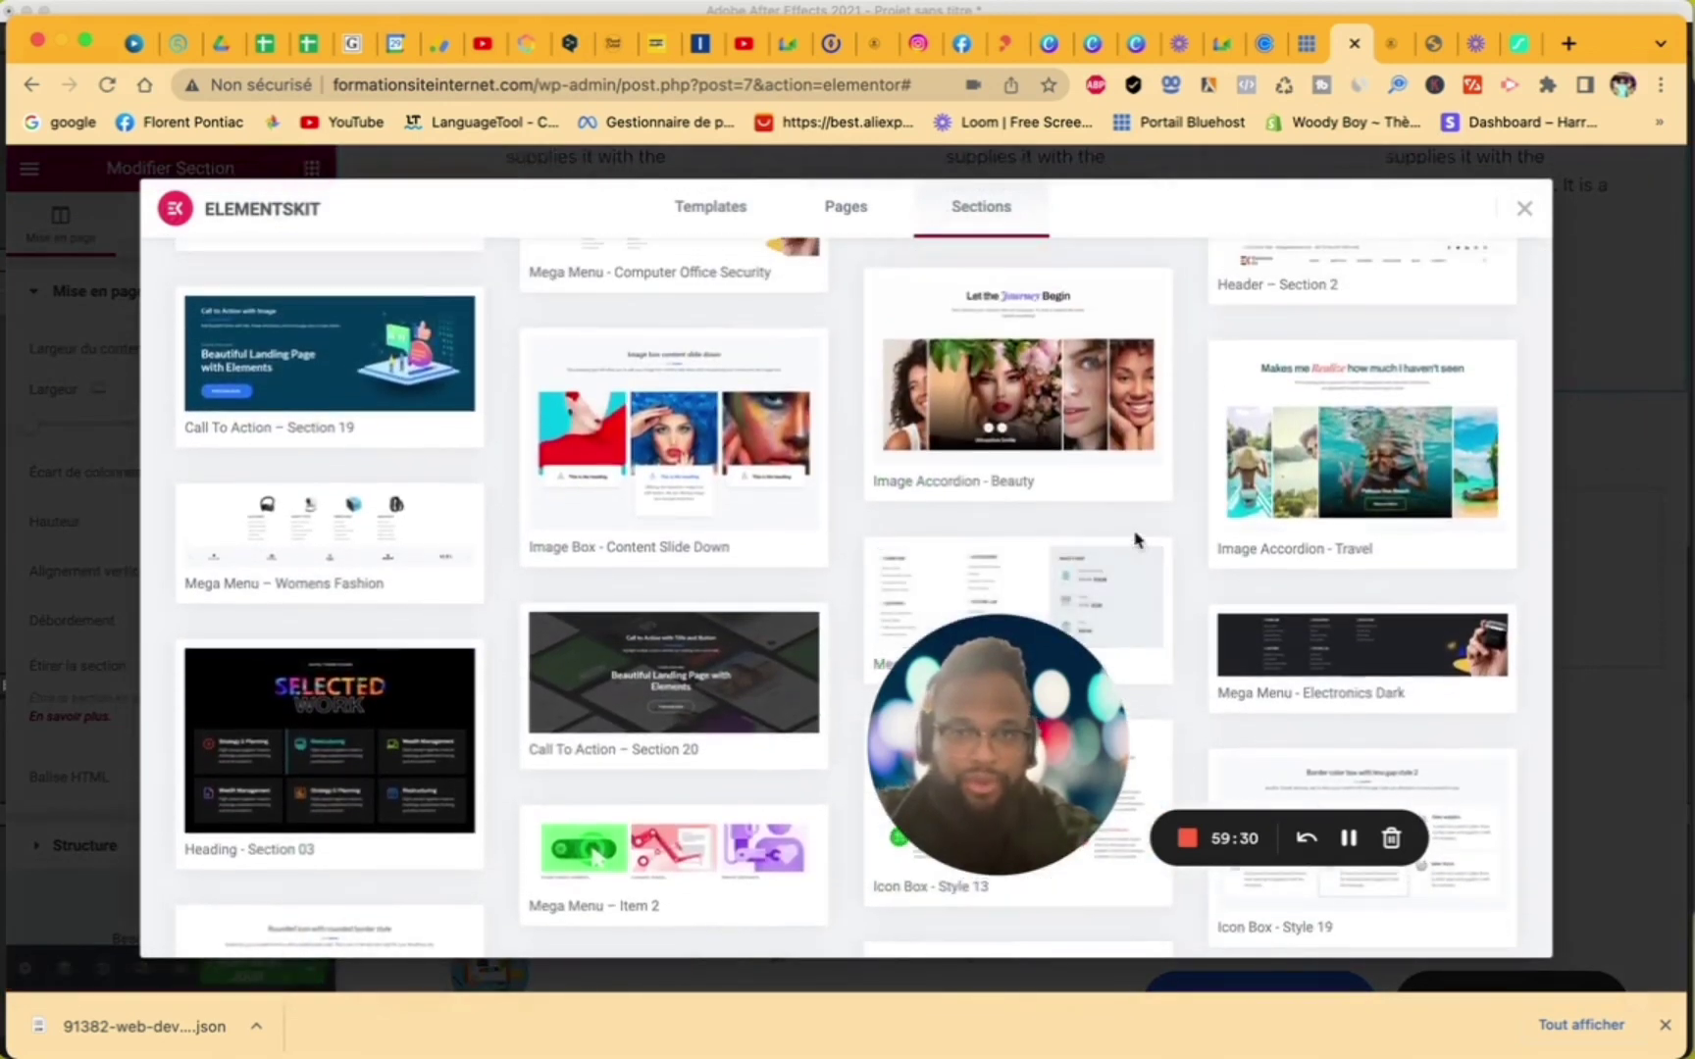
pyautogui.scroll(-8, 1135, 540)
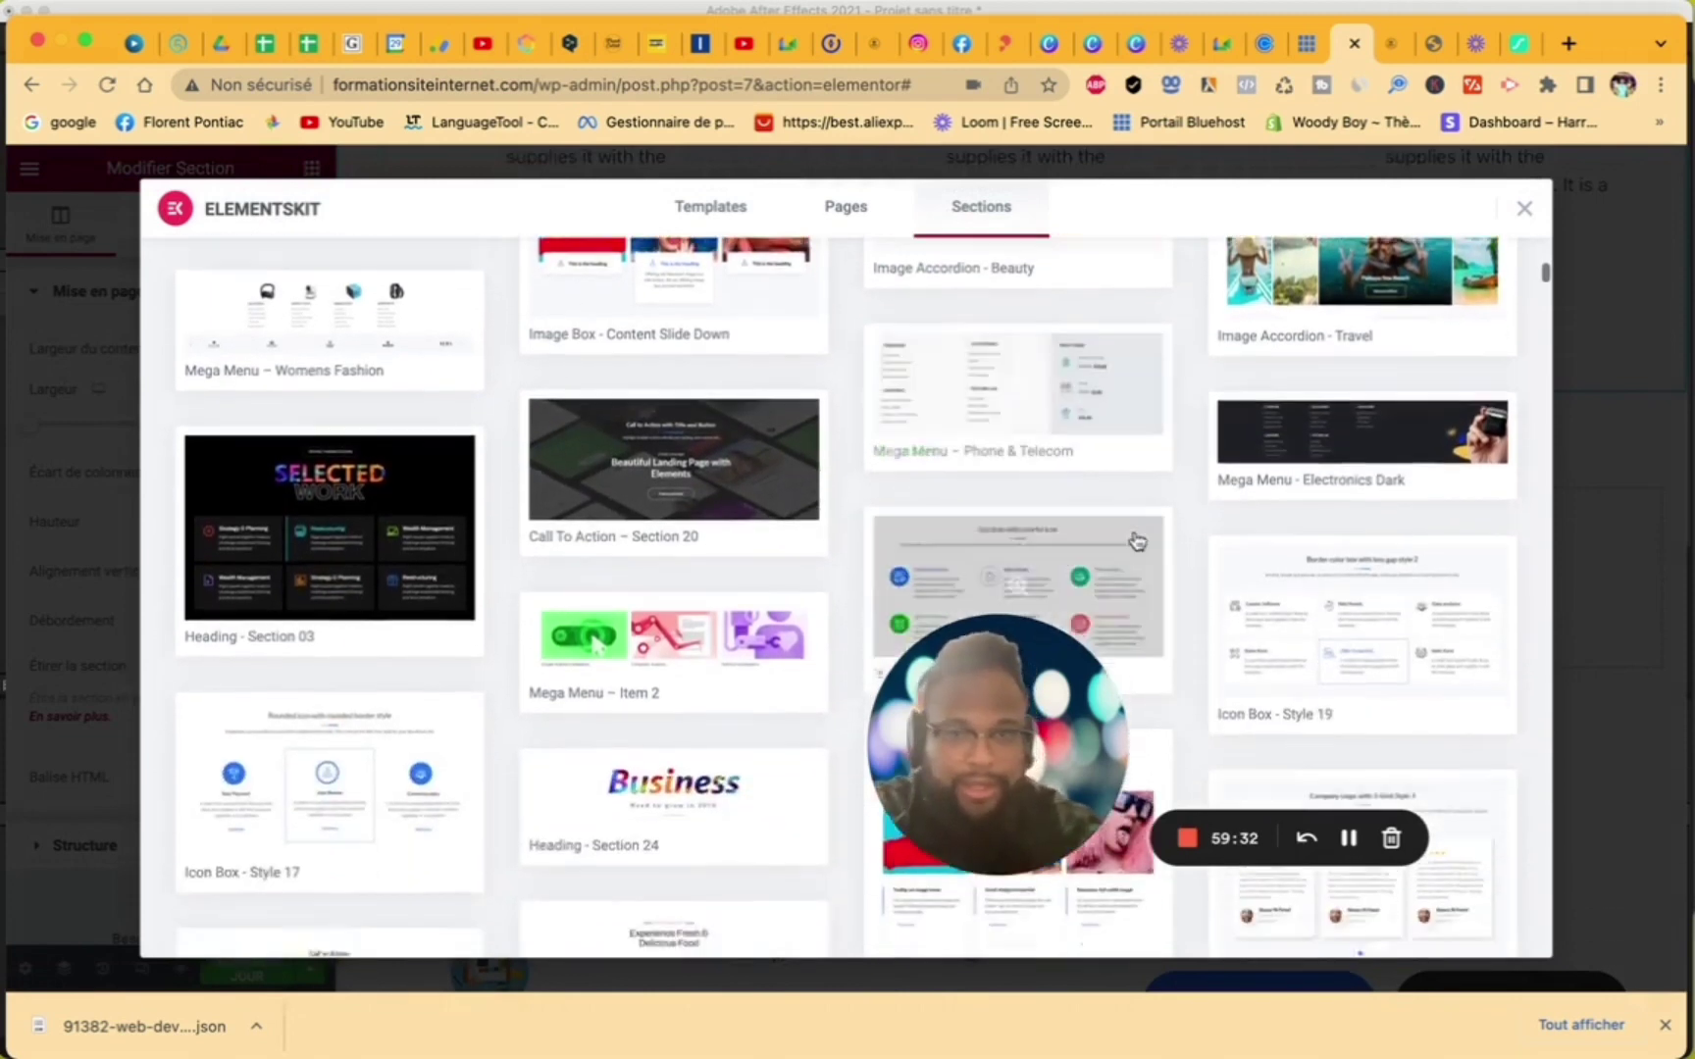
pyautogui.scroll(-15, 1135, 541)
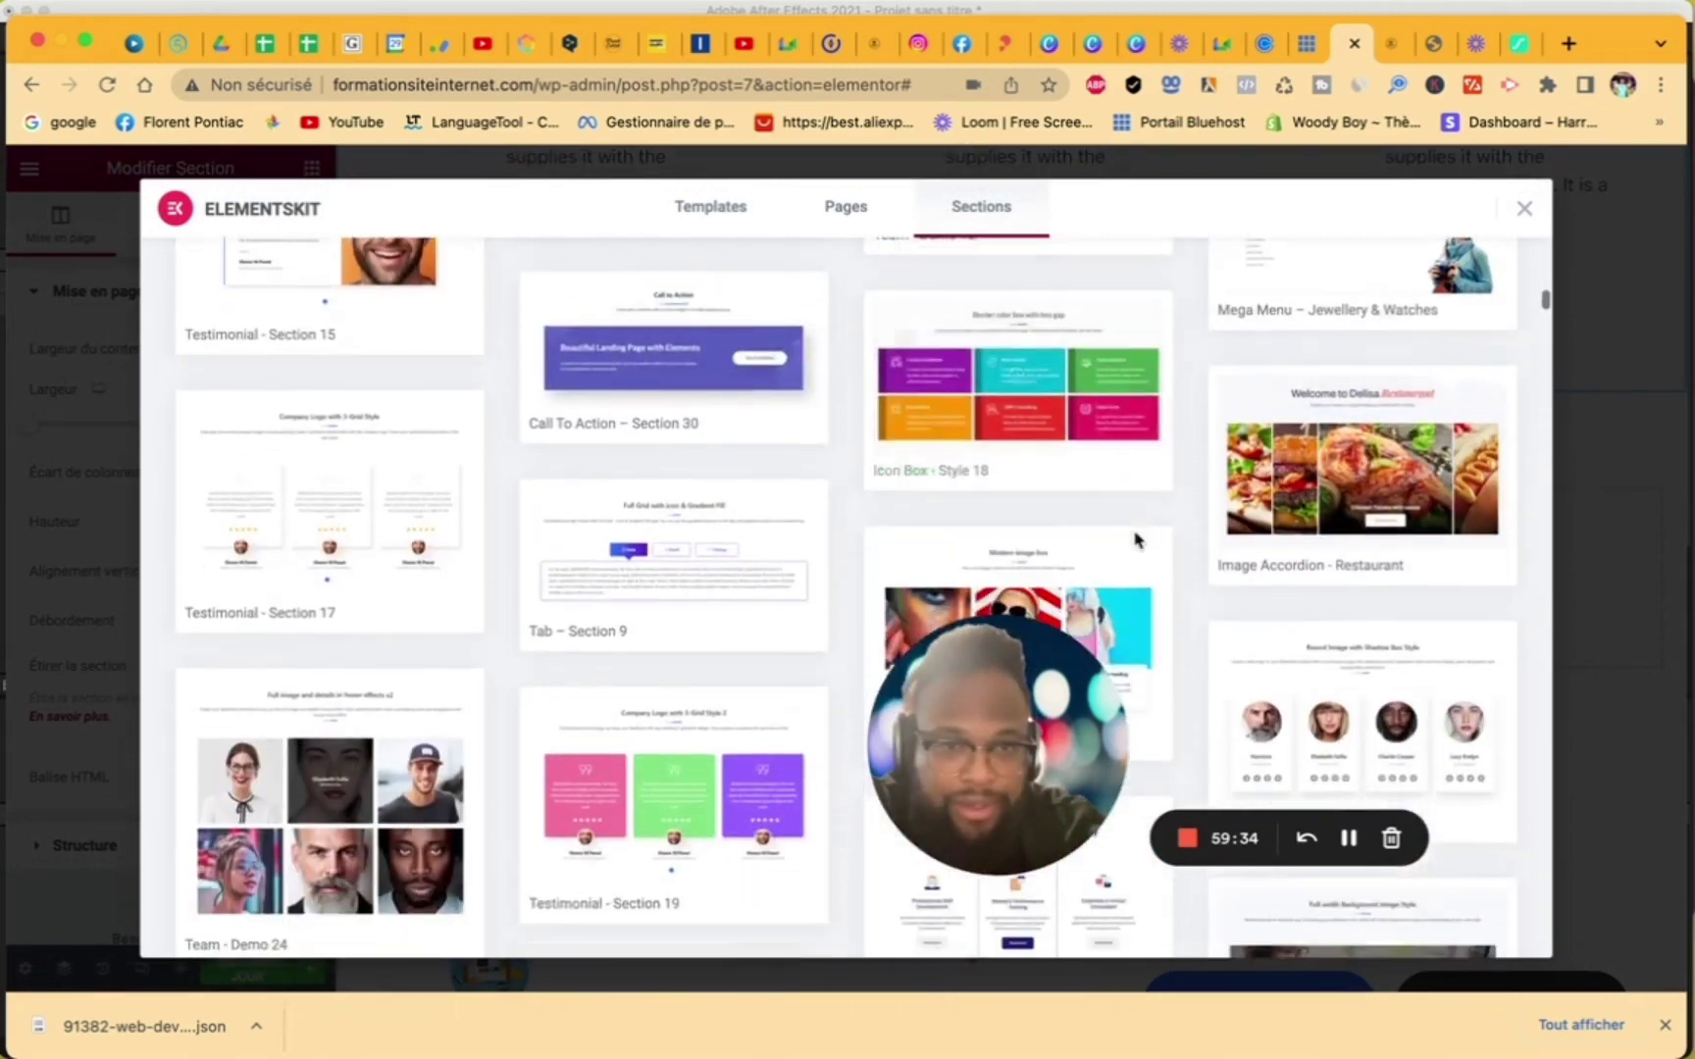
pyautogui.scroll(-3, 1136, 541)
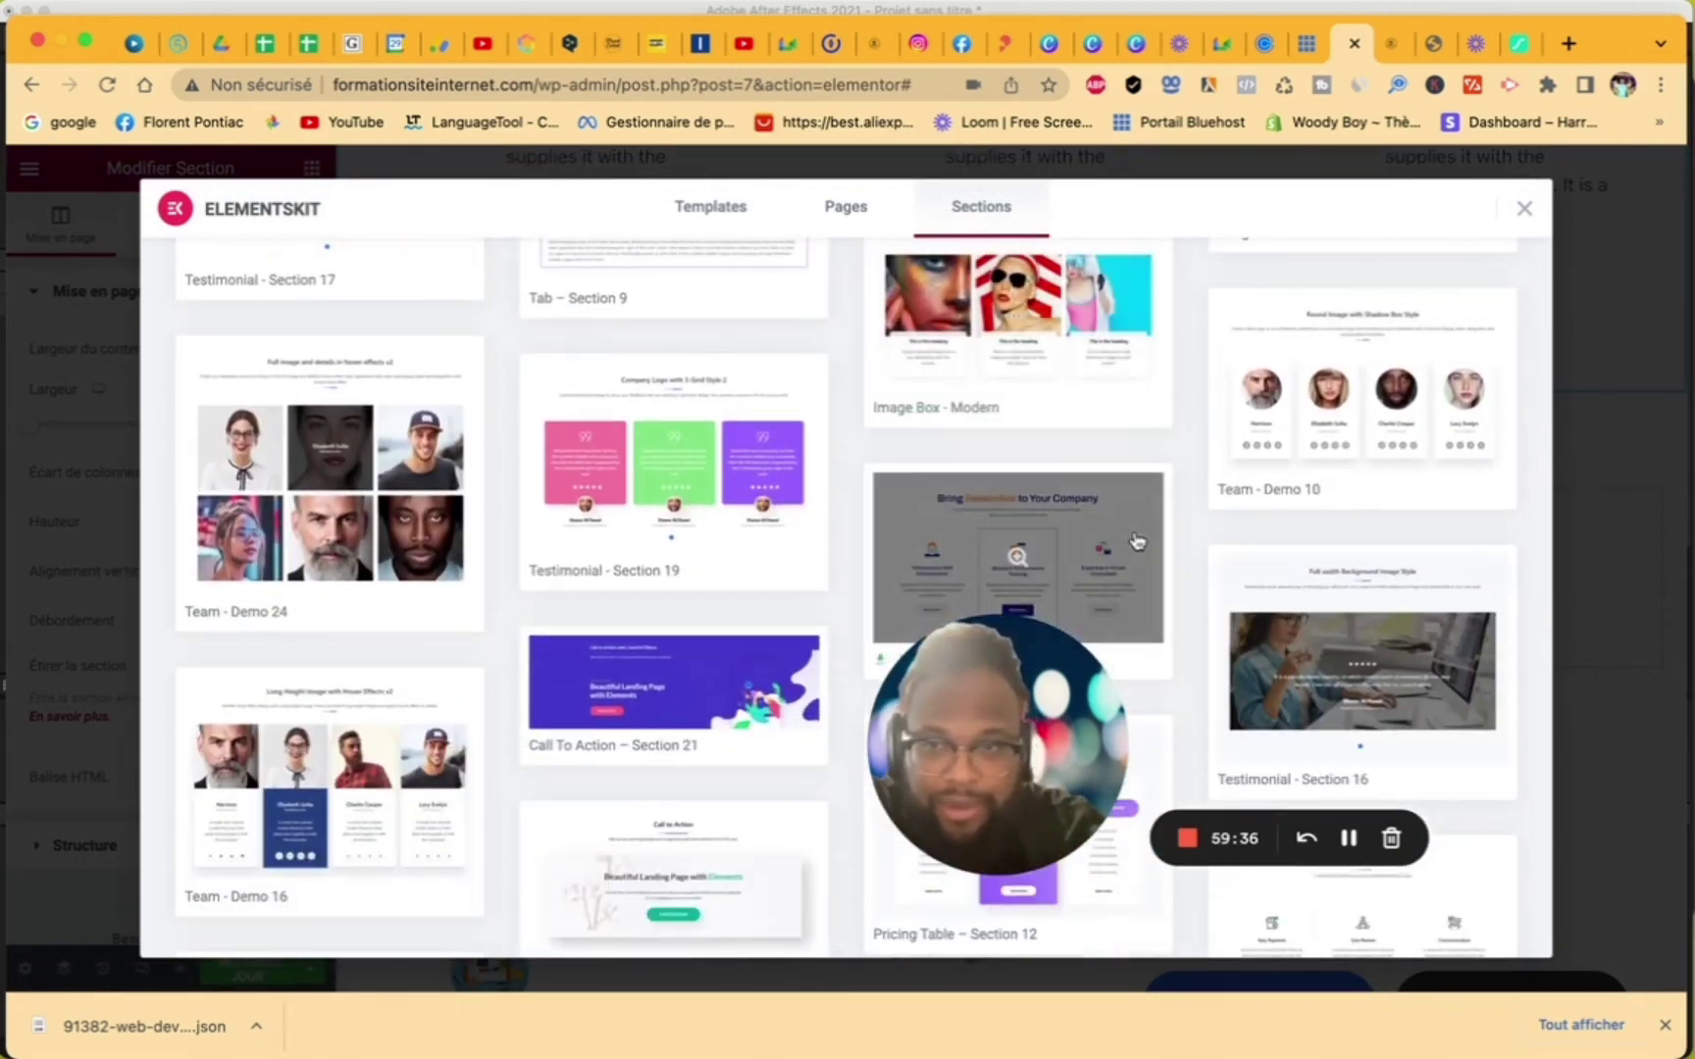
pyautogui.scroll(-12, 1135, 540)
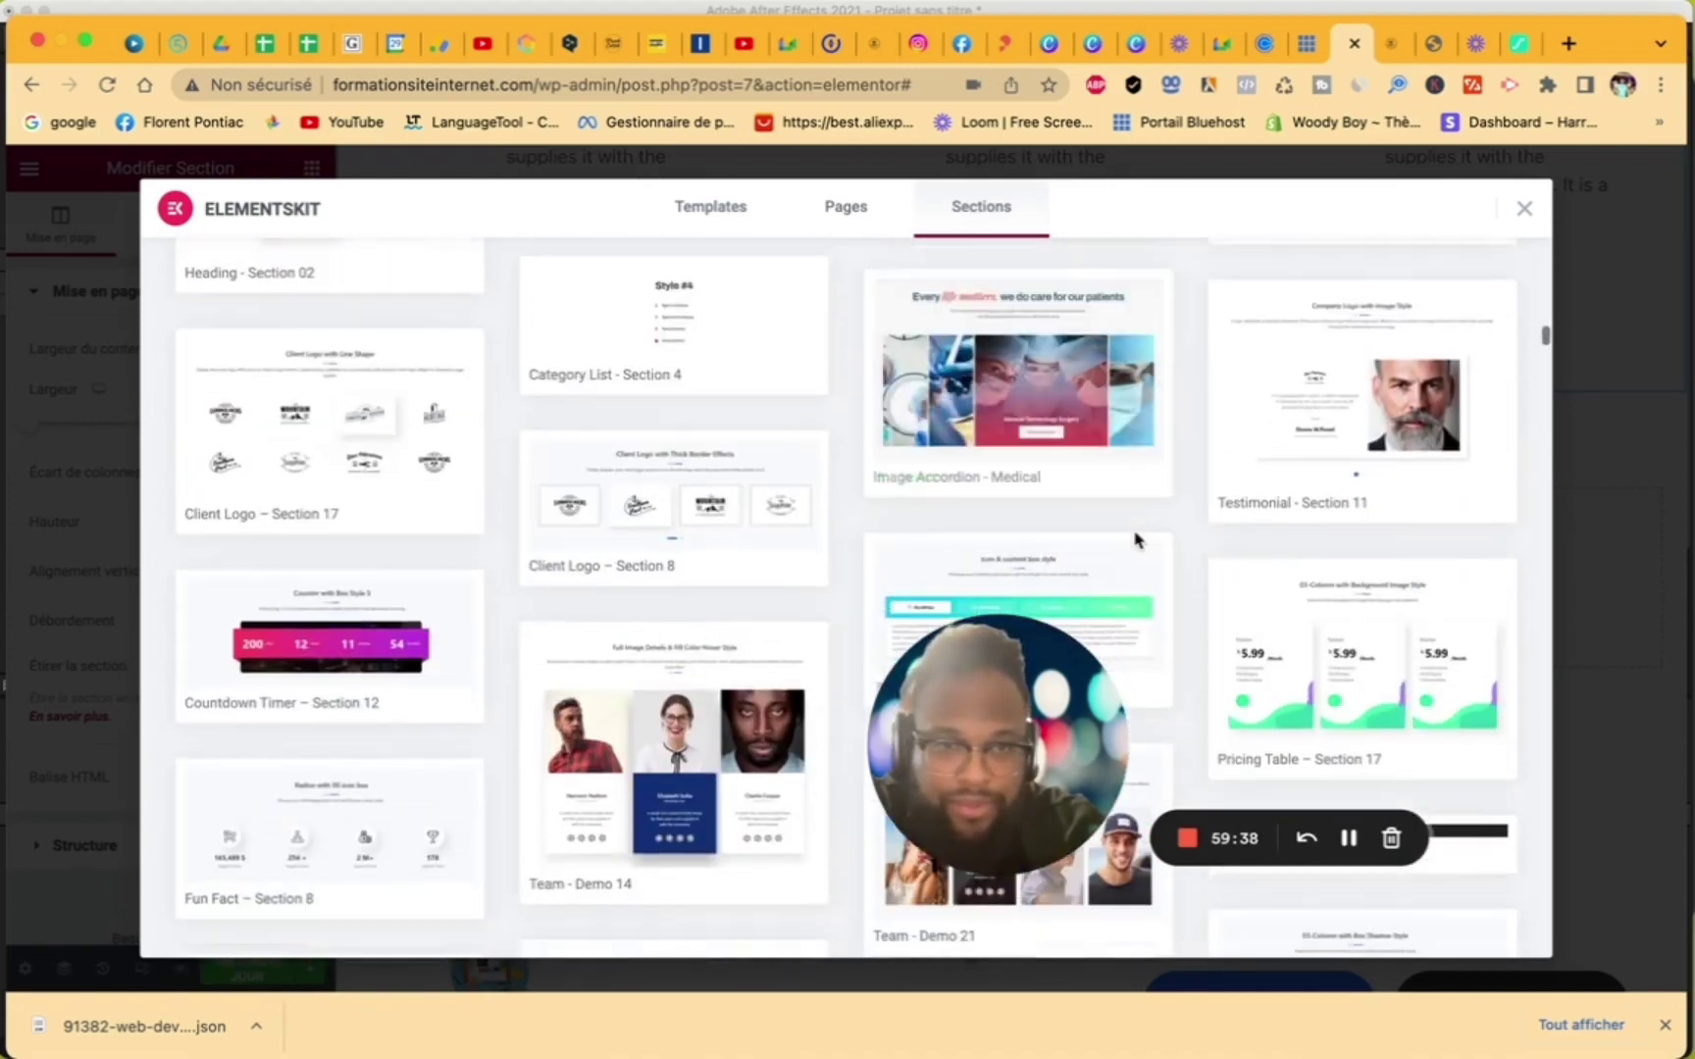
pyautogui.scroll(-5, 1135, 540)
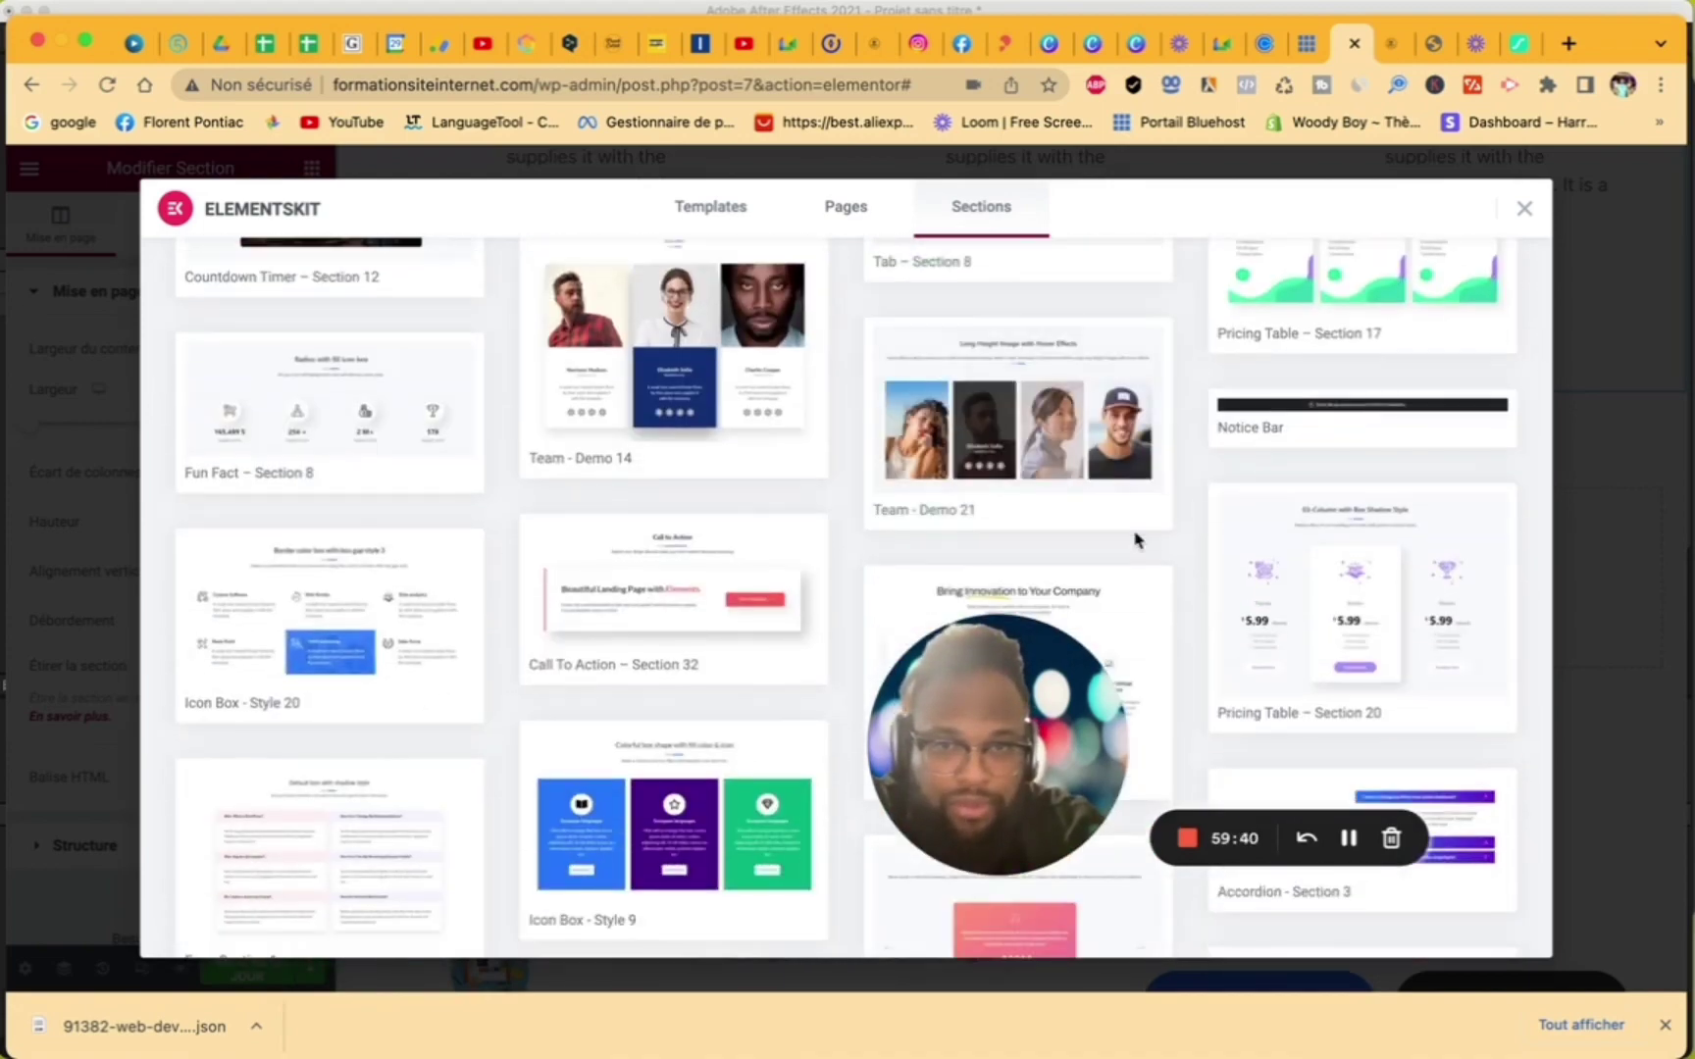
pyautogui.scroll(10, 1136, 540)
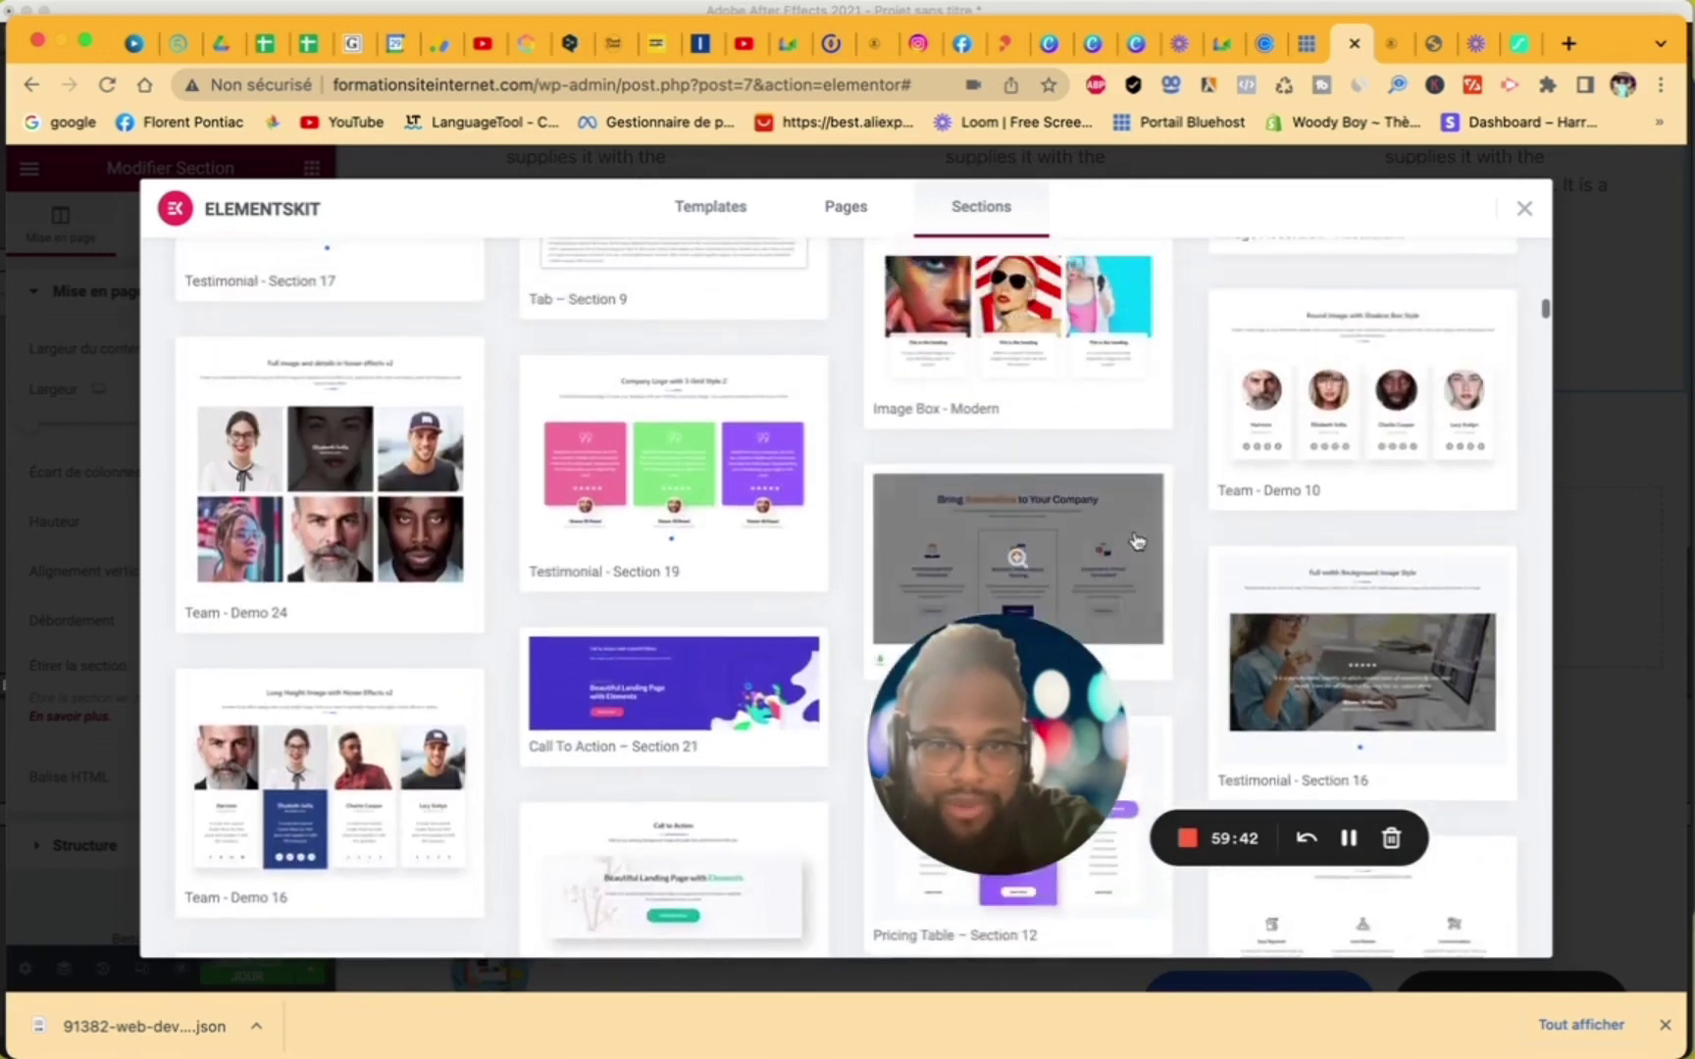
pyautogui.scroll(10, 1135, 541)
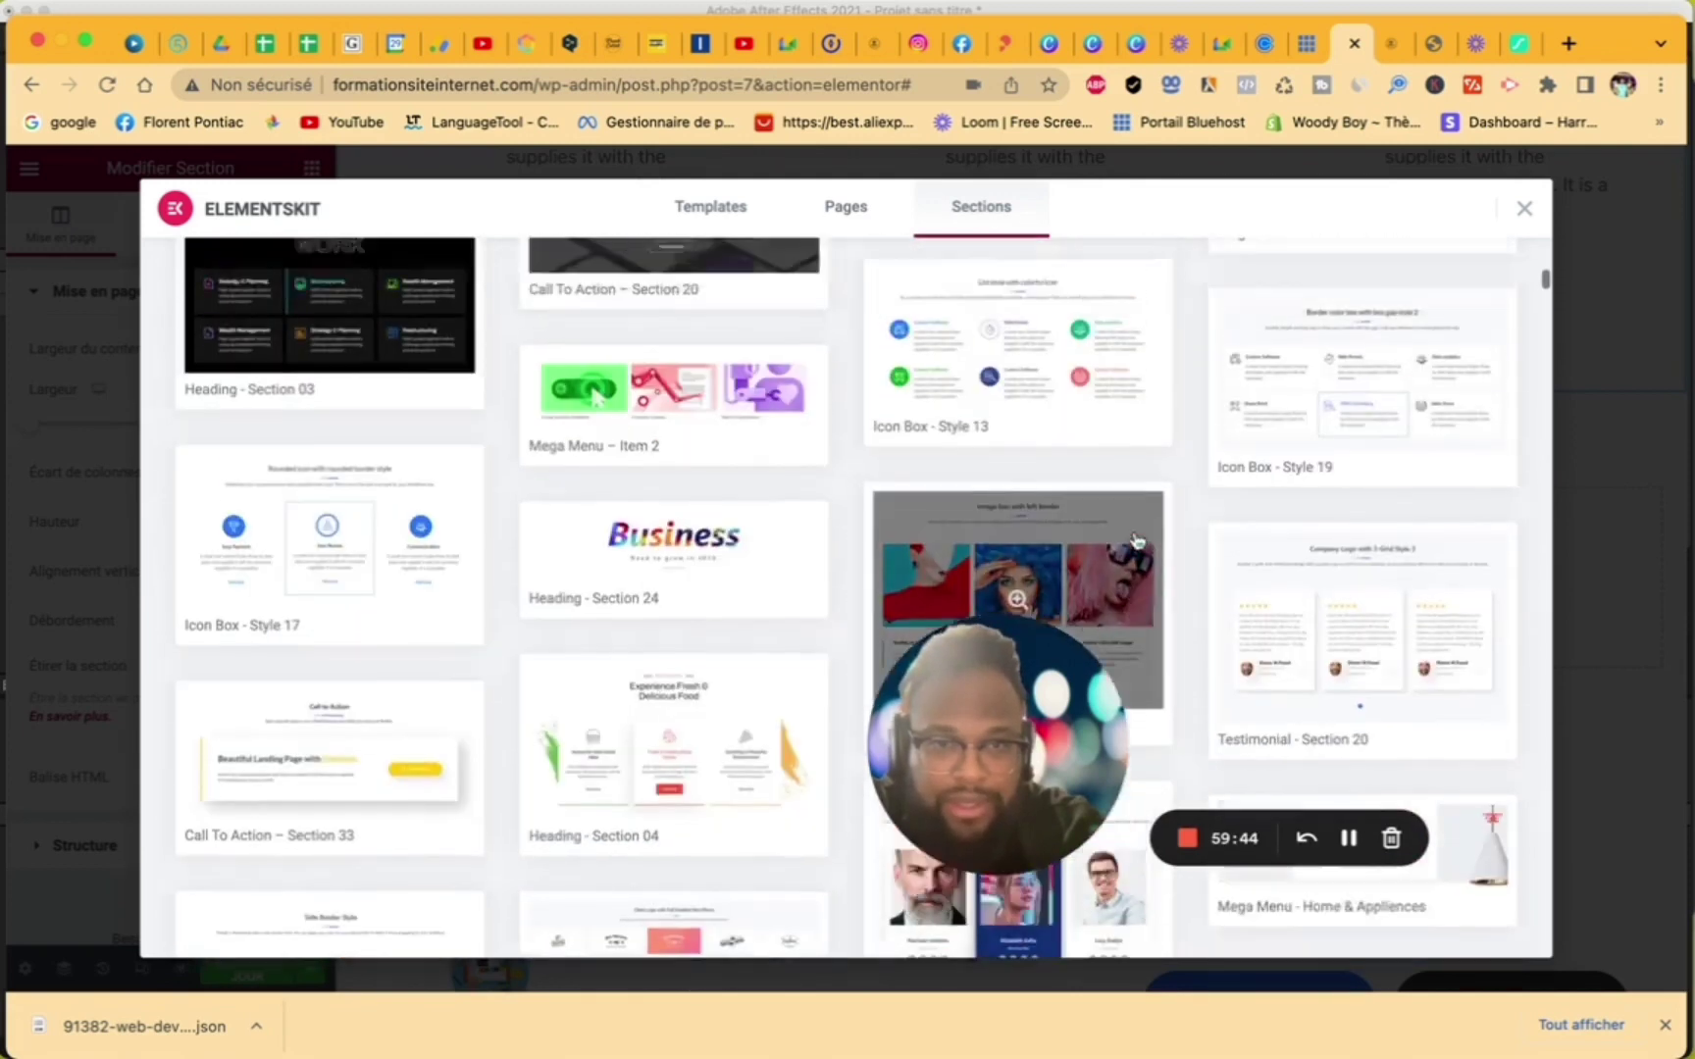
pyautogui.scroll(5, 1135, 541)
pyautogui.scroll(2, 1136, 540)
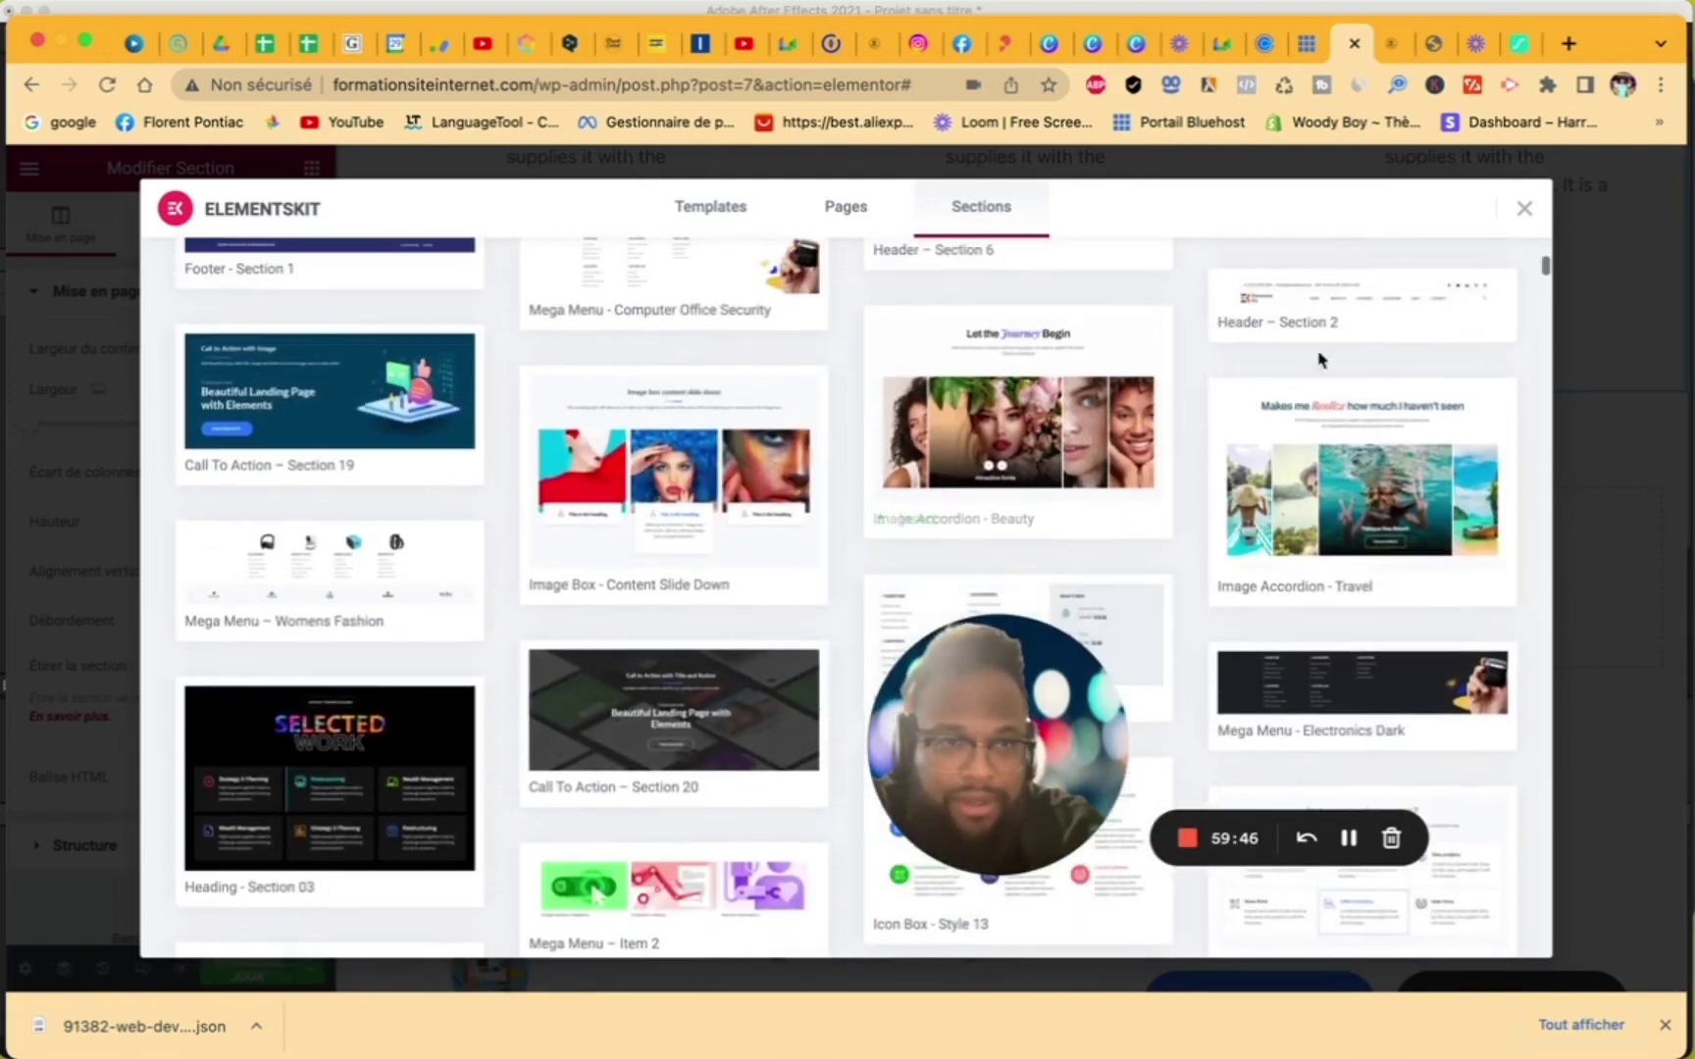
pyautogui.click(1523, 213)
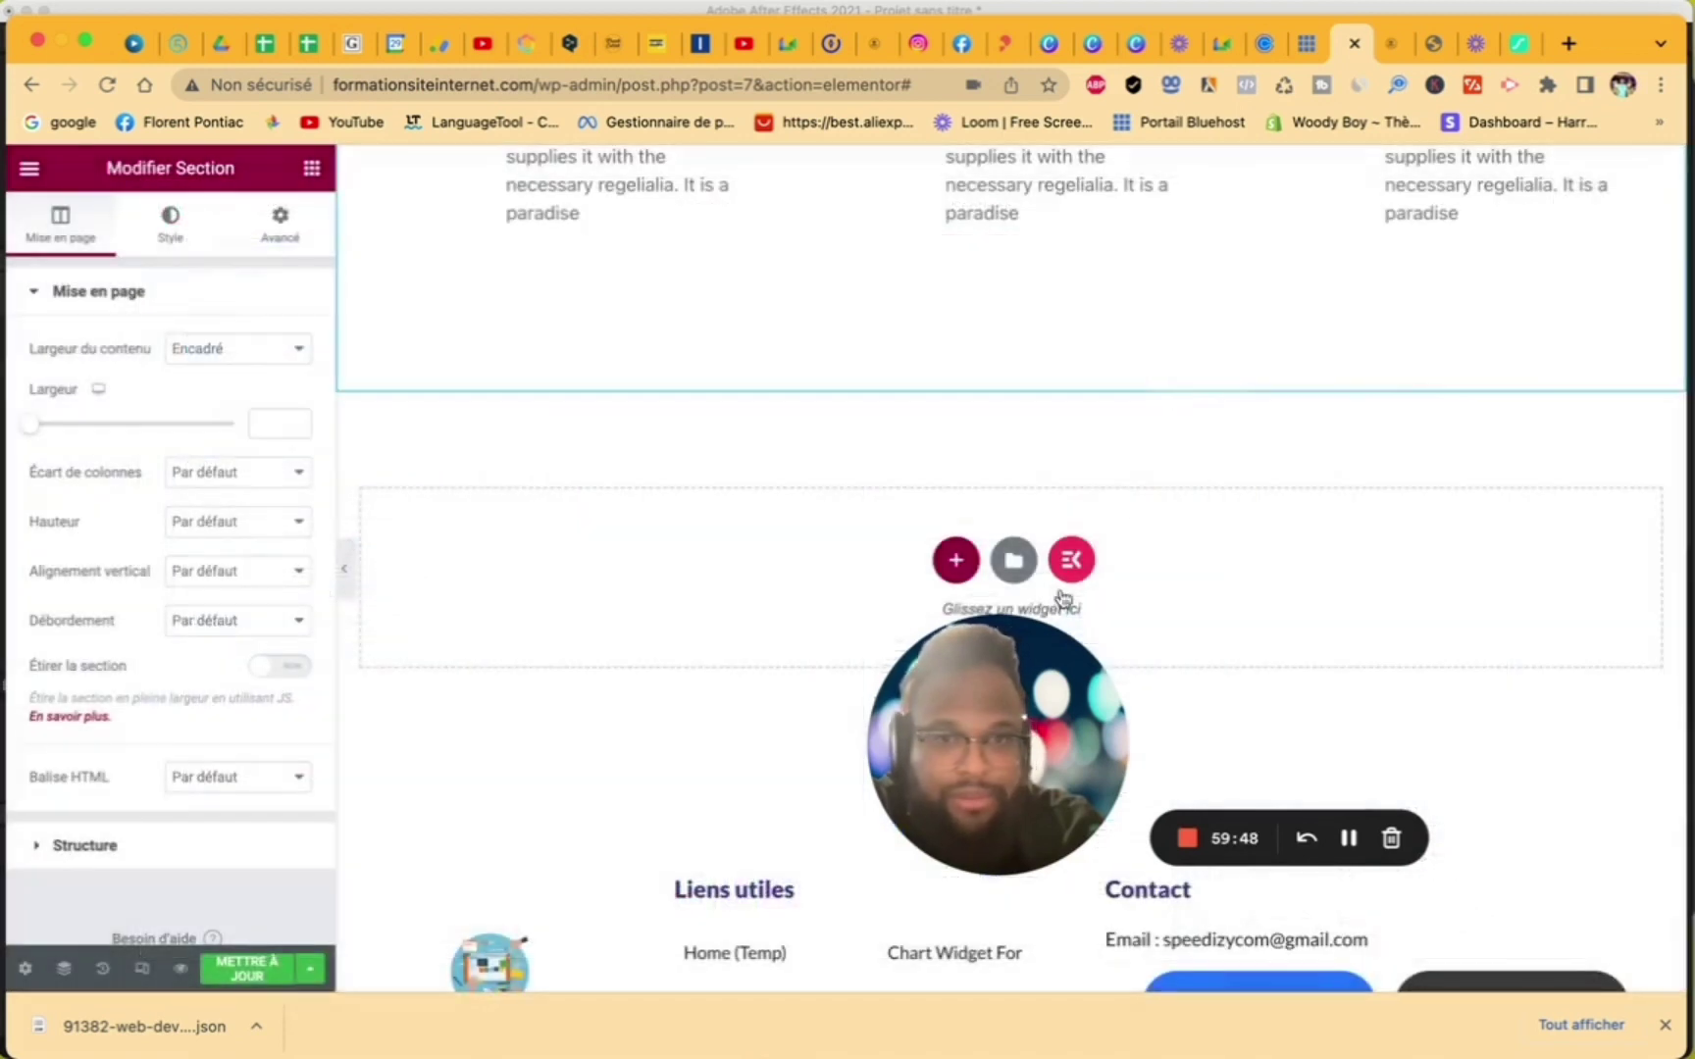
# - Add a new one-column section and search the widgets for 'caroussel'
pyautogui.click(956, 561)
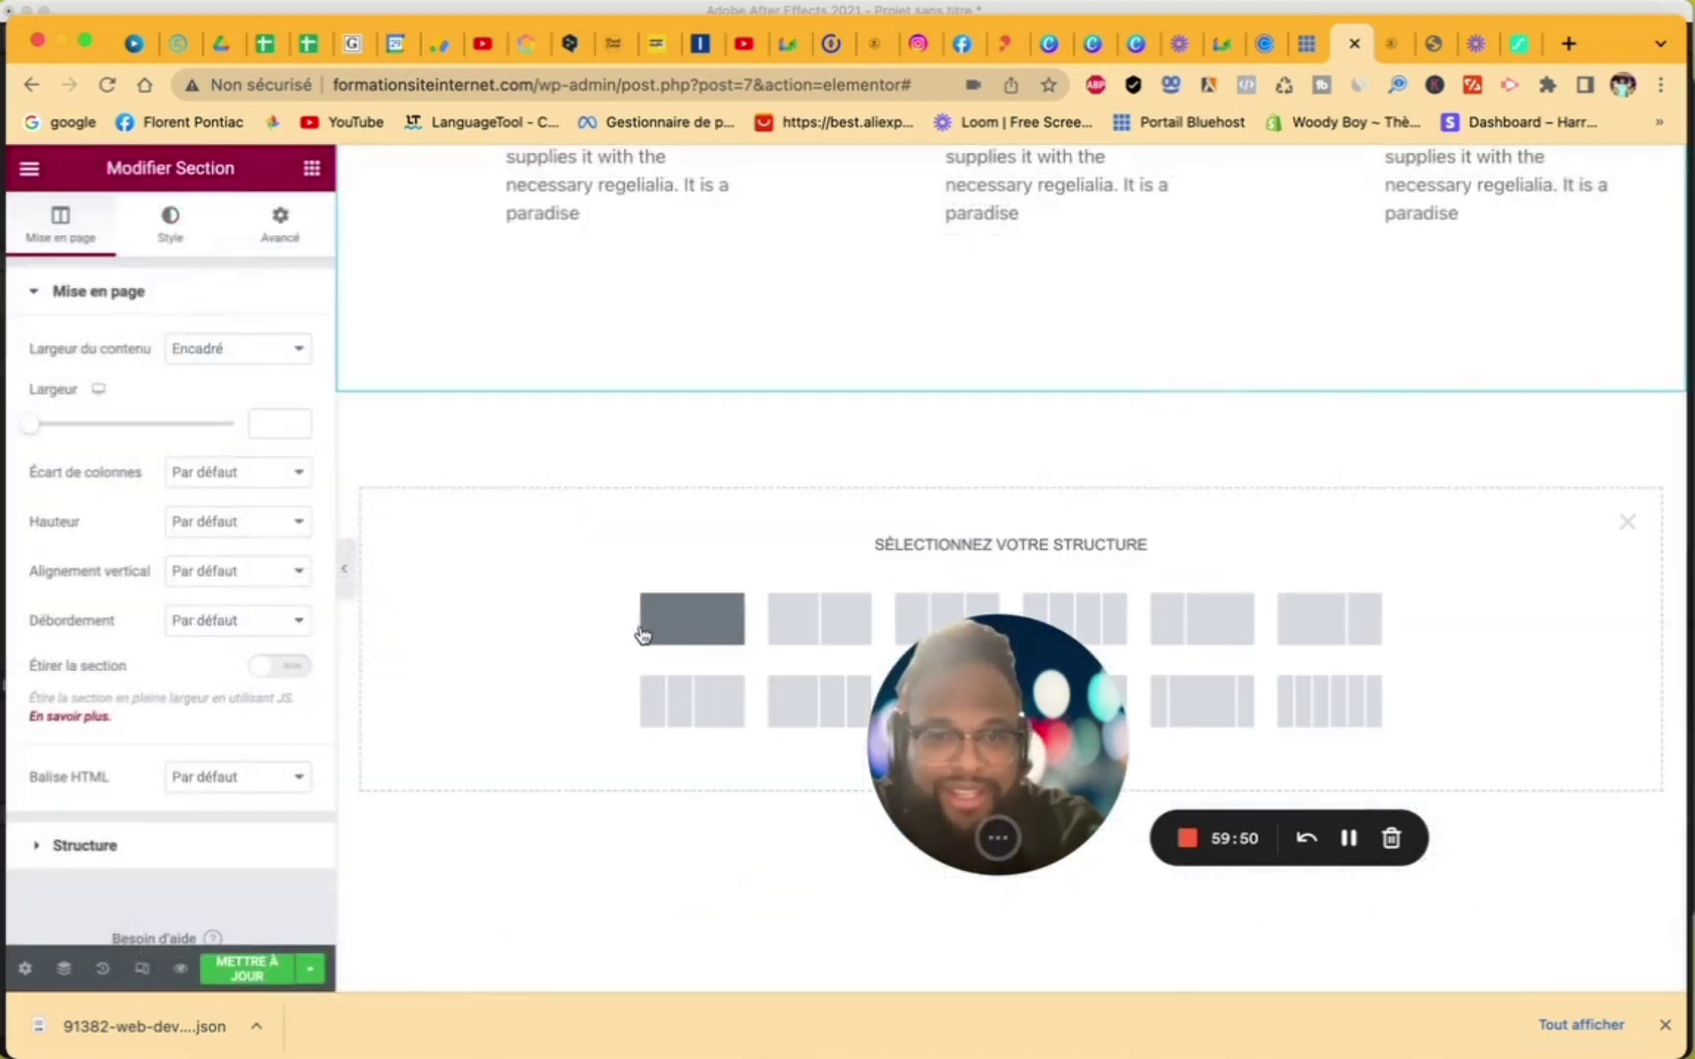
pyautogui.click(672, 629)
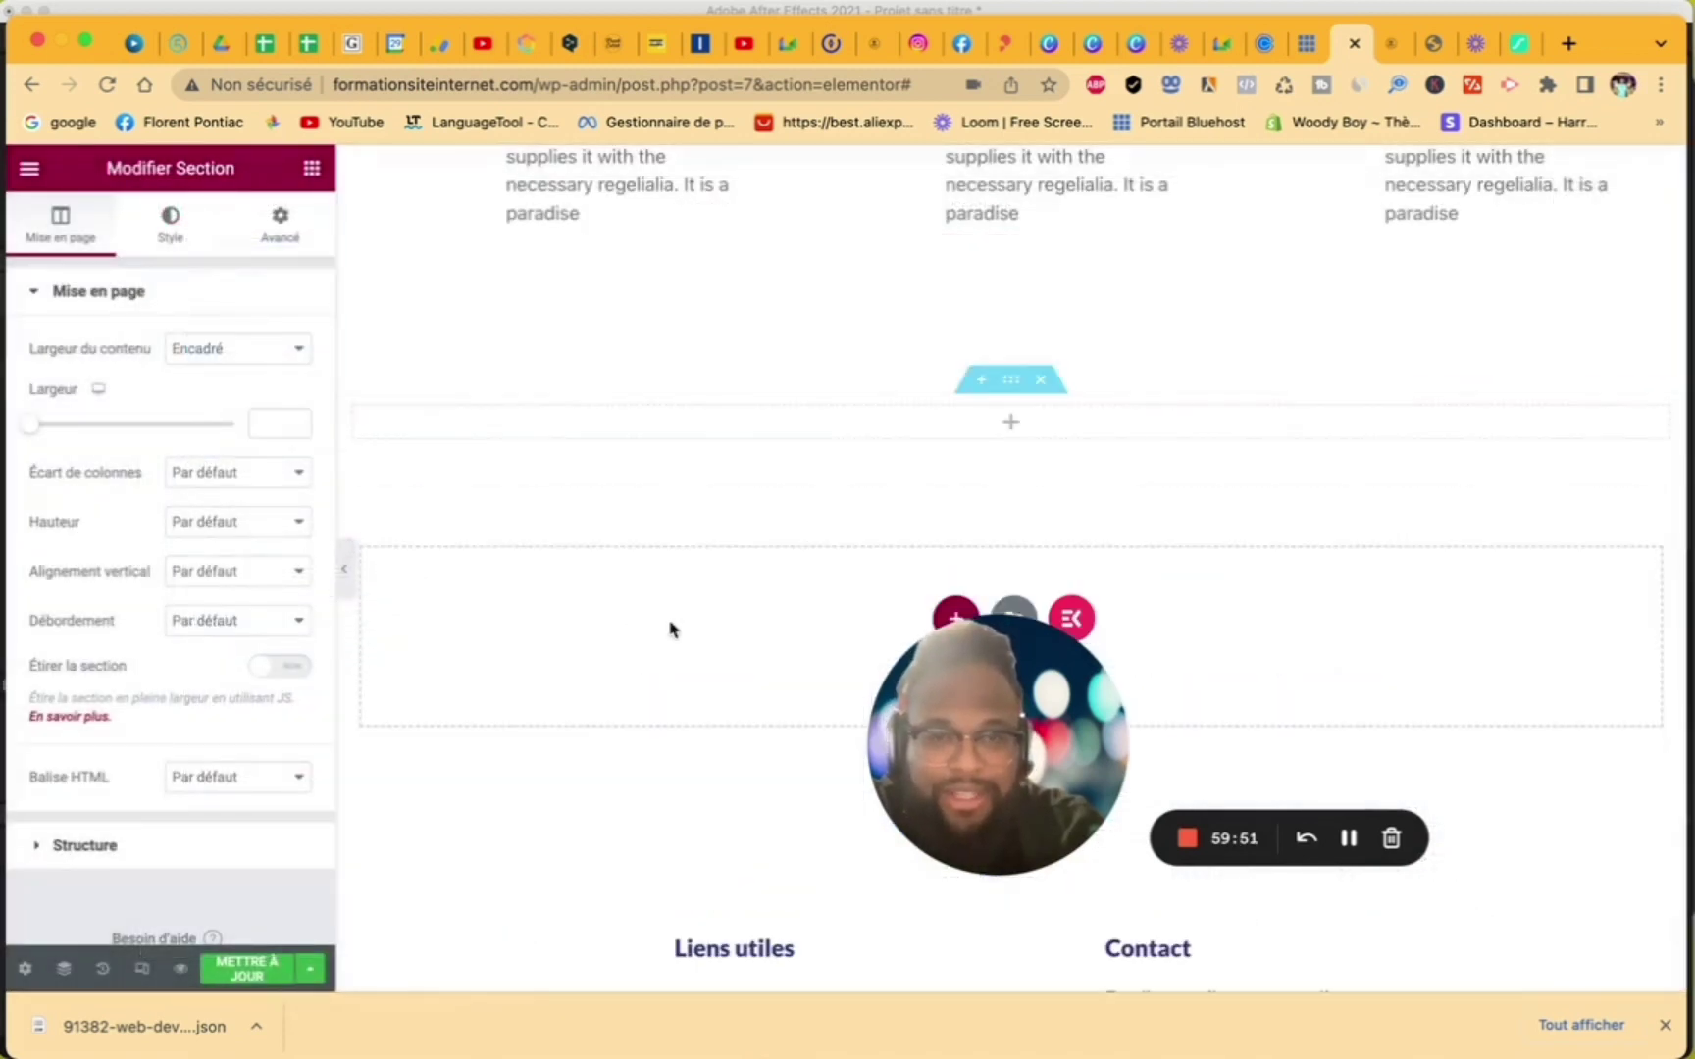
pyautogui.click(1011, 425)
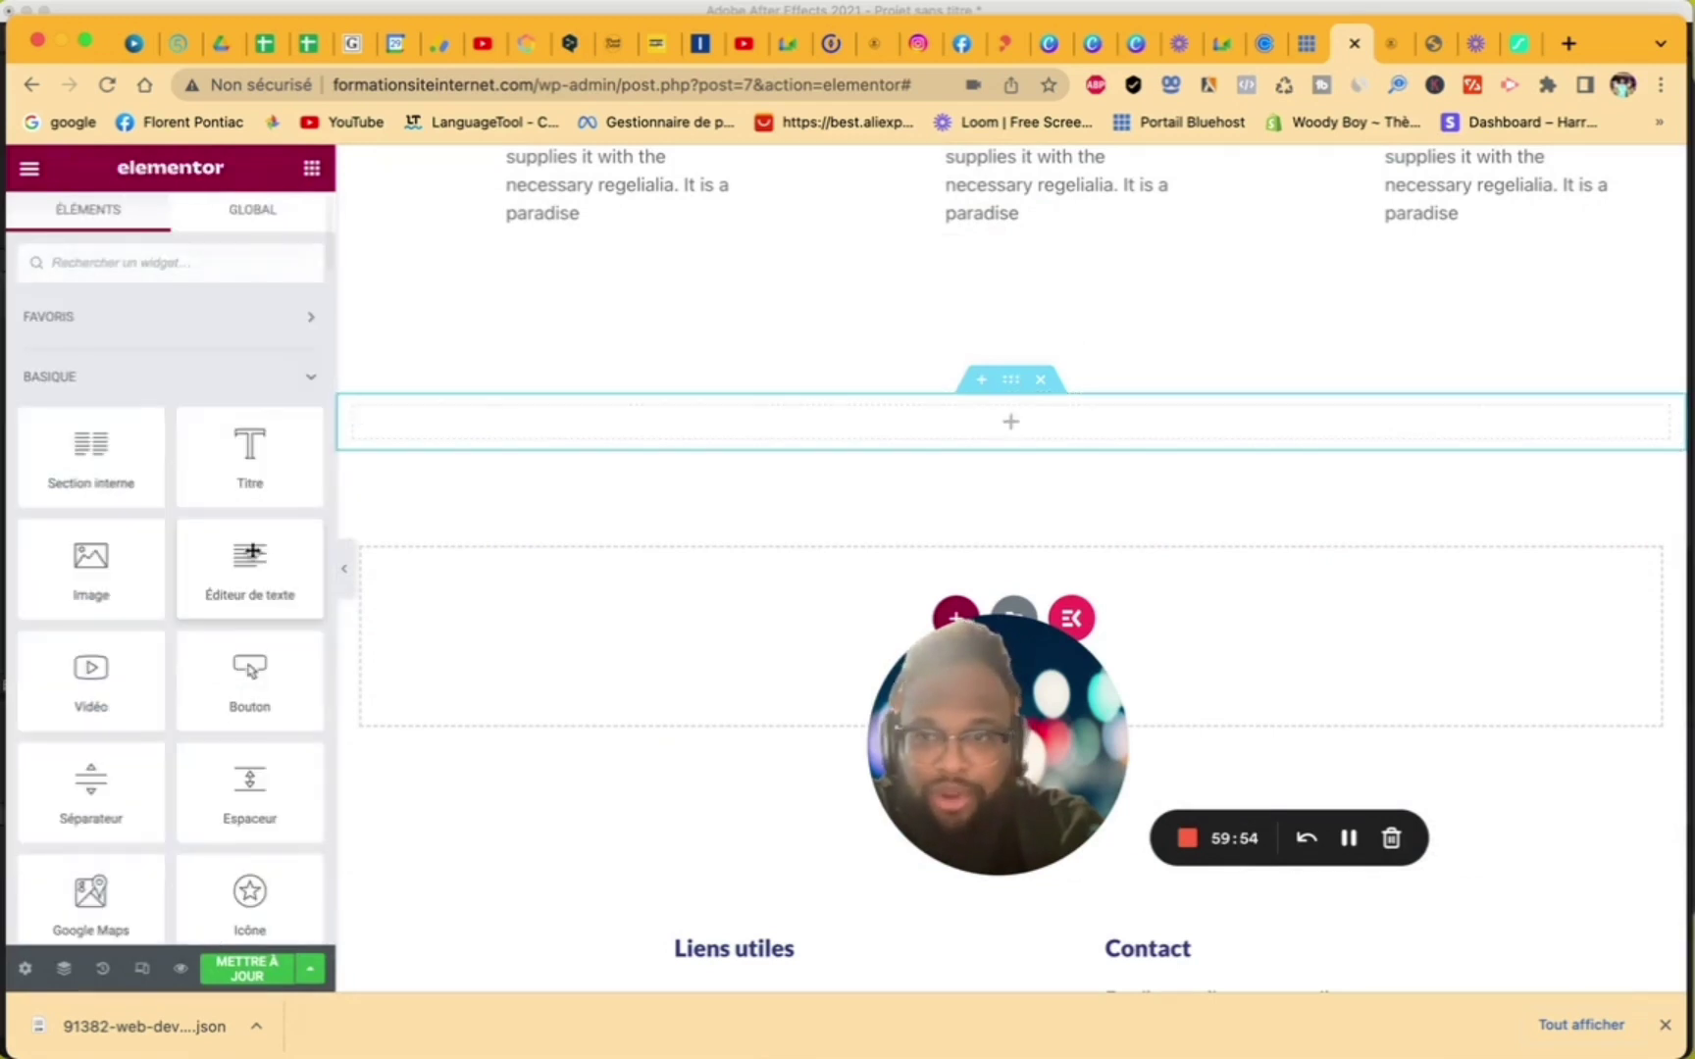
pyautogui.click(132, 261)
pyautogui.write('carousse')
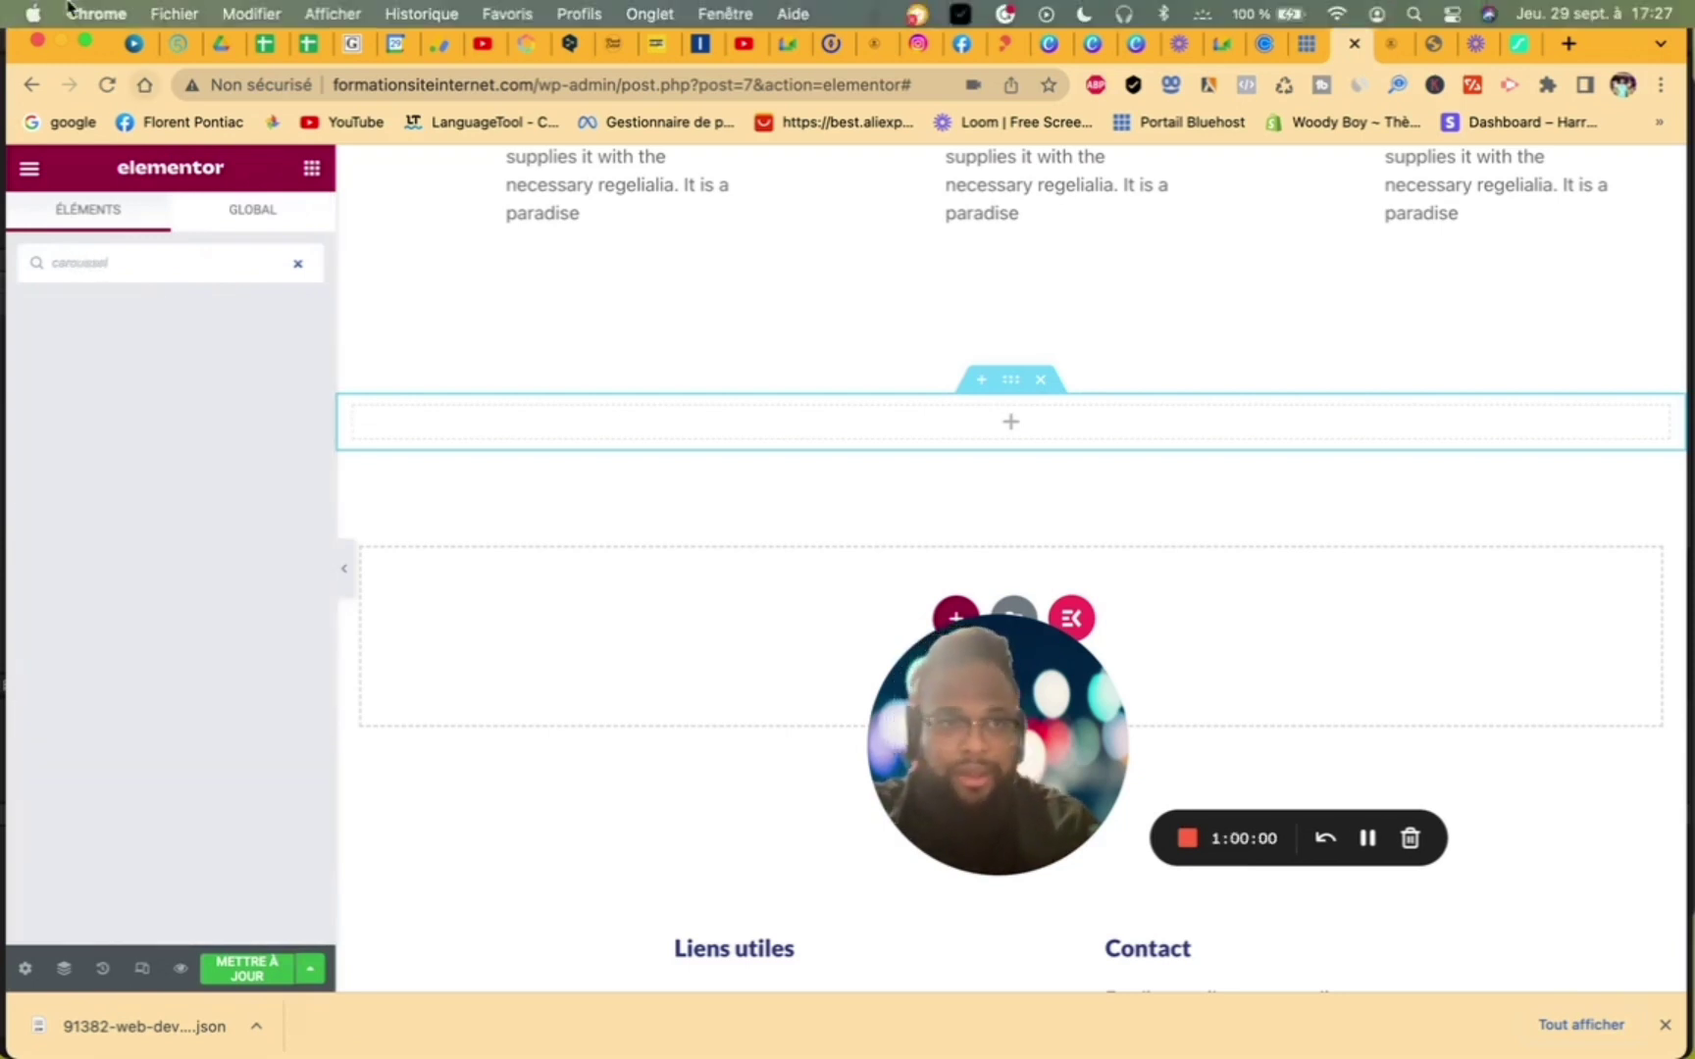
pyautogui.write('l')
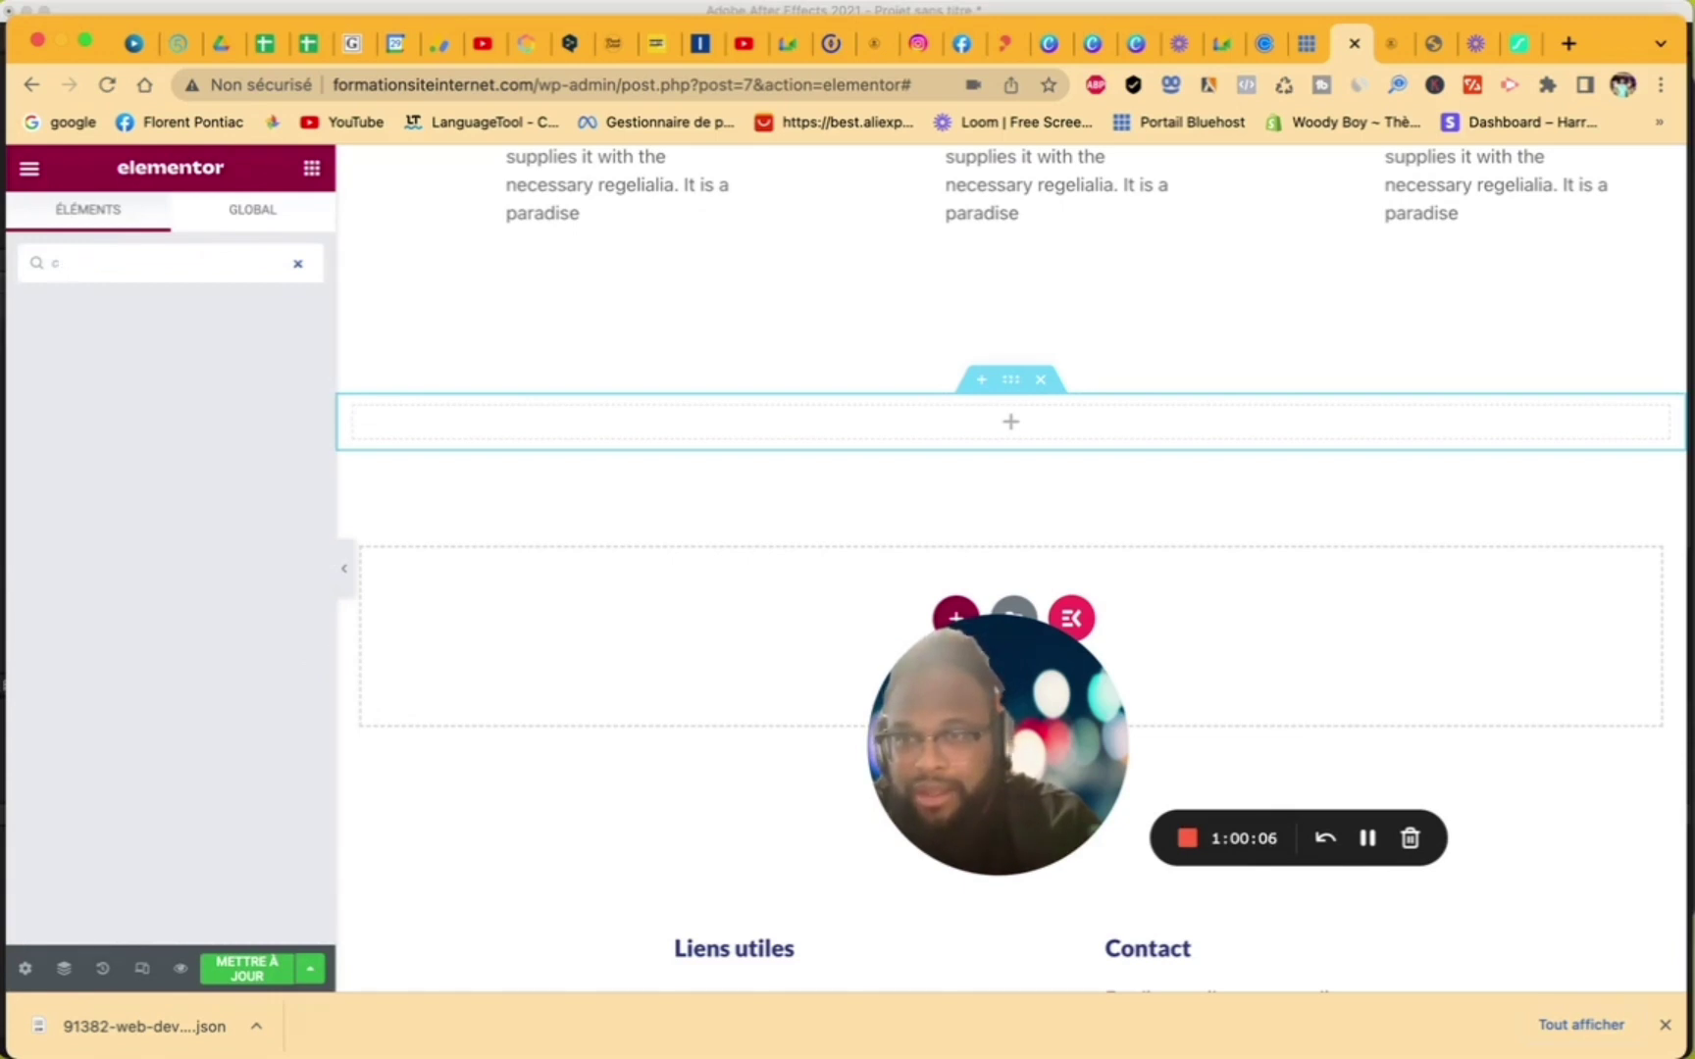
# - Clear the search and browse through the full Elementor widget list
pyautogui.press('BackSpace')
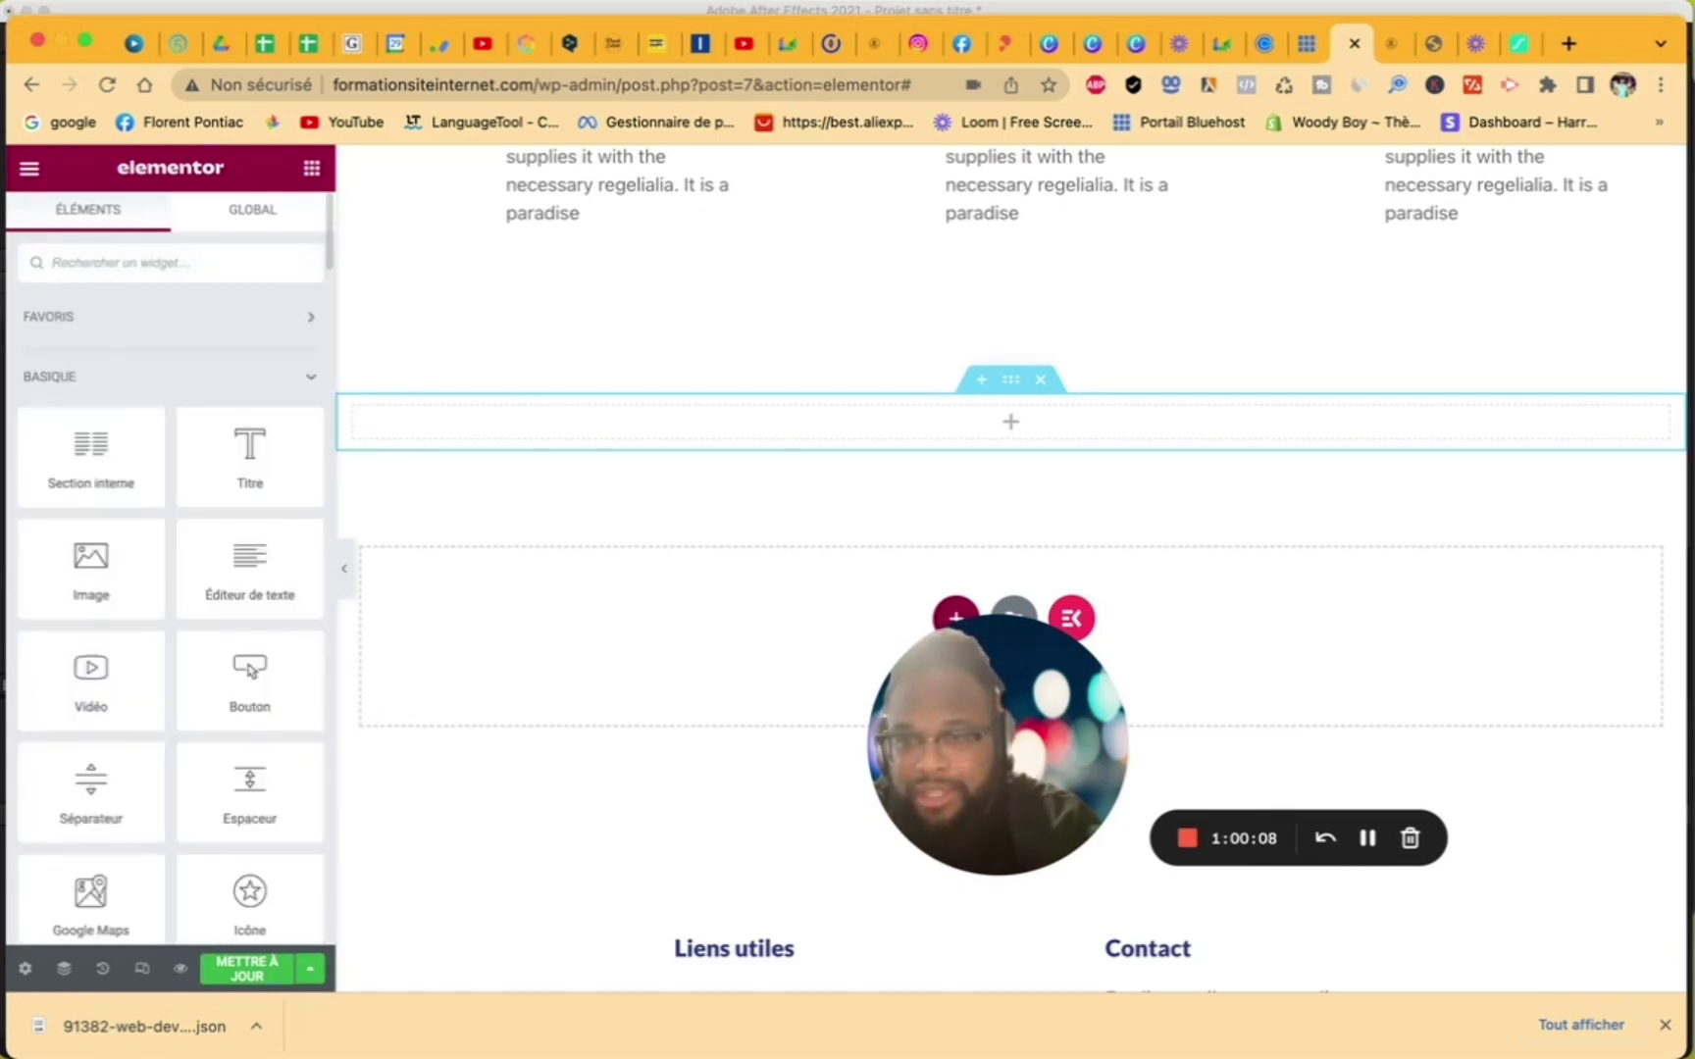
pyautogui.scroll(-5, 204, 685)
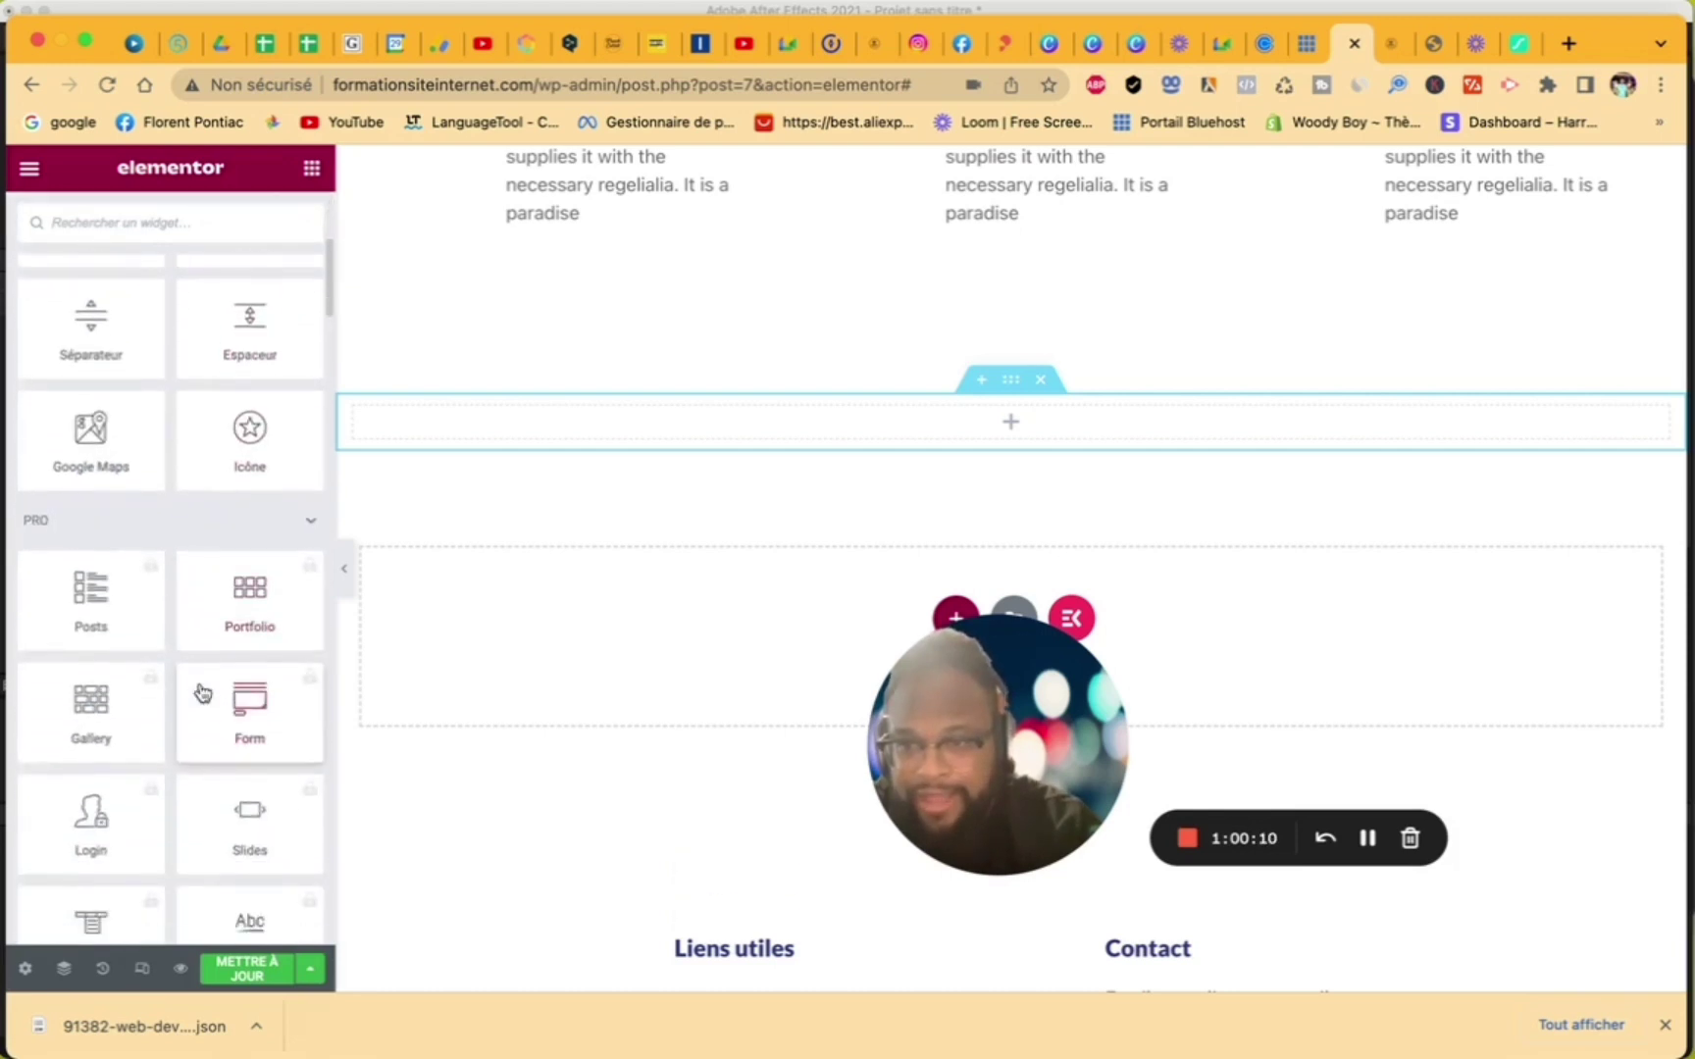
pyautogui.scroll(-3, 202, 694)
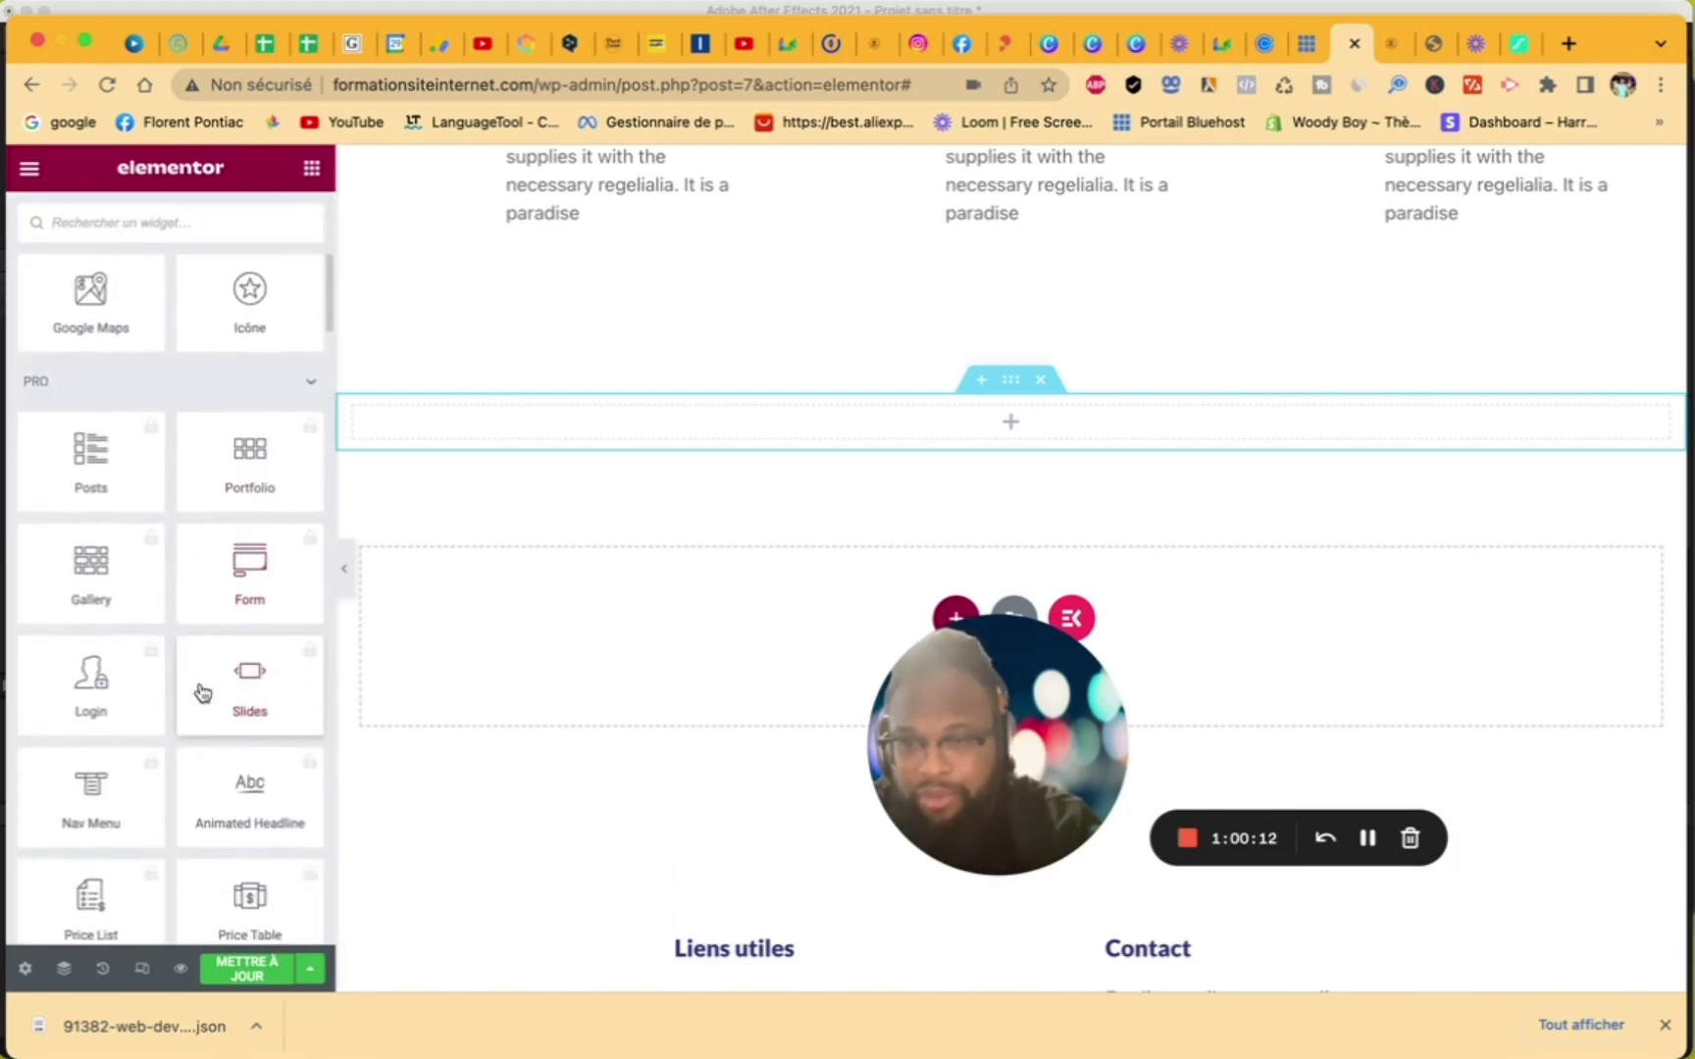
pyautogui.scroll(-7, 202, 693)
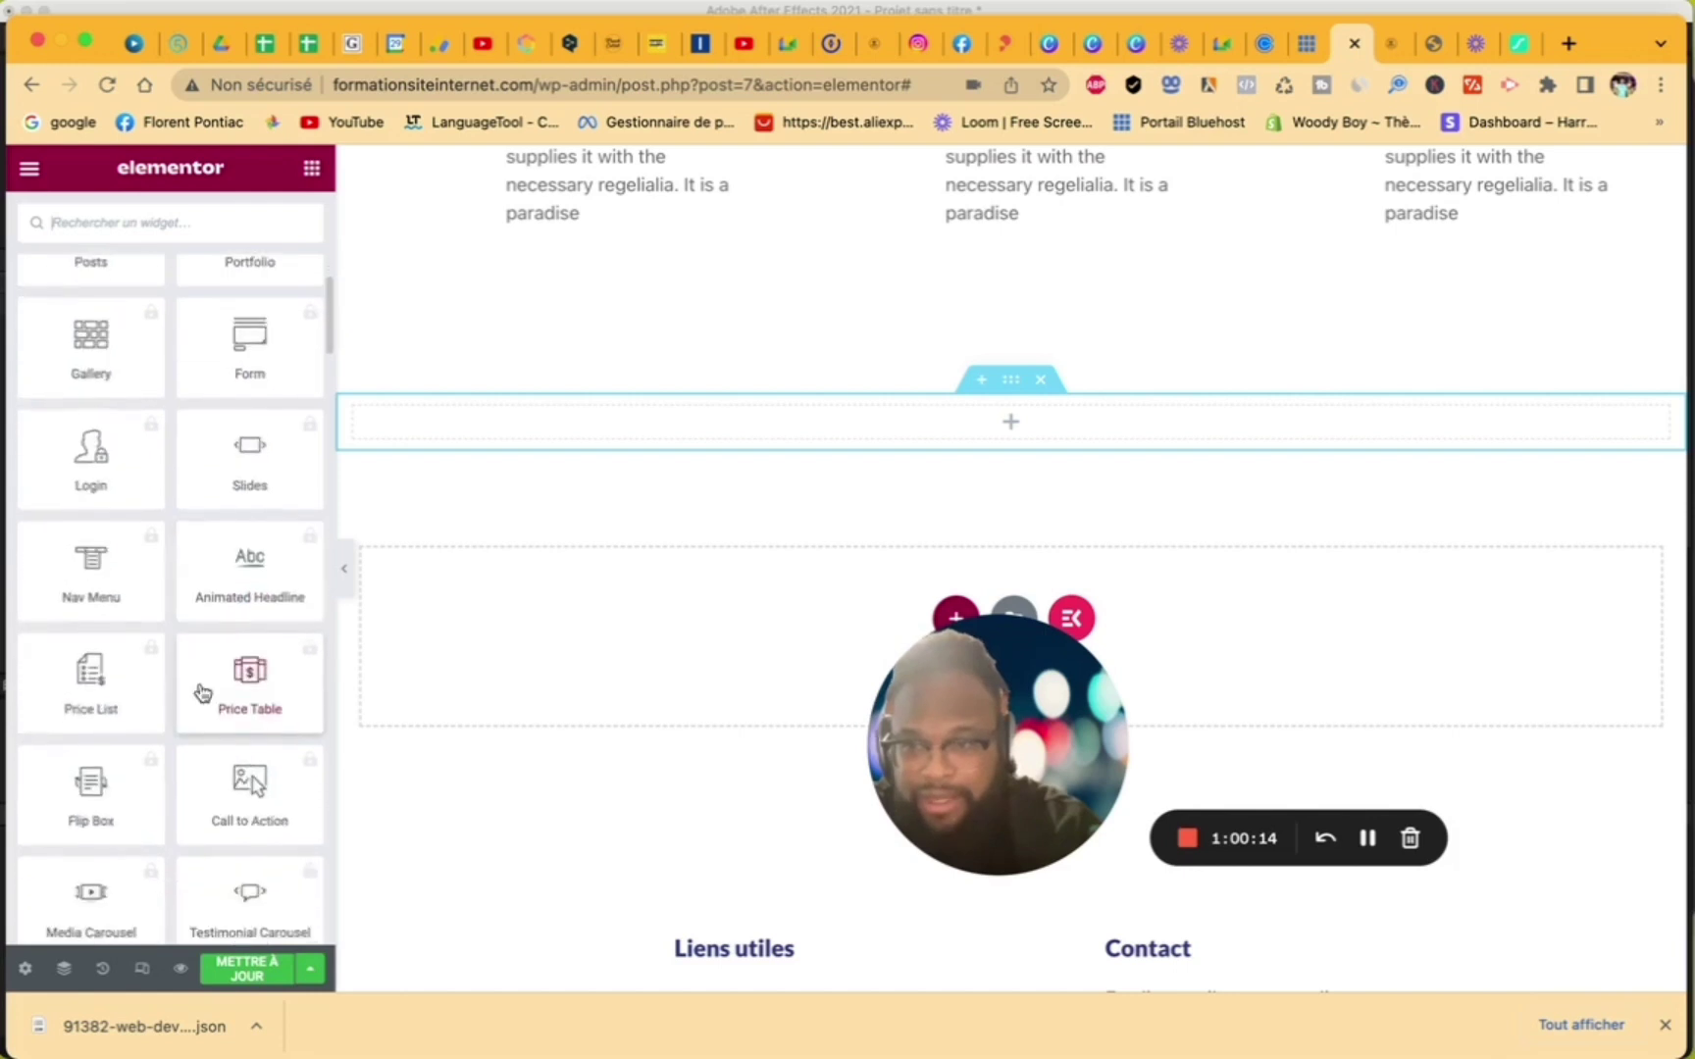
pyautogui.scroll(-15, 202, 692)
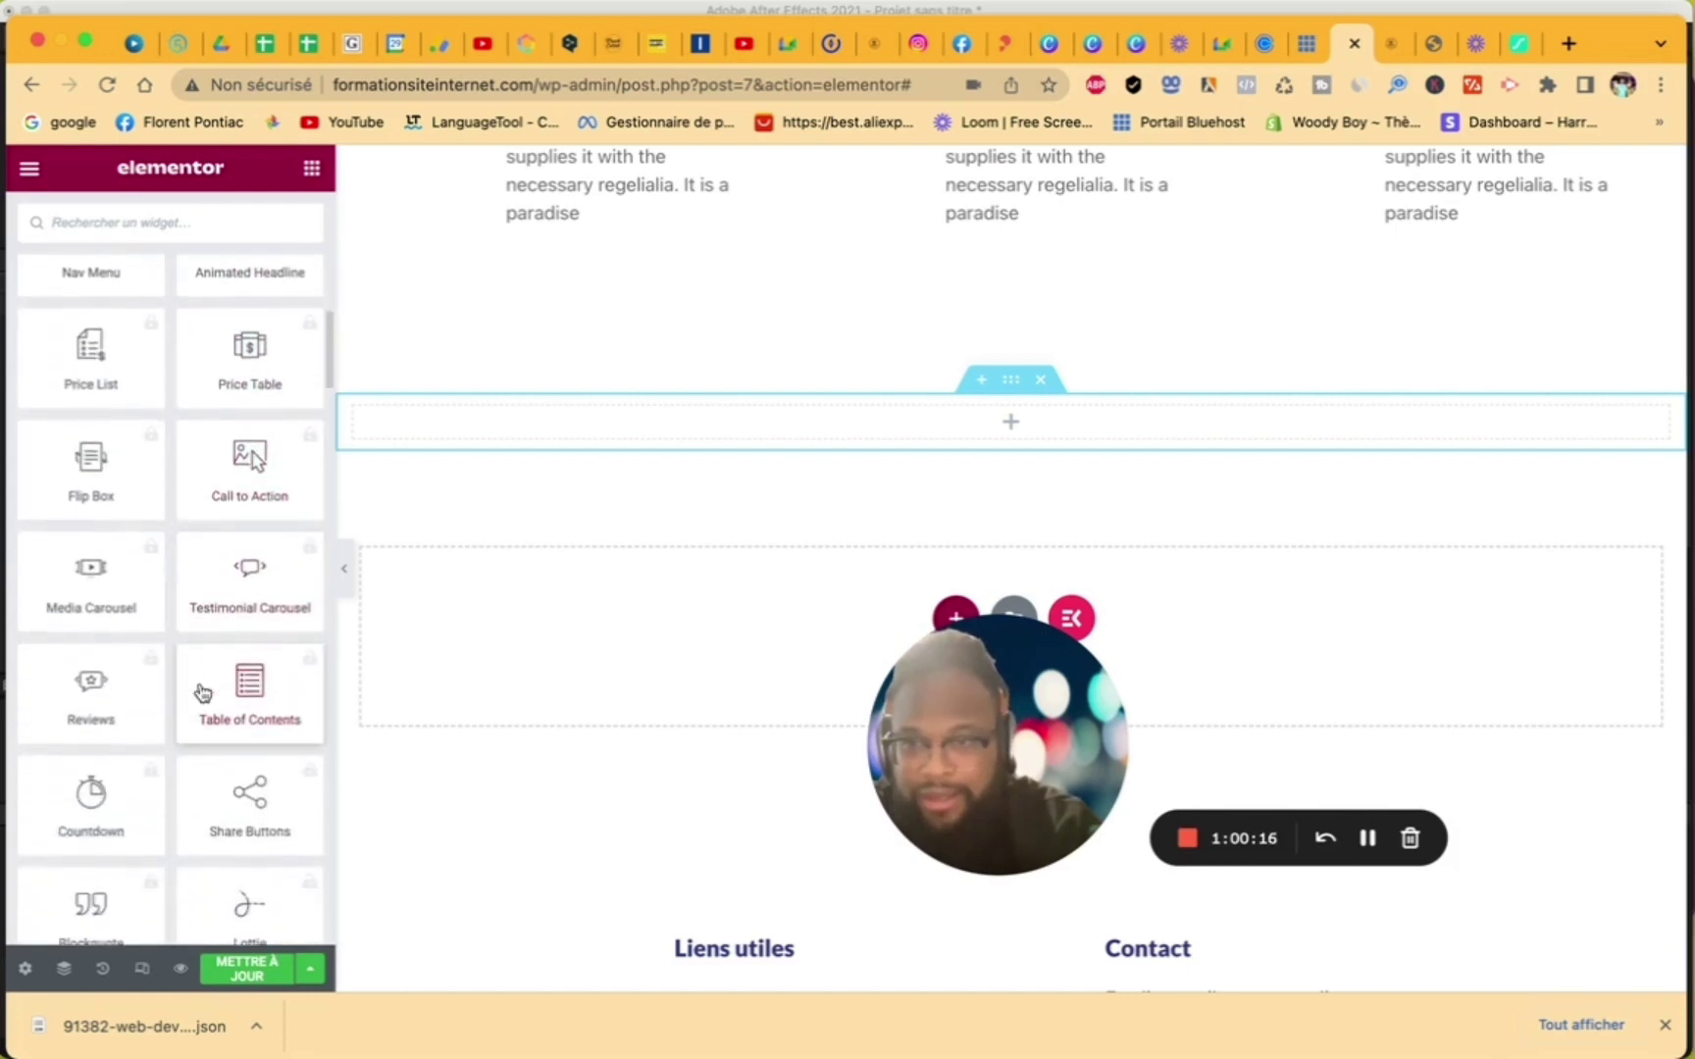
pyautogui.scroll(-10, 202, 685)
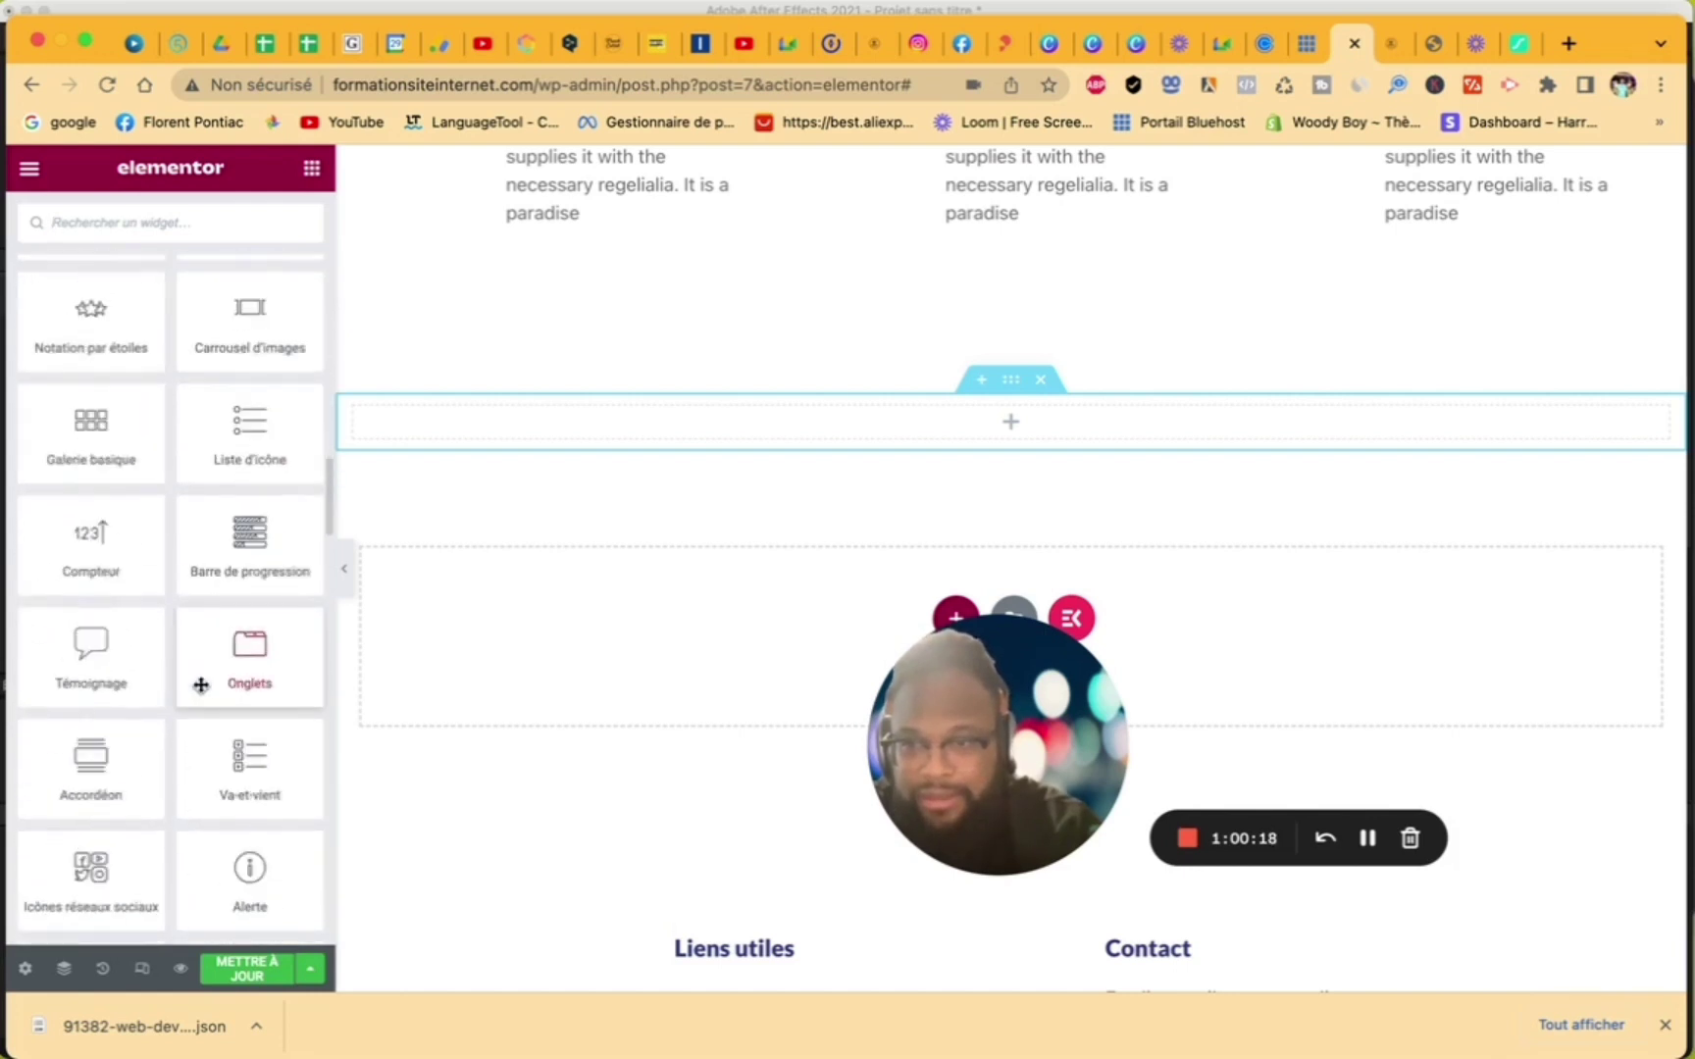
pyautogui.scroll(6, 201, 684)
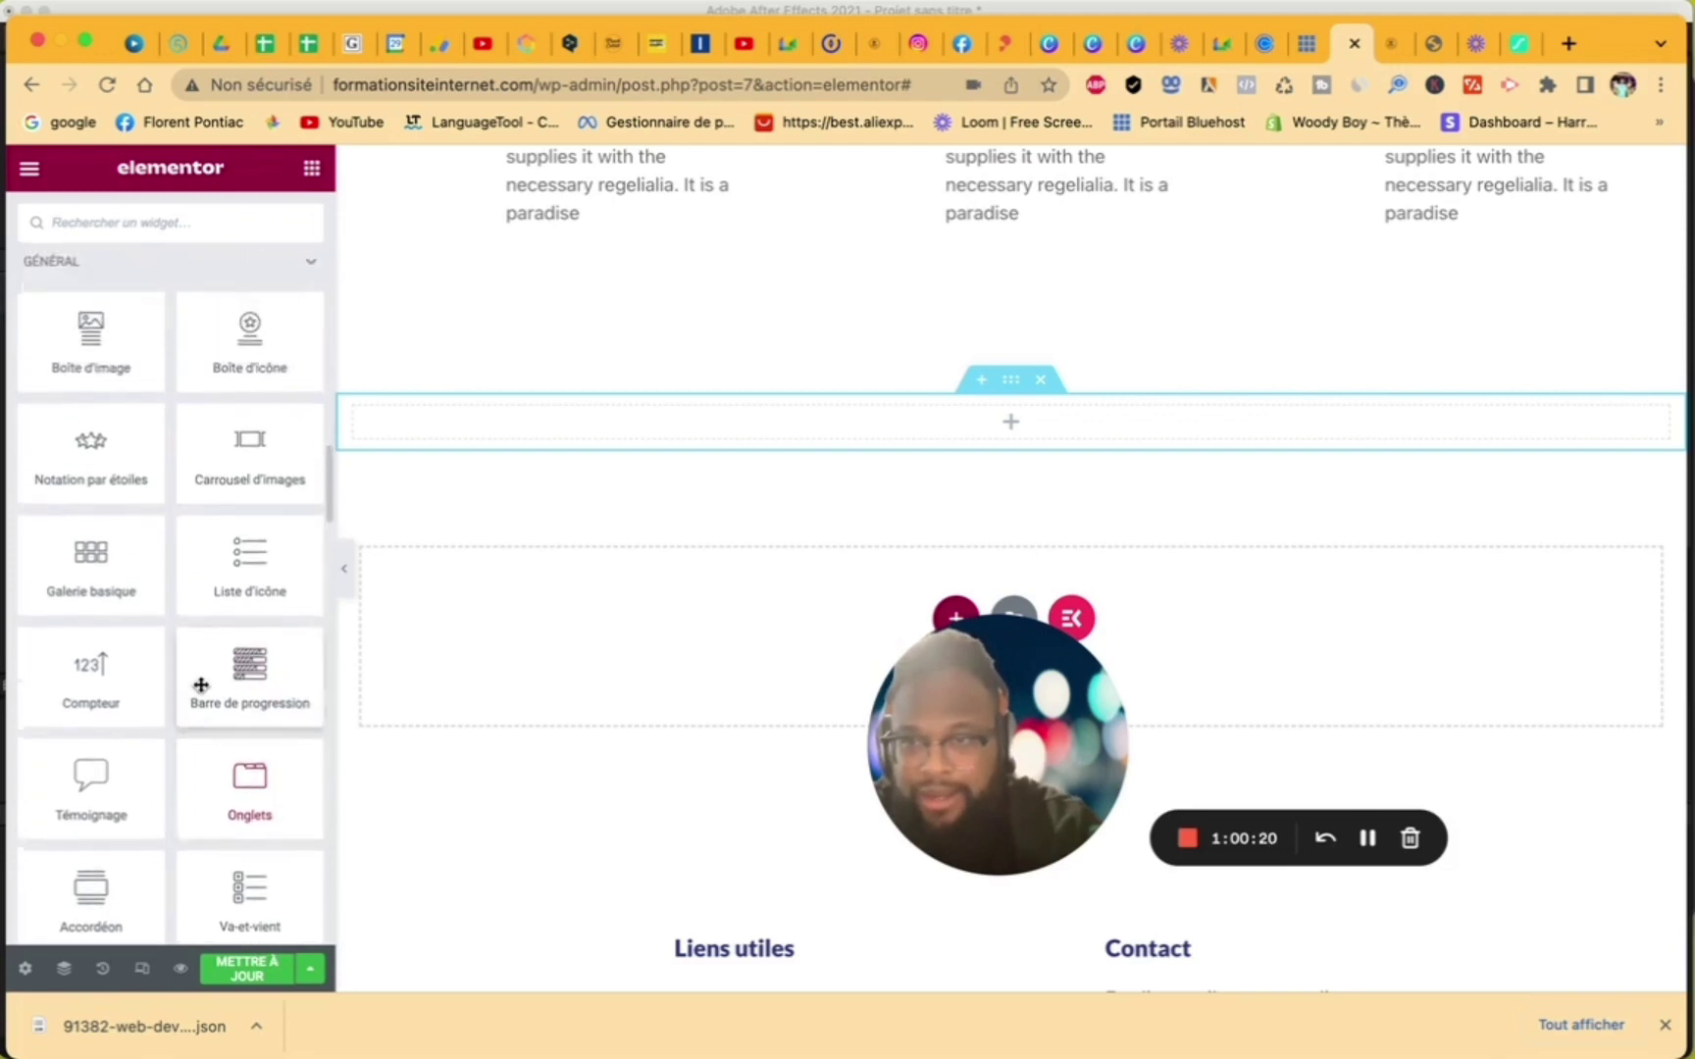
pyautogui.scroll(-14, 201, 685)
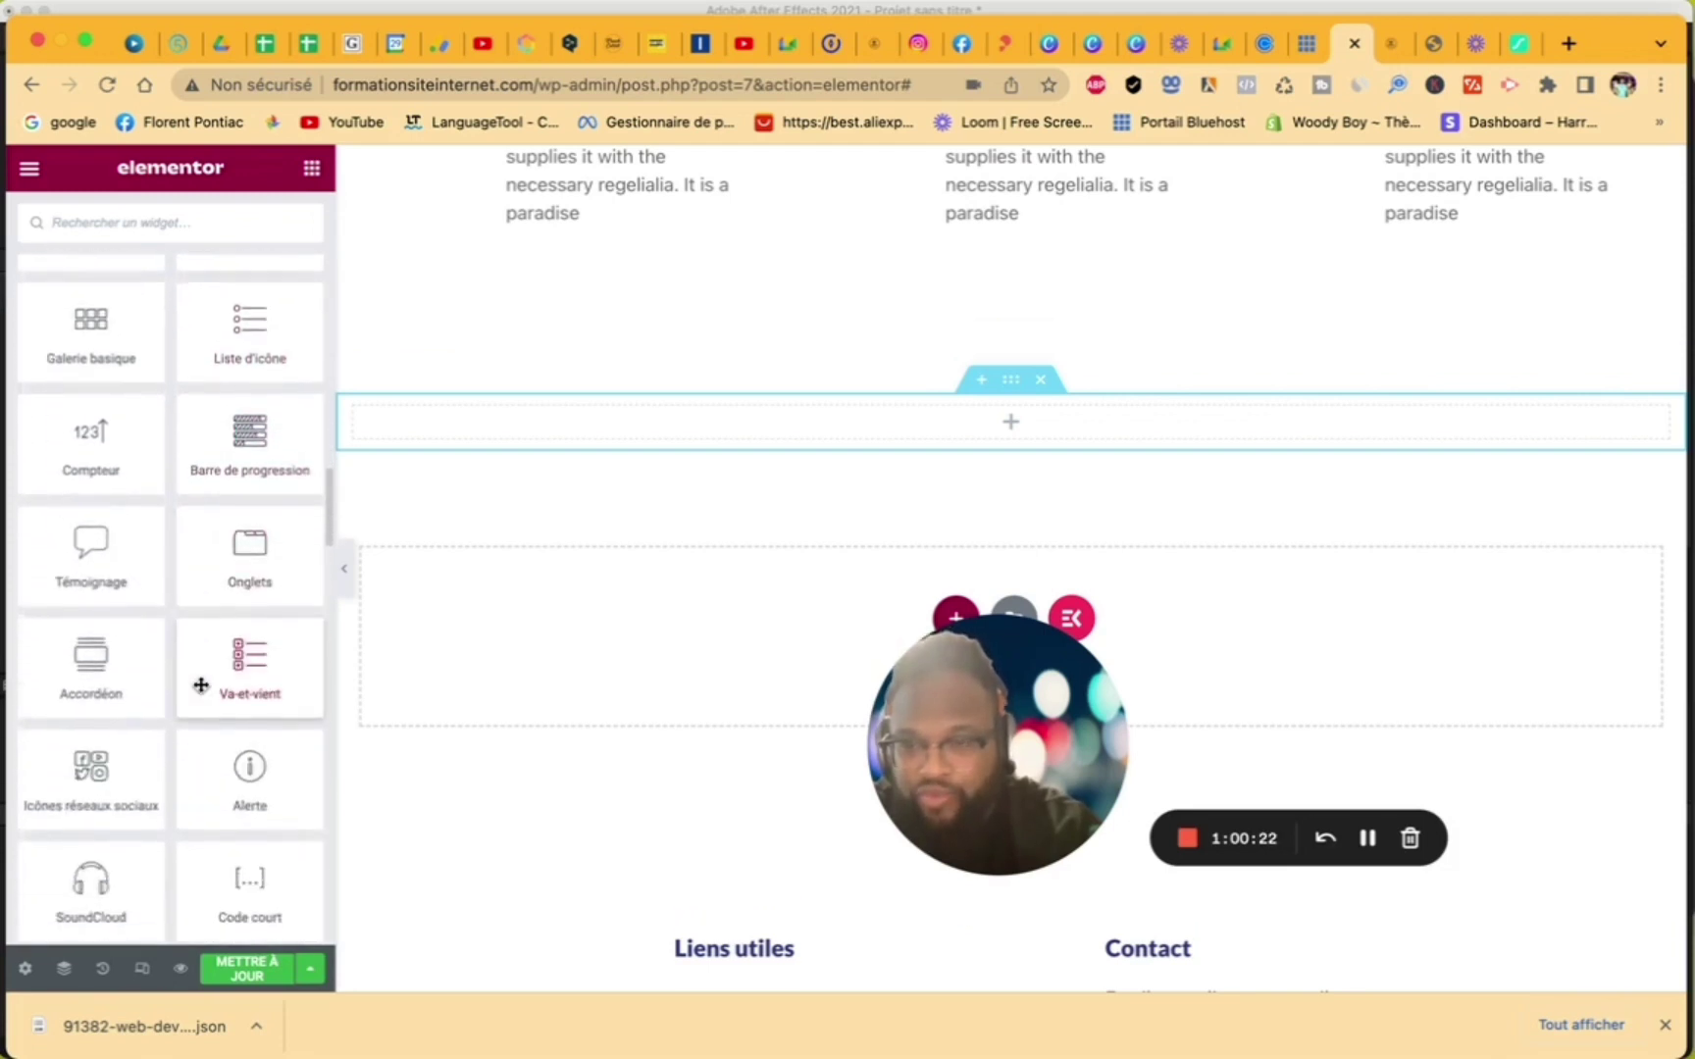
pyautogui.scroll(-12, 201, 684)
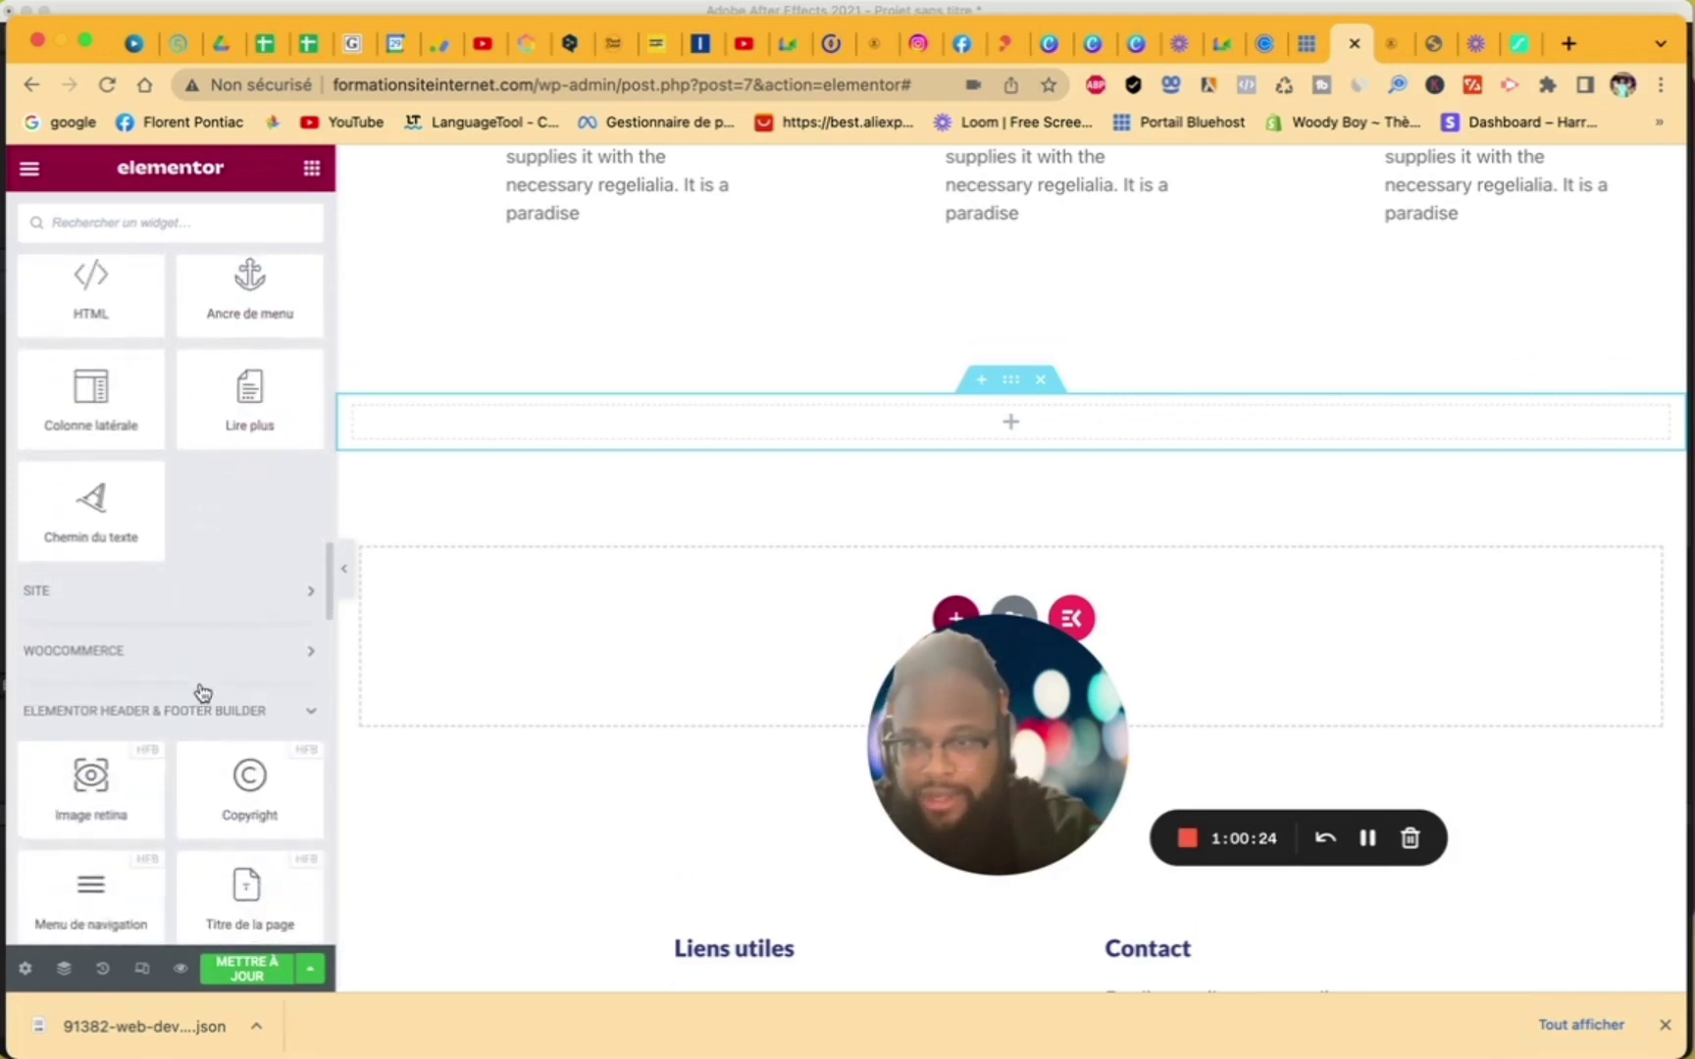
pyautogui.scroll(-15, 201, 687)
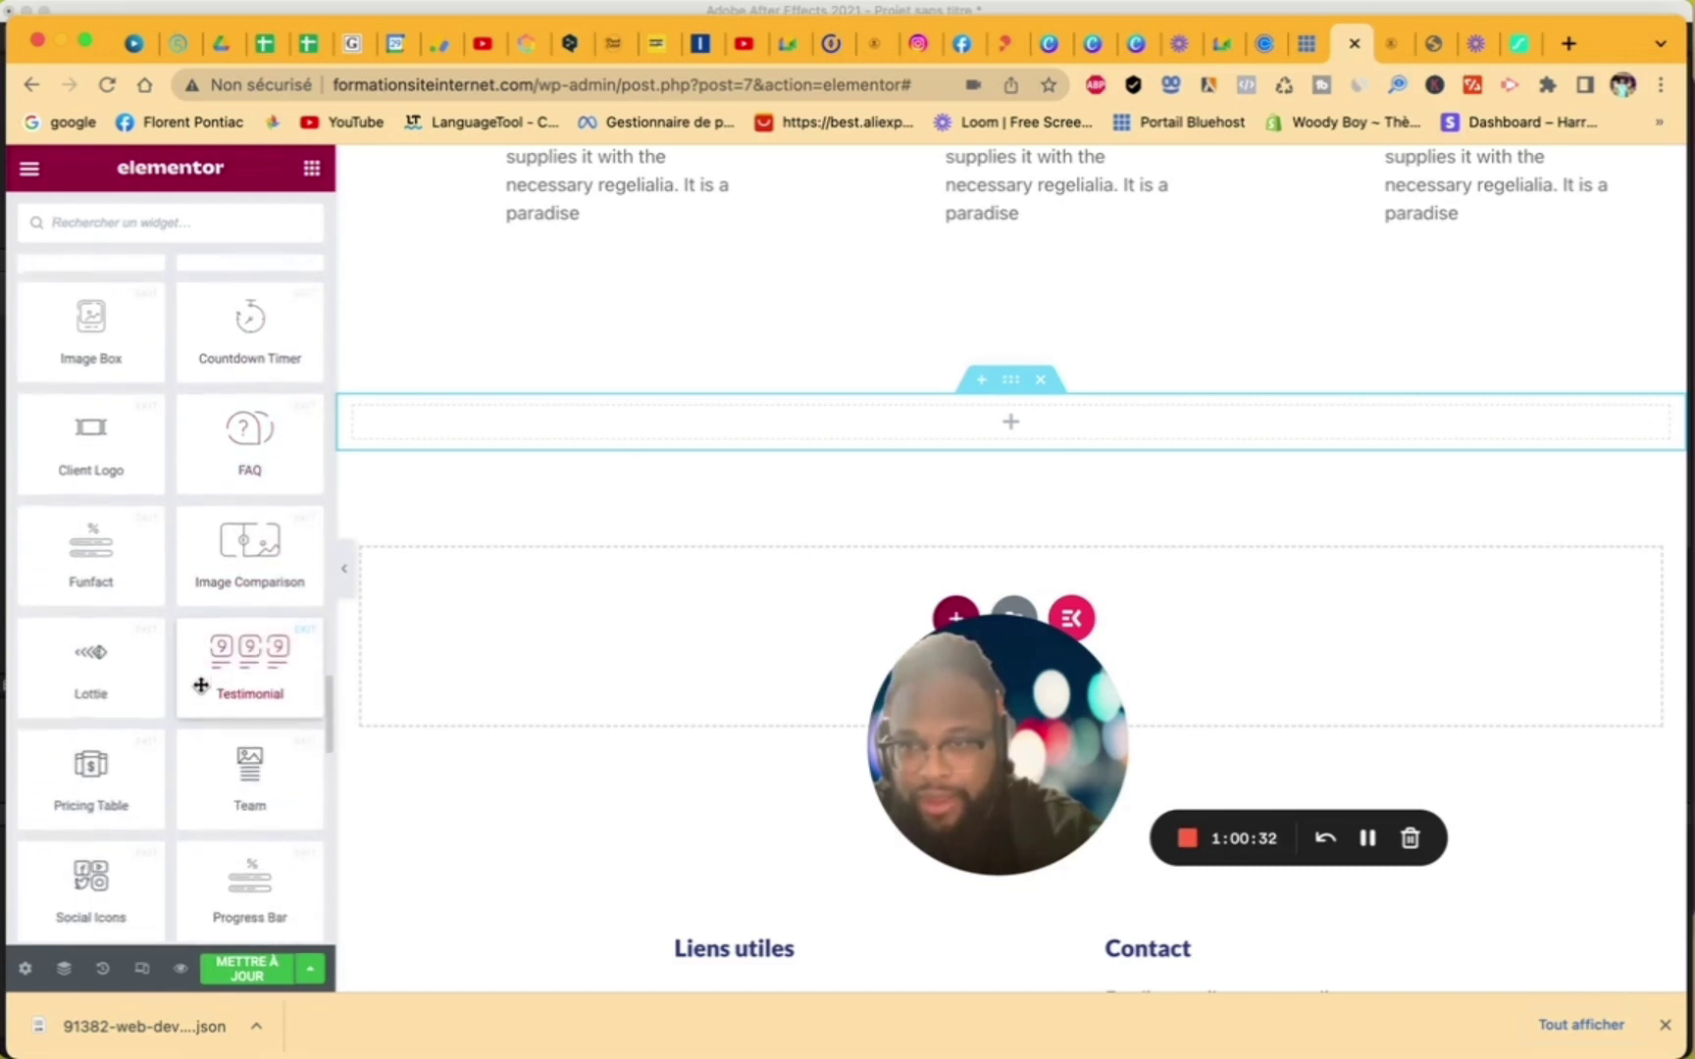
pyautogui.scroll(-4, 201, 685)
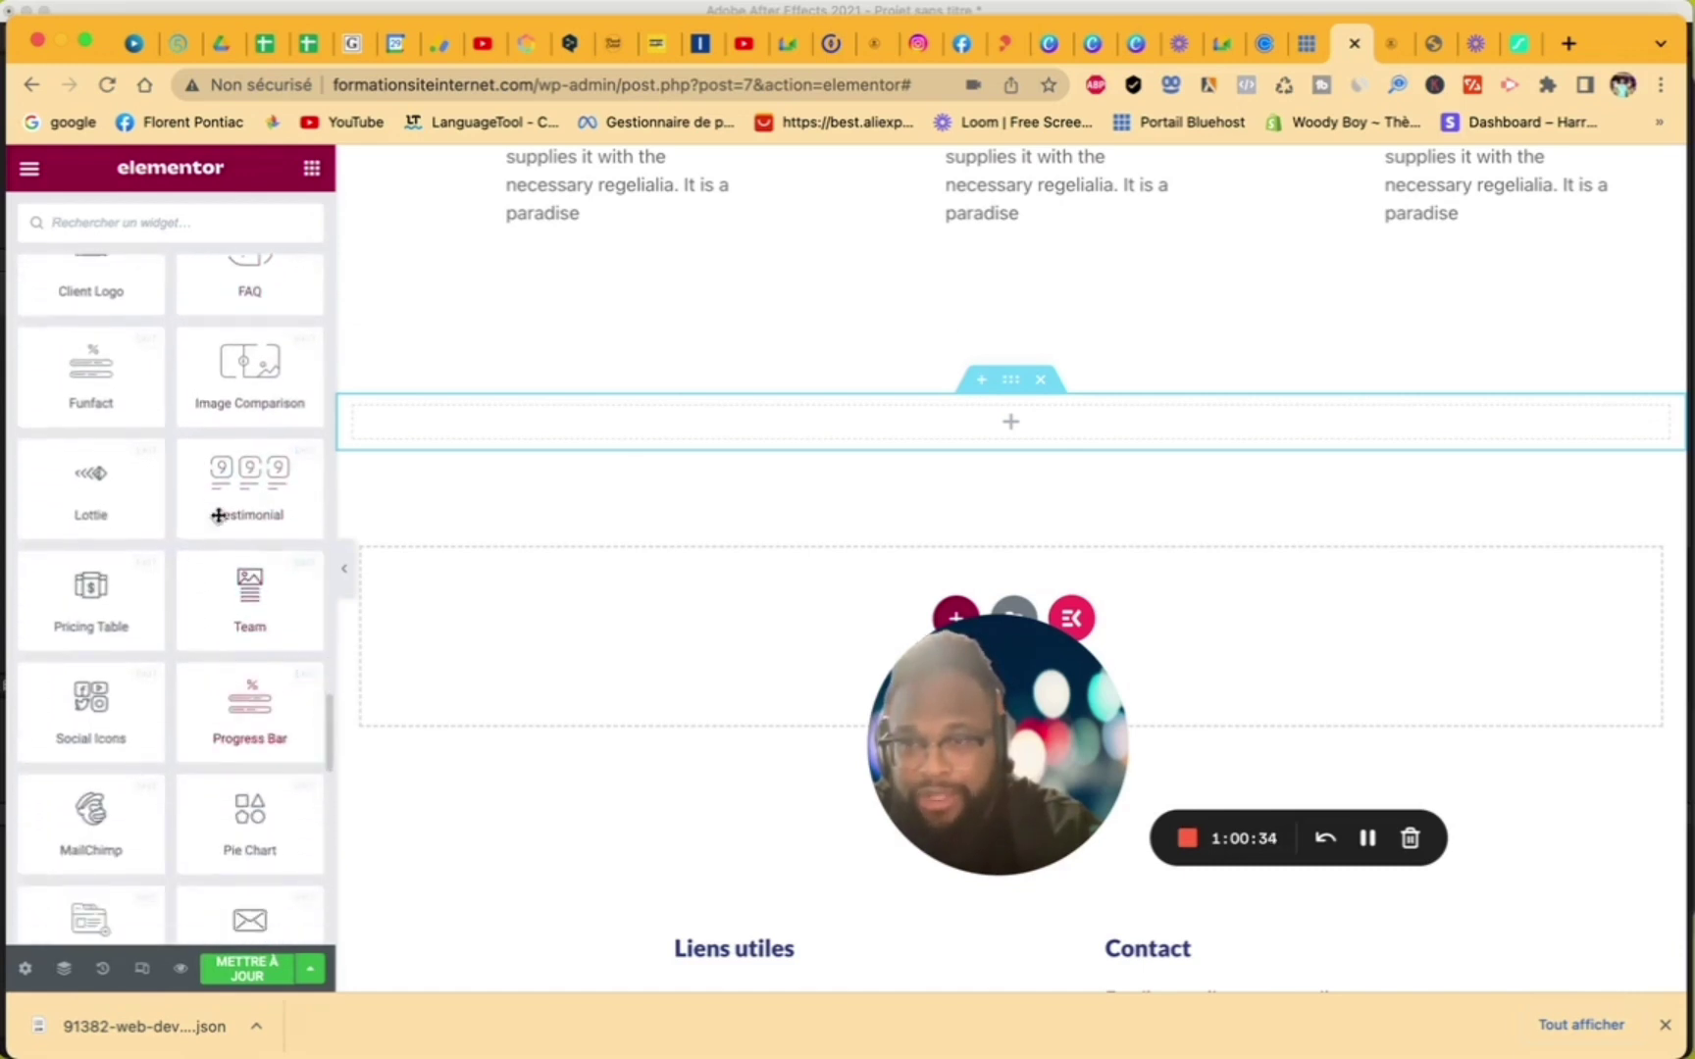
pyautogui.scroll(-1, 246, 393)
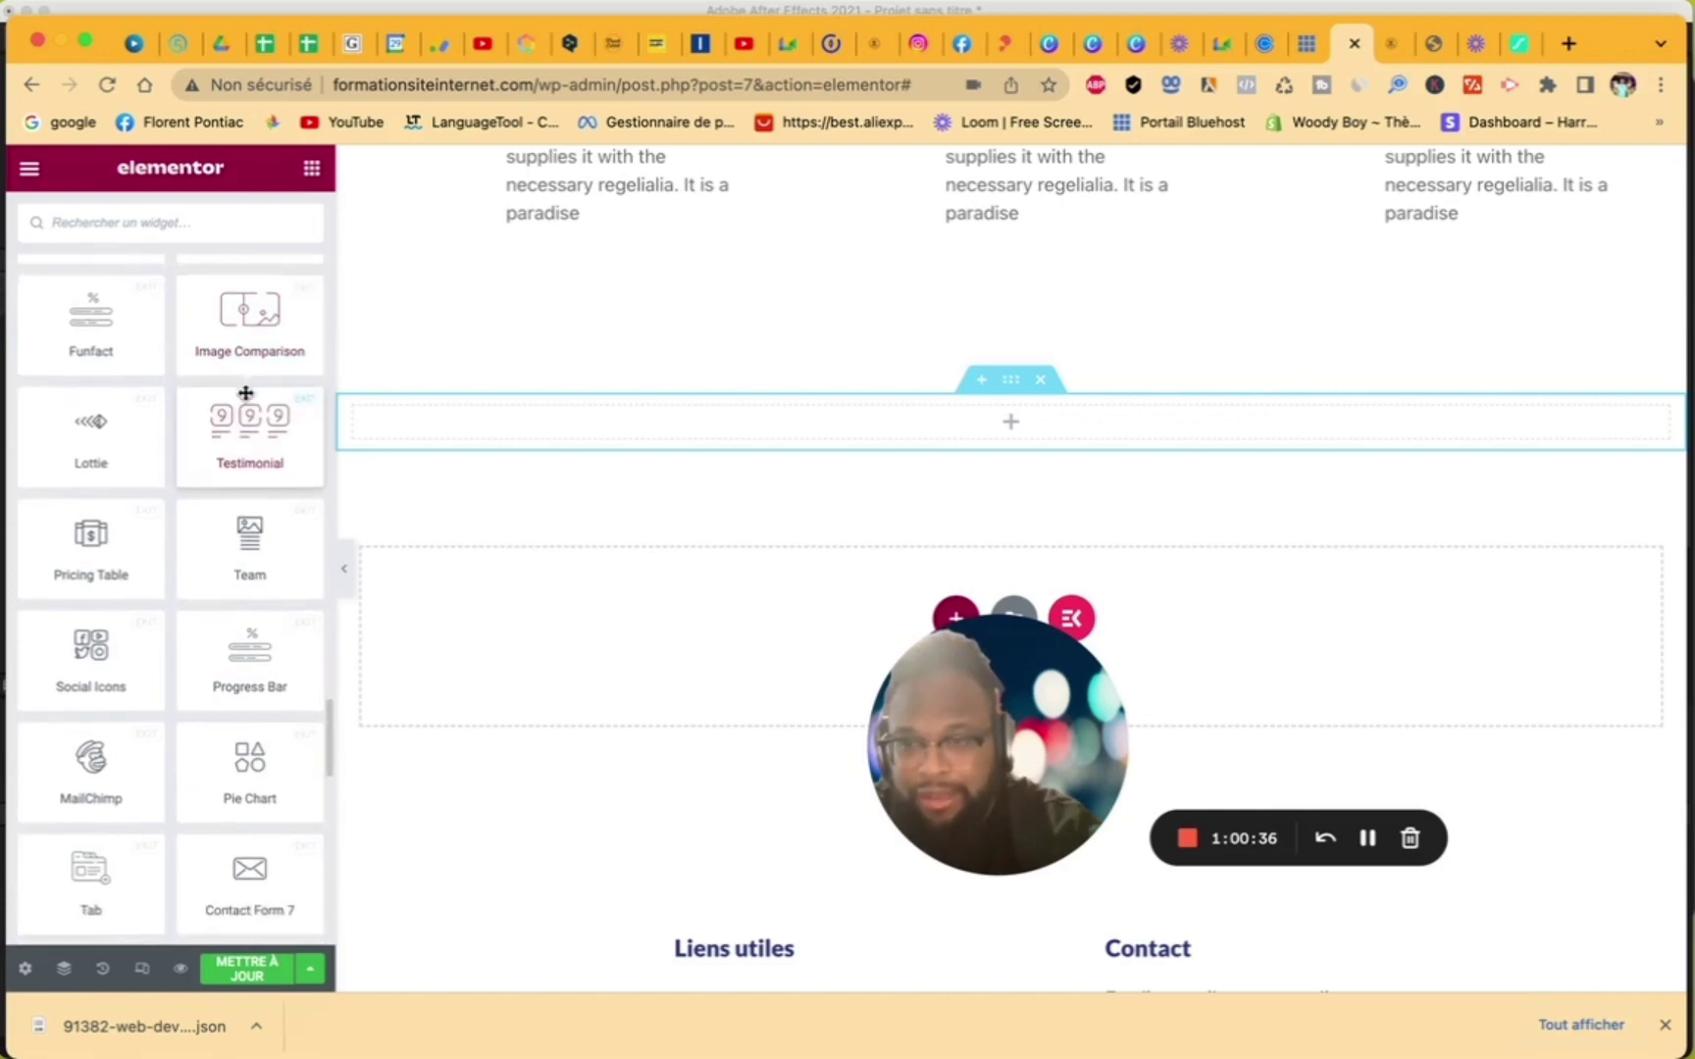
pyautogui.scroll(-5, 246, 393)
pyautogui.scroll(-4, 246, 393)
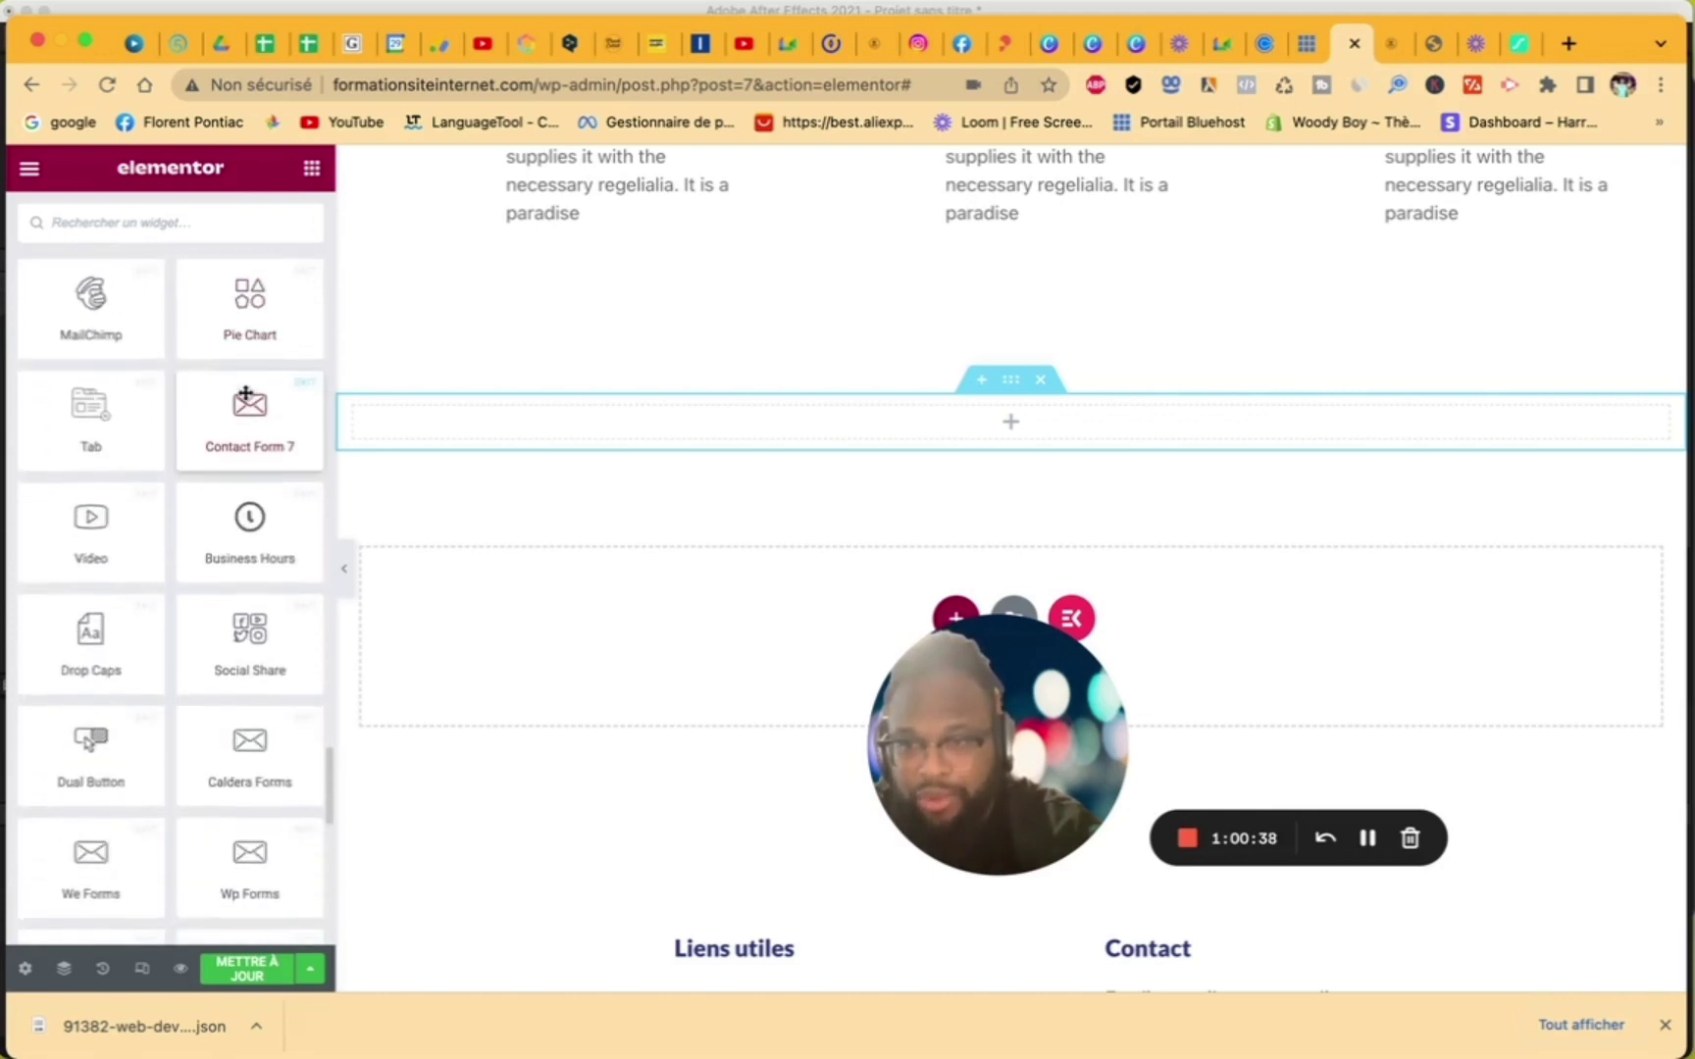
pyautogui.scroll(-20, 245, 394)
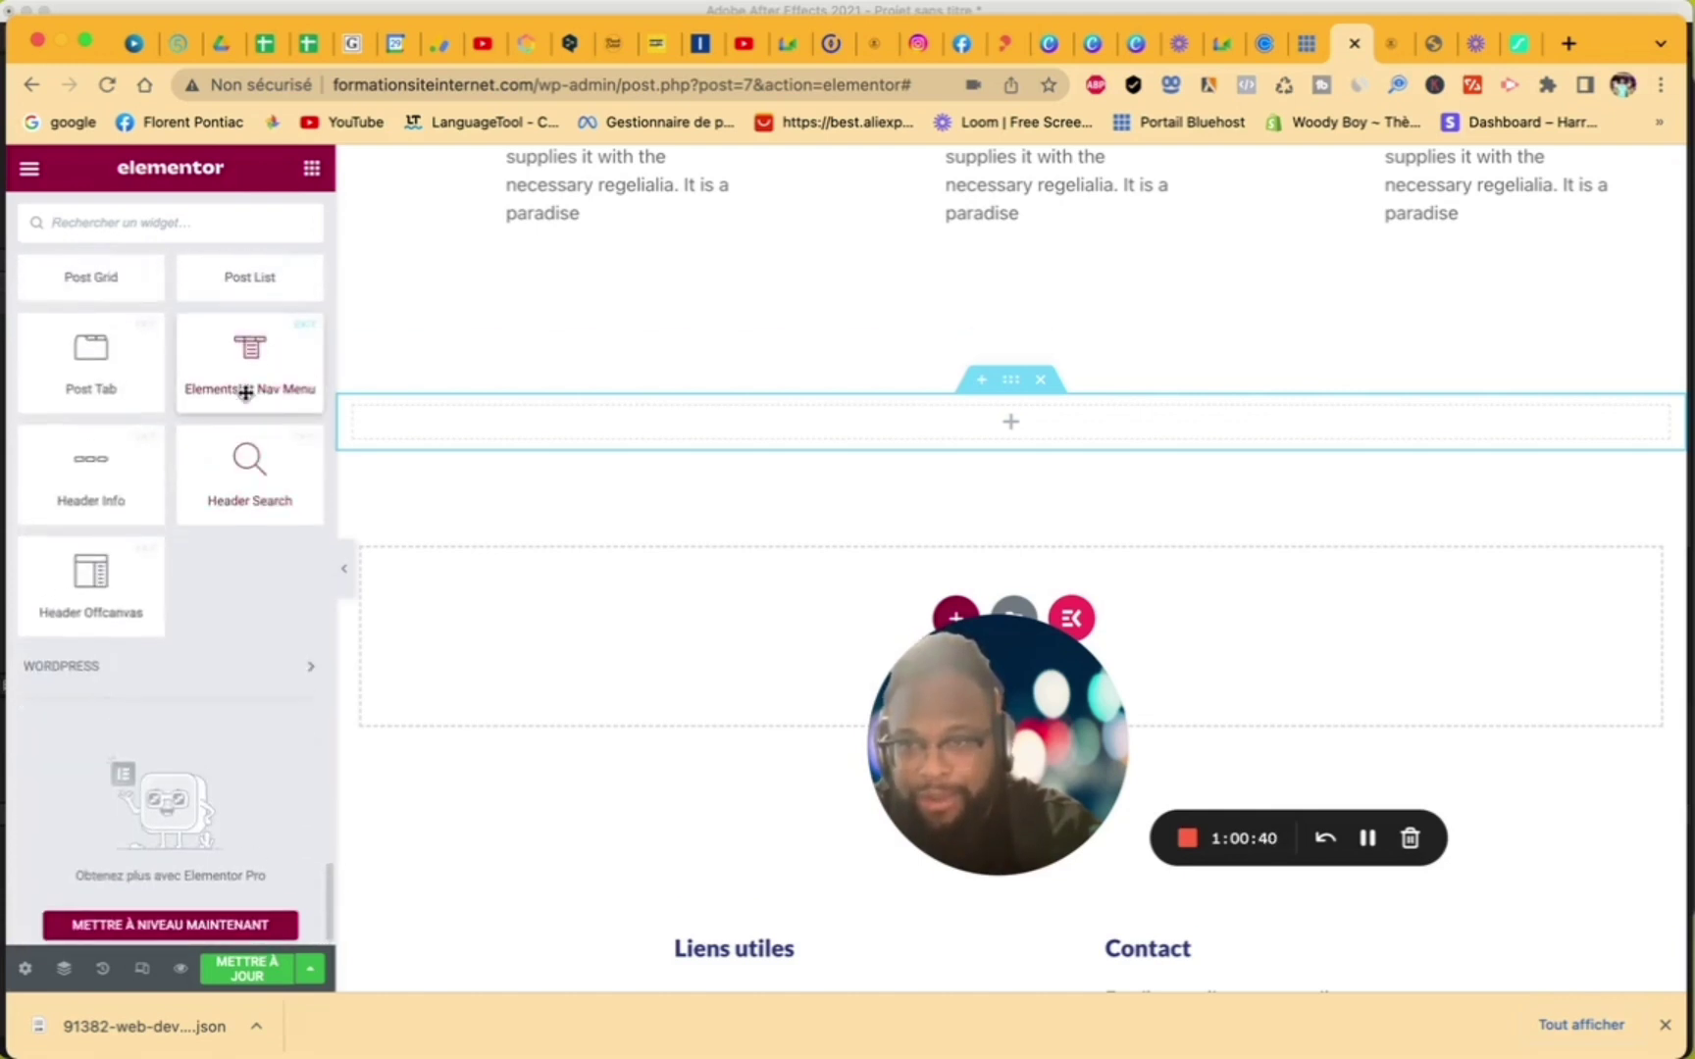
pyautogui.scroll(20, 245, 394)
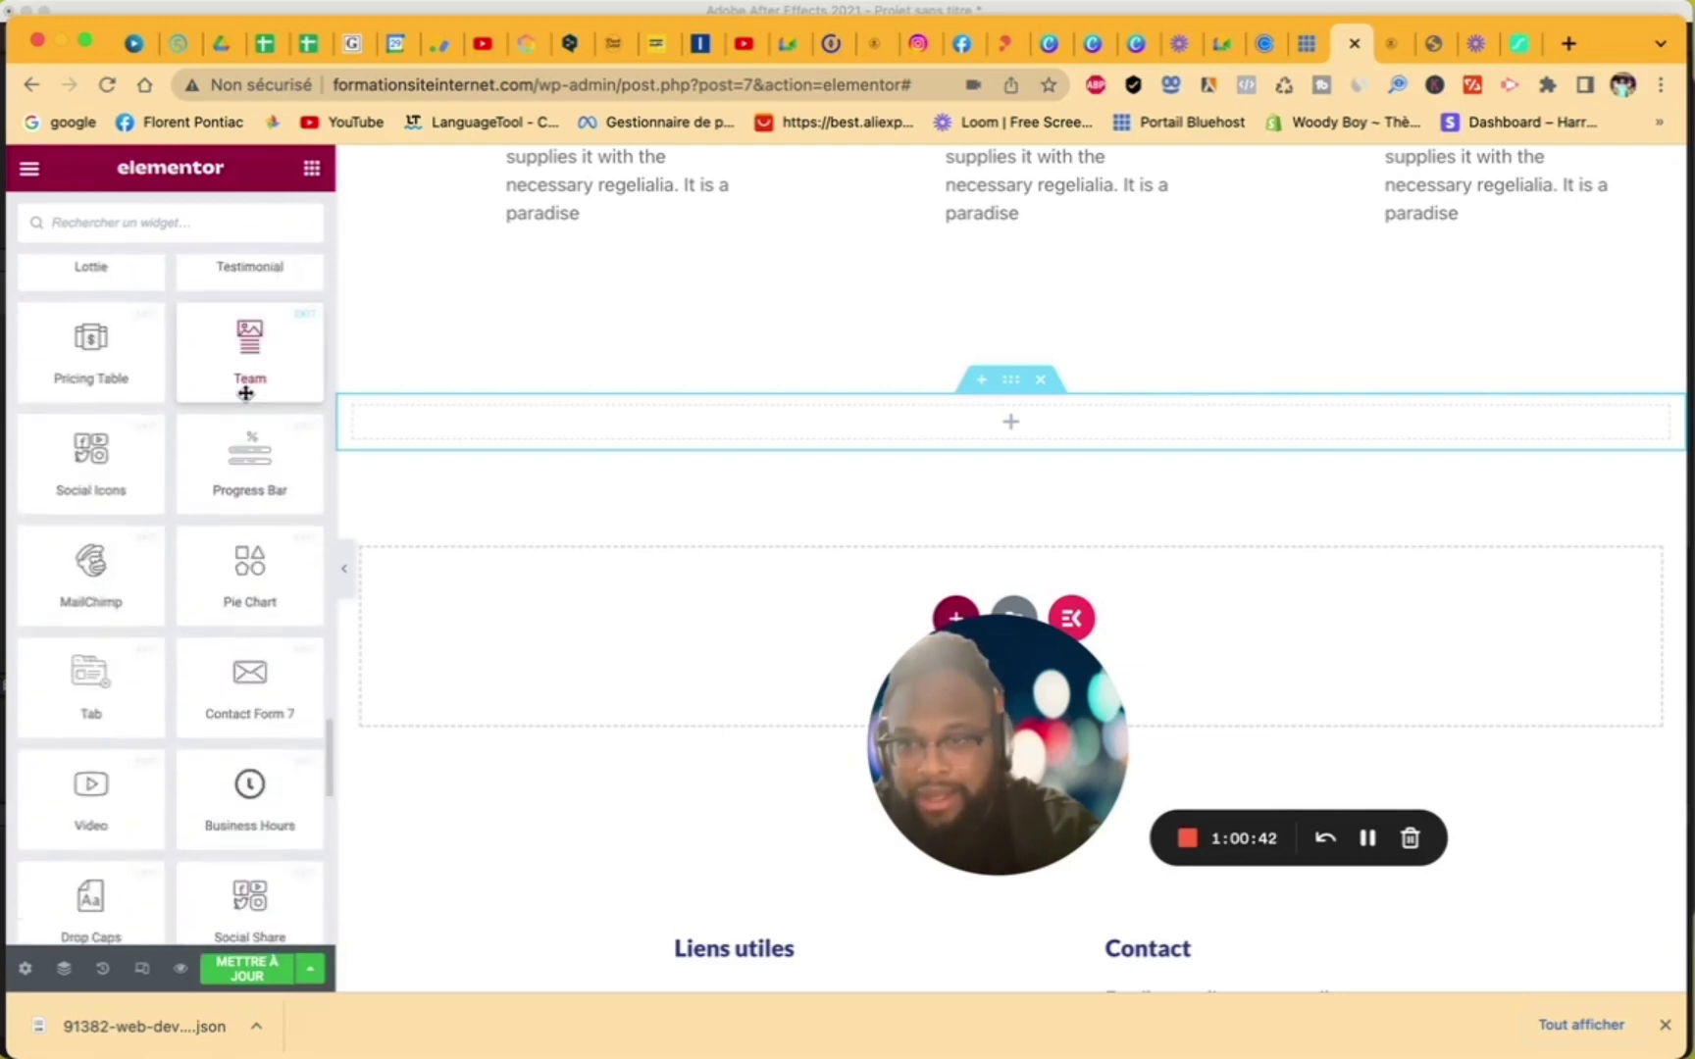
pyautogui.scroll(15, 245, 394)
pyautogui.scroll(-10, 245, 394)
pyautogui.scroll(1, 245, 394)
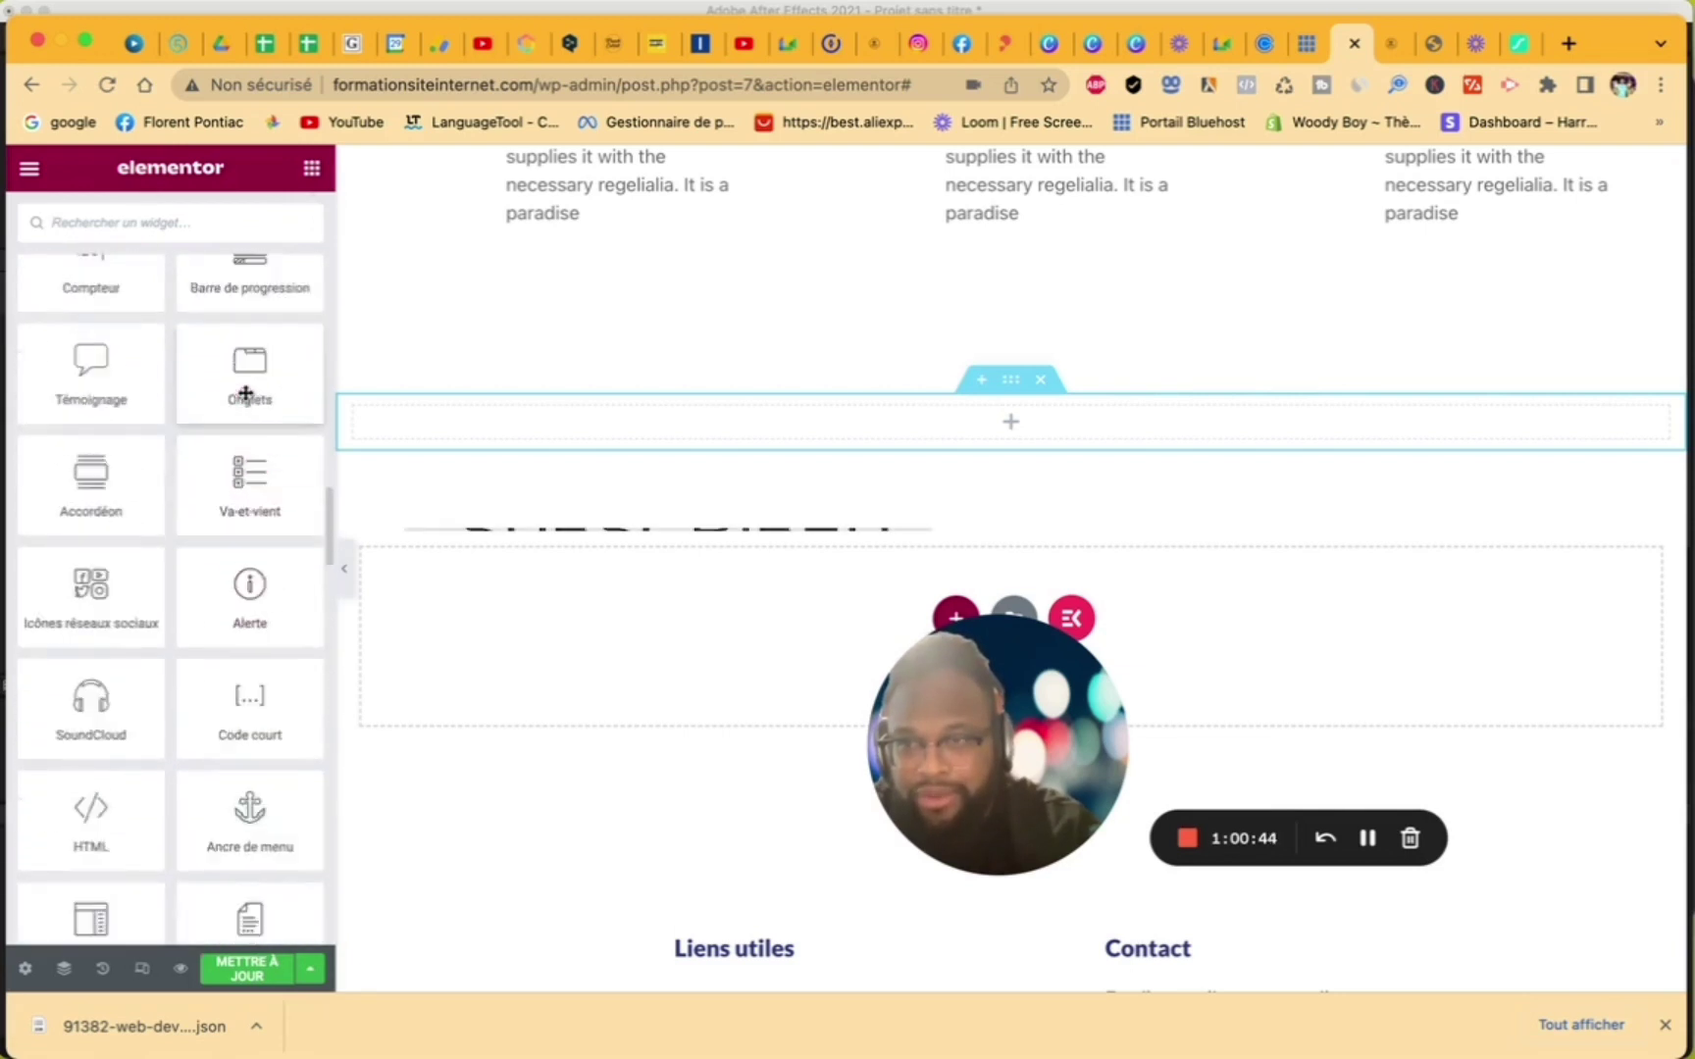
pyautogui.scroll(10, 246, 393)
pyautogui.scroll(-4, 247, 397)
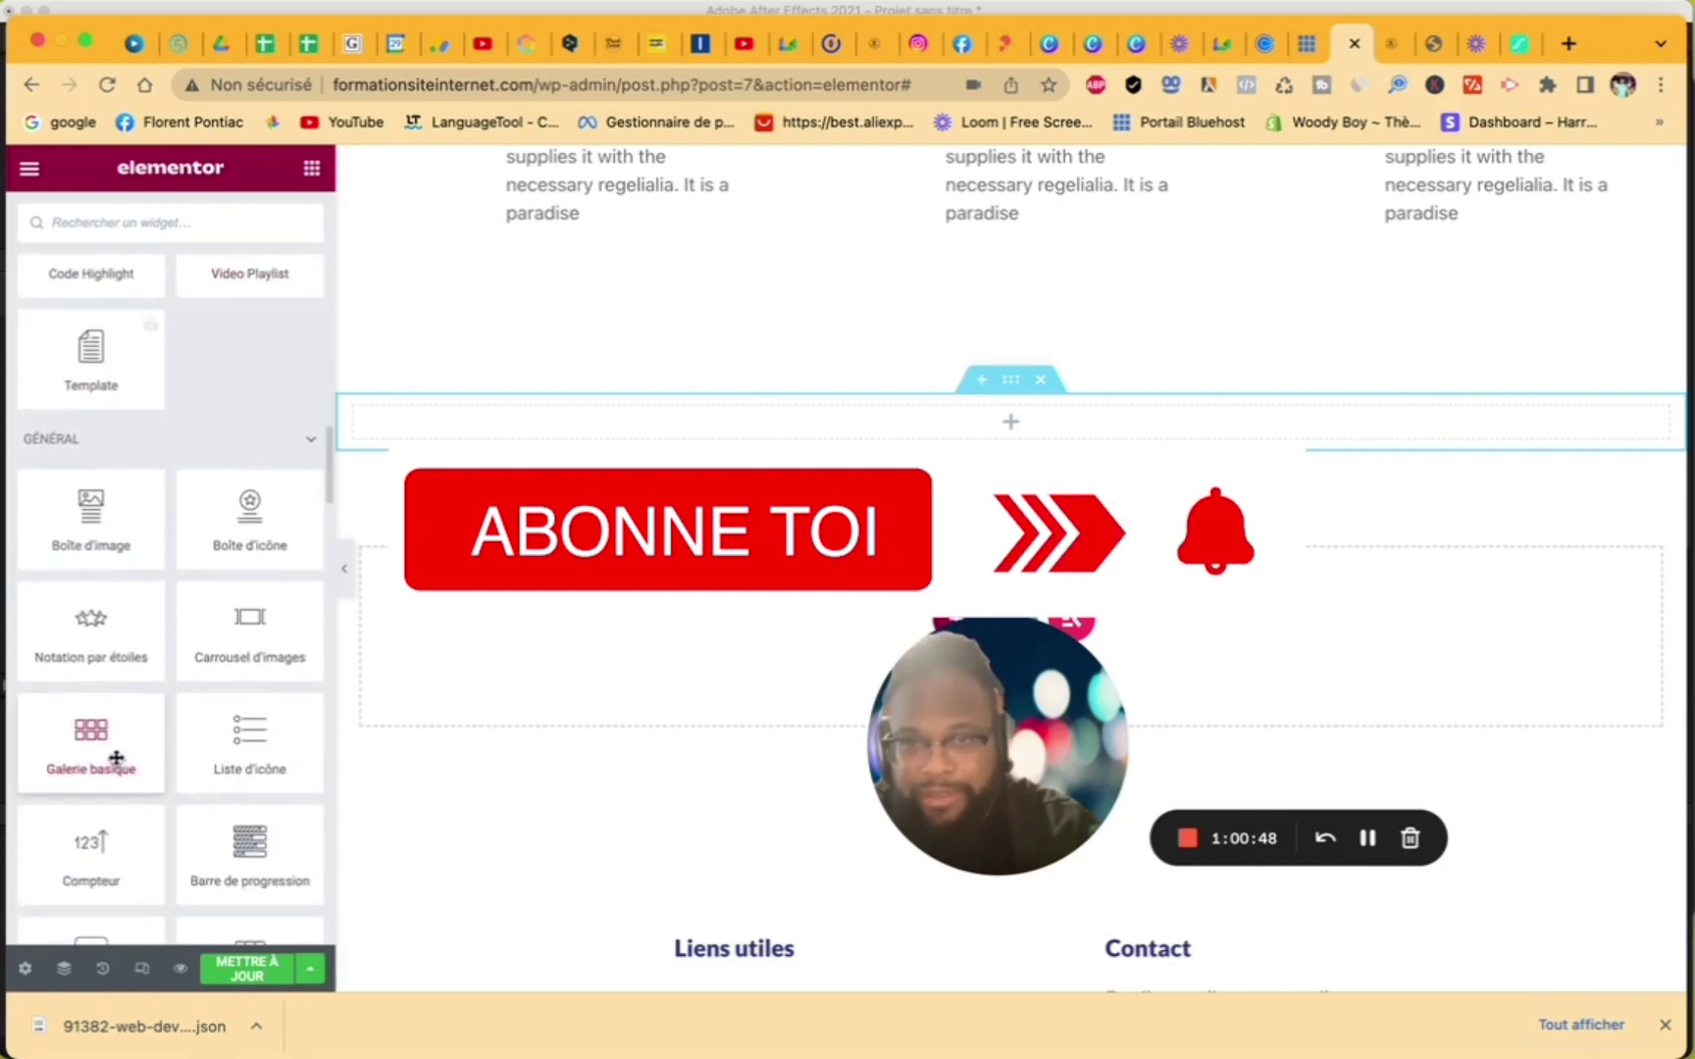
# - Add a Basic Gallery holding the five uploaded images 3.png–7.png from FORMATION (1)
pyautogui.moveTo(117, 760); pyautogui.dragTo(565, 421)
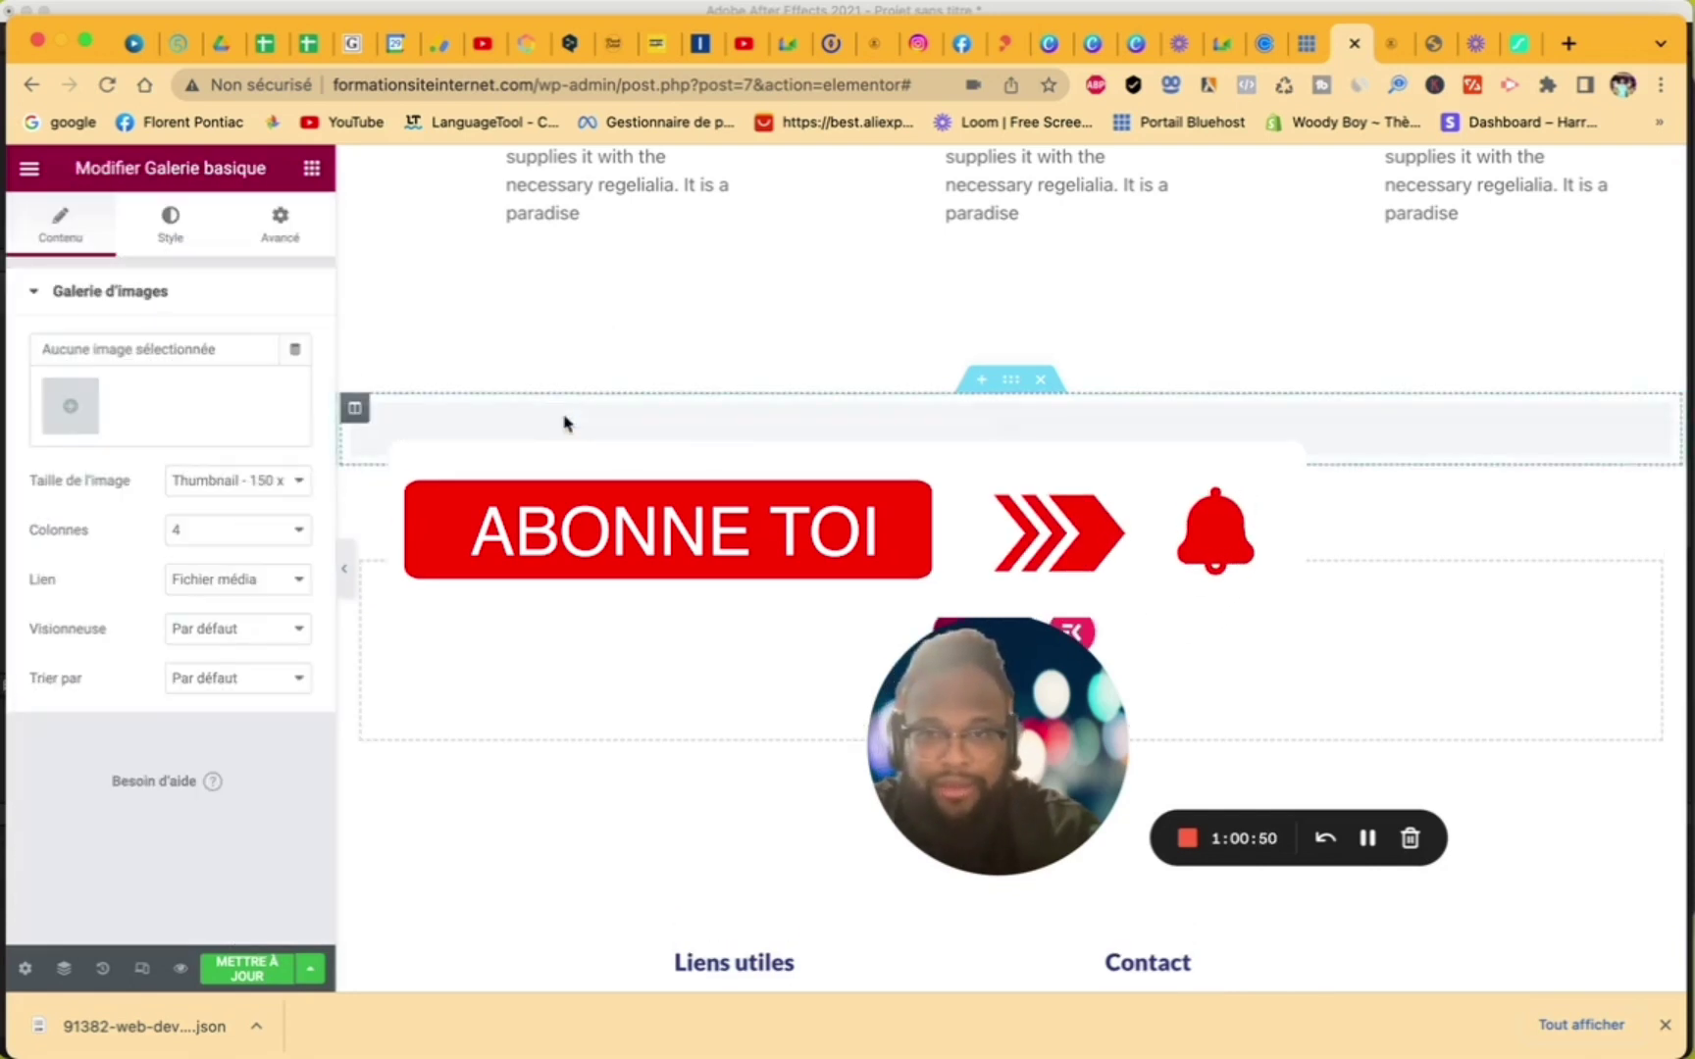
pyautogui.click(76, 424)
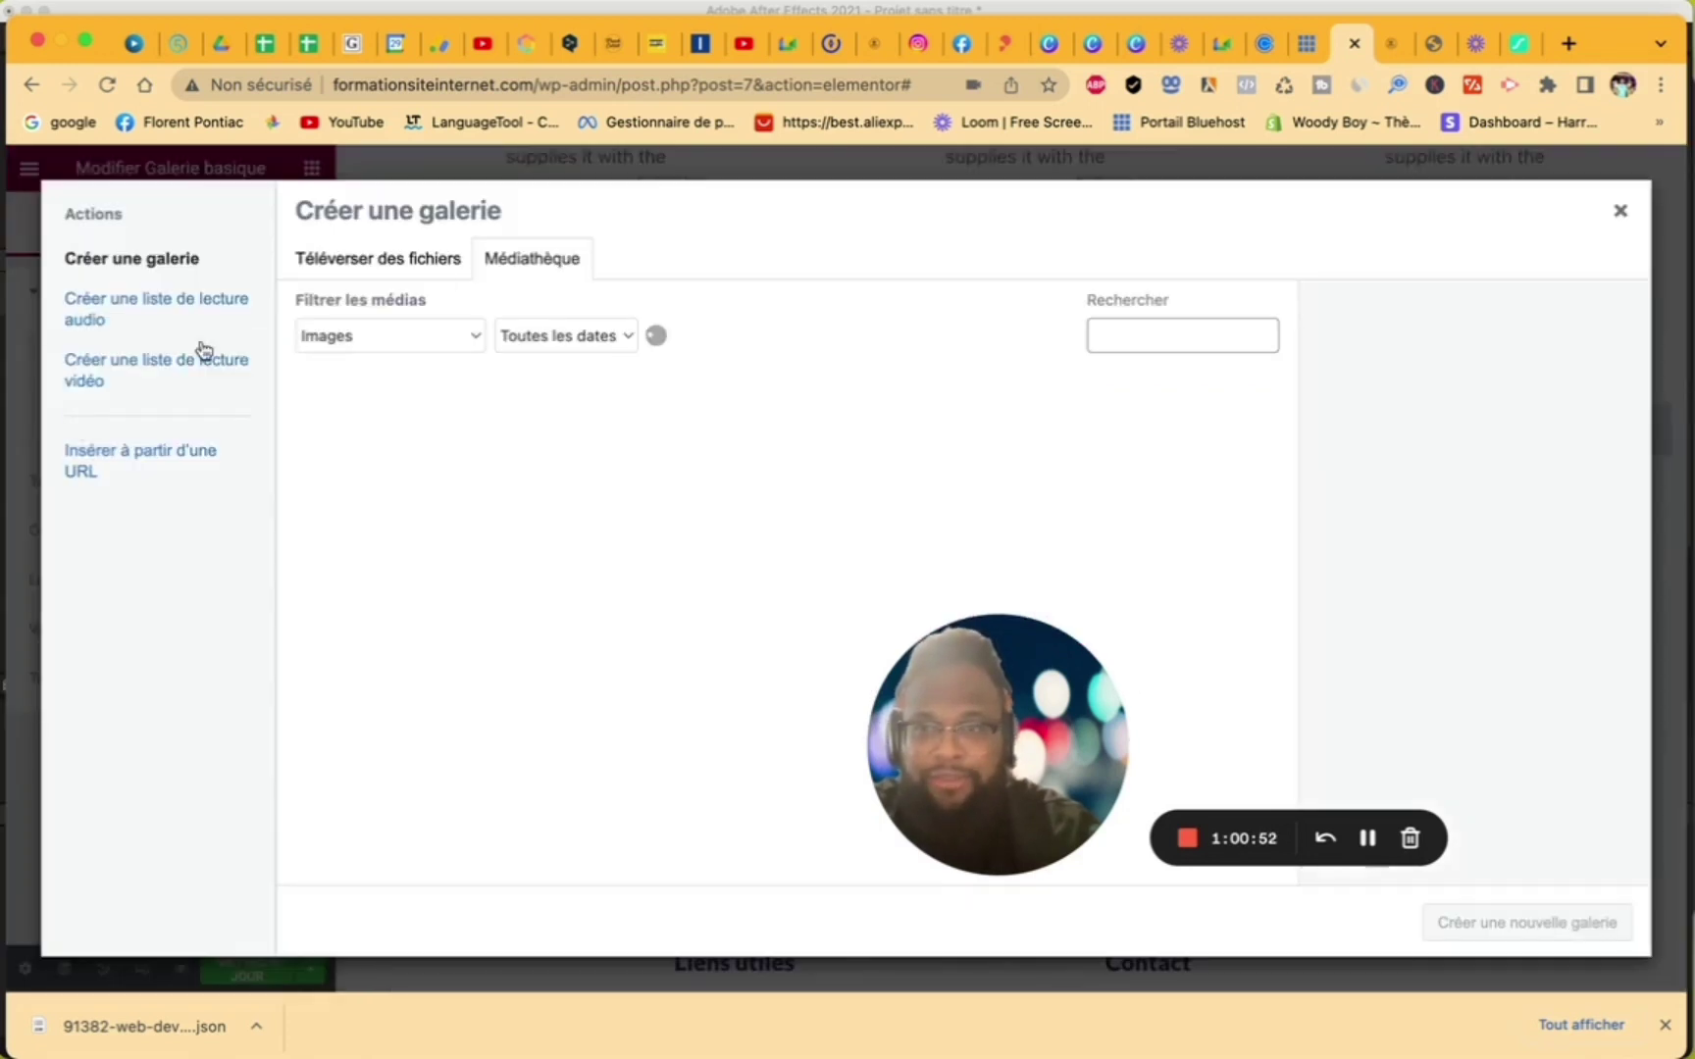
pyautogui.click(434, 261)
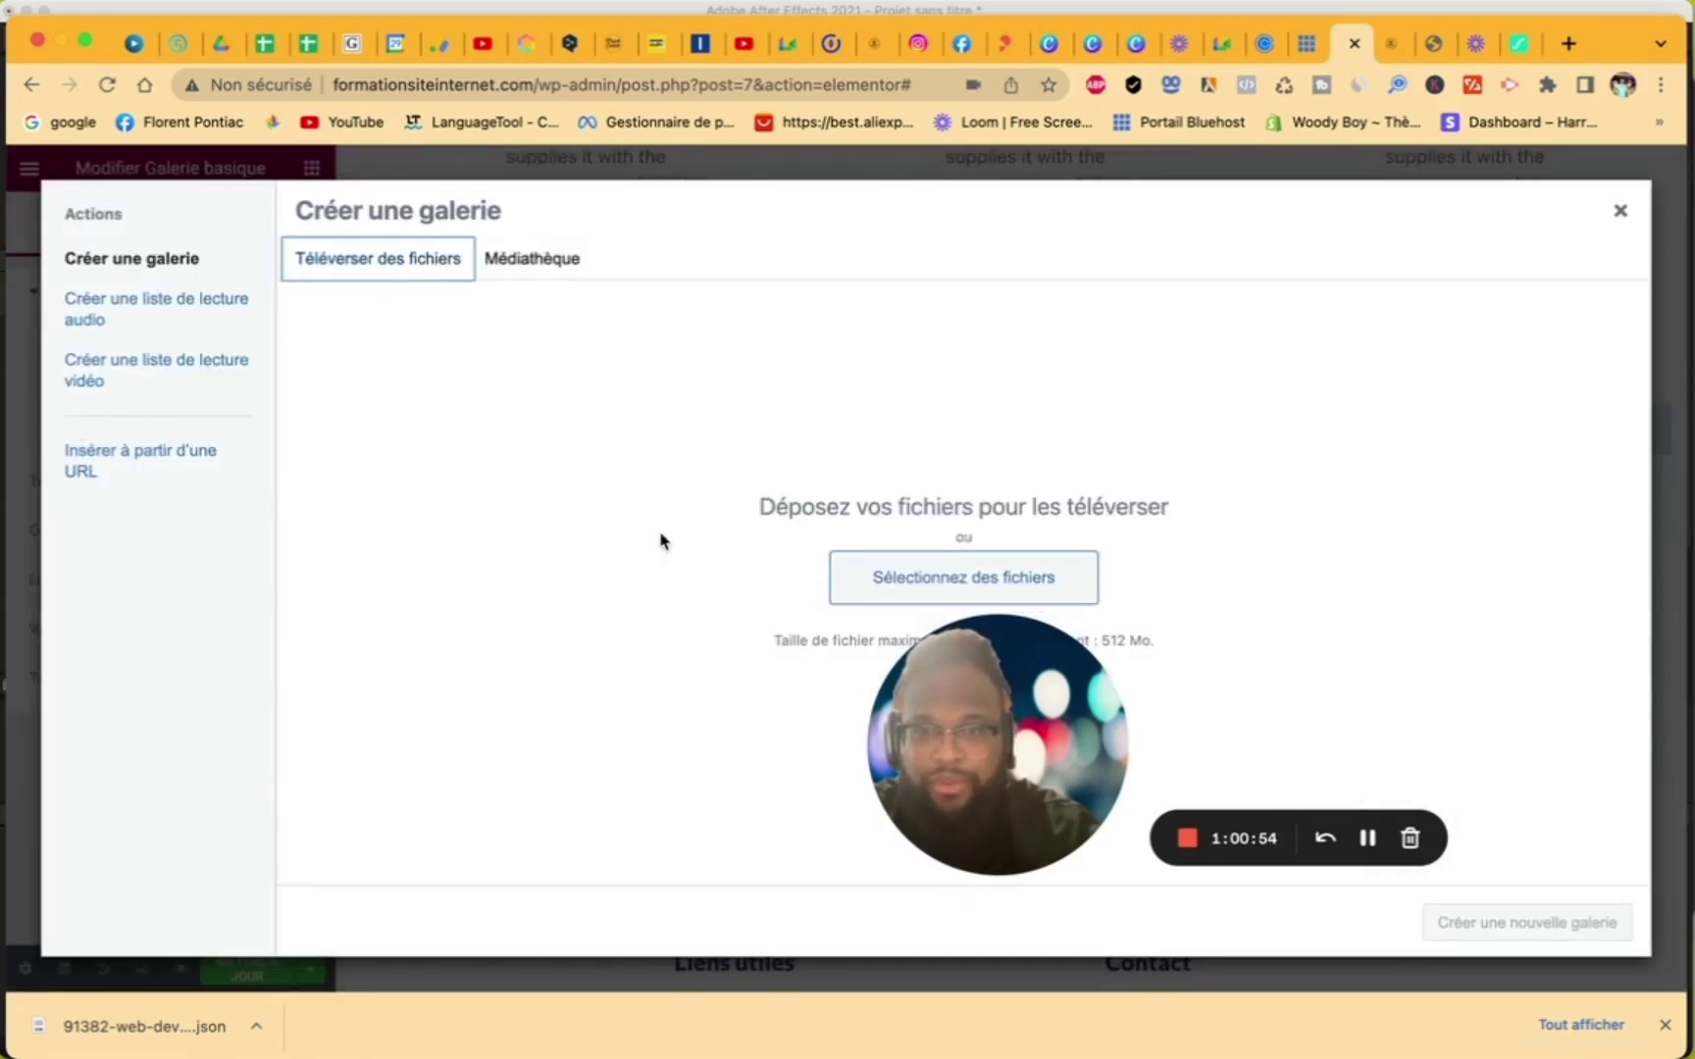
pyautogui.click(906, 573)
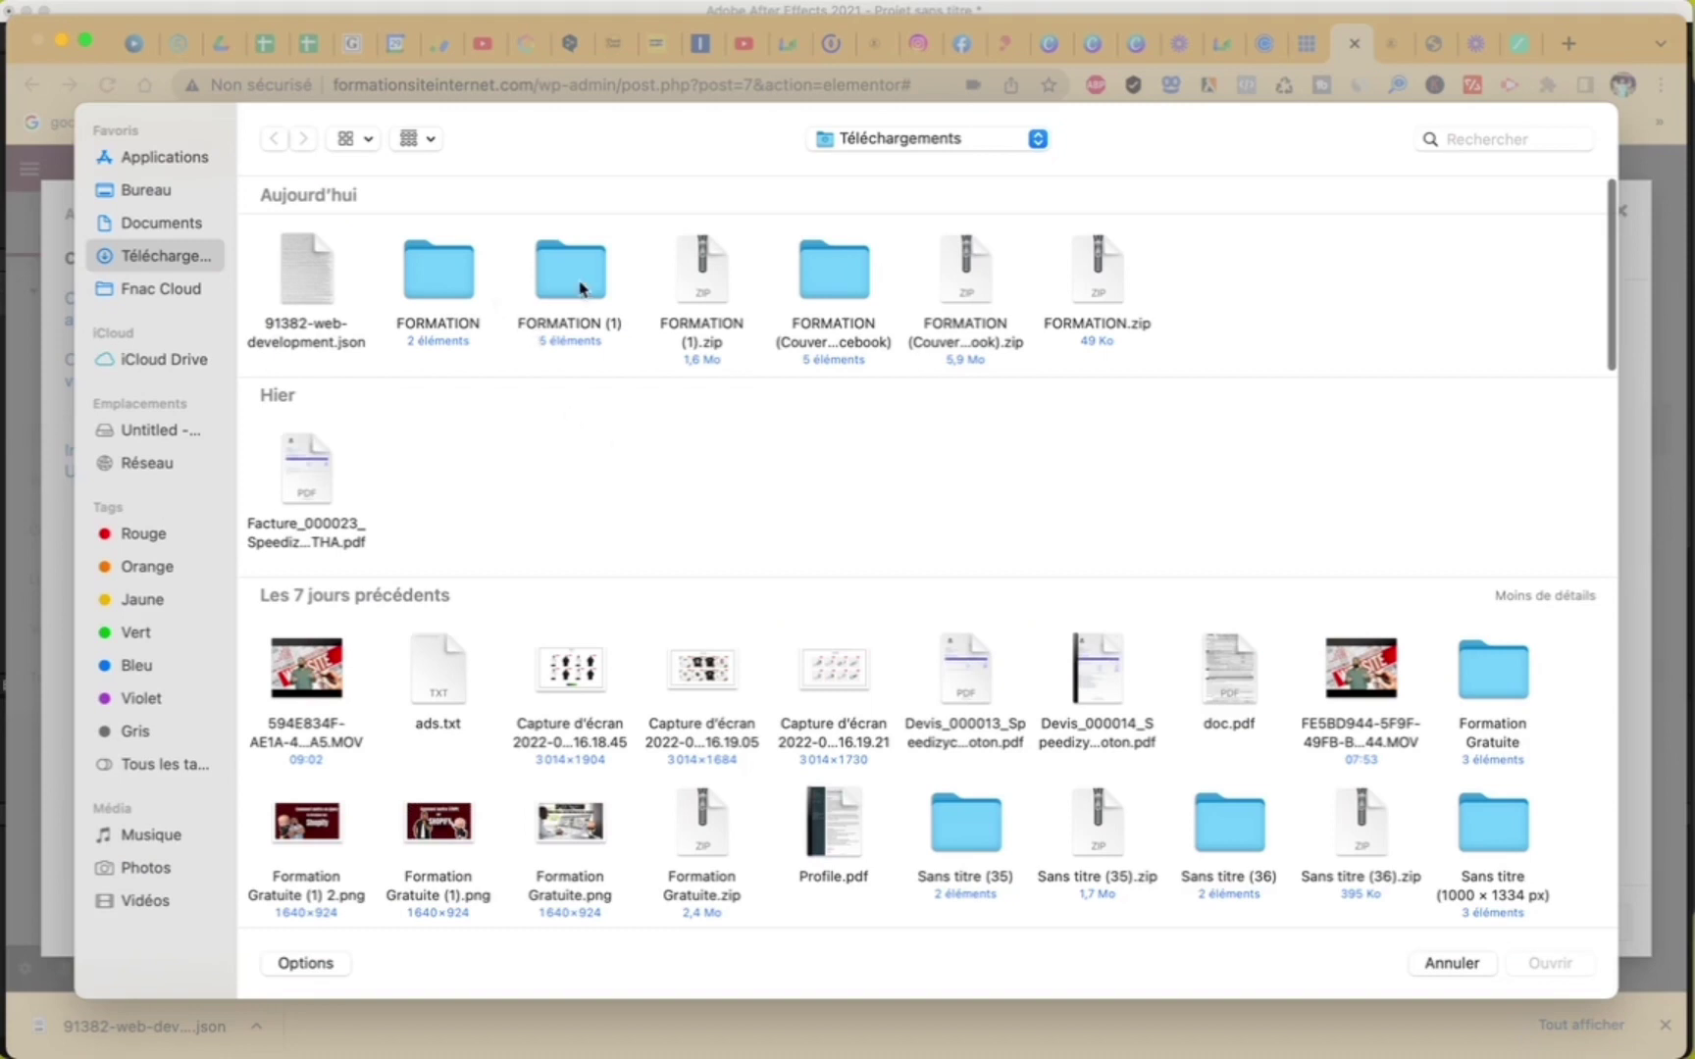
pyautogui.doubleClick(580, 285)
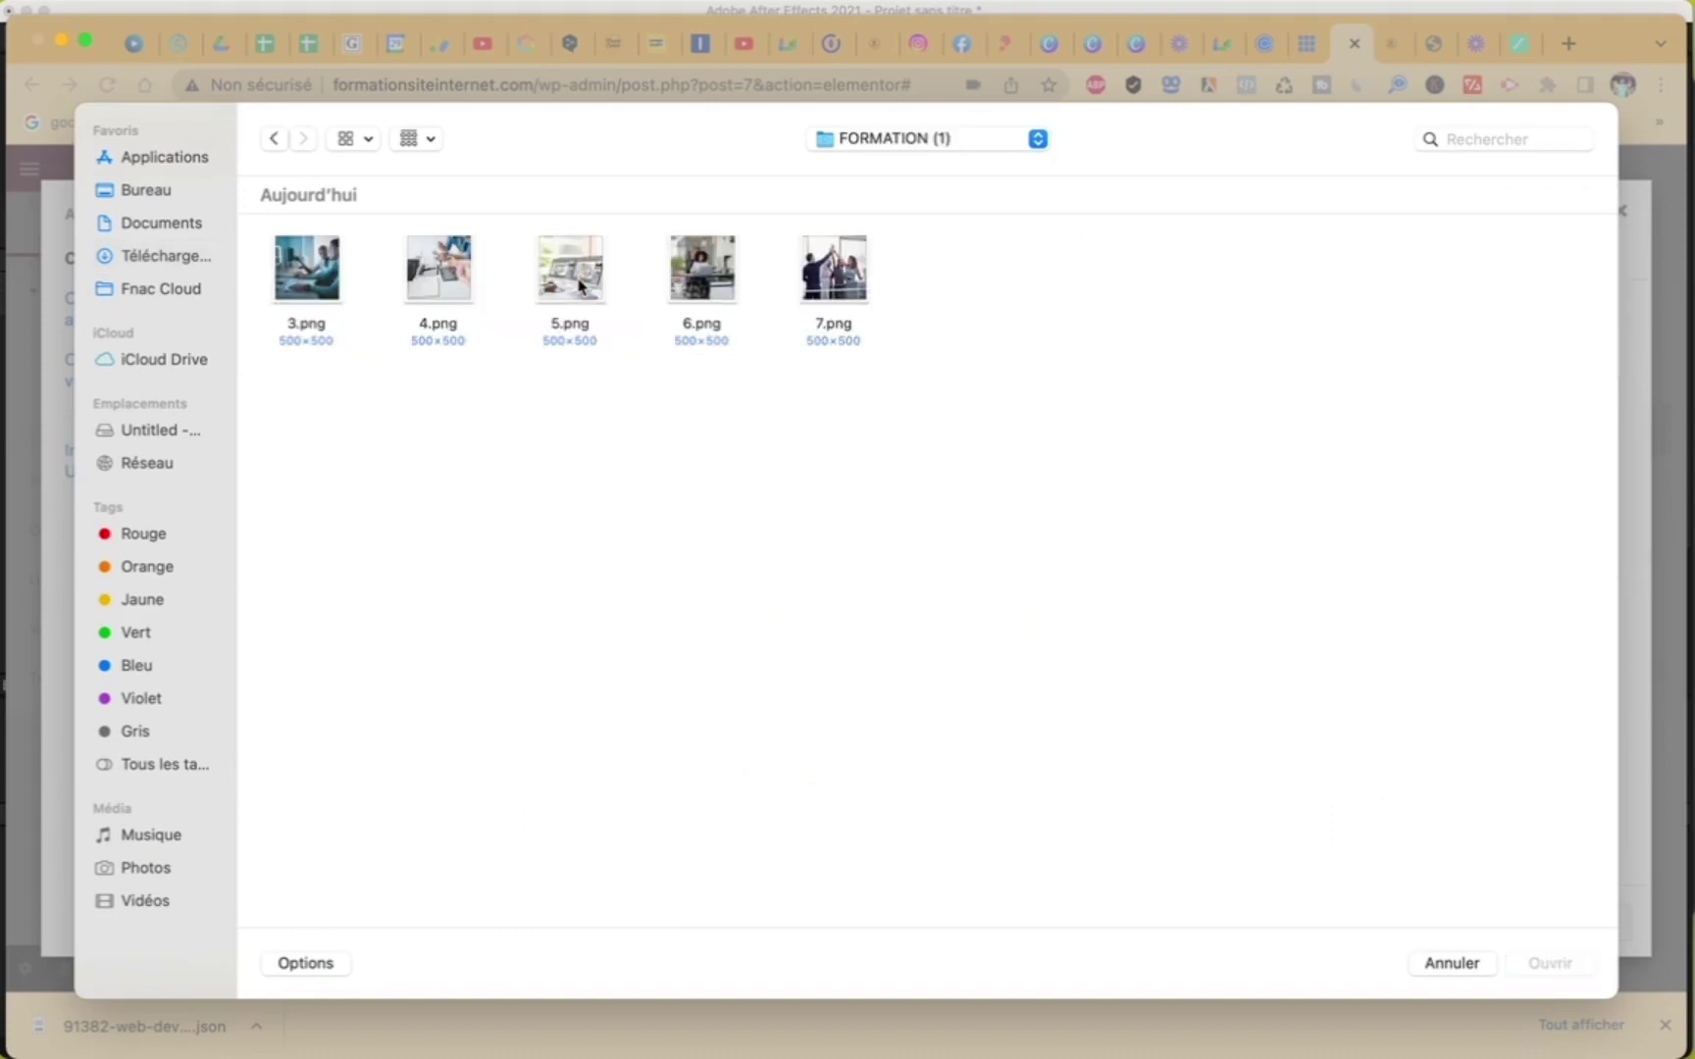
pyautogui.moveTo(997, 257); pyautogui.dragTo(283, 333)
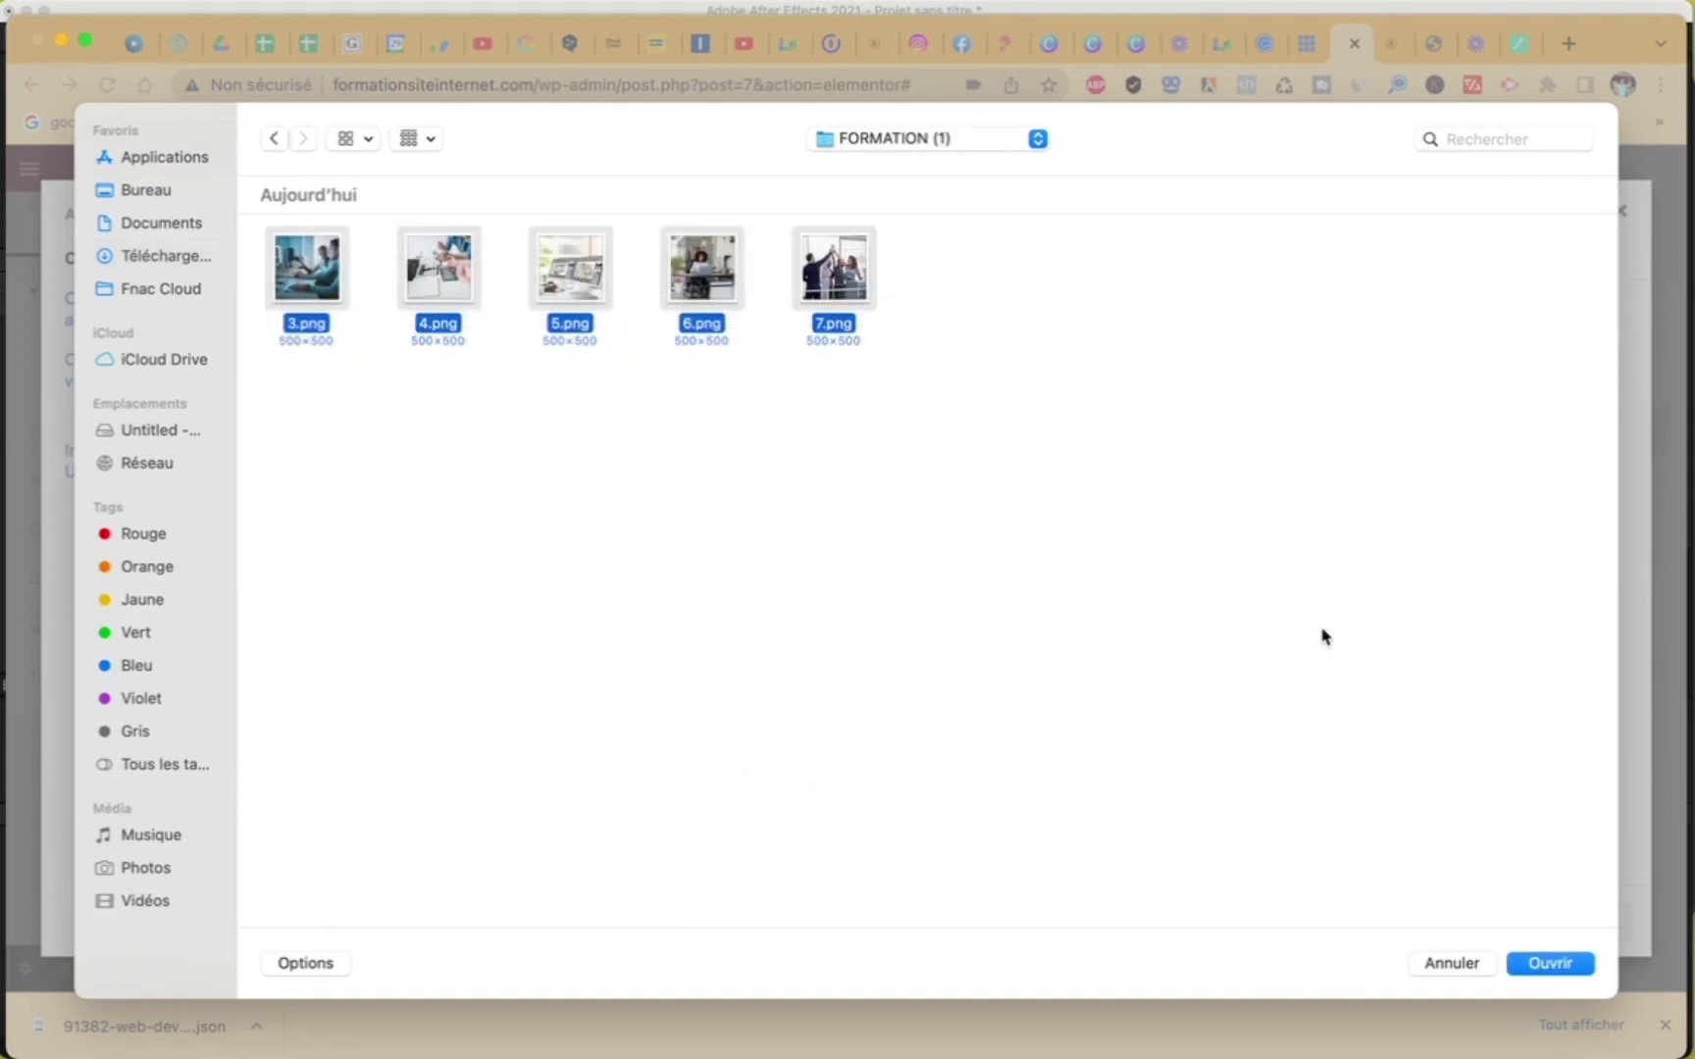
pyautogui.click(1568, 966)
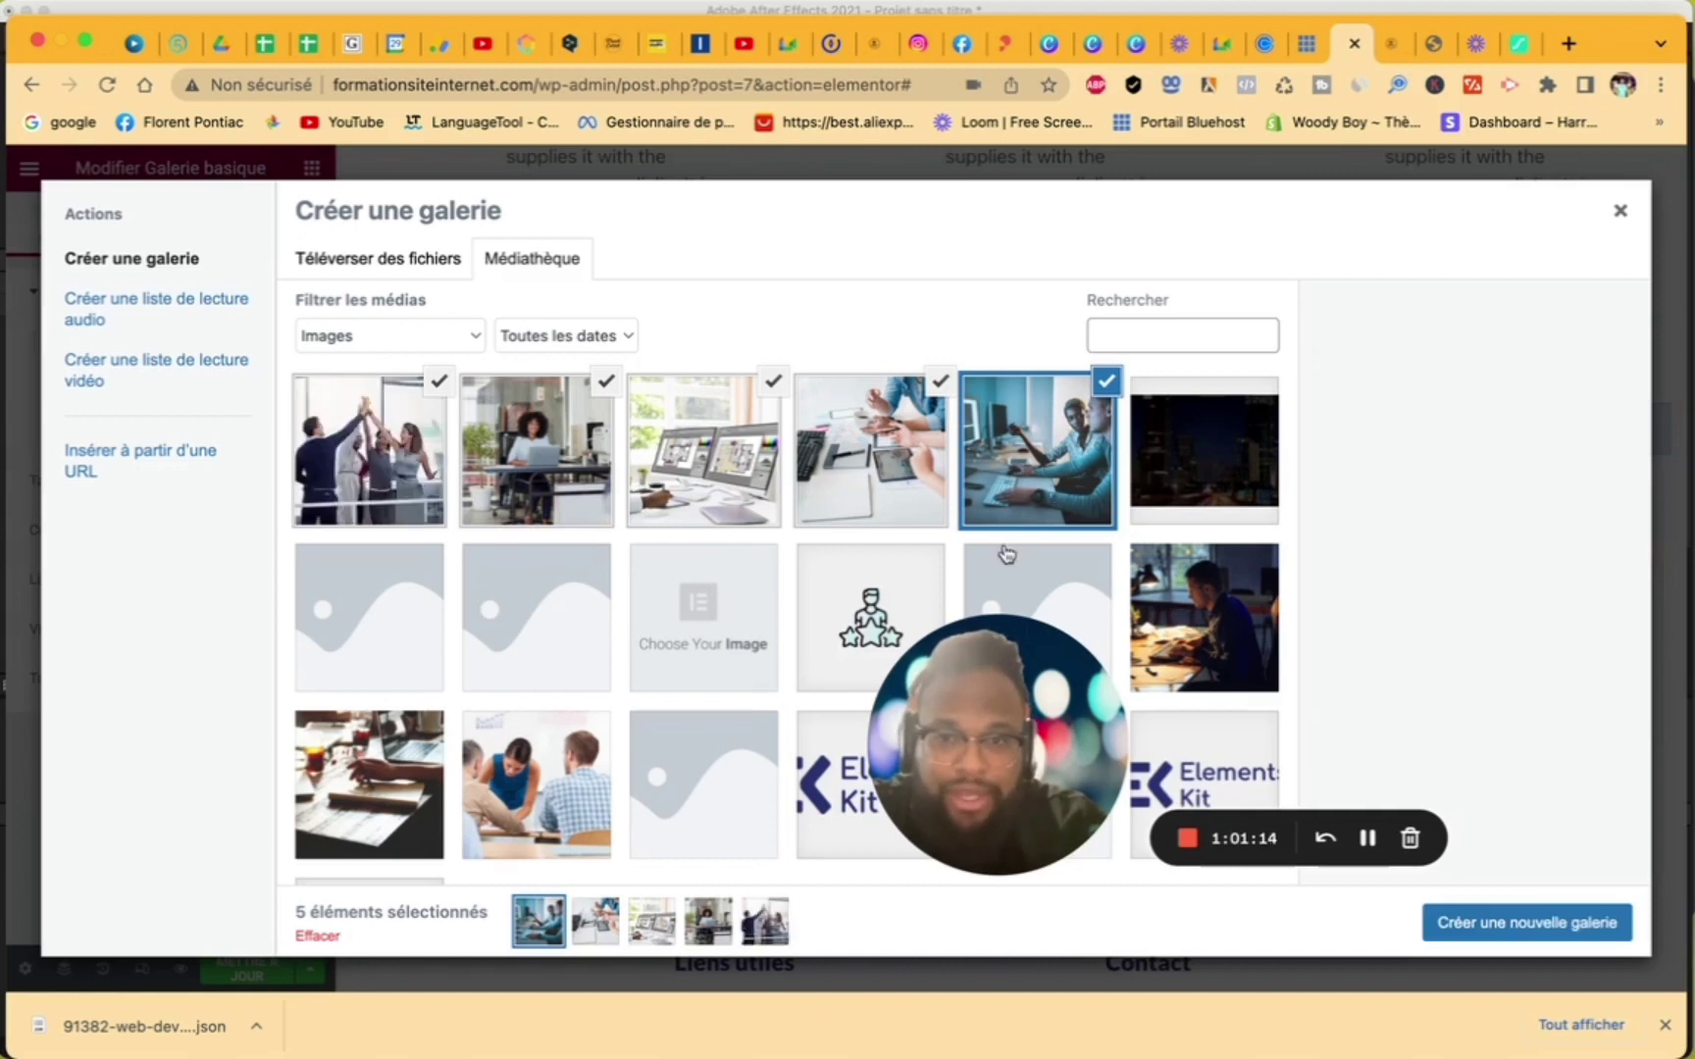
pyautogui.click(1511, 925)
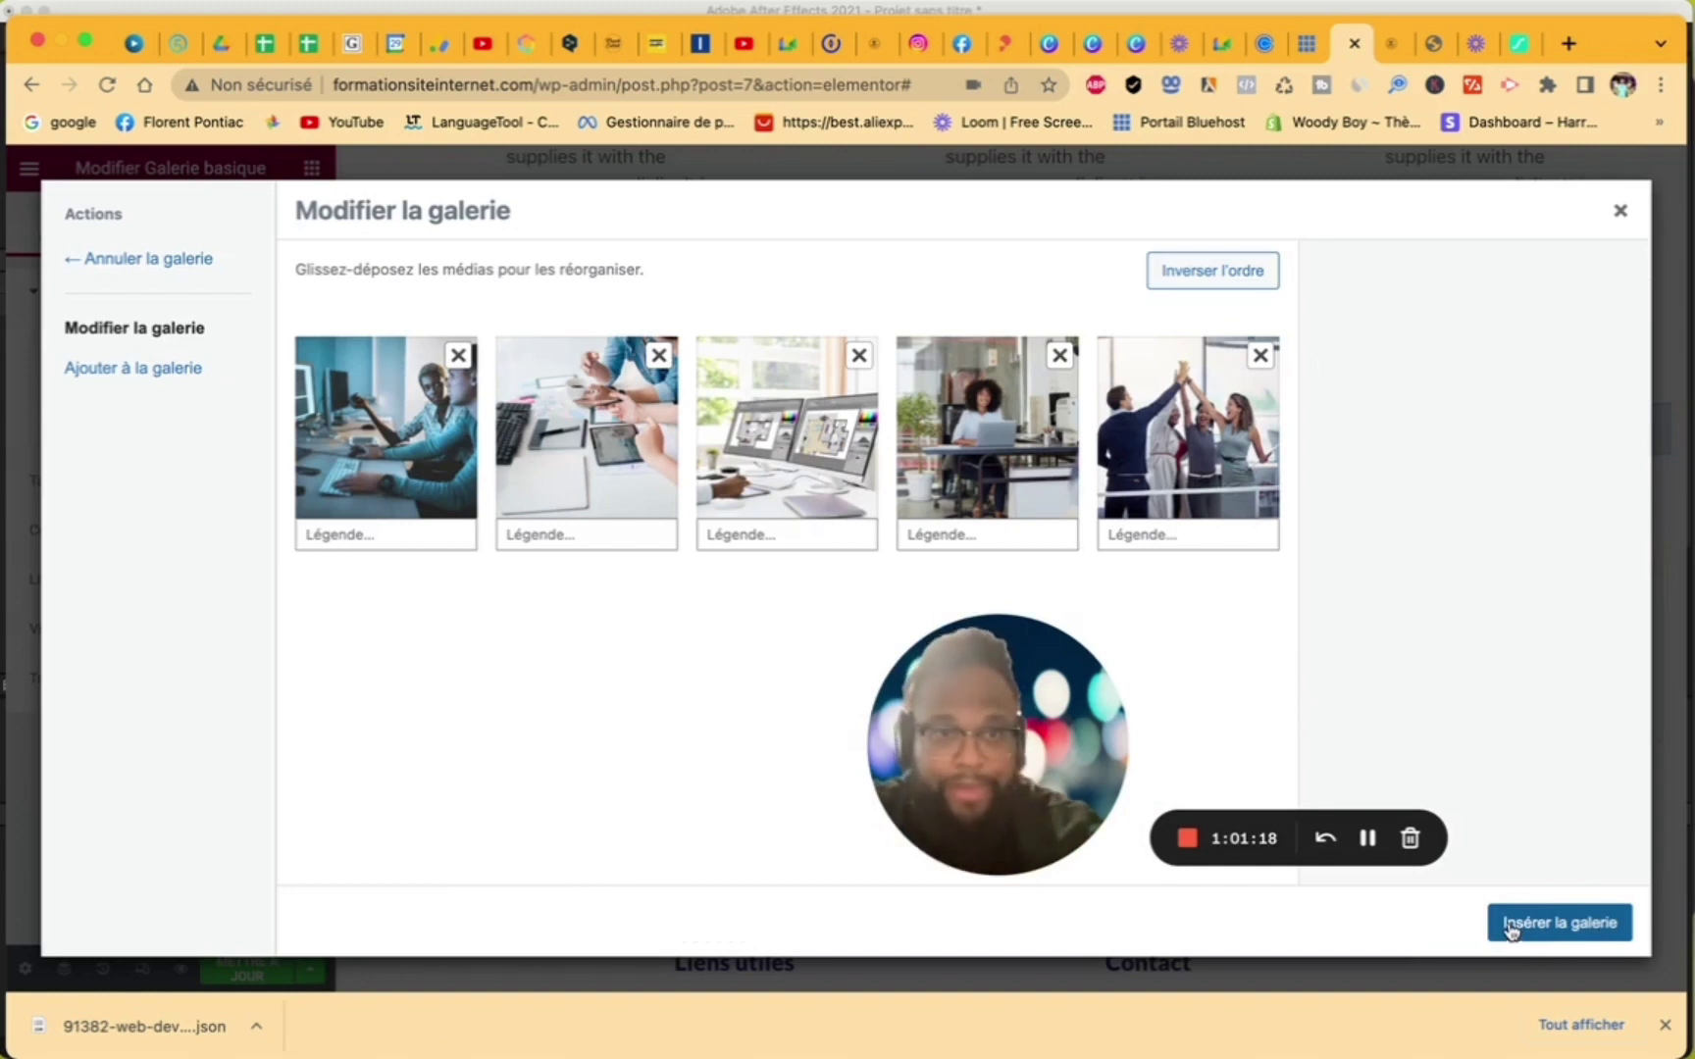
pyautogui.click(1556, 922)
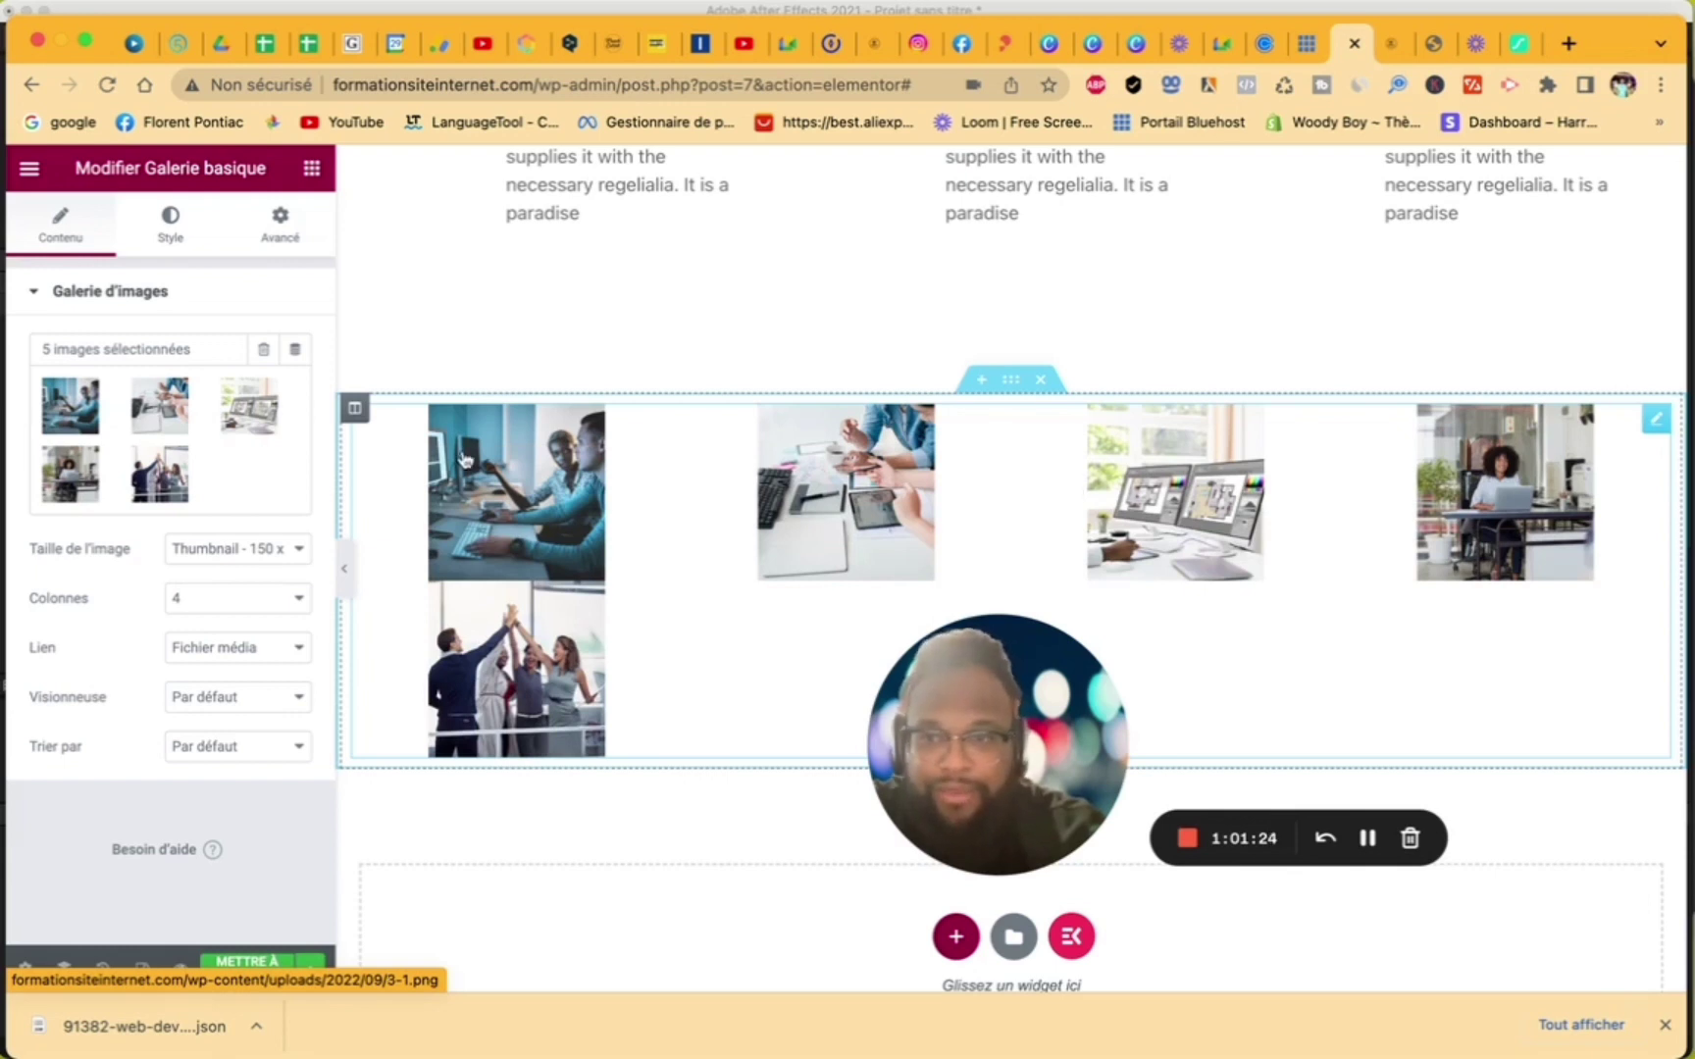
# - Set the gallery to 5 columns and Medium - 300 x 300 images, keeping the default lightbox
pyautogui.click(197, 598)
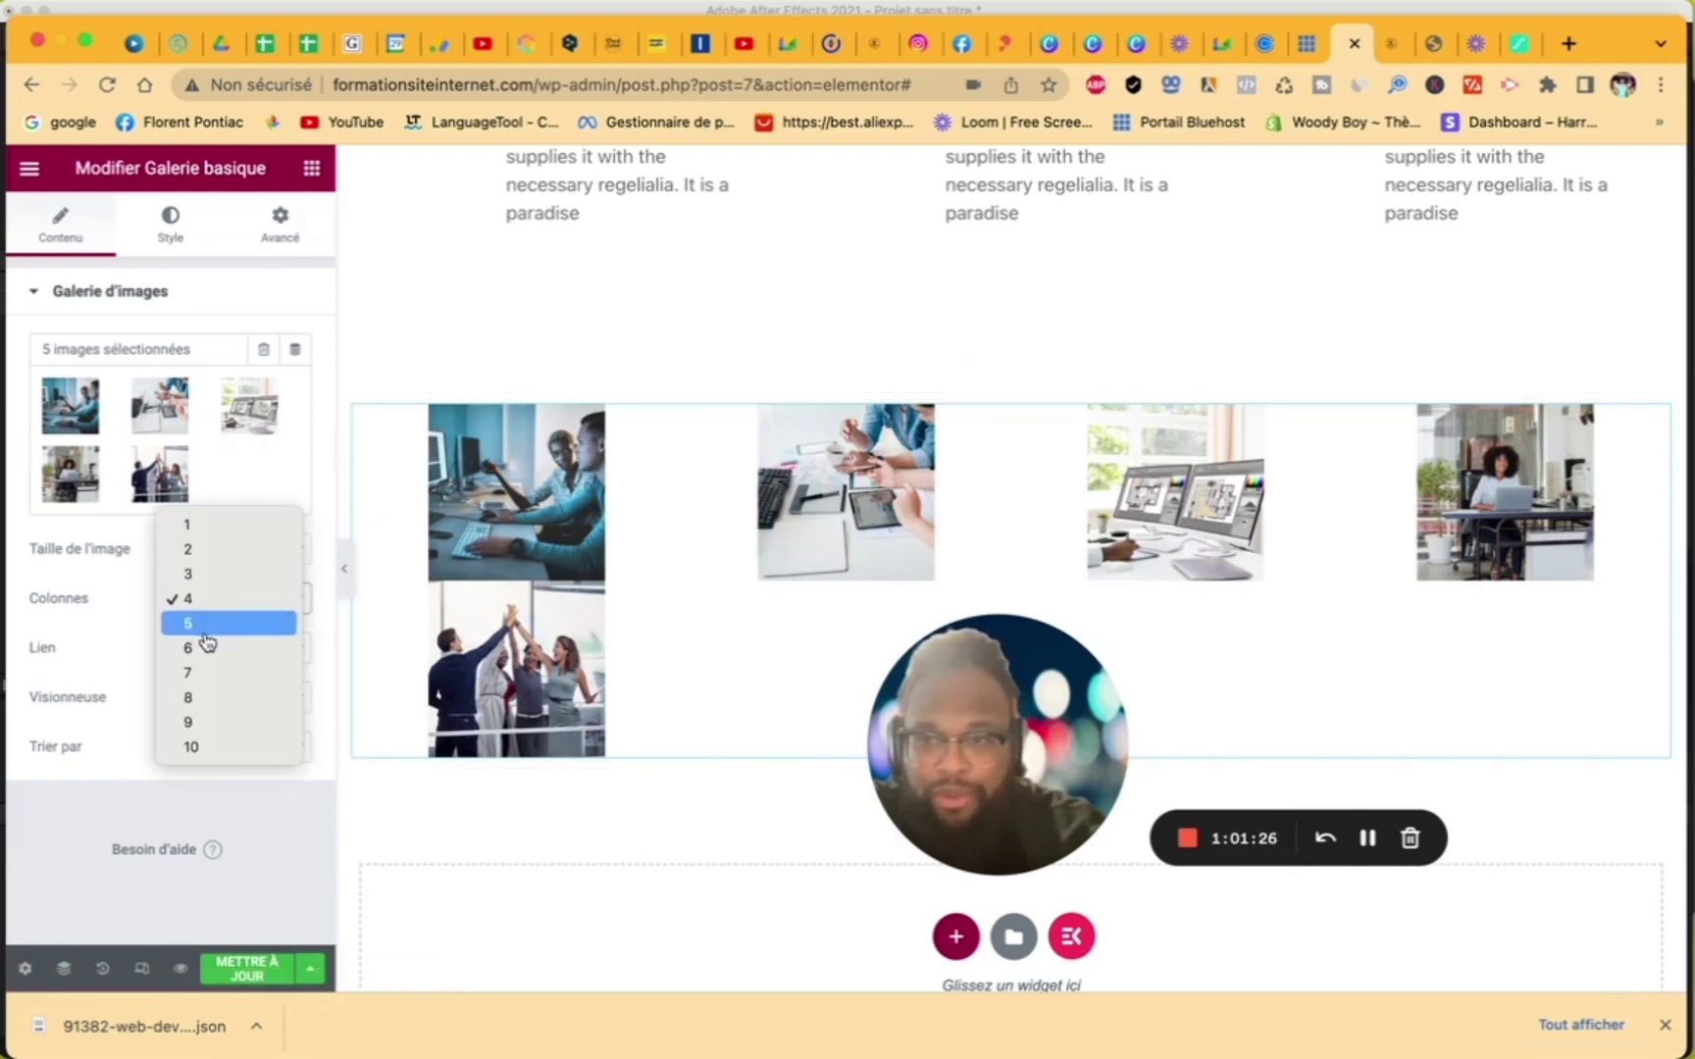
pyautogui.click(205, 634)
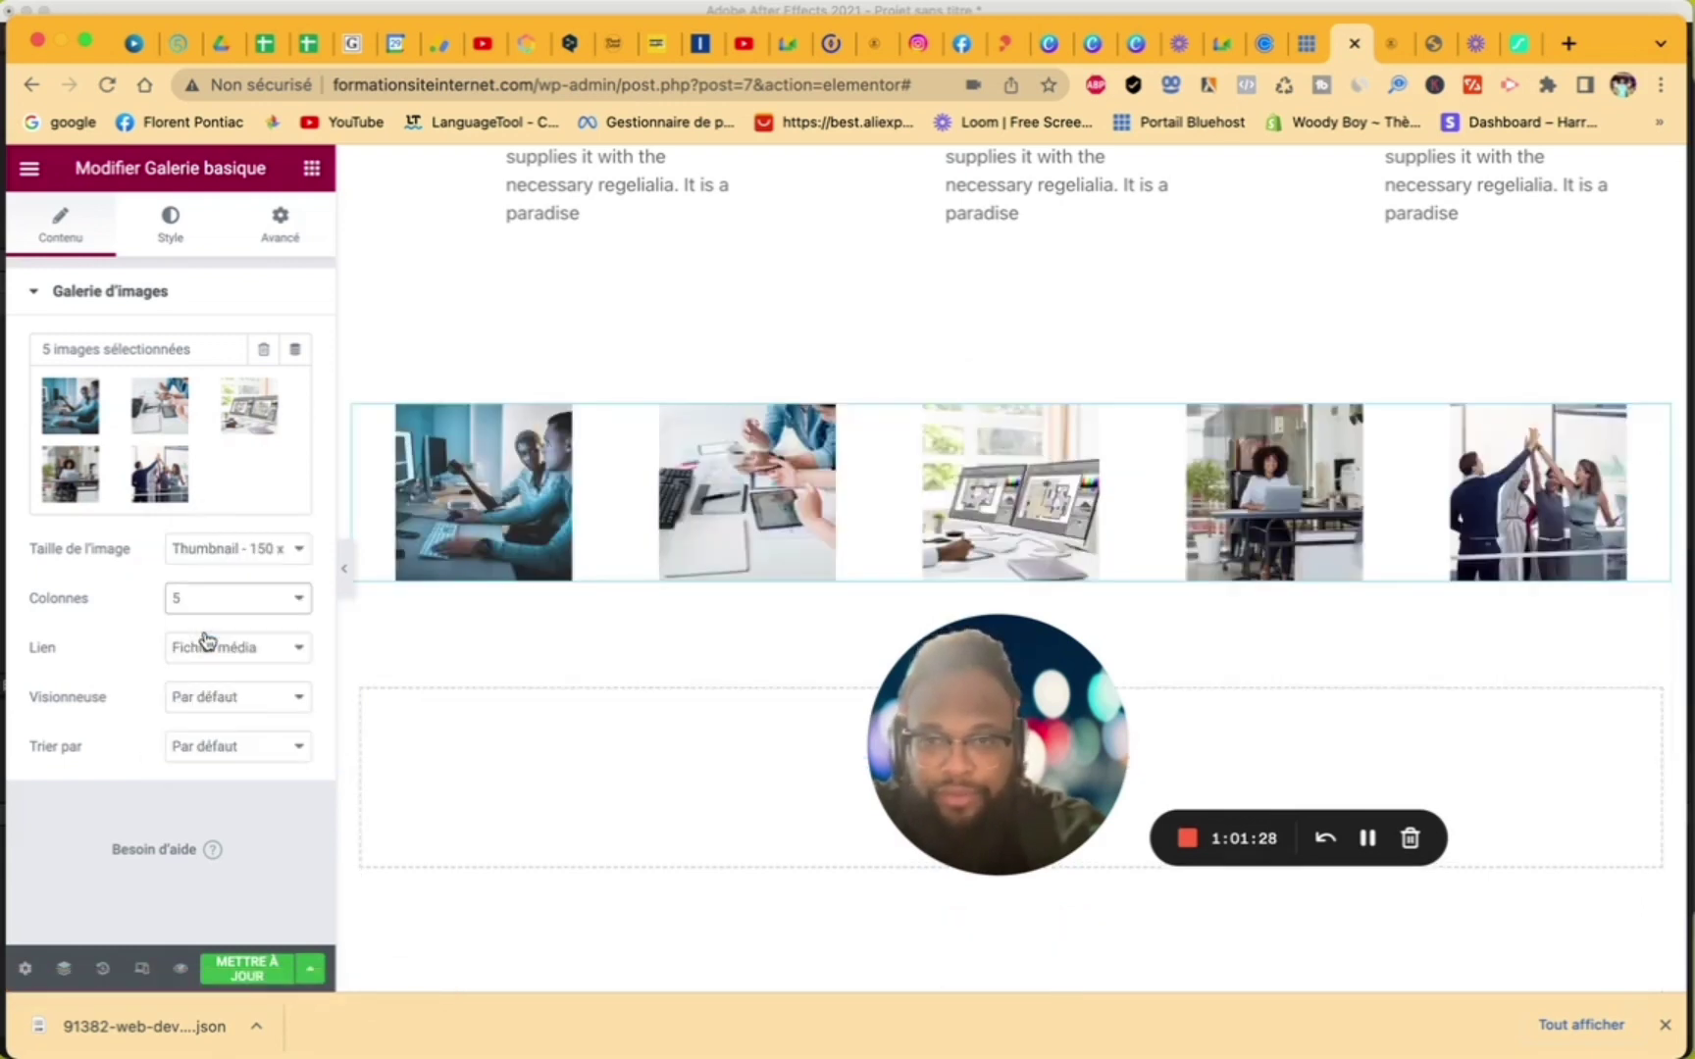
pyautogui.click(282, 554)
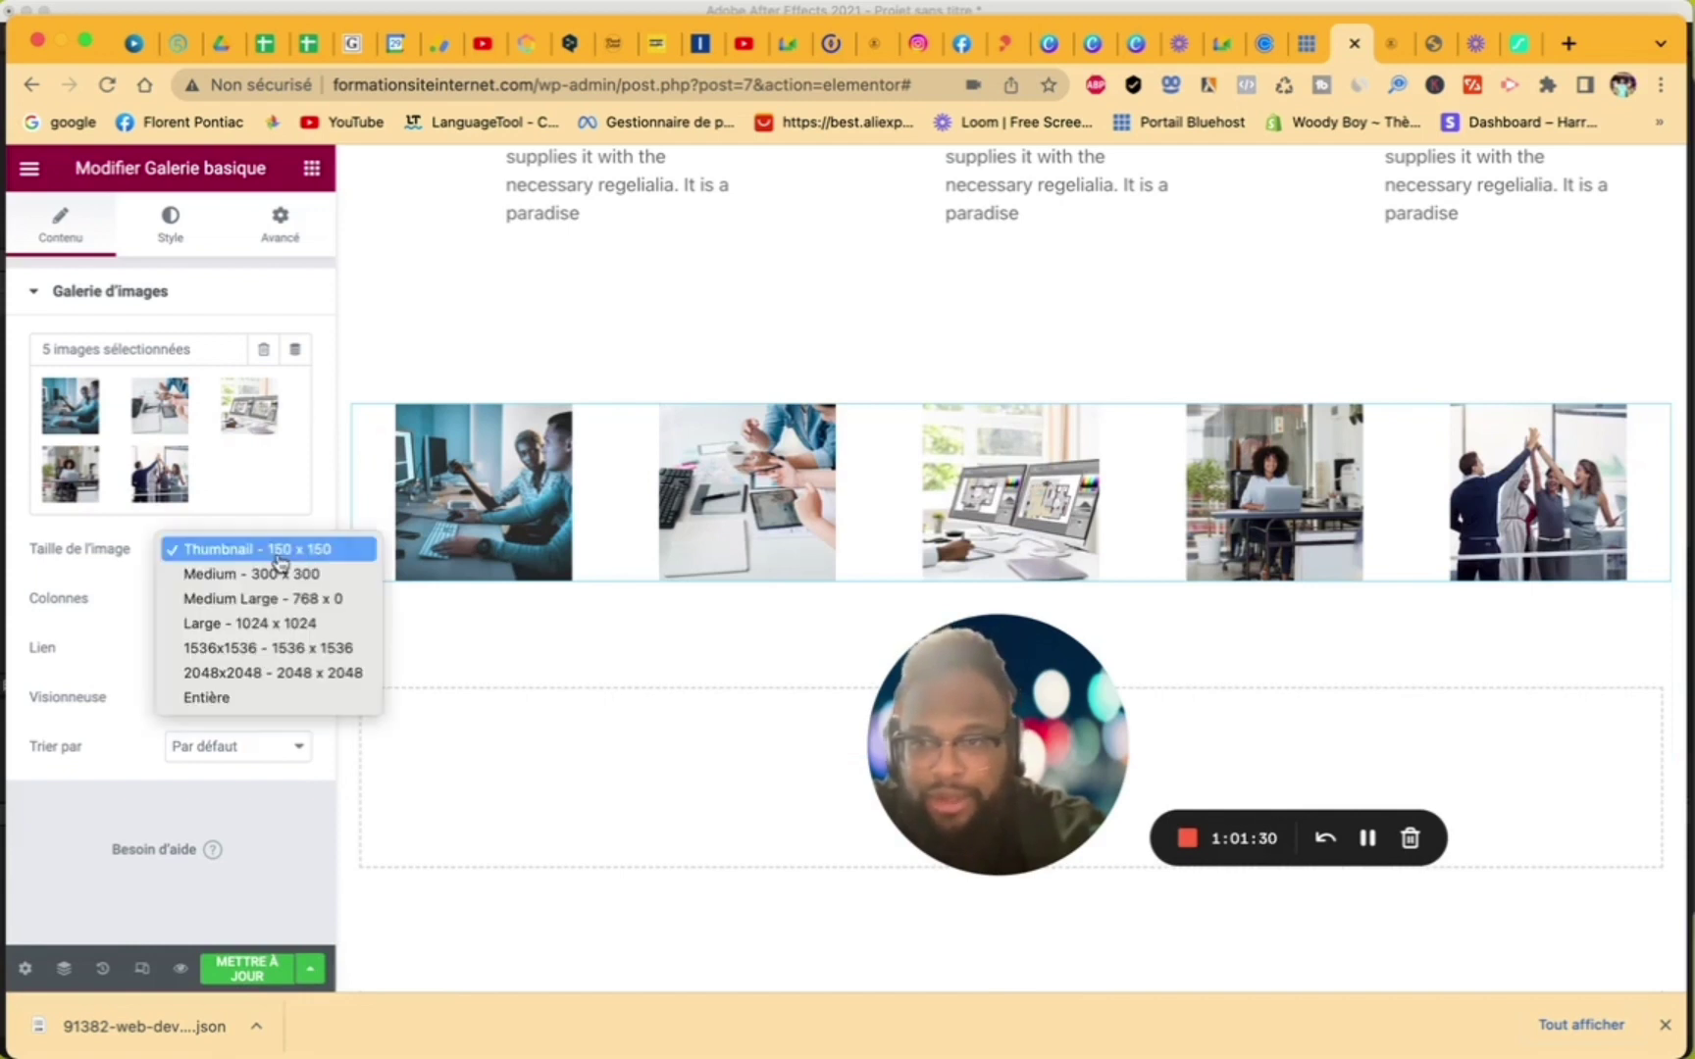
pyautogui.click(281, 574)
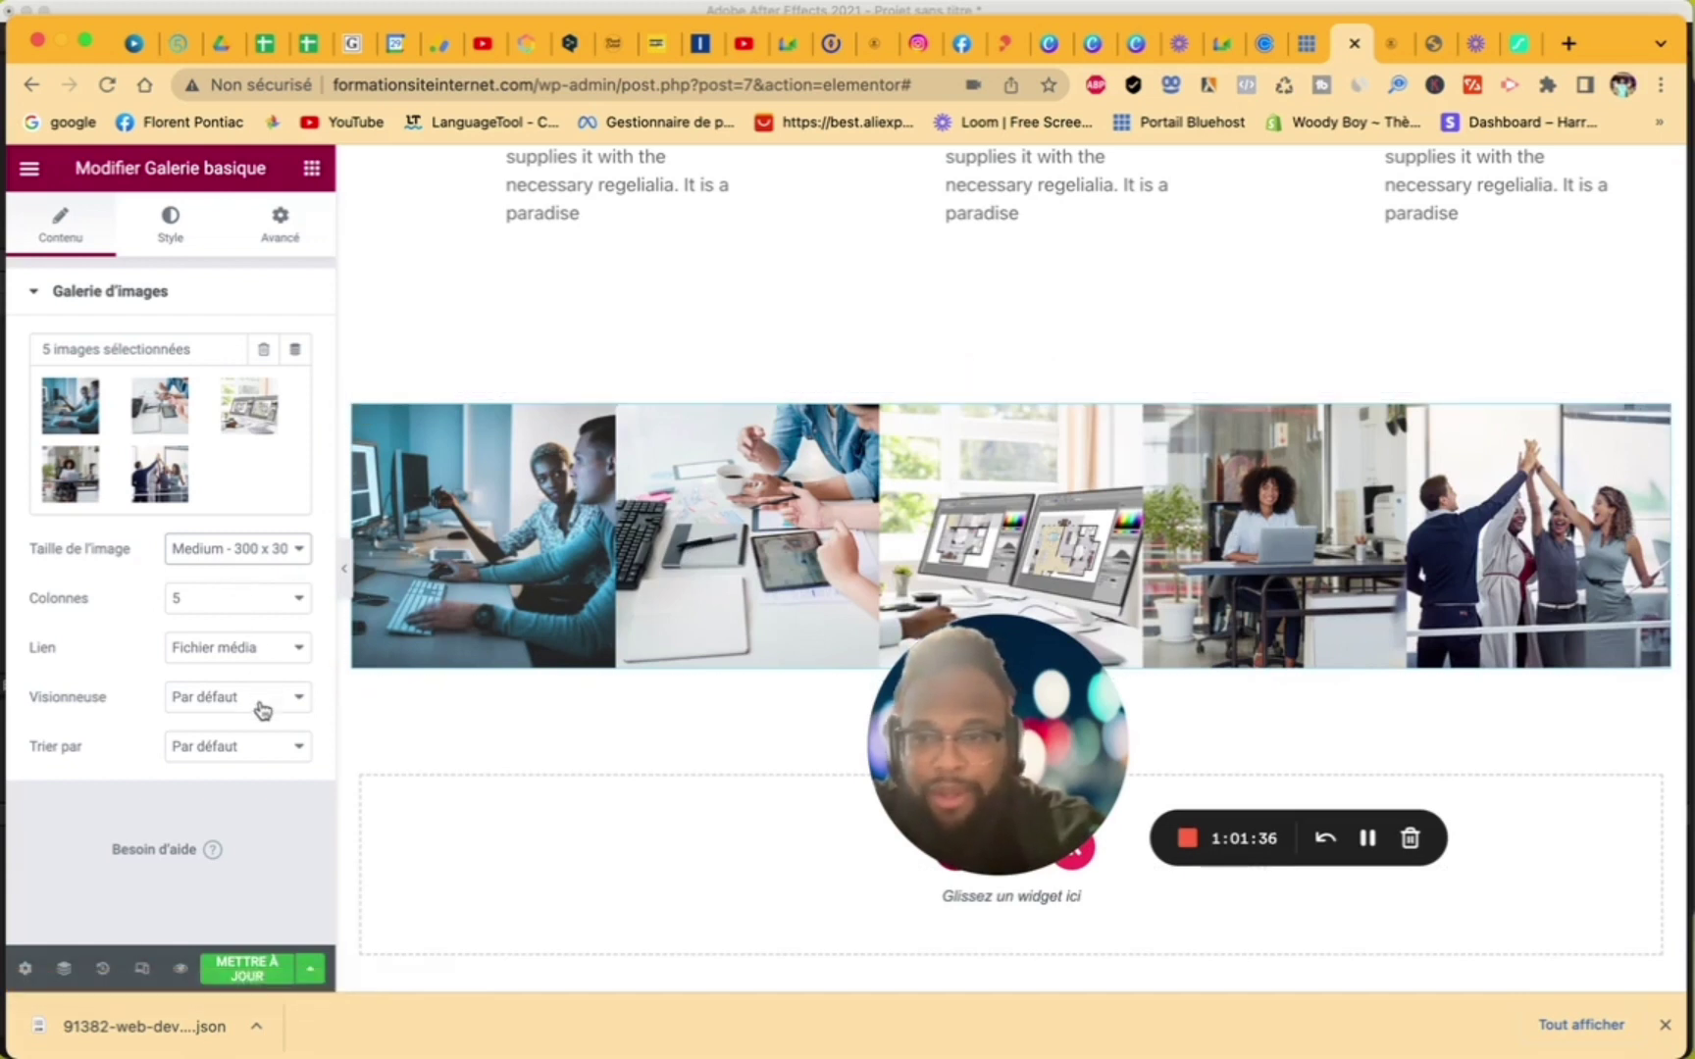
pyautogui.click(186, 698)
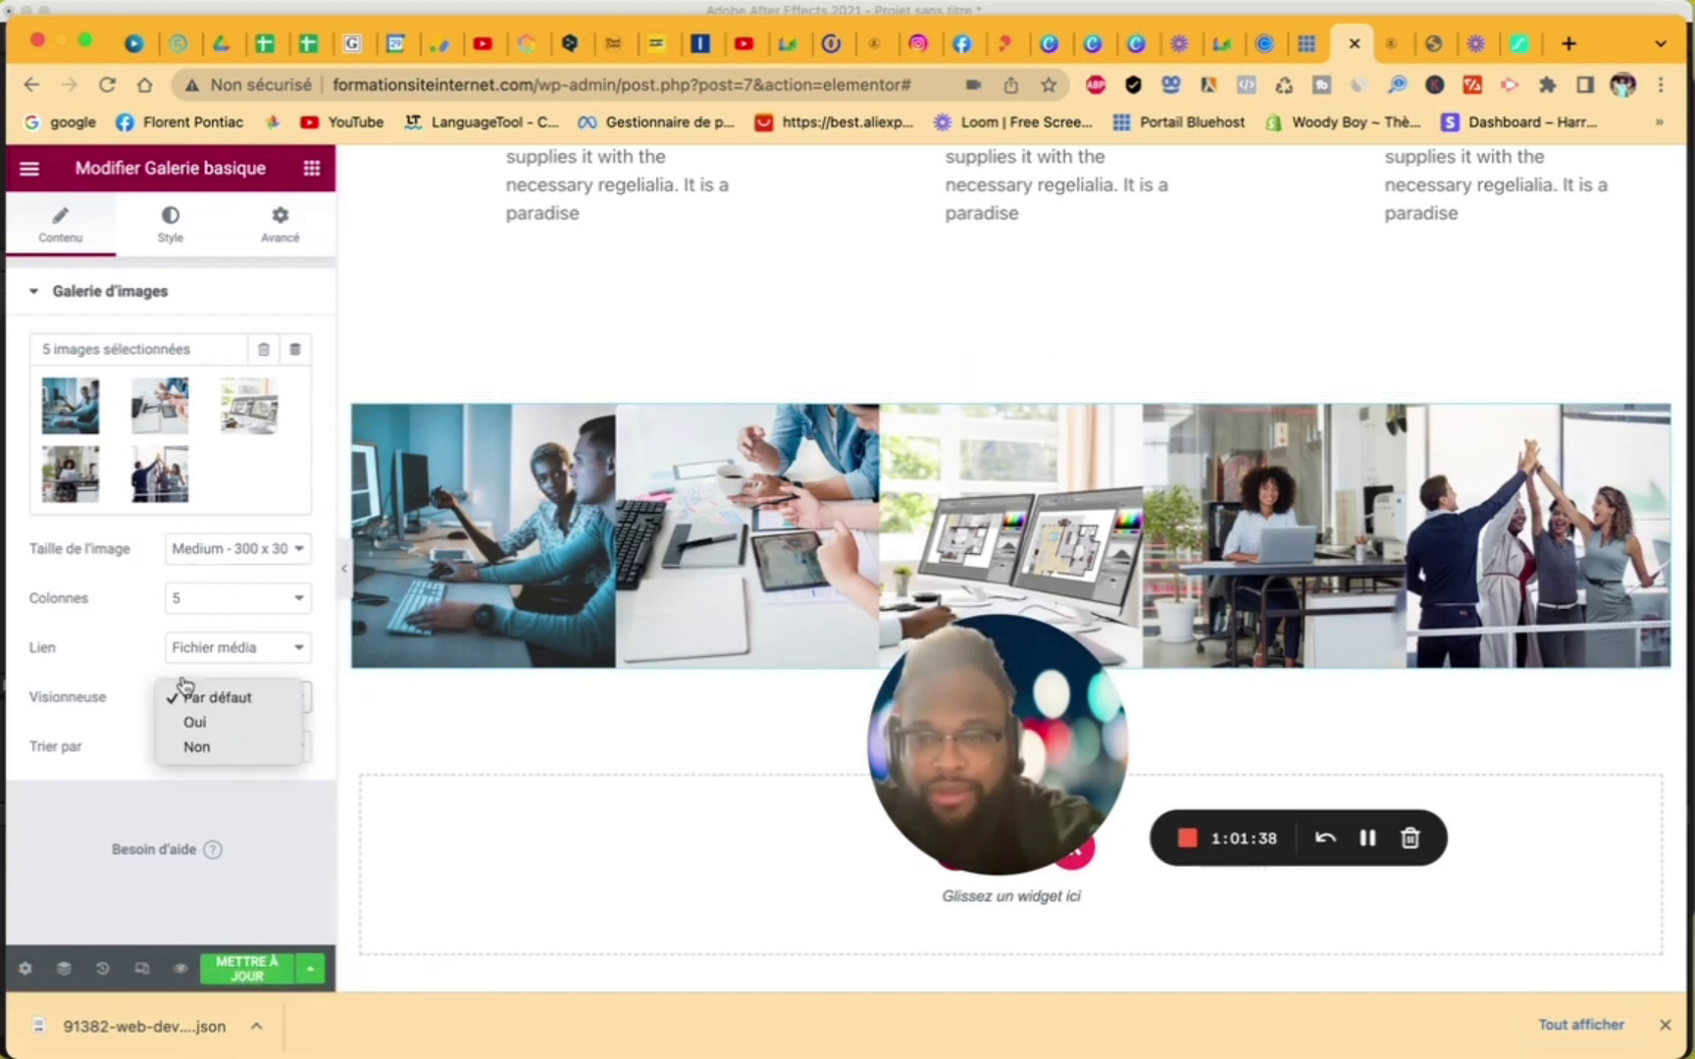
pyautogui.click(116, 610)
# - Open the ElementsKit section library from the empty area below the gallery
pyautogui.scroll(2, 728, 645)
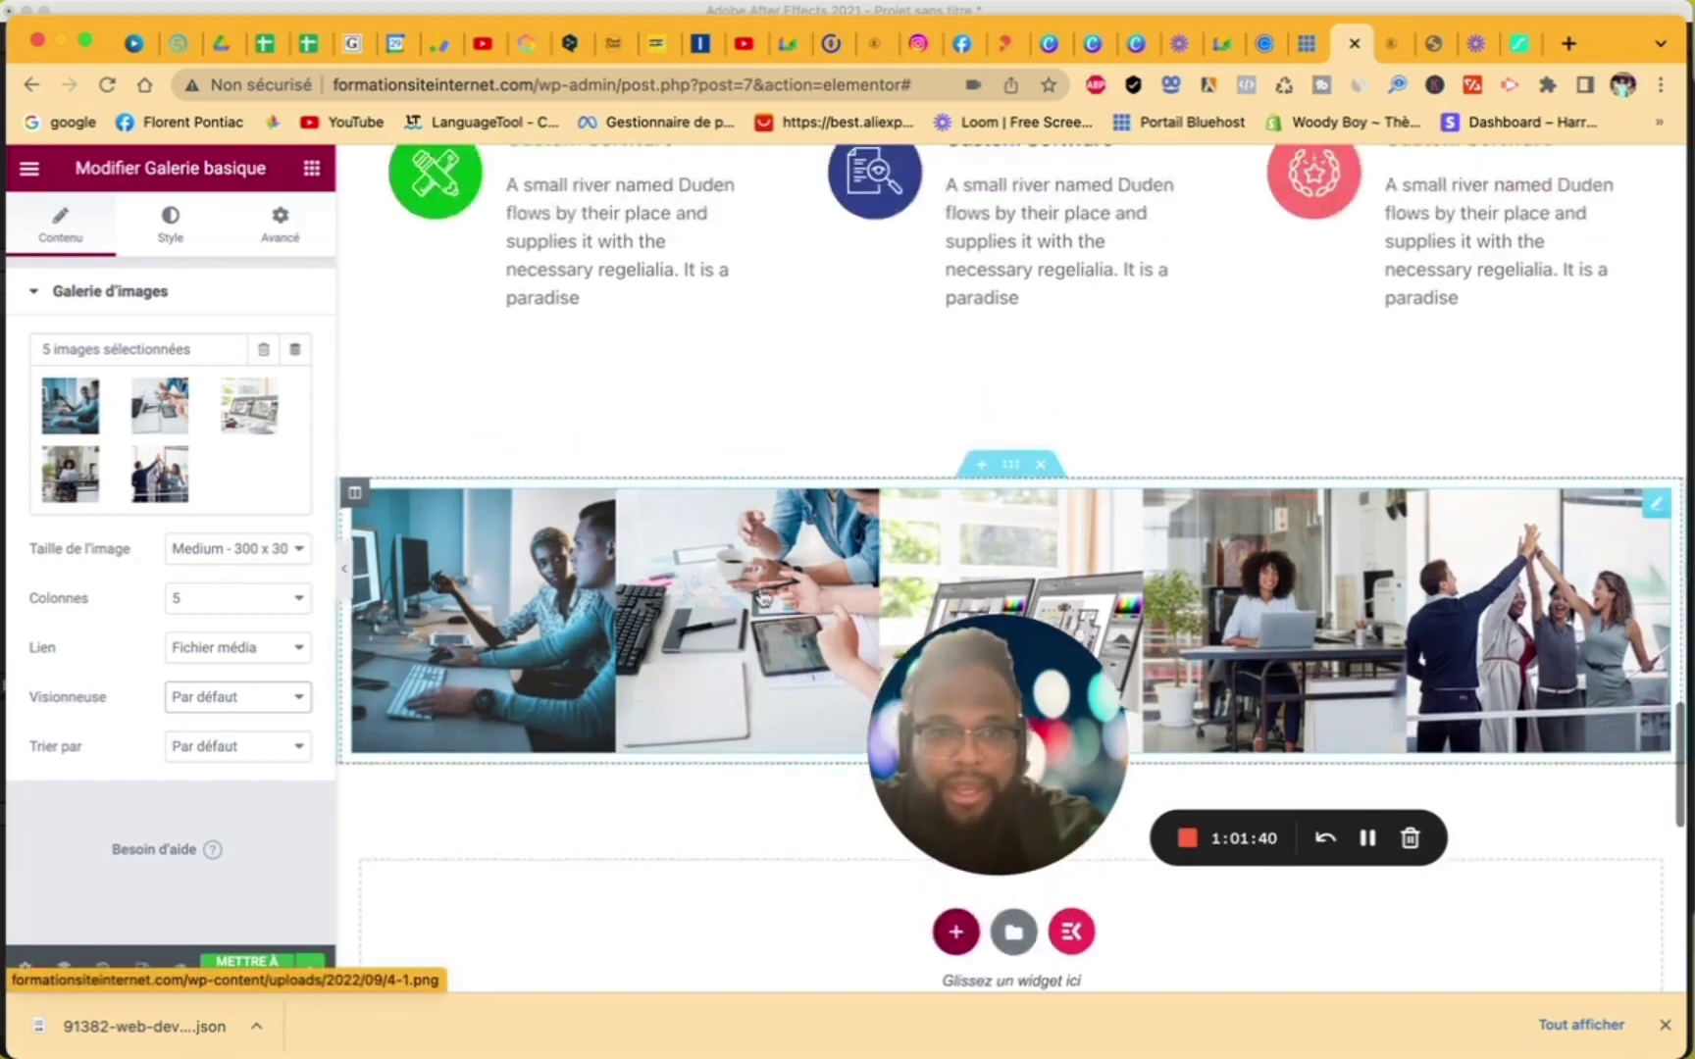
pyautogui.scroll(-1, 762, 598)
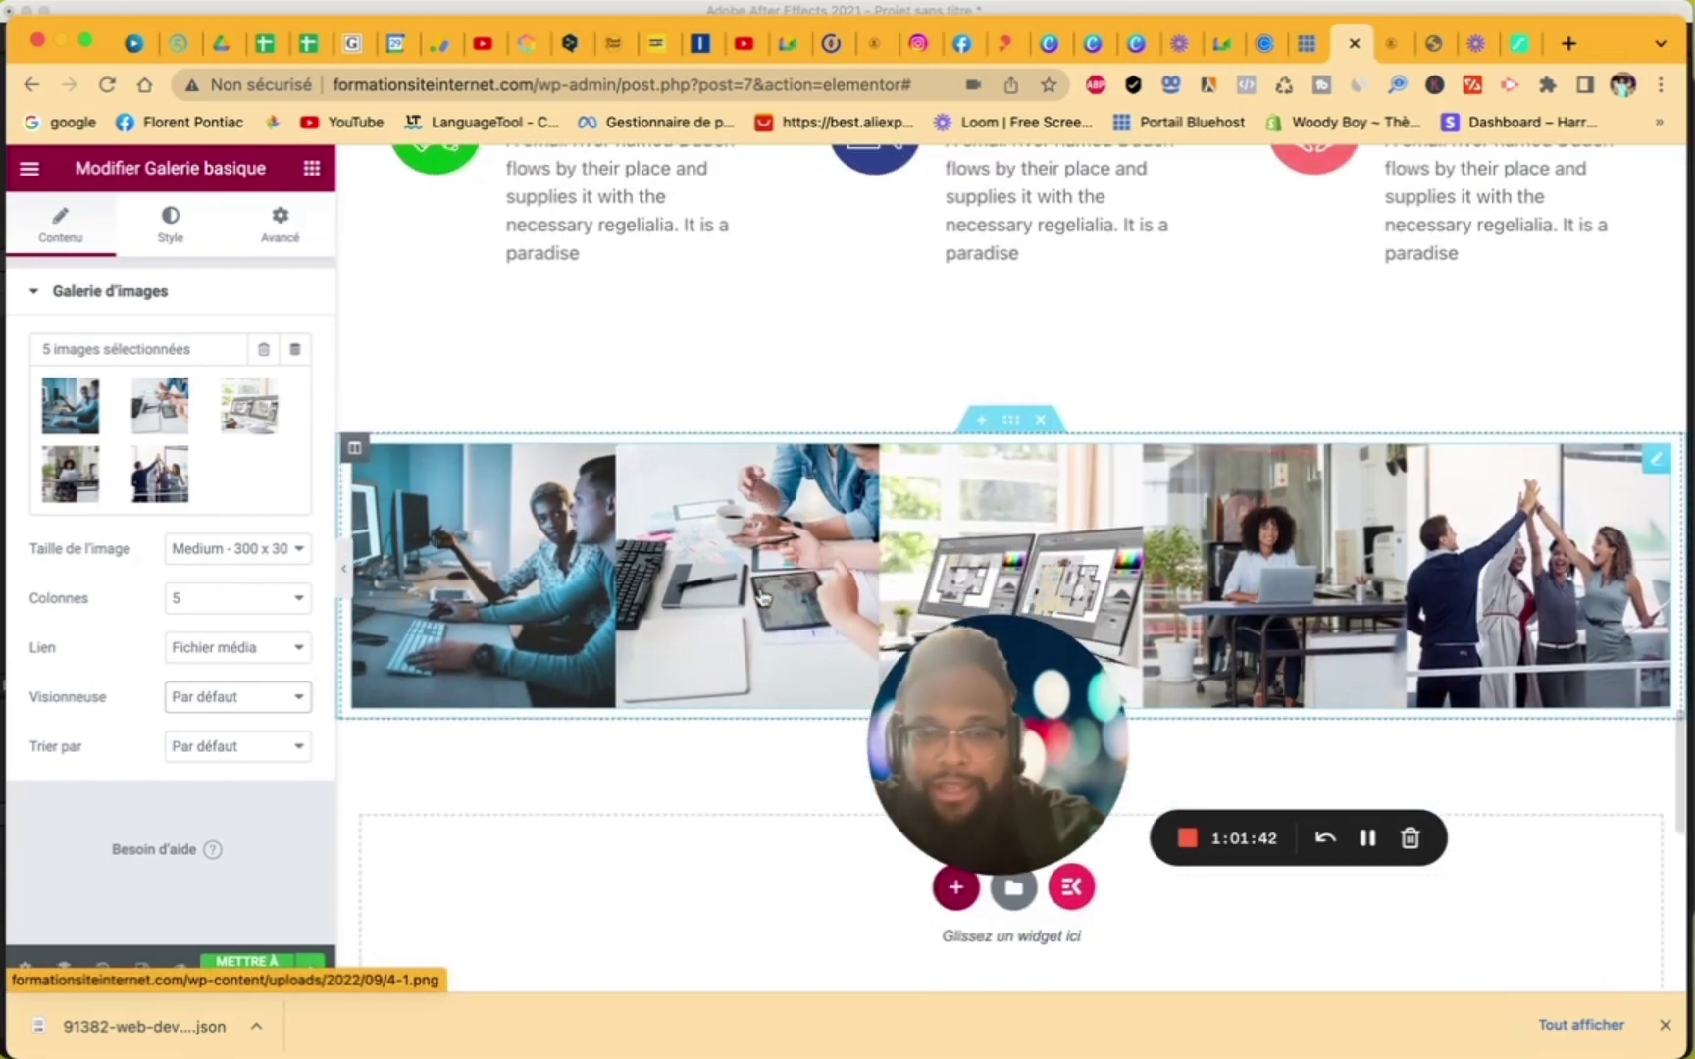
pyautogui.scroll(-3, 762, 597)
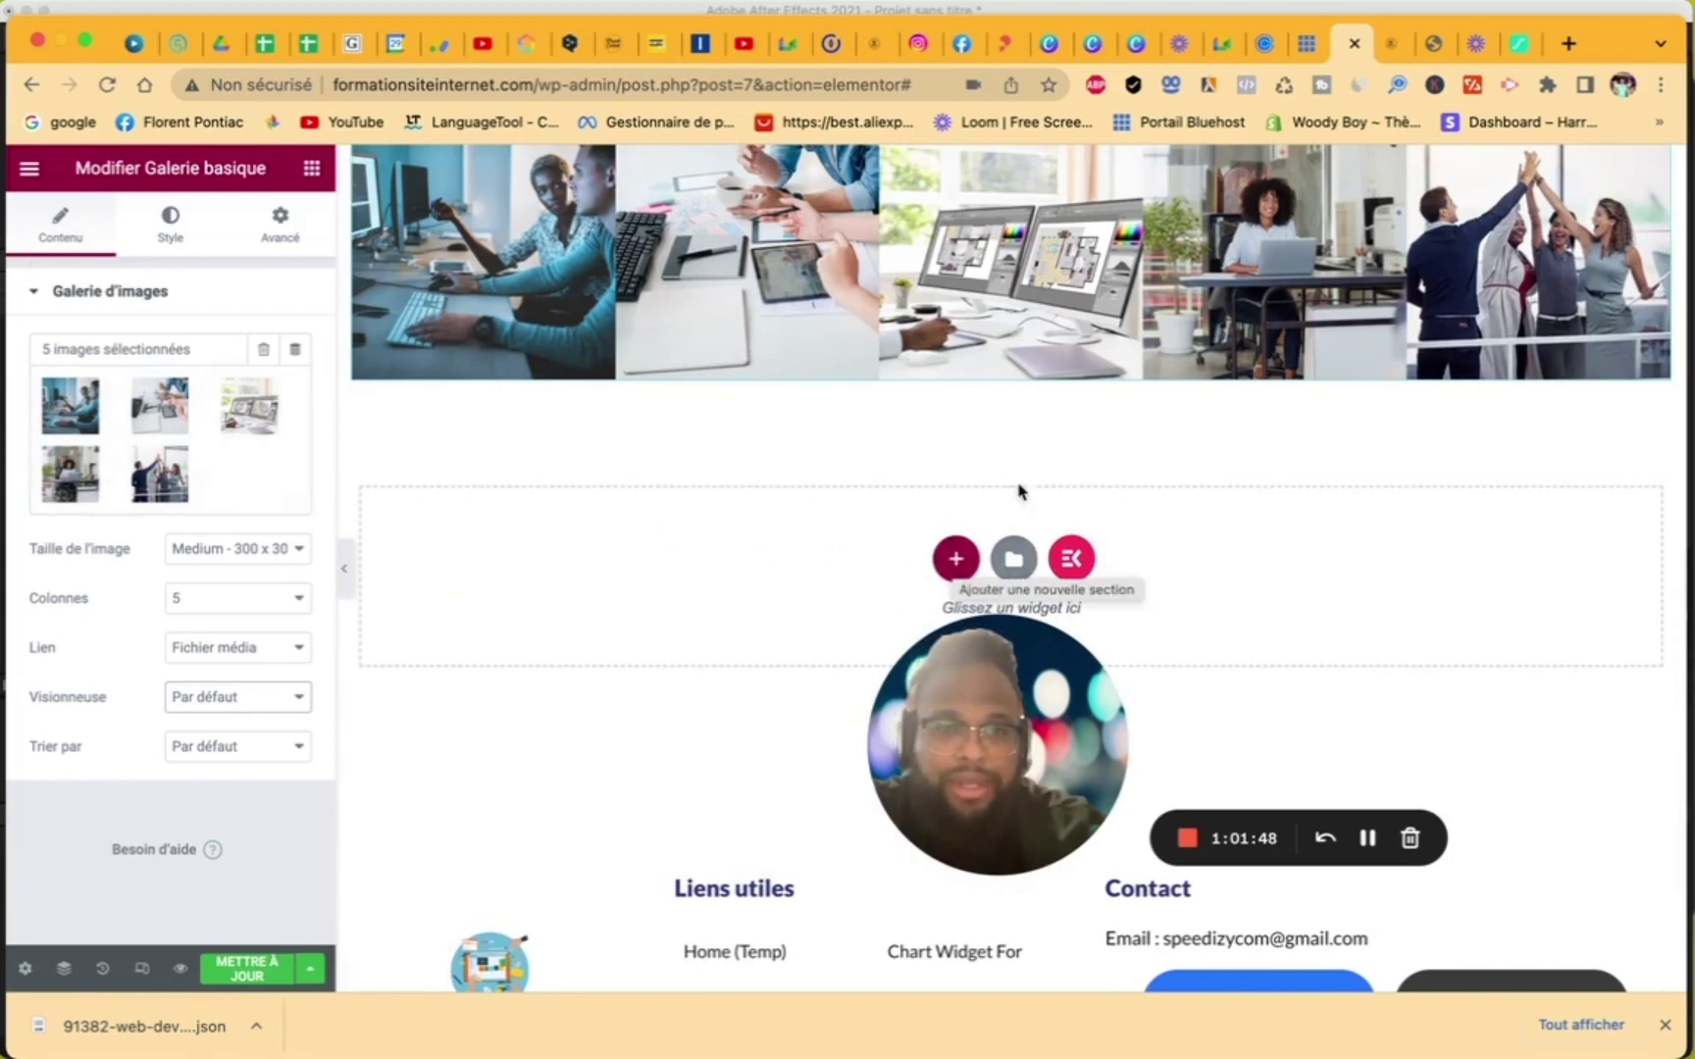
pyautogui.scroll(6, 991, 450)
pyautogui.scroll(-4, 993, 453)
pyautogui.scroll(-5, 993, 453)
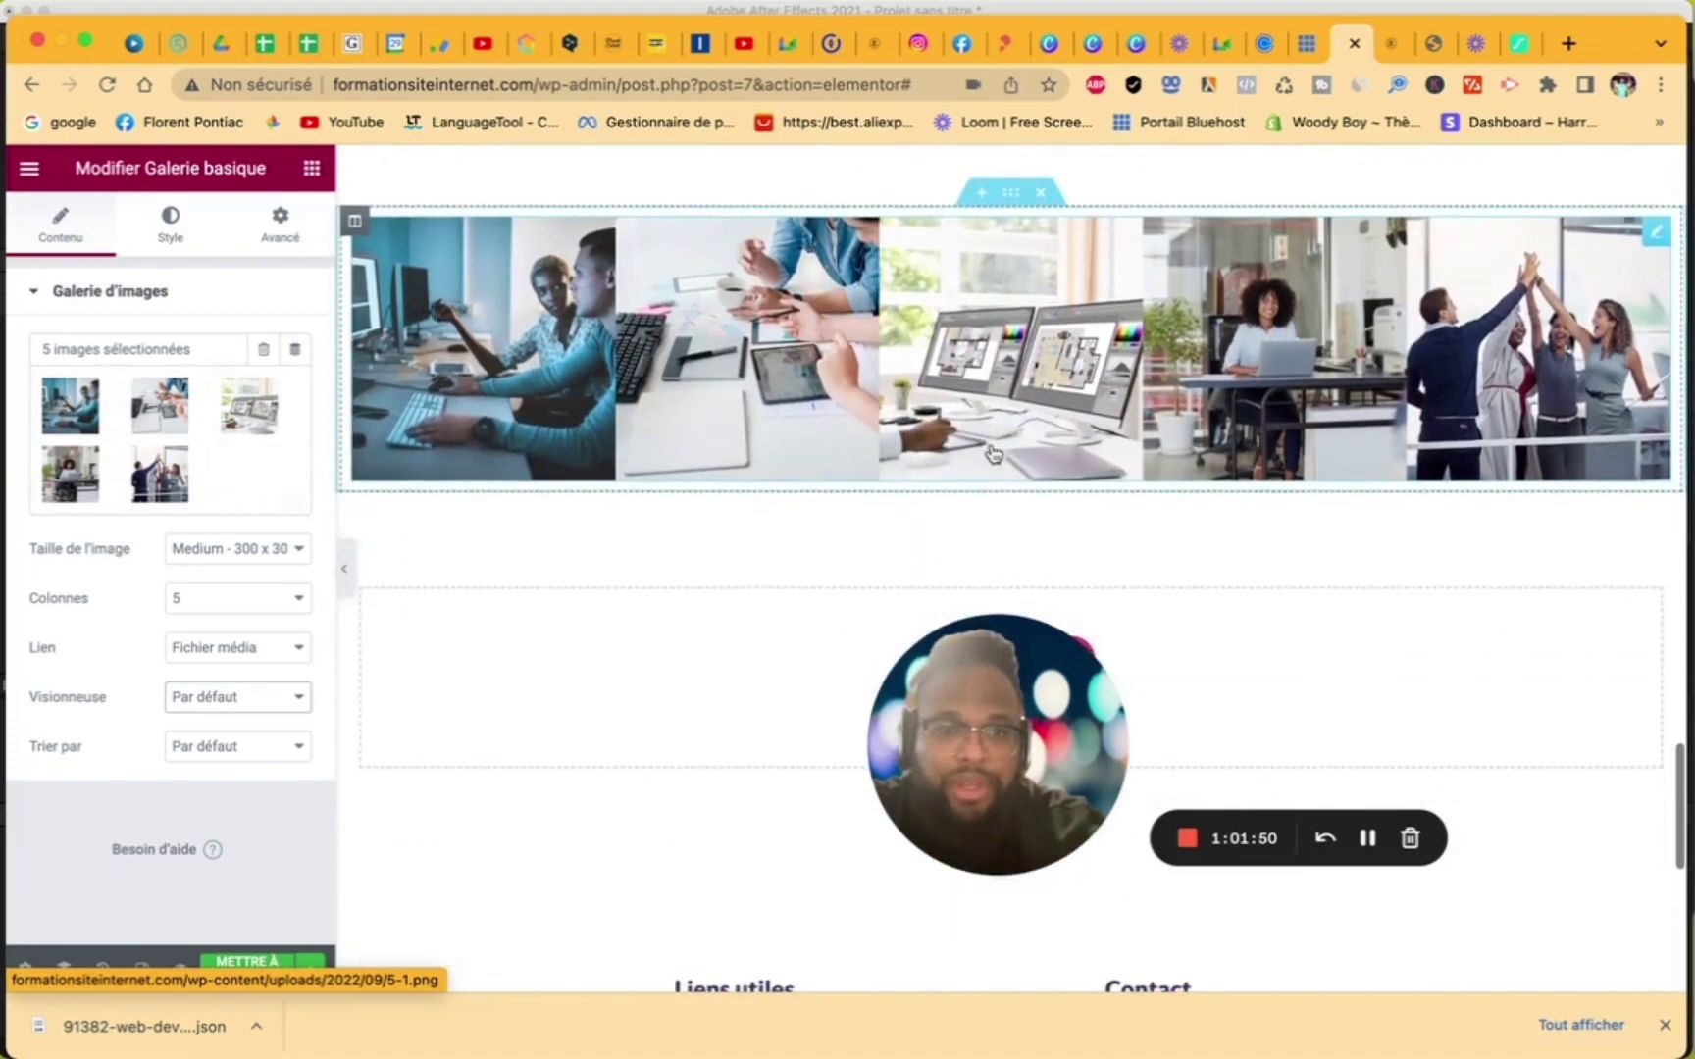
pyautogui.click(1075, 389)
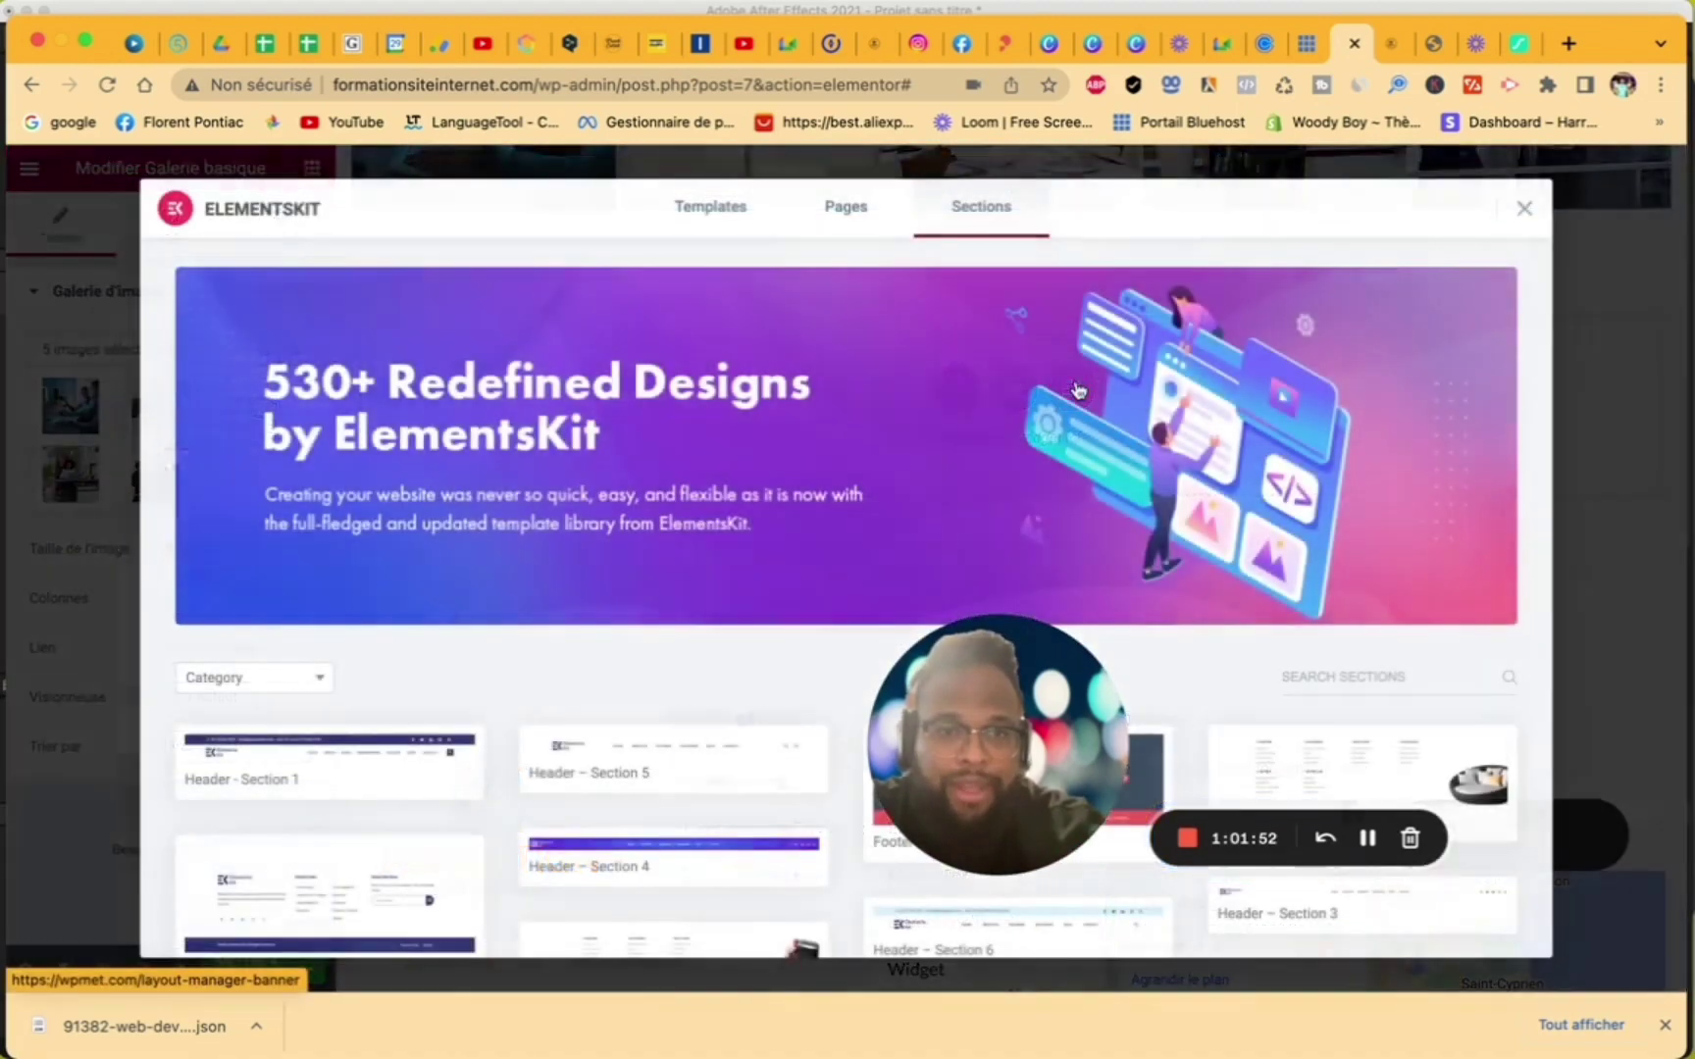
# - Browse the ElementsKit Sections templates, then close the library without inserting anything
pyautogui.scroll(-5, 1185, 597)
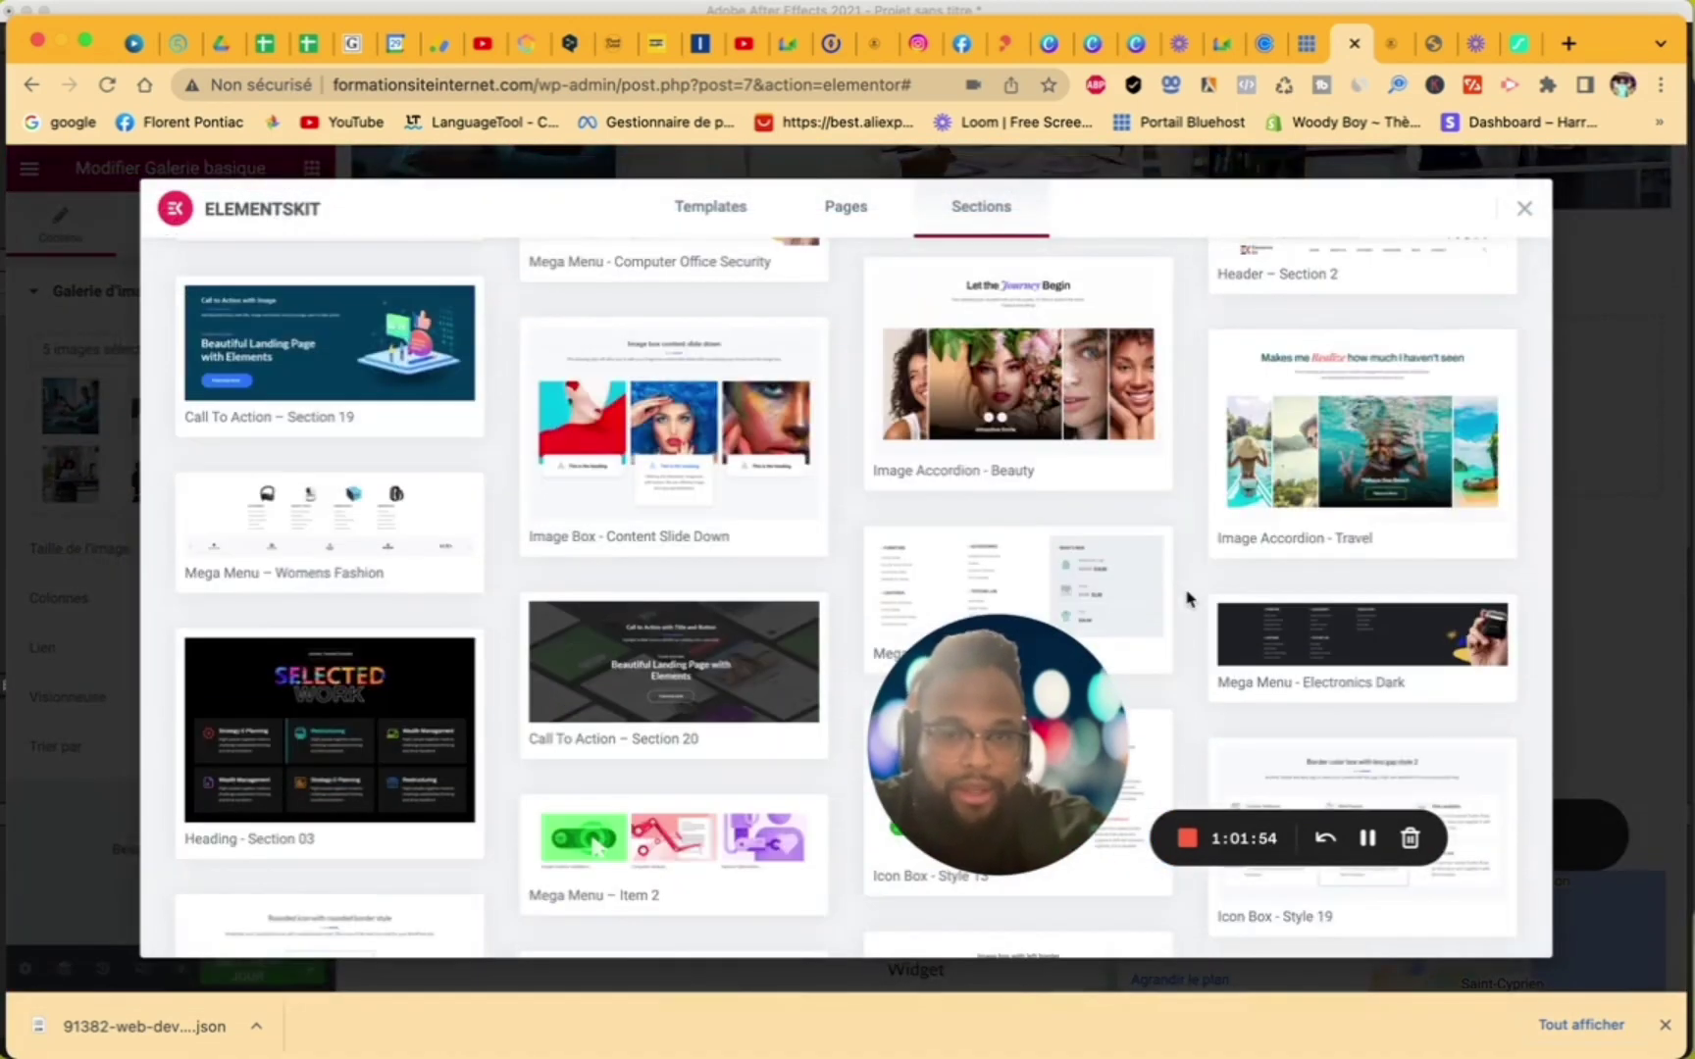
pyautogui.scroll(-10, 1187, 598)
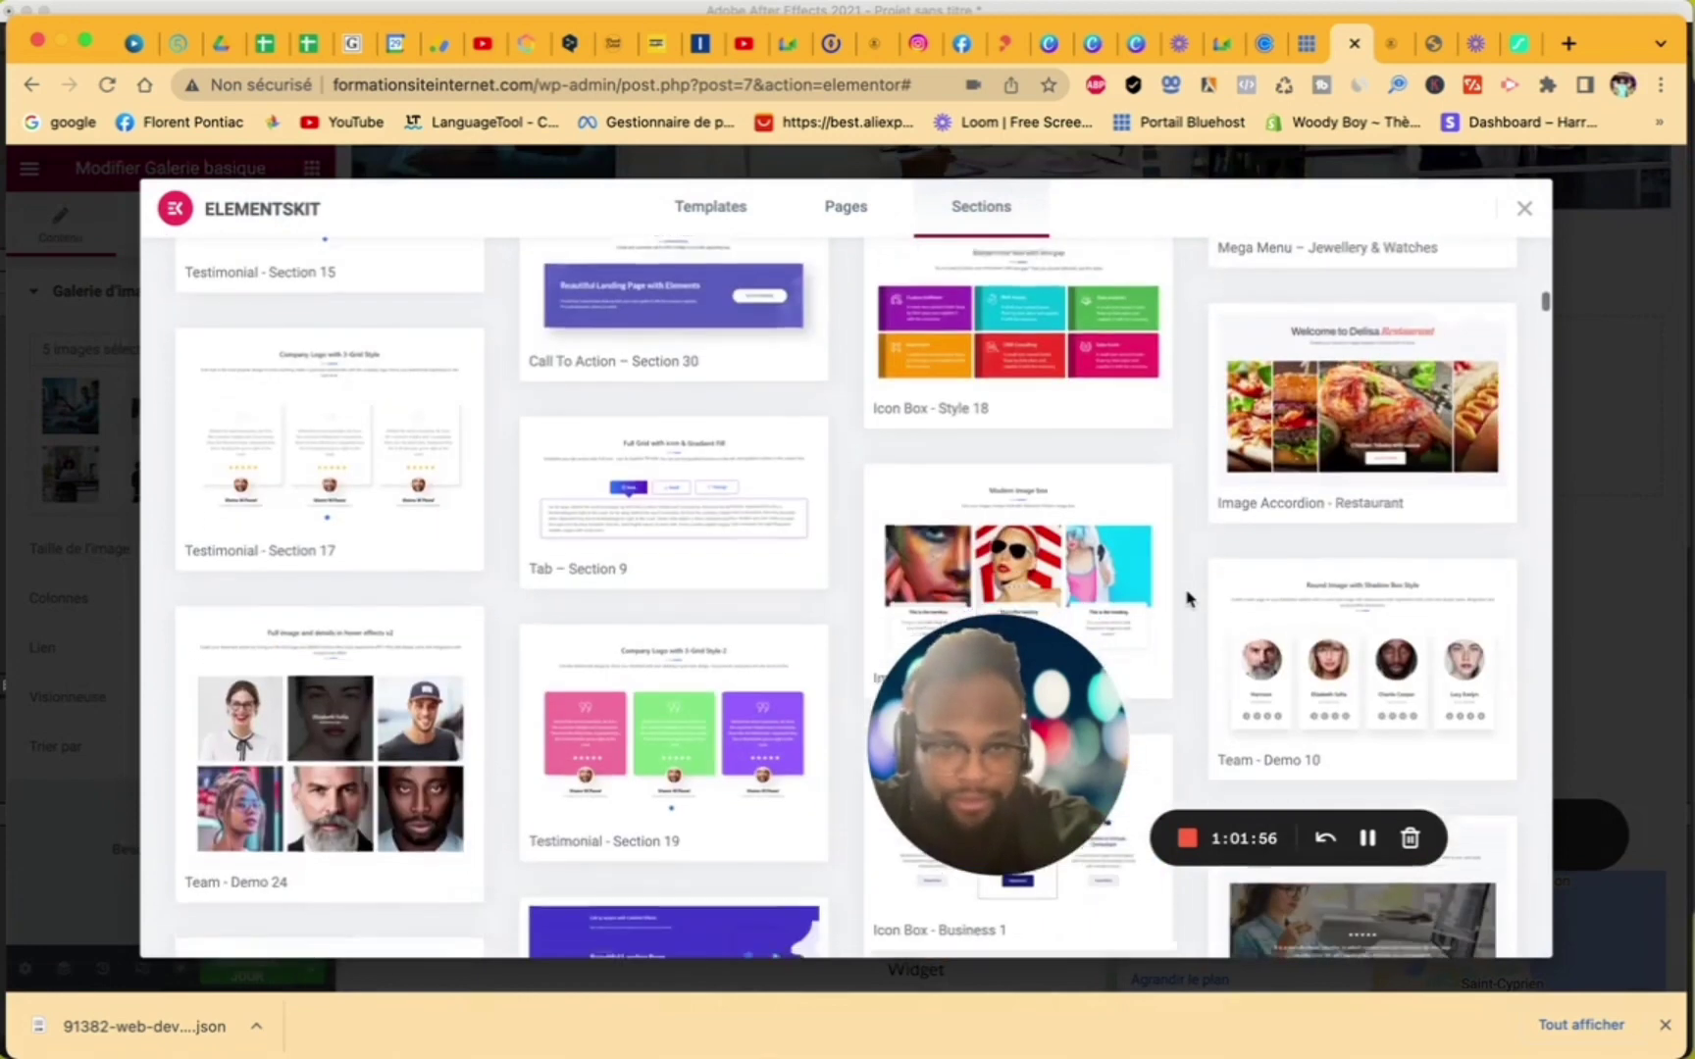
pyautogui.scroll(-10, 1187, 599)
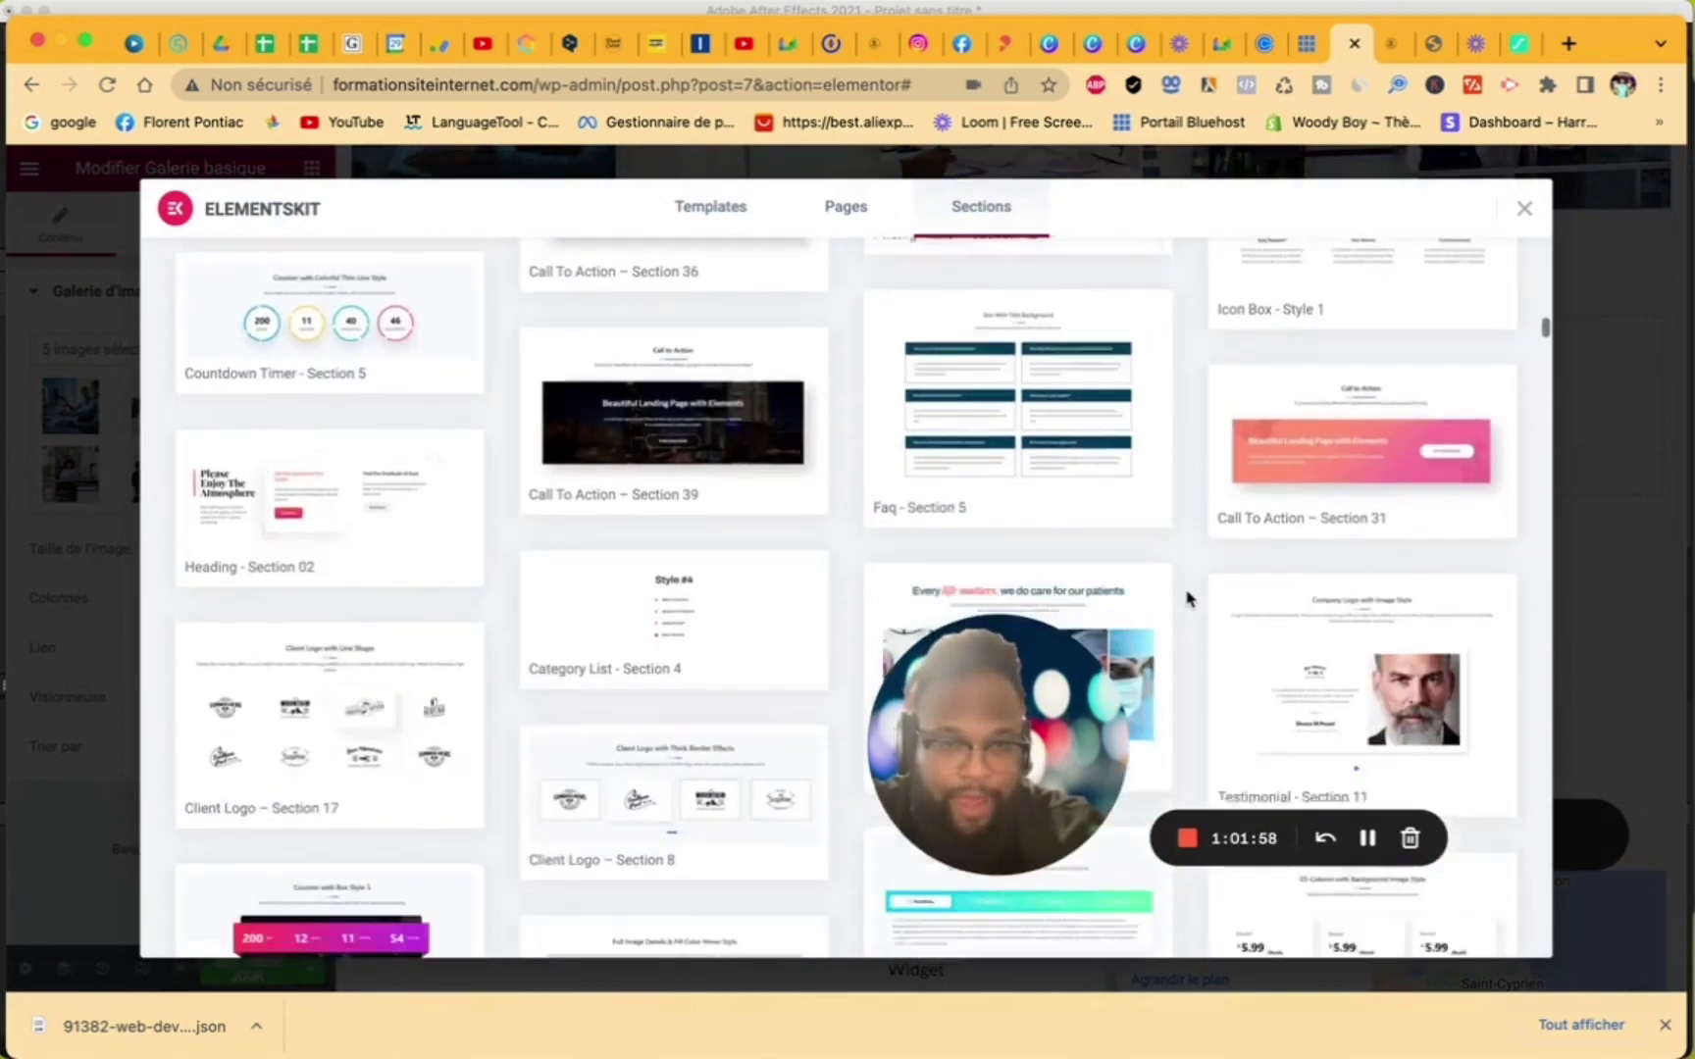
pyautogui.scroll(-10, 1187, 598)
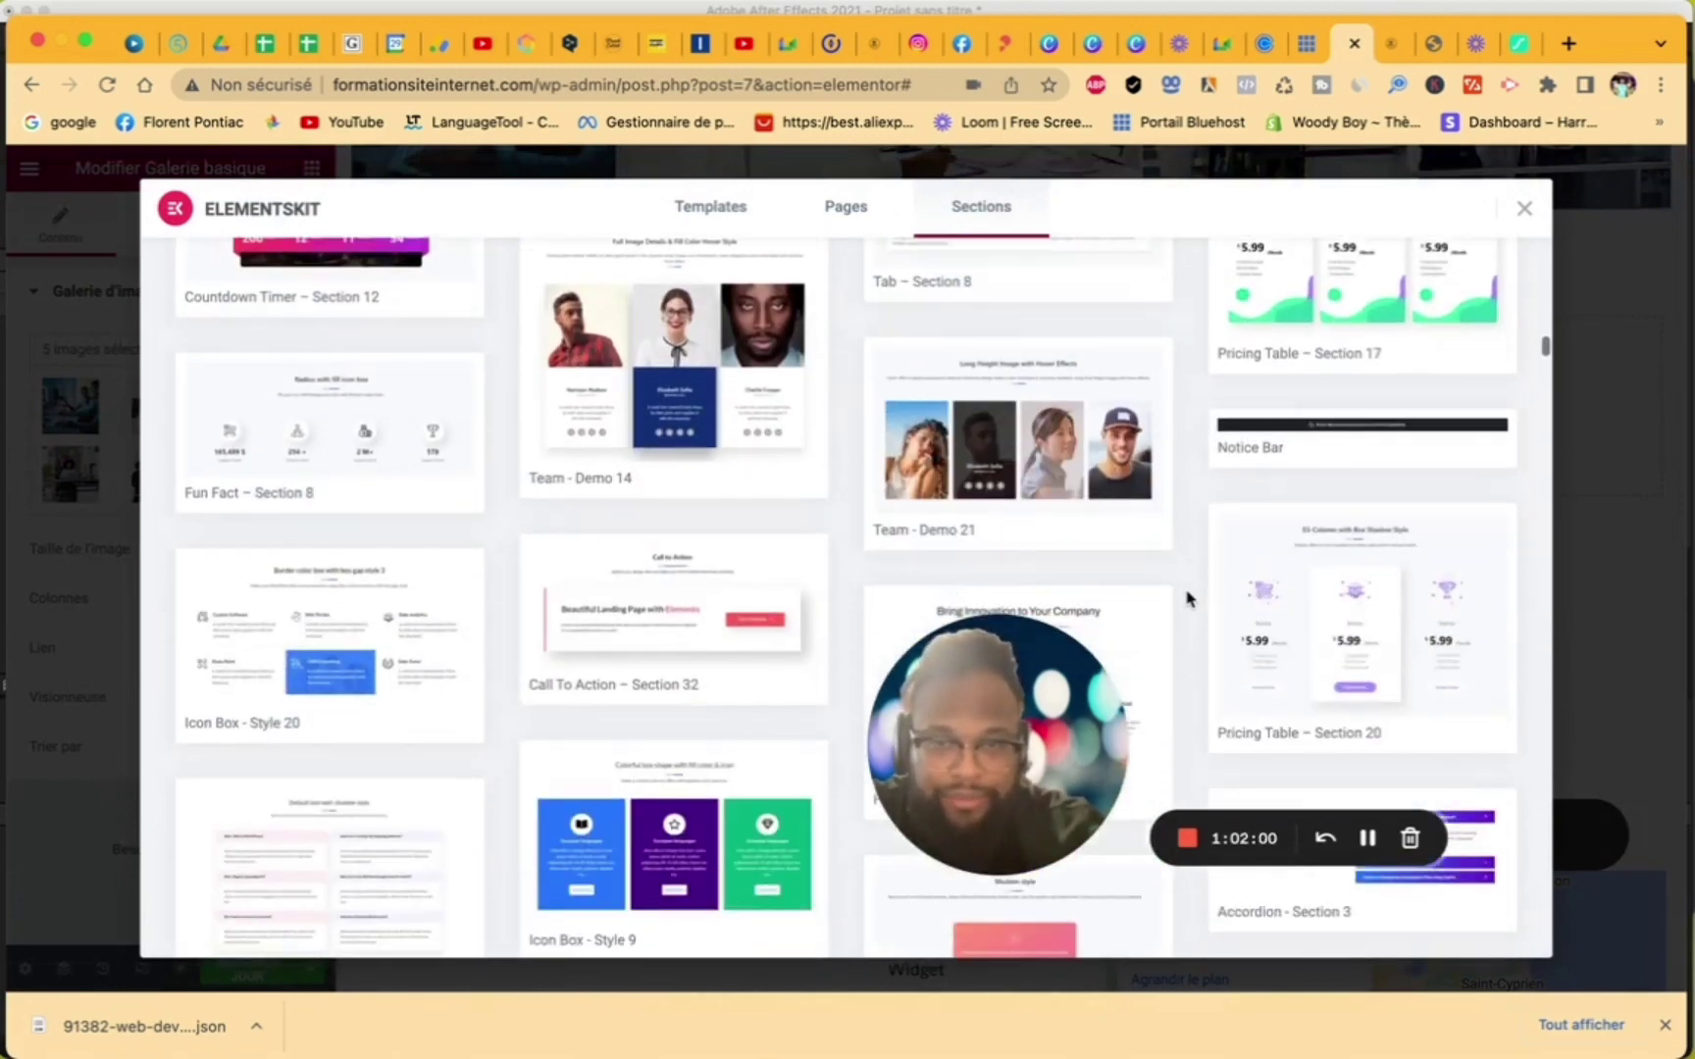
pyautogui.scroll(-10, 1187, 598)
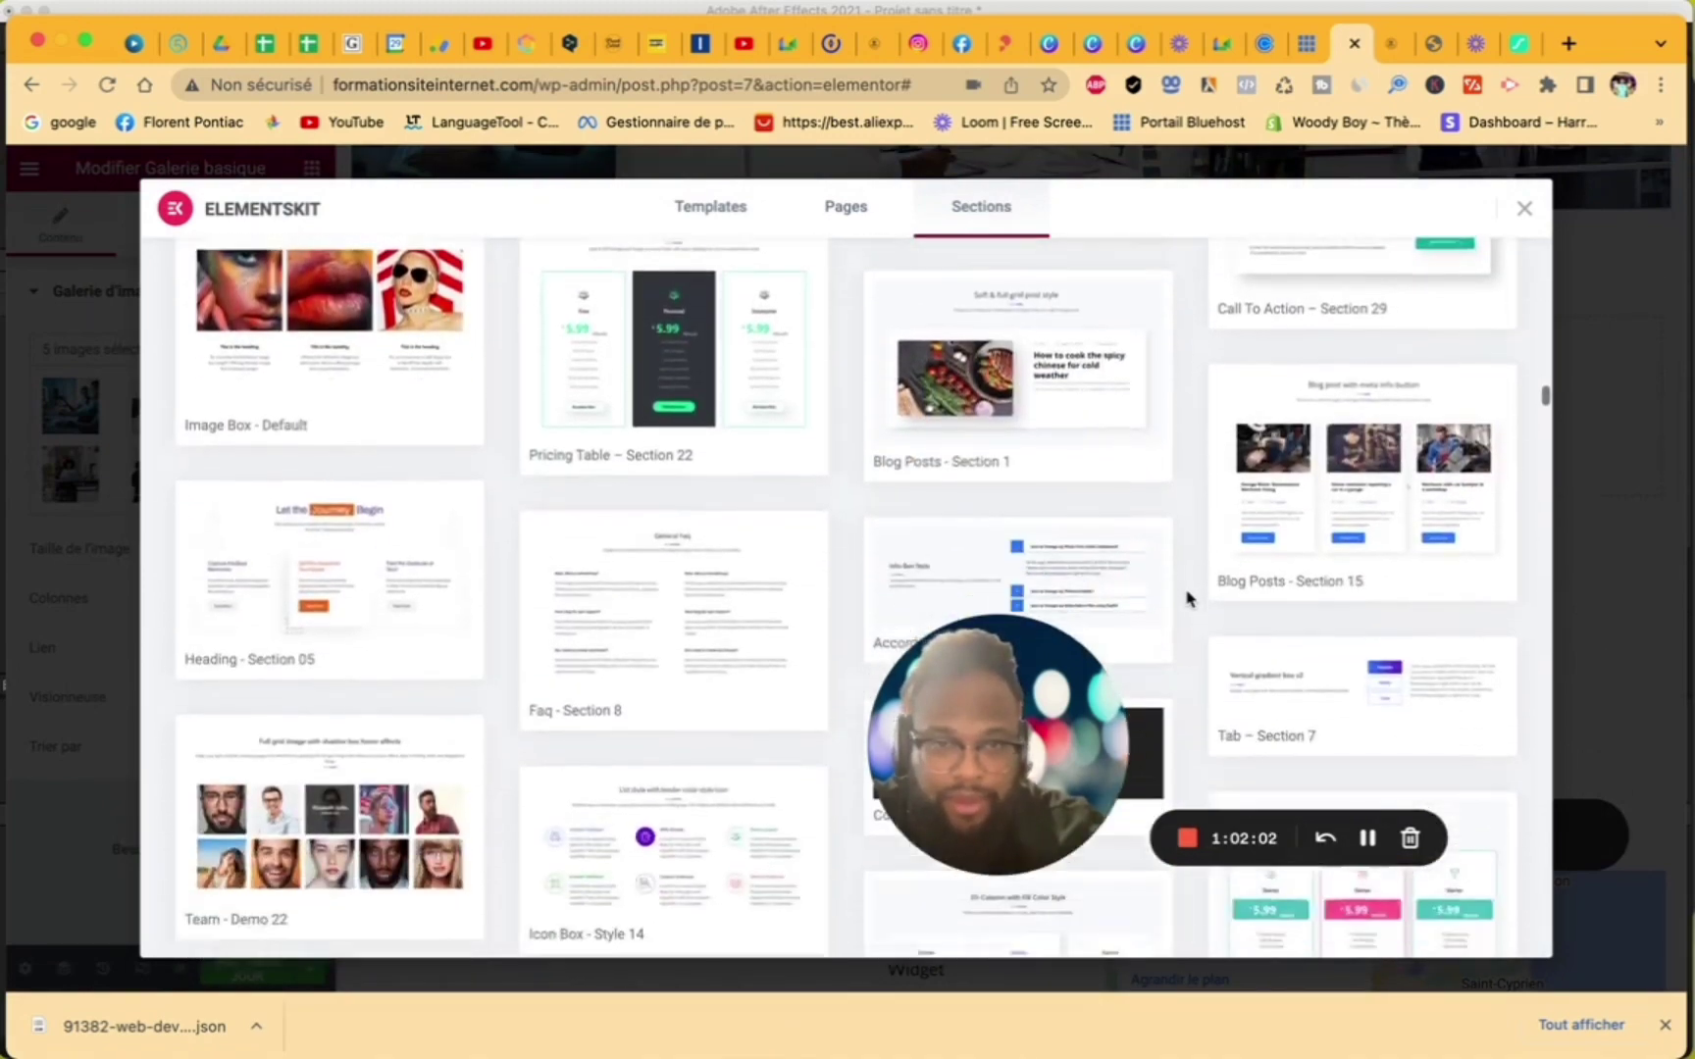
pyautogui.scroll(-10, 1187, 599)
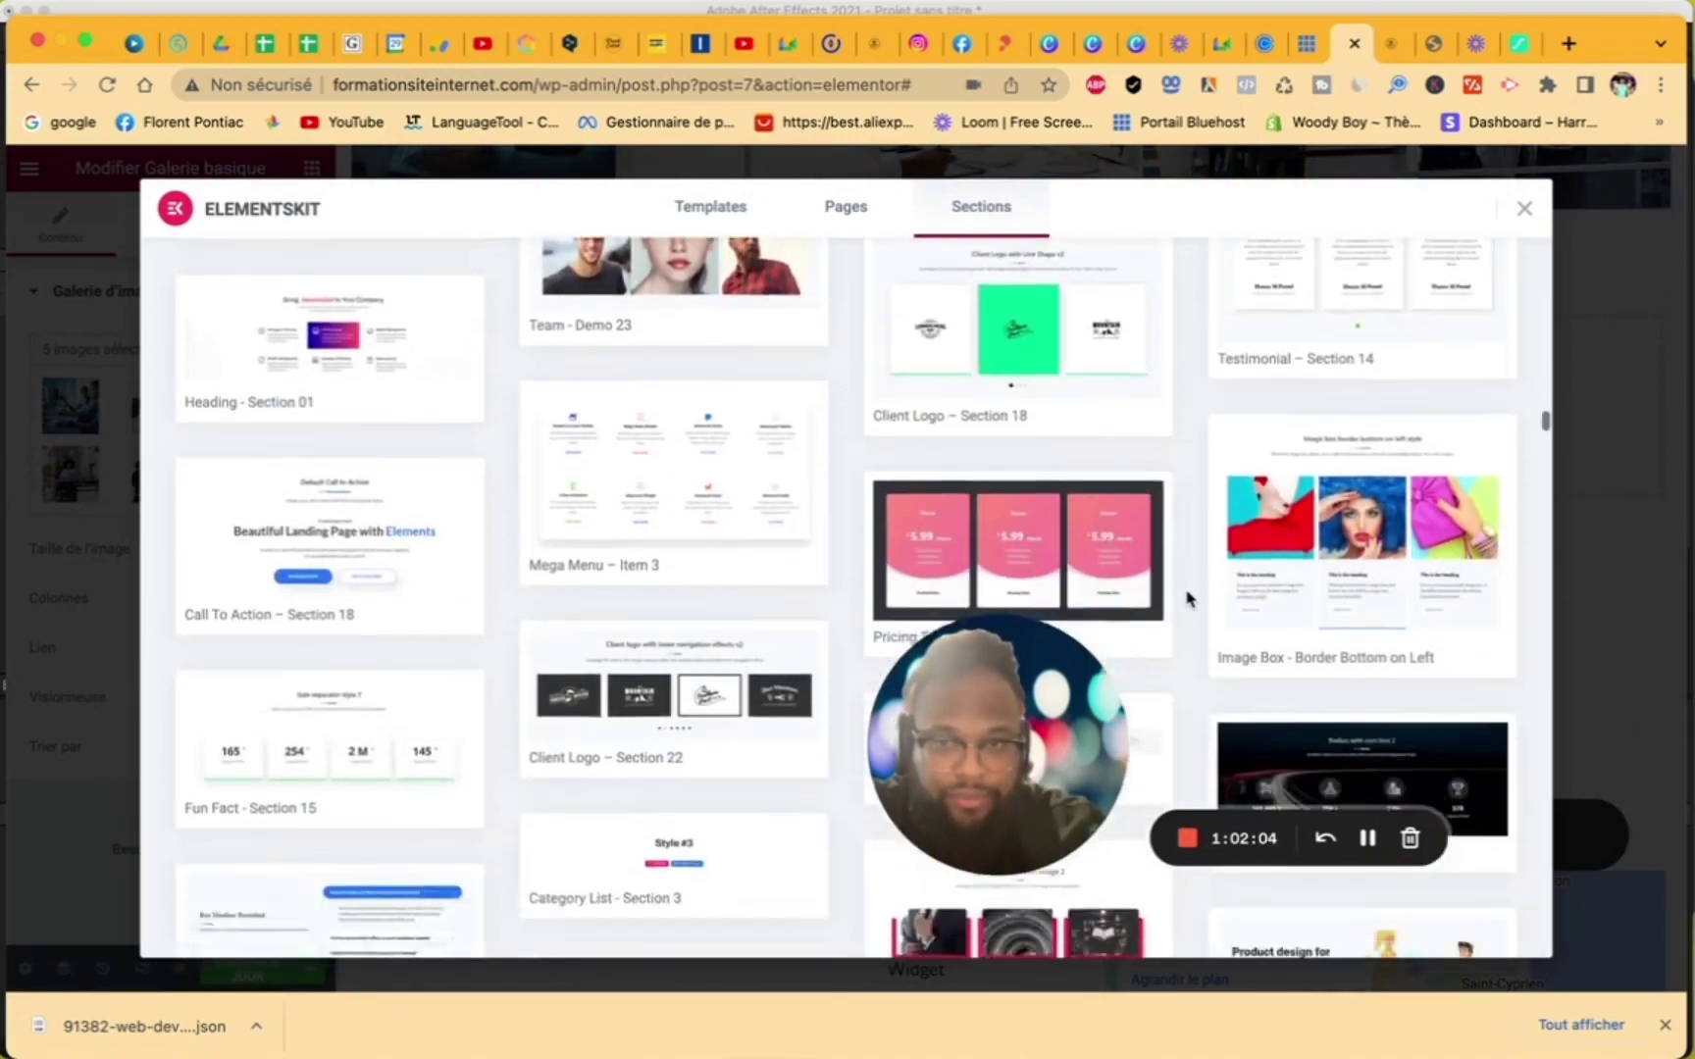
pyautogui.scroll(-10, 1187, 598)
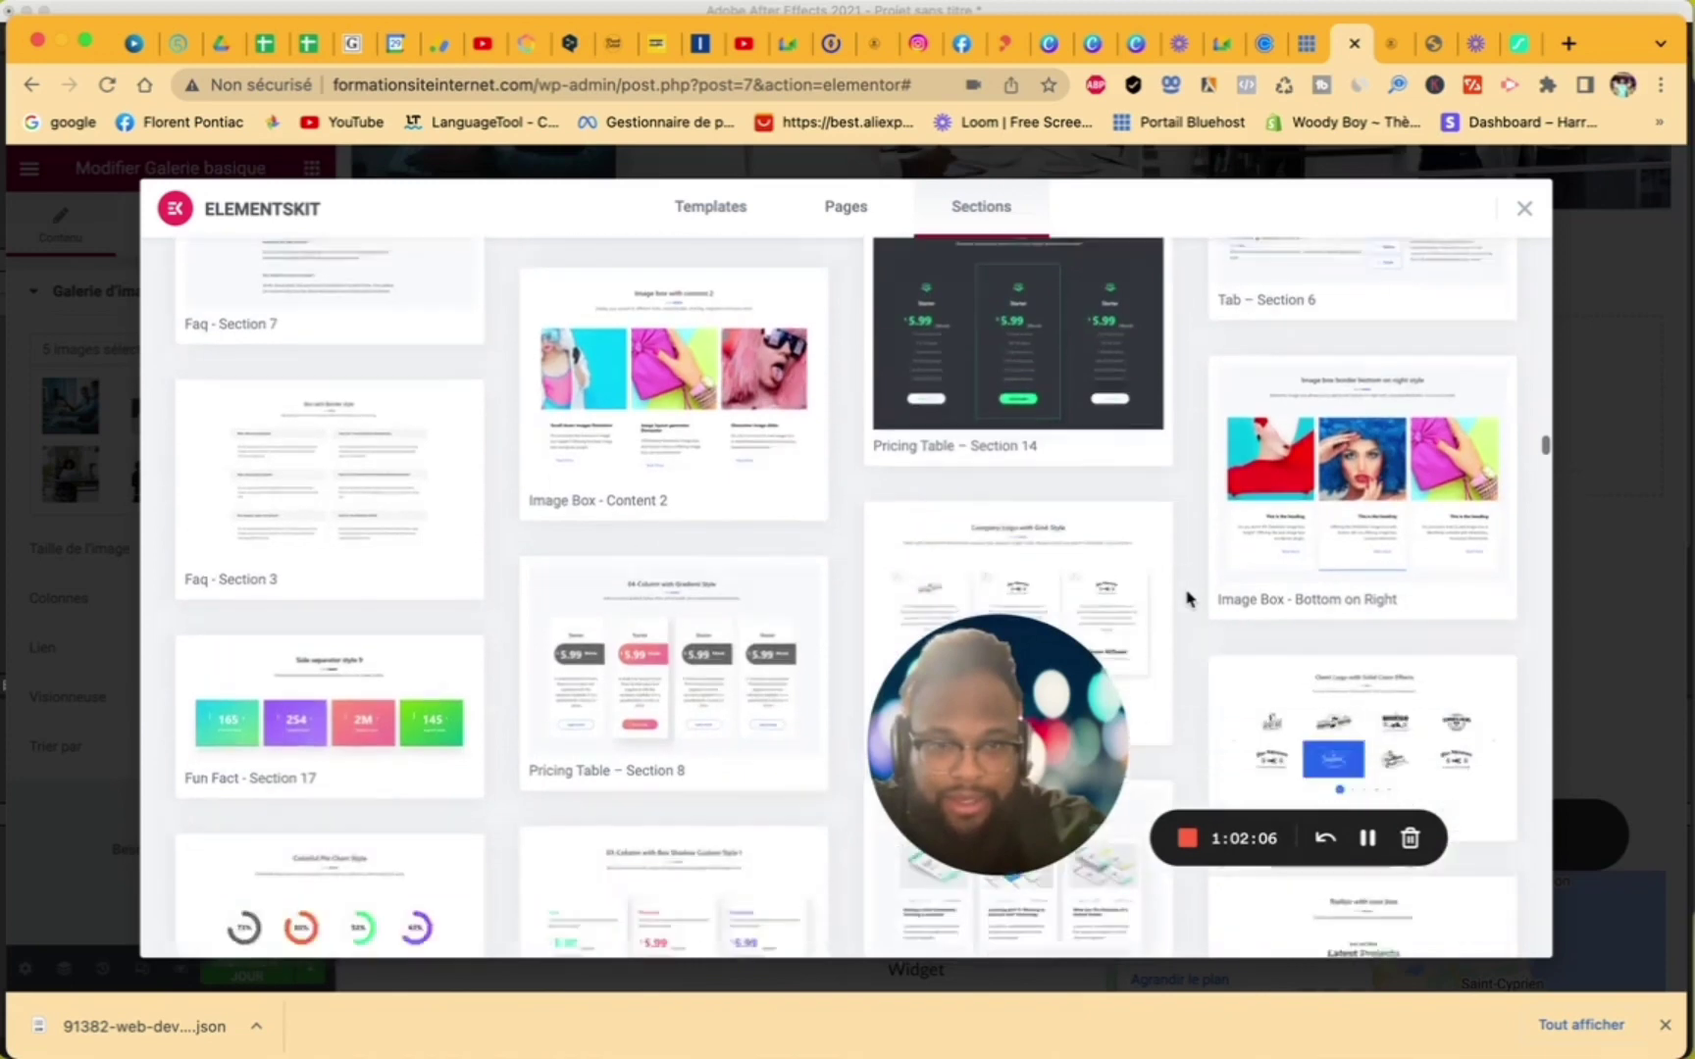
pyautogui.scroll(-4, 1187, 598)
pyautogui.scroll(-5, 1187, 599)
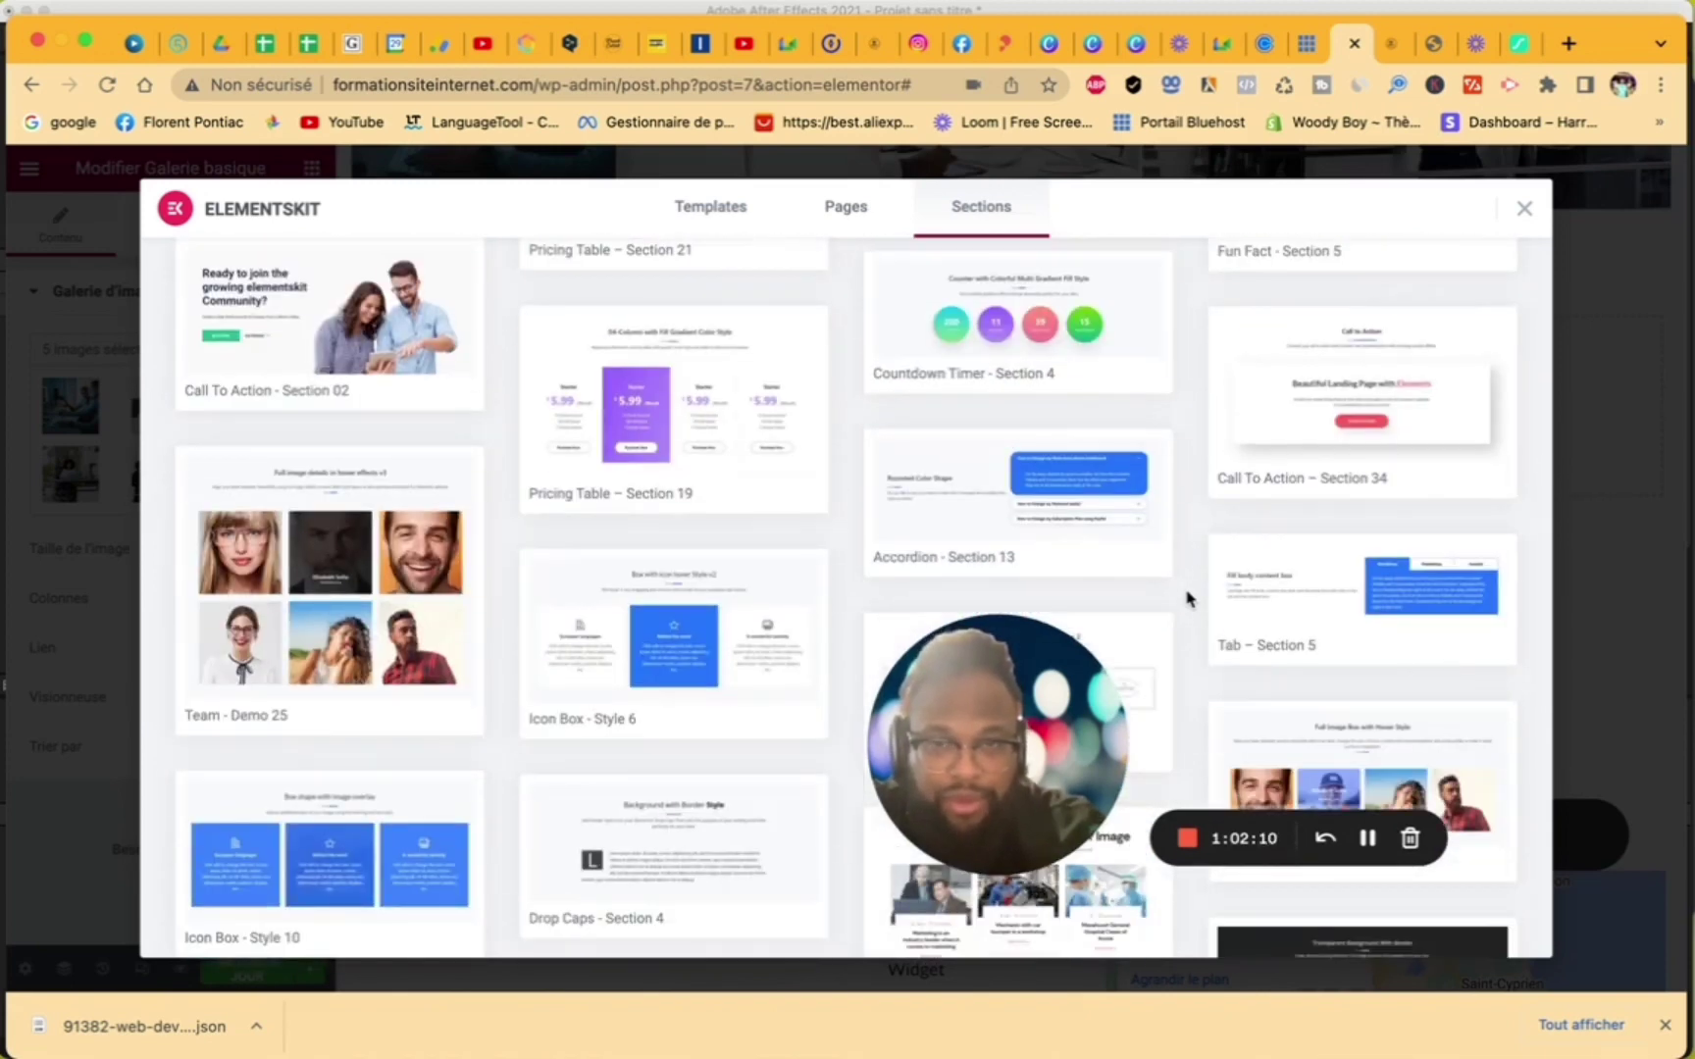
pyautogui.scroll(3, 1187, 598)
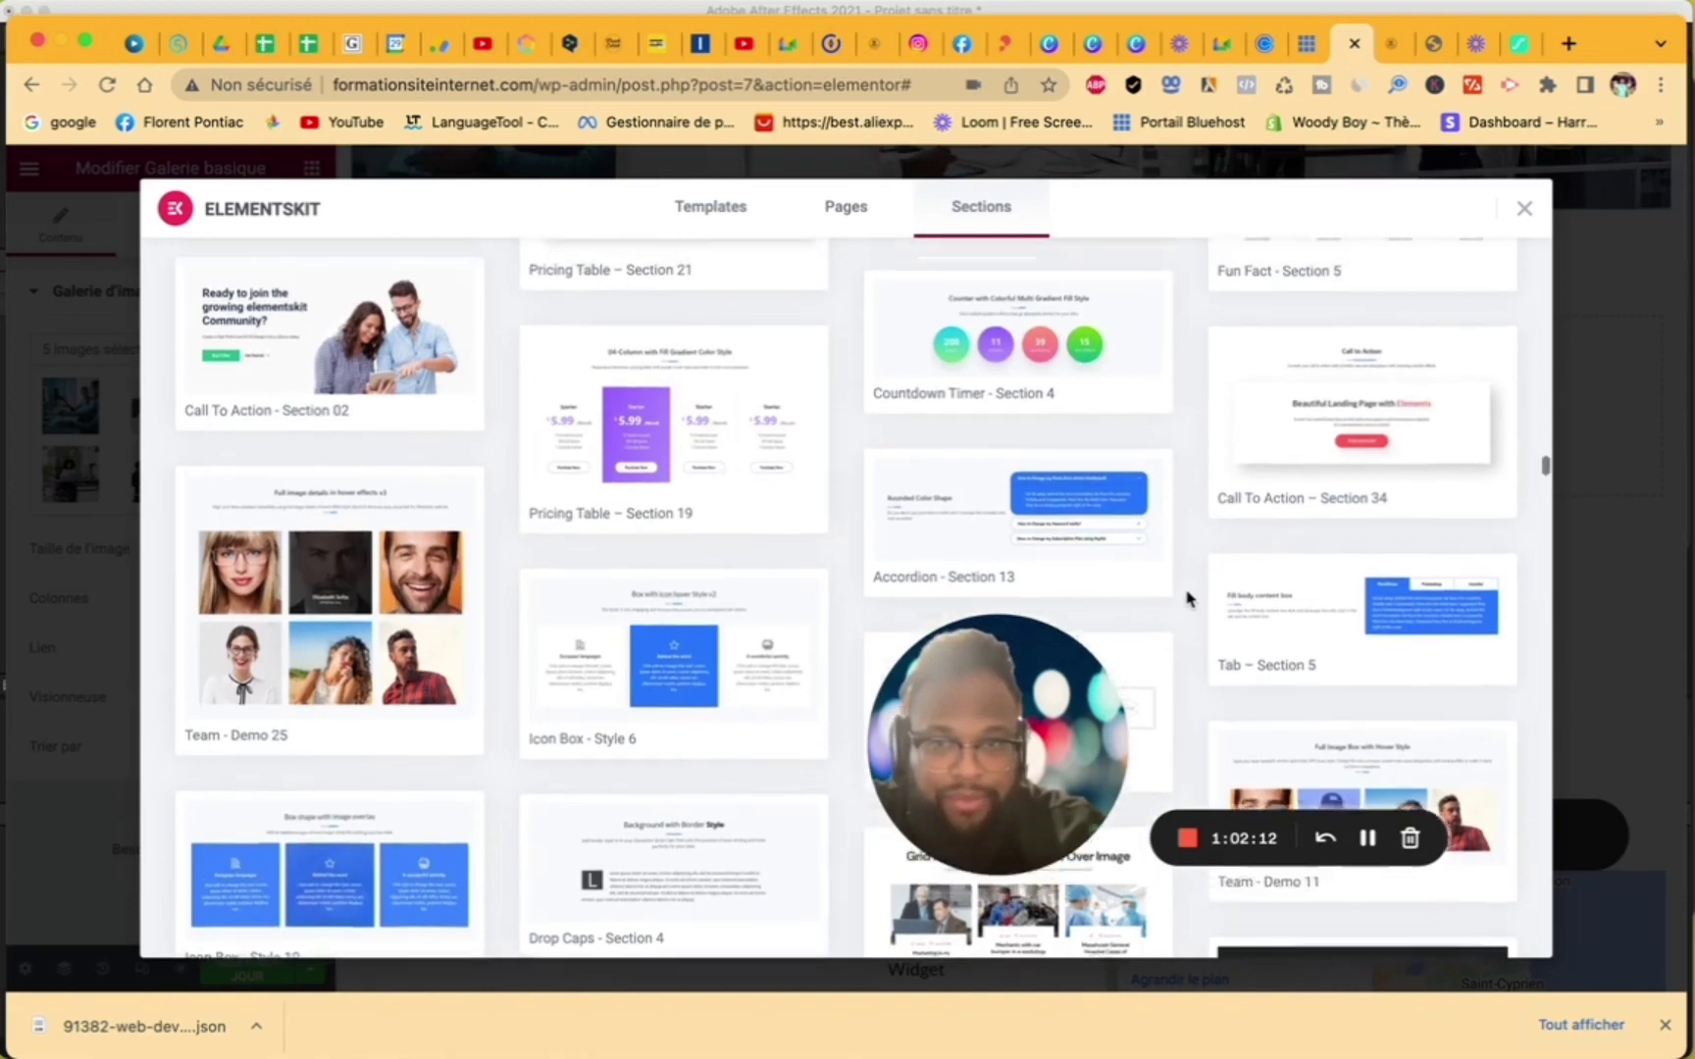
pyautogui.scroll(1, 1187, 599)
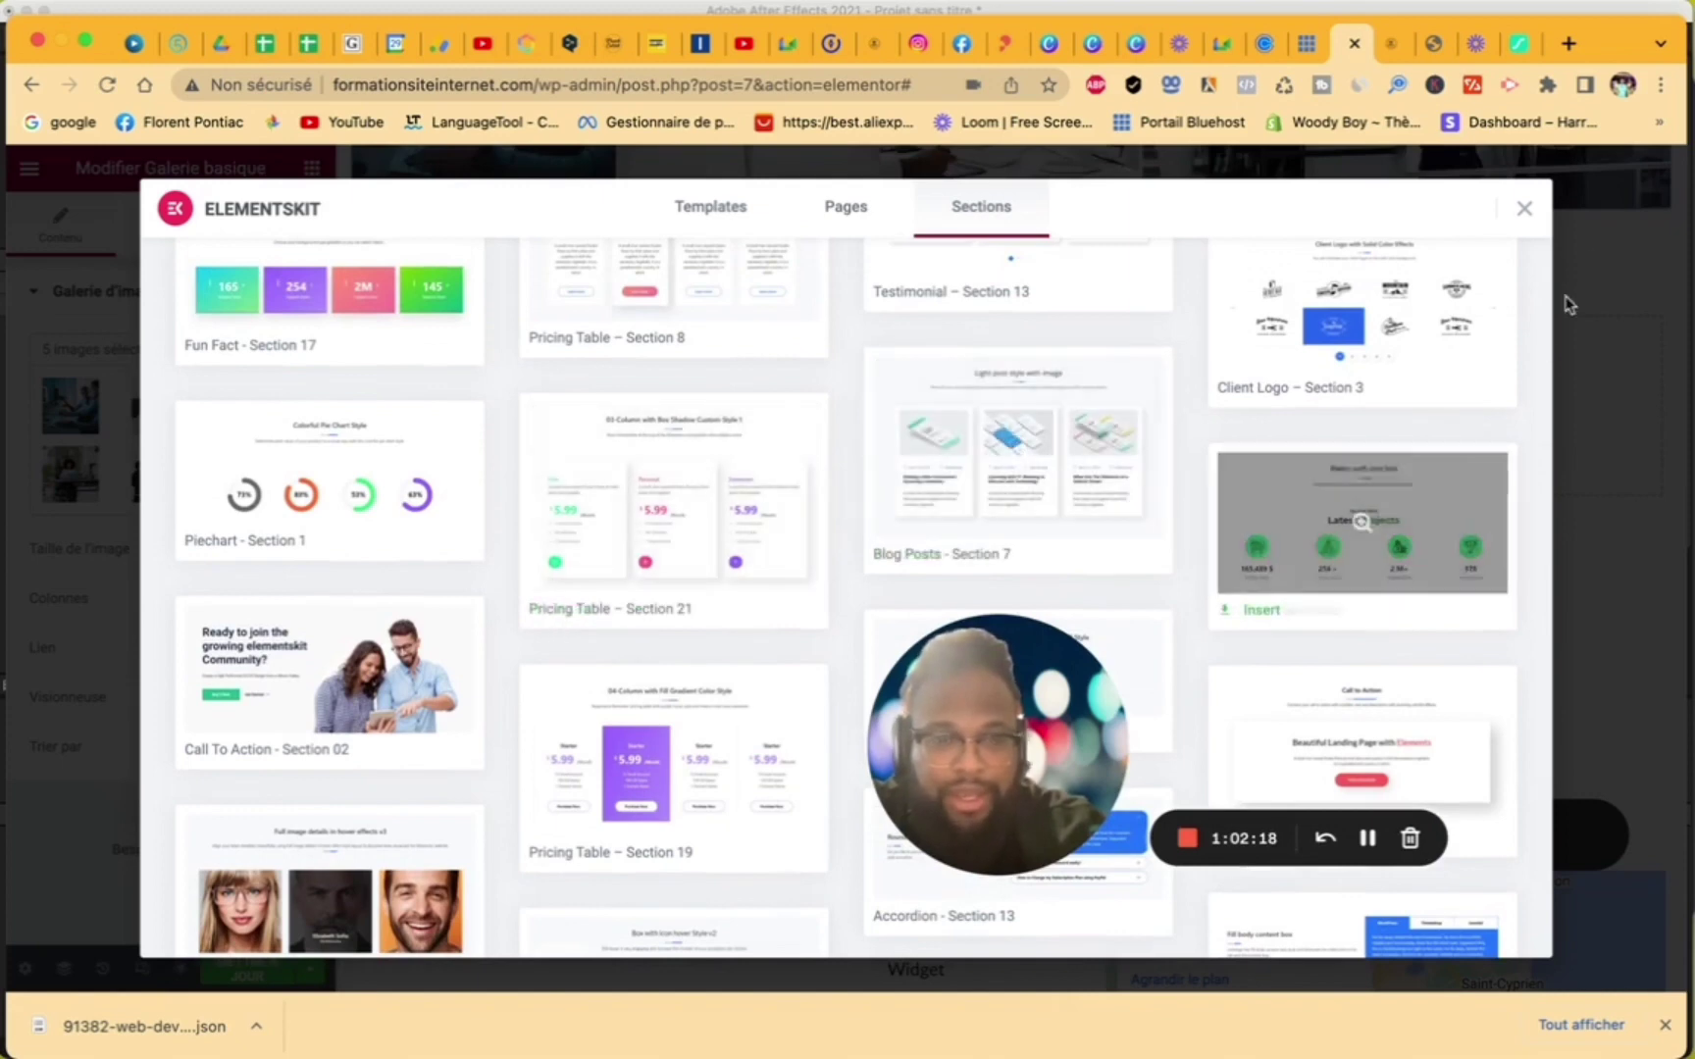
pyautogui.click(1523, 210)
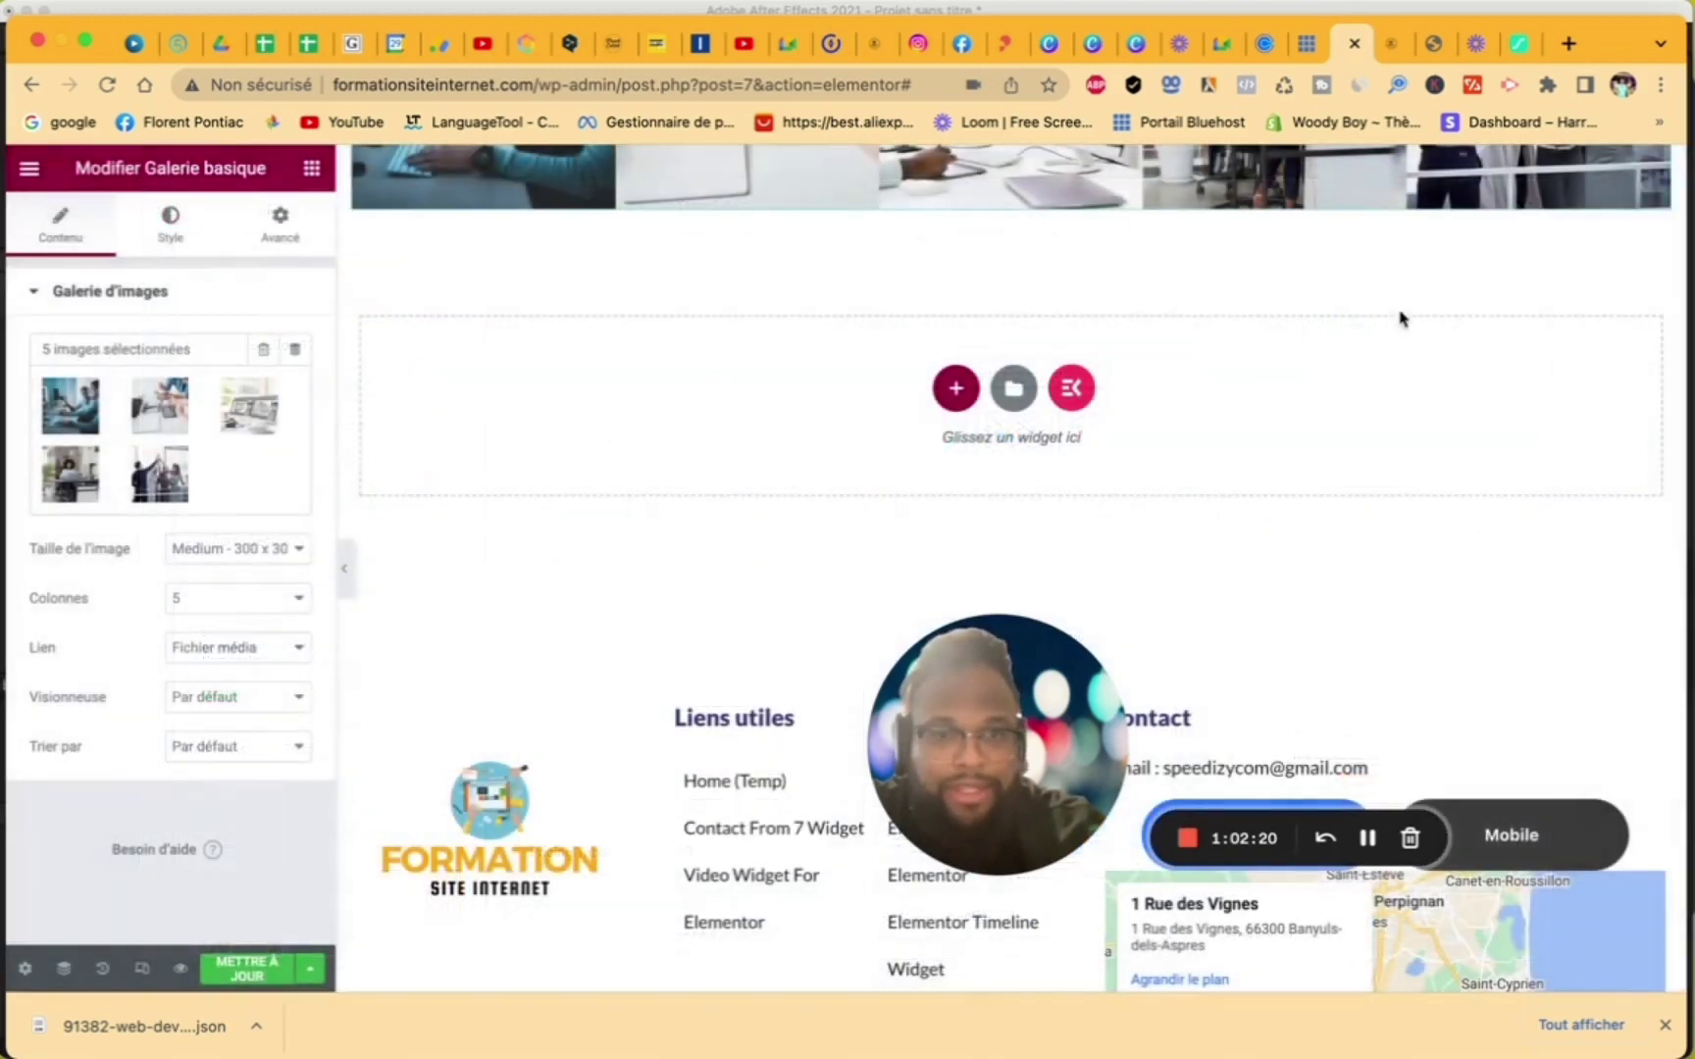
# - Add a single-column section below the gallery holding a Pricing Table with the Starter plan at $5.99/month
pyautogui.click(958, 401)
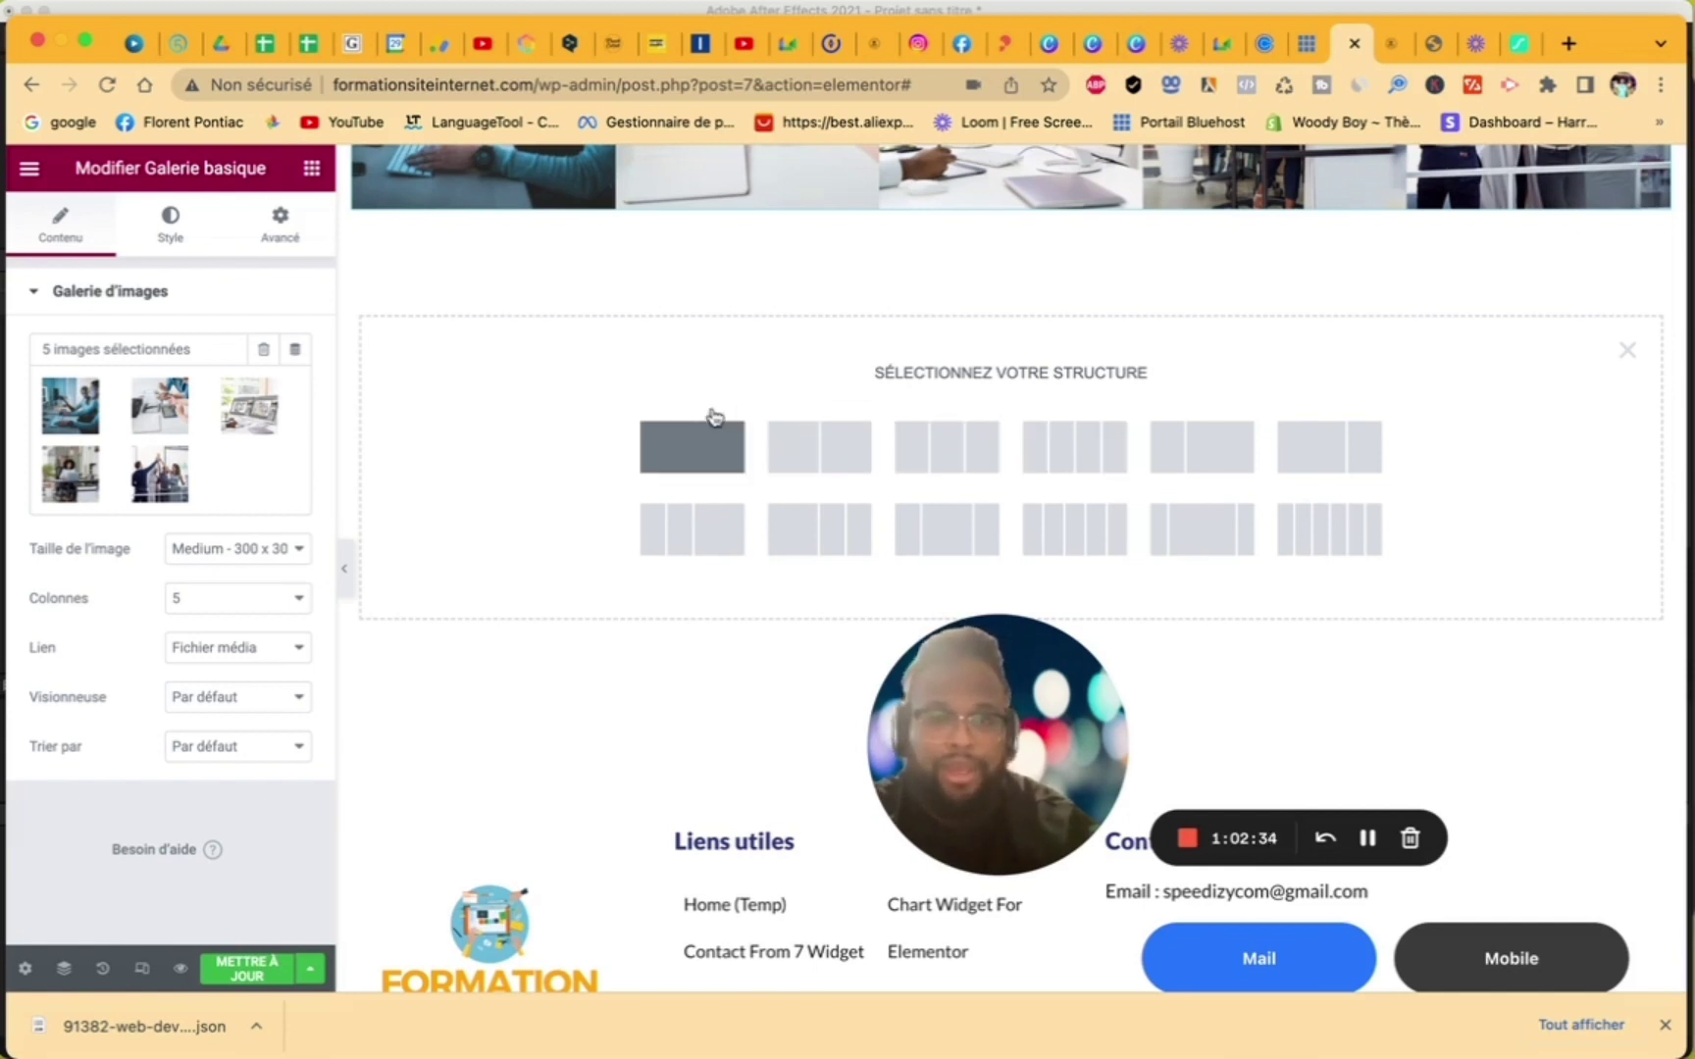
pyautogui.click(701, 446)
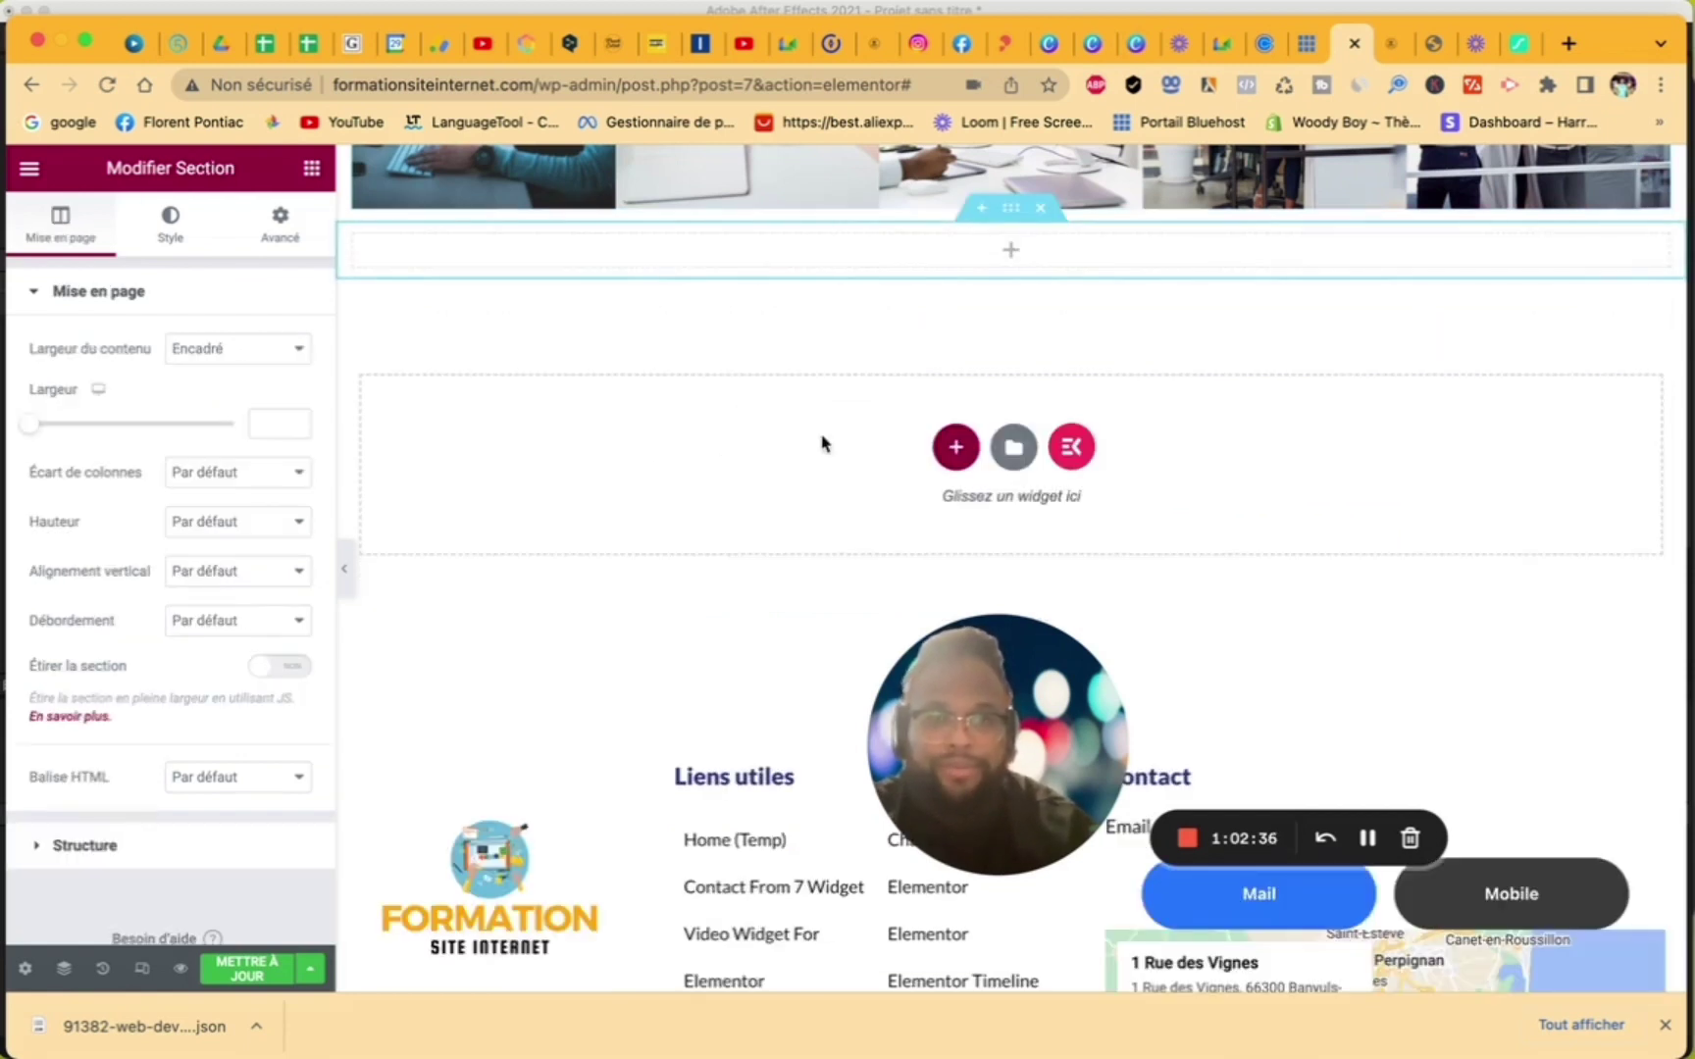
pyautogui.click(795, 260)
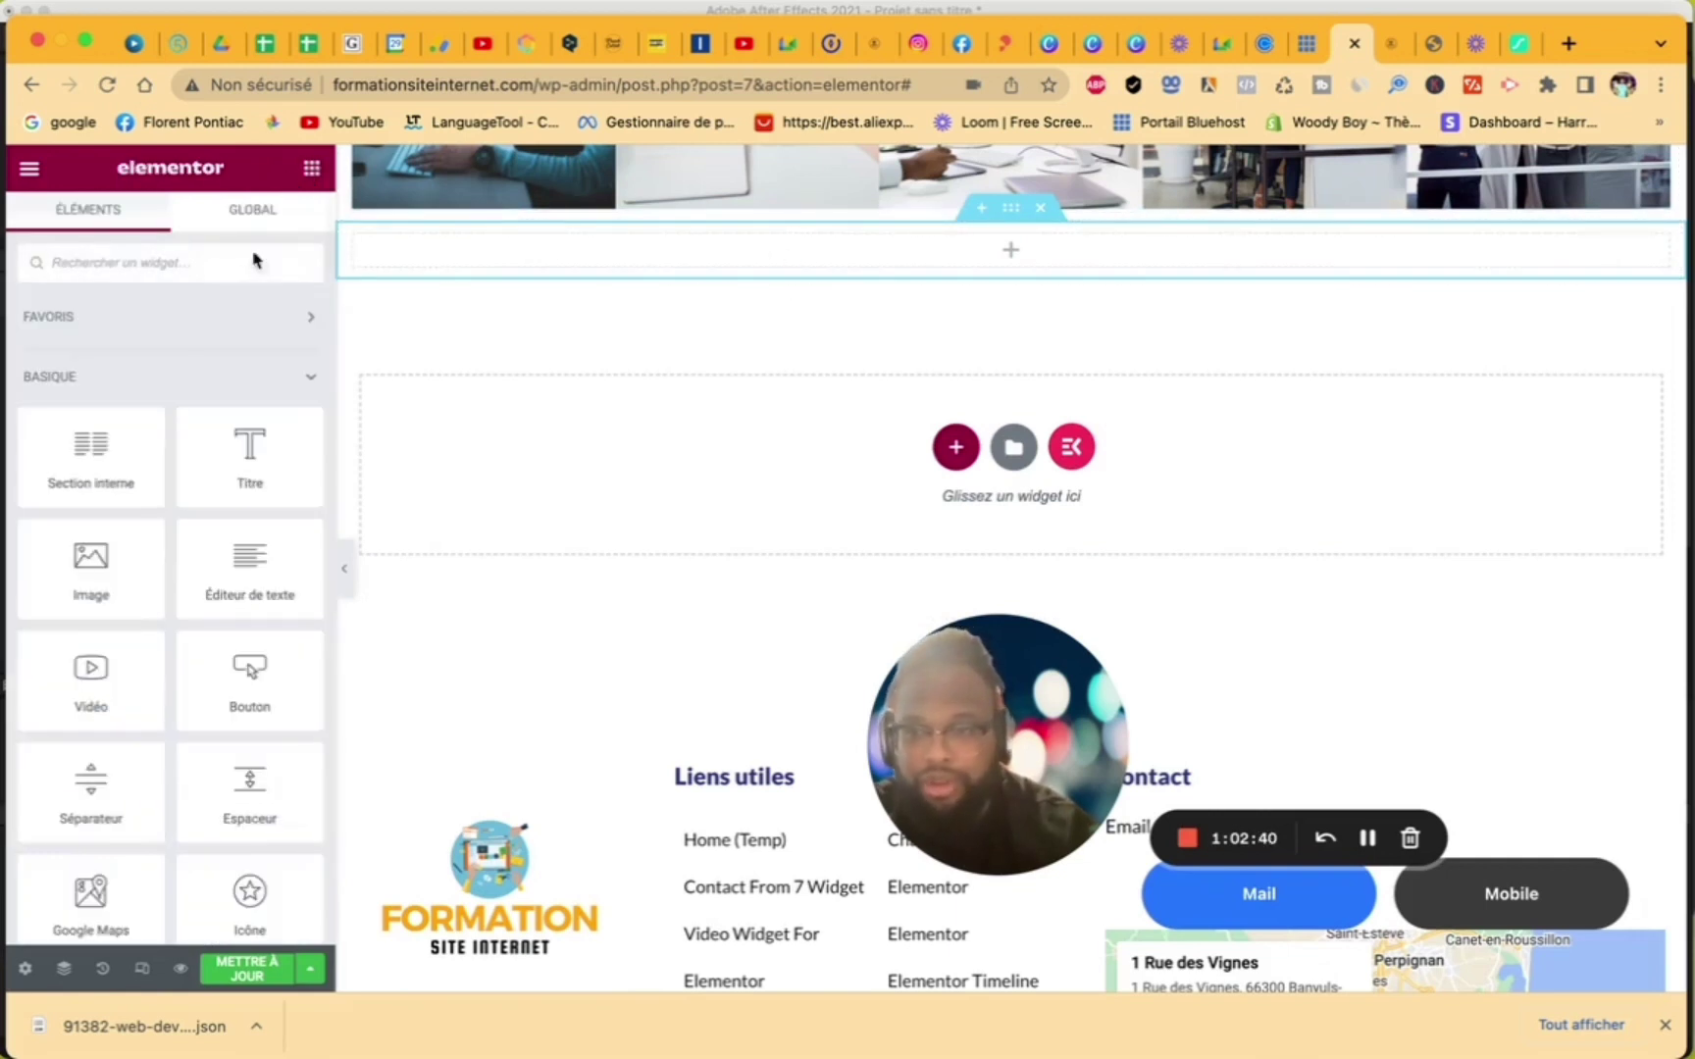
pyautogui.click(189, 272)
pyautogui.write('pri')
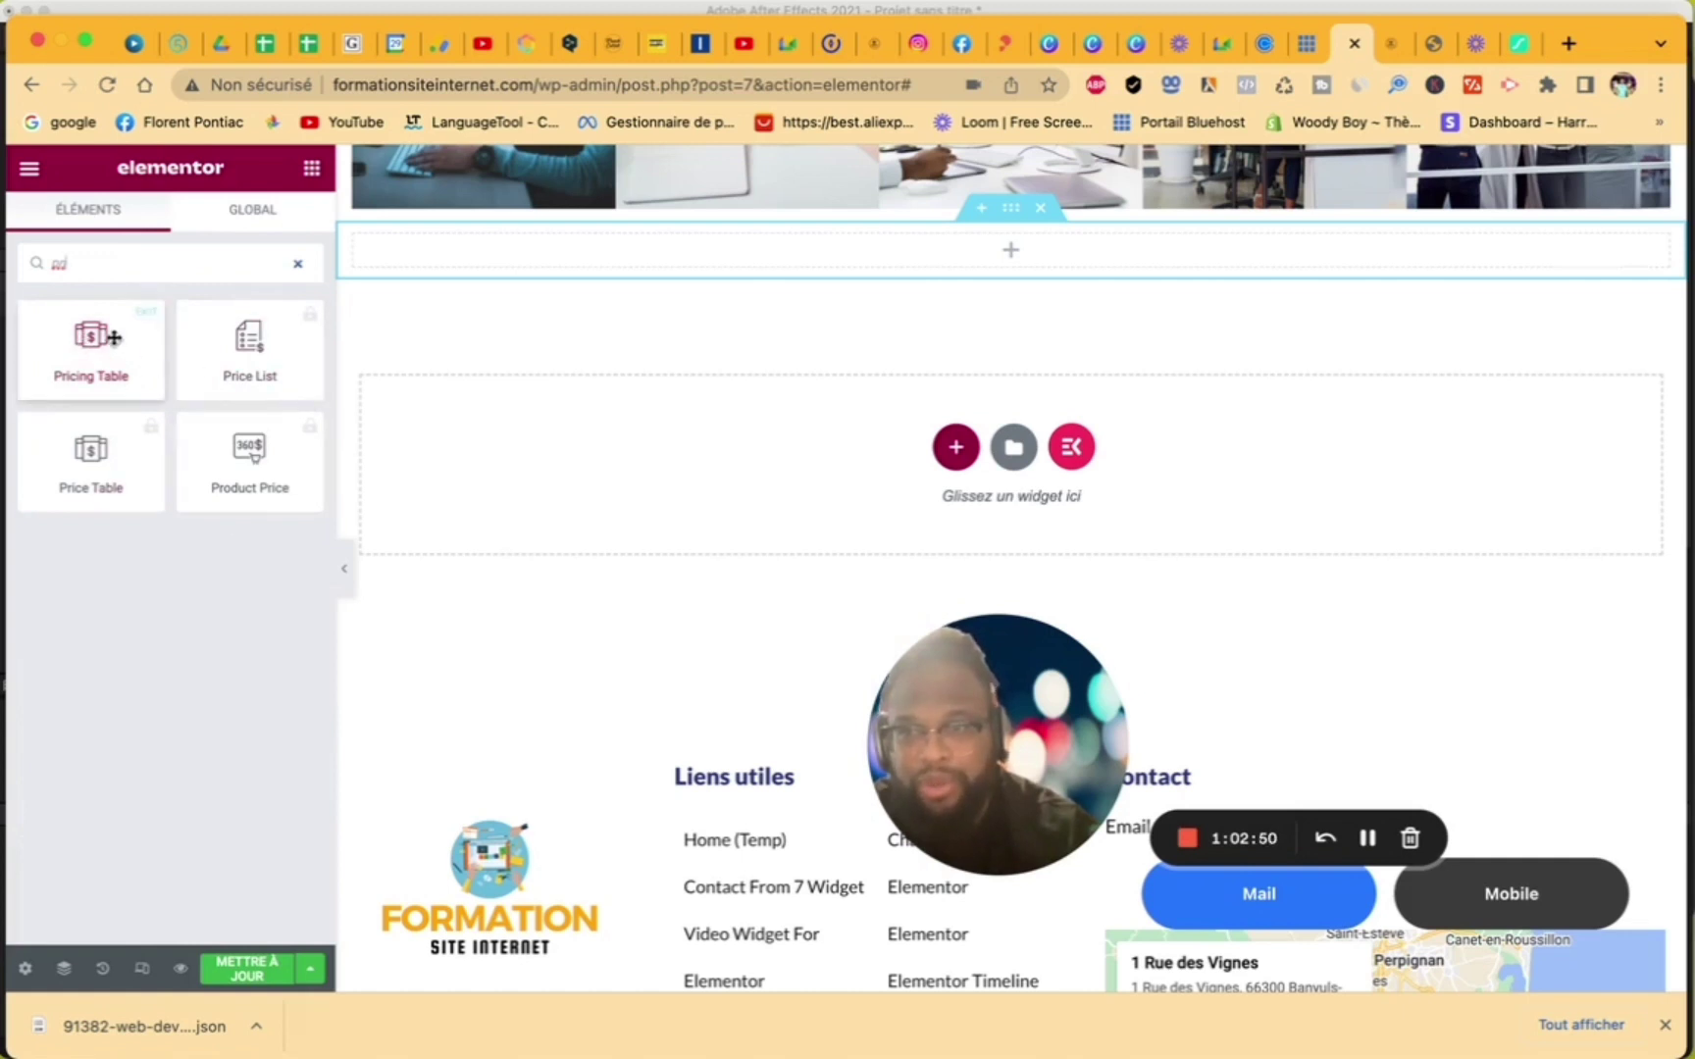
pyautogui.moveTo(114, 338); pyautogui.dragTo(692, 255)
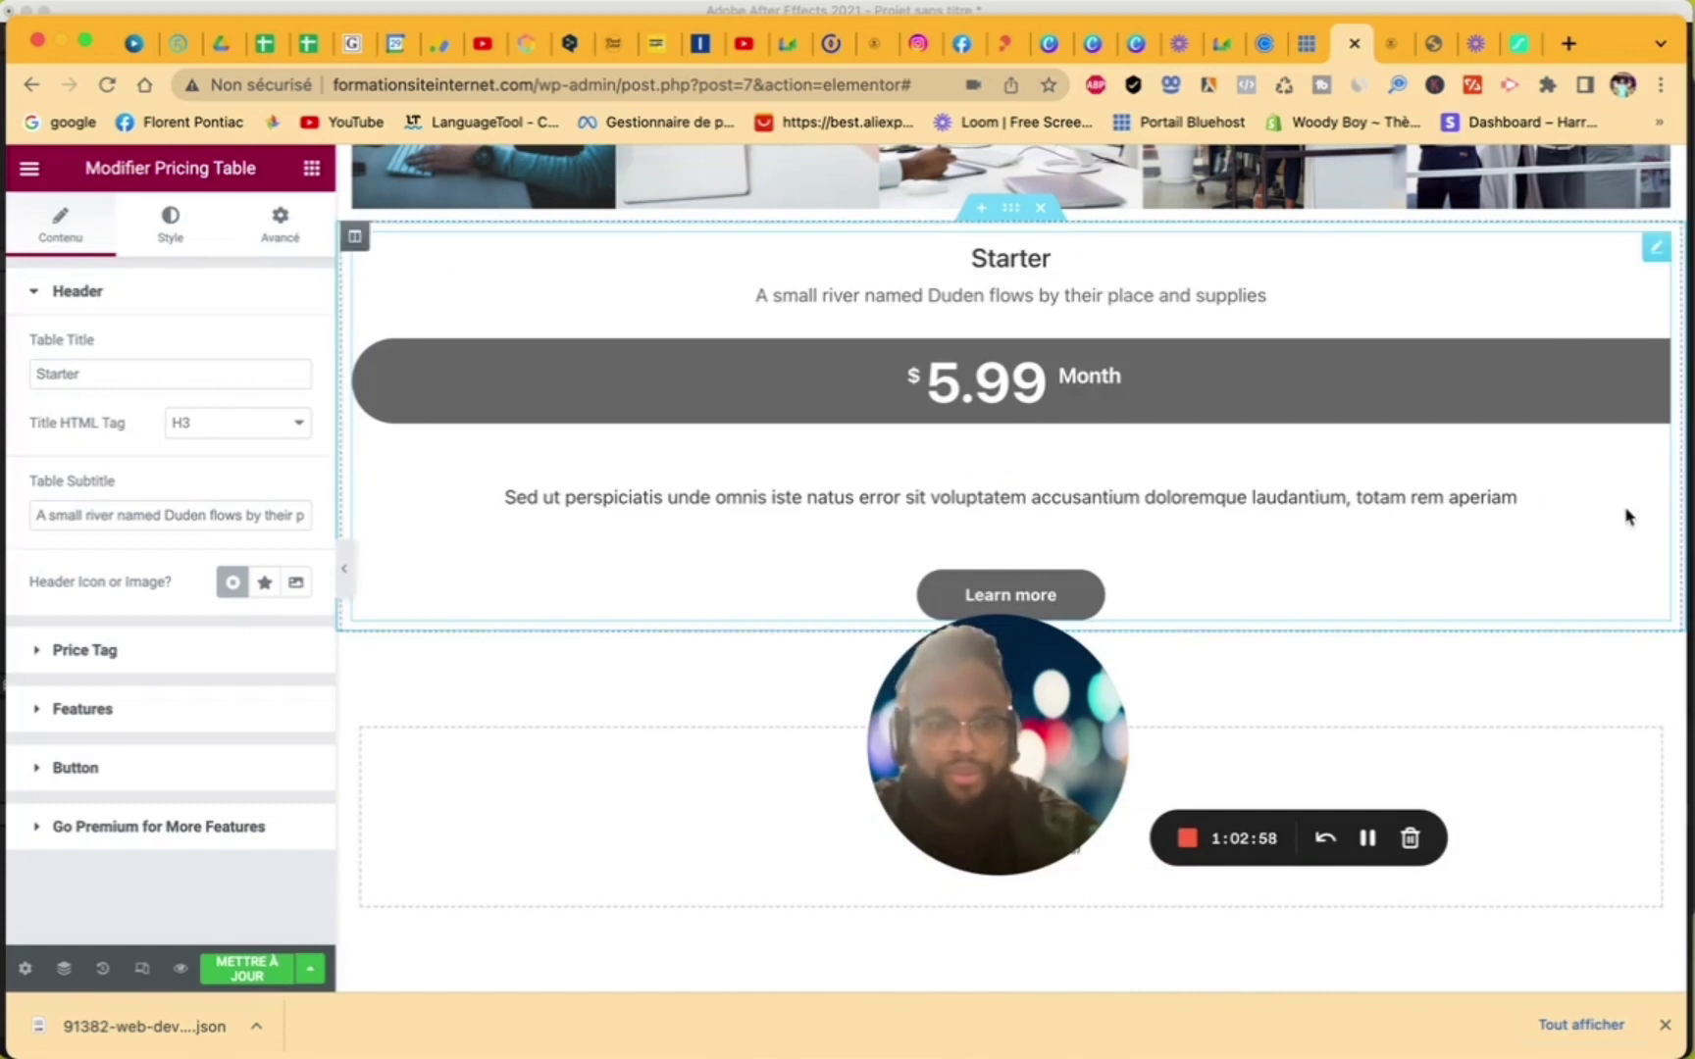
# - Add two more columns to the pricing row beside the Starter table
pyautogui.rightClick(1626, 517)
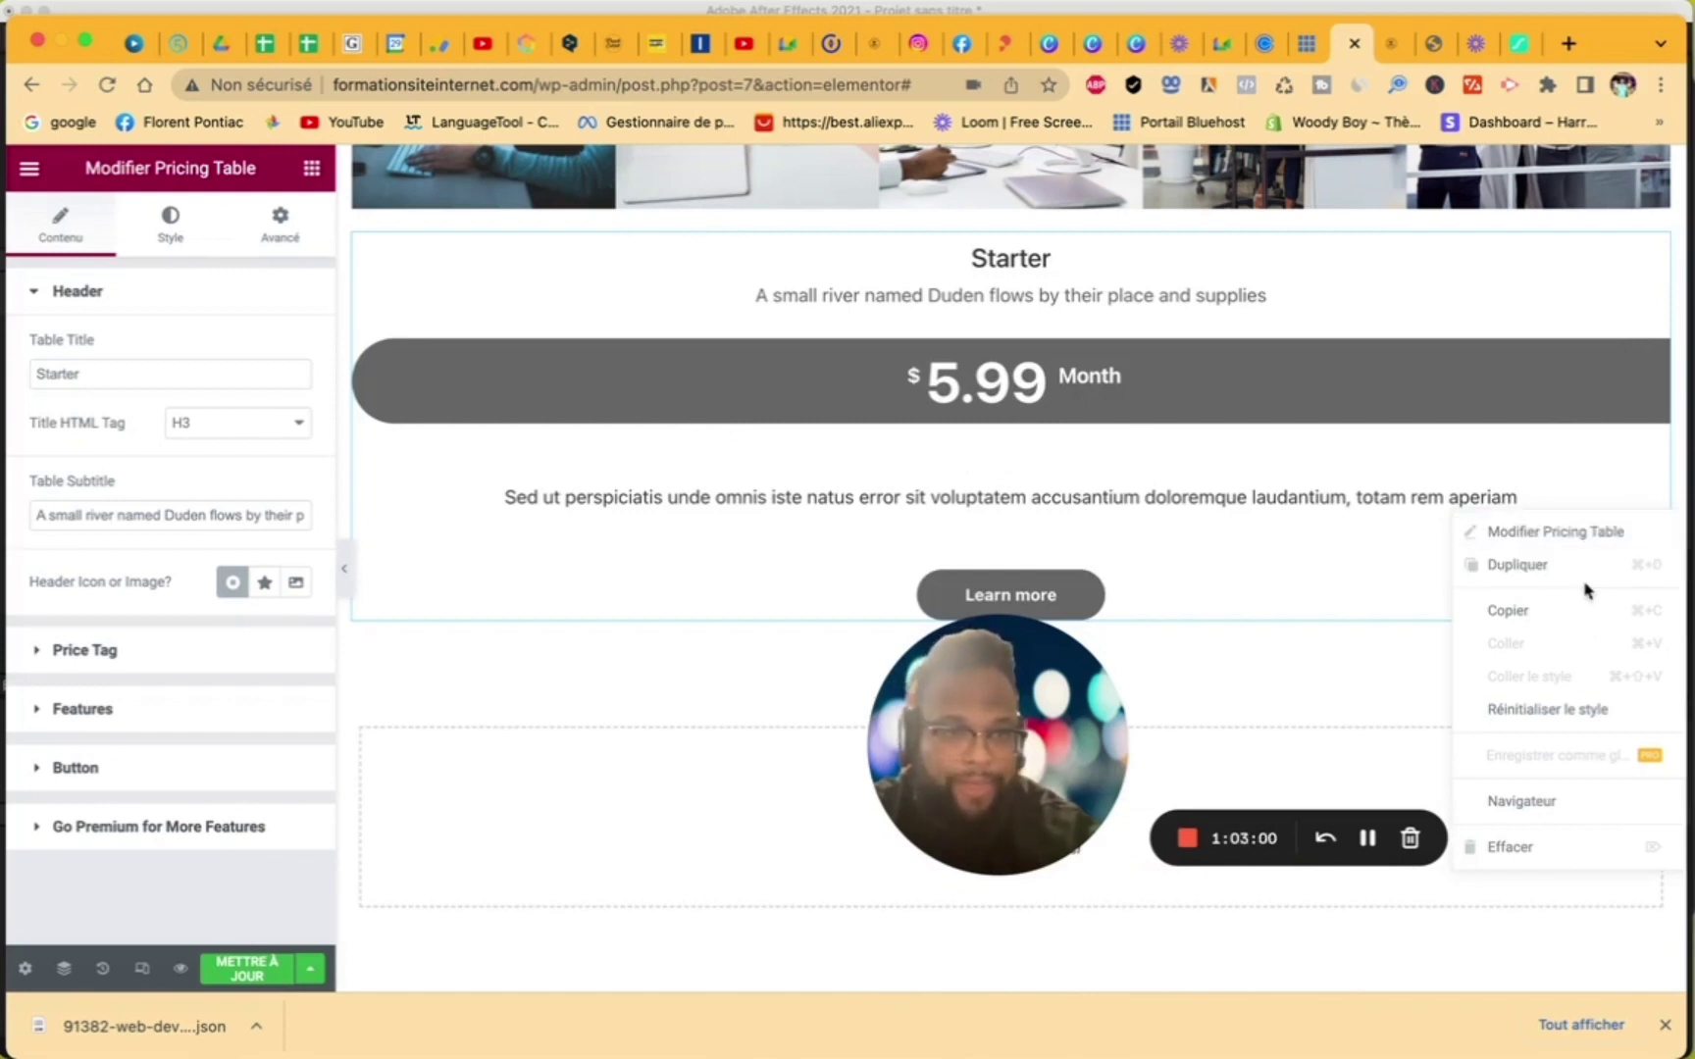
pyautogui.moveTo(1620, 465); pyautogui.dragTo(1362, 268)
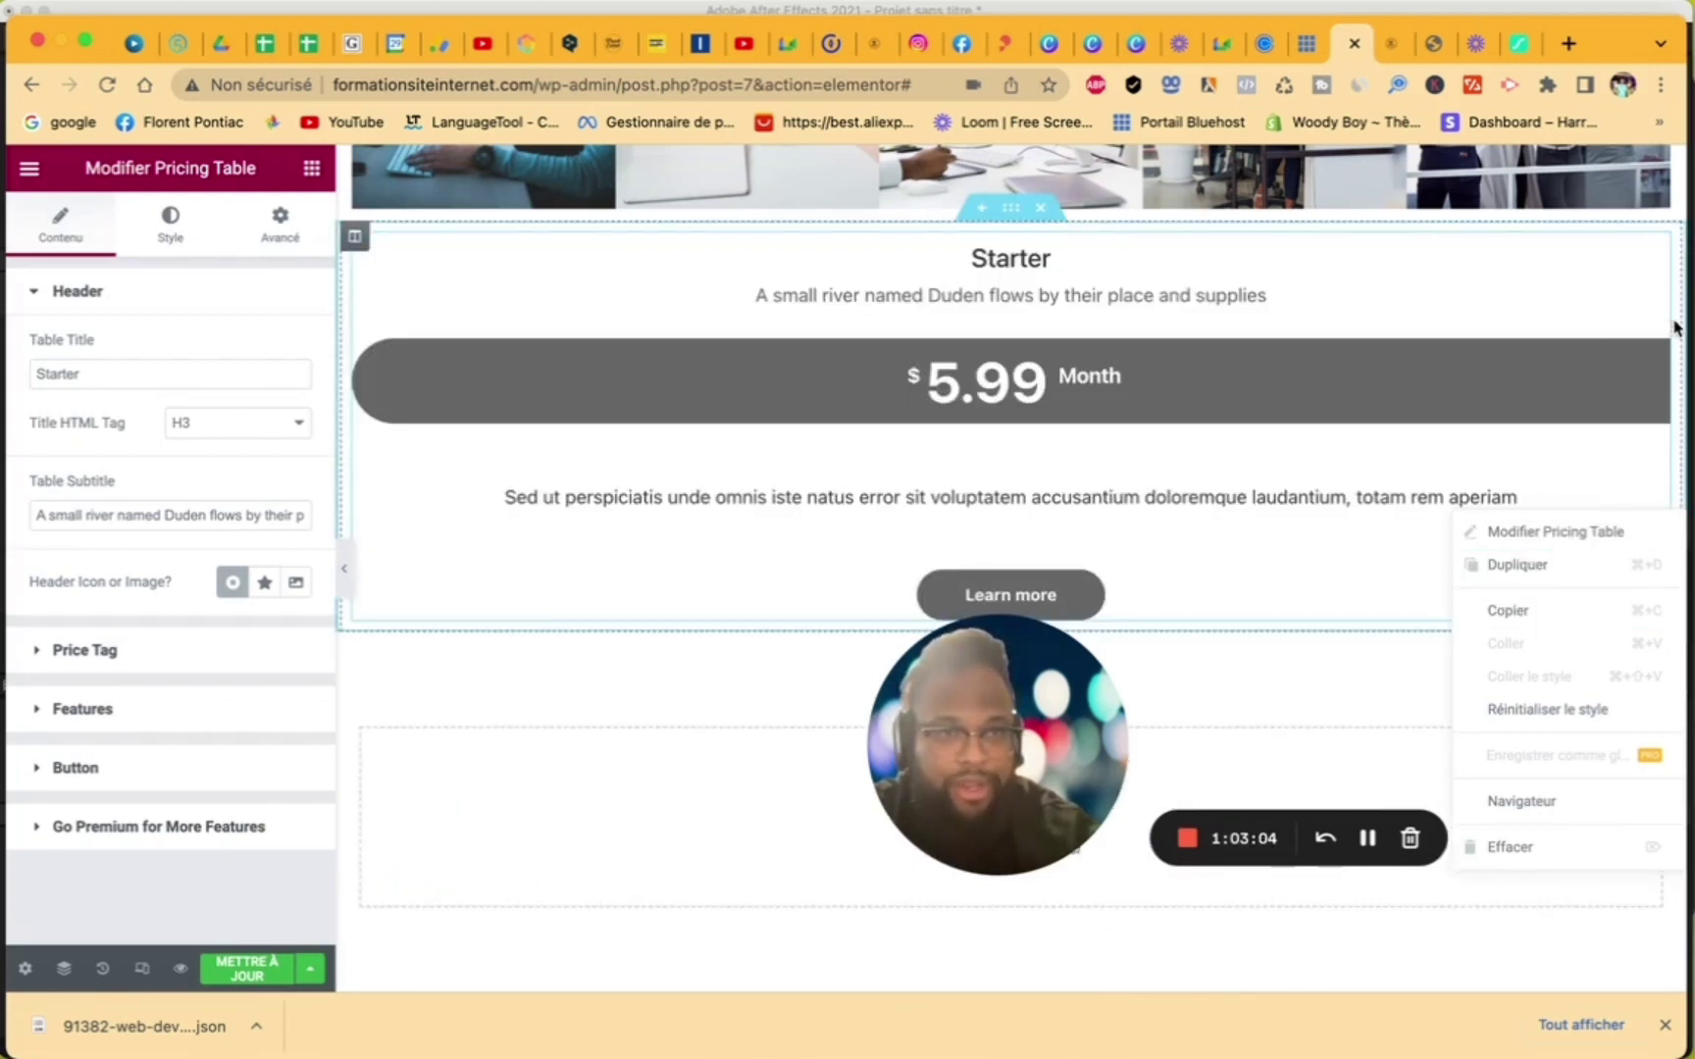
pyautogui.rightClick(1675, 328)
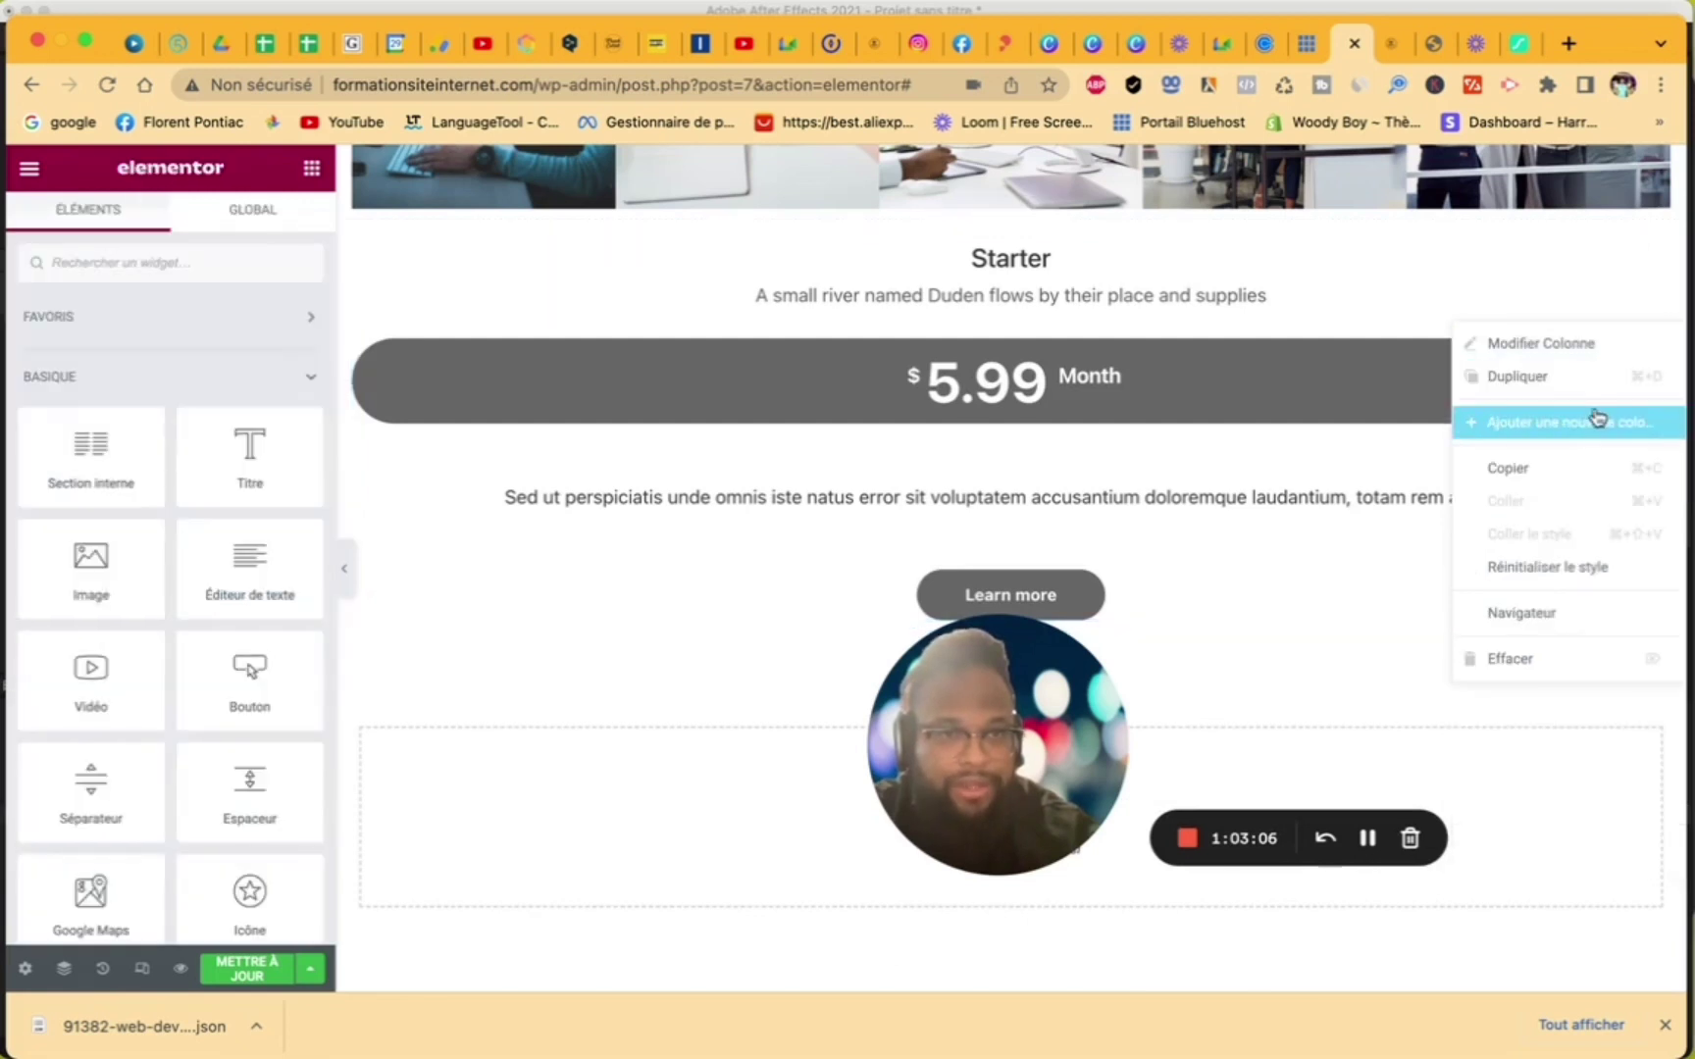
pyautogui.click(1599, 423)
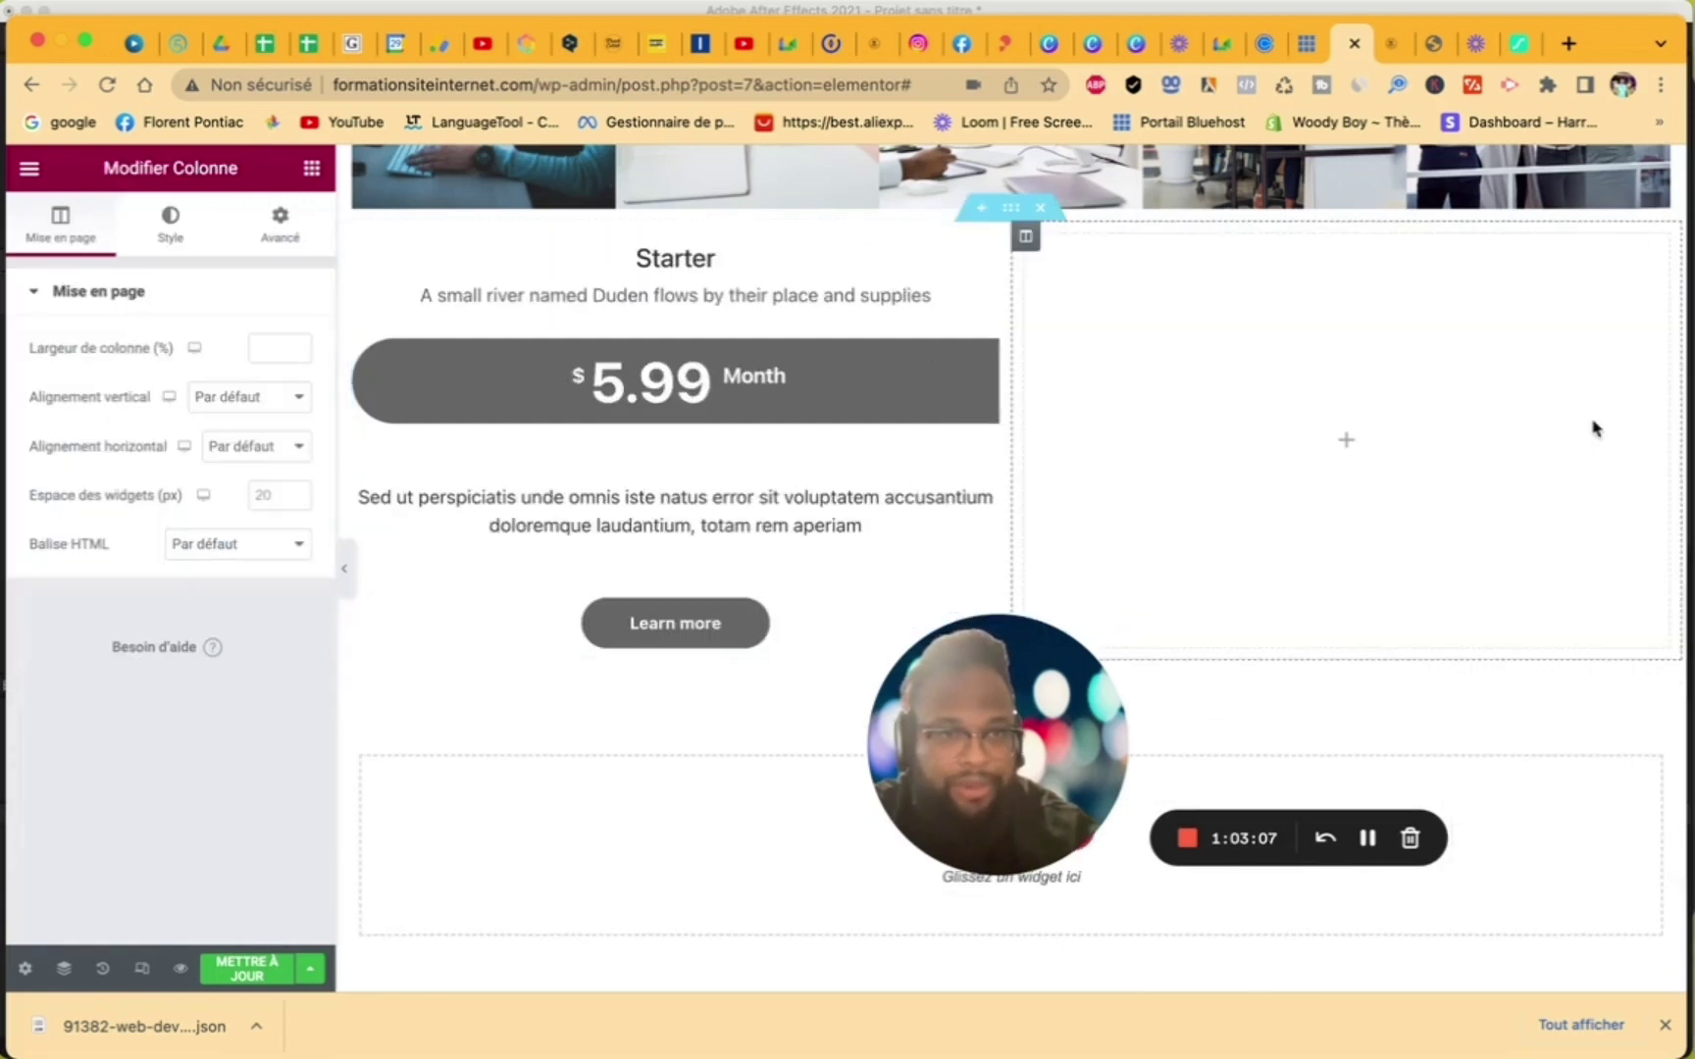
pyautogui.rightClick(1636, 382)
pyautogui.click(1592, 480)
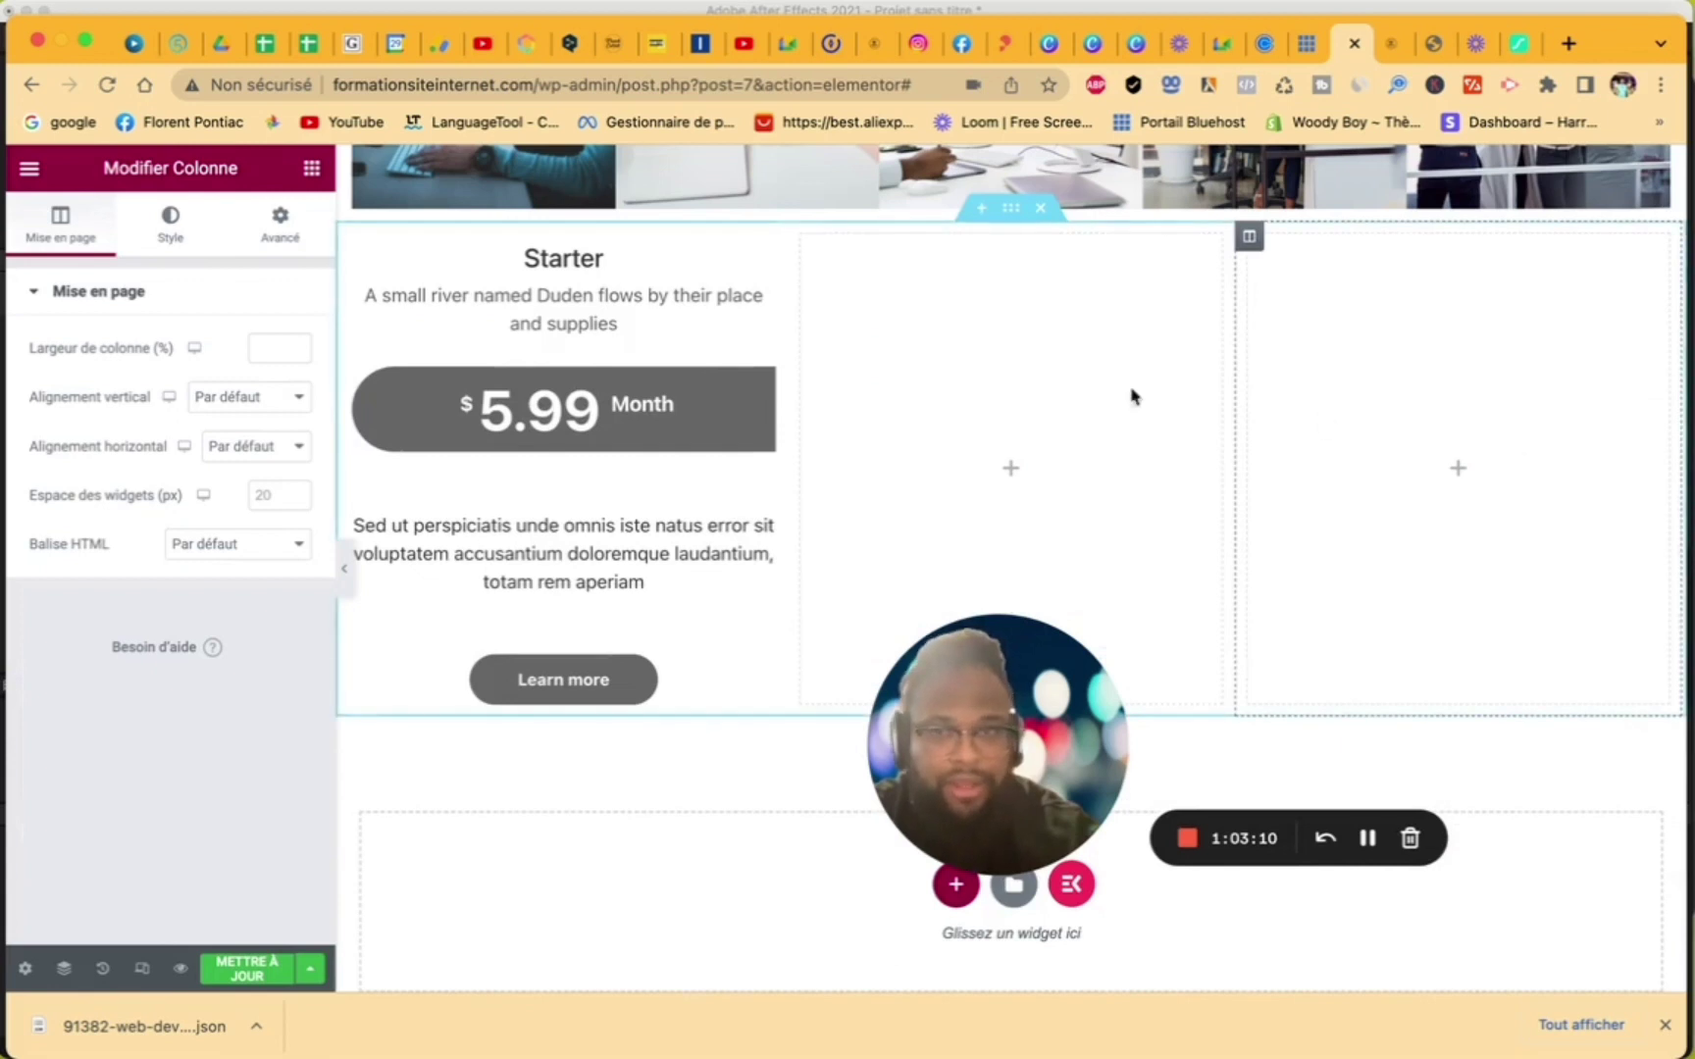
# - Drop a Pricing Table widget into both the middle and right columns
pyautogui.click(312, 168)
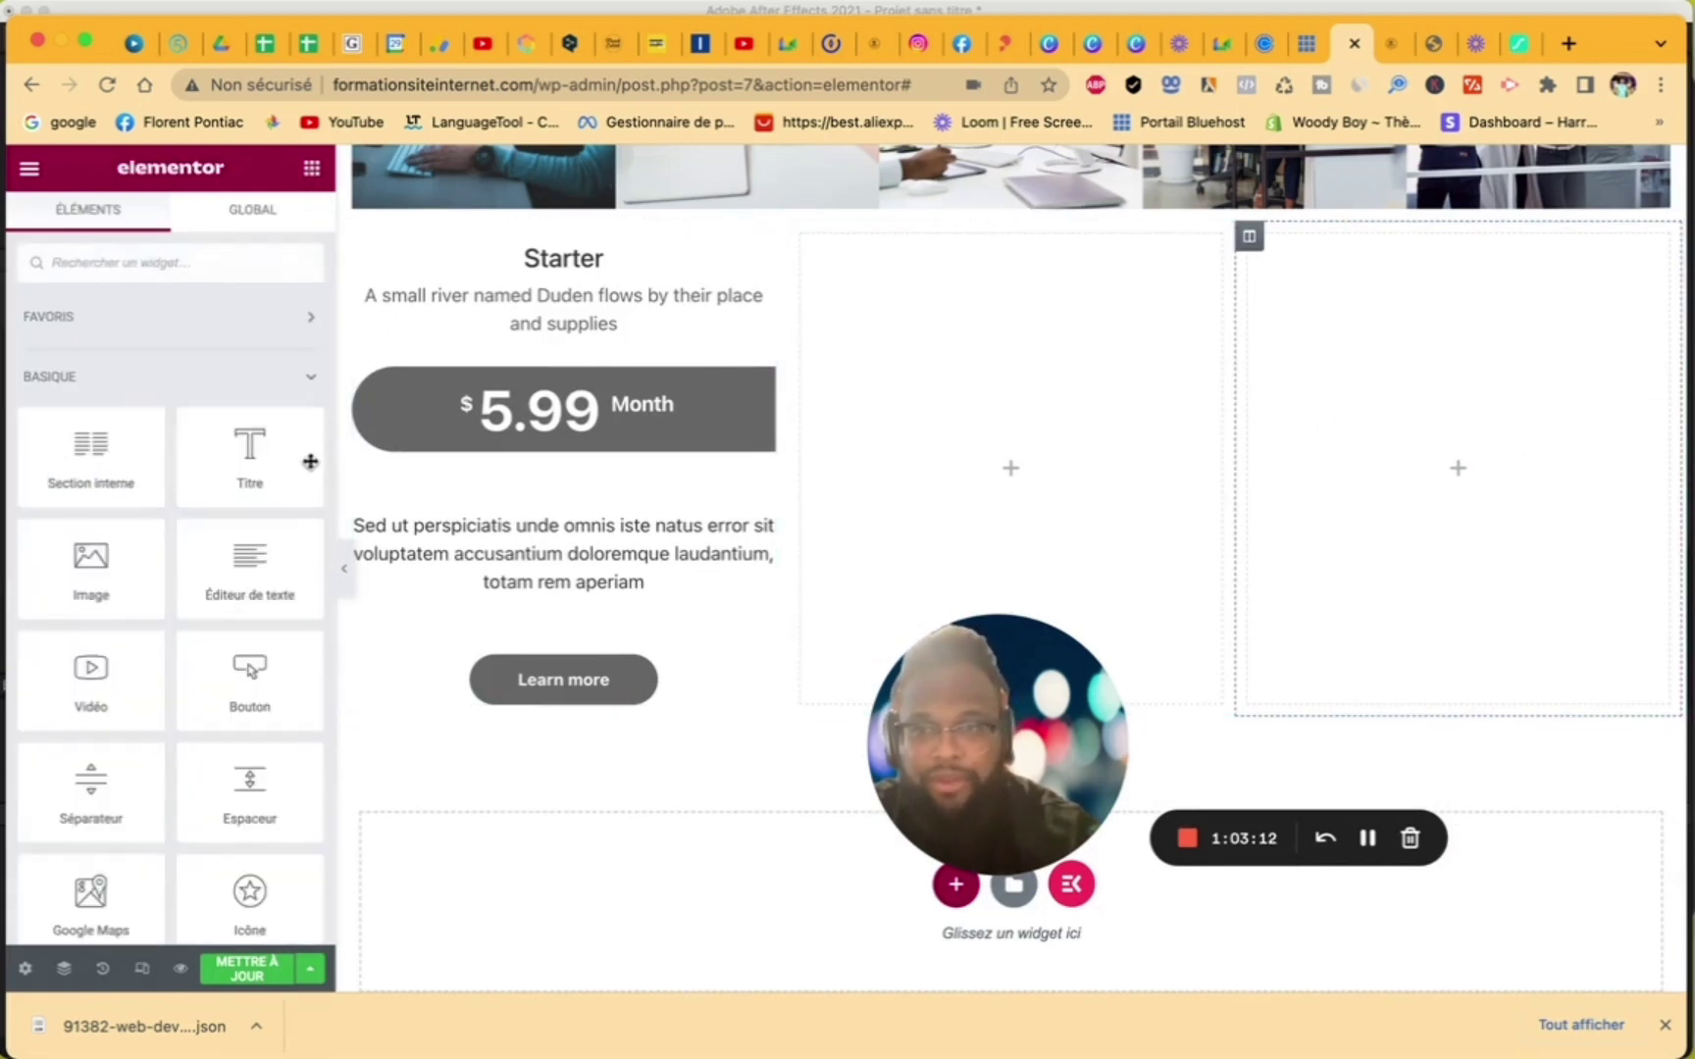
pyautogui.click(208, 251)
pyautogui.write('pri')
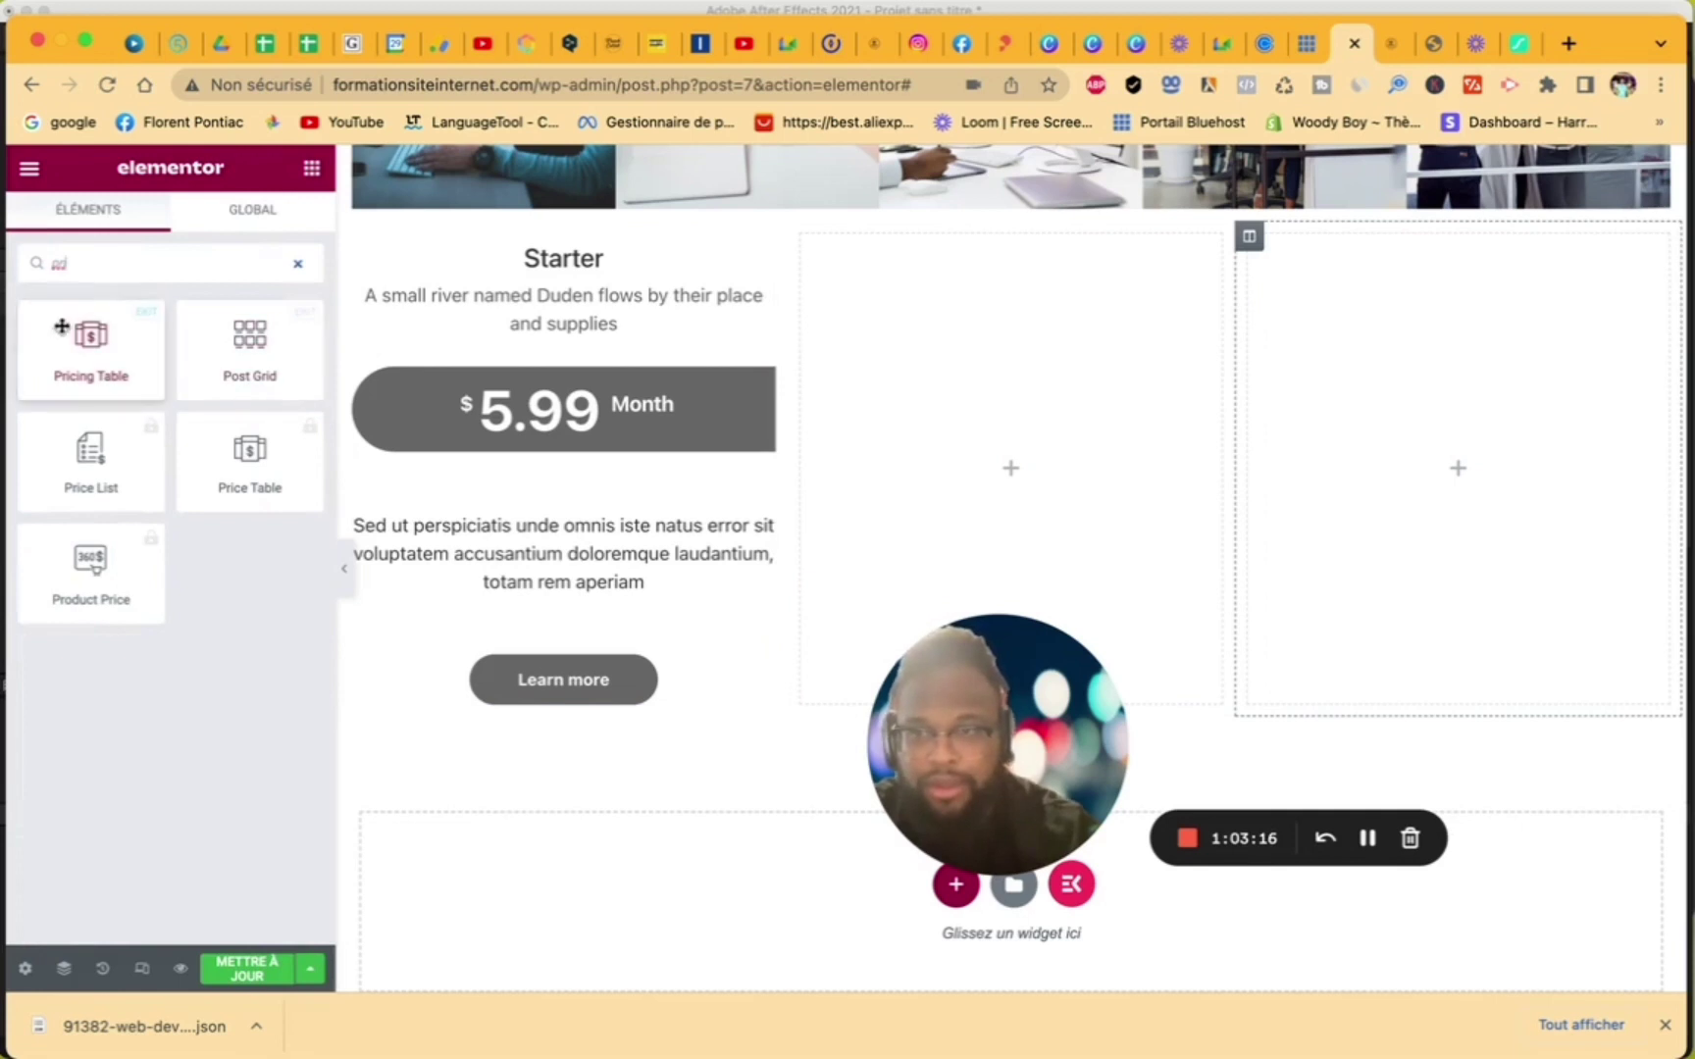
pyautogui.moveTo(60, 327); pyautogui.dragTo(1040, 348)
pyautogui.click(312, 168)
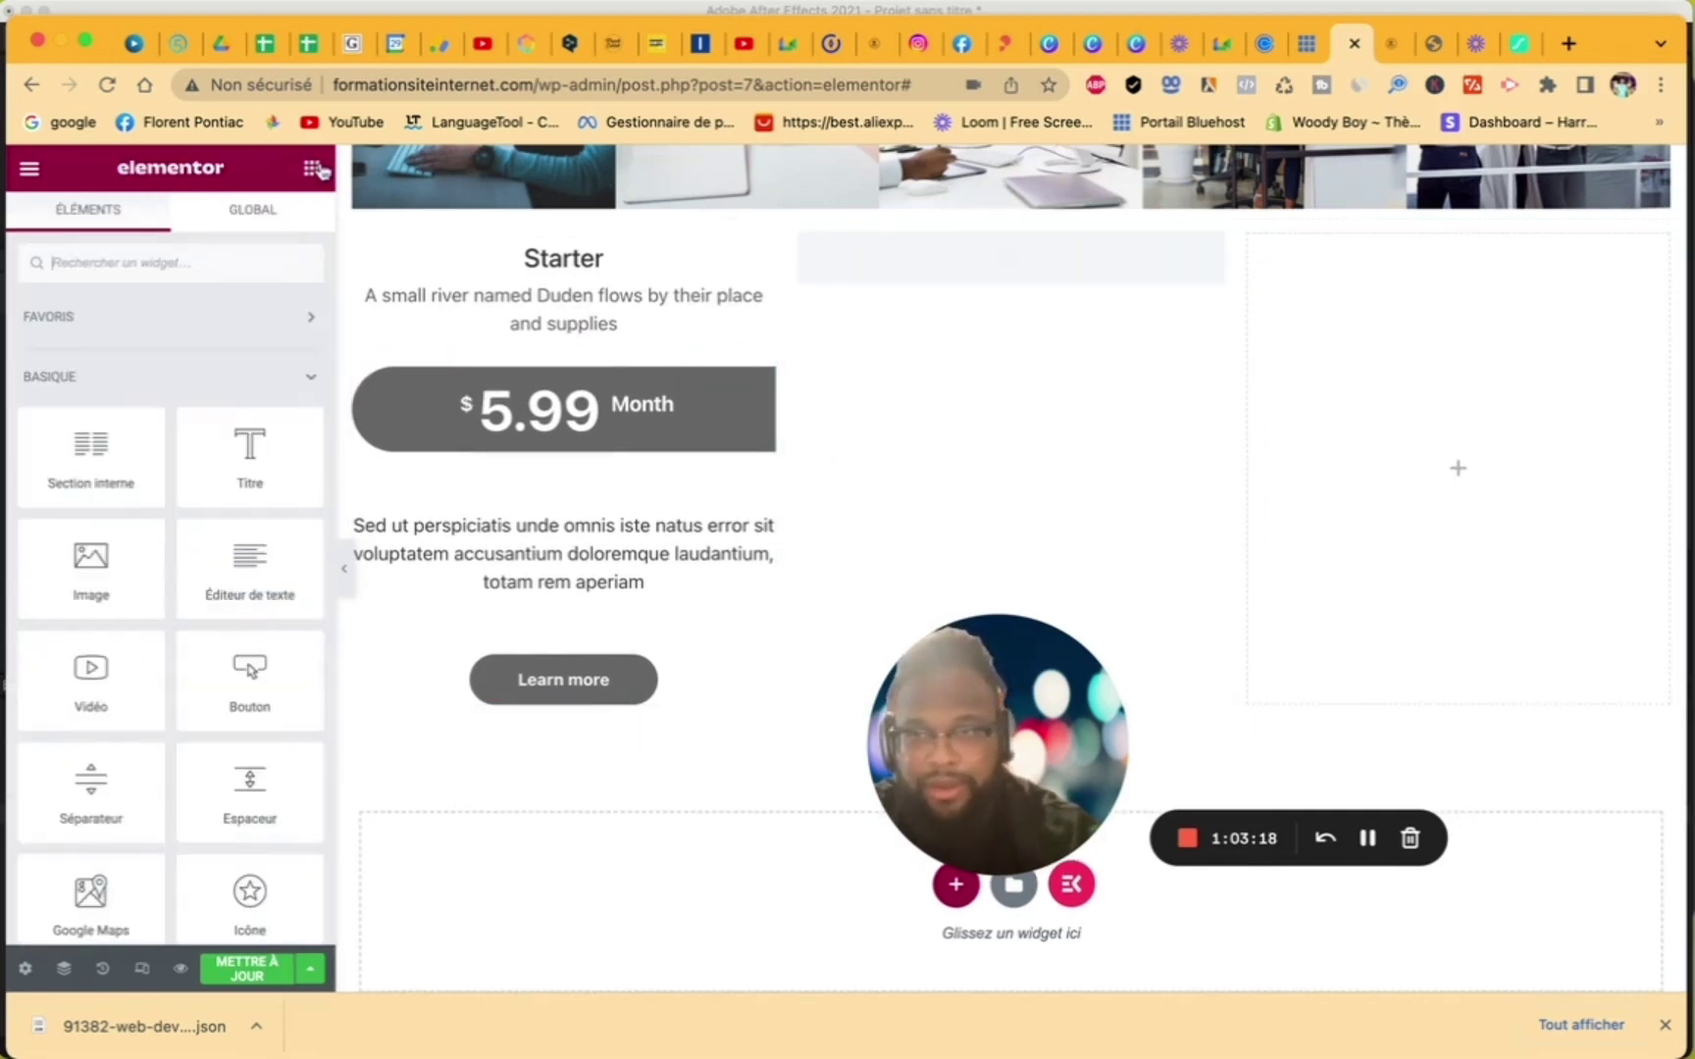
pyautogui.click(235, 271)
pyautogui.write('prix')
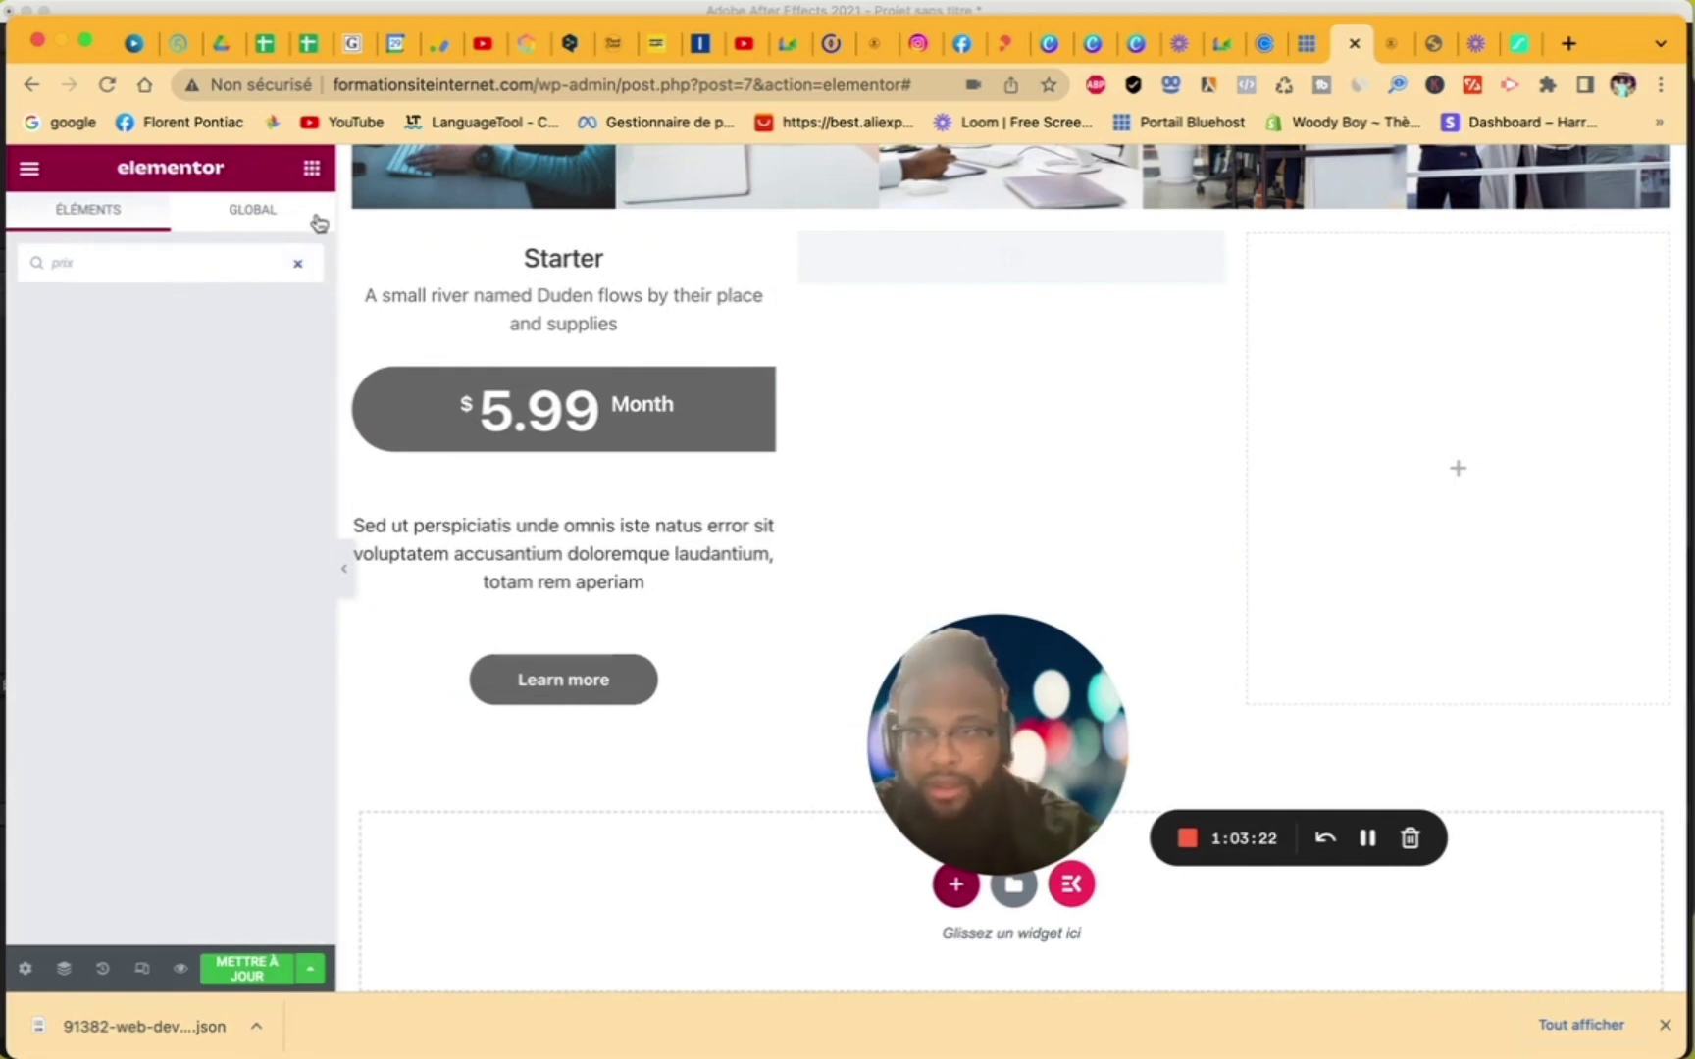
pyautogui.press('BackSpace')
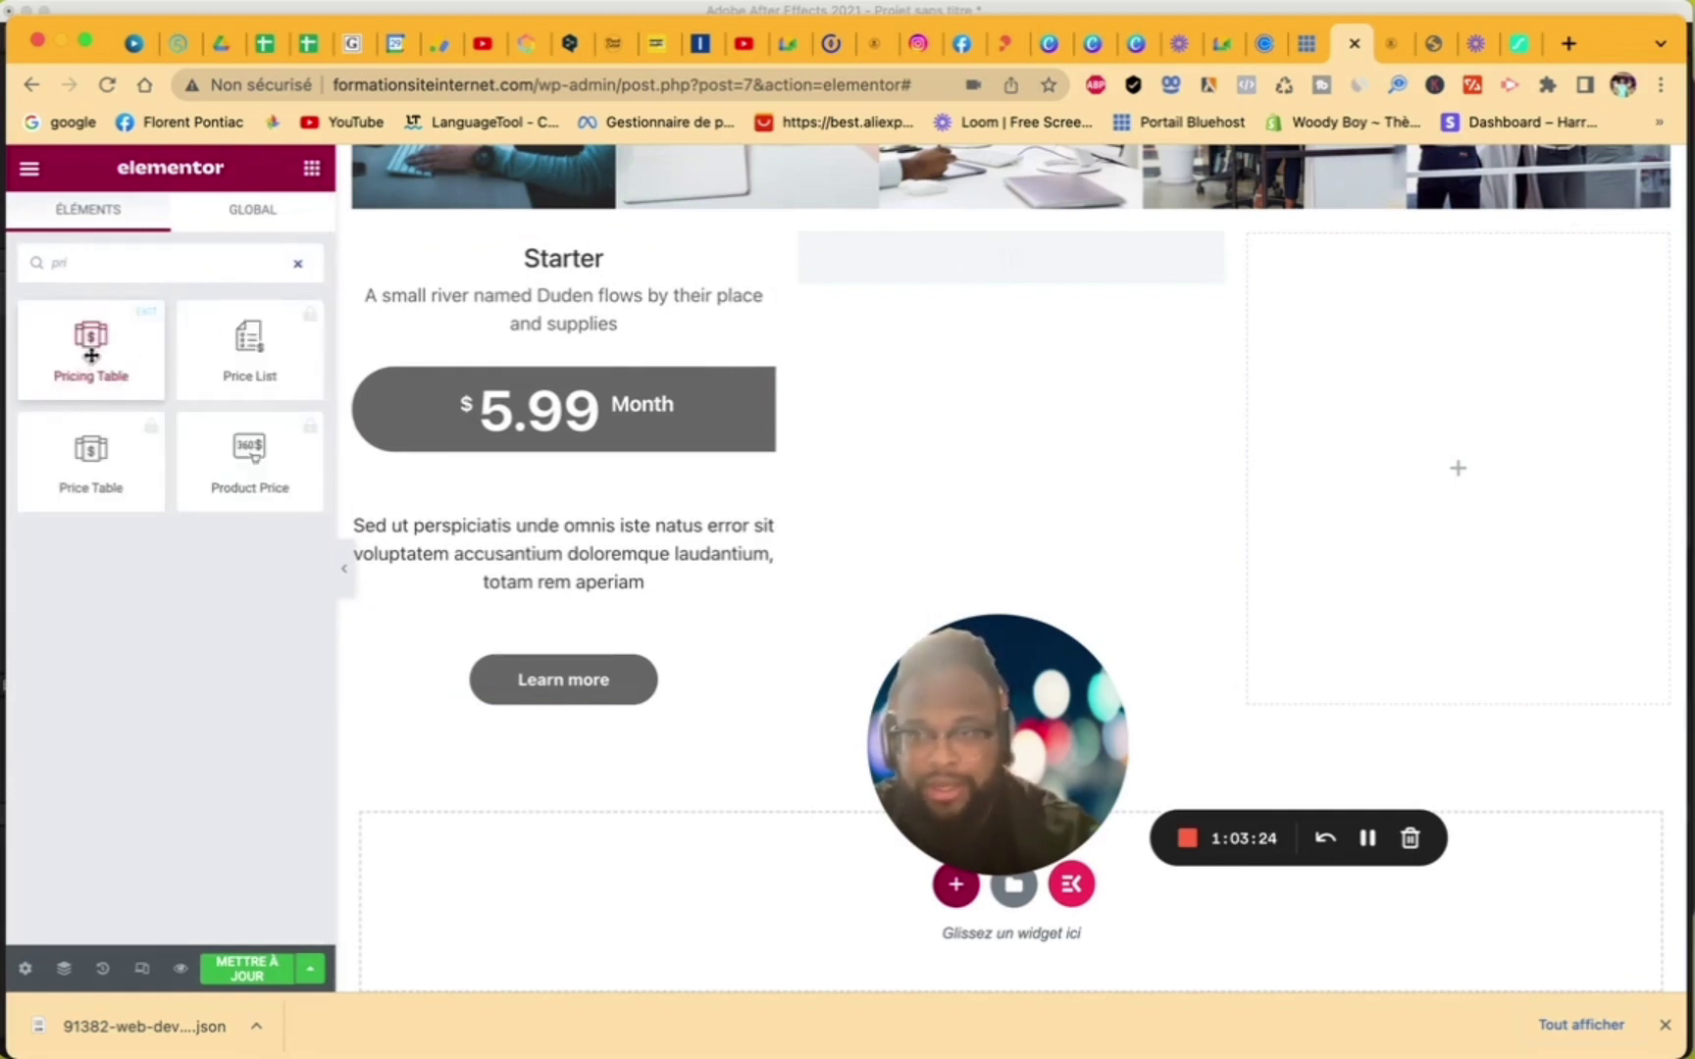
pyautogui.moveTo(91, 355); pyautogui.dragTo(1320, 443)
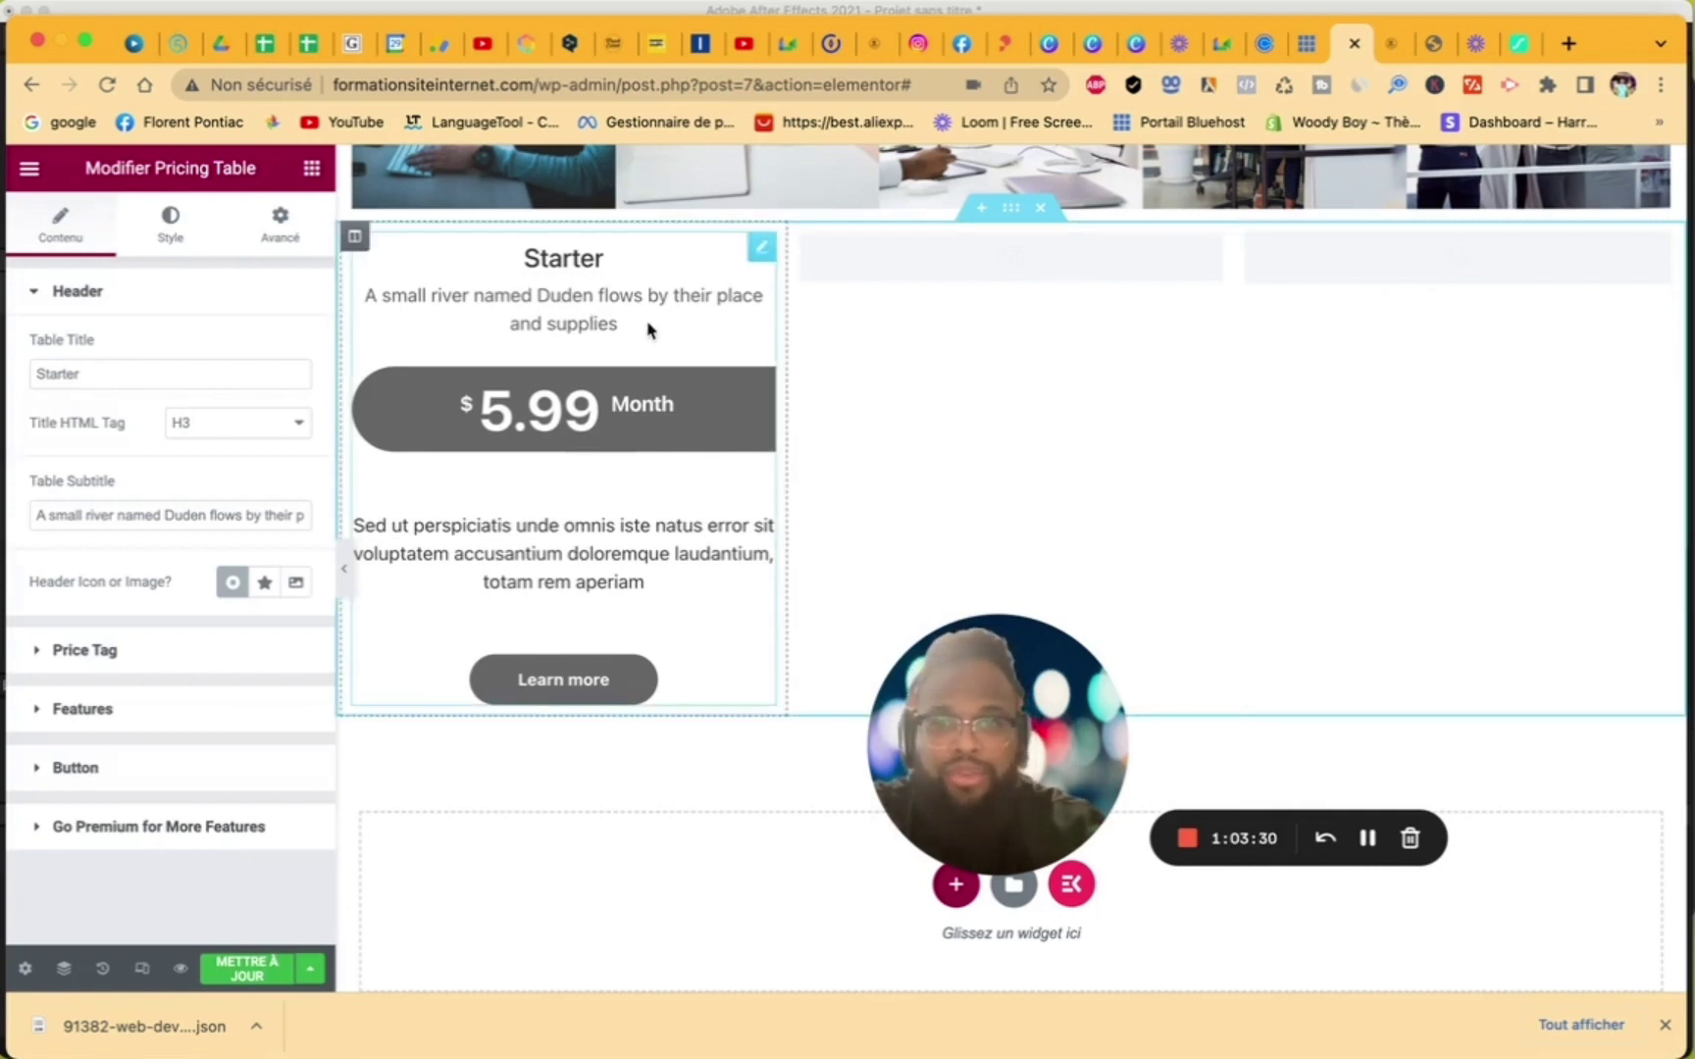
# - Retitle the first table 'Pack basic' and change its currency from $ to €
pyautogui.moveTo(215, 381); pyautogui.dragTo(27, 376)
pyautogui.write('Pack basic')
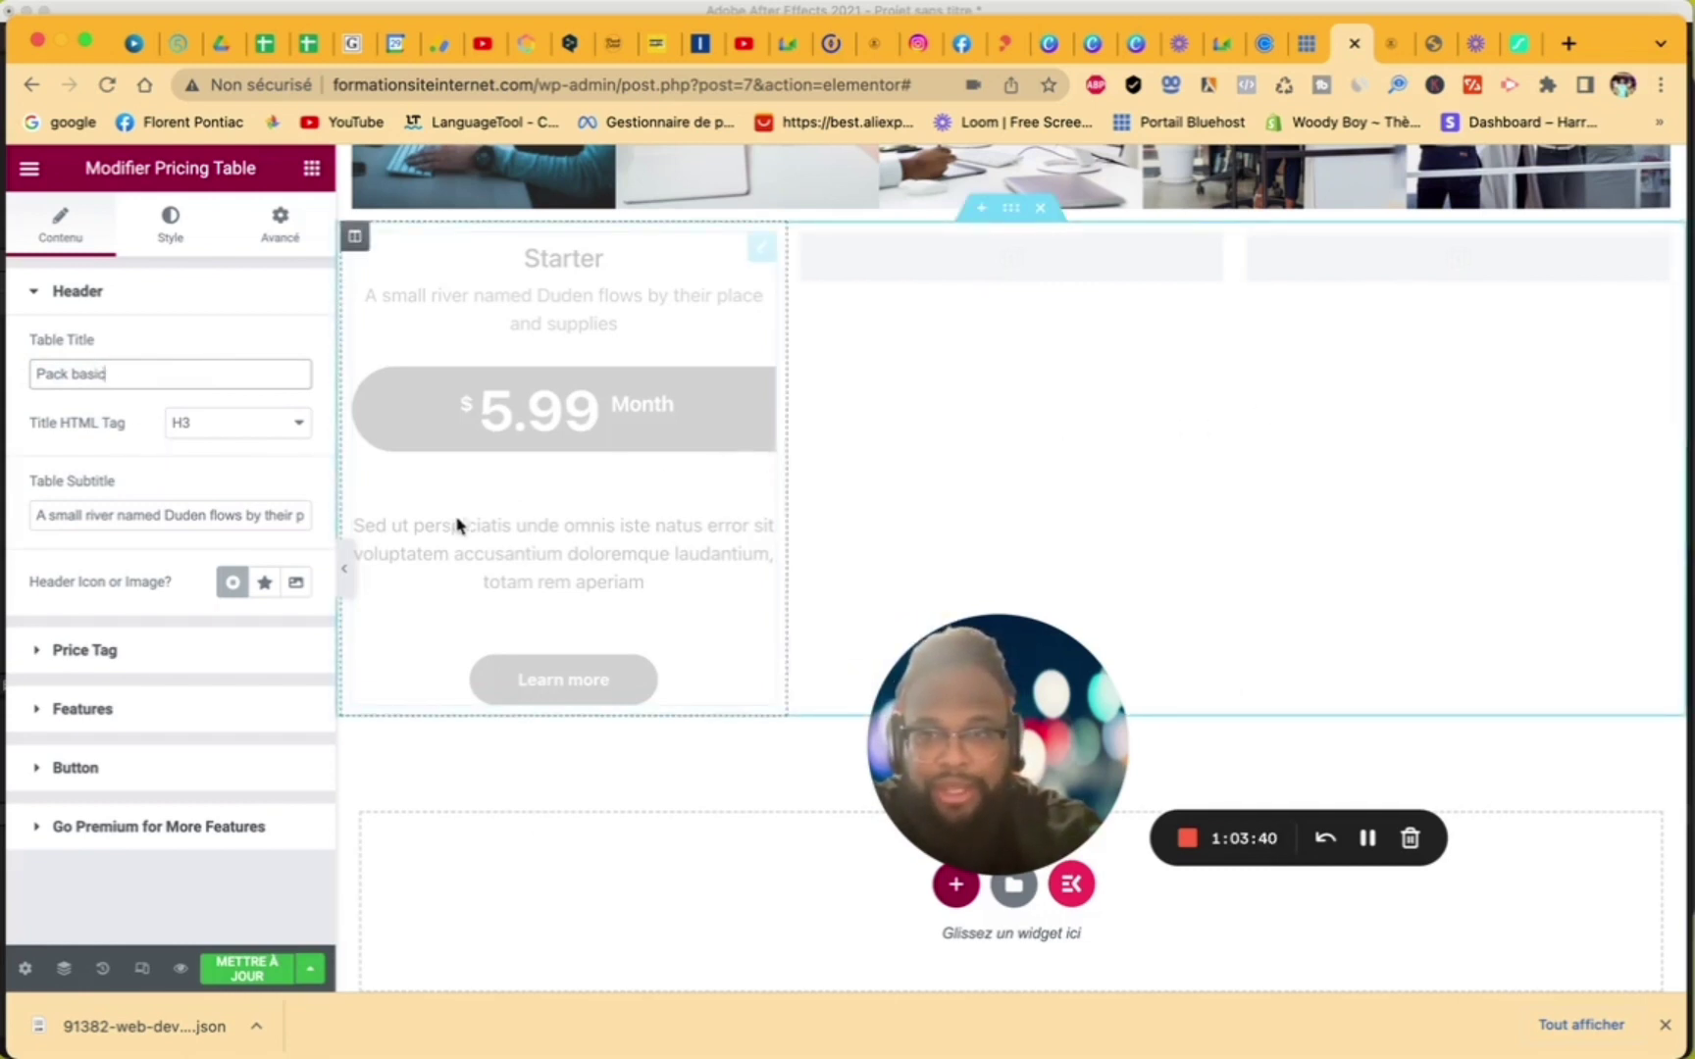
pyautogui.click(53, 658)
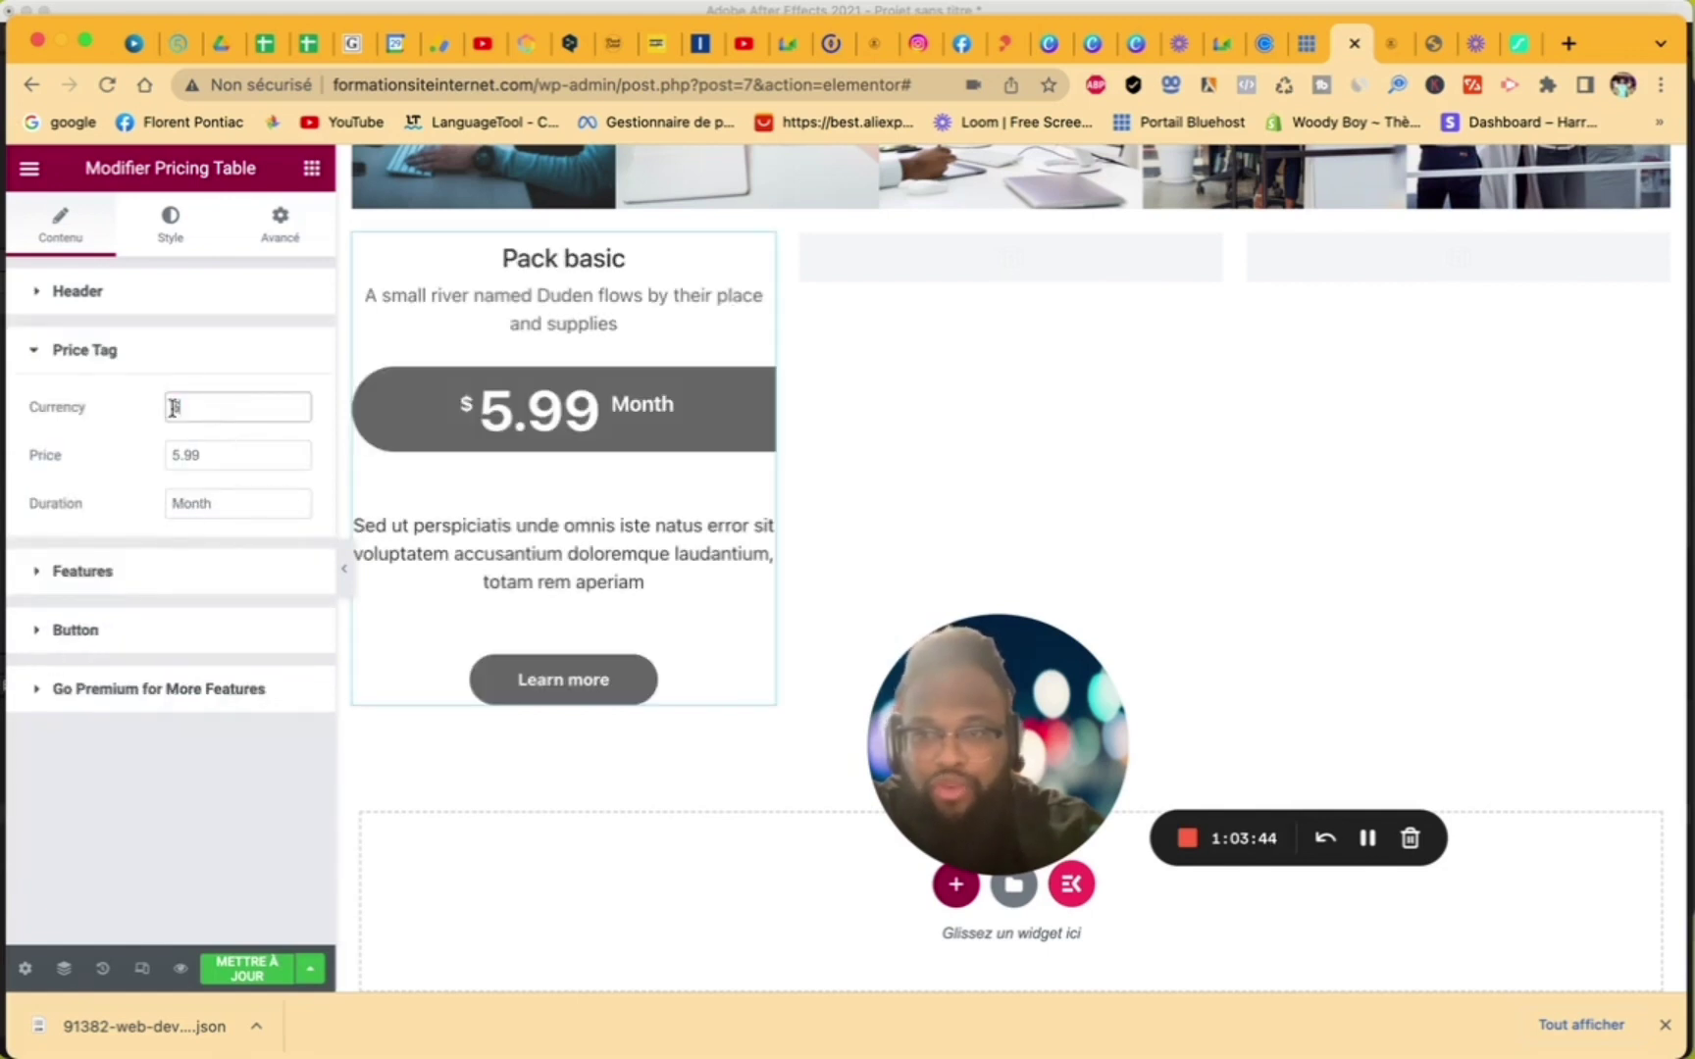
pyautogui.press('BackSpace')
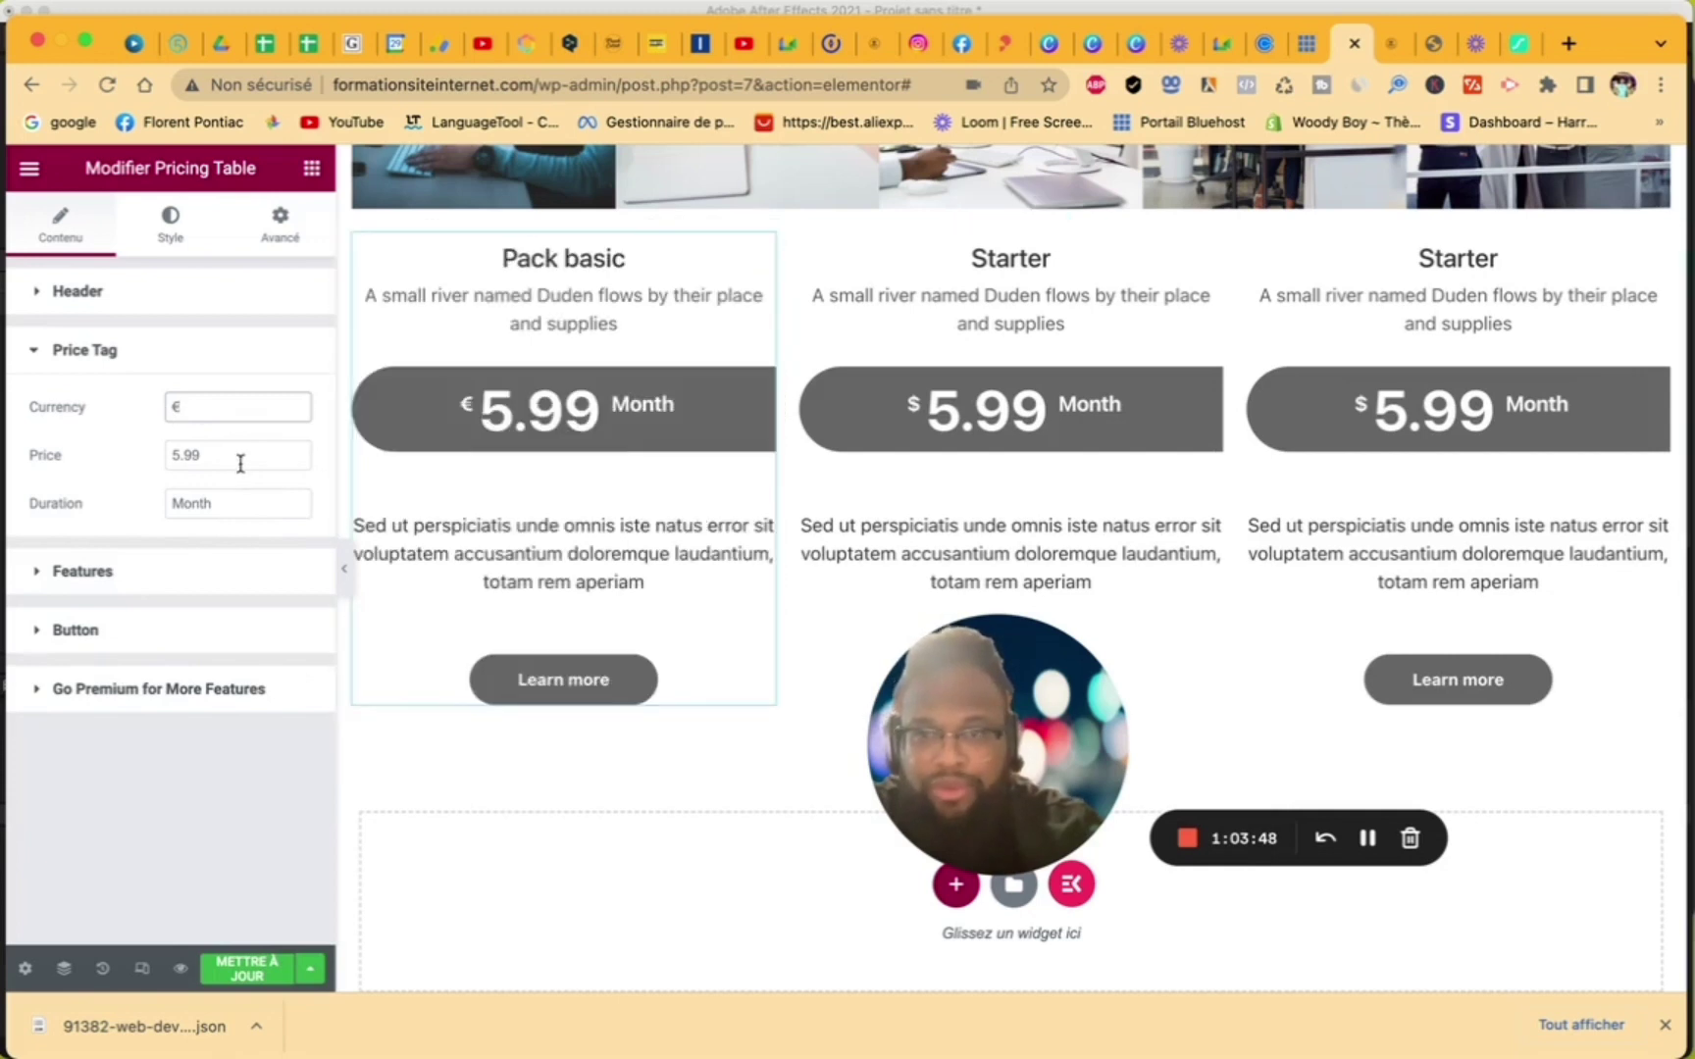
# - Retitle the middle and right tables 'Pack medium' and 'Pack VIP'
pyautogui.click(1121, 285)
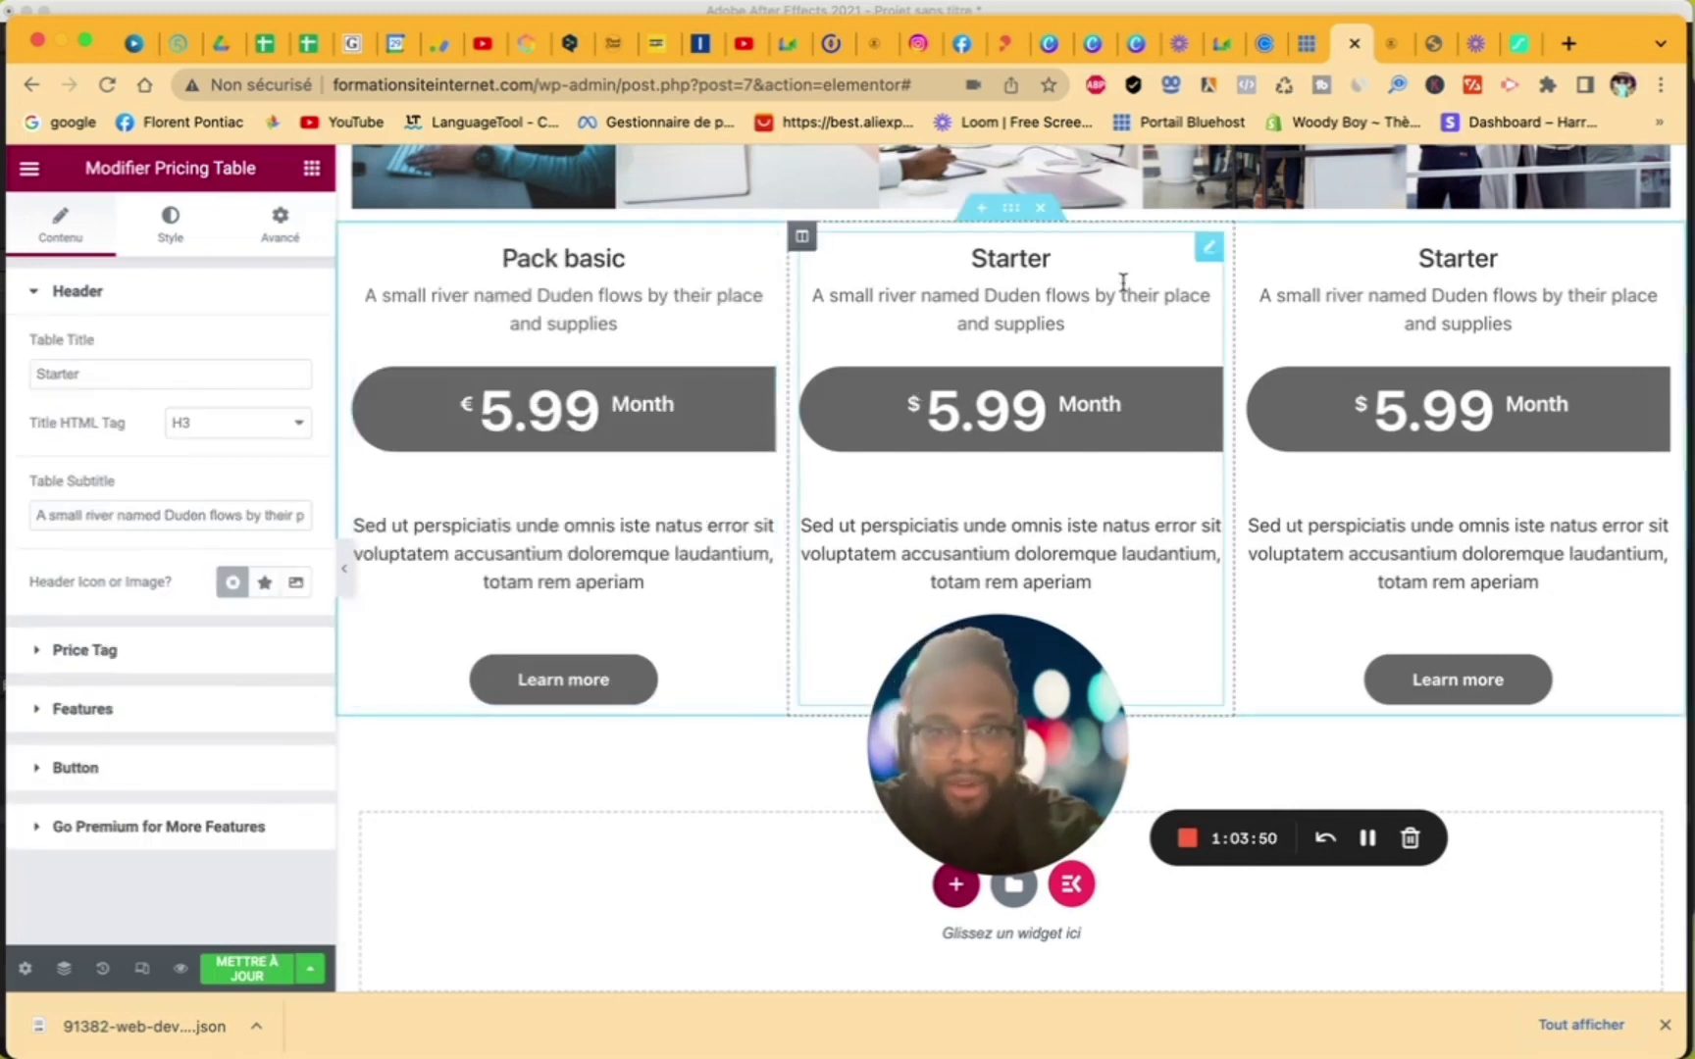
pyautogui.doubleClick(173, 372)
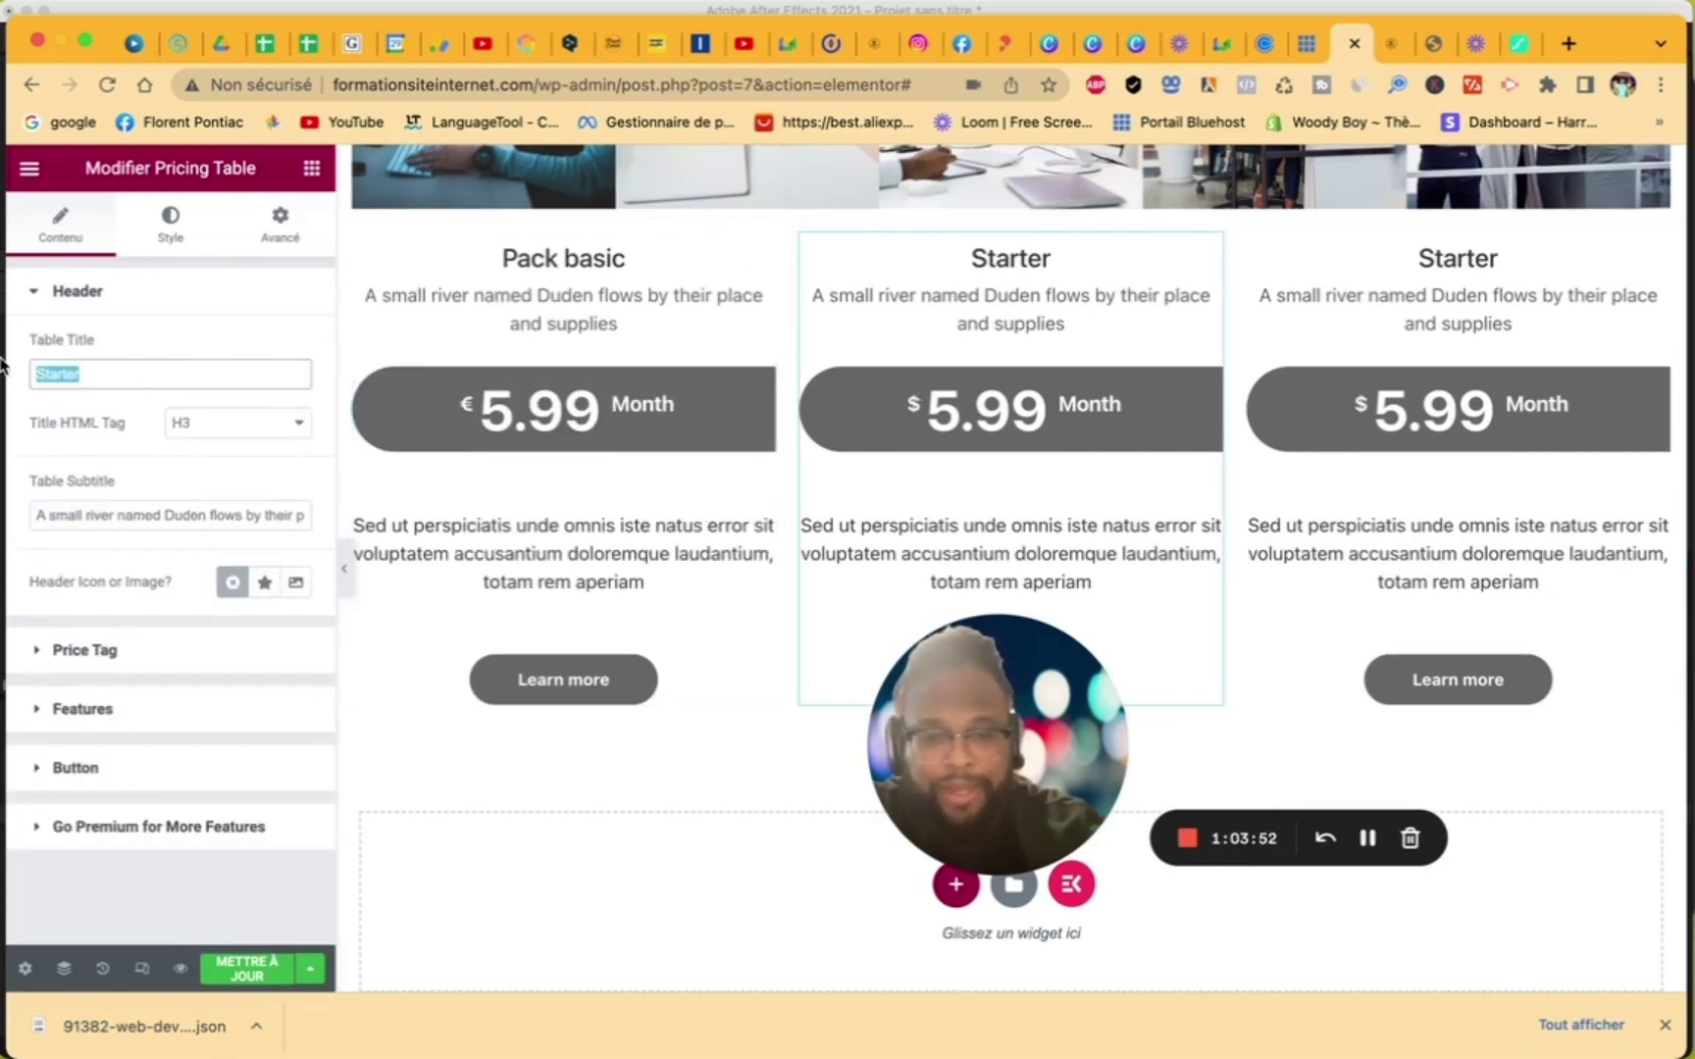
pyautogui.write('Pack medium')
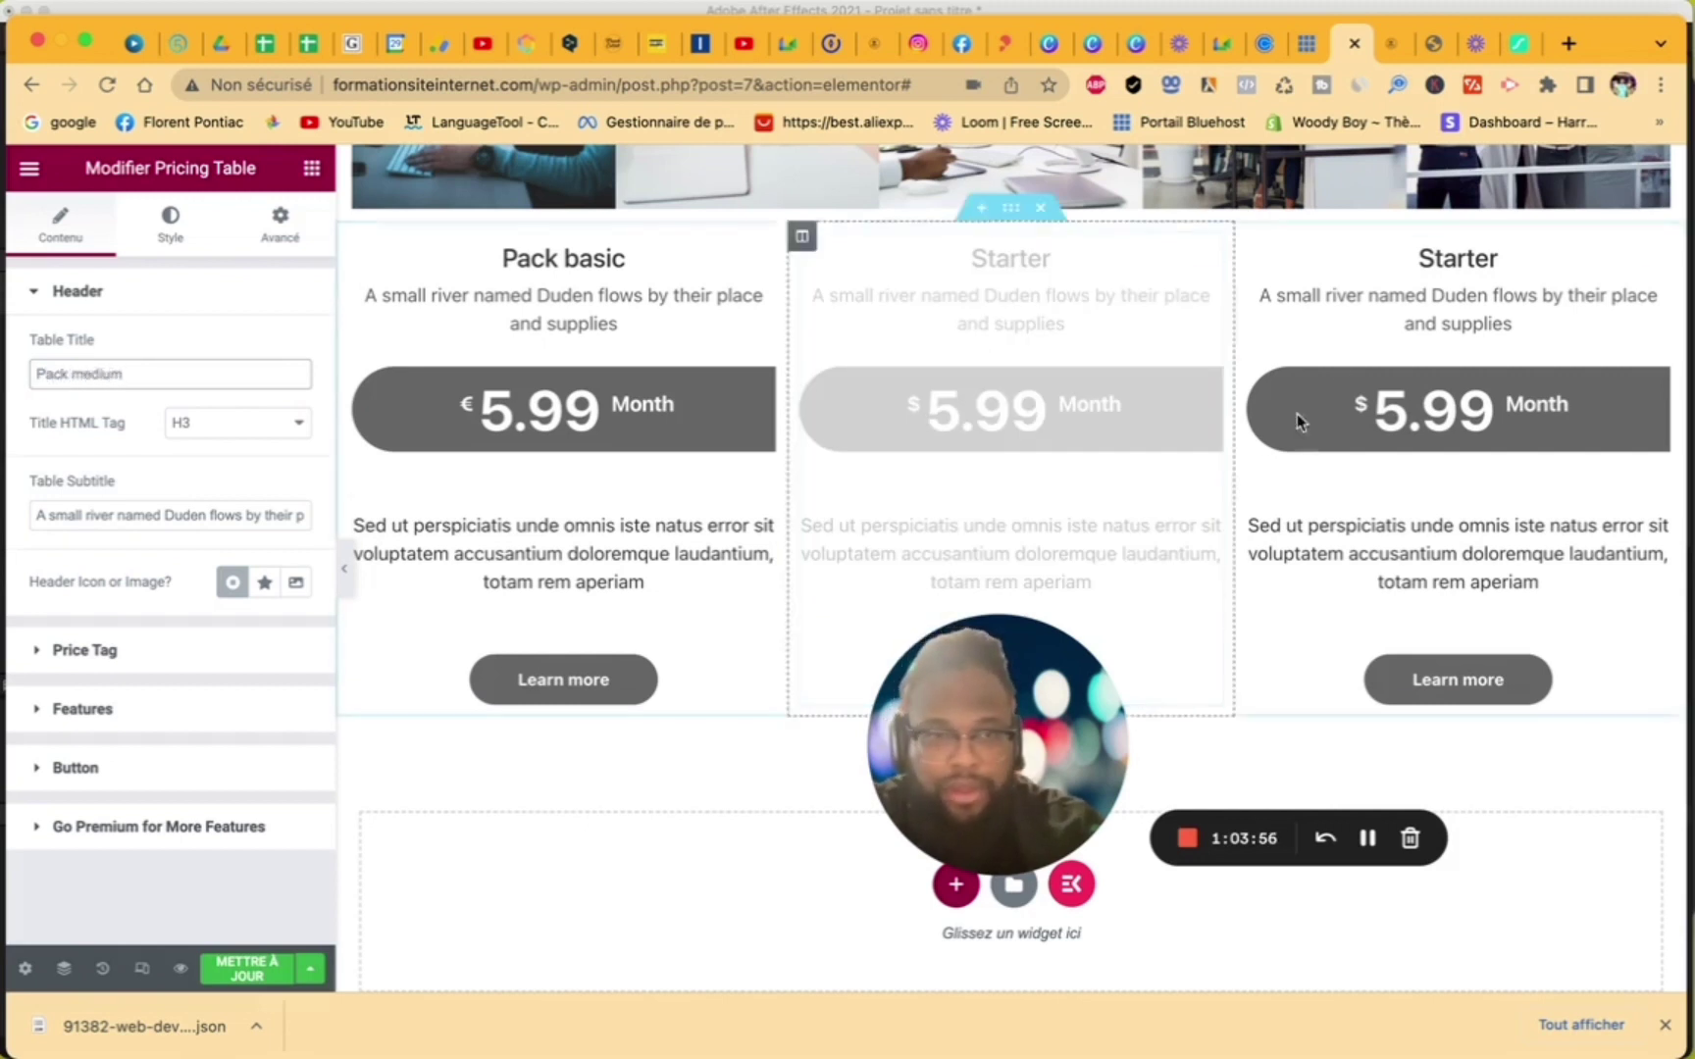
pyautogui.click(1372, 296)
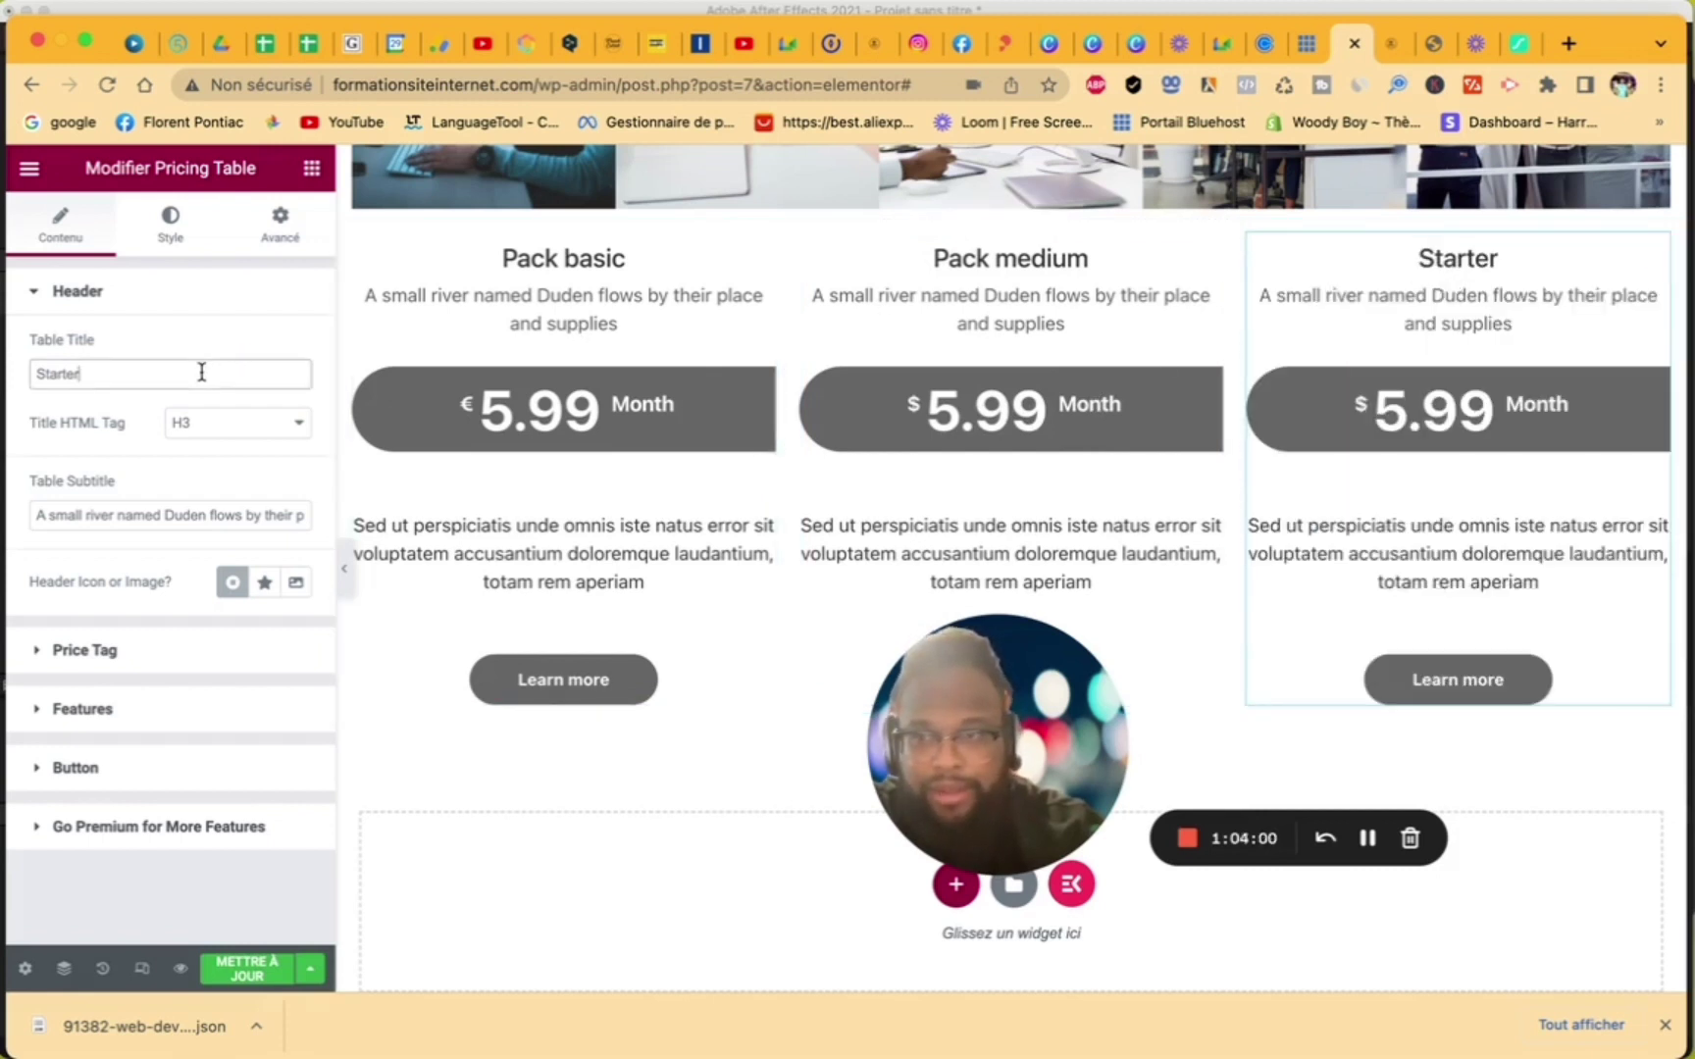
pyautogui.moveTo(200, 373); pyautogui.dragTo(5, 371)
pyautogui.write('Pack VIP')
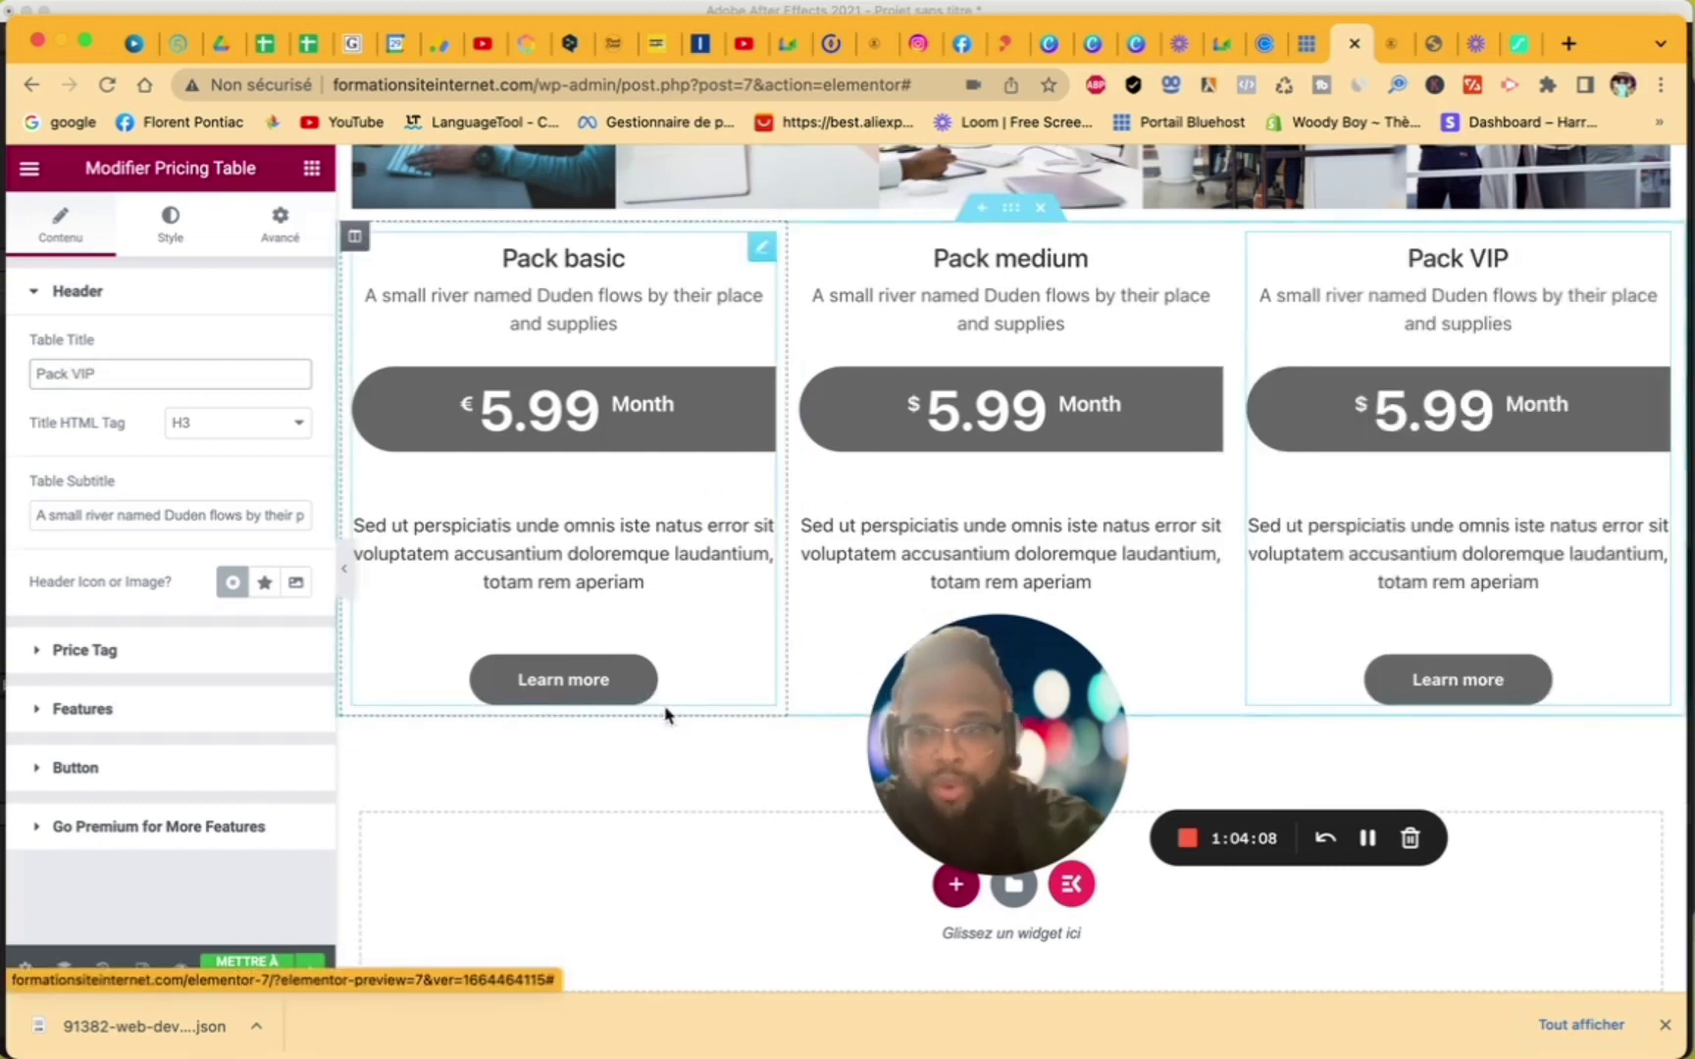
# - Open the icon library for the Pack VIP table's button
pyautogui.click(134, 767)
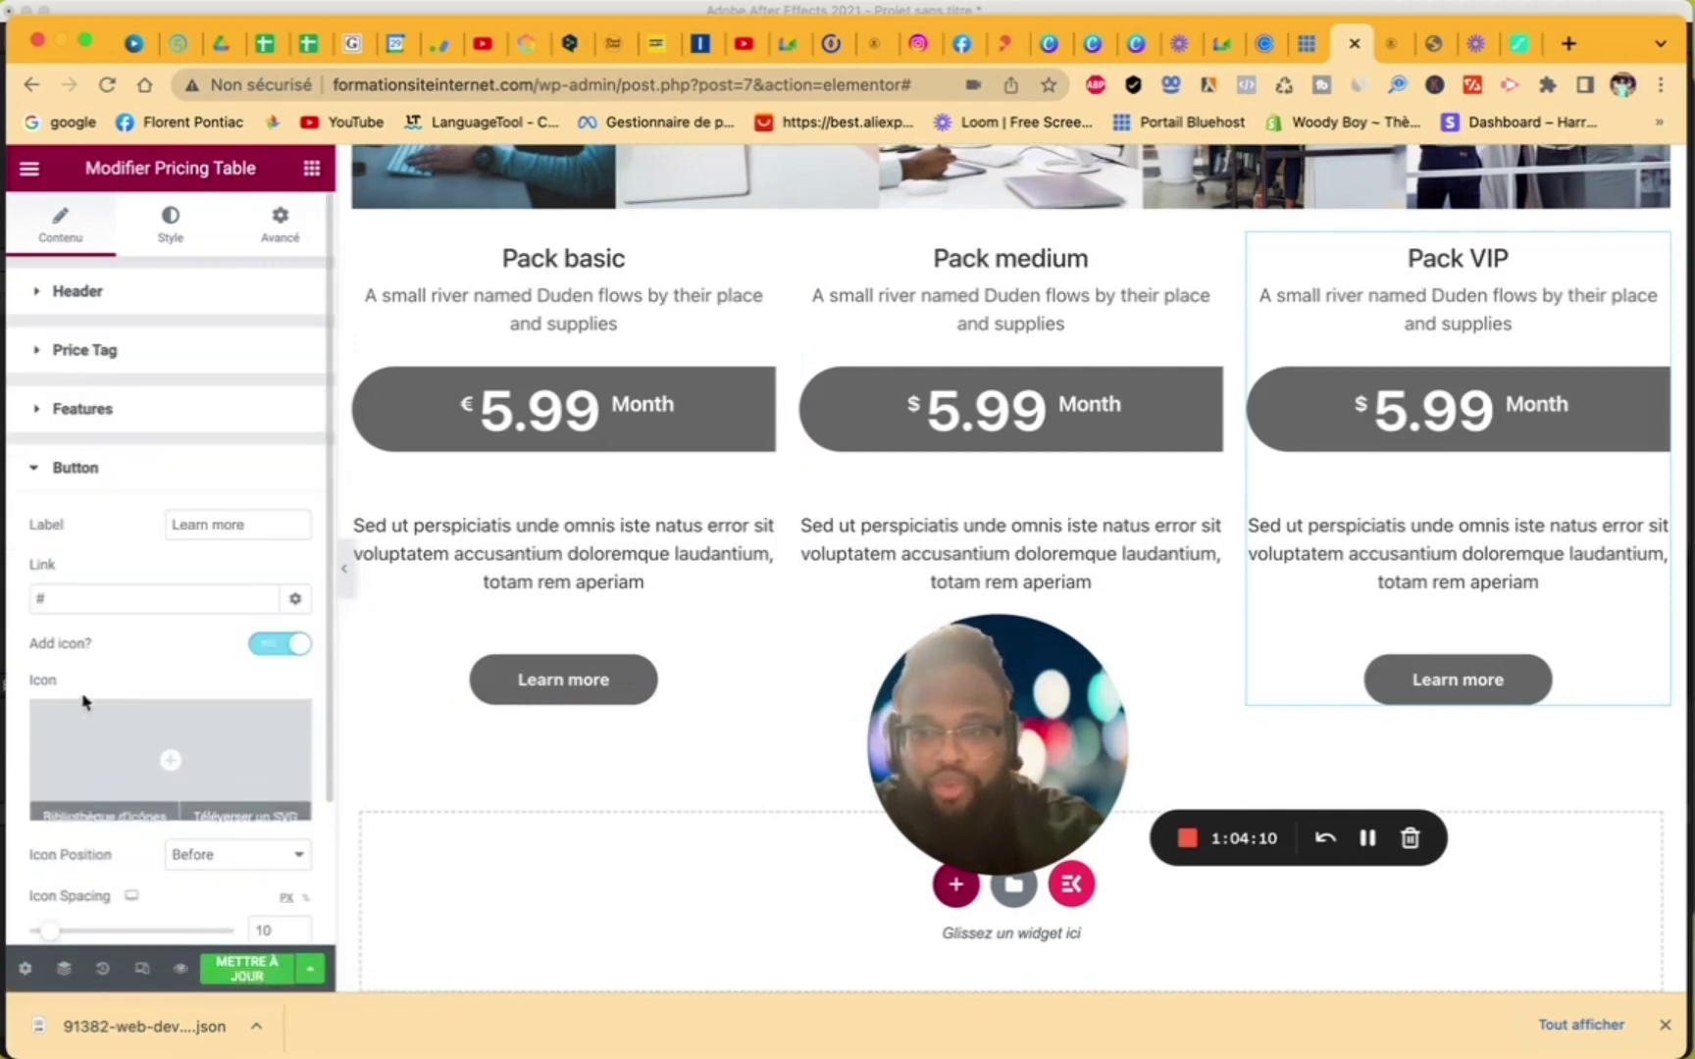
pyautogui.click(170, 757)
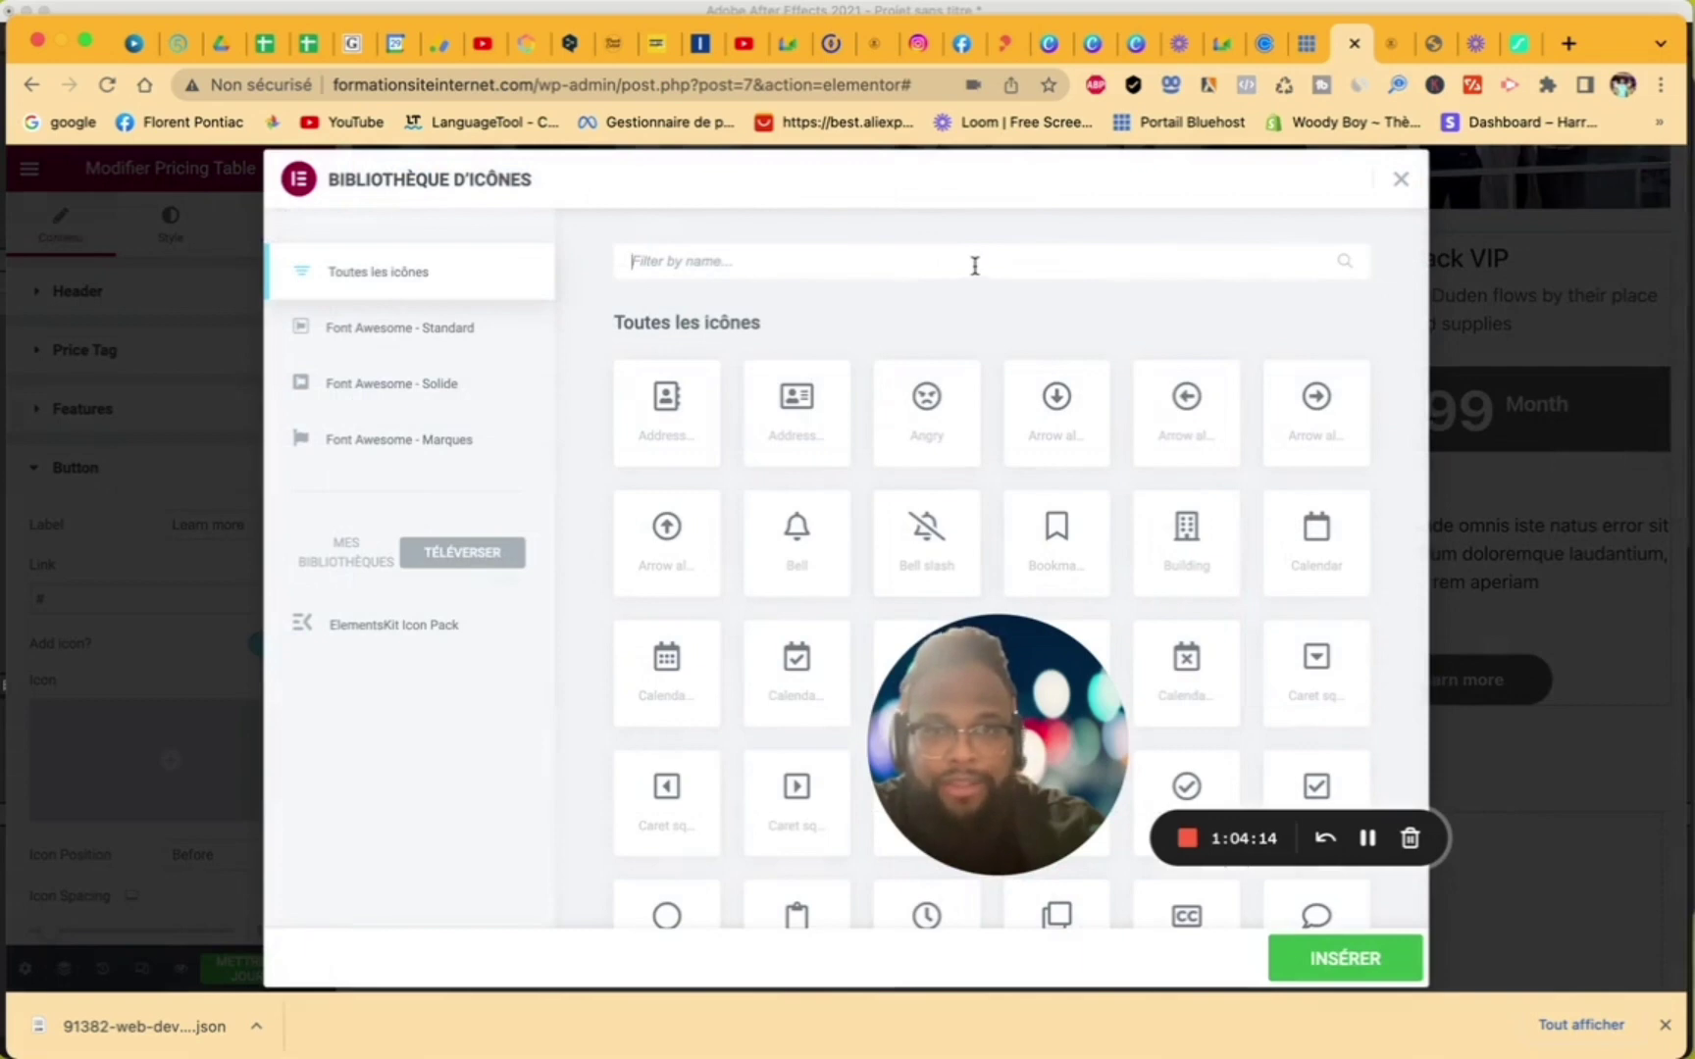
pyautogui.click(975, 265)
# - Insert the rocket Speed icon into the Pack VIP button
pyautogui.write('speed')
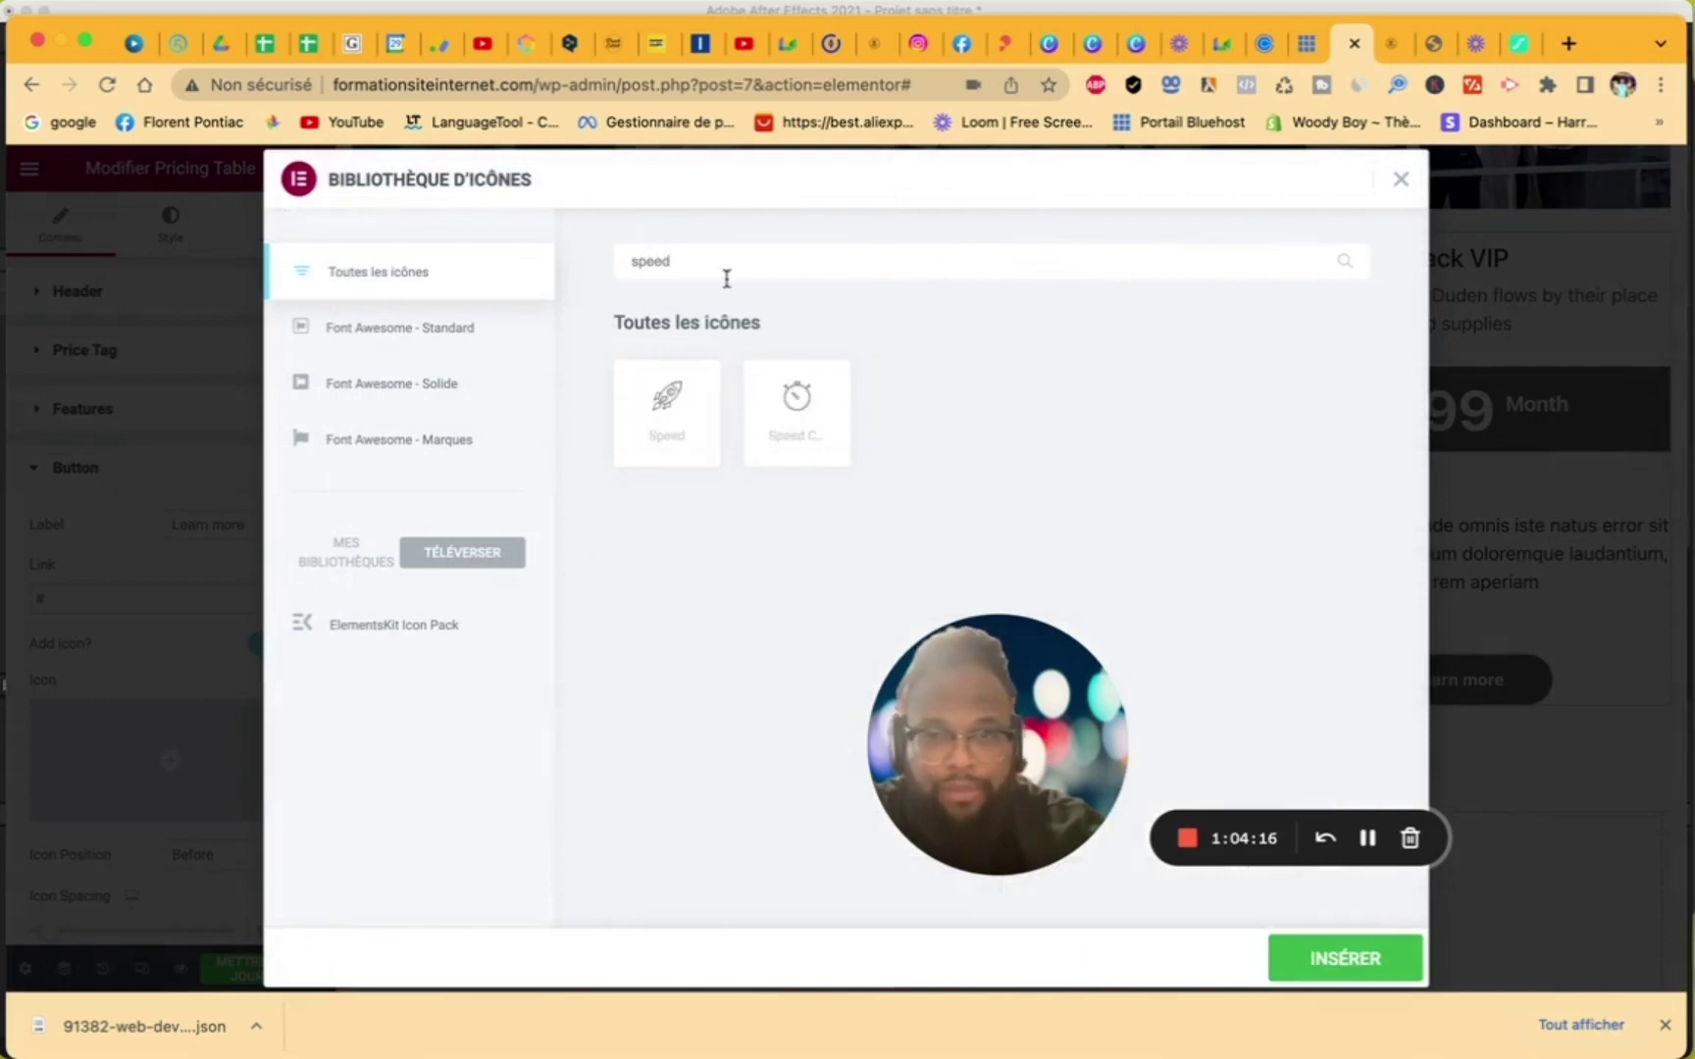
pyautogui.click(677, 407)
pyautogui.click(1358, 948)
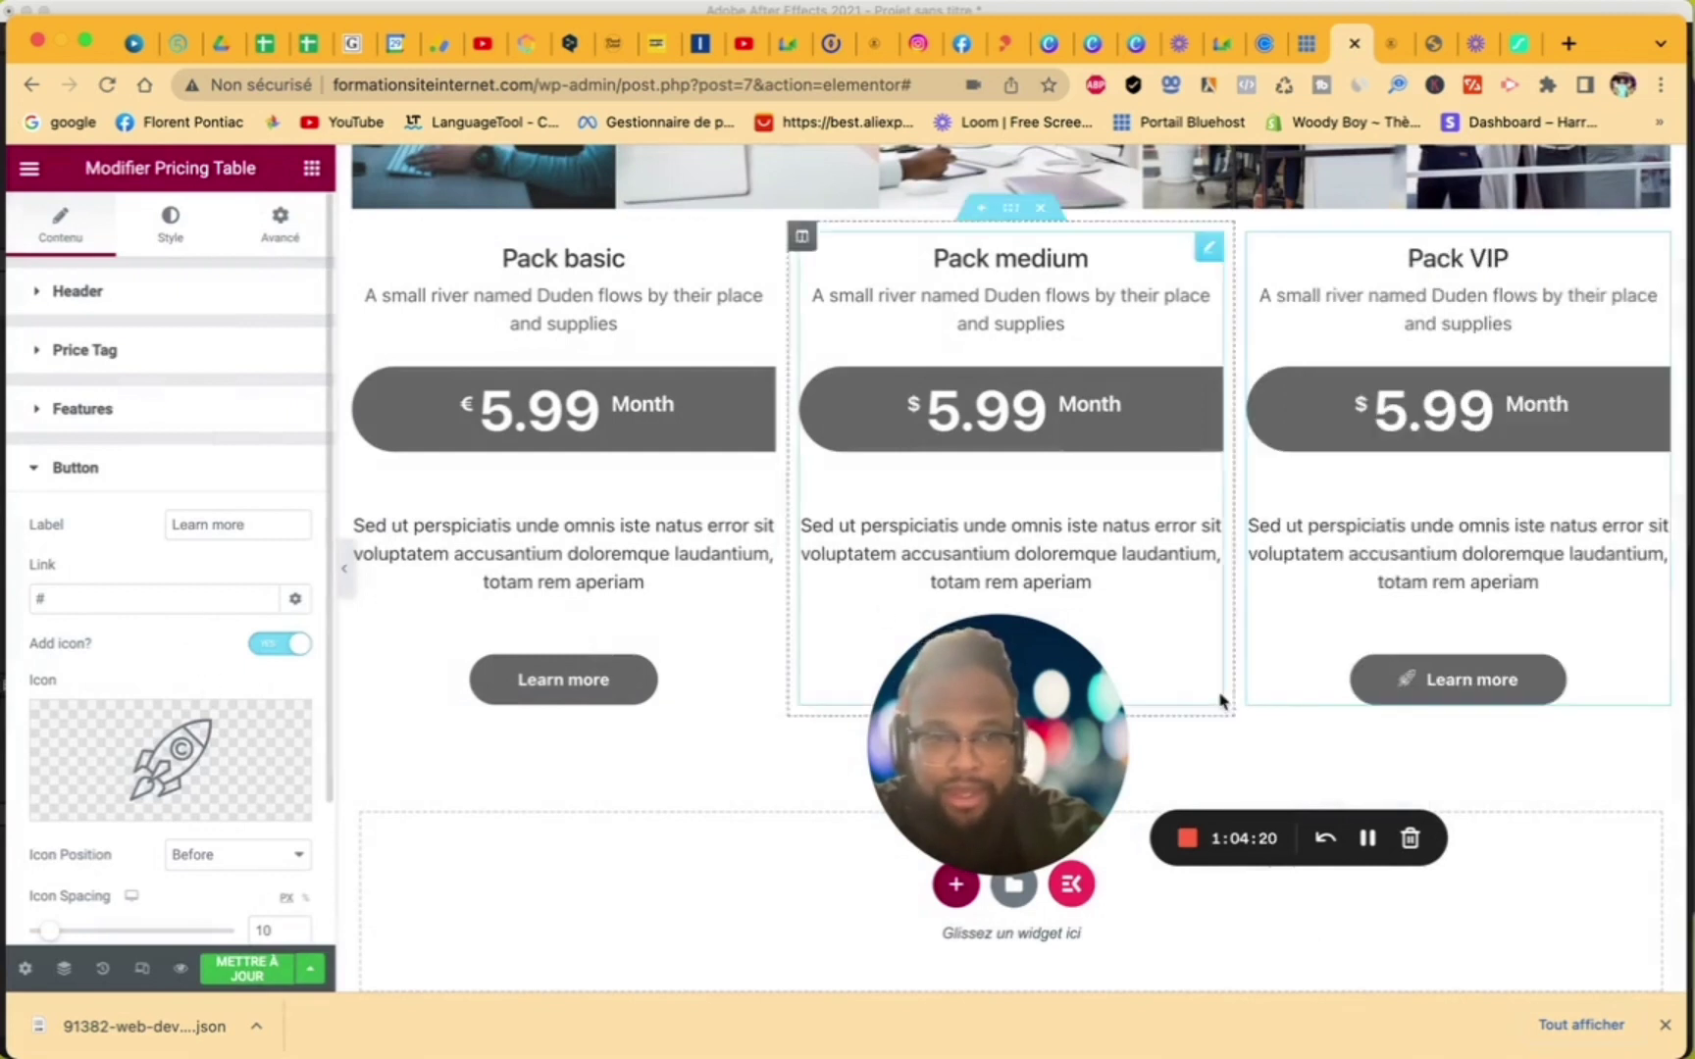
pyautogui.moveTo(938, 690); pyautogui.dragTo(1487, 796)
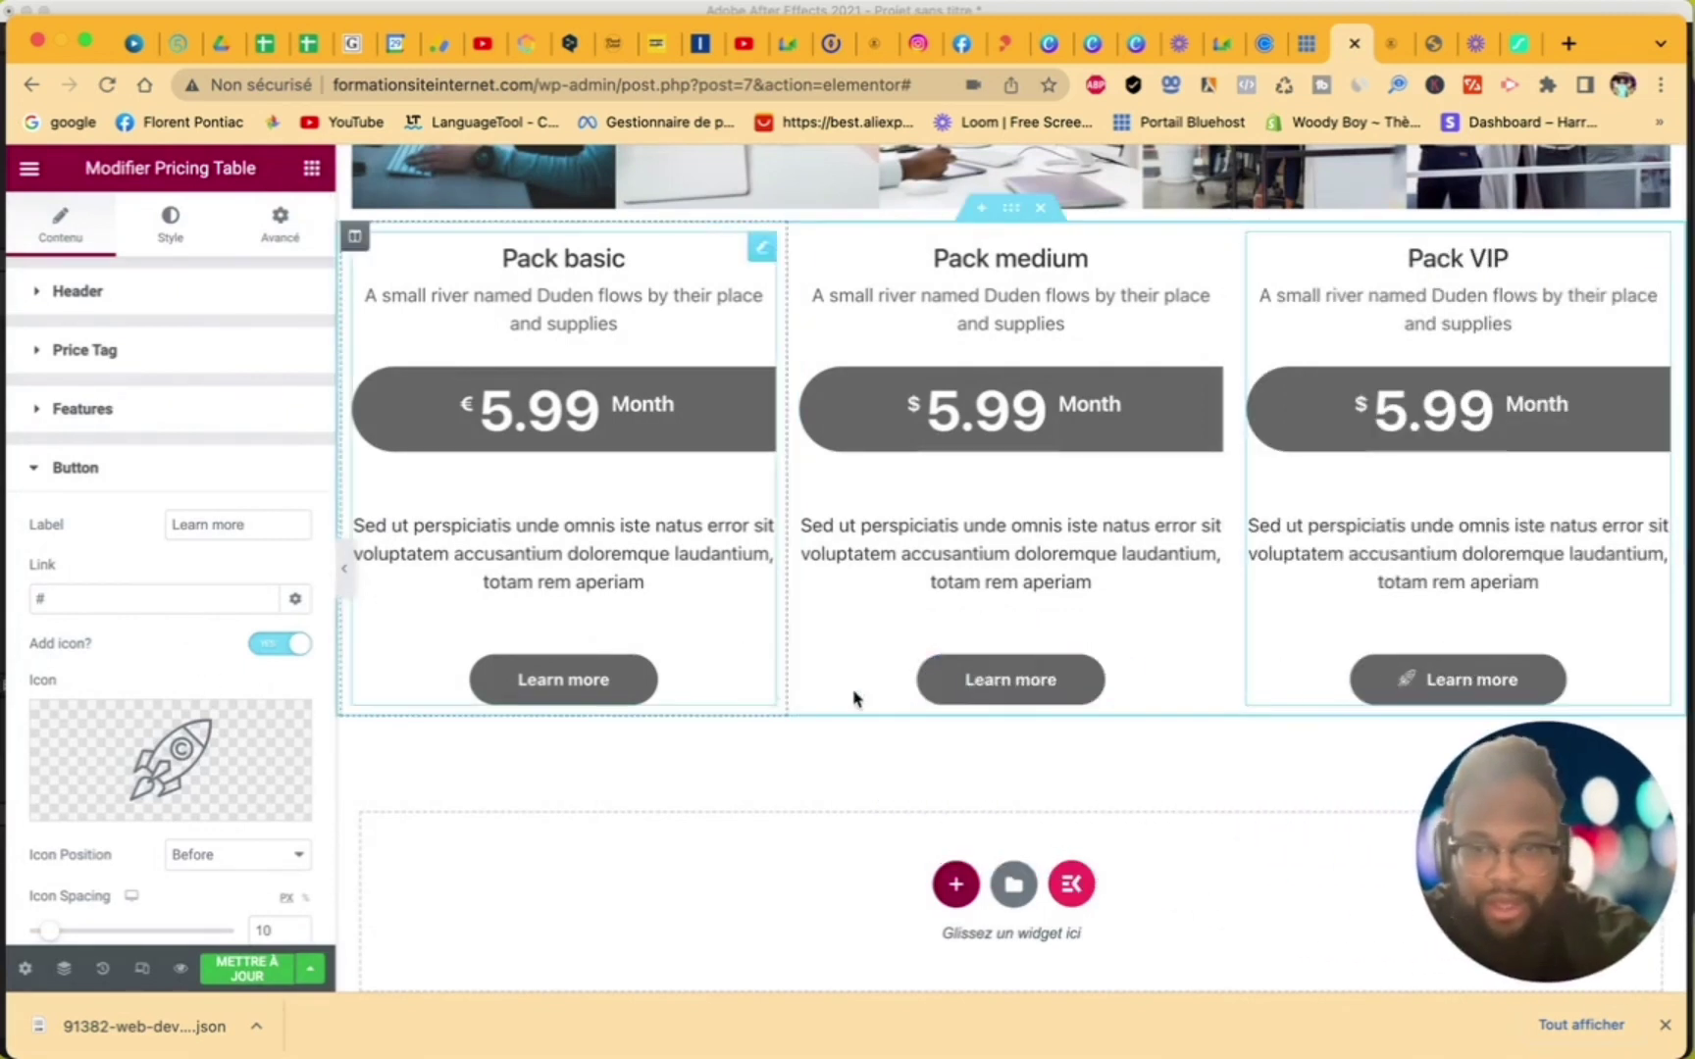
# - Give the Pack medium button the same rocket Speed icon
pyautogui.click(892, 541)
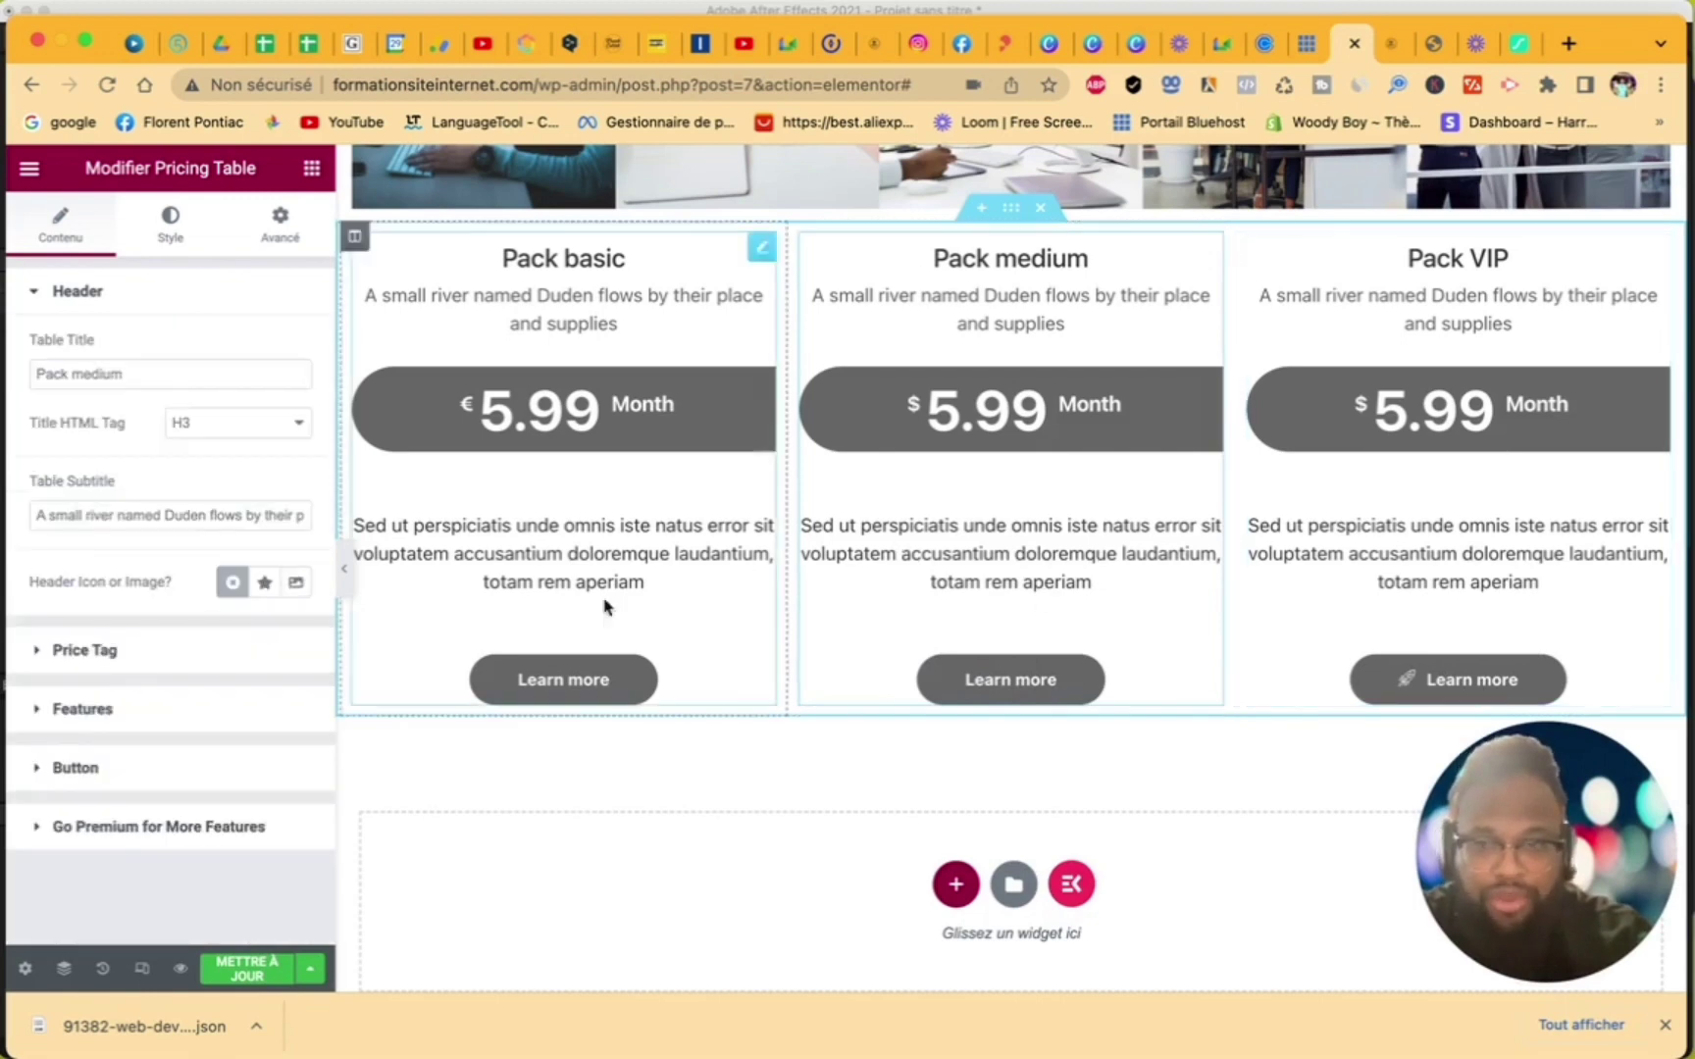
pyautogui.click(41, 770)
pyautogui.click(147, 775)
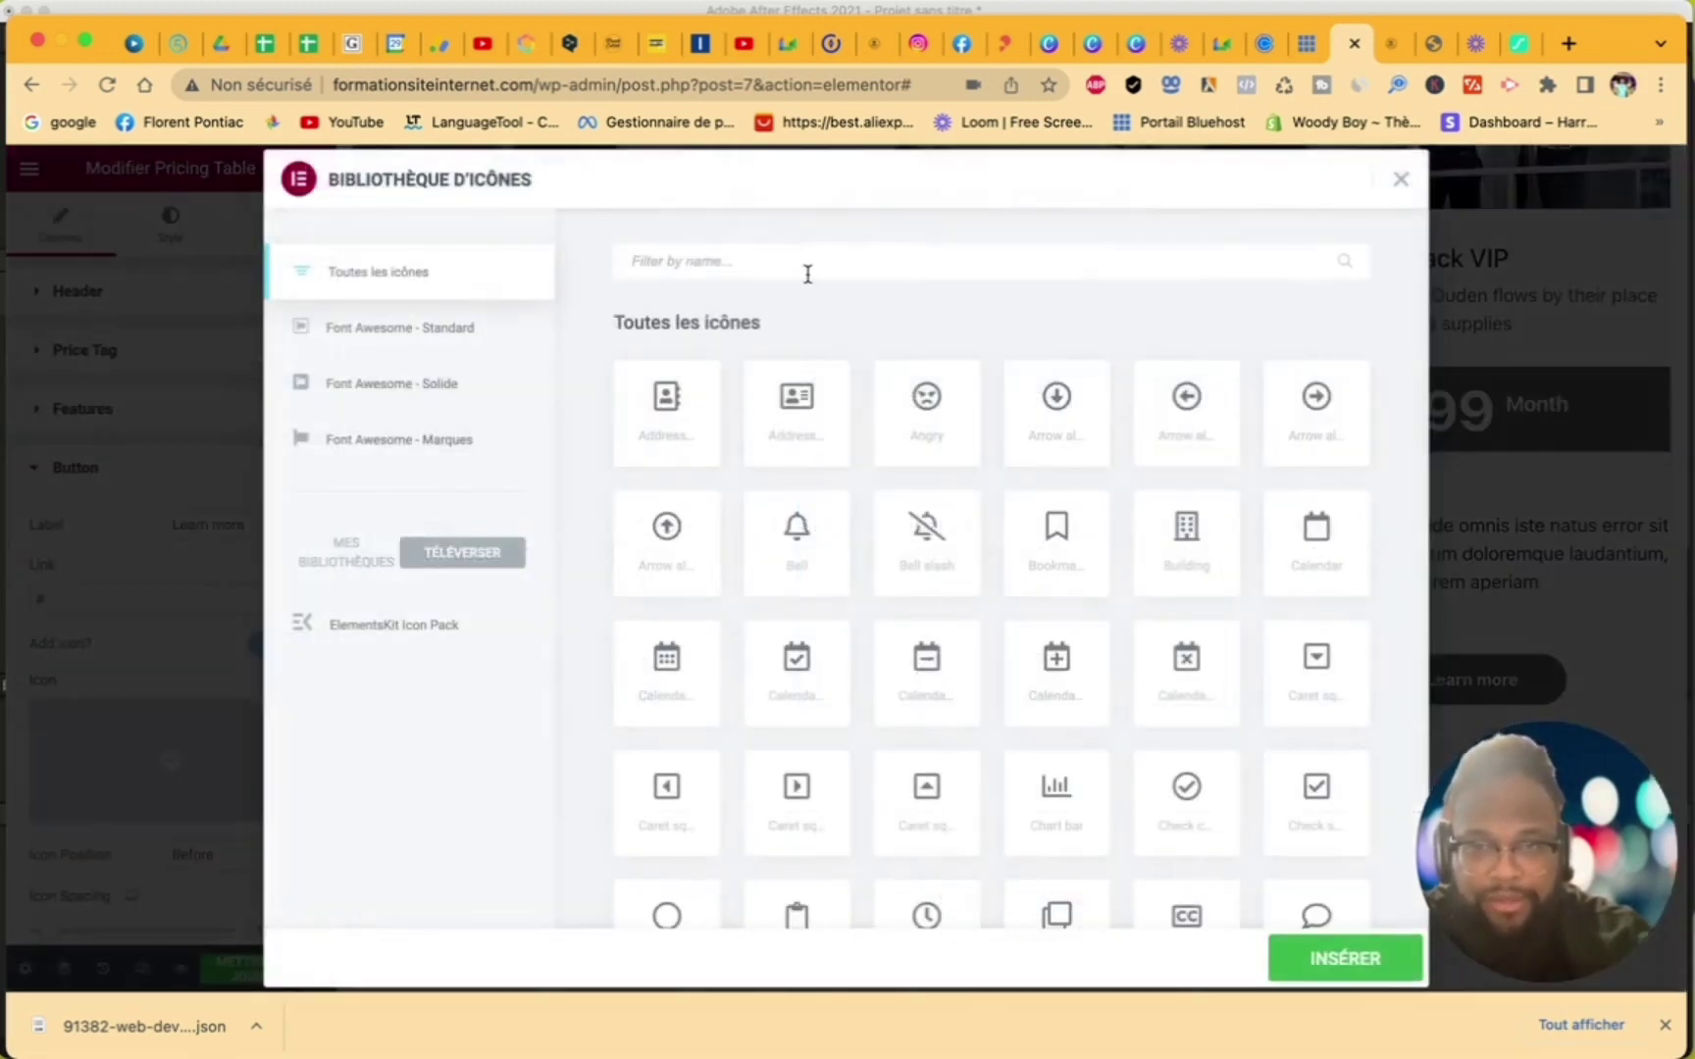
pyautogui.click(807, 267)
pyautogui.write('speed')
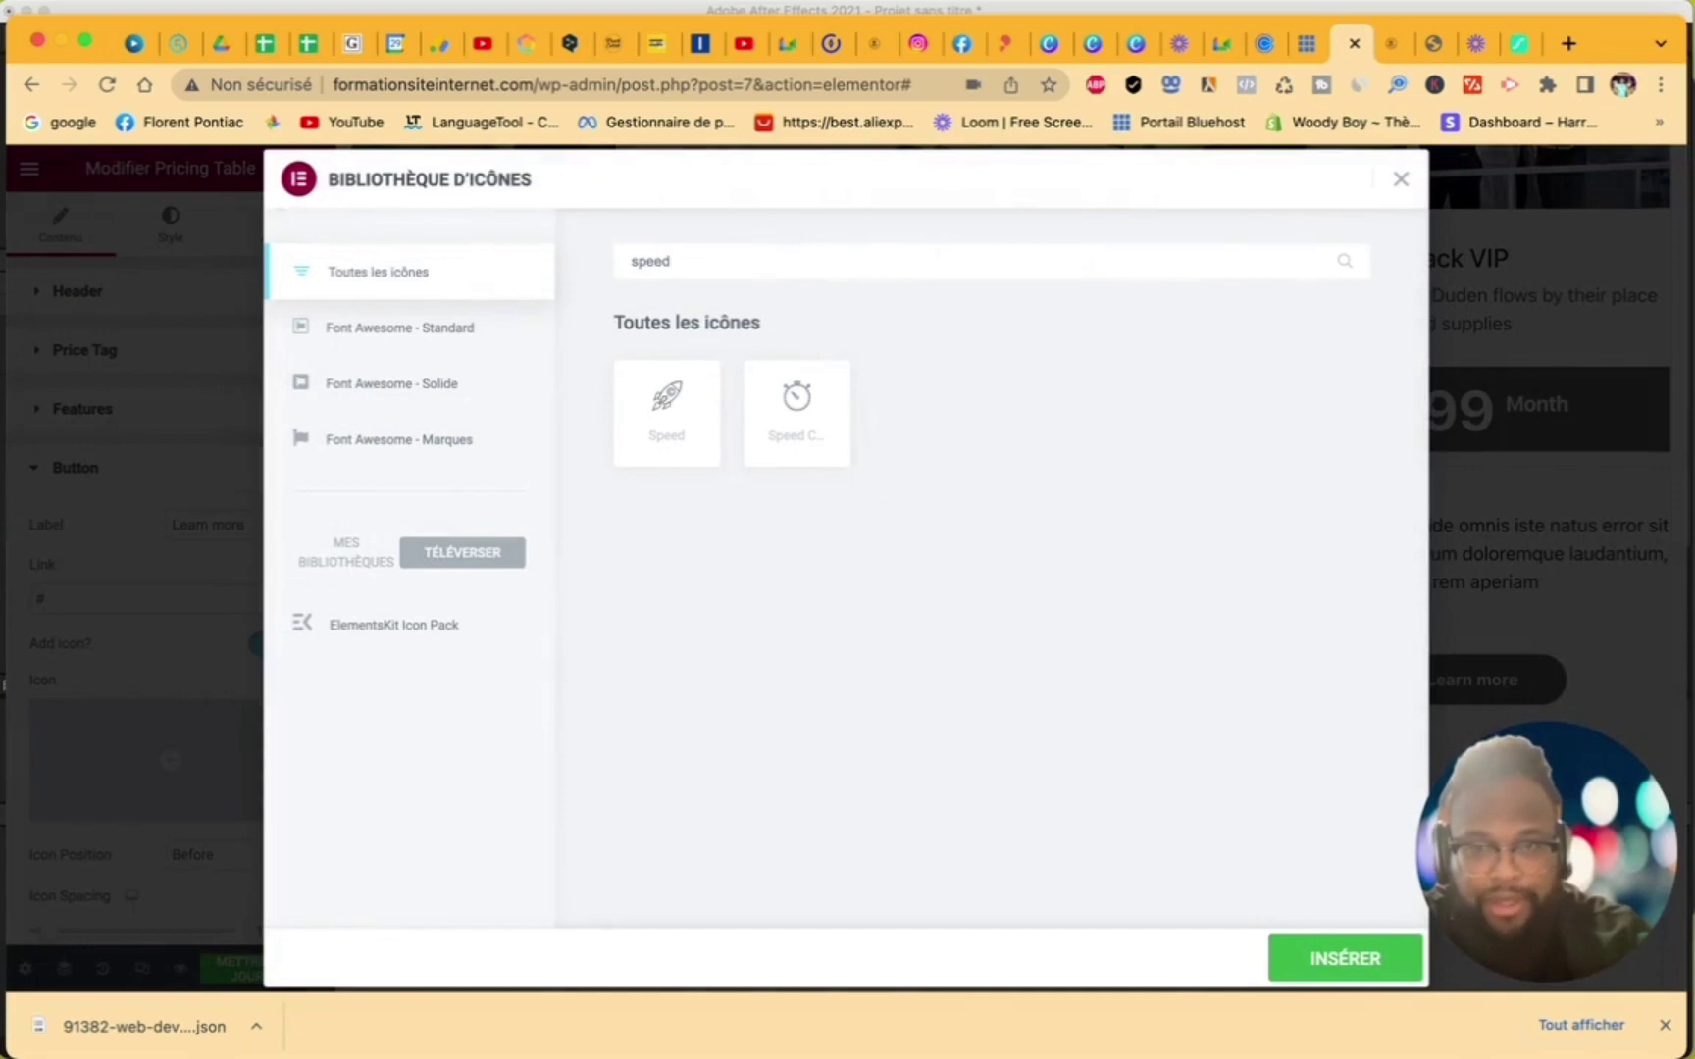
pyautogui.click(663, 388)
pyautogui.click(1334, 958)
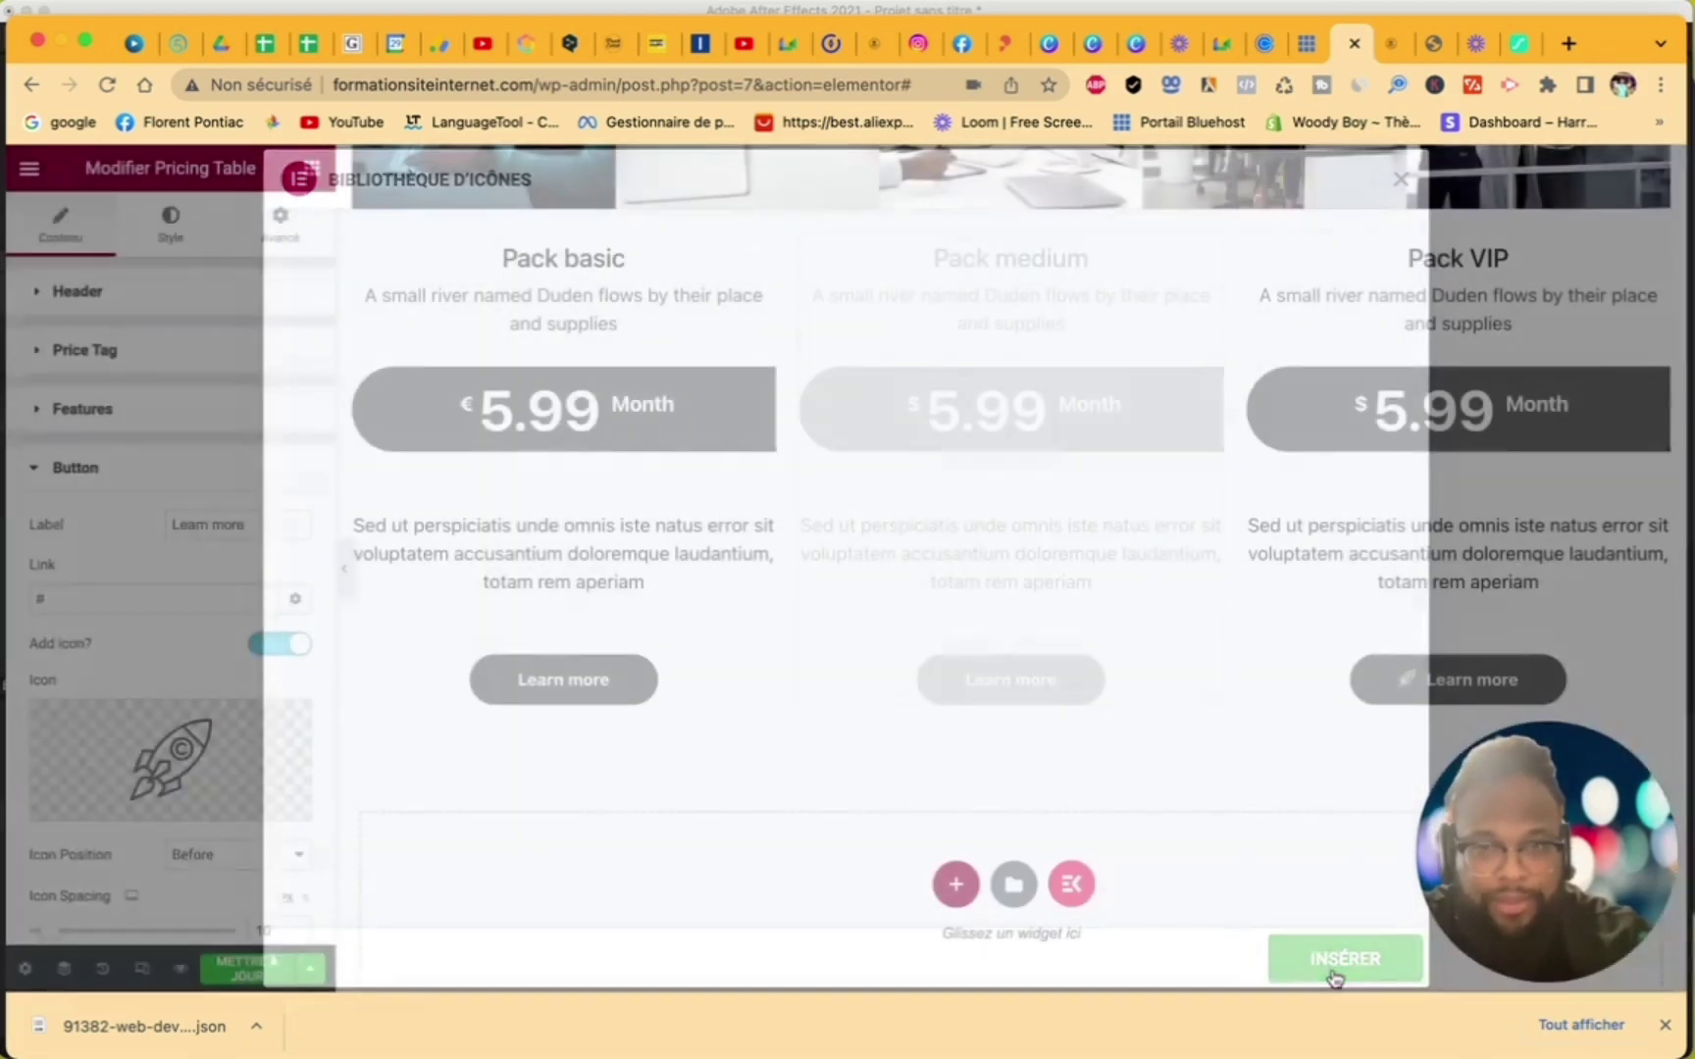
# - Add the rocket Speed icon to the Pack basic button as well
pyautogui.click(667, 631)
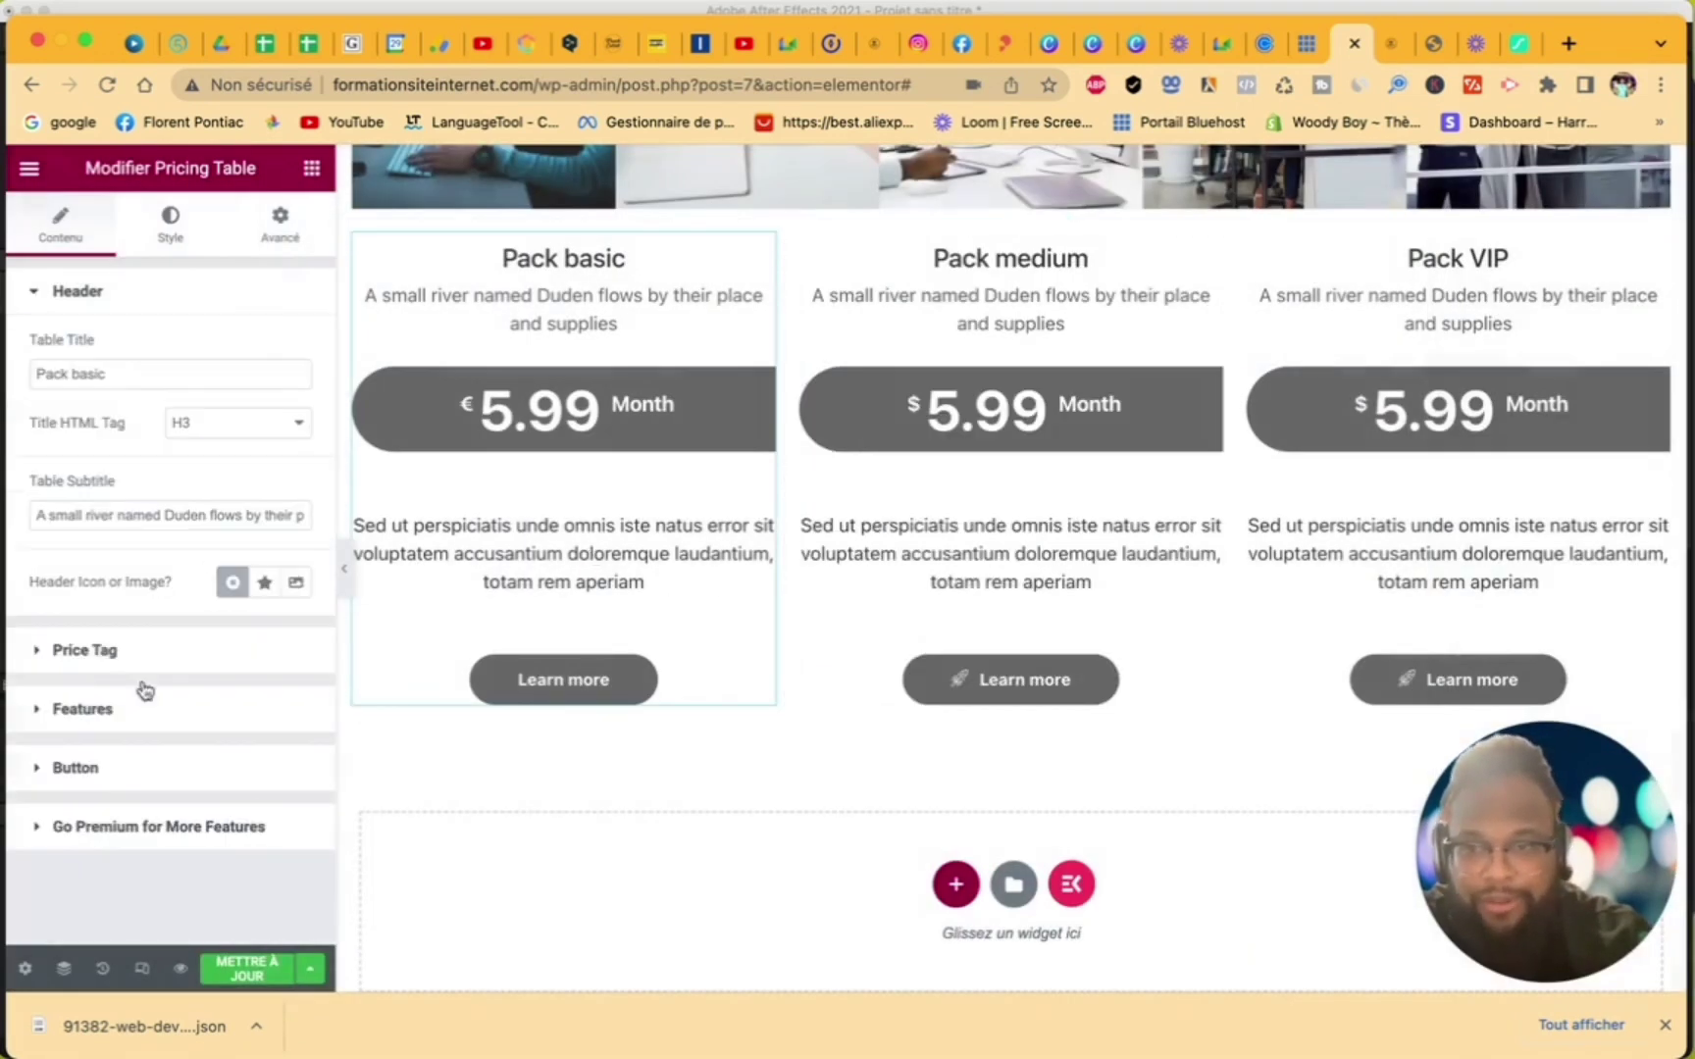
pyautogui.click(80, 770)
pyautogui.click(177, 745)
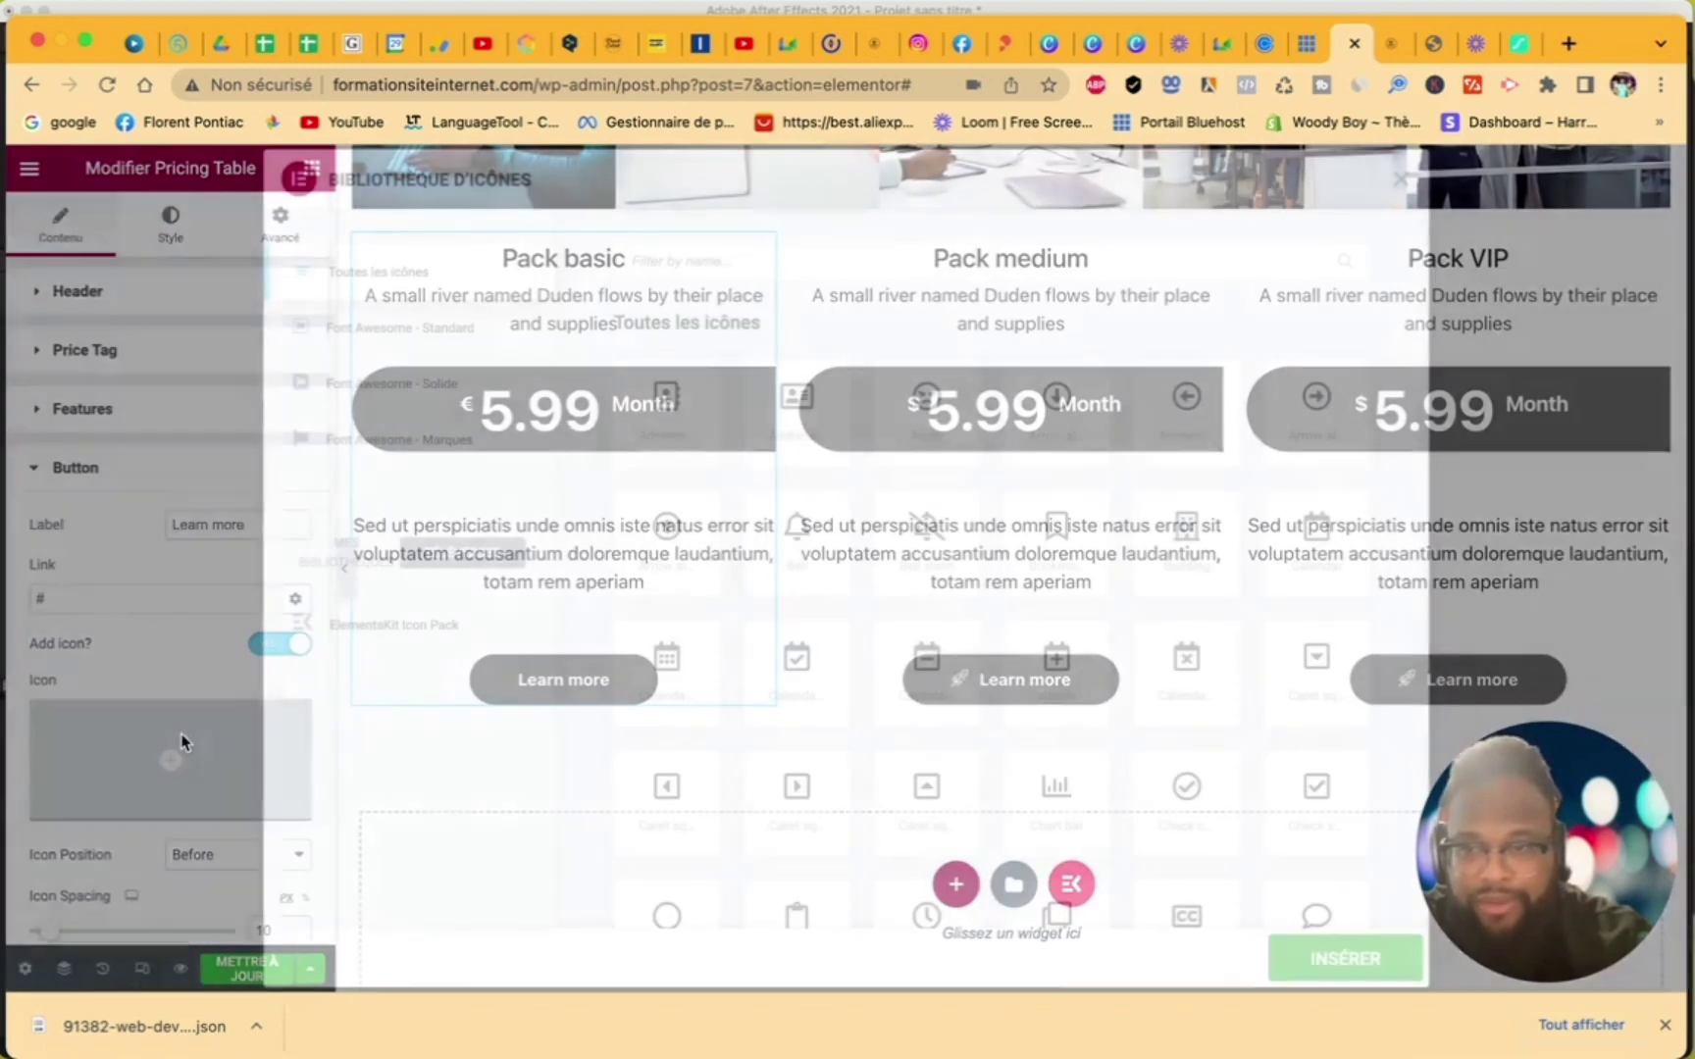
pyautogui.write('speed')
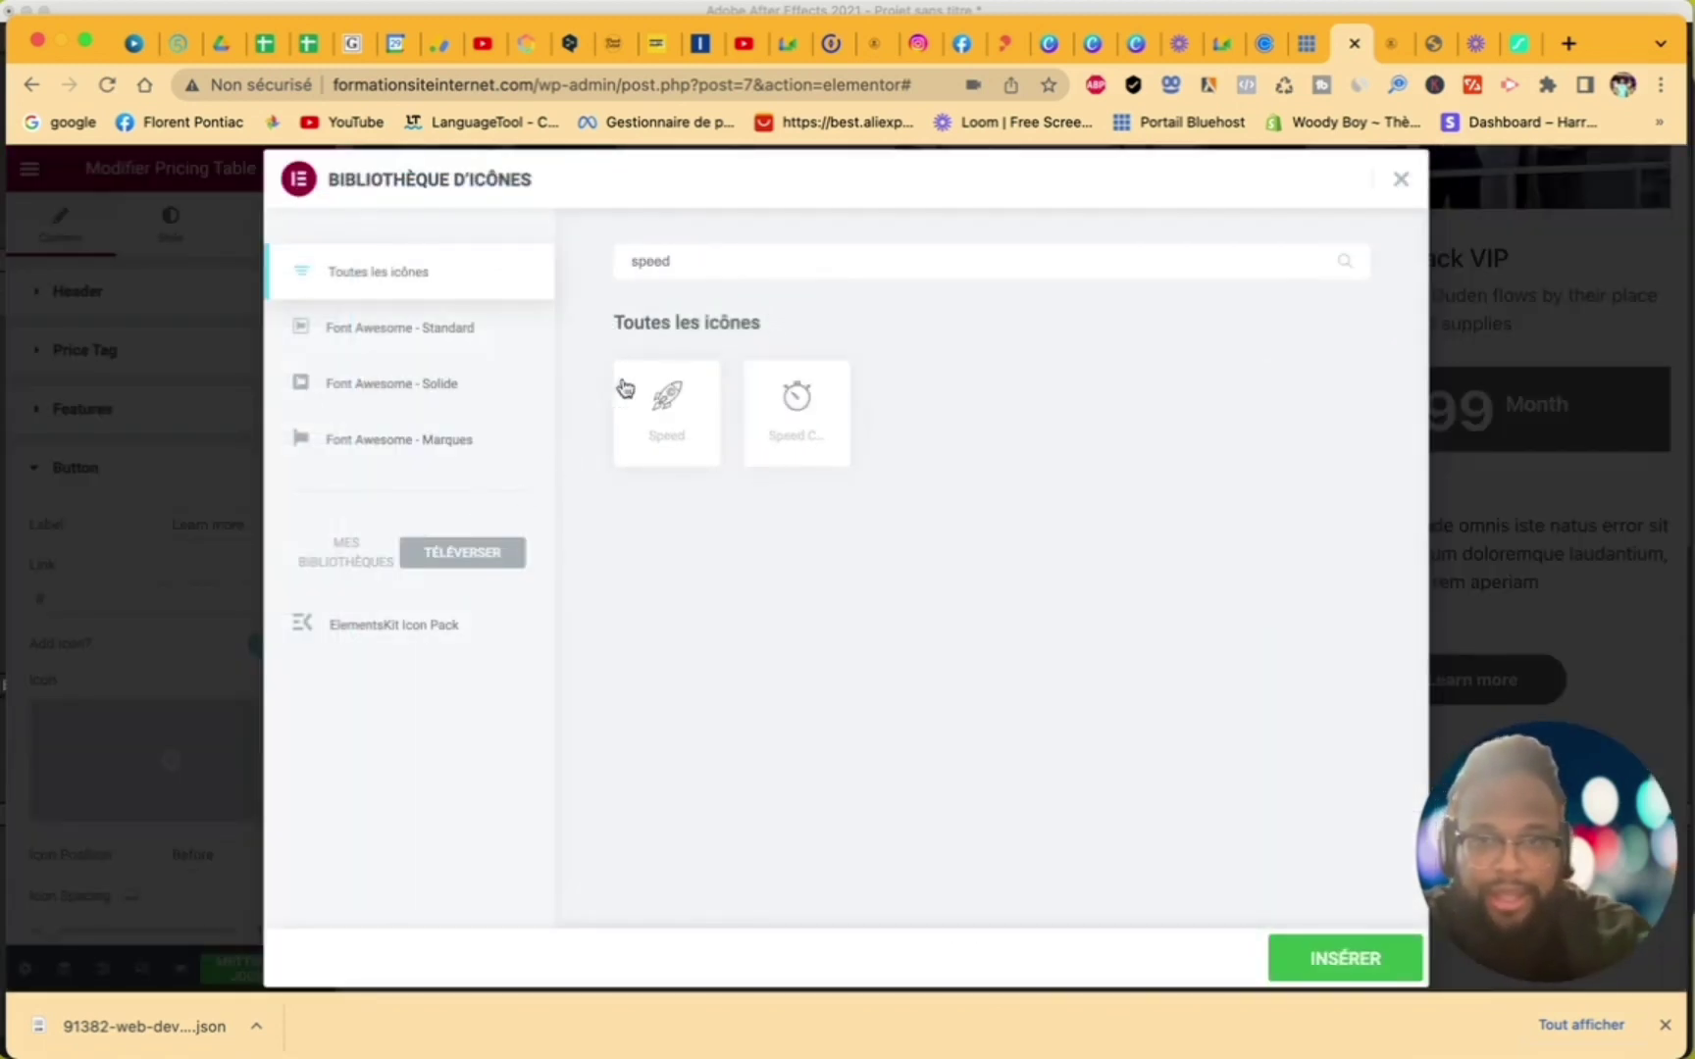
pyautogui.click(674, 412)
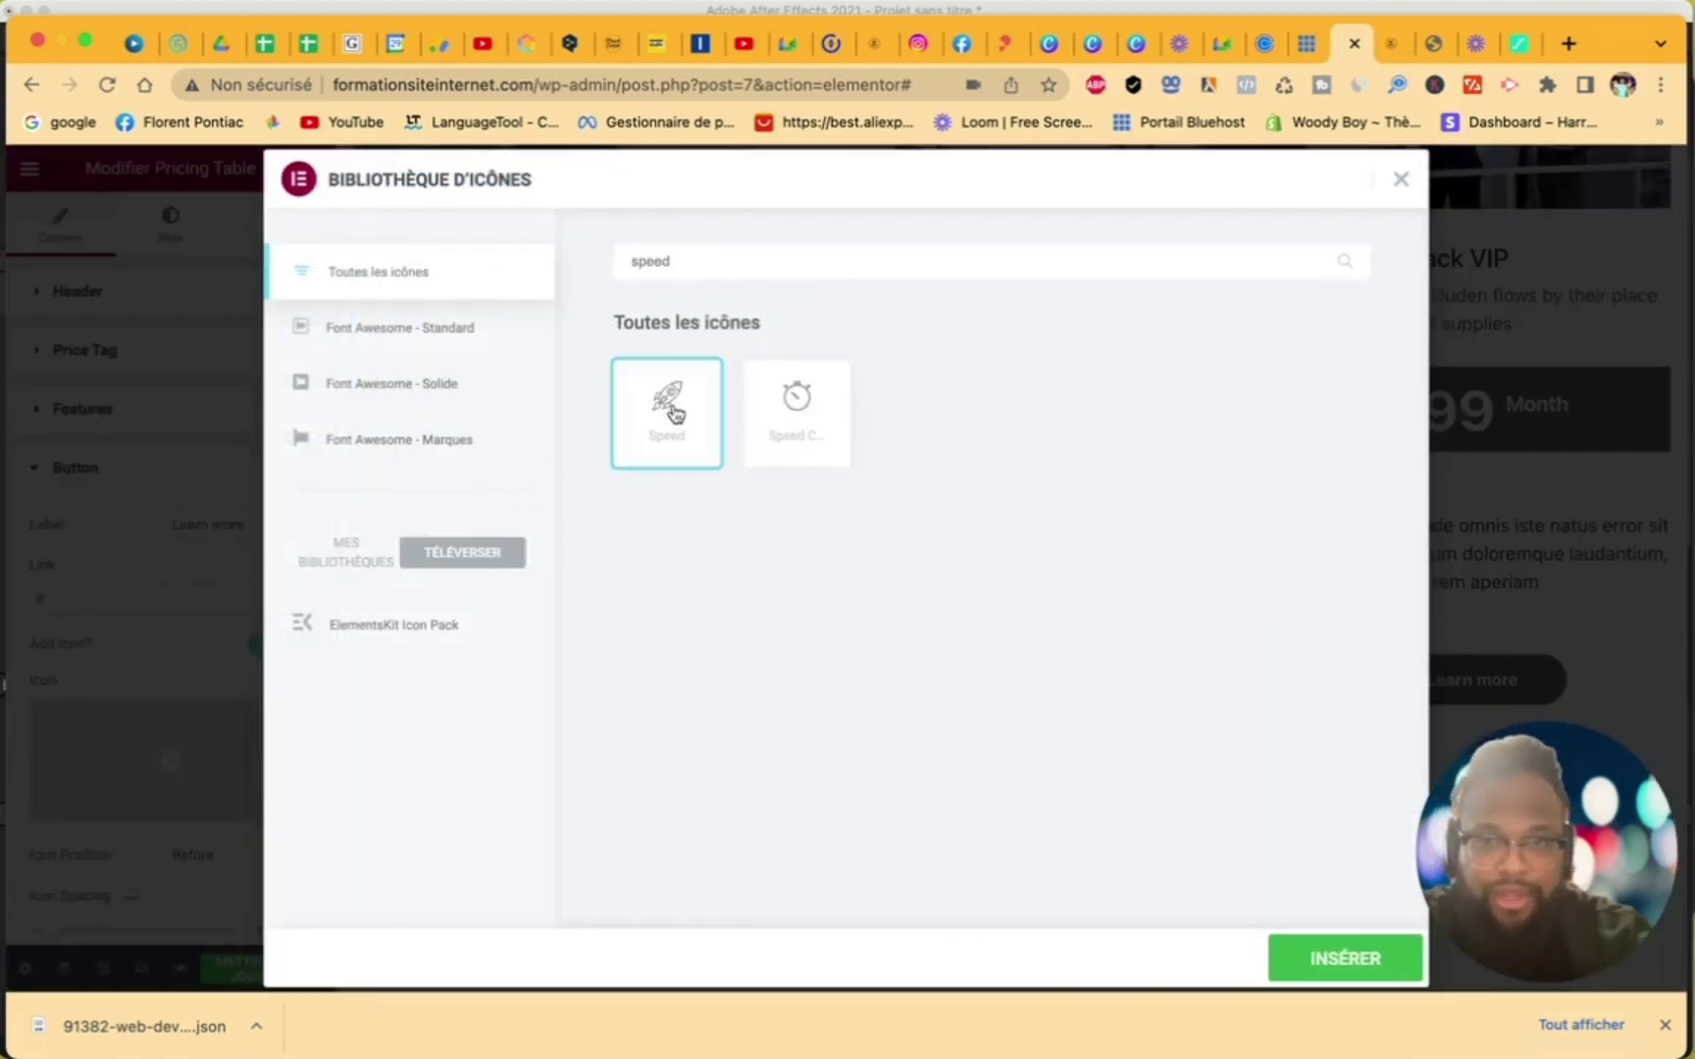
pyautogui.click(1276, 968)
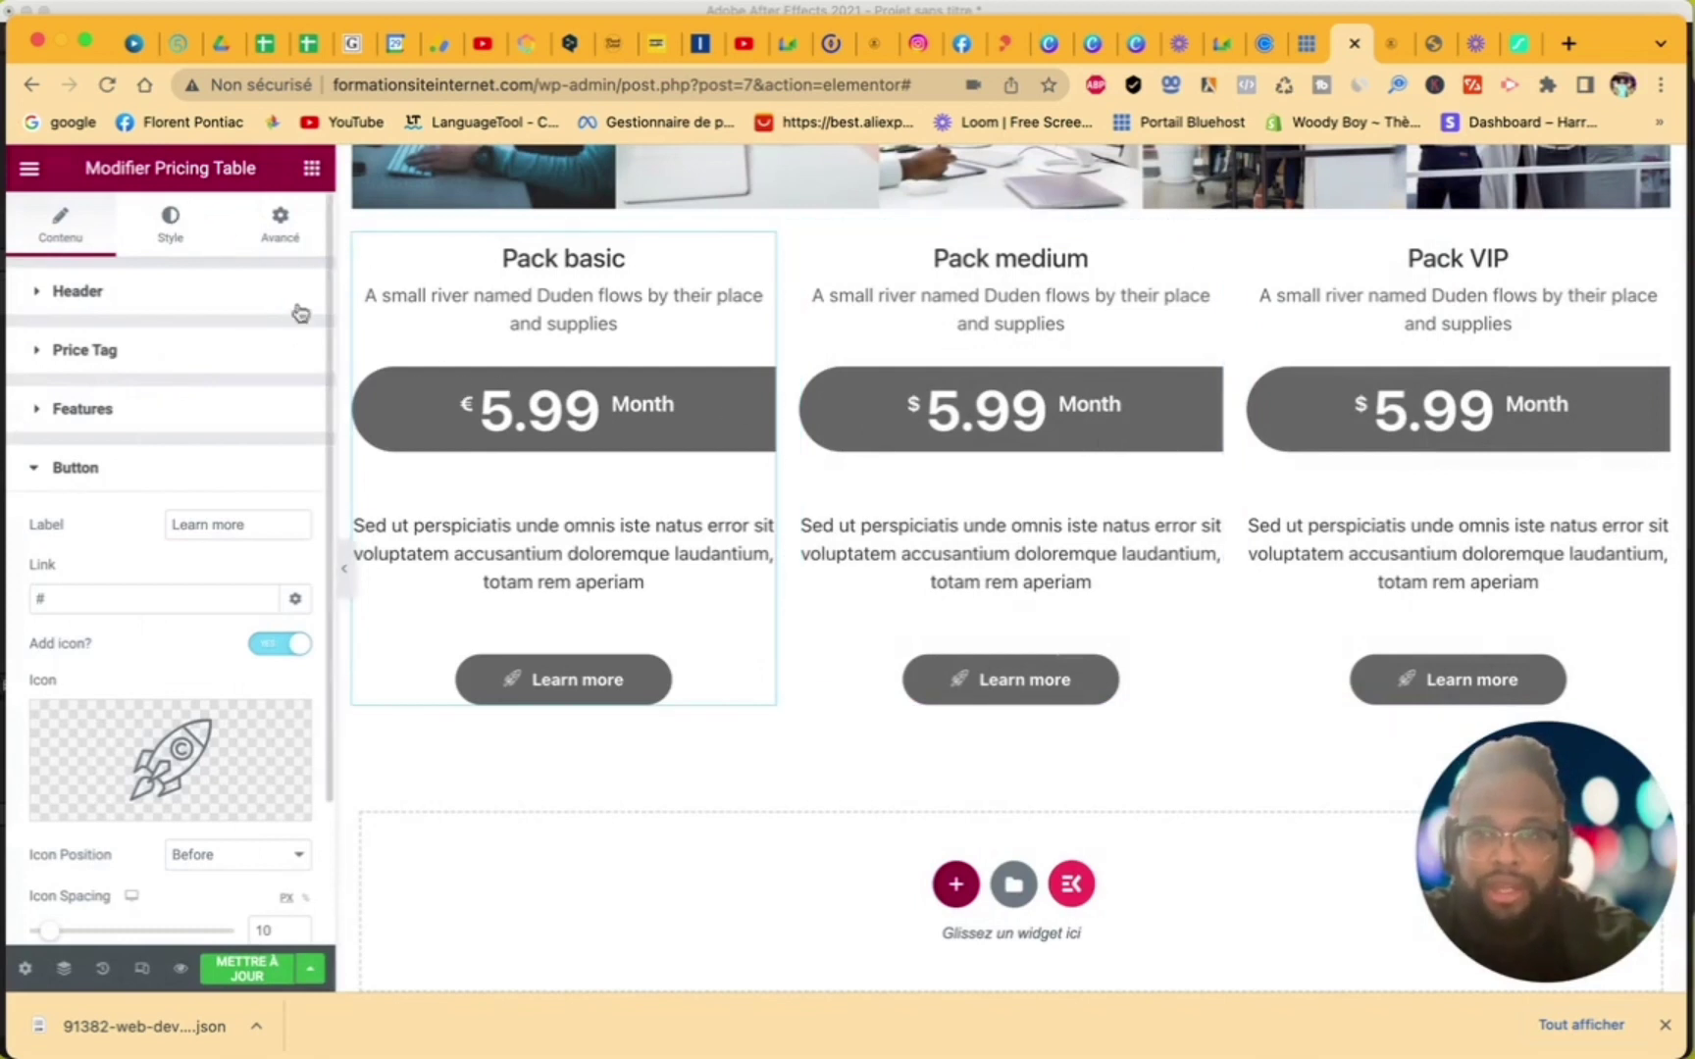
# - Review the Pack basic table's Features, Price Tag and Header content settings
pyautogui.click(86, 410)
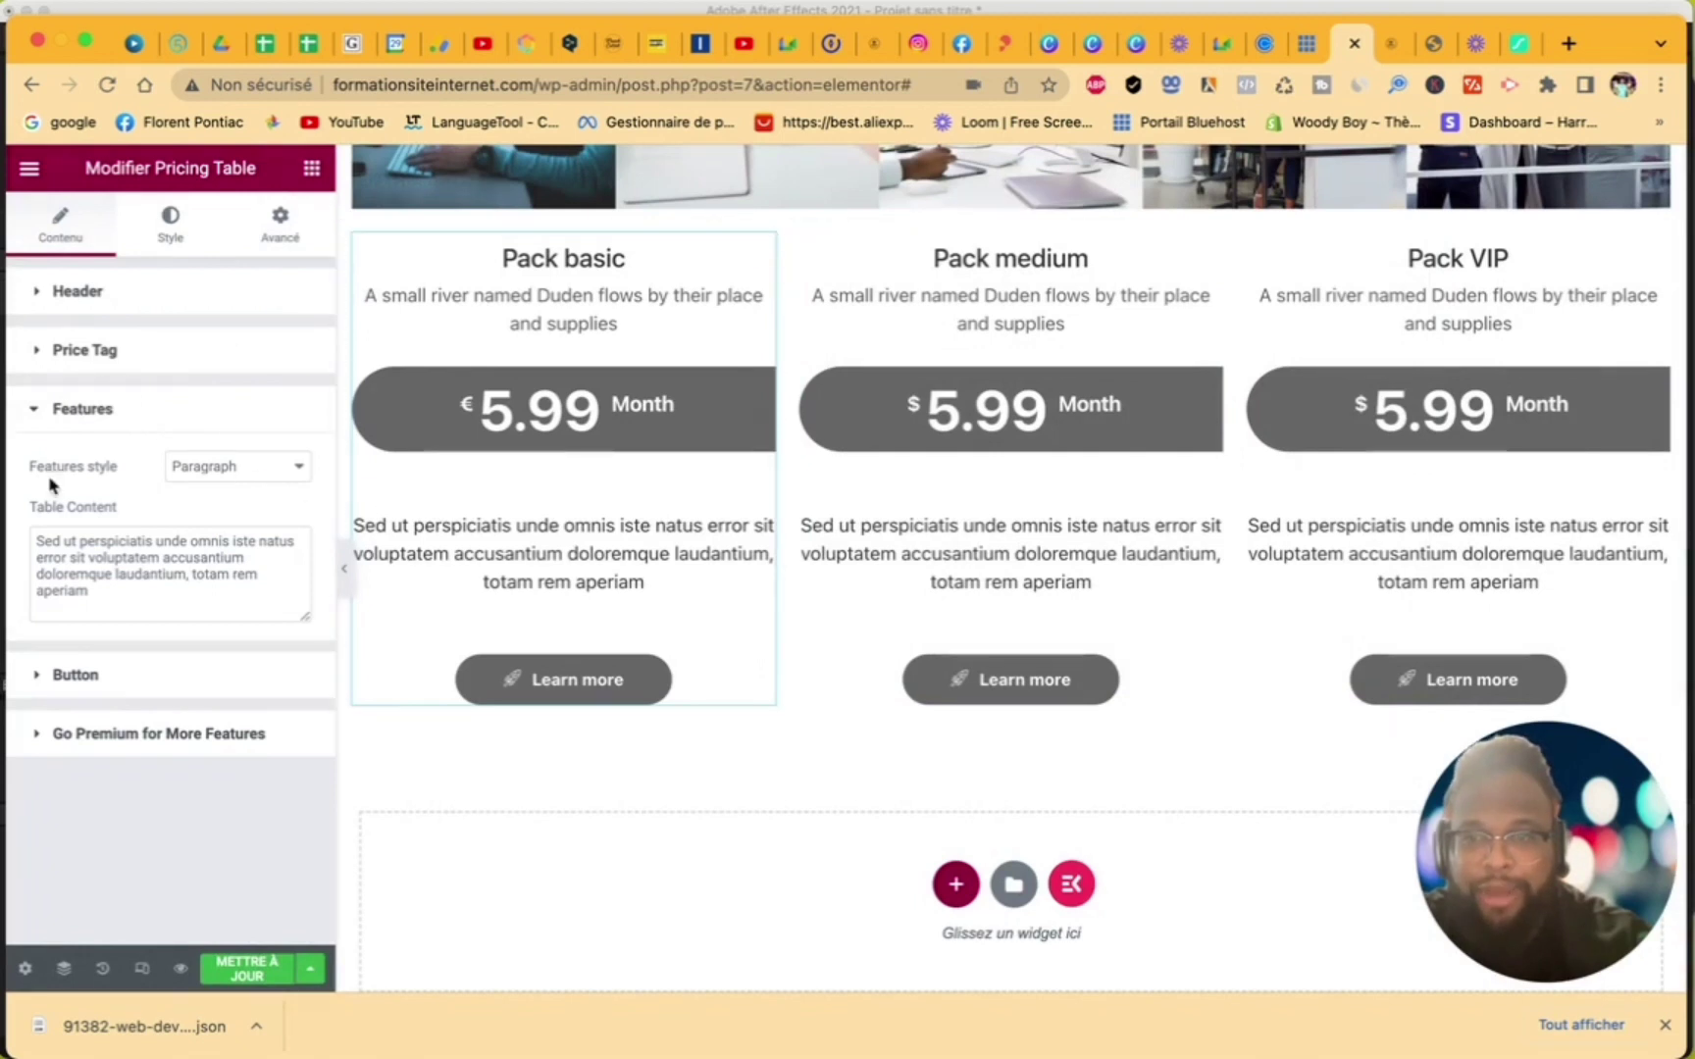
pyautogui.click(120, 350)
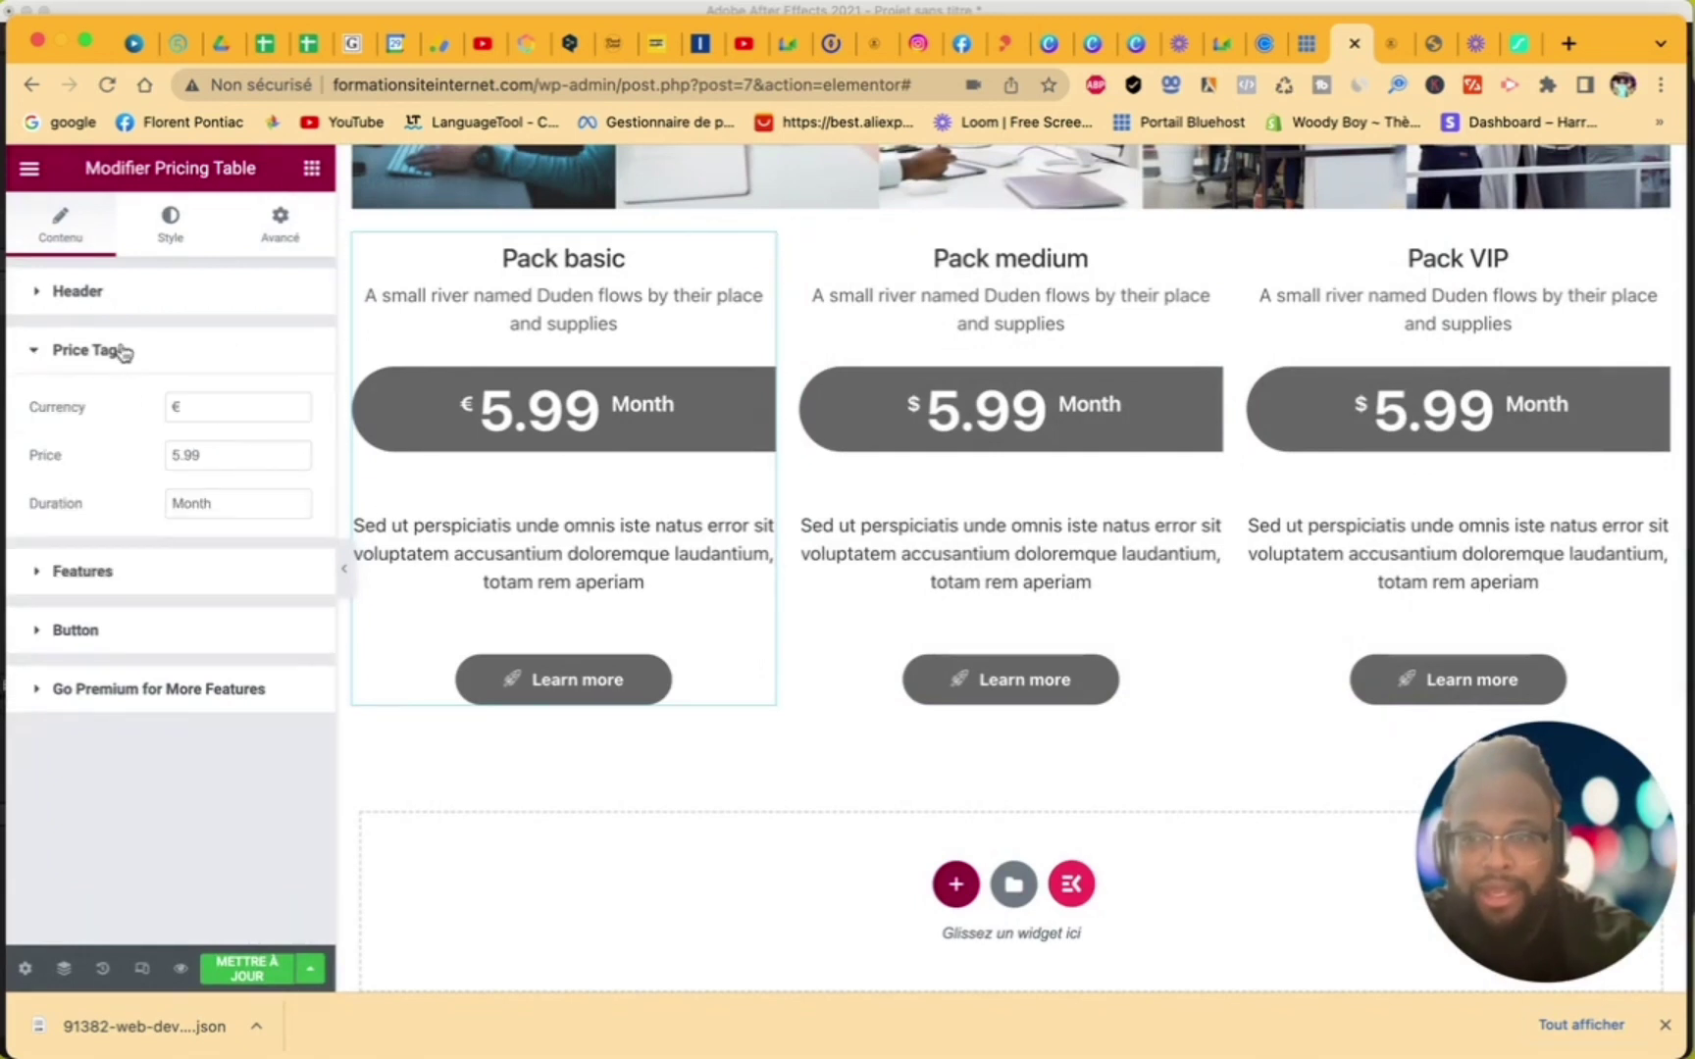
pyautogui.click(211, 299)
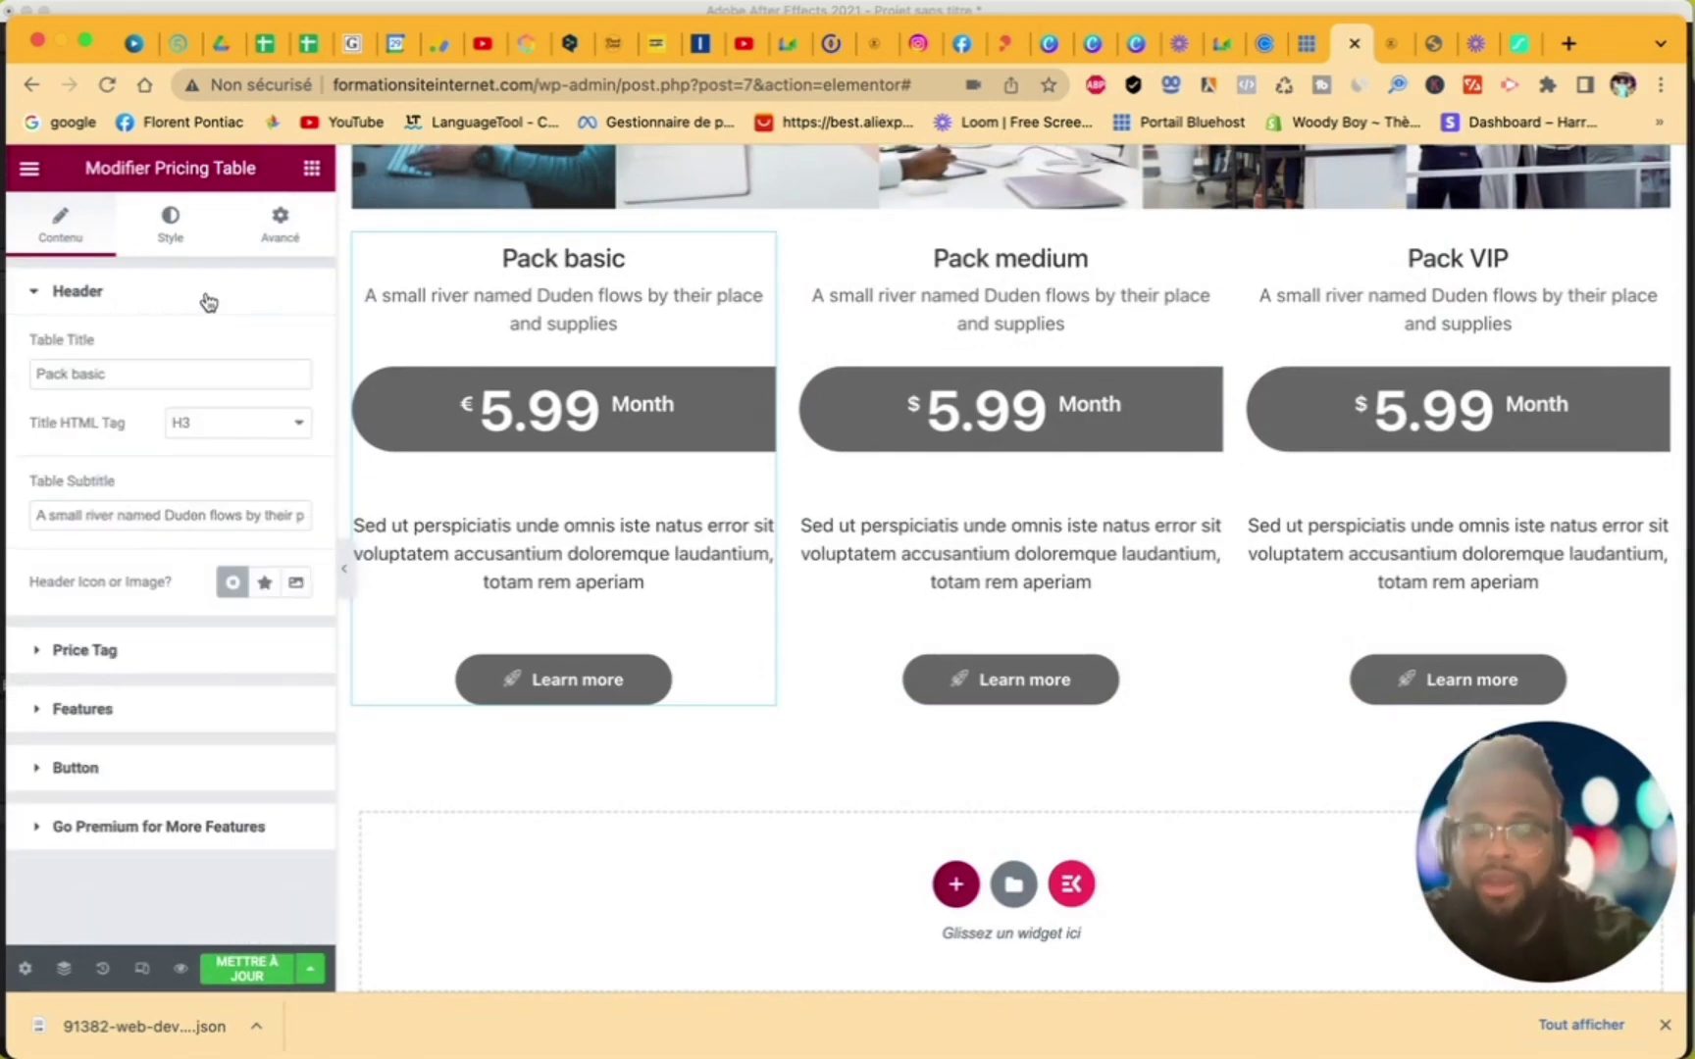
pyautogui.click(145, 647)
# - Open the Price Tag and Button styling options, checking the button's Hover and Normal states
pyautogui.click(178, 234)
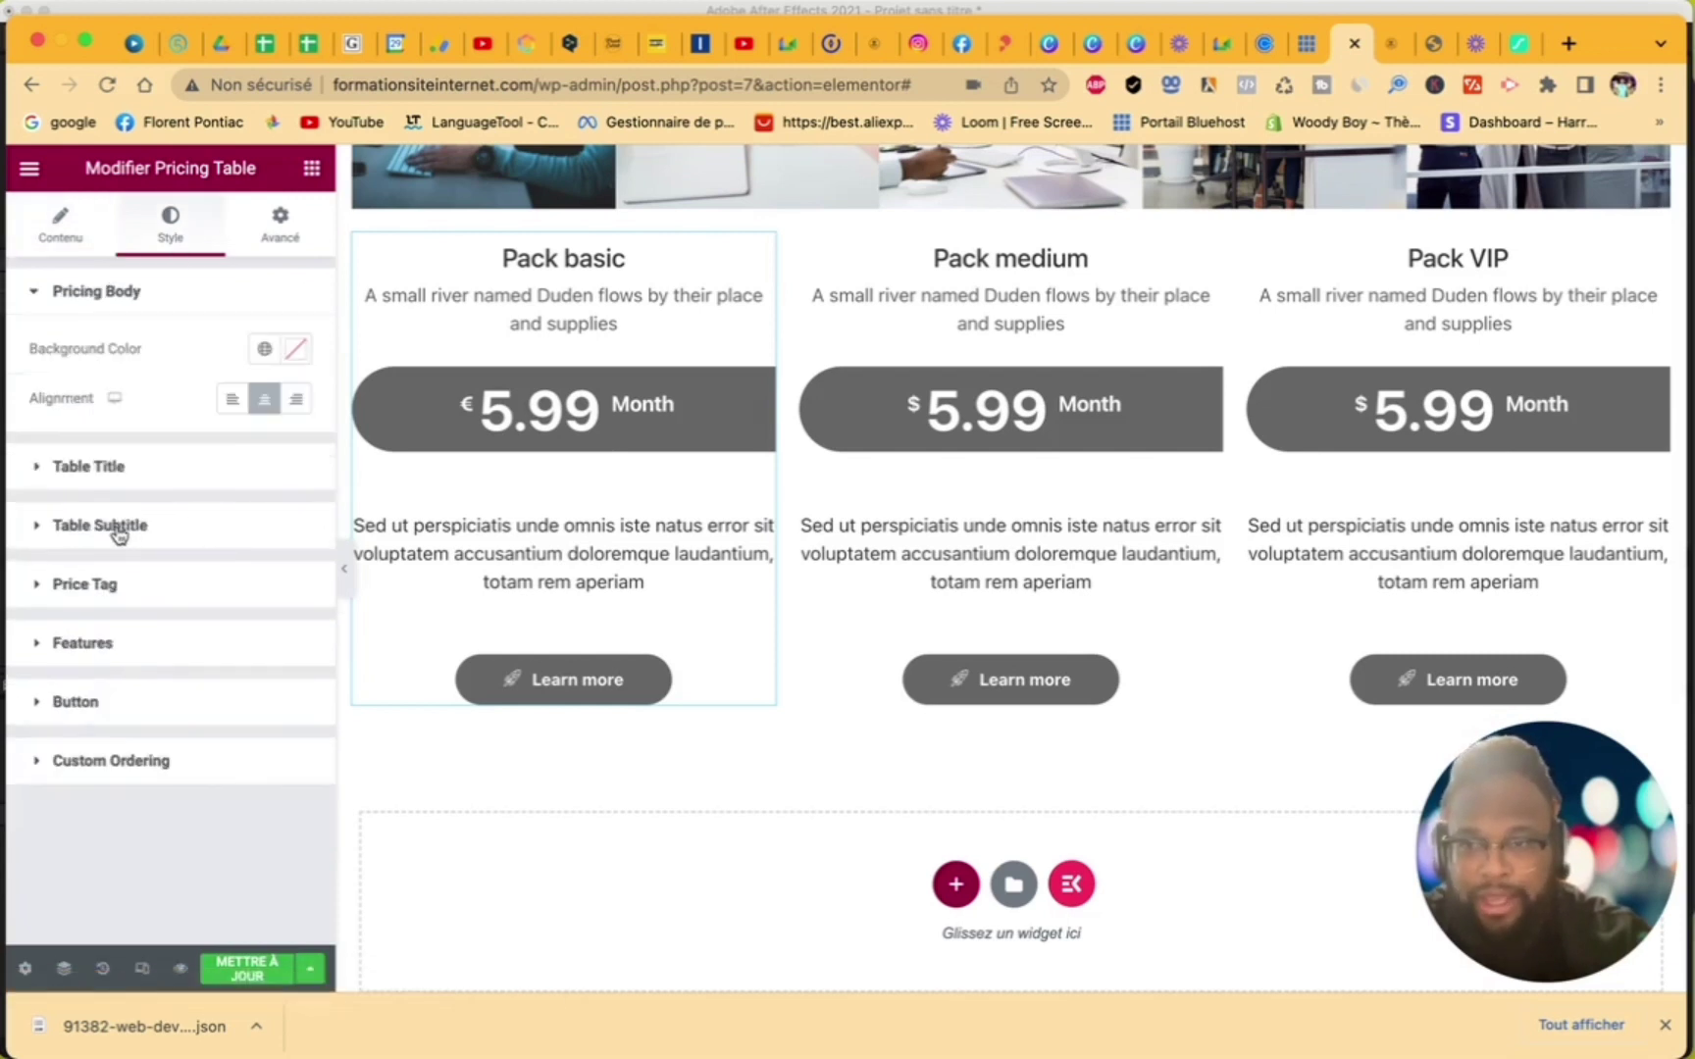
pyautogui.click(117, 586)
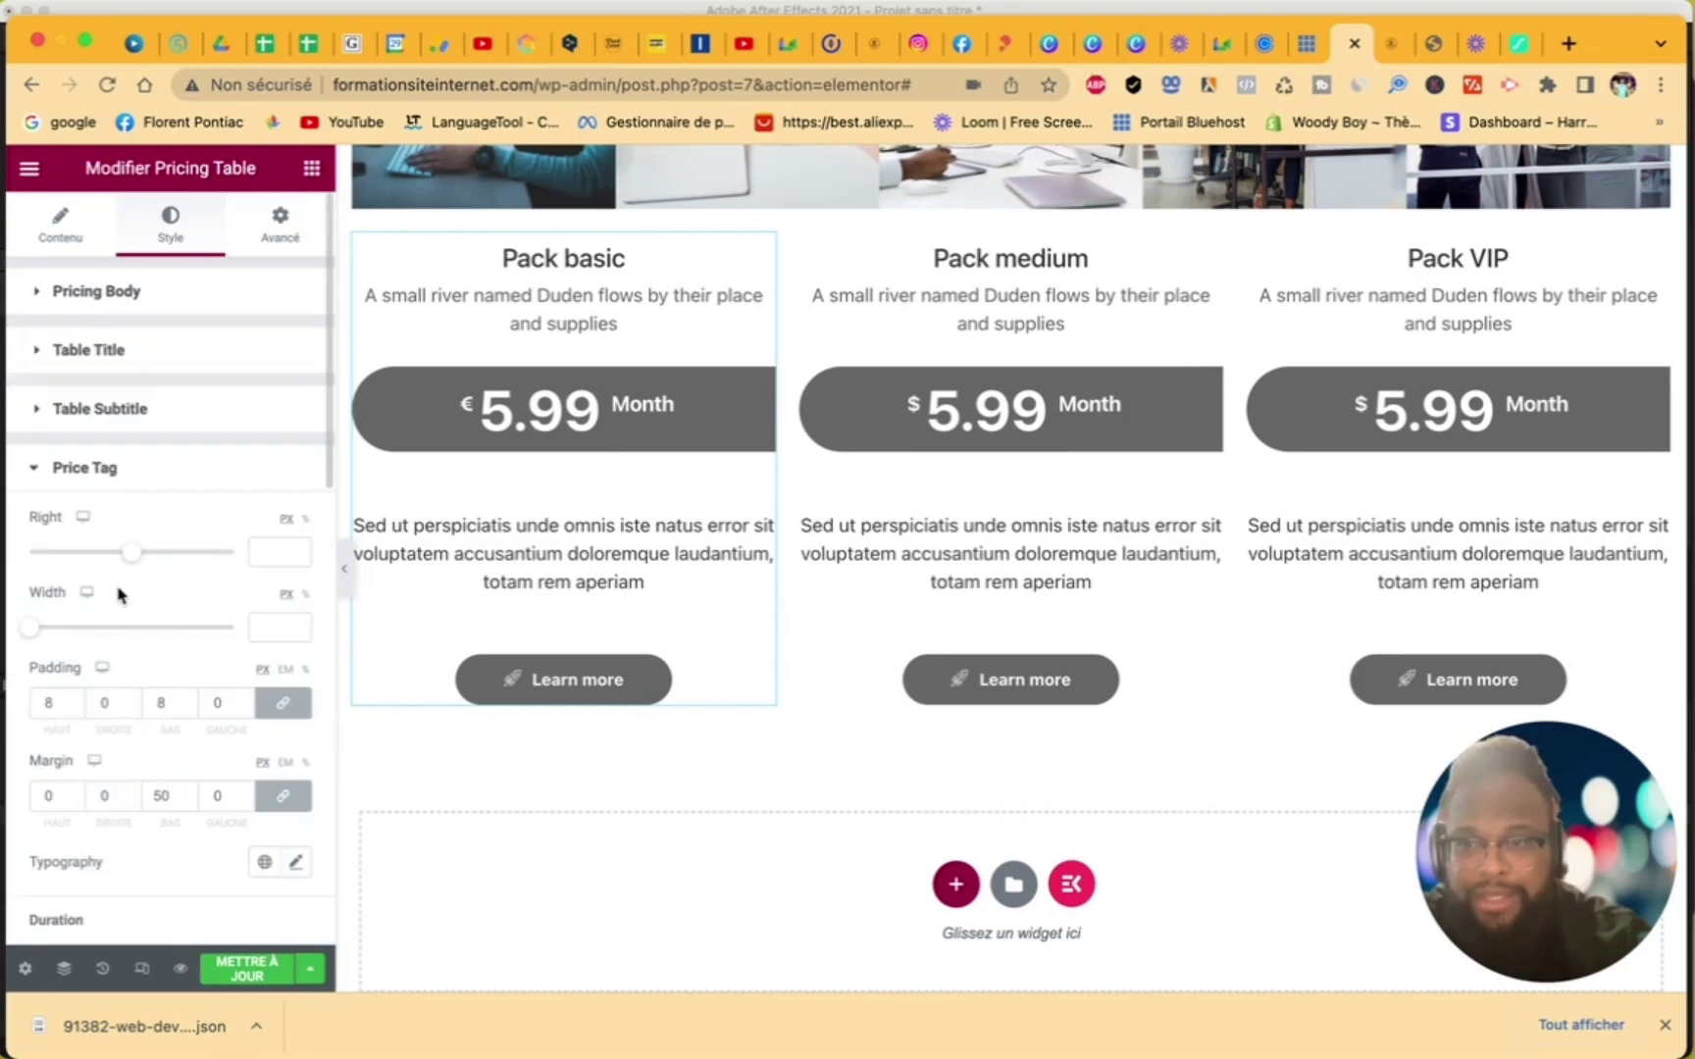
pyautogui.scroll(-8, 235, 667)
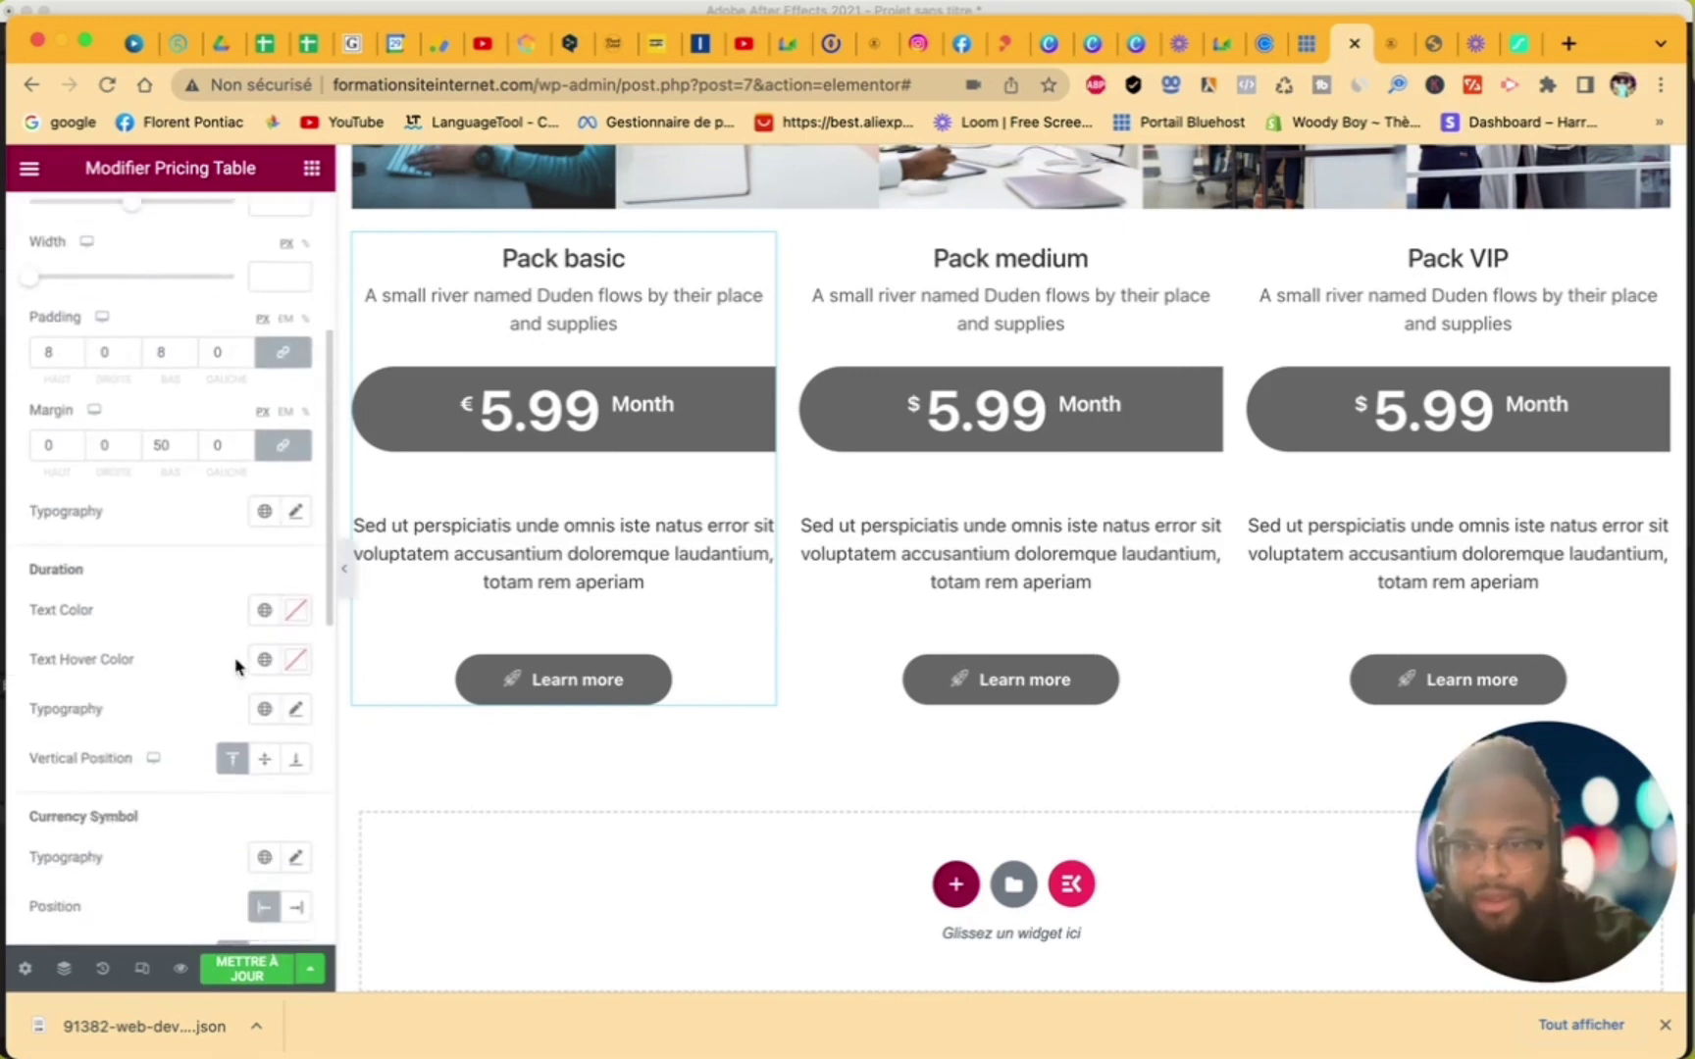
pyautogui.scroll(-8, 236, 667)
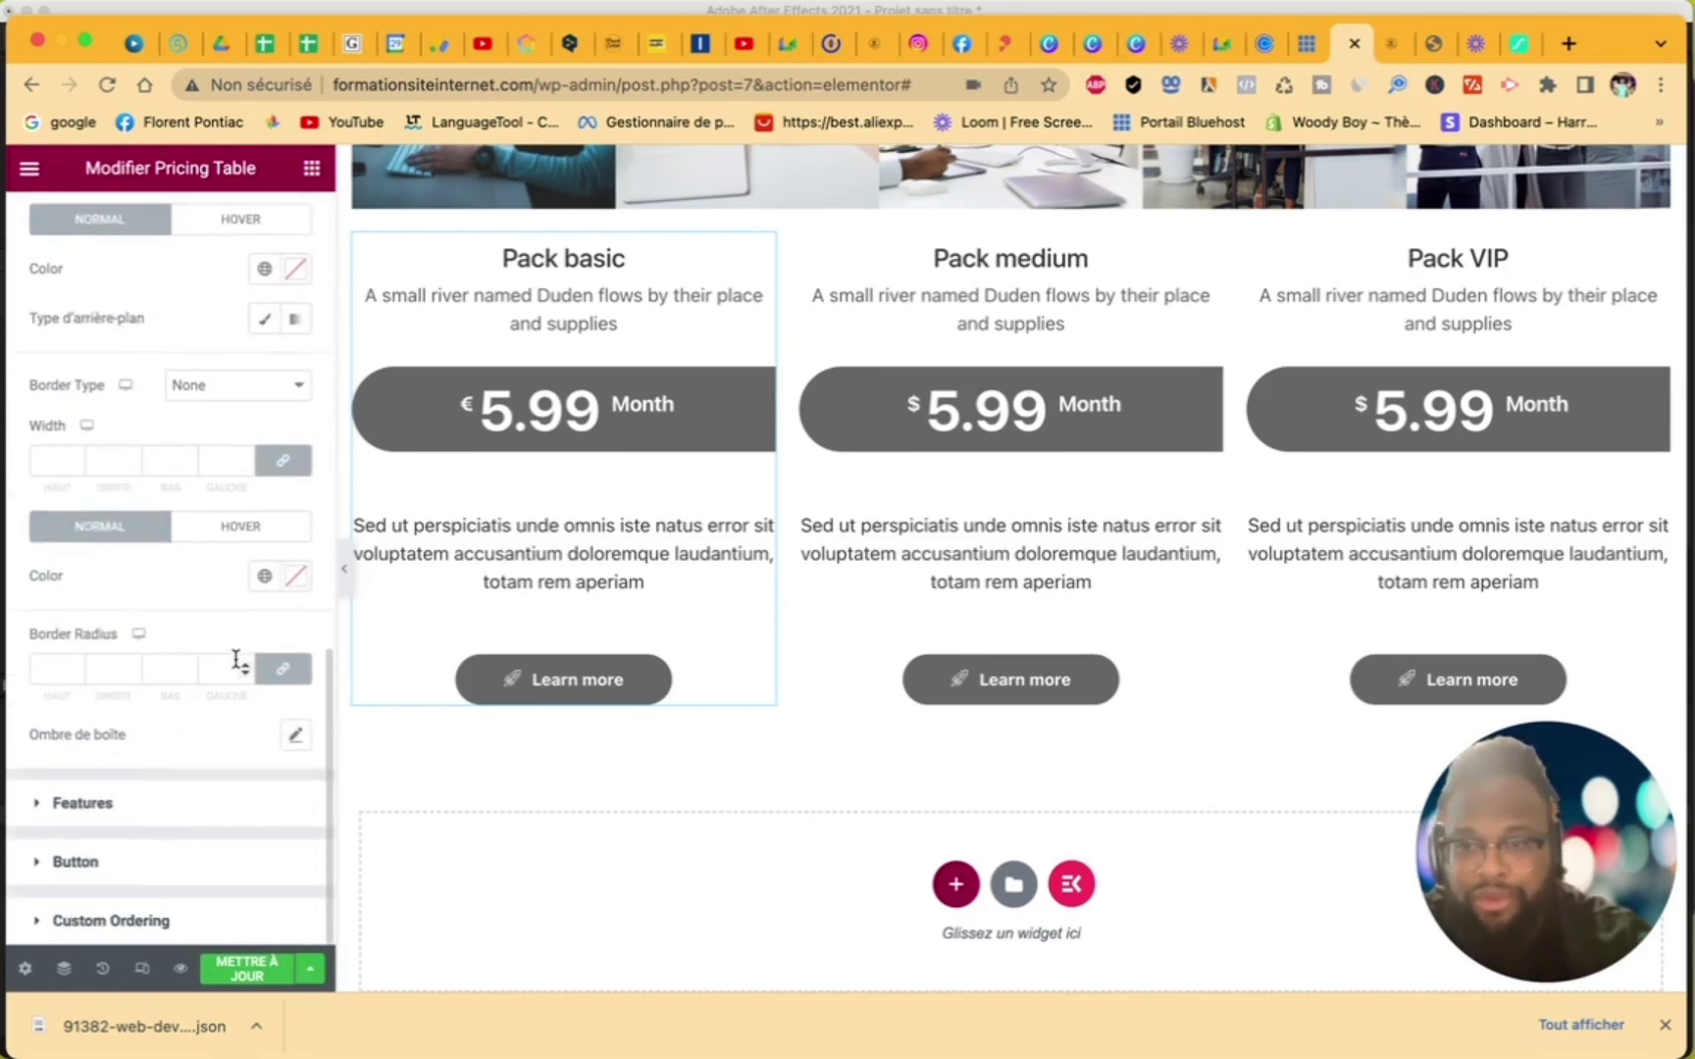
pyautogui.click(91, 869)
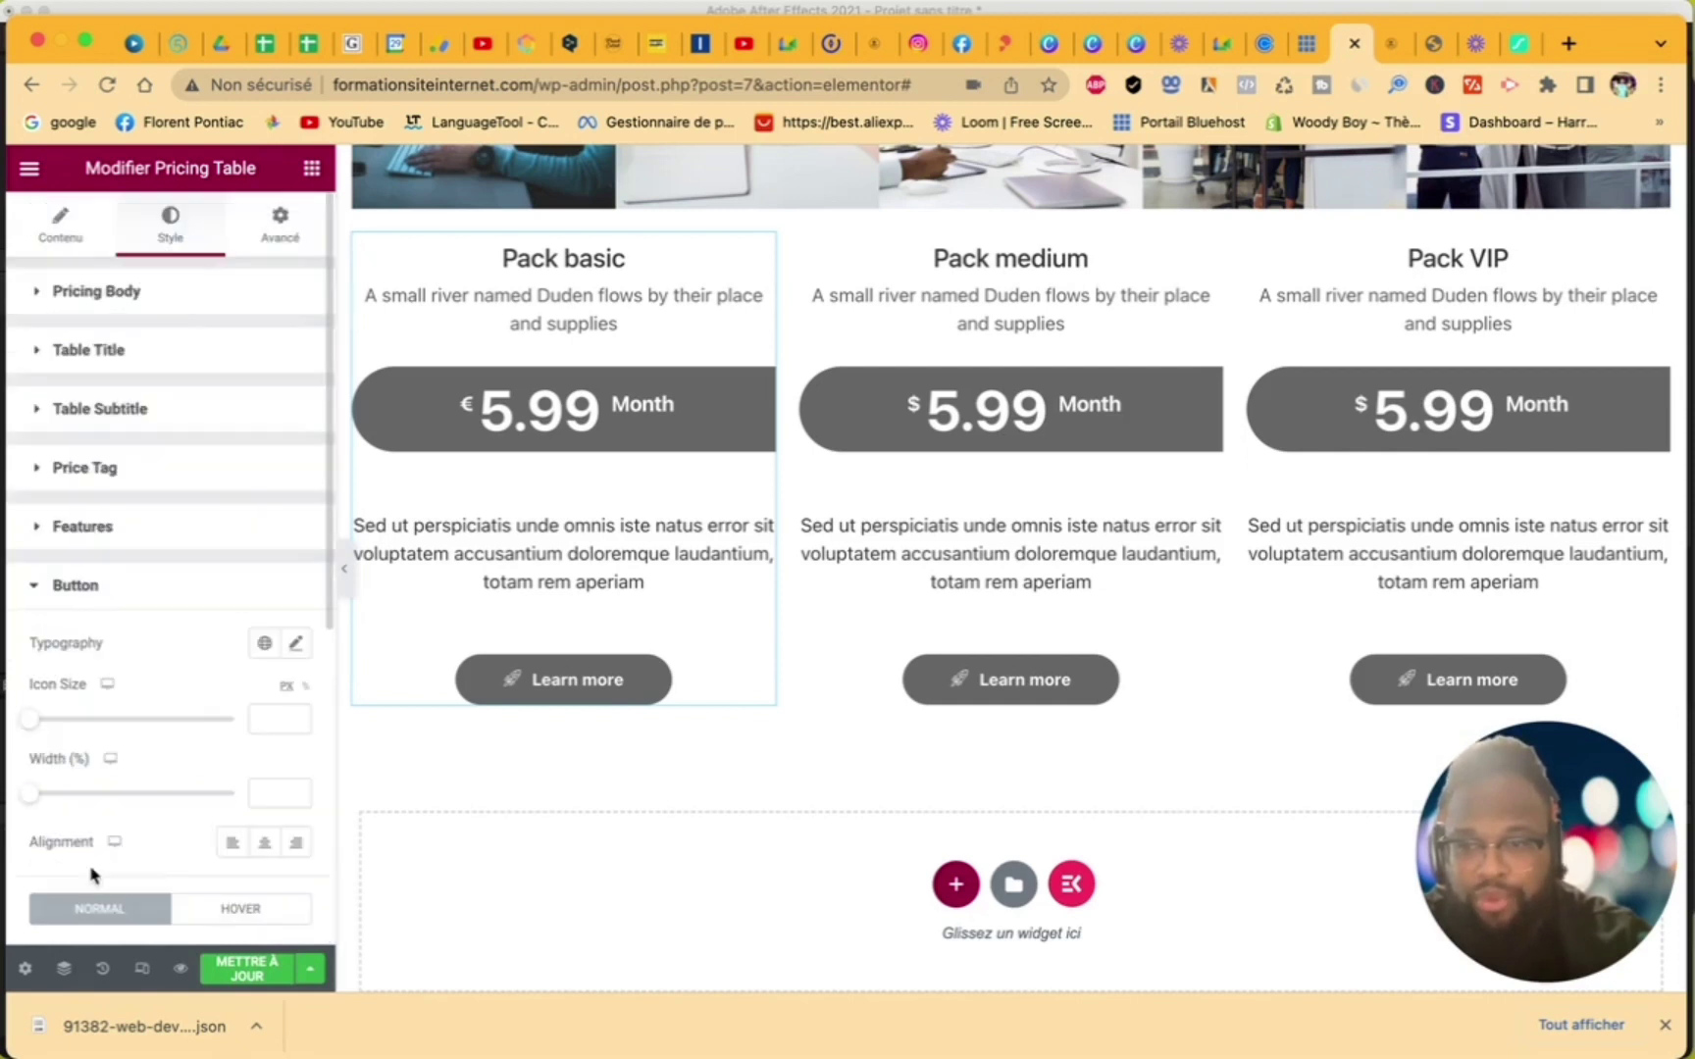
pyautogui.scroll(-6, 167, 808)
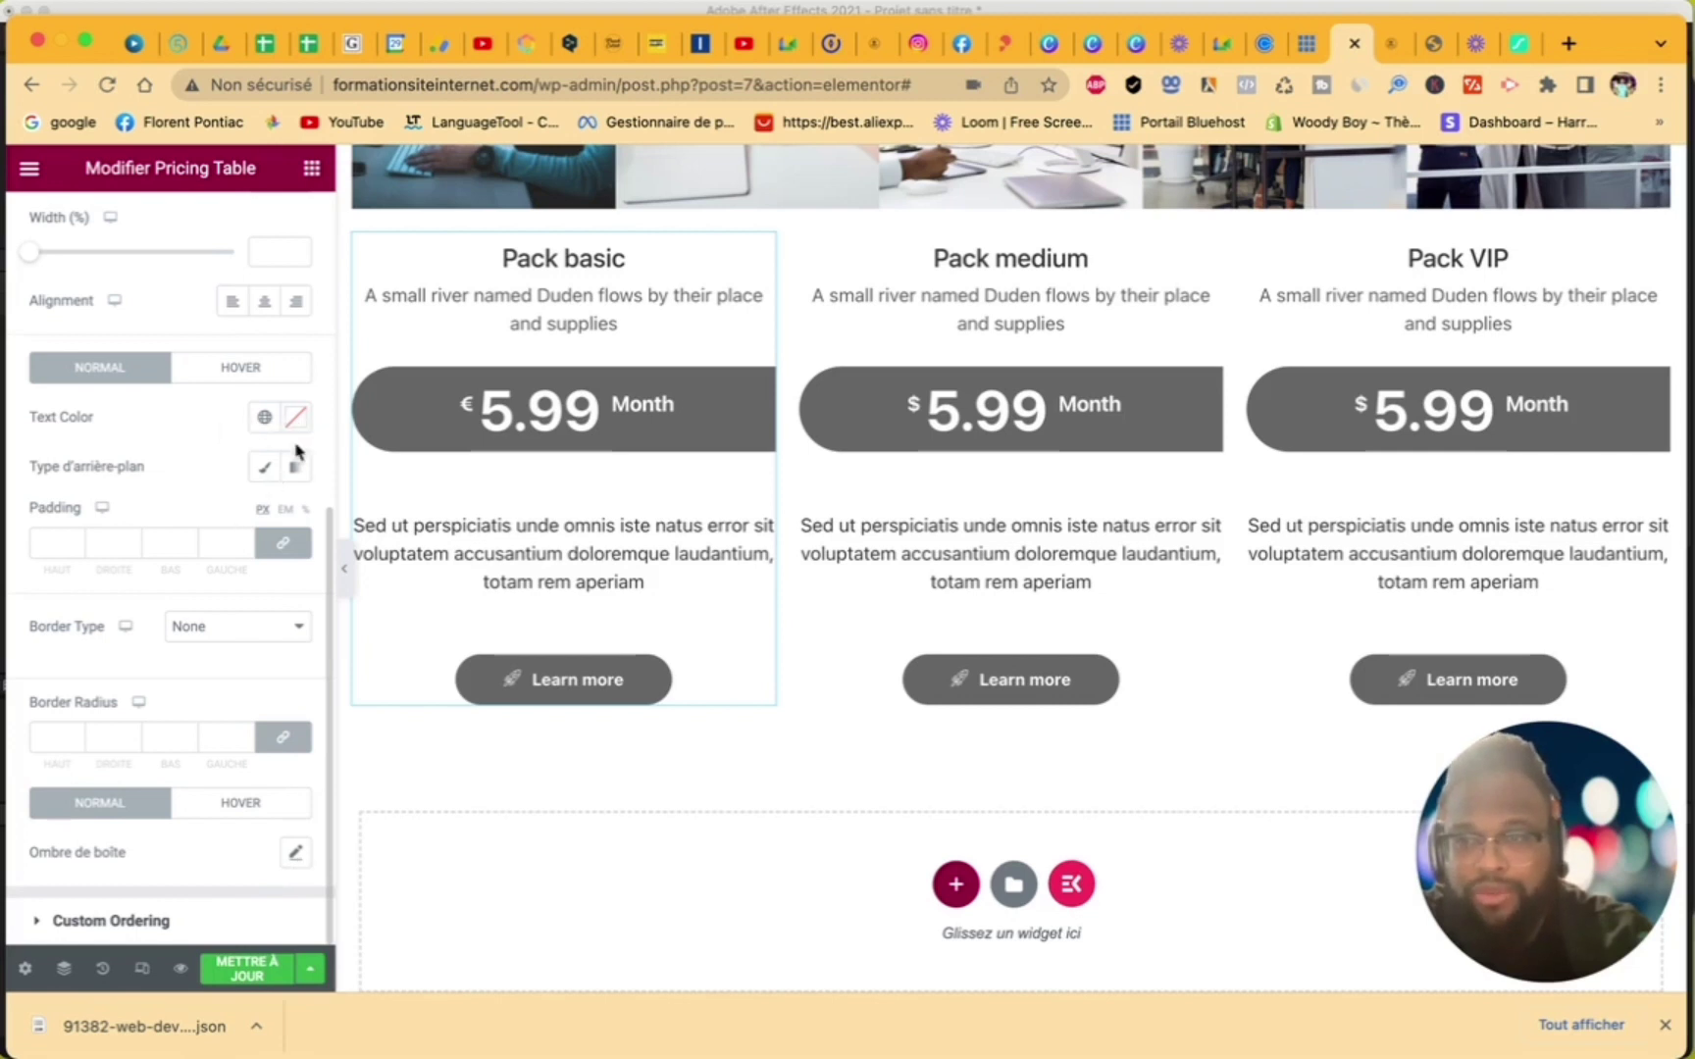
pyautogui.click(253, 379)
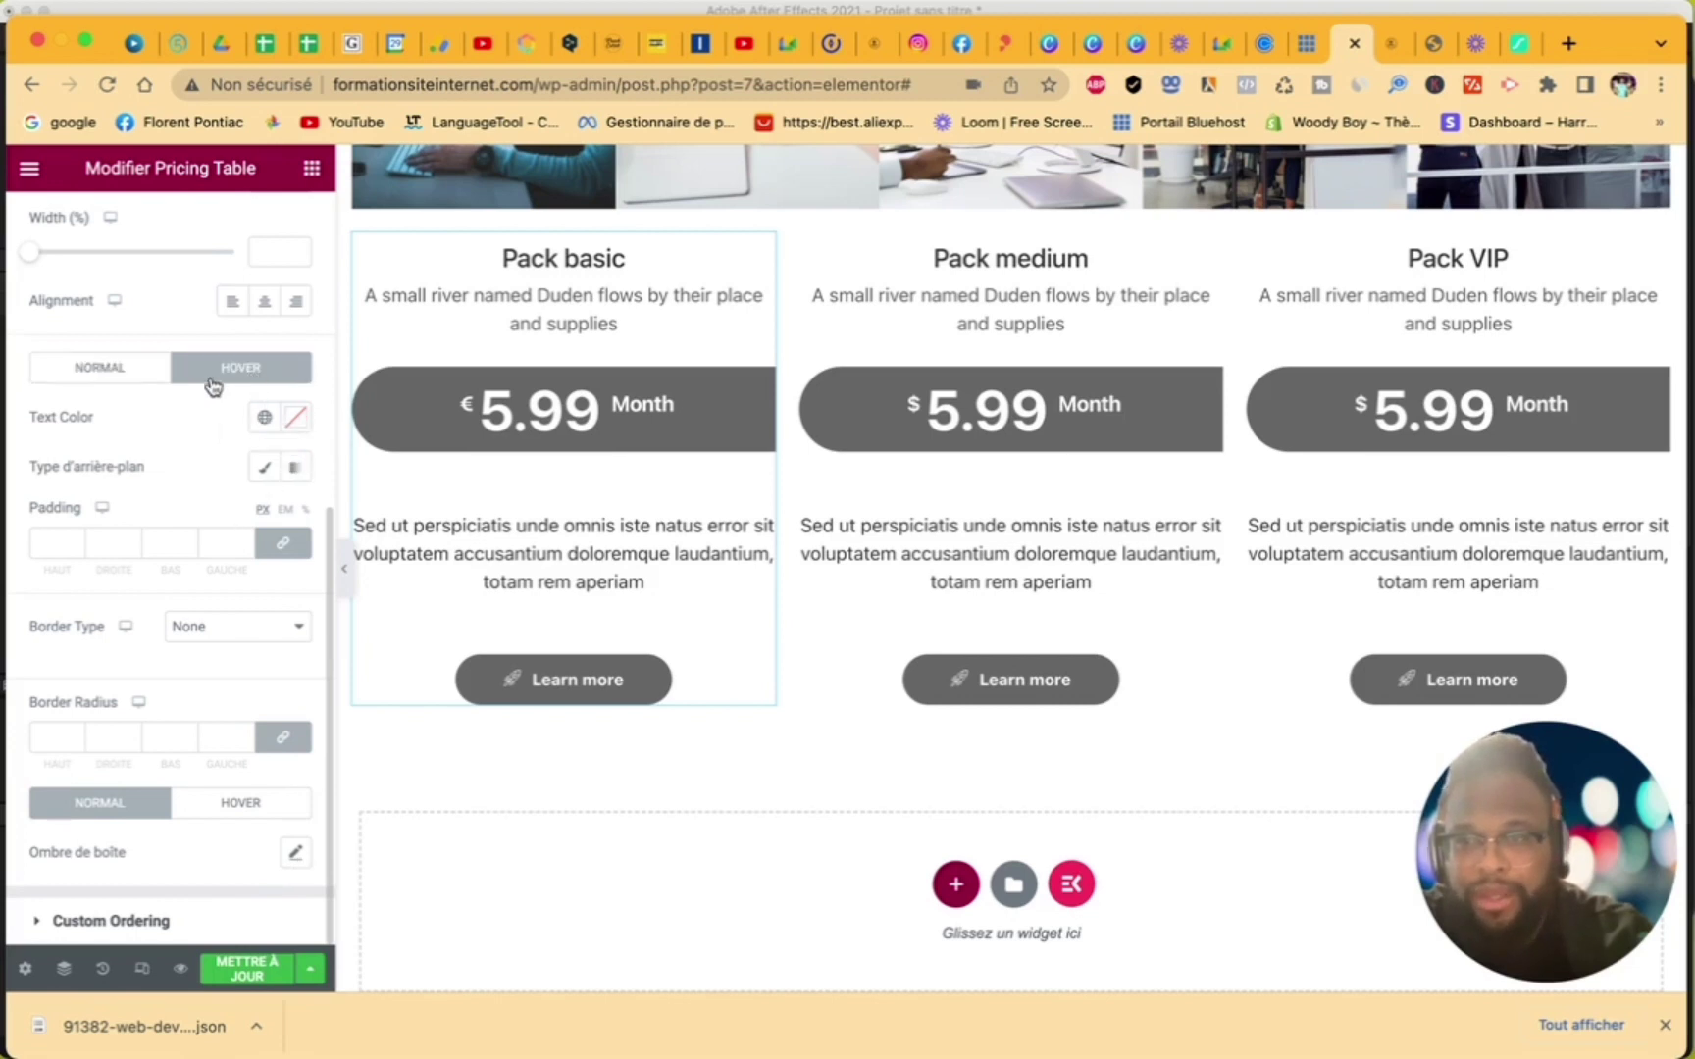
pyautogui.click(95, 373)
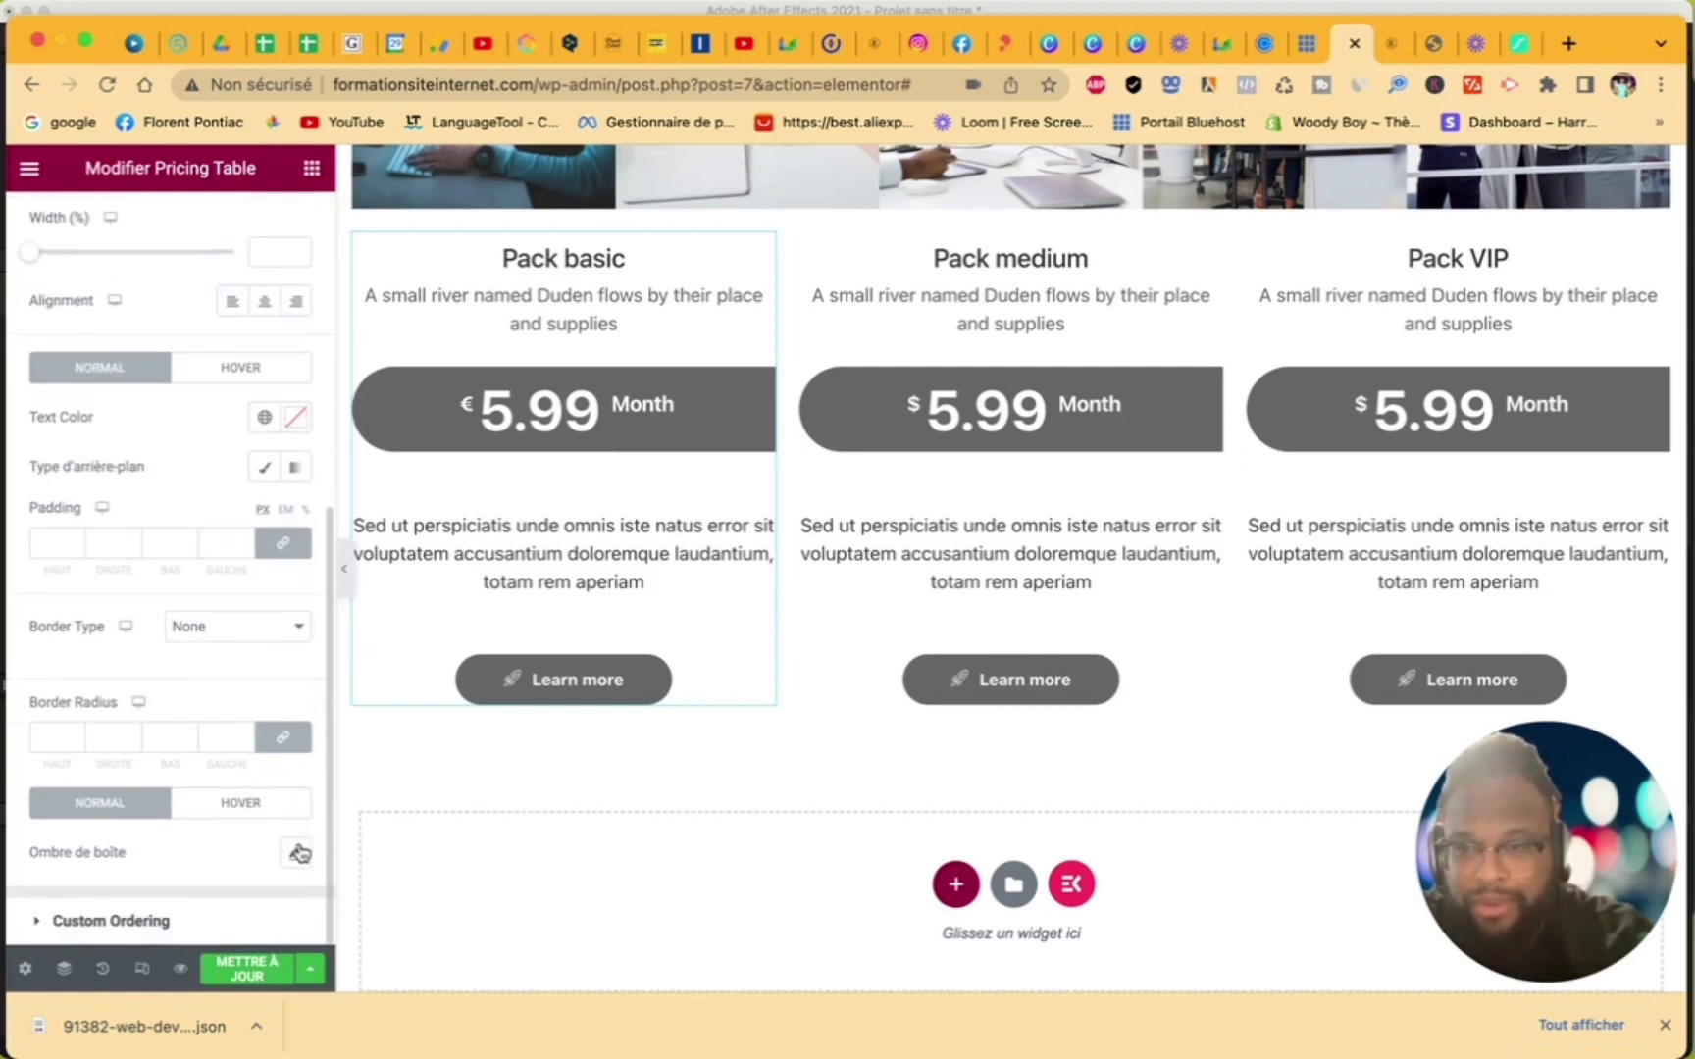
# - Set the Pack basic button's box shadow colour to black at 0.14 opacity
pyautogui.click(291, 800)
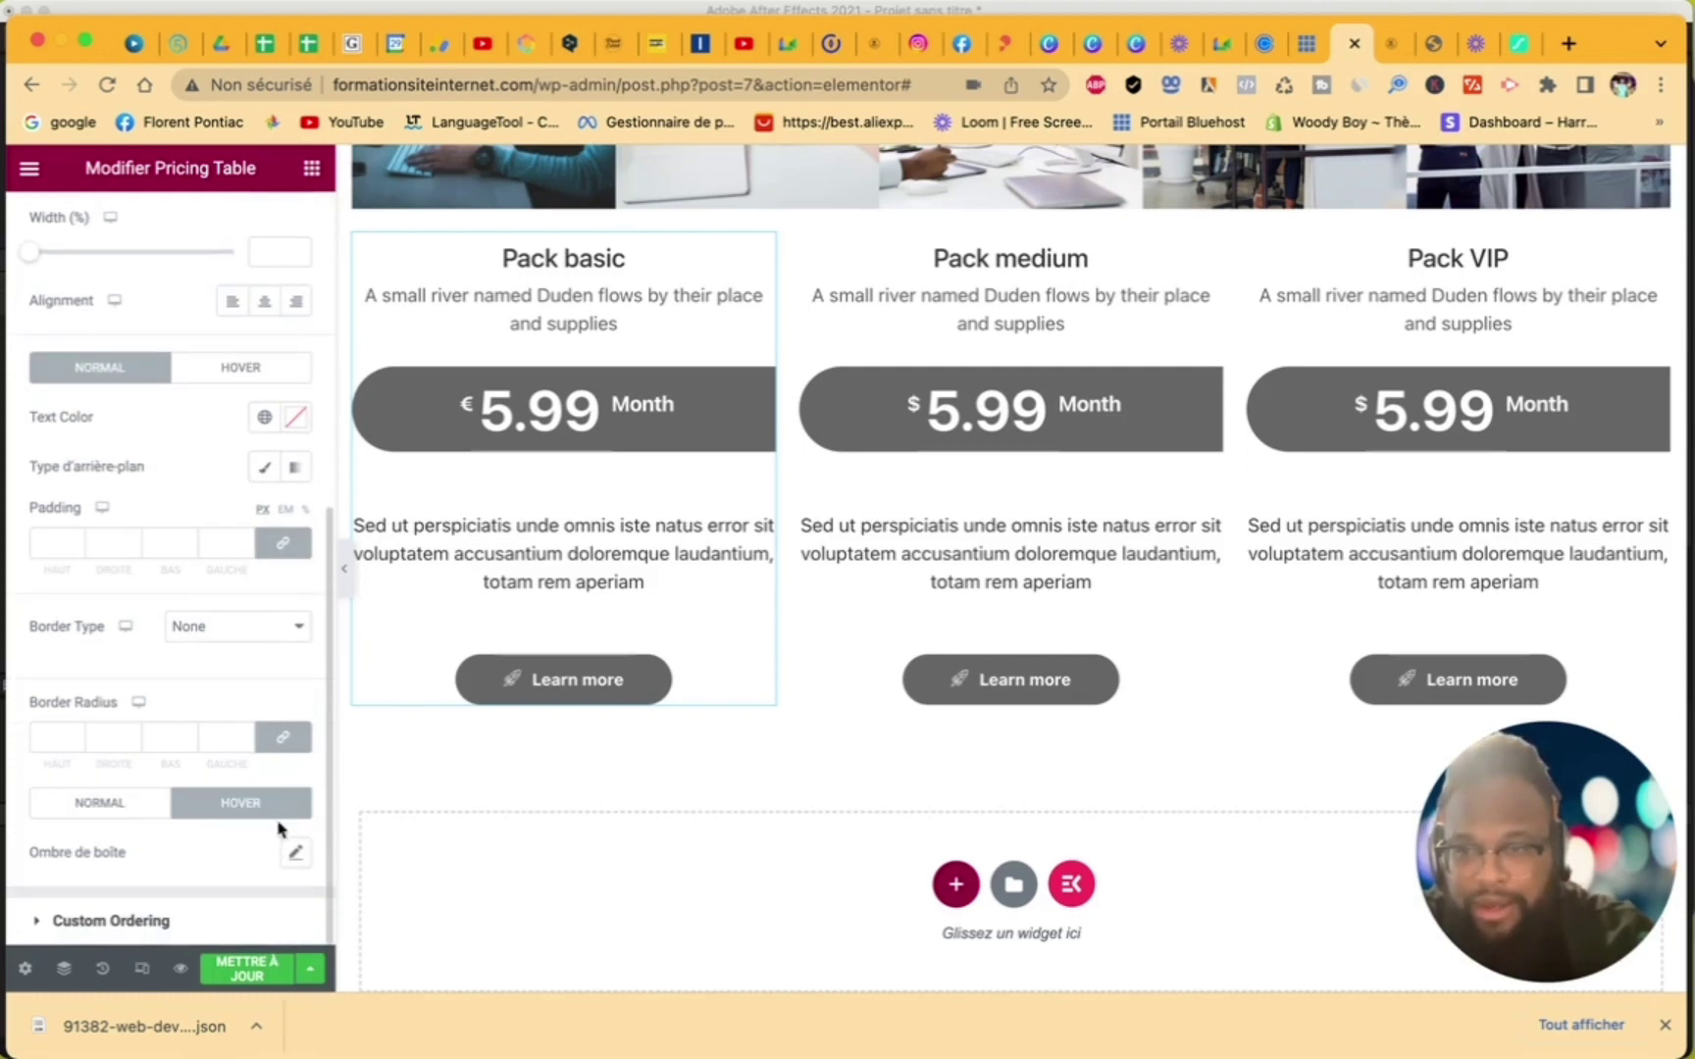
pyautogui.click(120, 807)
pyautogui.click(296, 853)
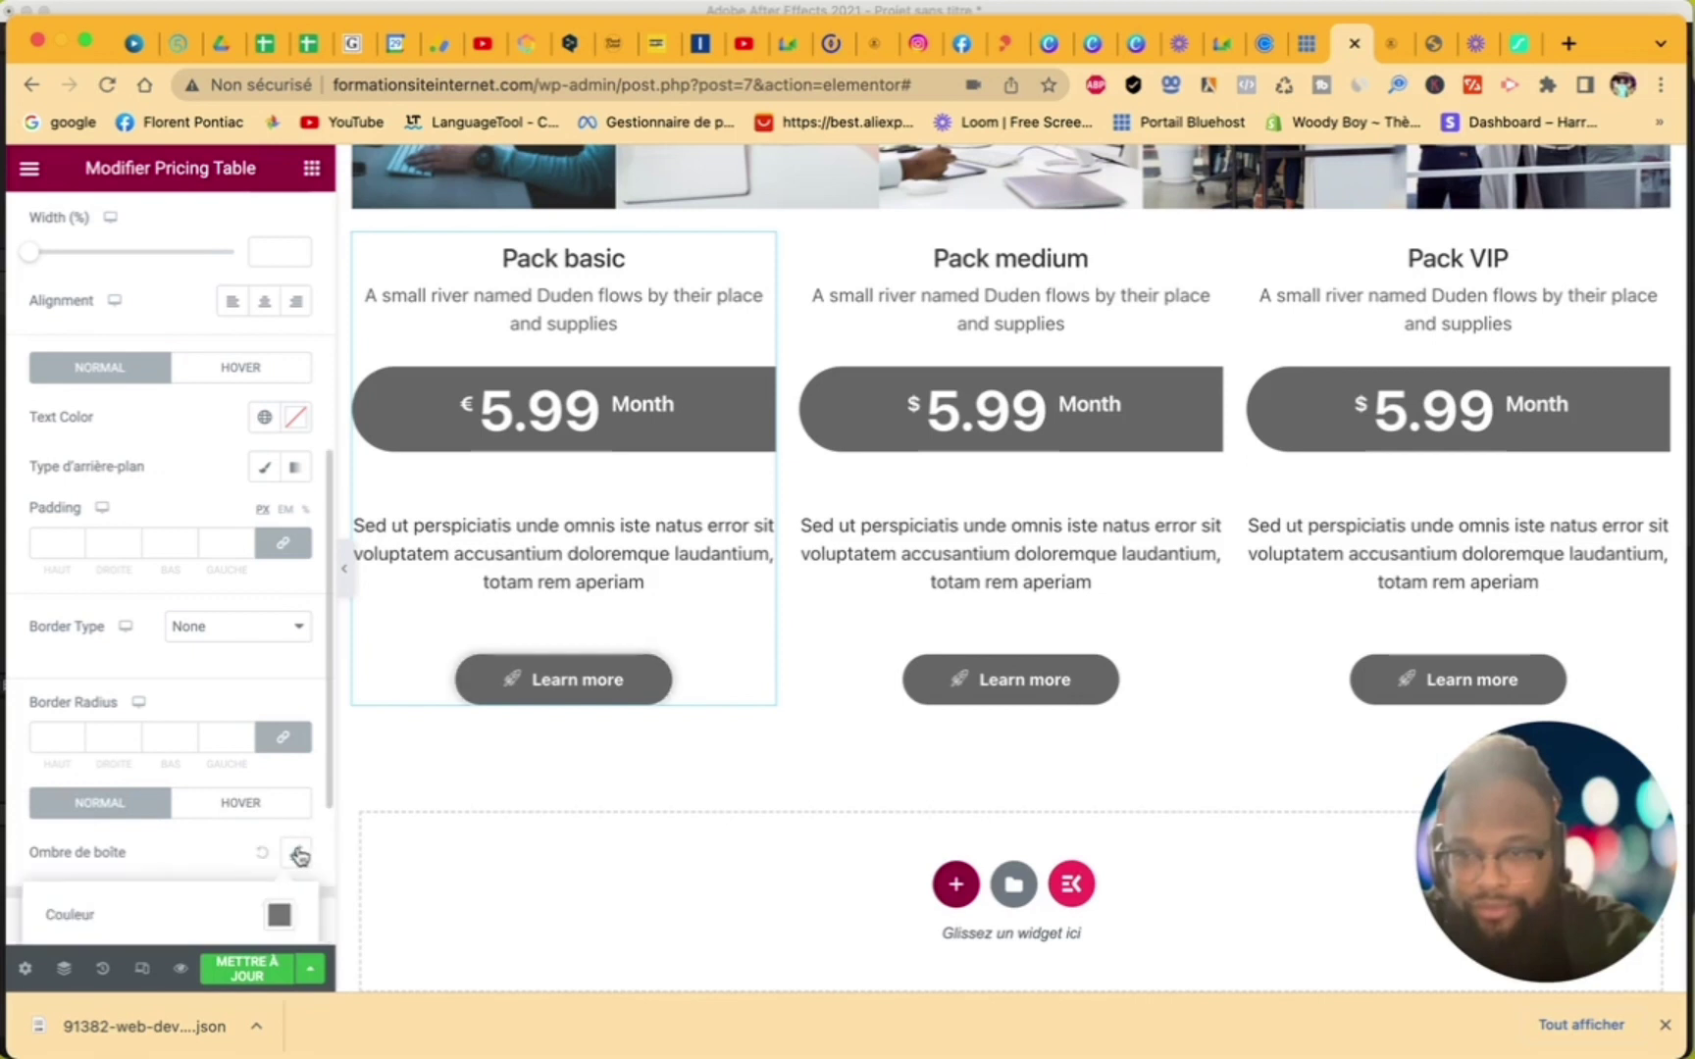
pyautogui.scroll(-3, 279, 863)
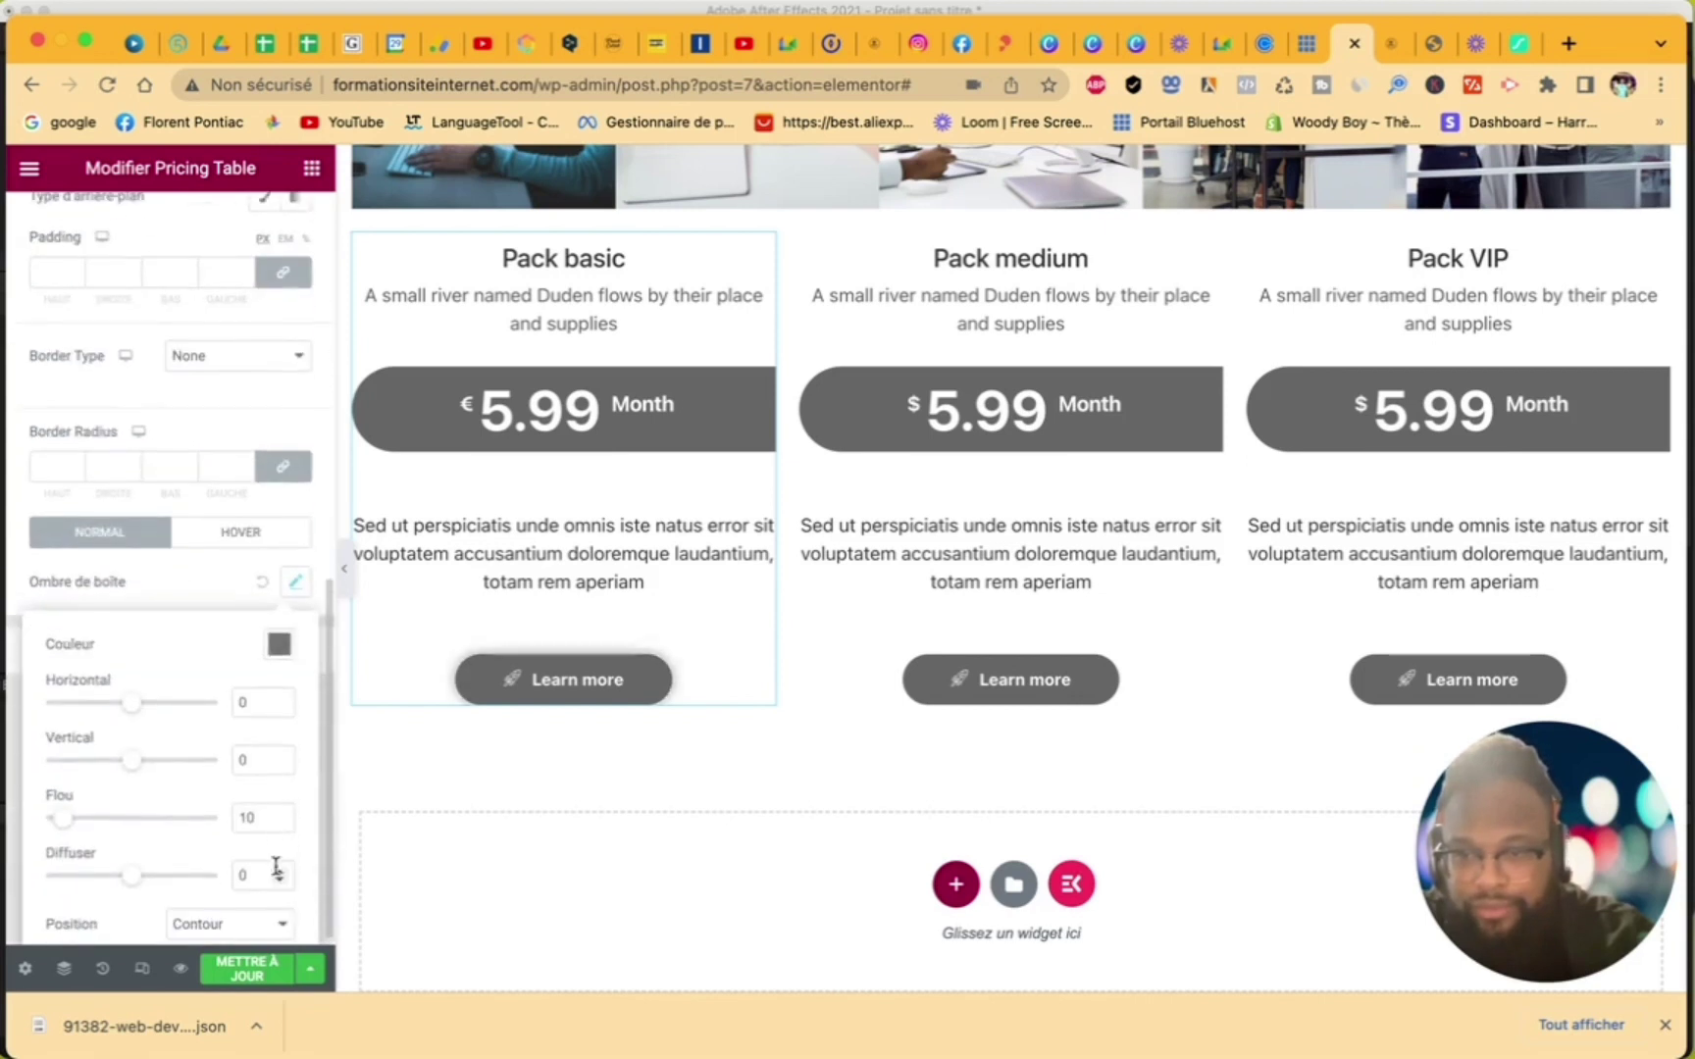
pyautogui.click(280, 646)
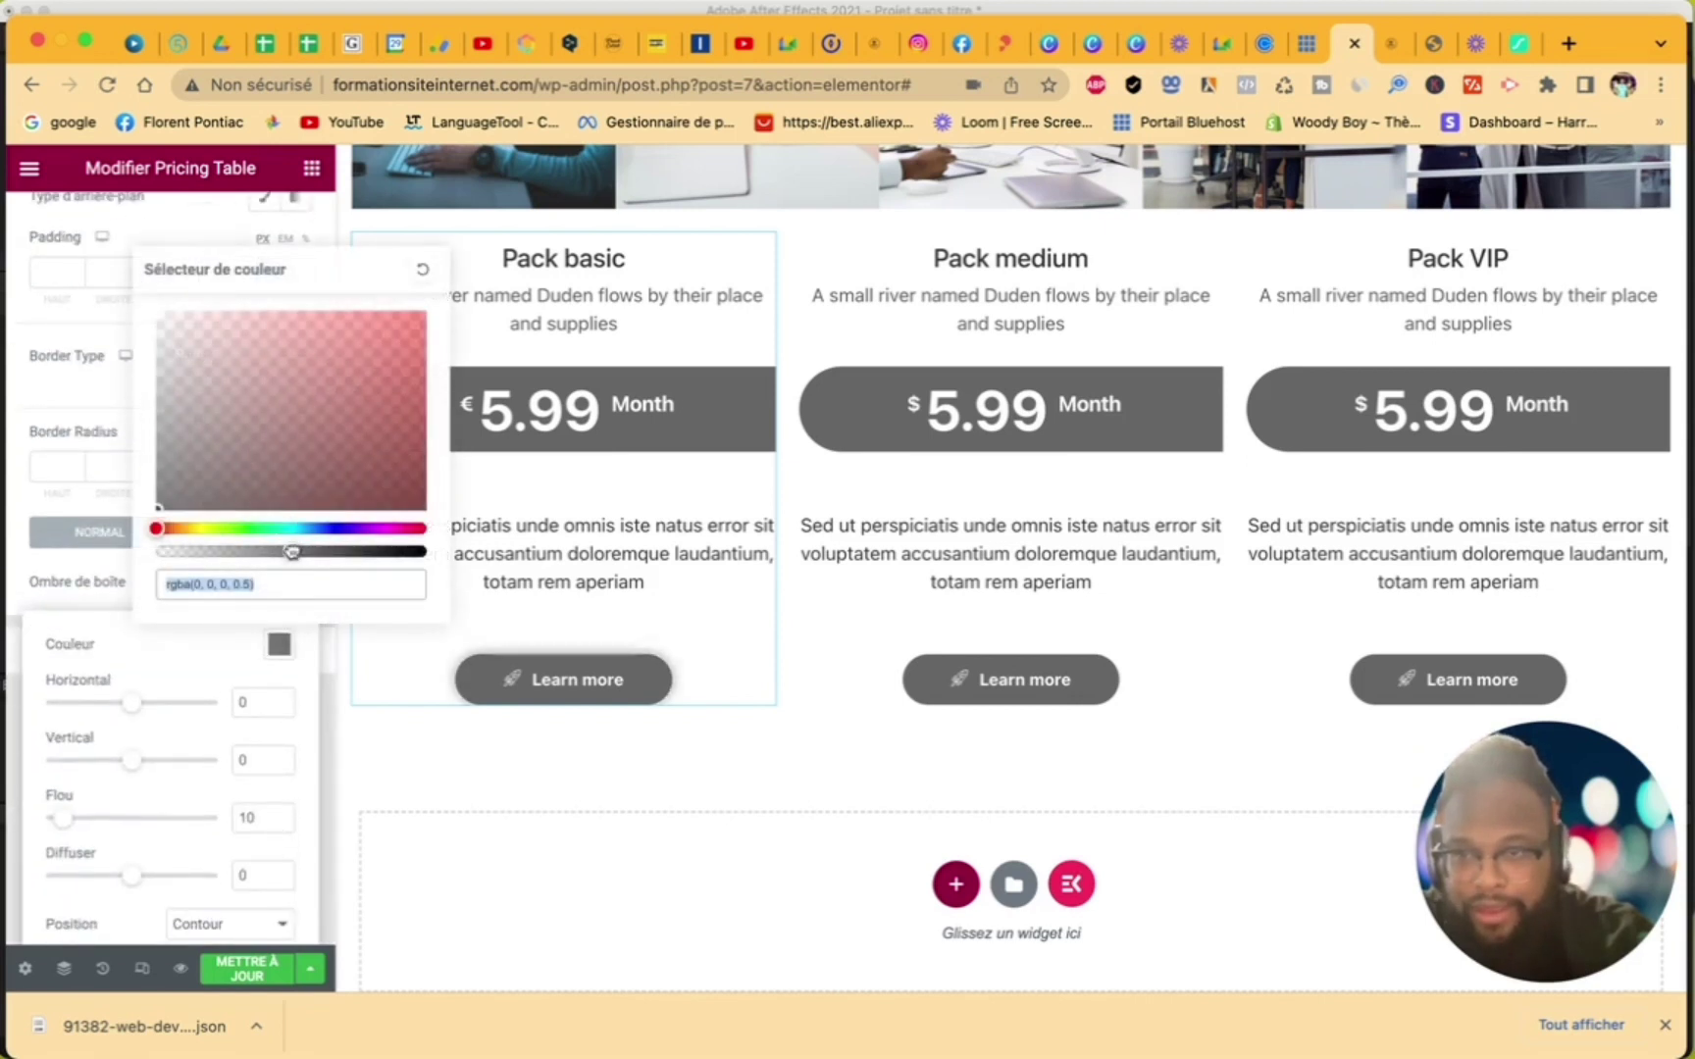
pyautogui.moveTo(292, 553); pyautogui.dragTo(195, 551)
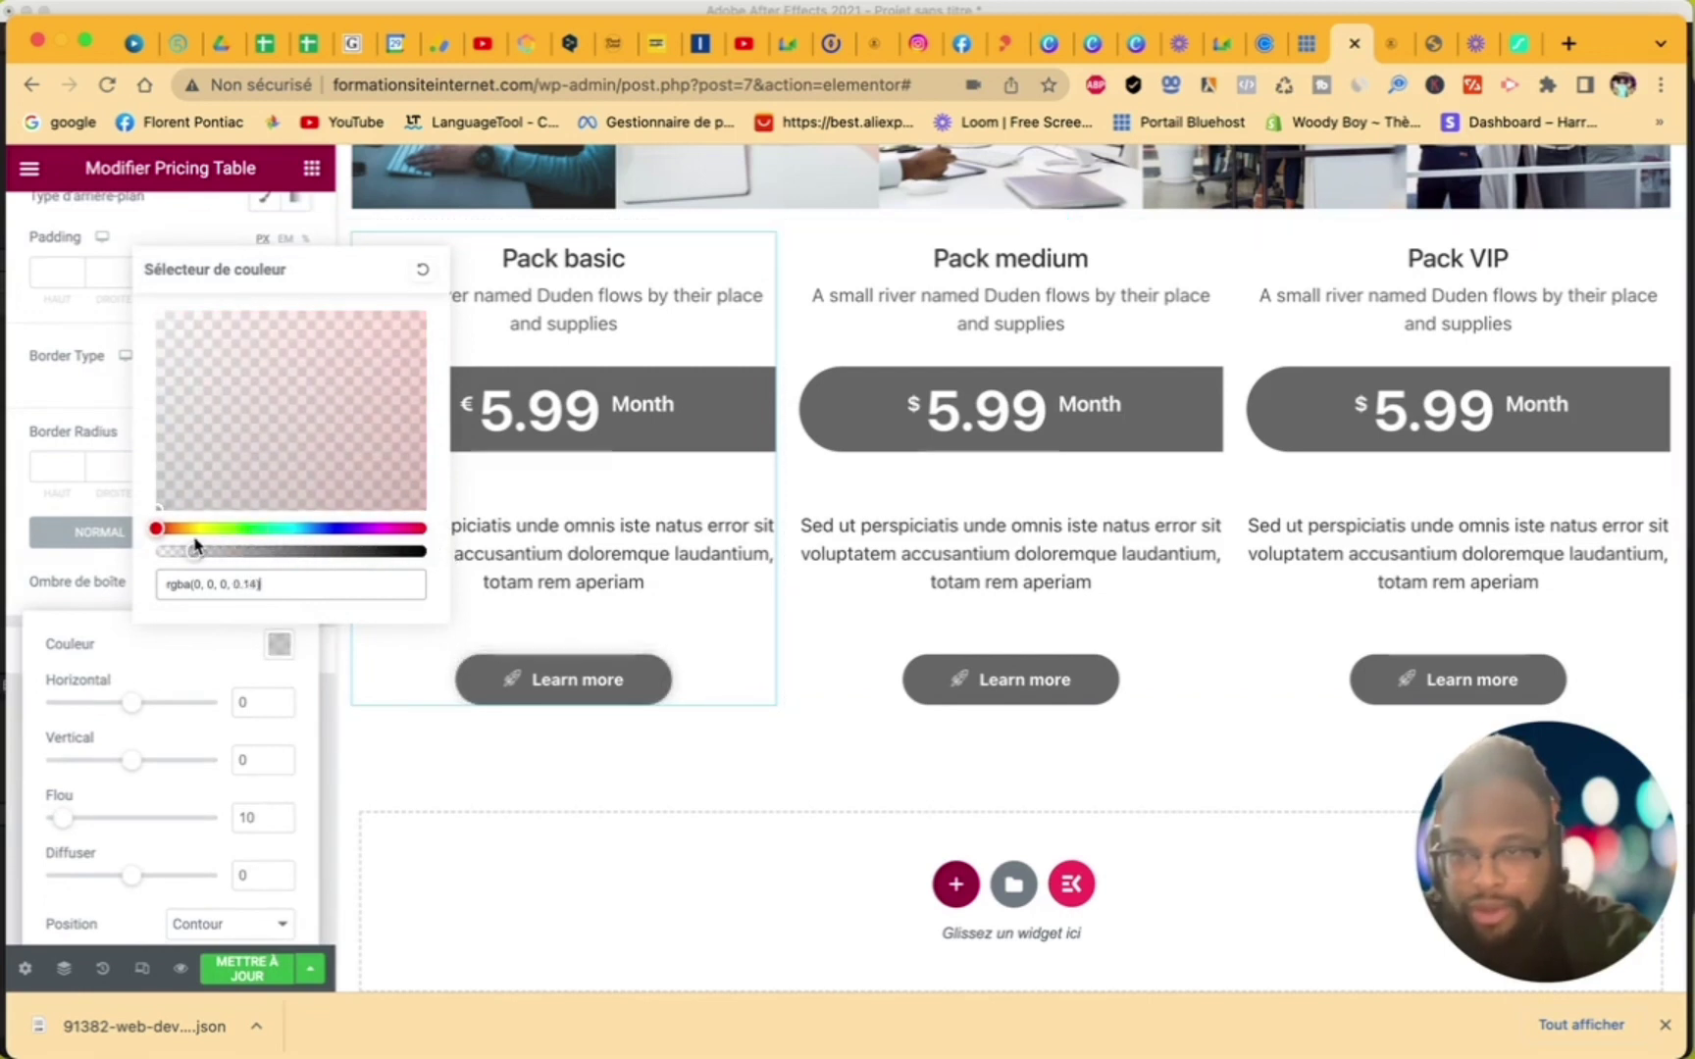
pyautogui.click(41, 567)
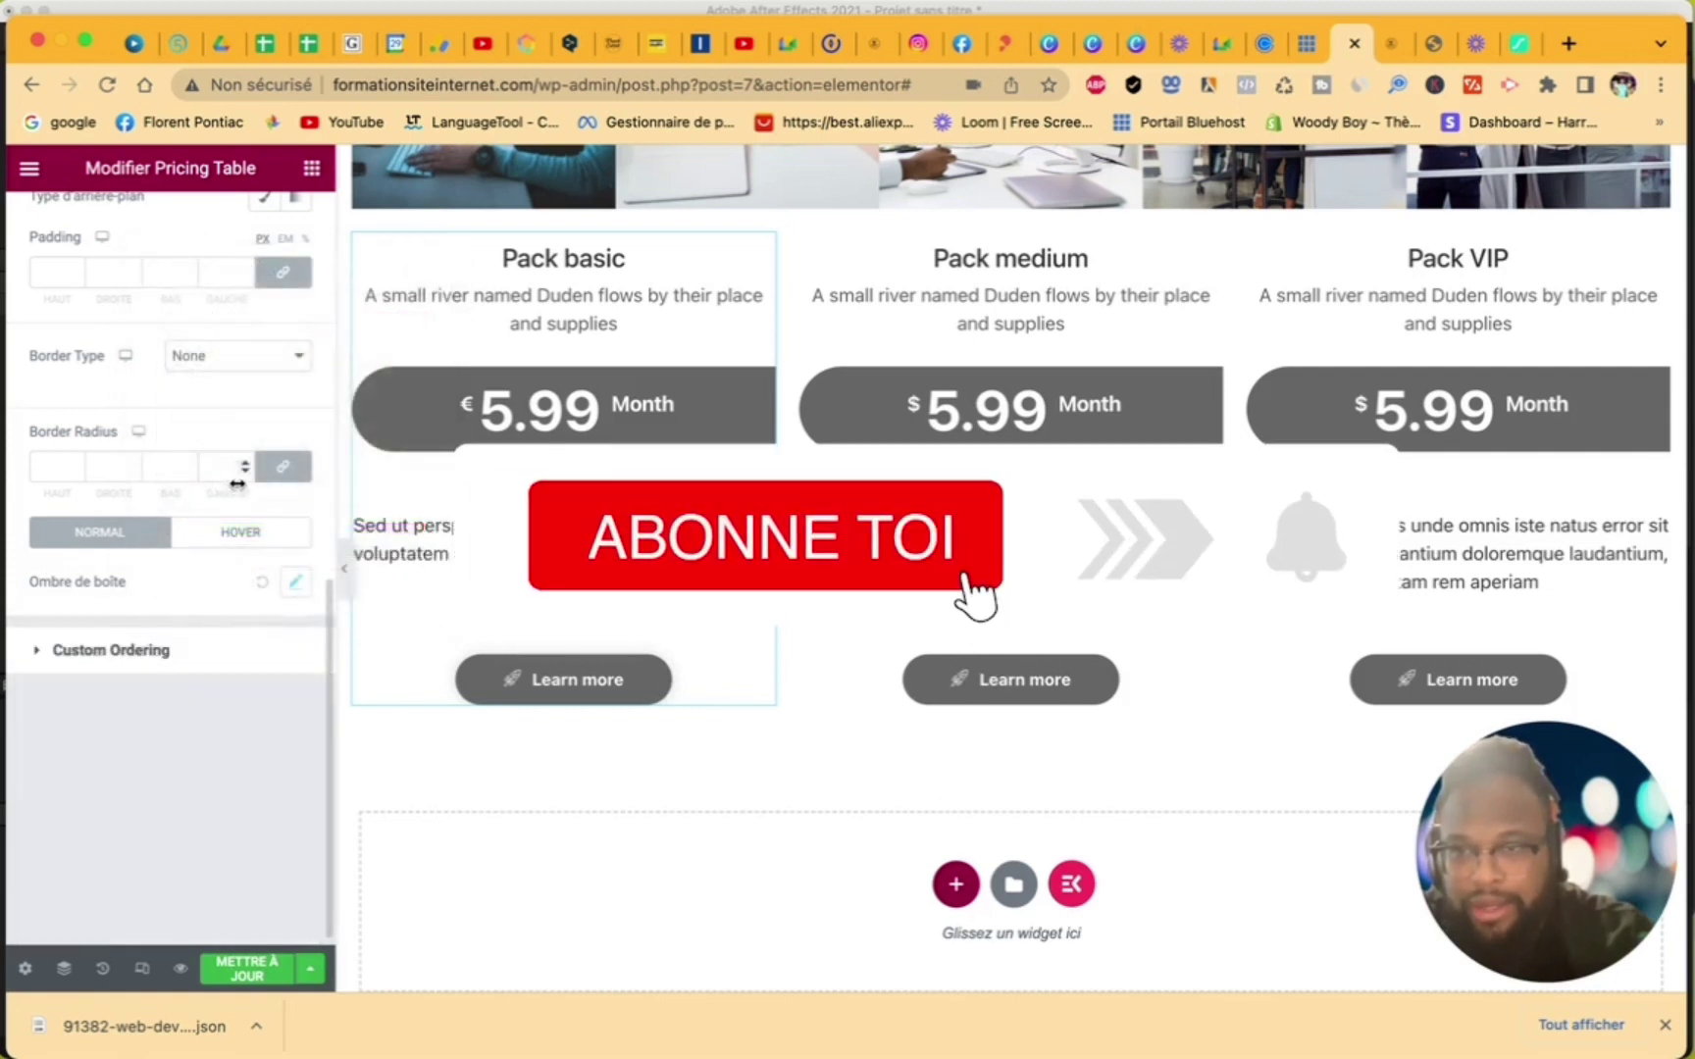
# - Give the Pack basic button a classic solid near-black background
pyautogui.scroll(3, 282, 555)
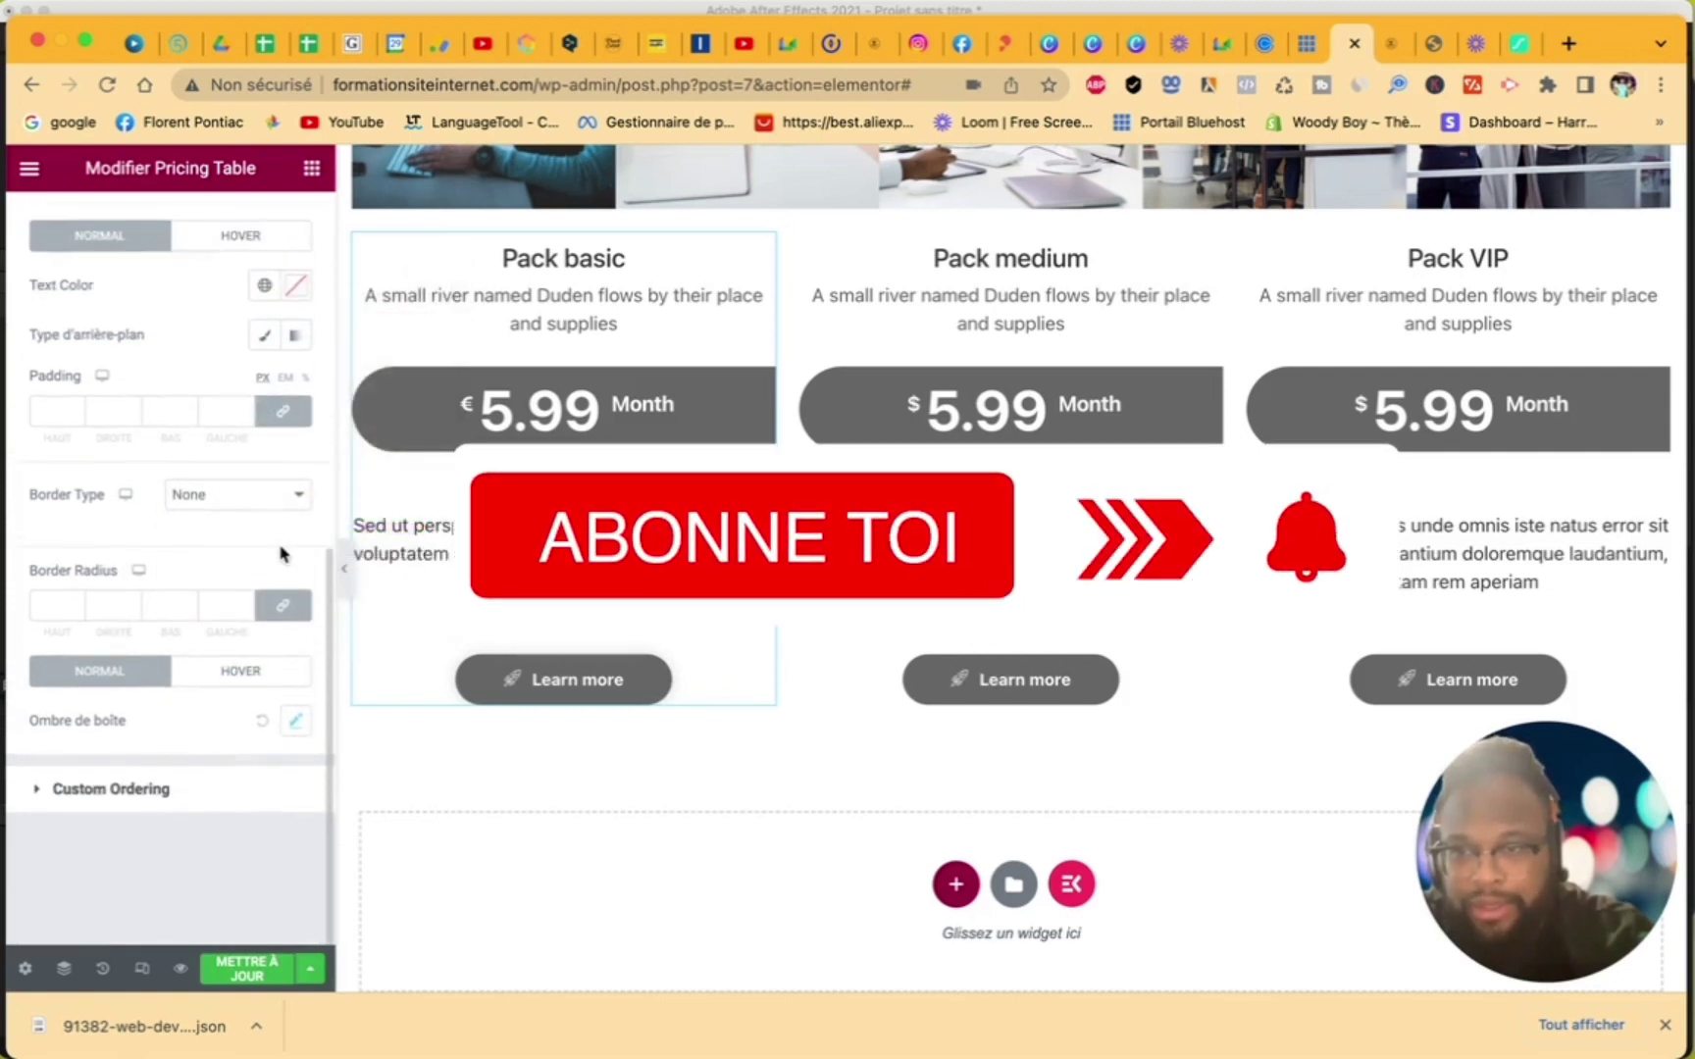
pyautogui.scroll(5, 281, 555)
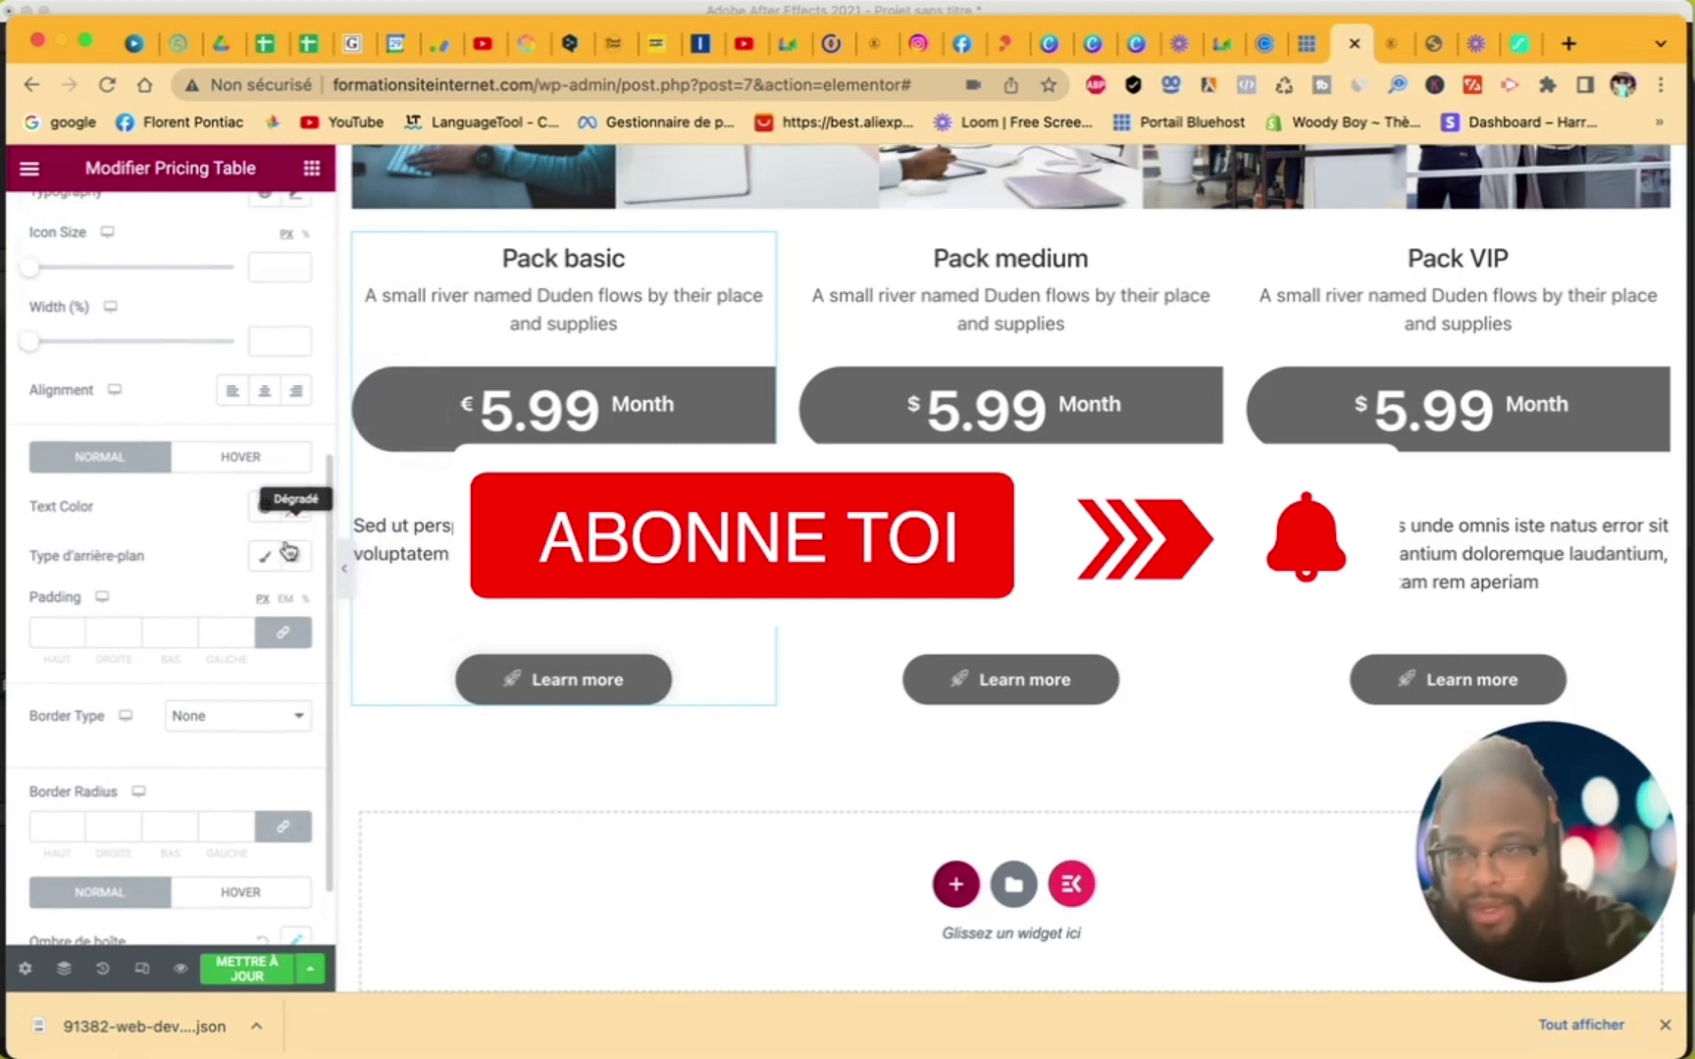
pyautogui.scroll(1, 303, 530)
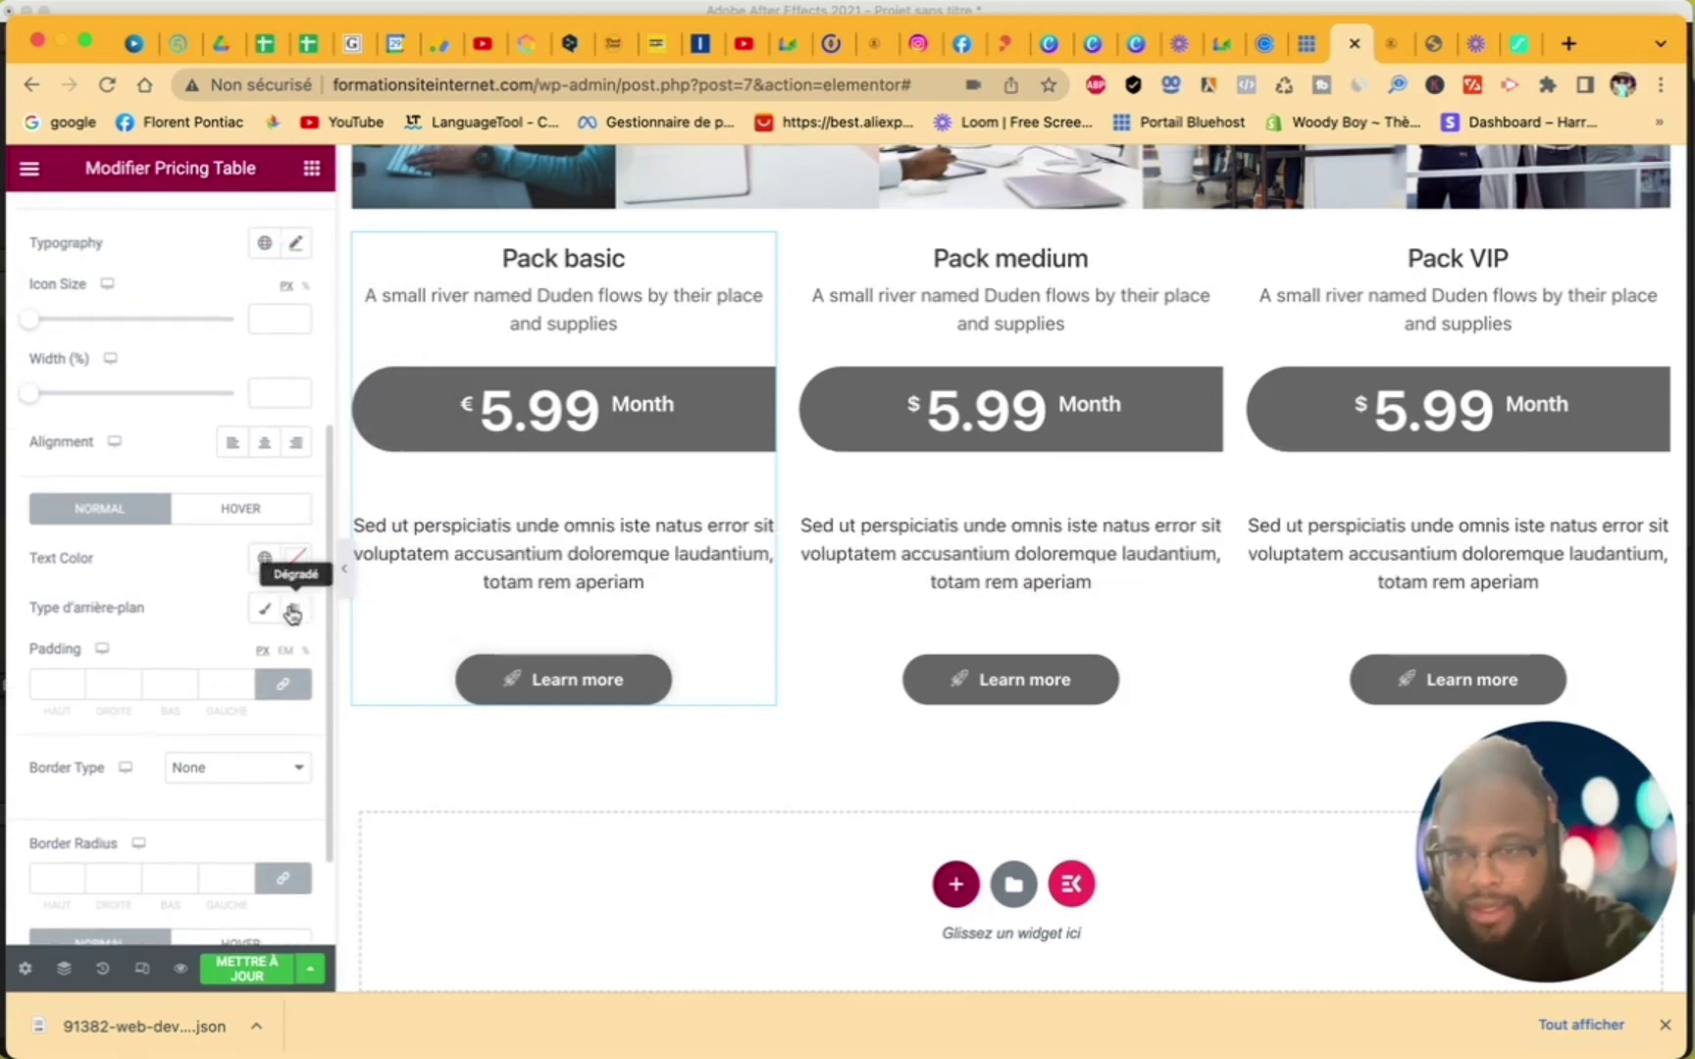
pyautogui.click(265, 608)
pyautogui.click(294, 655)
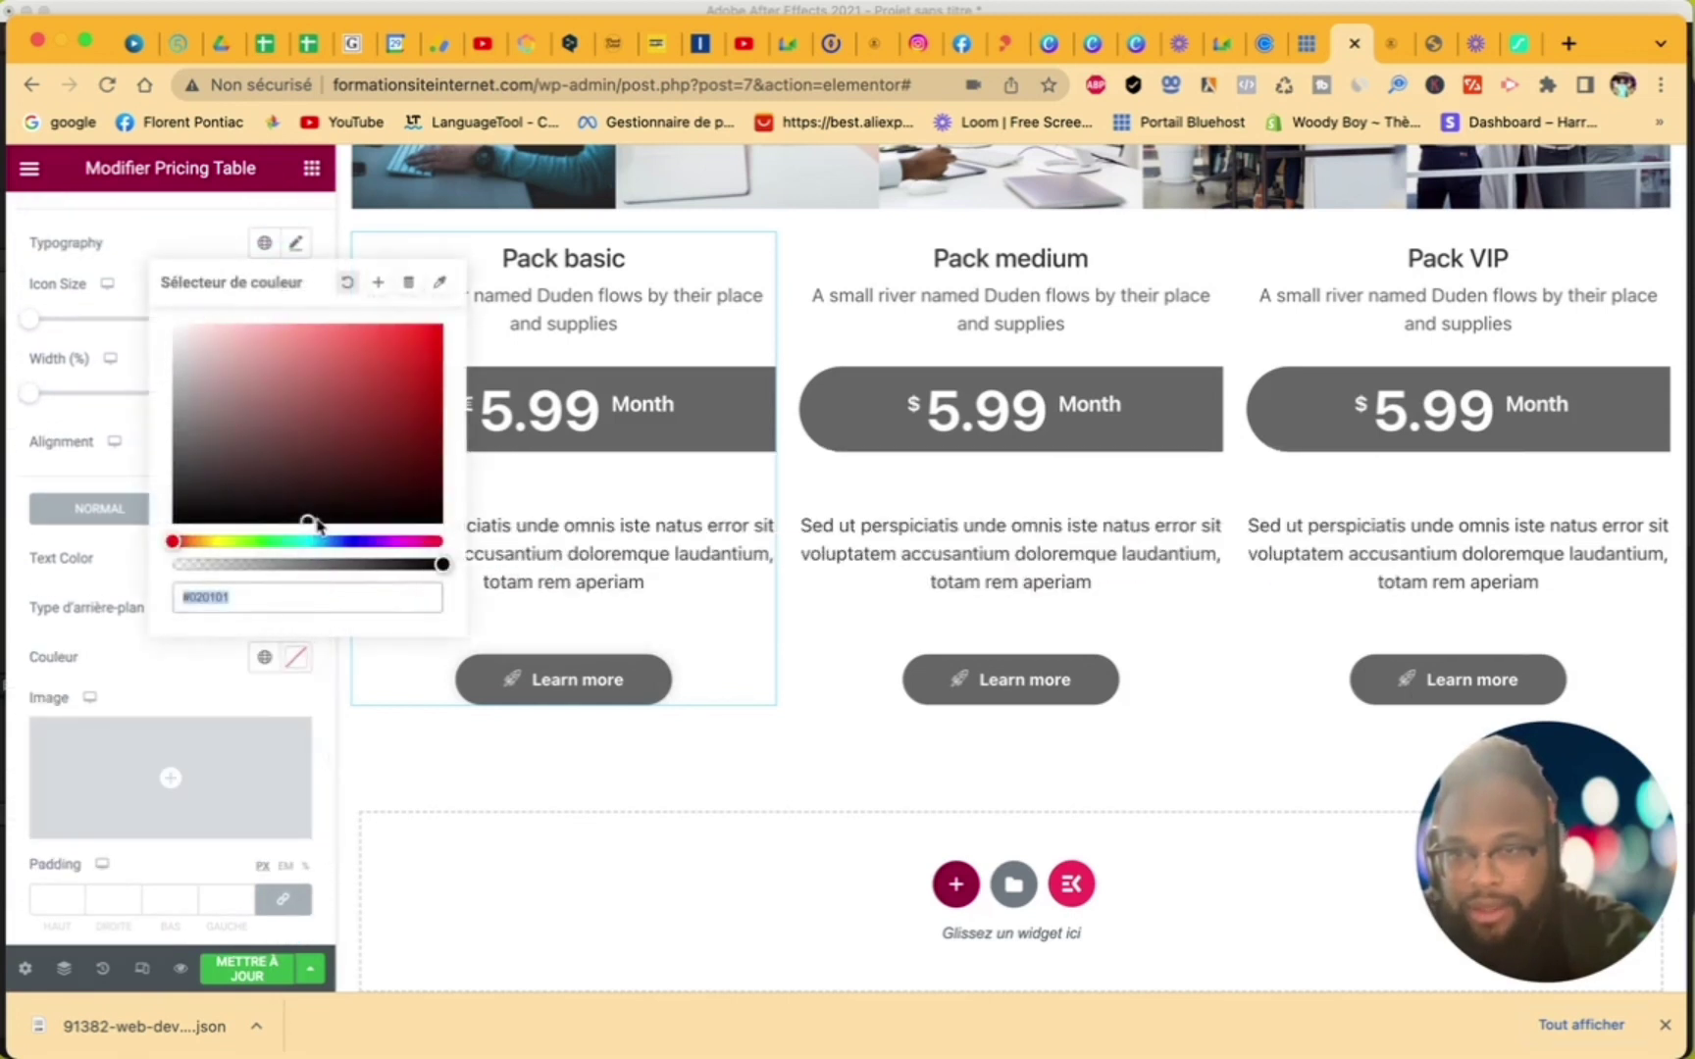
pyautogui.moveTo(284, 486); pyautogui.dragTo(108, 560)
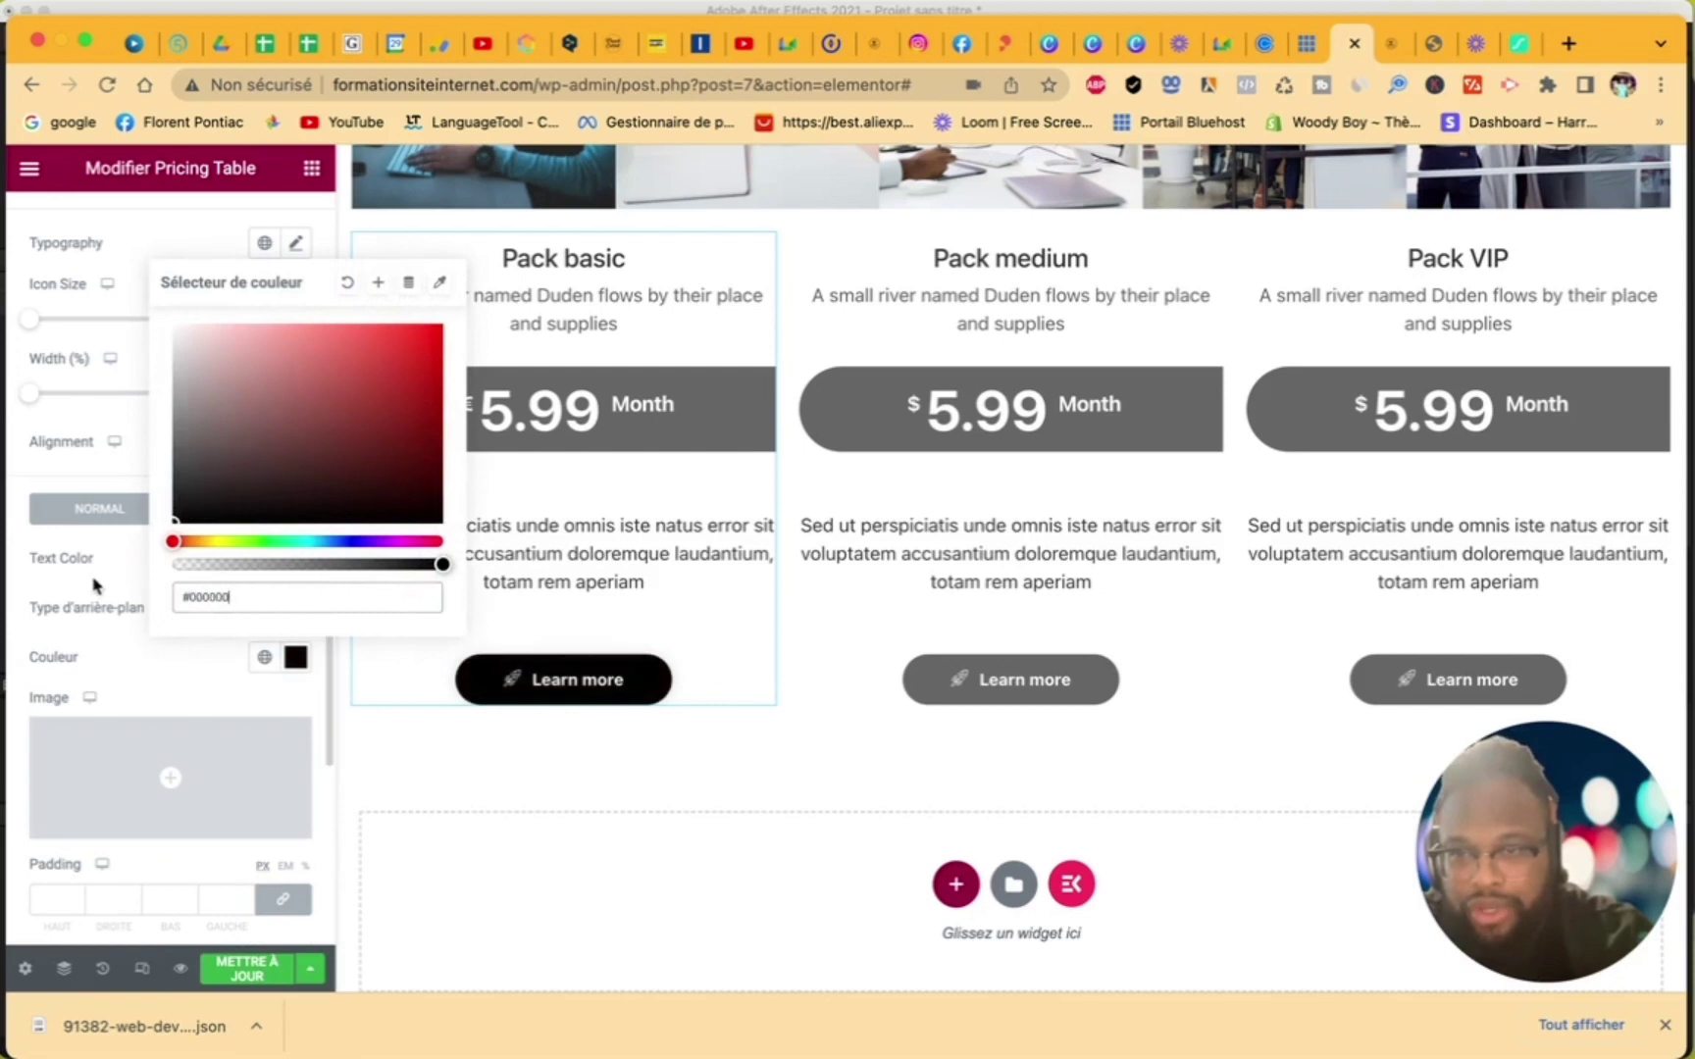
pyautogui.click(95, 594)
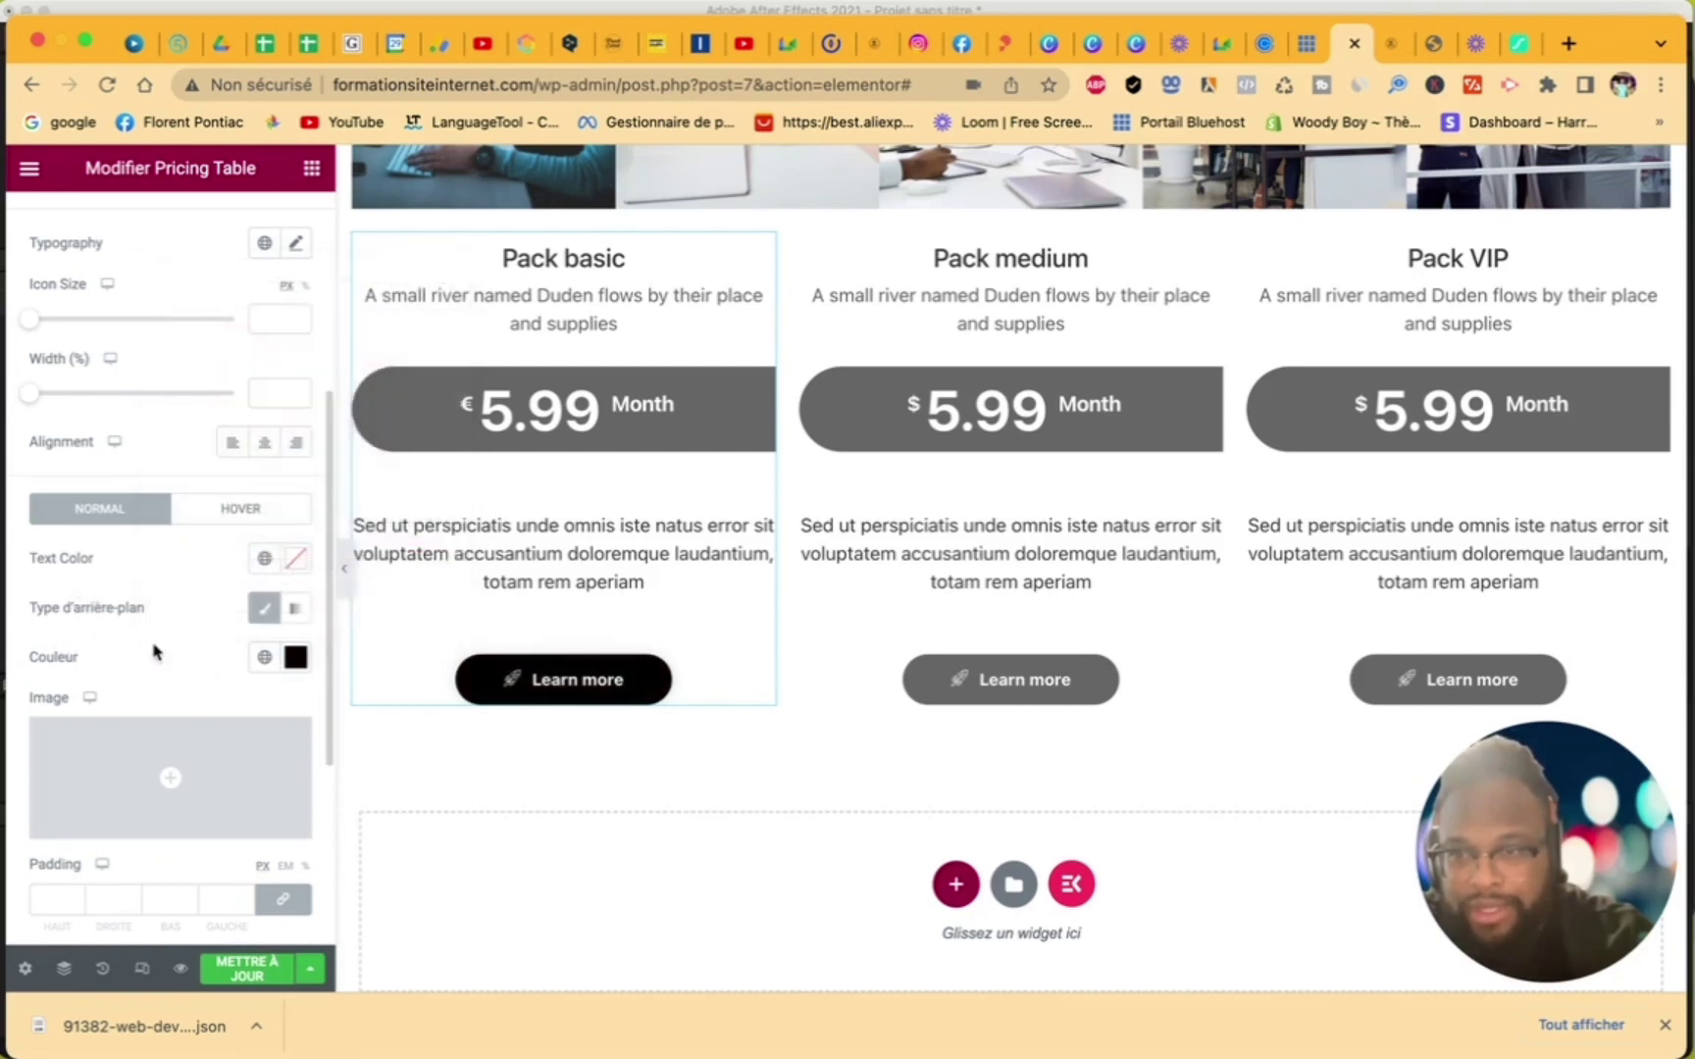
# - Give the Pack medium button a classic black background
pyautogui.click(848, 690)
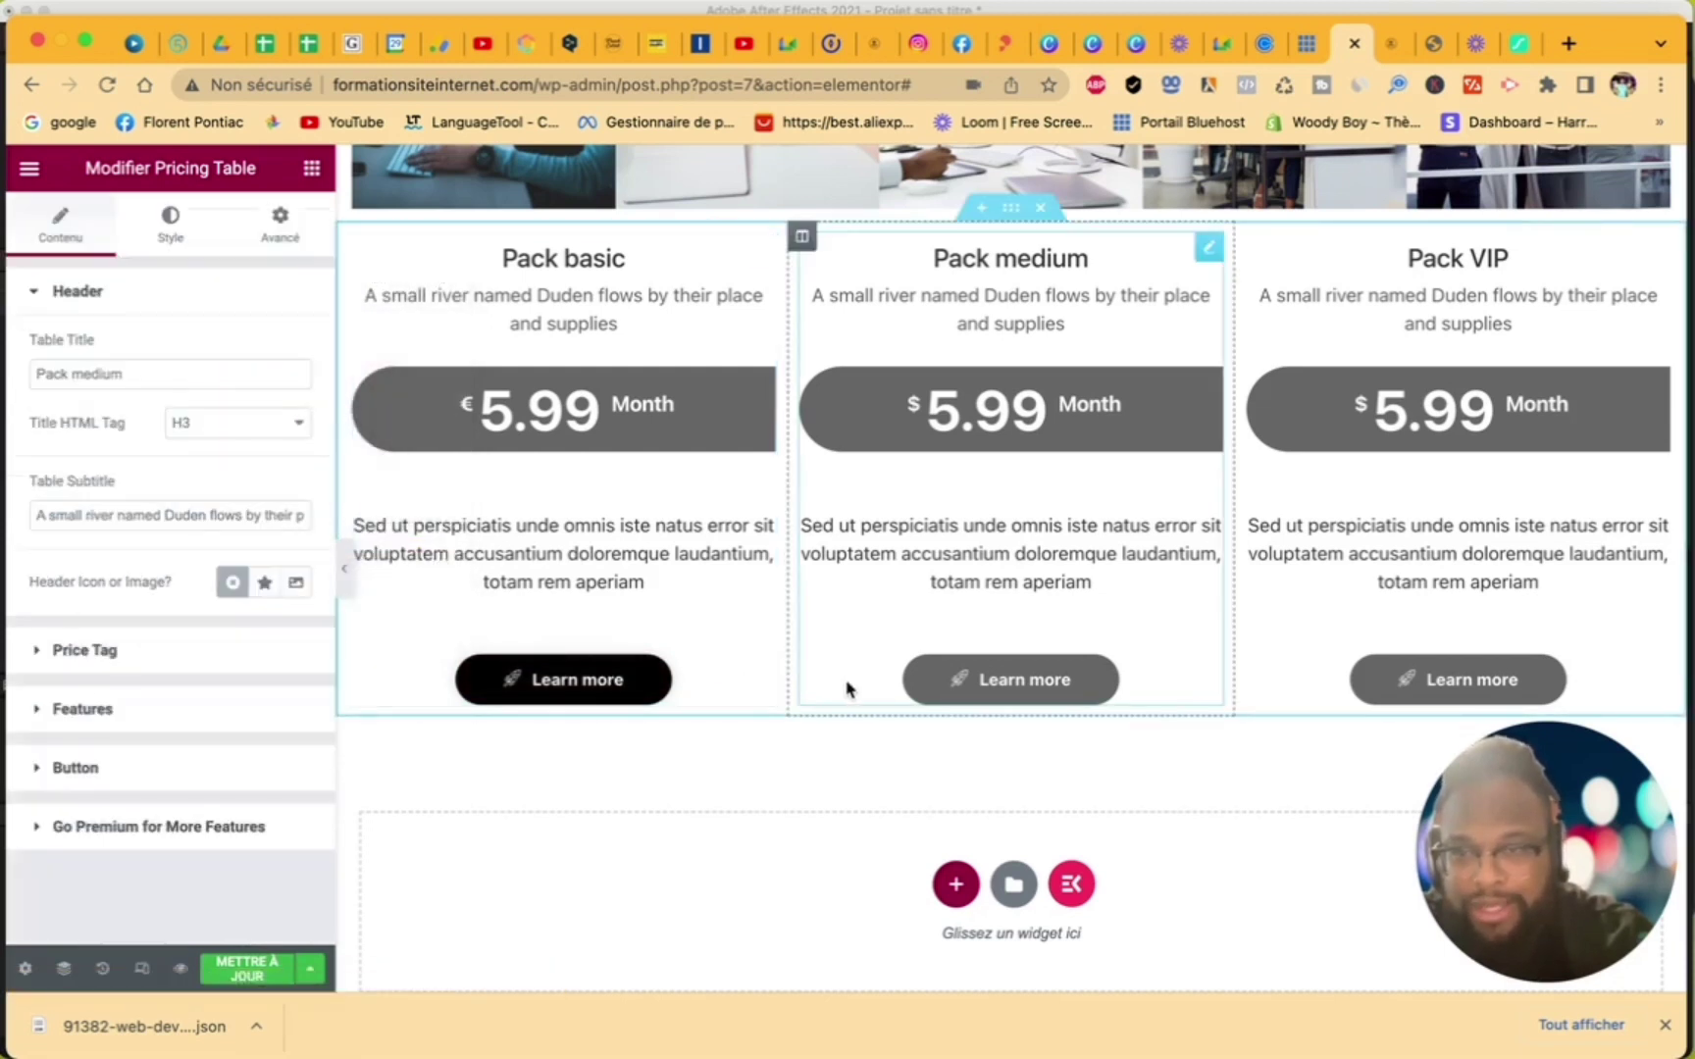
pyautogui.click(172, 232)
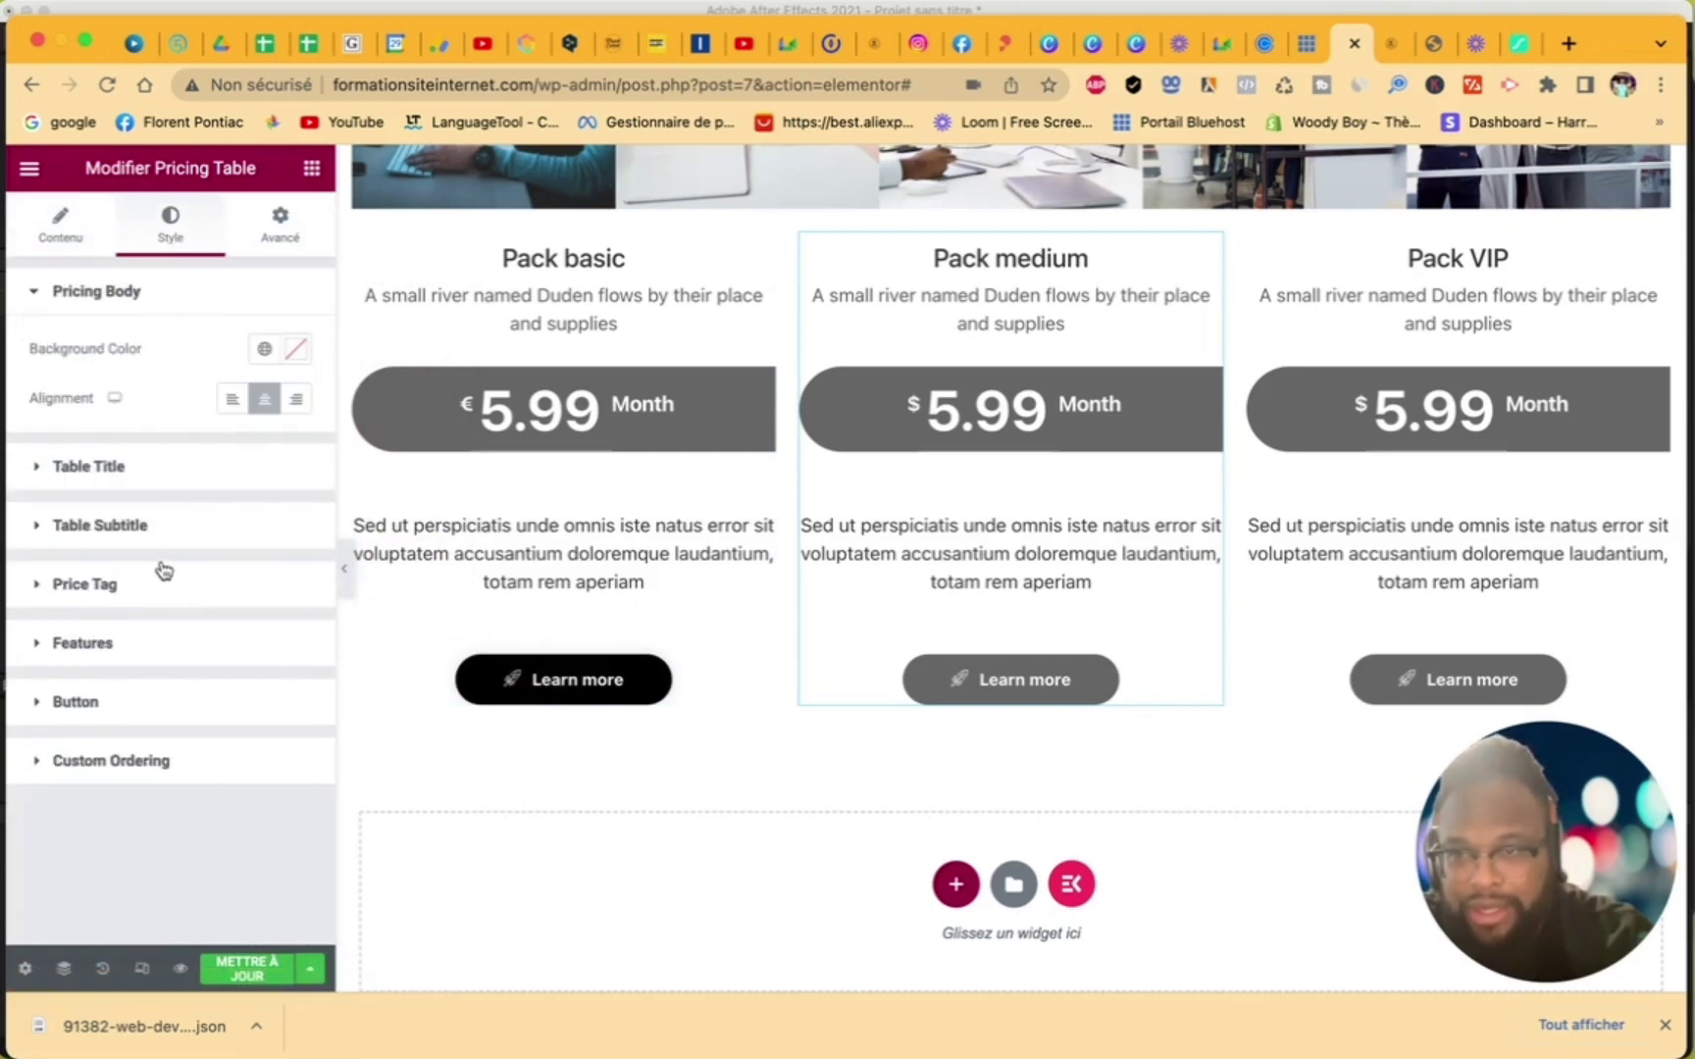
pyautogui.click(98, 702)
pyautogui.scroll(-3, 189, 674)
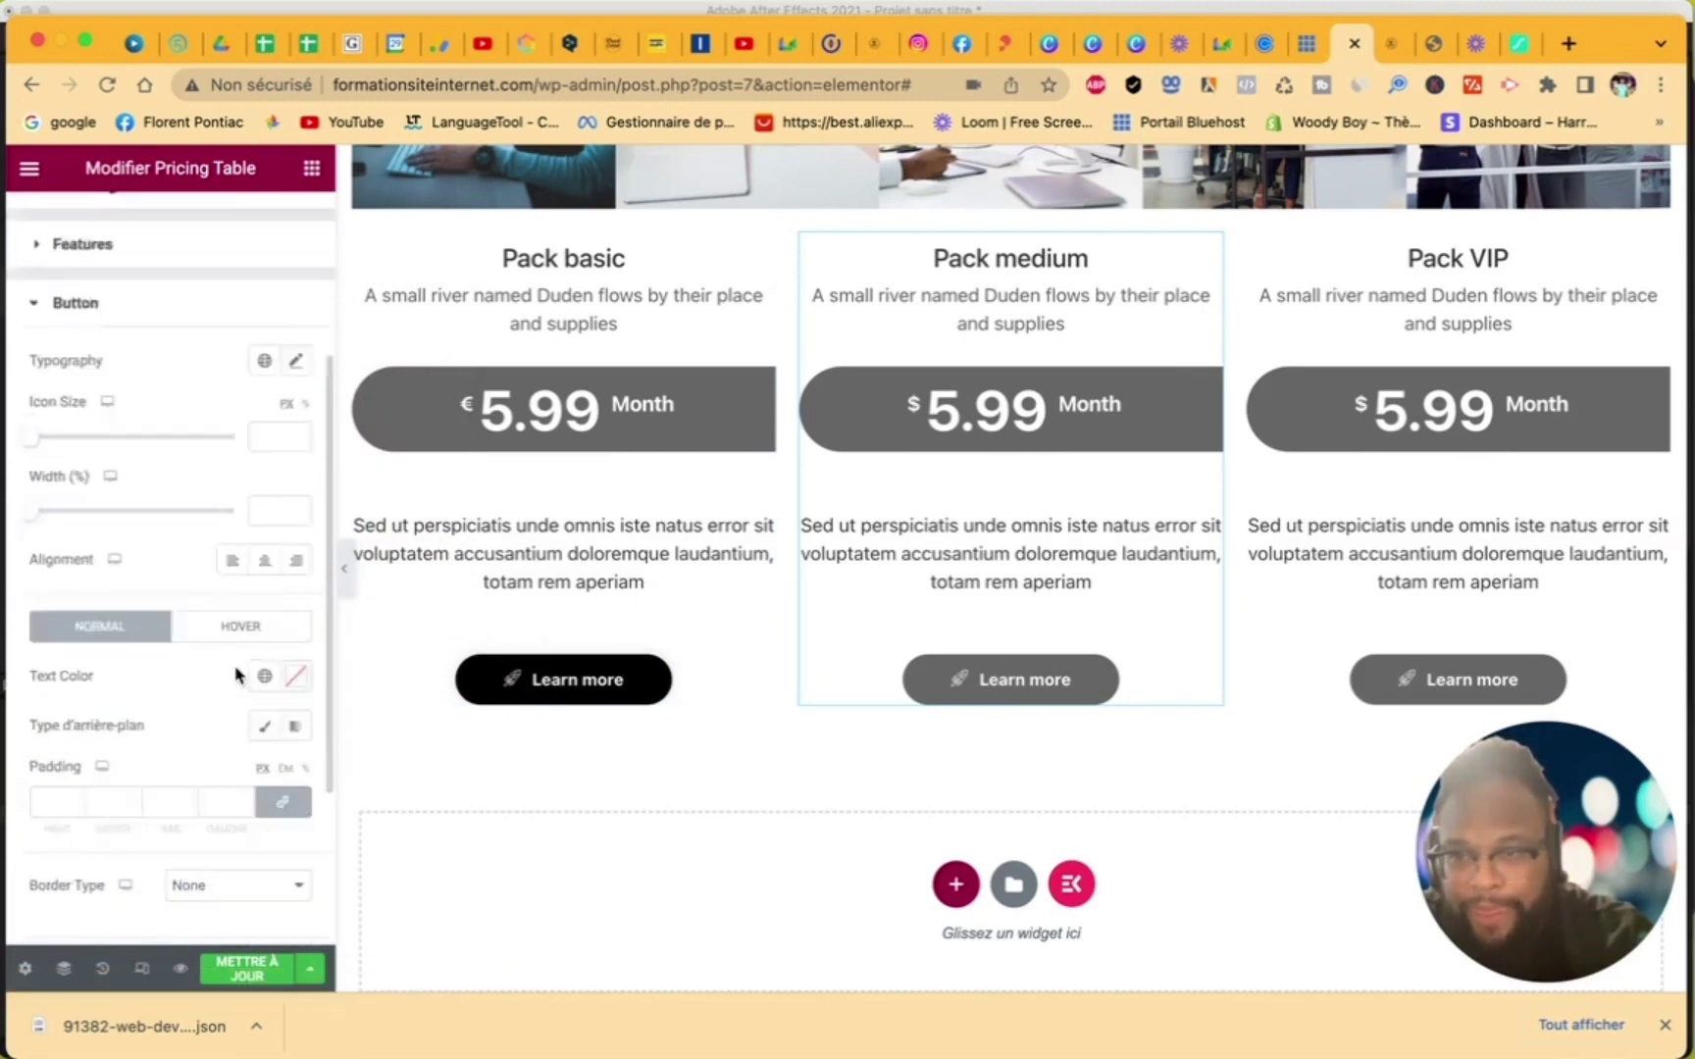
pyautogui.scroll(-3, 235, 675)
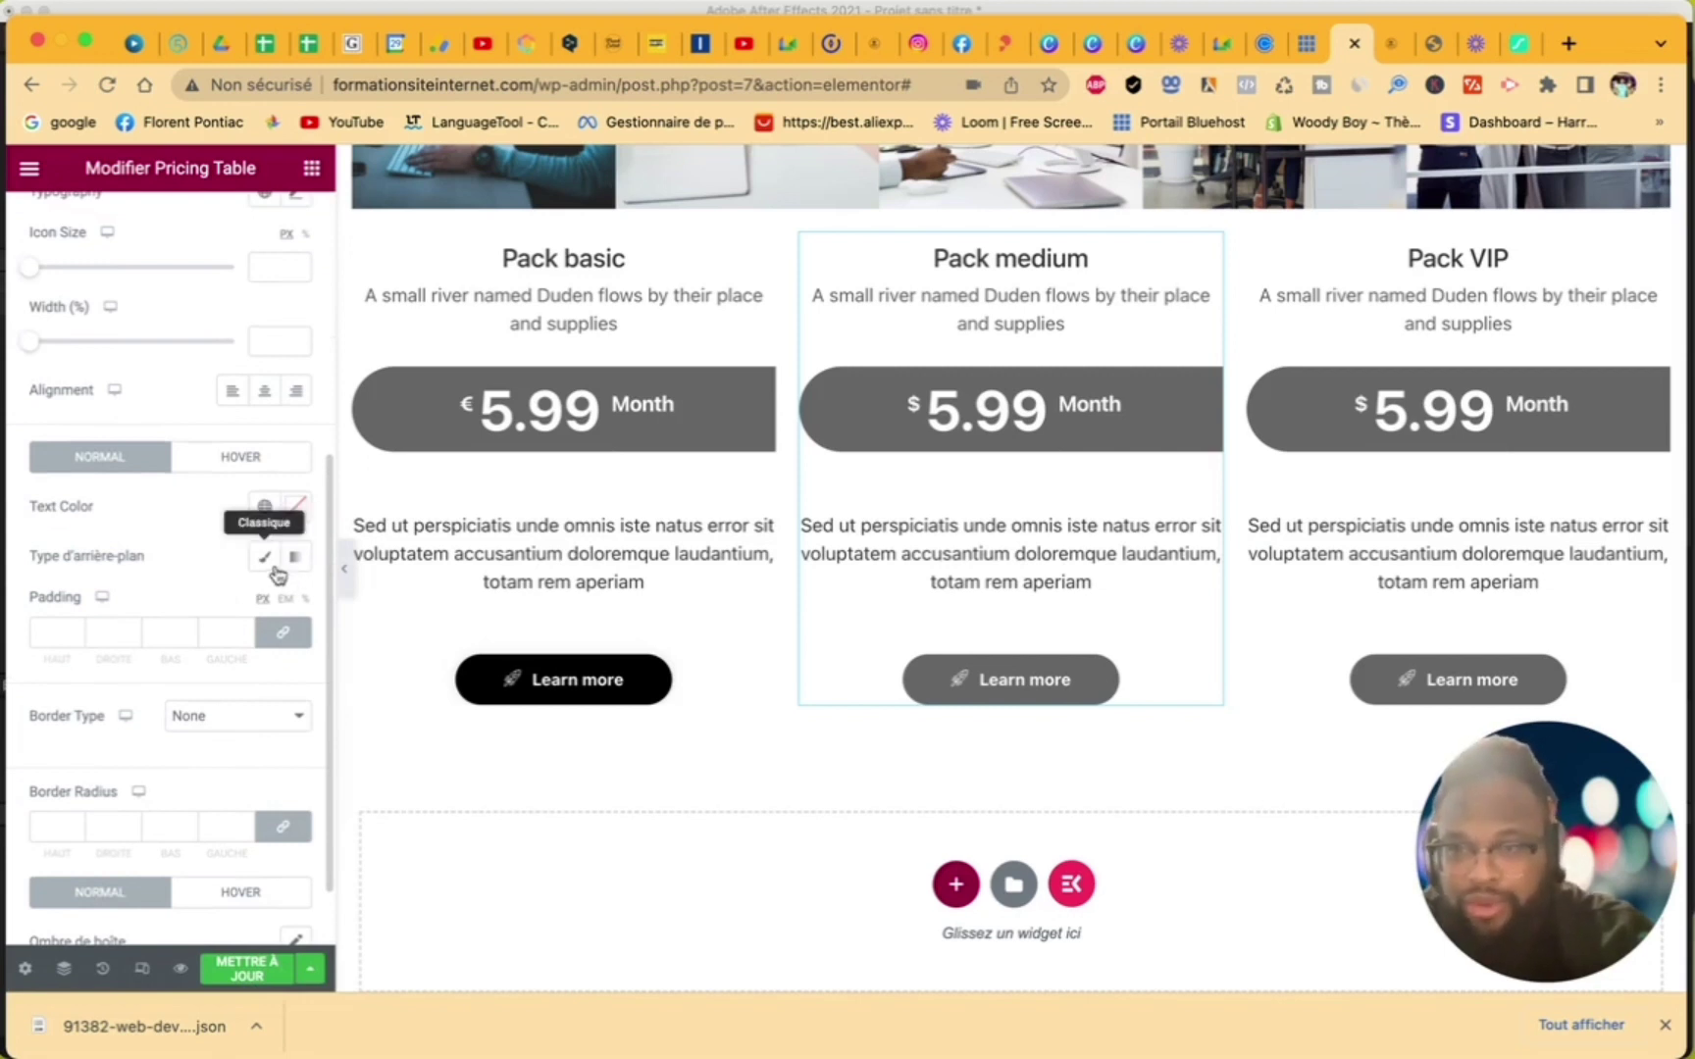
pyautogui.click(271, 571)
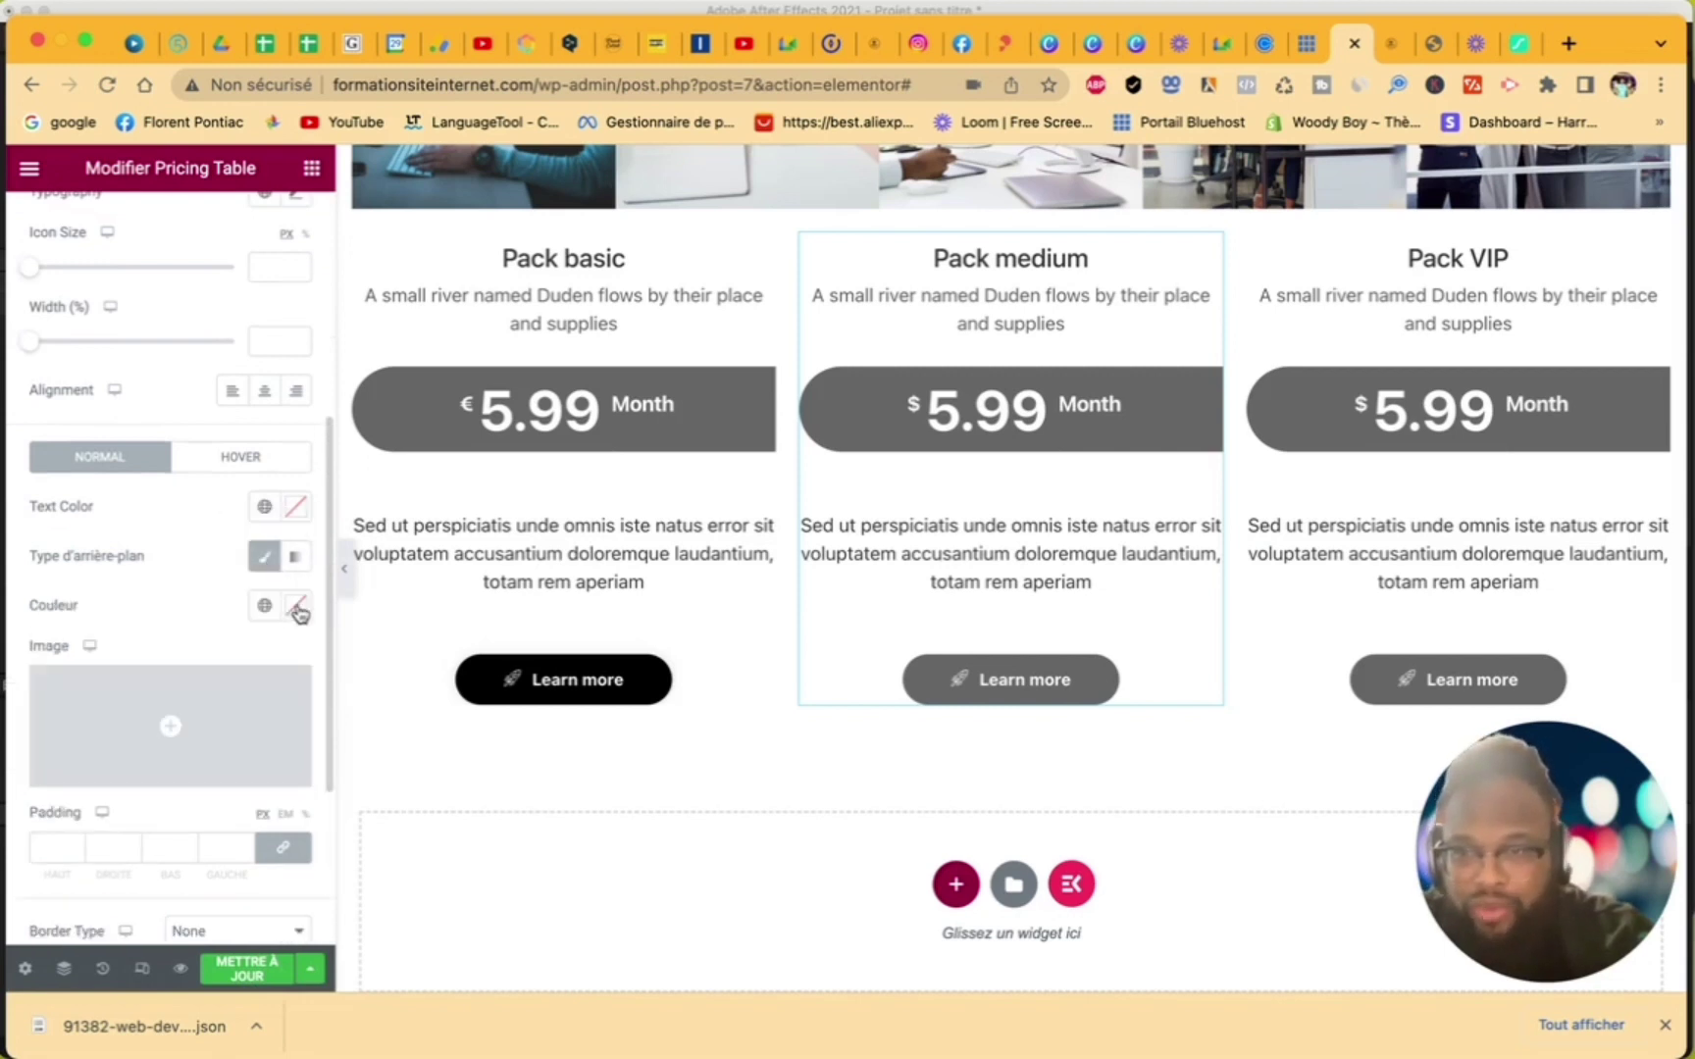
pyautogui.click(295, 606)
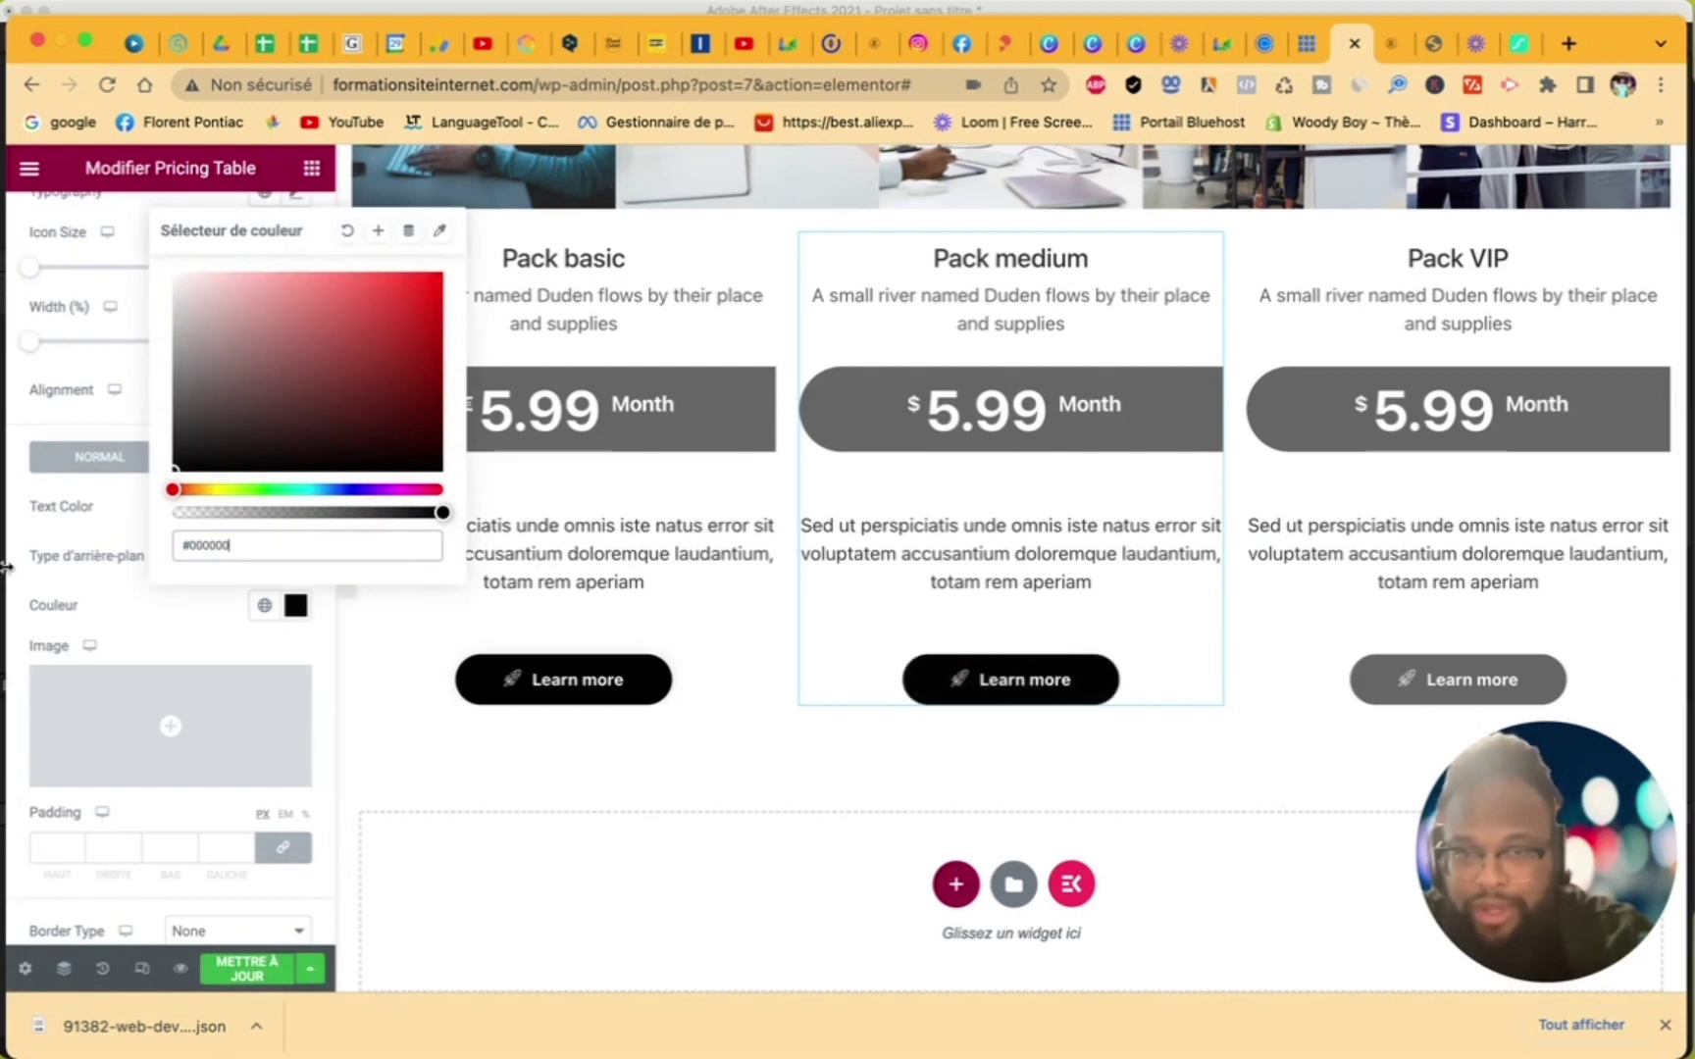
# - Give the Pack VIP button a classic #000000 black background
pyautogui.click(1288, 657)
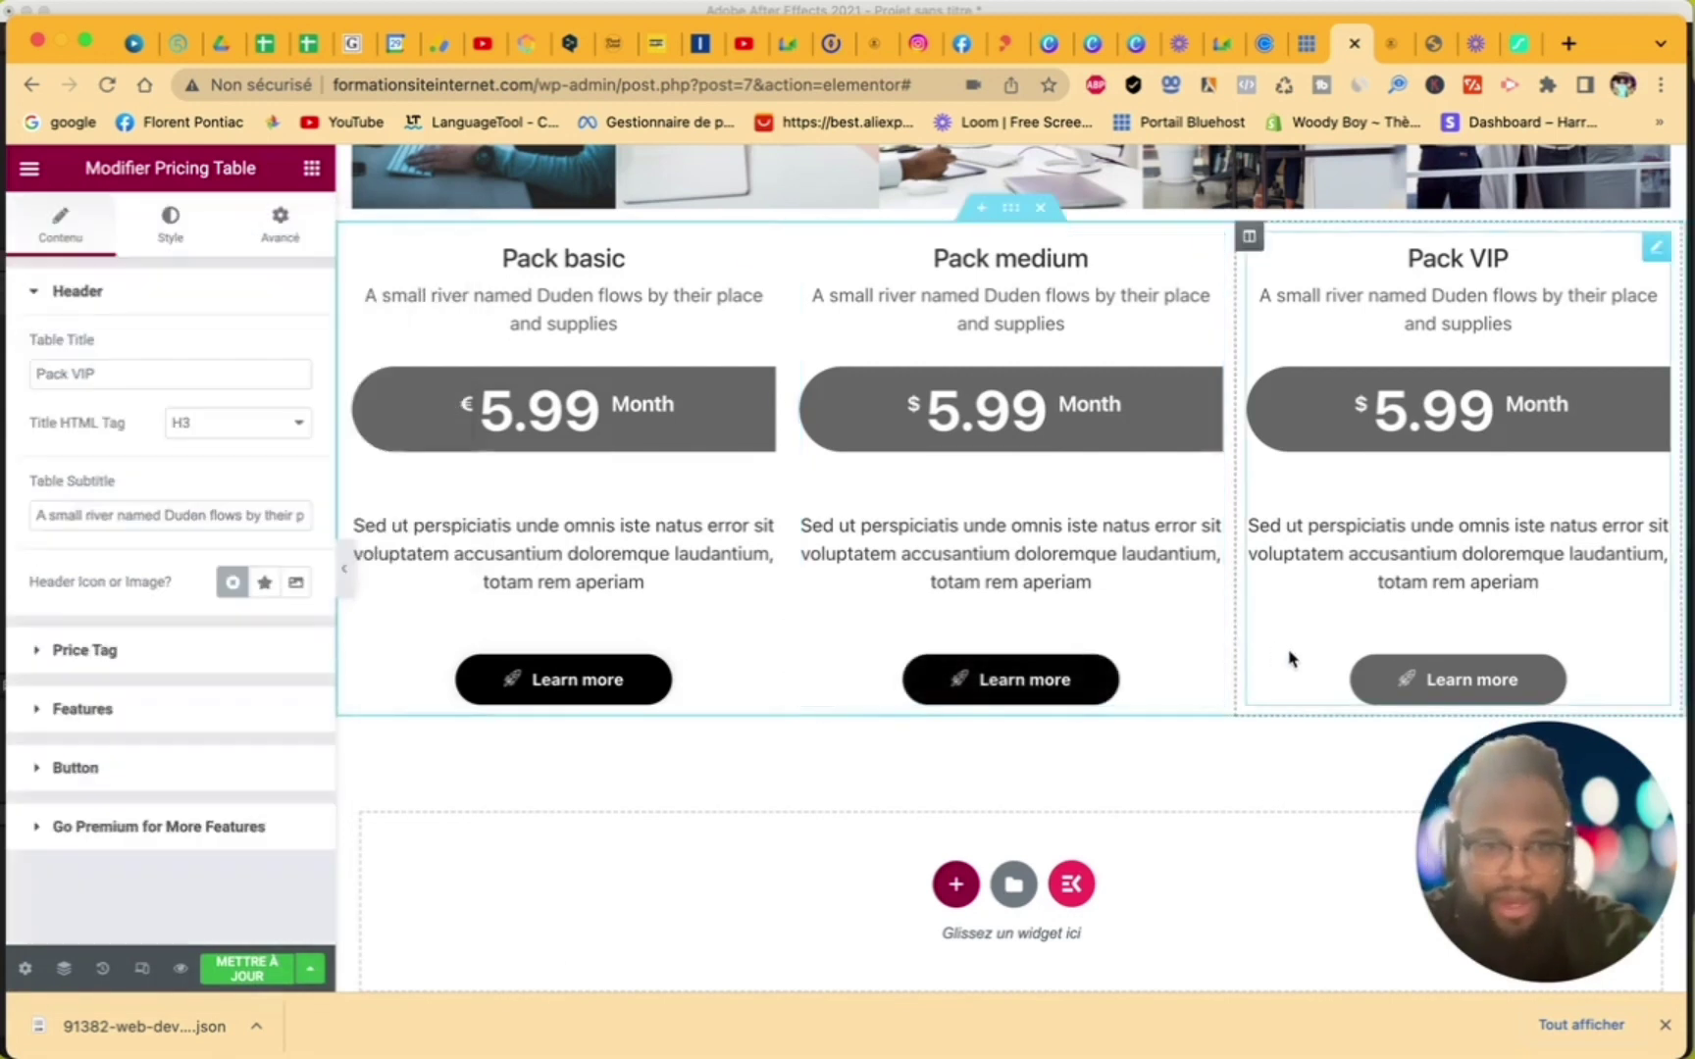
pyautogui.click(176, 217)
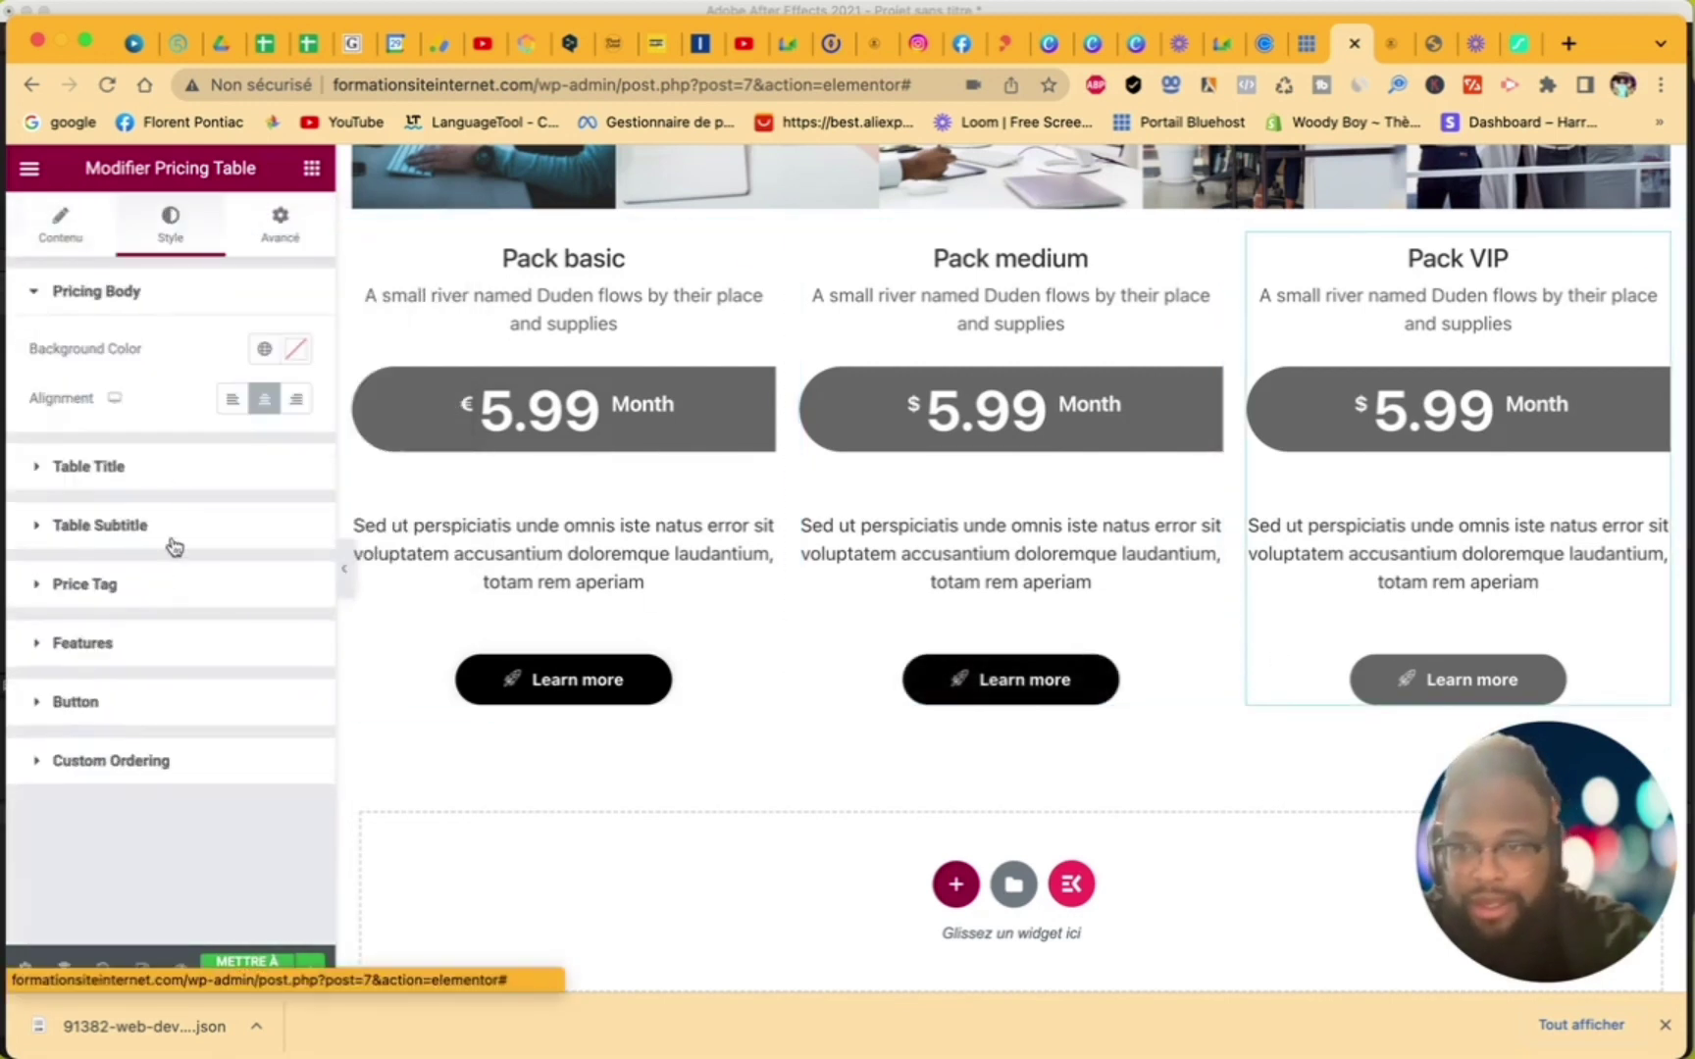
pyautogui.click(121, 708)
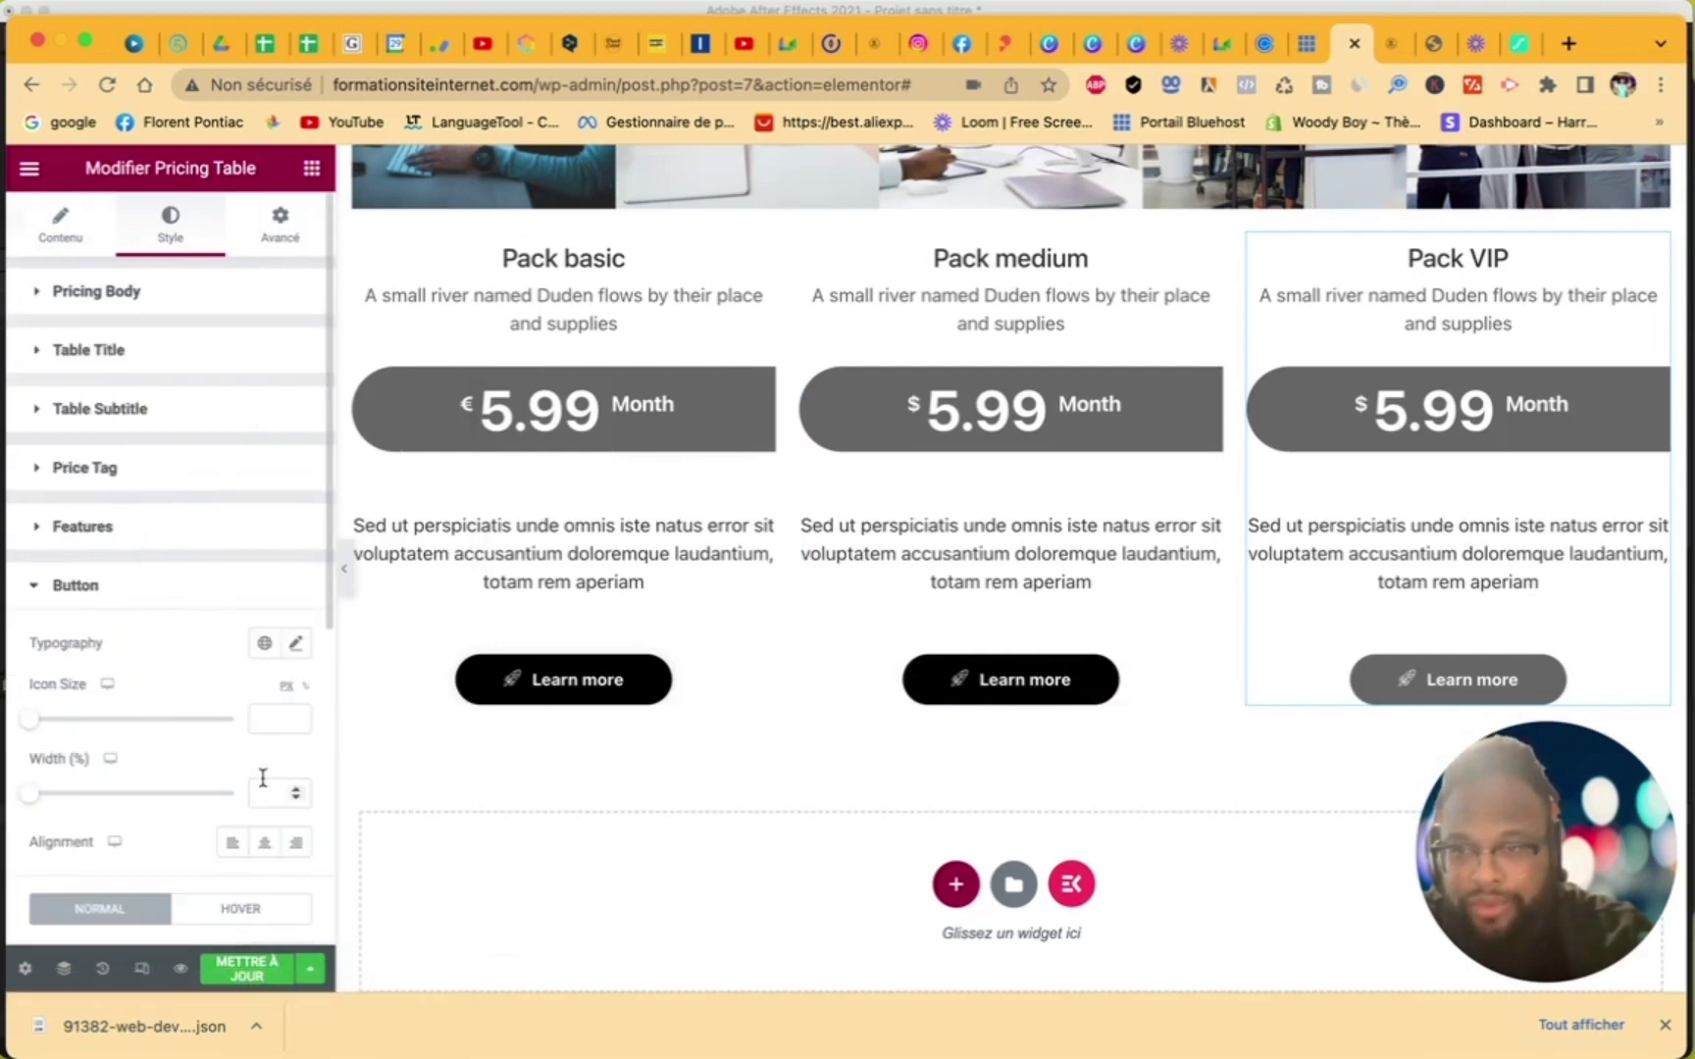
pyautogui.scroll(-3, 263, 780)
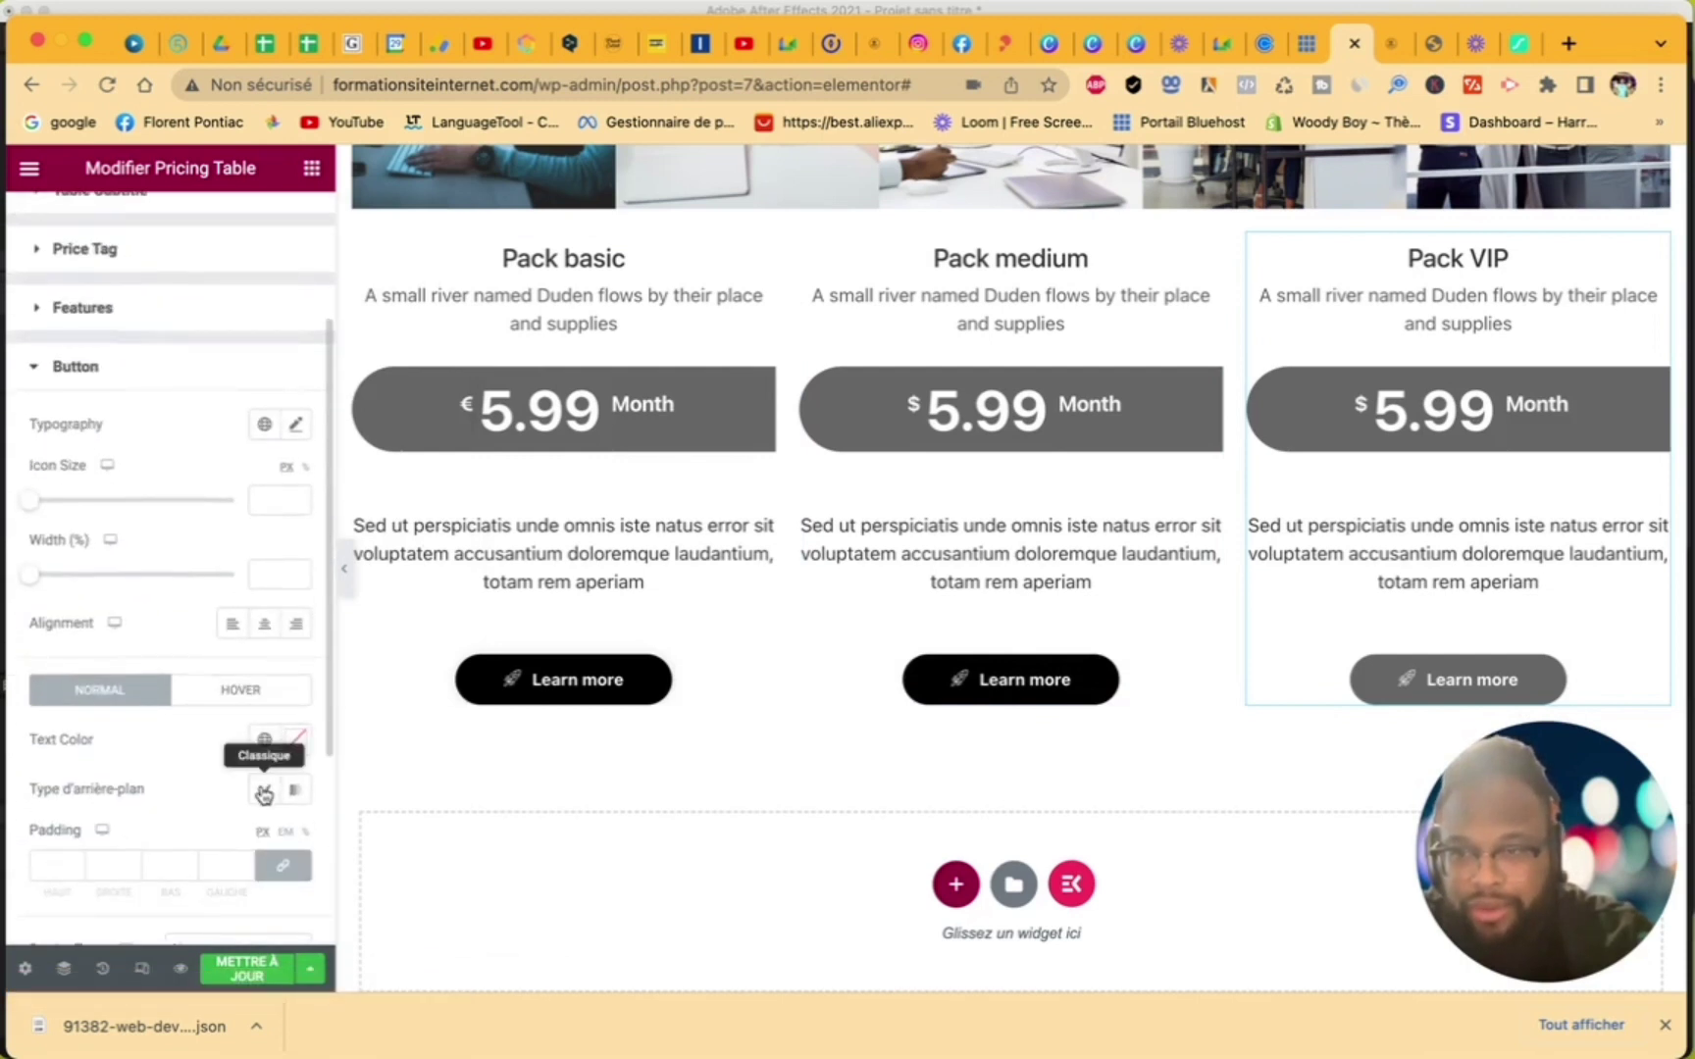
pyautogui.click(263, 792)
pyautogui.scroll(-4, 287, 854)
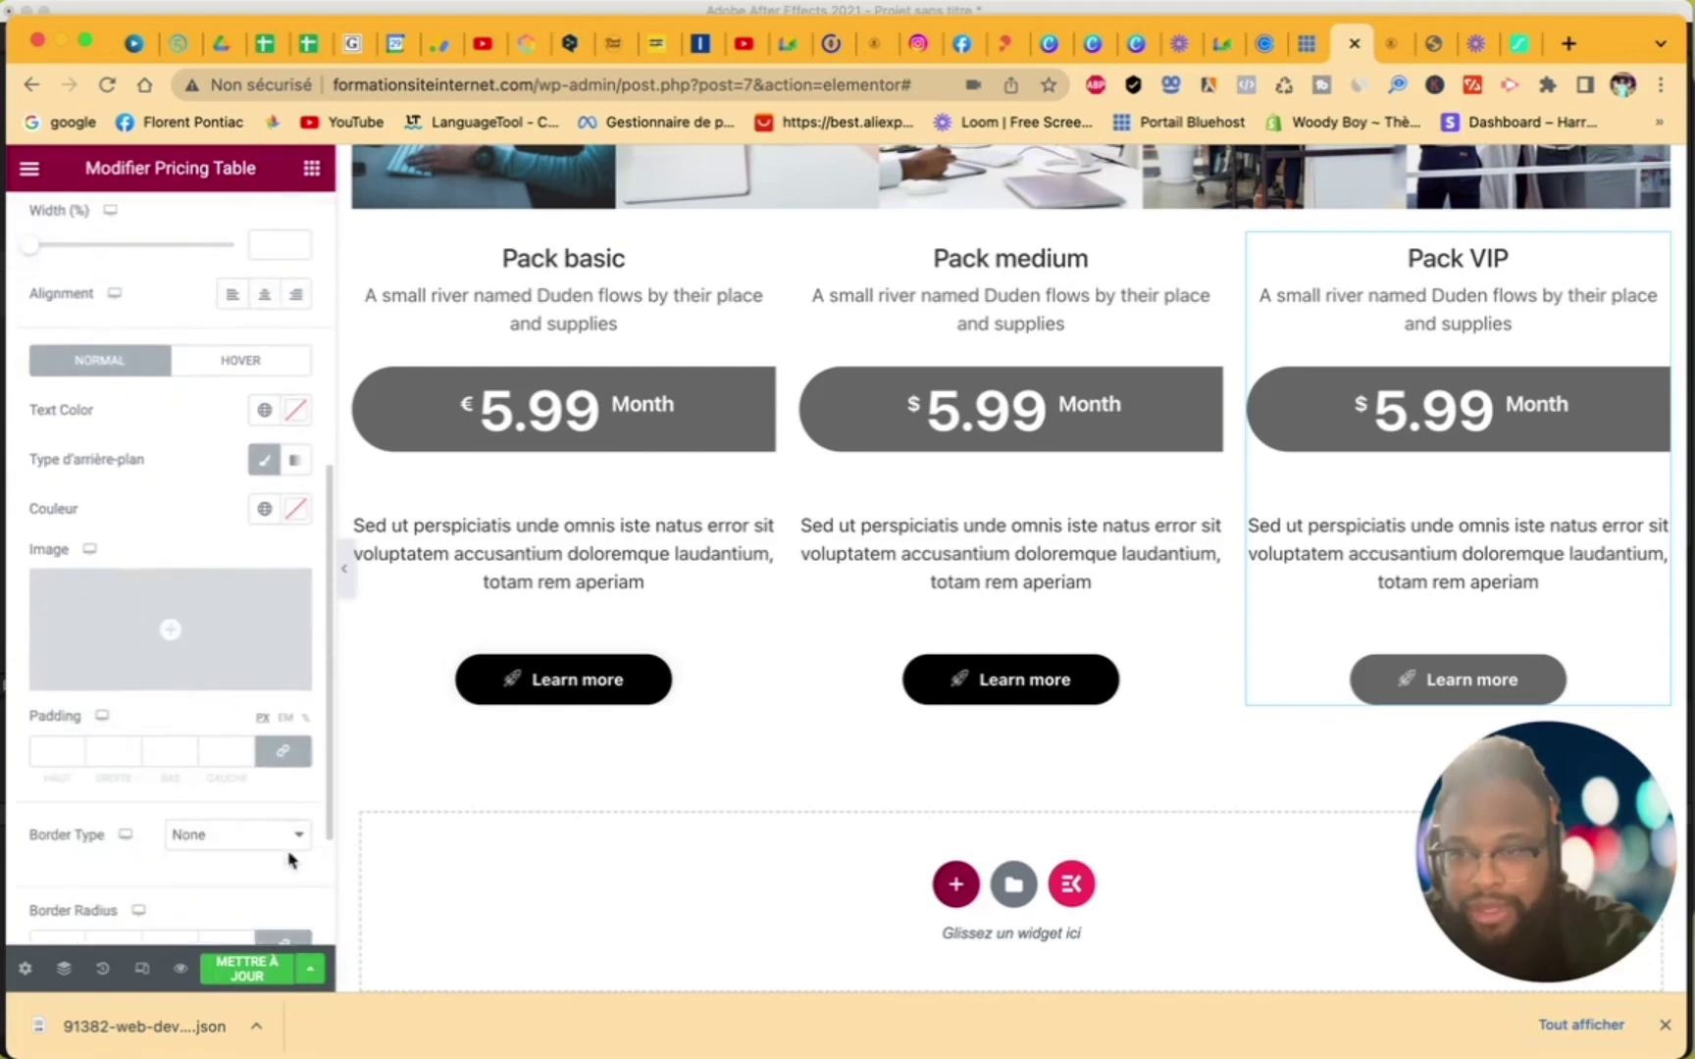
pyautogui.click(299, 510)
pyautogui.moveTo(246, 671); pyautogui.dragTo(144, 869)
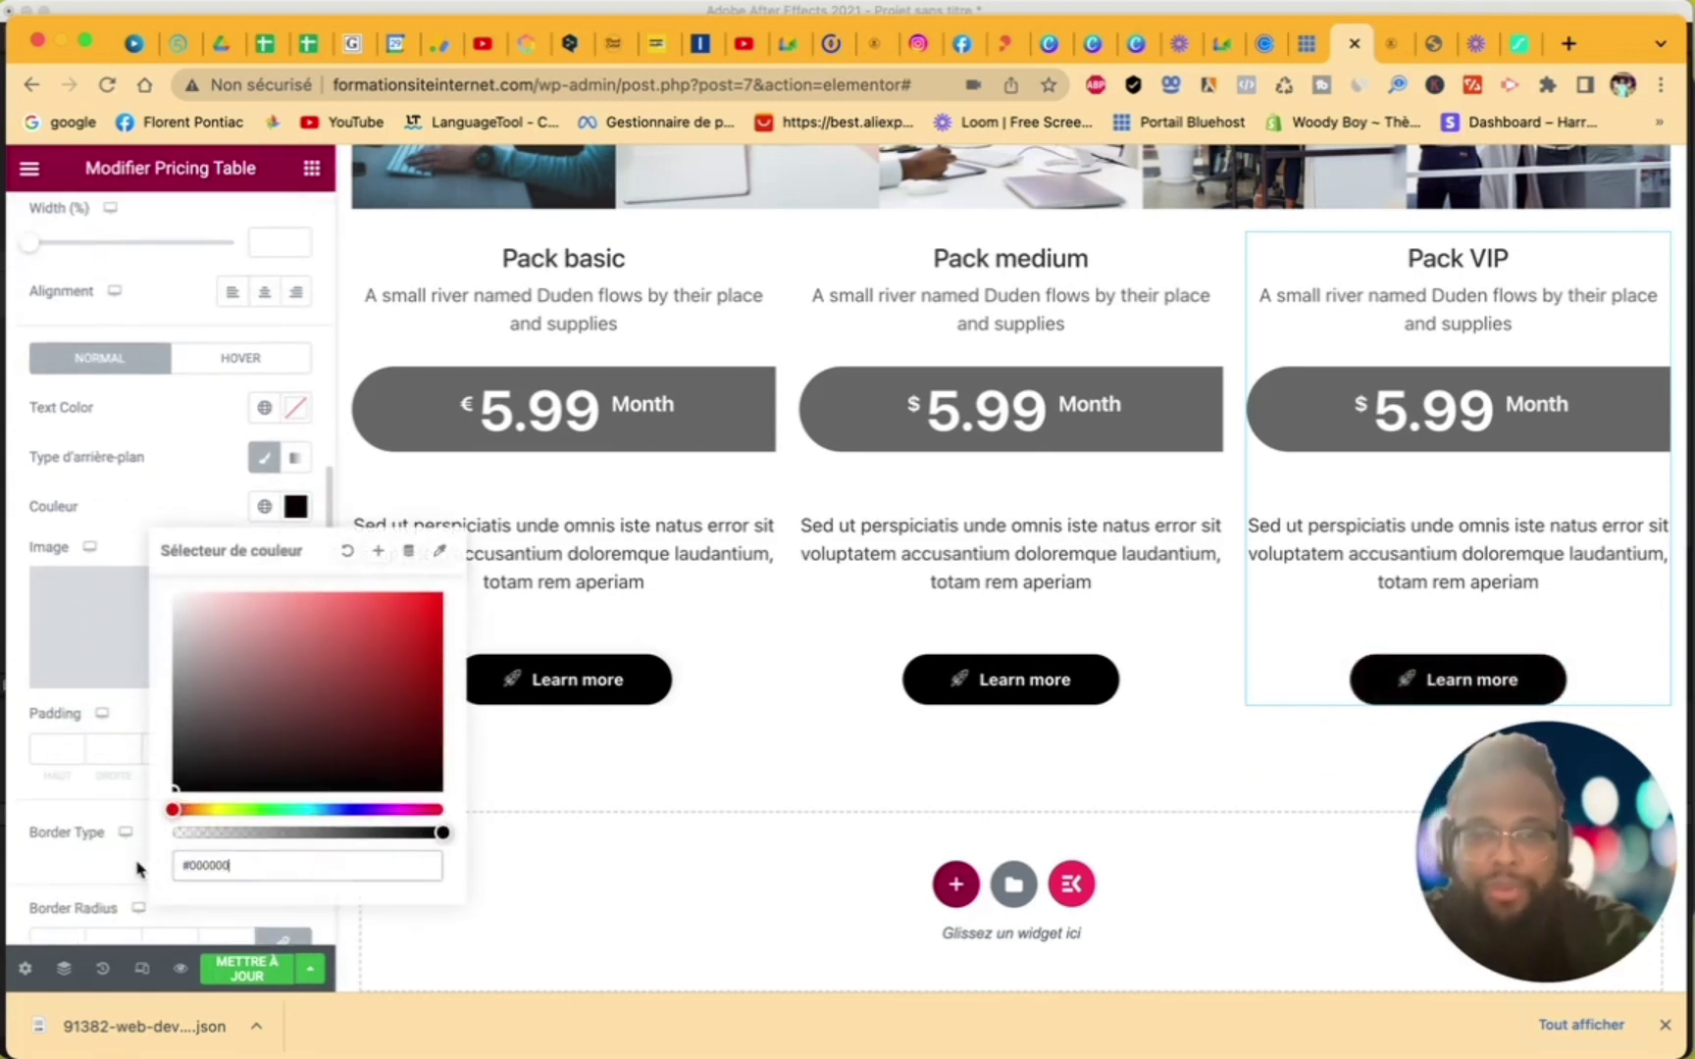
pyautogui.click(155, 503)
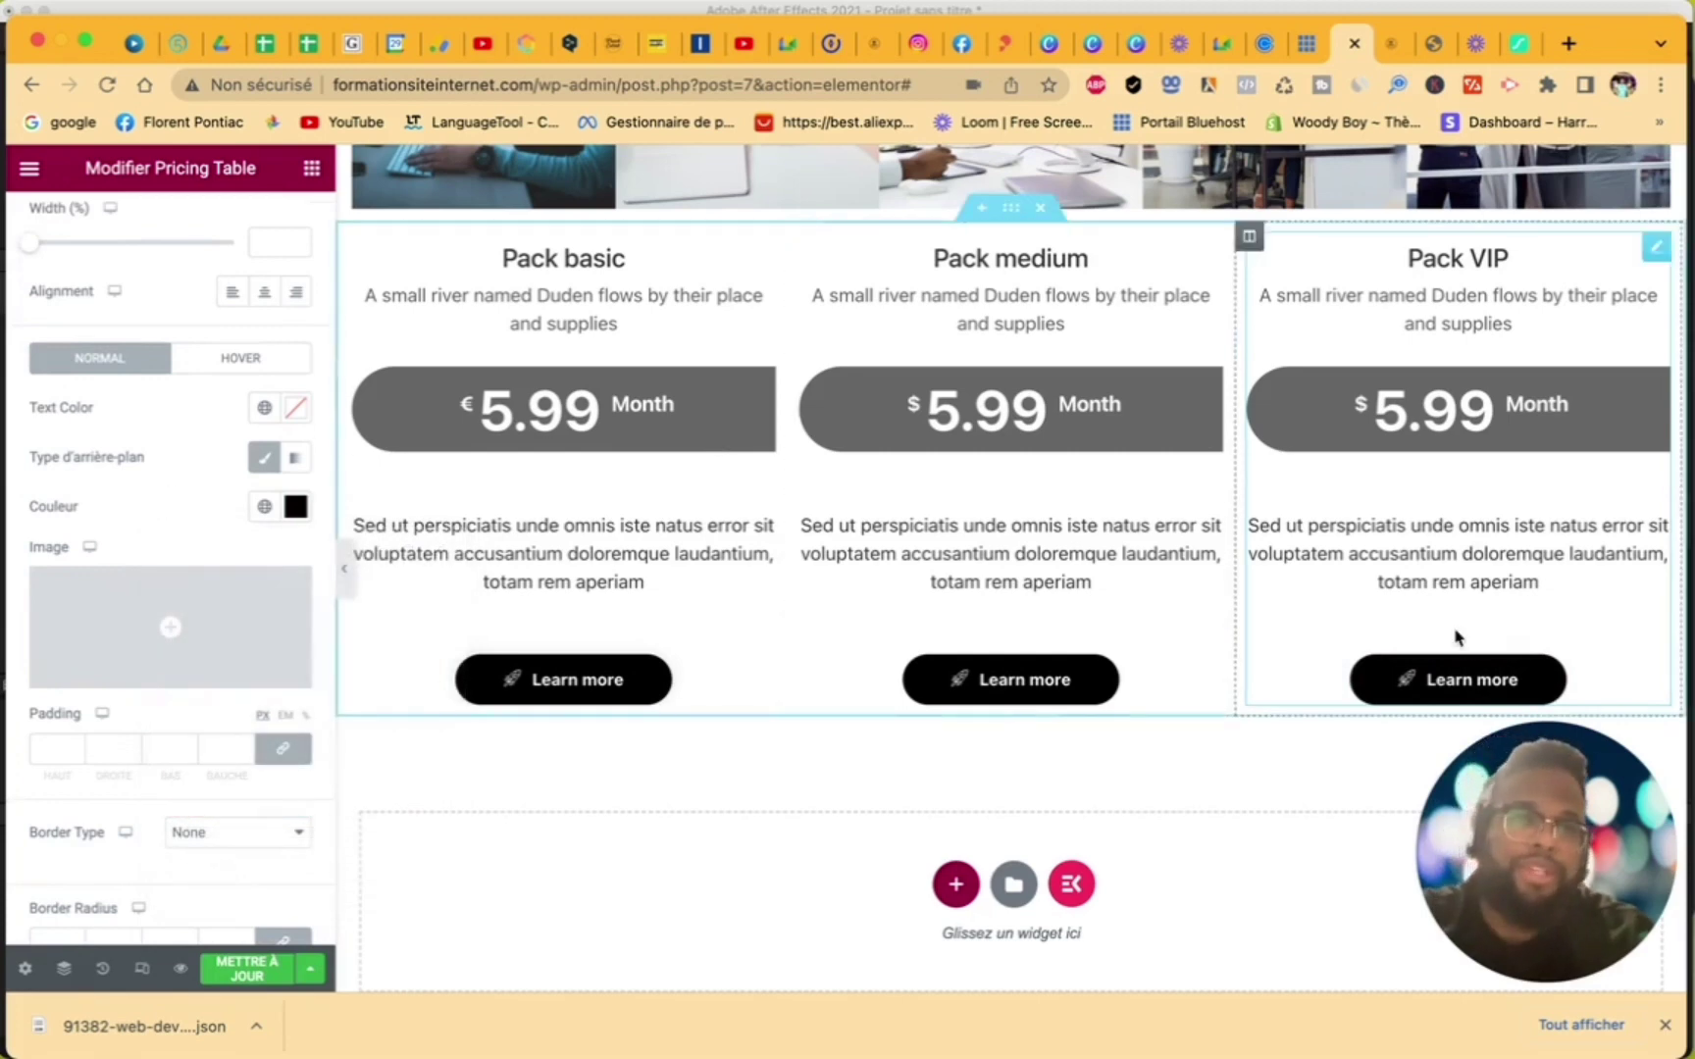
pyautogui.scroll(-3, 1456, 637)
pyautogui.scroll(10, 1457, 638)
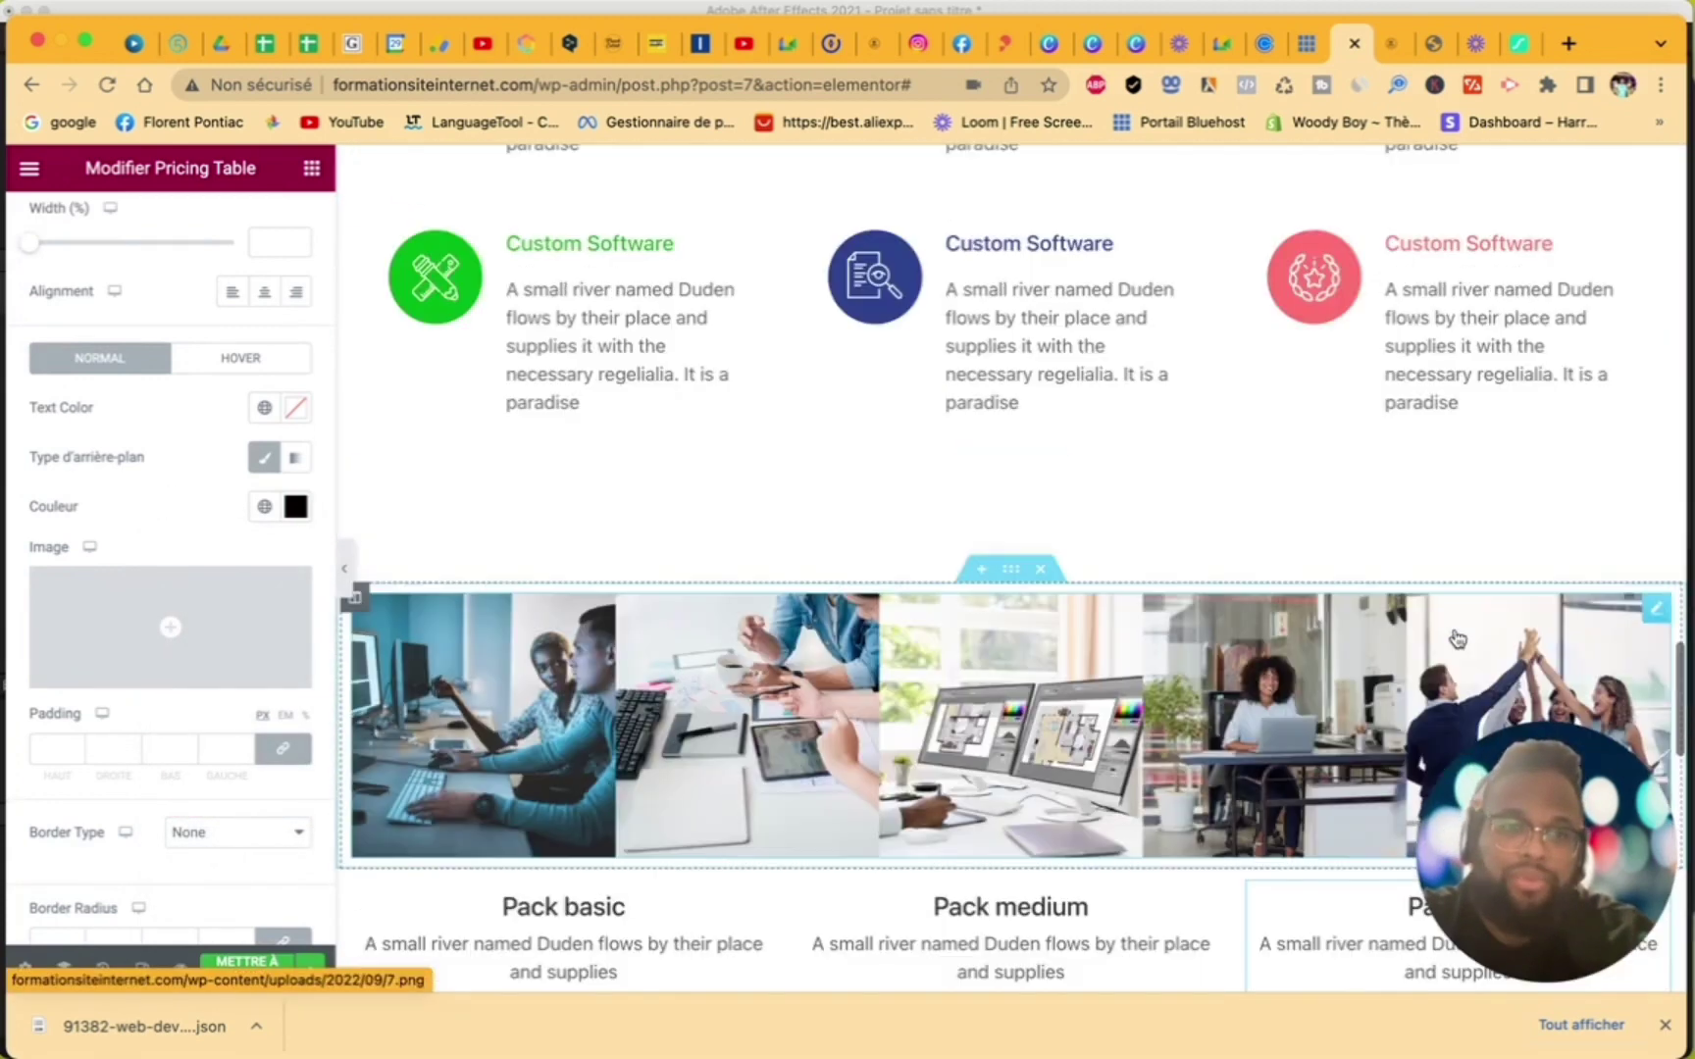
pyautogui.scroll(-5, 1457, 638)
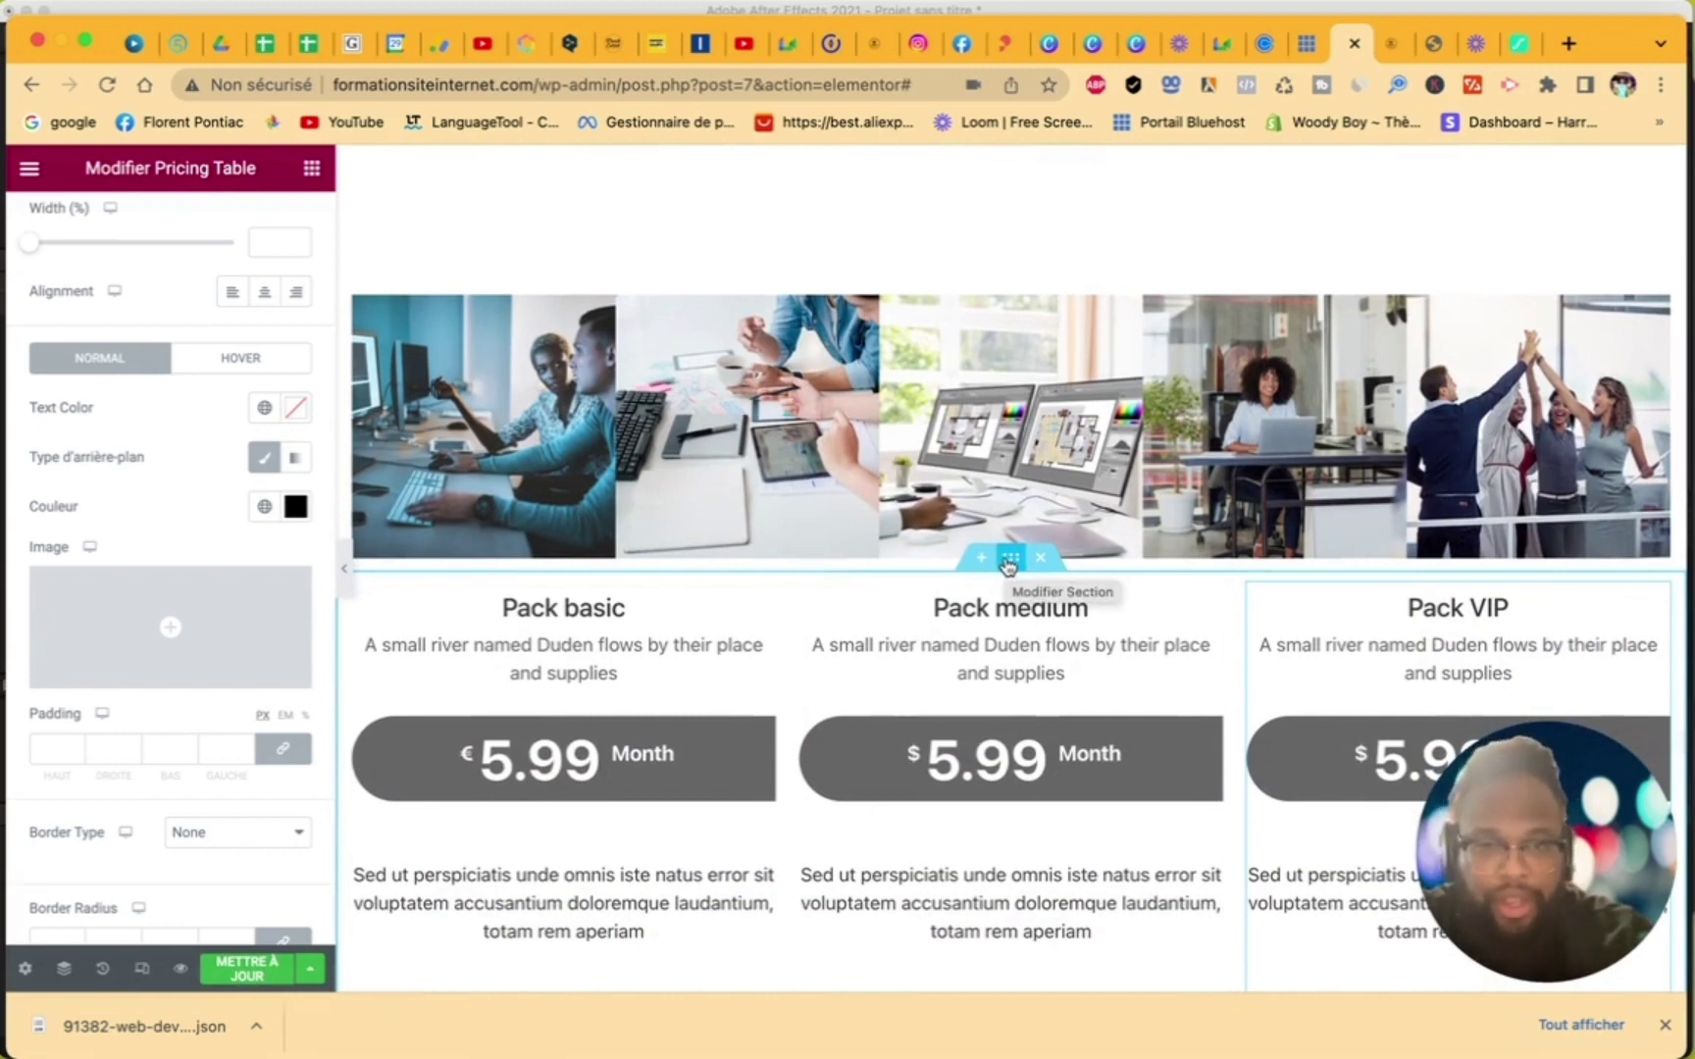
# - Set the pricing section's top and bottom margins to 47 px
pyautogui.click(1010, 561)
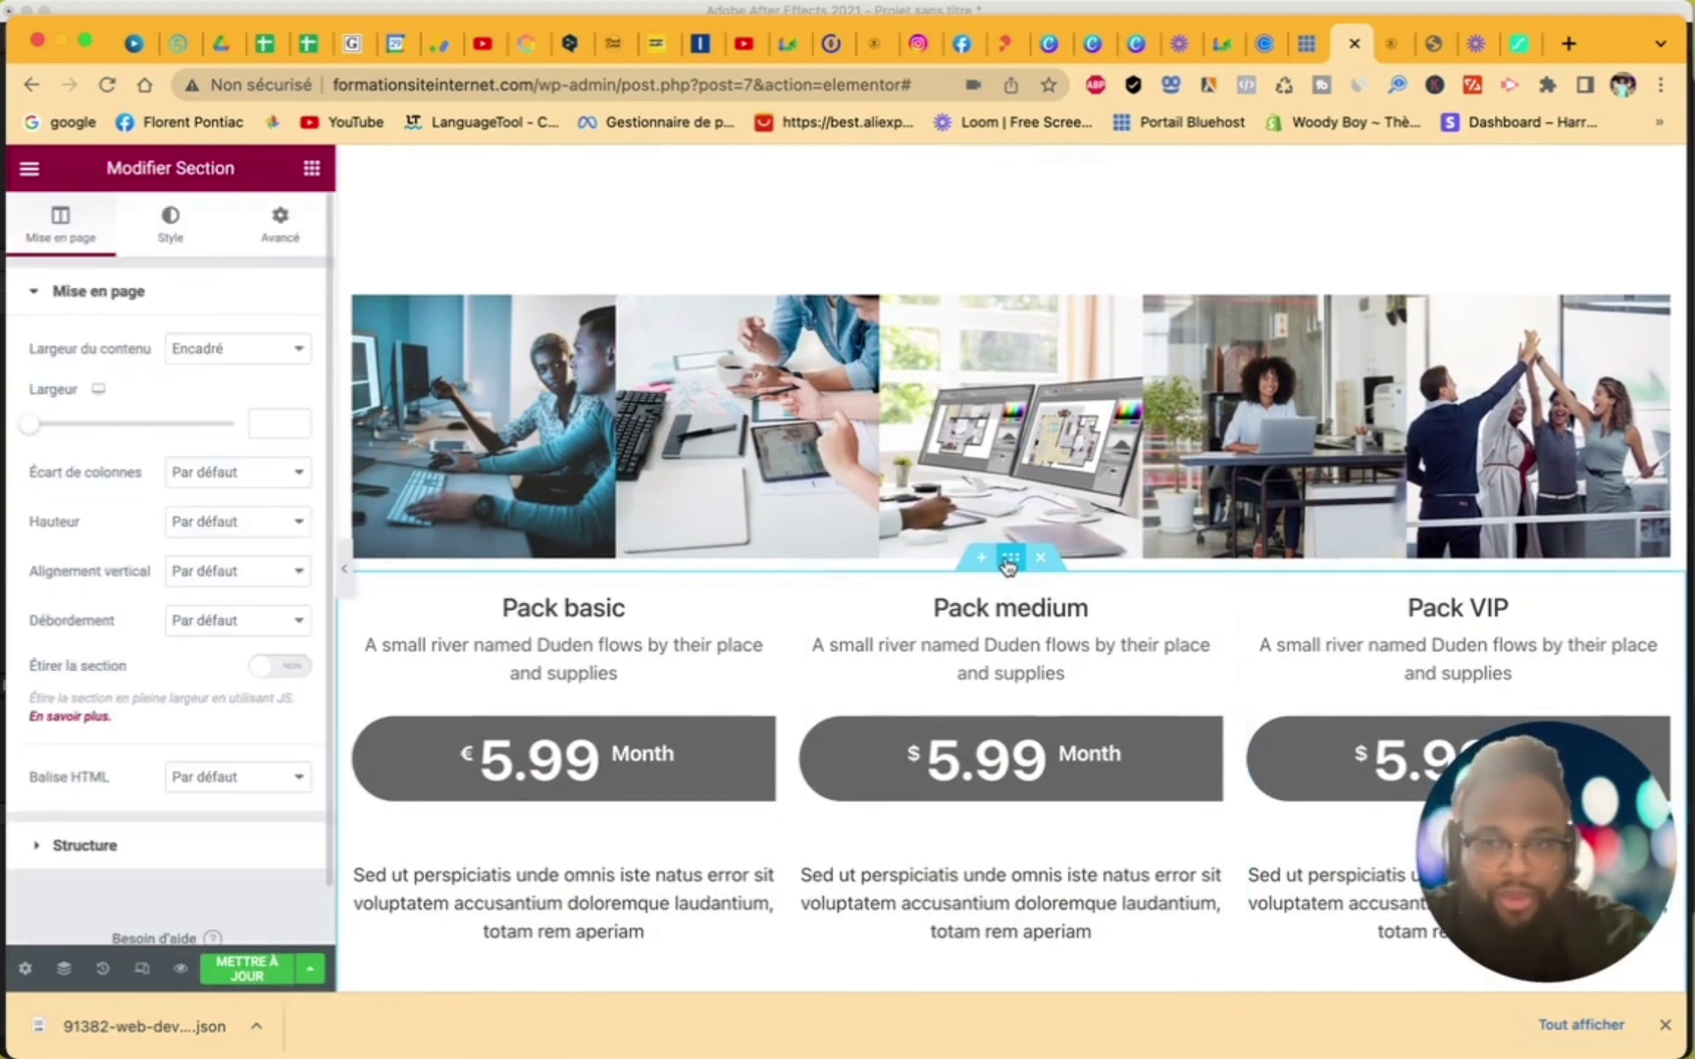
pyautogui.click(306, 235)
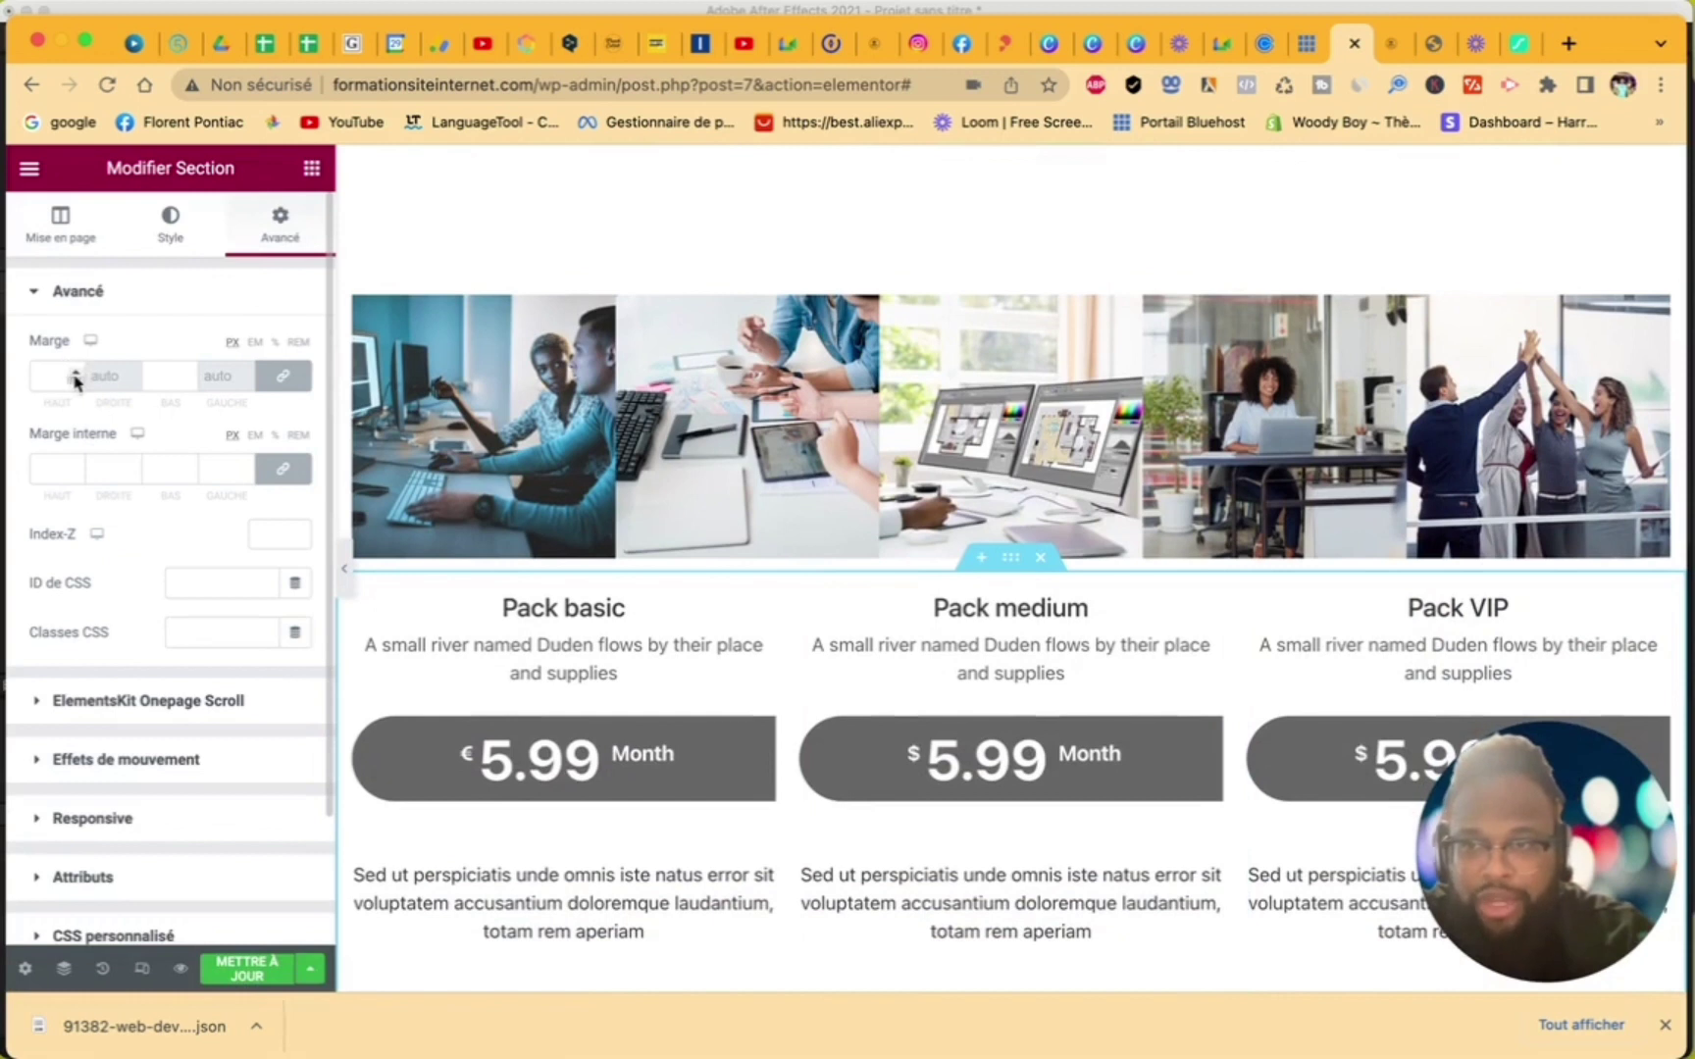
pyautogui.scroll(12, 75, 378)
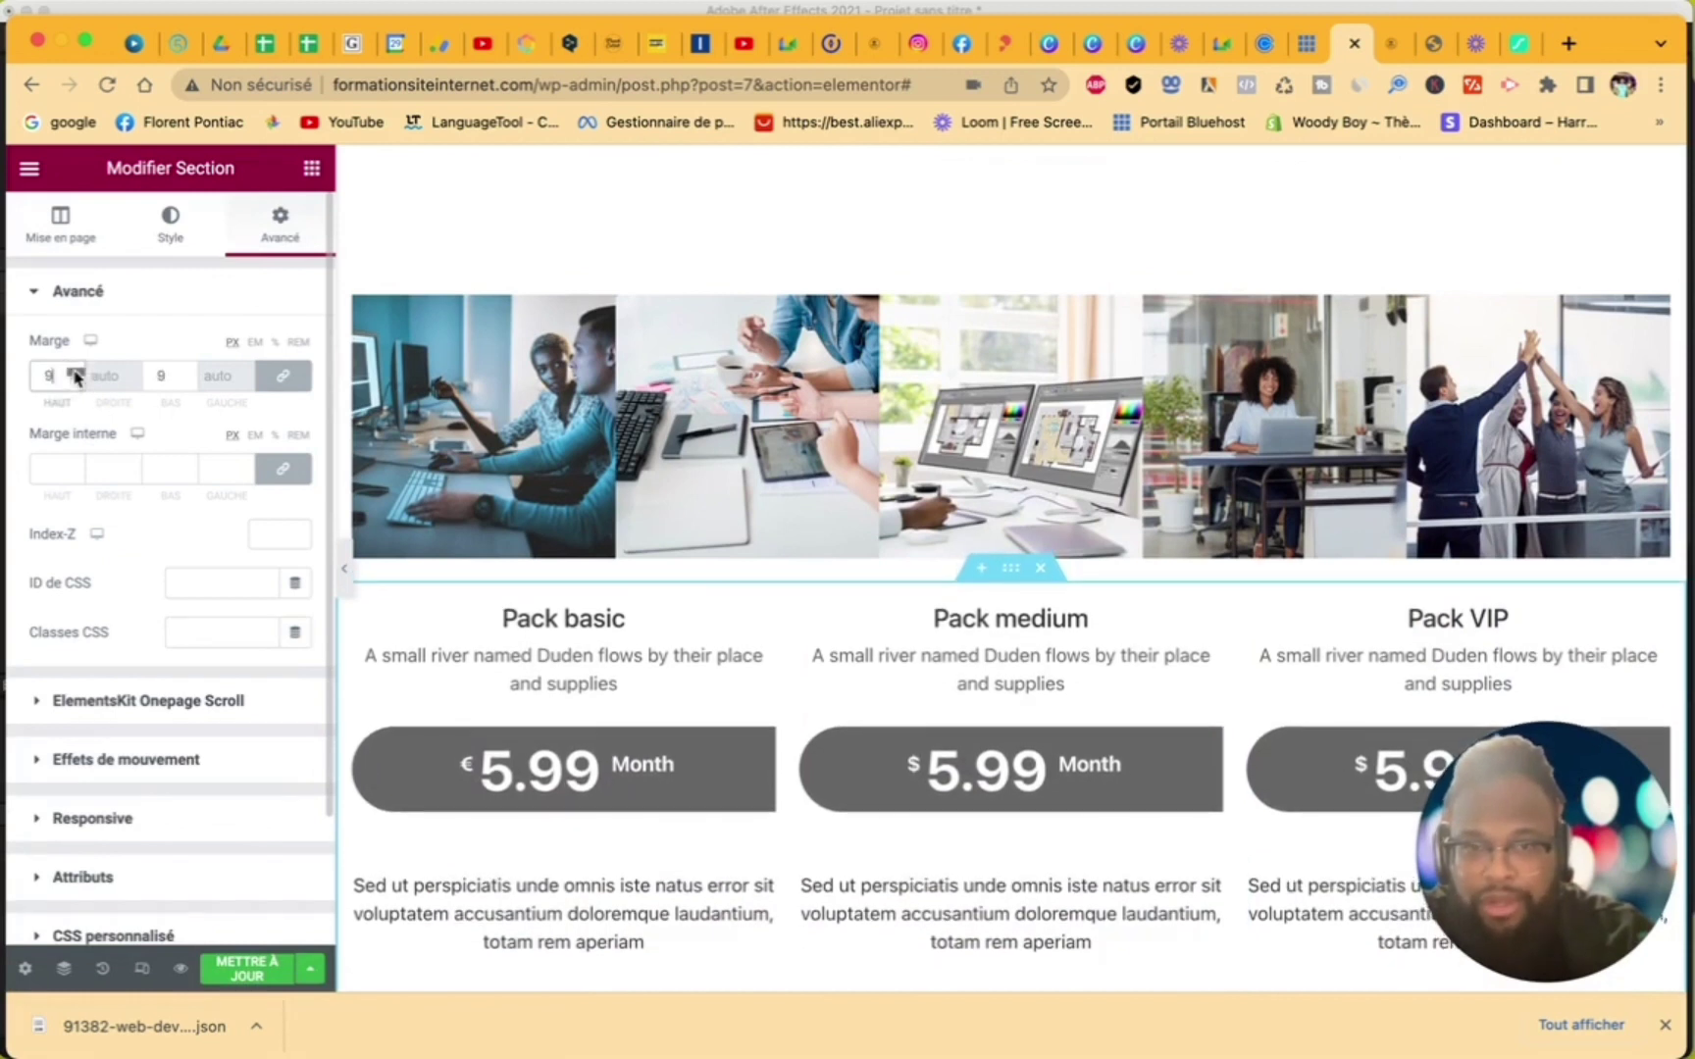
pyautogui.scroll(20, 75, 378)
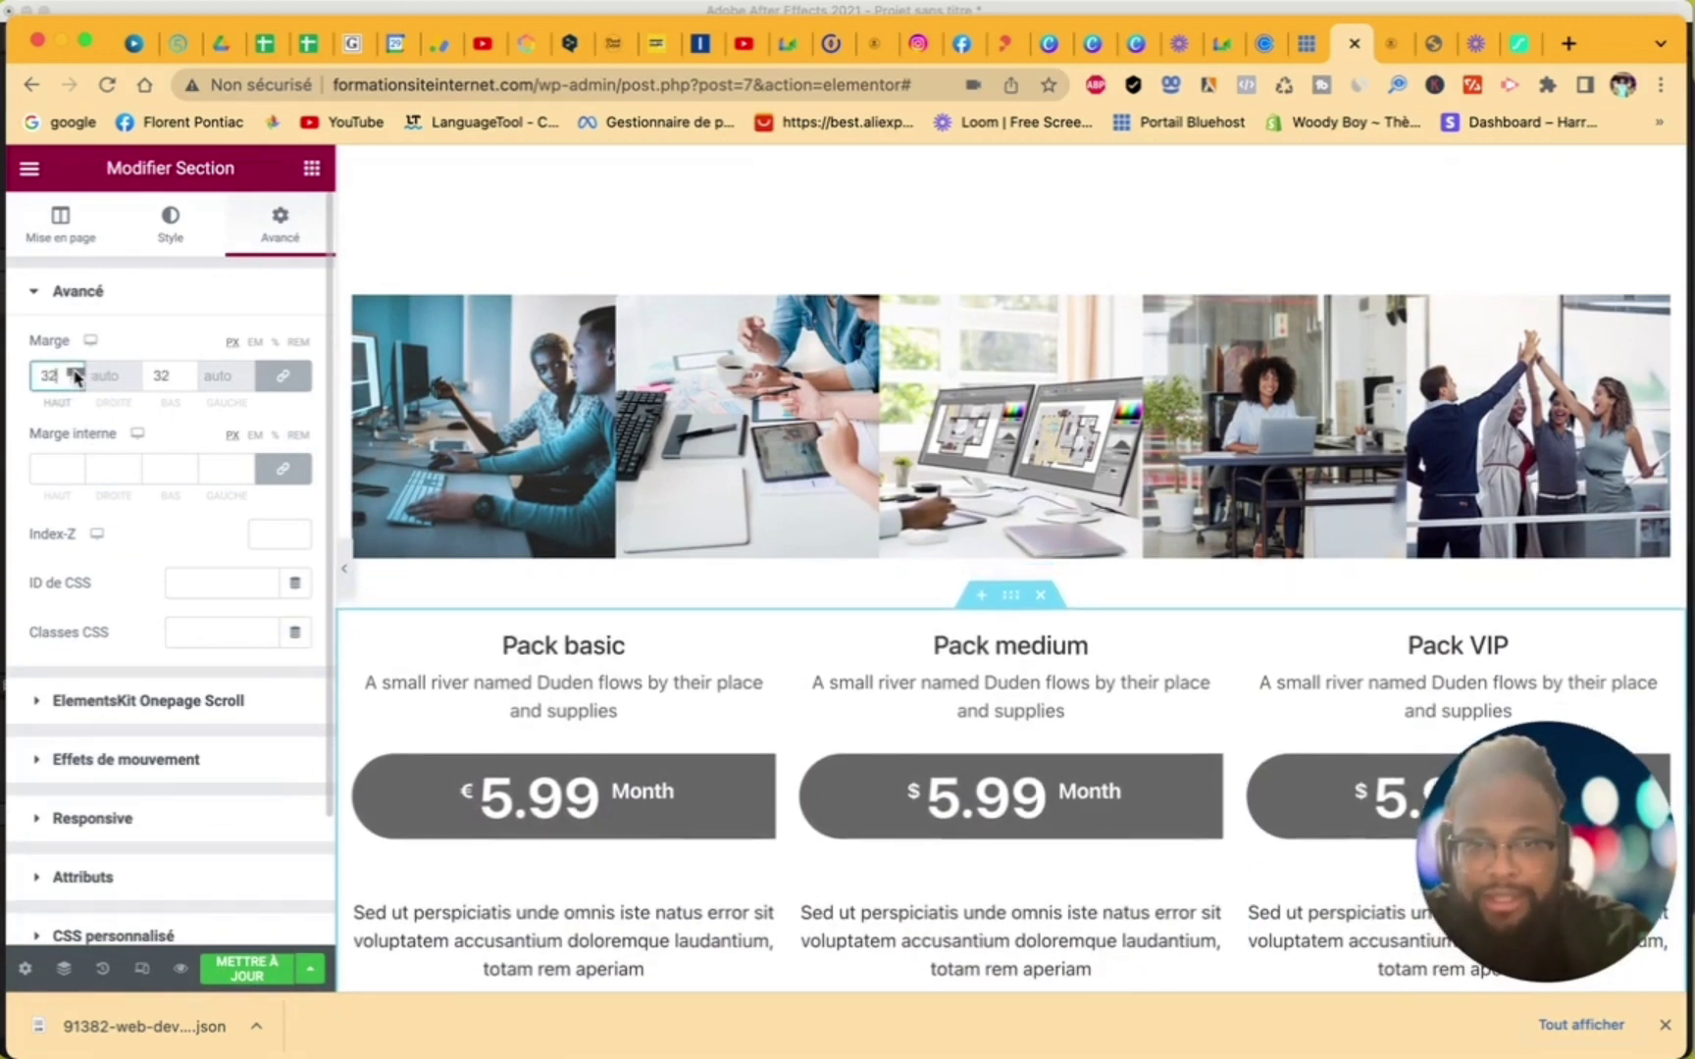
pyautogui.scroll(9, 75, 378)
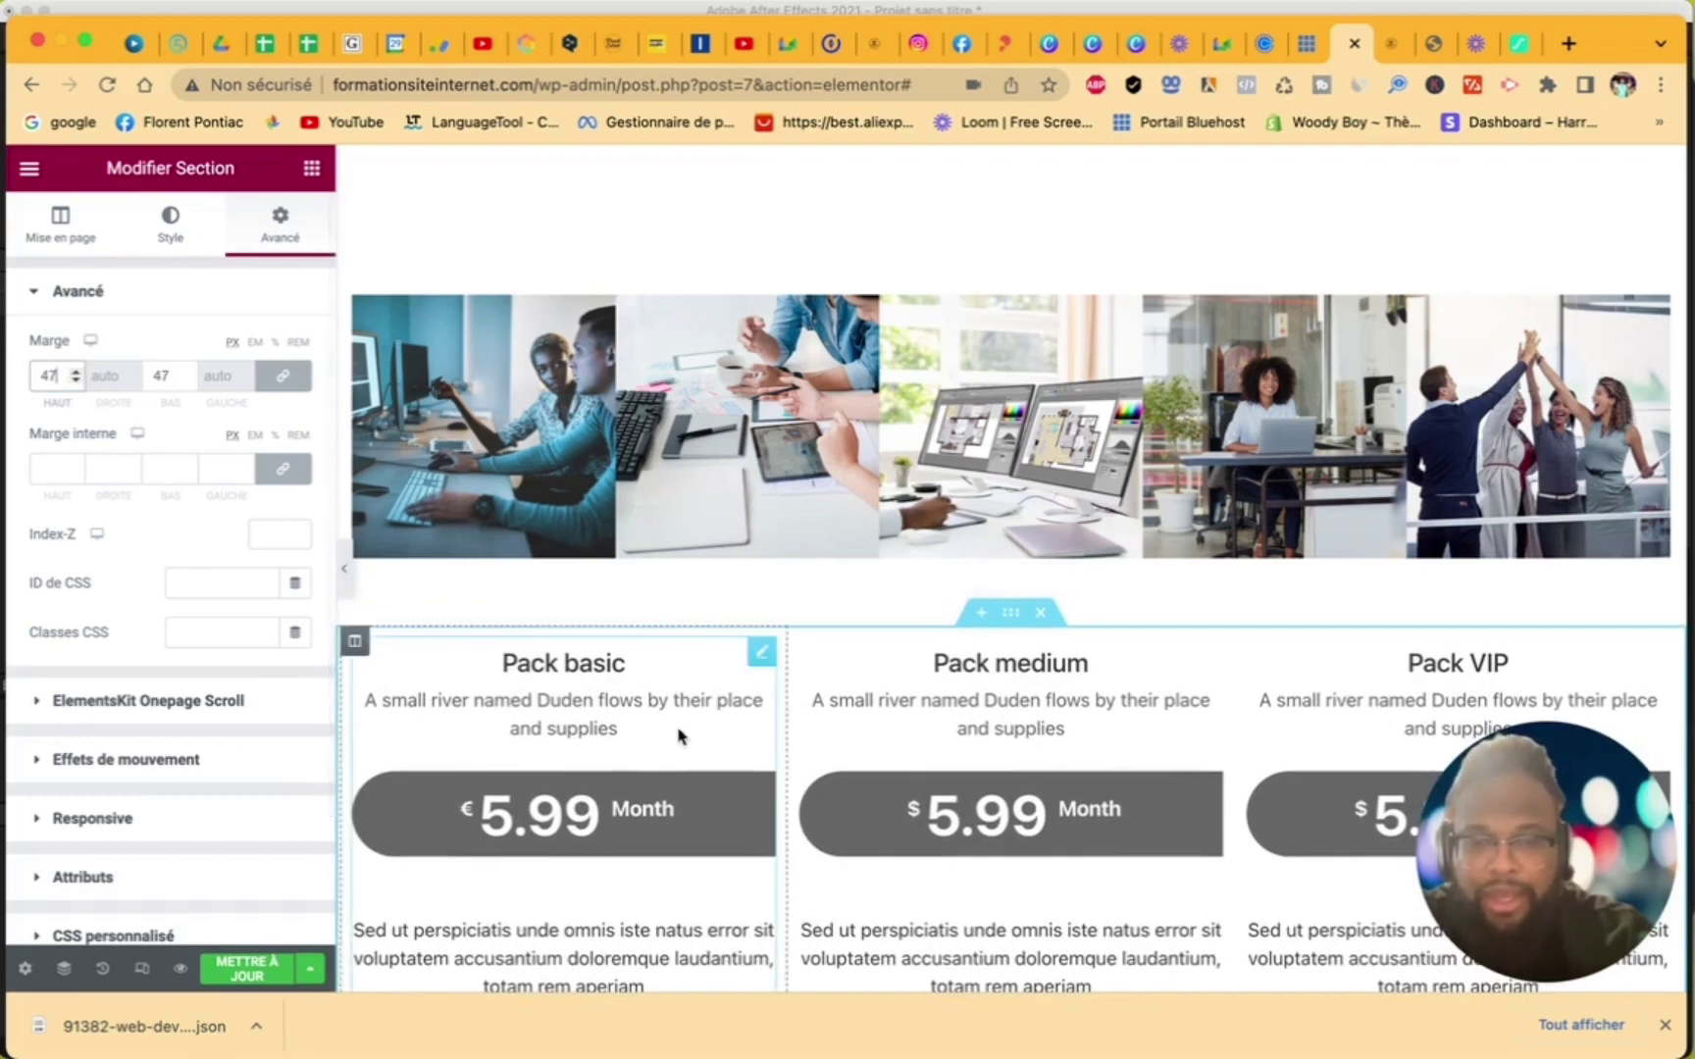
# - Insert a single-column section above the pricing tables with a 33 px spacer
pyautogui.click(981, 613)
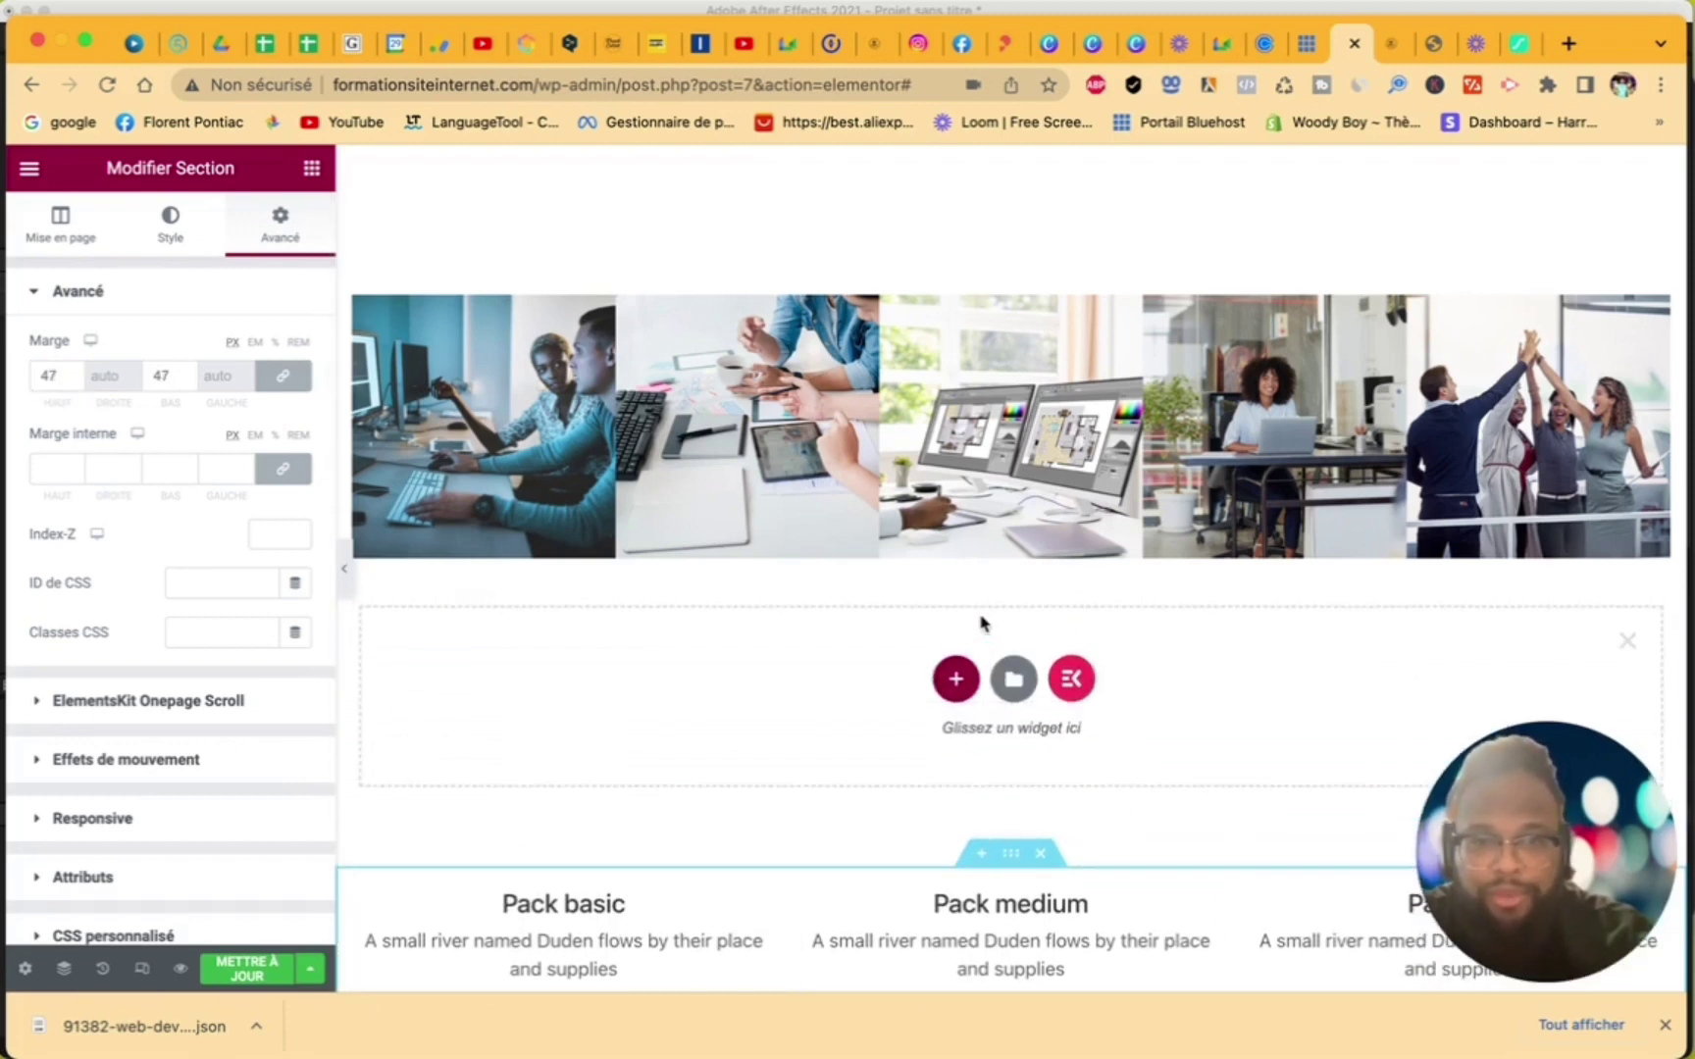
pyautogui.click(955, 677)
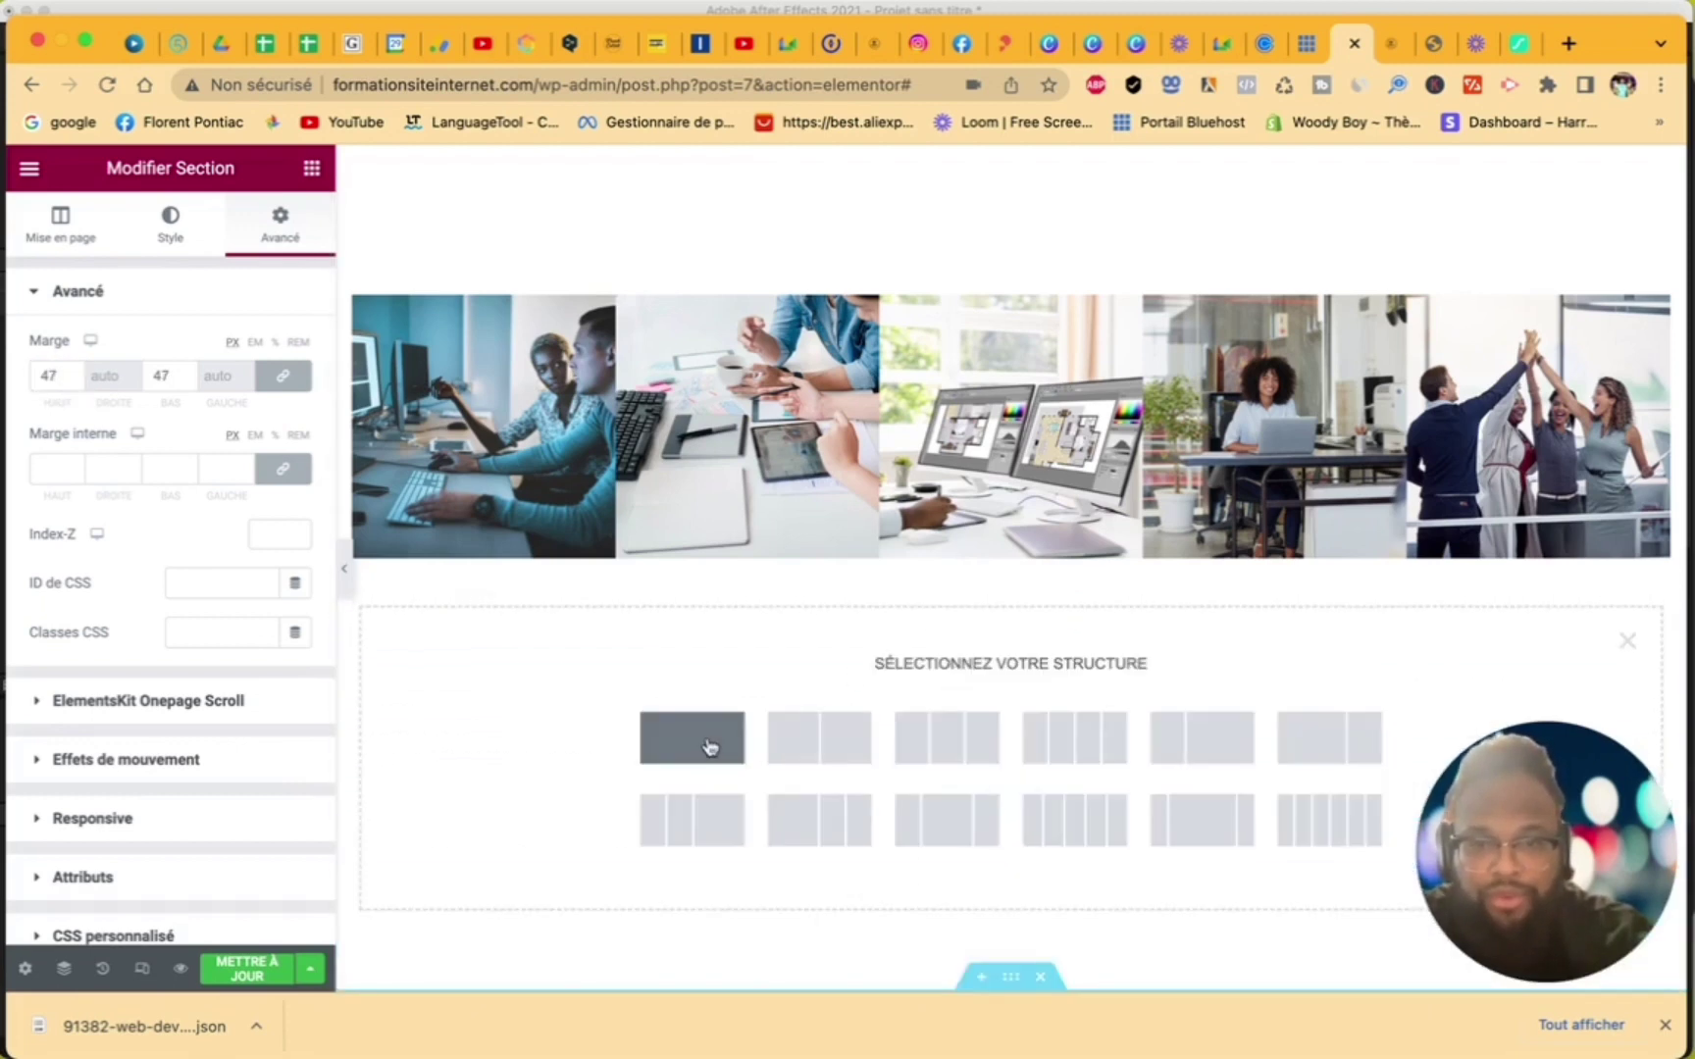
pyautogui.click(709, 748)
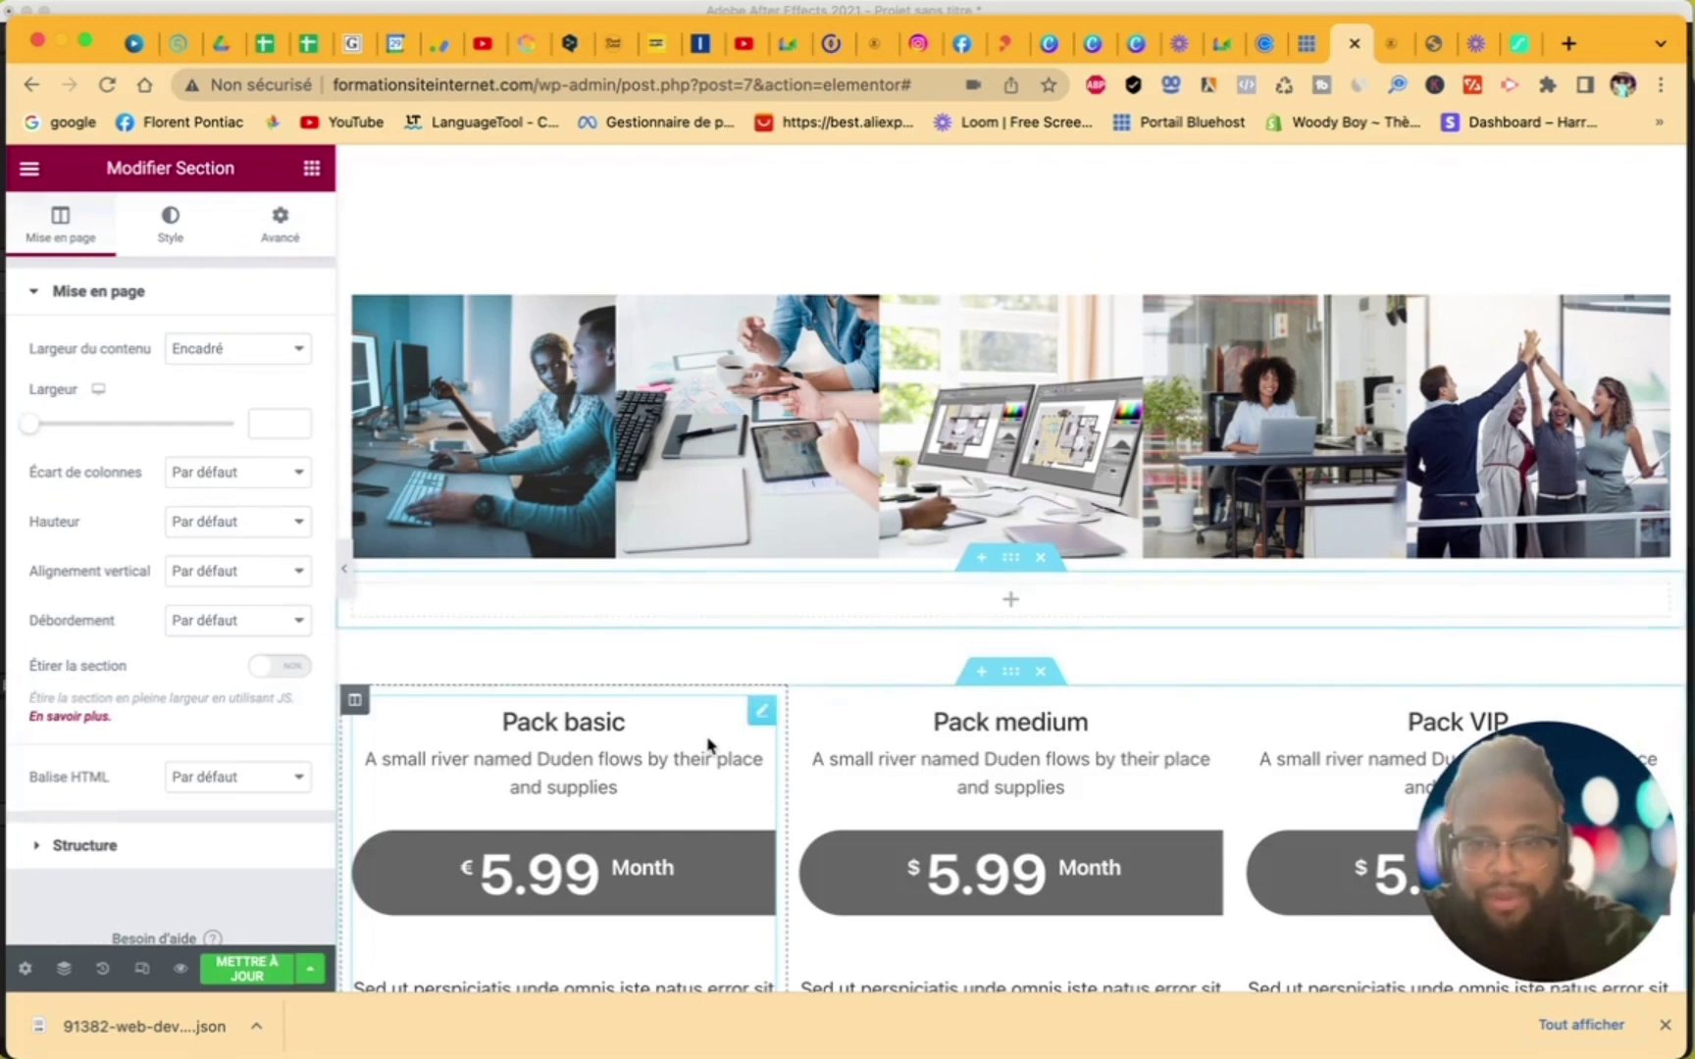
pyautogui.click(313, 171)
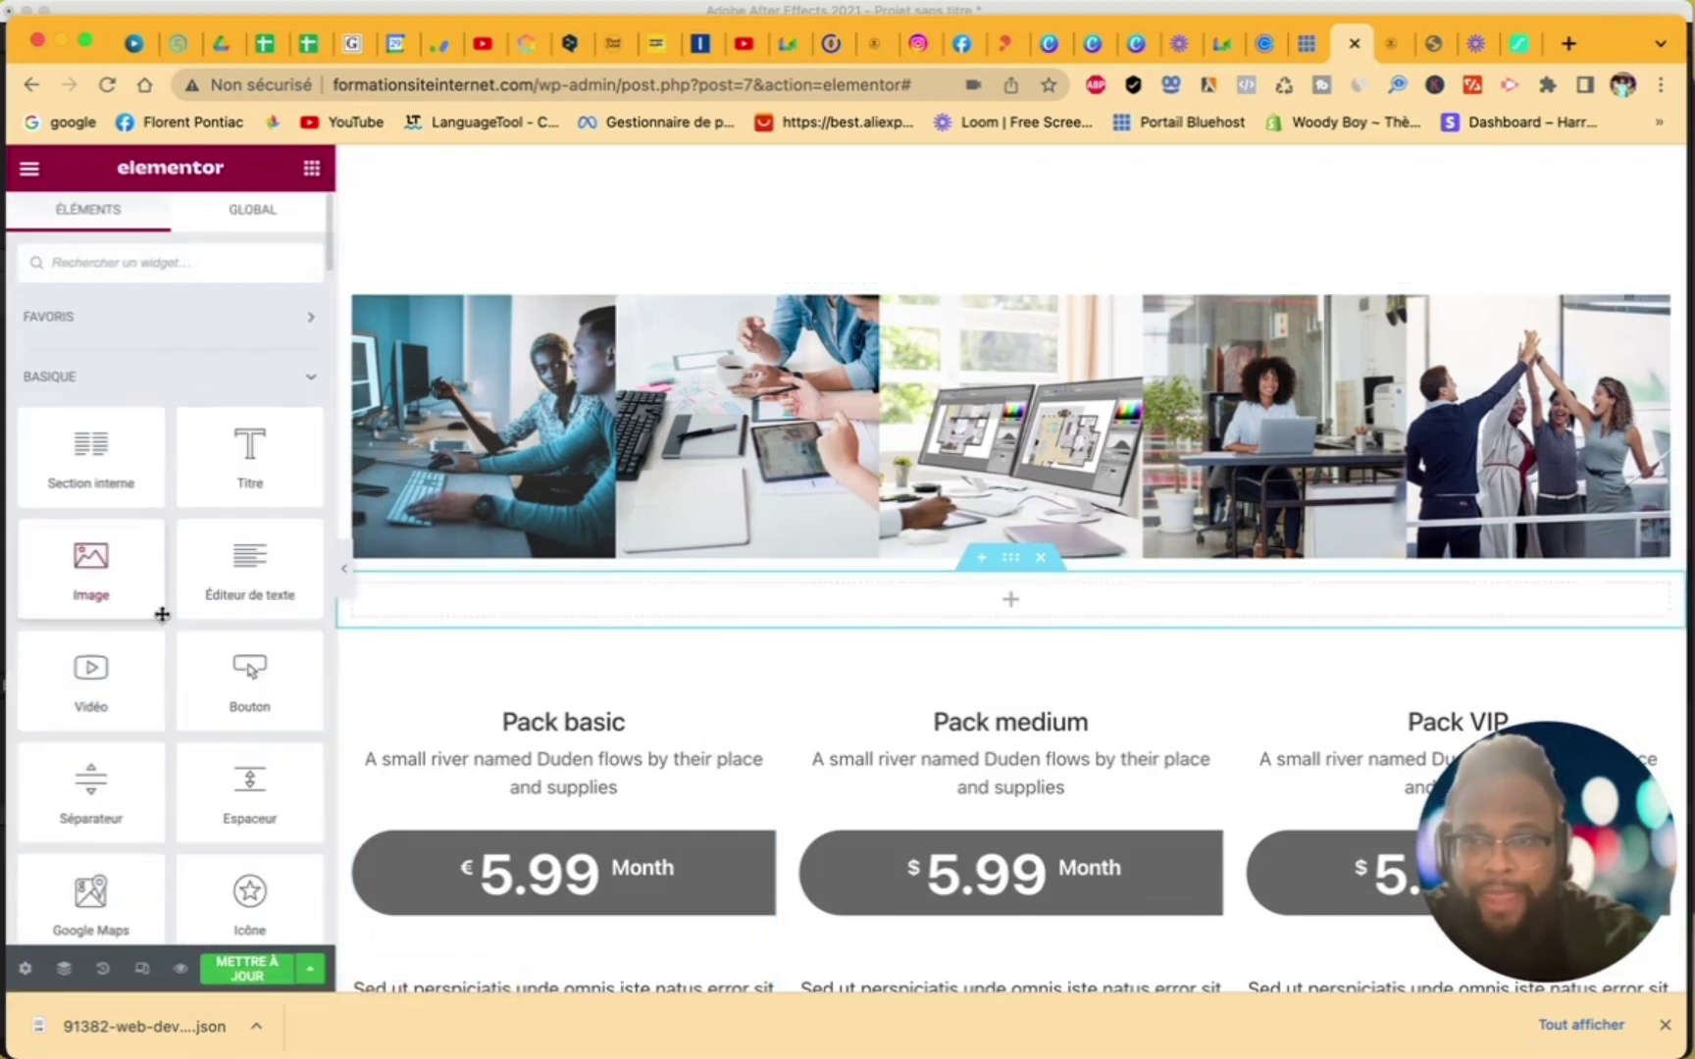
pyautogui.moveTo(253, 790); pyautogui.dragTo(693, 598)
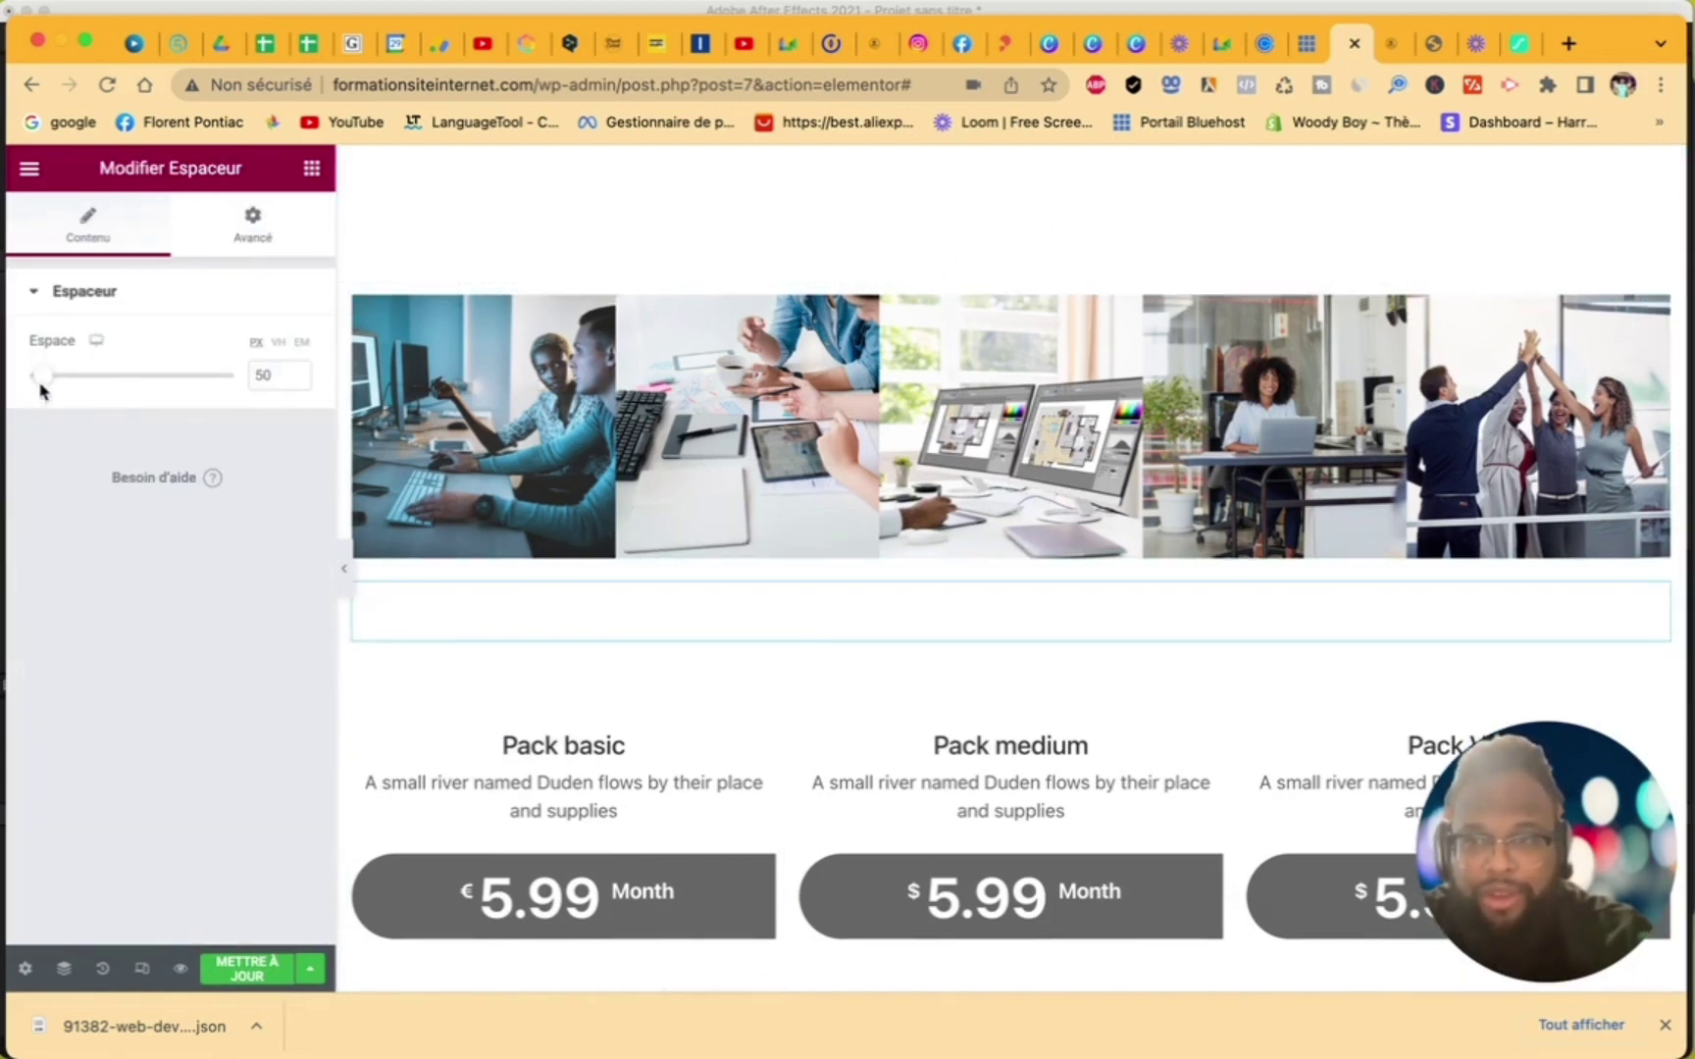
pyautogui.moveTo(43, 384)
pyautogui.mouseDown()
pyautogui.moveTo(117, 383)
pyautogui.moveTo(7, 389)
pyautogui.moveTo(40, 390)
pyautogui.mouseUp()
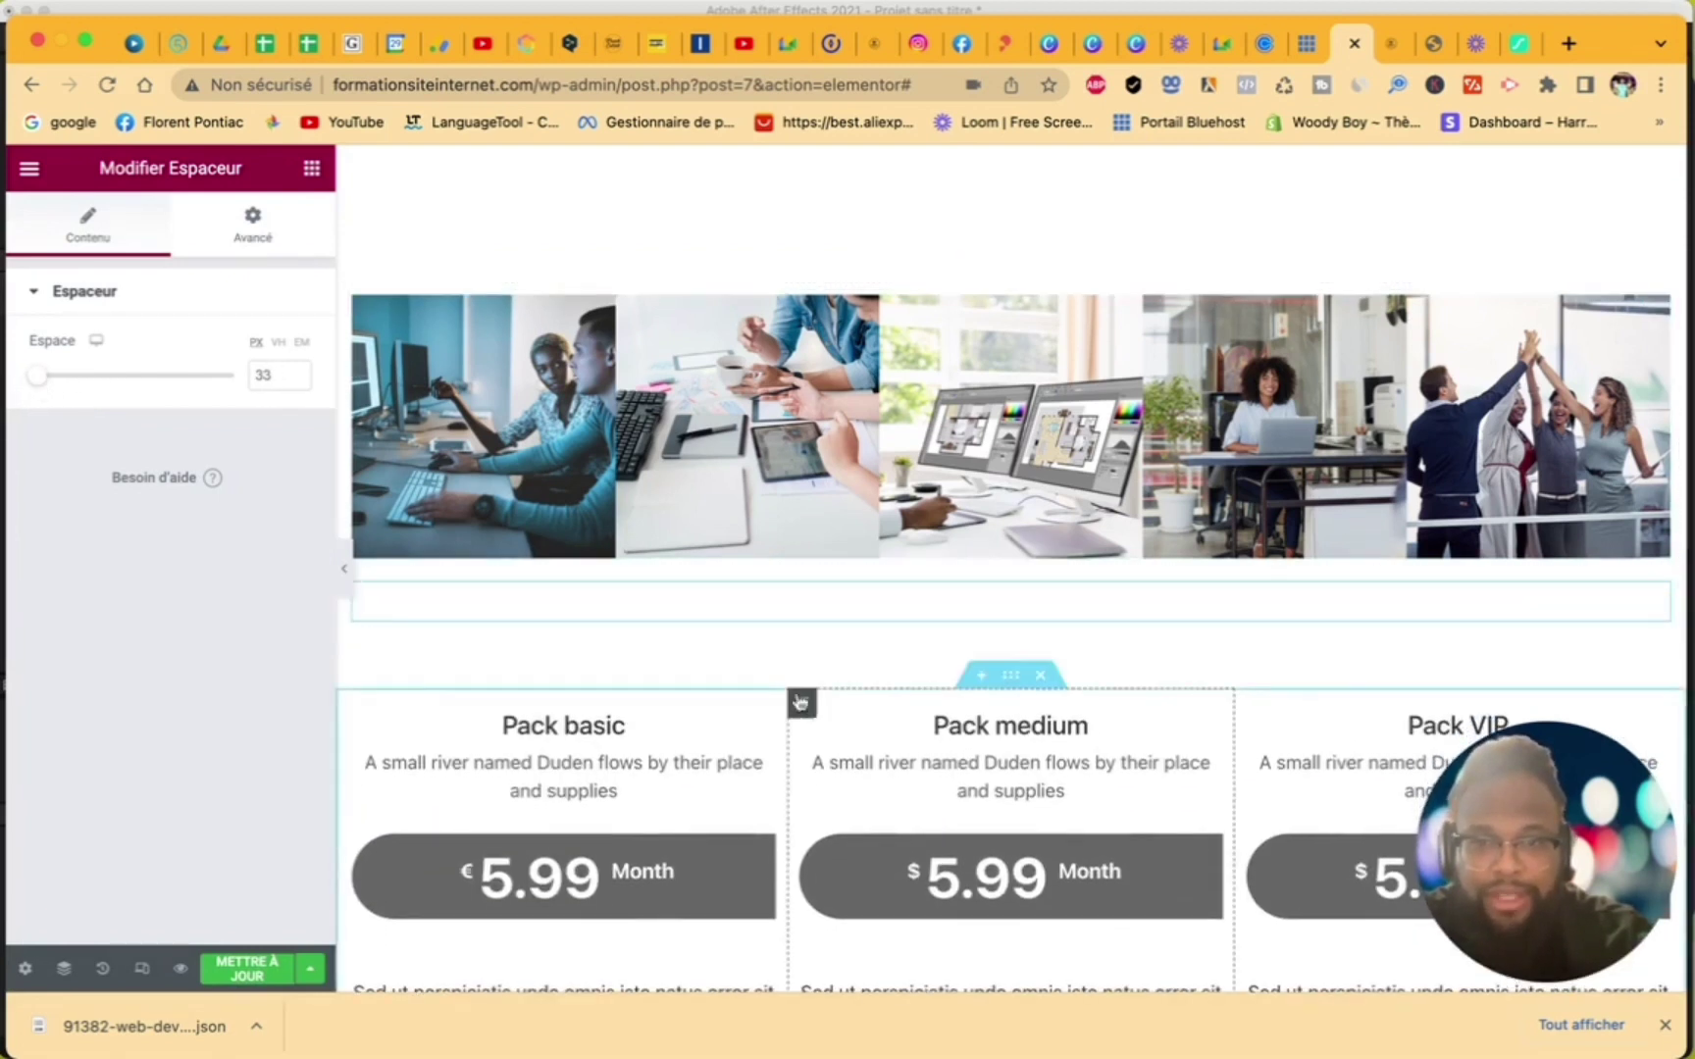
pyautogui.scroll(-7, 863, 687)
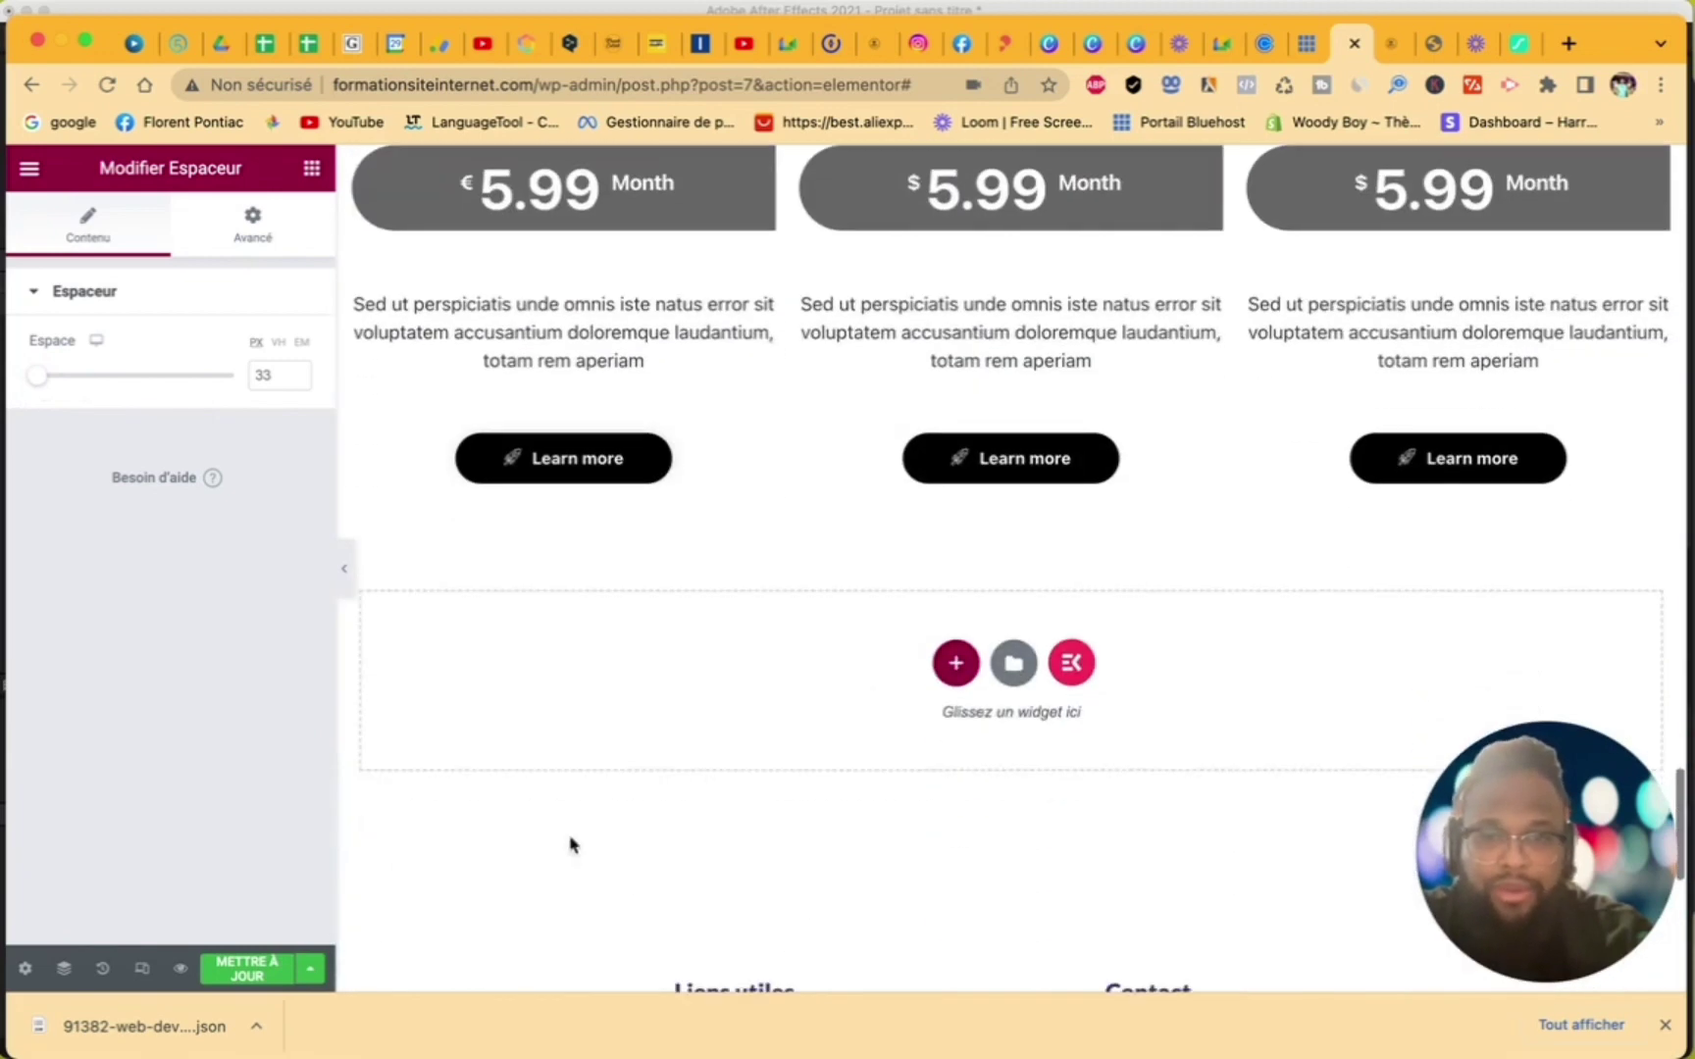
pyautogui.click(274, 973)
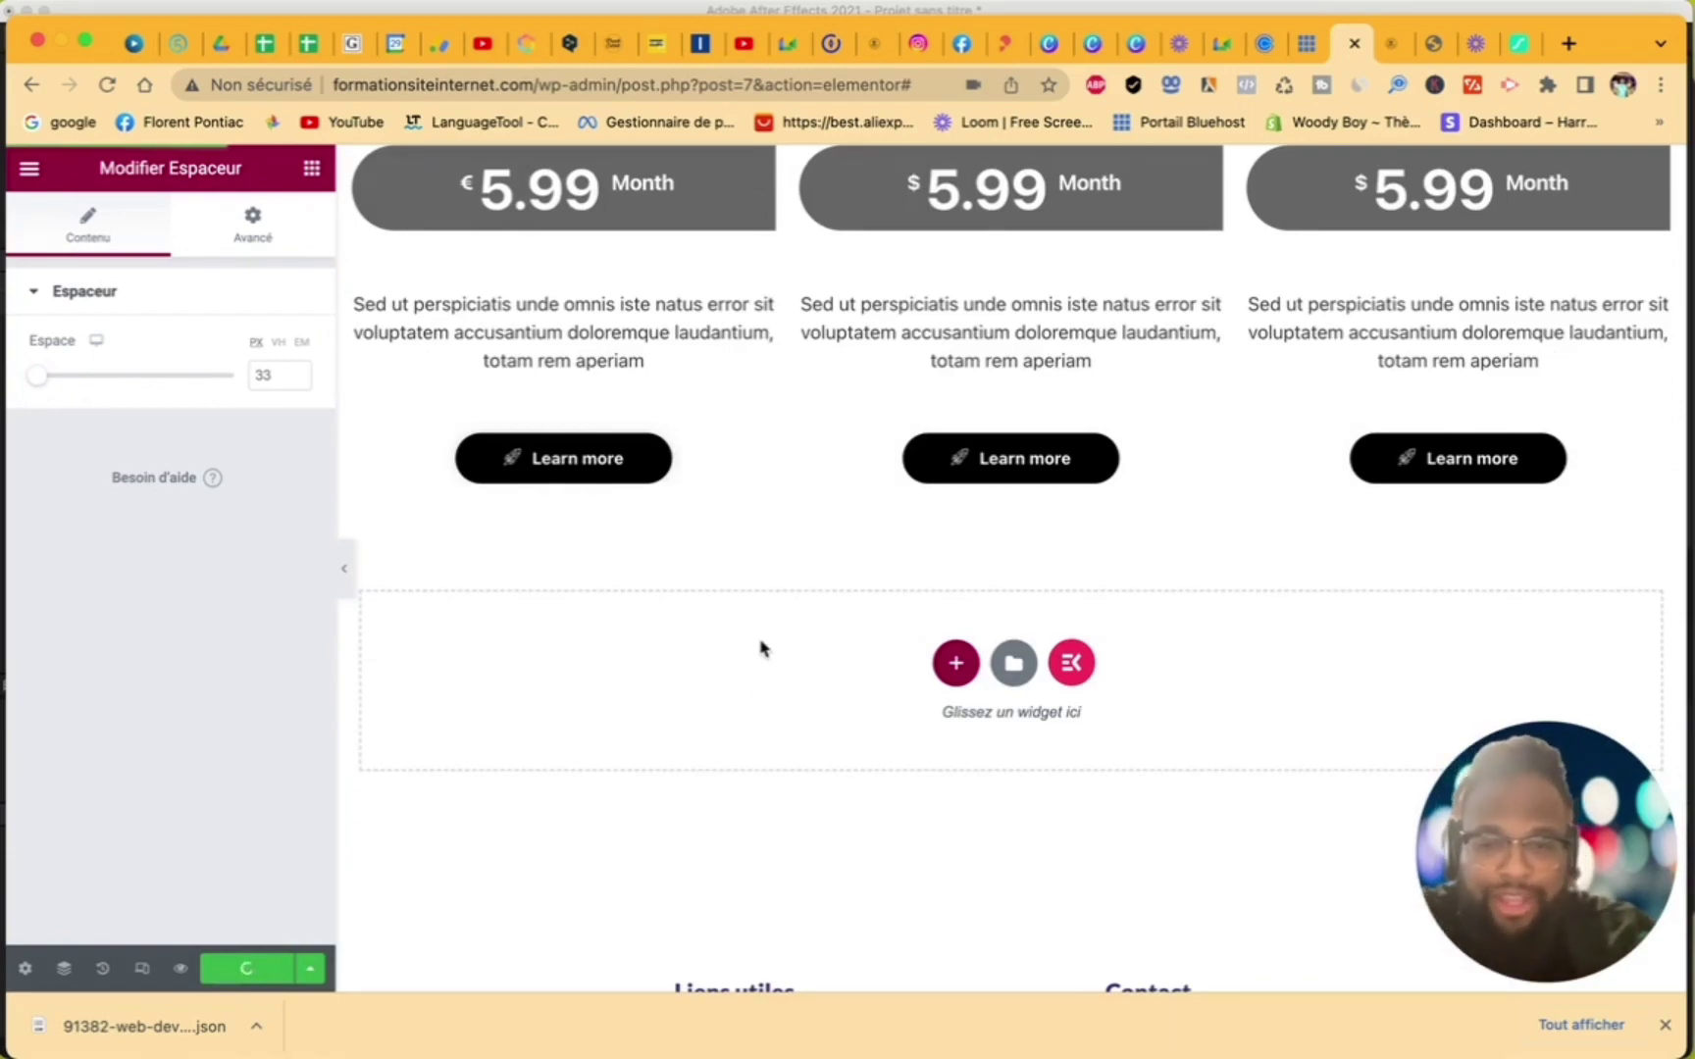
pyautogui.scroll(20, 762, 647)
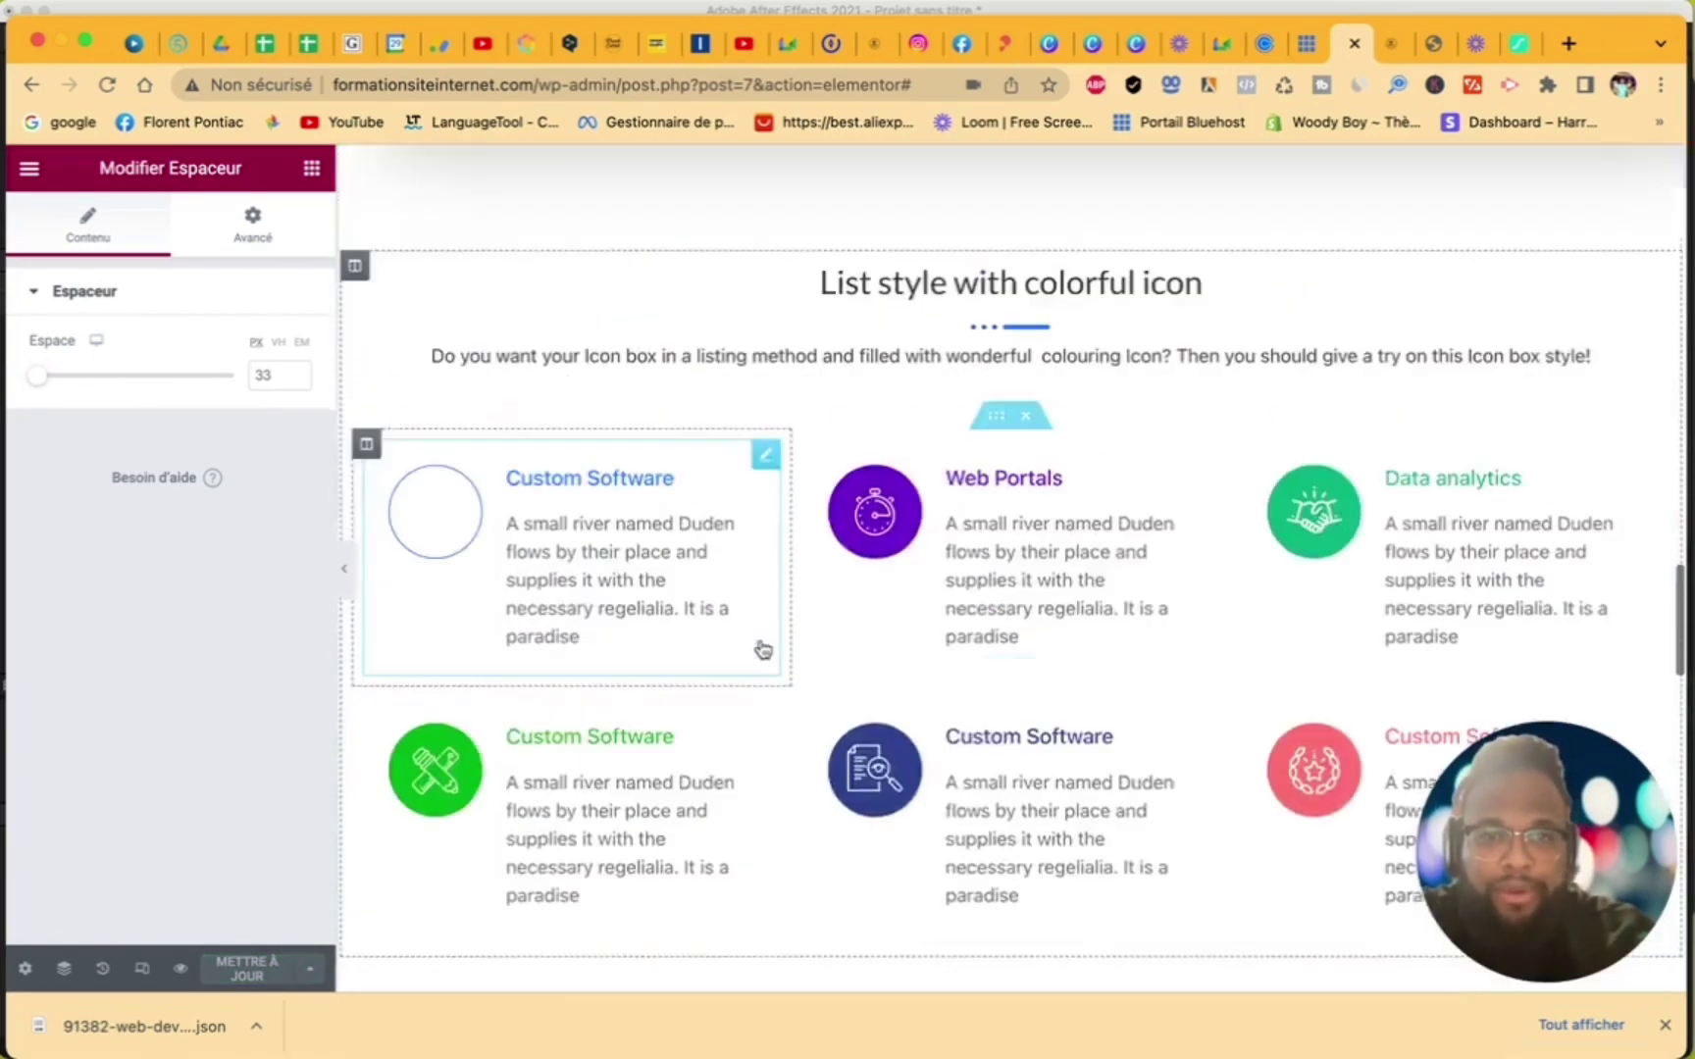
pyautogui.scroll(-20, 762, 647)
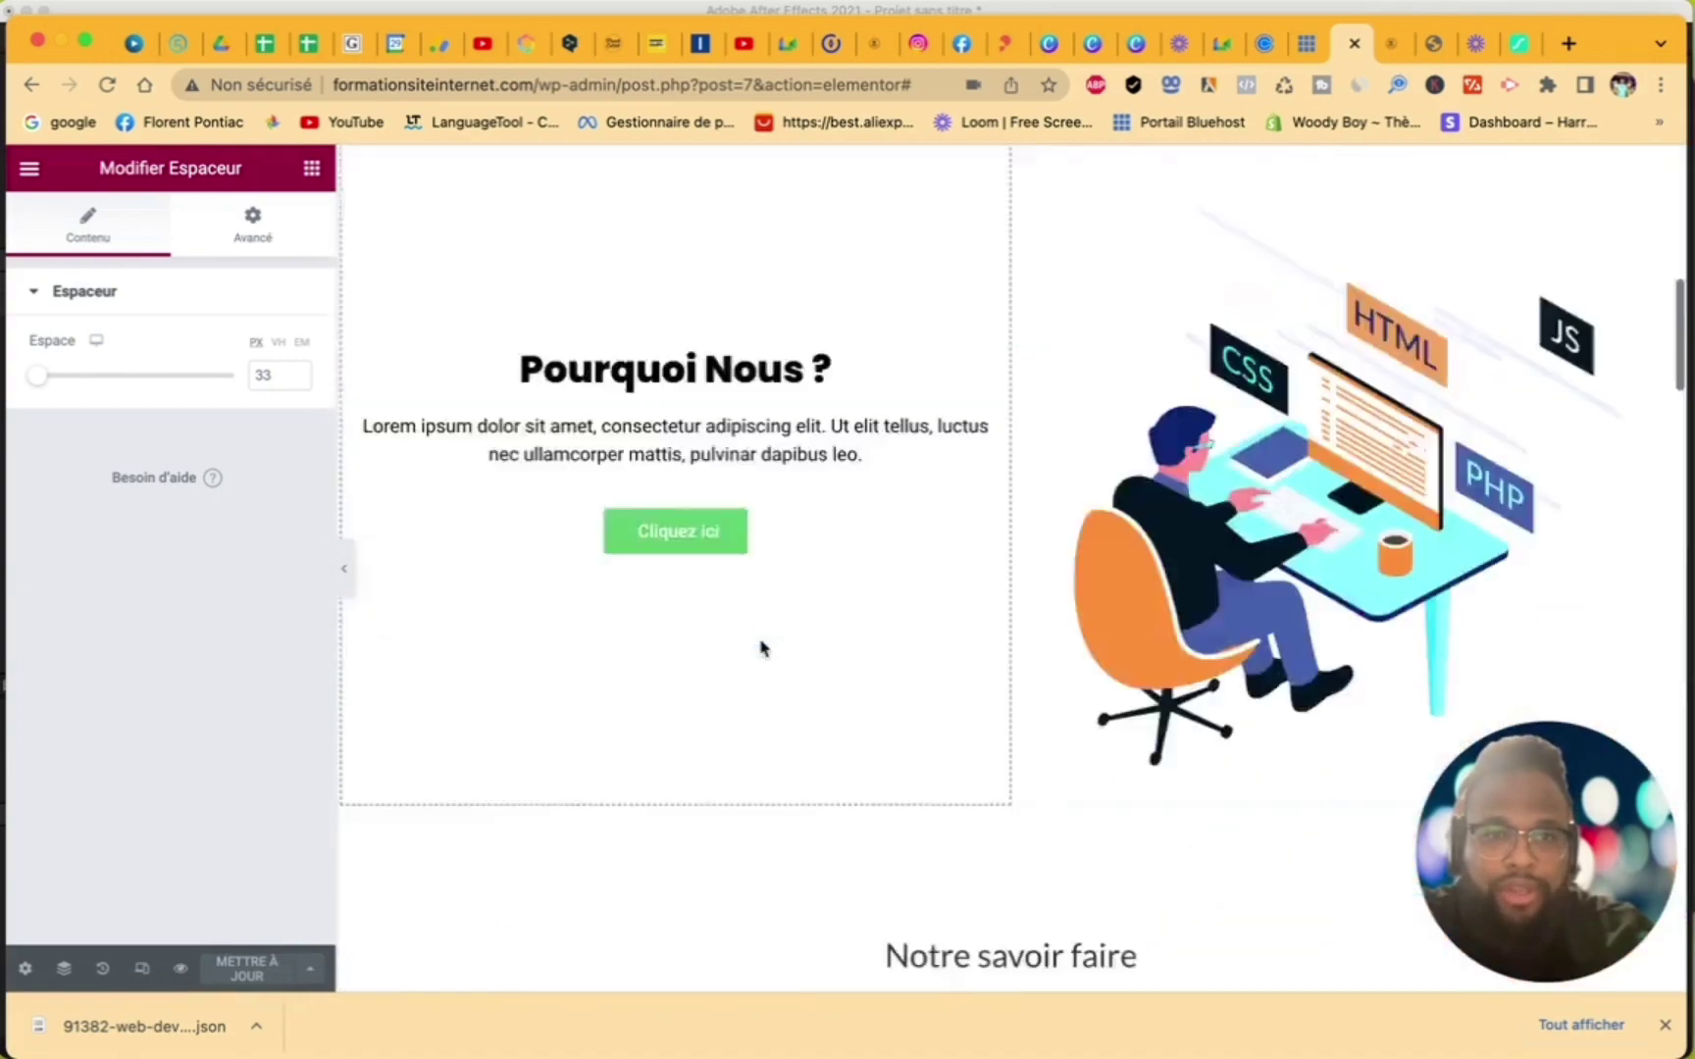
pyautogui.scroll(-7, 761, 648)
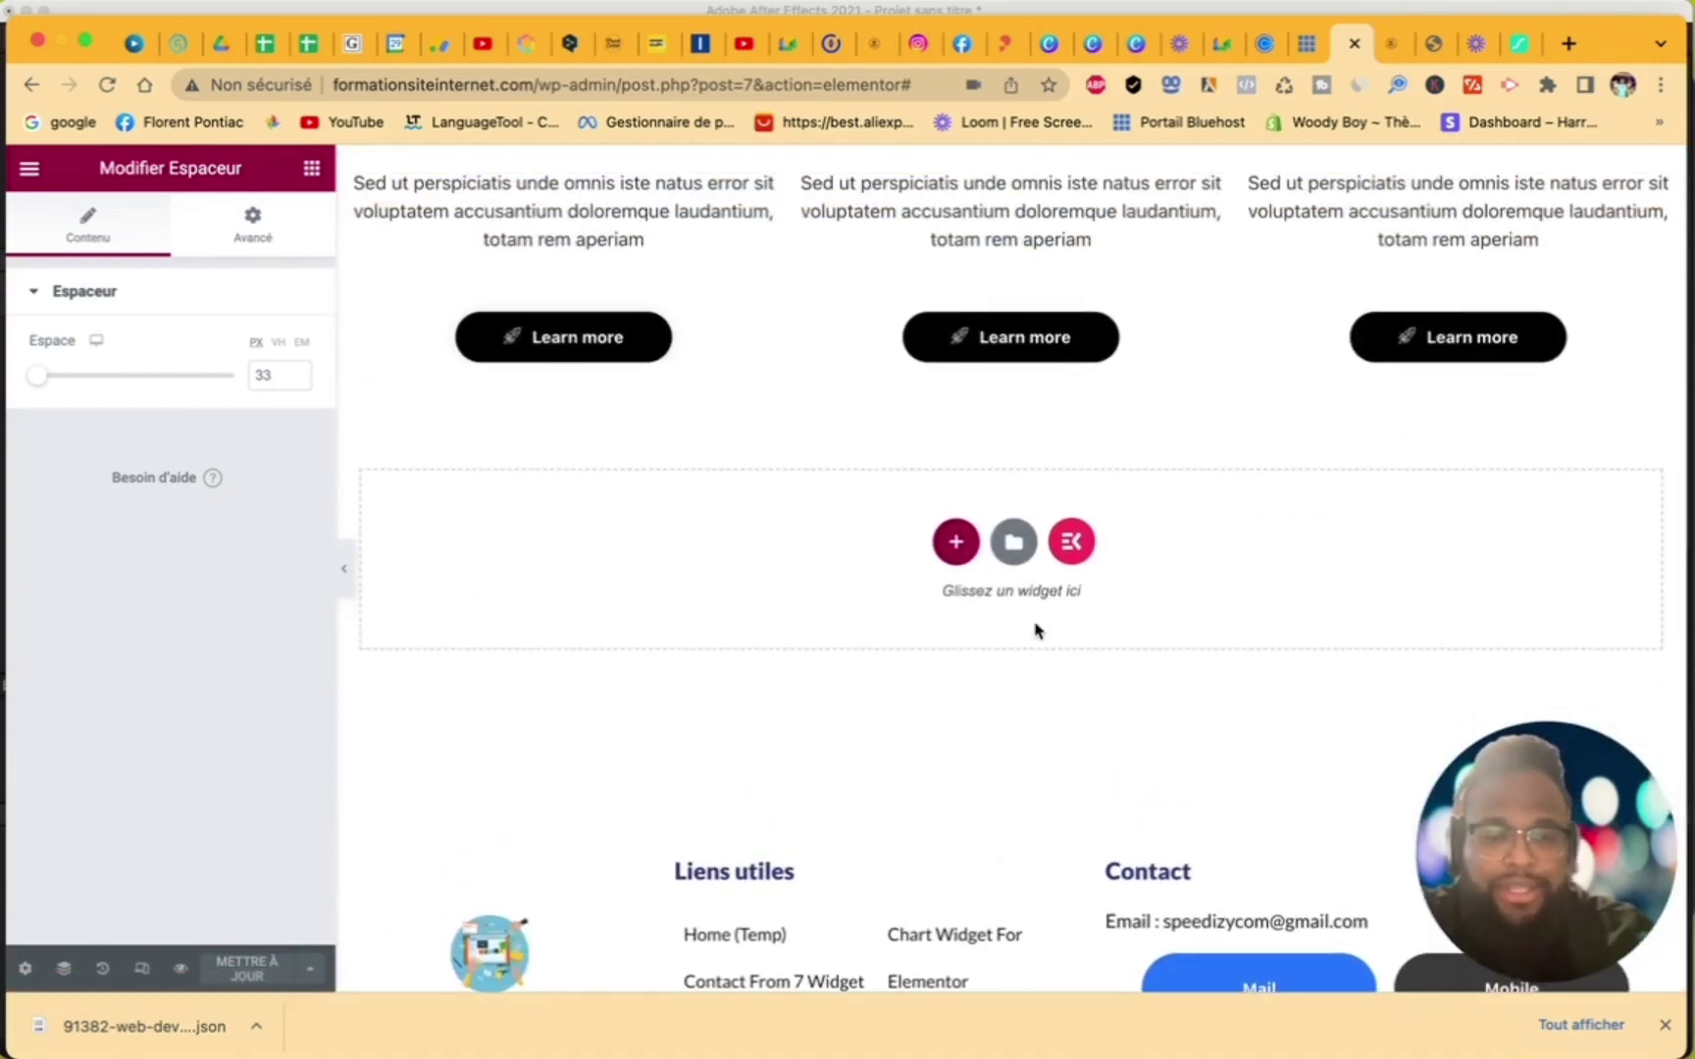
# - Insert the ElementsKit Team – Demo 14 section from the ready-made sections library
pyautogui.click(1072, 542)
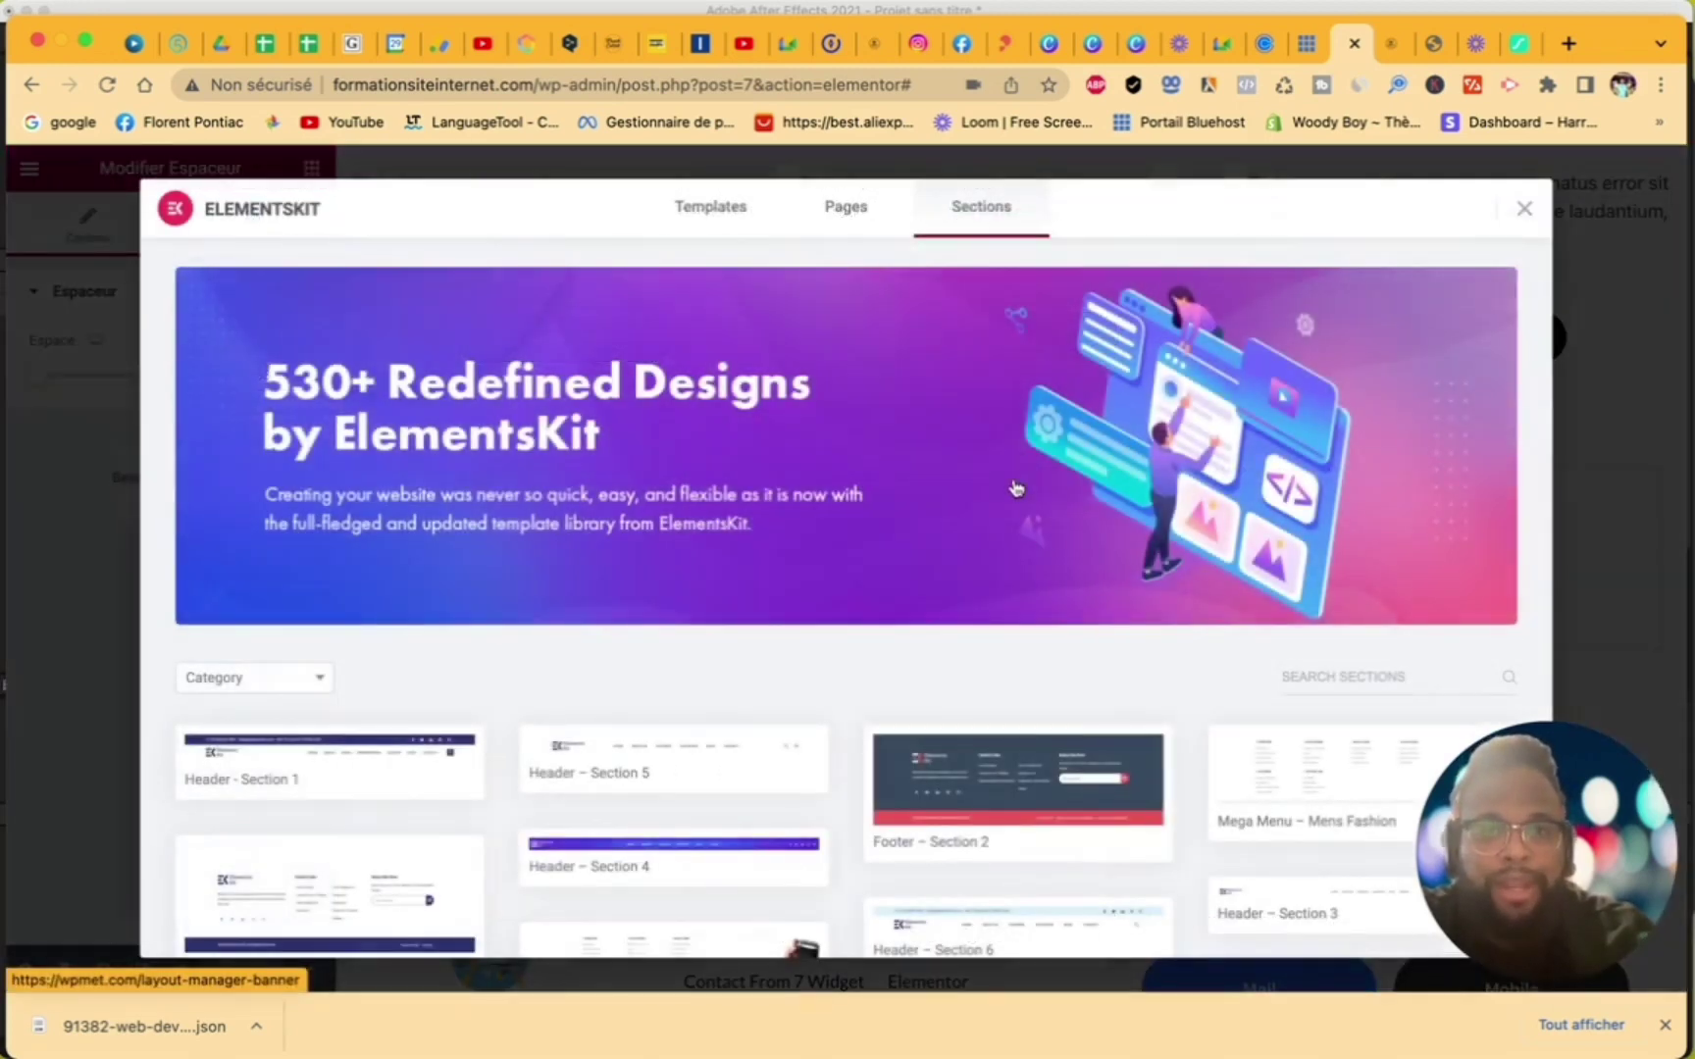
pyautogui.scroll(-20, 958, 677)
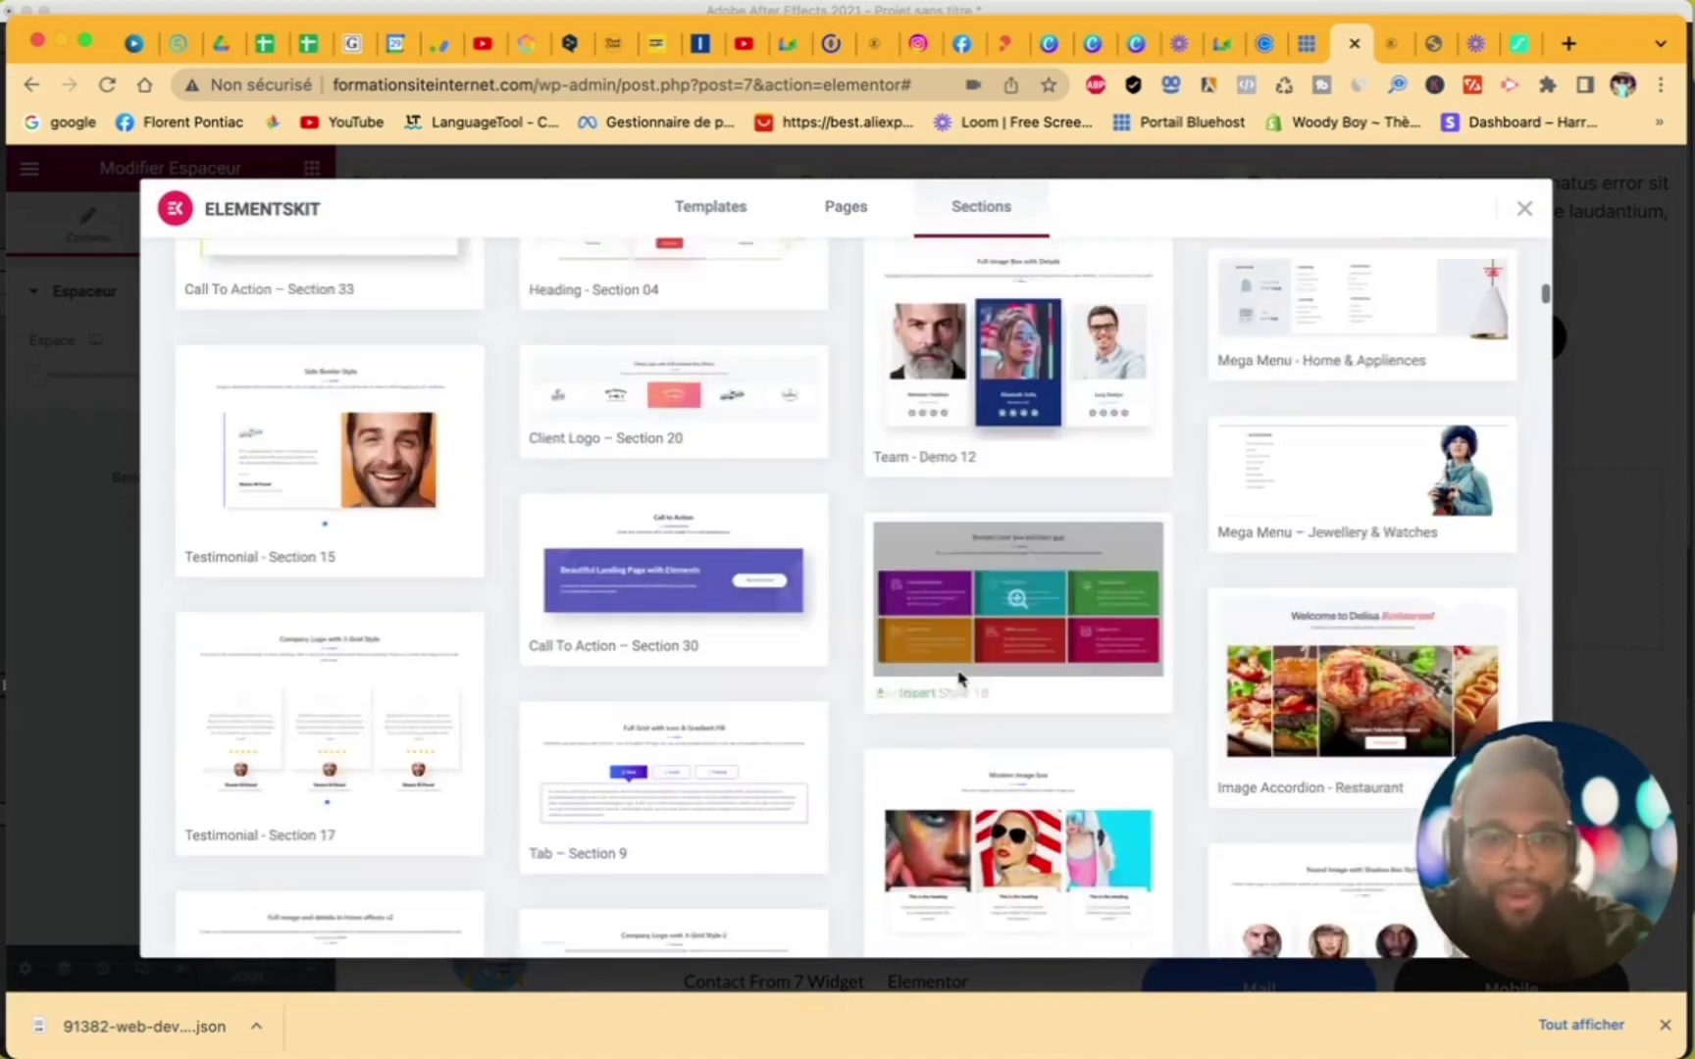
pyautogui.scroll(10, 960, 677)
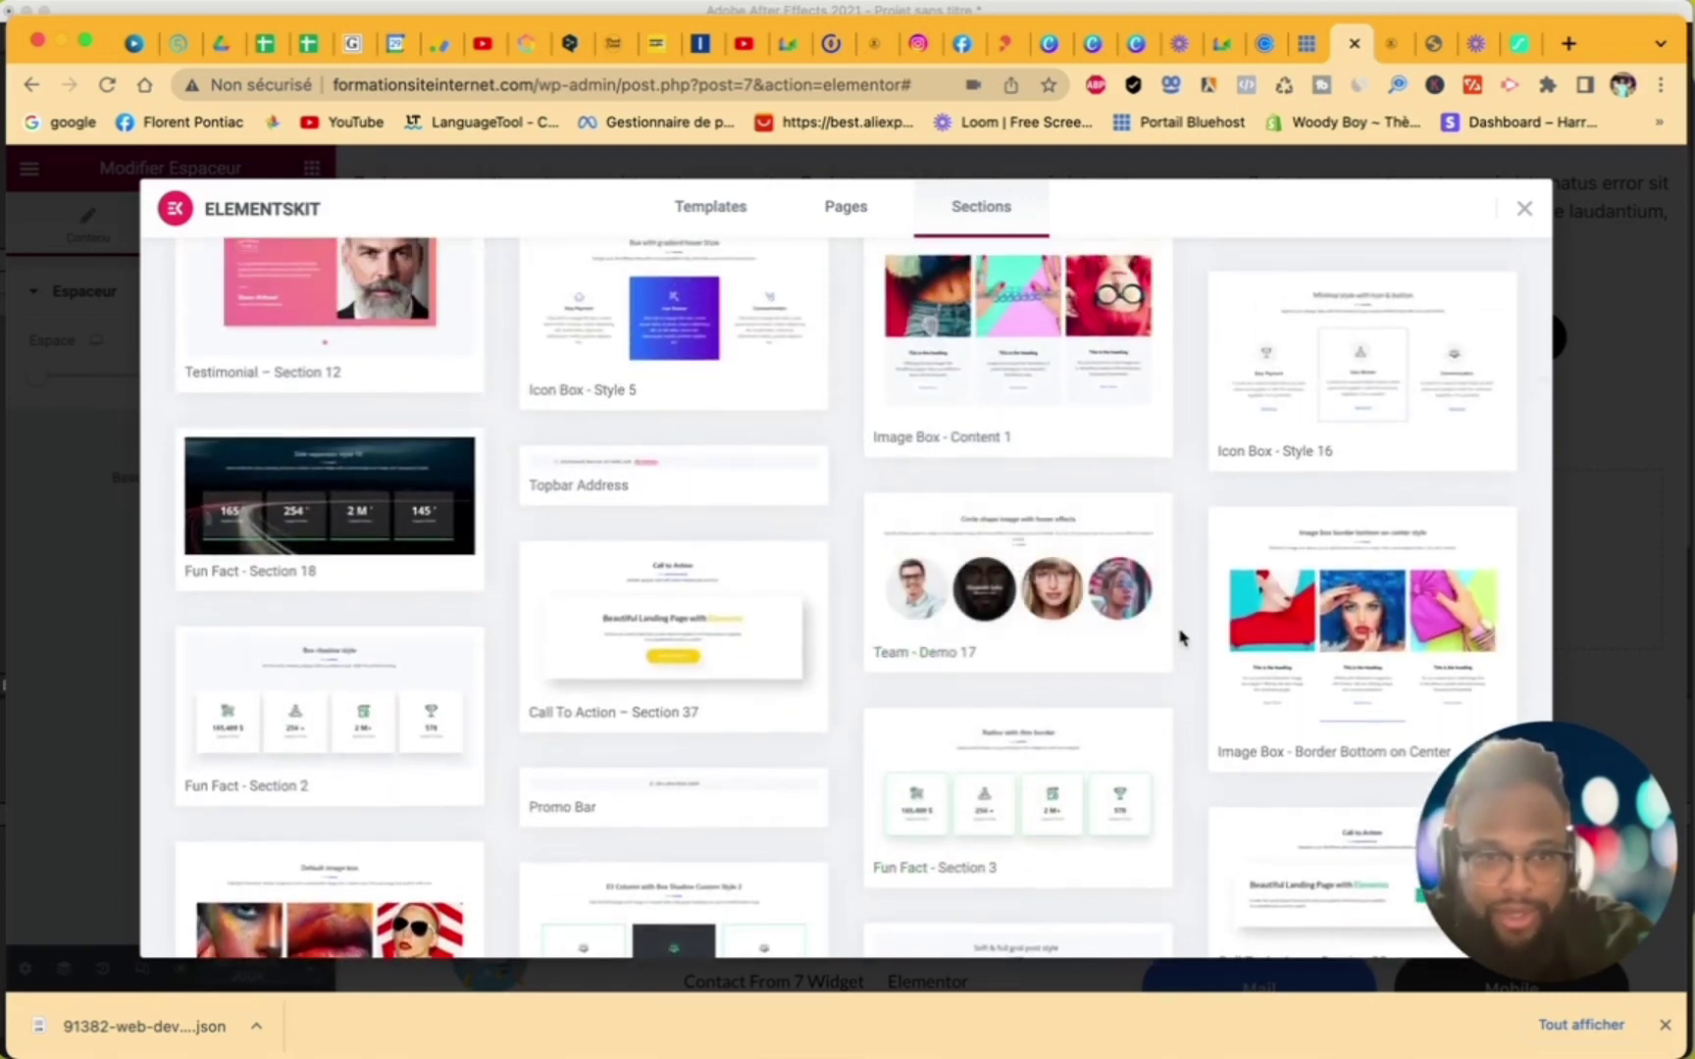
pyautogui.scroll(10, 1180, 638)
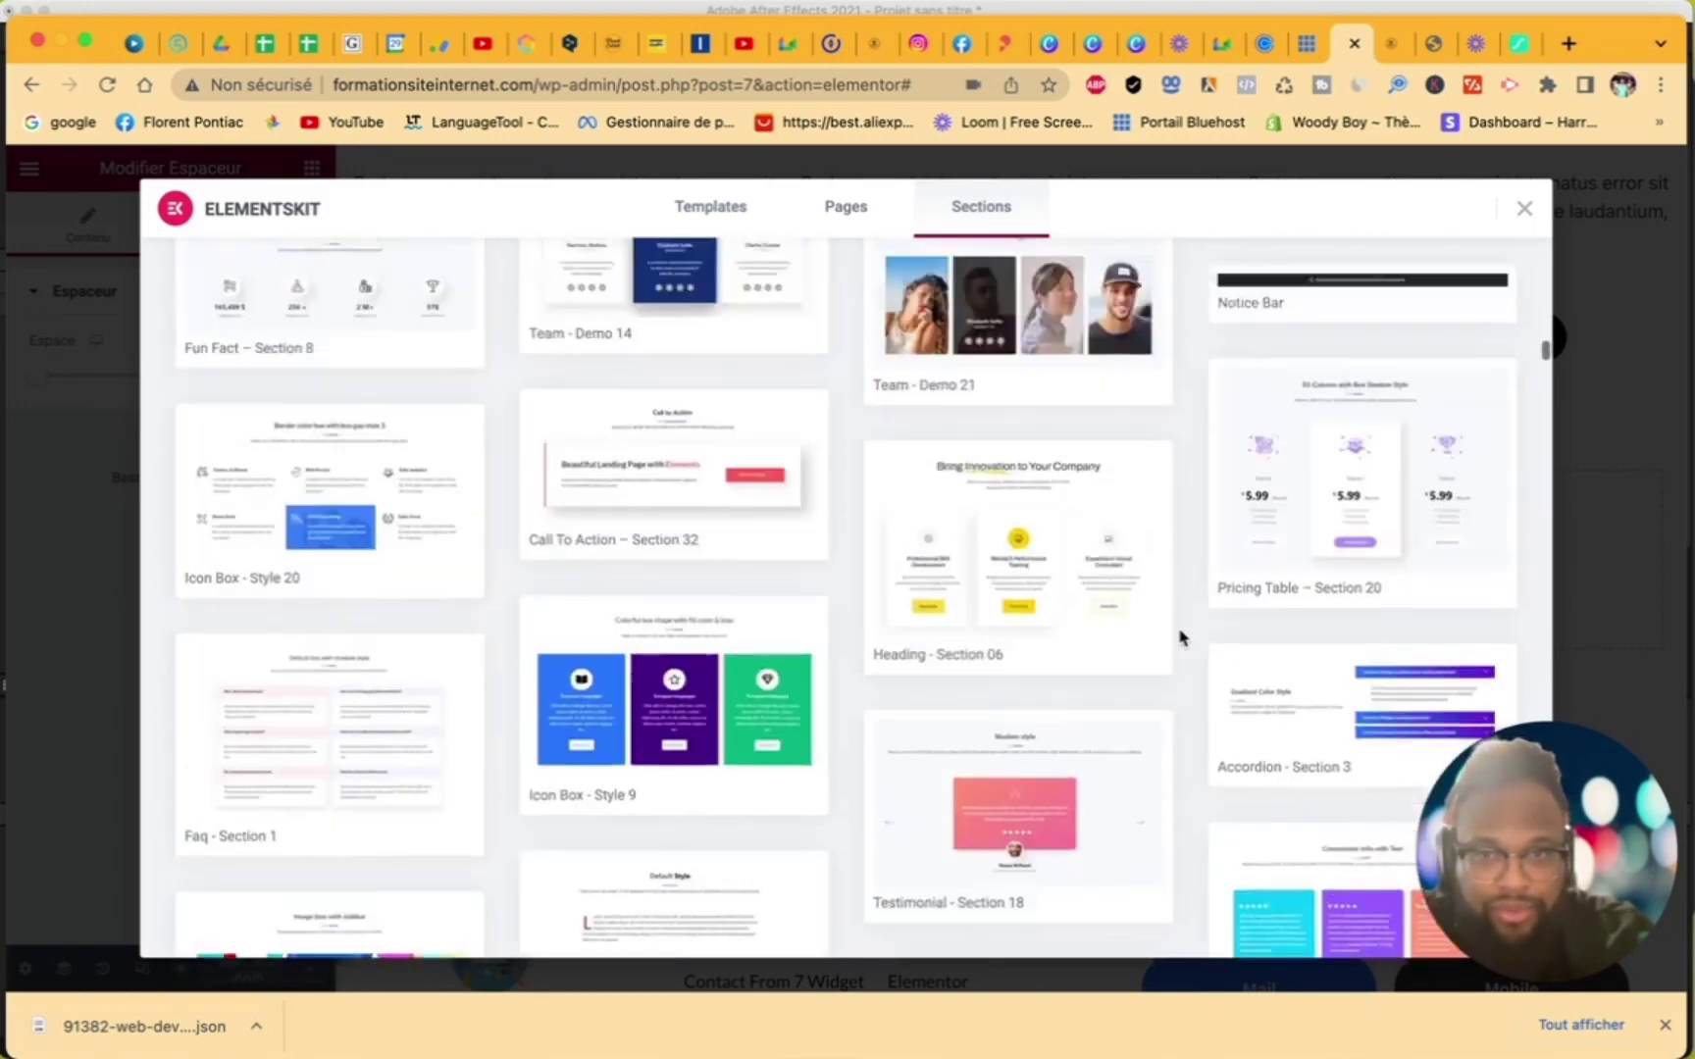
pyautogui.scroll(5, 1180, 638)
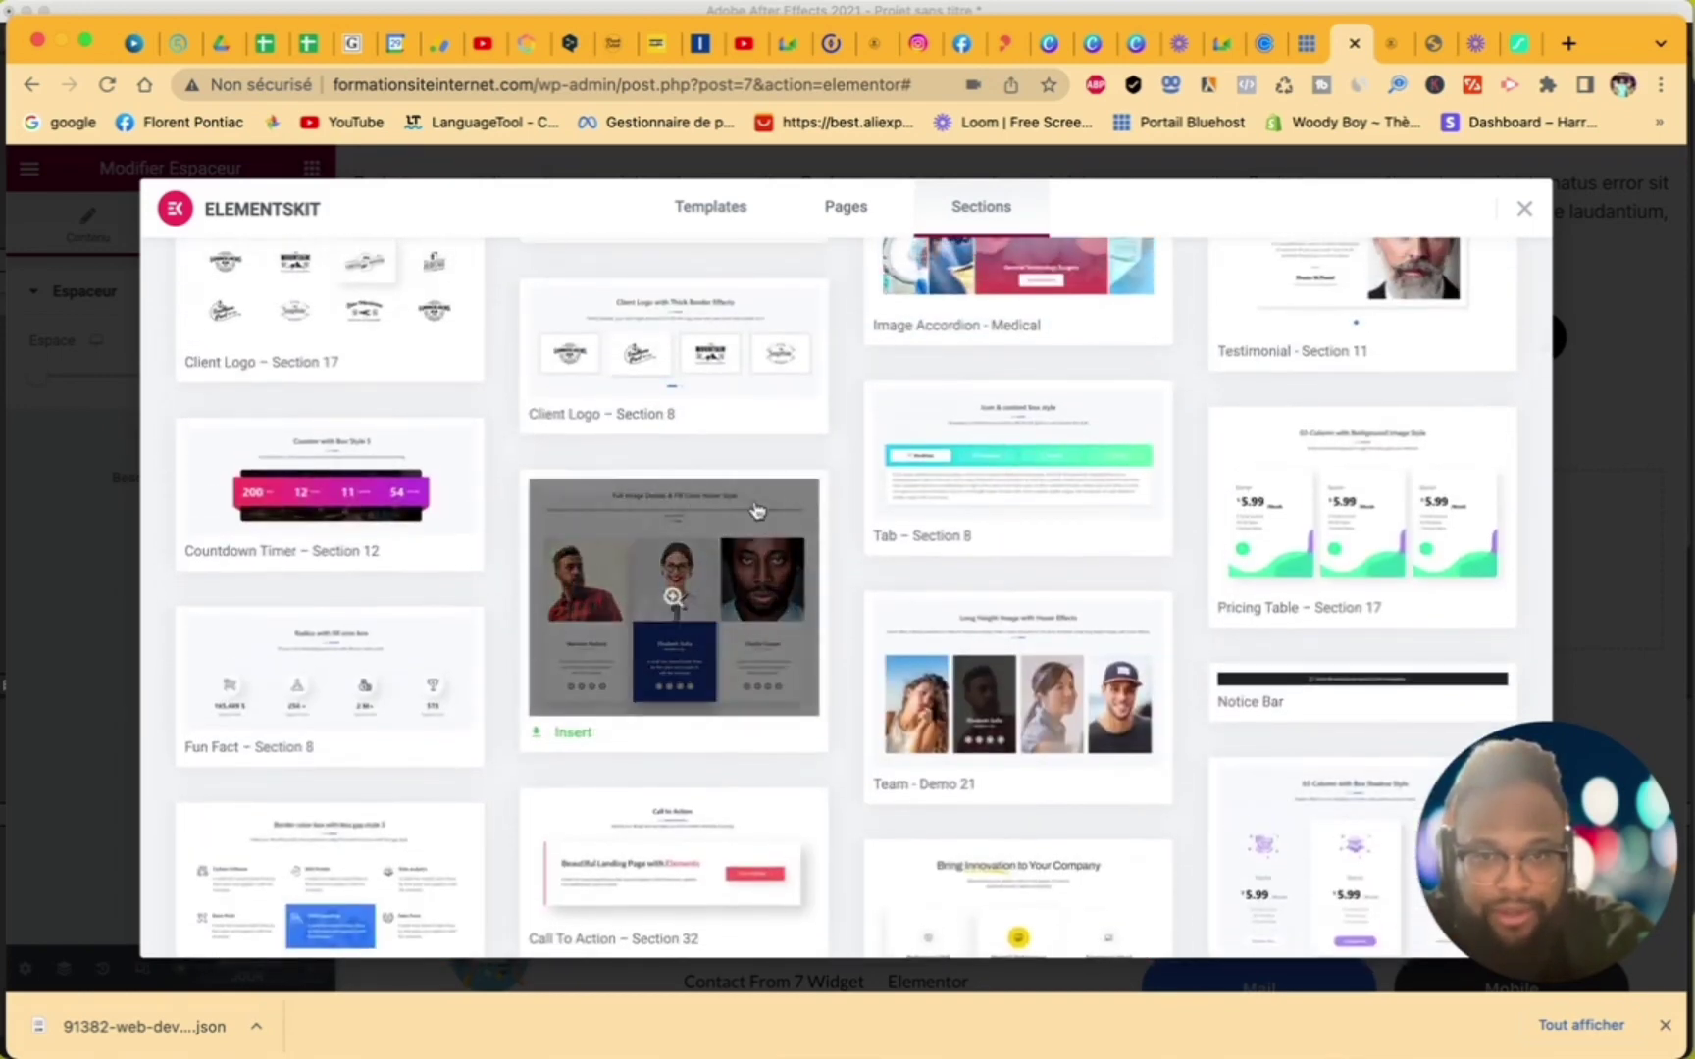
pyautogui.click(579, 734)
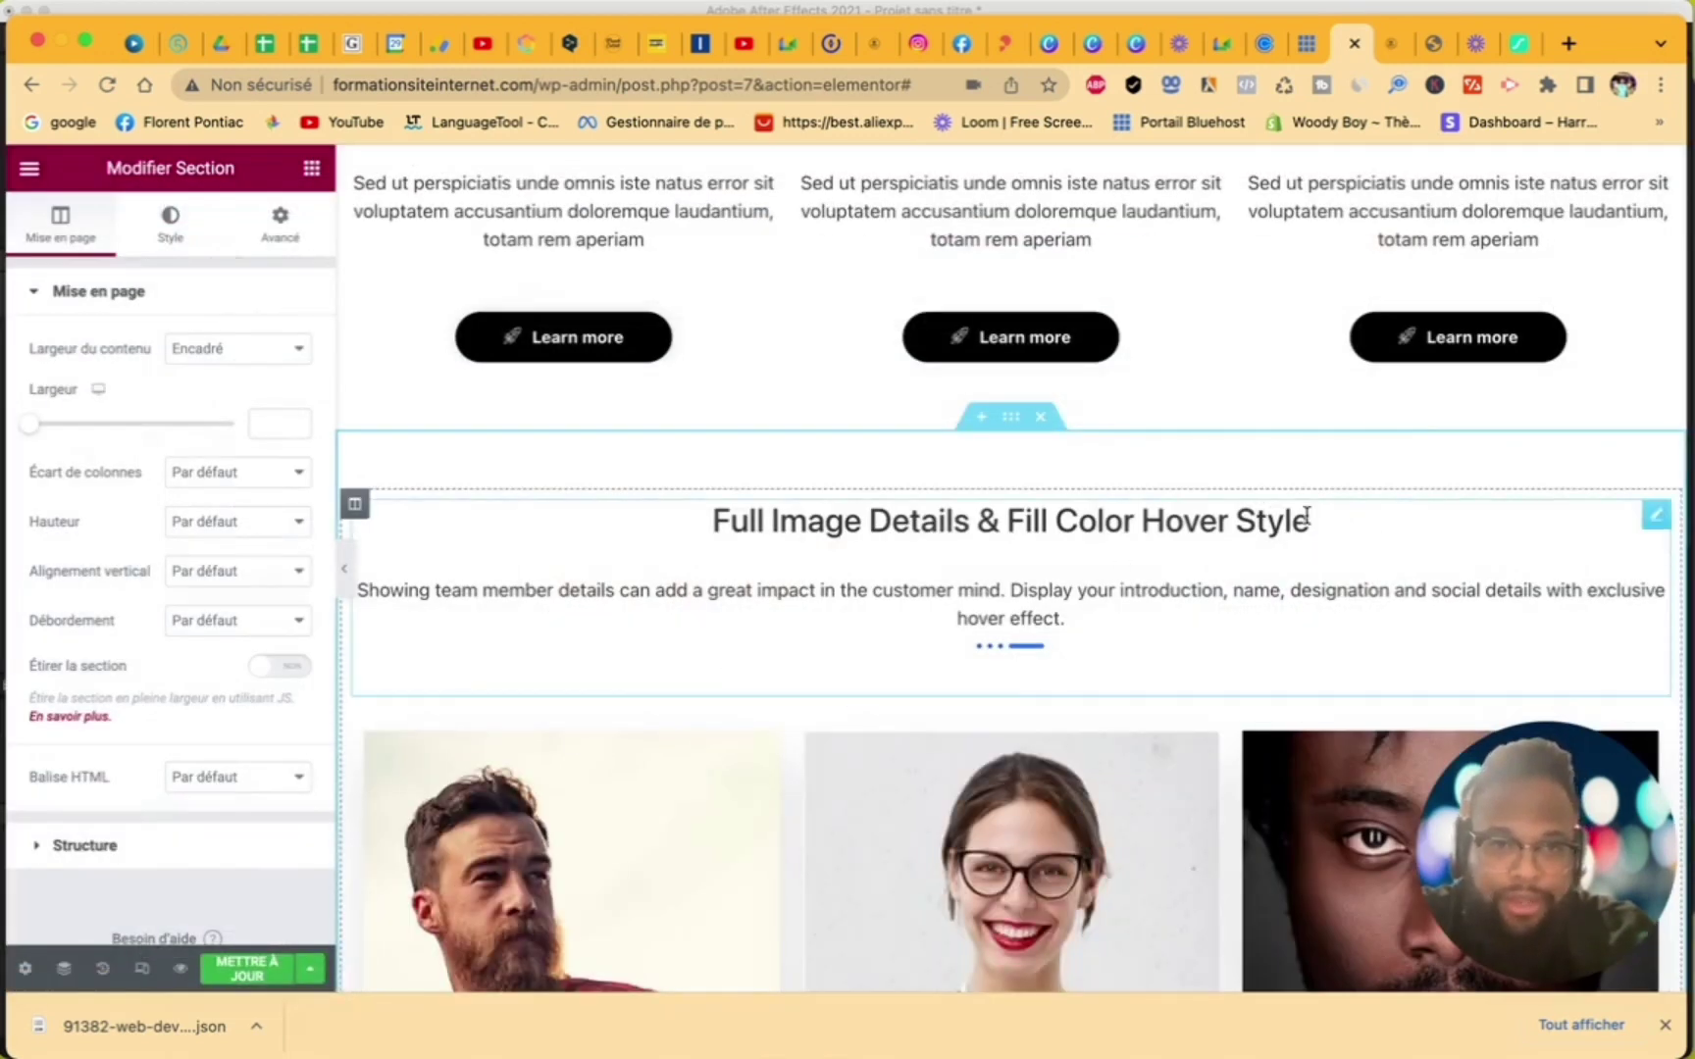
# - Replace the team section's heading title with 'Nos meilleur avis clients'
pyautogui.click(1308, 518)
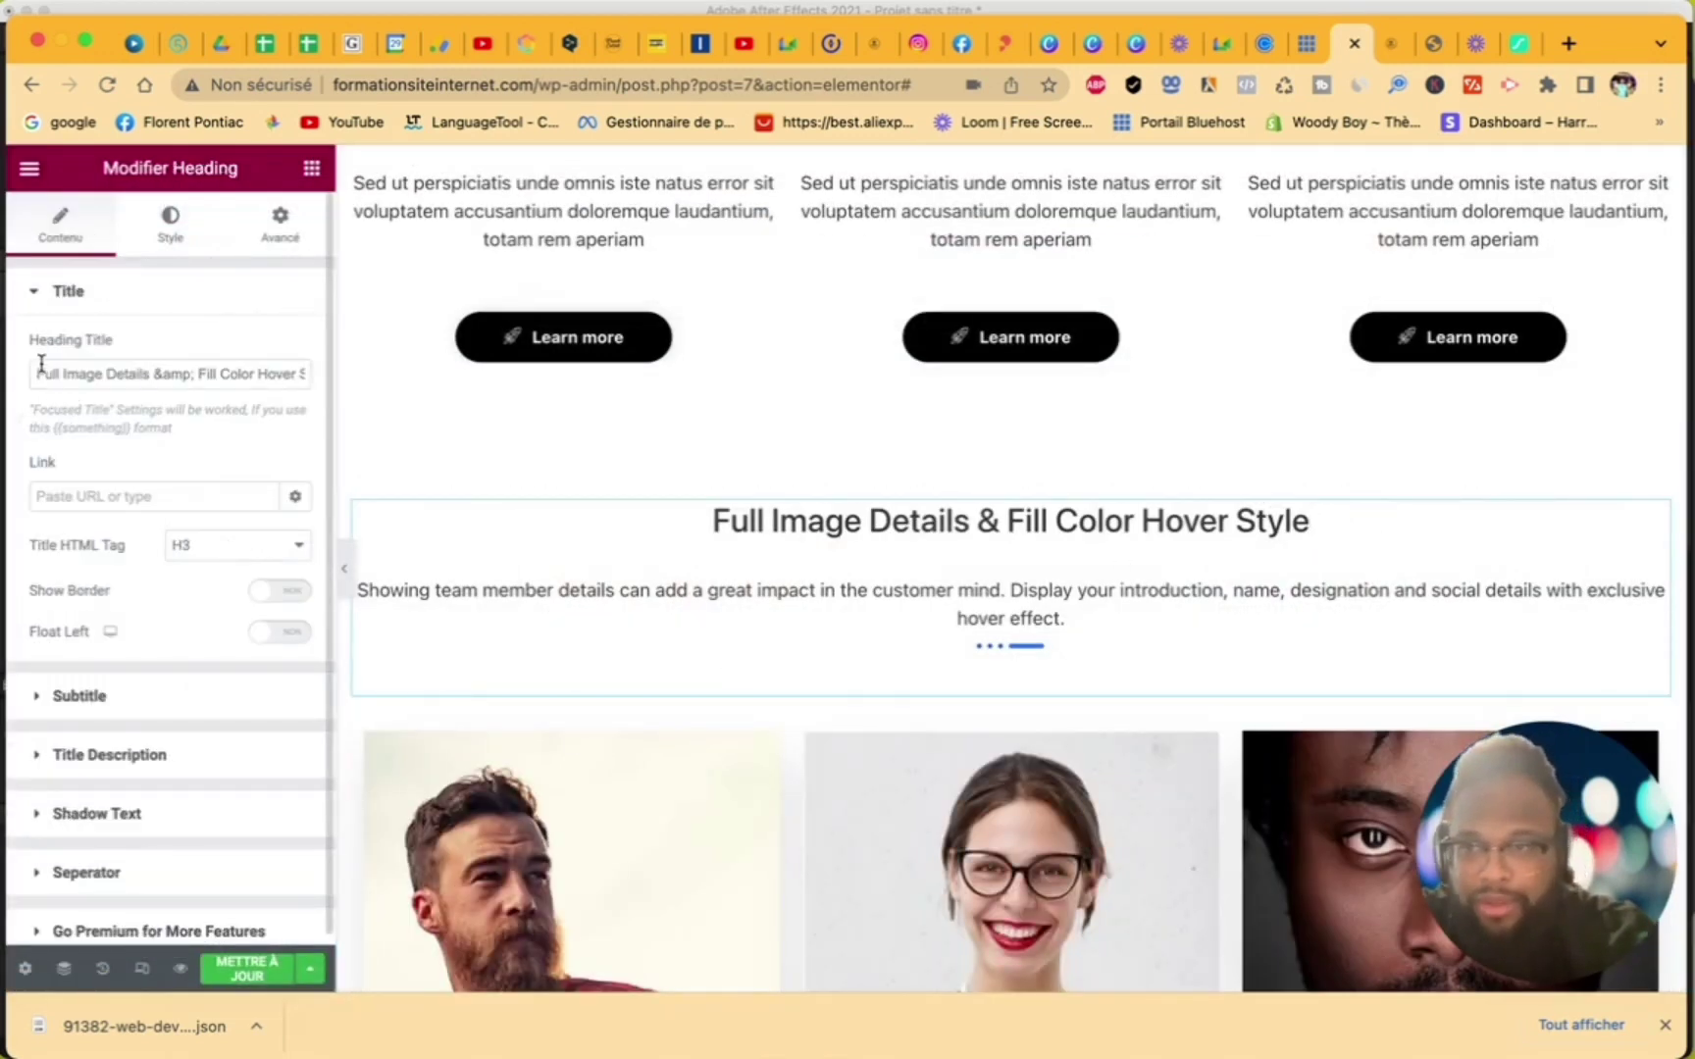
pyautogui.moveTo(39, 371); pyautogui.dragTo(397, 428)
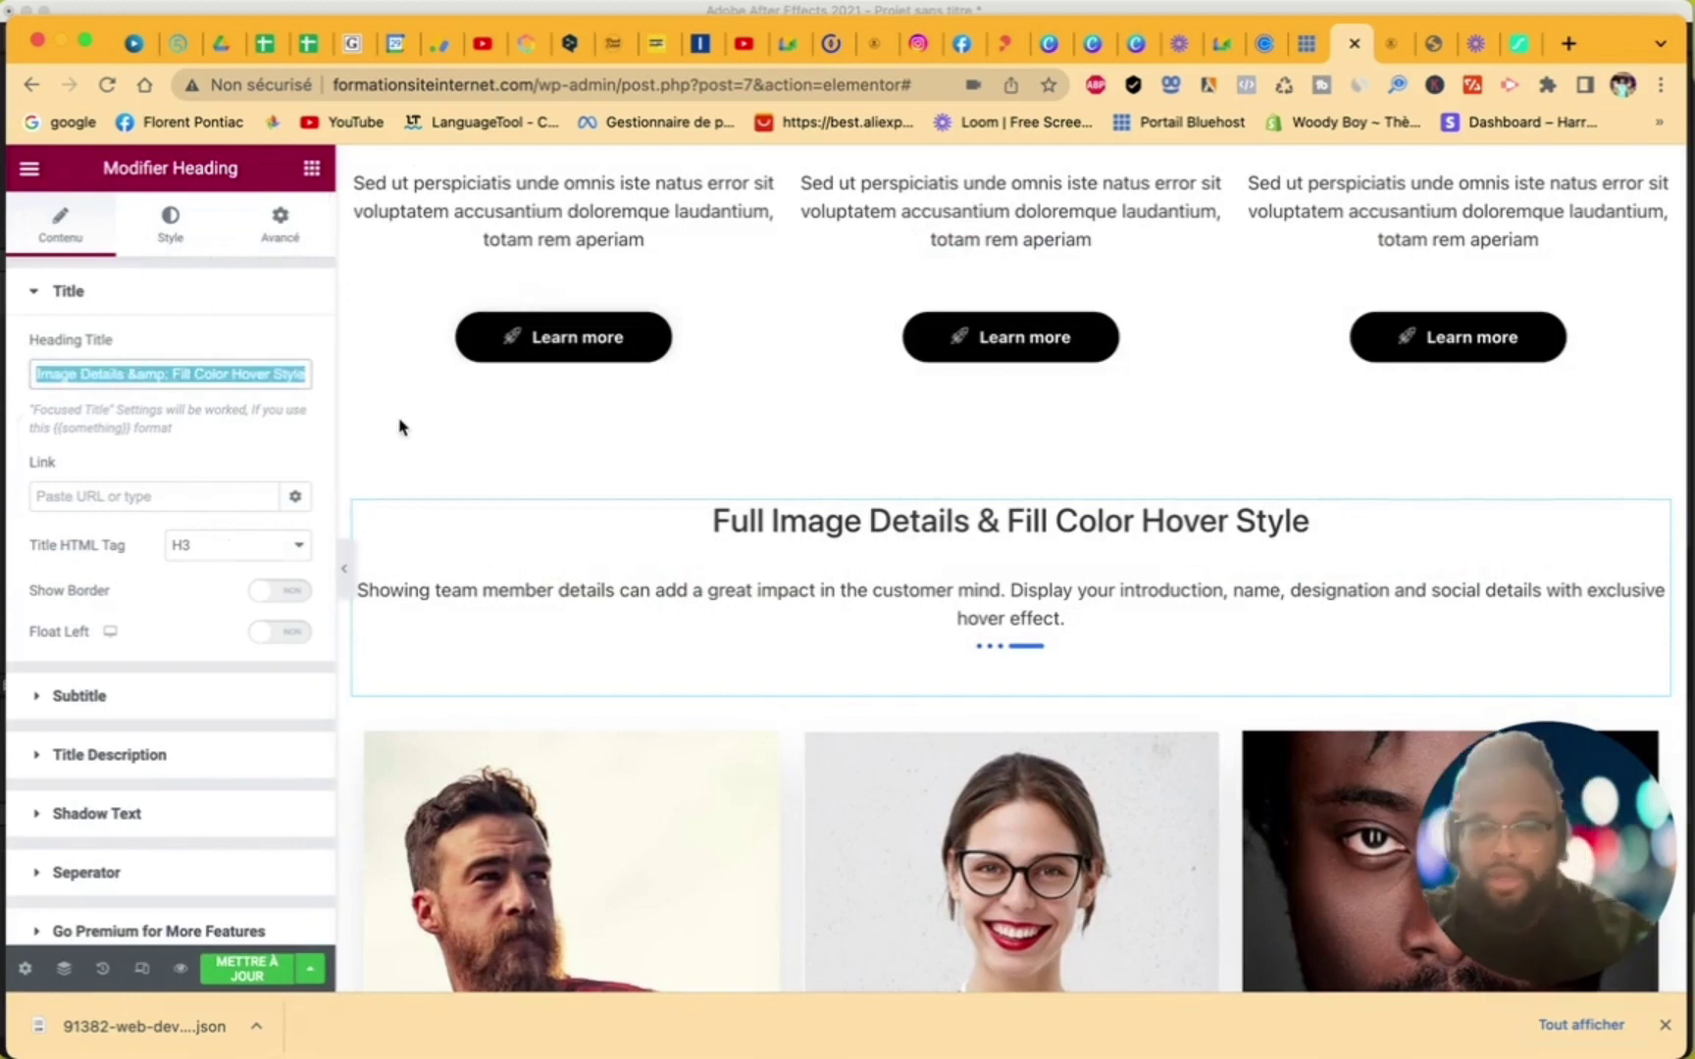
pyautogui.write('Nos meilleur avis clients')
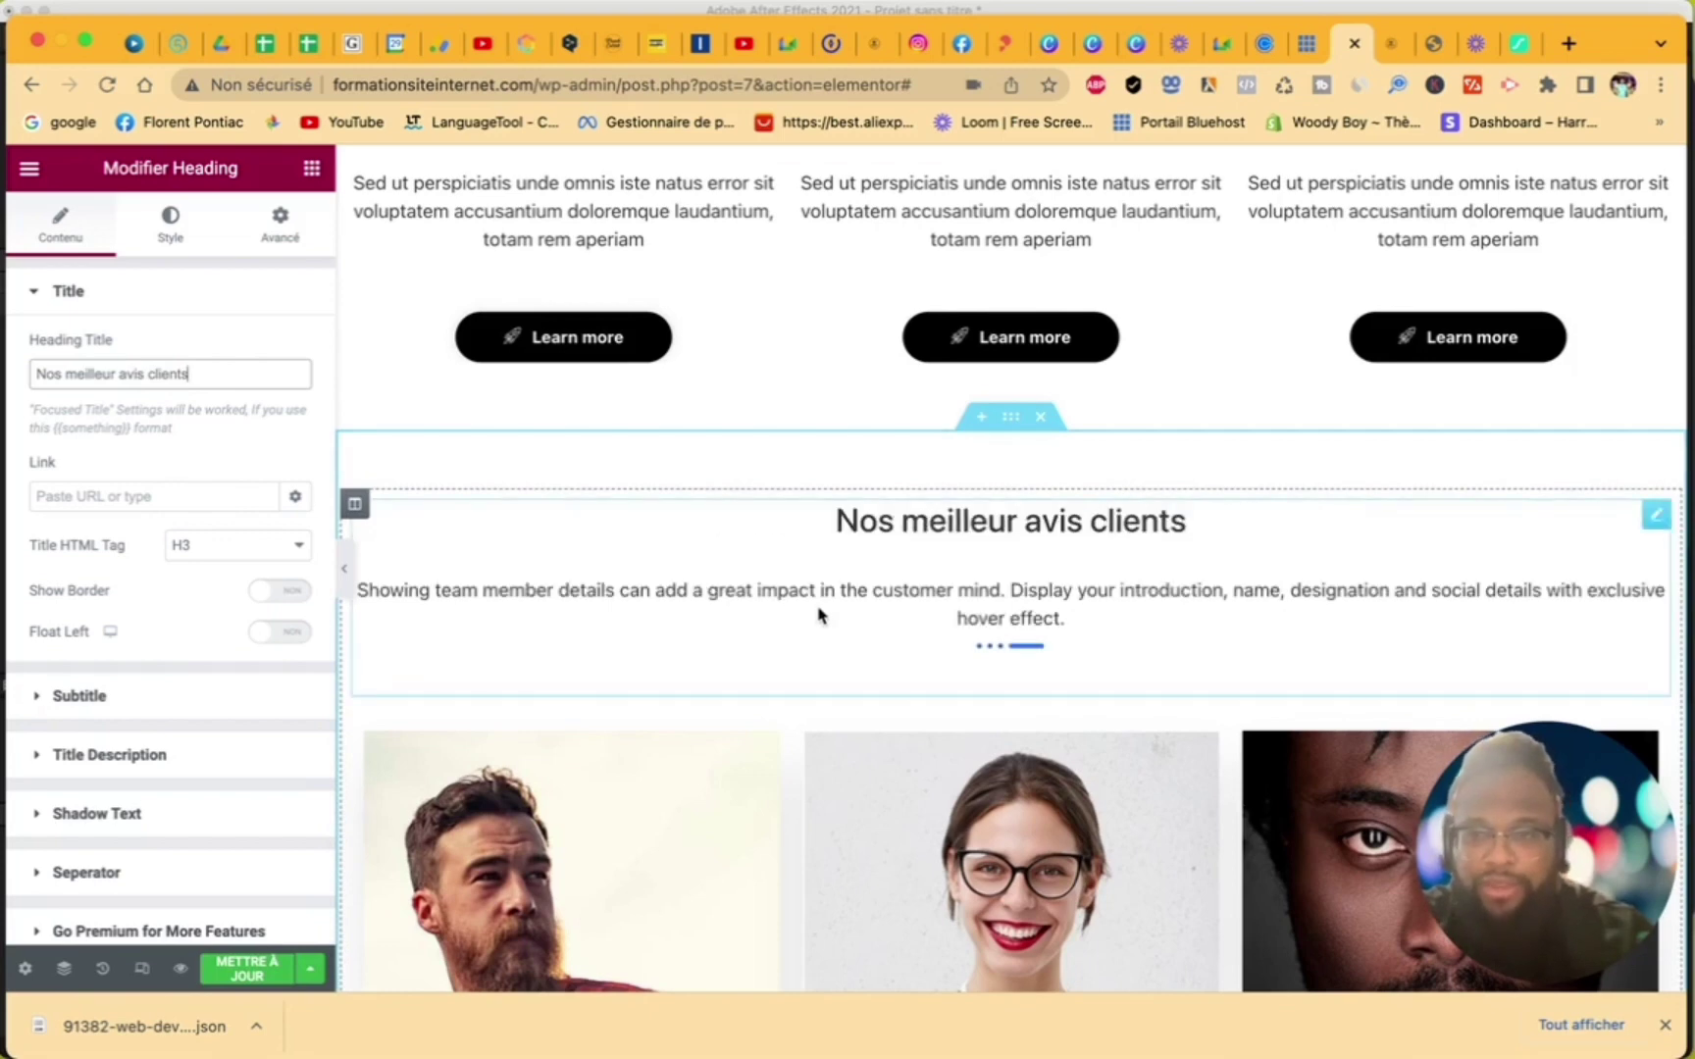
pyautogui.scroll(-10, 805, 614)
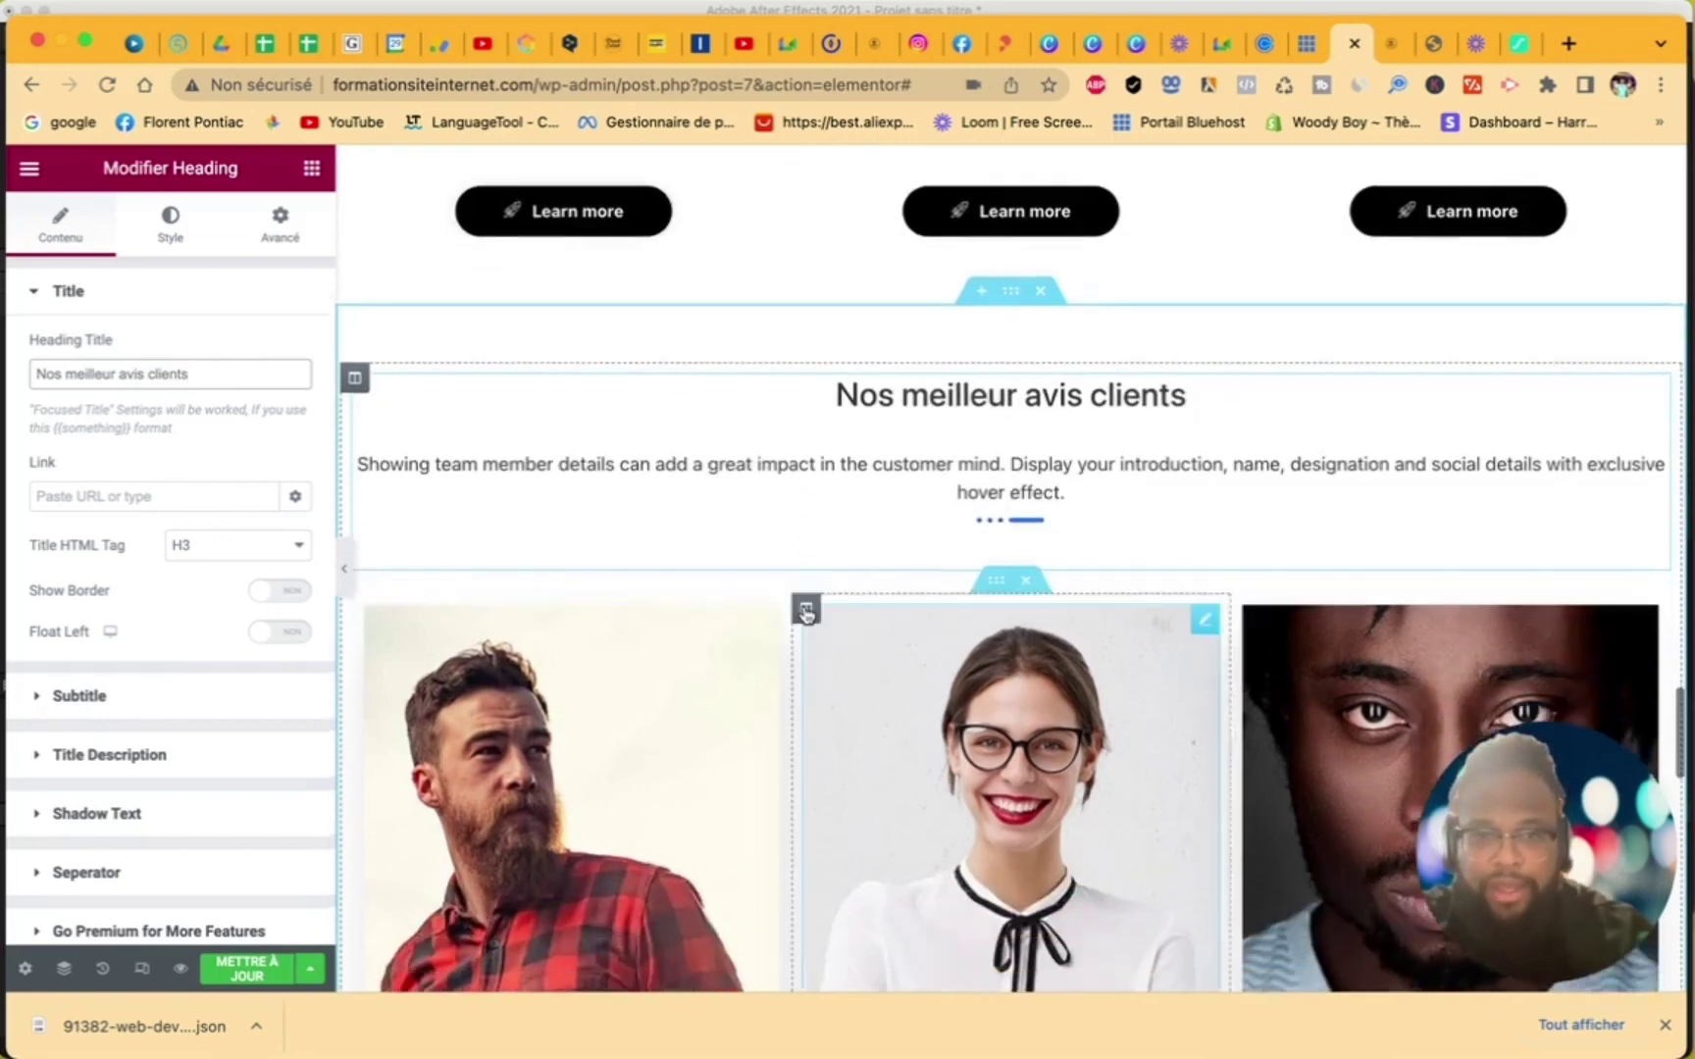
pyautogui.scroll(3, 805, 614)
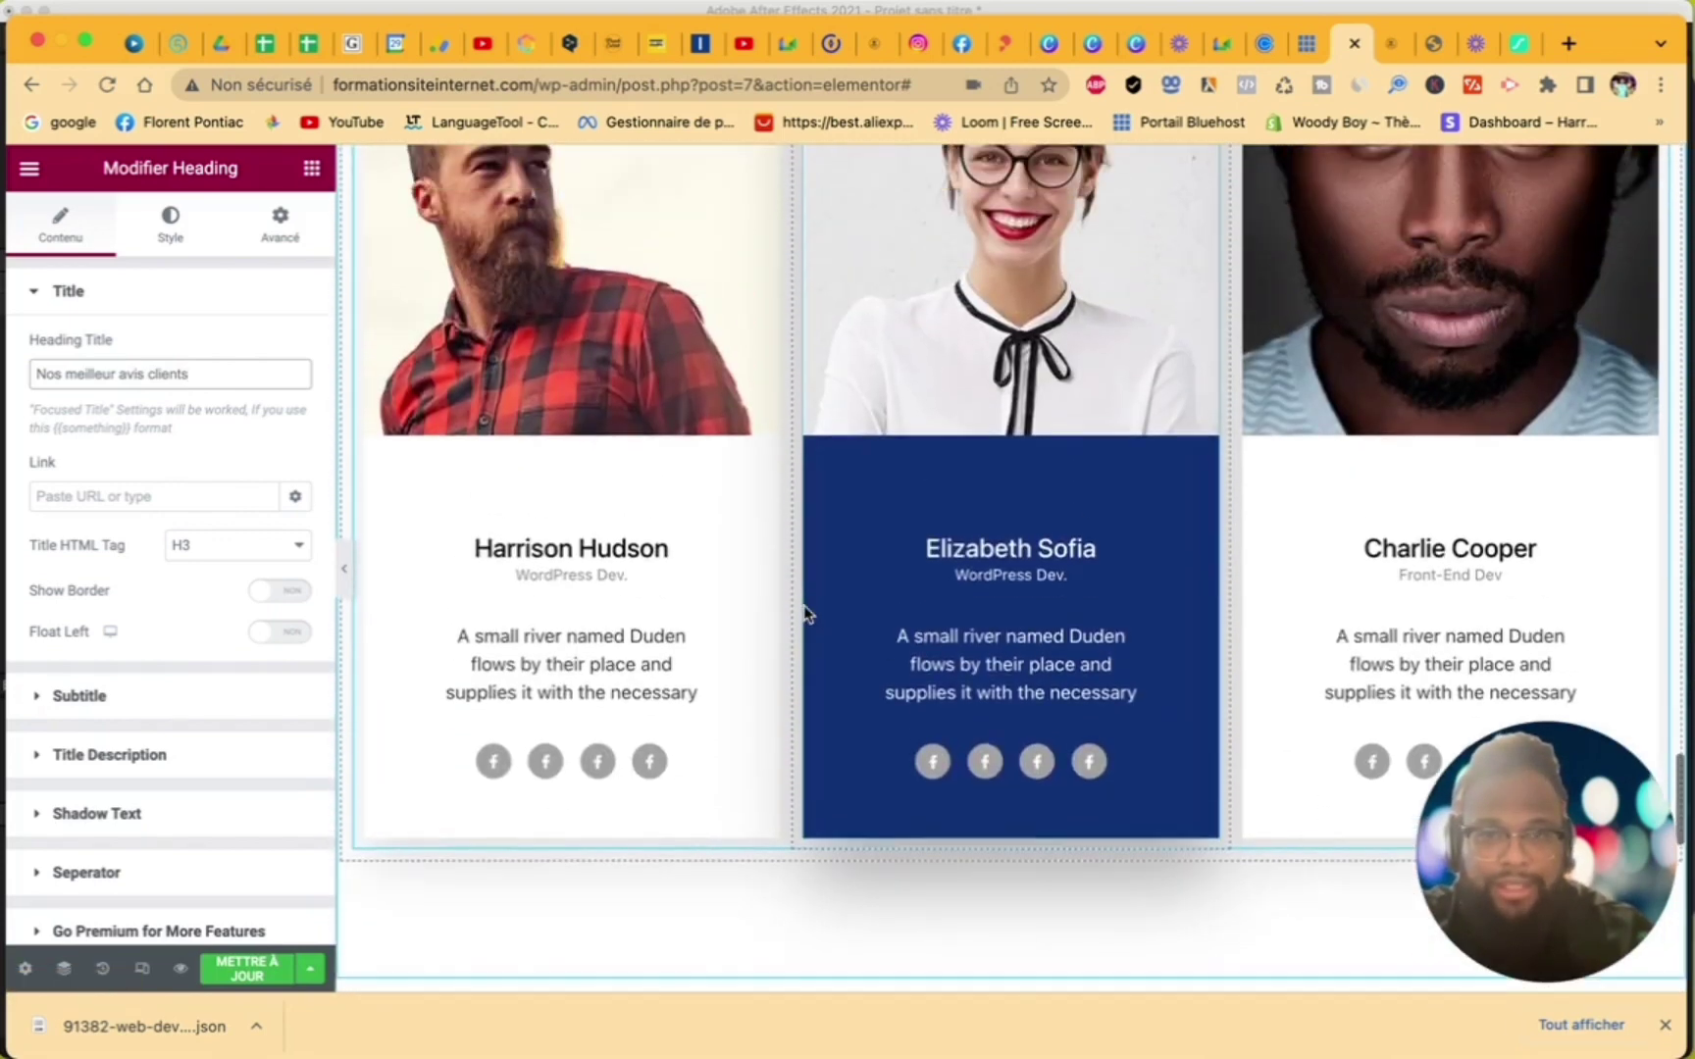
pyautogui.scroll(1, 672, 527)
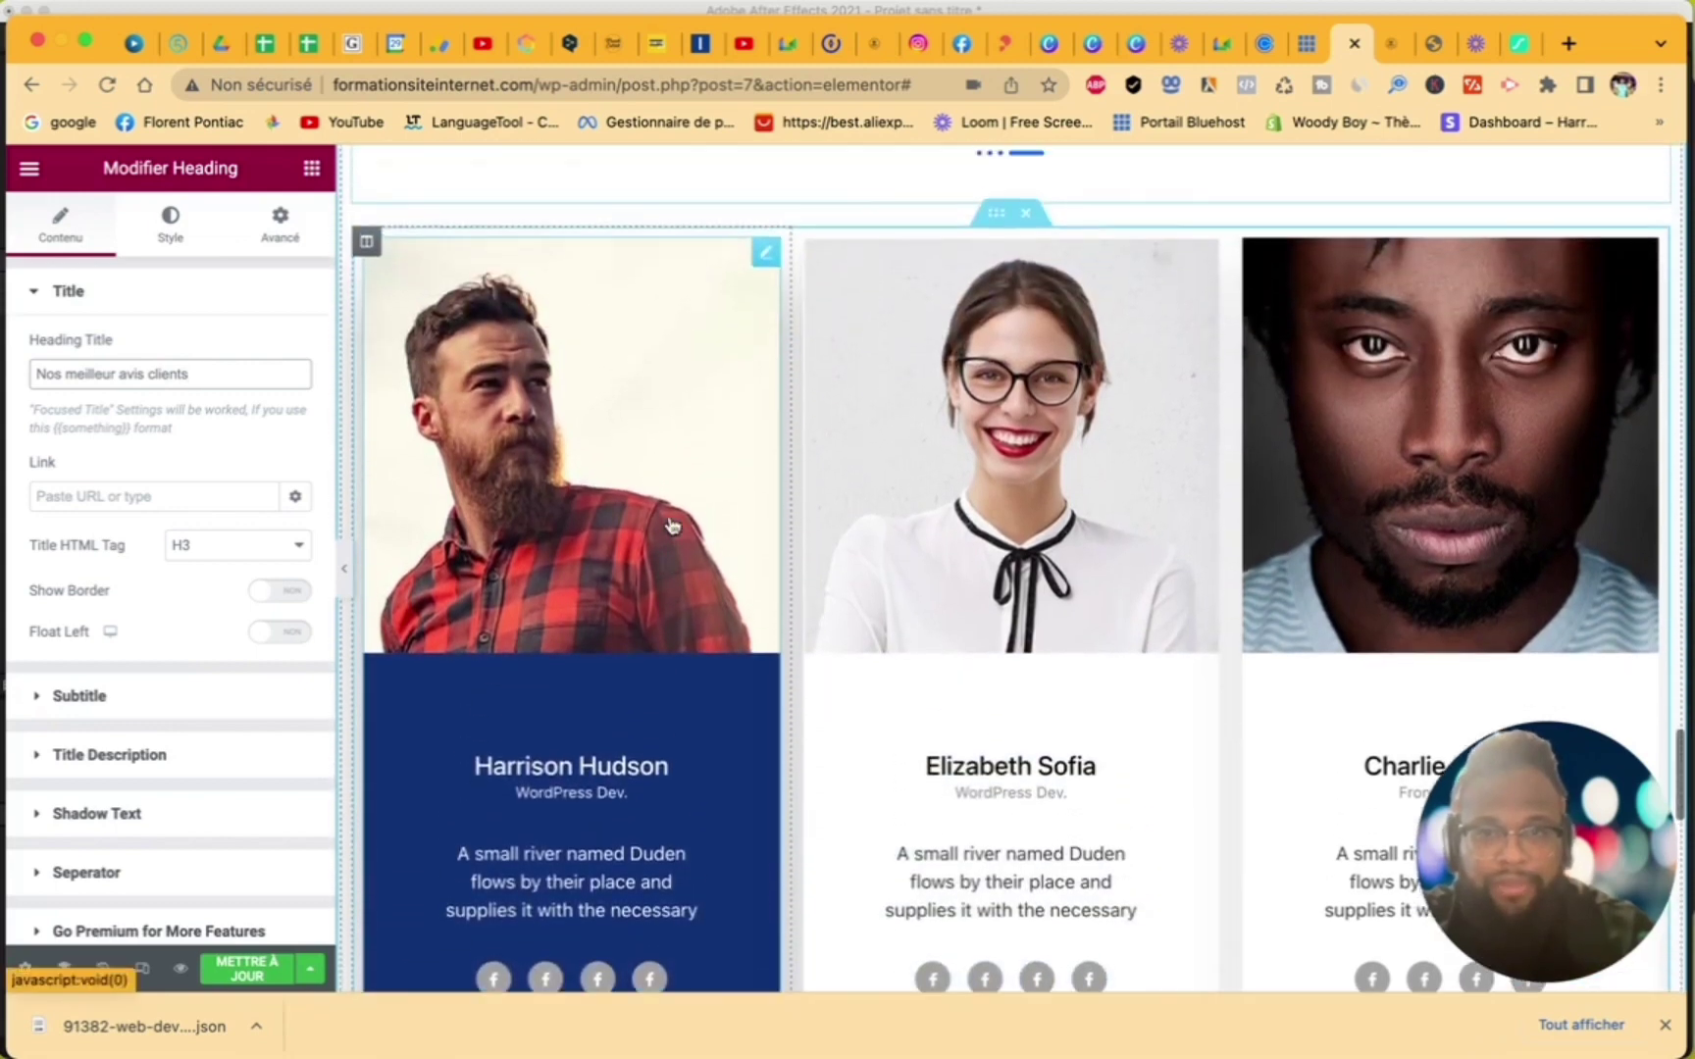
# - Open the first team member card's settings and save the page with Mettre à jour
pyautogui.click(766, 257)
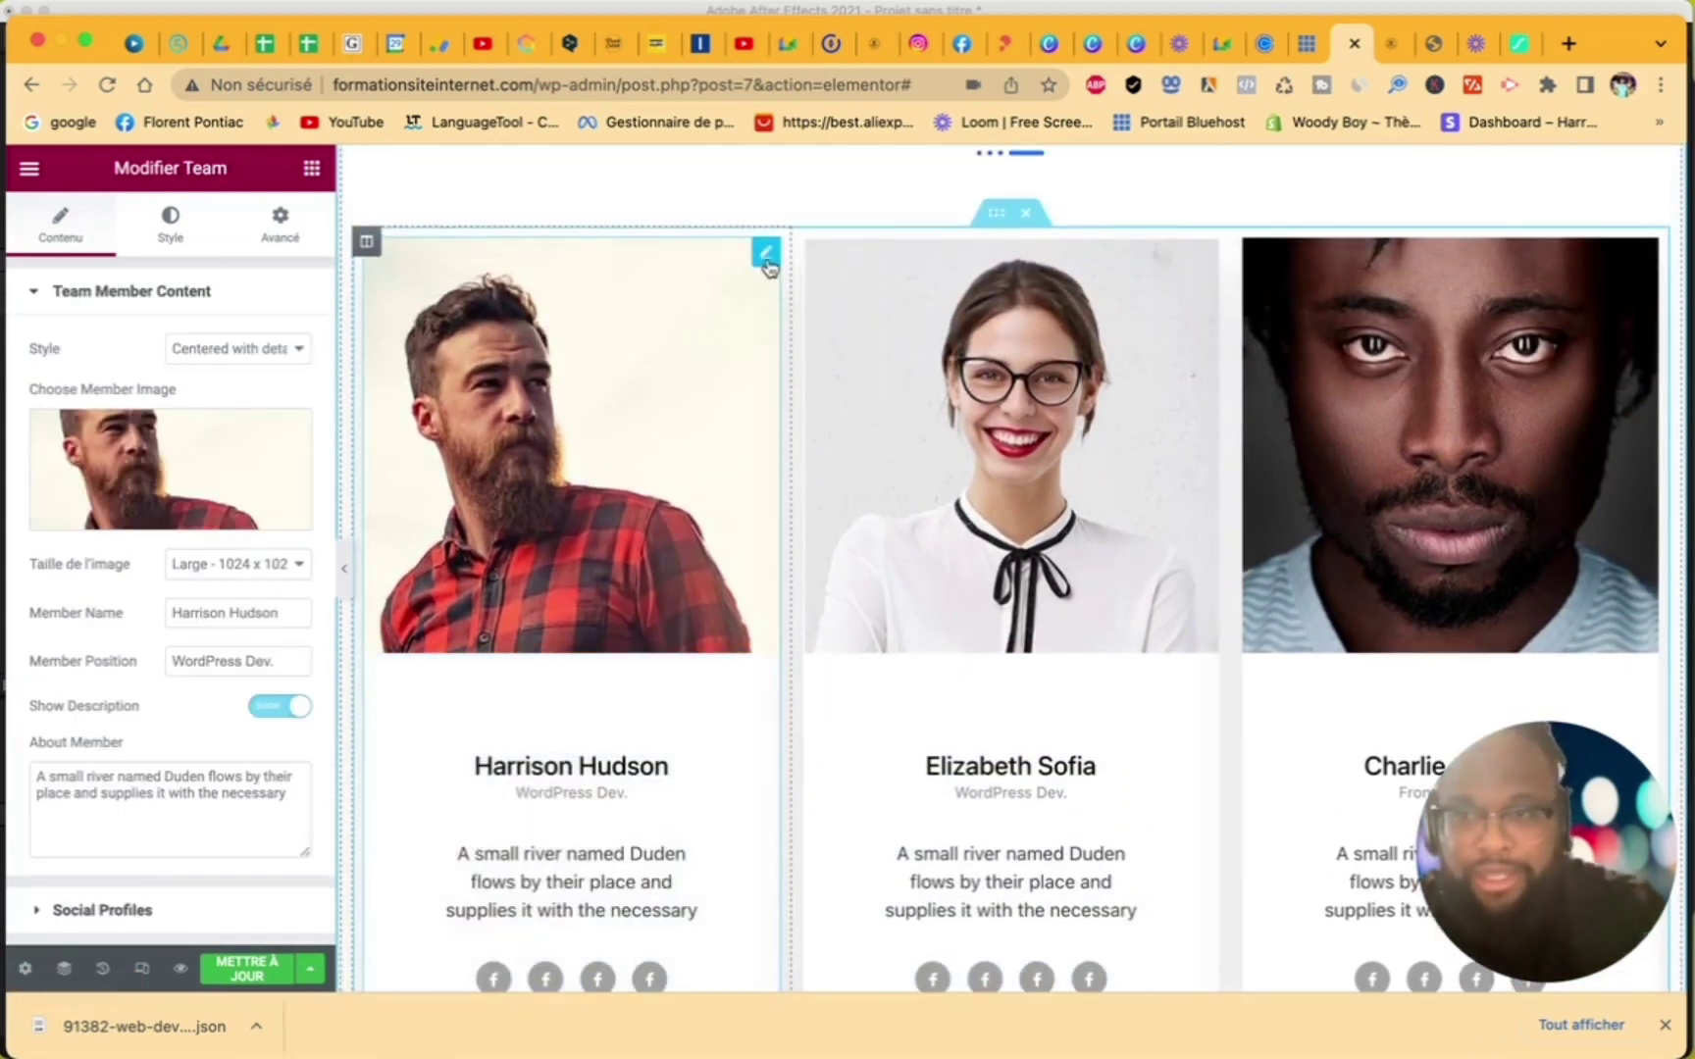
pyautogui.scroll(-1, 167, 700)
pyautogui.scroll(-2, 167, 701)
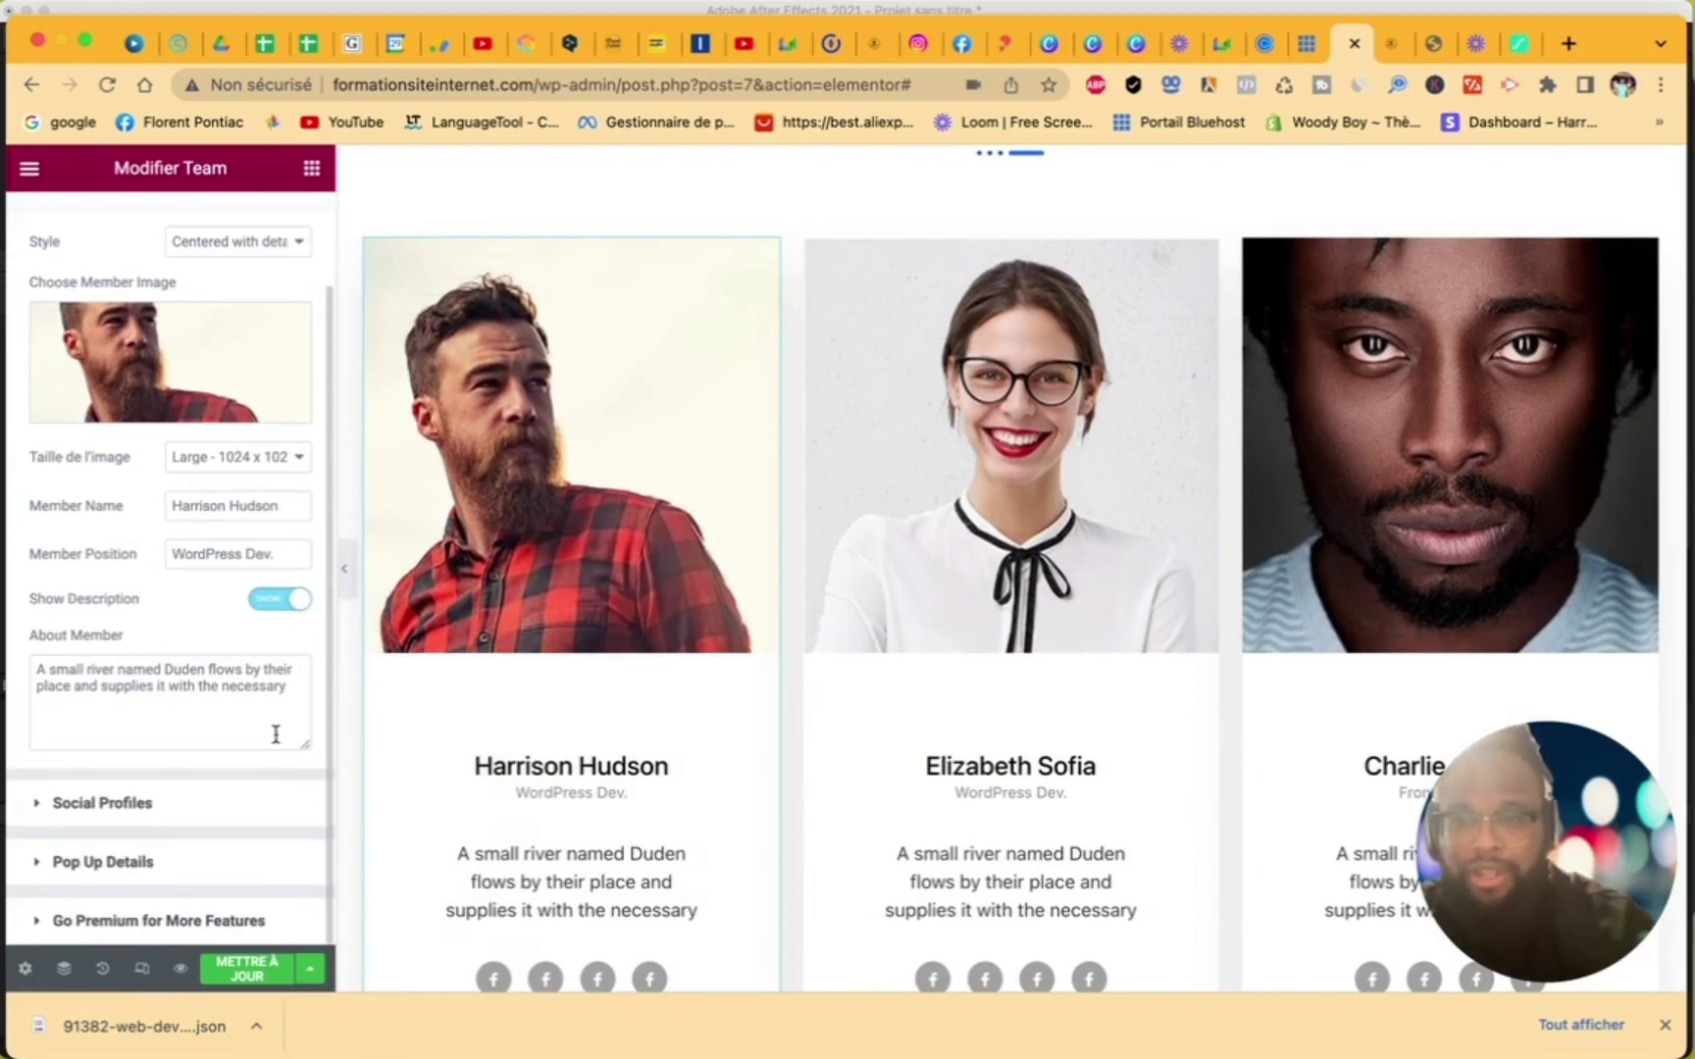
pyautogui.scroll(-5, 731, 842)
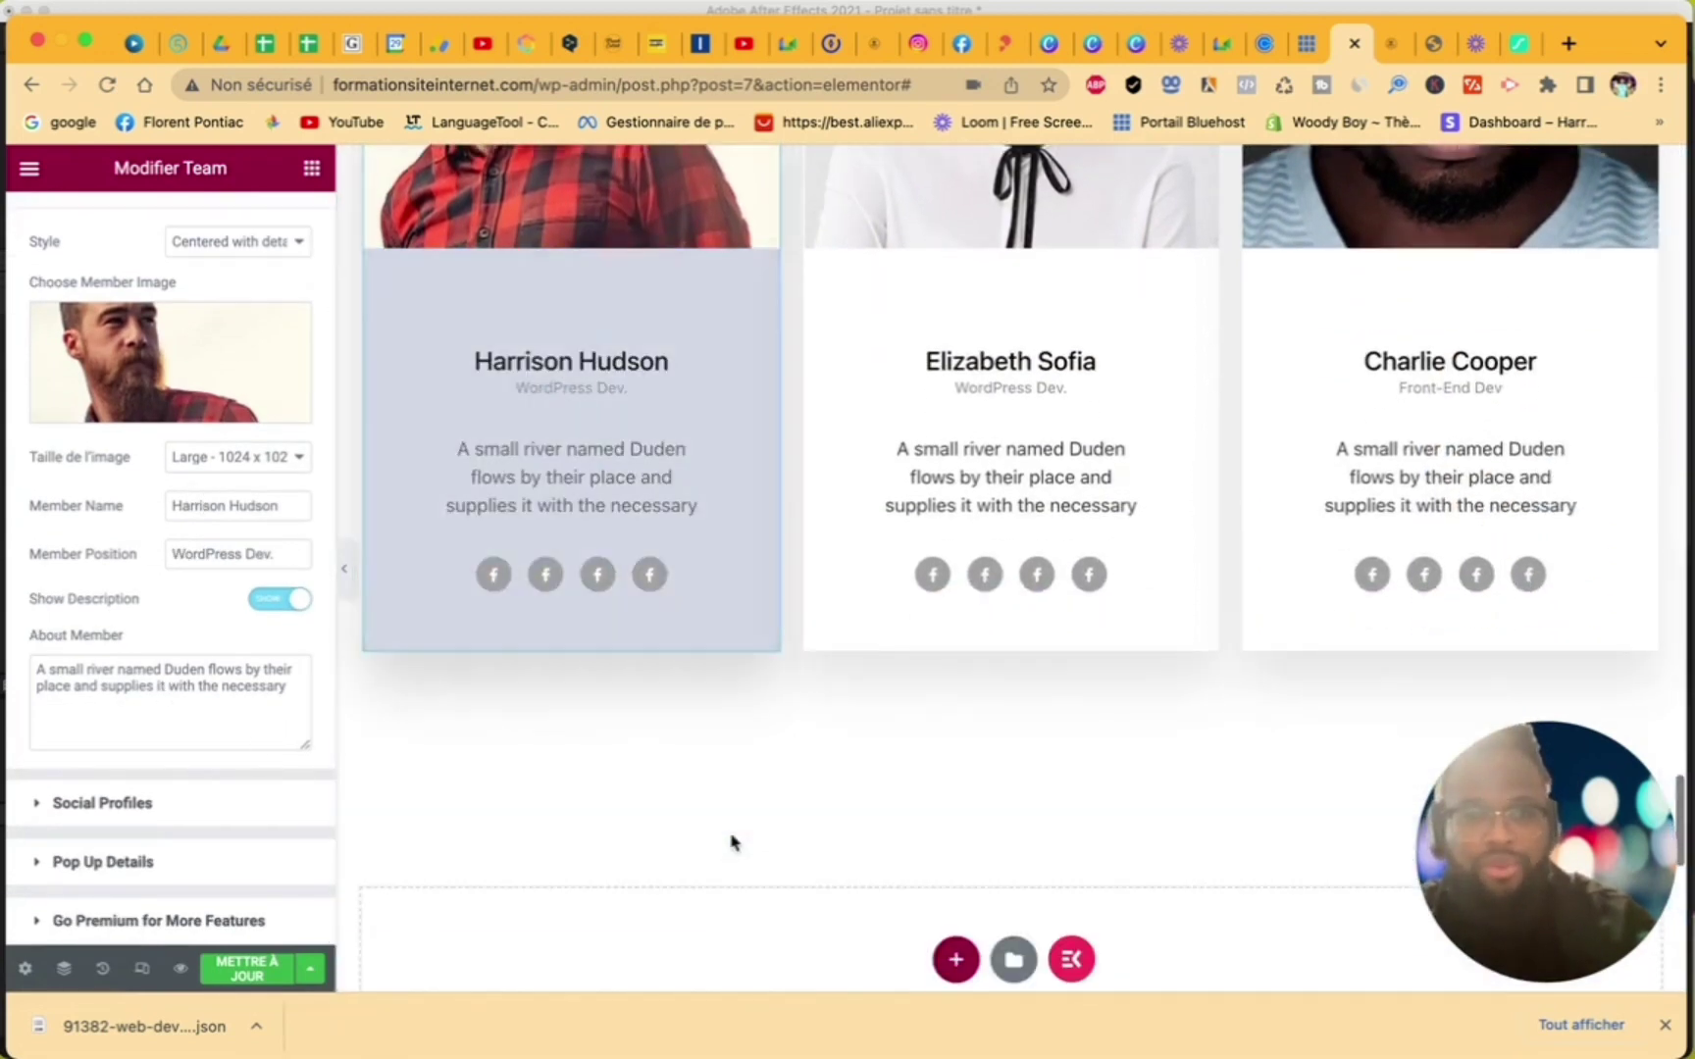
pyautogui.click(245, 970)
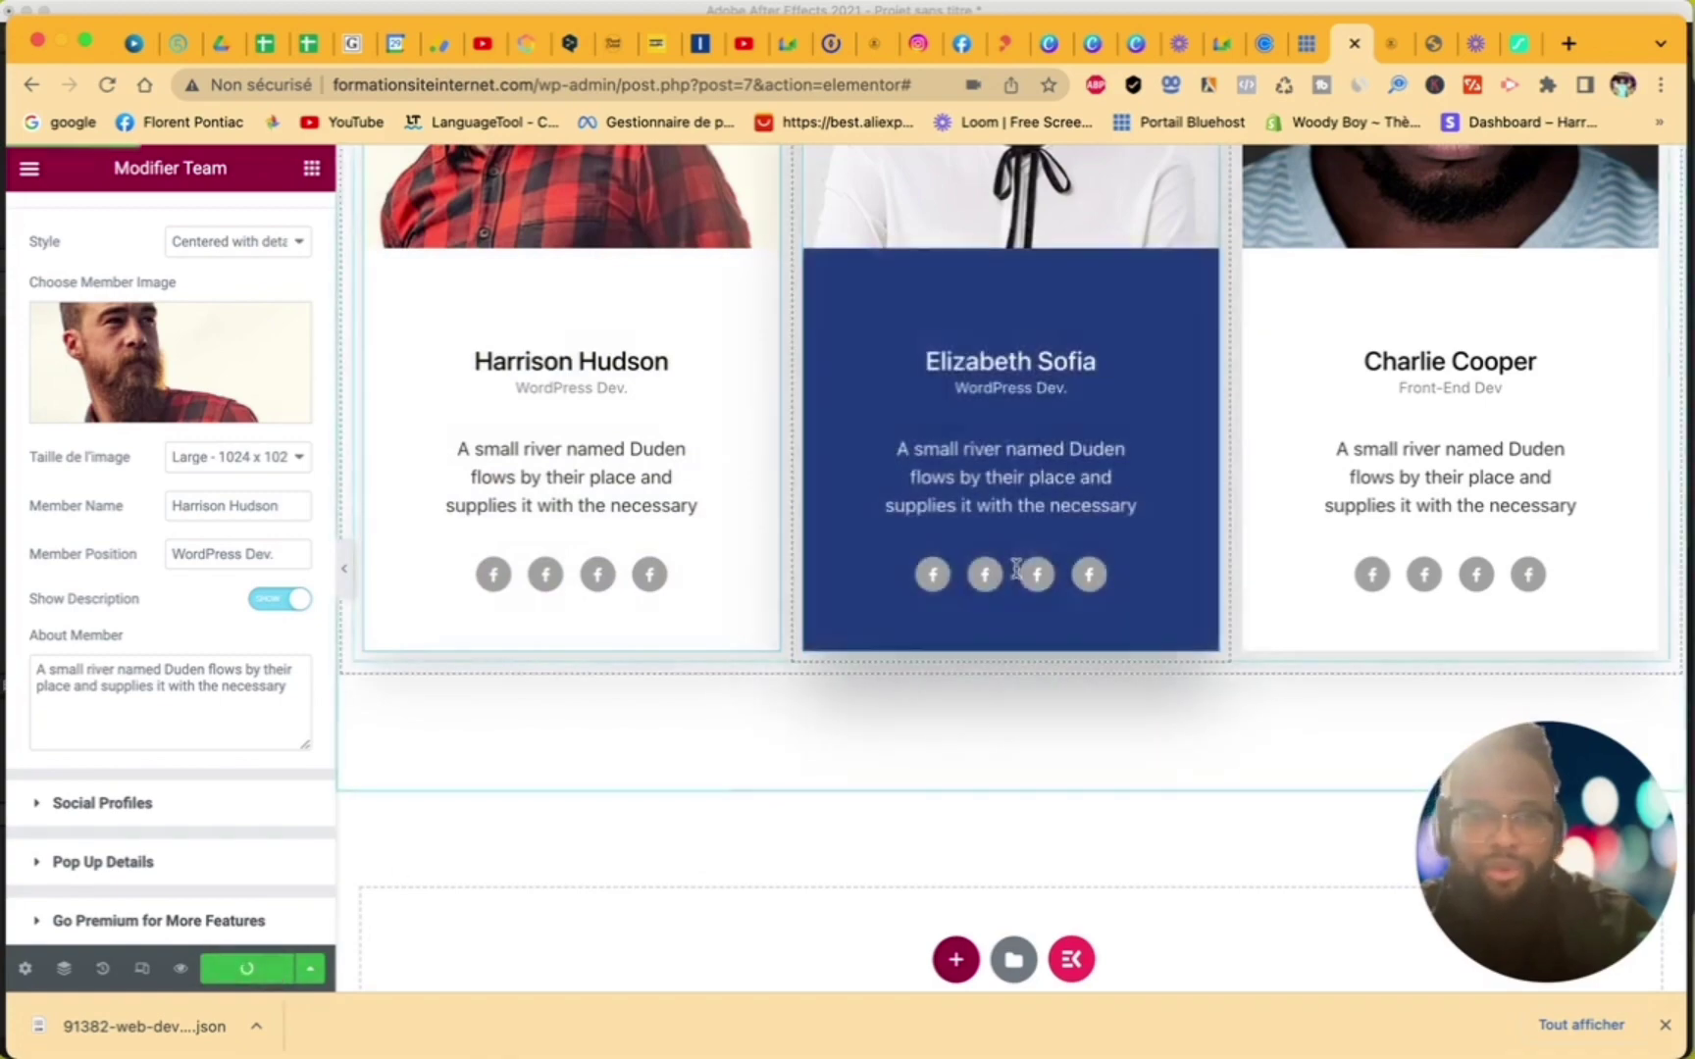
pyautogui.scroll(20, 1017, 570)
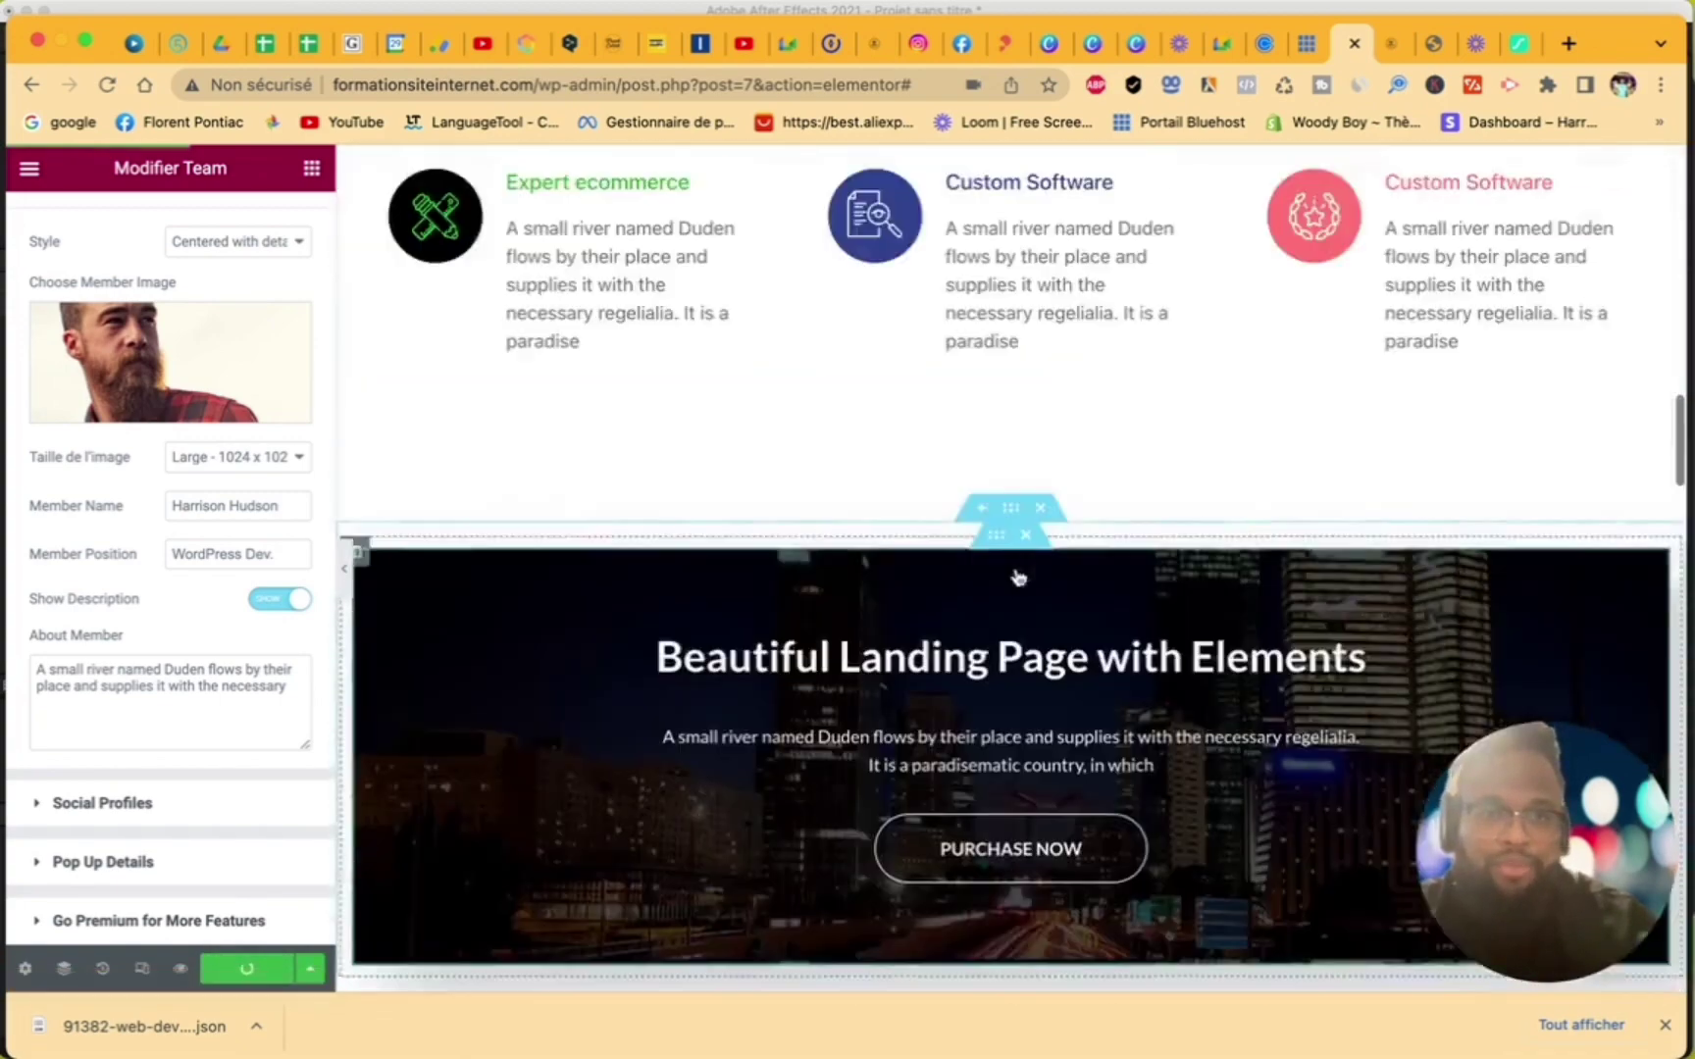
pyautogui.scroll(10, 1017, 577)
pyautogui.scroll(-20, 1017, 577)
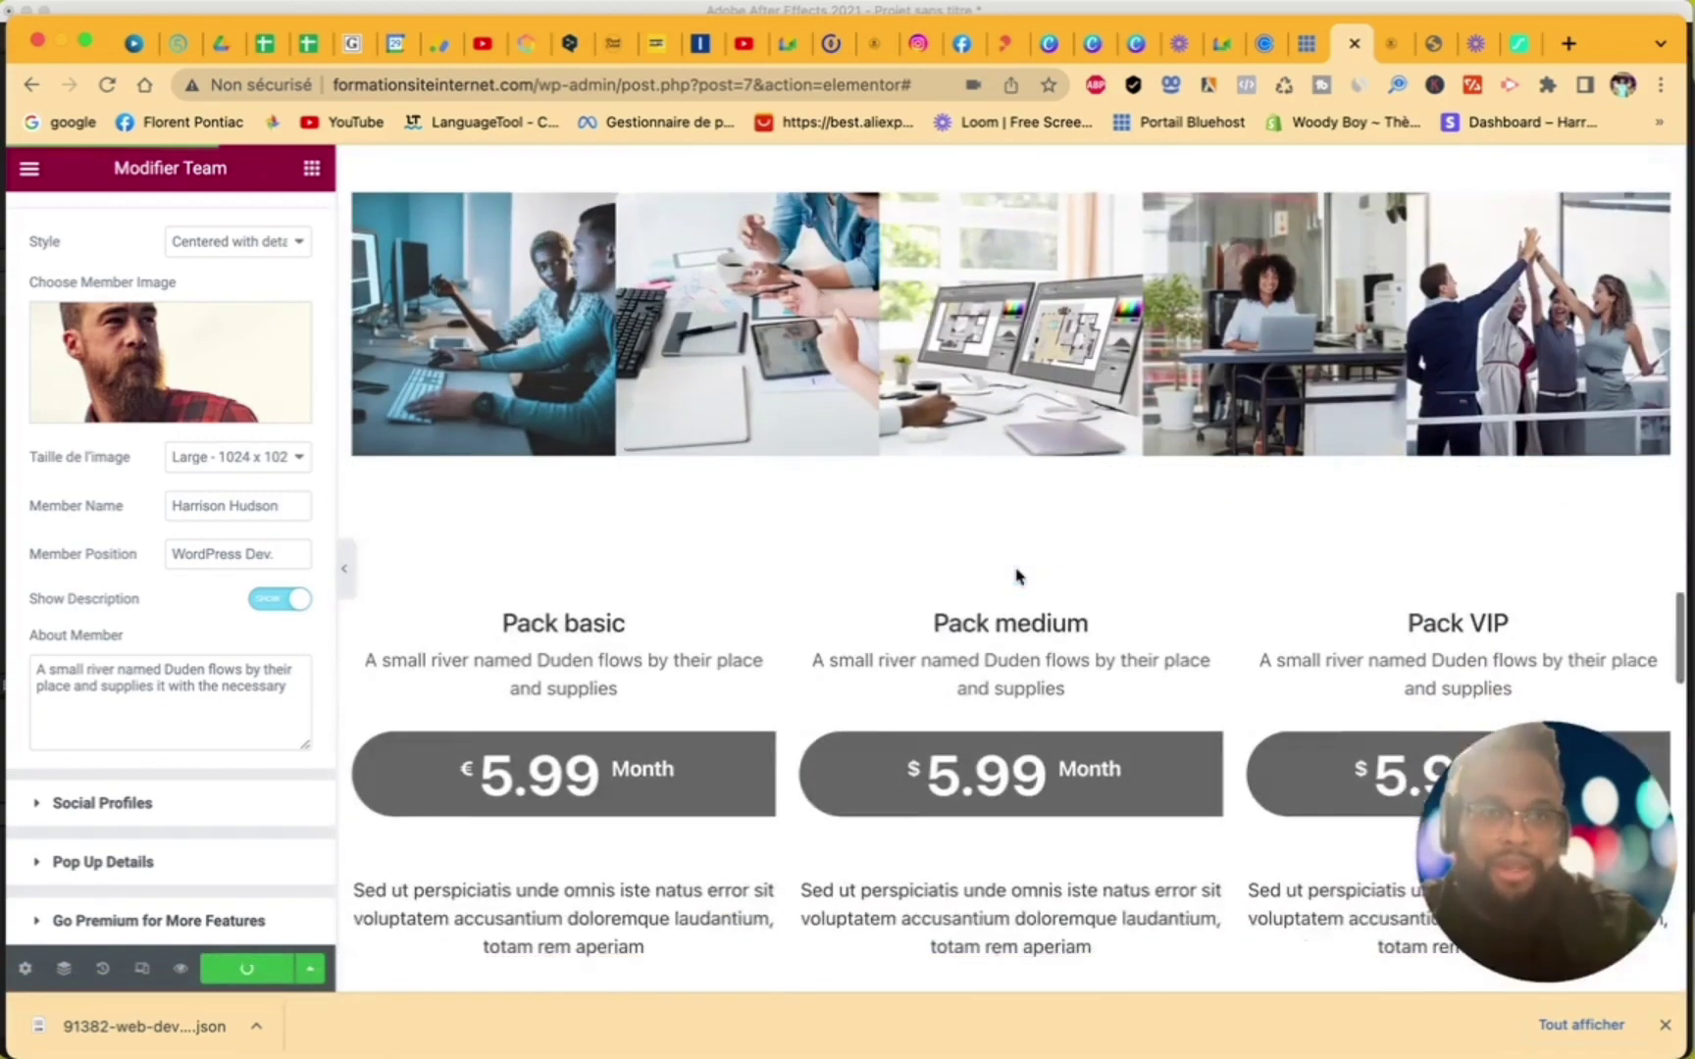
pyautogui.scroll(-15, 1017, 577)
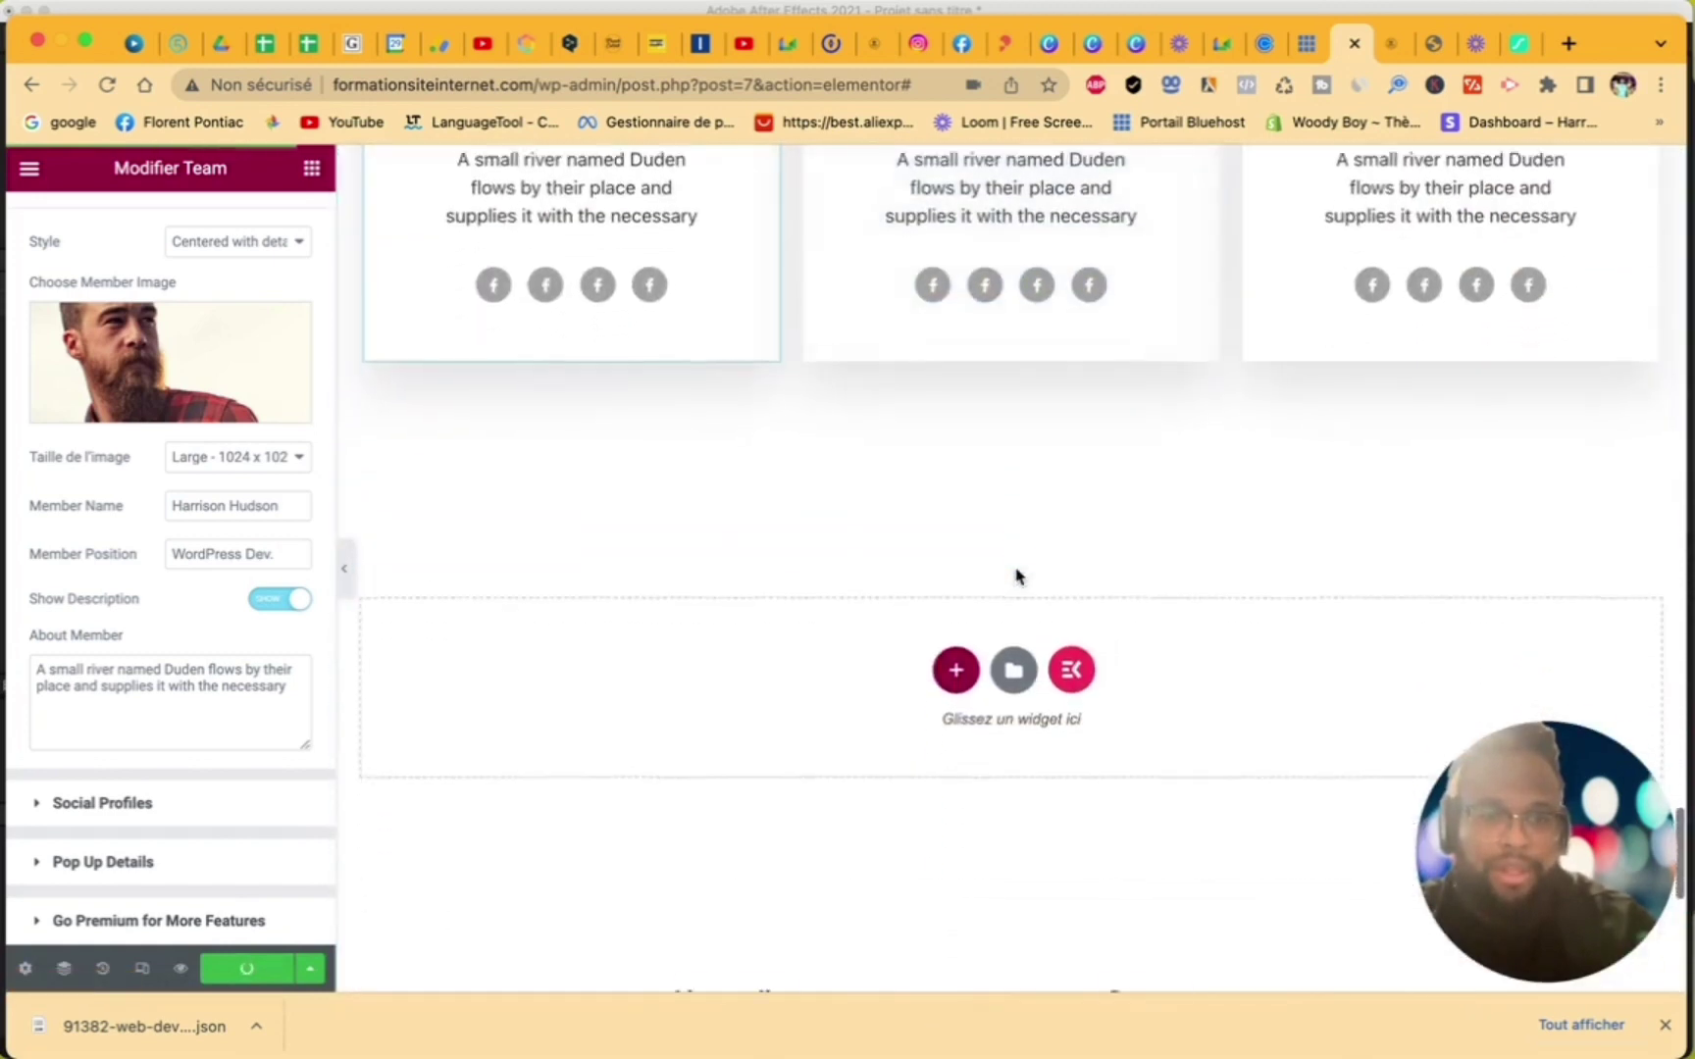
pyautogui.scroll(-1, 1017, 577)
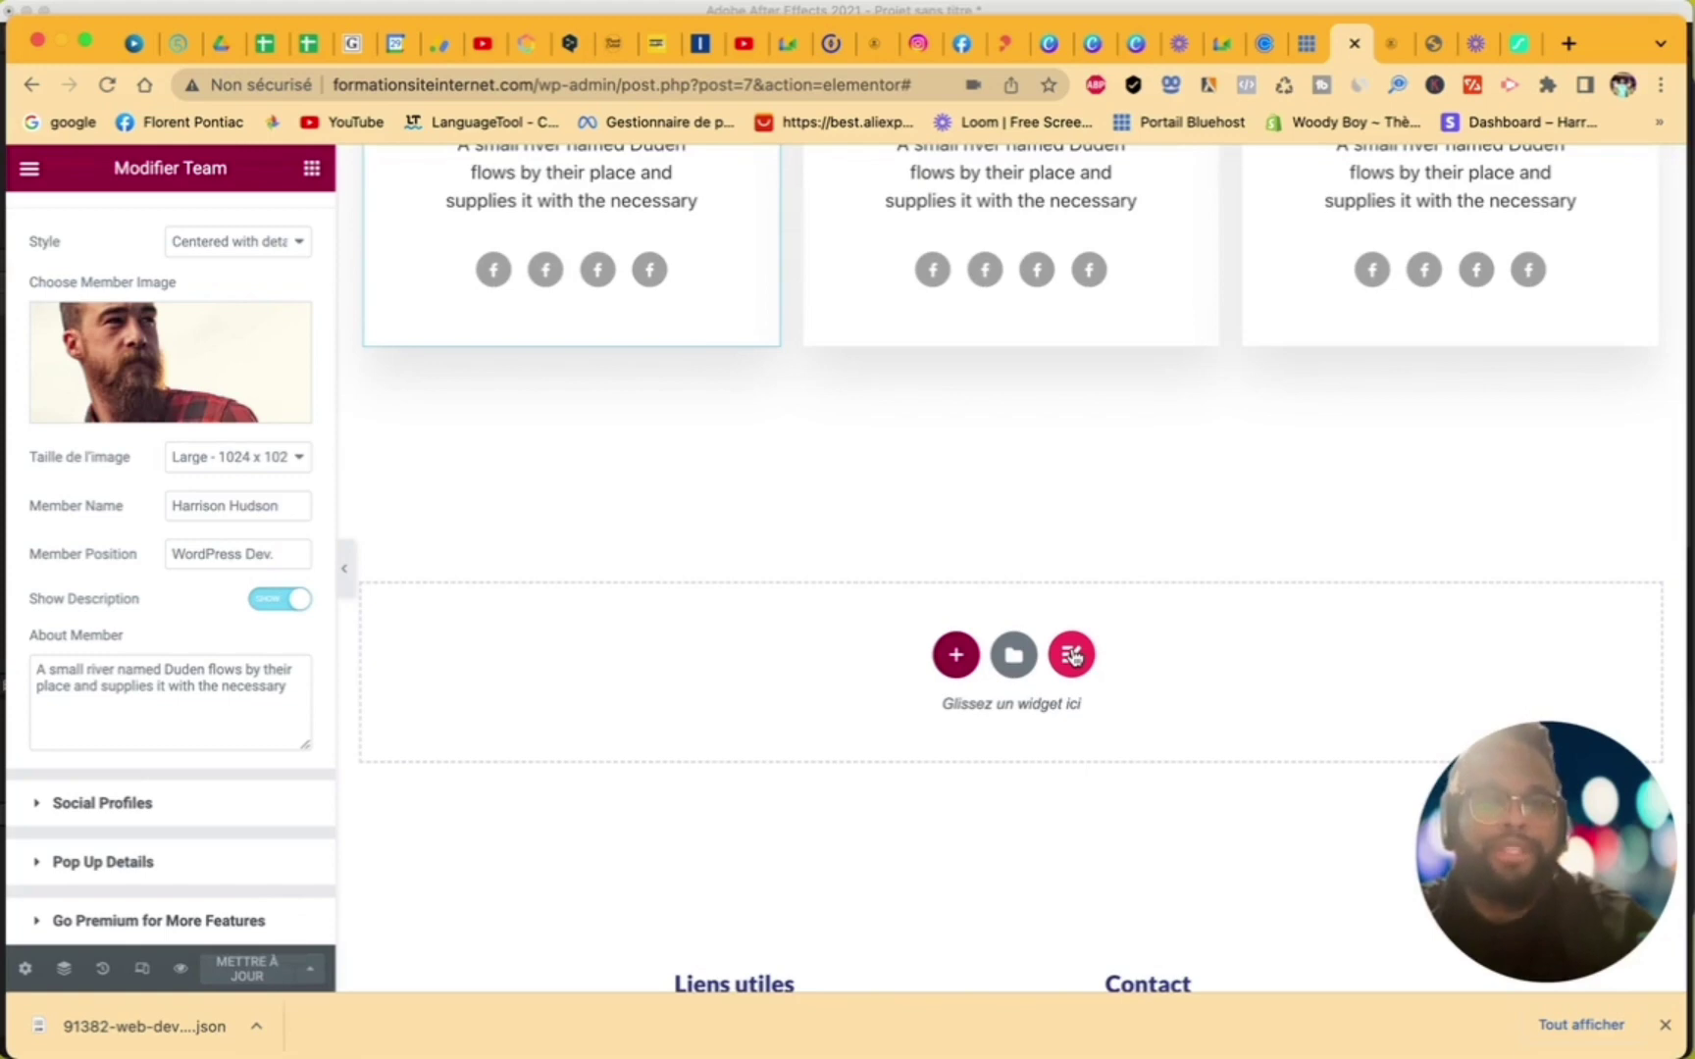
# - Reopen the ElementsKit library from the empty section and show the Sections category list
pyautogui.click(1072, 655)
pyautogui.click(283, 687)
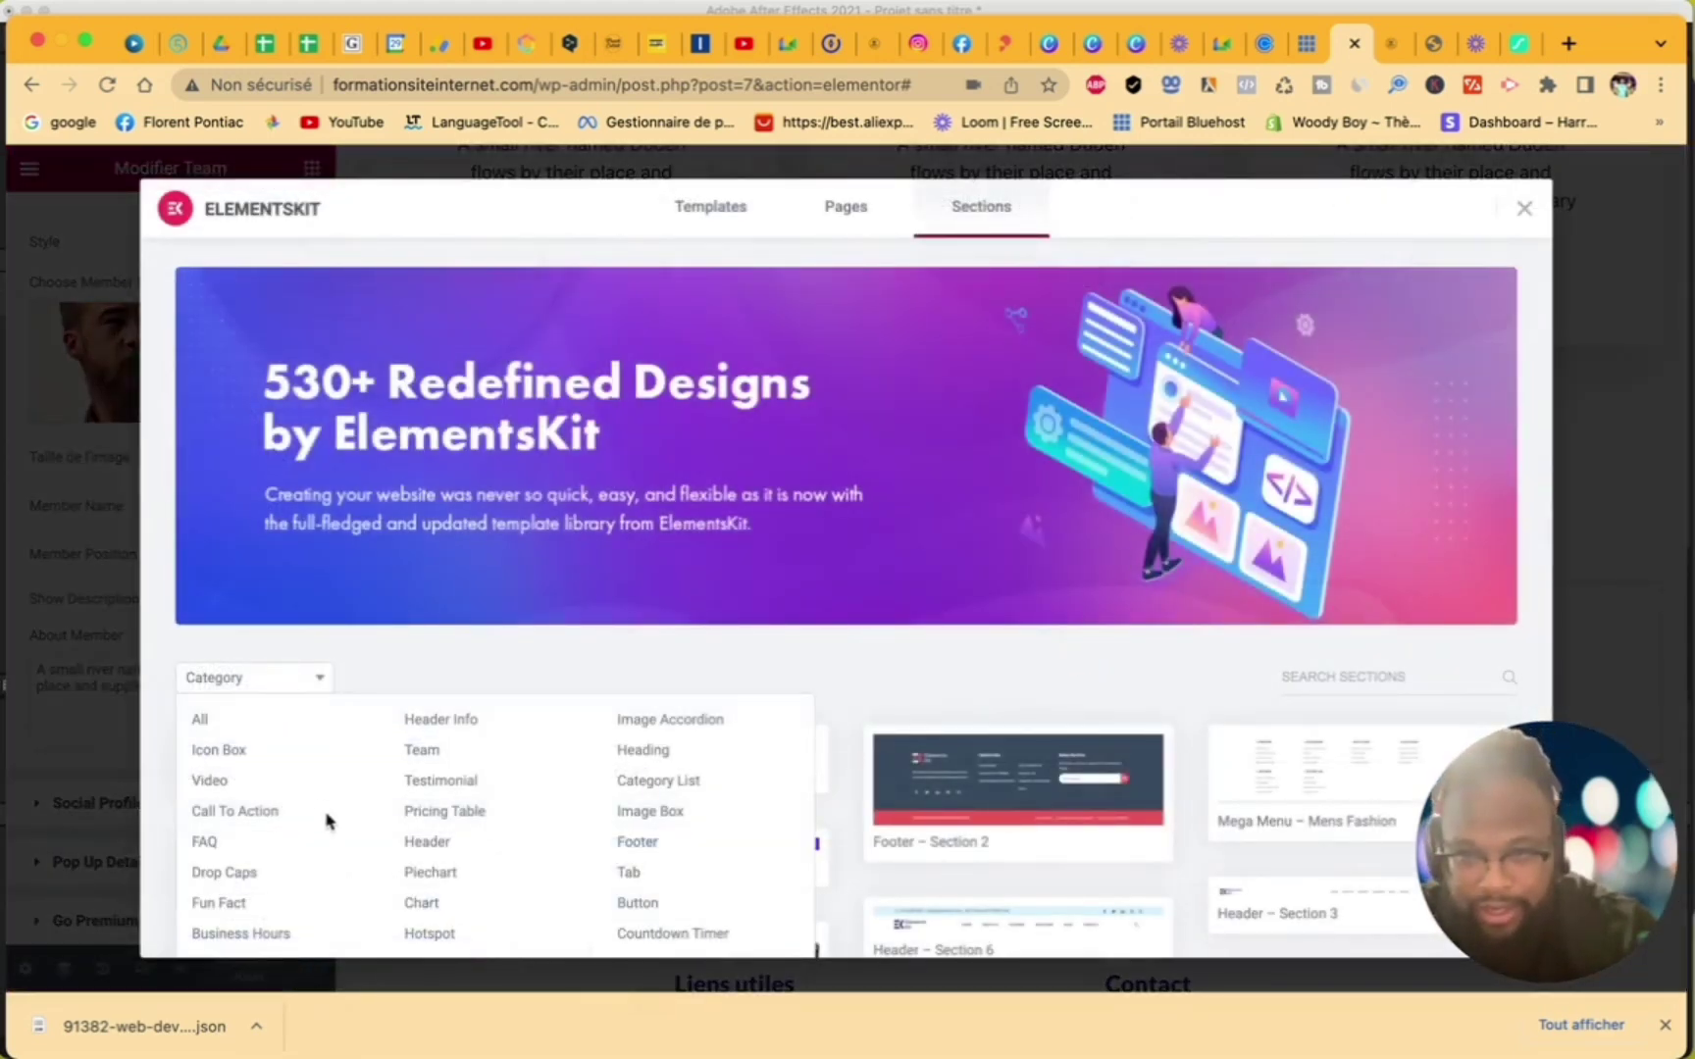
pyautogui.scroll(-3, 326, 821)
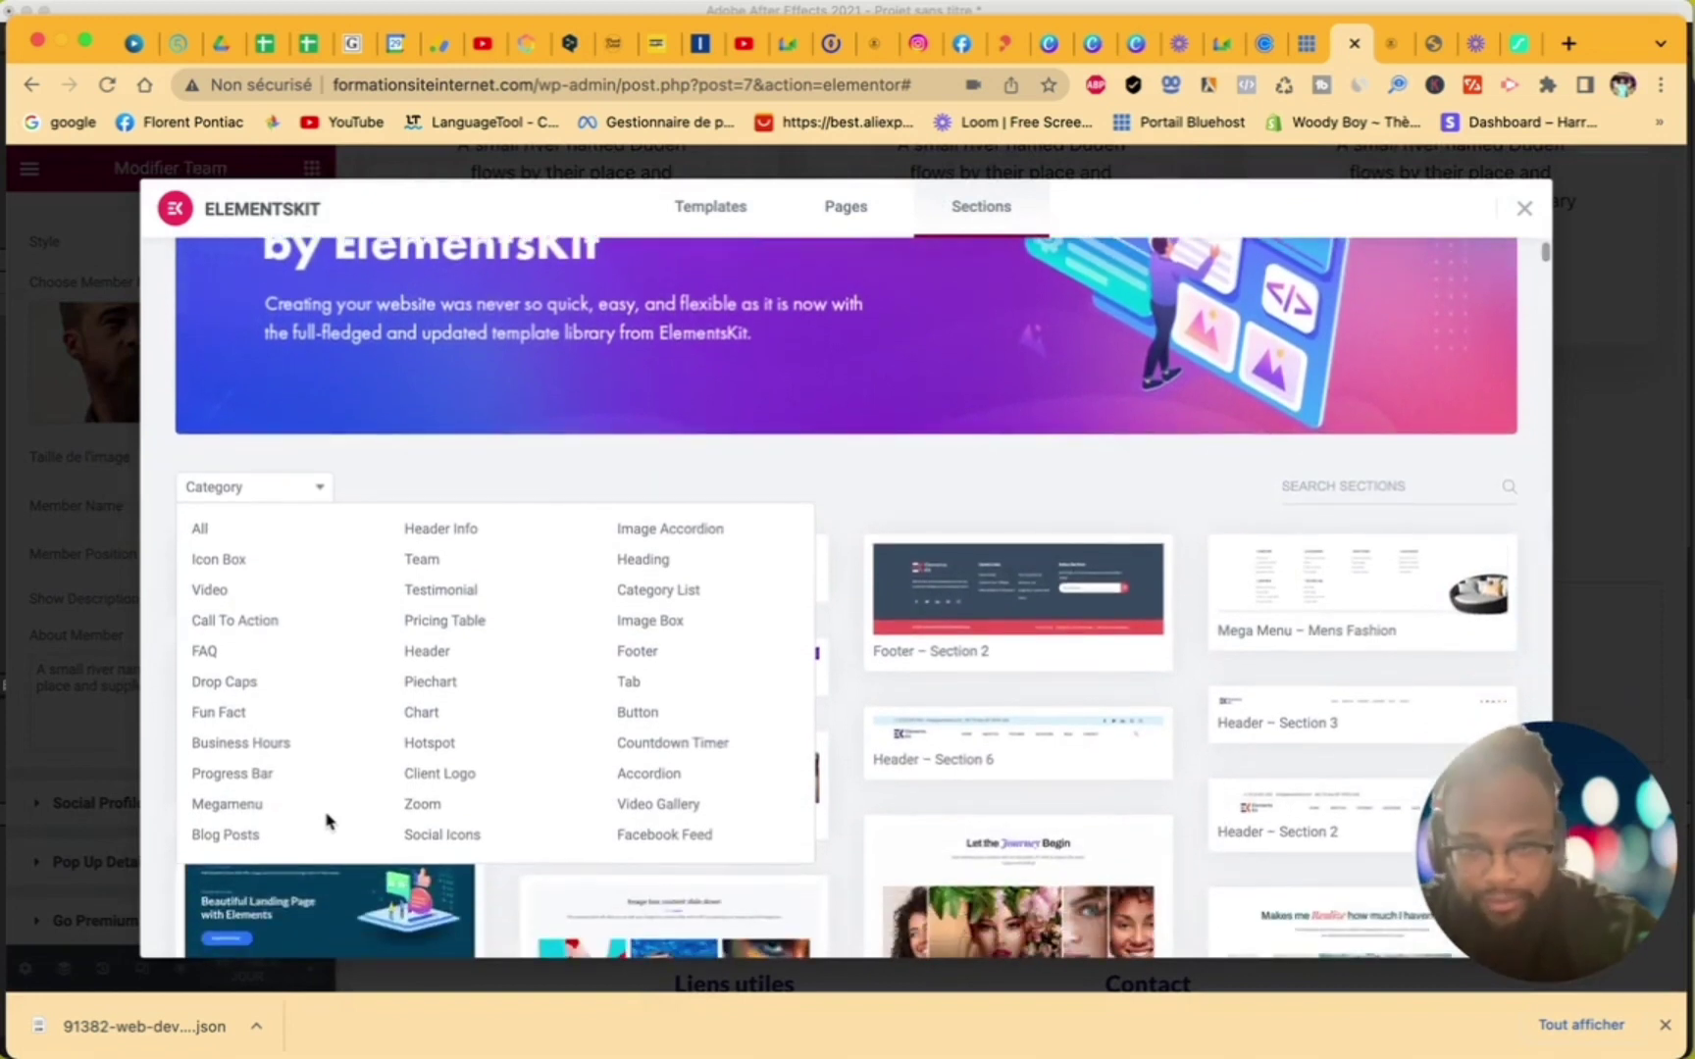
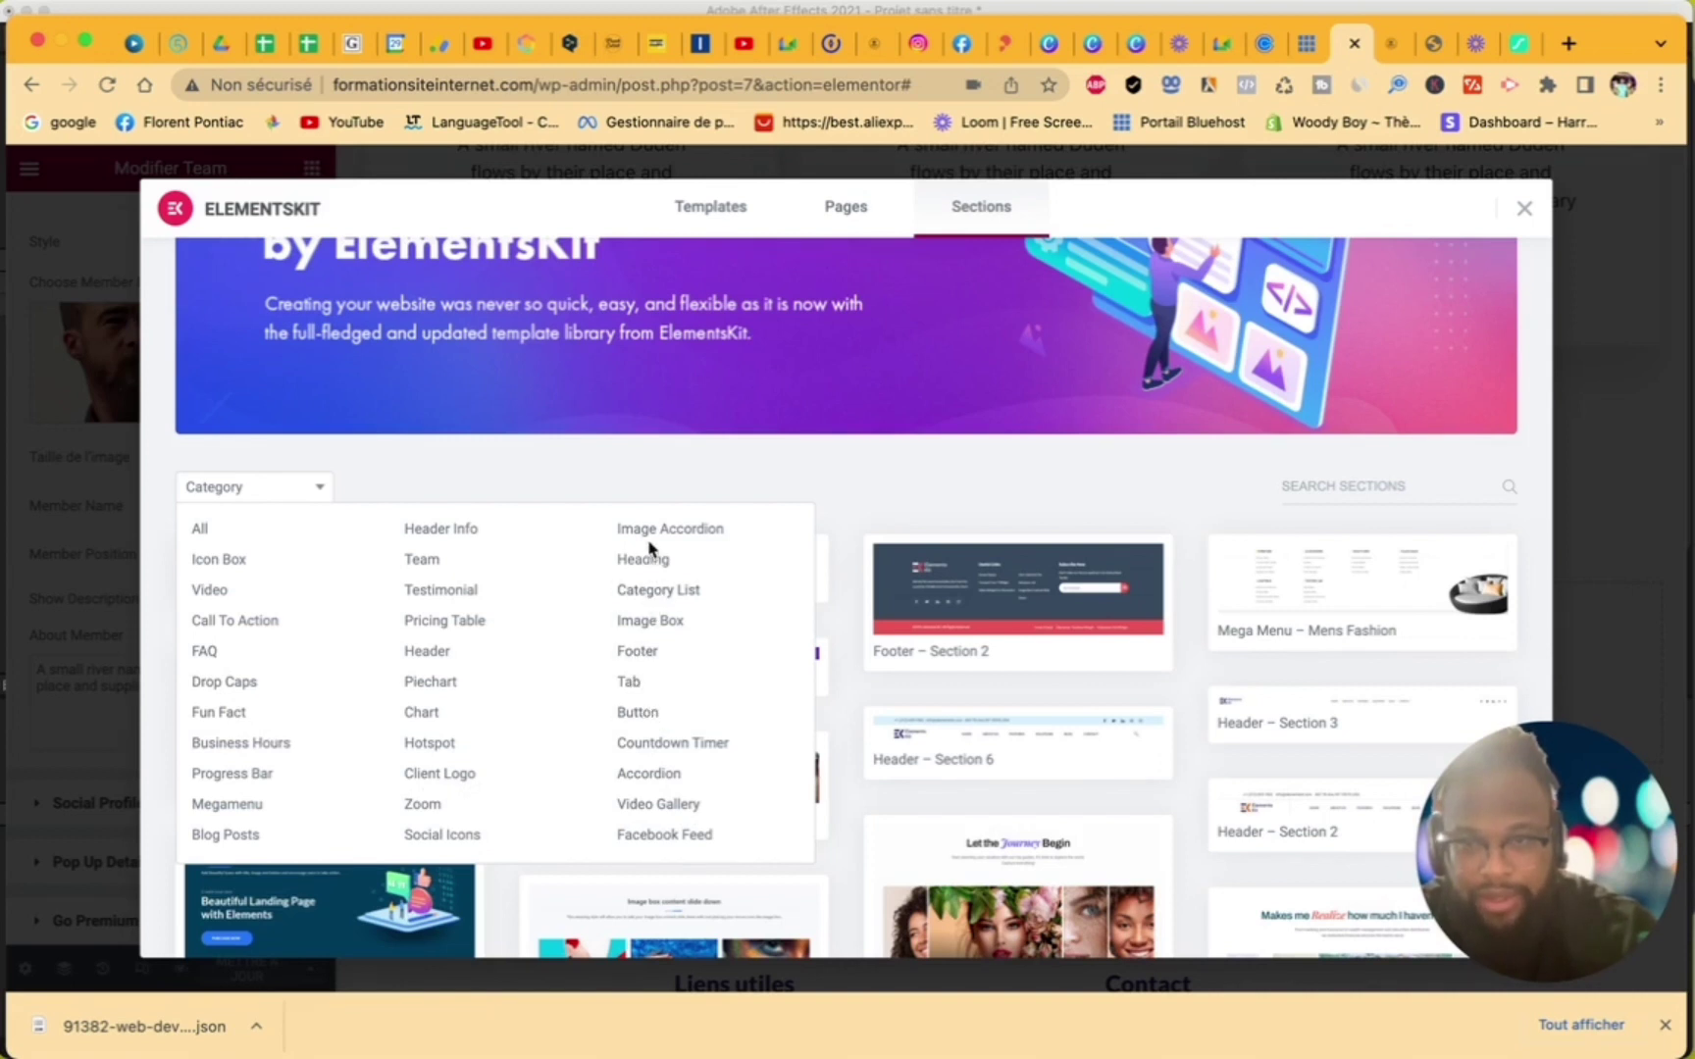
# - Browse the remaining ElementsKit Sections templates, then close the library to return to the team cards
pyautogui.scroll(-2, 893, 508)
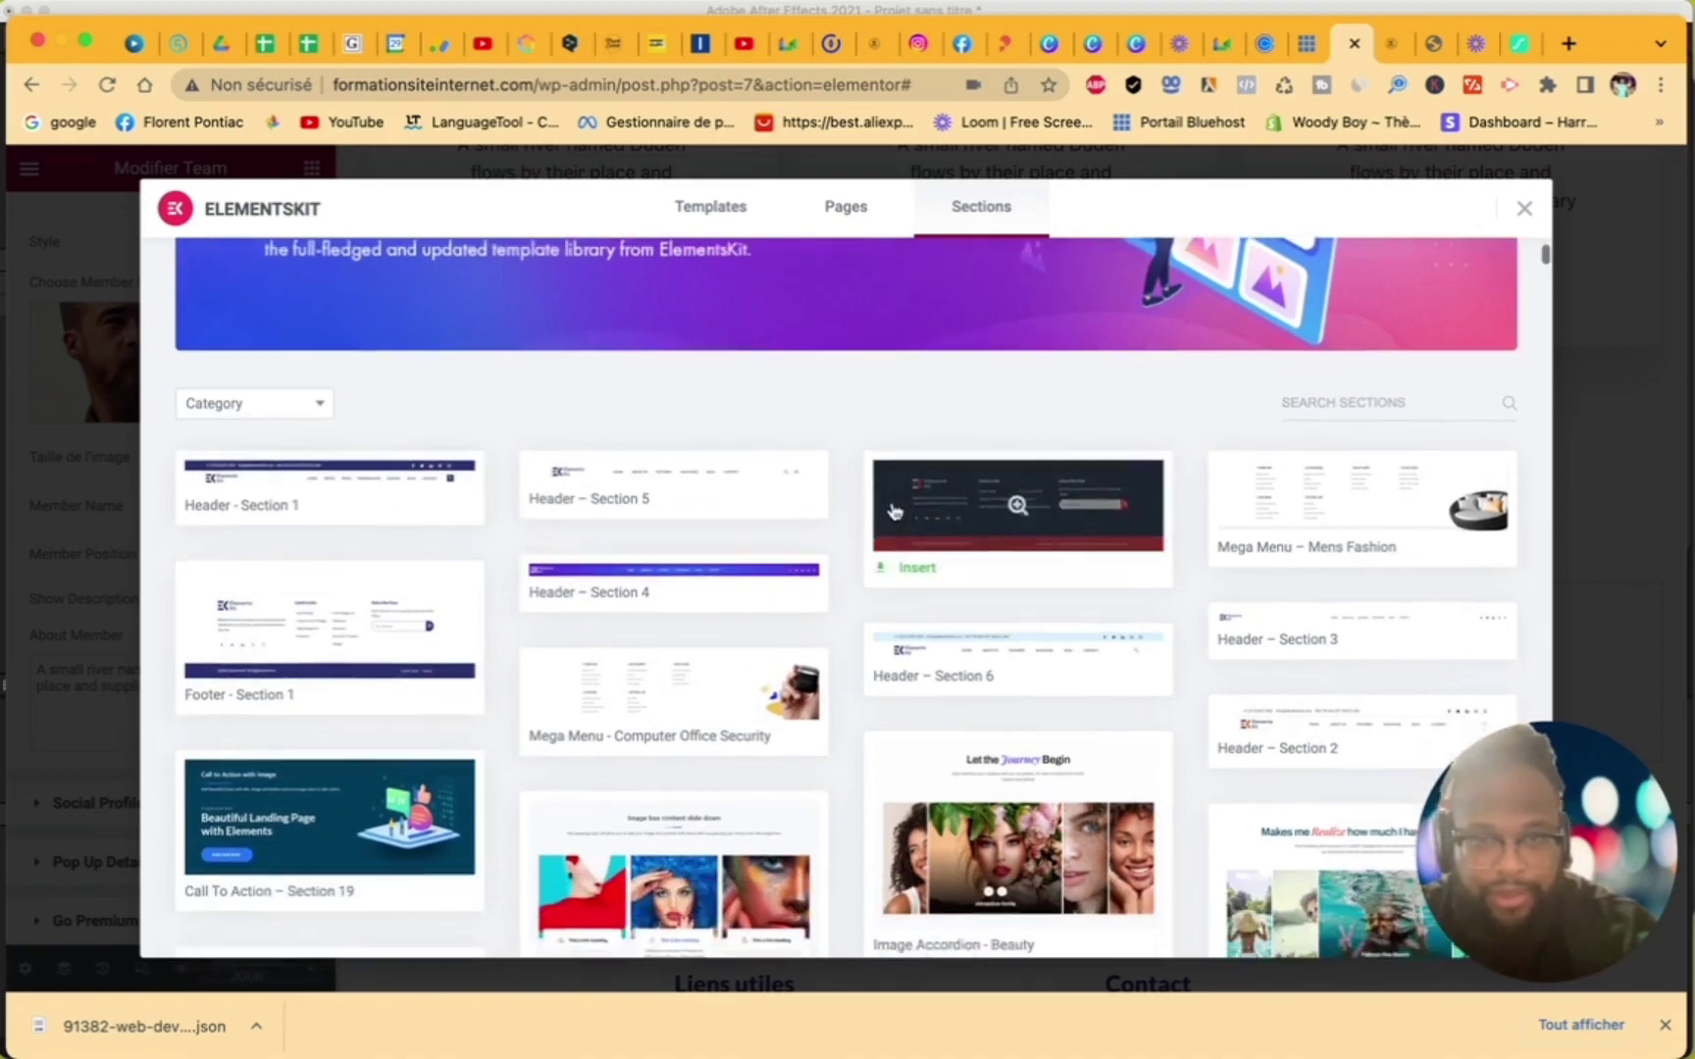
pyautogui.scroll(-15, 893, 508)
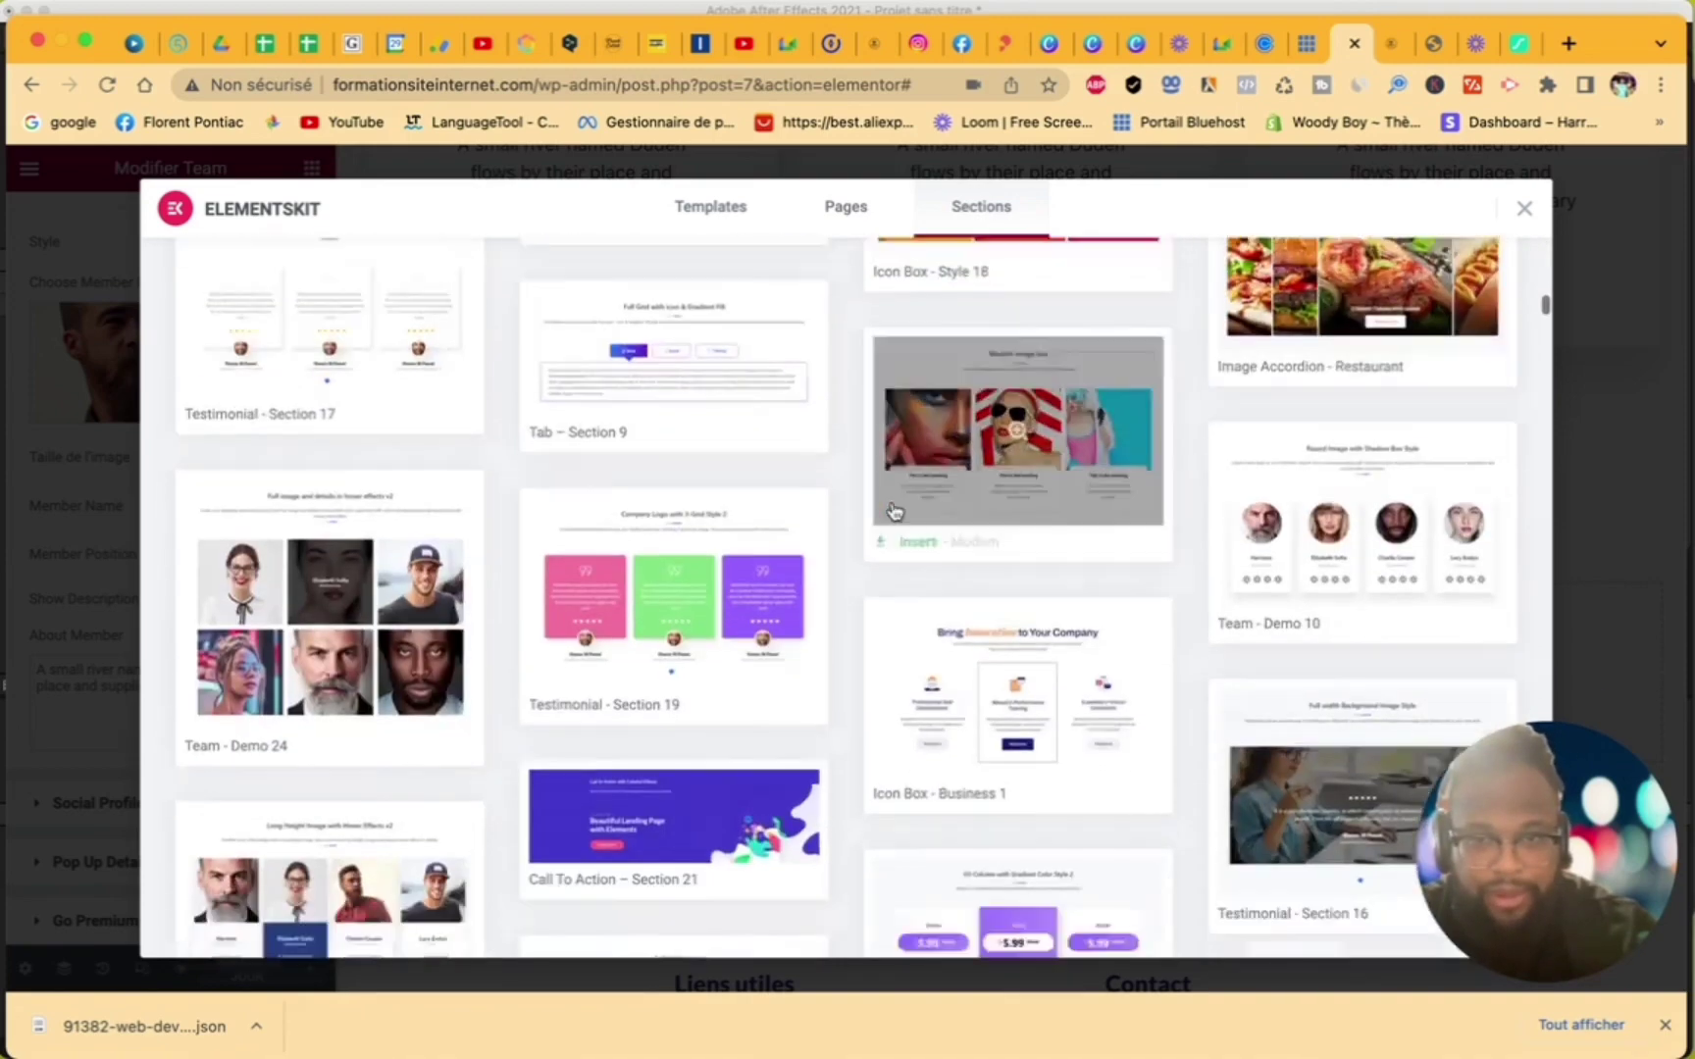
pyautogui.scroll(-15, 892, 508)
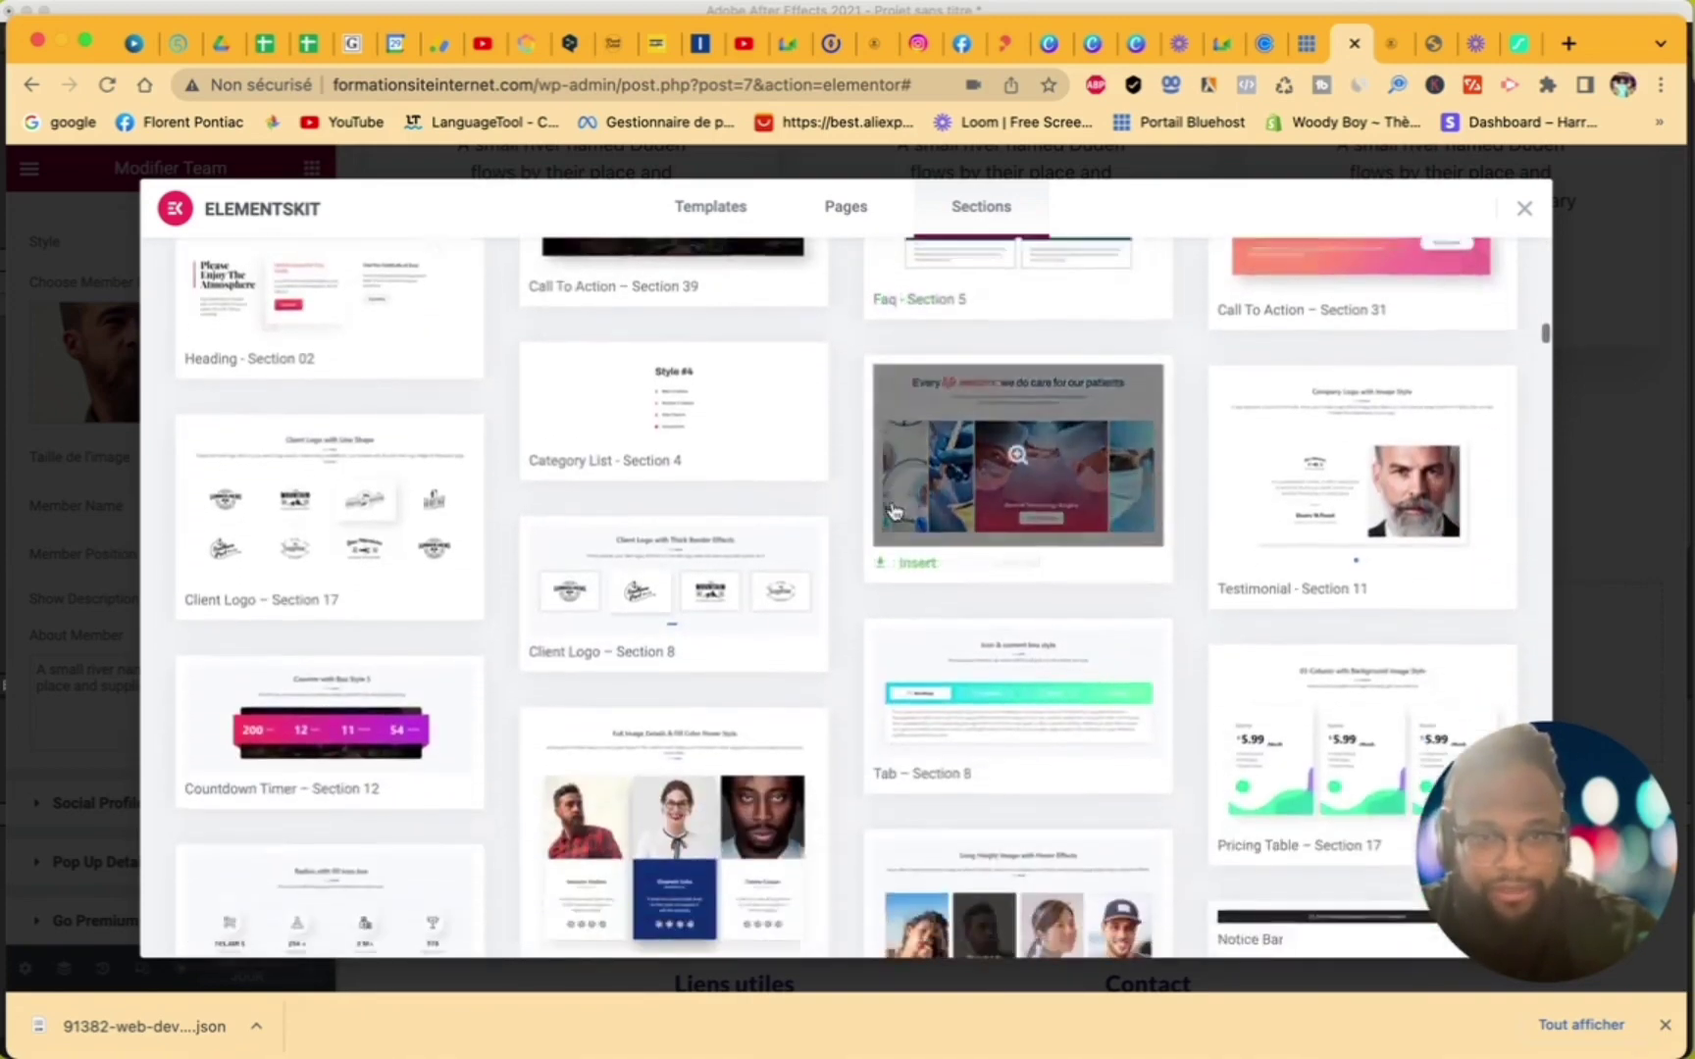
pyautogui.scroll(-15, 893, 508)
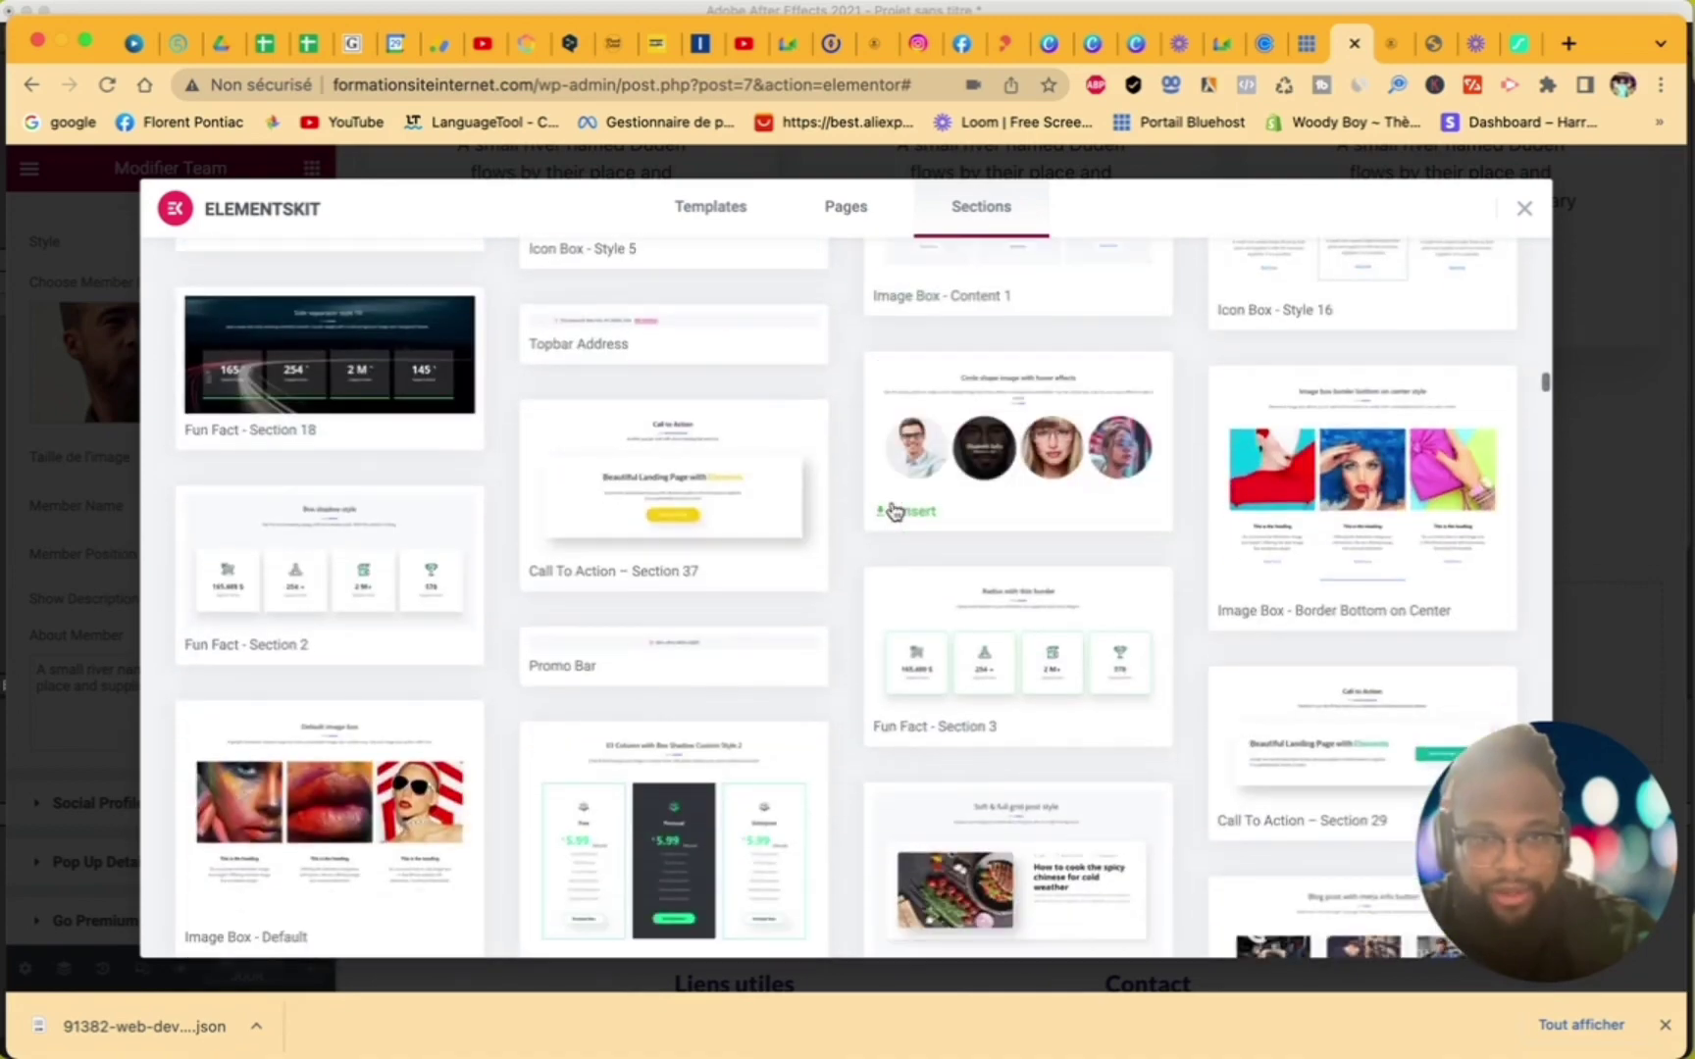
pyautogui.scroll(-12, 892, 508)
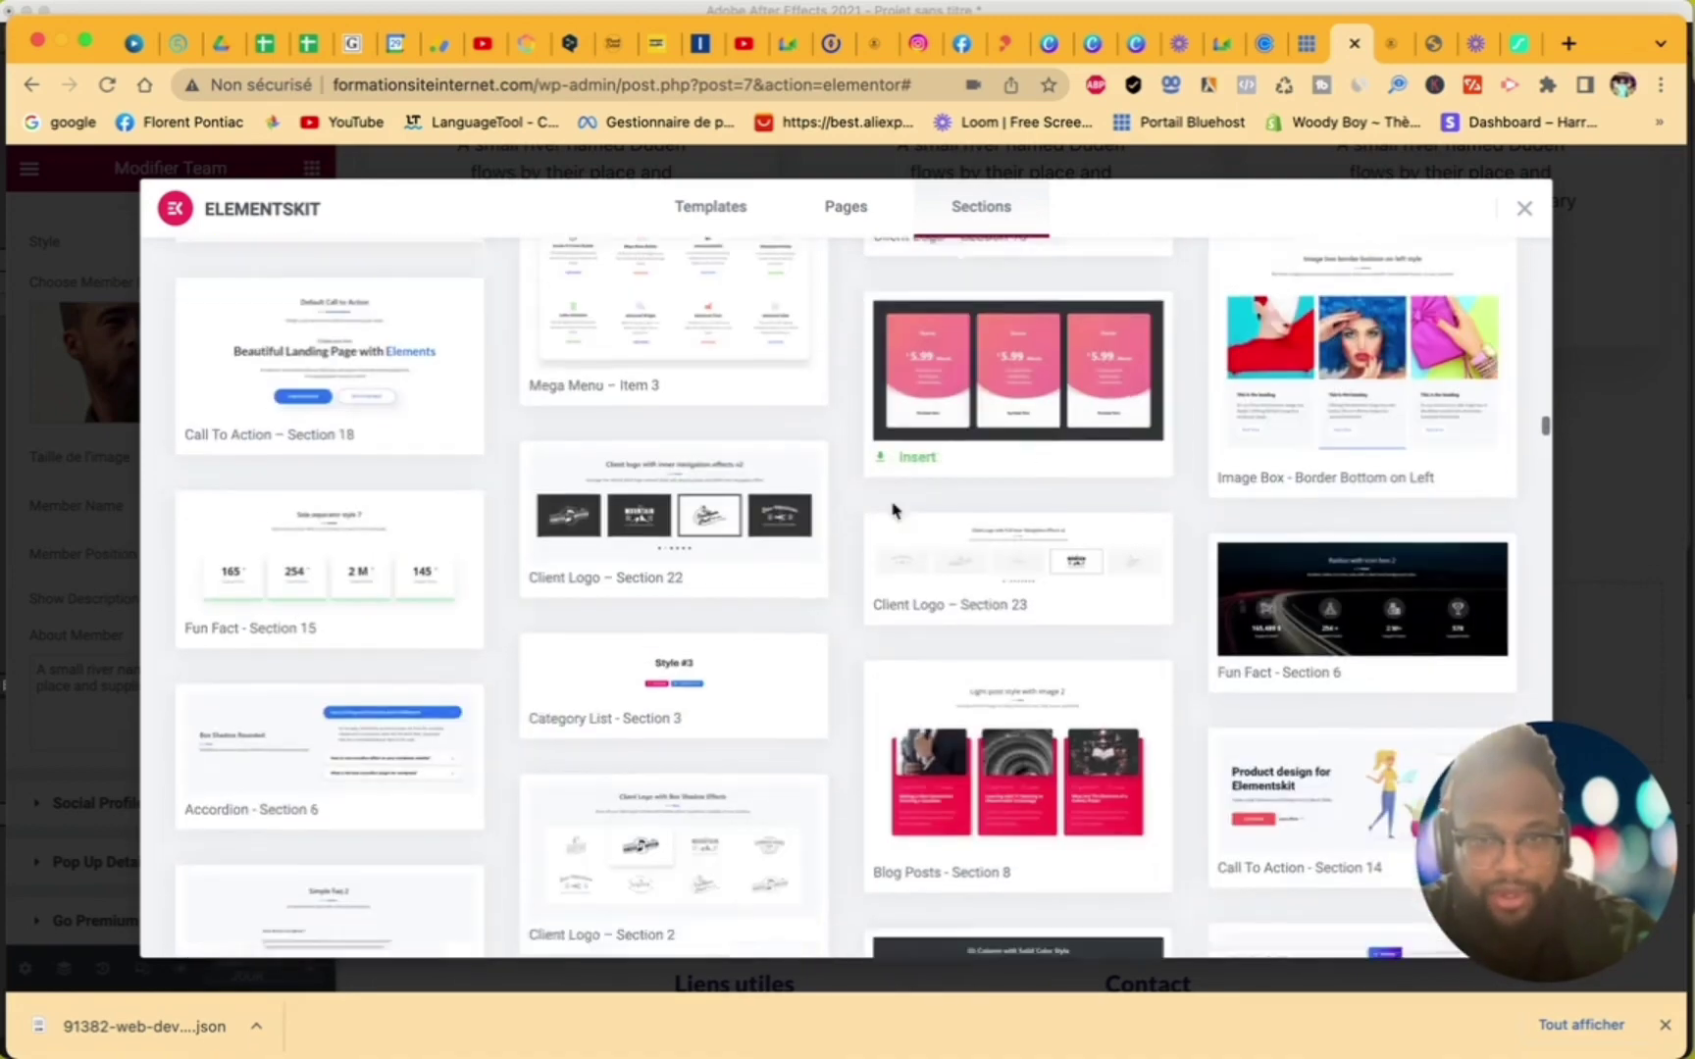
pyautogui.scroll(-4, 893, 508)
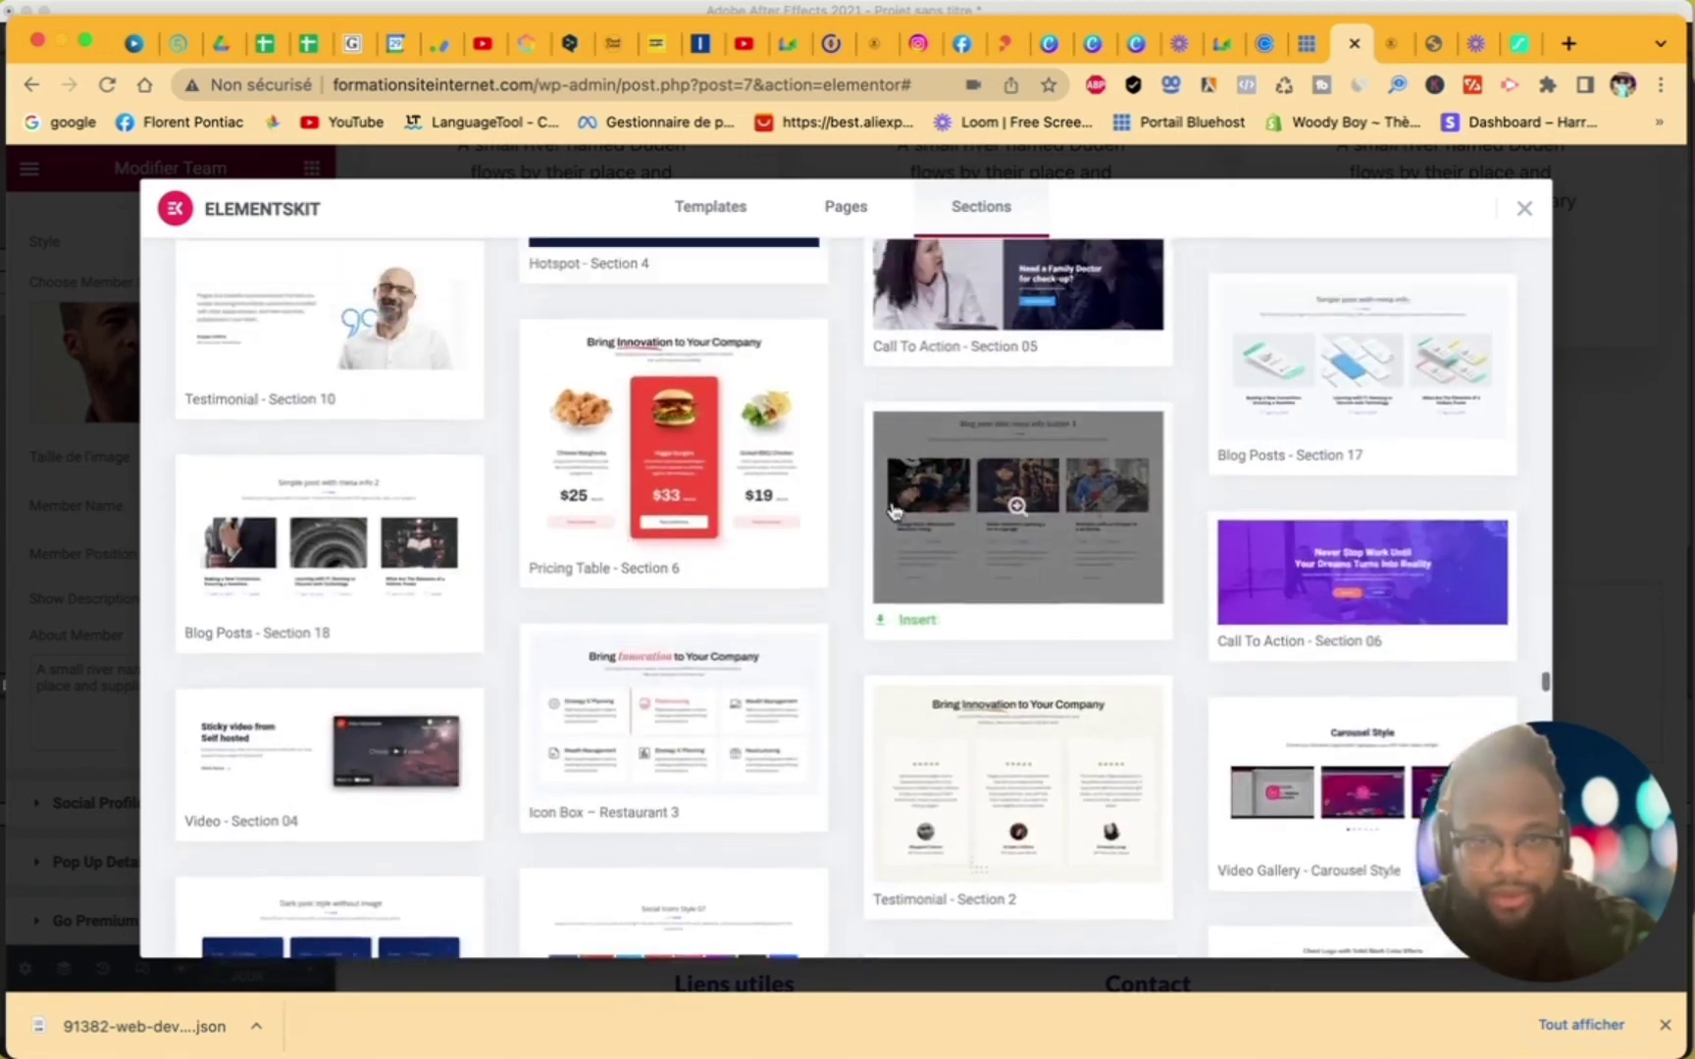
pyautogui.scroll(5, 894, 510)
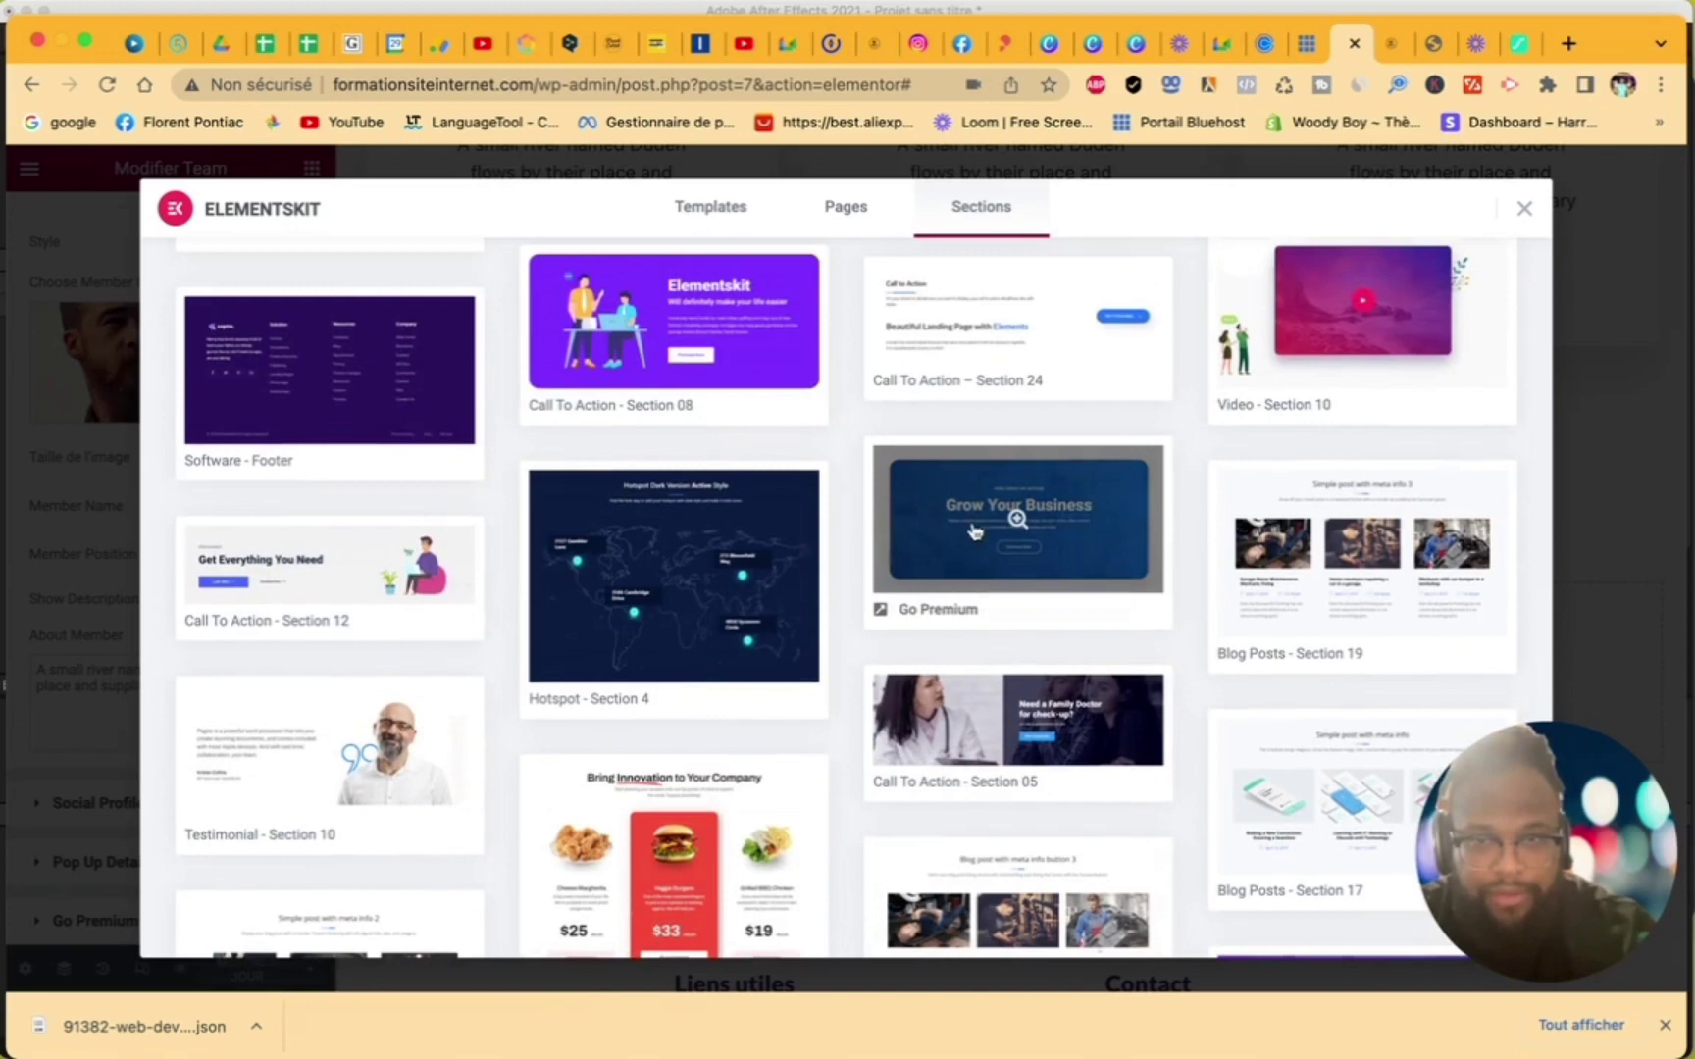
pyautogui.scroll(-5, 966, 540)
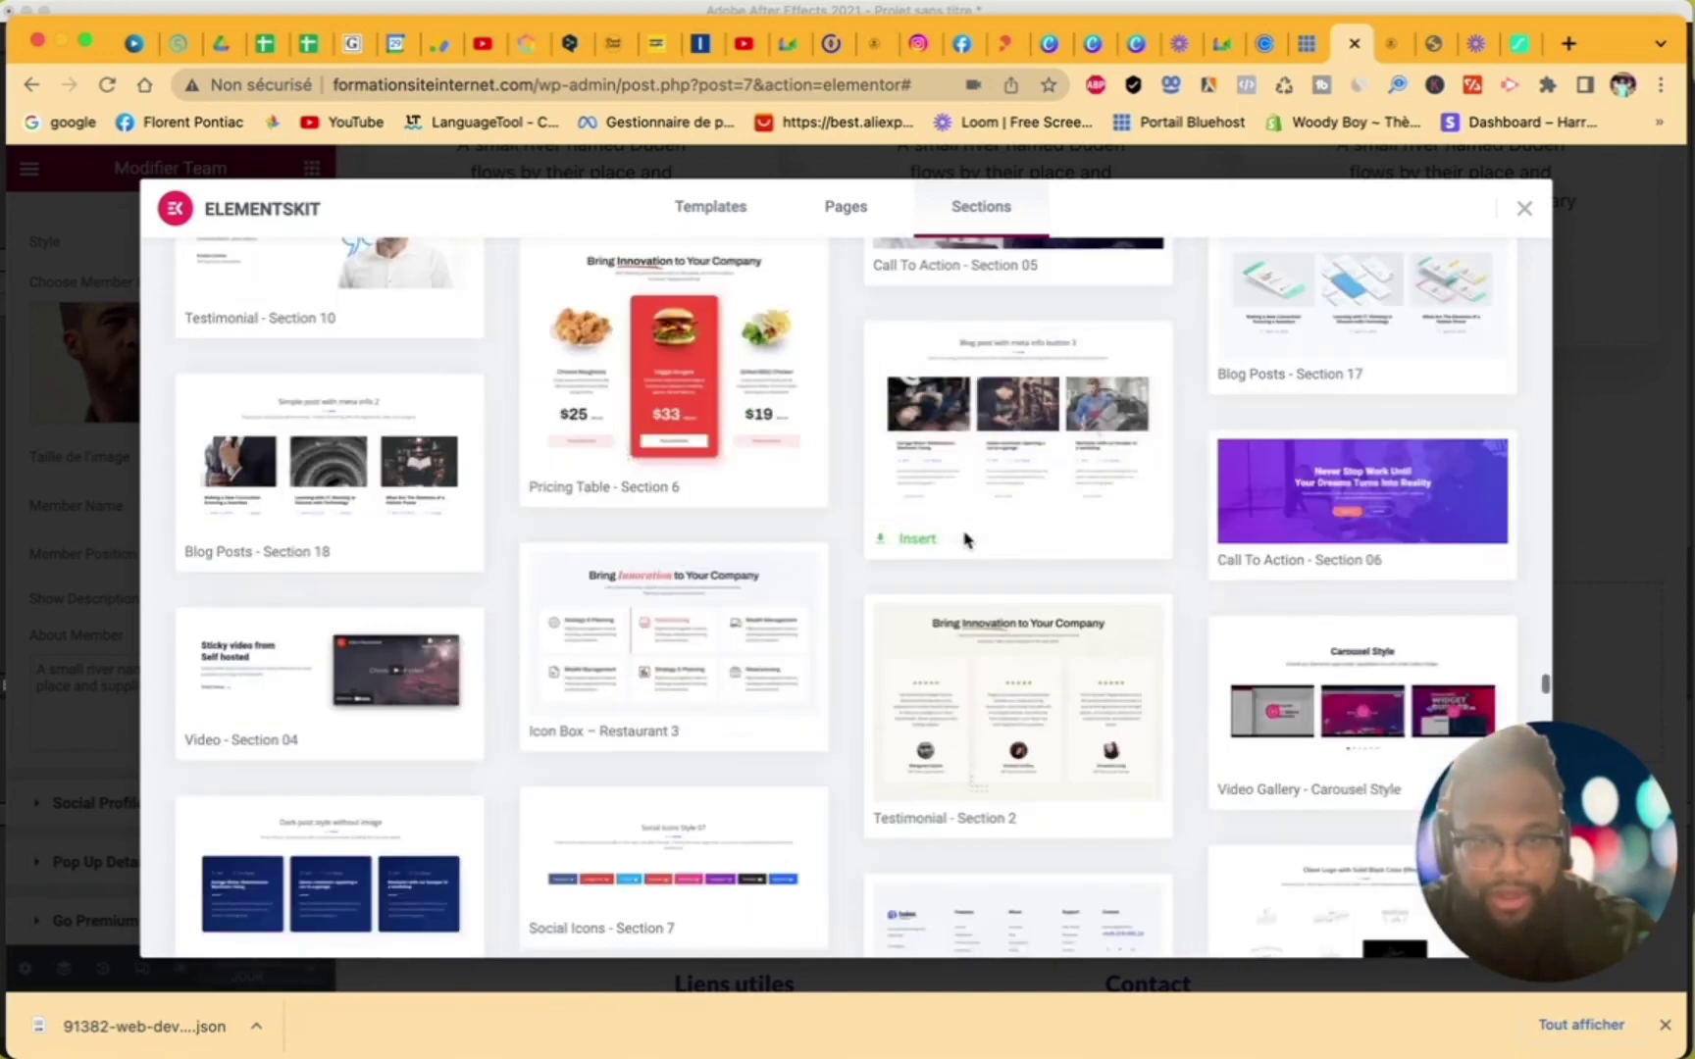
pyautogui.scroll(-6, 966, 541)
pyautogui.scroll(-5, 966, 541)
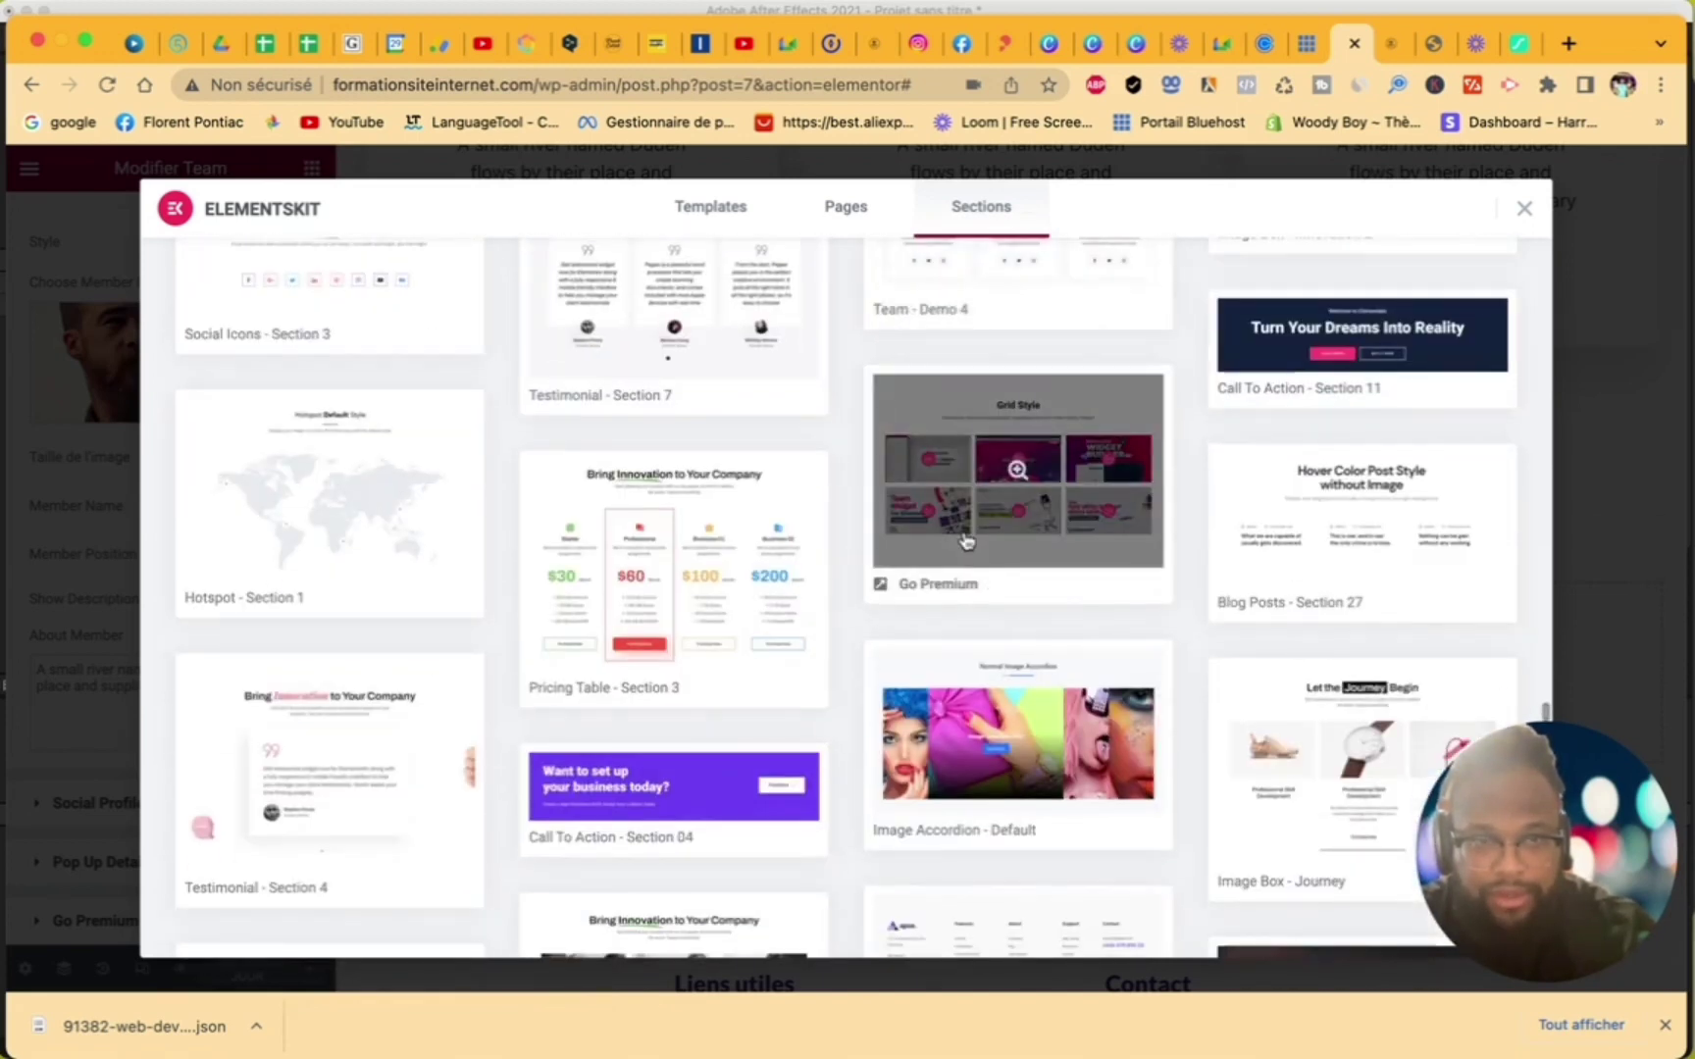
pyautogui.scroll(-4, 967, 540)
pyautogui.scroll(-12, 966, 540)
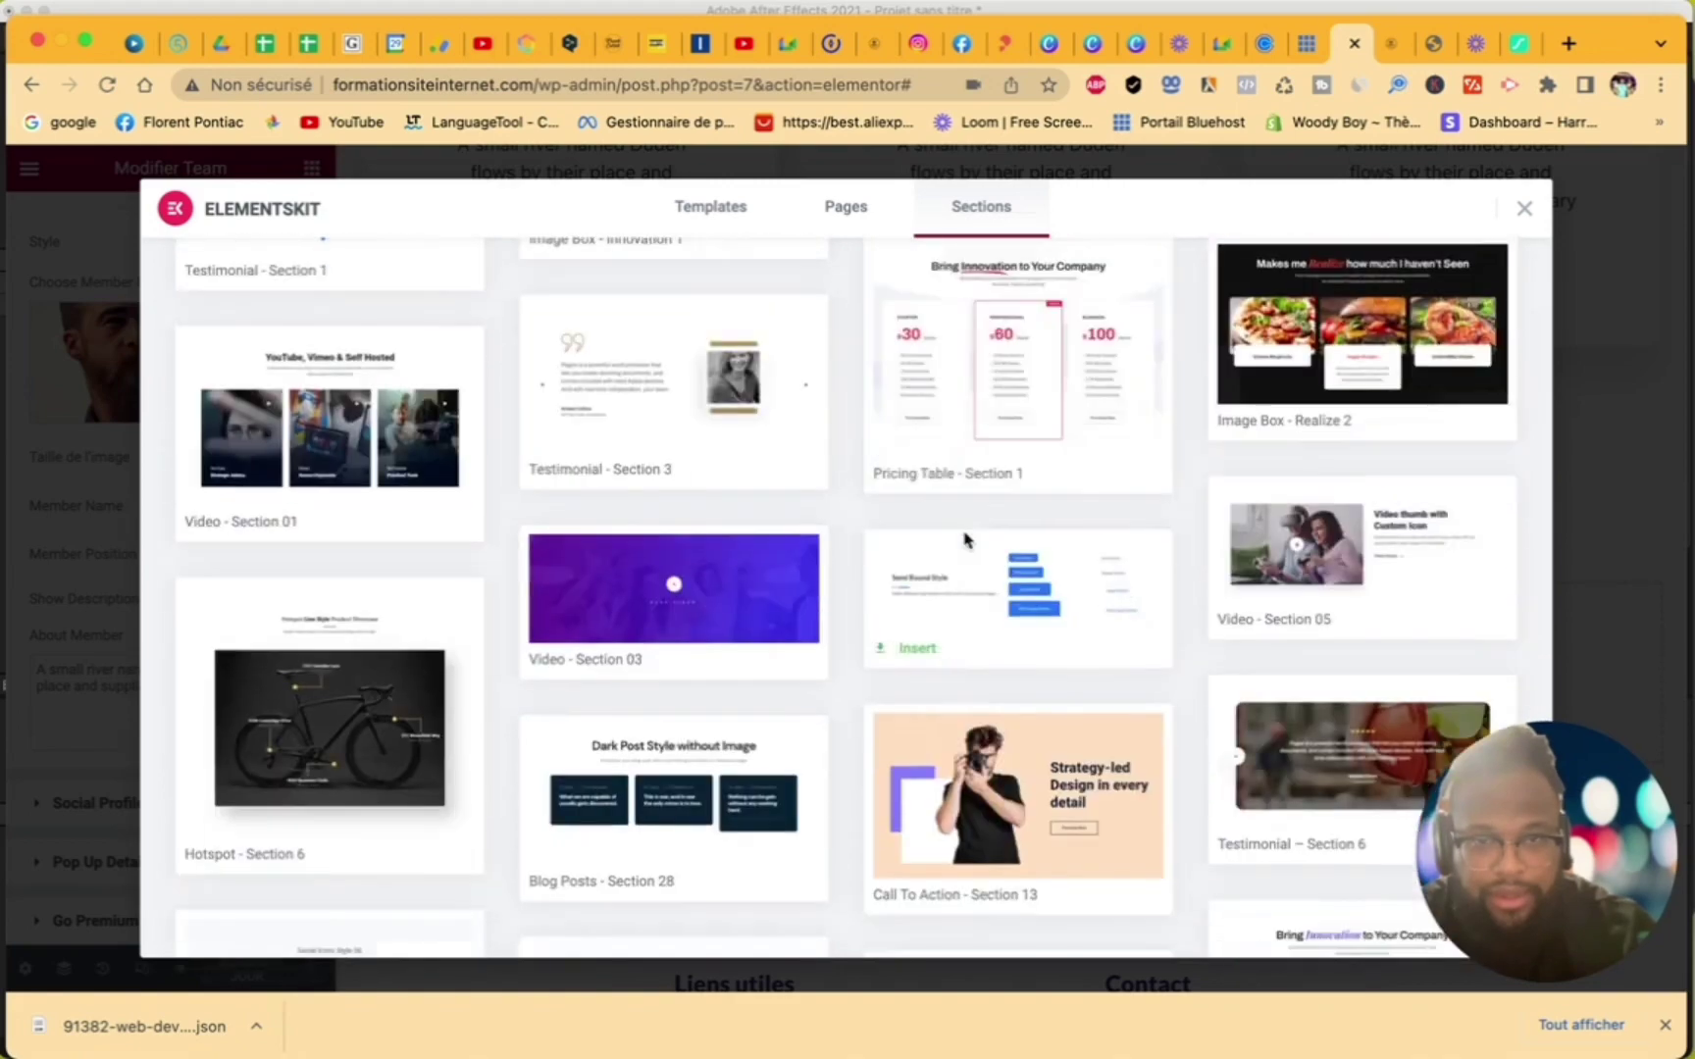
pyautogui.scroll(-5, 966, 541)
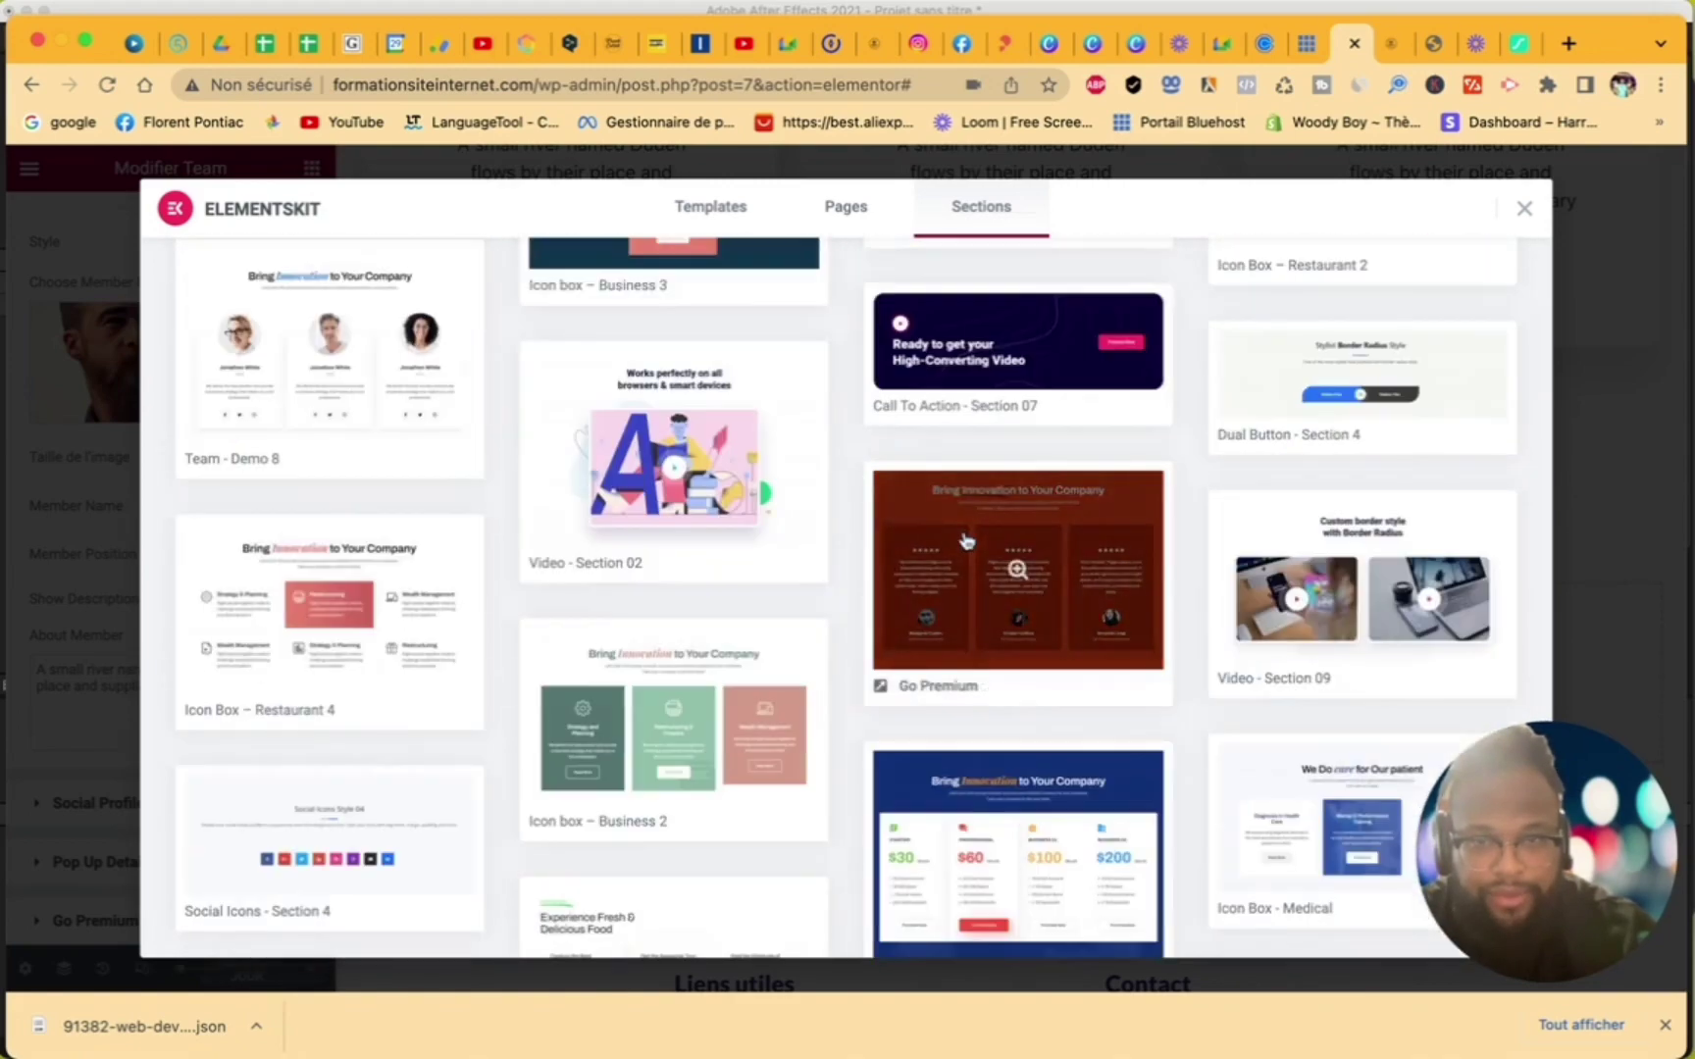
pyautogui.scroll(-6, 966, 540)
pyautogui.scroll(-9, 966, 541)
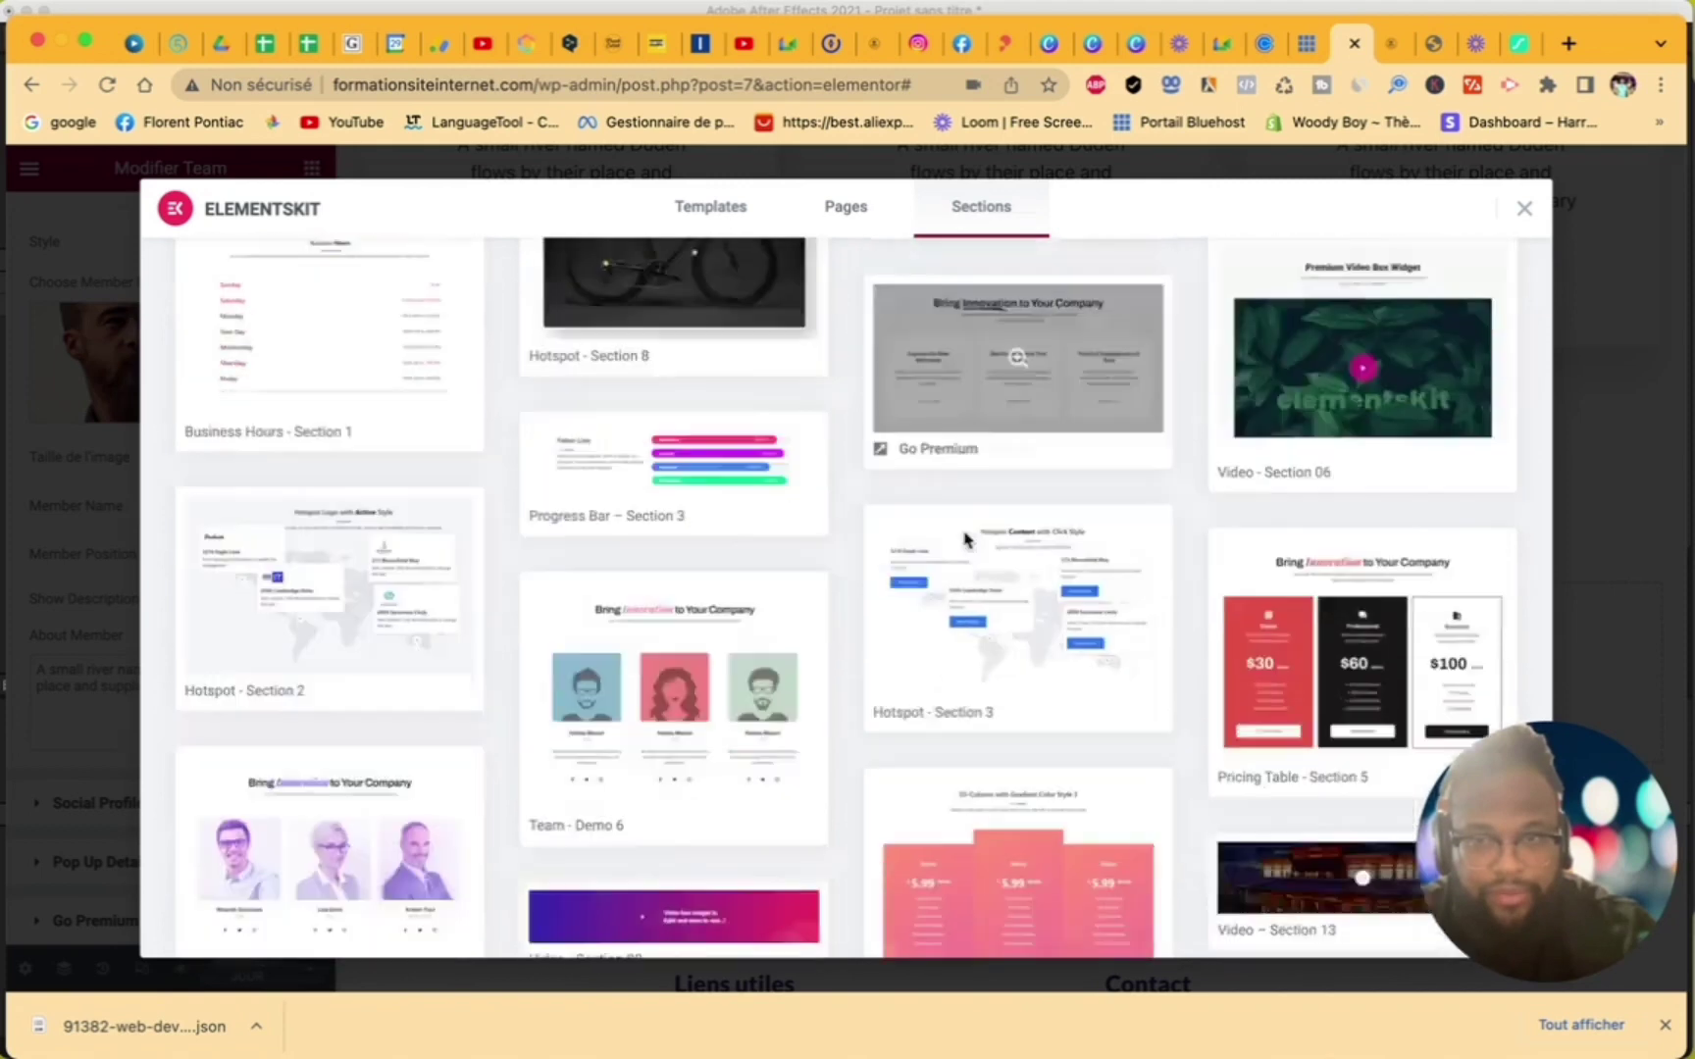
pyautogui.scroll(-6, 967, 541)
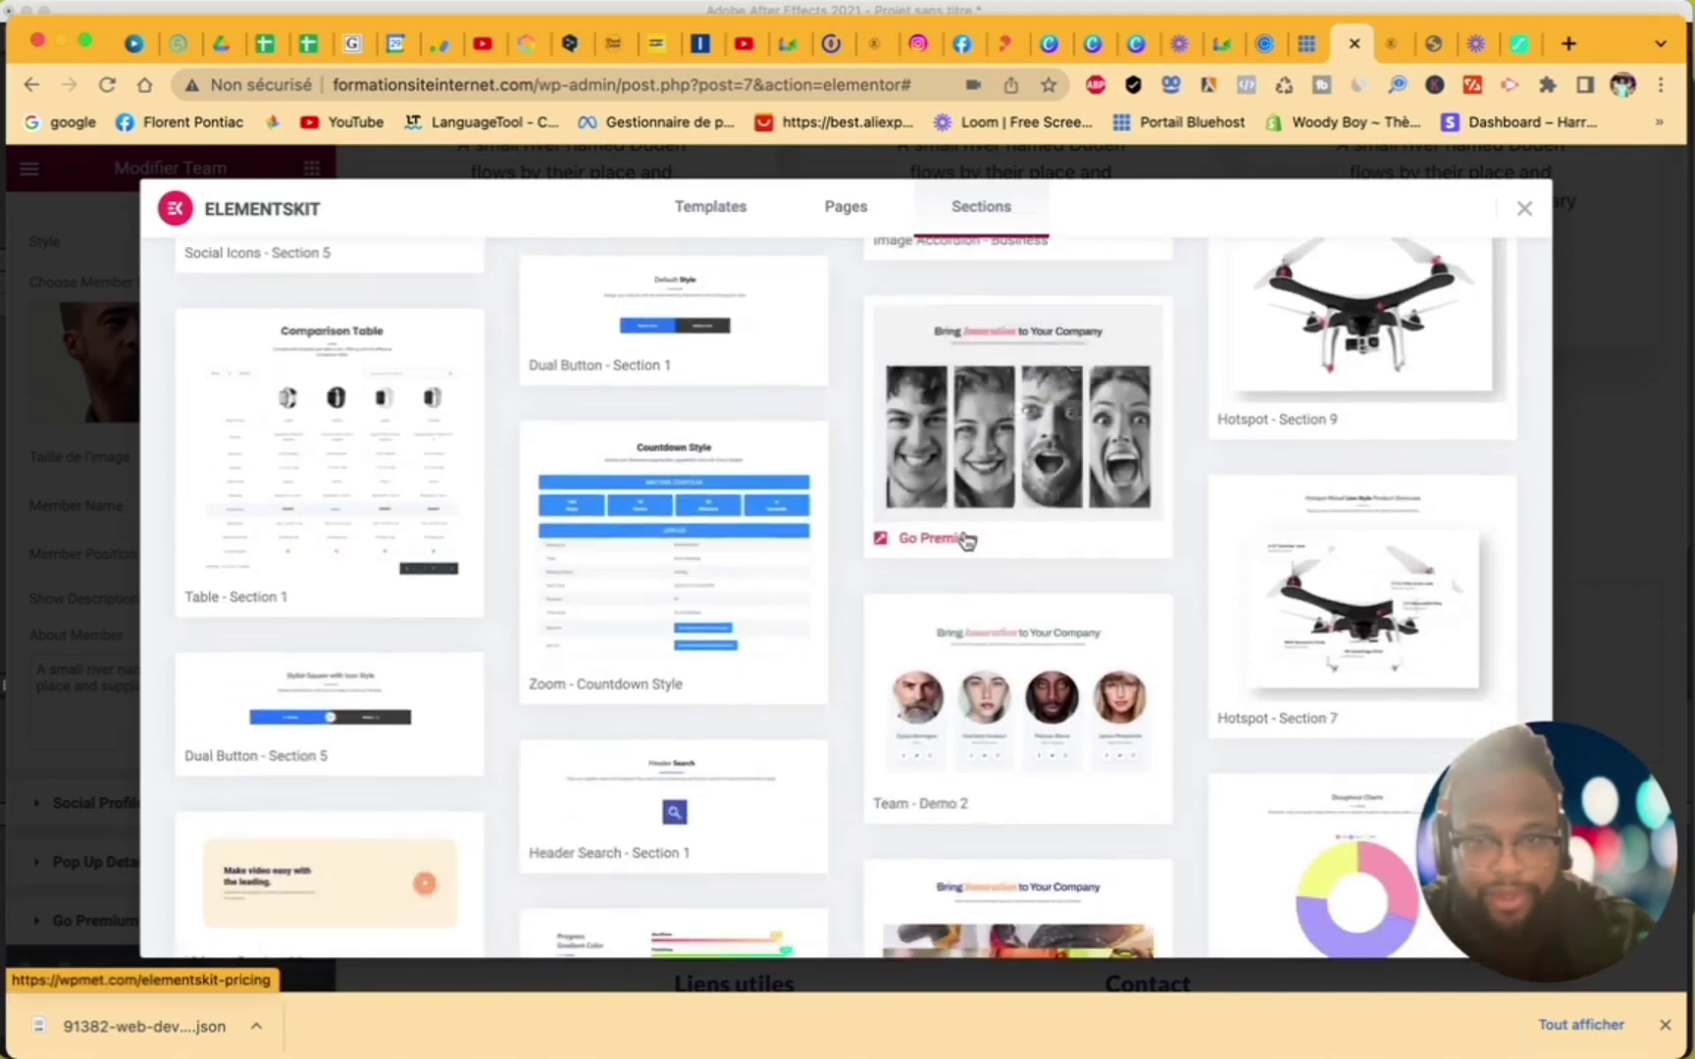
pyautogui.click(1524, 208)
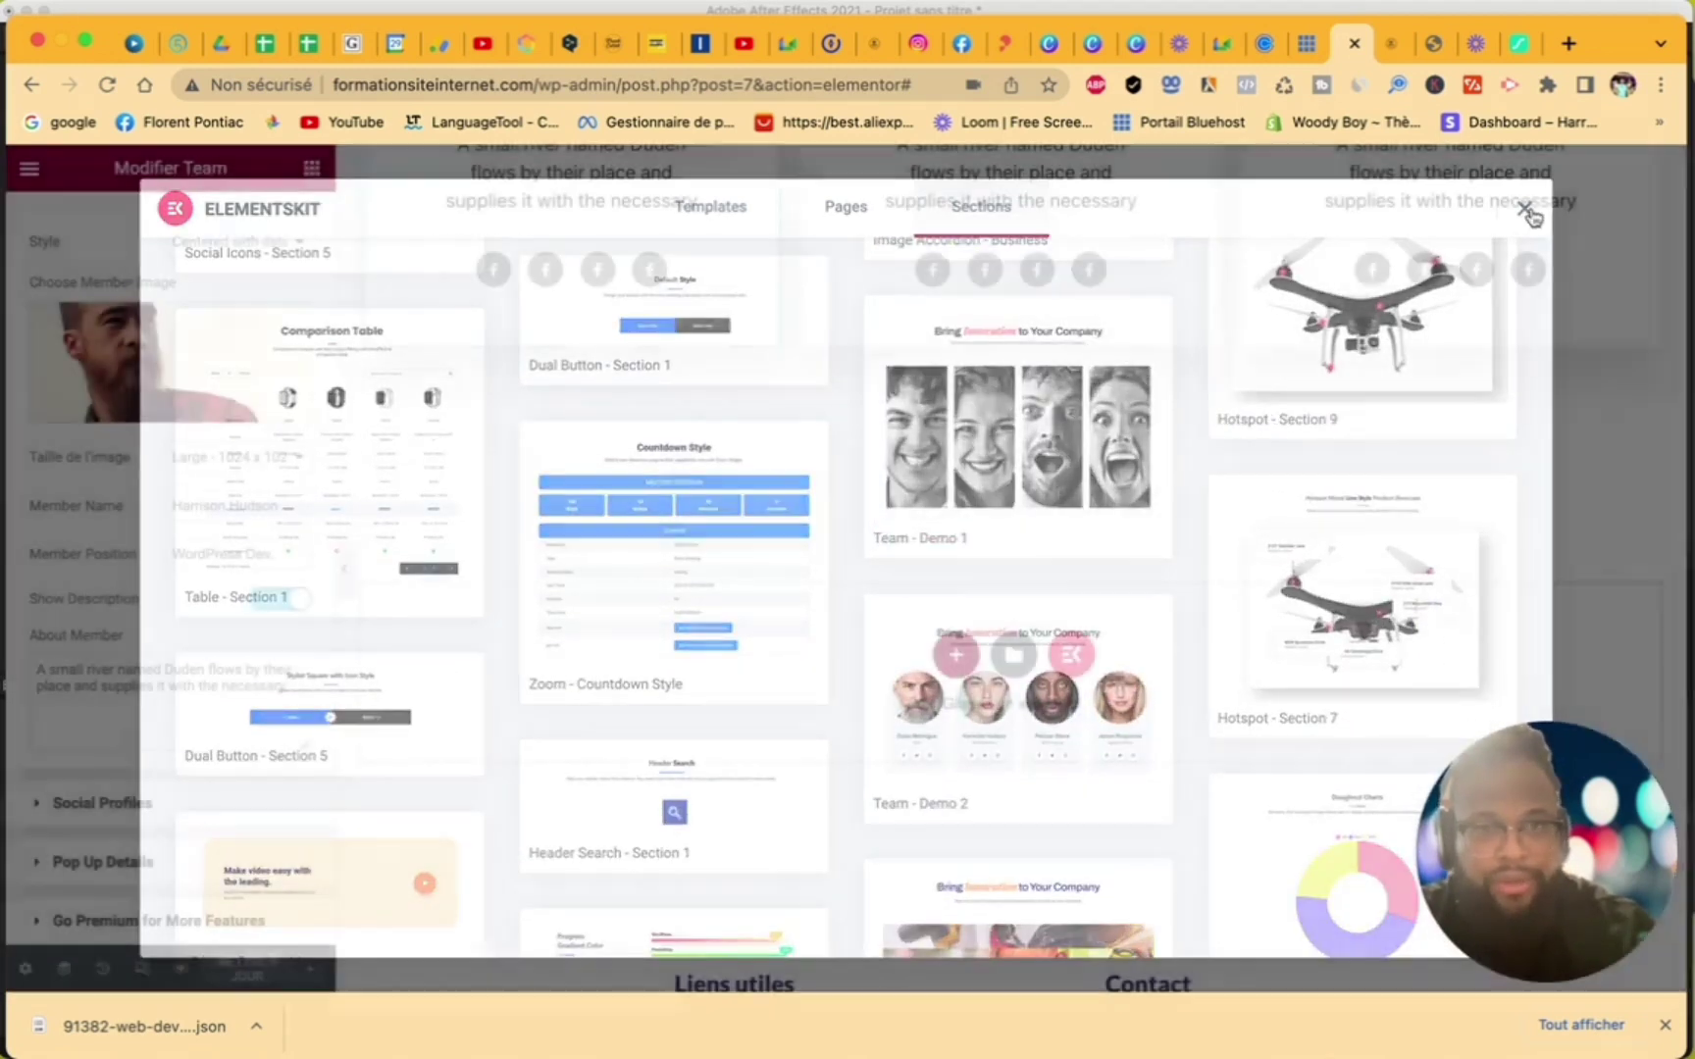
# - Browse the Elementor library's Subscribe blocks, close it, and add a new section below the team cards
pyautogui.click(1014, 654)
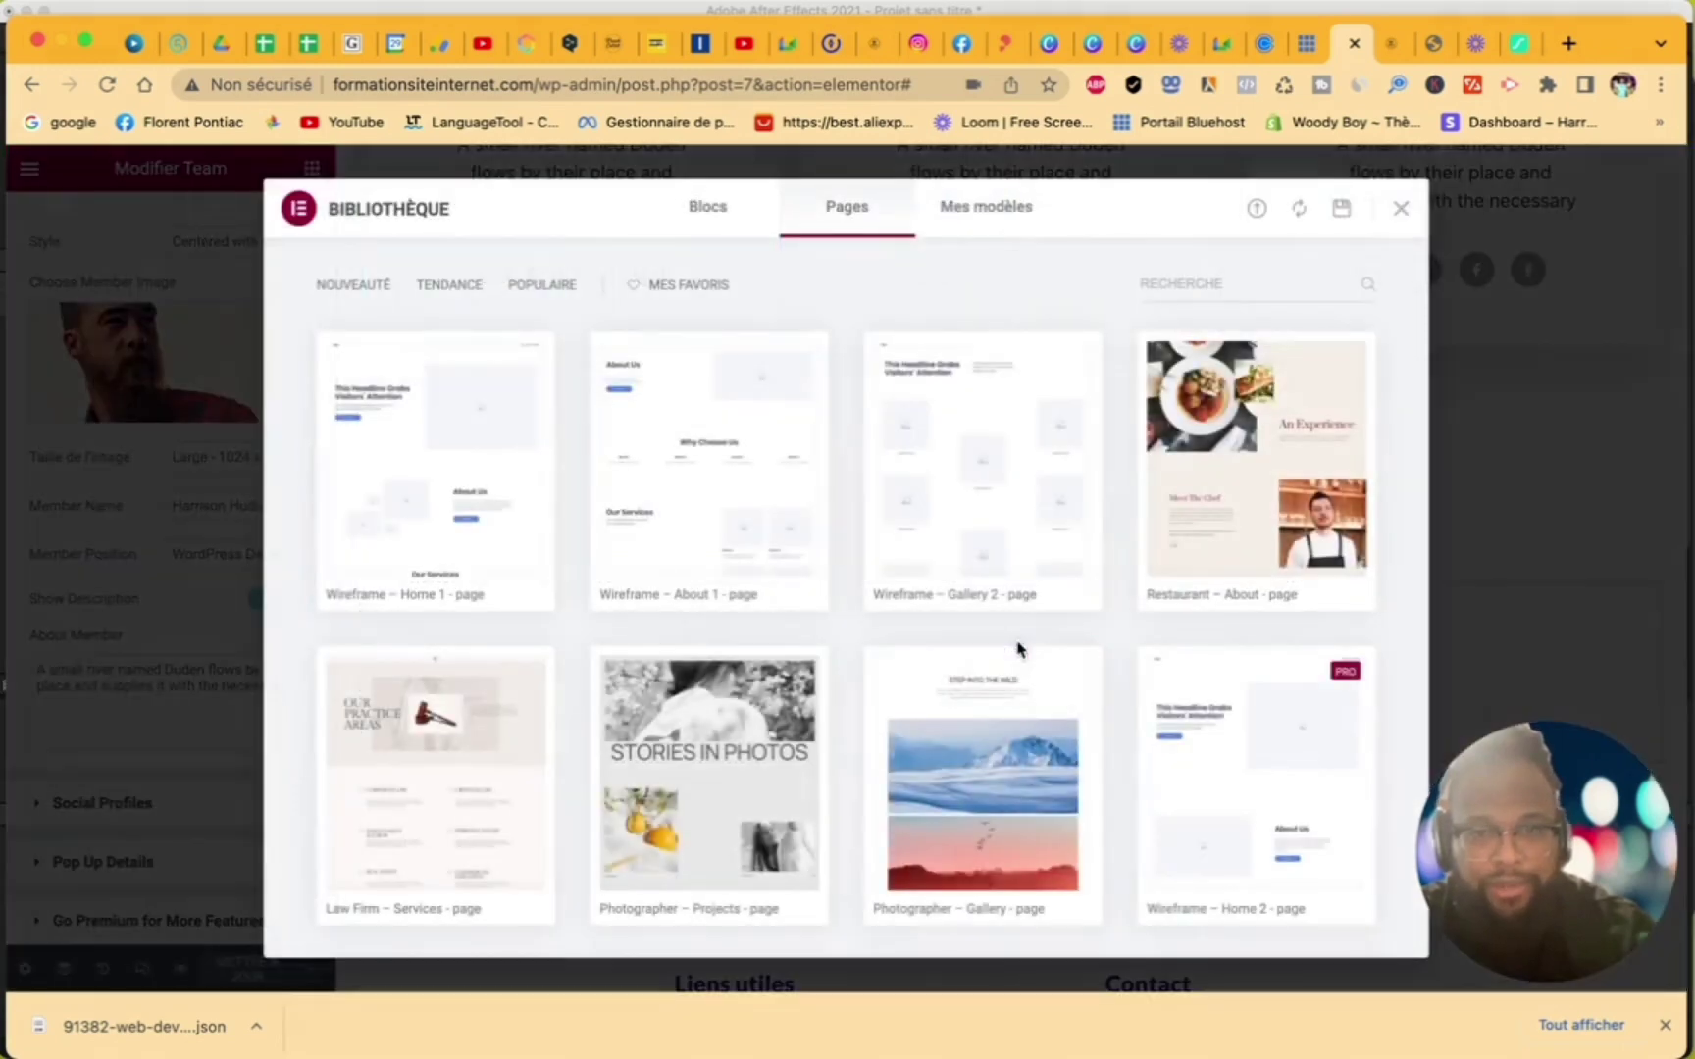
pyautogui.click(699, 218)
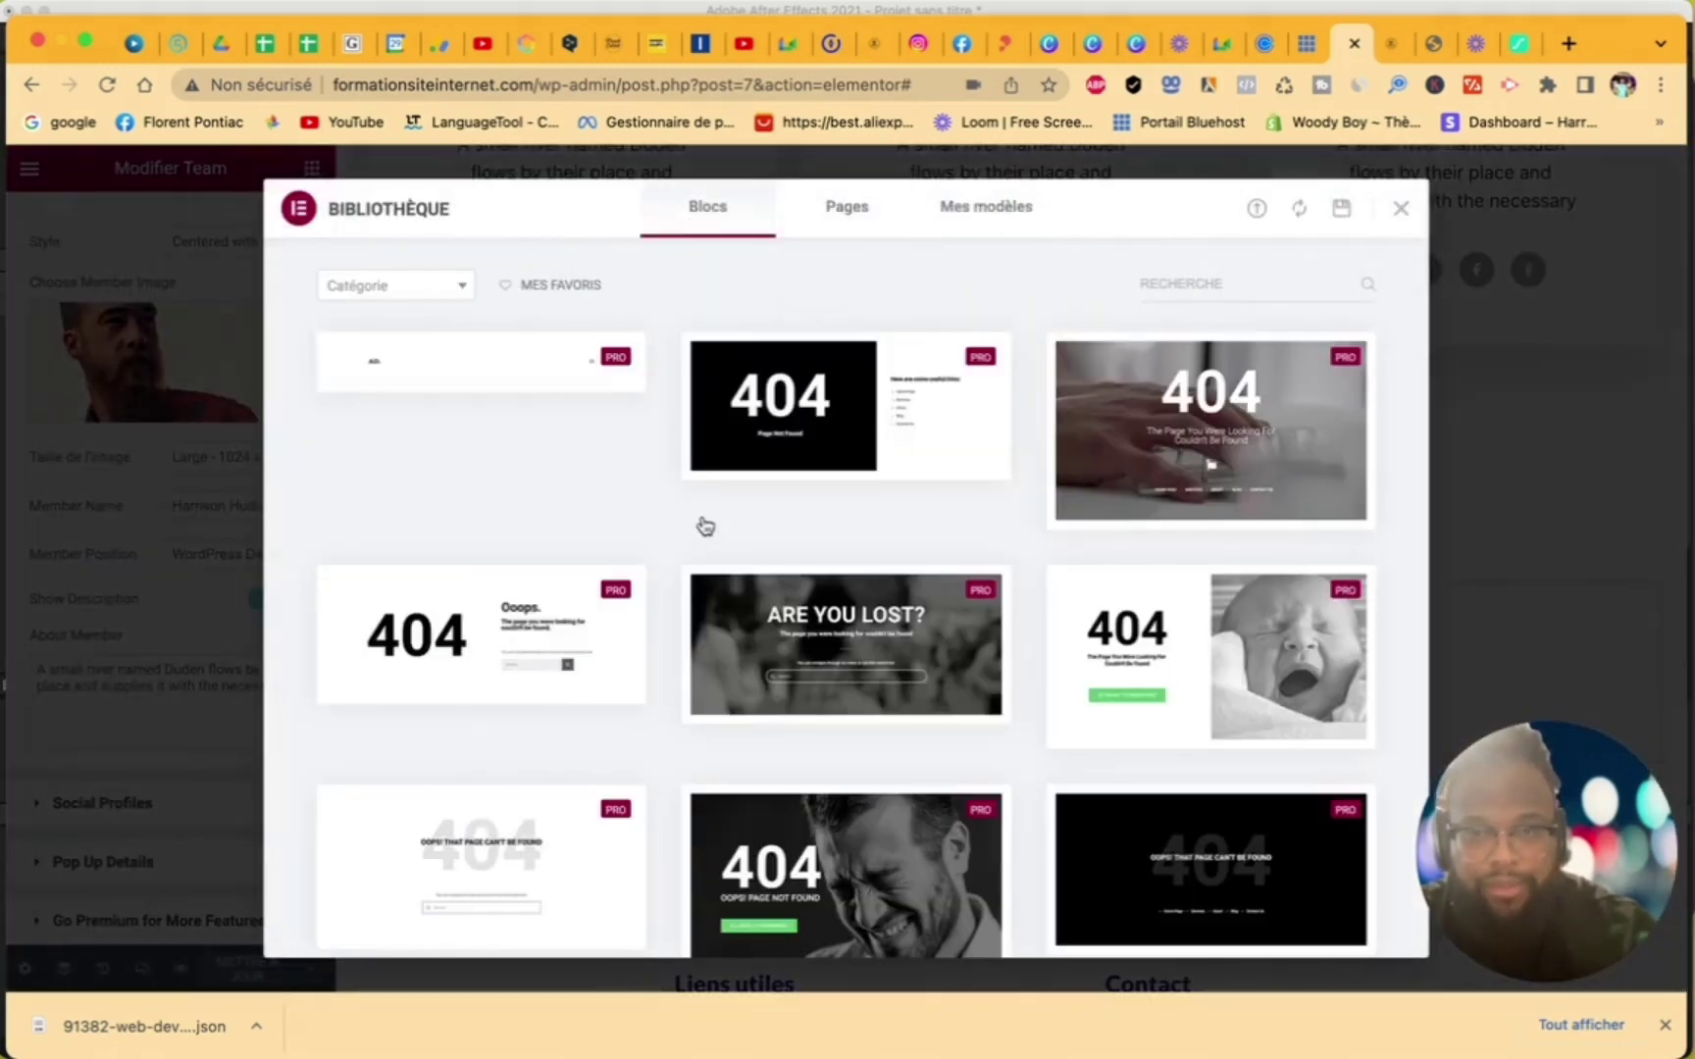
pyautogui.click(402, 287)
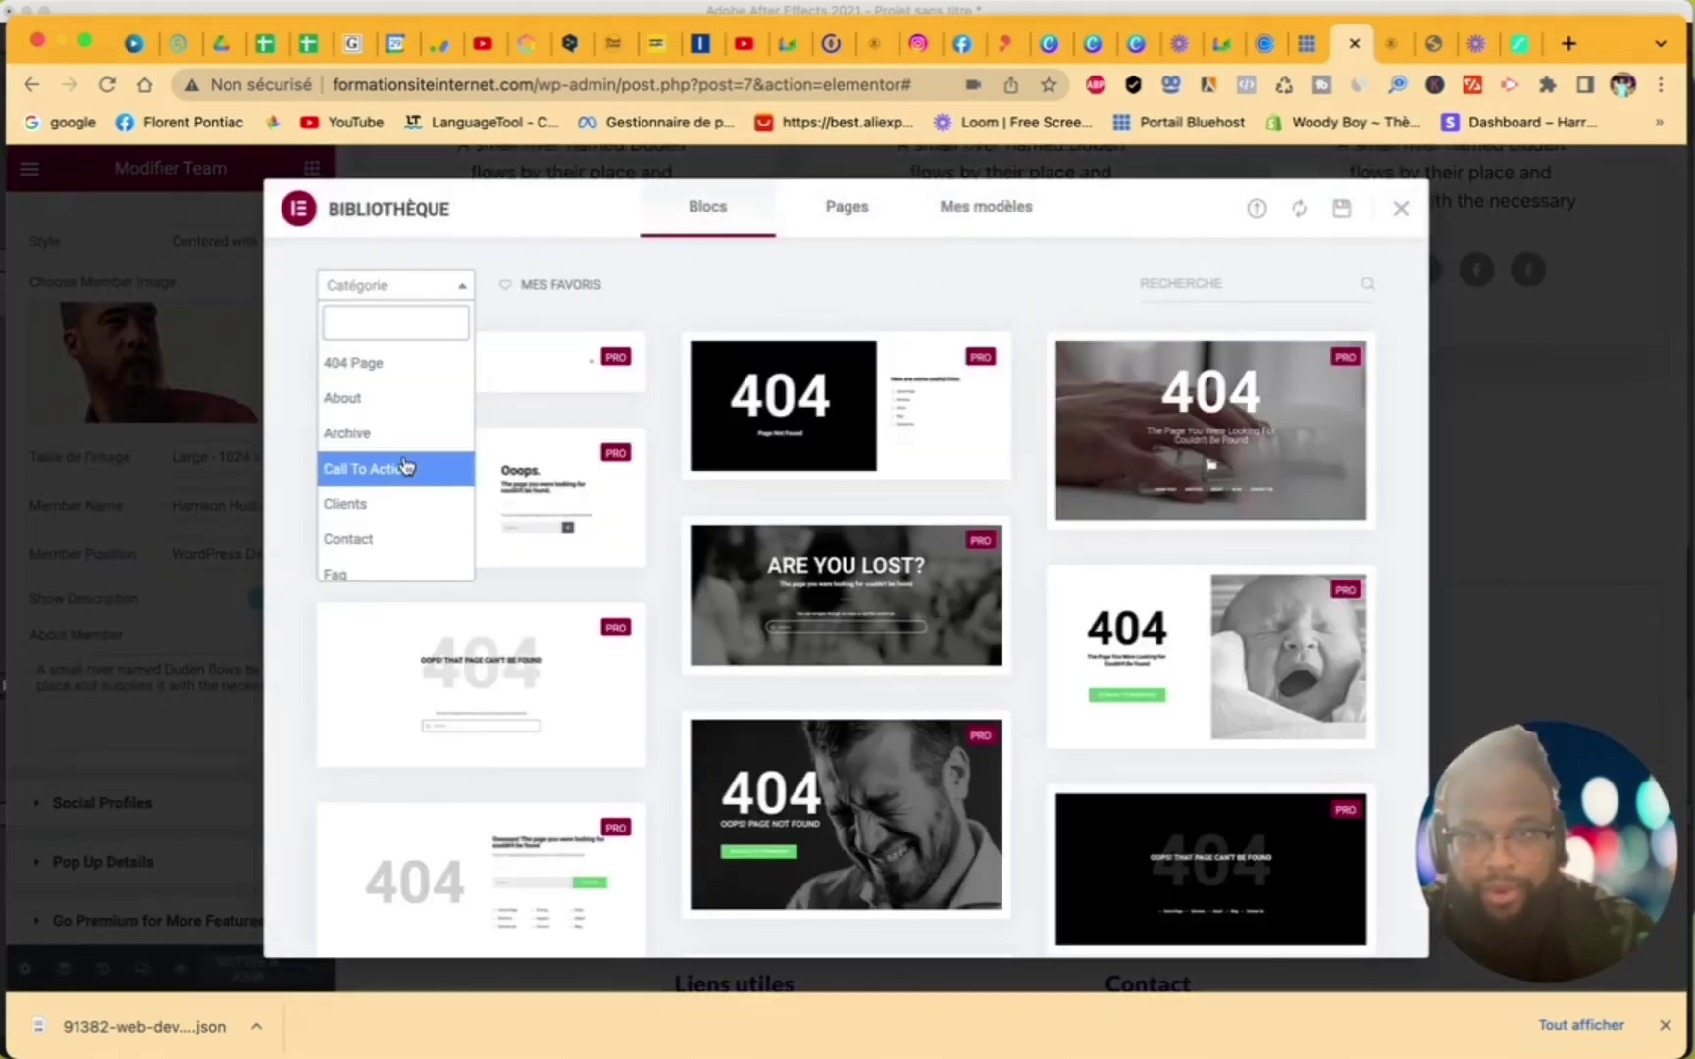
pyautogui.scroll(-2, 405, 465)
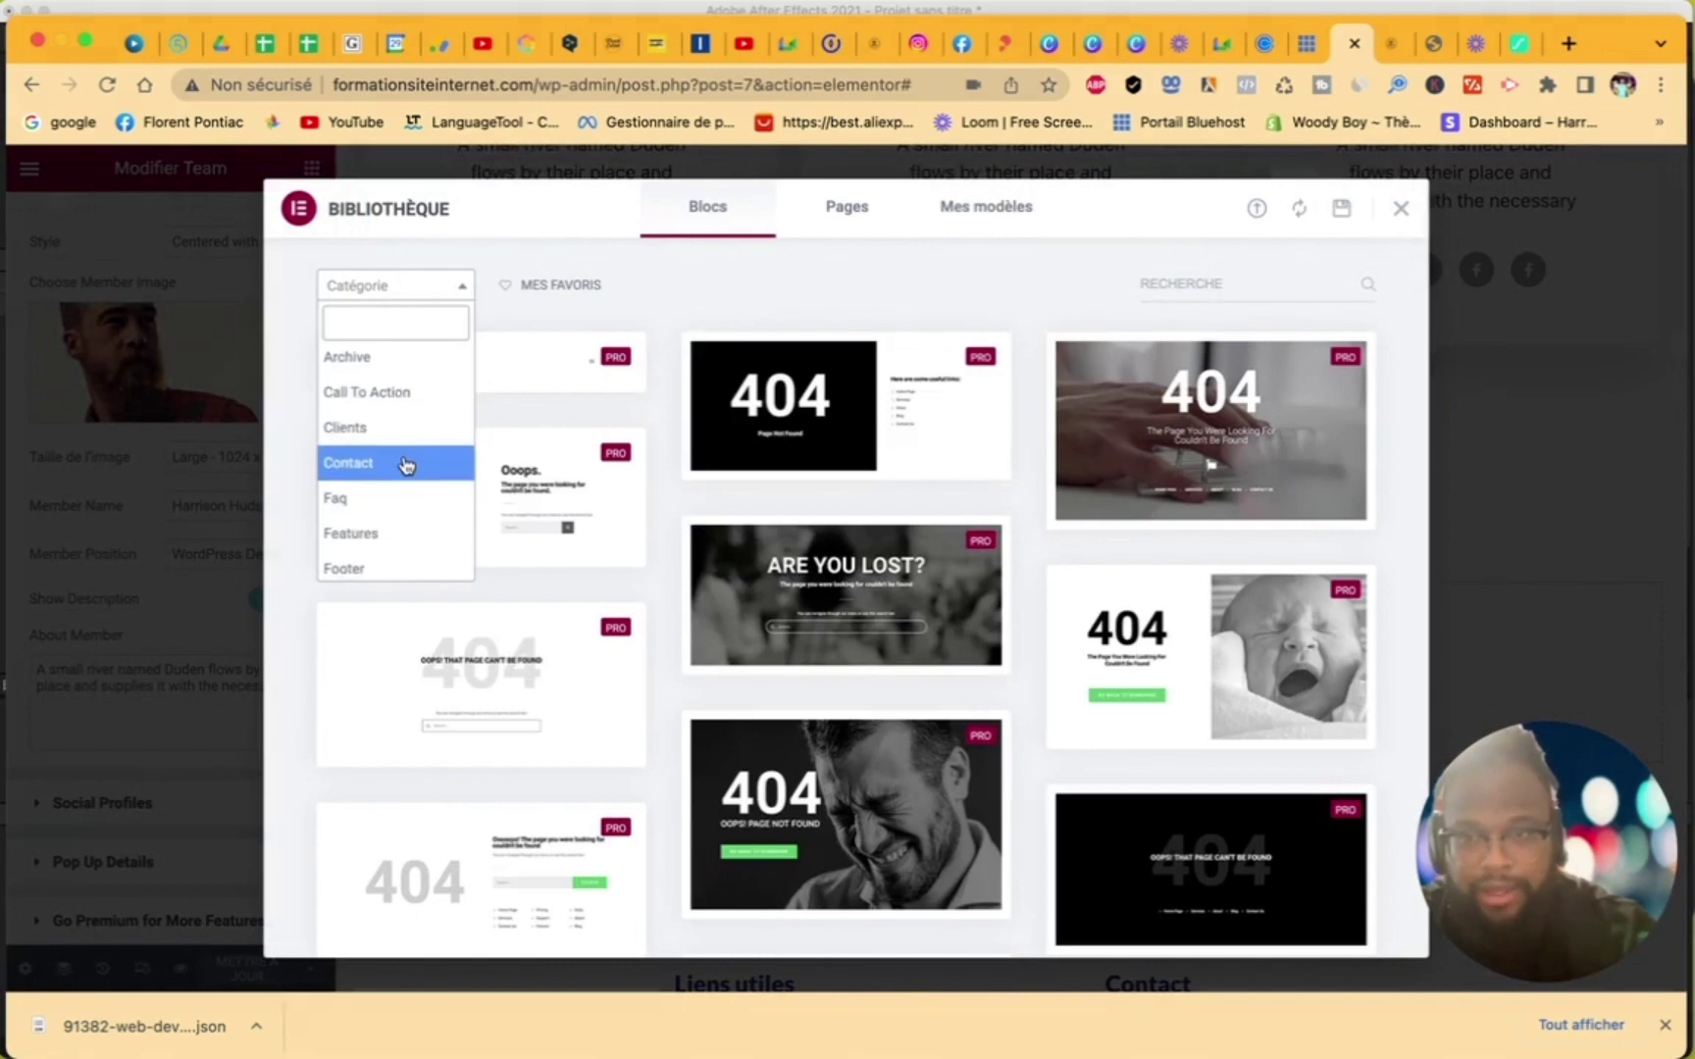
pyautogui.scroll(-6, 405, 465)
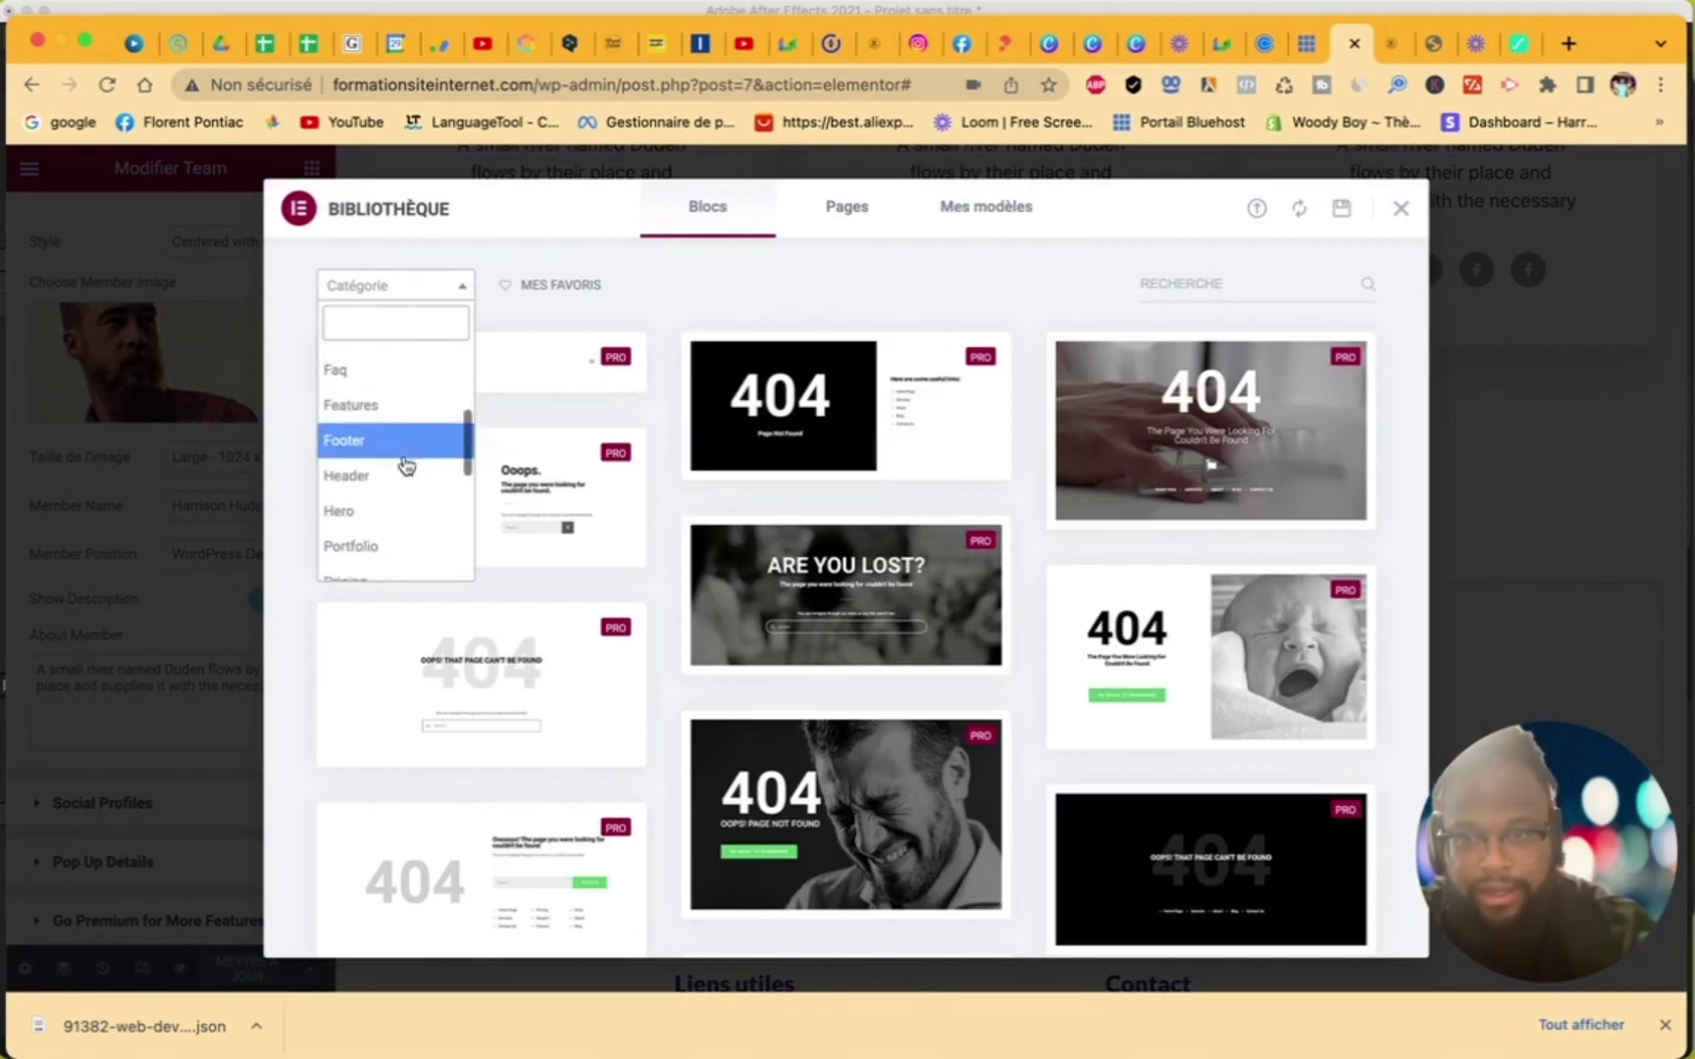
pyautogui.scroll(-5, 405, 465)
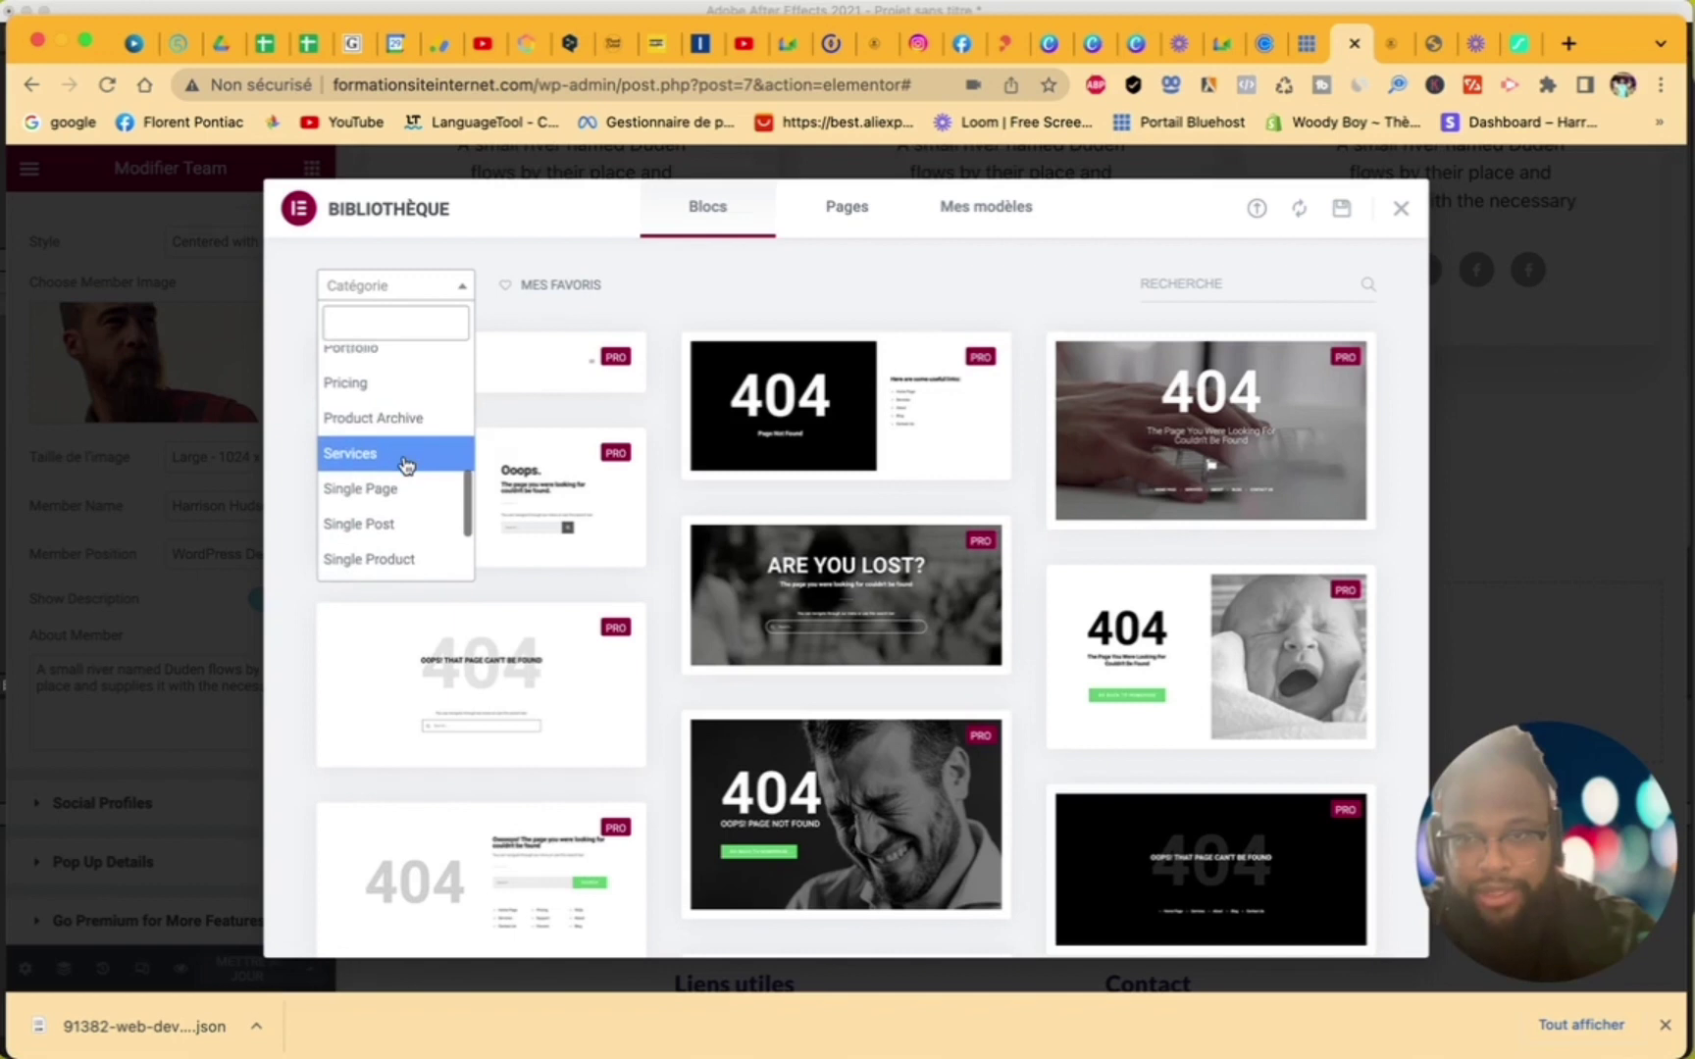
pyautogui.scroll(-2, 405, 463)
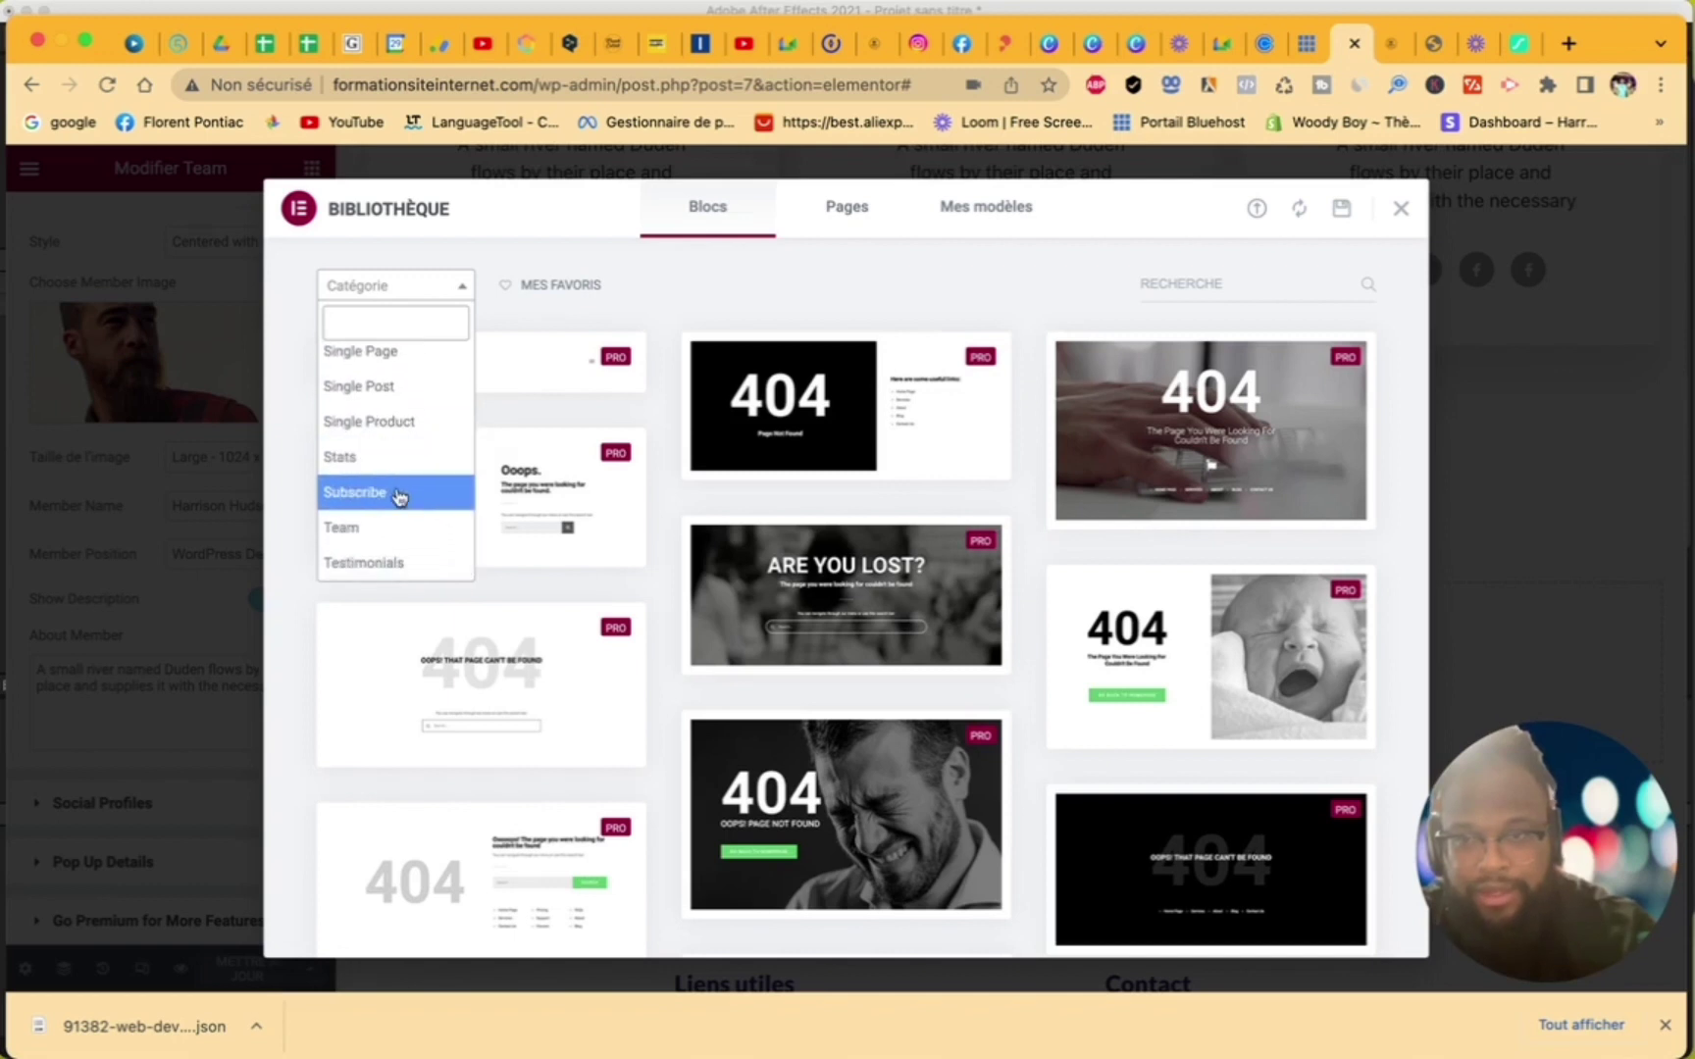
pyautogui.click(400, 493)
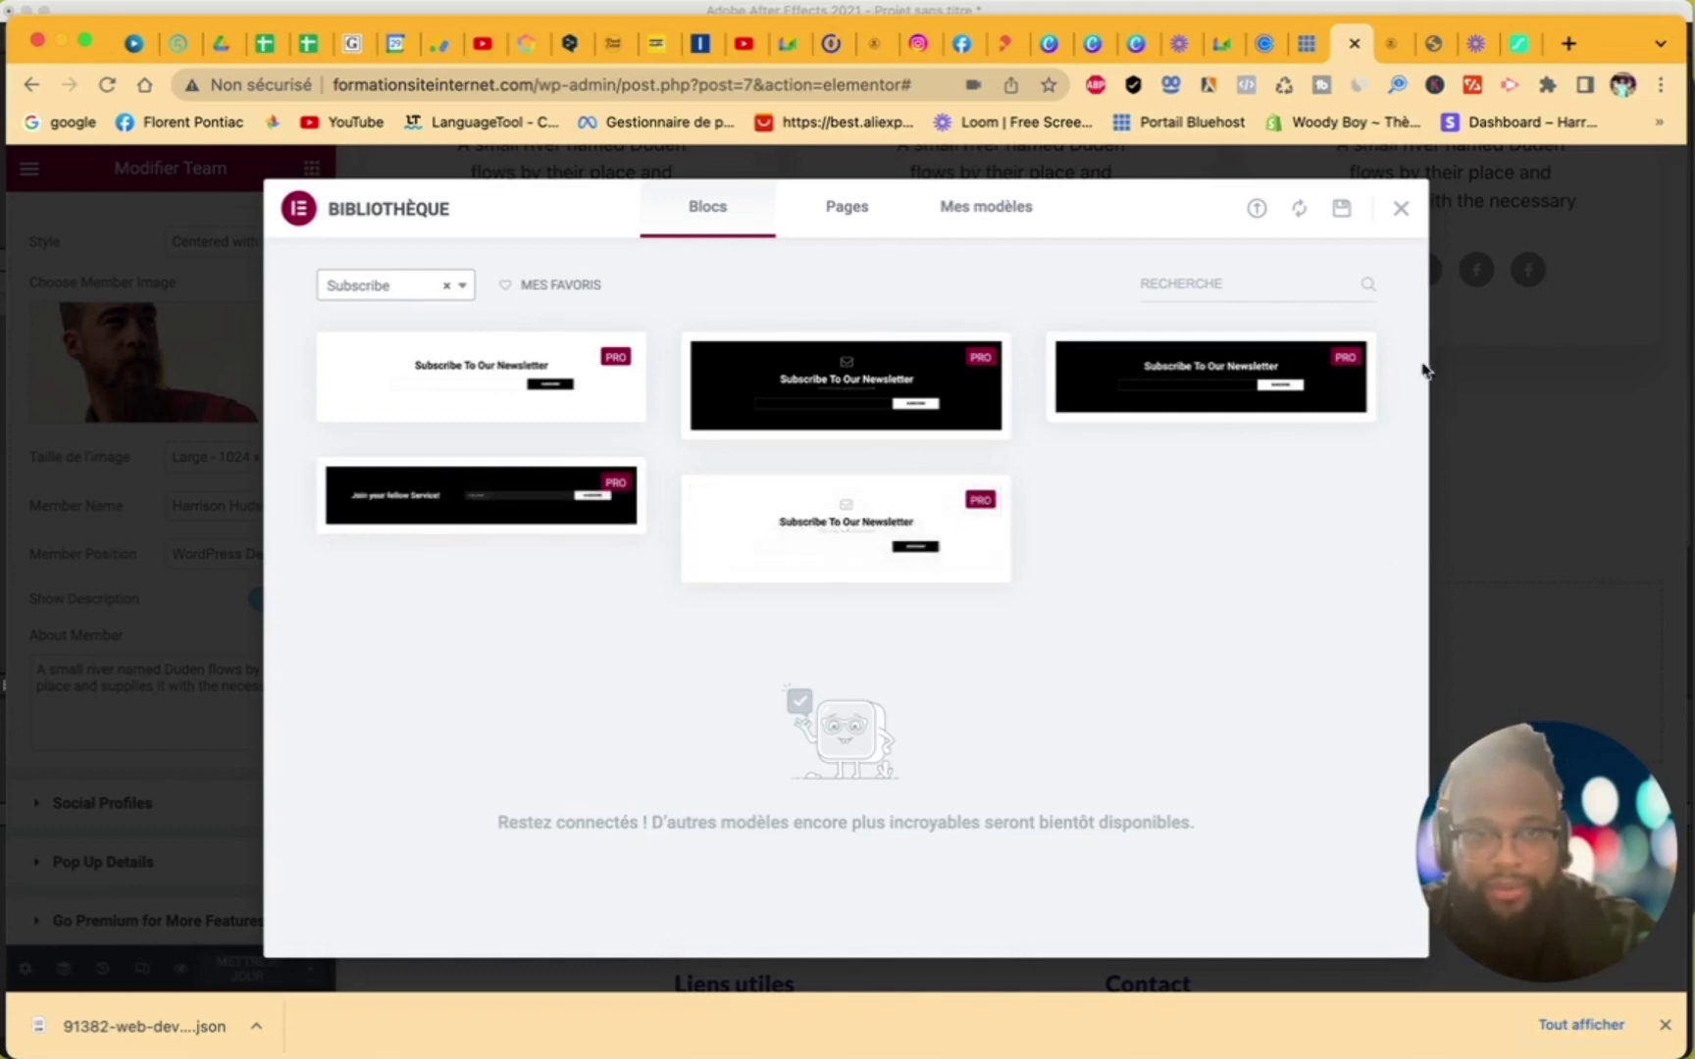
pyautogui.click(1401, 213)
pyautogui.click(947, 665)
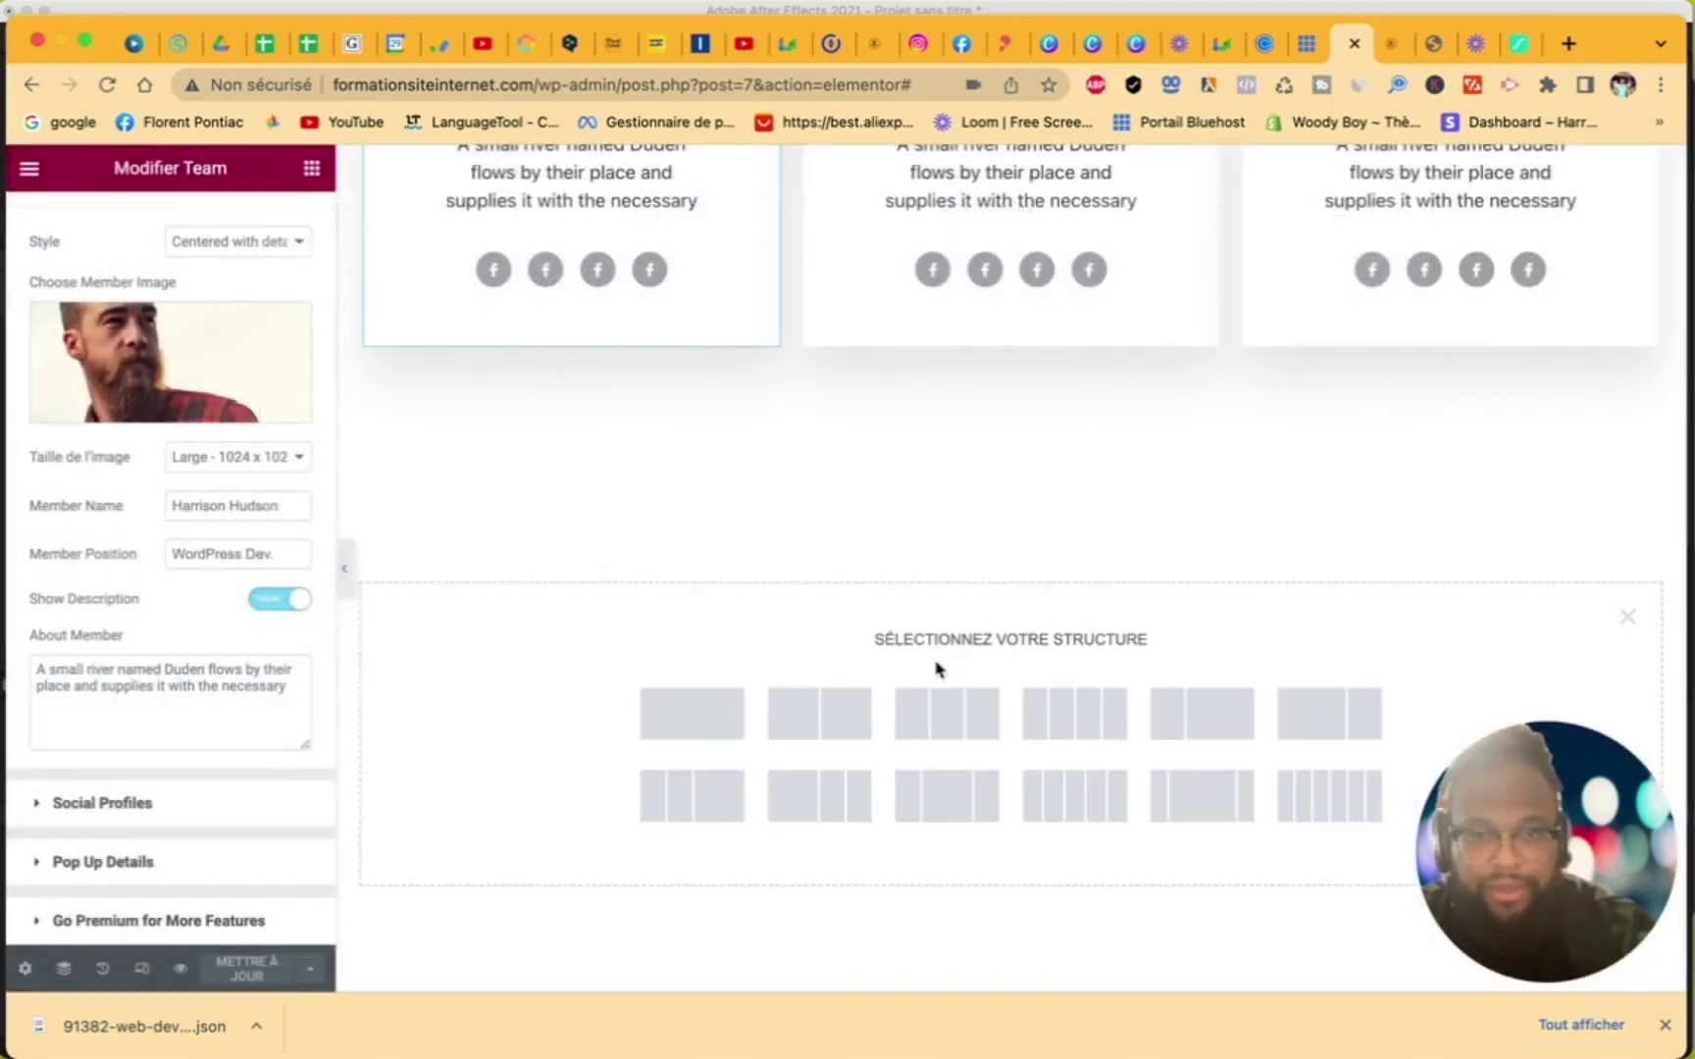
# - Create a single-column section, try a widget search and clear it, then delete the empty section
pyautogui.click(700, 734)
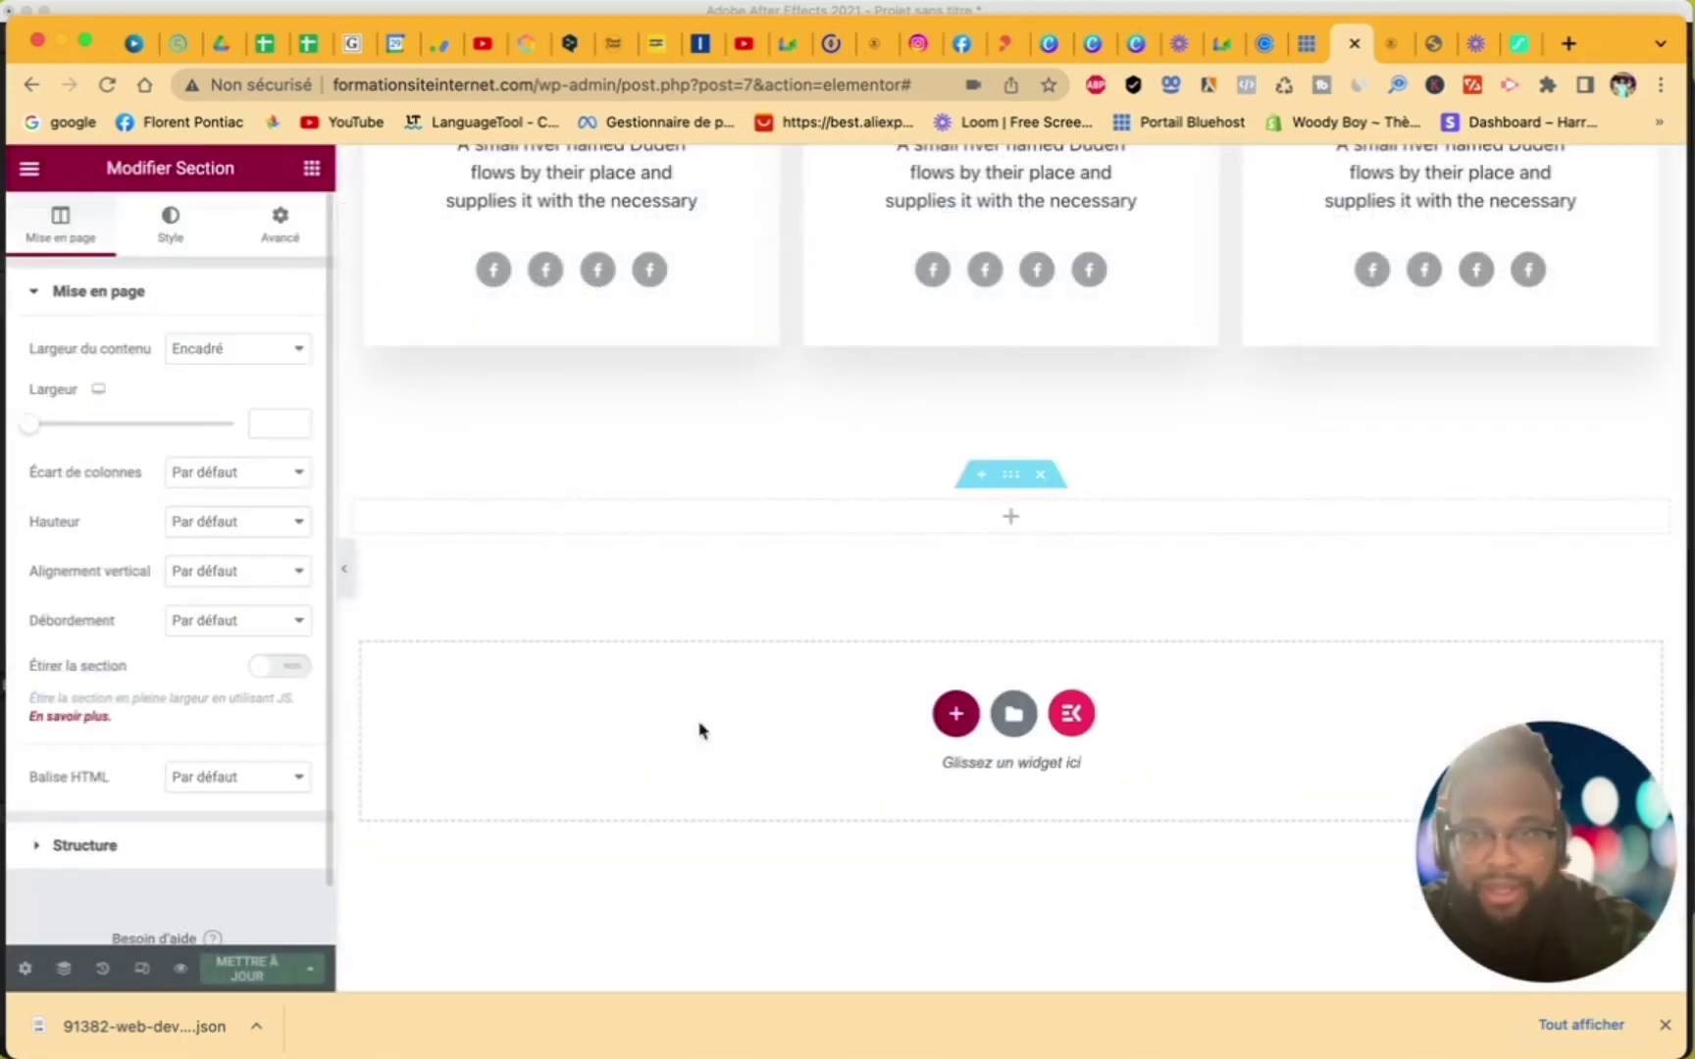
pyautogui.click(310, 175)
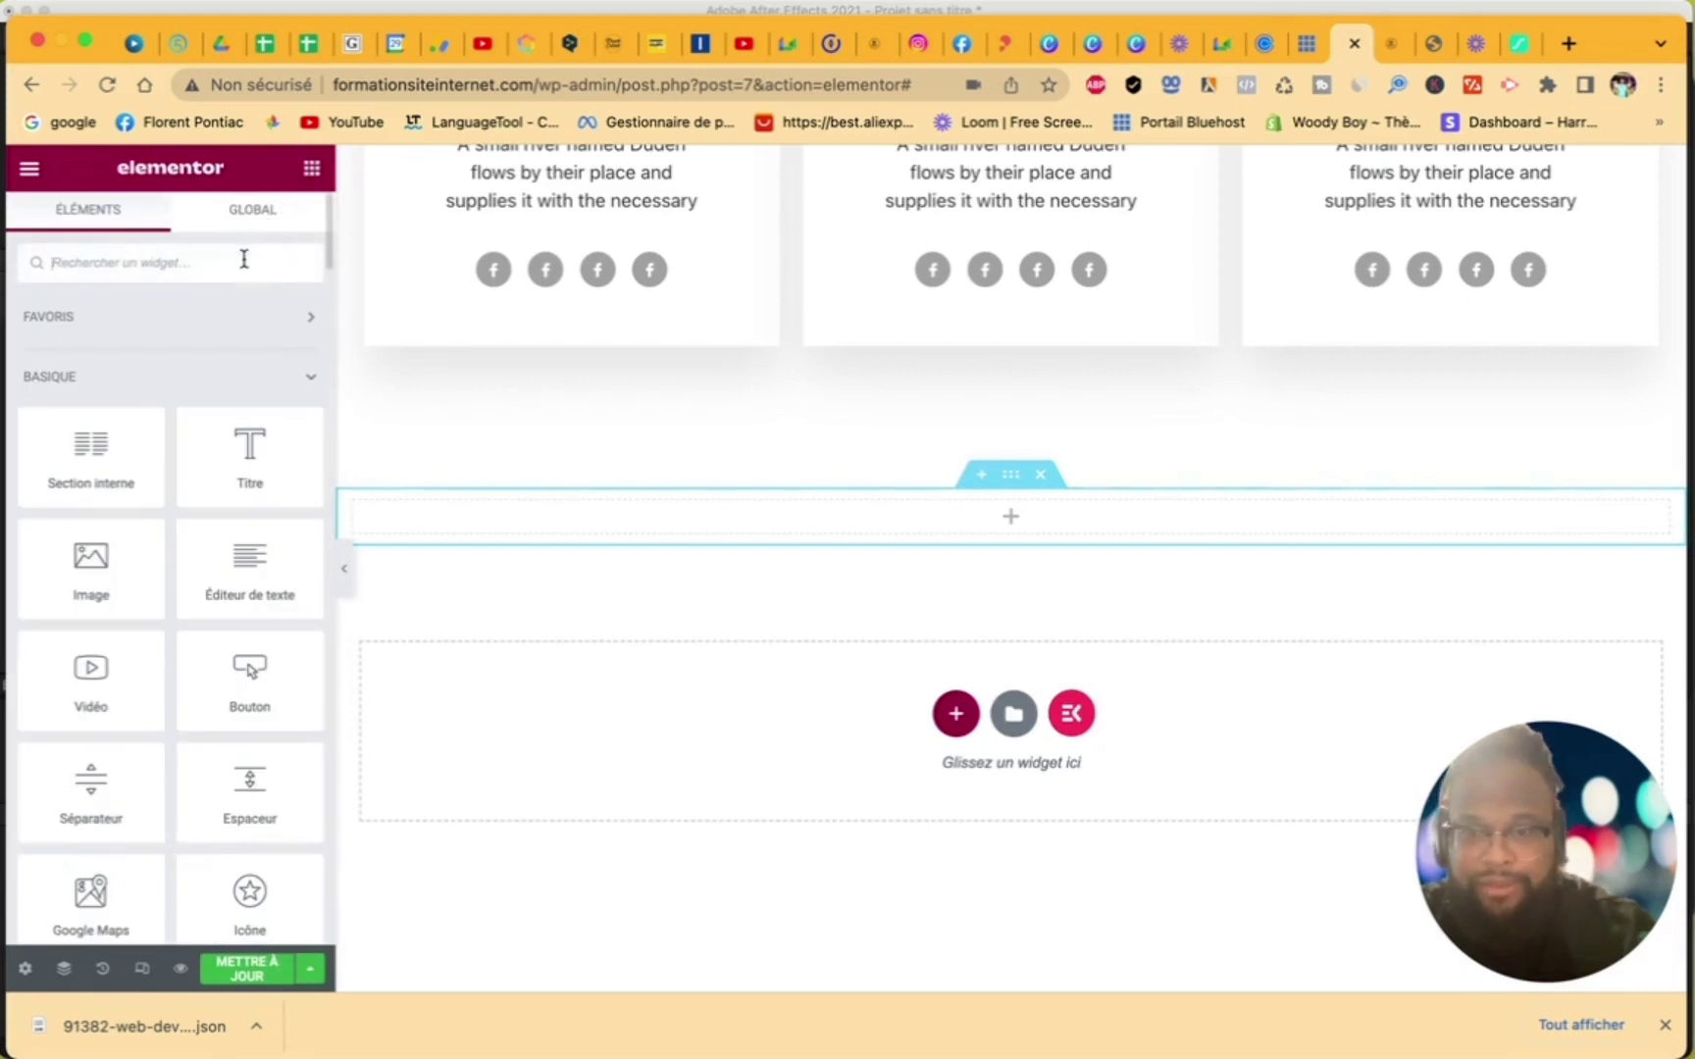
pyautogui.write('aar')
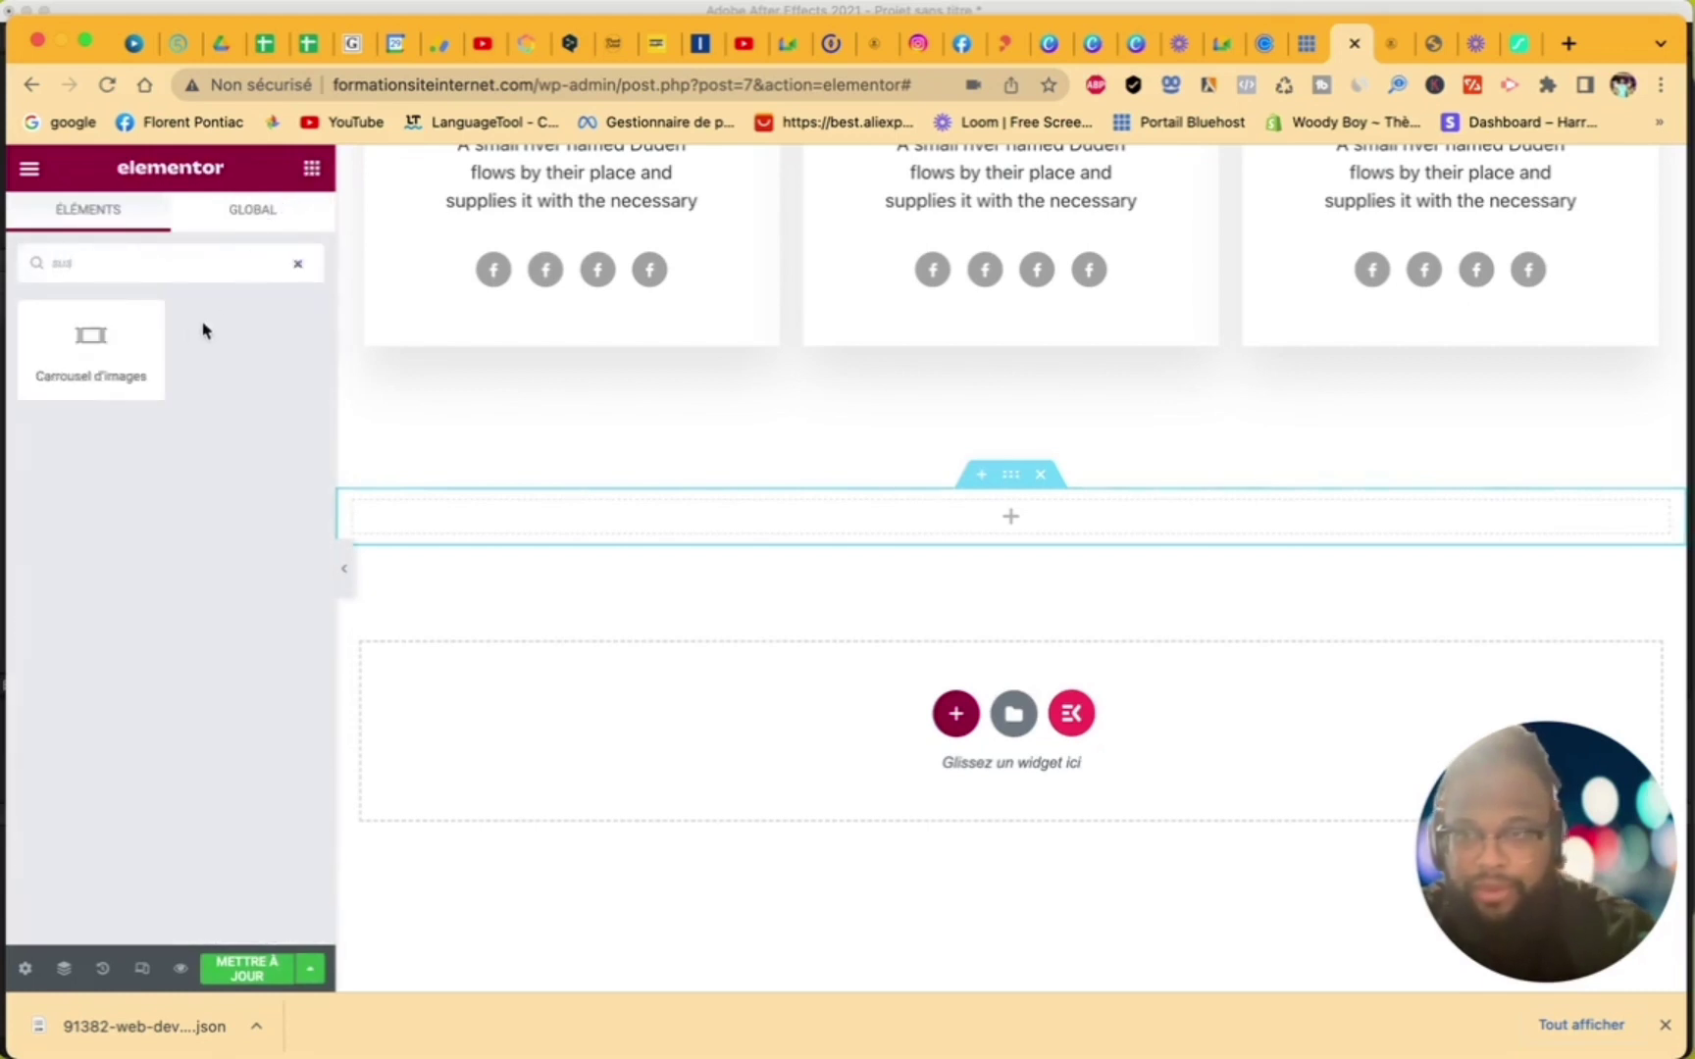
pyautogui.press('BackSpace')
pyautogui.press('BackSpace')
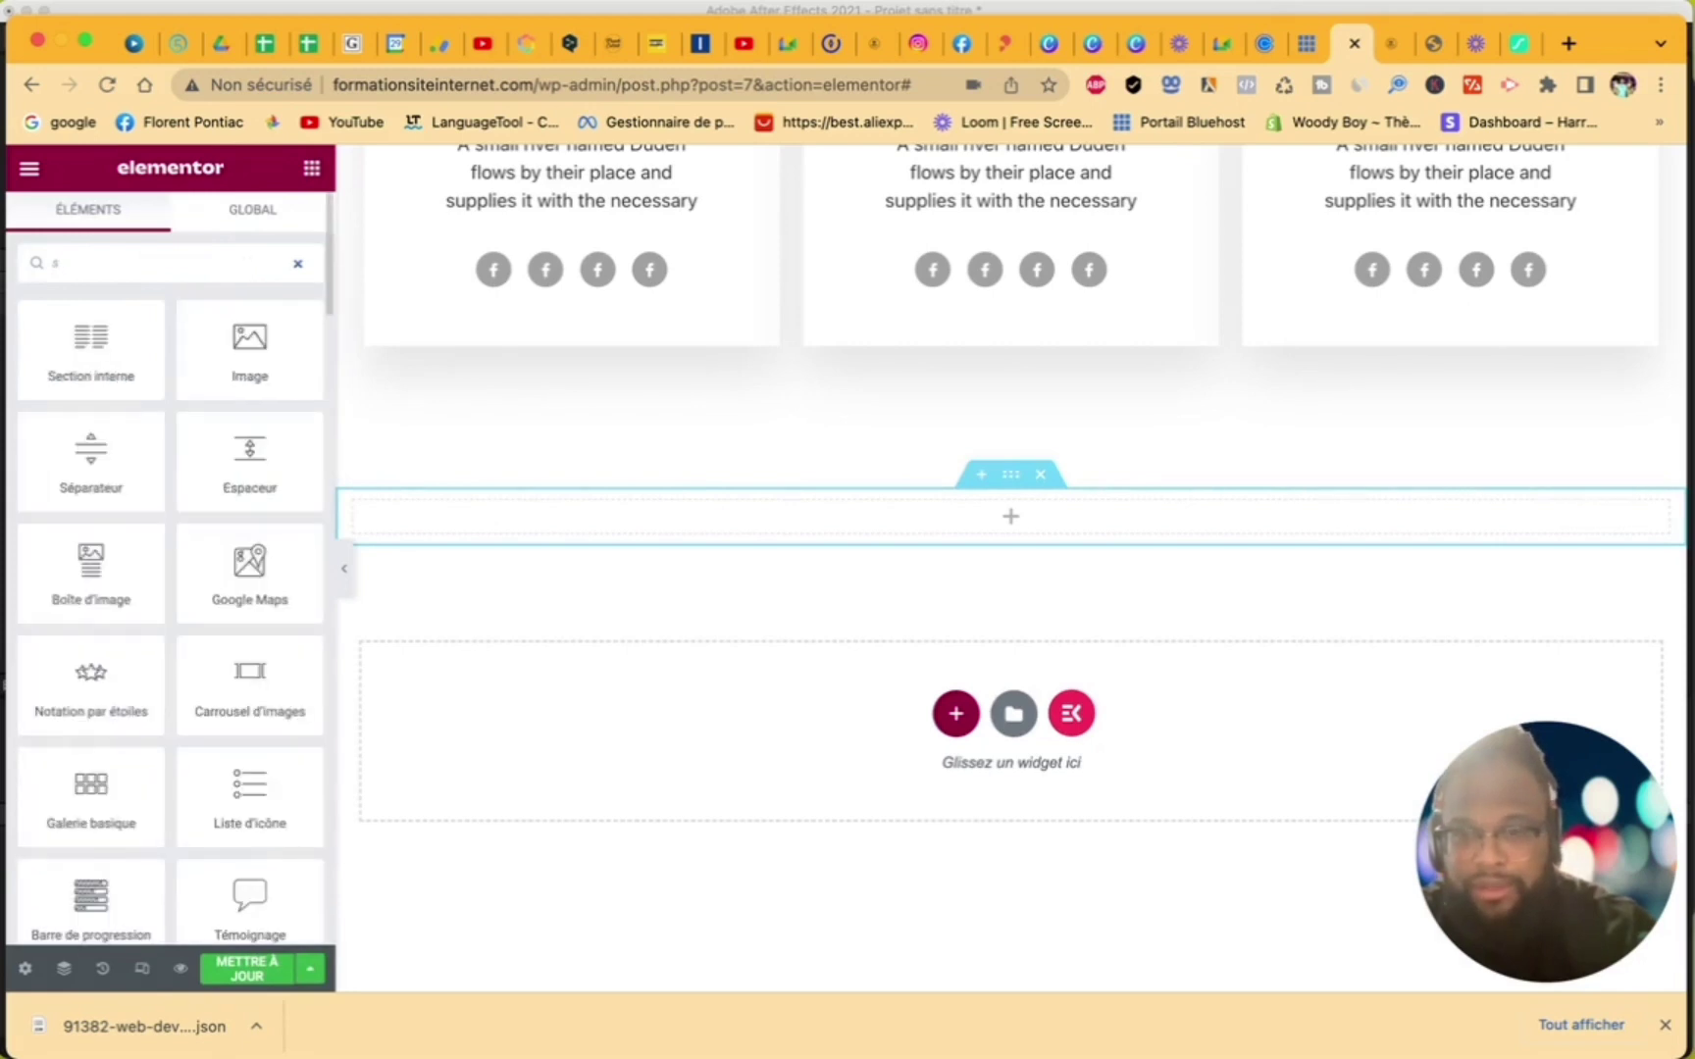
pyautogui.press('BackSpace')
pyautogui.write('nea')
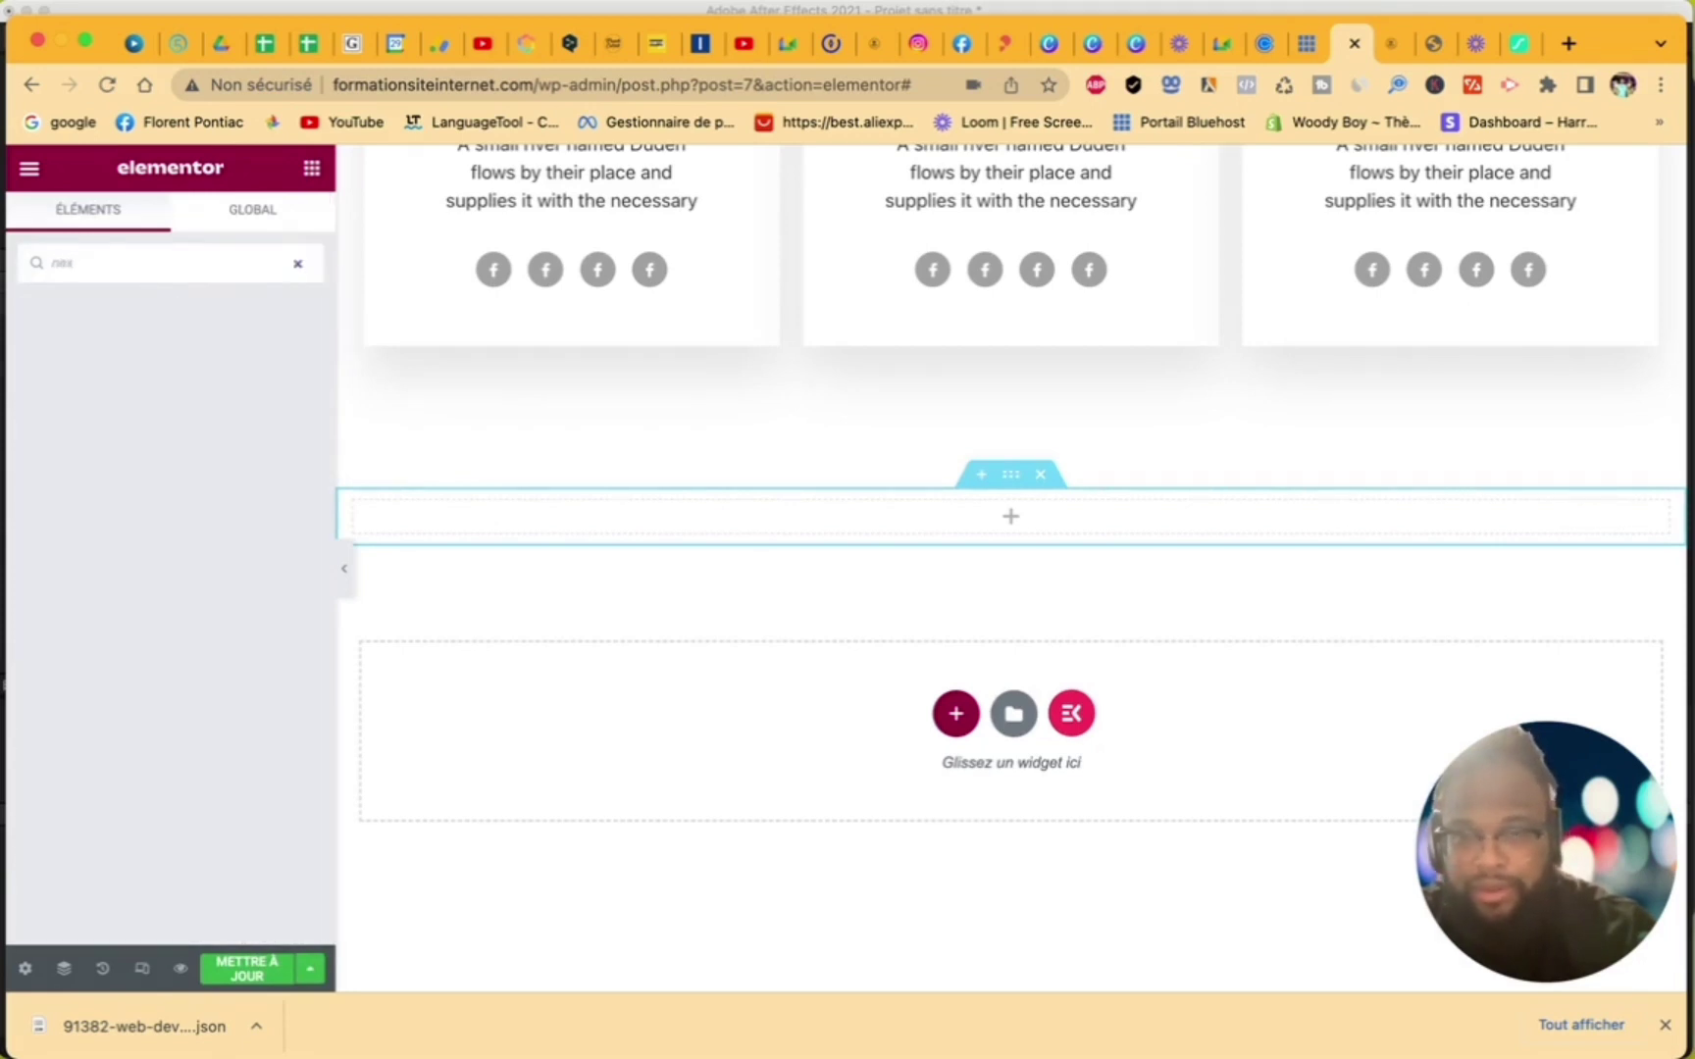
pyautogui.press('BackSpace')
pyautogui.write('x')
pyautogui.press('BackSpace')
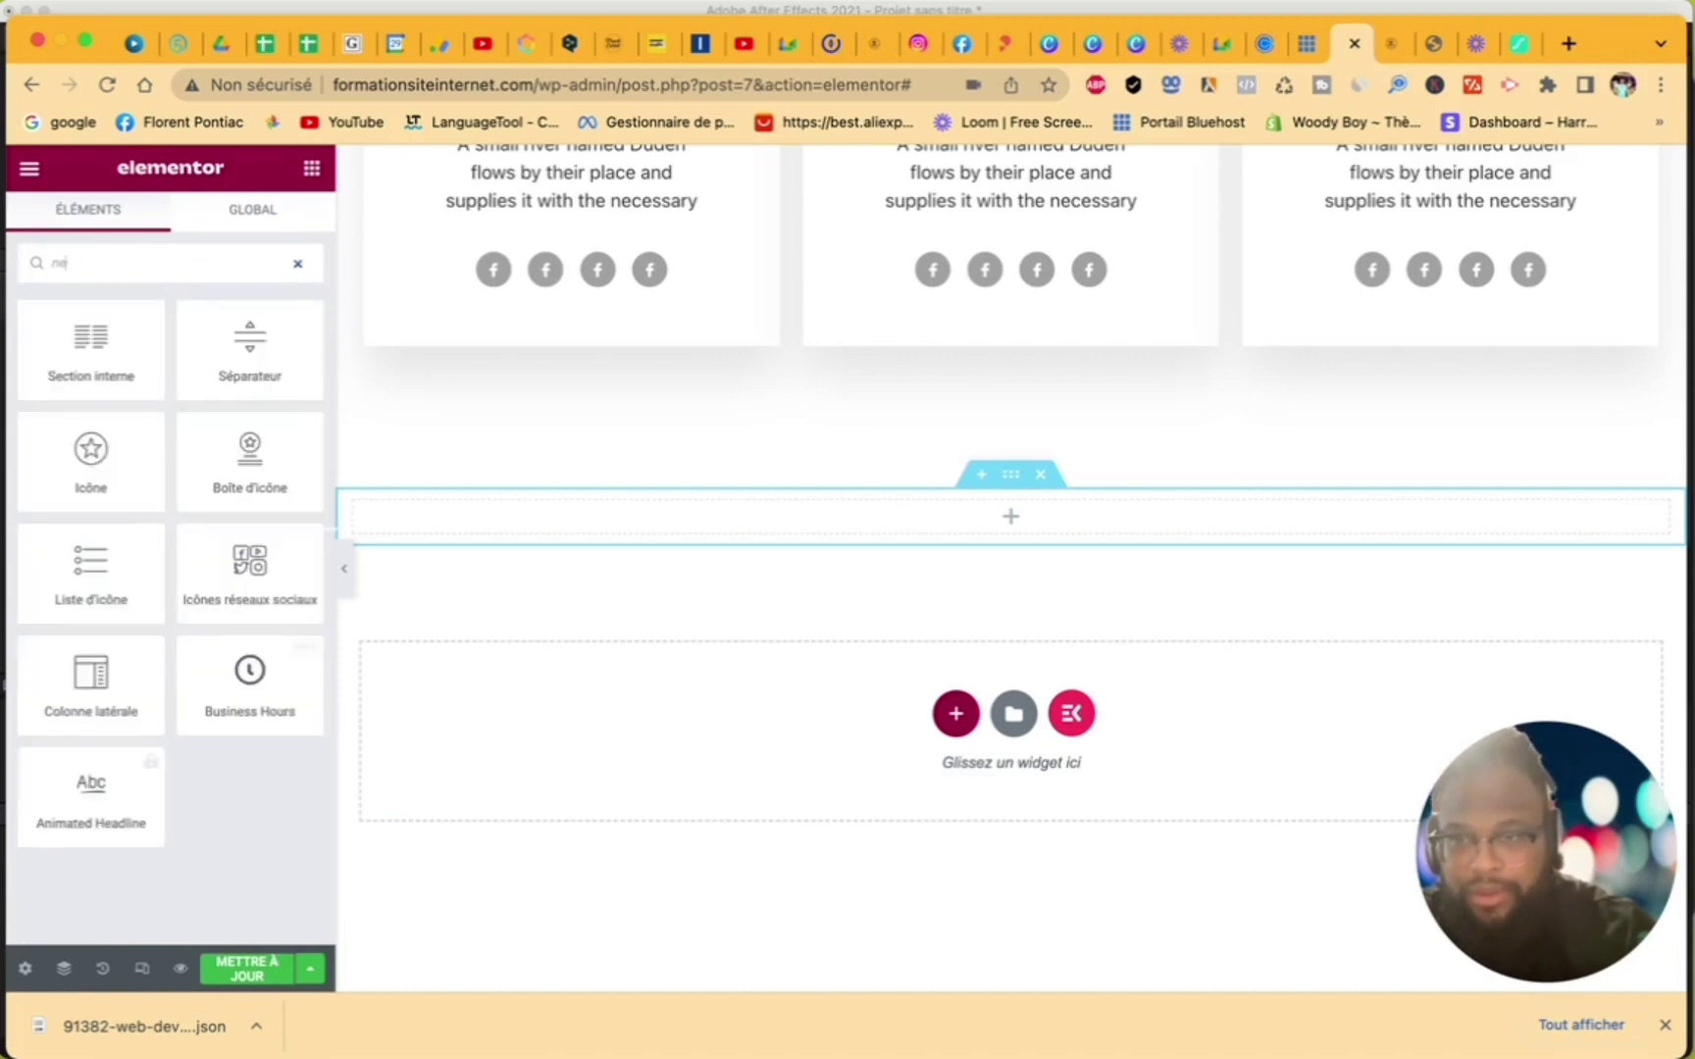
pyautogui.press('BackSpace')
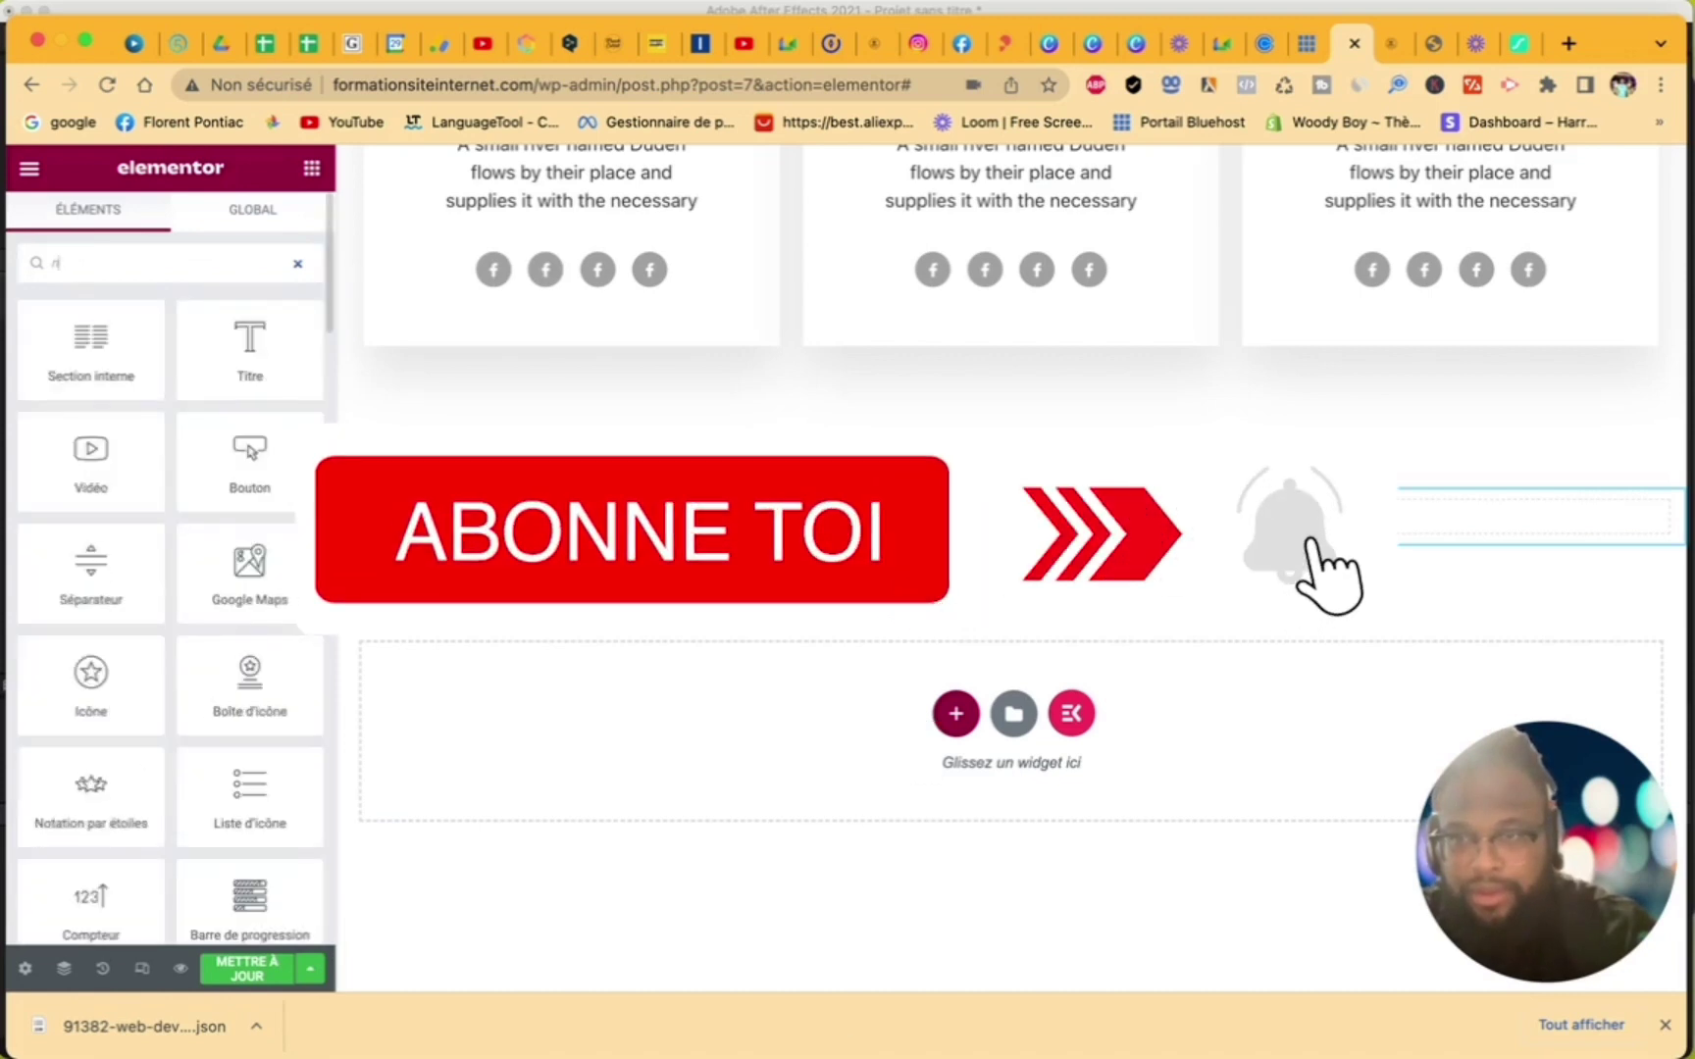
pyautogui.press('BackSpace')
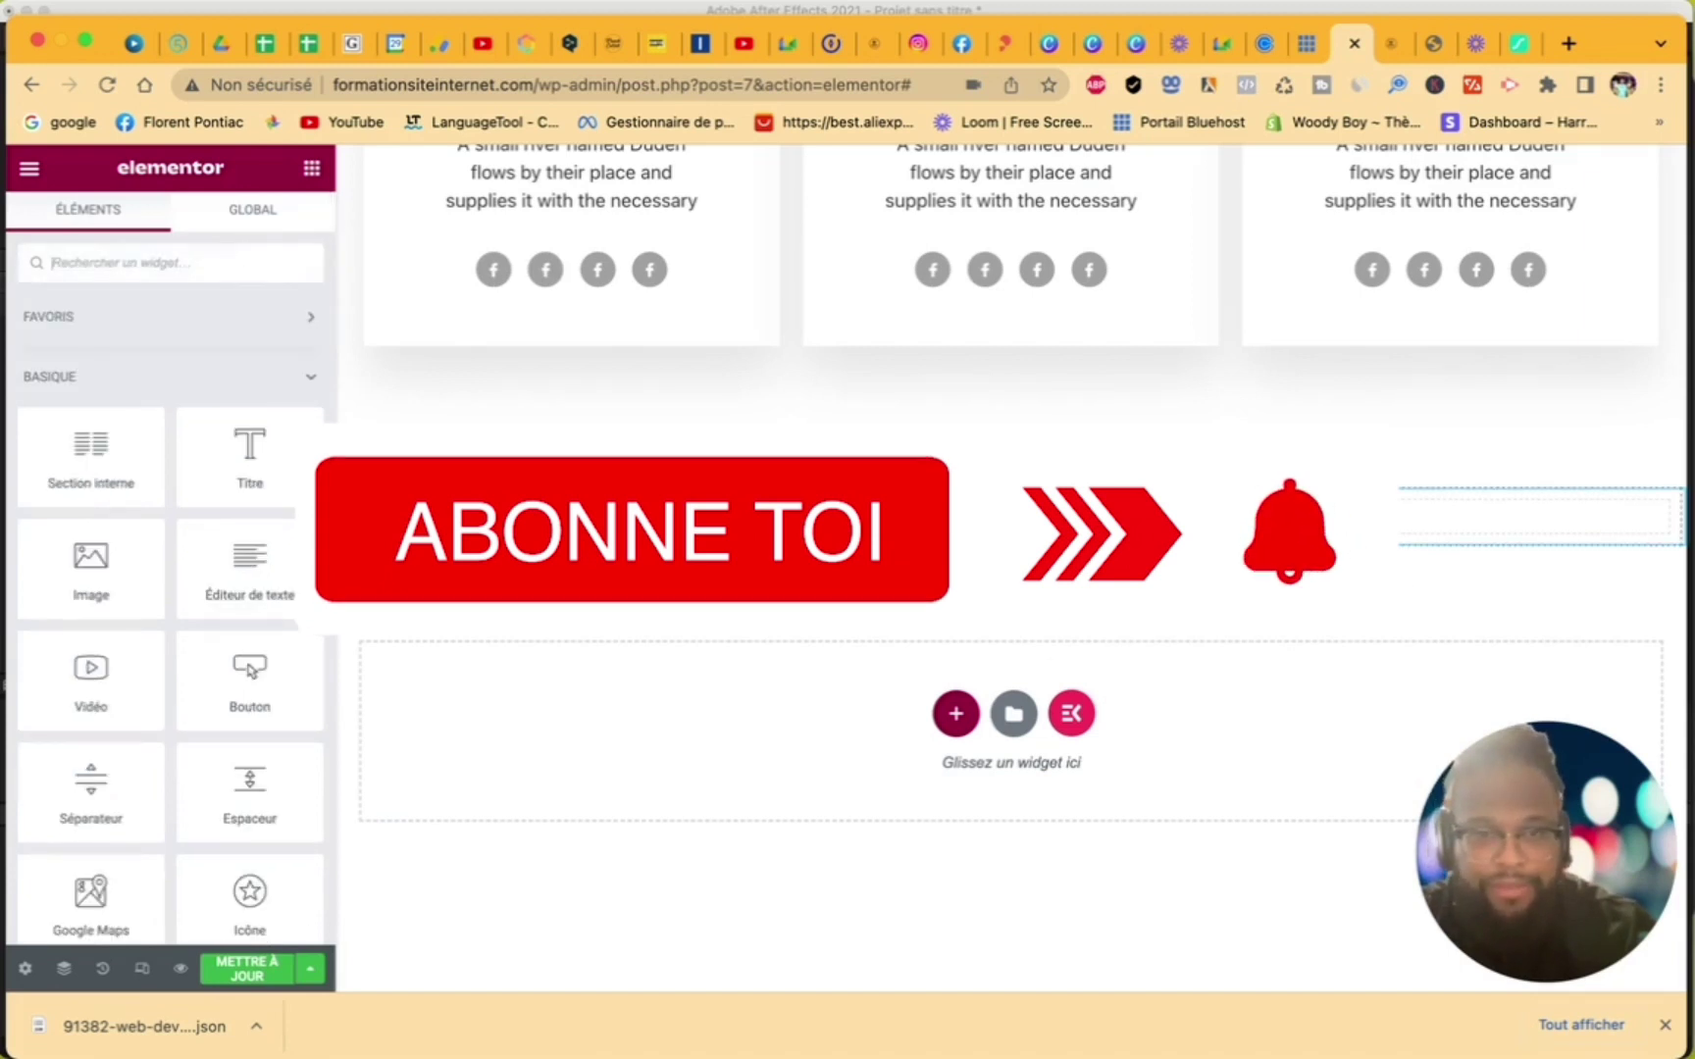
pyautogui.click(1046, 486)
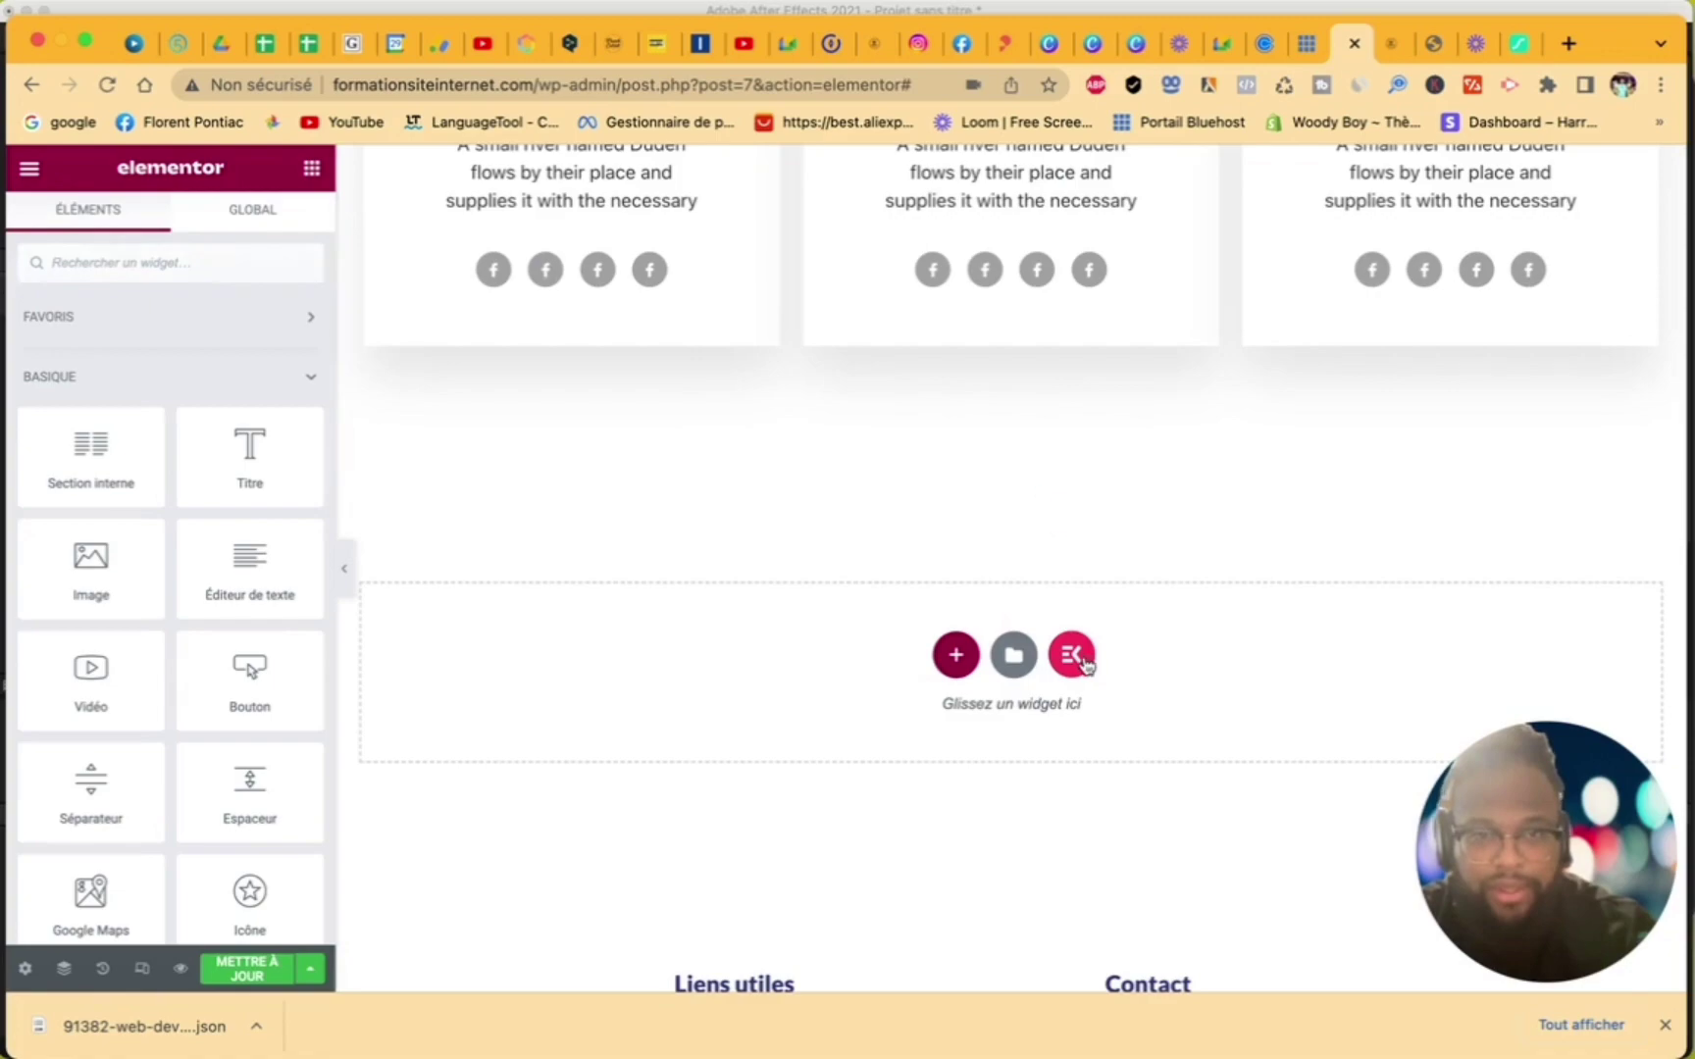
# - Insert the ElementsKit 'Call To Action – Section 30' template below the team cards
pyautogui.click(1071, 653)
pyautogui.scroll(-4, 991, 637)
pyautogui.scroll(-10, 1000, 680)
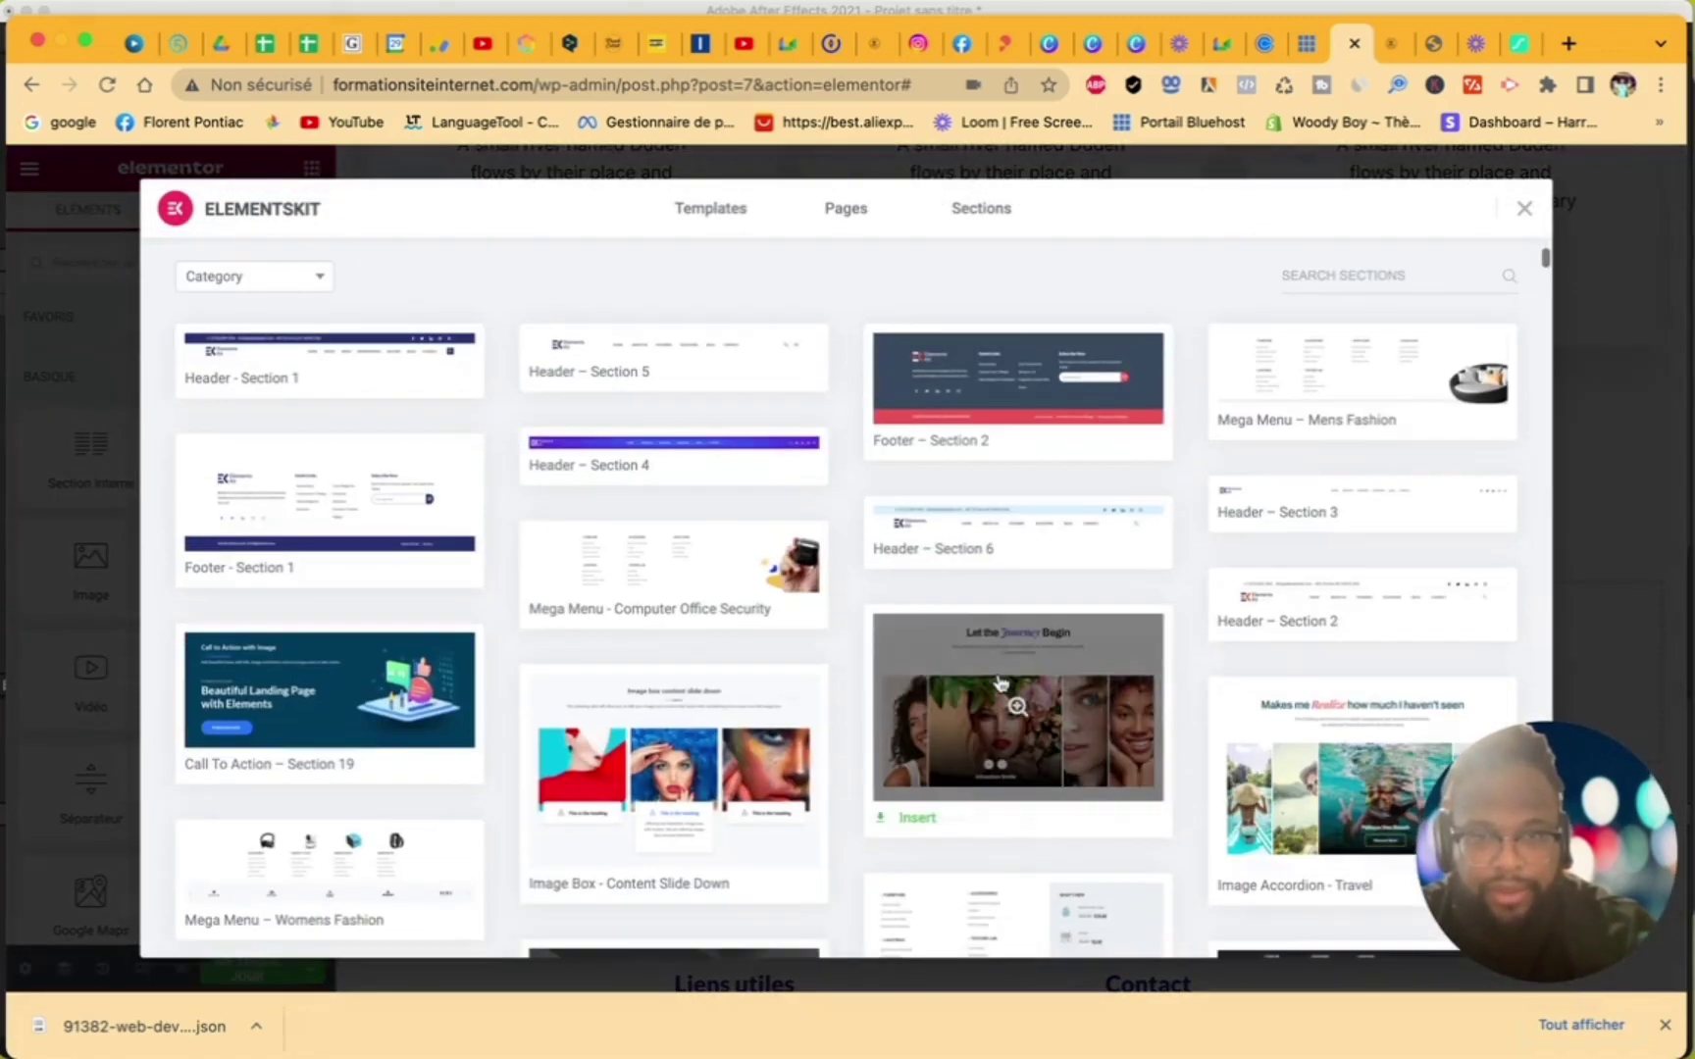
pyautogui.scroll(-10, 999, 679)
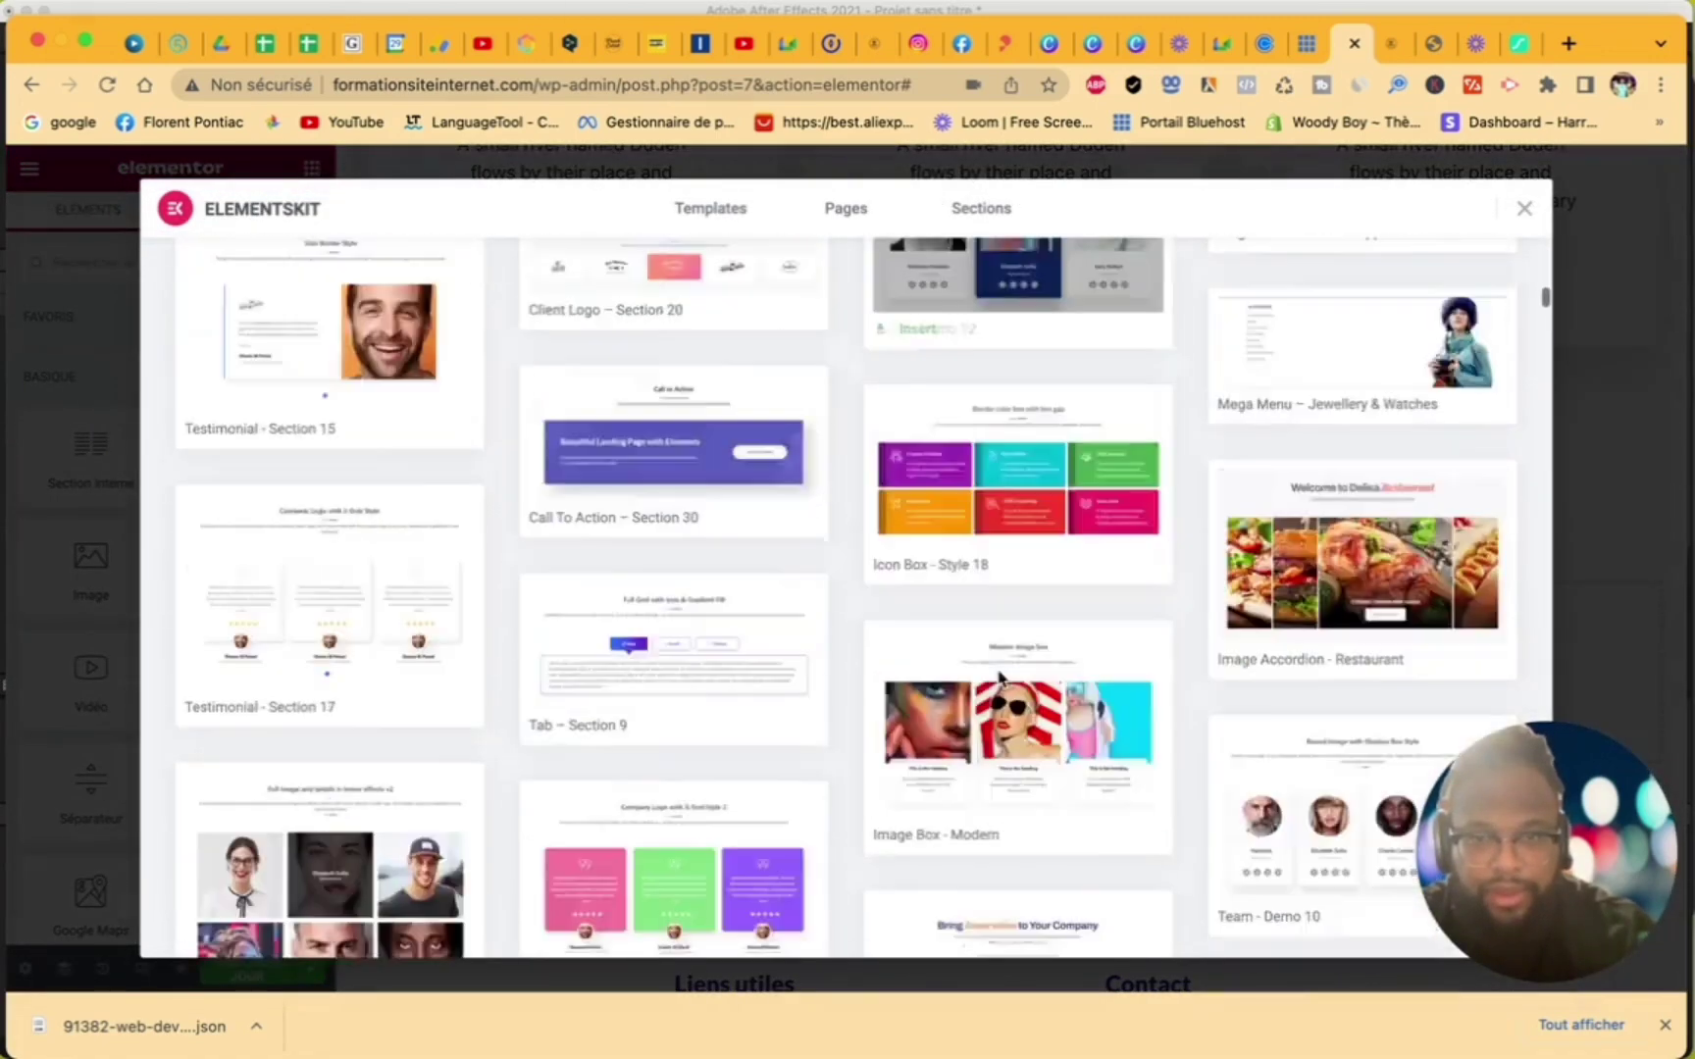
pyautogui.scroll(5, 1000, 679)
pyautogui.scroll(5, 1001, 678)
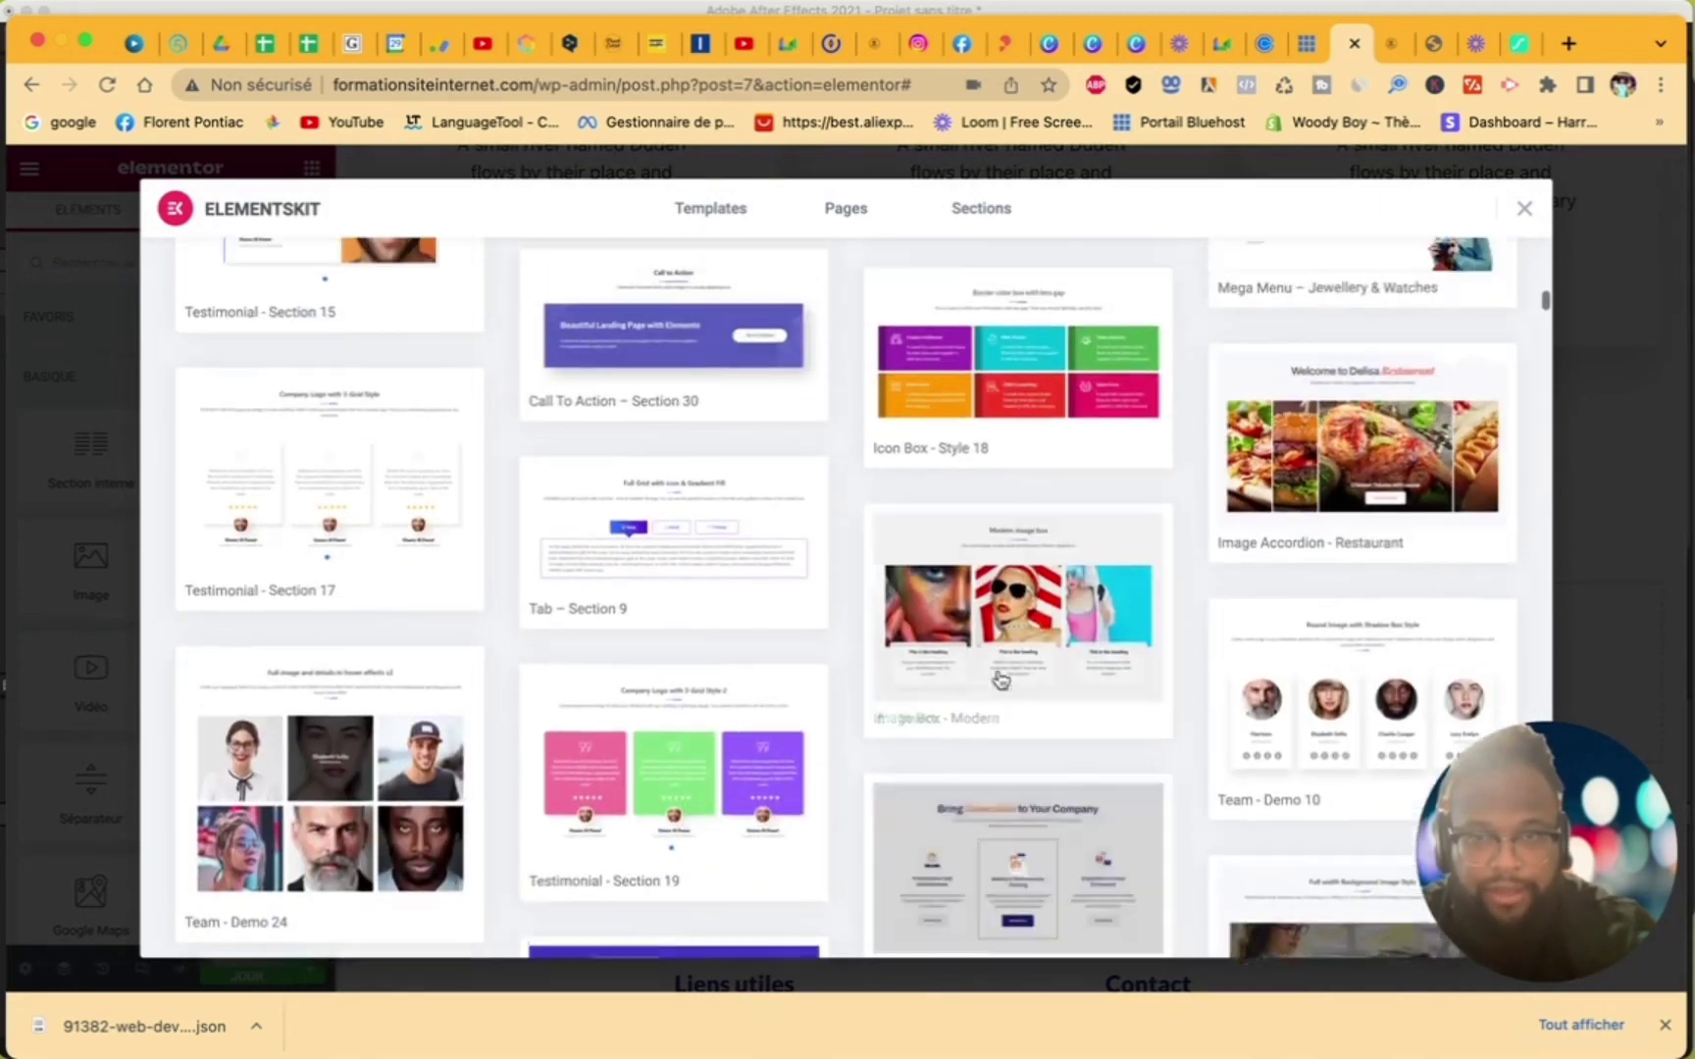
pyautogui.scroll(-1, 999, 680)
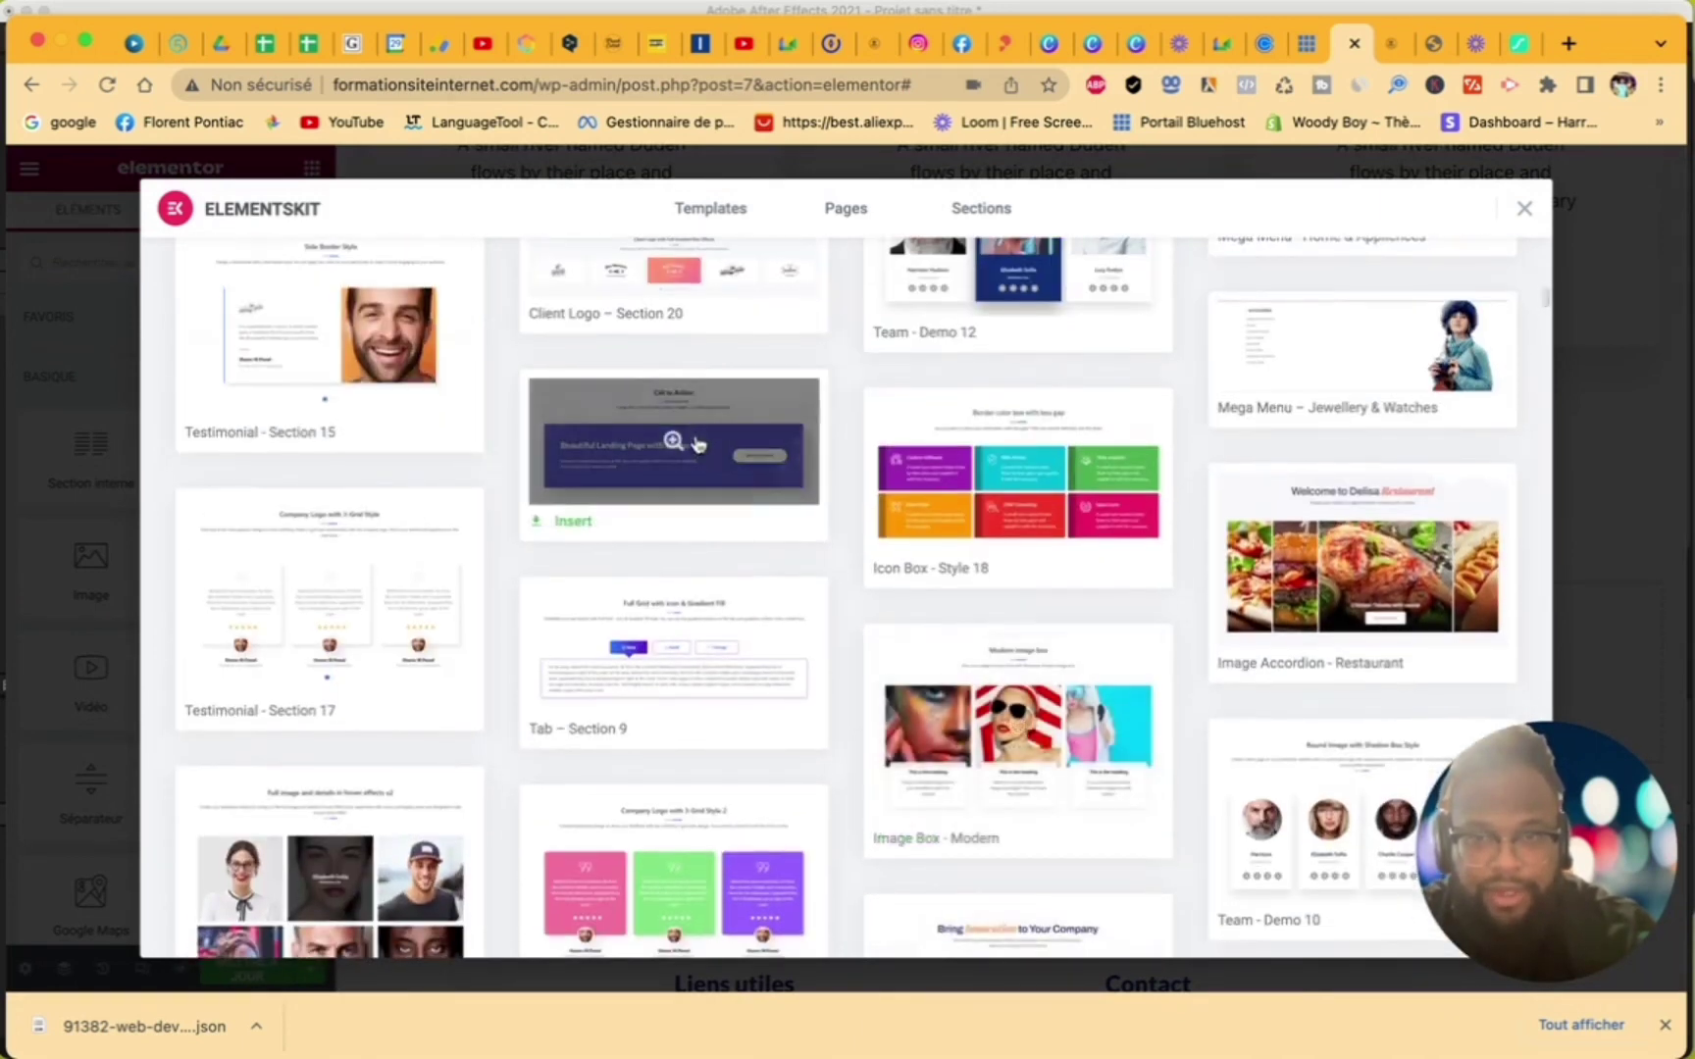
pyautogui.click(571, 526)
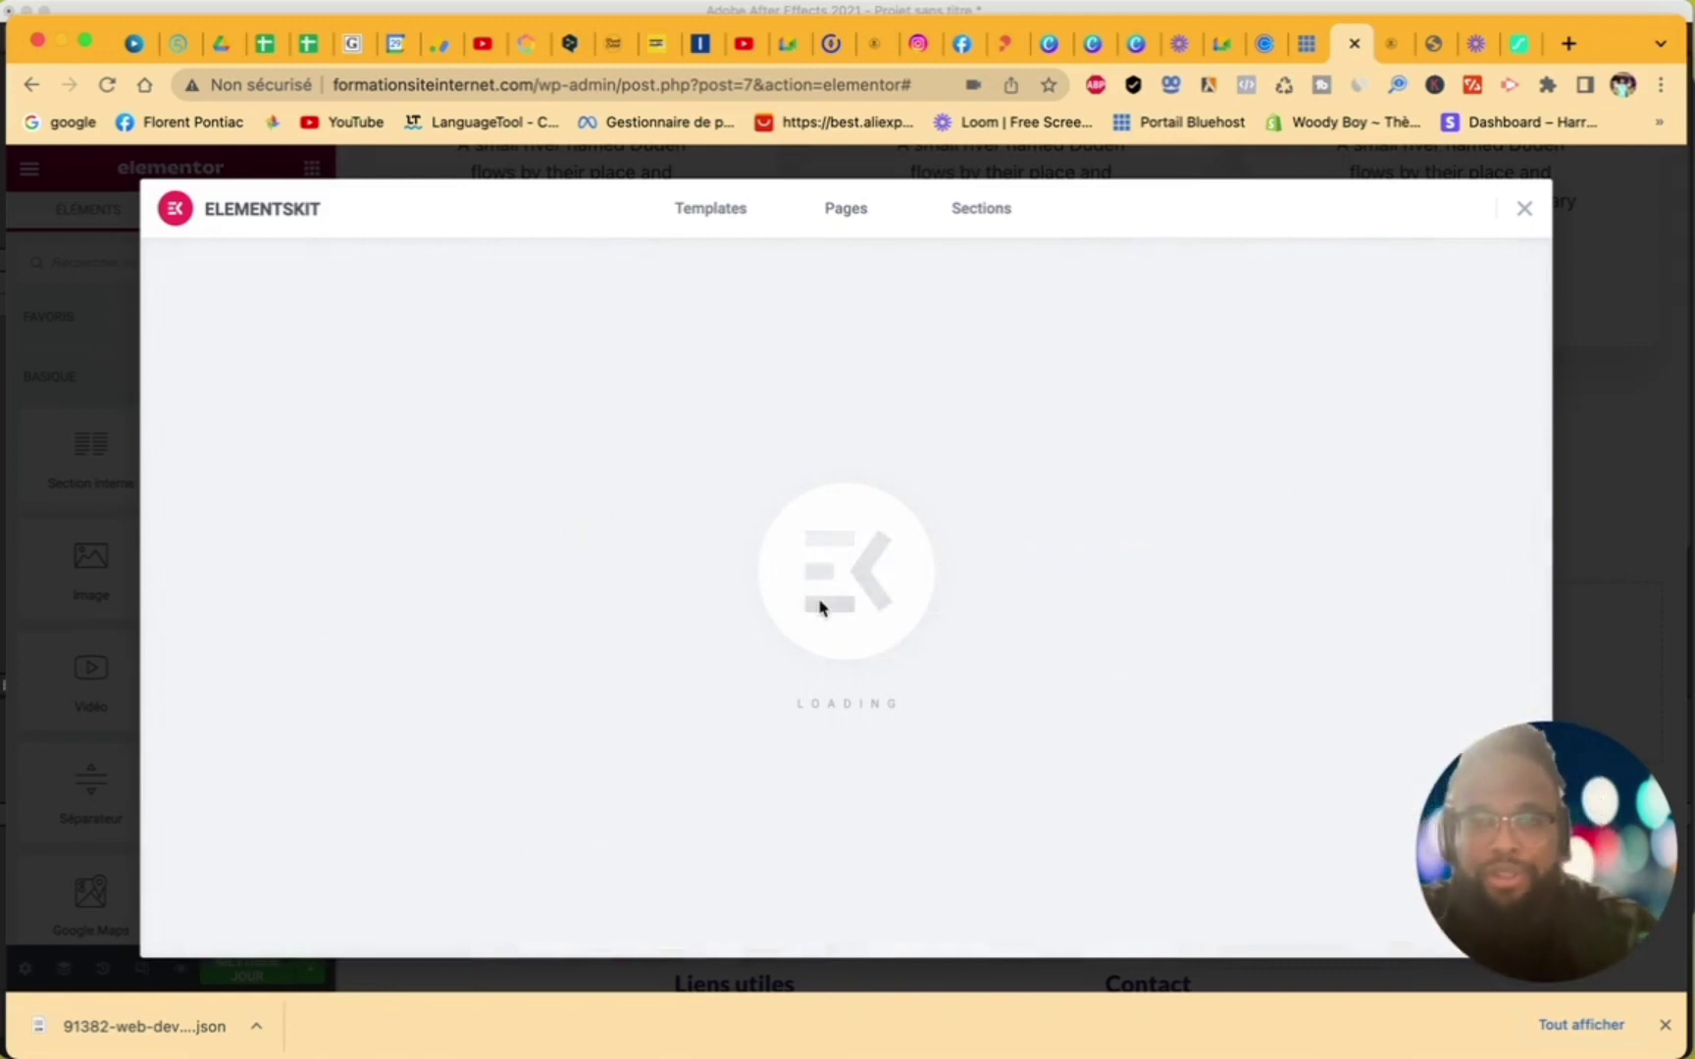
# - Select the word 'Elements' in the banner heading, then the banner's button column
pyautogui.scroll(-5, 963, 706)
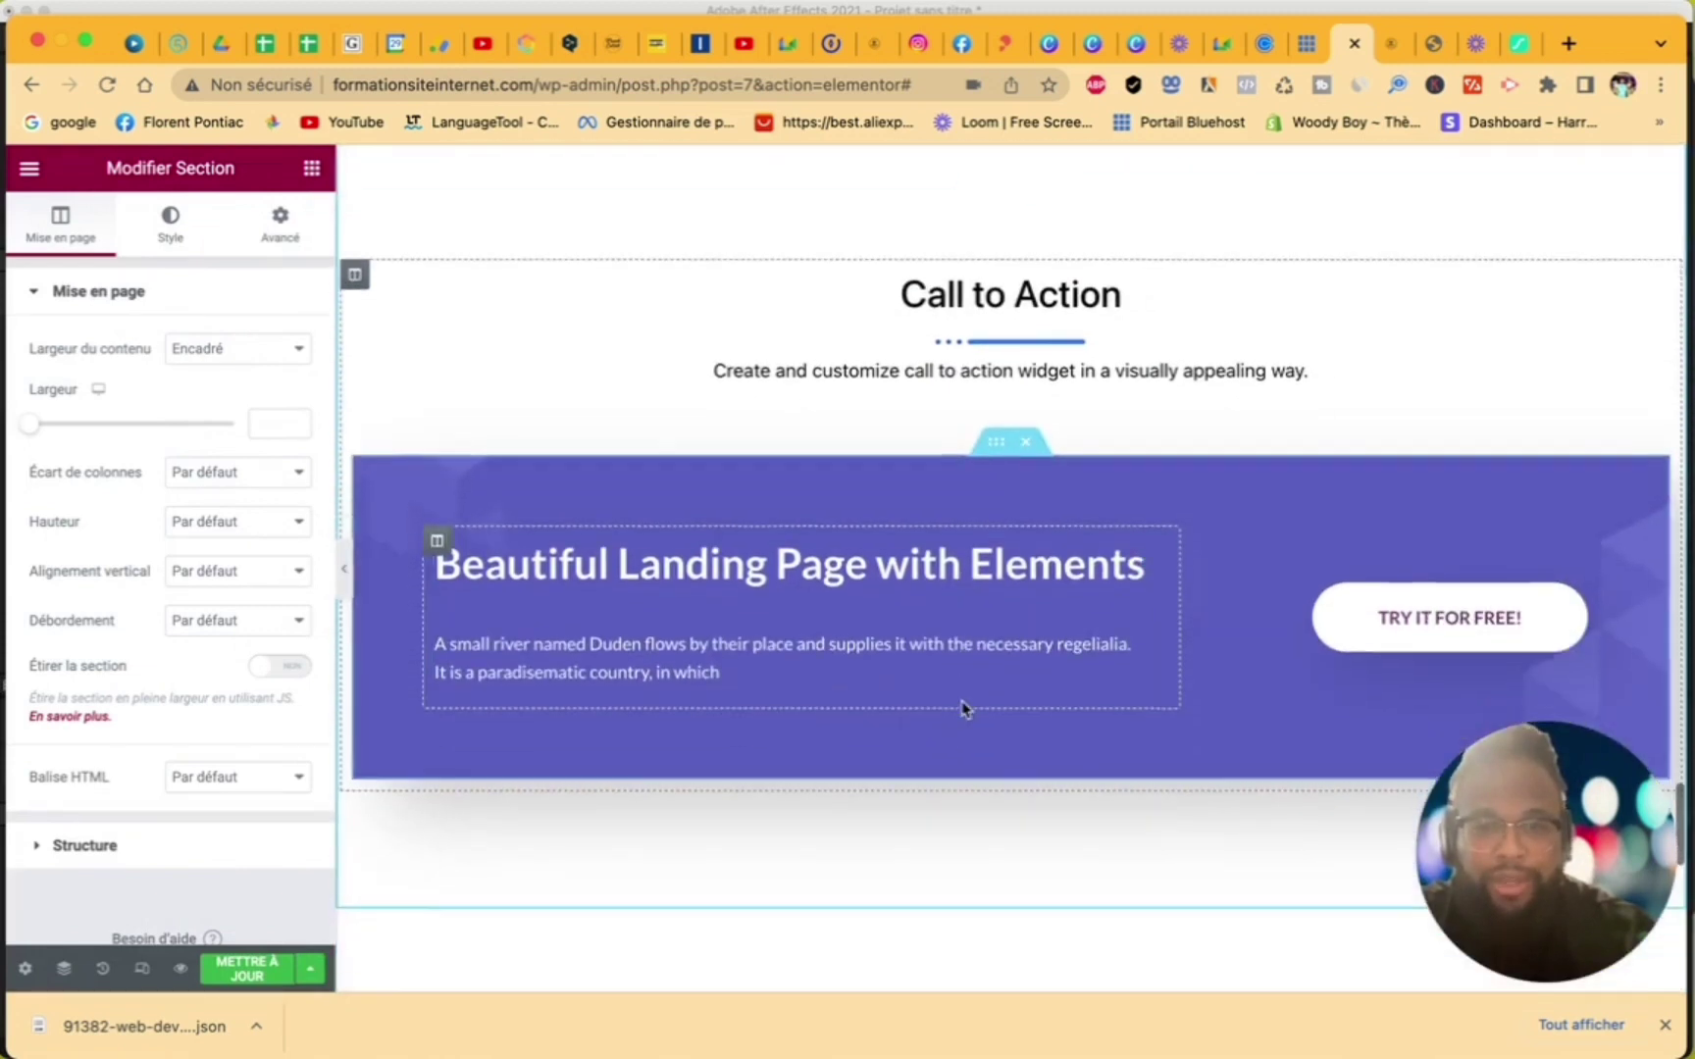
pyautogui.doubleClick(1112, 566)
pyautogui.click(1250, 577)
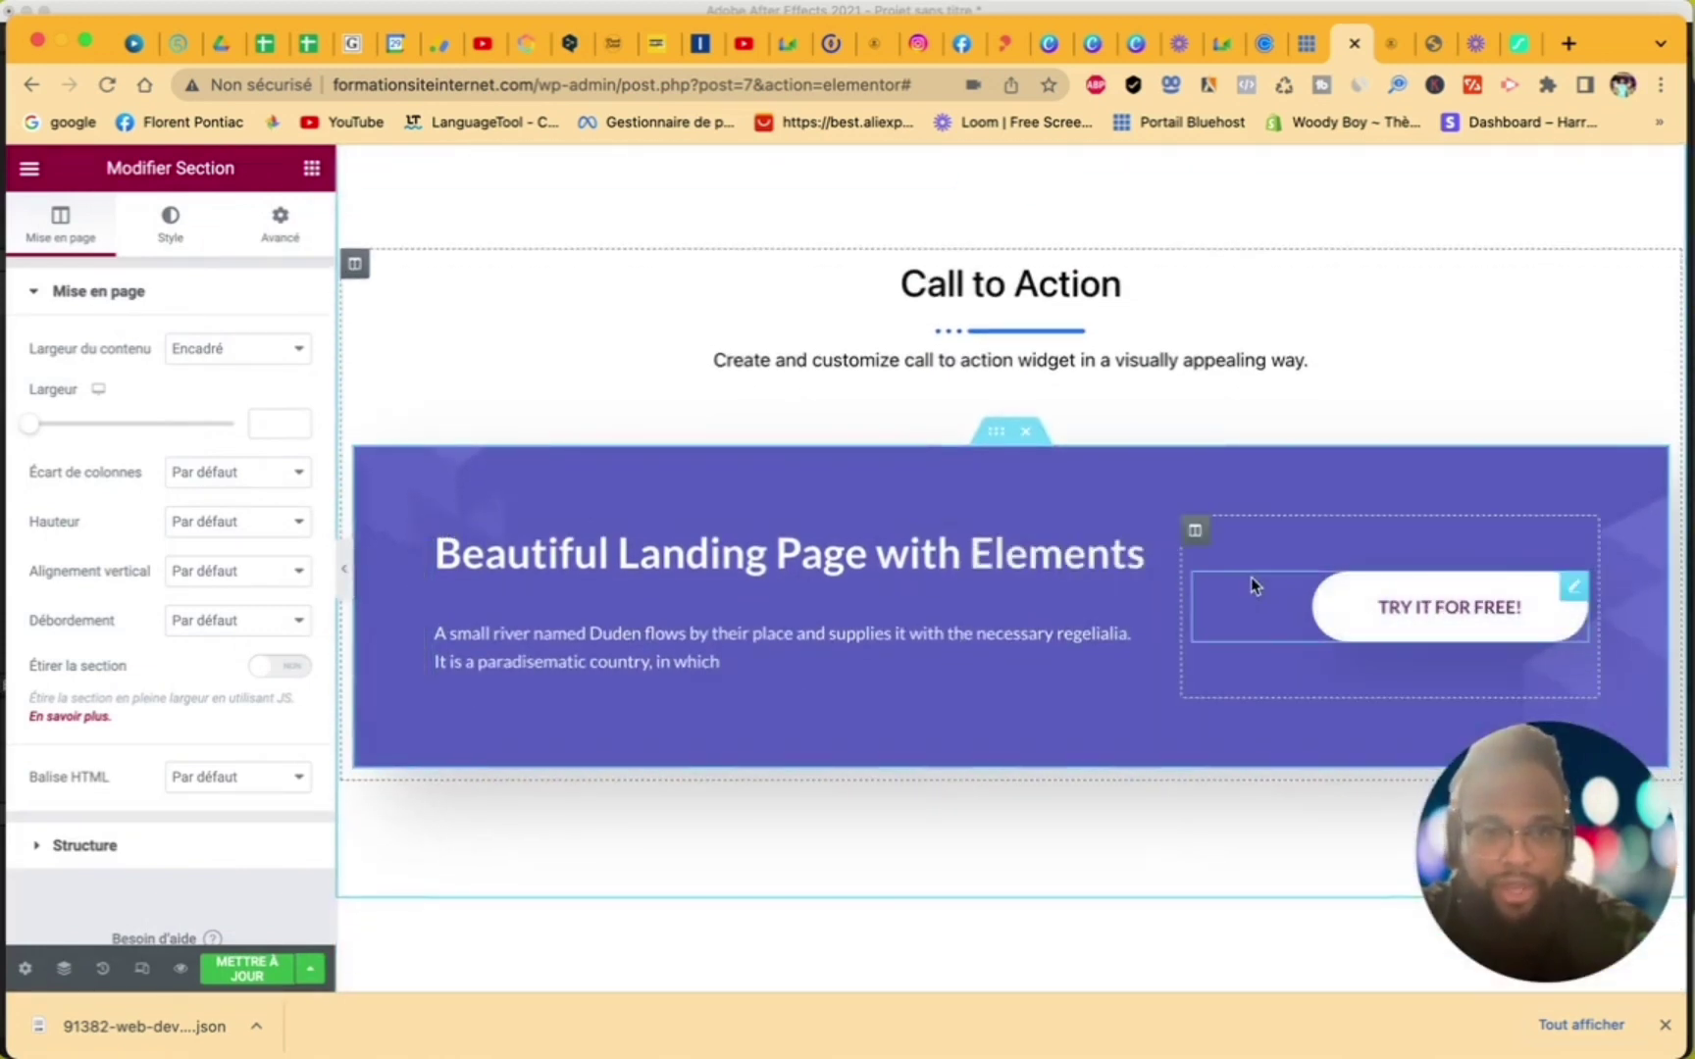
pyautogui.scroll(-3, 1249, 578)
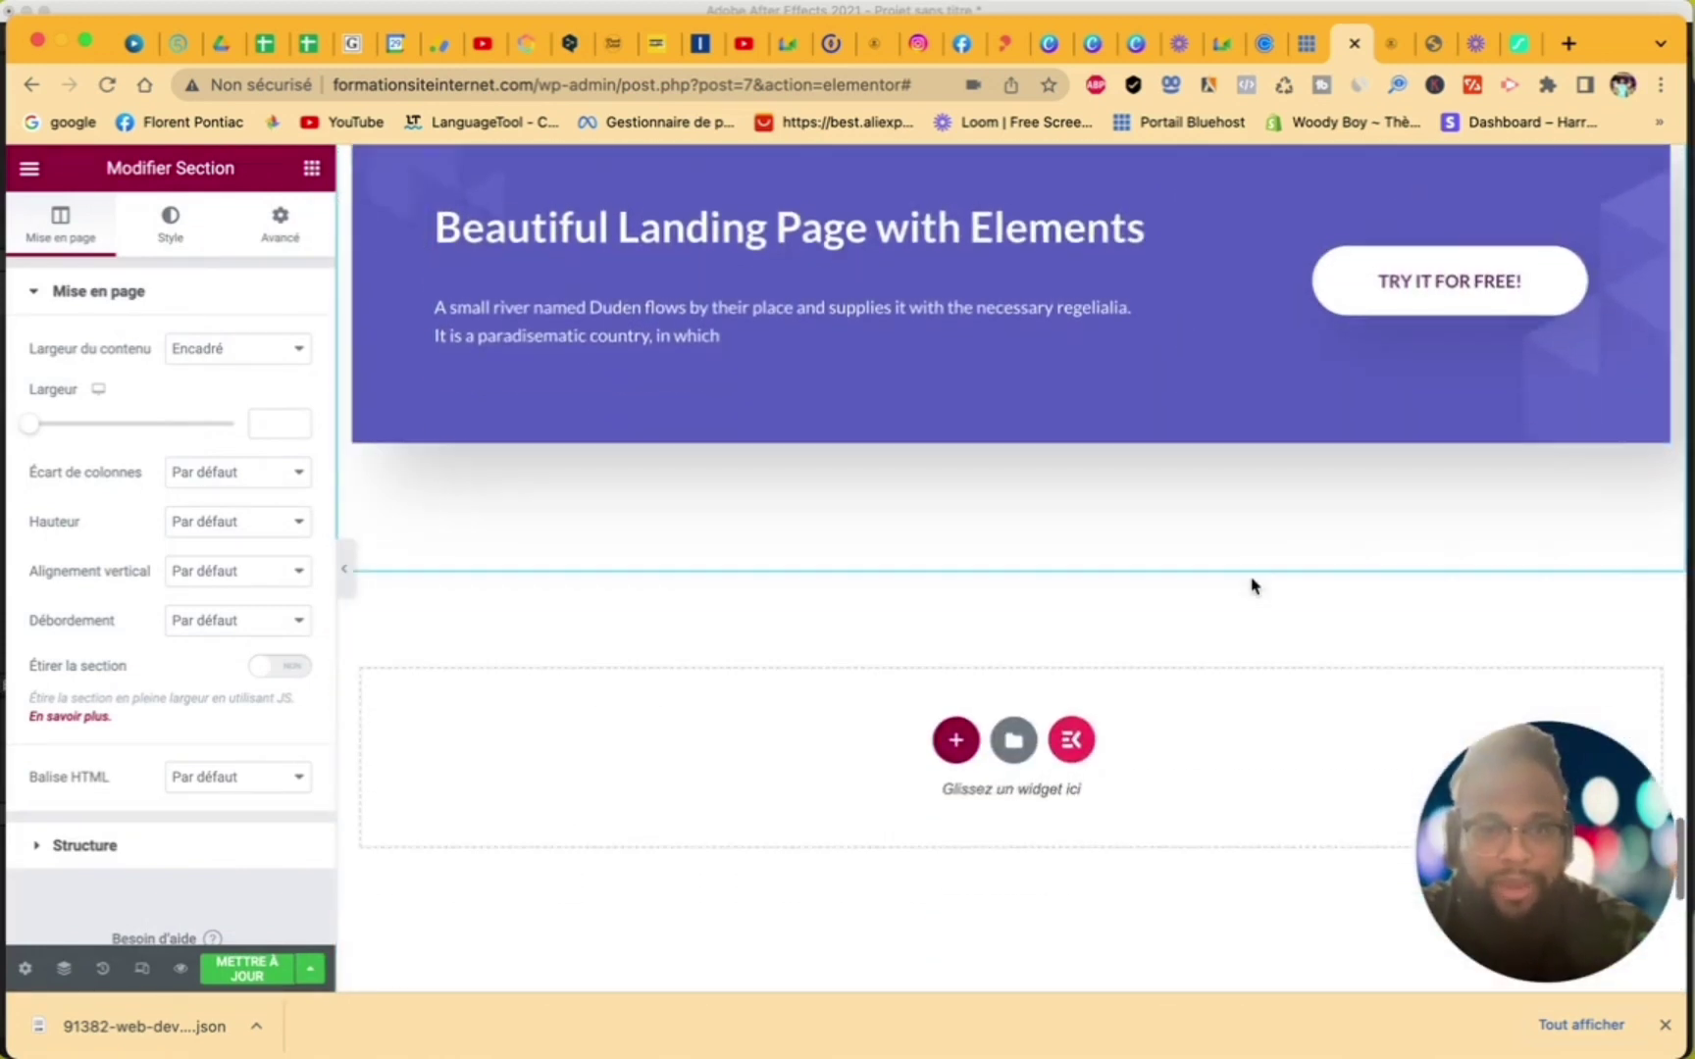
# - Add a two-column section below the banner and widen its left column
pyautogui.click(956, 741)
pyautogui.click(850, 793)
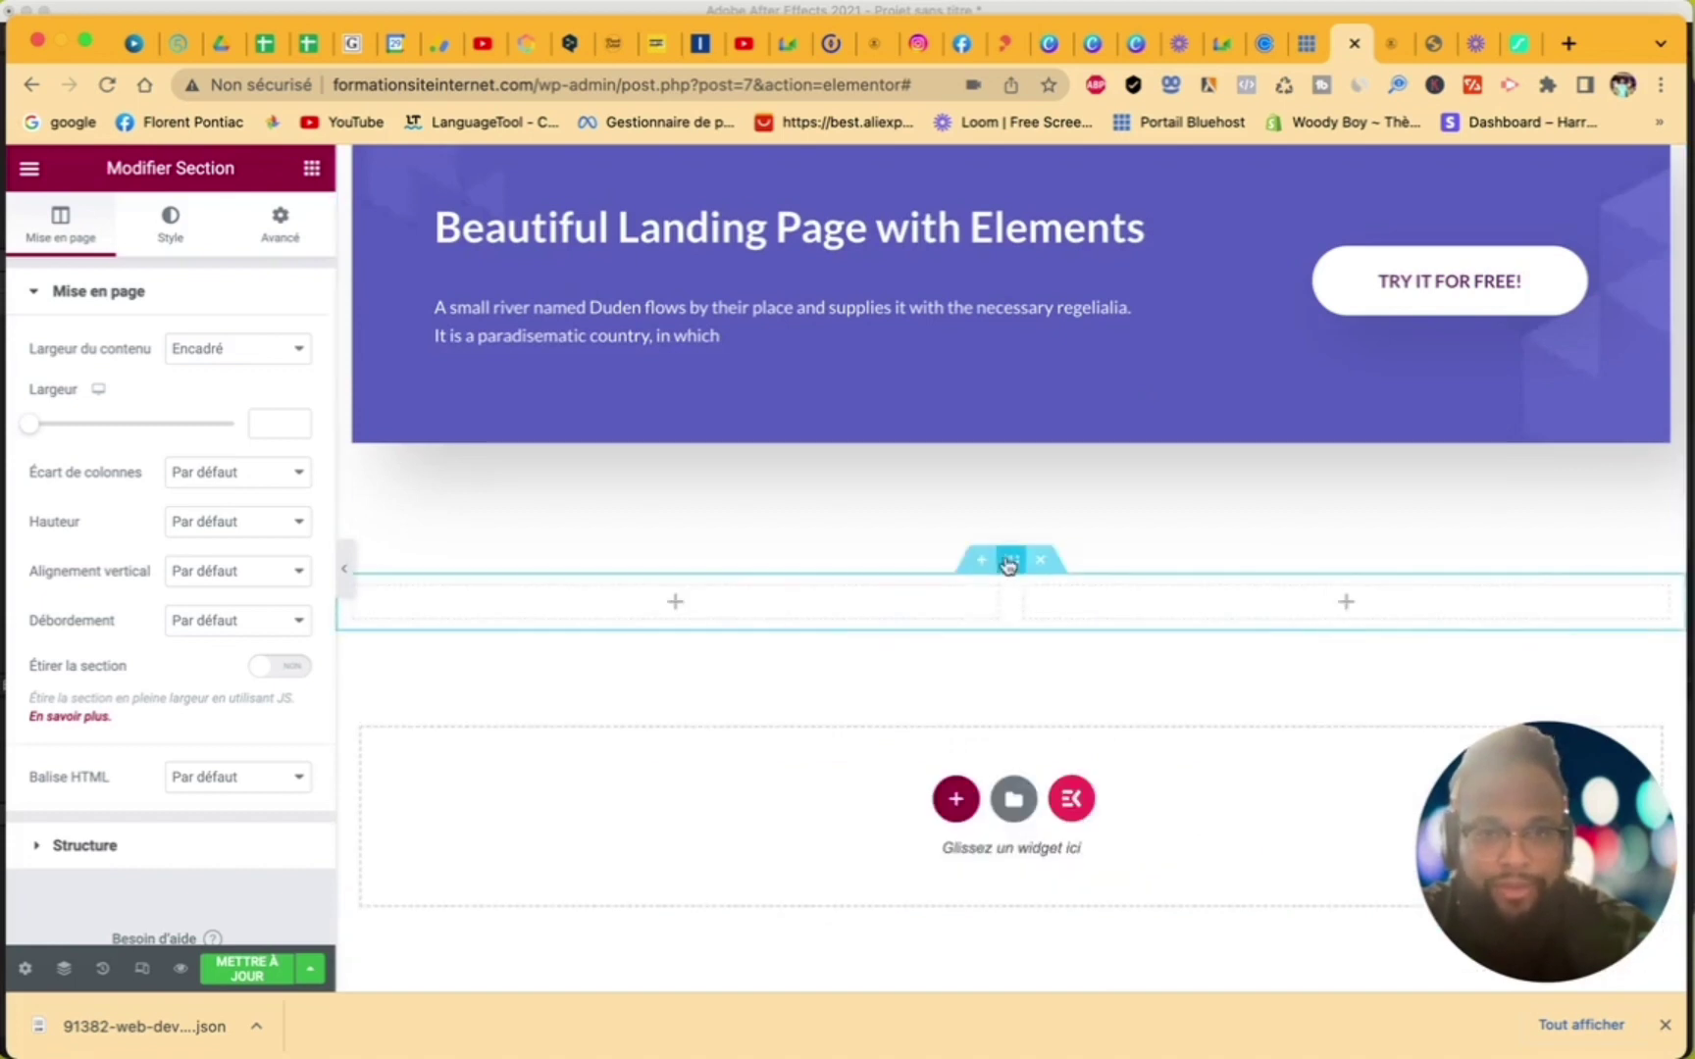
pyautogui.moveTo(1009, 596); pyautogui.dragTo(1283, 596)
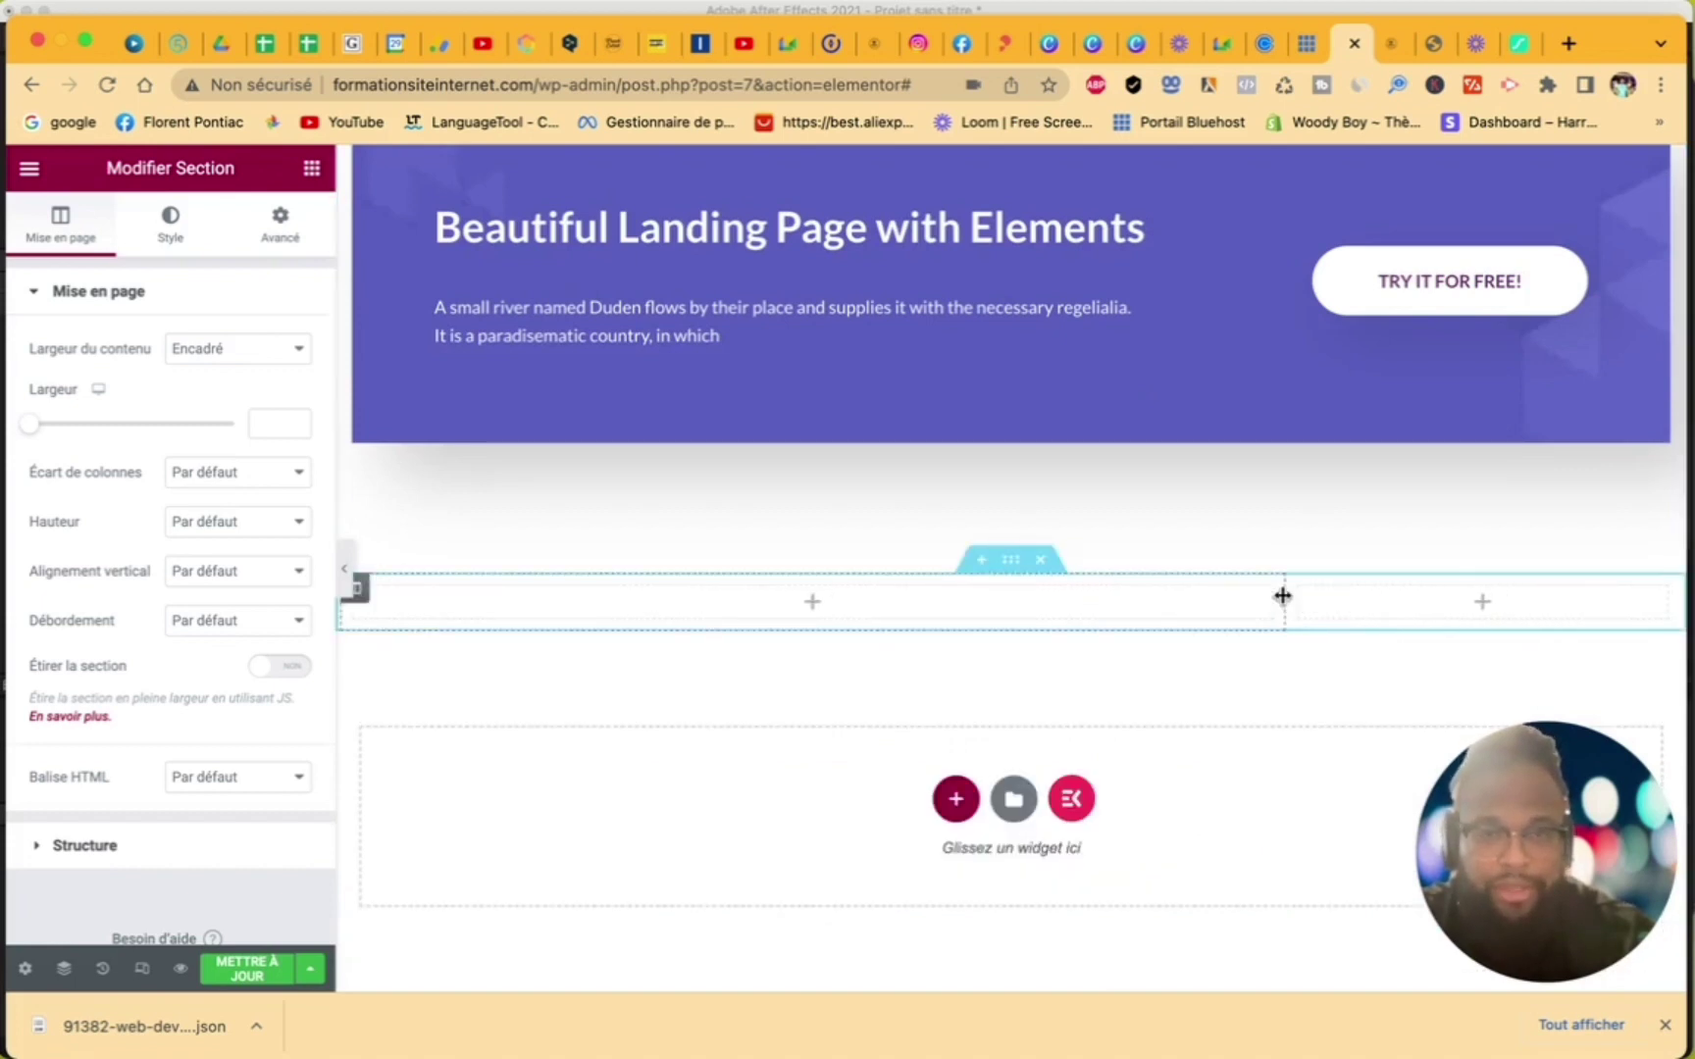
pyautogui.click(279, 229)
pyautogui.click(310, 172)
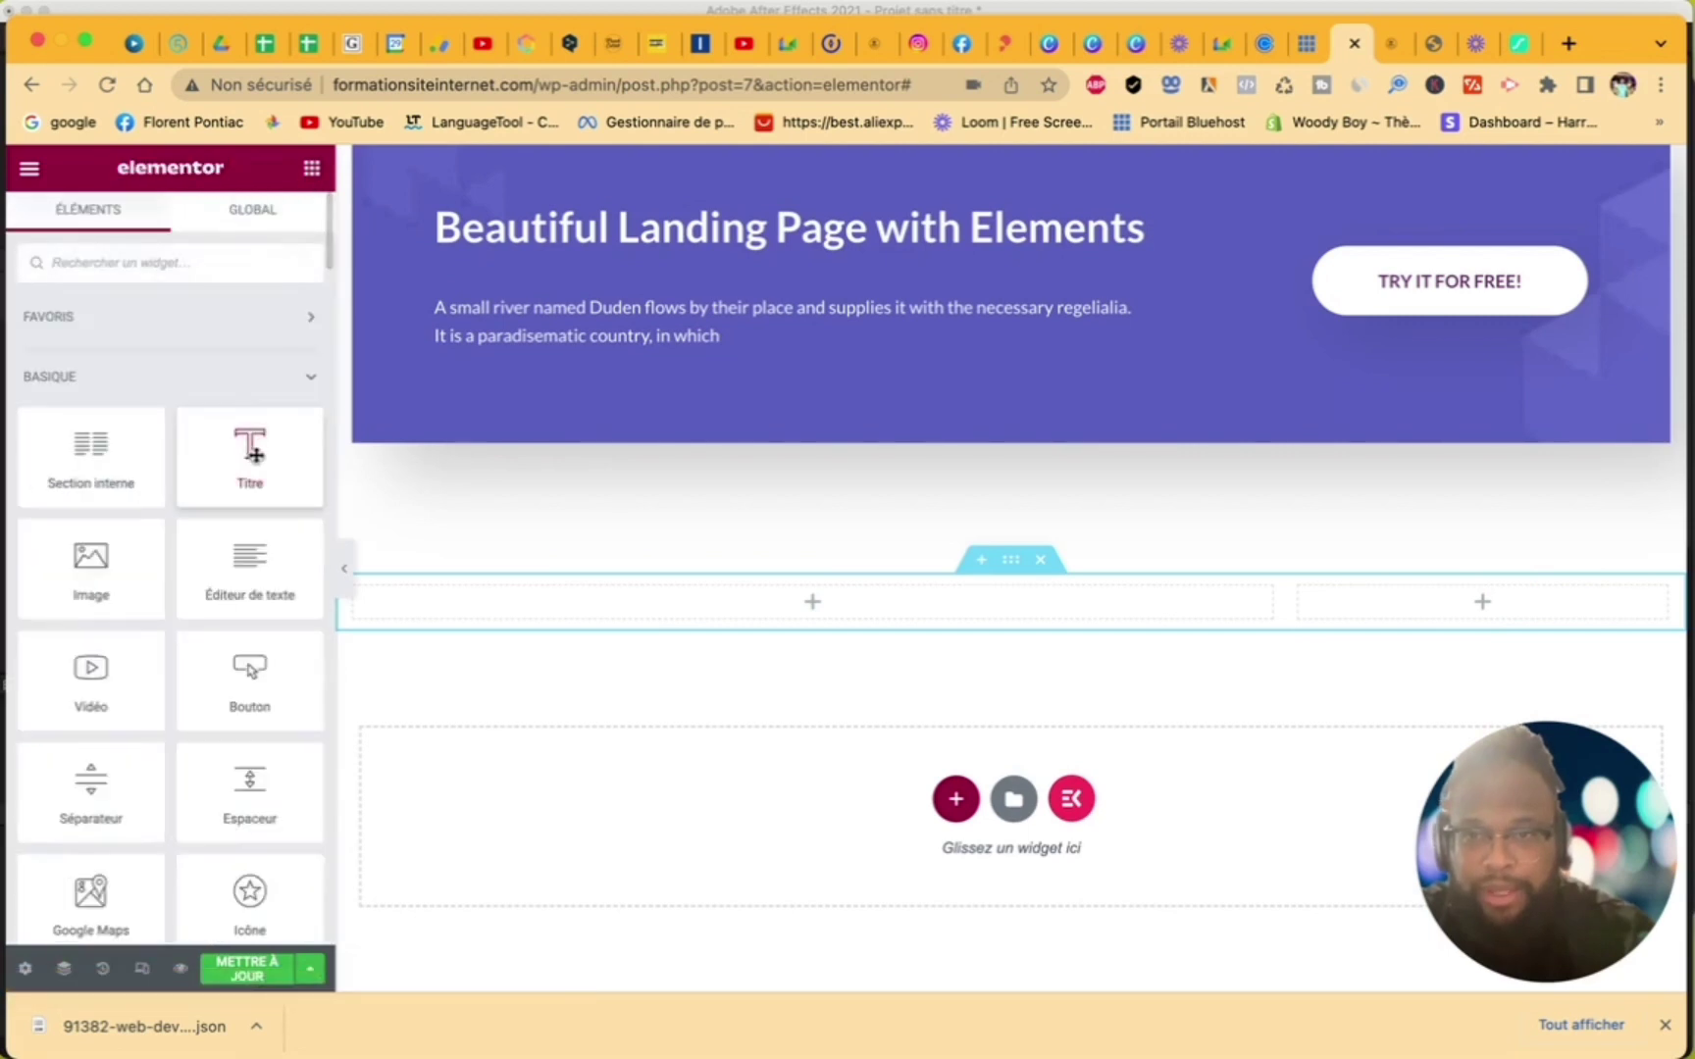
# - Put a heading and text paragraph on the left and a centred 'je m'inscrit' button on the right
pyautogui.moveTo(250, 446); pyautogui.dragTo(530, 601)
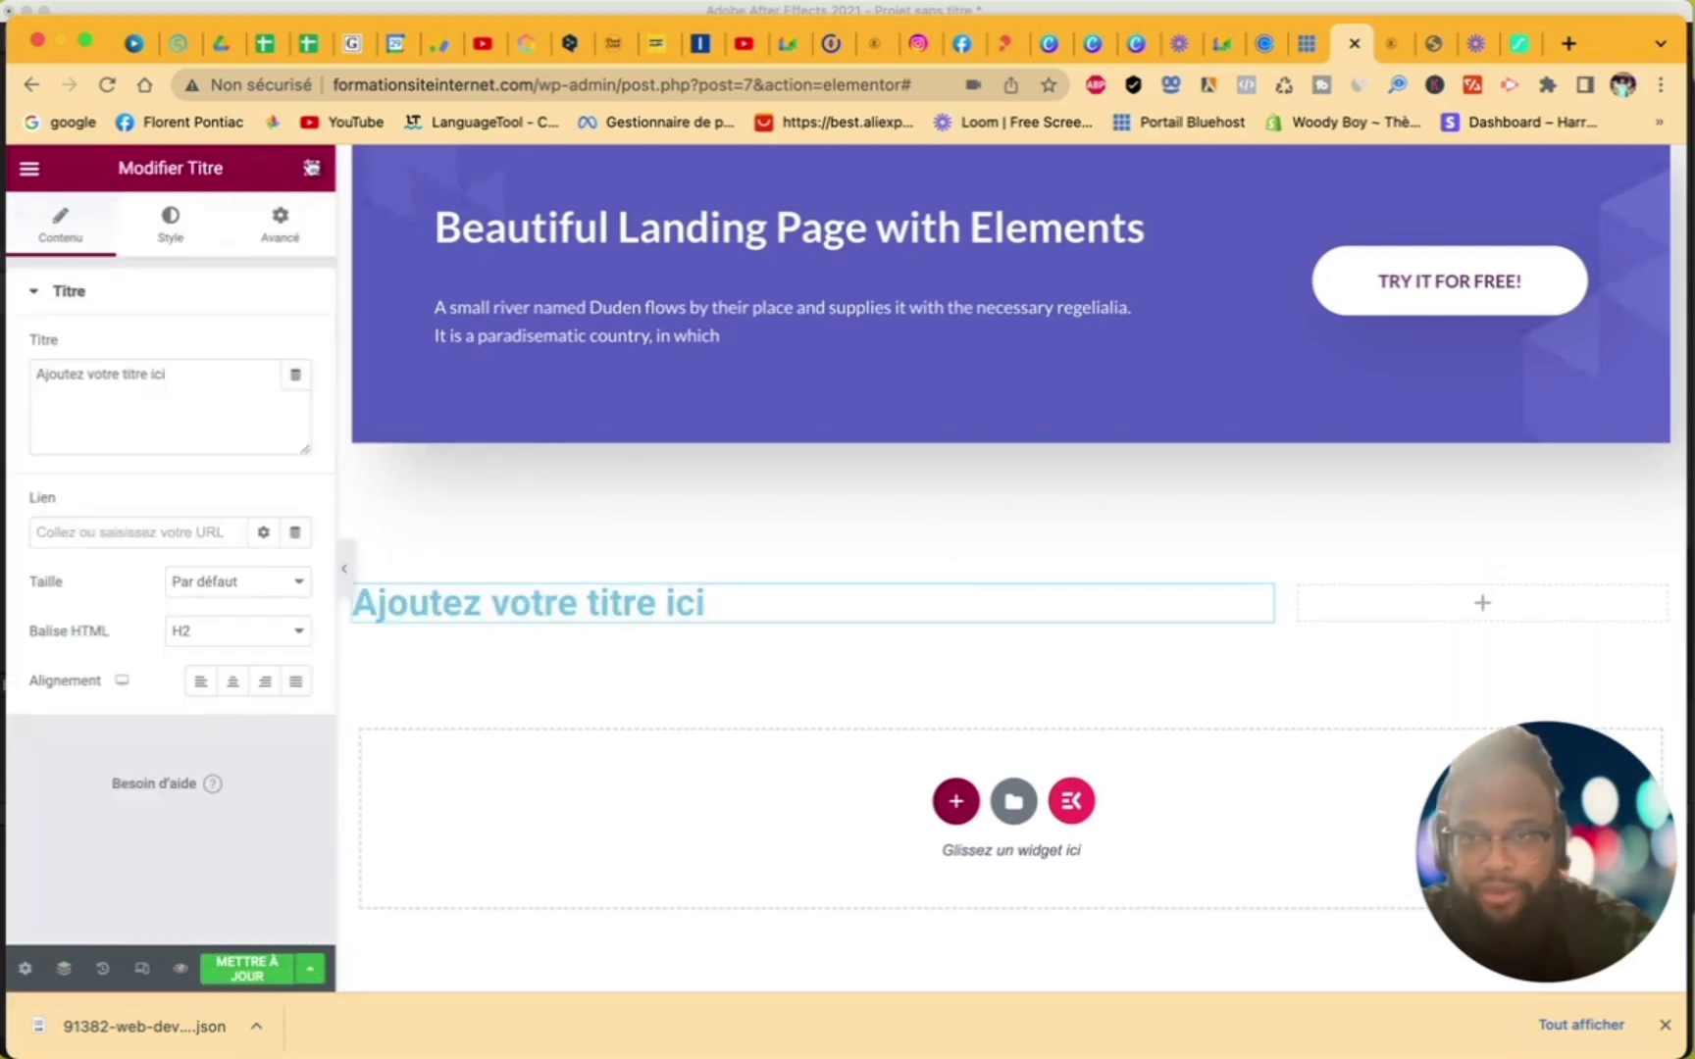
pyautogui.click(311, 168)
pyautogui.moveTo(218, 545); pyautogui.dragTo(469, 628)
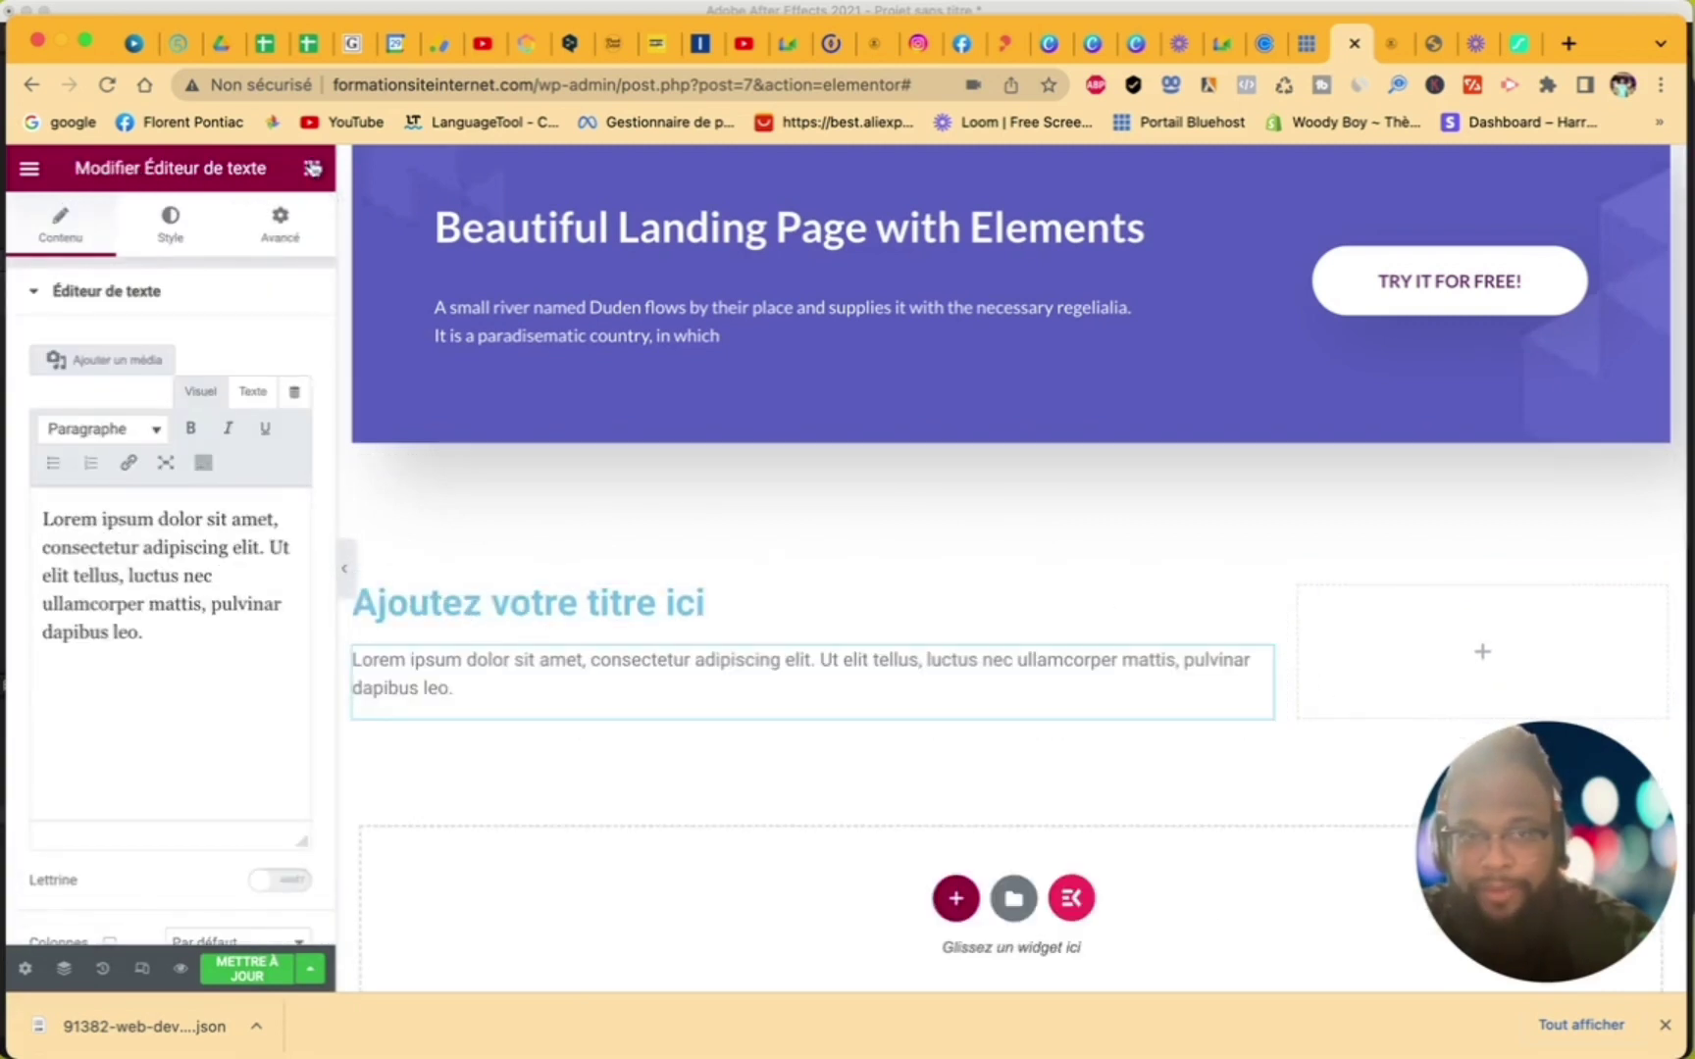
pyautogui.click(312, 170)
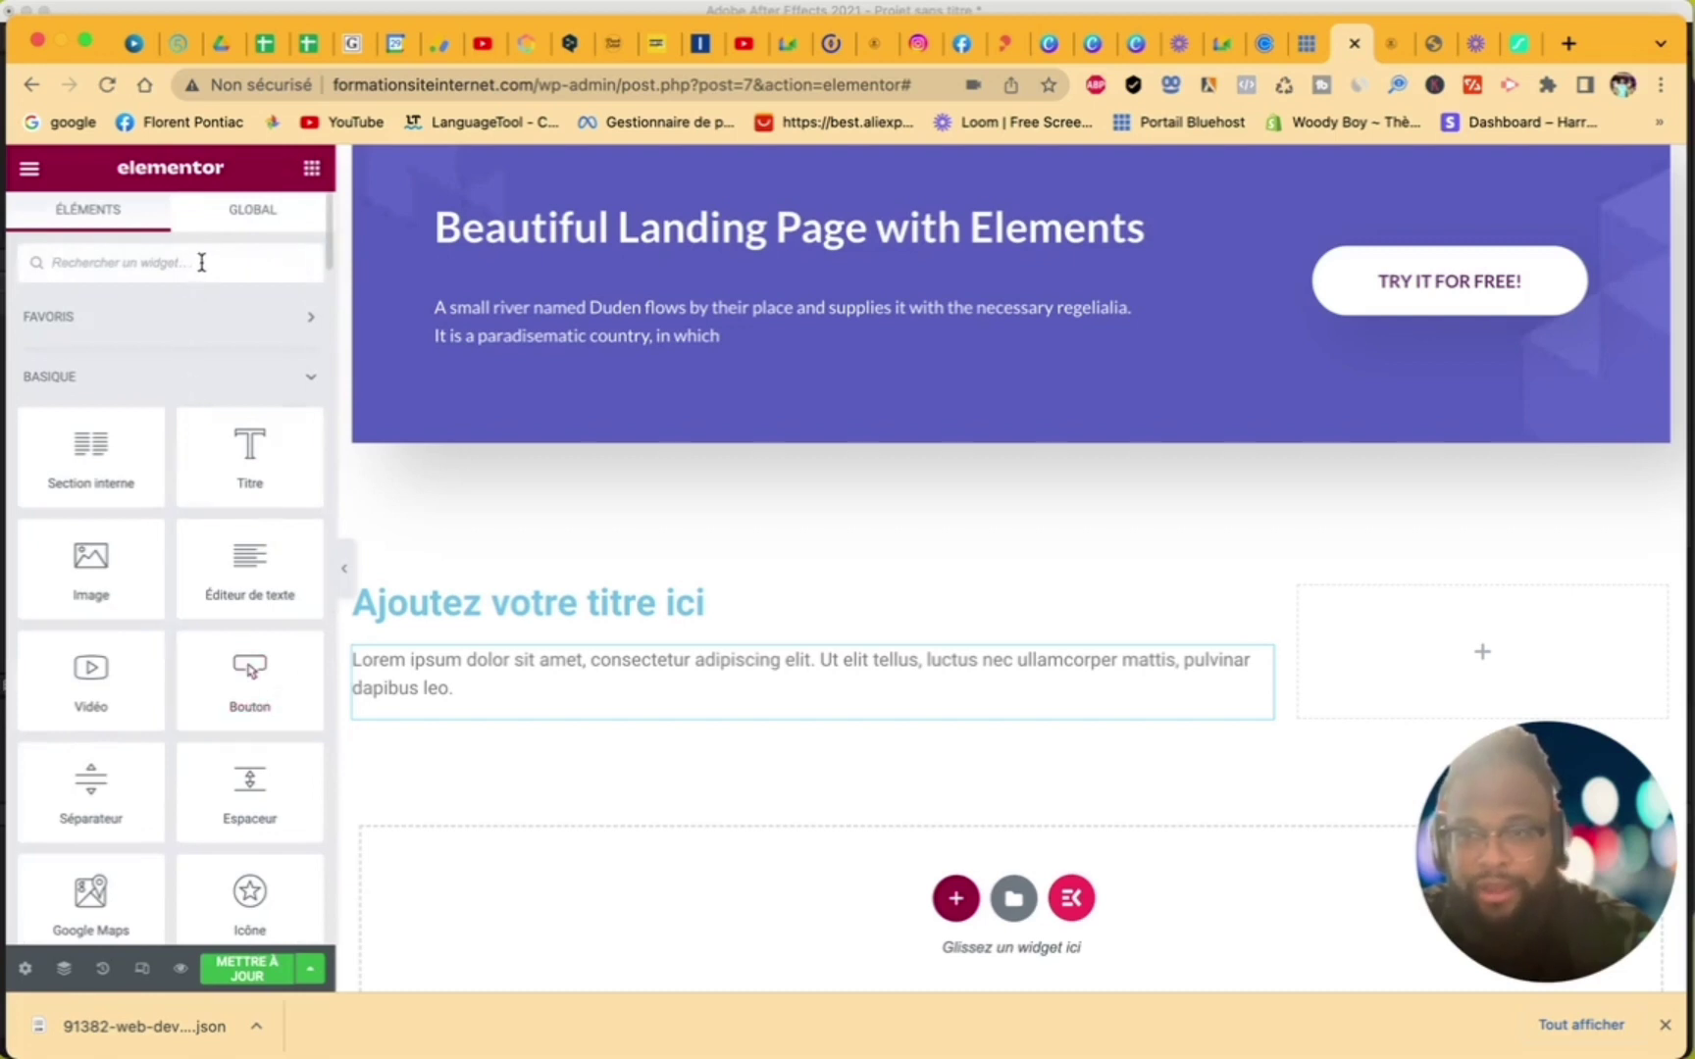
pyautogui.moveTo(237, 695); pyautogui.dragTo(1419, 699)
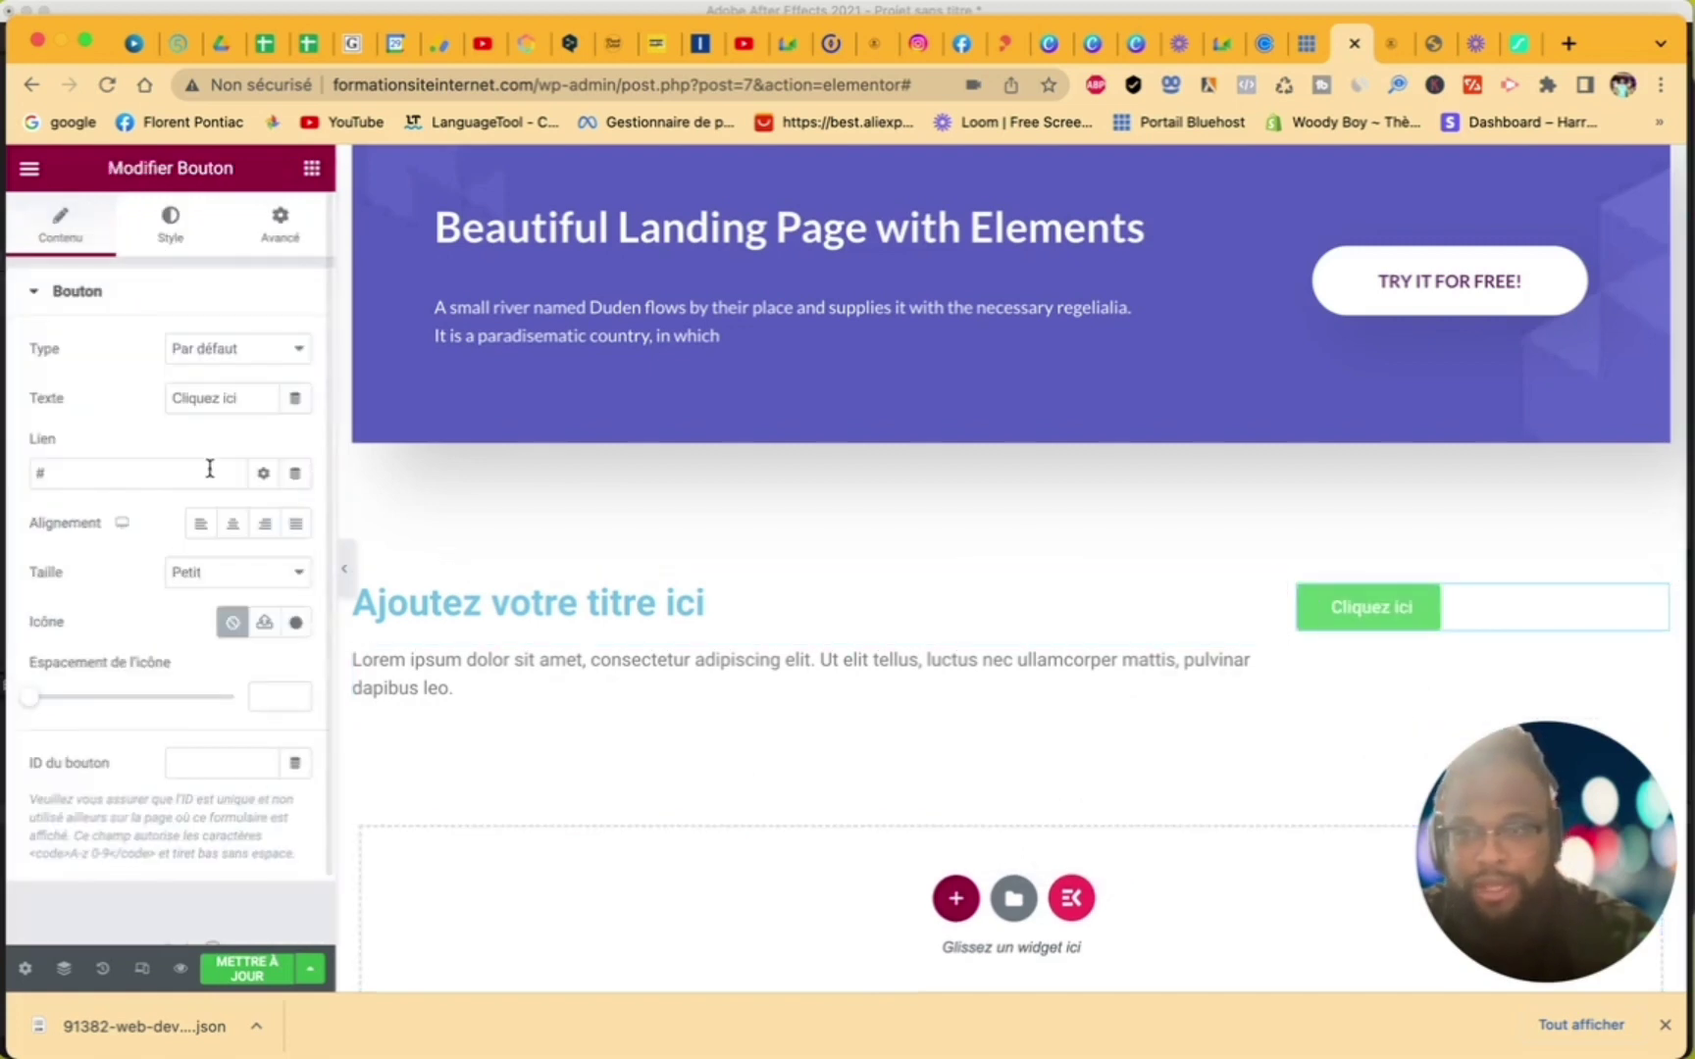
pyautogui.write("je m'inscrit")
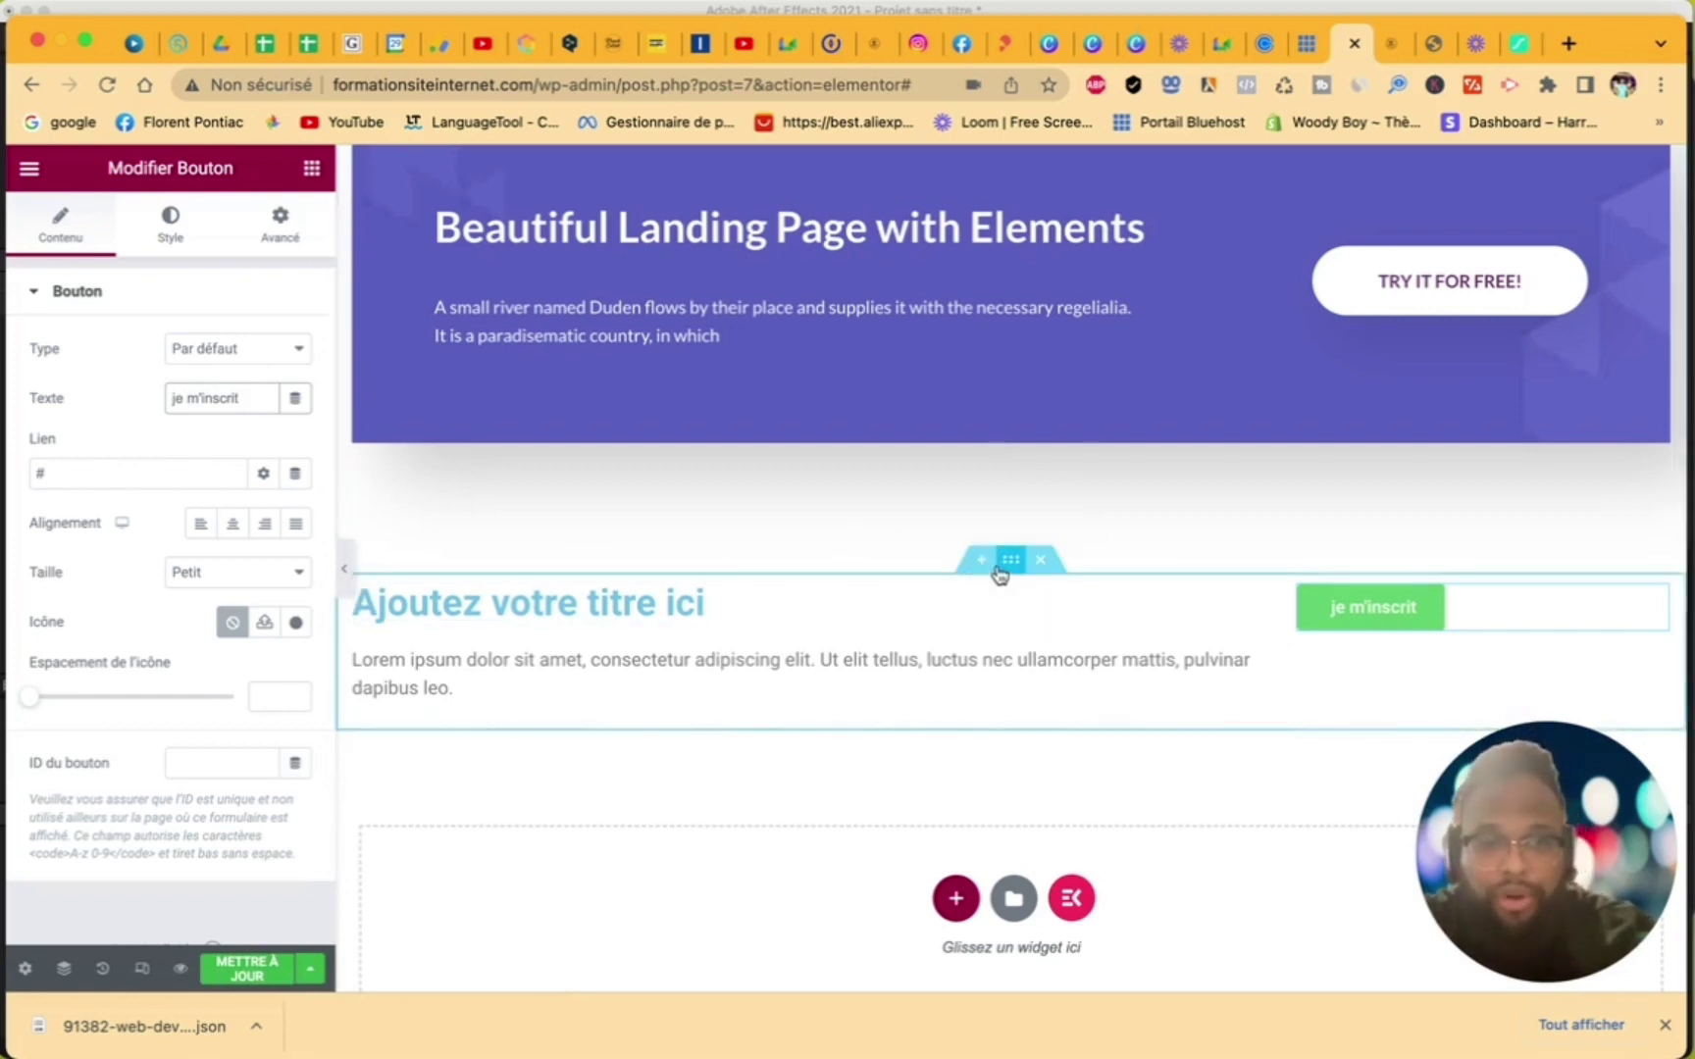
pyautogui.click(235, 530)
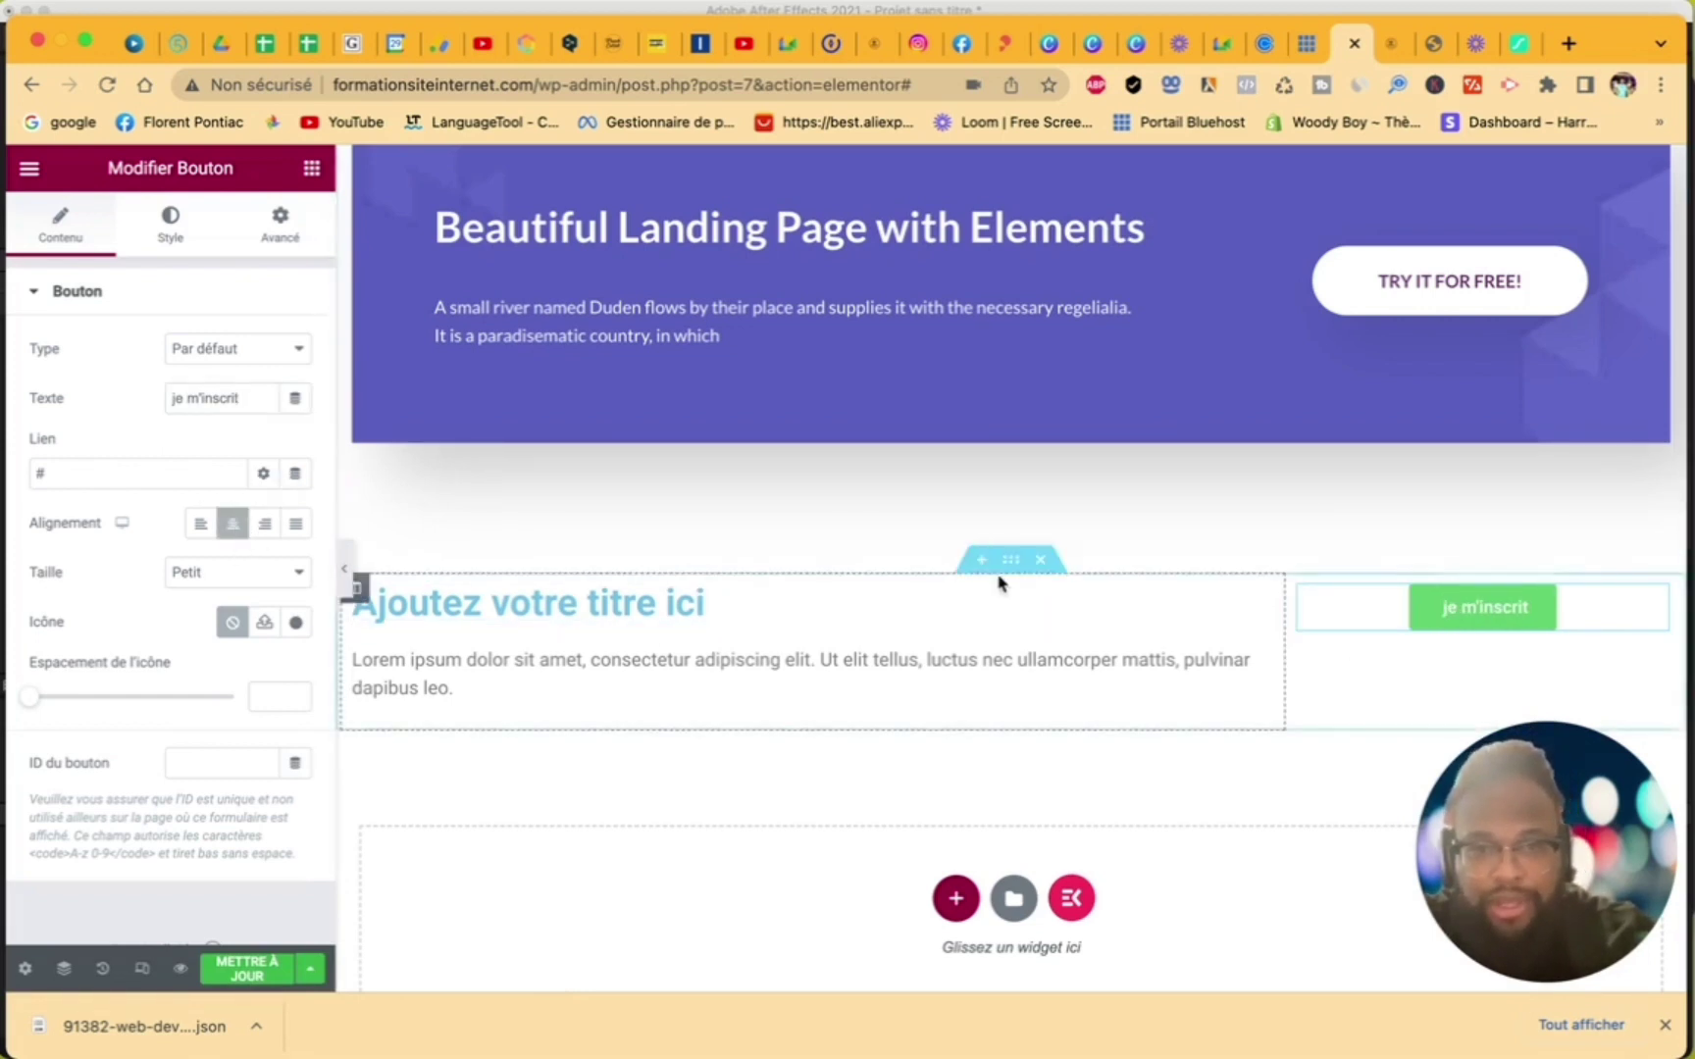
# - Give the two-column section a plain red (#FF0000) background
pyautogui.click(1013, 562)
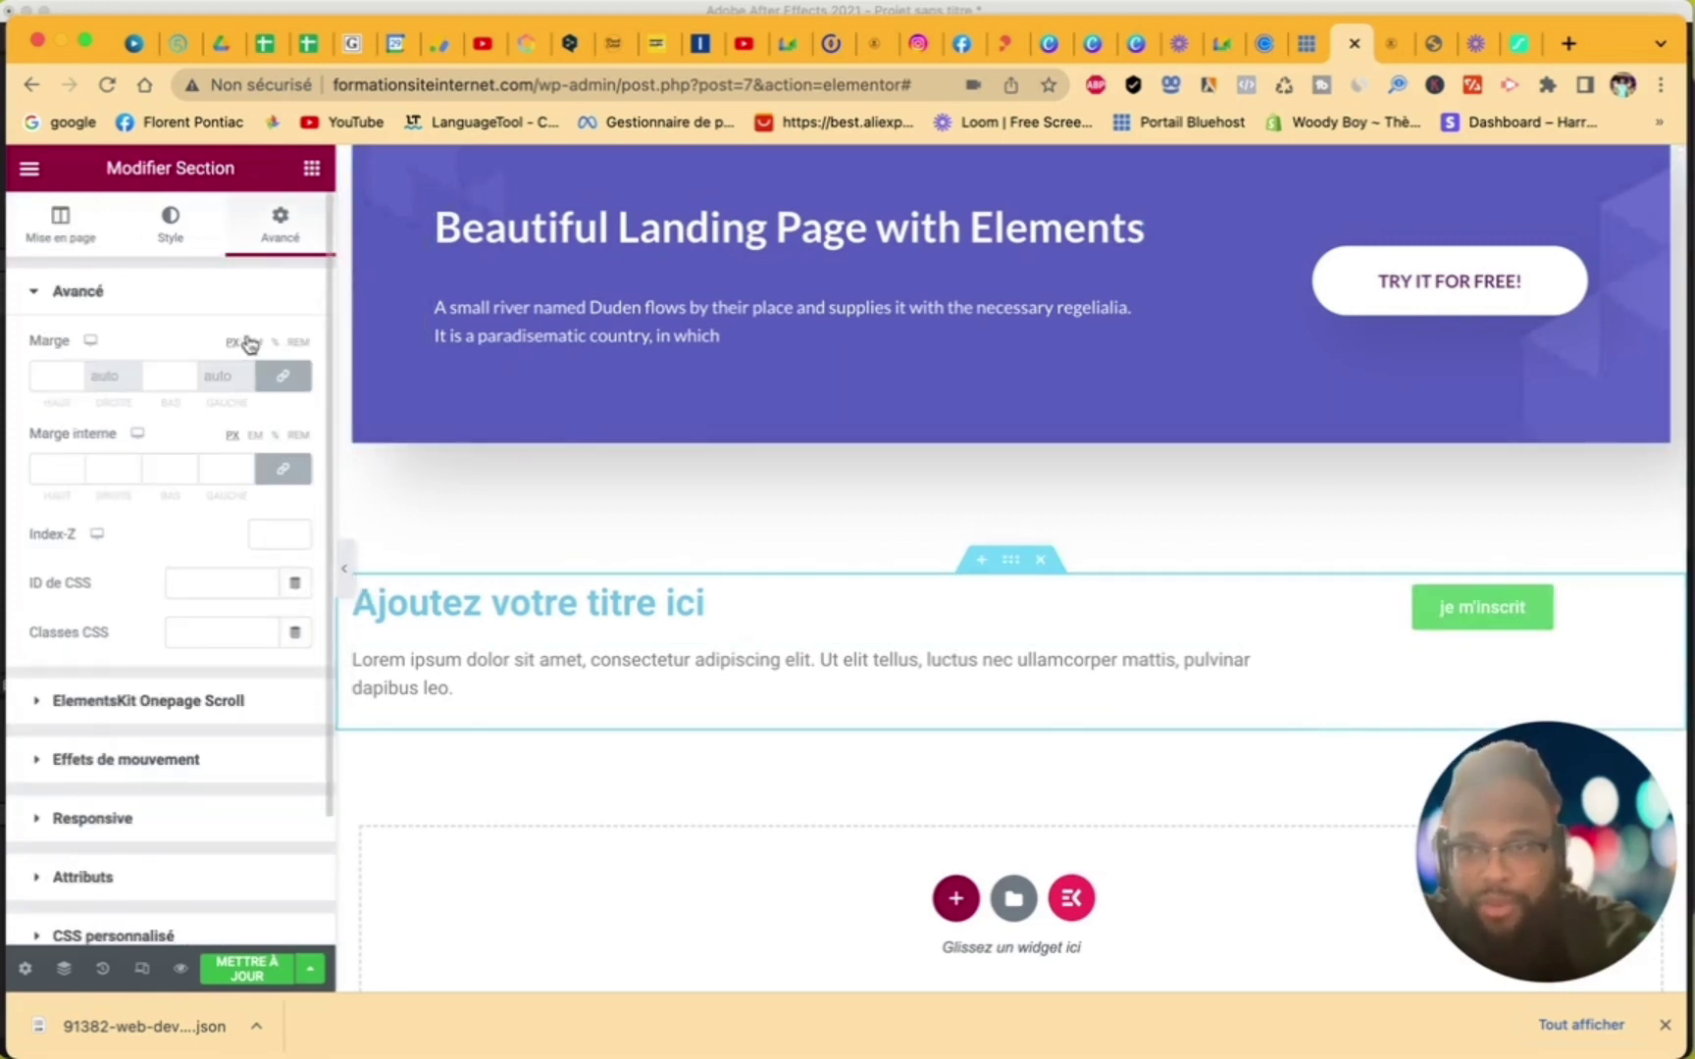
pyautogui.click(180, 231)
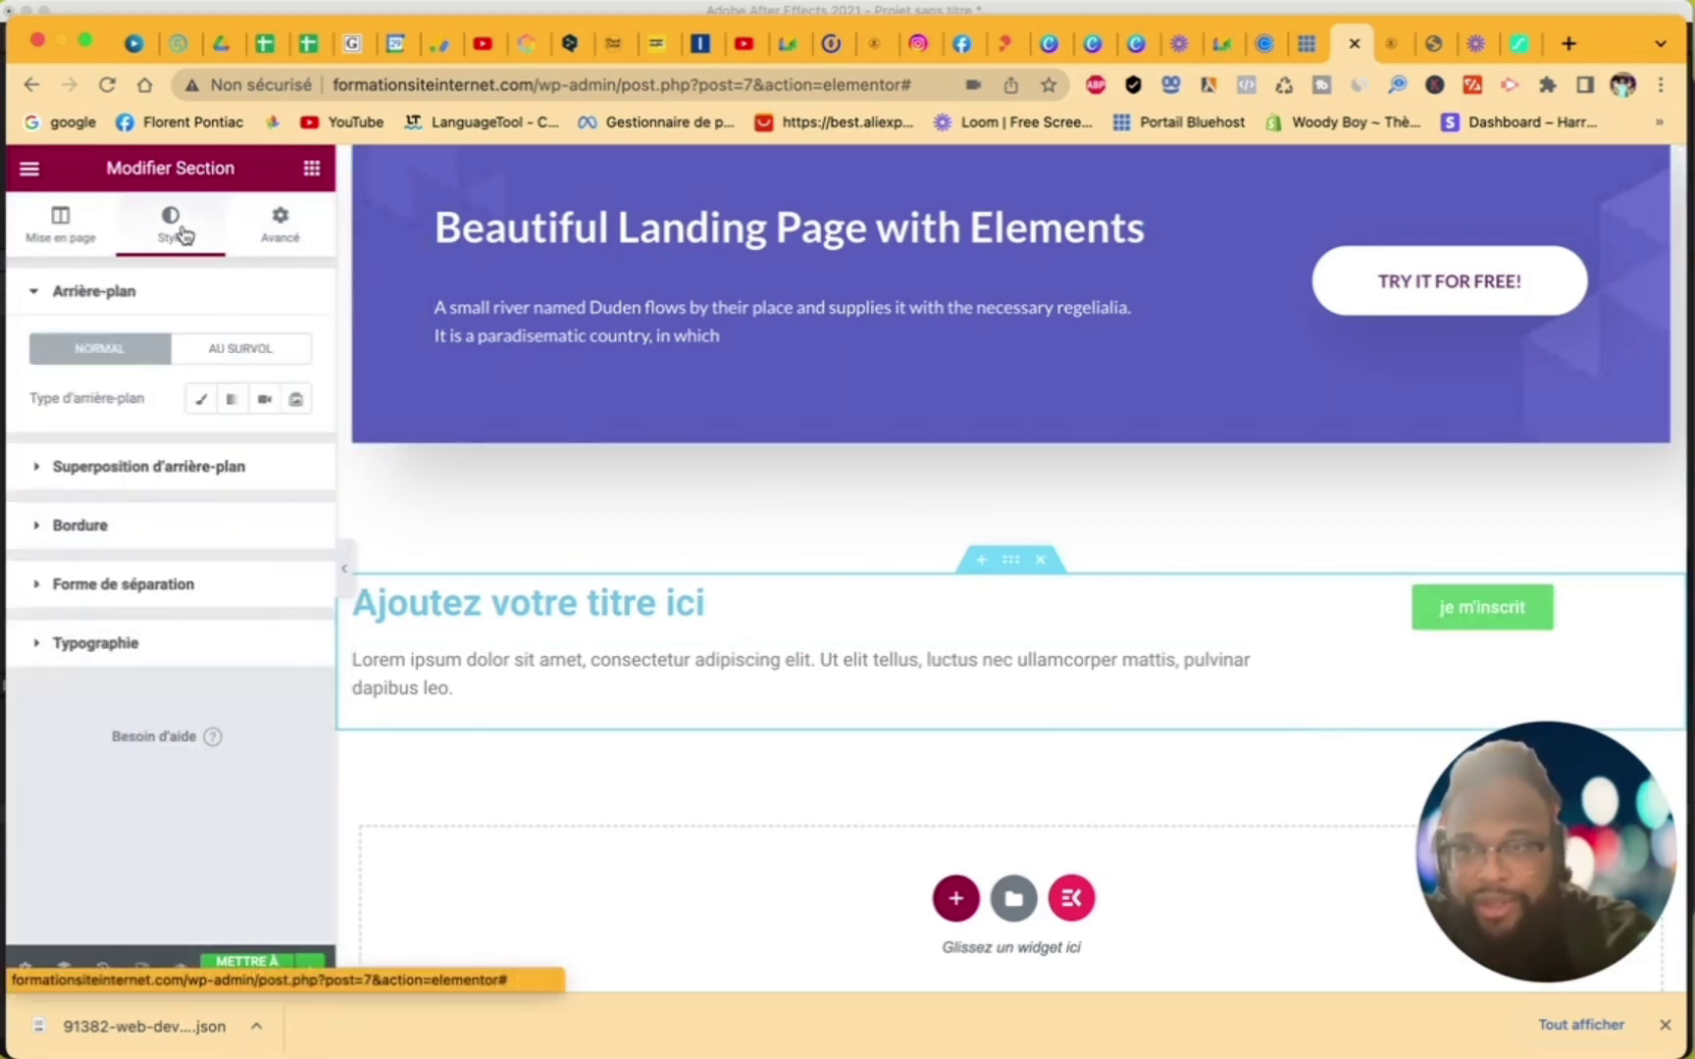
pyautogui.click(201, 401)
pyautogui.click(295, 448)
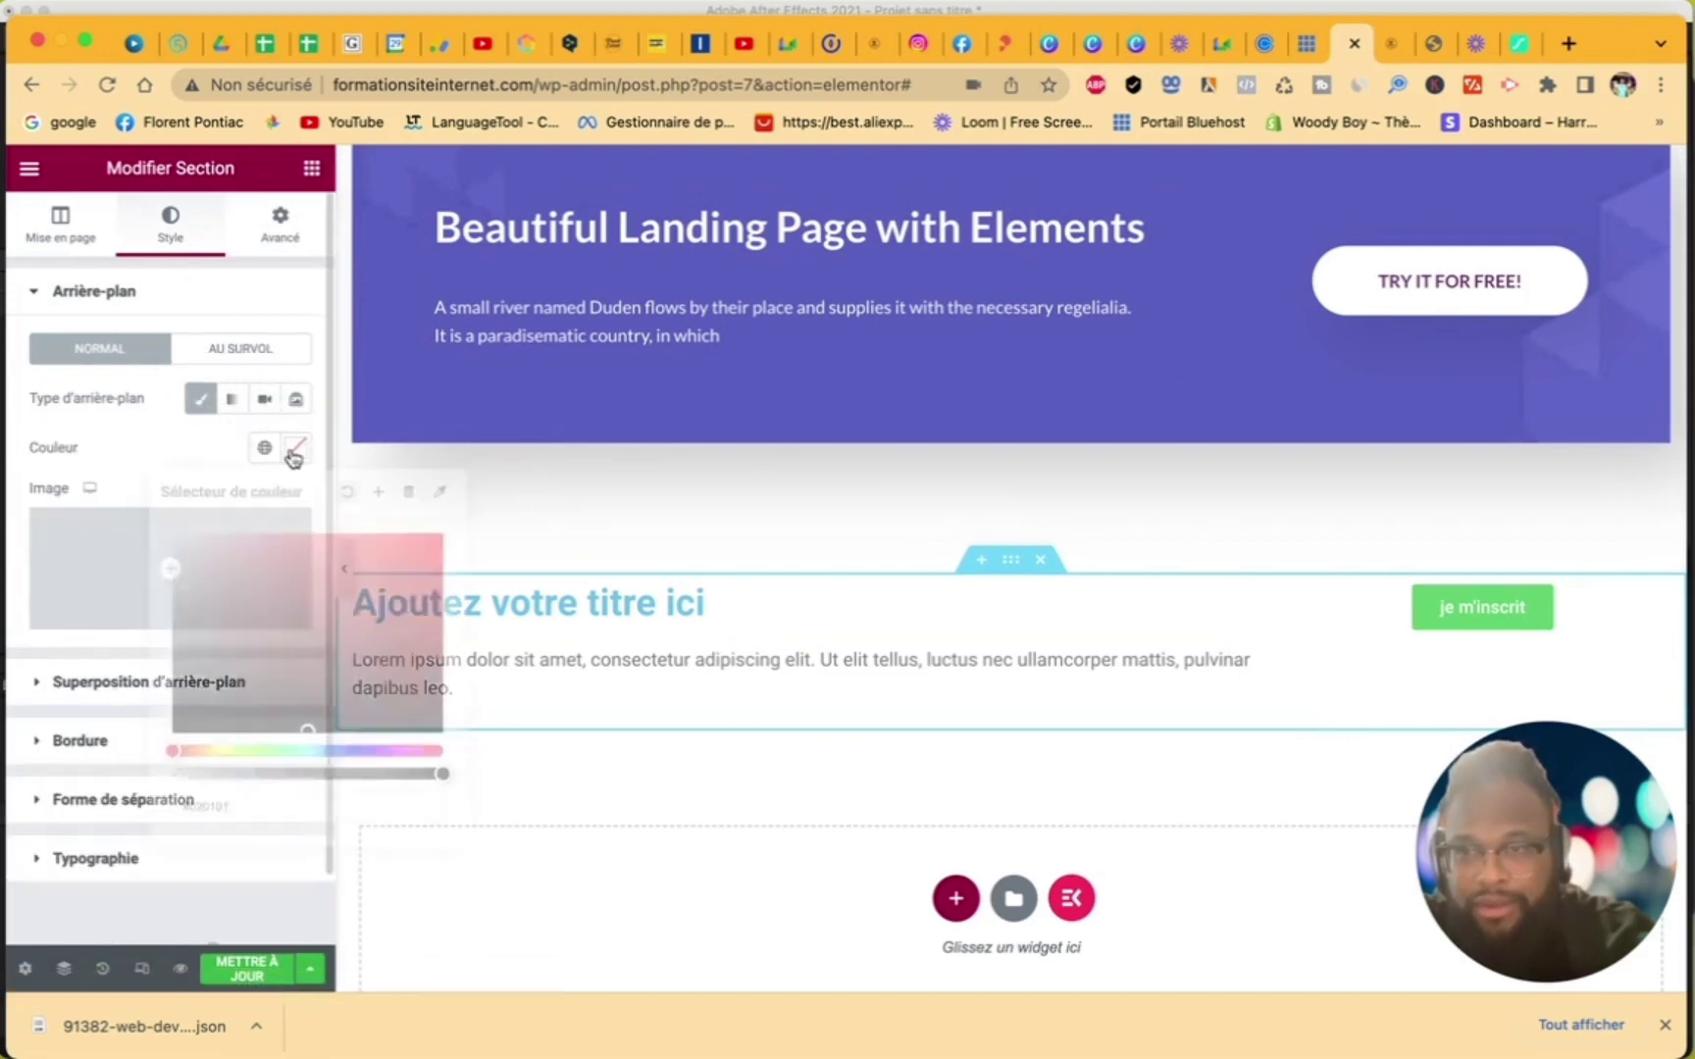
pyautogui.moveTo(306, 628)
pyautogui.mouseDown()
pyautogui.moveTo(299, 650)
pyautogui.moveTo(162, 533)
pyautogui.moveTo(227, 681)
pyautogui.moveTo(324, 549)
pyautogui.moveTo(456, 522)
pyautogui.mouseUp()
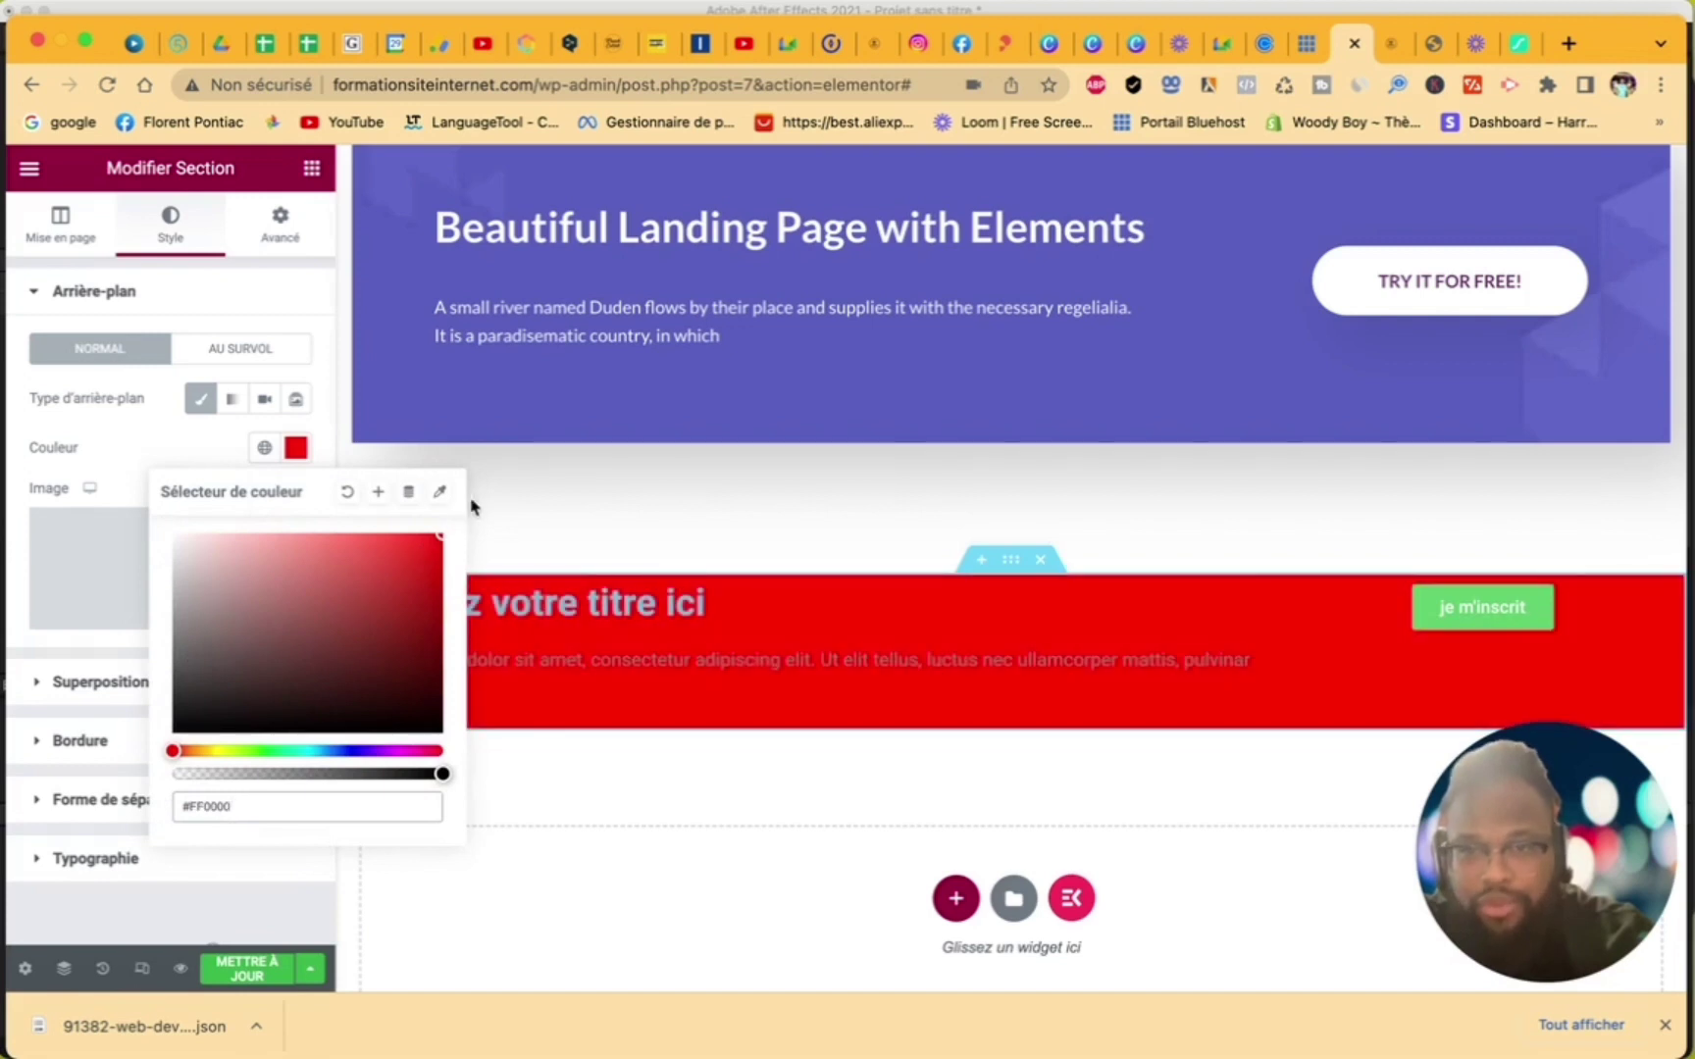
# - Clear the section's margin and set its padding to 50 px on every side
pyautogui.click(280, 224)
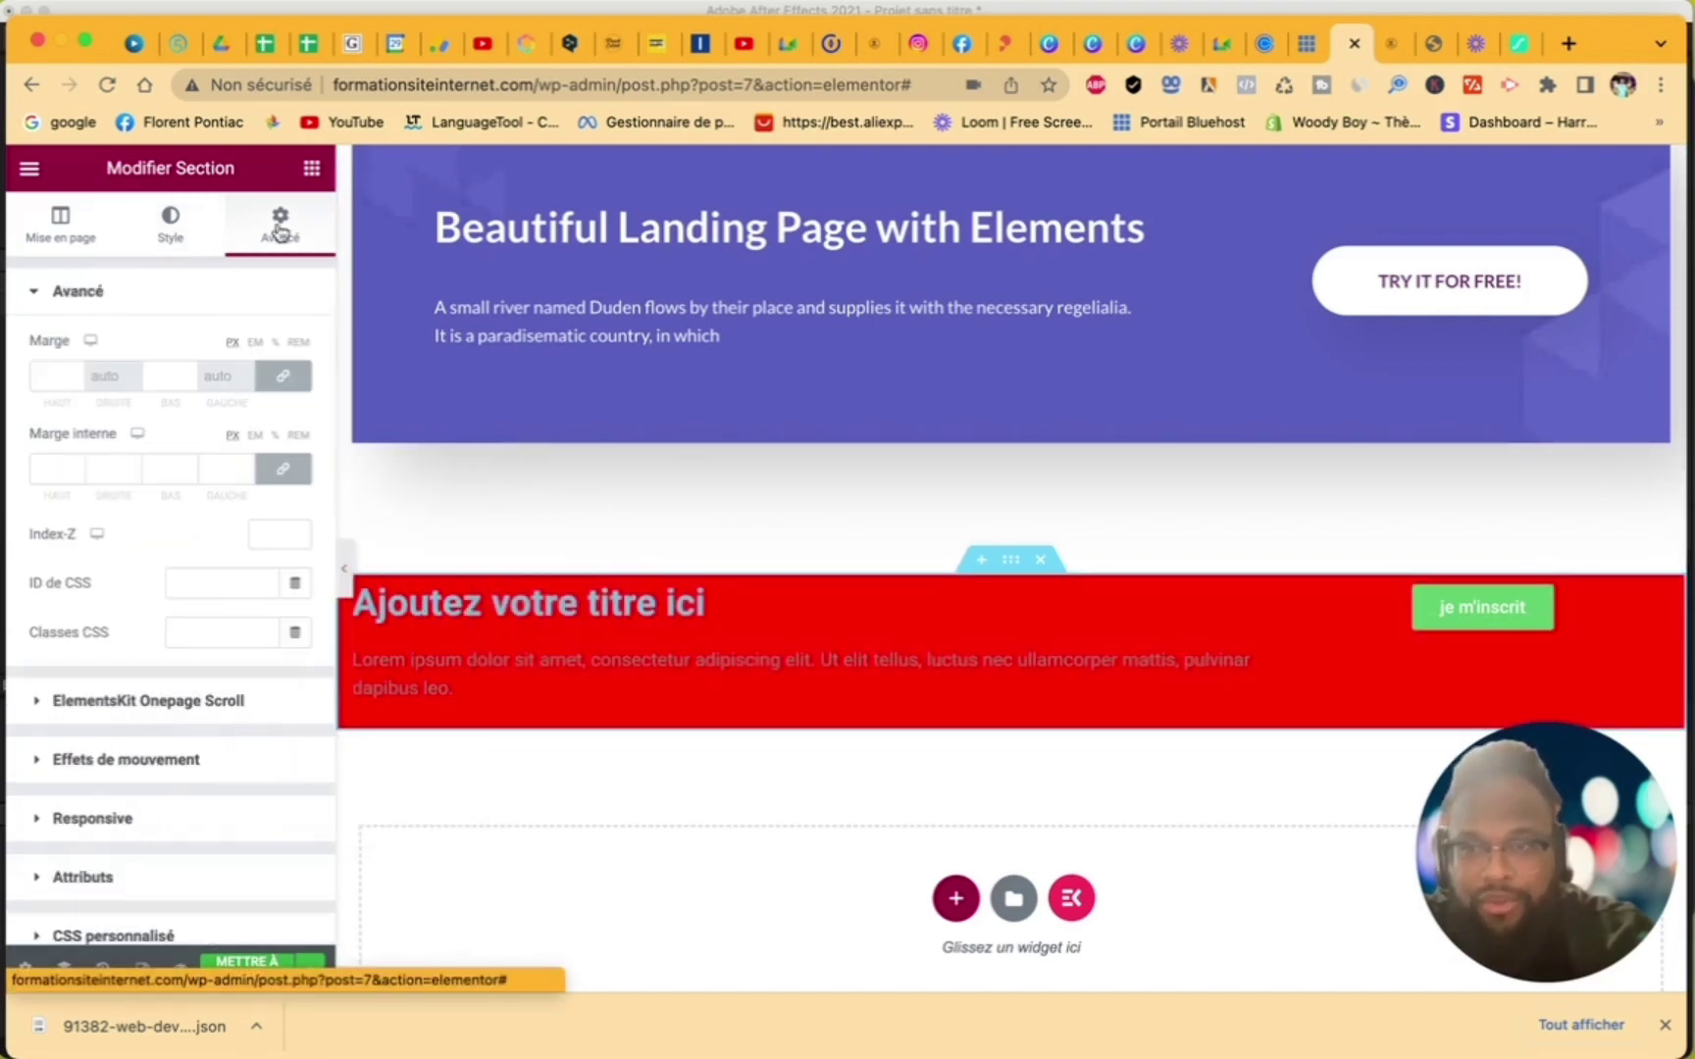
pyautogui.click(77, 373)
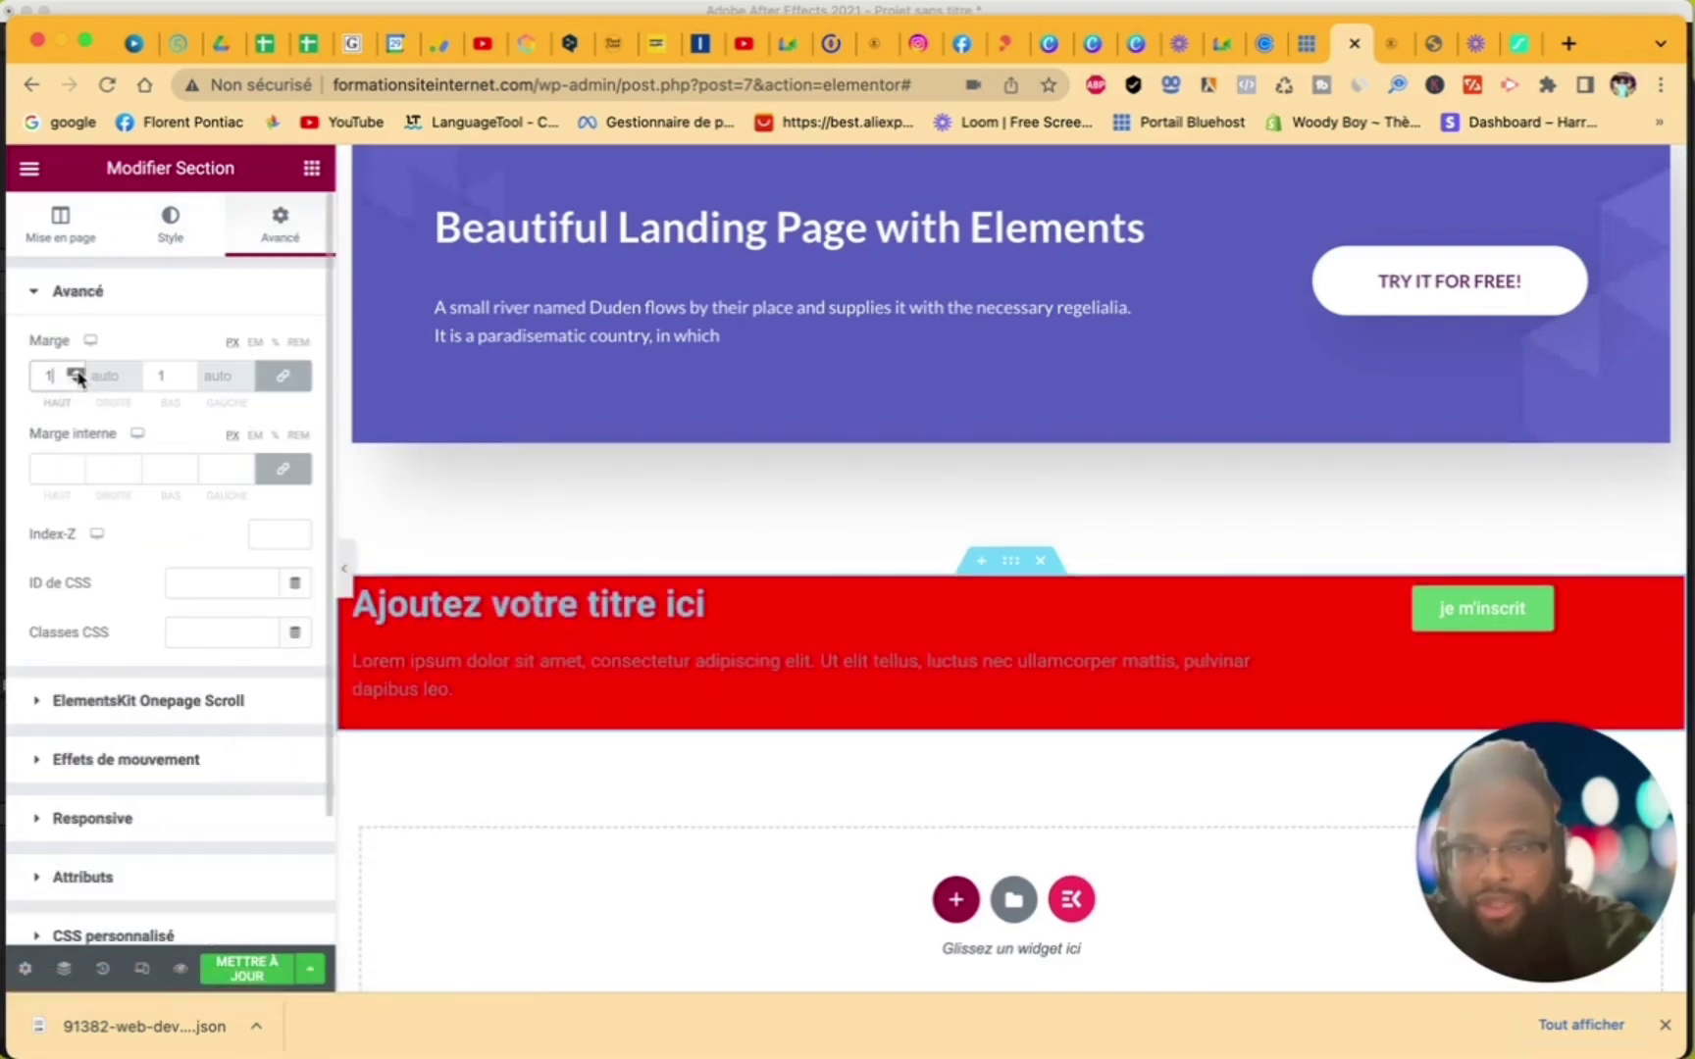
pyautogui.click(78, 382)
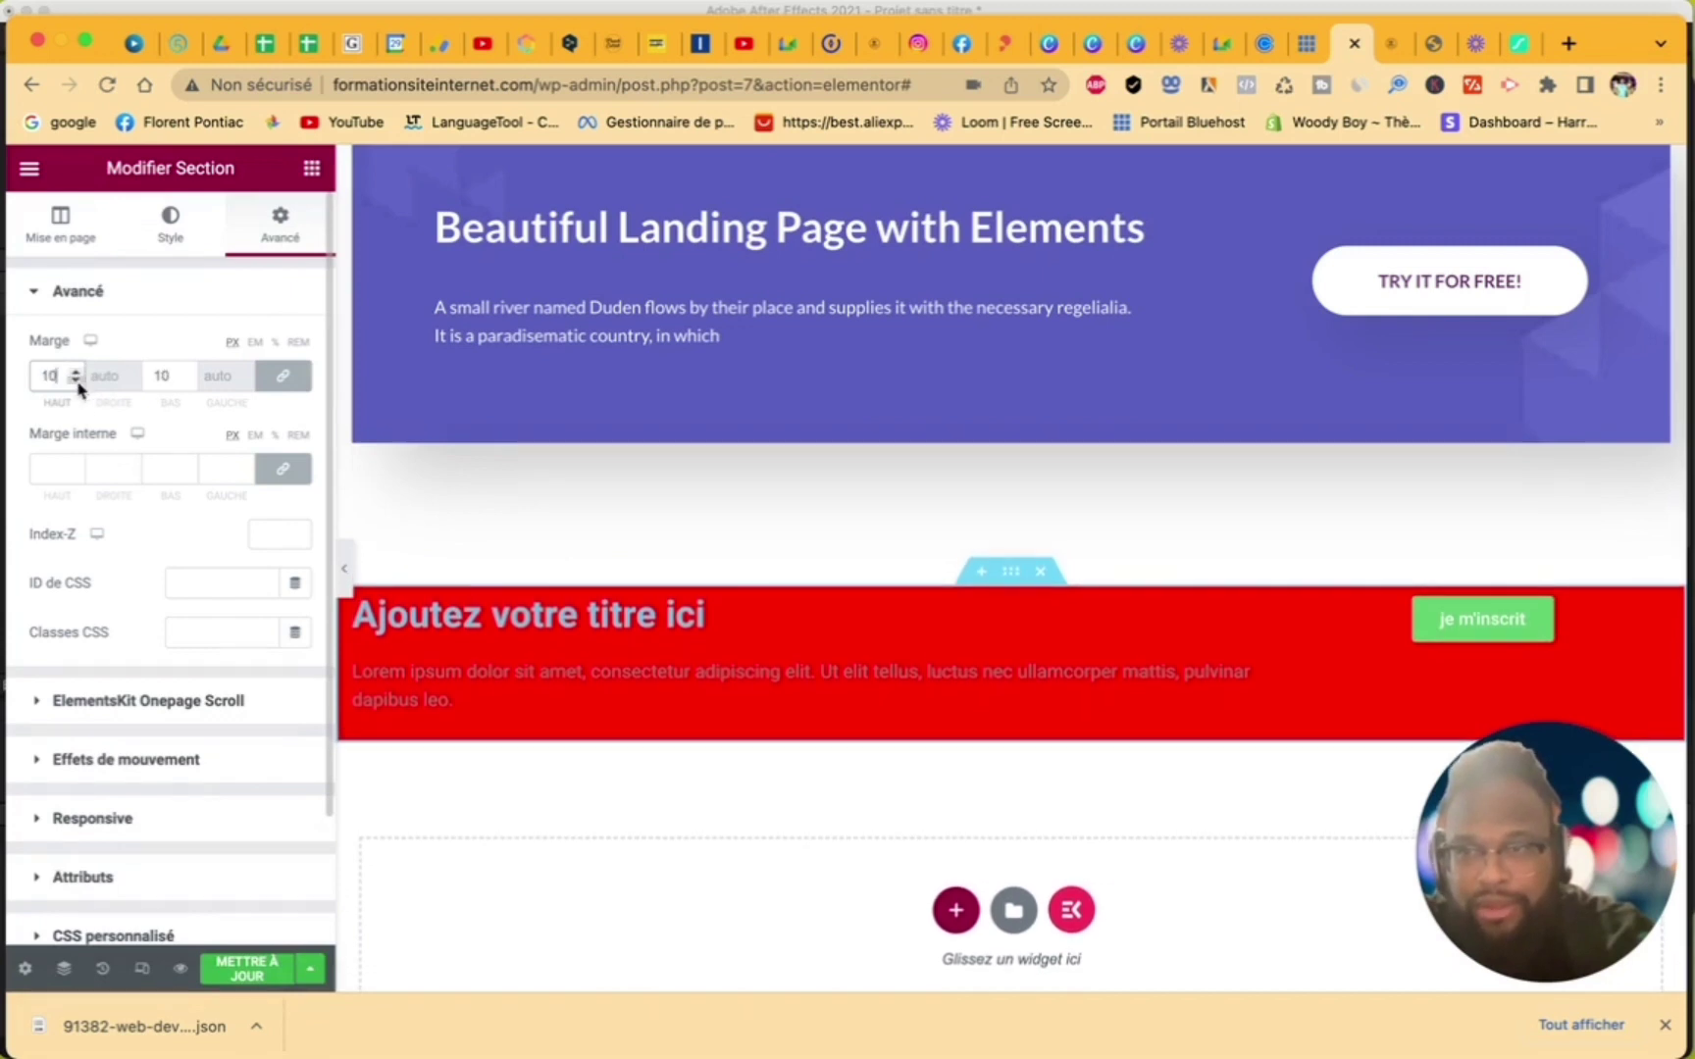
pyautogui.press('BackSpace')
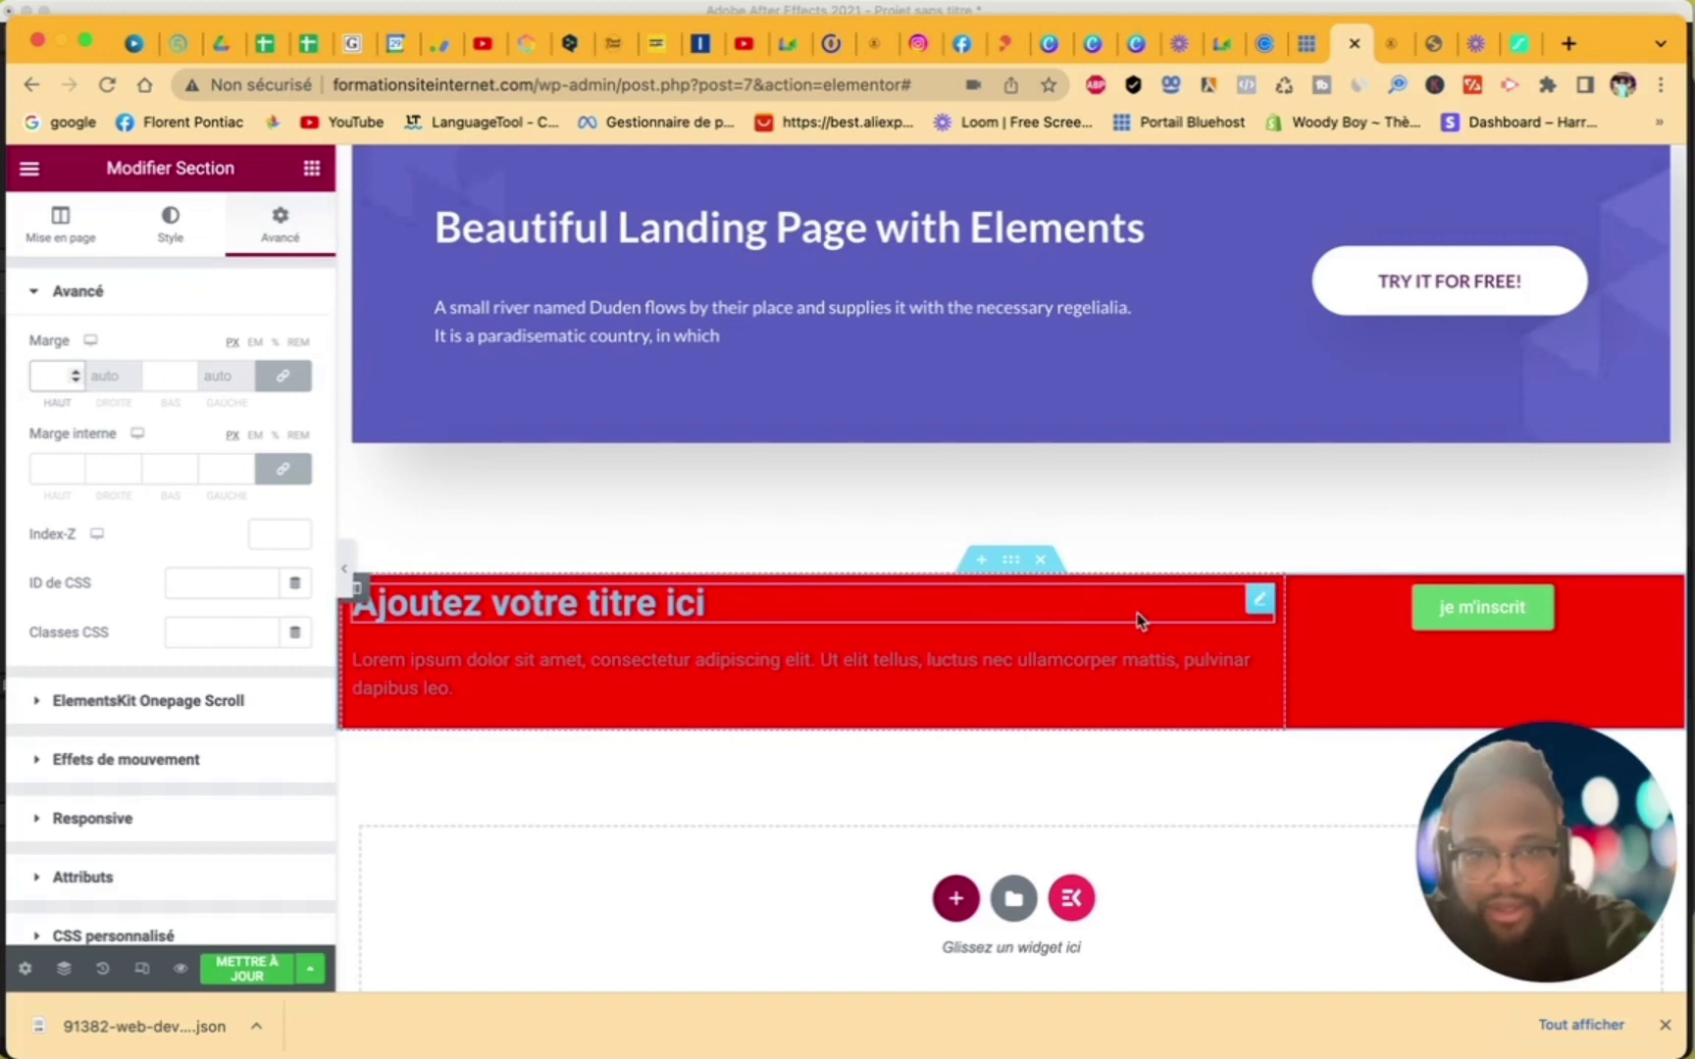
pyautogui.click(1280, 640)
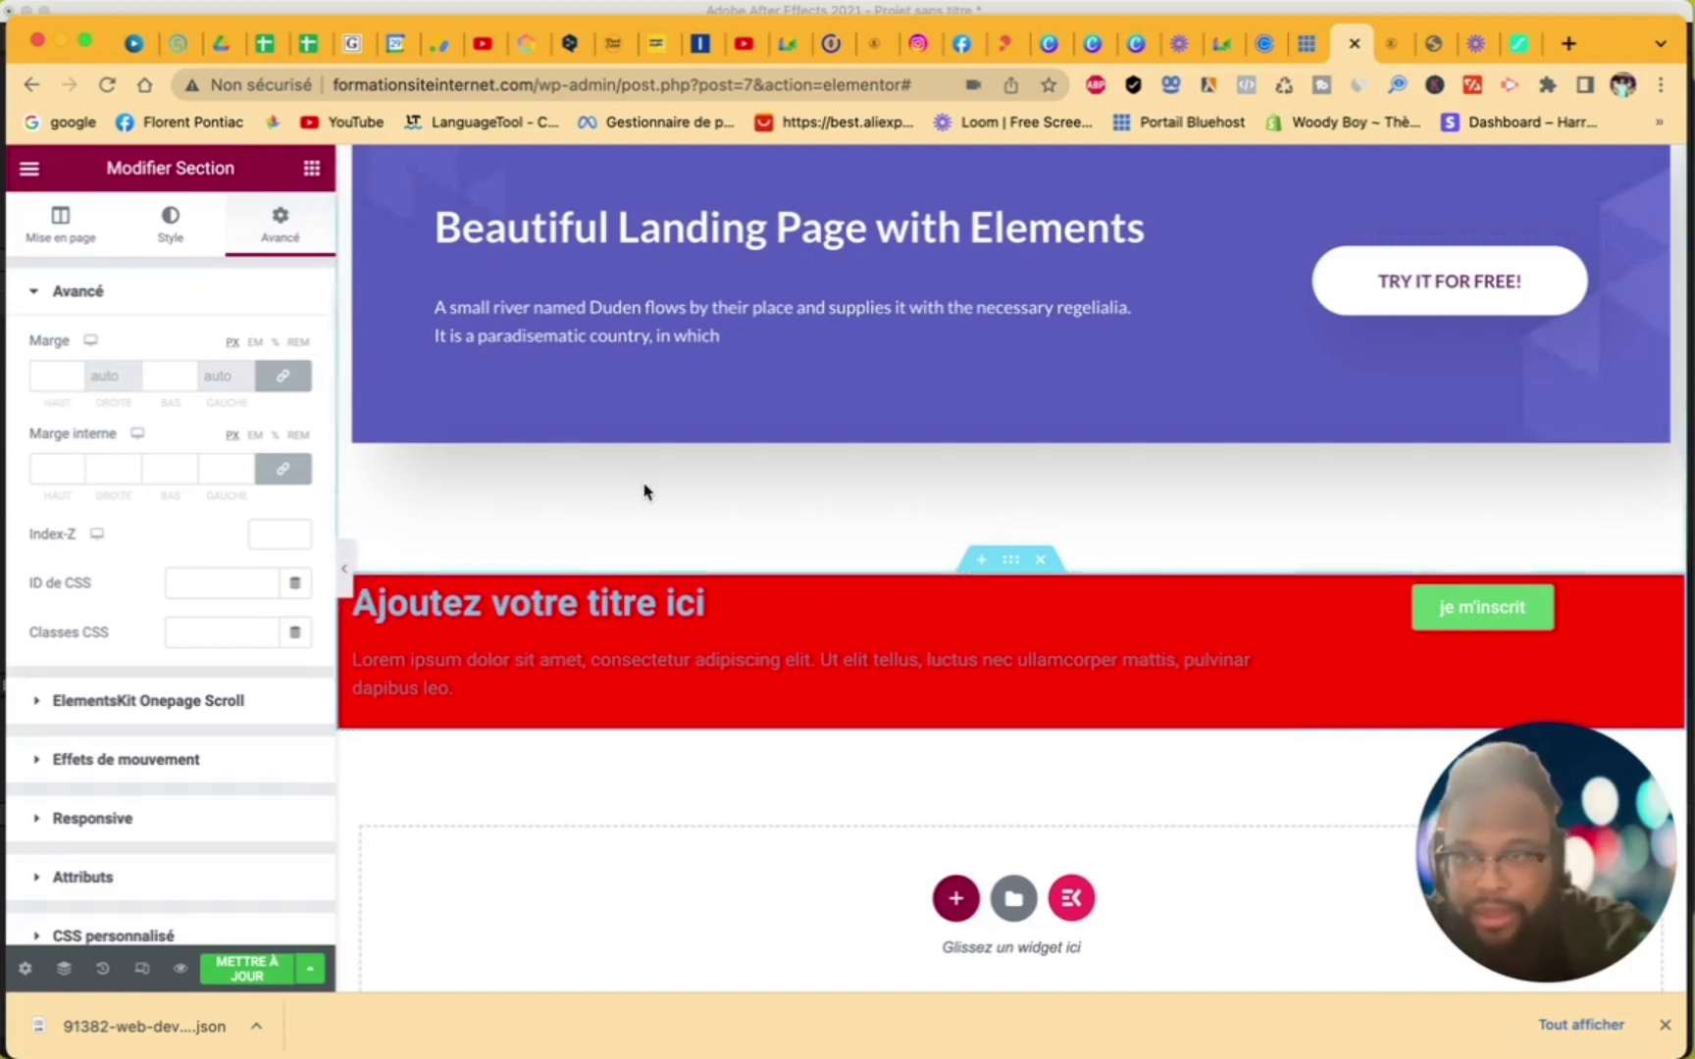
pyautogui.click(76, 466)
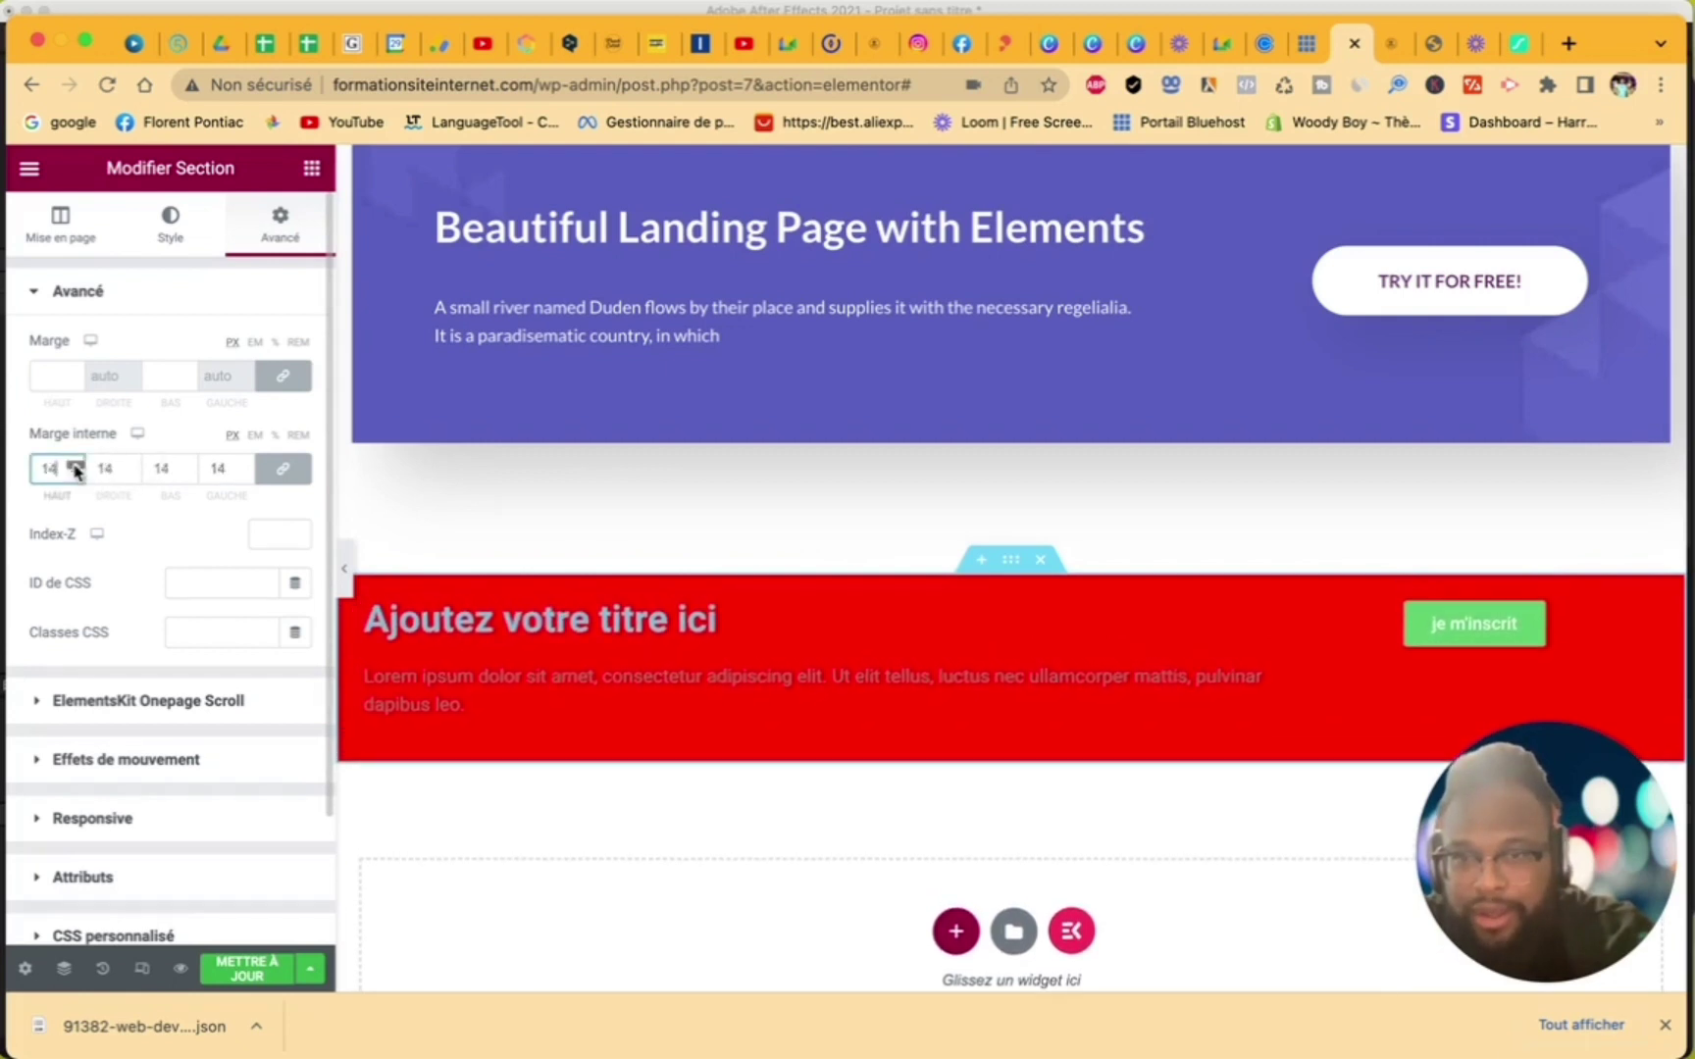
pyautogui.moveTo(76, 469); pyautogui.dragTo(76, 469)
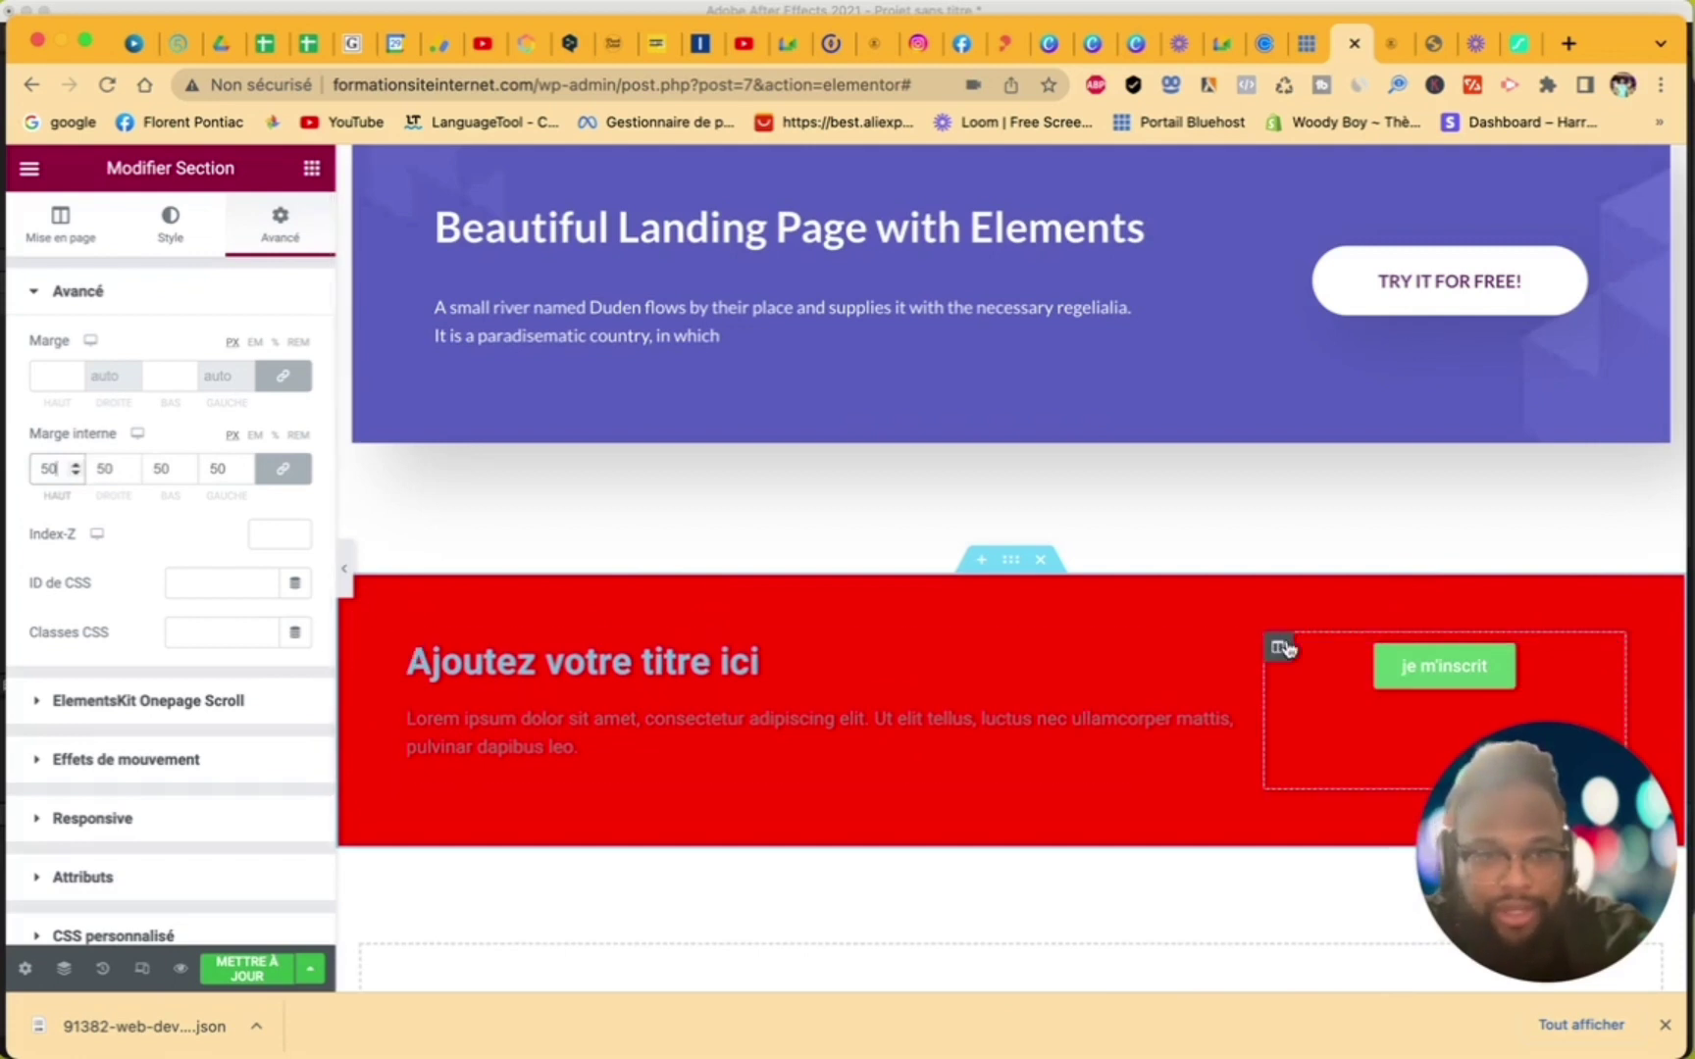
# - Set the button column's vertical alignment to Milieu (middle)
pyautogui.click(1278, 644)
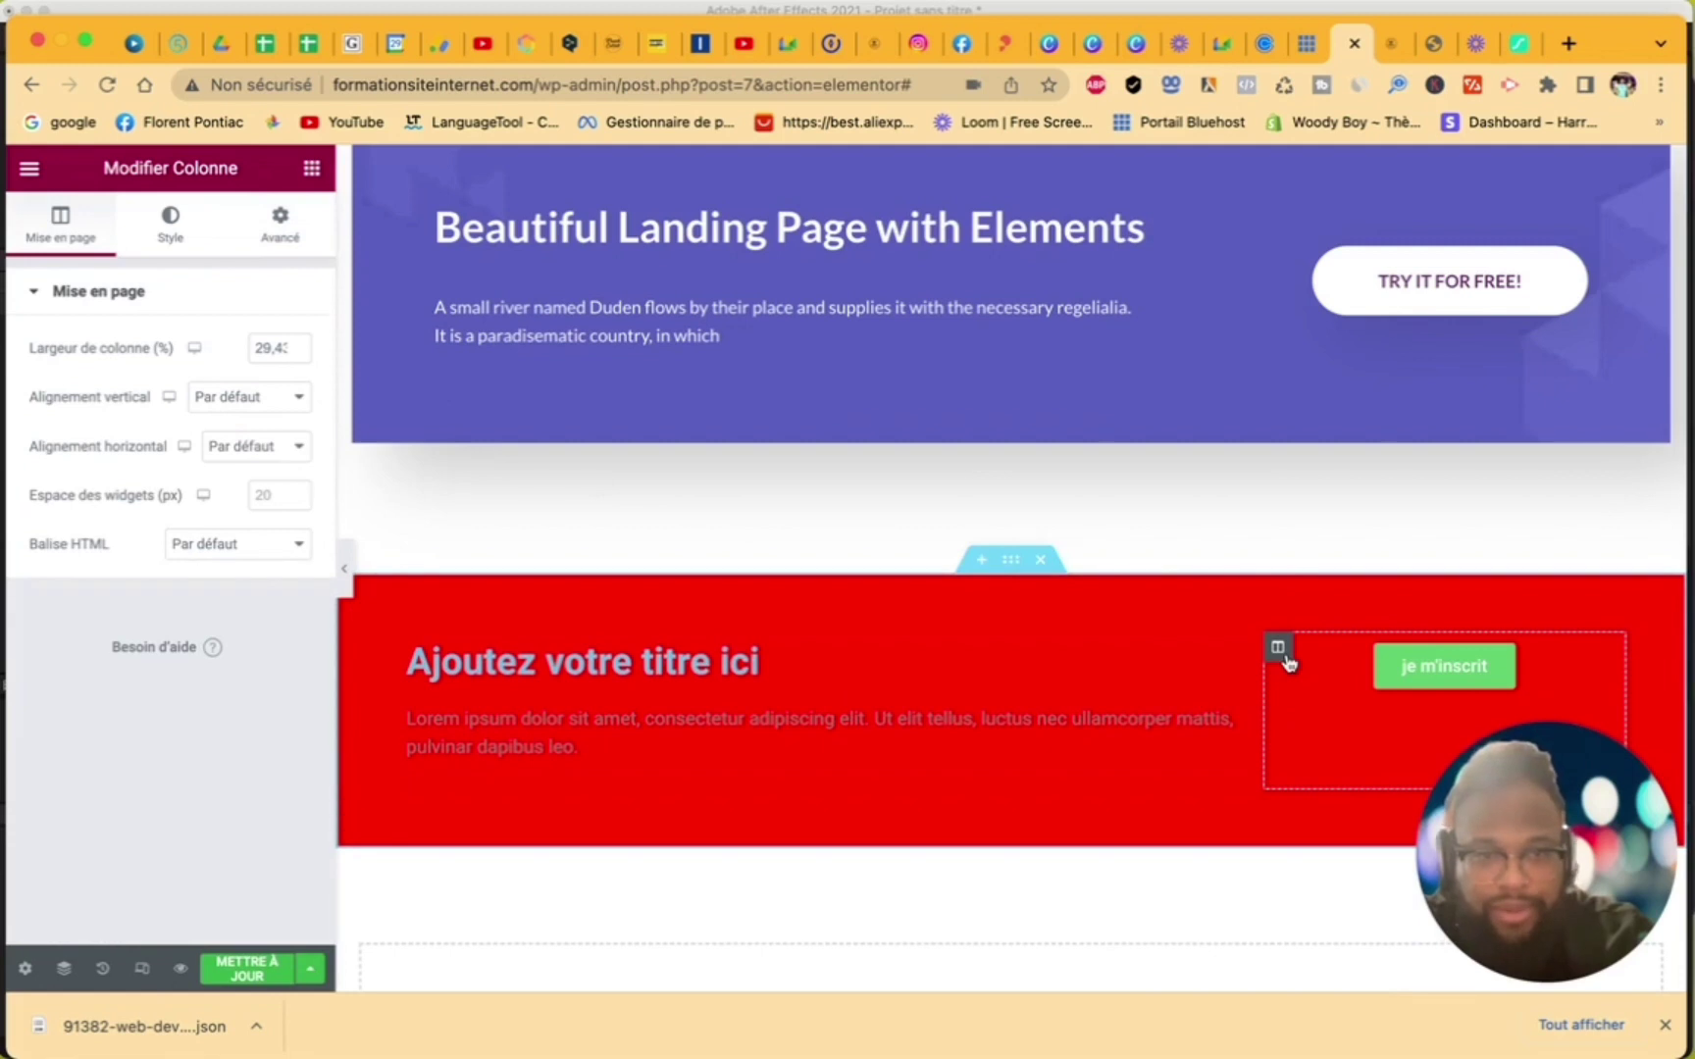
pyautogui.click(275, 397)
pyautogui.click(261, 447)
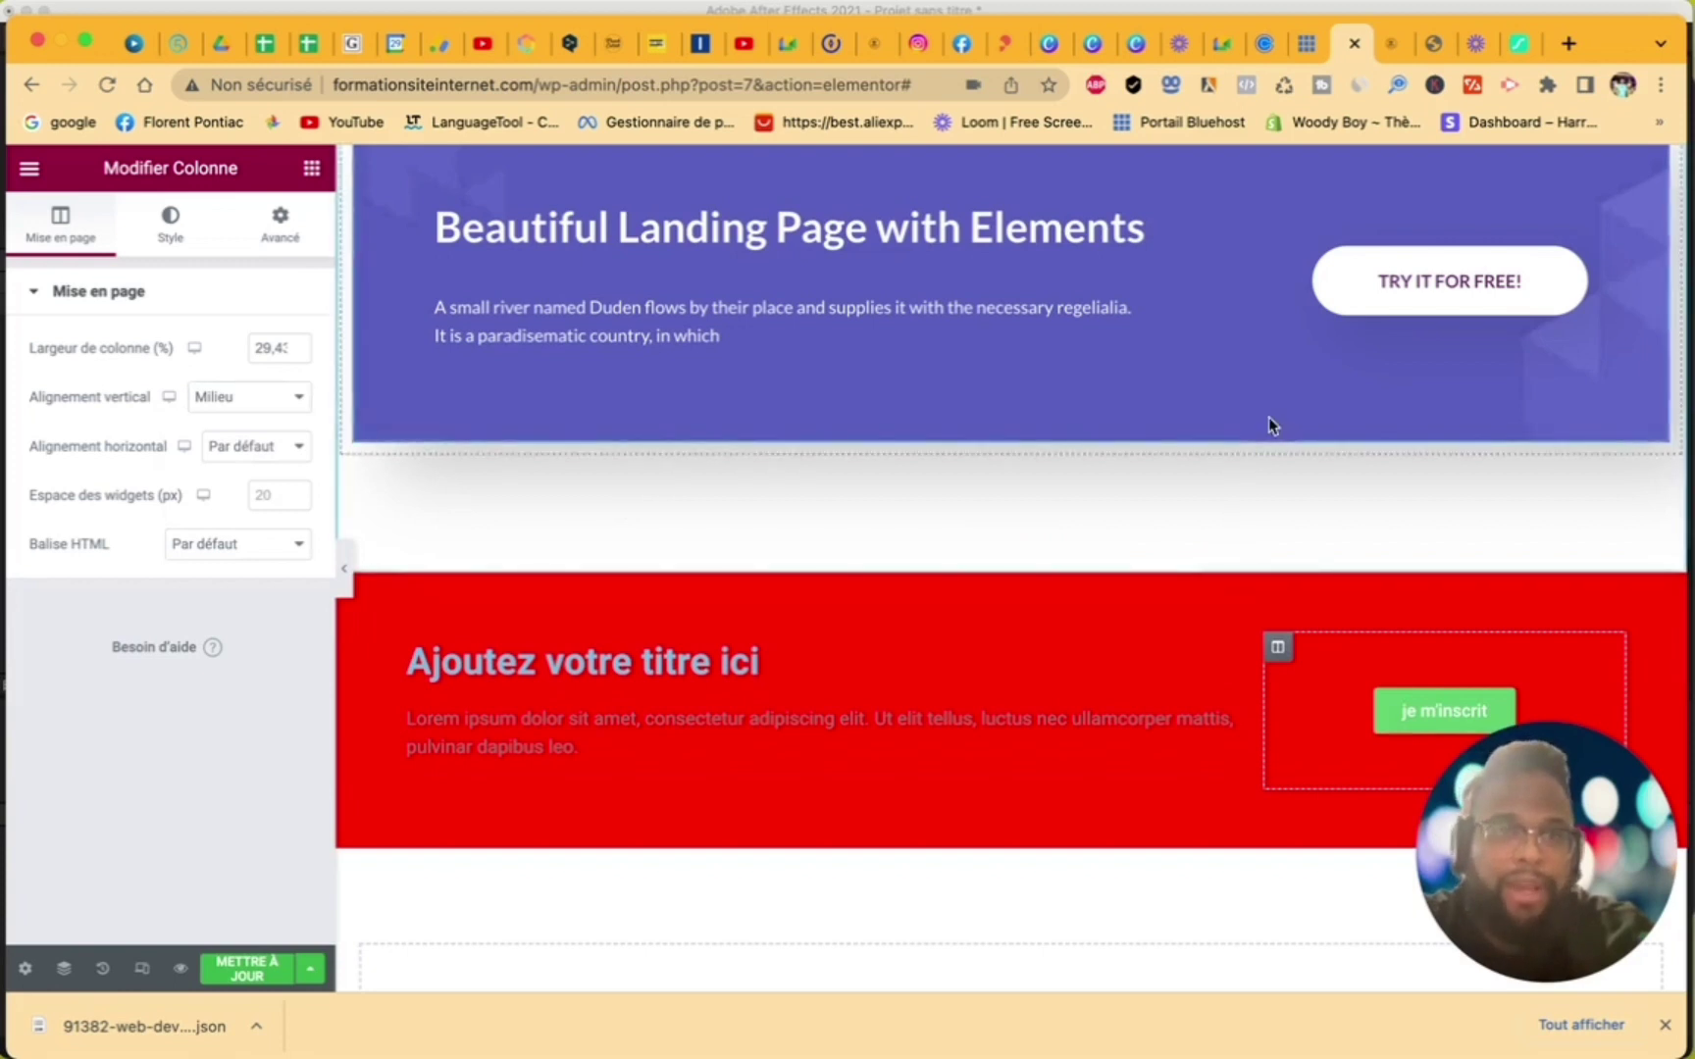
pyautogui.scroll(3, 1268, 417)
pyautogui.scroll(-2, 1268, 424)
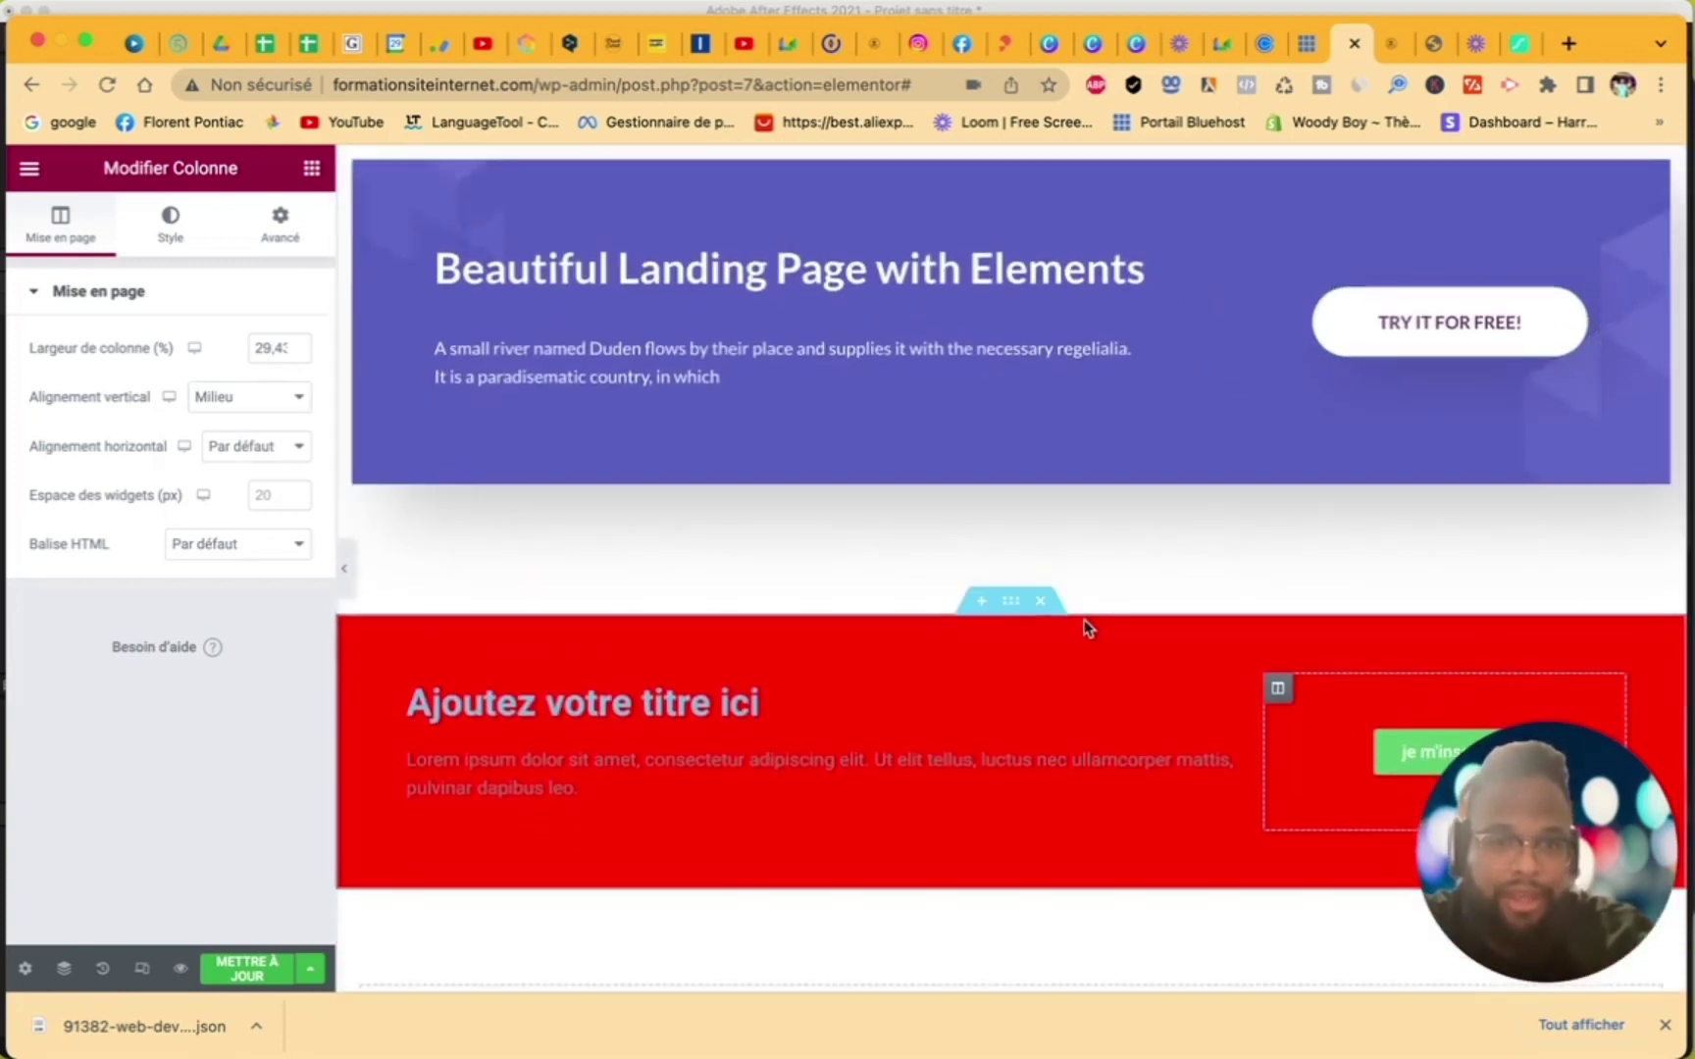
# - Delete the red section and add a single-column section containing an Espaceur spacer widget
pyautogui.click(1040, 602)
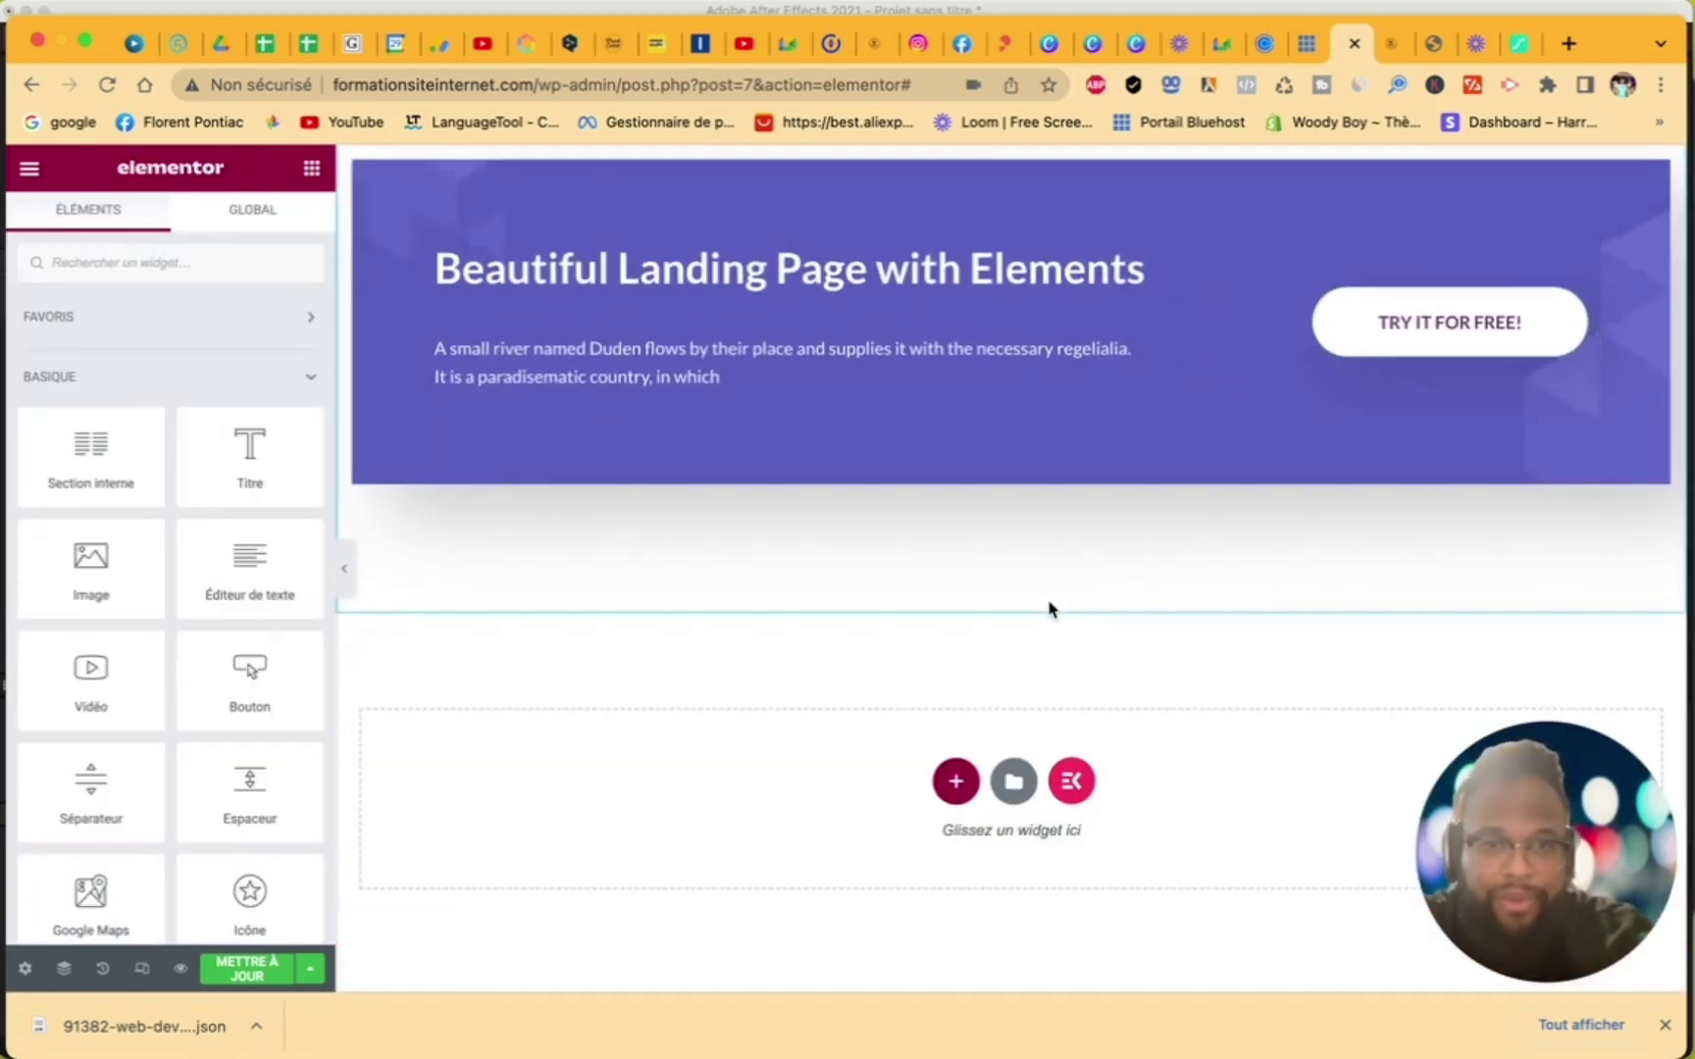
pyautogui.click(957, 782)
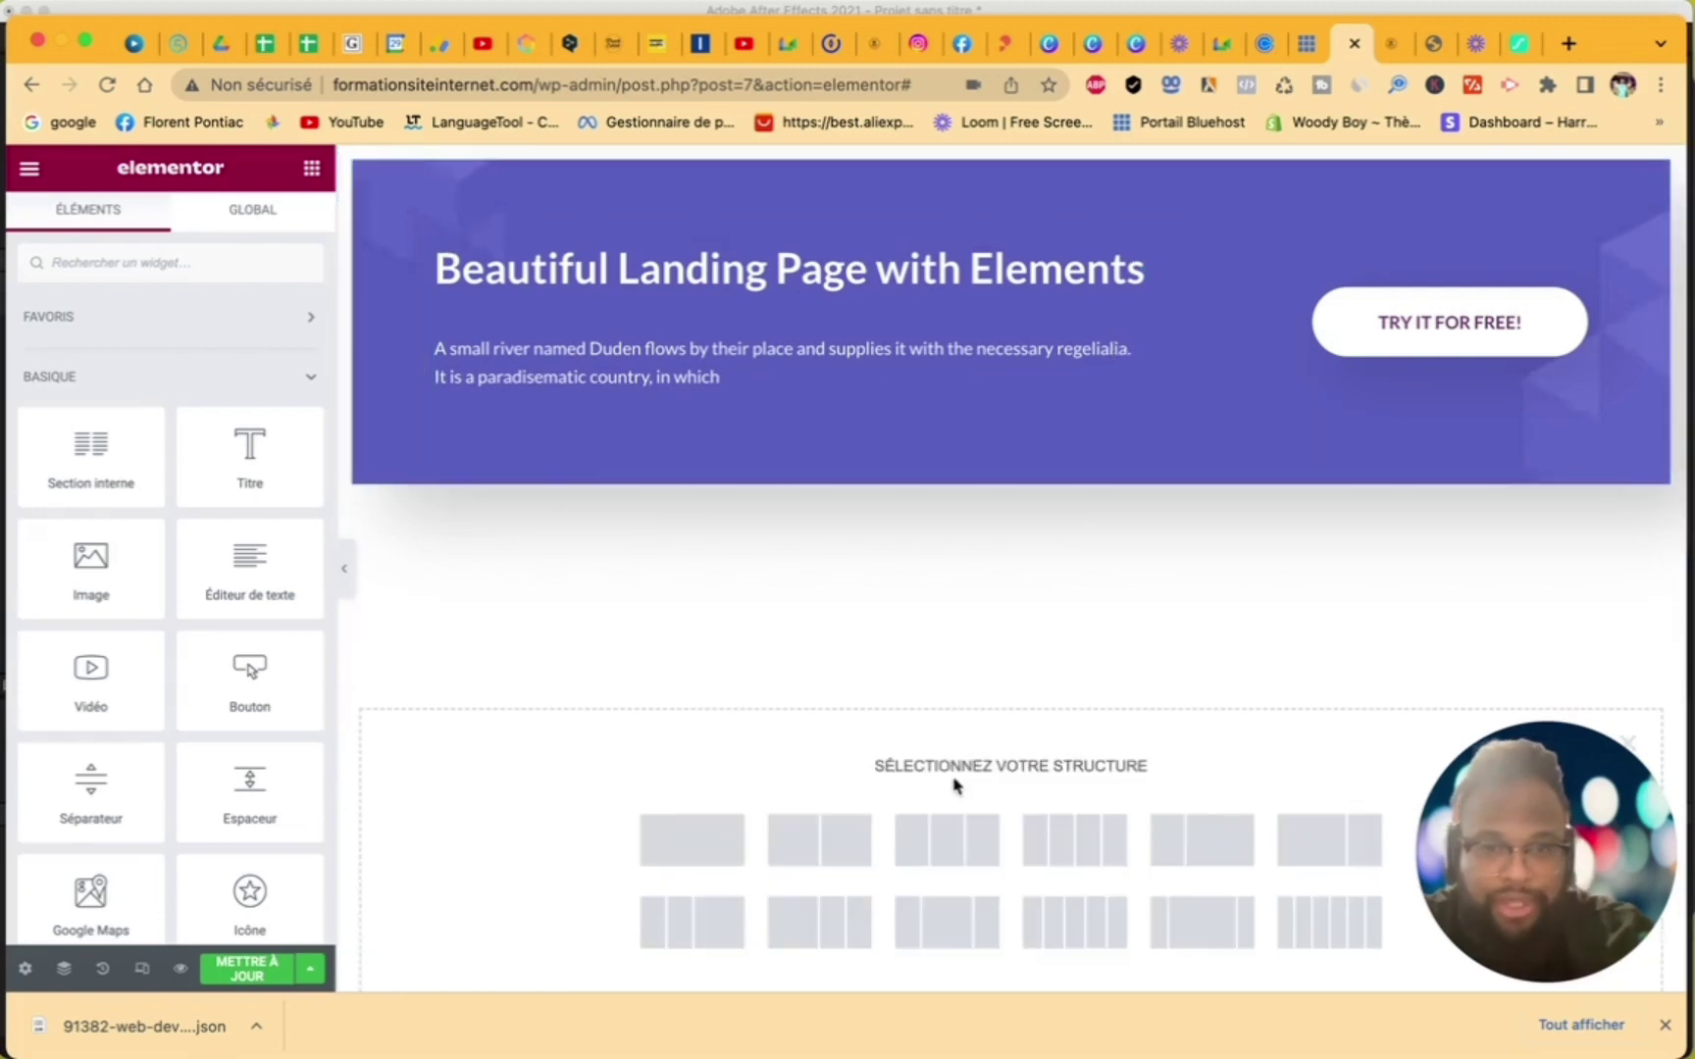
pyautogui.click(712, 846)
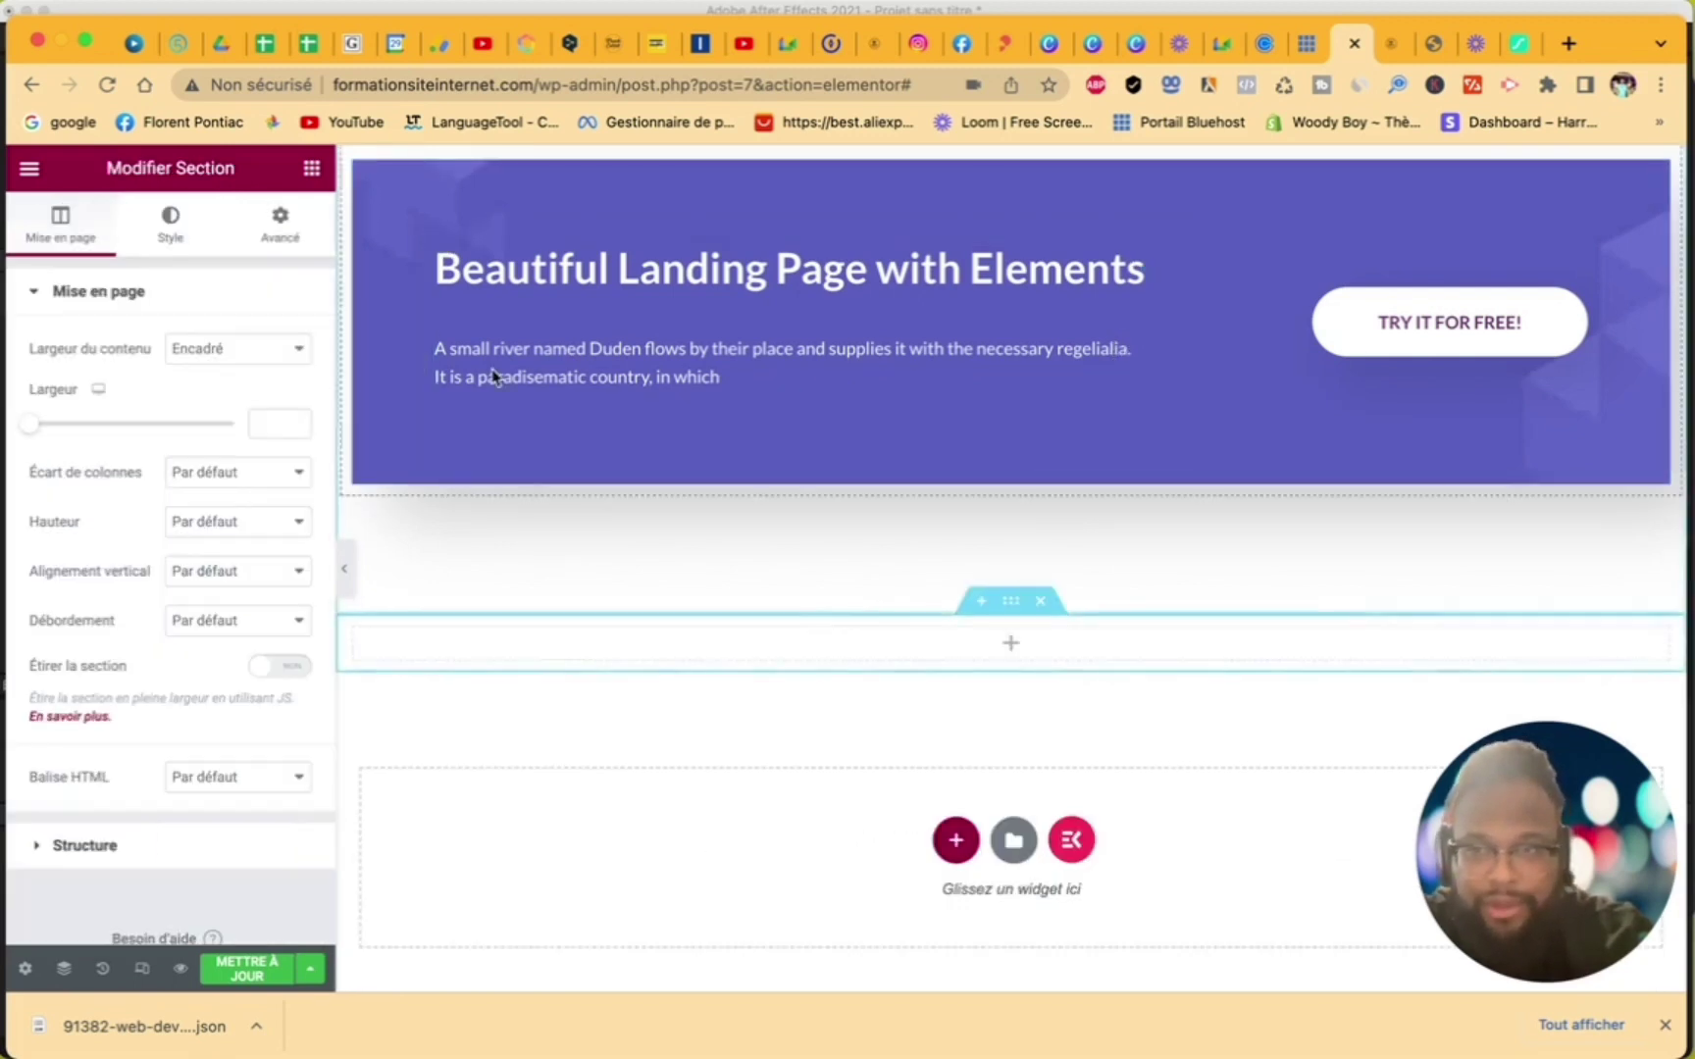
pyautogui.click(310, 172)
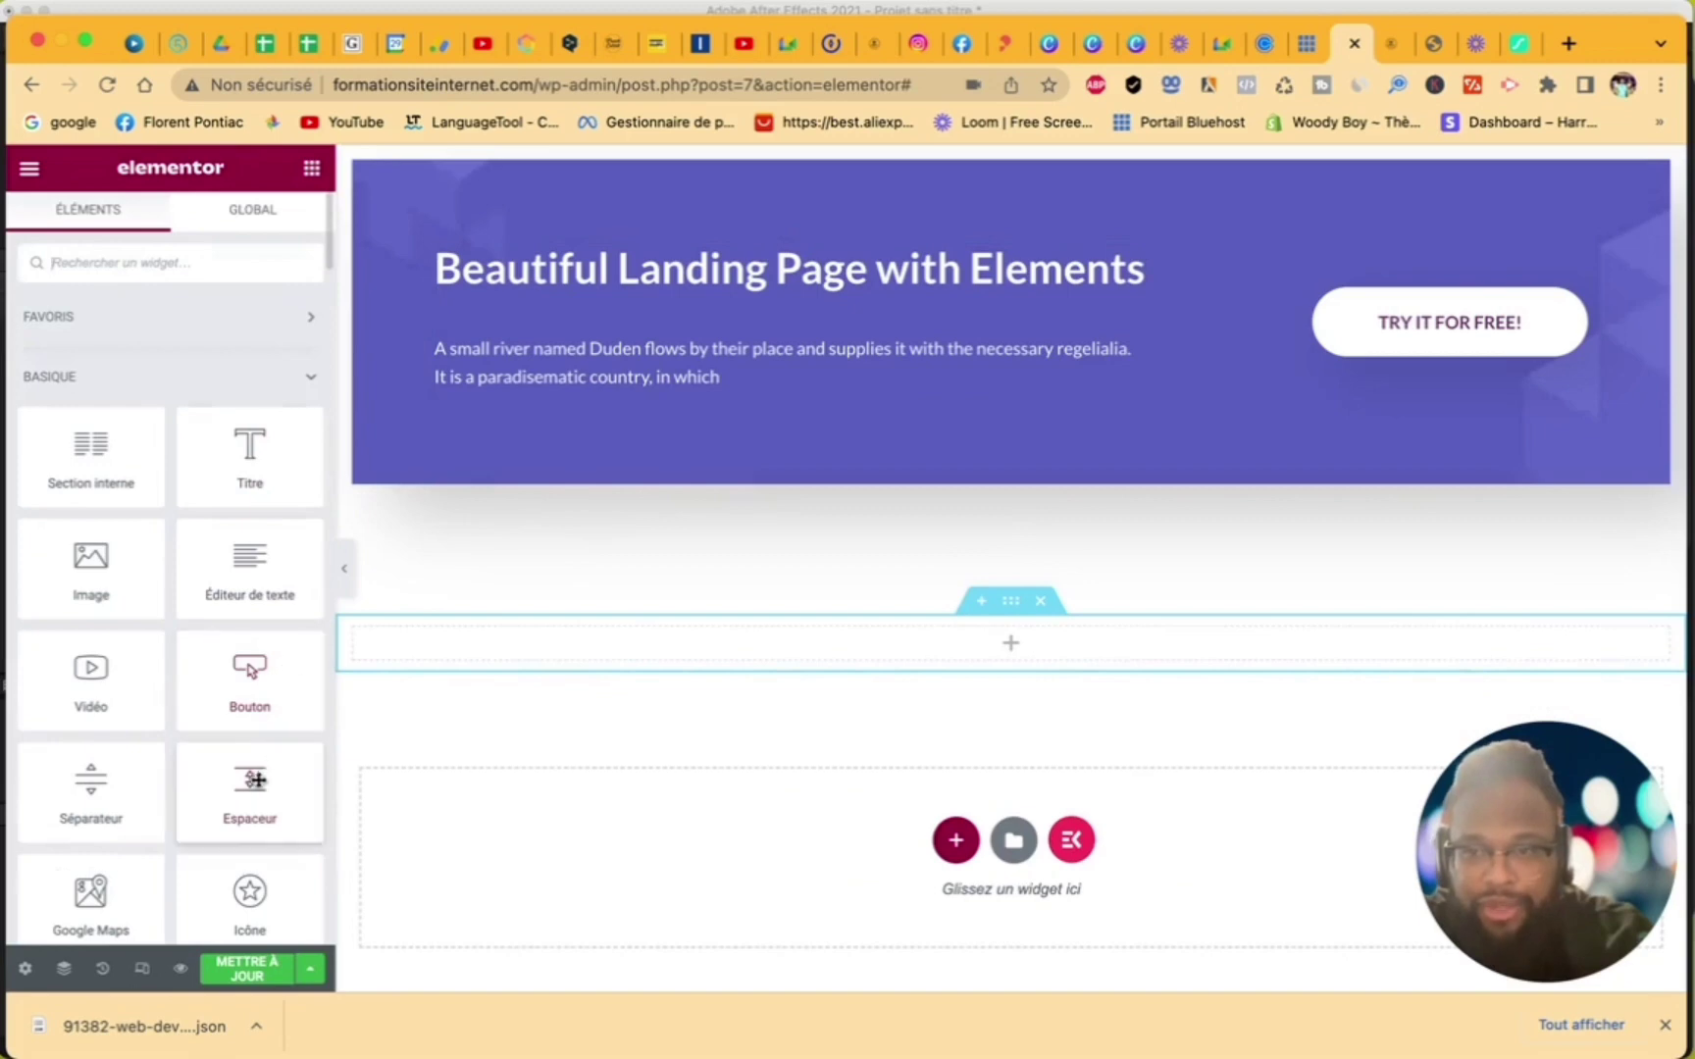
pyautogui.moveTo(250, 785); pyautogui.dragTo(632, 639)
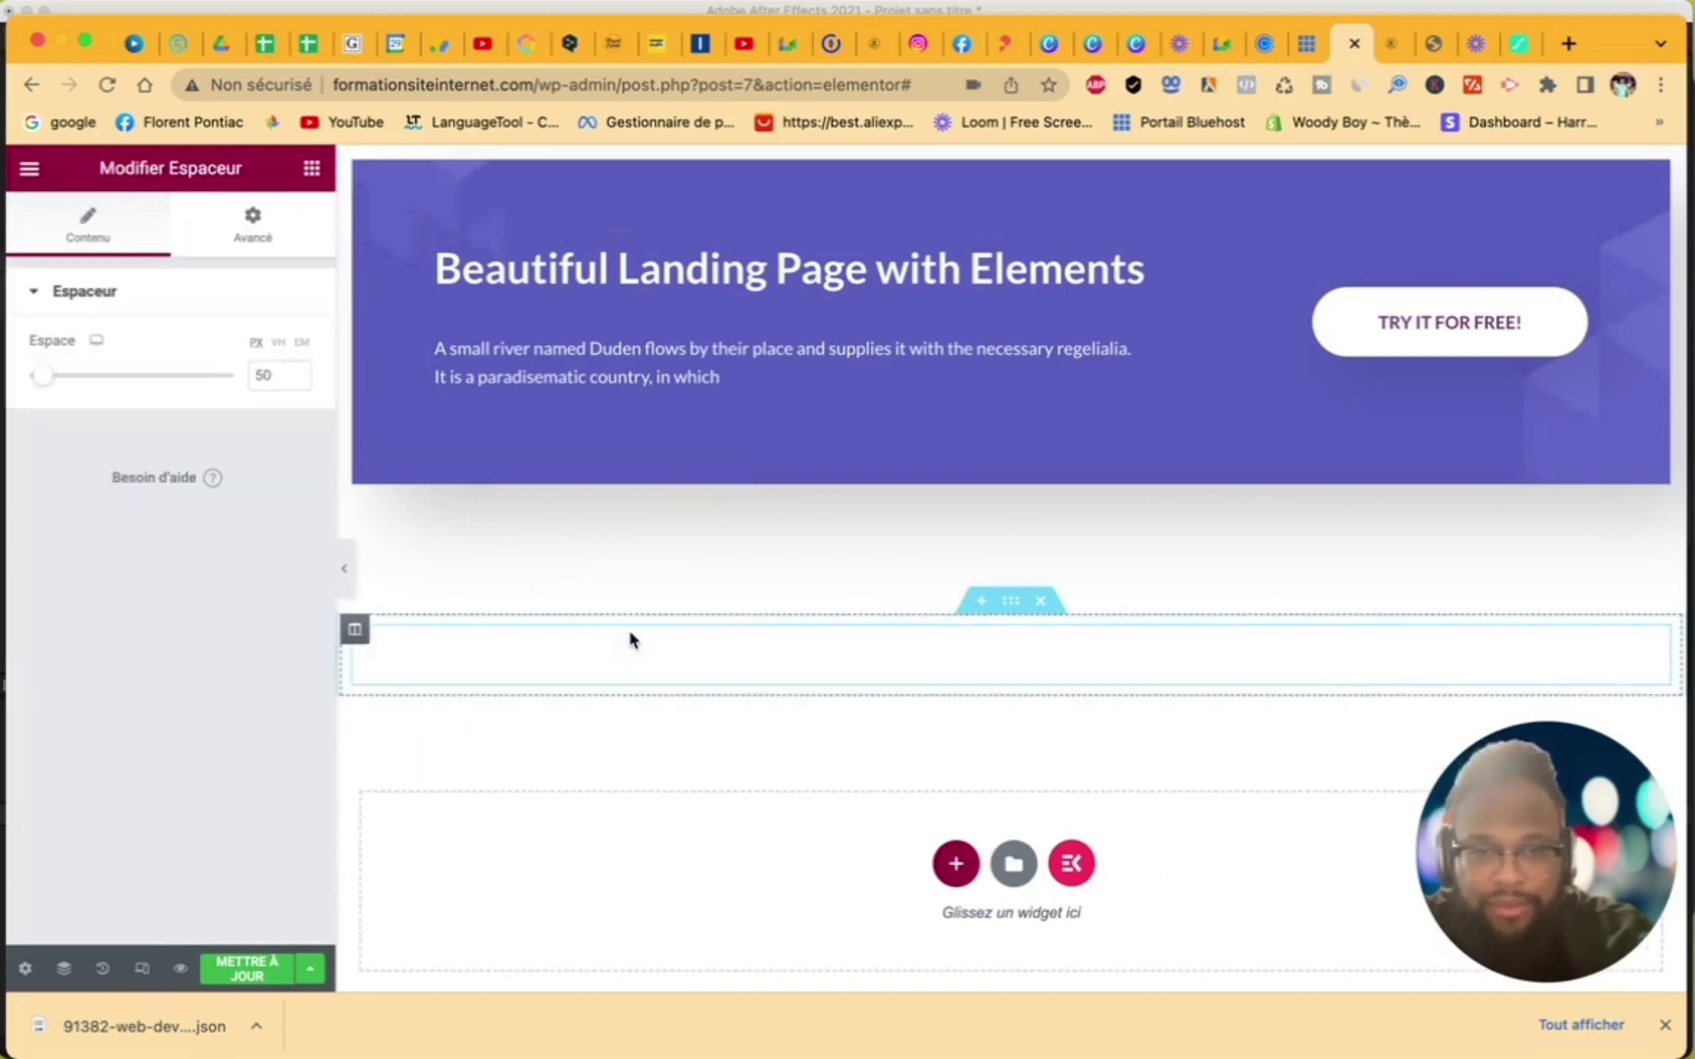
# - Look over the finished page, then choose Voir la page from the Elementor main menu
pyautogui.scroll(-9, 1088, 771)
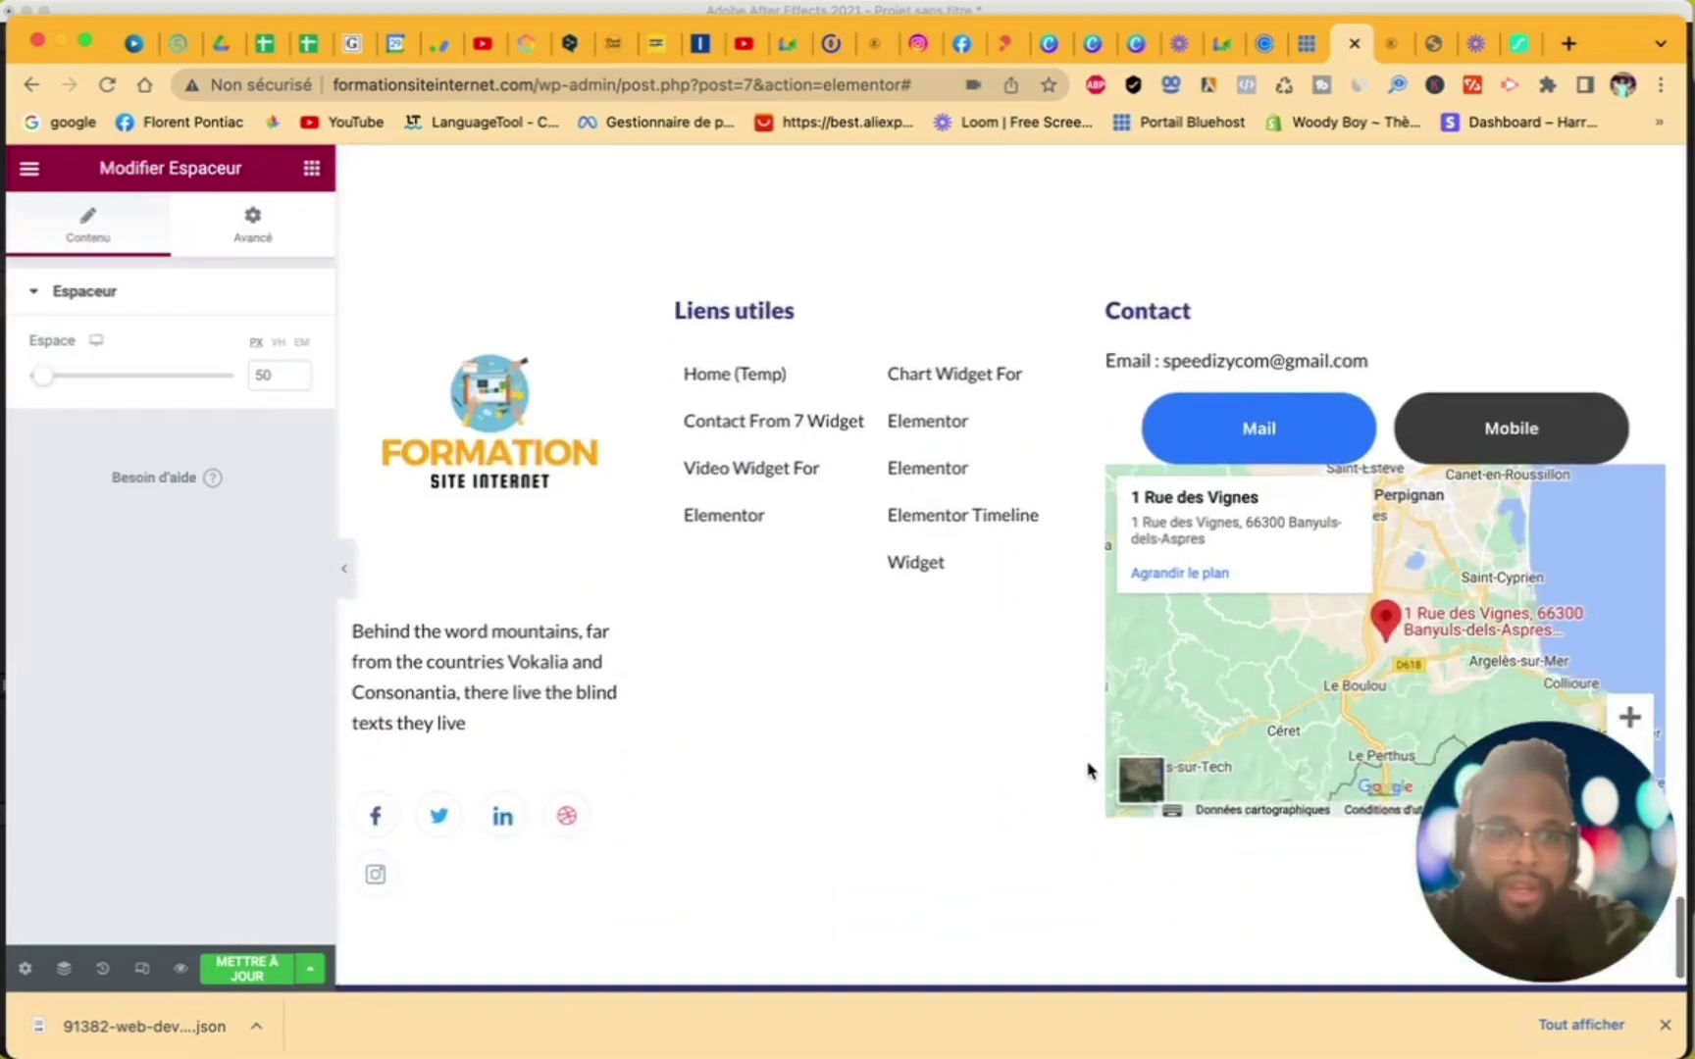
pyautogui.scroll(4, 1088, 770)
pyautogui.scroll(15, 1302, 666)
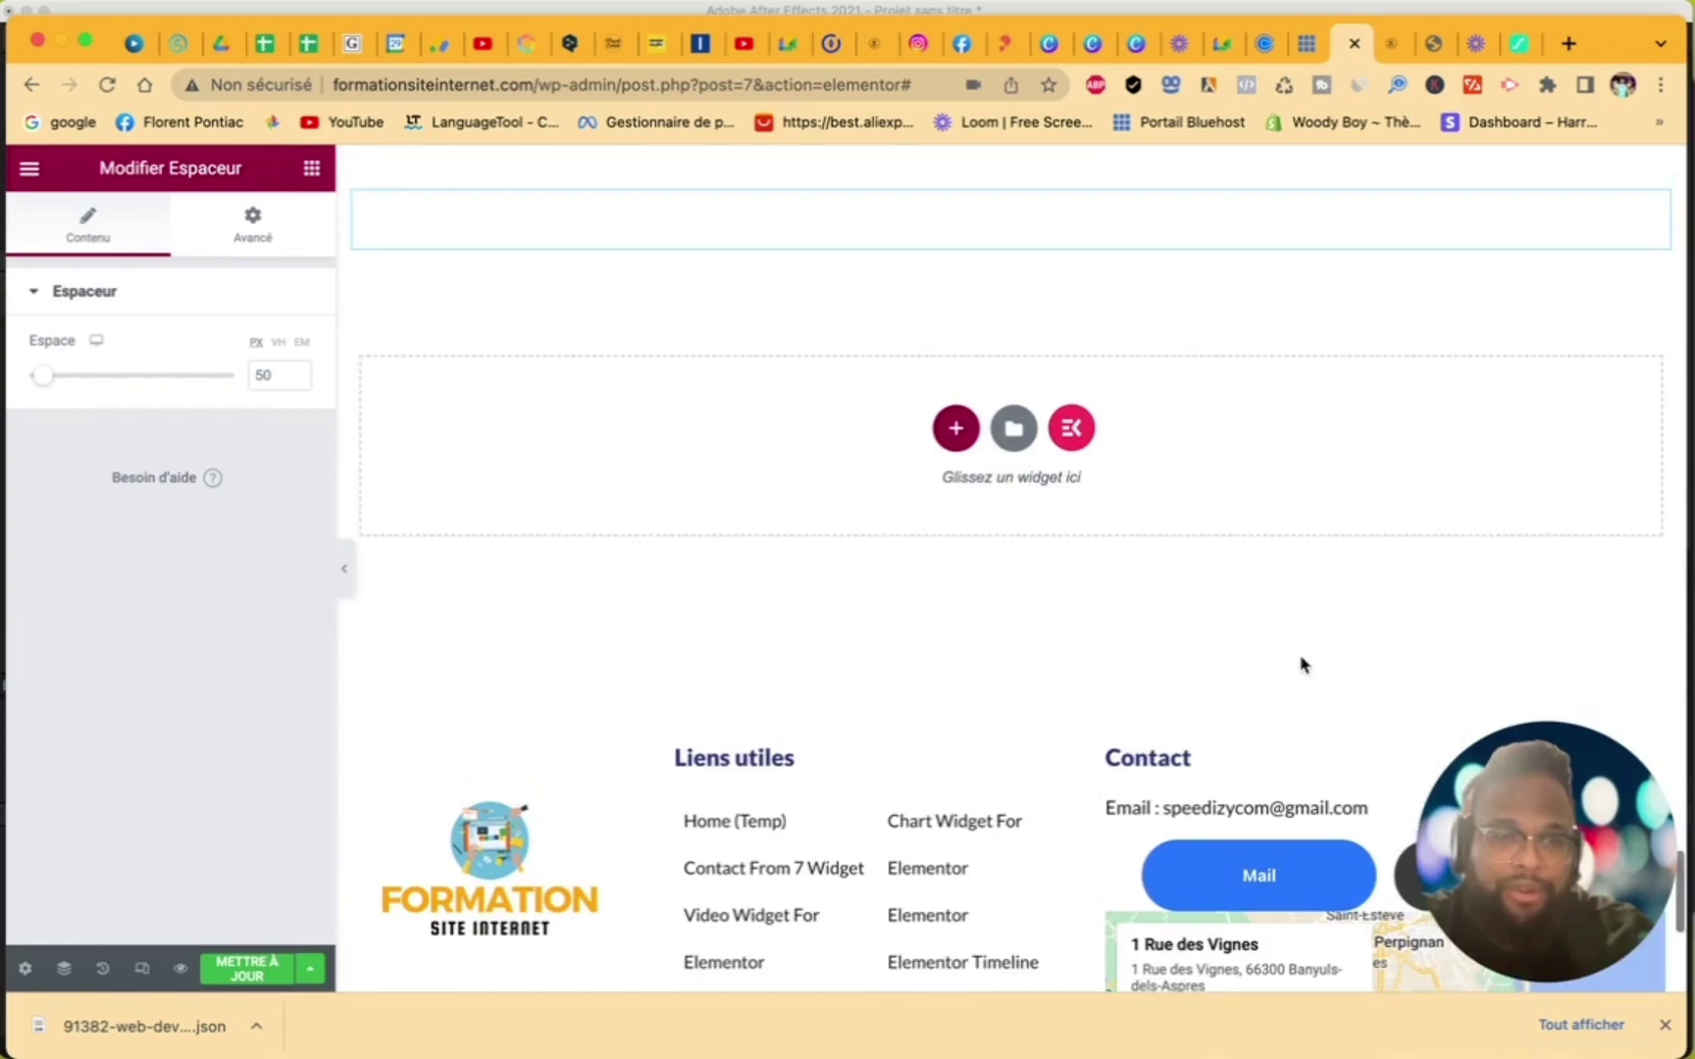
pyautogui.scroll(15, 1302, 667)
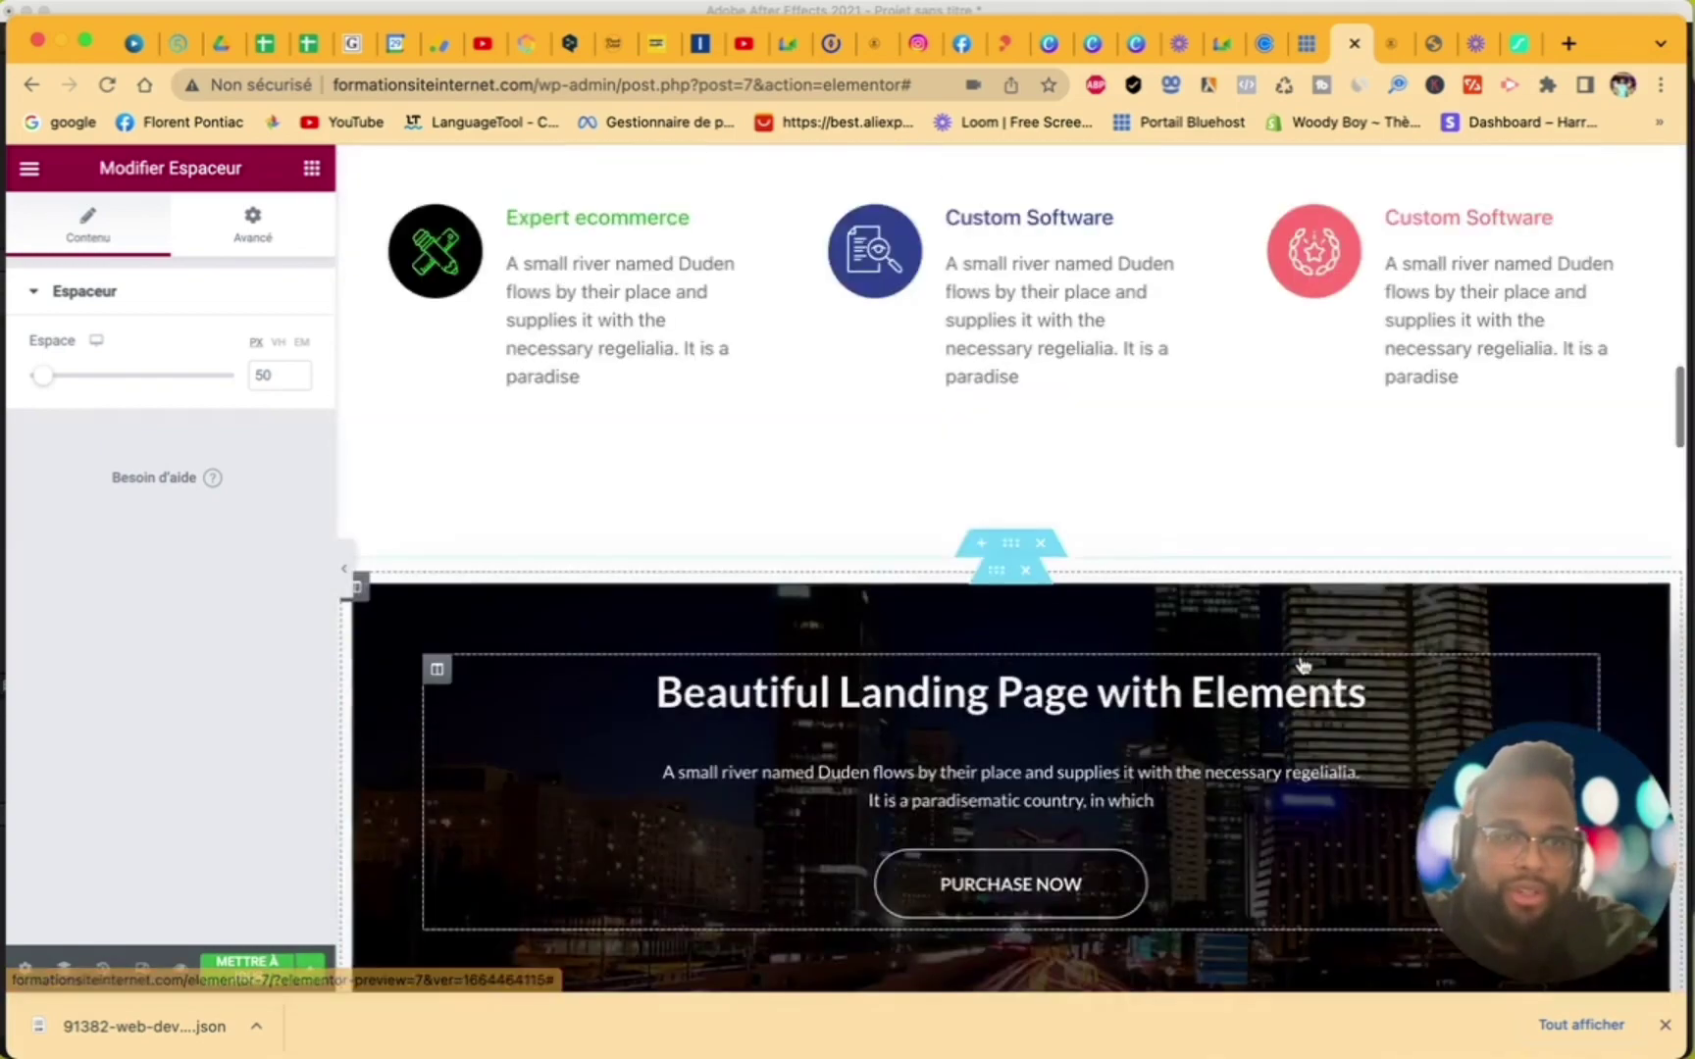
pyautogui.scroll(-6, 481, 937)
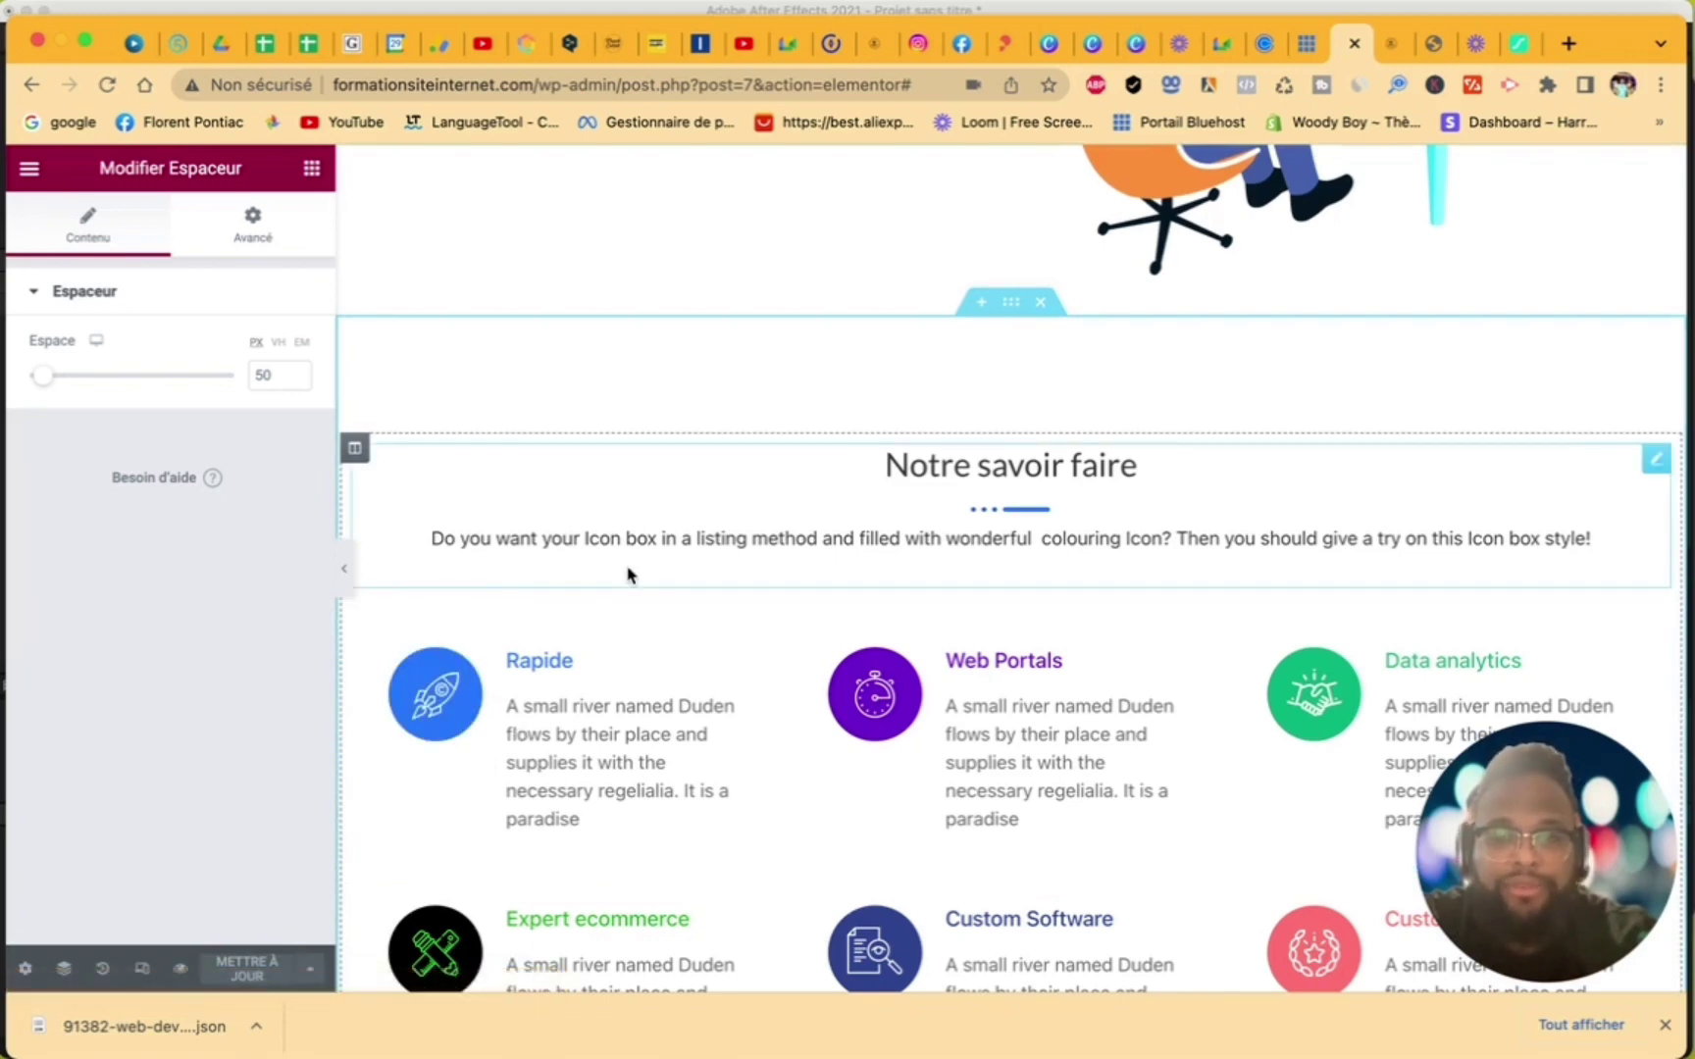
pyautogui.scroll(-5, 742, 565)
pyautogui.scroll(2, 741, 567)
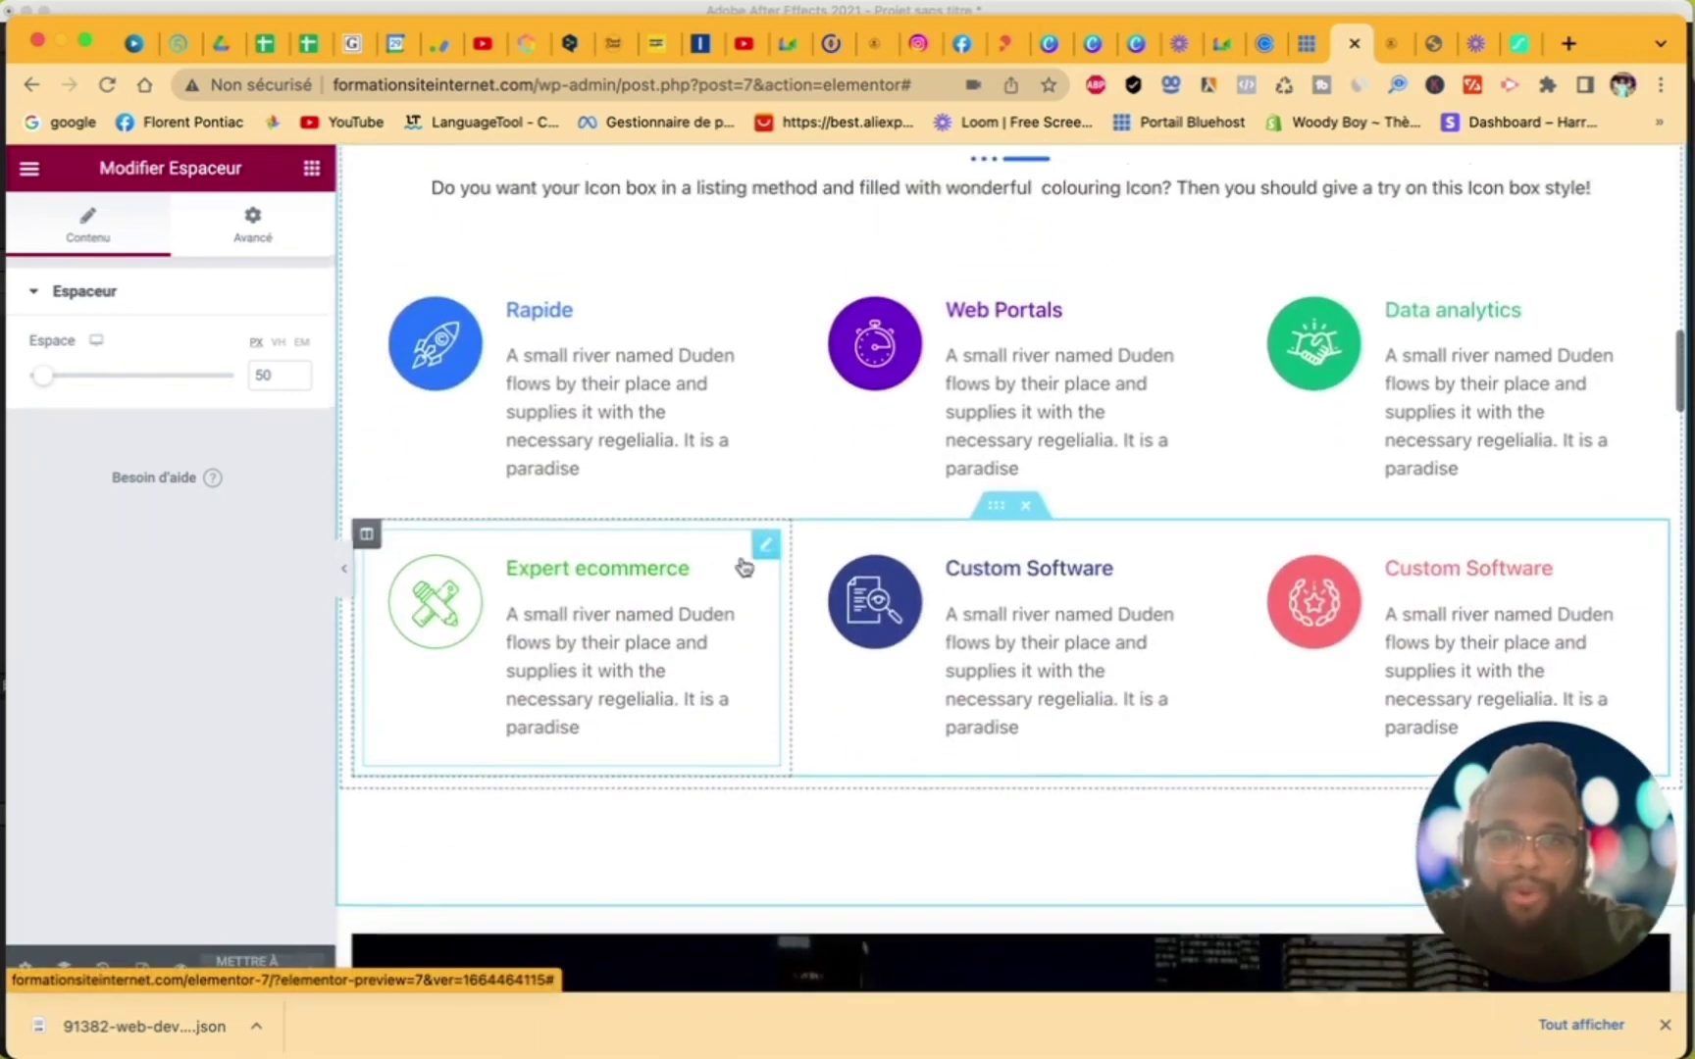
pyautogui.click(30, 168)
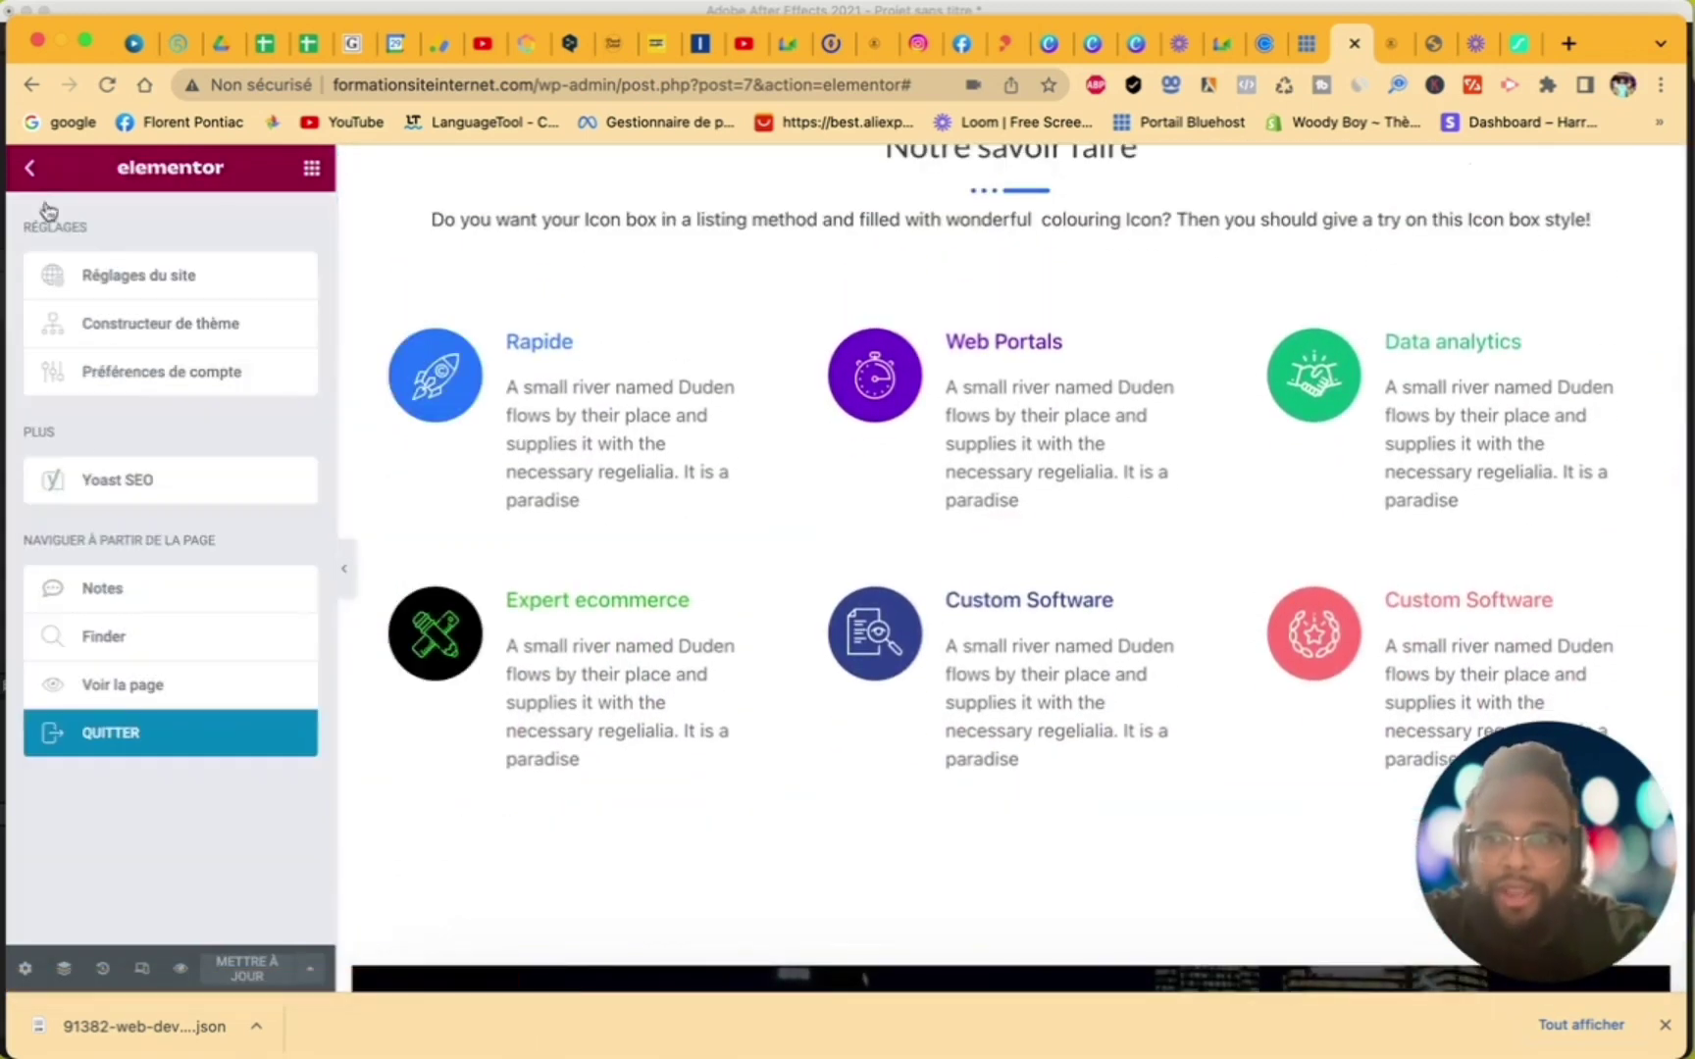
pyautogui.click(176, 689)
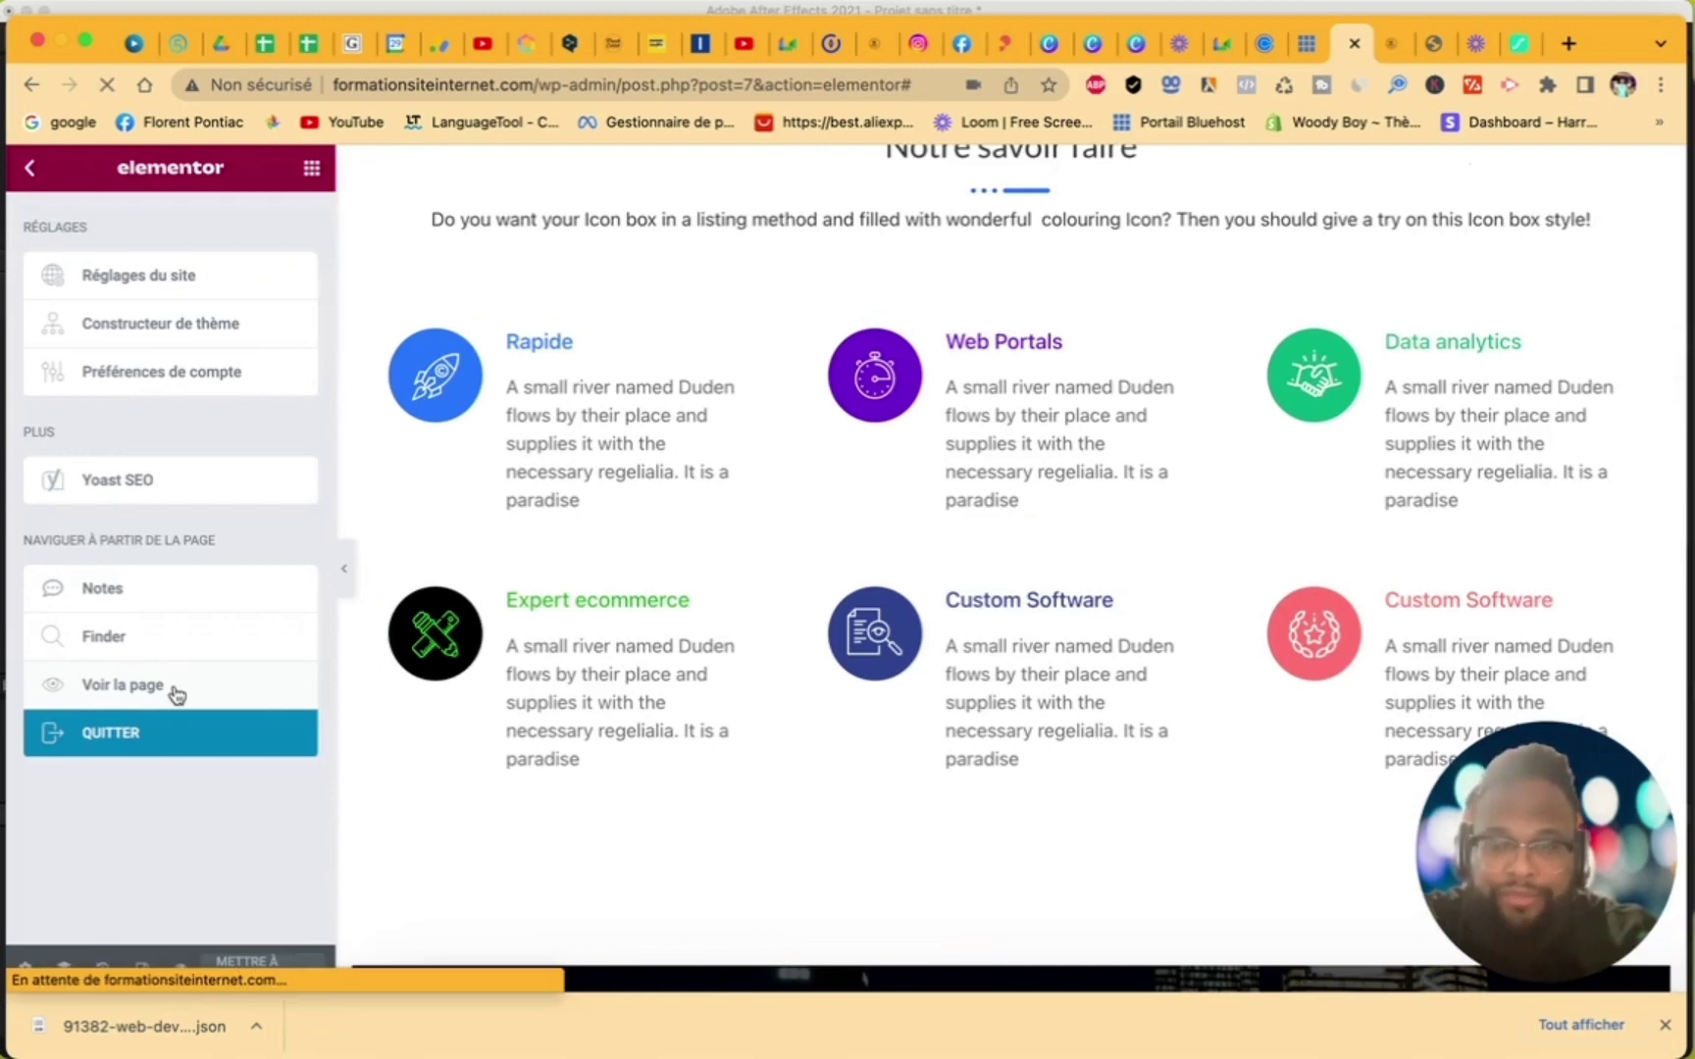
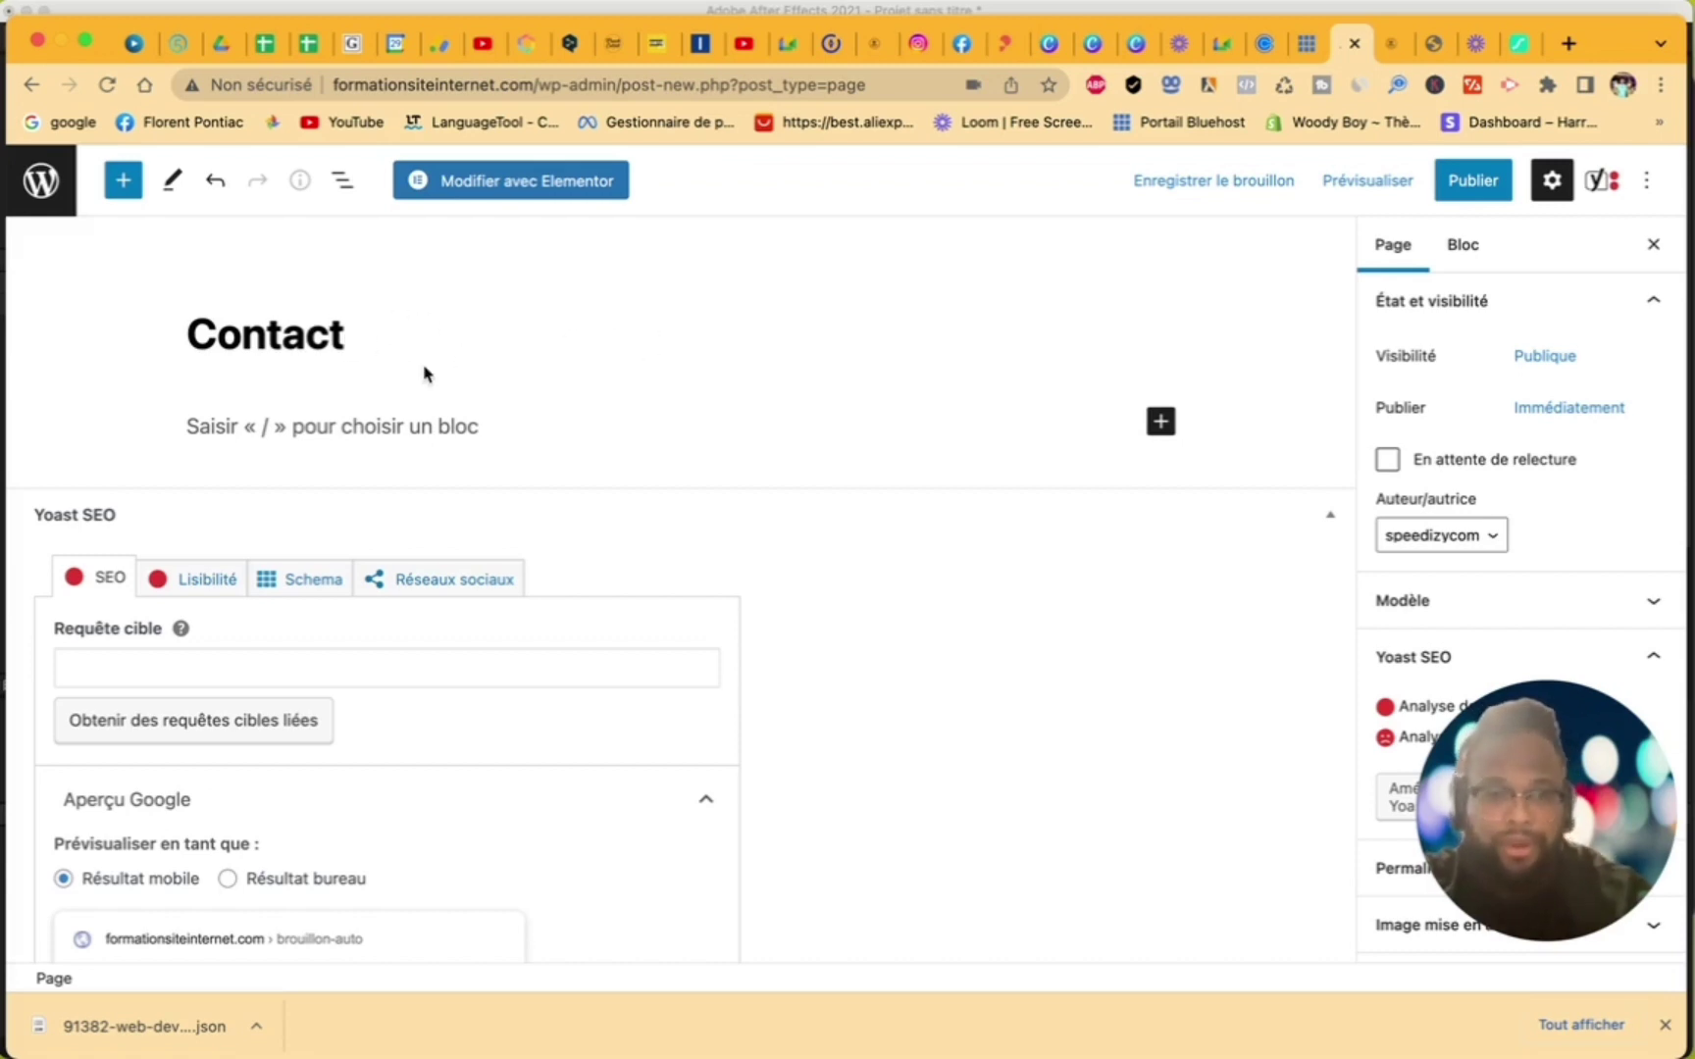
# - Retitle the page 'Contactez-nous pour un devis sur mesure', publish it, and edit it with Elementor
pyautogui.write('ez-nous pour un devi')
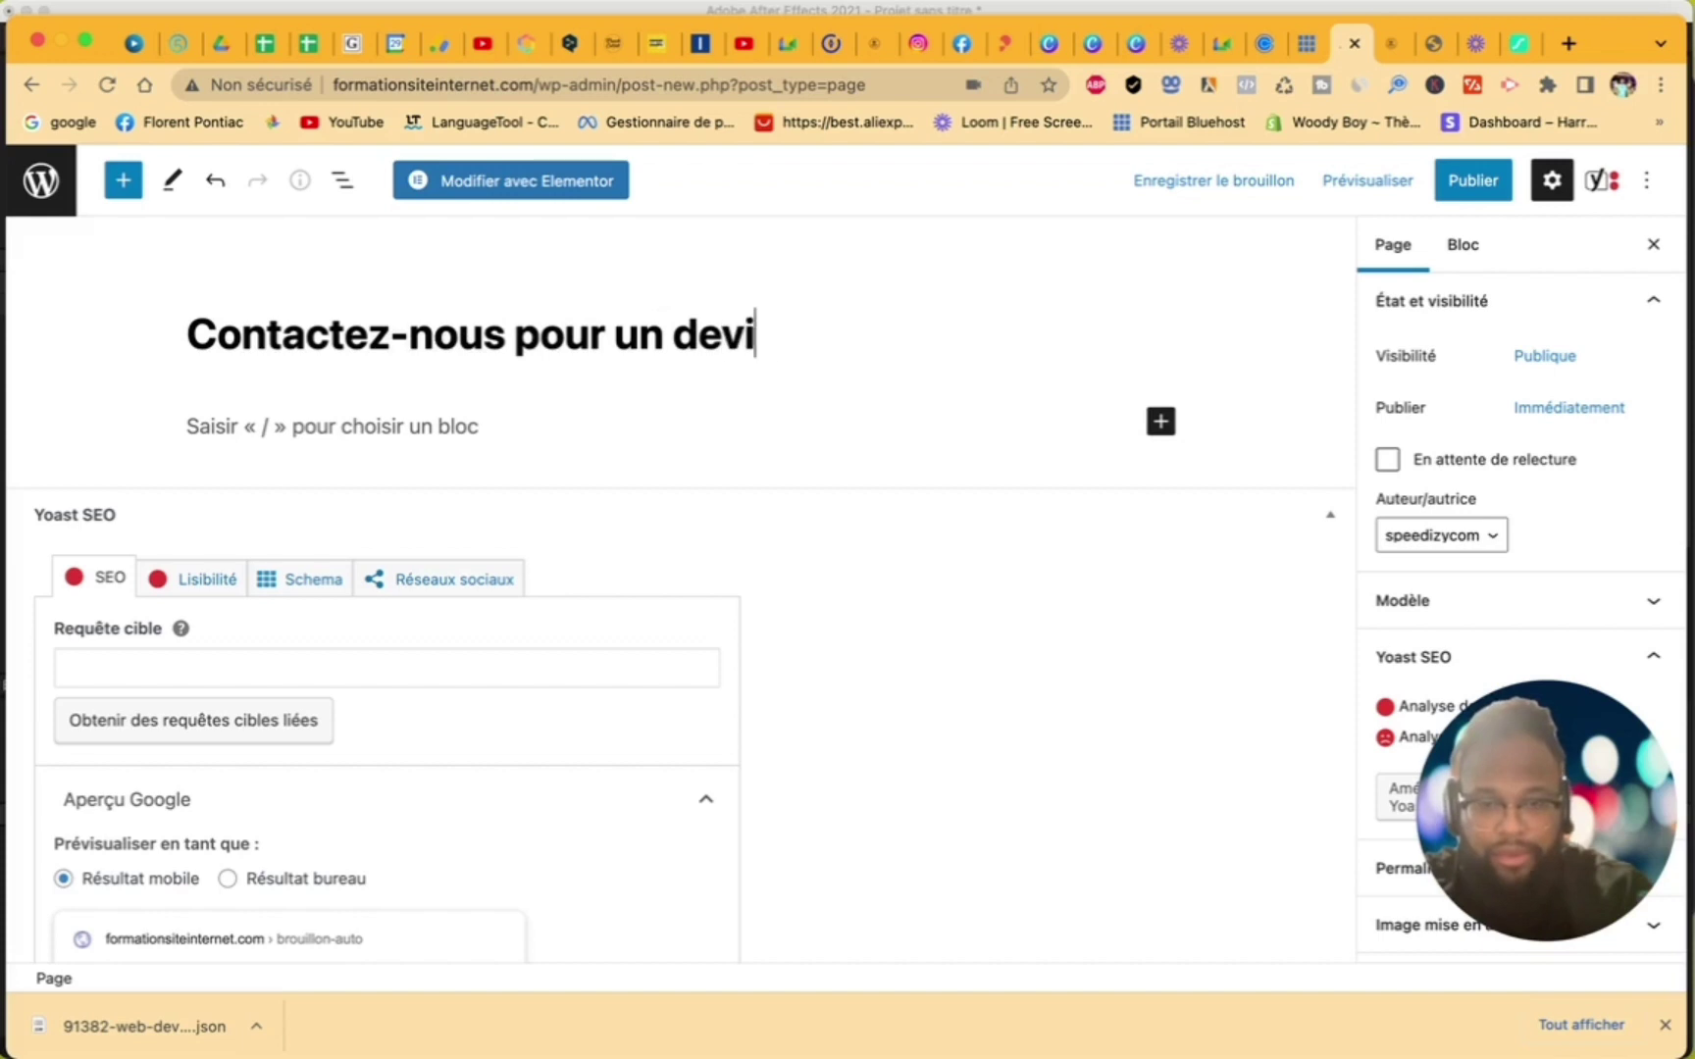
pyautogui.write('s sur mesure')
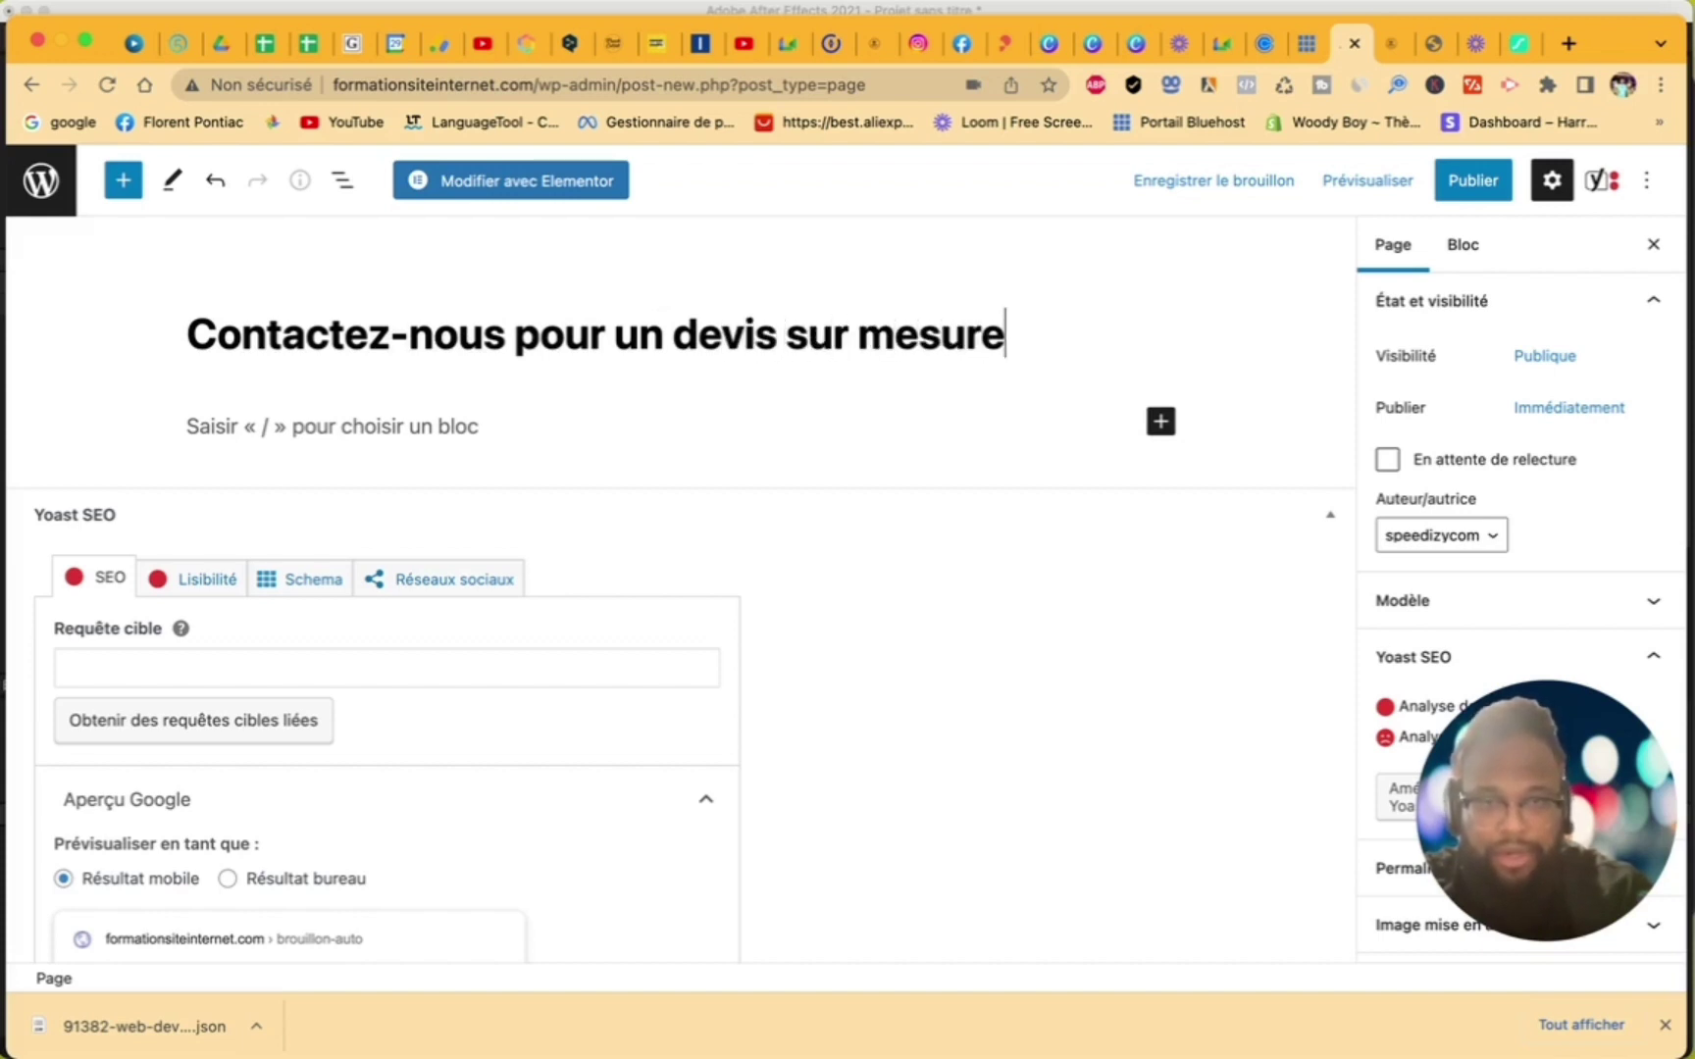
pyautogui.click(1472, 181)
pyautogui.click(1478, 182)
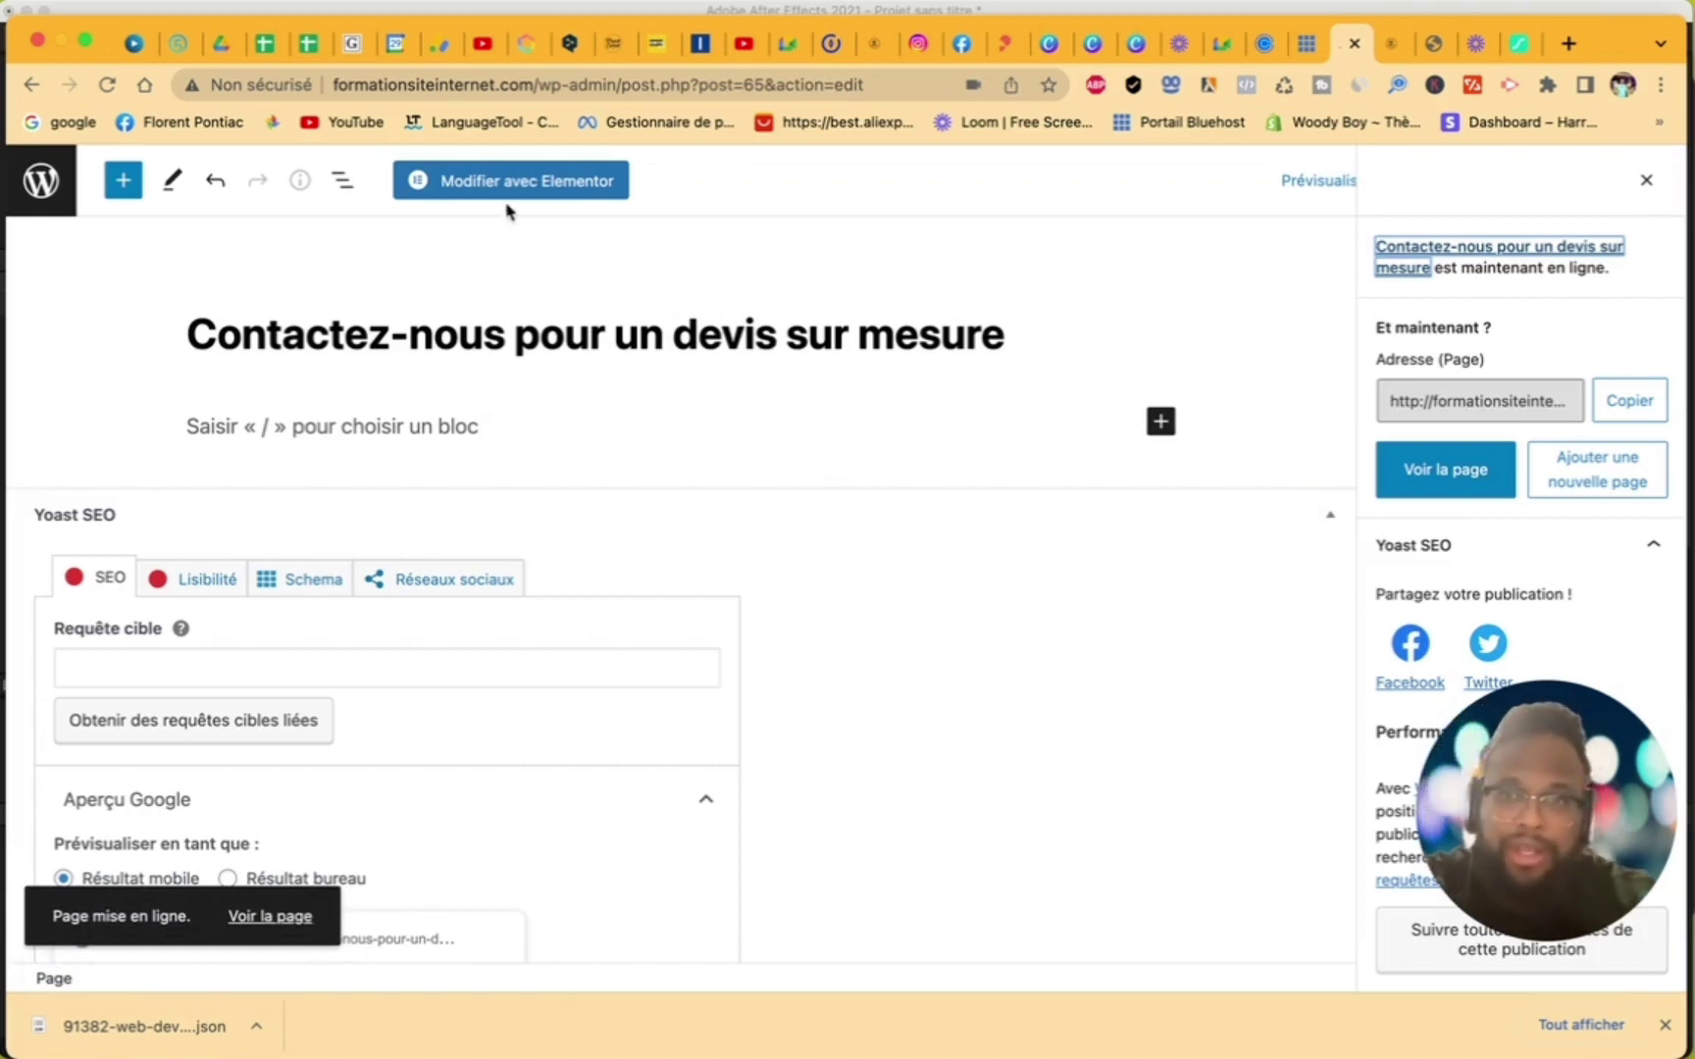
pyautogui.click(484, 181)
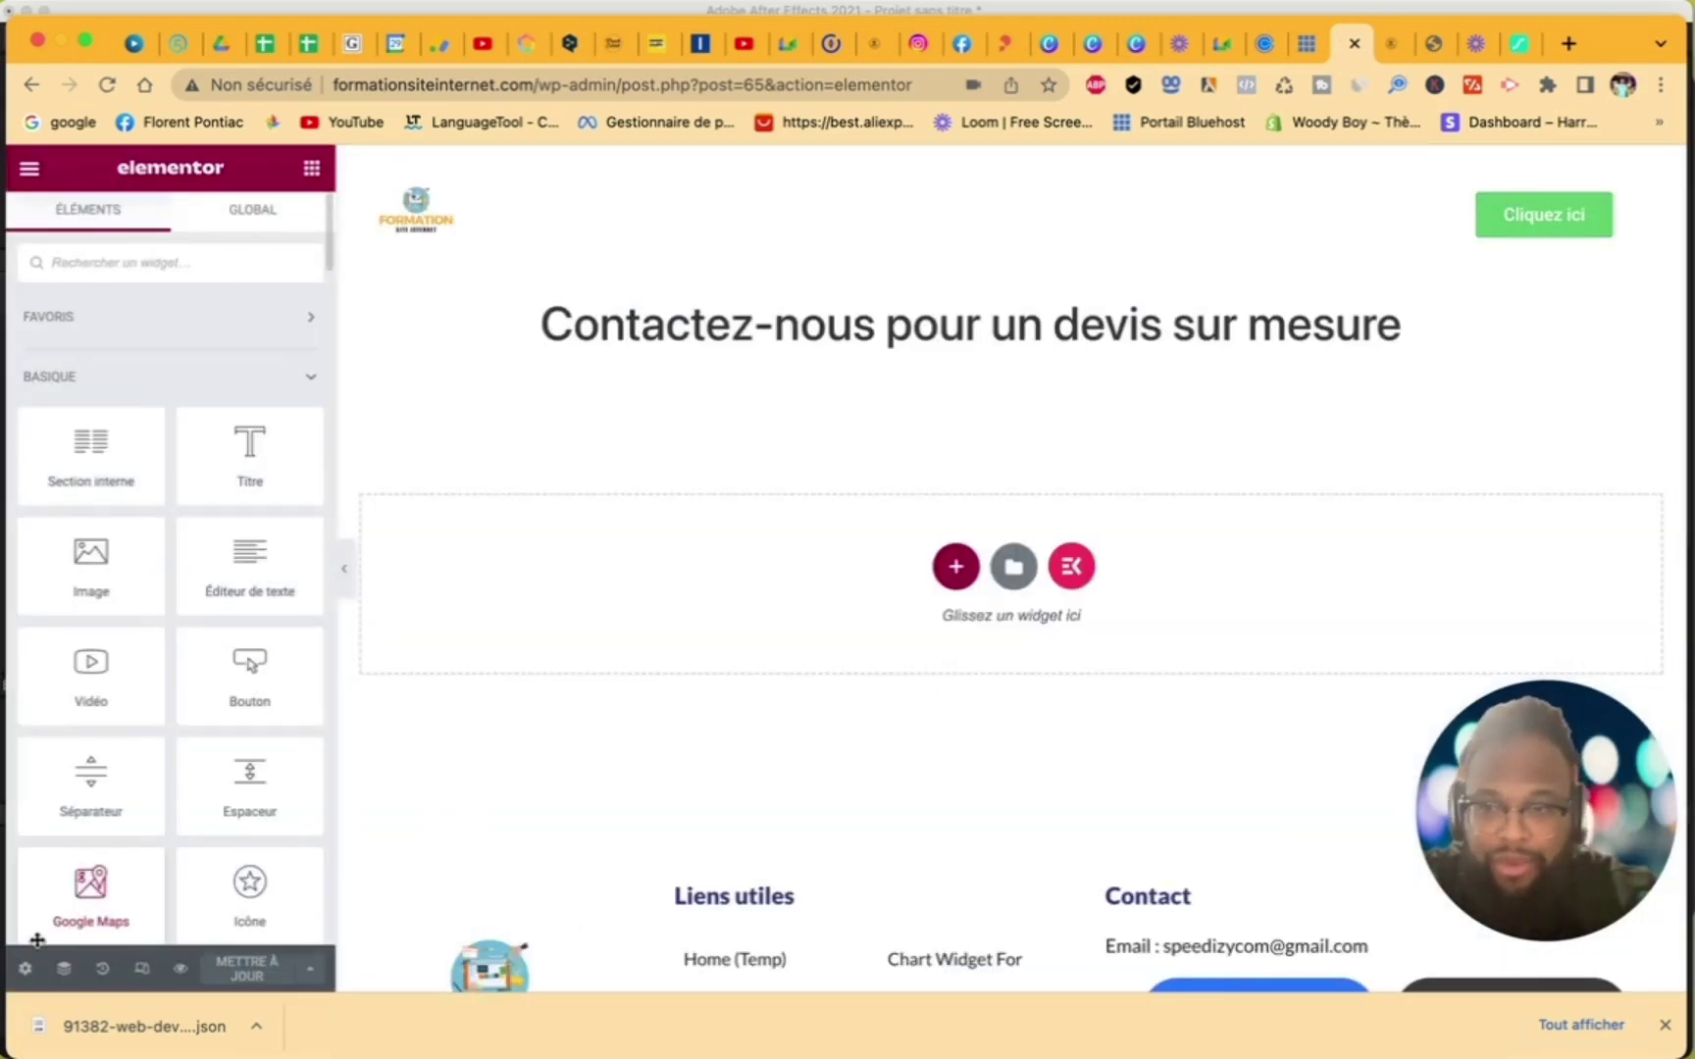
# - Set Modèle de page to 'Elementor pleine largeur' and bring up the ElementsKit library
pyautogui.click(25, 969)
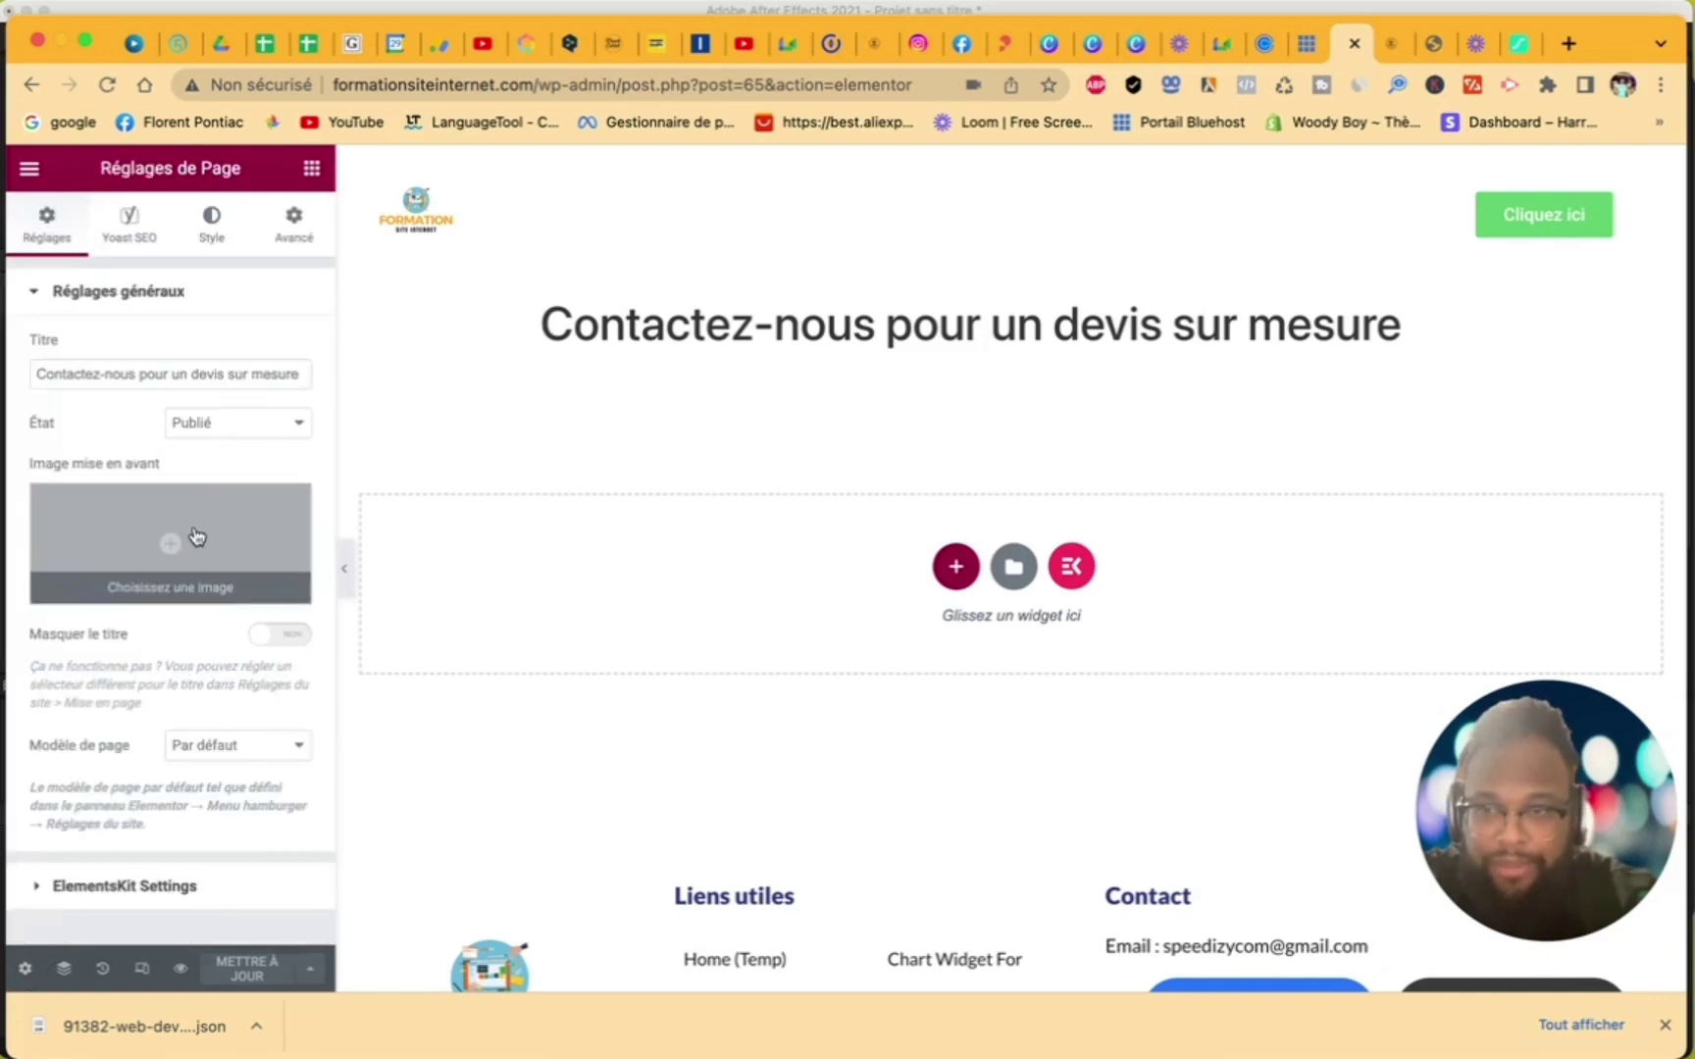
pyautogui.click(261, 749)
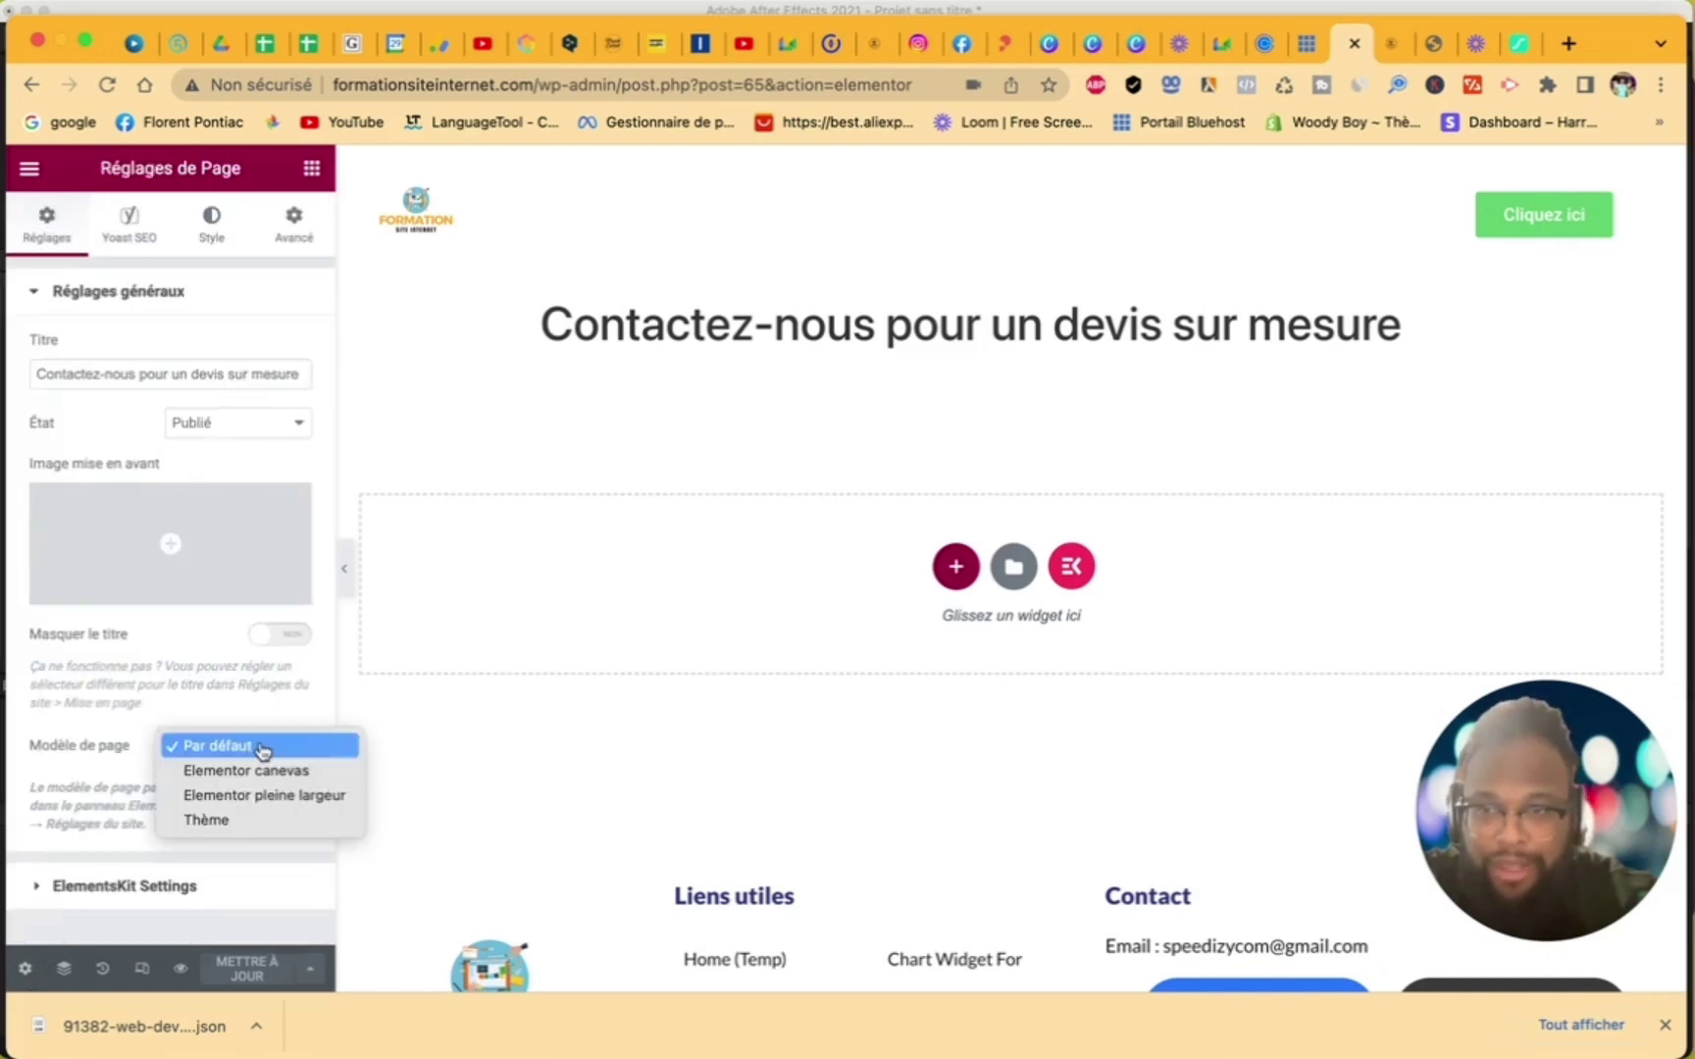
pyautogui.click(263, 797)
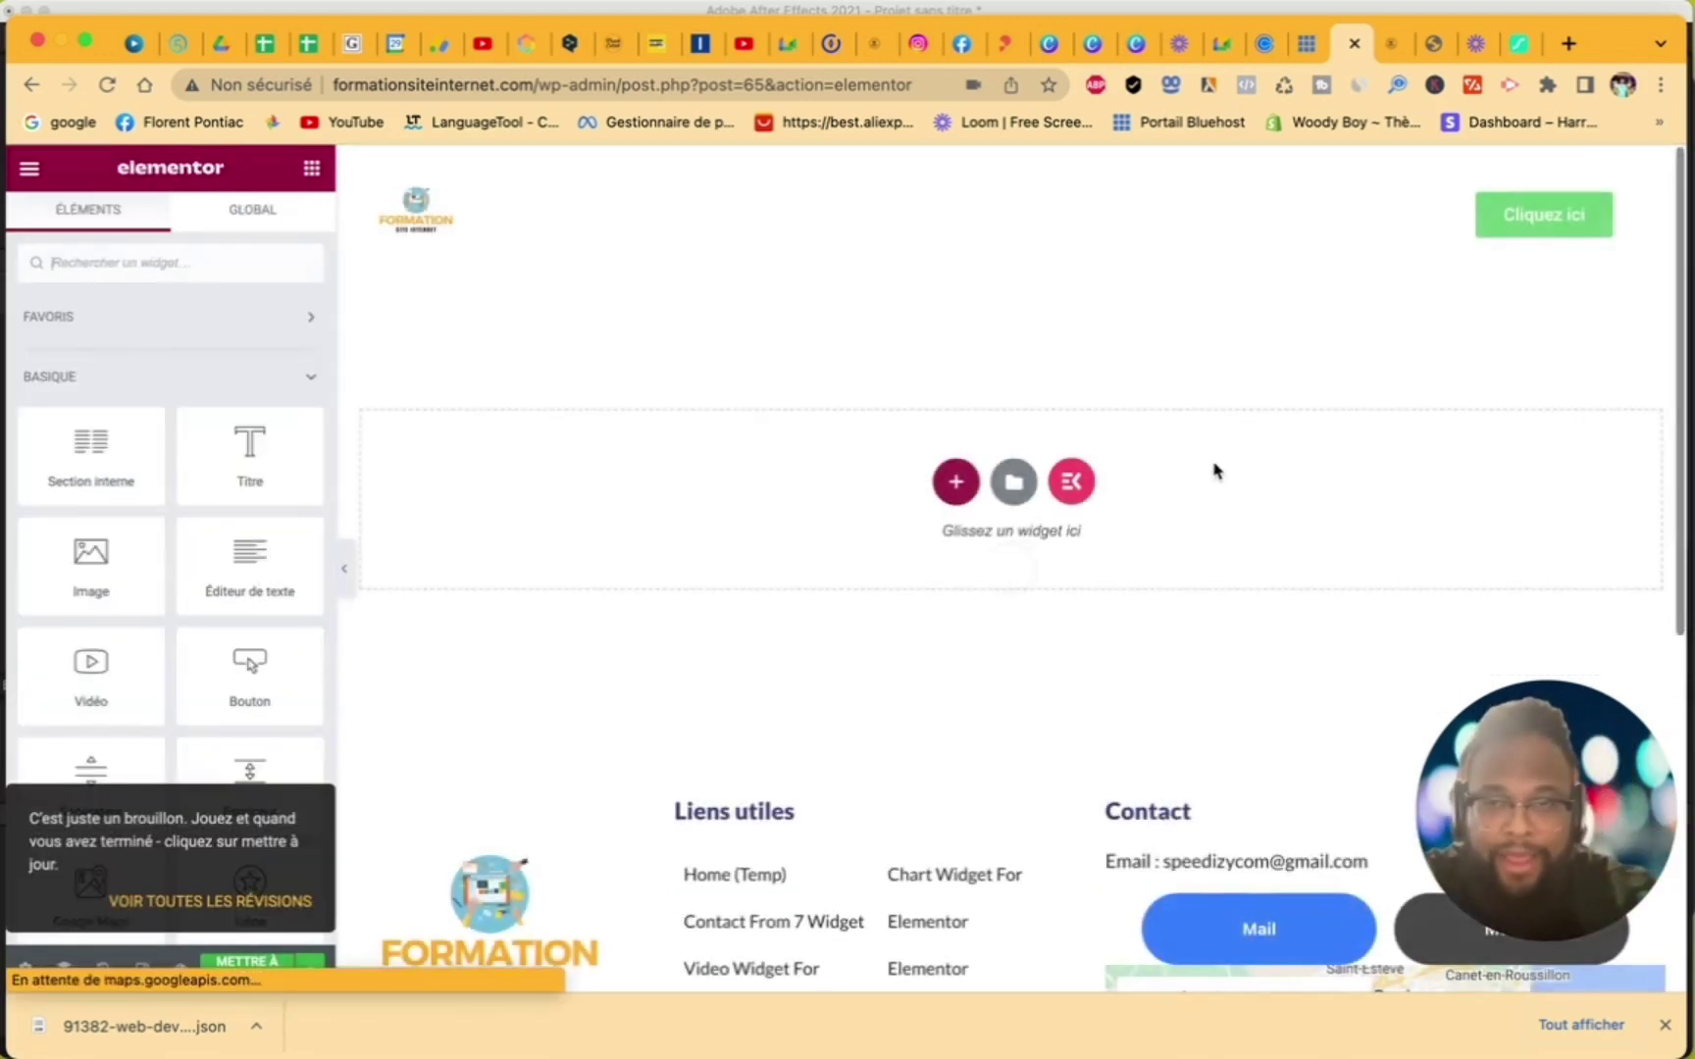
pyautogui.click(1071, 484)
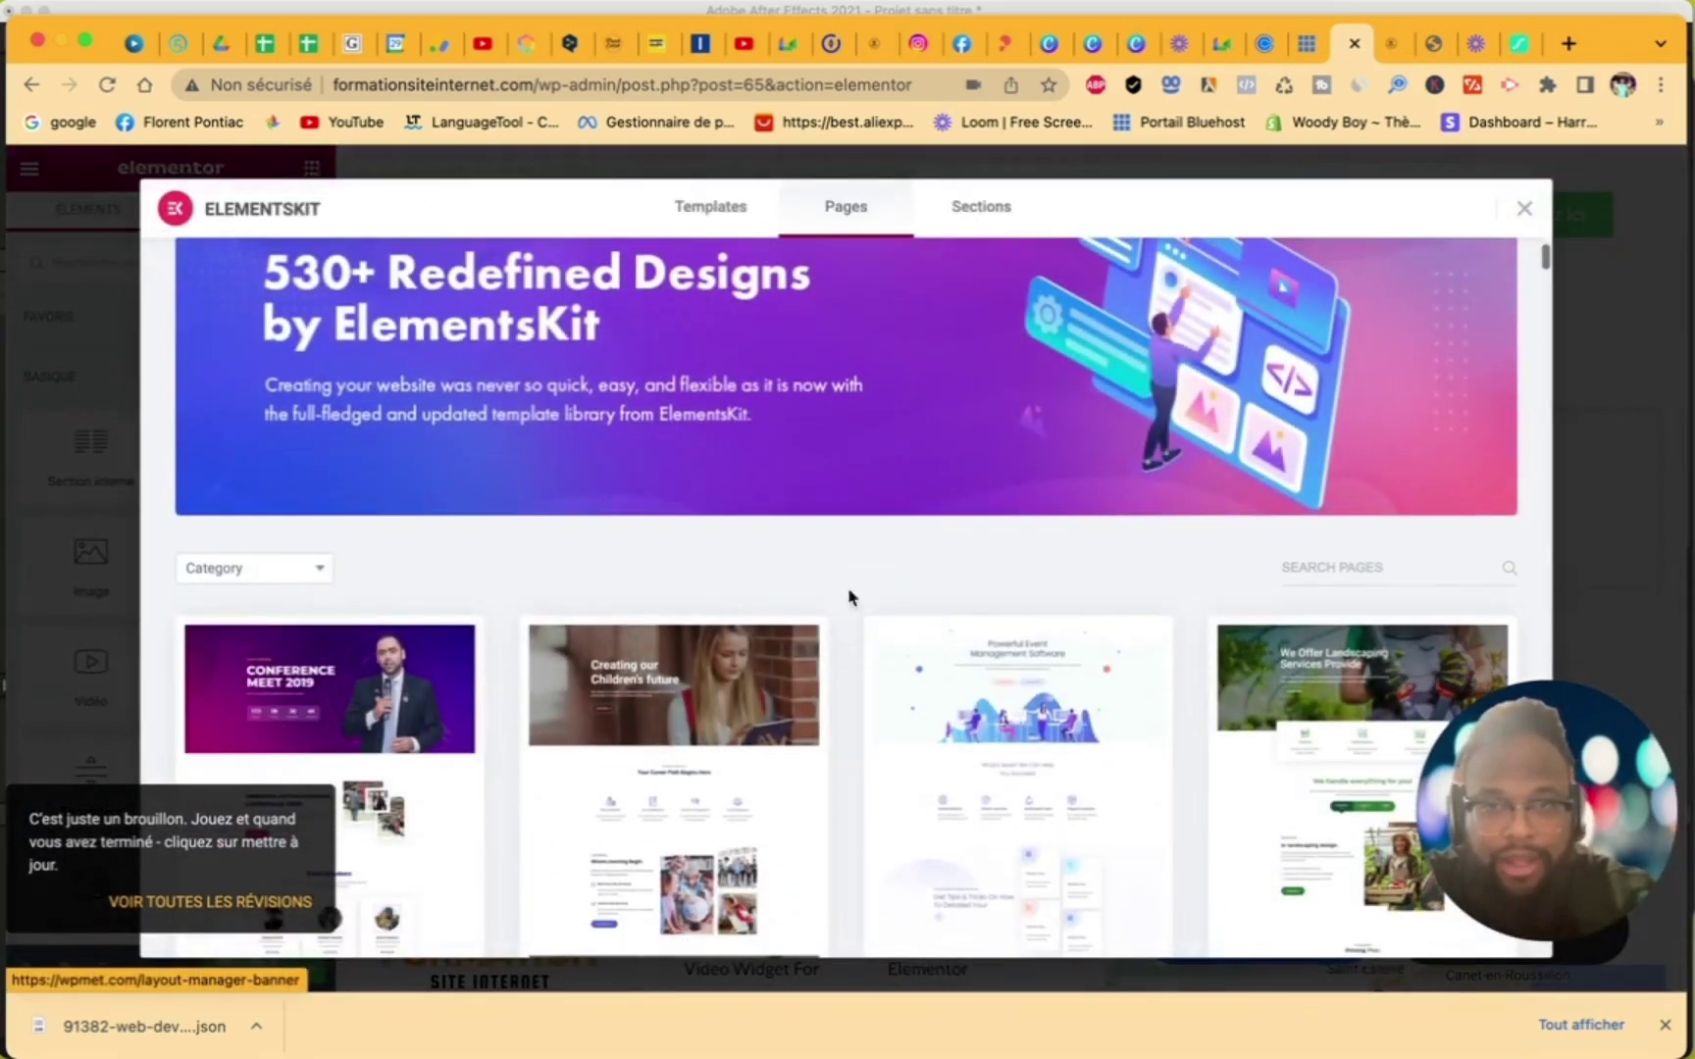
# - Browse the ElementsKit Sections tab and its list of section categories
pyautogui.click(989, 210)
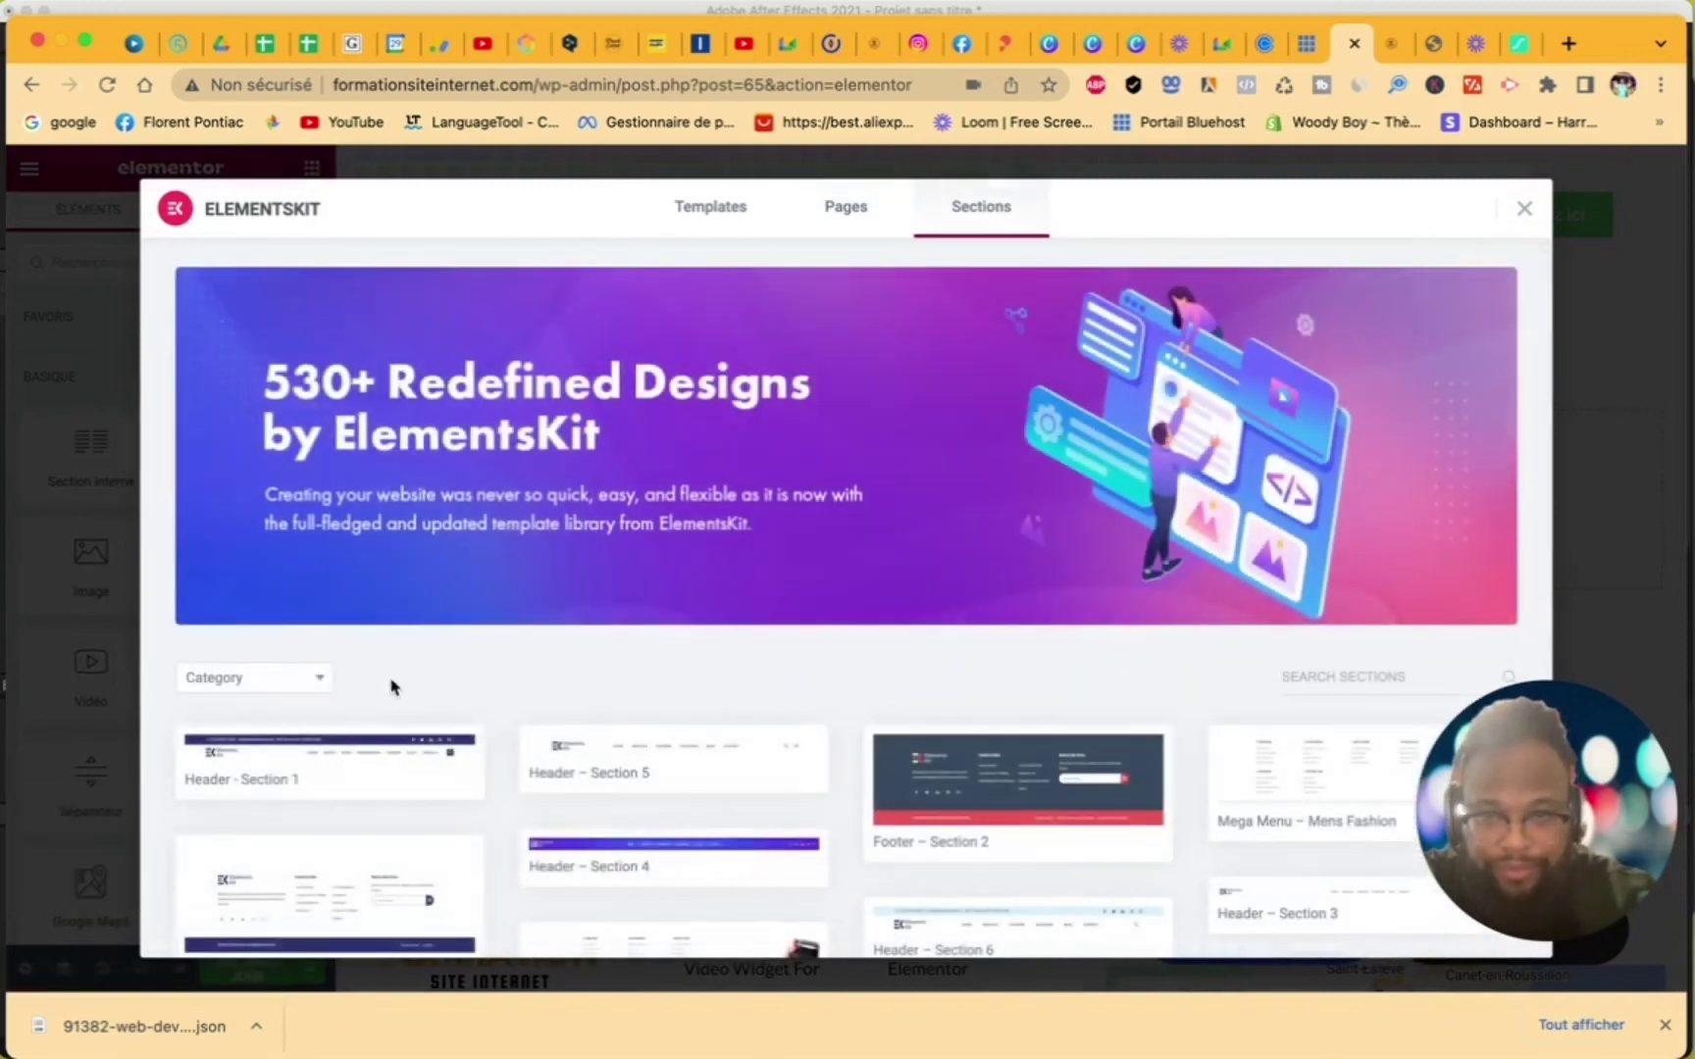
pyautogui.click(297, 687)
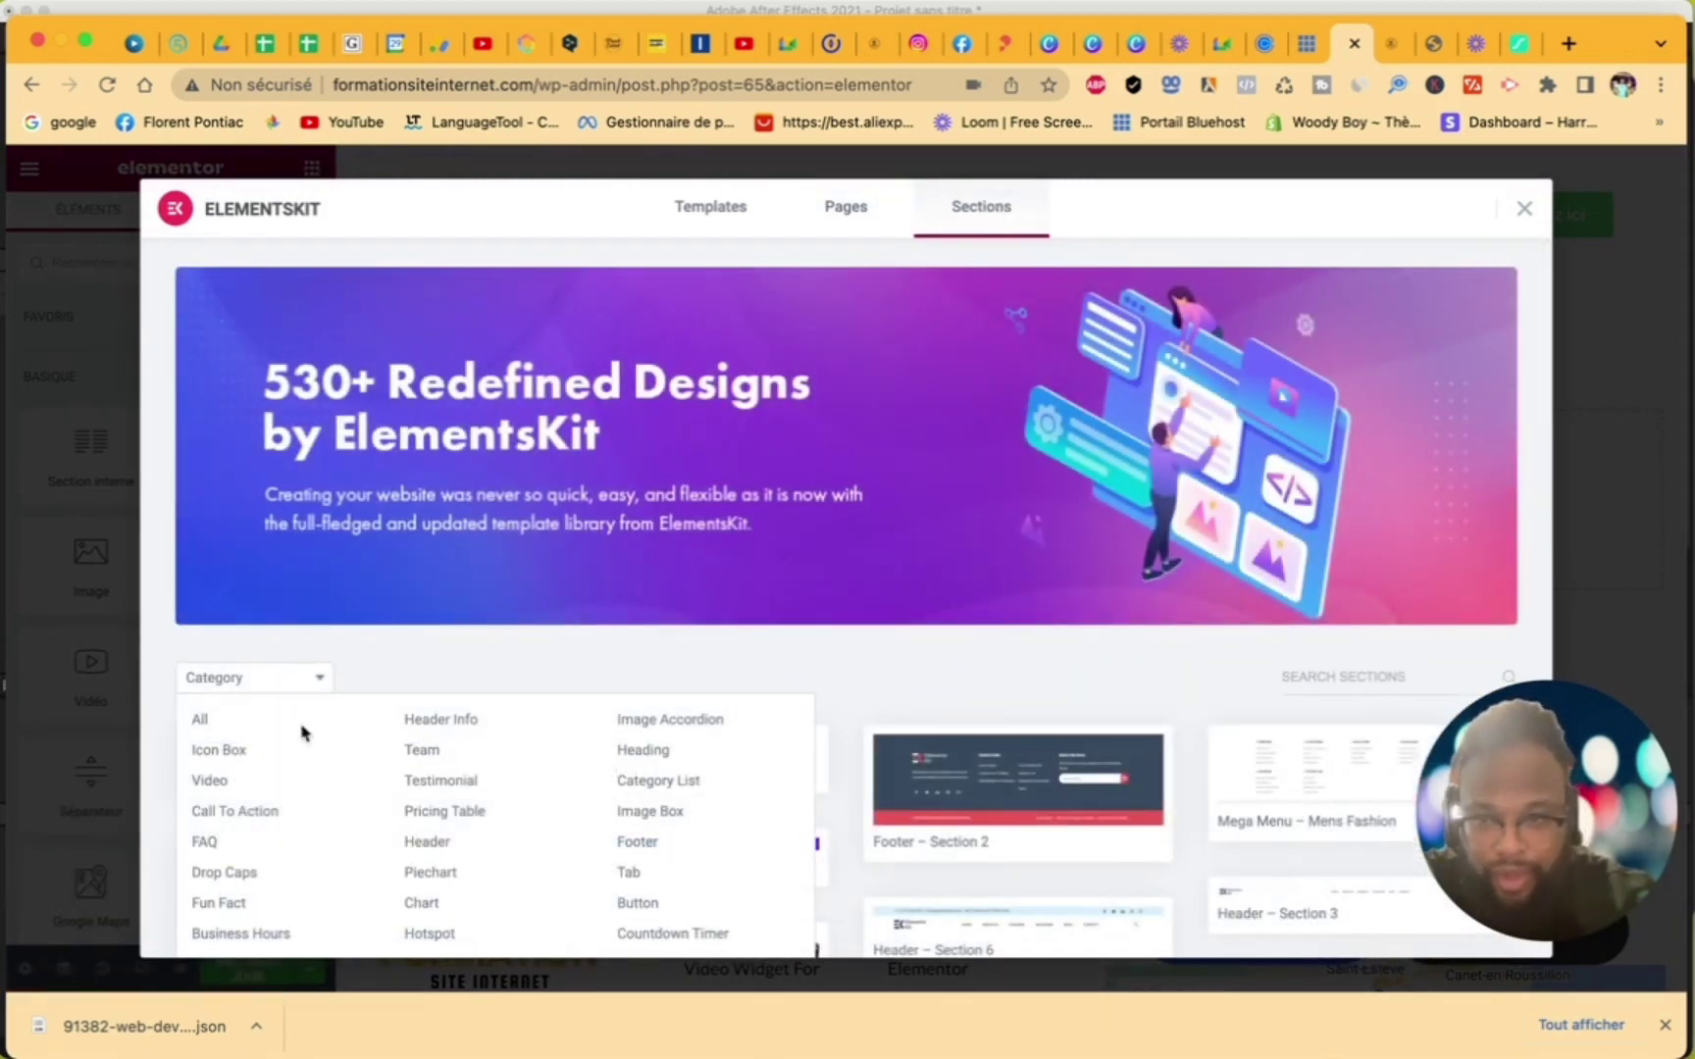
pyautogui.scroll(-3, 332, 893)
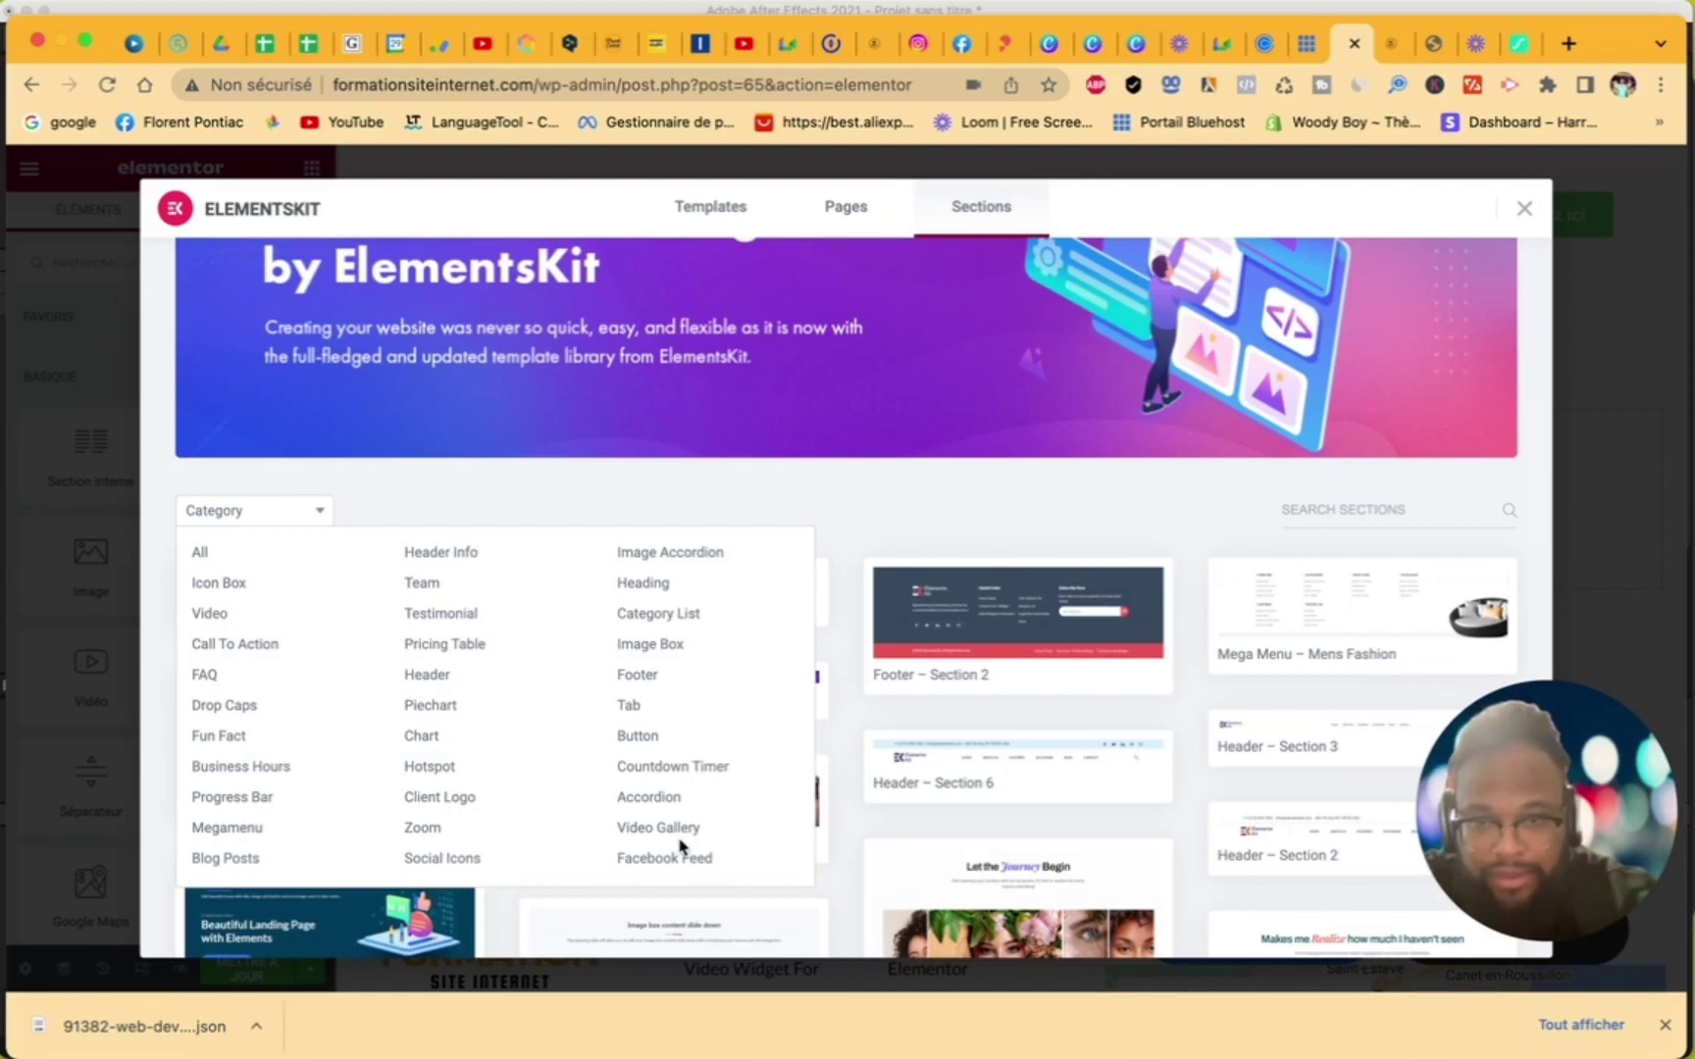
pyautogui.click(866, 495)
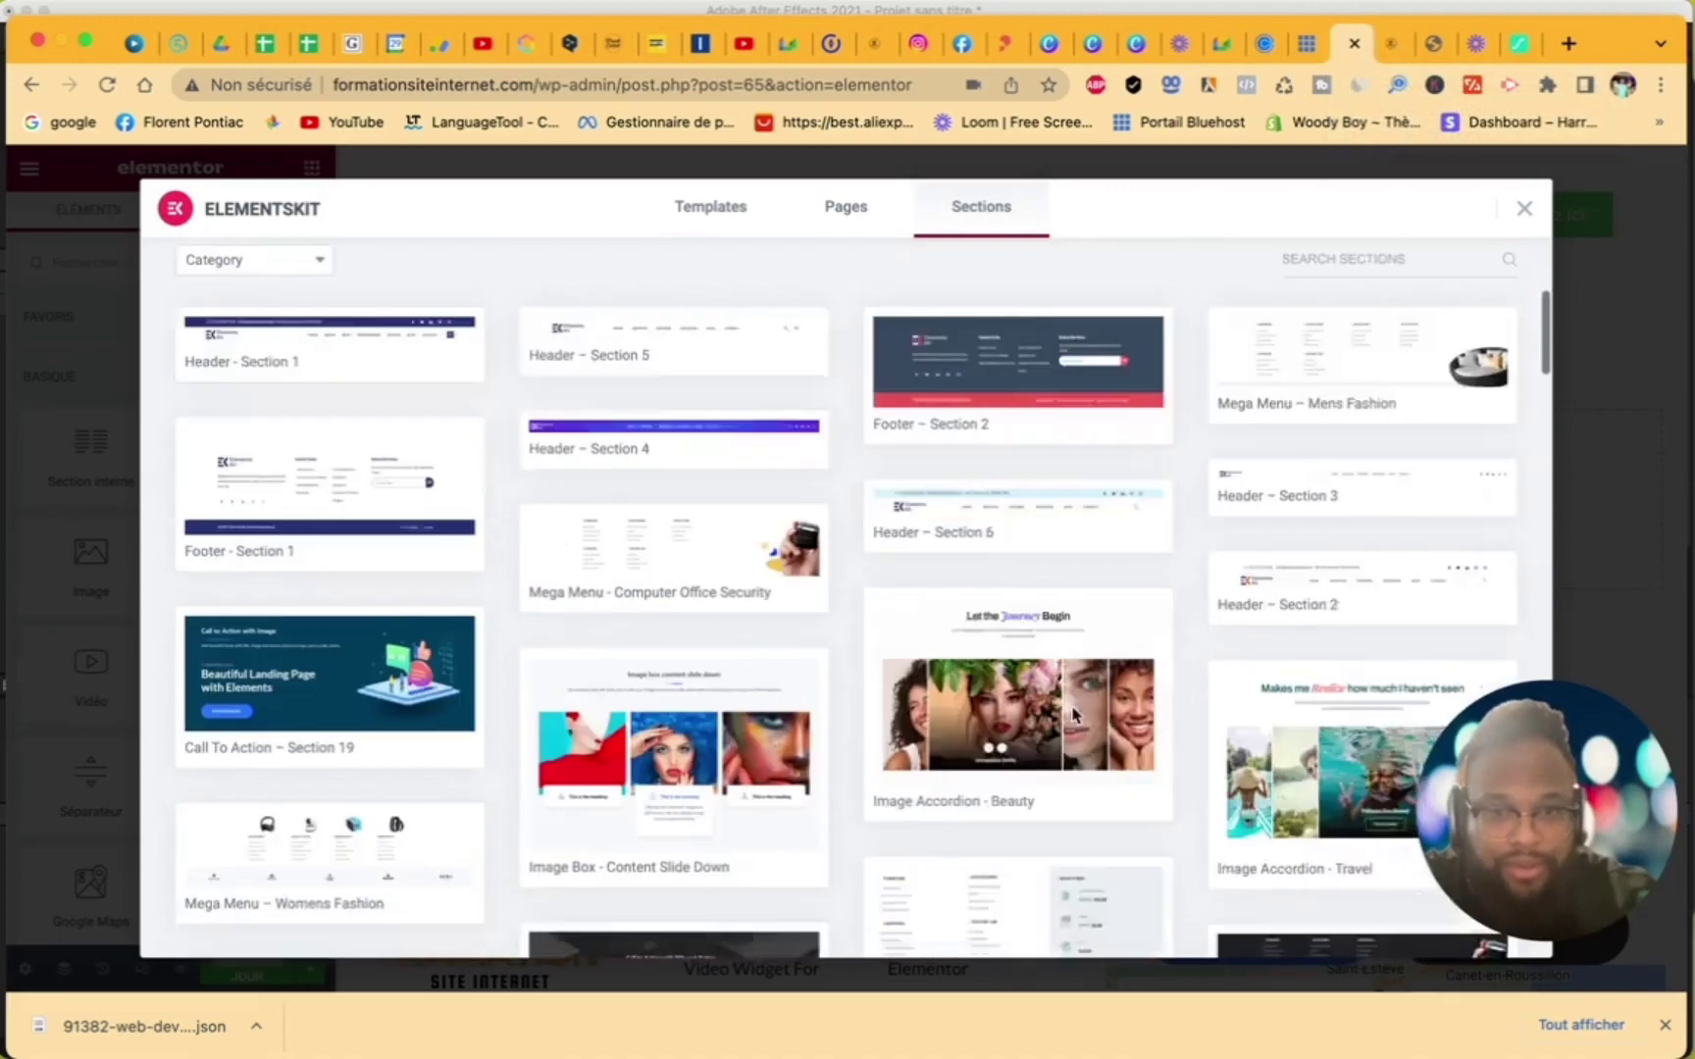
pyautogui.scroll(-15, 1074, 714)
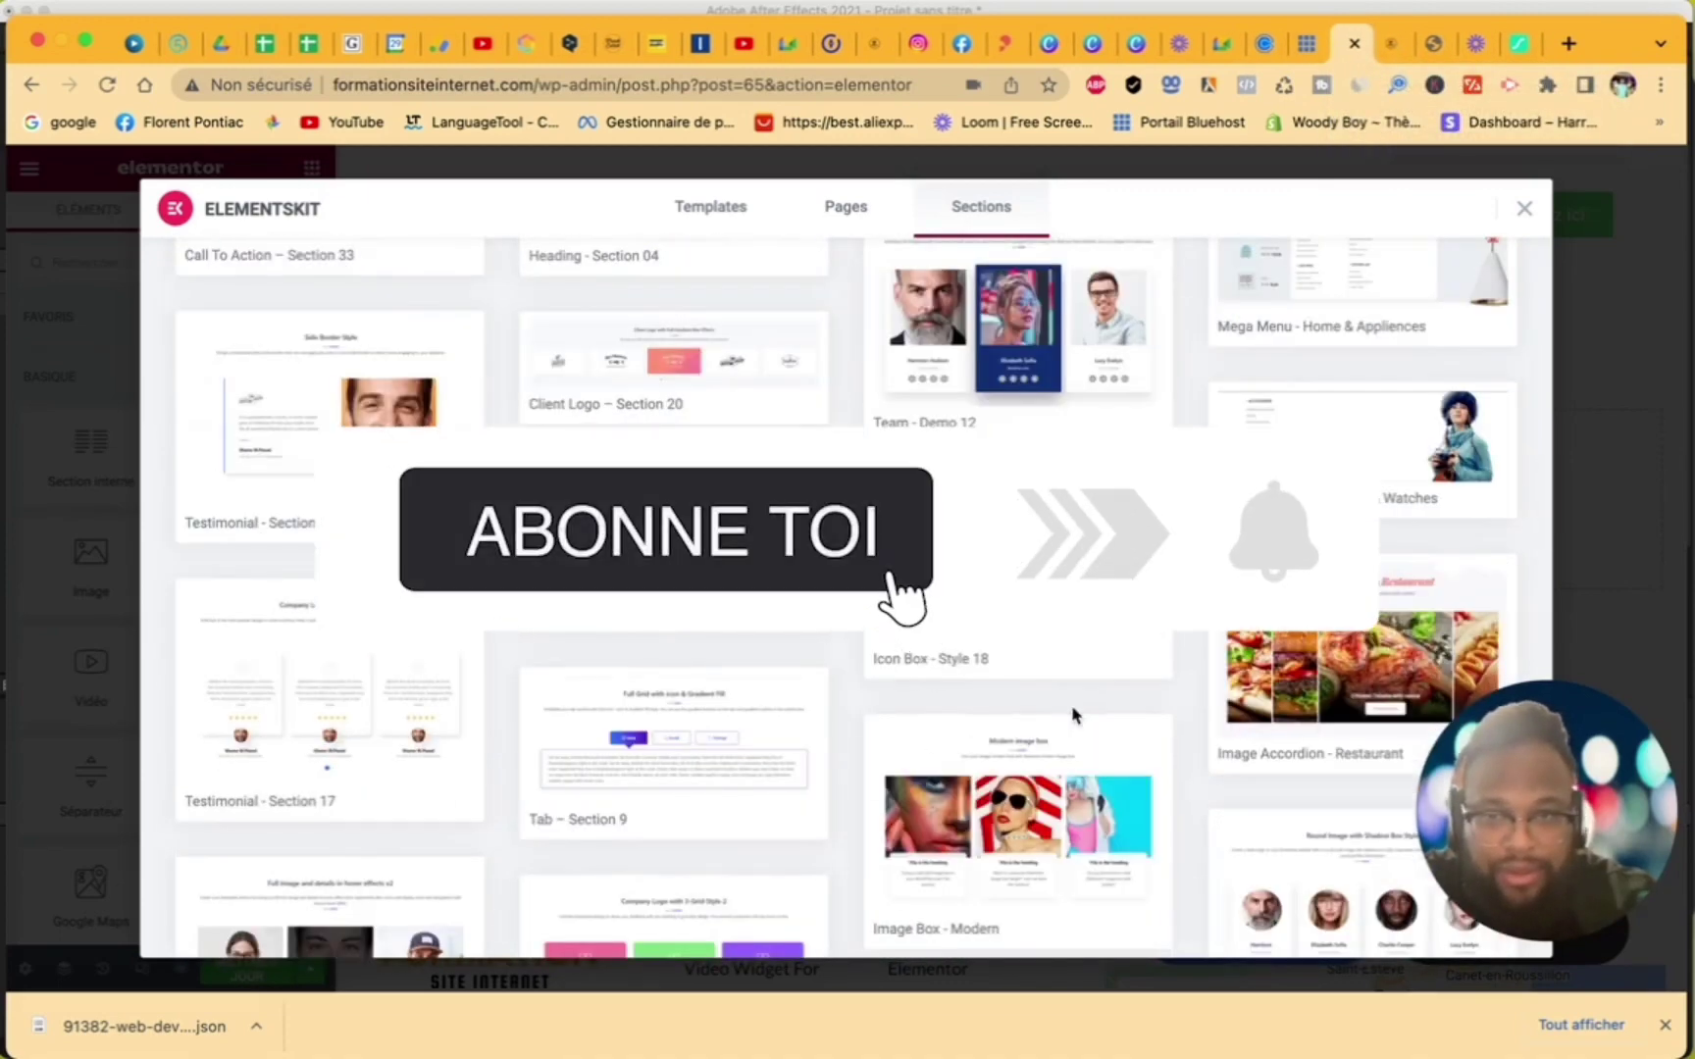
pyautogui.scroll(-10, 1074, 716)
pyautogui.scroll(15, 1364, 608)
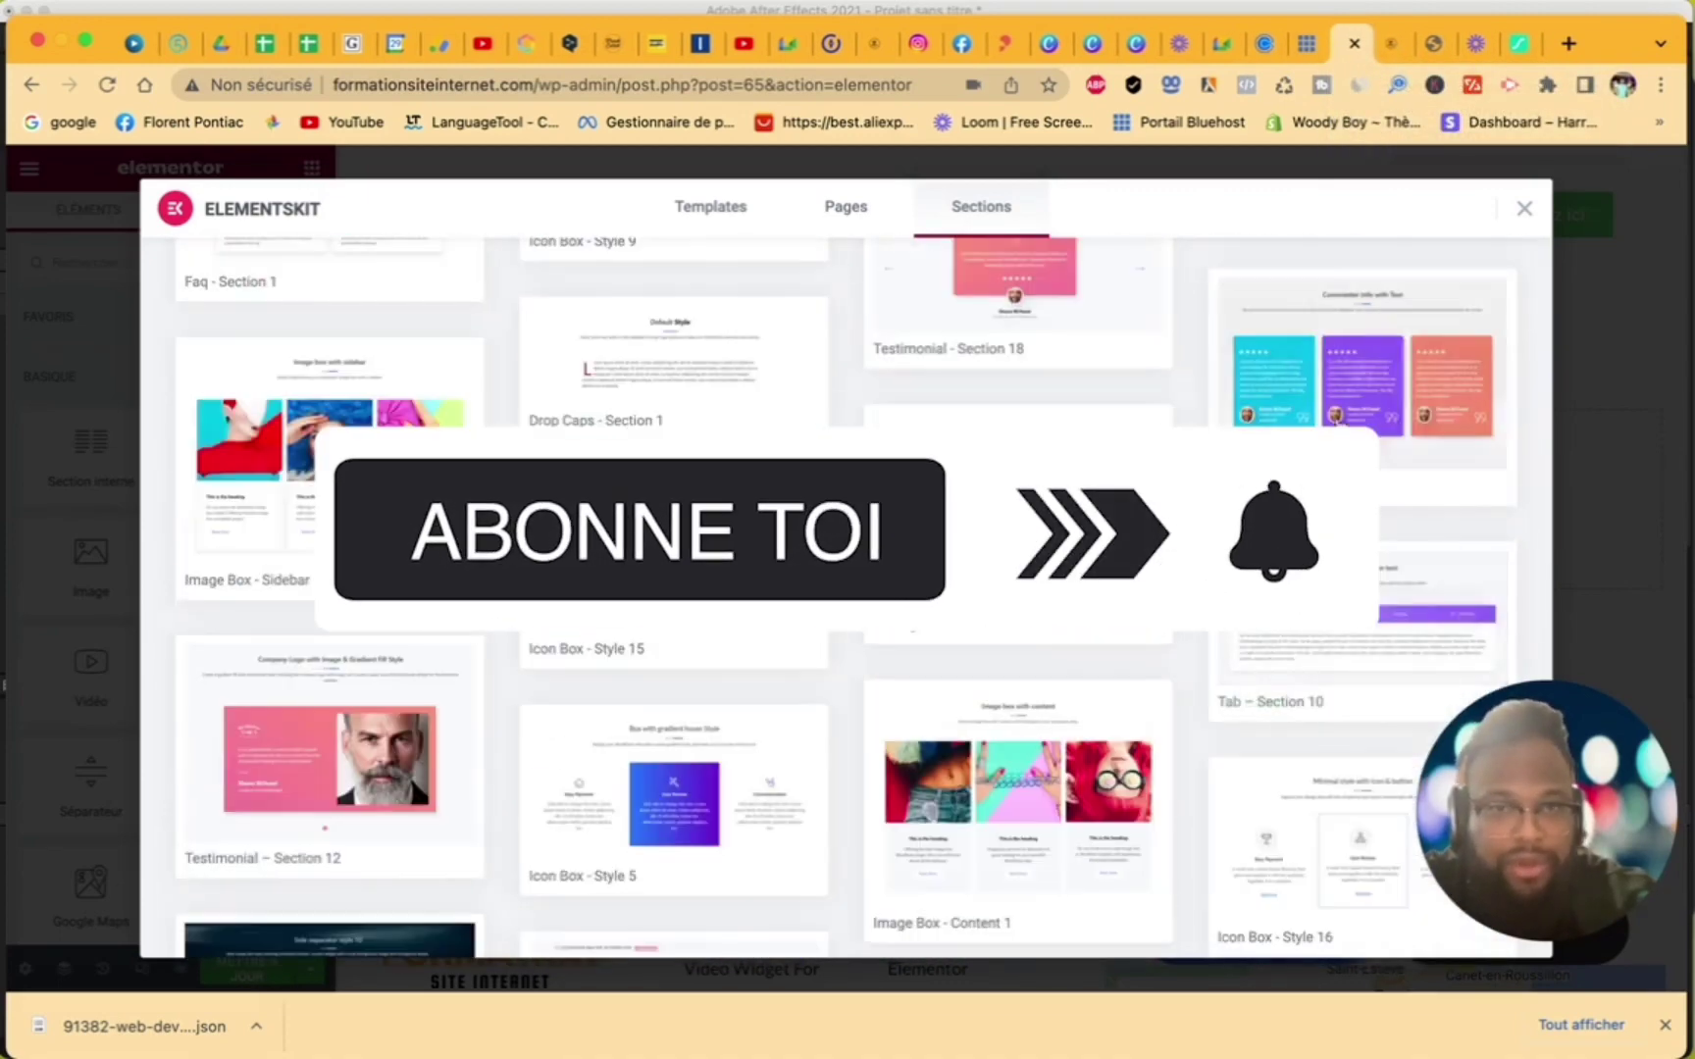
# - Look through the ElementsKit Pages and Templates designs, then close the library
pyautogui.click(829, 208)
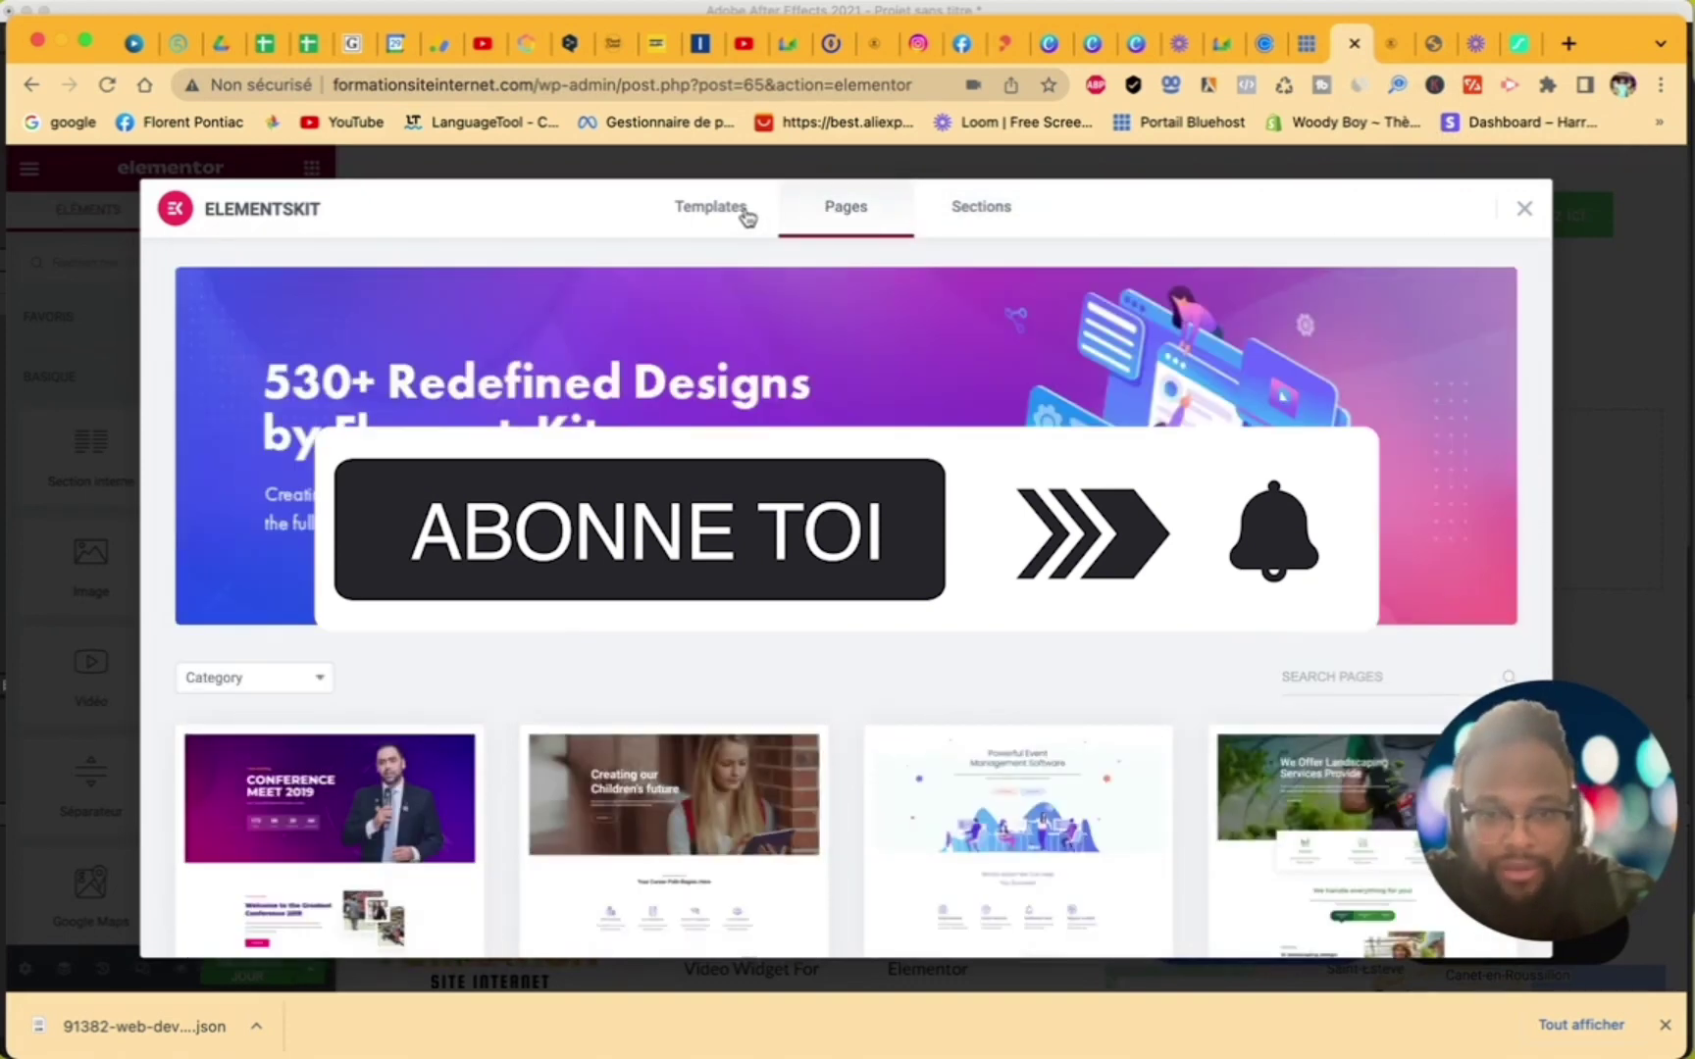
pyautogui.click(747, 216)
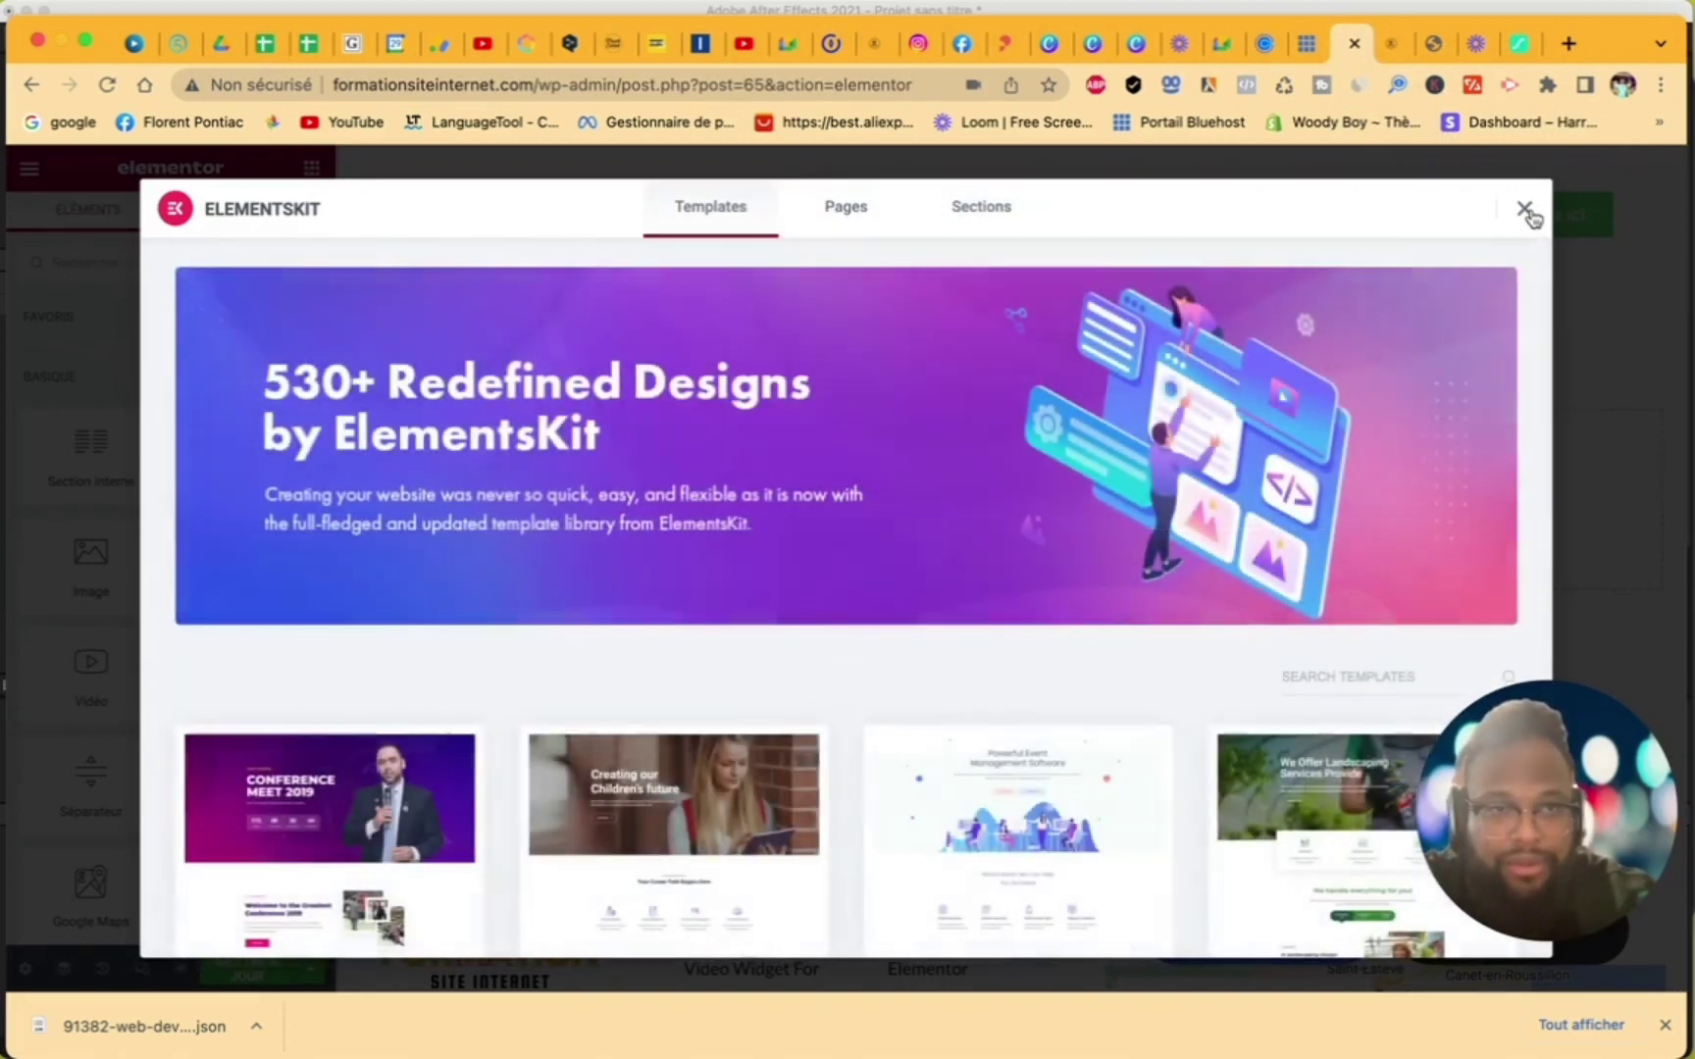
pyautogui.scroll(-10, 1189, 672)
pyautogui.scroll(-10, 1189, 672)
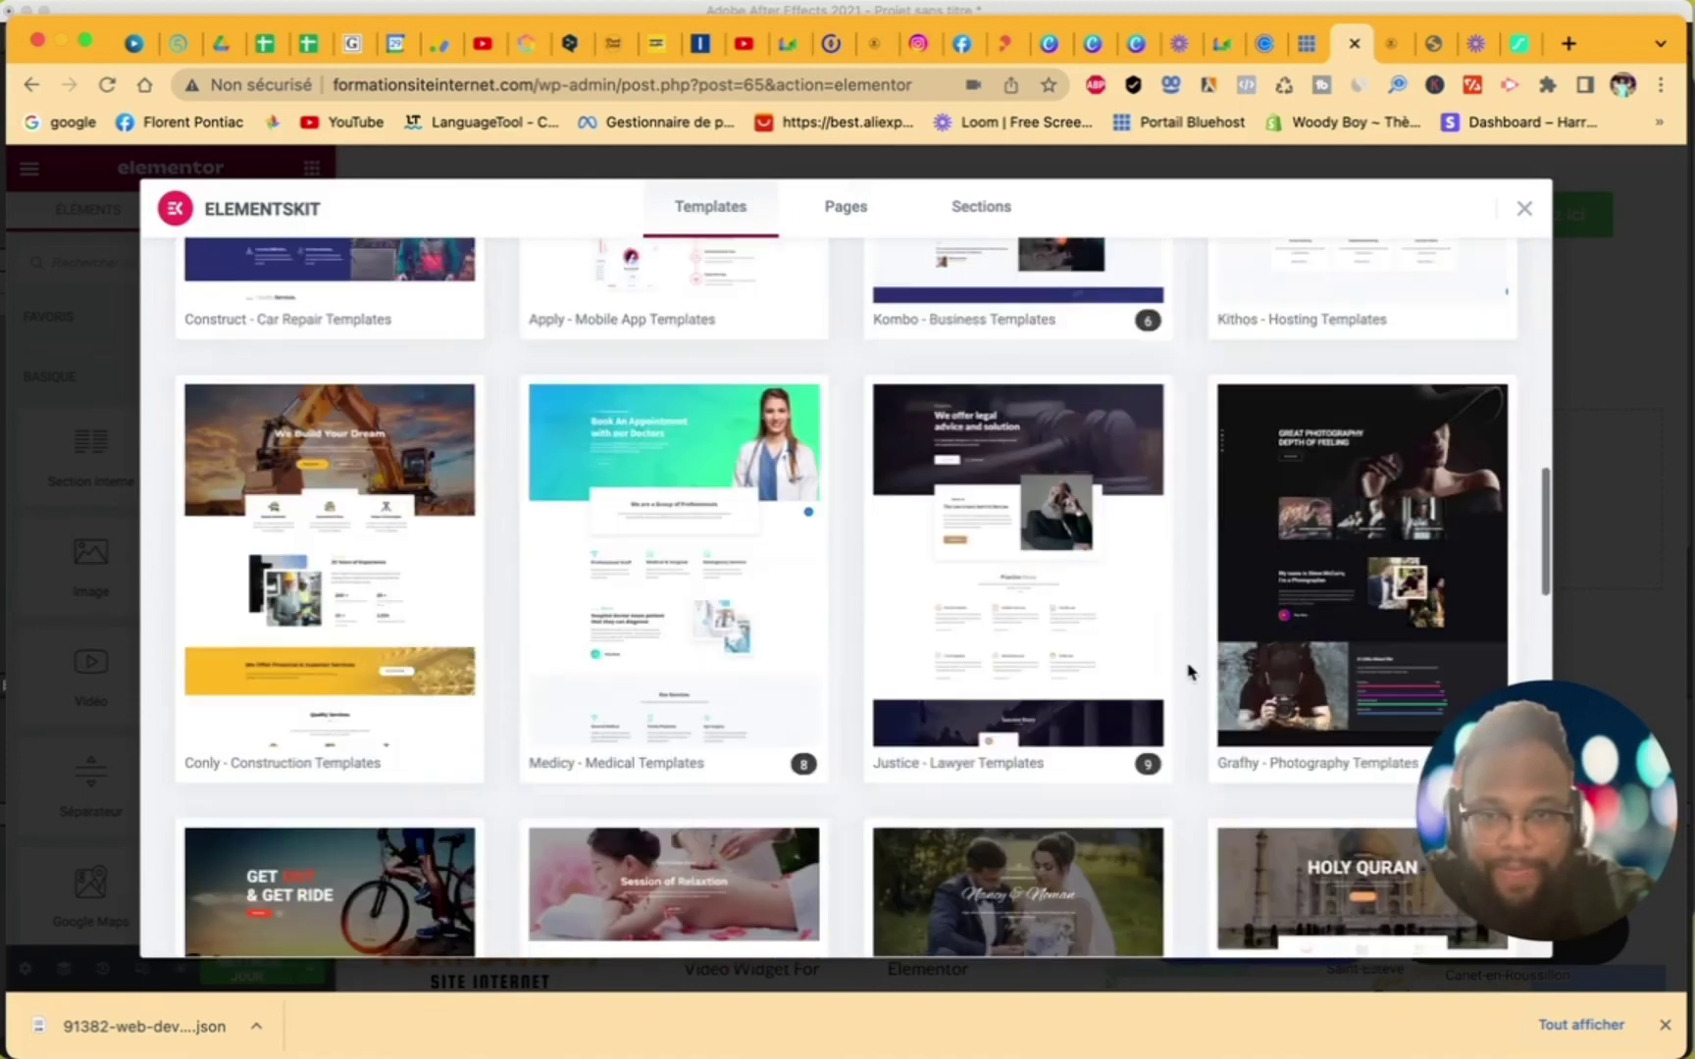
pyautogui.scroll(-5, 1189, 672)
pyautogui.scroll(-2, 1188, 672)
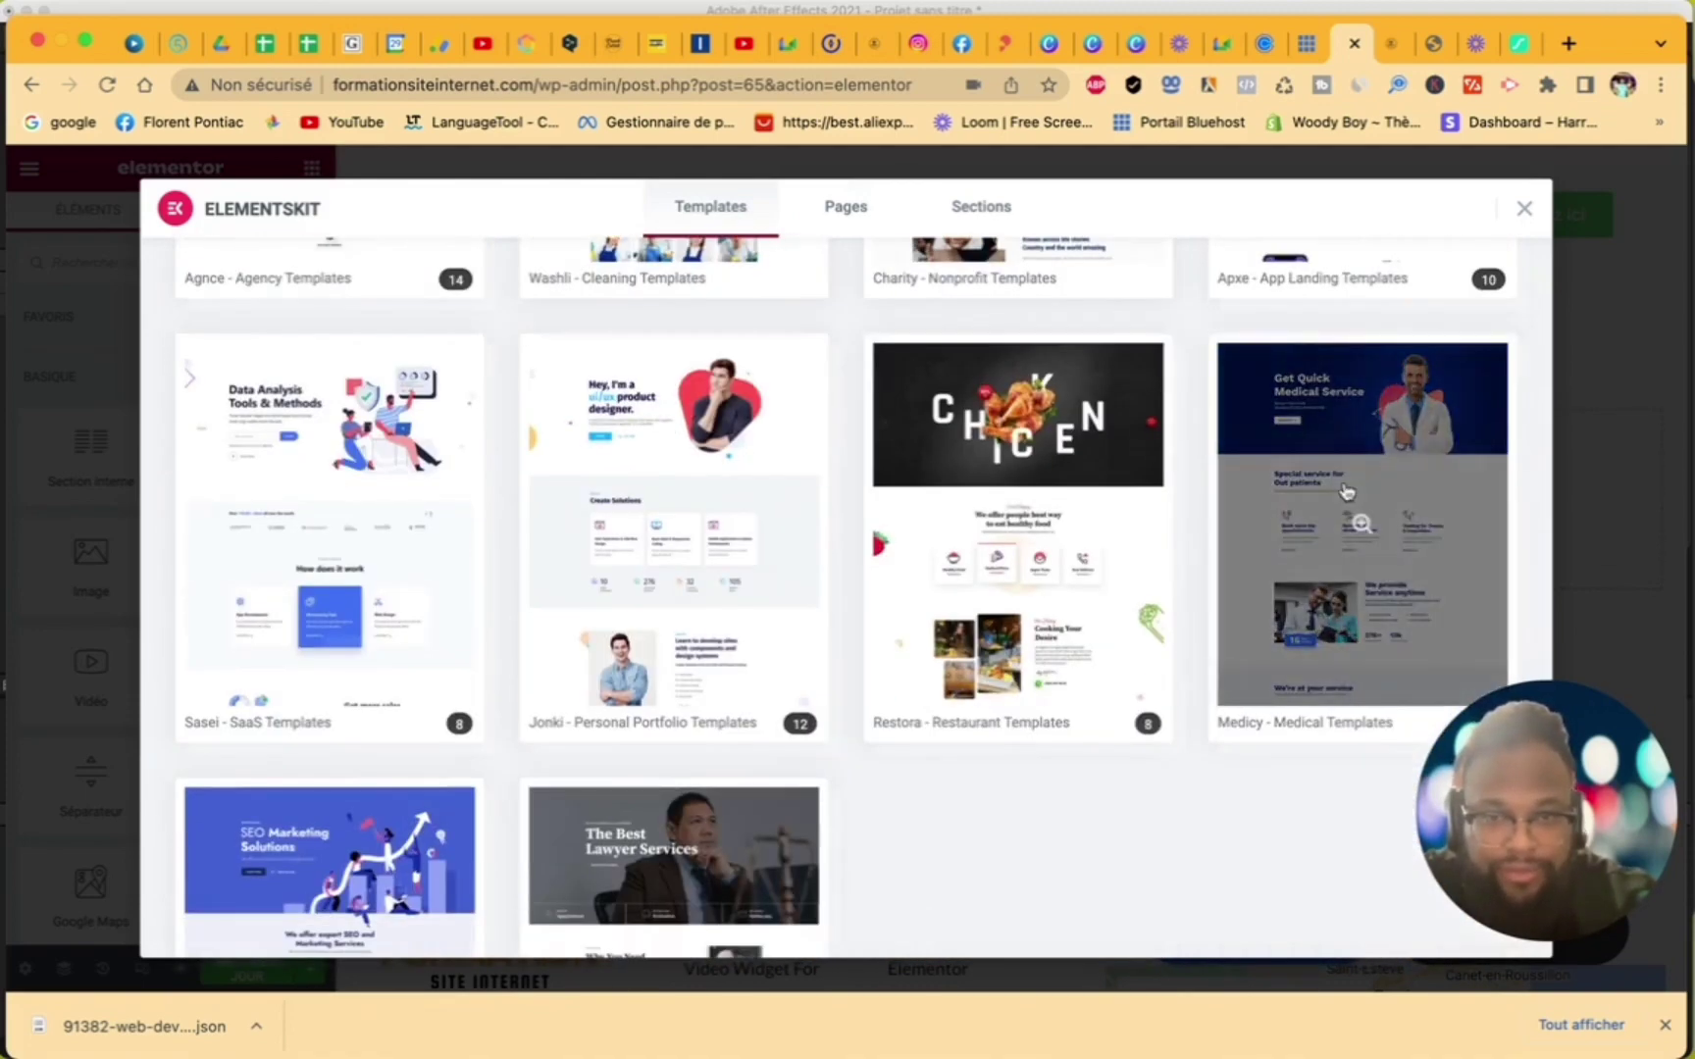
pyautogui.scroll(-3, 1347, 491)
pyautogui.scroll(4, 1346, 490)
pyautogui.scroll(-7, 1347, 491)
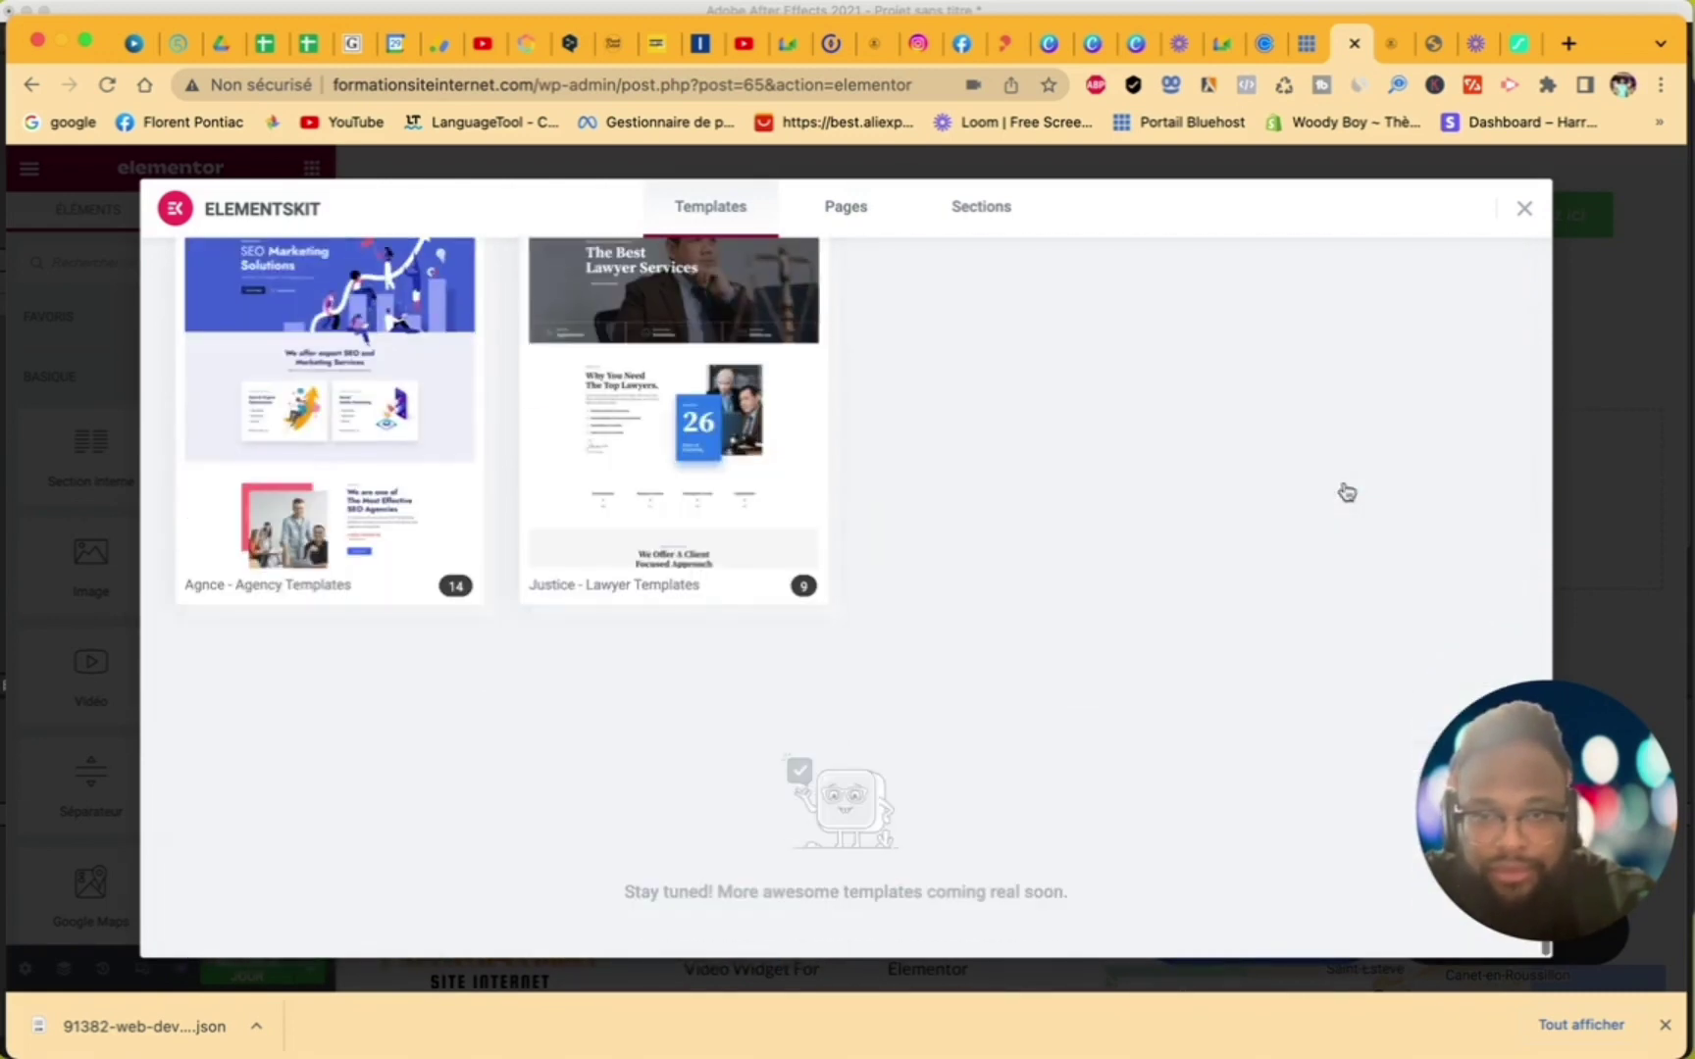
pyautogui.click(1525, 209)
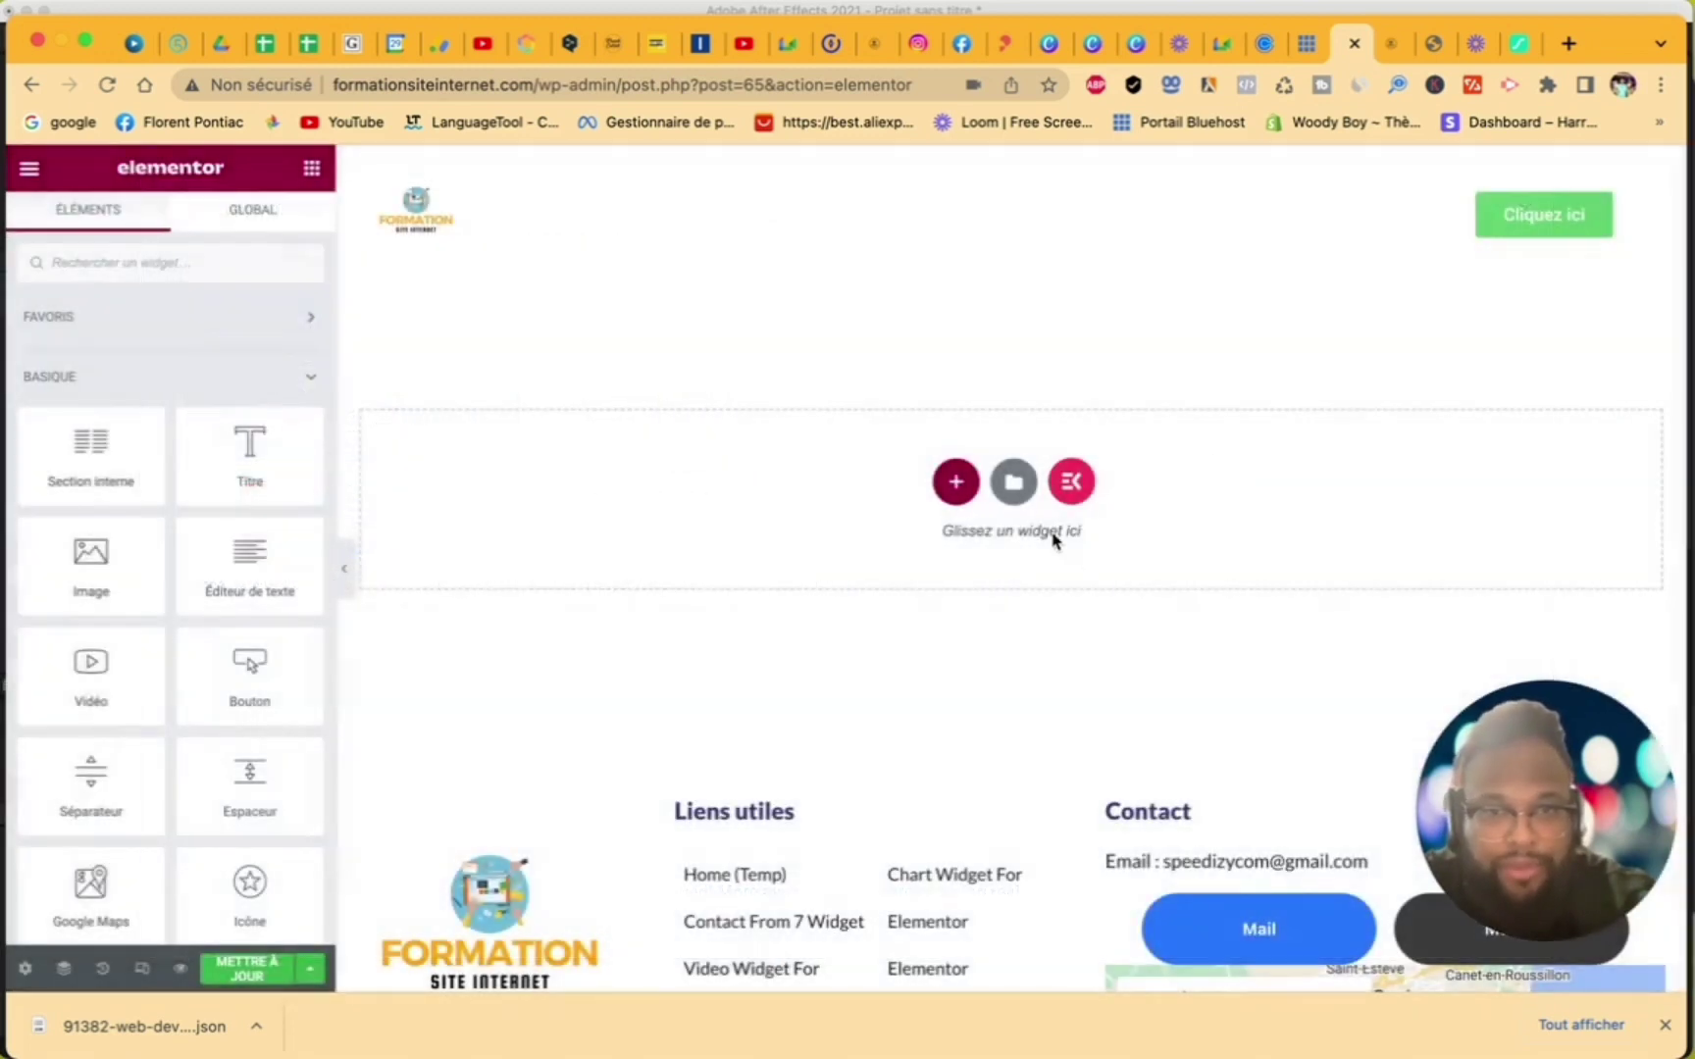
# - Filter the blocks in Elementor's template library to the Contact category
pyautogui.click(1016, 505)
pyautogui.click(723, 212)
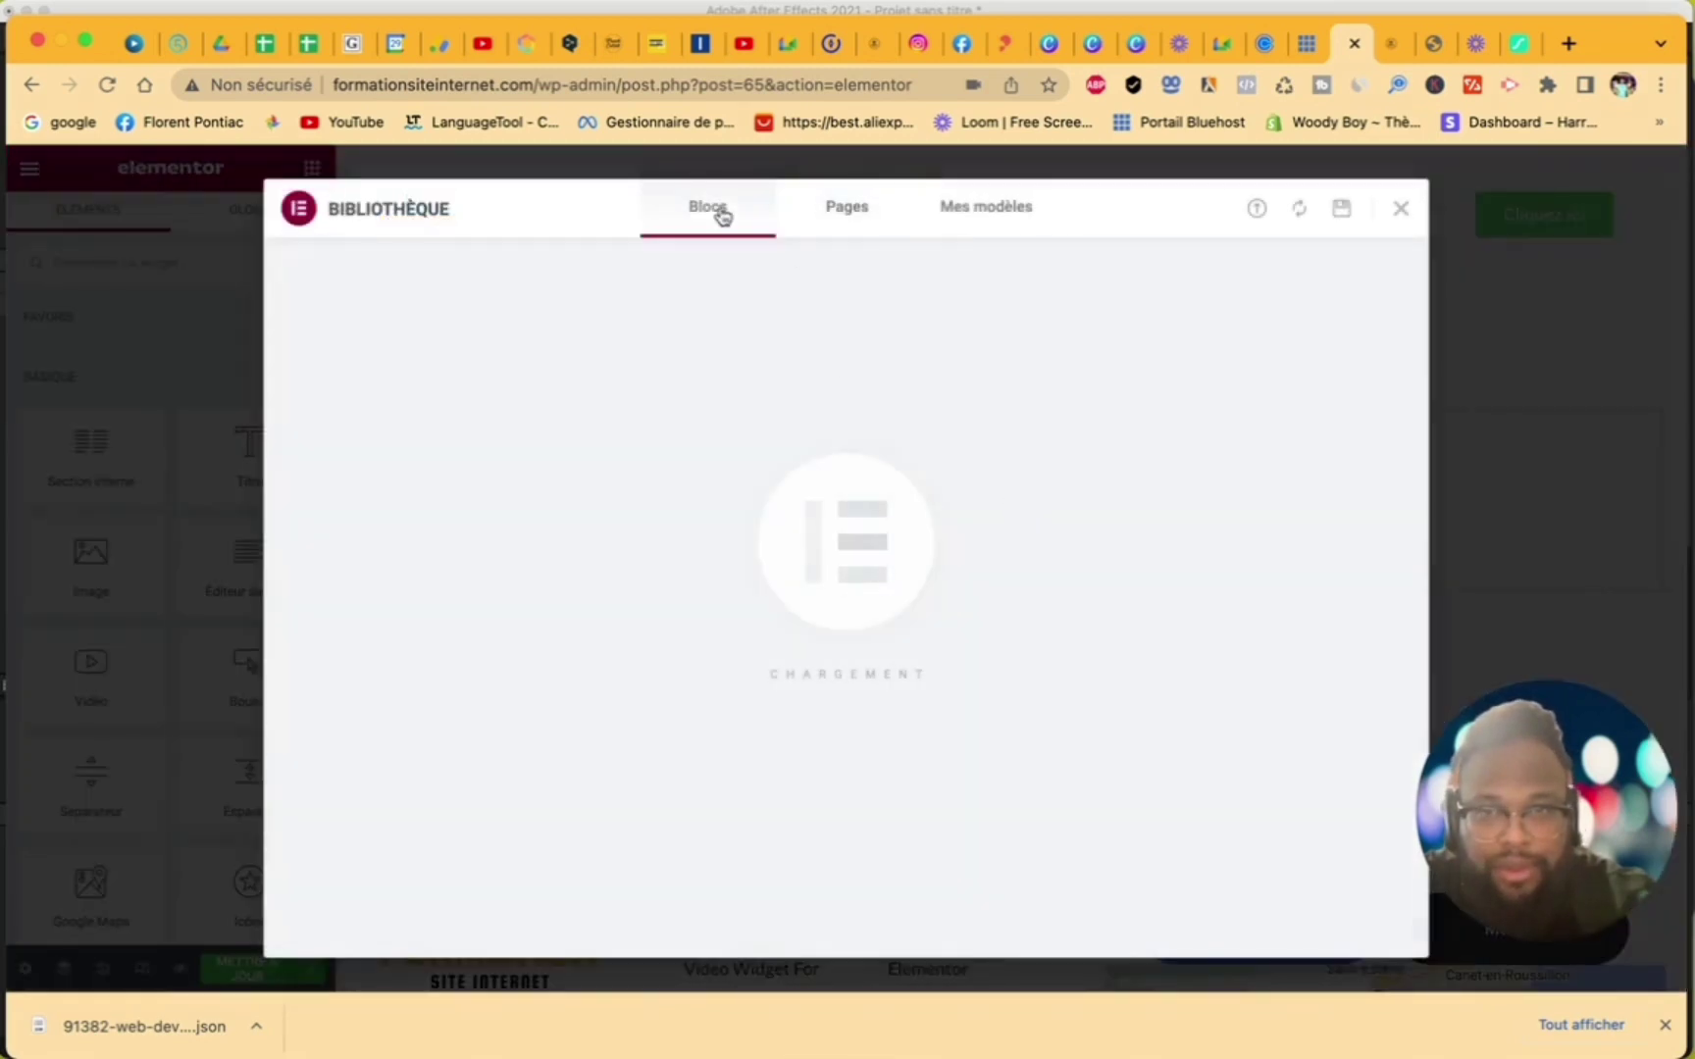
pyautogui.click(383, 297)
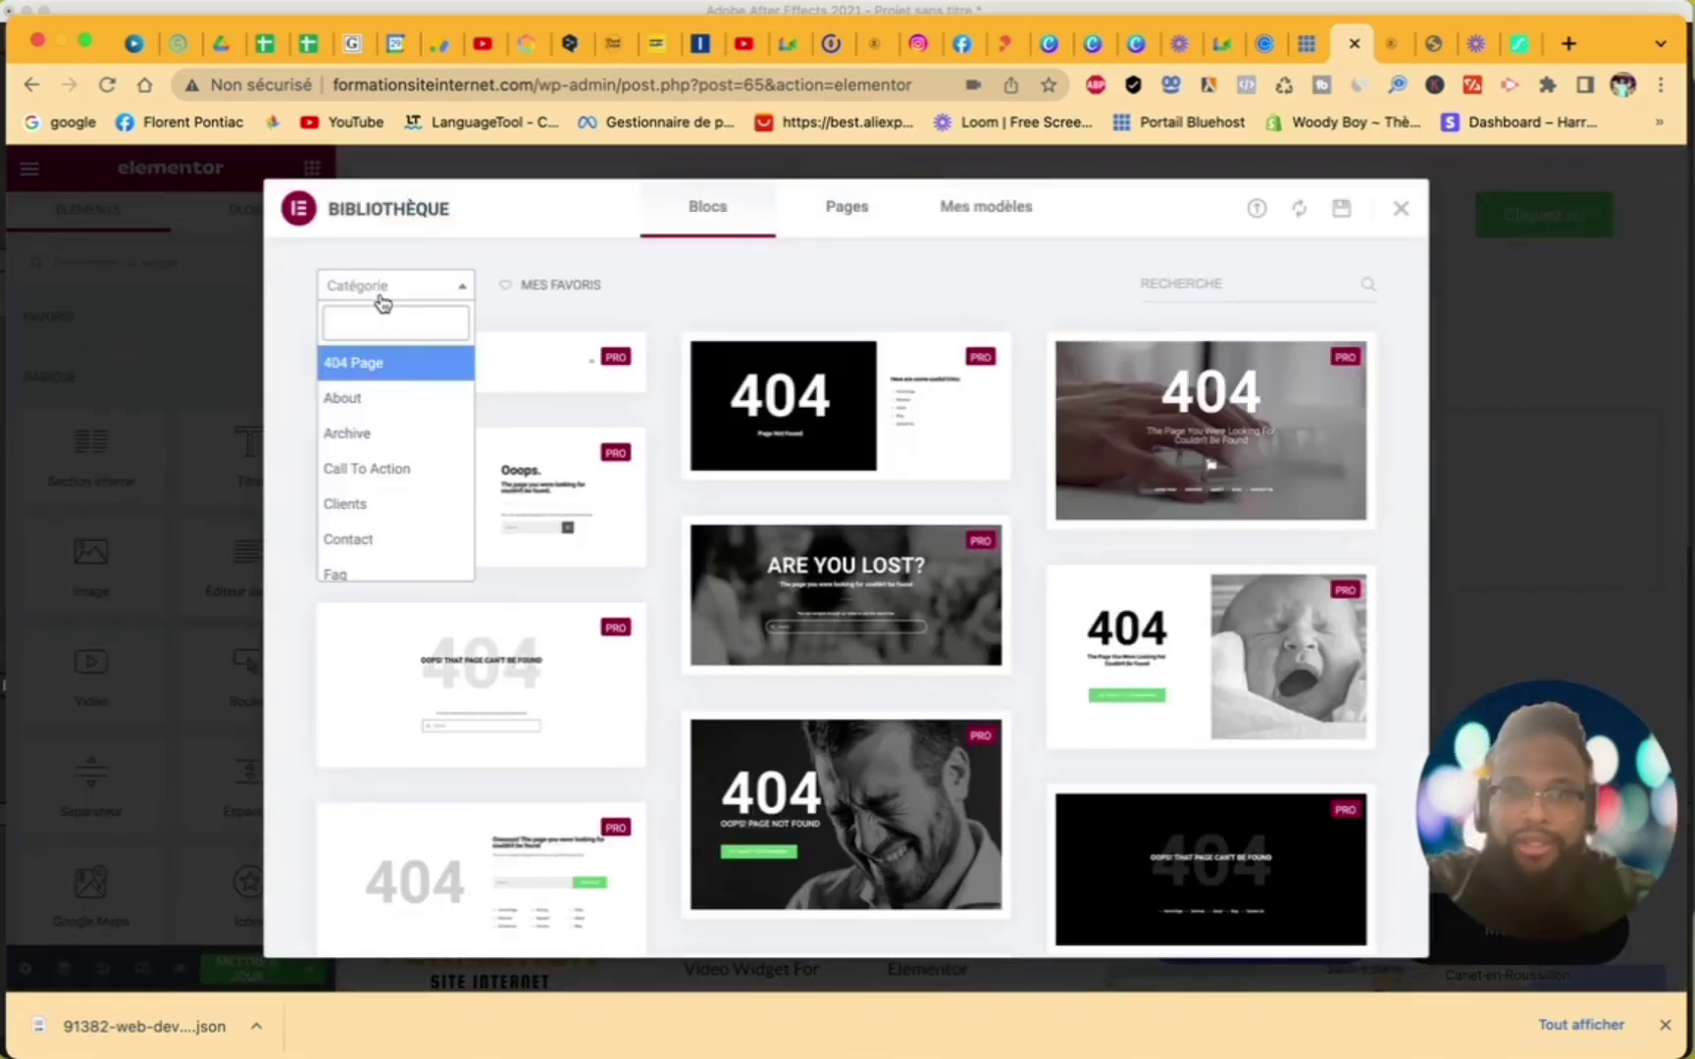
pyautogui.click(416, 540)
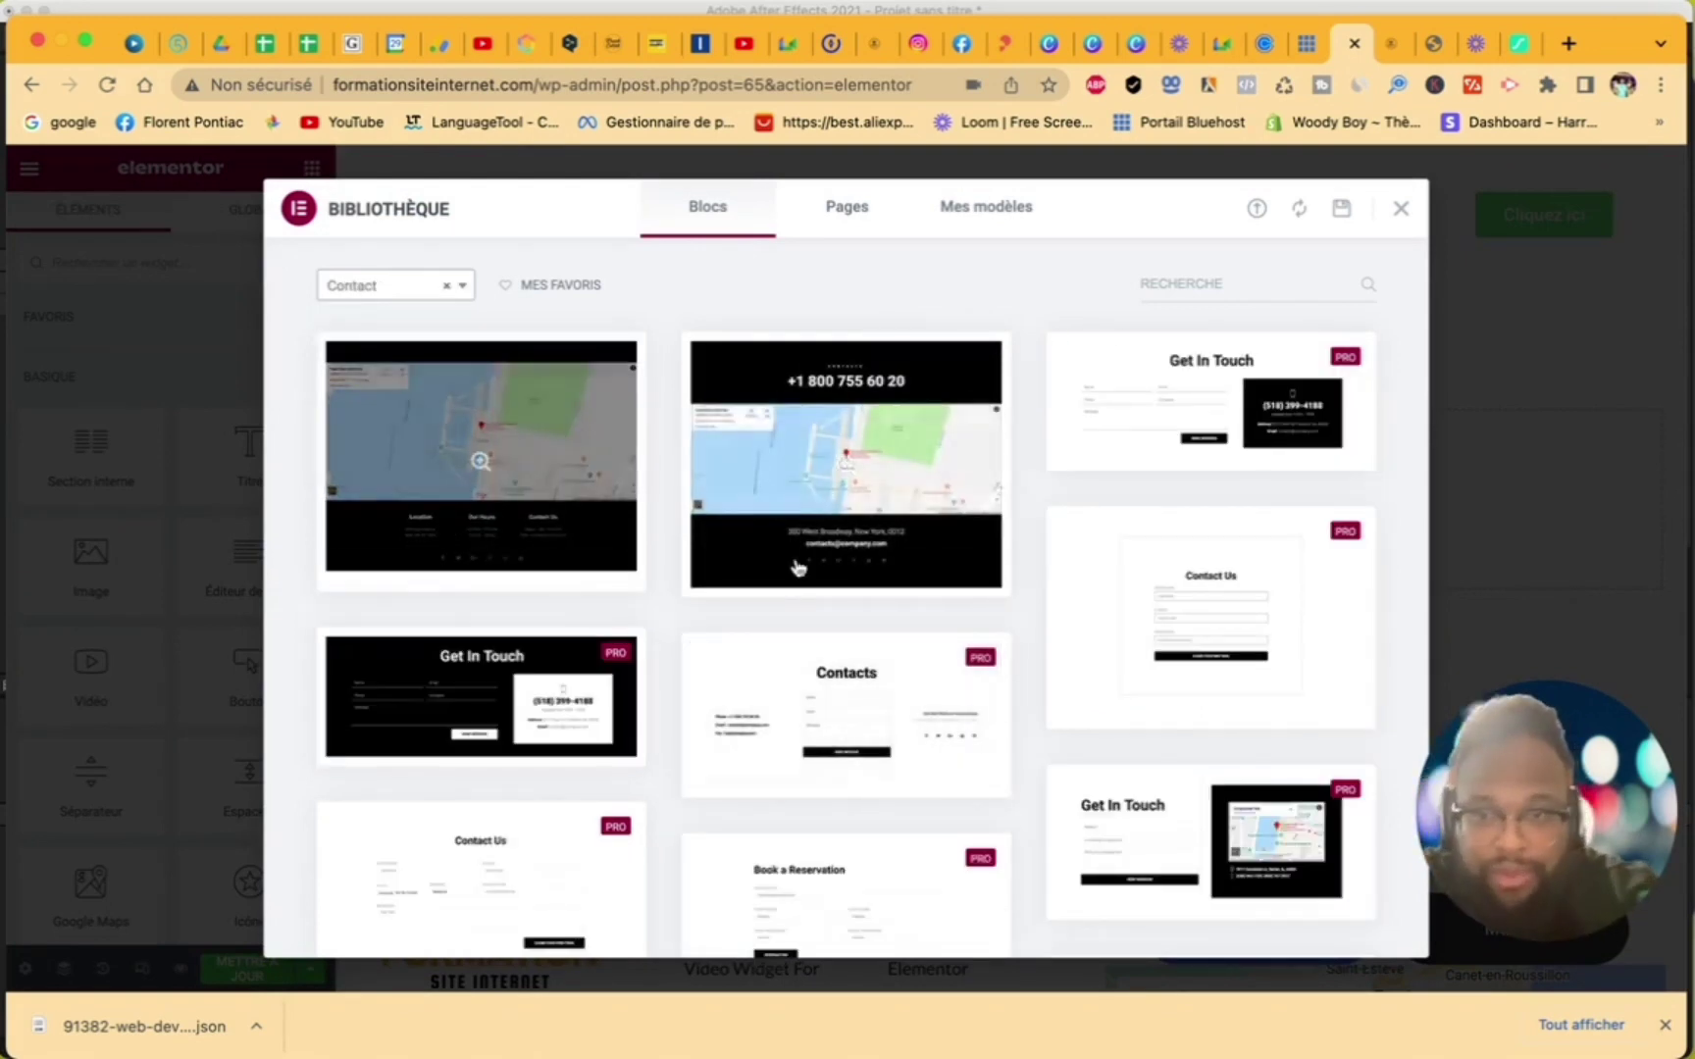
pyautogui.scroll(-5, 817, 568)
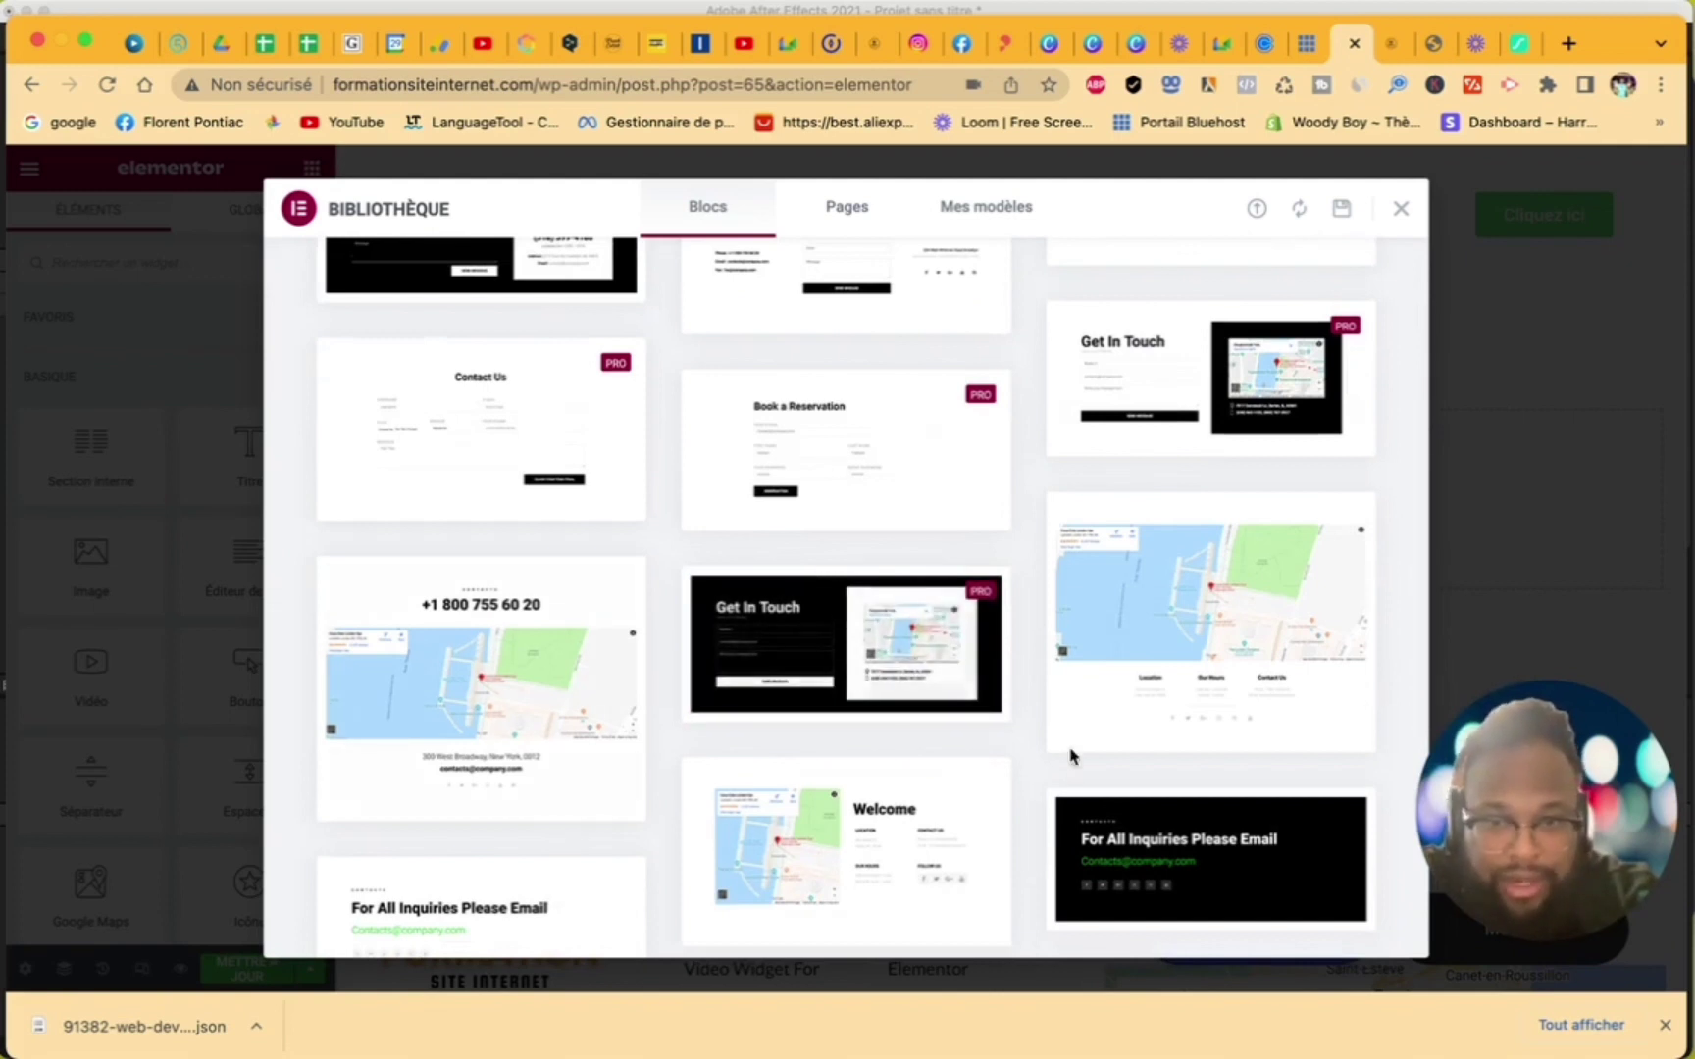
pyautogui.scroll(1, 1084, 482)
pyautogui.scroll(4, 1084, 482)
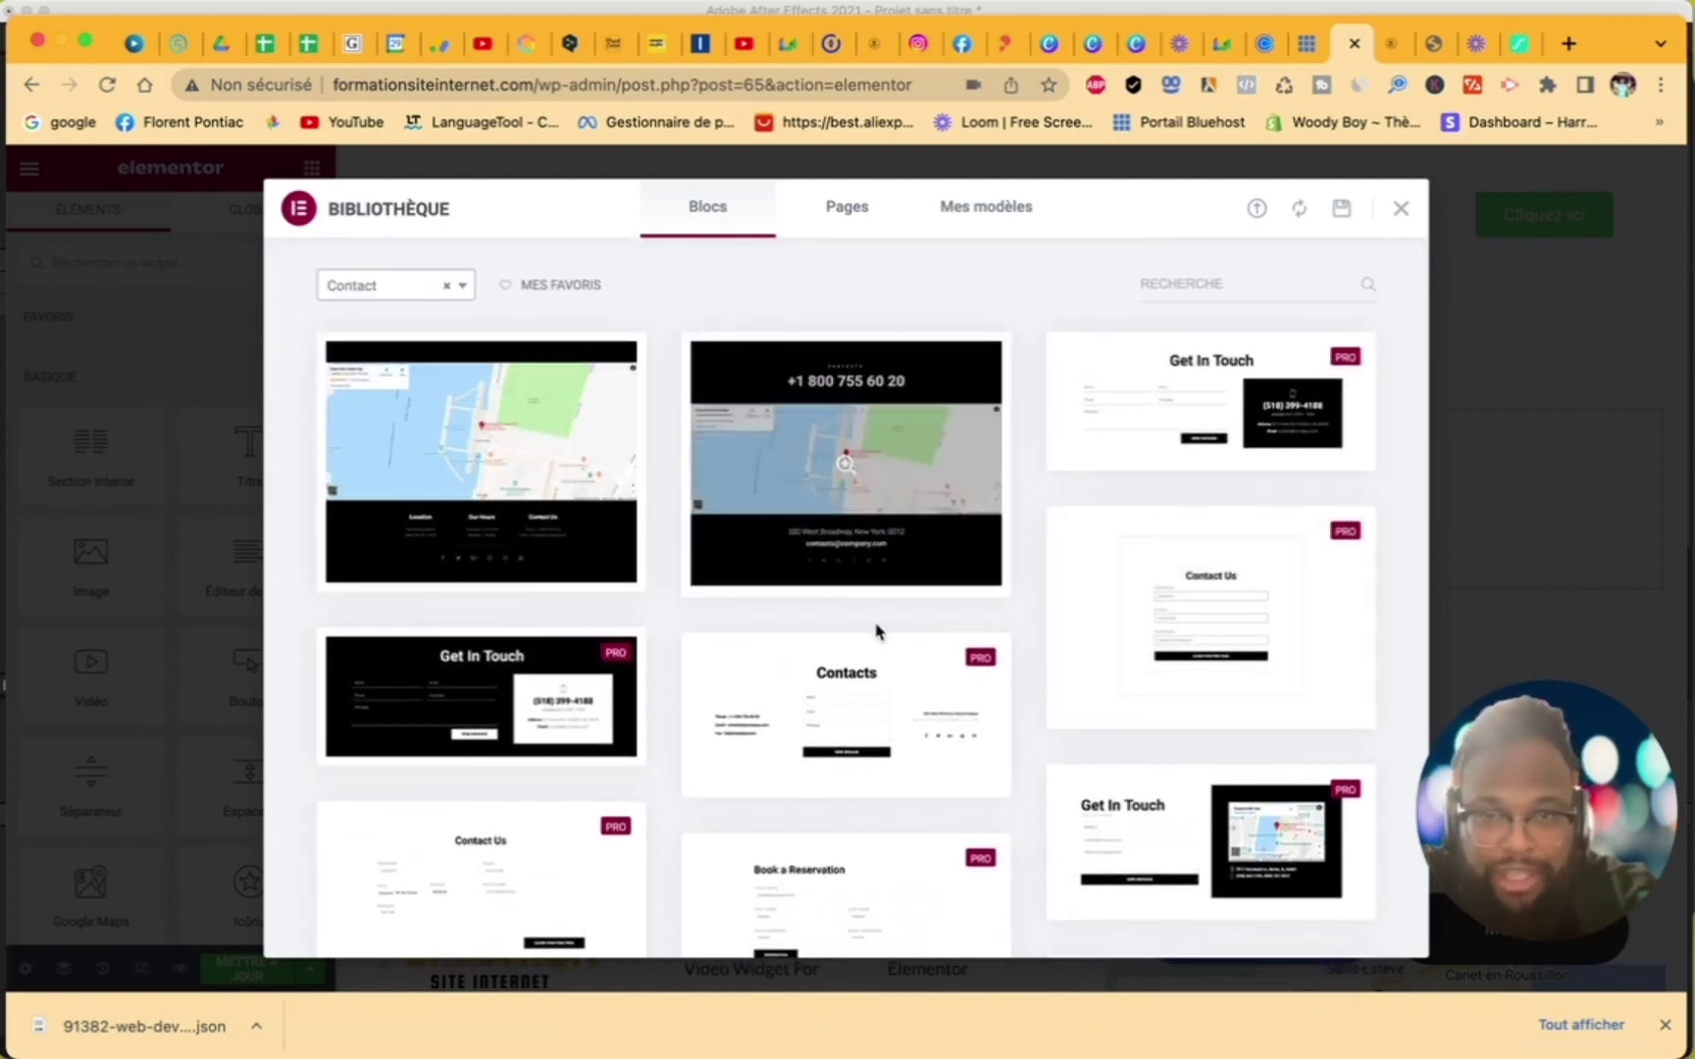
pyautogui.scroll(-10, 825, 634)
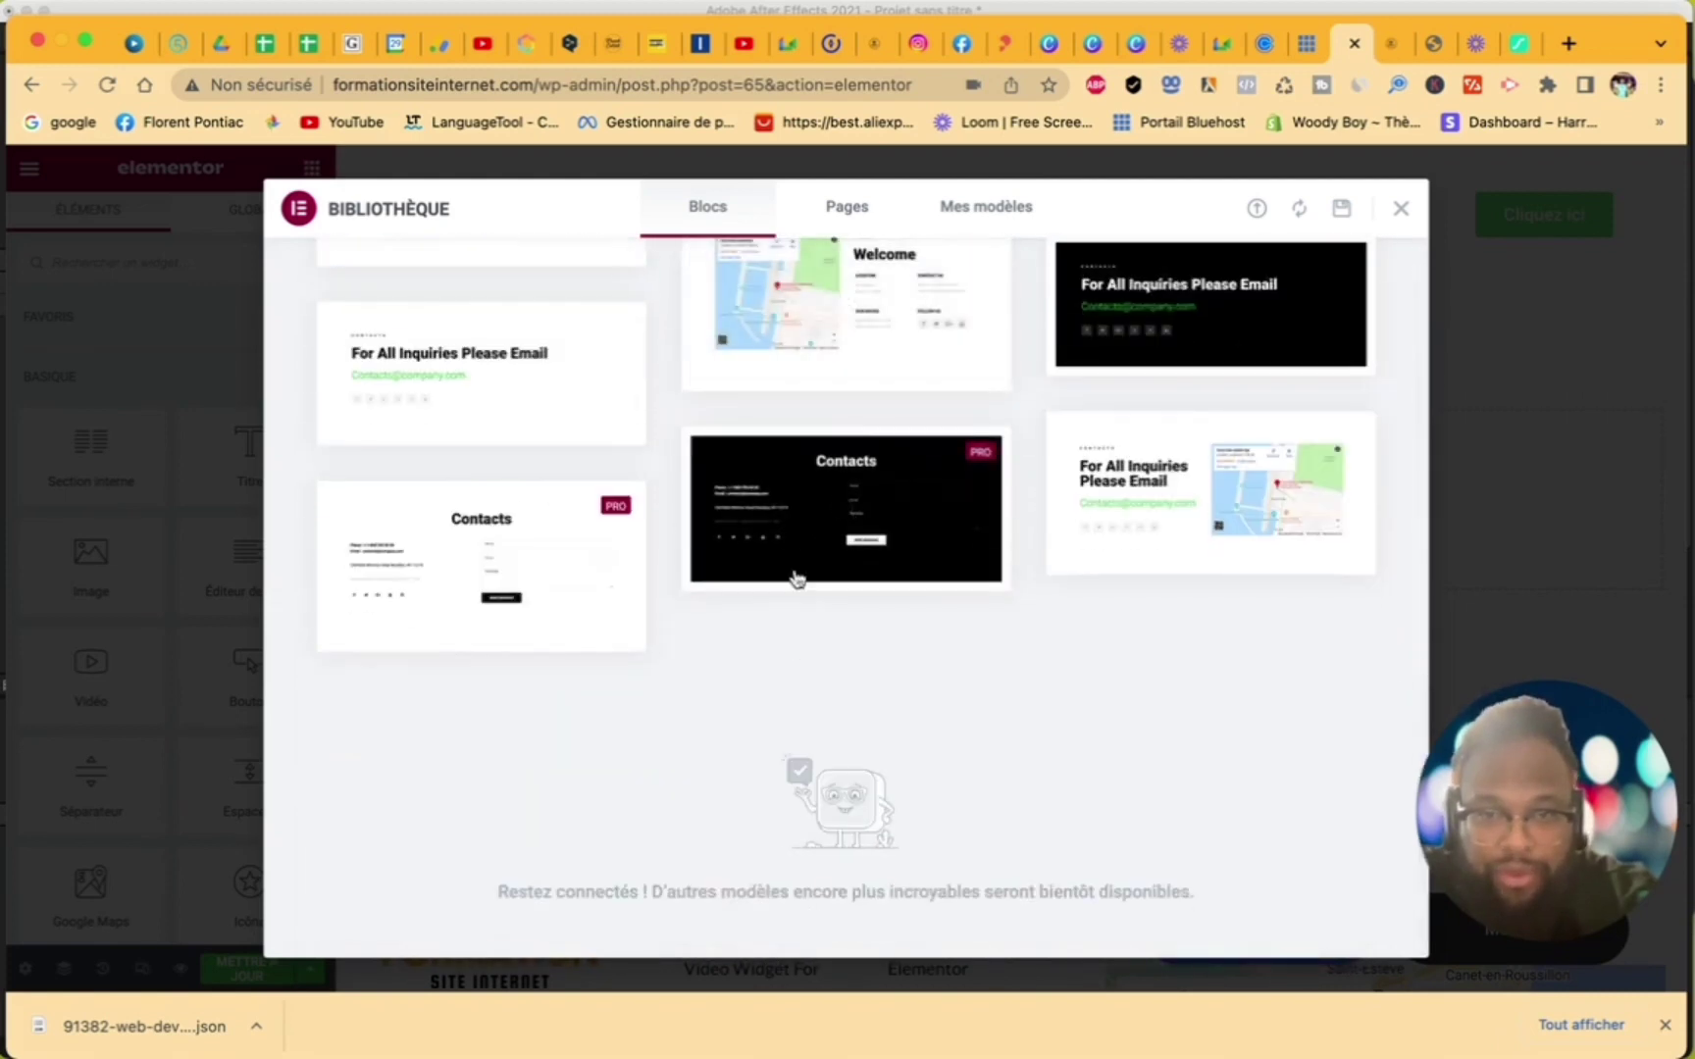
pyautogui.scroll(3, 796, 591)
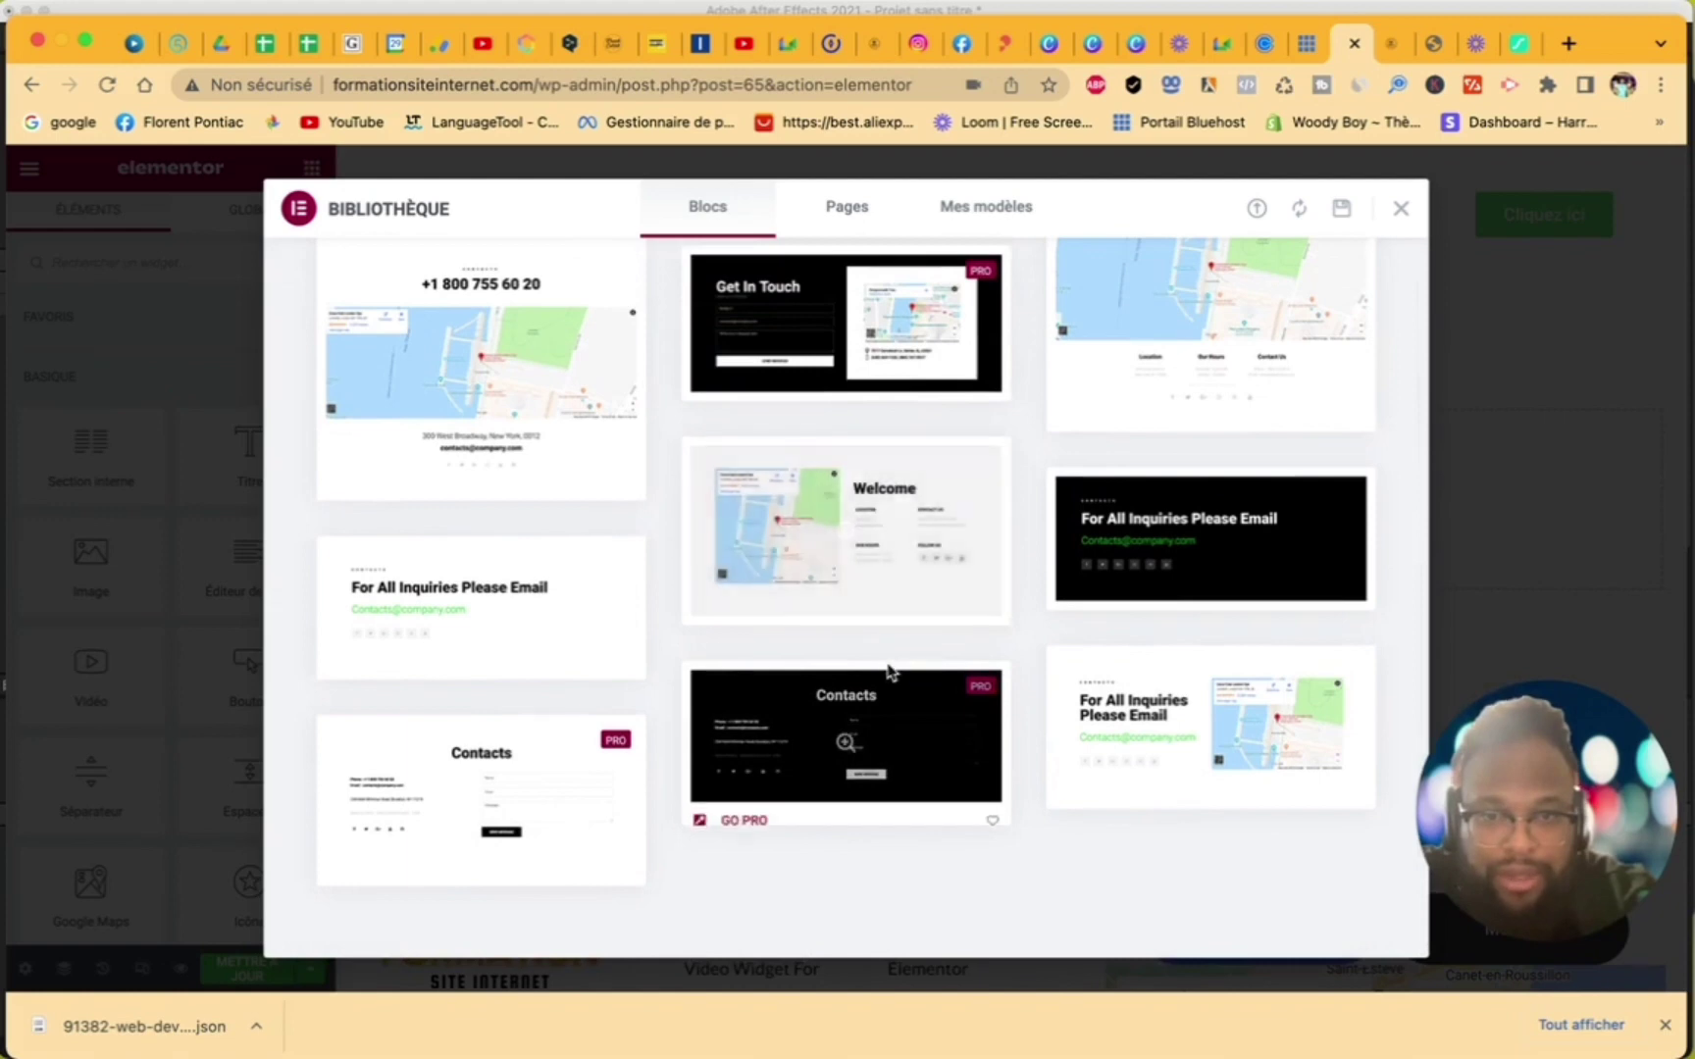
pyautogui.scroll(7, 853, 605)
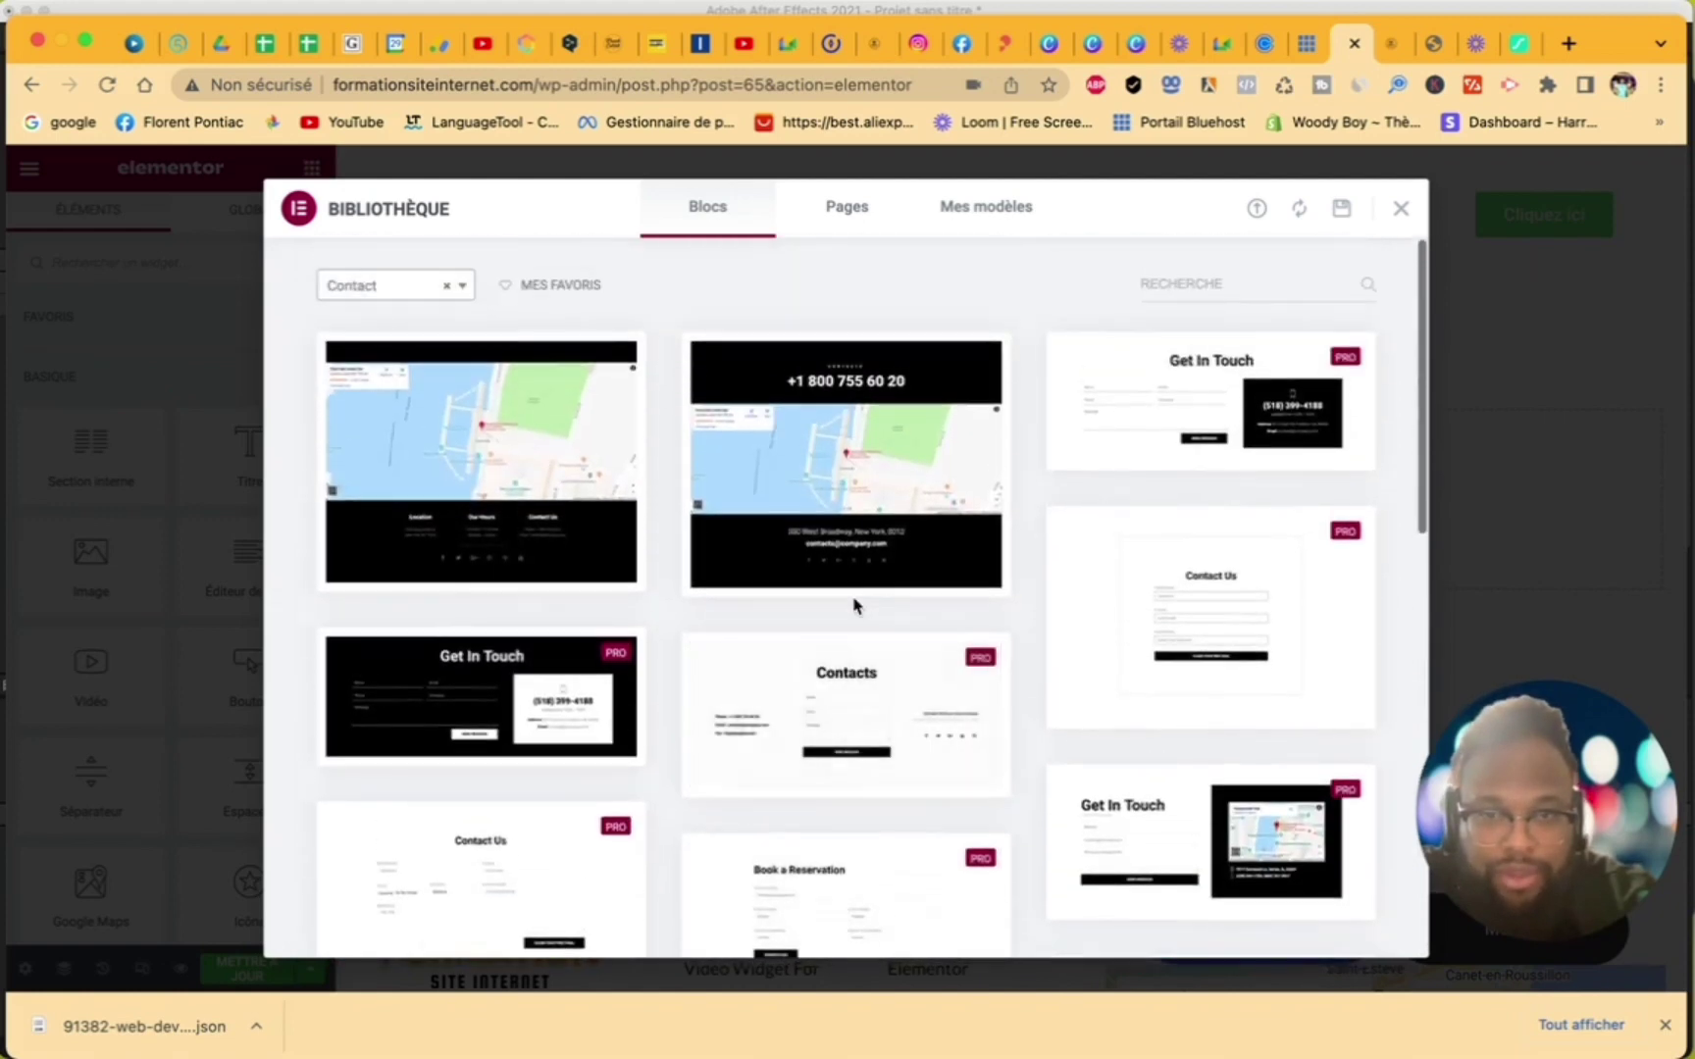
# - Insert the map-and-footer contact block and dismiss the map's place information card
pyautogui.moveTo(440, 542)
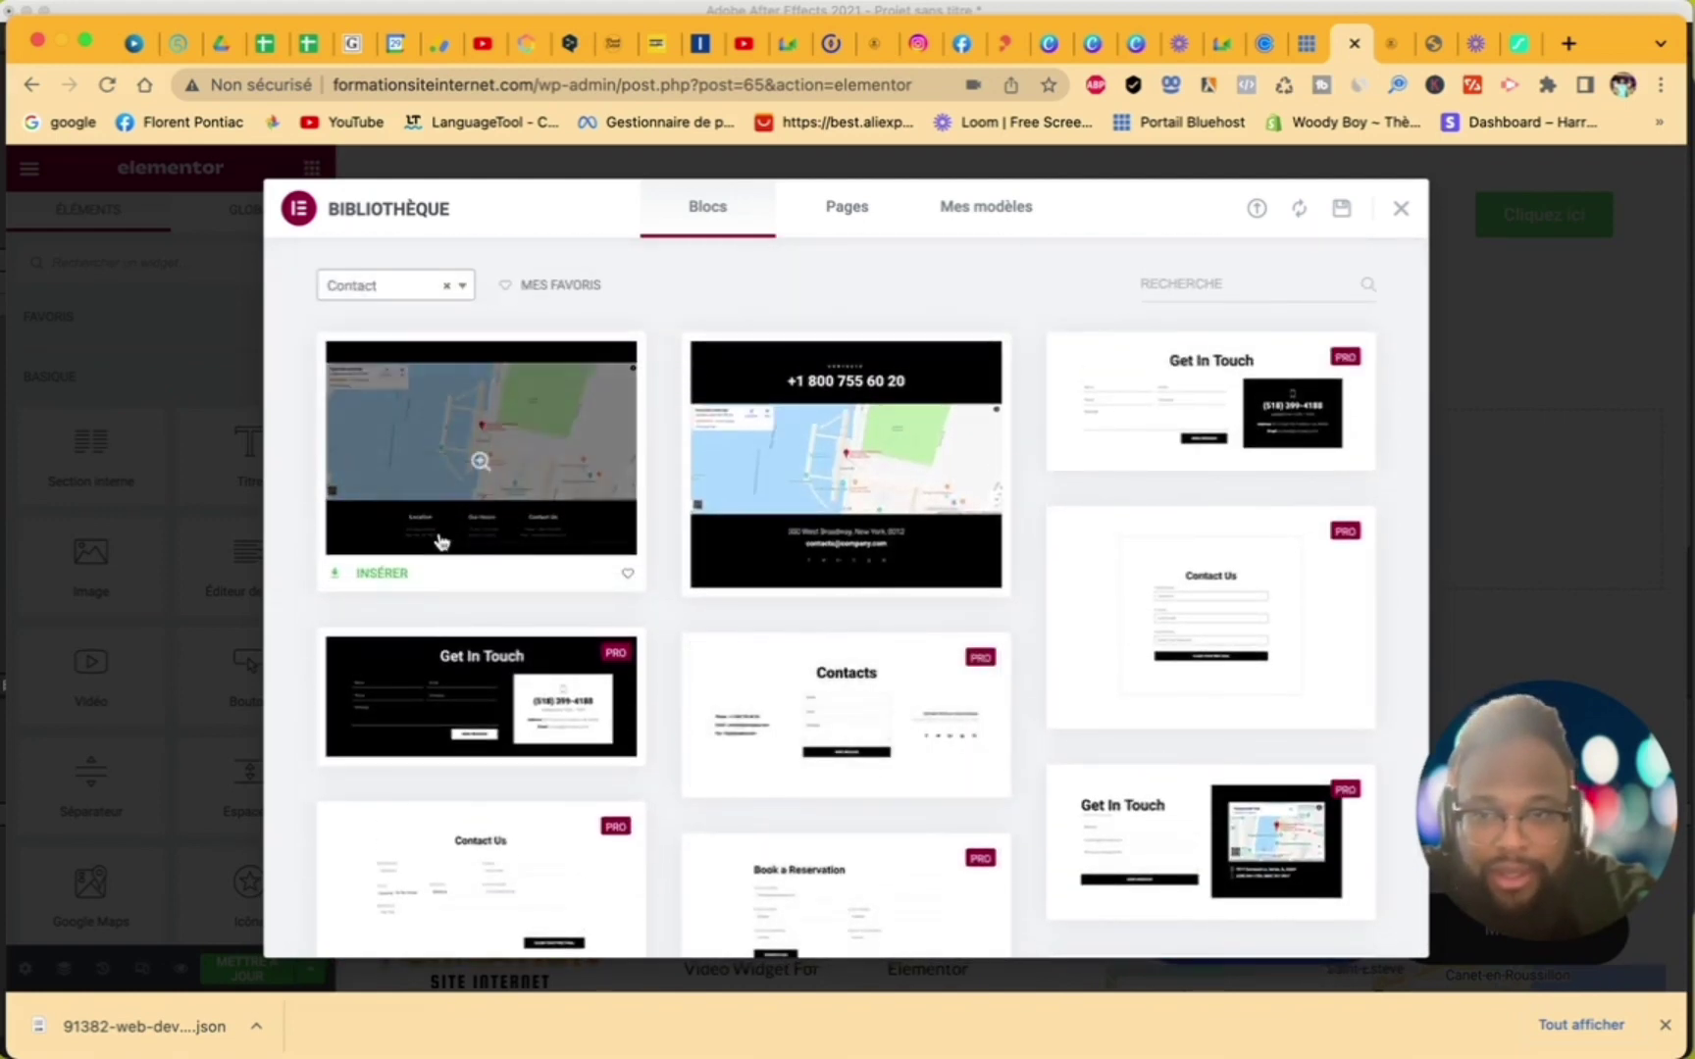
pyautogui.click(374, 575)
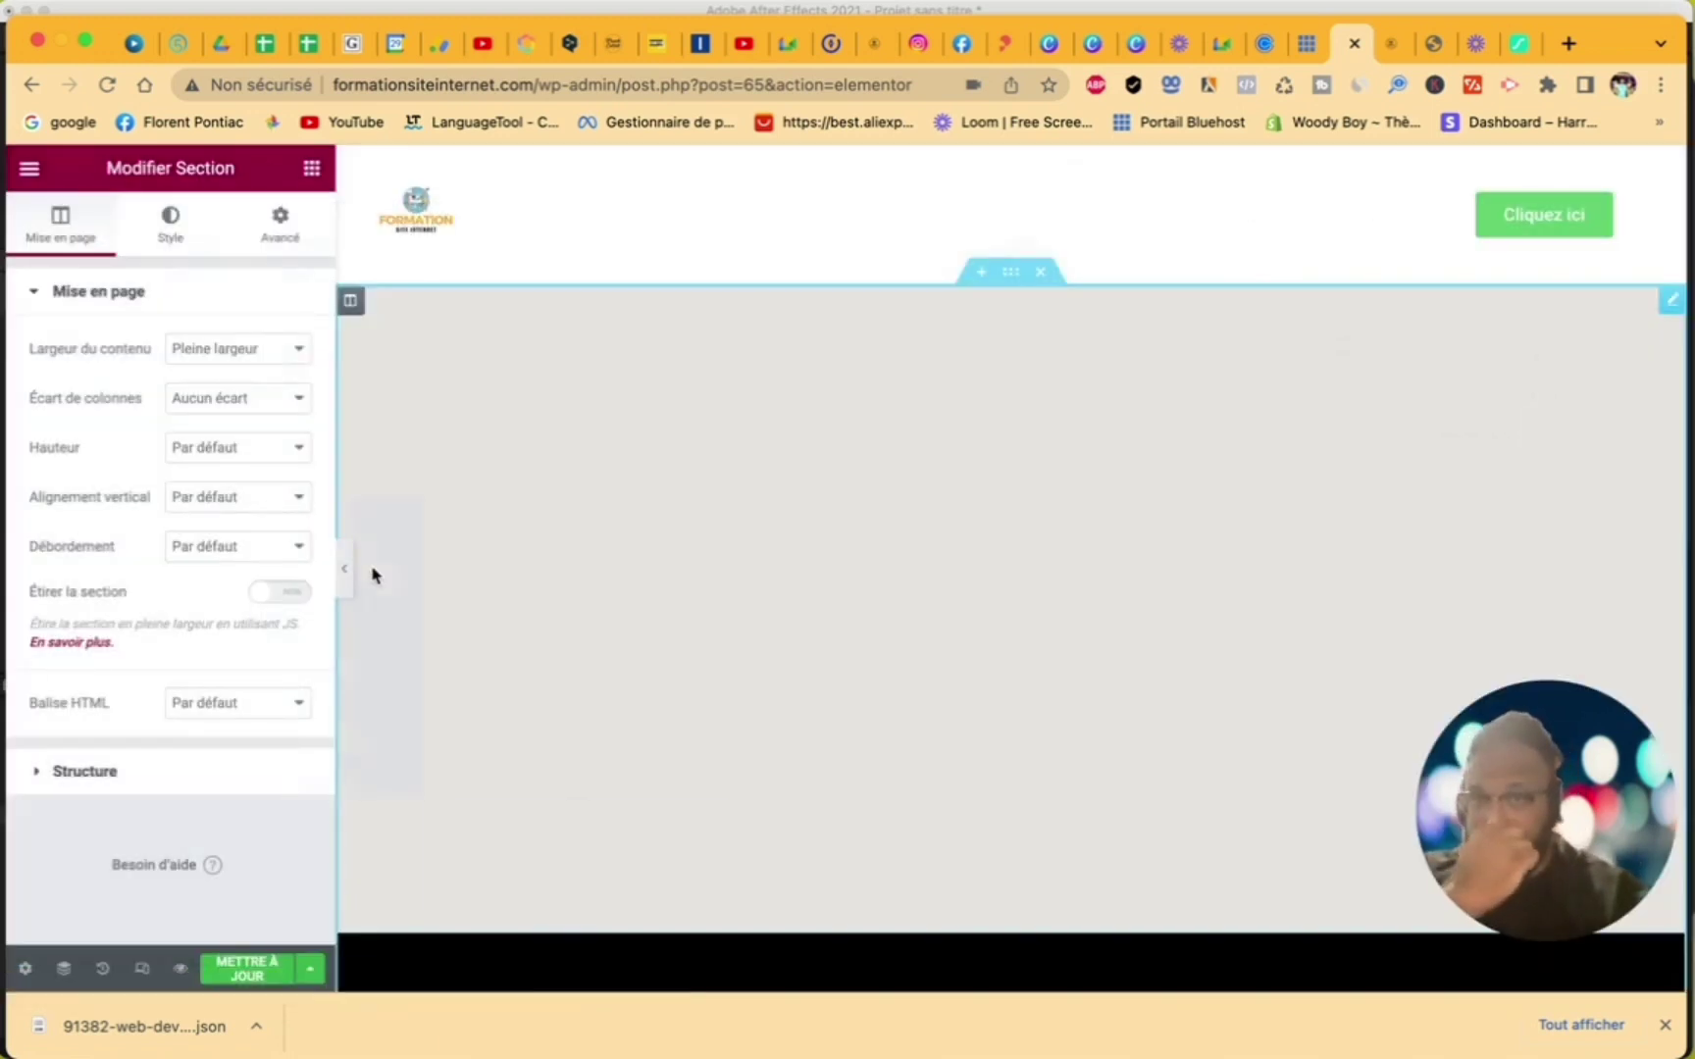
pyautogui.scroll(-5, 1008, 605)
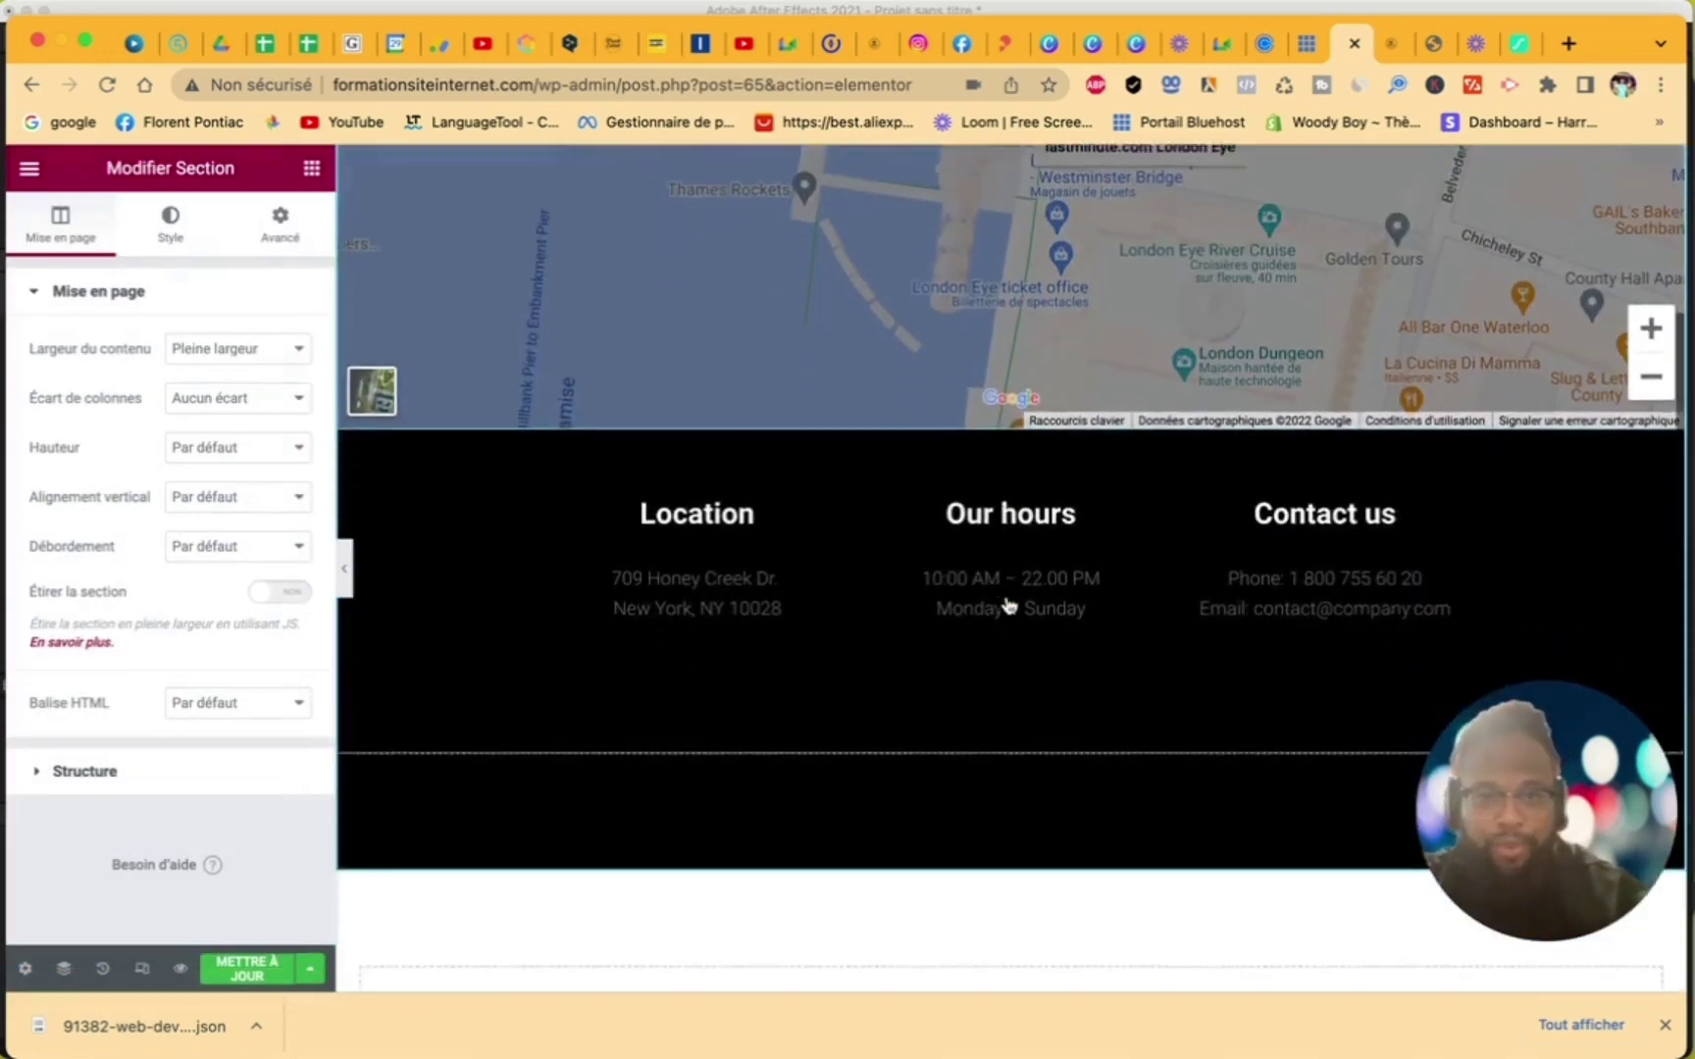
pyautogui.scroll(5, 1008, 605)
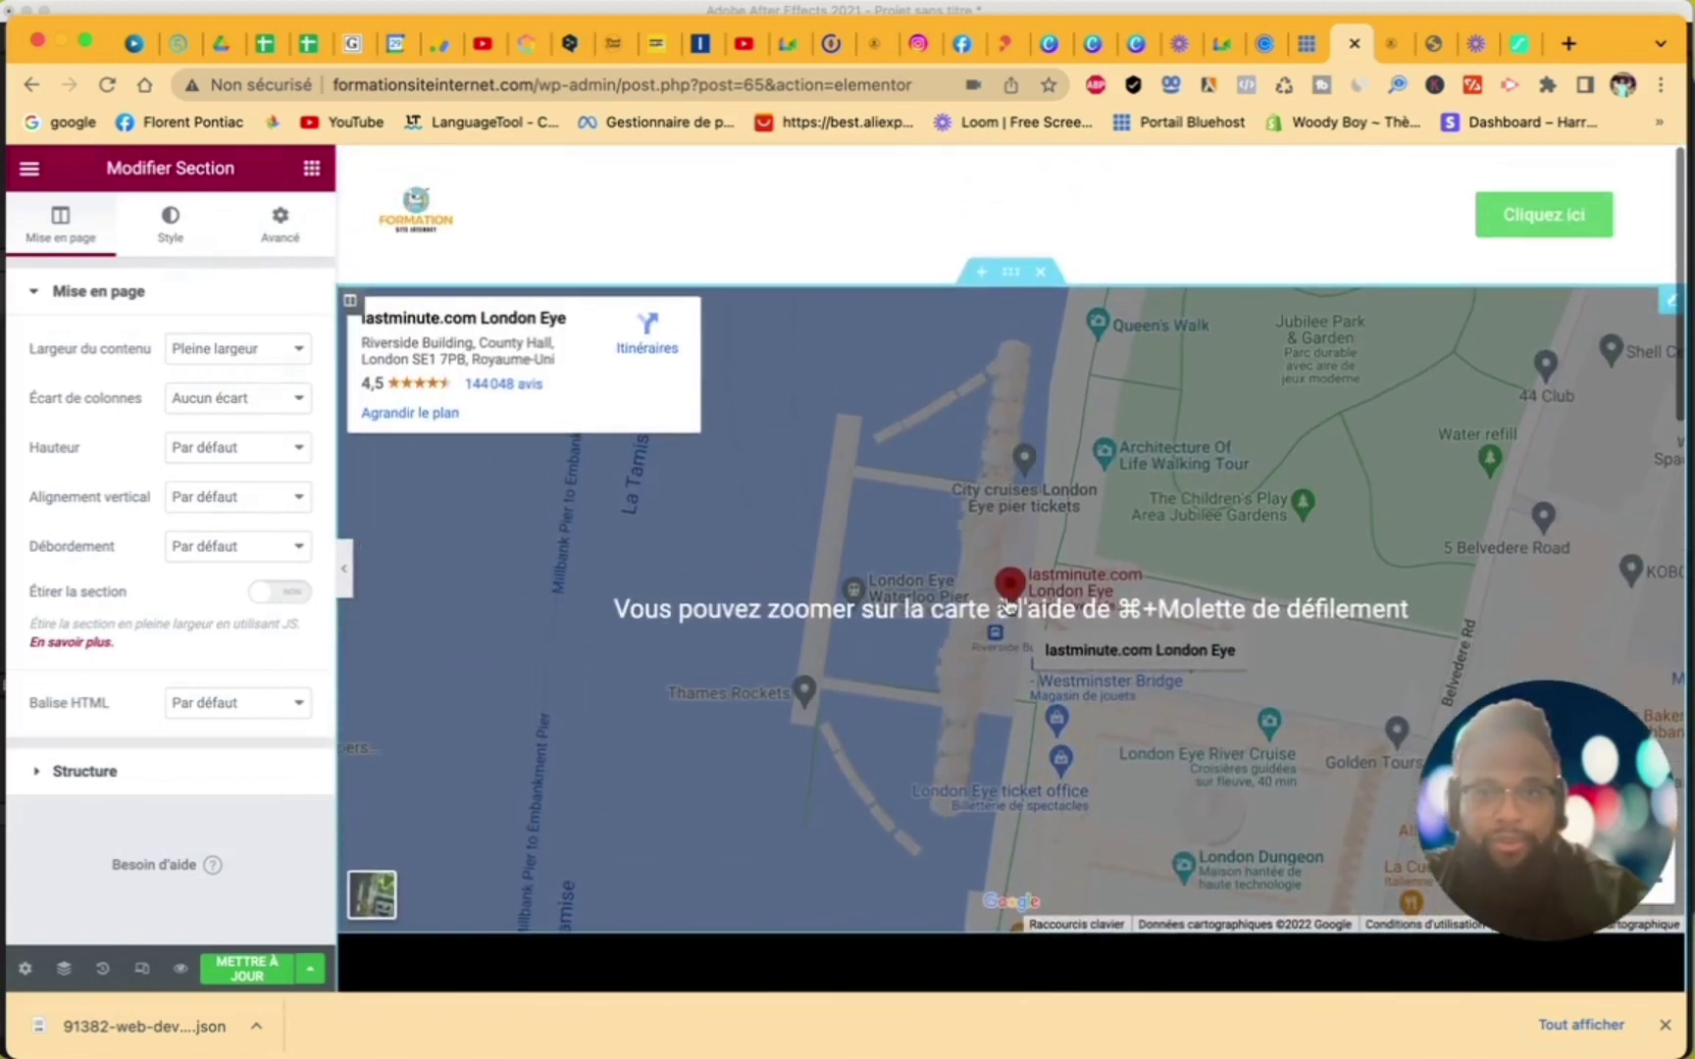
pyautogui.click(537, 500)
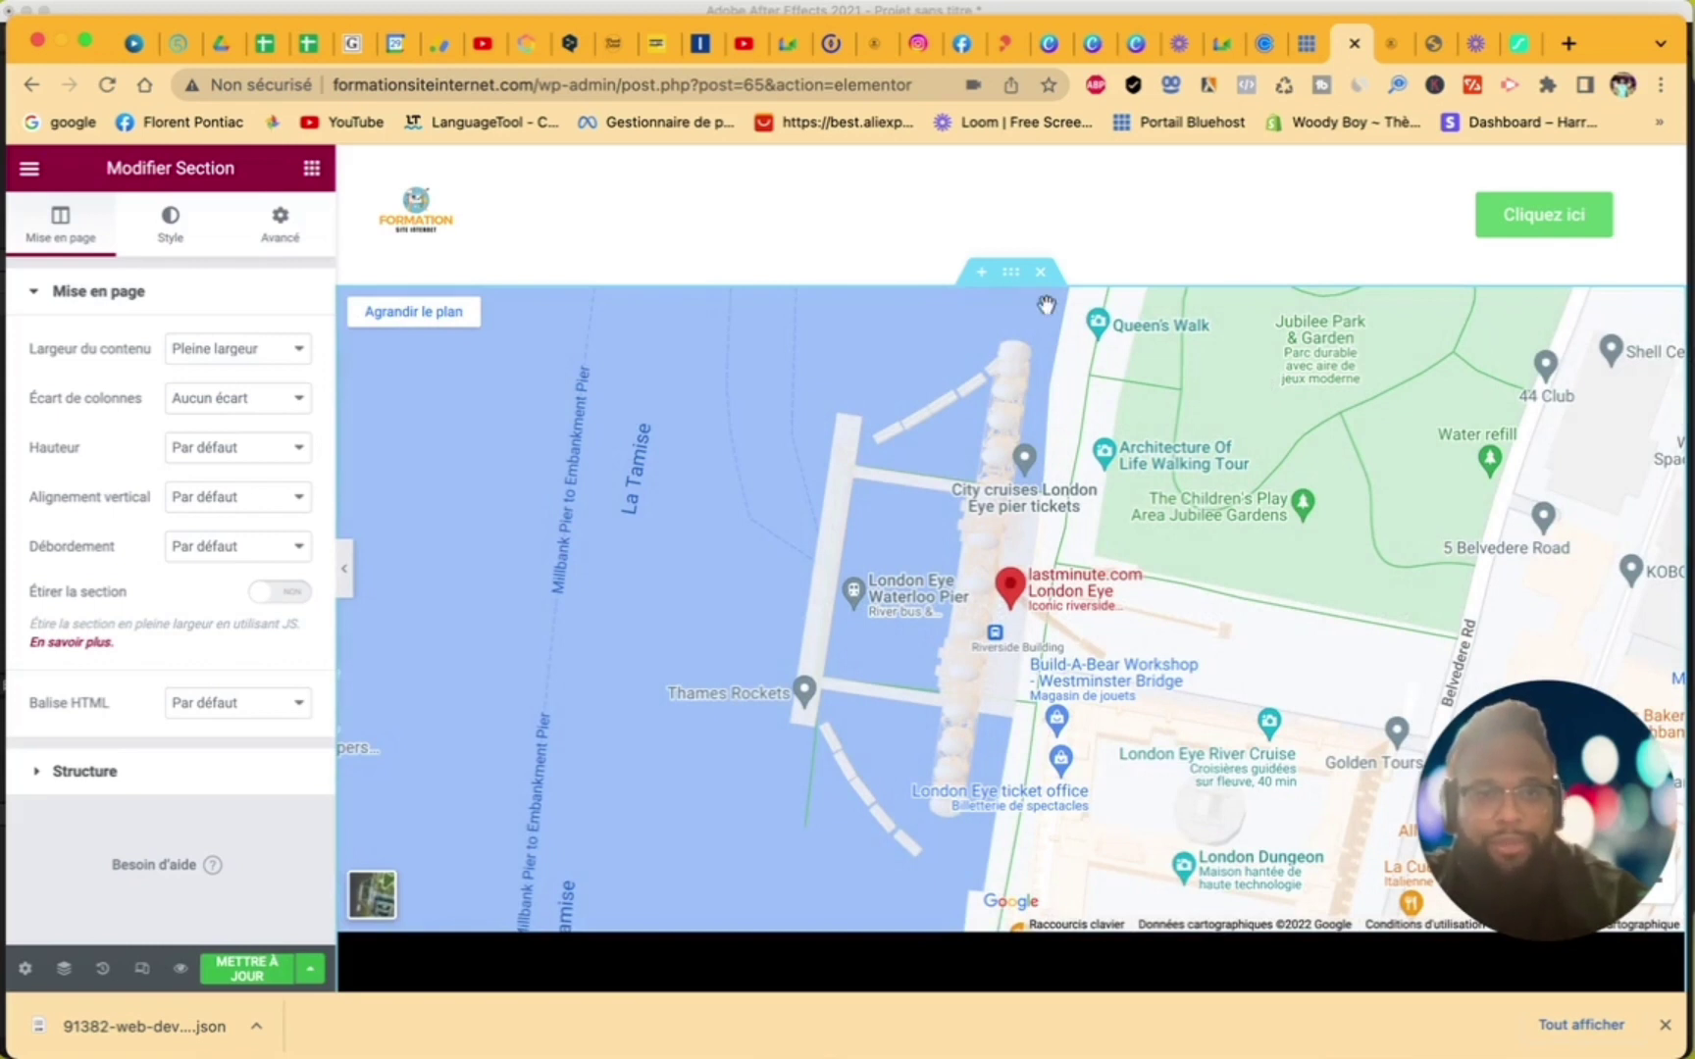
# - Delete the map contact section and insert the Welcome 'Get in touch' Contact block instead
pyautogui.click(1041, 273)
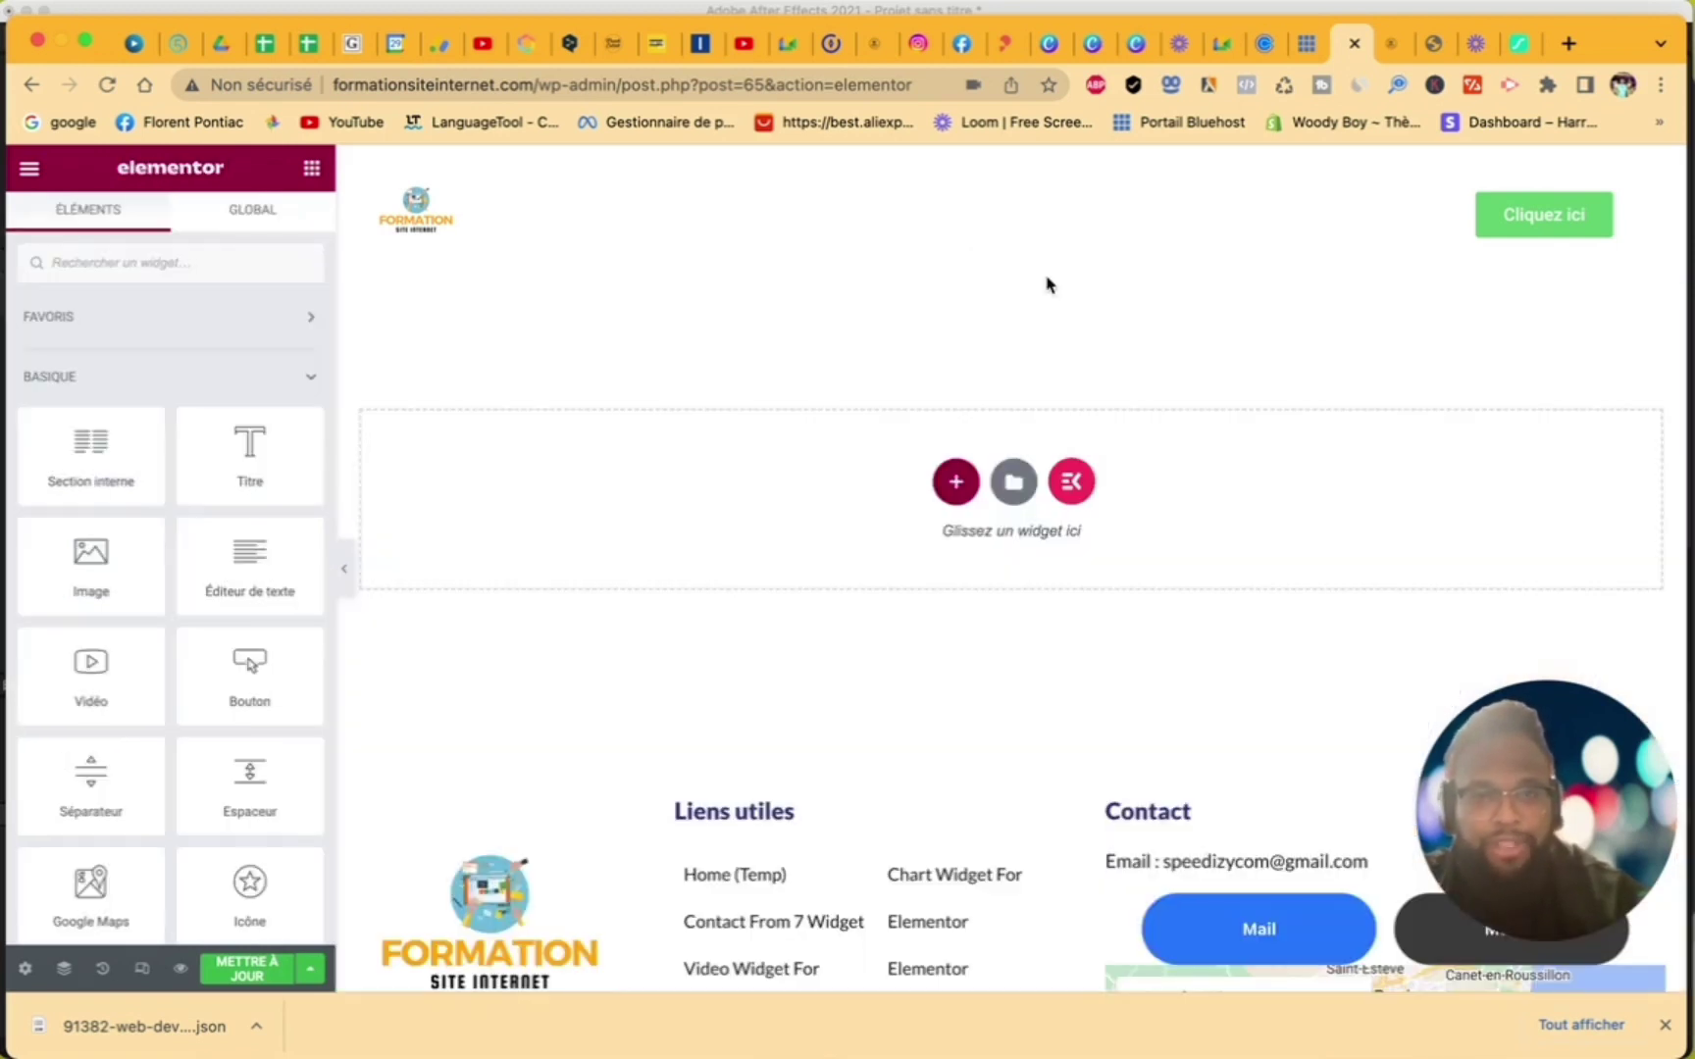
pyautogui.click(1014, 481)
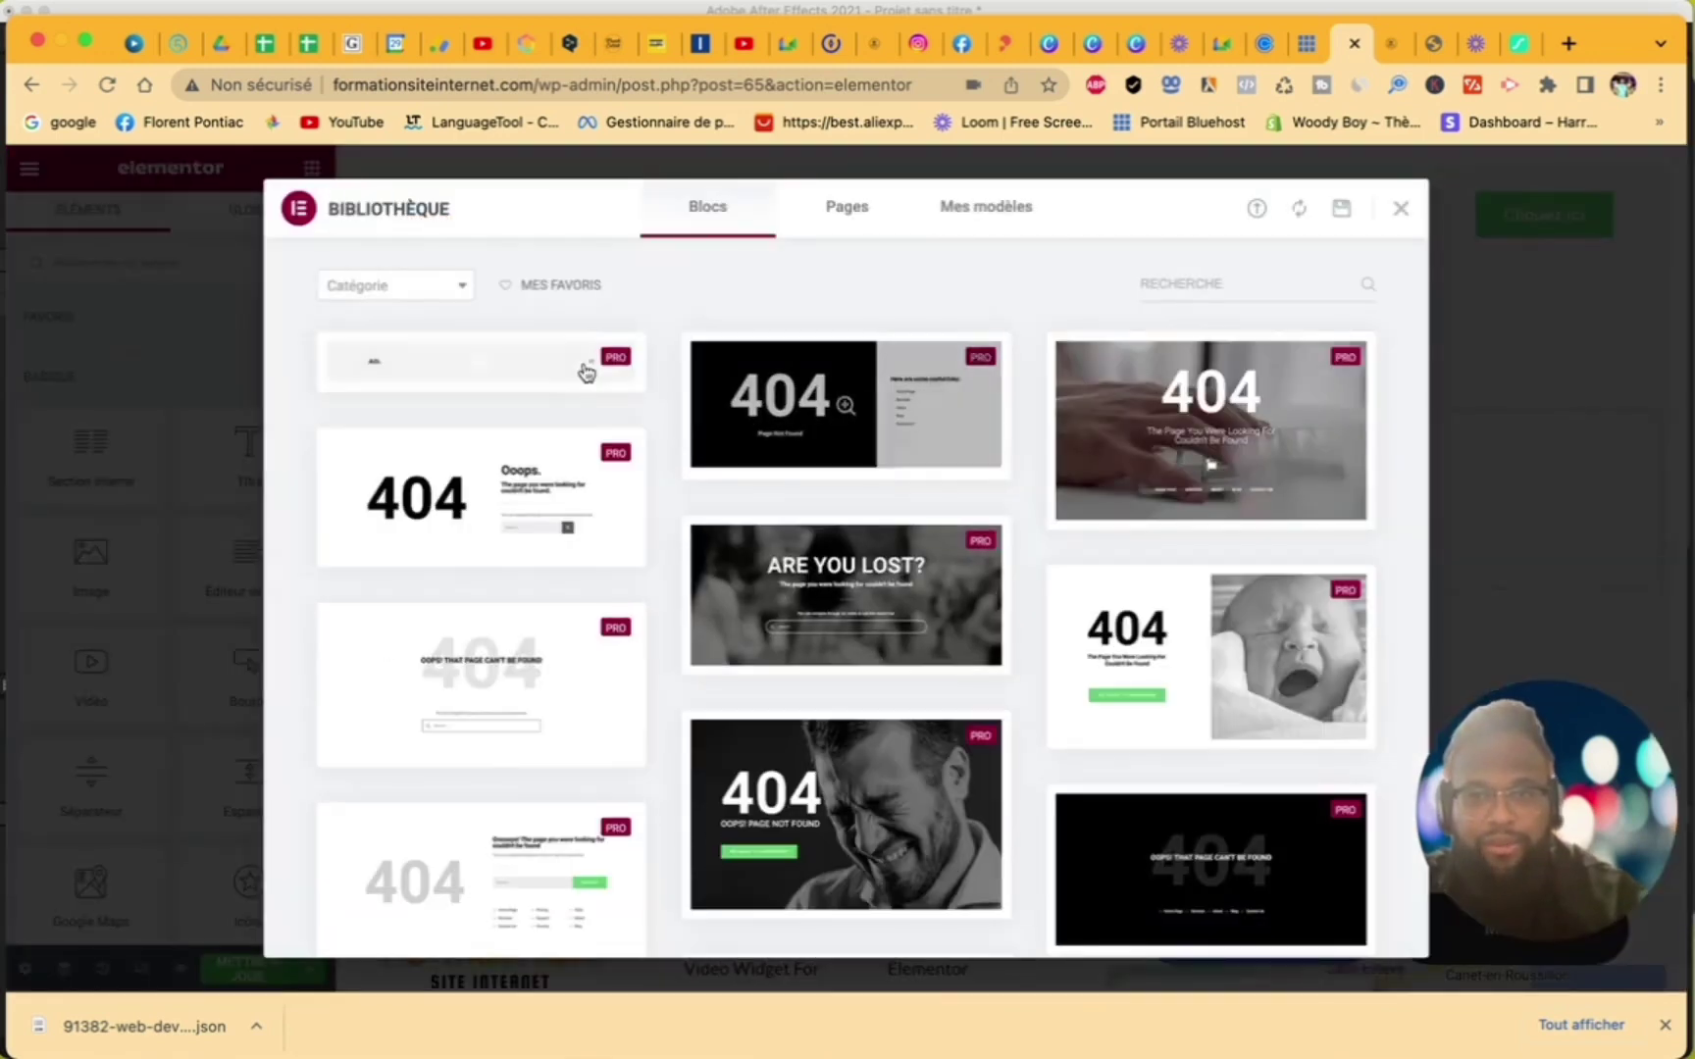
pyautogui.scroll(-15, 875, 692)
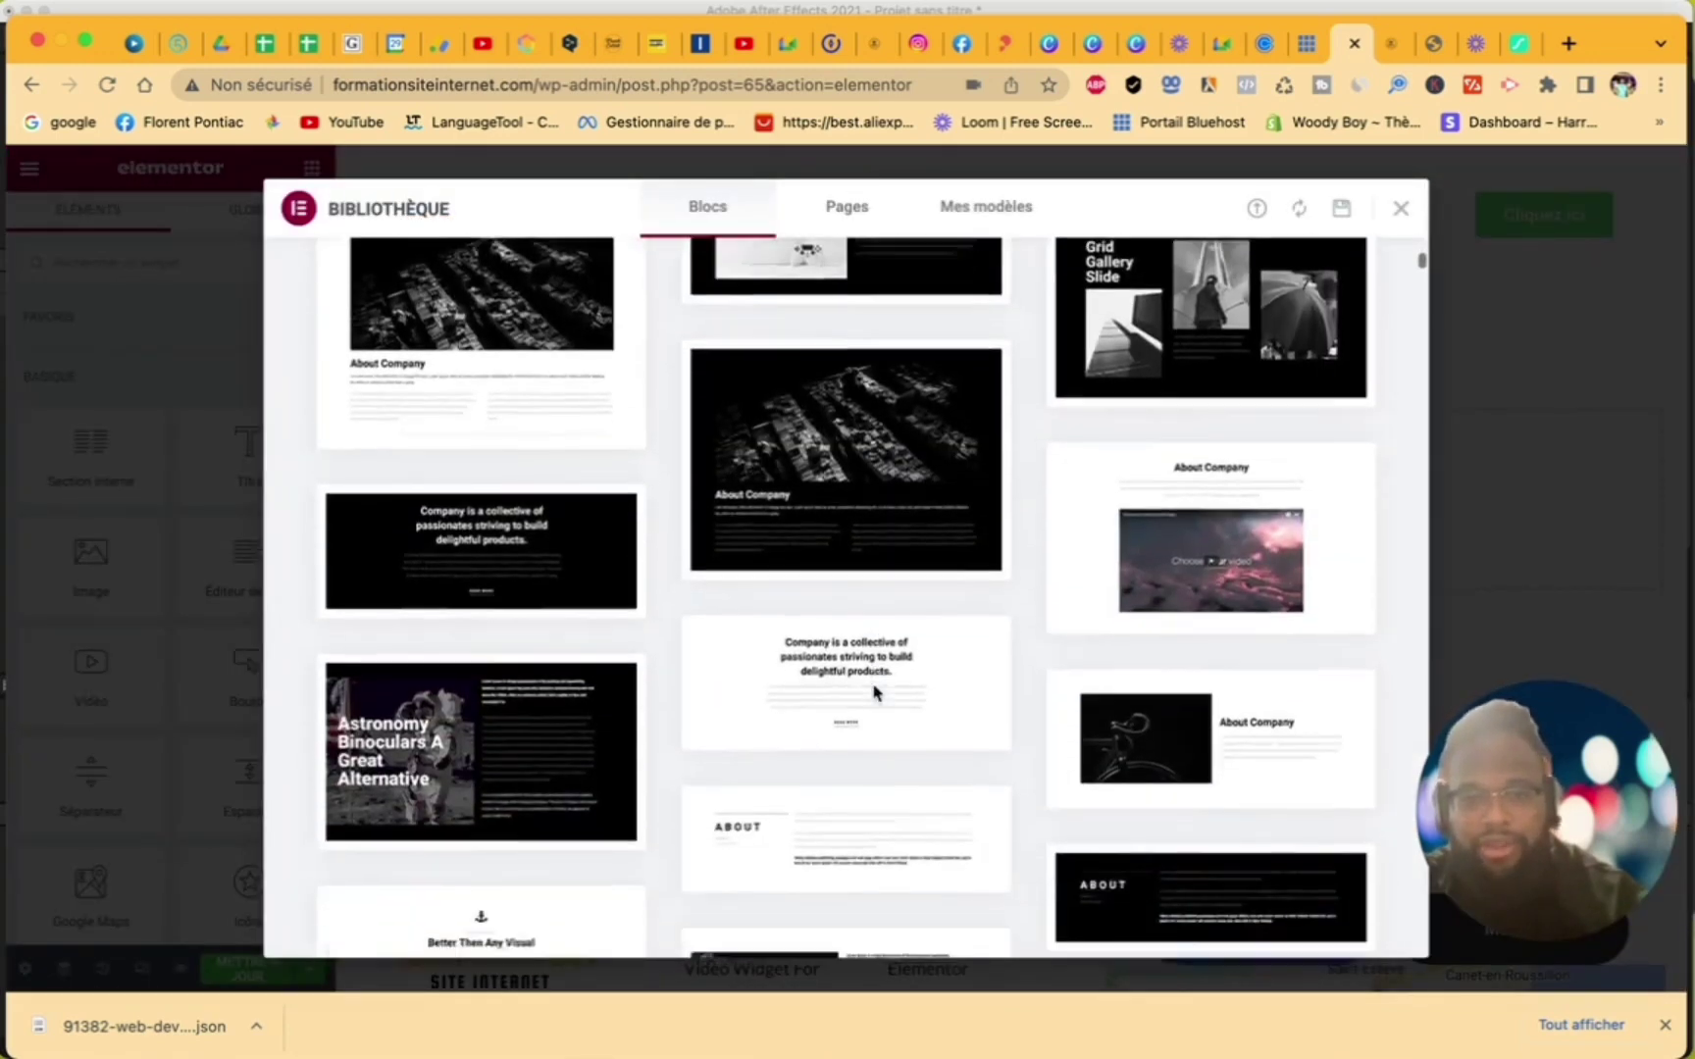
pyautogui.scroll(15, 875, 693)
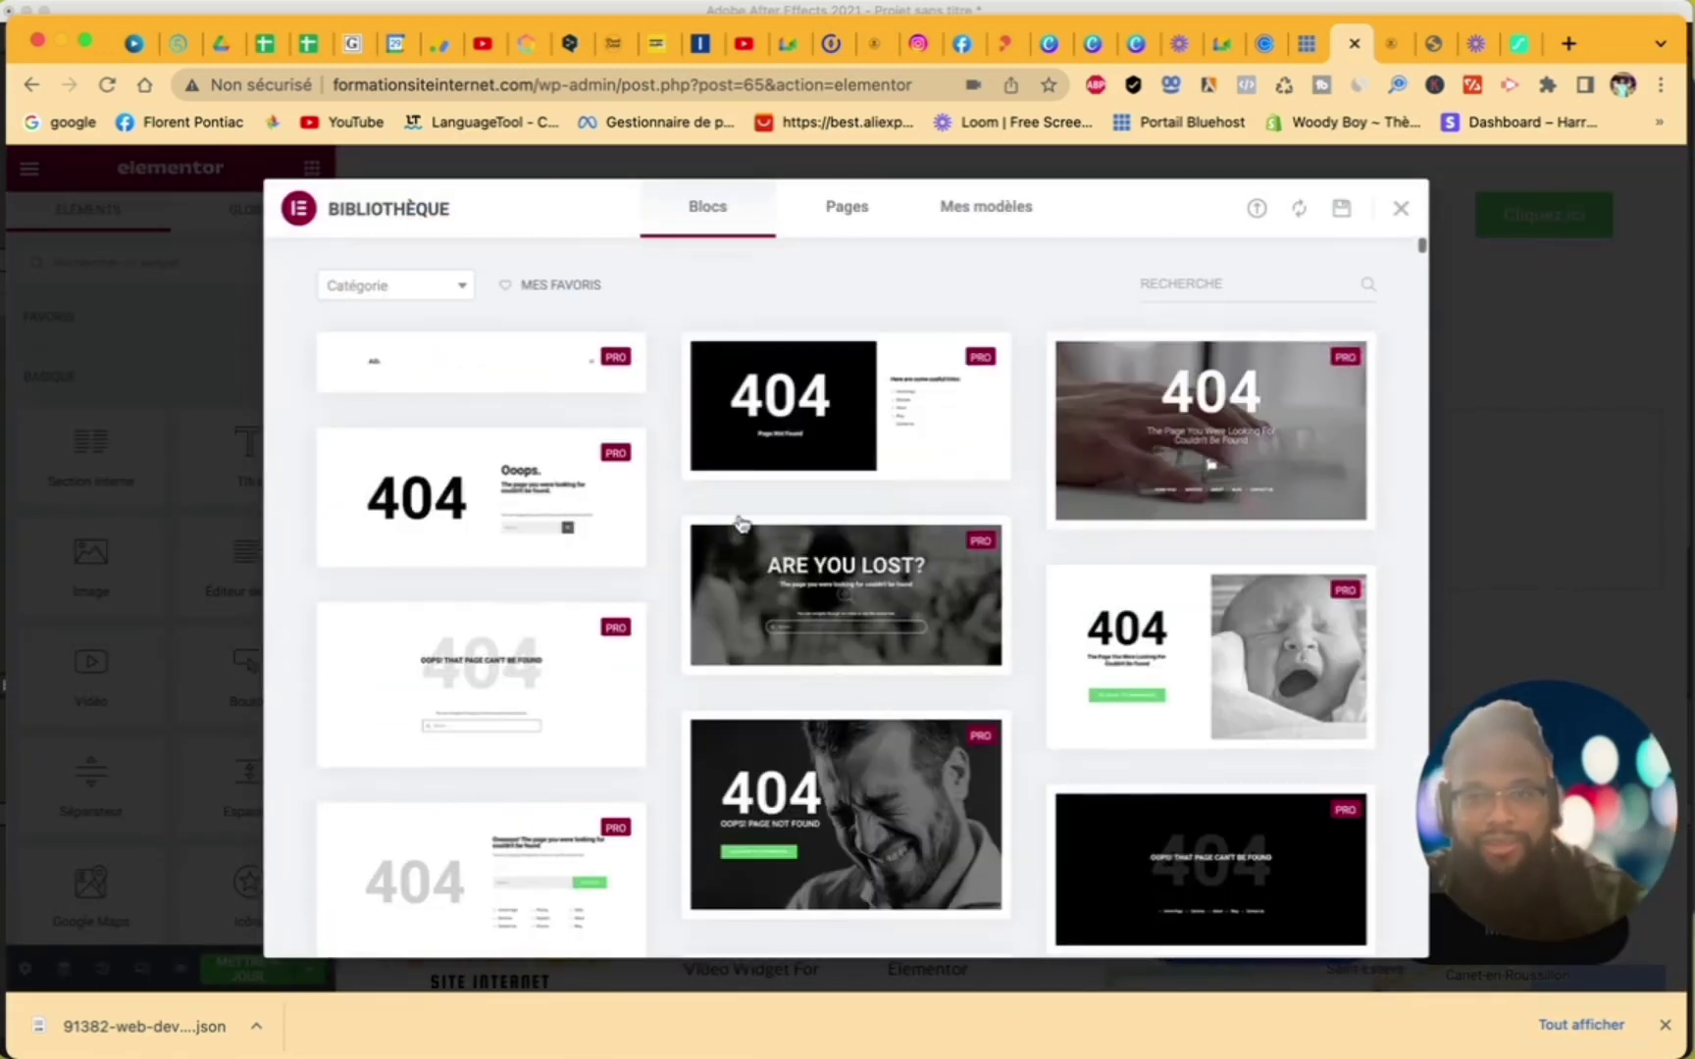
pyautogui.click(449, 287)
pyautogui.click(397, 542)
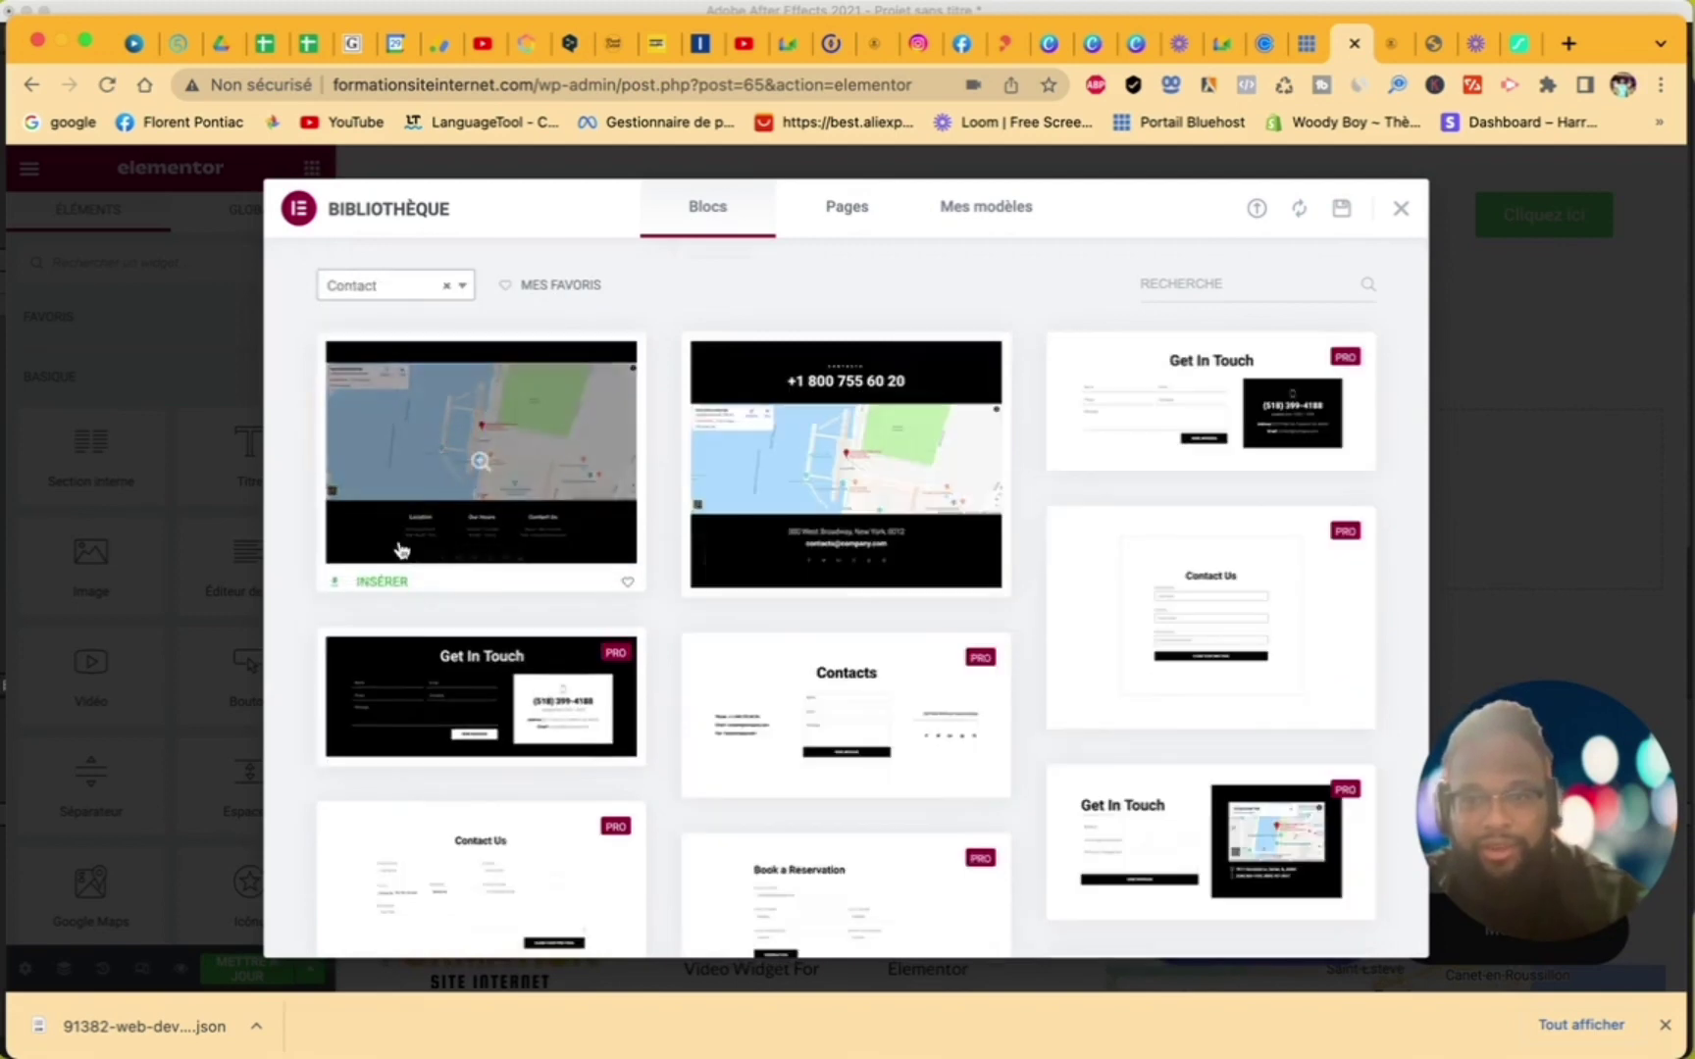
pyautogui.scroll(-3, 870, 766)
pyautogui.scroll(-3, 871, 768)
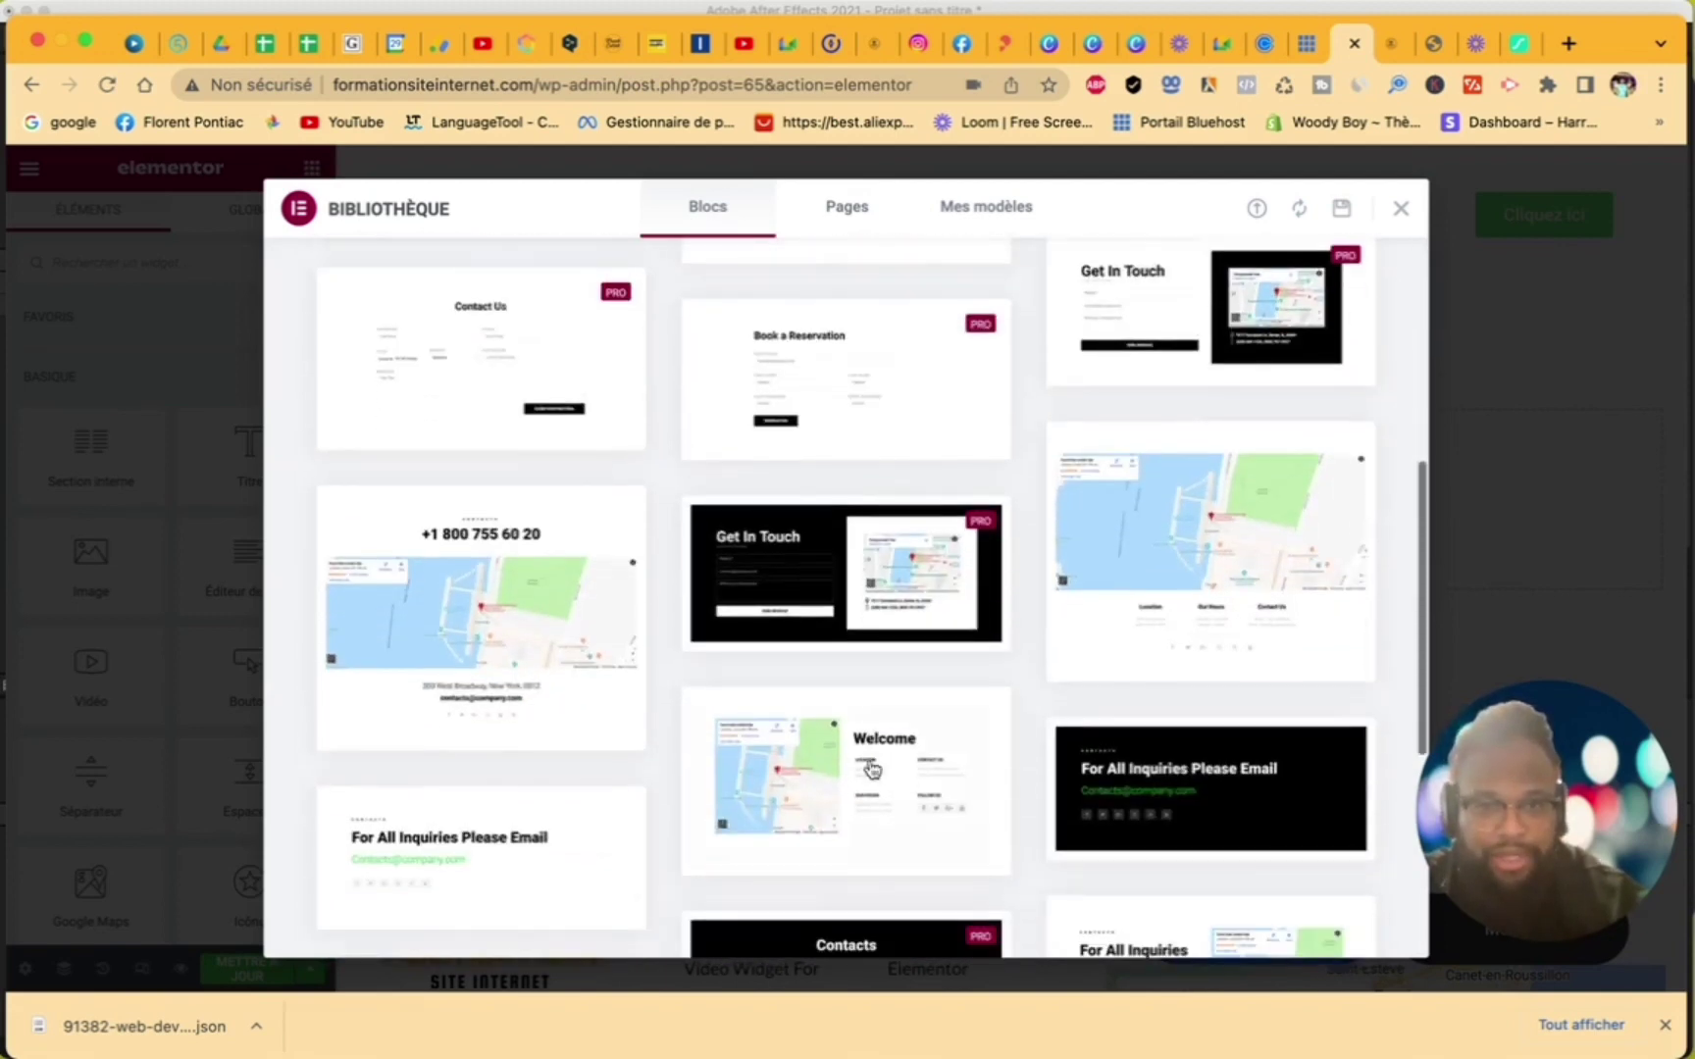
pyautogui.scroll(-3, 870, 768)
pyautogui.moveTo(878, 471)
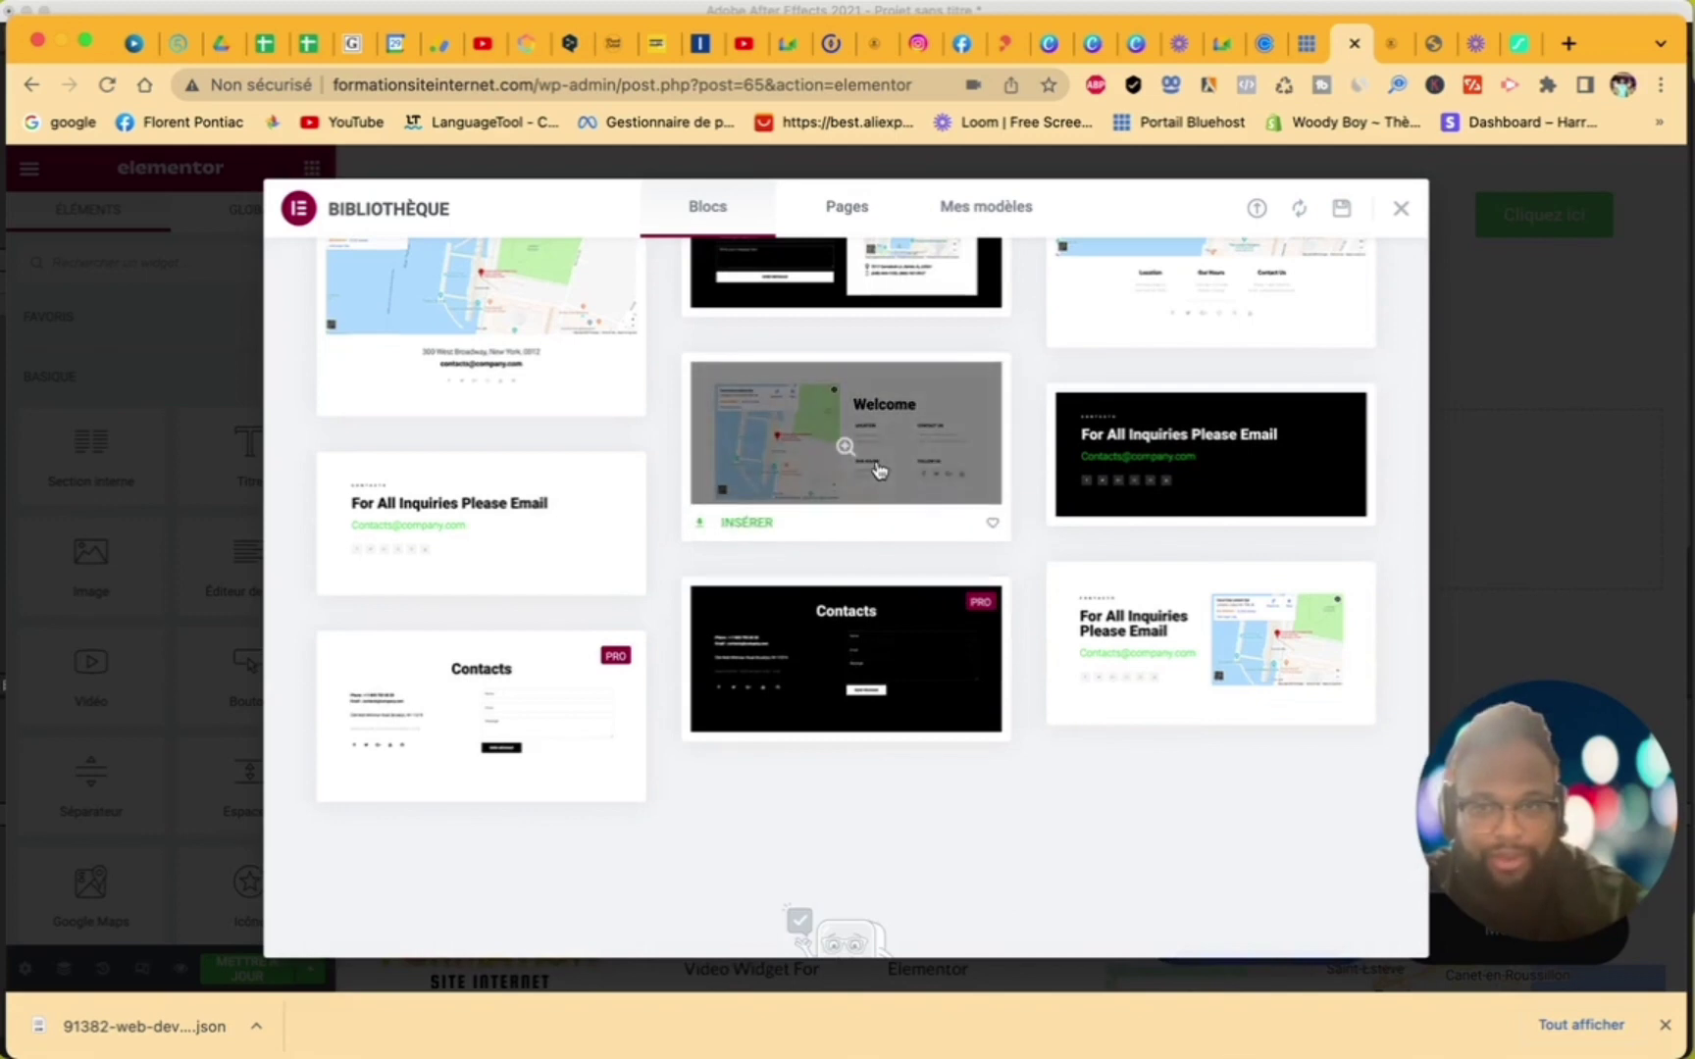
pyautogui.click(767, 526)
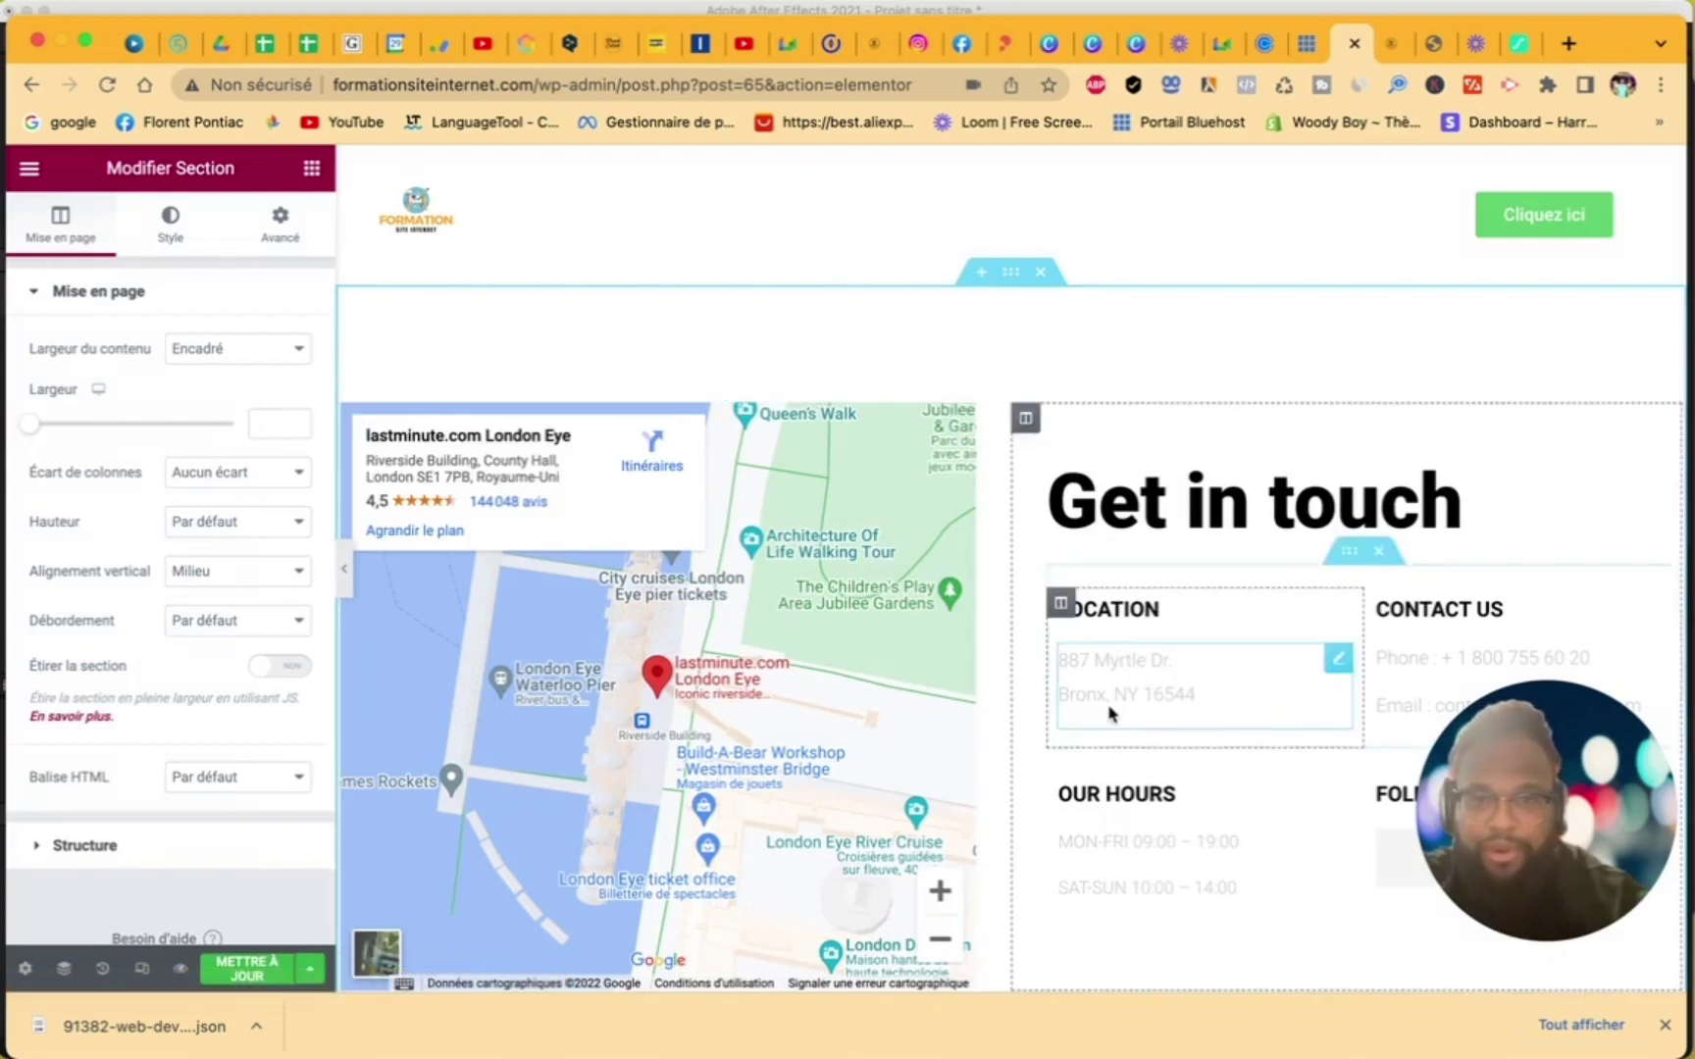
# - Change the Google Maps location from London Eye to Perpignan
pyautogui.click(961, 422)
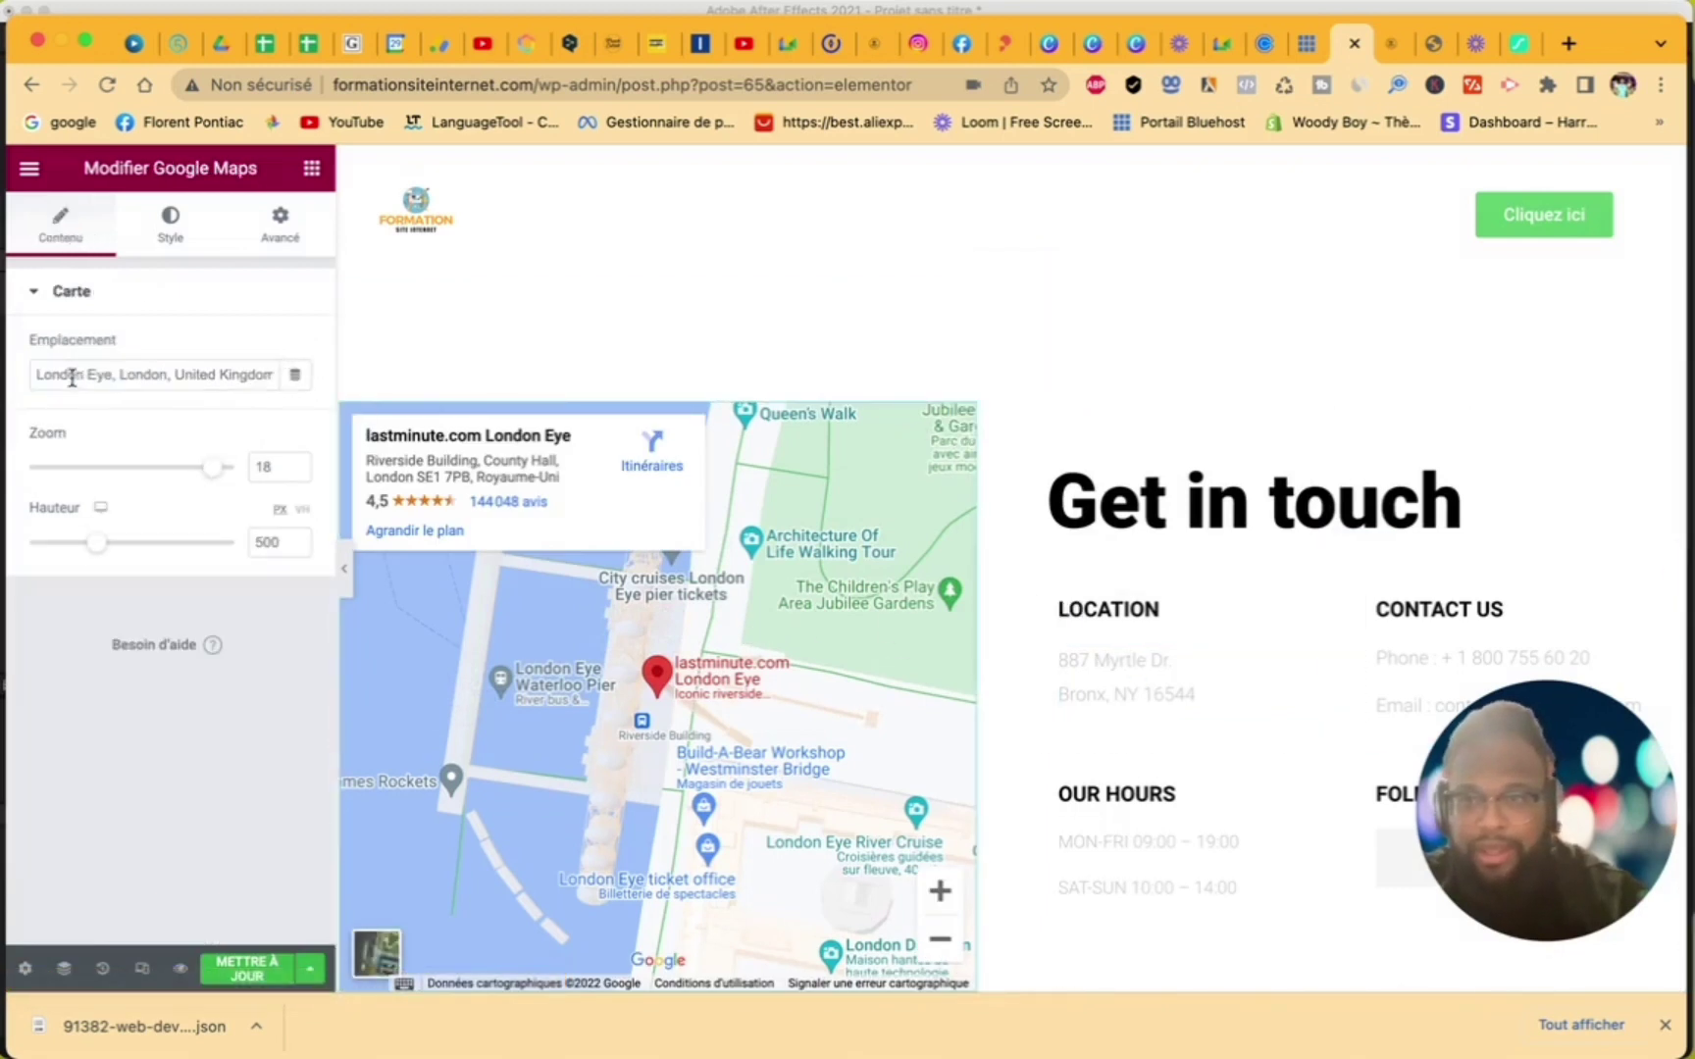
pyautogui.moveTo(31, 369); pyautogui.dragTo(367, 383)
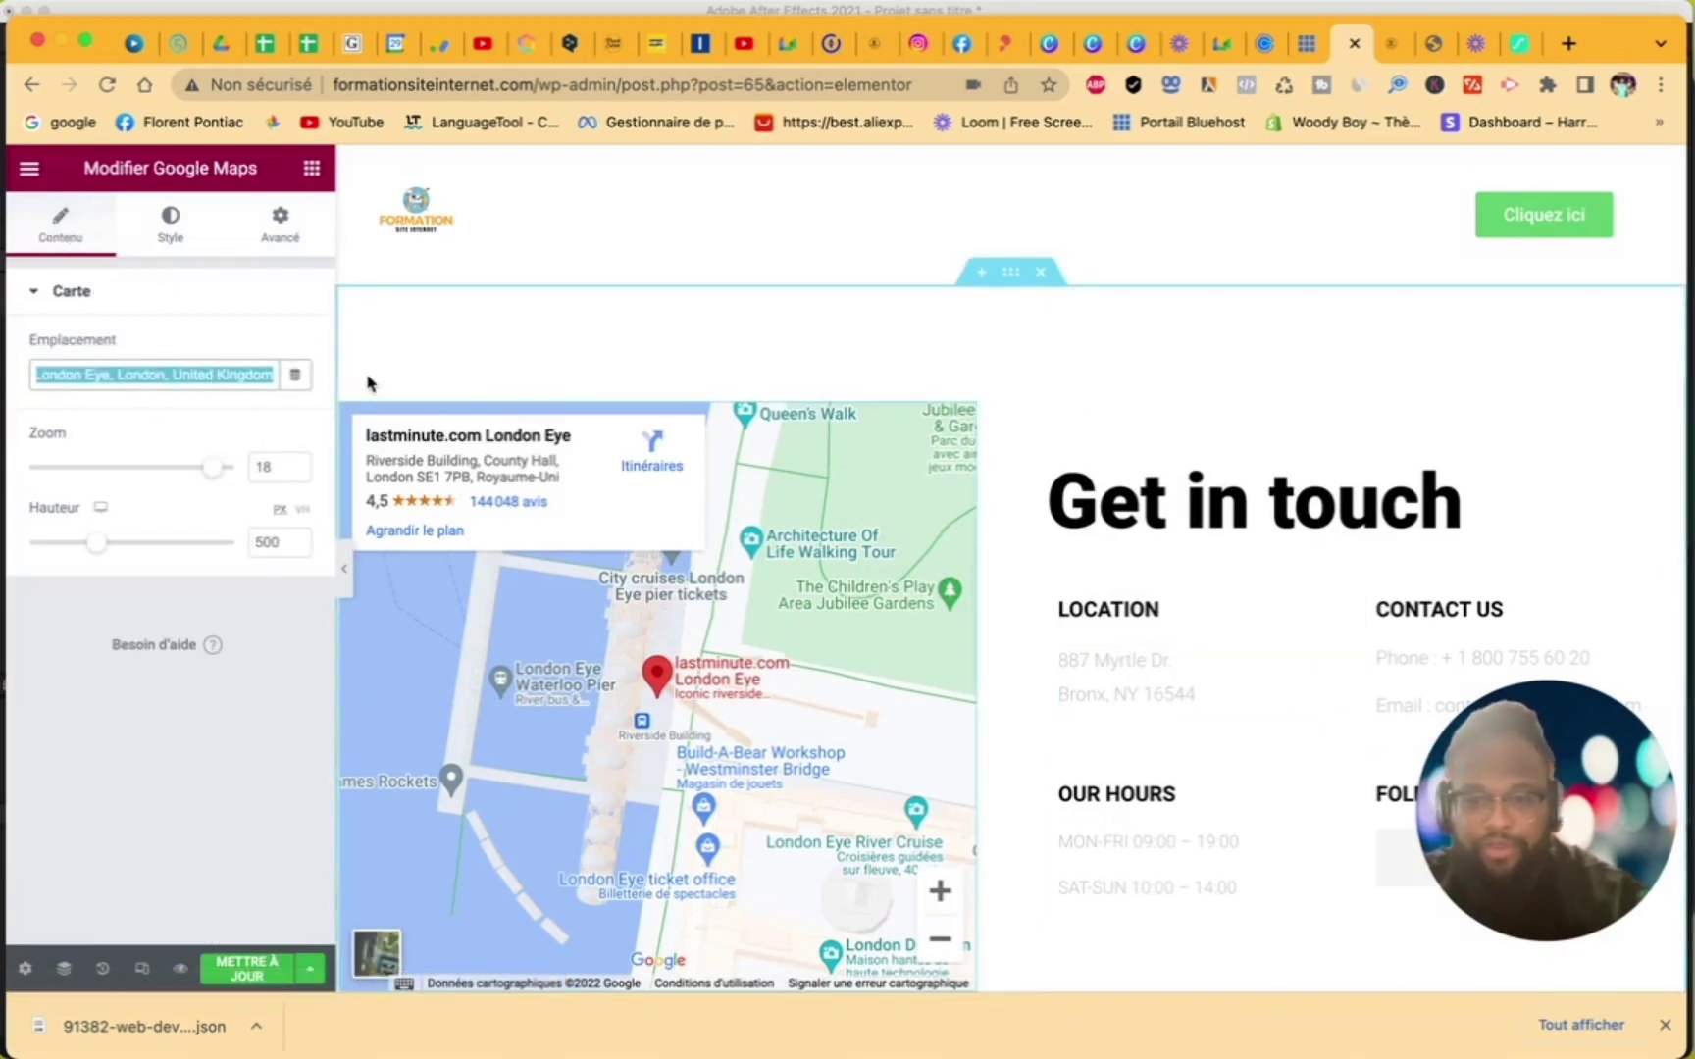
pyautogui.write('perpignan')
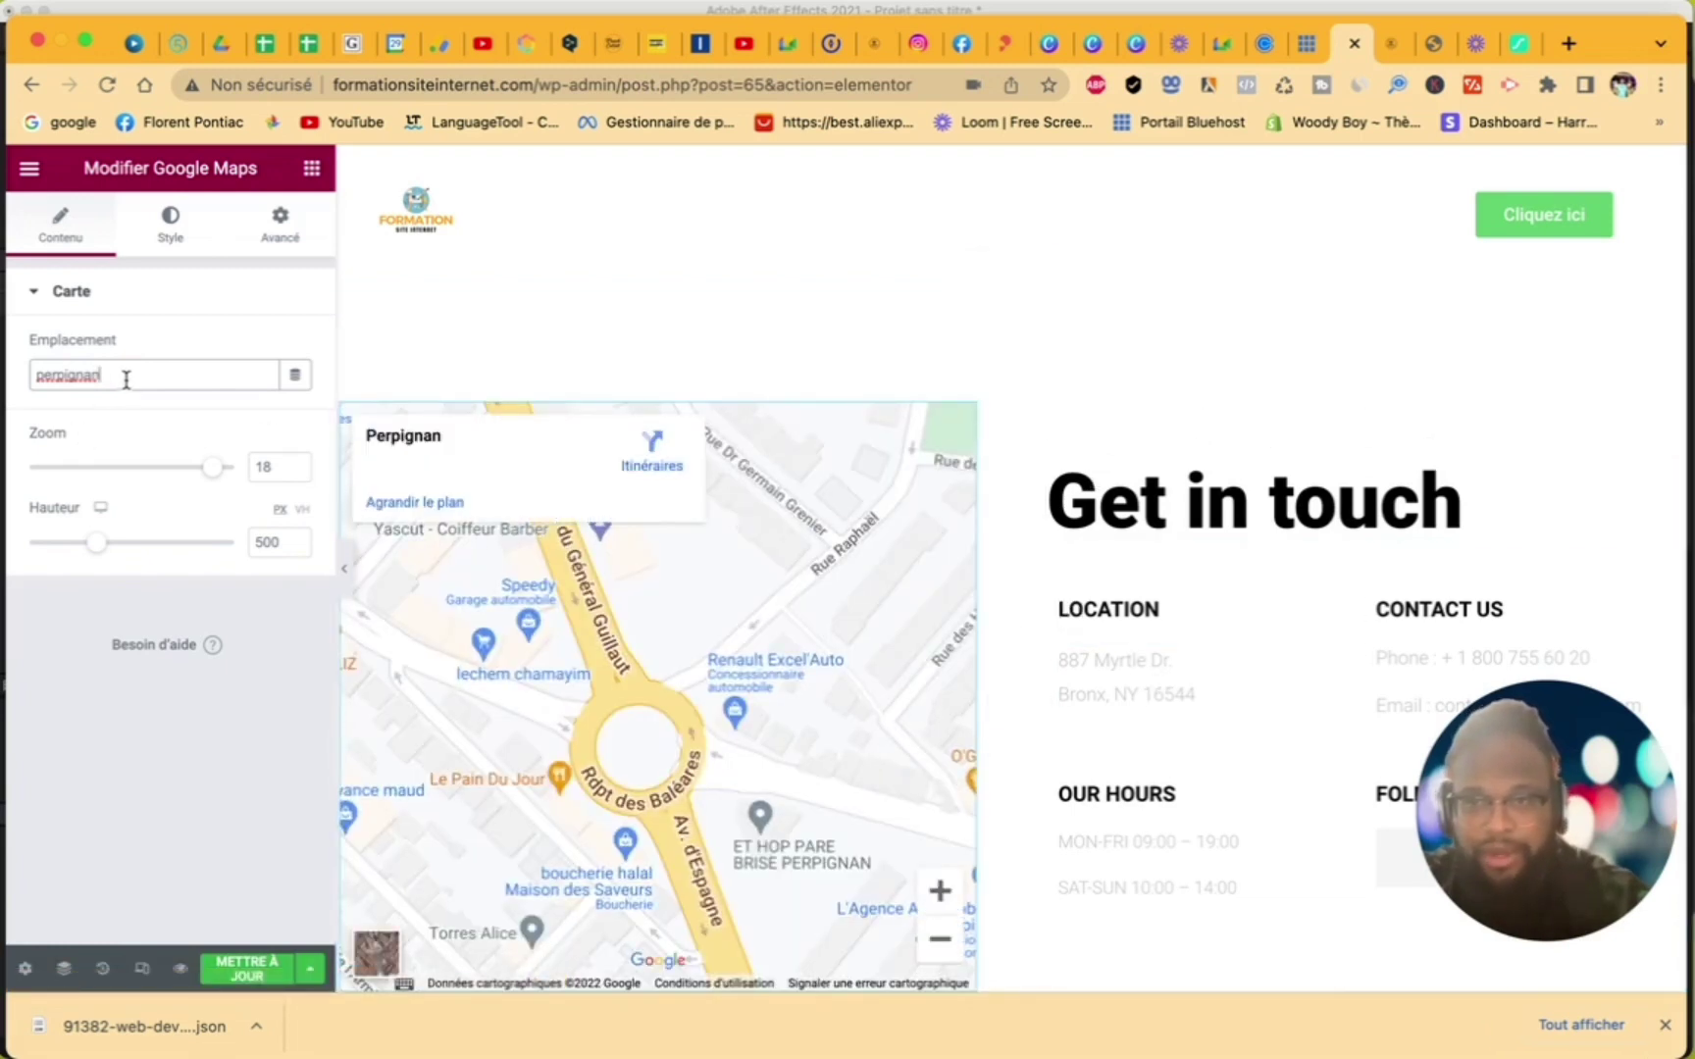
pyautogui.moveTo(1513, 520); pyautogui.dragTo(1047, 496)
# - Change the main heading's title to 'Contact'
pyautogui.press('Right')
pyautogui.write('C')
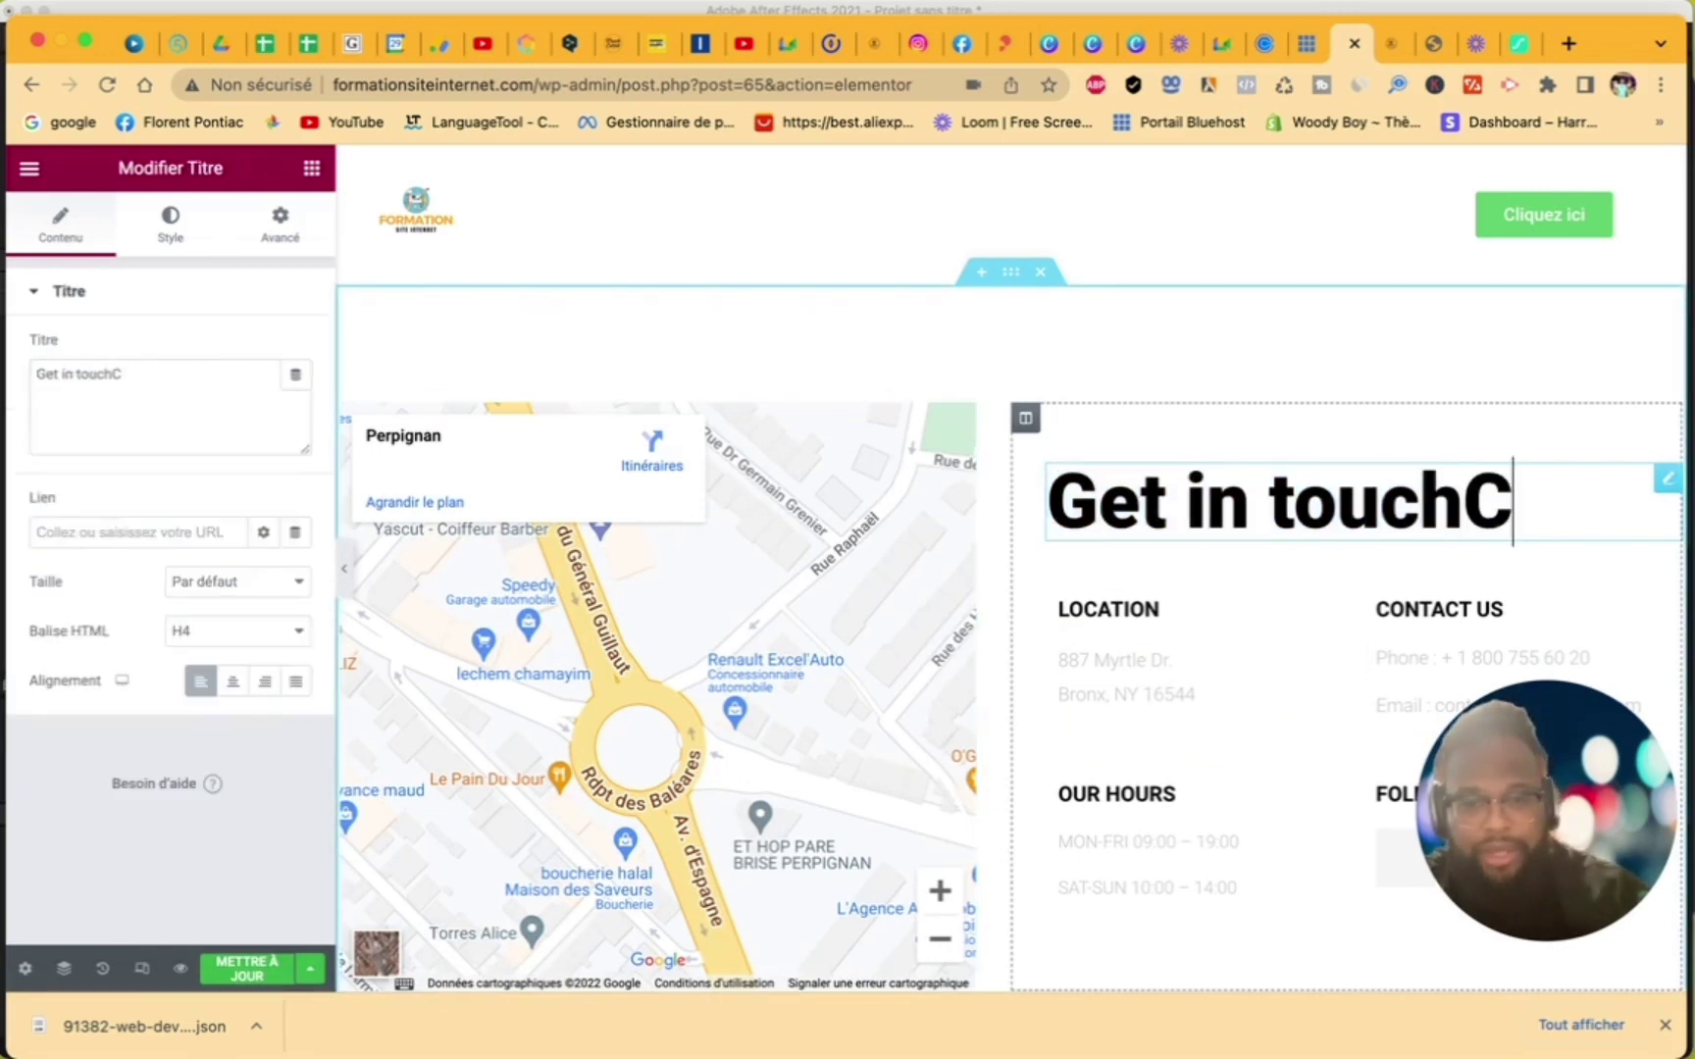
pyautogui.write('ontatc')
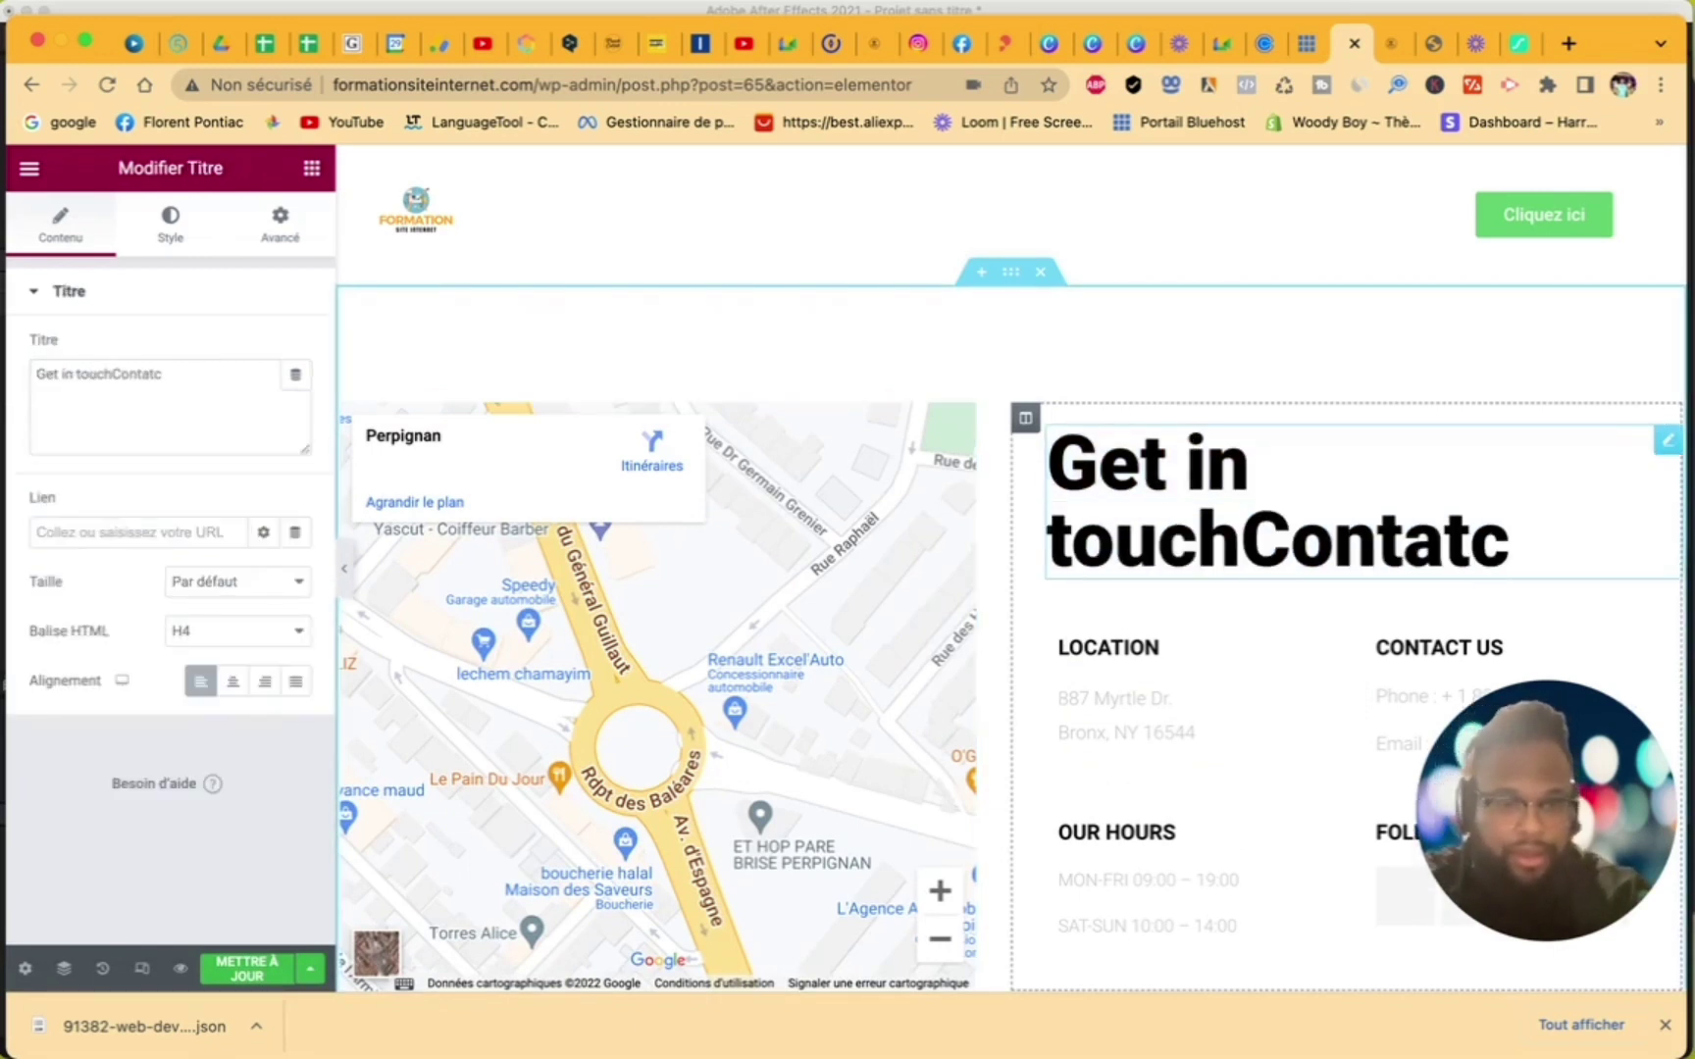
pyautogui.press('BackSpace')
pyautogui.press('BackSpace')
pyautogui.press('BackSpace')
pyautogui.press('BackSpace')
pyautogui.press('BackSpace')
pyautogui.press('BackSpace')
pyautogui.press('BackSpace')
pyautogui.press('BackSpace')
pyautogui.press('BackSpace')
pyautogui.press('BackSpace')
pyautogui.press('BackSpace')
pyautogui.press('BackSpace')
pyautogui.press('BackSpace')
pyautogui.press('BackSpace')
pyautogui.press('BackSpace')
pyautogui.press('BackSpace')
pyautogui.press('BackSpace')
pyautogui.press('BackSpace')
pyautogui.press('BackSpace')
pyautogui.click(56, 388)
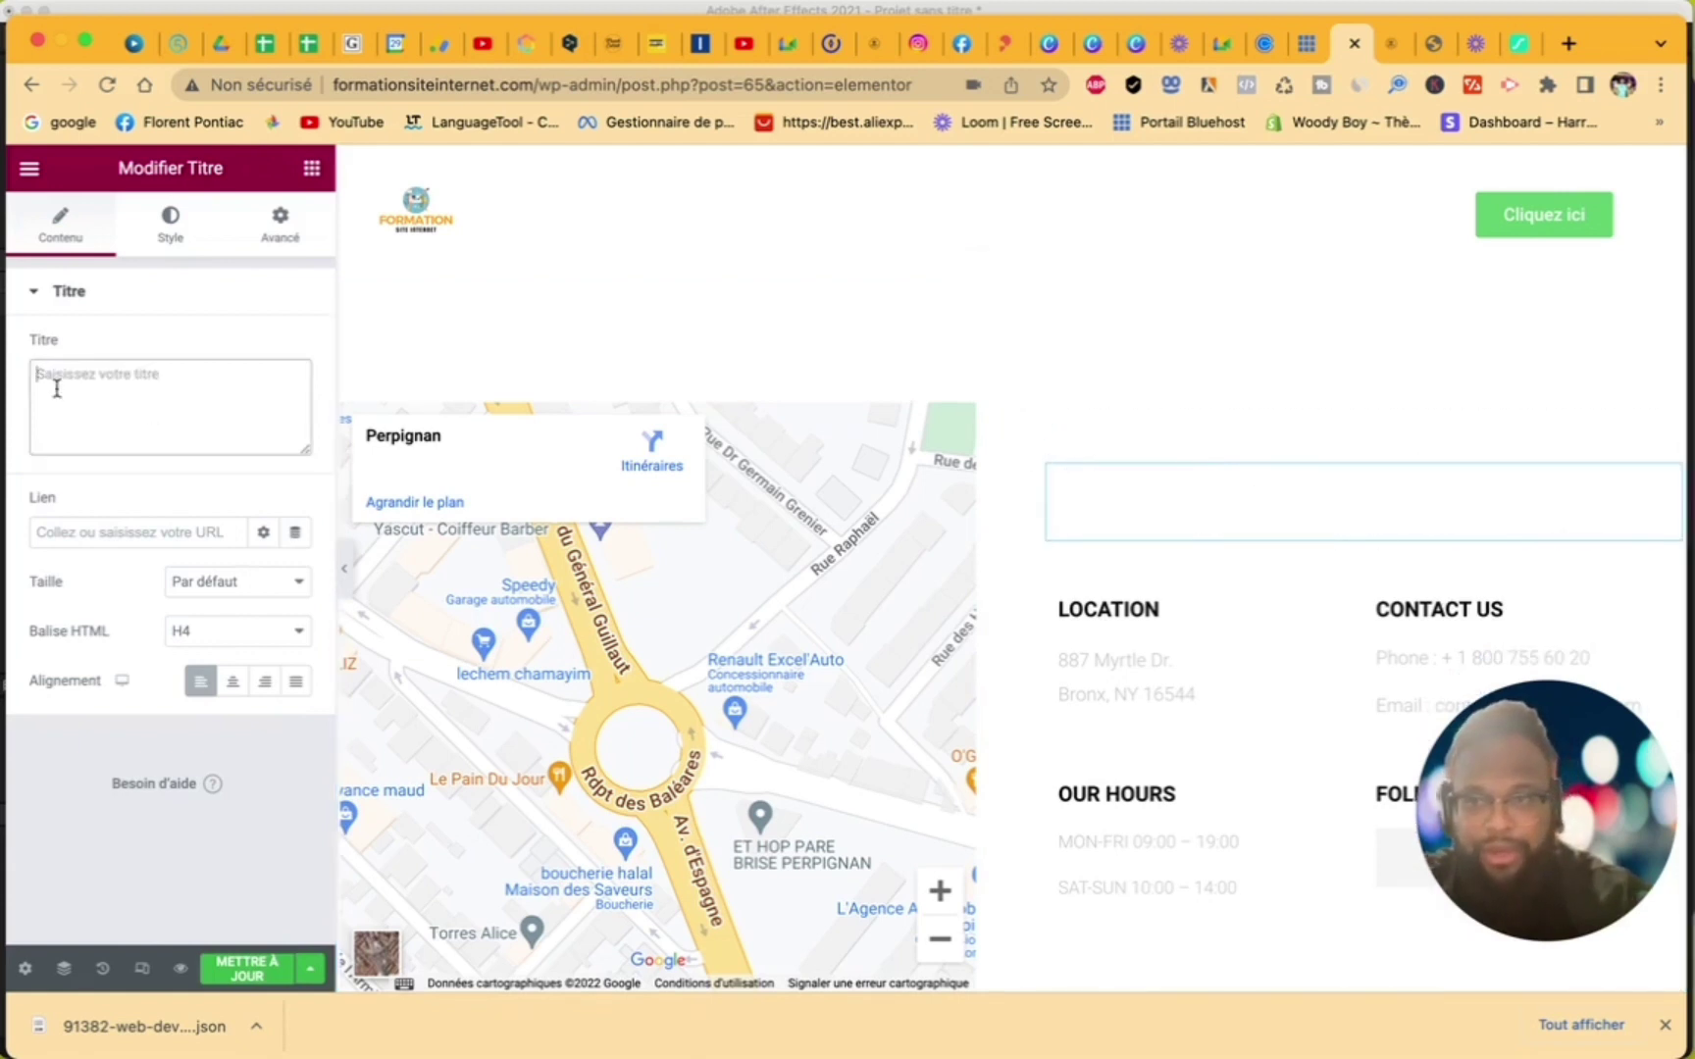
pyautogui.write('Contat')
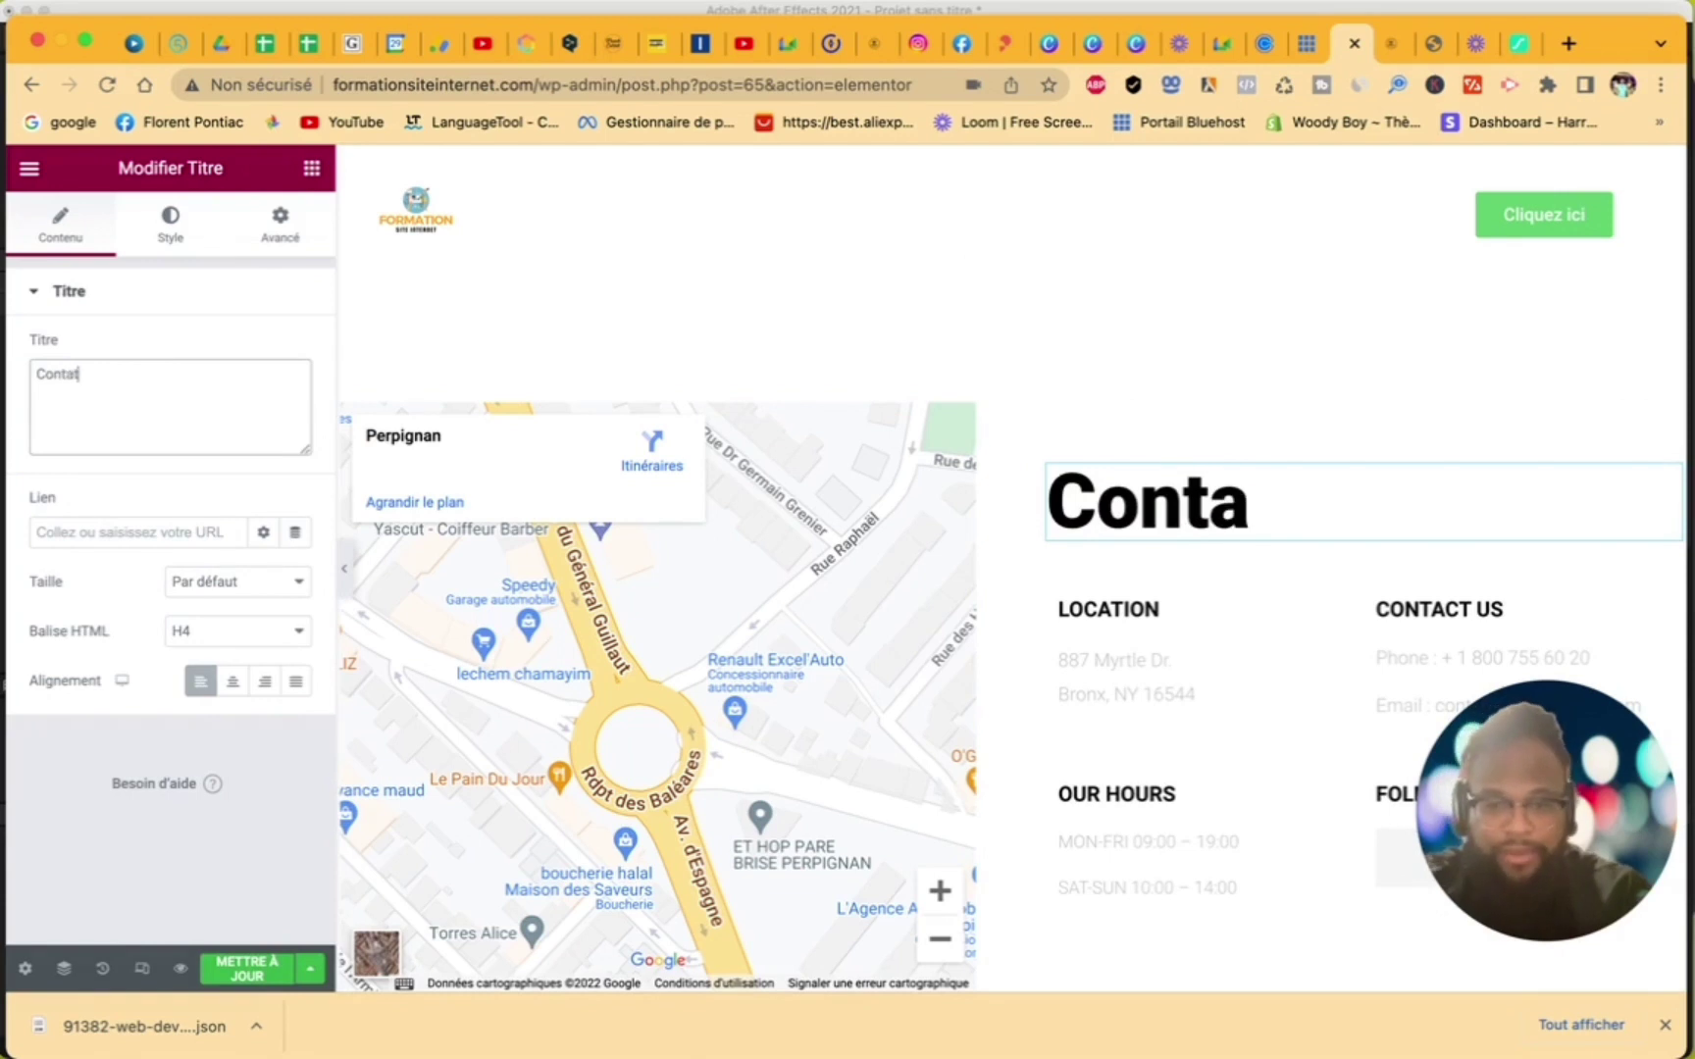
pyautogui.press('BackSpace')
pyautogui.write('ct')
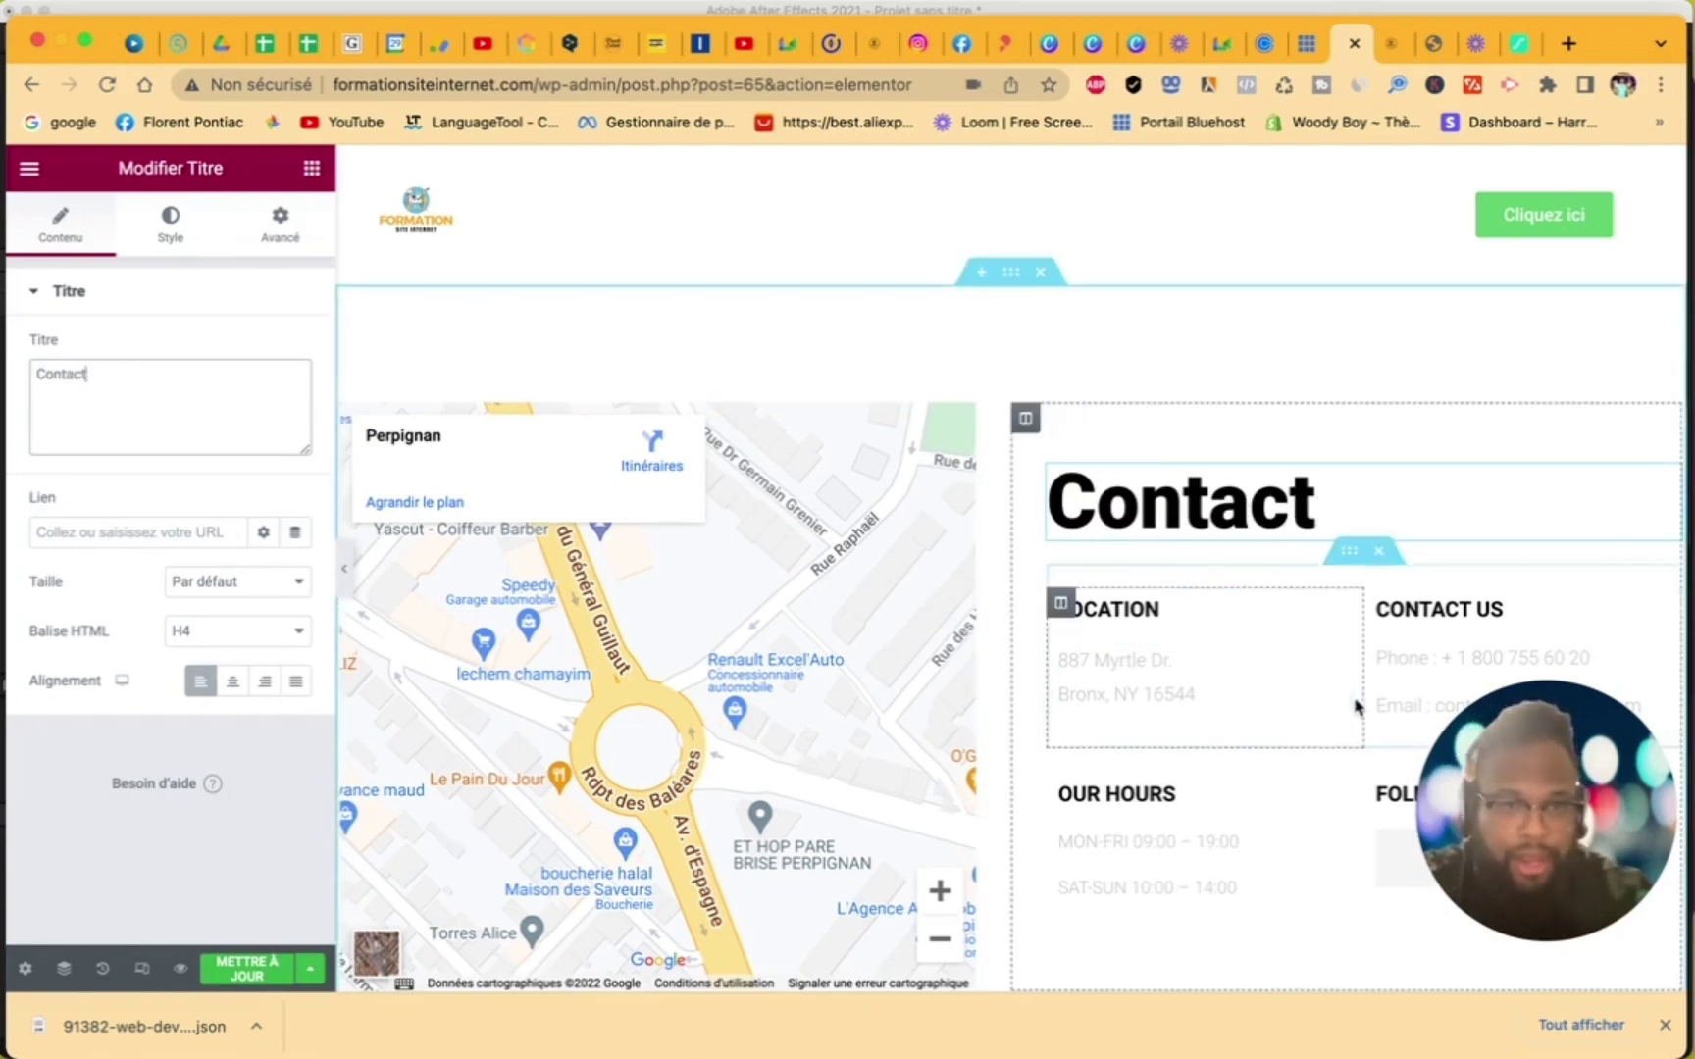
# - Rename the CONTACT US column heading to 'info'
pyautogui.click(1218, 604)
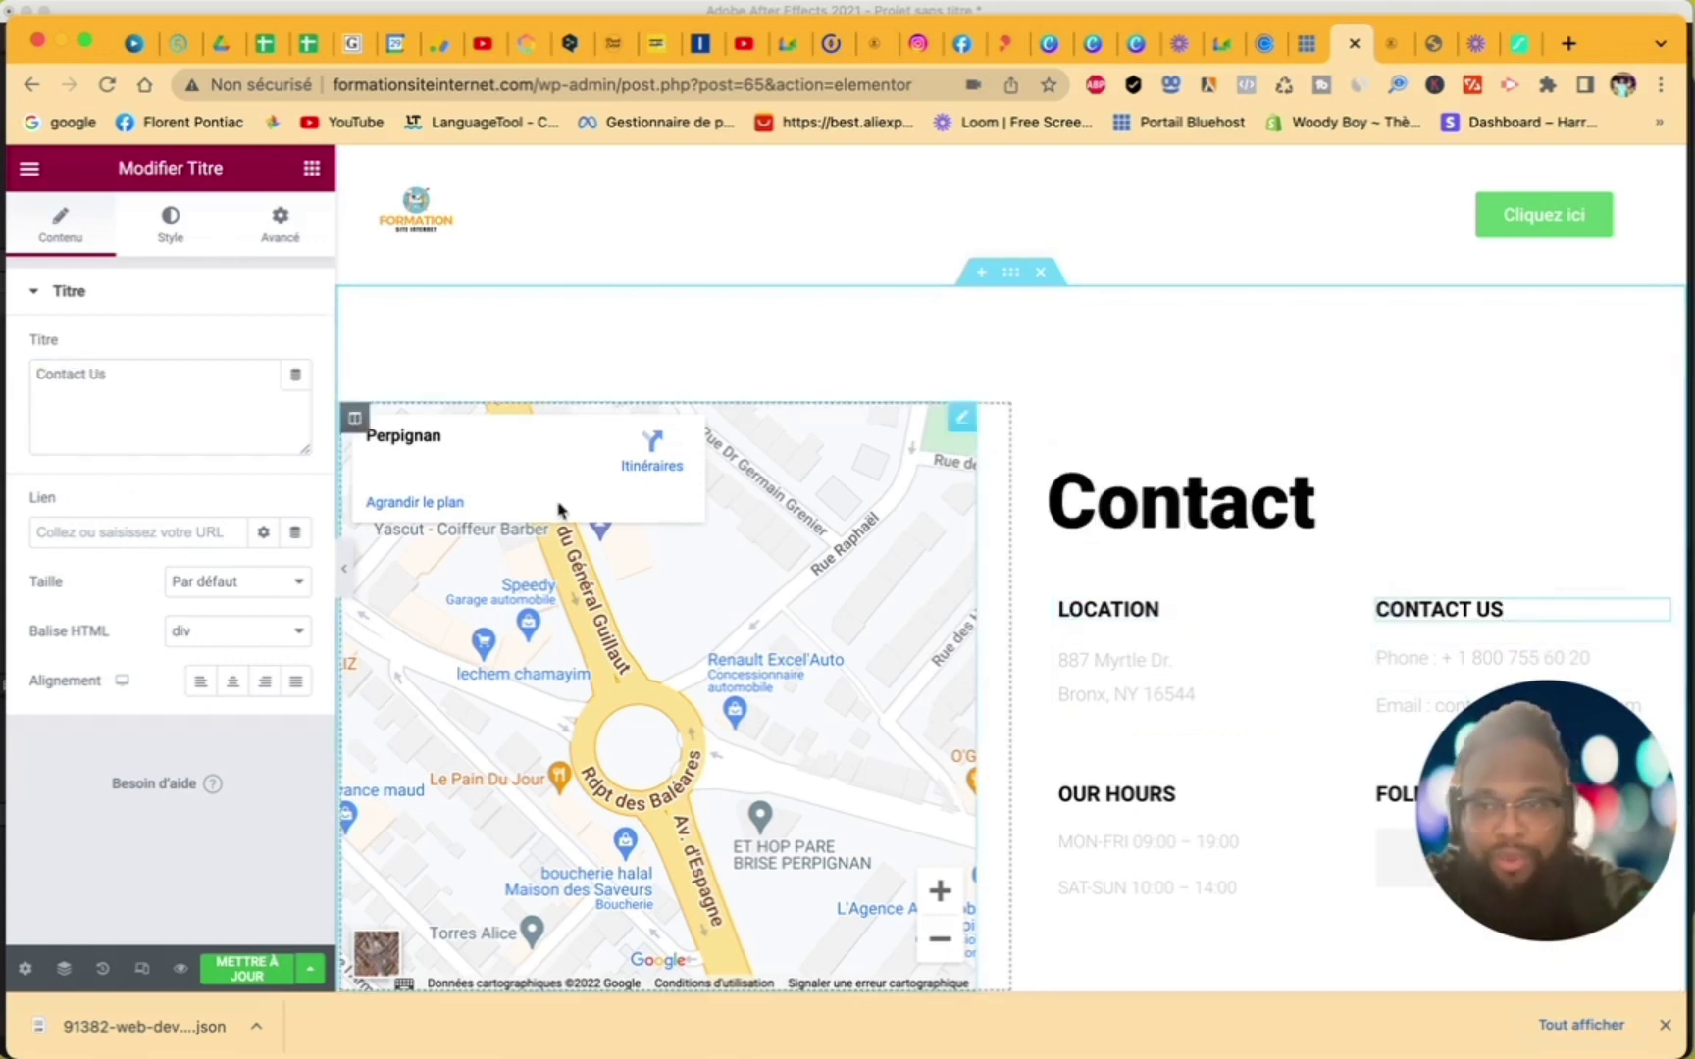
pyautogui.moveTo(159, 389); pyautogui.dragTo(22, 370)
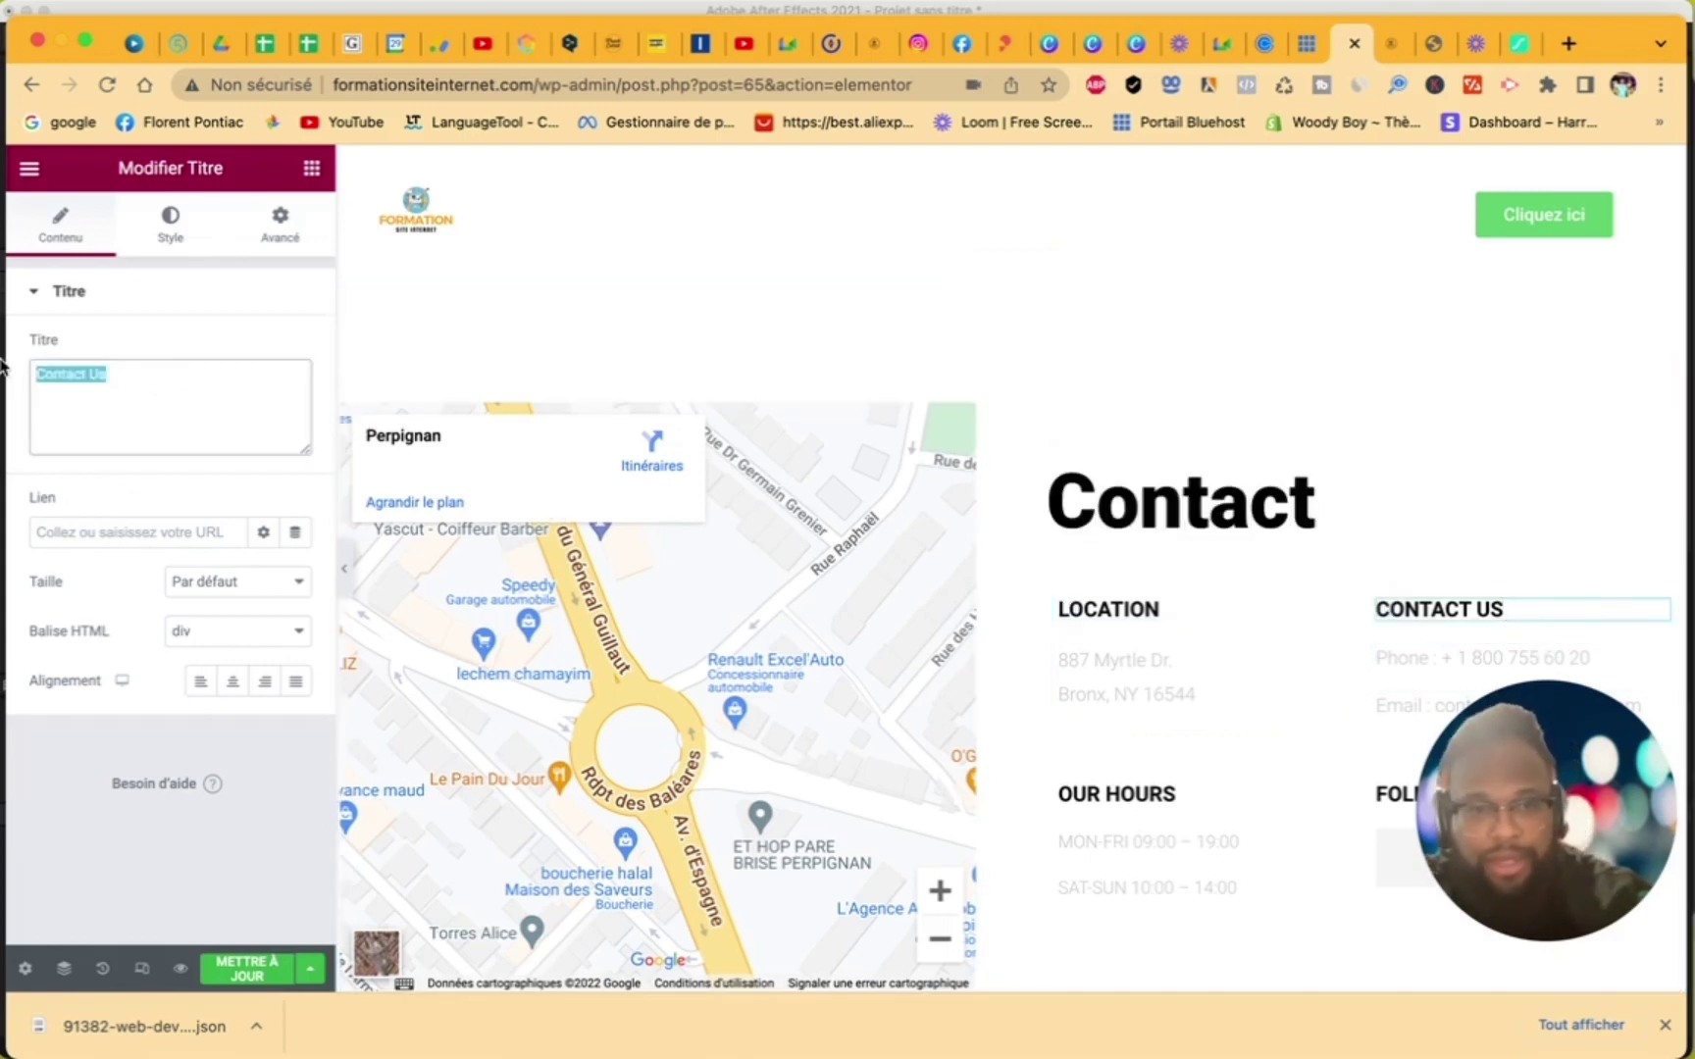
pyautogui.write('Tel')
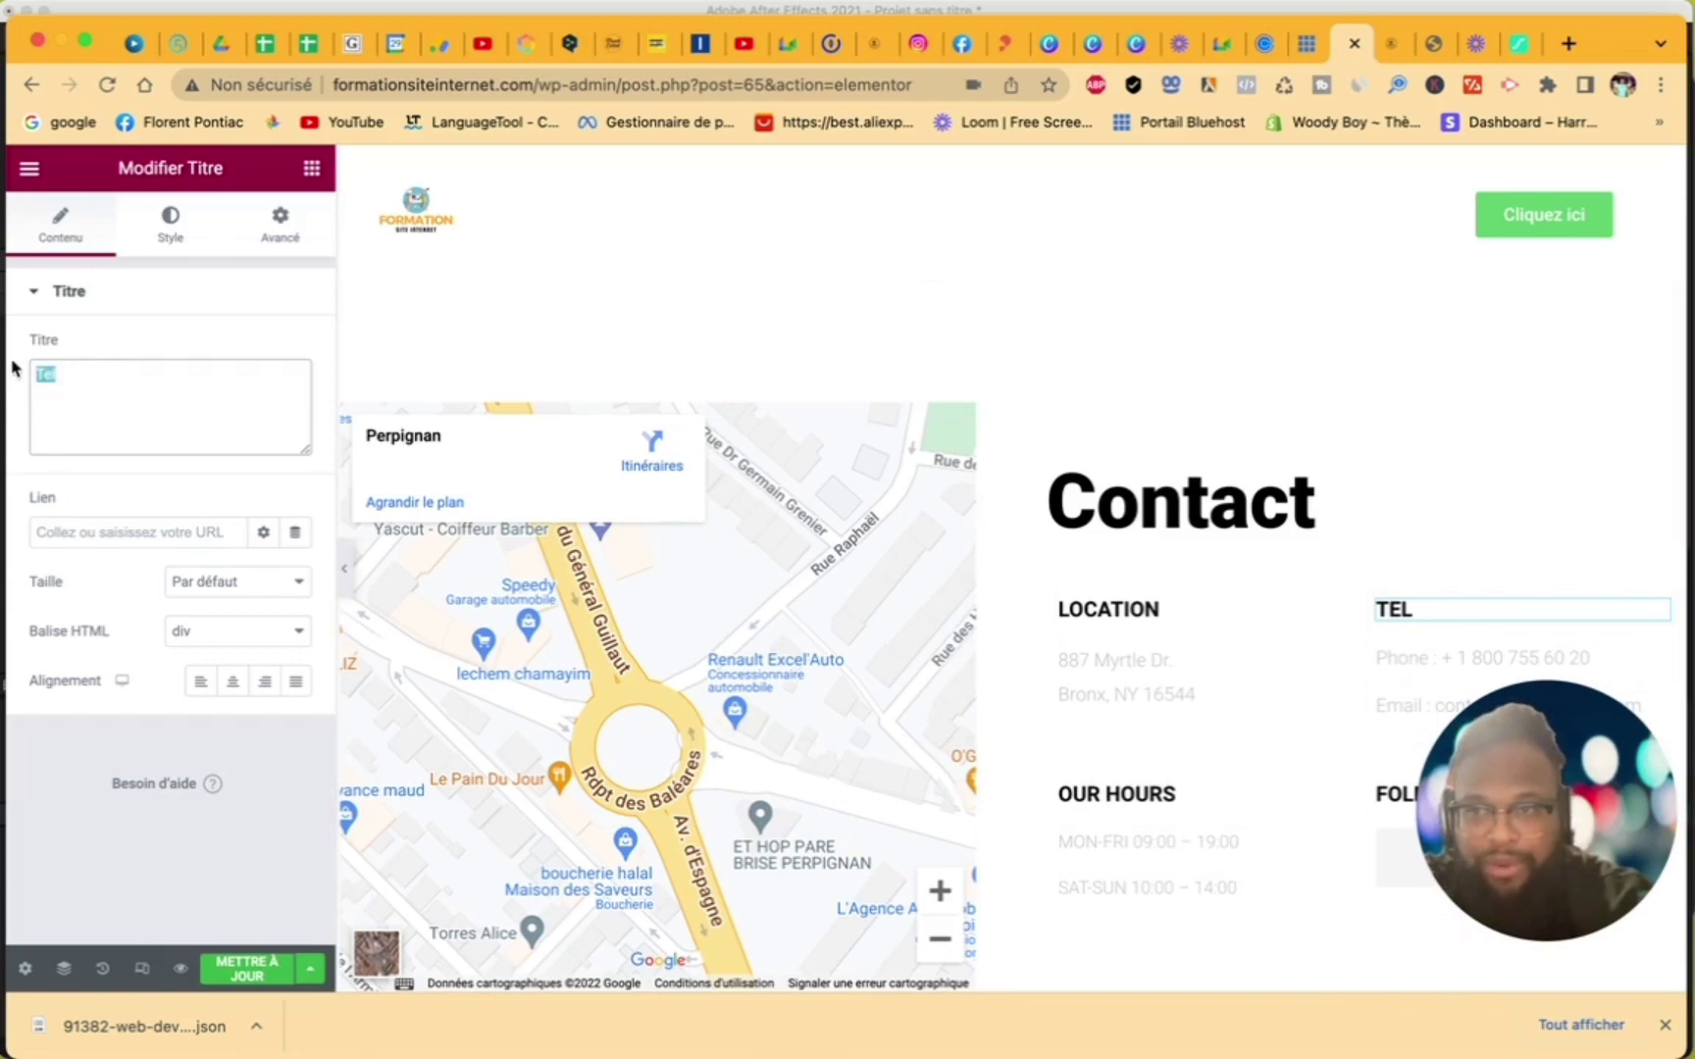
pyautogui.write('info')
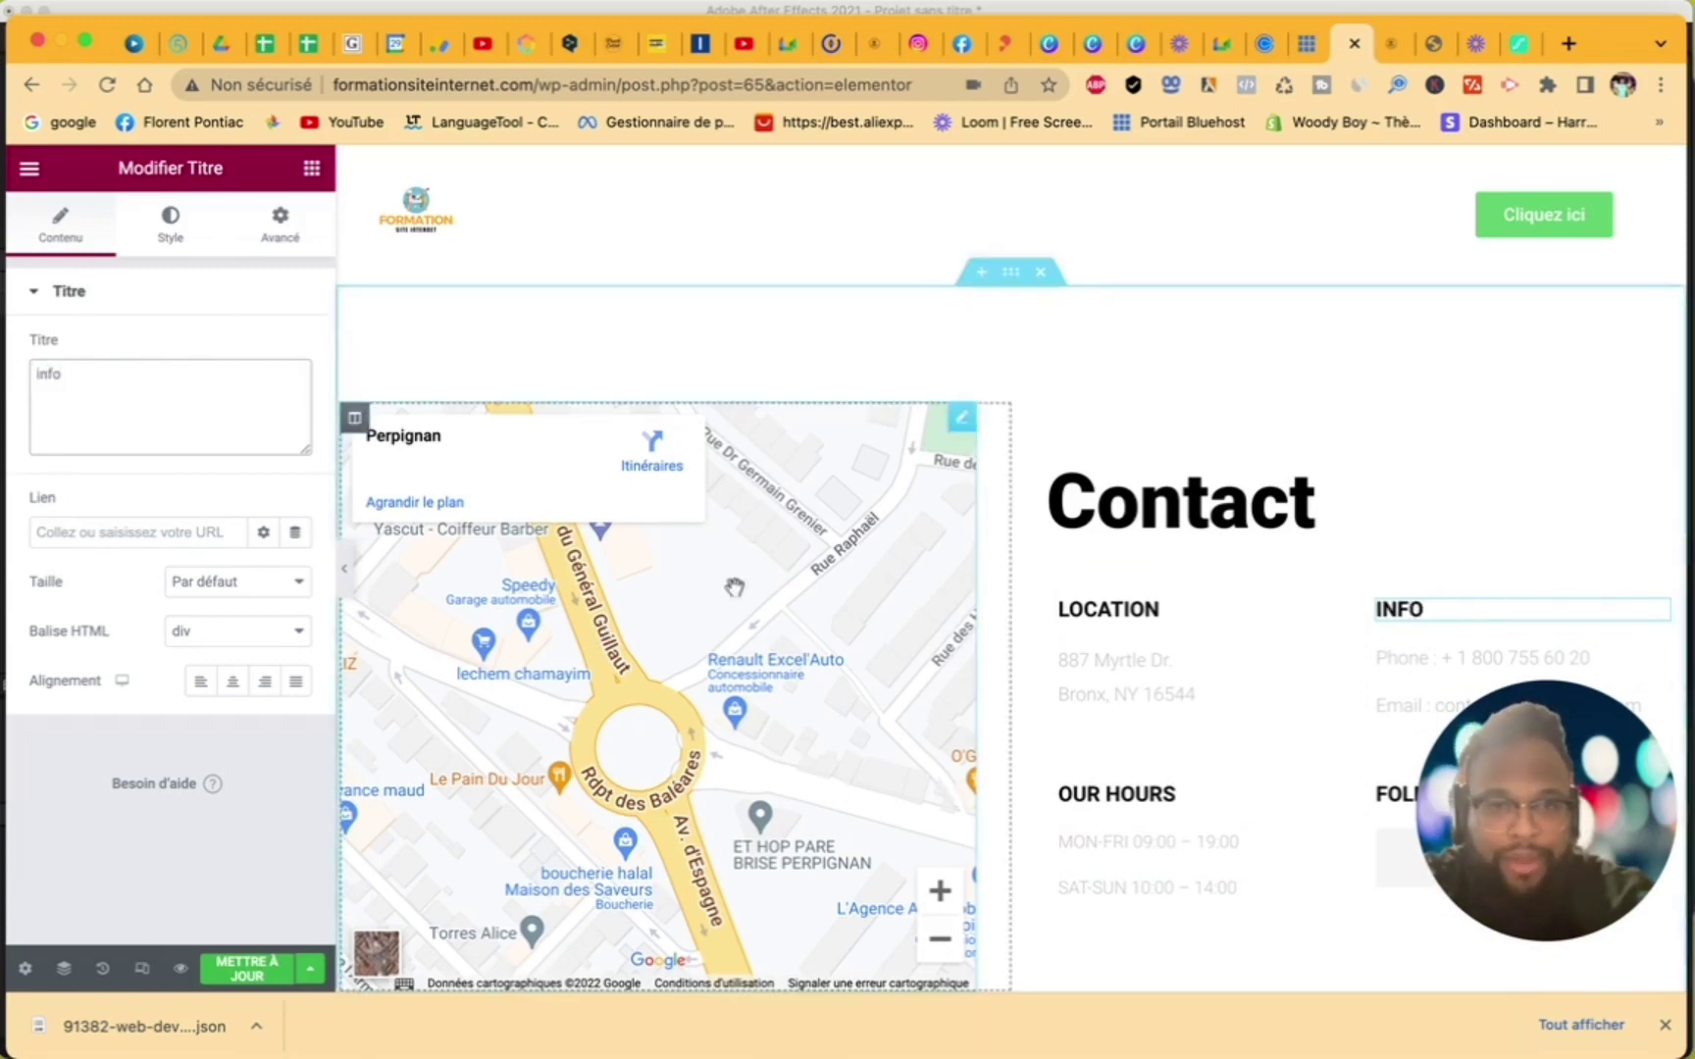
pyautogui.scroll(-5, 1160, 562)
pyautogui.scroll(5, 1160, 562)
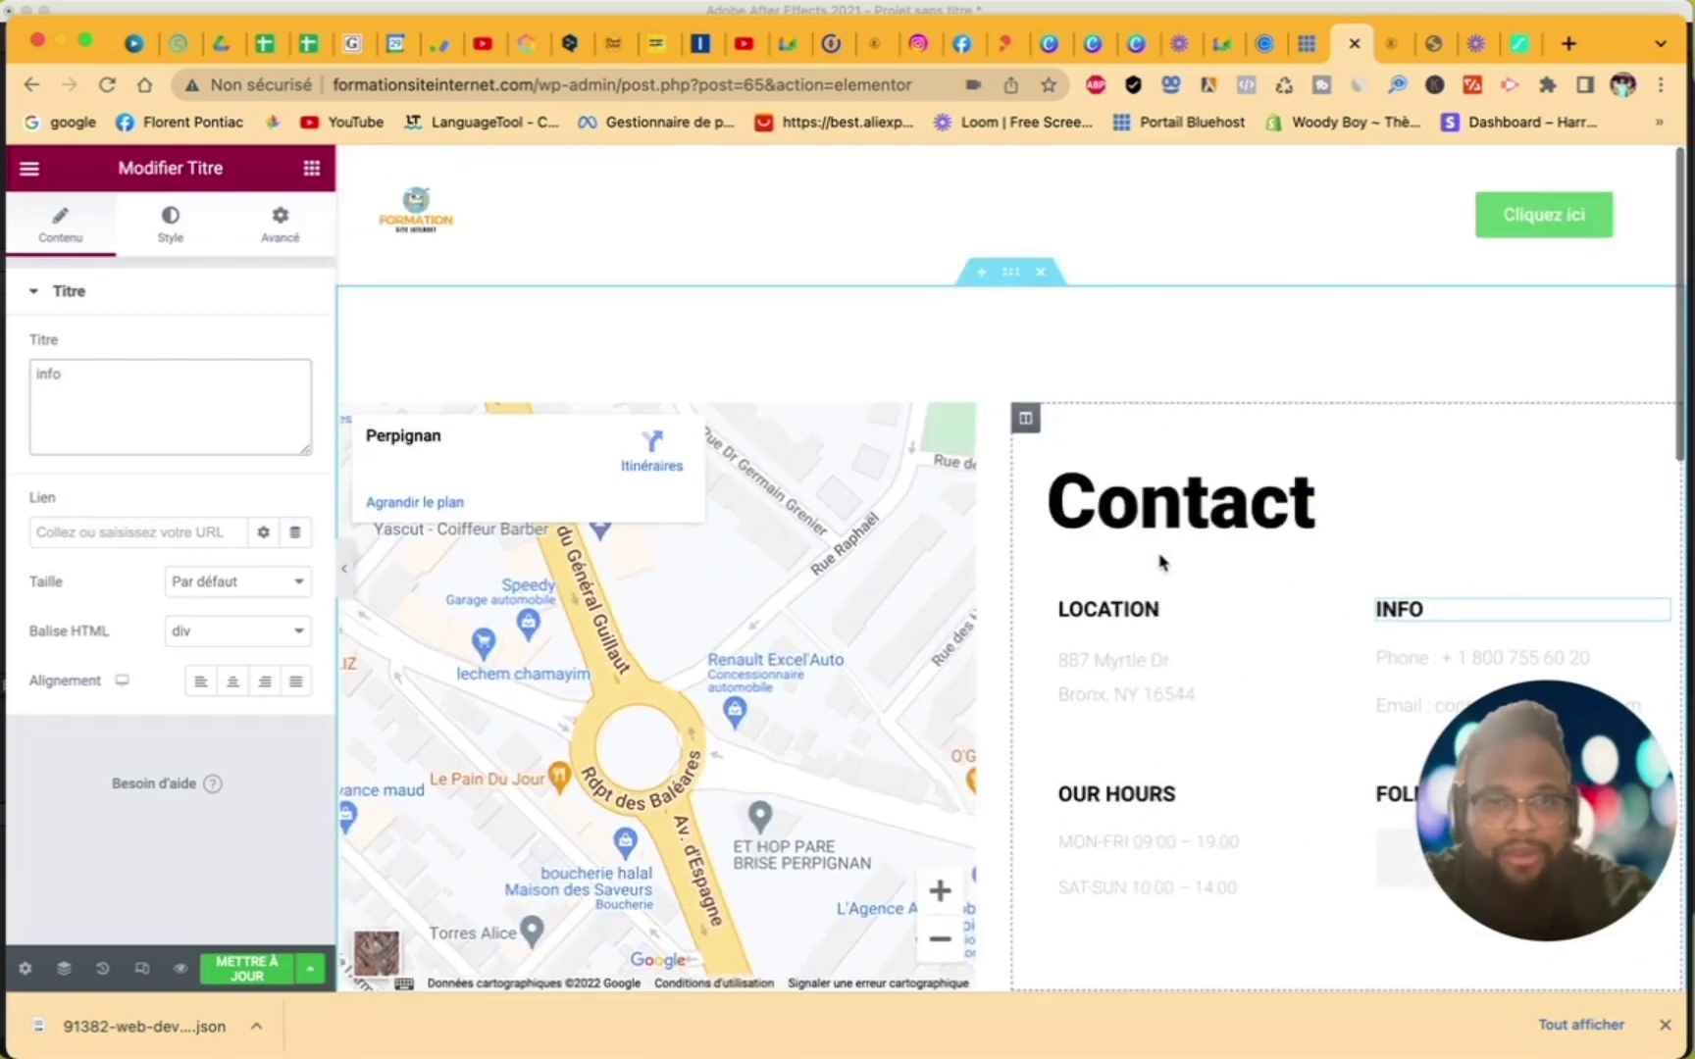
# - Add an empty section above the map and bring up the ElementsKit Sections designs
pyautogui.click(985, 279)
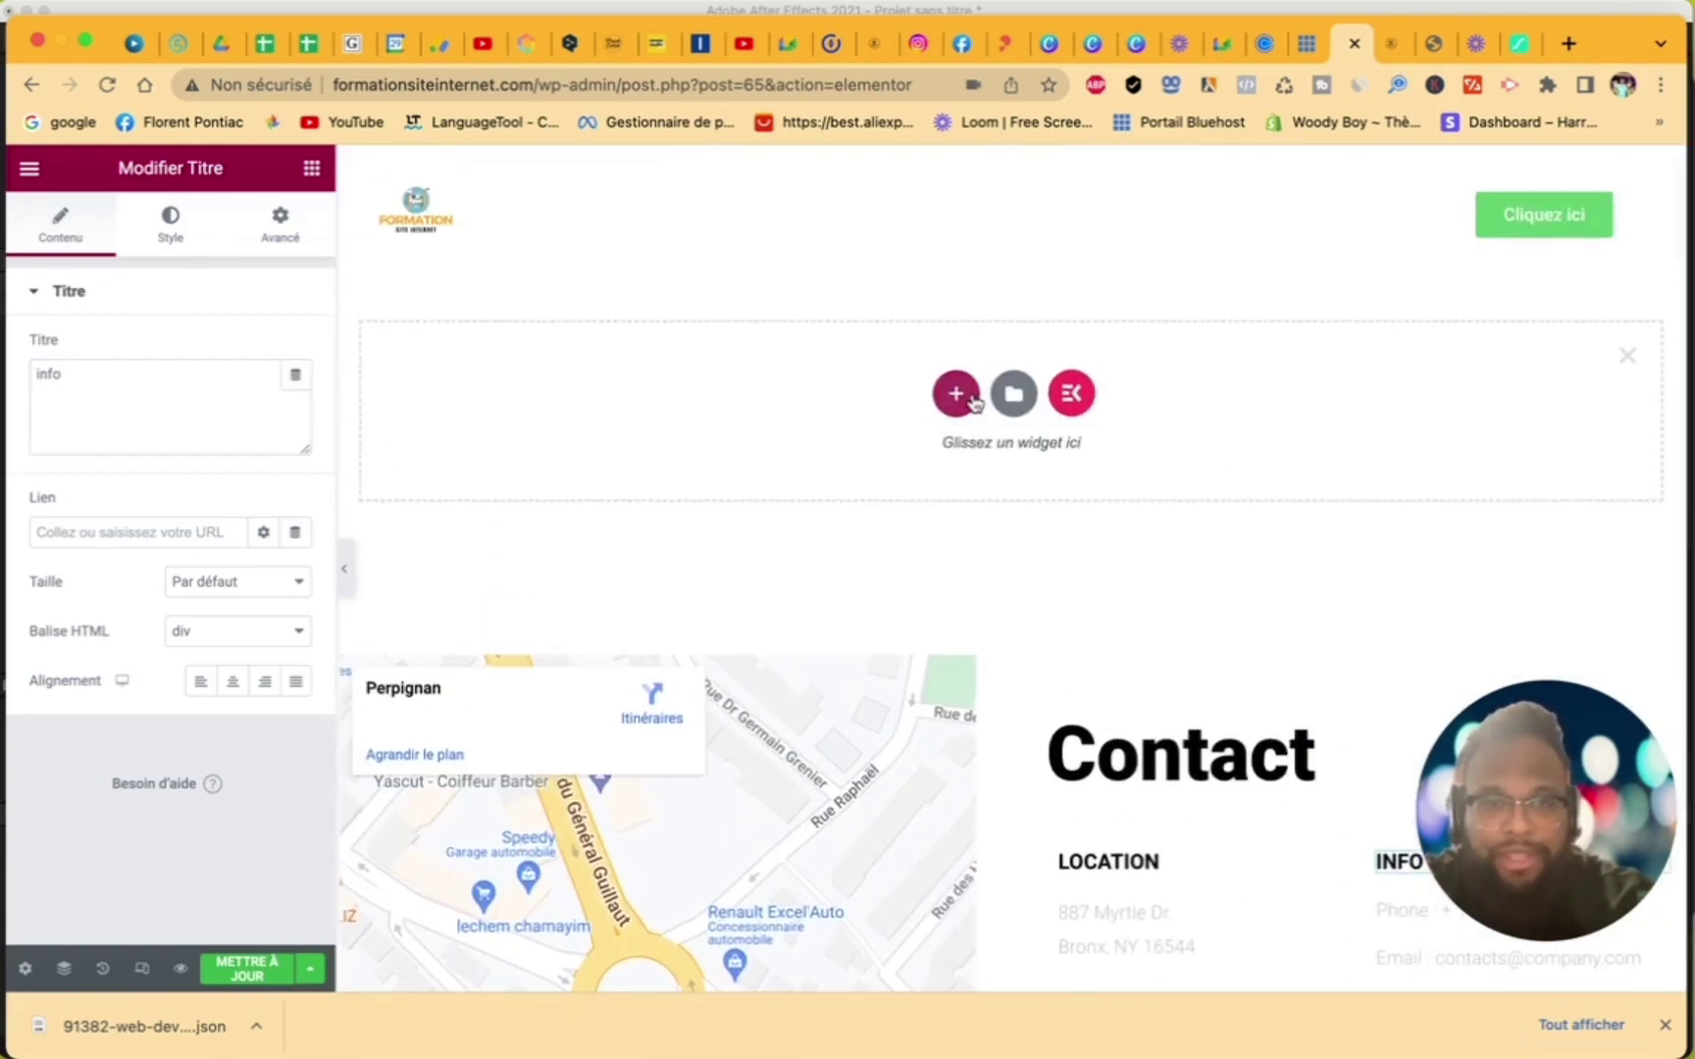
pyautogui.click(1071, 397)
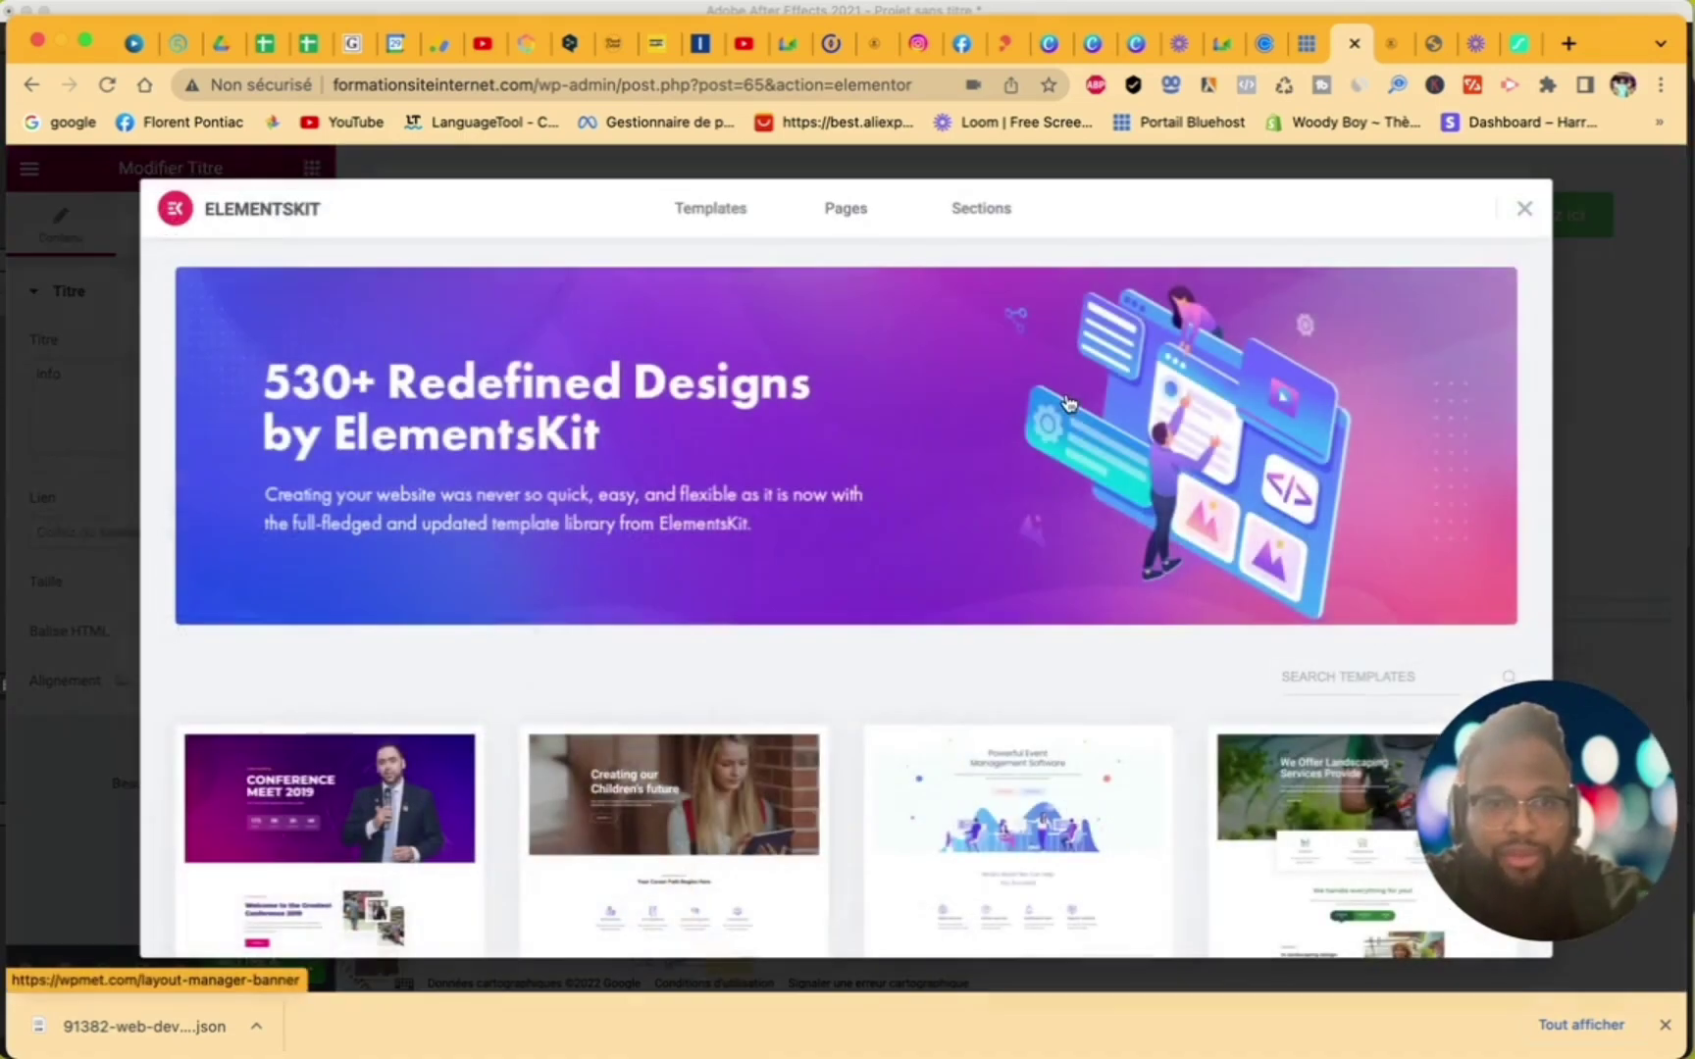
pyautogui.scroll(-3, 826, 609)
pyautogui.click(986, 221)
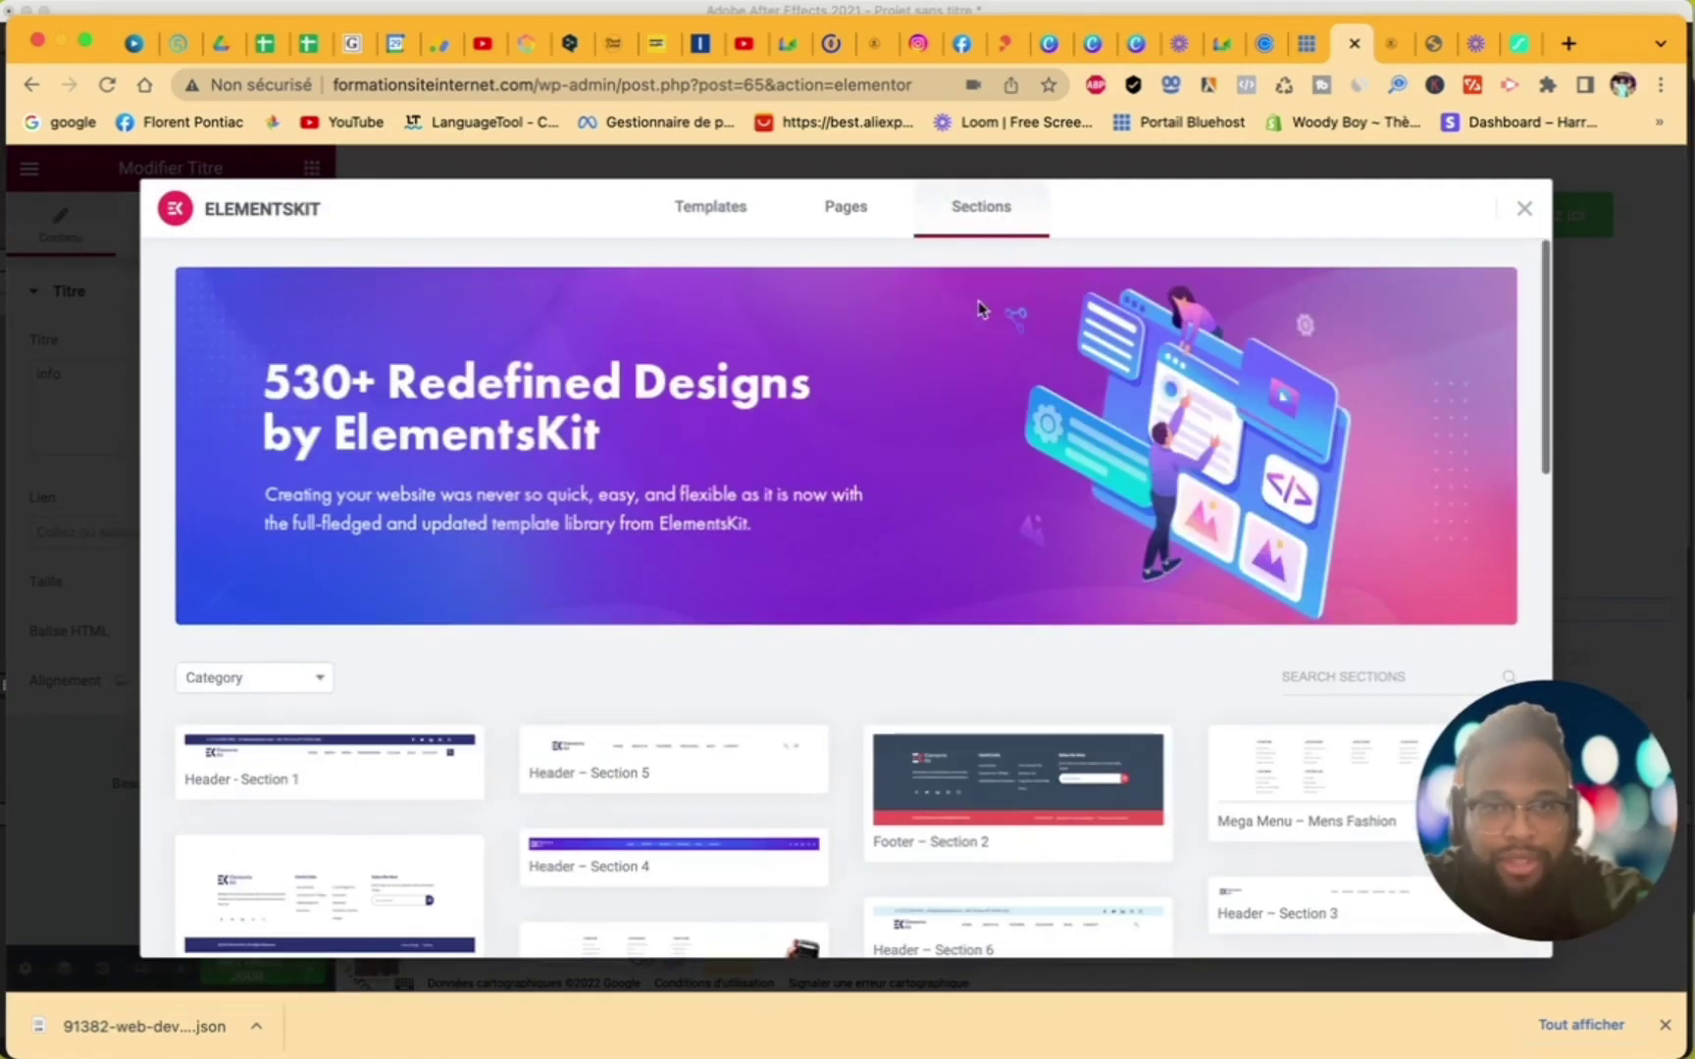
# - Scroll through the ElementsKit section designs and close the library without inserting one
pyautogui.scroll(-1, 944, 728)
pyautogui.scroll(-10, 944, 728)
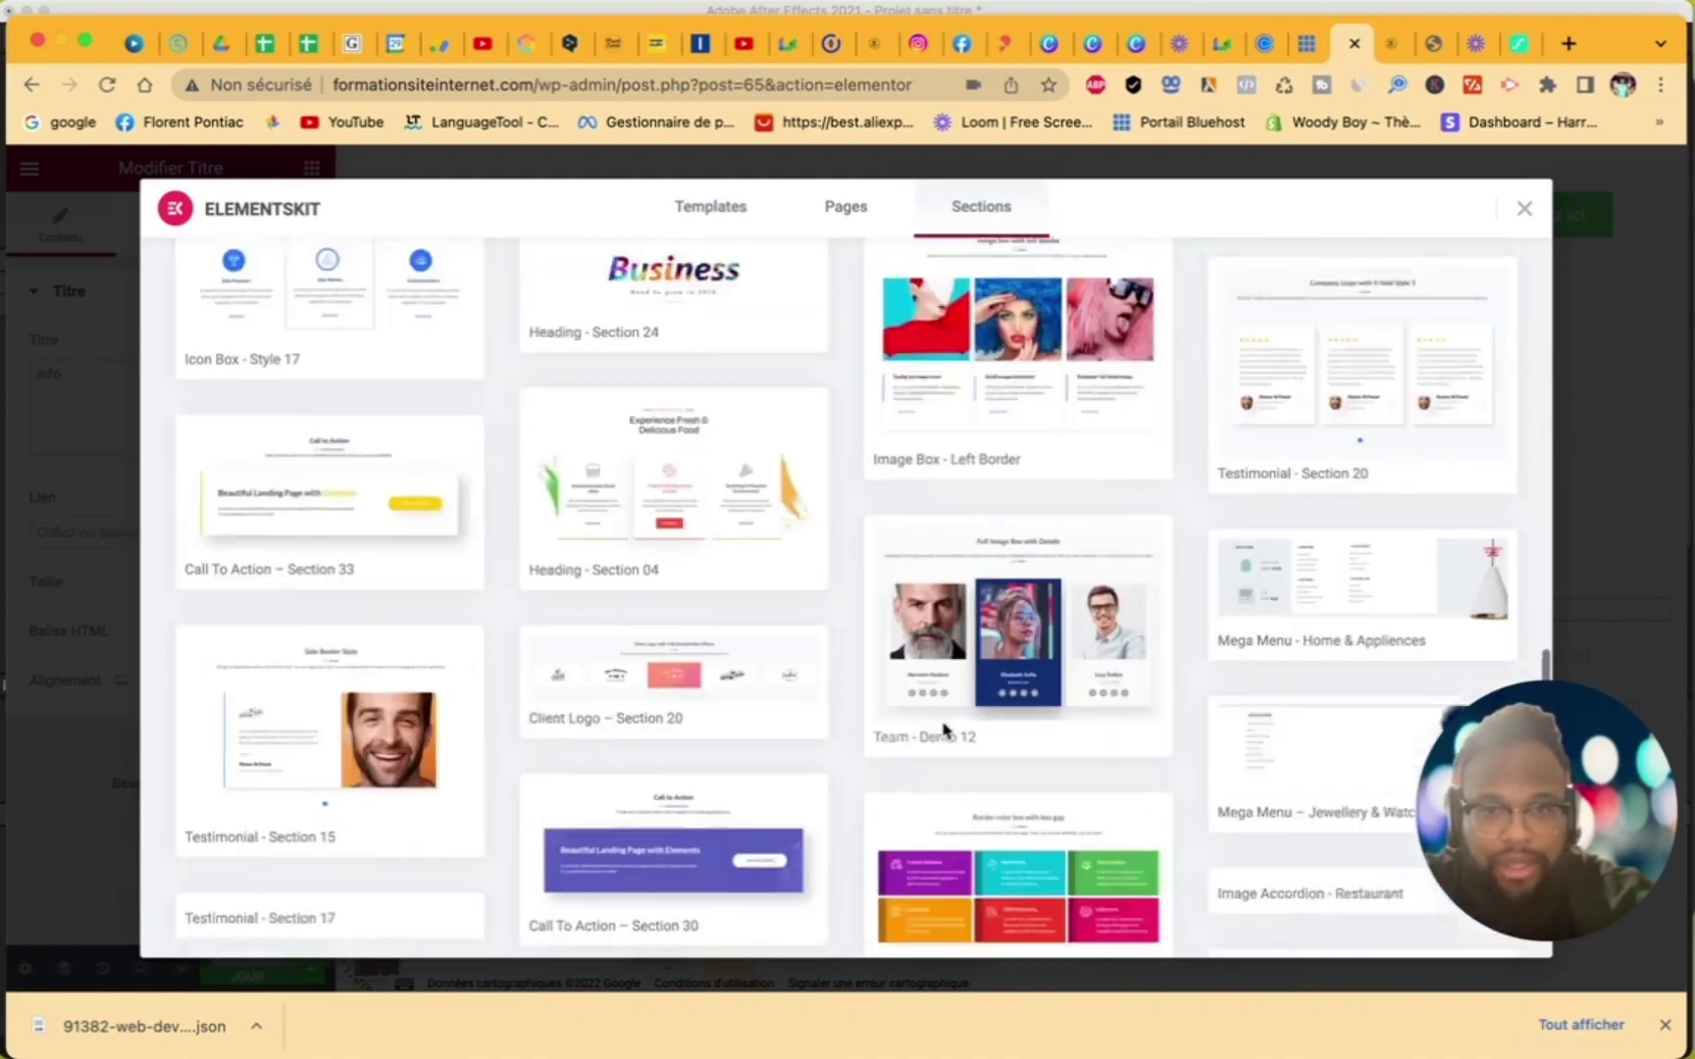
pyautogui.scroll(-10, 944, 731)
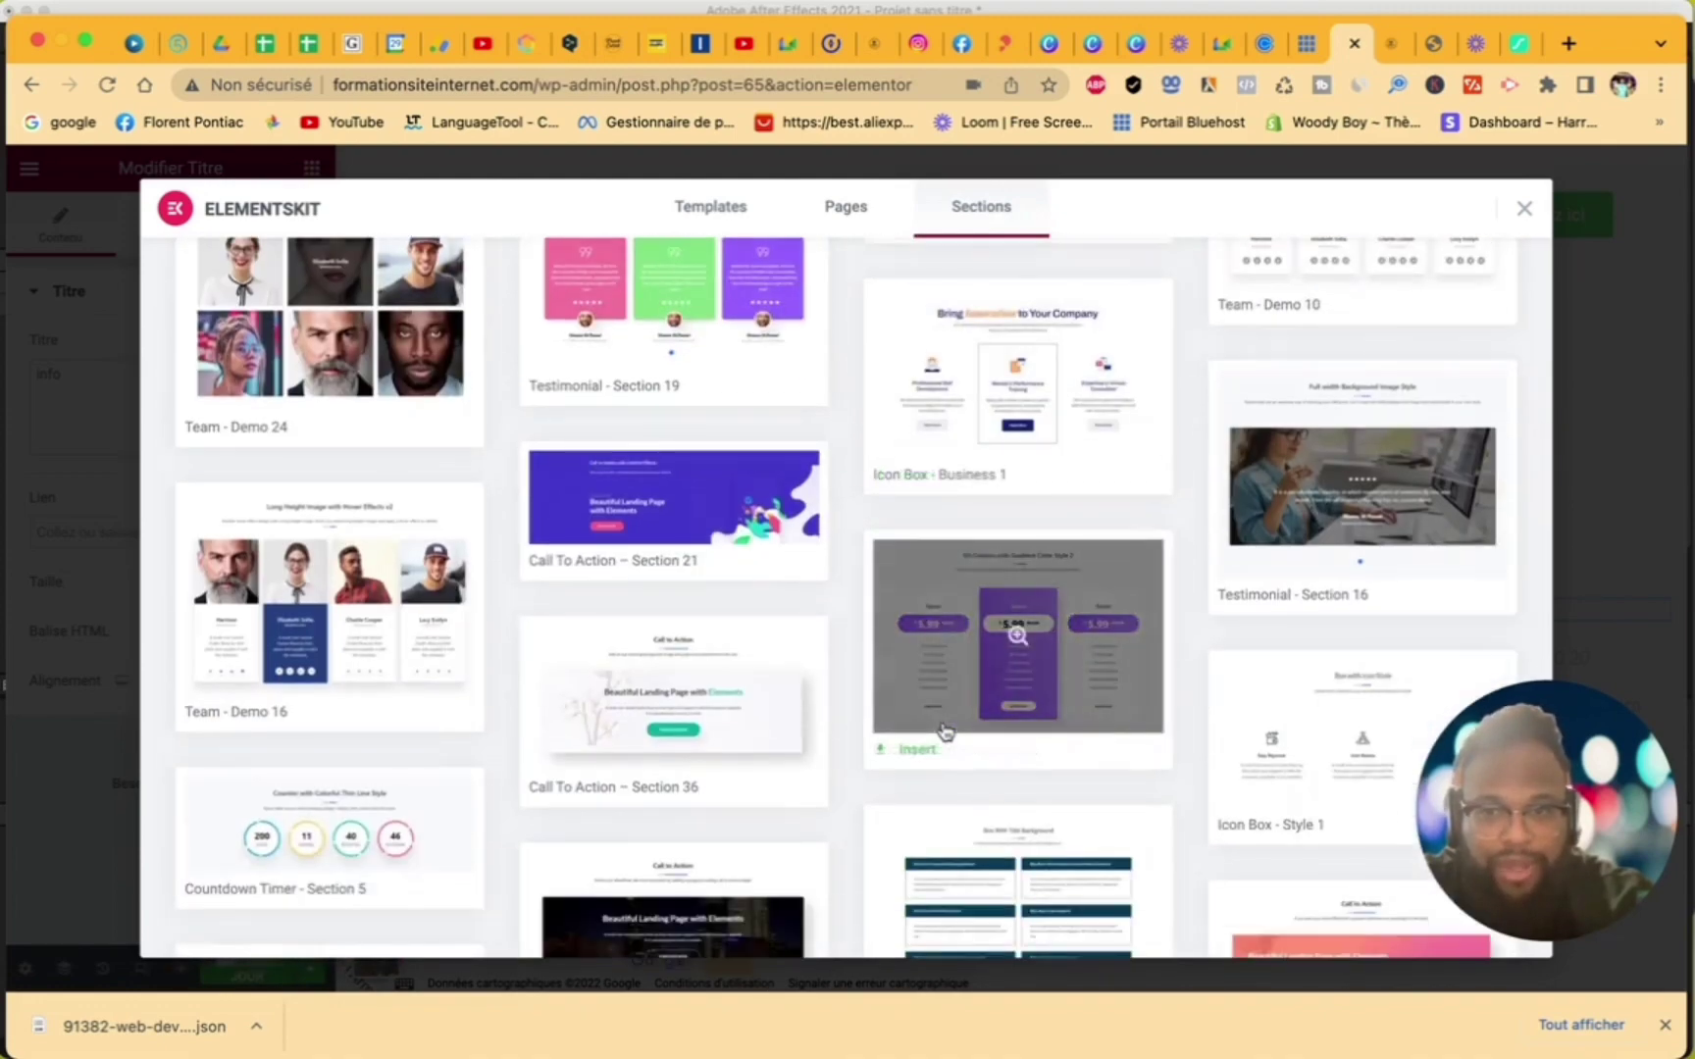
pyautogui.scroll(-10, 944, 731)
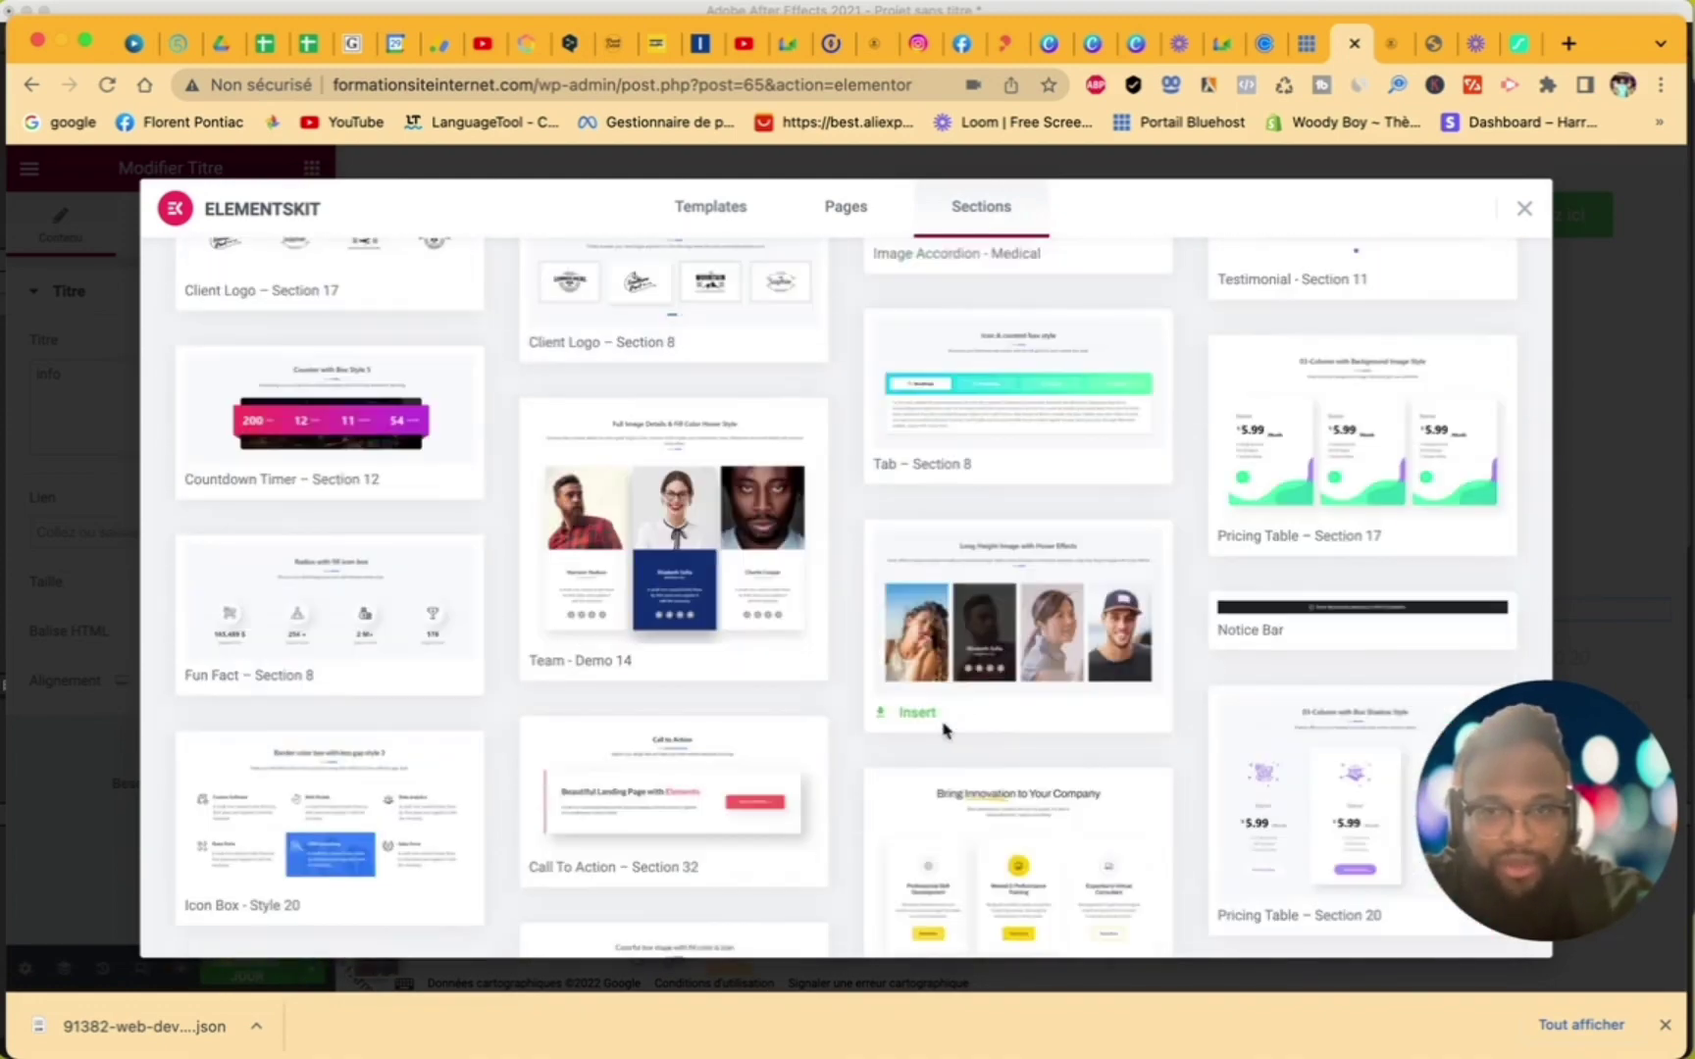
pyautogui.scroll(-10, 944, 728)
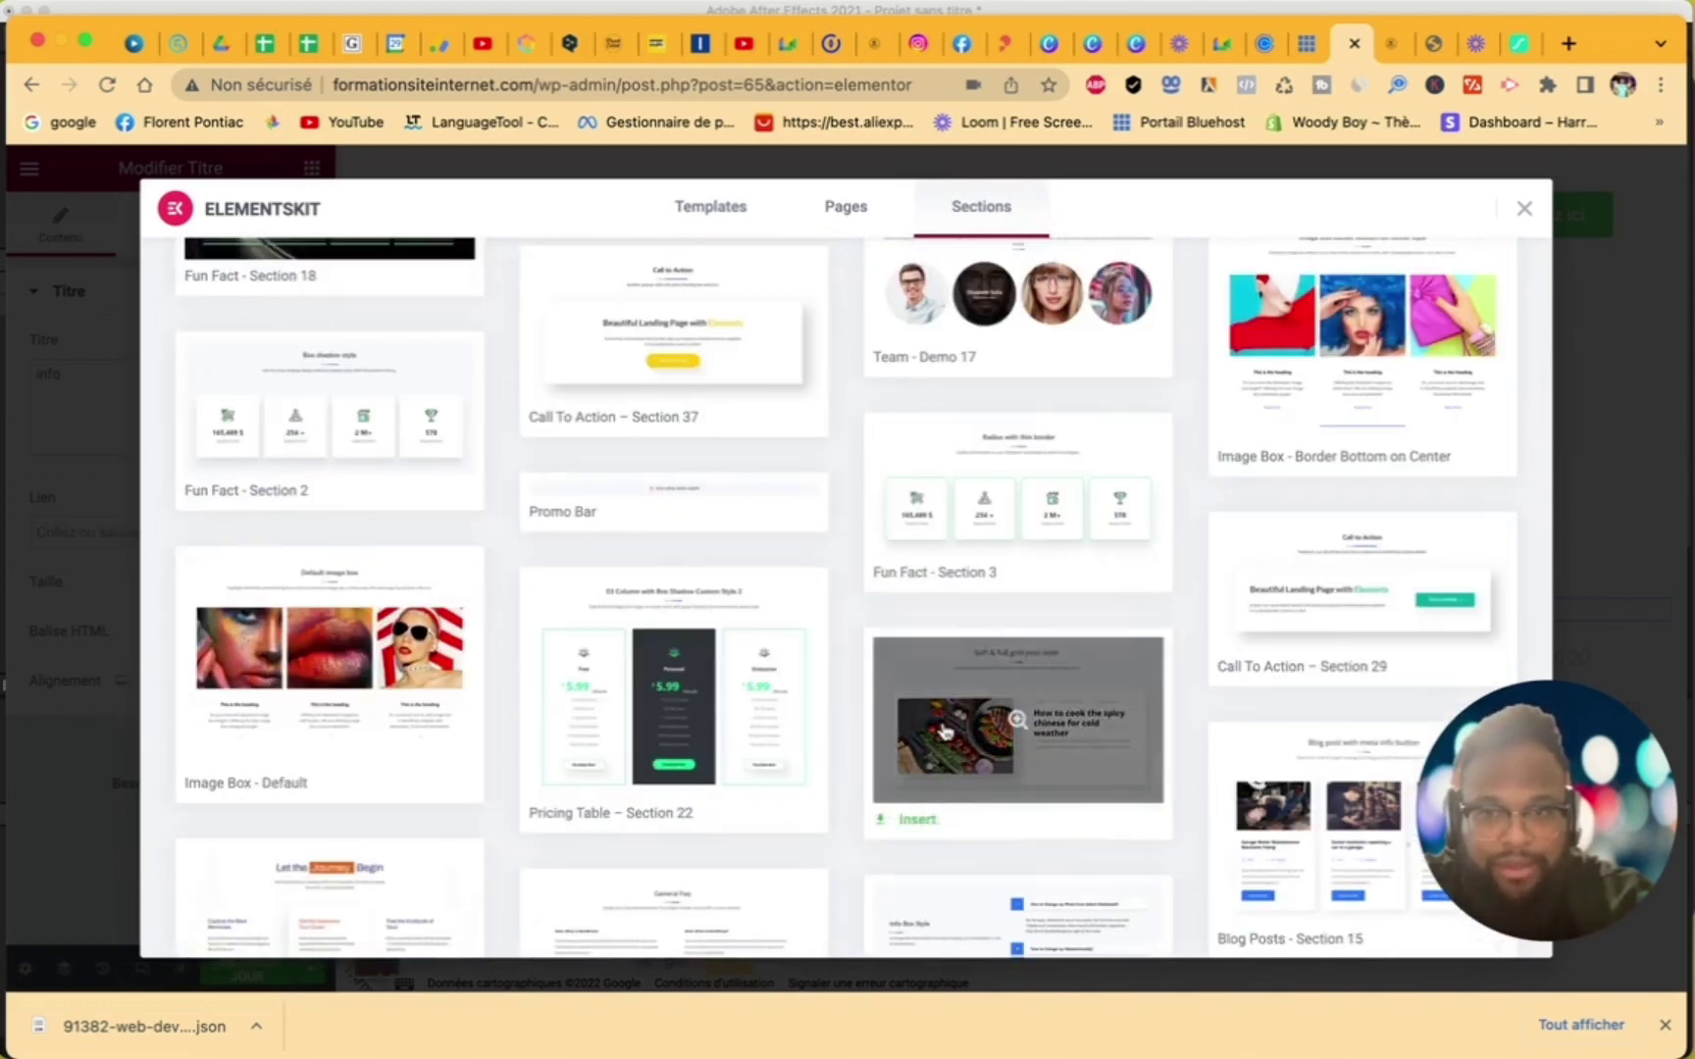
pyautogui.scroll(-10, 944, 731)
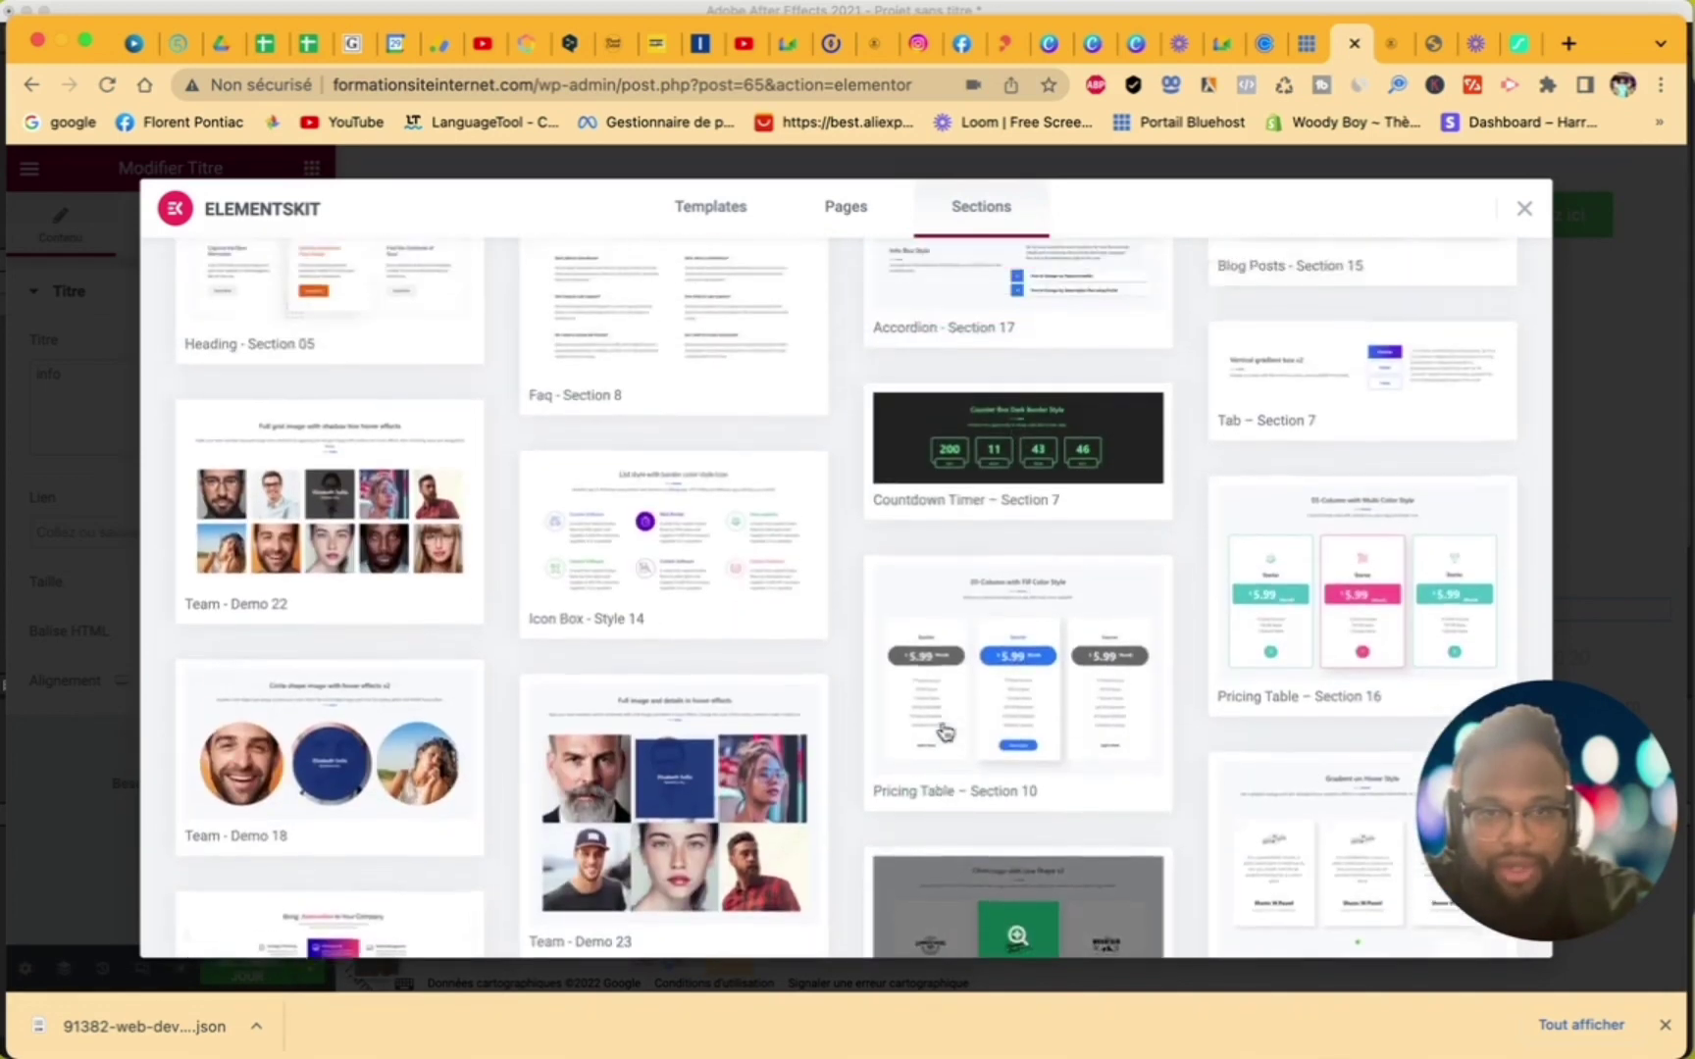
pyautogui.scroll(-3, 957, 530)
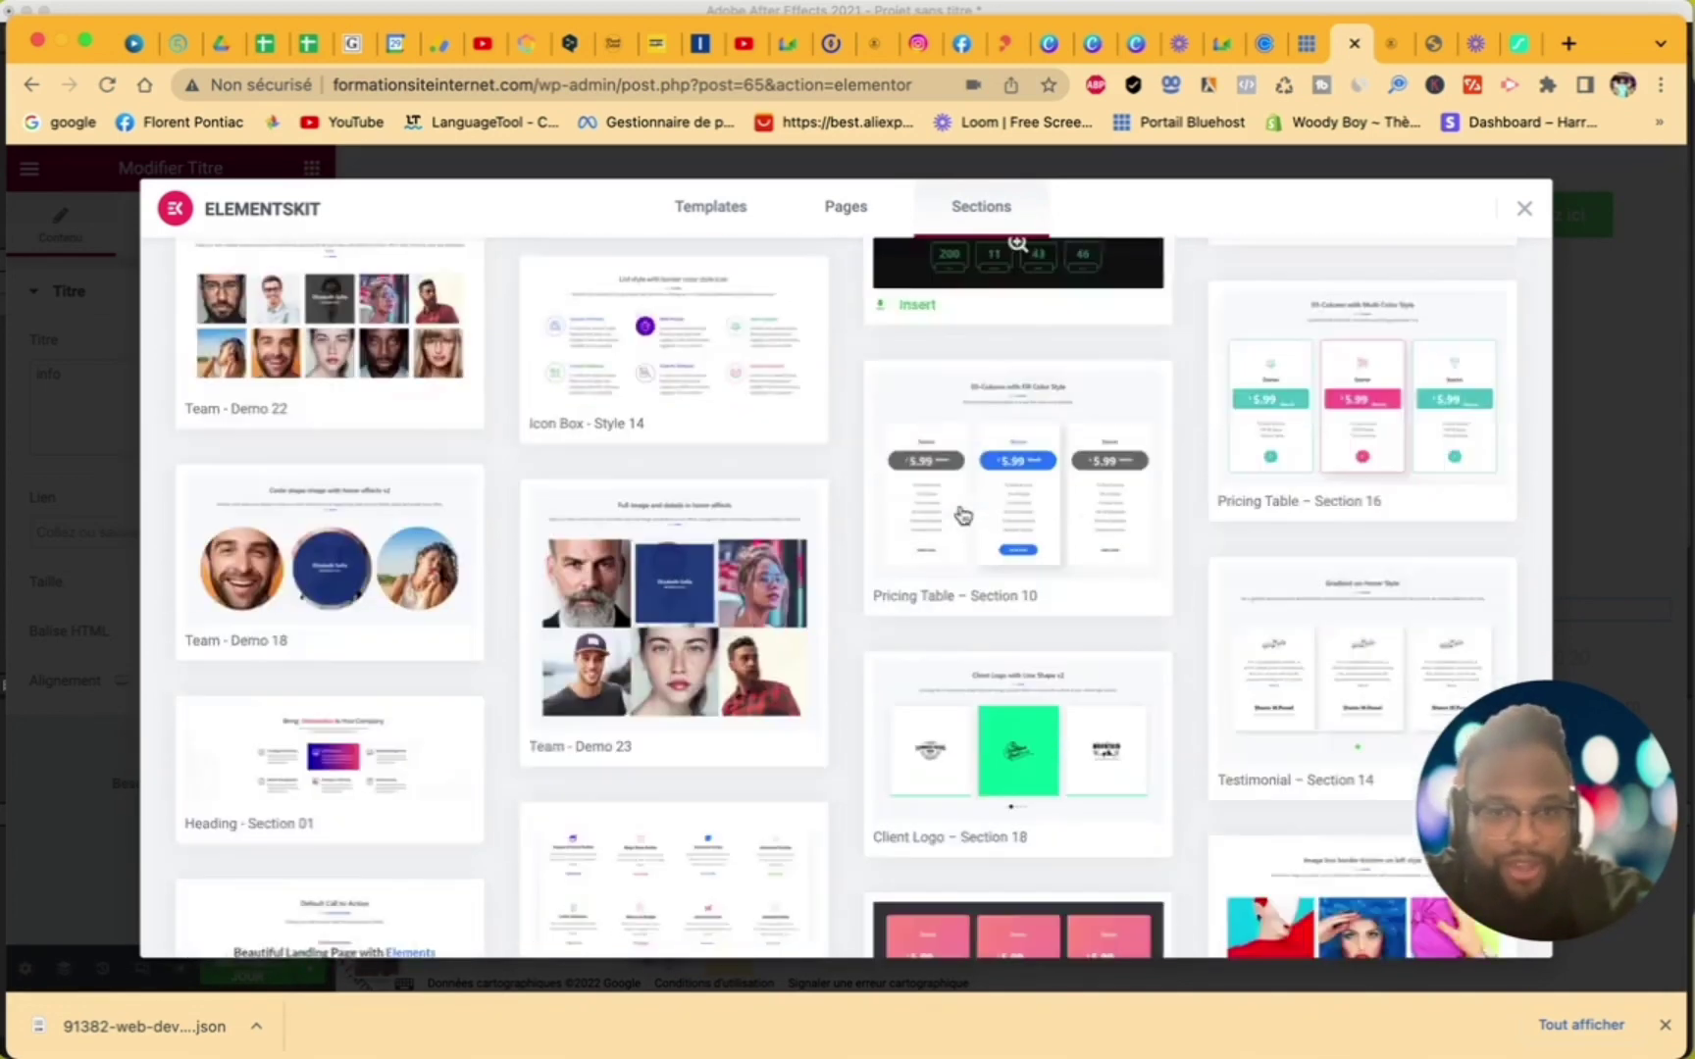
pyautogui.scroll(-10, 963, 515)
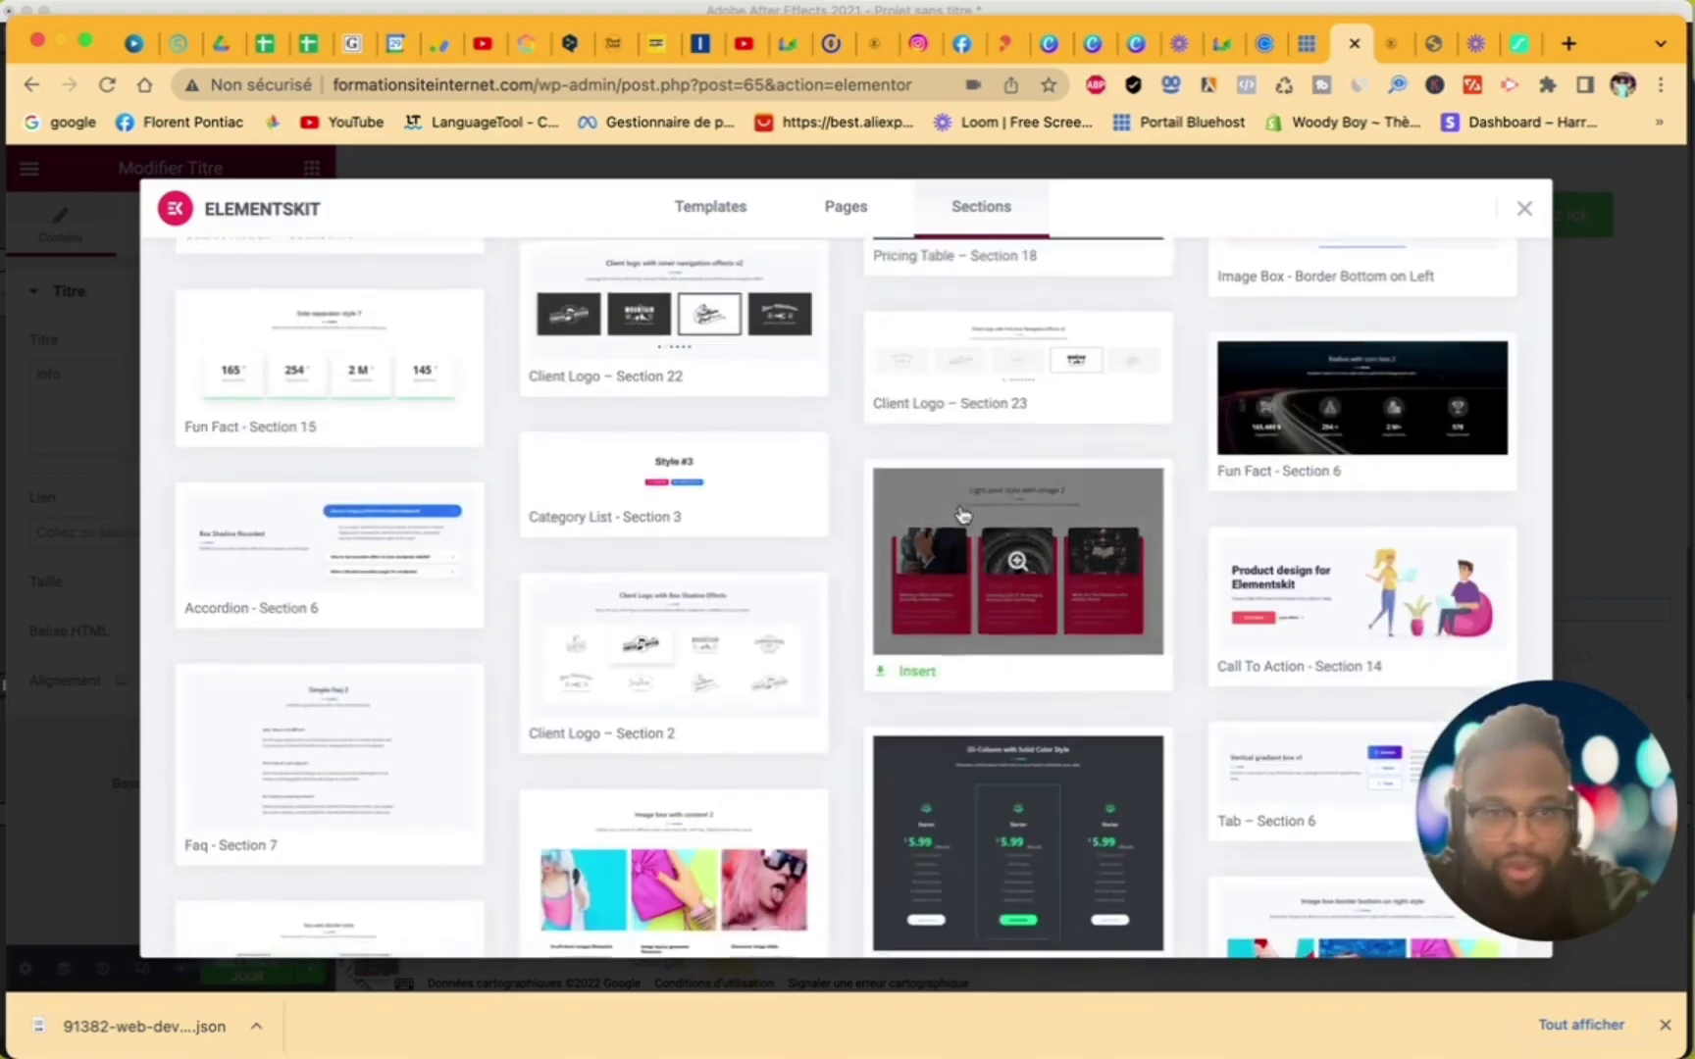
pyautogui.scroll(-10, 964, 516)
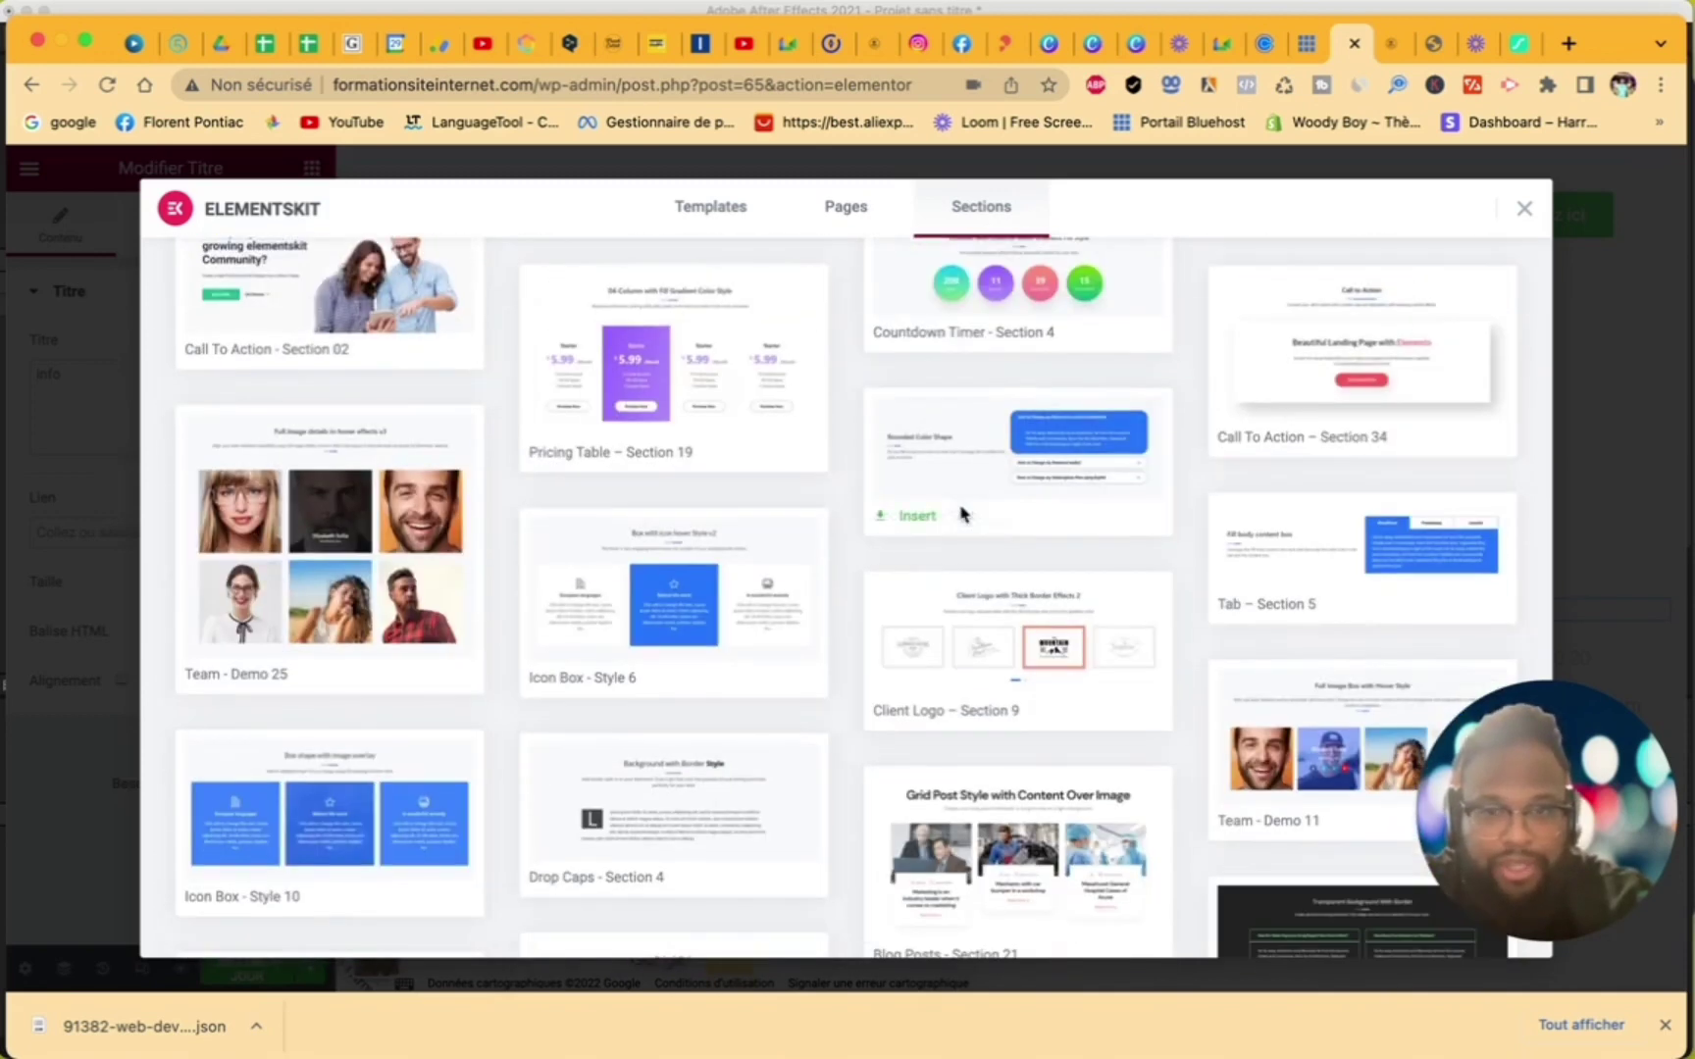
pyautogui.click(1525, 211)
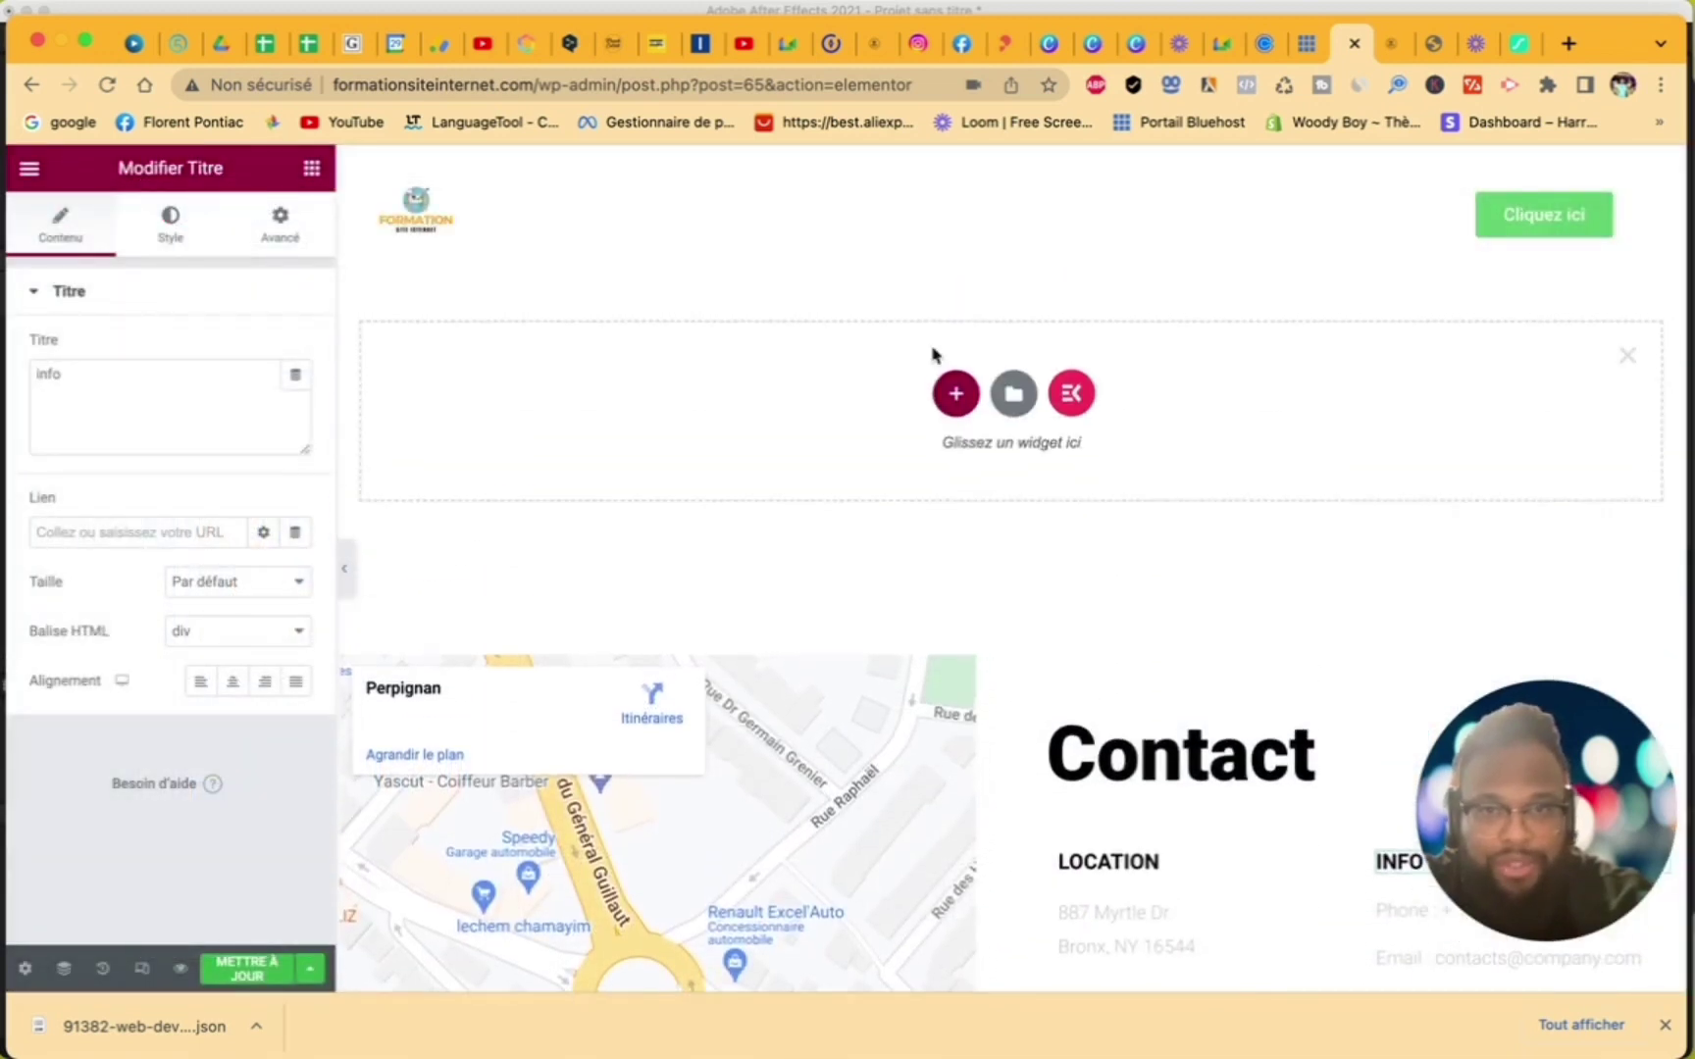
# - Add a single-column section containing an Image widget
pyautogui.click(957, 393)
pyautogui.click(698, 453)
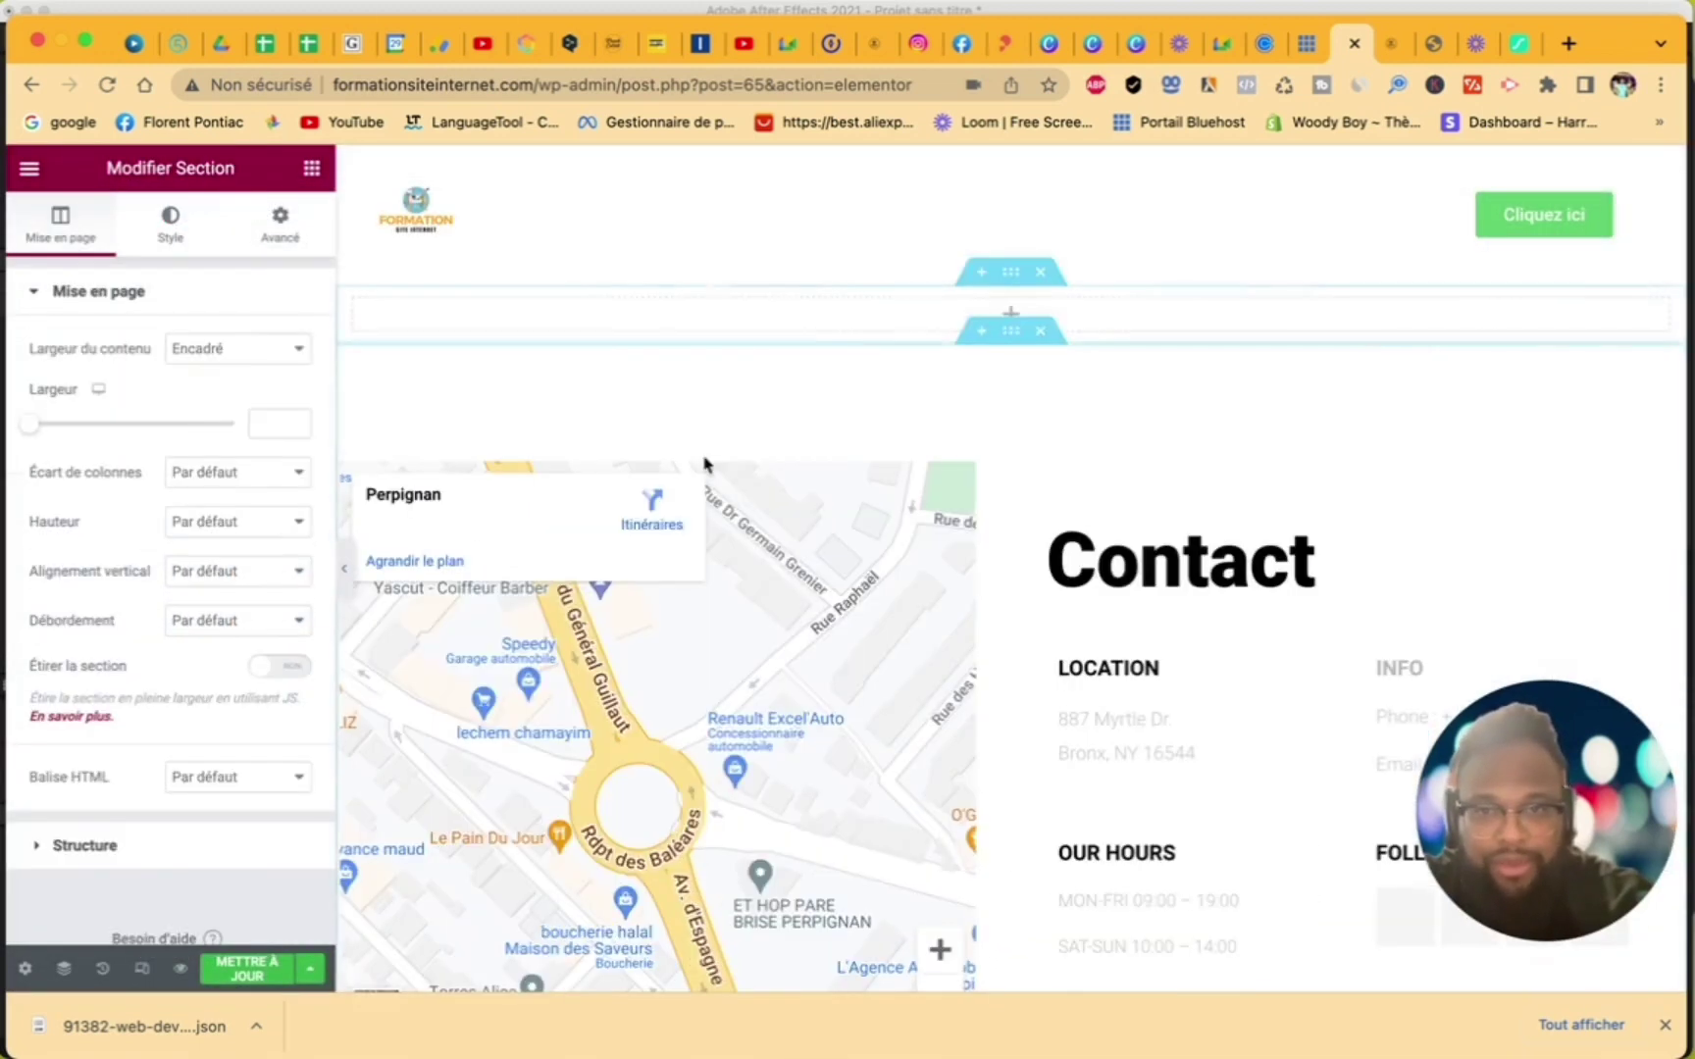
pyautogui.click(310, 169)
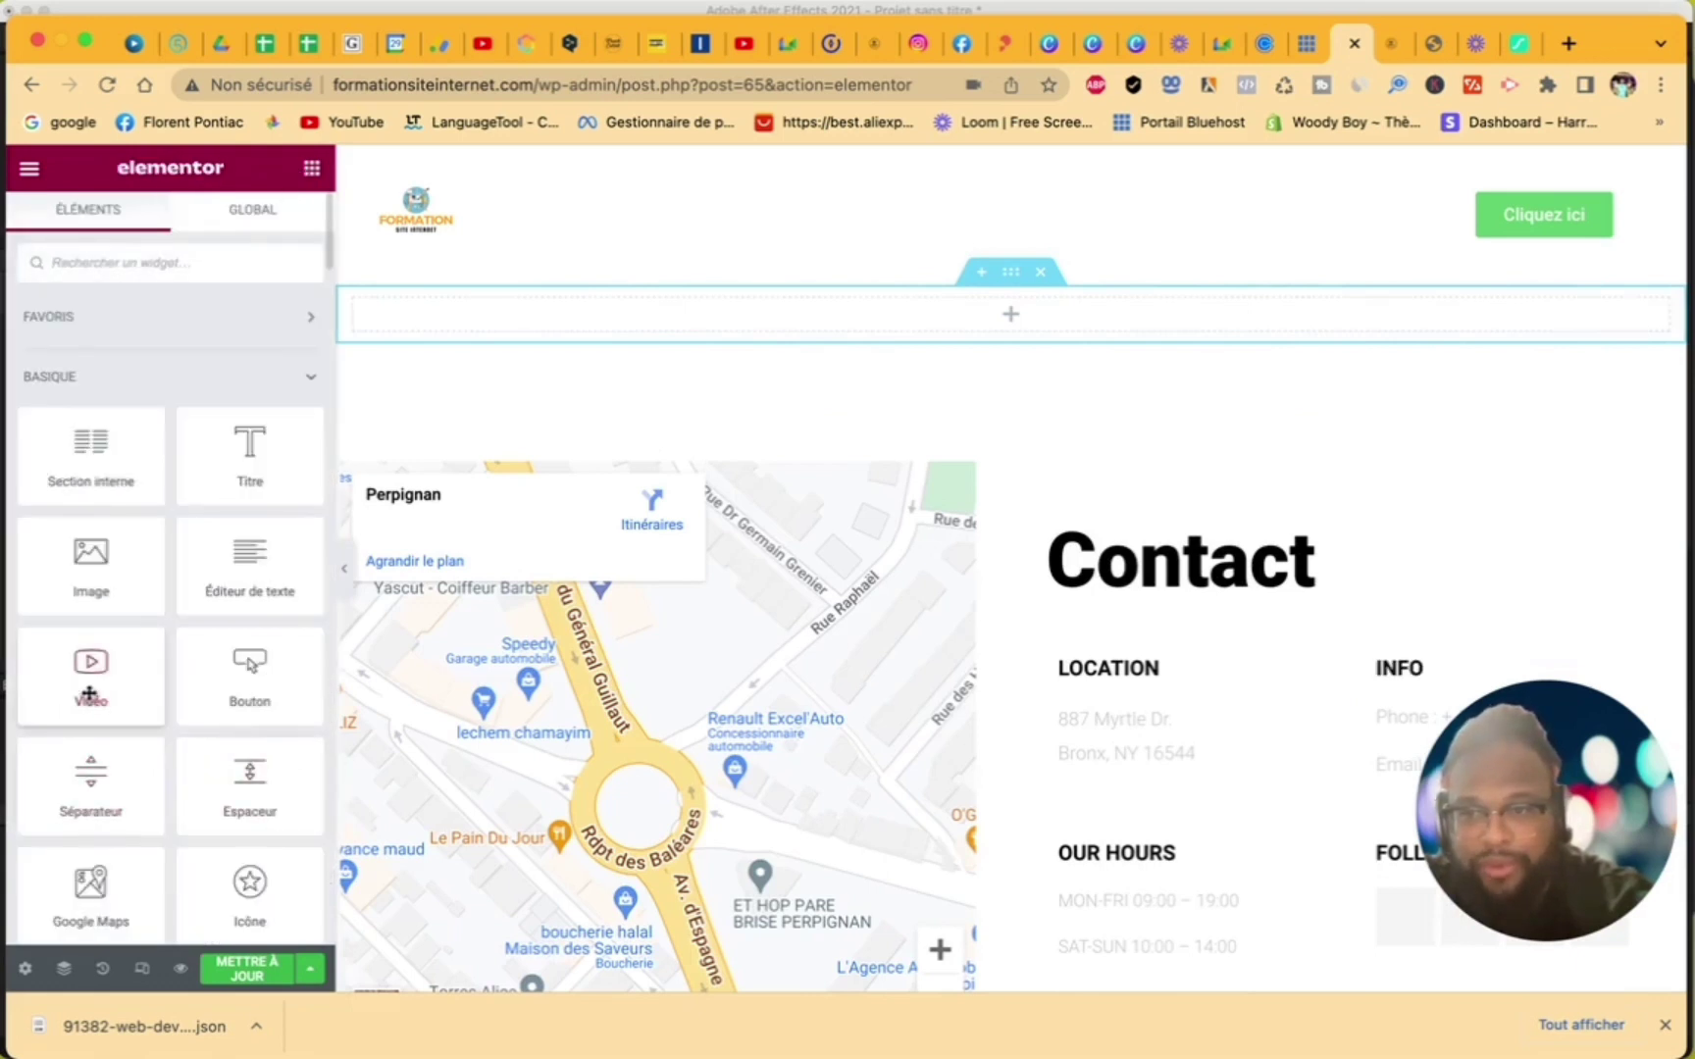
pyautogui.moveTo(88, 693); pyautogui.dragTo(87, 652)
pyautogui.moveTo(76, 588); pyautogui.dragTo(636, 322)
# - Choose the desk-worker photo 5.png from the media library for the image
pyautogui.click(78, 434)
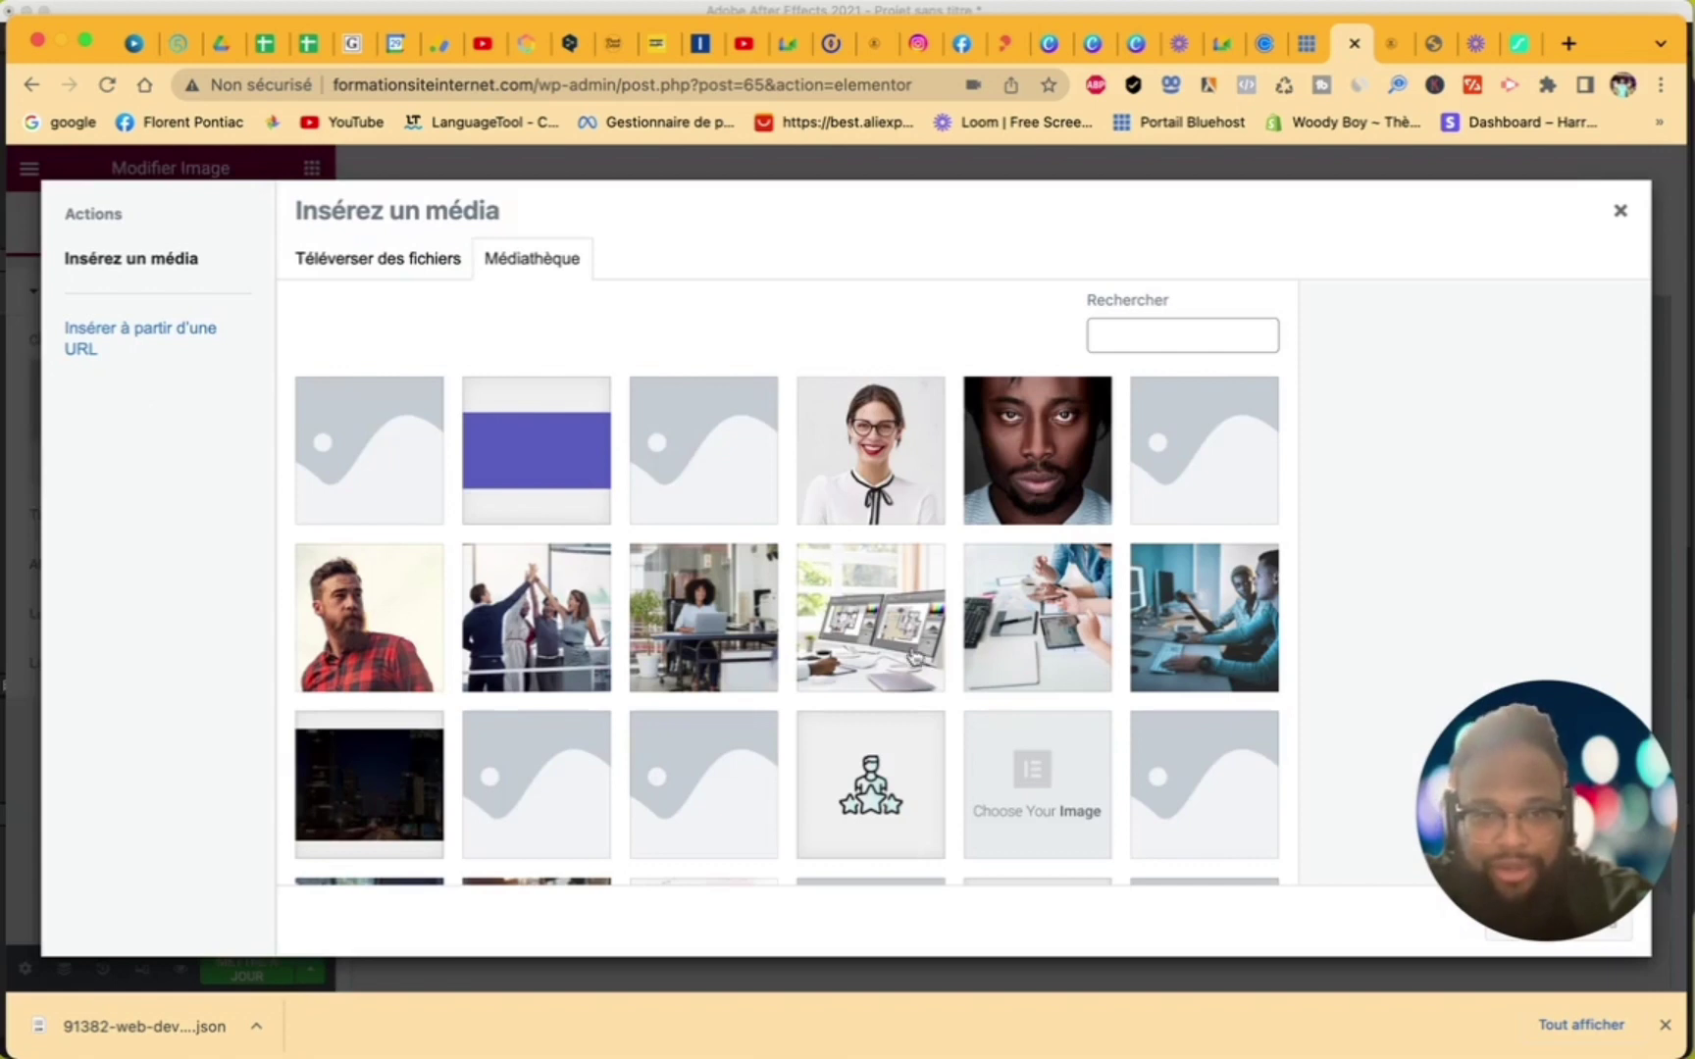
pyautogui.scroll(-5, 915, 673)
pyautogui.scroll(1, 916, 673)
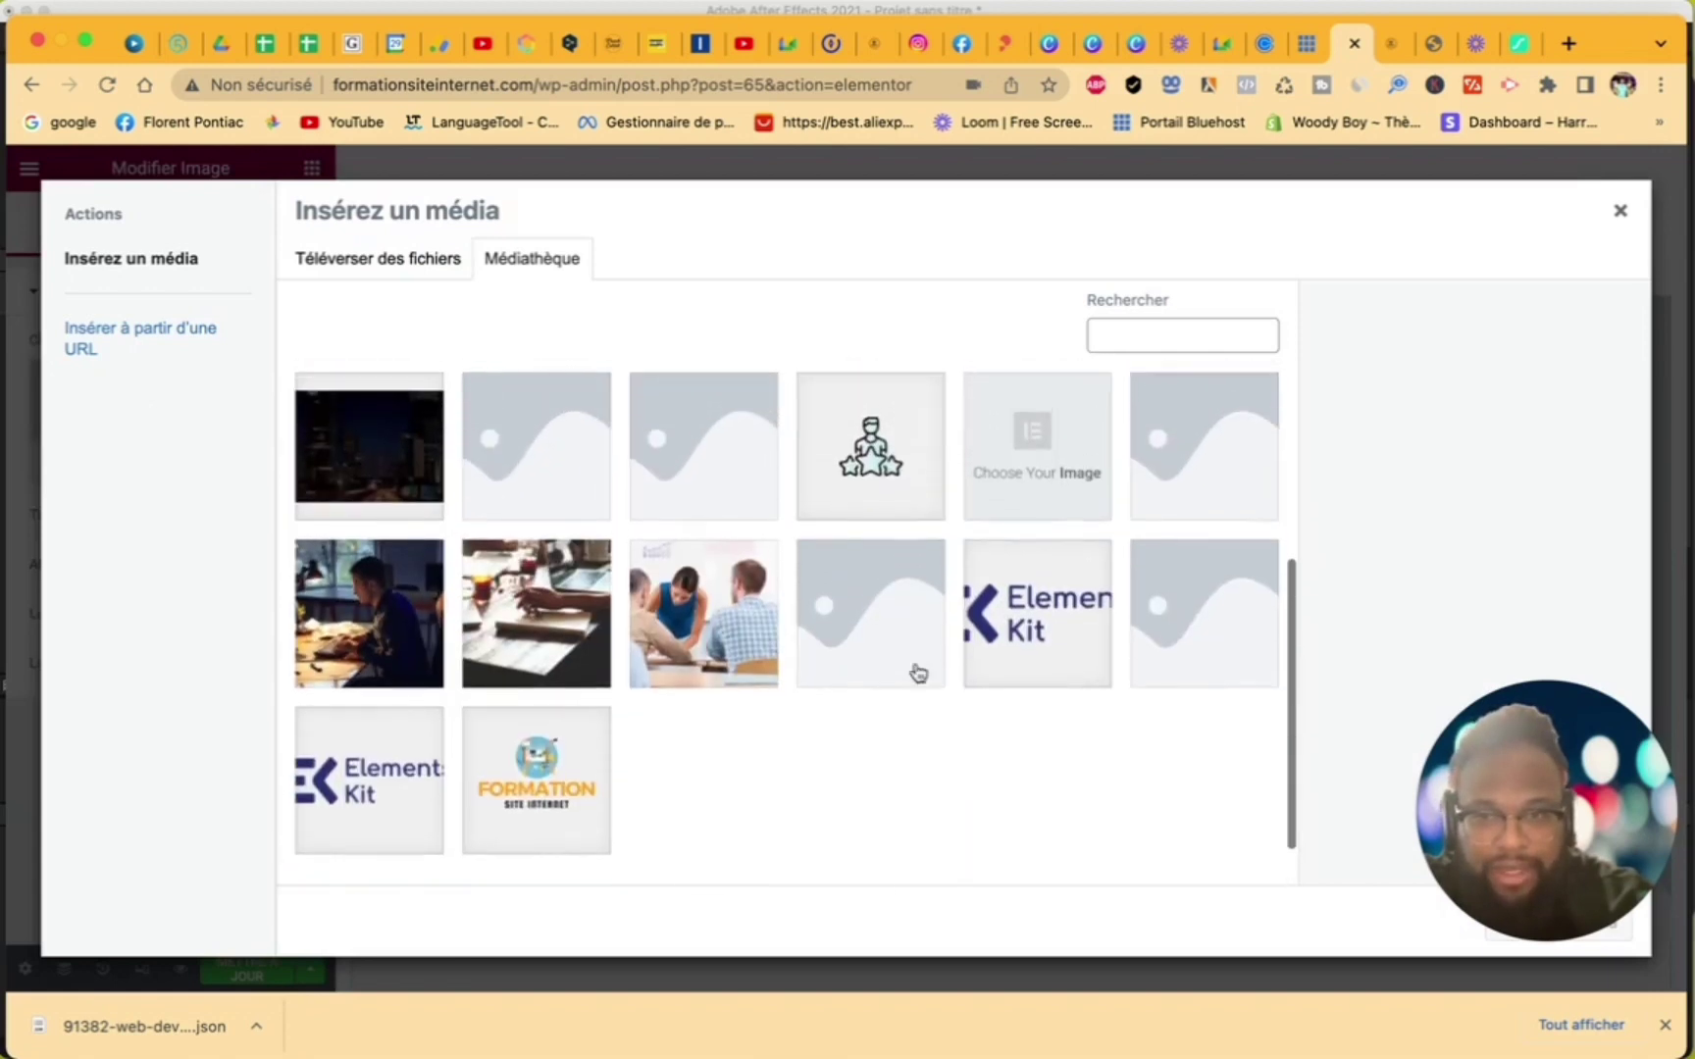
pyautogui.click(389, 586)
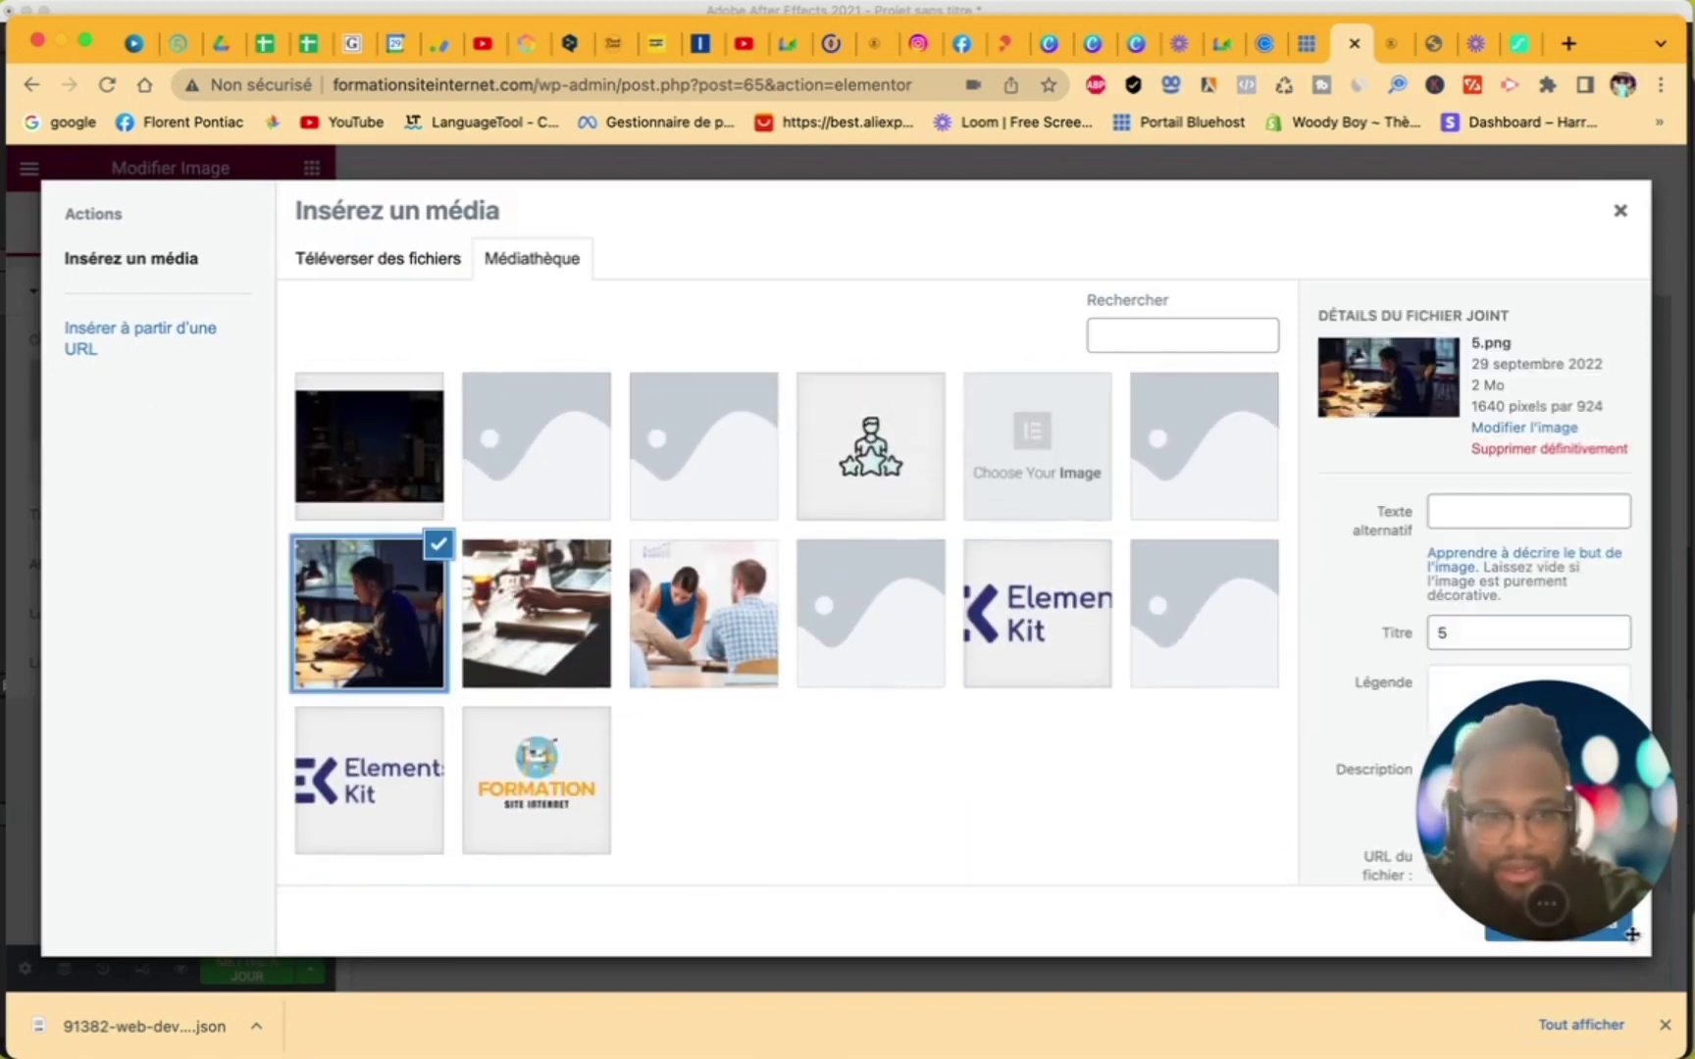
pyautogui.moveTo(1599, 873); pyautogui.dragTo(1588, 668)
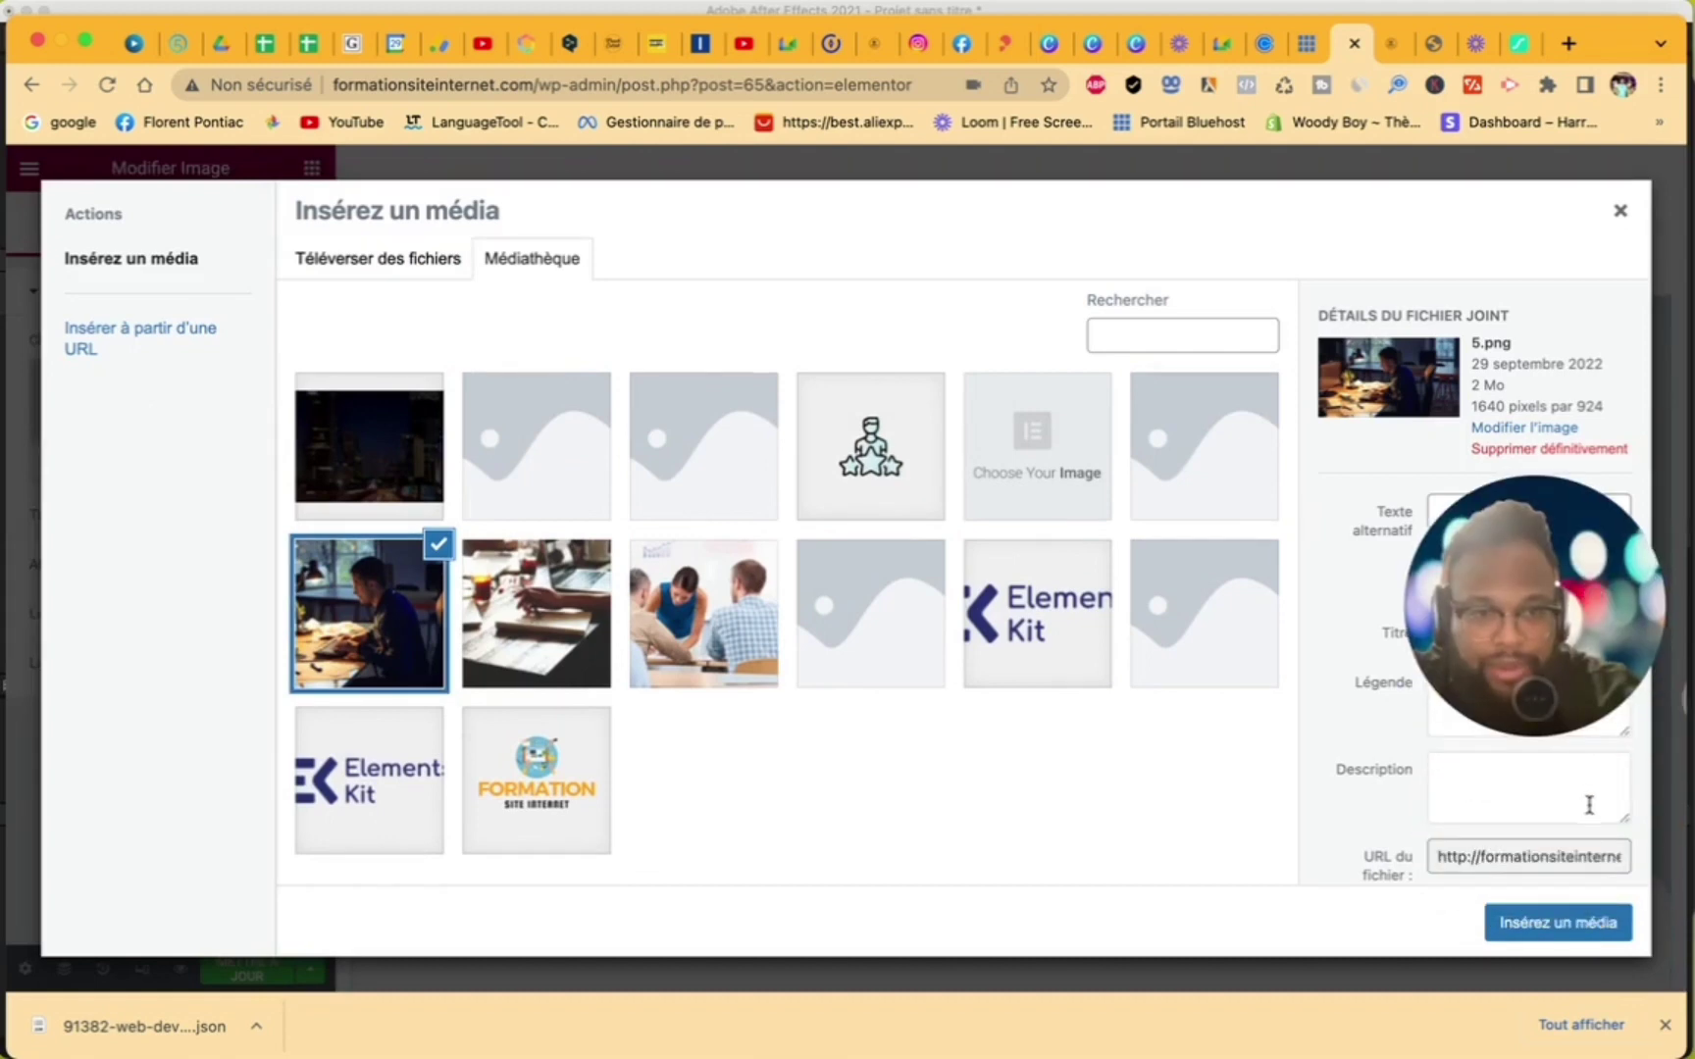
pyautogui.click(1583, 930)
pyautogui.moveTo(1537, 607); pyautogui.dragTo(1549, 761)
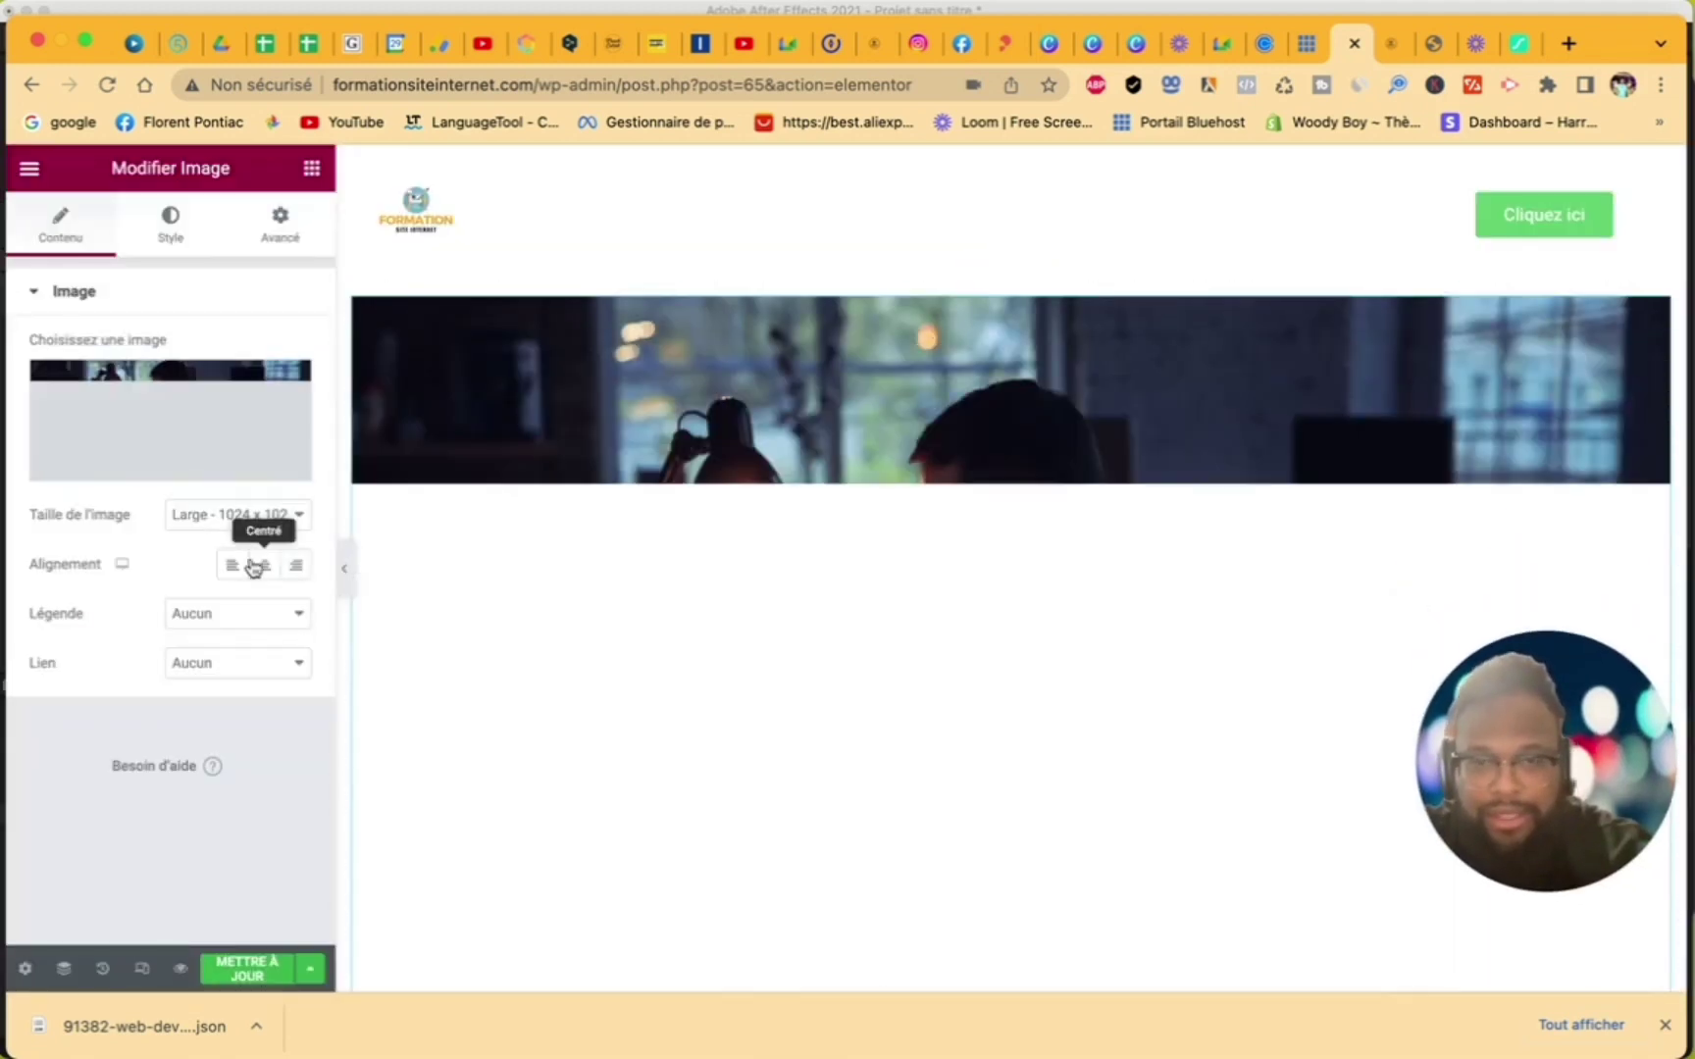
# - Set the image size to Personnalisé 1600 × 700 and apply it
pyautogui.click(260, 520)
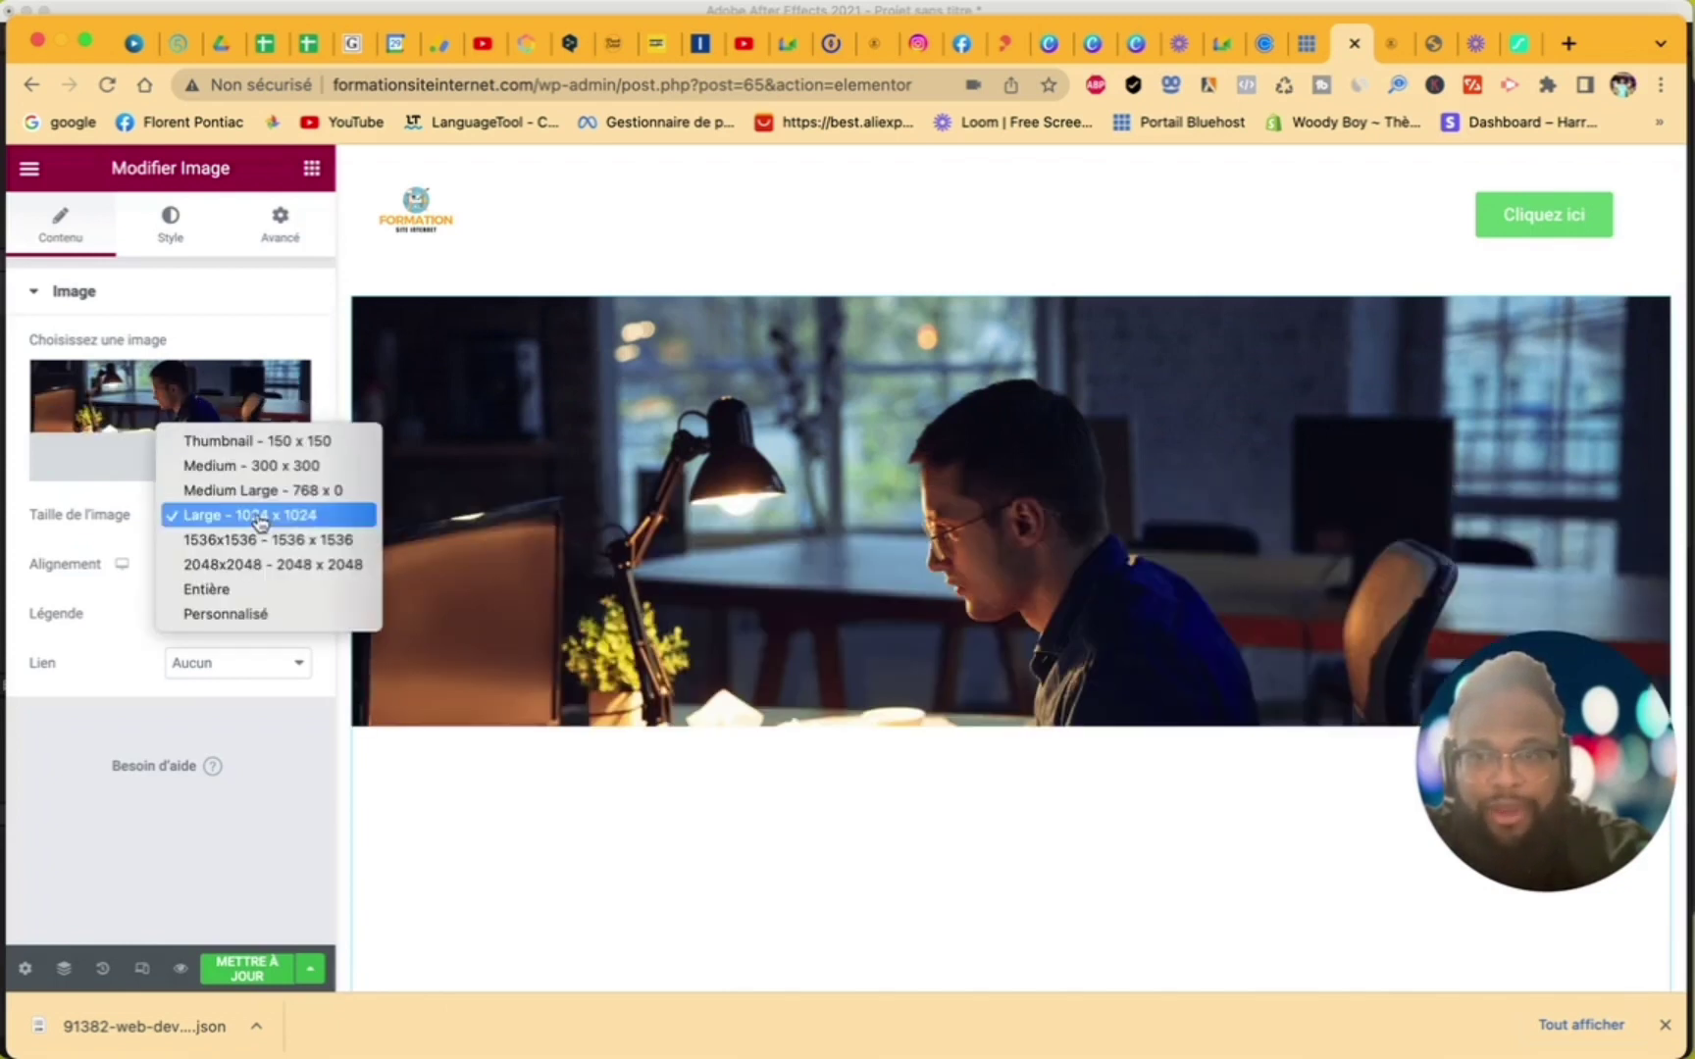
pyautogui.click(238, 616)
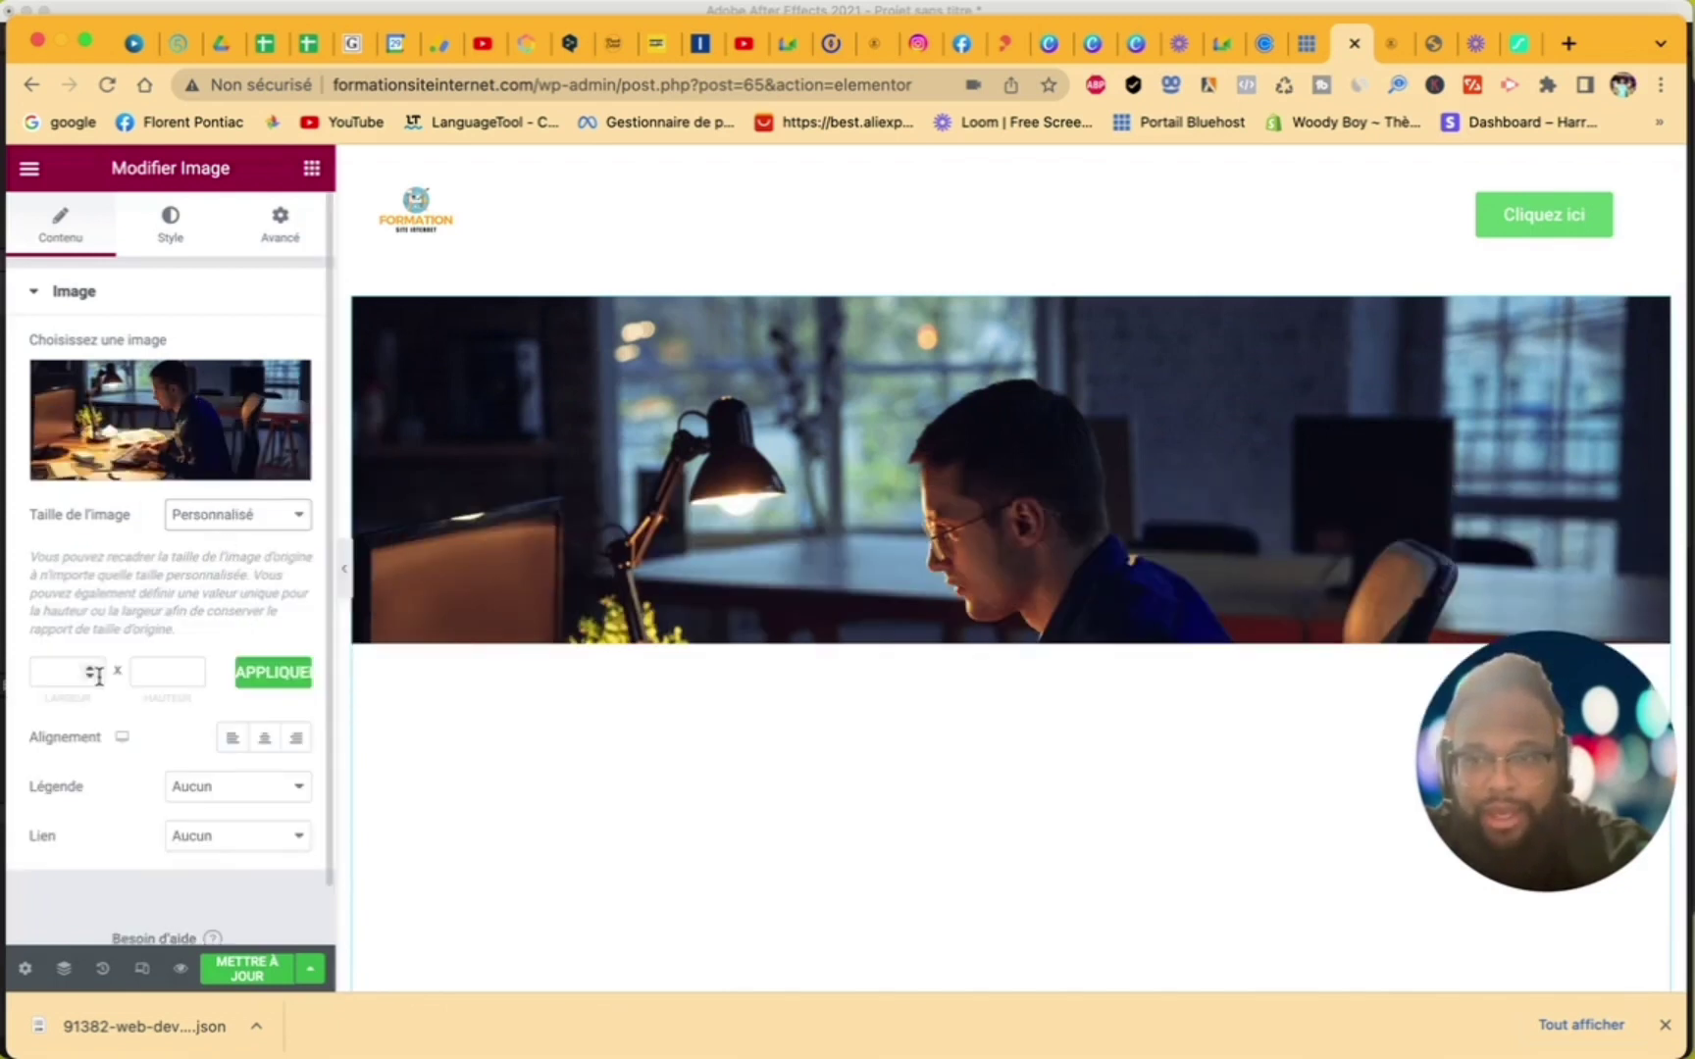
pyautogui.click(98, 673)
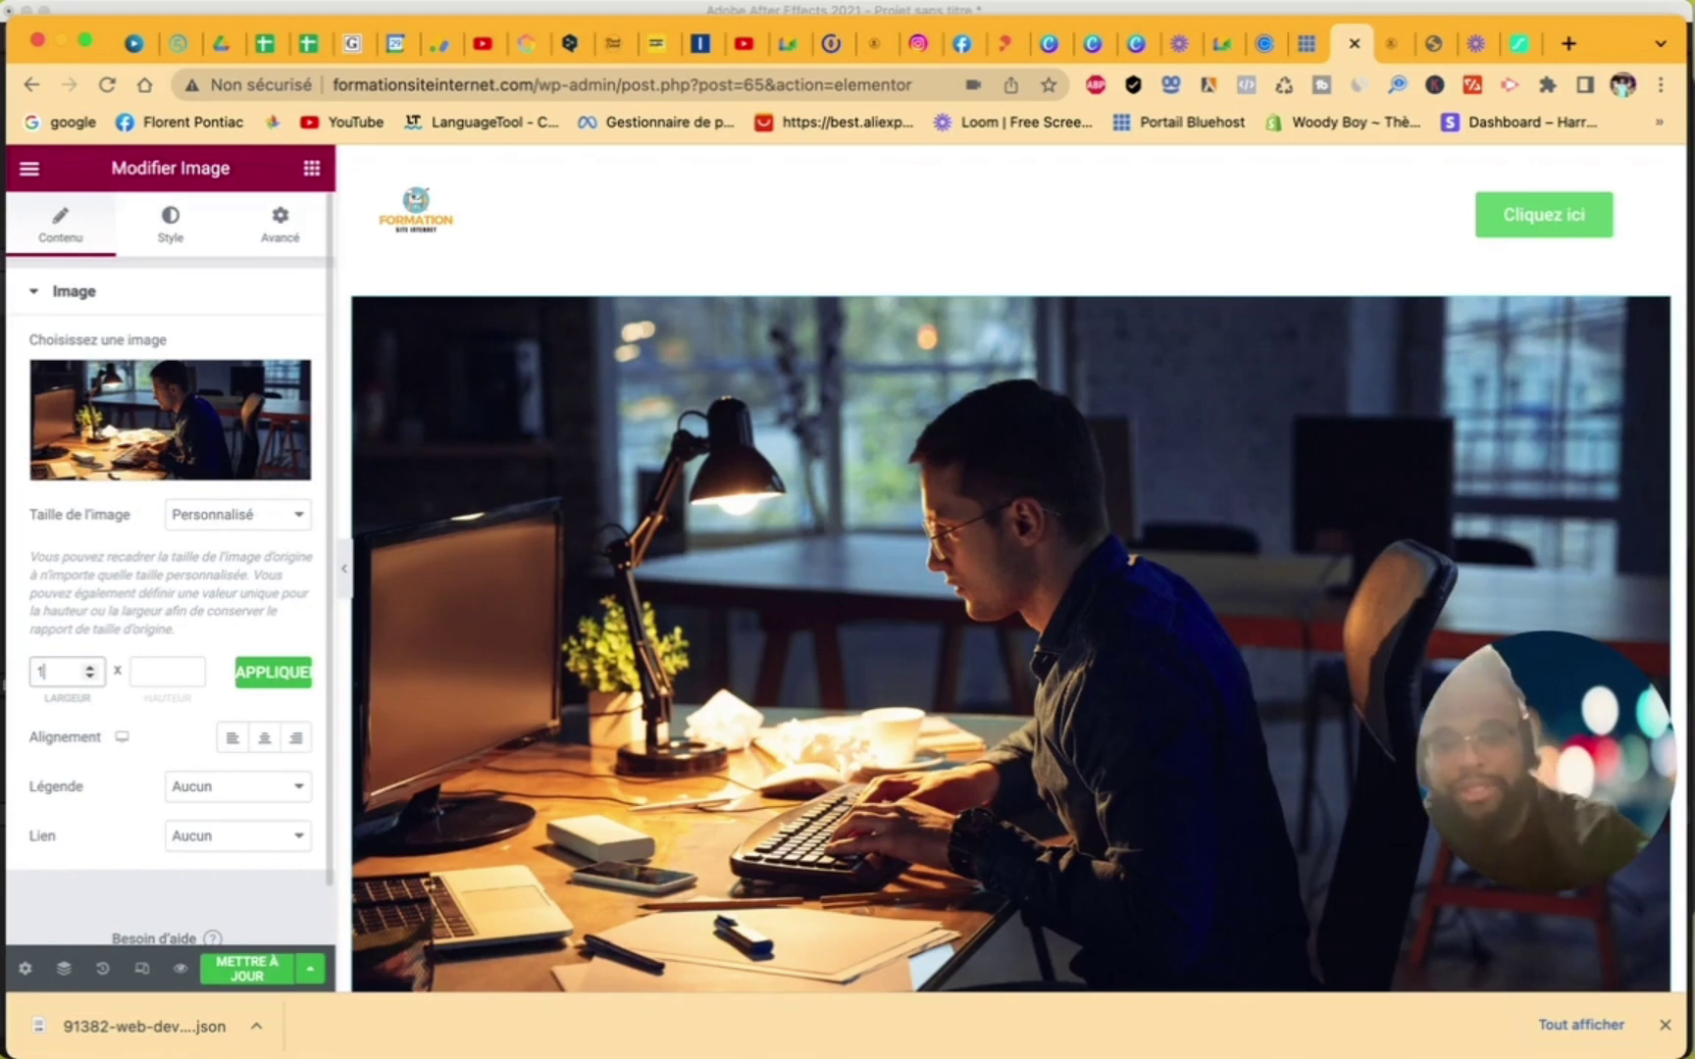
pyautogui.click(168, 671)
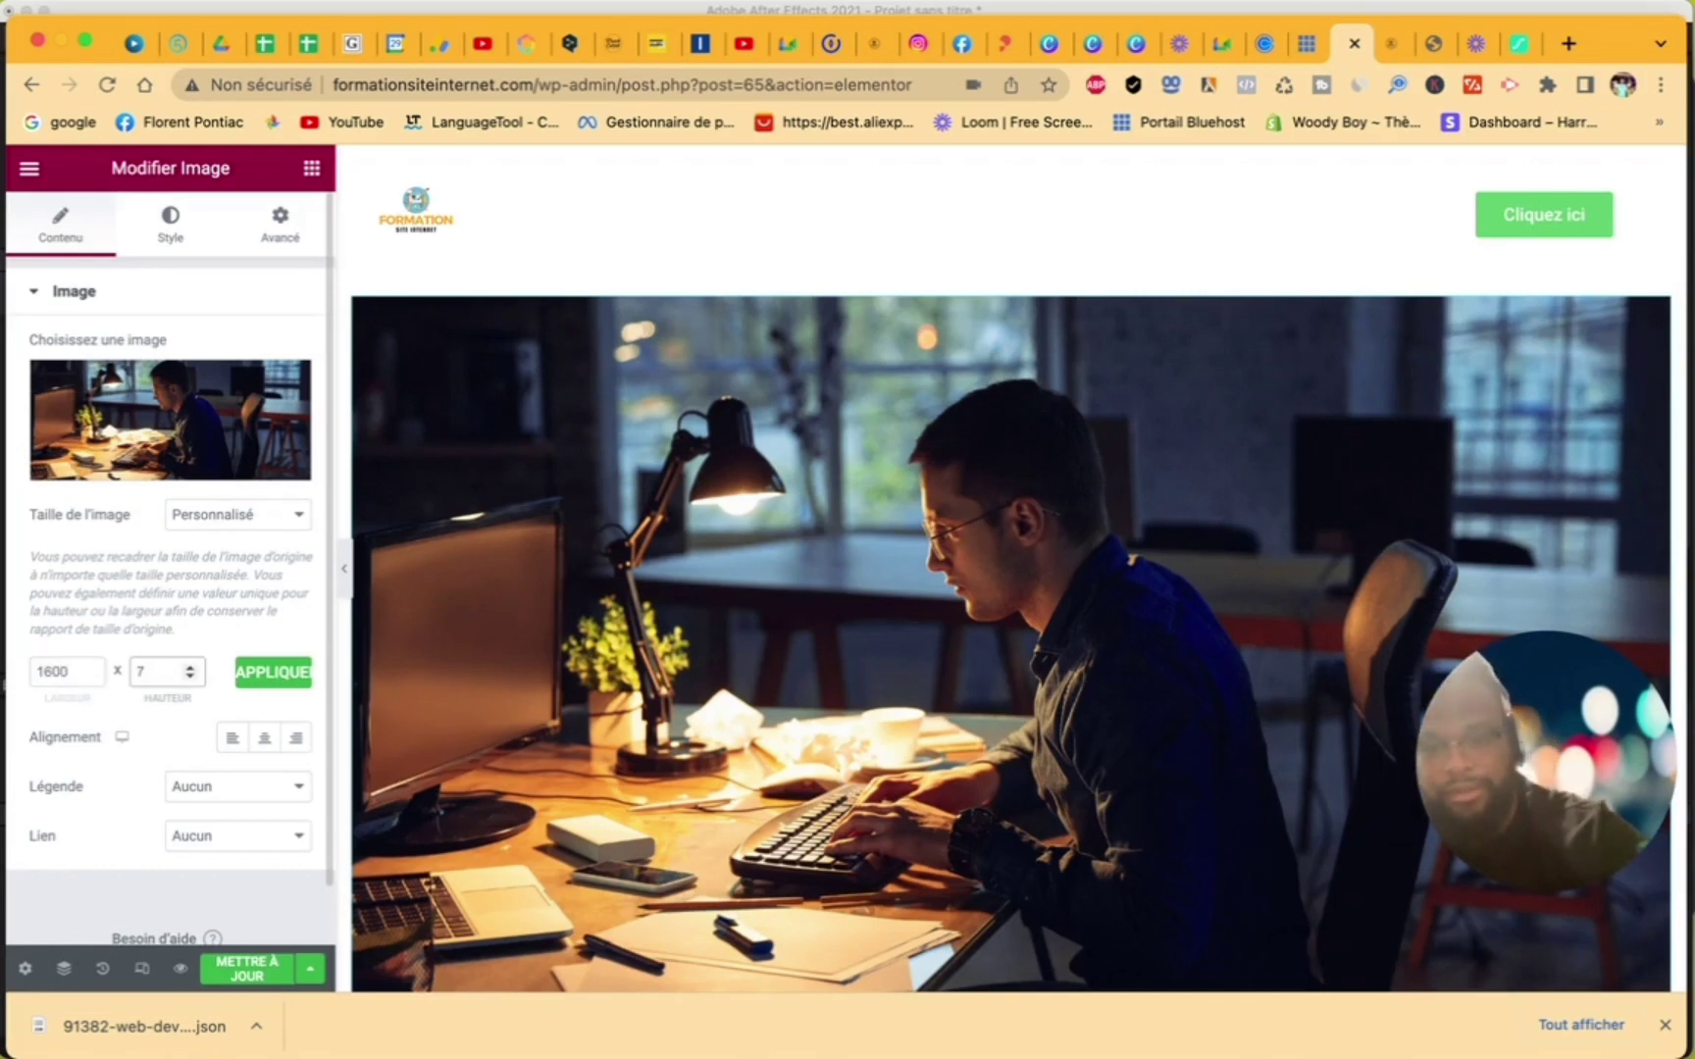
pyautogui.click(274, 683)
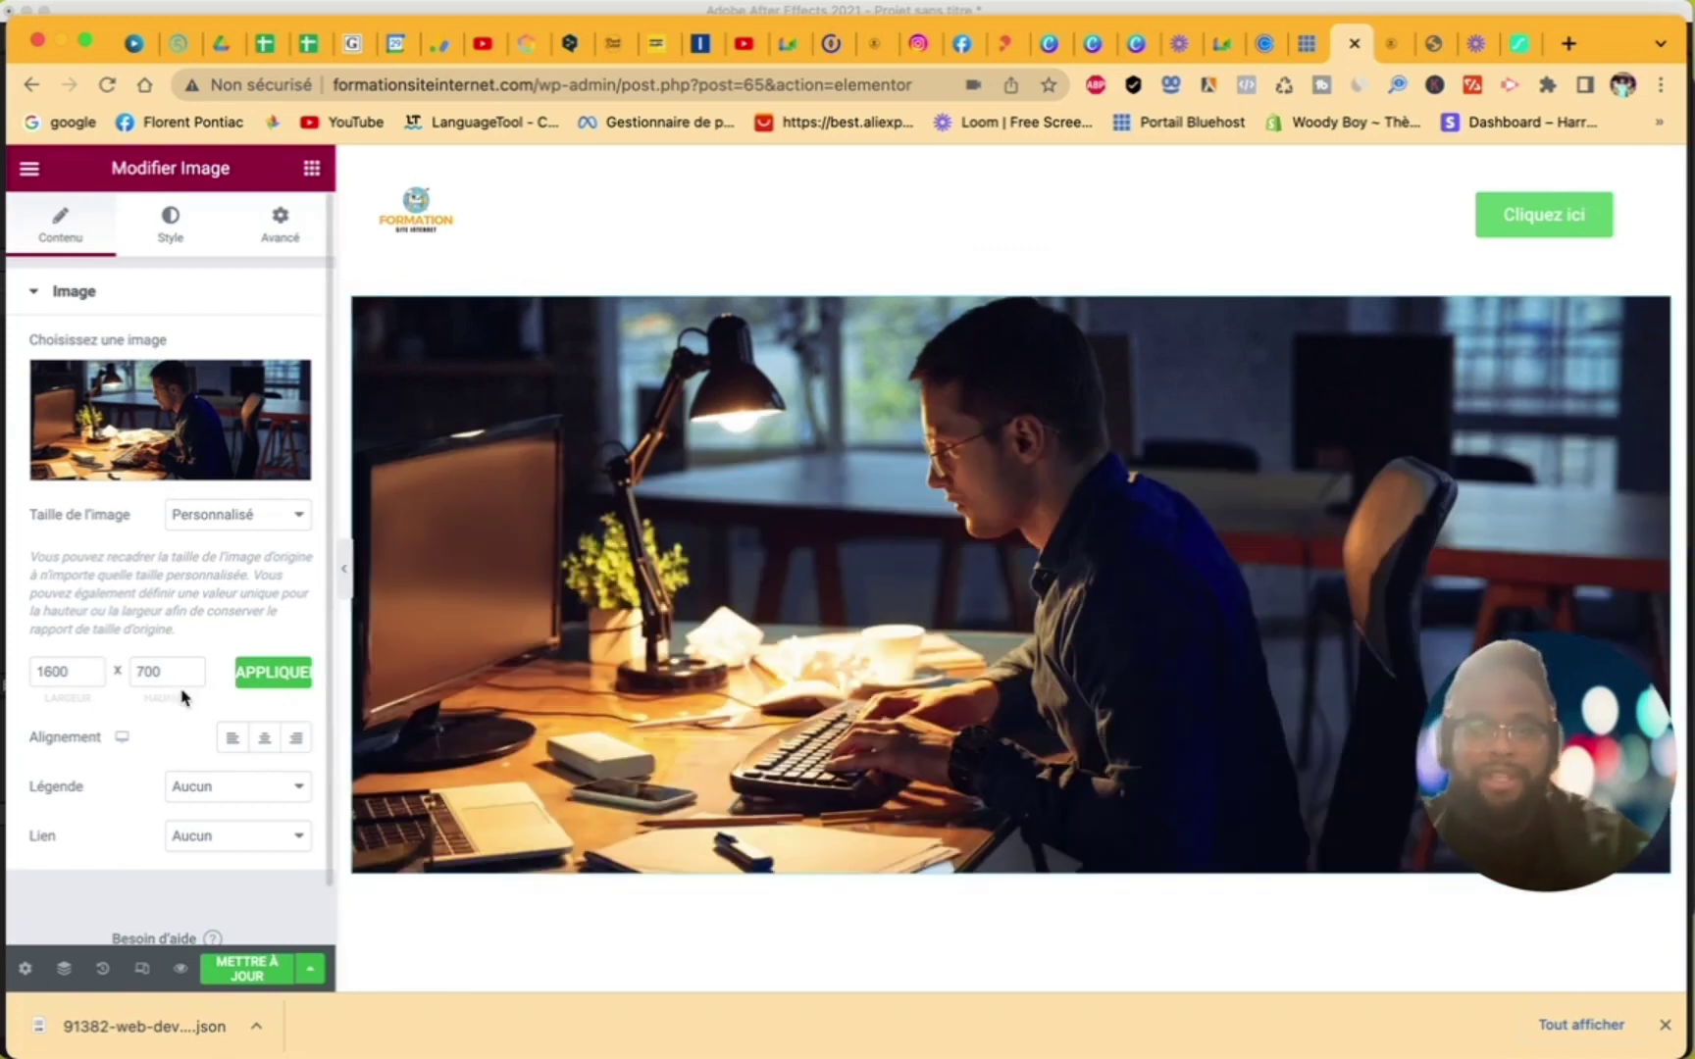
pyautogui.scroll(-3, 908, 658)
pyautogui.scroll(3, 909, 666)
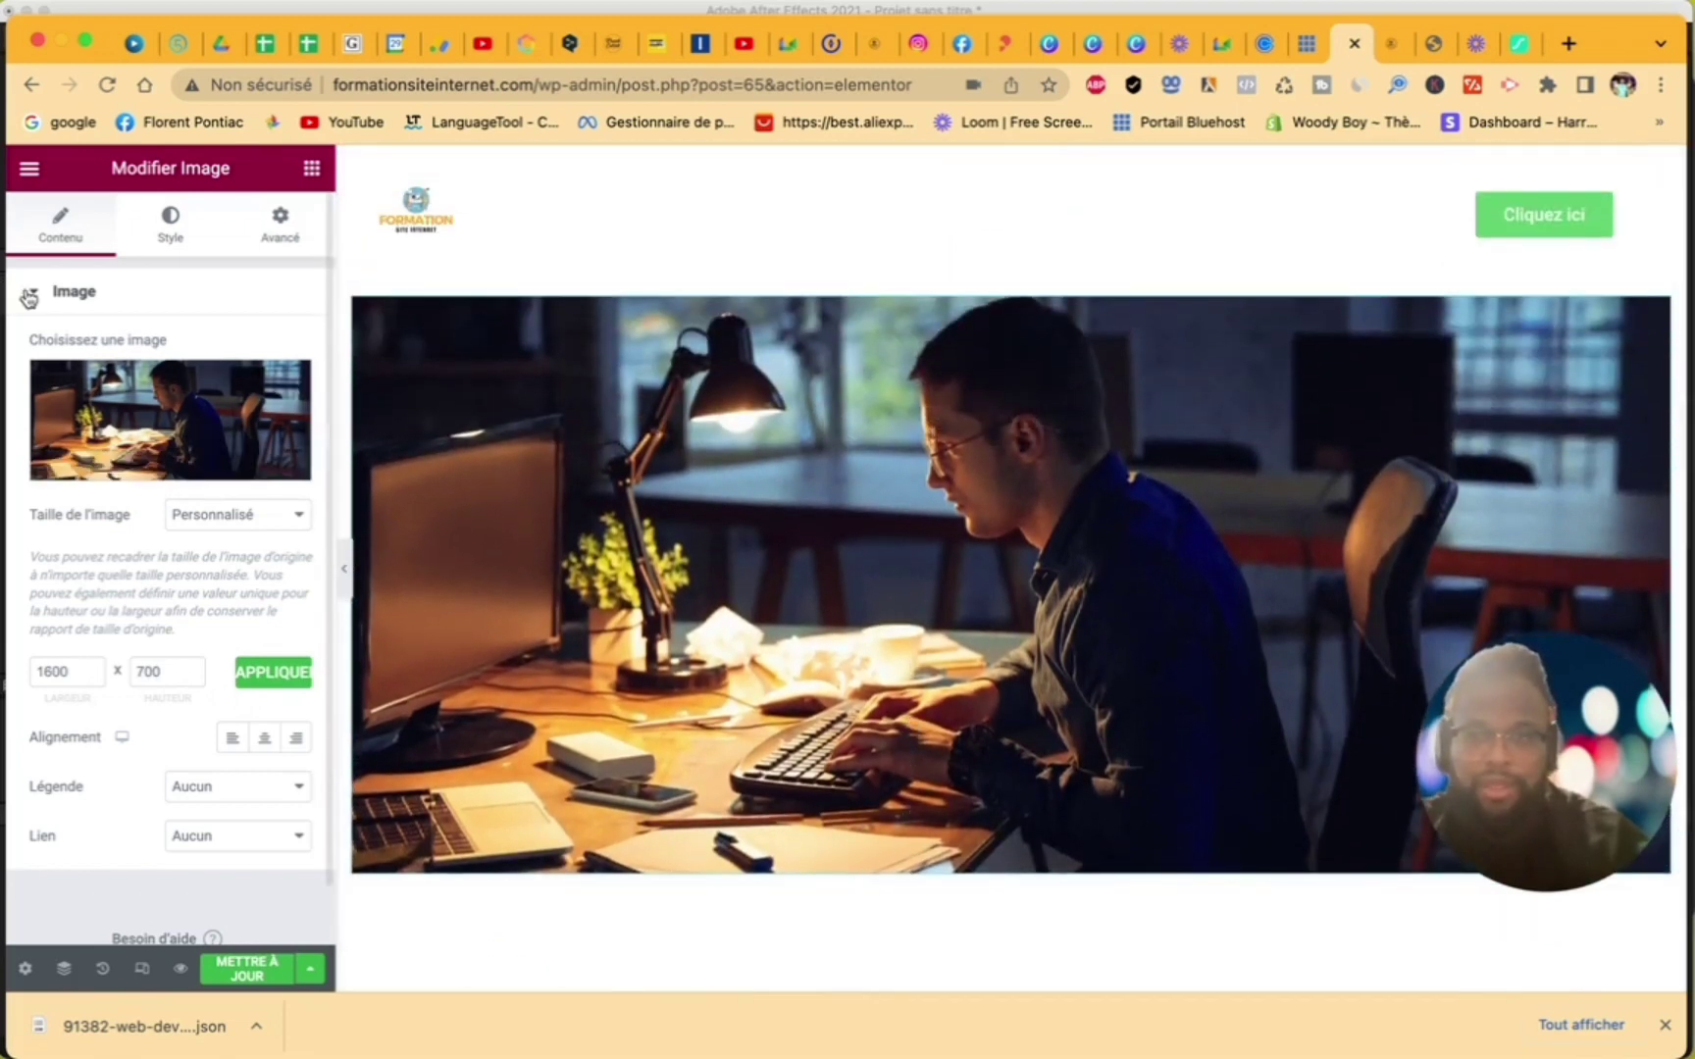
# - Make the photo section's content full width and save the page
pyautogui.click(1012, 274)
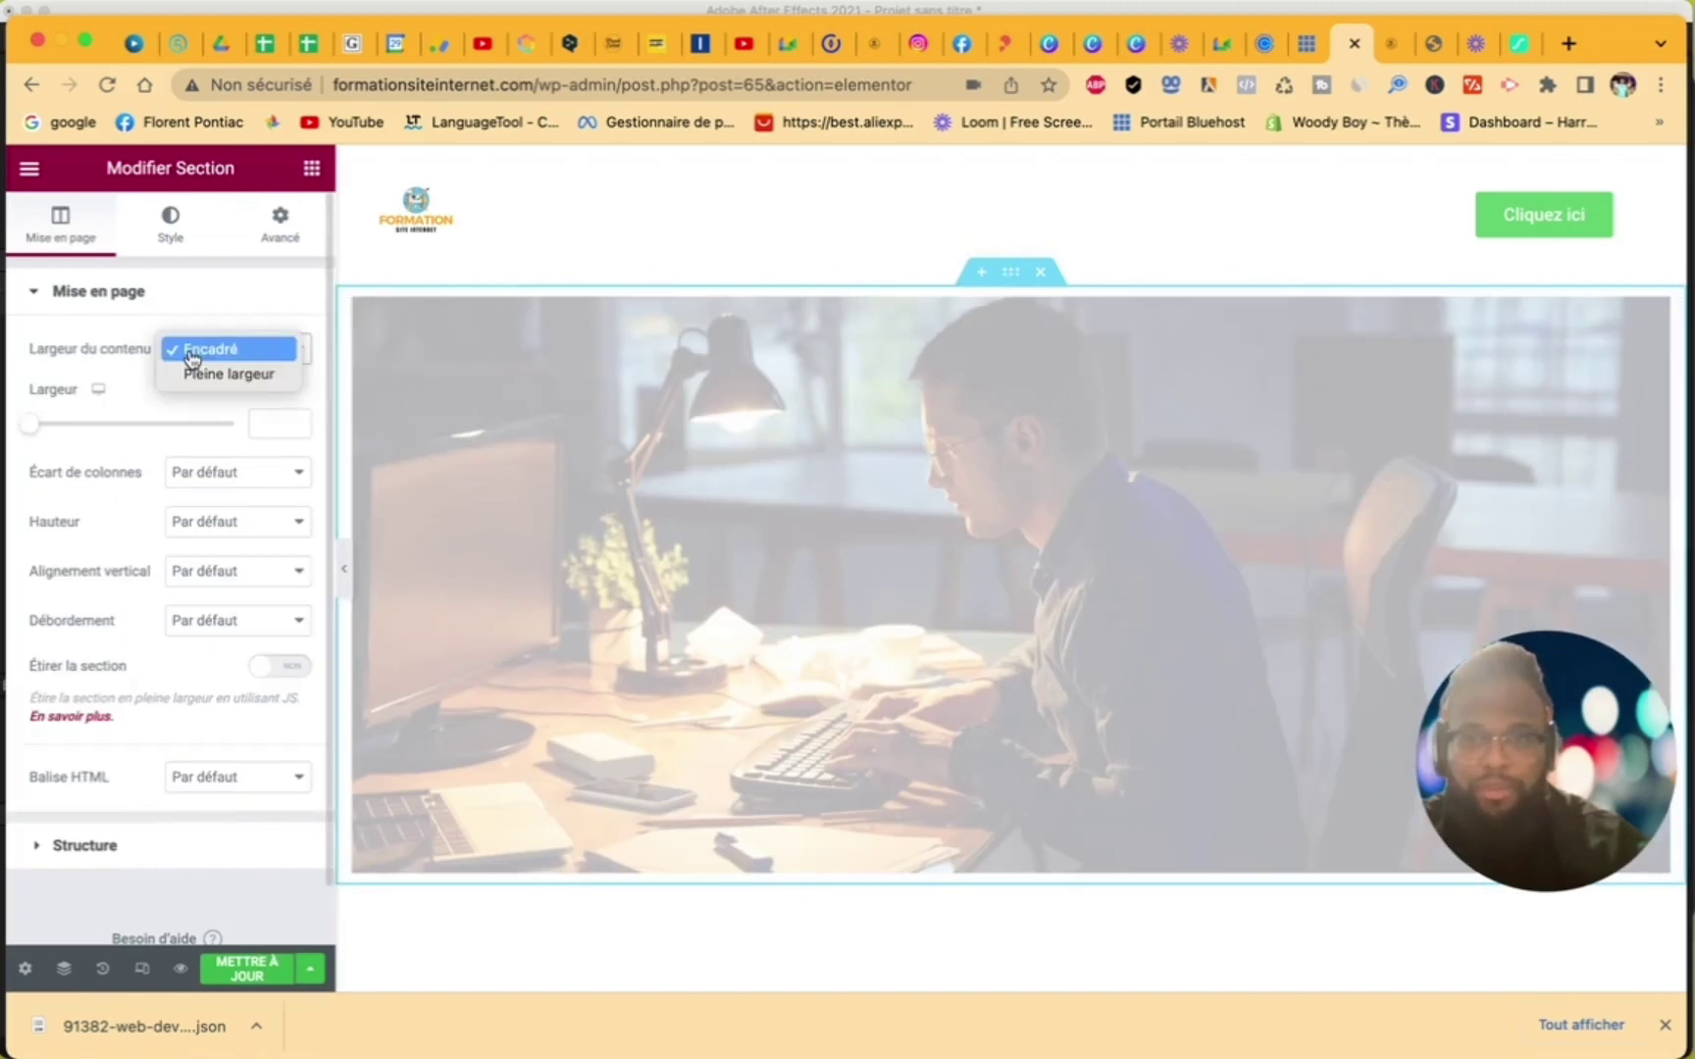
pyautogui.click(196, 359)
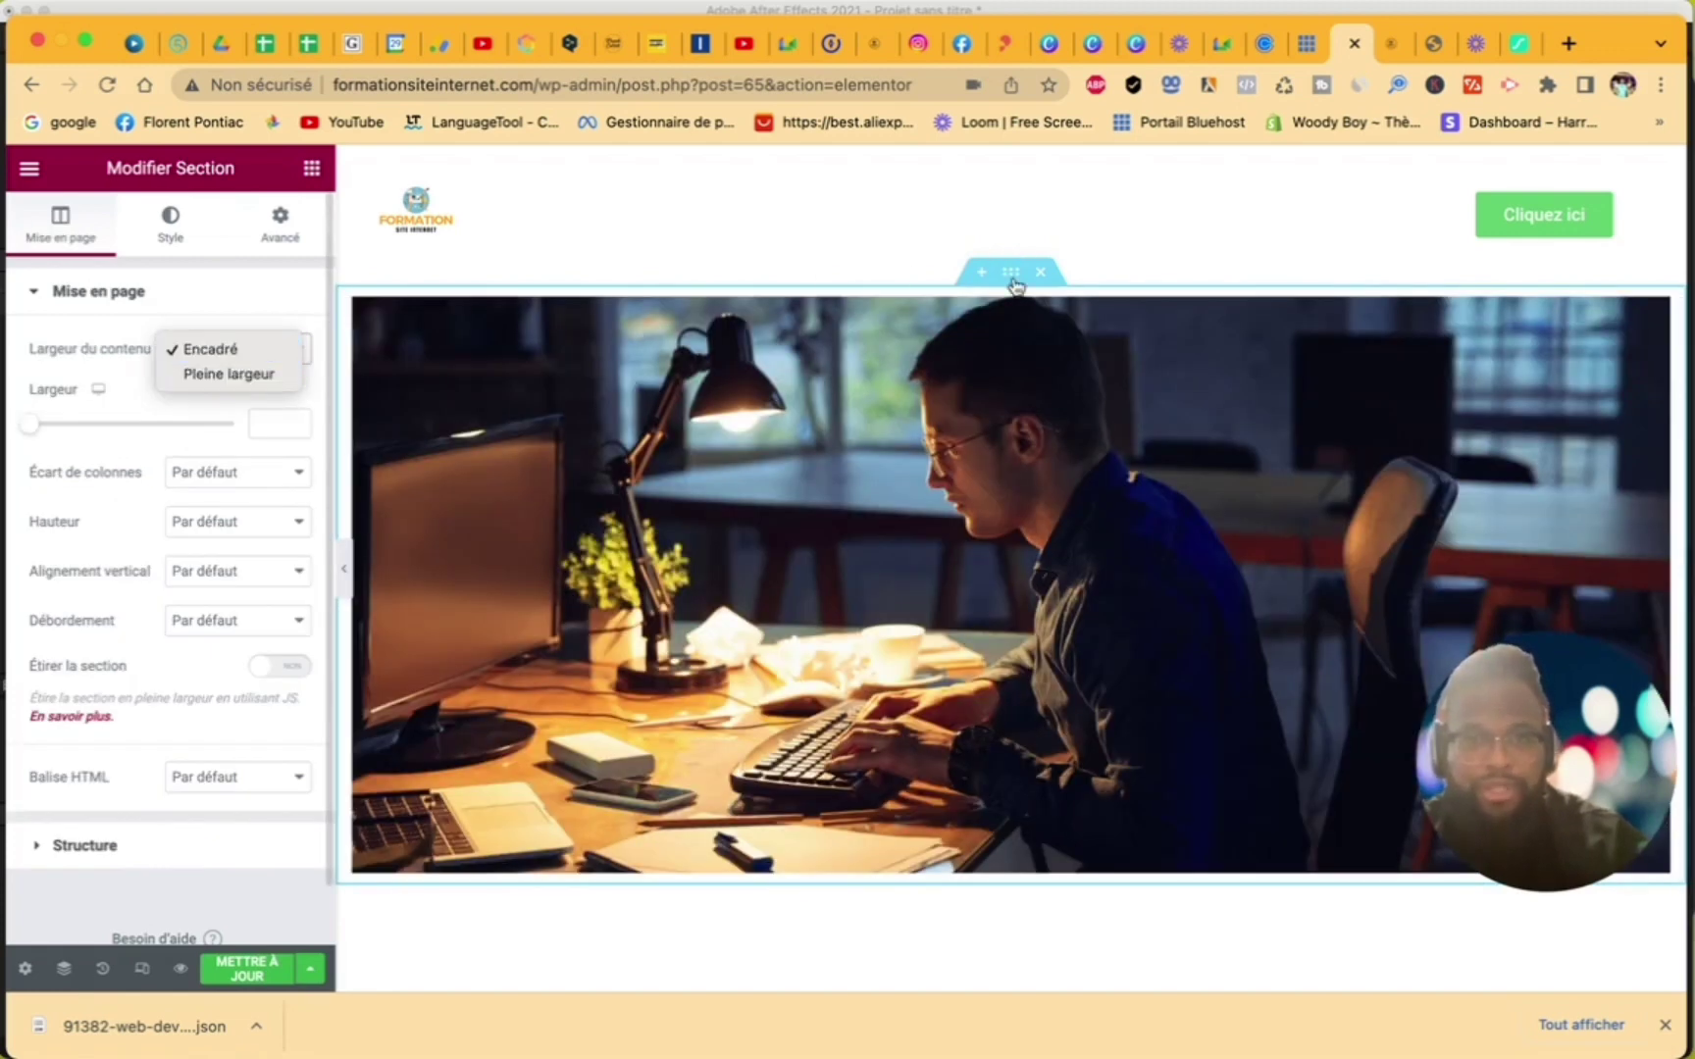
pyautogui.click(229, 374)
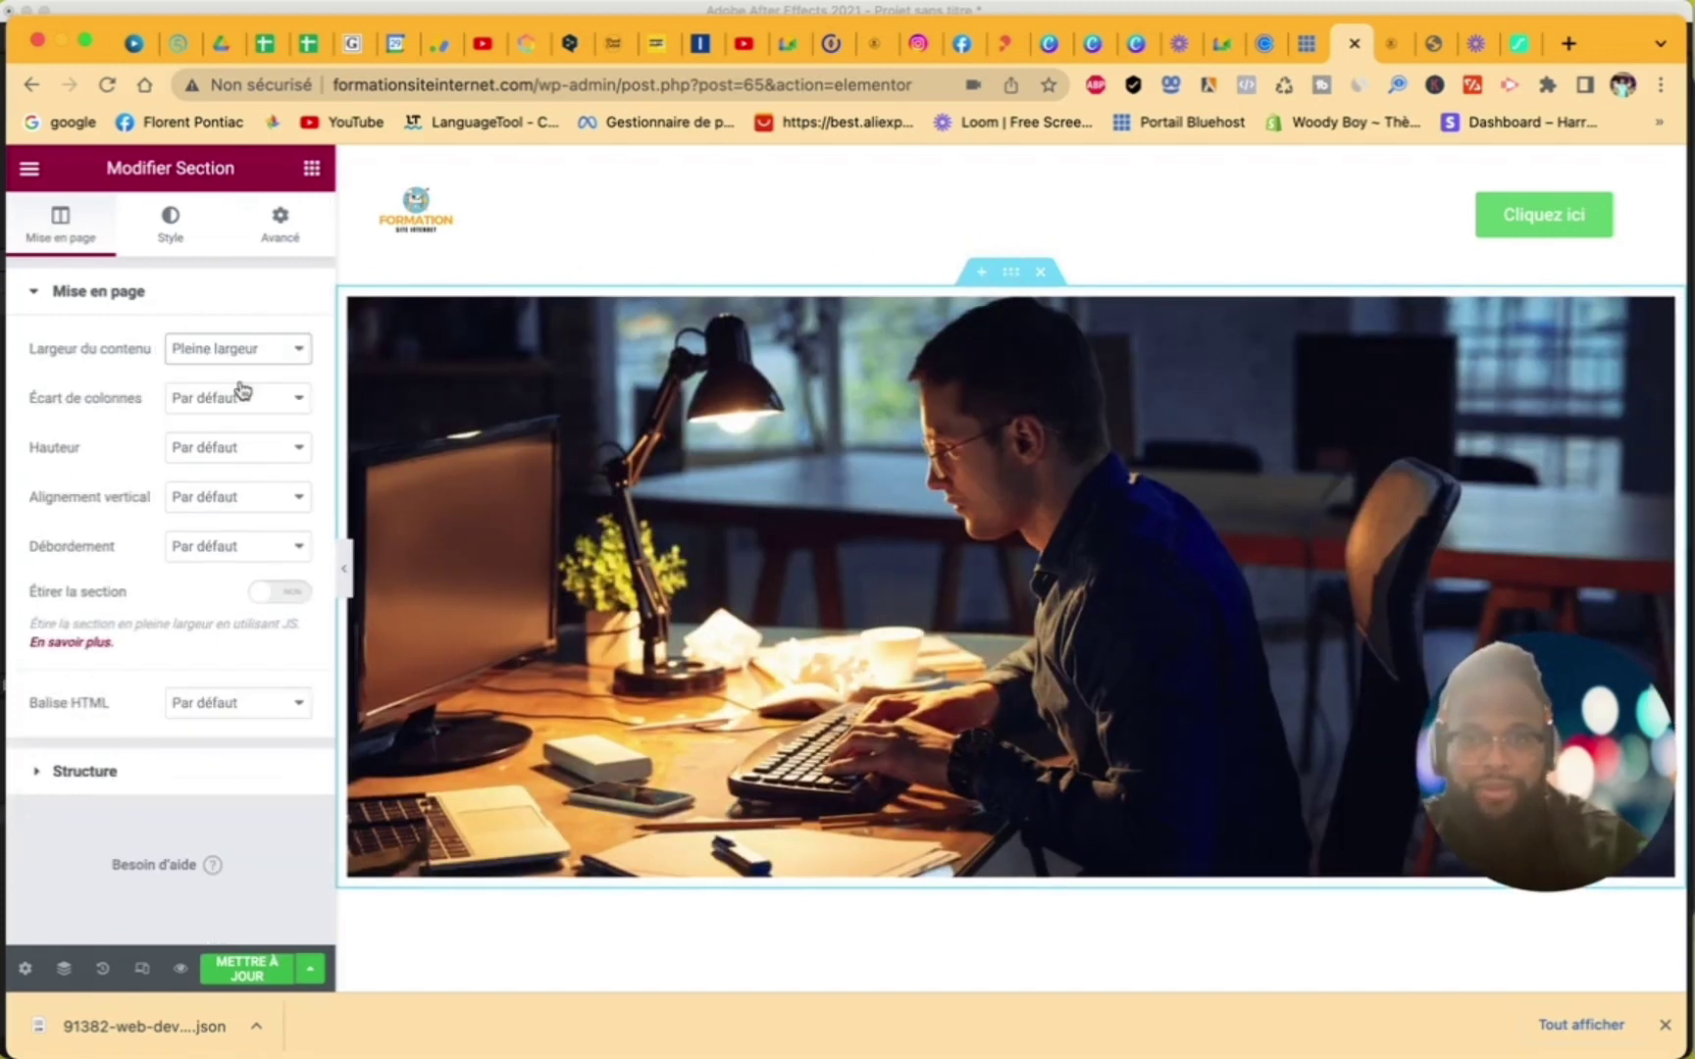
pyautogui.click(240, 971)
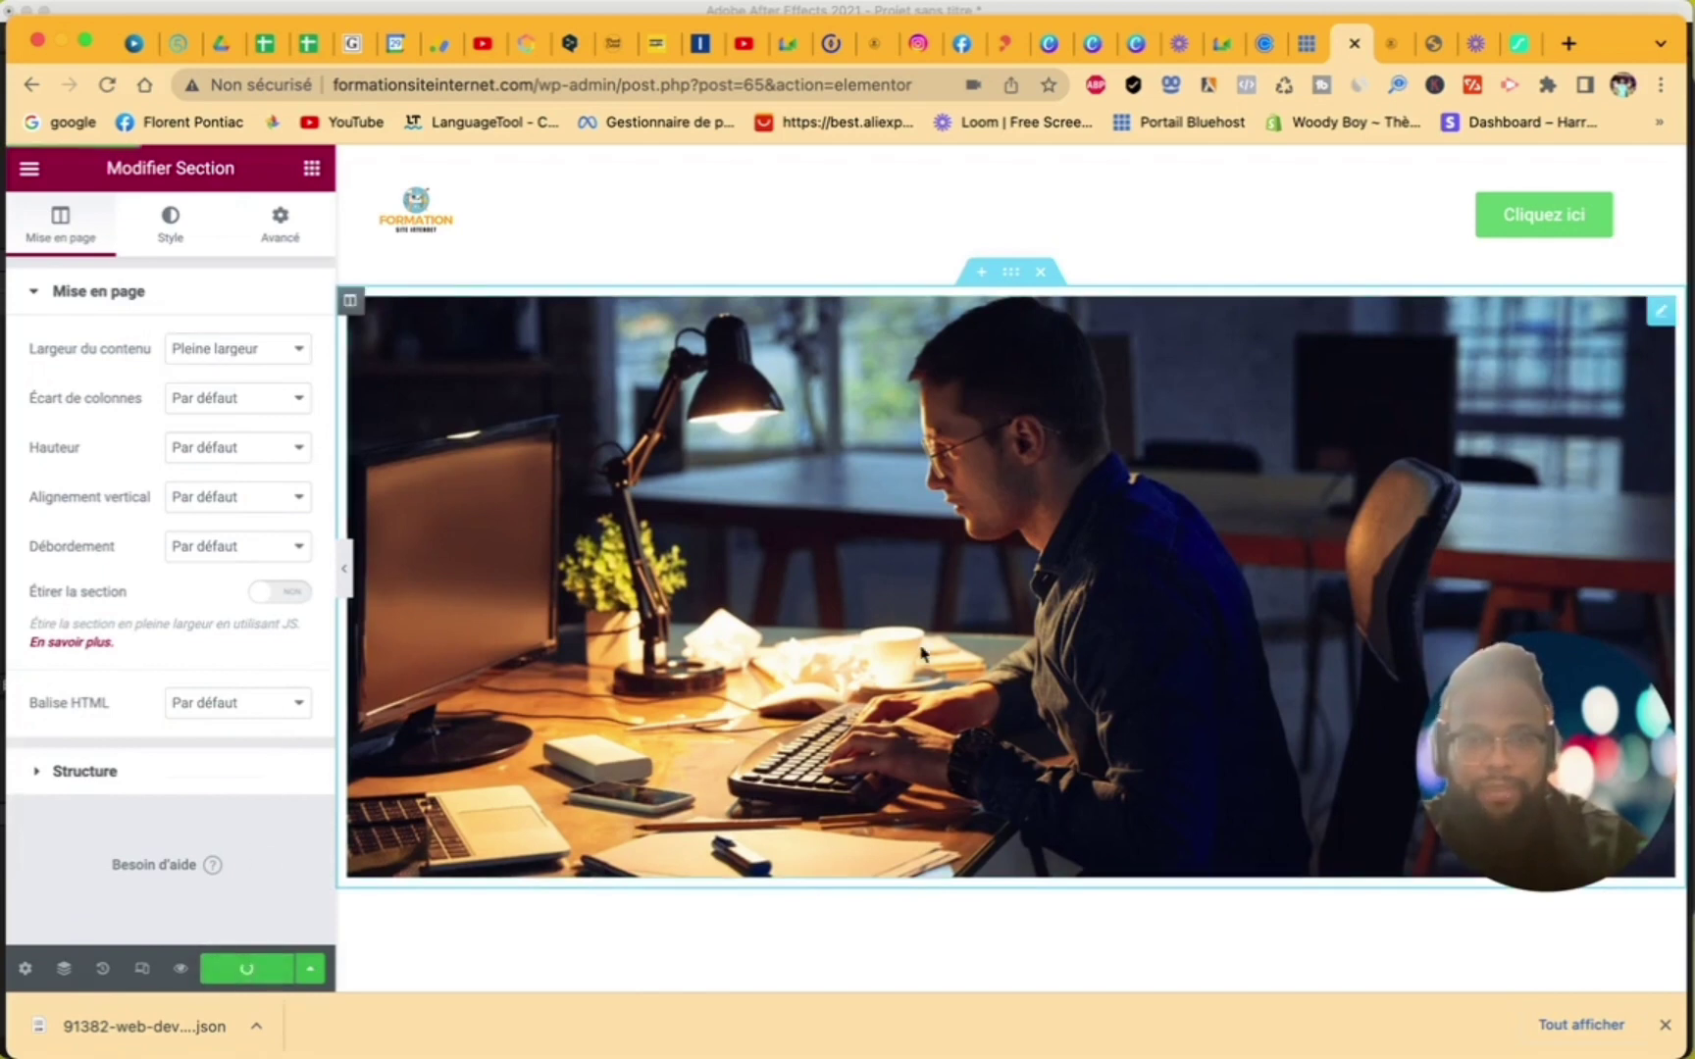
pyautogui.scroll(-10, 920, 654)
pyautogui.scroll(5, 920, 654)
pyautogui.scroll(-10, 921, 652)
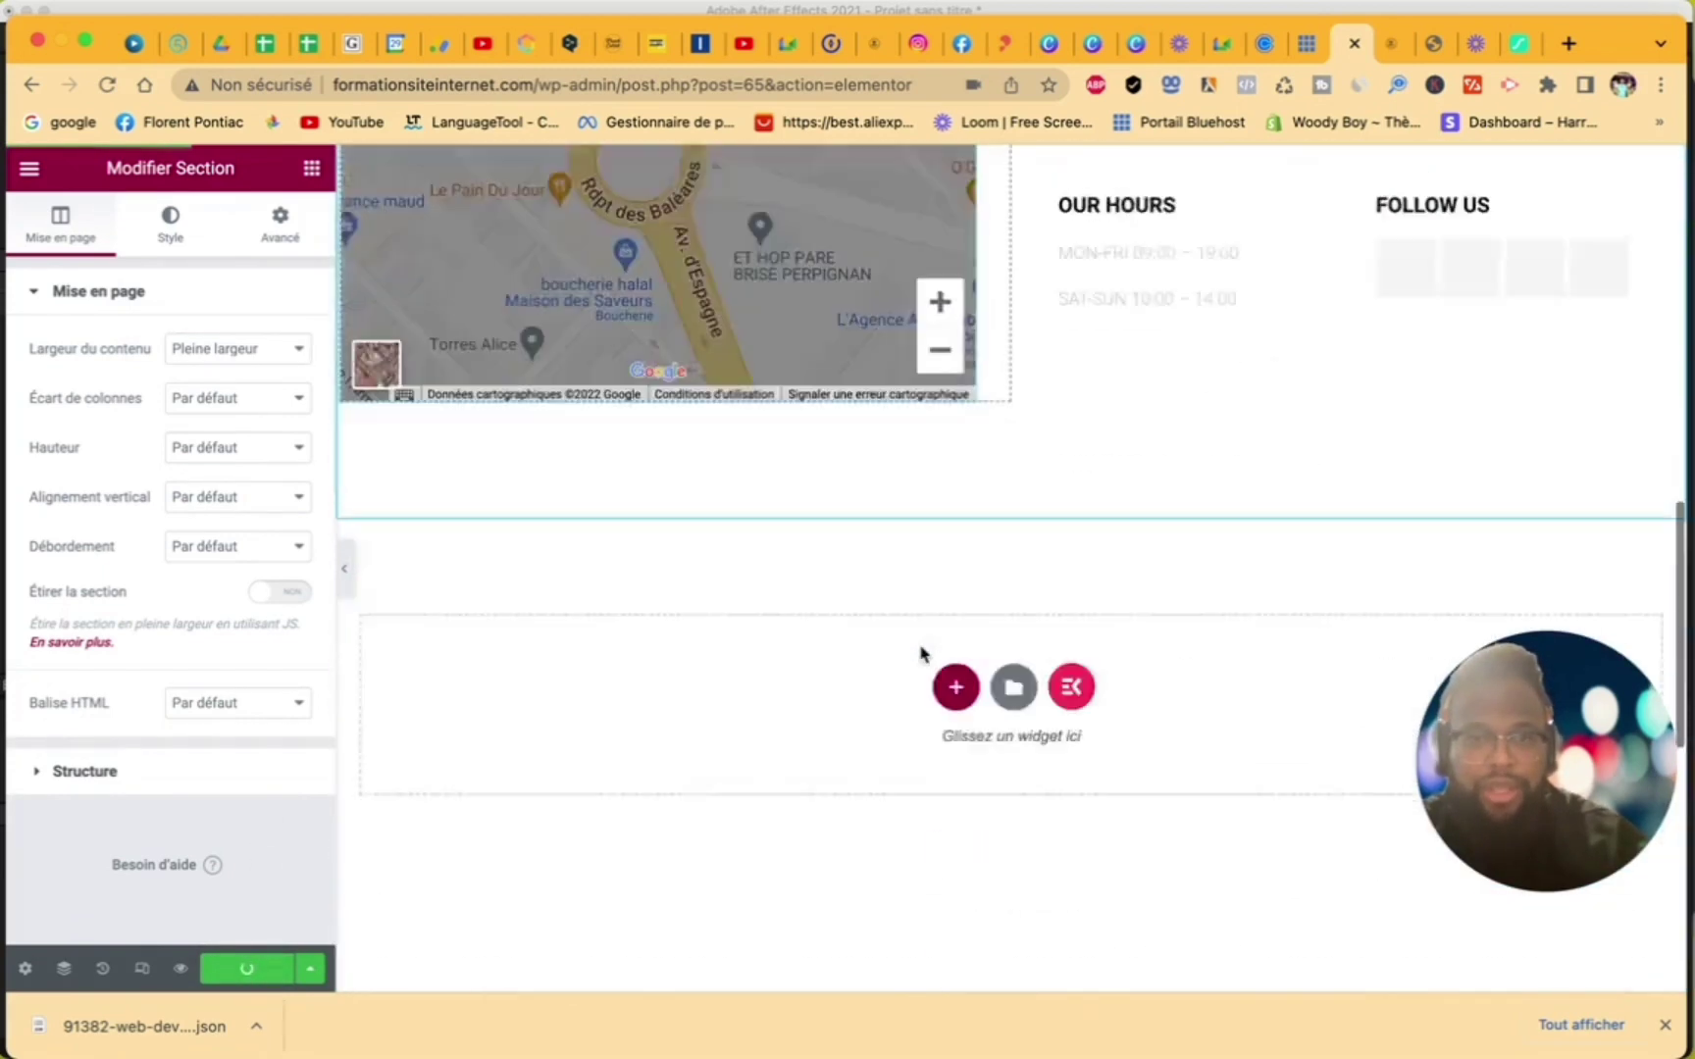
pyautogui.scroll(3, 920, 647)
# - Add a single-column section with a 50 px Espaceur spacer and update the page
pyautogui.click(956, 642)
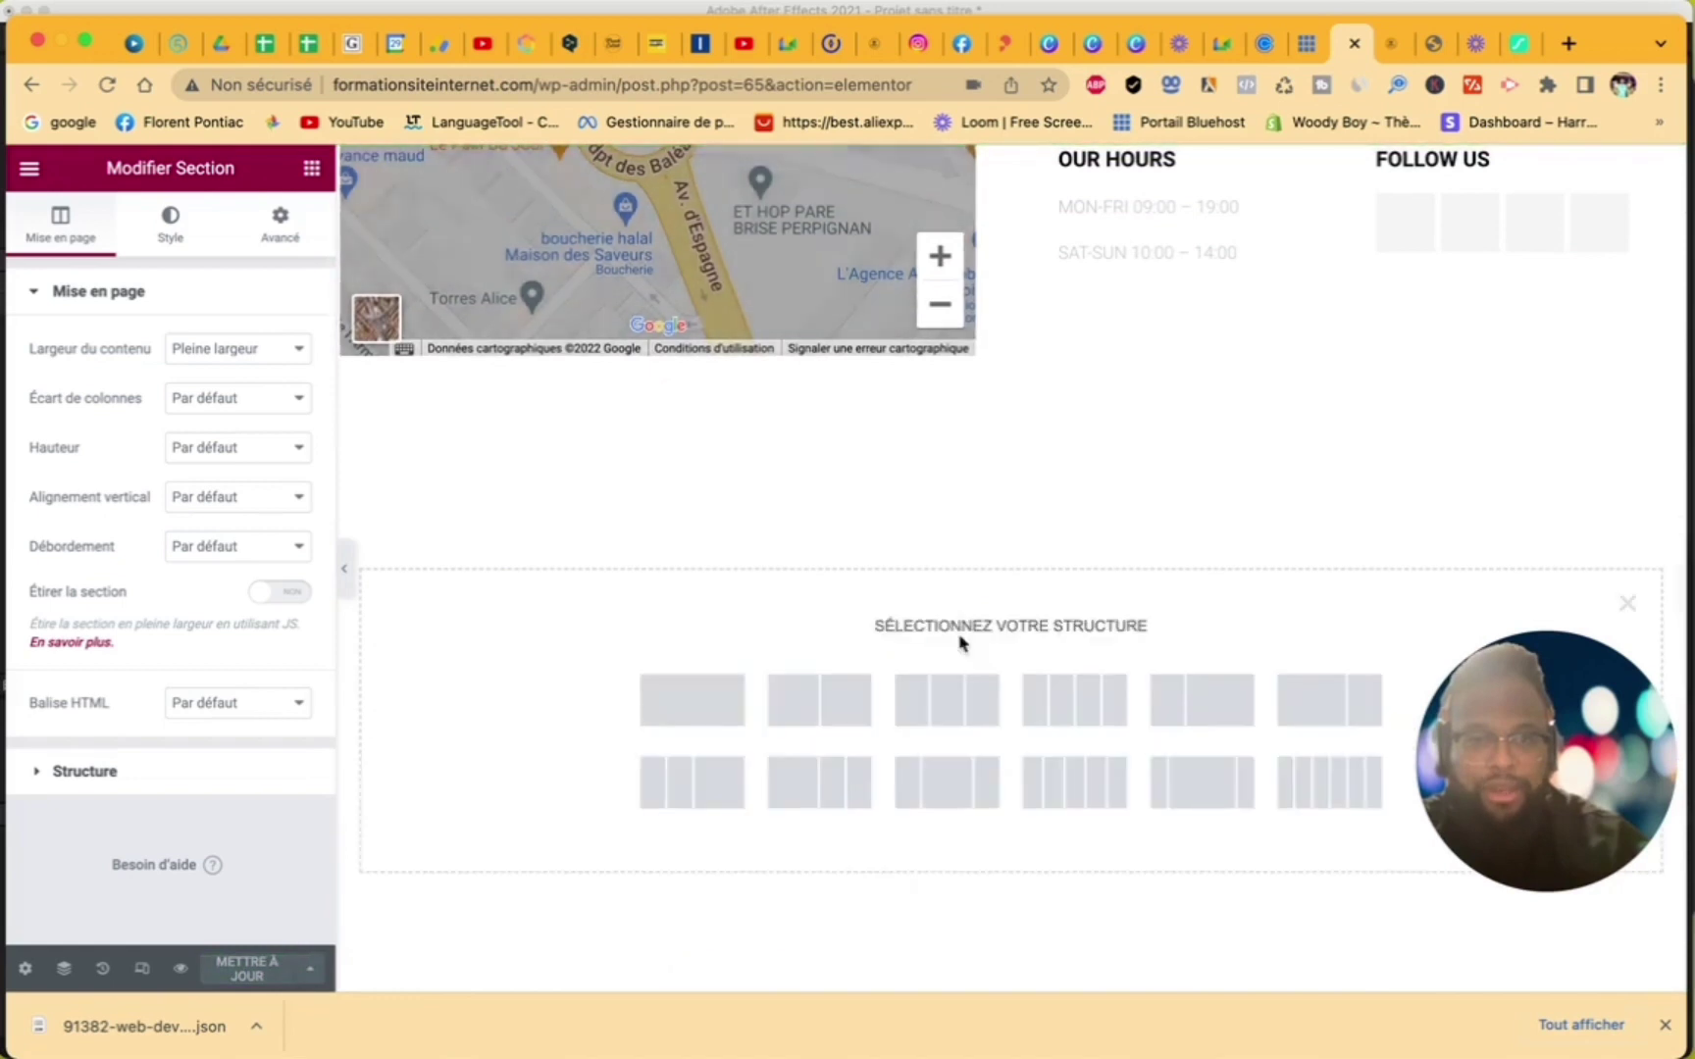
pyautogui.click(698, 697)
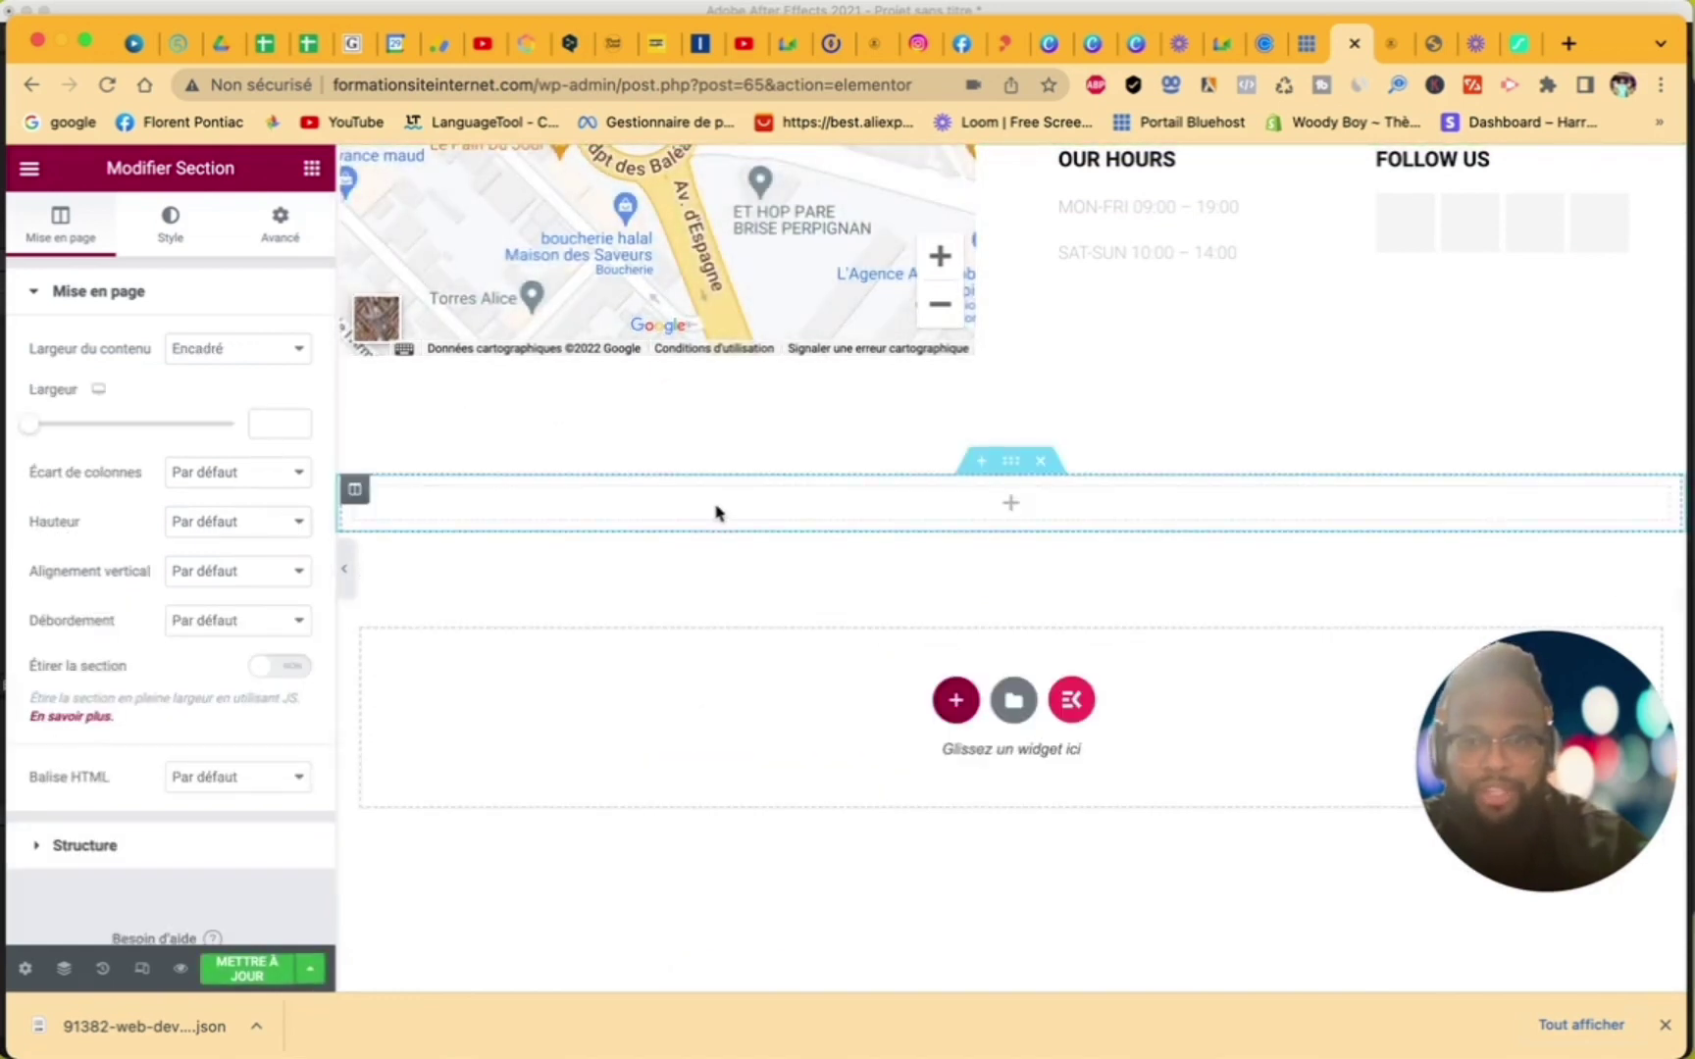
pyautogui.click(986, 520)
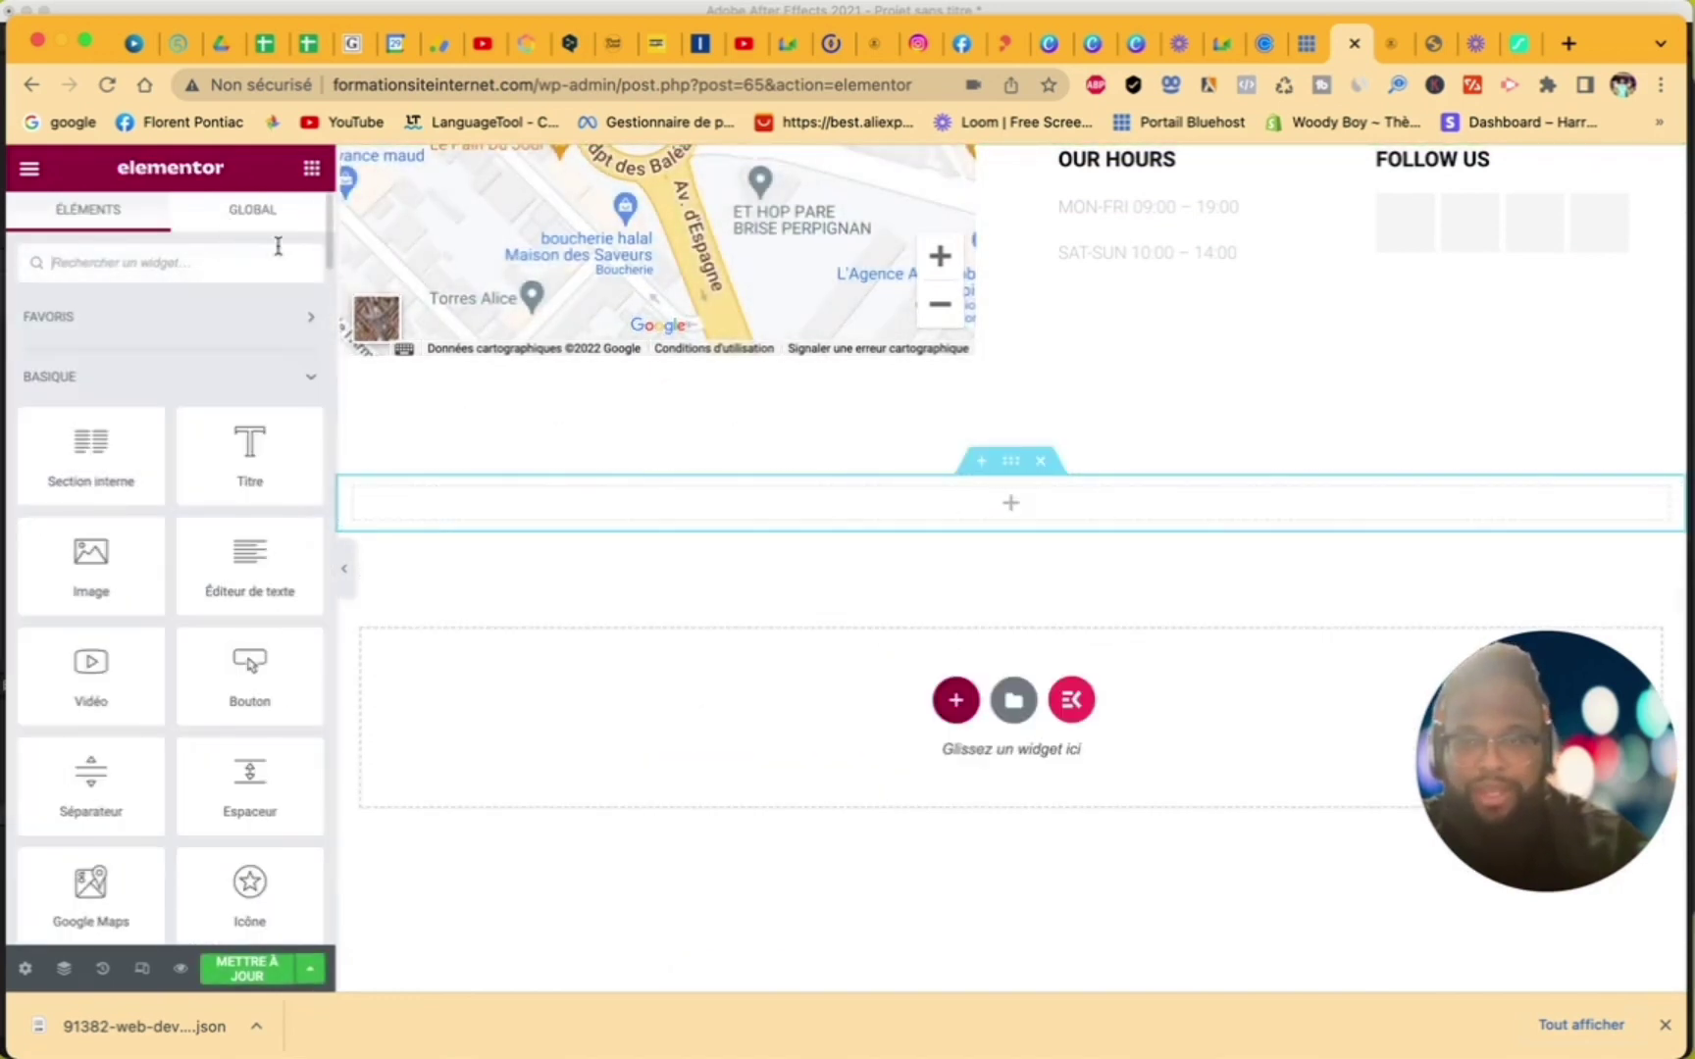
pyautogui.moveTo(257, 790); pyautogui.dragTo(726, 477)
pyautogui.scroll(5, 674, 825)
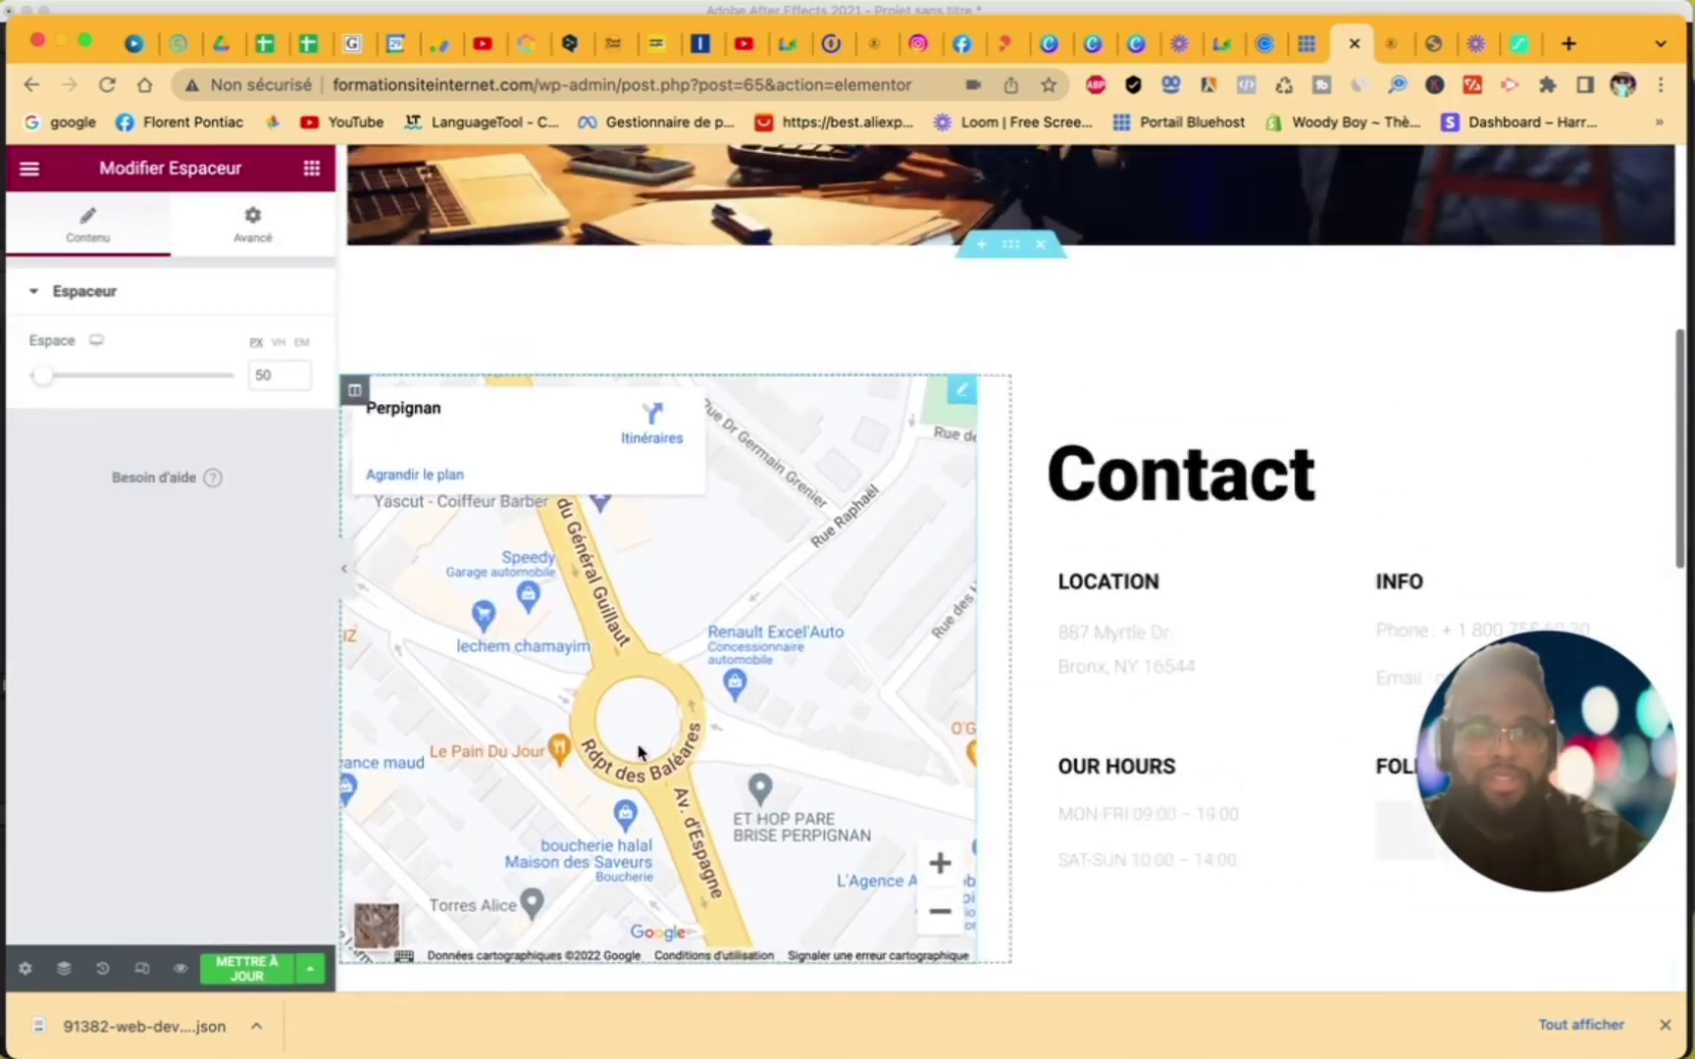
pyautogui.scroll(4, 639, 753)
pyautogui.scroll(-12, 639, 753)
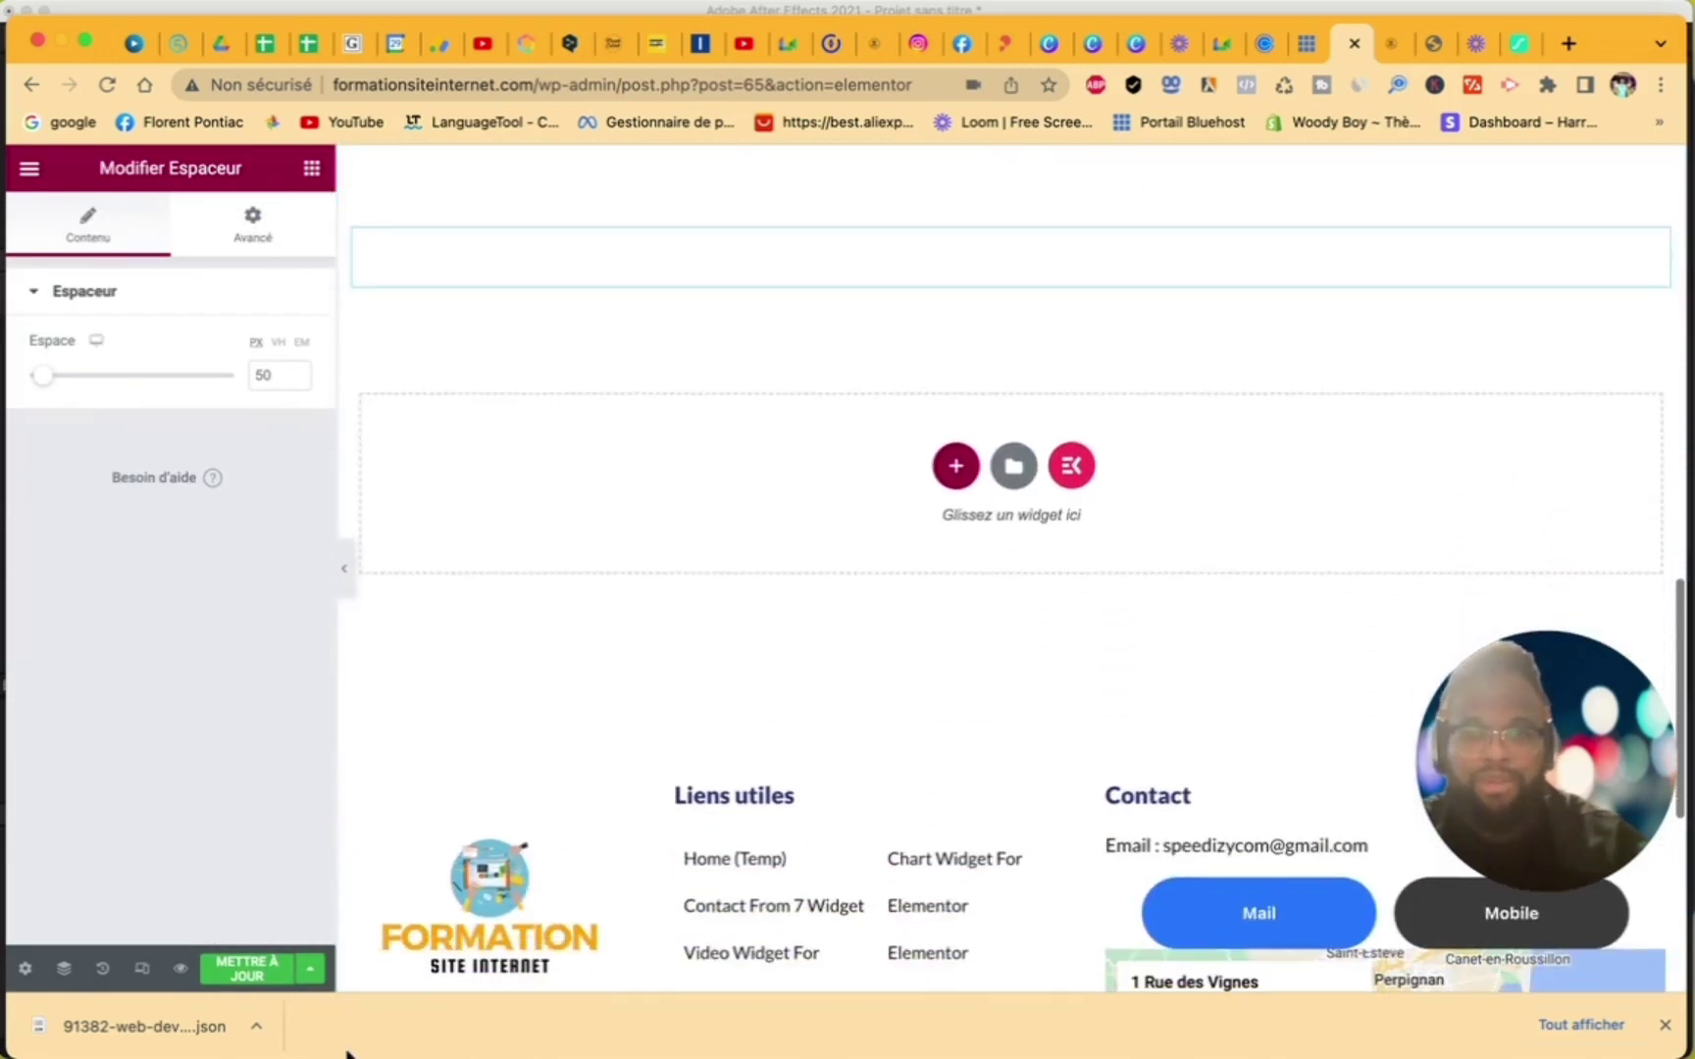
pyautogui.click(228, 973)
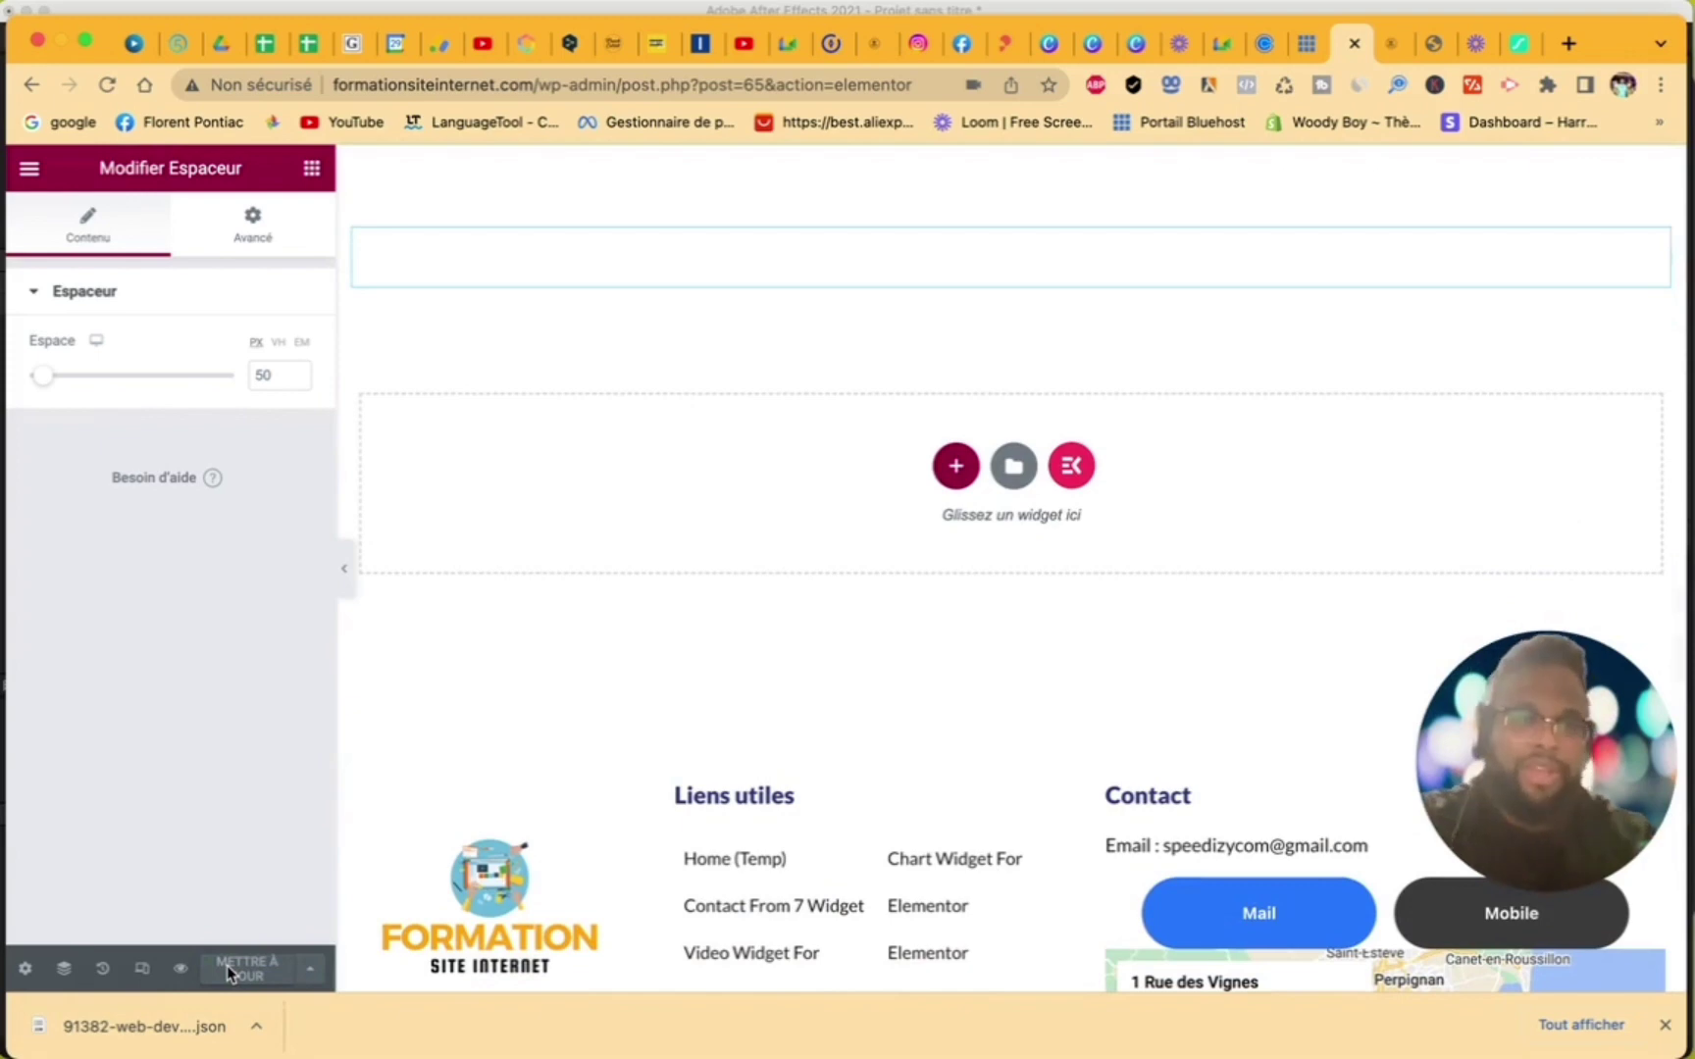
pyautogui.scroll(8, 507, 624)
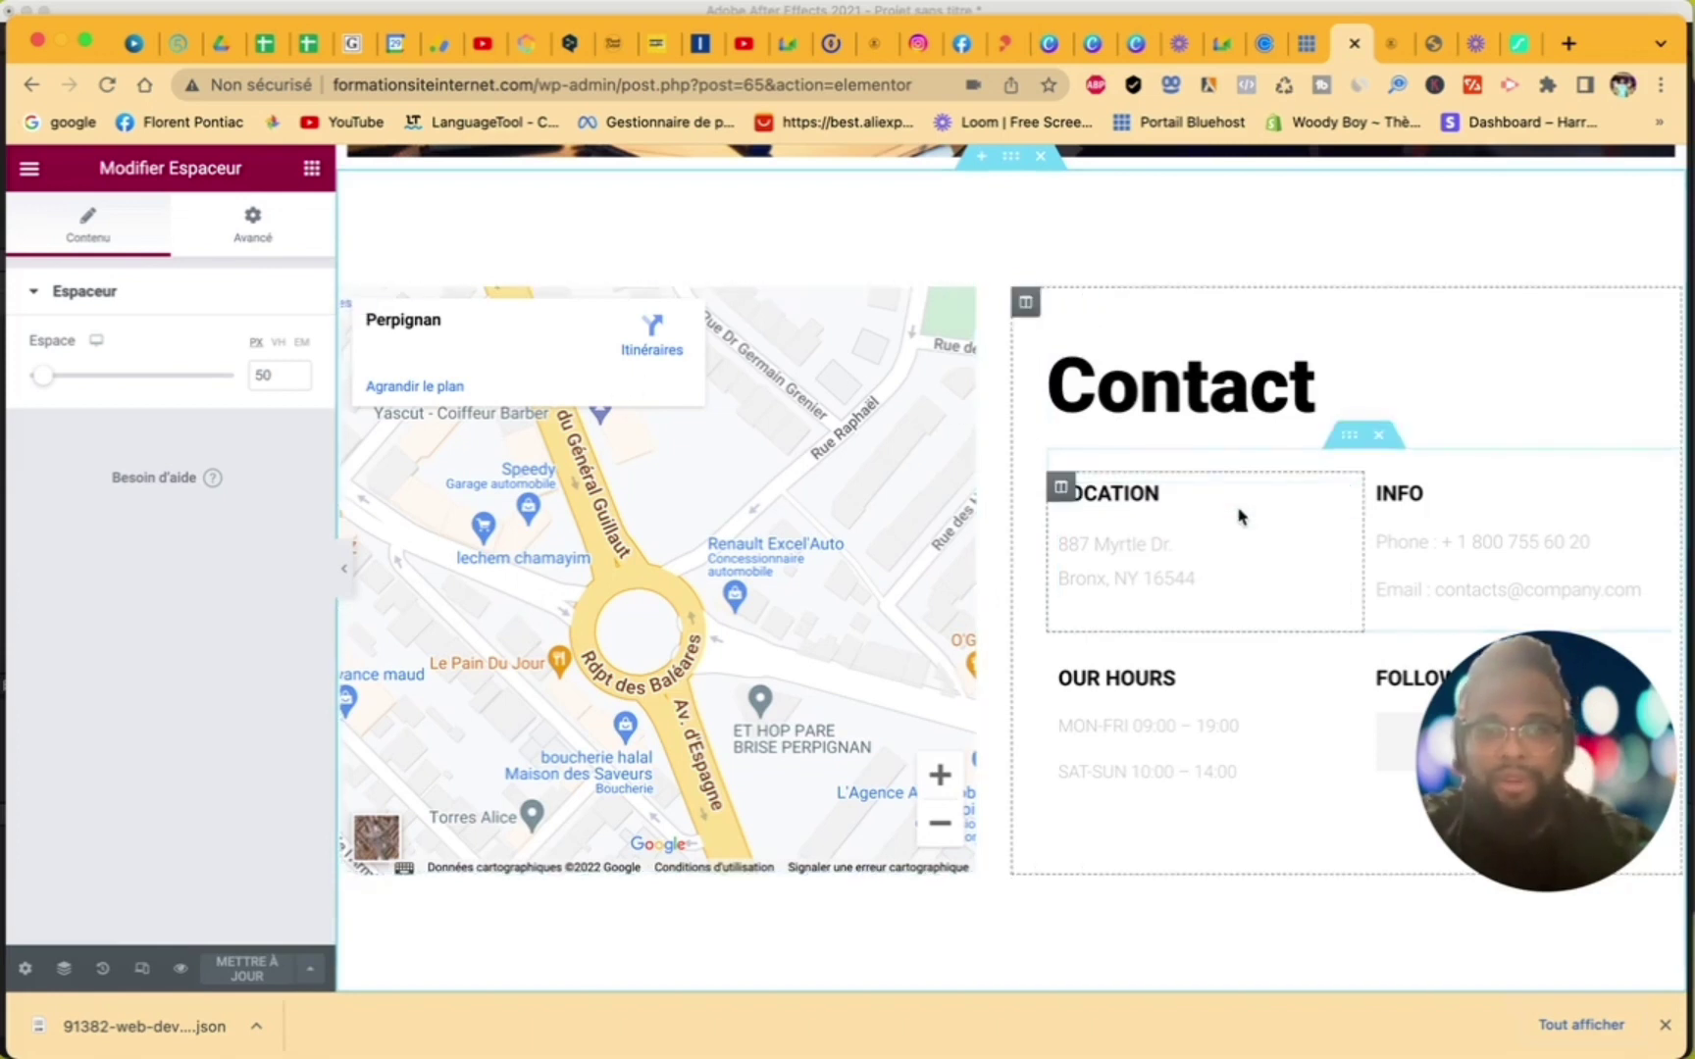
pyautogui.click(311, 169)
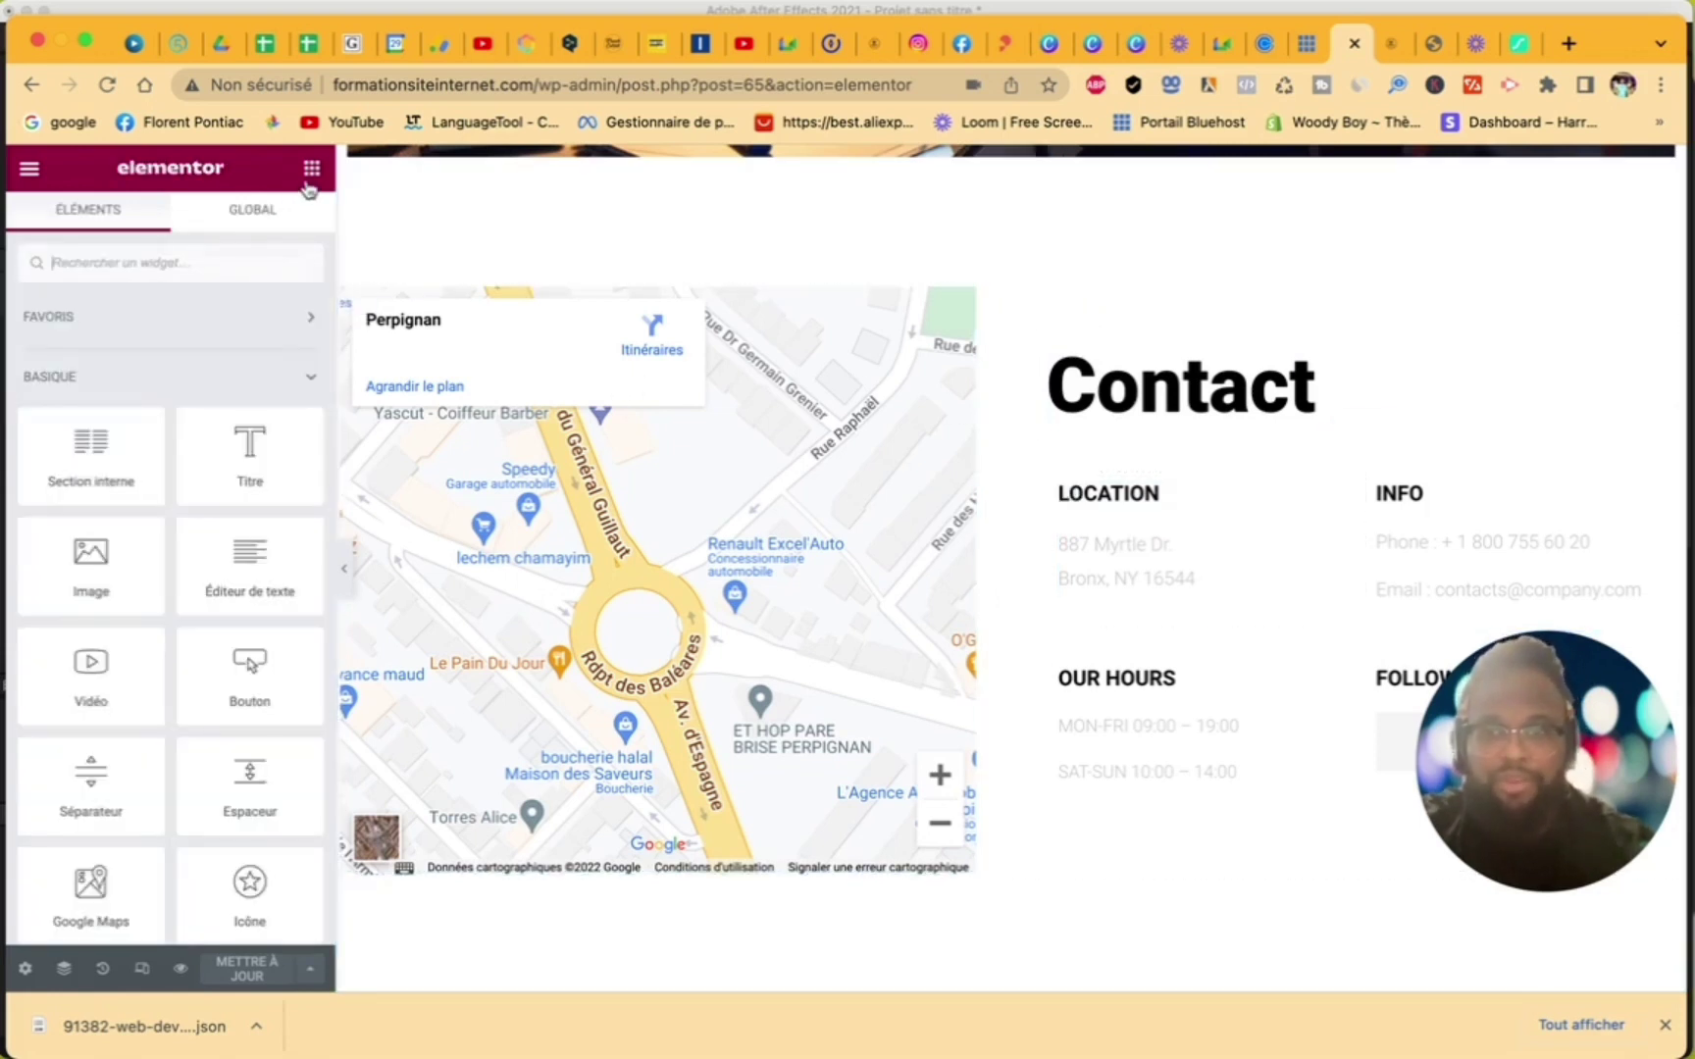
pyautogui.click(217, 260)
pyautogui.write('form')
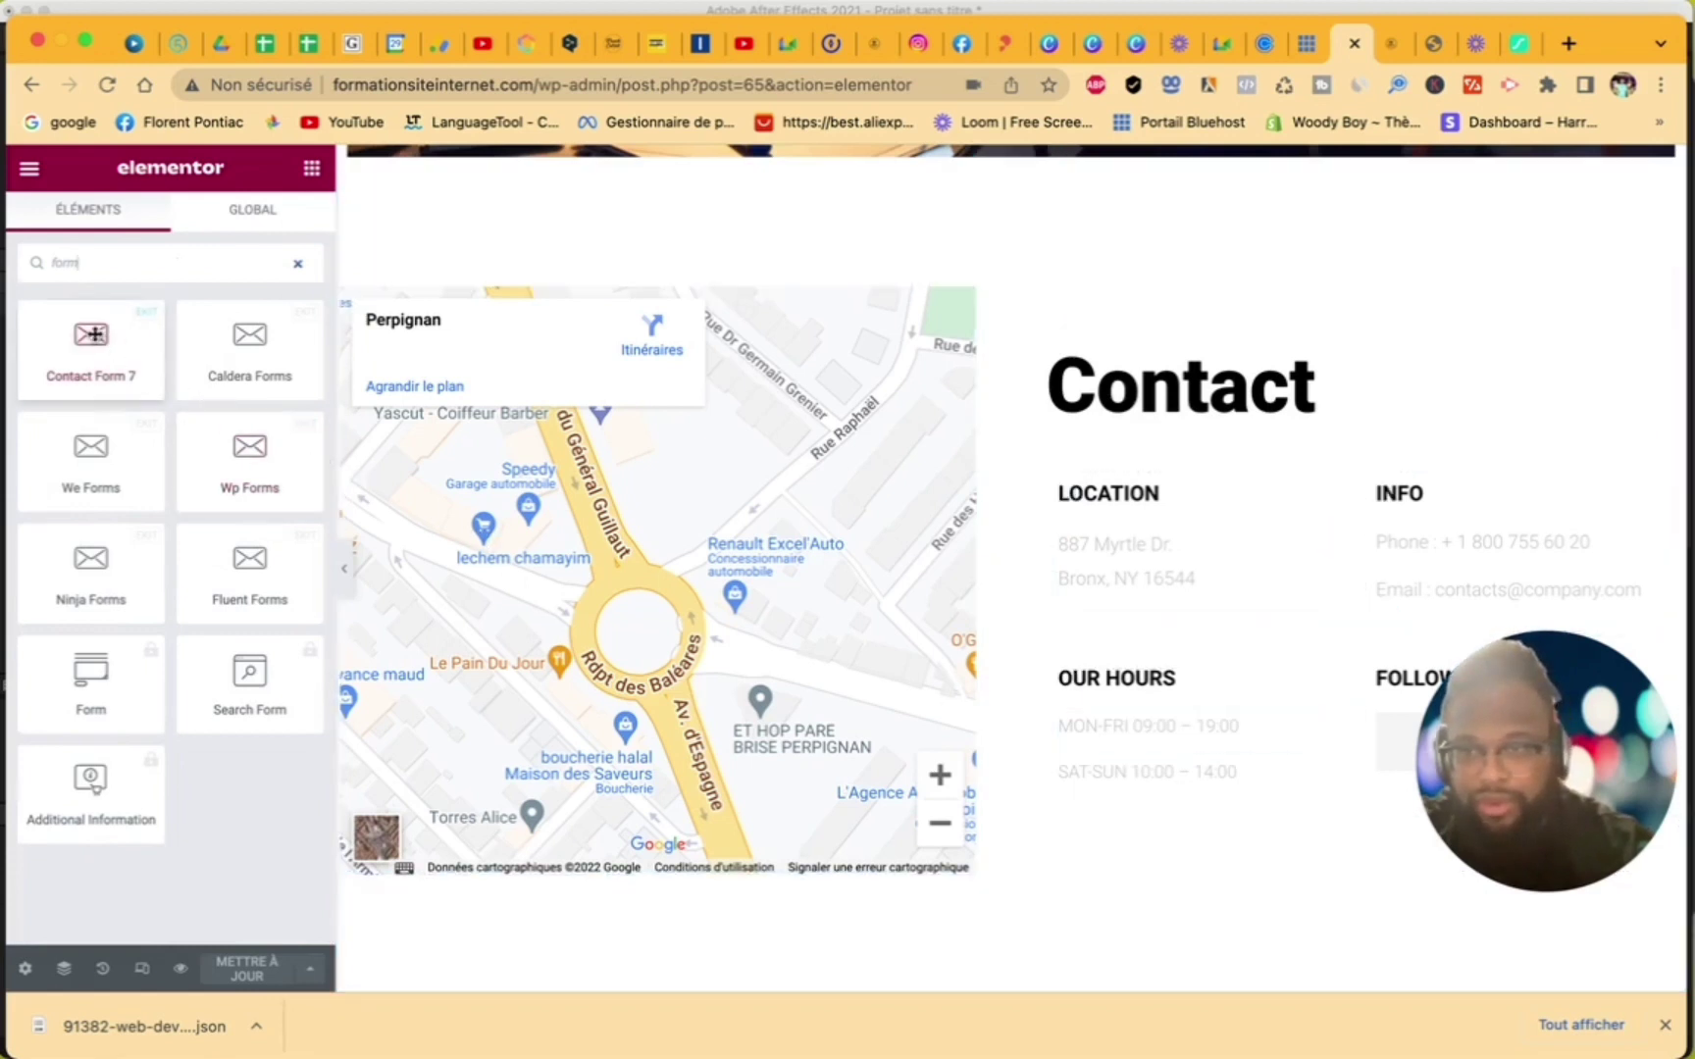
pyautogui.moveTo(82, 328); pyautogui.dragTo(1132, 625)
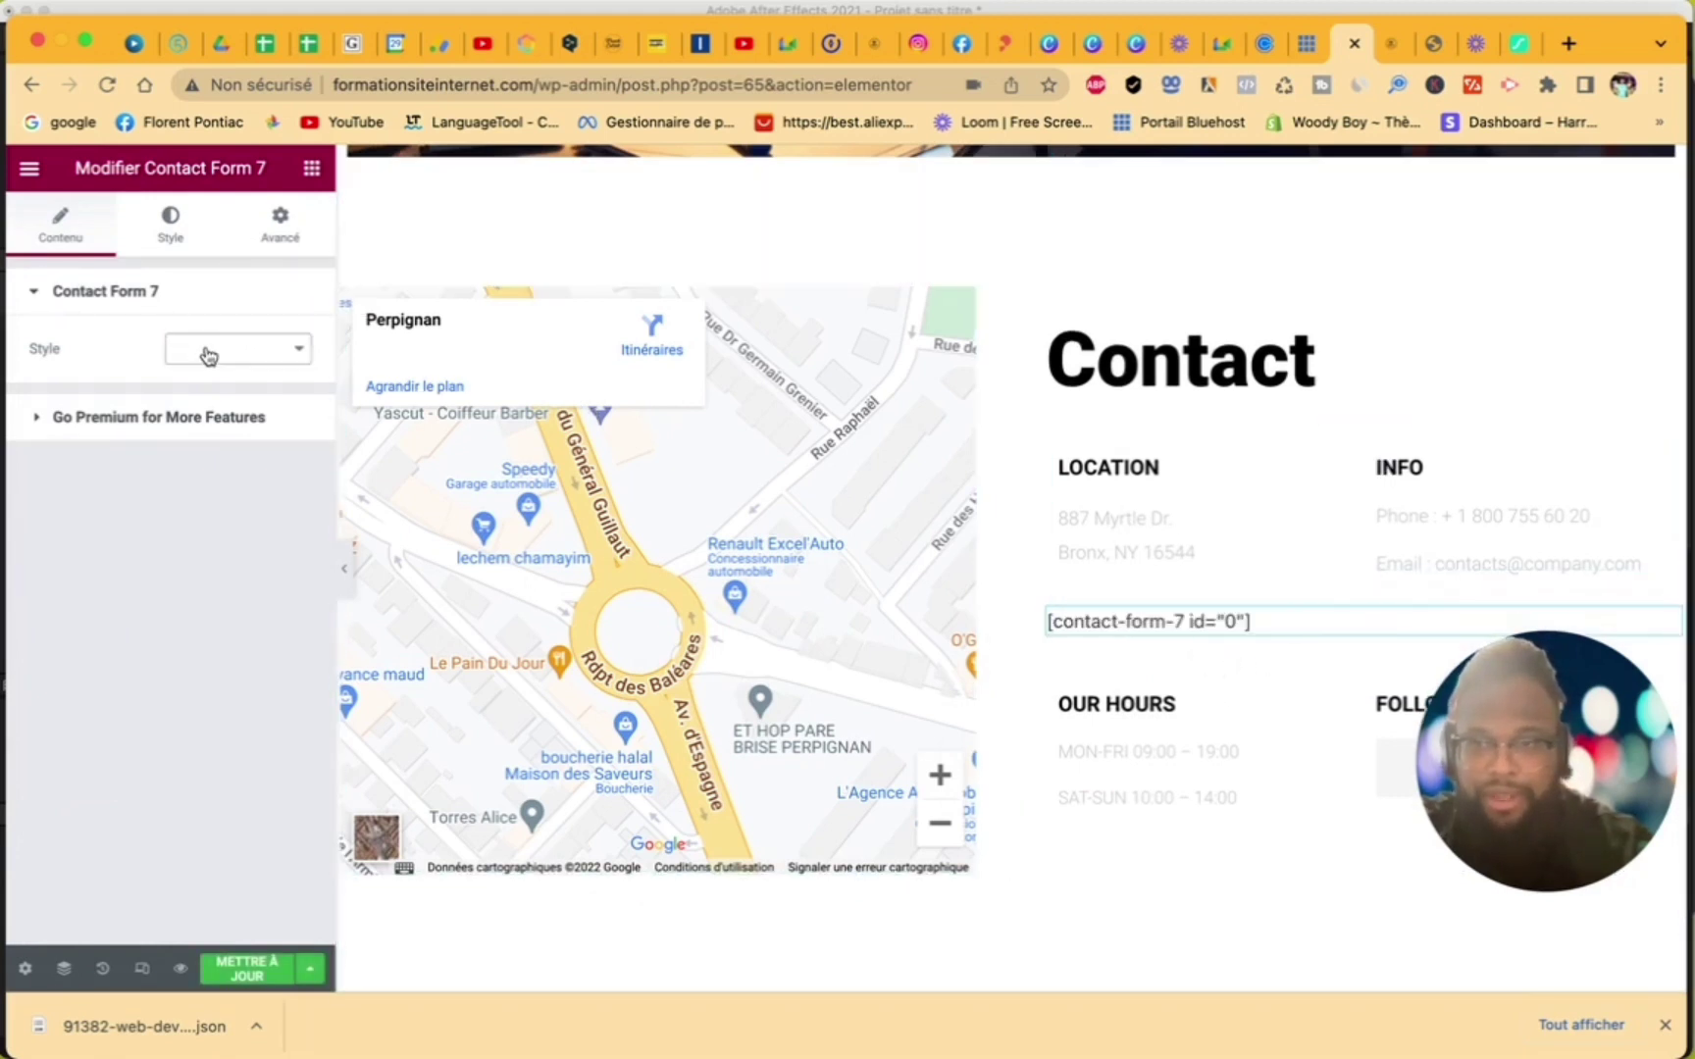
pyautogui.rightClick(1302, 629)
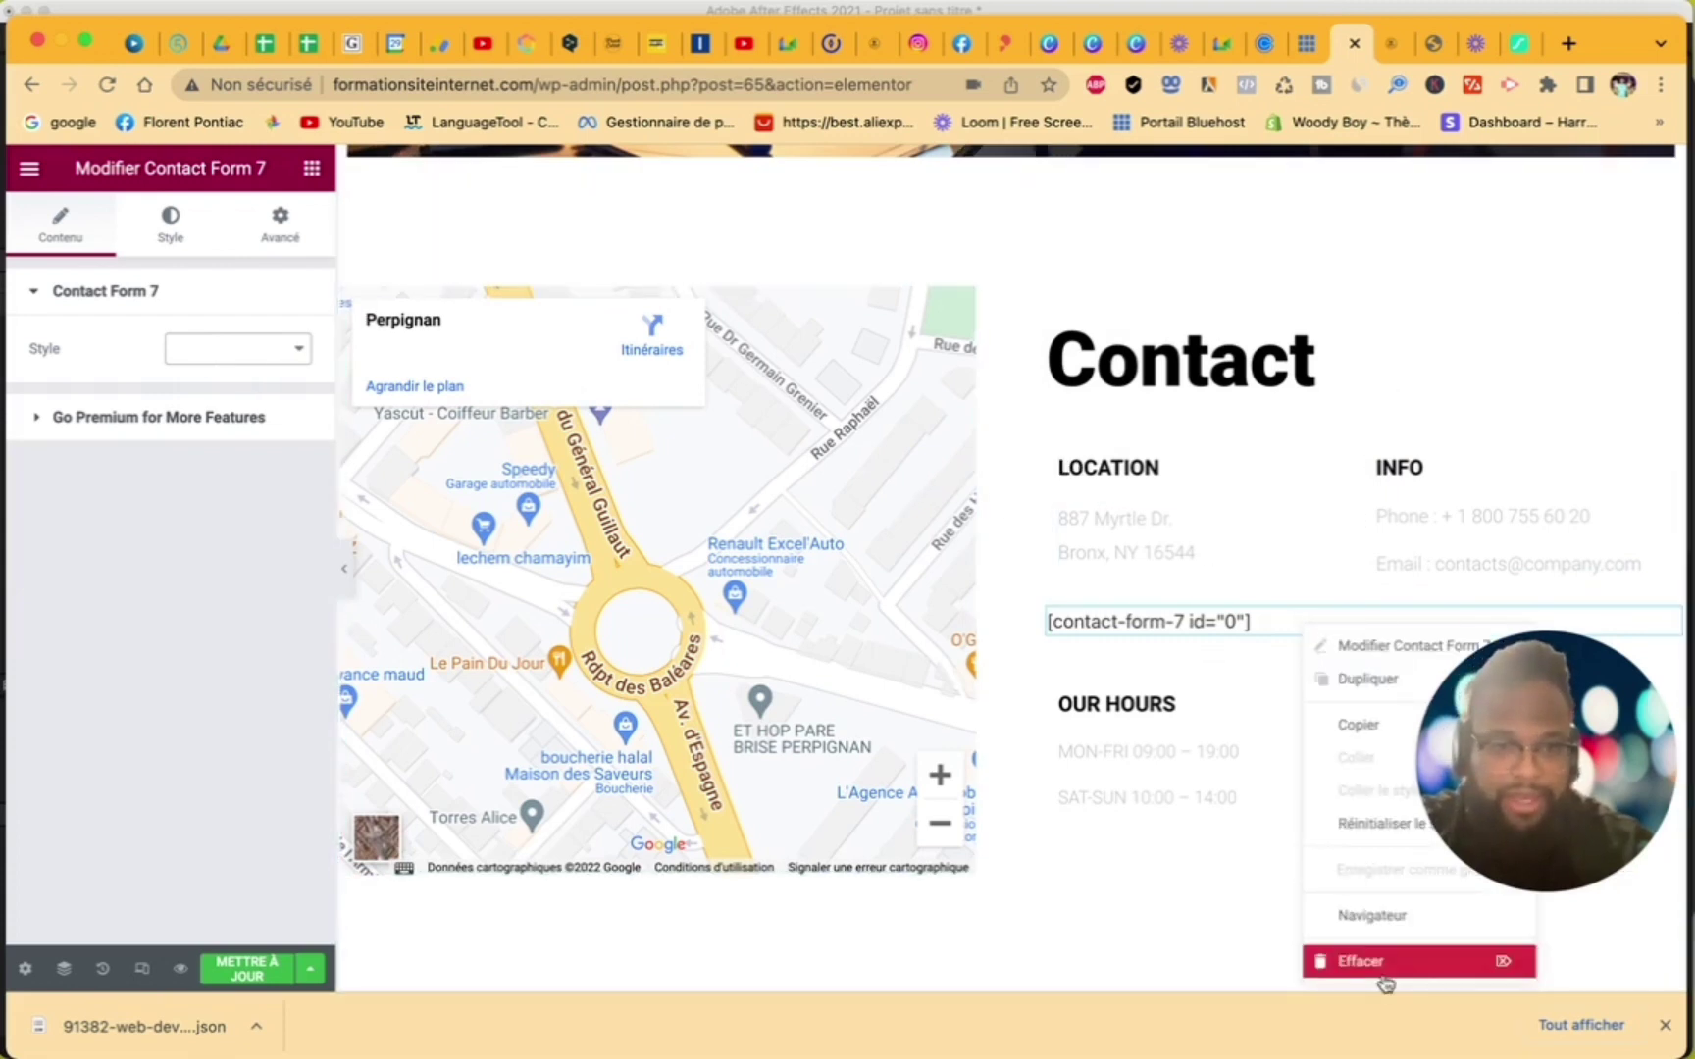
pyautogui.click(1385, 974)
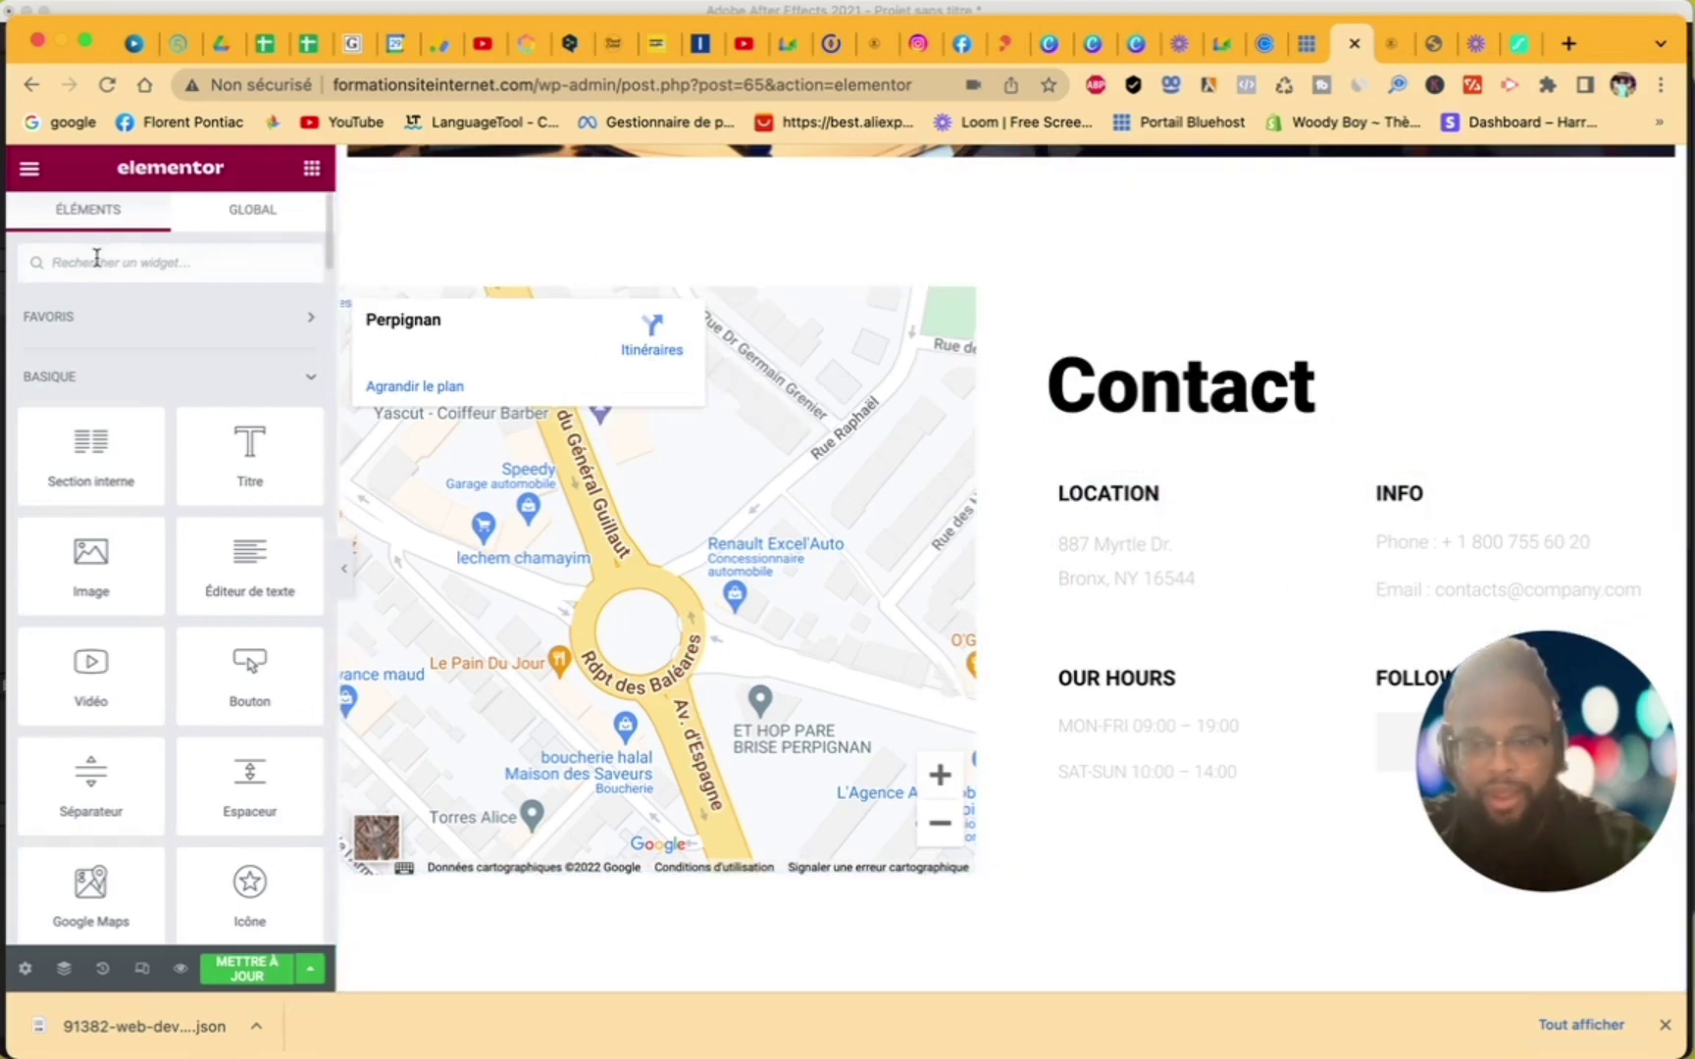
# - Search widgets for 'ema' and 'con', clear the search, and update the page
pyautogui.write('ema')
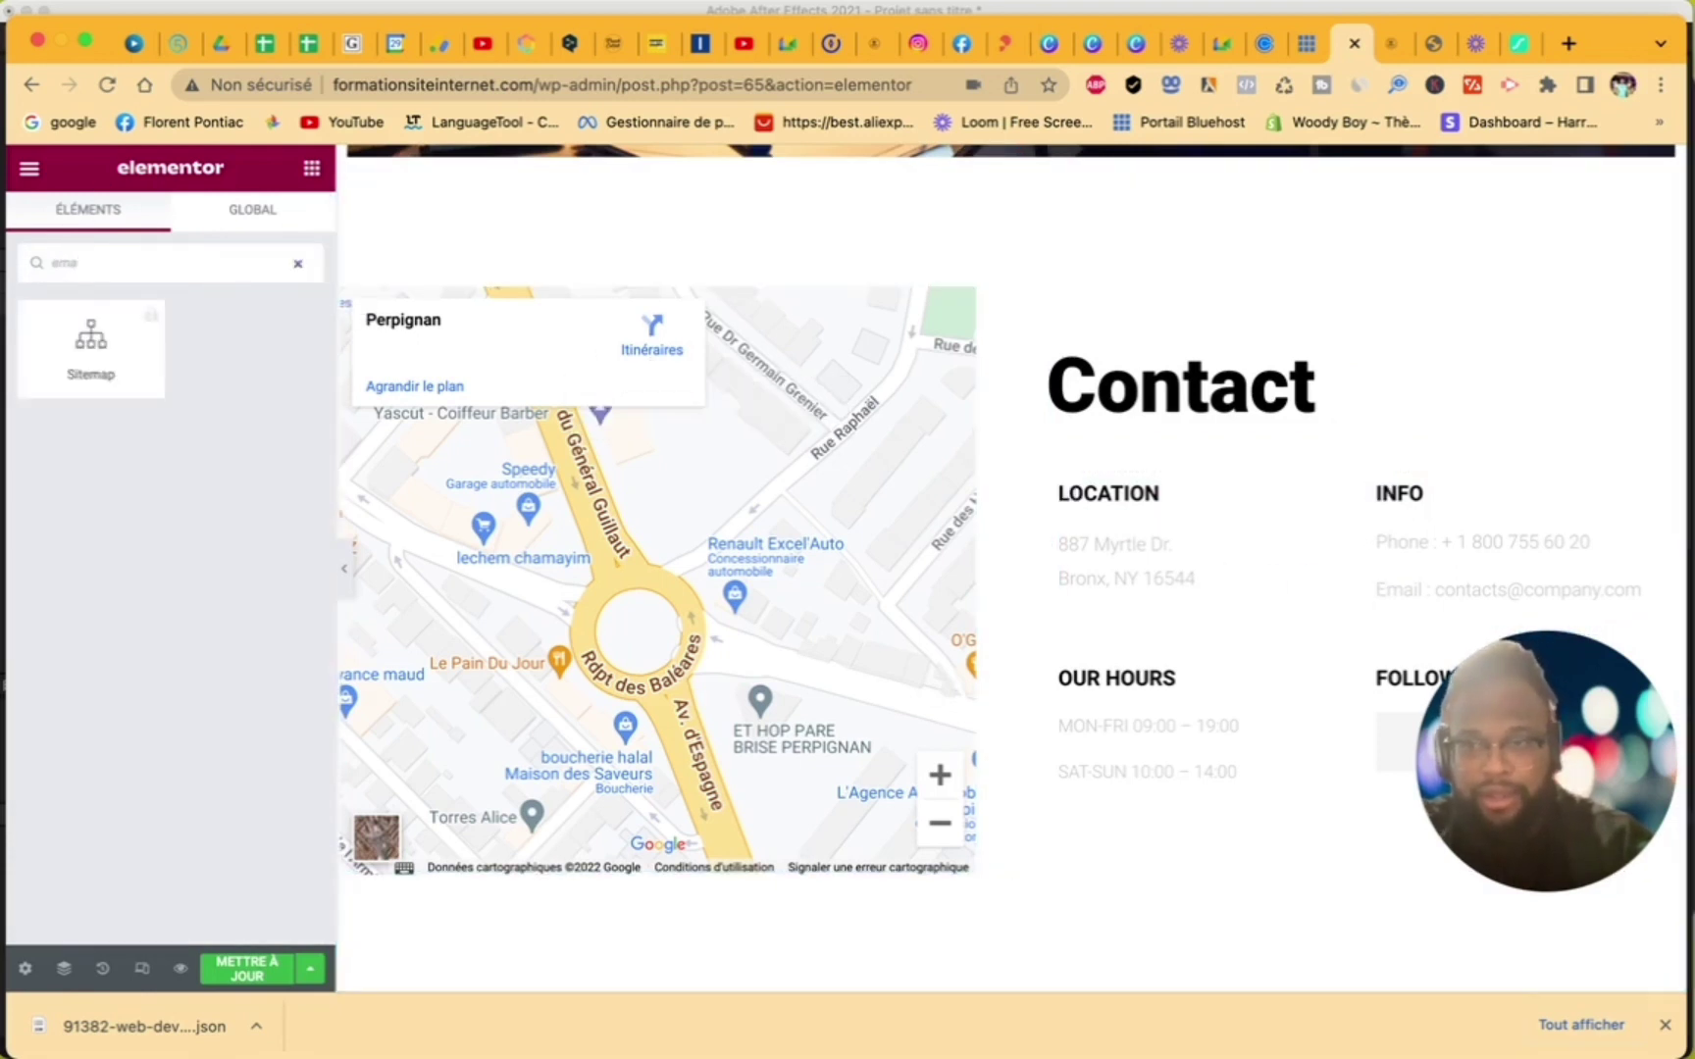
pyautogui.press('BackSpace')
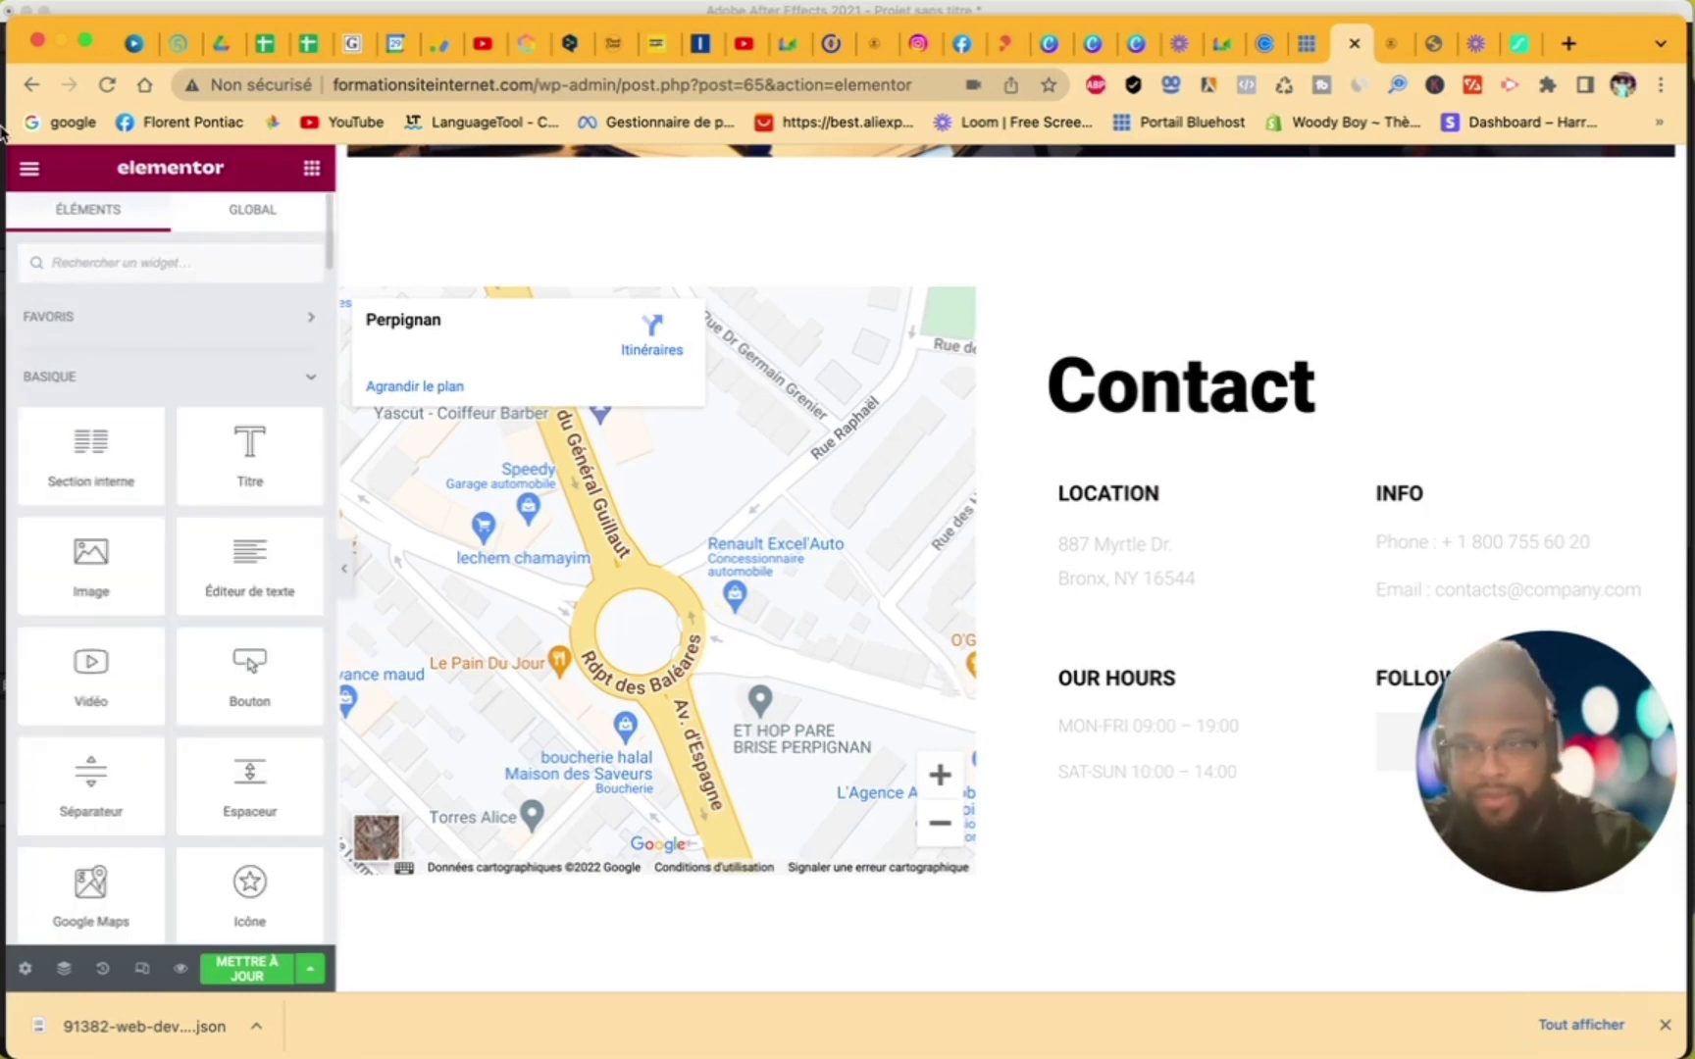
pyautogui.write('con')
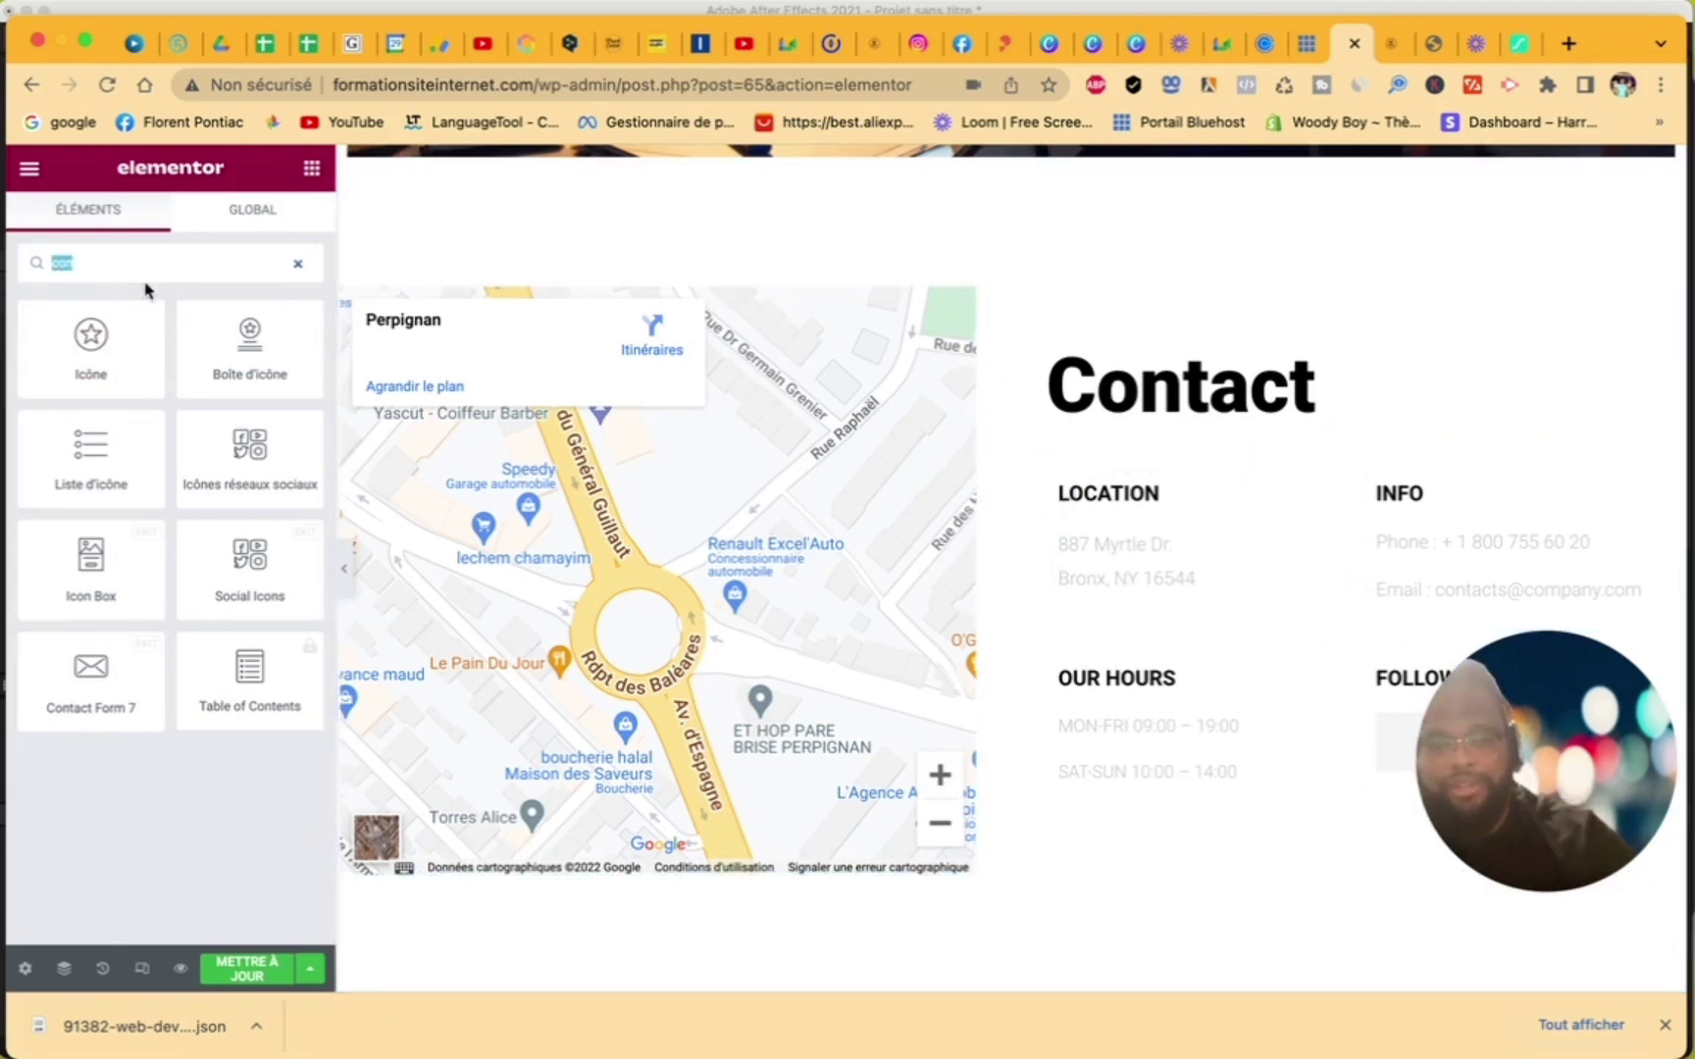
pyautogui.click(300, 264)
pyautogui.click(257, 972)
pyautogui.scroll(-3, 1029, 650)
pyautogui.scroll(-5, 1029, 653)
pyautogui.scroll(7, 1029, 653)
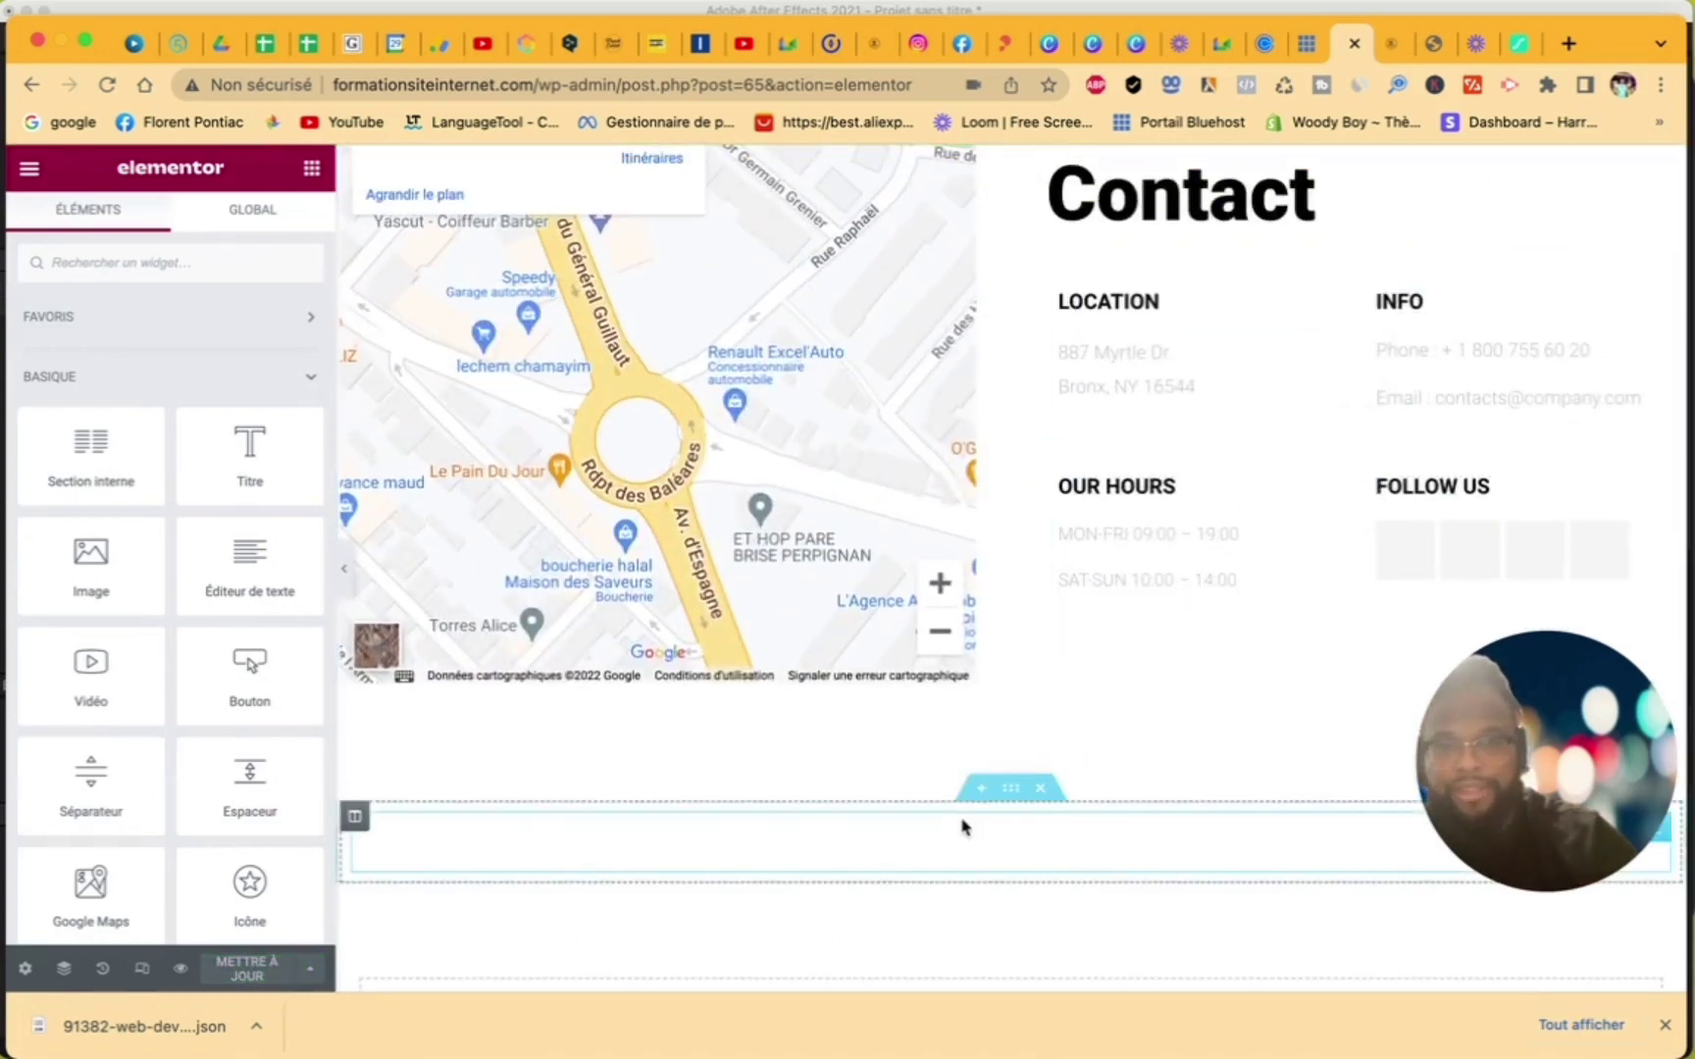
pyautogui.scroll(-3, 966, 819)
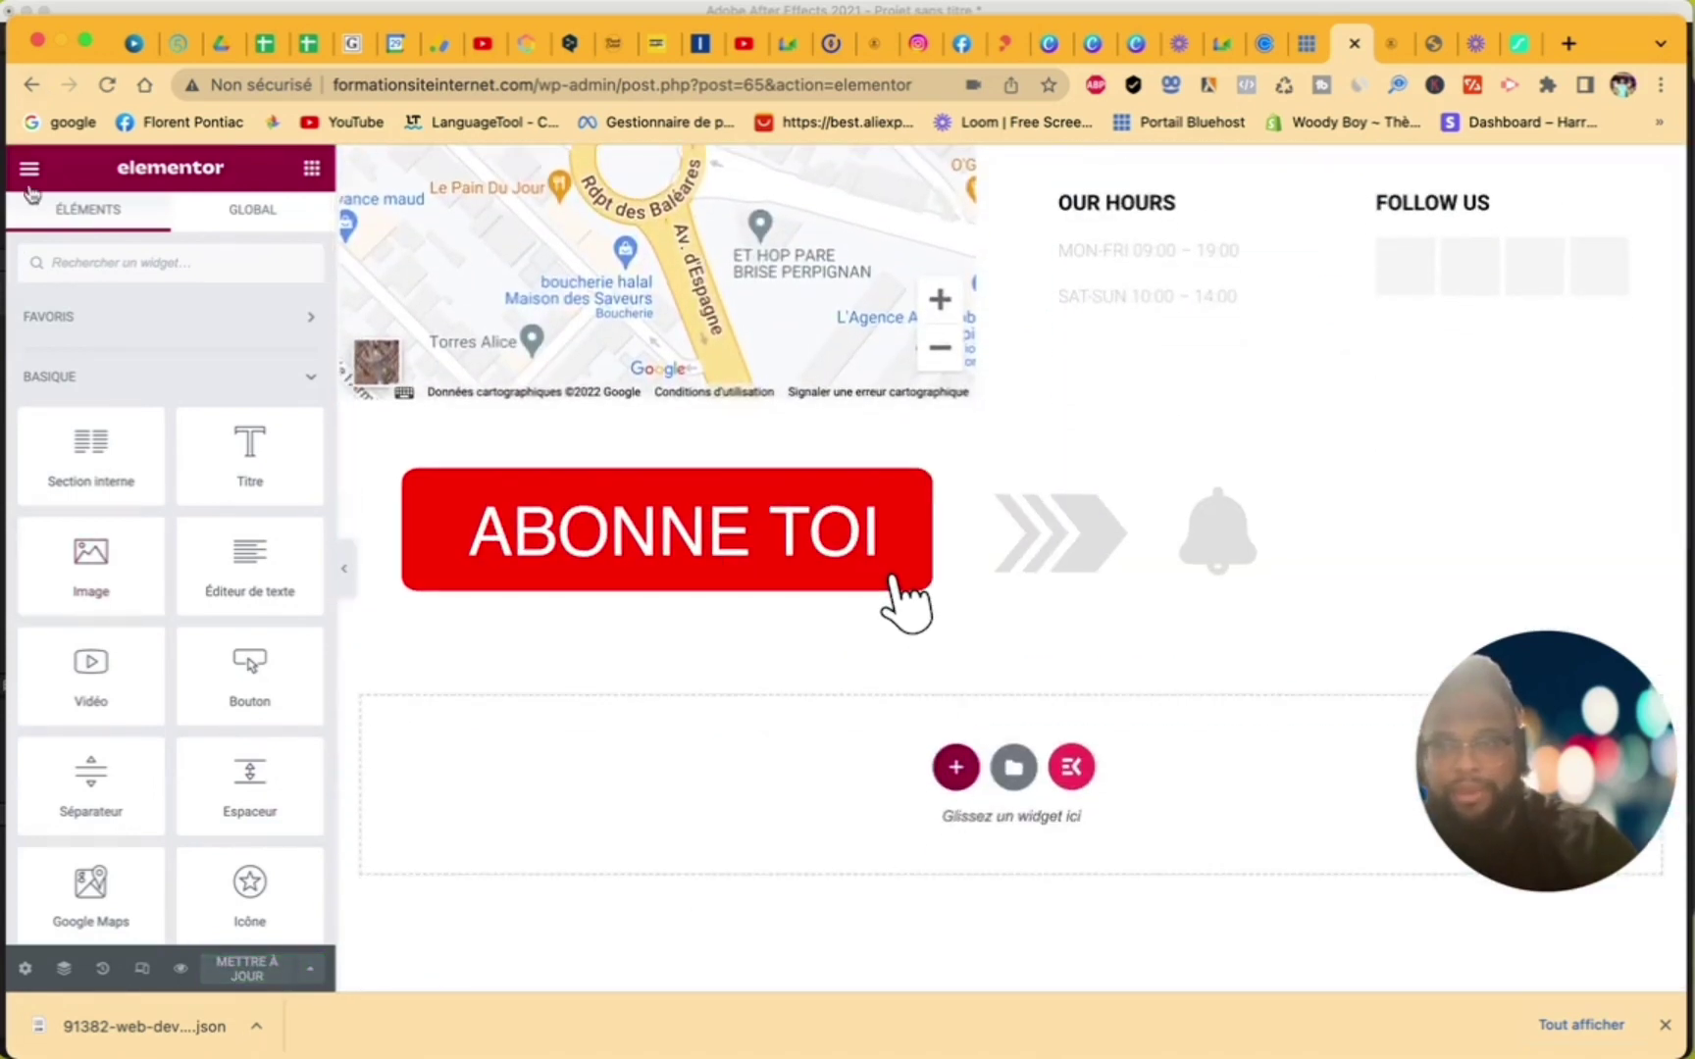
pyautogui.click(29, 167)
# - Leave Elementor, then create and publish a new page titled 'Blog'
pyautogui.click(113, 736)
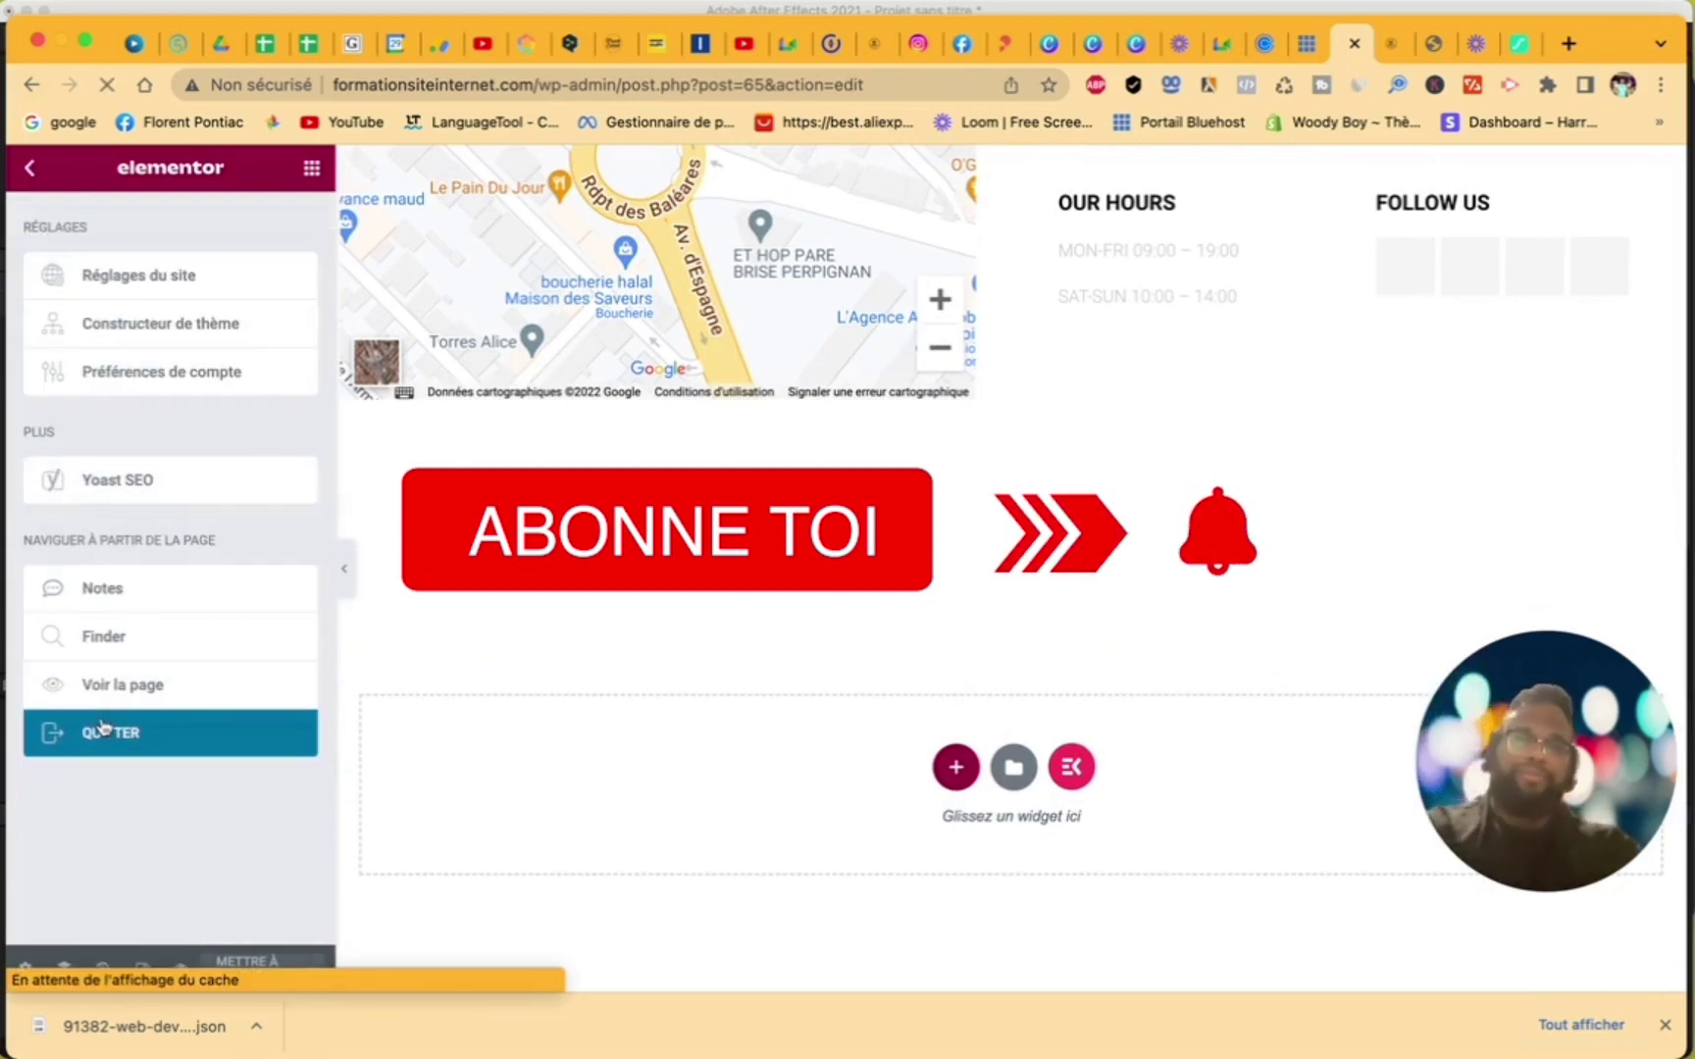
pyautogui.click(45, 196)
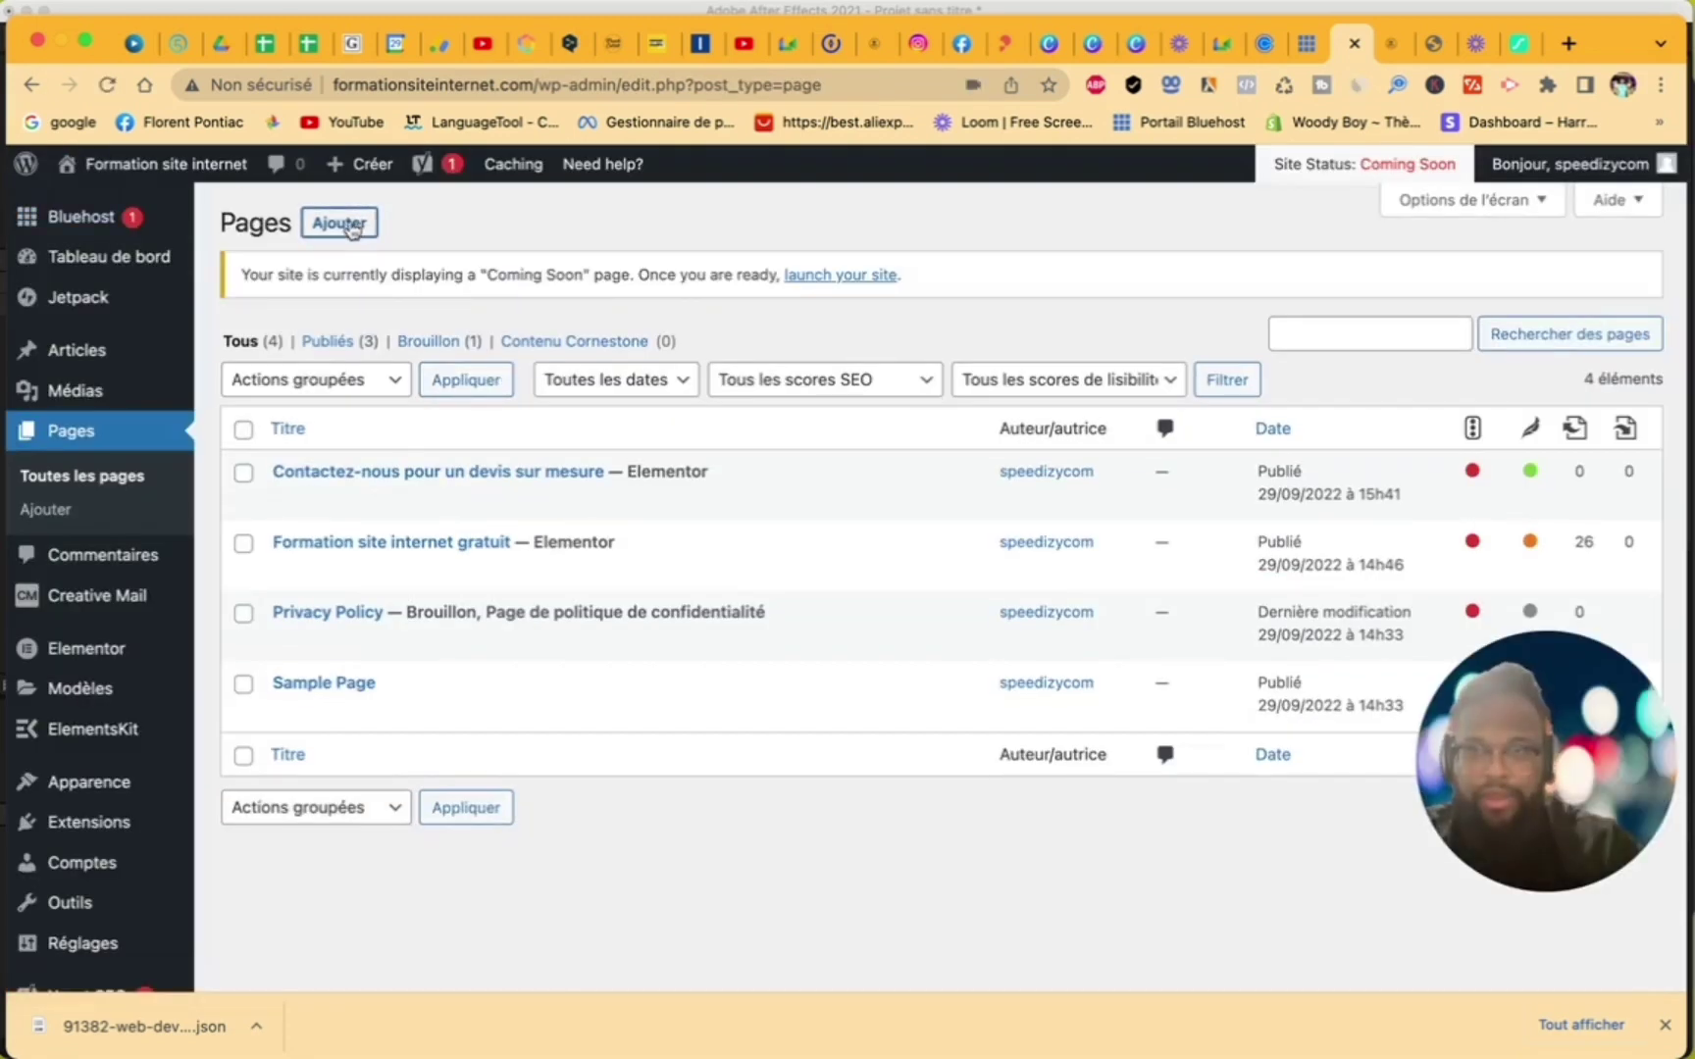
pyautogui.click(350, 224)
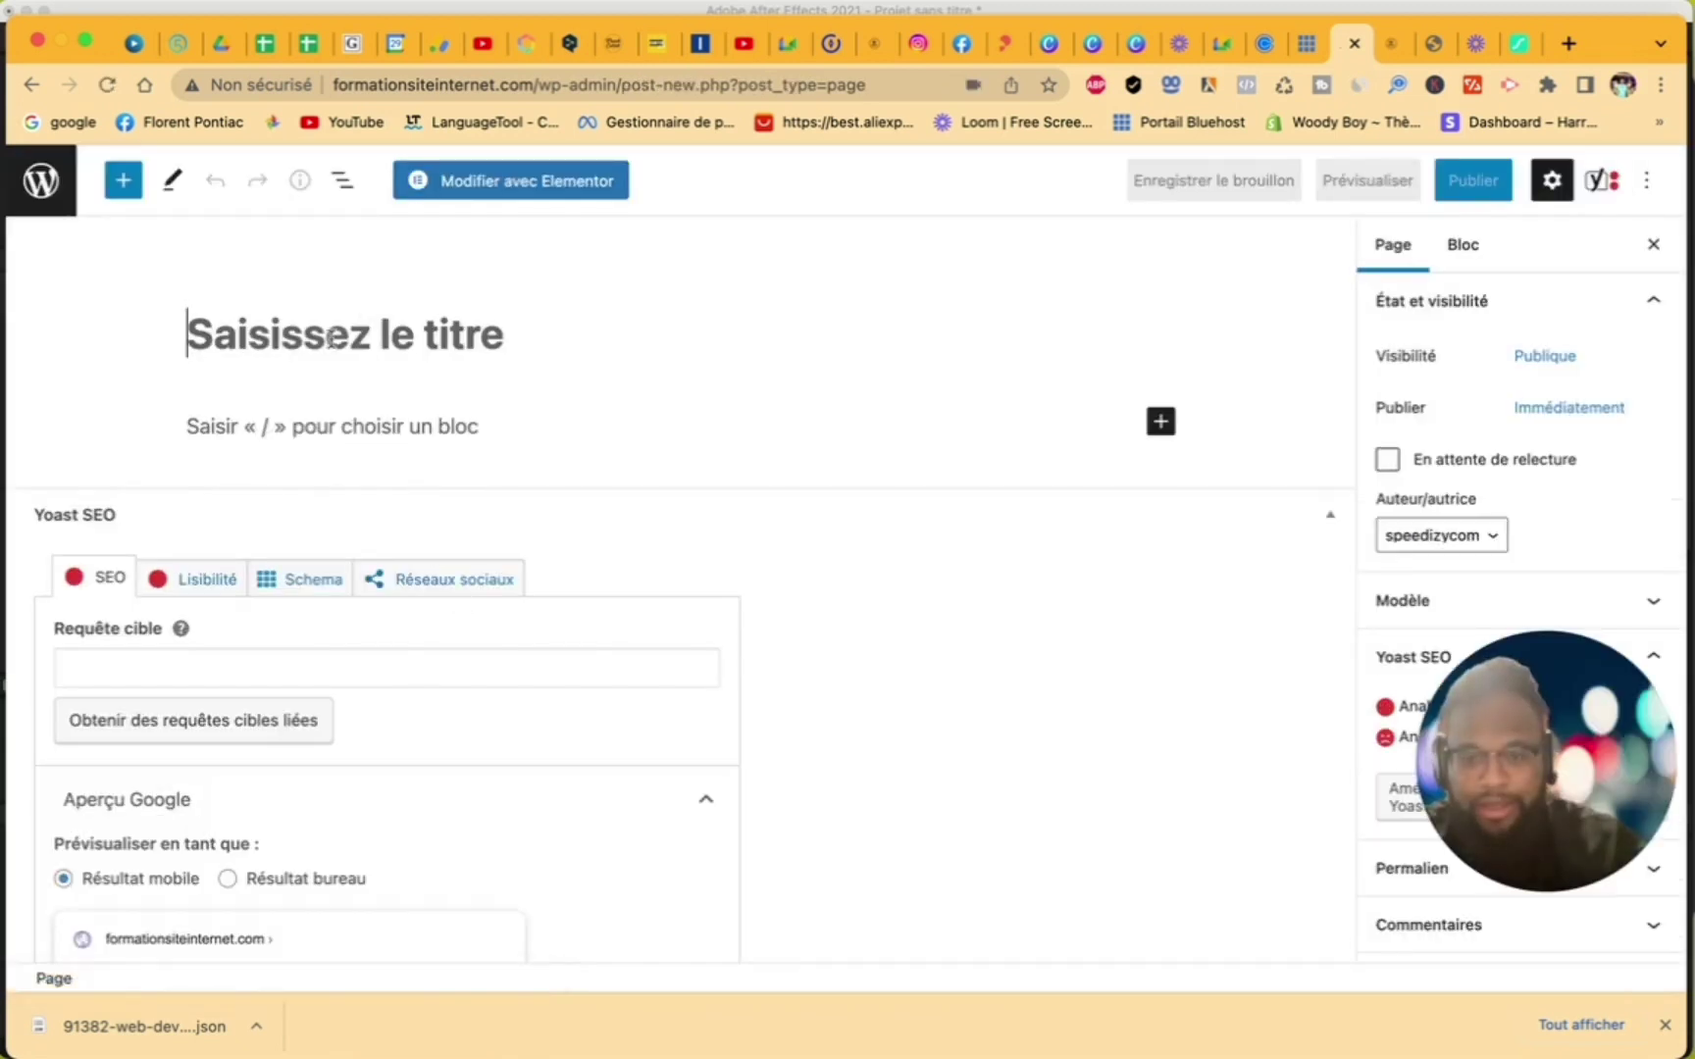
pyautogui.write('Blog')
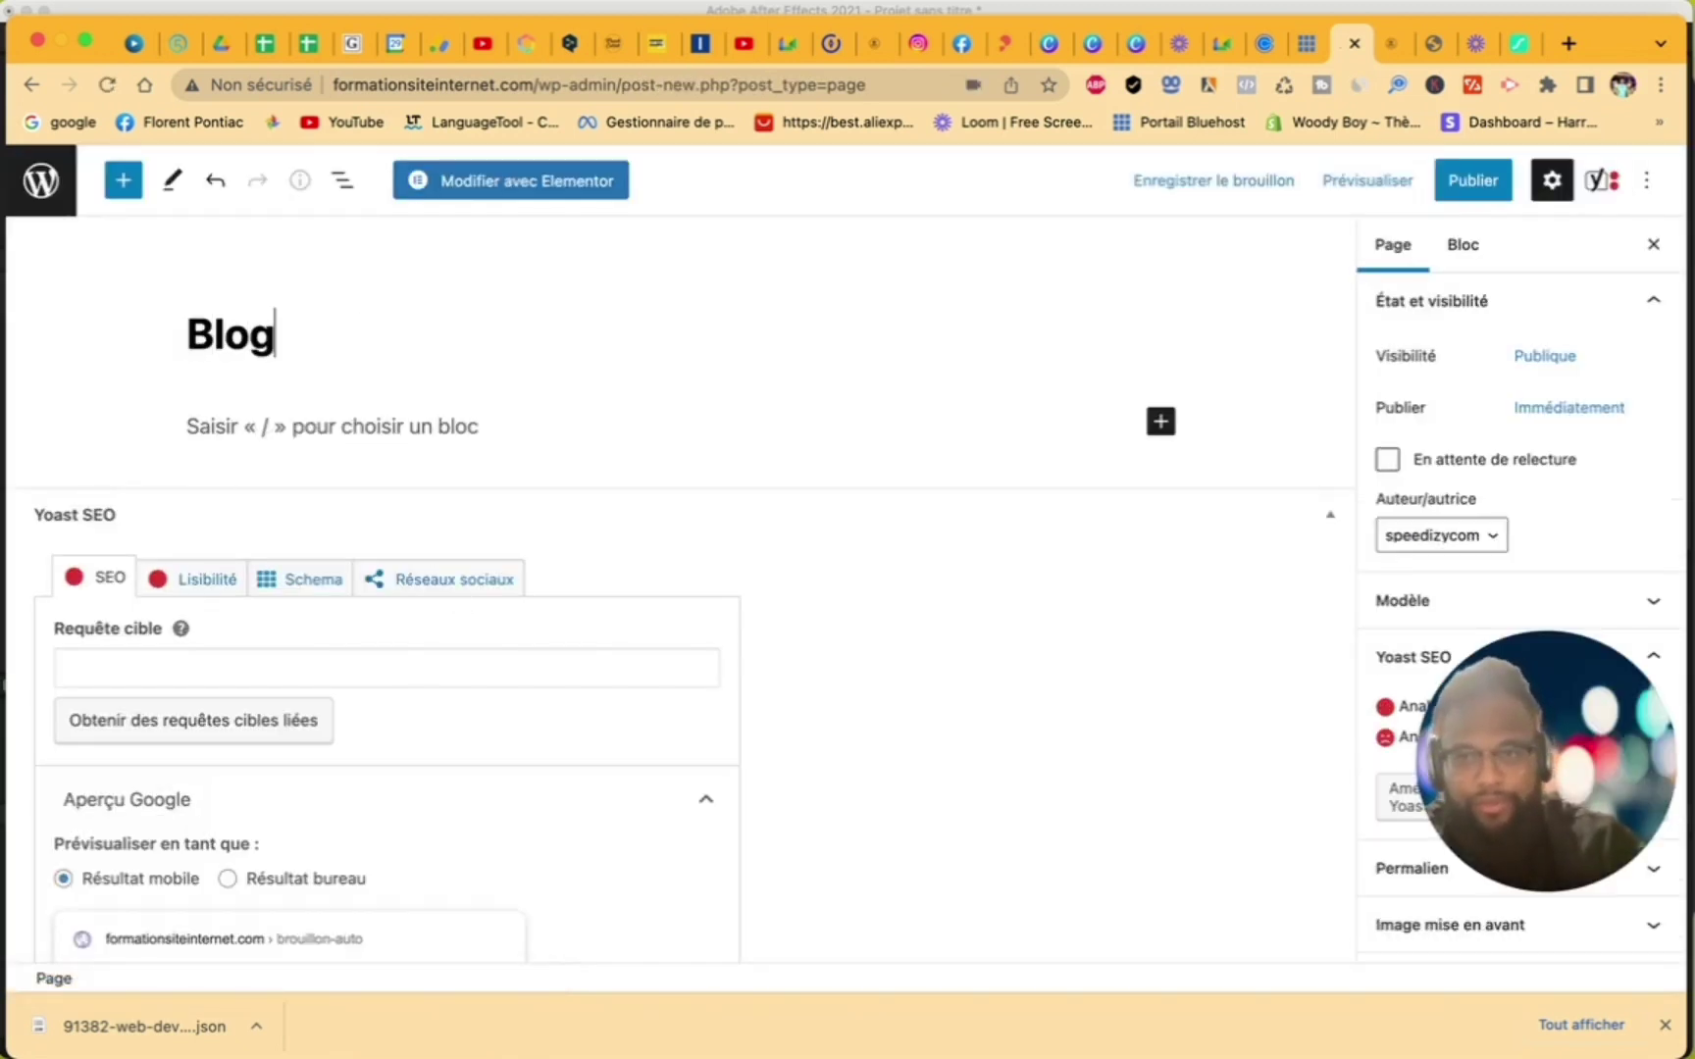
pyautogui.click(1472, 181)
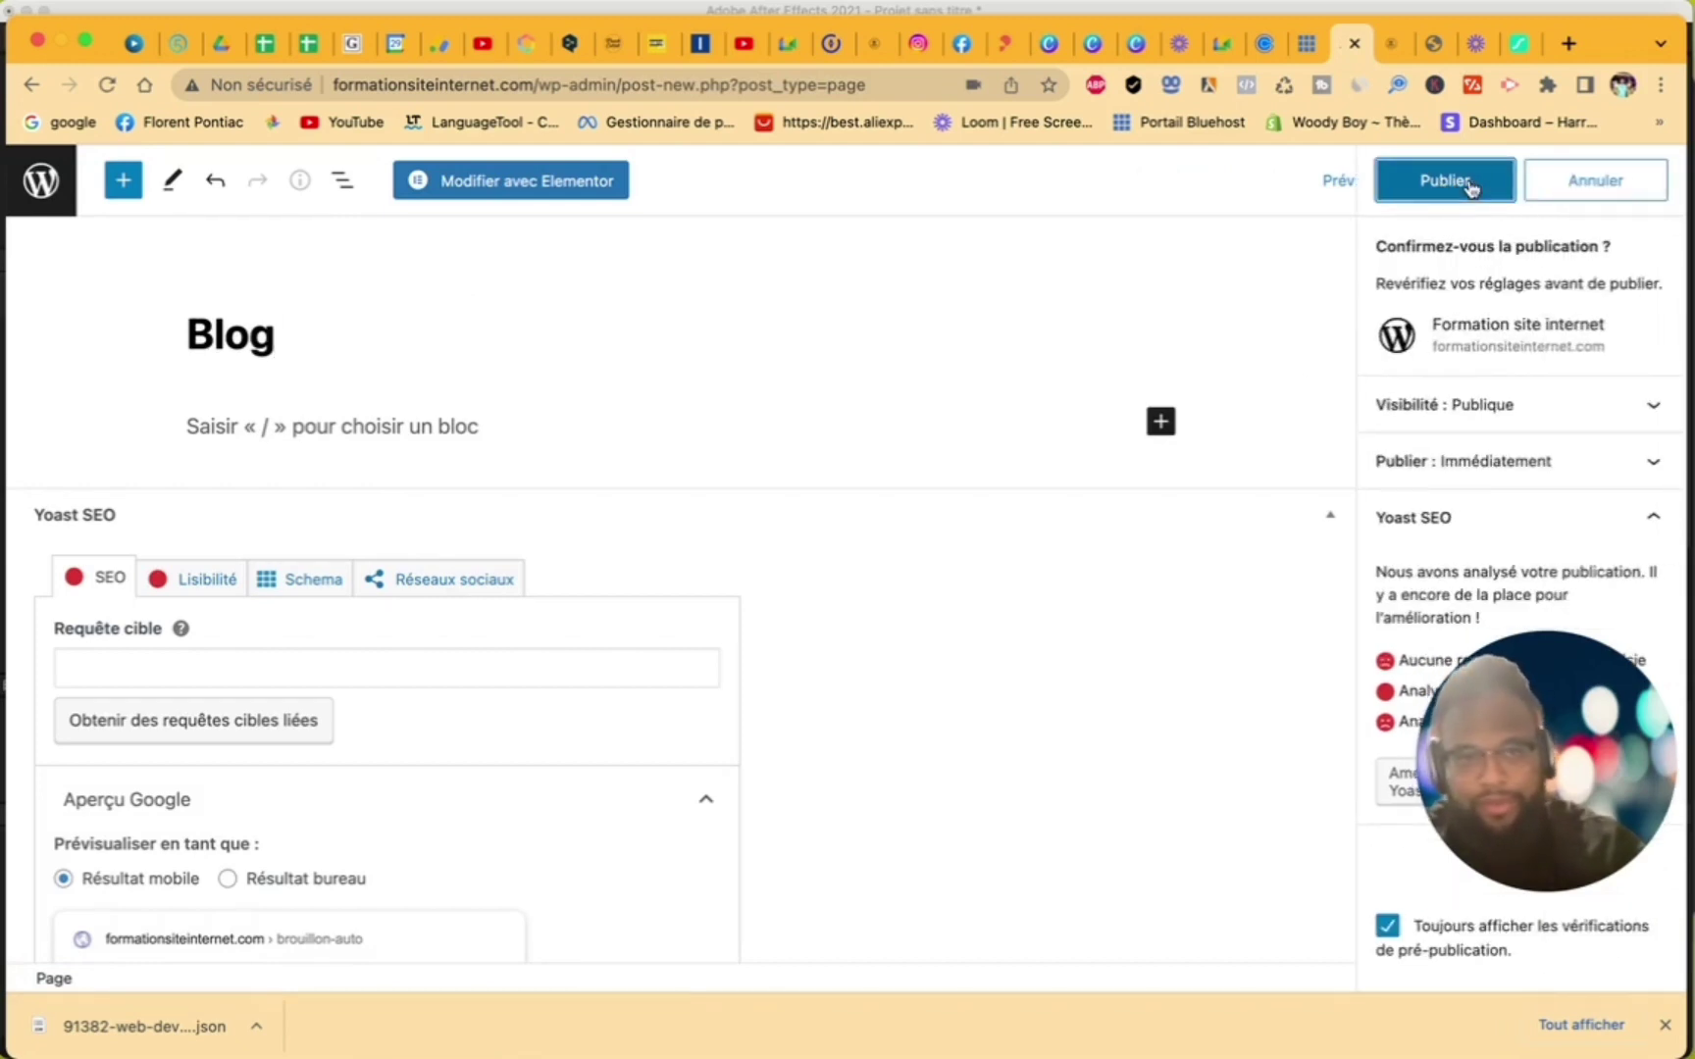
pyautogui.click(1471, 182)
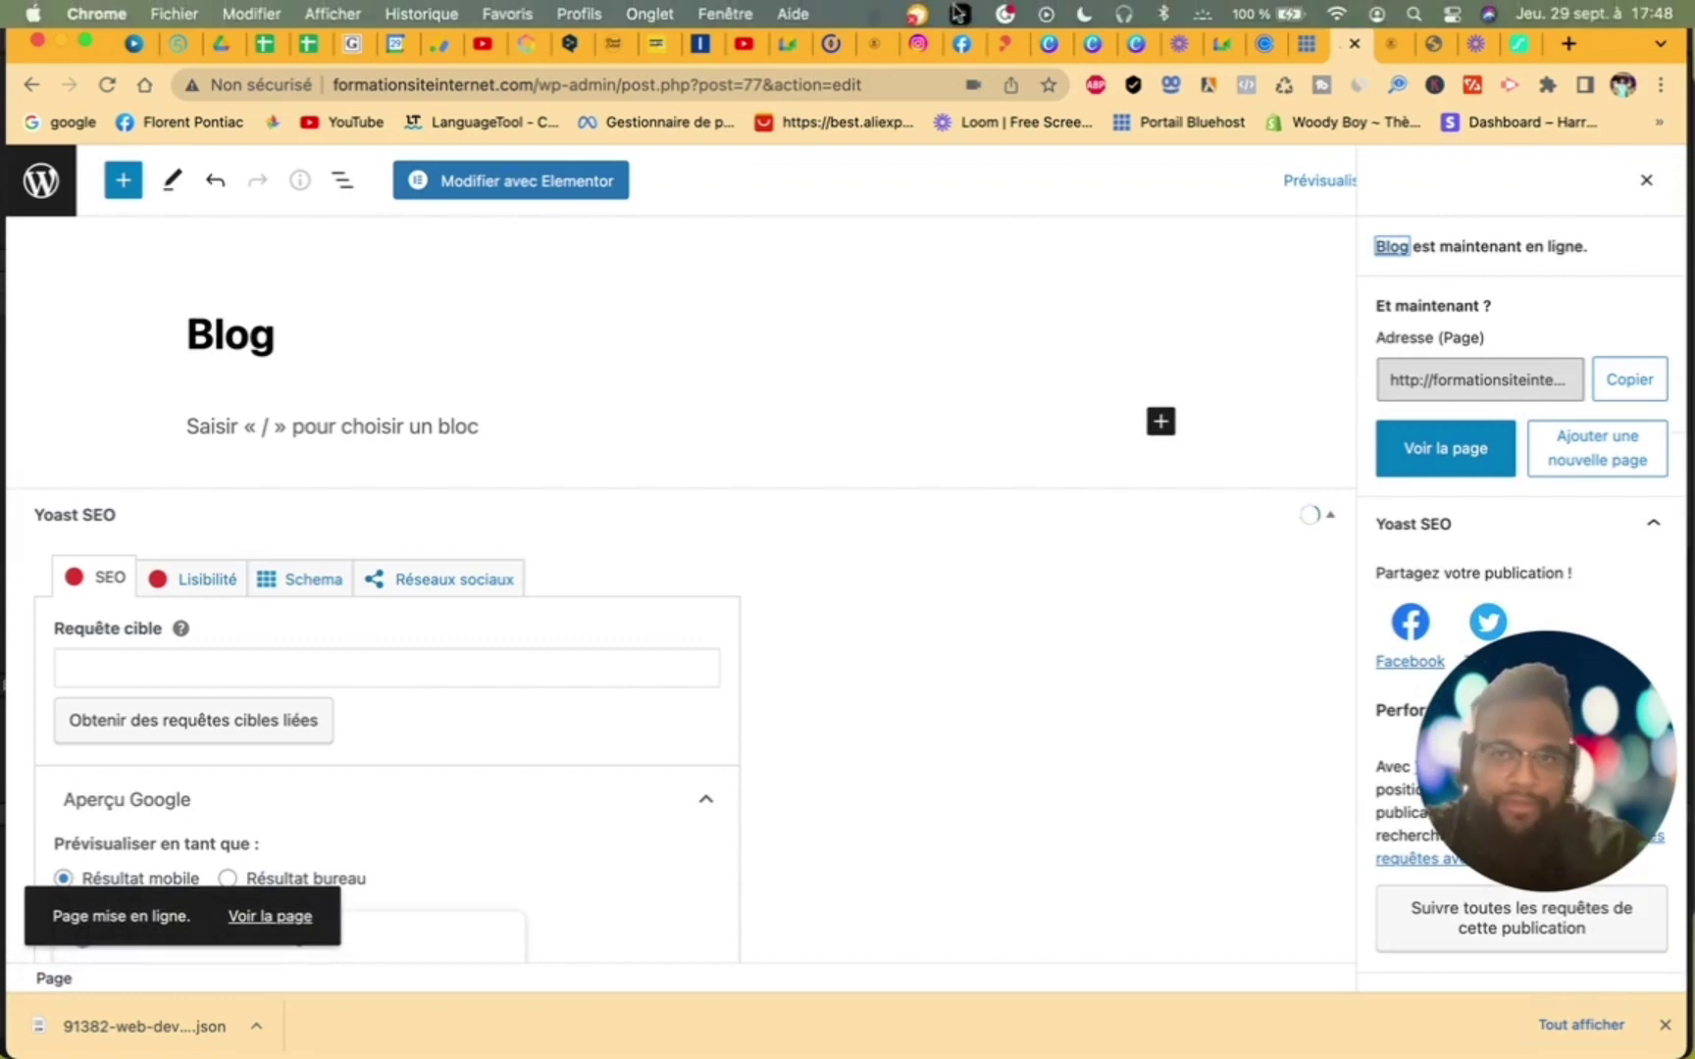
# - Open the Blog page in Elementor, view its settings, then return to the Pages list
pyautogui.click(507, 193)
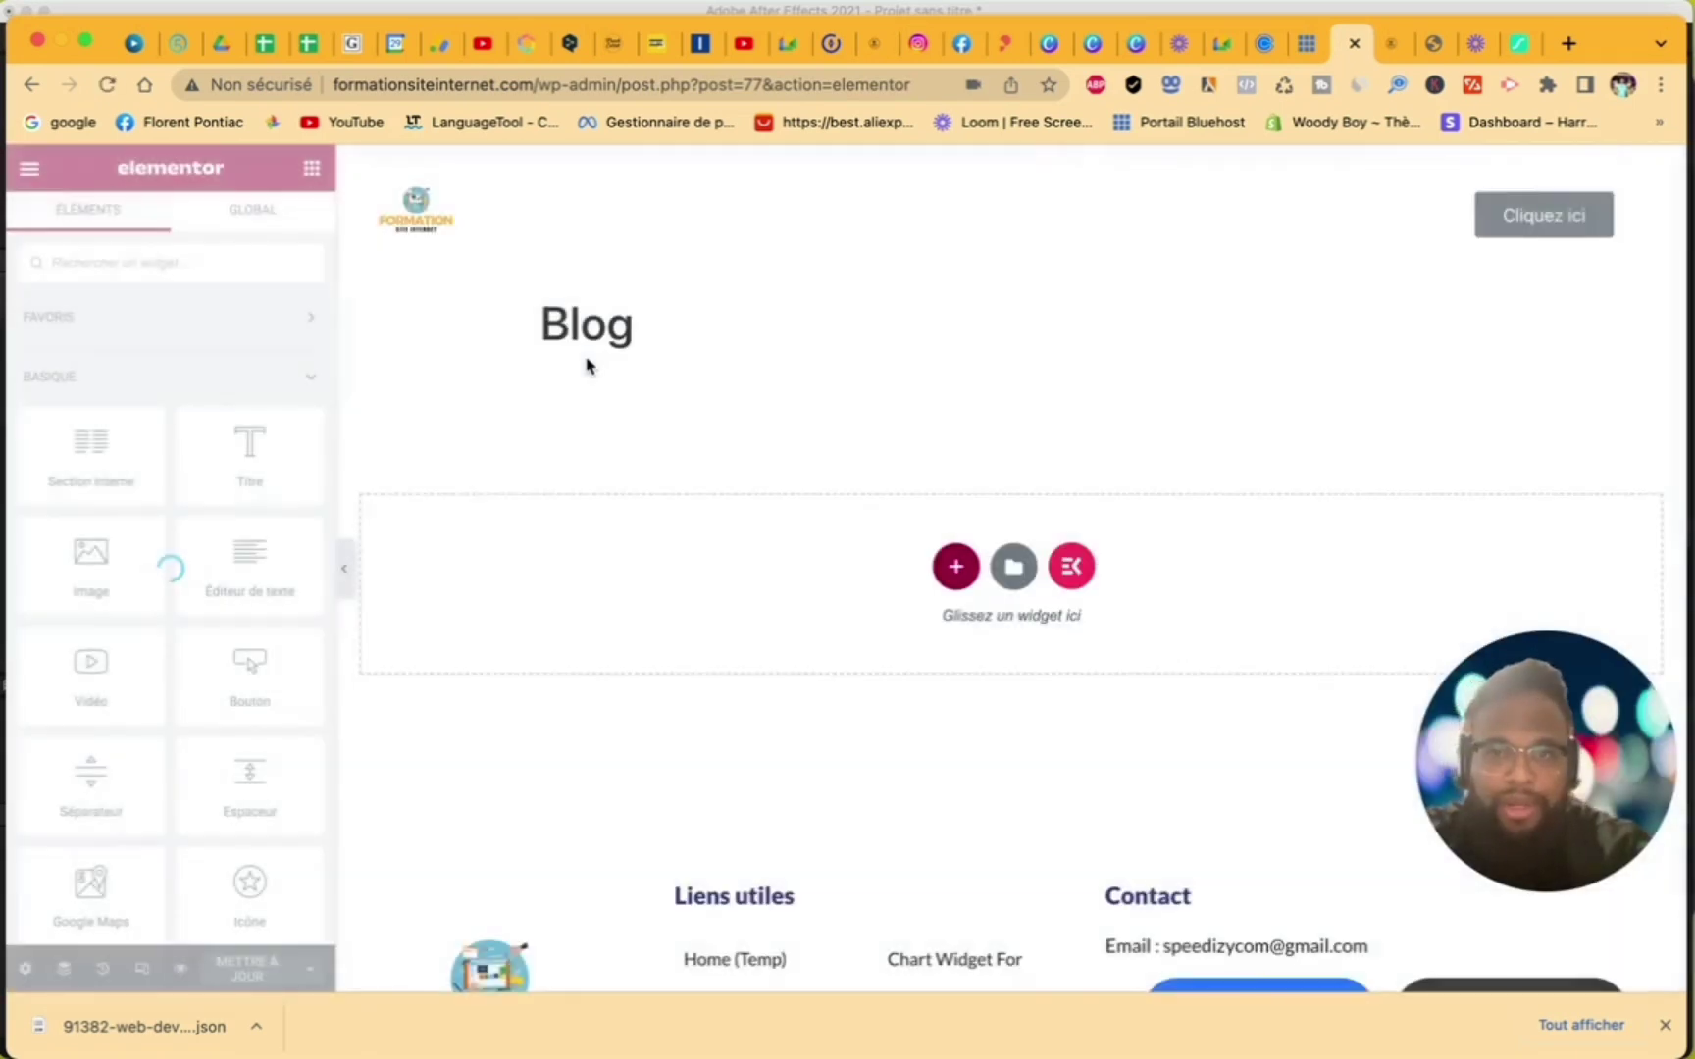
pyautogui.click(24, 969)
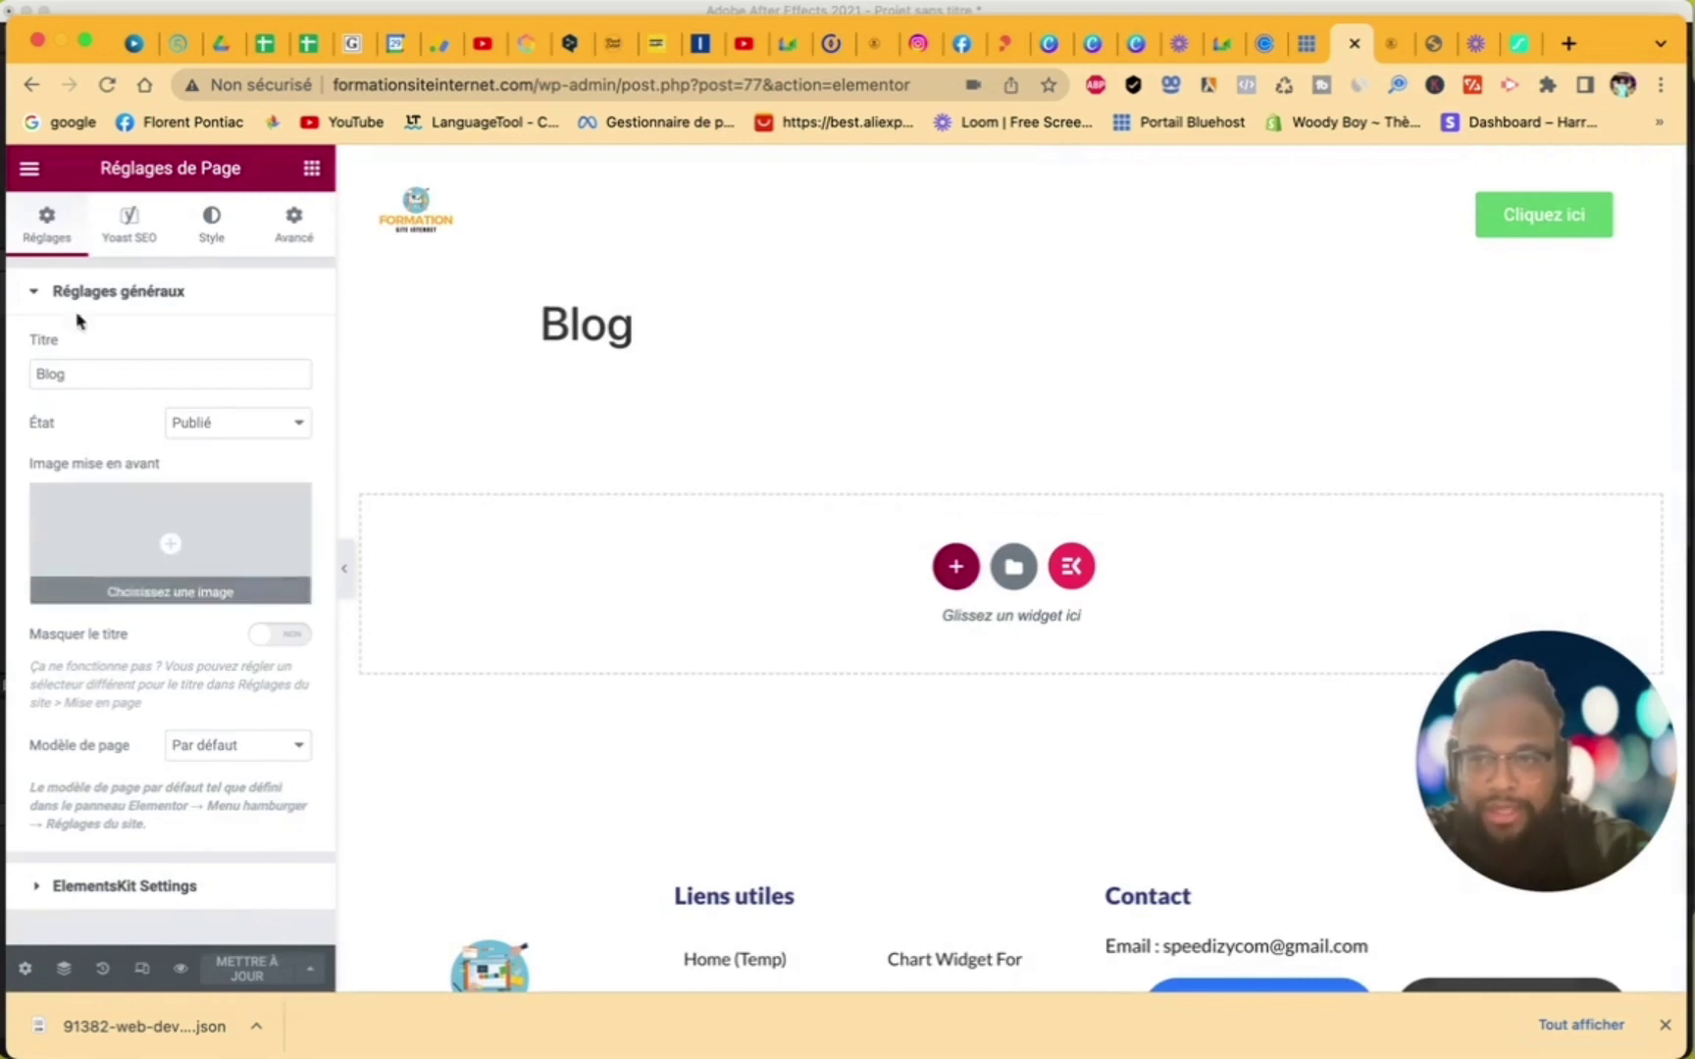
pyautogui.click(29, 169)
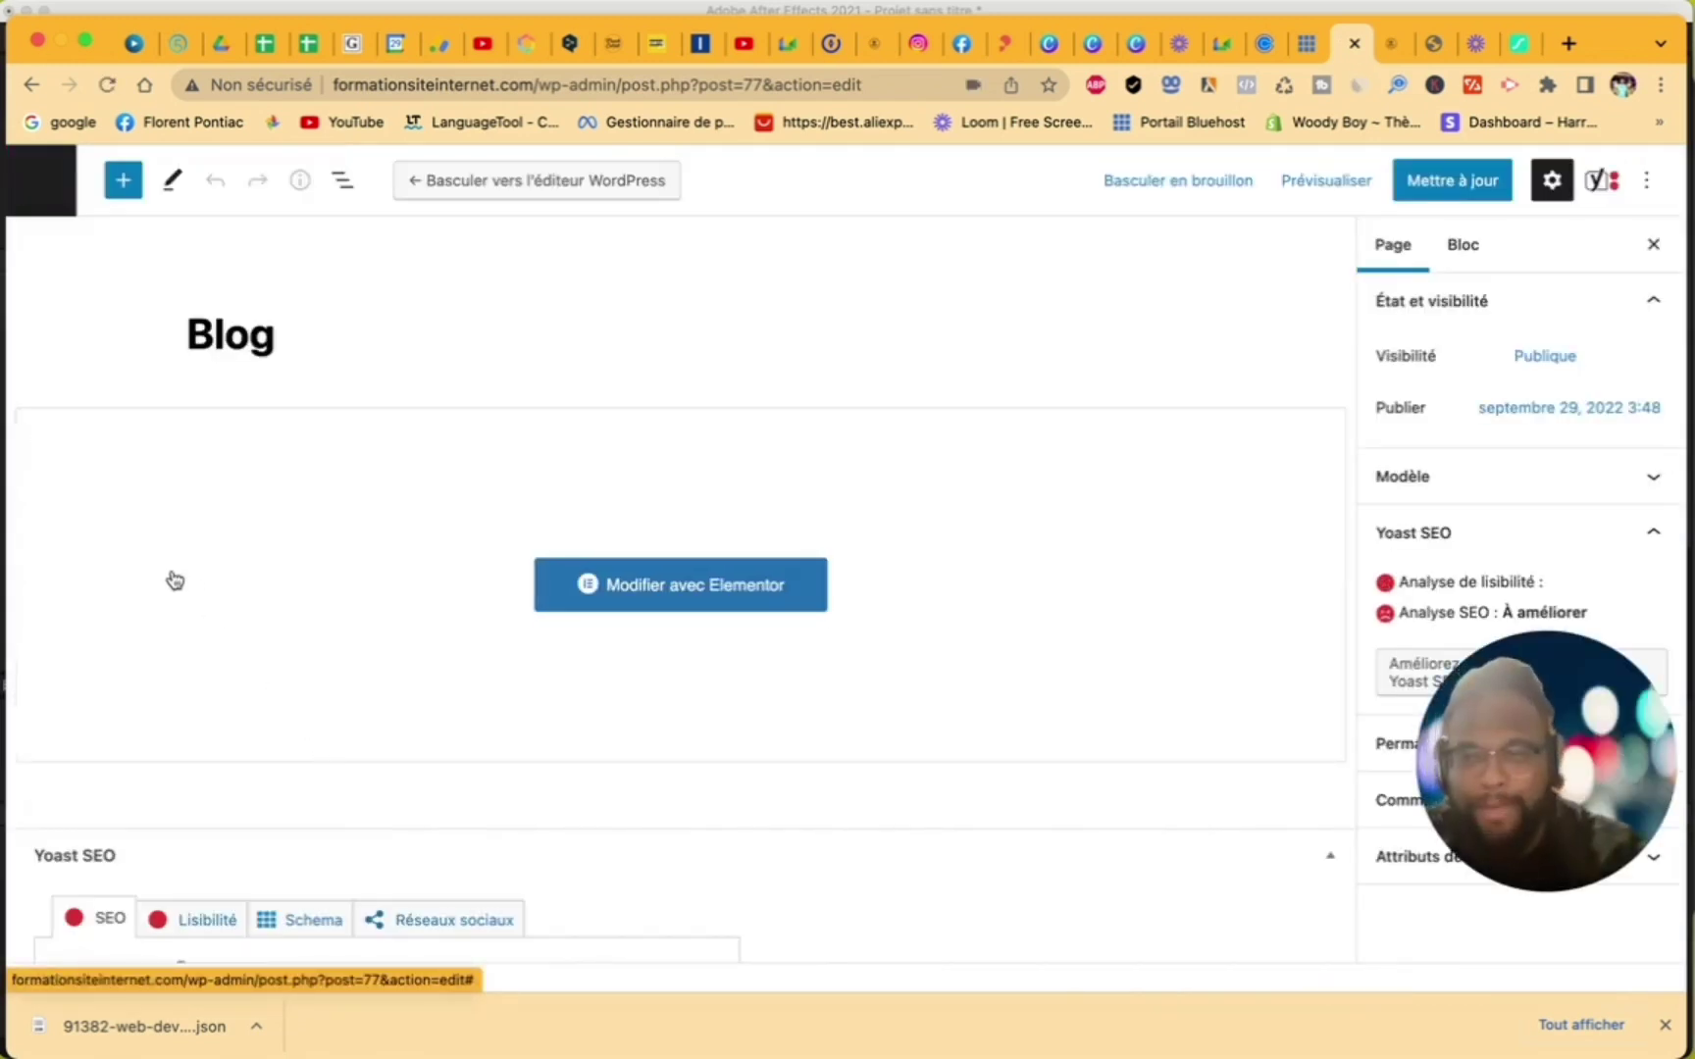
pyautogui.click(55, 186)
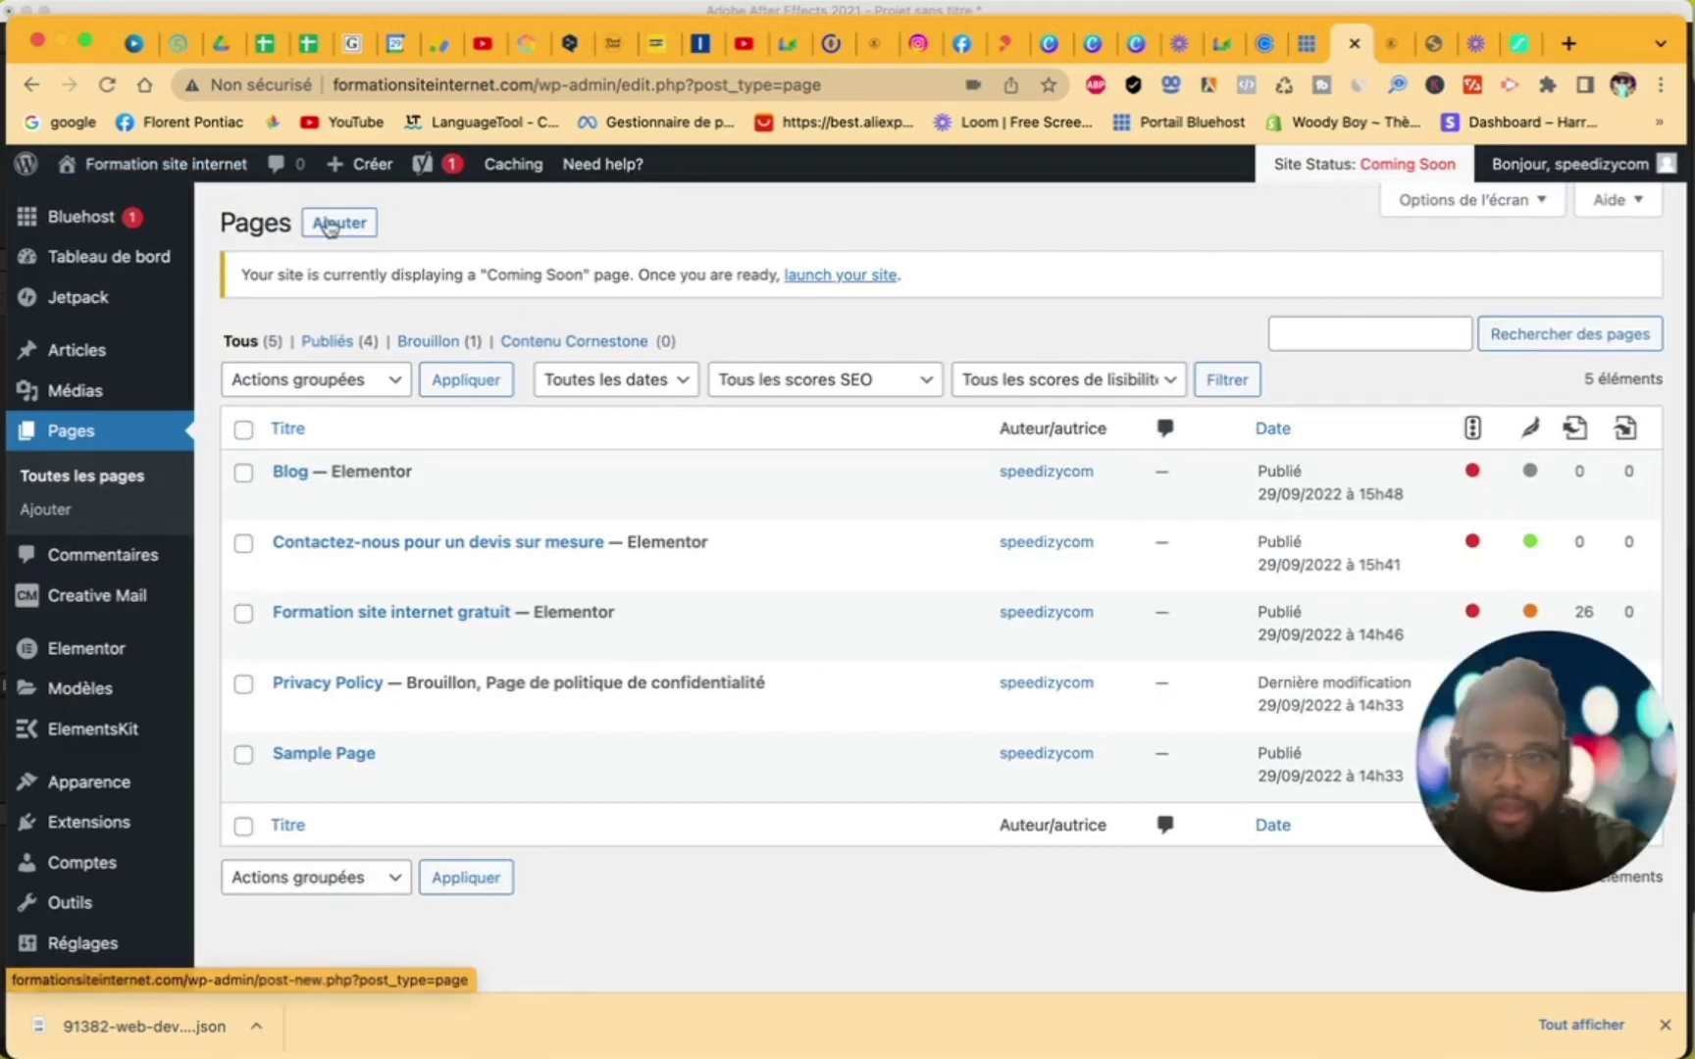
# - Create and publish a new page titled 'Nos Tarifs'
pyautogui.click(326, 225)
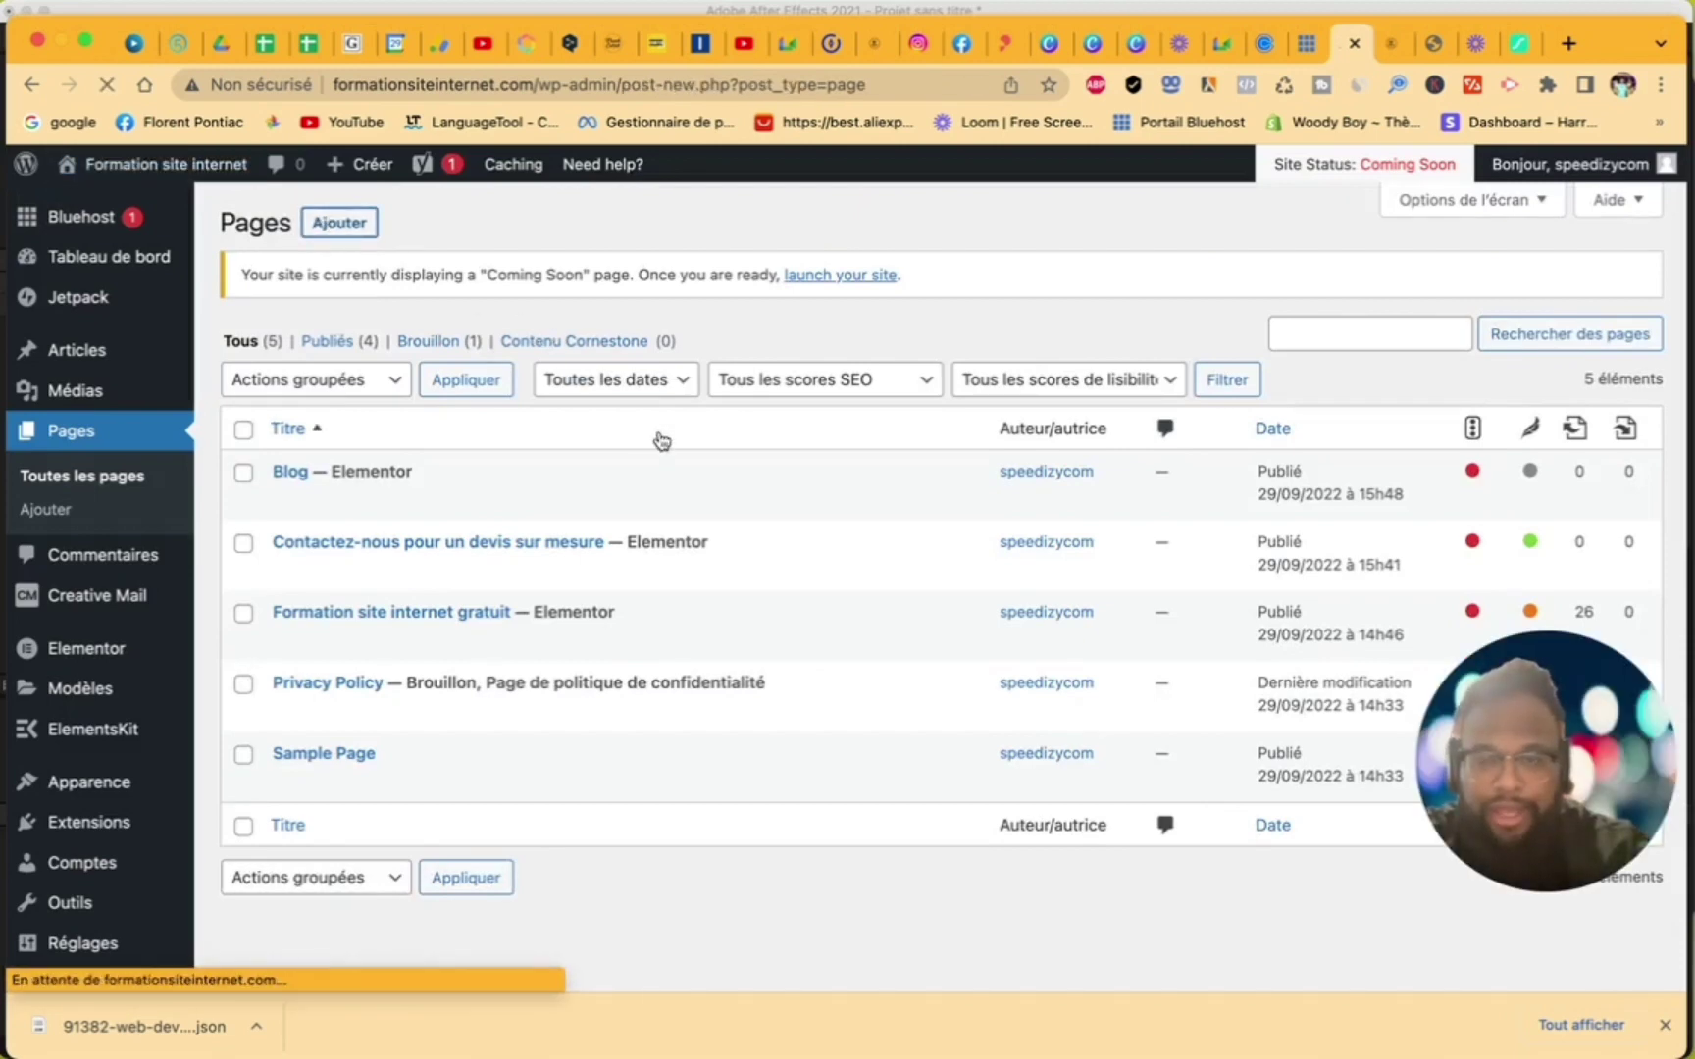
pyautogui.write('N')
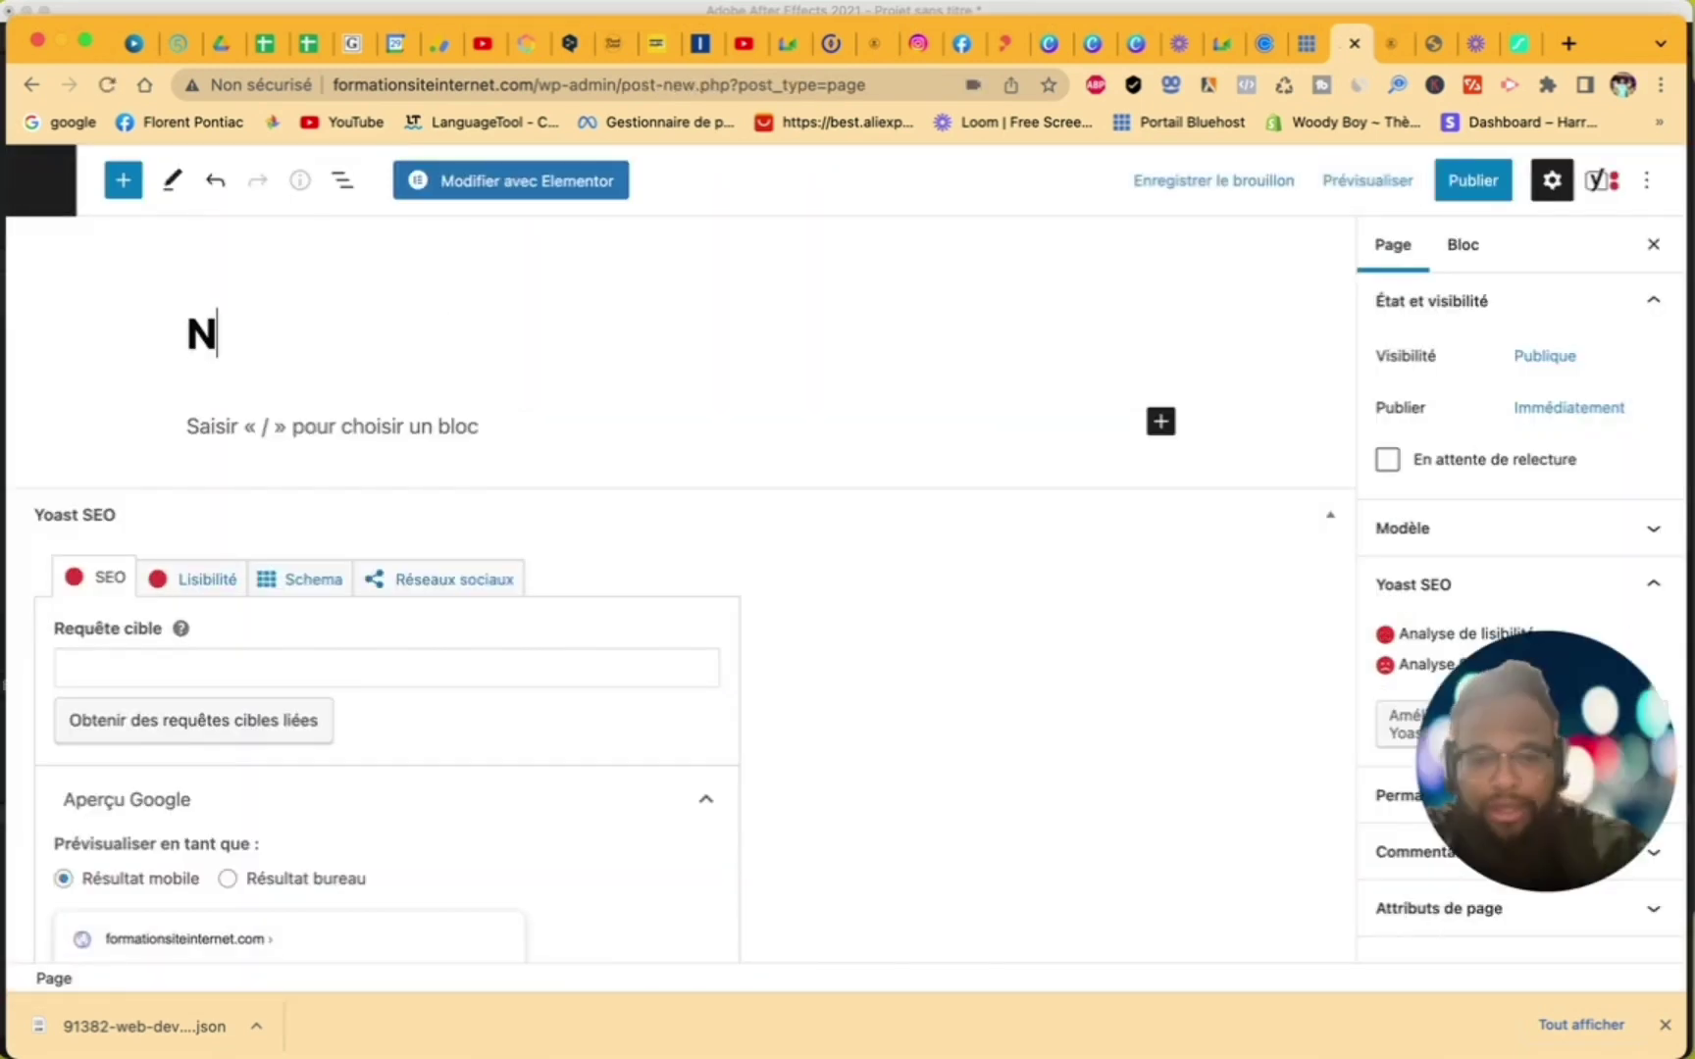
pyautogui.write('os Tari')
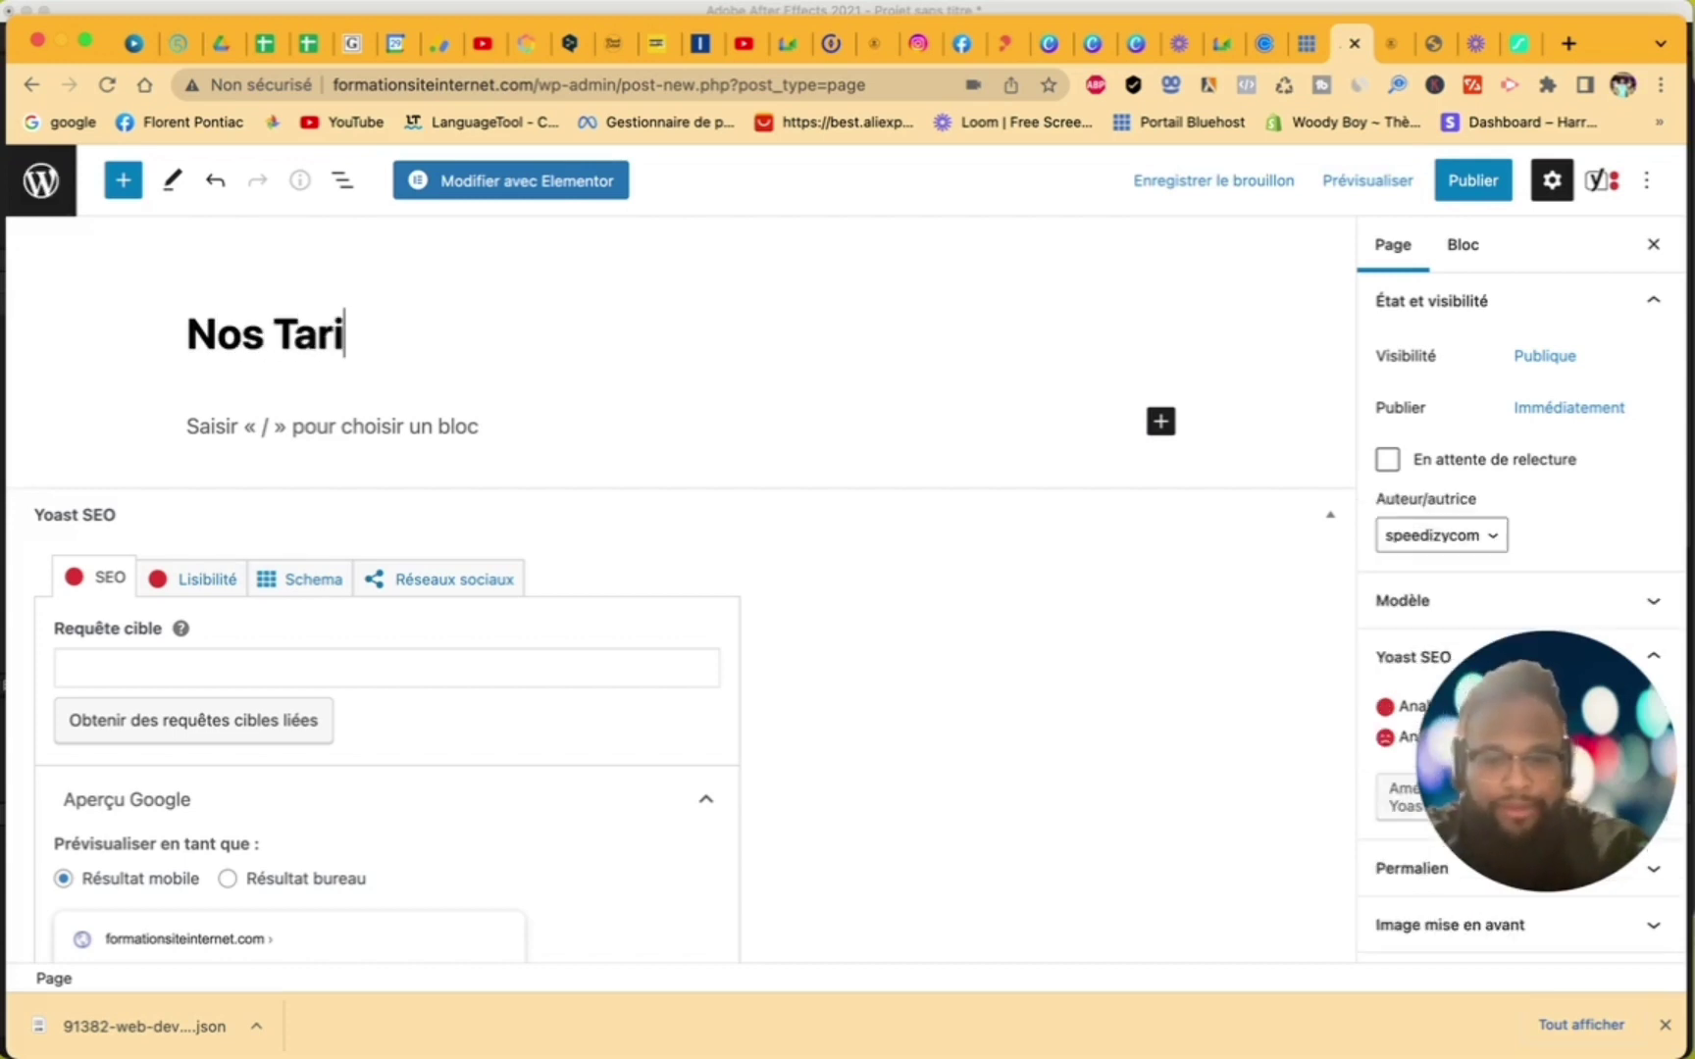
pyautogui.write('fs')
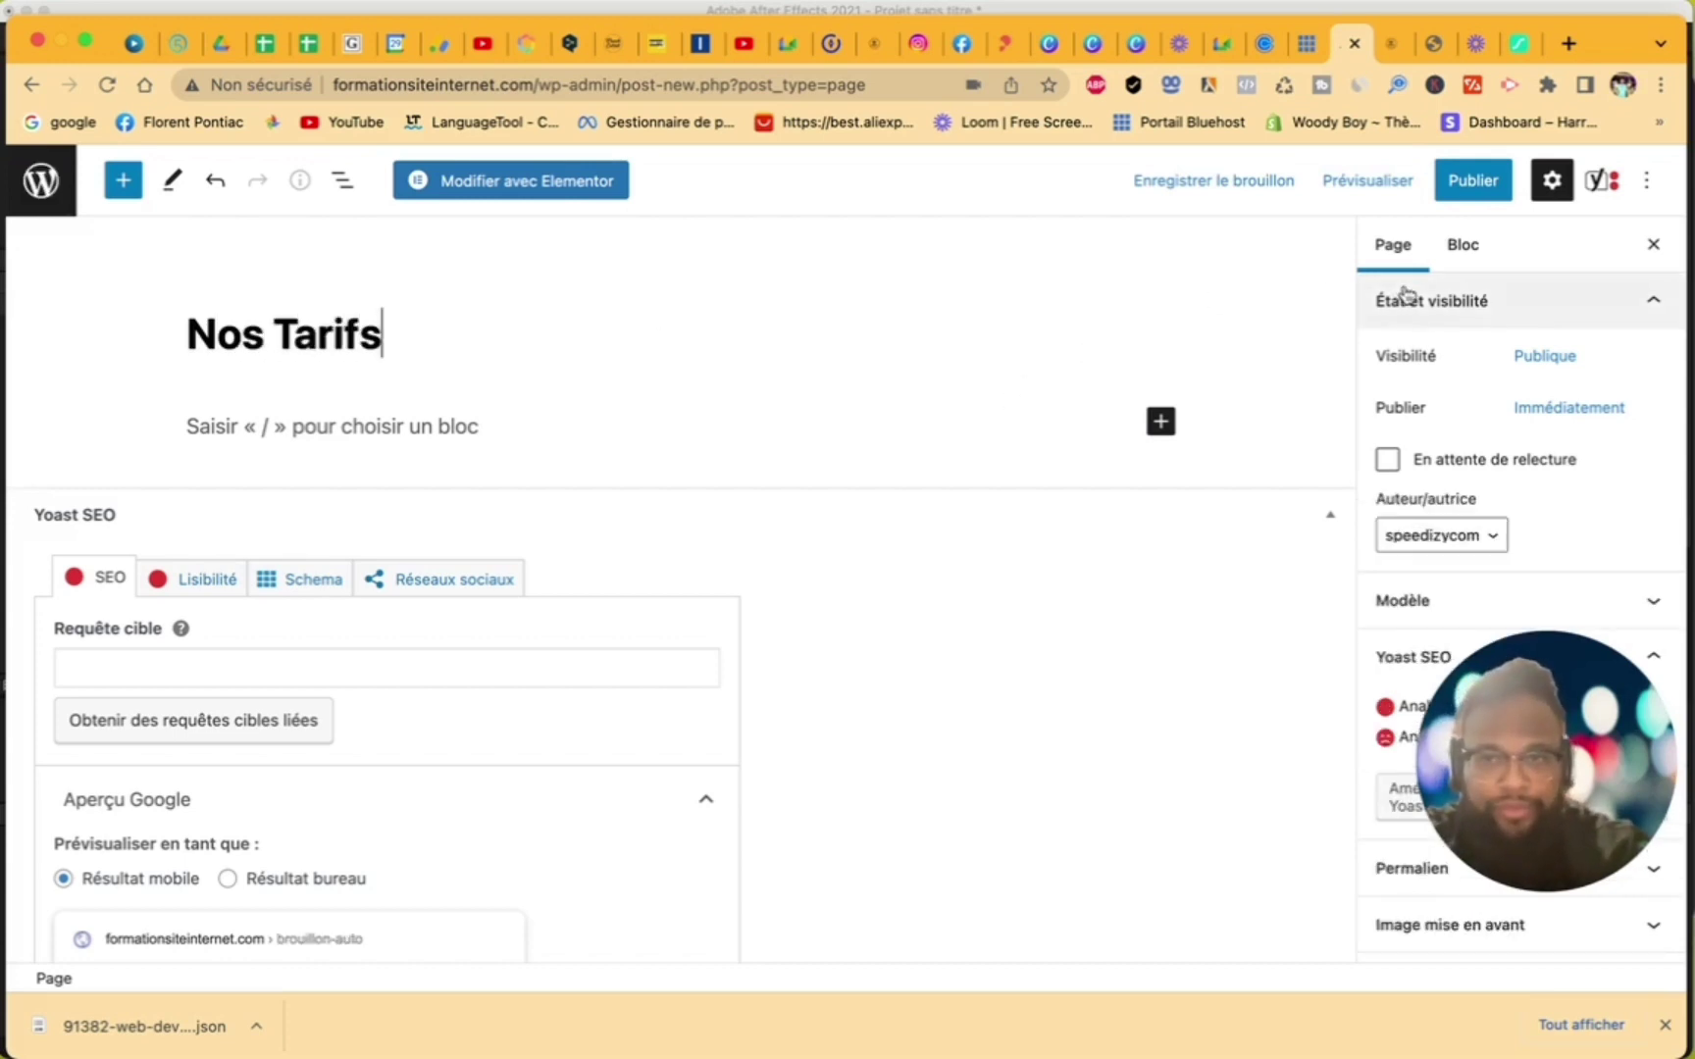
pyautogui.click(1468, 201)
pyautogui.click(1469, 201)
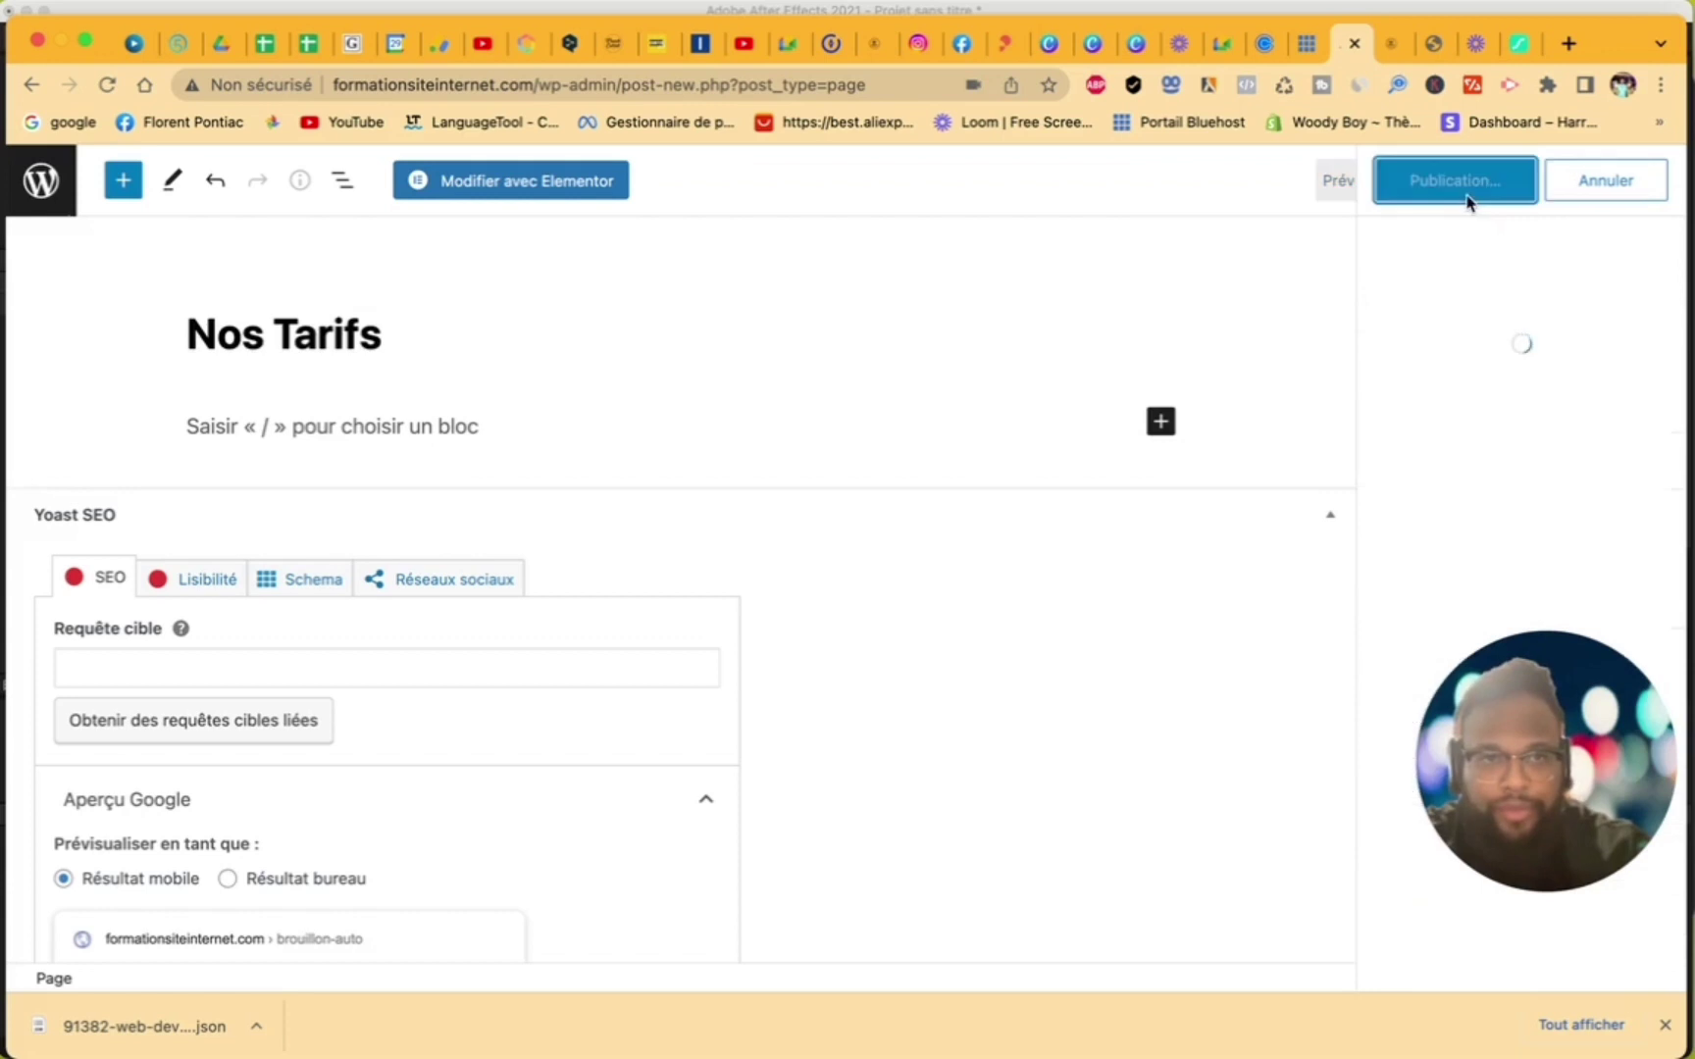
# - Open Nos Tarifs in Elementor, then go back to the Pages list
pyautogui.click(540, 197)
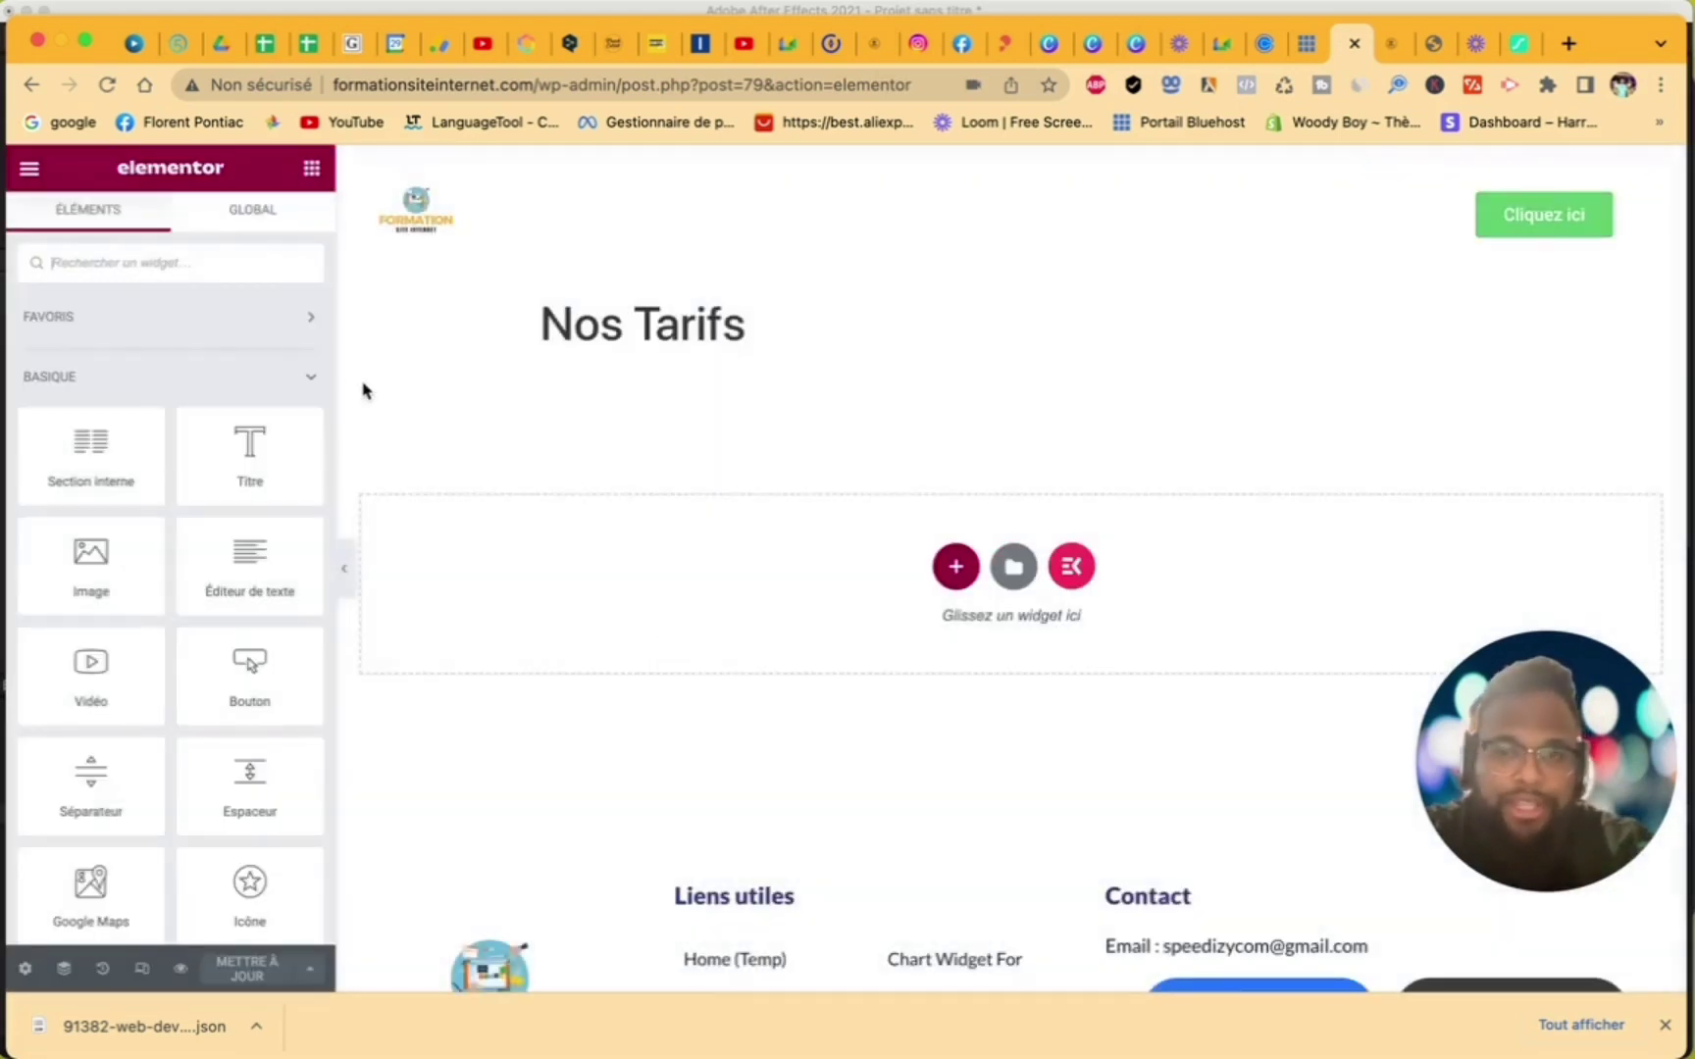
pyautogui.click(28, 172)
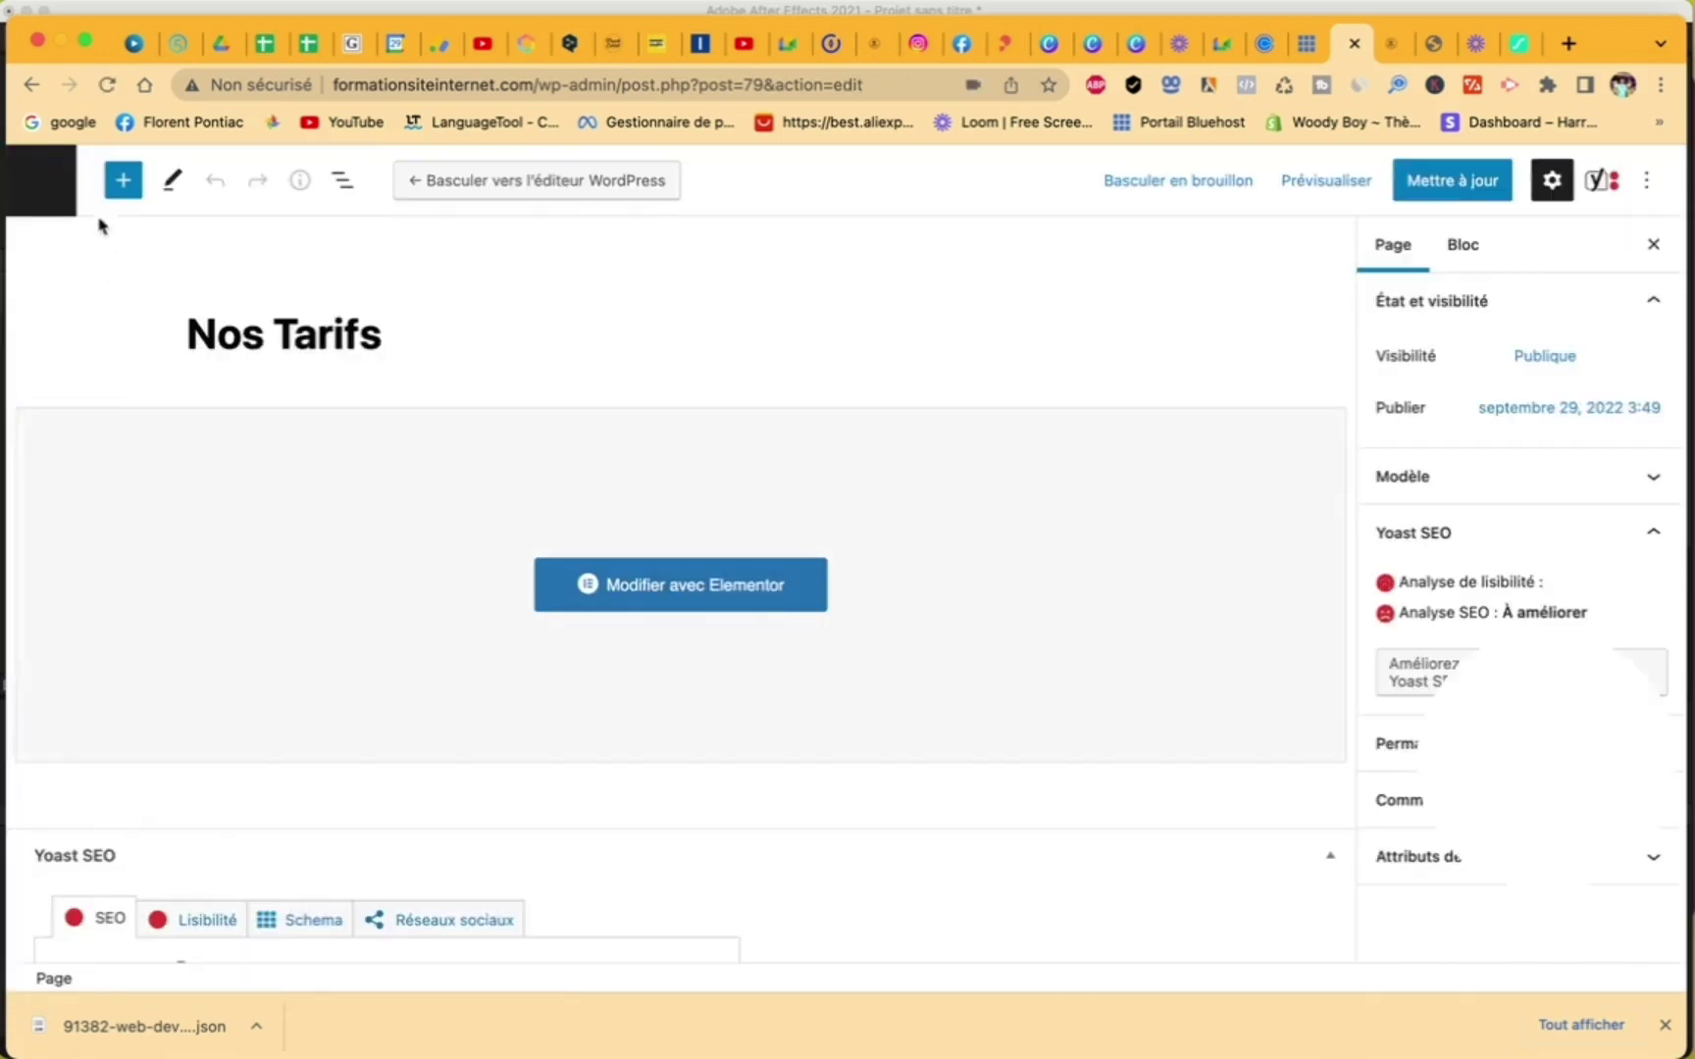
pyautogui.click(41, 180)
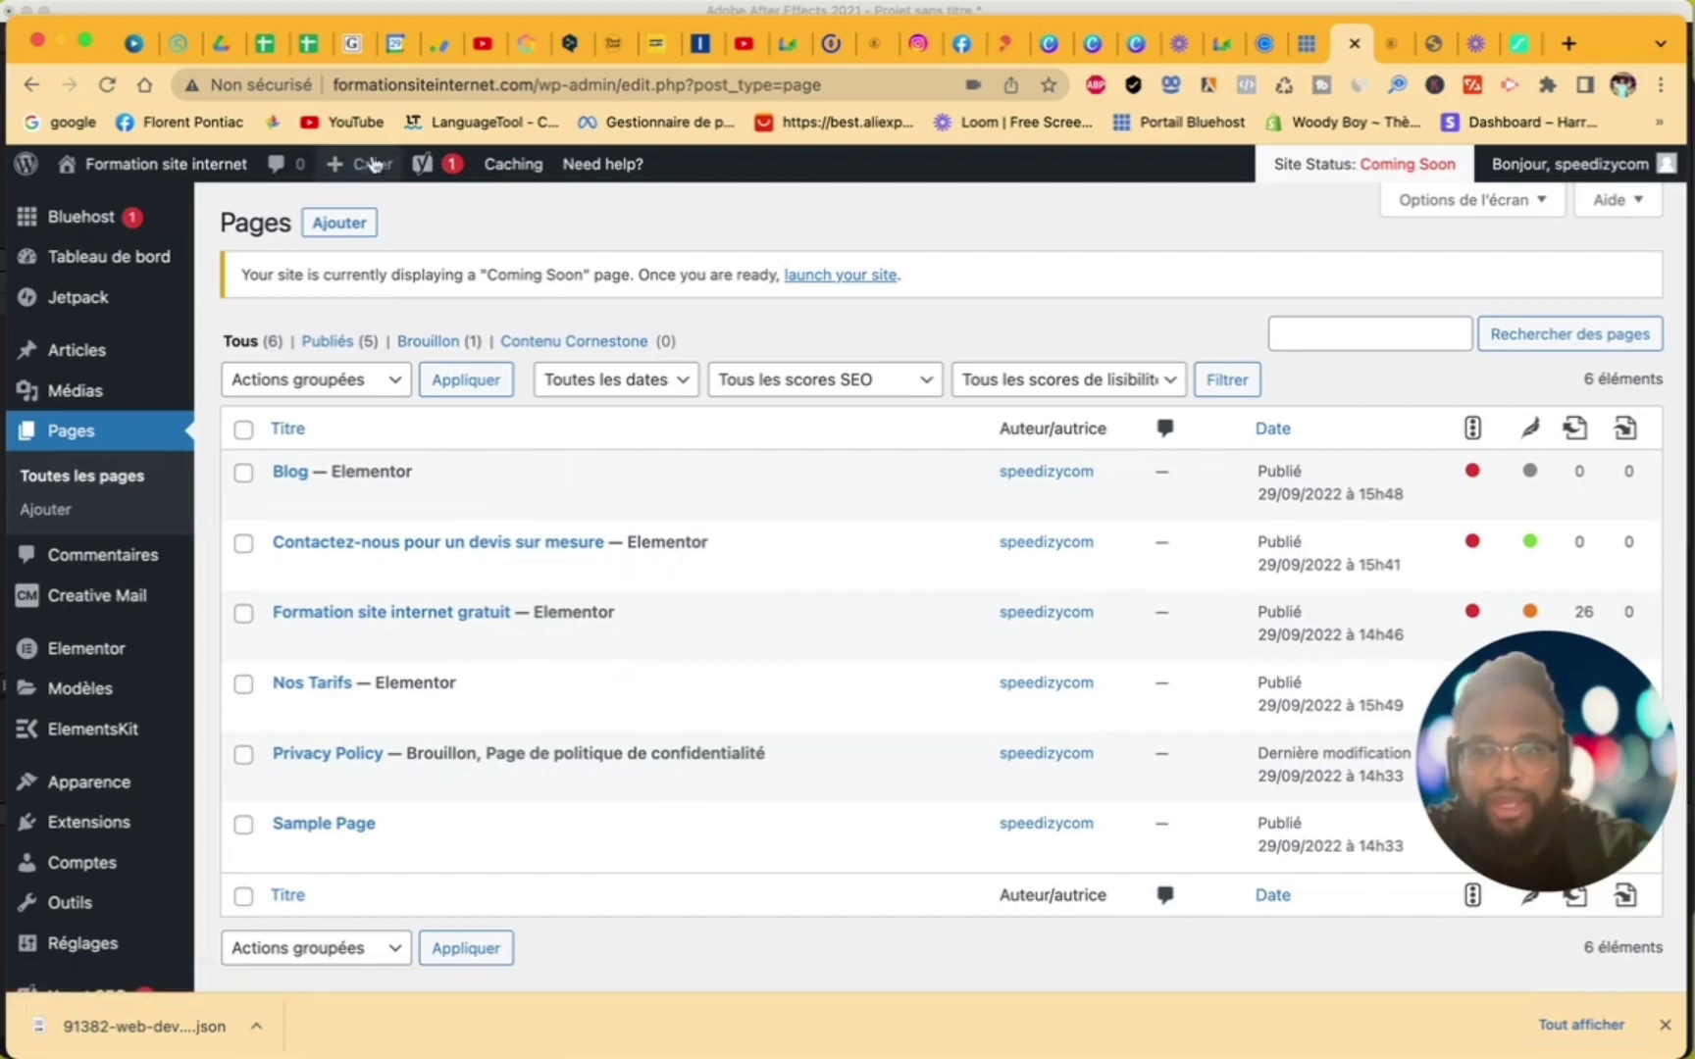
# - Create and publish a new page titled 'Nos services'
pyautogui.click(340, 220)
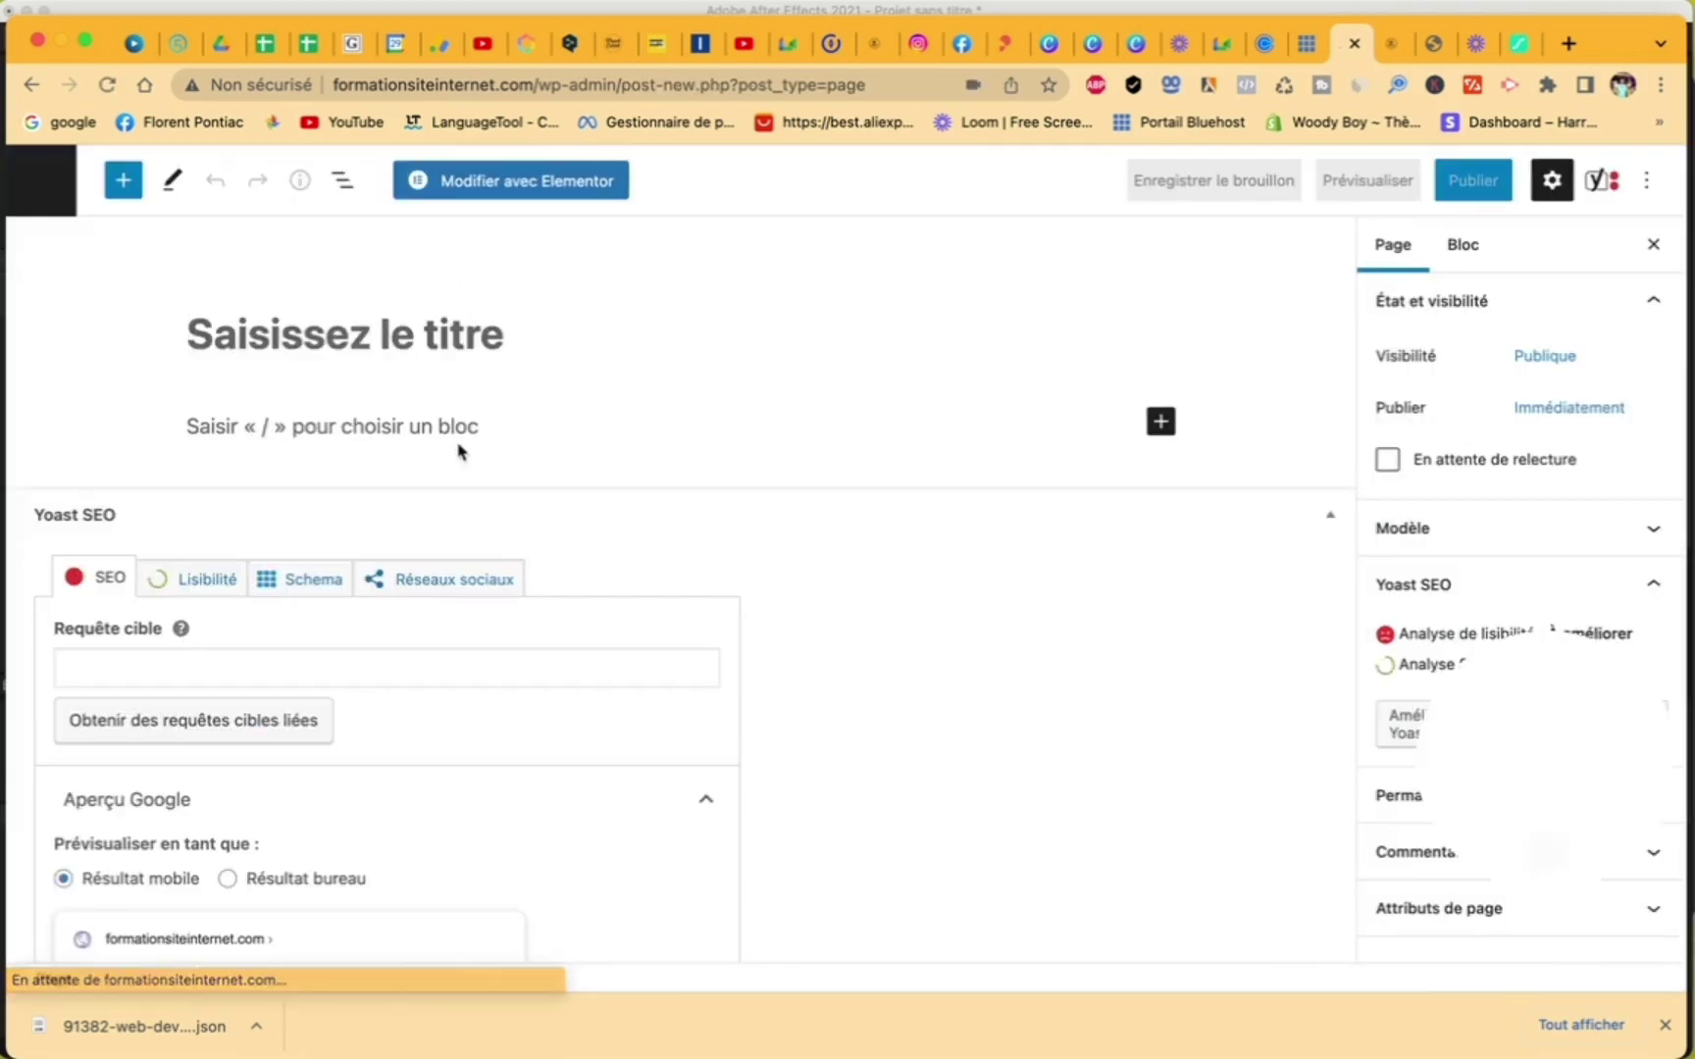
pyautogui.click(404, 348)
pyautogui.write('Nos ')
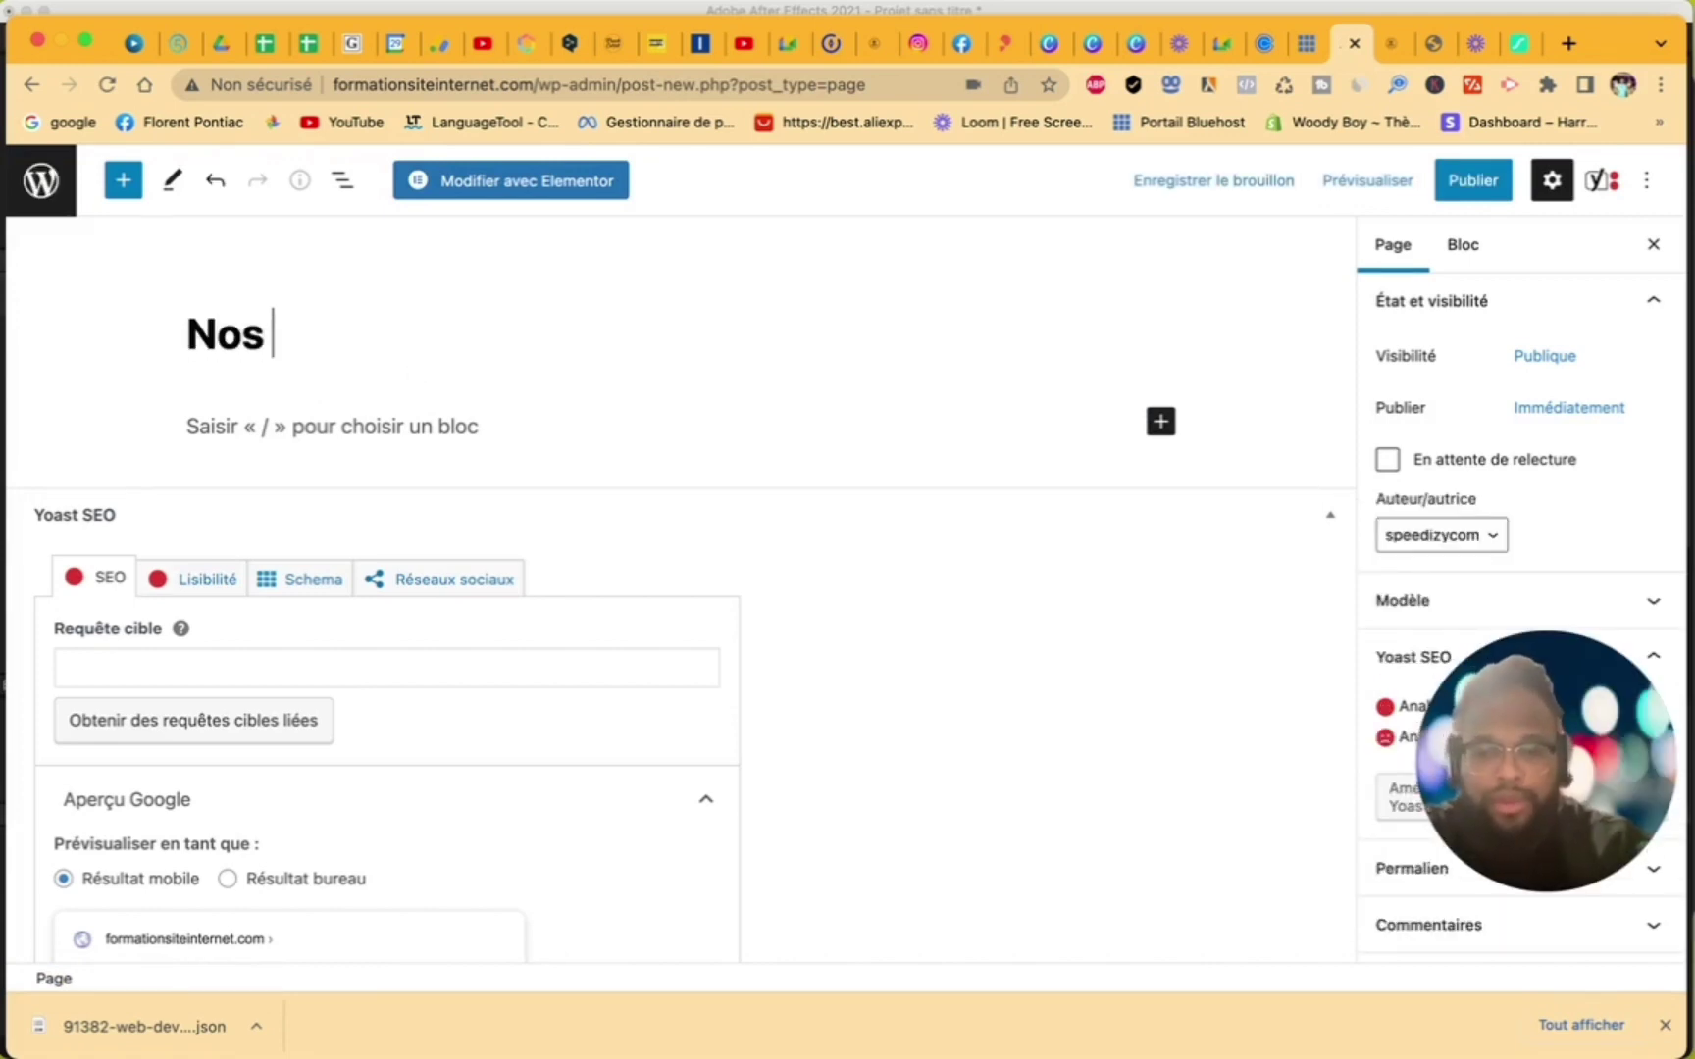
pyautogui.write('services')
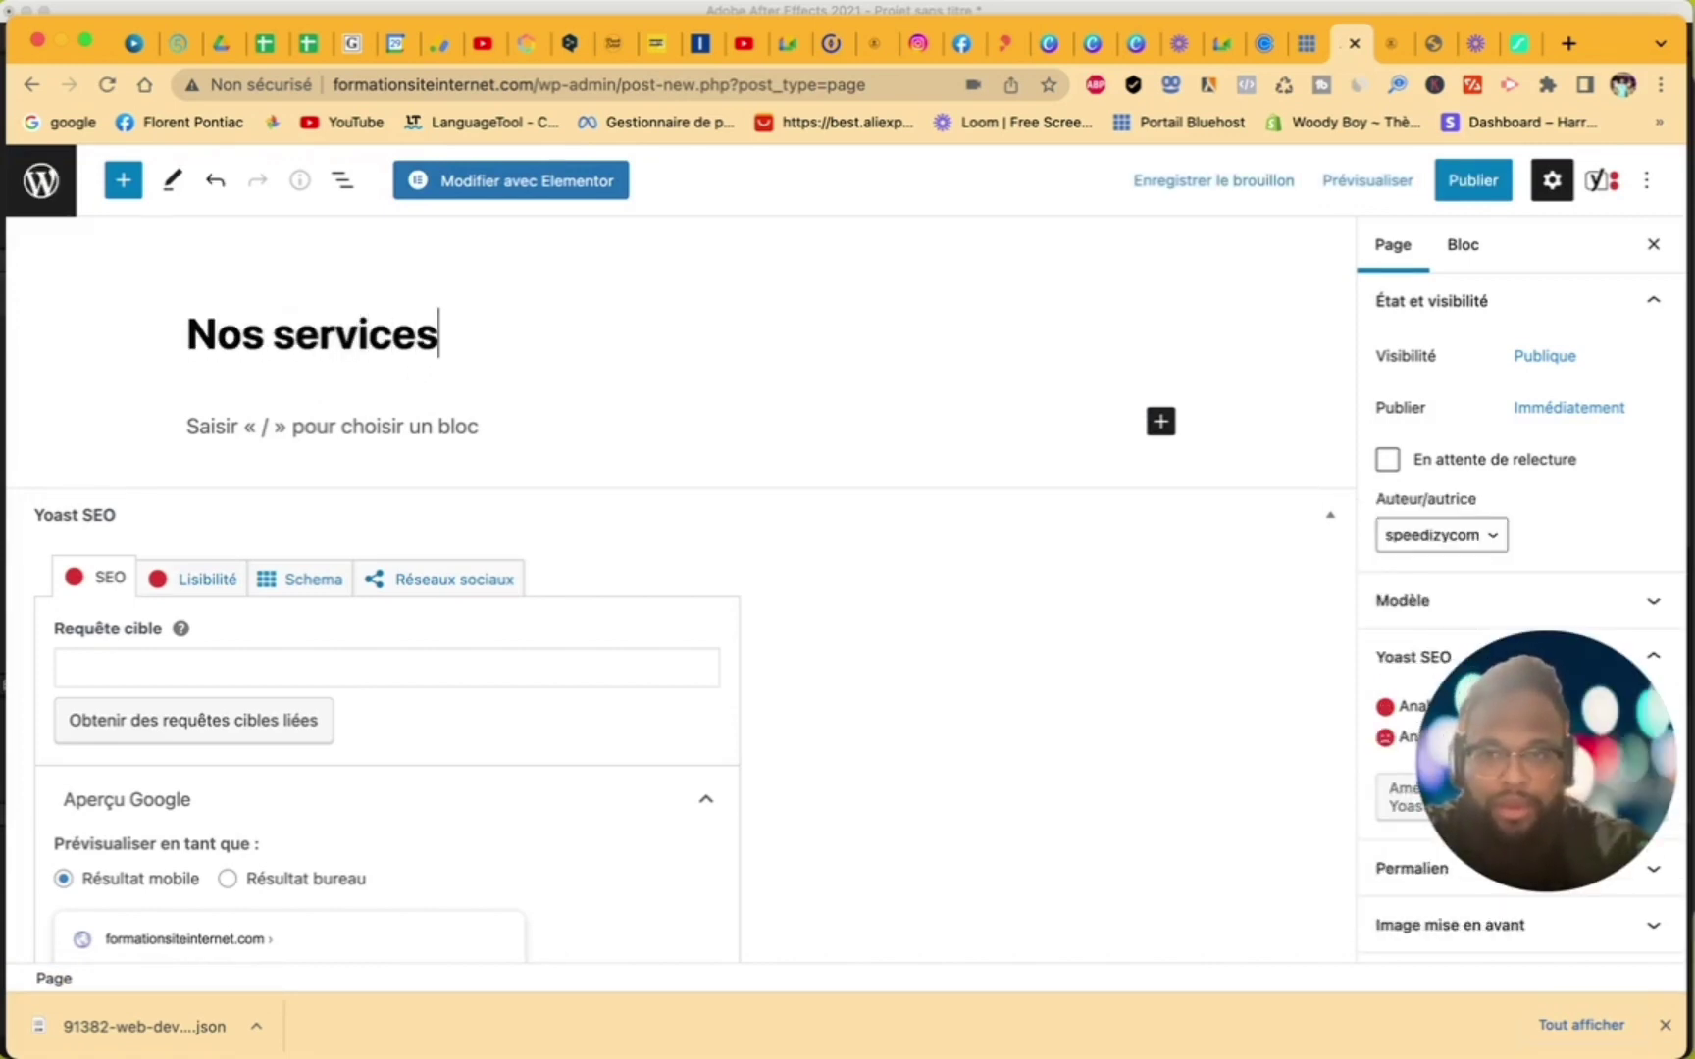
pyautogui.click(1473, 181)
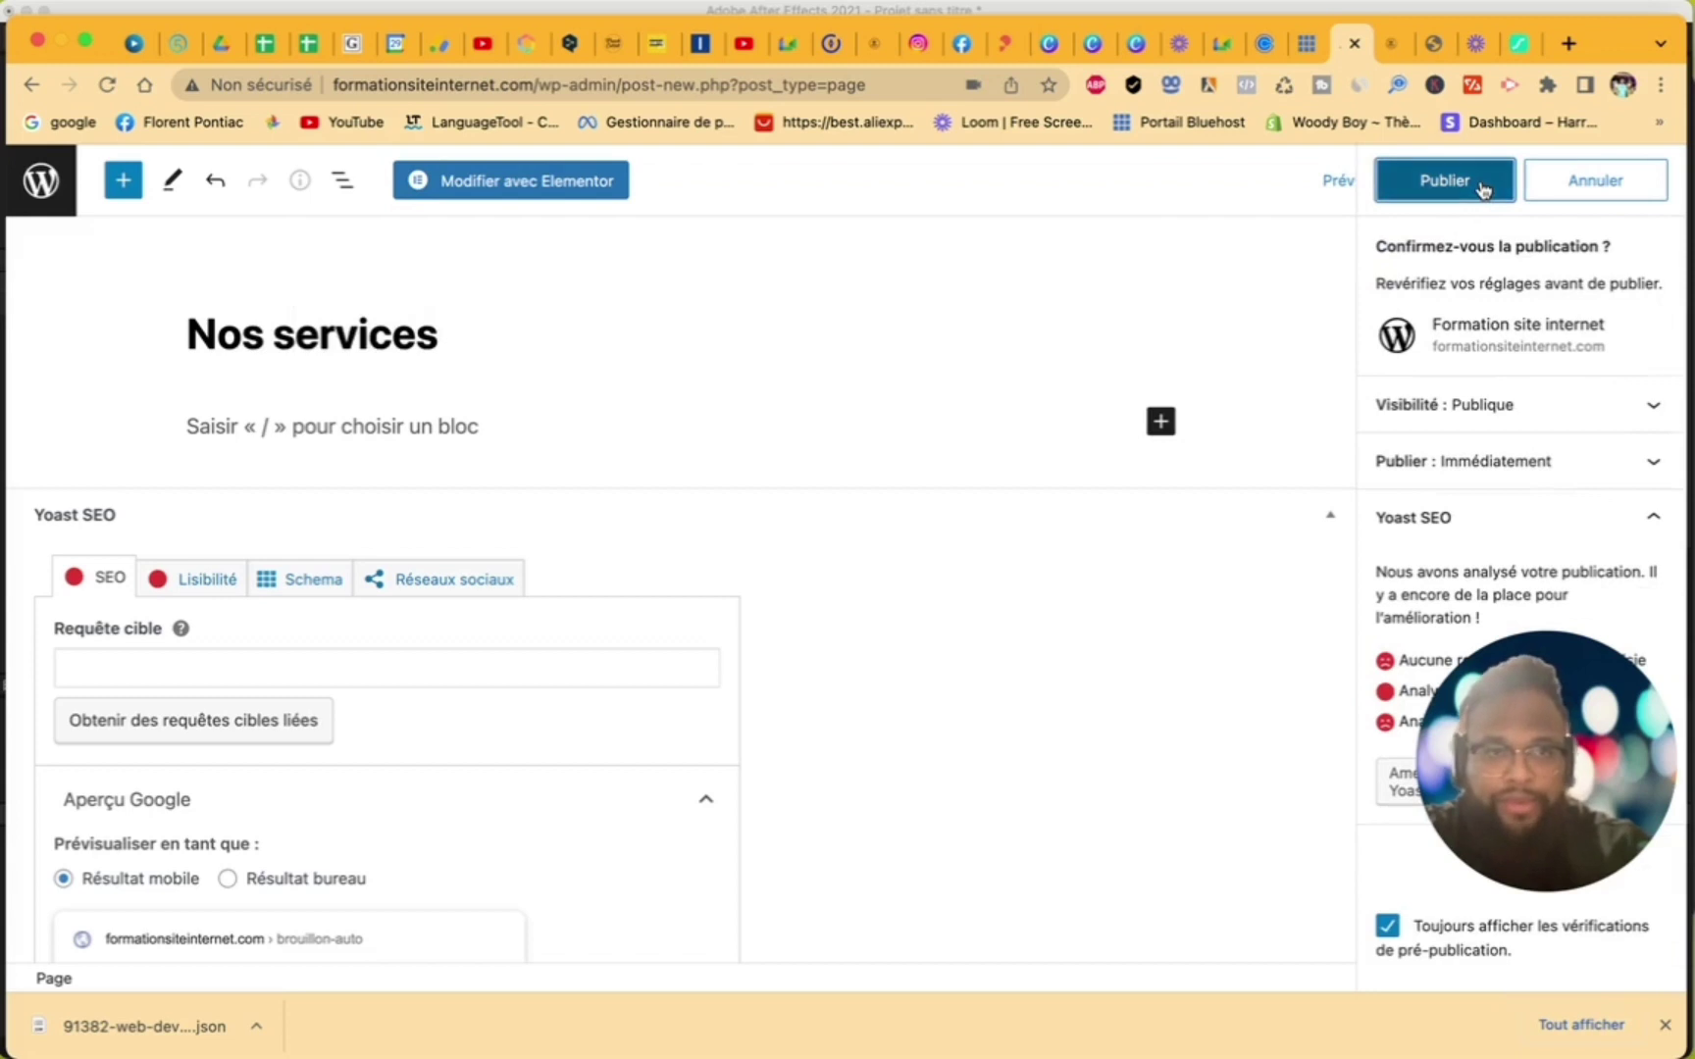
pyautogui.click(1481, 181)
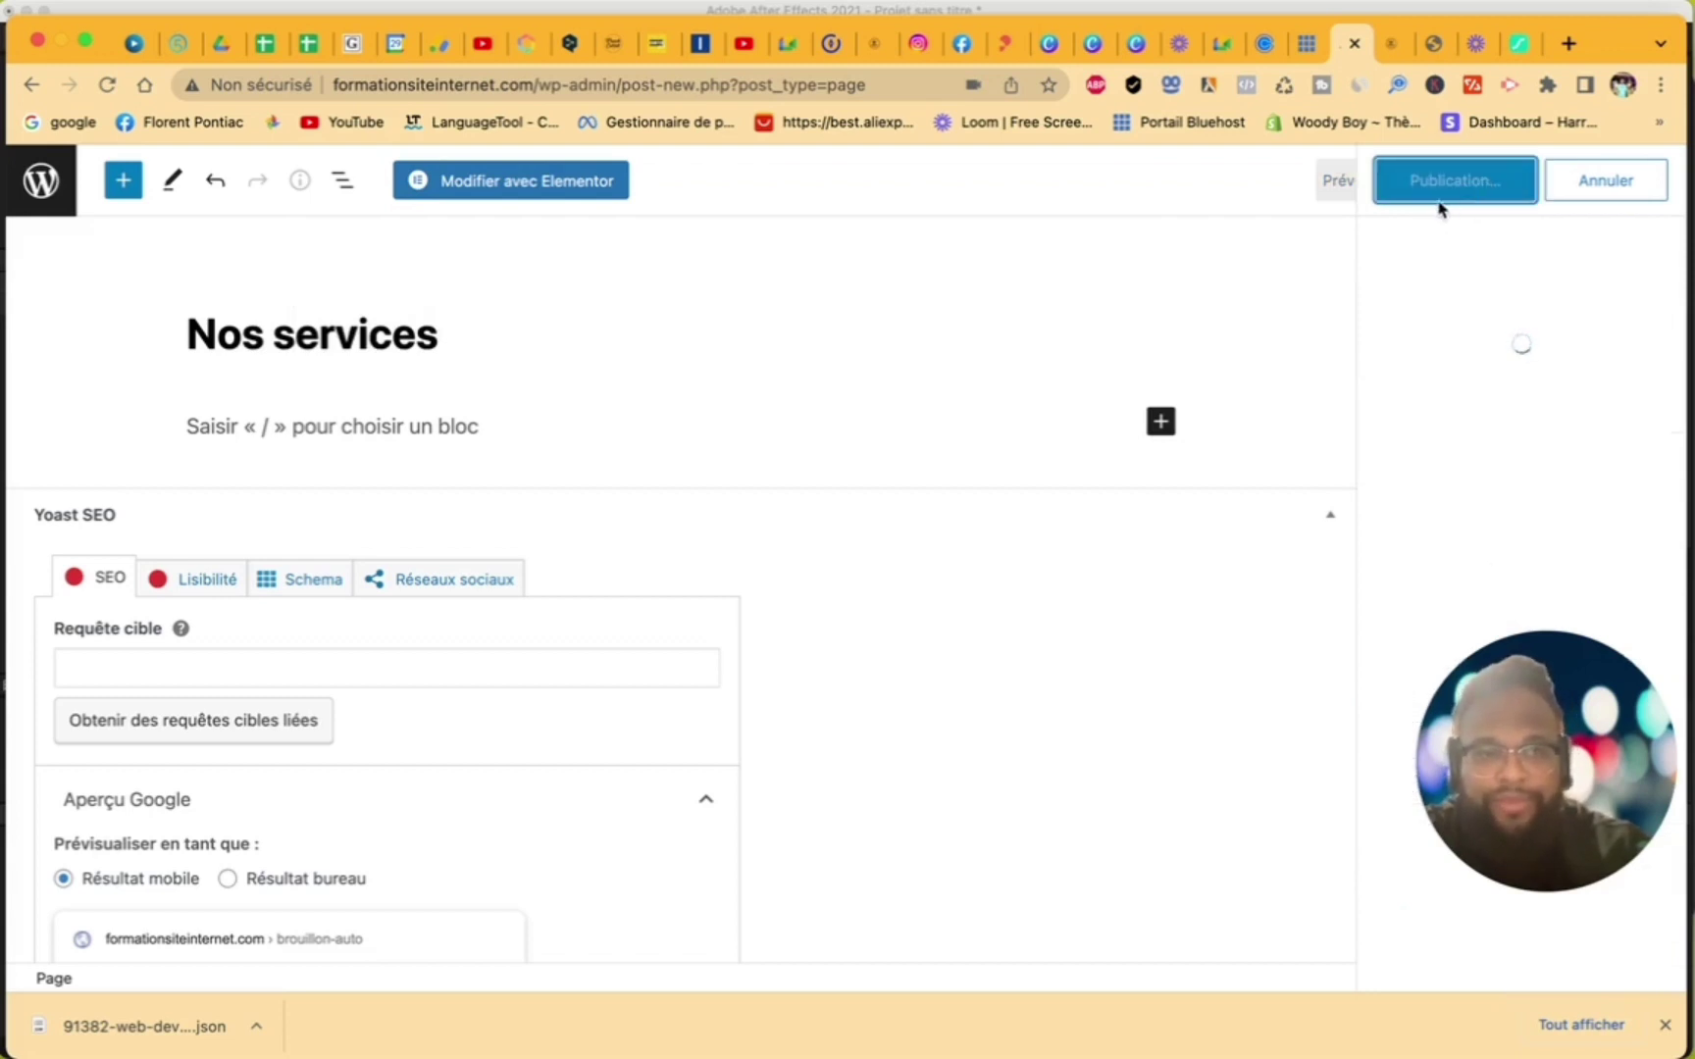
# - In Elementor, set the Nos services page template to Elementor pleine largeur and save it
pyautogui.click(599, 195)
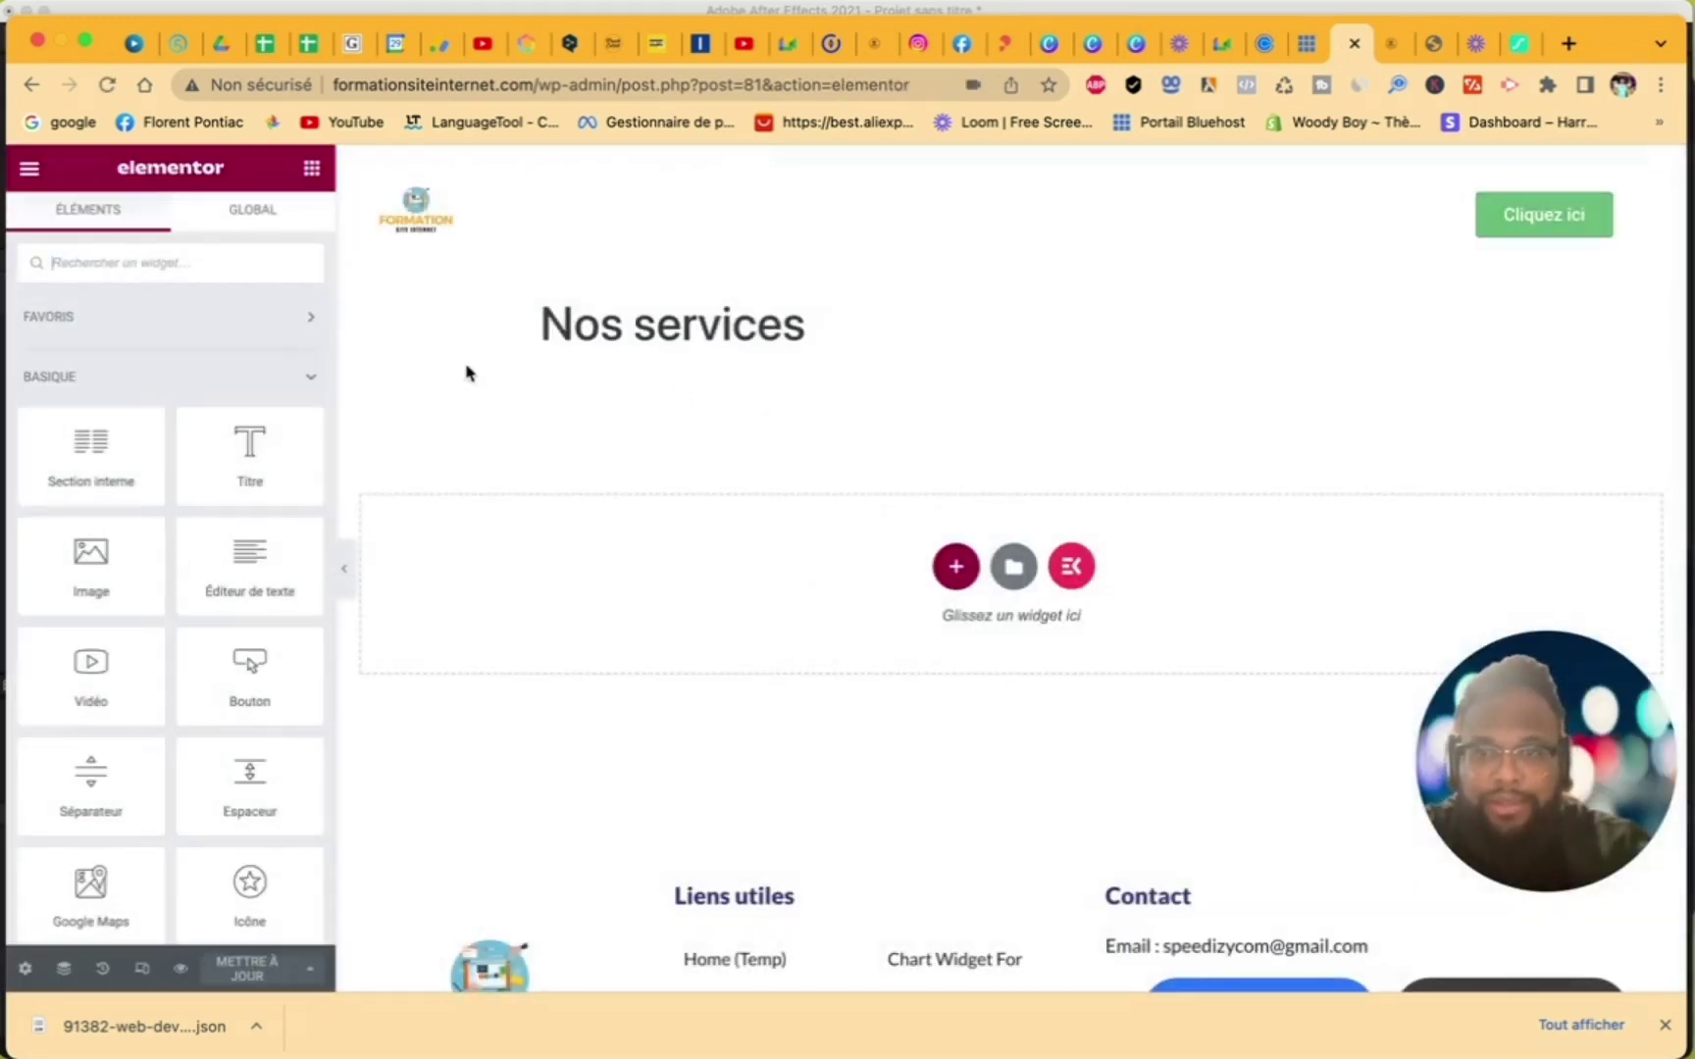
pyautogui.click(25, 969)
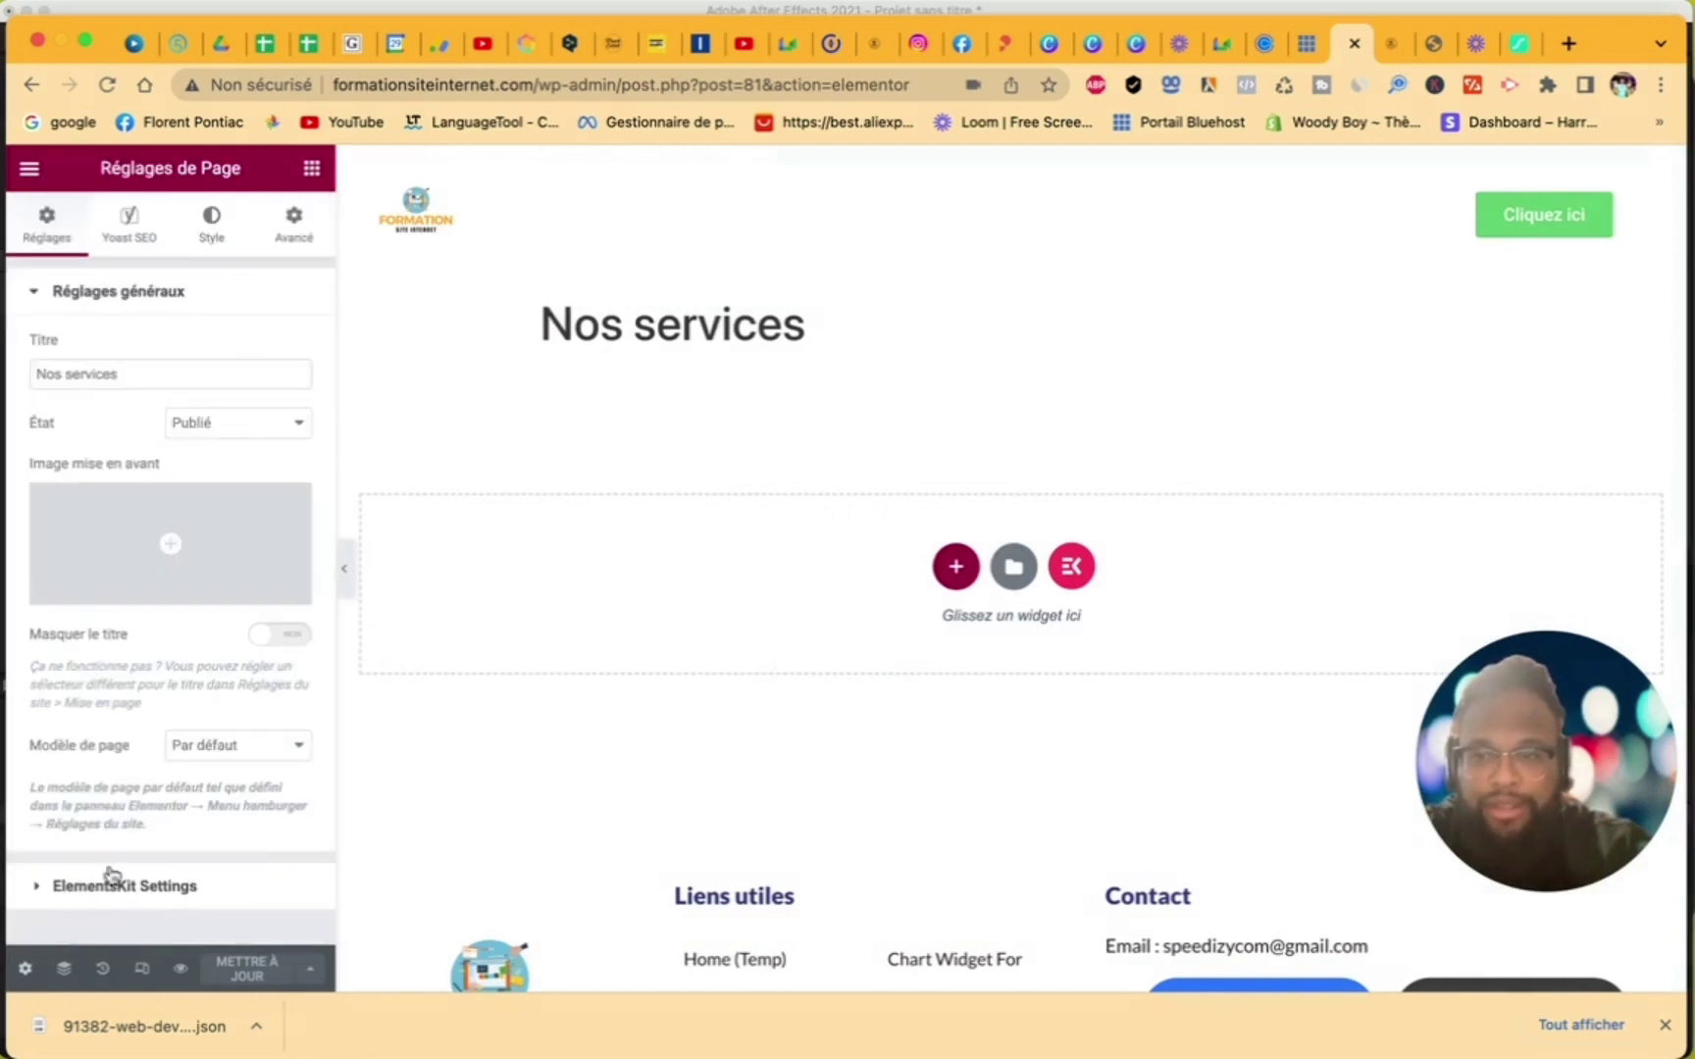
pyautogui.click(238, 745)
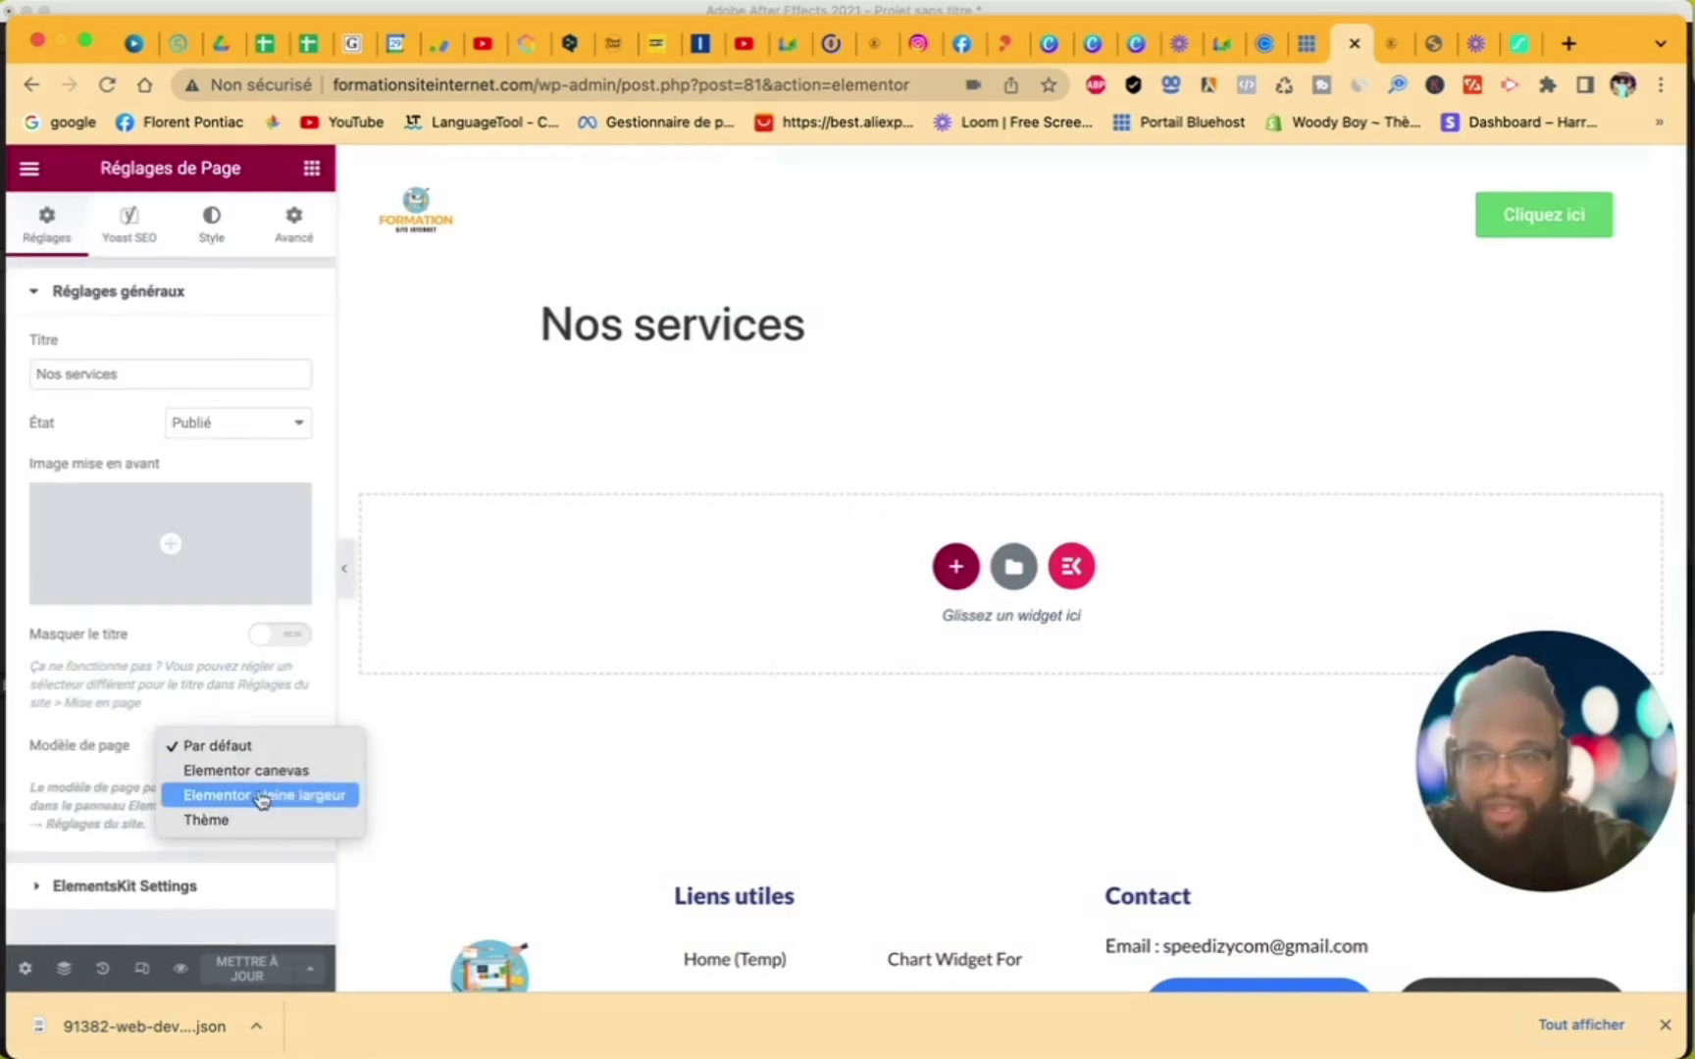
pyautogui.click(259, 795)
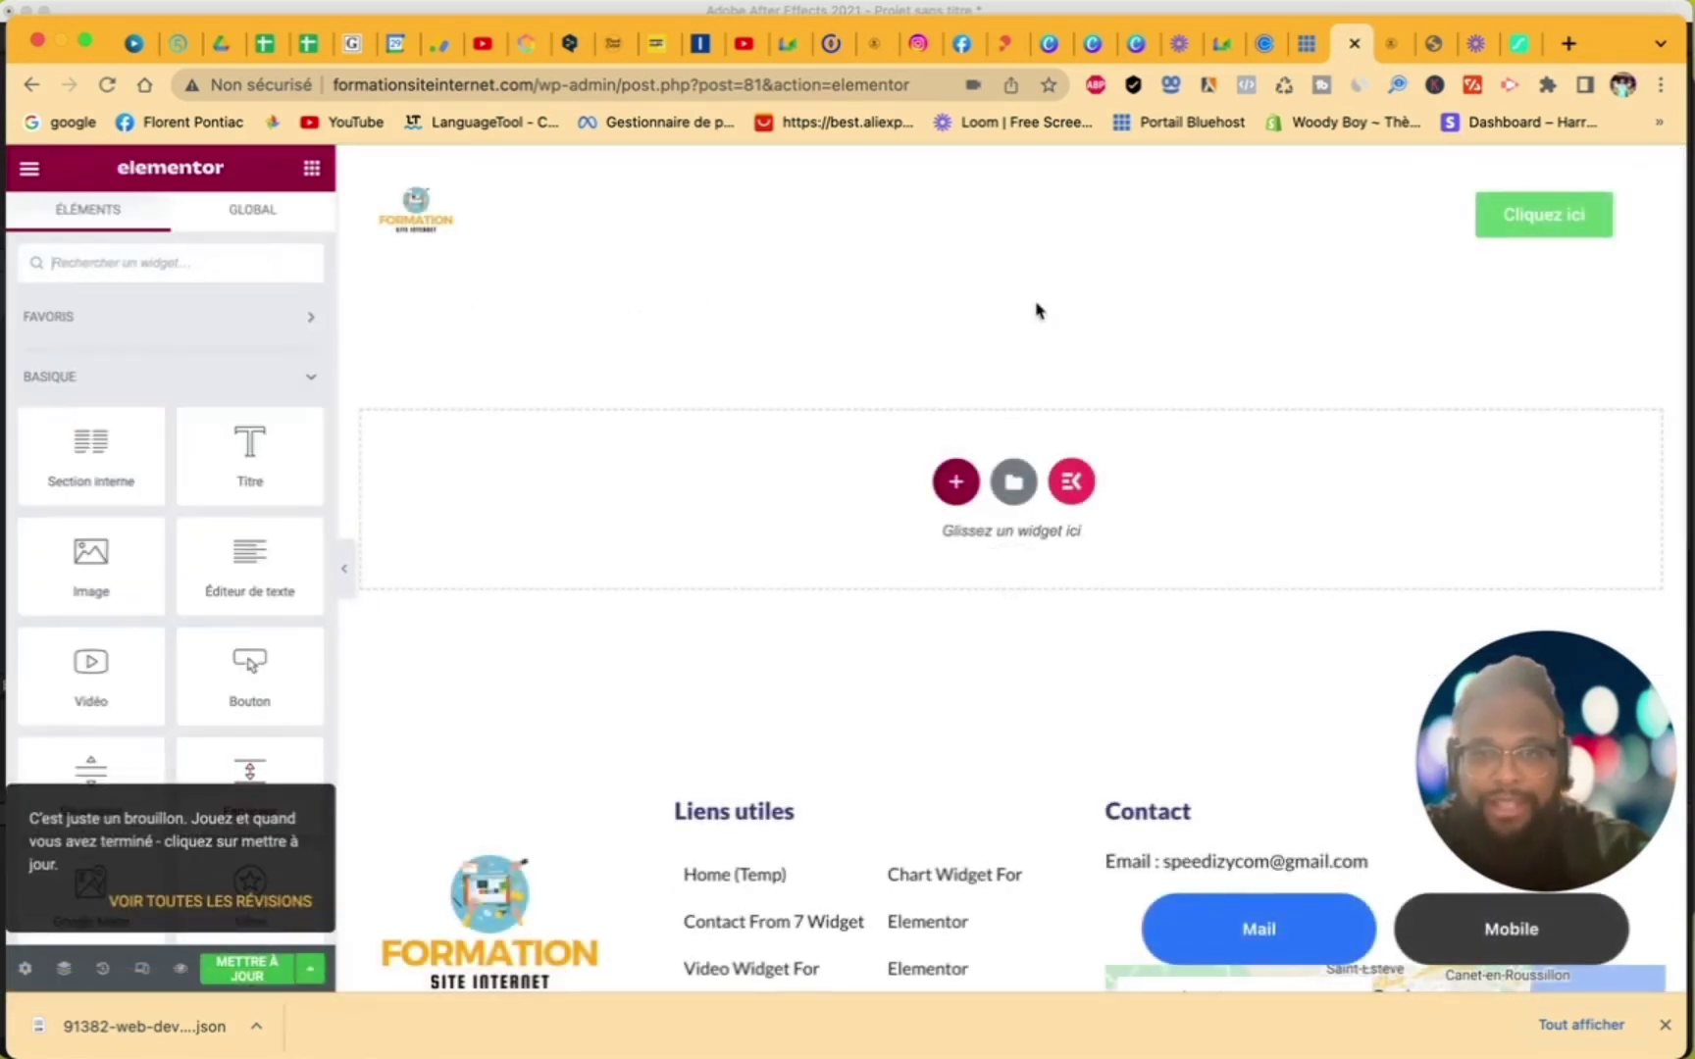
pyautogui.click(30, 171)
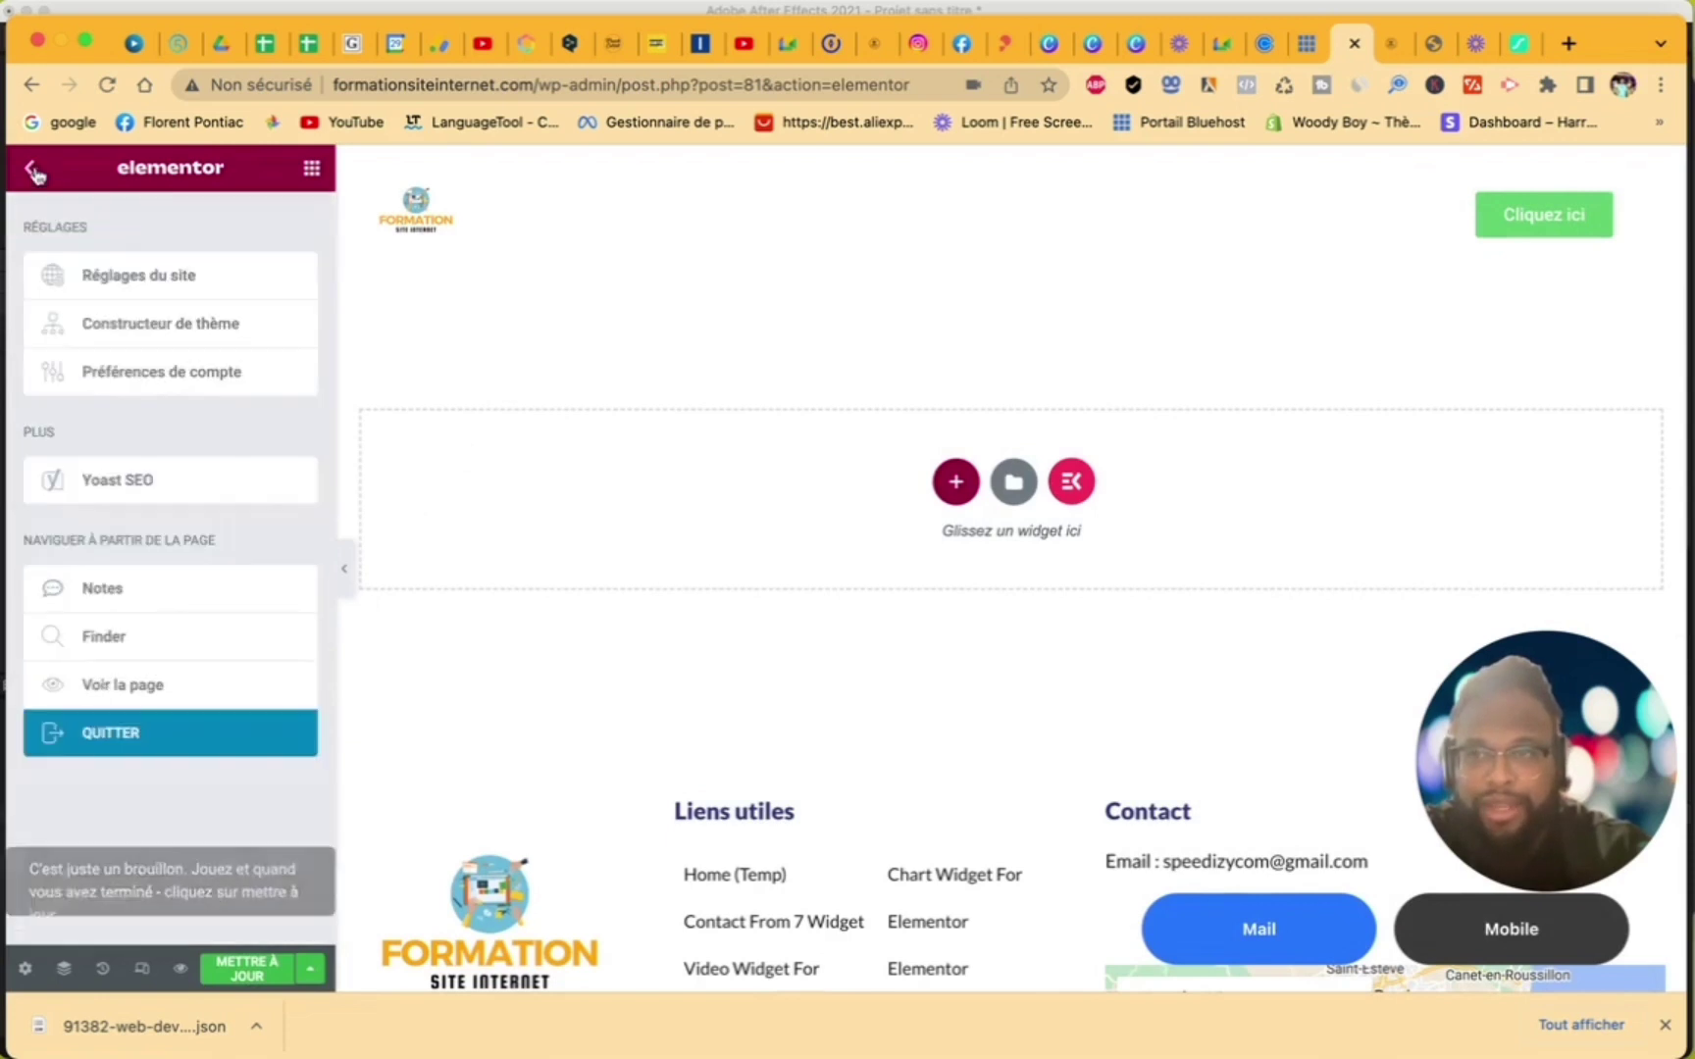
pyautogui.click(104, 742)
pyautogui.click(775, 426)
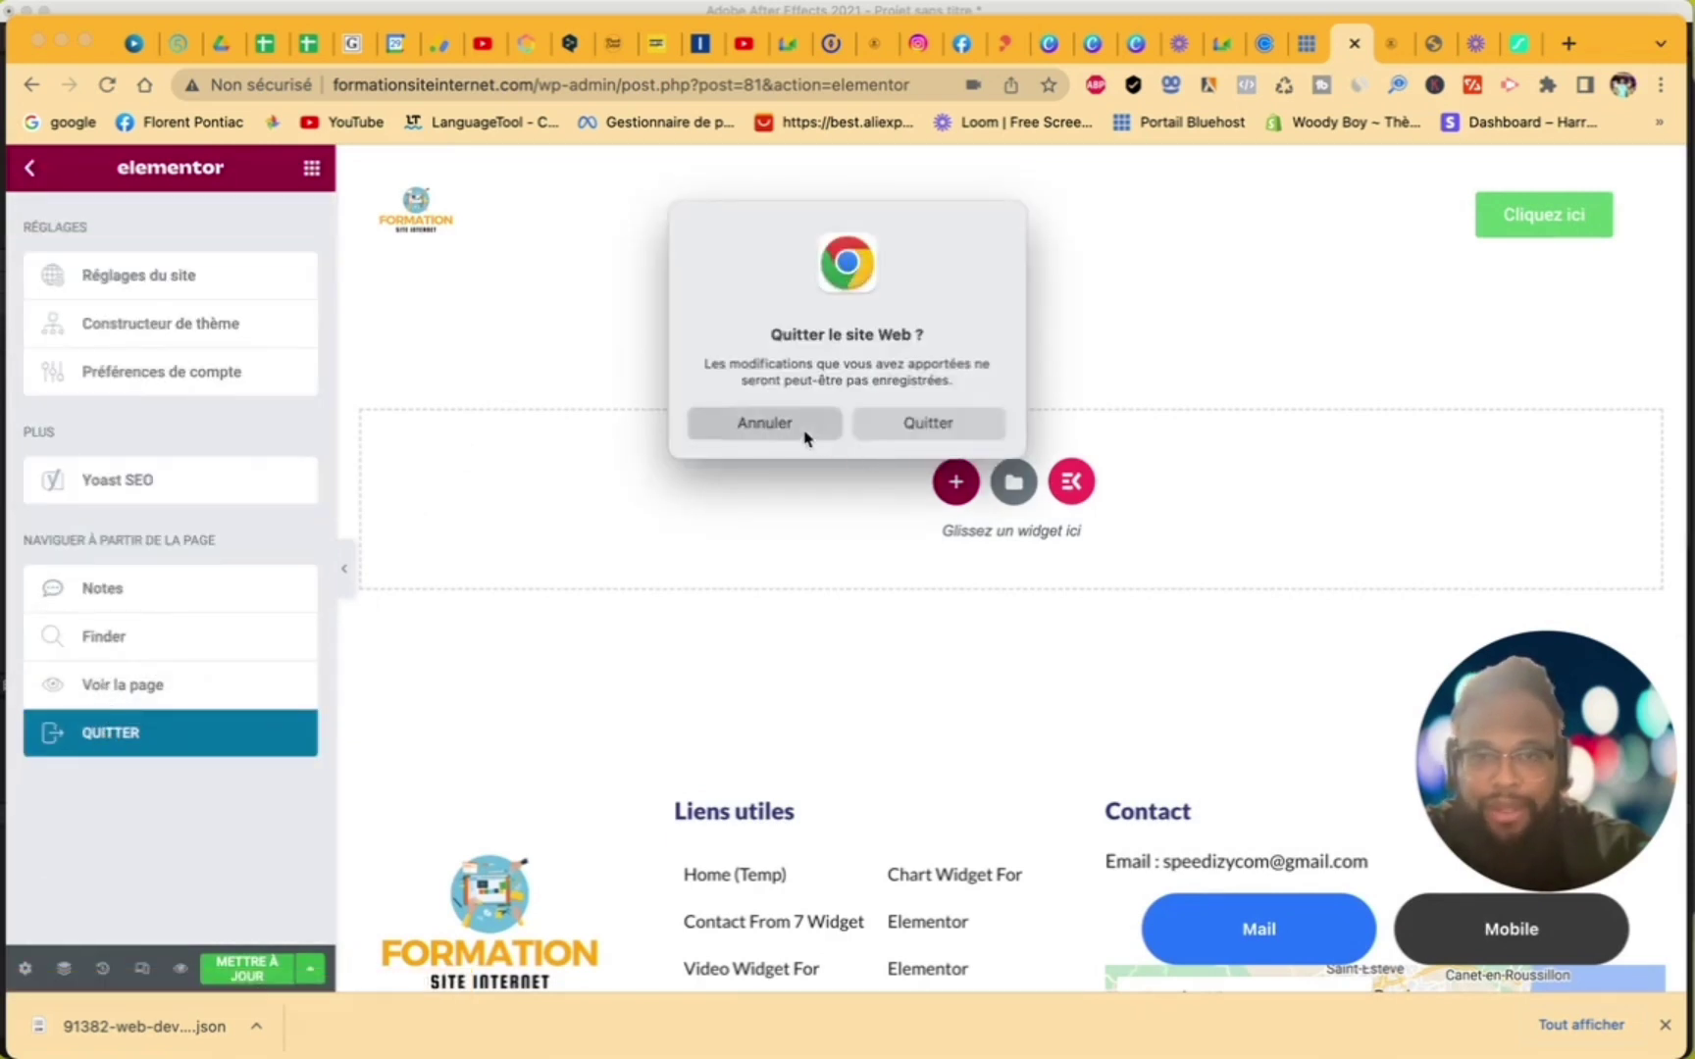
pyautogui.click(249, 970)
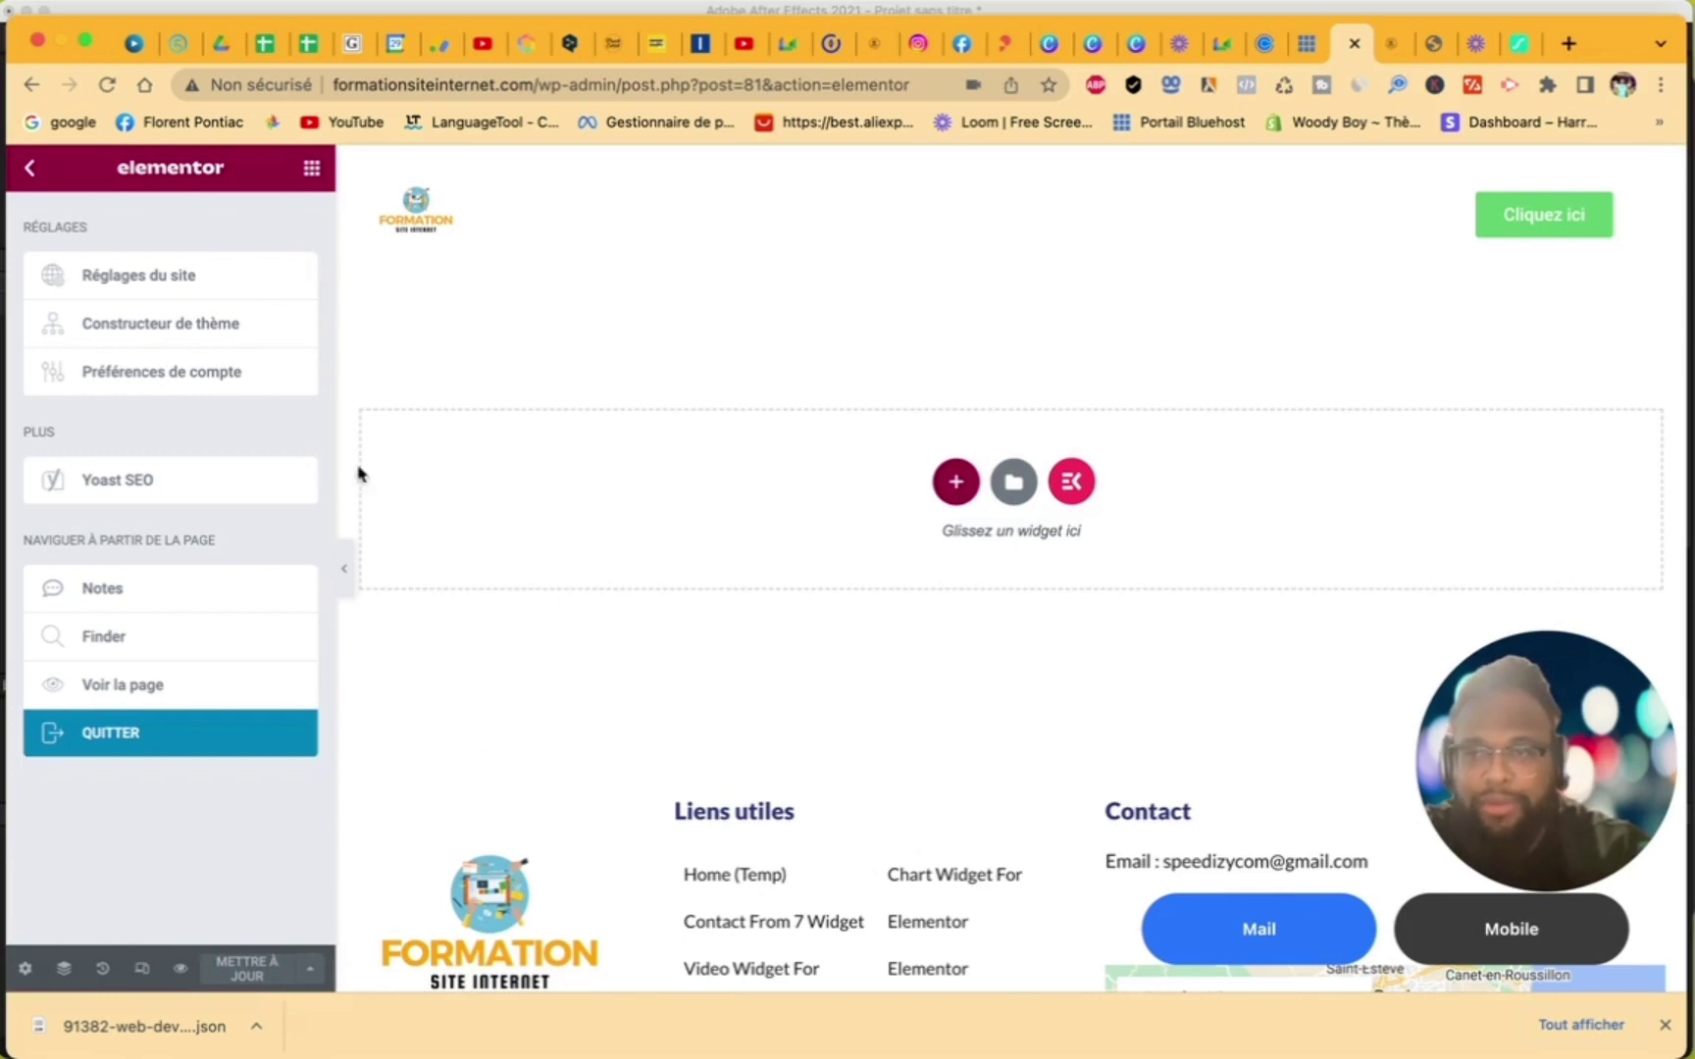
pyautogui.click(32, 175)
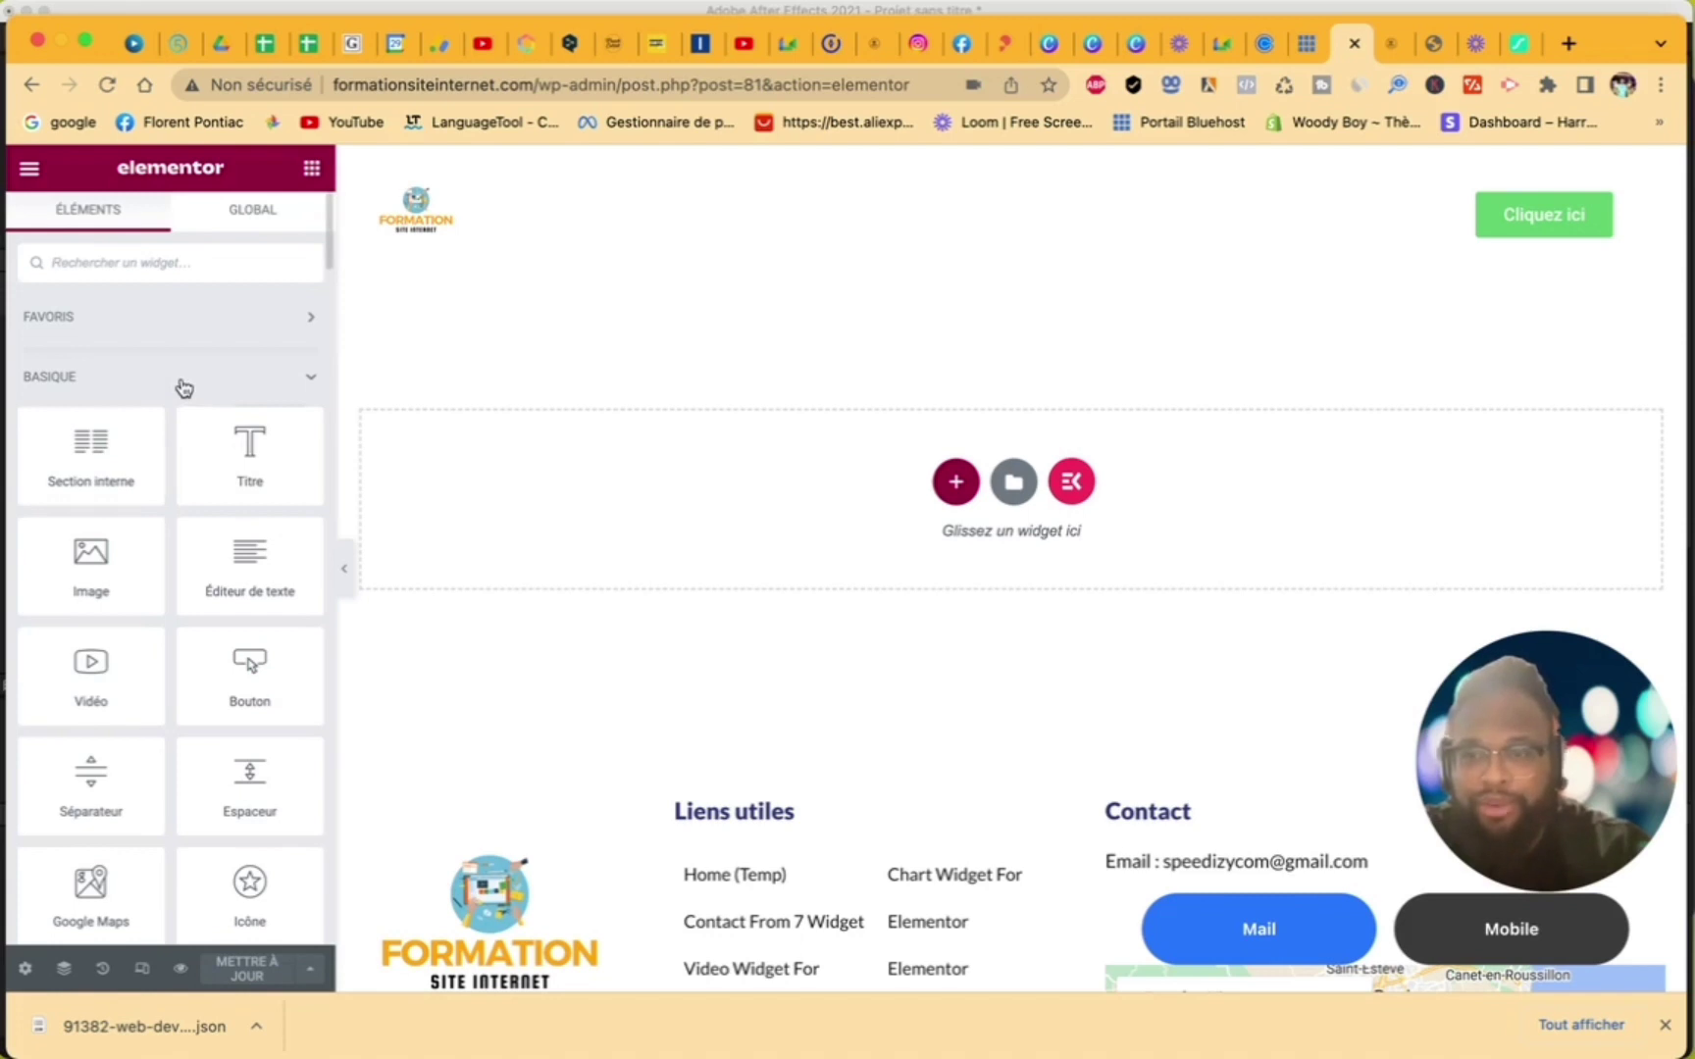
# - Quit Elementor and return to the Pages list, now listing Nos services
pyautogui.click(30, 166)
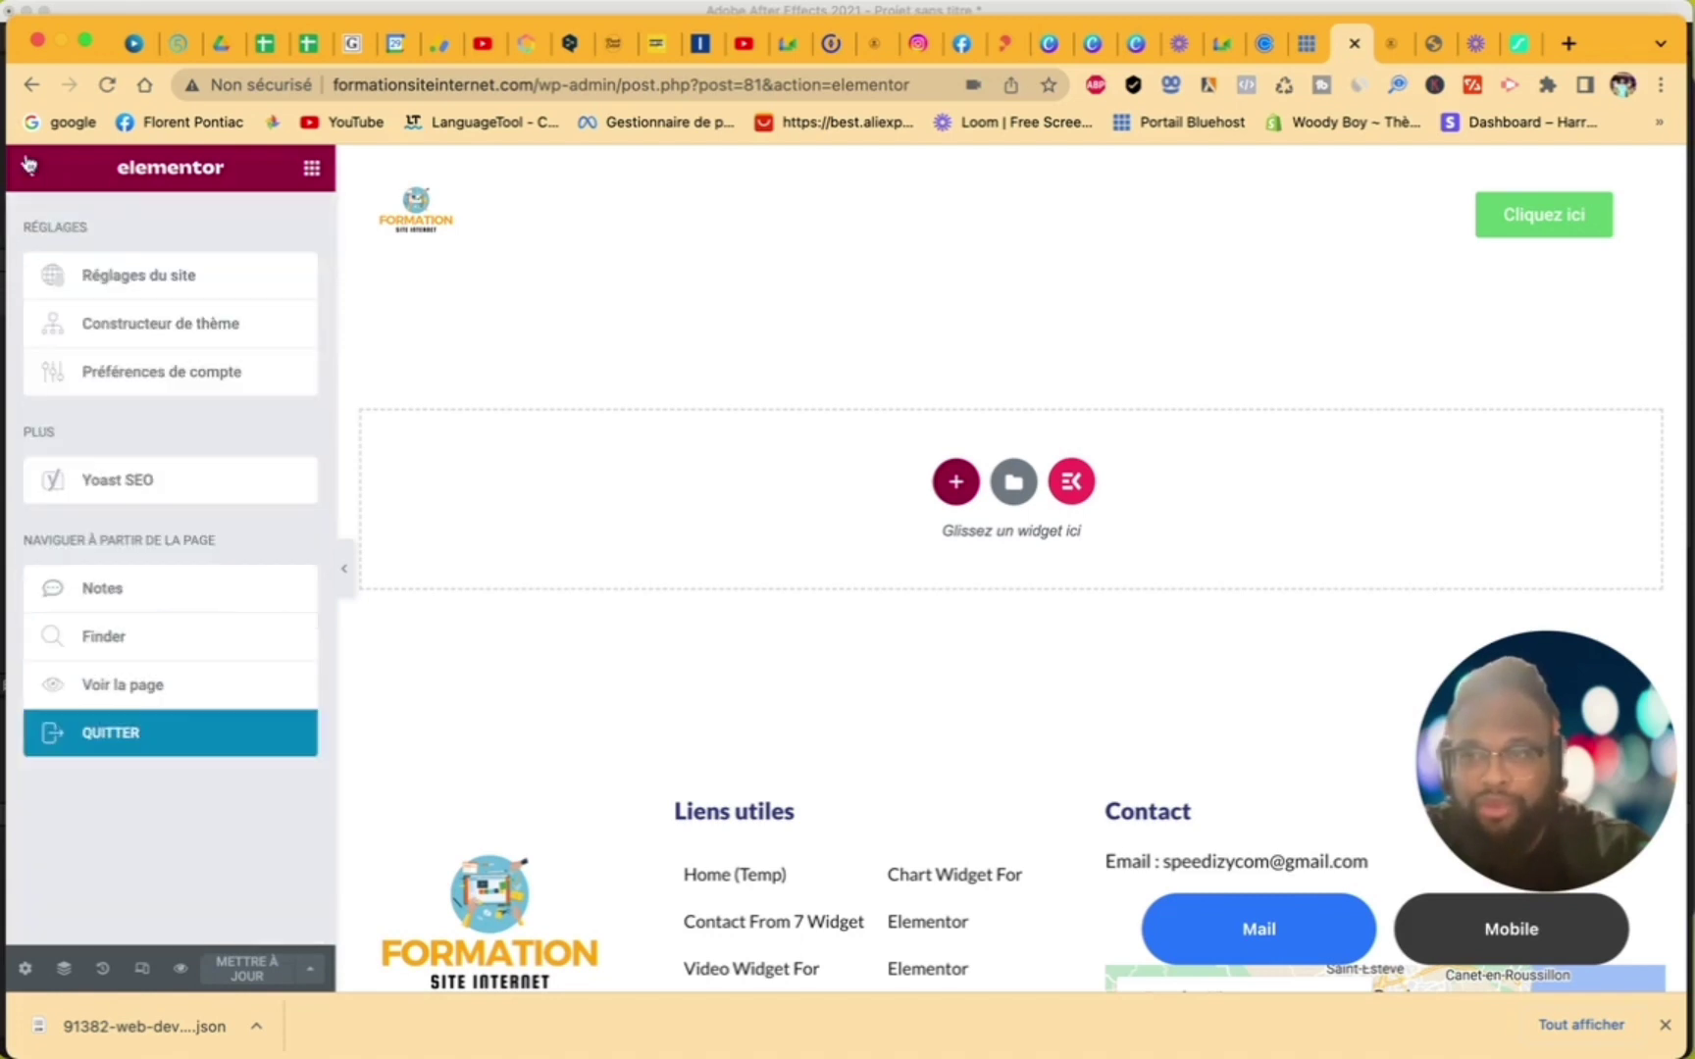
pyautogui.click(84, 748)
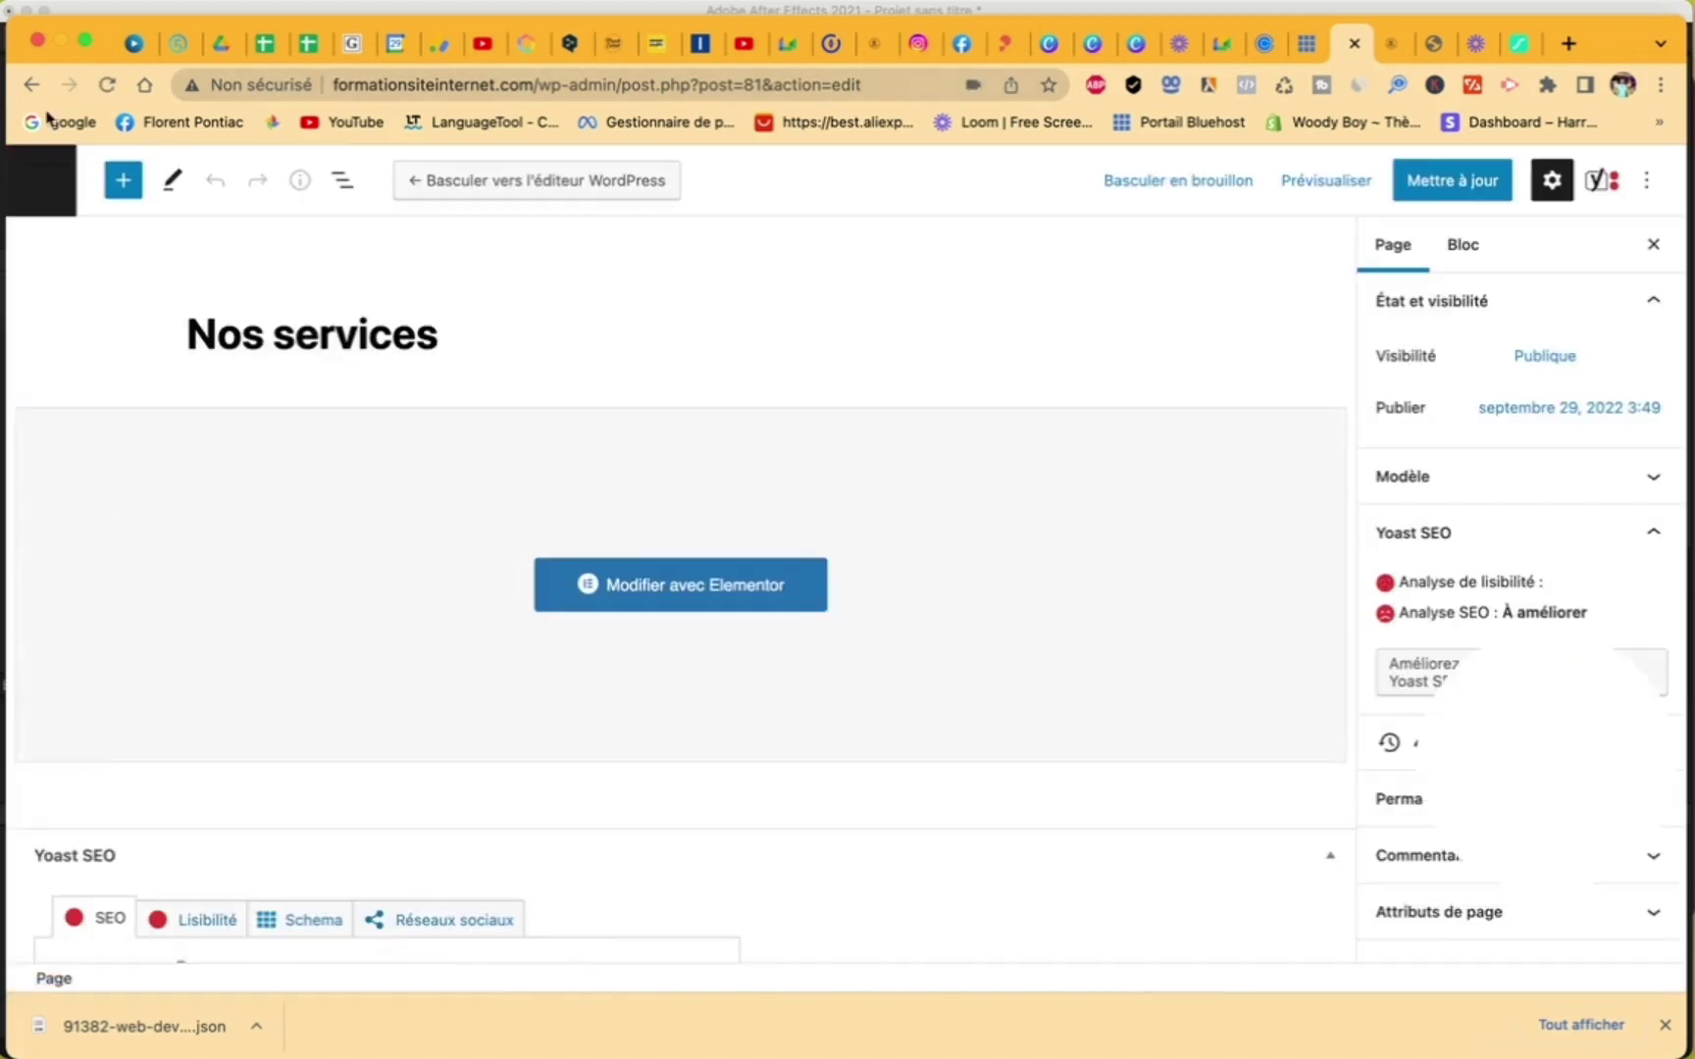
pyautogui.click(44, 178)
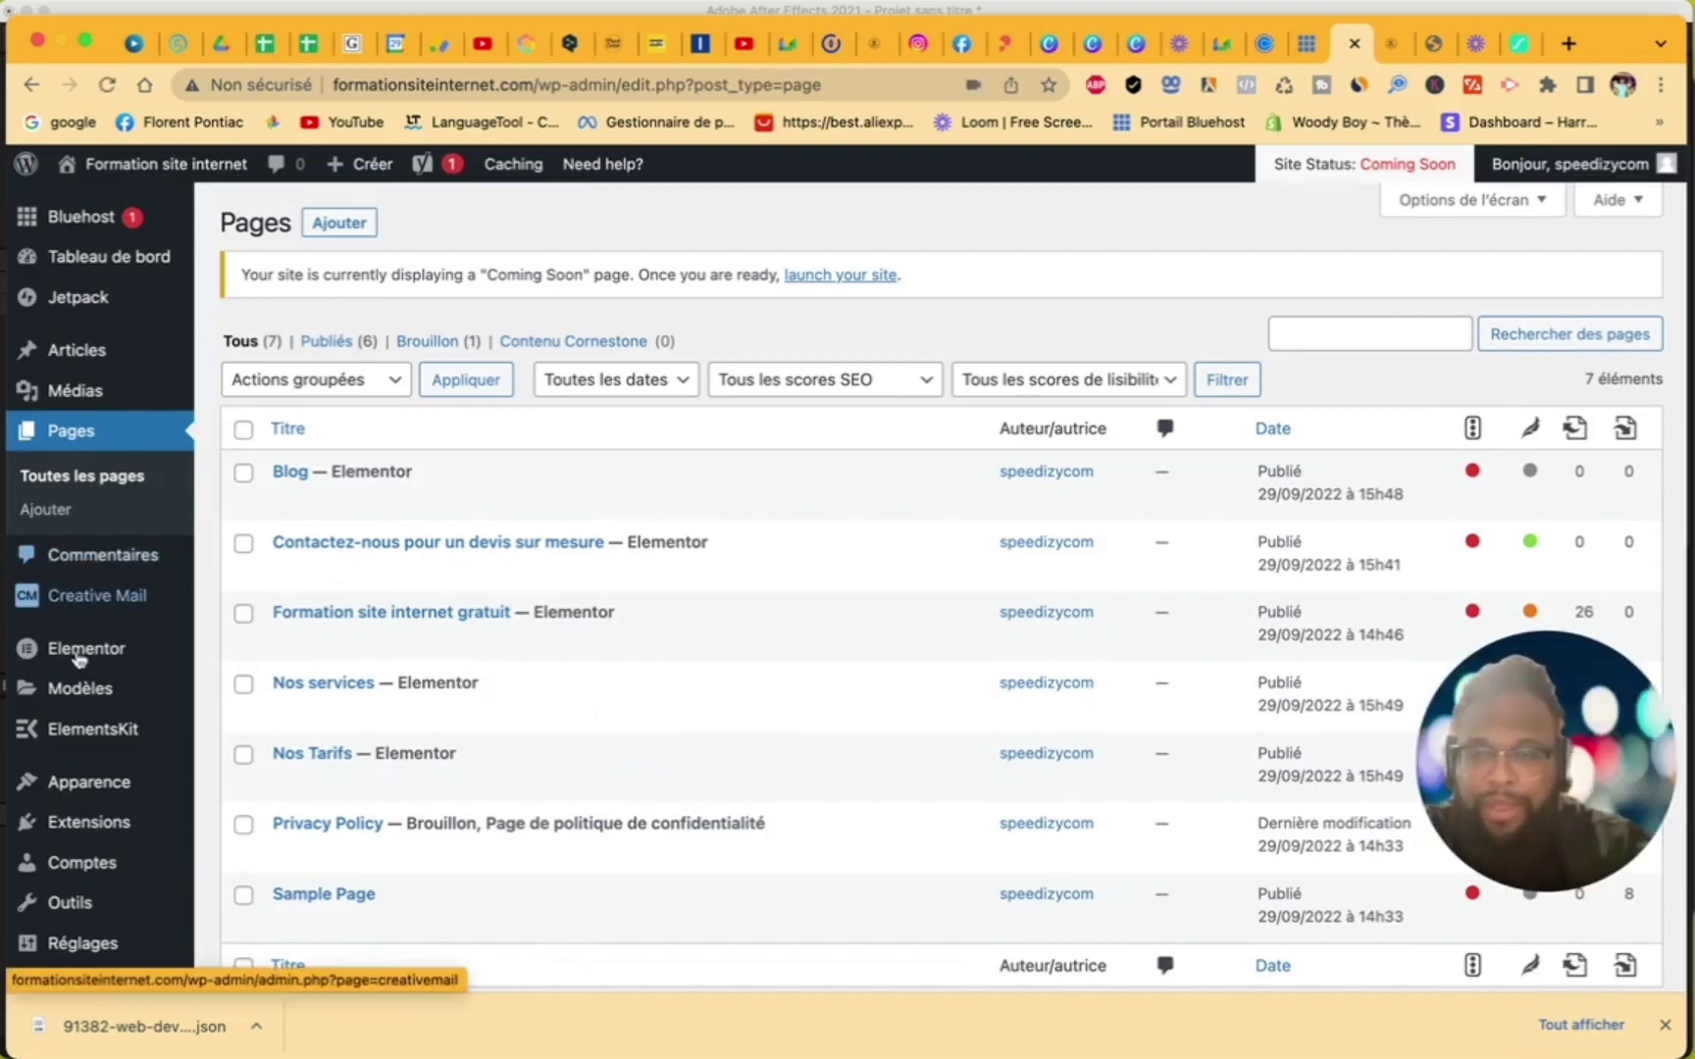
pyautogui.moveTo(88, 692)
pyautogui.scroll(-3, 83, 692)
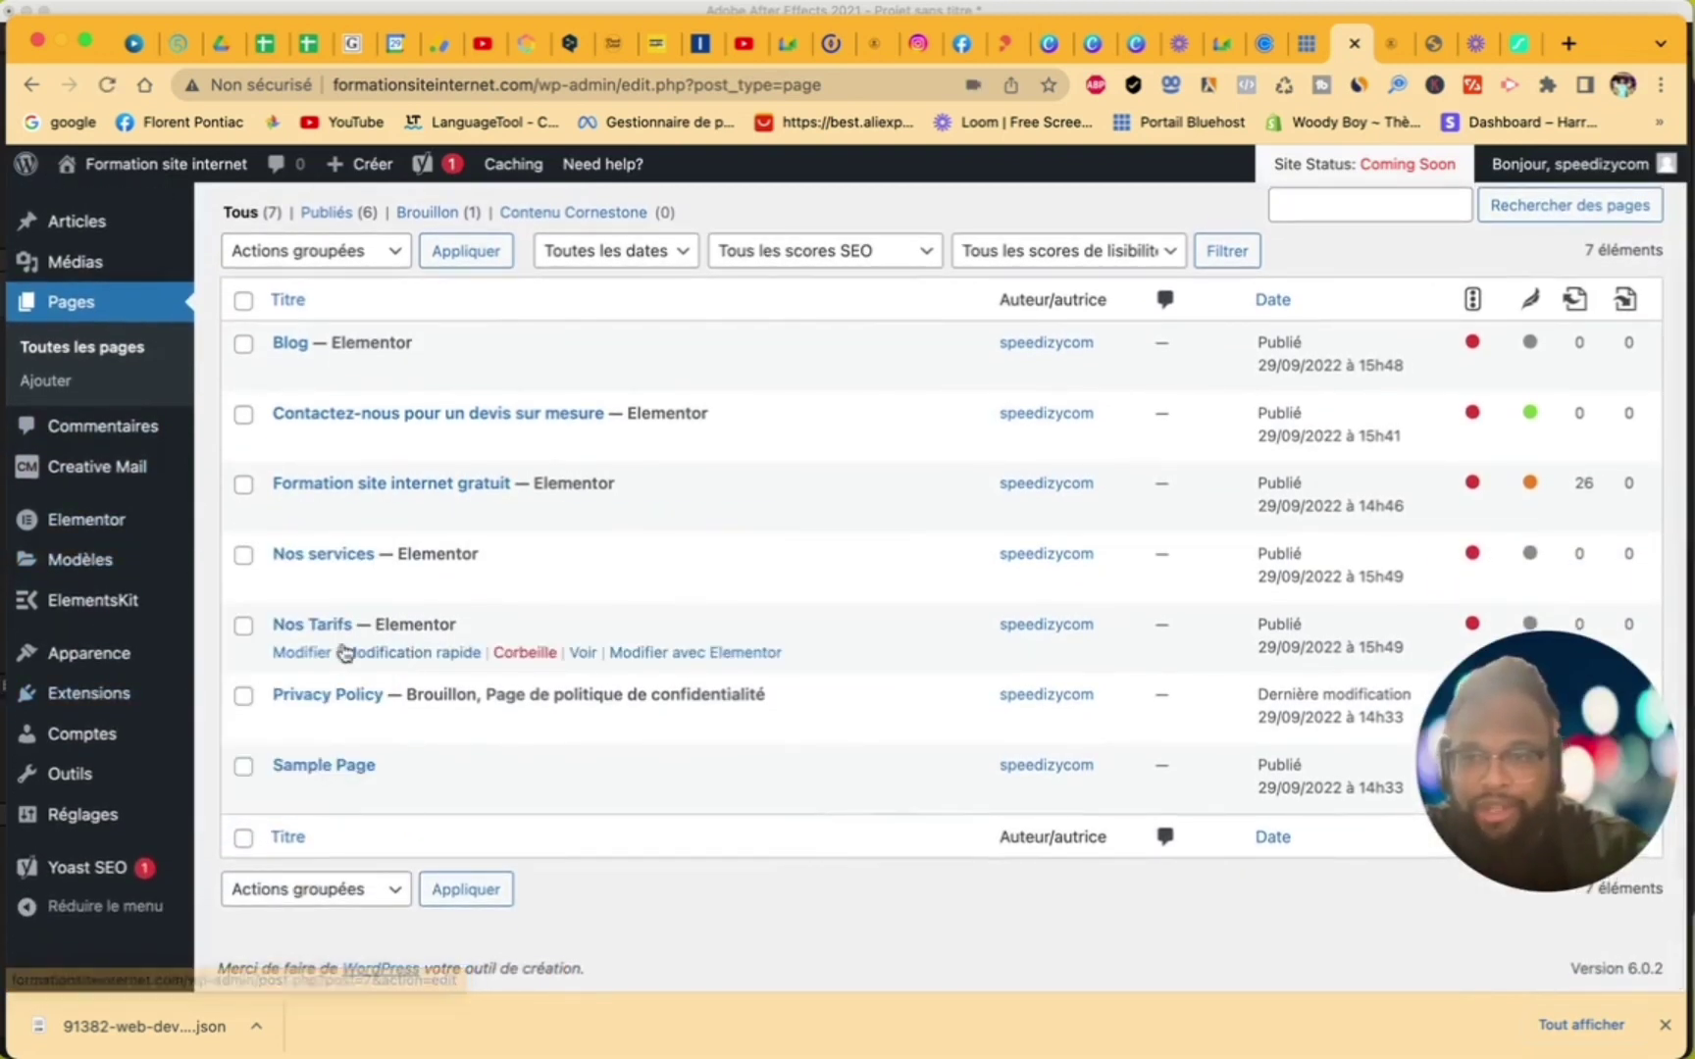
# - In the Menus editor, name a new menu 'Menu 1'
pyautogui.click(99, 656)
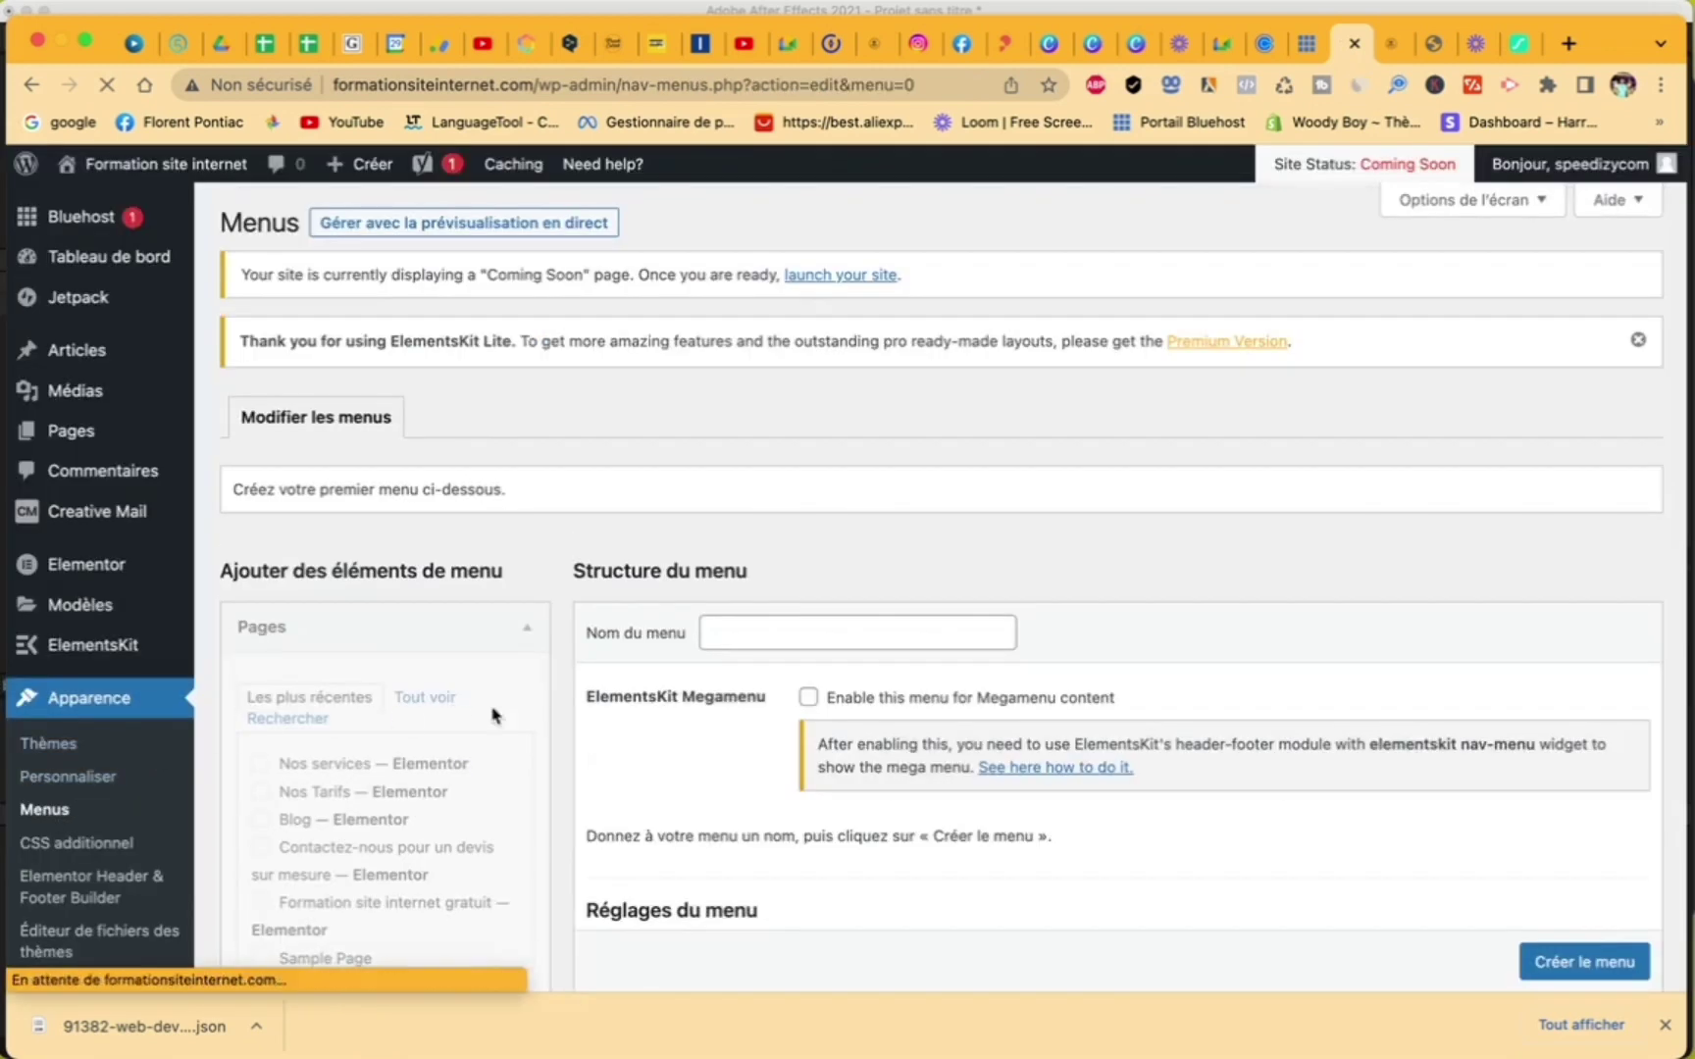
pyautogui.scroll(-1, 549, 638)
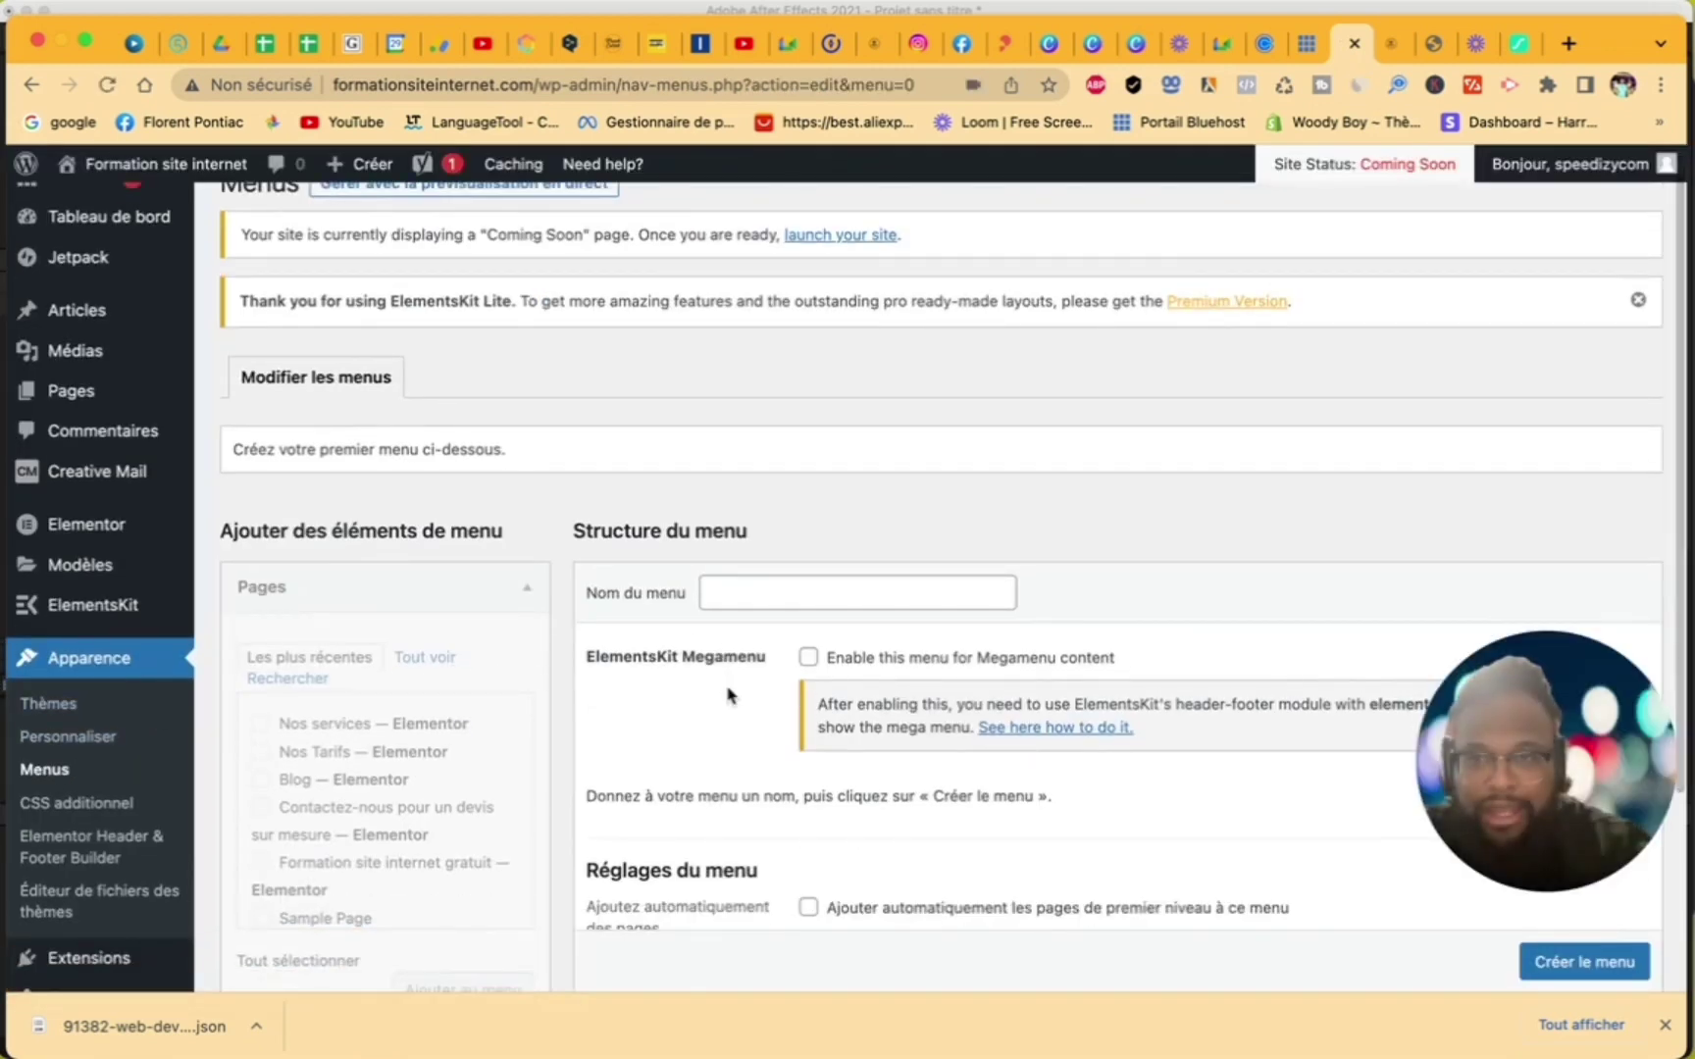
pyautogui.scroll(1, 493, 453)
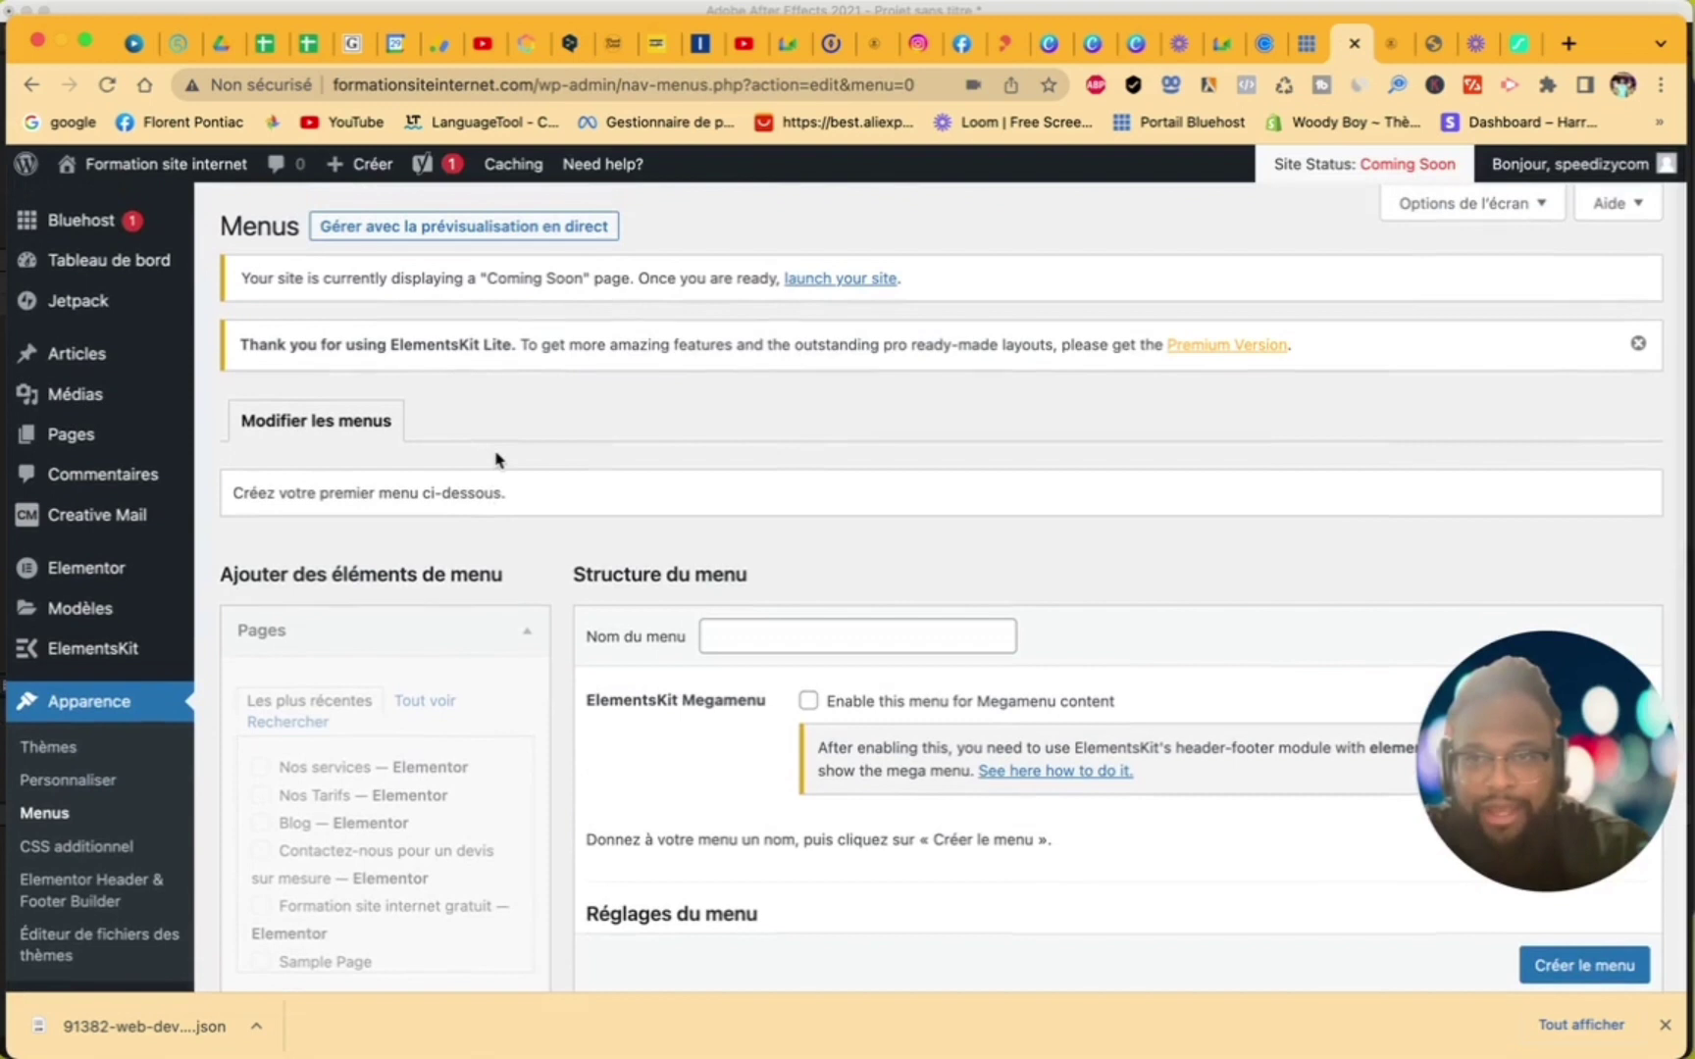
pyautogui.scroll(-2, 510, 461)
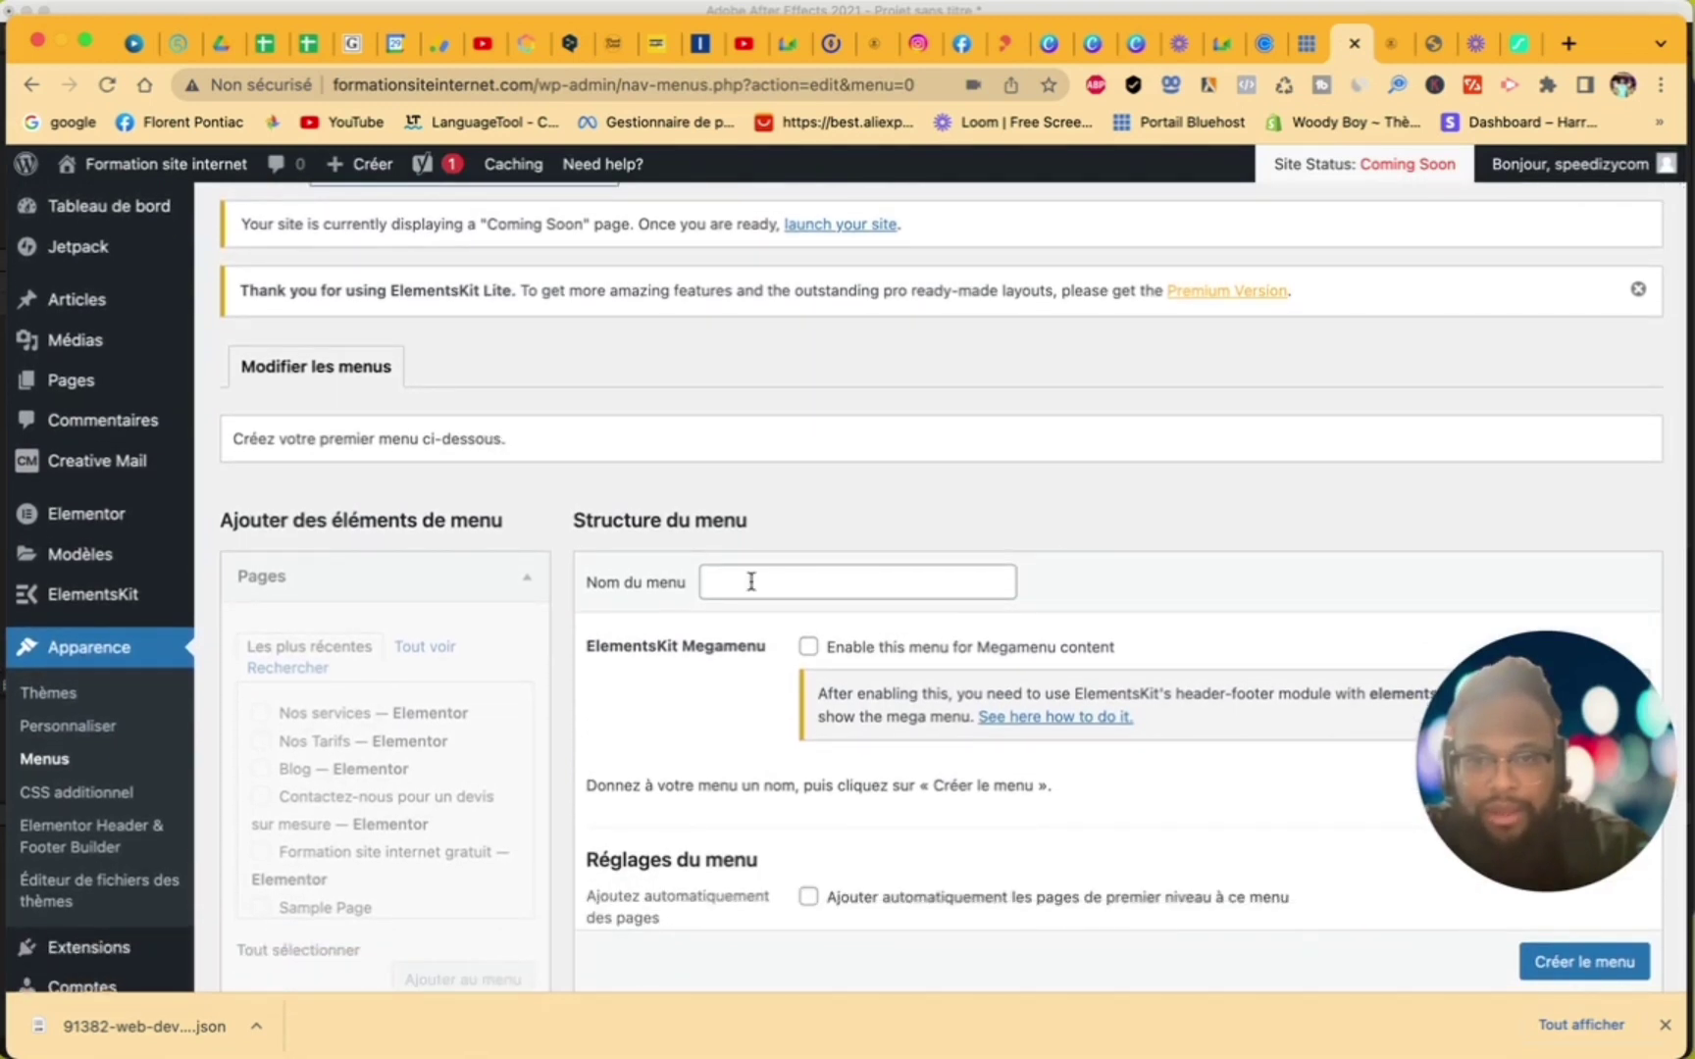
pyautogui.click(751, 582)
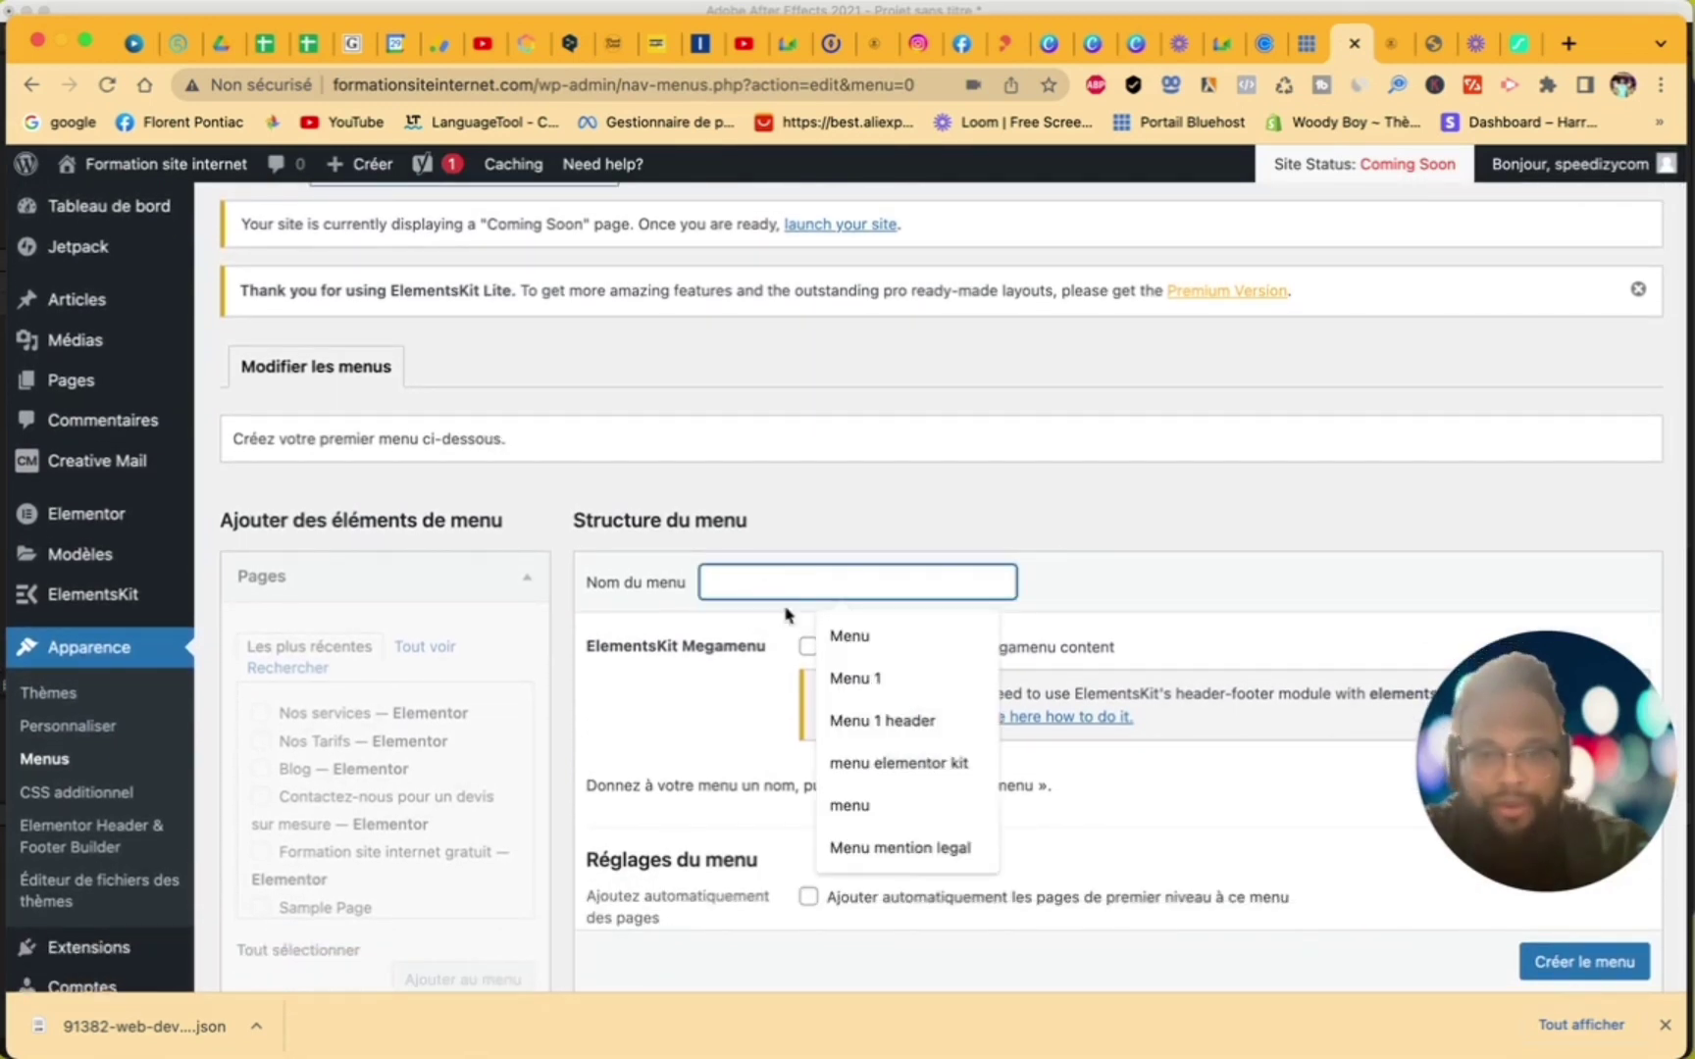
pyautogui.click(862, 676)
# - Assign Menu 1 to the En-tête and Pied de page locations and create it
pyautogui.scroll(-3, 641, 682)
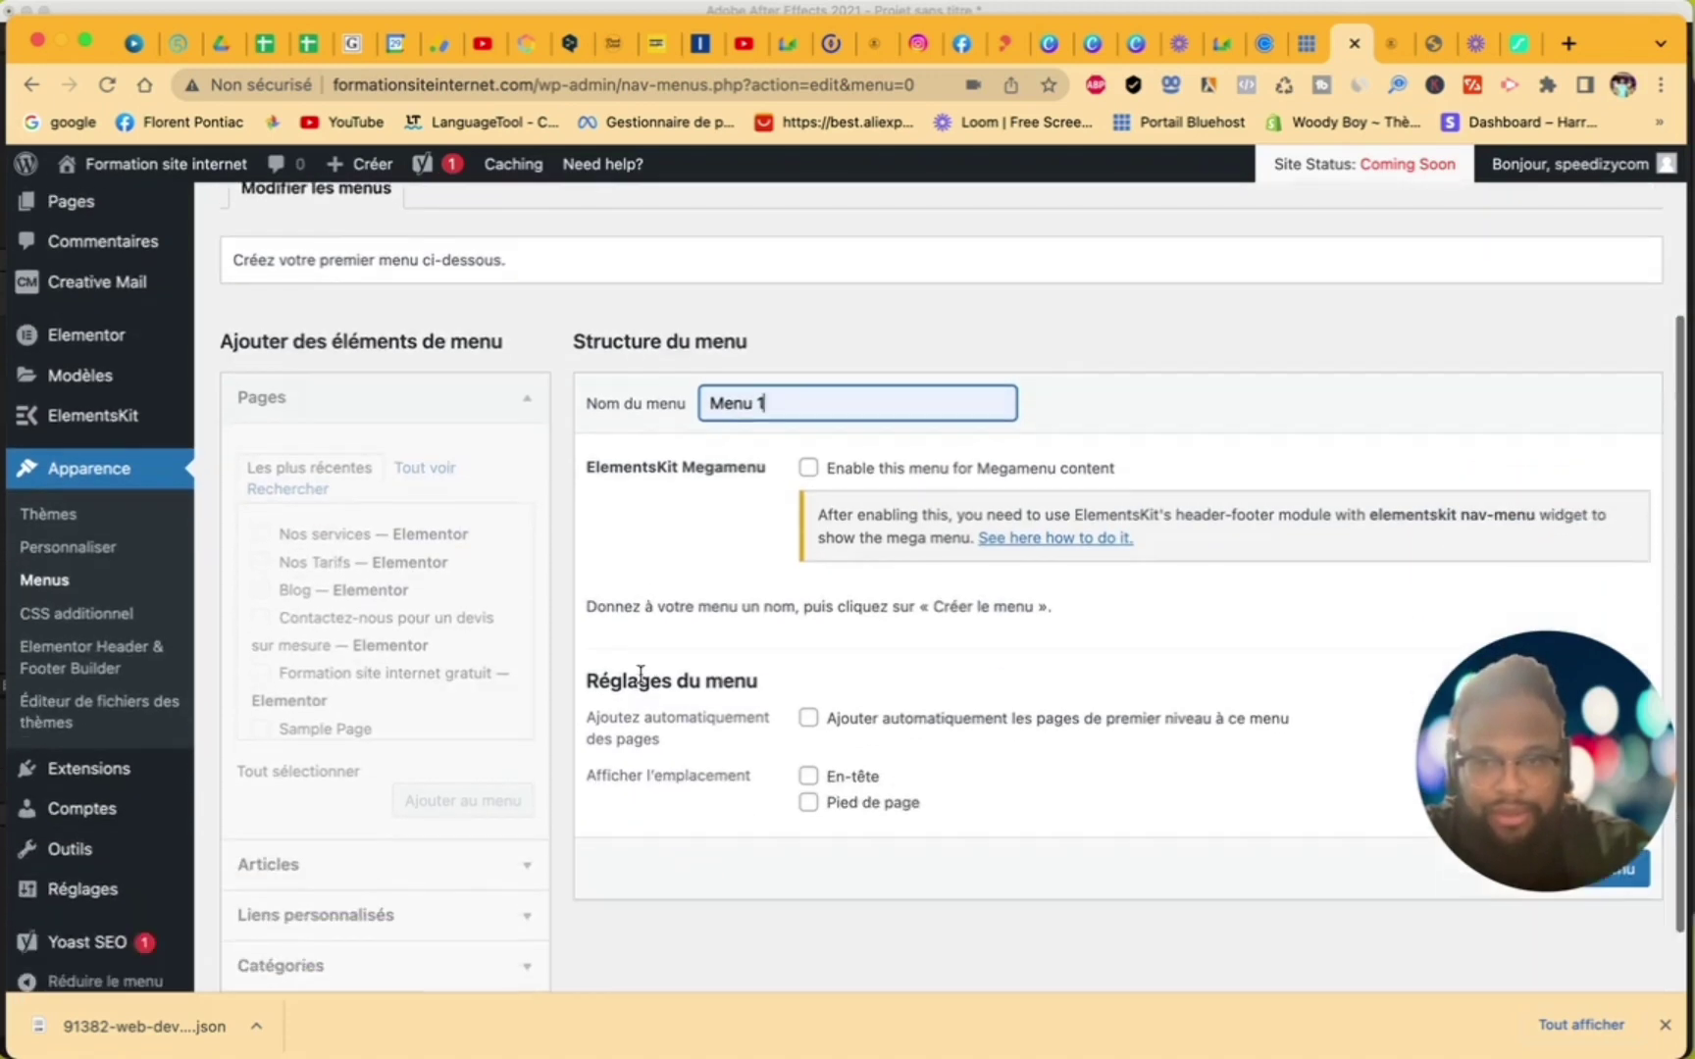
pyautogui.scroll(3, 640, 682)
pyautogui.scroll(-5, 641, 682)
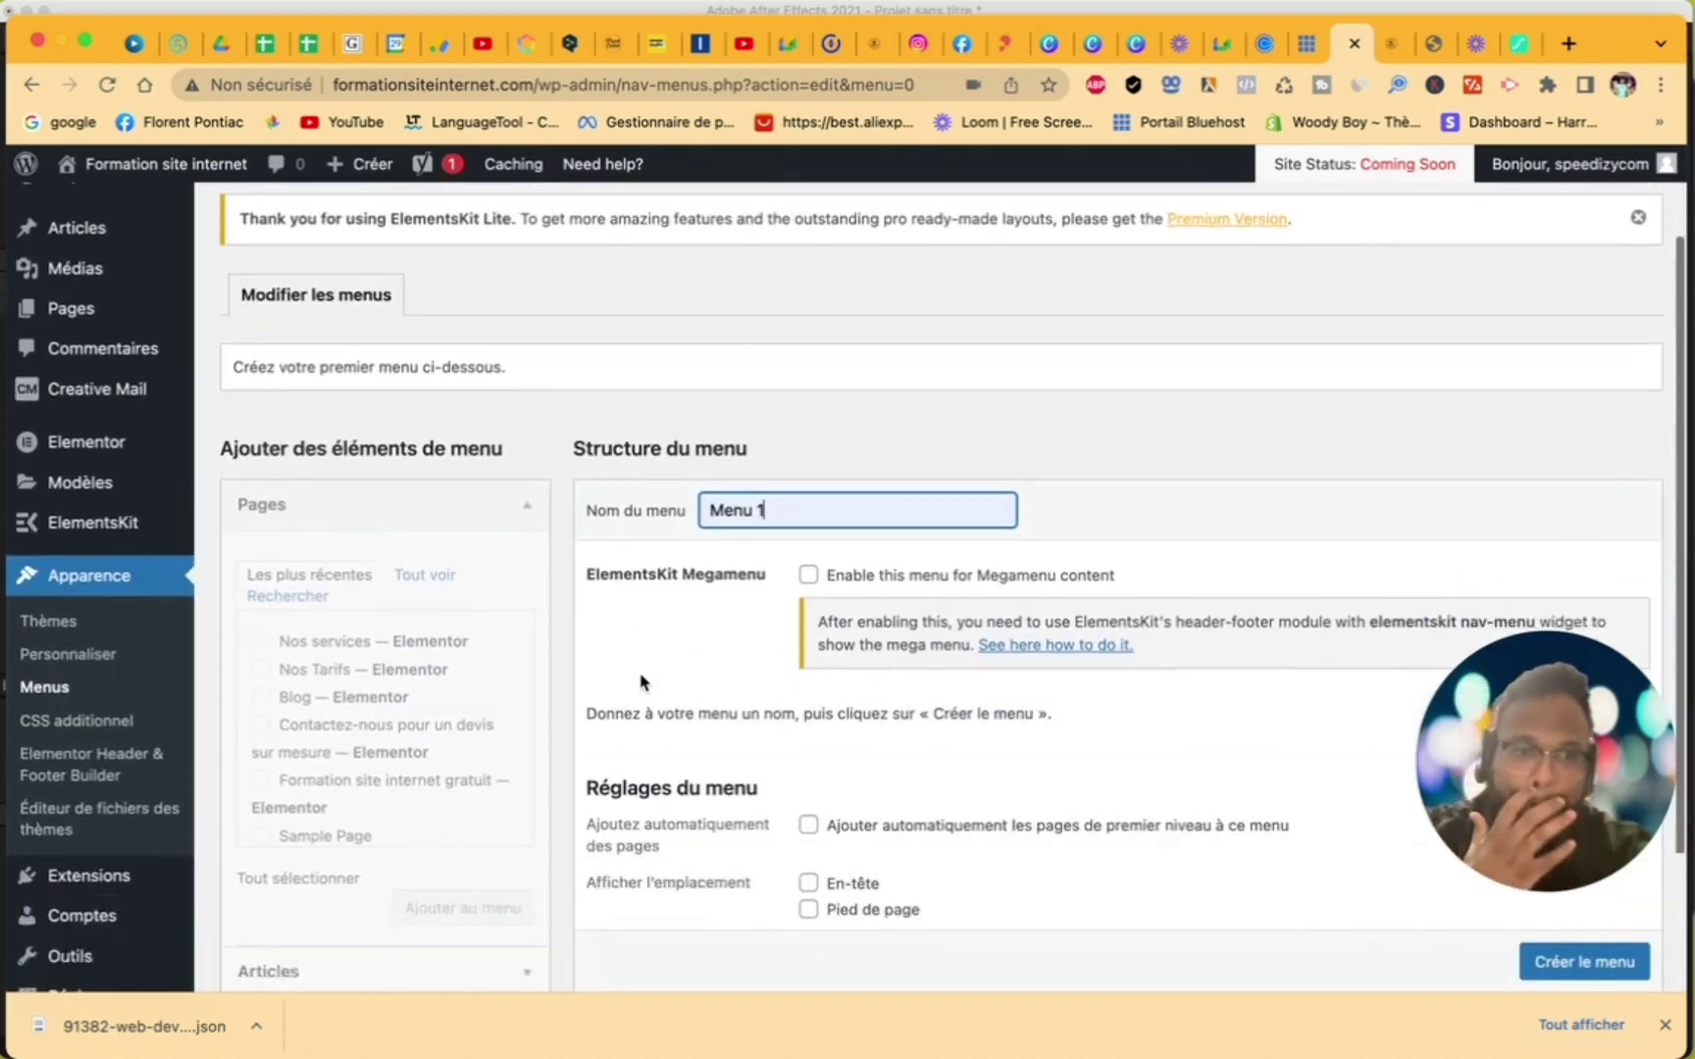
pyautogui.scroll(1, 643, 682)
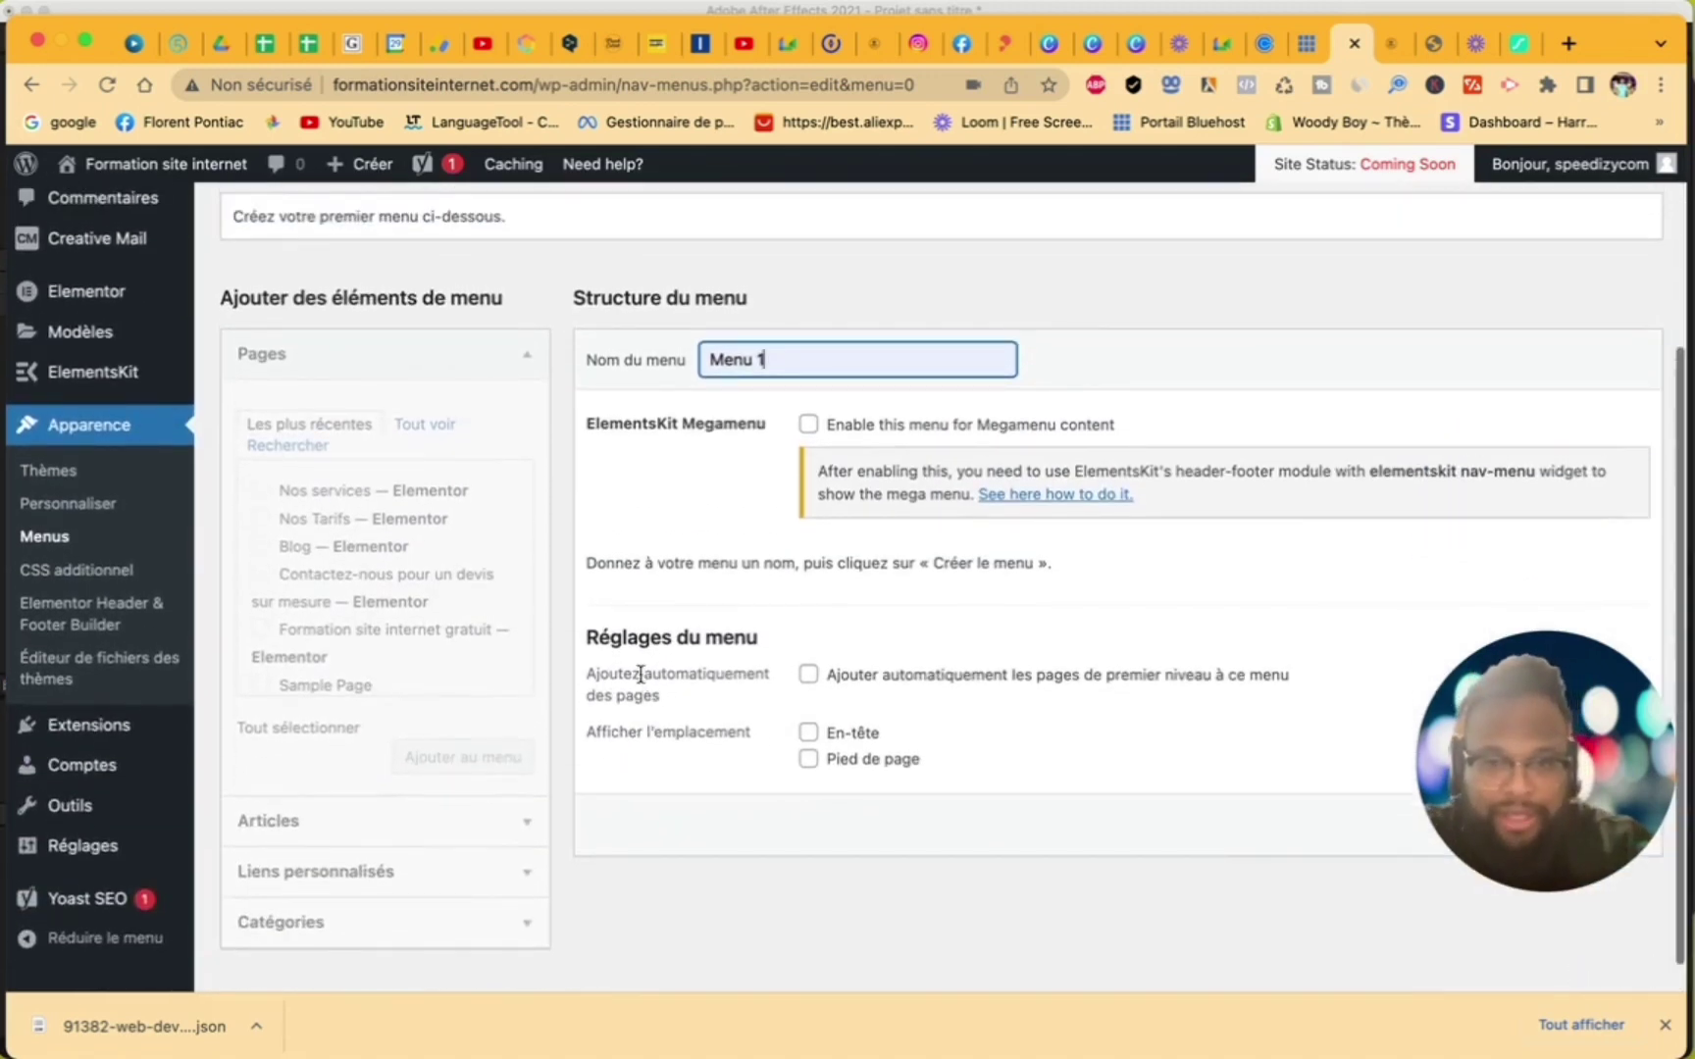
pyautogui.click(811, 732)
pyautogui.click(809, 758)
pyautogui.moveTo(1494, 685); pyautogui.dragTo(1495, 442)
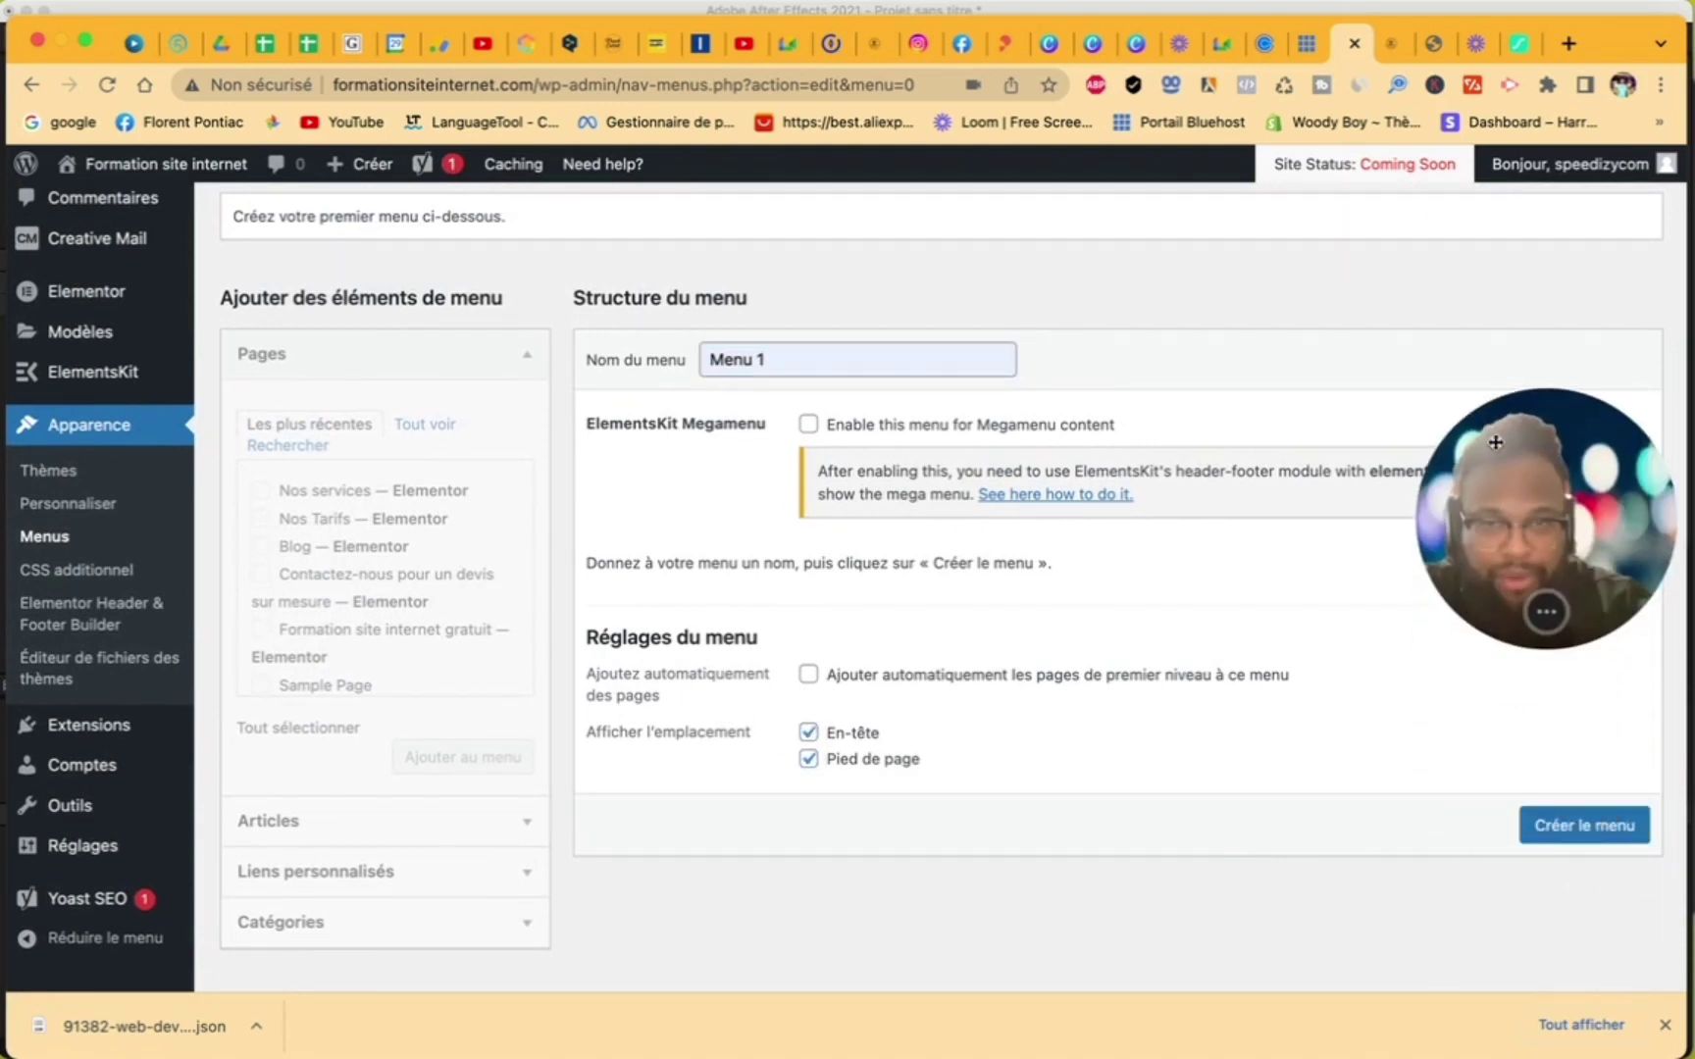
pyautogui.click(1595, 830)
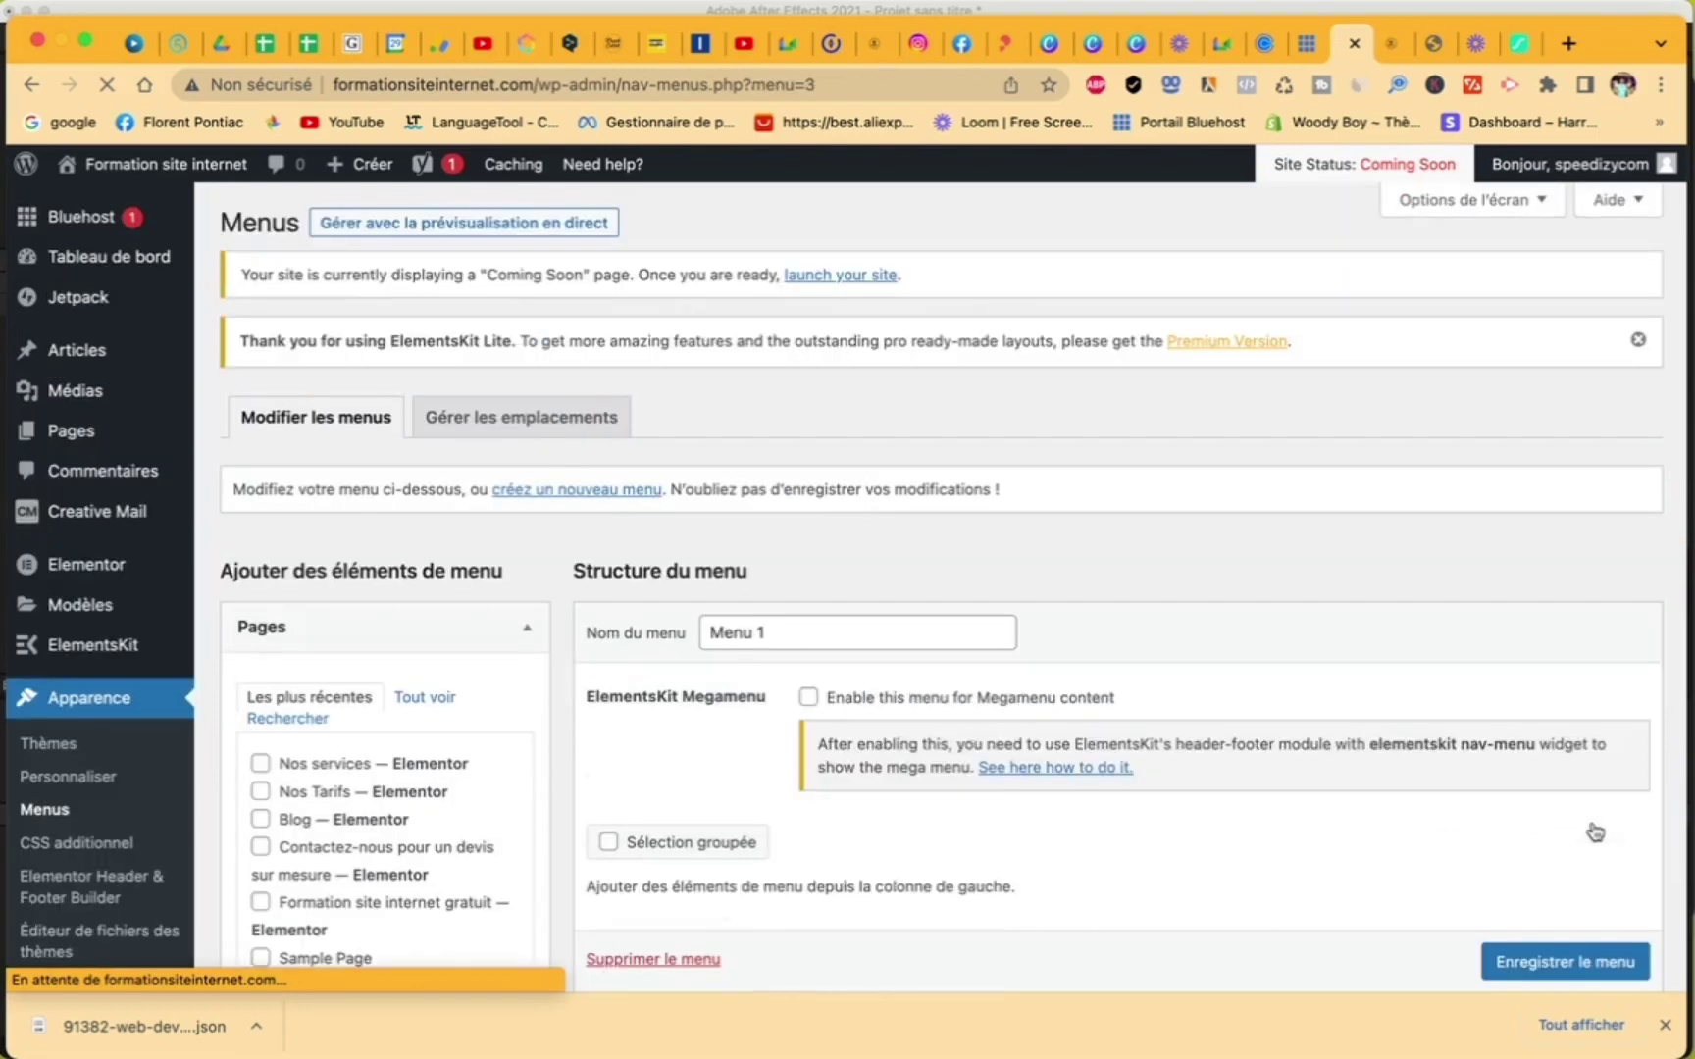
# - Tick Nos Tarifs, Blog, Contactez-nous and Formation site internet gratuit and add them to Menu 1
pyautogui.scroll(-5, 780, 720)
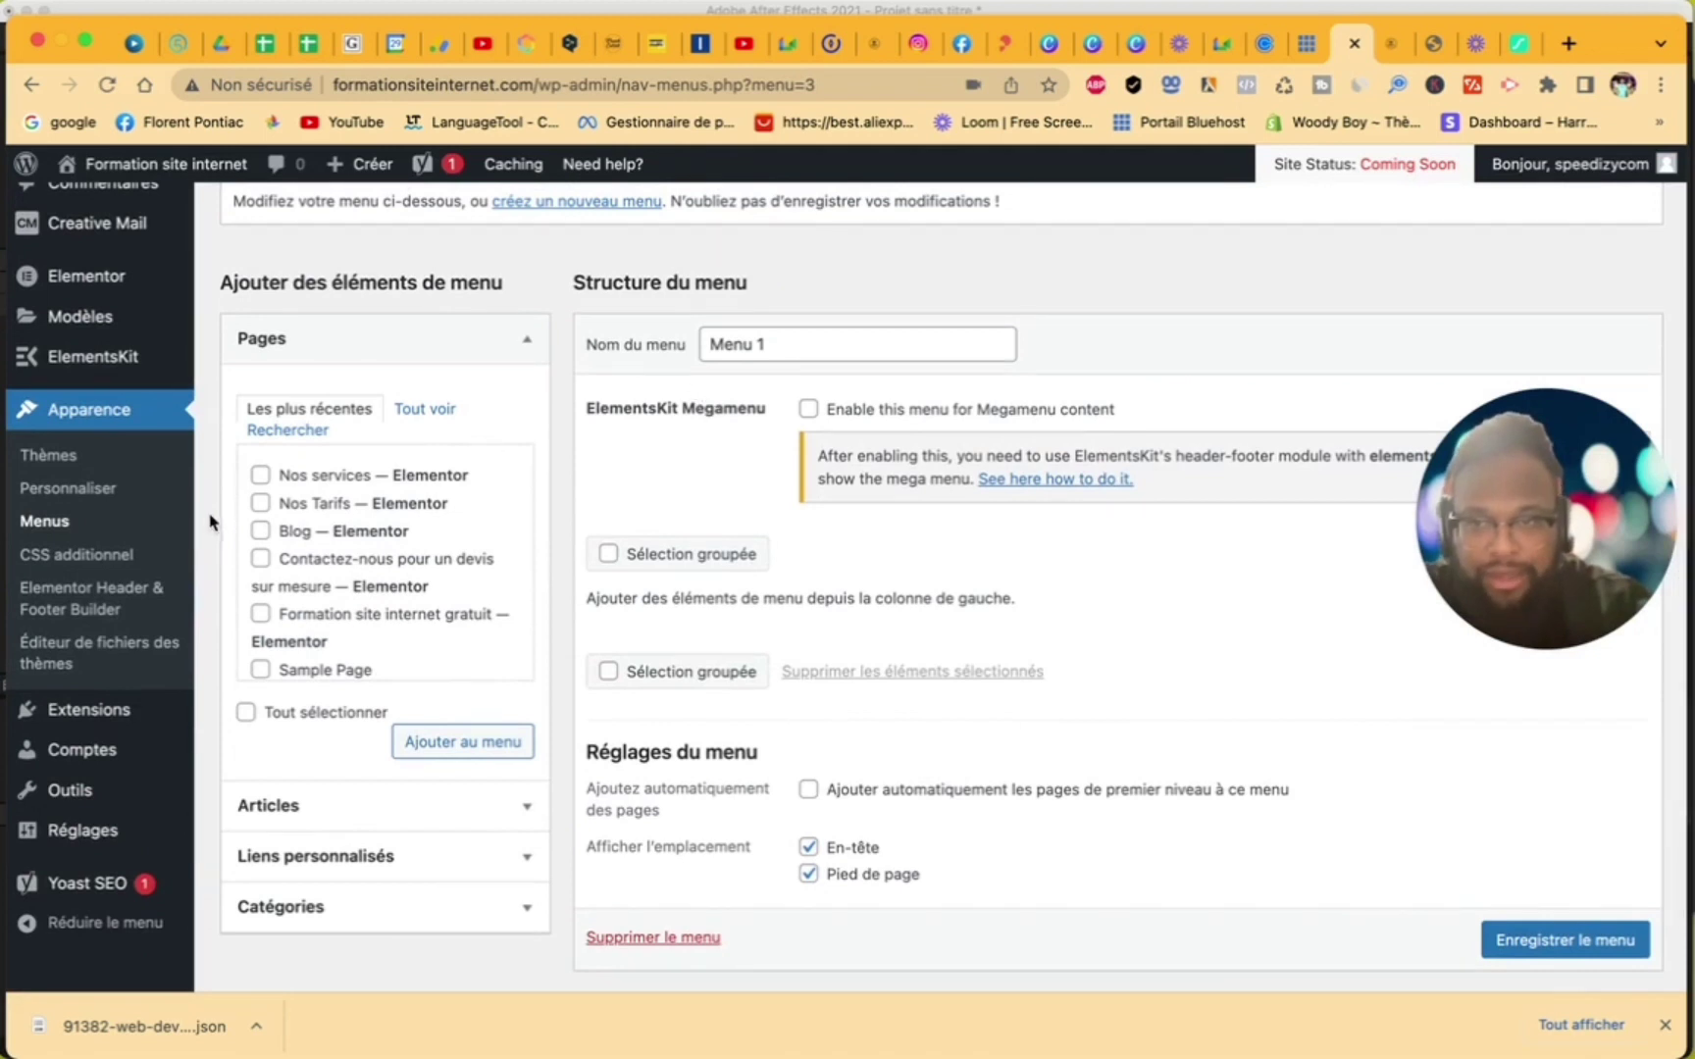
pyautogui.click(263, 503)
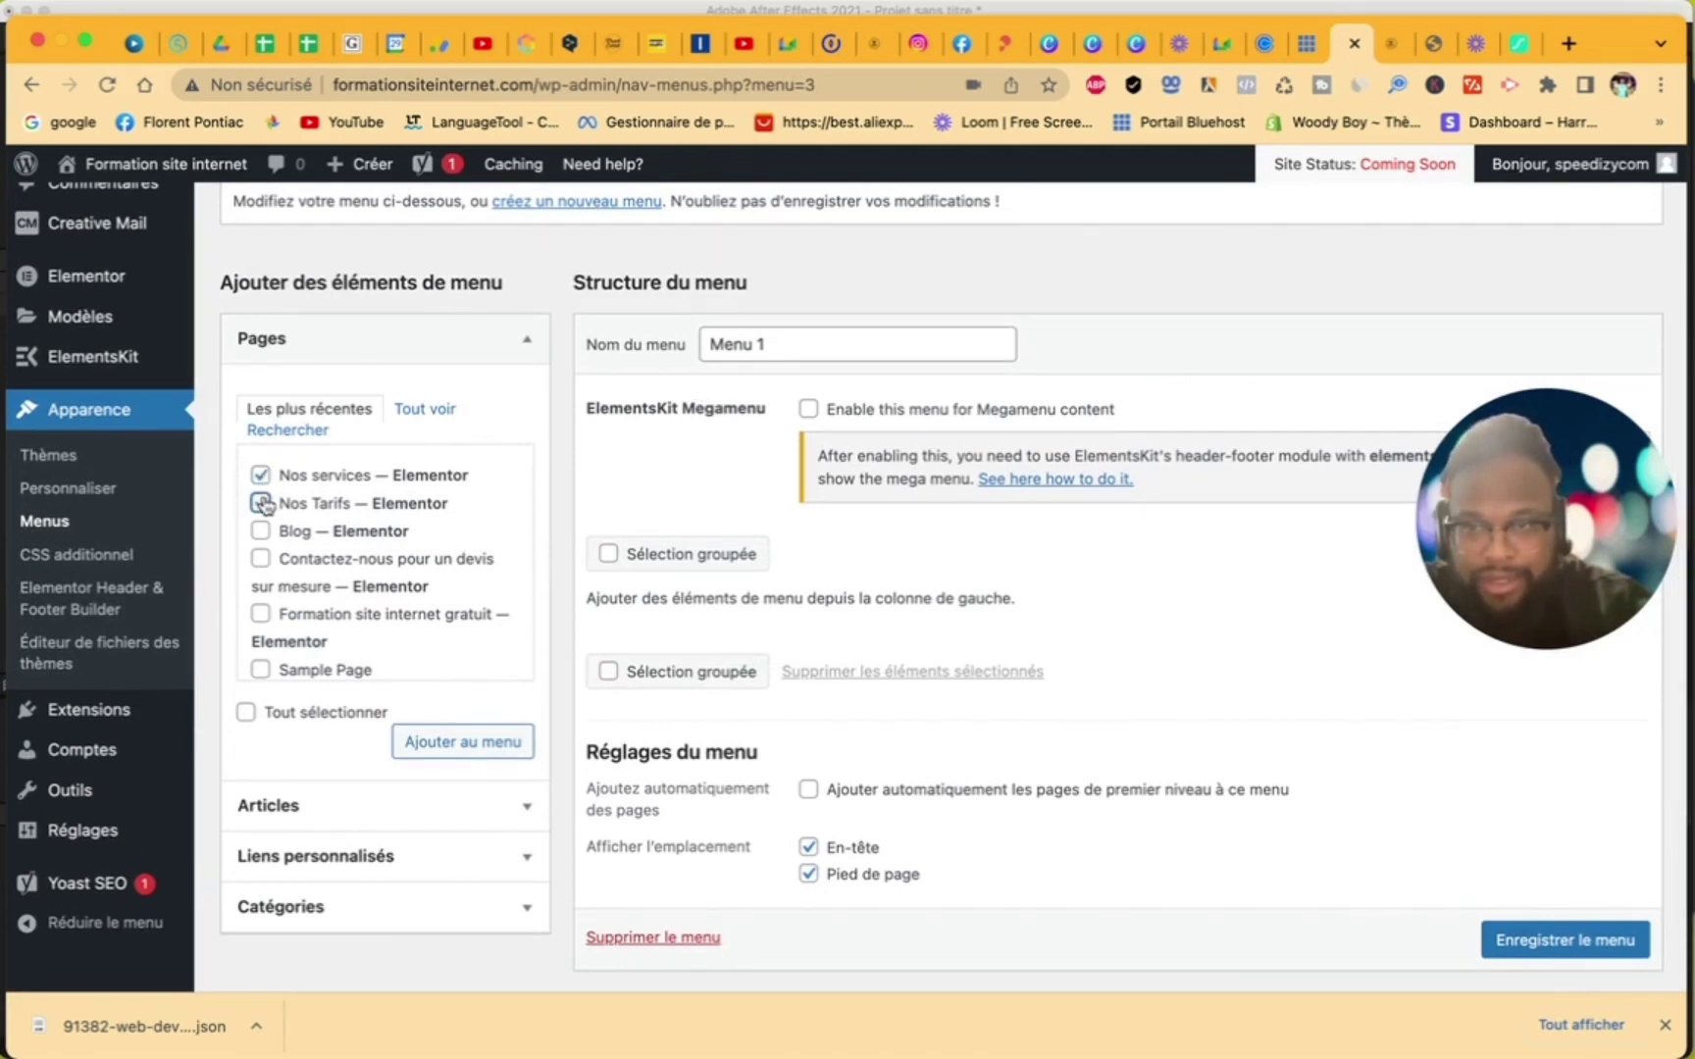
pyautogui.click(262, 530)
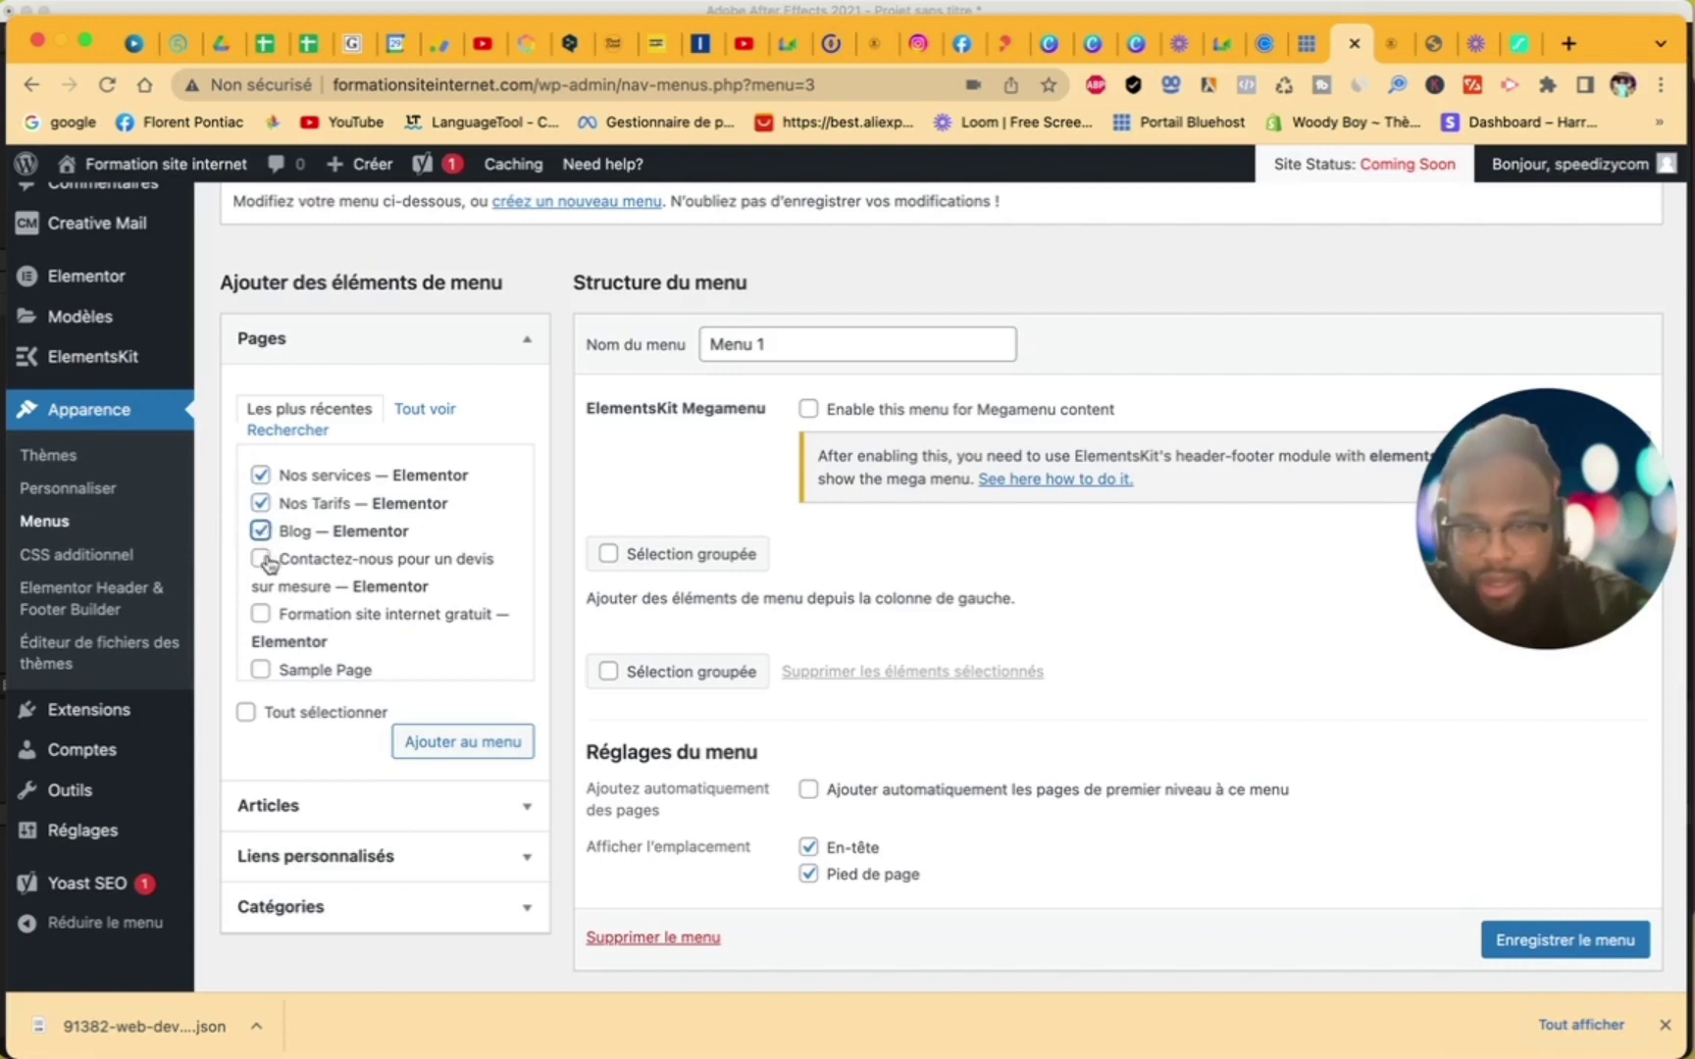
pyautogui.click(263, 559)
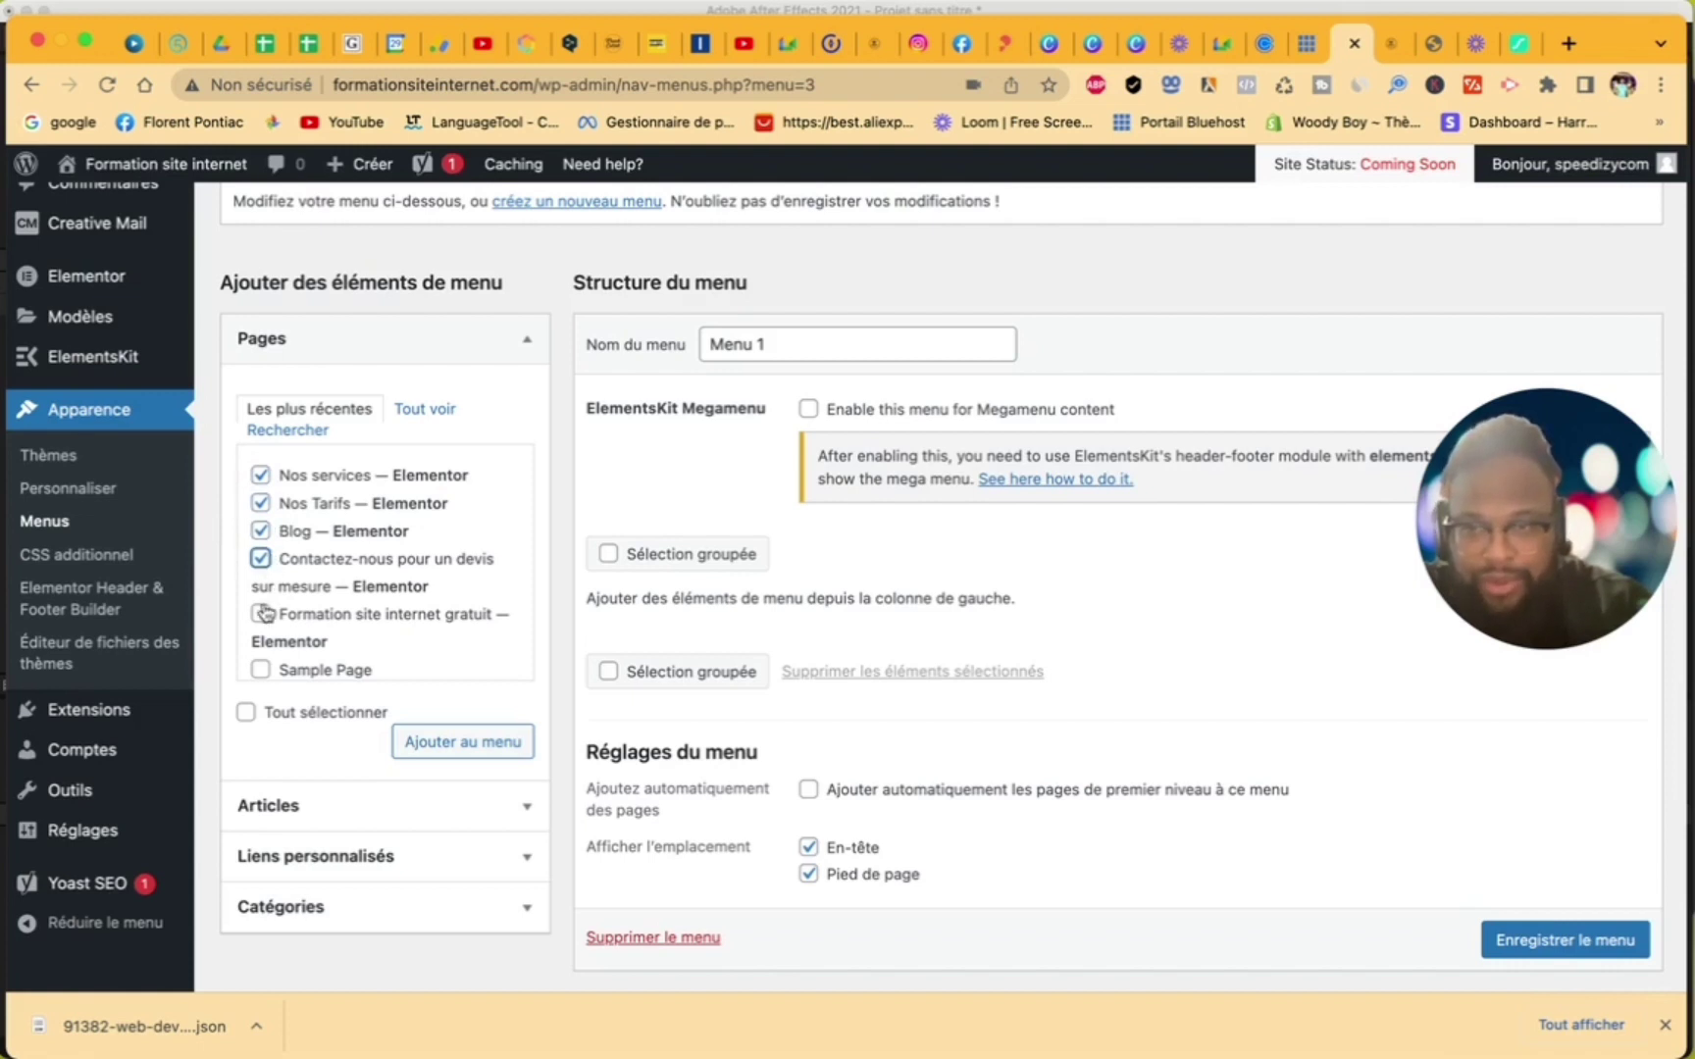
pyautogui.scroll(-1, 265, 614)
pyautogui.click(263, 598)
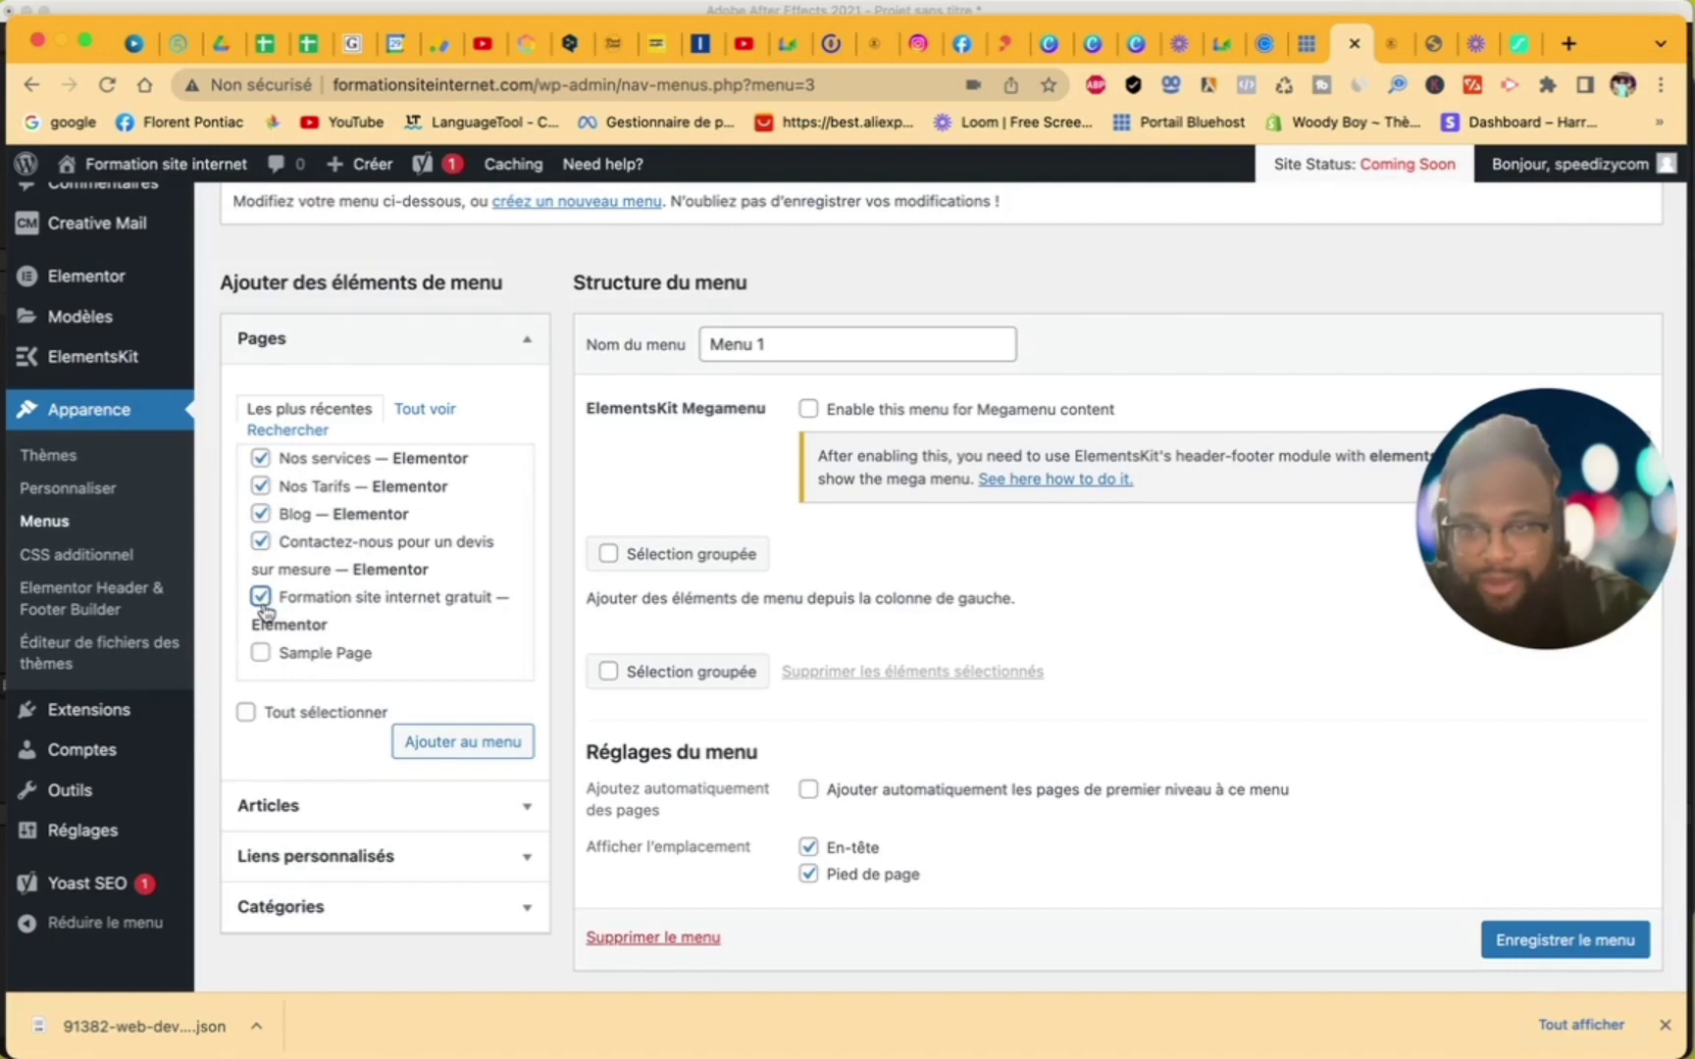
pyautogui.click(493, 745)
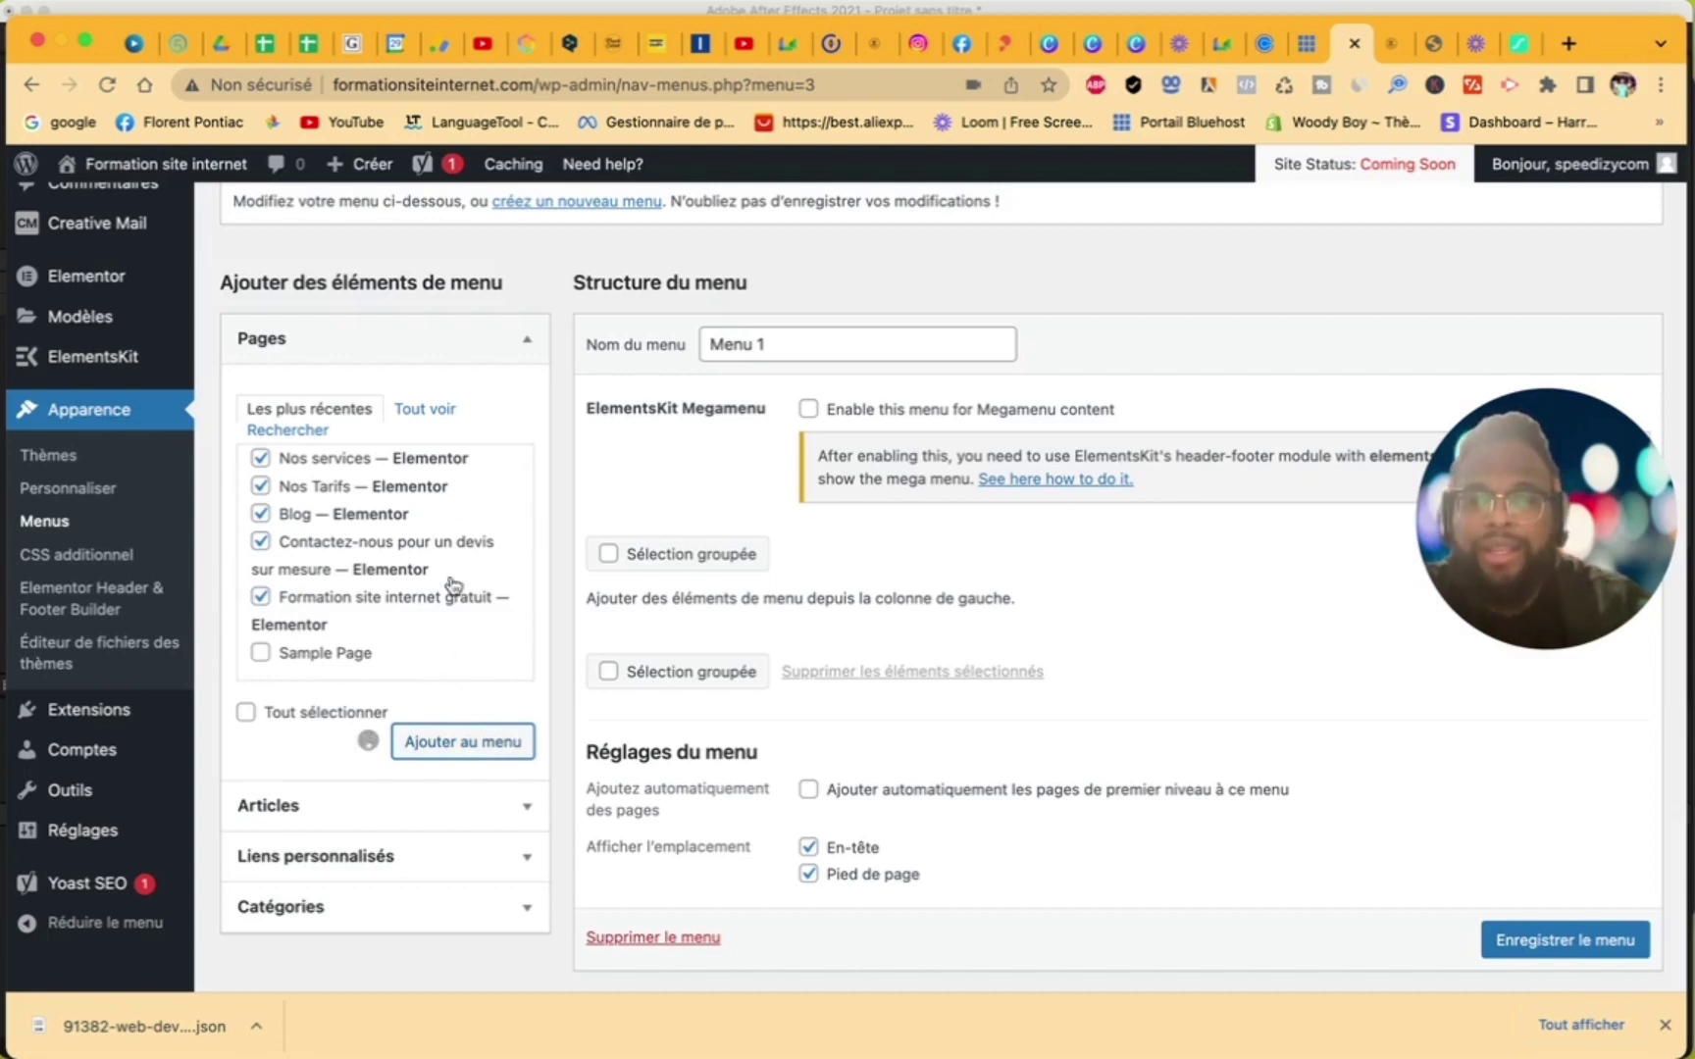
# - Move the Formation site internet gratuit item to the top of Menu 1
pyautogui.click(429, 412)
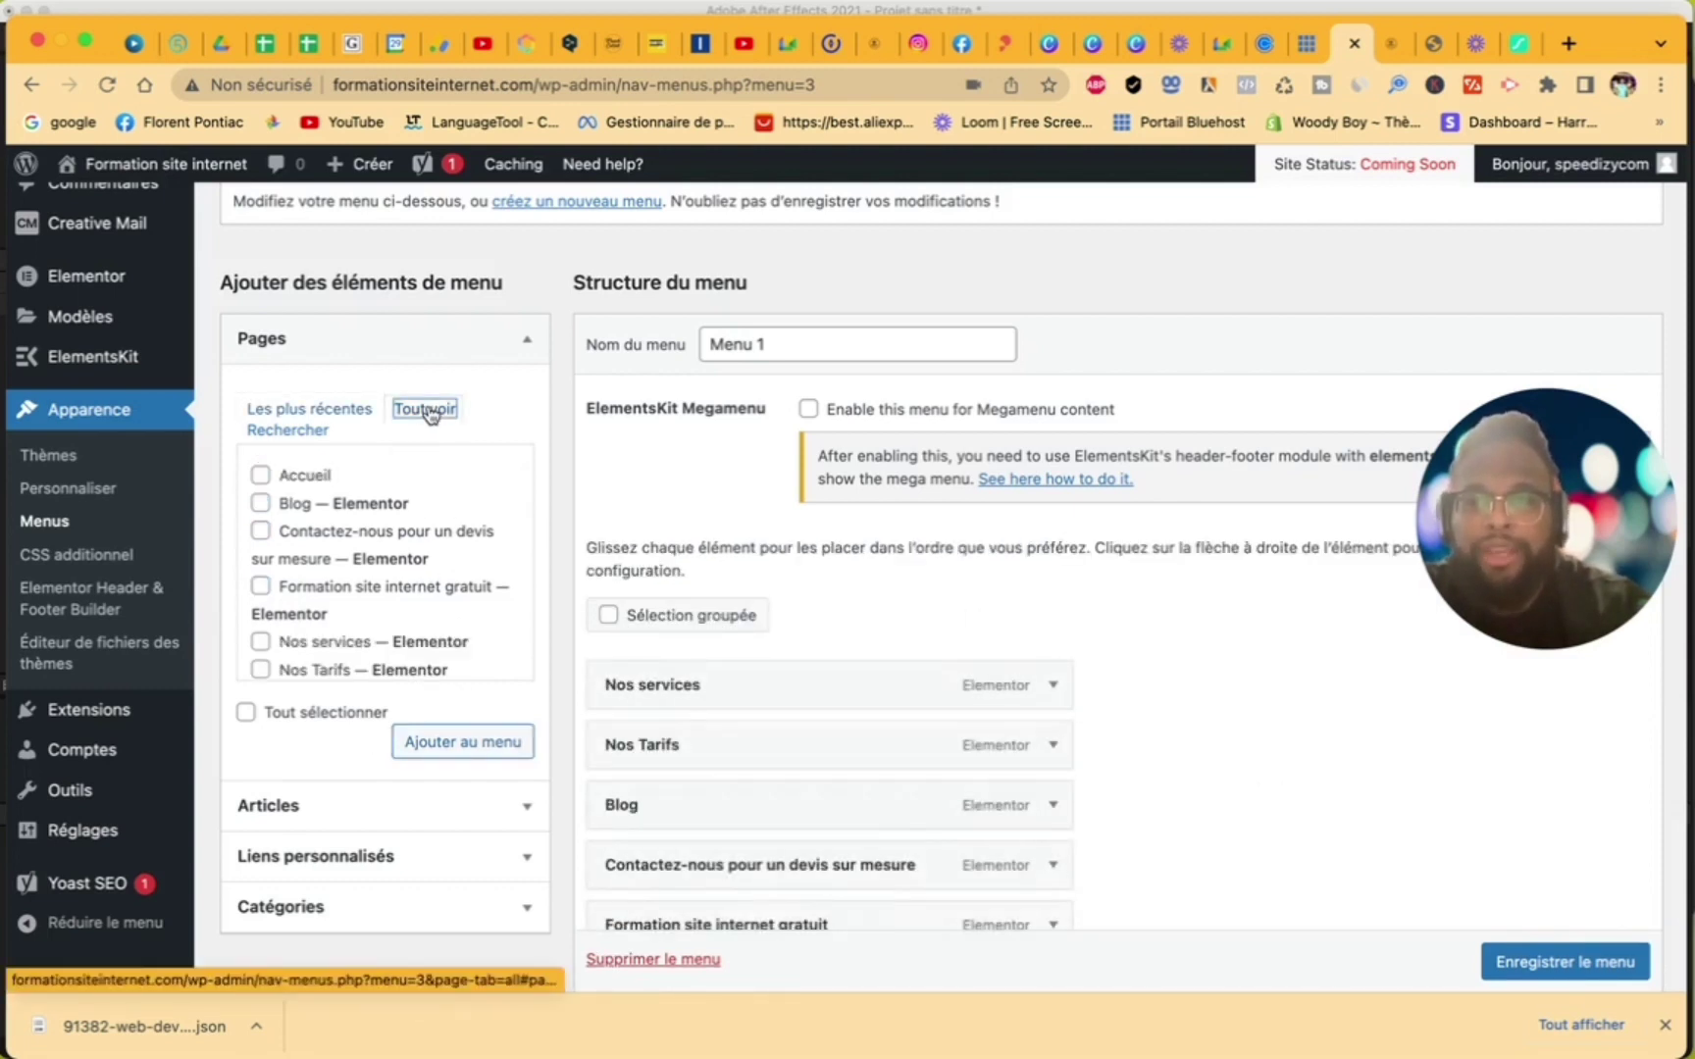
pyautogui.scroll(-2, 412, 569)
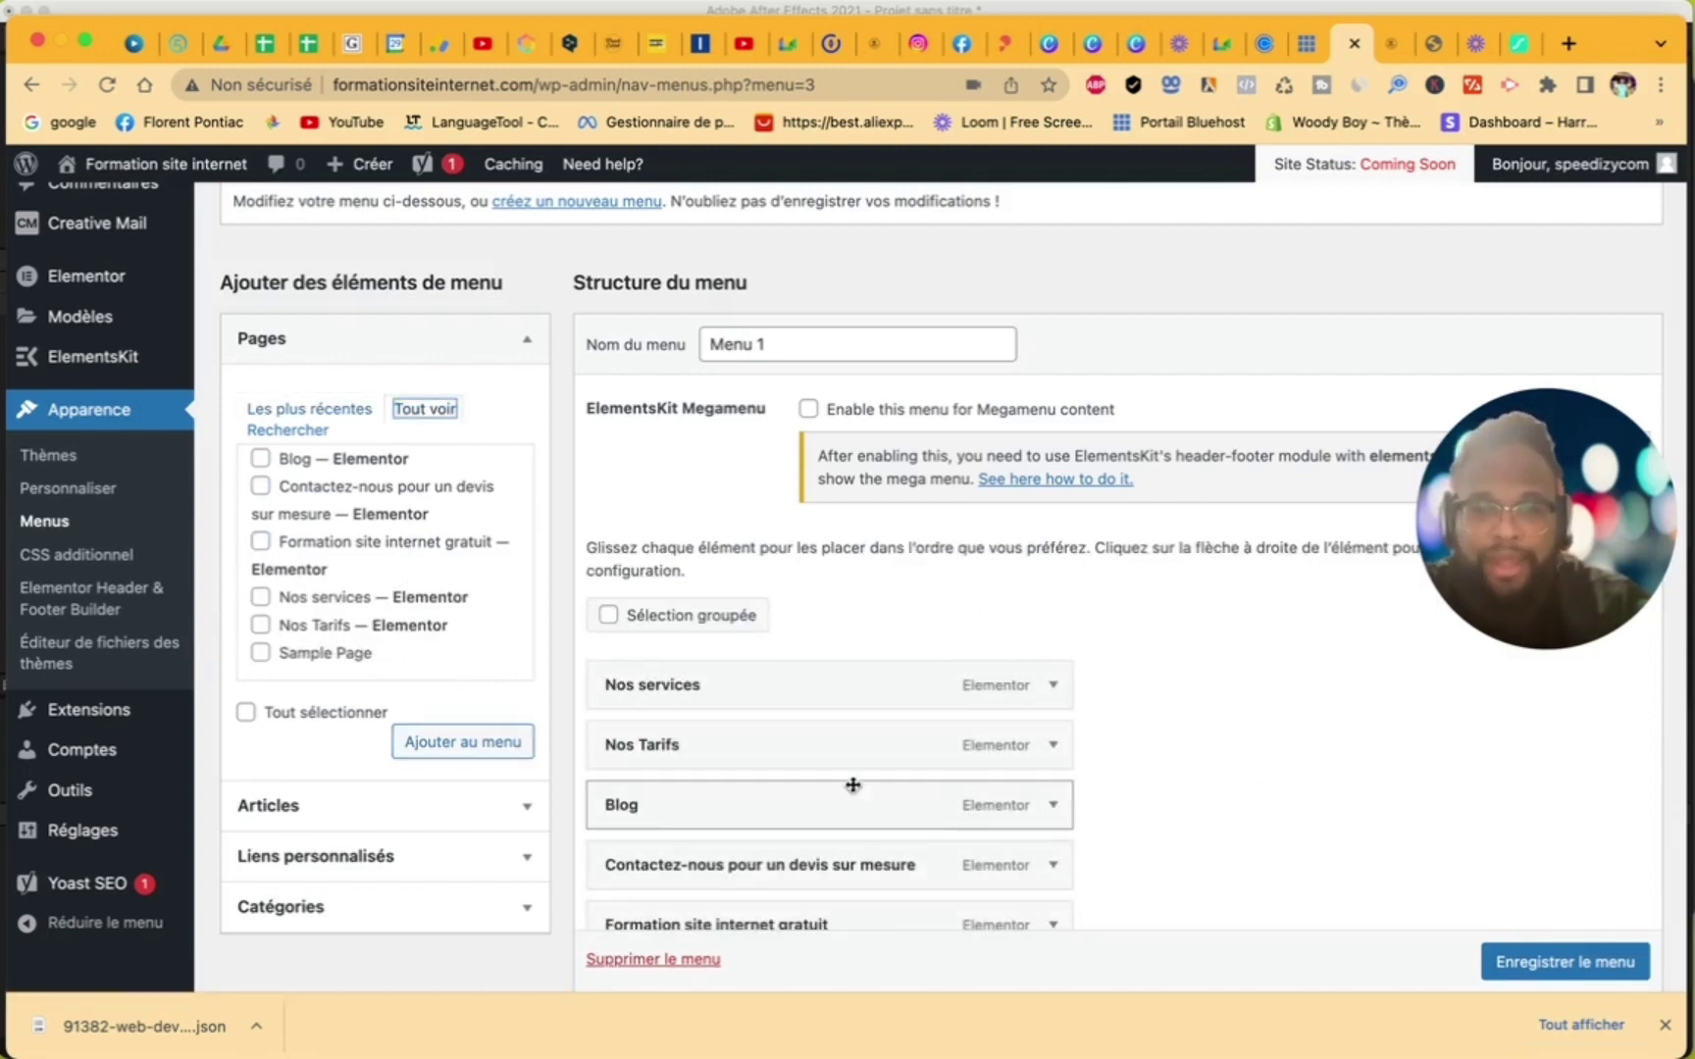
pyautogui.scroll(-2, 785, 825)
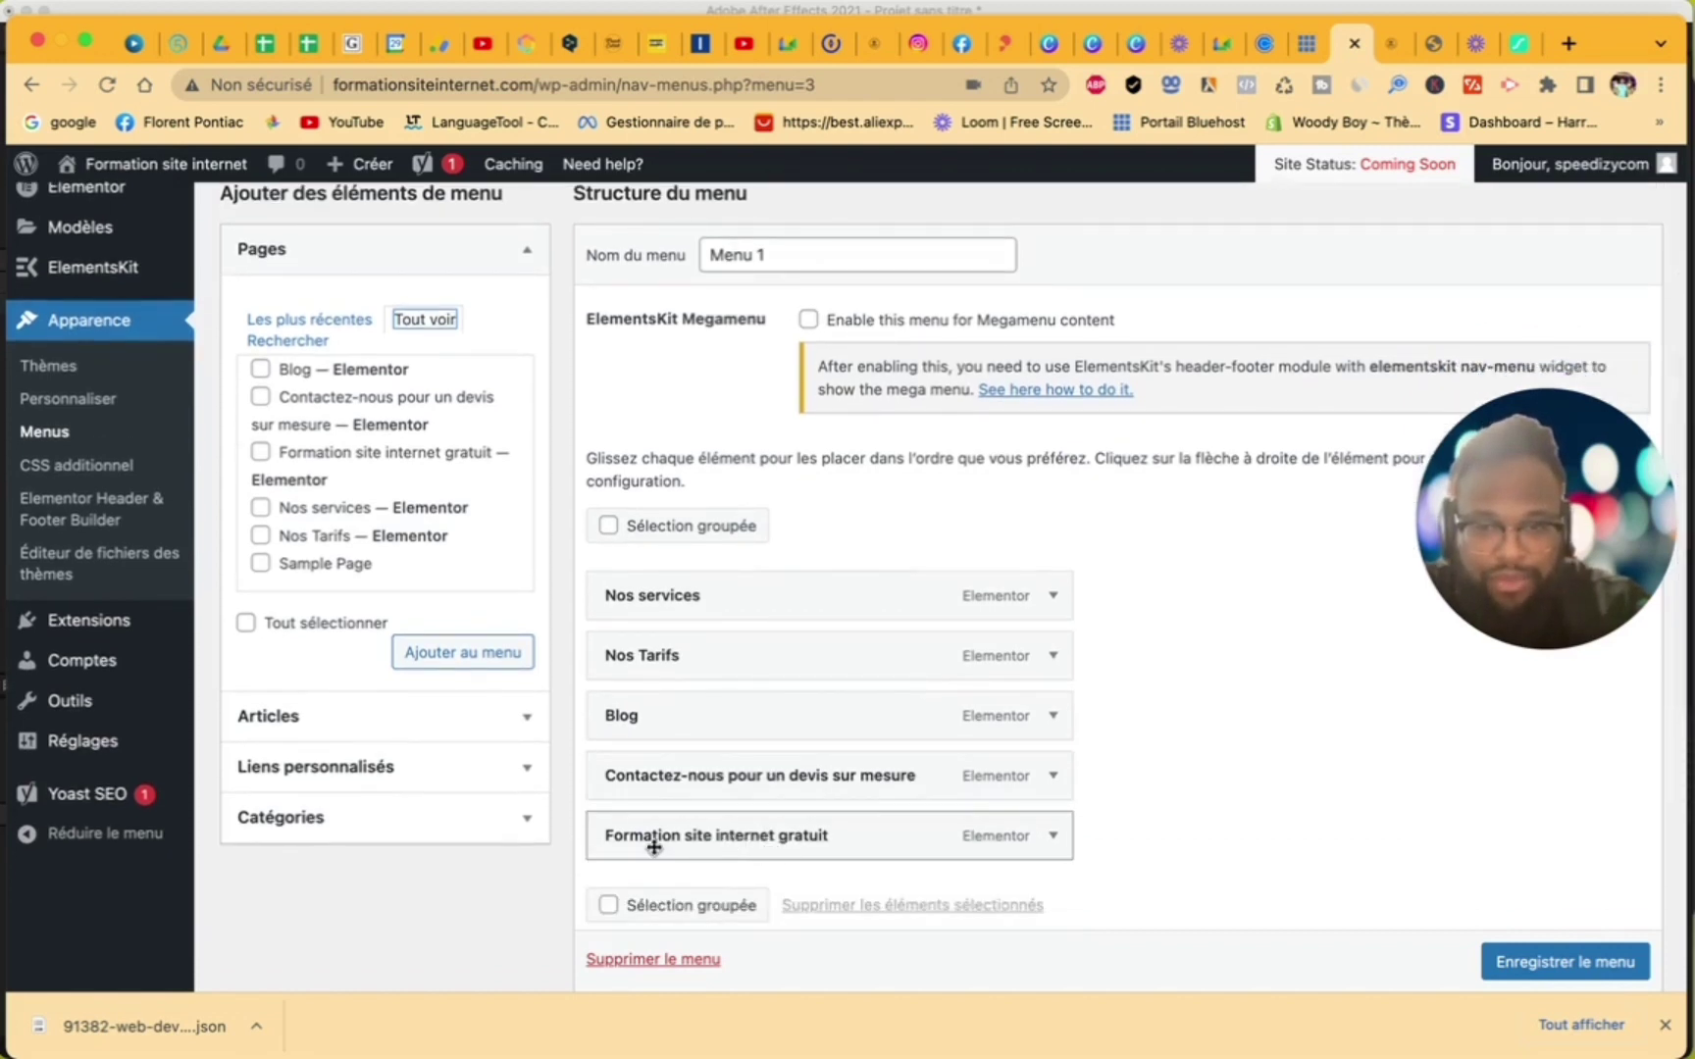
pyautogui.moveTo(655, 848); pyautogui.dragTo(642, 578)
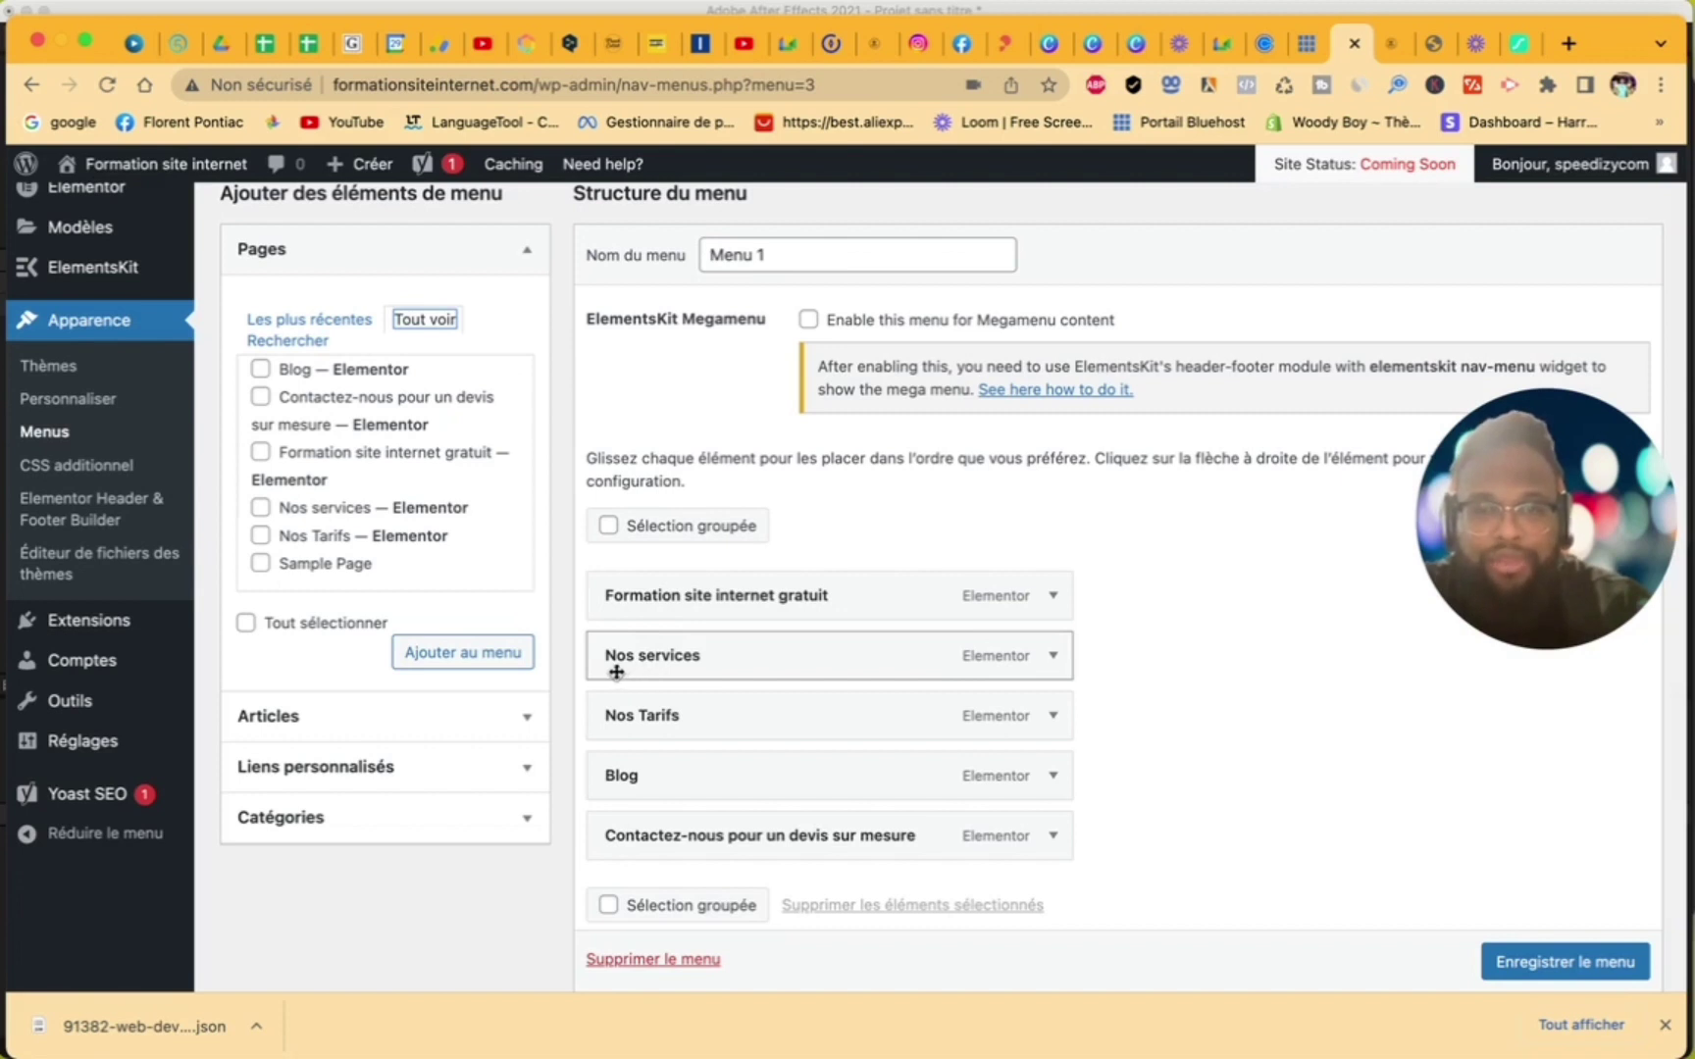
pyautogui.moveTo(609, 659)
pyautogui.mouseDown()
pyautogui.moveTo(691, 651)
pyautogui.moveTo(626, 653)
pyautogui.mouseUp()
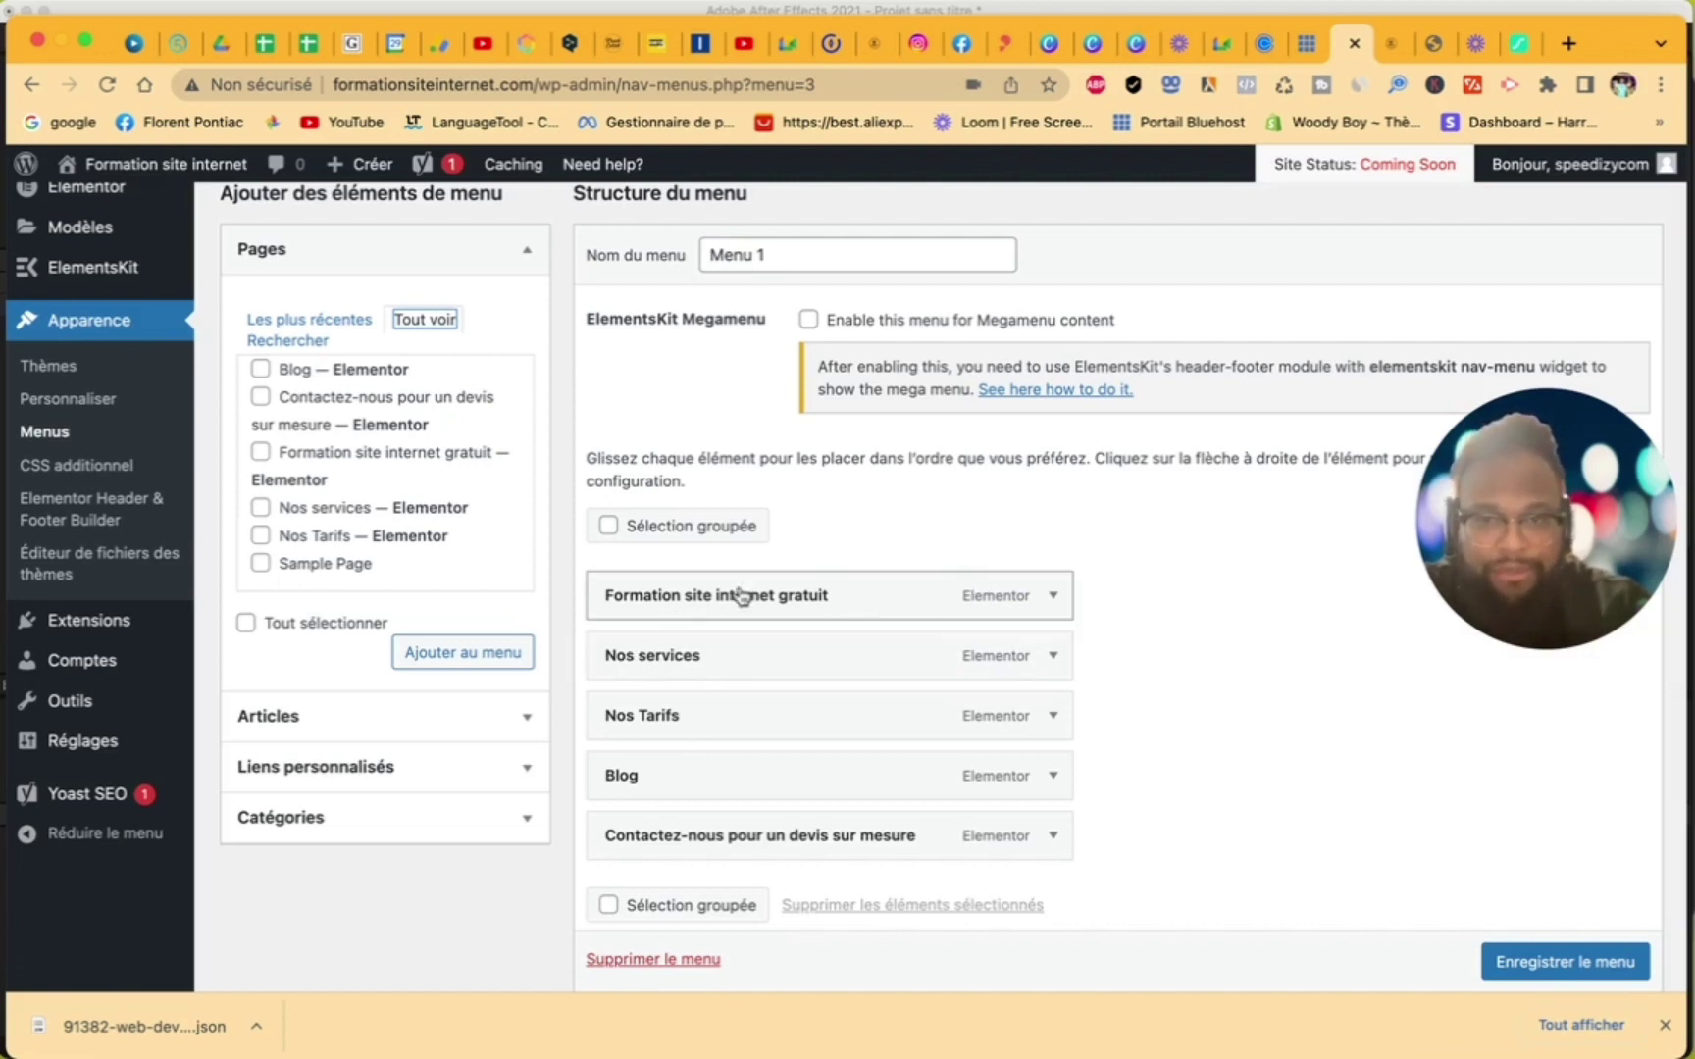
# - Change the first menu item's navigation label to 'Acceuil'
pyautogui.click(1055, 599)
pyautogui.moveTo(870, 674); pyautogui.dragTo(438, 666)
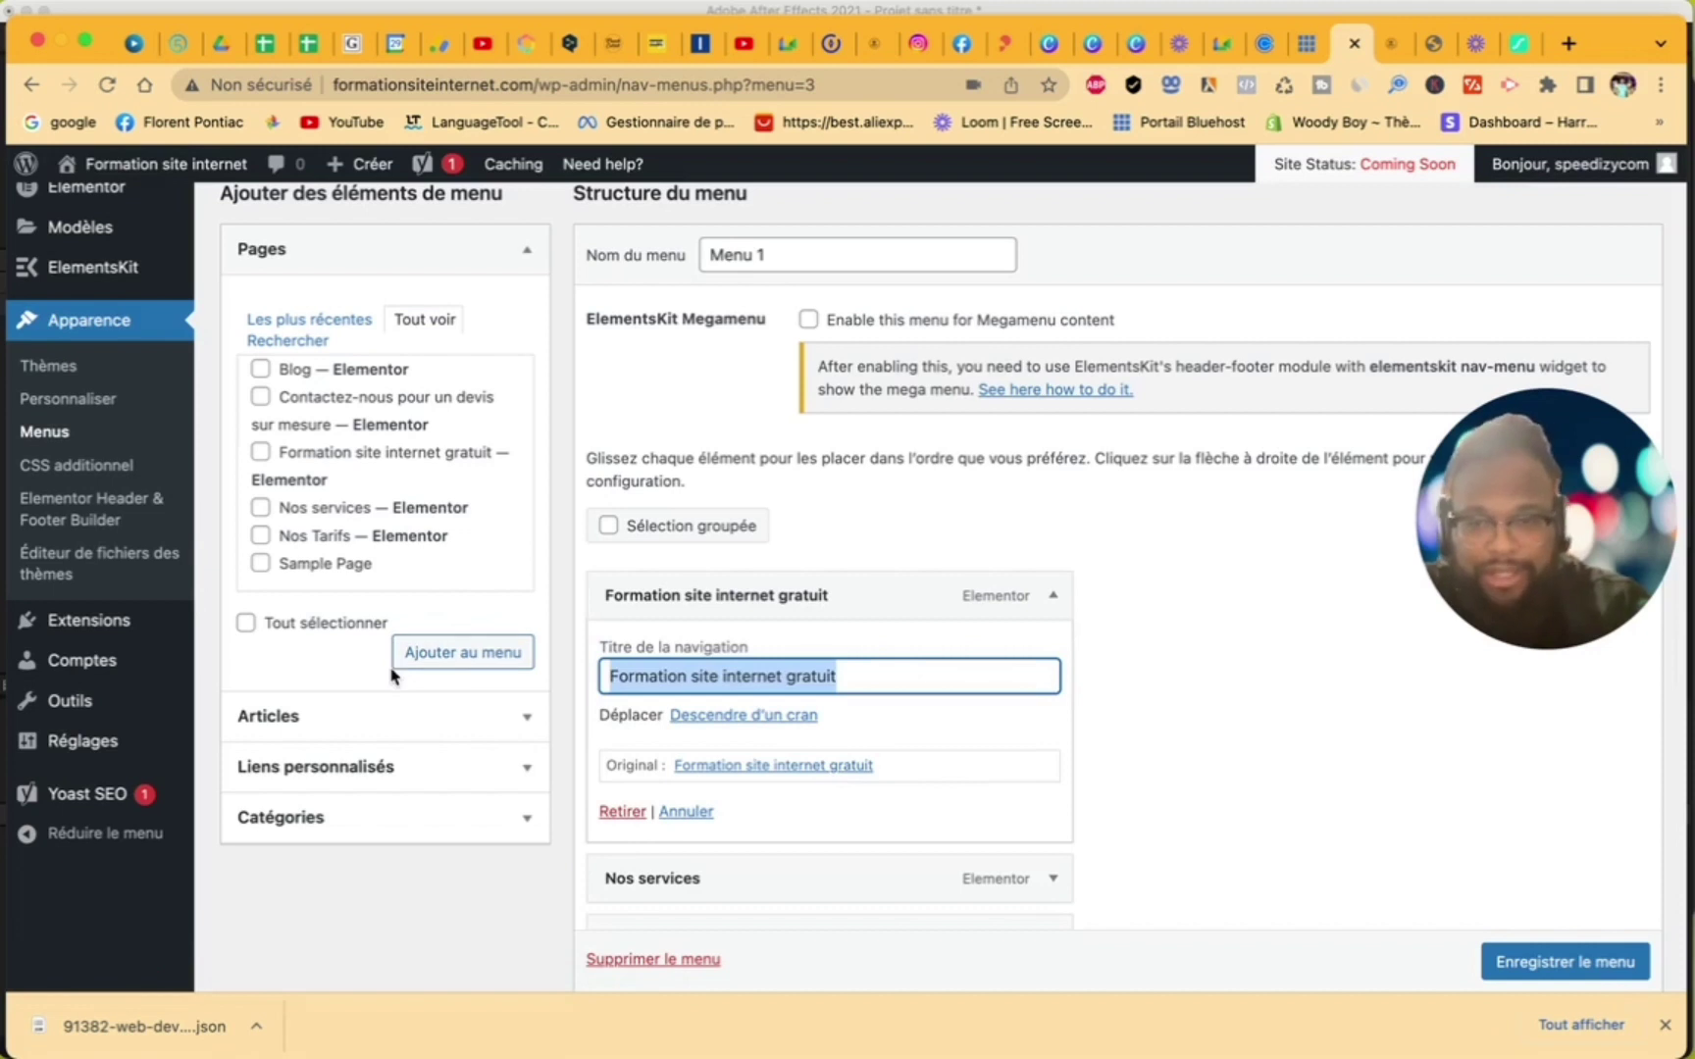
pyautogui.write('Acceuil')
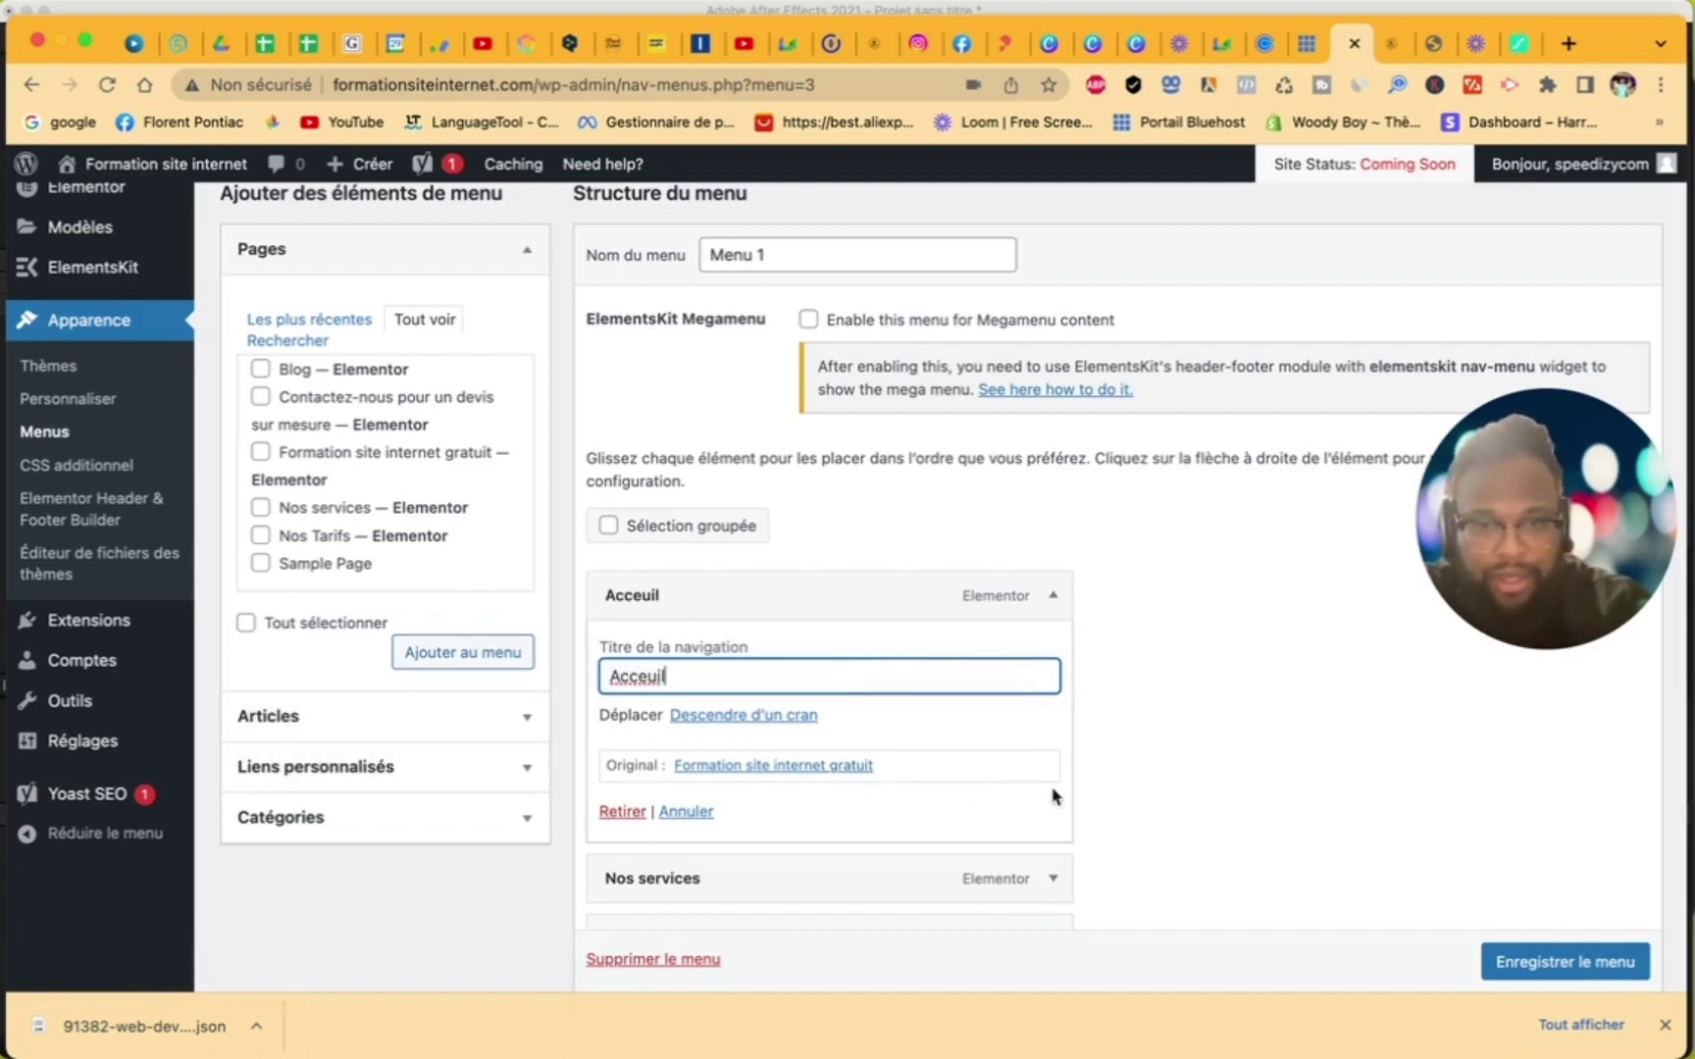
pyautogui.click(1202, 756)
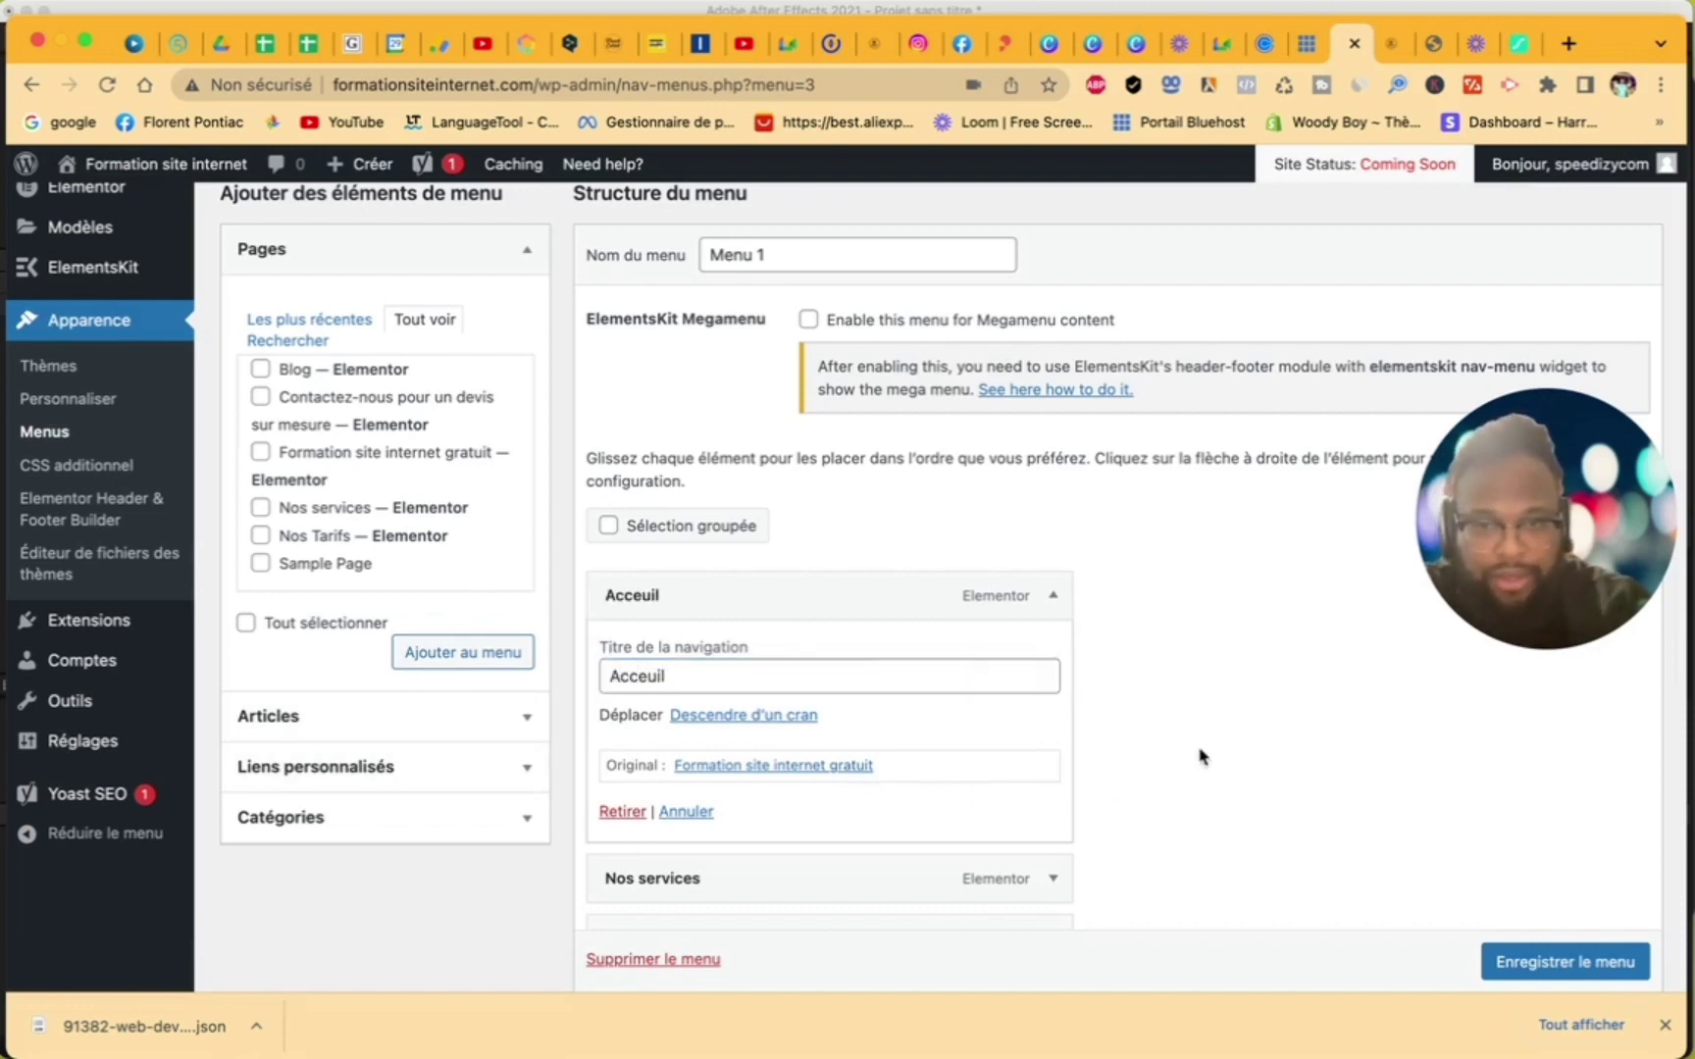
pyautogui.scroll(-3, 1036, 797)
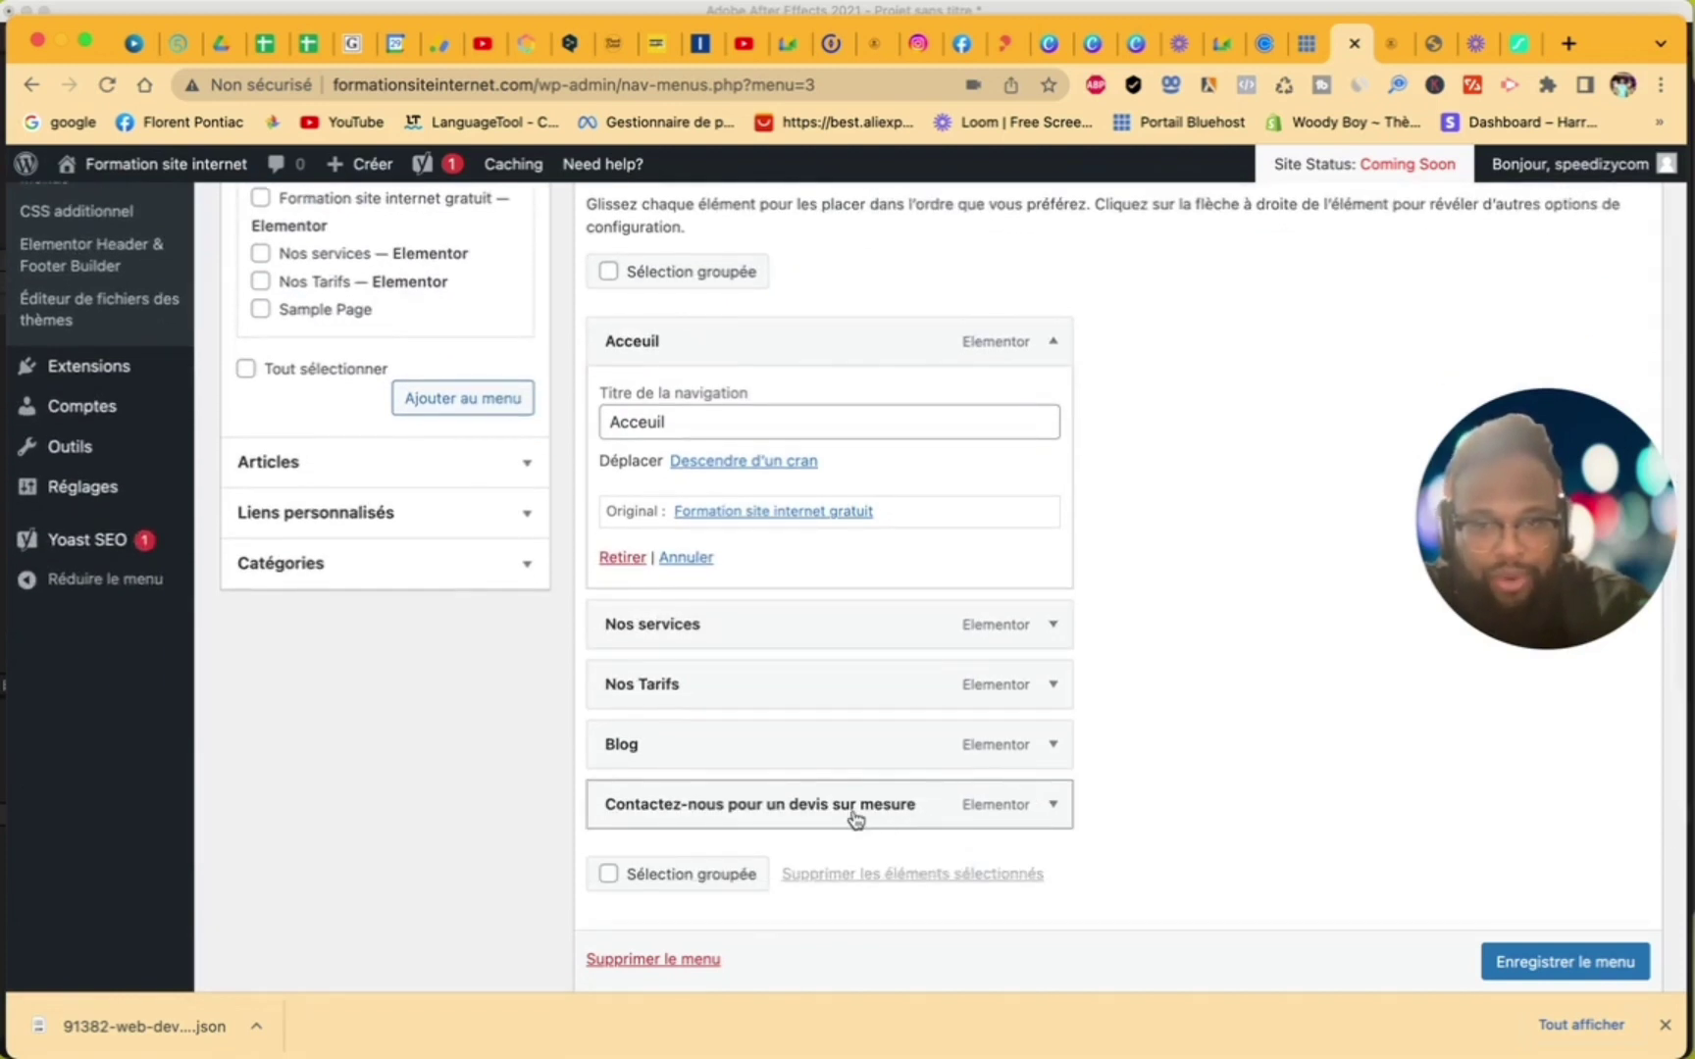
# - Shorten the Contactez-nous item's label to 'Contact' and save the menu
pyautogui.click(1066, 813)
pyautogui.moveTo(929, 884); pyautogui.dragTo(675, 881)
pyautogui.press('BackSpace')
pyautogui.press('BackSpace')
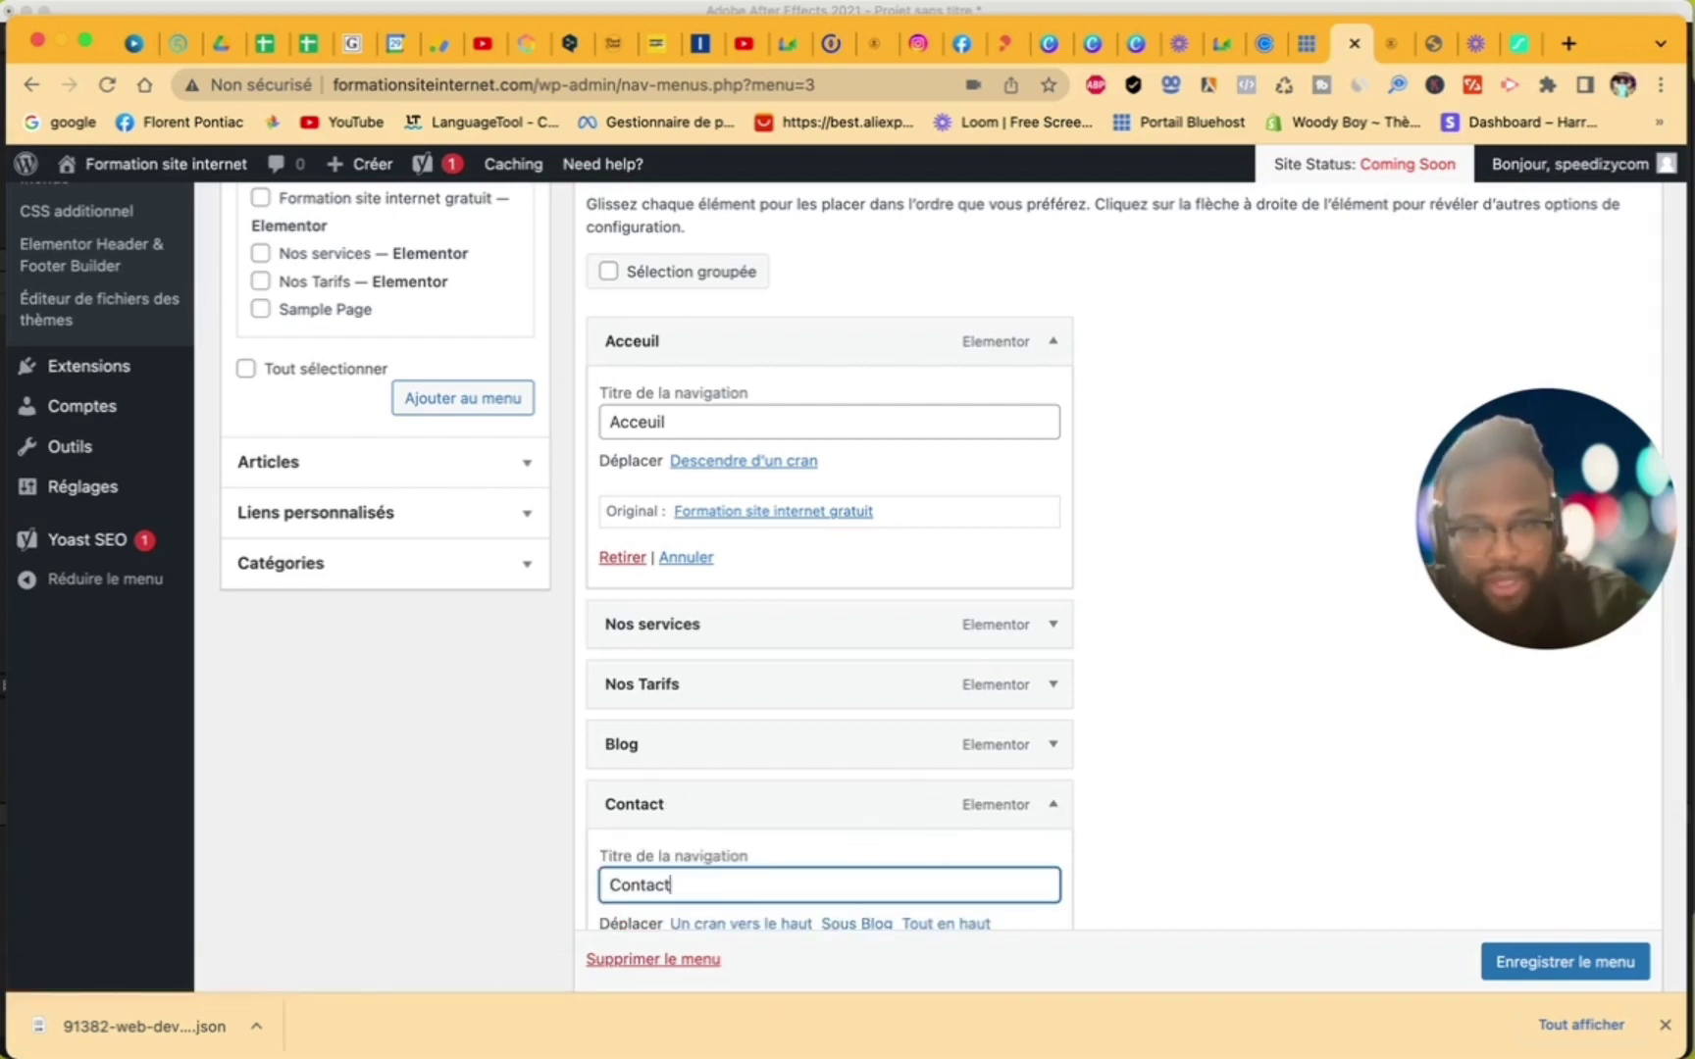
pyautogui.click(1161, 799)
pyautogui.scroll(-2, 1157, 800)
pyautogui.scroll(-5, 1157, 800)
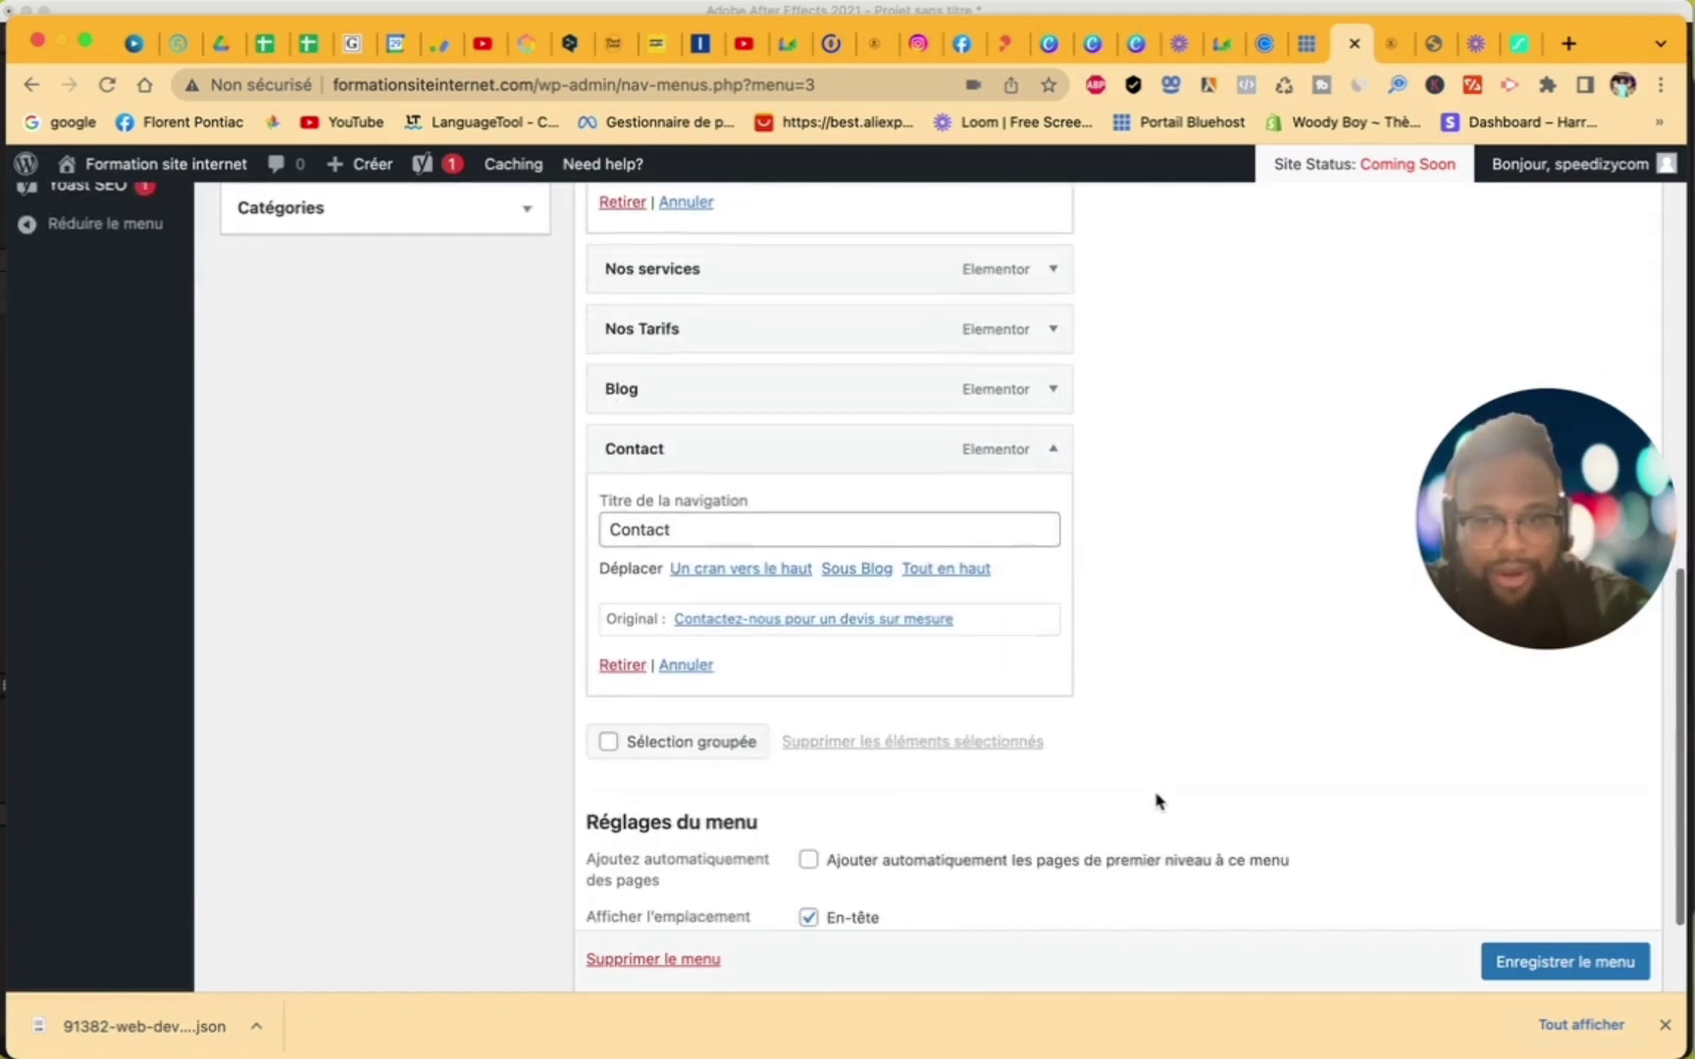
pyautogui.scroll(-2, 1275, 738)
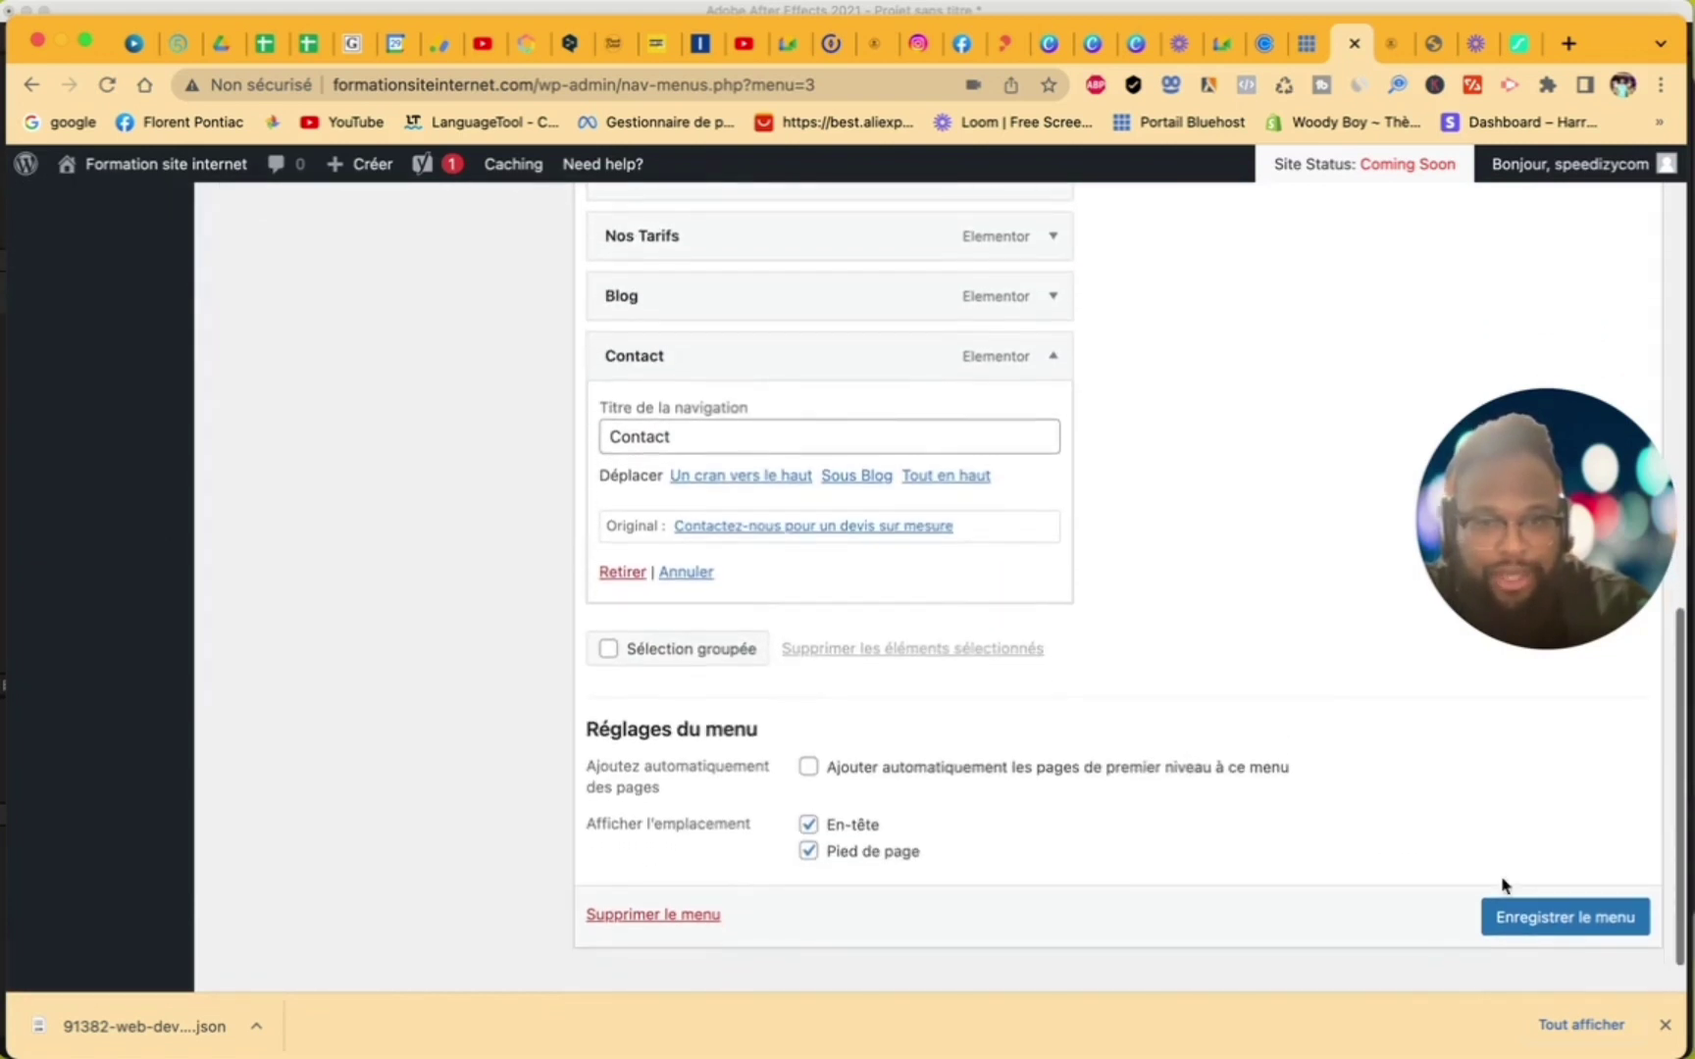
pyautogui.click(1530, 893)
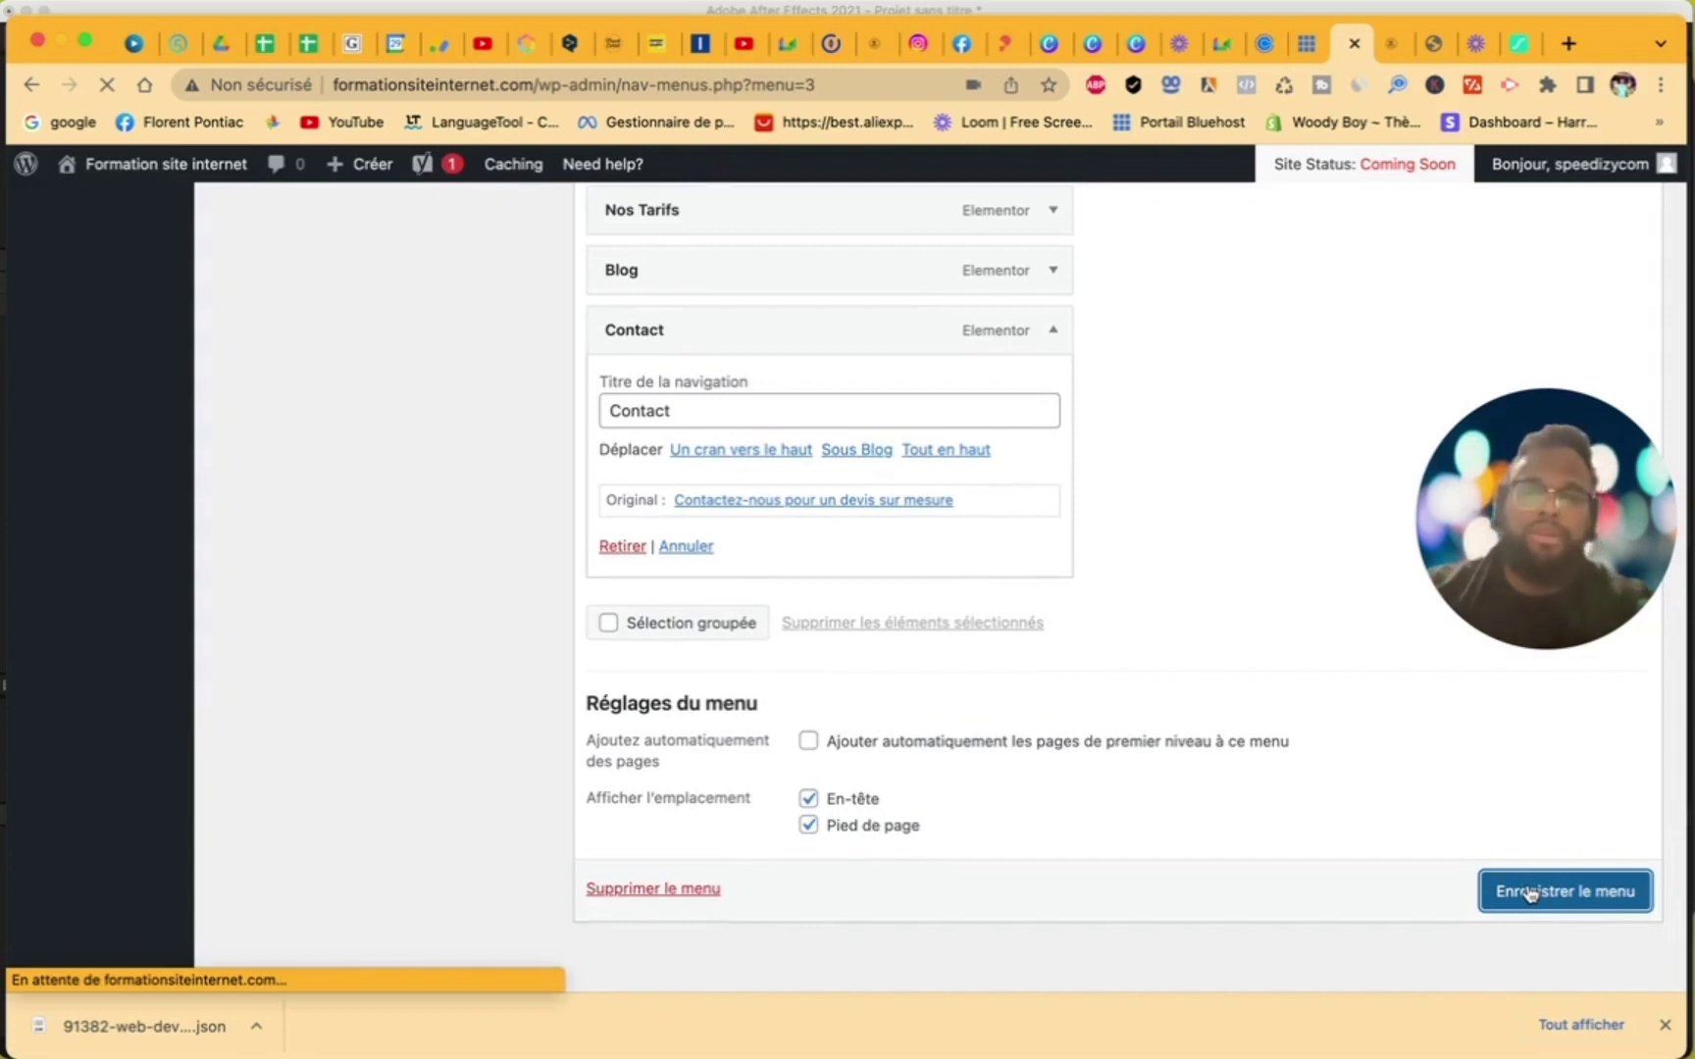
pyautogui.scroll(-3, 1143, 586)
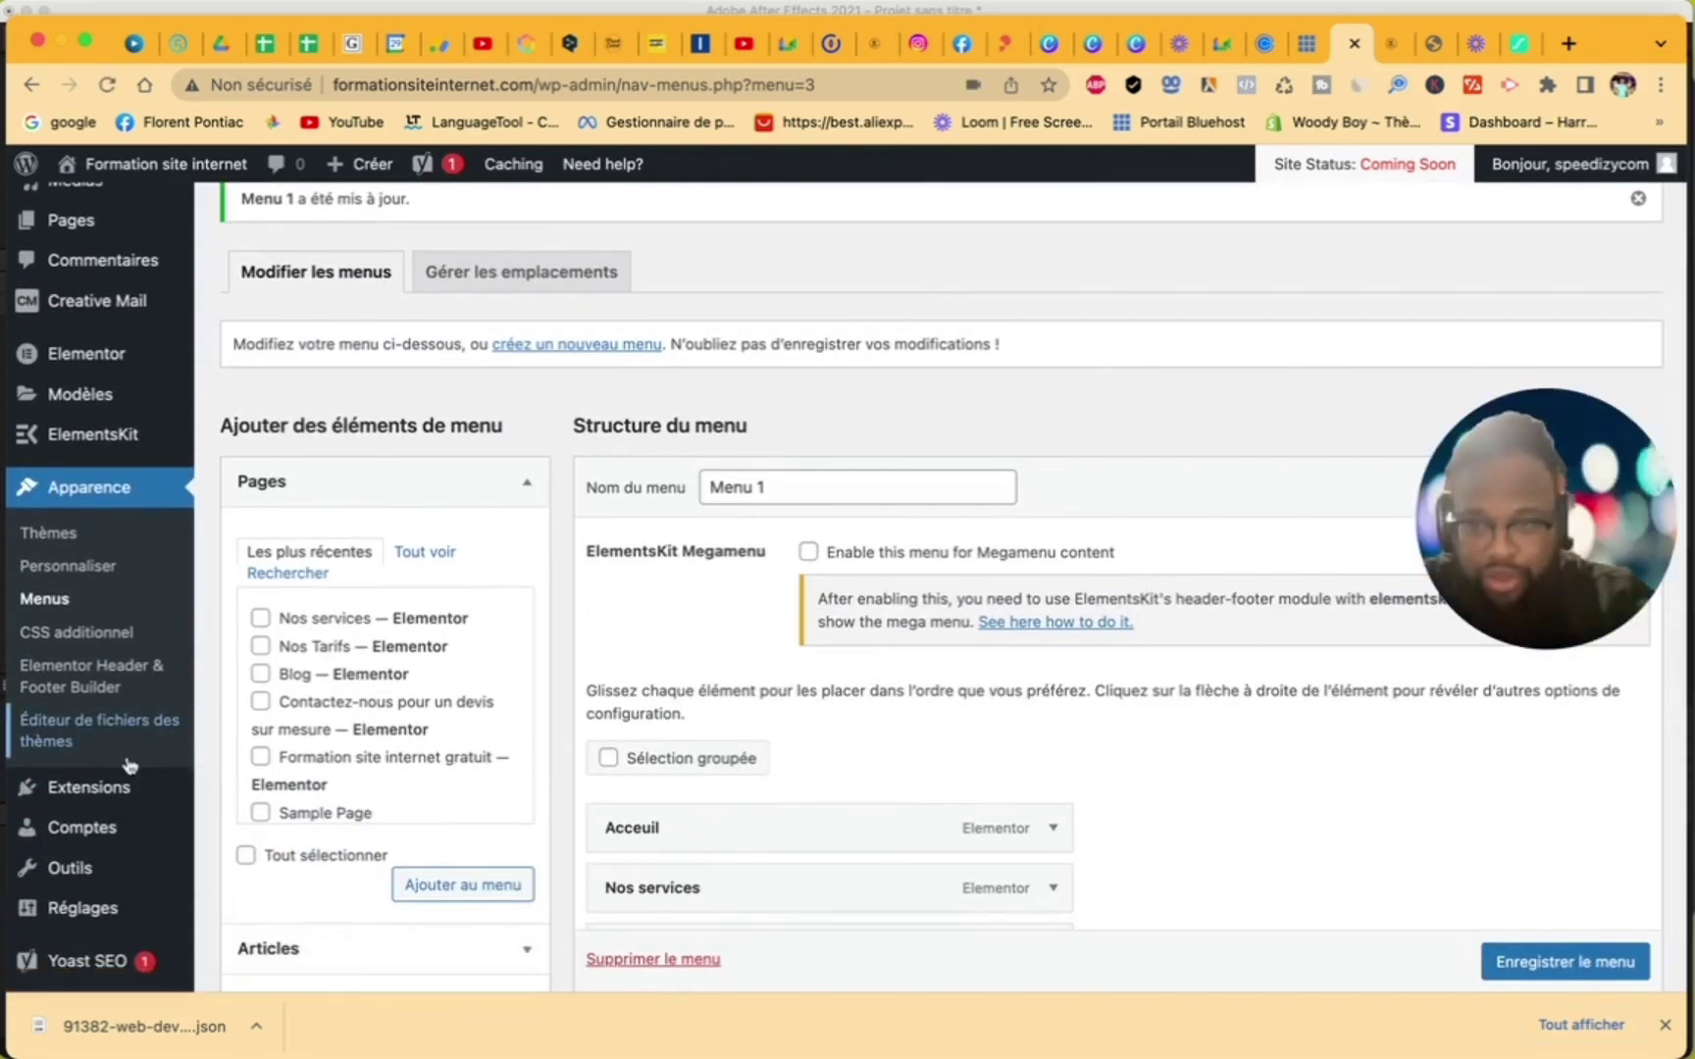
# - Go to the Réglages > Lecture settings page
pyautogui.scroll(-5, 128, 765)
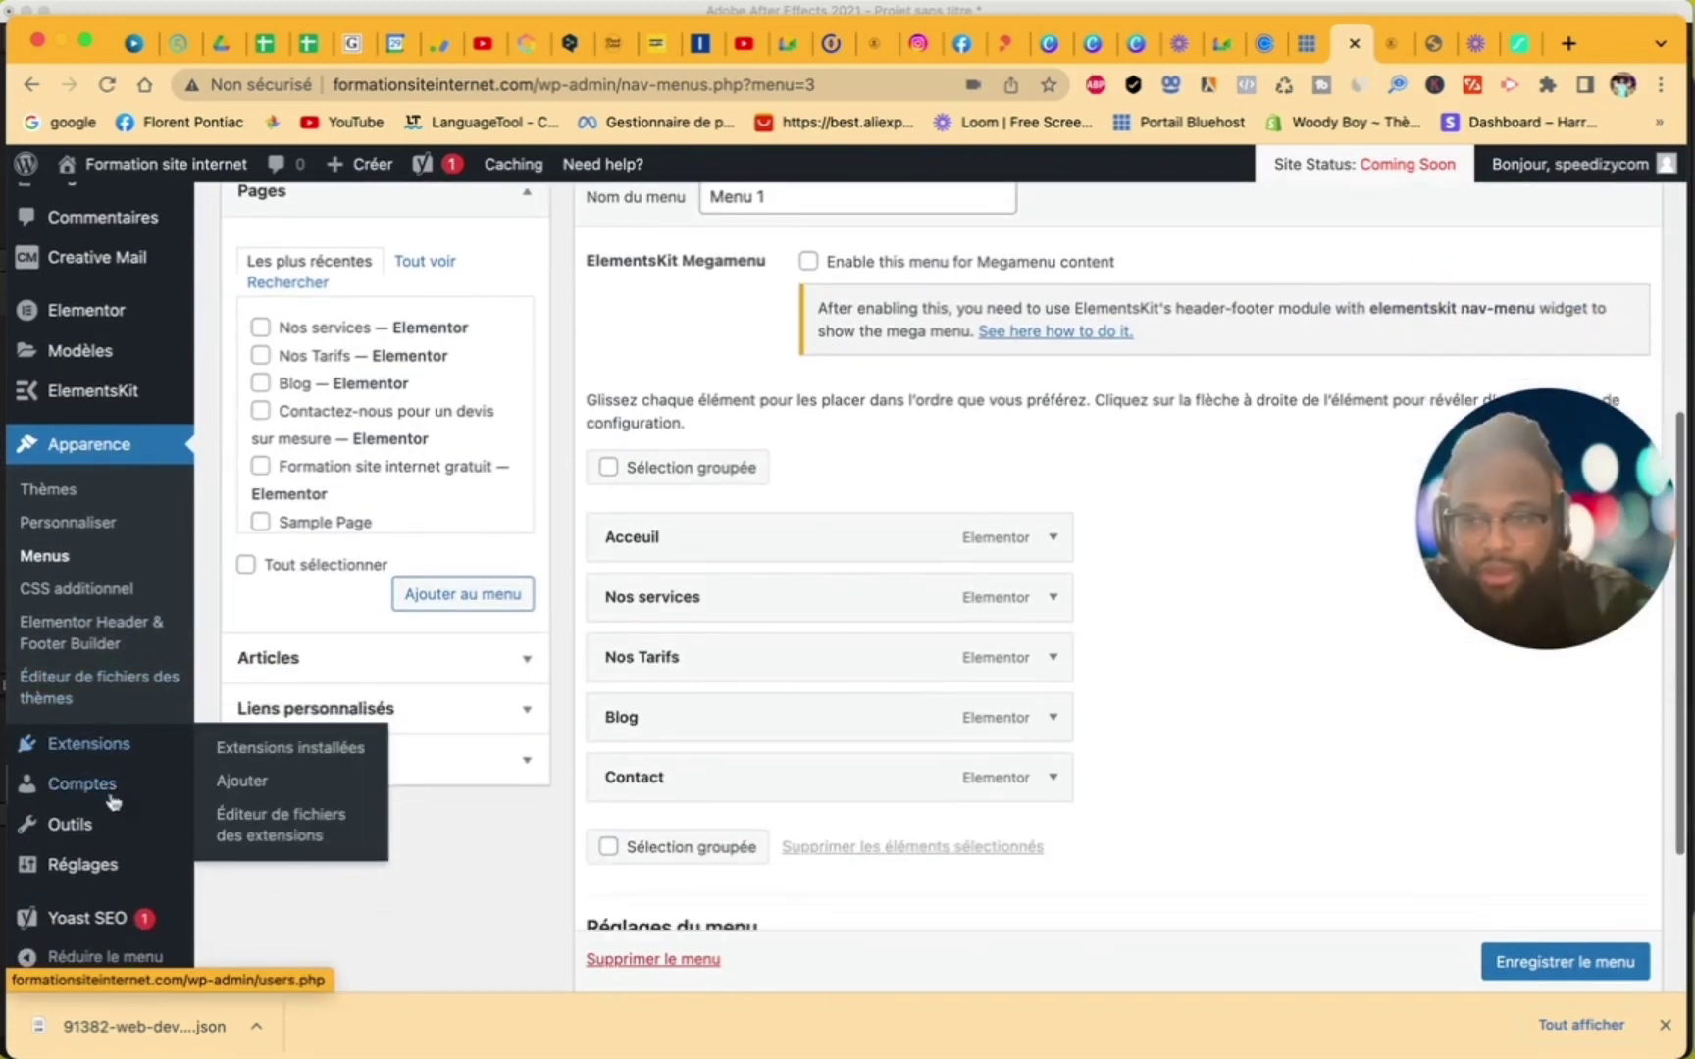
pyautogui.moveTo(79, 829)
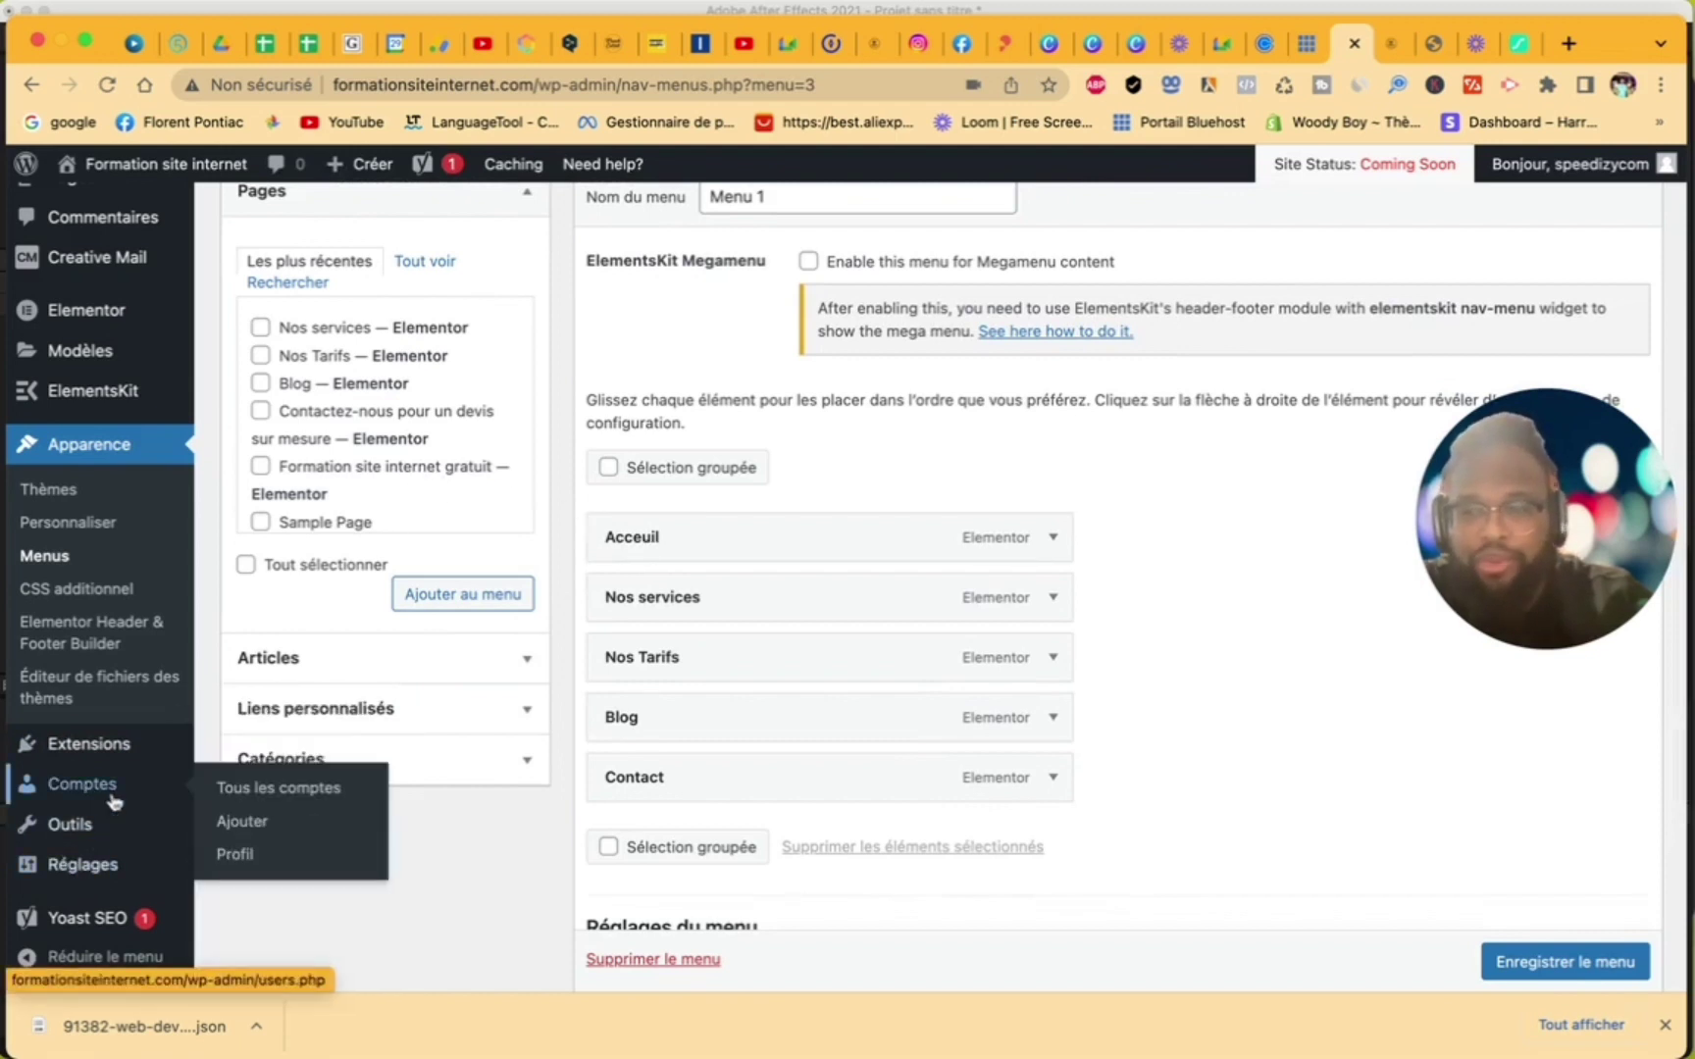
pyautogui.click(106, 863)
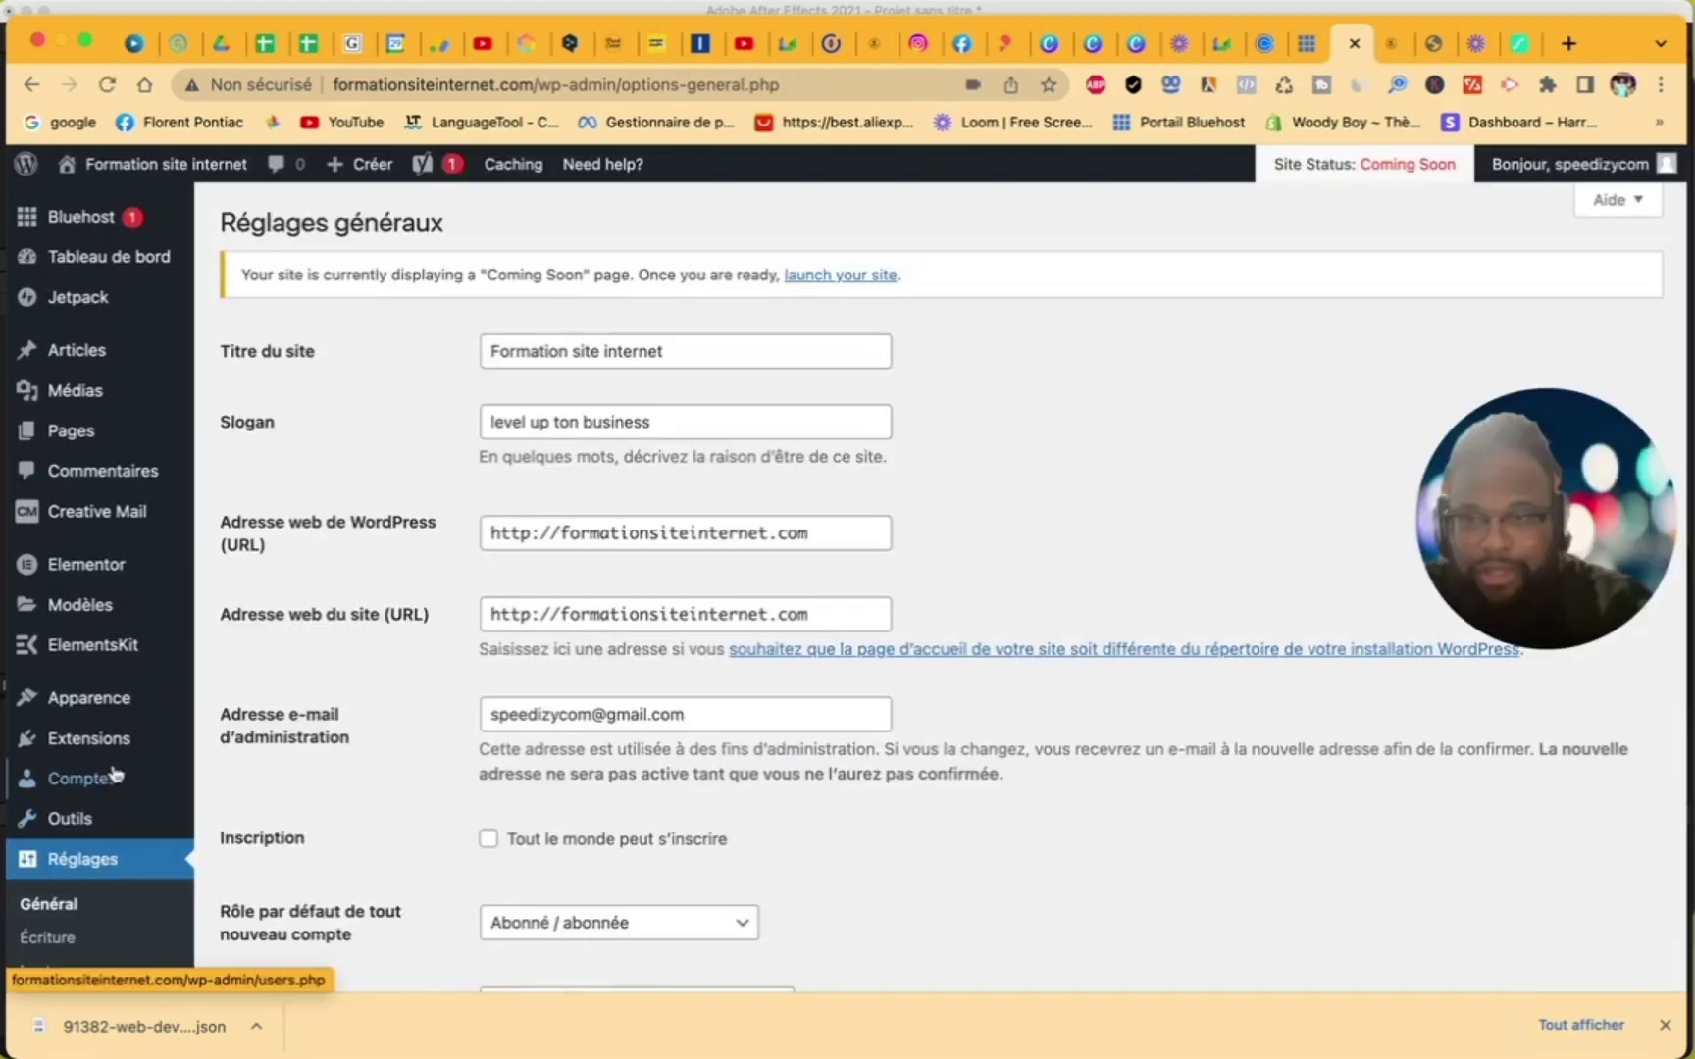
pyautogui.scroll(-3, 88, 903)
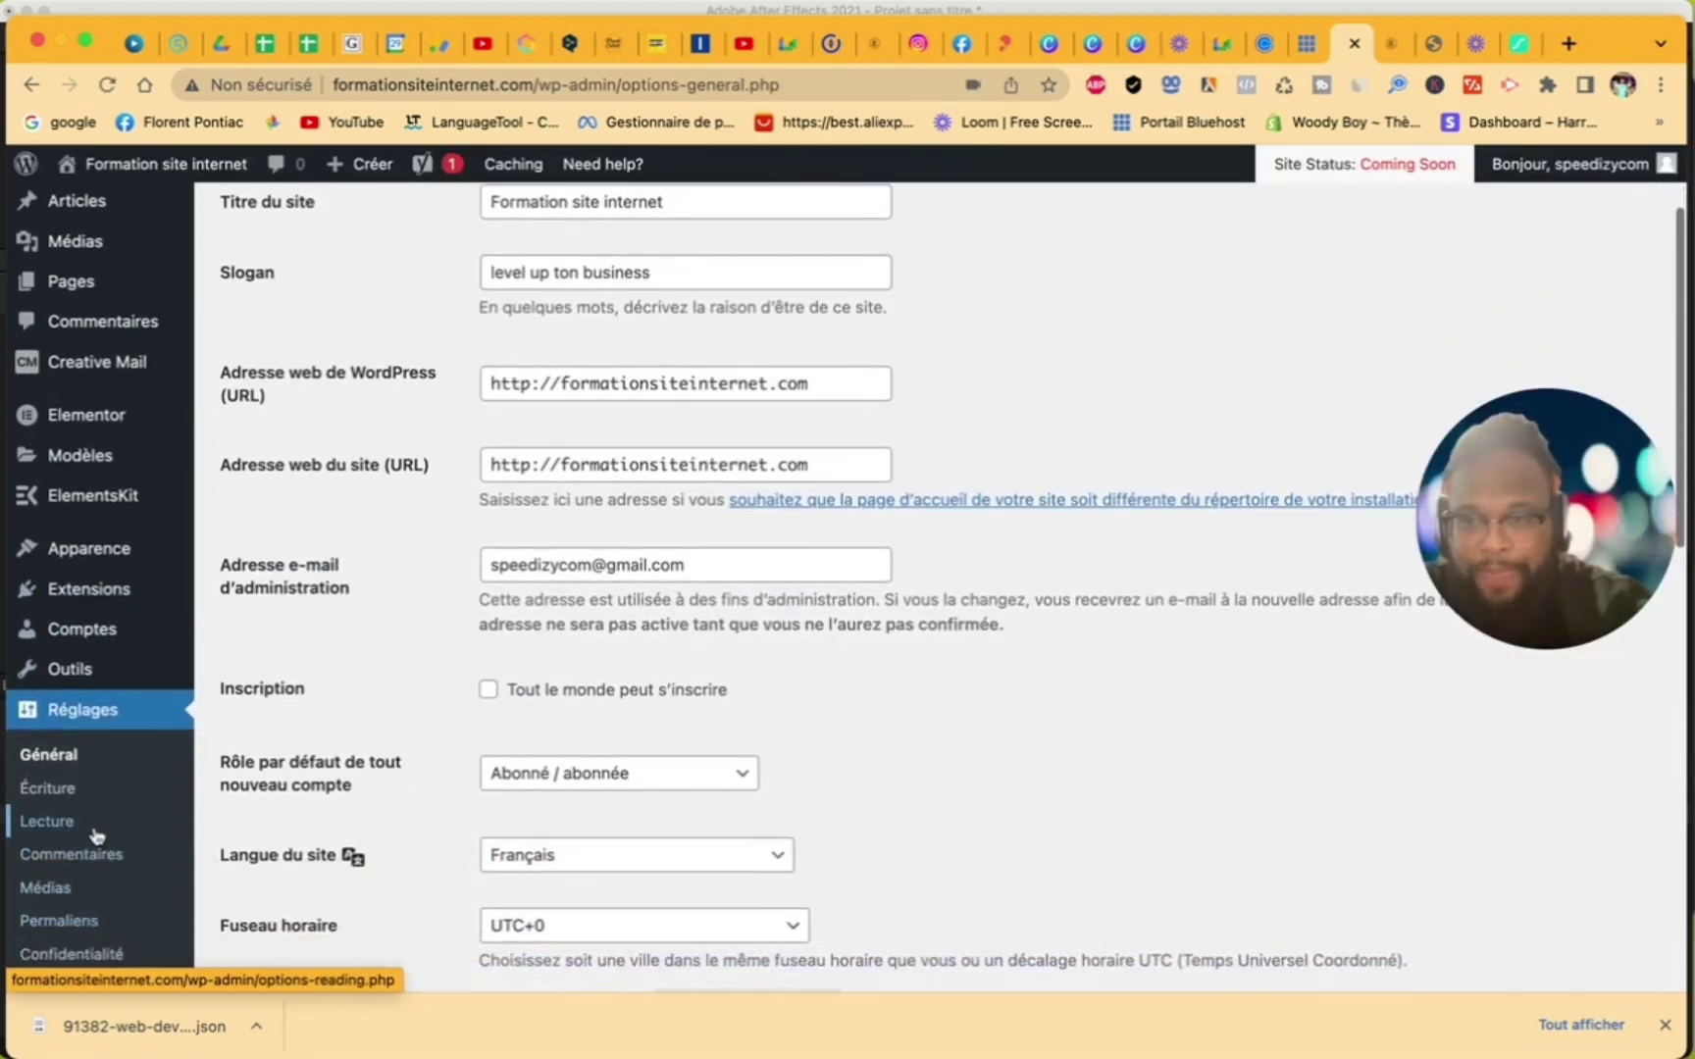
pyautogui.click(92, 829)
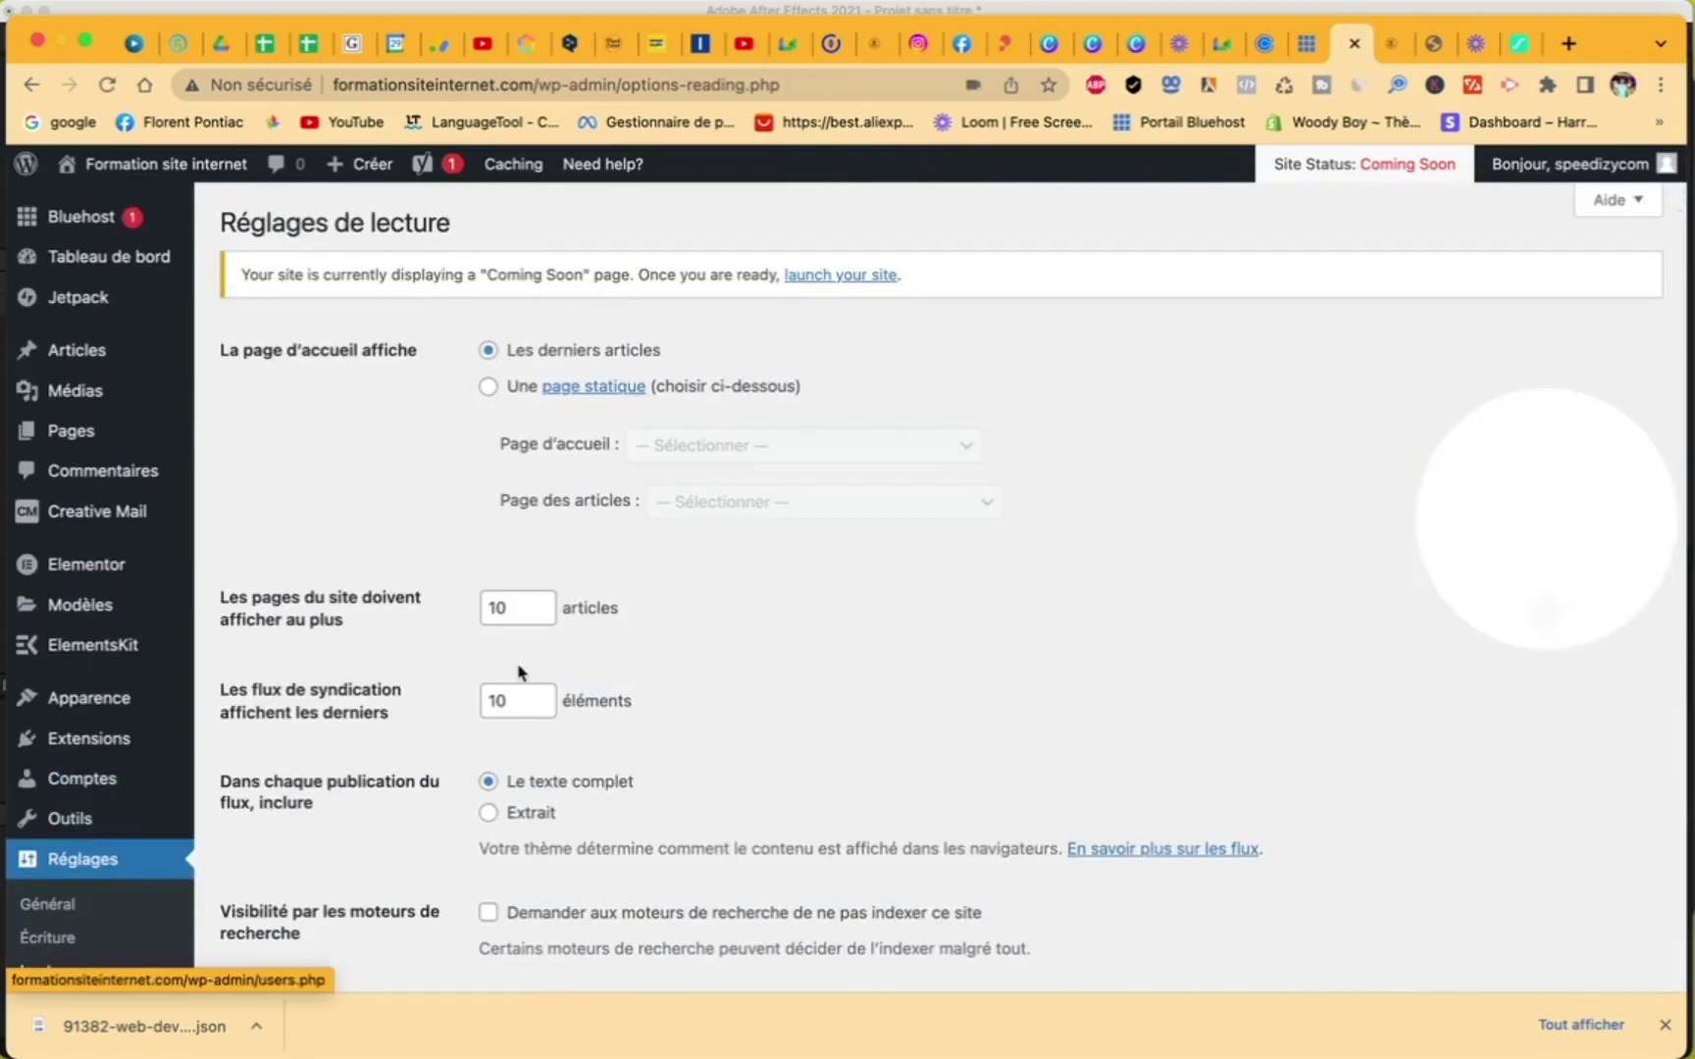
# - Set a static homepage of Formation site internet gratuit, save, and view the front page
pyautogui.click(489, 388)
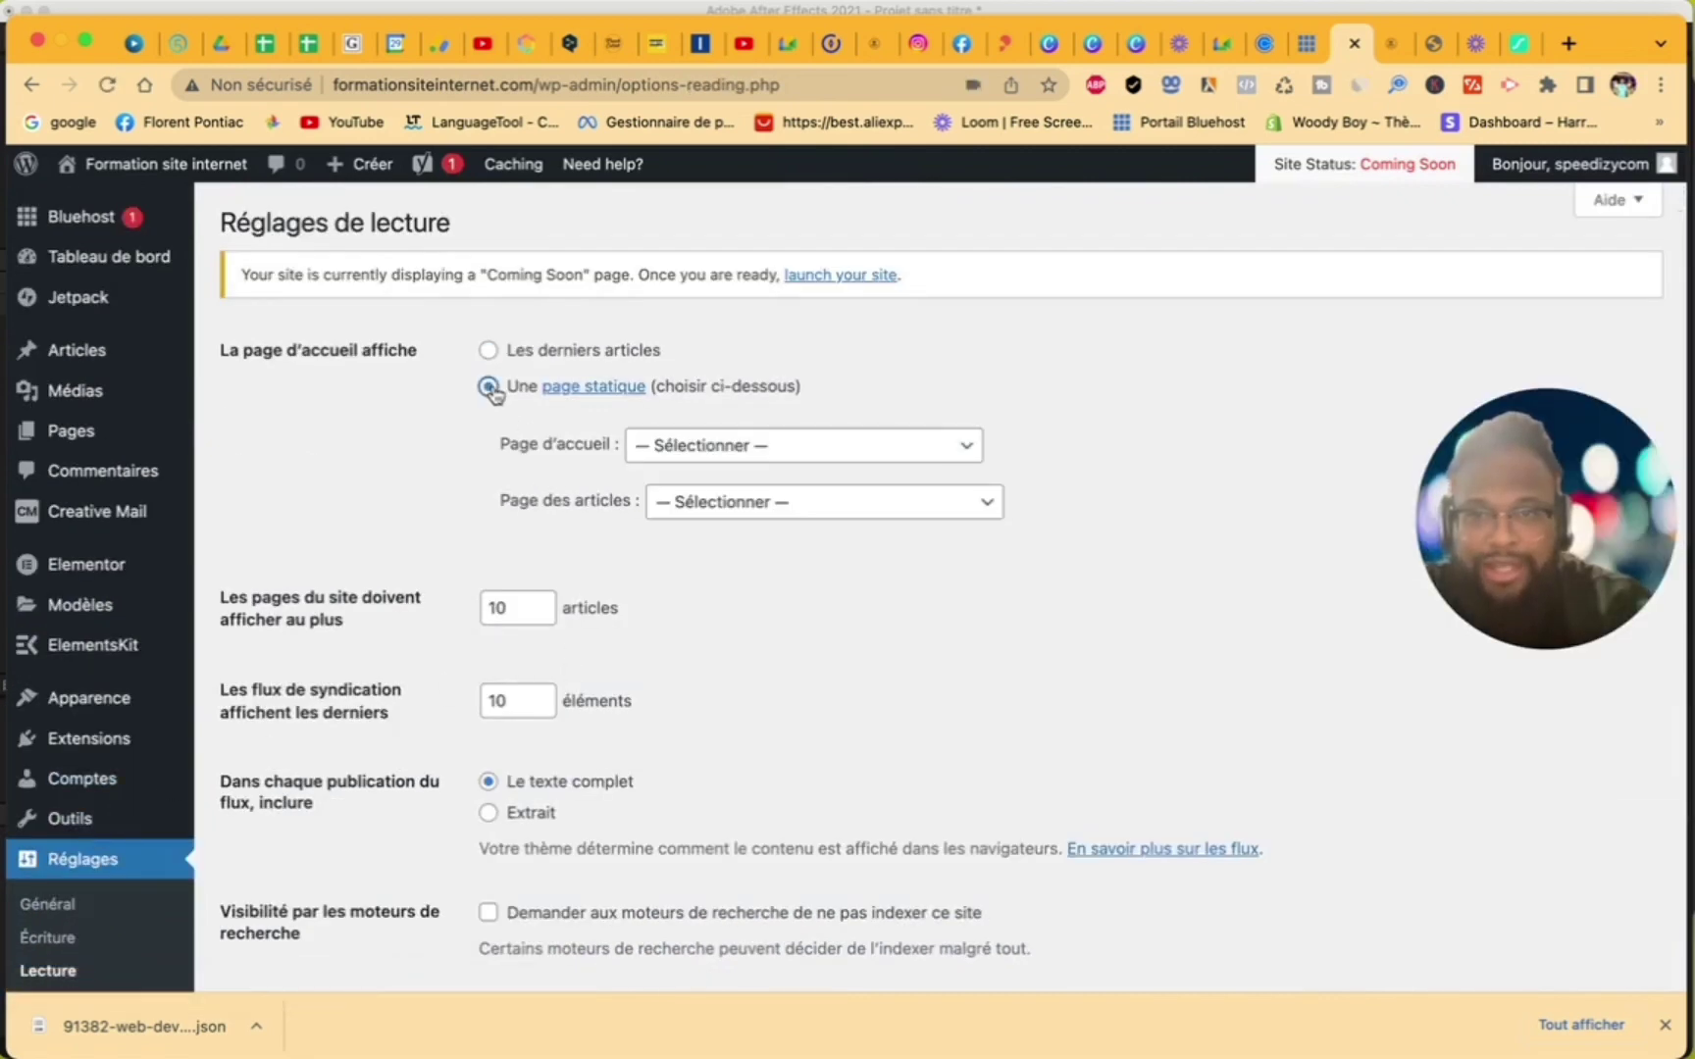
pyautogui.click(707, 459)
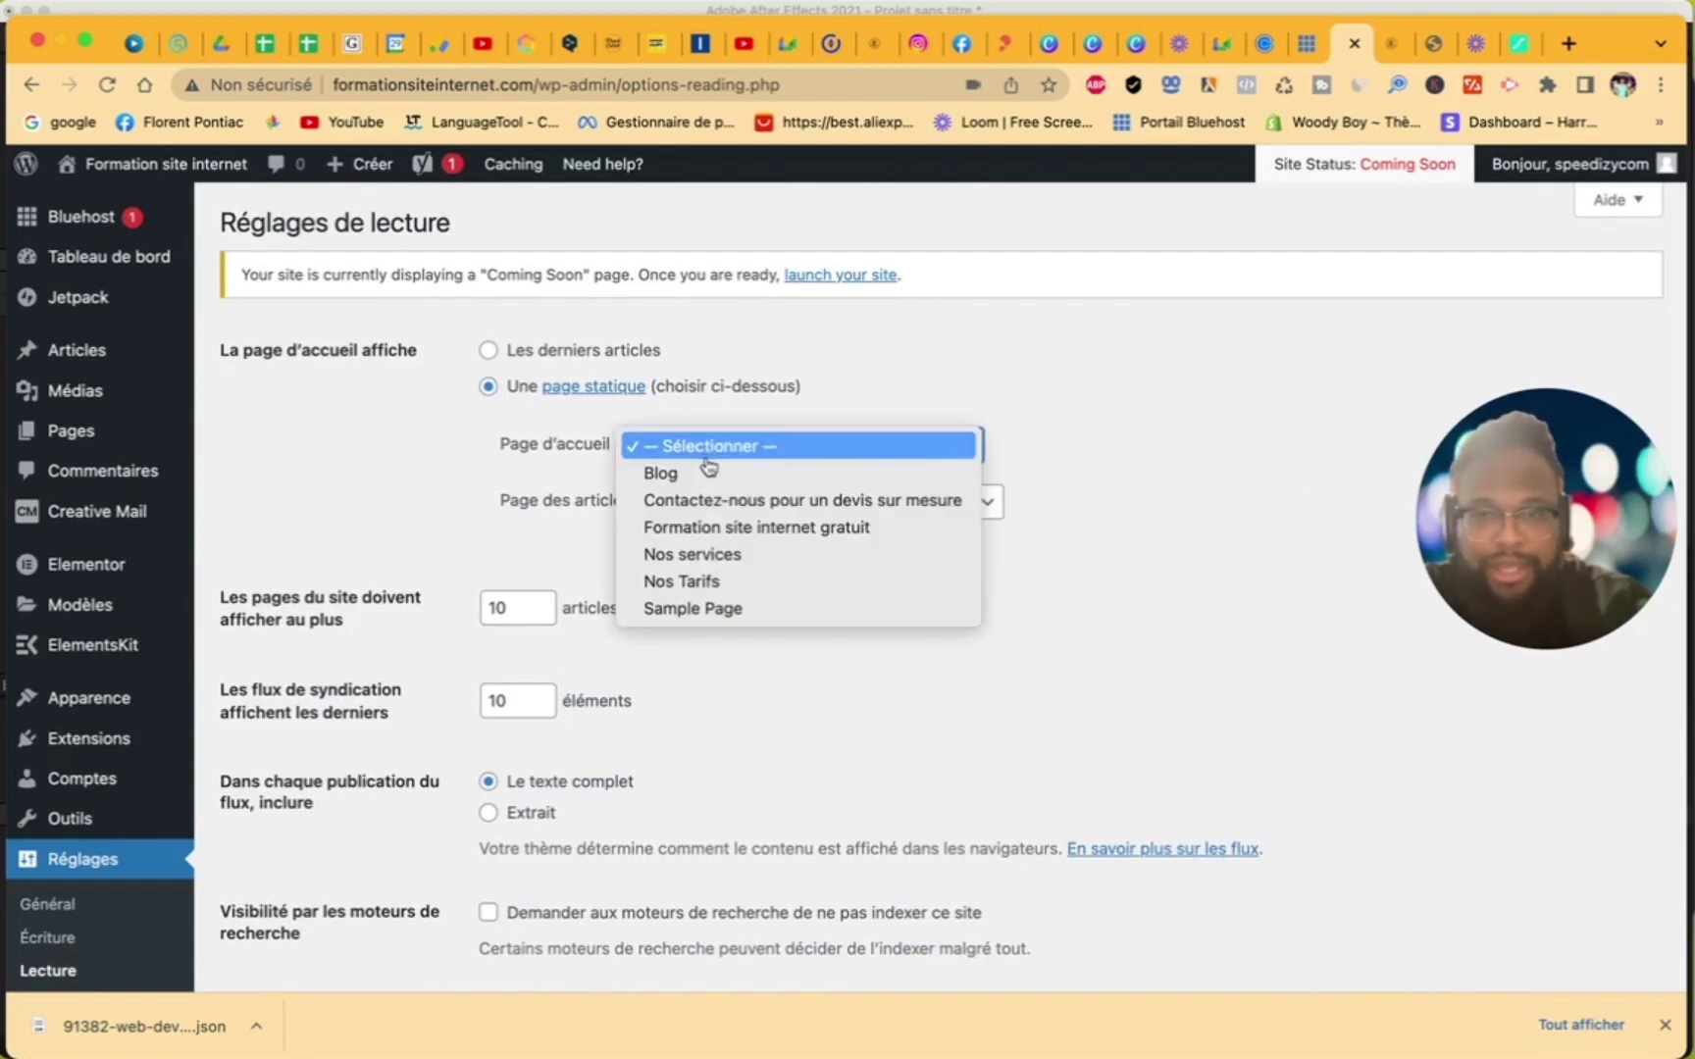
pyautogui.click(725, 530)
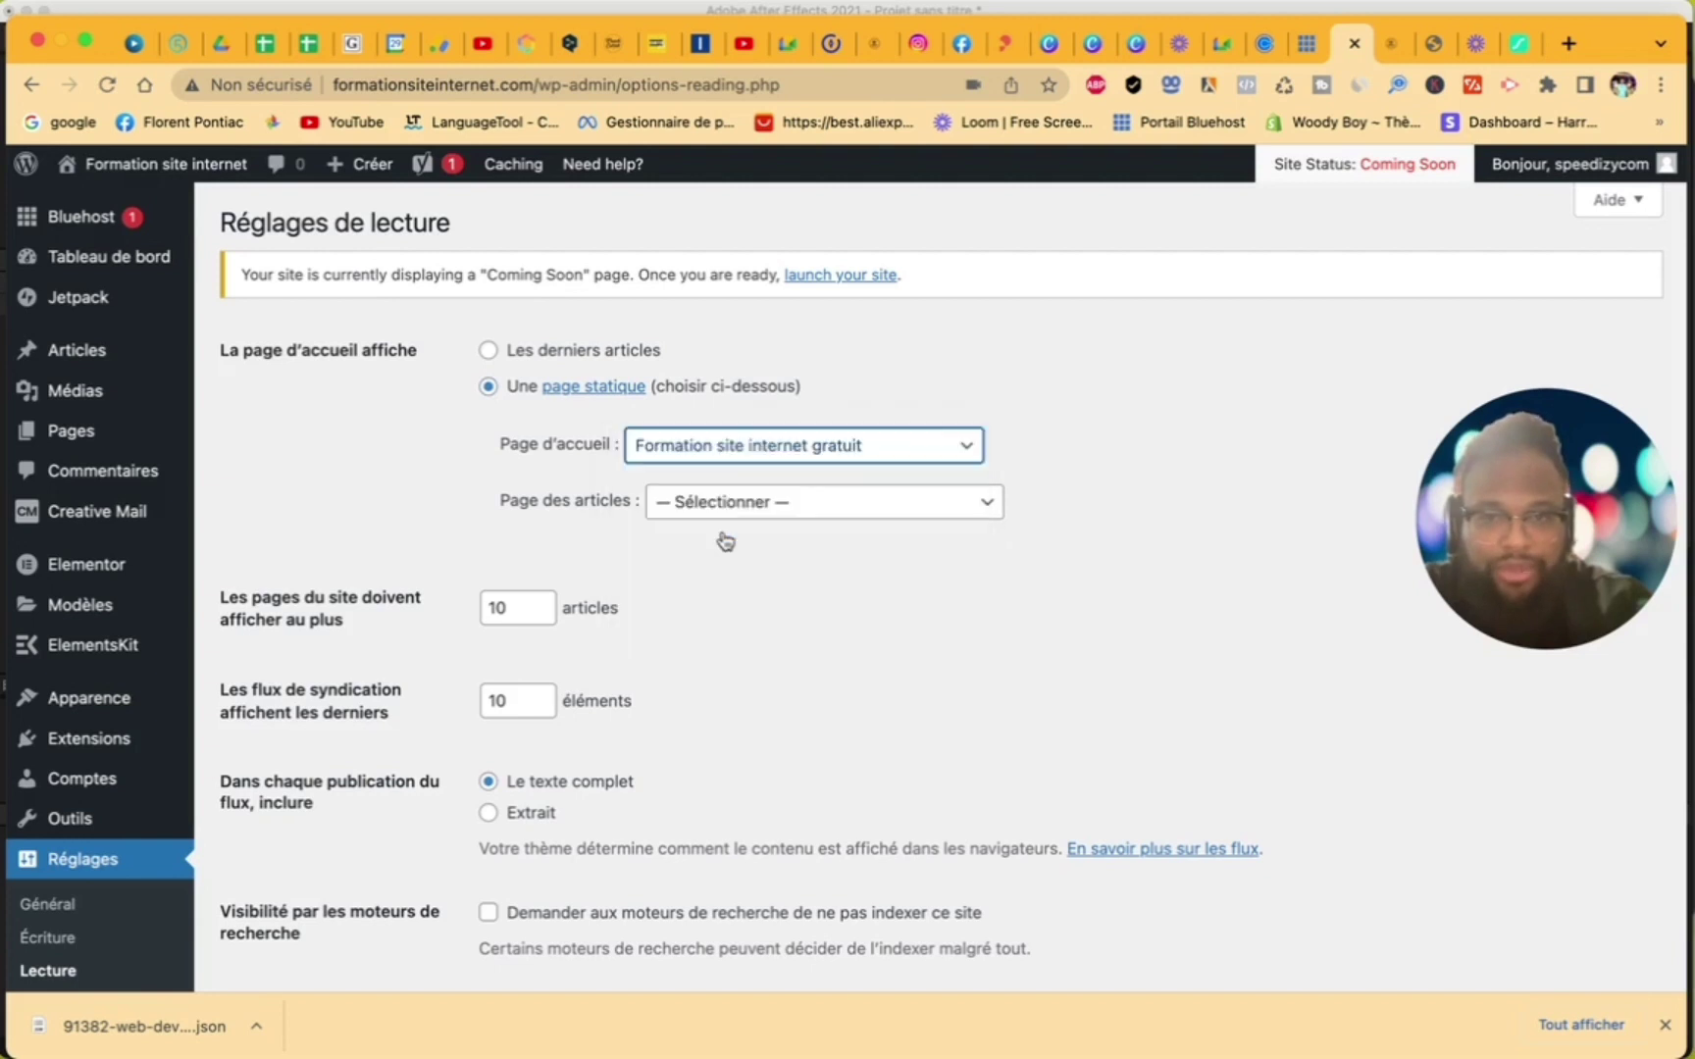
pyautogui.scroll(-5, 530, 495)
pyautogui.click(372, 767)
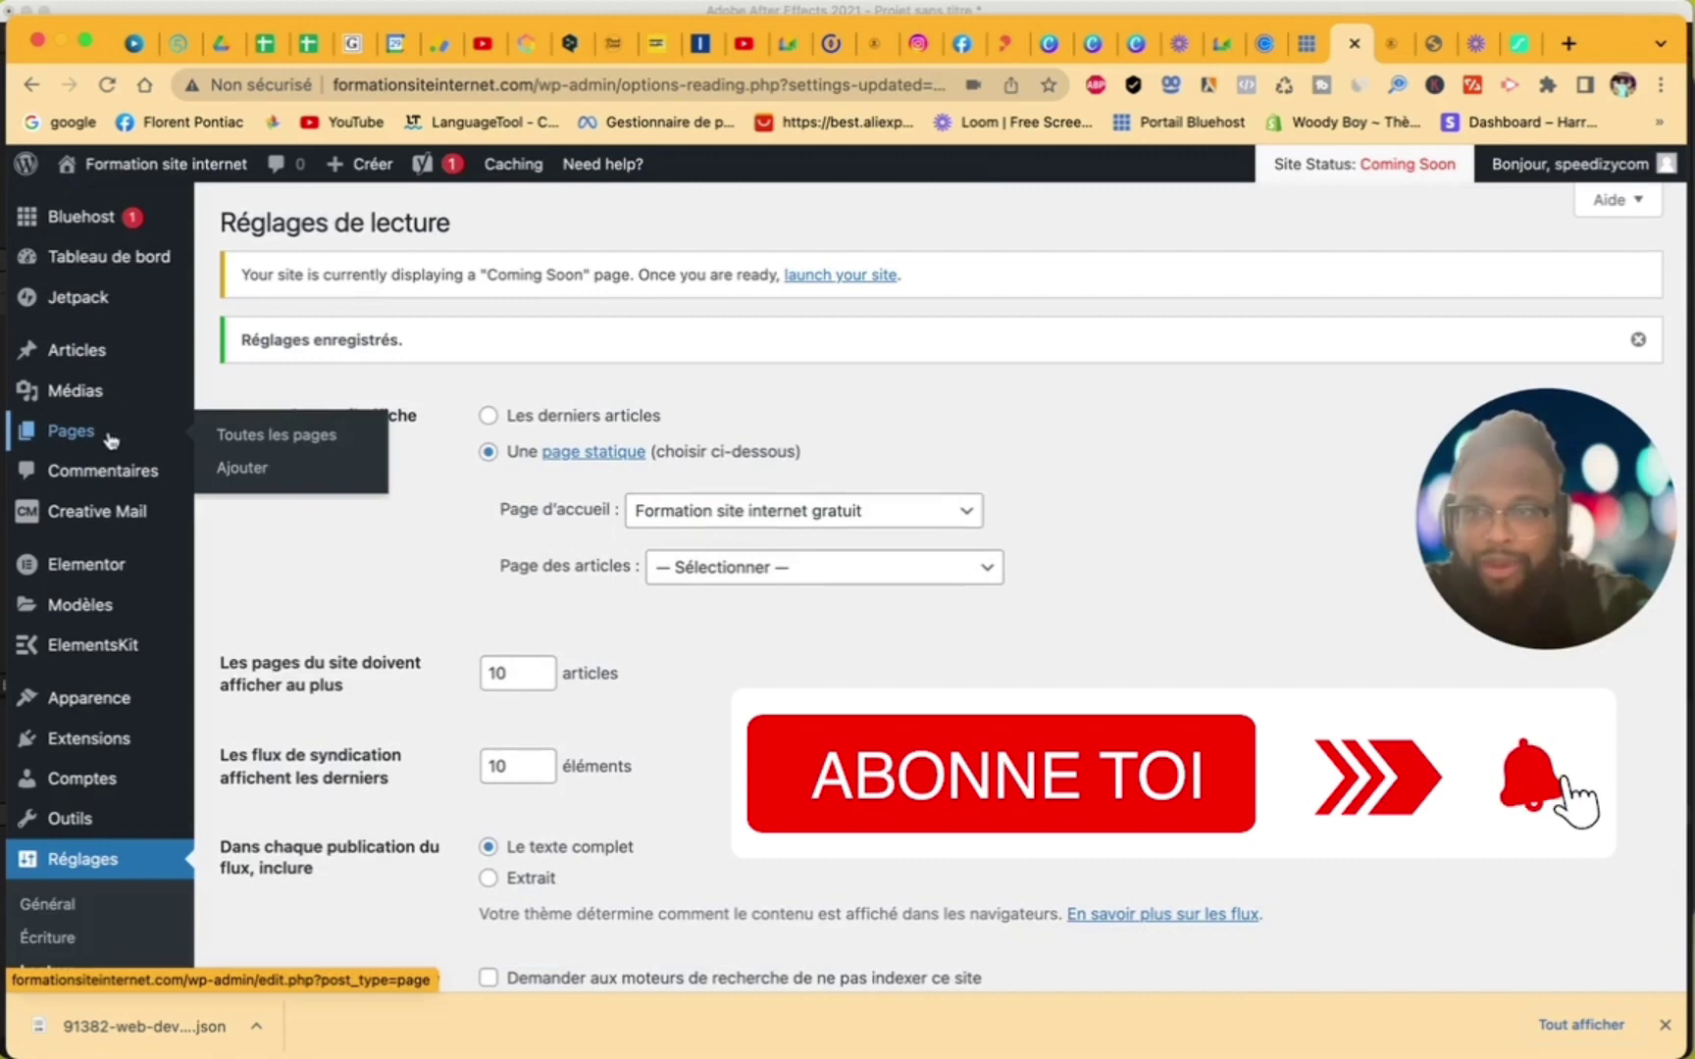
pyautogui.click(182, 166)
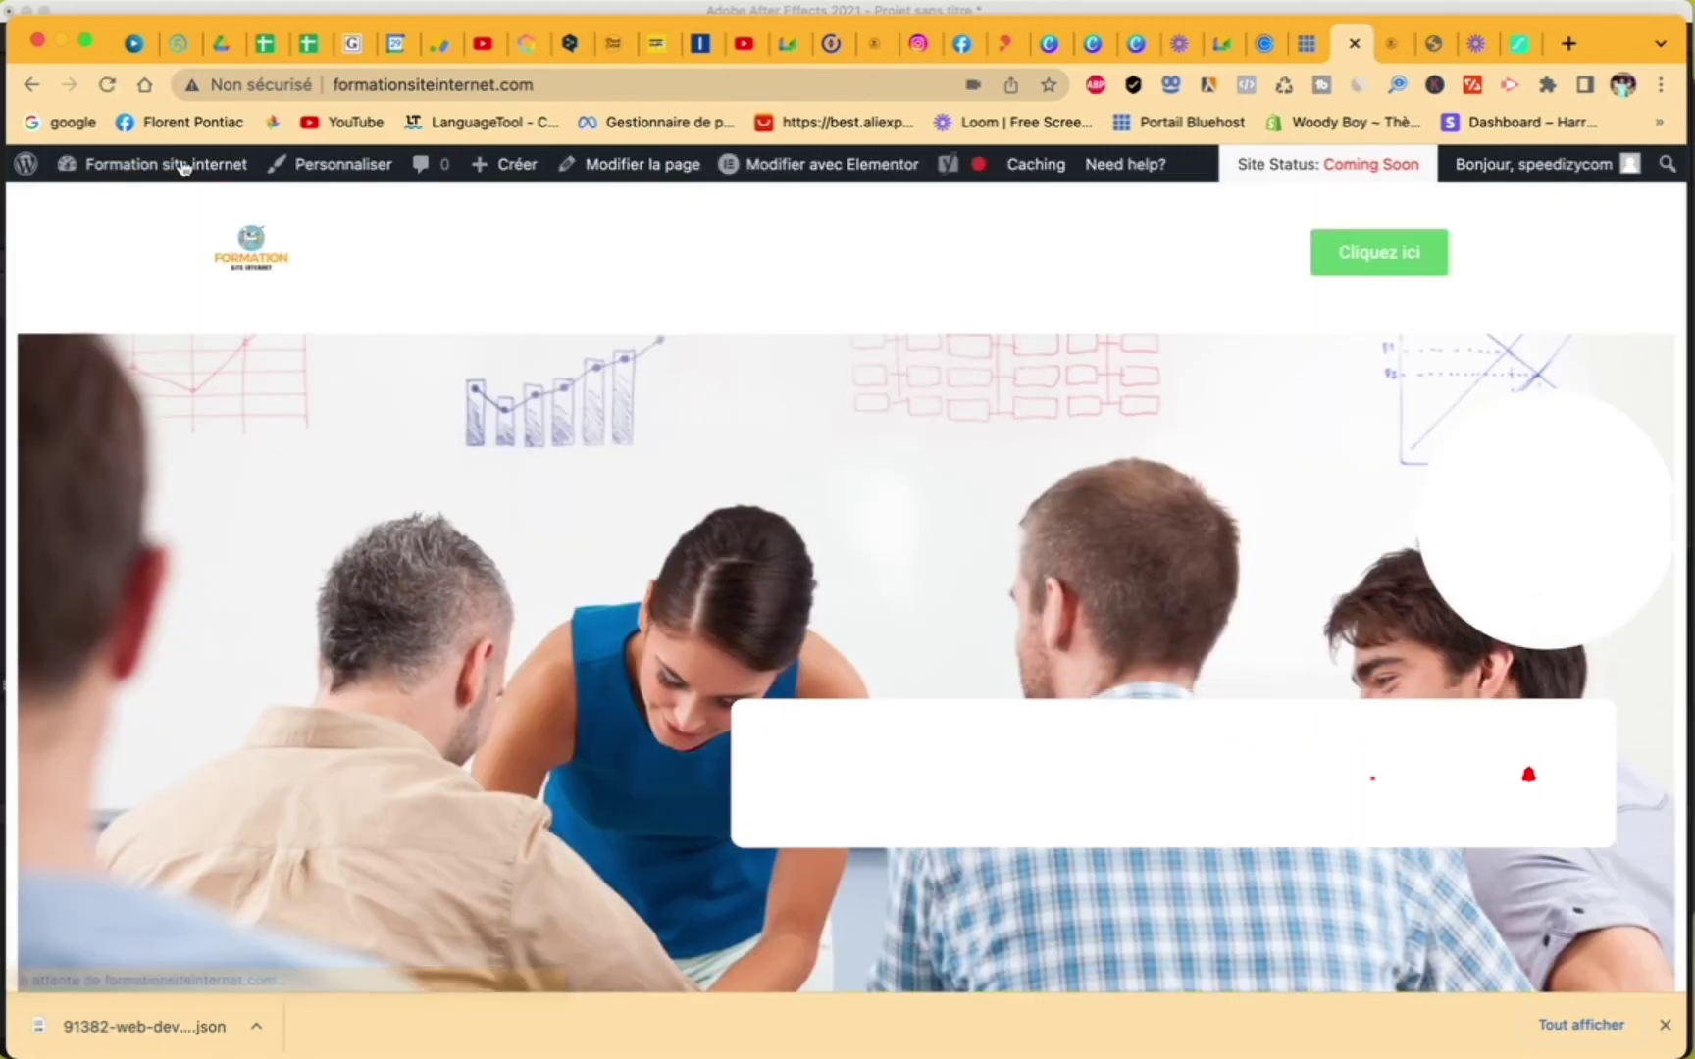
# - Scroll through the live homepage, then open it with 'Modifier avec Elementor'
pyautogui.scroll(-8, 582, 348)
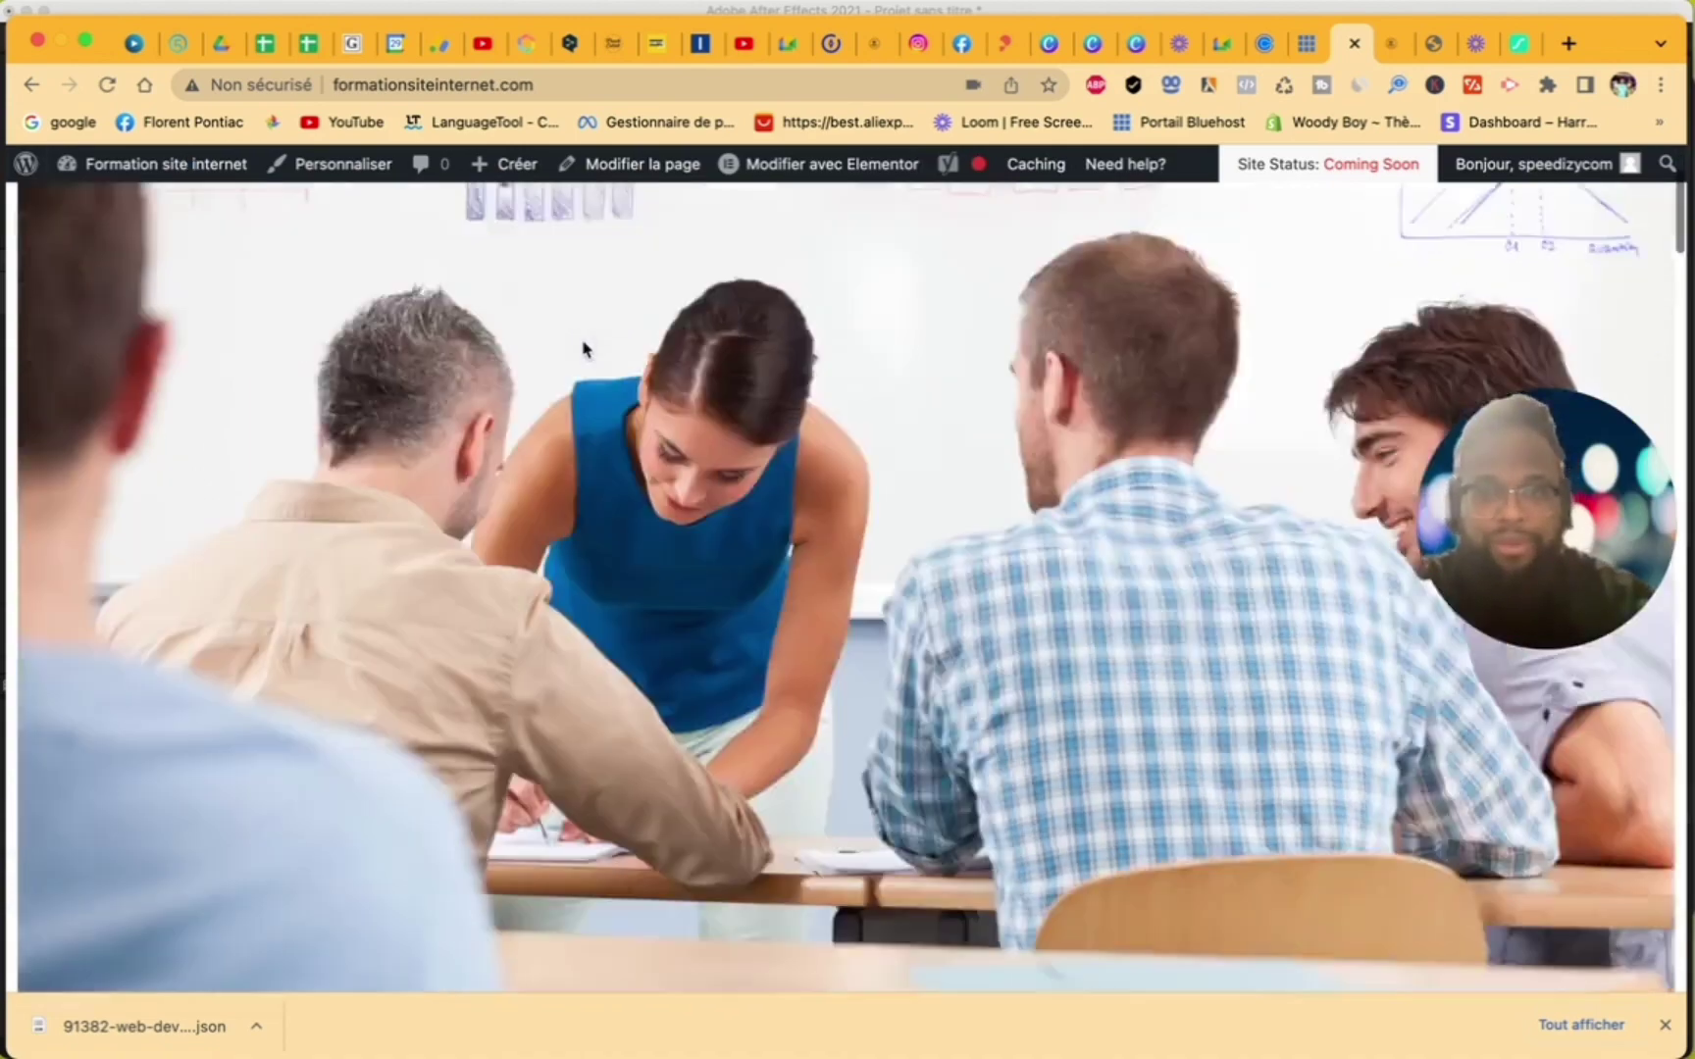
pyautogui.scroll(-20, 583, 348)
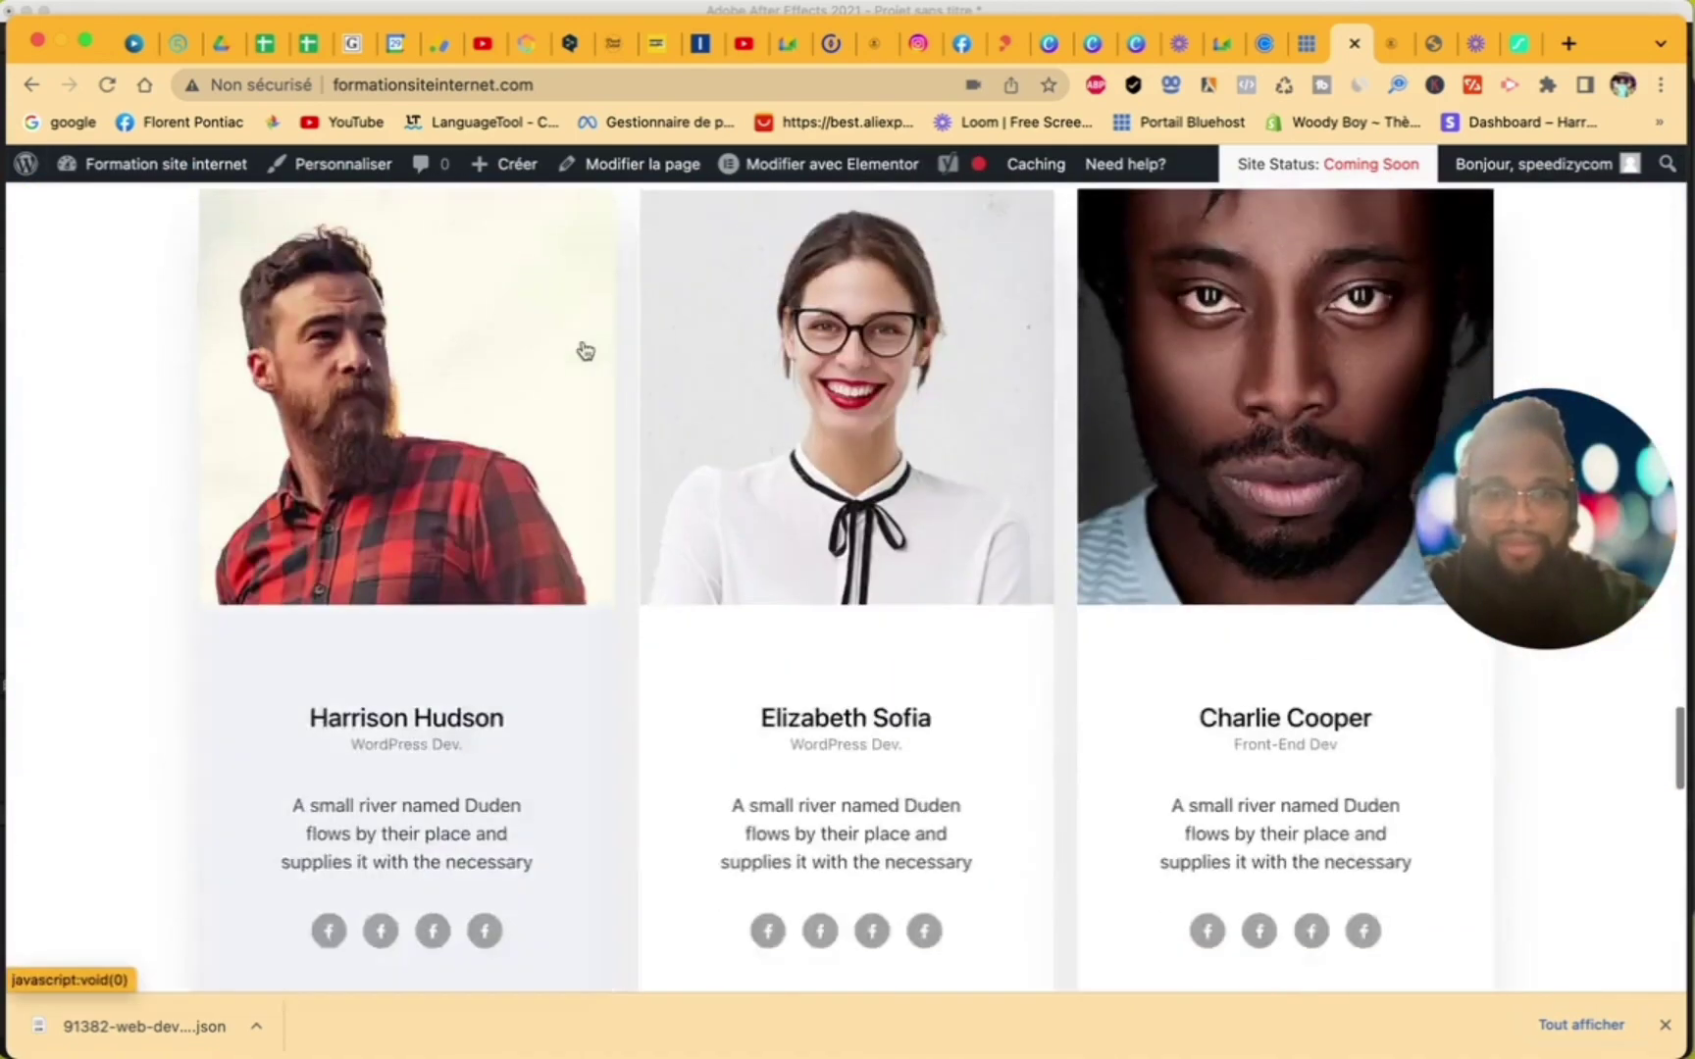
pyautogui.scroll(10, 583, 349)
pyautogui.scroll(12, 583, 348)
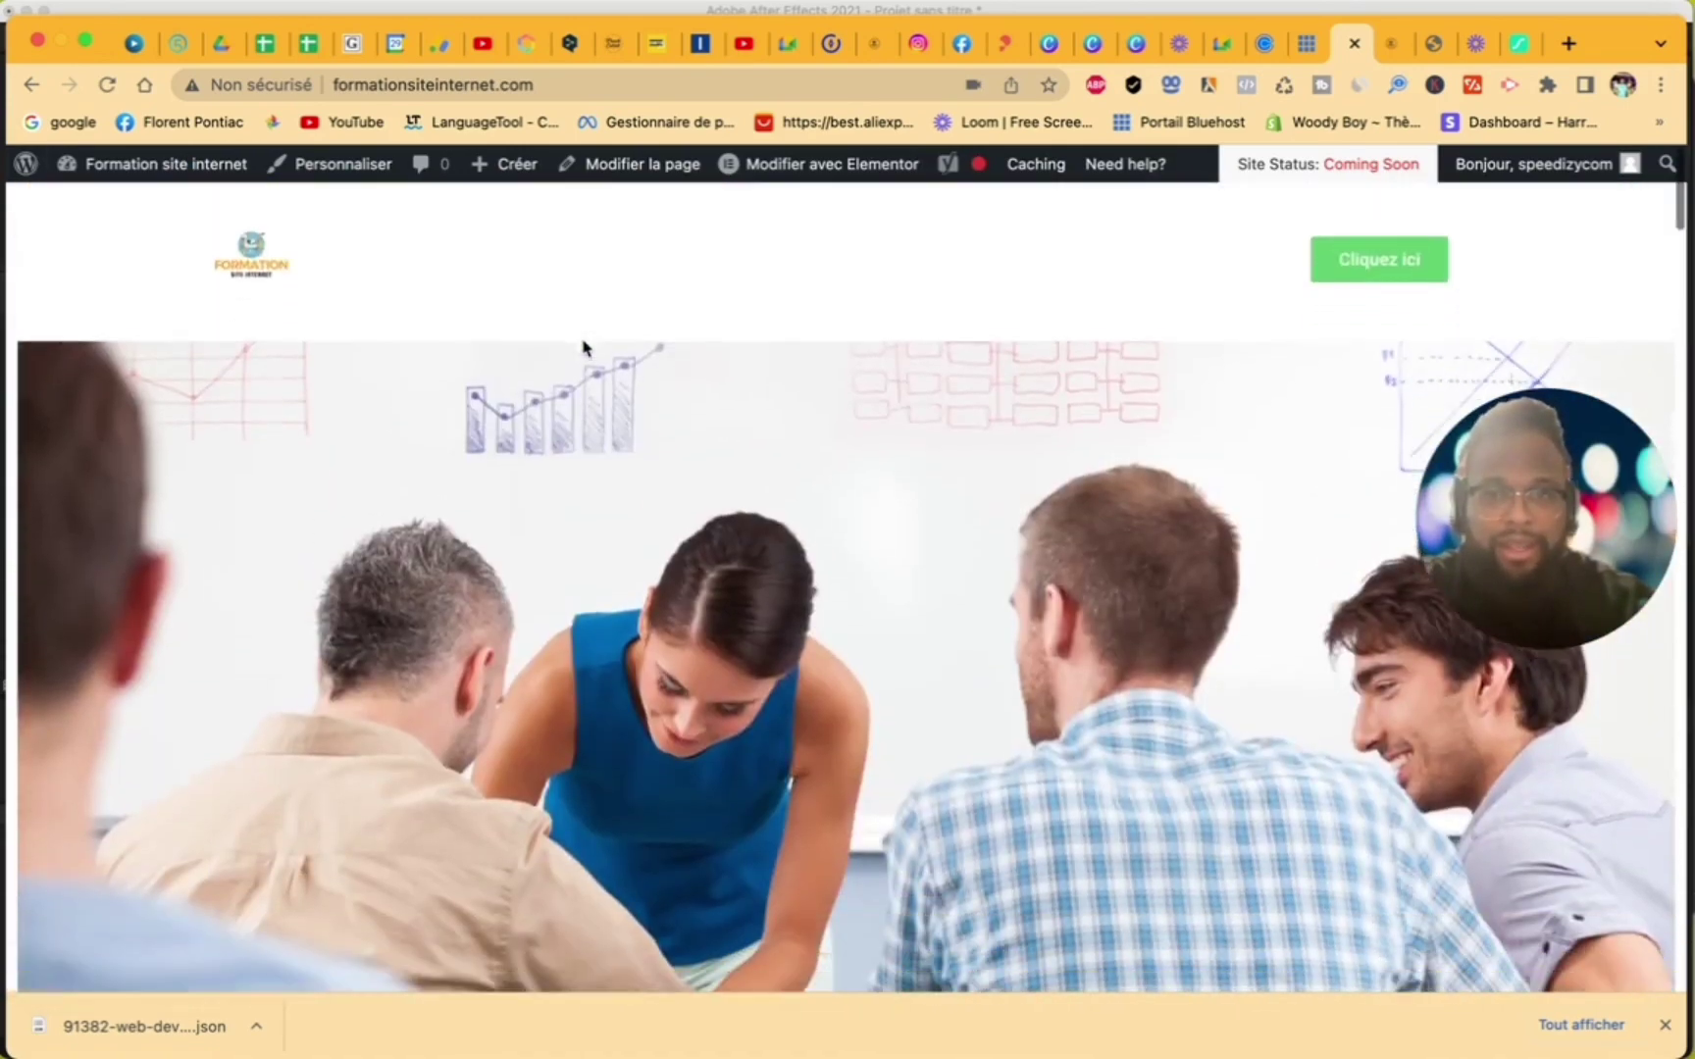
pyautogui.click(833, 167)
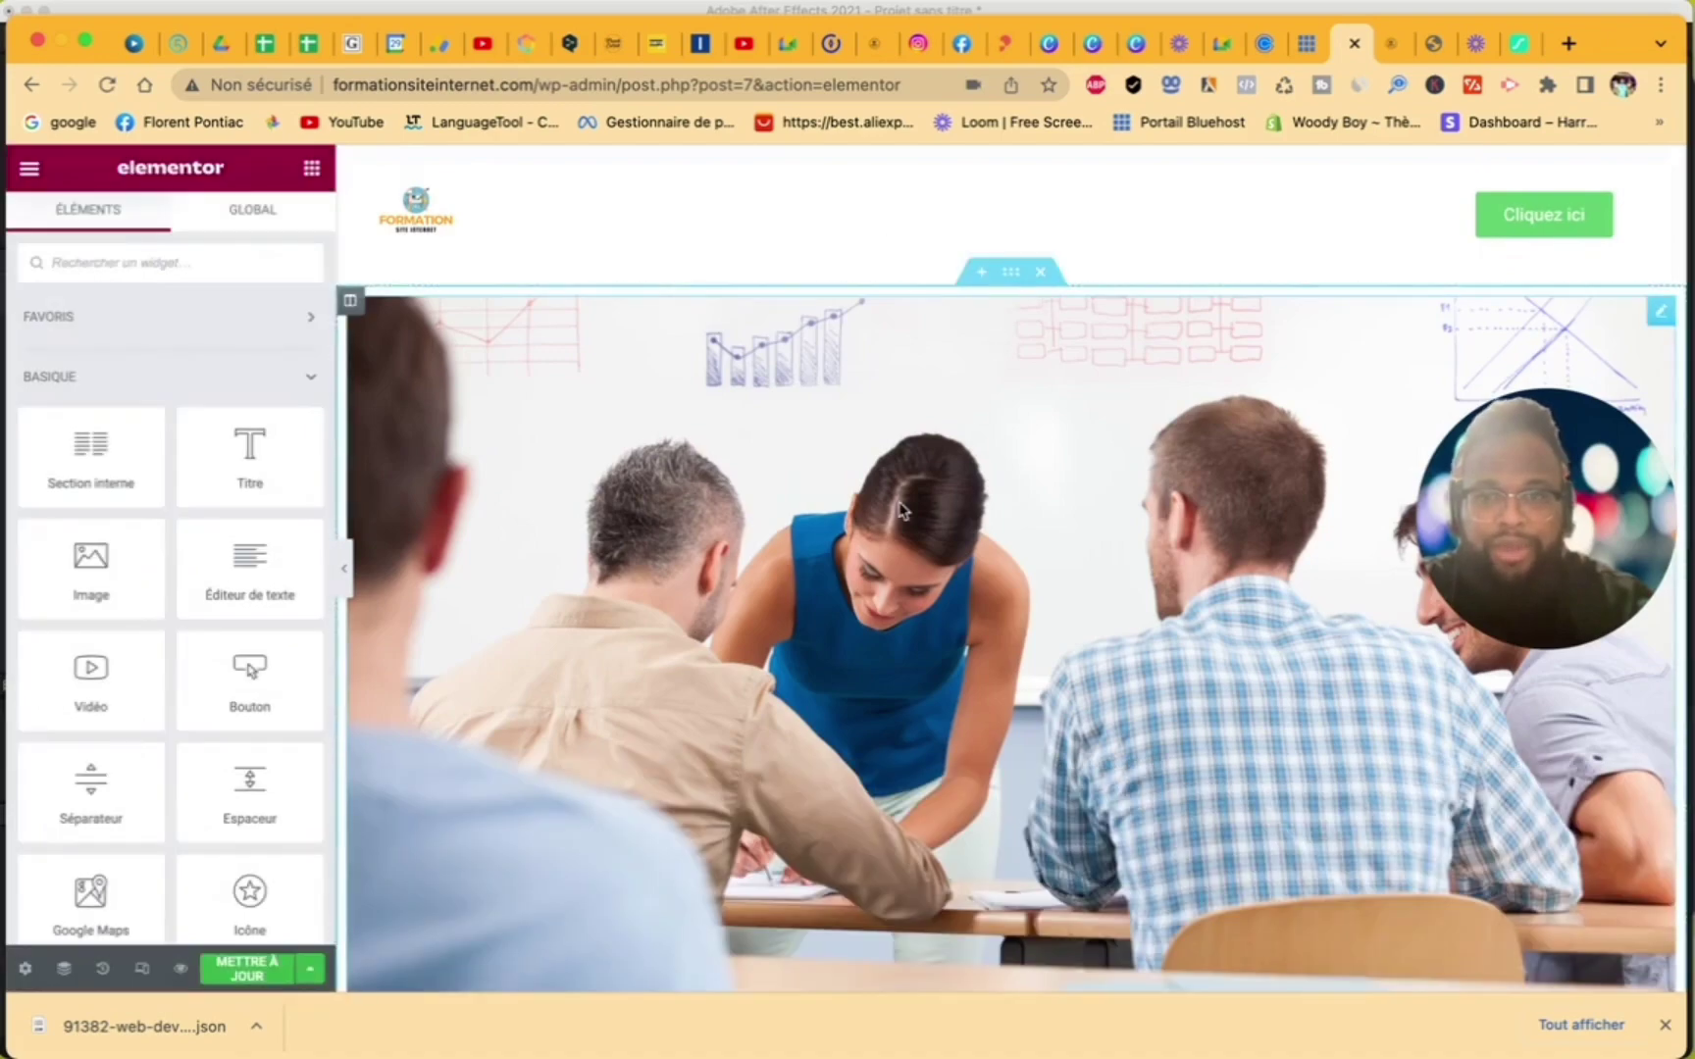
# - Review the homepage preview, save it with METTRE À JOUR, and quit Elementor
pyautogui.scroll(-15, 886, 507)
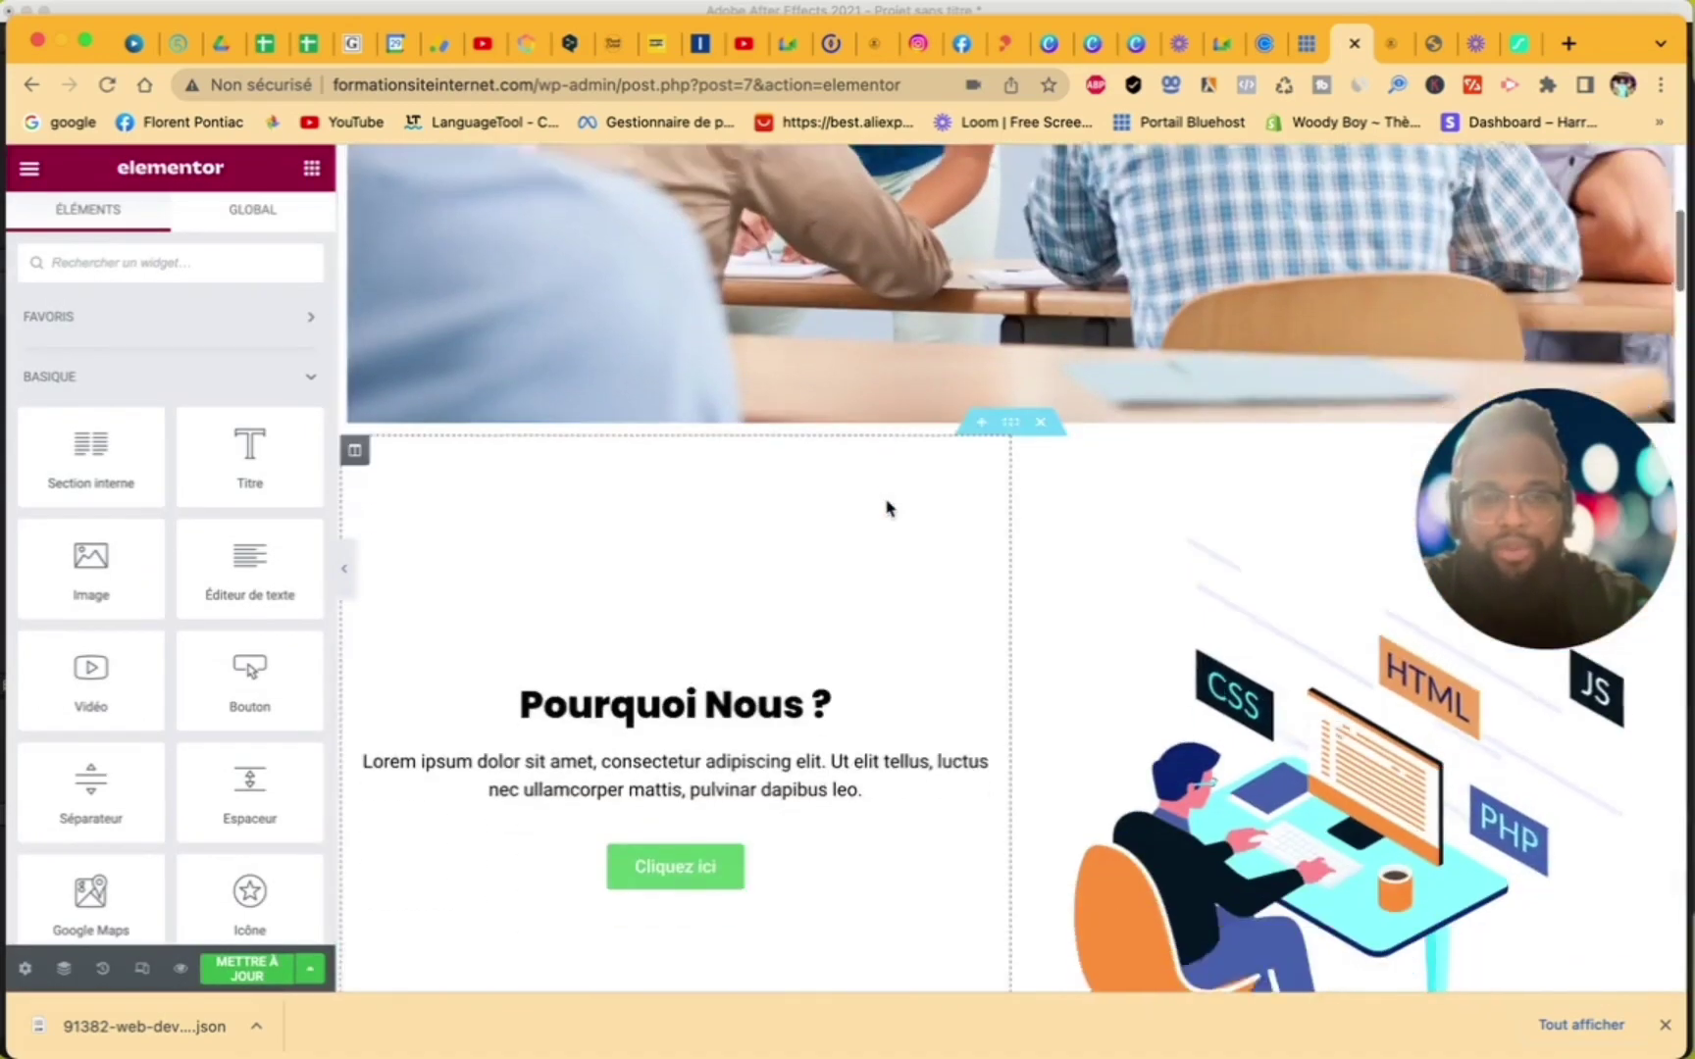
pyautogui.scroll(15, 888, 507)
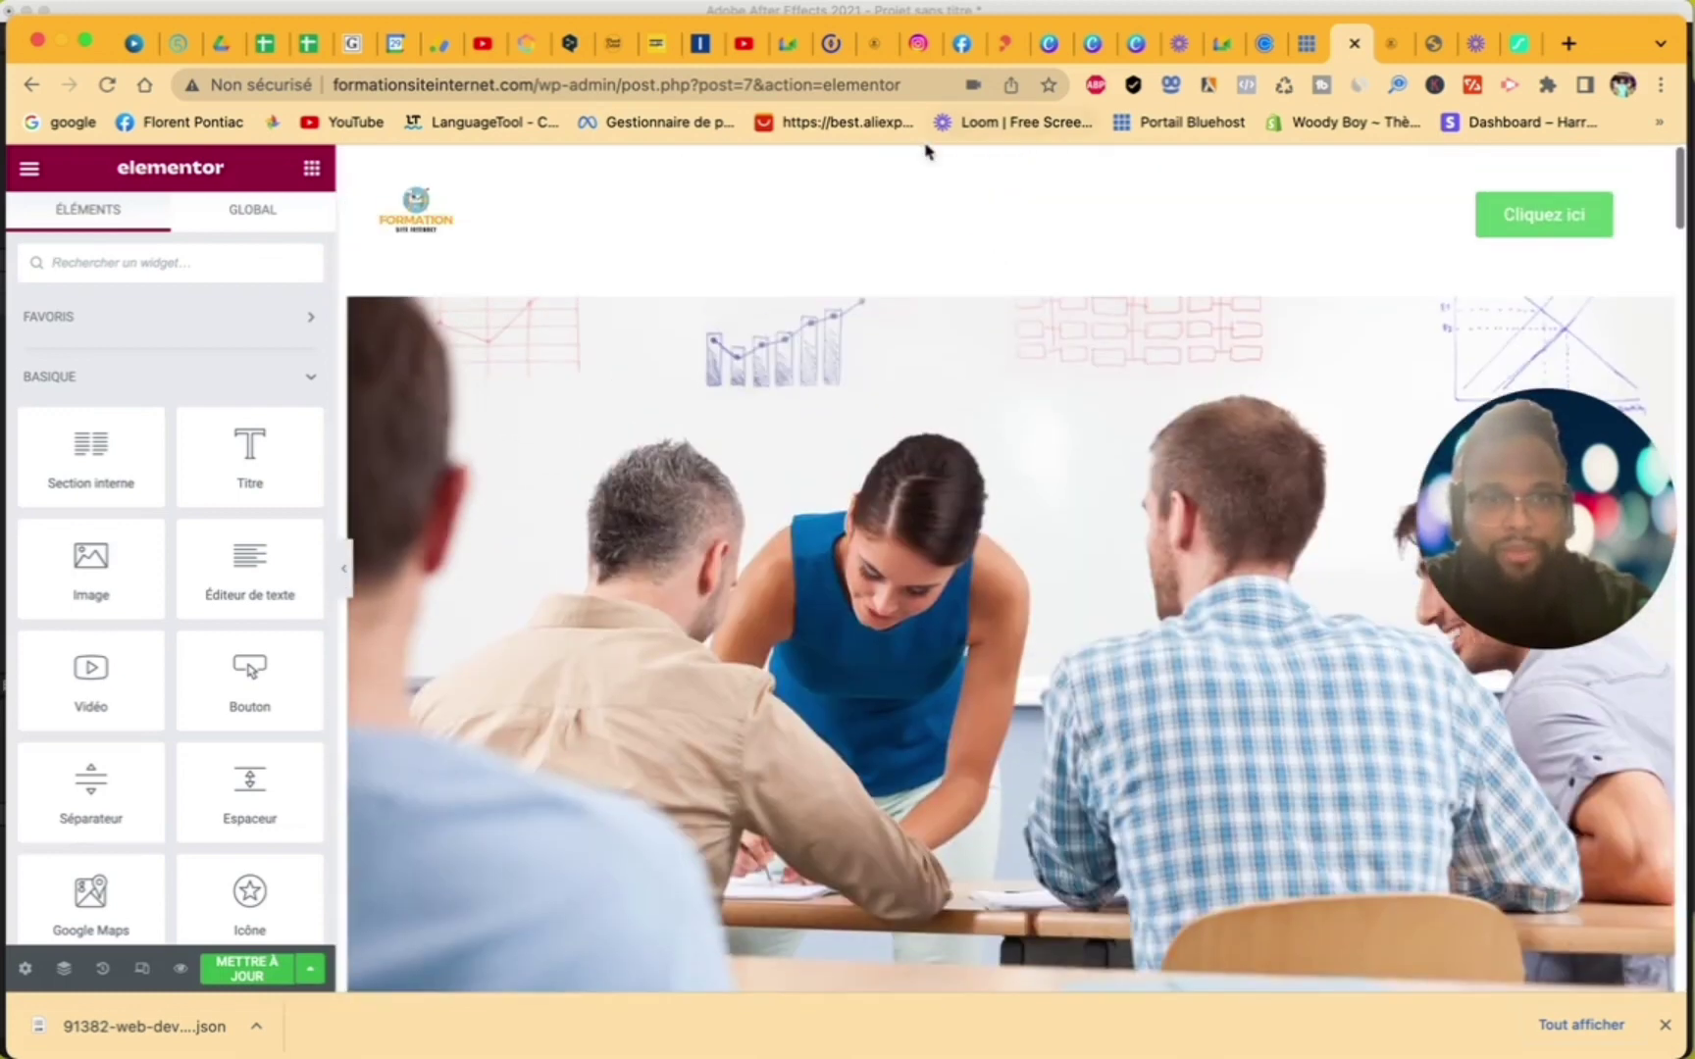
pyautogui.scroll(-20, 960, 180)
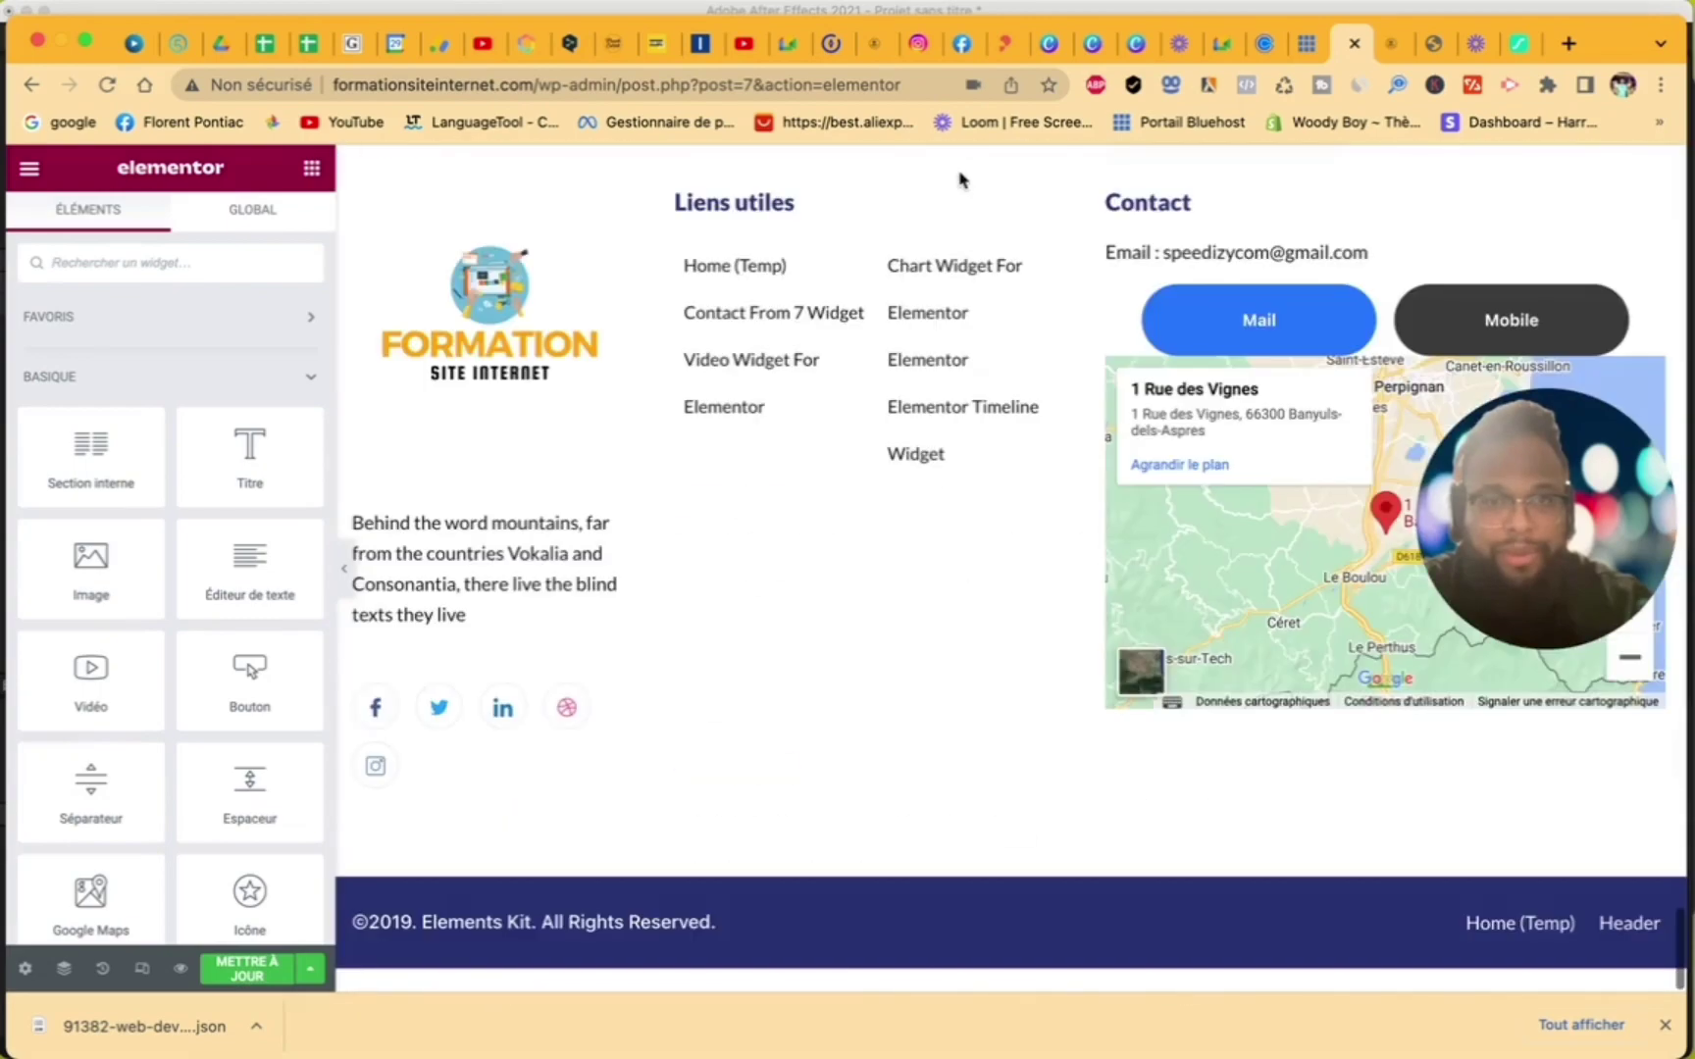
pyautogui.scroll(5, 992, 511)
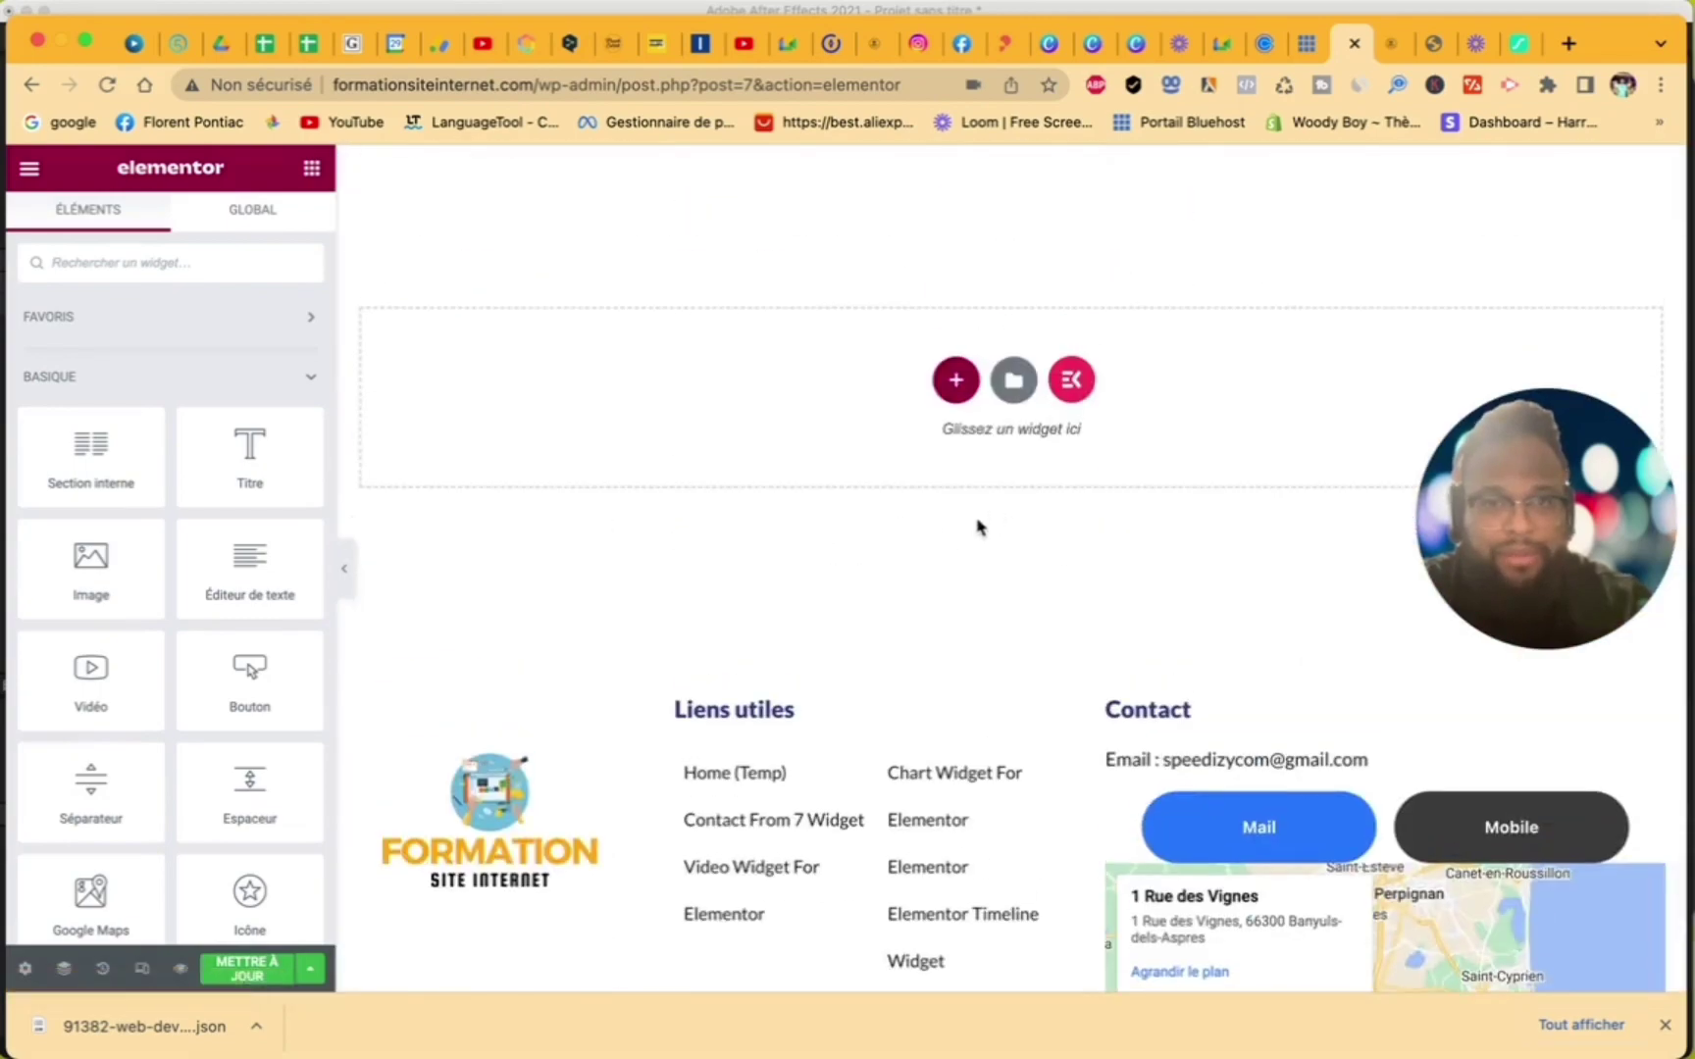
pyautogui.scroll(20, 988, 483)
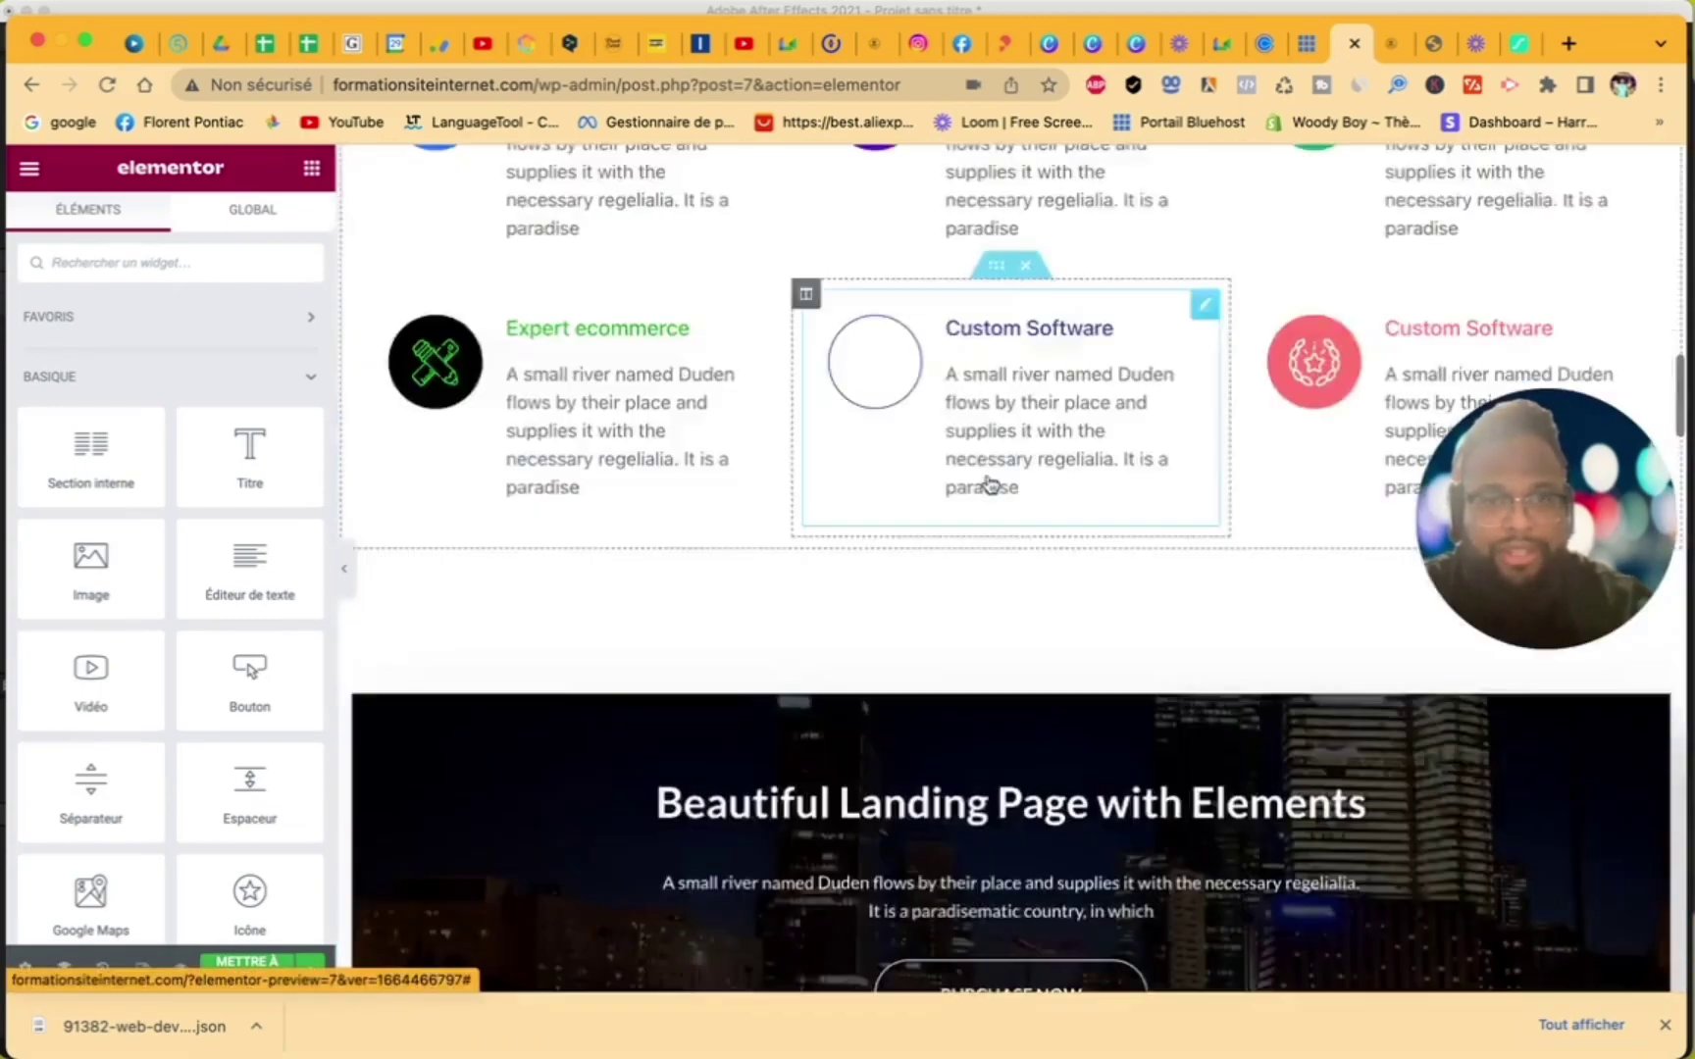
pyautogui.scroll(10, 994, 383)
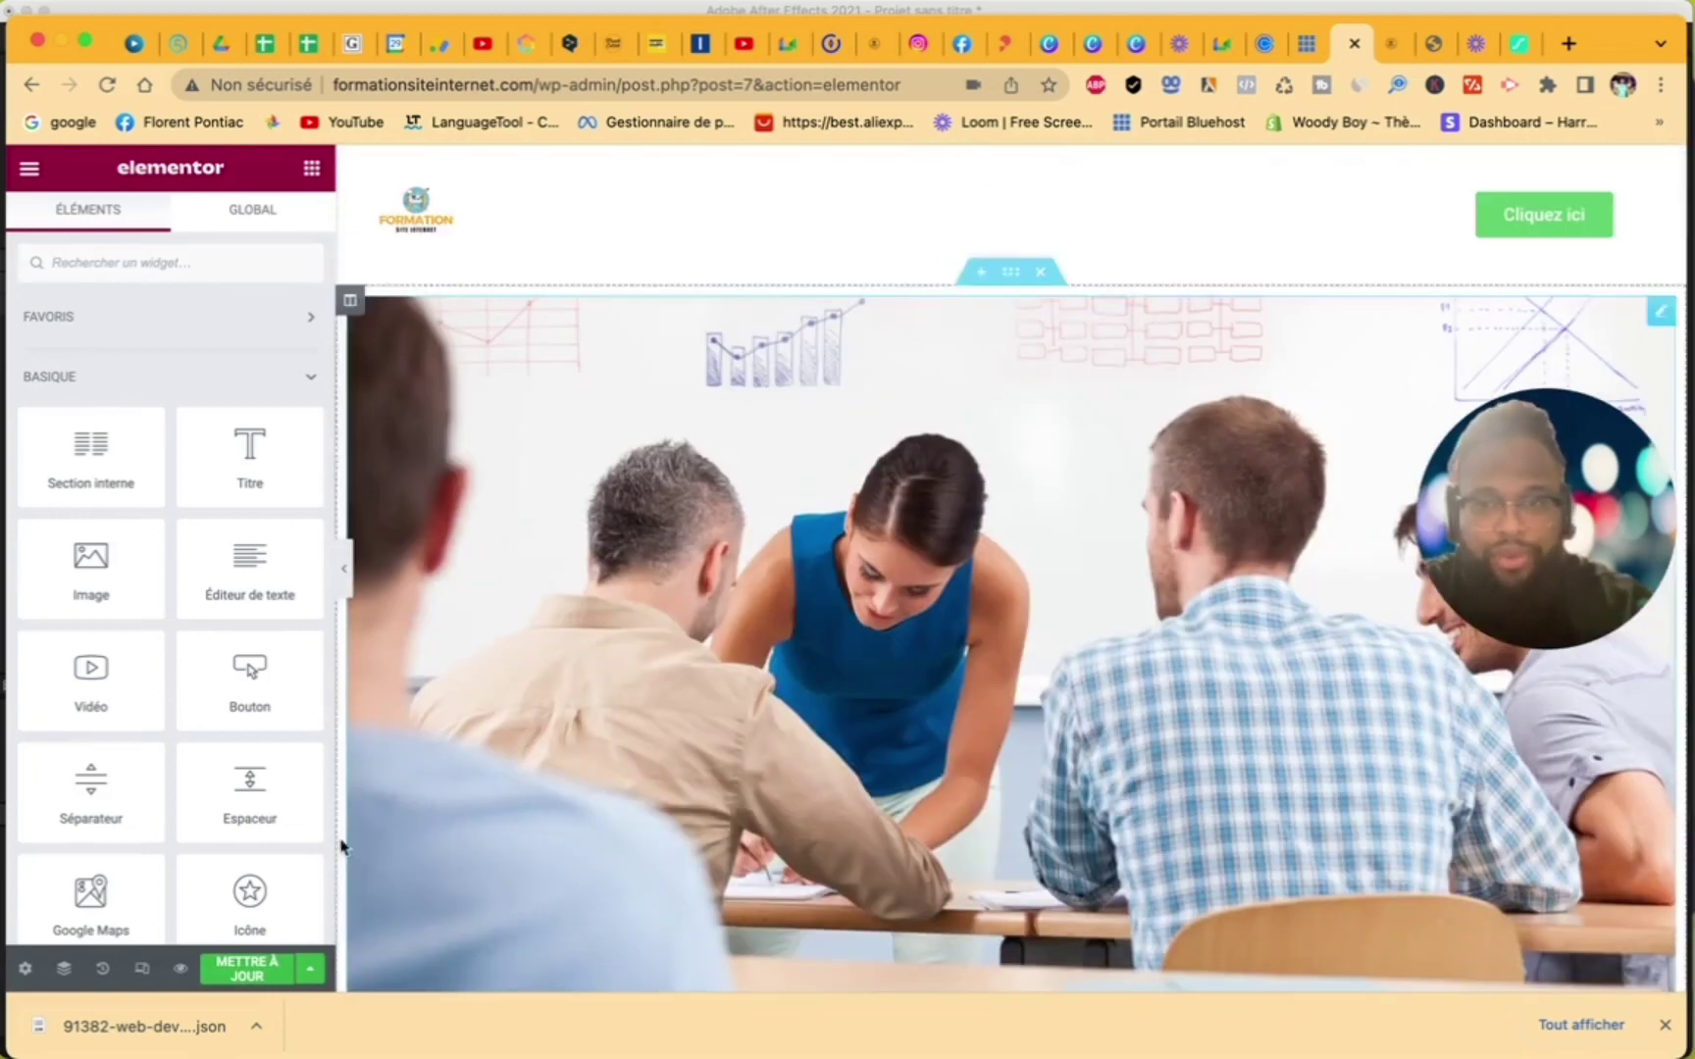
pyautogui.click(255, 970)
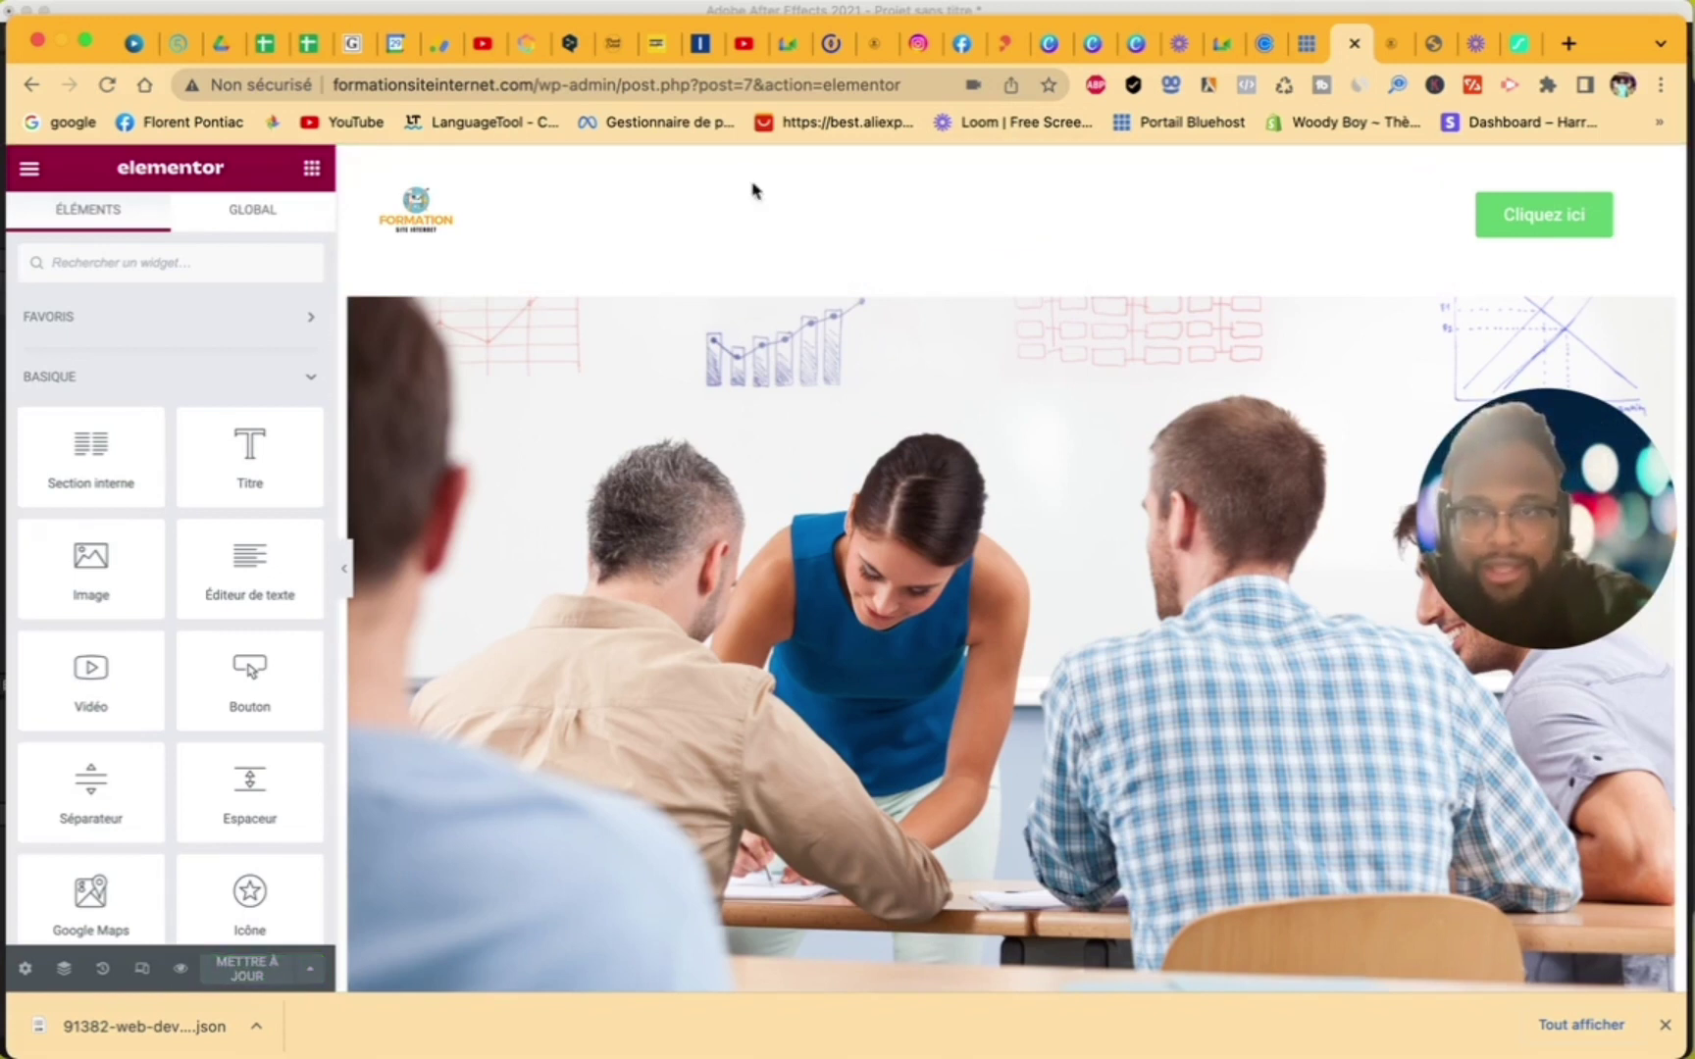
pyautogui.click(26, 178)
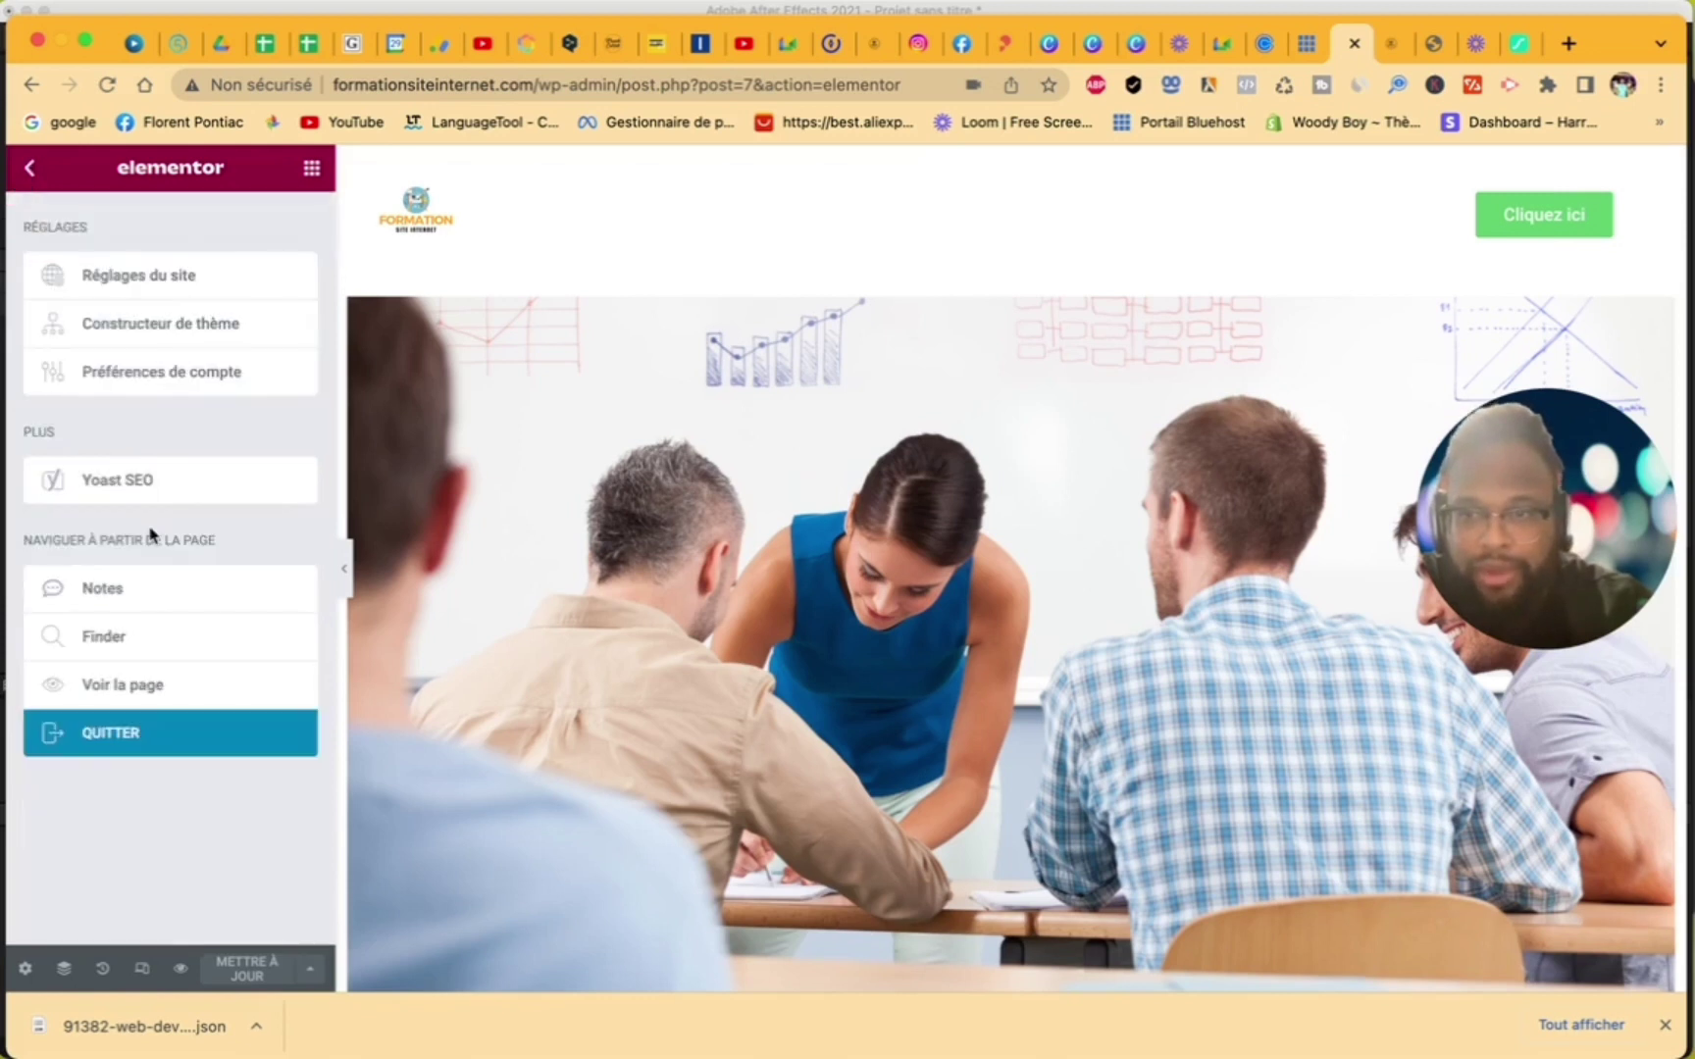
pyautogui.click(102, 735)
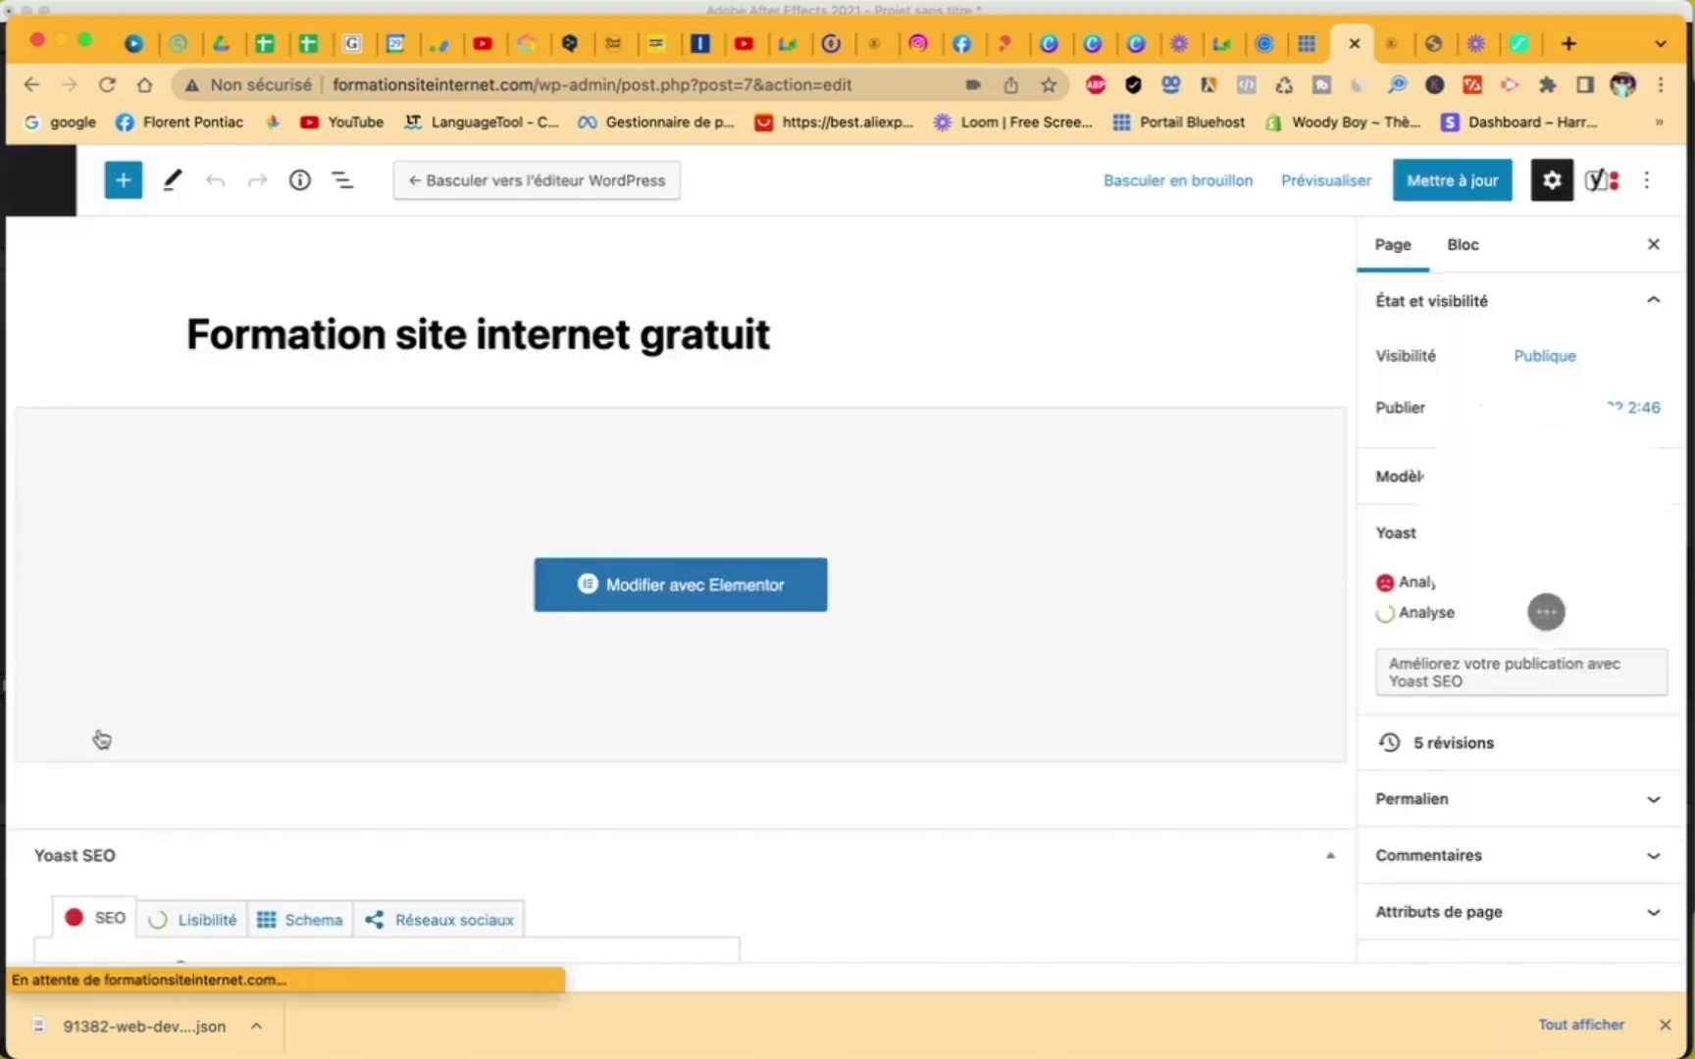
# - From the Elementor Header & Footer Builder list, open the Header 1 template in Elementor
pyautogui.click(54, 197)
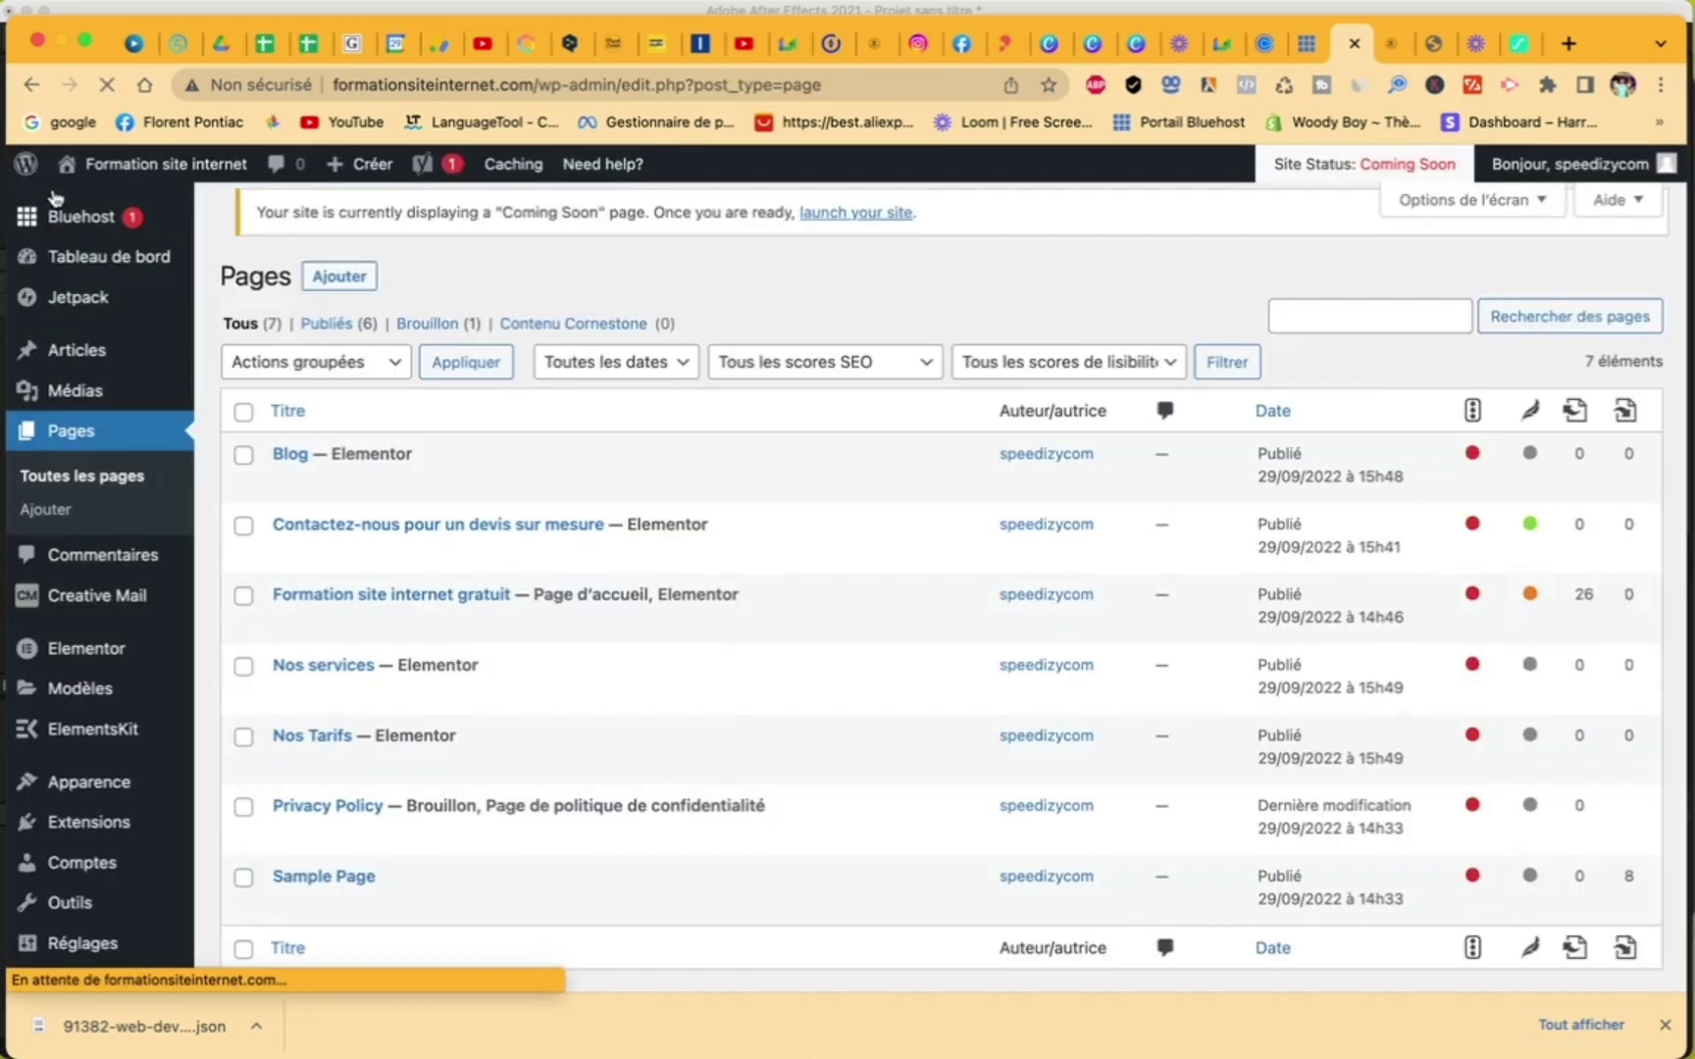
pyautogui.moveTo(108, 781)
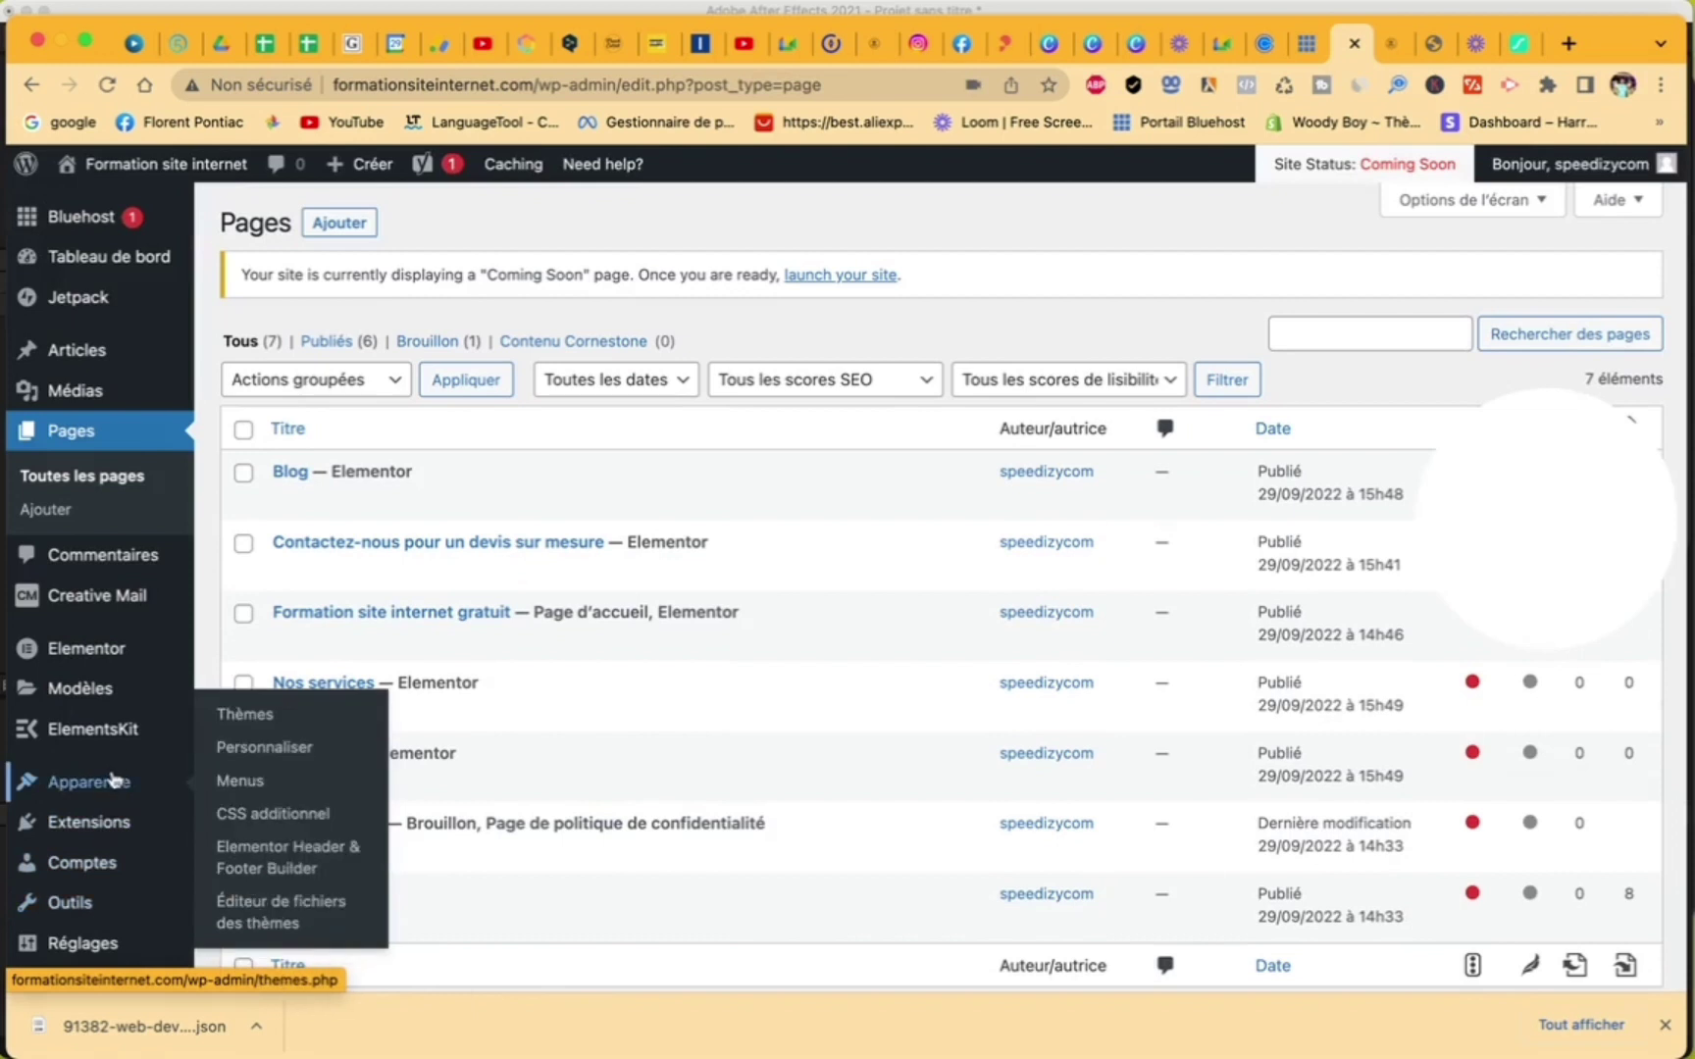
pyautogui.click(250, 859)
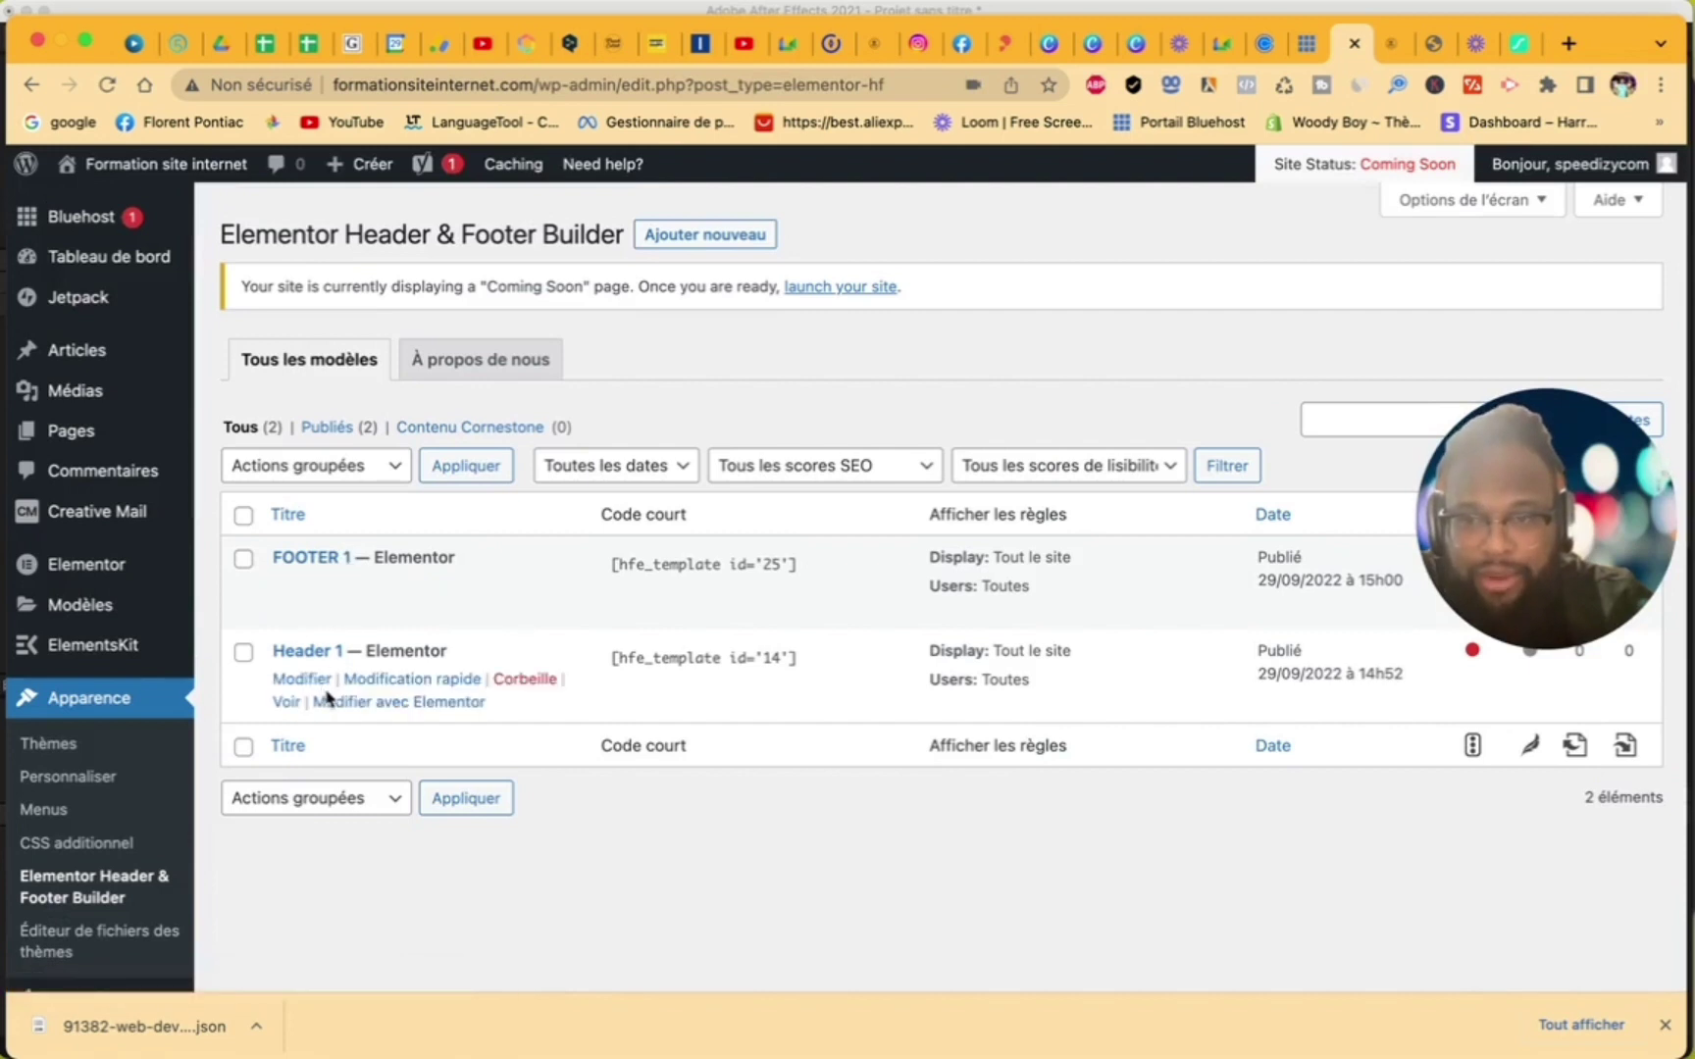
pyautogui.click(372, 708)
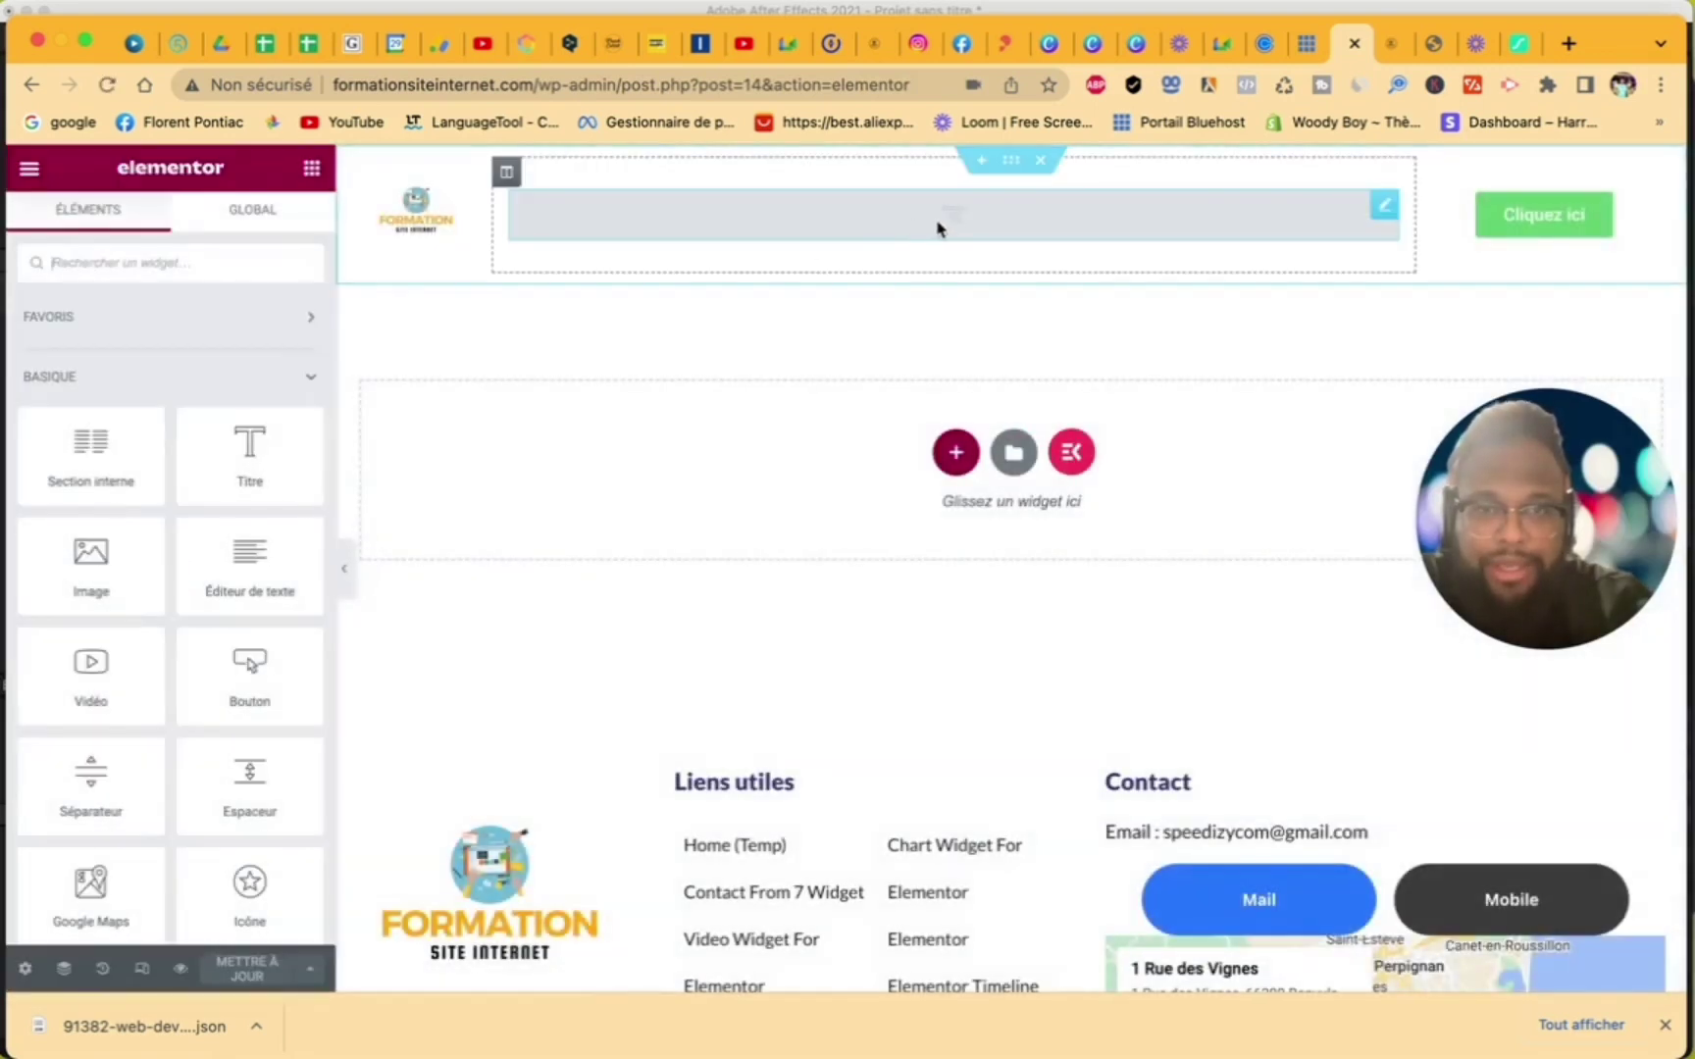
# - Set the header's ElementsKit Nav Menu to Menu 1 and save the Header 1 template
pyautogui.click(956, 230)
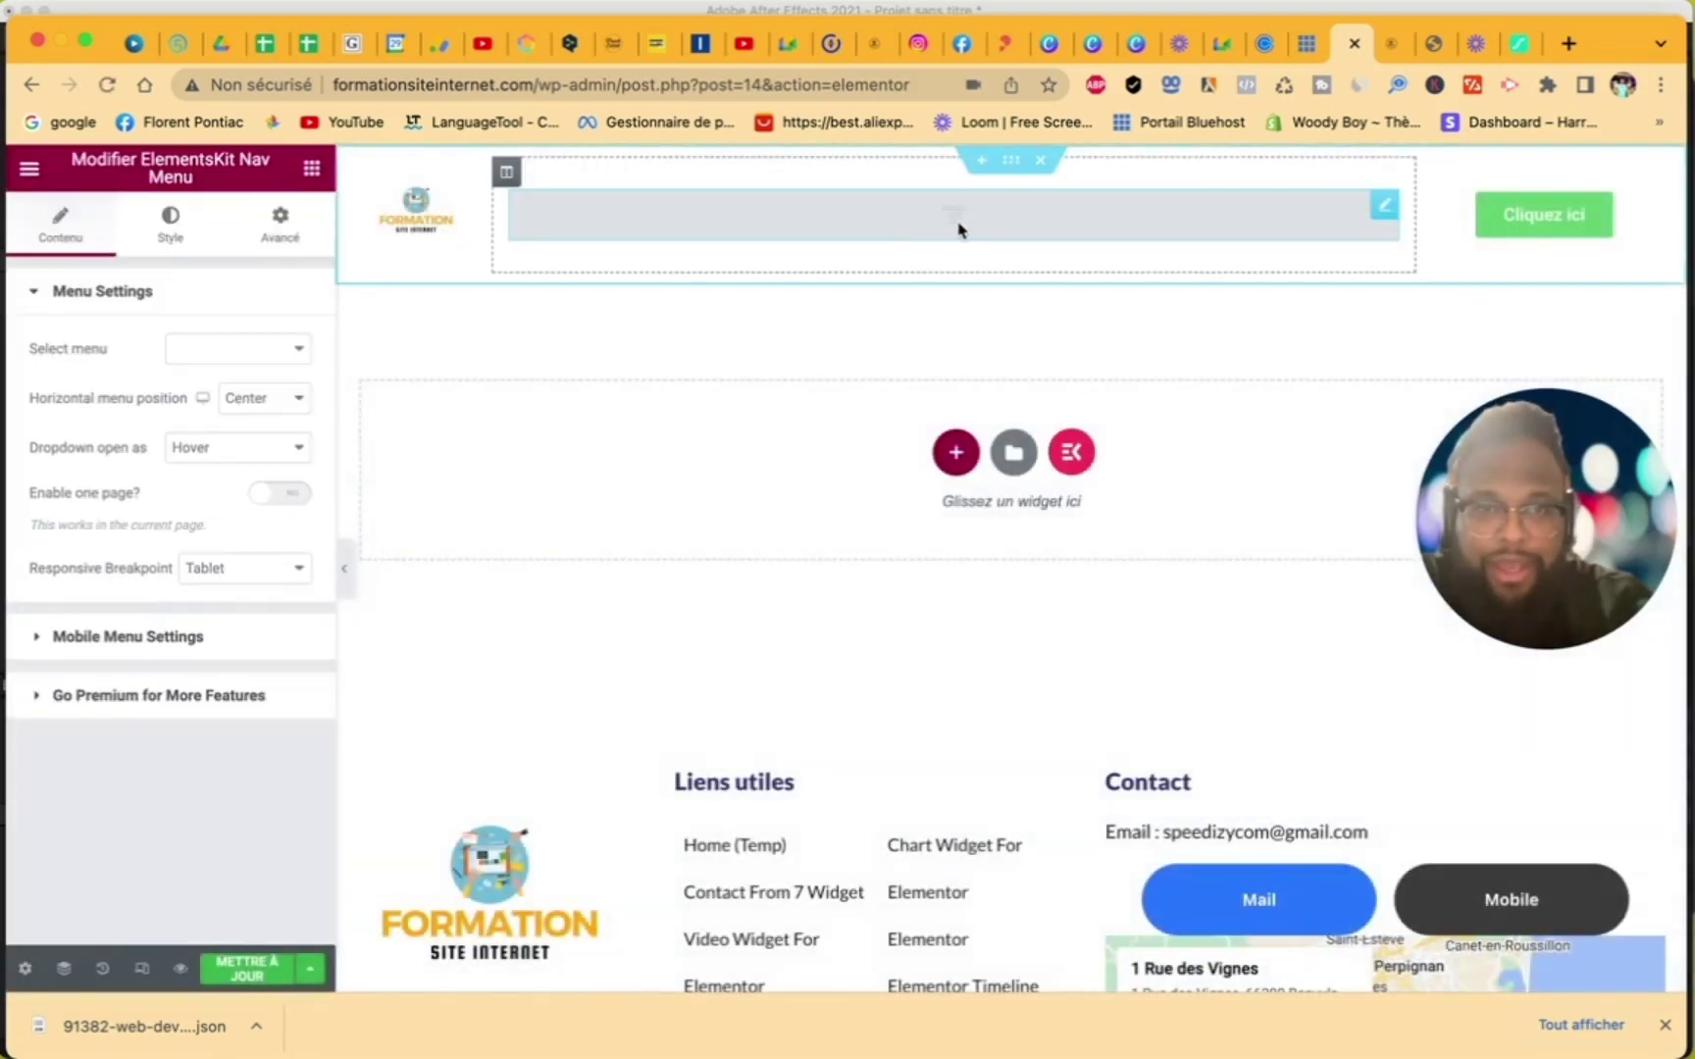
pyautogui.click(253, 355)
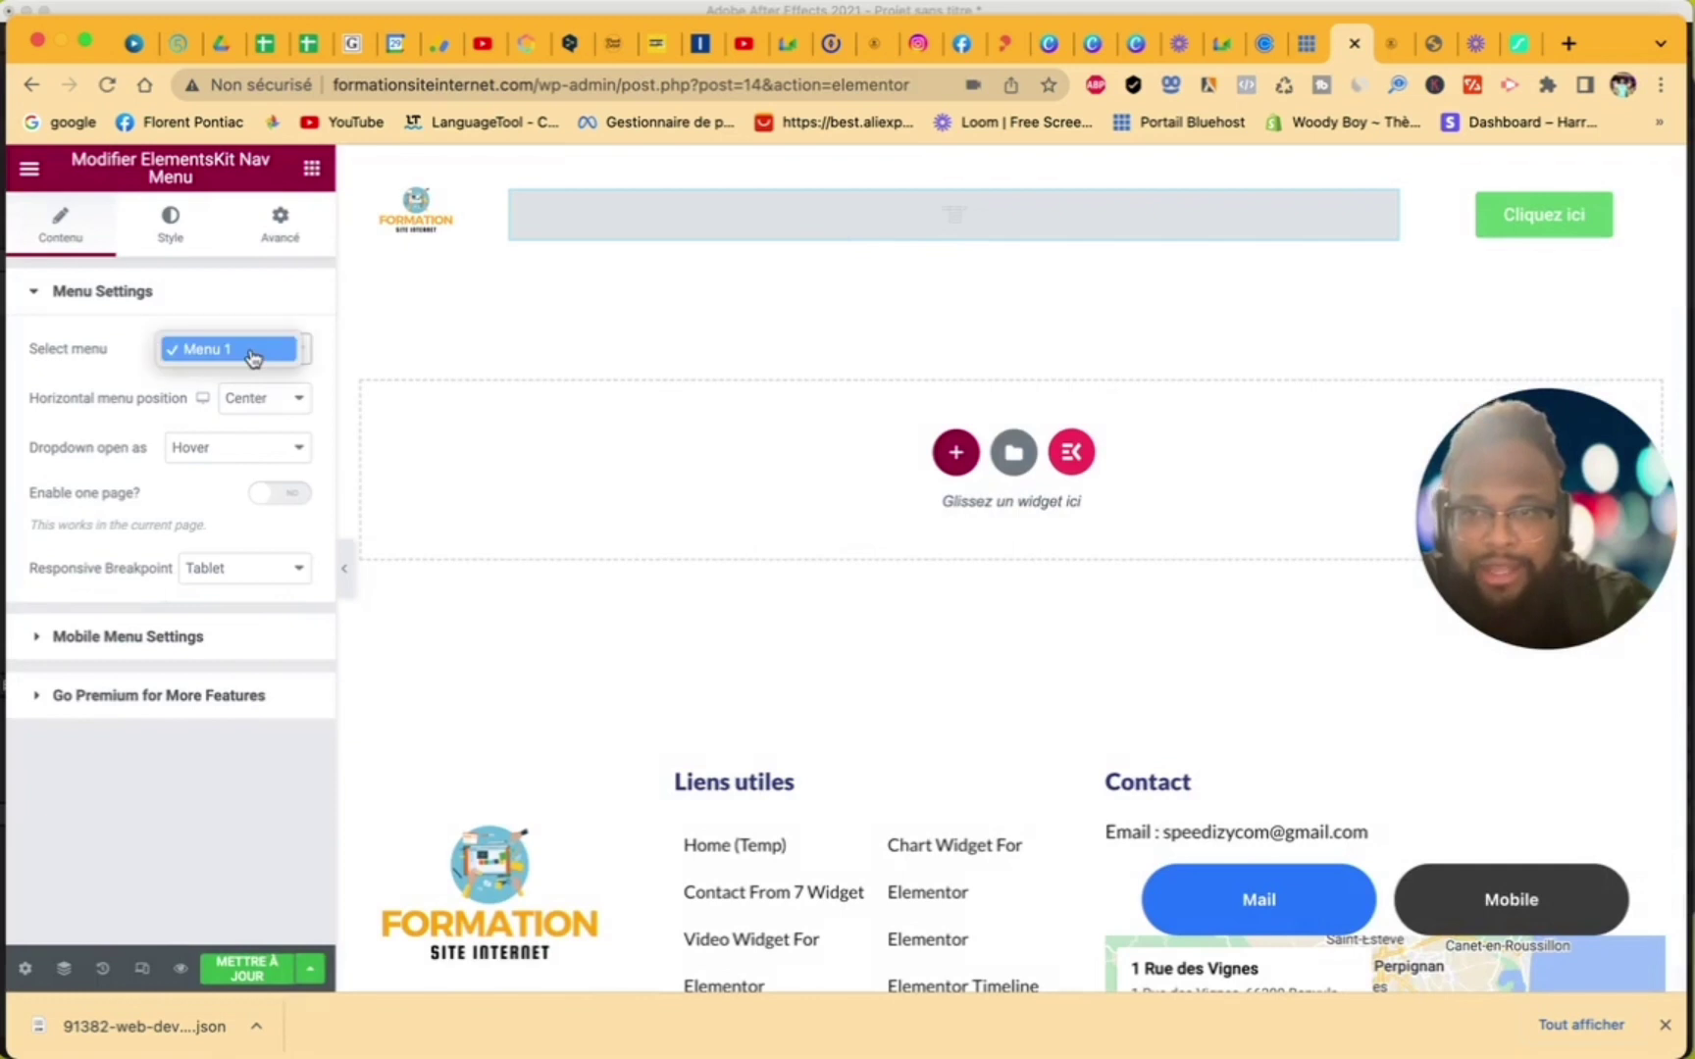
pyautogui.click(253, 355)
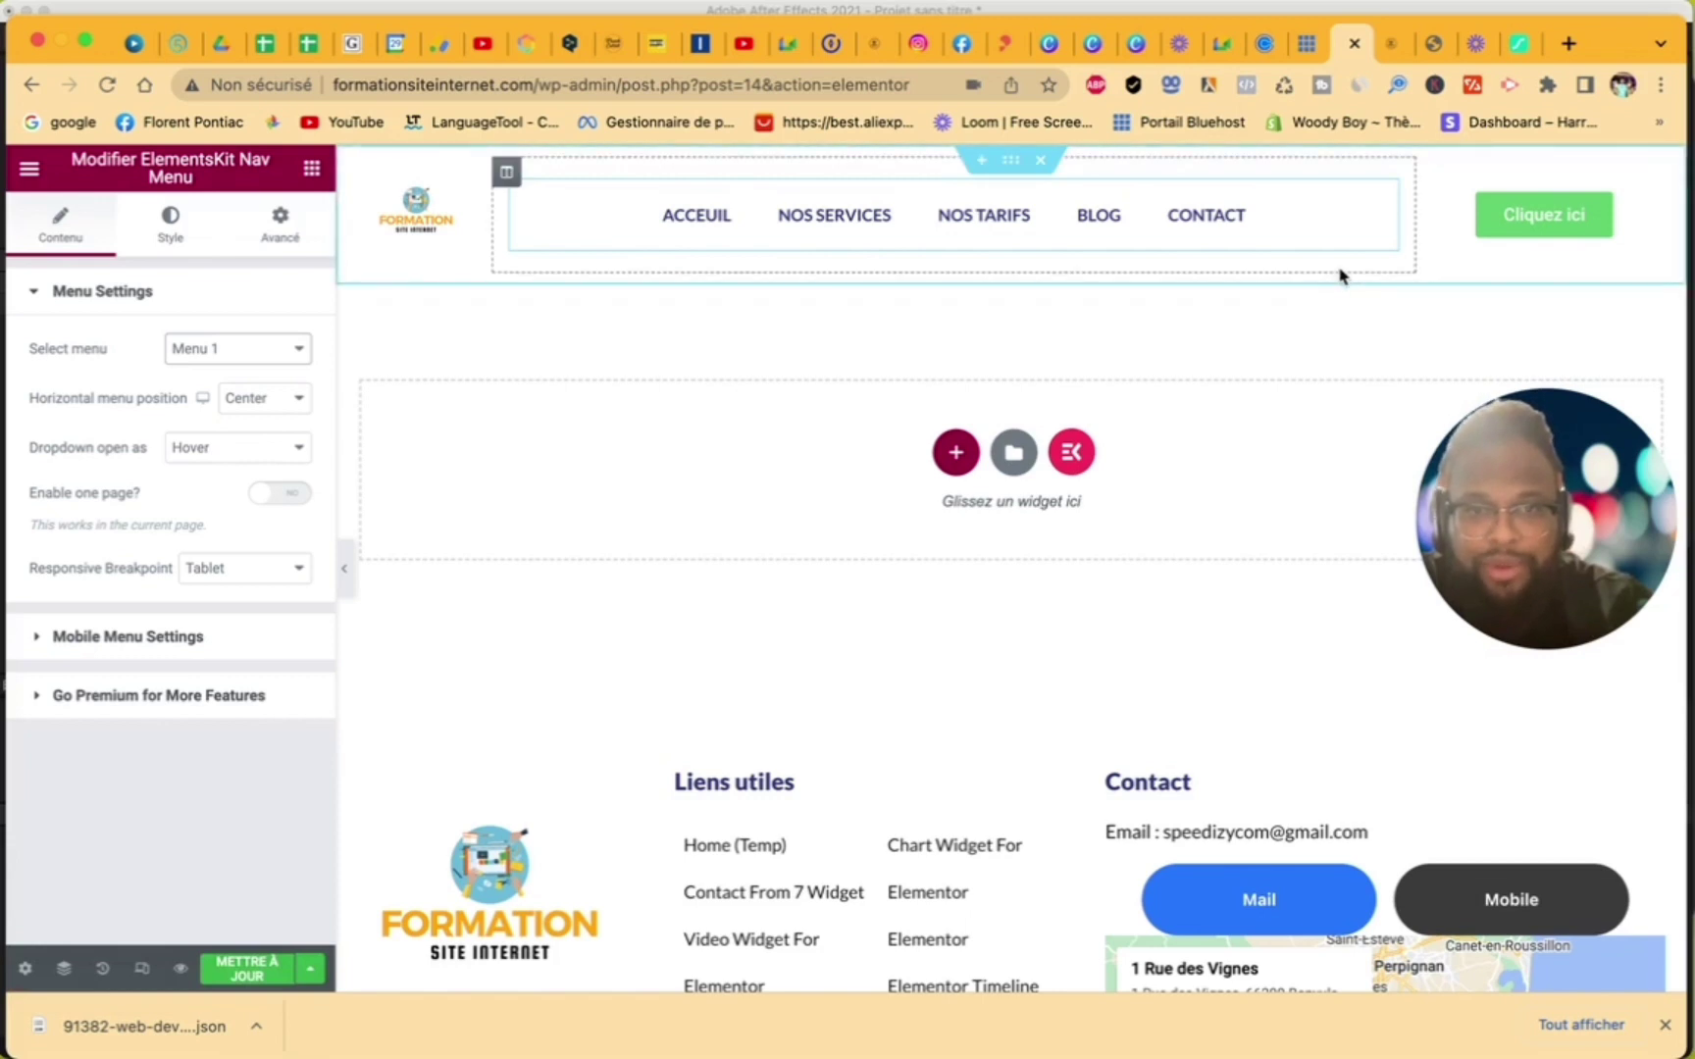
pyautogui.scroll(-2, 1263, 463)
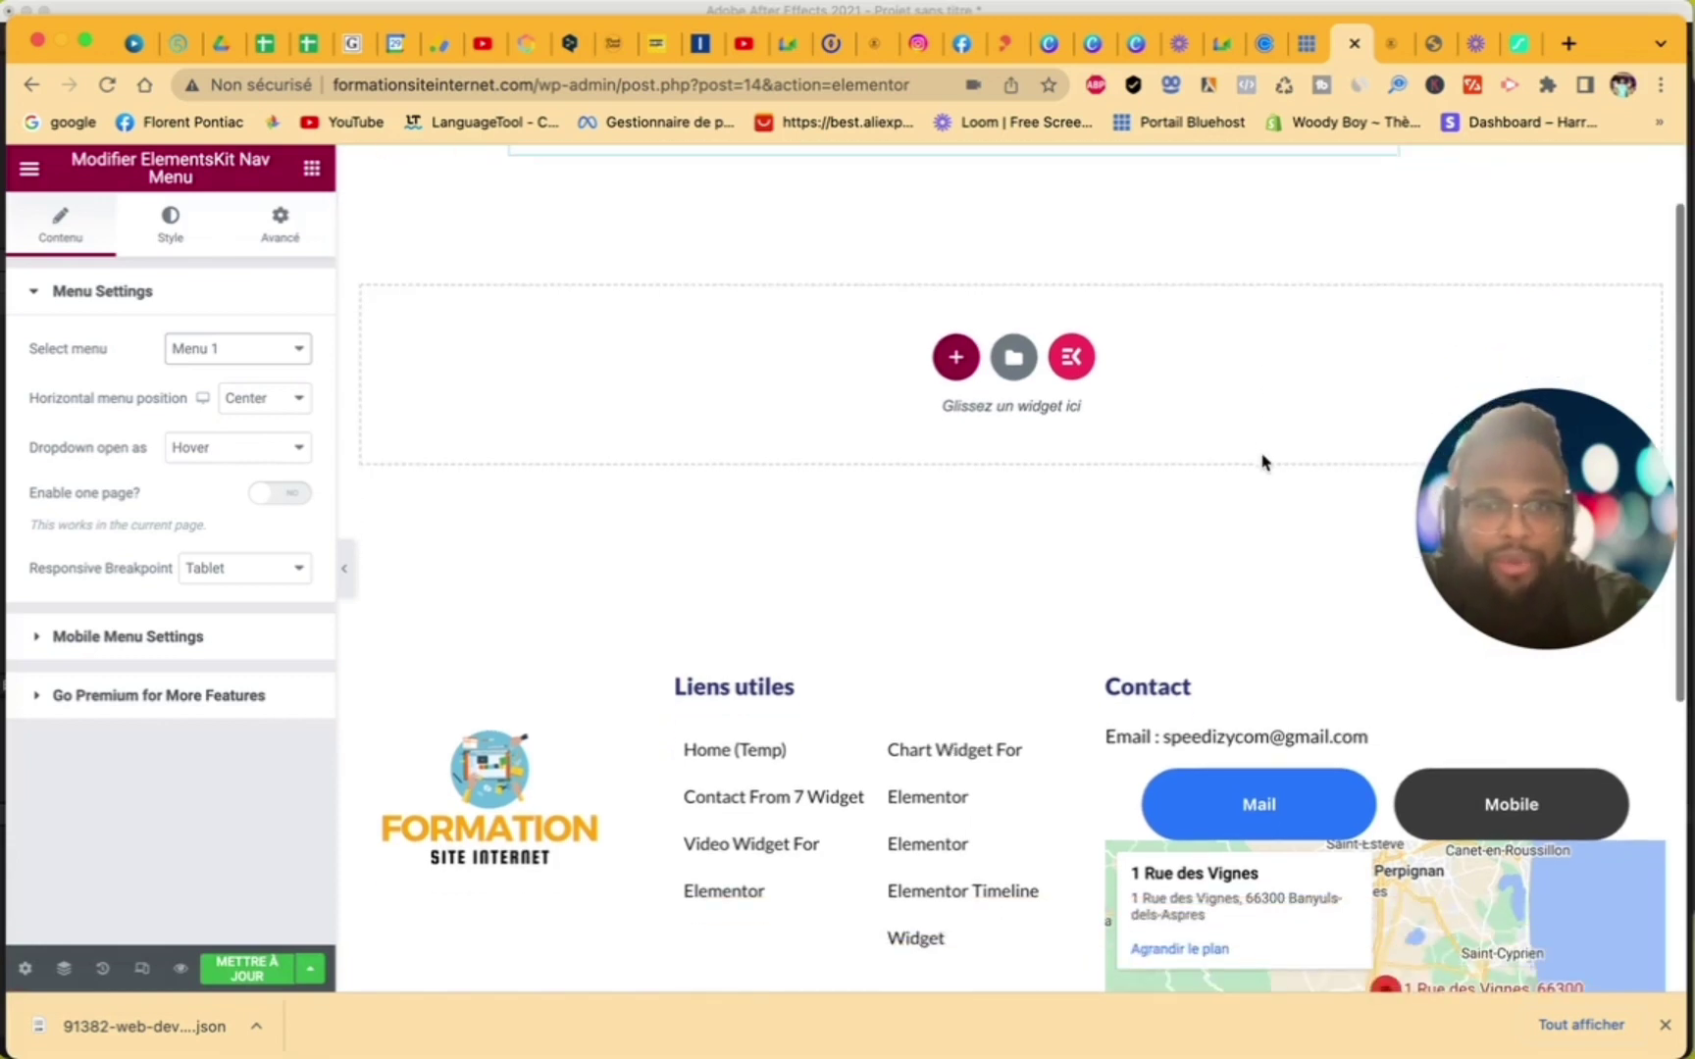
pyautogui.scroll(-5, 993, 657)
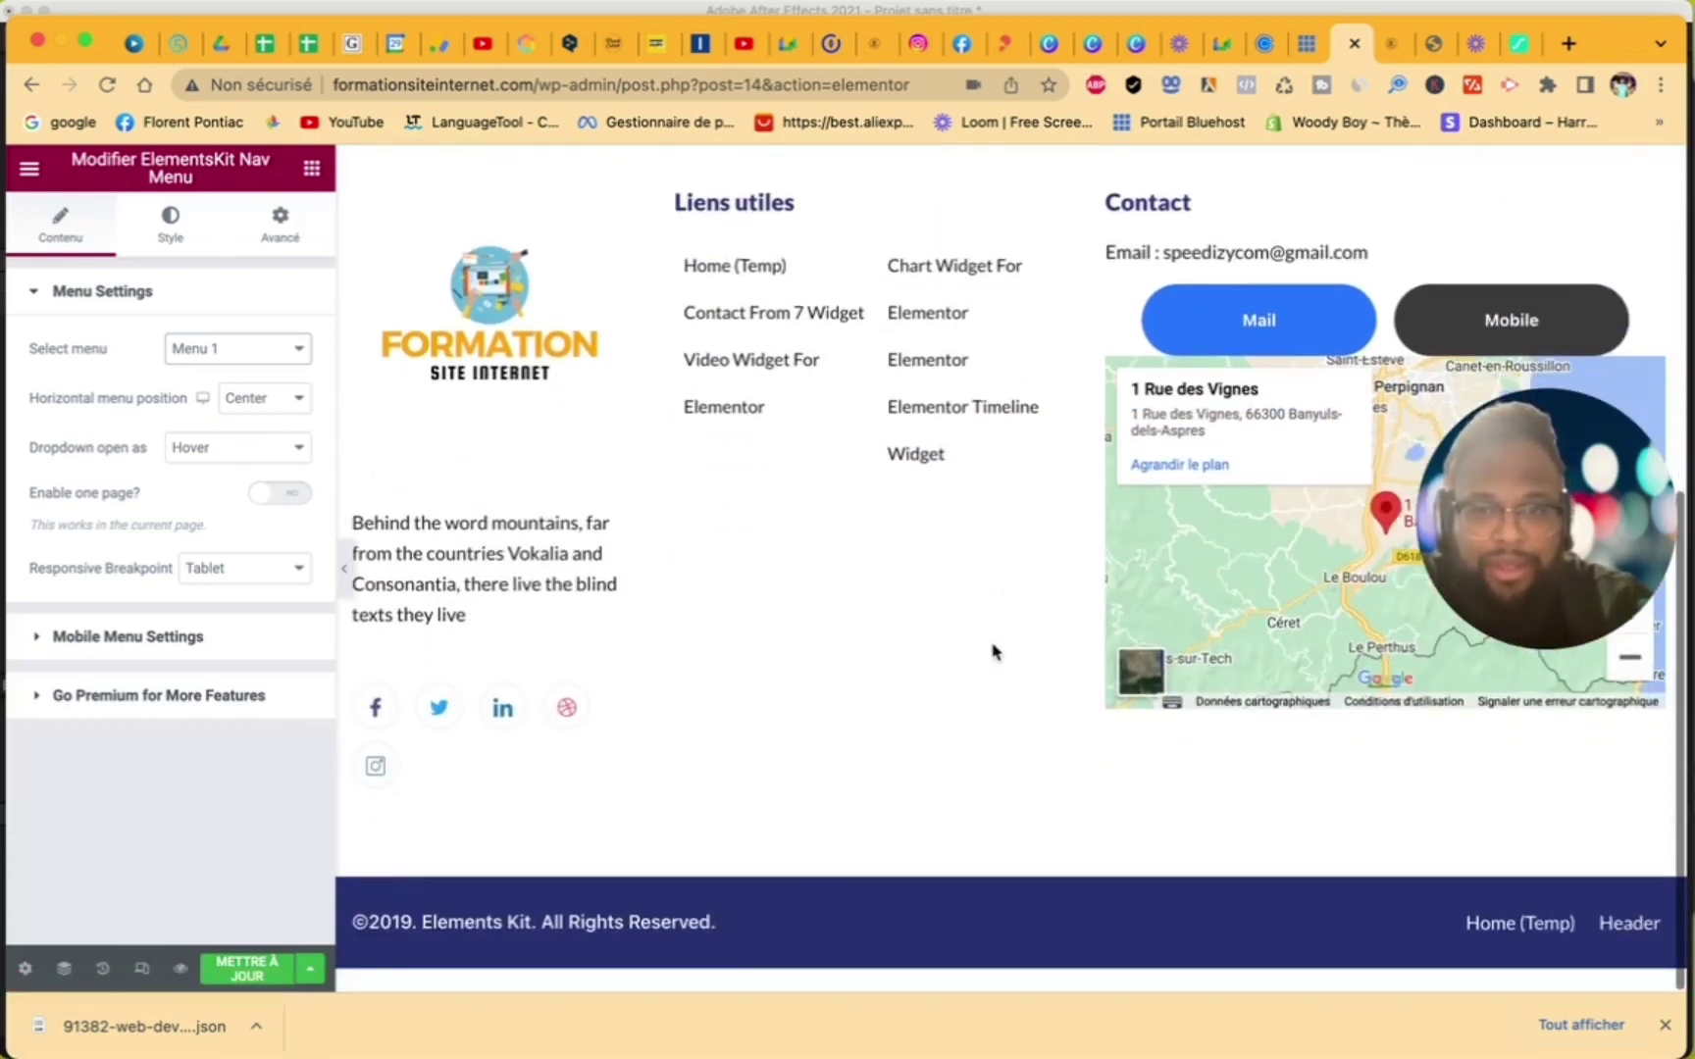
pyautogui.click(257, 970)
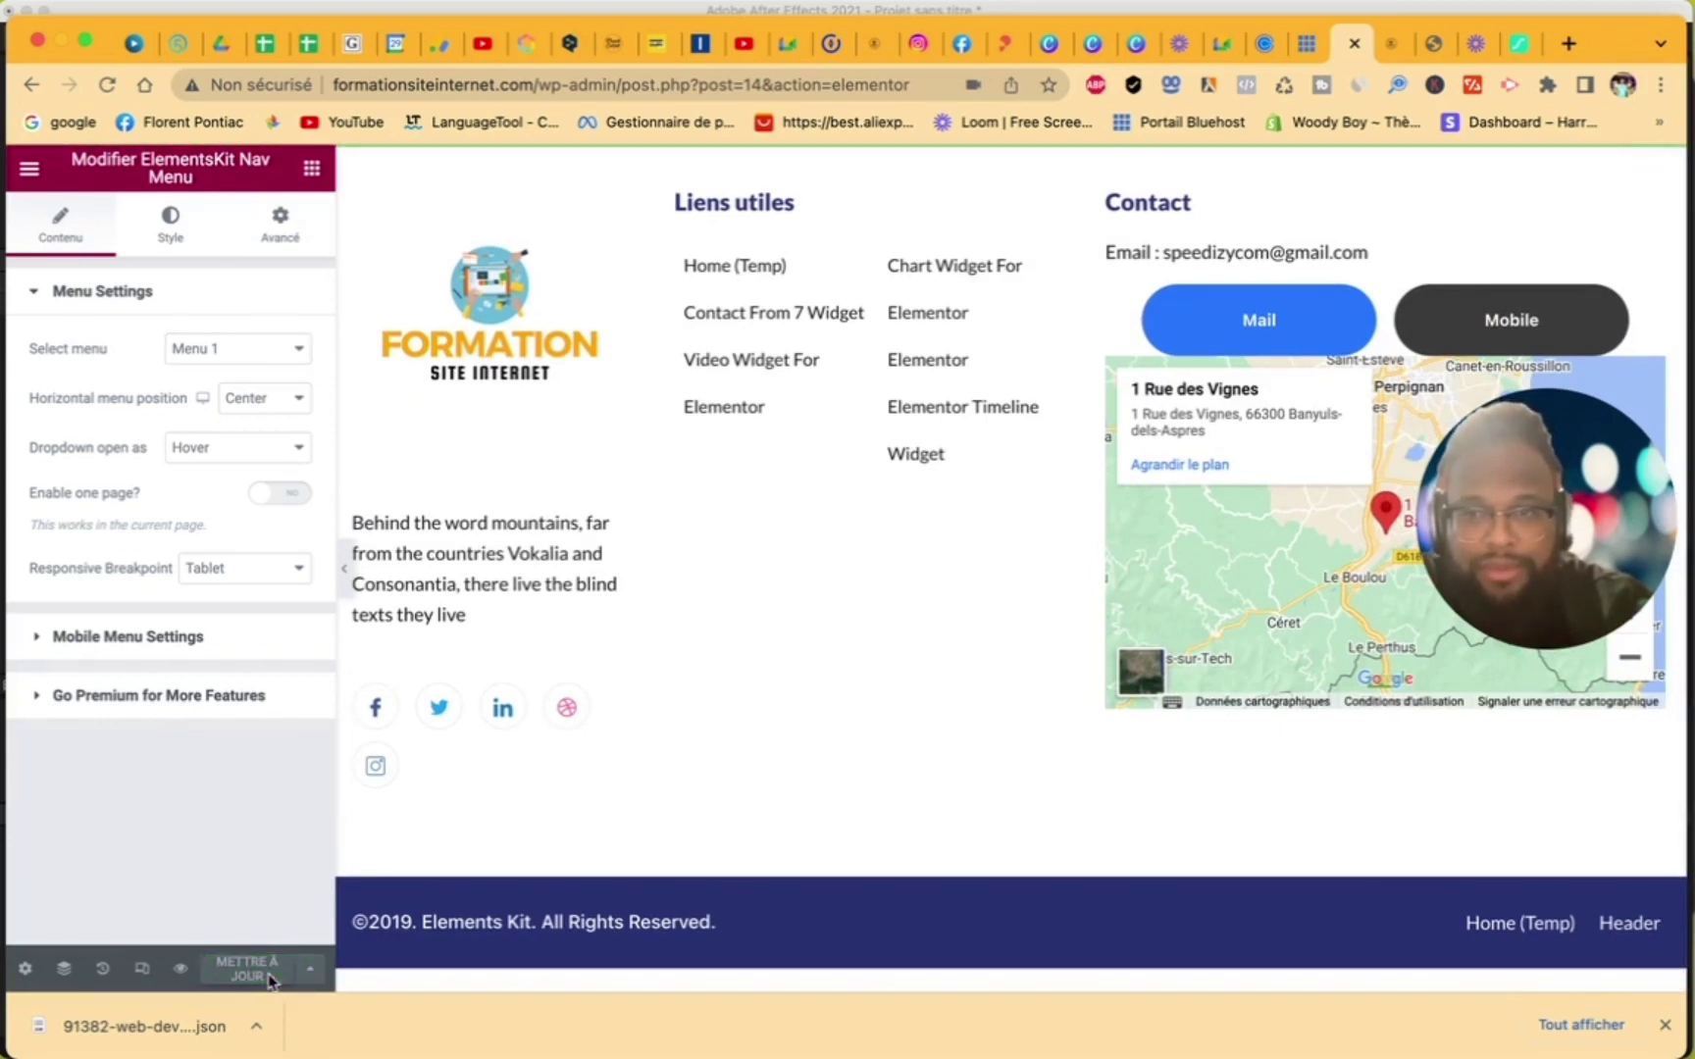
pyautogui.click(26, 968)
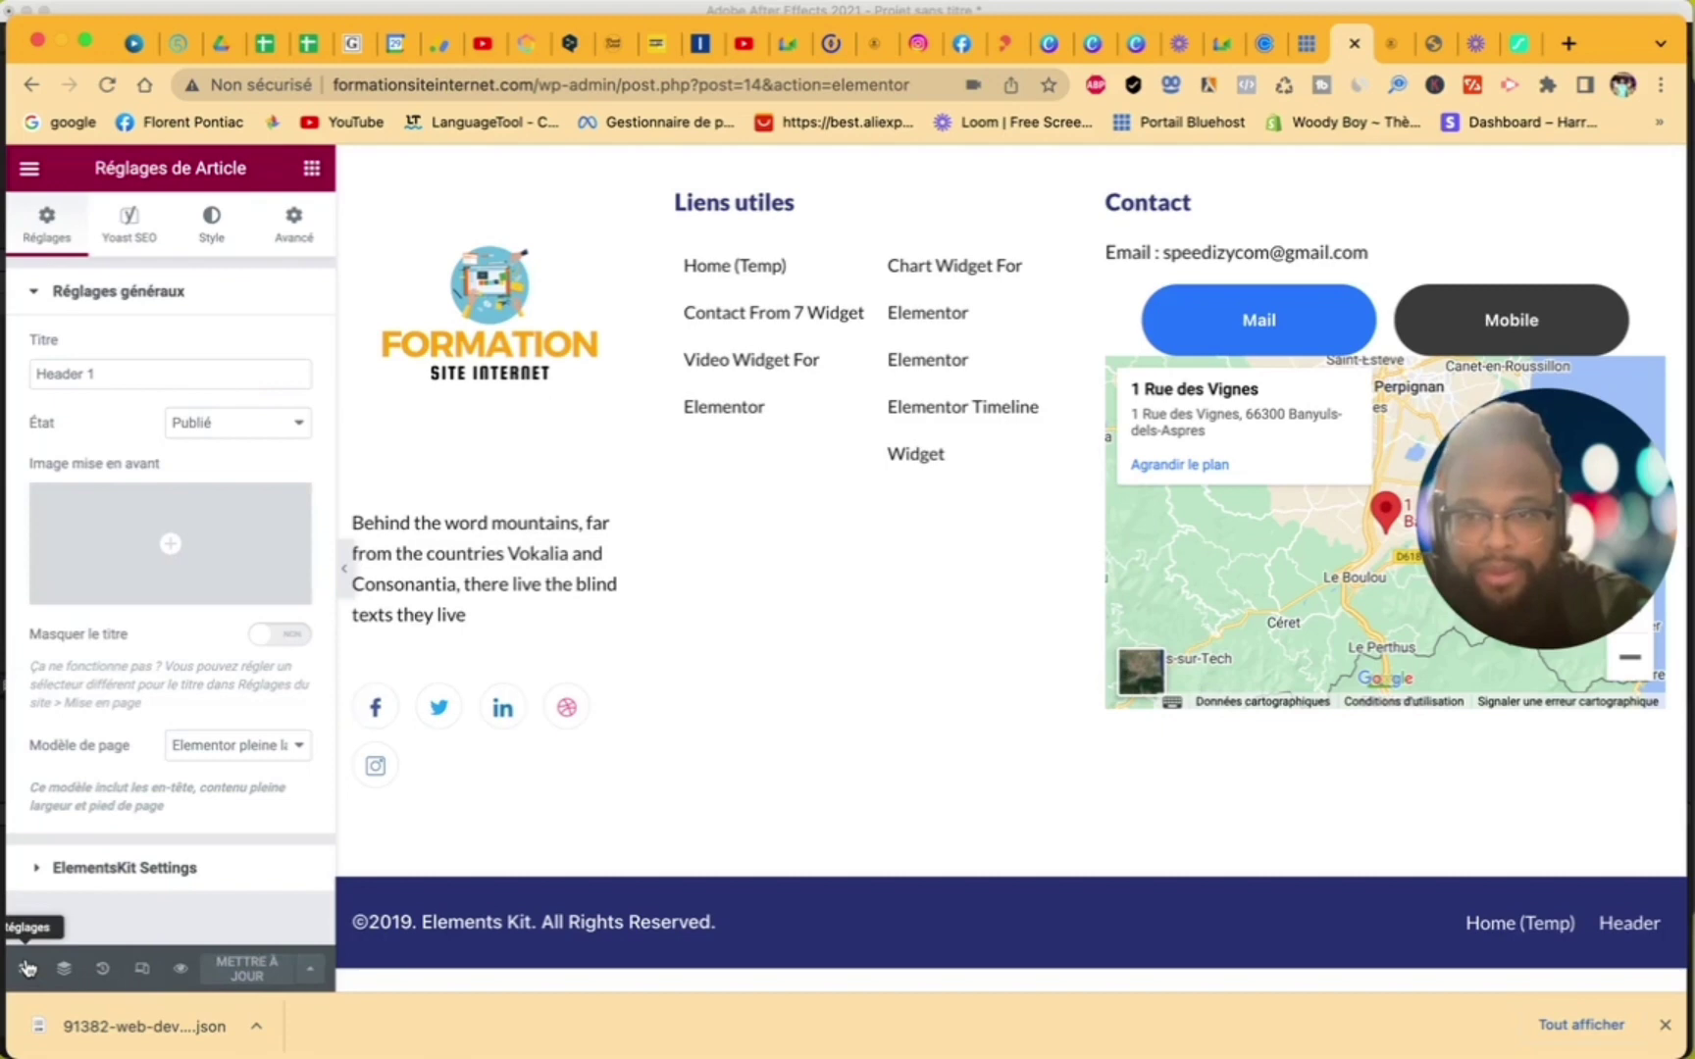
pyautogui.scroll(6, 731, 633)
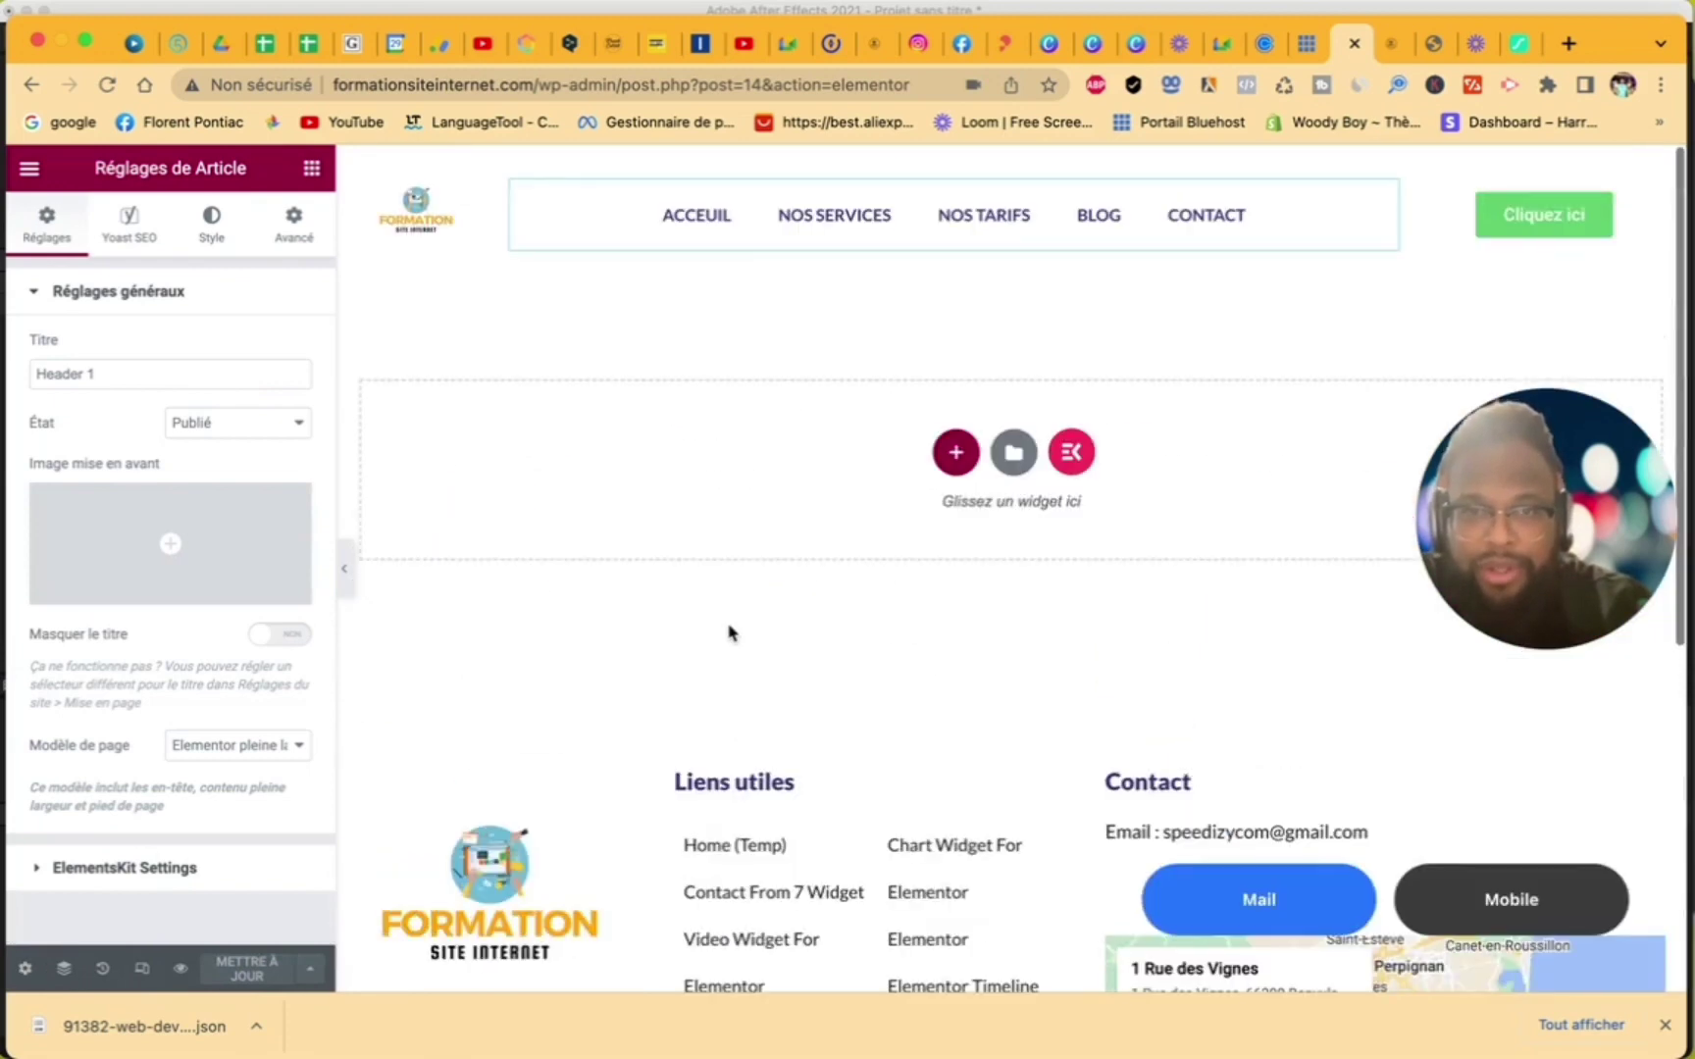
# - In Site Settings' Global Colors, set the Primary colour to black
pyautogui.click(31, 170)
pyautogui.click(149, 280)
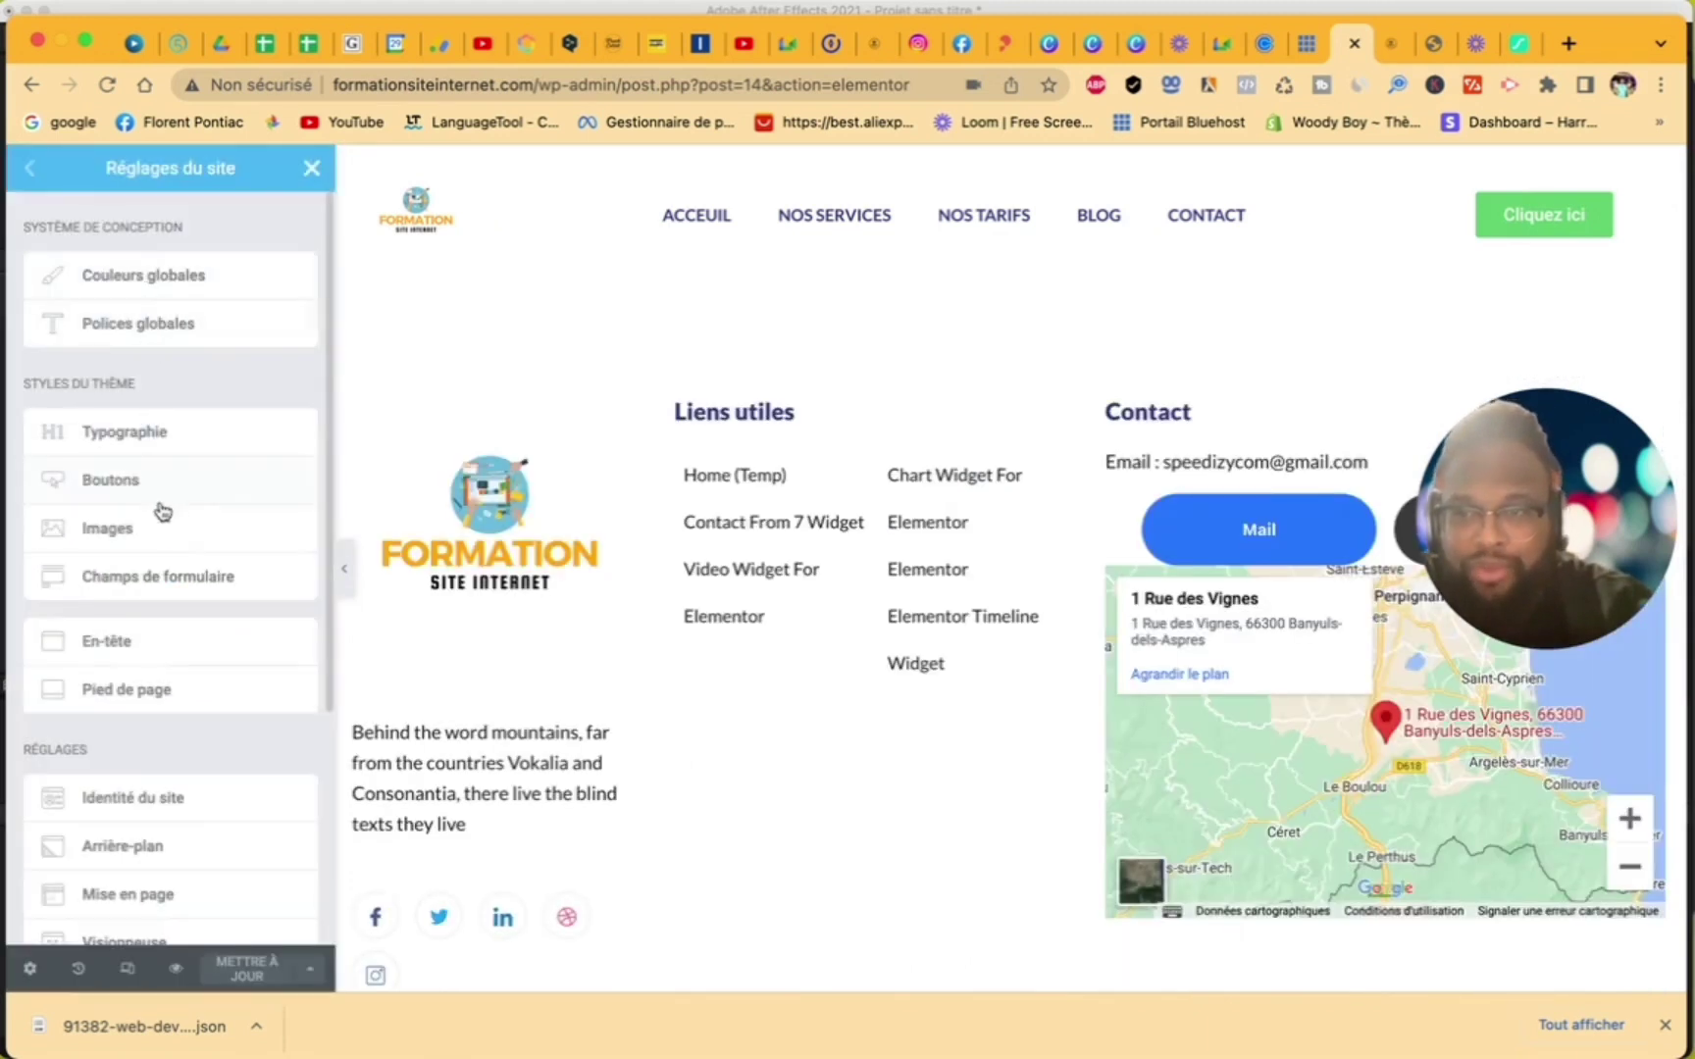
pyautogui.click(210, 293)
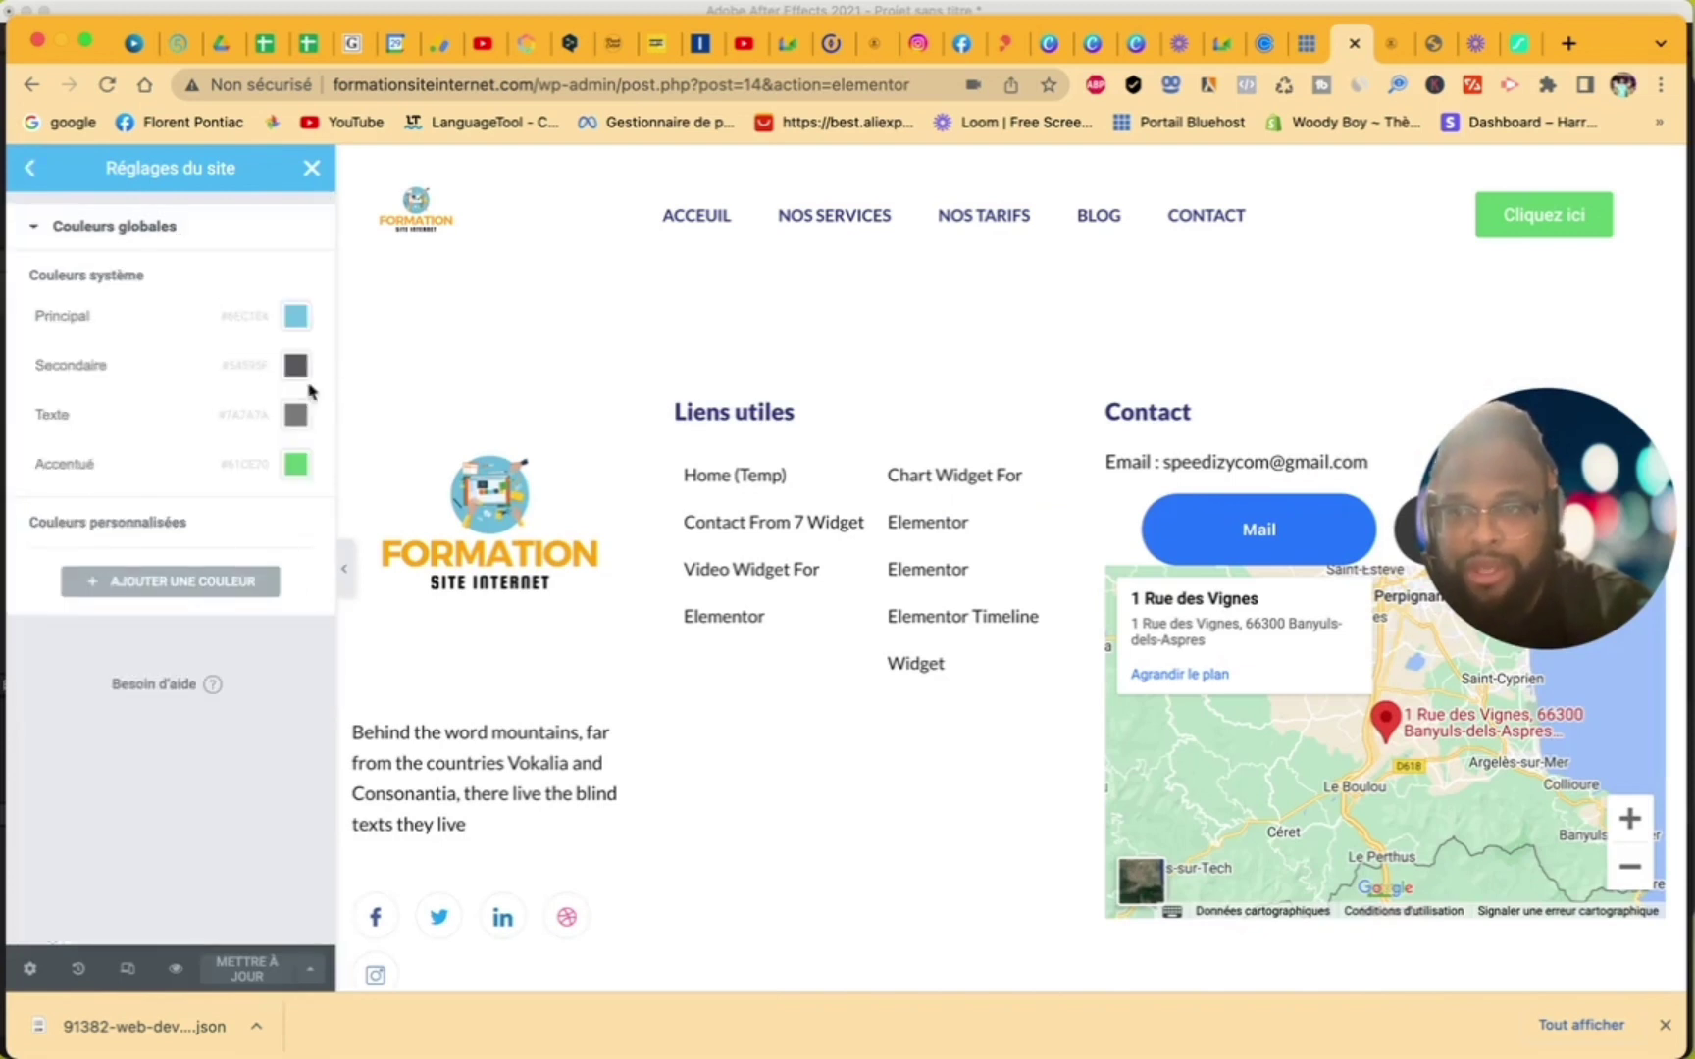
pyautogui.click(296, 317)
pyautogui.moveTo(251, 431); pyautogui.dragTo(147, 639)
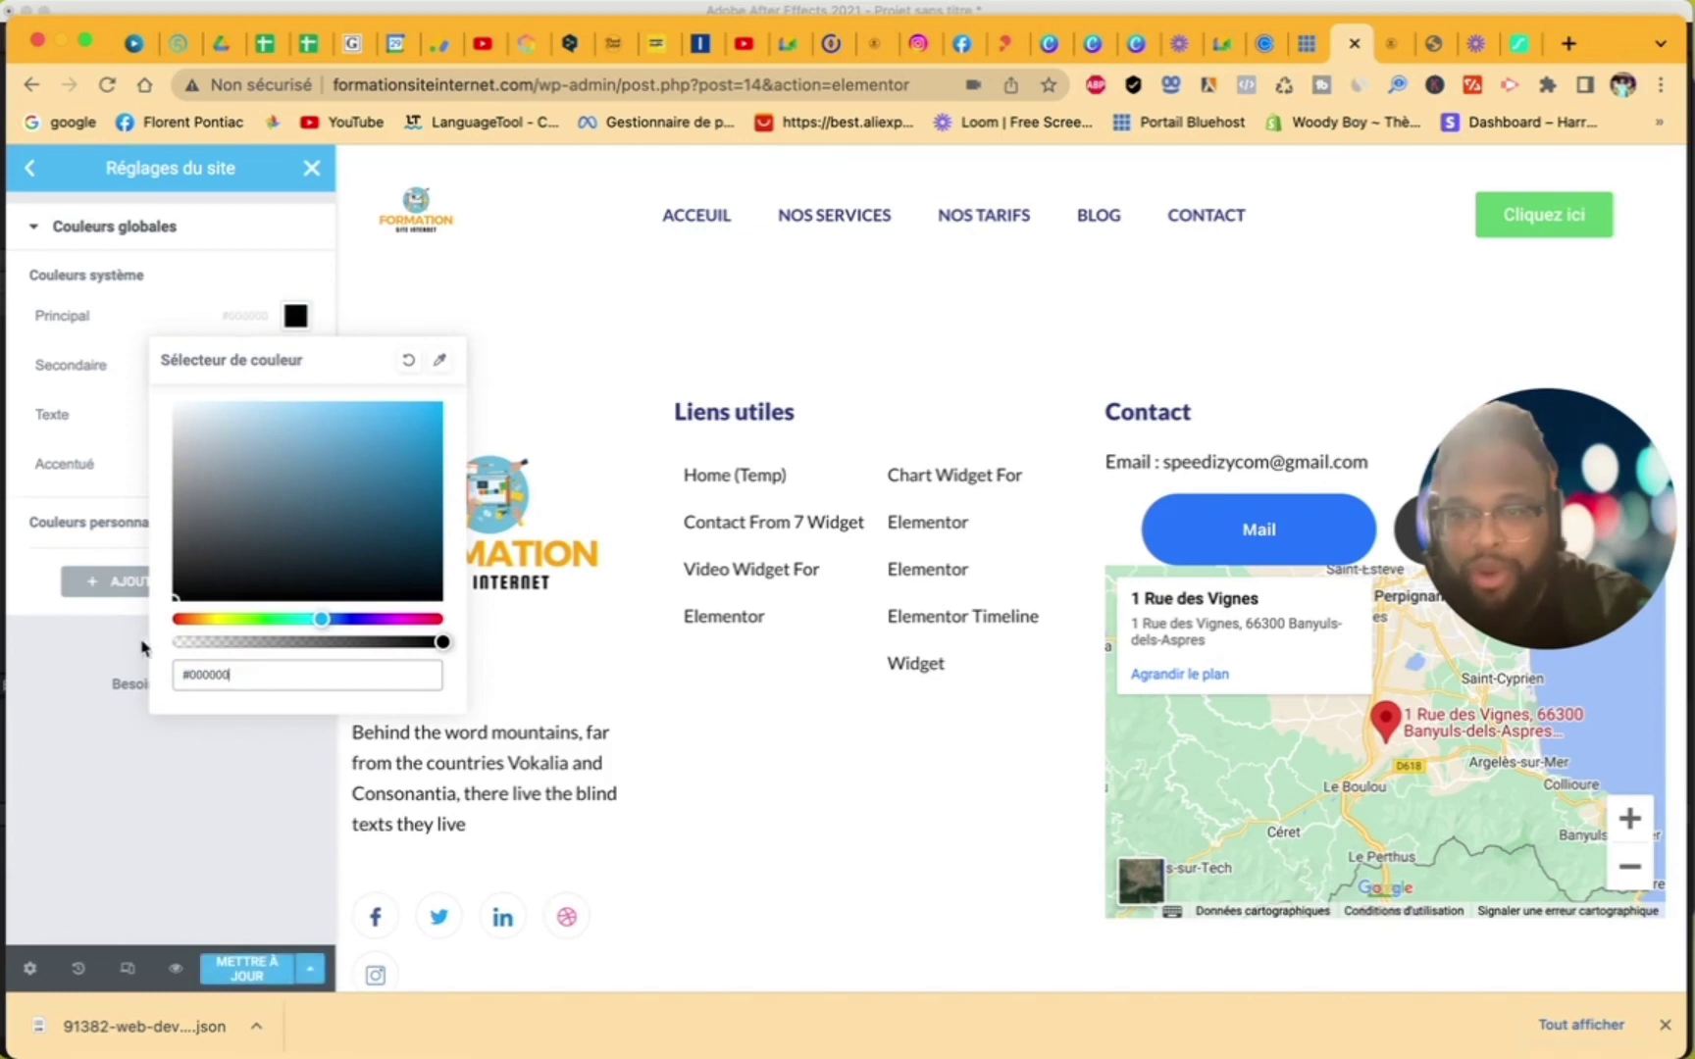
pyautogui.click(197, 278)
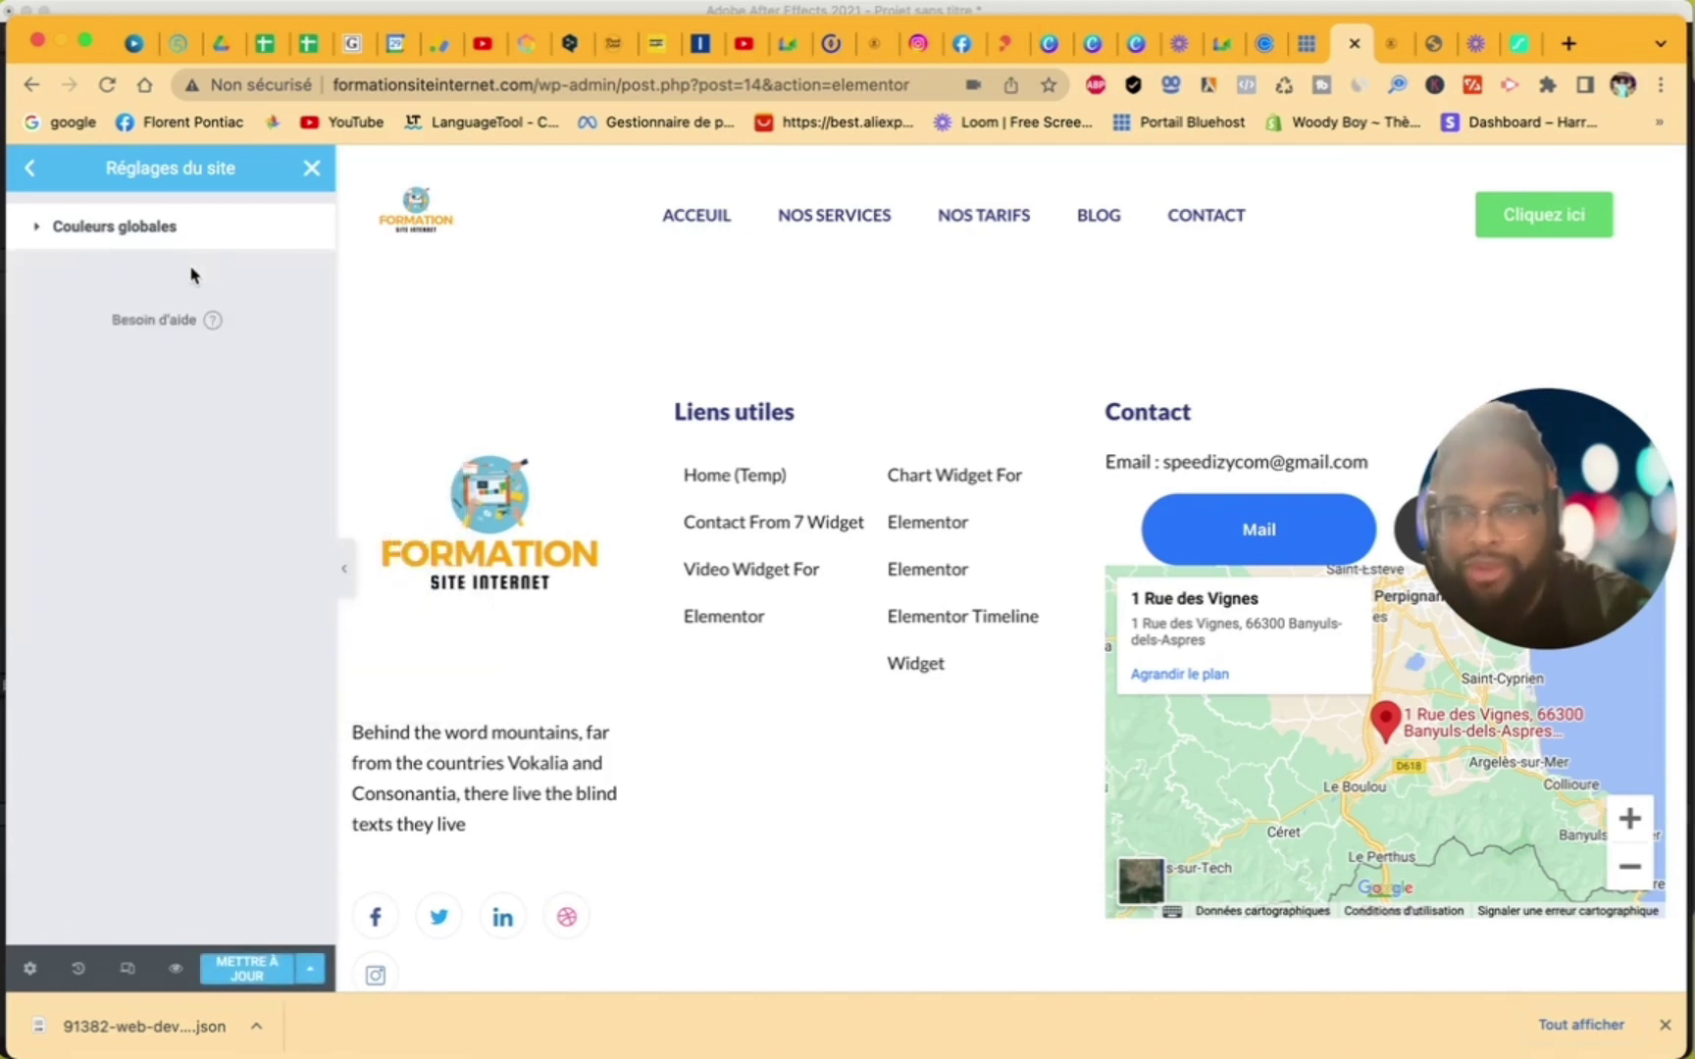
# - Set the Secondary and Text global colours to black as well
pyautogui.click(204, 239)
pyautogui.click(295, 363)
pyautogui.moveTo(236, 553); pyautogui.dragTo(84, 753)
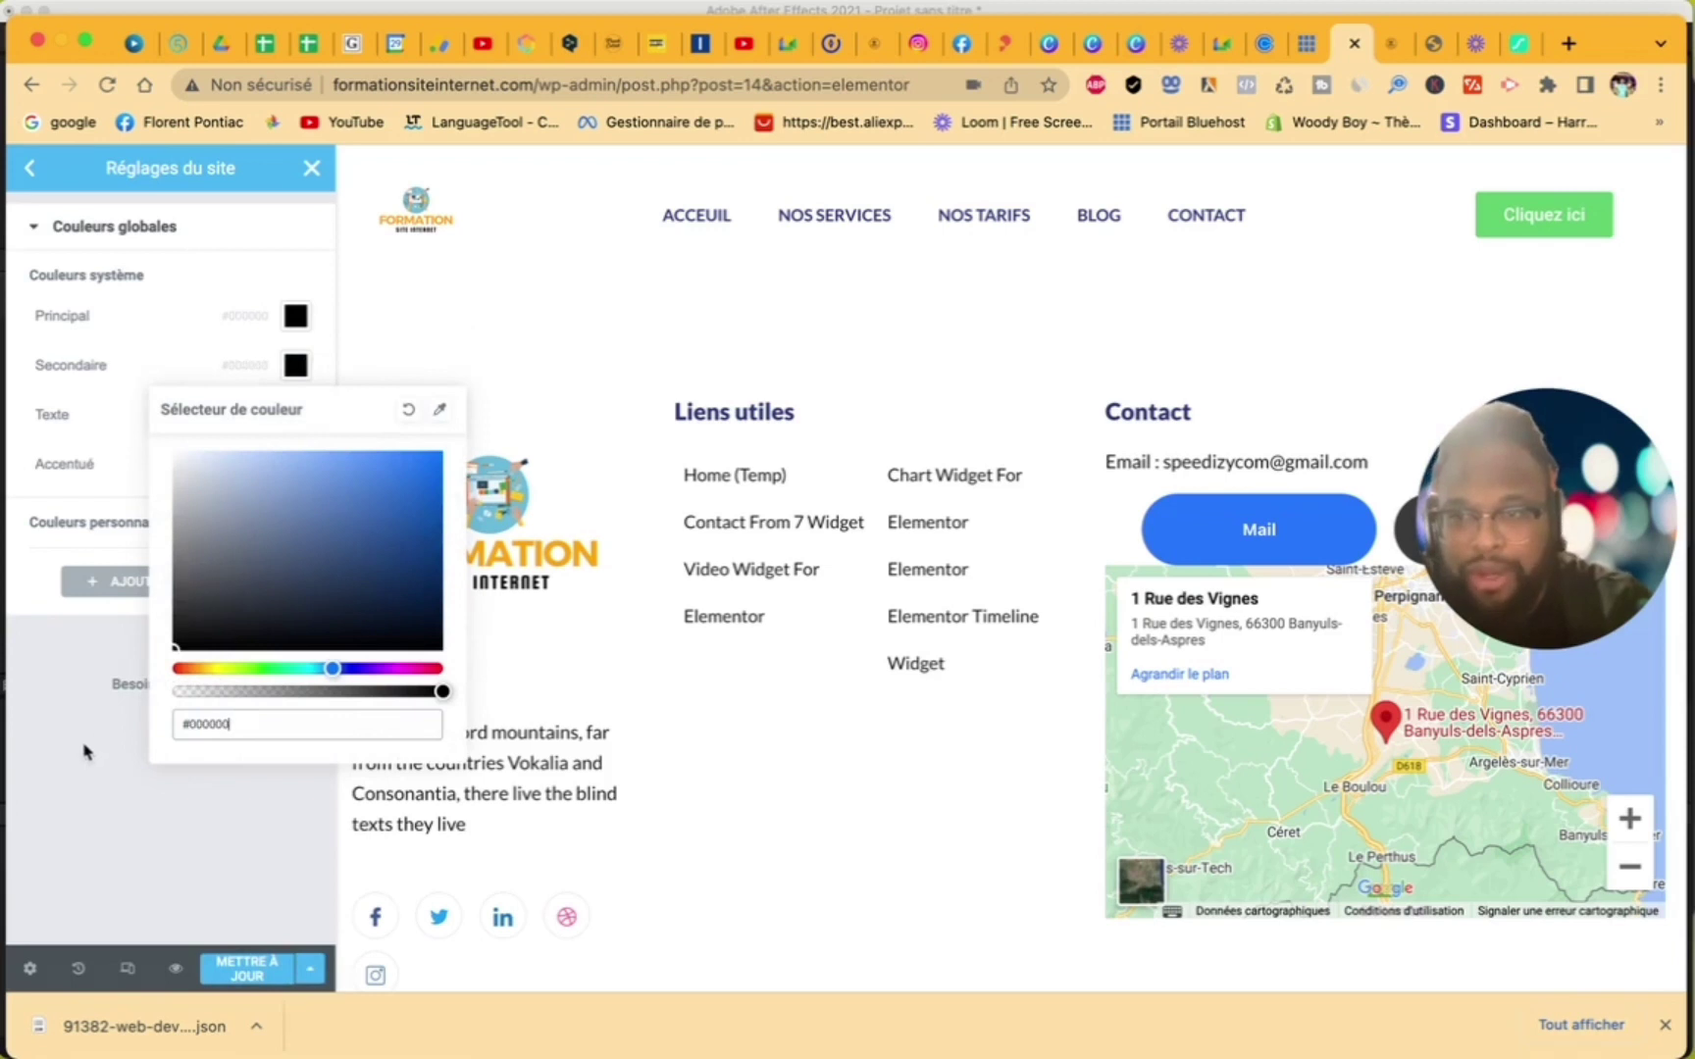
pyautogui.click(51, 453)
pyautogui.click(295, 414)
pyautogui.moveTo(285, 613); pyautogui.dragTo(102, 758)
pyautogui.click(169, 401)
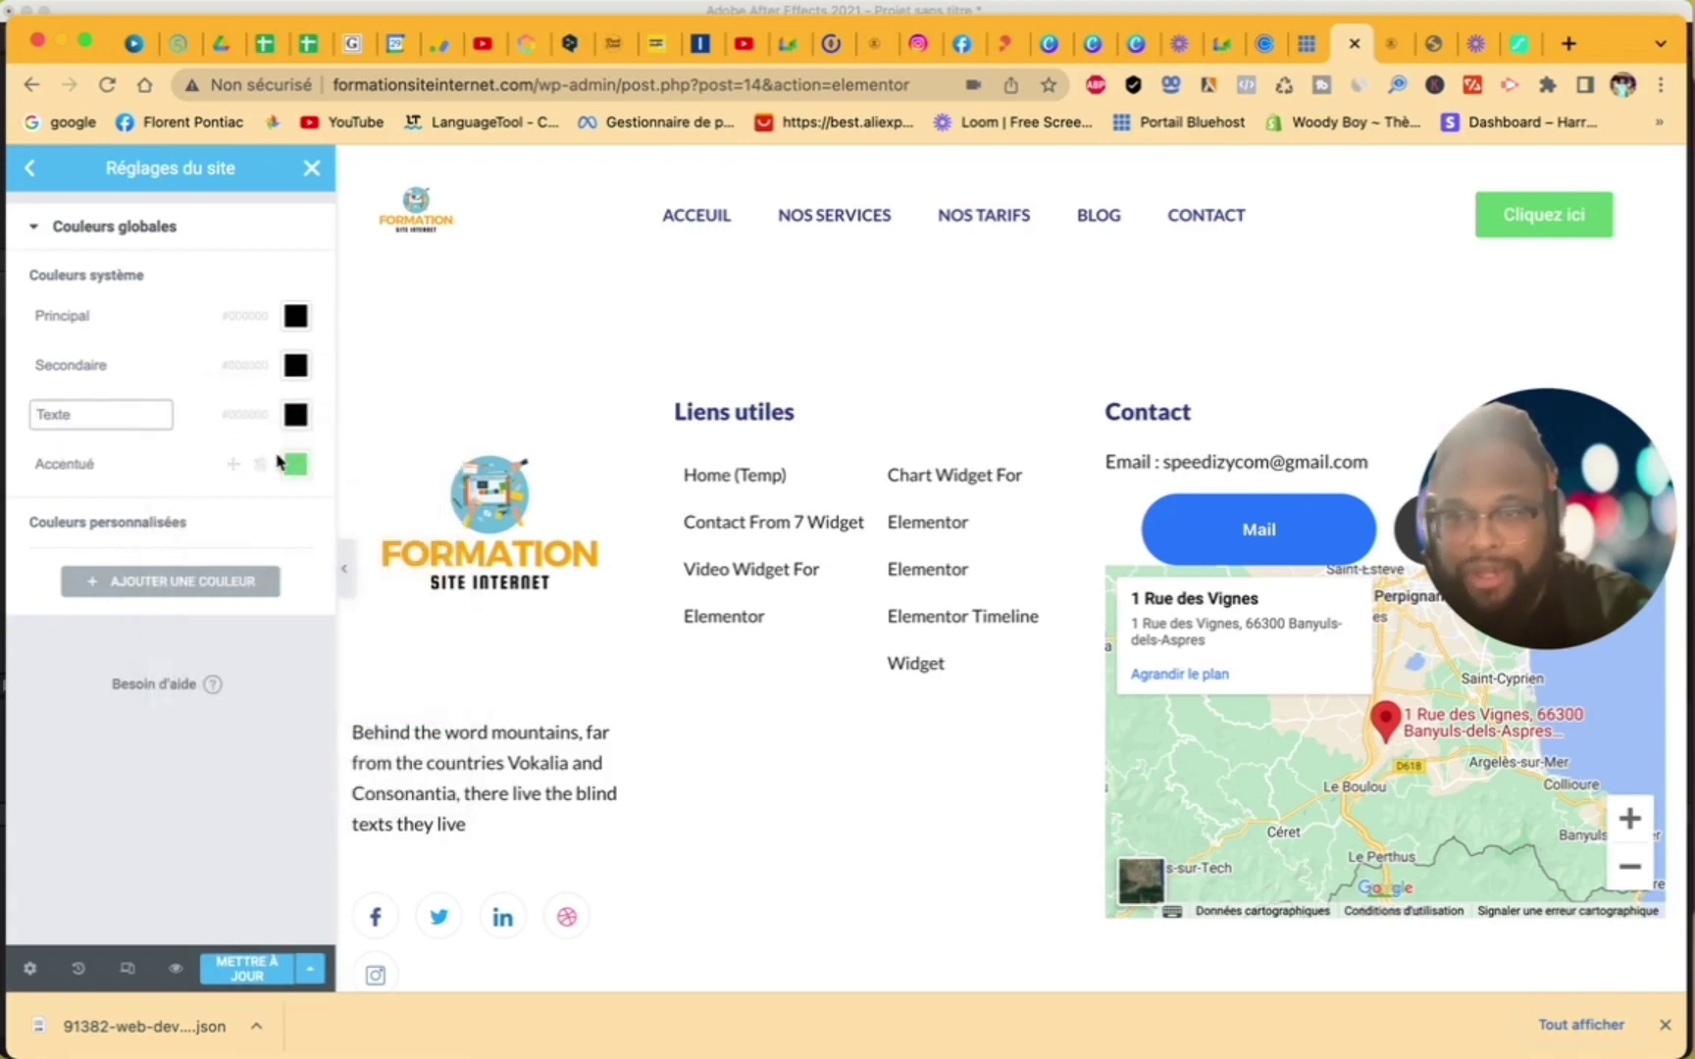
# - Change the Accent global colour from #6166CE to a saturated bright blue
pyautogui.click(296, 464)
pyautogui.click(350, 768)
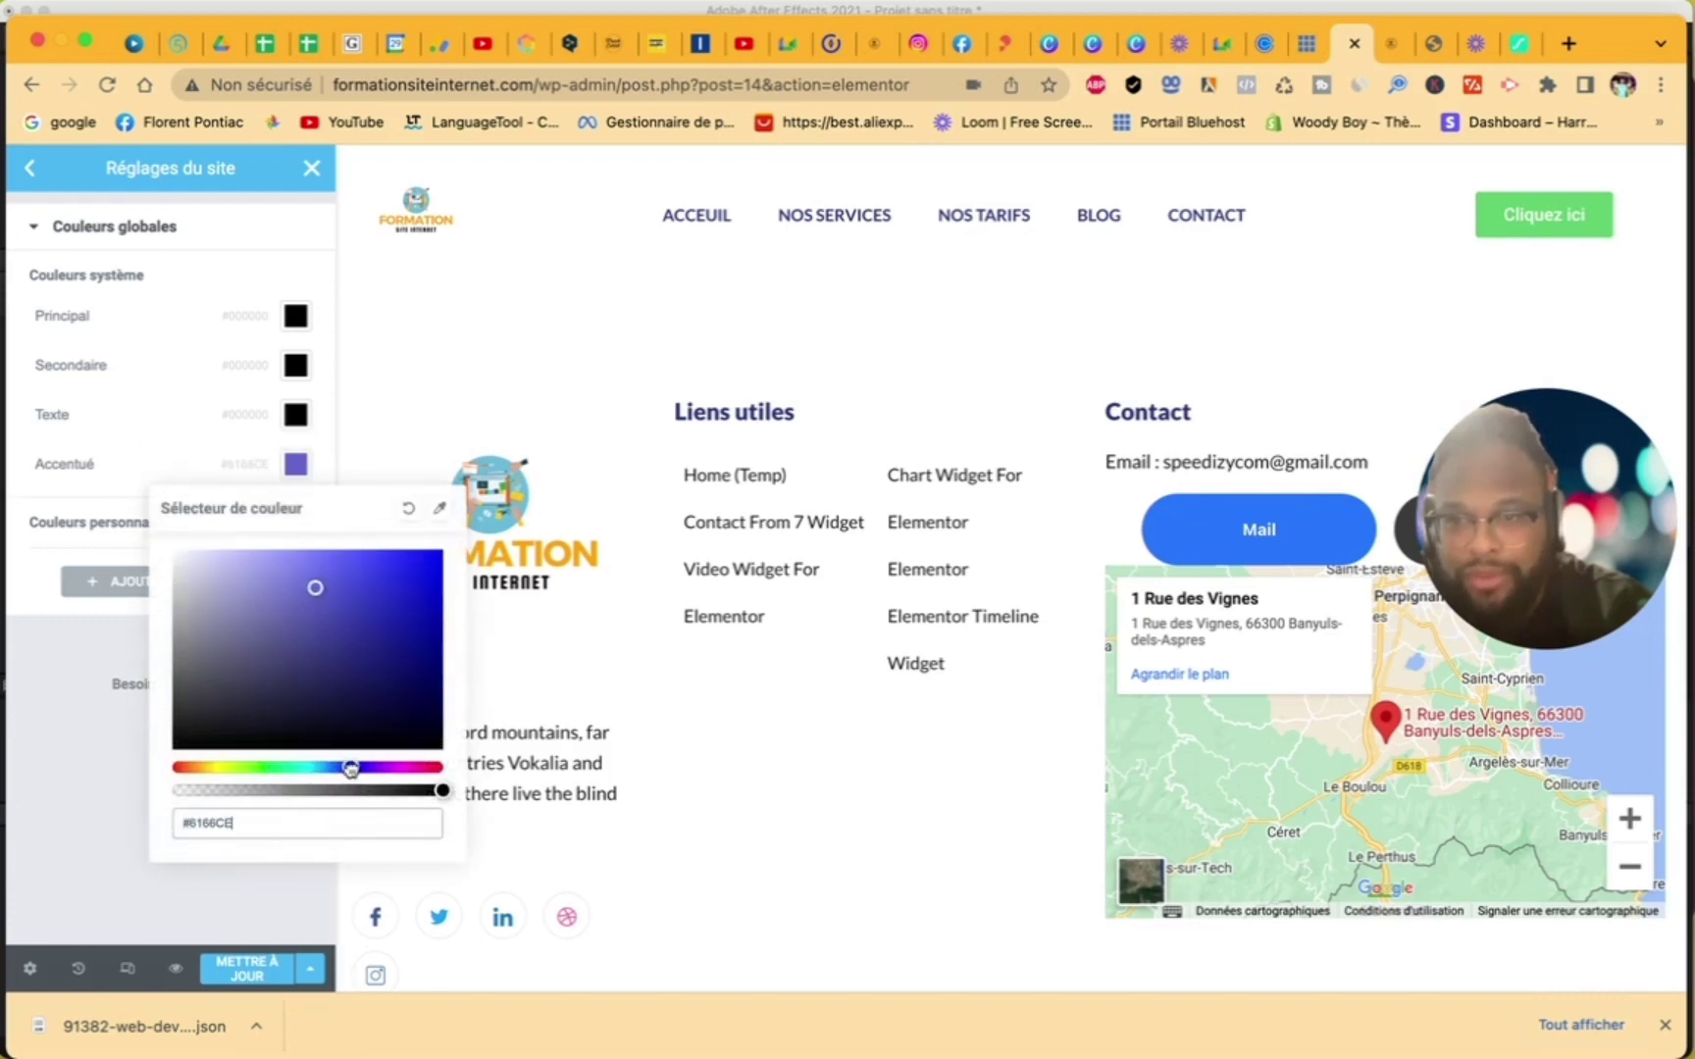
pyautogui.moveTo(350, 649)
pyautogui.mouseDown()
pyautogui.moveTo(350, 598)
pyautogui.moveTo(477, 541)
pyautogui.moveTo(15, 741)
pyautogui.moveTo(310, 580)
pyautogui.moveTo(440, 555)
pyautogui.mouseUp()
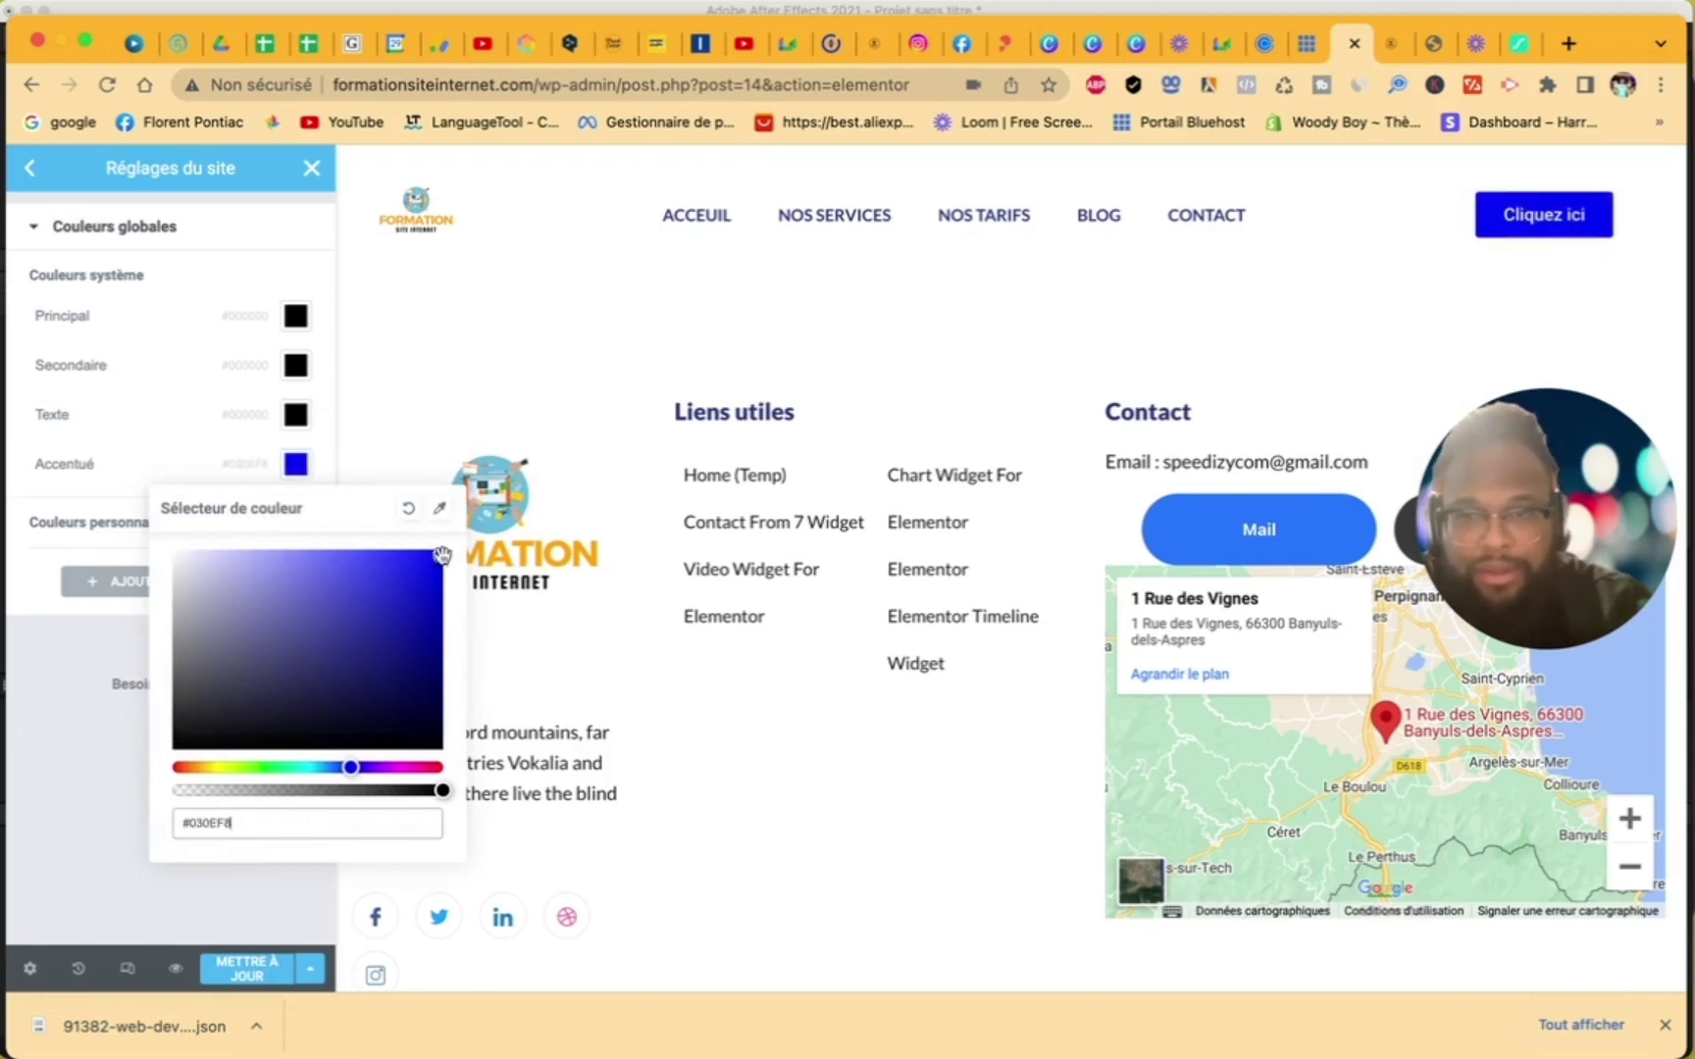
pyautogui.click(219, 430)
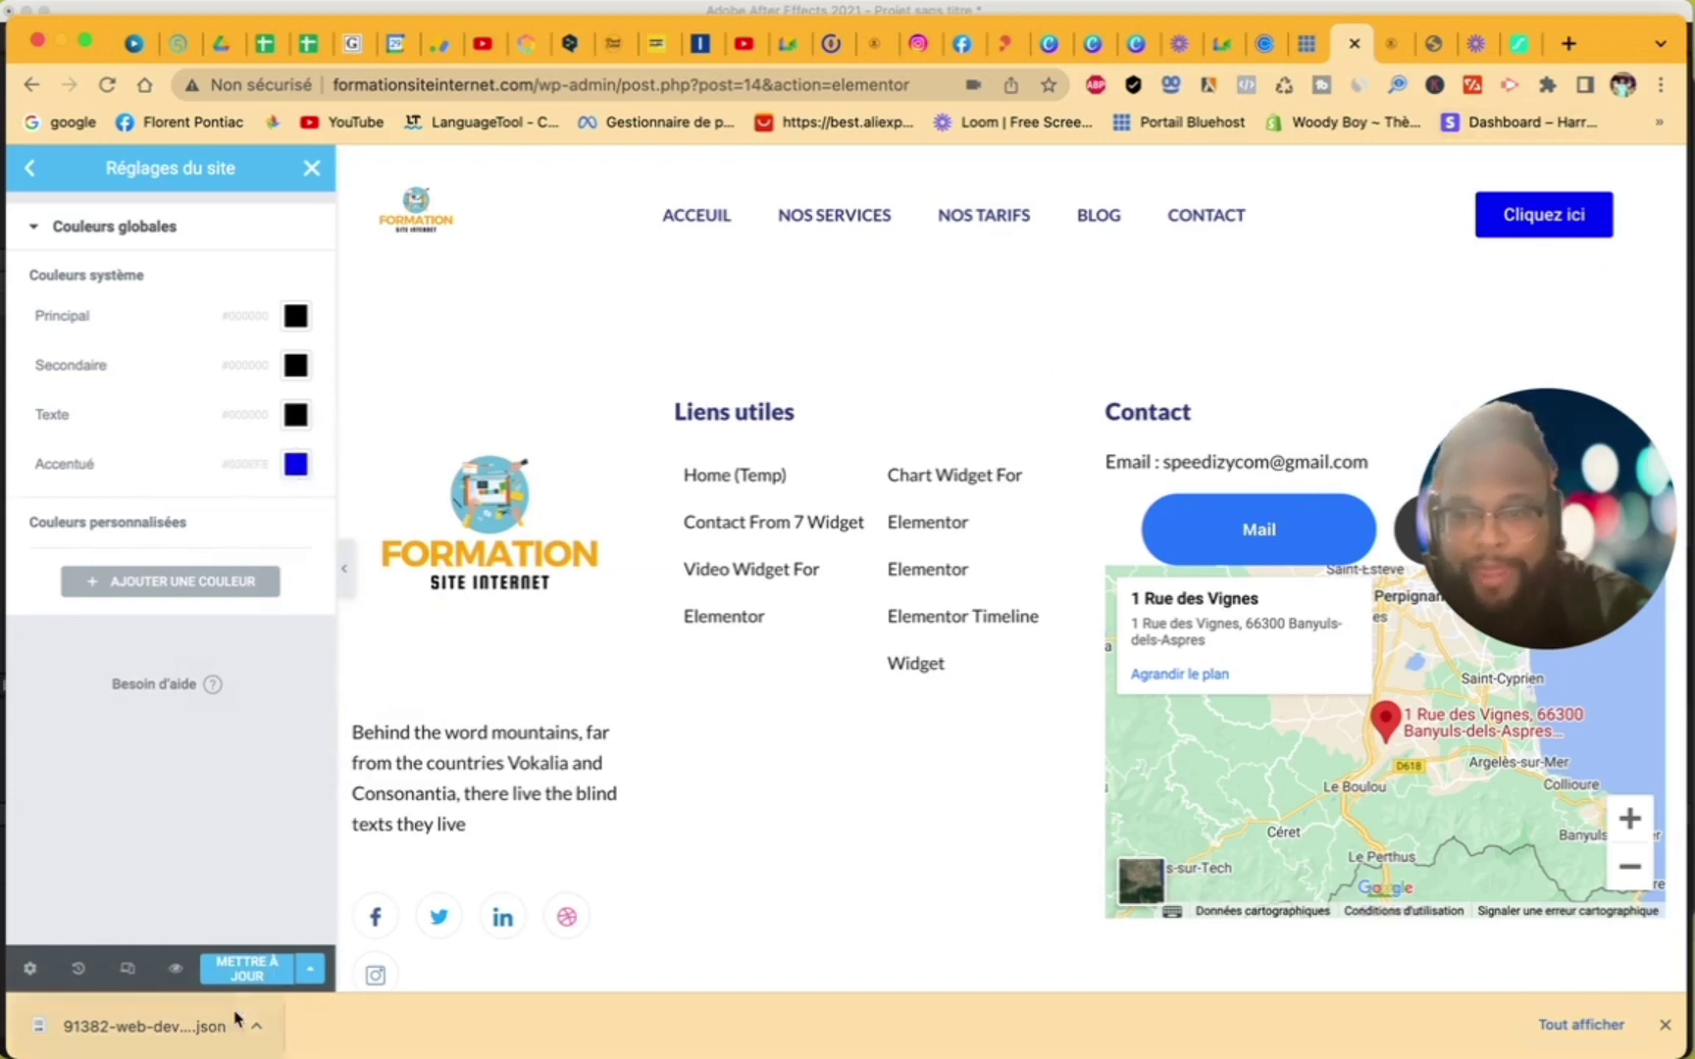
pyautogui.click(30, 169)
# - Set the Primary global font to Poppins at weight 800
pyautogui.click(133, 324)
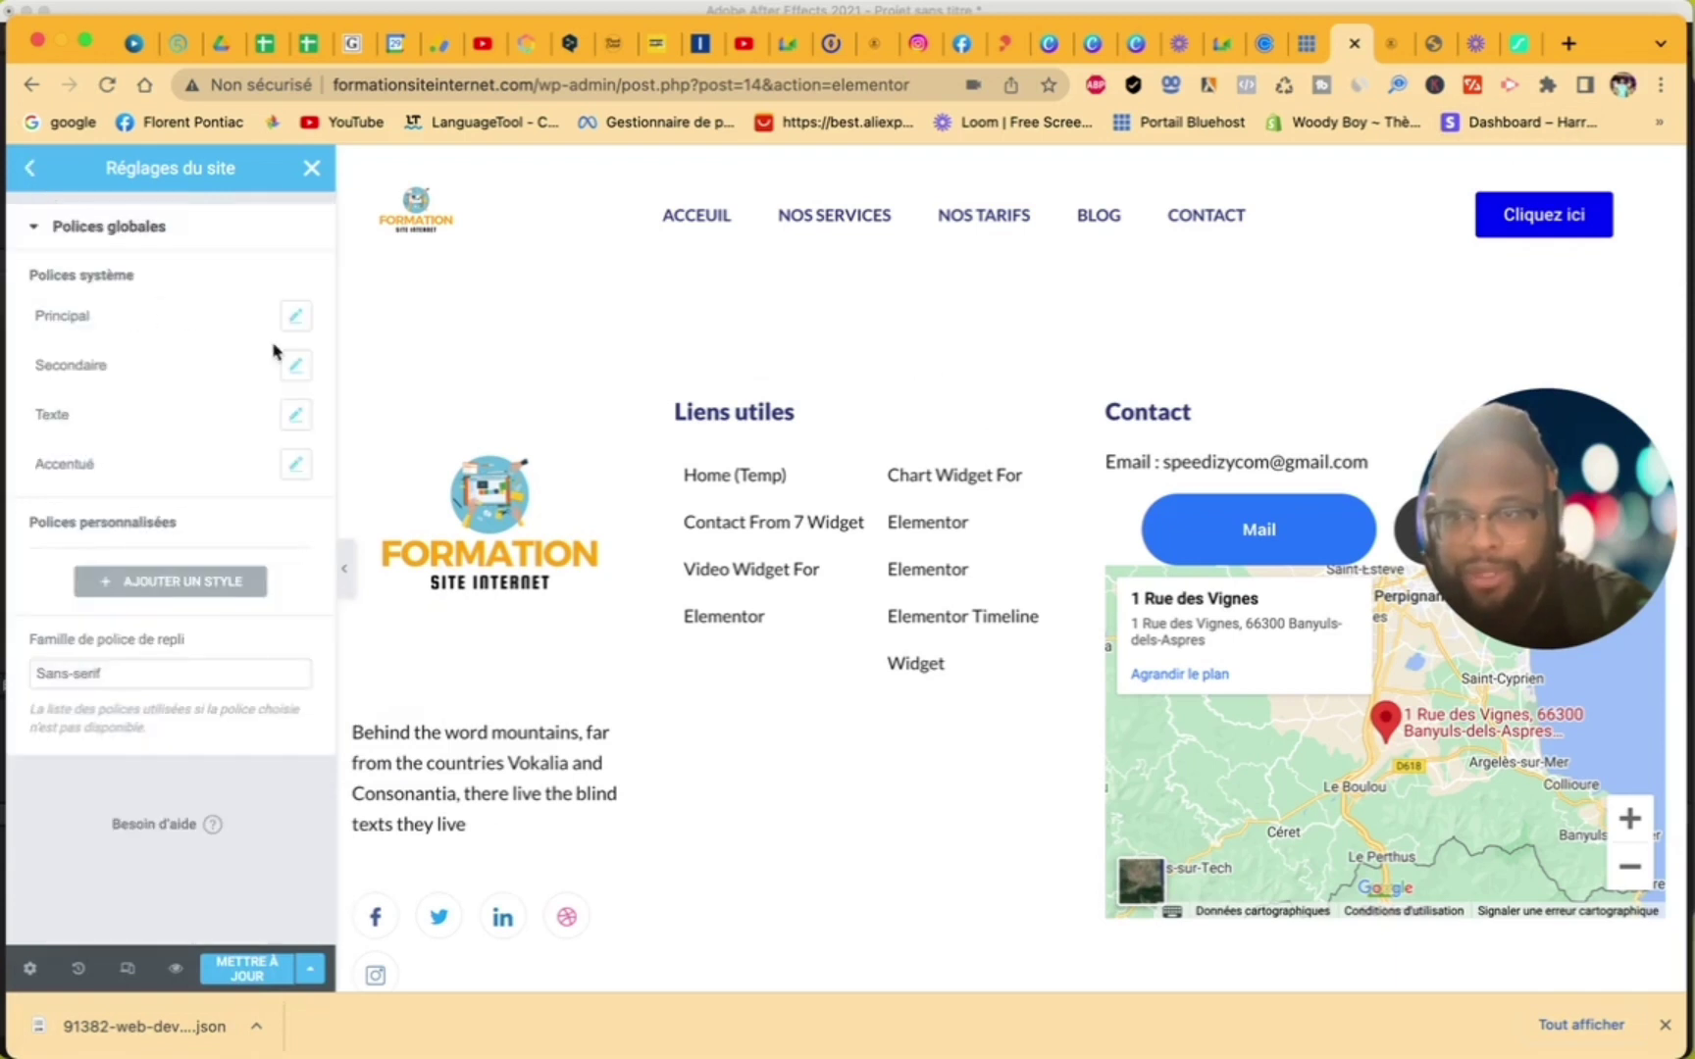
pyautogui.click(295, 316)
pyautogui.click(259, 426)
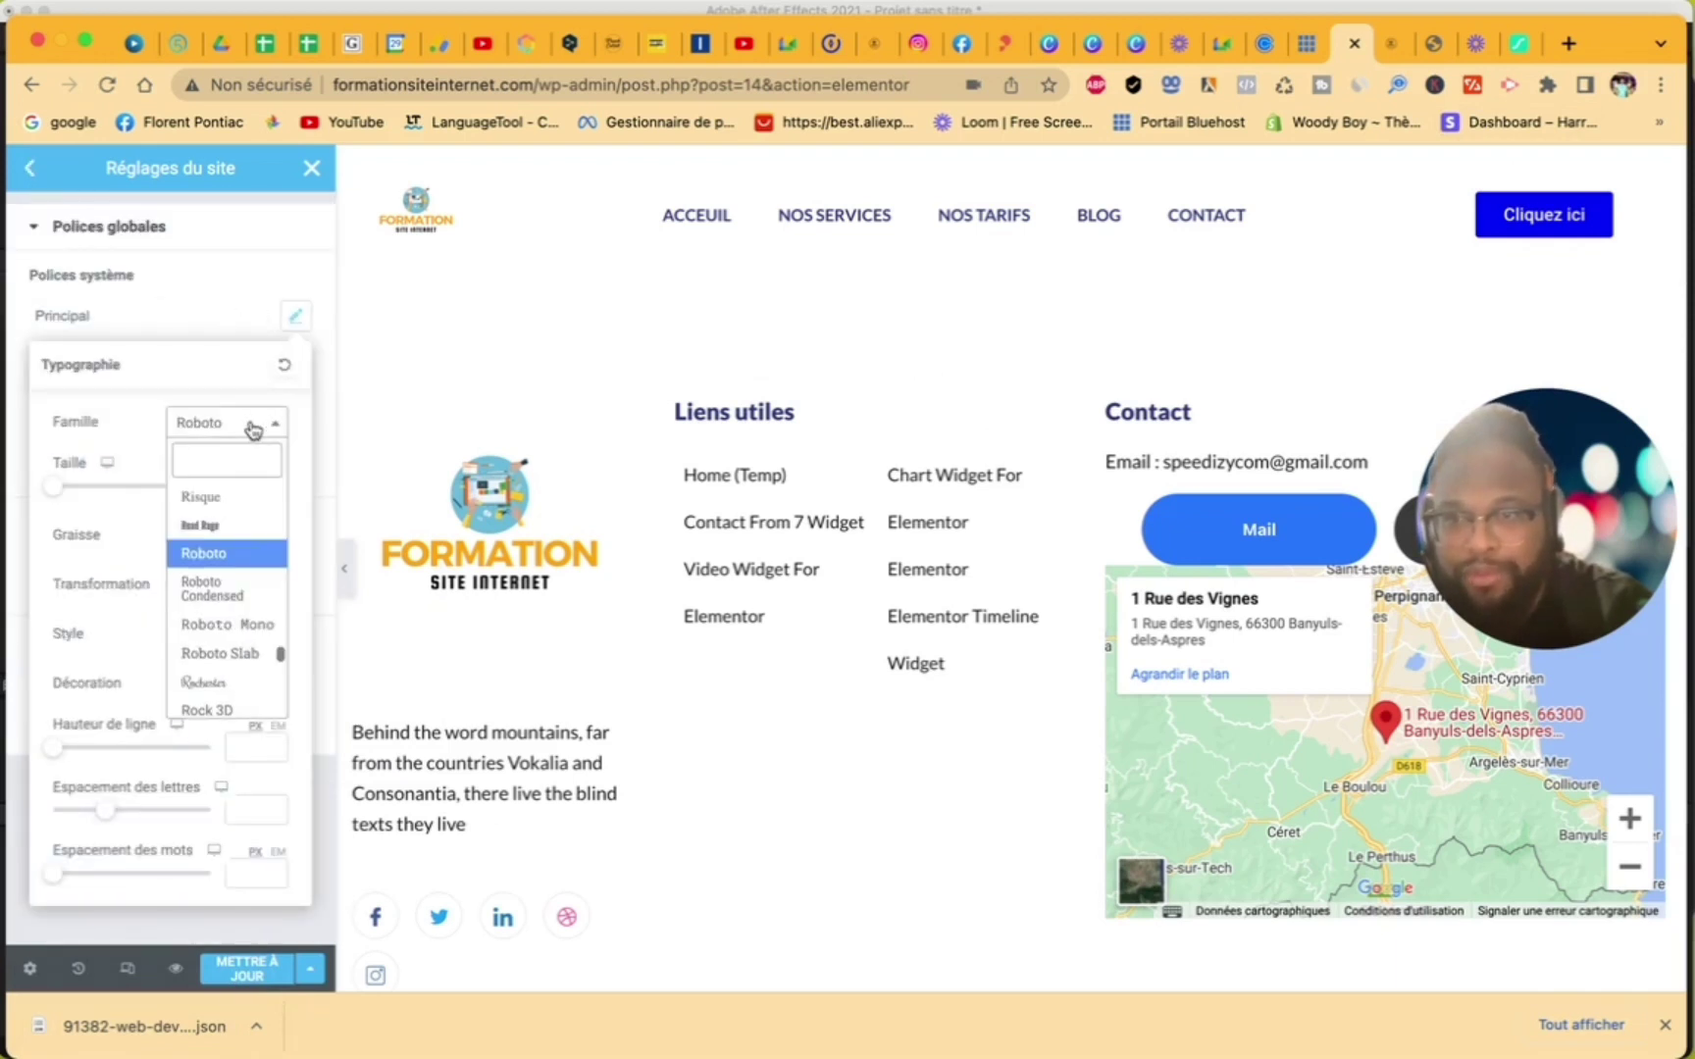
pyautogui.write('pop')
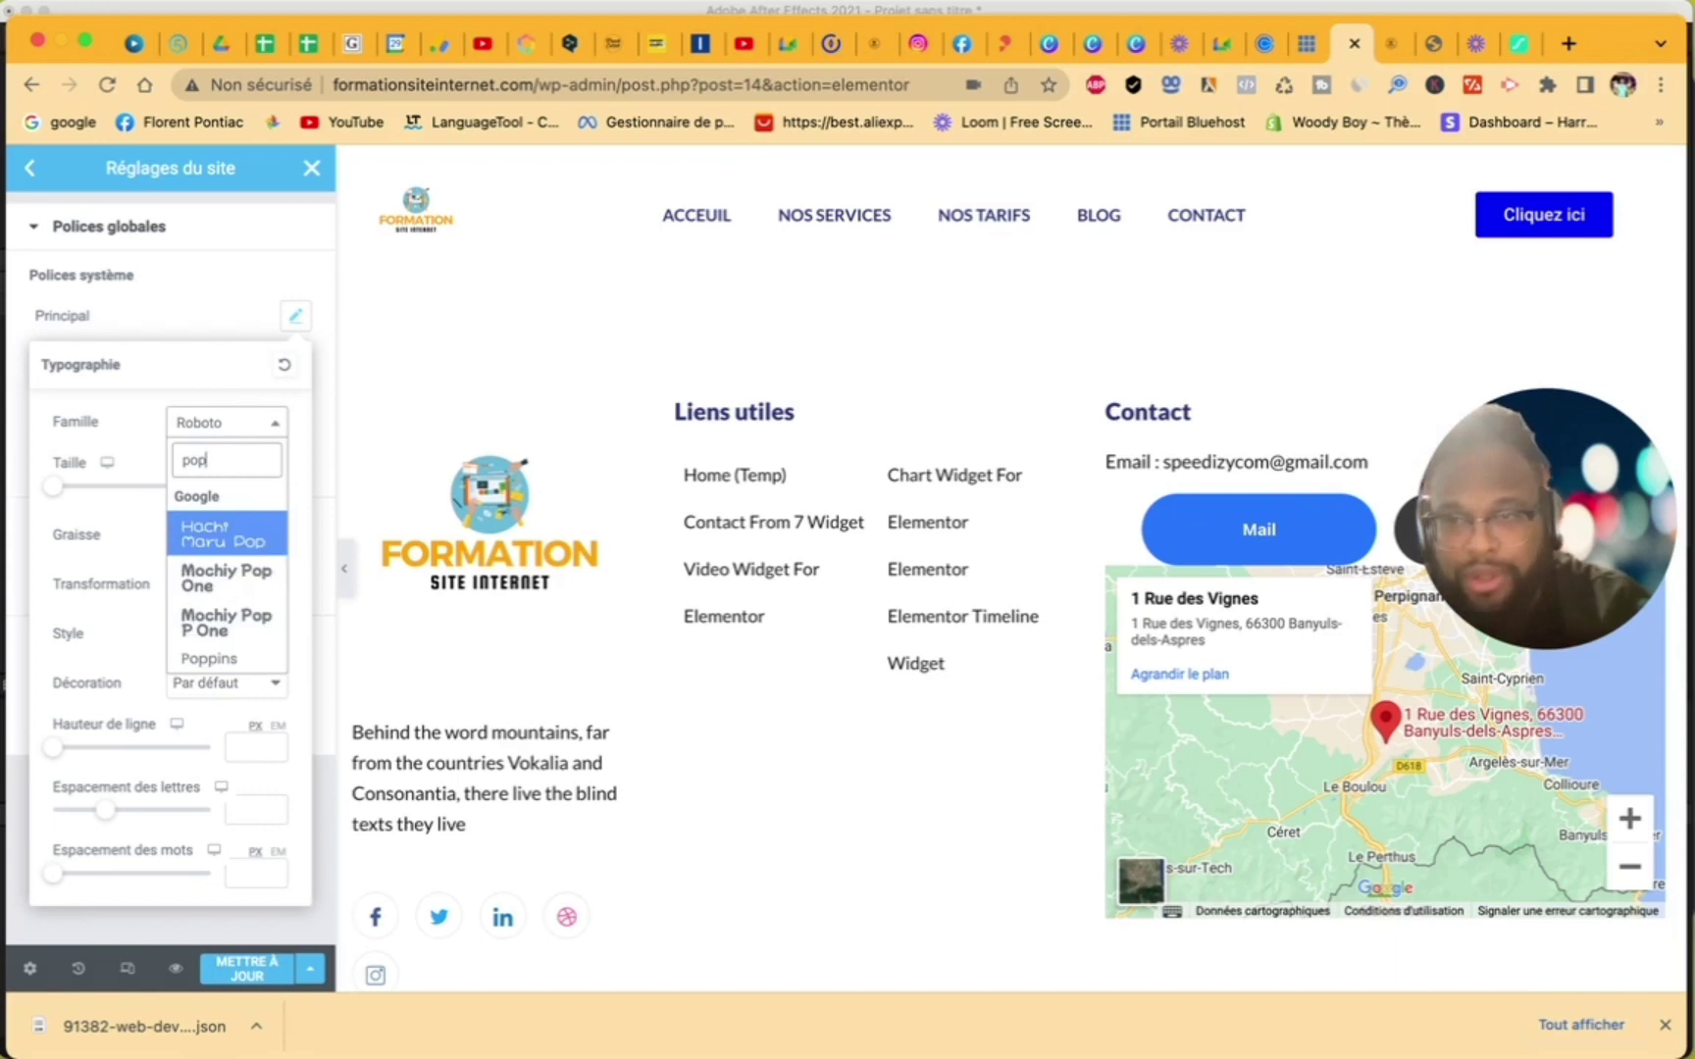
pyautogui.click(240, 658)
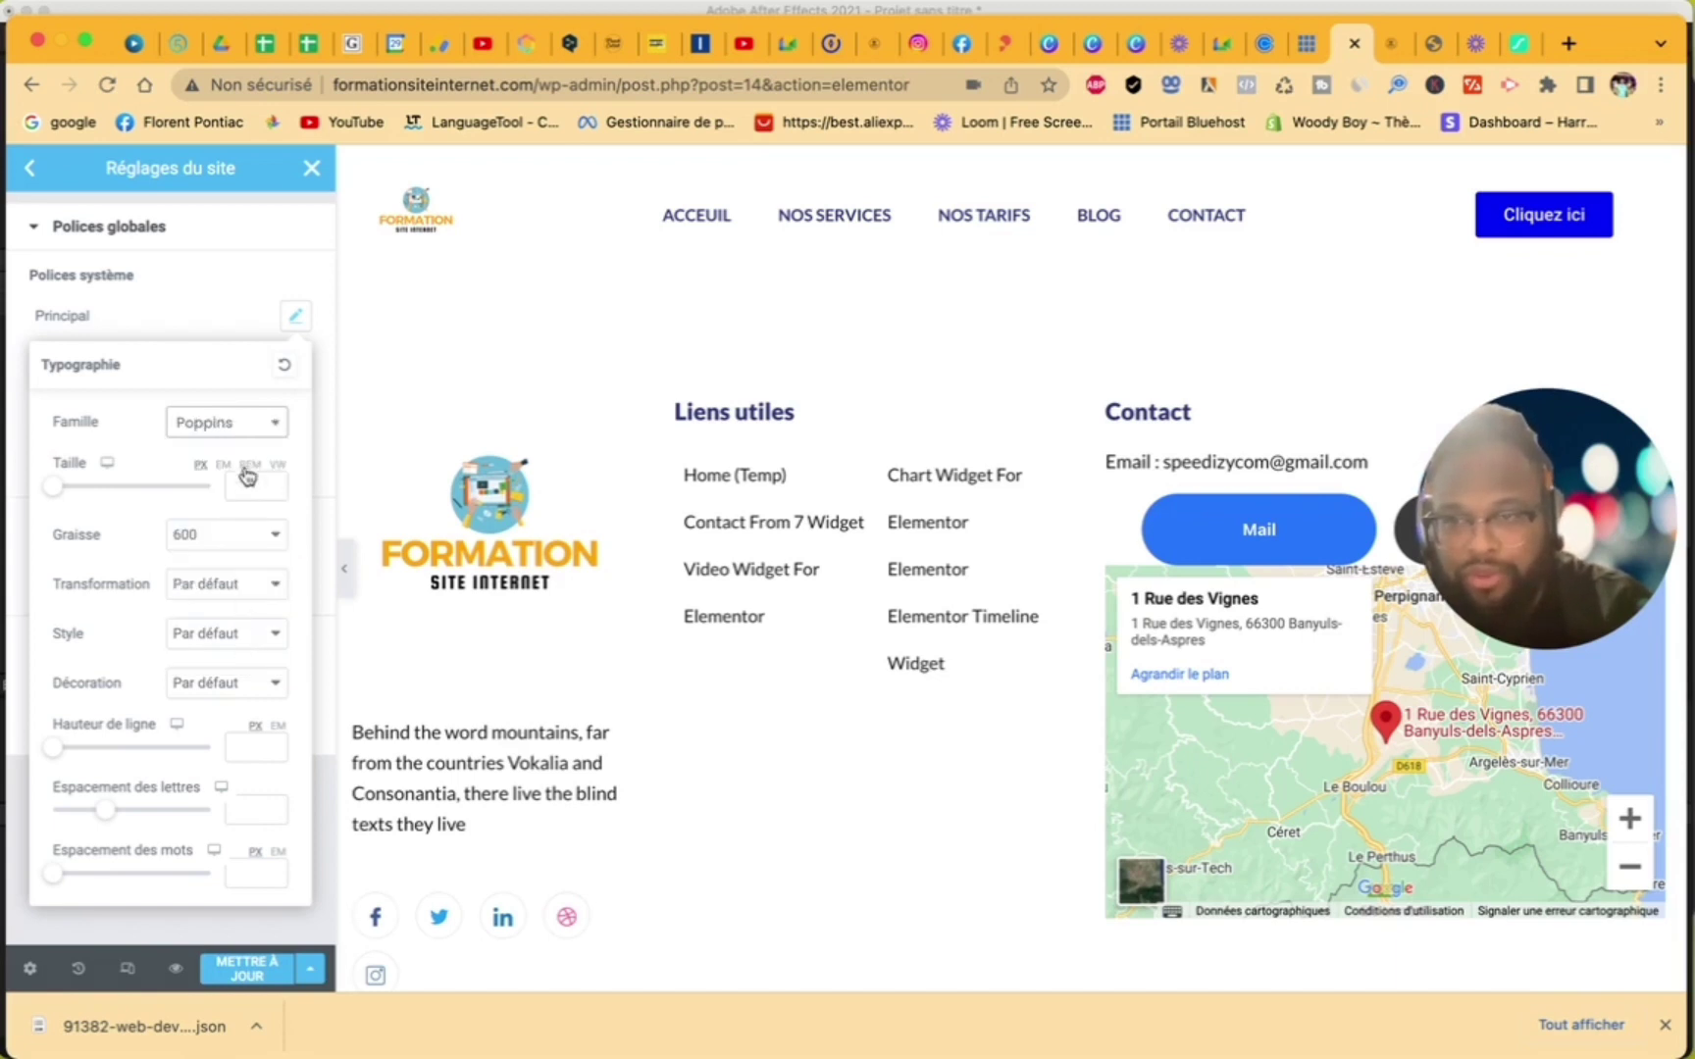
pyautogui.click(230, 545)
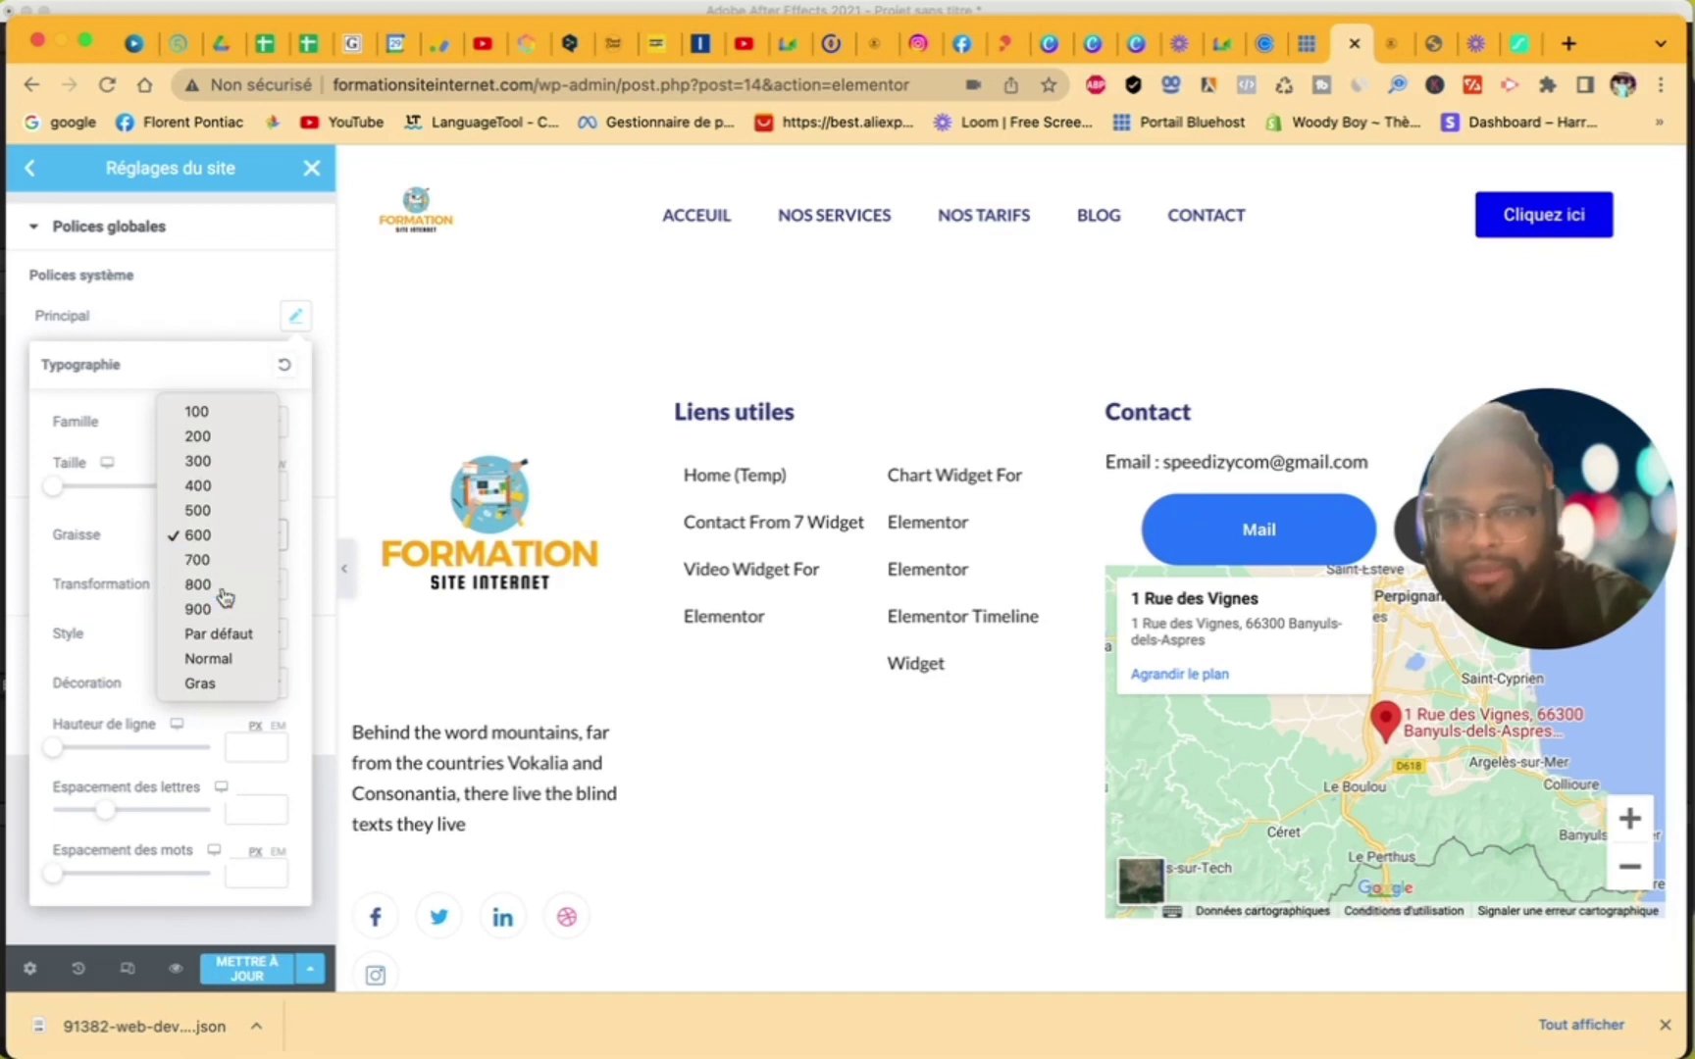
pyautogui.click(225, 596)
pyautogui.click(231, 286)
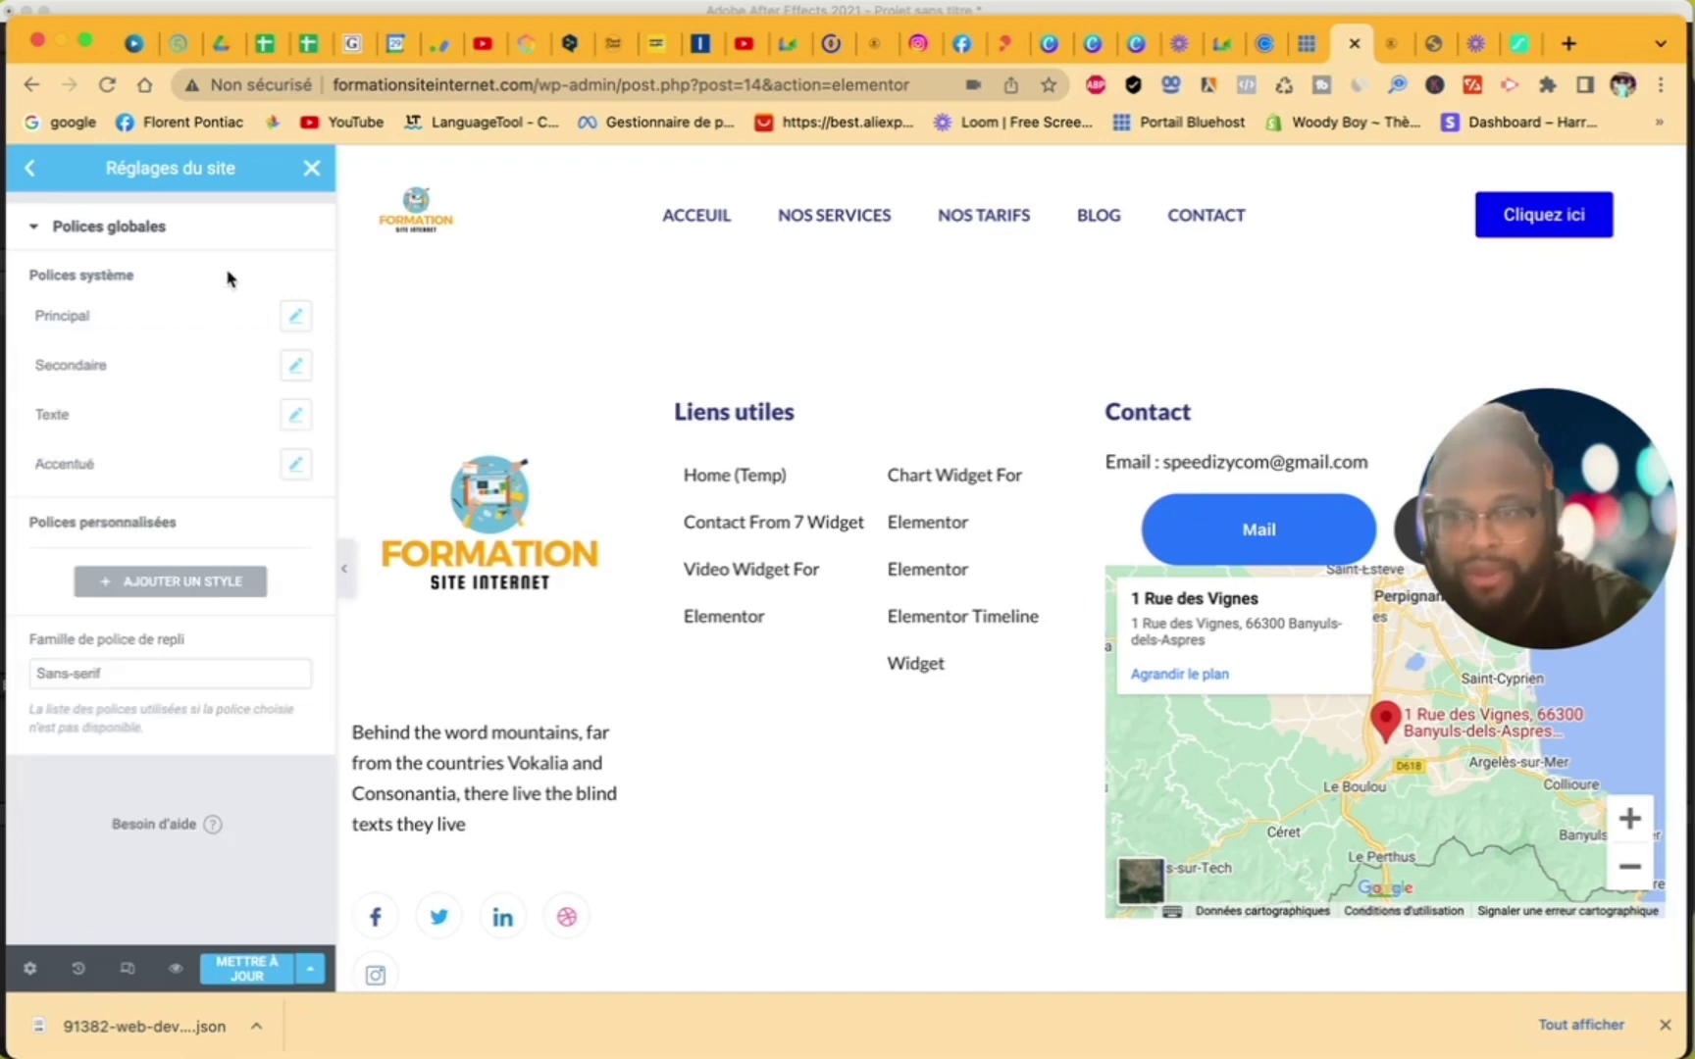
# - Set the Secondary and Text global fonts to Poppins
pyautogui.click(294, 368)
pyautogui.click(228, 472)
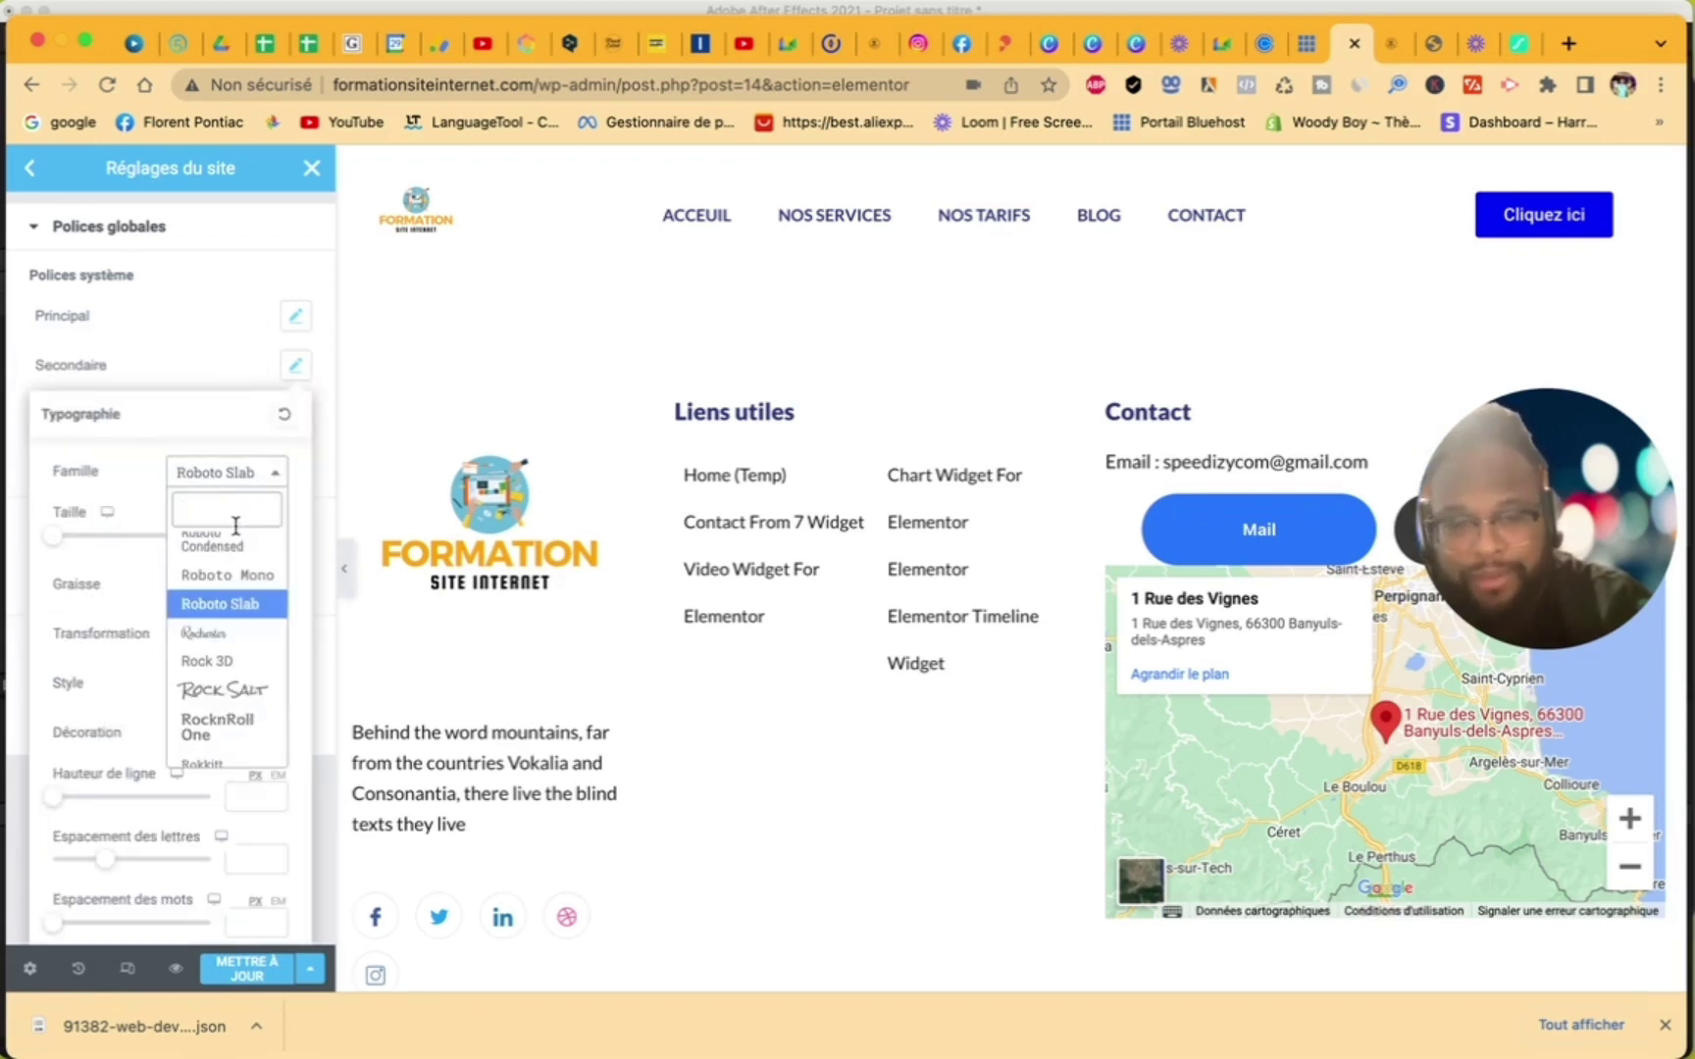
pyautogui.write('pop')
pyautogui.click(199, 702)
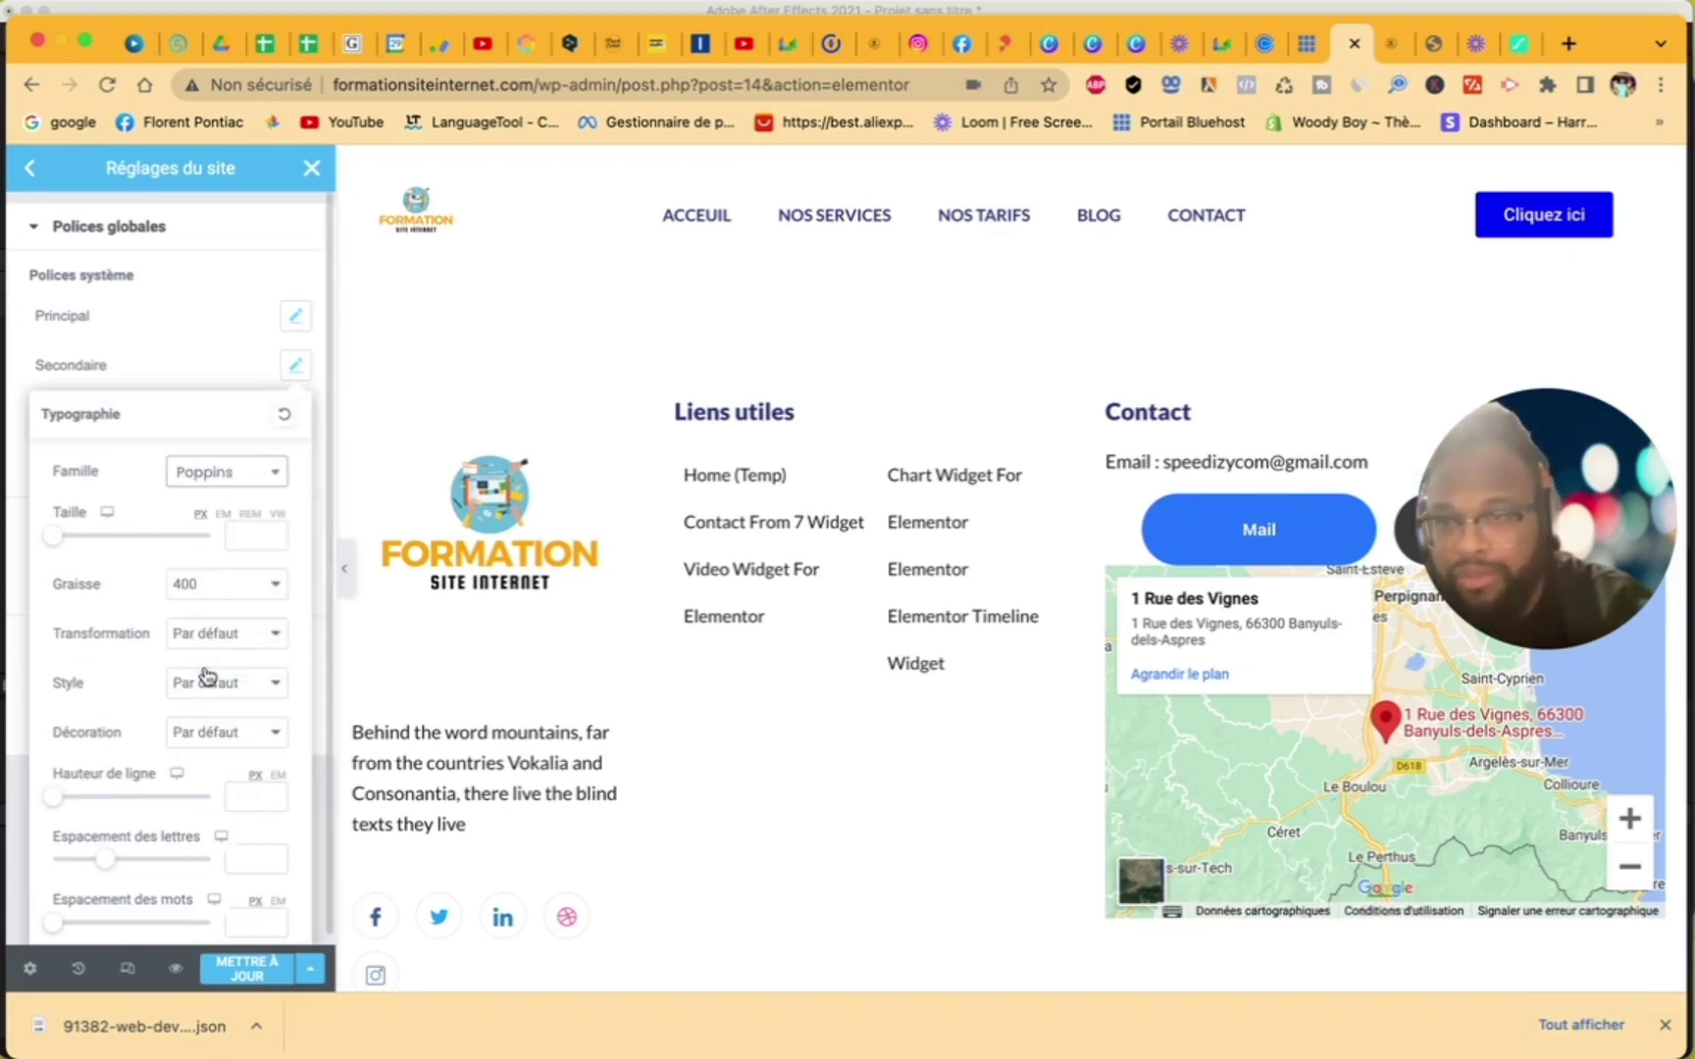
pyautogui.click(201, 357)
pyautogui.click(296, 416)
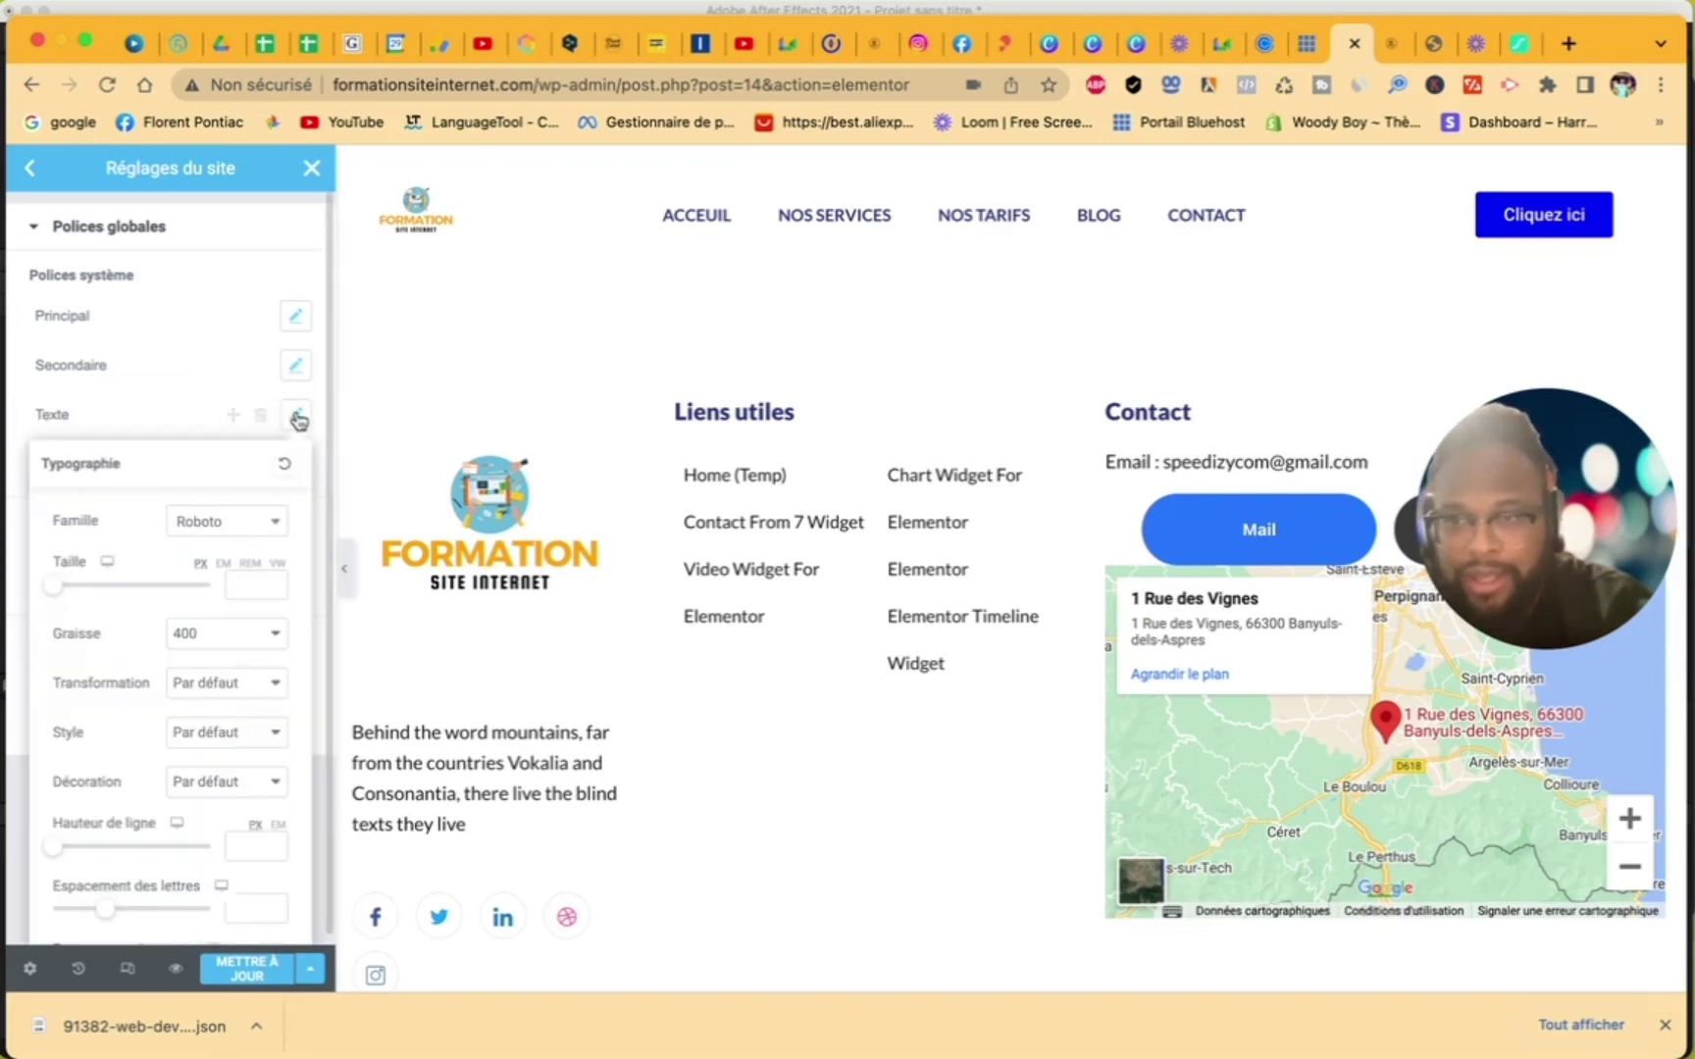
pyautogui.click(255, 521)
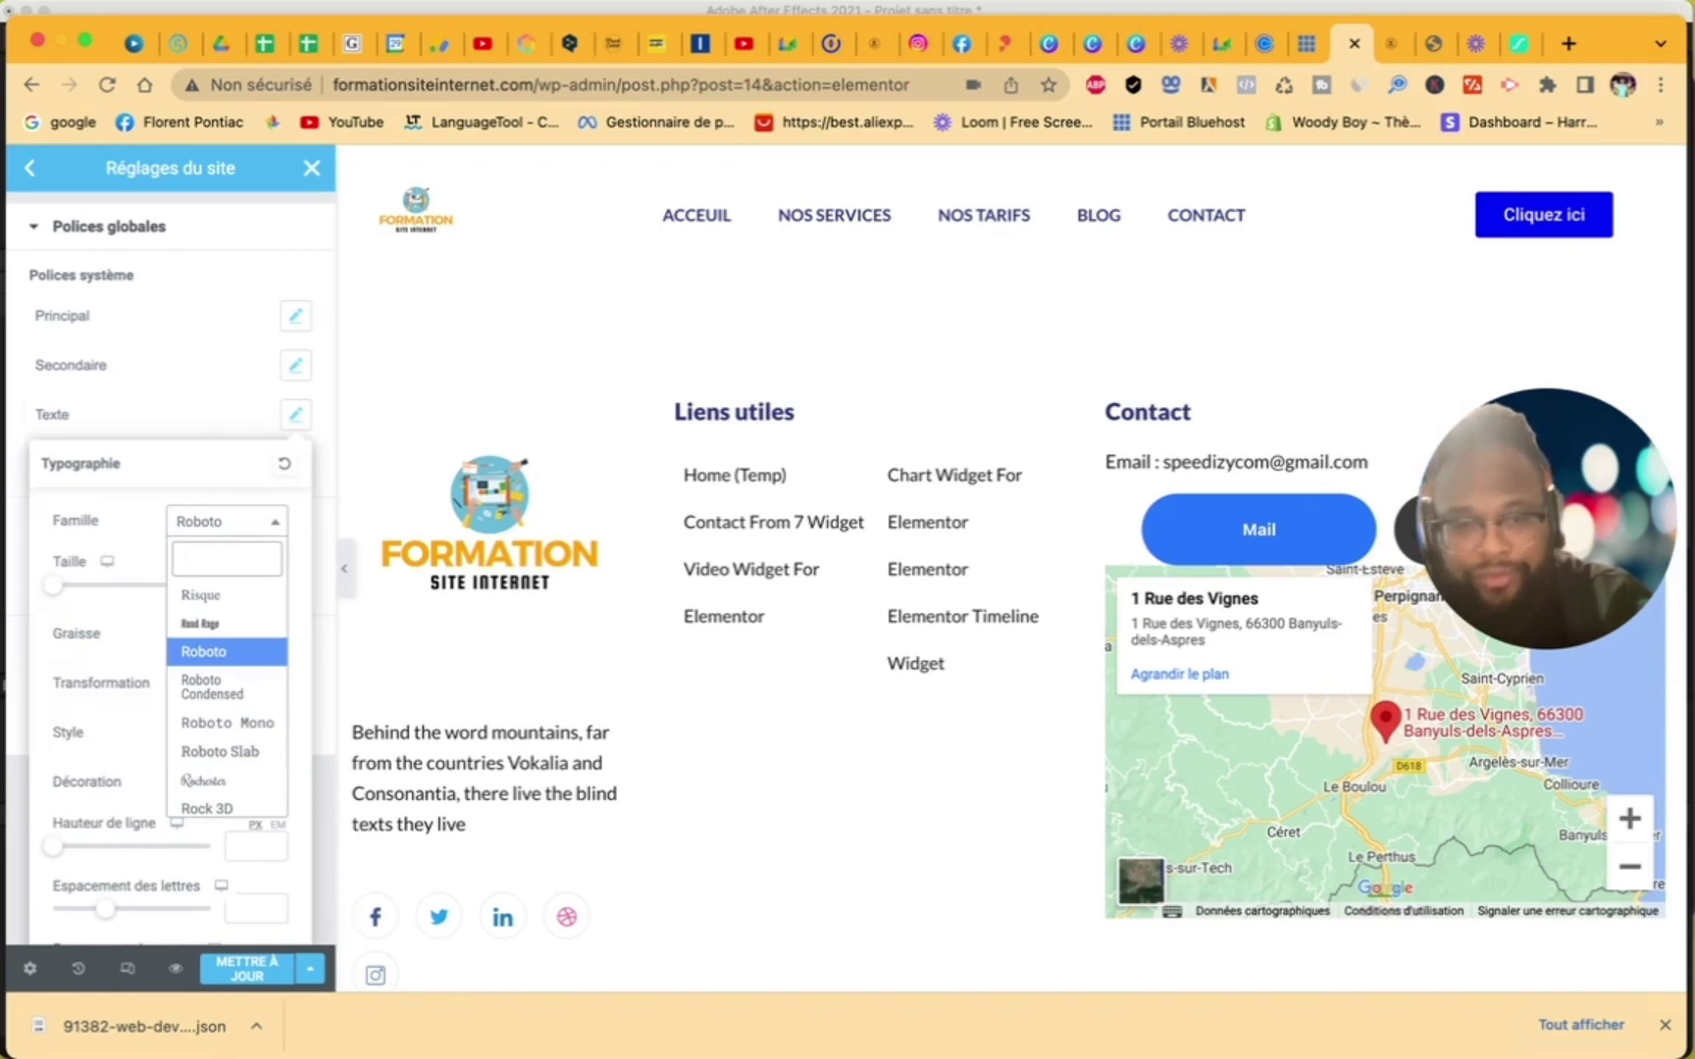
pyautogui.write('pop')
pyautogui.click(226, 753)
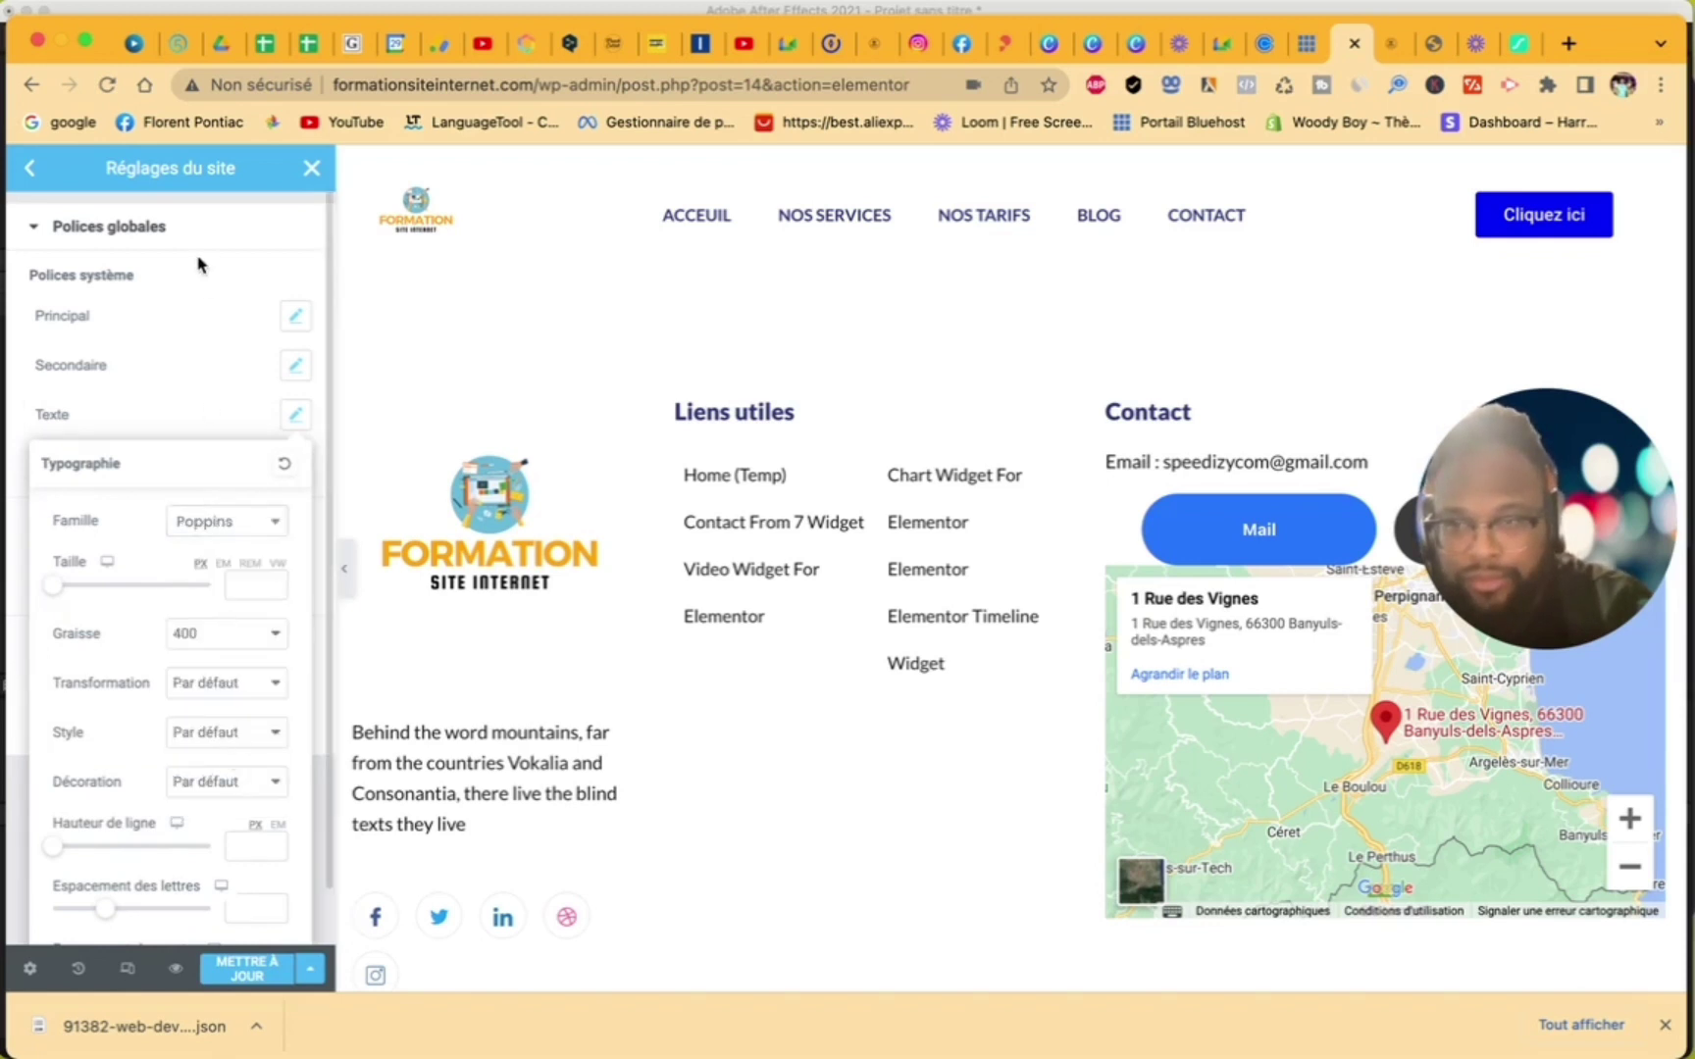
# - Set the Accent global font to Poppins and save the site settings
pyautogui.click(197, 238)
pyautogui.click(219, 225)
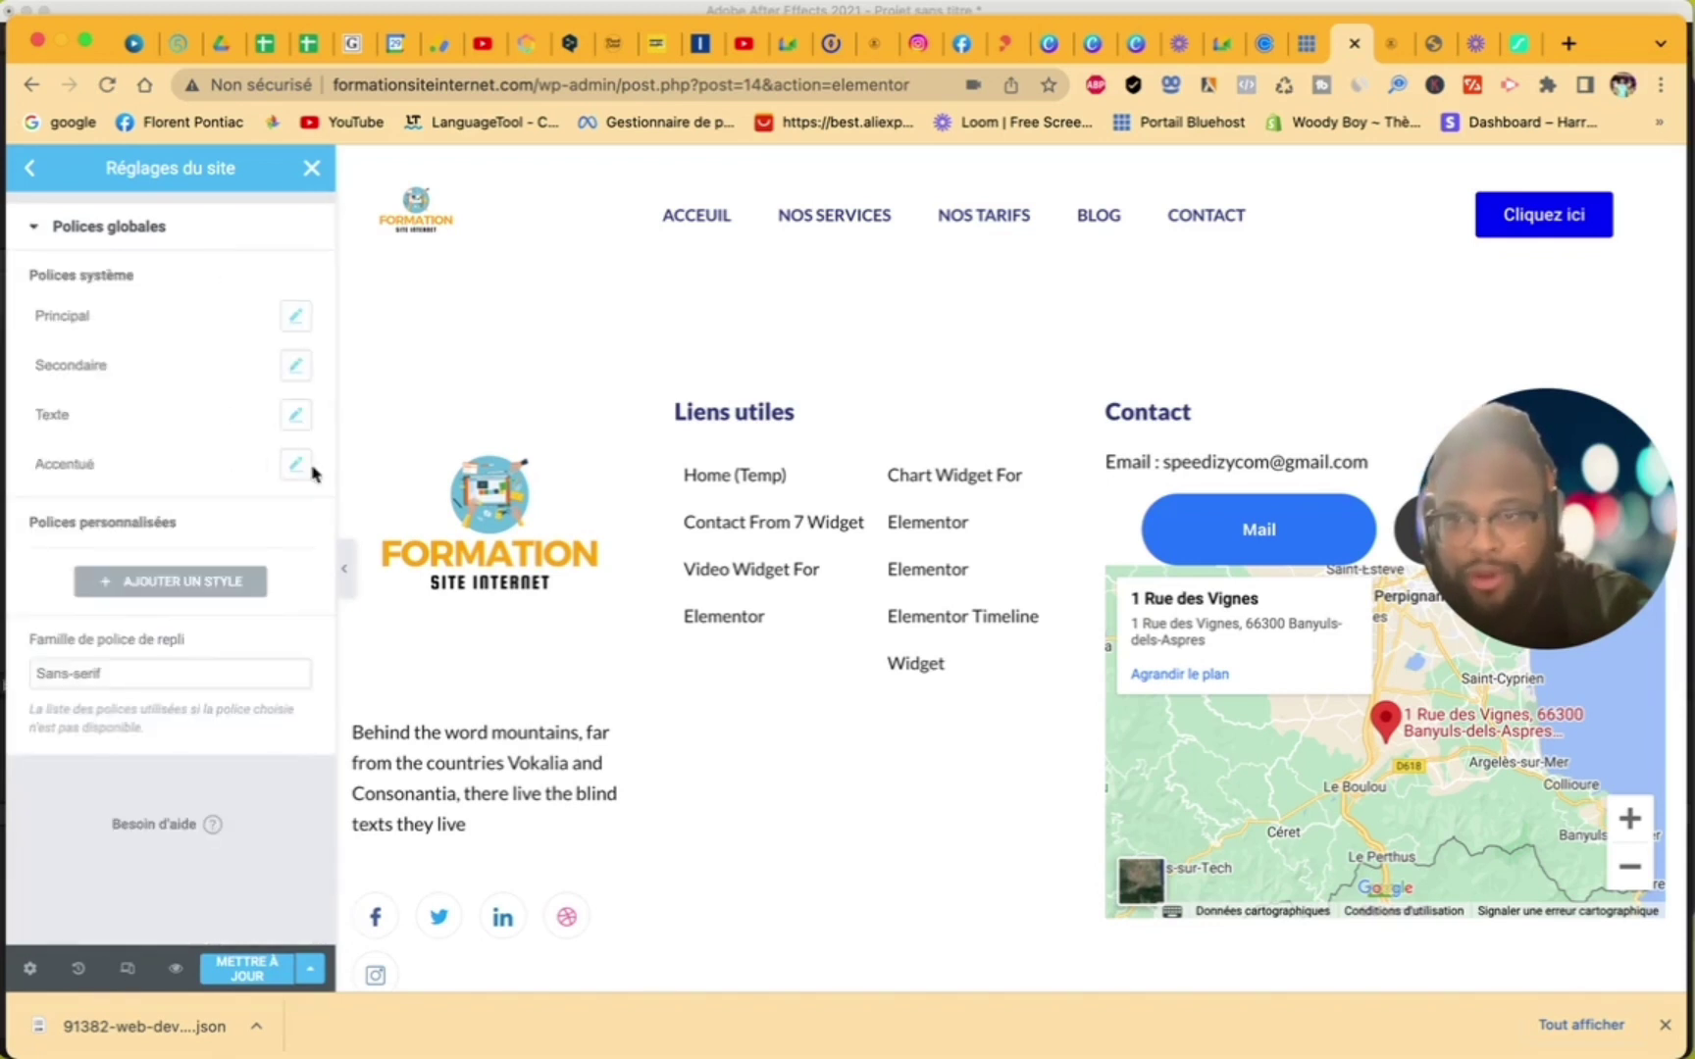
pyautogui.click(295, 464)
pyautogui.click(272, 575)
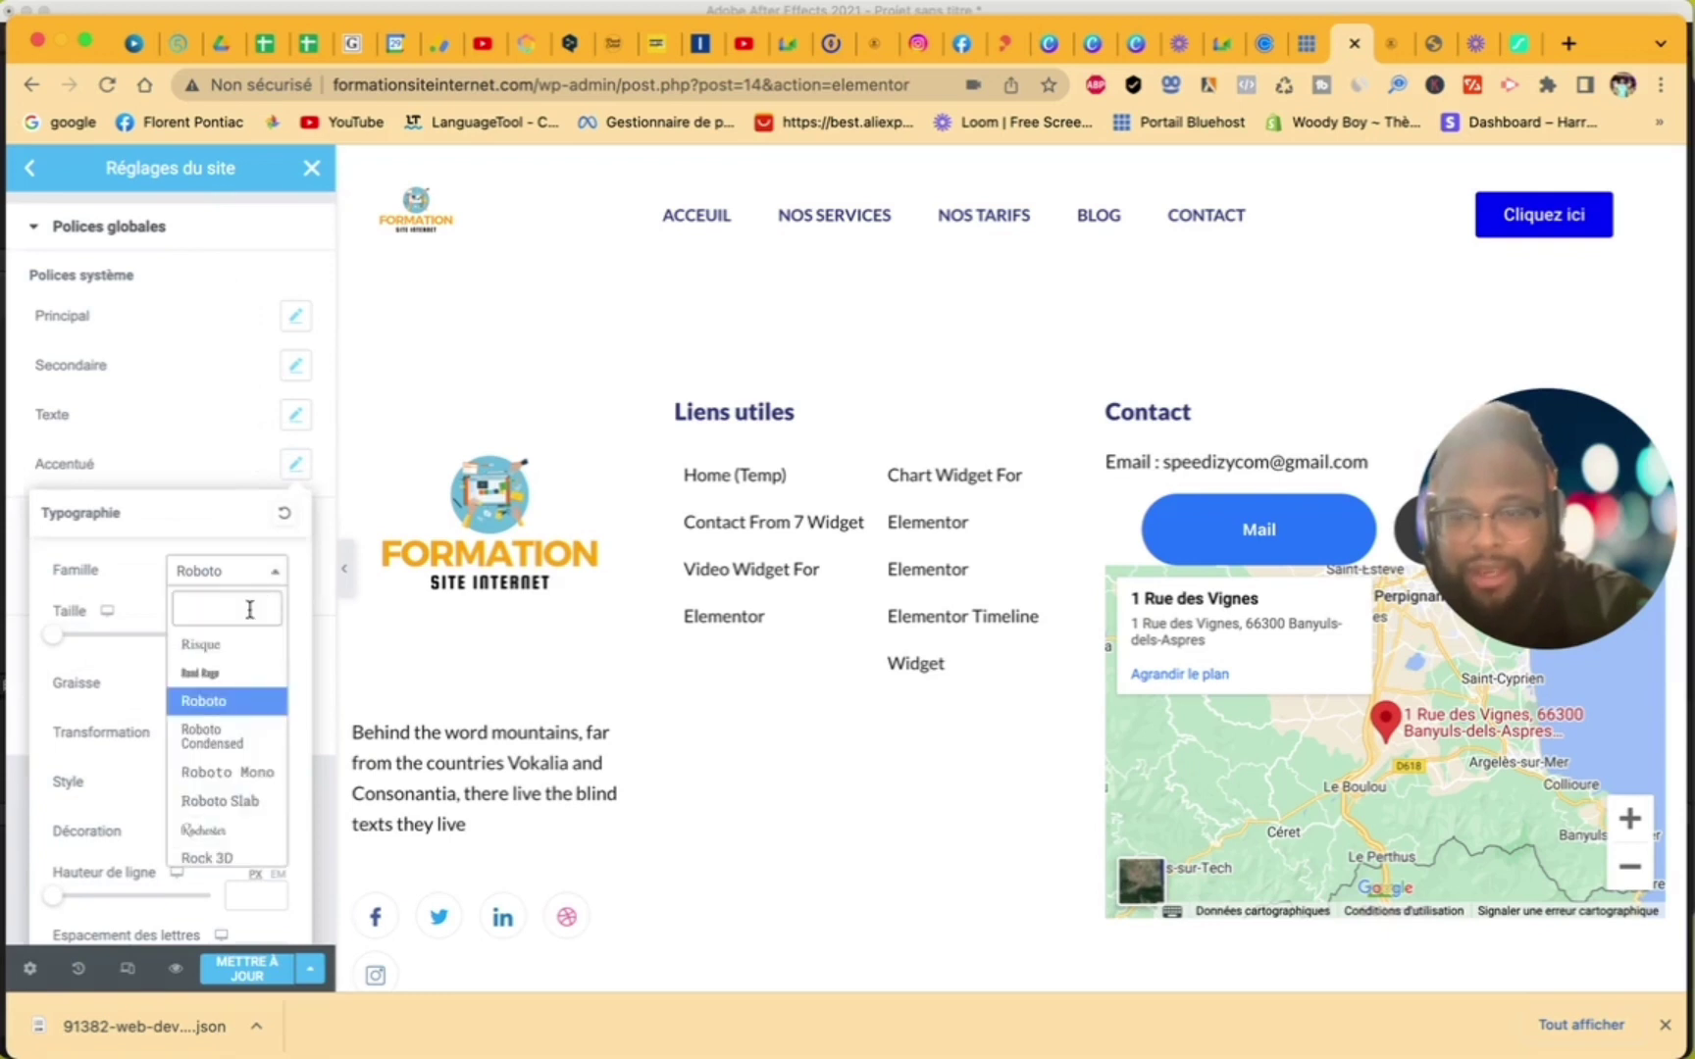
pyautogui.write('pop')
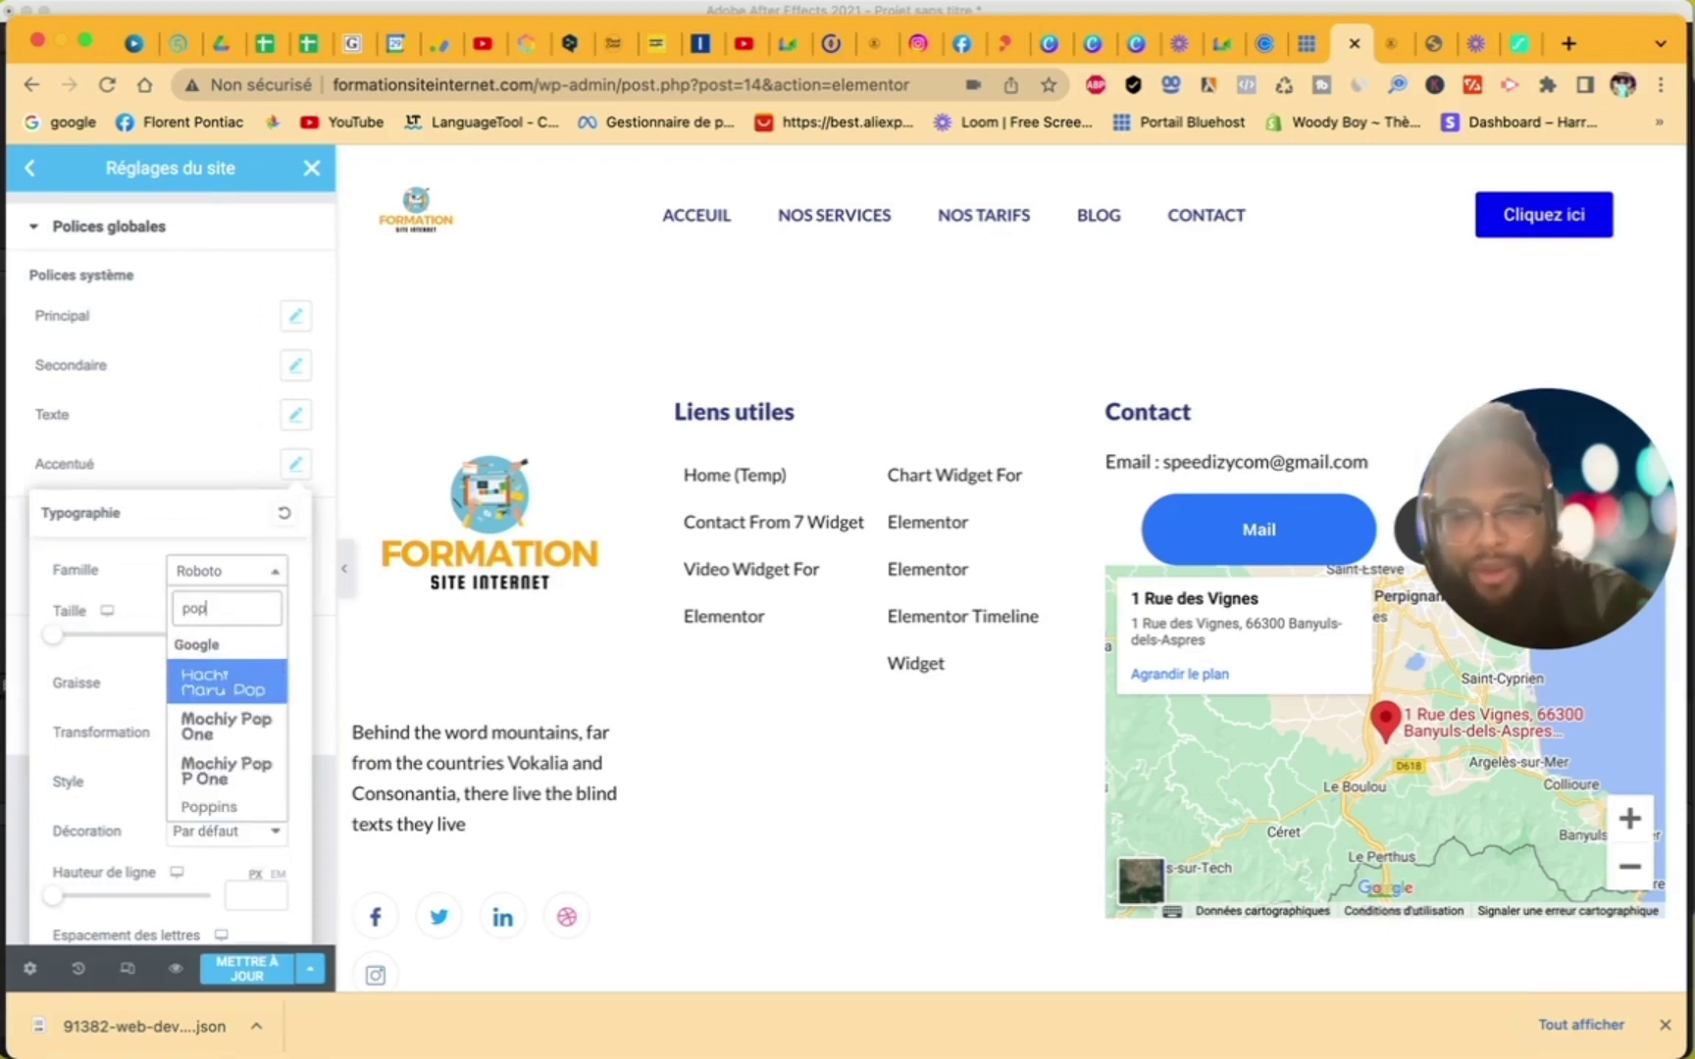
pyautogui.click(252, 809)
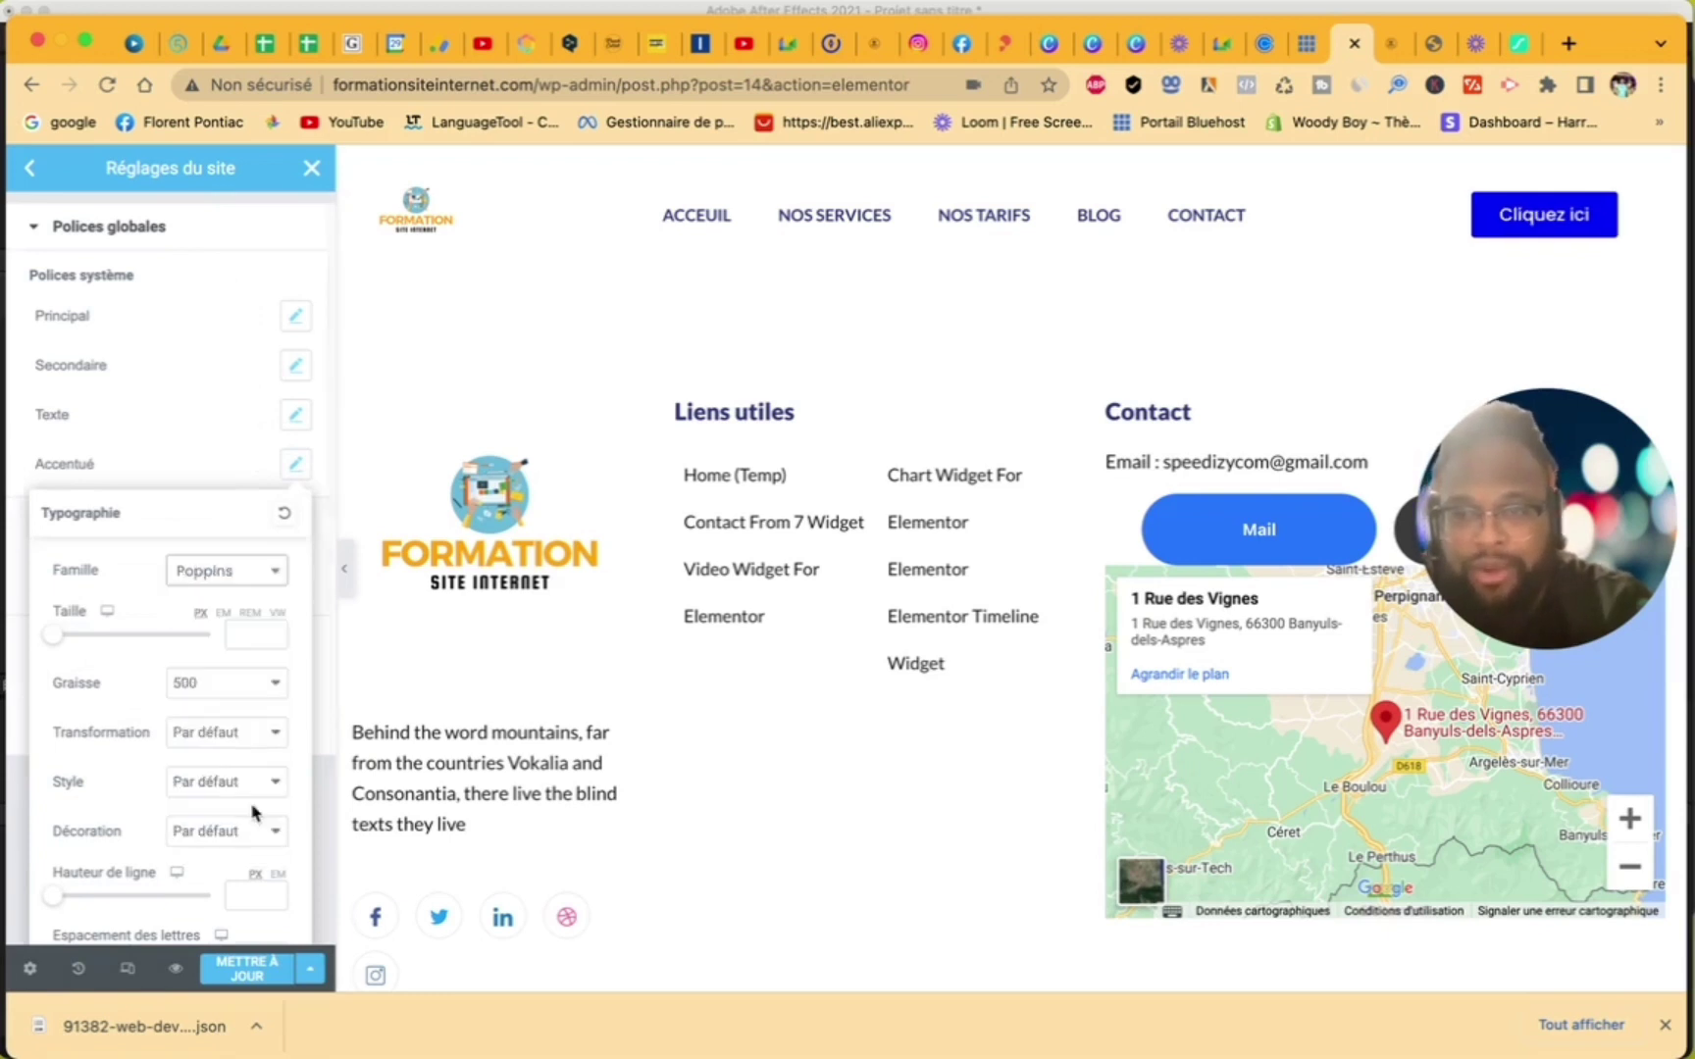
pyautogui.click(216, 375)
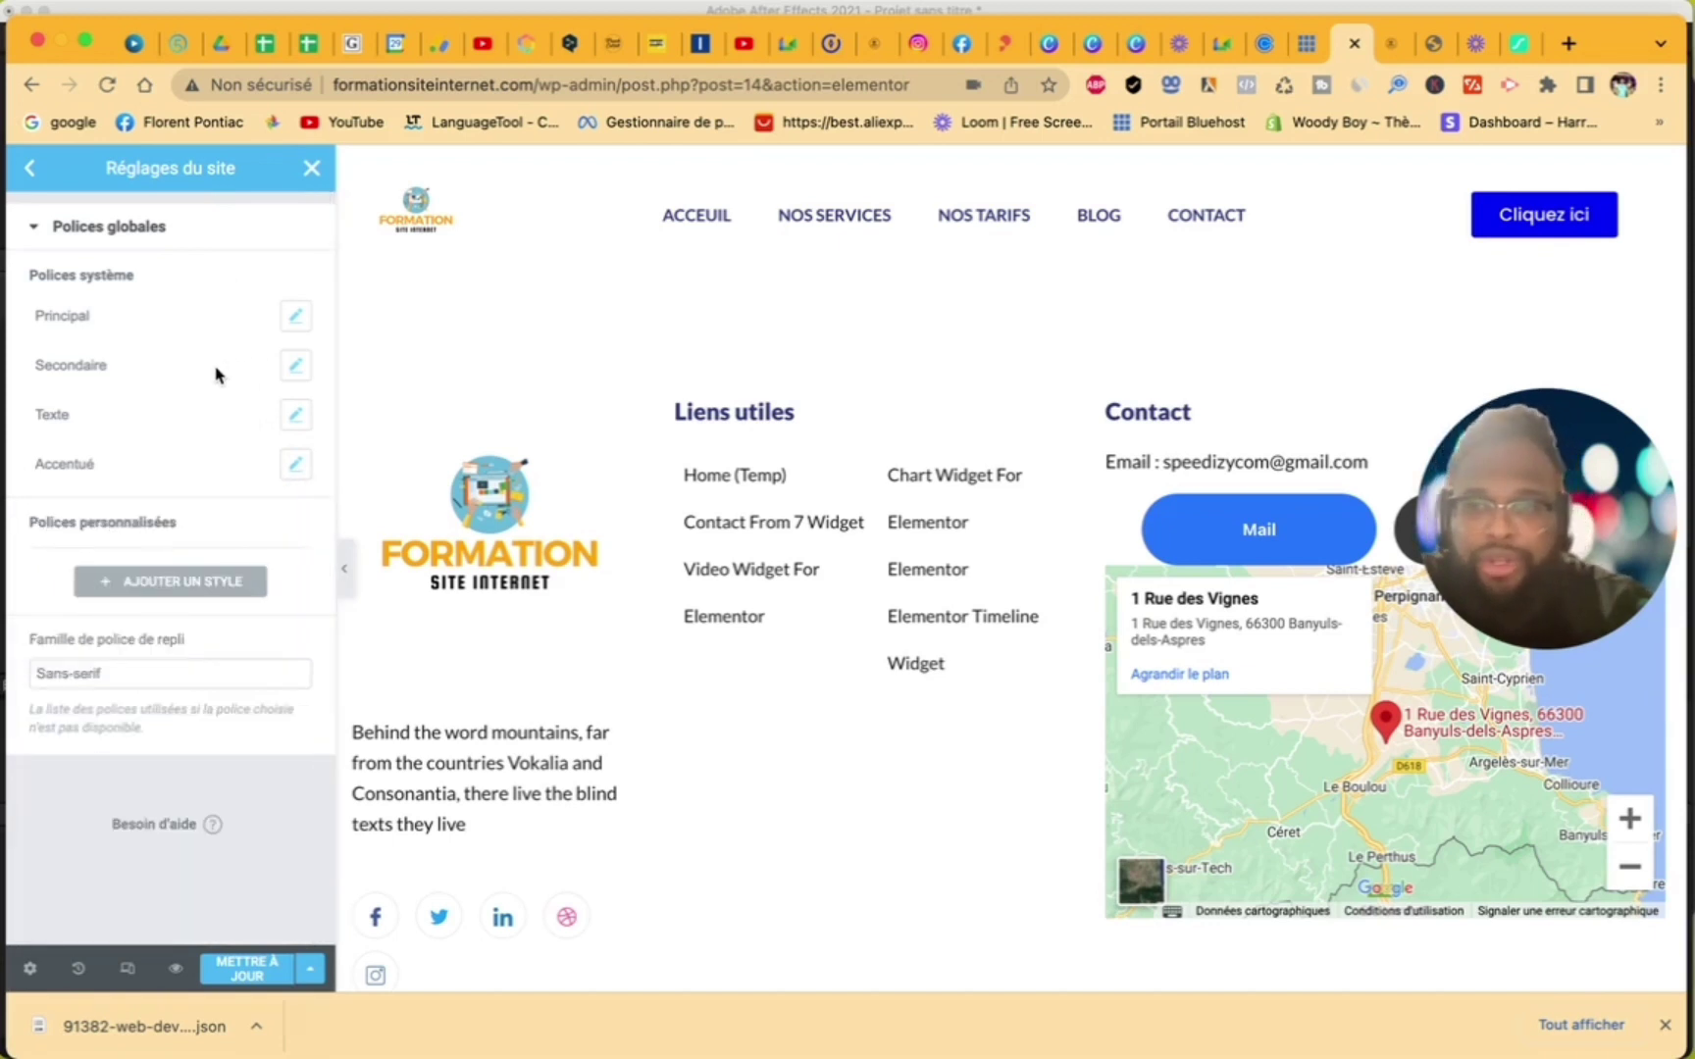
pyautogui.click(247, 970)
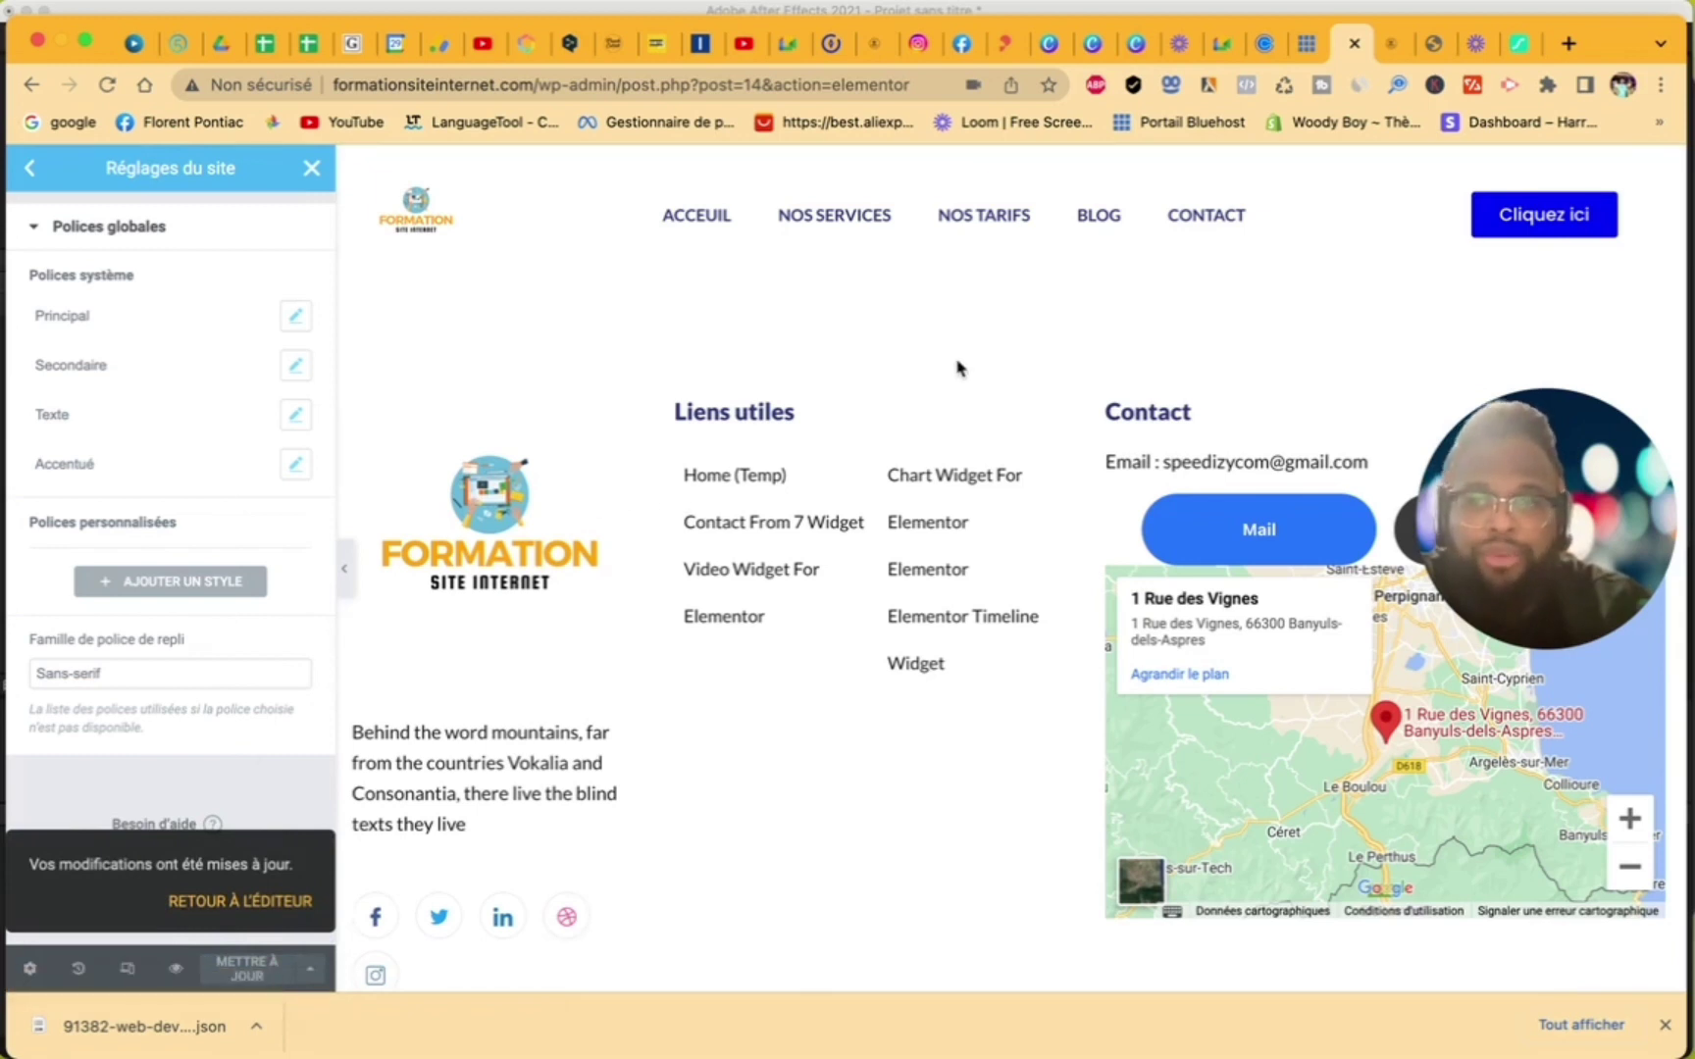
pyautogui.click(33, 173)
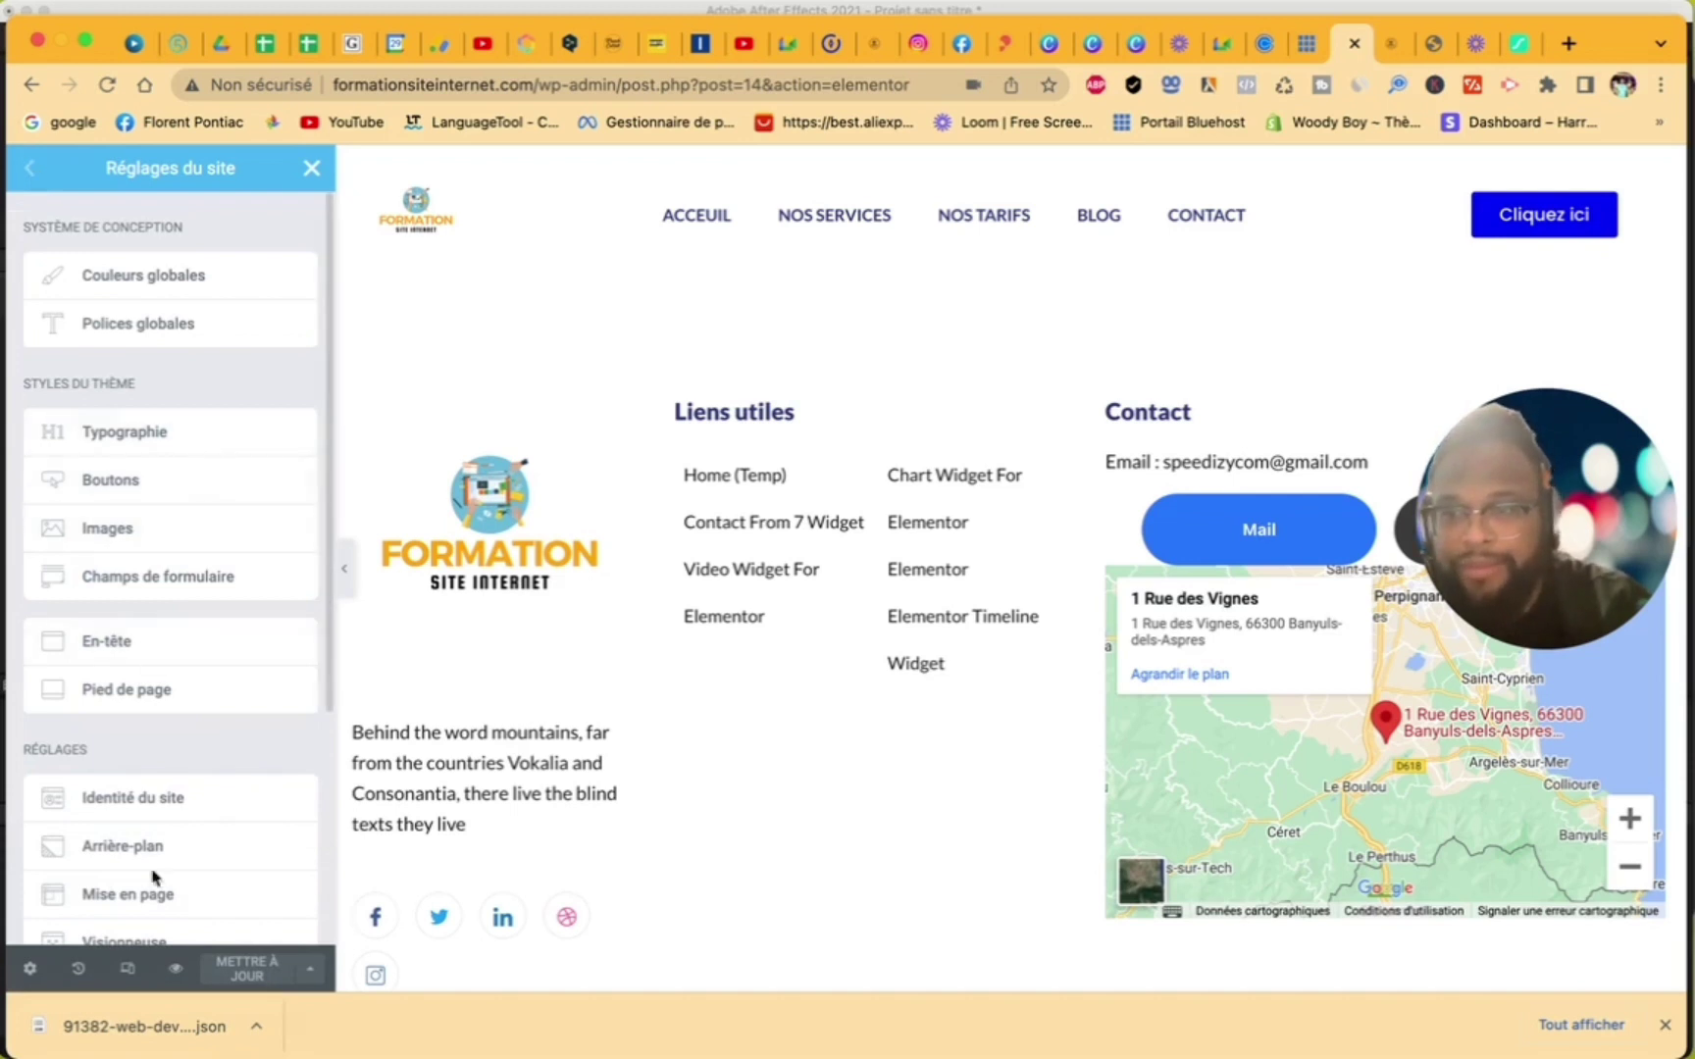
# - In Site Identity, choose the FORMATION logo image as the site favicon and save
pyautogui.click(183, 807)
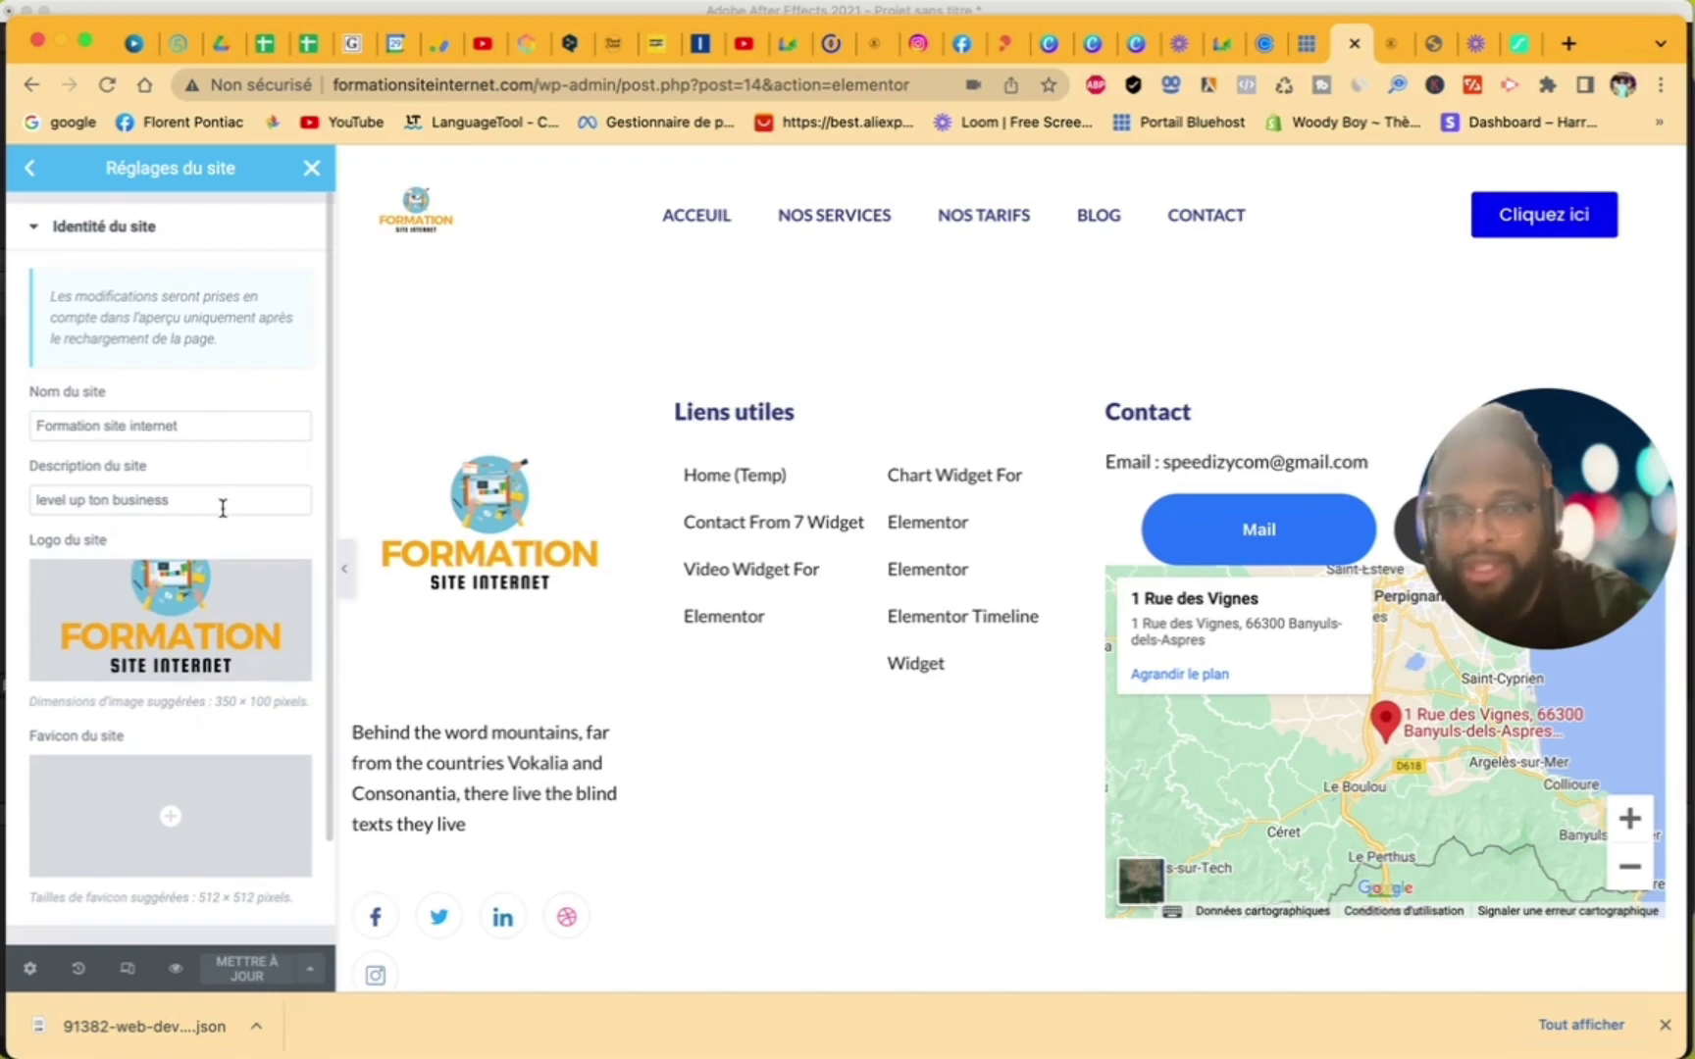
pyautogui.scroll(-3, 193, 508)
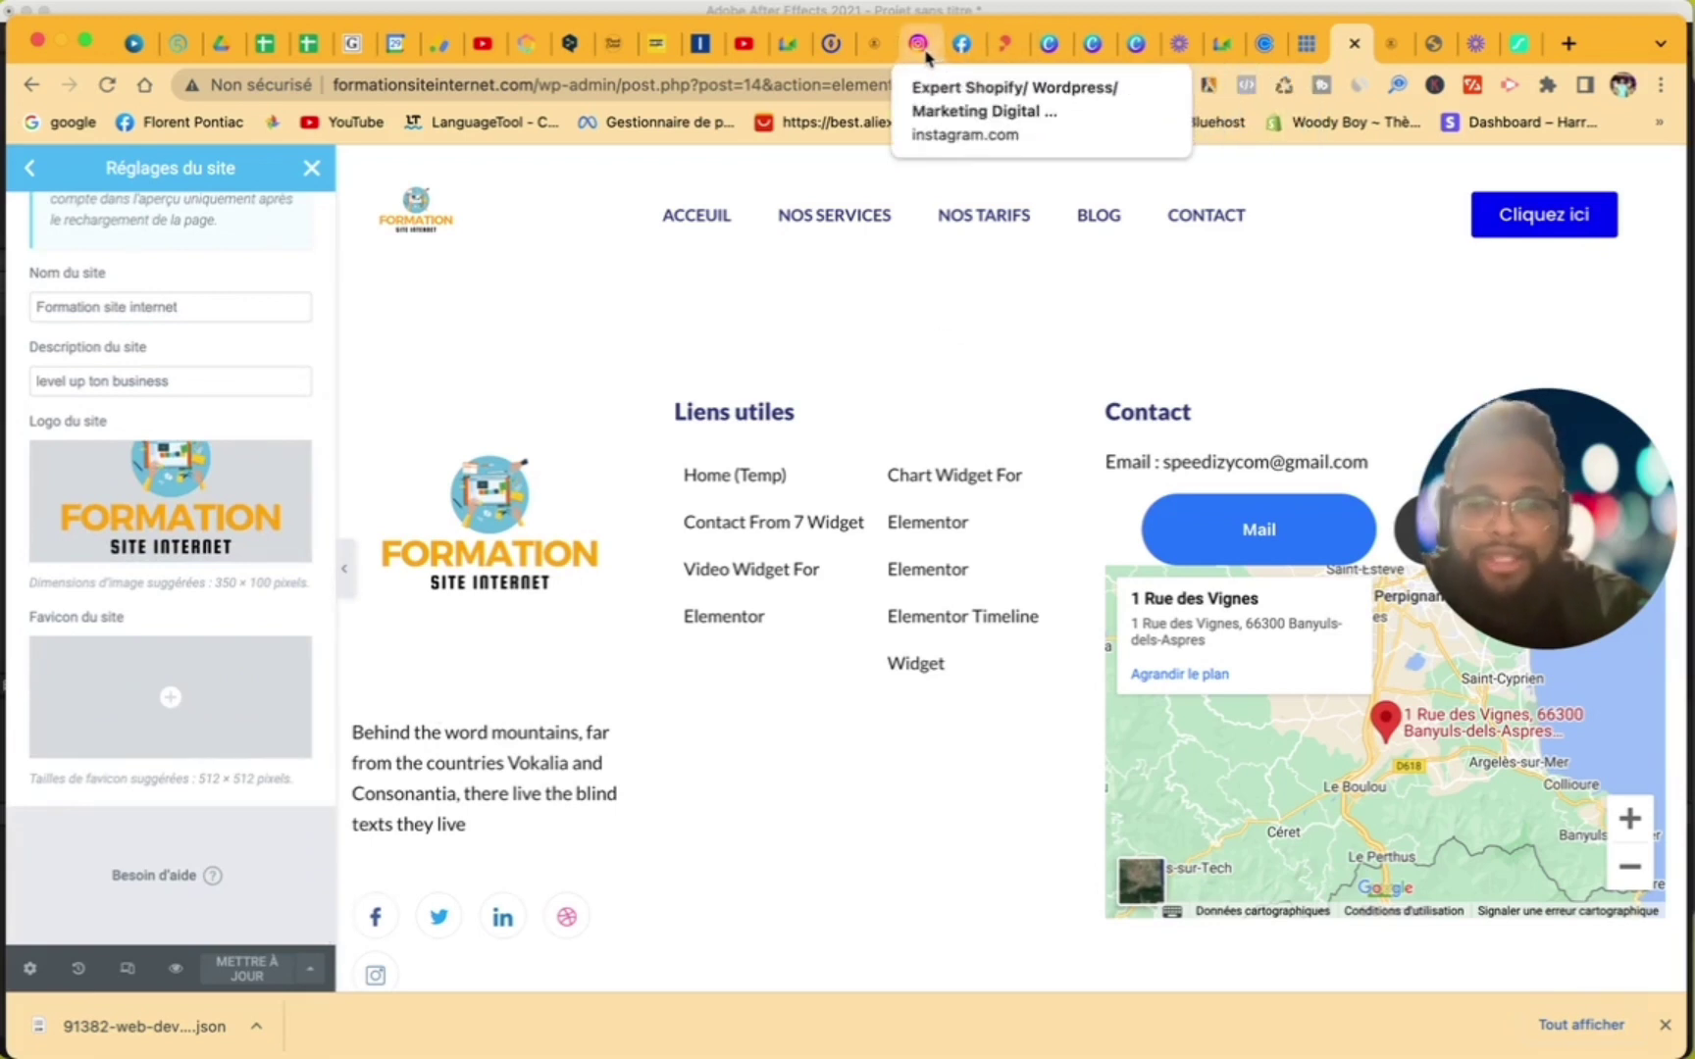
pyautogui.click(179, 695)
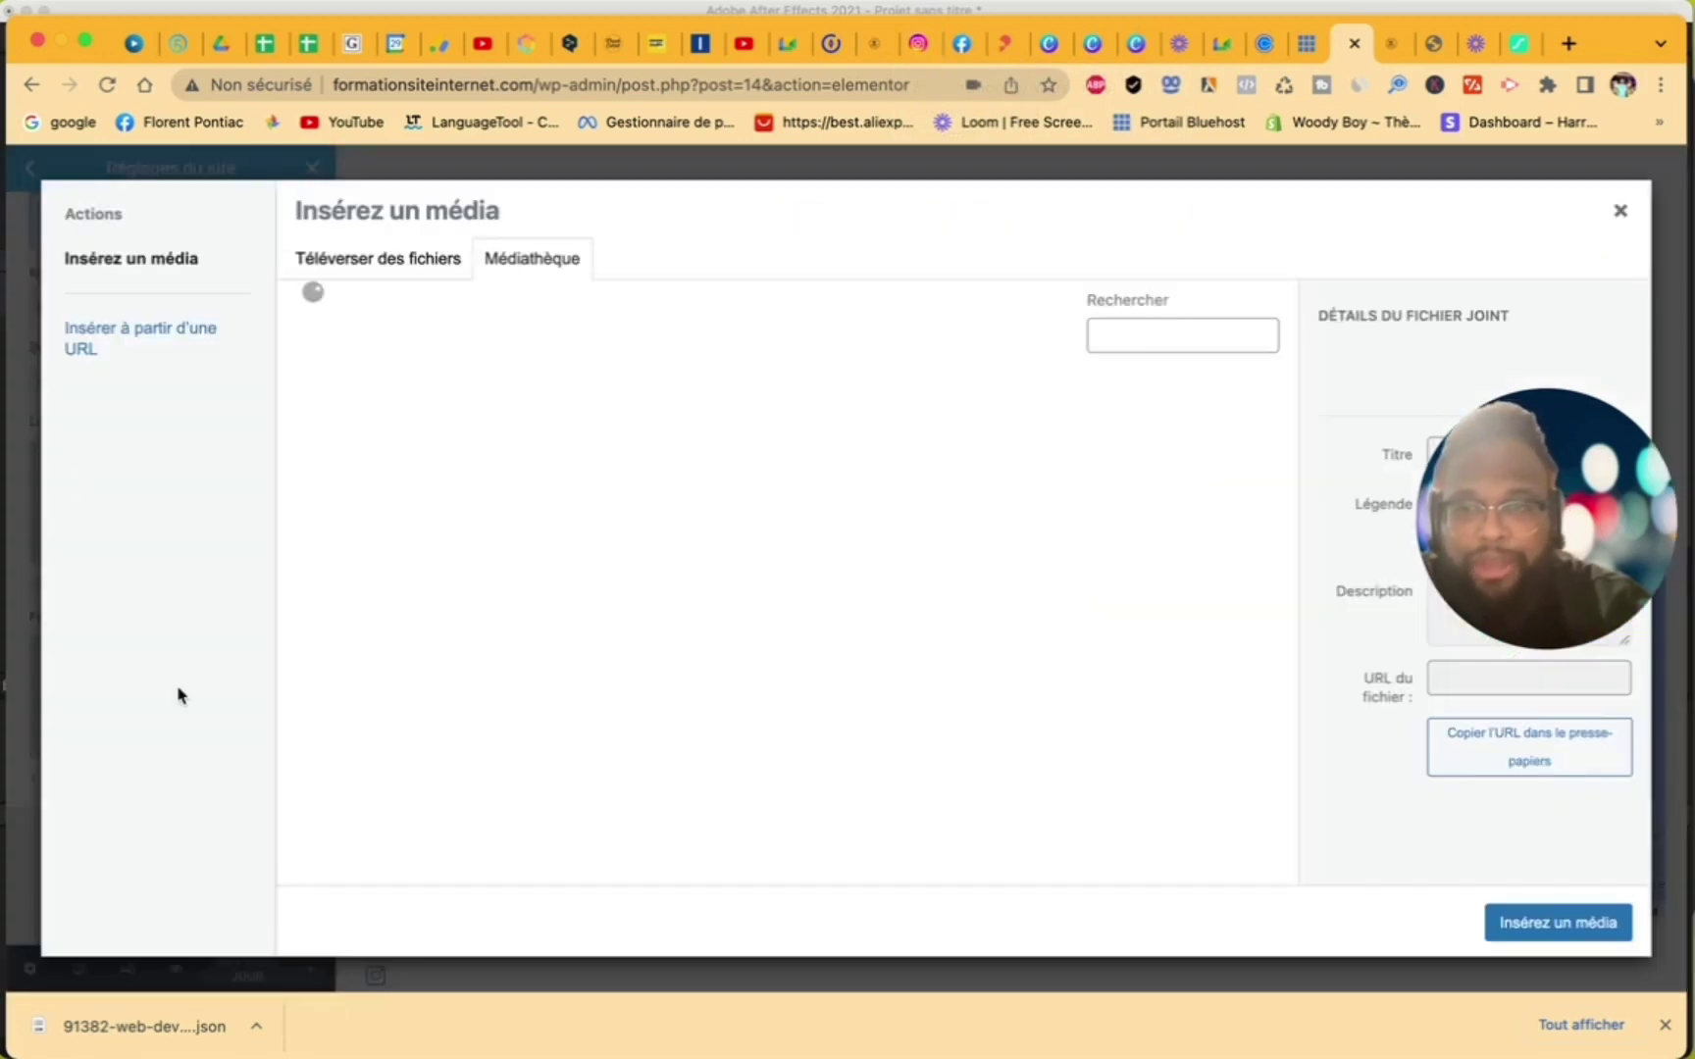
pyautogui.scroll(-5, 800, 530)
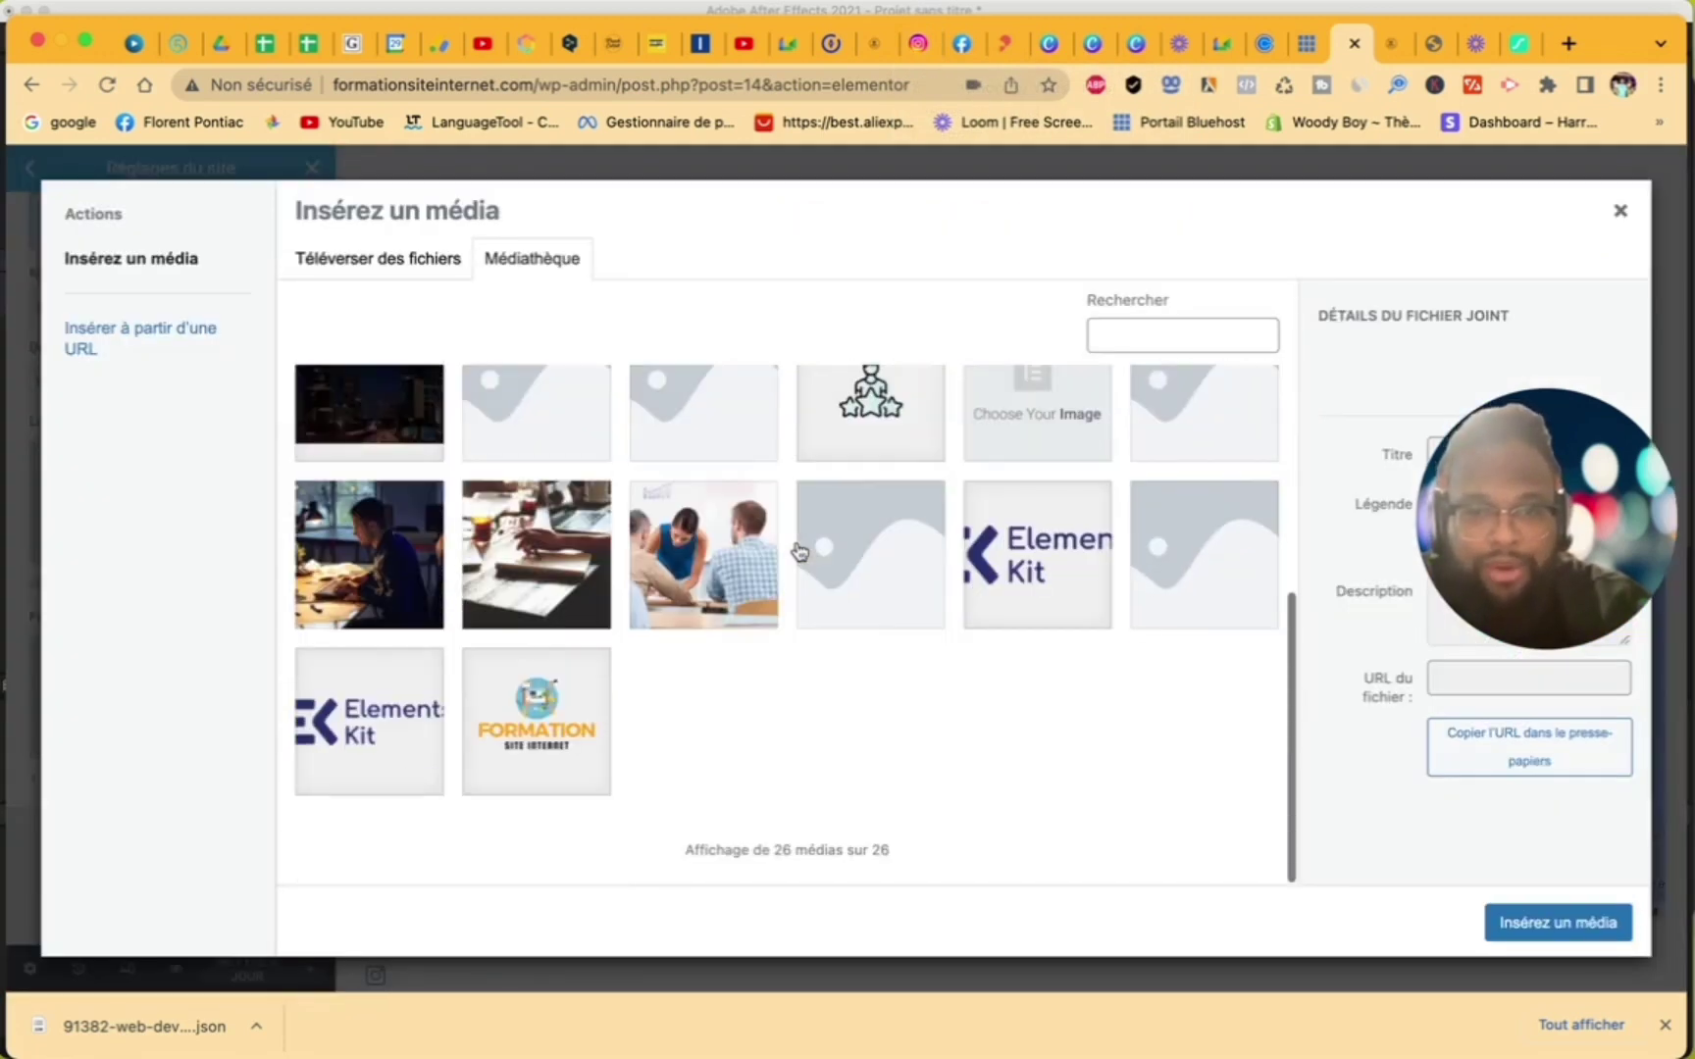
pyautogui.click(594, 708)
pyautogui.click(1484, 926)
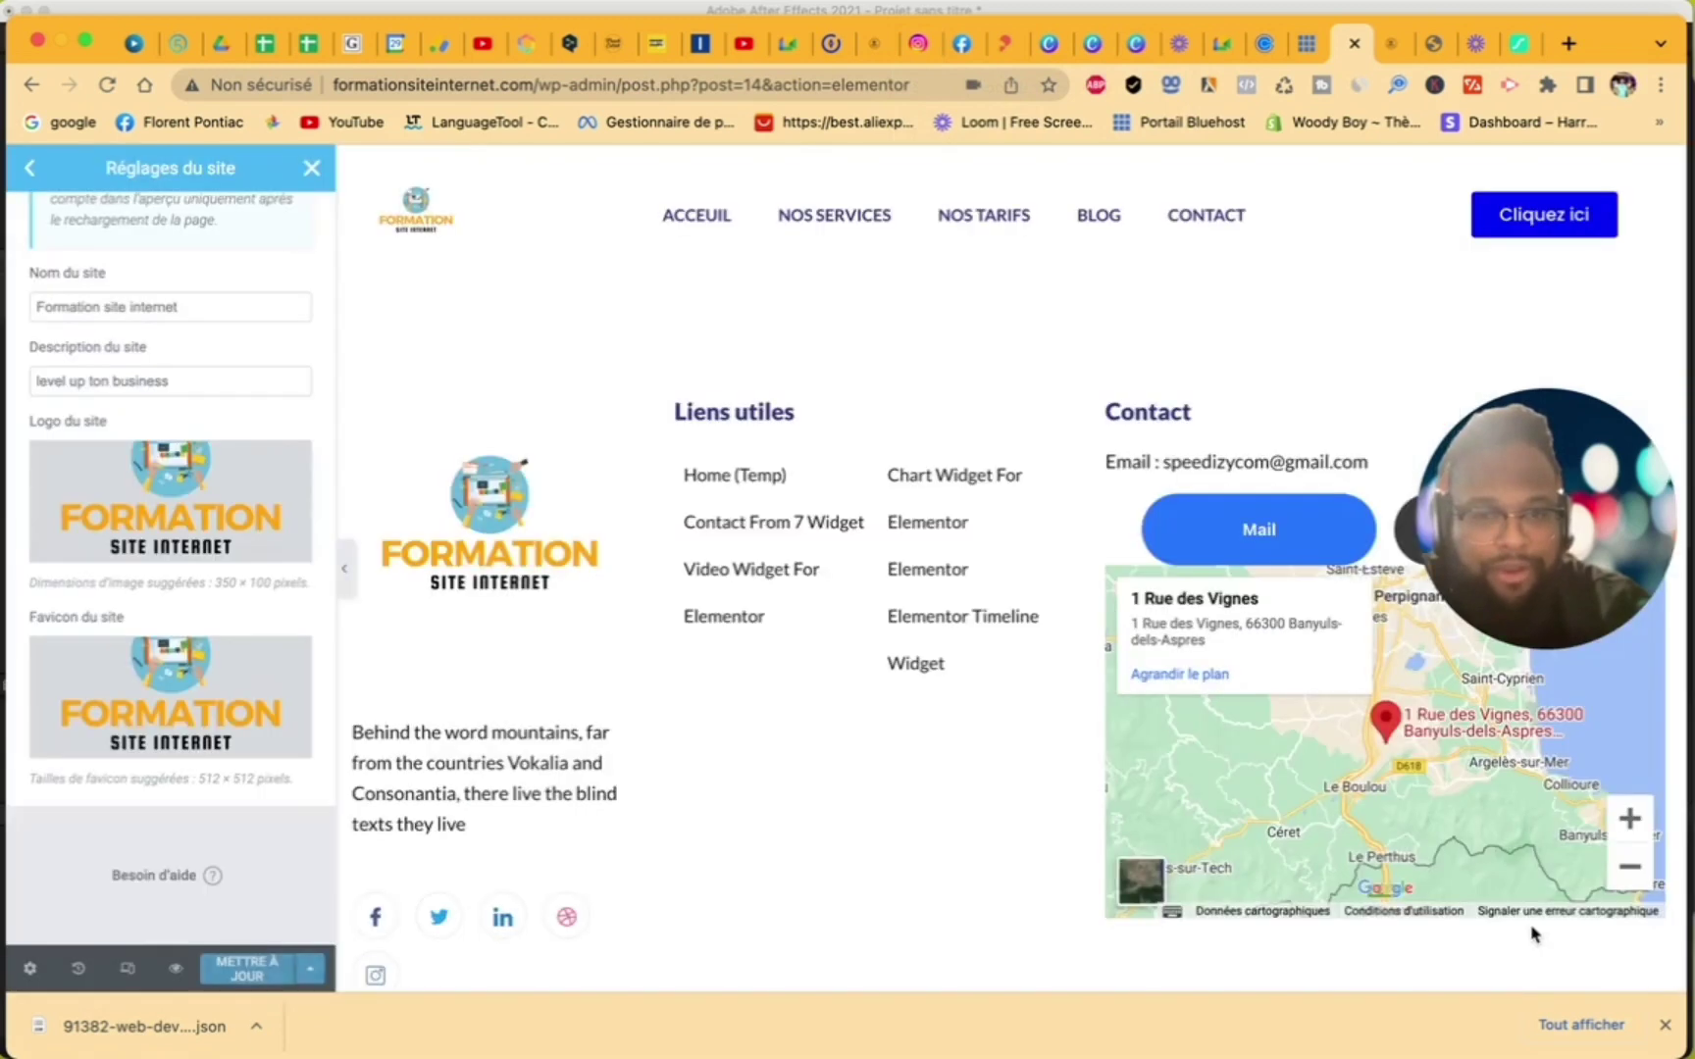
pyautogui.click(265, 967)
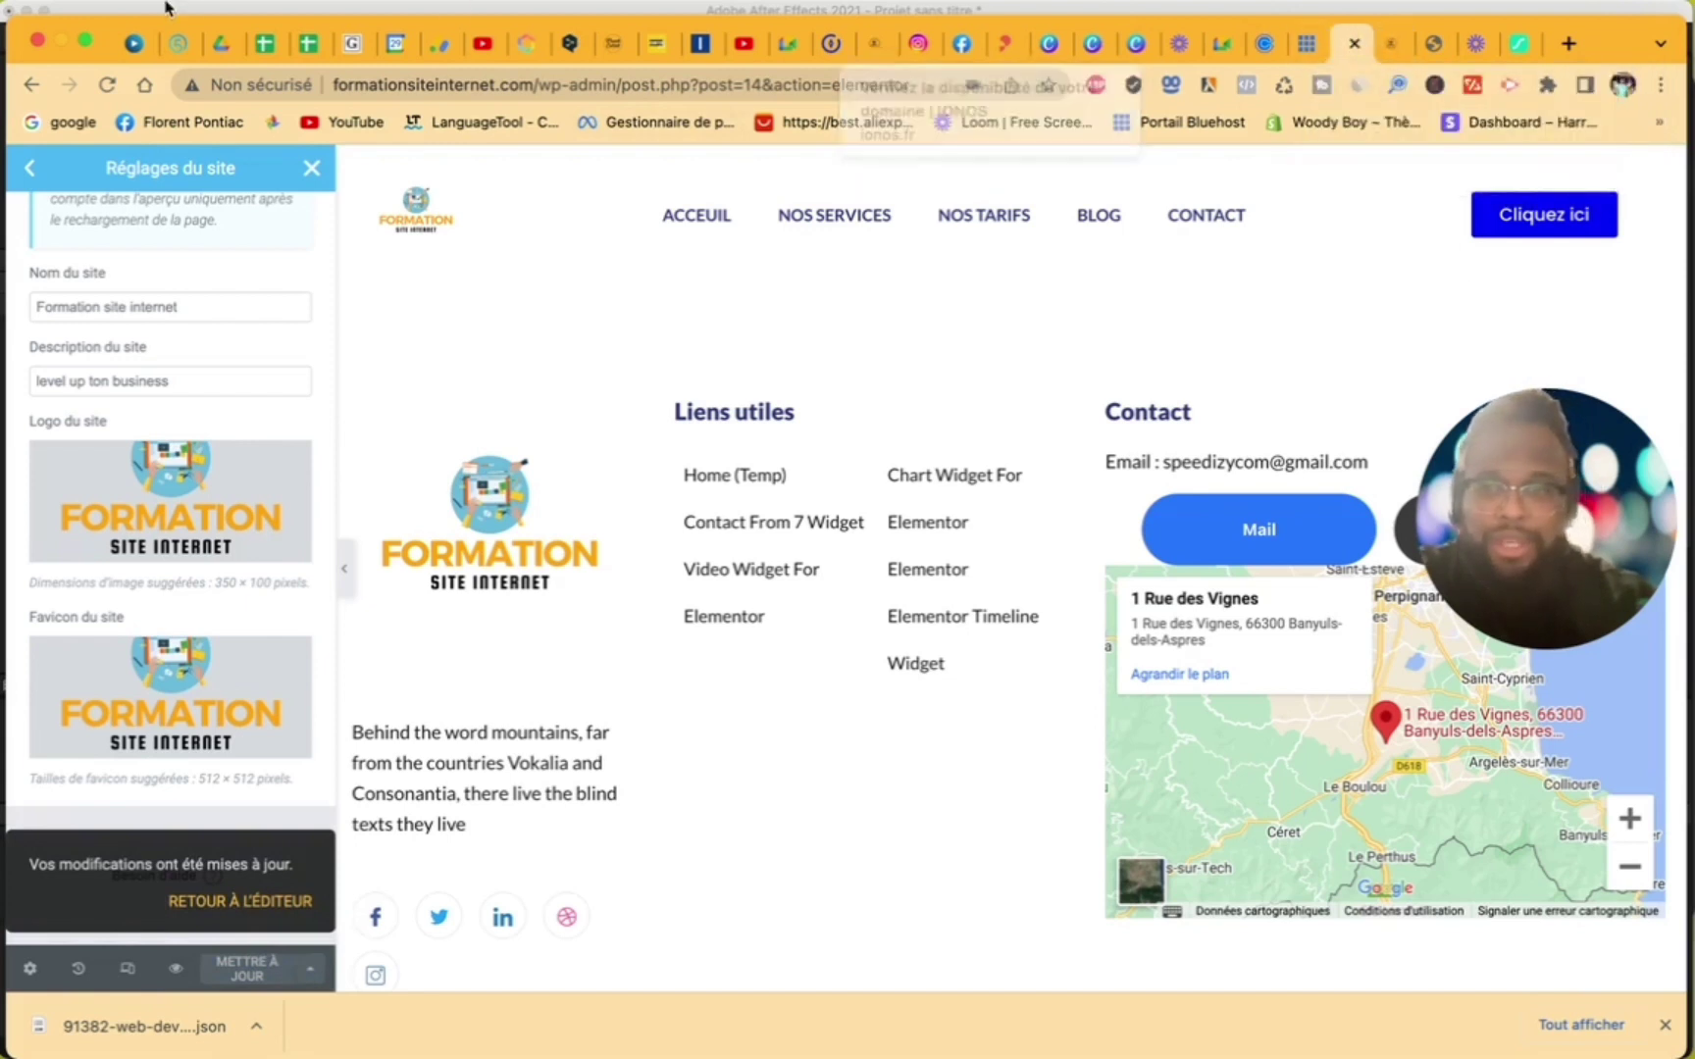
pyautogui.click(31, 174)
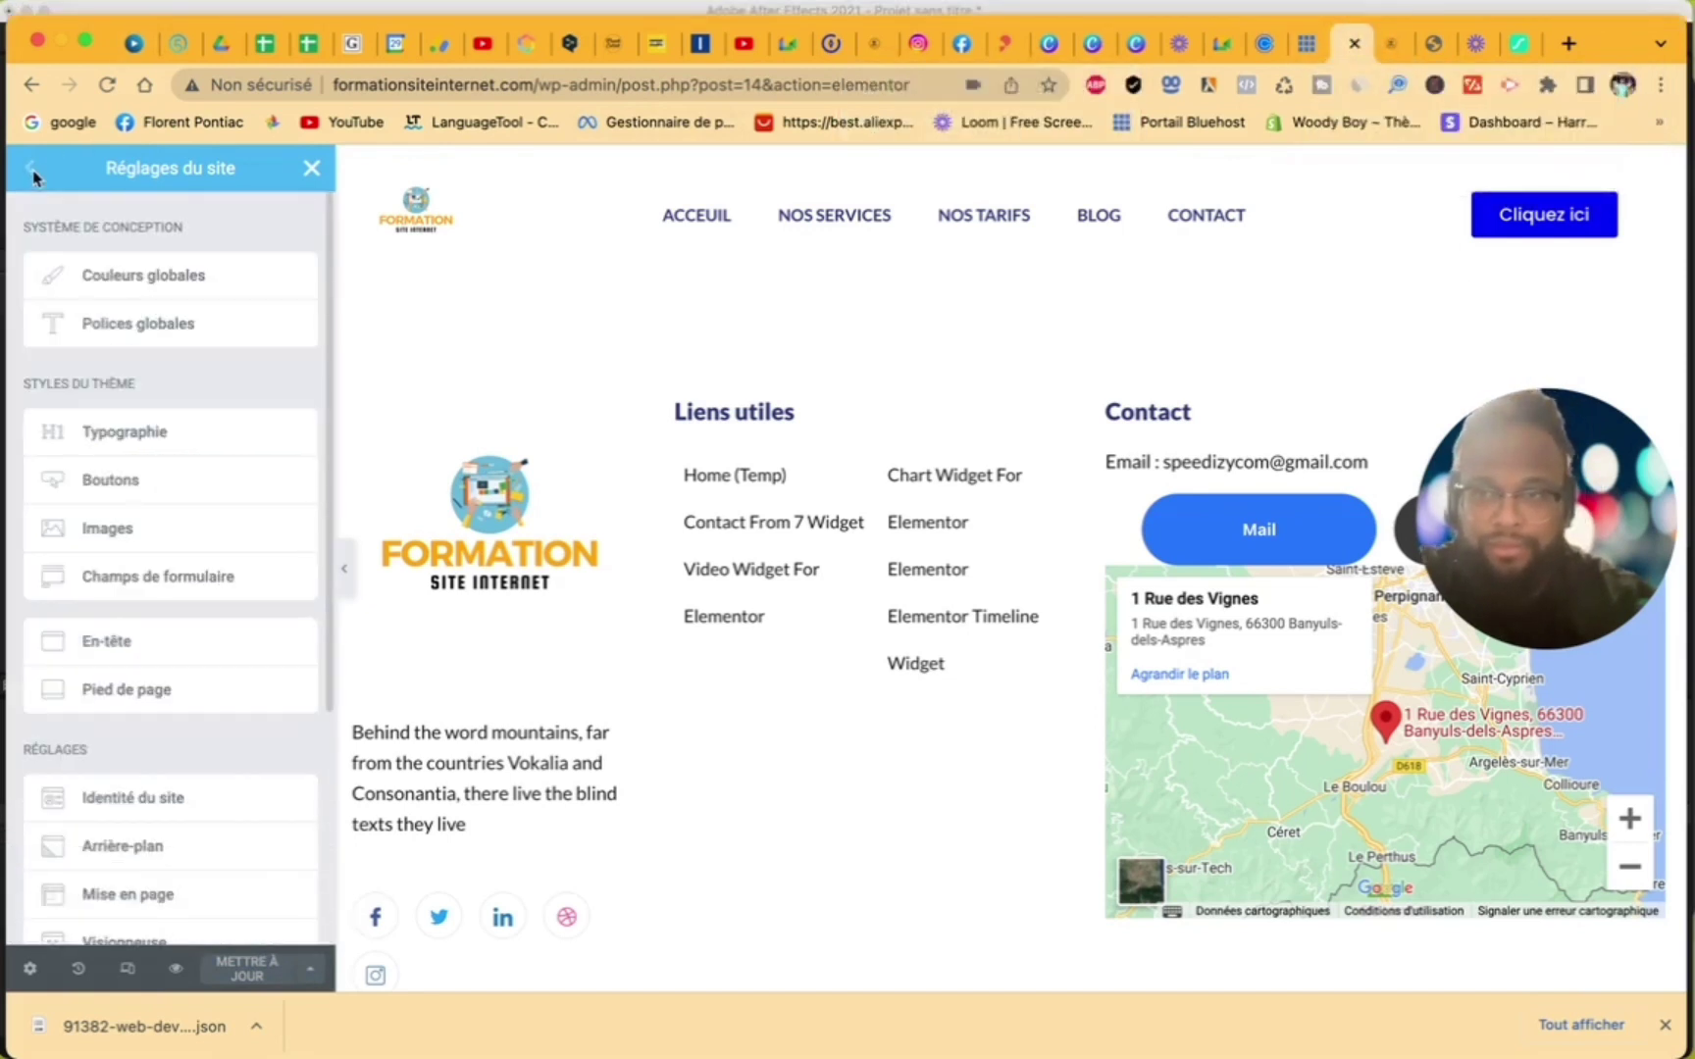
# - Exit the Elementor editor and open the live site's front end
pyautogui.click(312, 171)
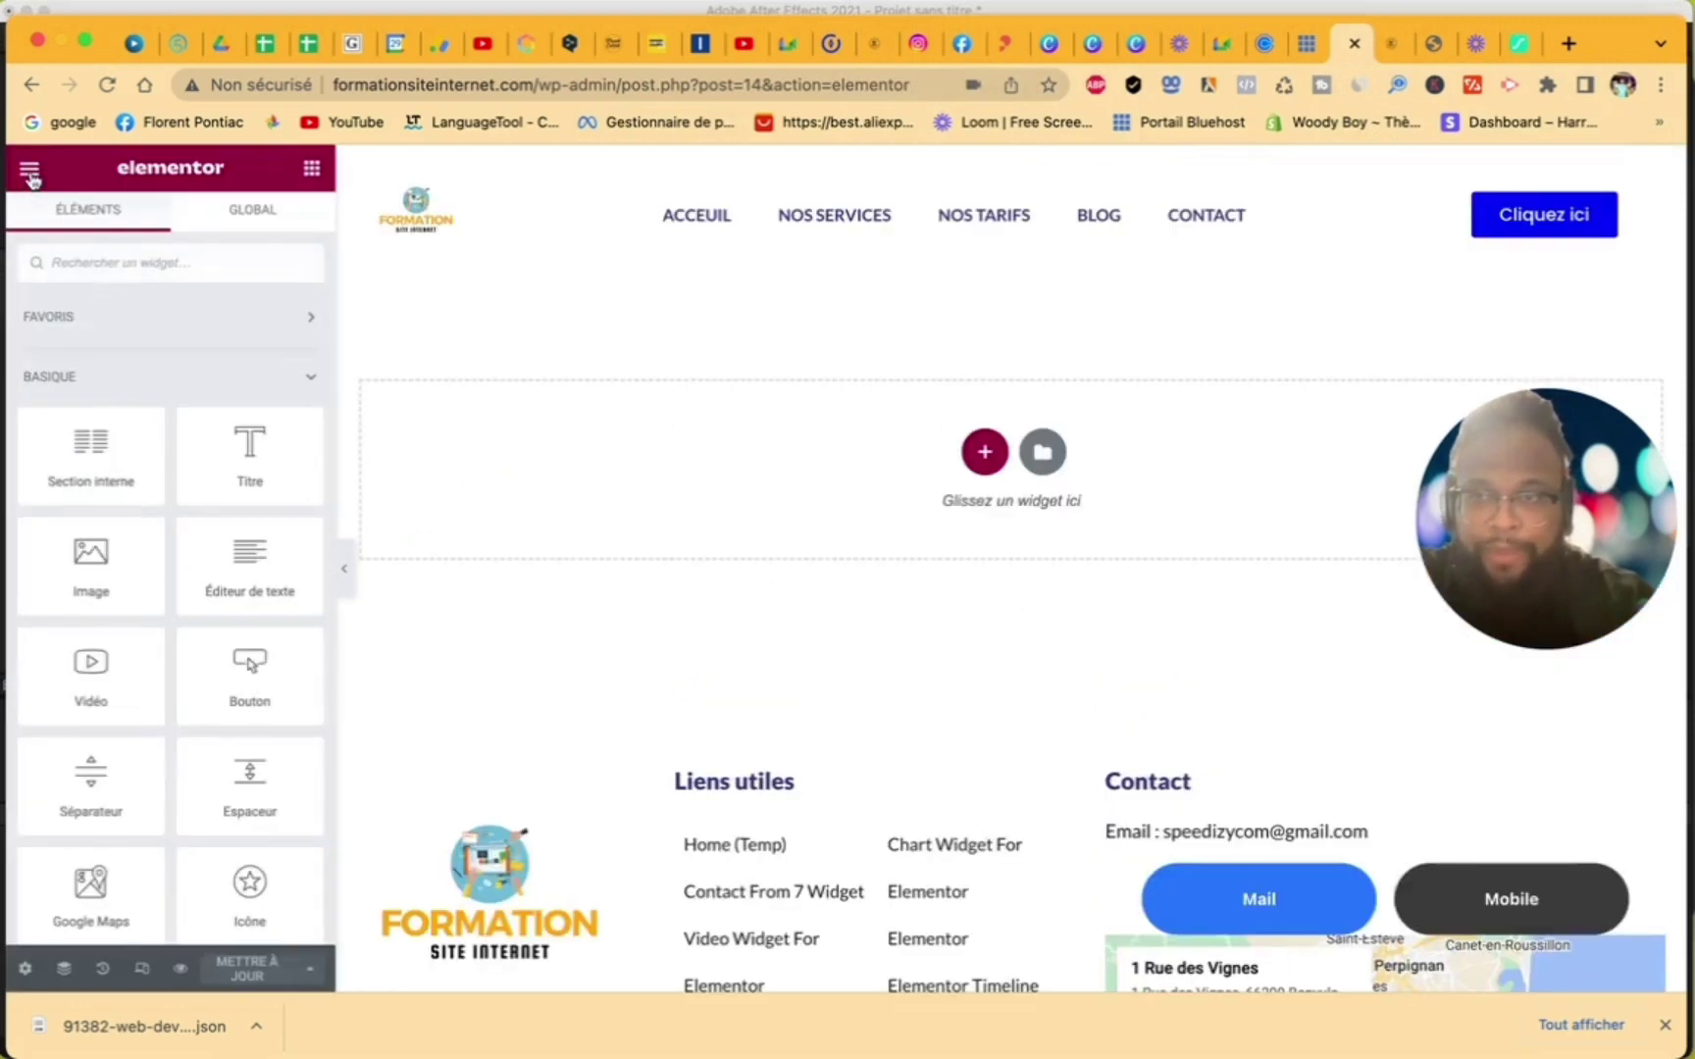
pyautogui.click(29, 172)
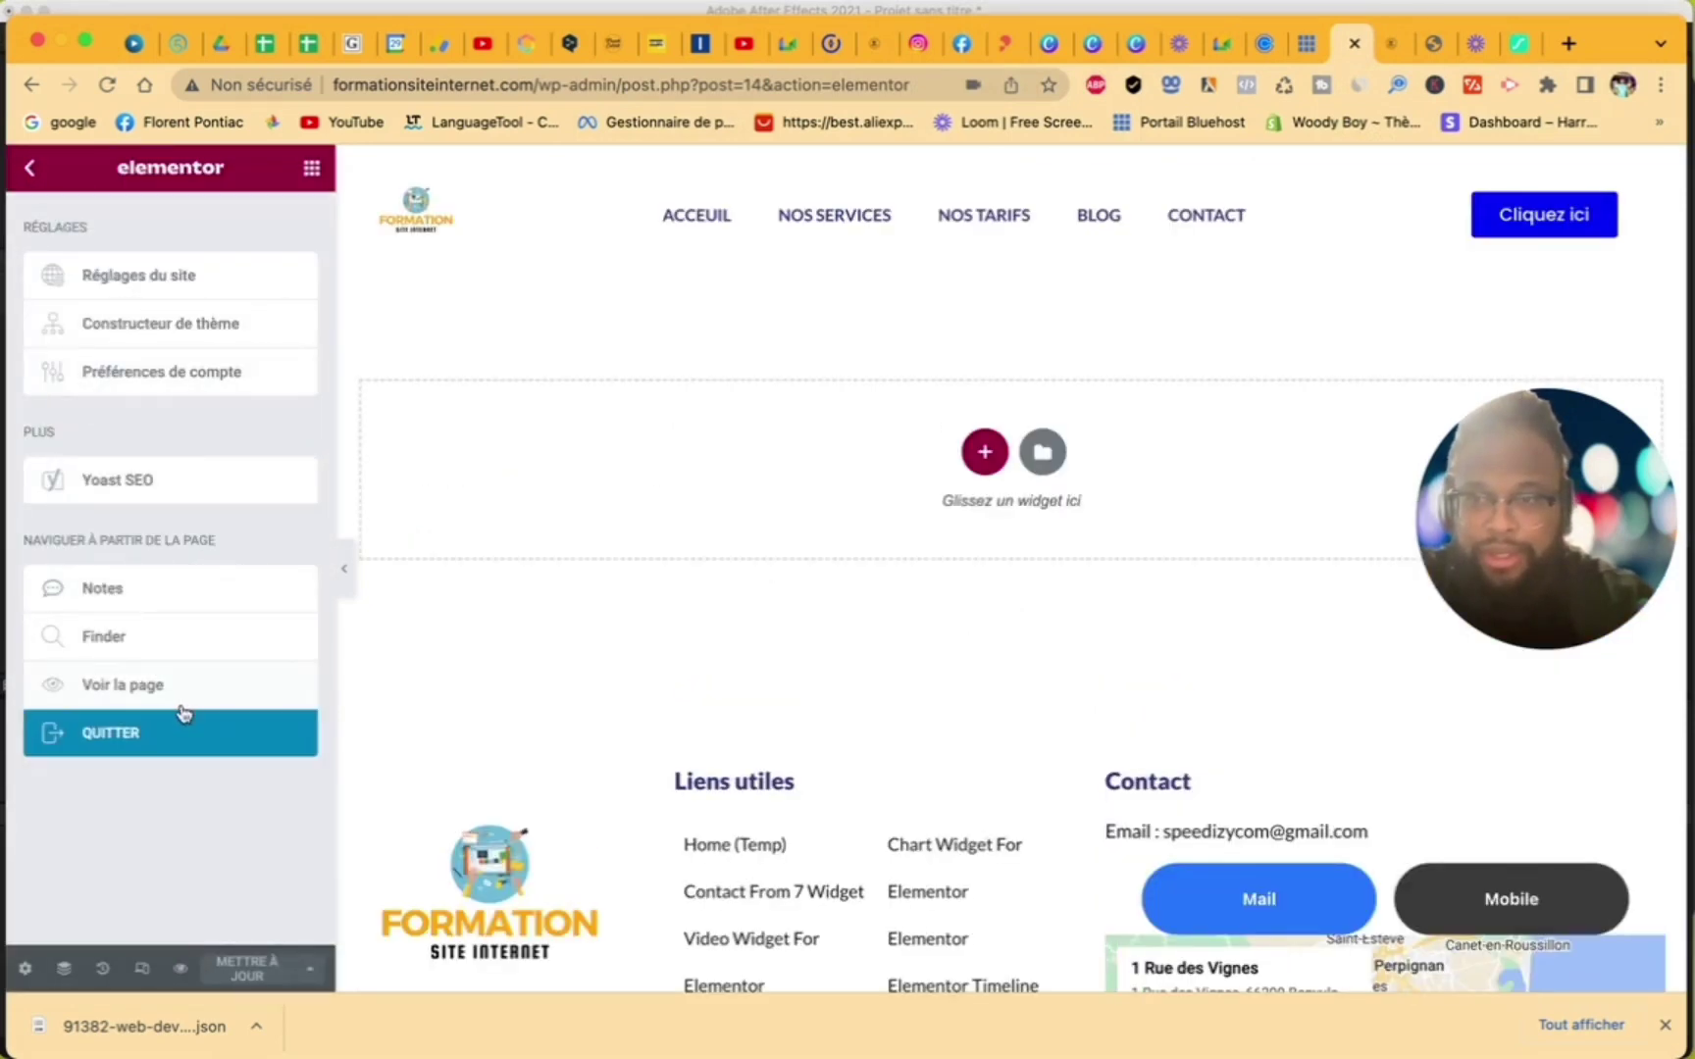
pyautogui.click(142, 732)
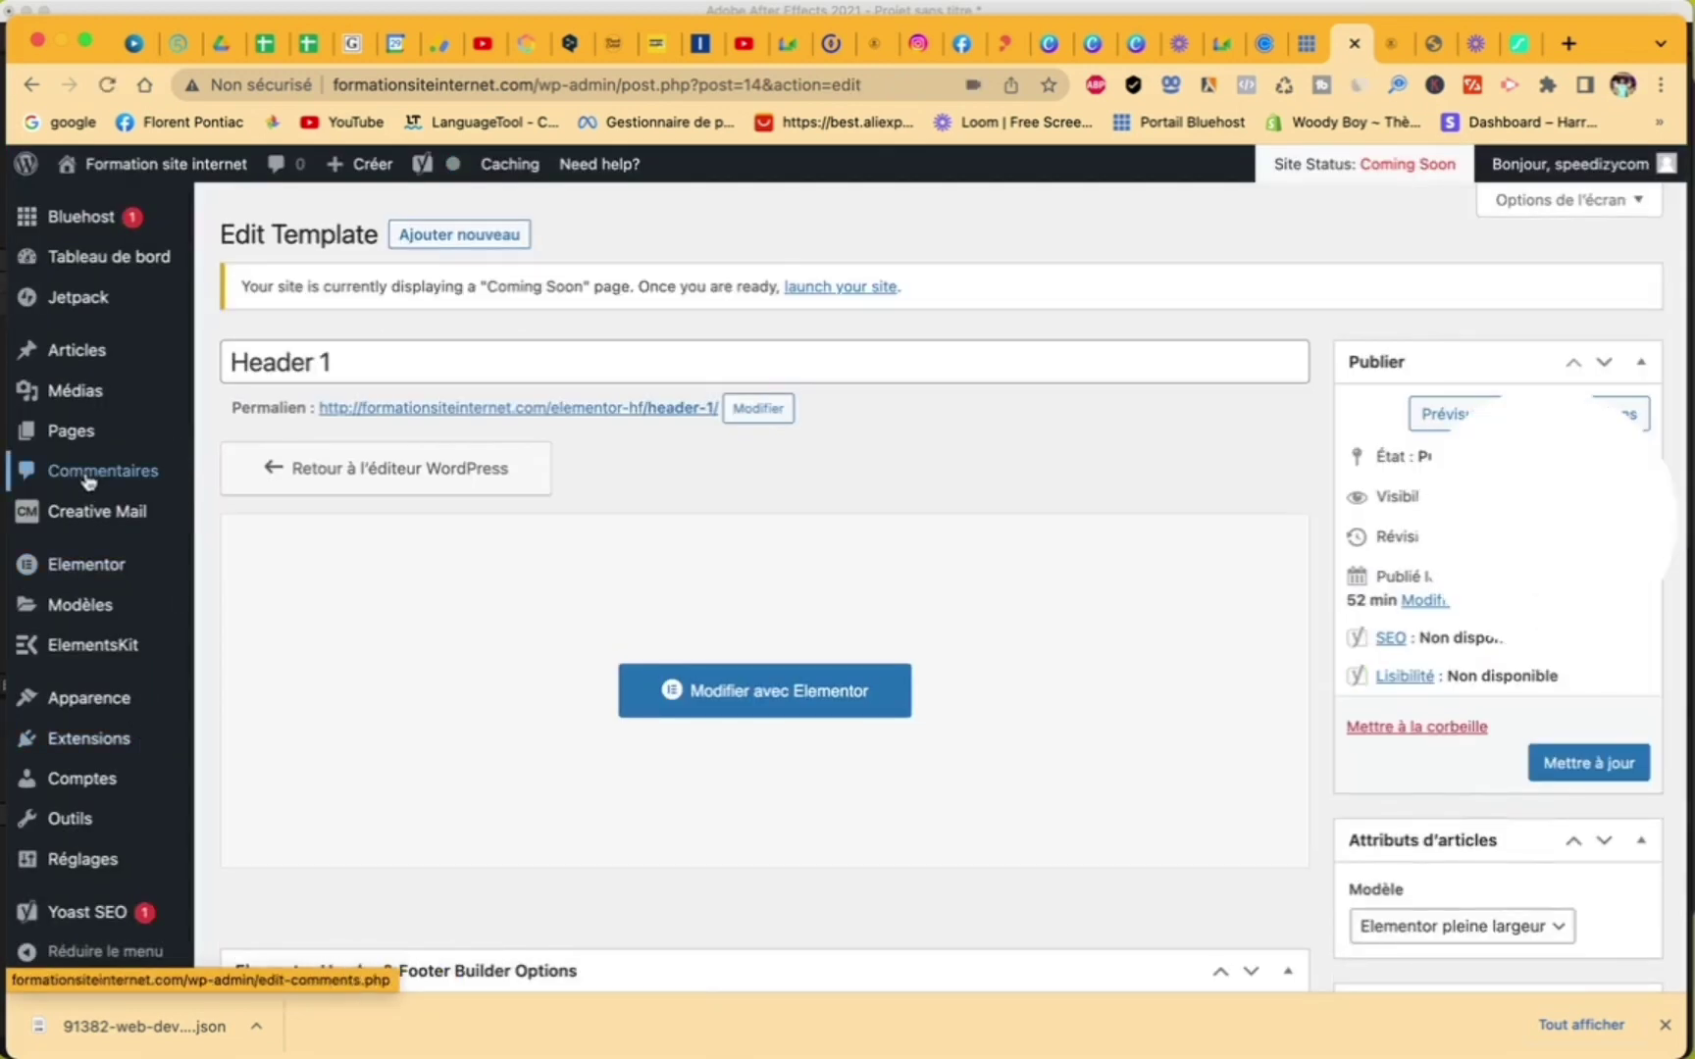
pyautogui.click(144, 166)
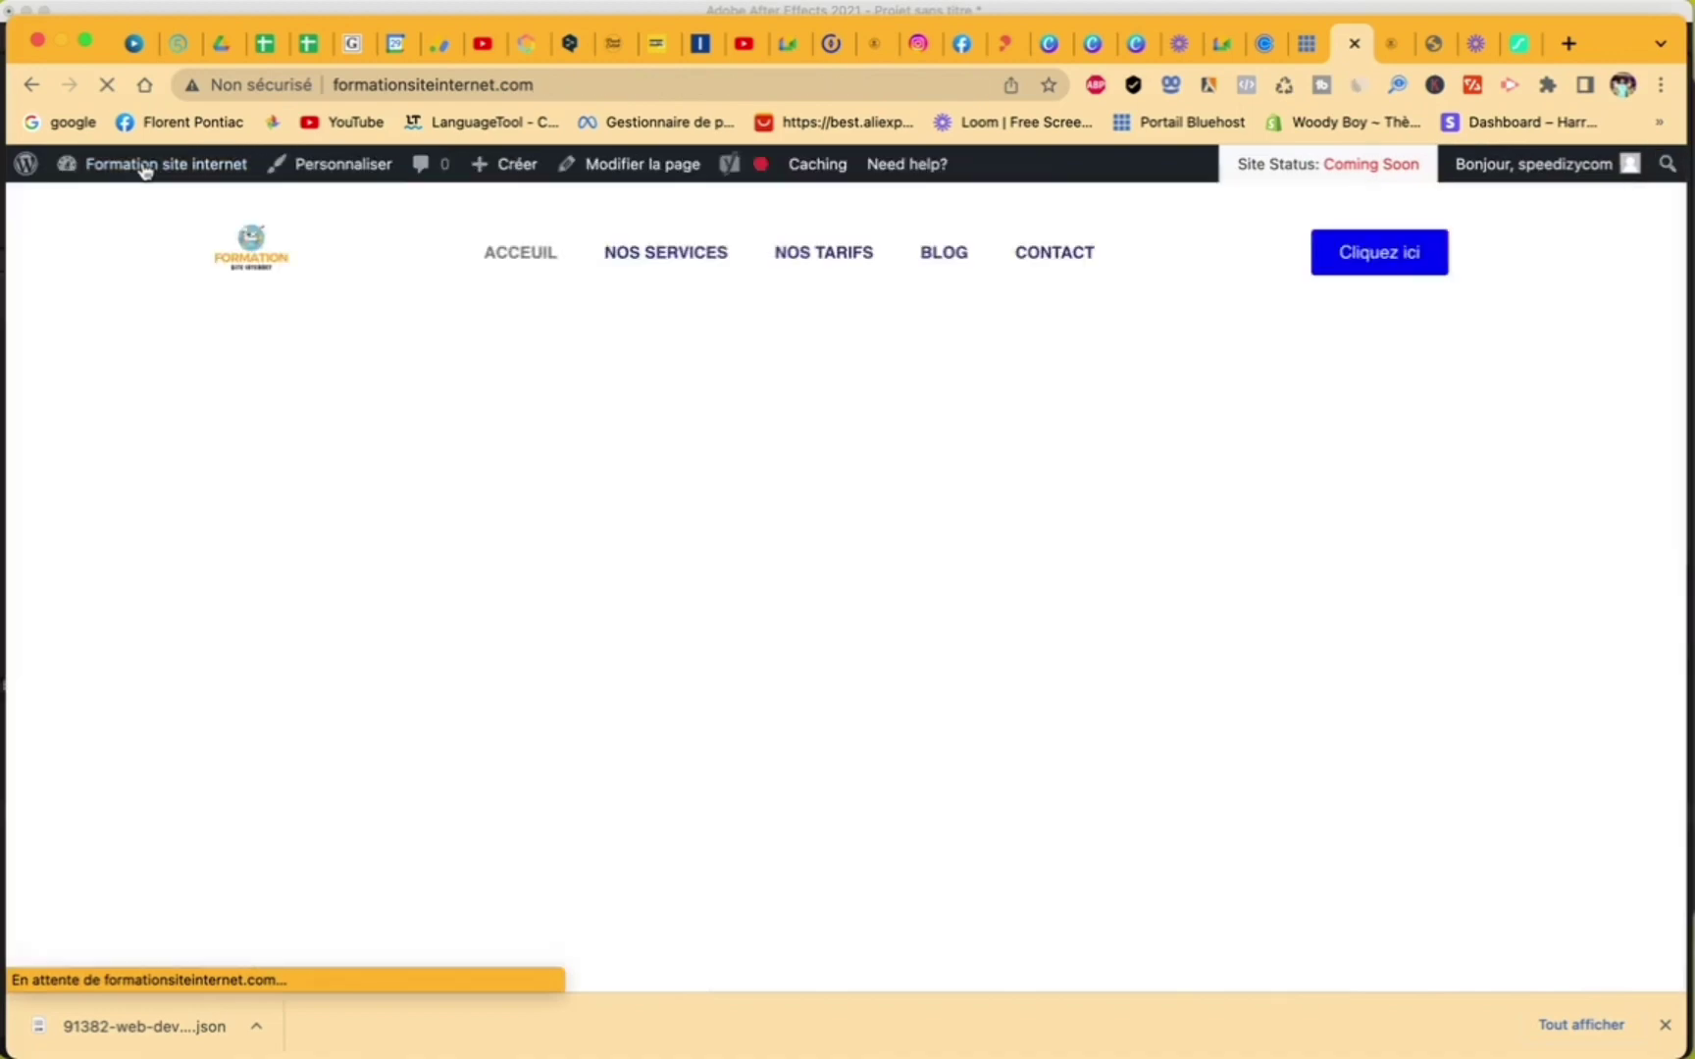
# - Scroll through the live homepage to check the header and team member cards
pyautogui.scroll(-15, 751, 491)
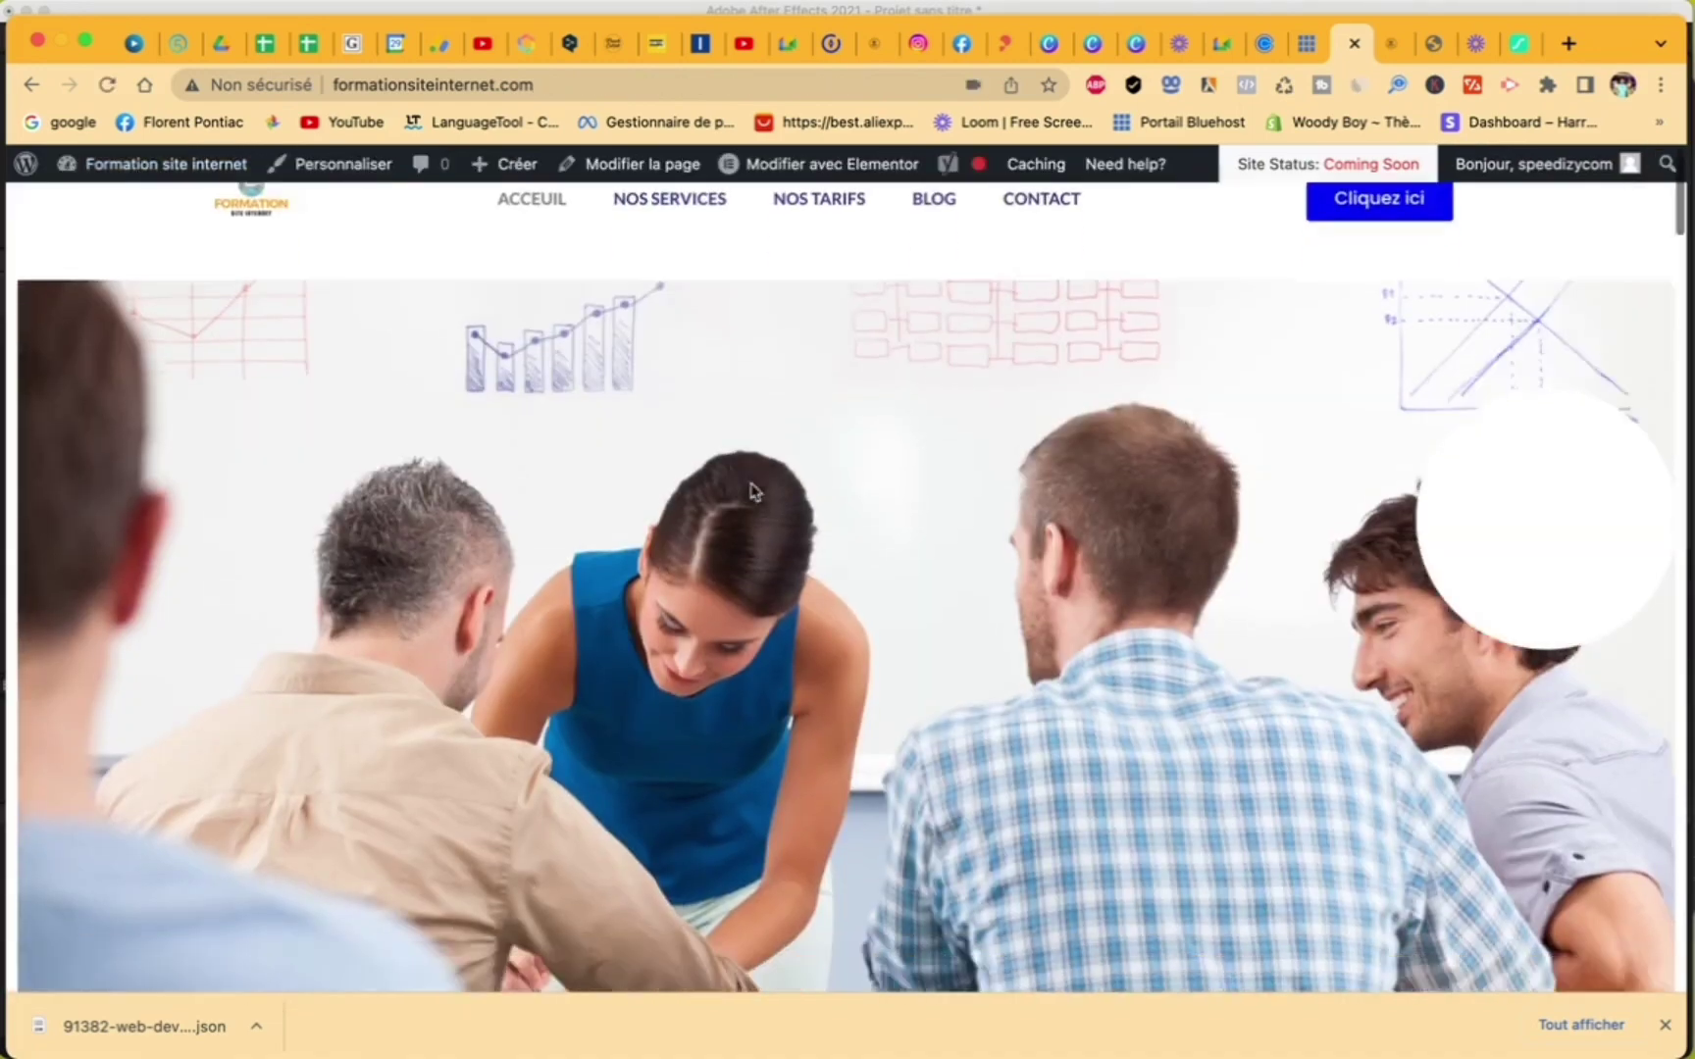
pyautogui.scroll(-20, 751, 490)
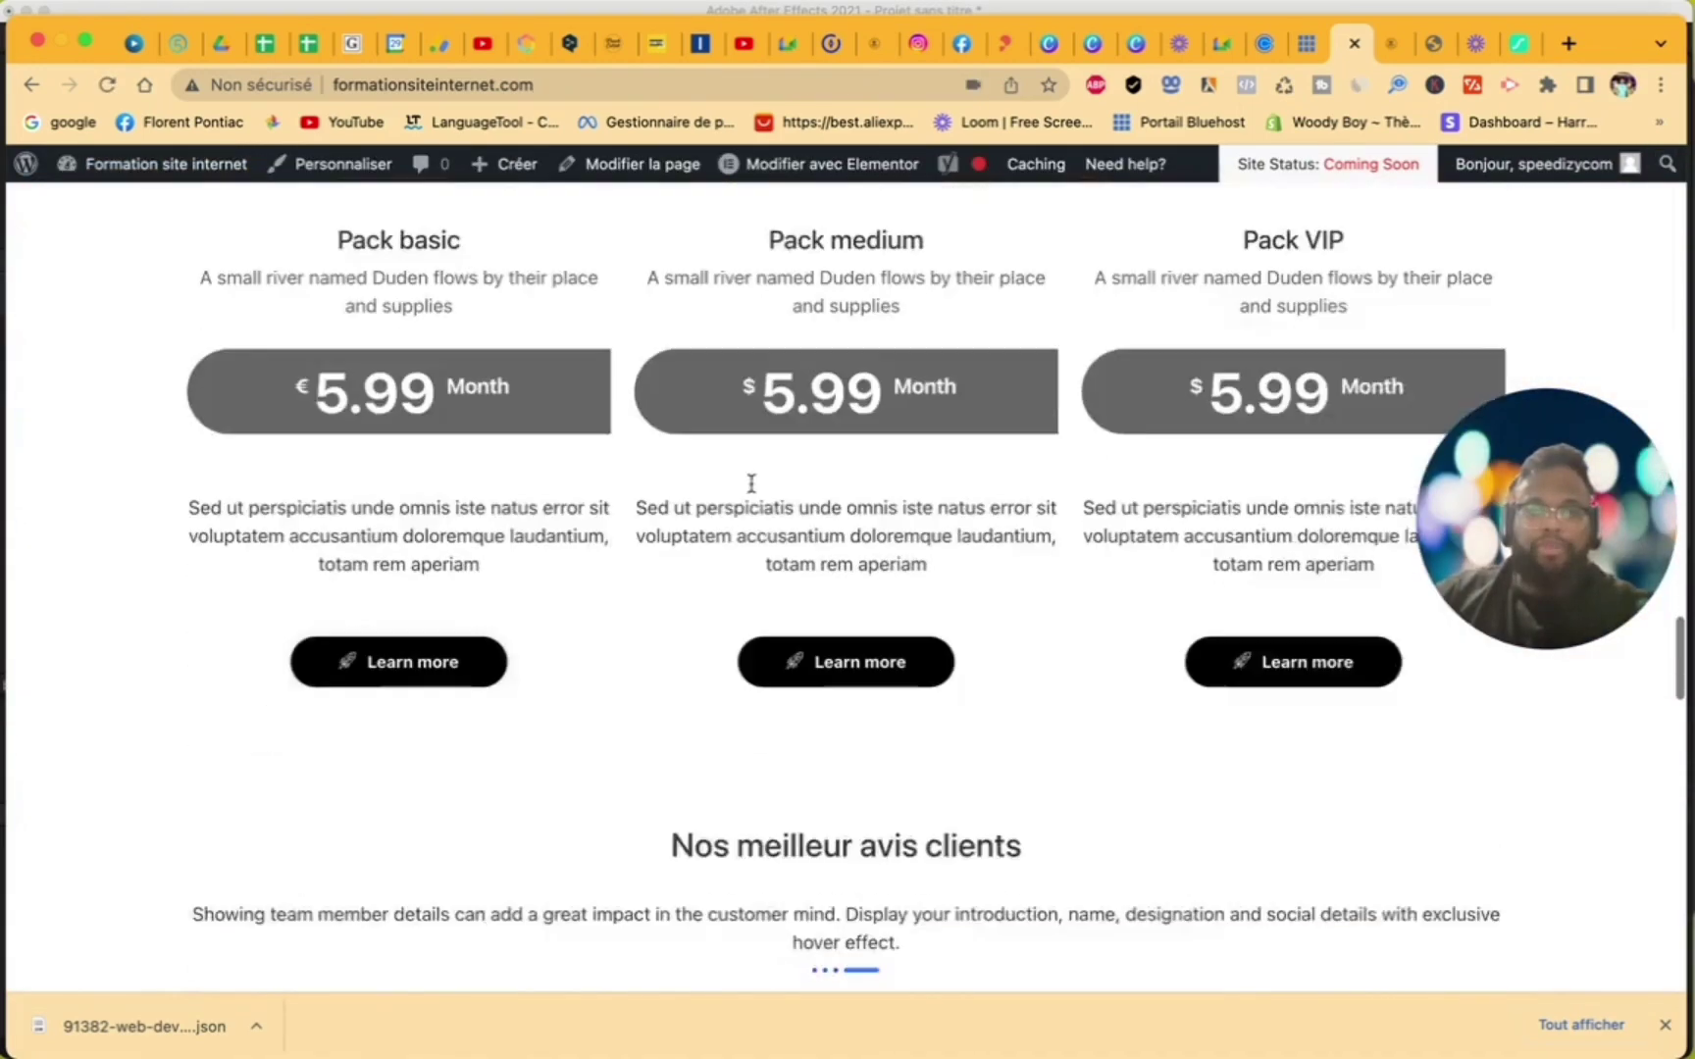
pyautogui.scroll(20, 752, 490)
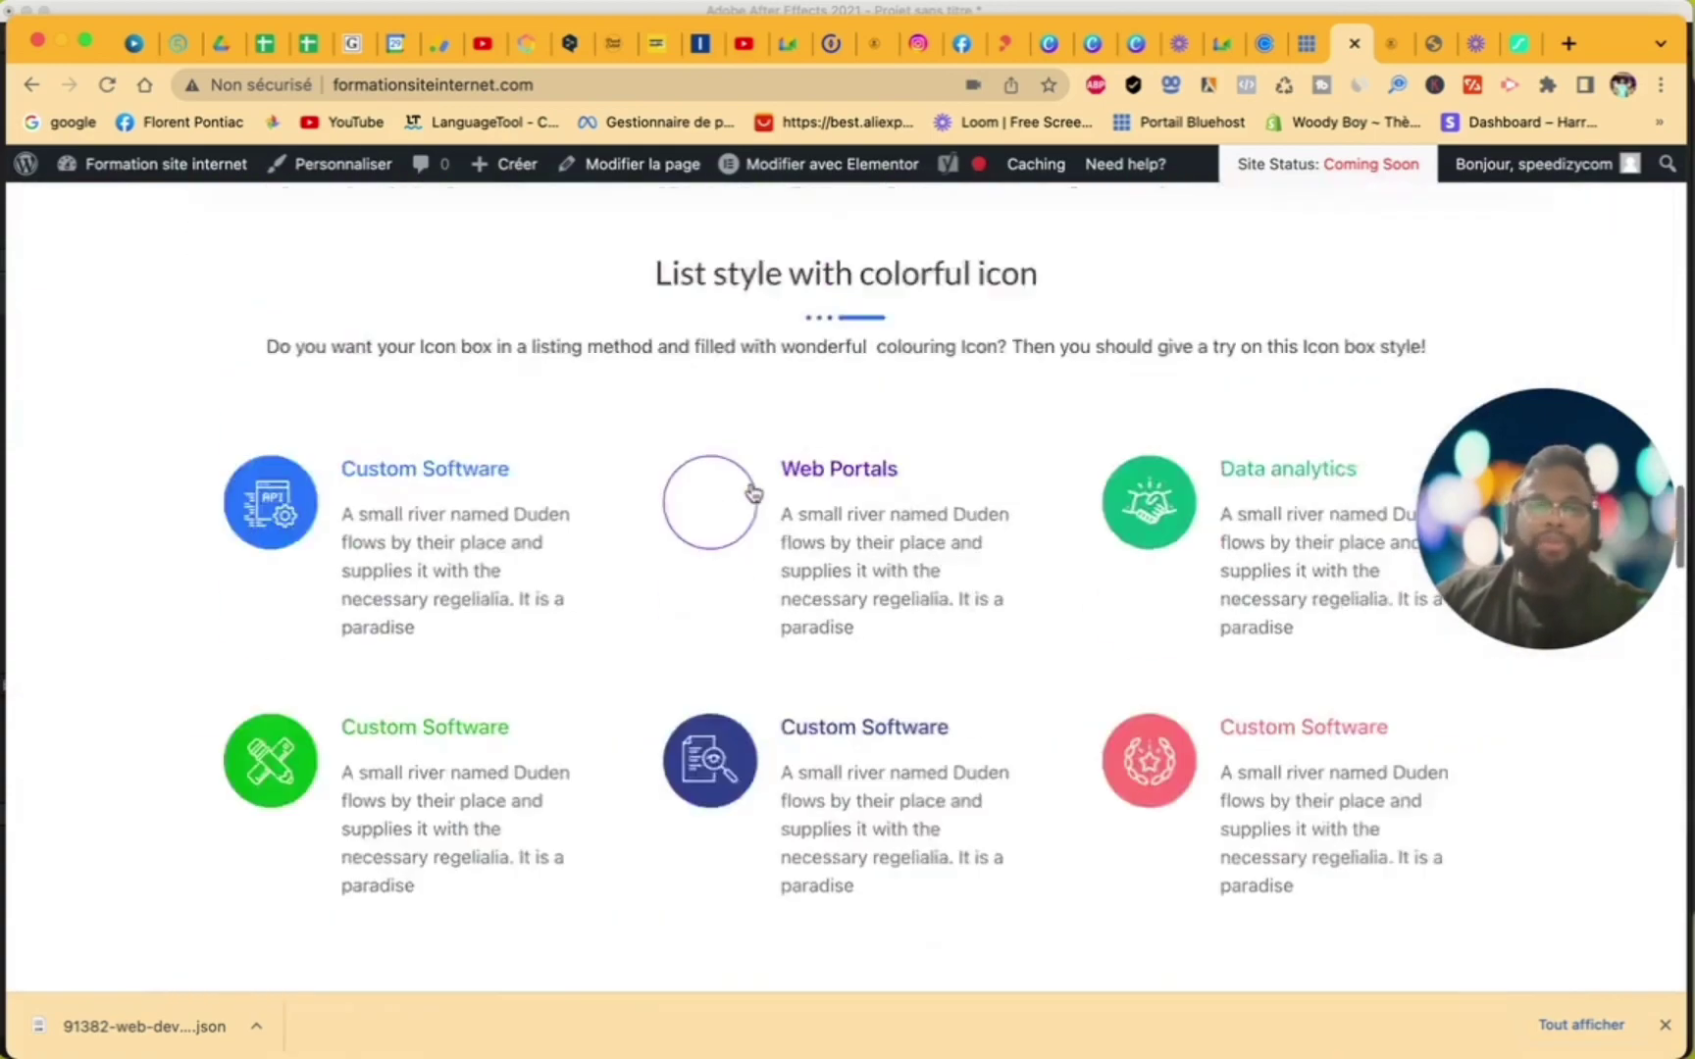
pyautogui.scroll(-20, 751, 491)
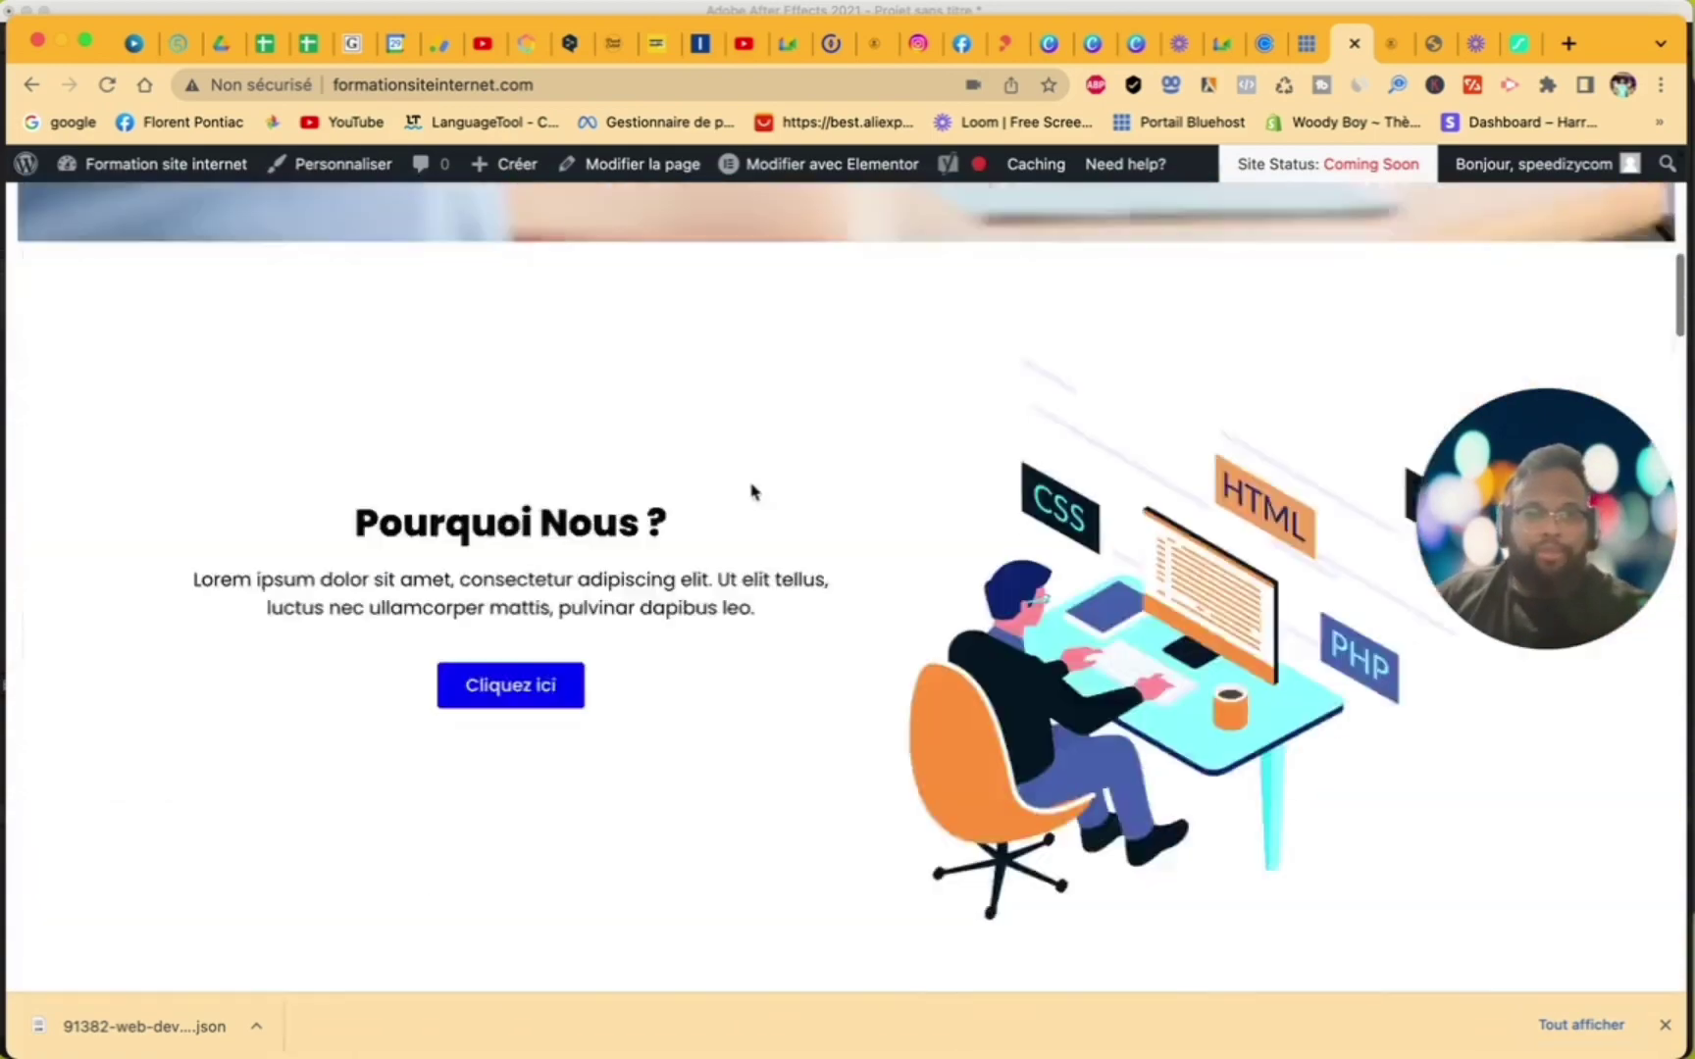
pyautogui.scroll(-5, 751, 491)
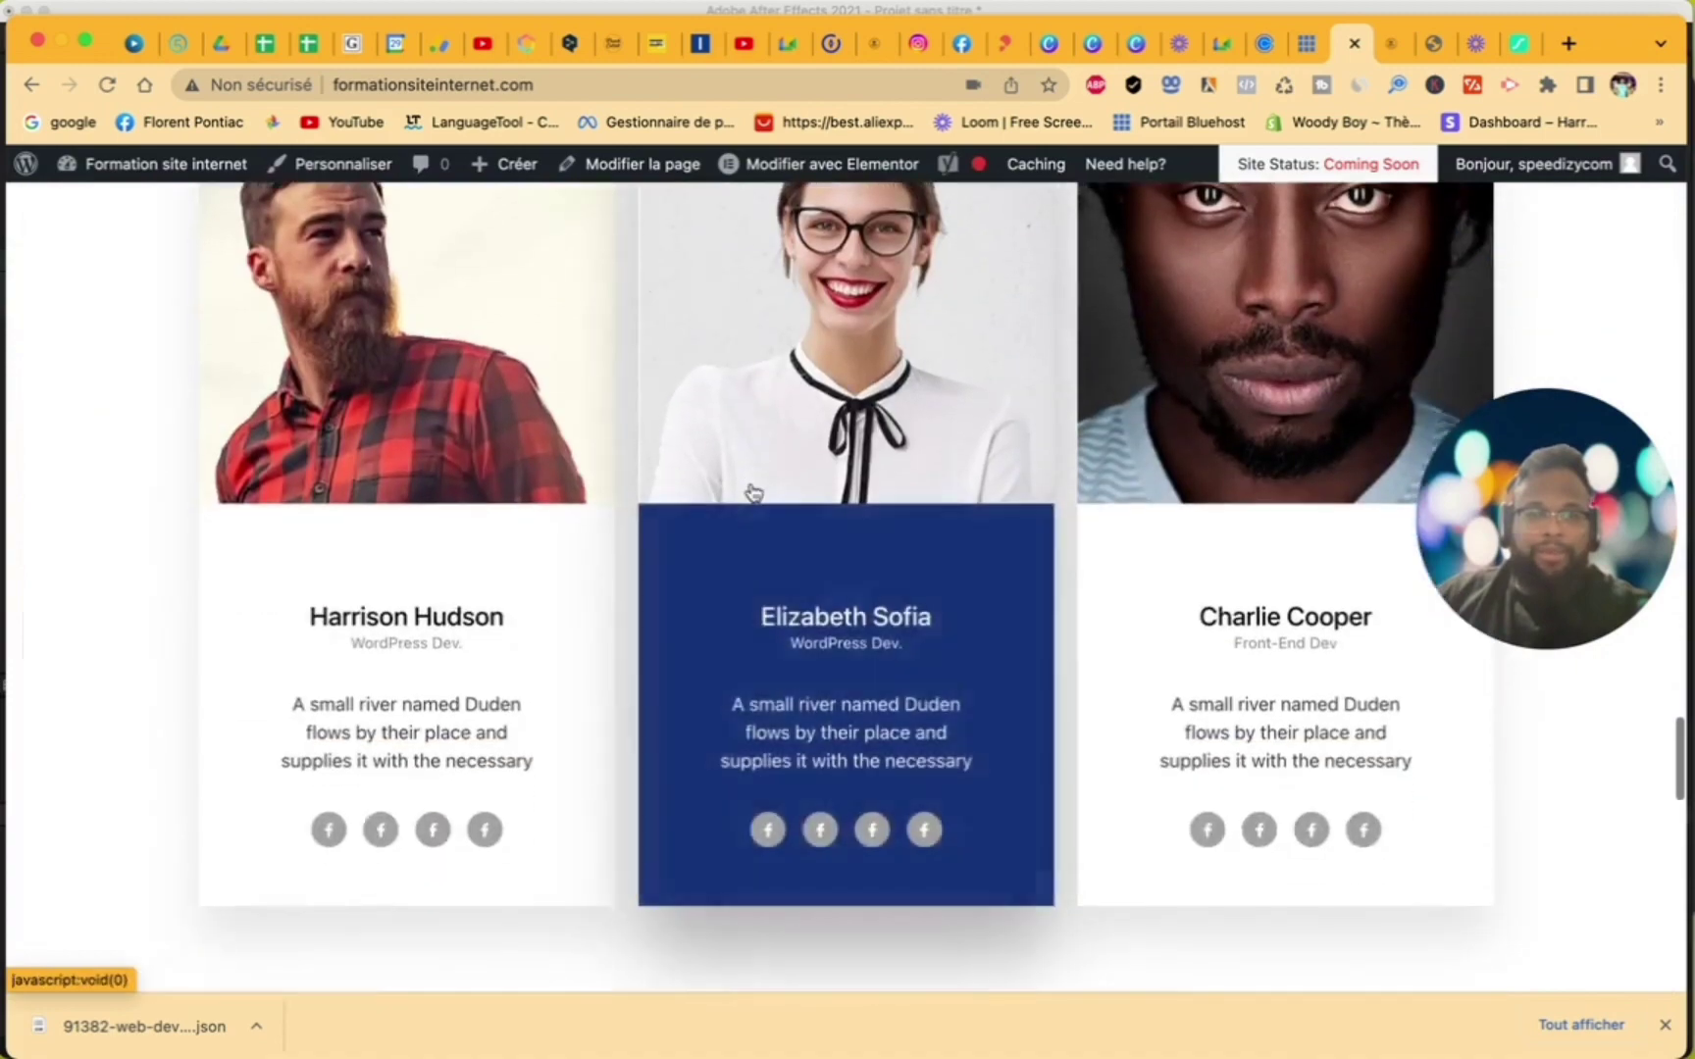
pyautogui.scroll(20, 775, 471)
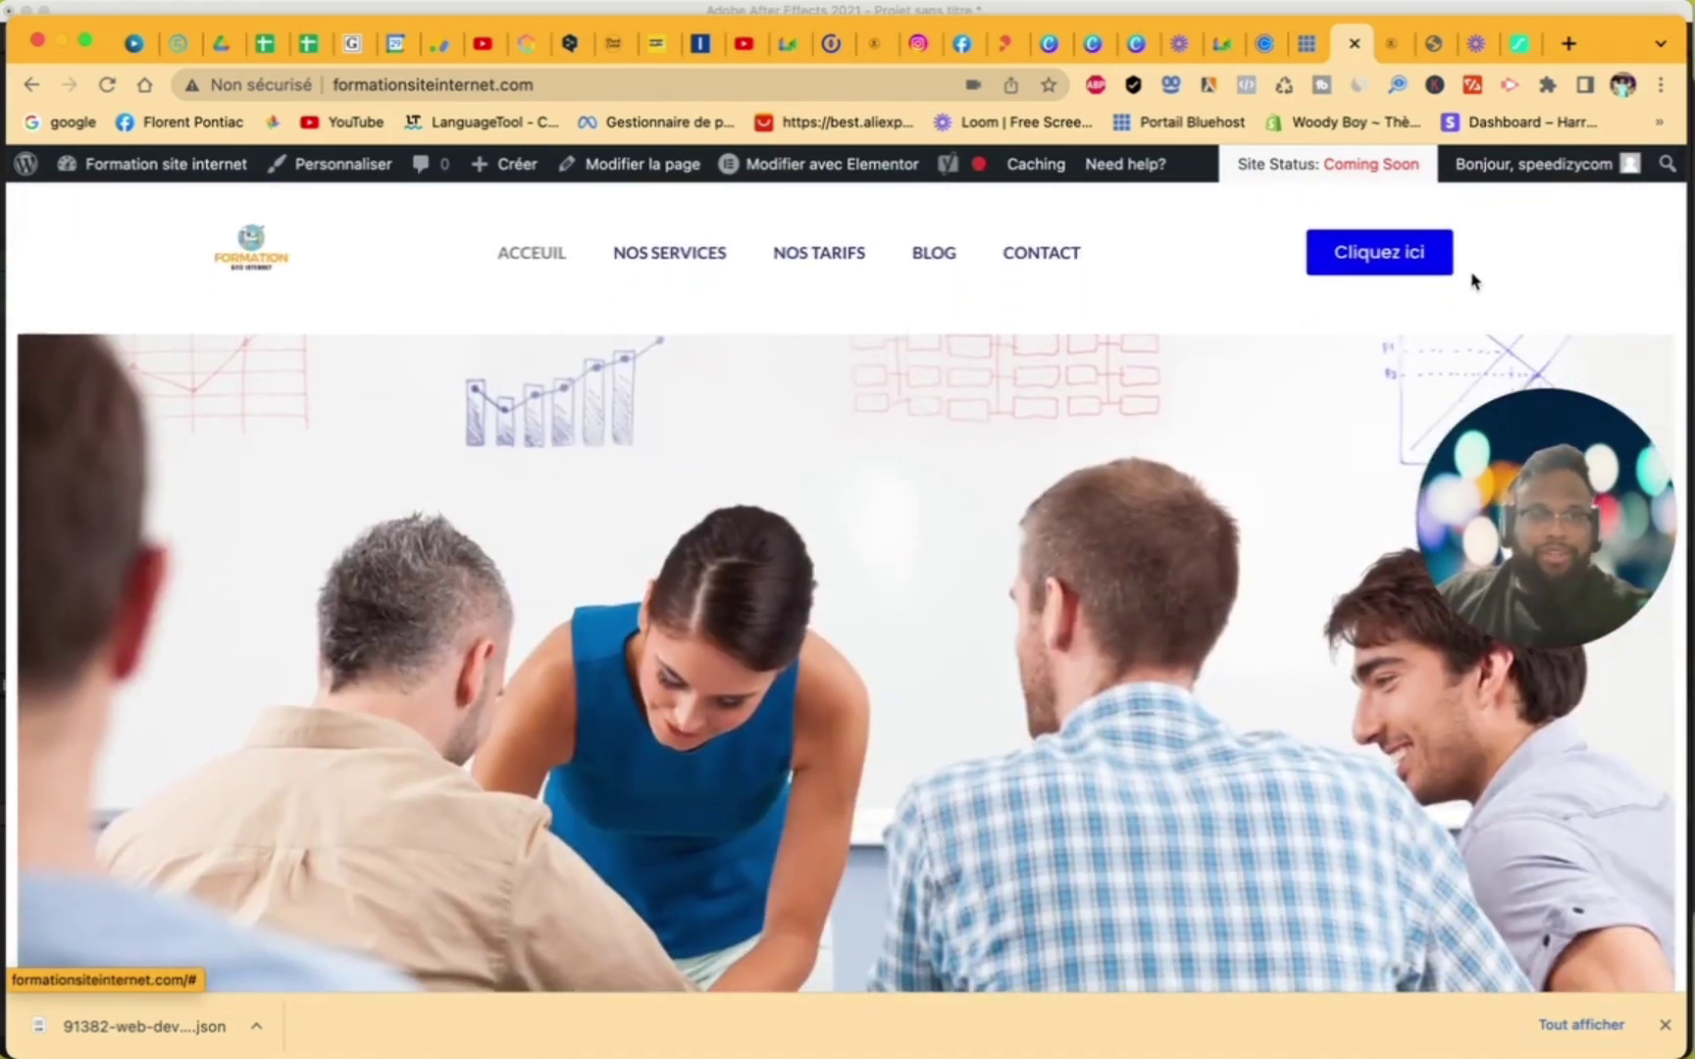
pyautogui.click(1406, 258)
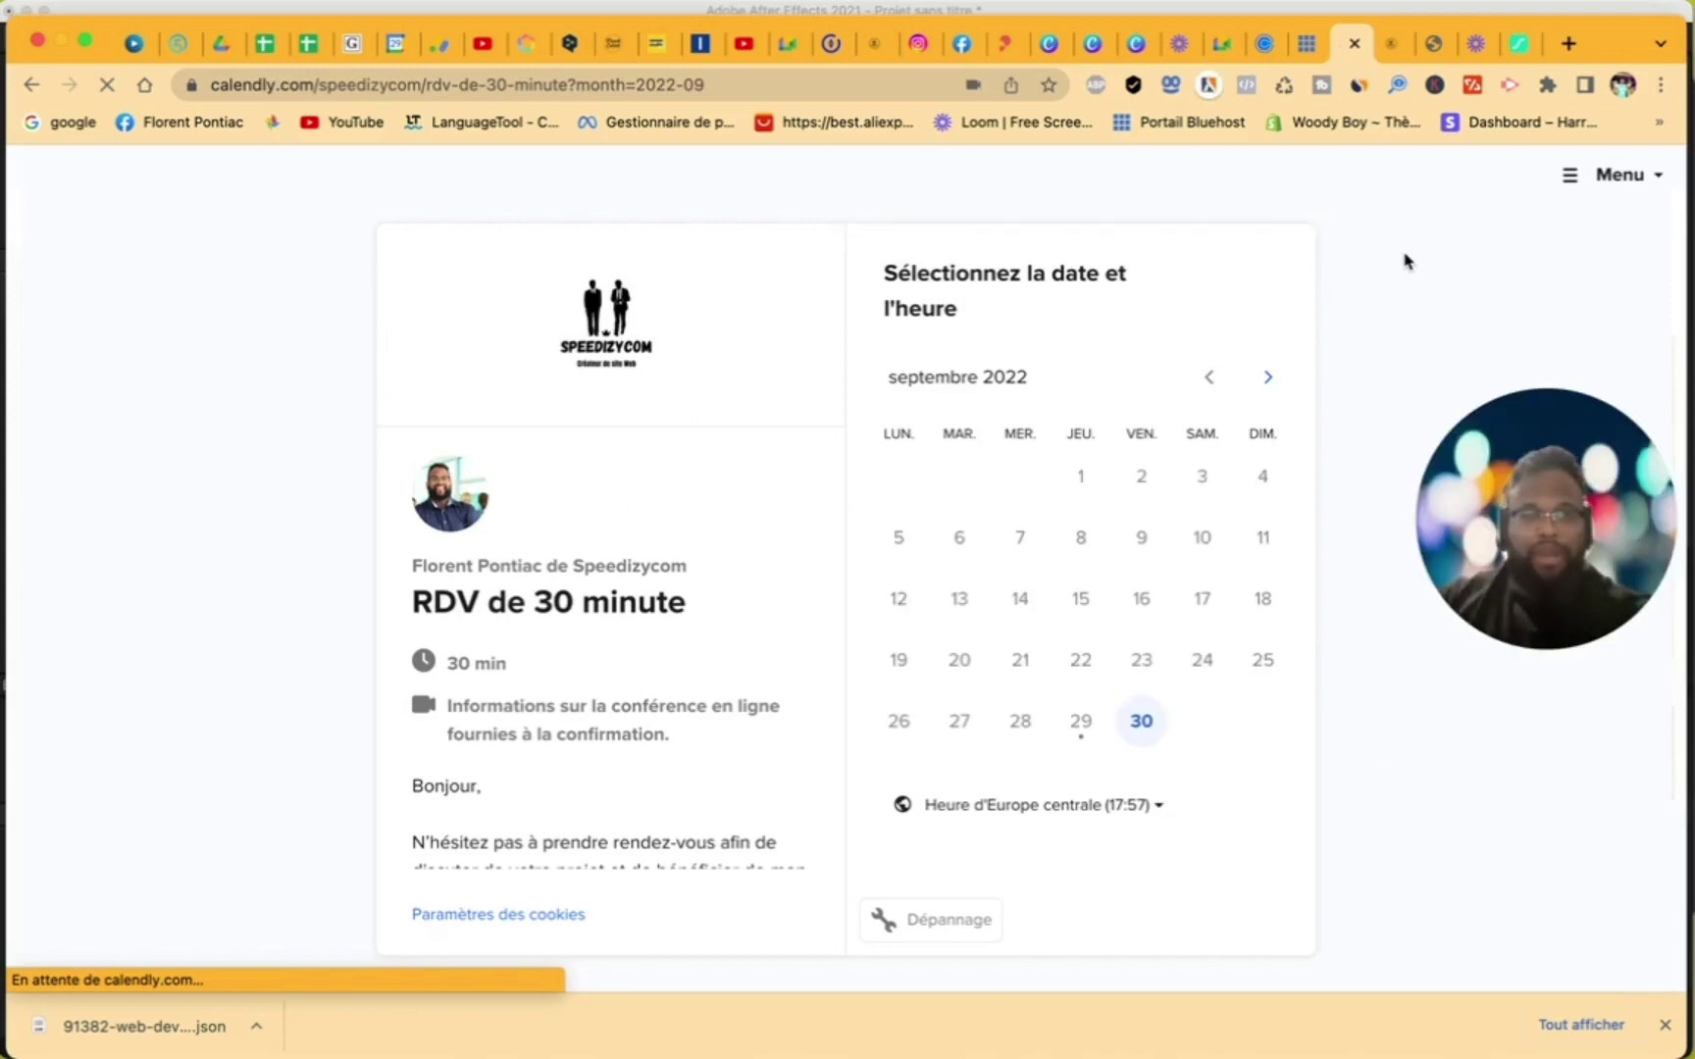
pyautogui.click(1138, 711)
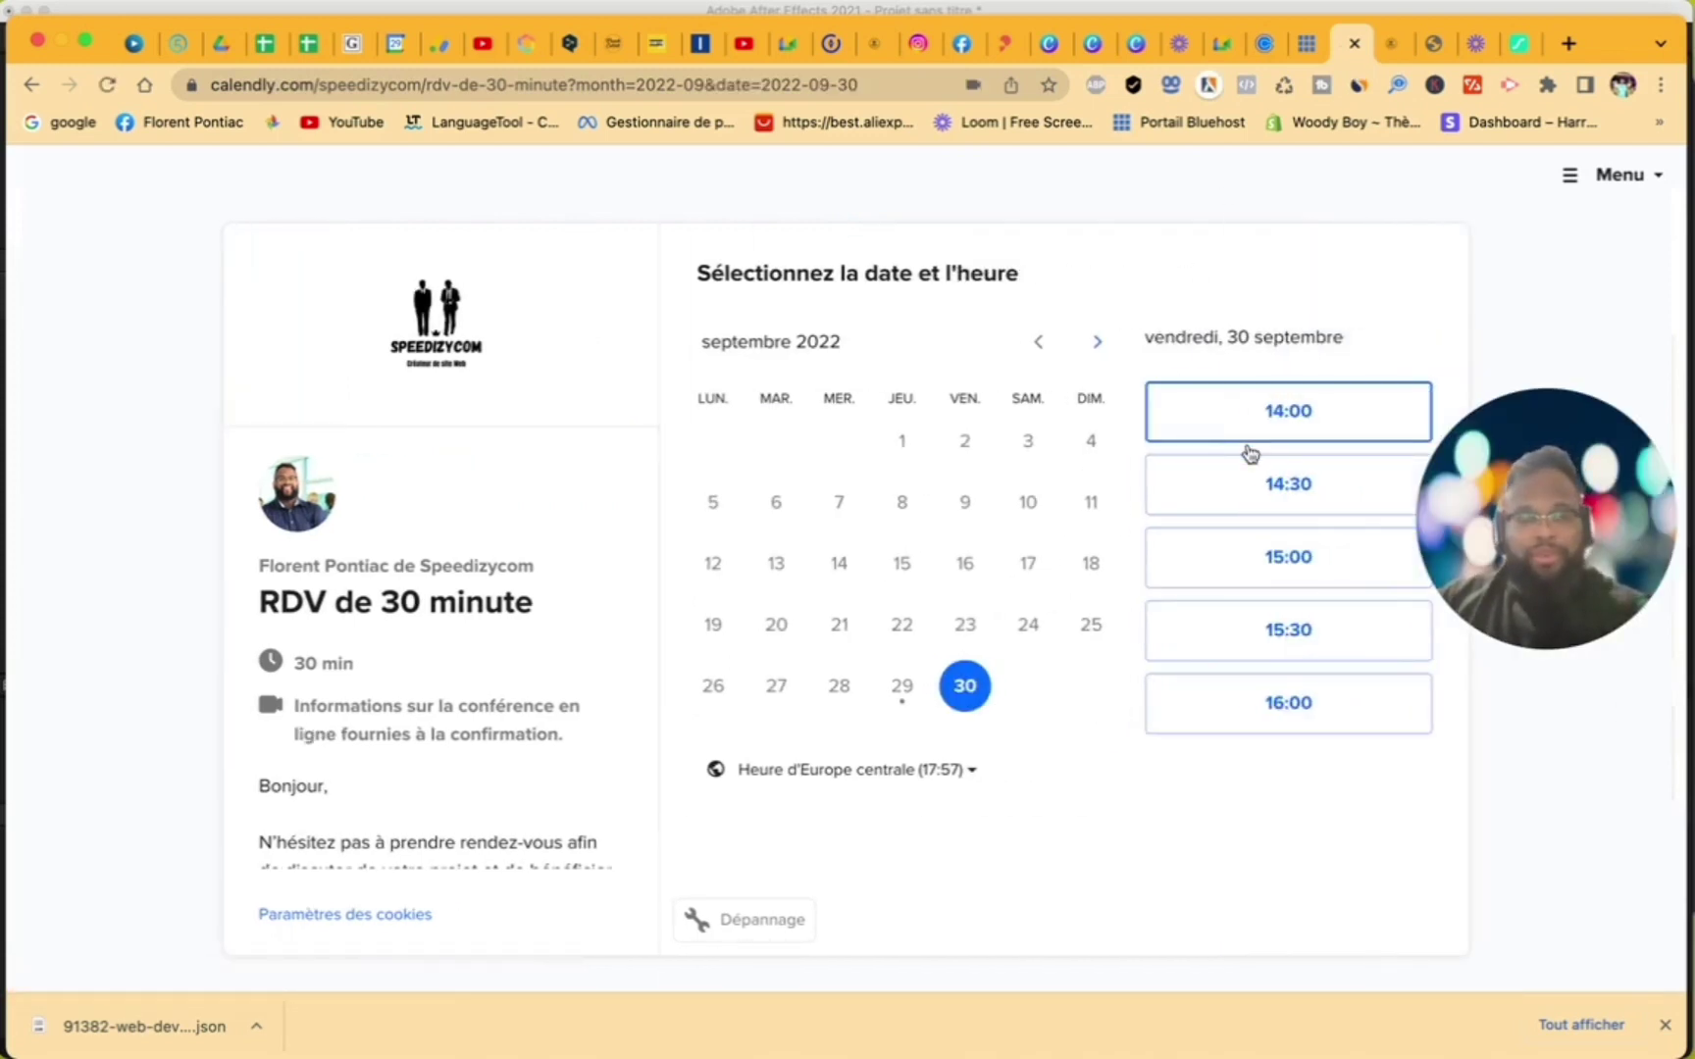
pyautogui.click(1263, 644)
pyautogui.click(1327, 633)
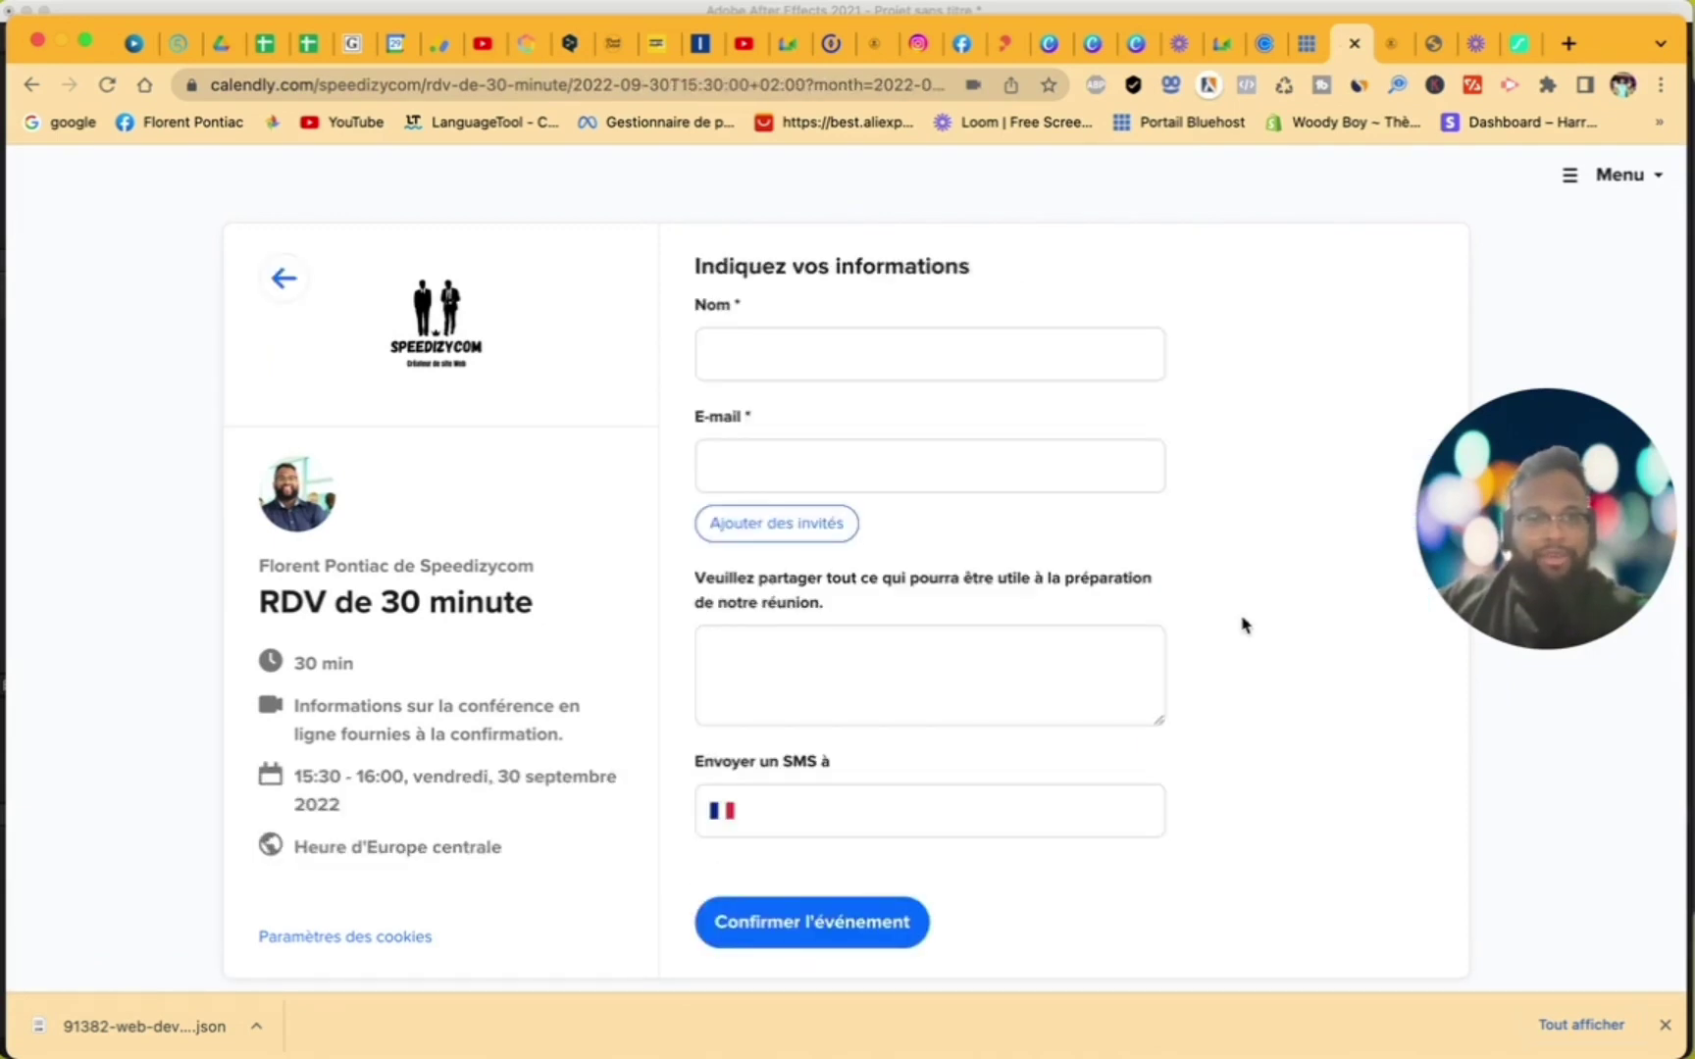
pyautogui.click(887, 355)
pyautogui.click(890, 448)
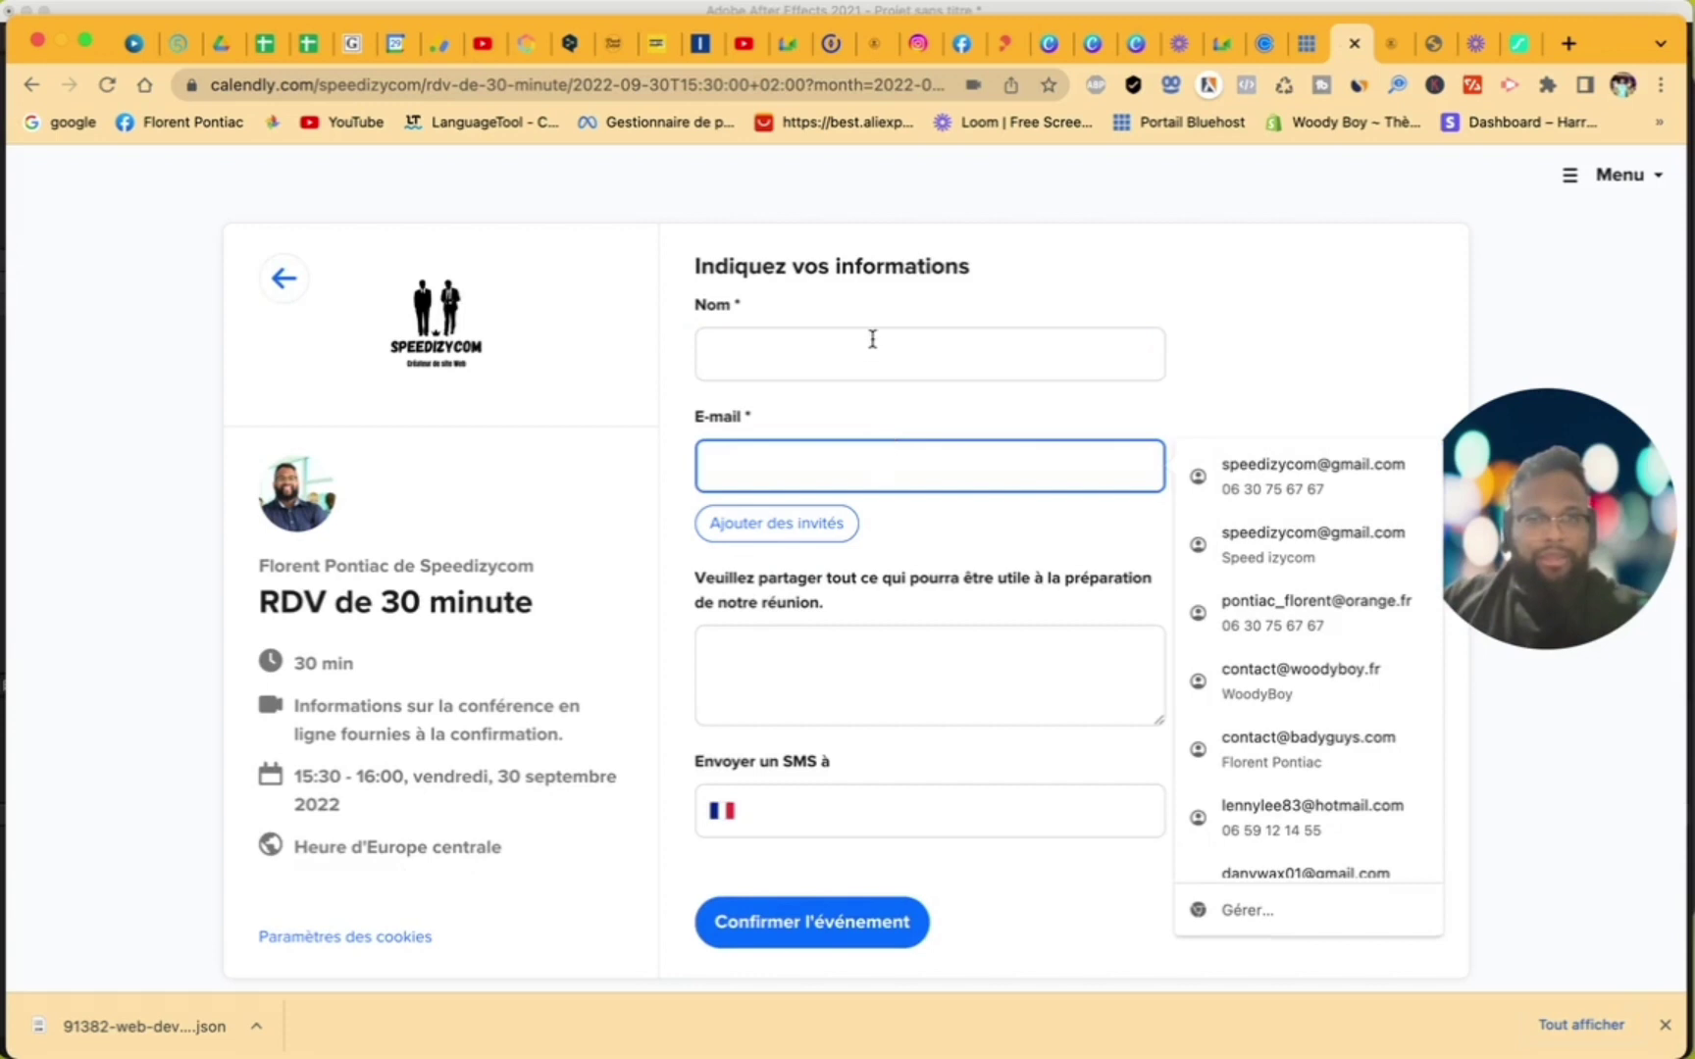
pyautogui.click(868, 697)
pyautogui.scroll(-1, 864, 701)
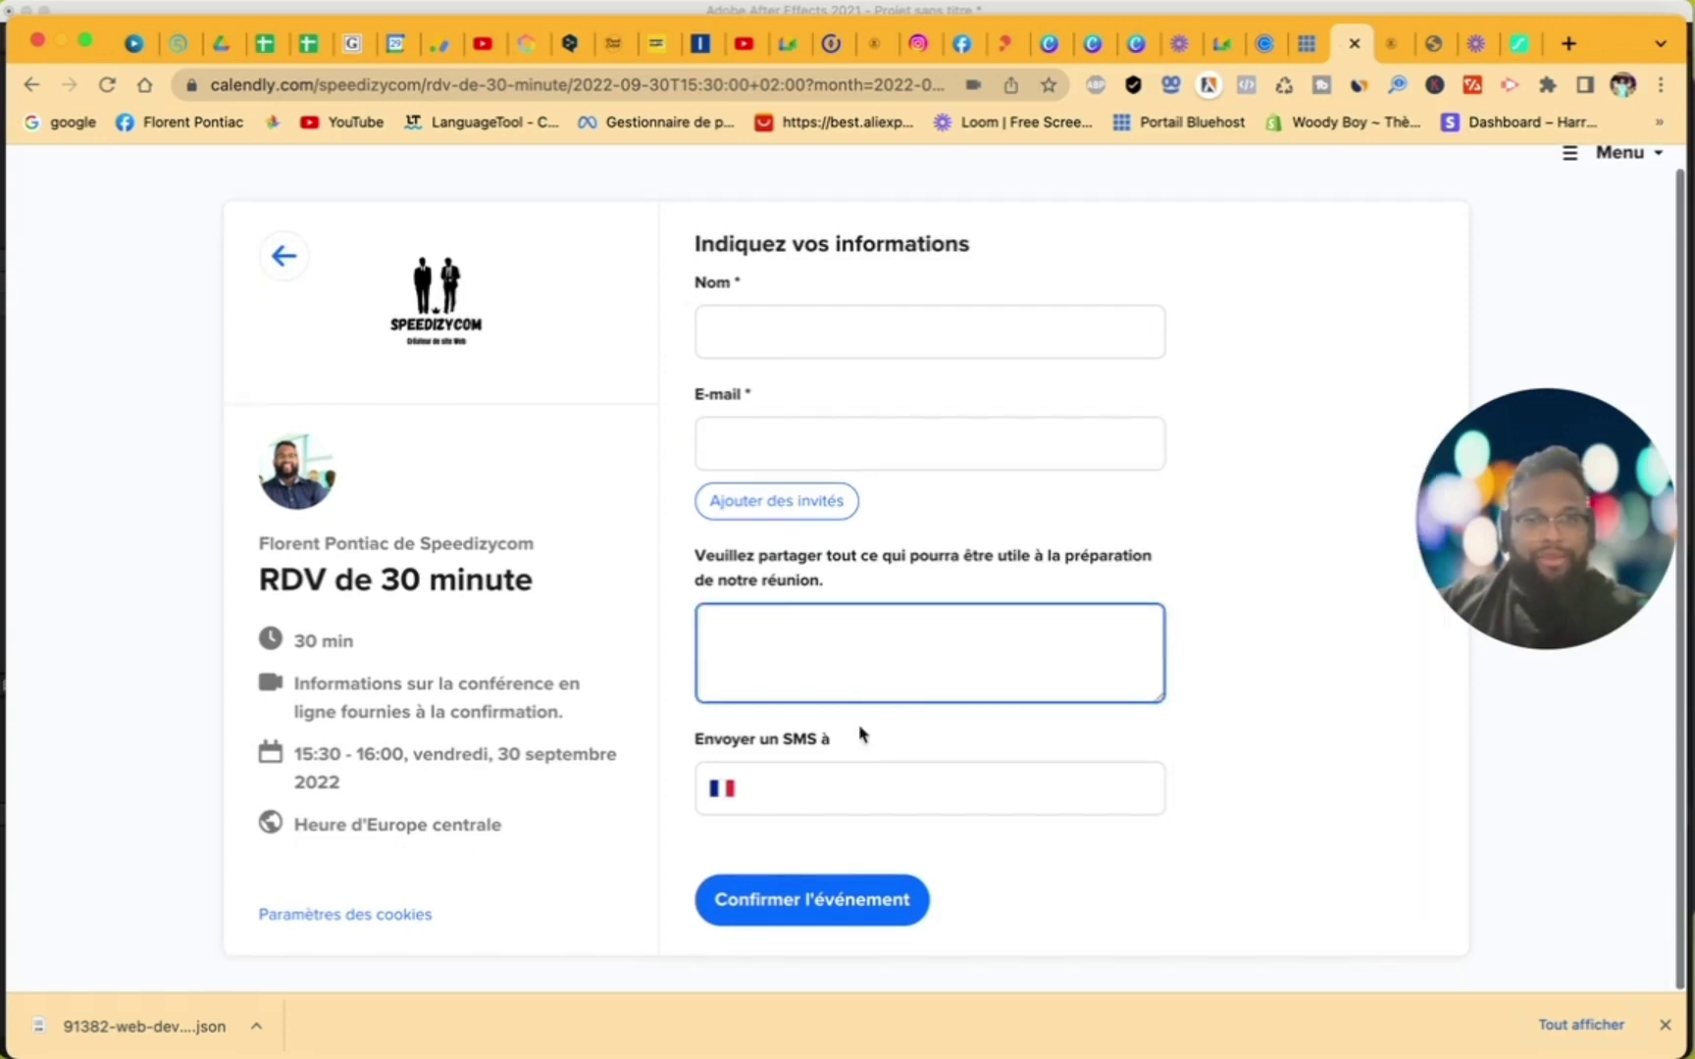
pyautogui.click(284, 257)
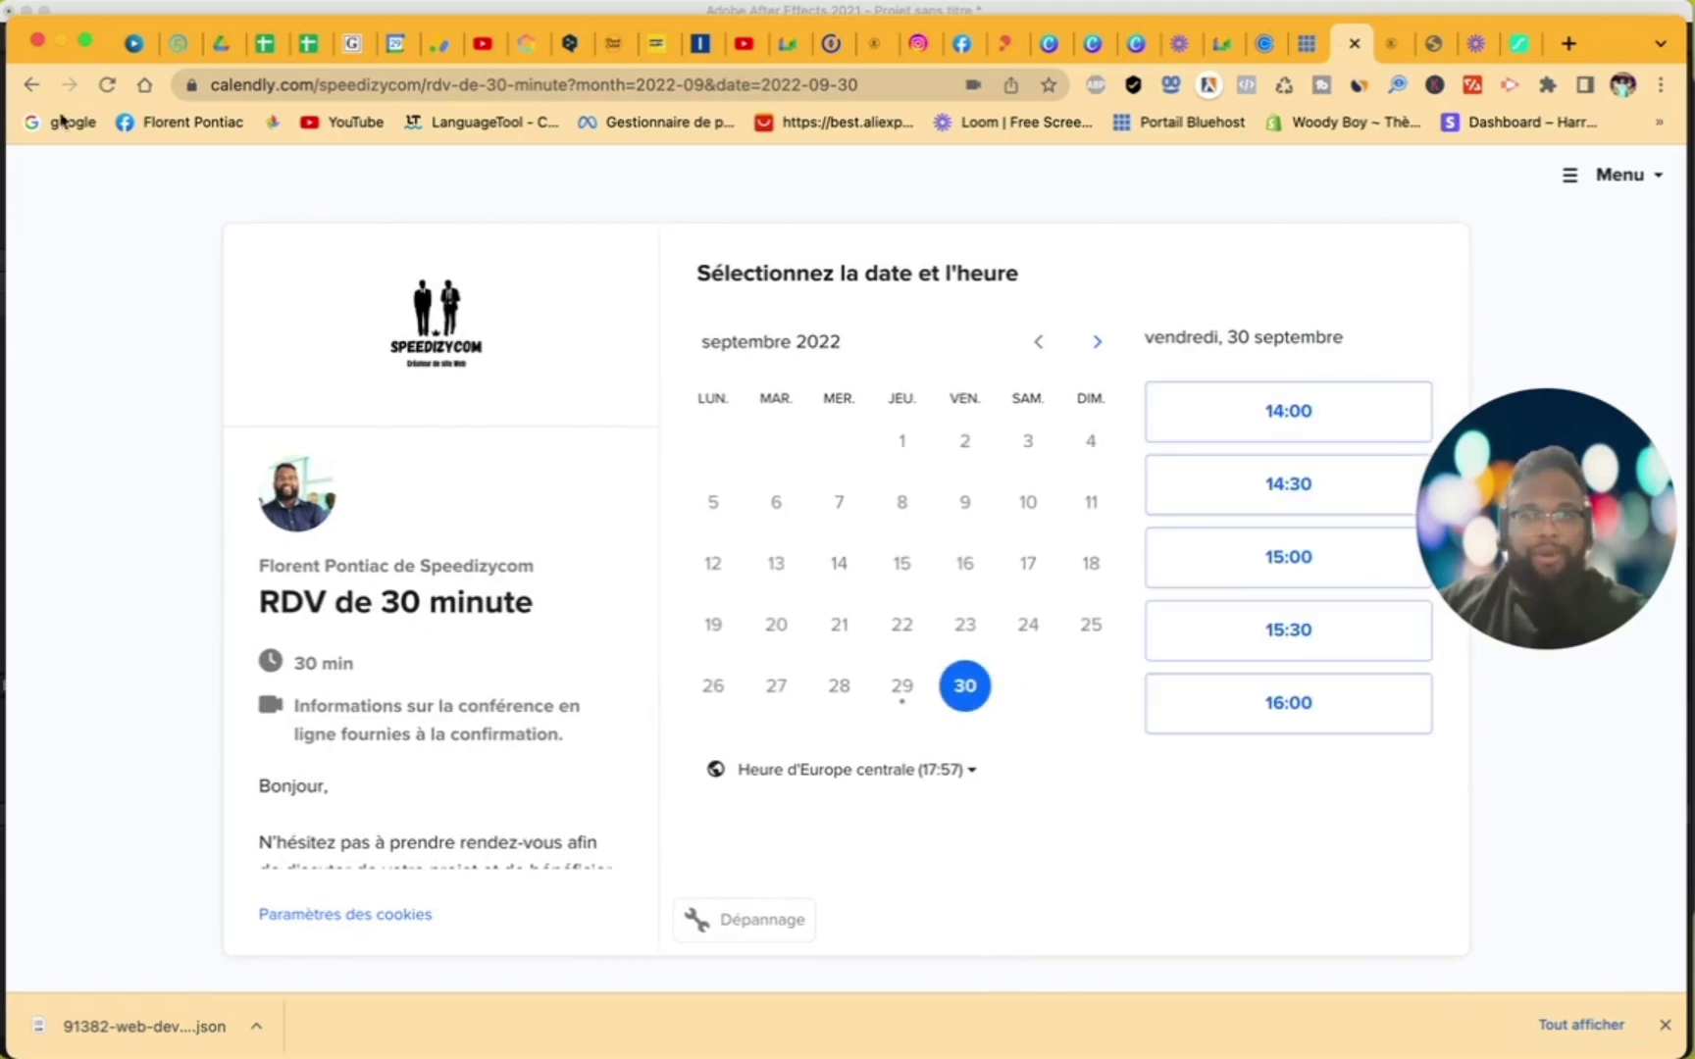
pyautogui.click(34, 89)
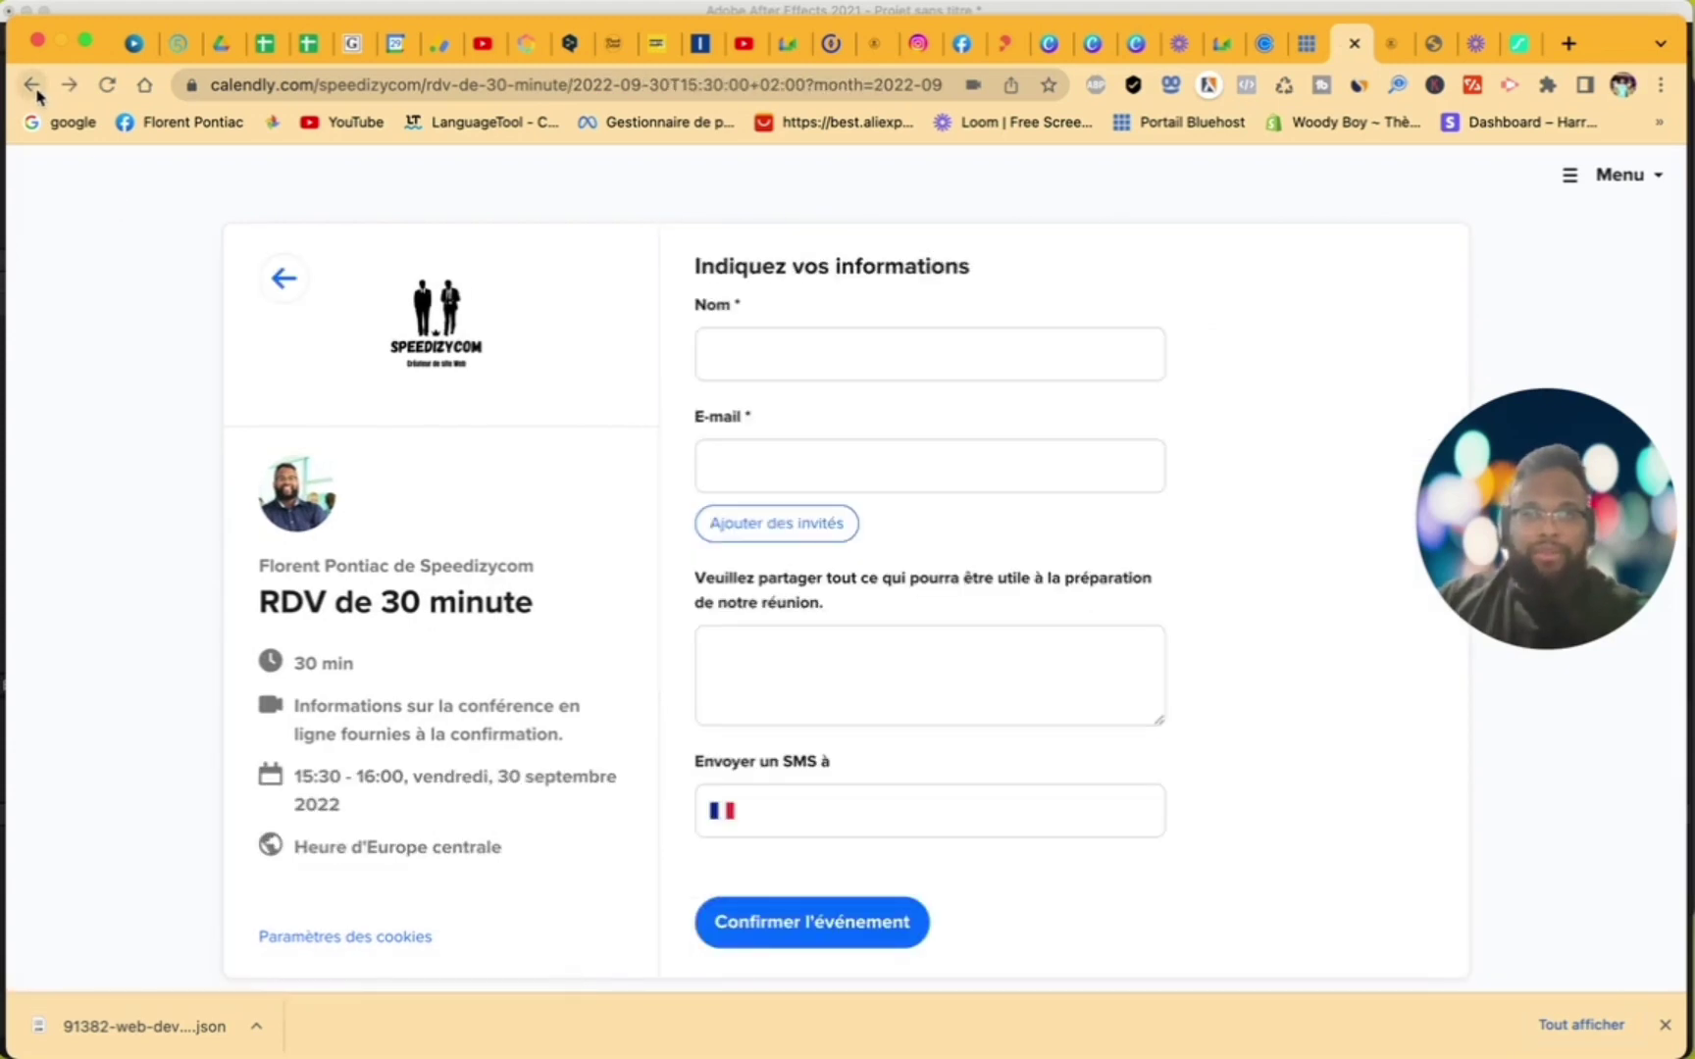
pyautogui.click(34, 90)
pyautogui.click(34, 90)
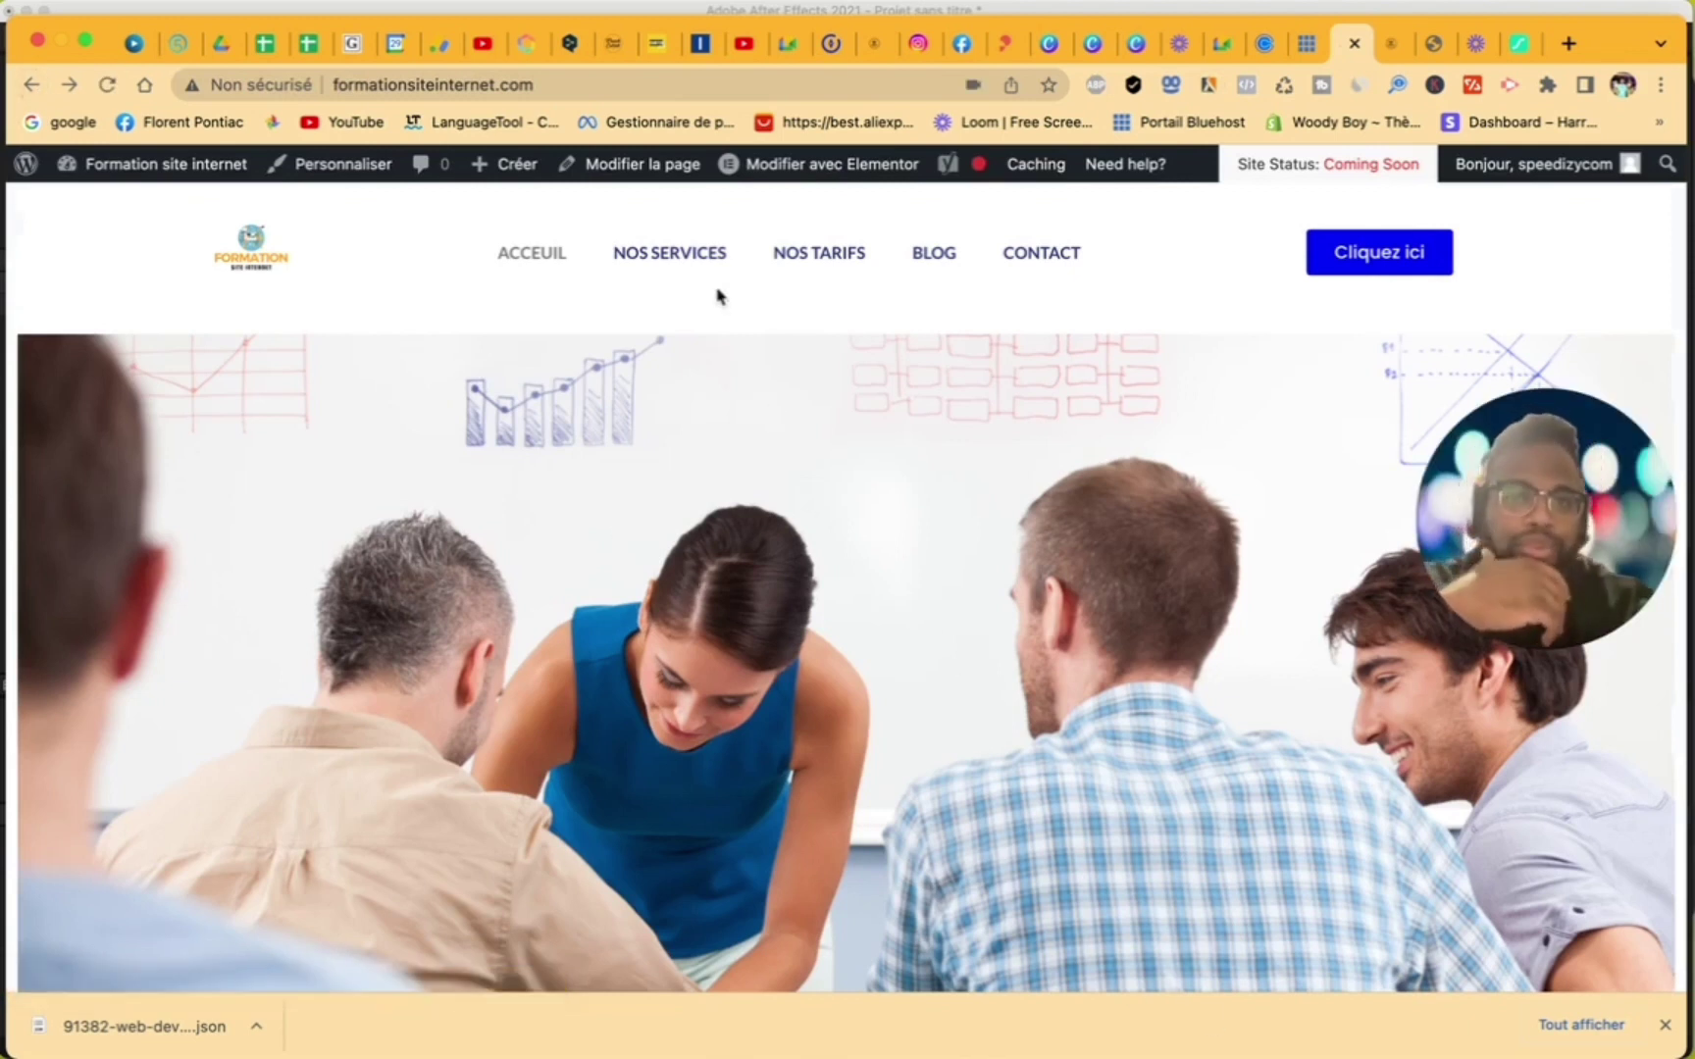
pyautogui.click(930, 257)
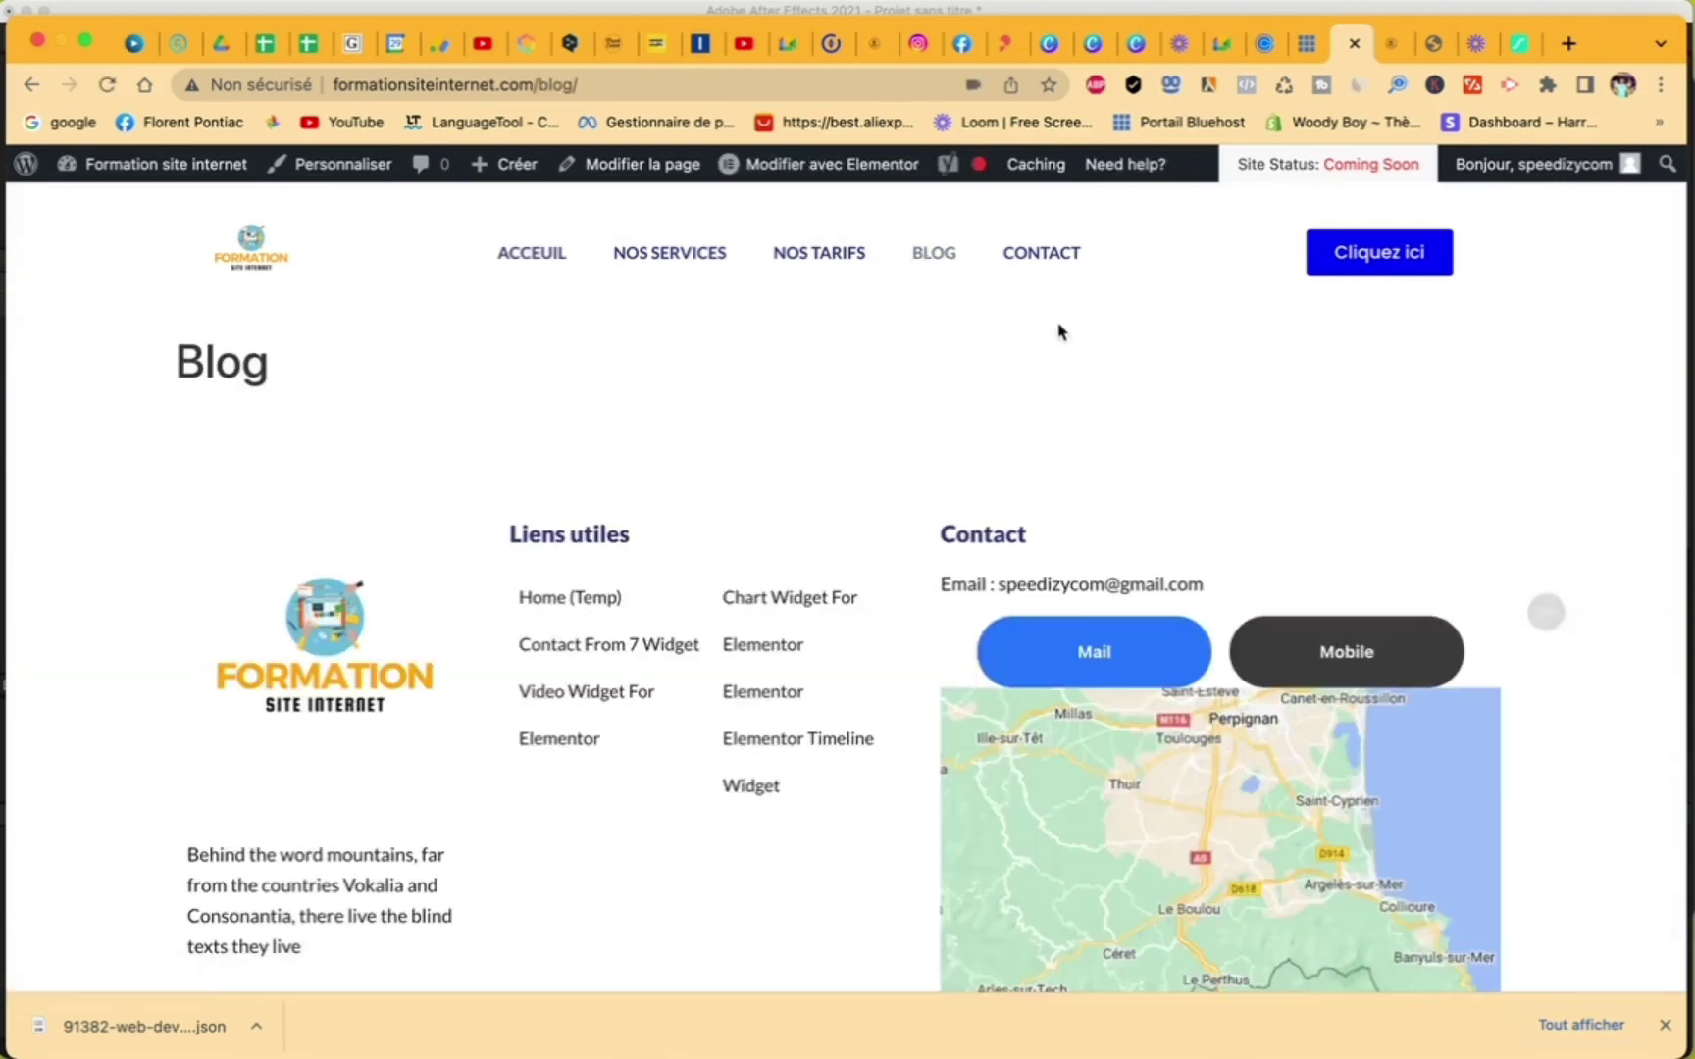
pyautogui.click(1038, 257)
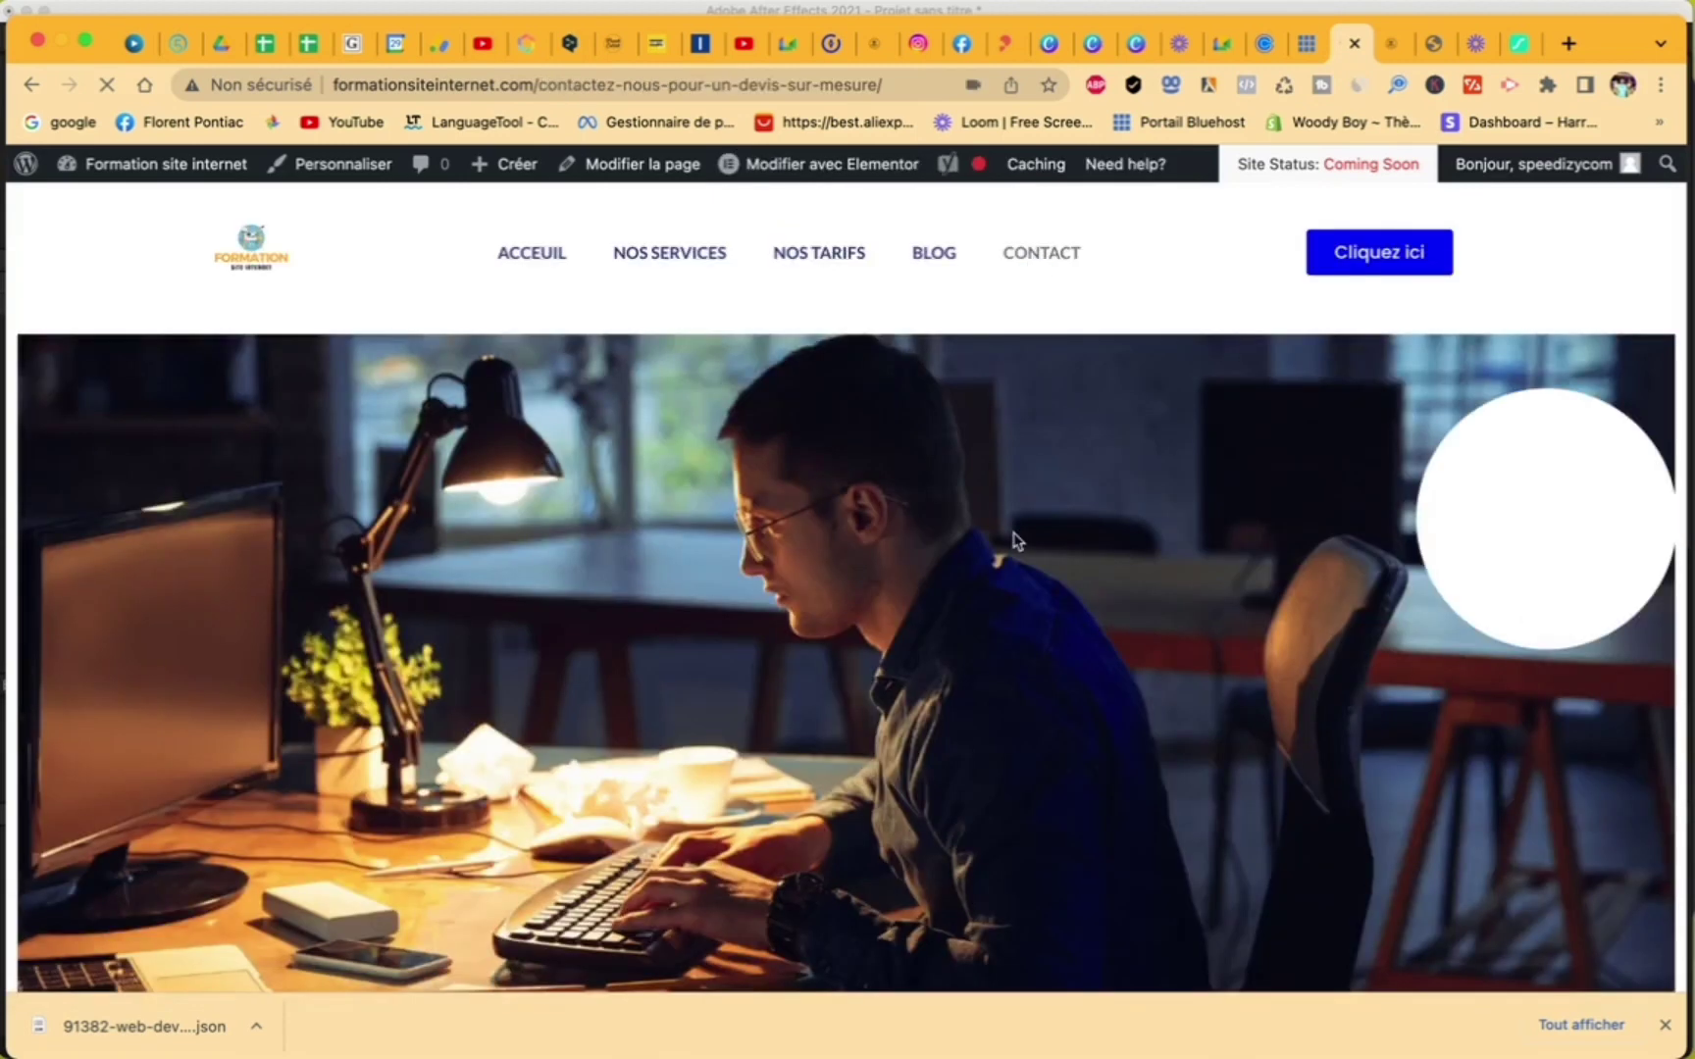
pyautogui.scroll(-6, 1015, 539)
pyautogui.scroll(-5, 1015, 540)
pyautogui.scroll(5, 1015, 540)
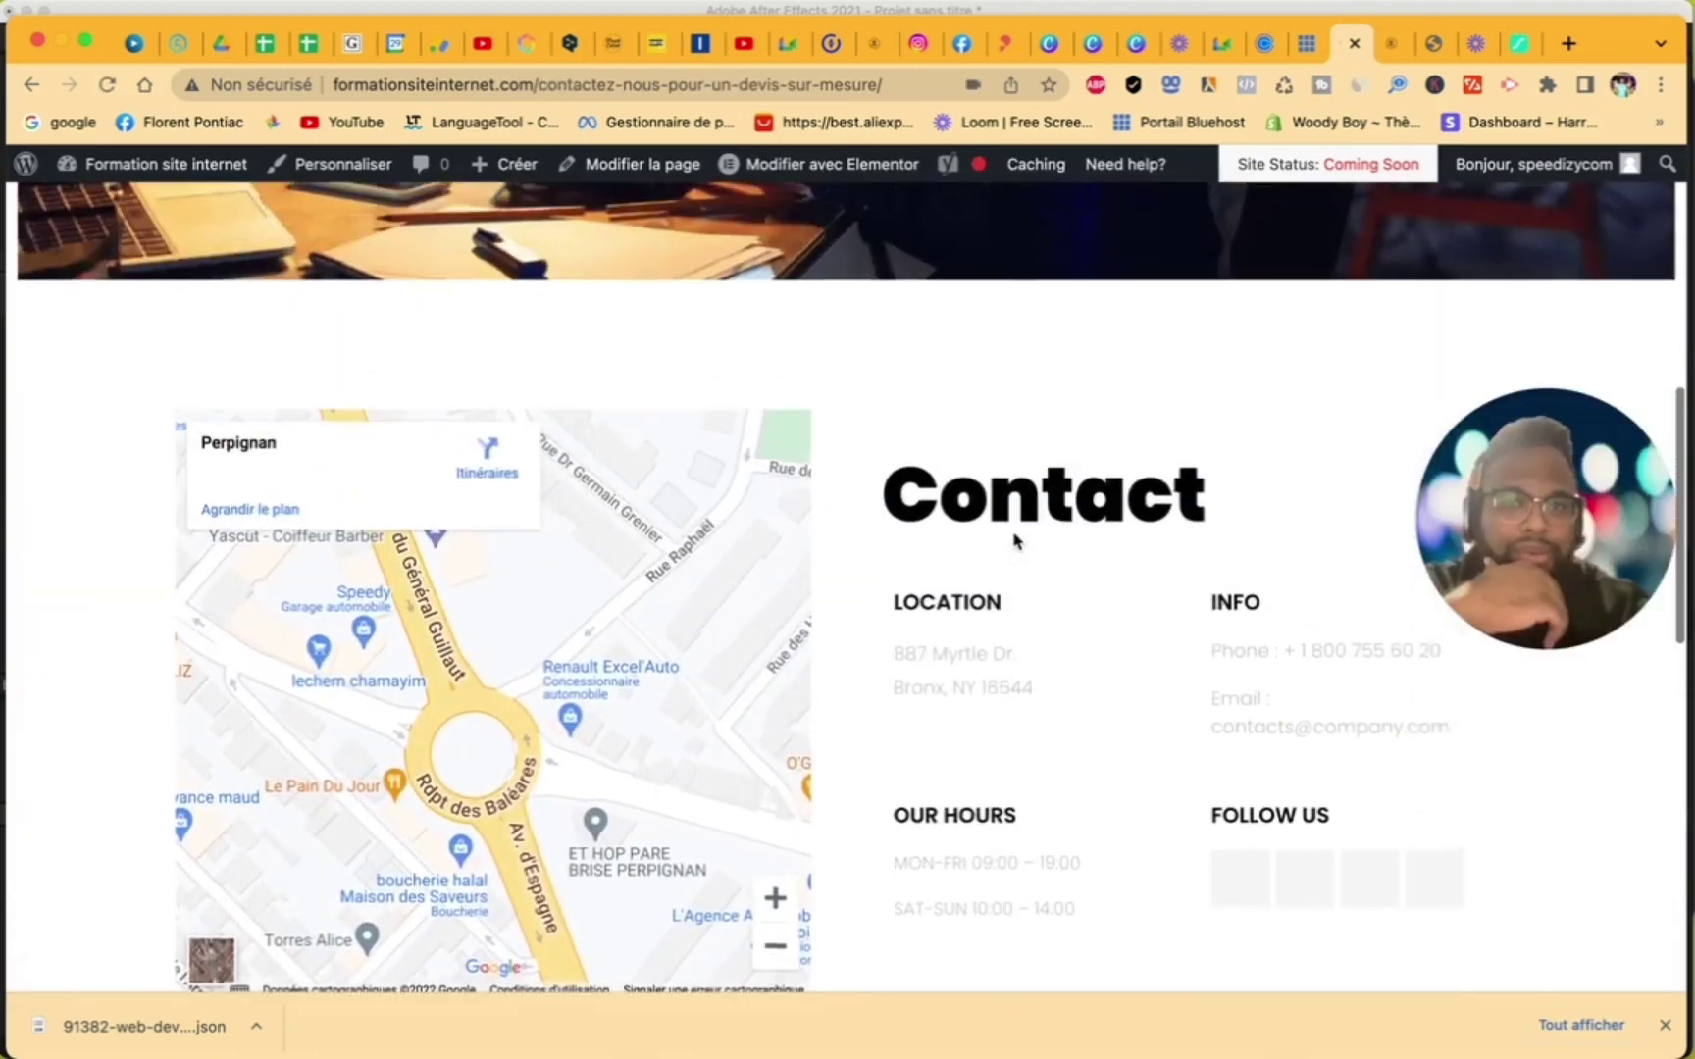
pyautogui.scroll(6, 1015, 539)
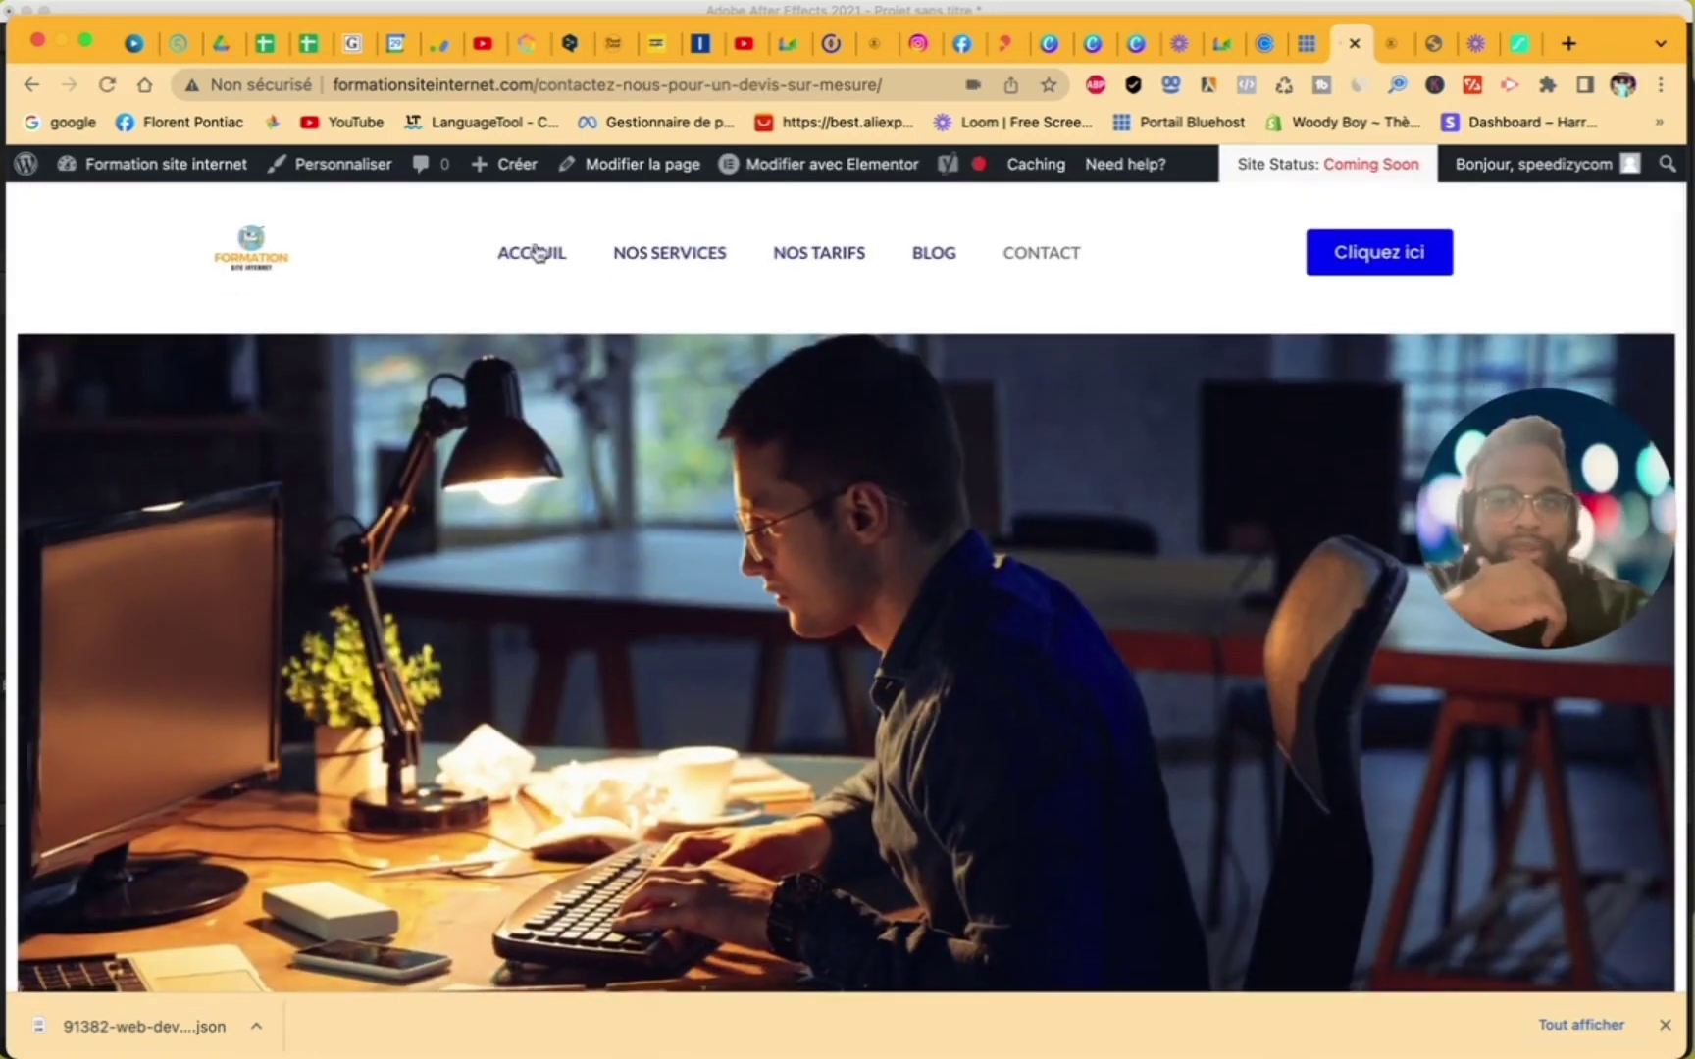
pyautogui.moveTo(29, 166)
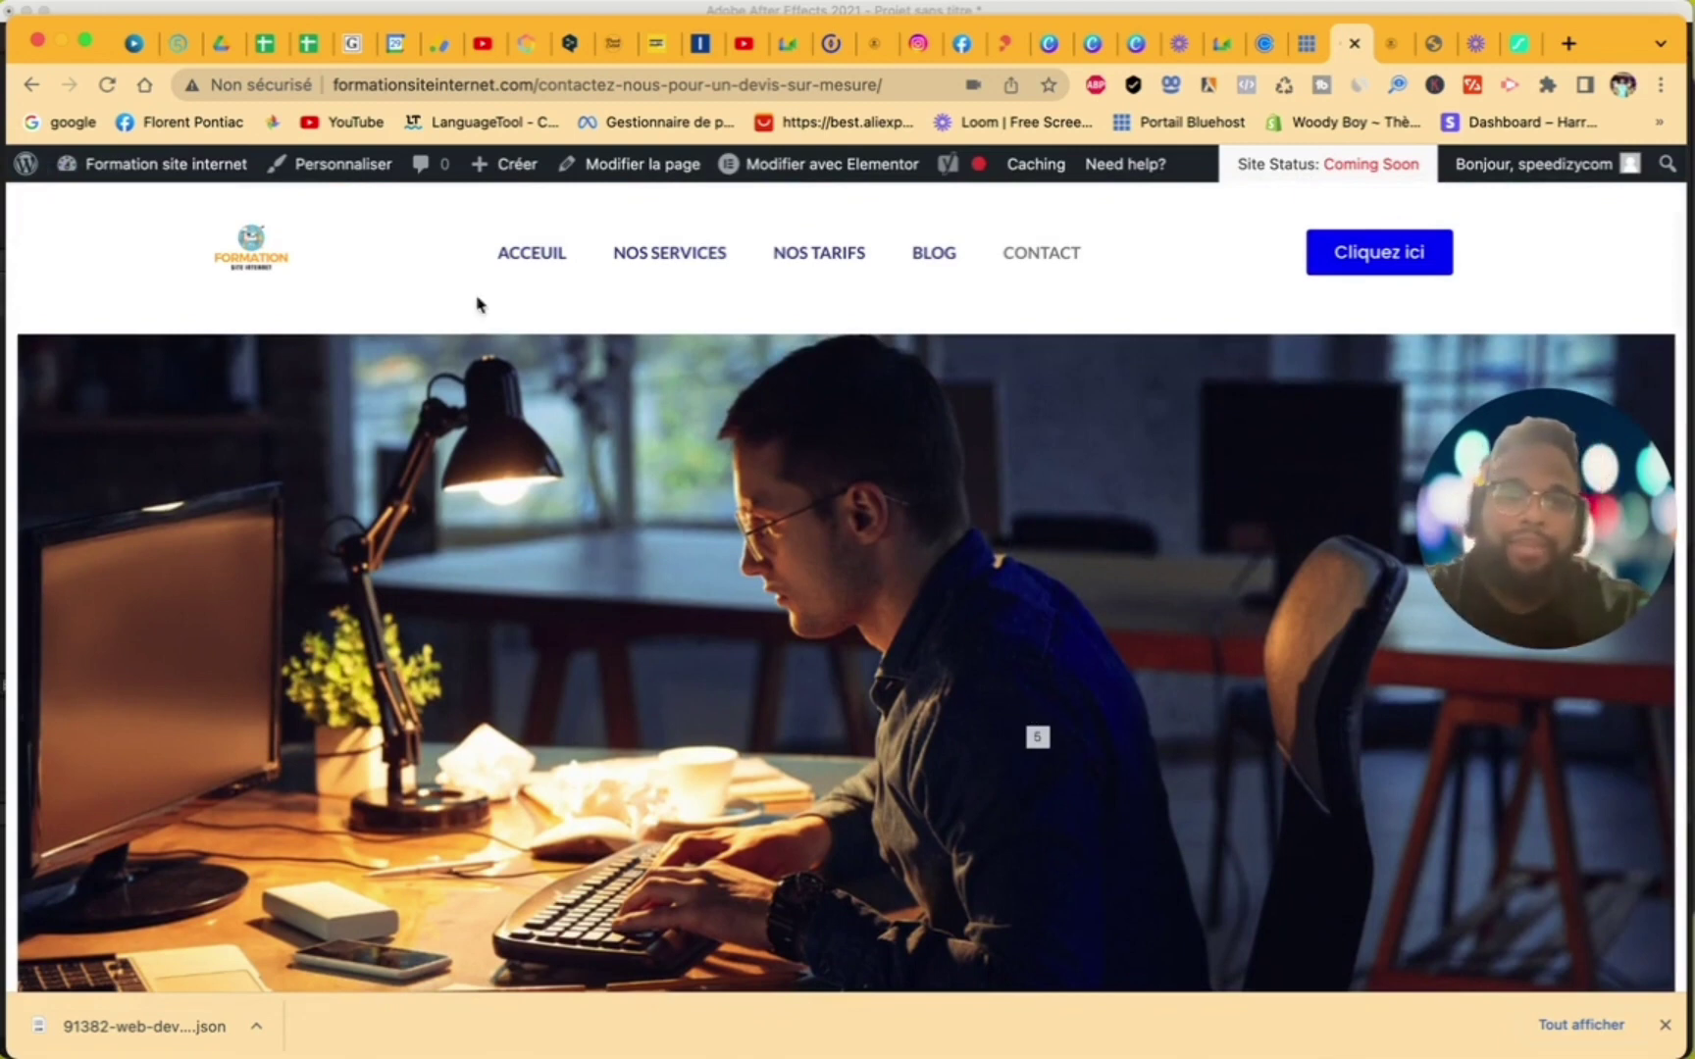
pyautogui.click(543, 260)
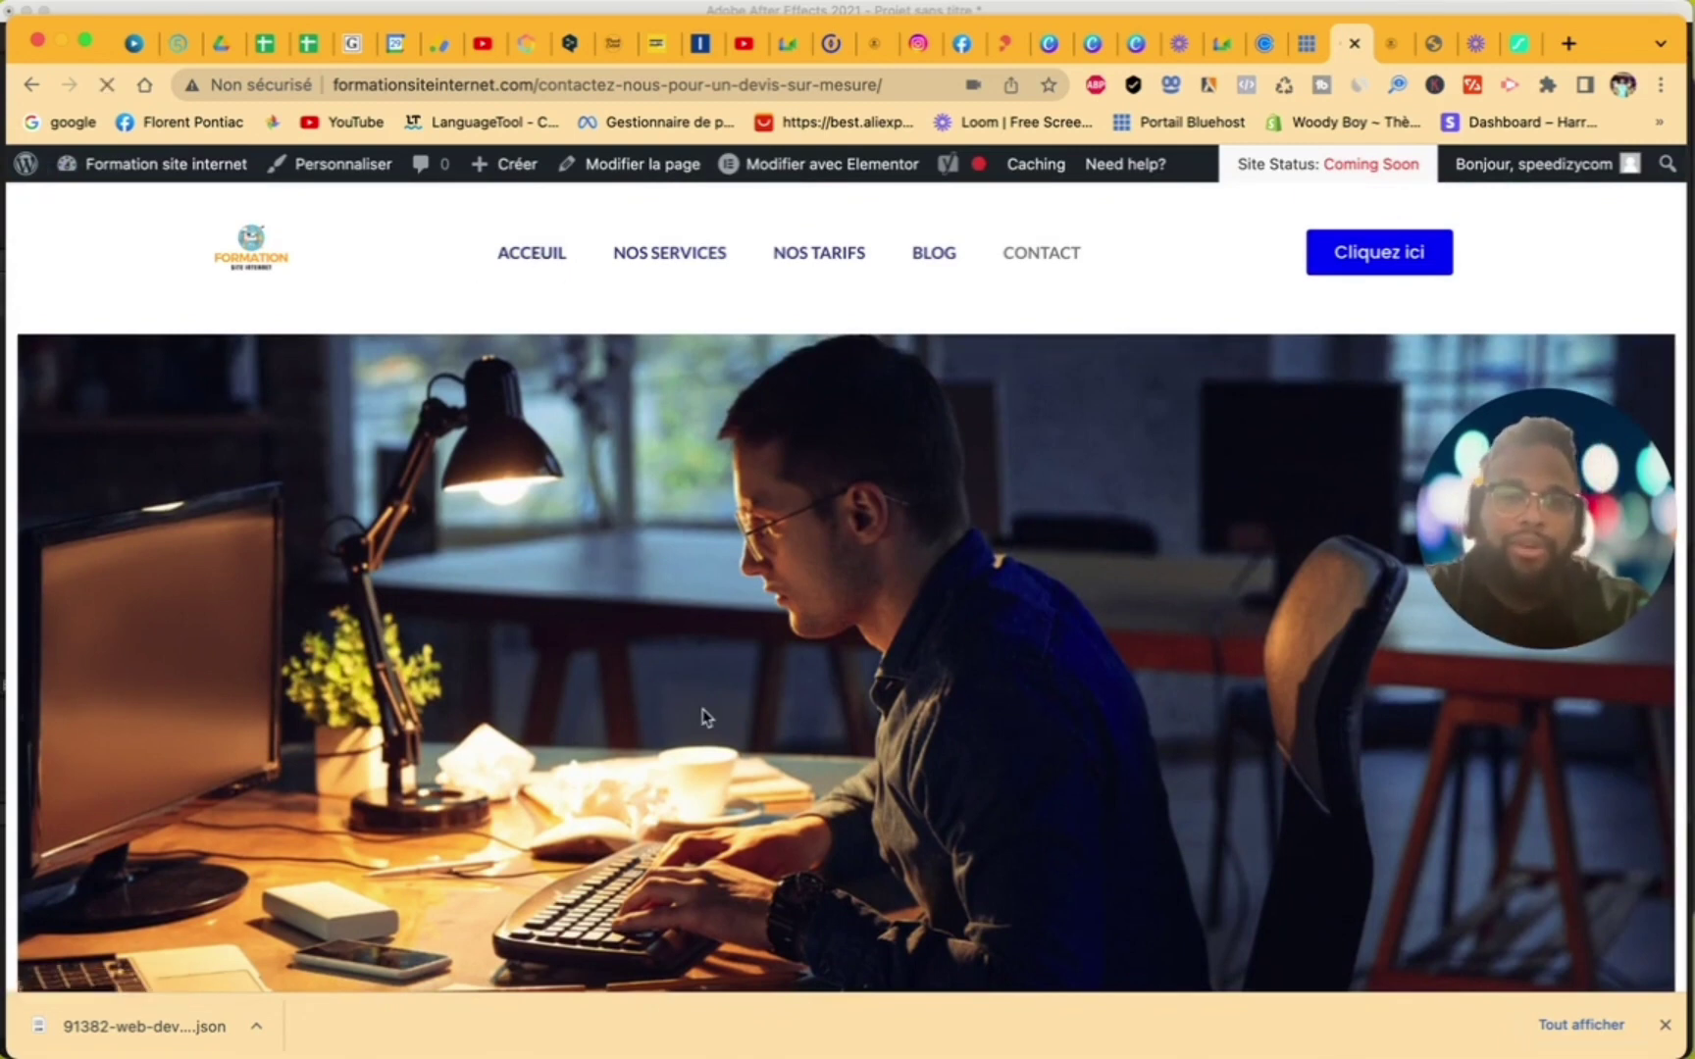
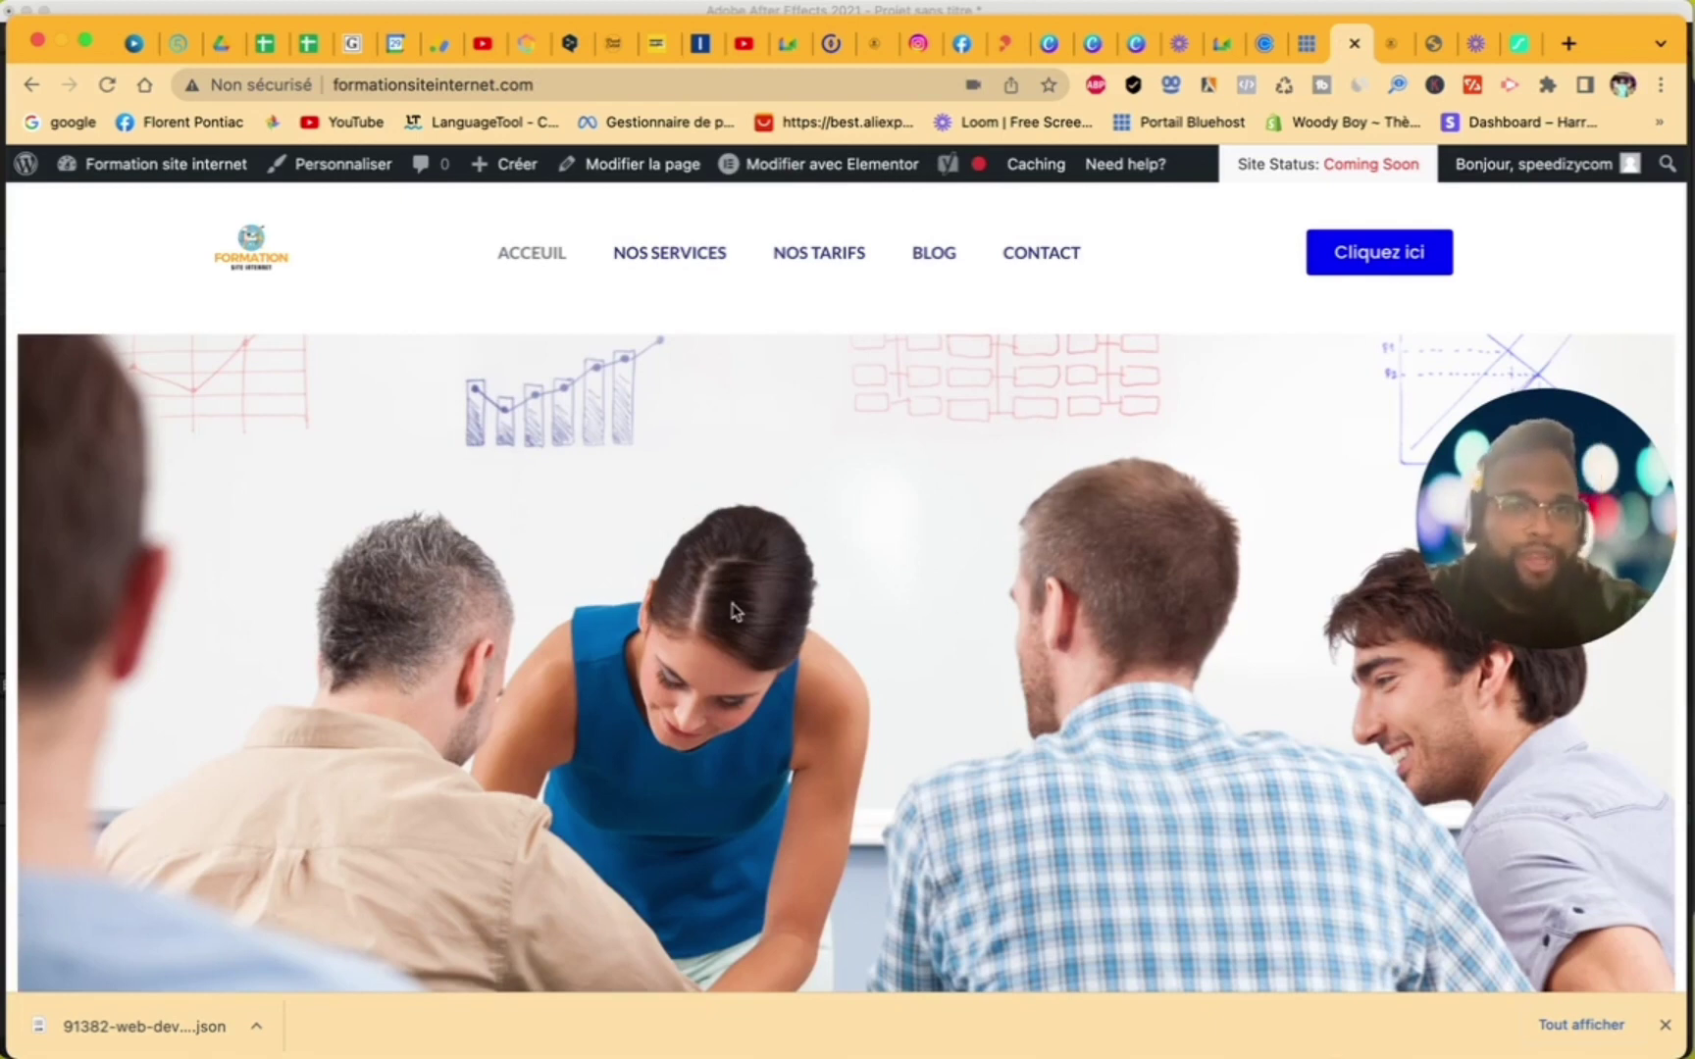
# - Scroll the live homepage, then go to the NOS TARIFS page from the site menu
pyautogui.moveTo(1454, 548); pyautogui.dragTo(1351, 541)
pyautogui.scroll(-15, 454, 483)
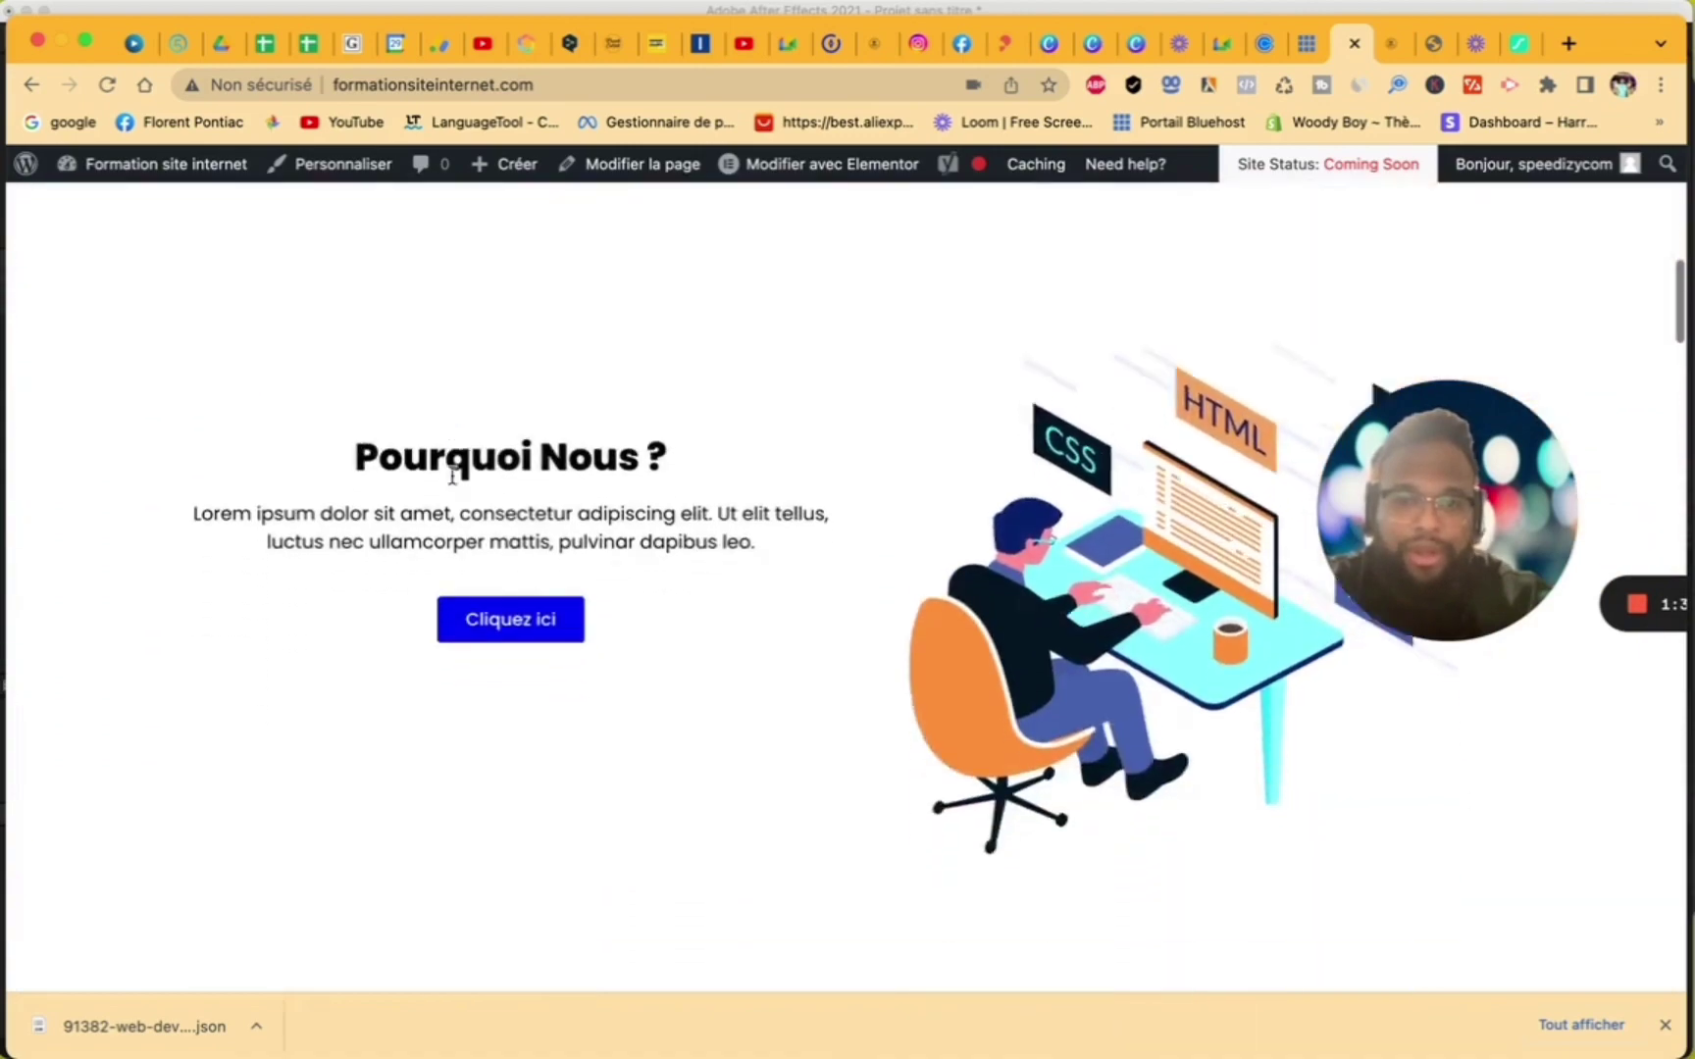
pyautogui.scroll(20, 453, 483)
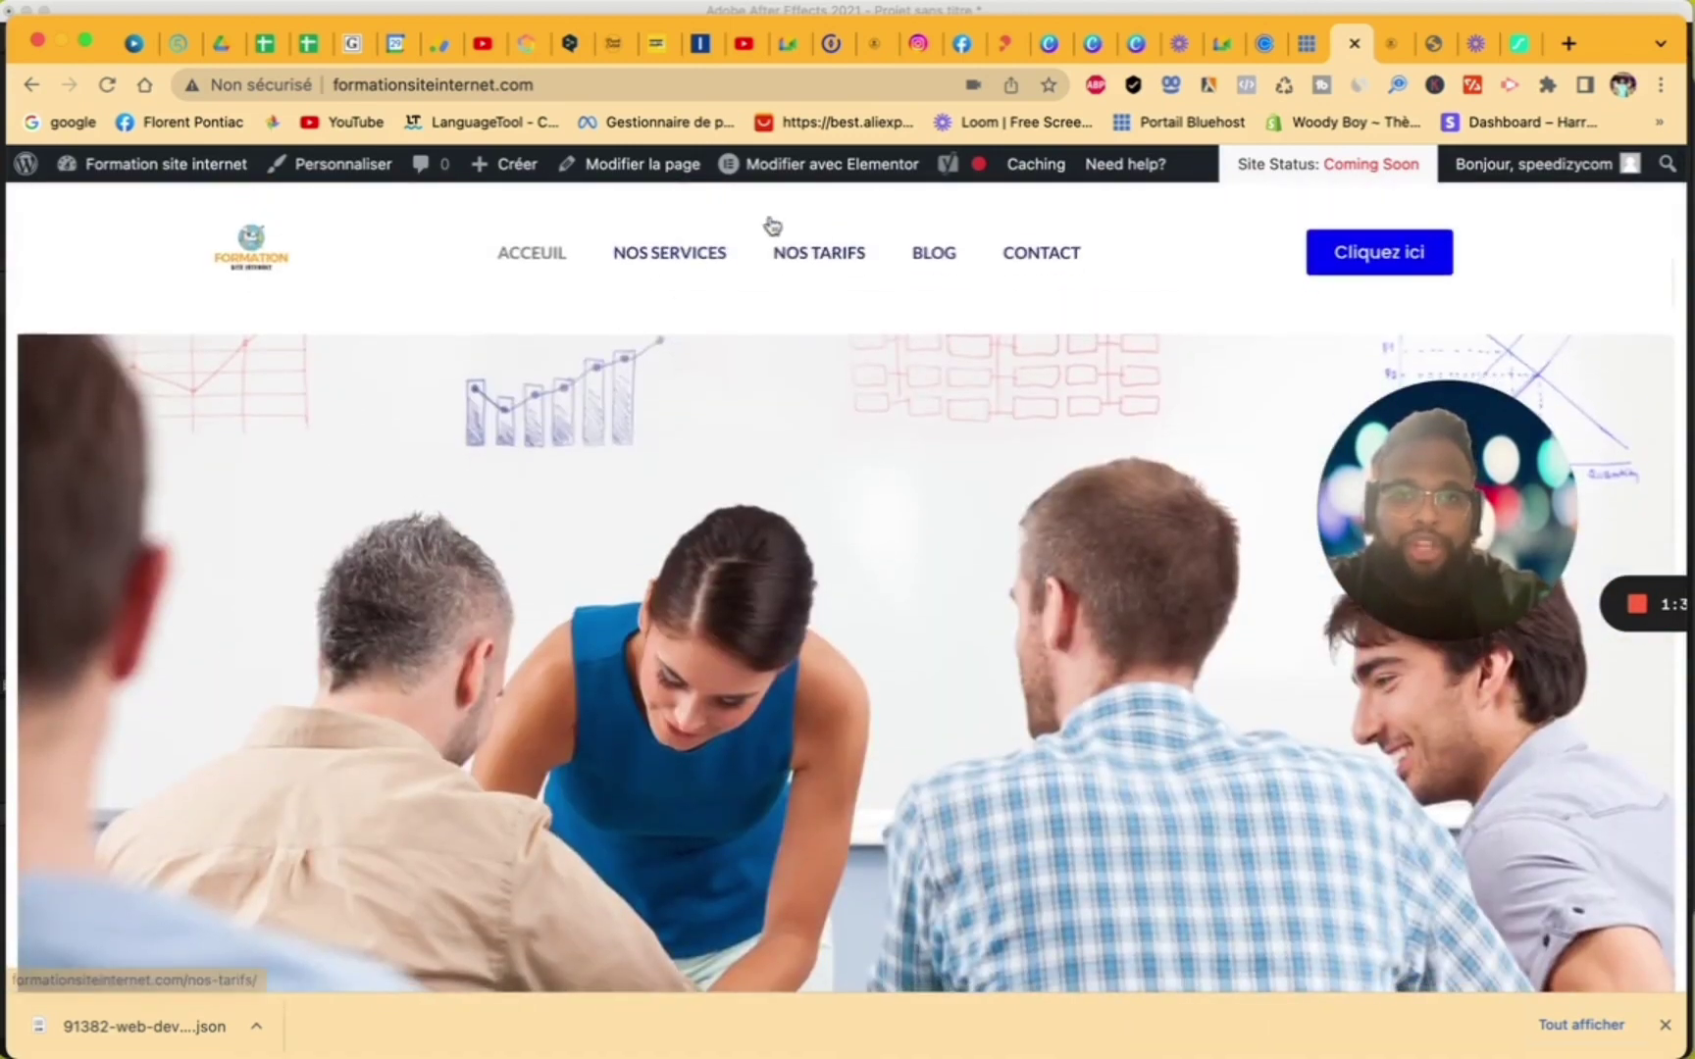
pyautogui.click(822, 251)
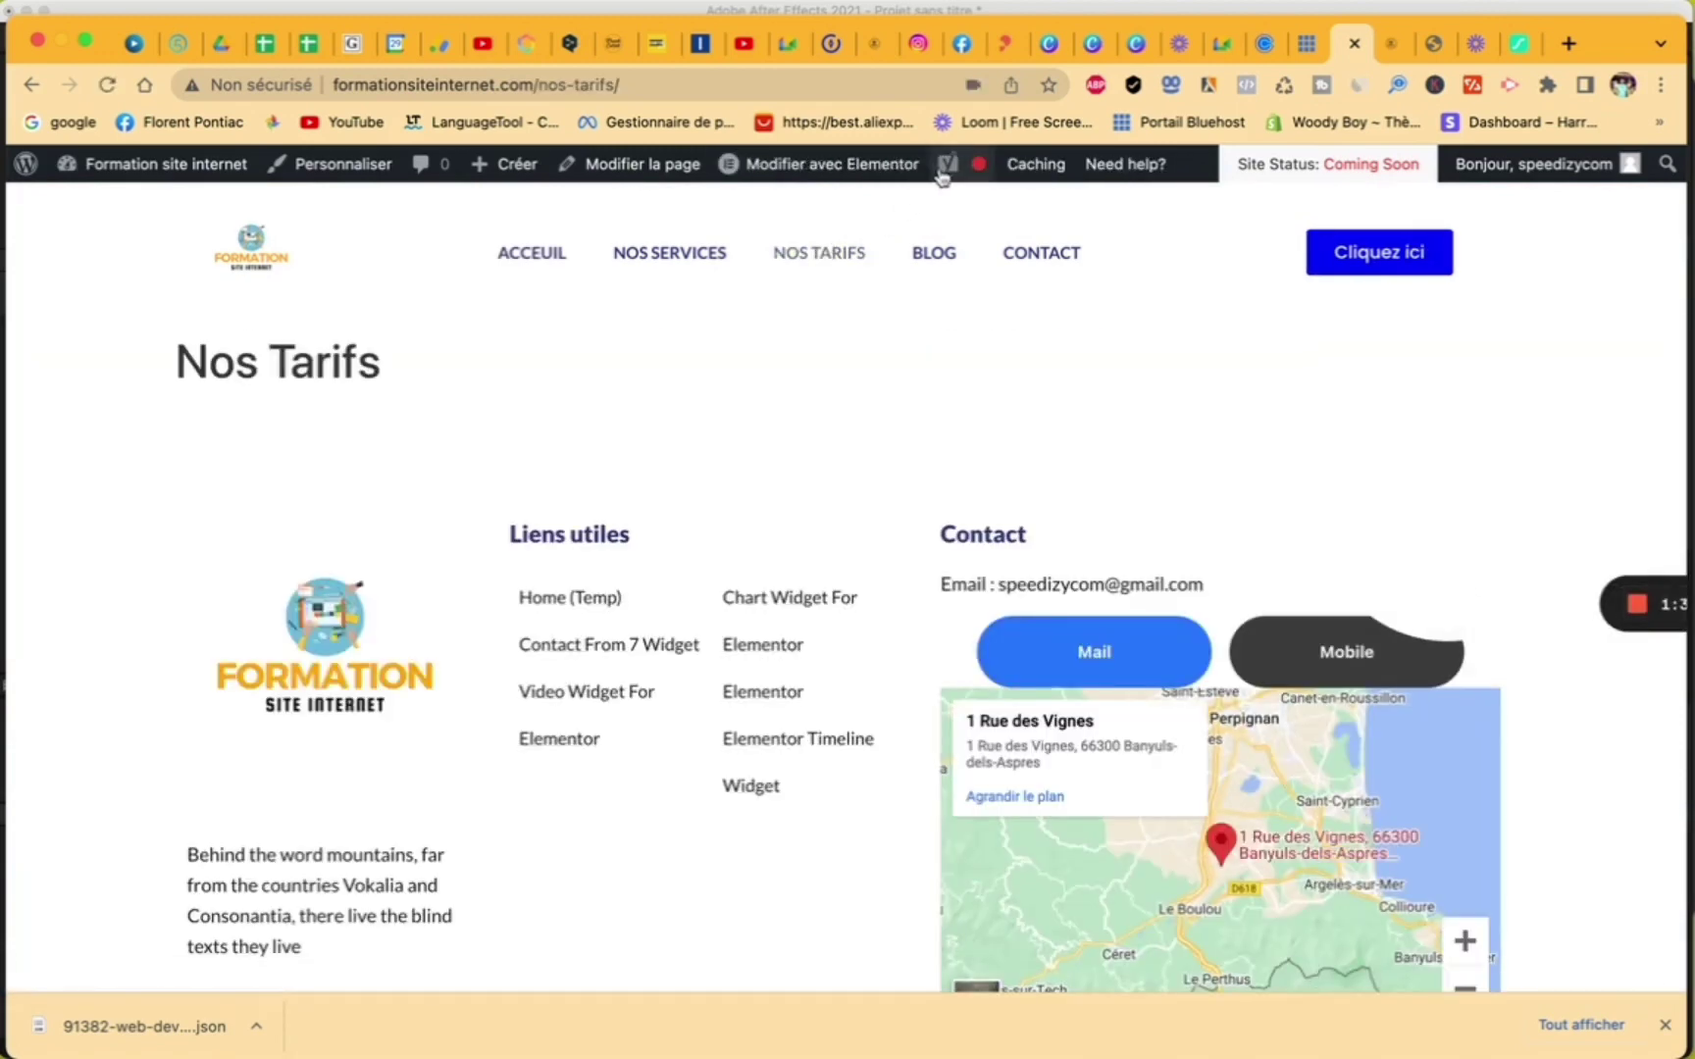
# - Edit Nos Tarifs in Elementor and set its page template to Elementor pleine largeur
pyautogui.click(847, 178)
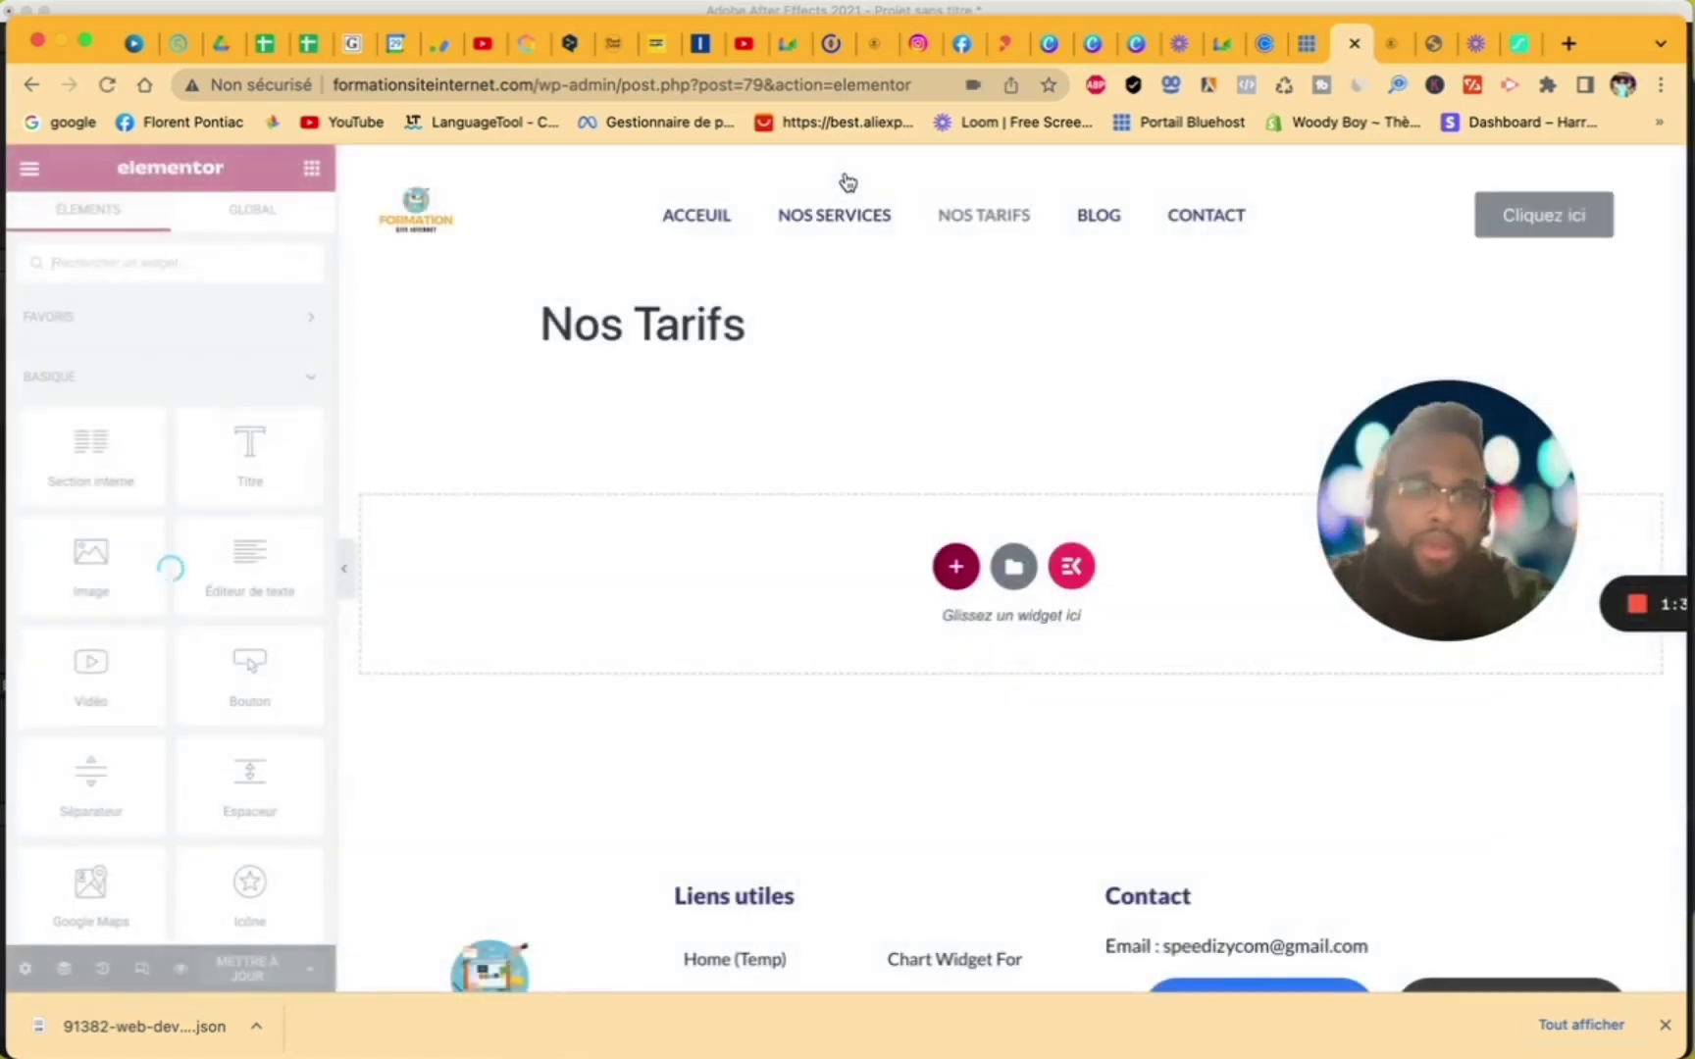
pyautogui.click(25, 971)
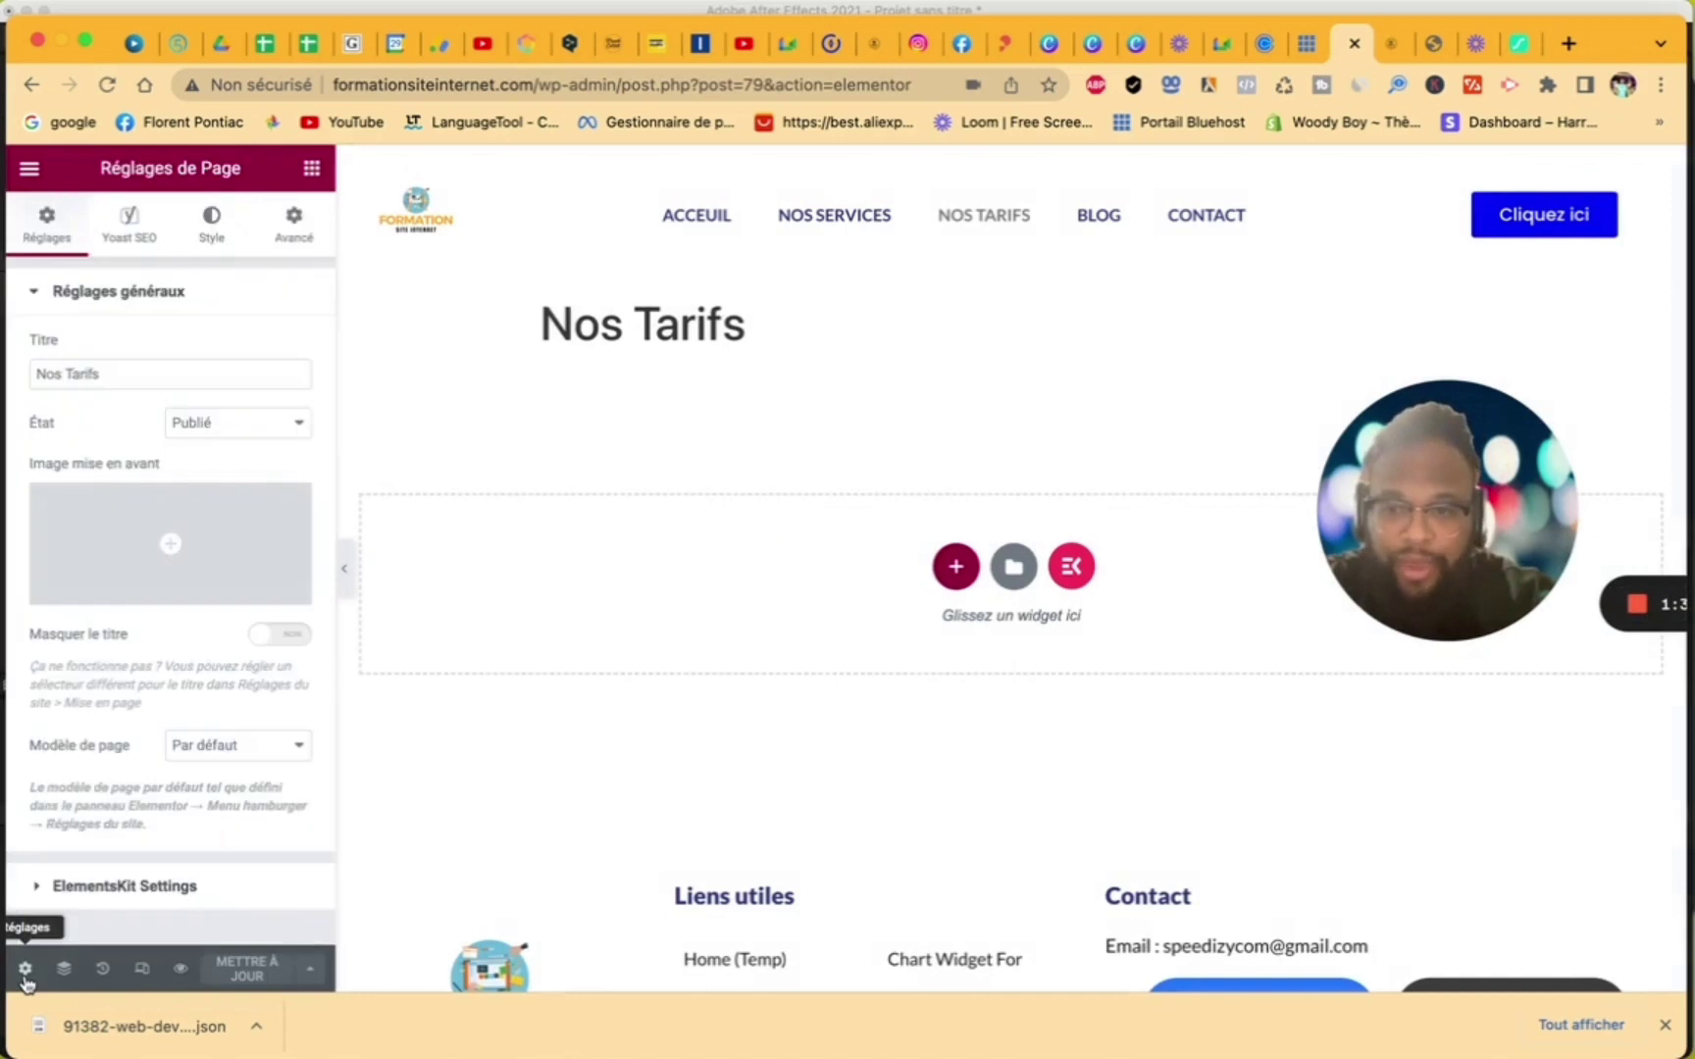
pyautogui.click(252, 750)
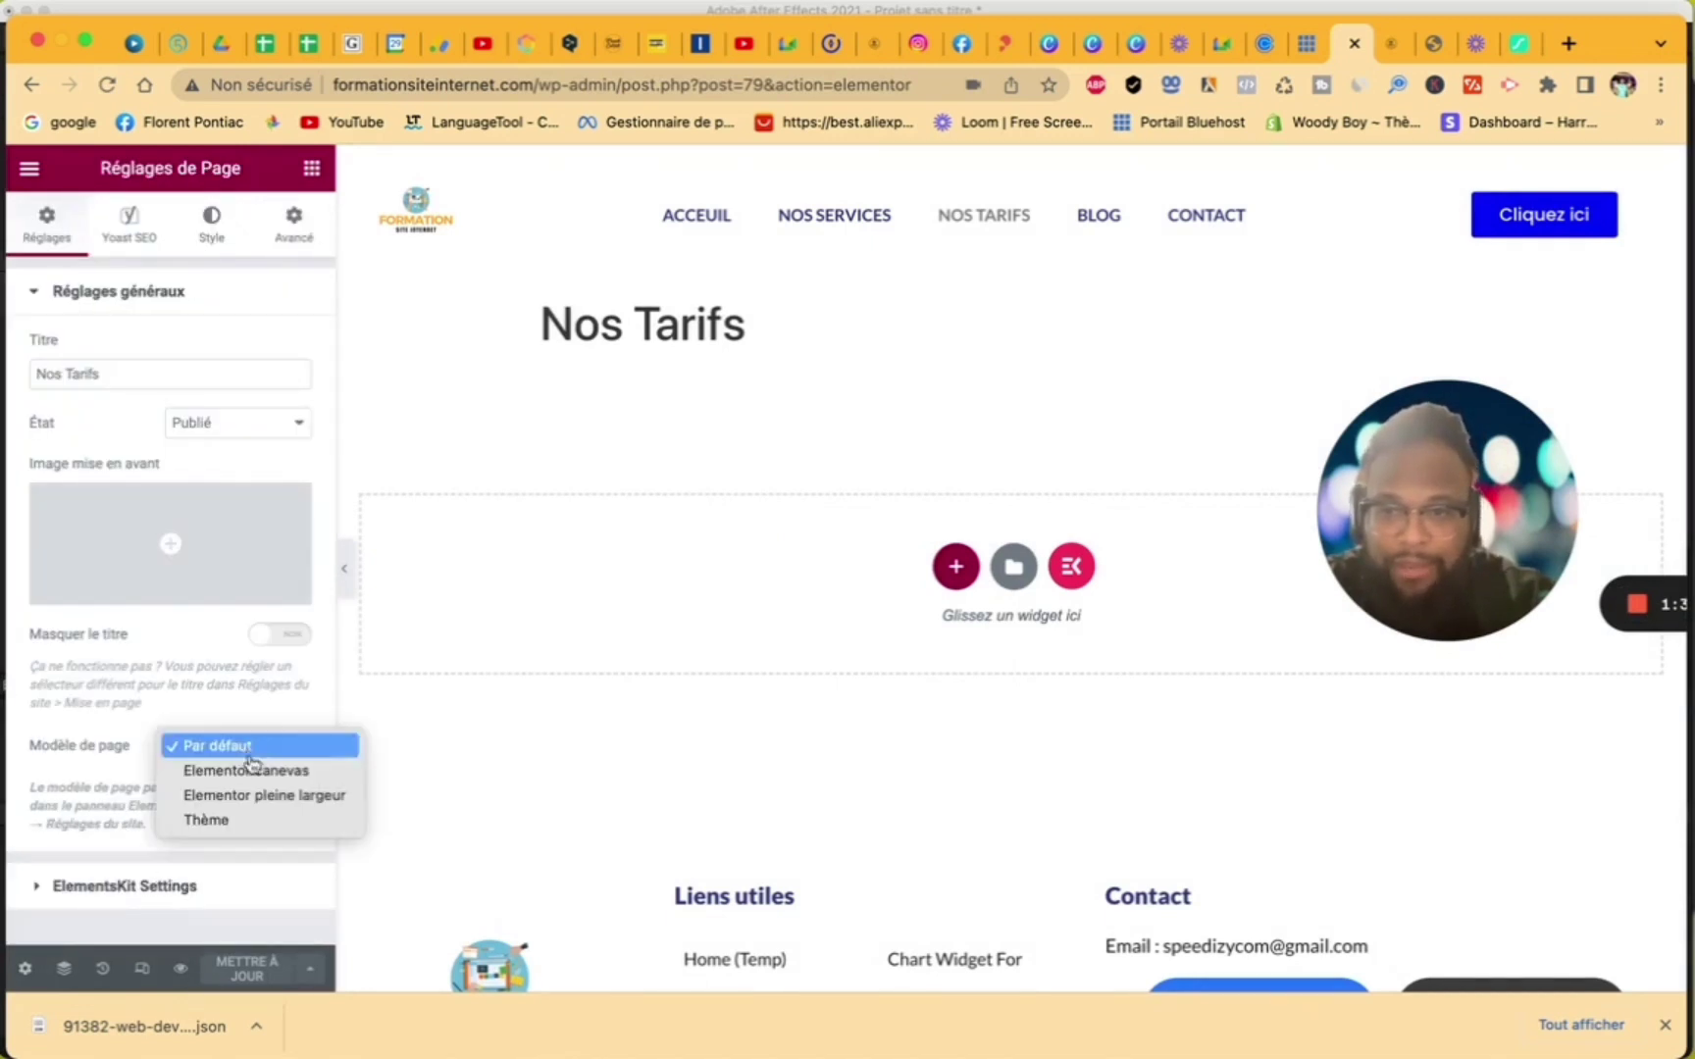
pyautogui.click(257, 795)
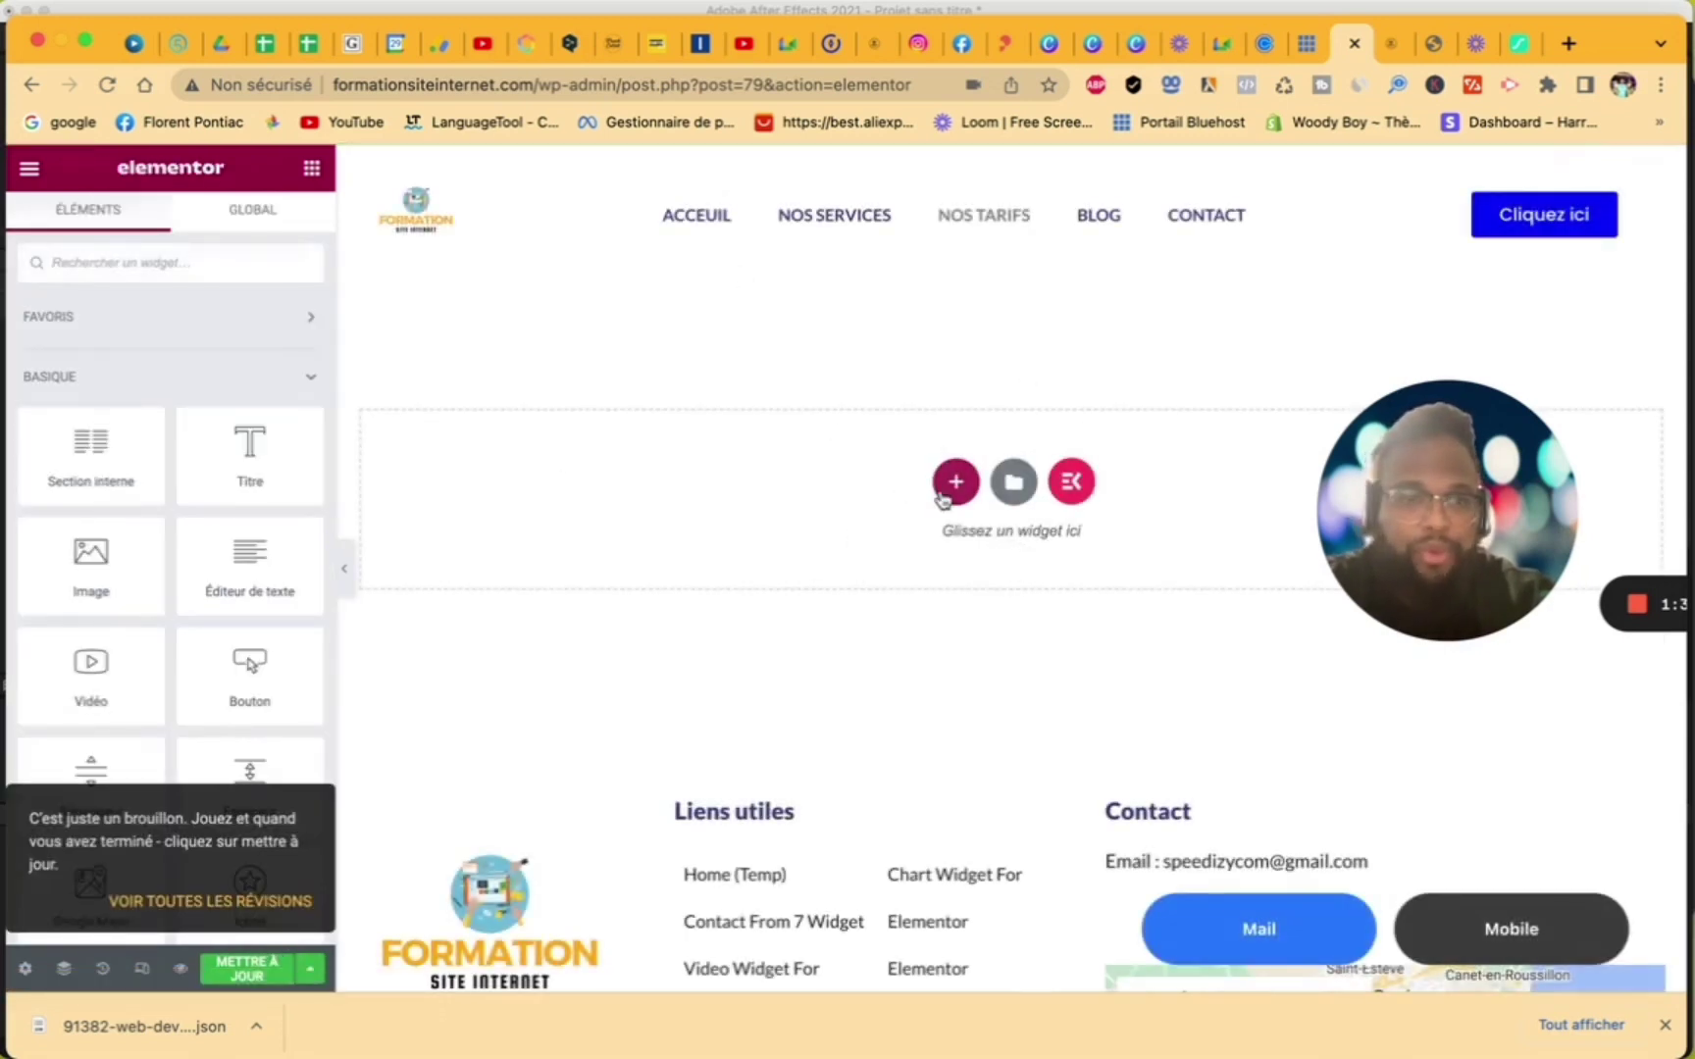
# - Add a one-column section at the top of the page and drop an Image widget into it
pyautogui.click(956, 490)
pyautogui.click(704, 537)
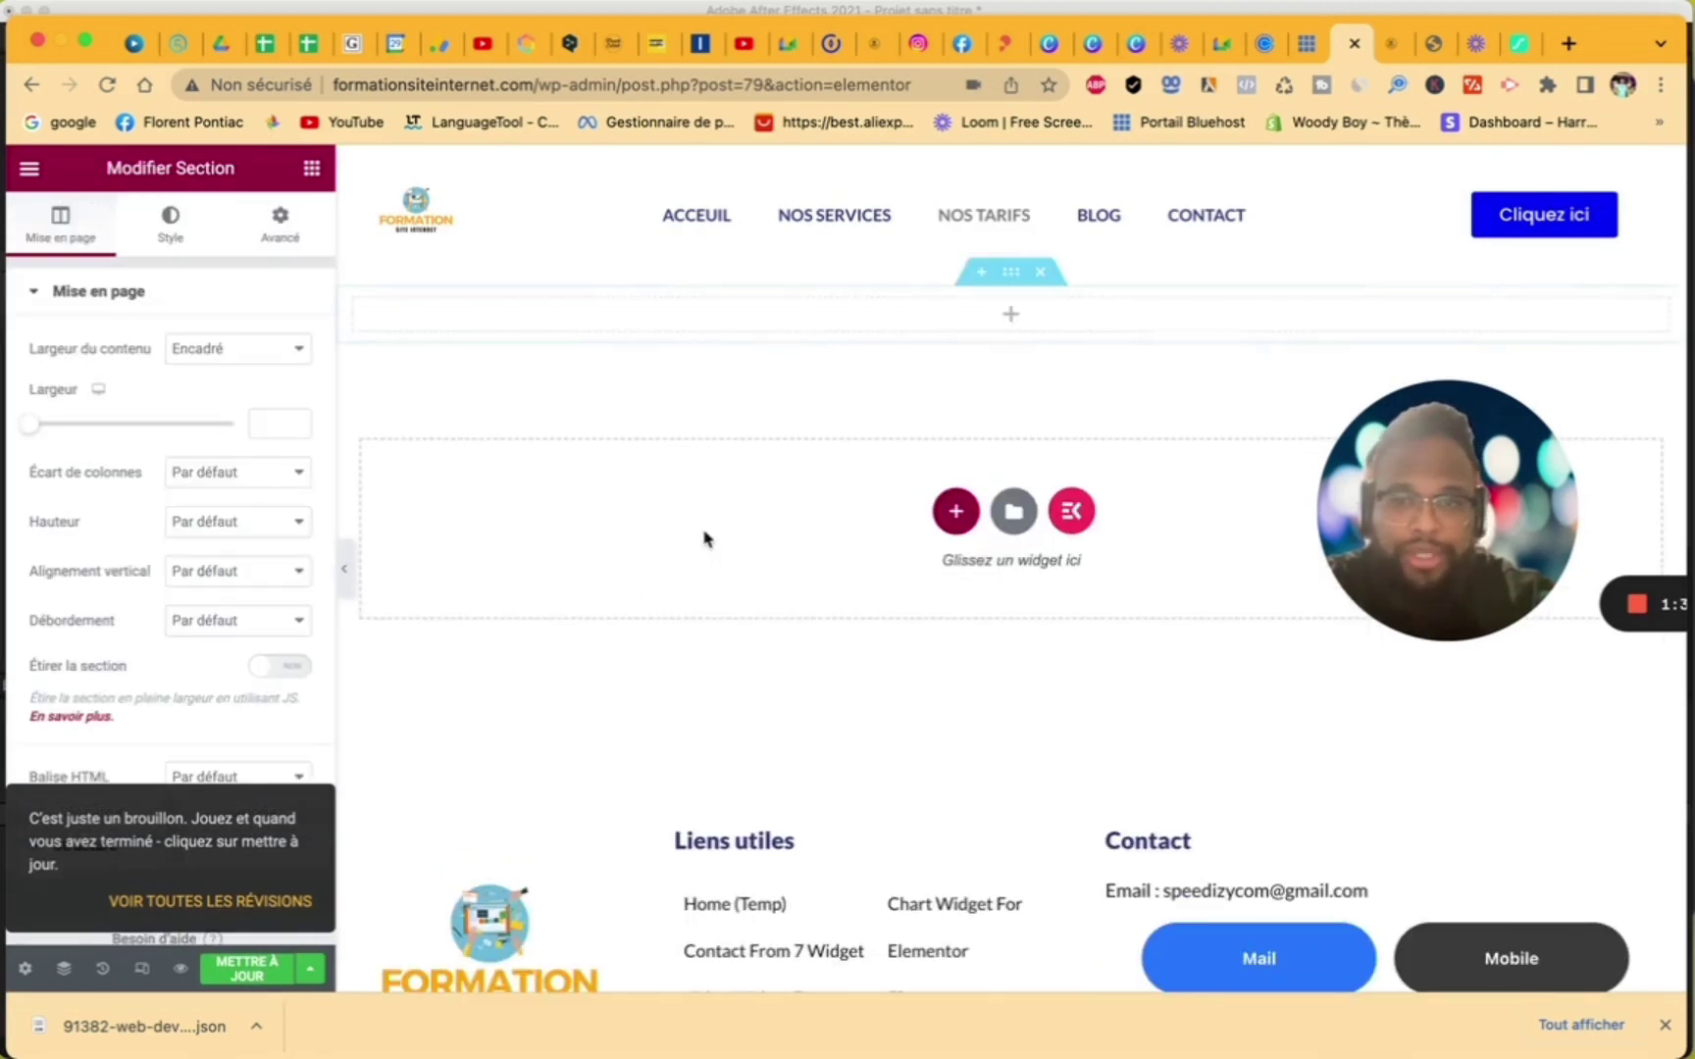
pyautogui.click(650, 328)
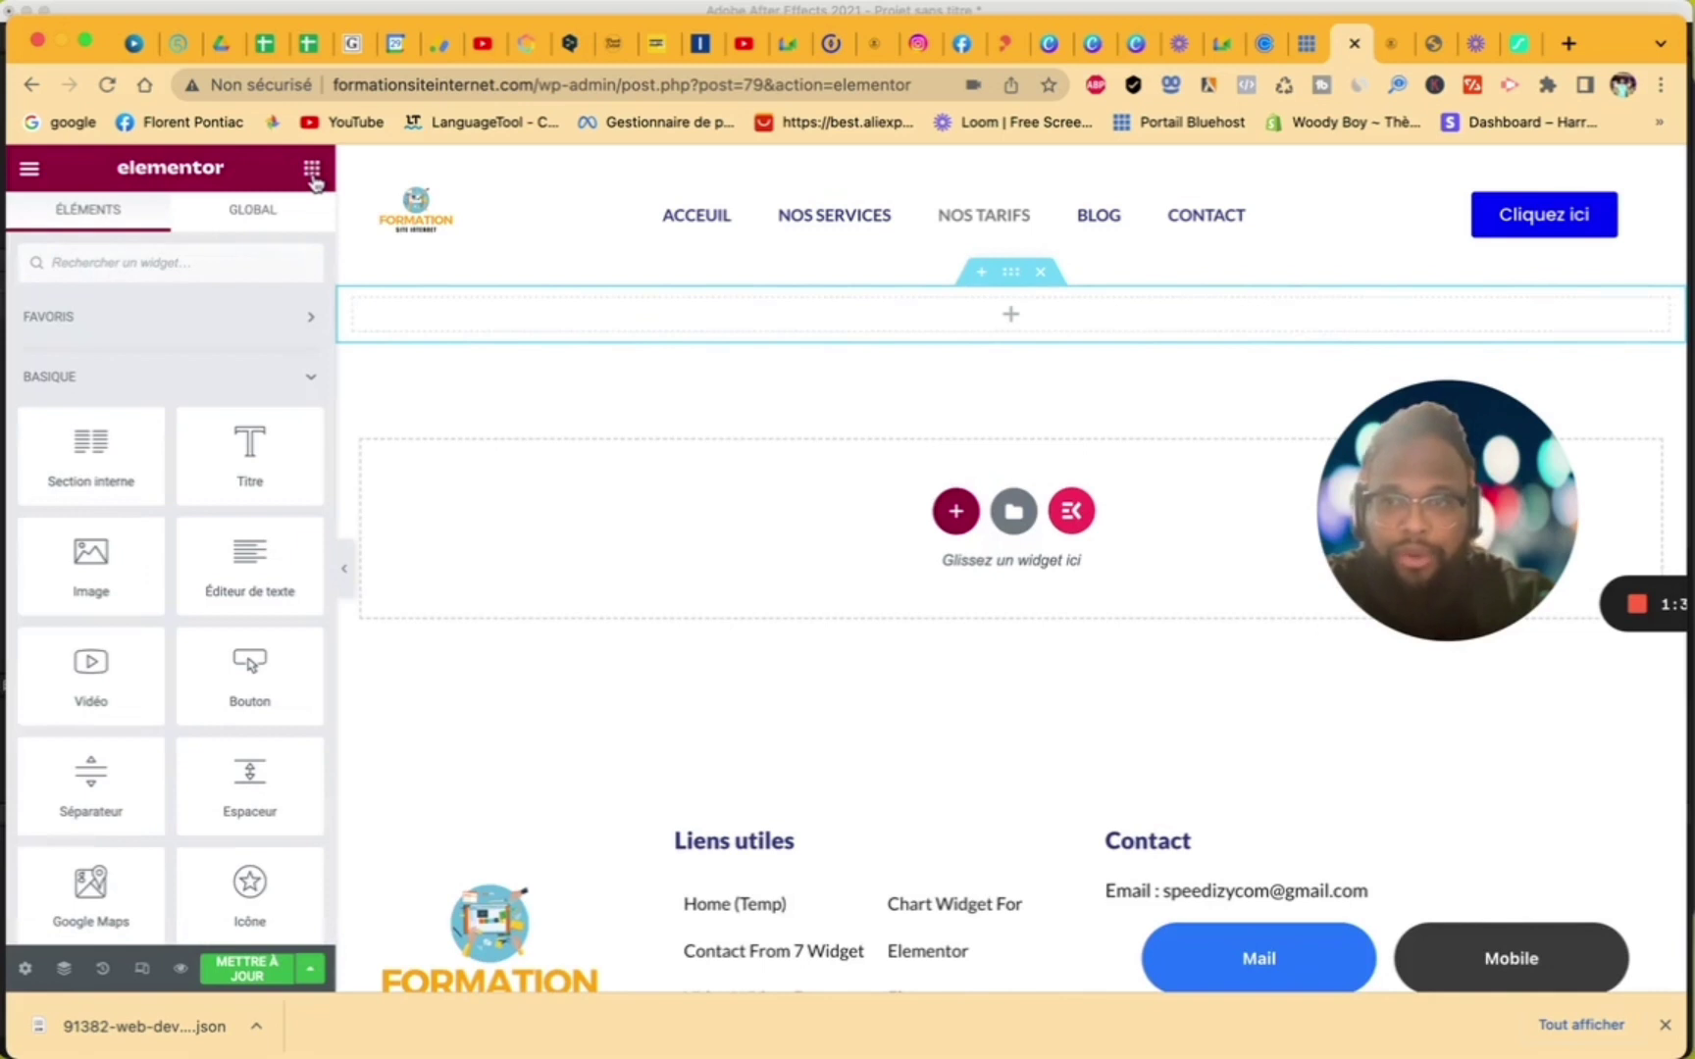
pyautogui.moveTo(103, 569); pyautogui.dragTo(617, 322)
# - Insert the 4.png desk photo and set its image size to custom 1600 × 650
pyautogui.click(308, 448)
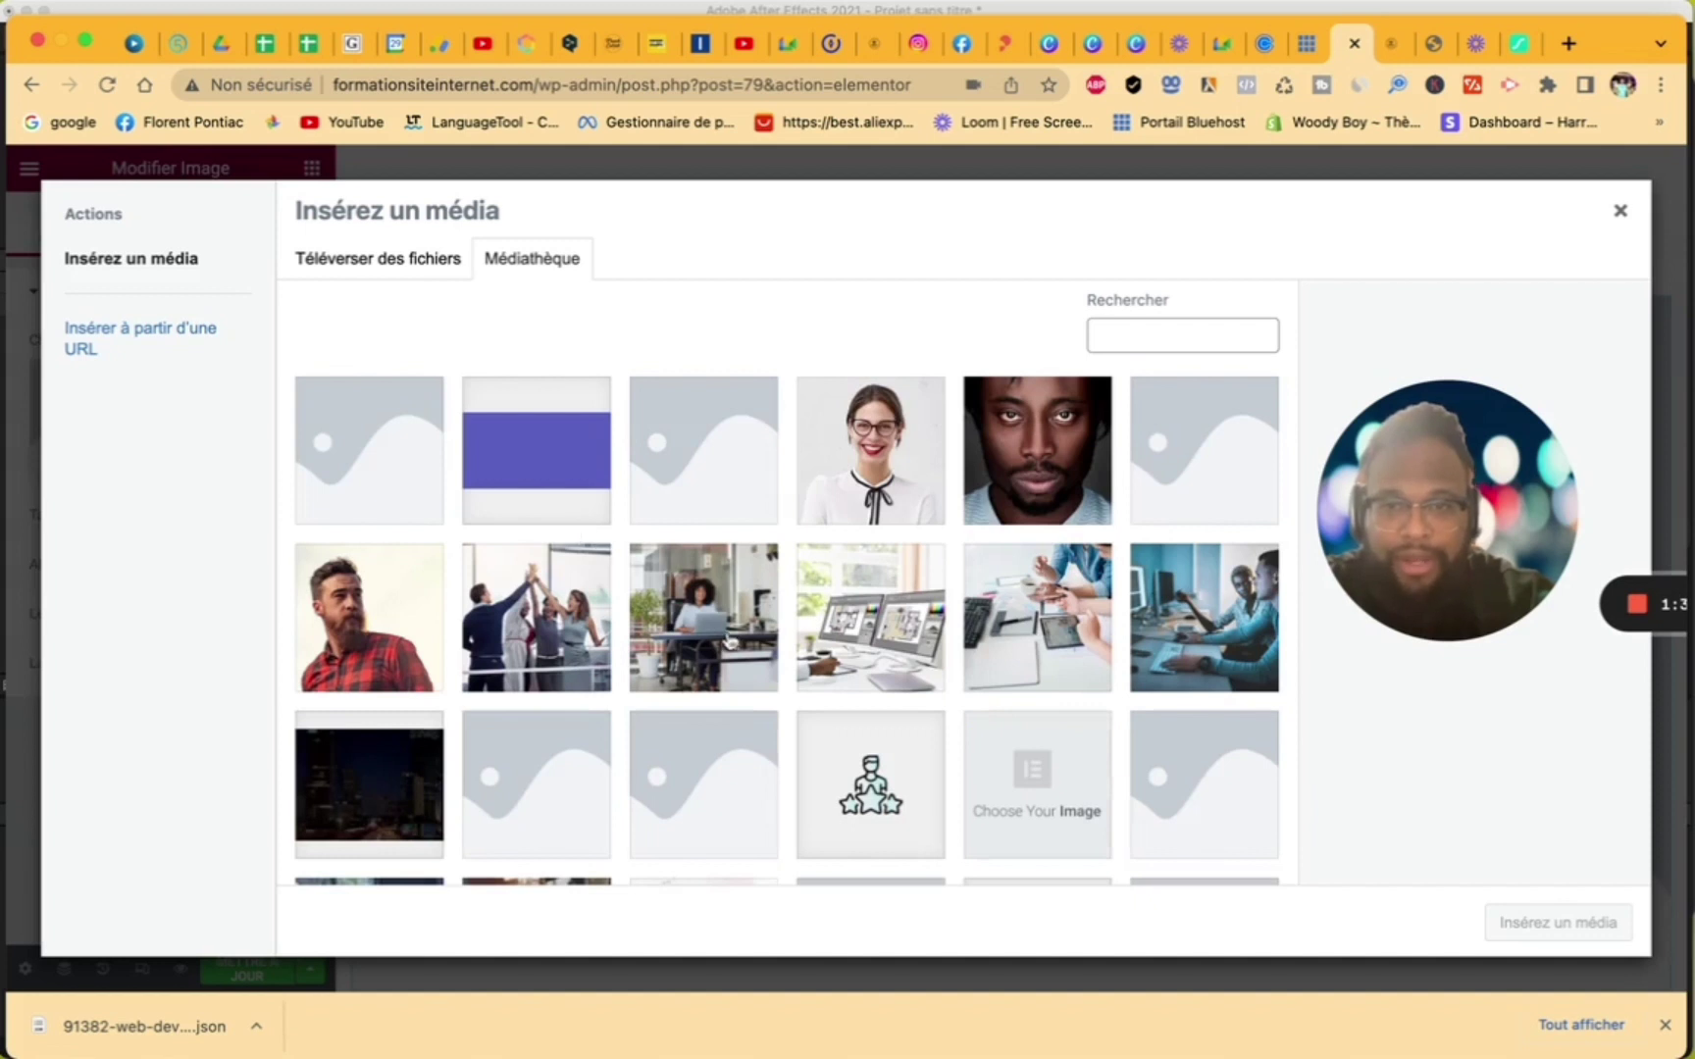
pyautogui.scroll(-5, 1040, 652)
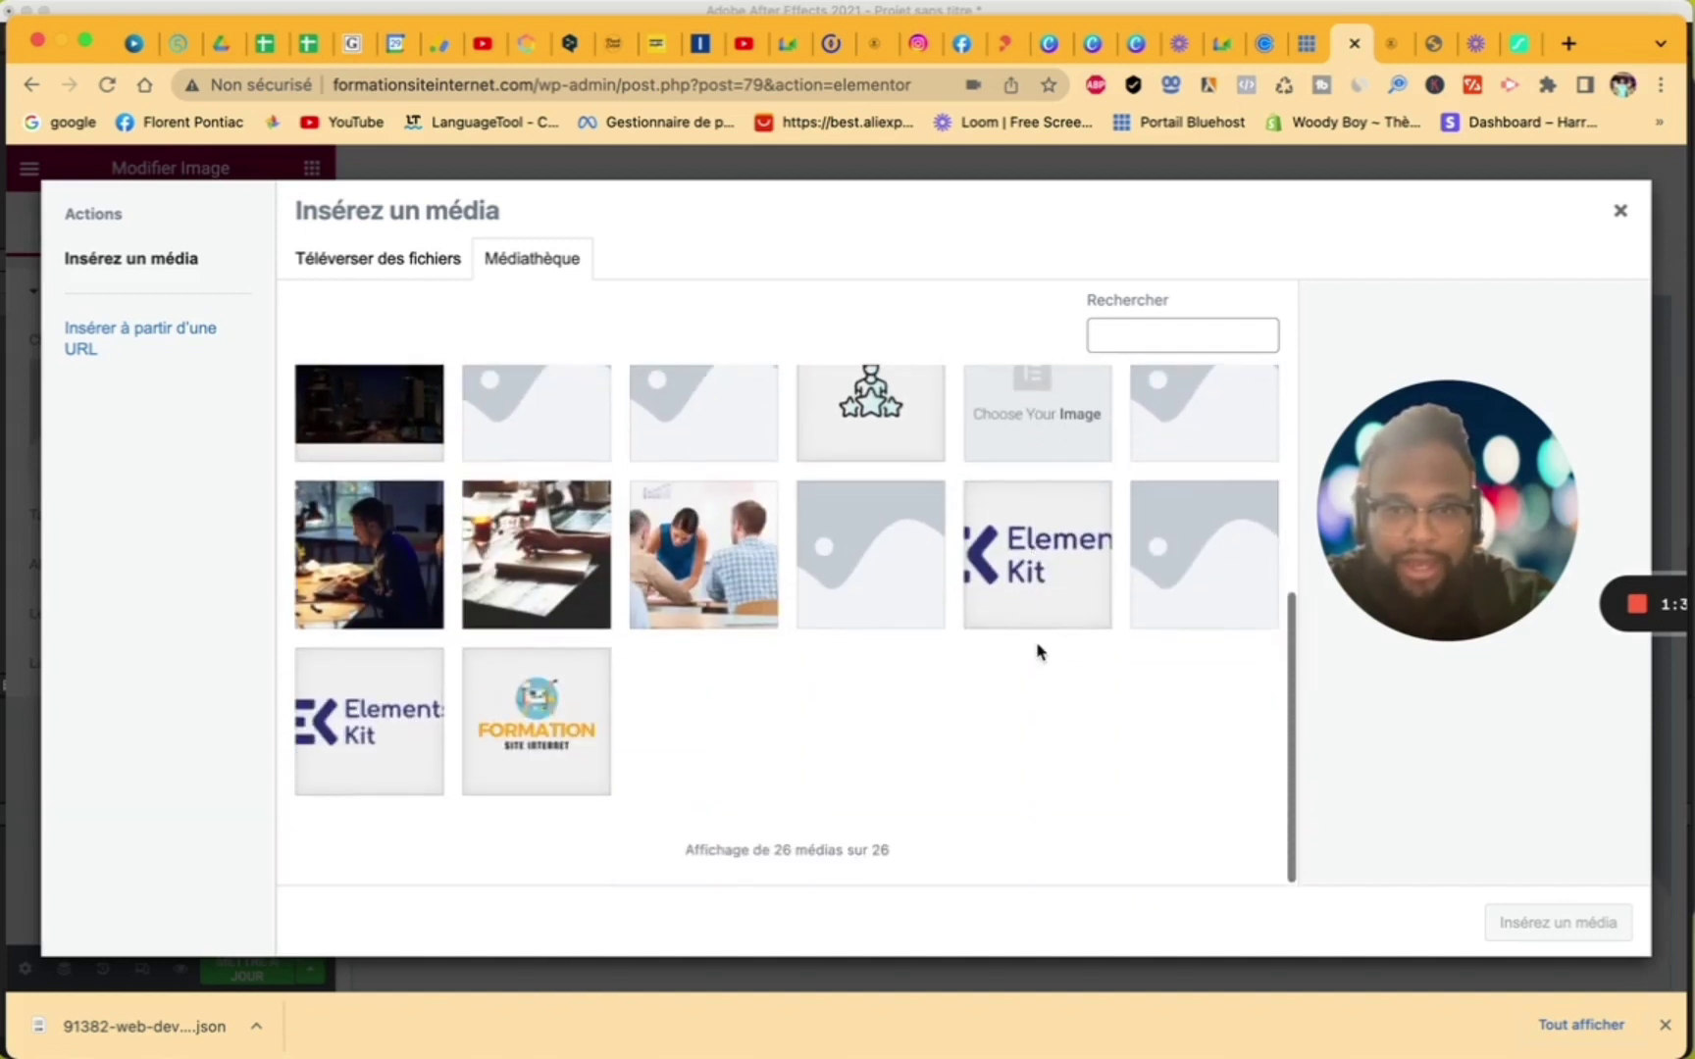
pyautogui.click(549, 559)
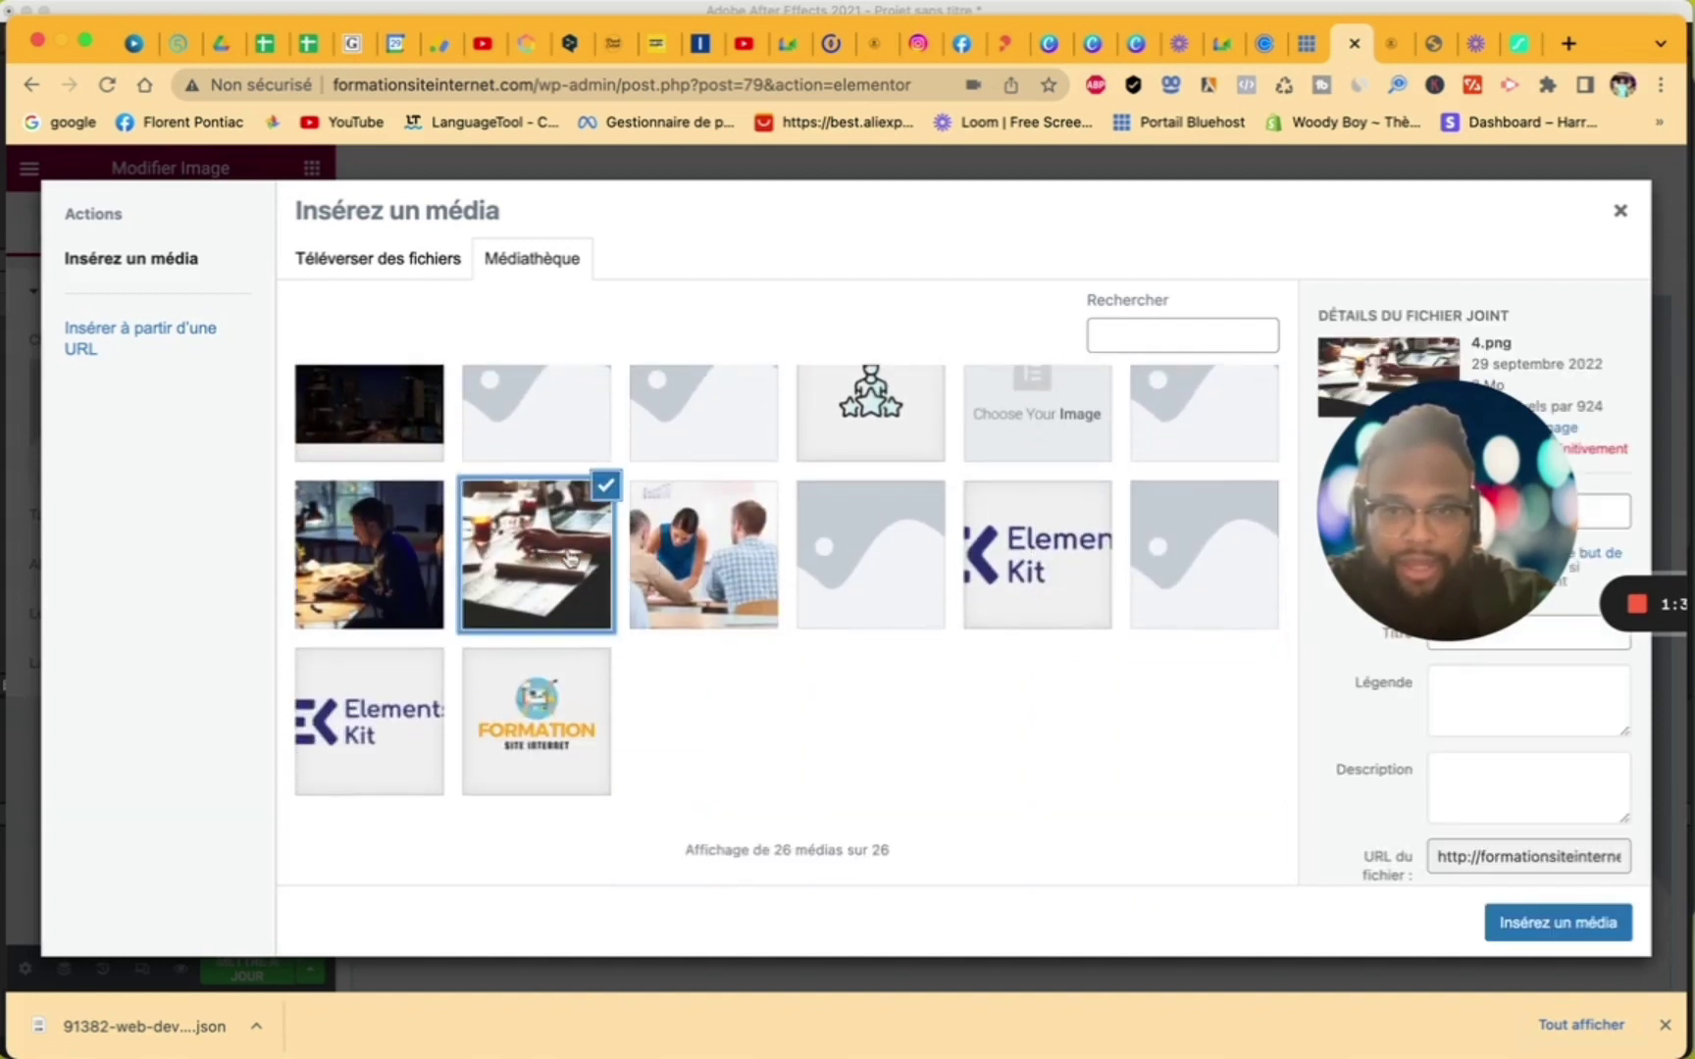
pyautogui.click(1516, 921)
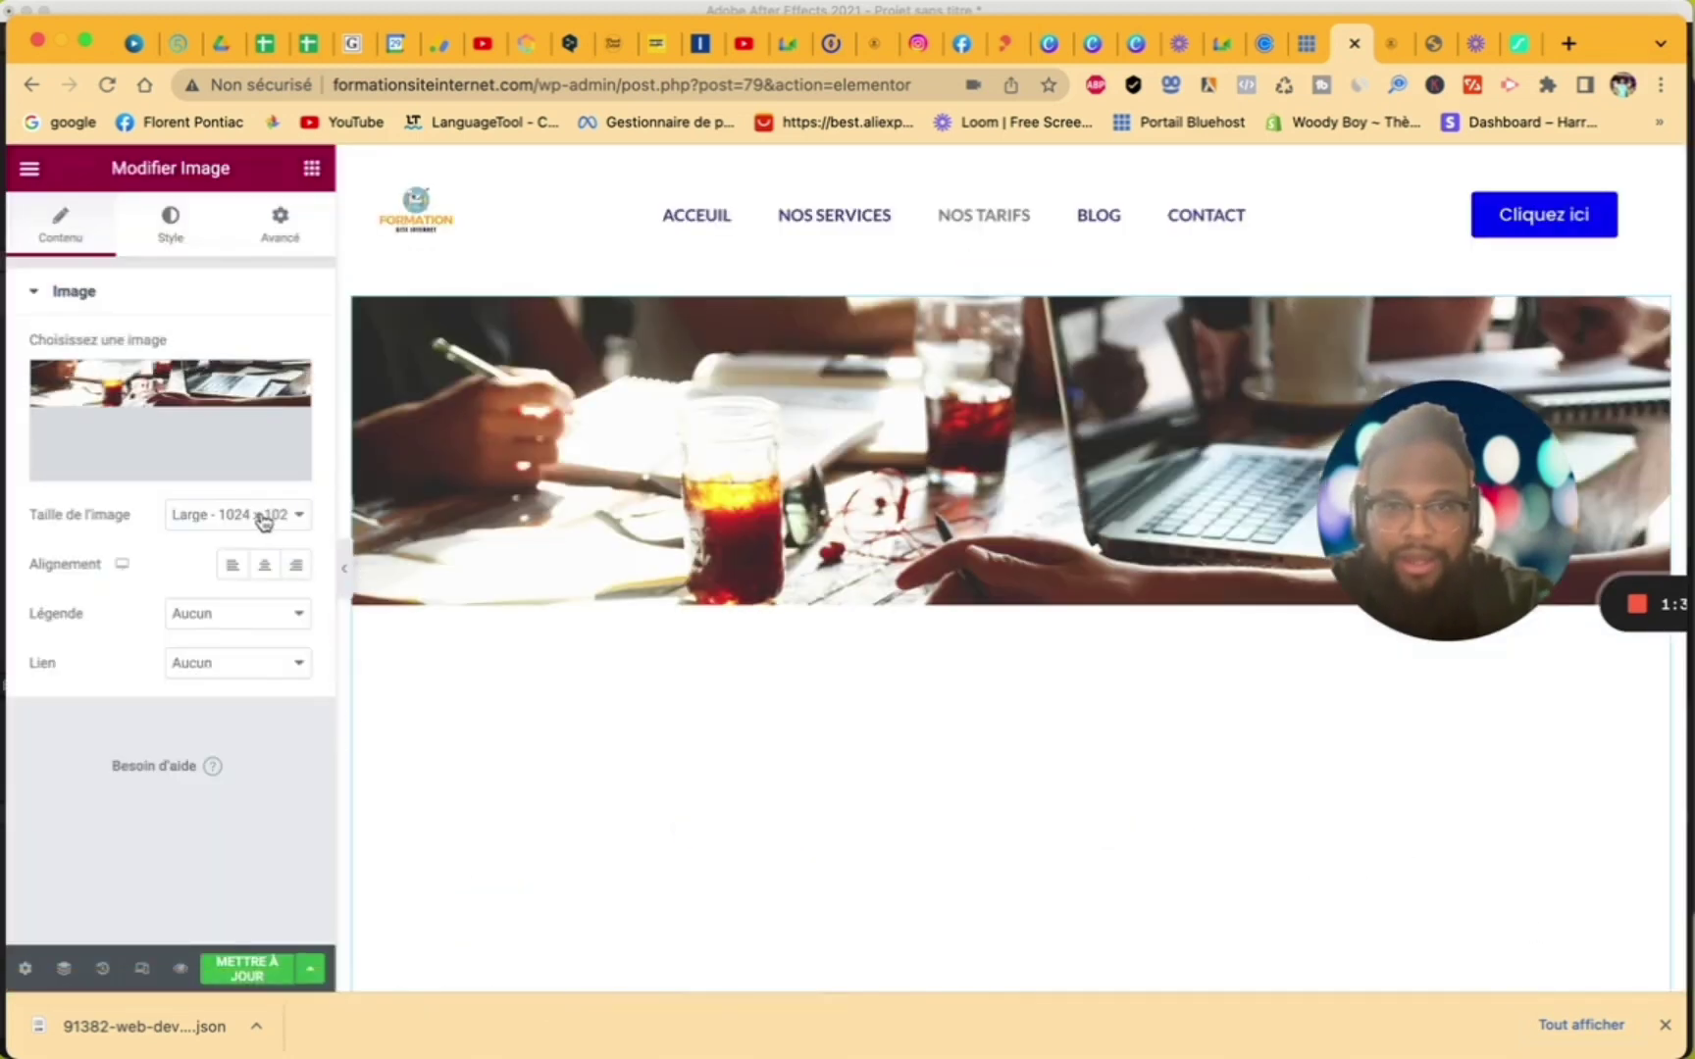
pyautogui.click(263, 517)
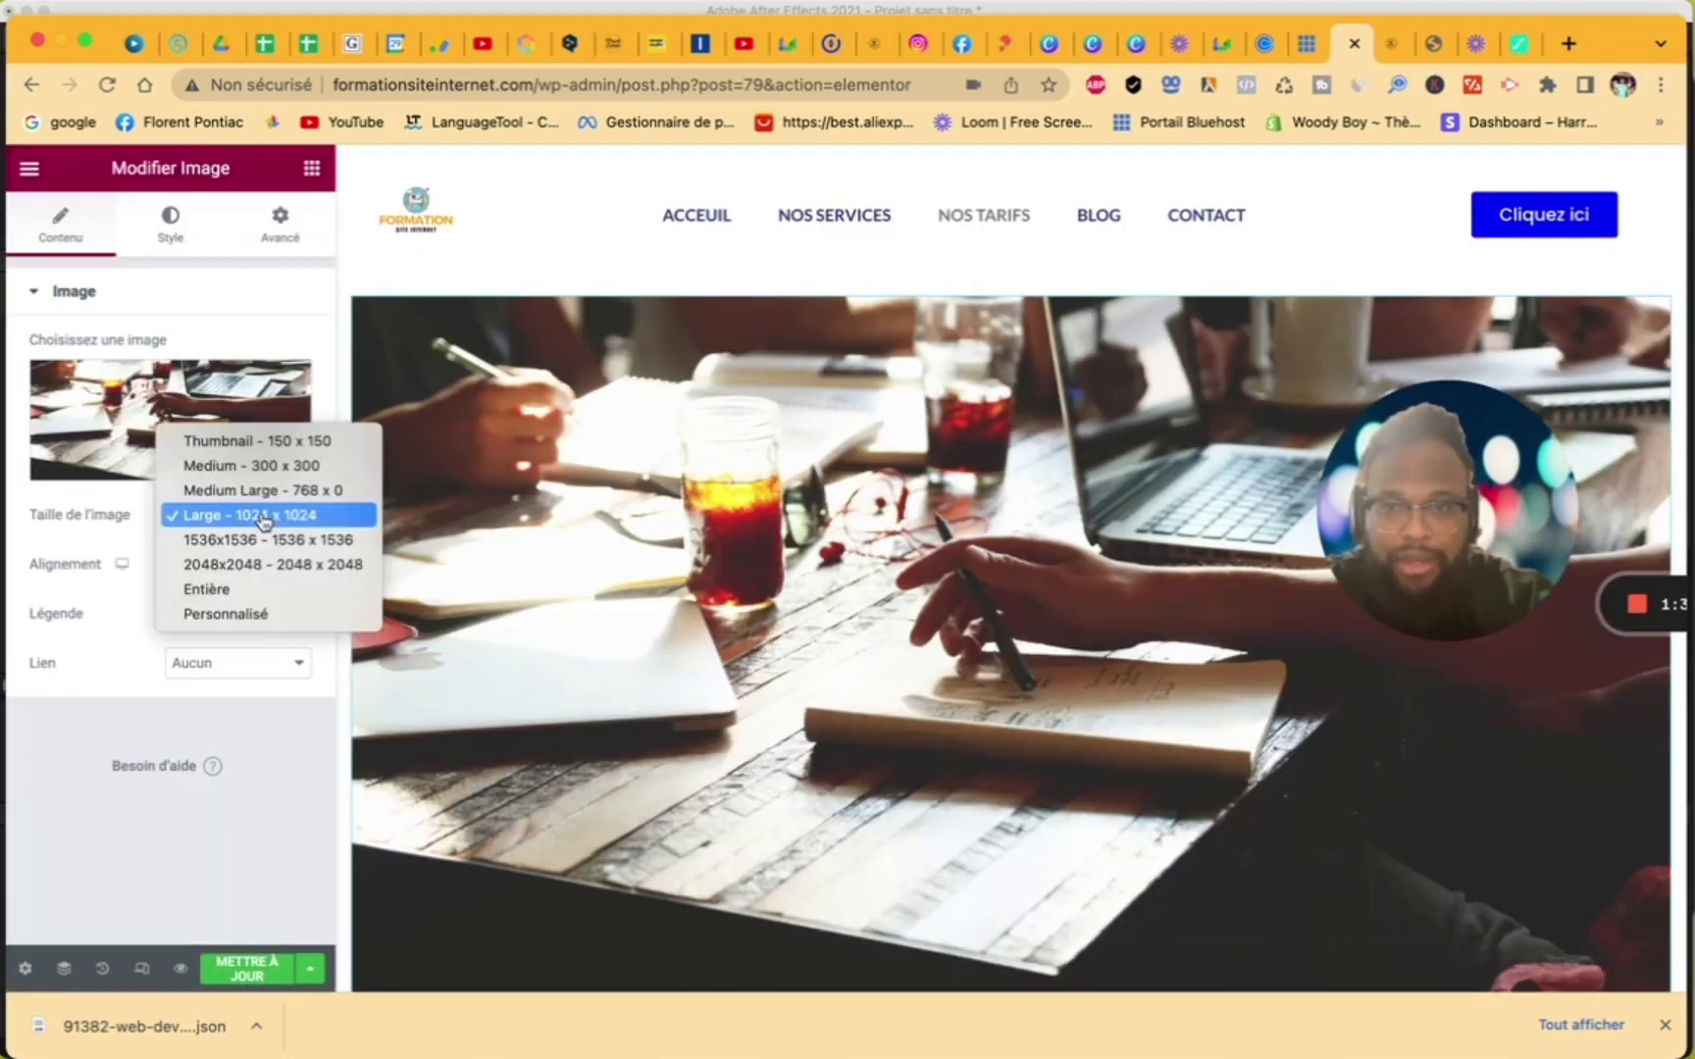
pyautogui.click(245, 615)
pyautogui.click(84, 675)
pyautogui.write('1600')
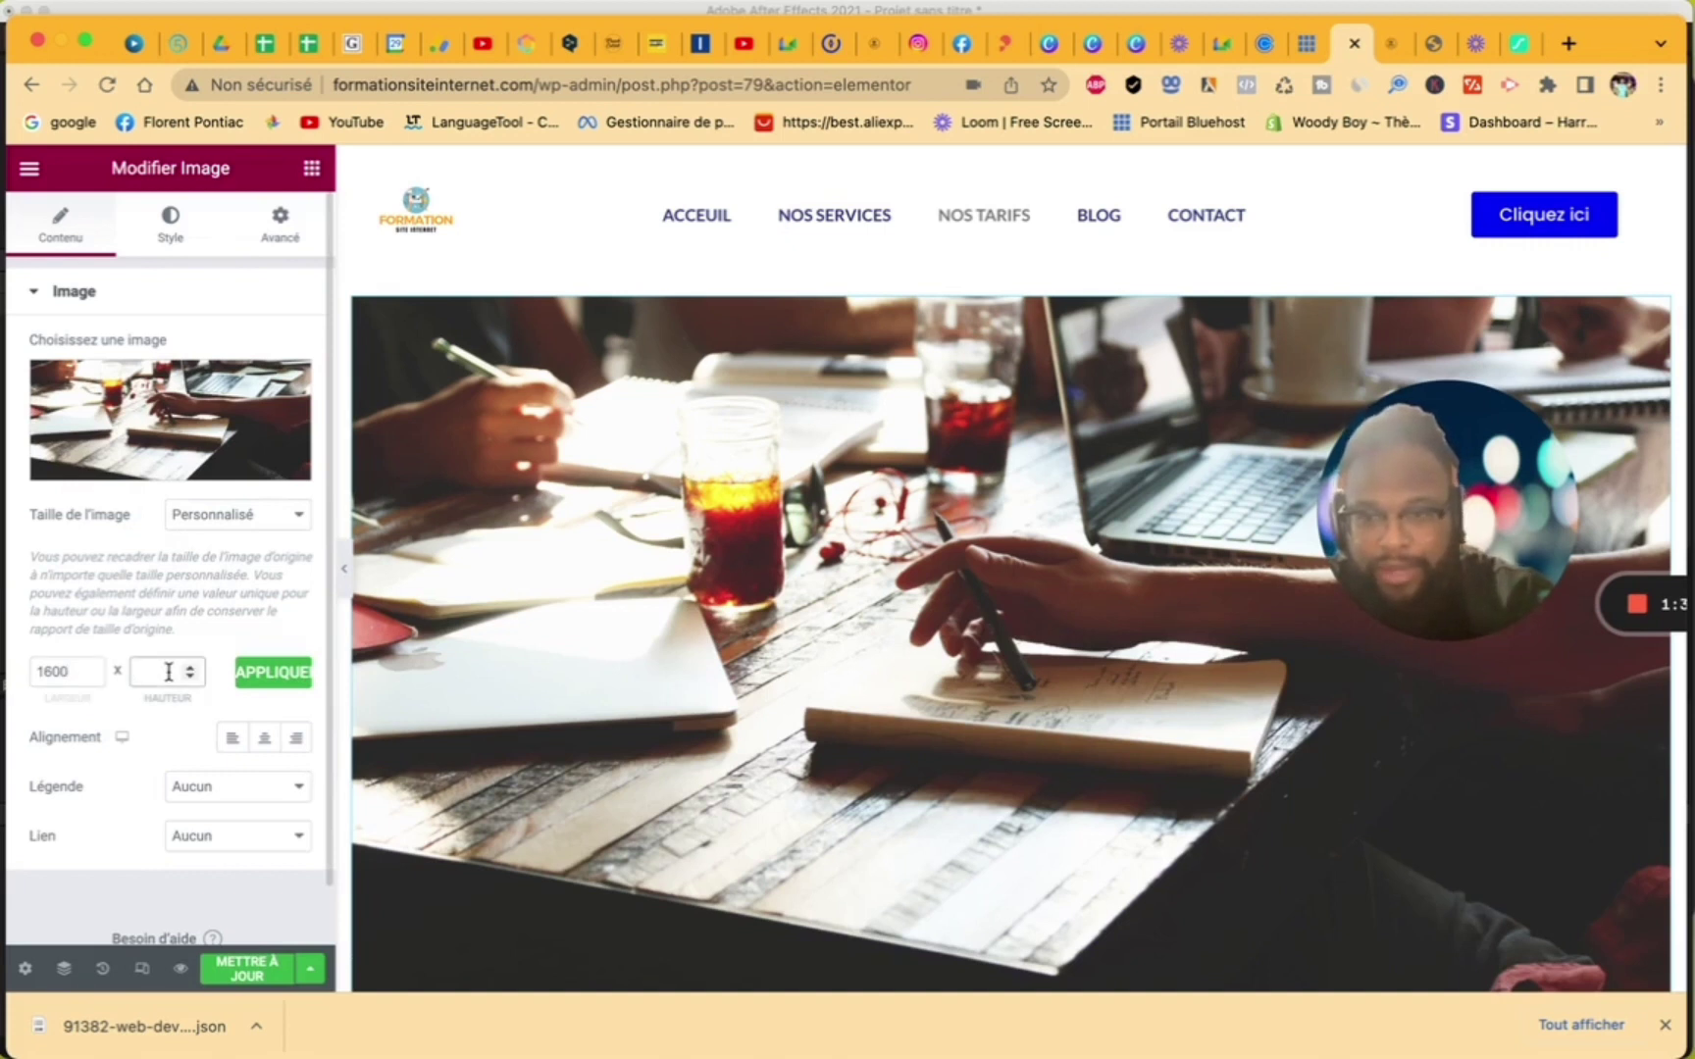
pyautogui.click(262, 684)
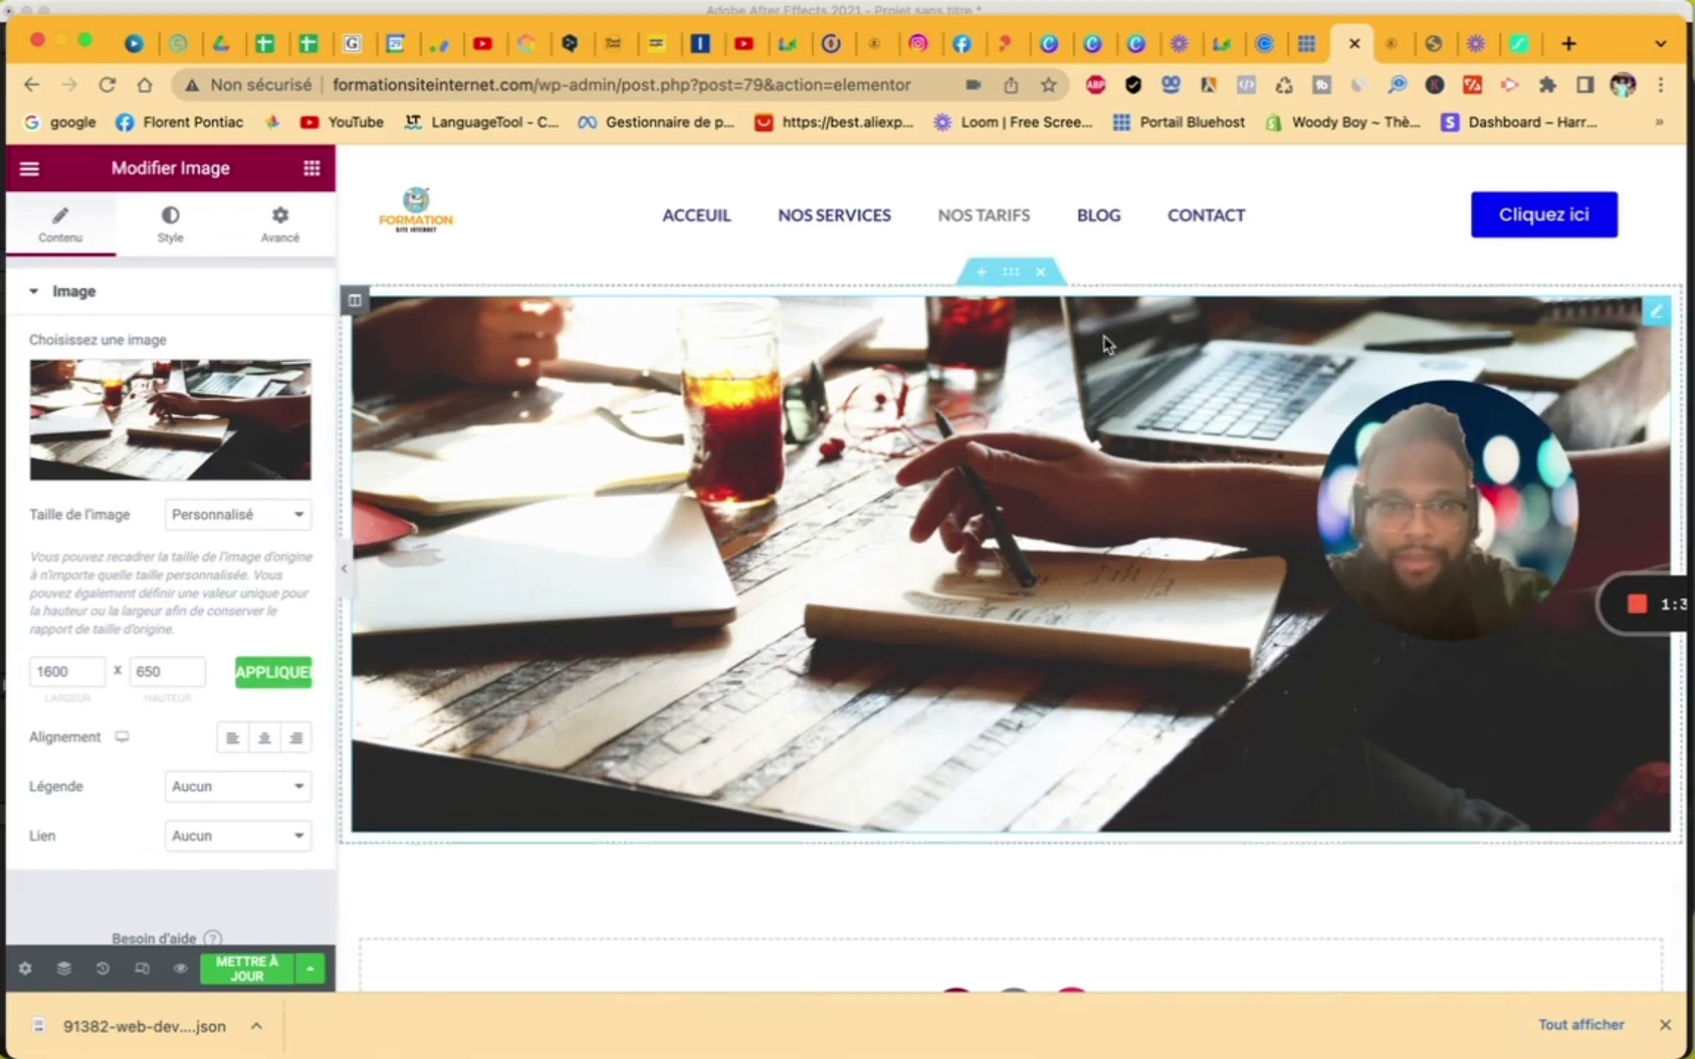
# - Set the photo section's content width to Pleine largeur
pyautogui.click(1011, 272)
pyautogui.click(218, 351)
pyautogui.click(229, 373)
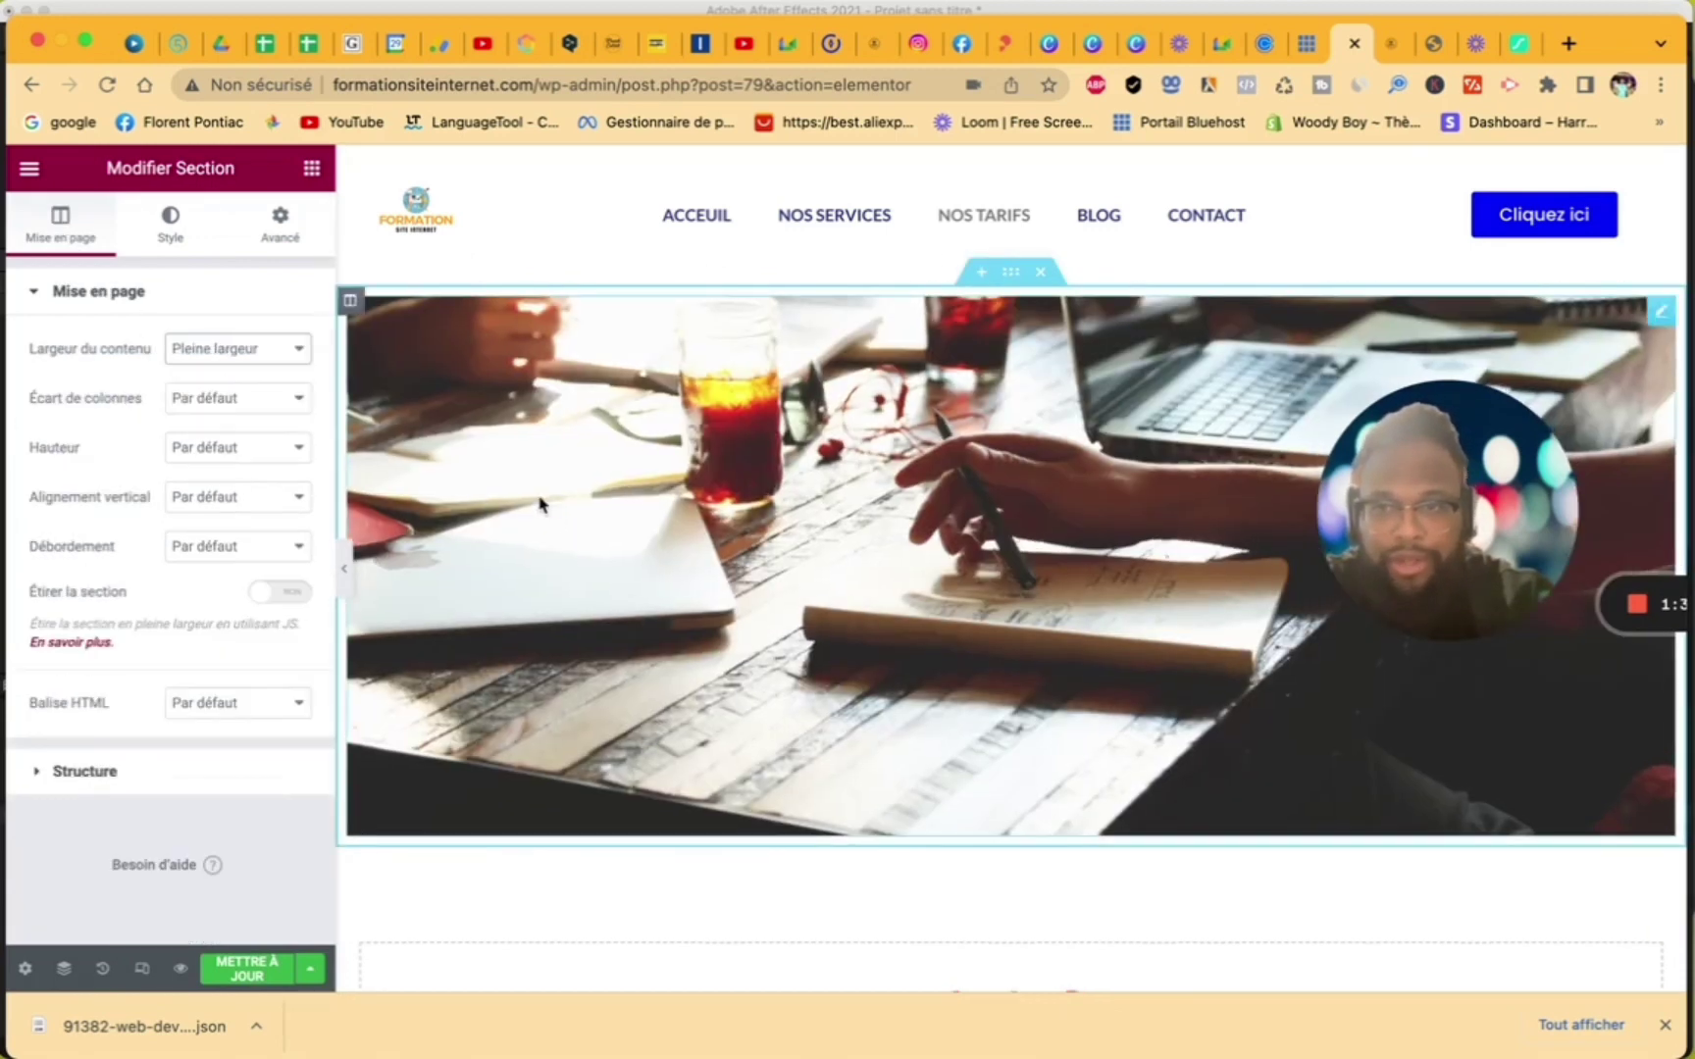
pyautogui.scroll(-5, 569, 834)
pyautogui.click(1072, 579)
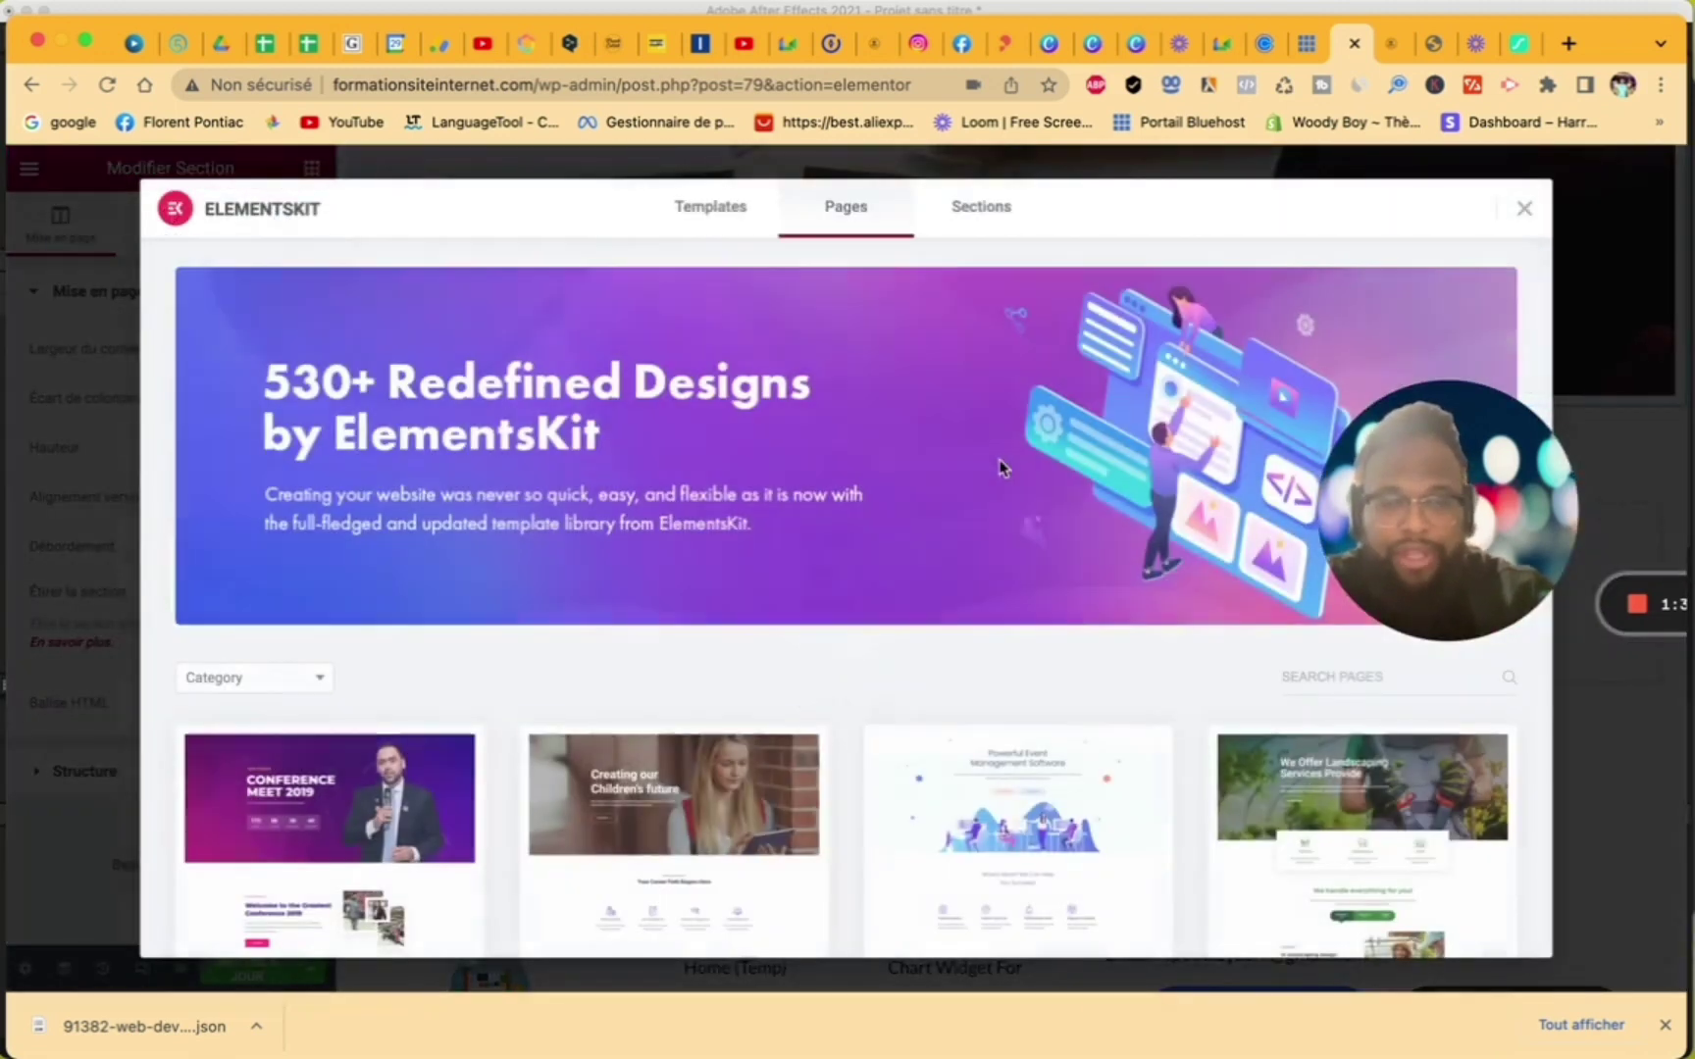
# - Insert the ElementsKit Pricing Table – Section 20 template and scroll to the empty section below
pyautogui.scroll(-5, 1120, 618)
pyautogui.scroll(-2, 1120, 618)
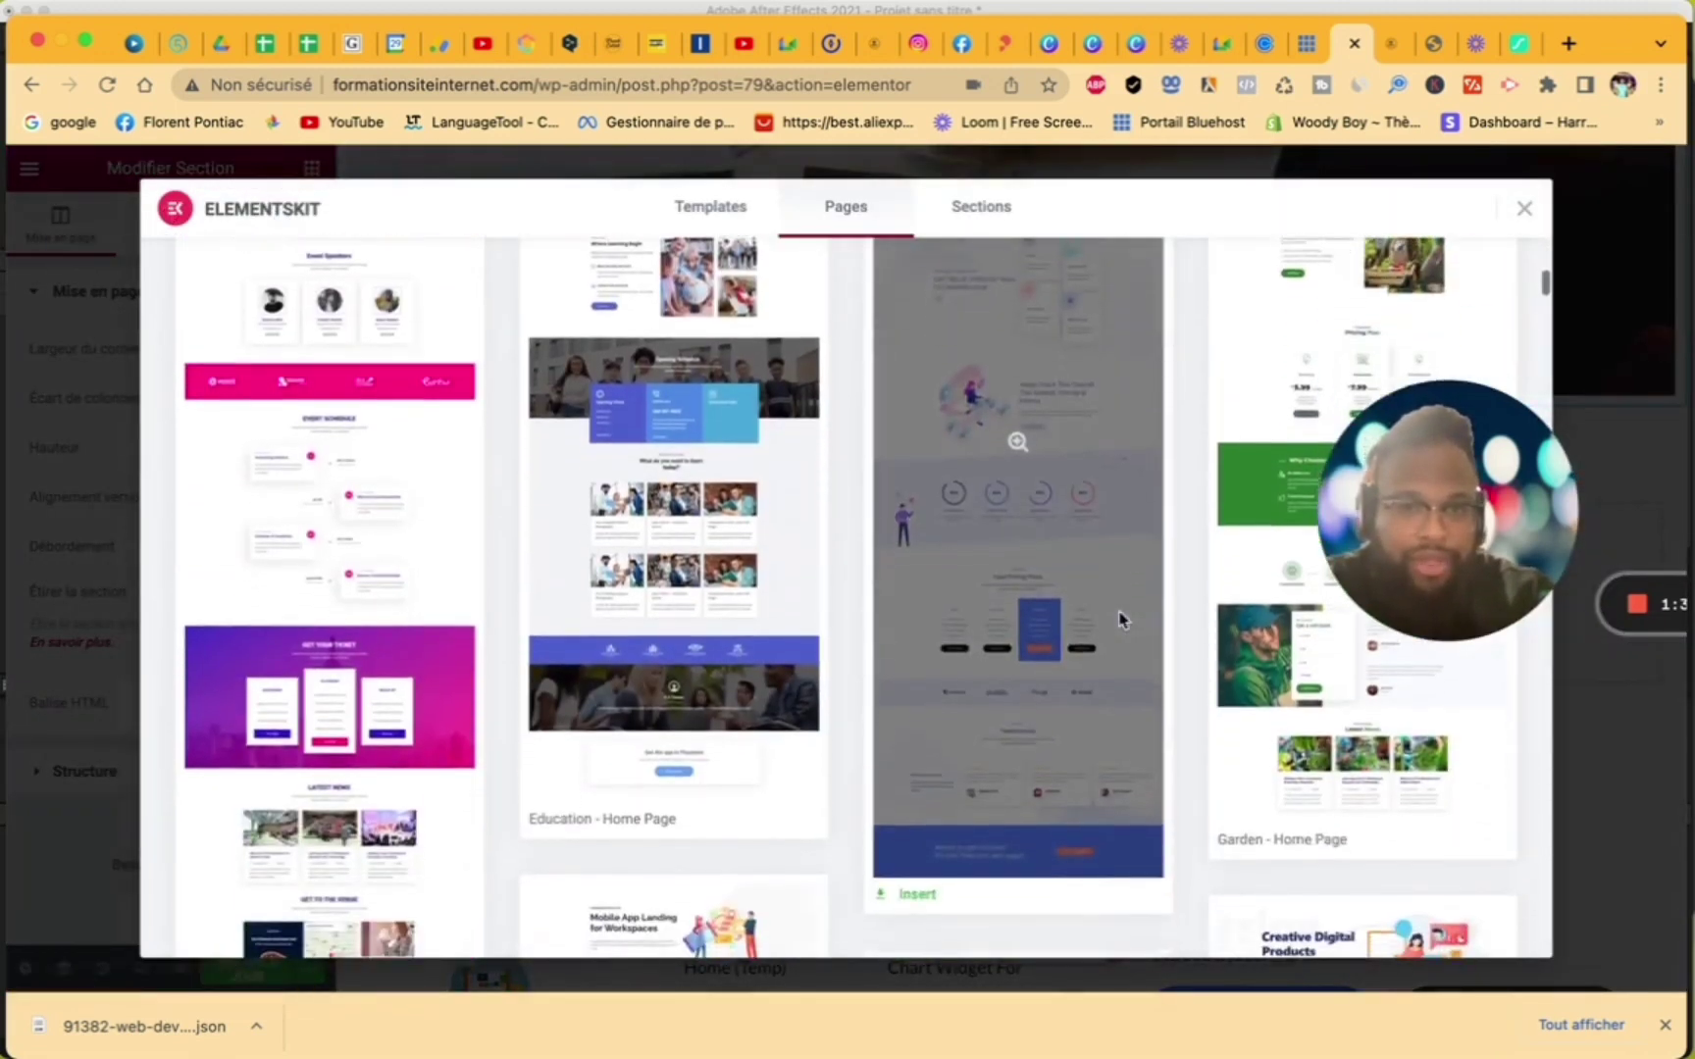
pyautogui.scroll(10, 1120, 618)
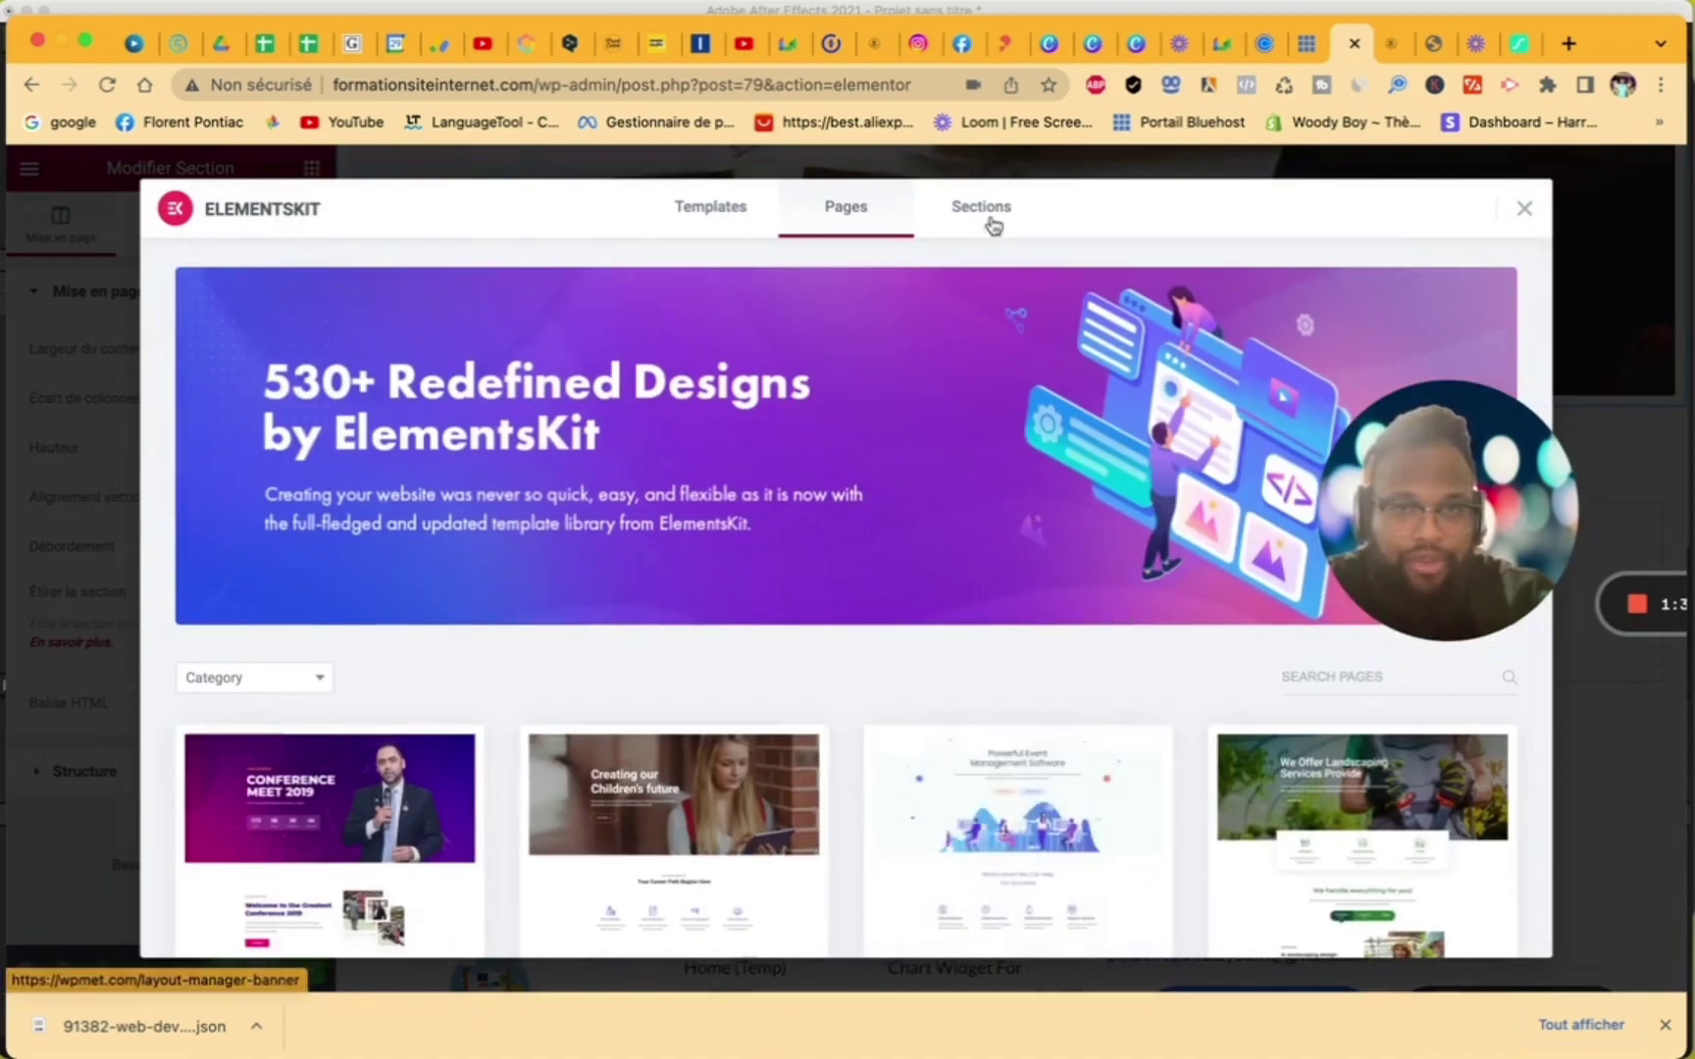
pyautogui.click(993, 225)
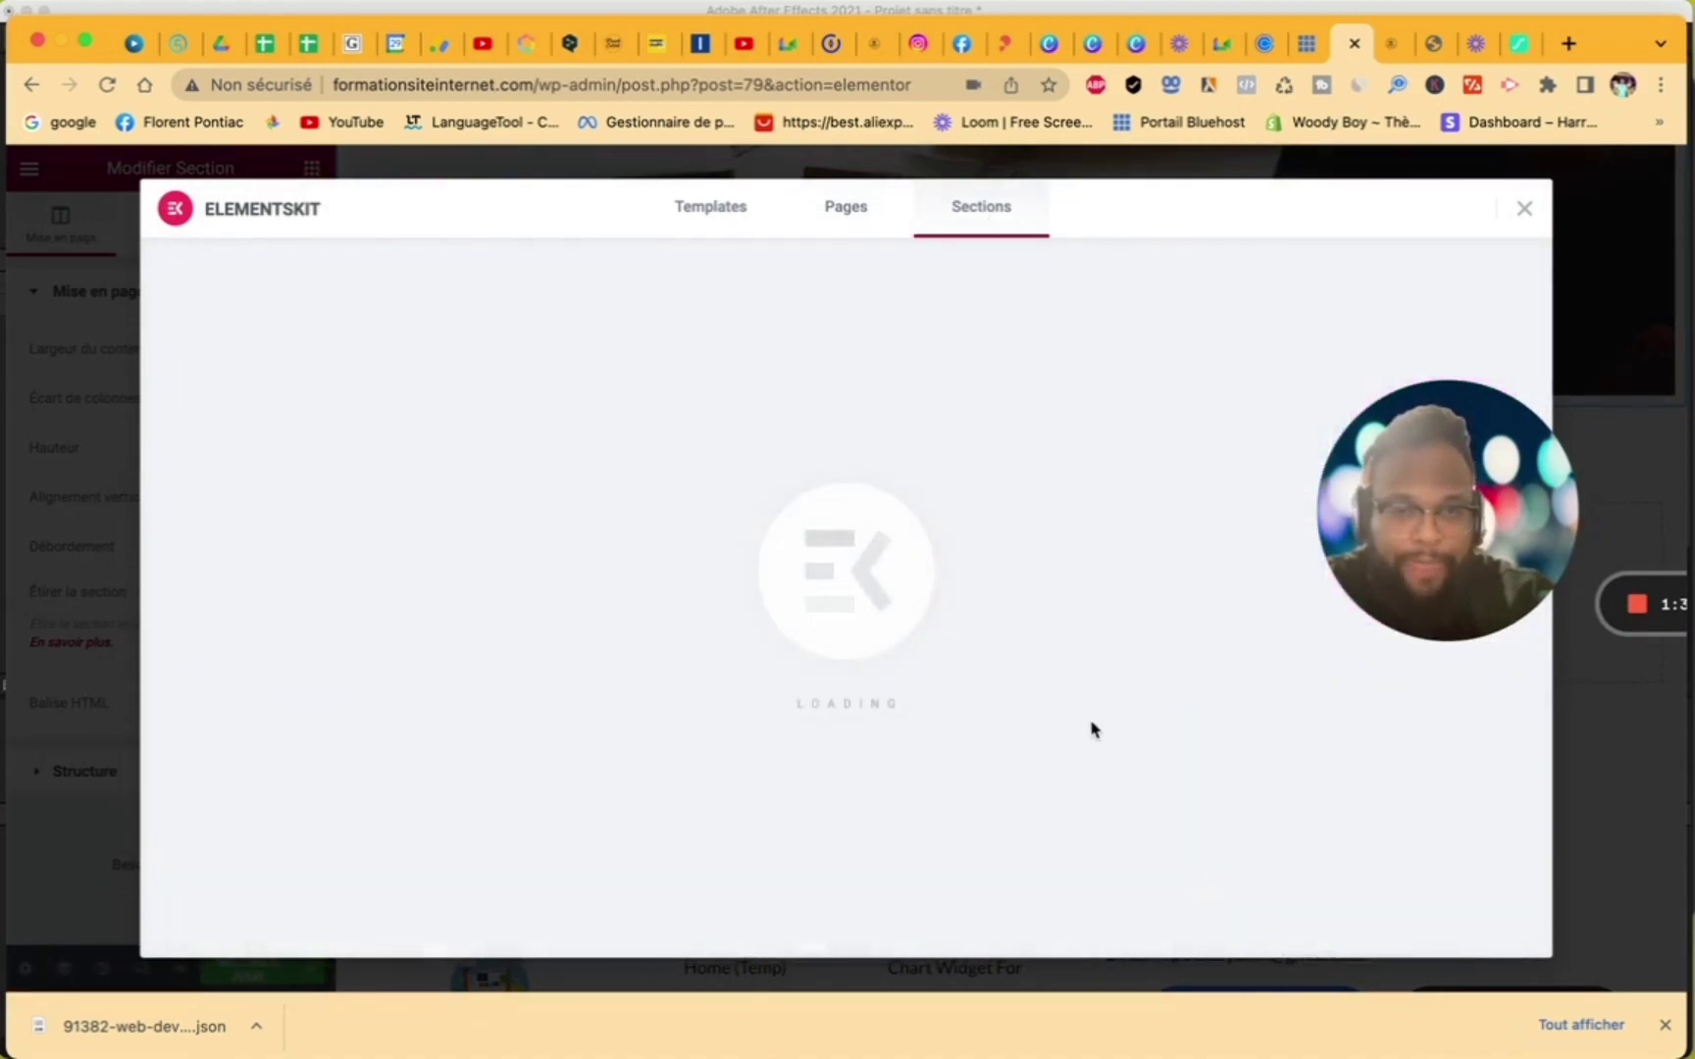
pyautogui.scroll(-10, 1095, 729)
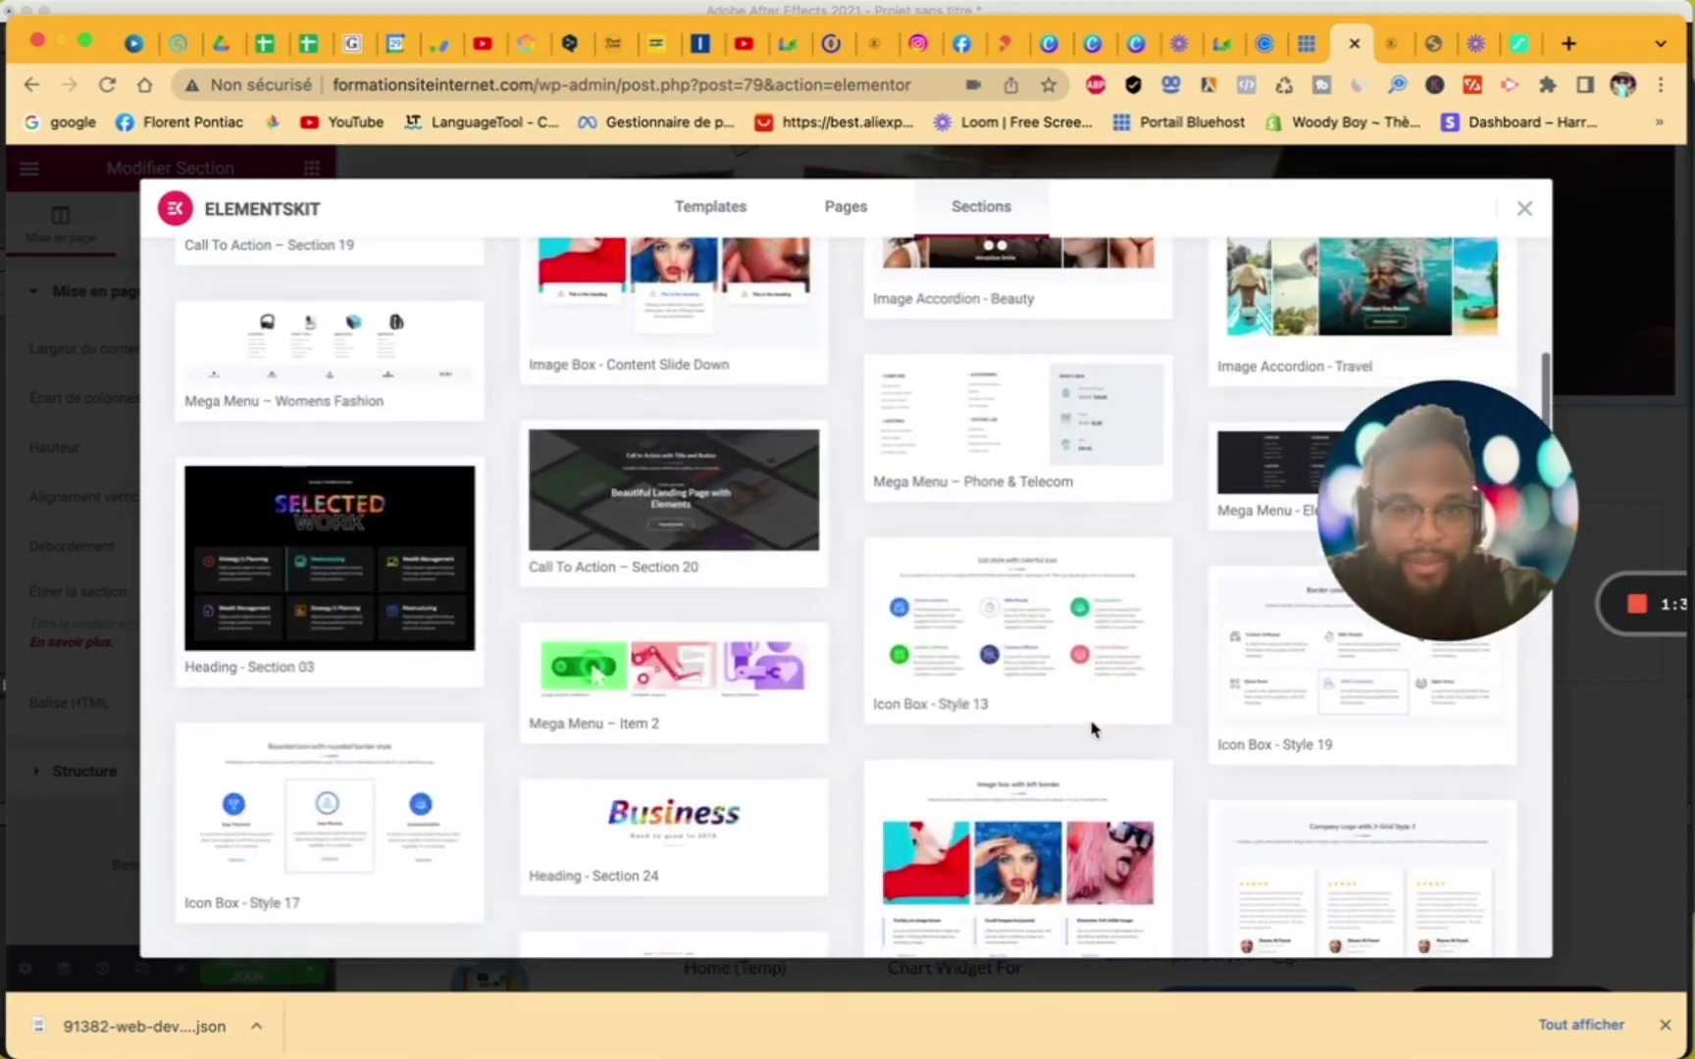
pyautogui.scroll(-5, 1095, 730)
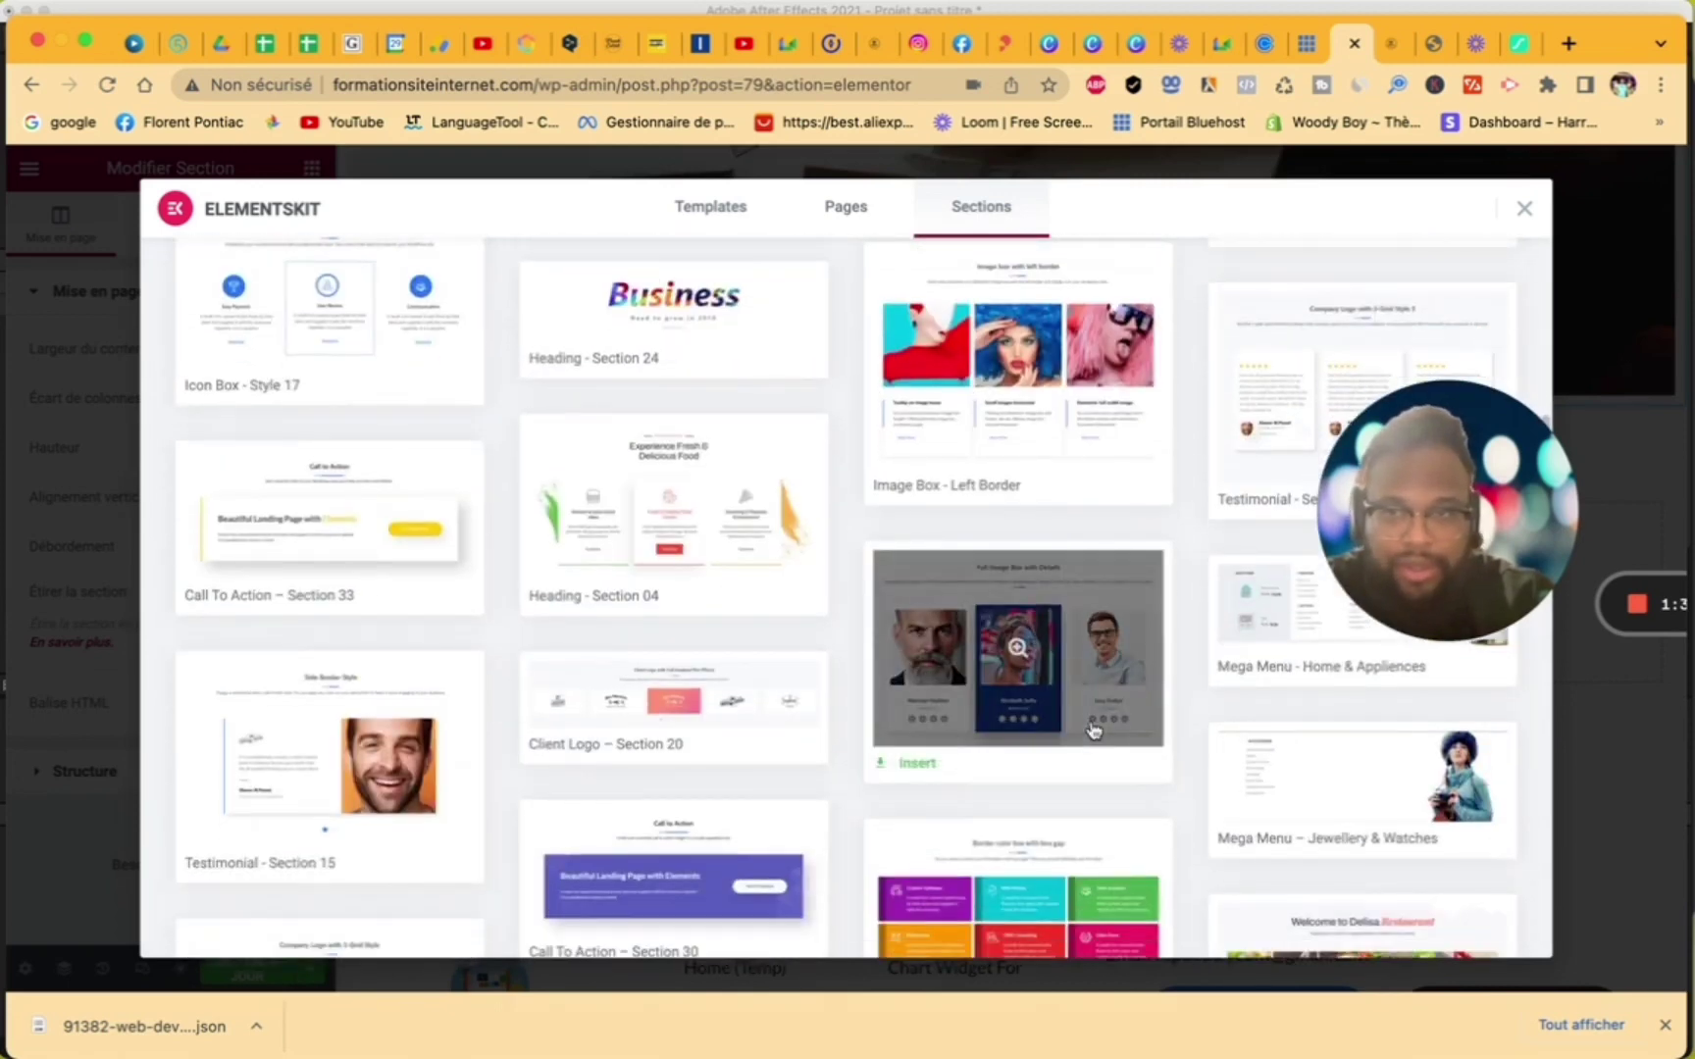
pyautogui.scroll(-2, 1095, 730)
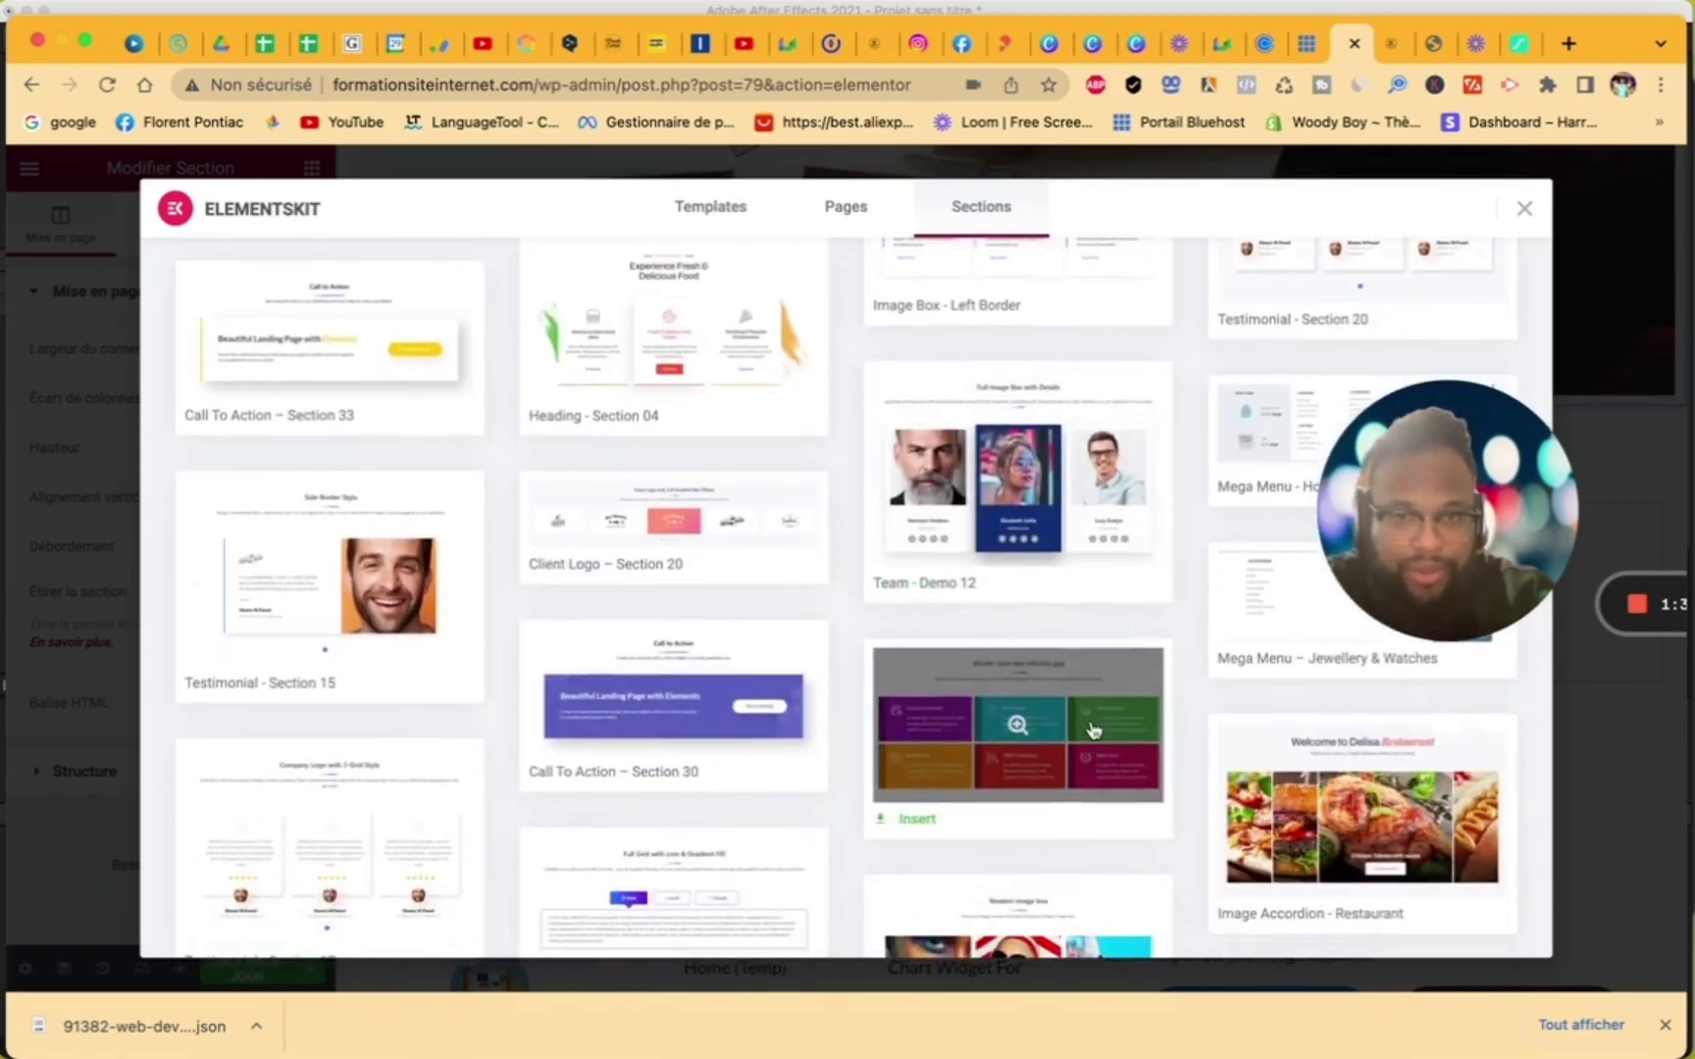
pyautogui.scroll(-10, 1095, 730)
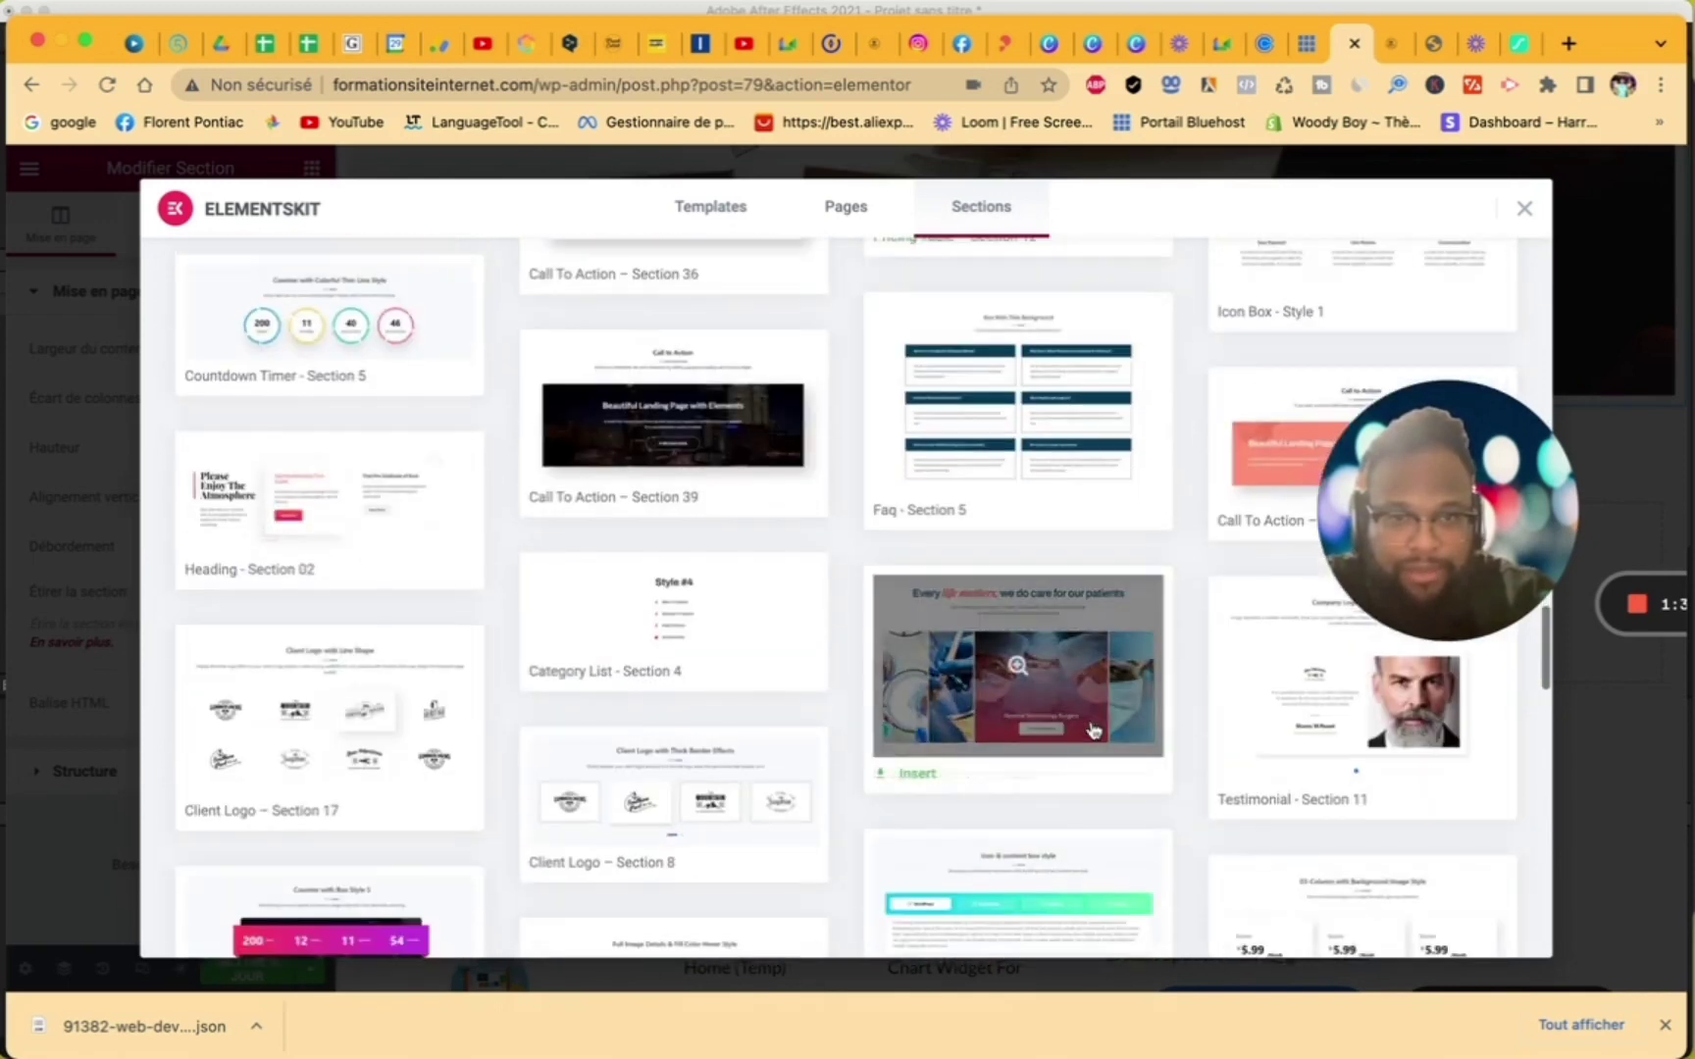
pyautogui.scroll(-10, 1095, 730)
pyautogui.scroll(4, 1095, 730)
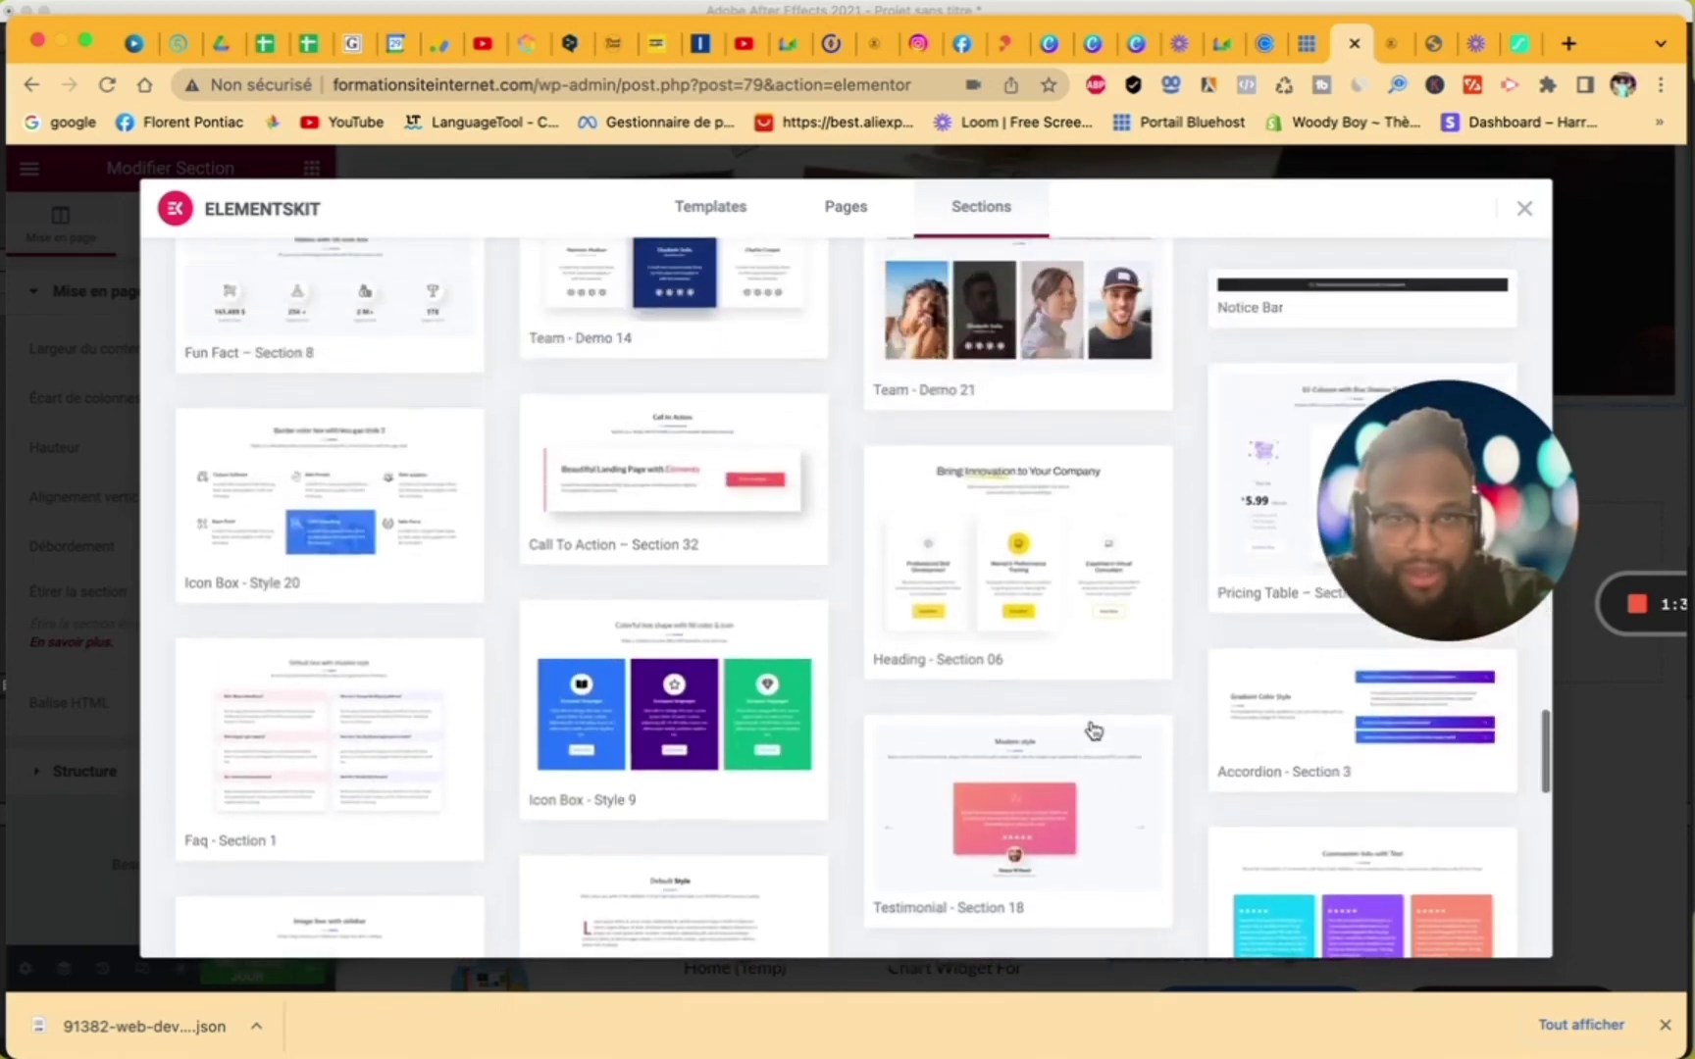
pyautogui.scroll(4, 1094, 729)
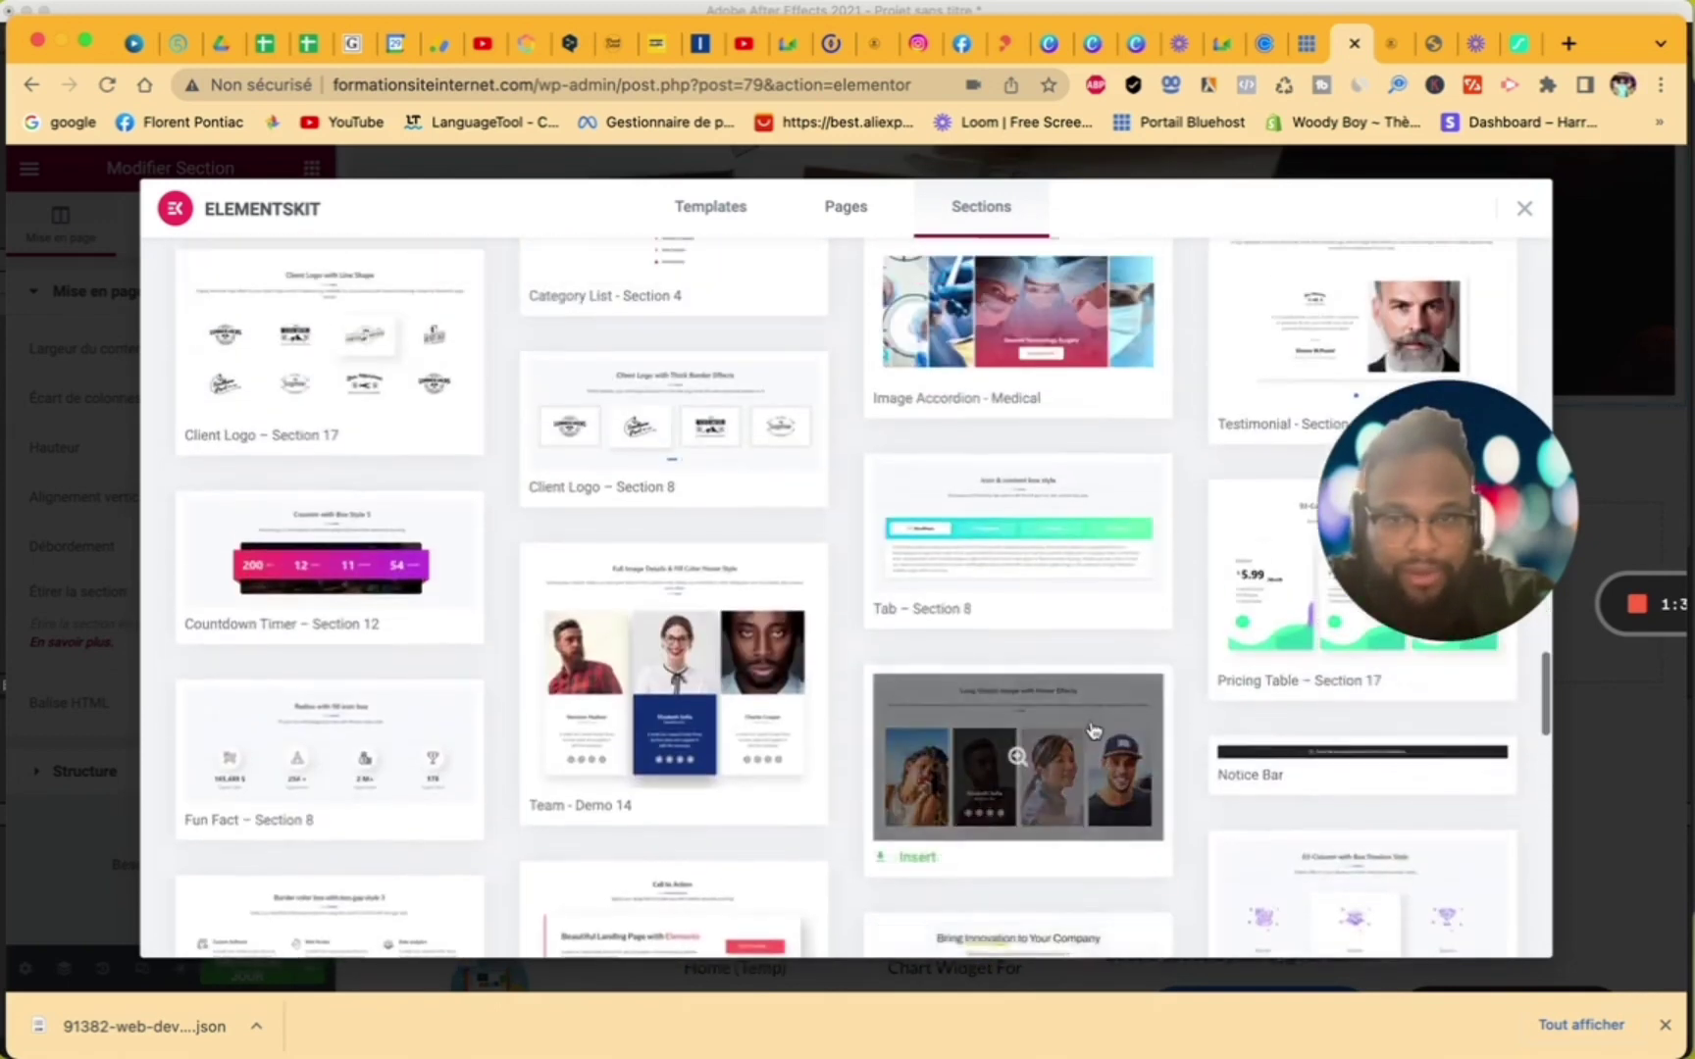
pyautogui.scroll(-3, 1305, 772)
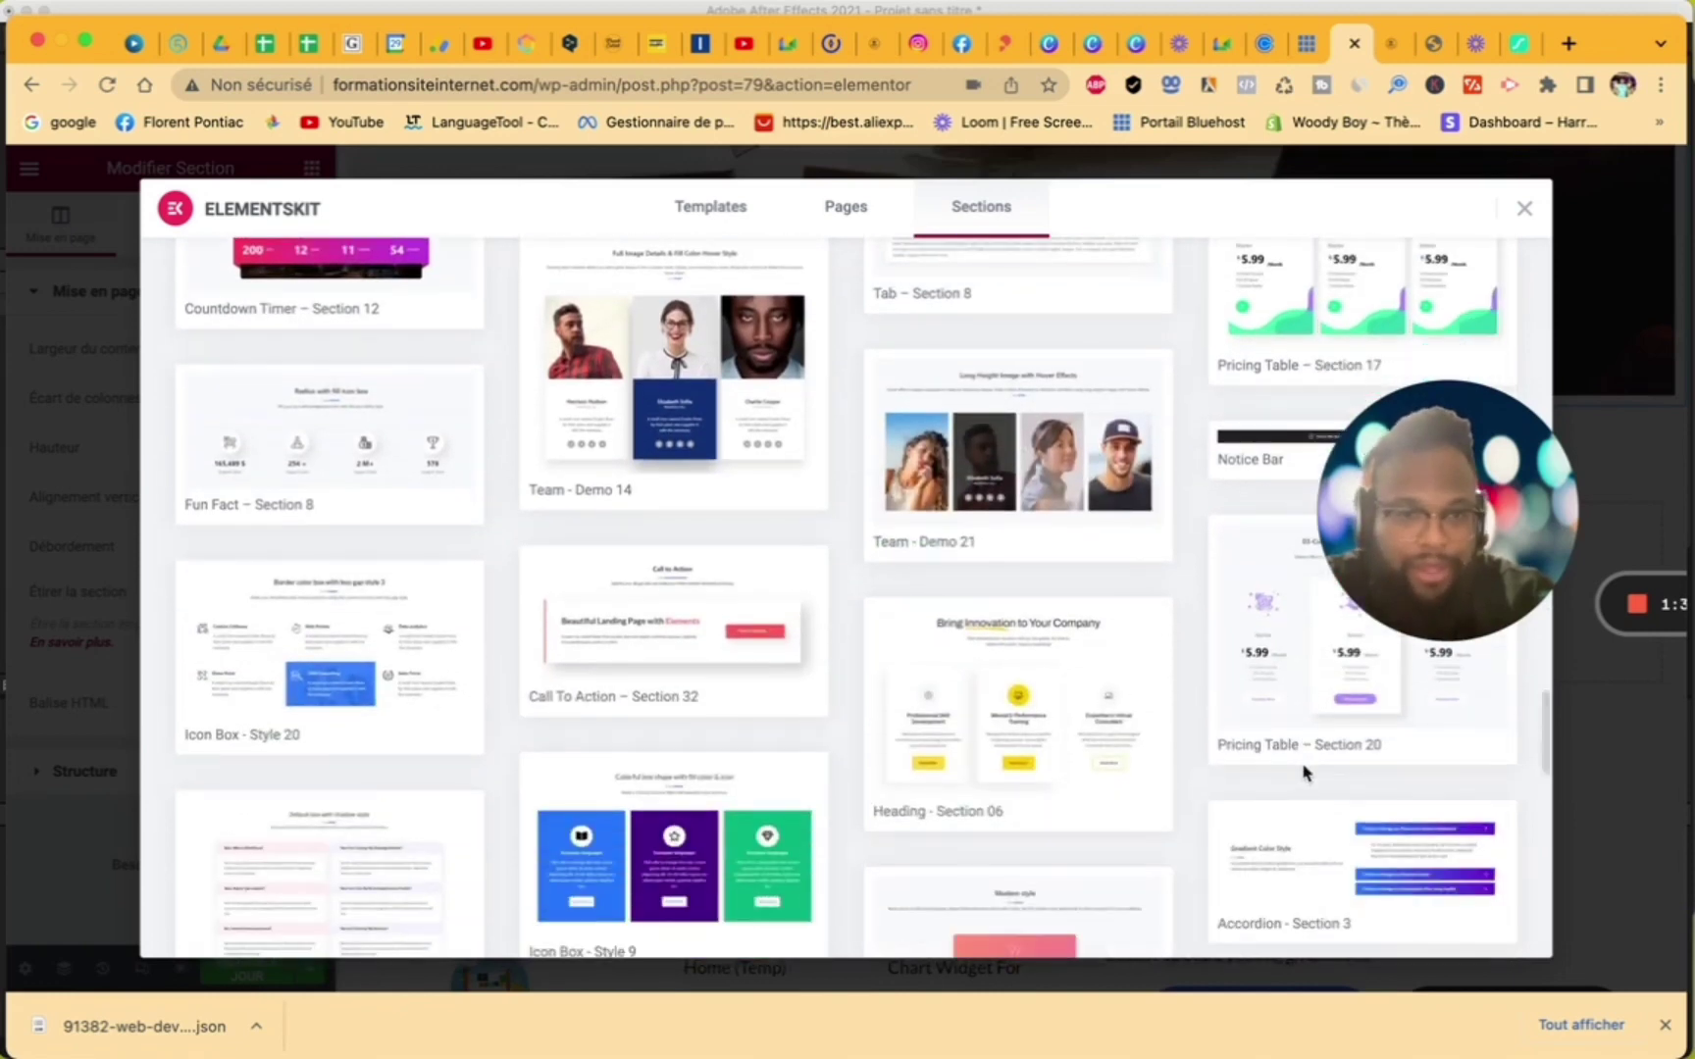
pyautogui.click(1259, 745)
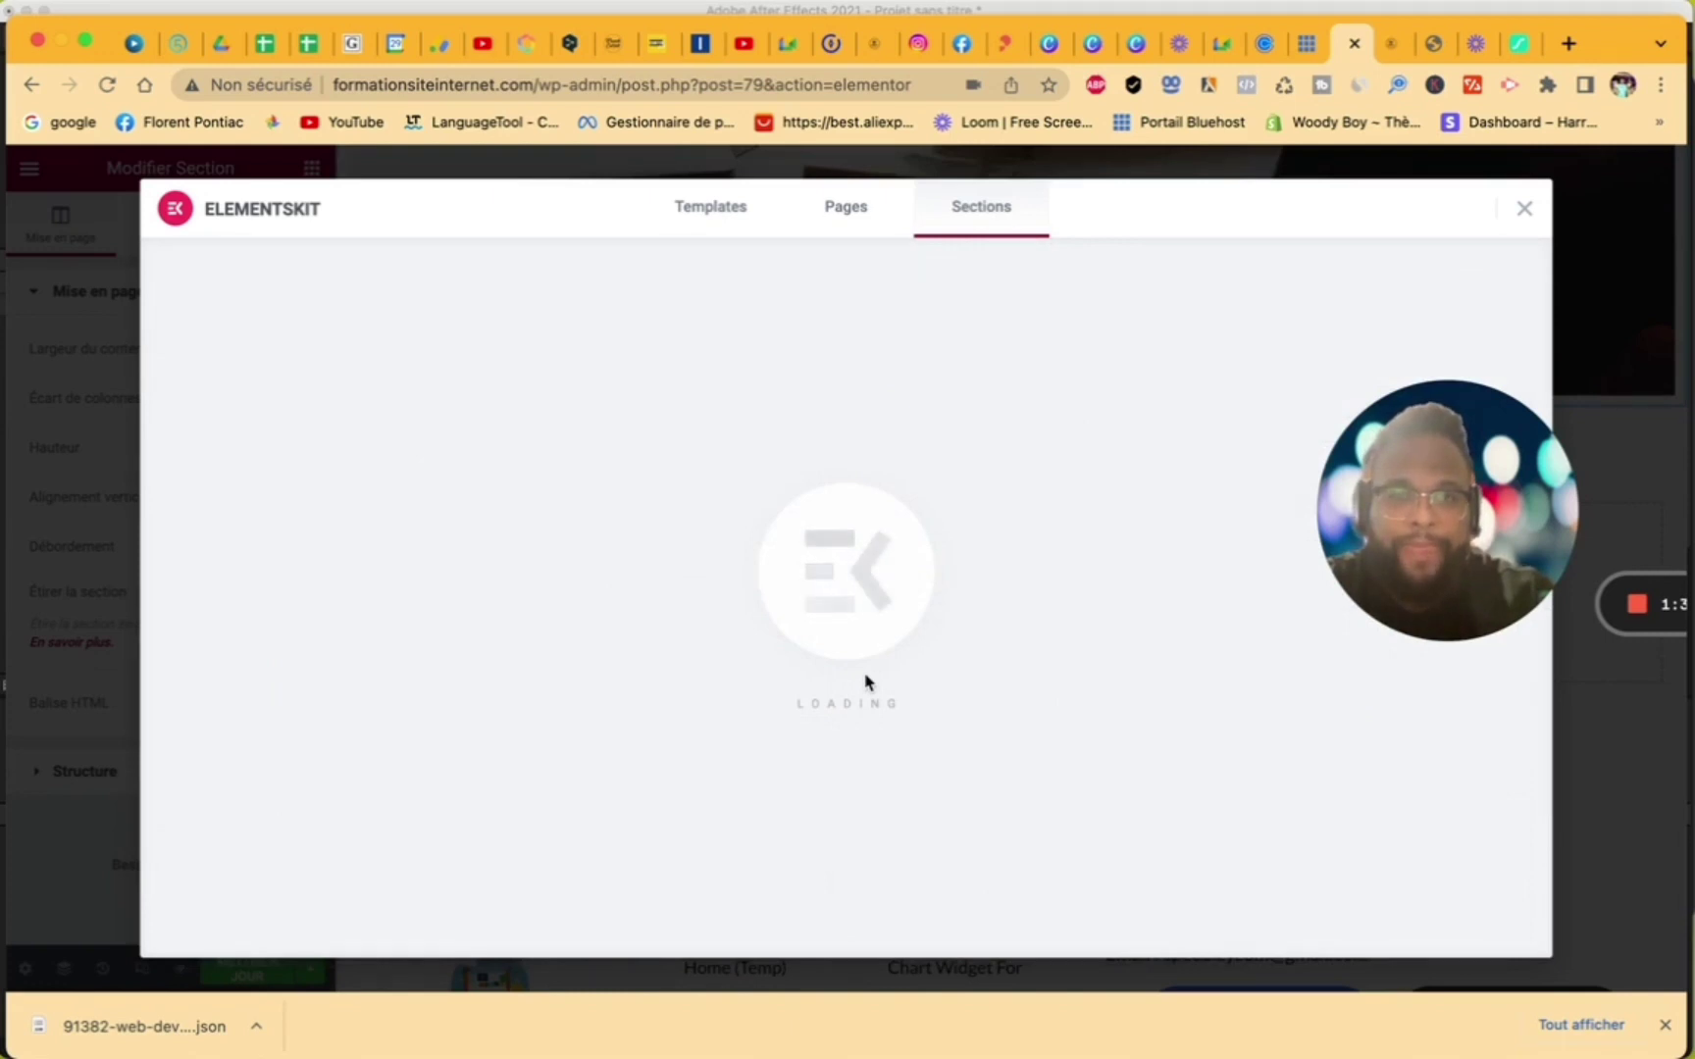
pyautogui.scroll(-6, 865, 682)
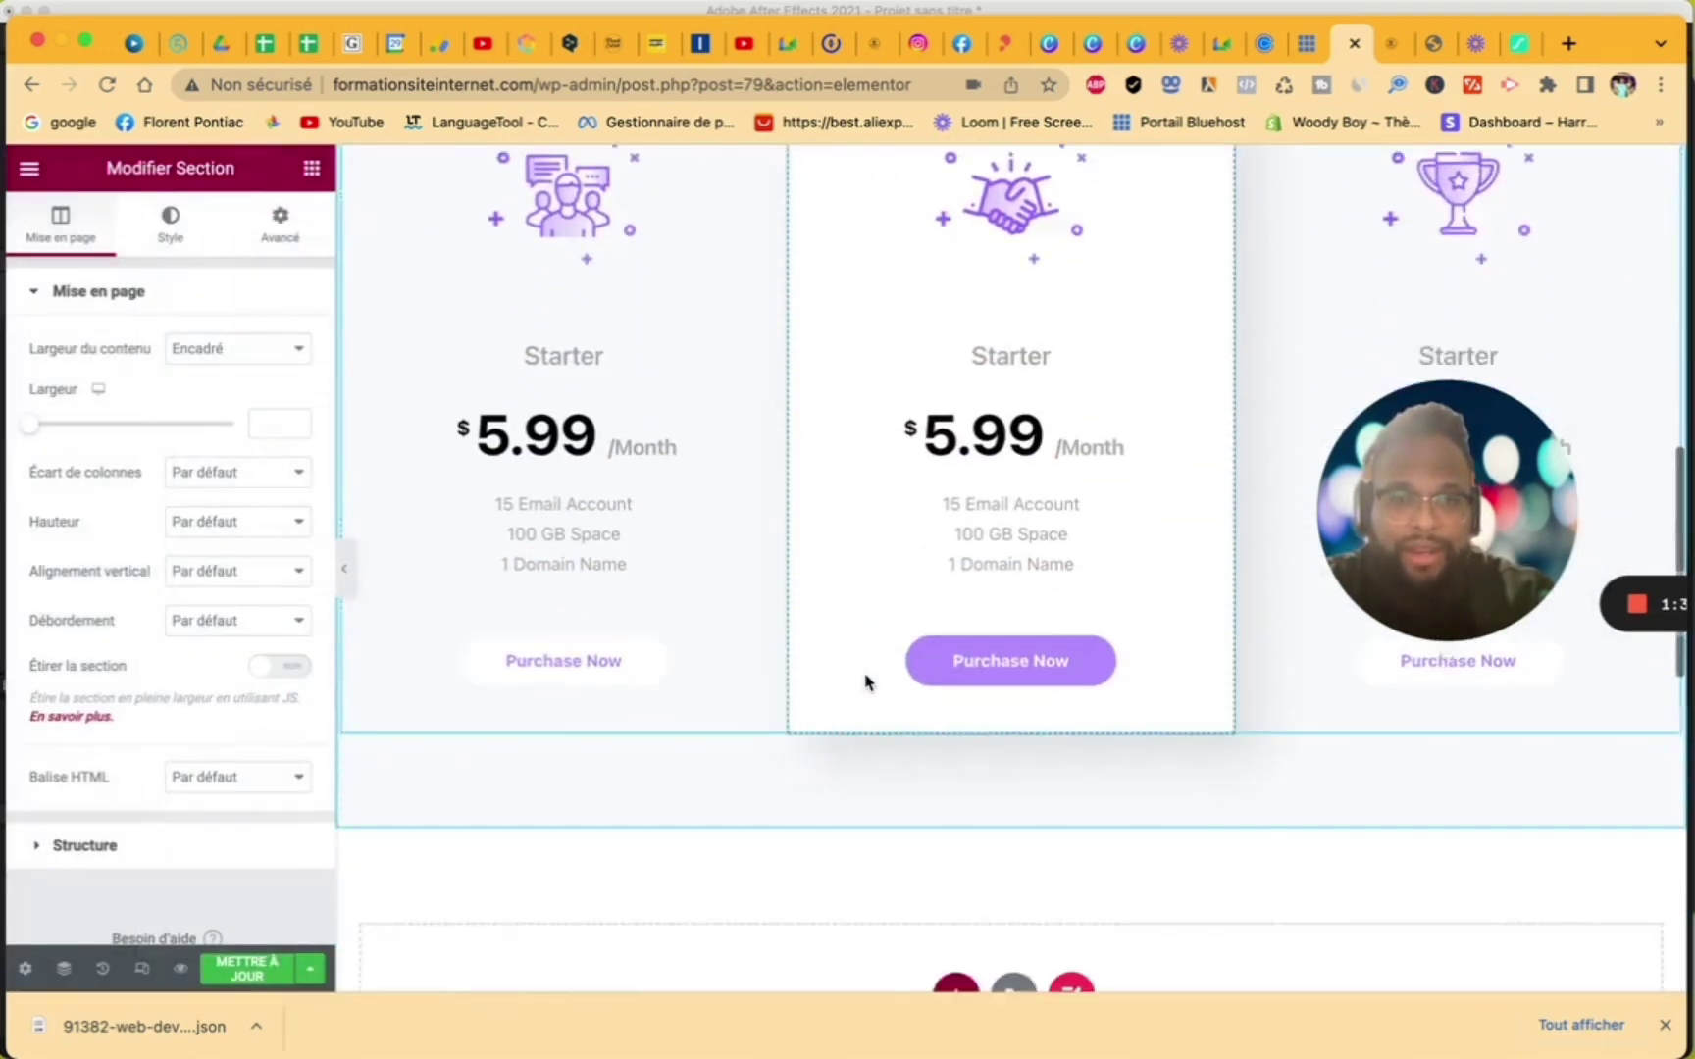
pyautogui.scroll(-2, 865, 682)
# - Insert another ElementsKit Pricing Table – Section 20 template
pyautogui.click(1072, 834)
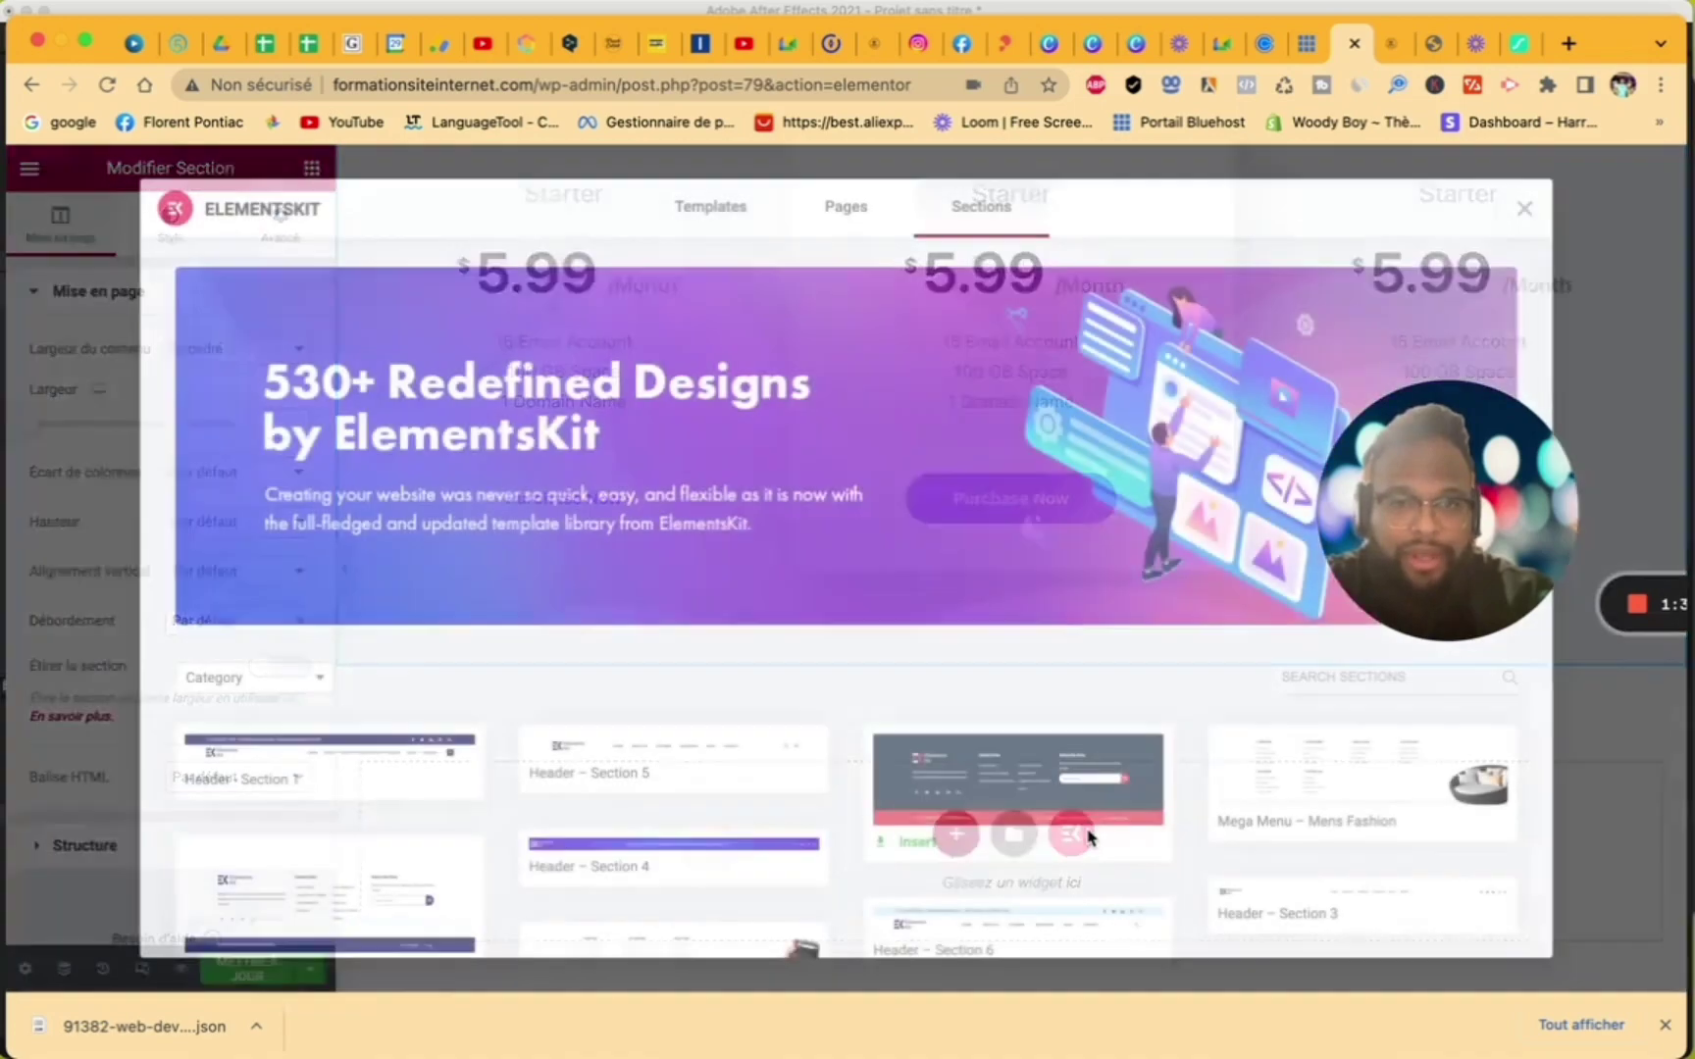
pyautogui.scroll(-10, 1204, 893)
pyautogui.scroll(-15, 1204, 888)
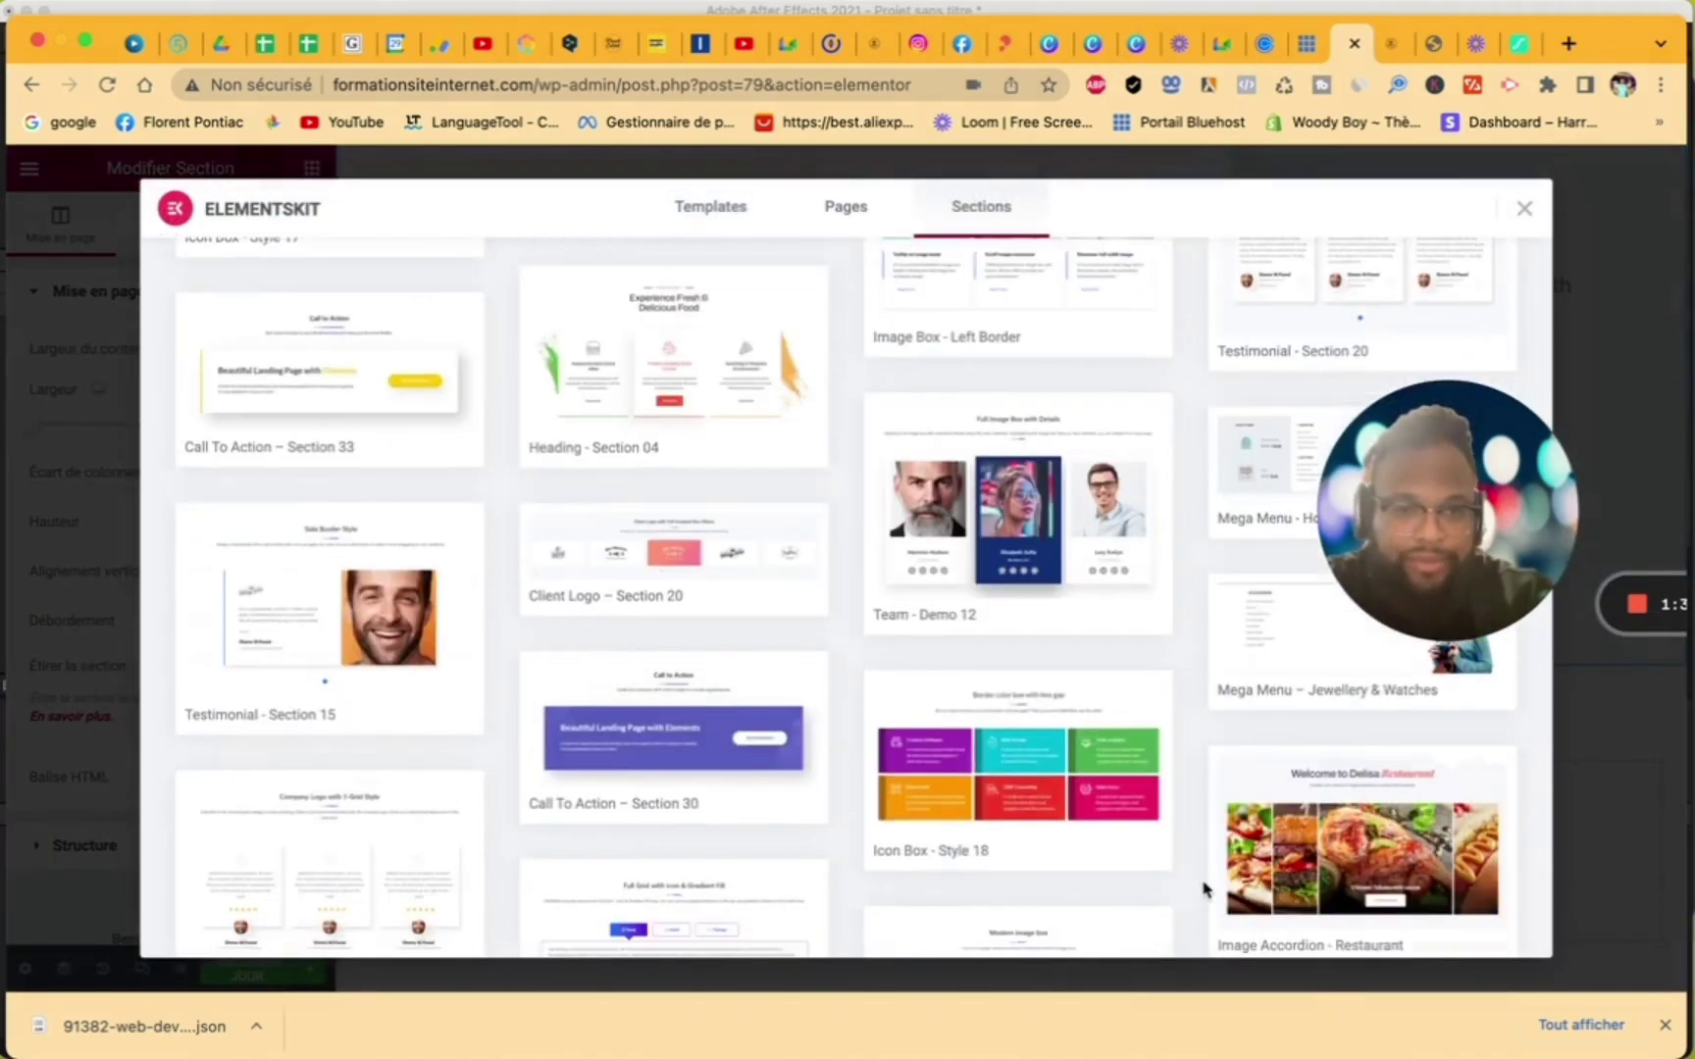
pyautogui.scroll(-6, 1204, 889)
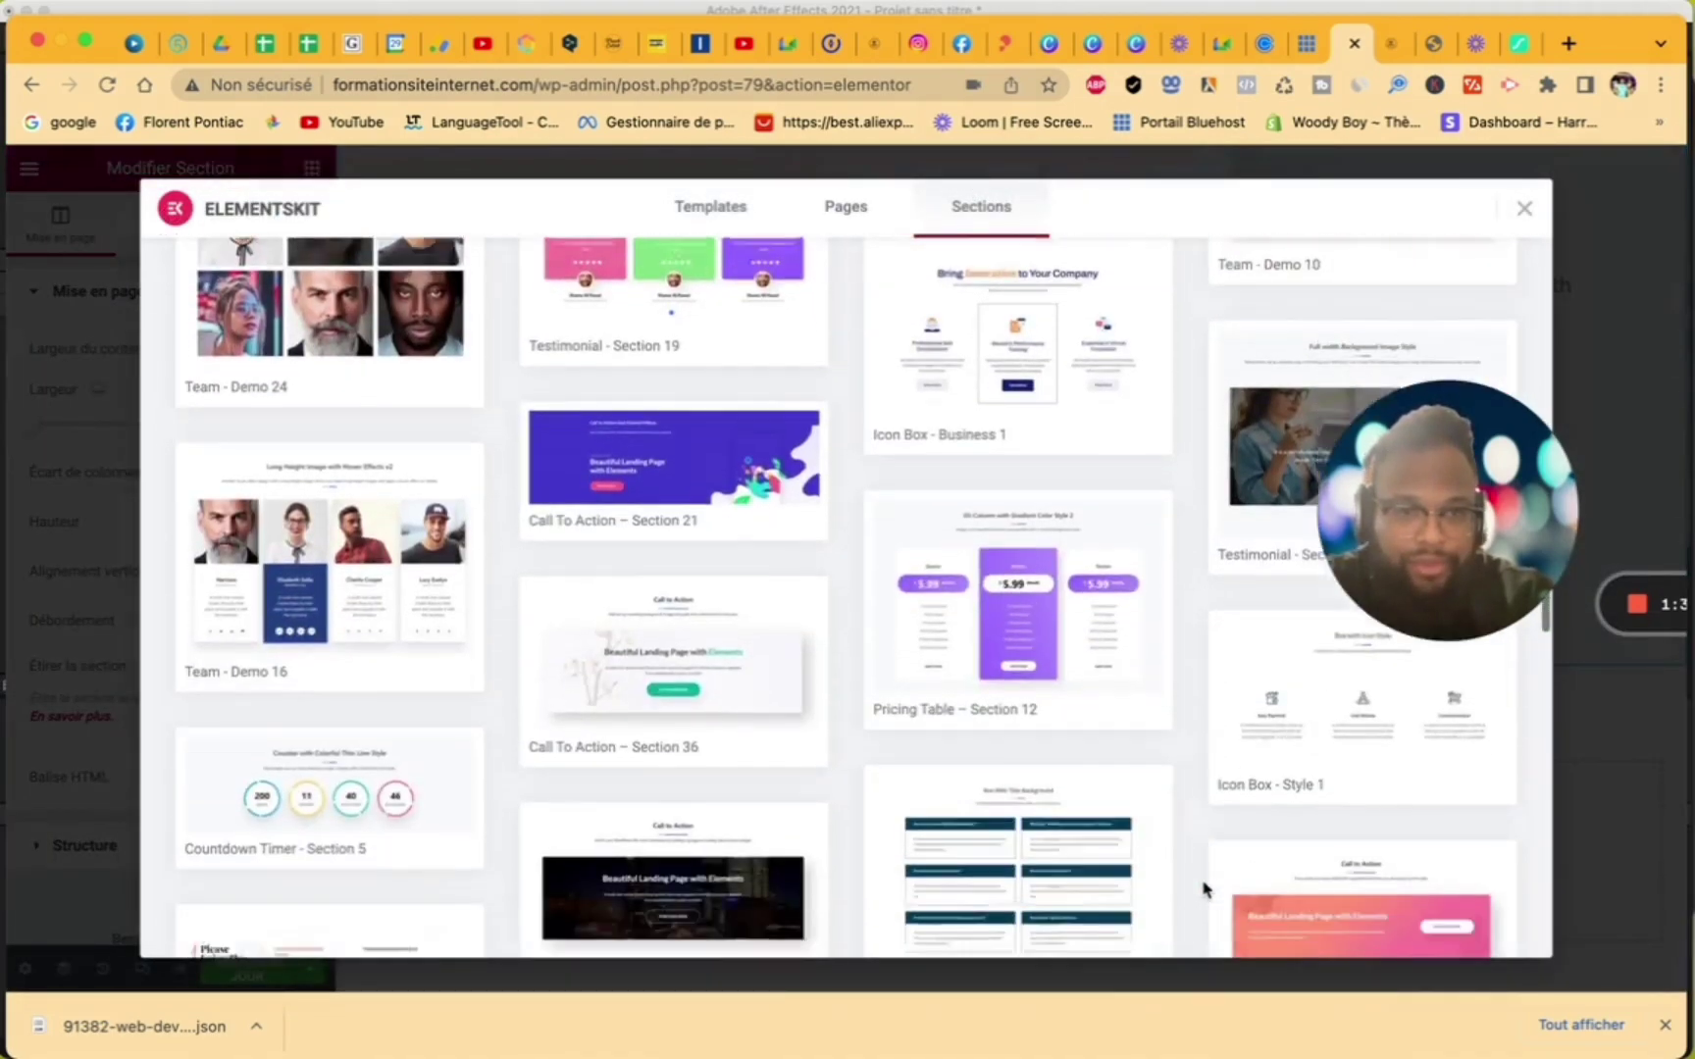
pyautogui.scroll(-10, 1203, 889)
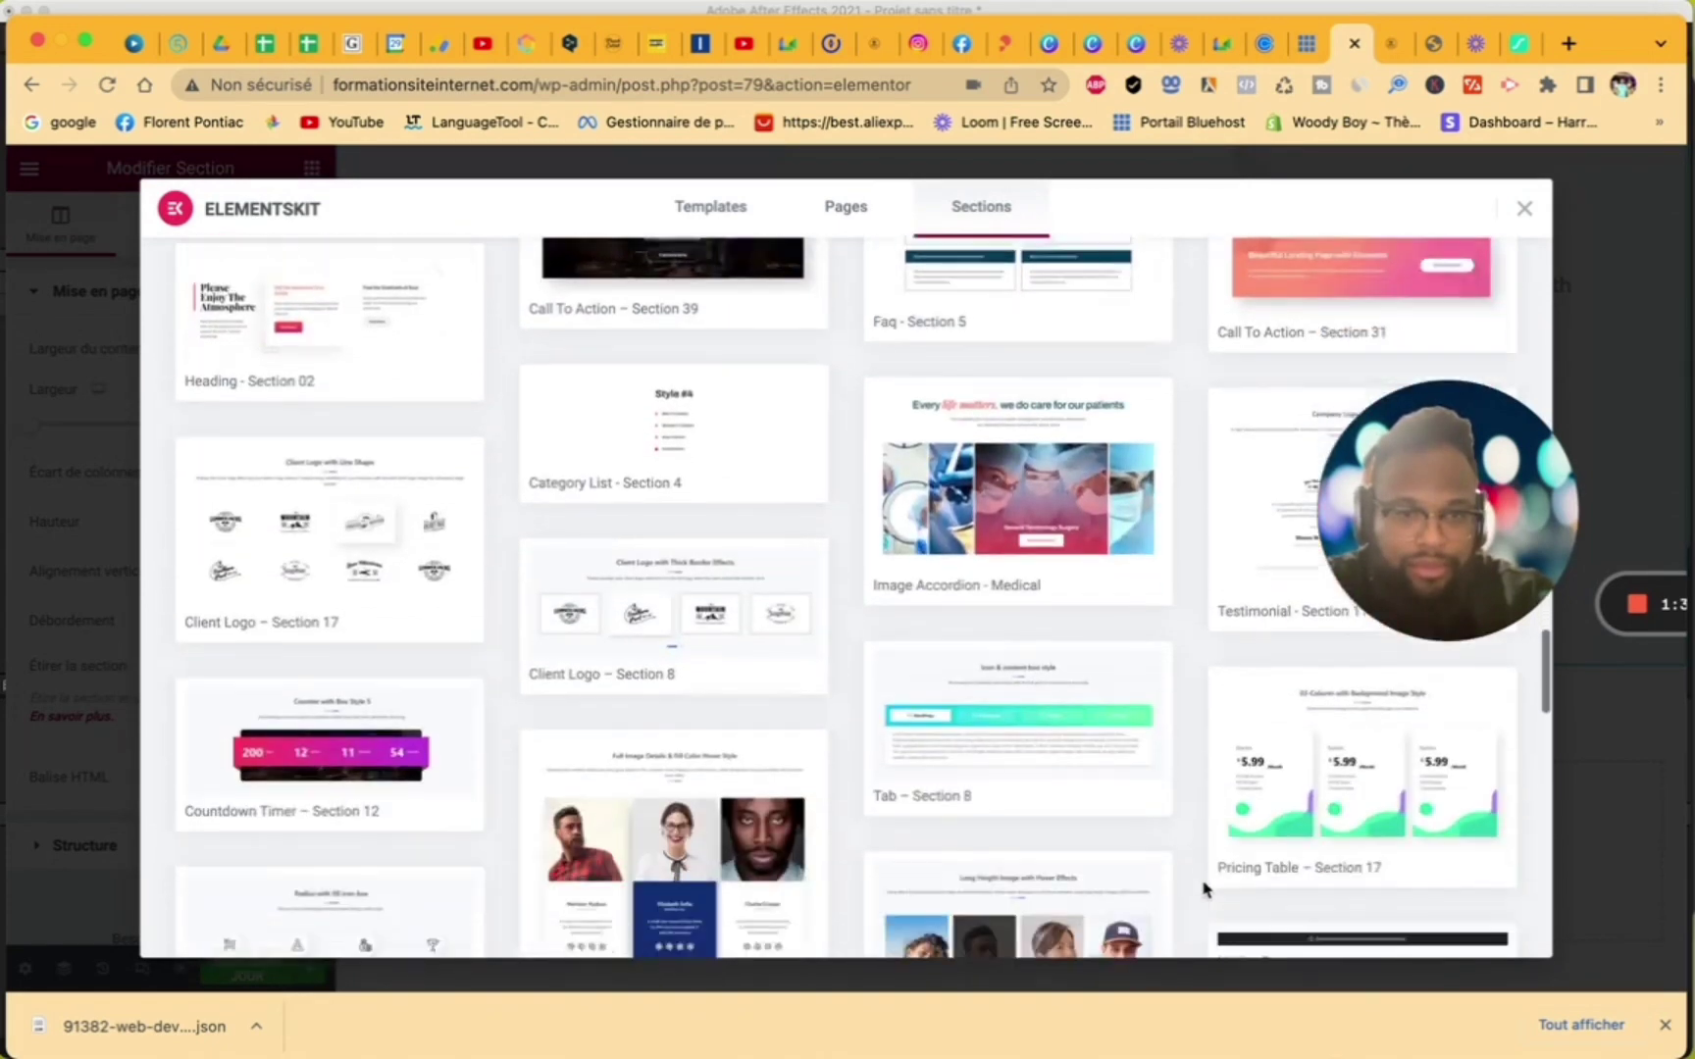
pyautogui.scroll(1, 1204, 889)
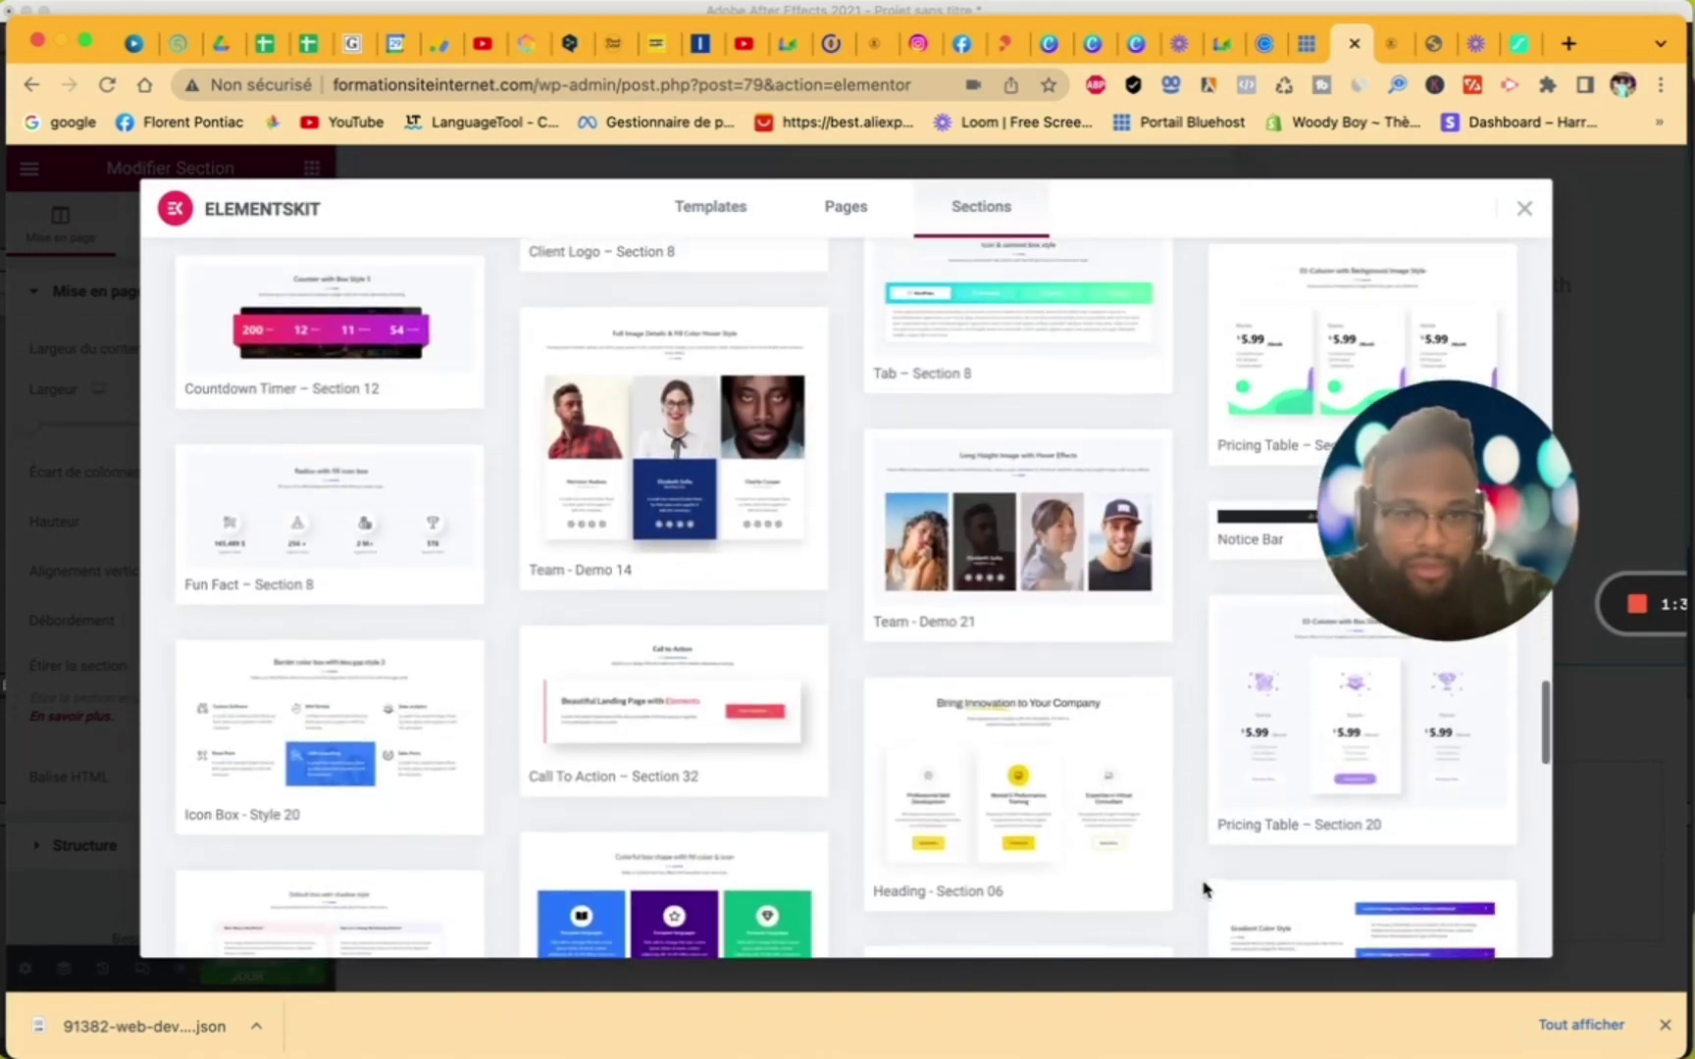
pyautogui.click(1261, 826)
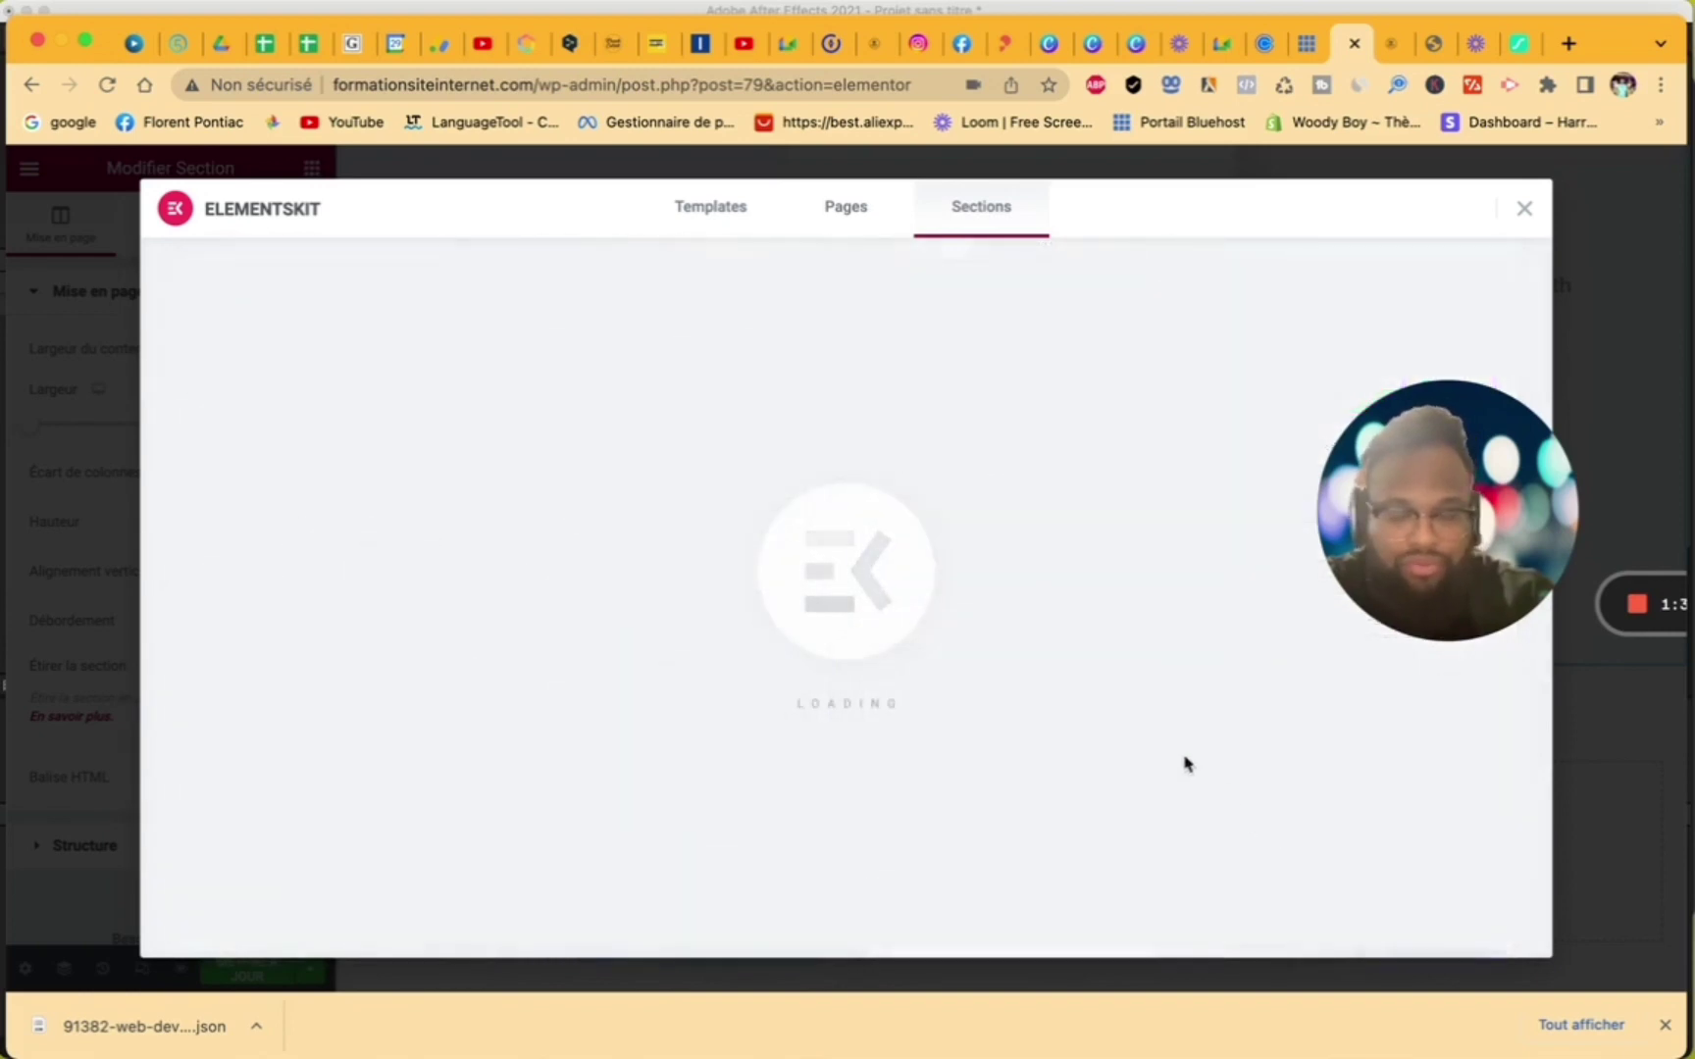
pyautogui.scroll(-10, 1125, 736)
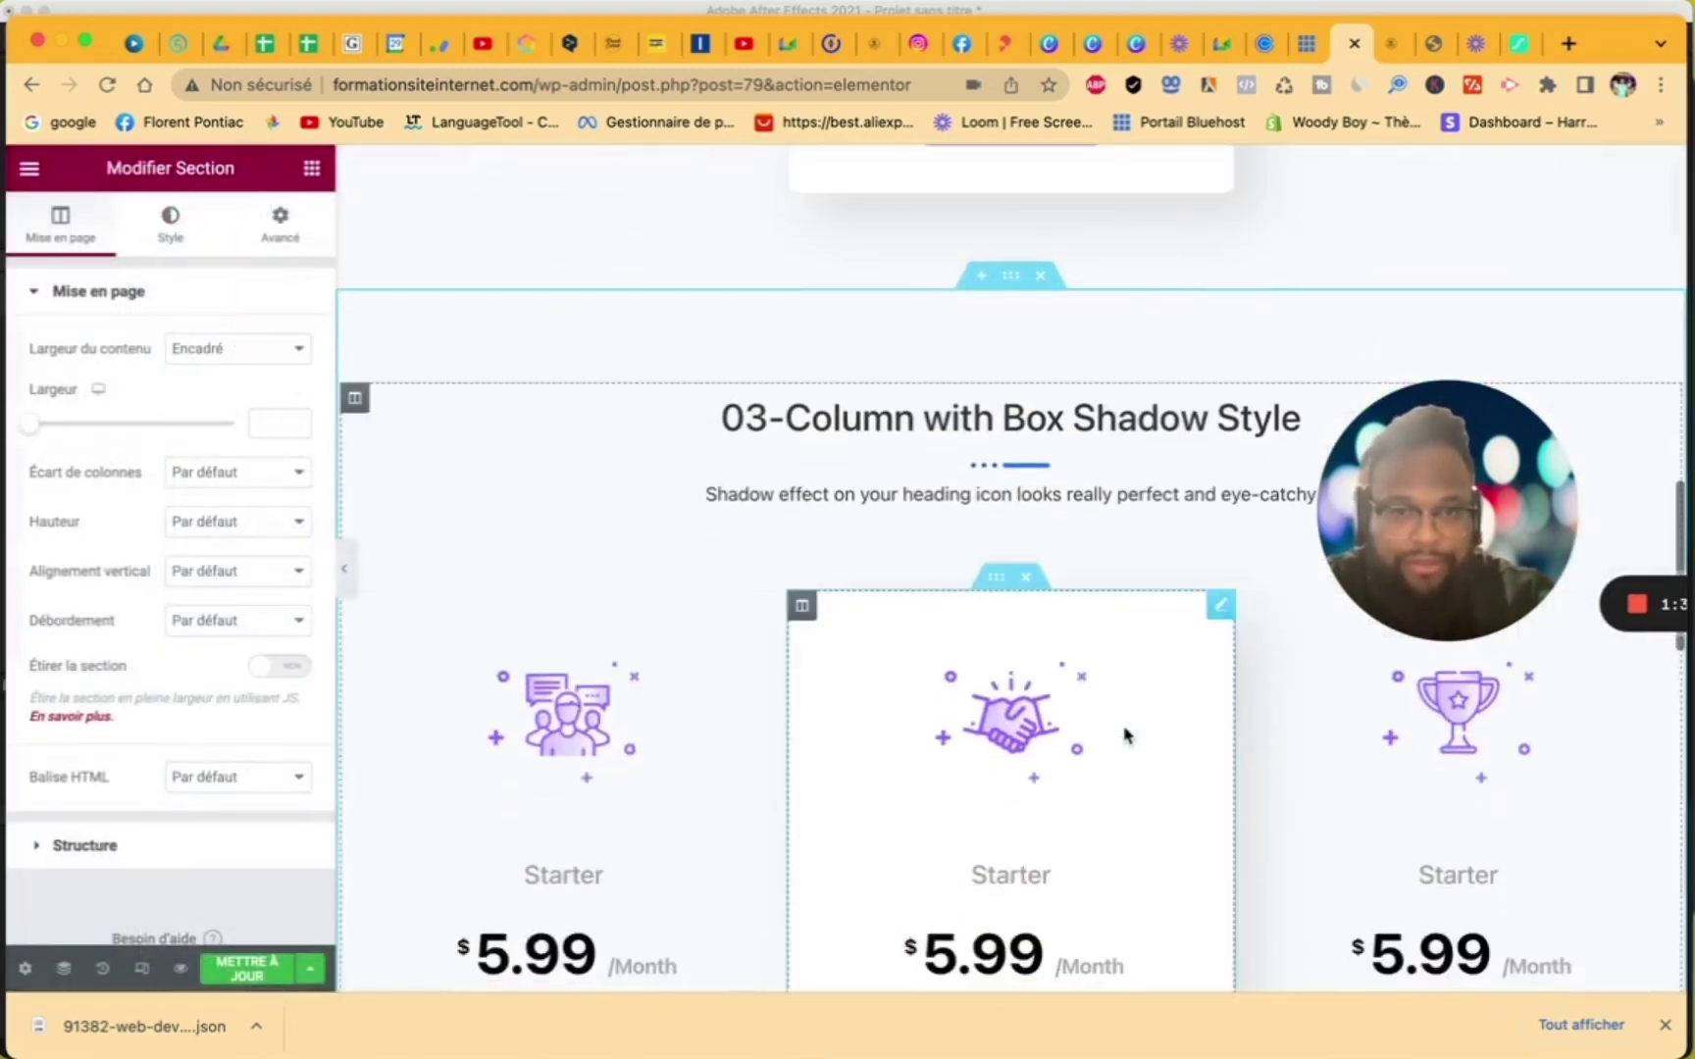
# - Insert the colourful ElementsKit icon-box section template with the Custom Software block
pyautogui.click(1071, 718)
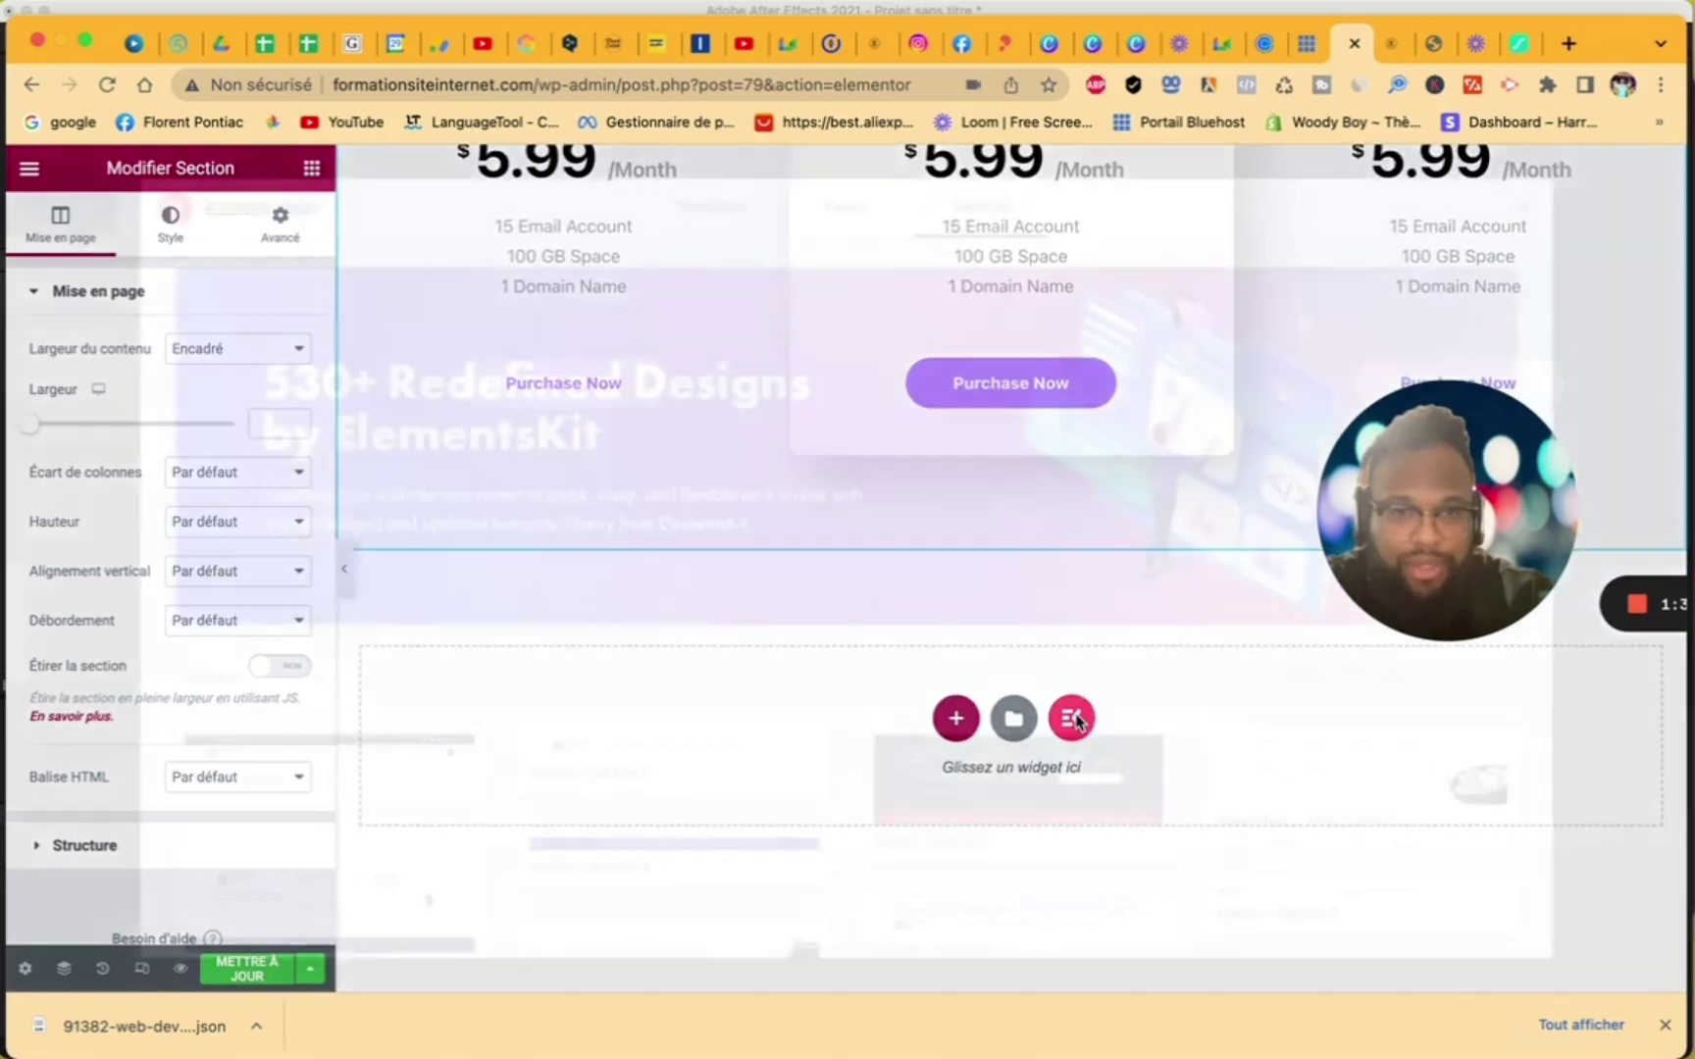
pyautogui.scroll(-15, 1187, 780)
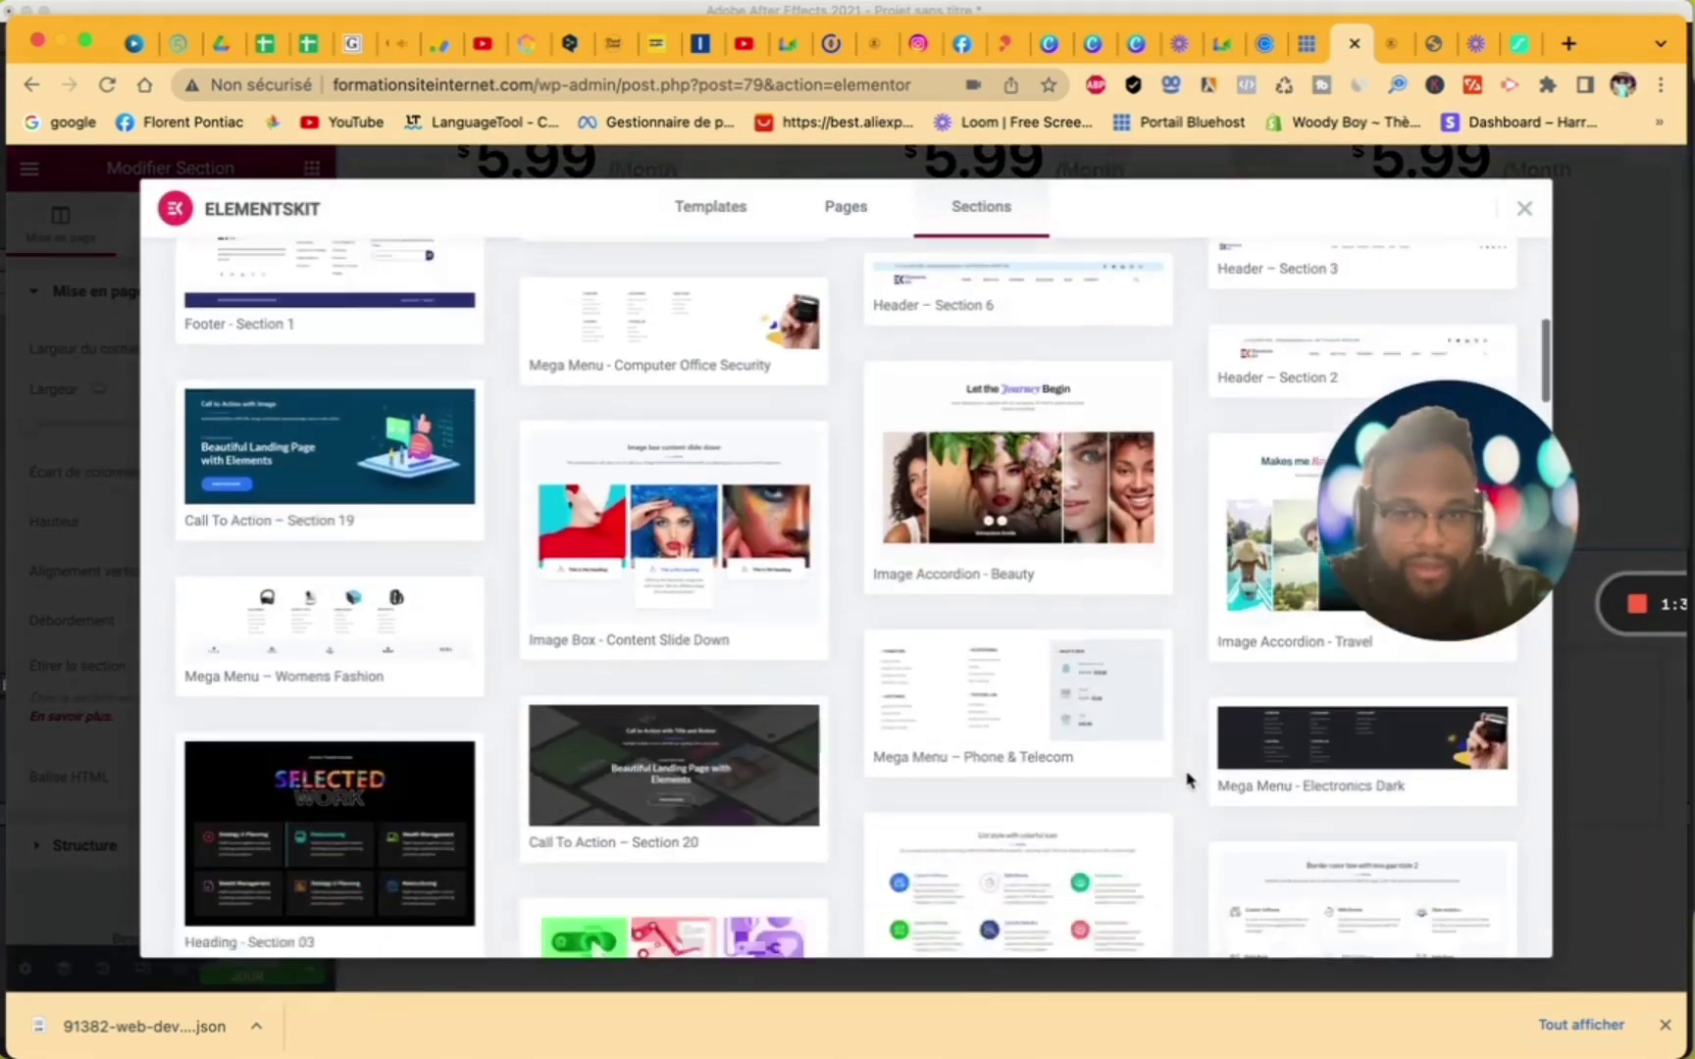
pyautogui.scroll(-5, 1250, 695)
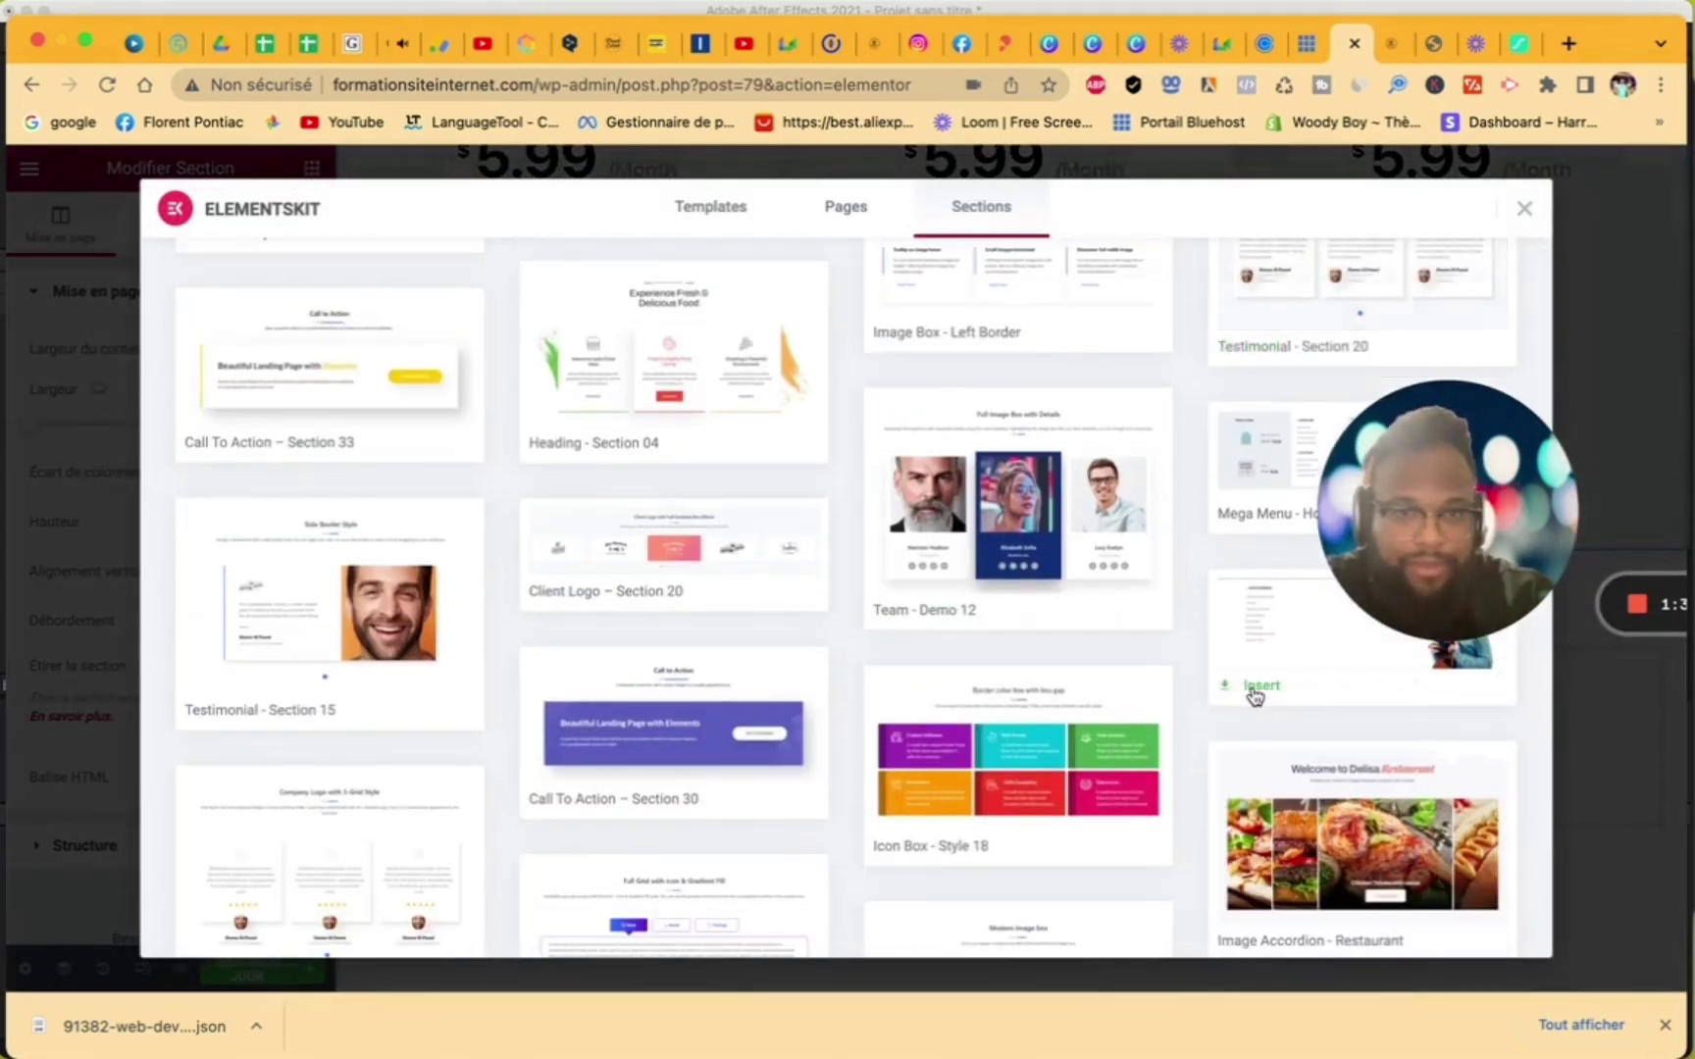
pyautogui.scroll(3, 1254, 697)
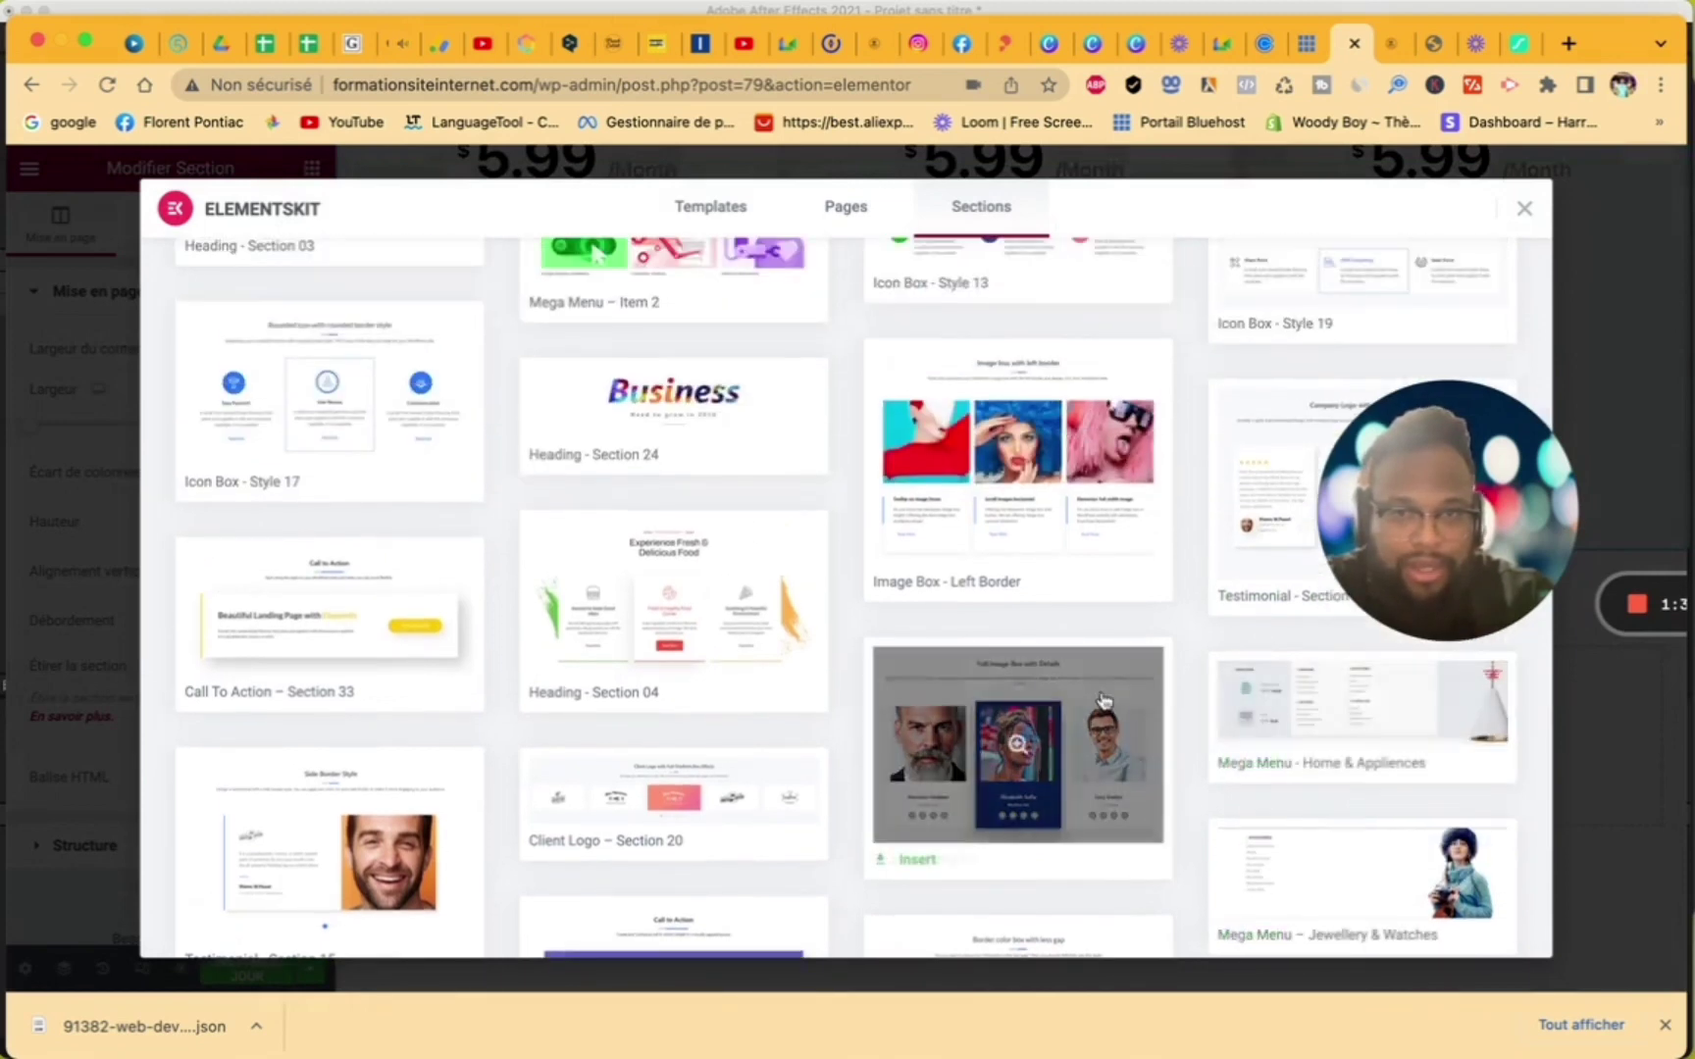
pyautogui.scroll(-7, 1079, 726)
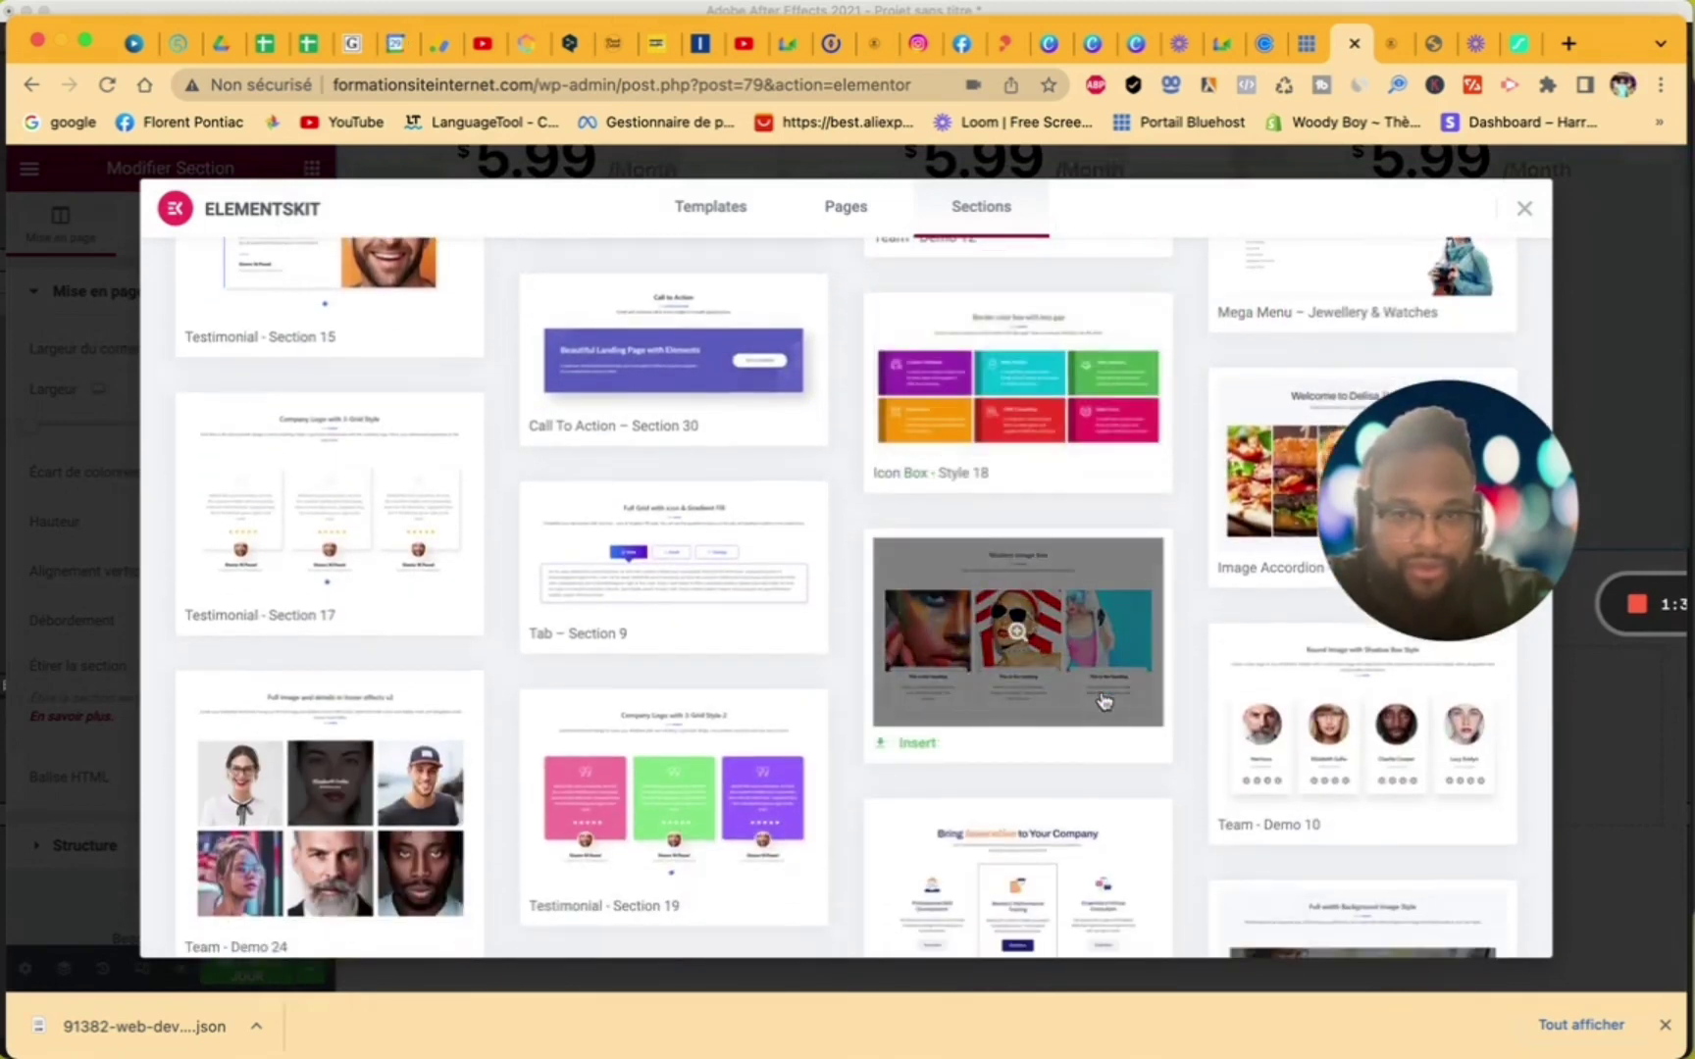
pyautogui.scroll(-6, 1104, 700)
pyautogui.scroll(11, 1105, 701)
pyautogui.scroll(5, 1105, 700)
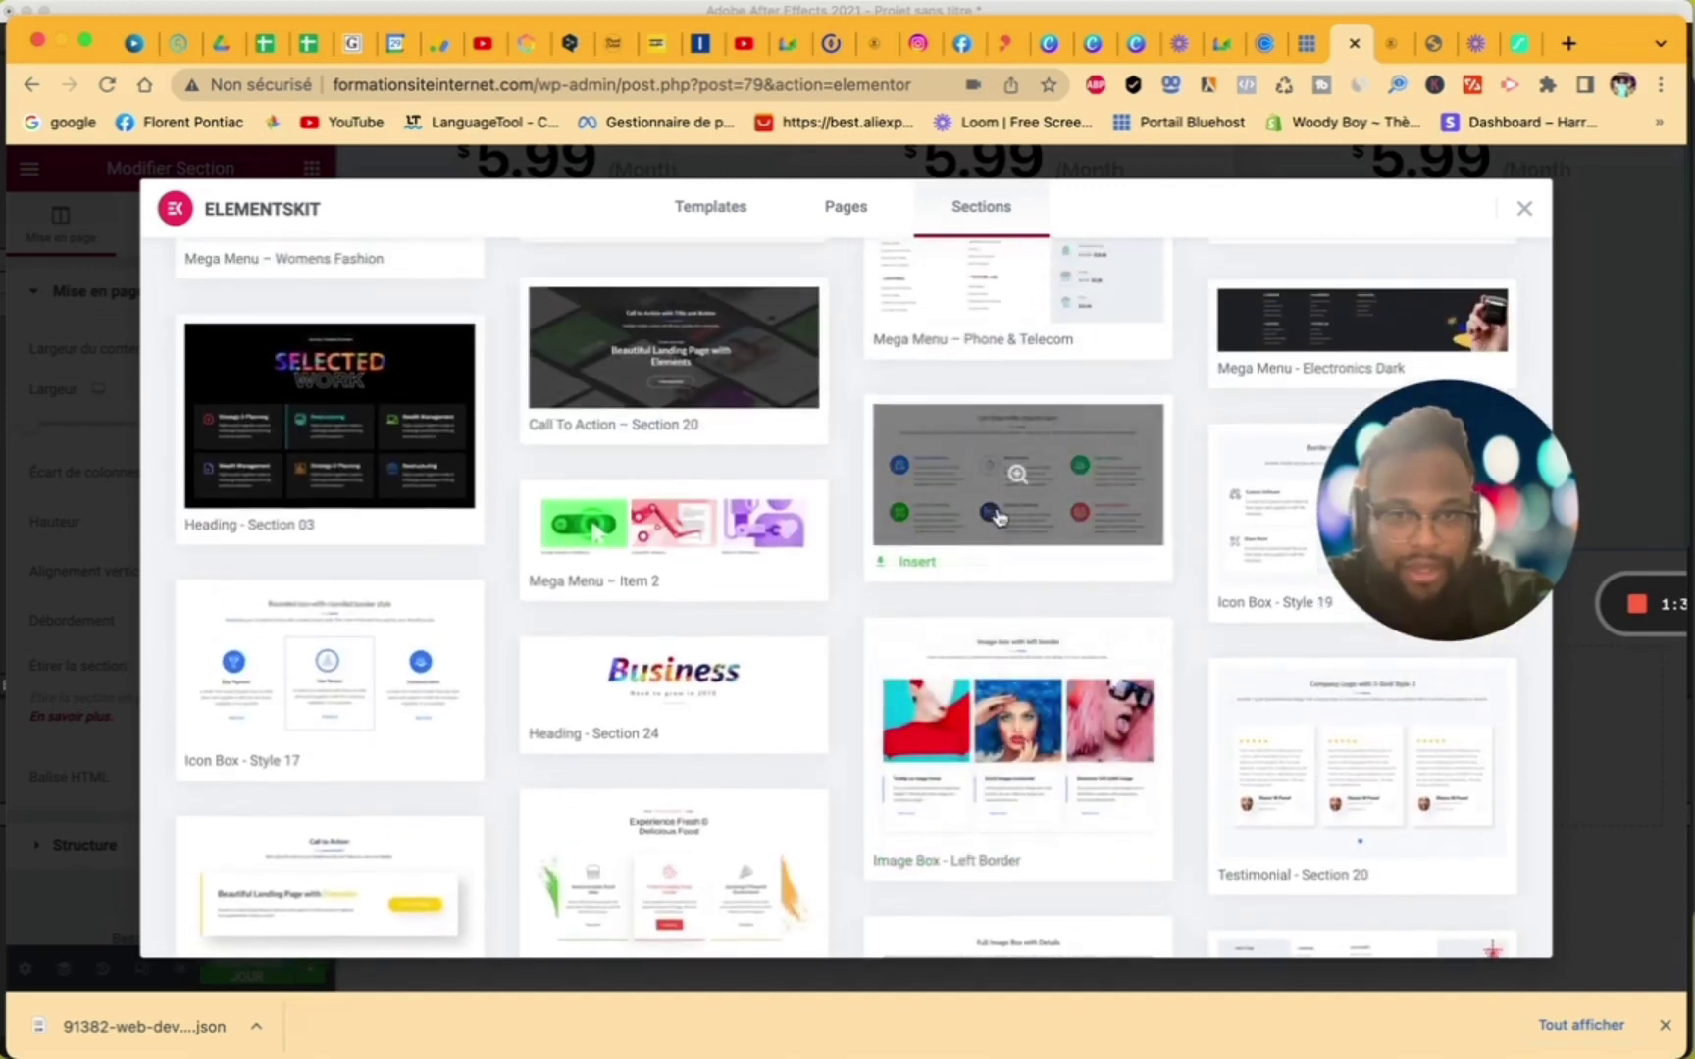
pyautogui.click(916, 563)
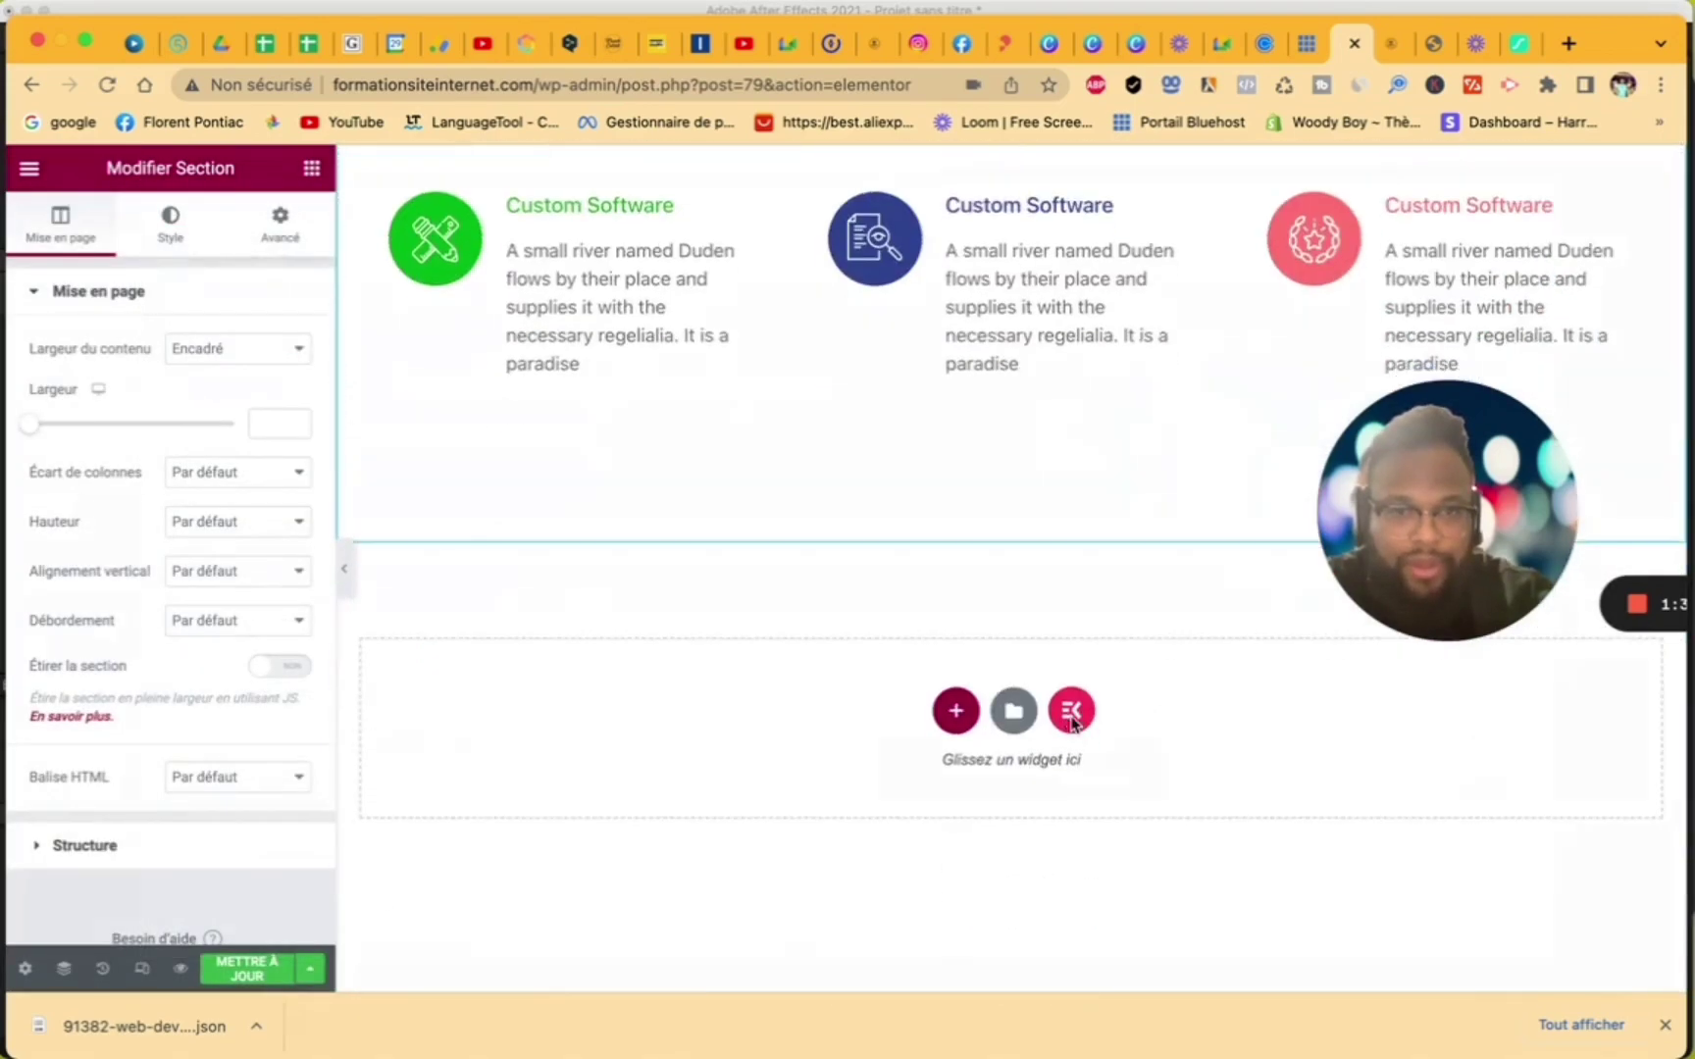
# - Insert two more ElementsKit pricing table section templates
pyautogui.click(1071, 714)
pyautogui.scroll(-10, 1268, 825)
pyautogui.scroll(-15, 1267, 825)
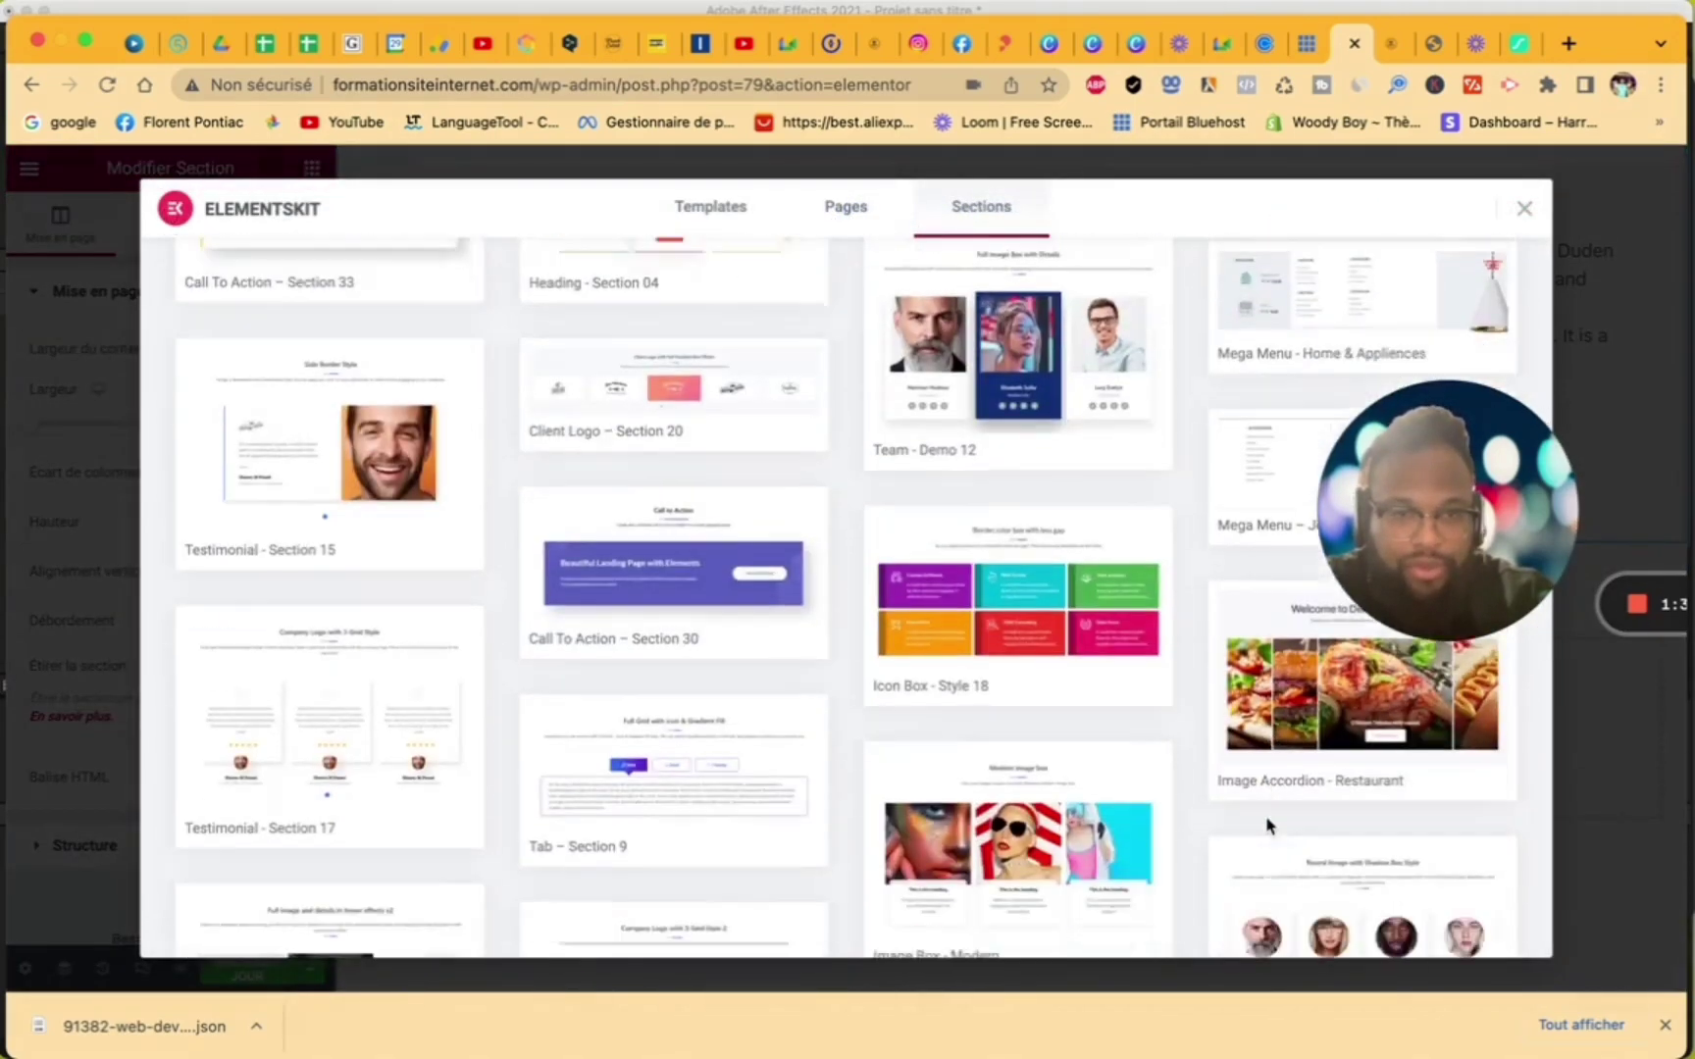
pyautogui.scroll(-8, 1267, 826)
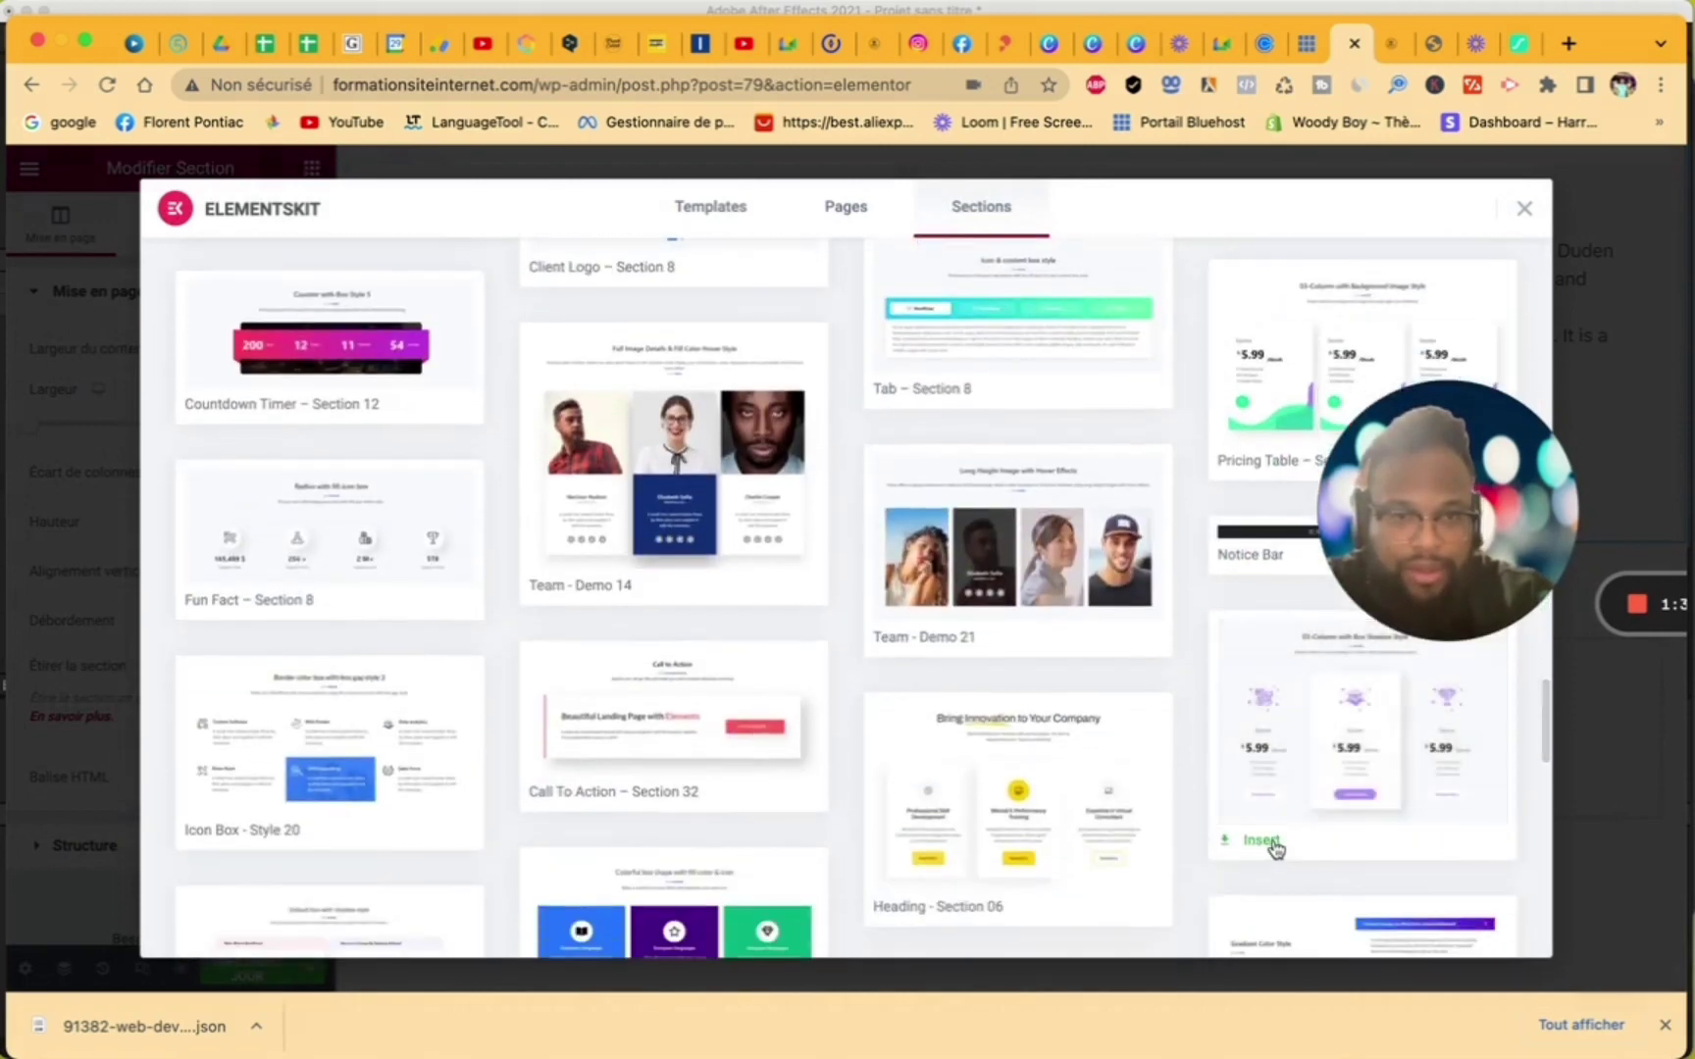
pyautogui.click(1263, 841)
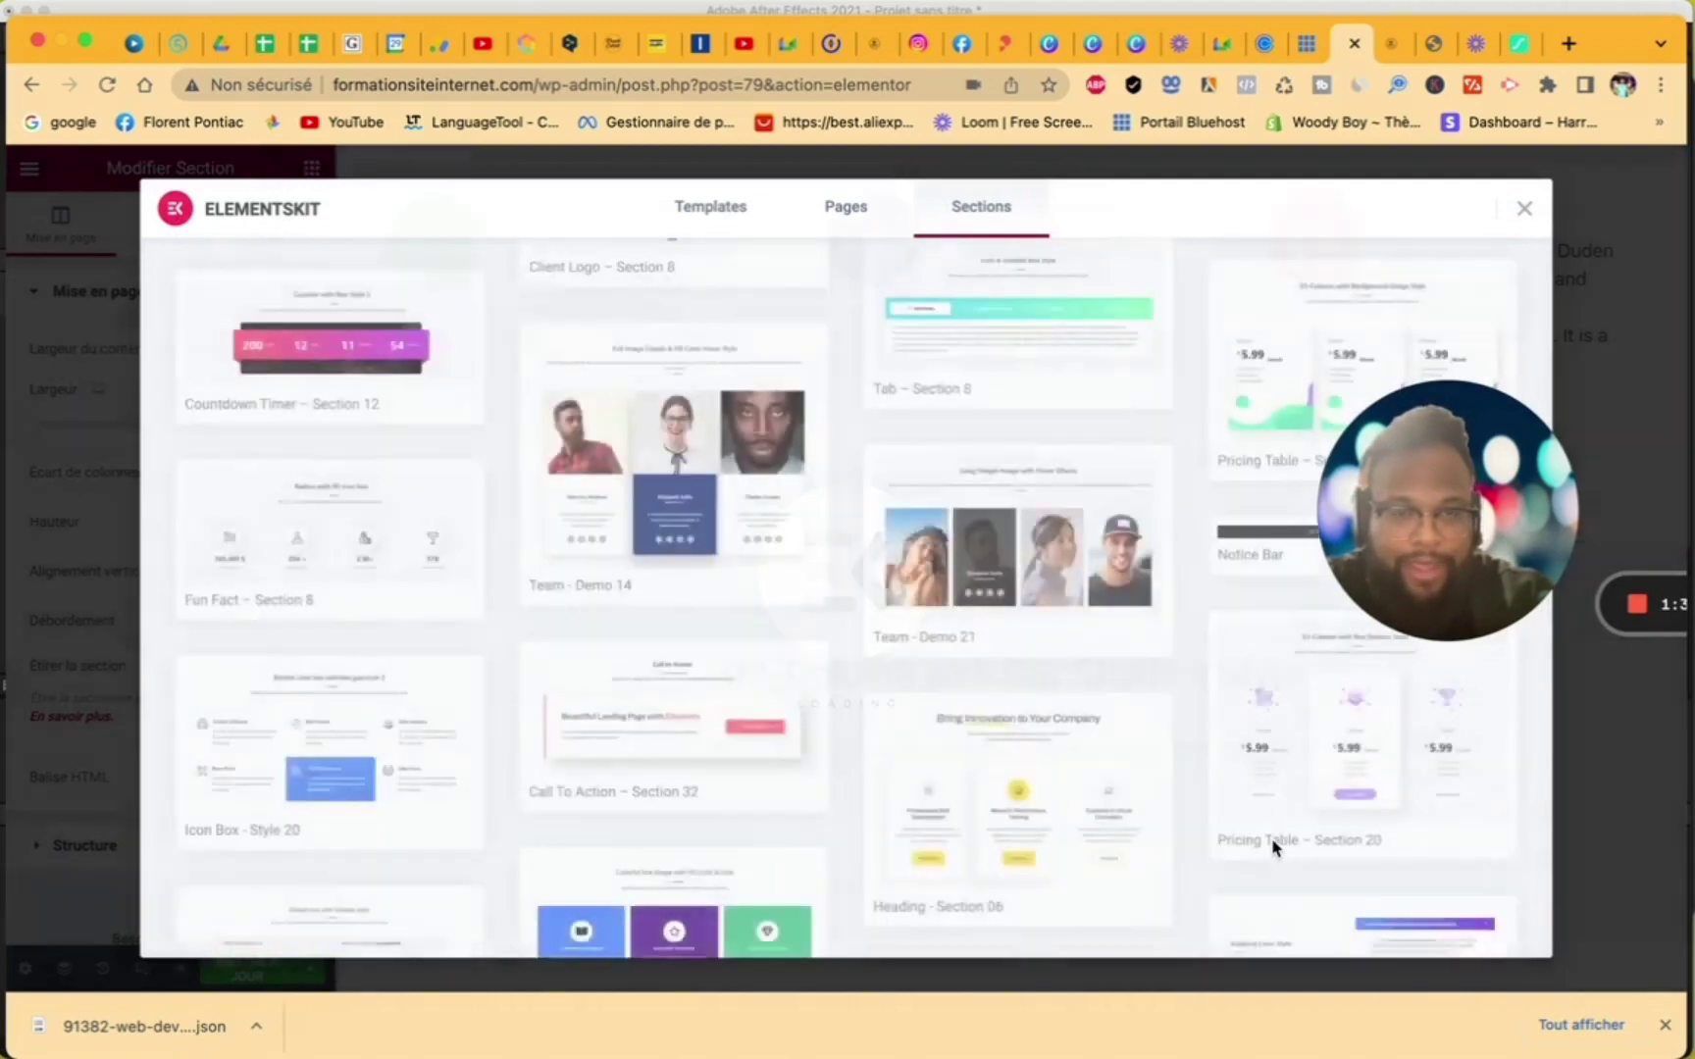
pyautogui.scroll(-3, 1273, 849)
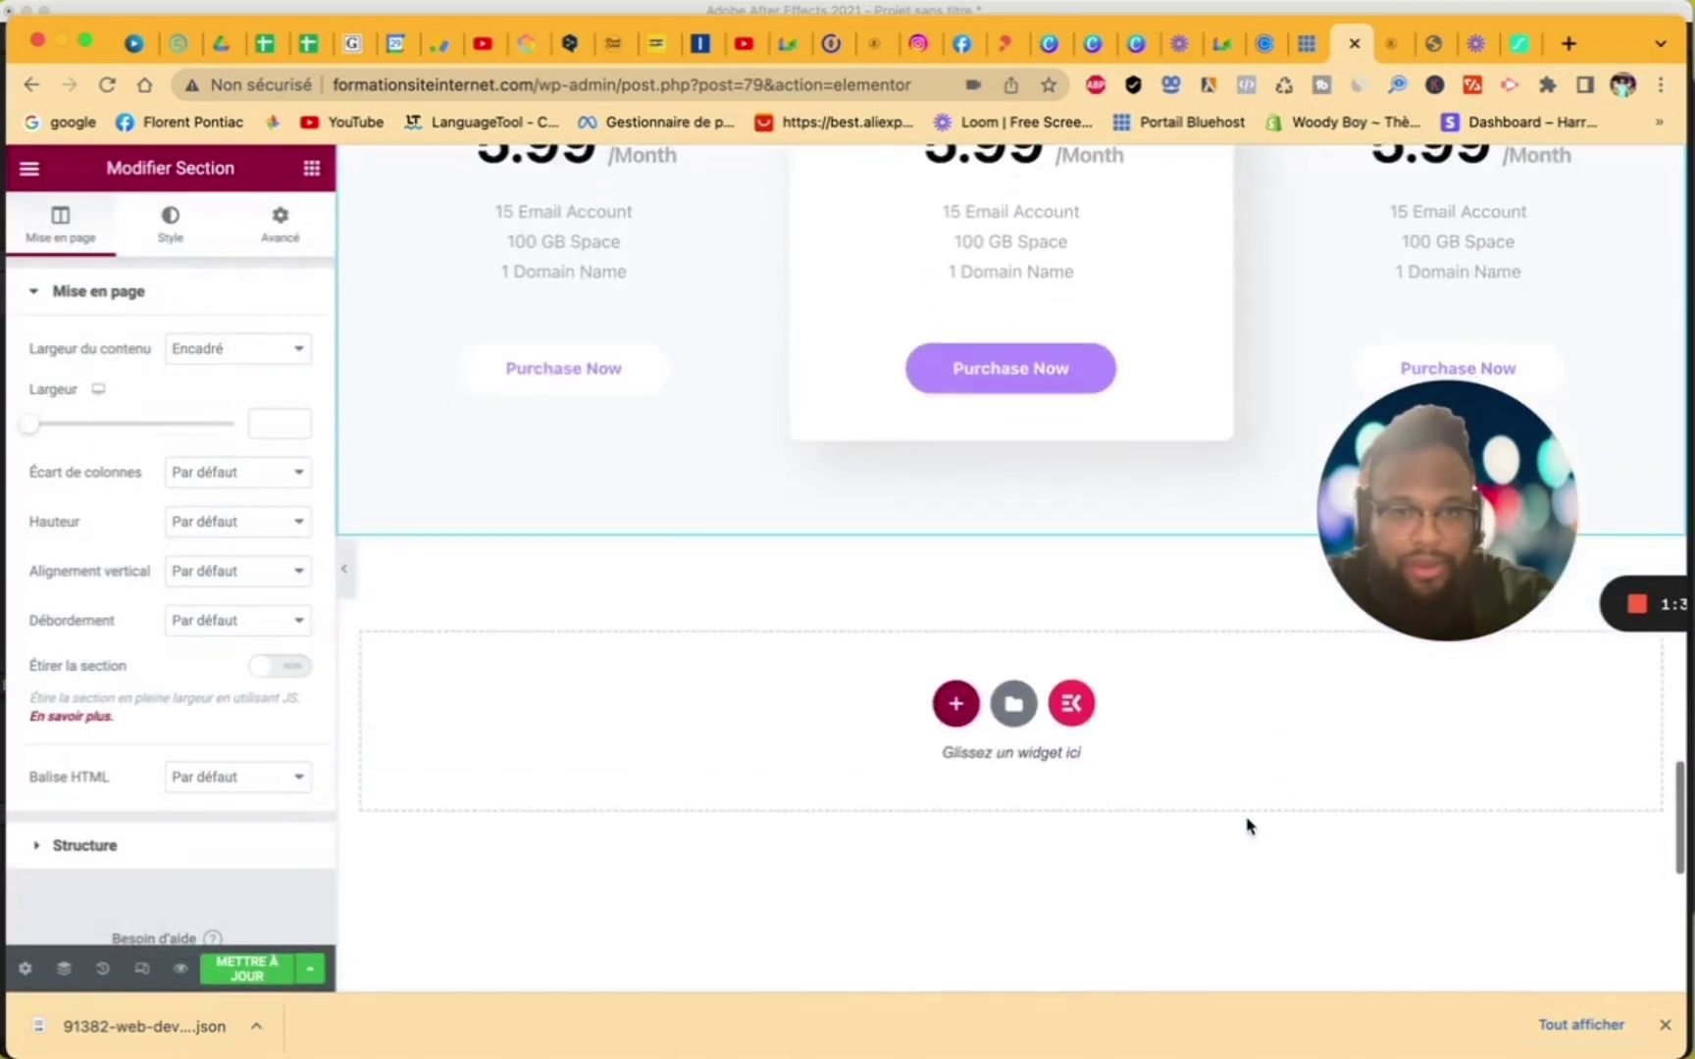
pyautogui.click(1085, 715)
pyautogui.scroll(-10, 1326, 810)
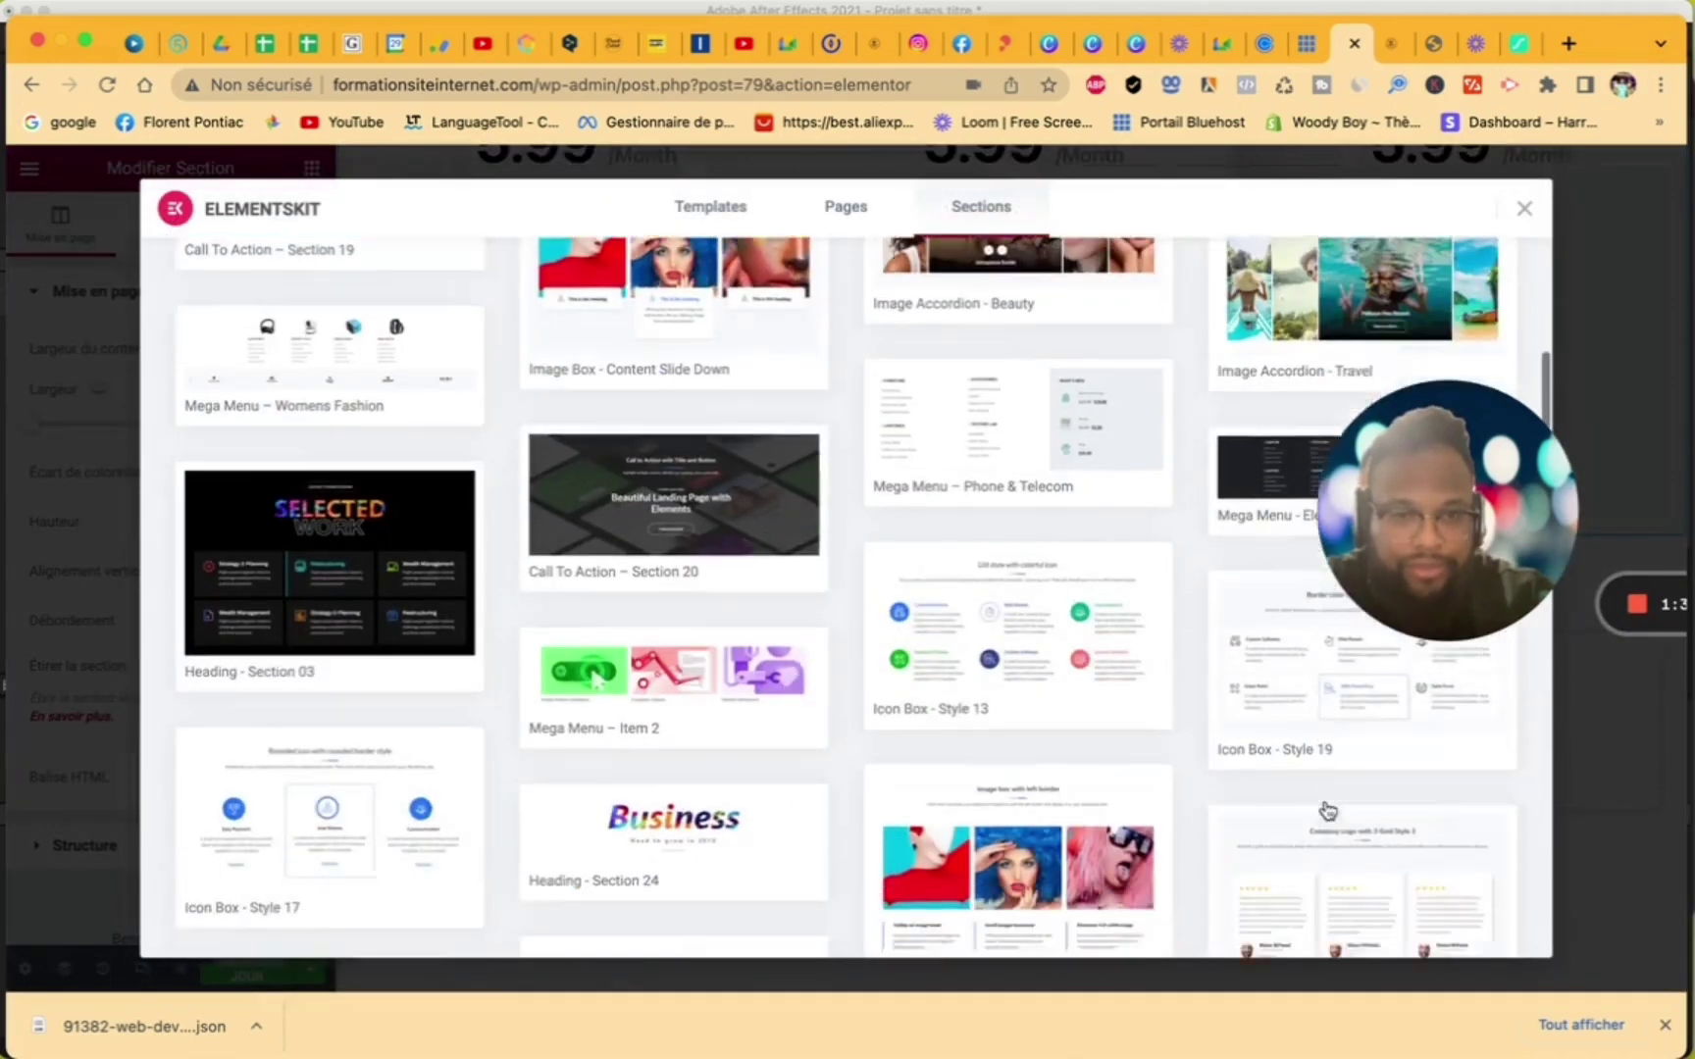
pyautogui.scroll(-15, 1326, 810)
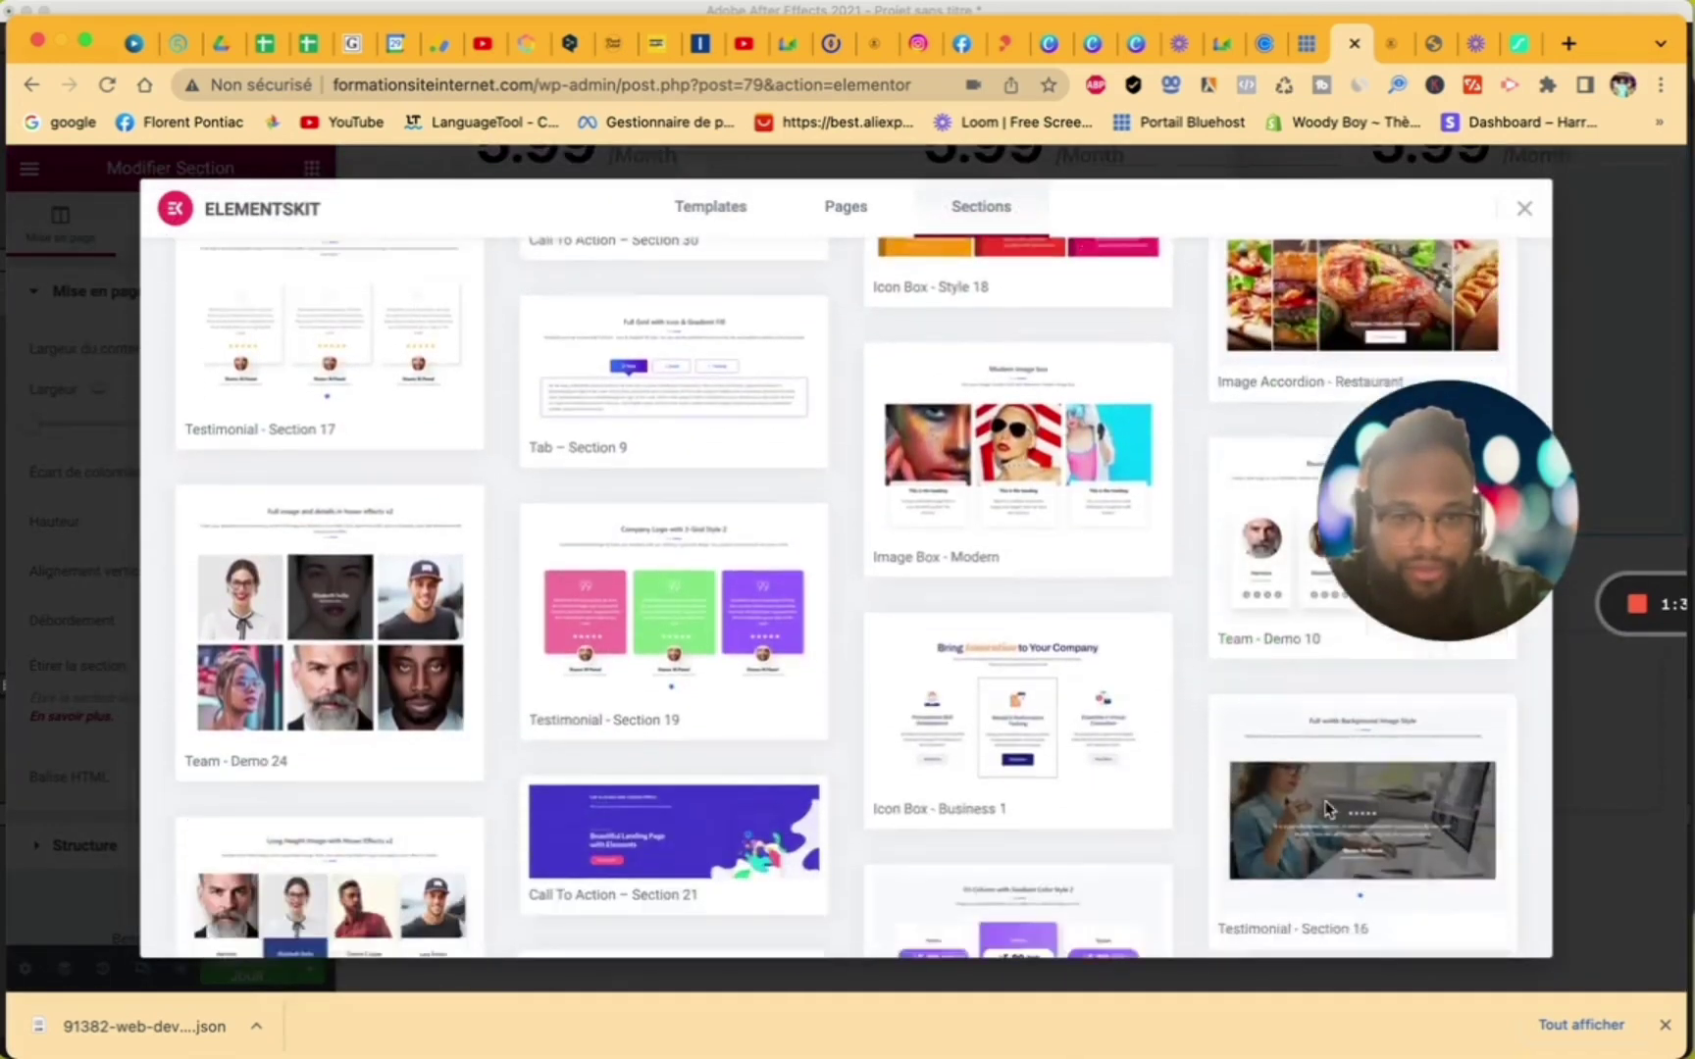
pyautogui.scroll(-15, 1327, 811)
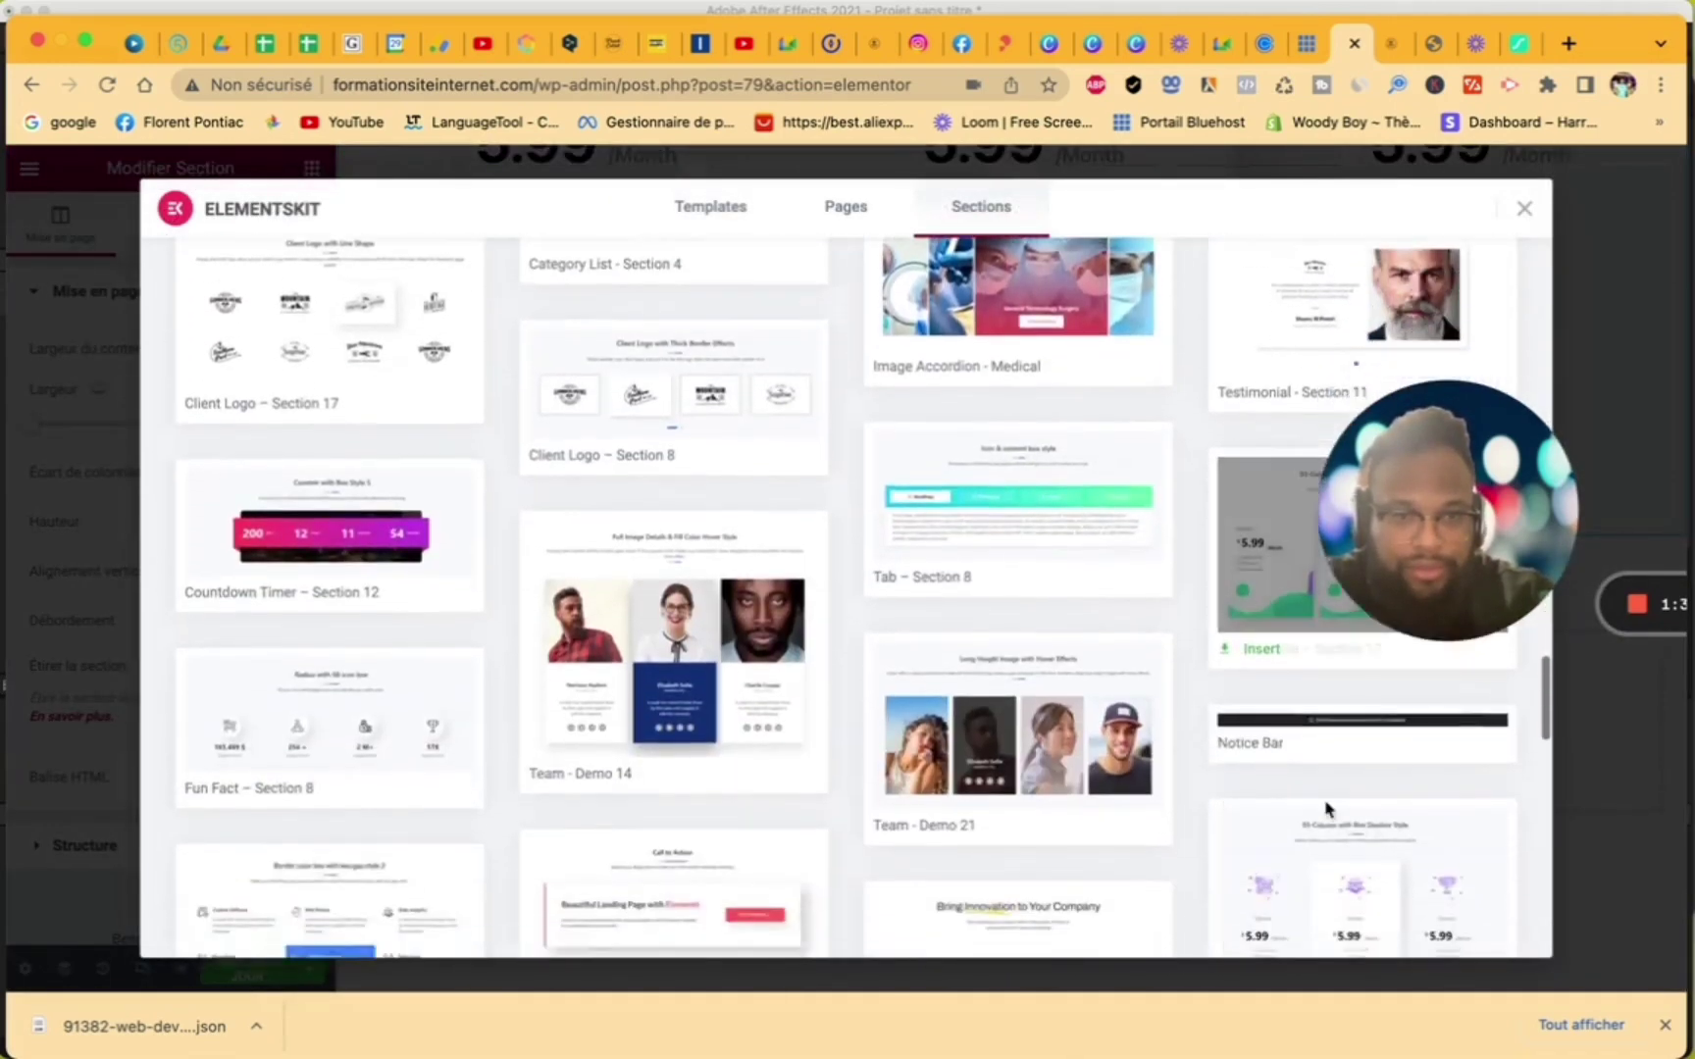
pyautogui.click(1263, 837)
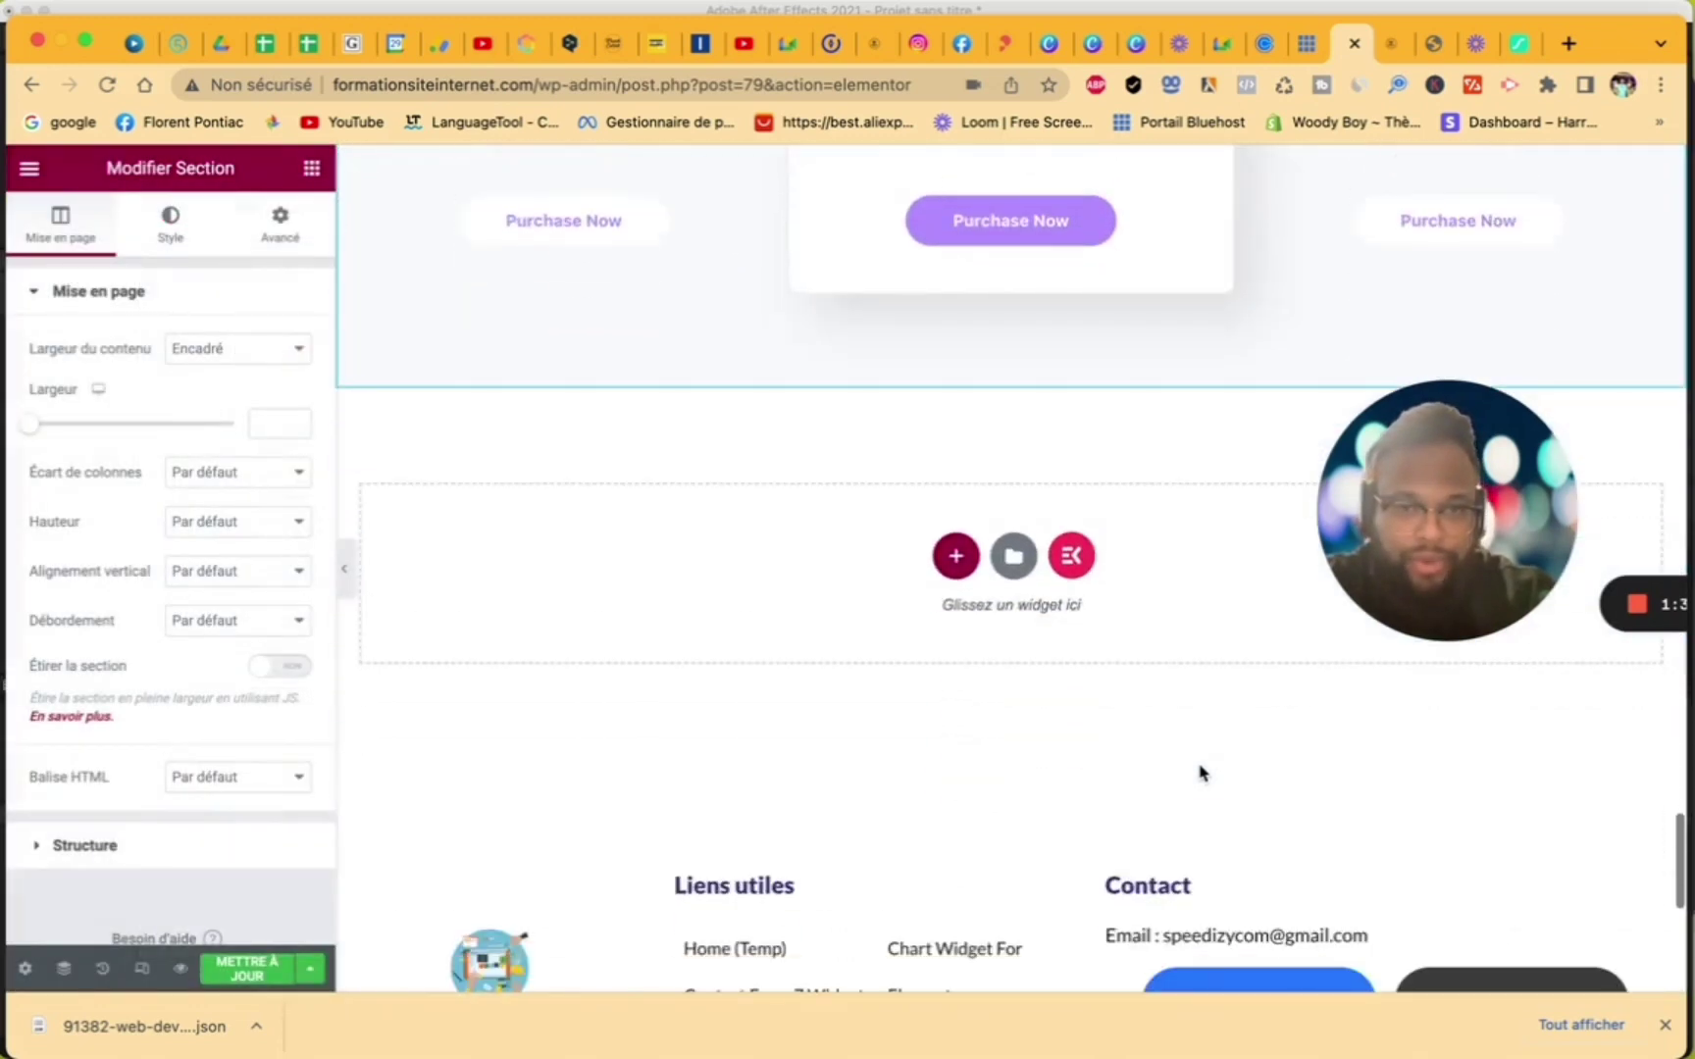
# - In the Elementor template library's Blocs tab, browse the Contact block templates
pyautogui.click(1014, 556)
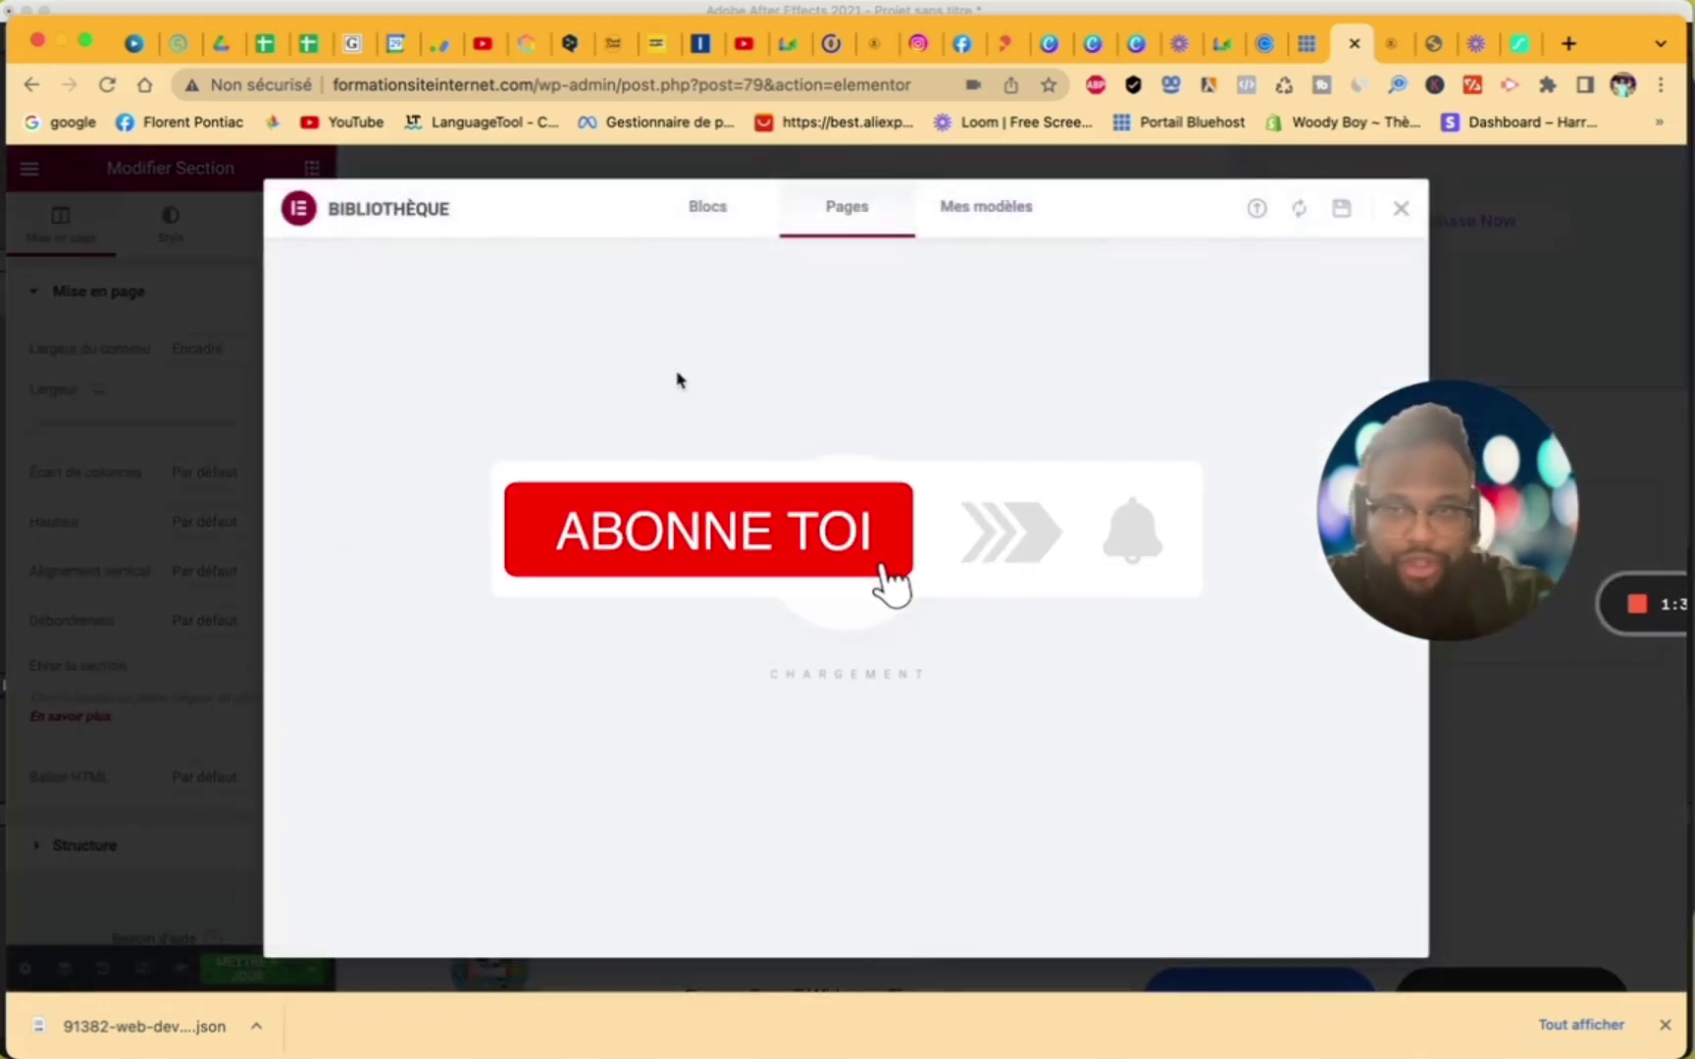
pyautogui.click(736, 211)
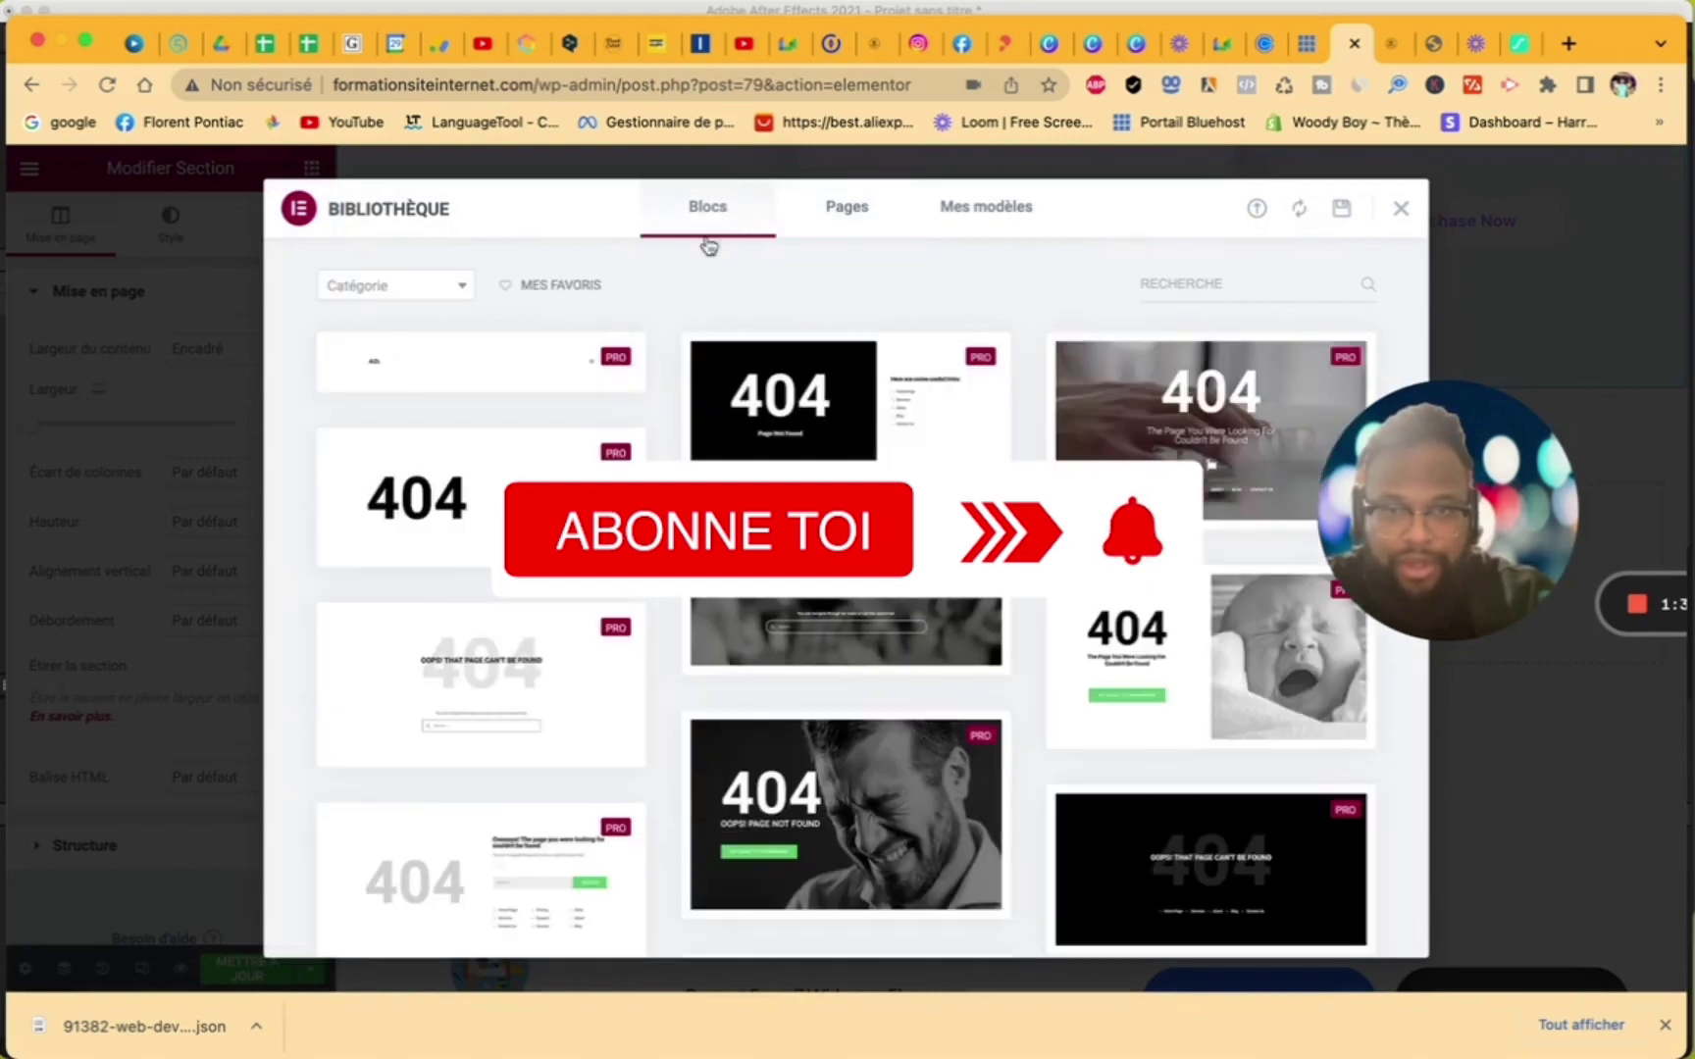
pyautogui.click(416, 291)
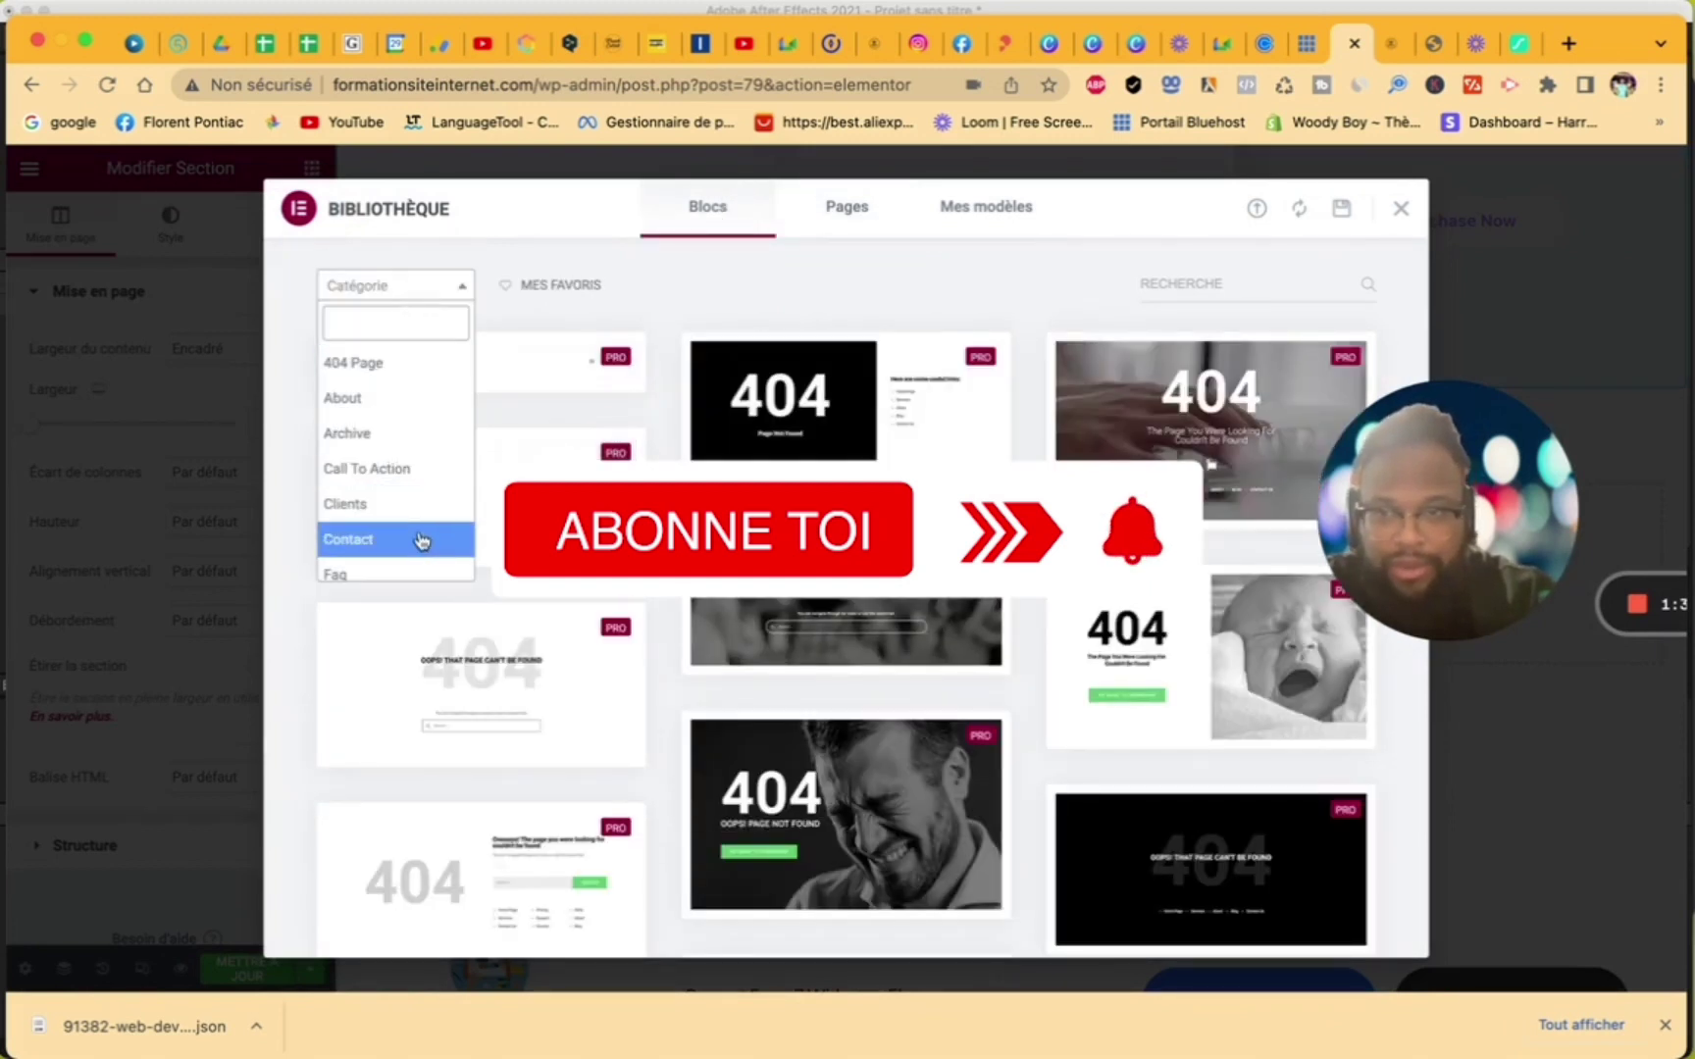
pyautogui.scroll(-3, 422, 546)
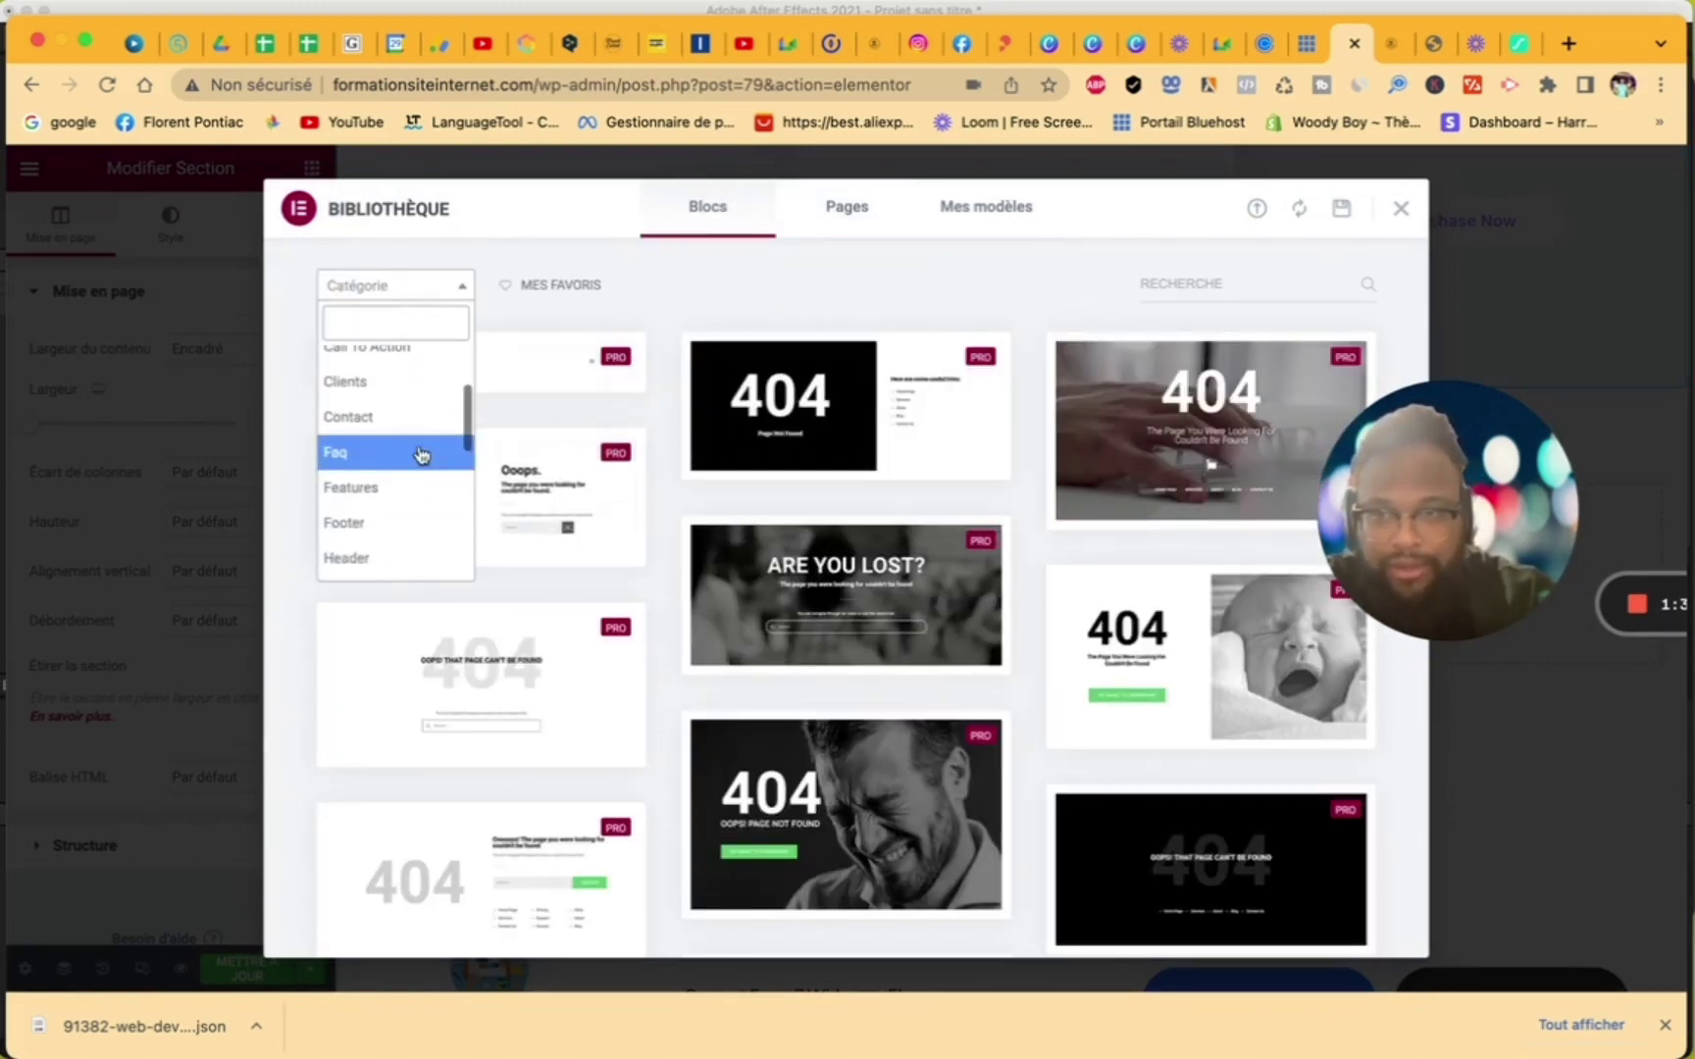
pyautogui.click(419, 435)
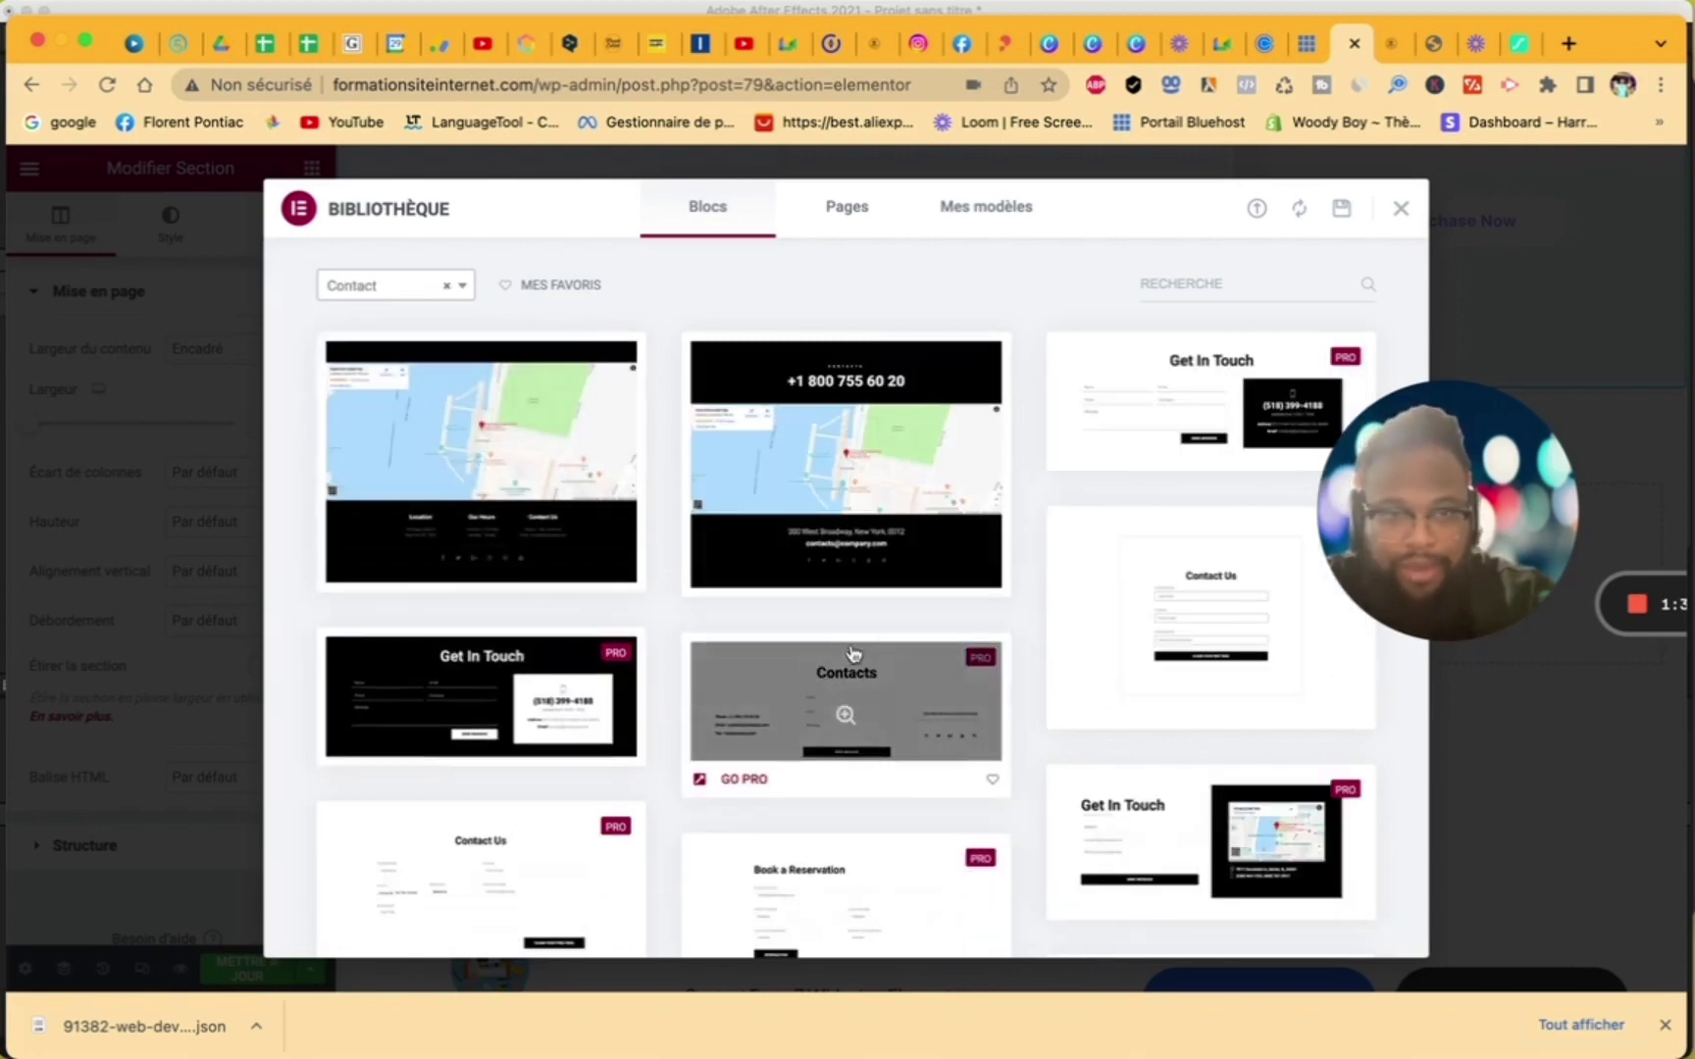
pyautogui.scroll(-1, 1109, 700)
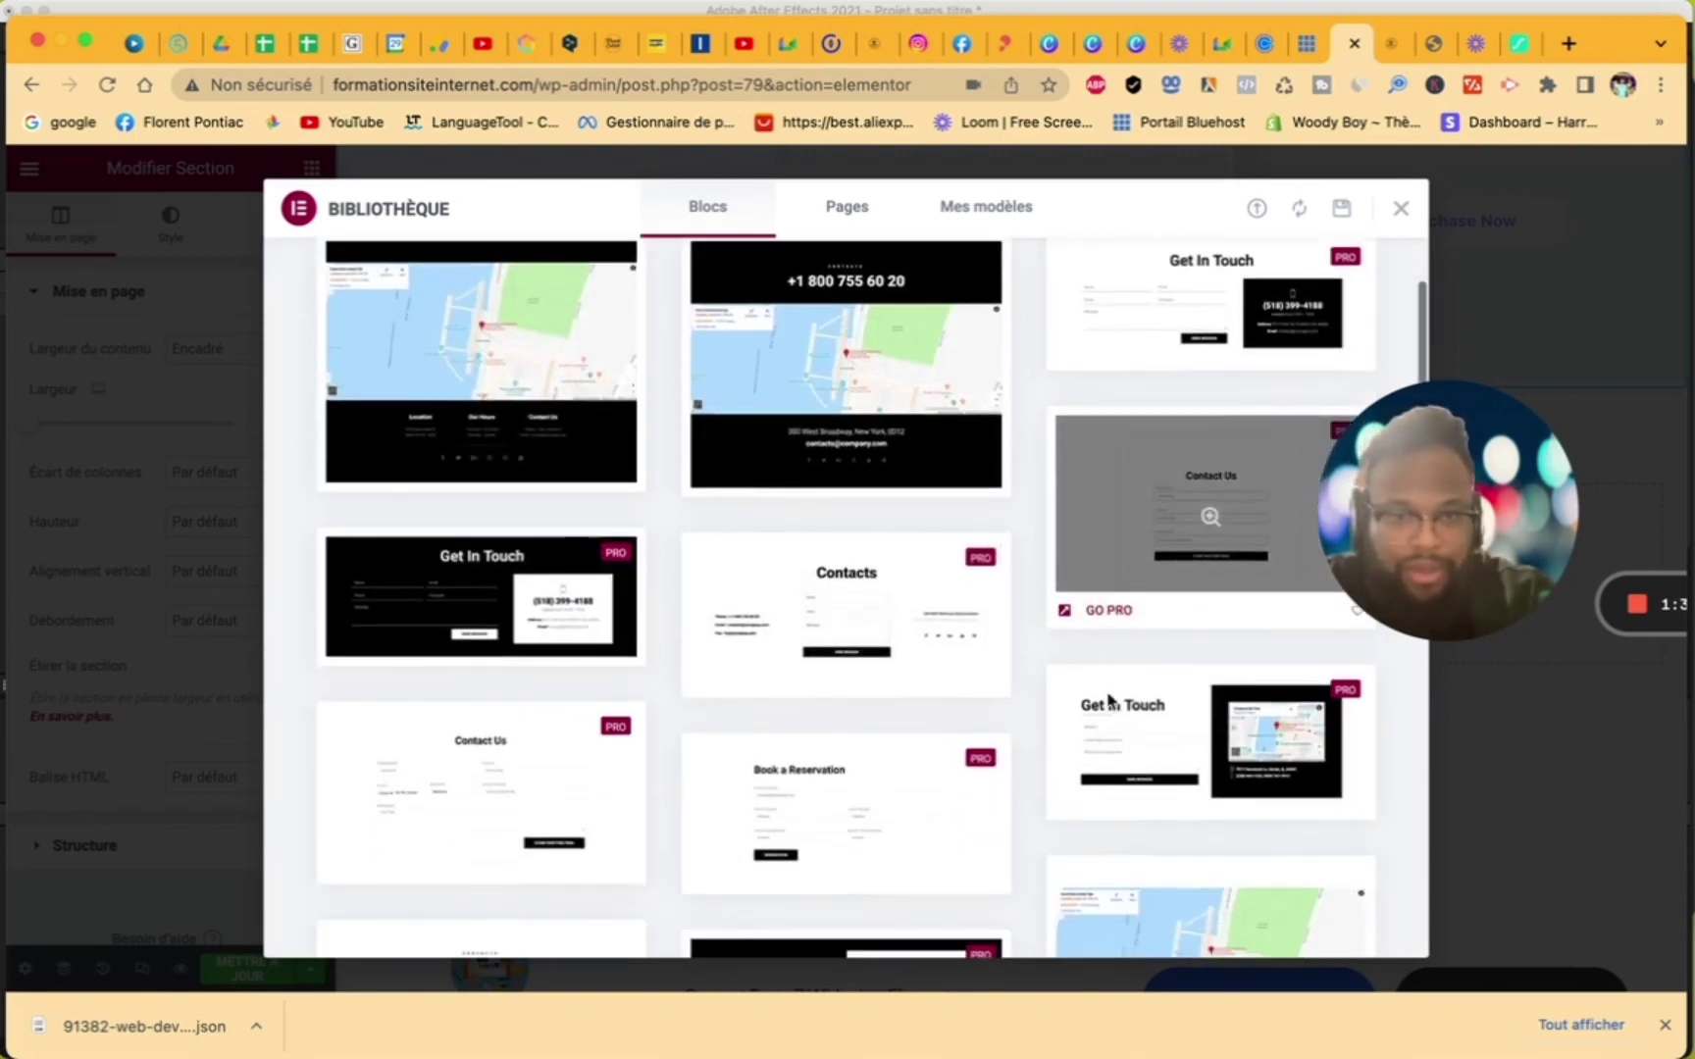
pyautogui.scroll(1, 979, 635)
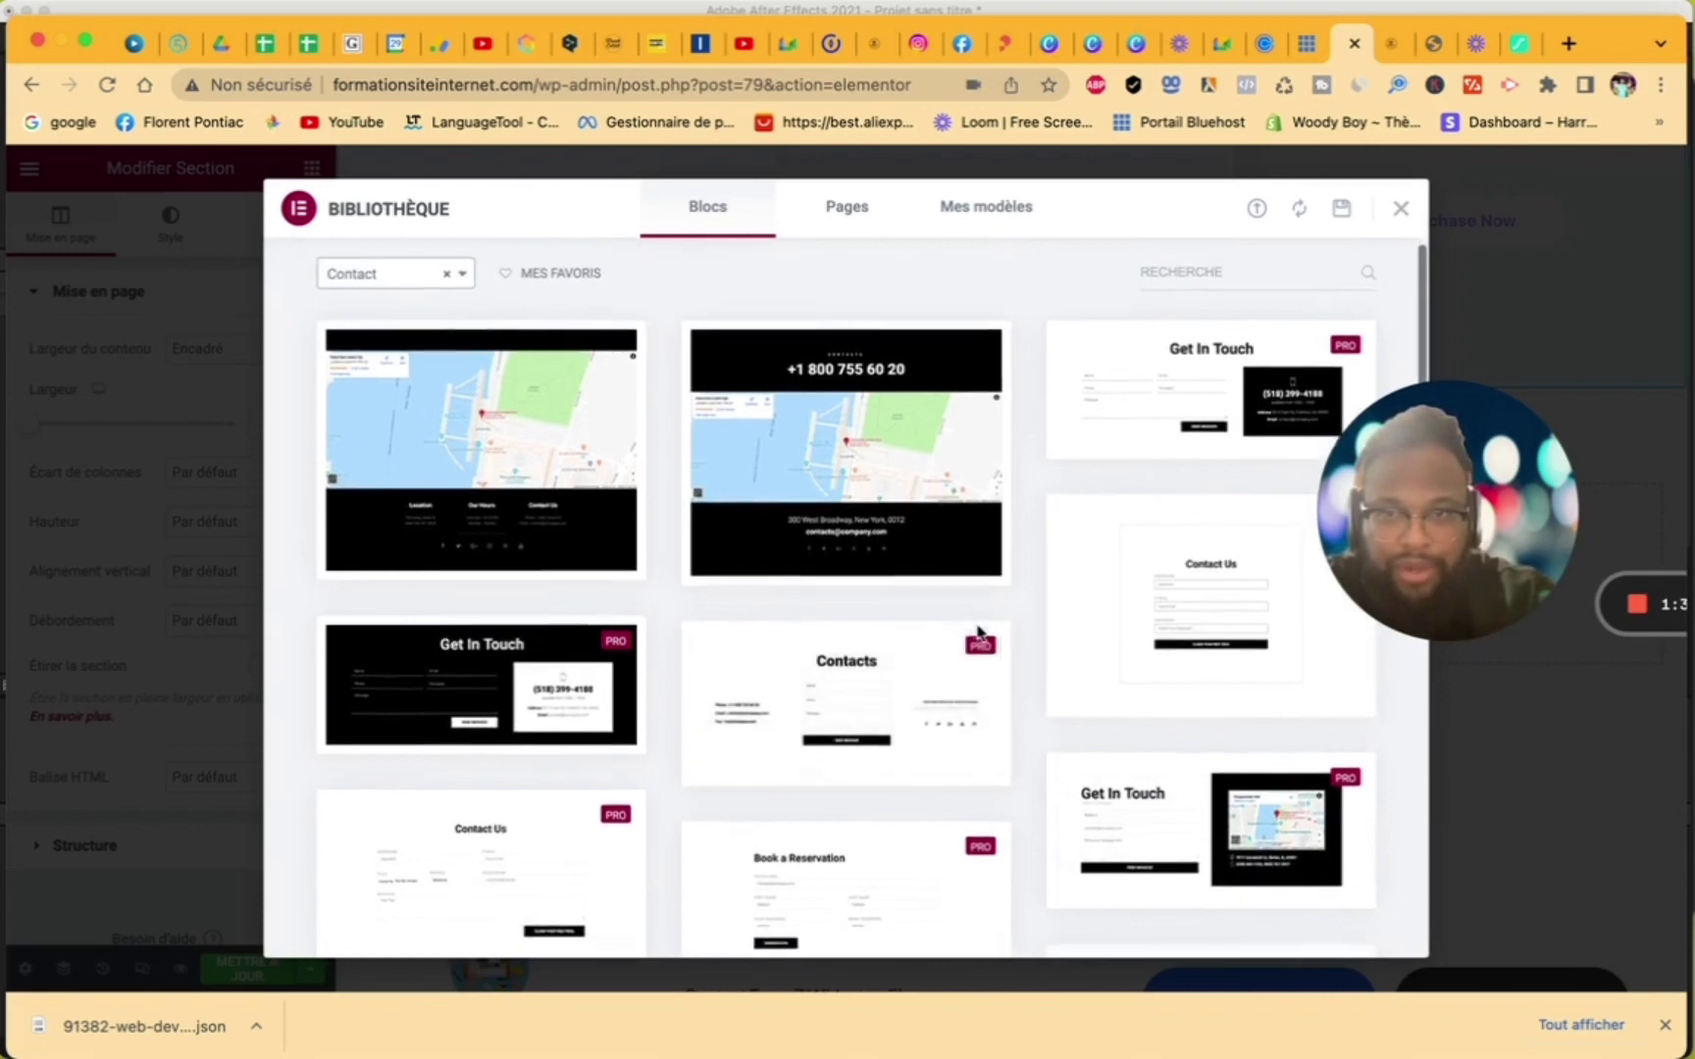
pyautogui.scroll(-5, 979, 635)
pyautogui.scroll(-4, 979, 635)
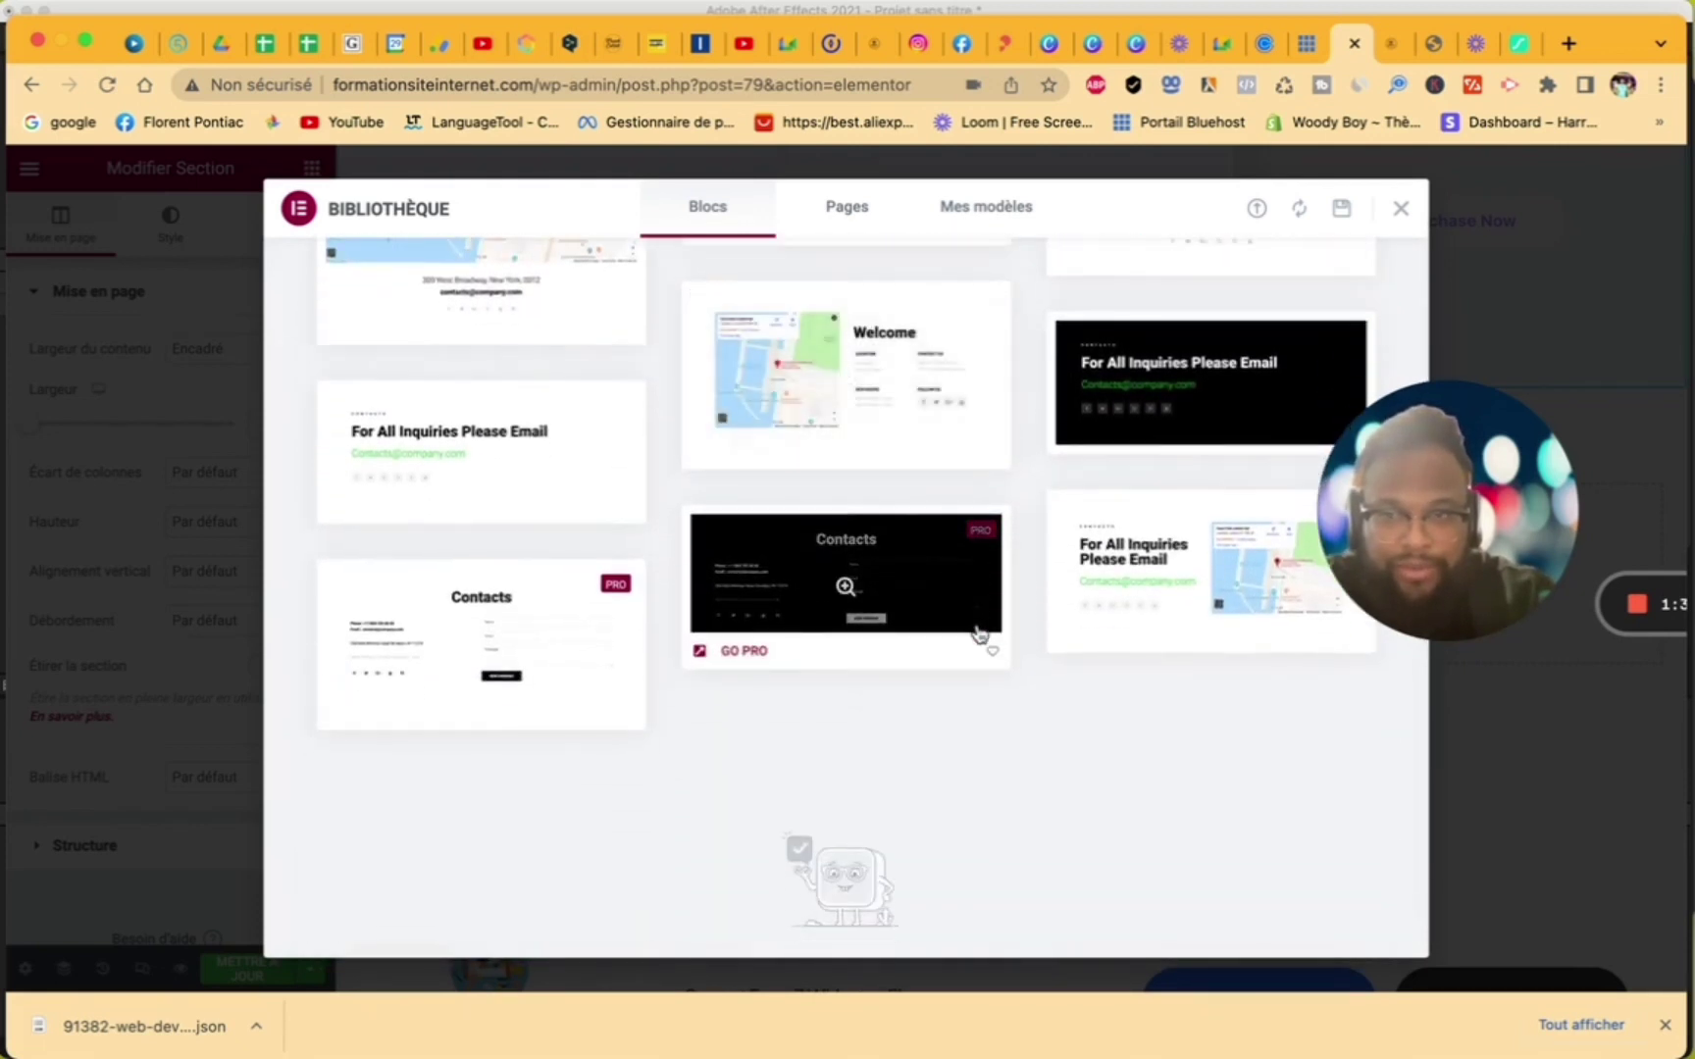
pyautogui.scroll(-1, 979, 635)
pyautogui.scroll(2, 979, 635)
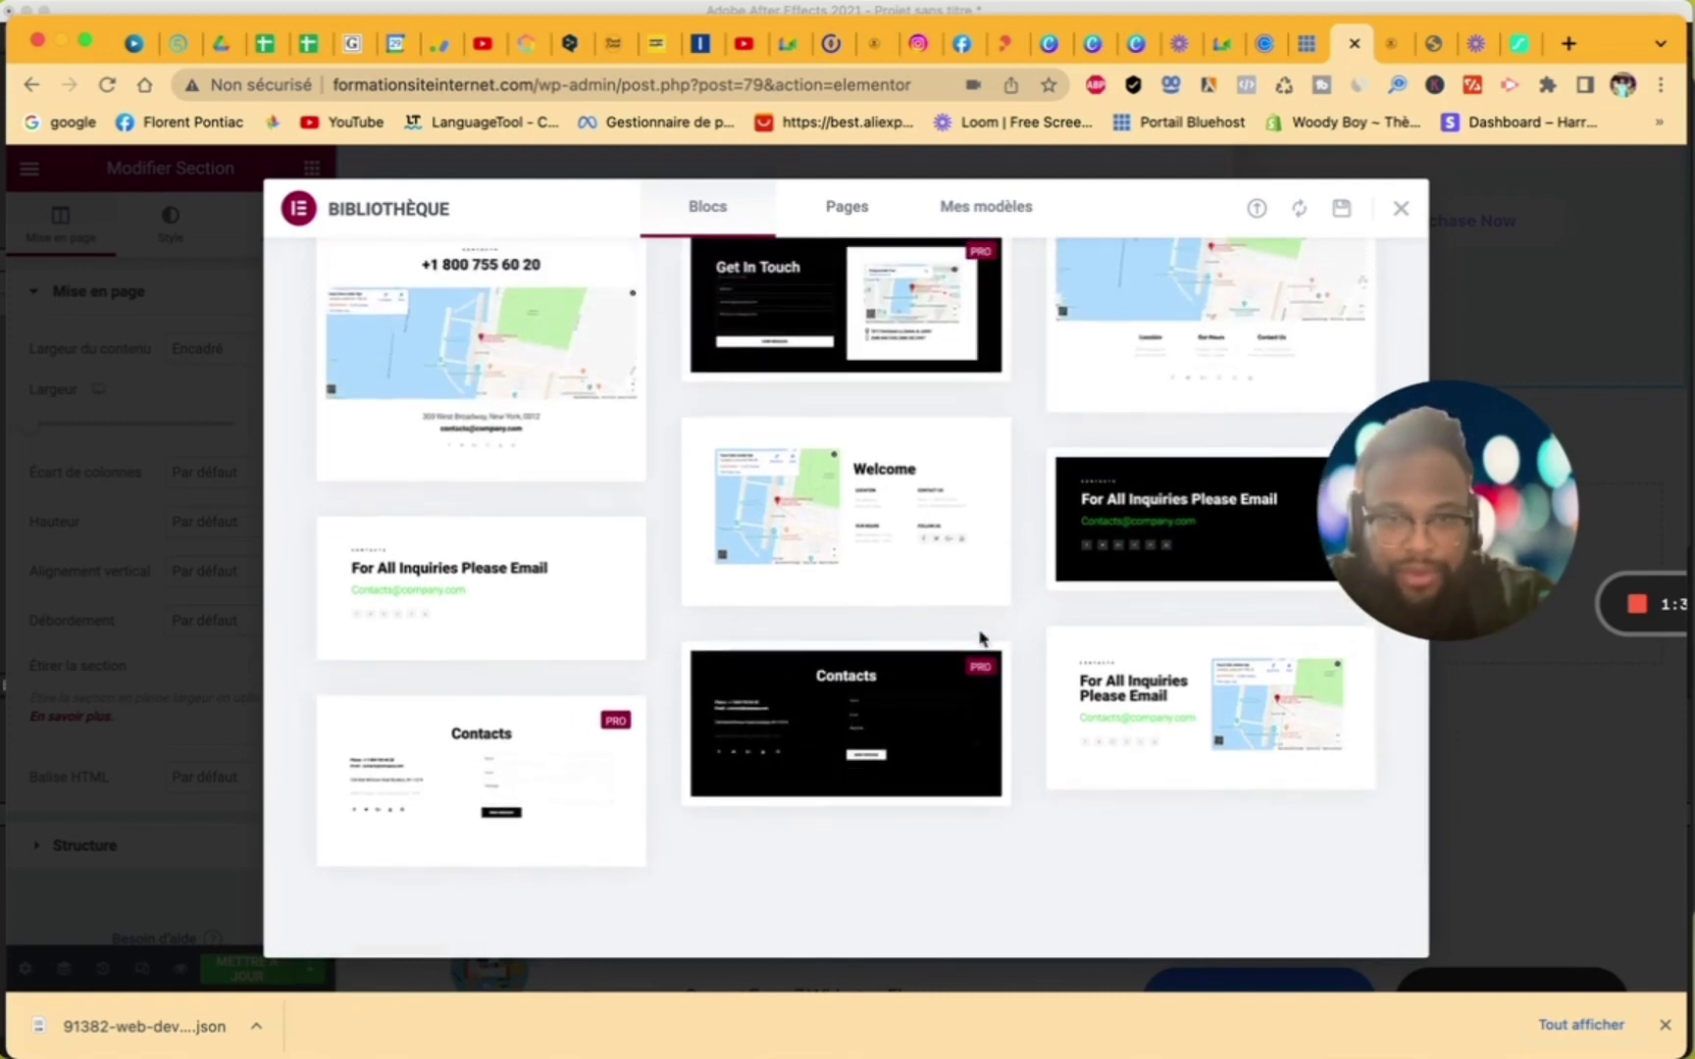
pyautogui.scroll(10, 979, 637)
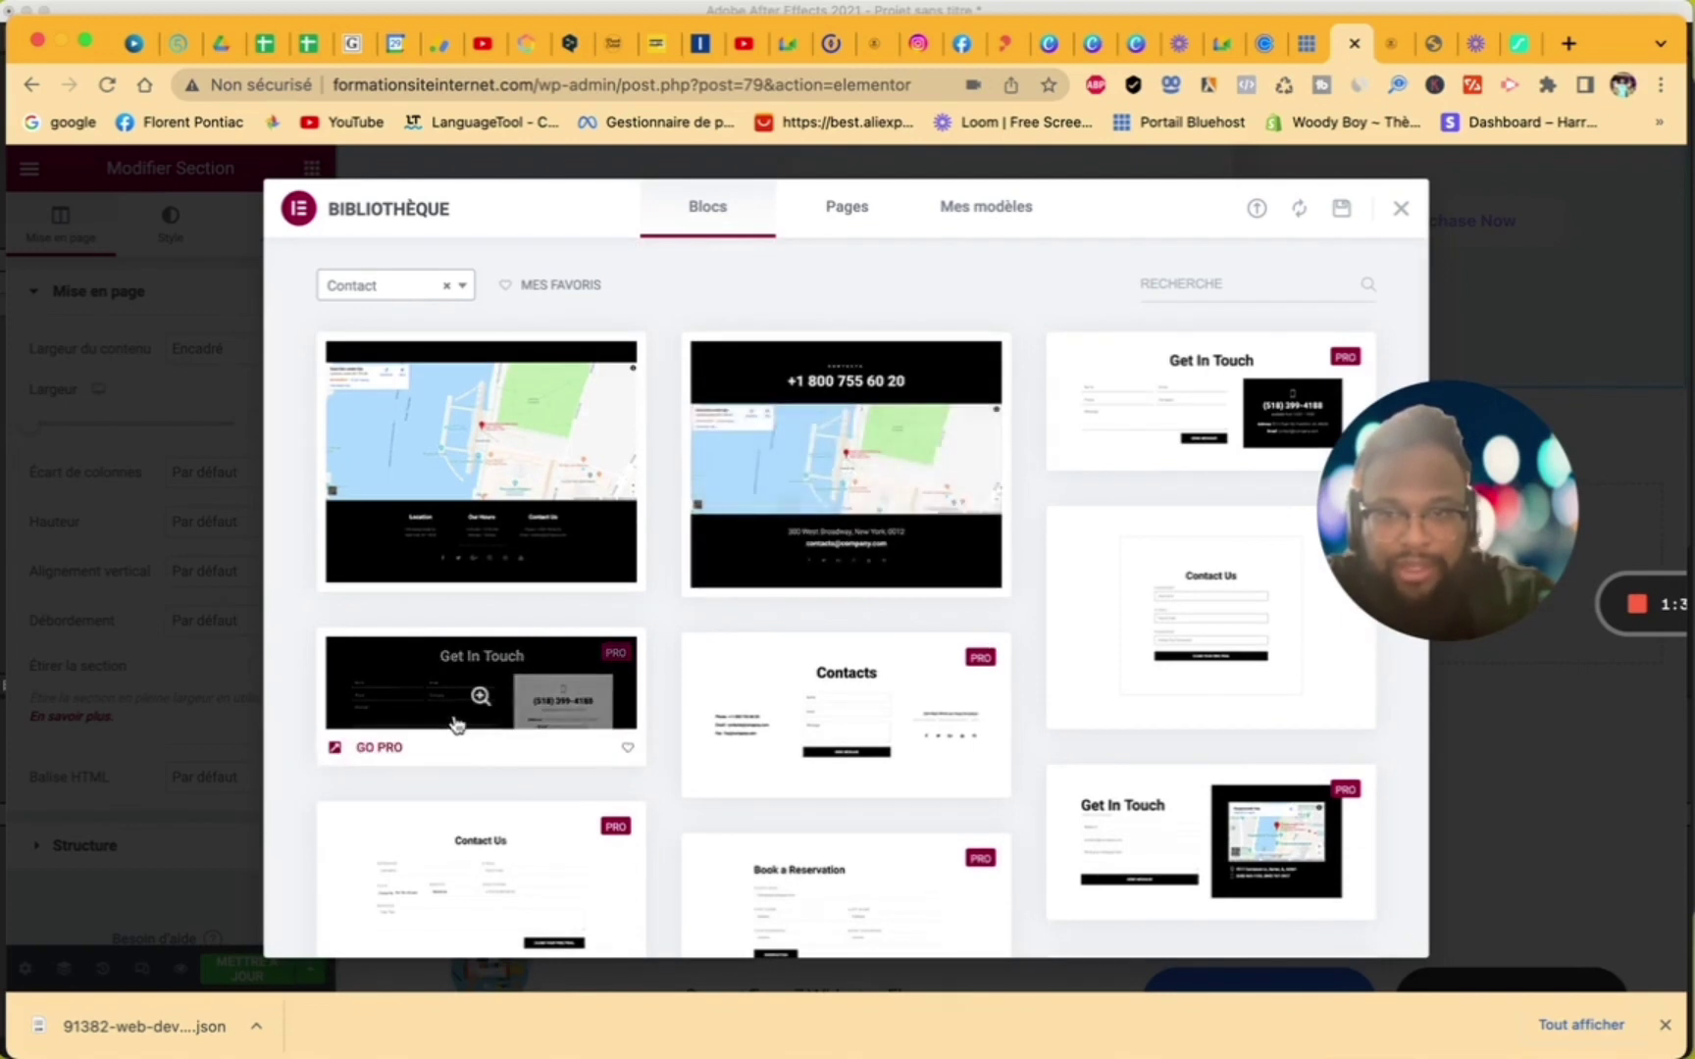
# - Browse Subscribe blocks, clear the filter, check Pages, then close the library without inserting
pyautogui.moveTo(454, 502)
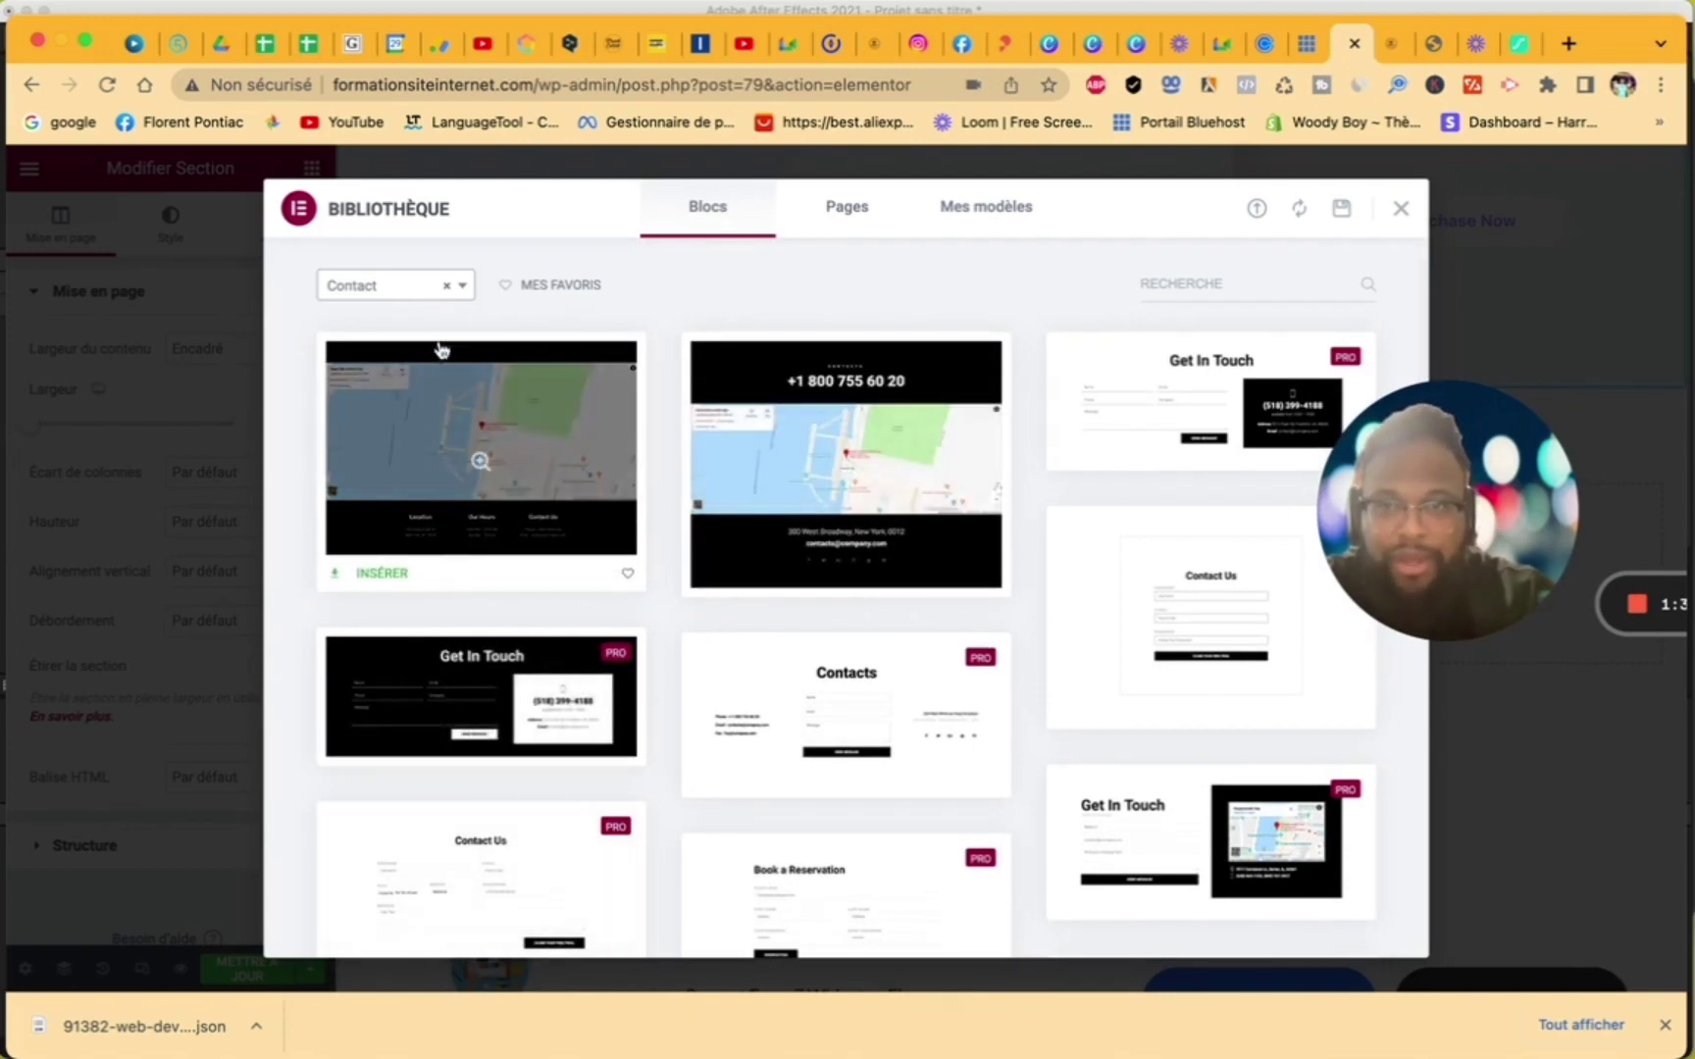
pyautogui.click(457, 289)
pyautogui.scroll(-5, 417, 560)
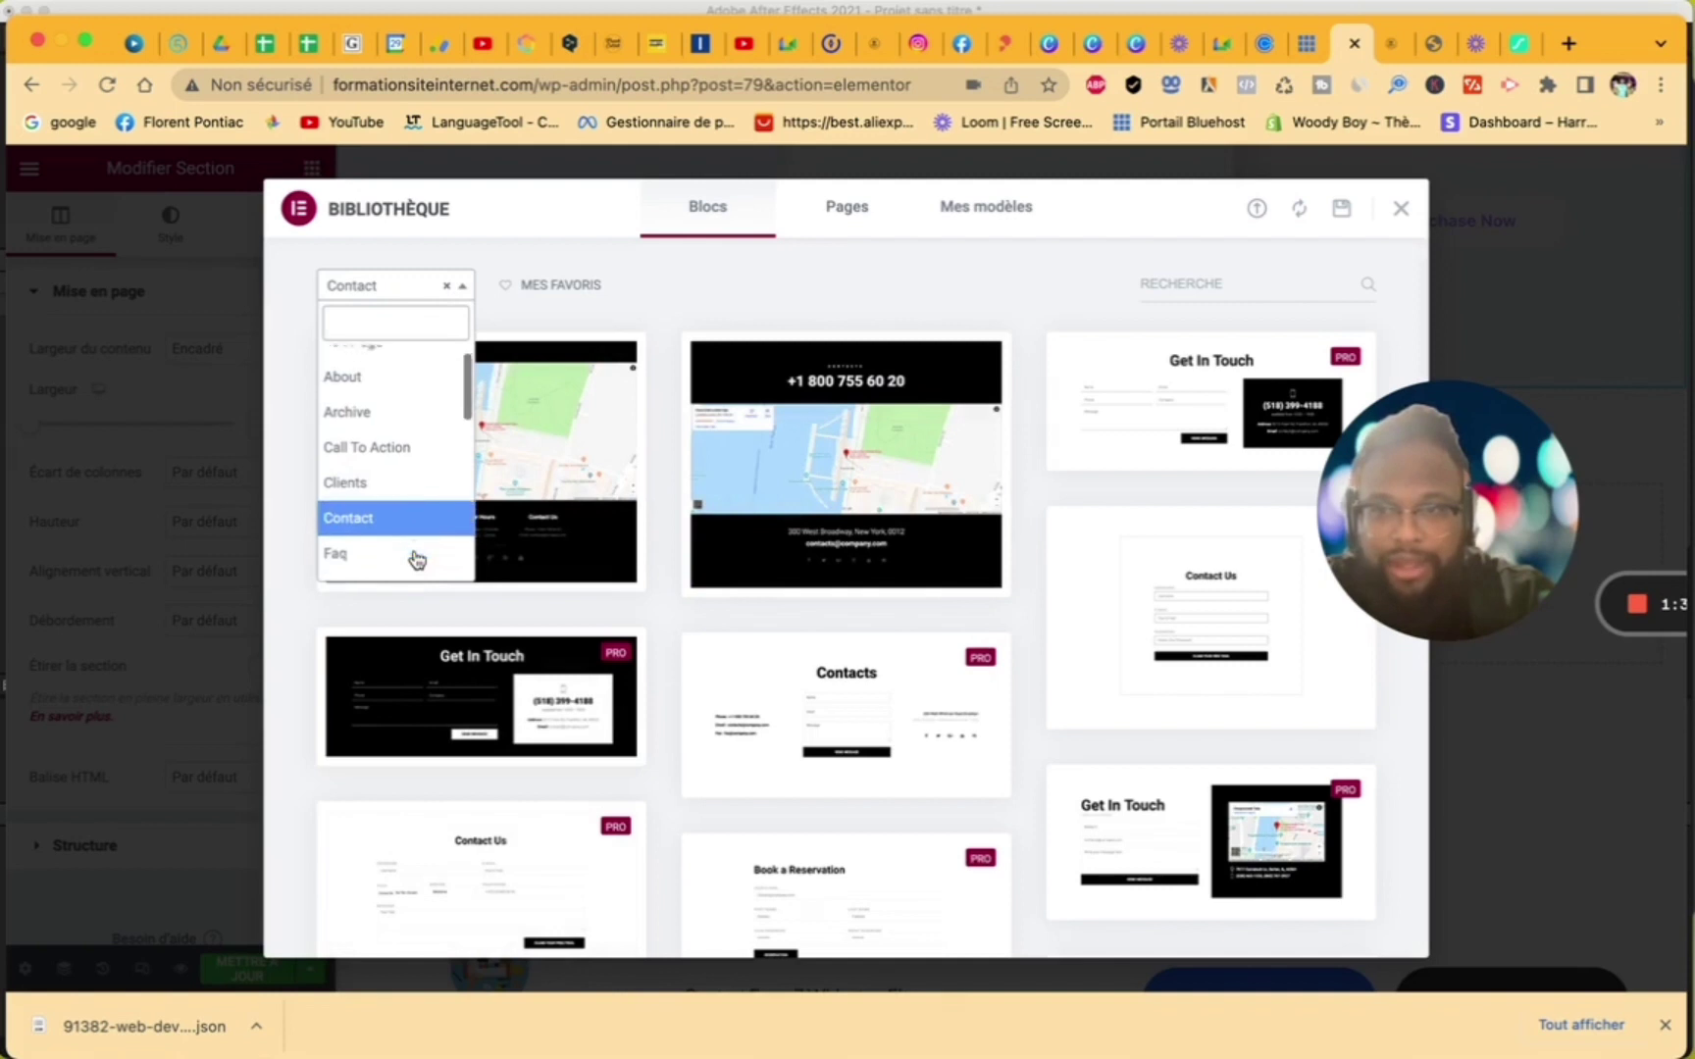
pyautogui.scroll(-1, 417, 559)
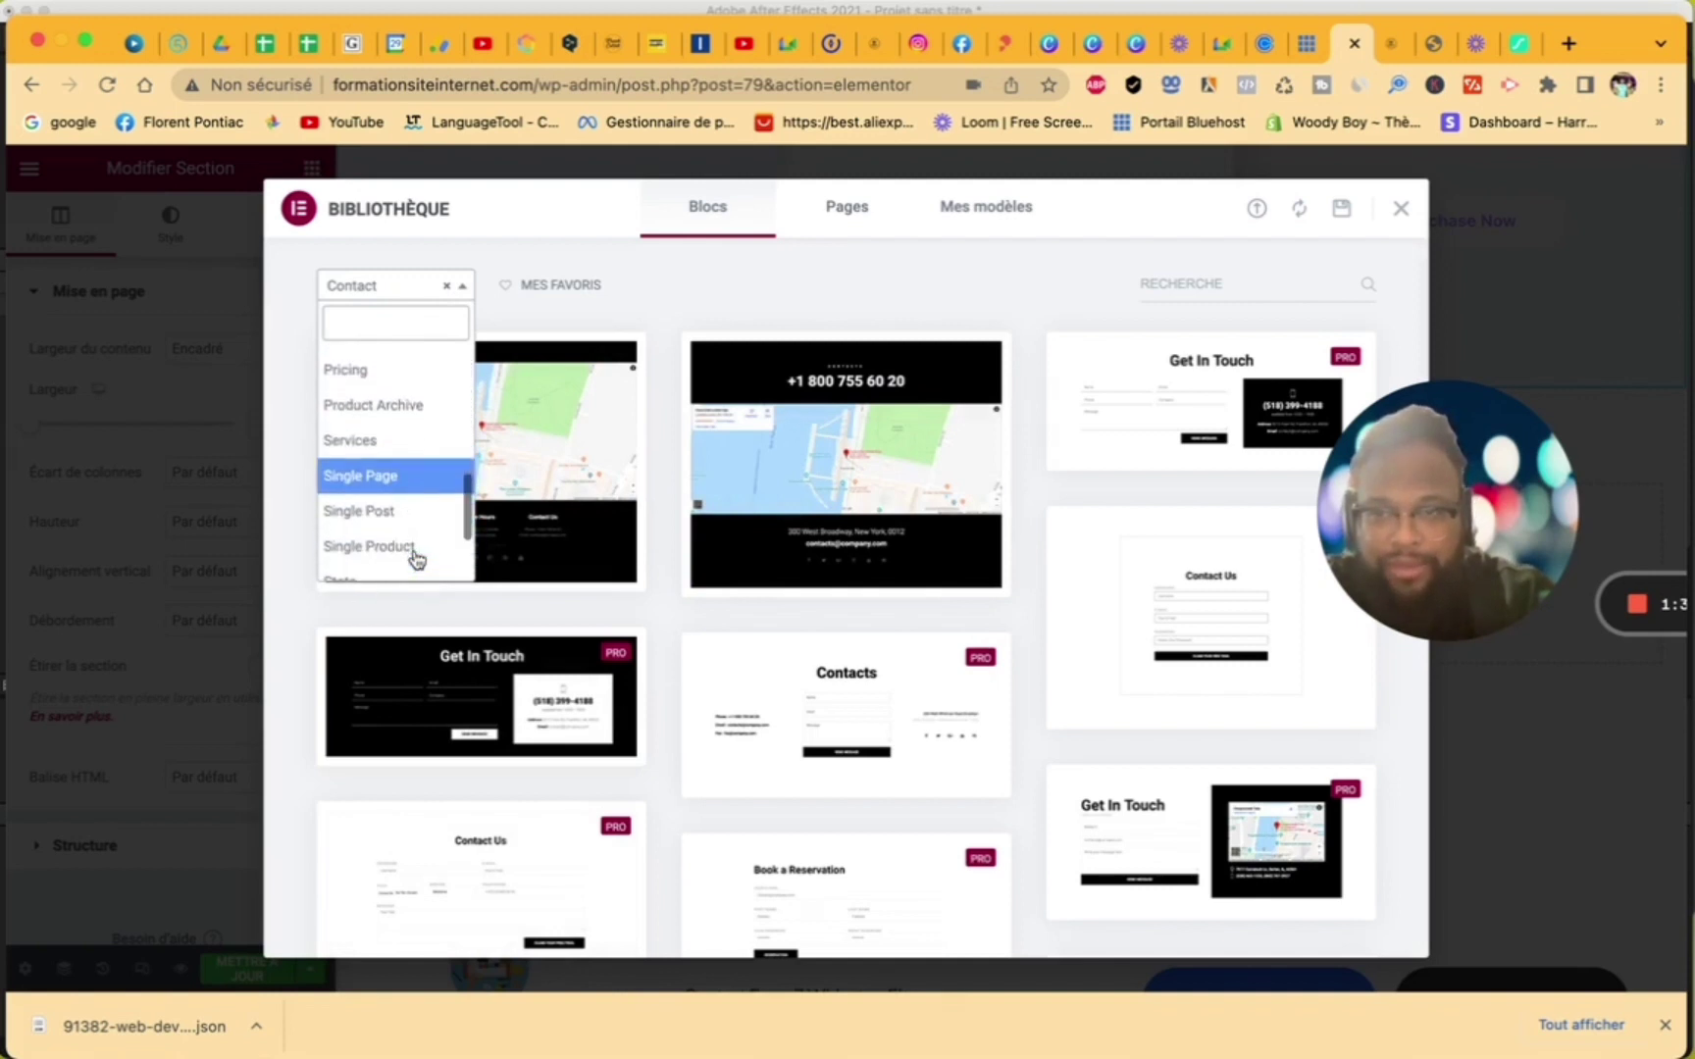
pyautogui.scroll(-1, 417, 559)
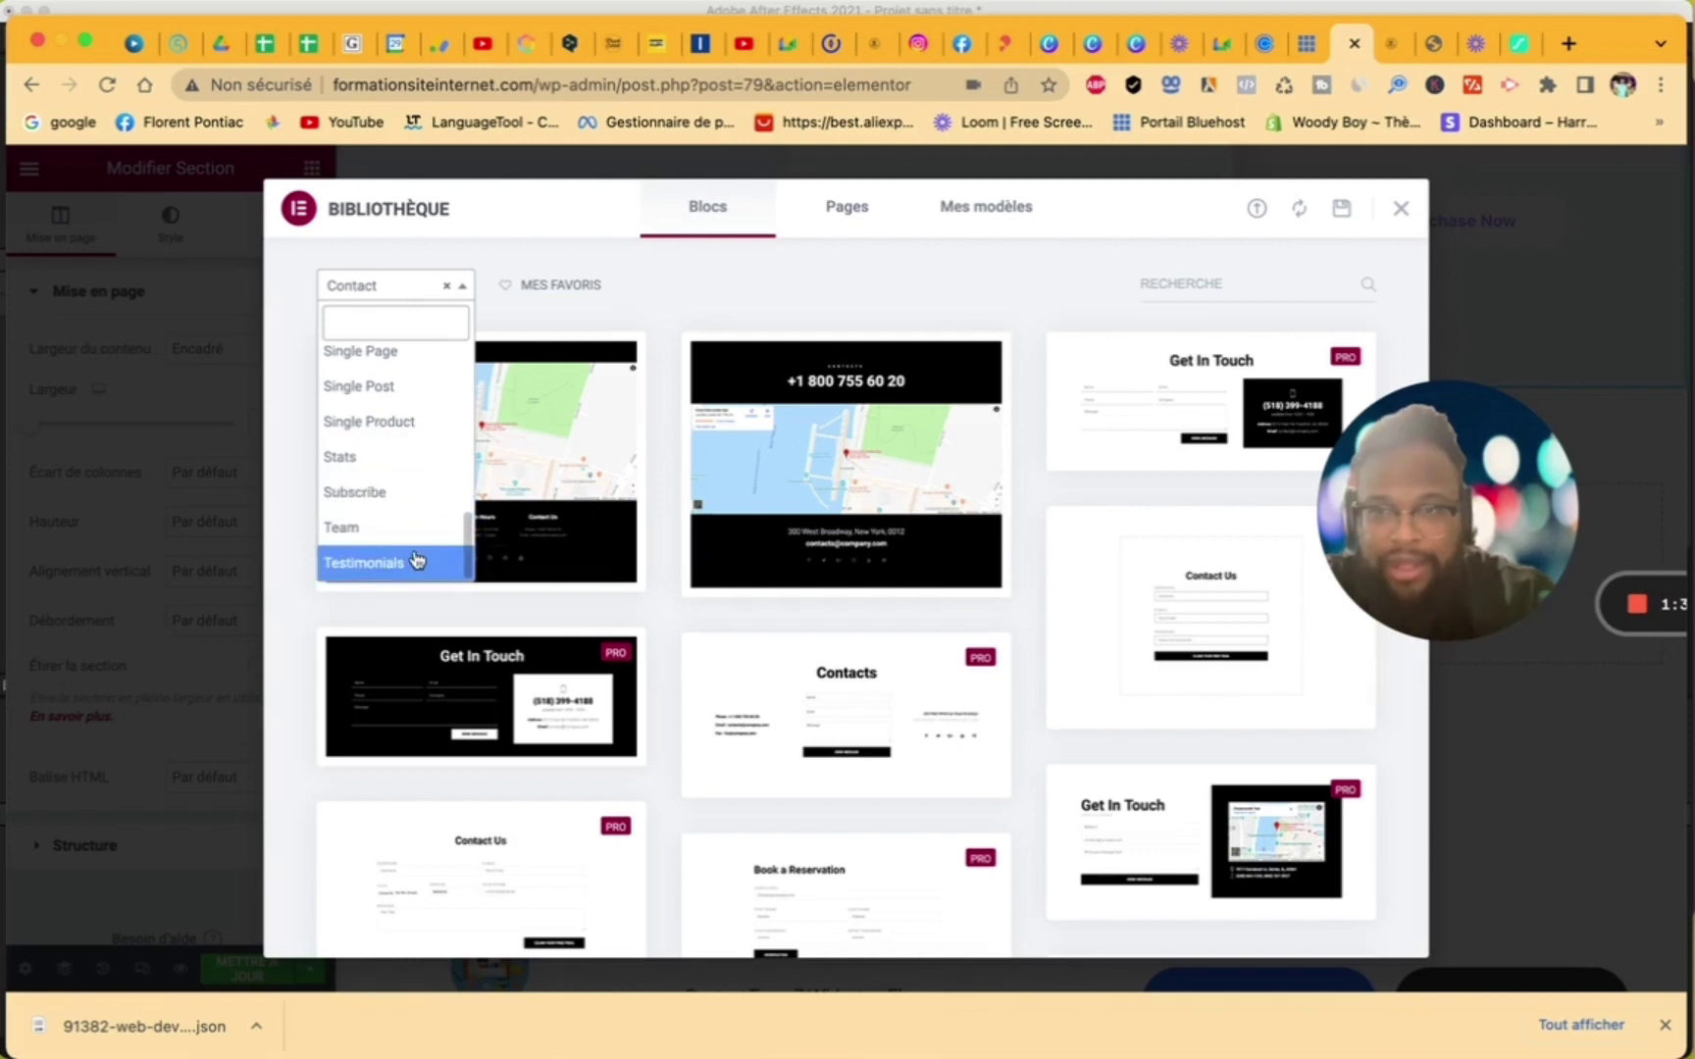
pyautogui.click(410, 491)
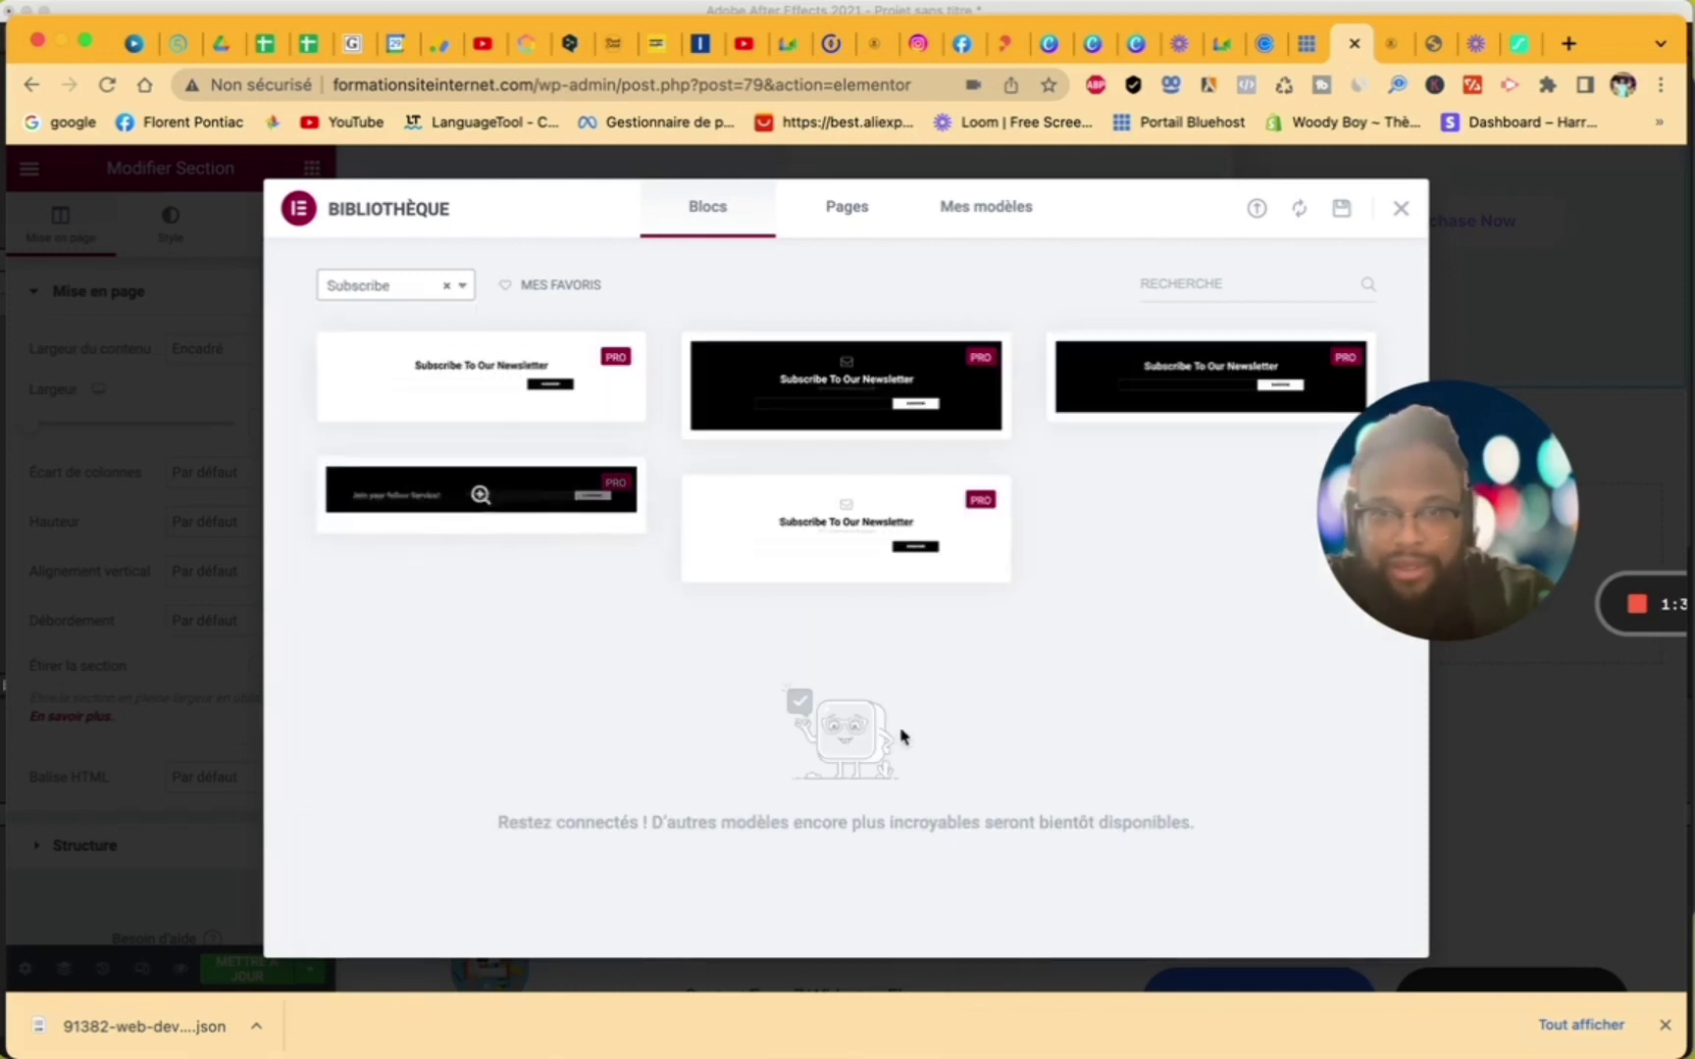
pyautogui.click(447, 286)
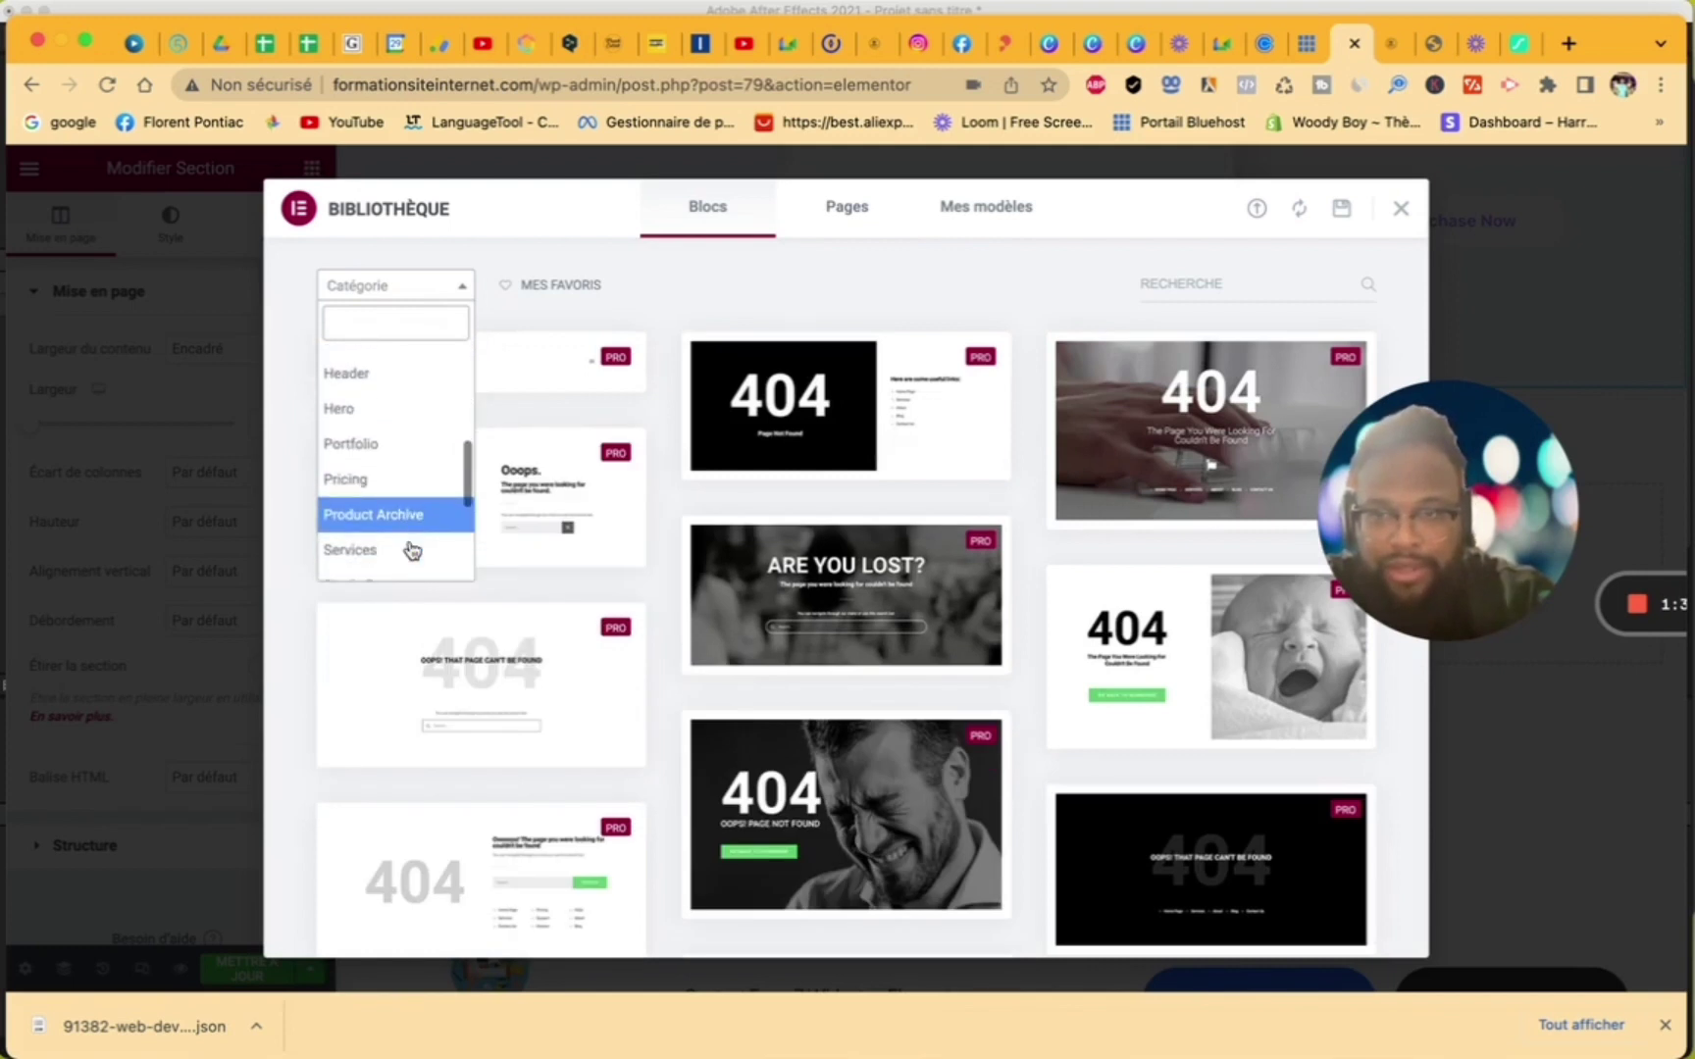
pyautogui.scroll(-4, 413, 550)
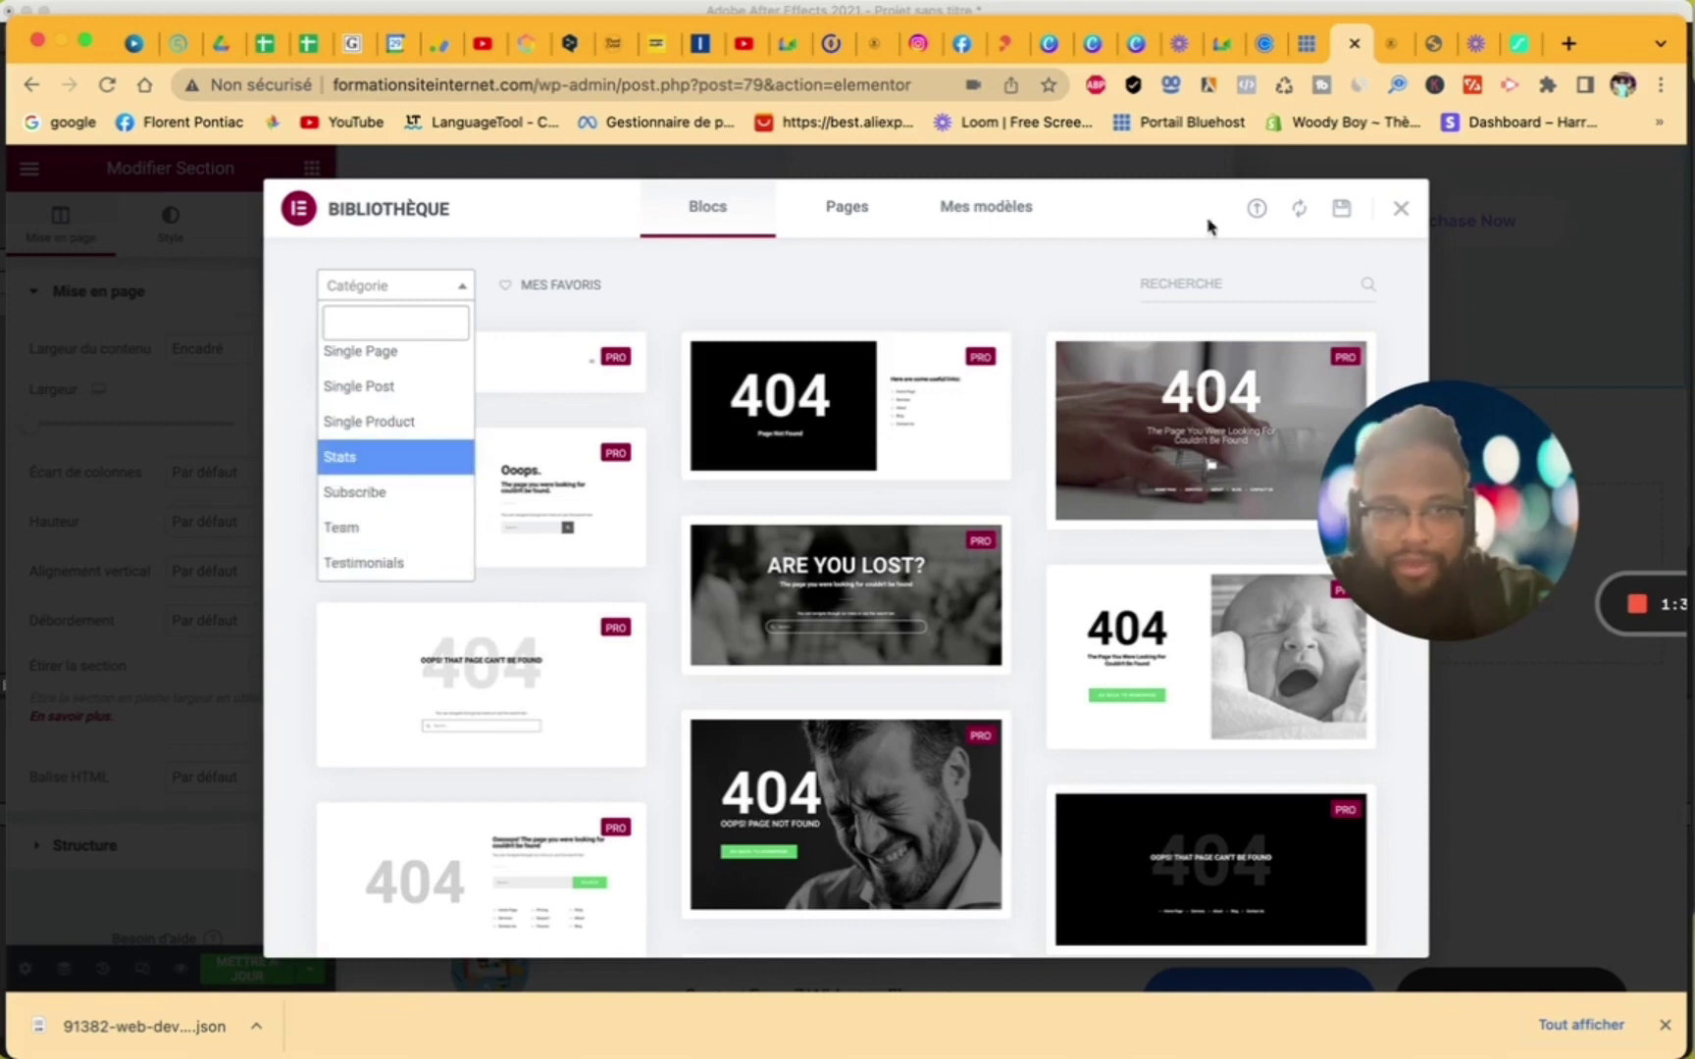
pyautogui.click(860, 214)
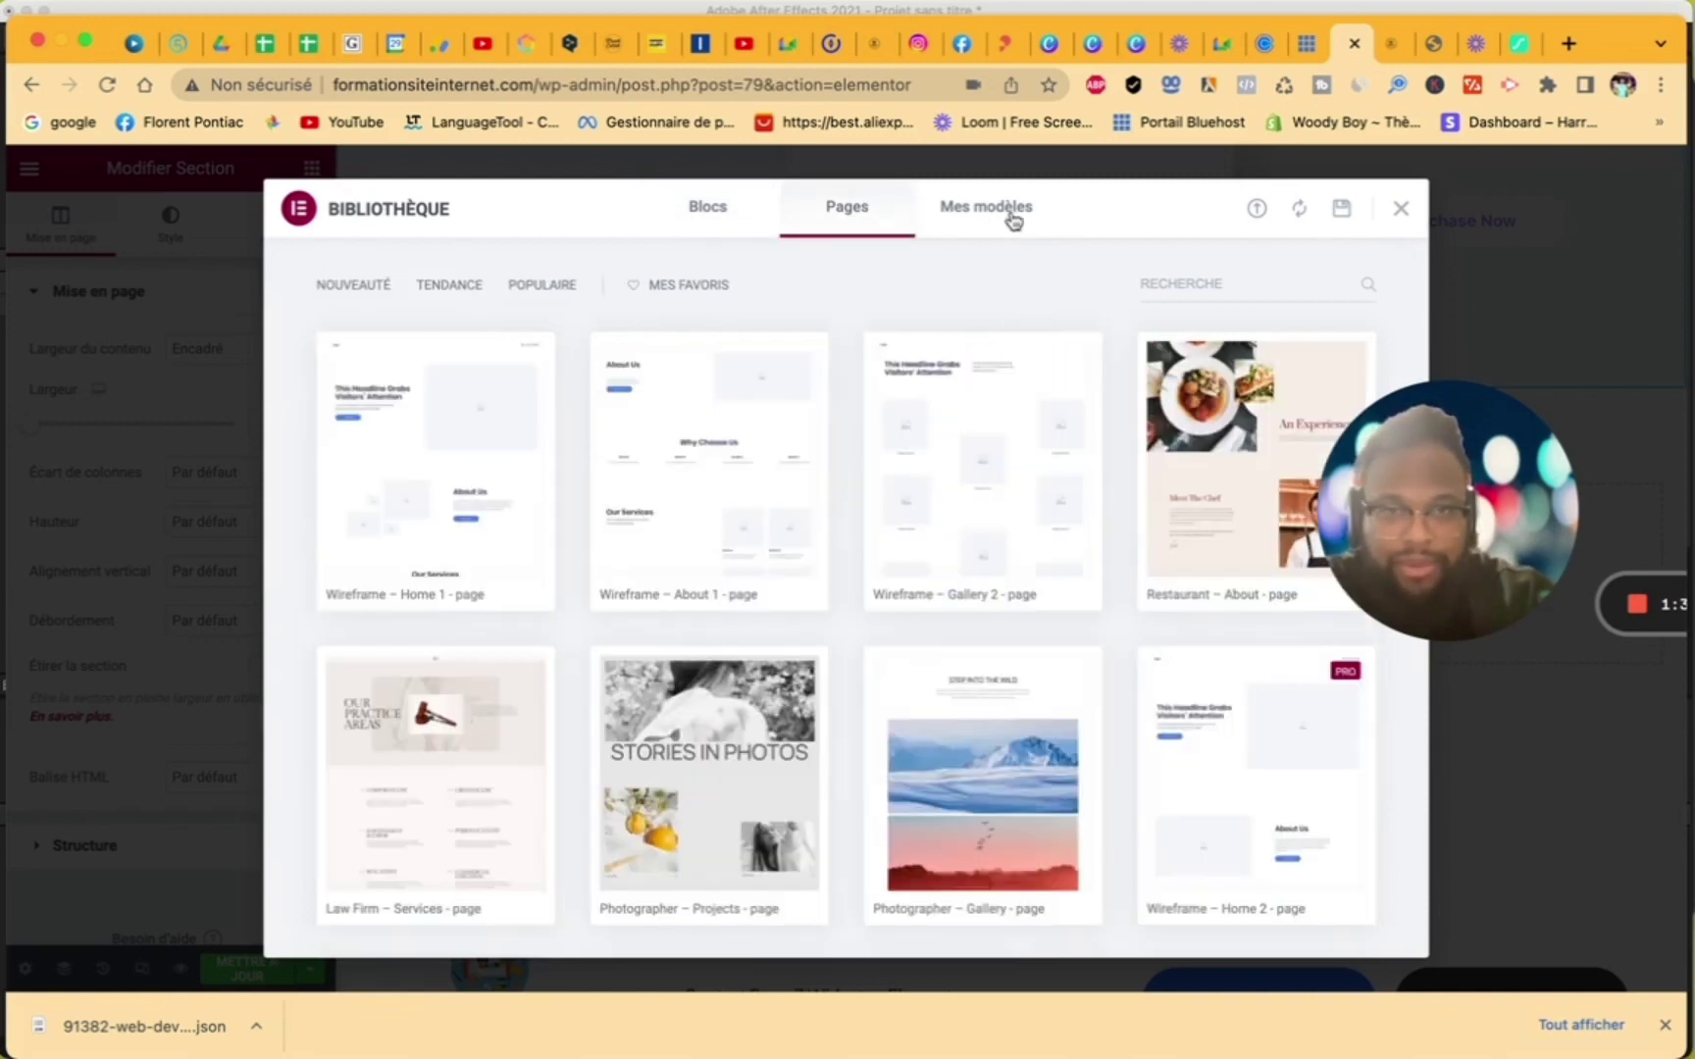
pyautogui.click(1401, 209)
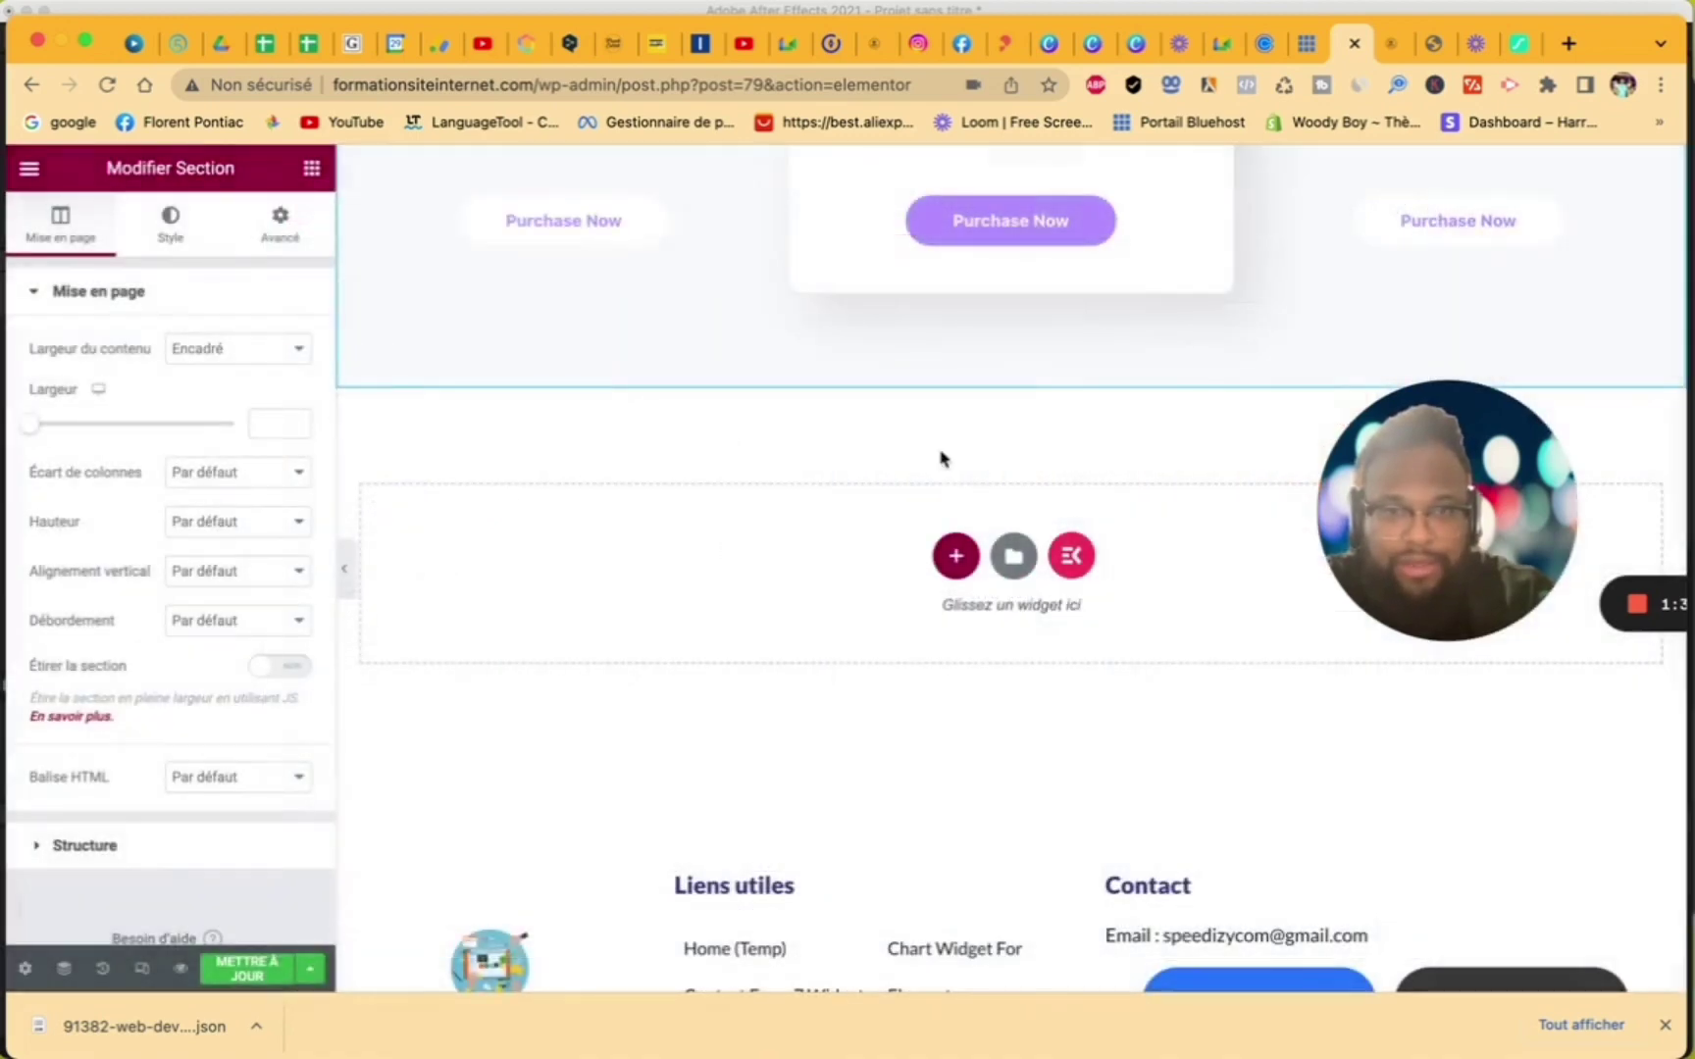
# - Insert the ElementsKit Call To Action – Section 20 template below the pricing table
pyautogui.click(1060, 553)
pyautogui.scroll(-8, 871, 618)
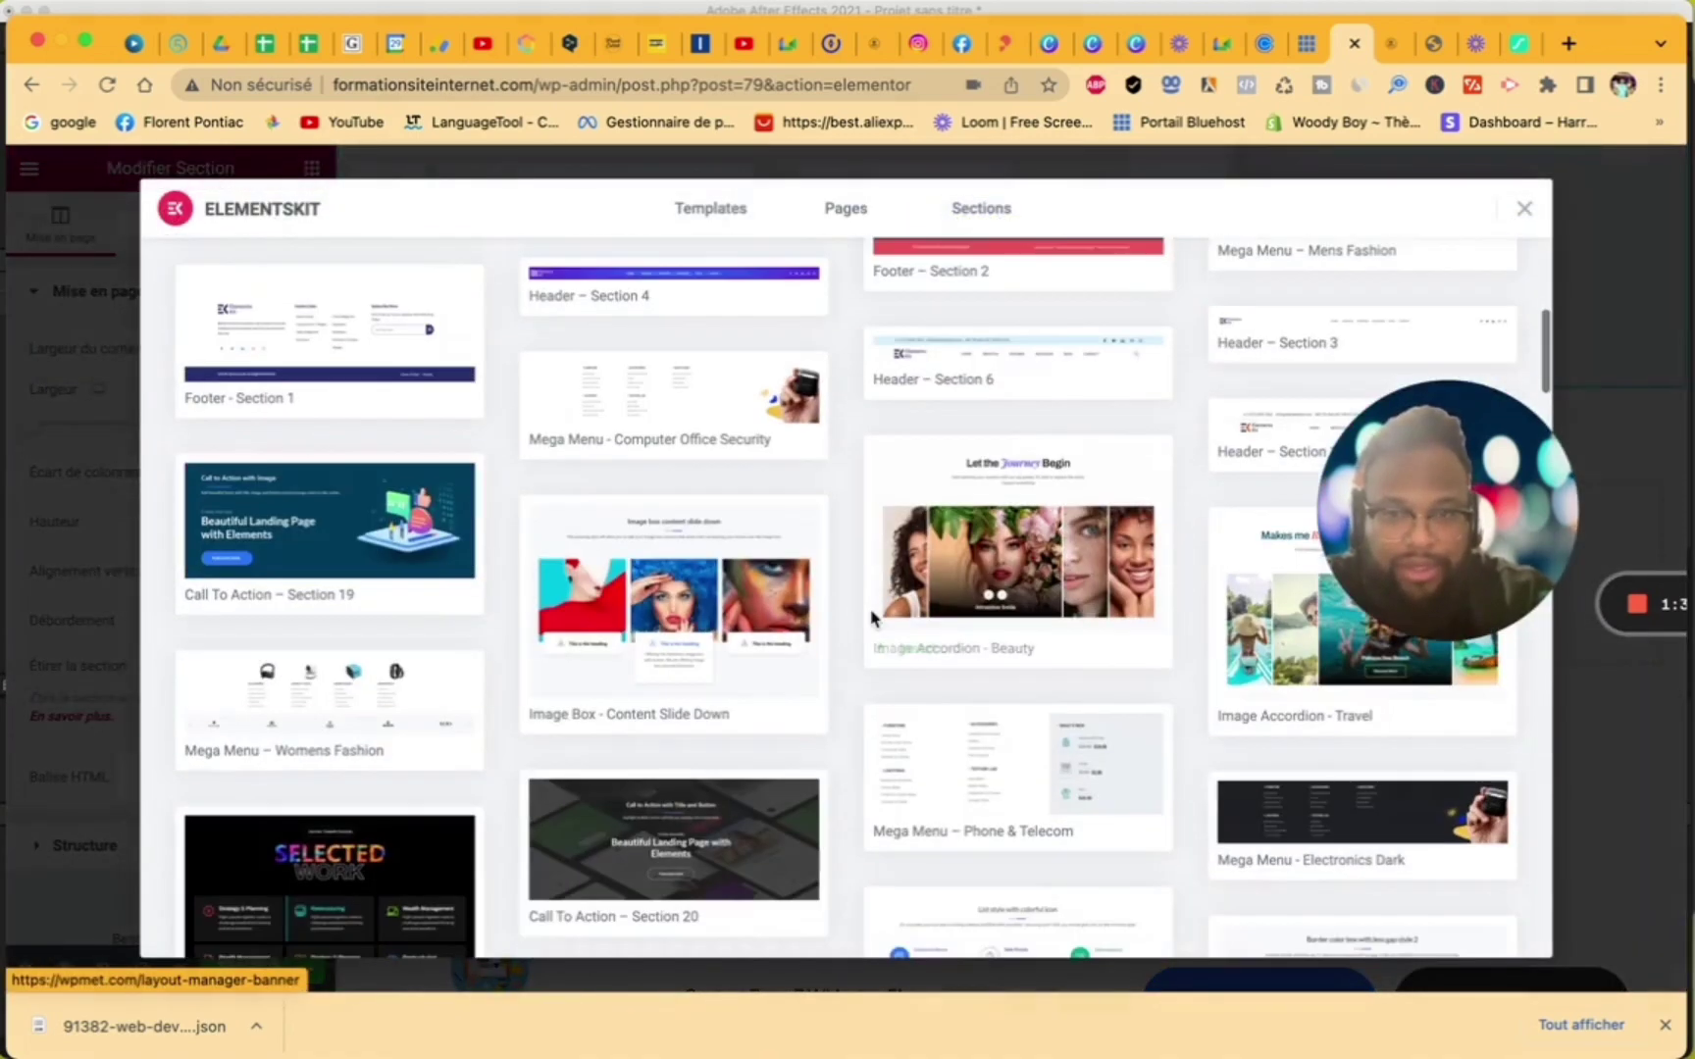
pyautogui.scroll(-3, 871, 618)
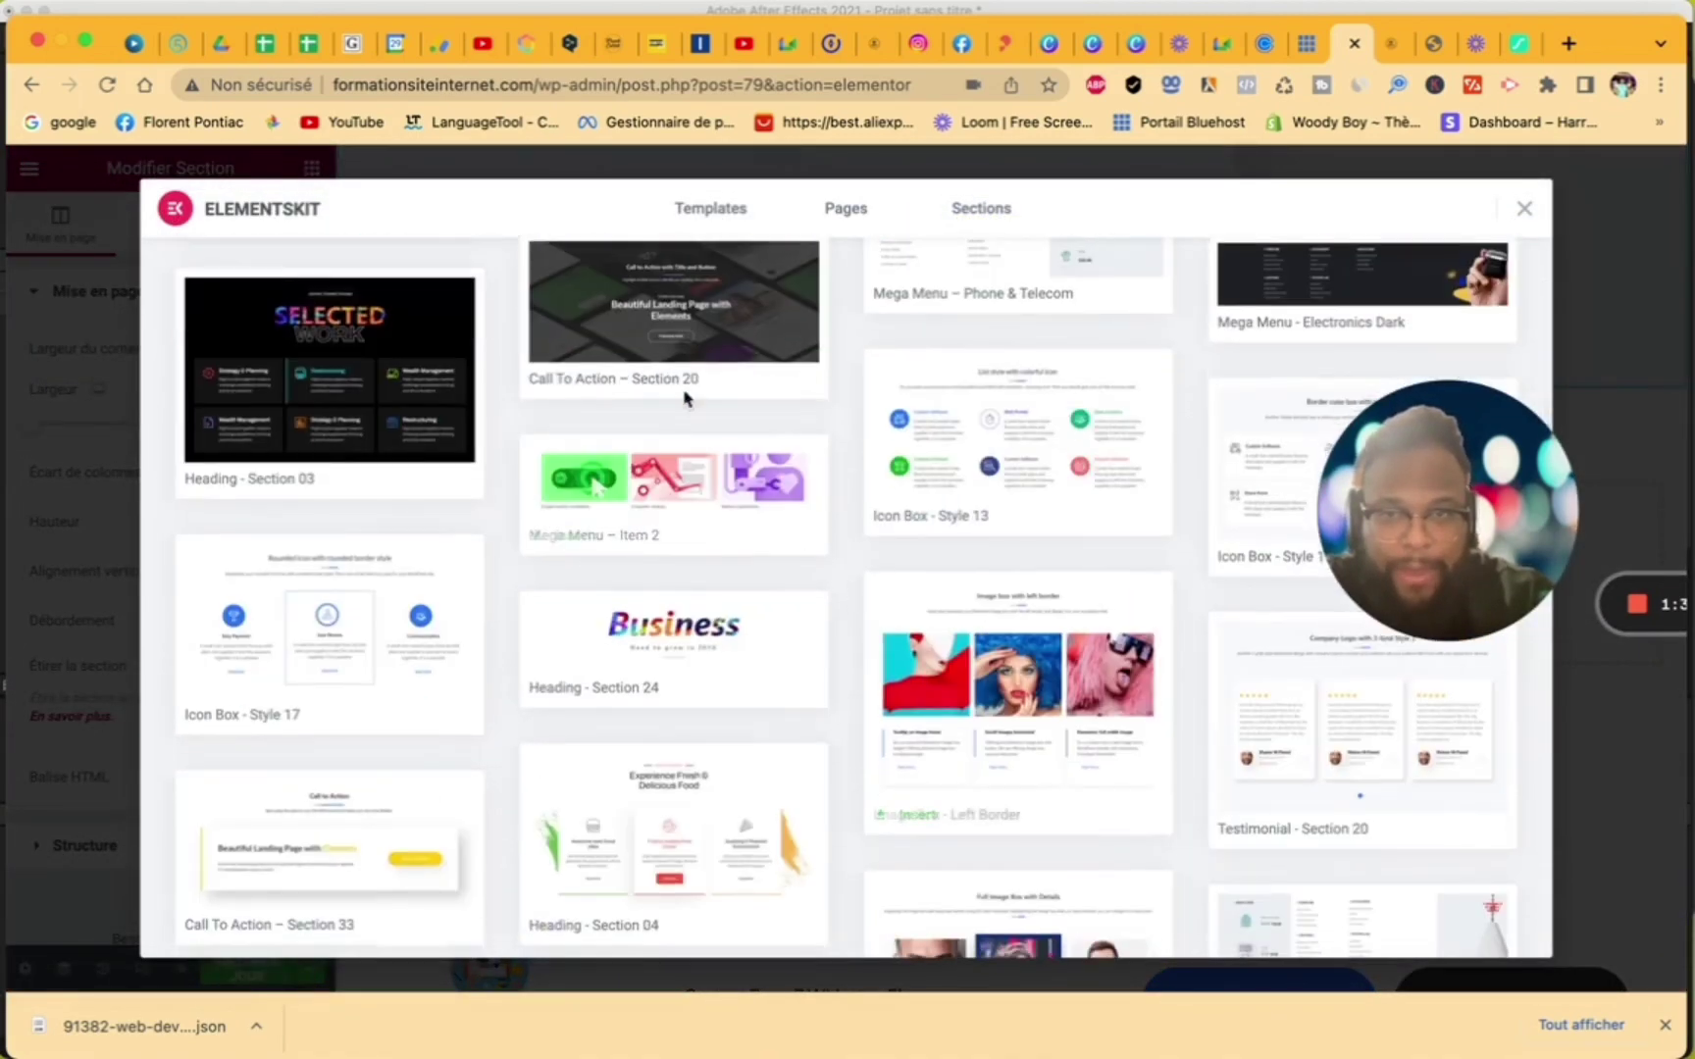
pyautogui.click(557, 382)
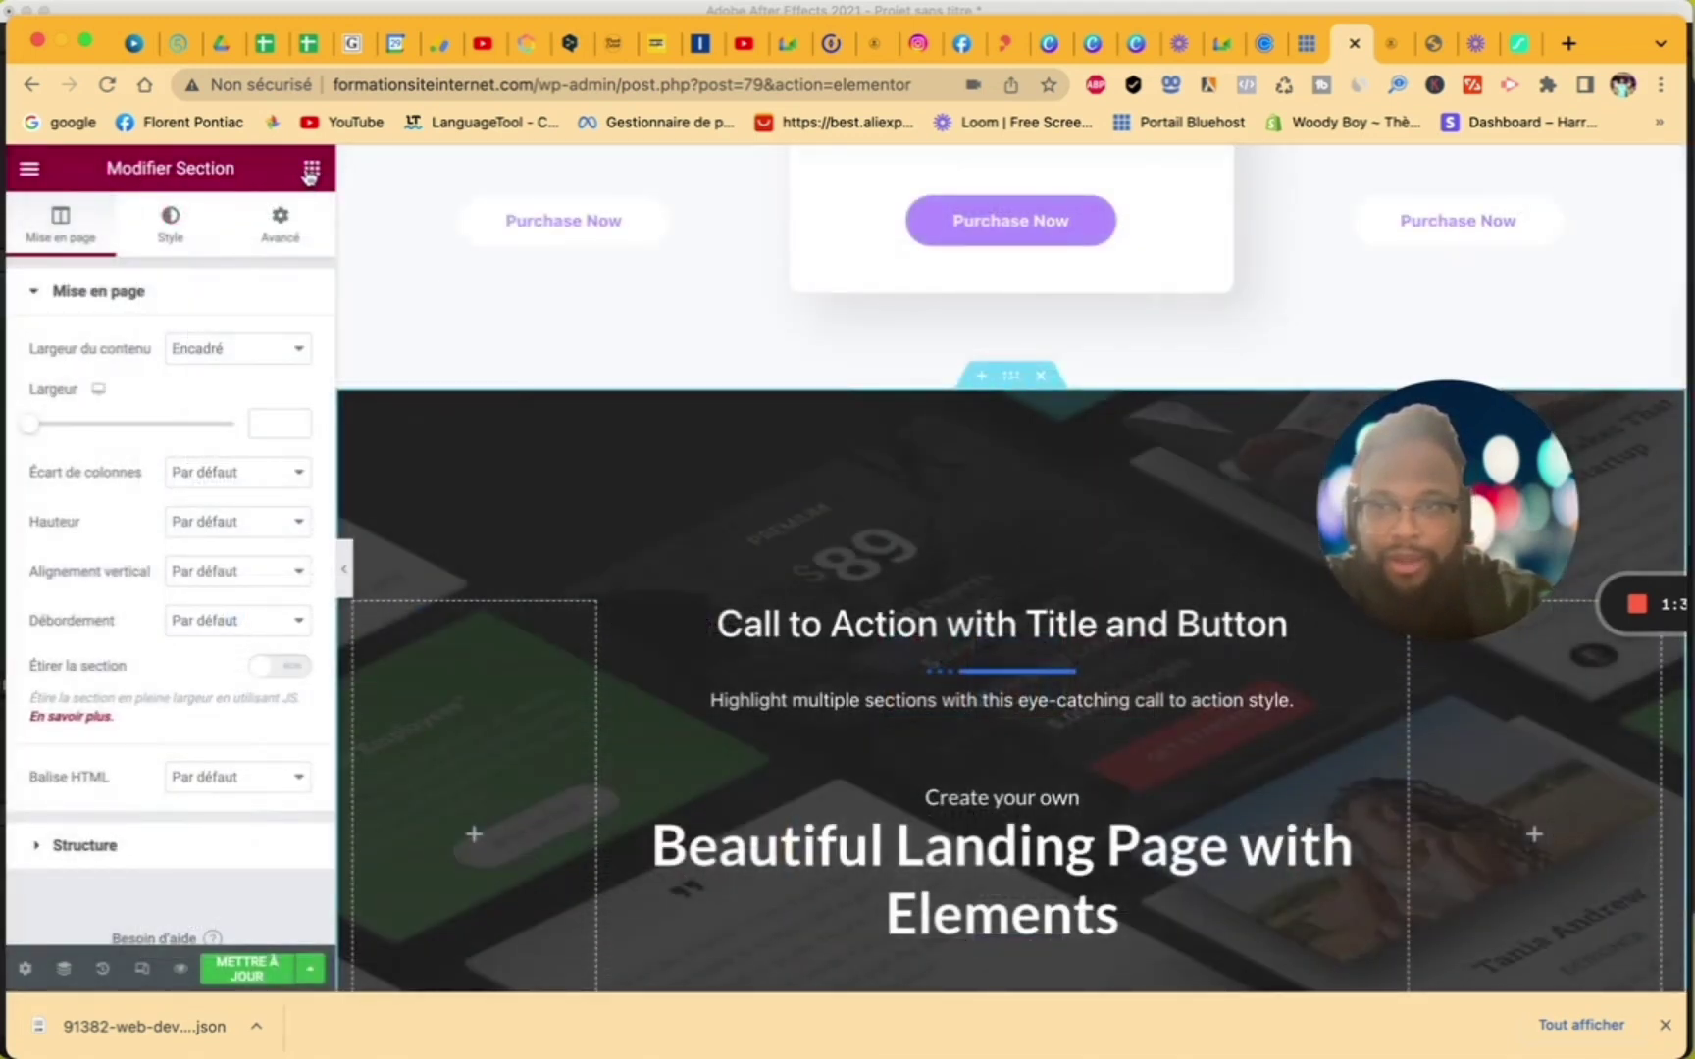
# - Set the call-to-action section's content width to Pleine largeur
pyautogui.click(281, 226)
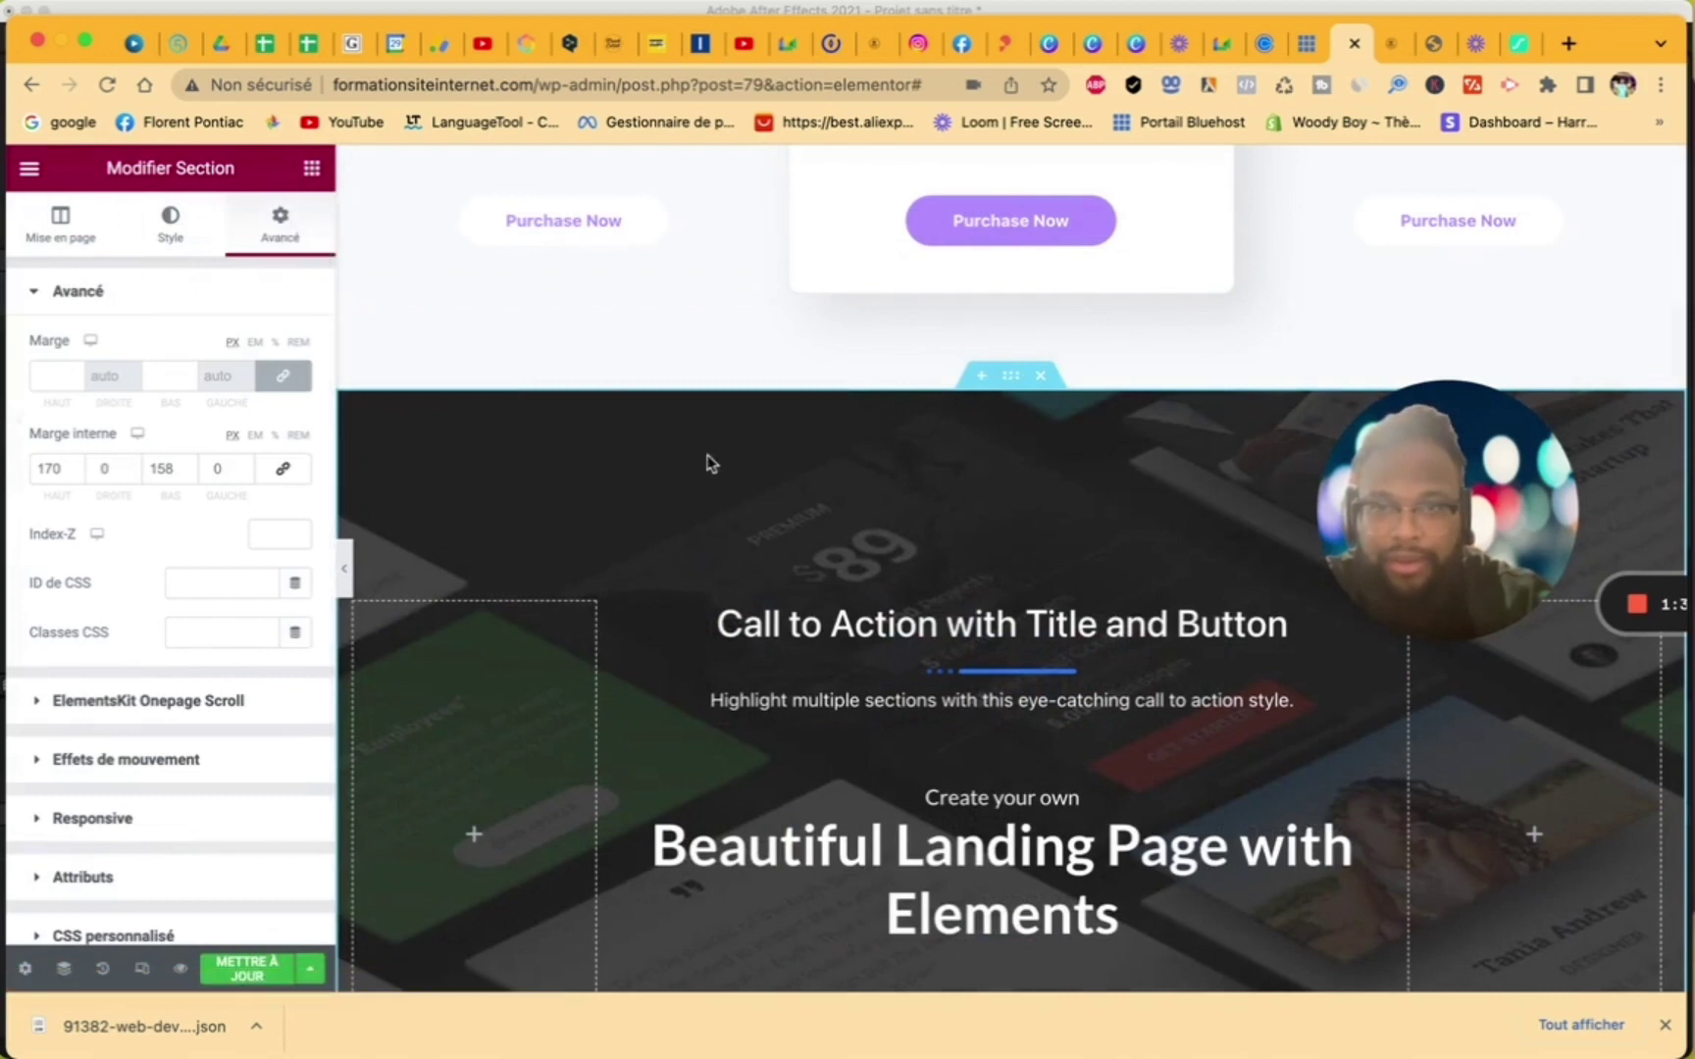
pyautogui.click(63, 235)
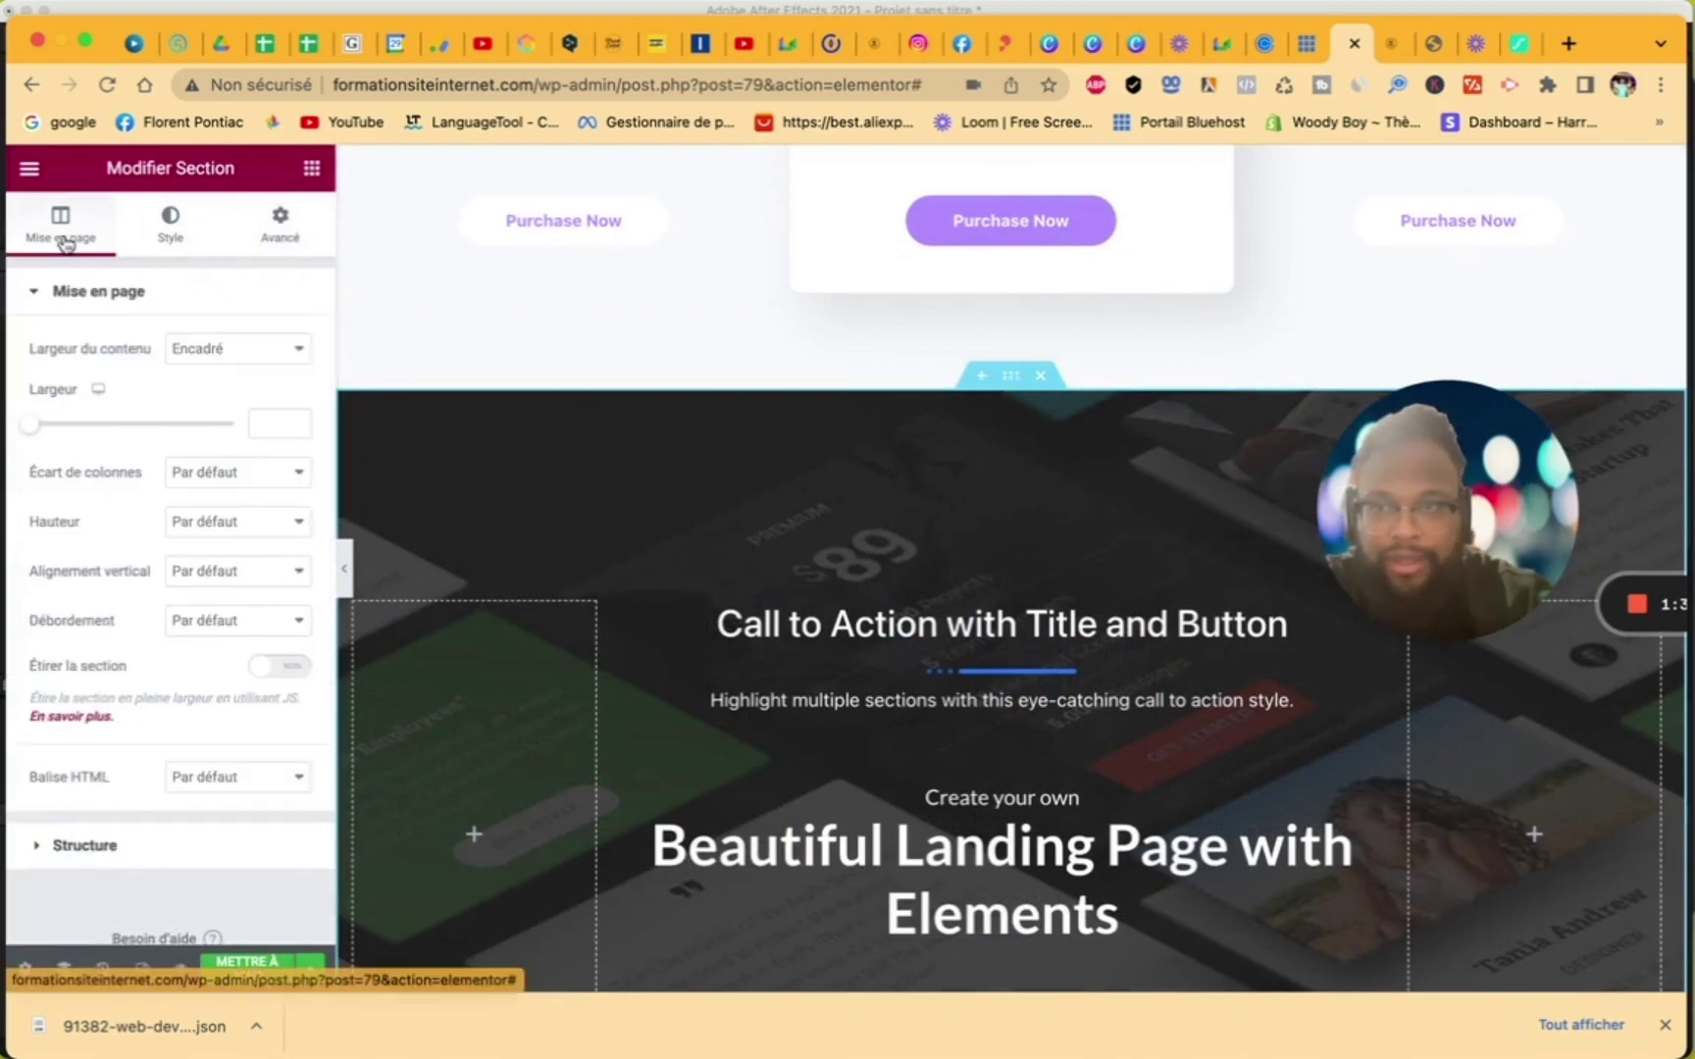
pyautogui.click(221, 350)
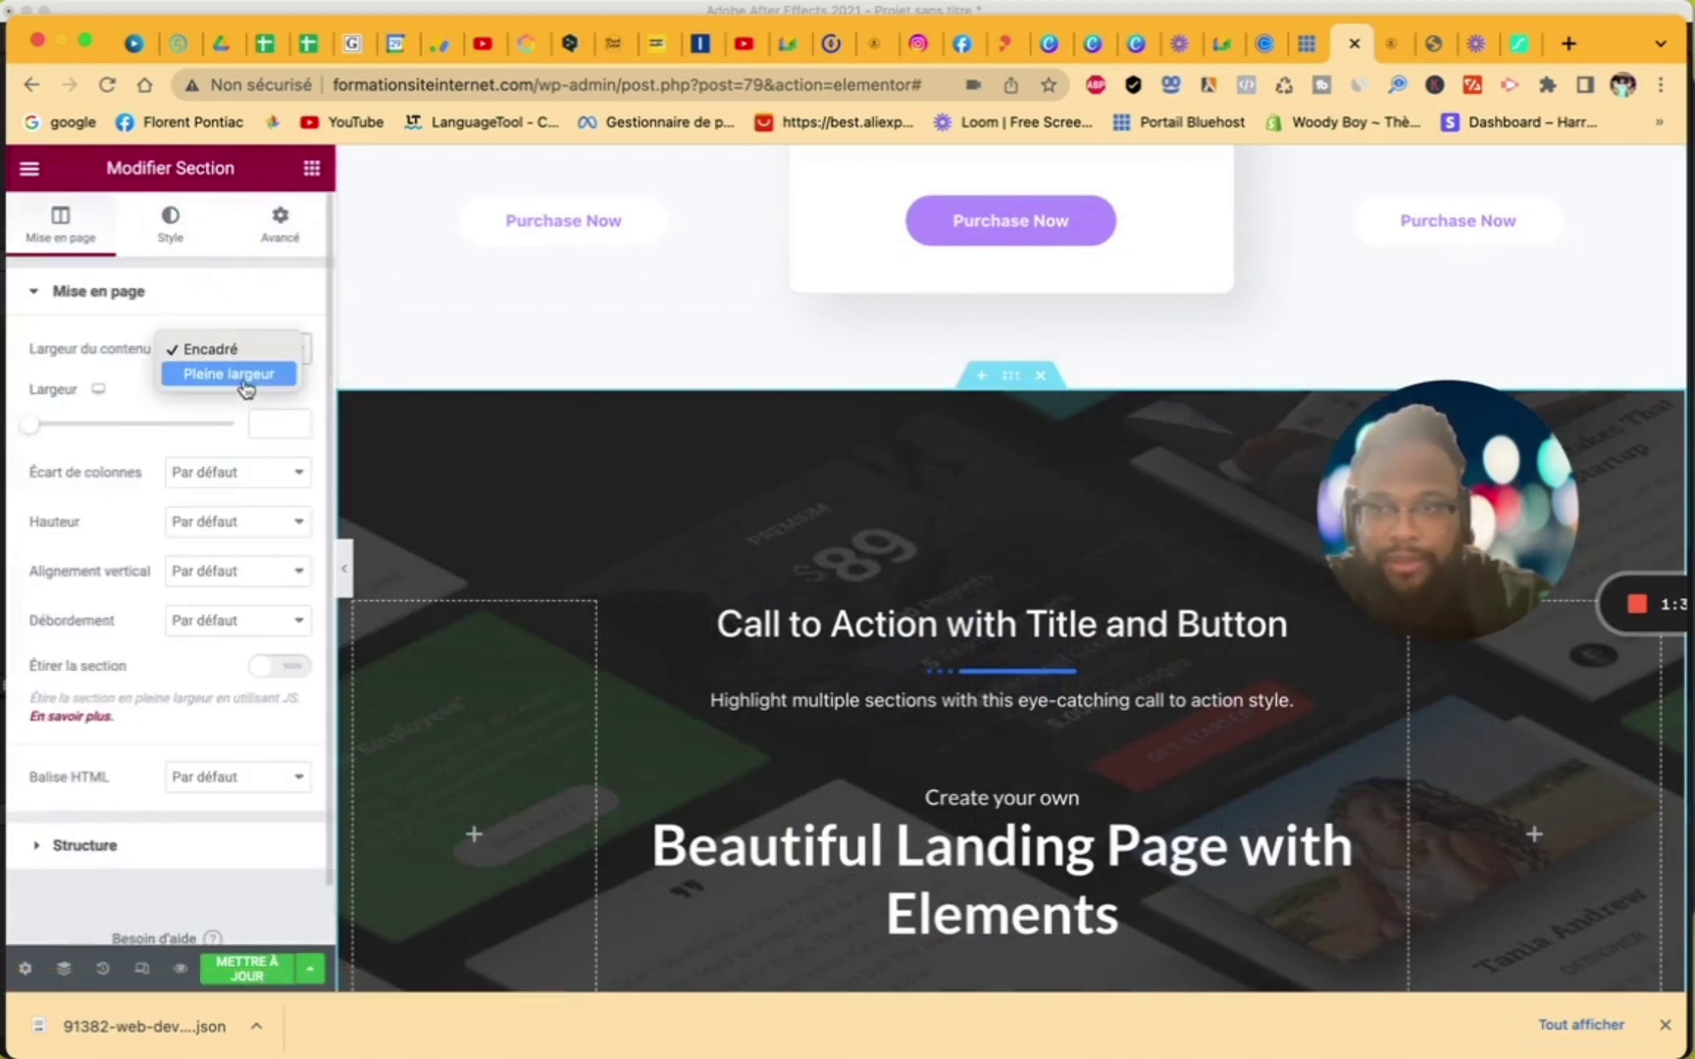
pyautogui.click(246, 374)
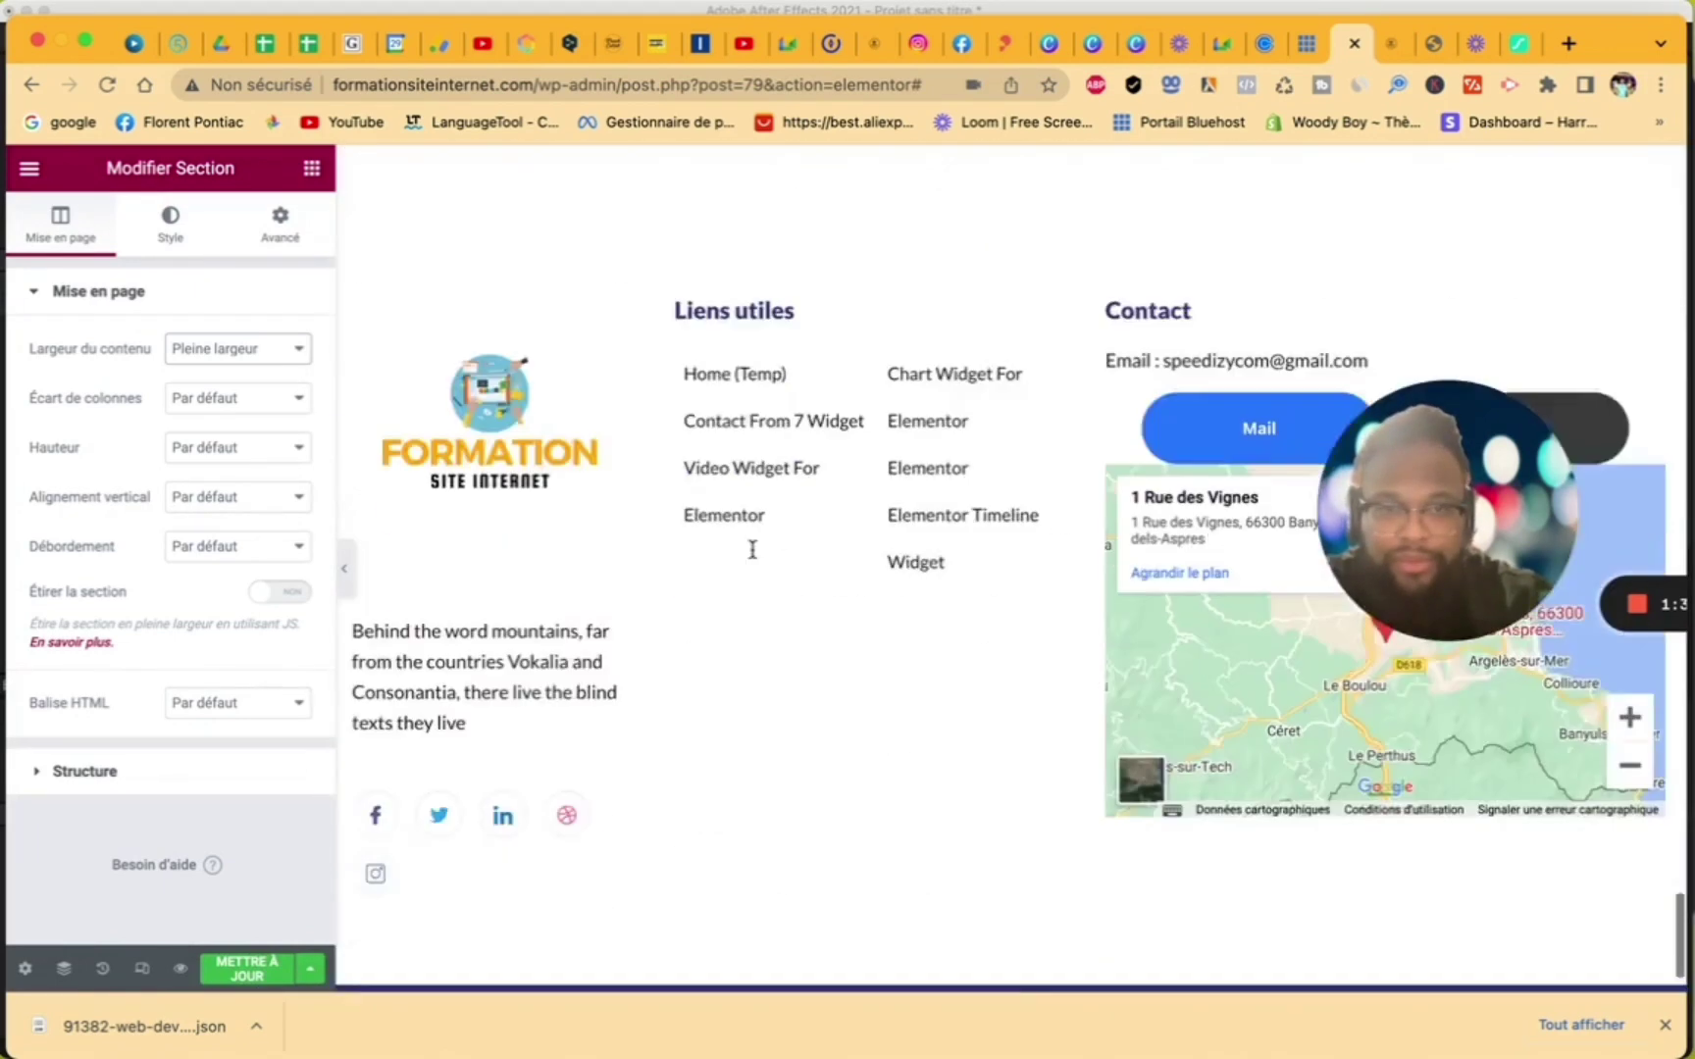
pyautogui.scroll(8, 753, 552)
# - Add a one-column section below it containing a 50 px Spacer widget
pyautogui.click(957, 709)
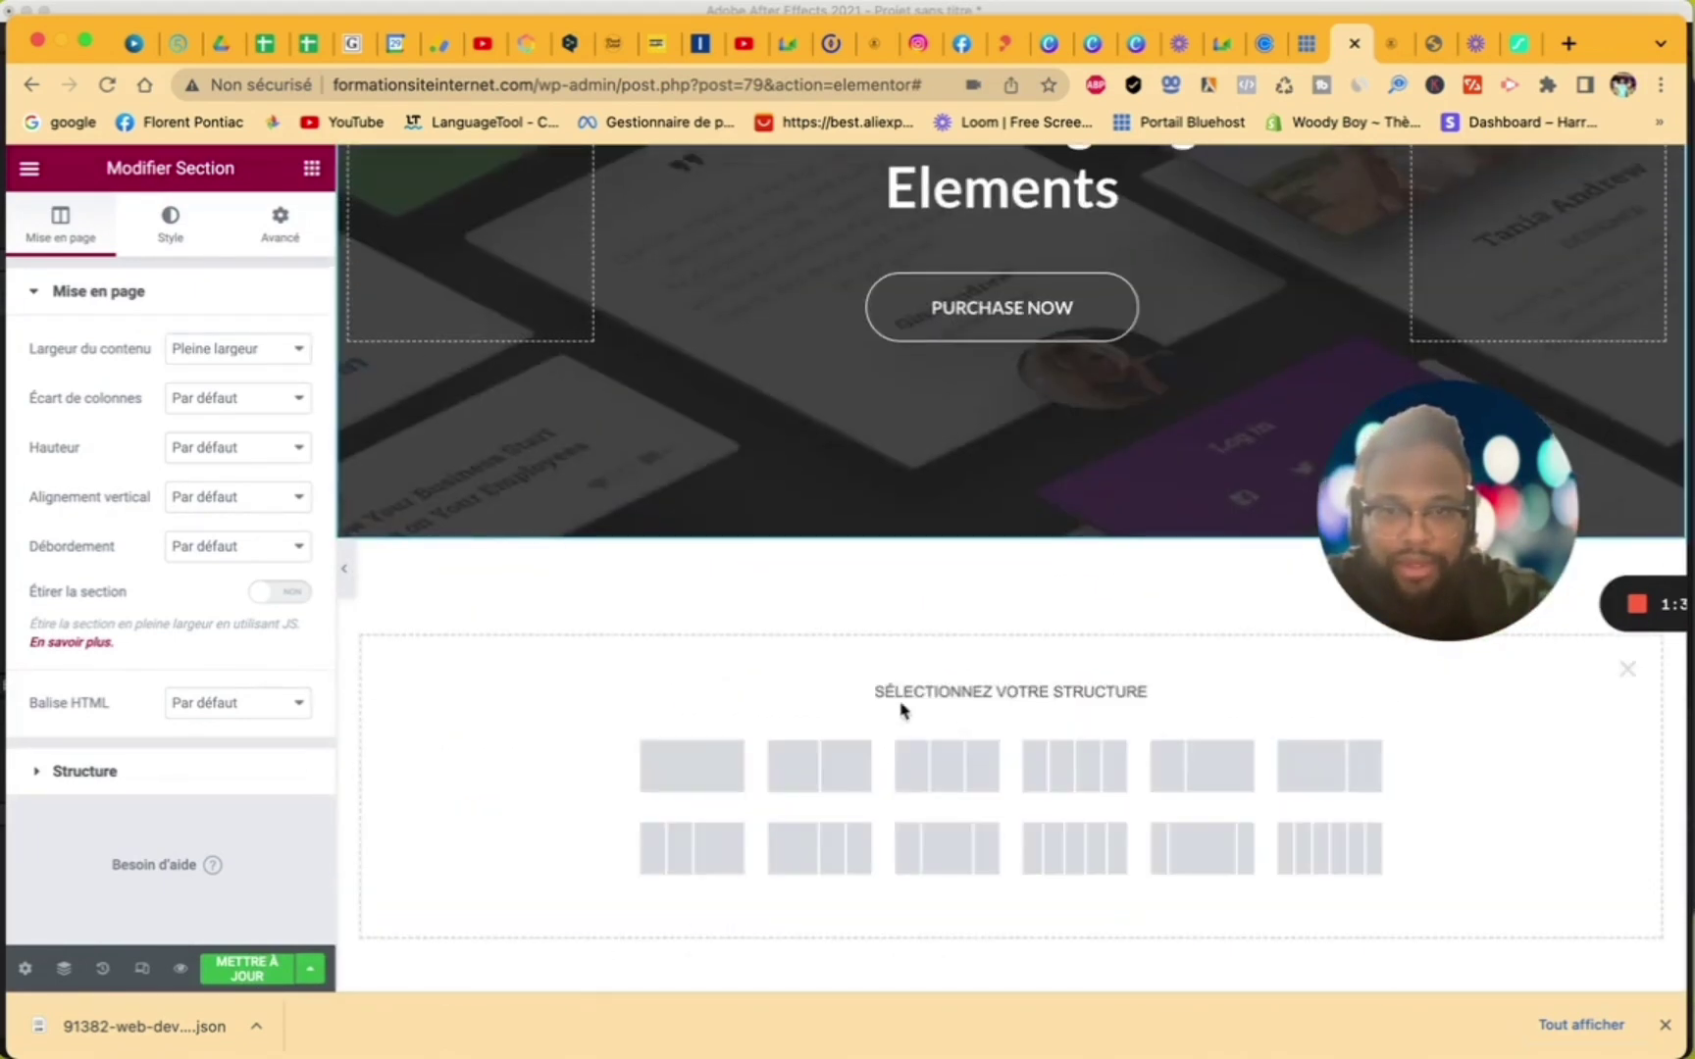
pyautogui.click(700, 785)
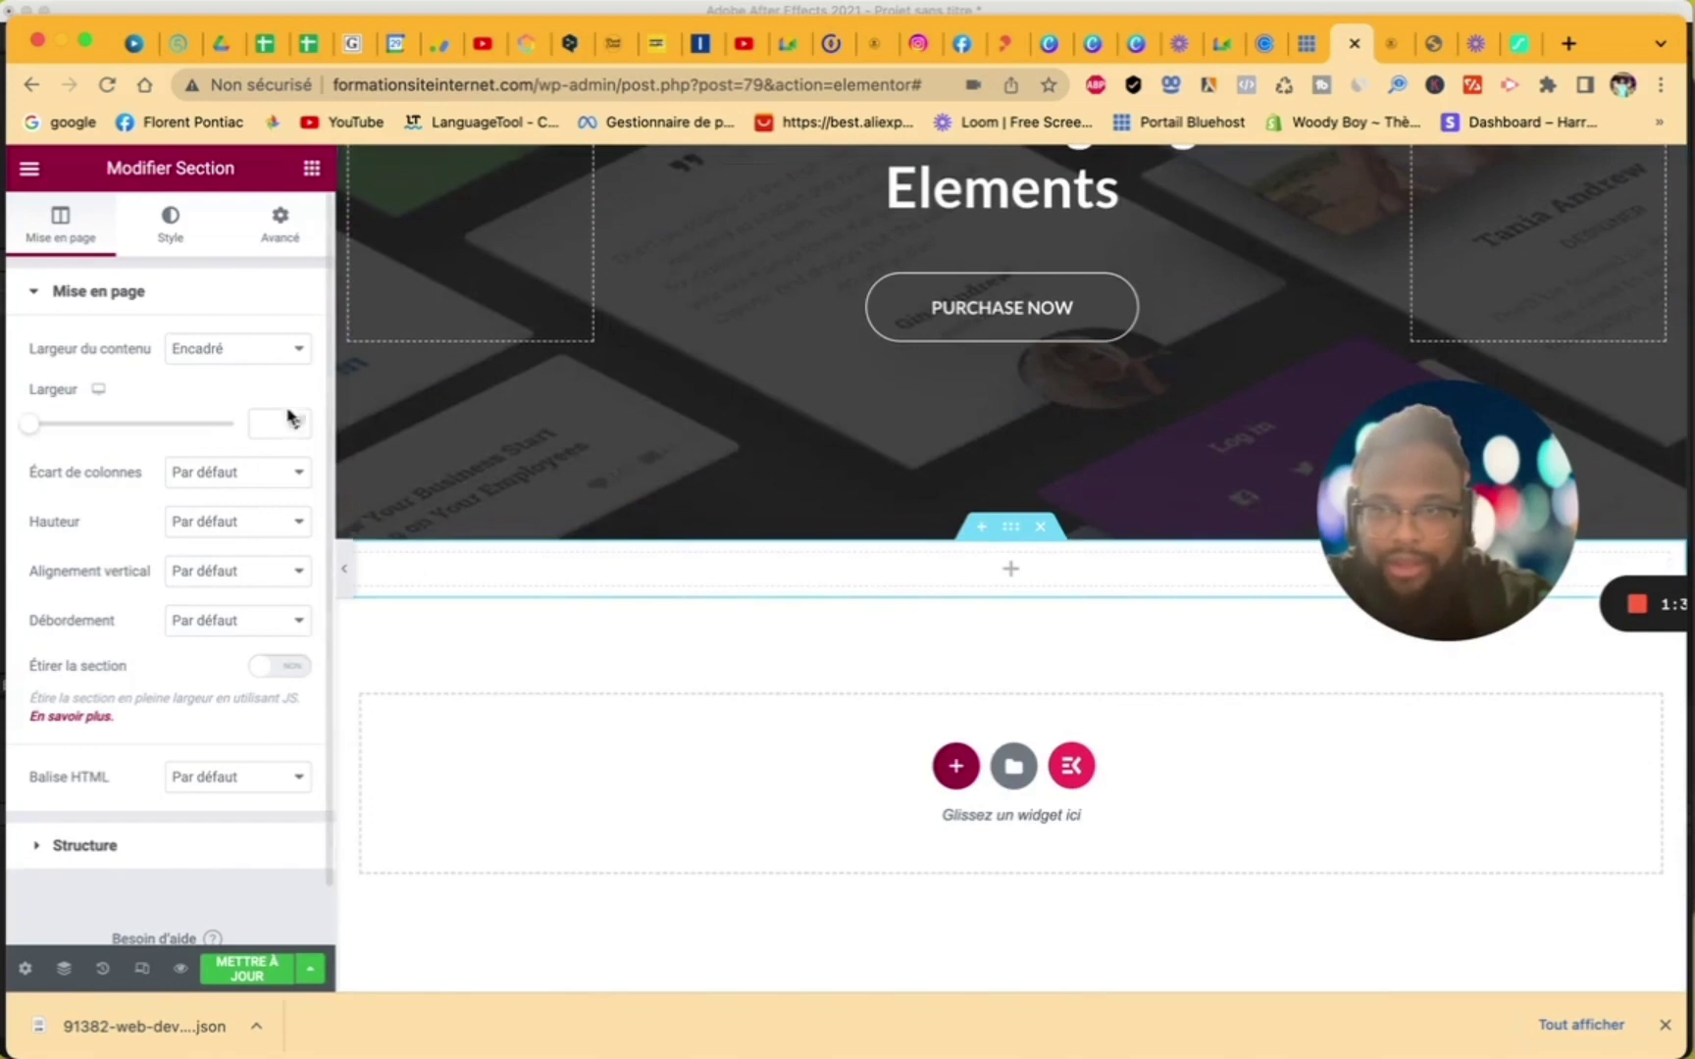
pyautogui.click(703, 583)
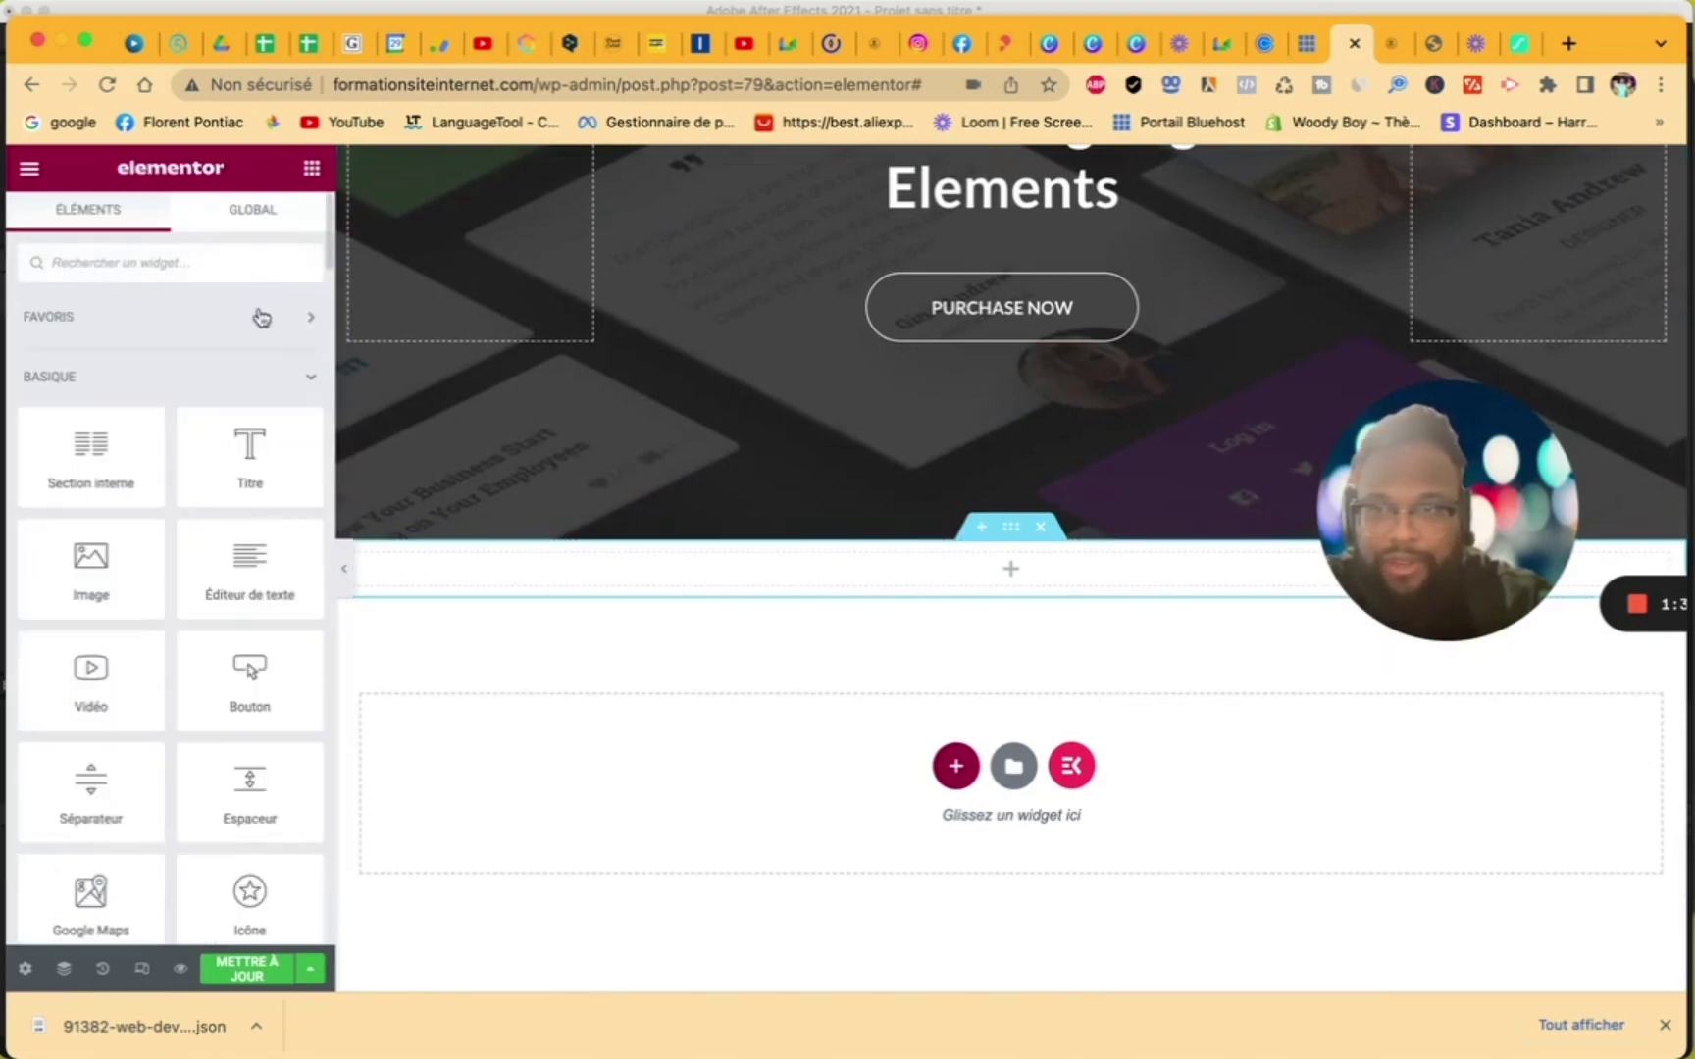
pyautogui.moveTo(248, 777); pyautogui.dragTo(560, 568)
pyautogui.scroll(10, 854, 781)
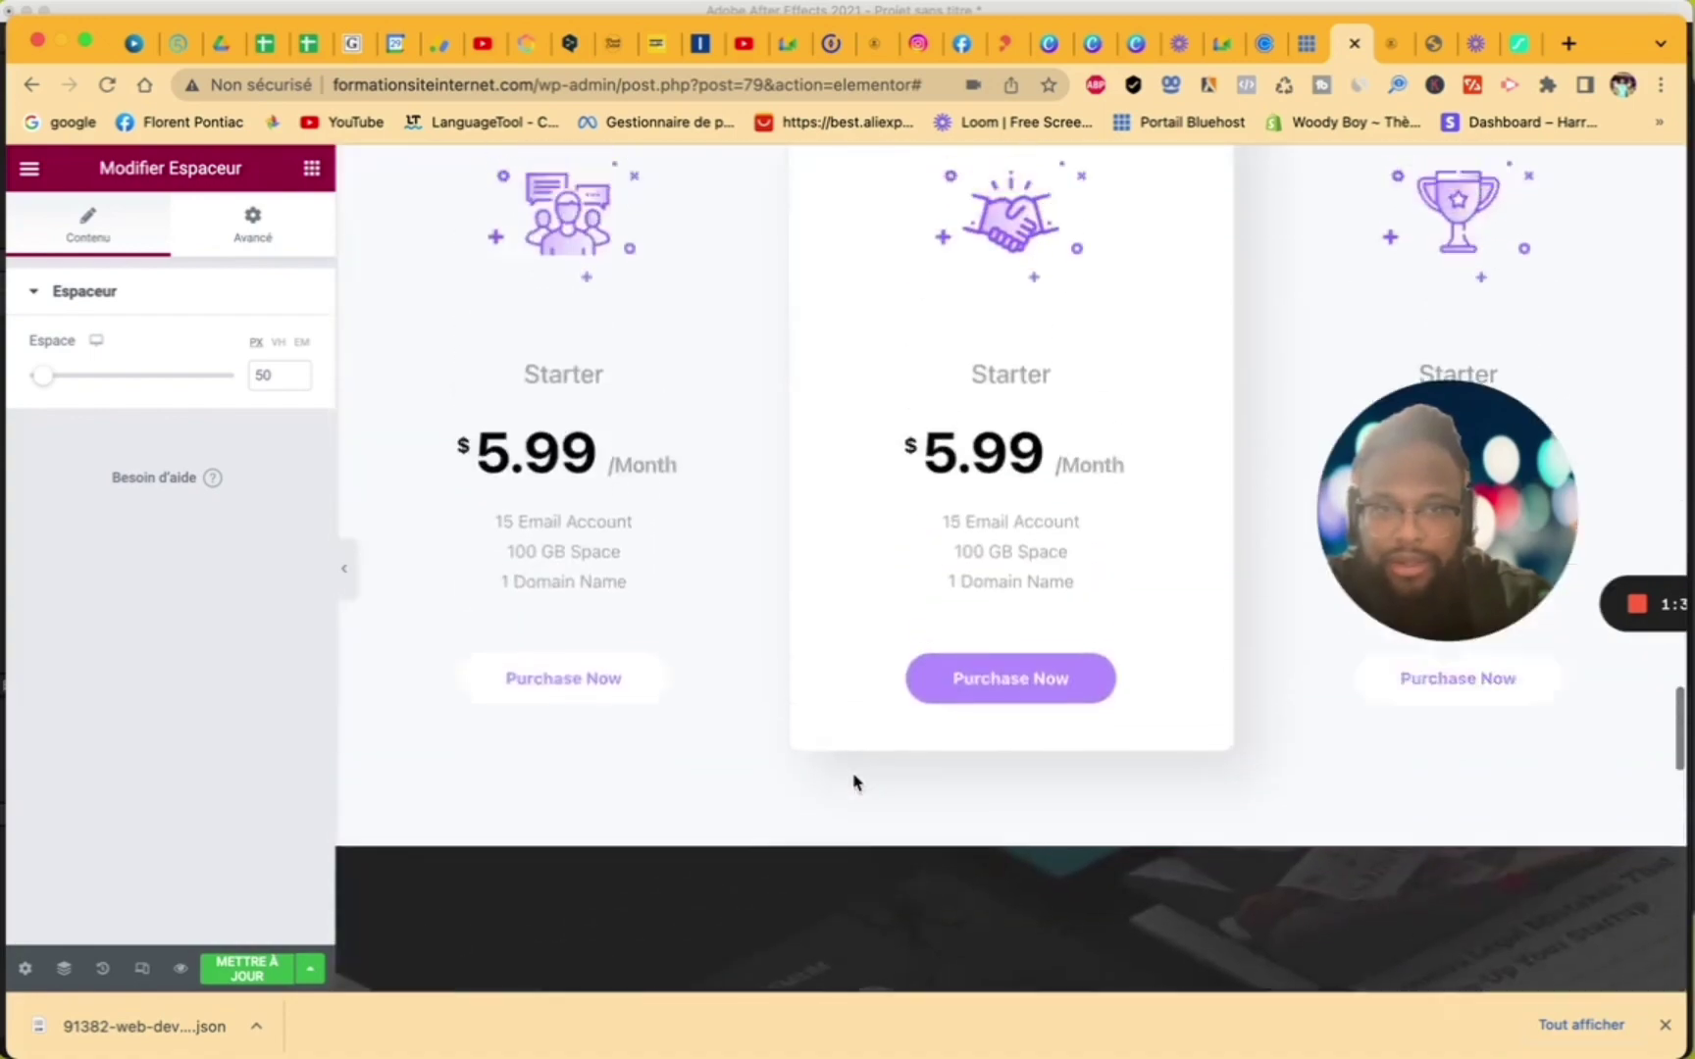
pyautogui.scroll(-7, 853, 782)
pyautogui.scroll(-8, 853, 782)
pyautogui.scroll(1, 855, 782)
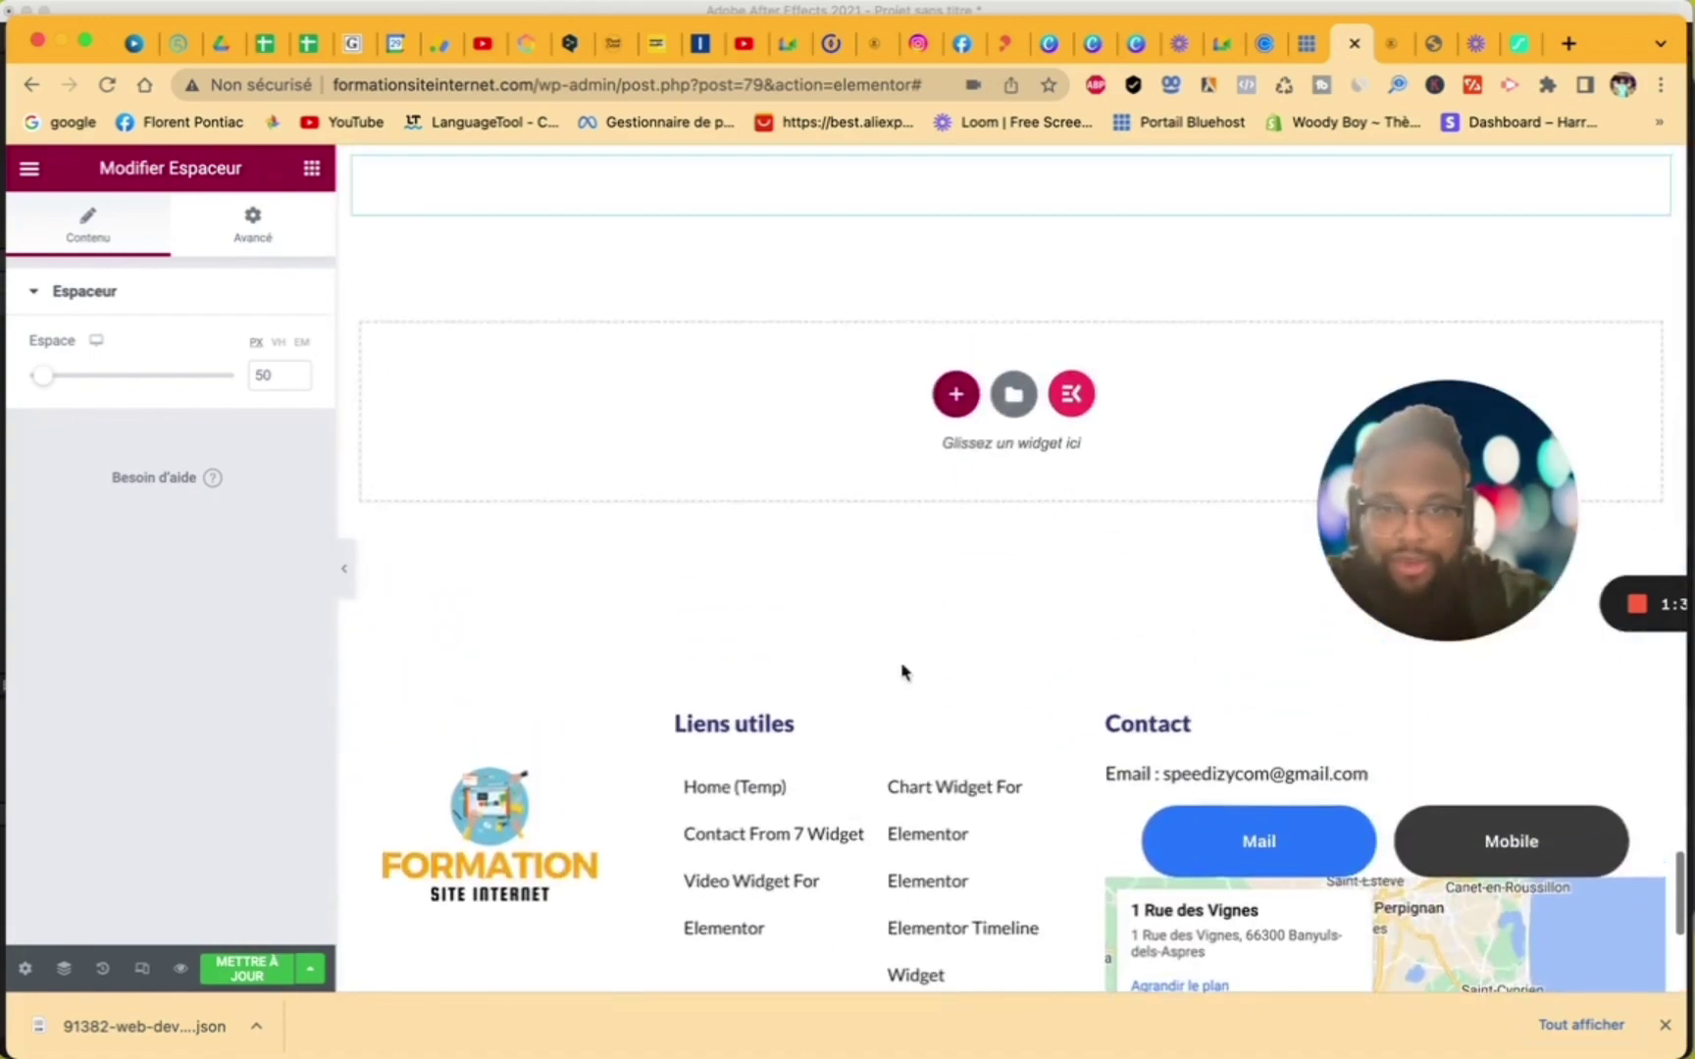
# - Insert the ElementsKit Client Logo – Section 4 gradient logo carousel template
pyautogui.click(1071, 396)
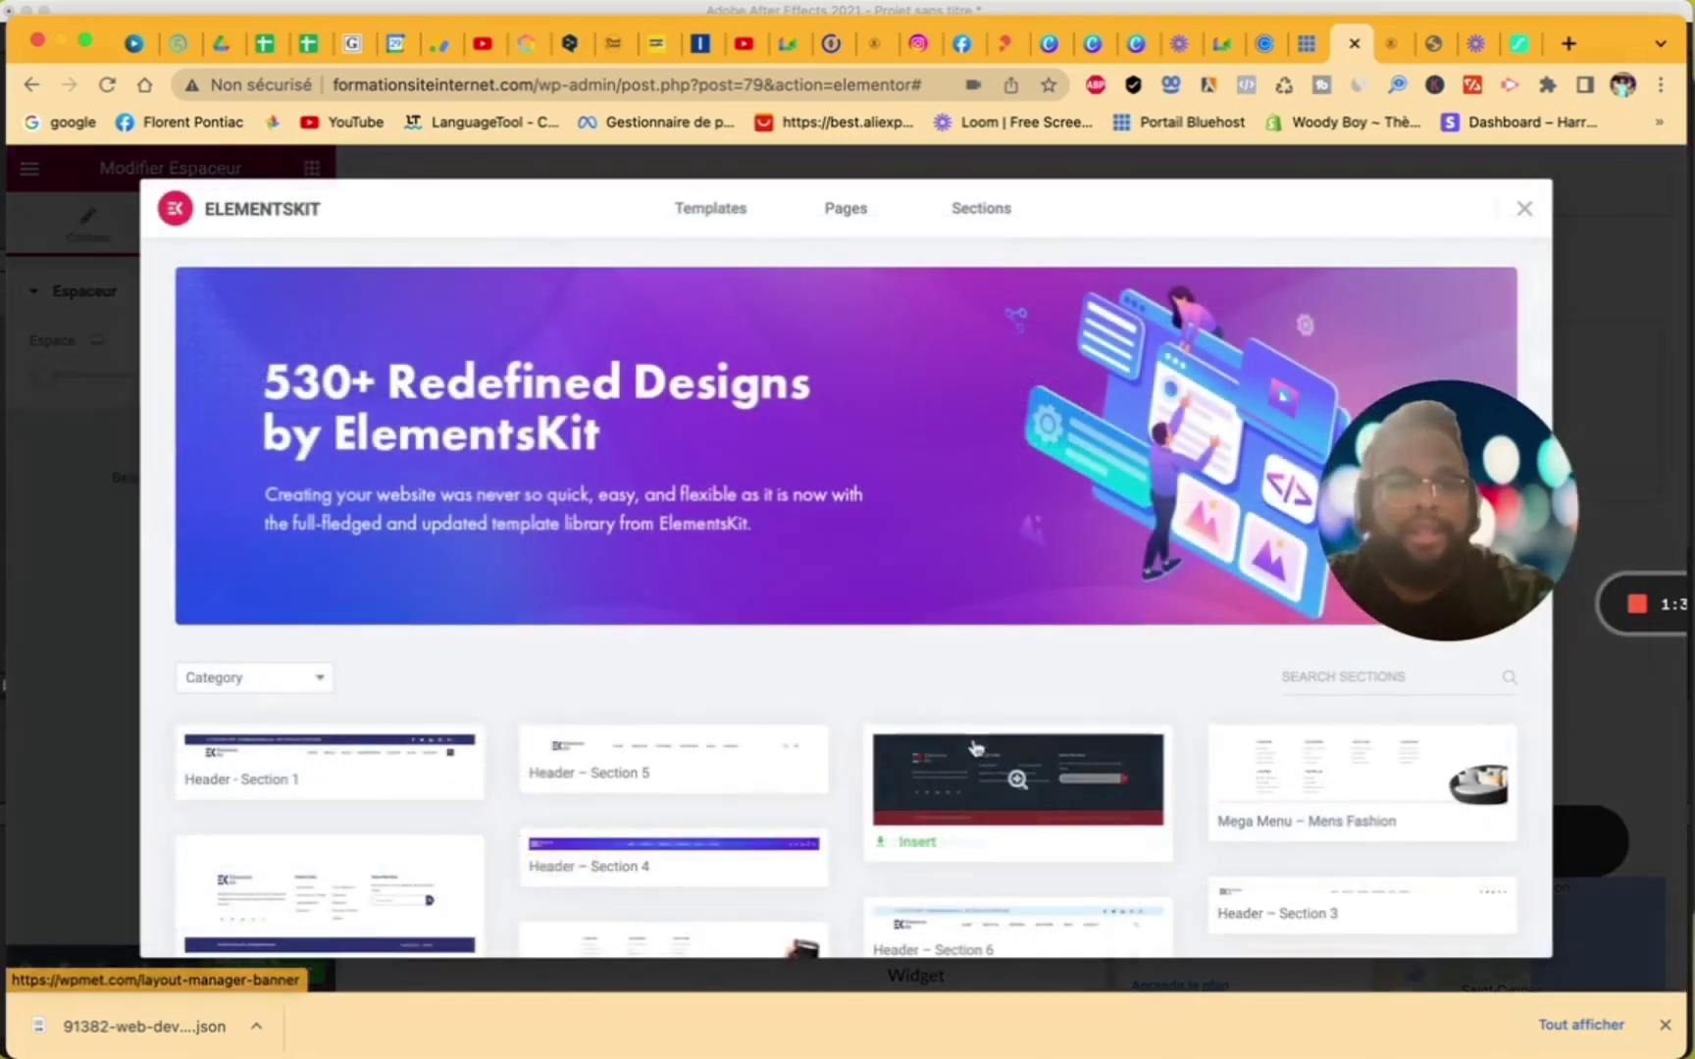
pyautogui.click(232, 678)
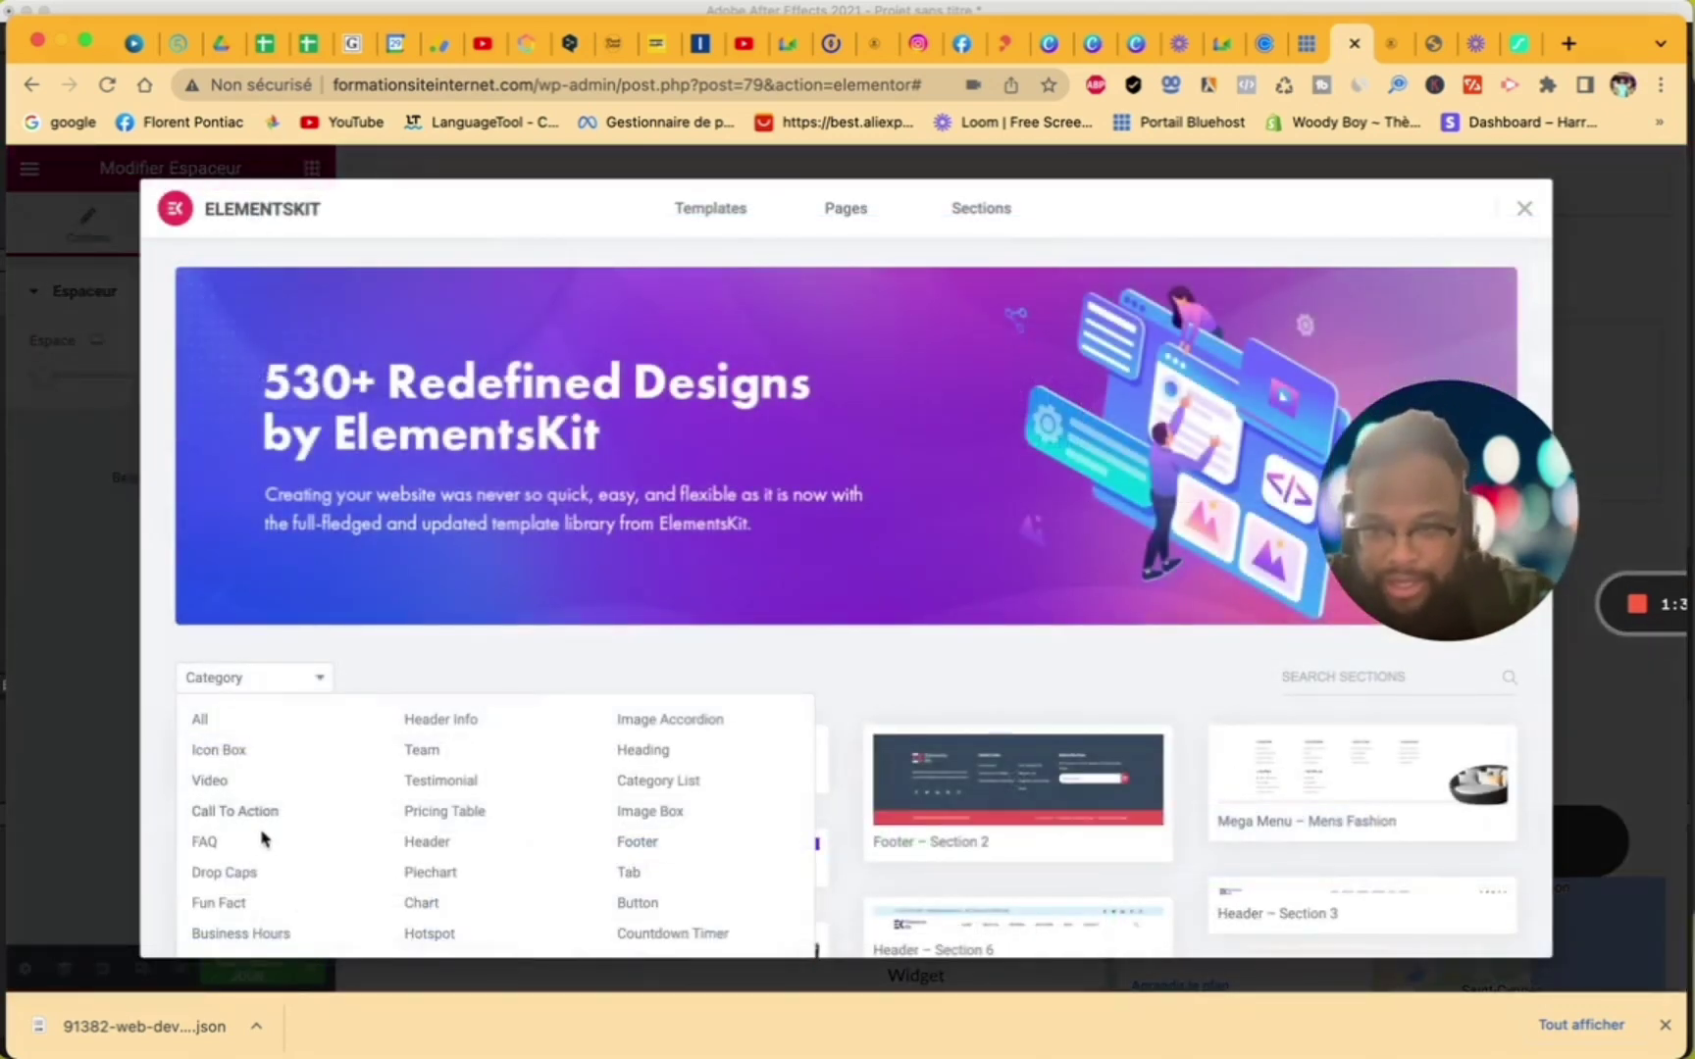
pyautogui.scroll(-3, 269, 876)
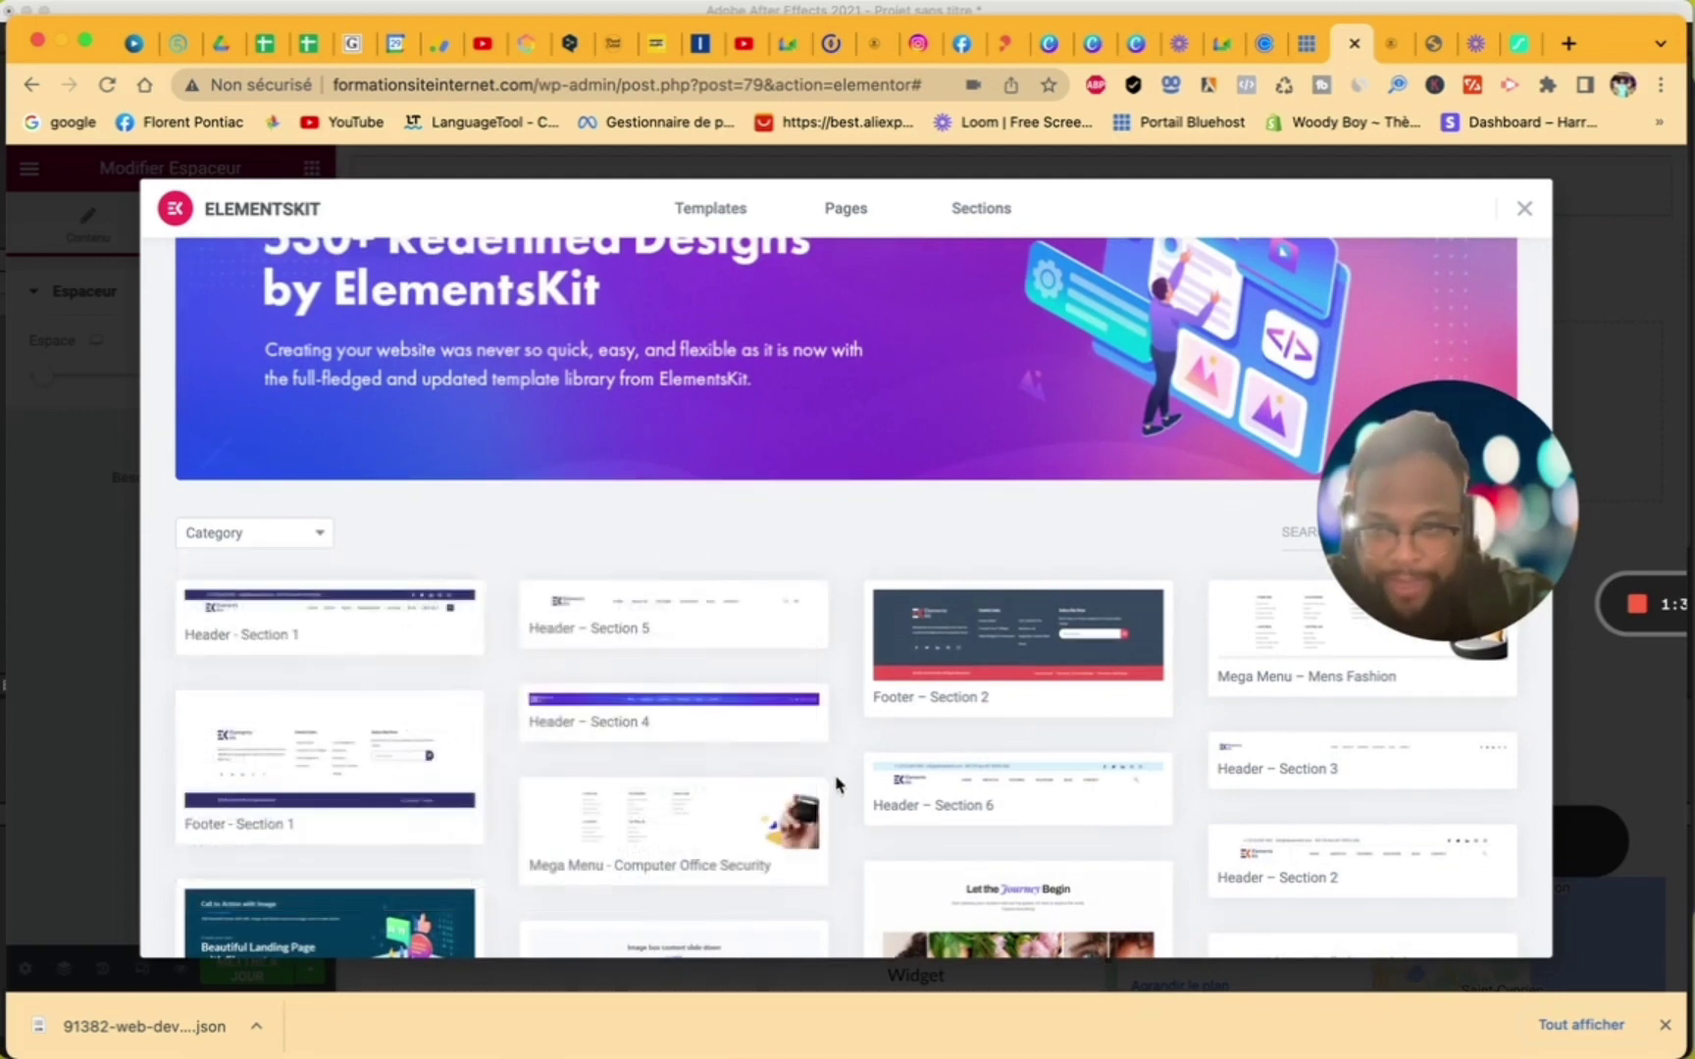
pyautogui.scroll(-20, 898, 804)
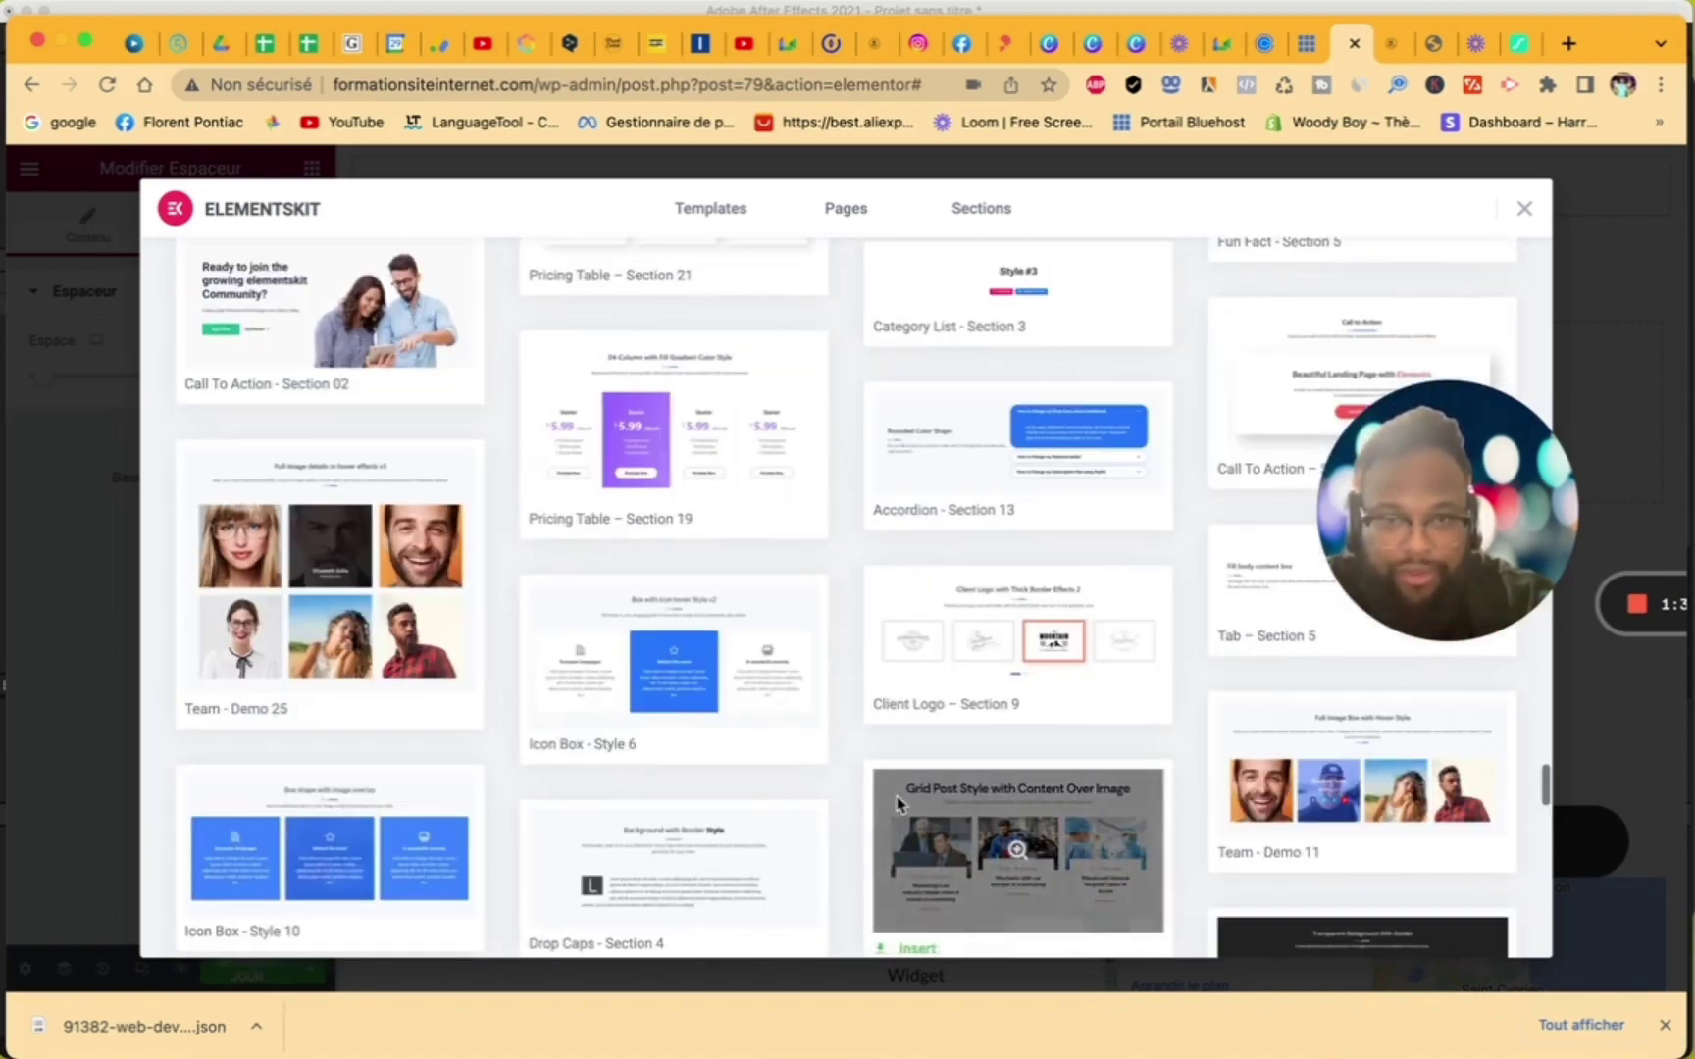
pyautogui.scroll(-10, 897, 804)
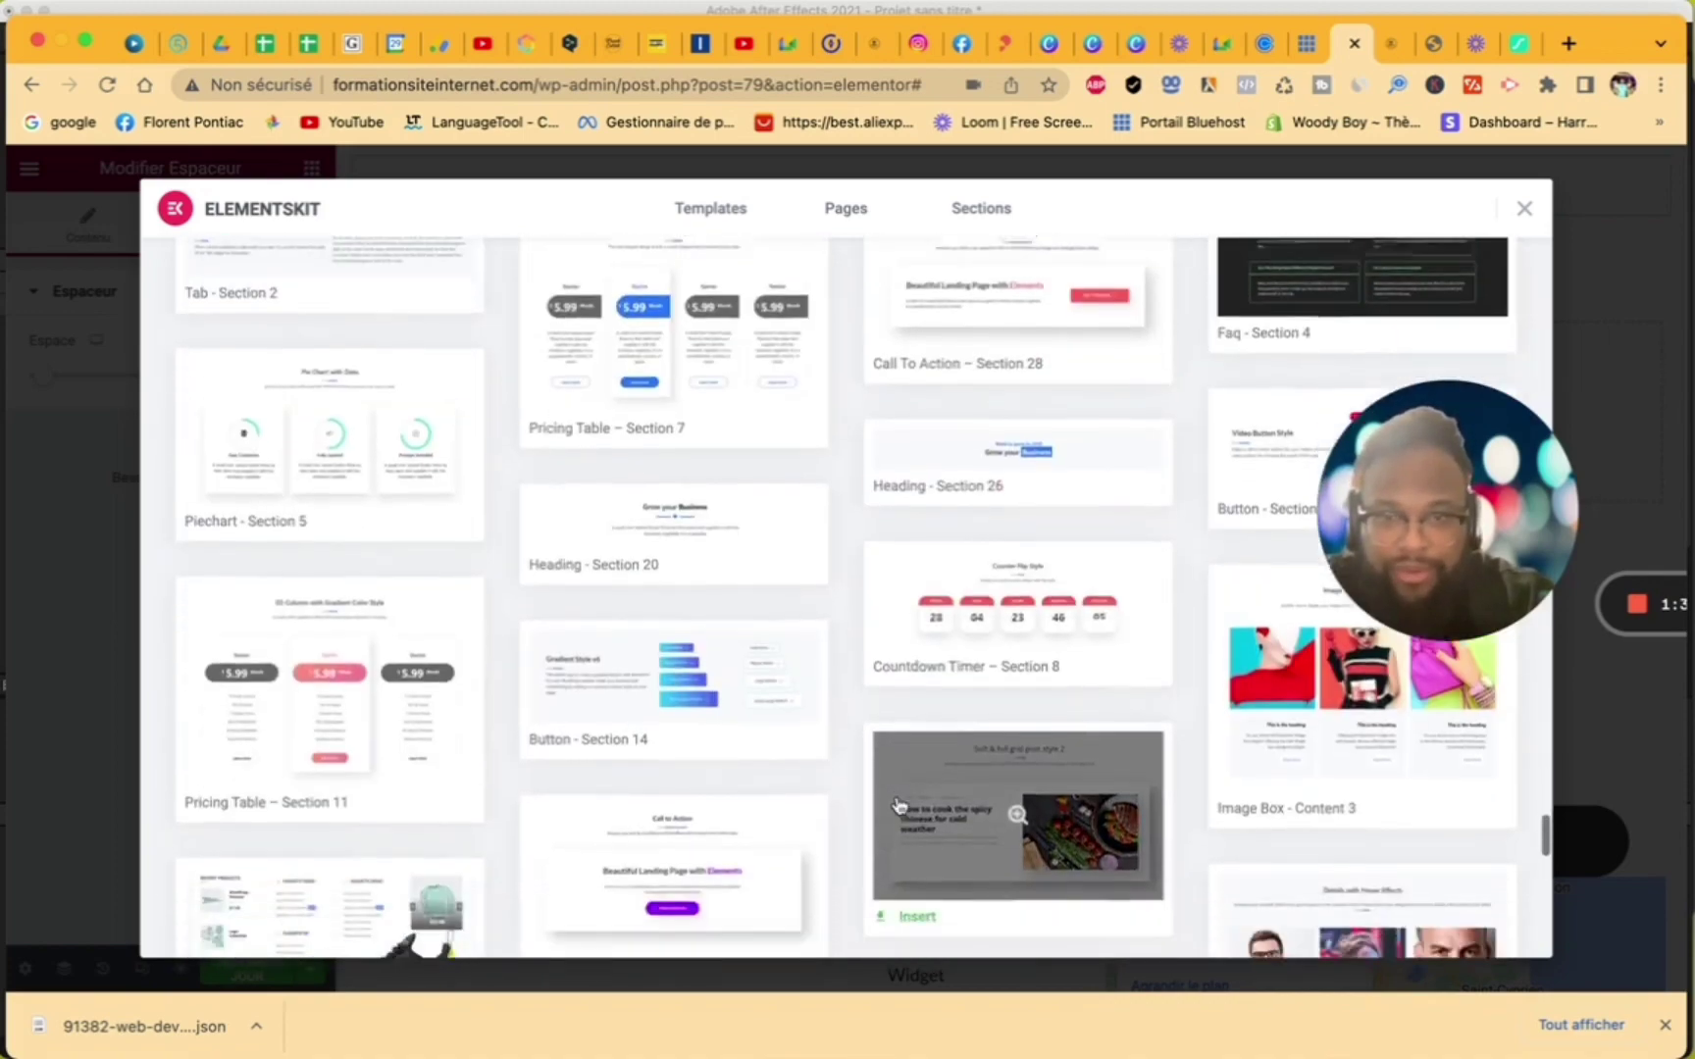
pyautogui.scroll(-6, 898, 804)
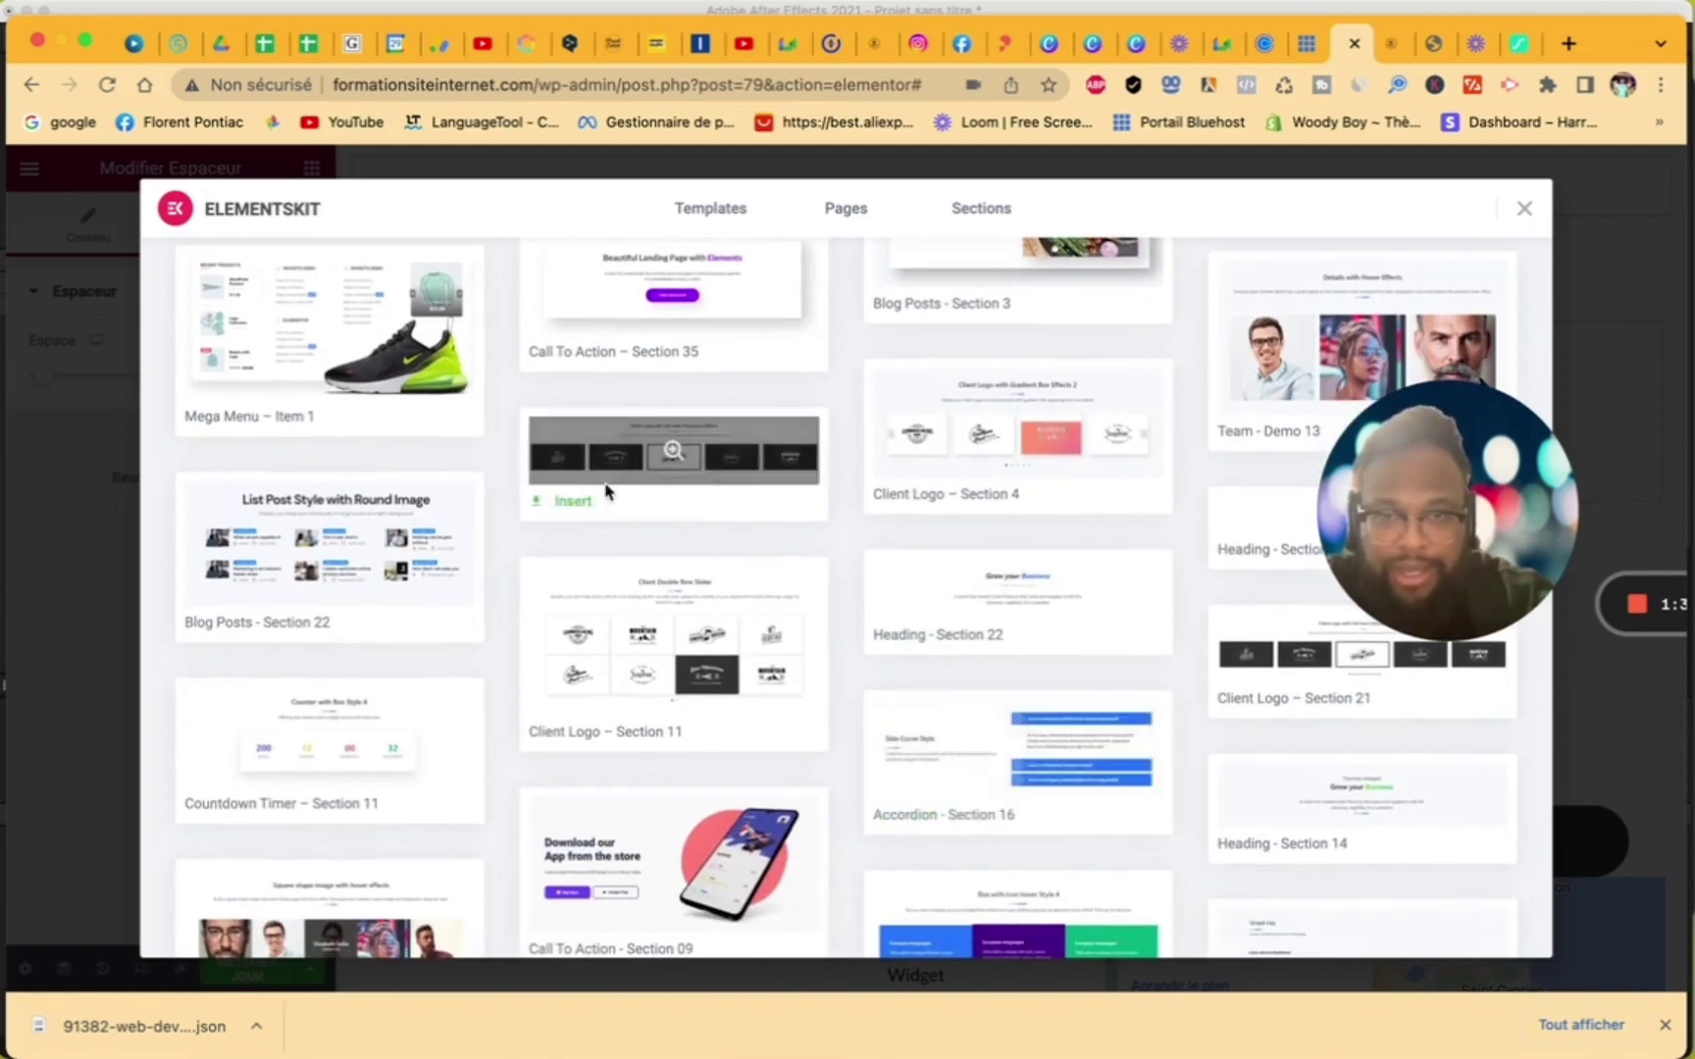
pyautogui.click(913, 496)
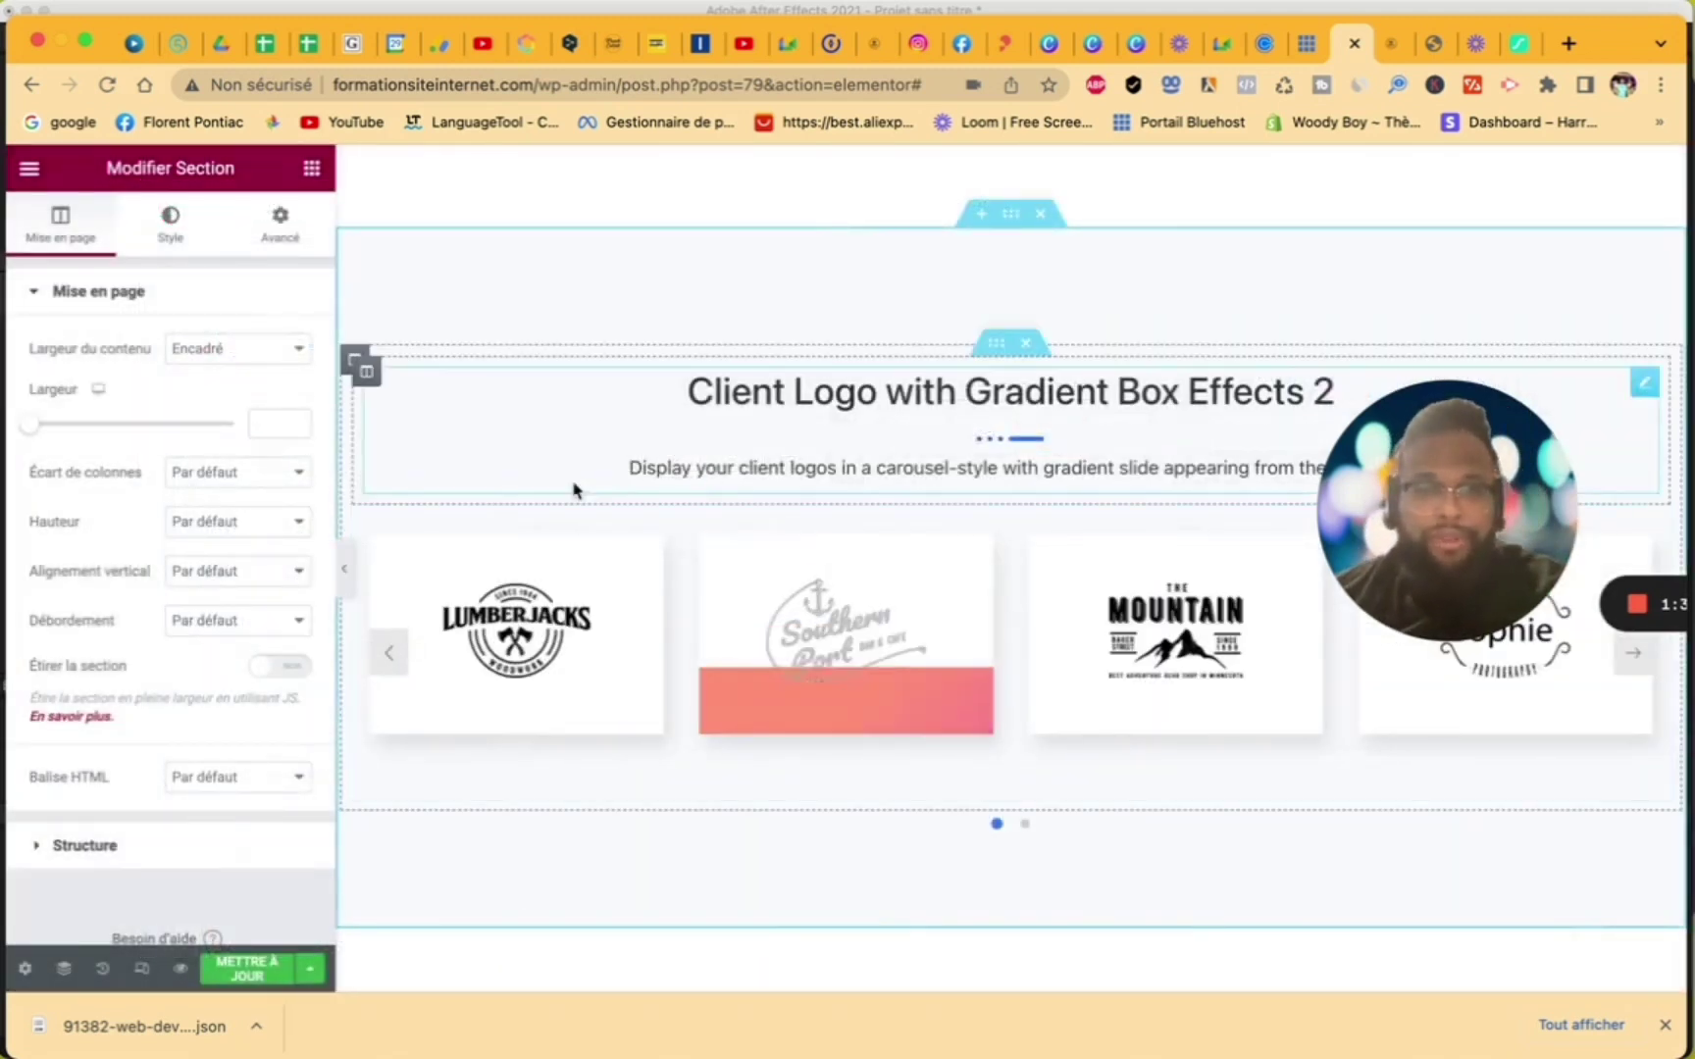
# - Turn on Enable Link for the carousel's first logo, Title #1, and focus its empty Link field
pyautogui.click(517, 633)
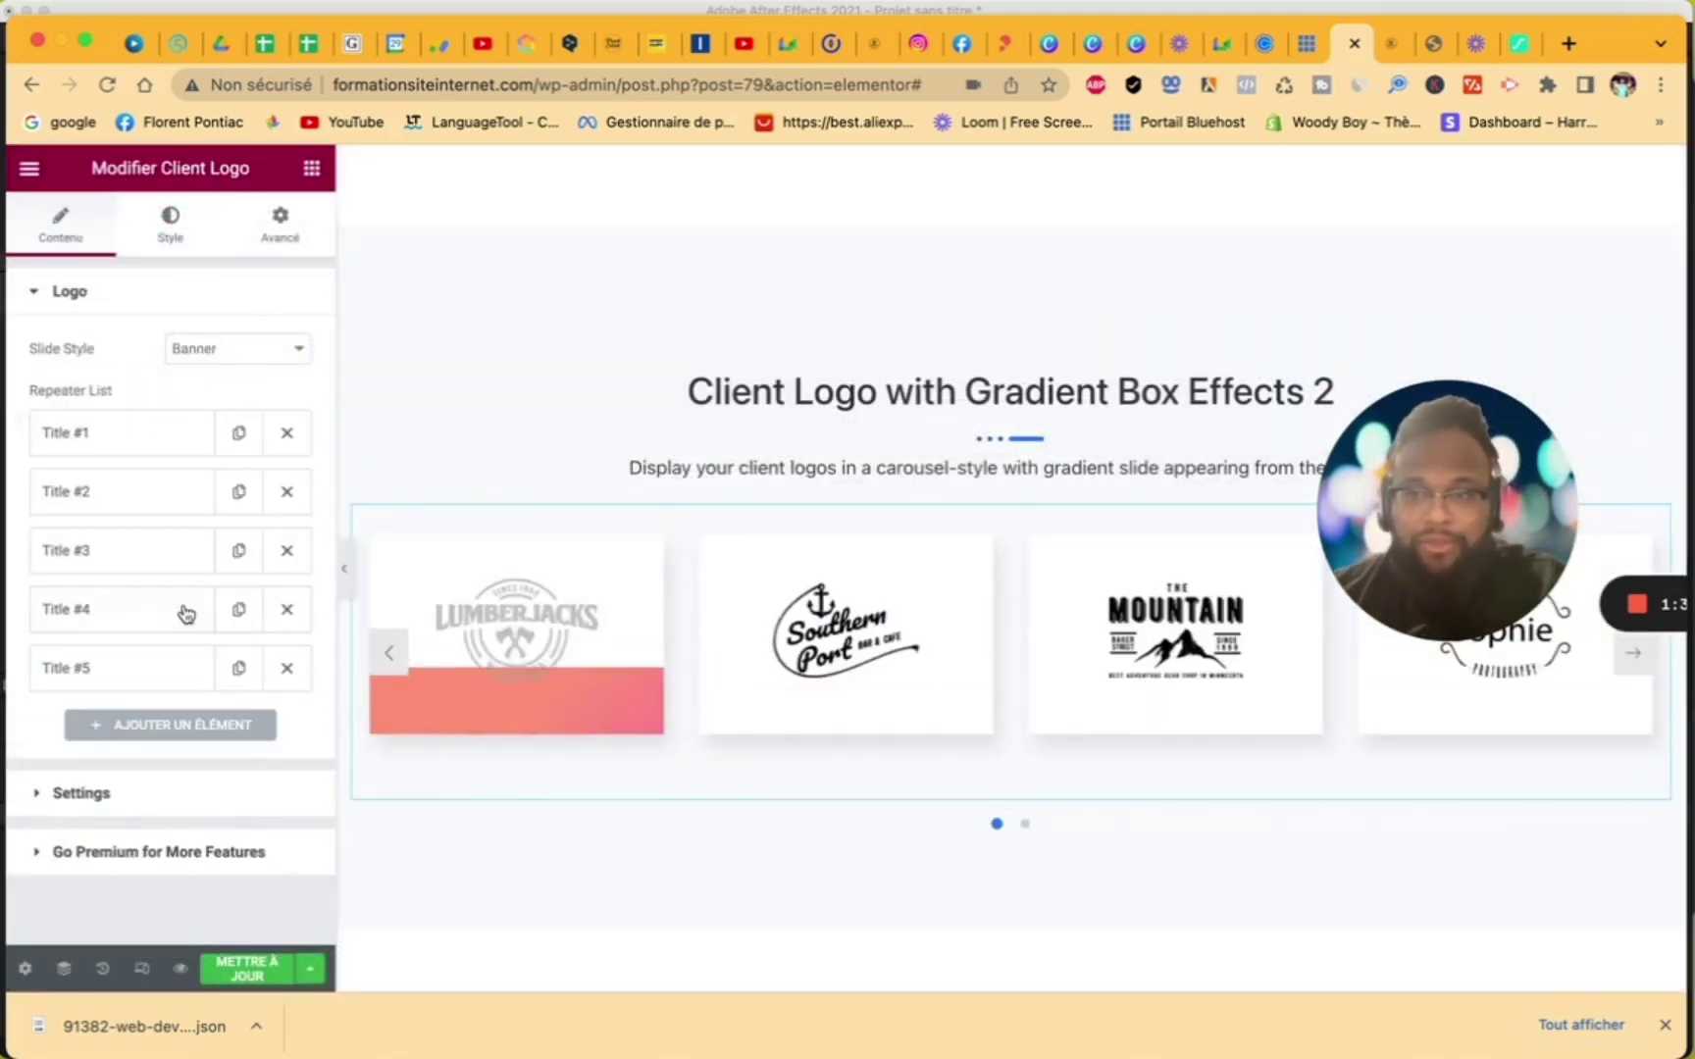
pyautogui.click(112, 443)
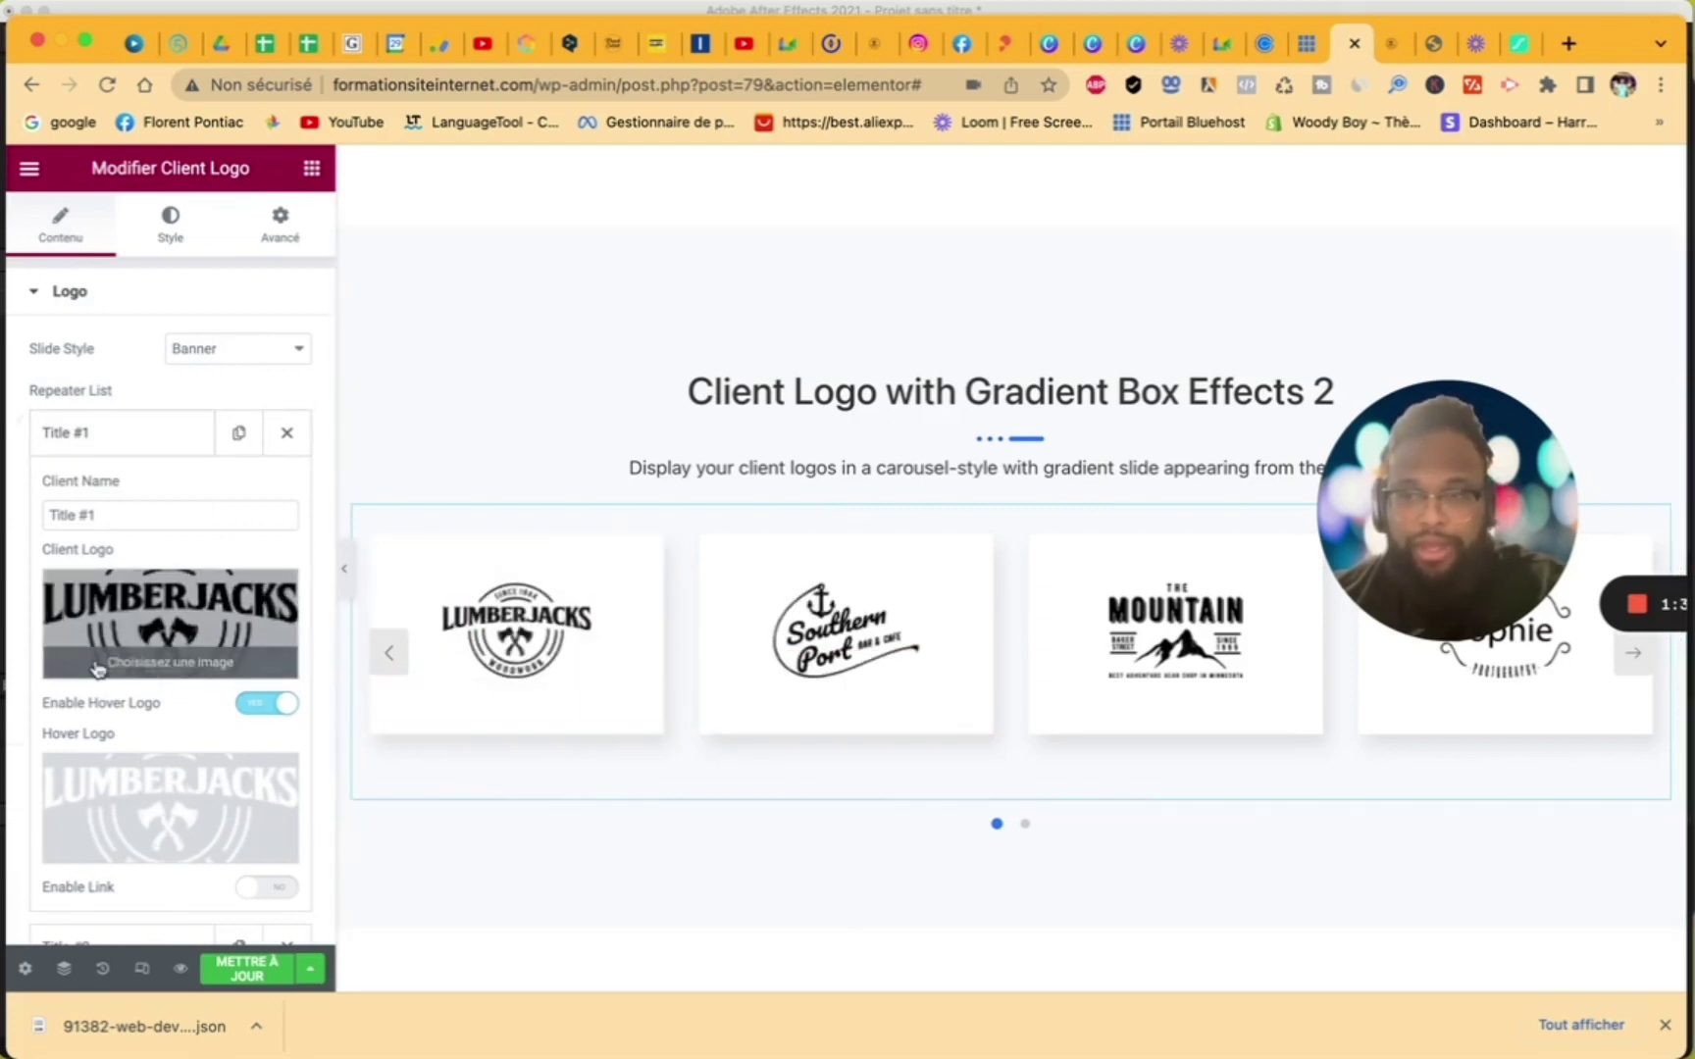
pyautogui.scroll(-5, 95, 668)
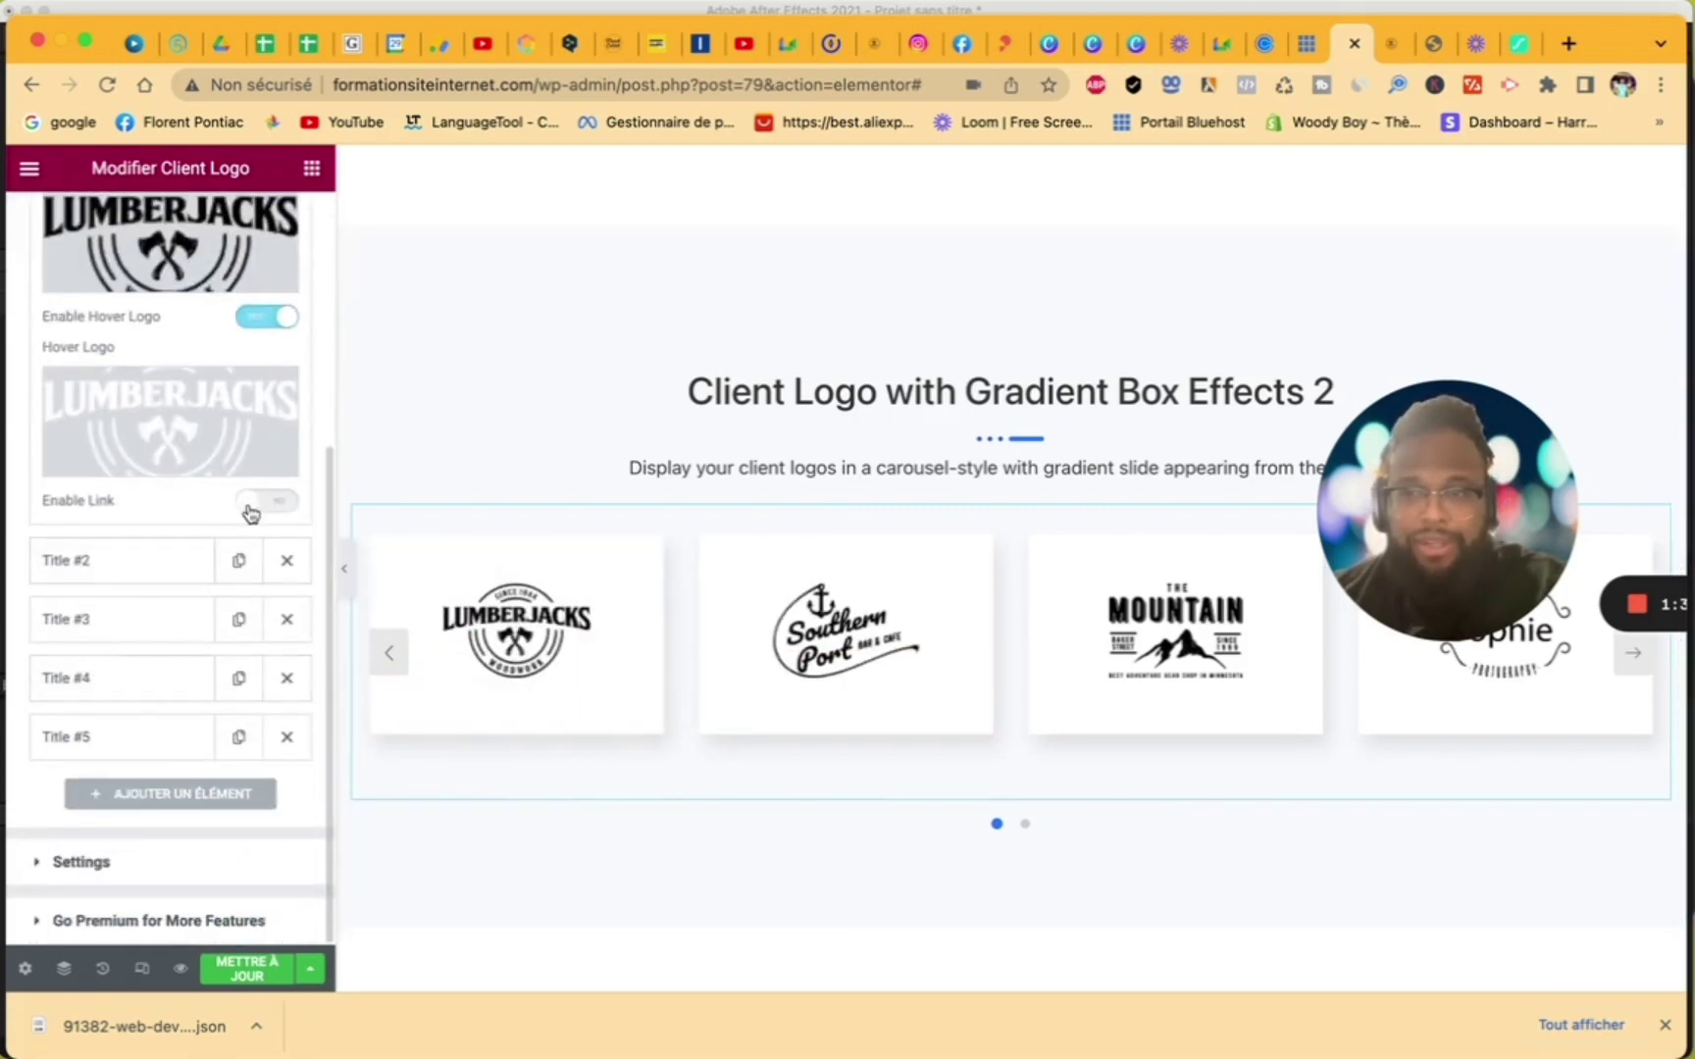
pyautogui.click(251, 506)
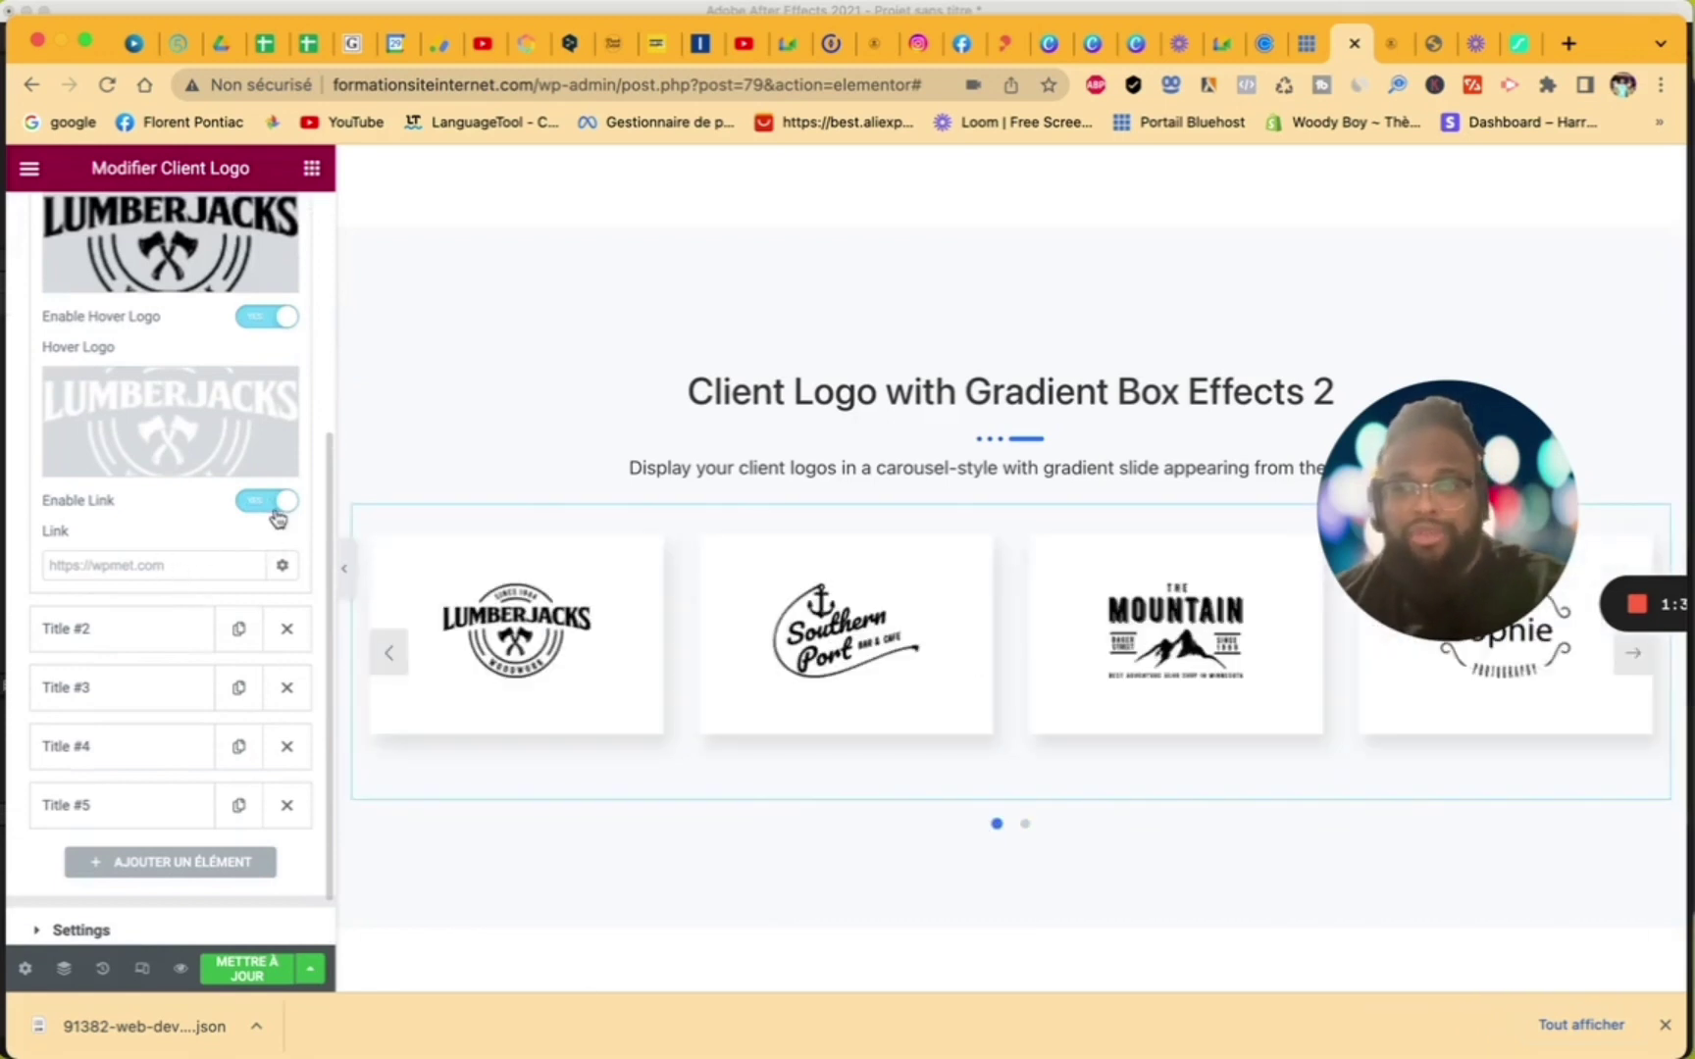
pyautogui.click(278, 503)
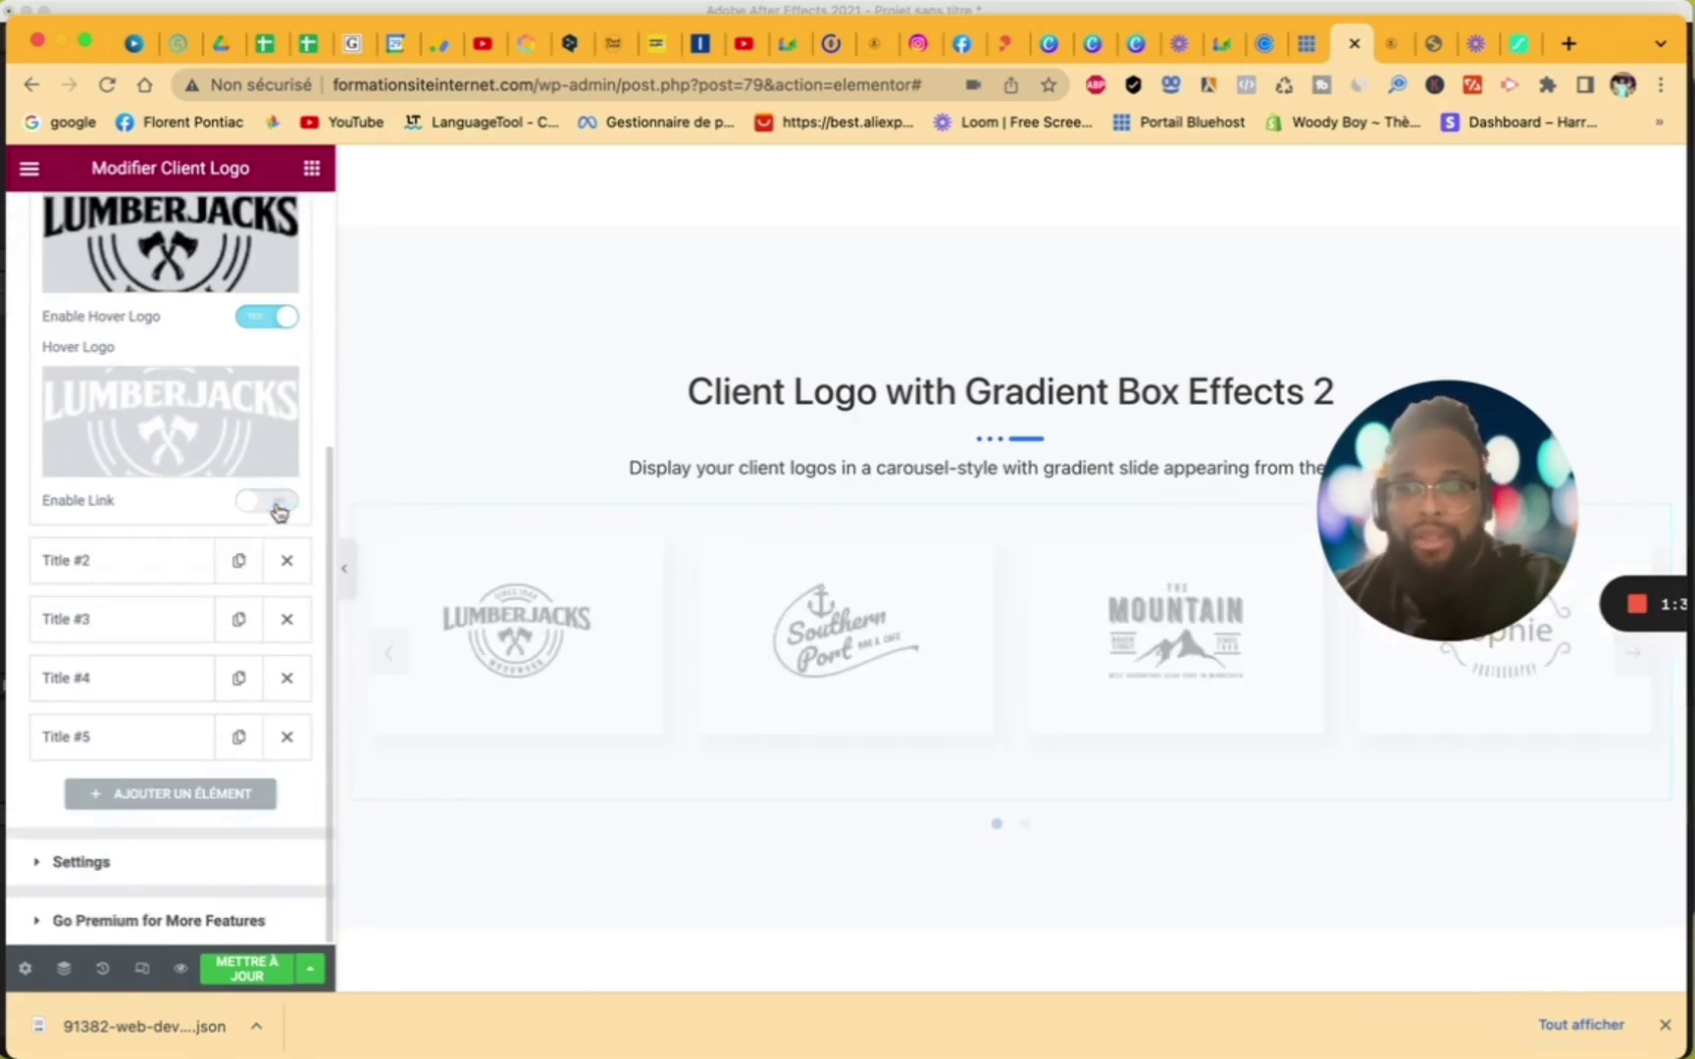
pyautogui.click(279, 504)
pyautogui.click(115, 569)
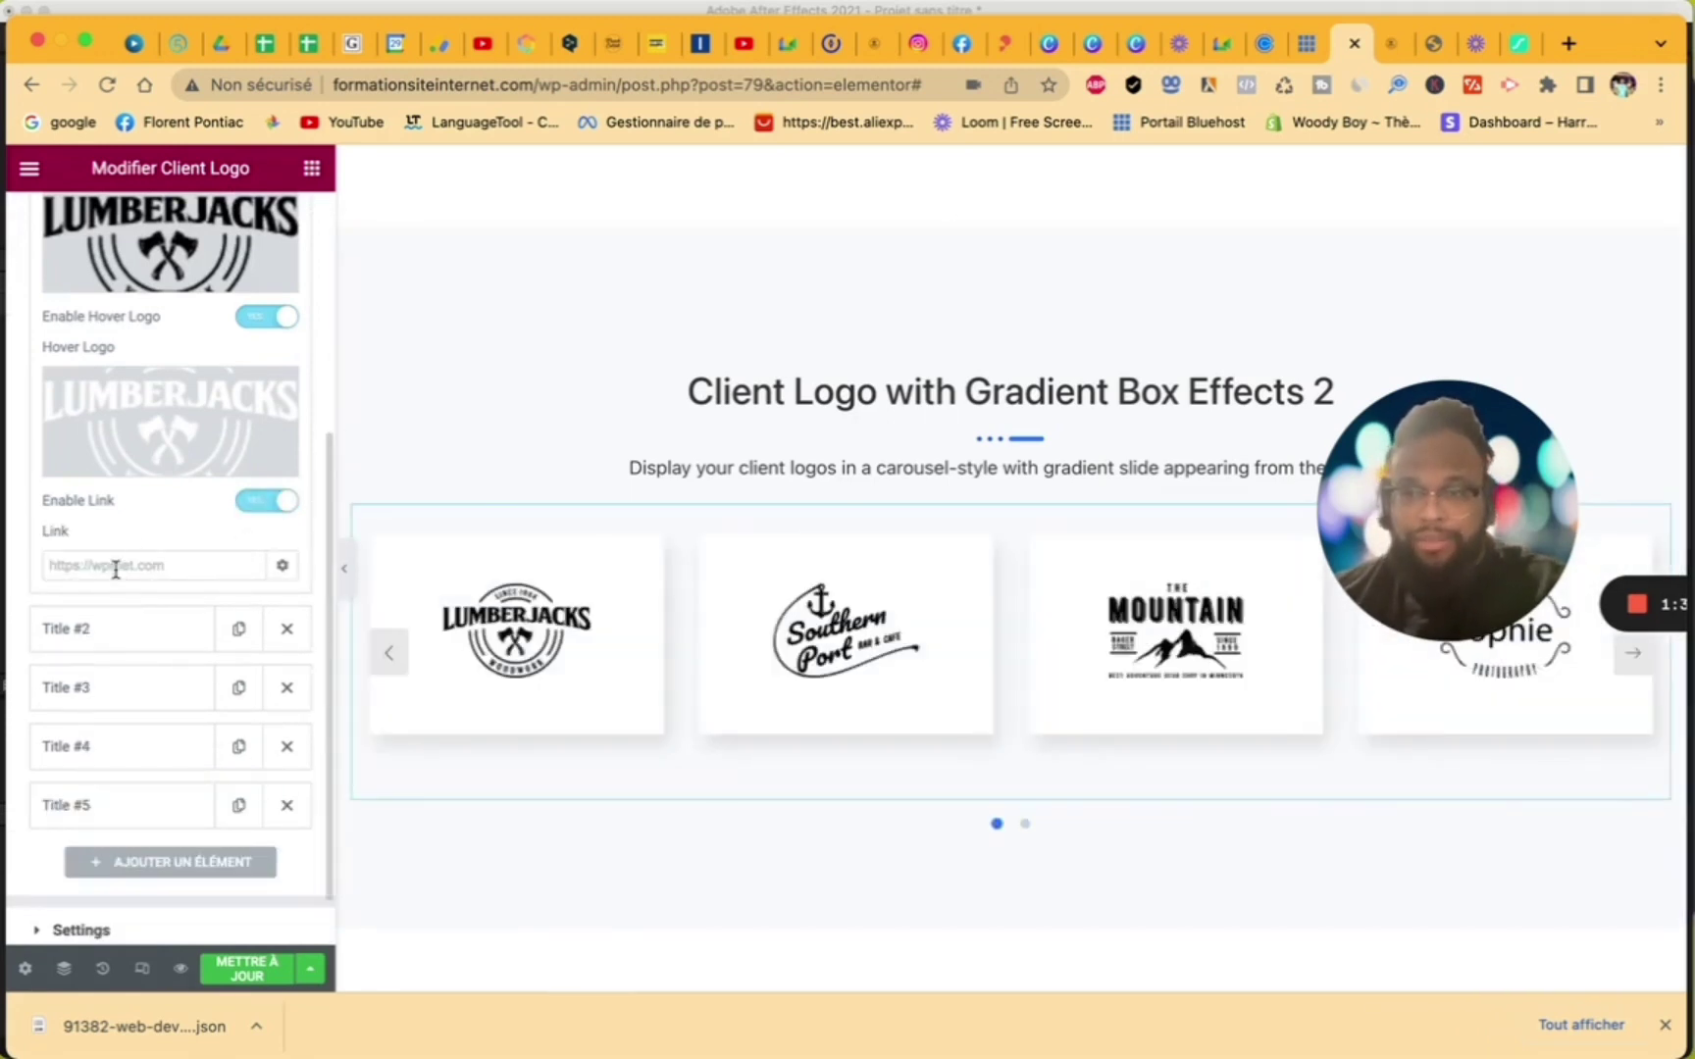
# - Open the live speedizycom.com site from the admin tab and copy its web address
pyautogui.click(1387, 51)
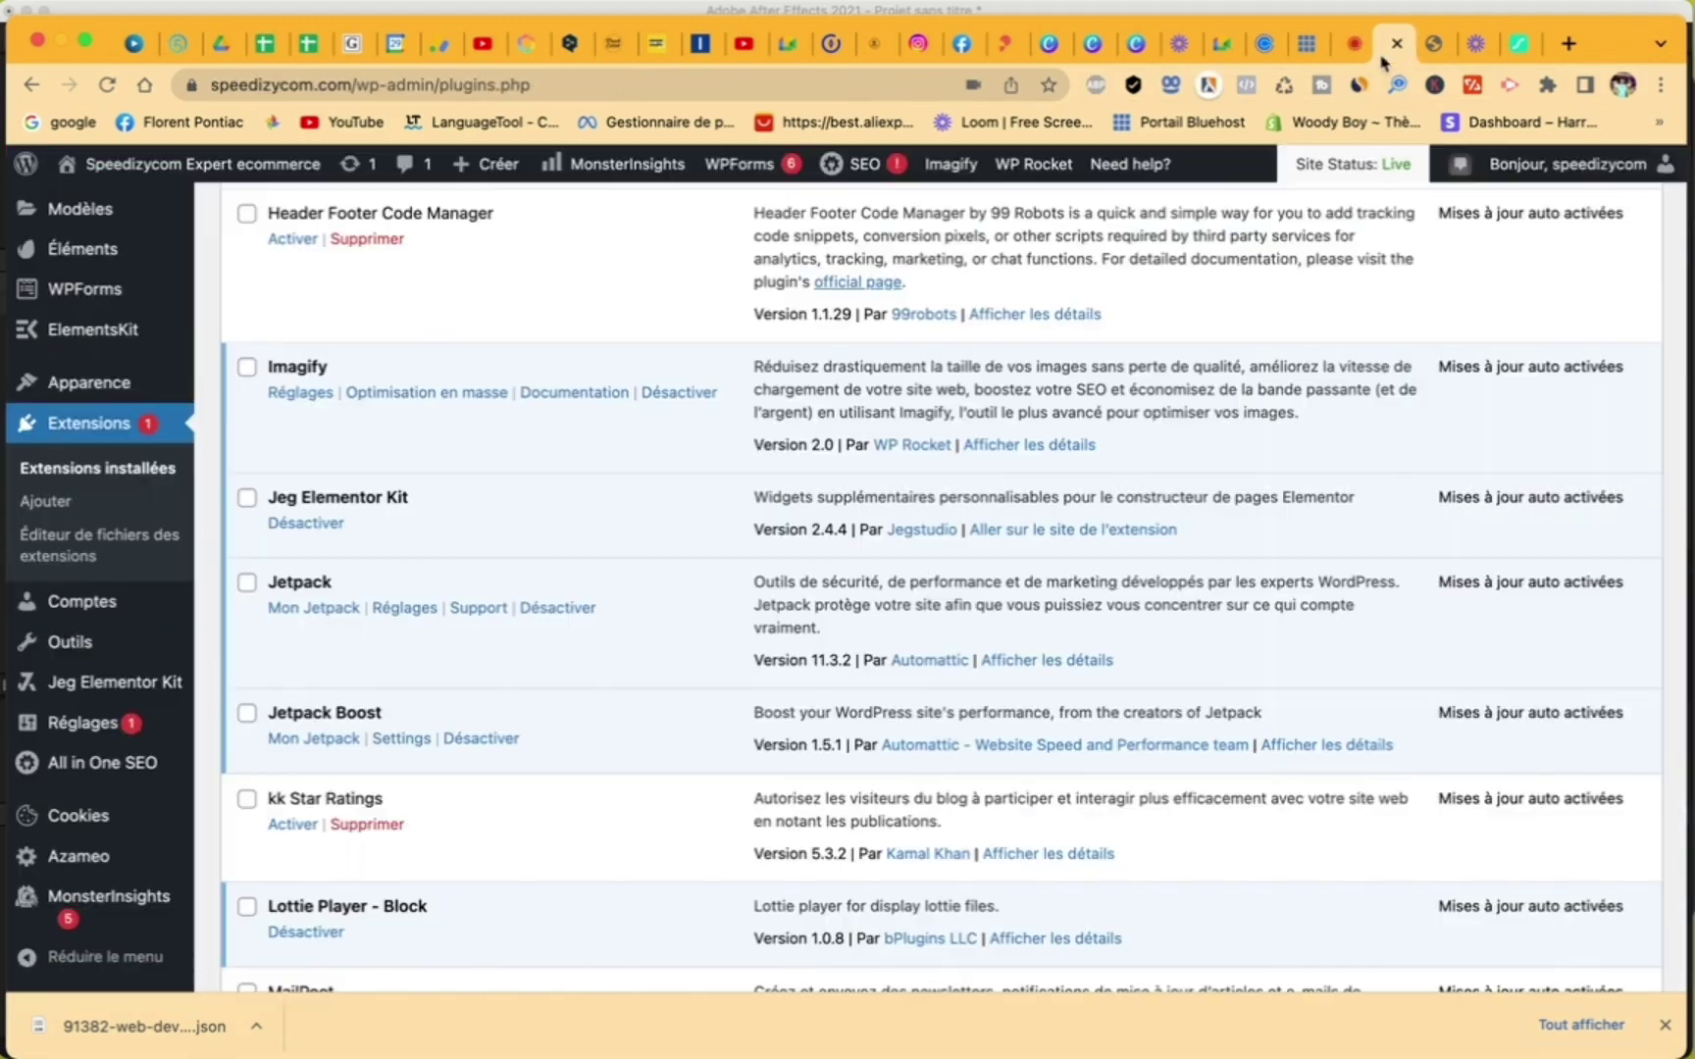
pyautogui.click(186, 173)
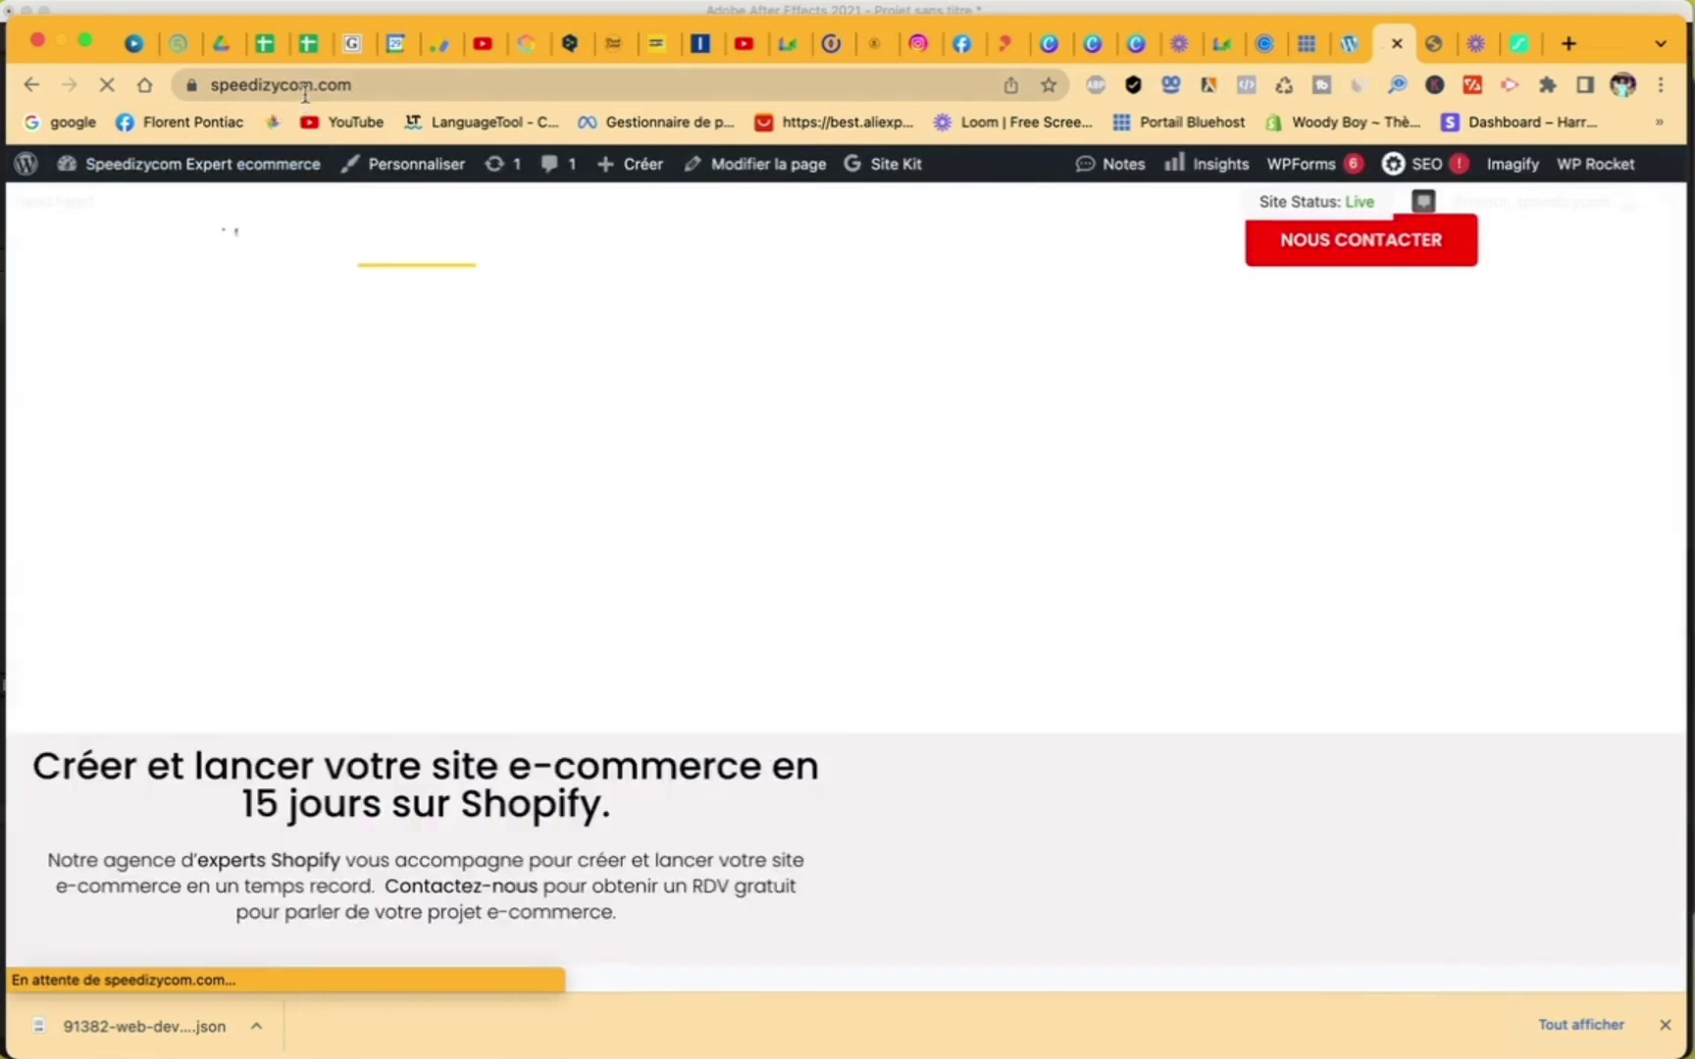
pyautogui.click(312, 87)
pyautogui.press('super+c')
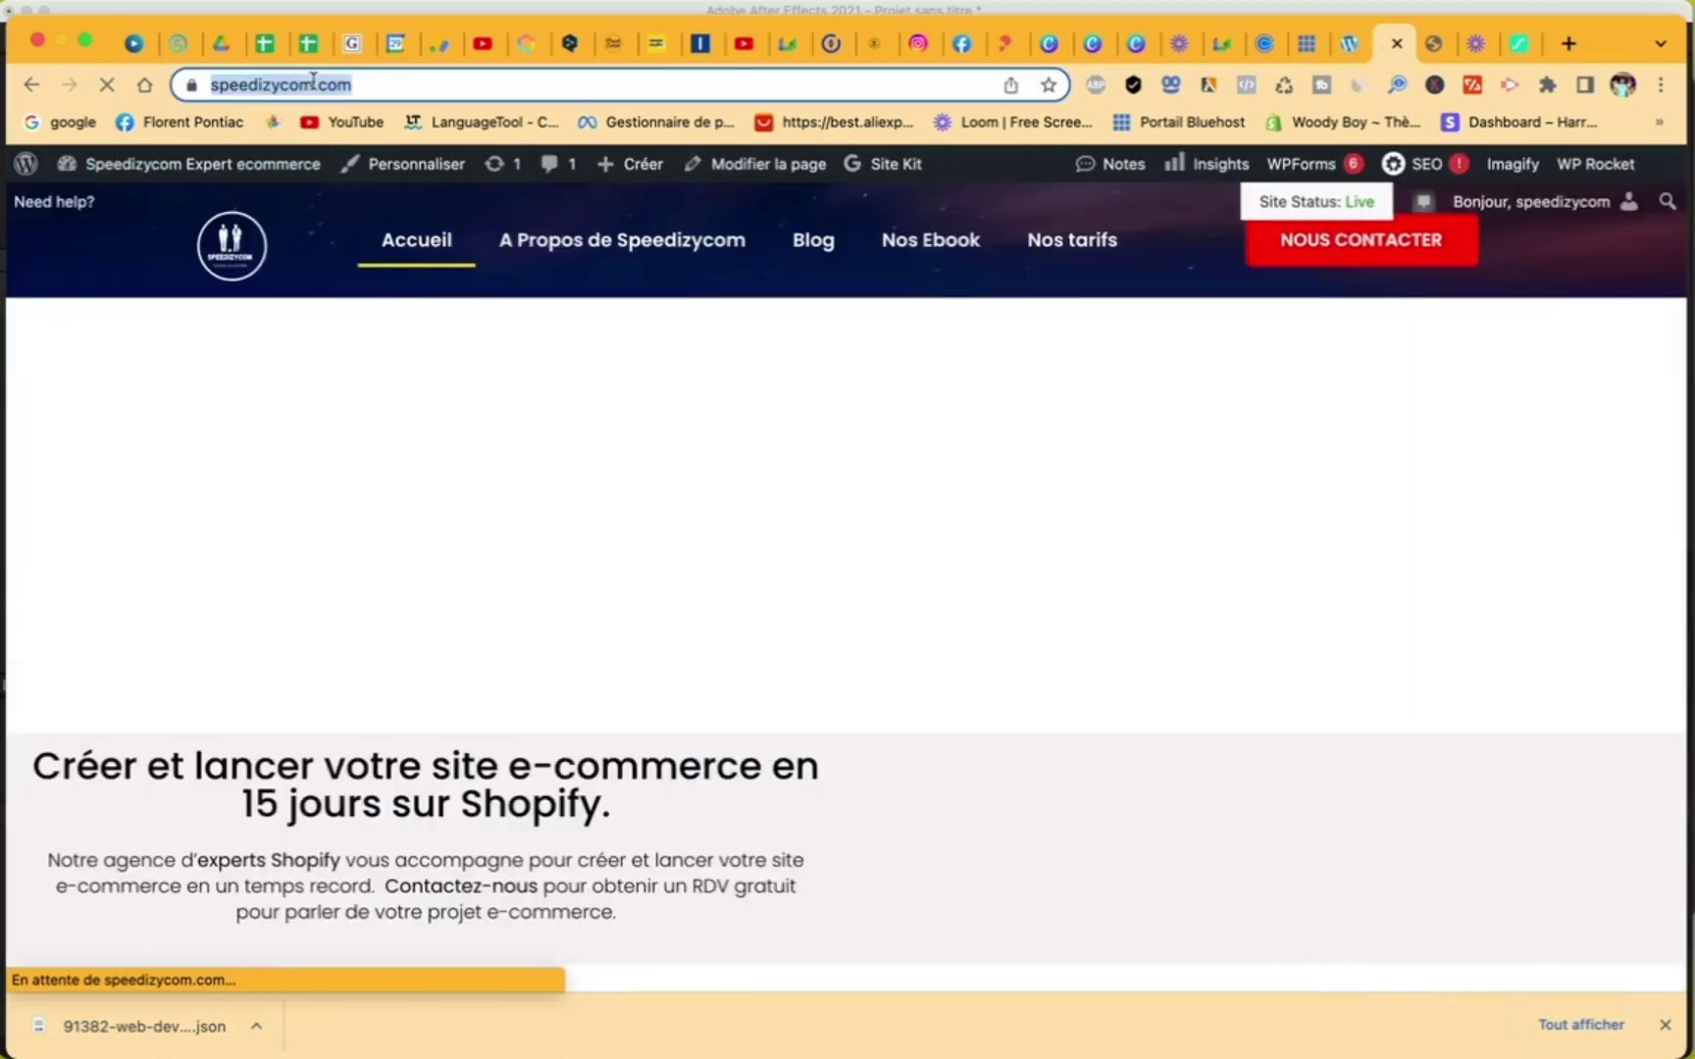
pyautogui.rightClick(314, 88)
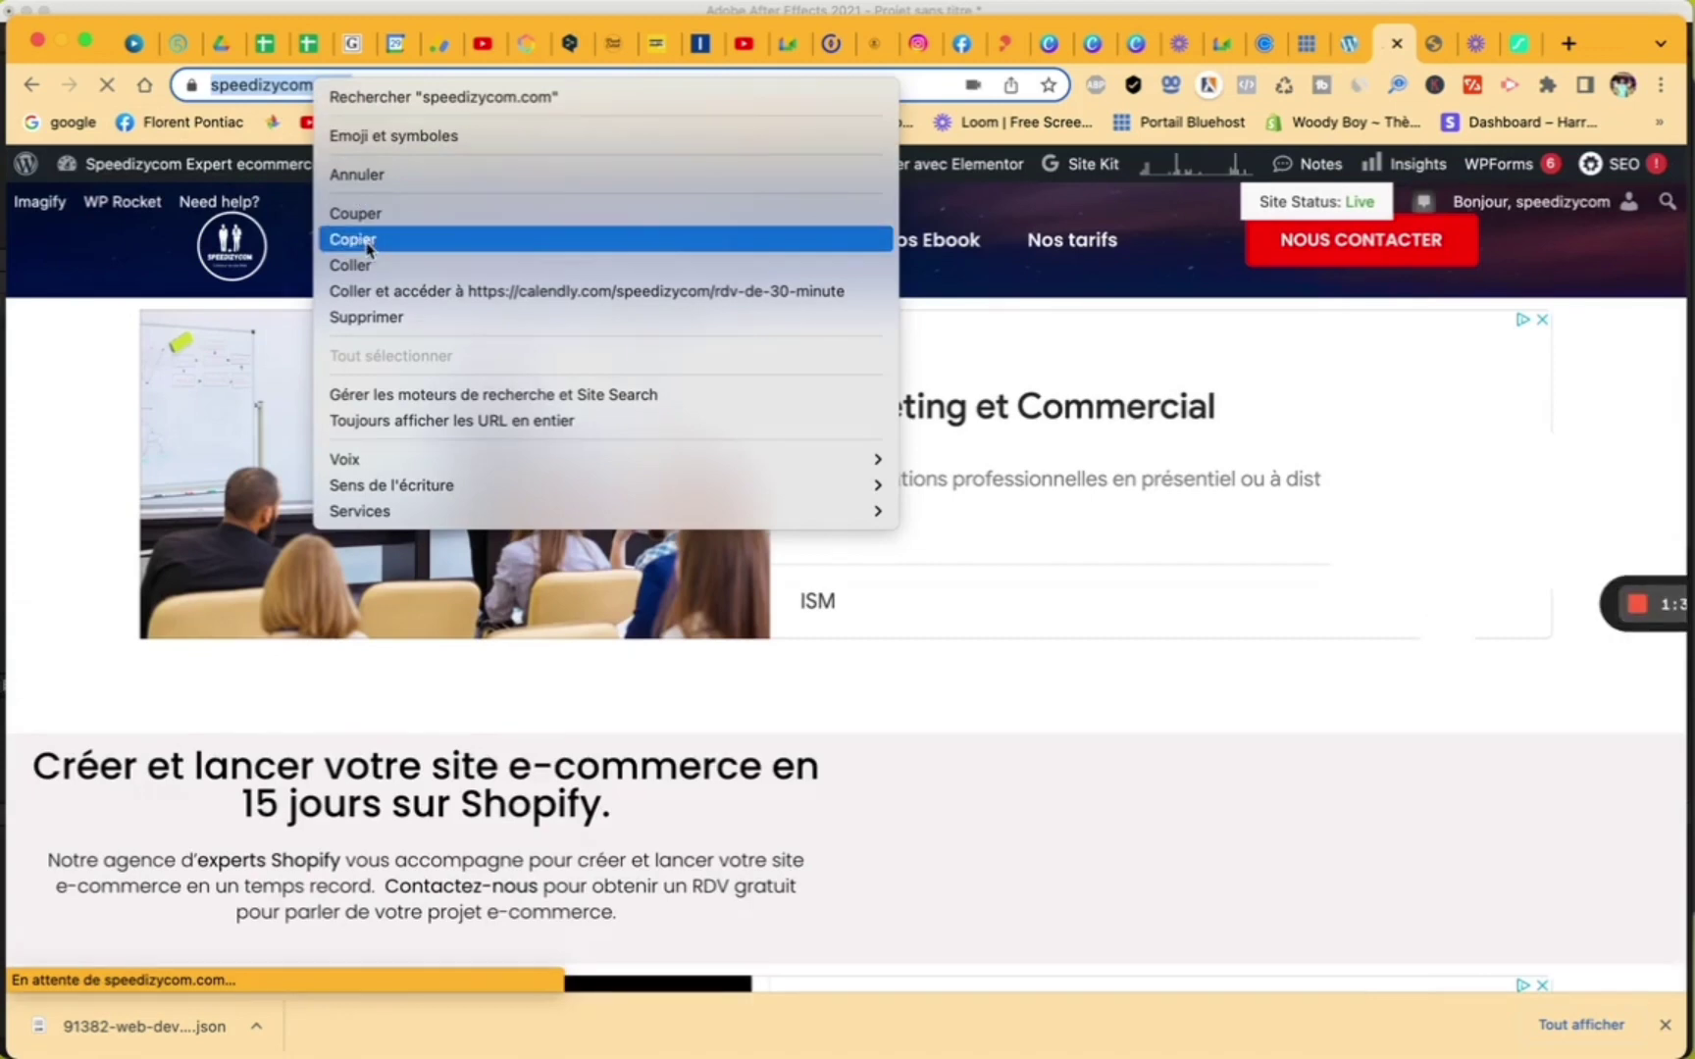
pyautogui.click(369, 248)
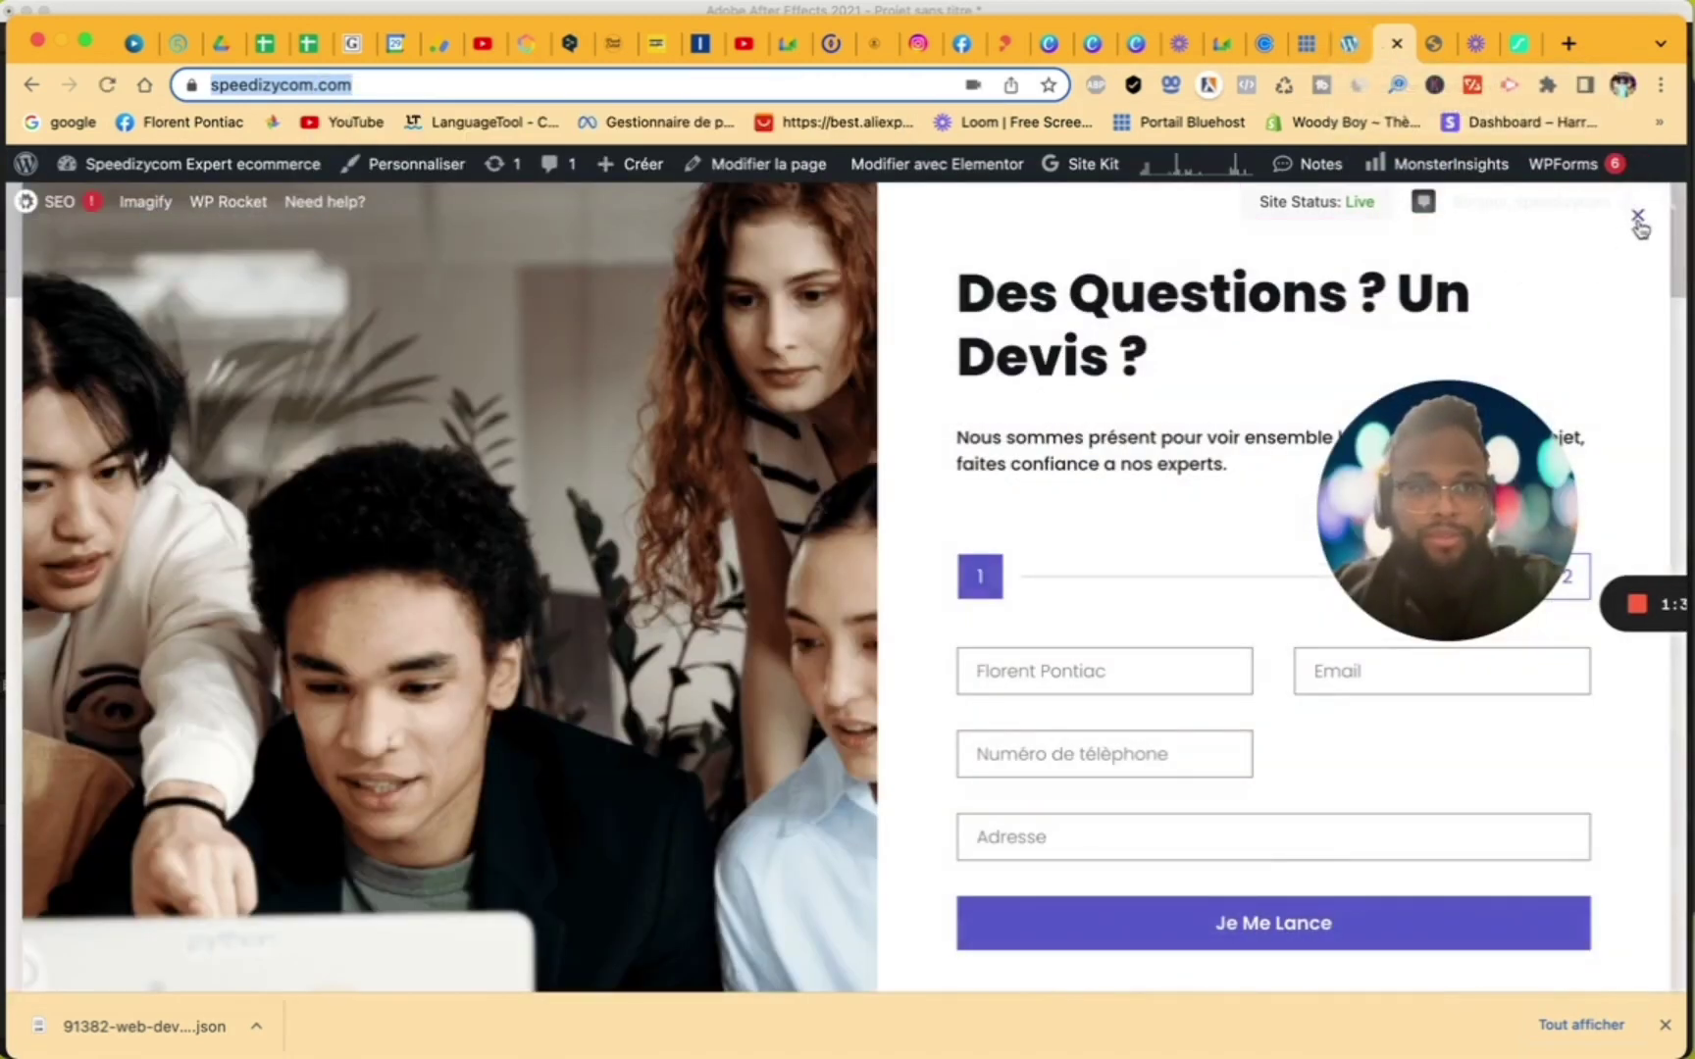
pyautogui.moveTo(1640, 228)
pyautogui.click(1349, 43)
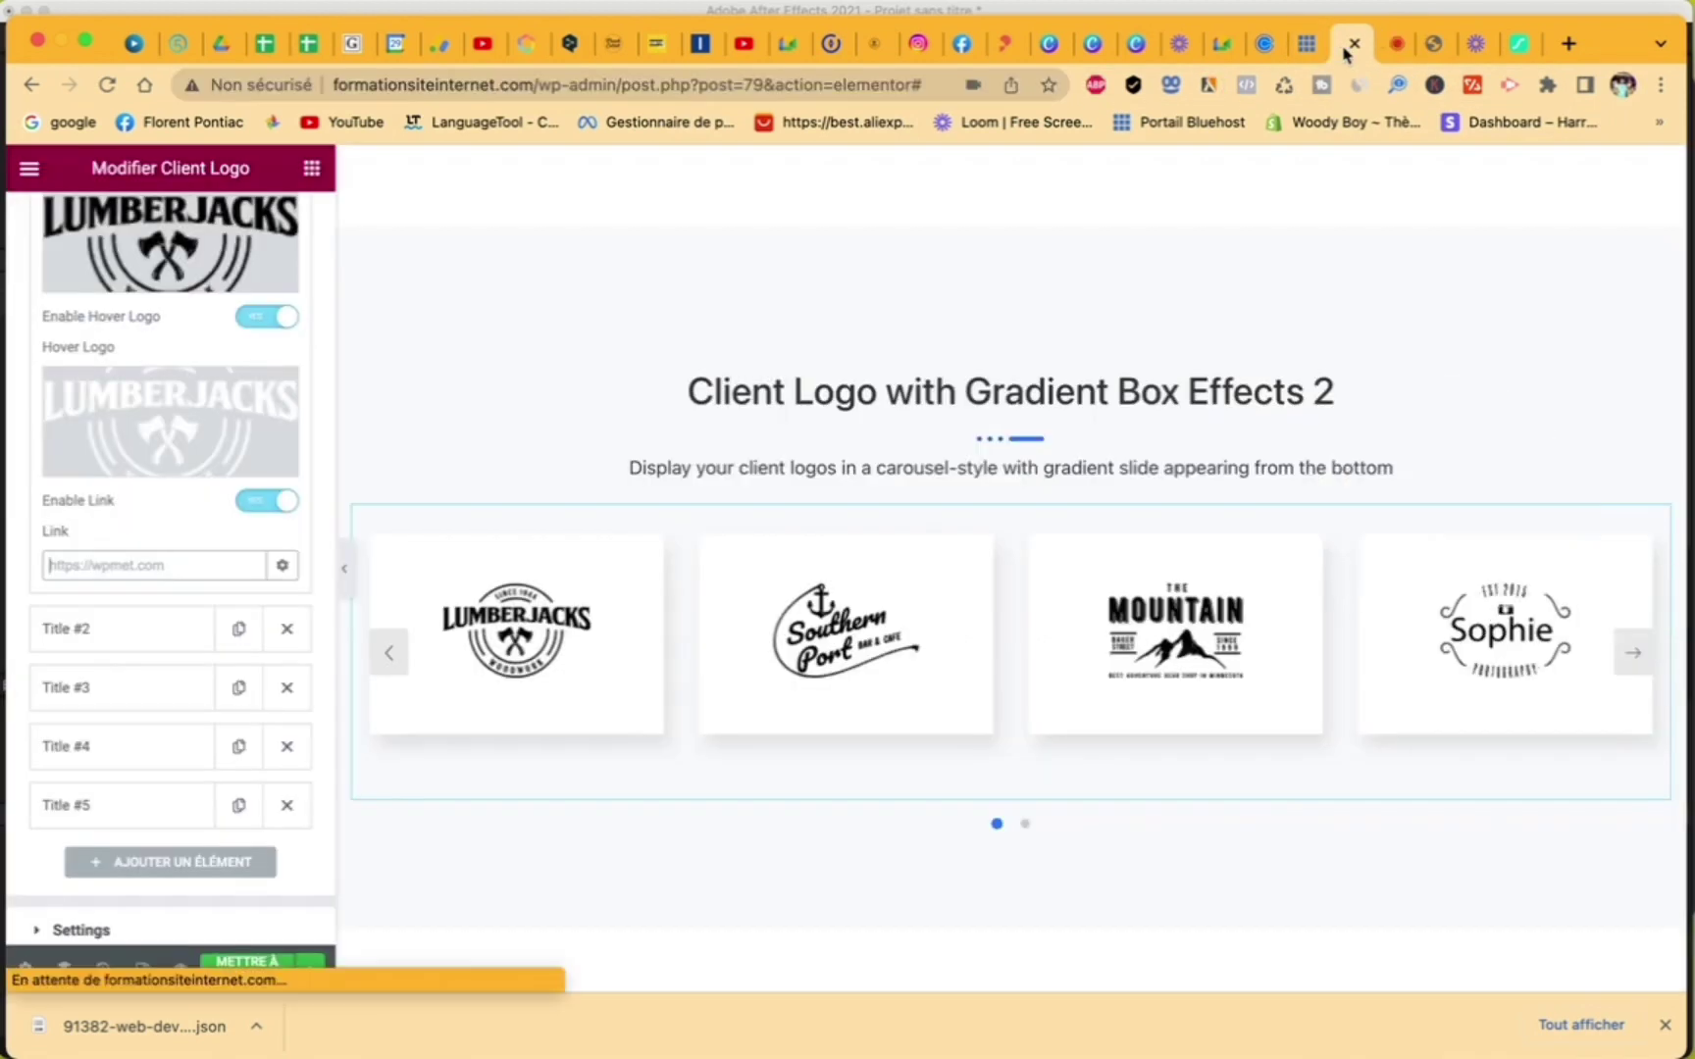
pyautogui.rightClick(170, 567)
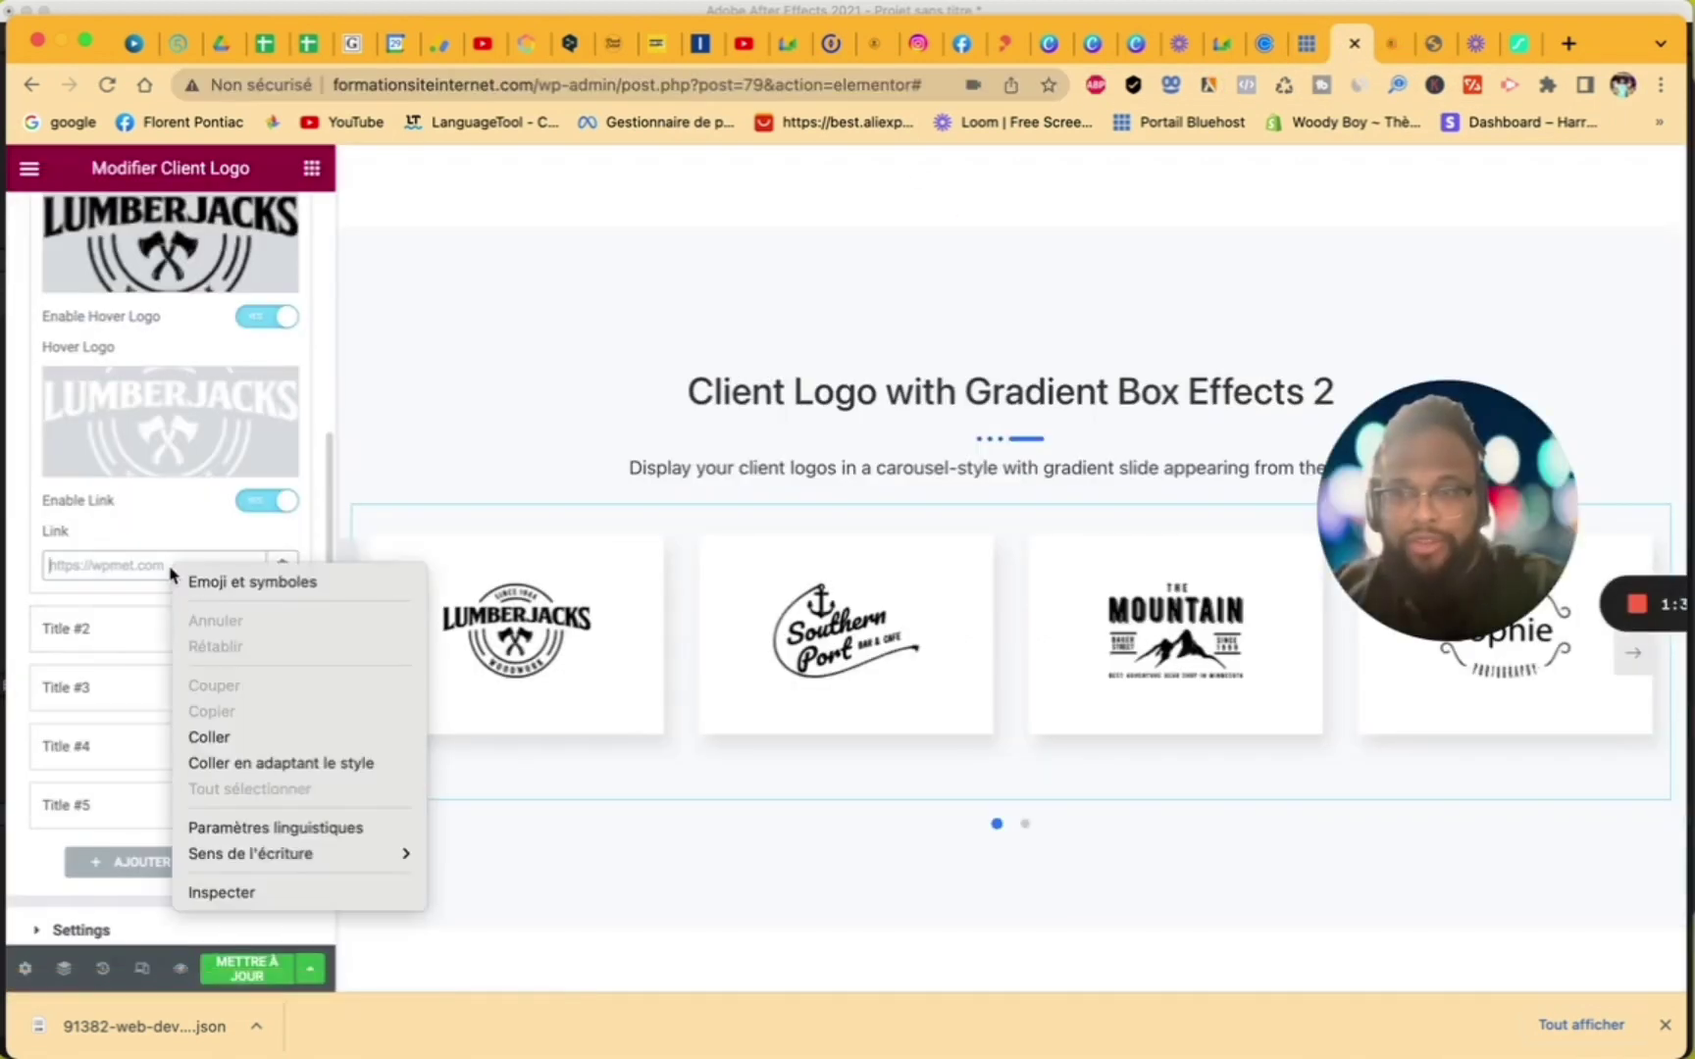
pyautogui.click(218, 740)
# - Rename the first client to 'Speedizycom' and open its Client Logo in the media library
pyautogui.scroll(5, 208, 574)
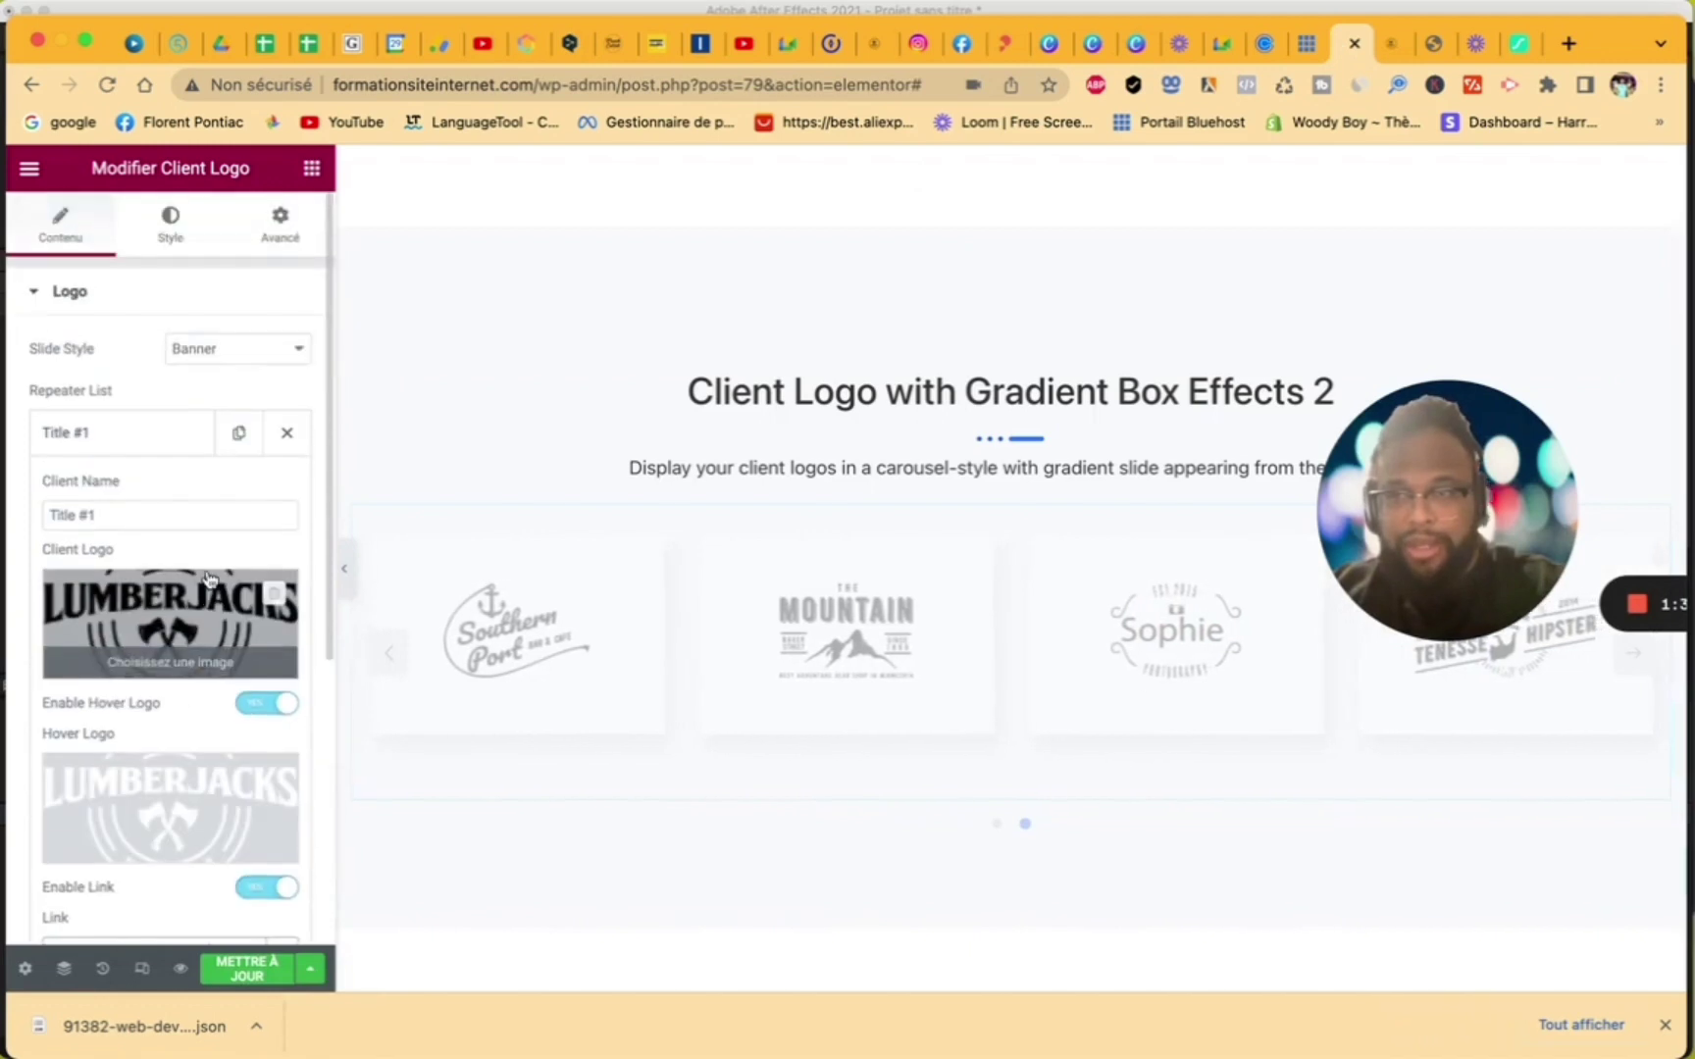
pyautogui.click(133, 515)
pyautogui.press('super+a')
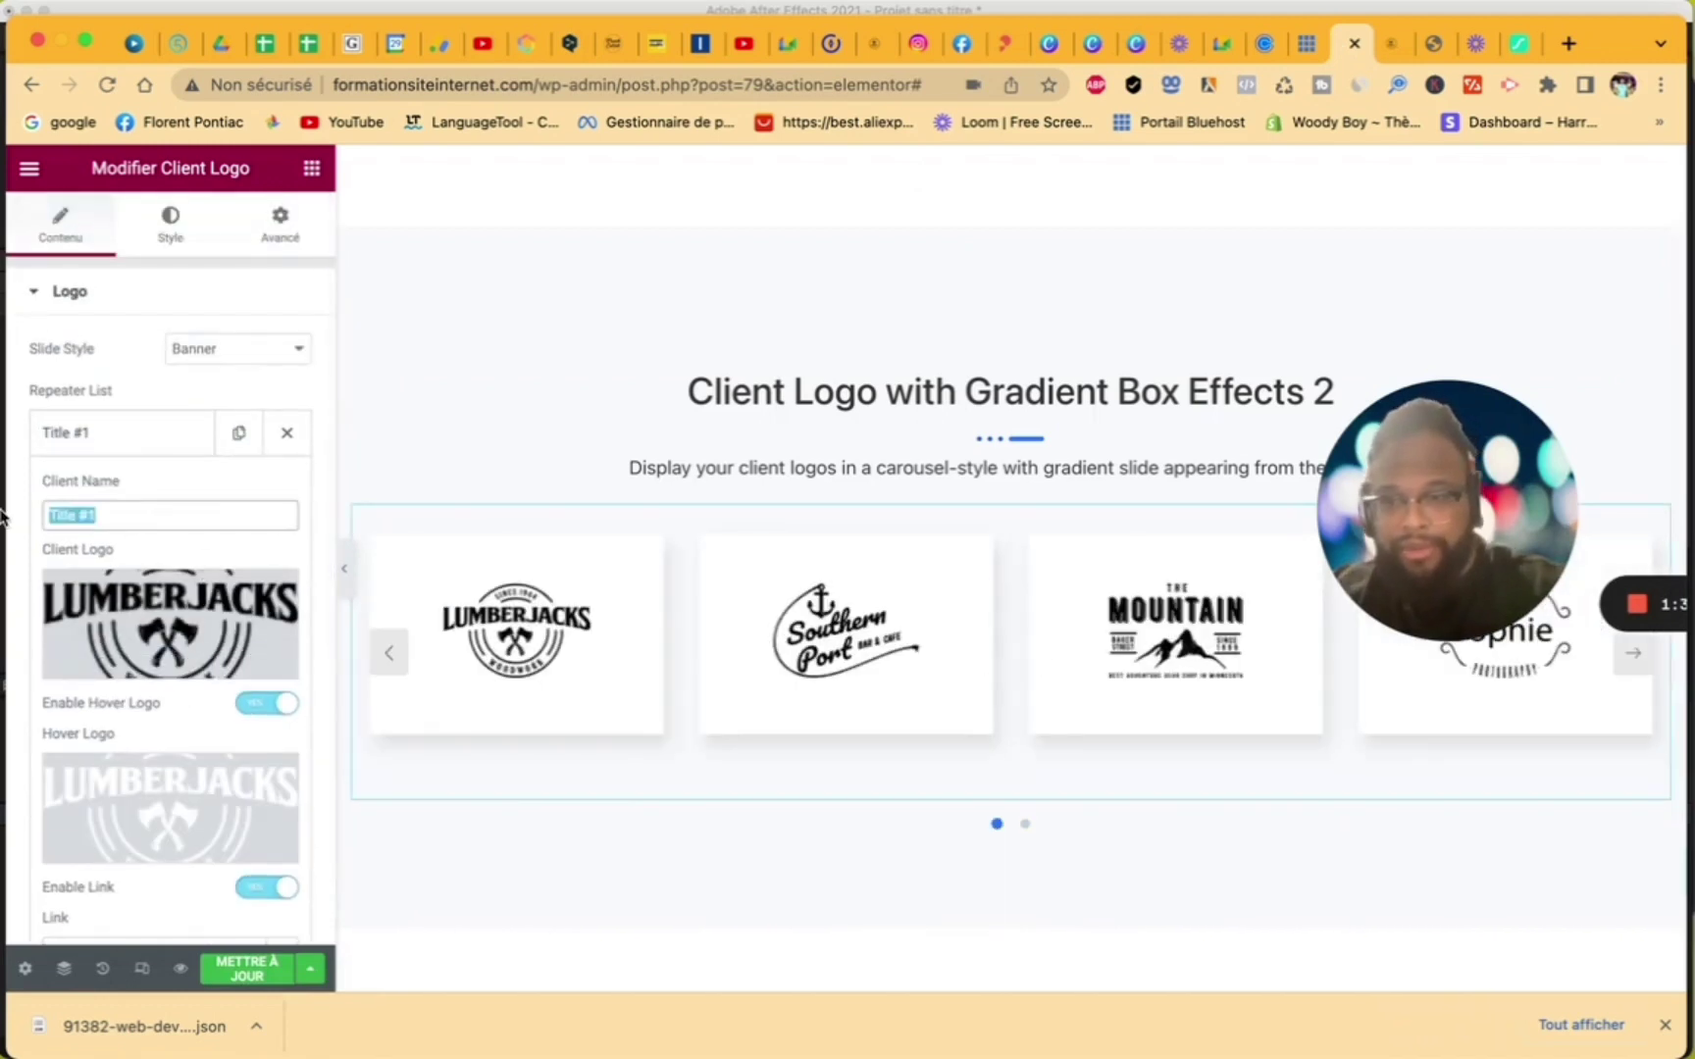
pyautogui.write('Speediz')
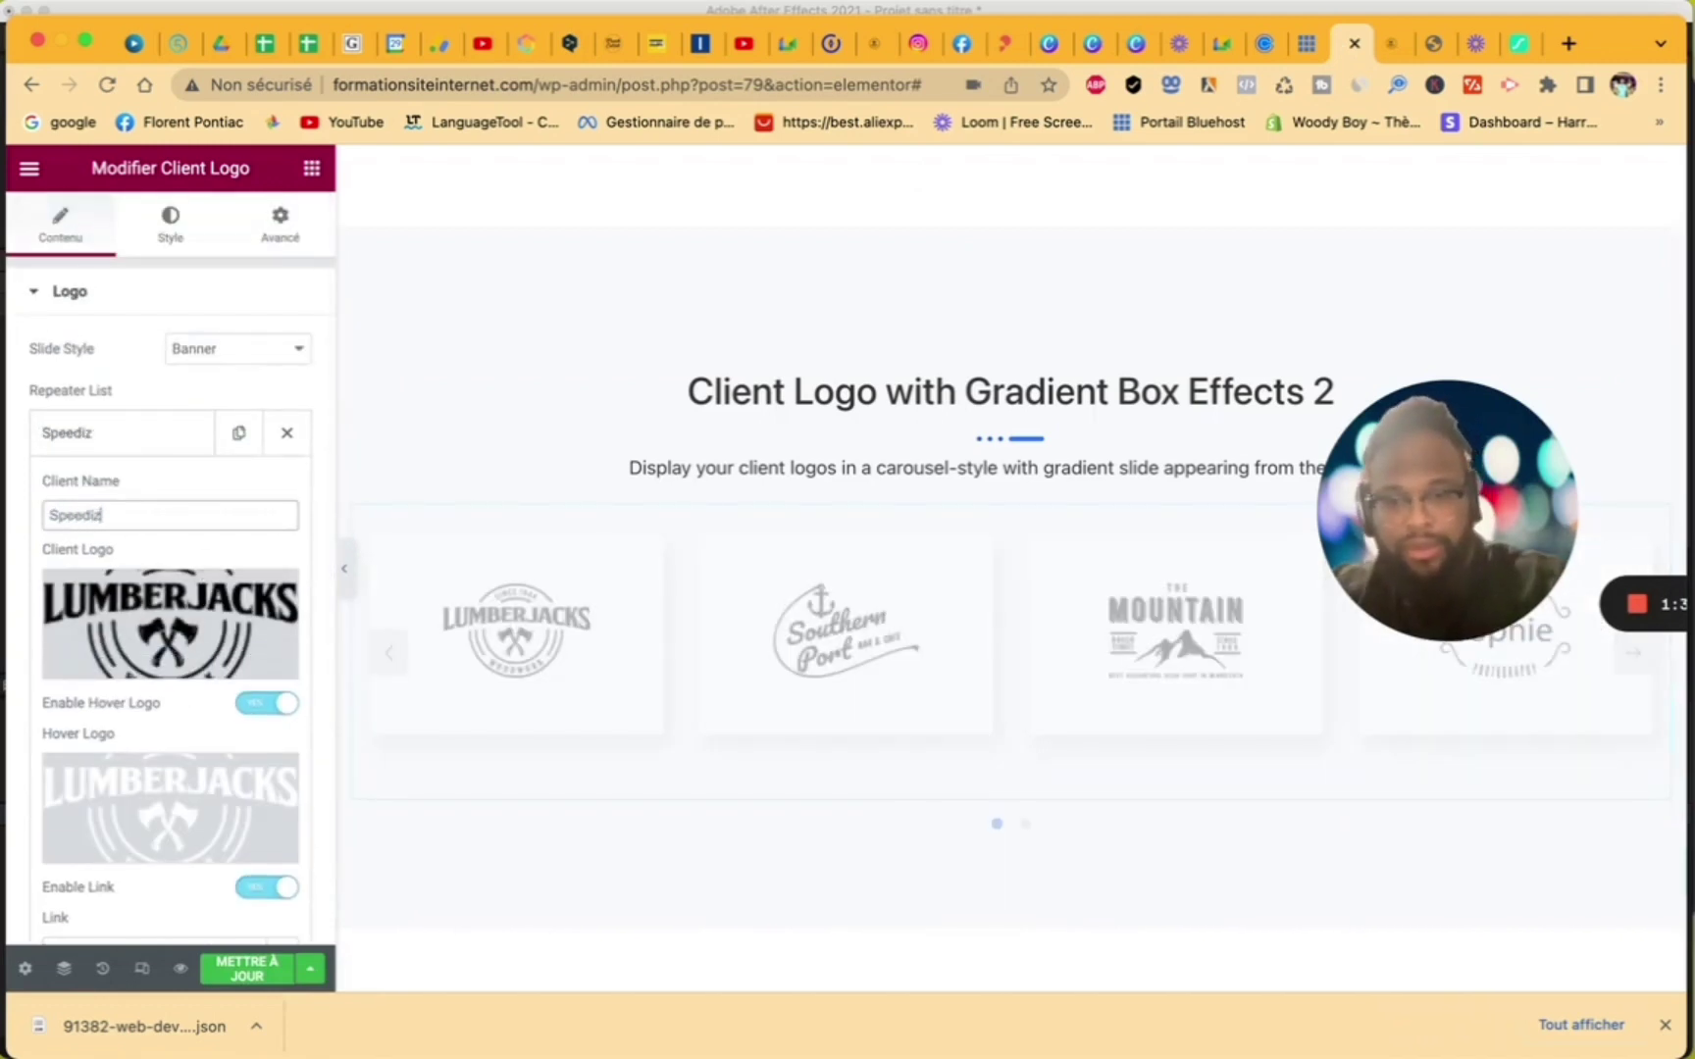
pyautogui.write('ycom')
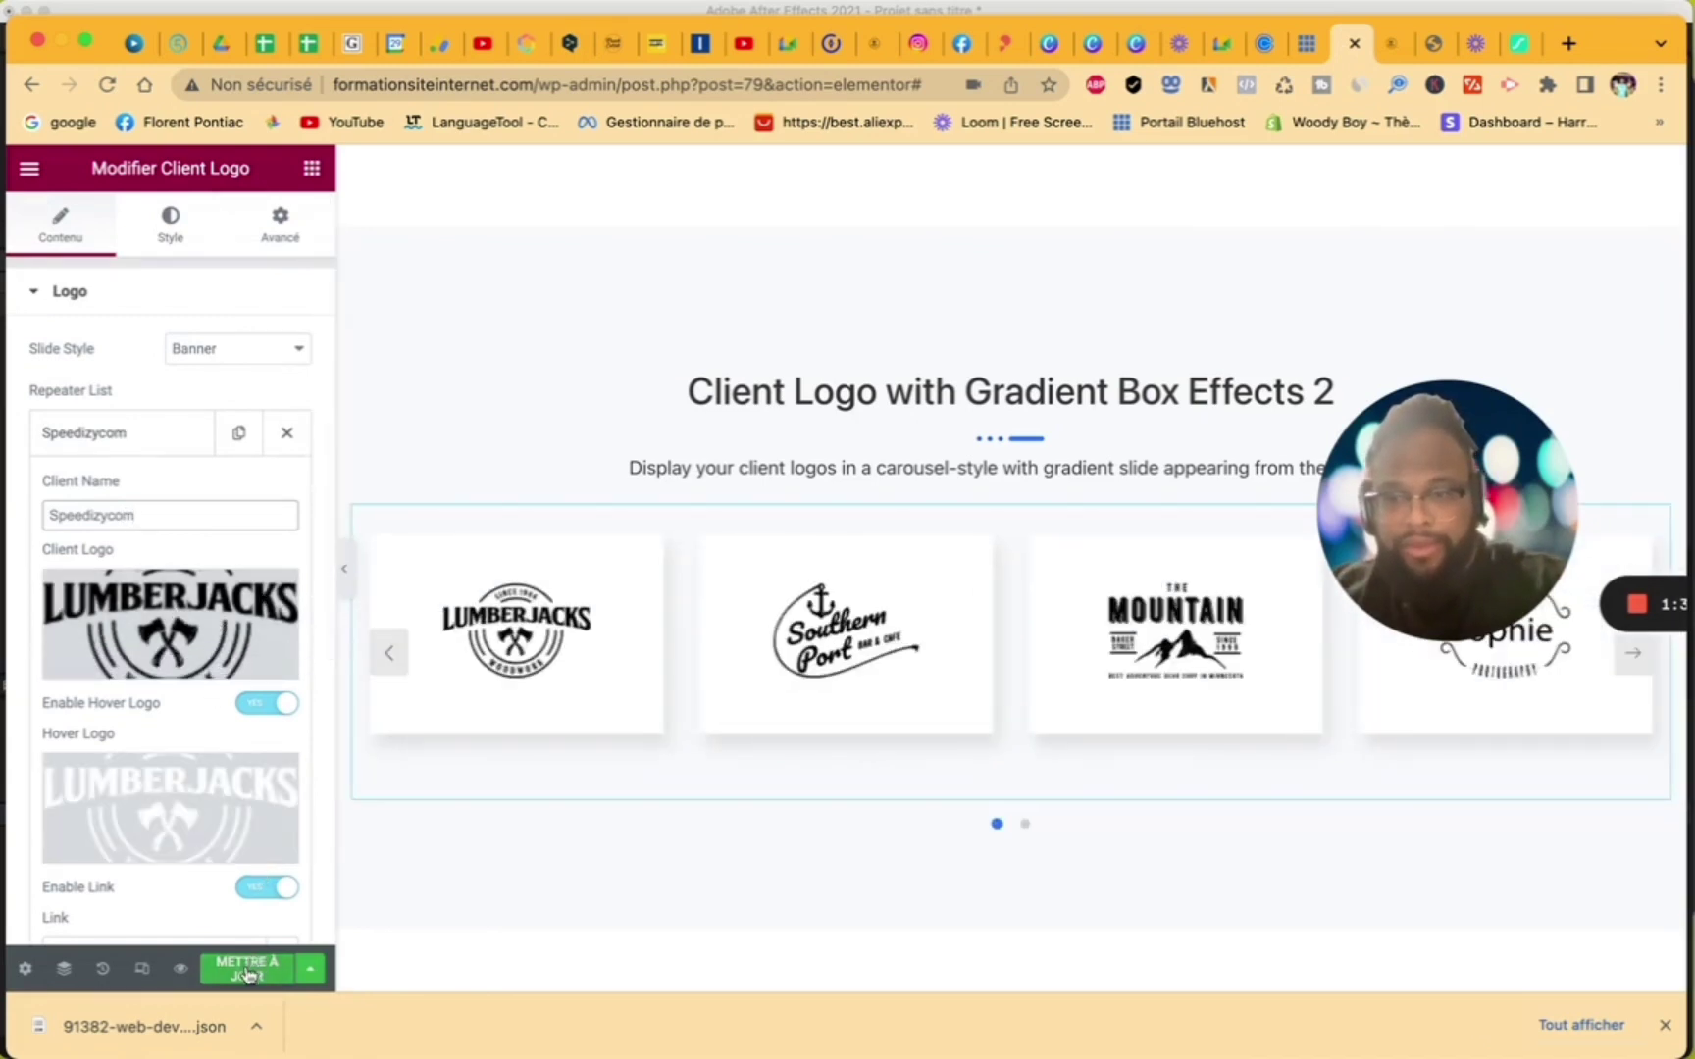
pyautogui.click(164, 655)
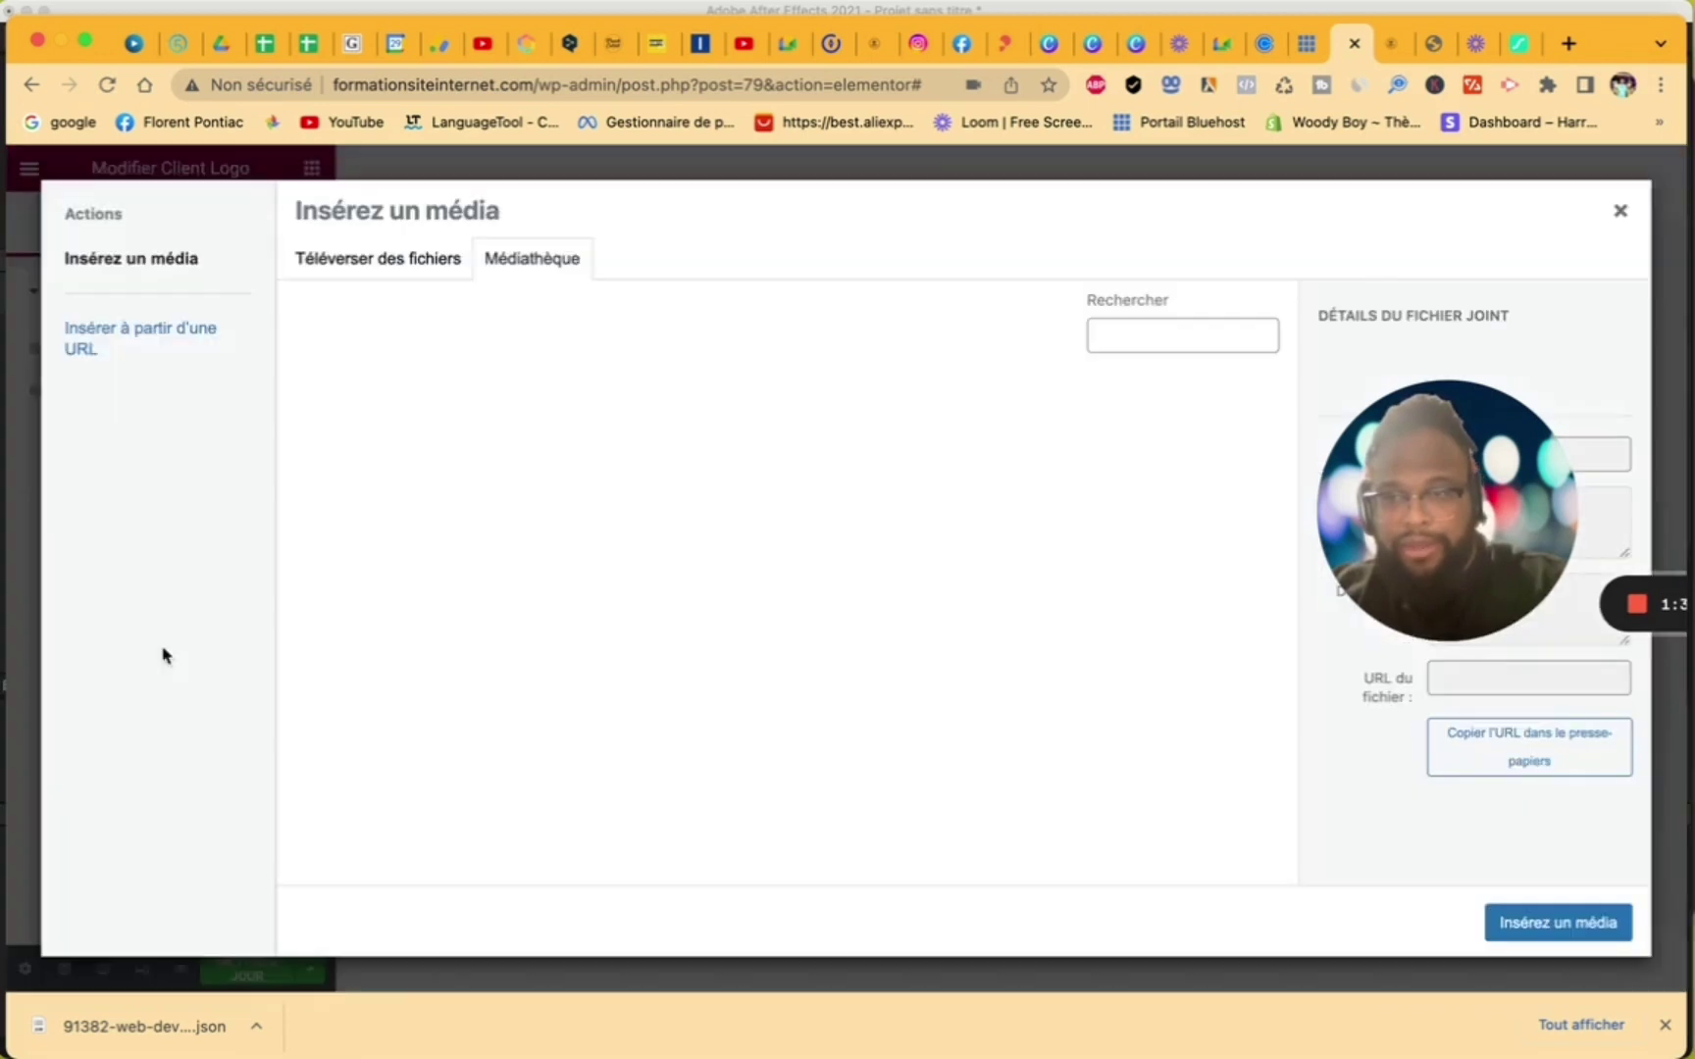
# - Start a file upload and browse iCloud Drive into the new life / speedizycom folder
pyautogui.click(414, 260)
pyautogui.click(966, 576)
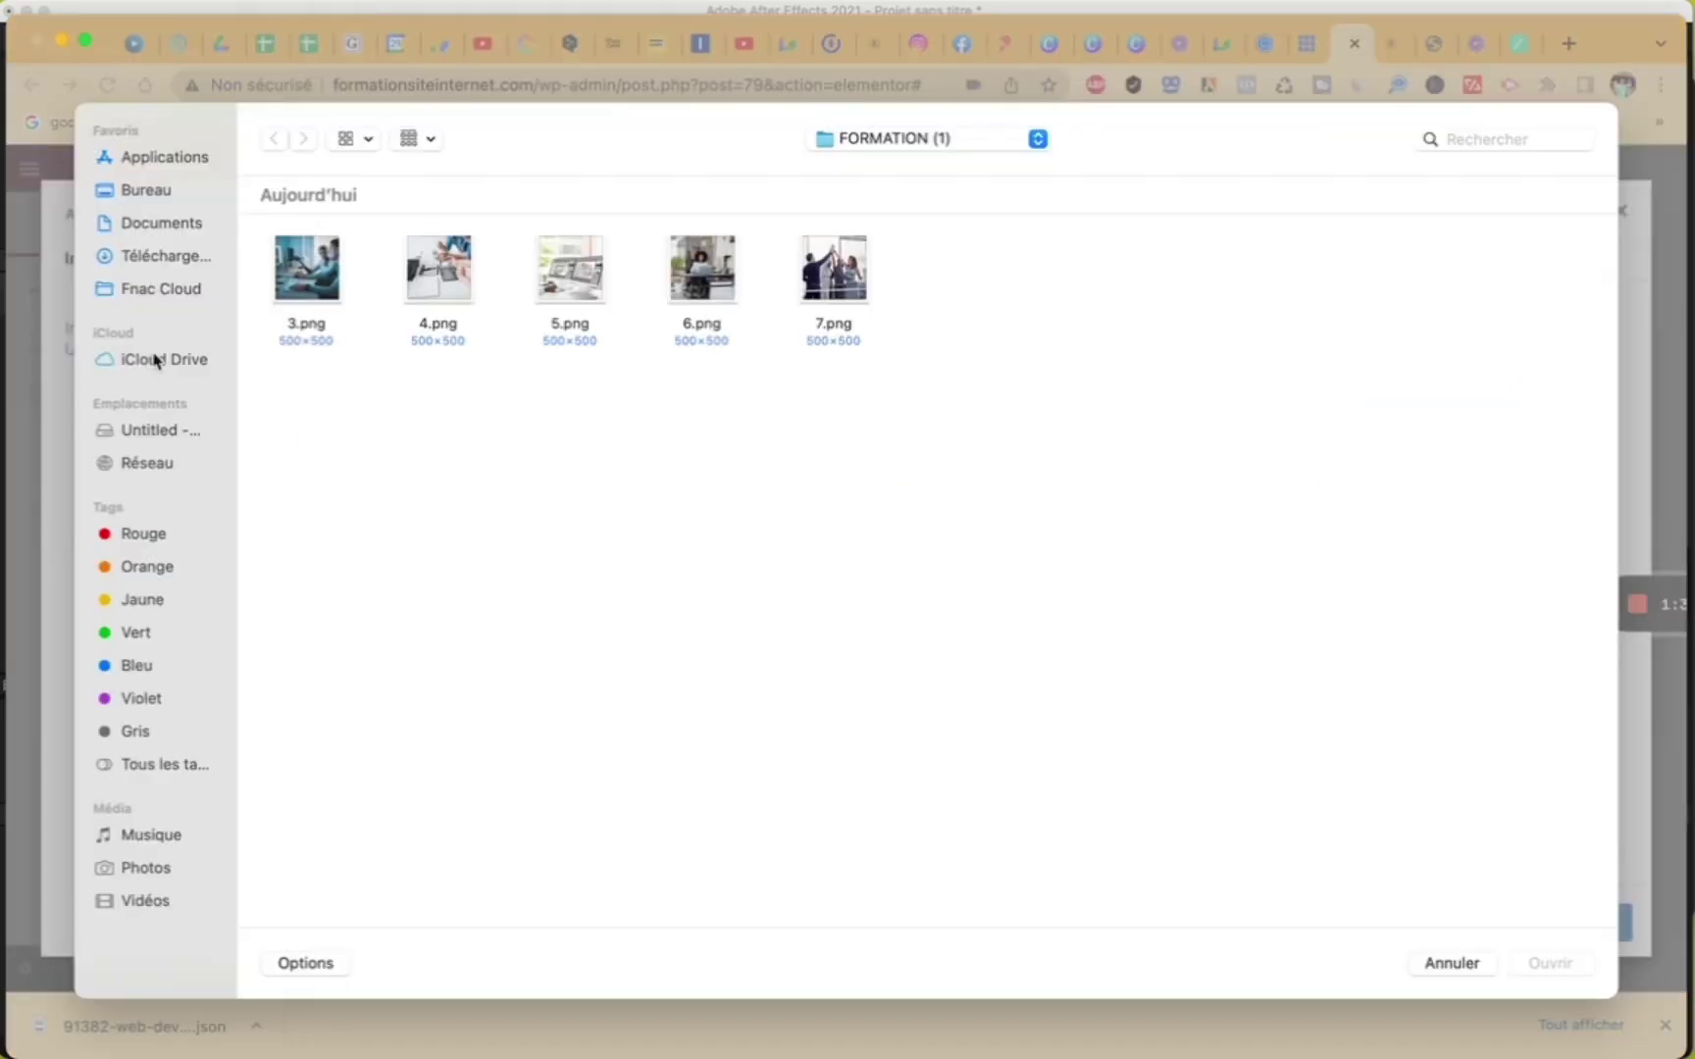
pyautogui.click(154, 361)
pyautogui.scroll(-10, 843, 700)
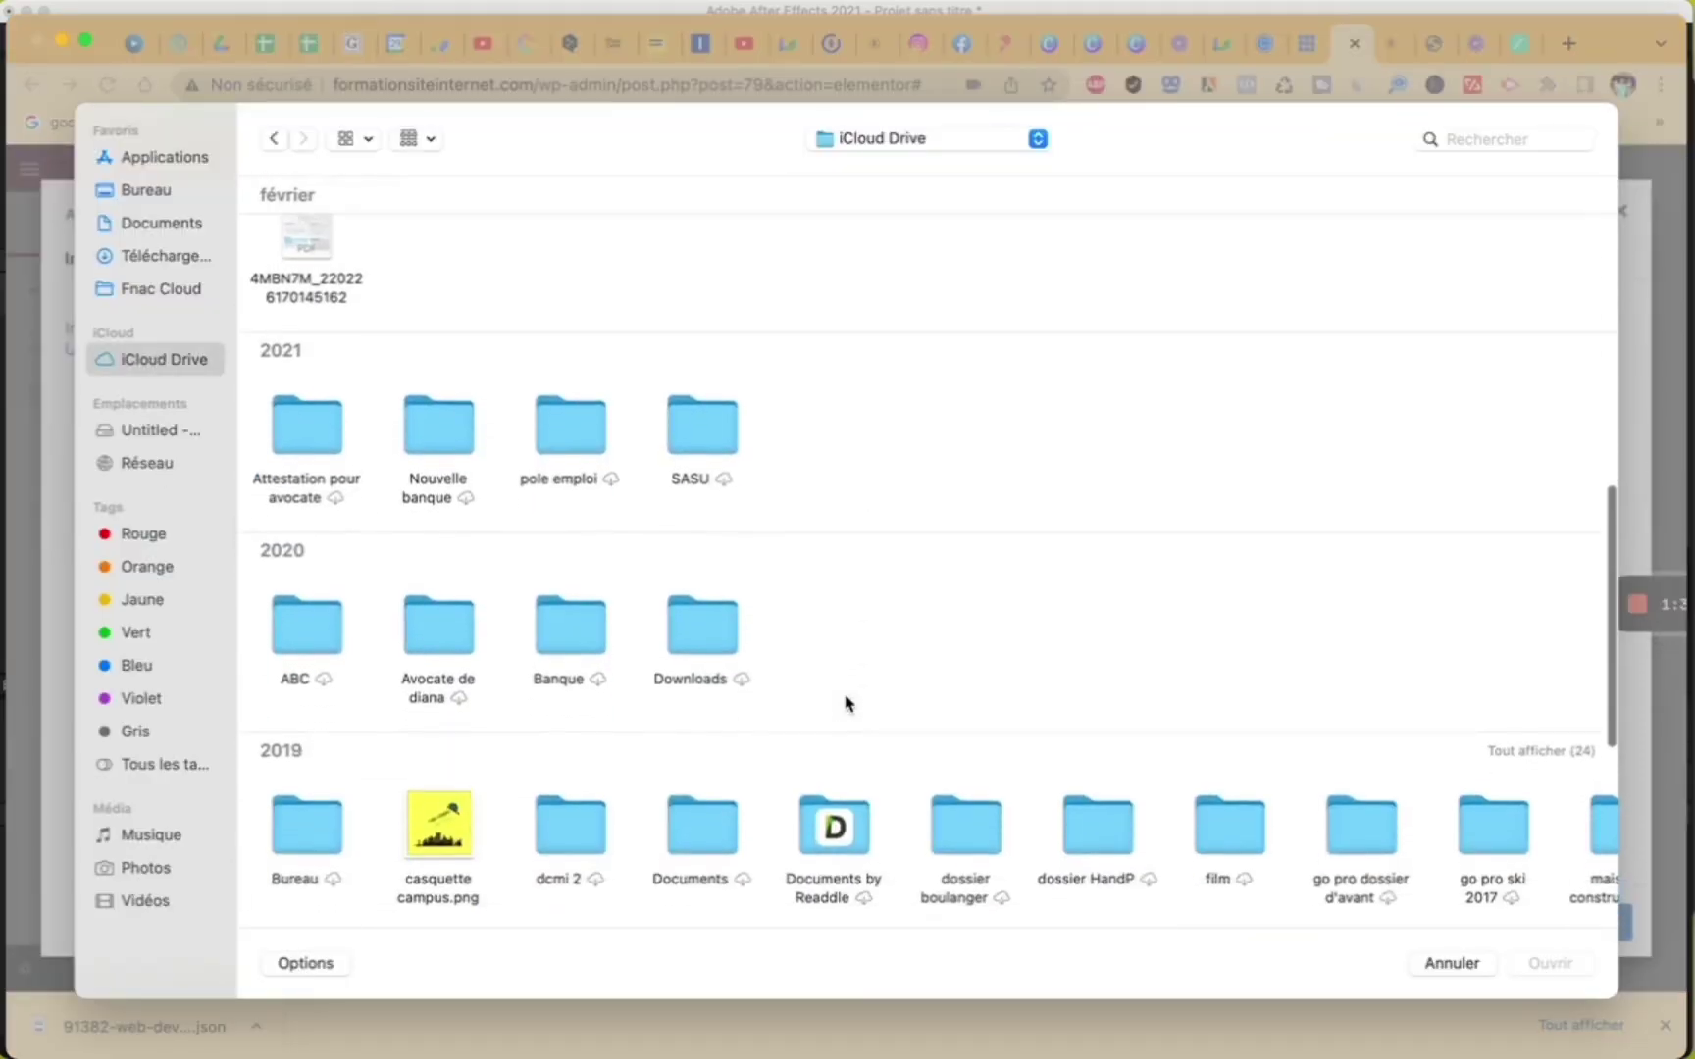
pyautogui.scroll(-4, 846, 703)
pyautogui.hscroll(5, 1051, 683)
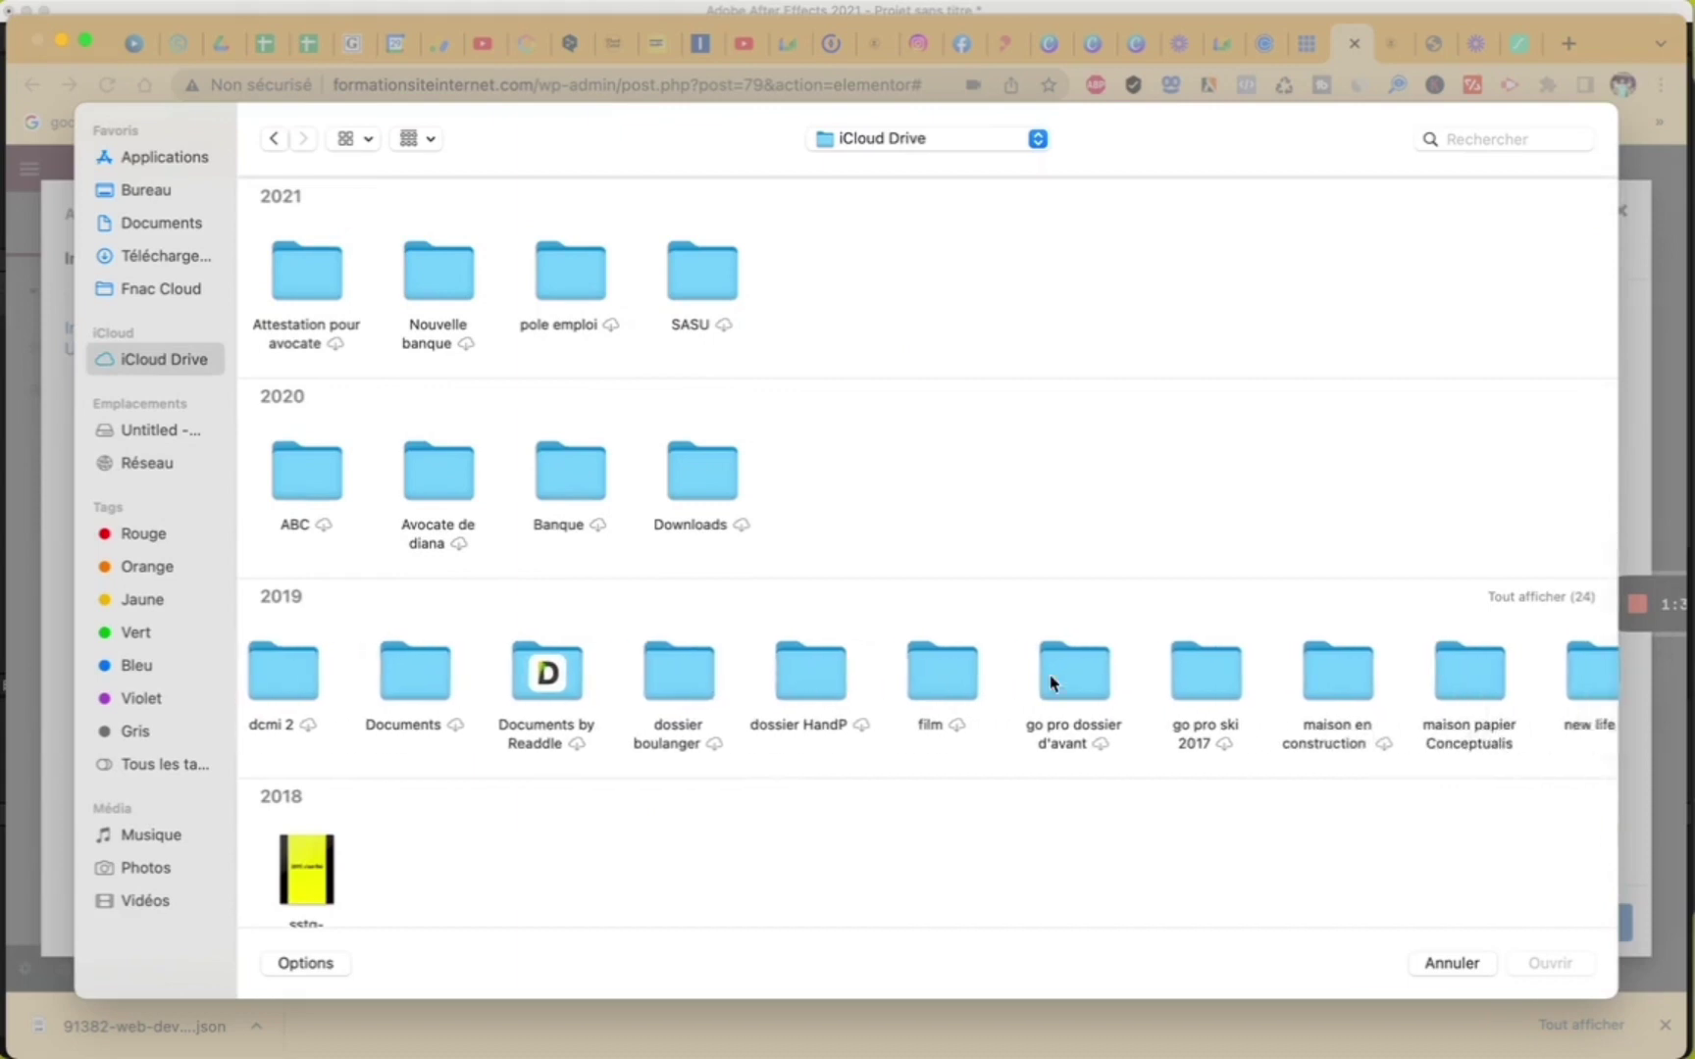
pyautogui.doubleClick(1366, 677)
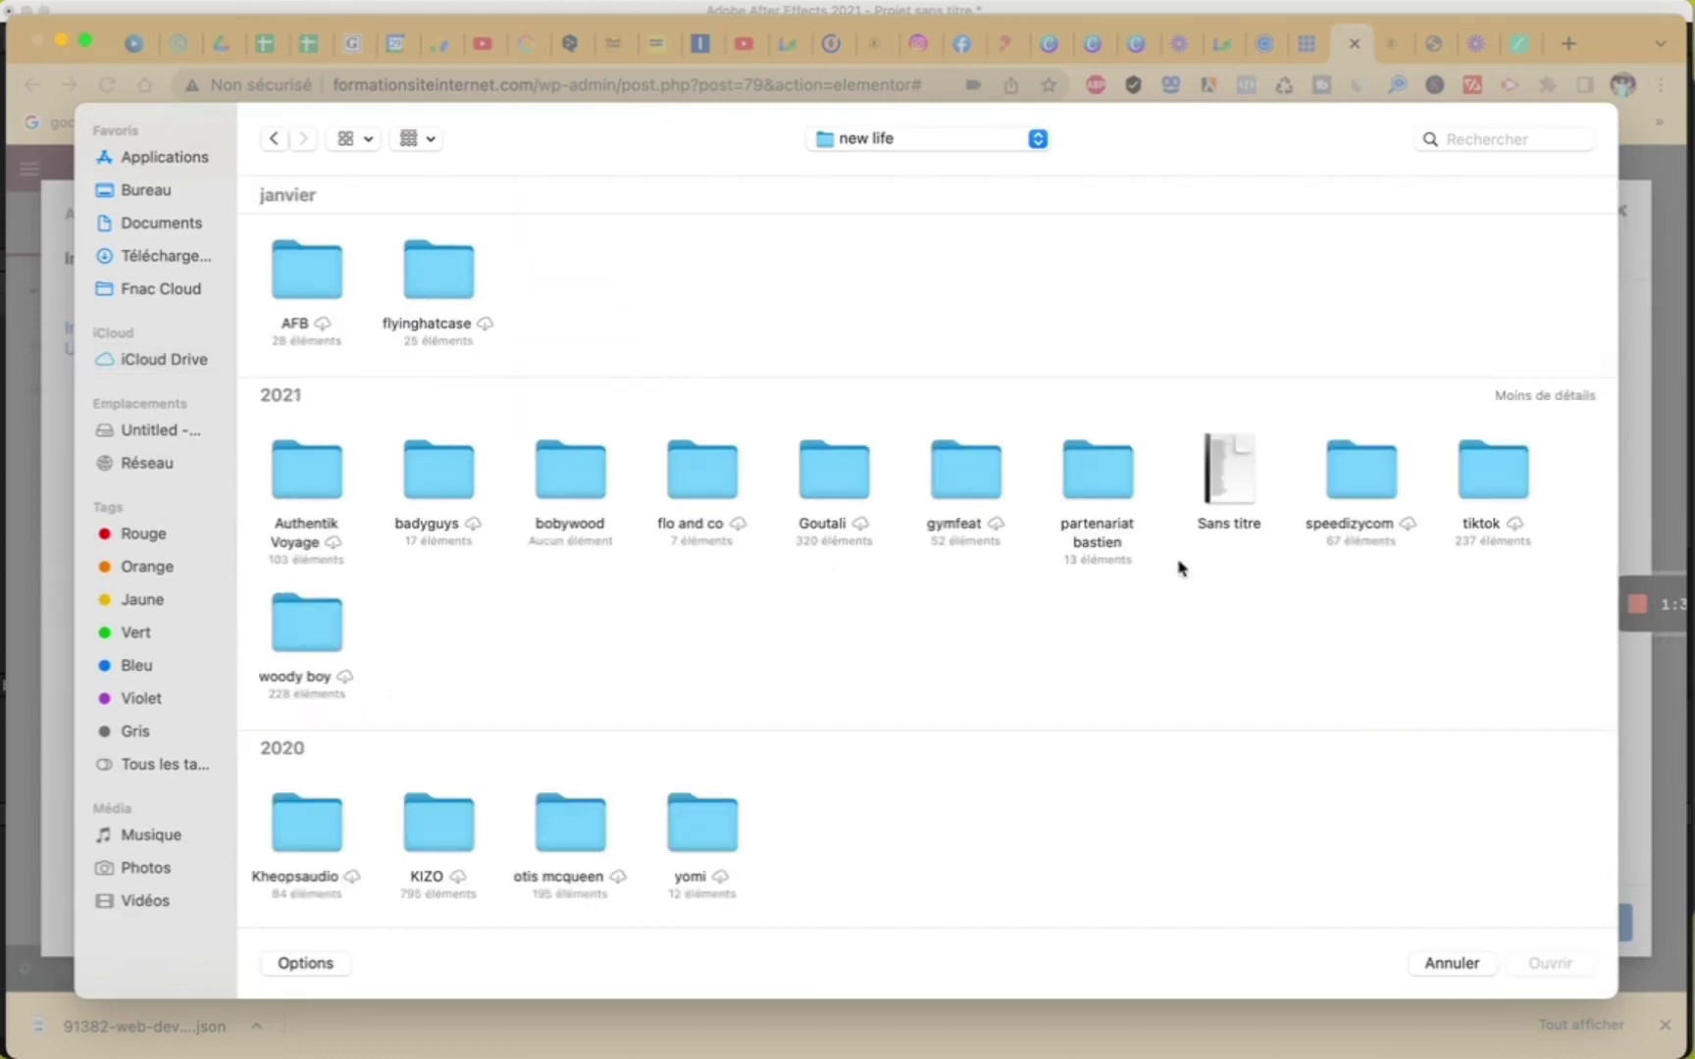
pyautogui.doubleClick(1378, 496)
# - Upload SPEEDIZYCOM (10).png from the logo folder
pyautogui.scroll(-5, 1218, 686)
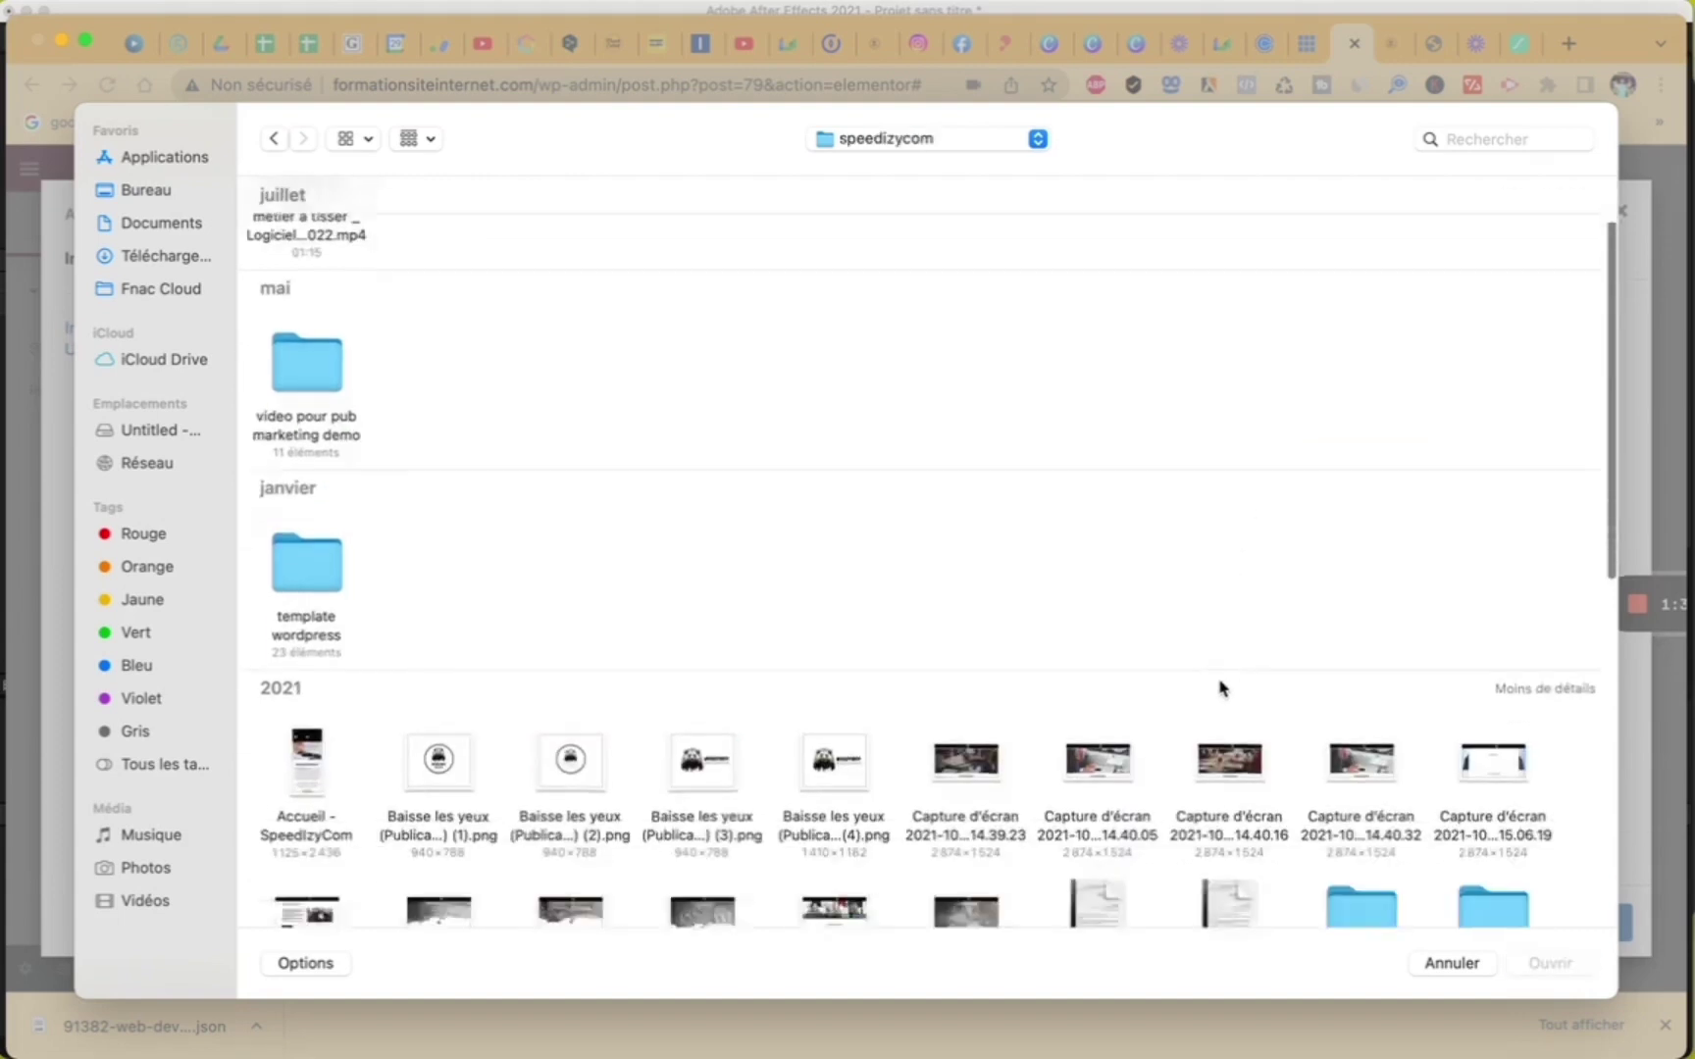
pyautogui.scroll(-8, 1222, 687)
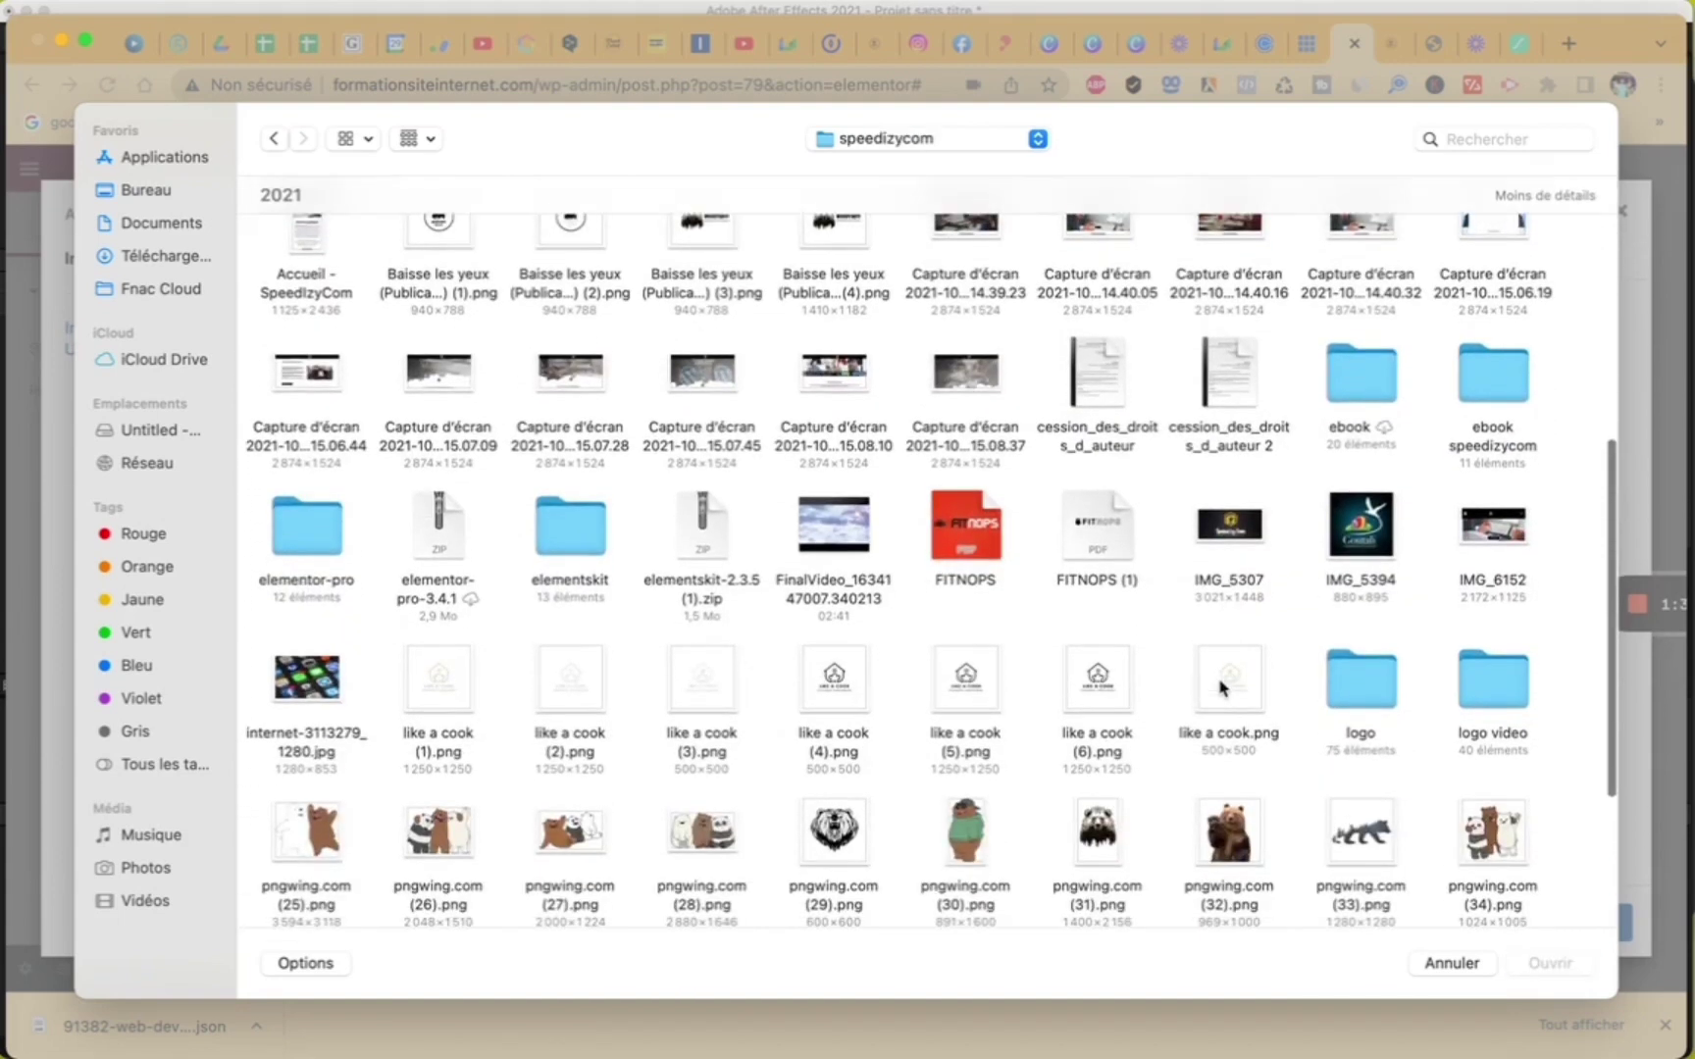
pyautogui.doubleClick(1391, 605)
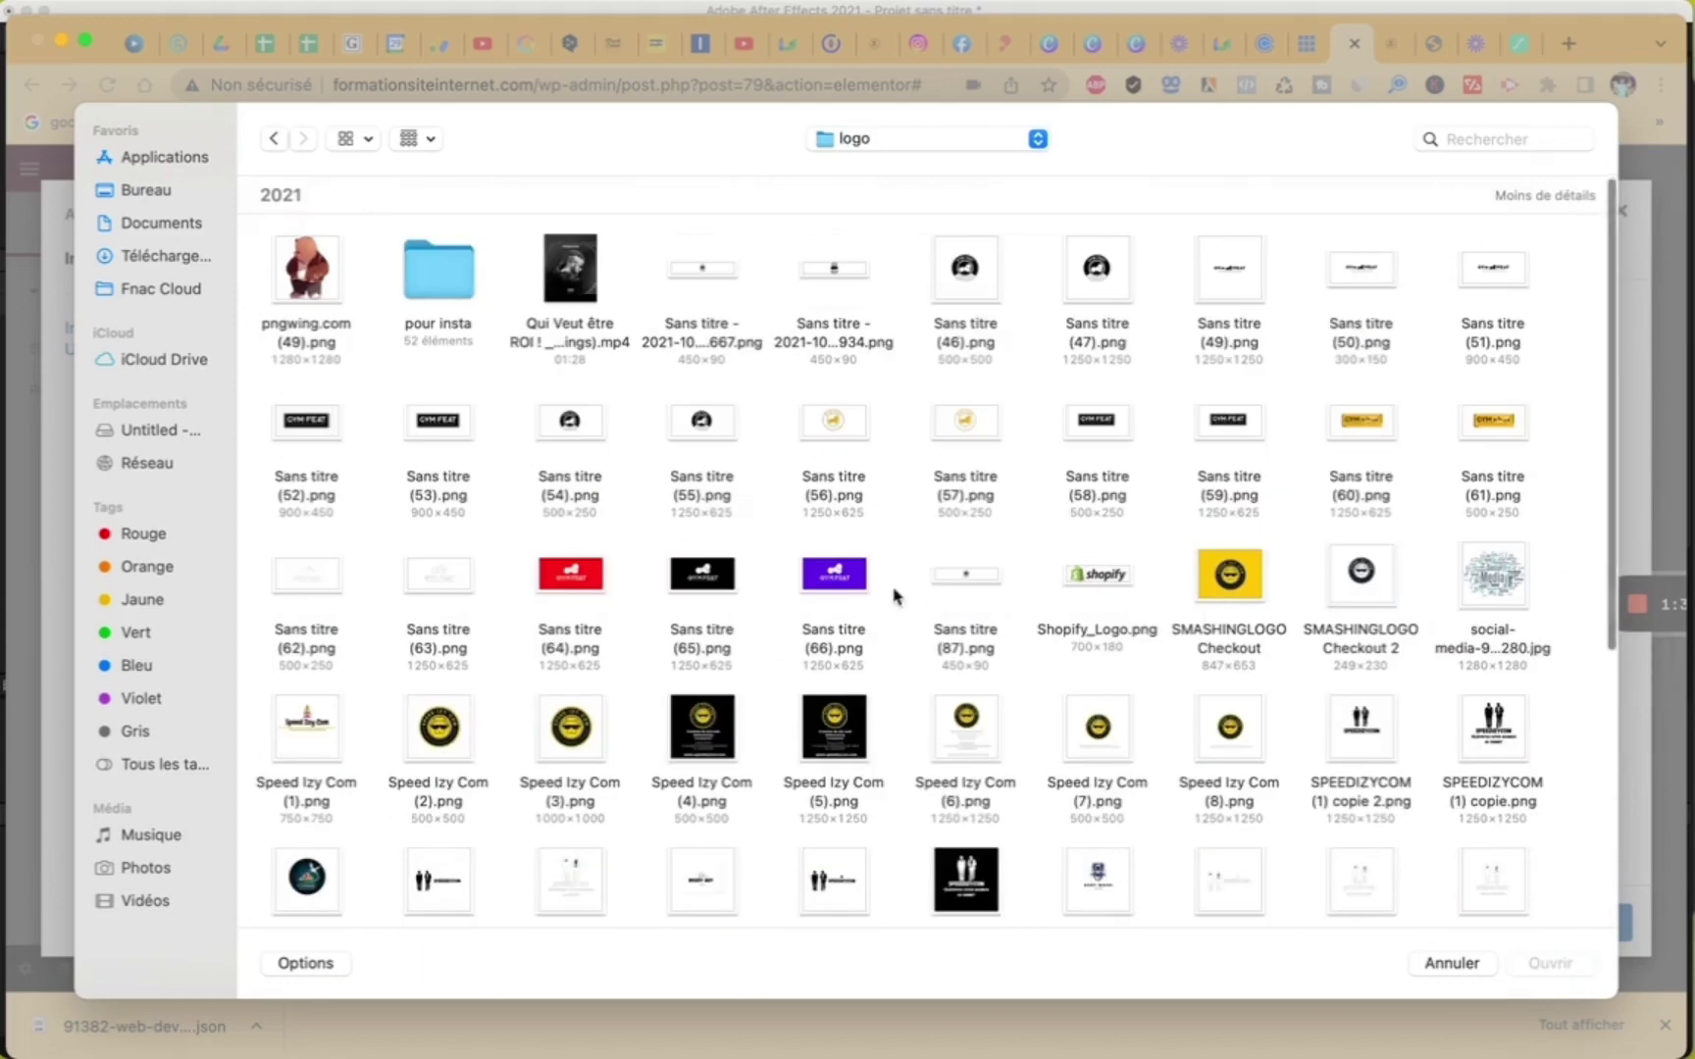
pyautogui.scroll(-10, 895, 596)
pyautogui.click(841, 530)
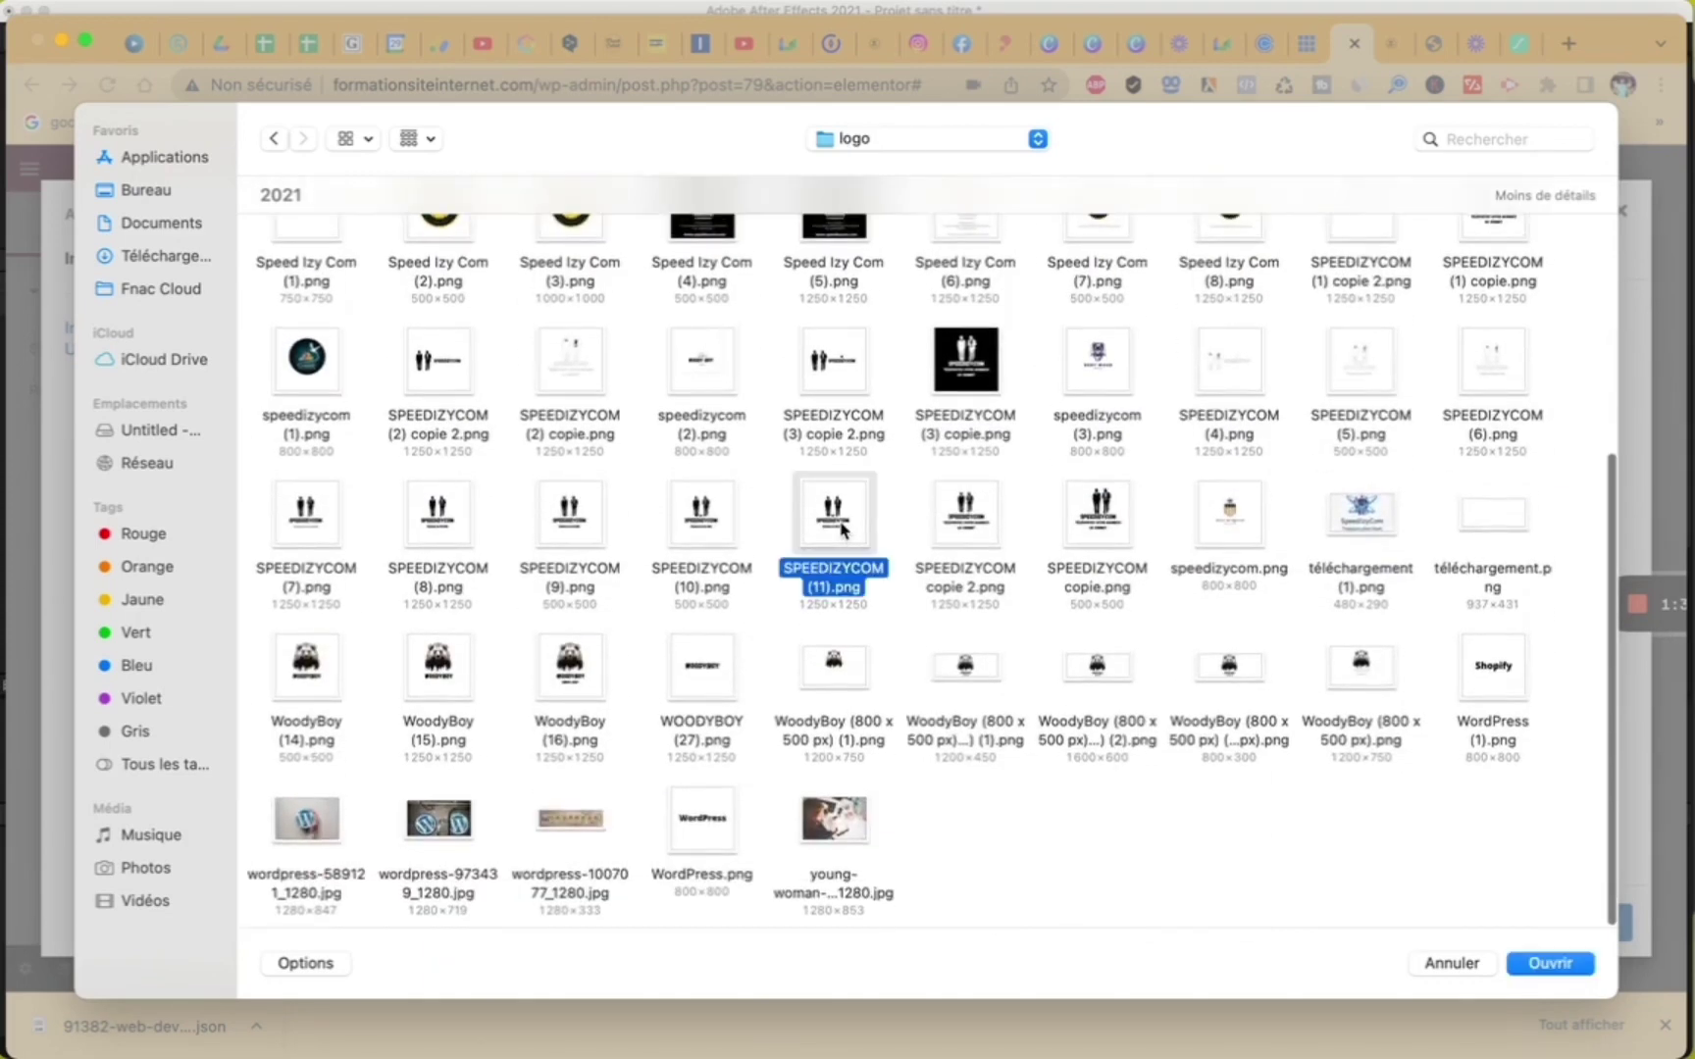
pyautogui.click(700, 507)
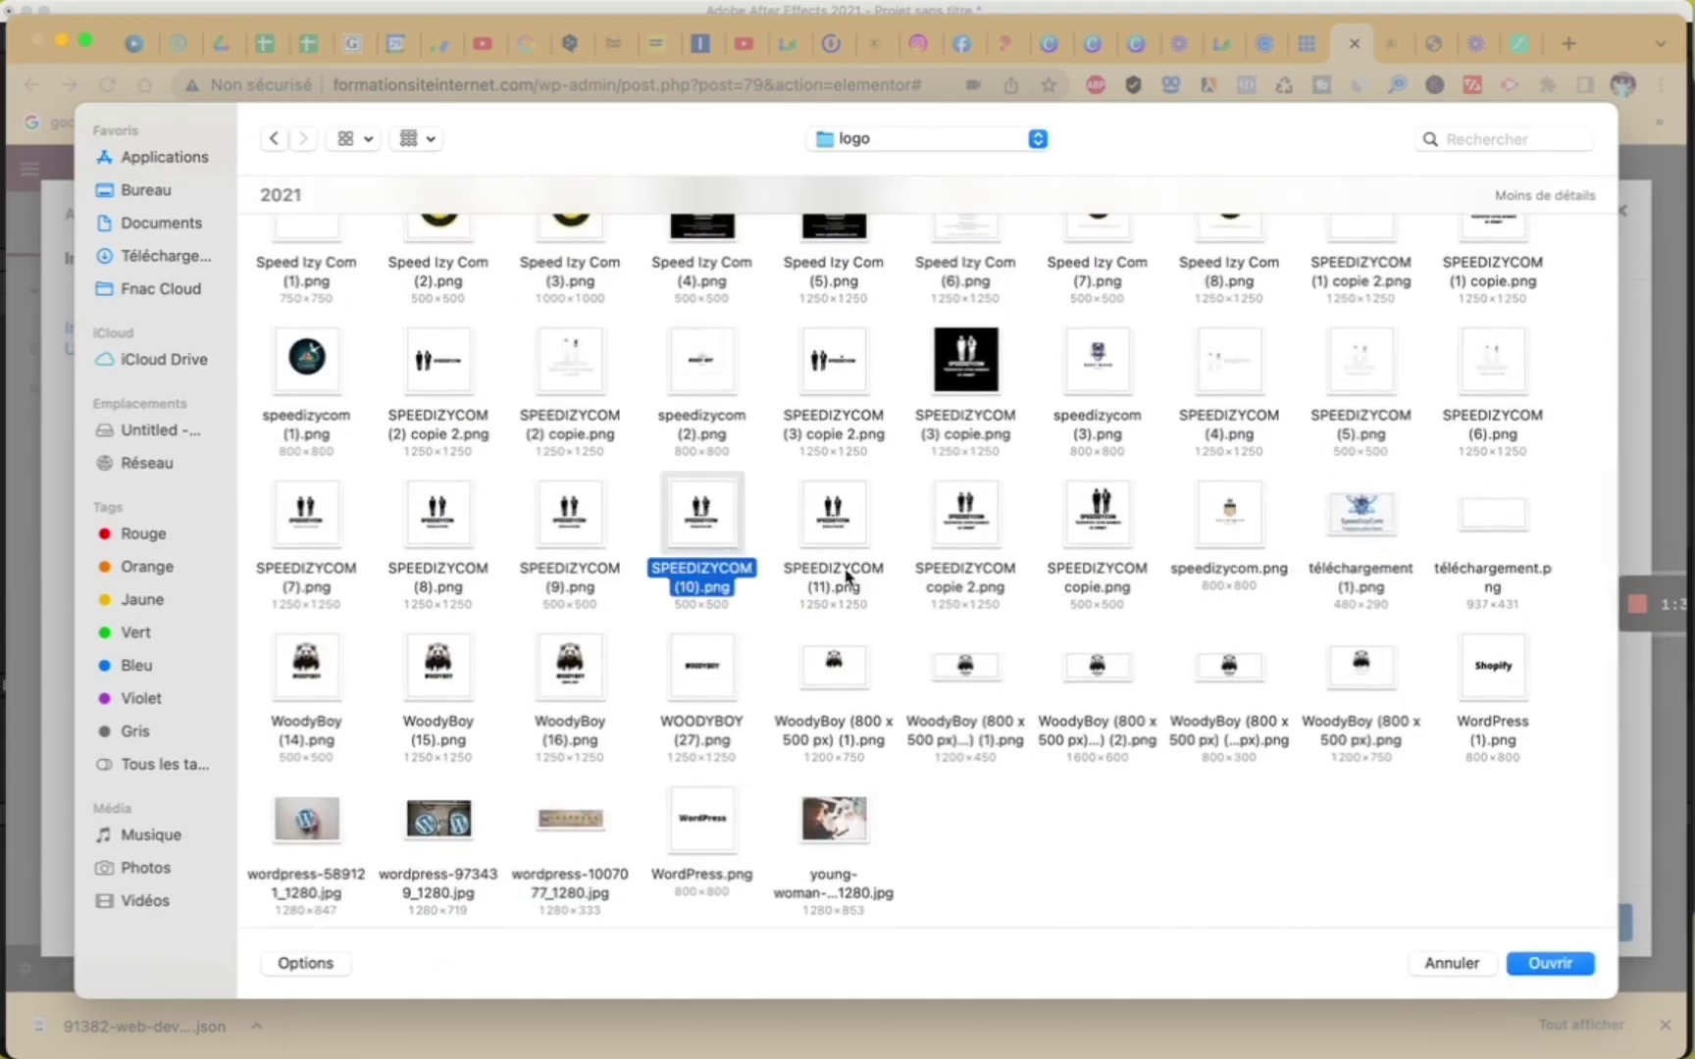
pyautogui.click(1550, 963)
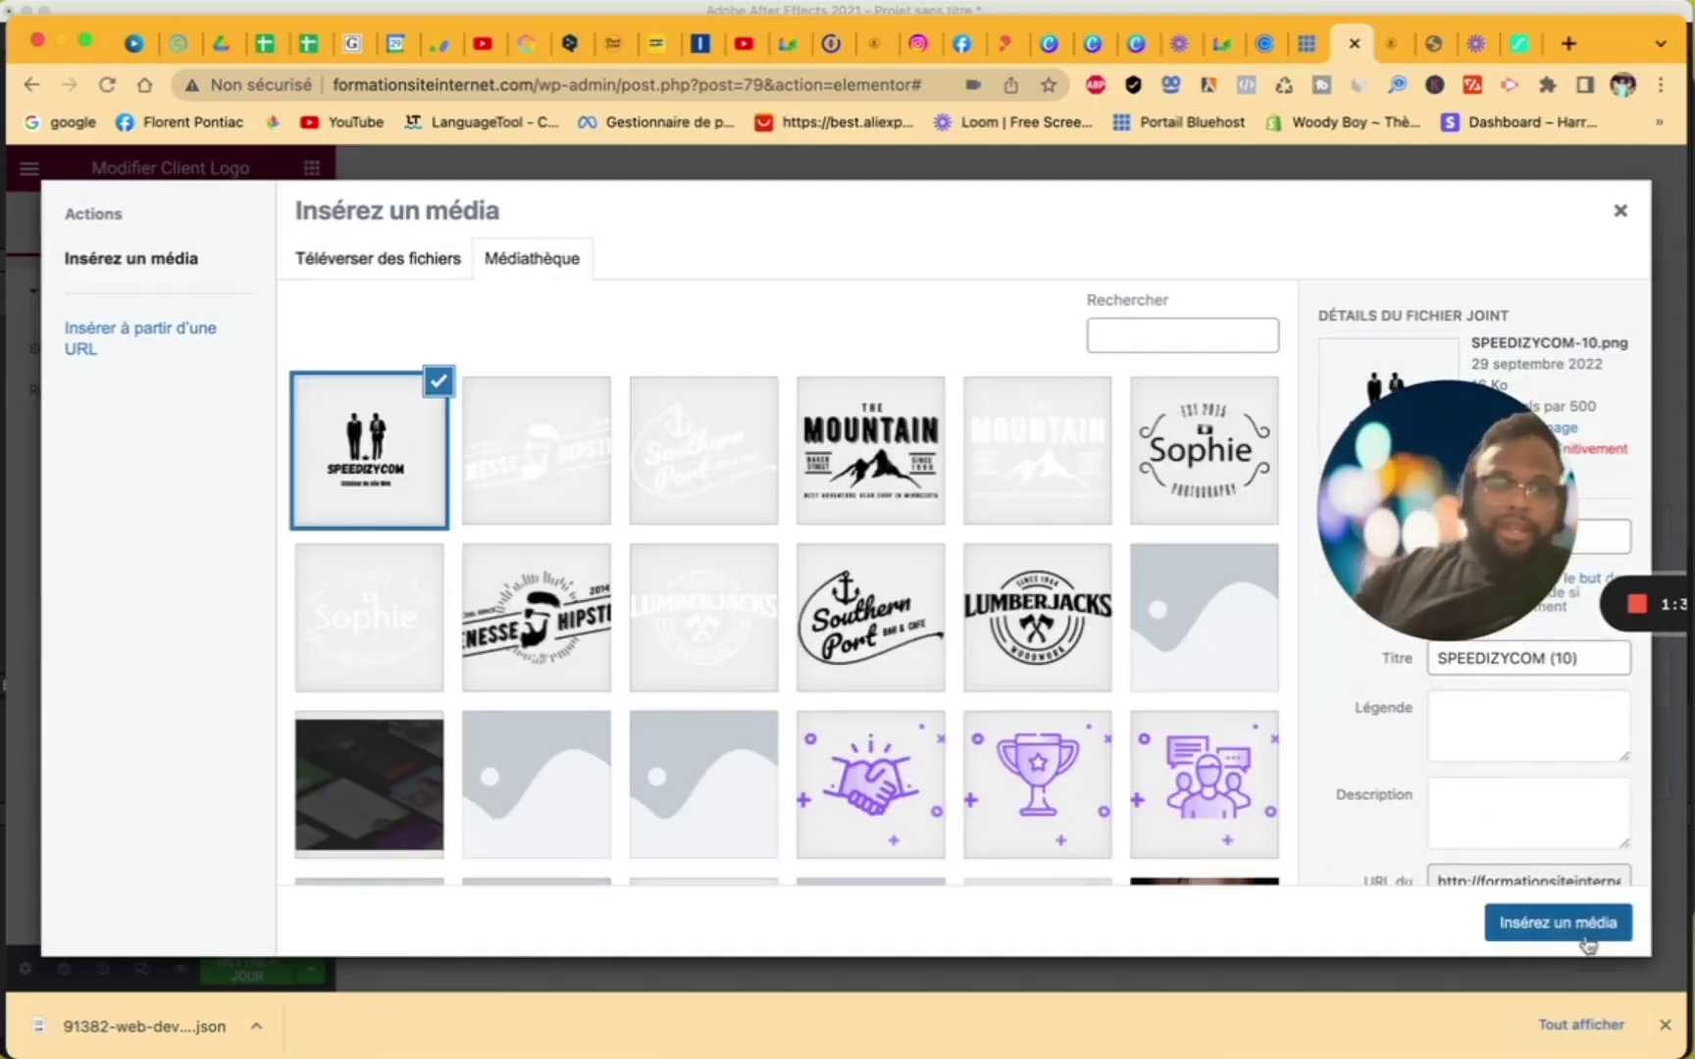
# - Set the uploaded SPEEDIZYCOM logo as both the Client Logo and the Hover Logo
pyautogui.click(1589, 940)
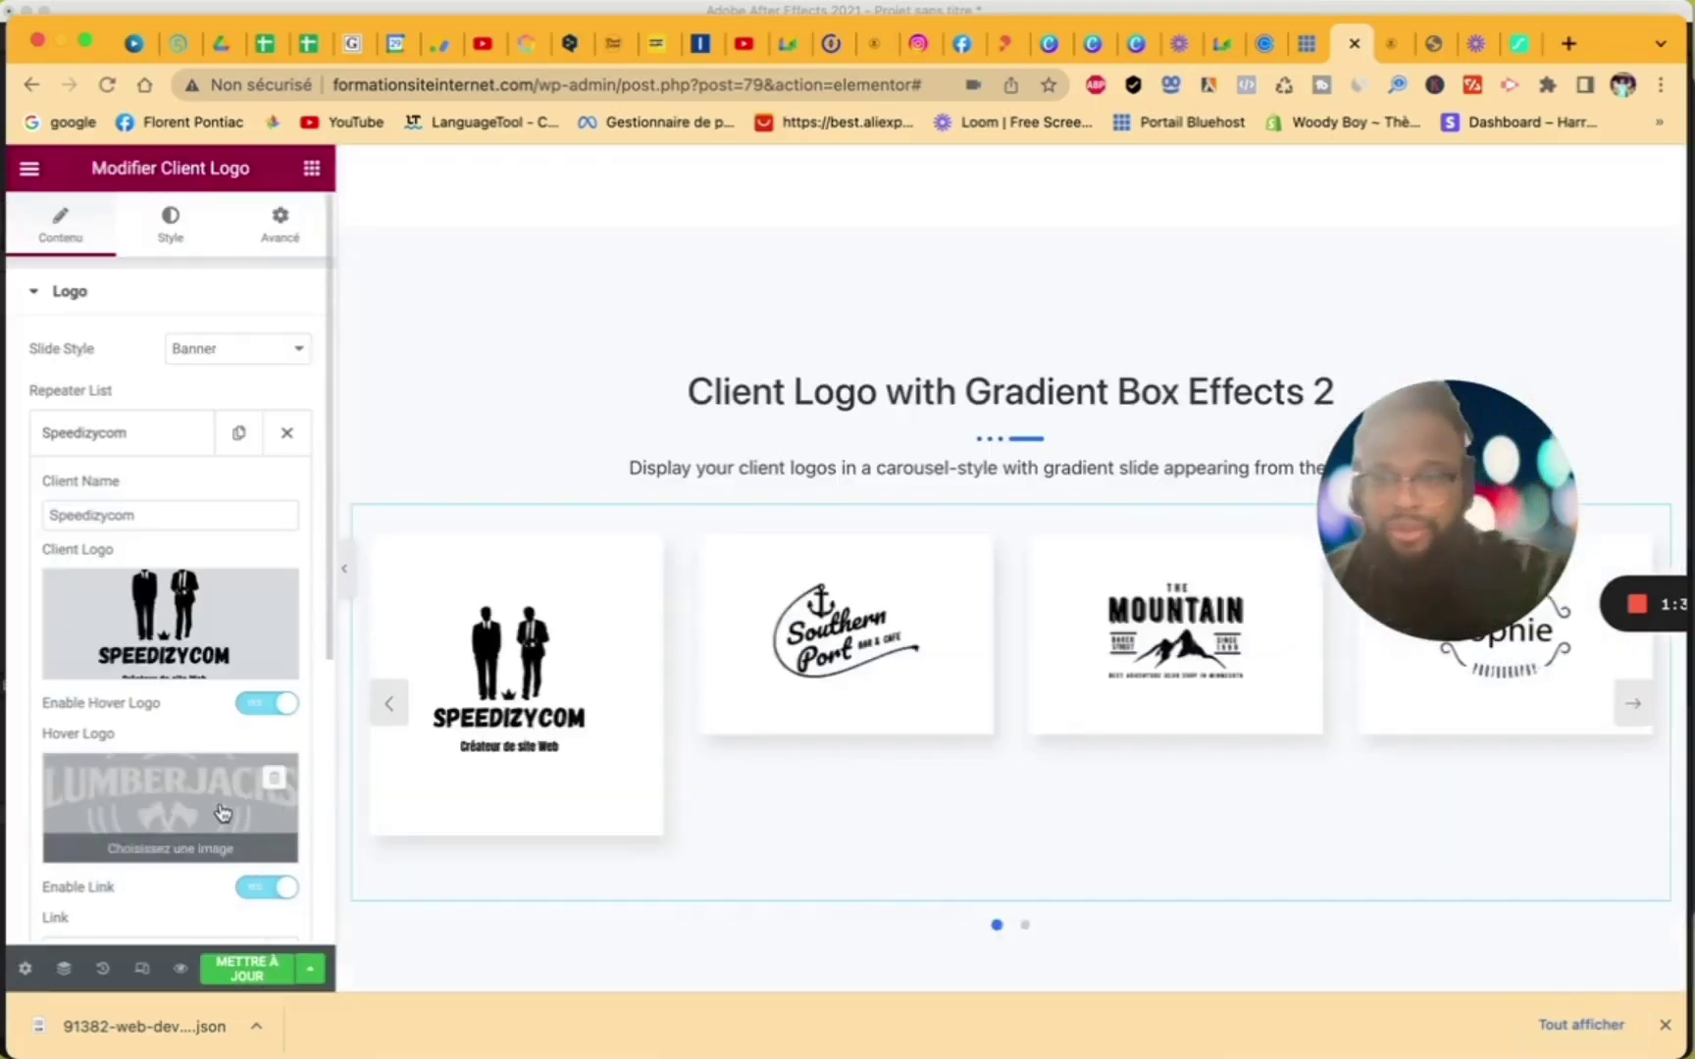
pyautogui.click(222, 812)
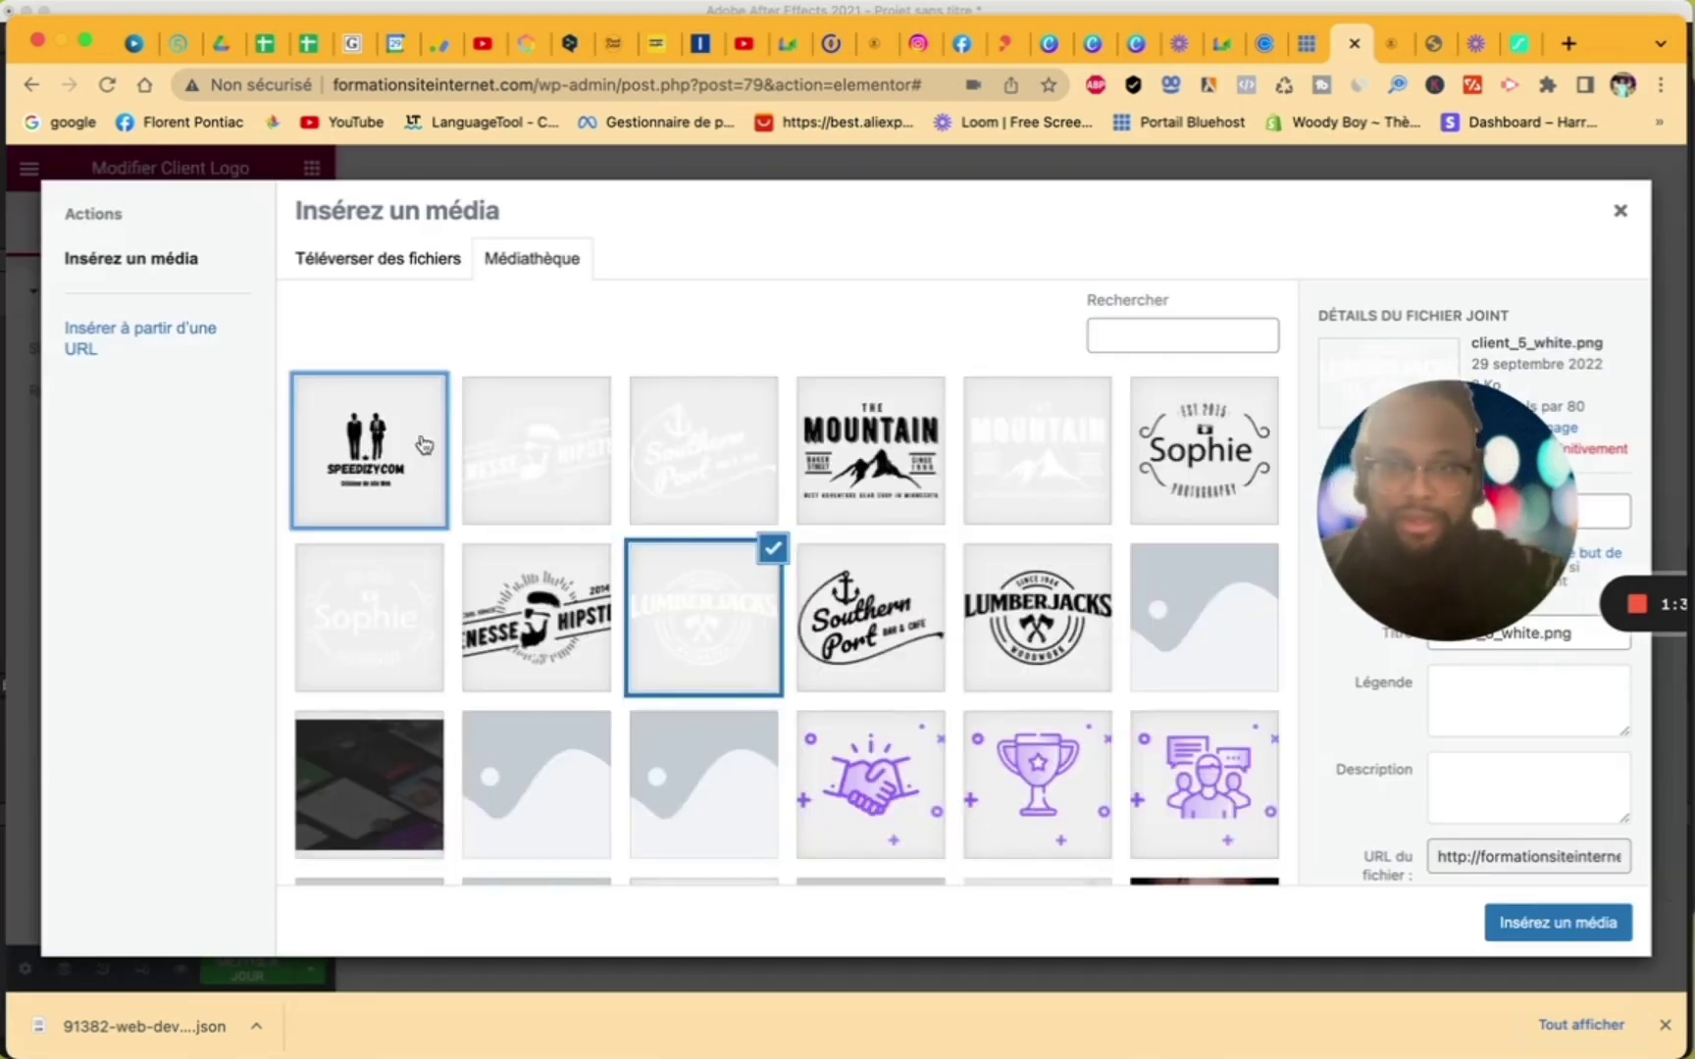
pyautogui.click(420, 445)
pyautogui.click(1516, 924)
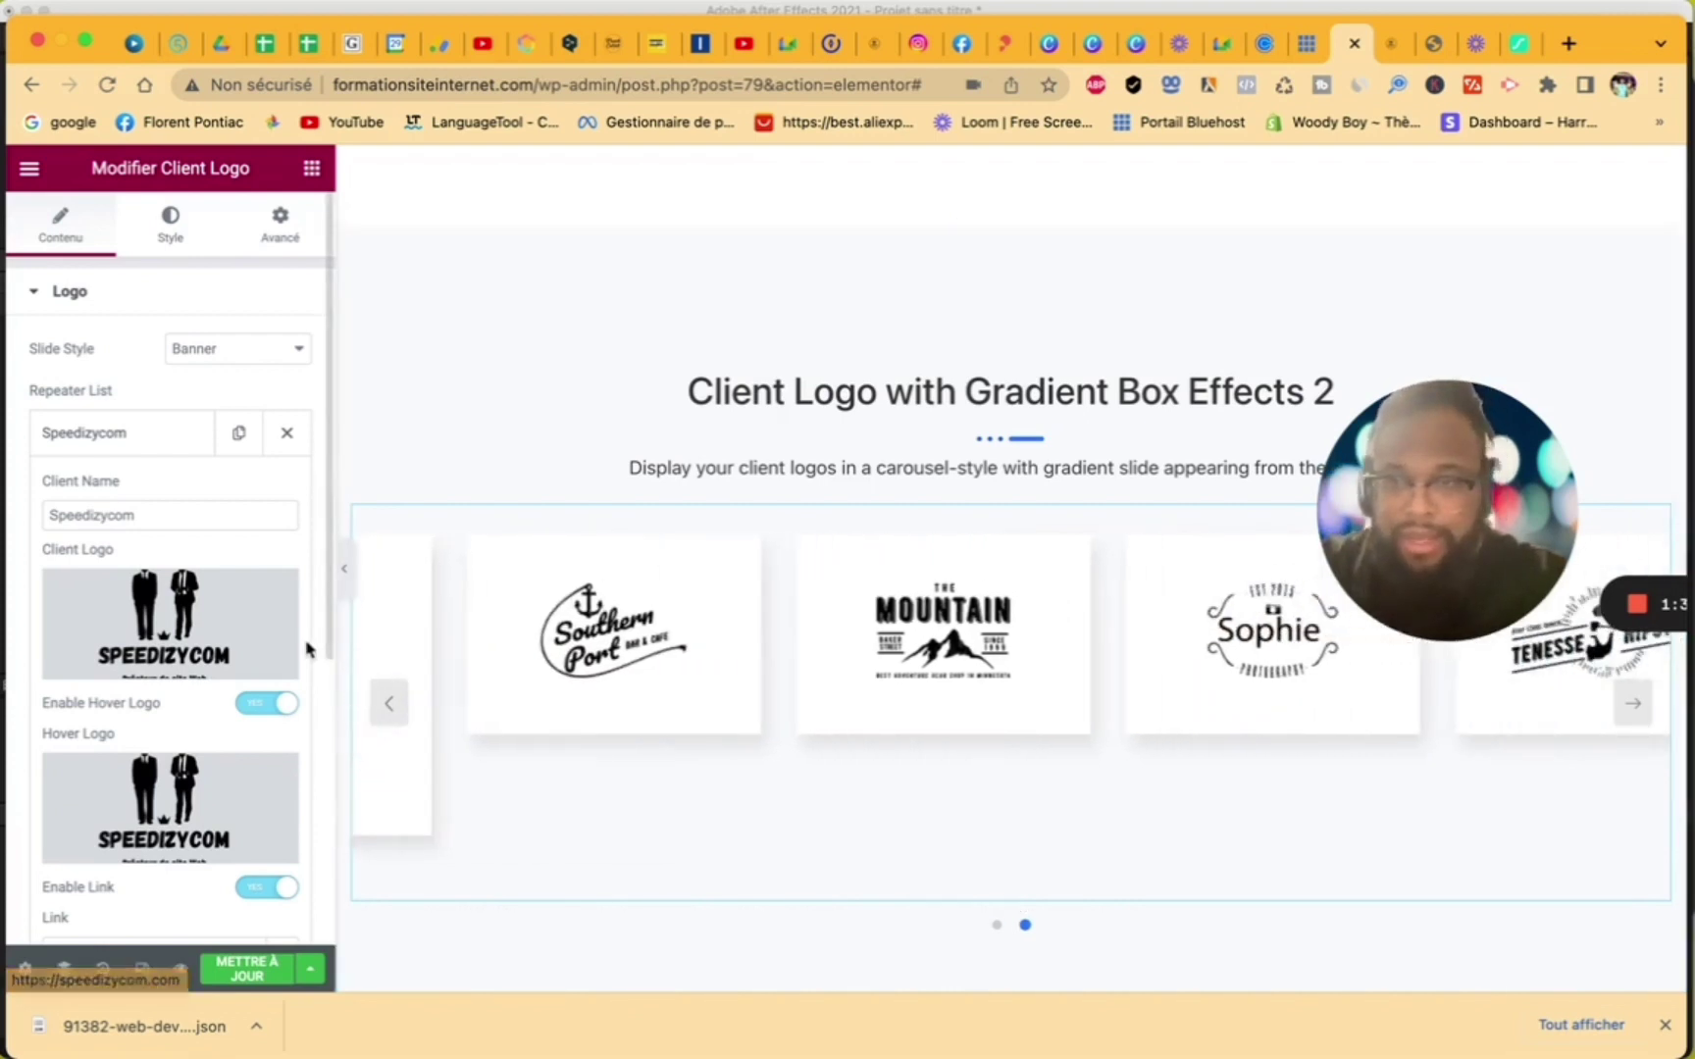
# - Save the page changes with Mettre à jour
pyautogui.scroll(-4, 201, 707)
pyautogui.scroll(-3, 201, 708)
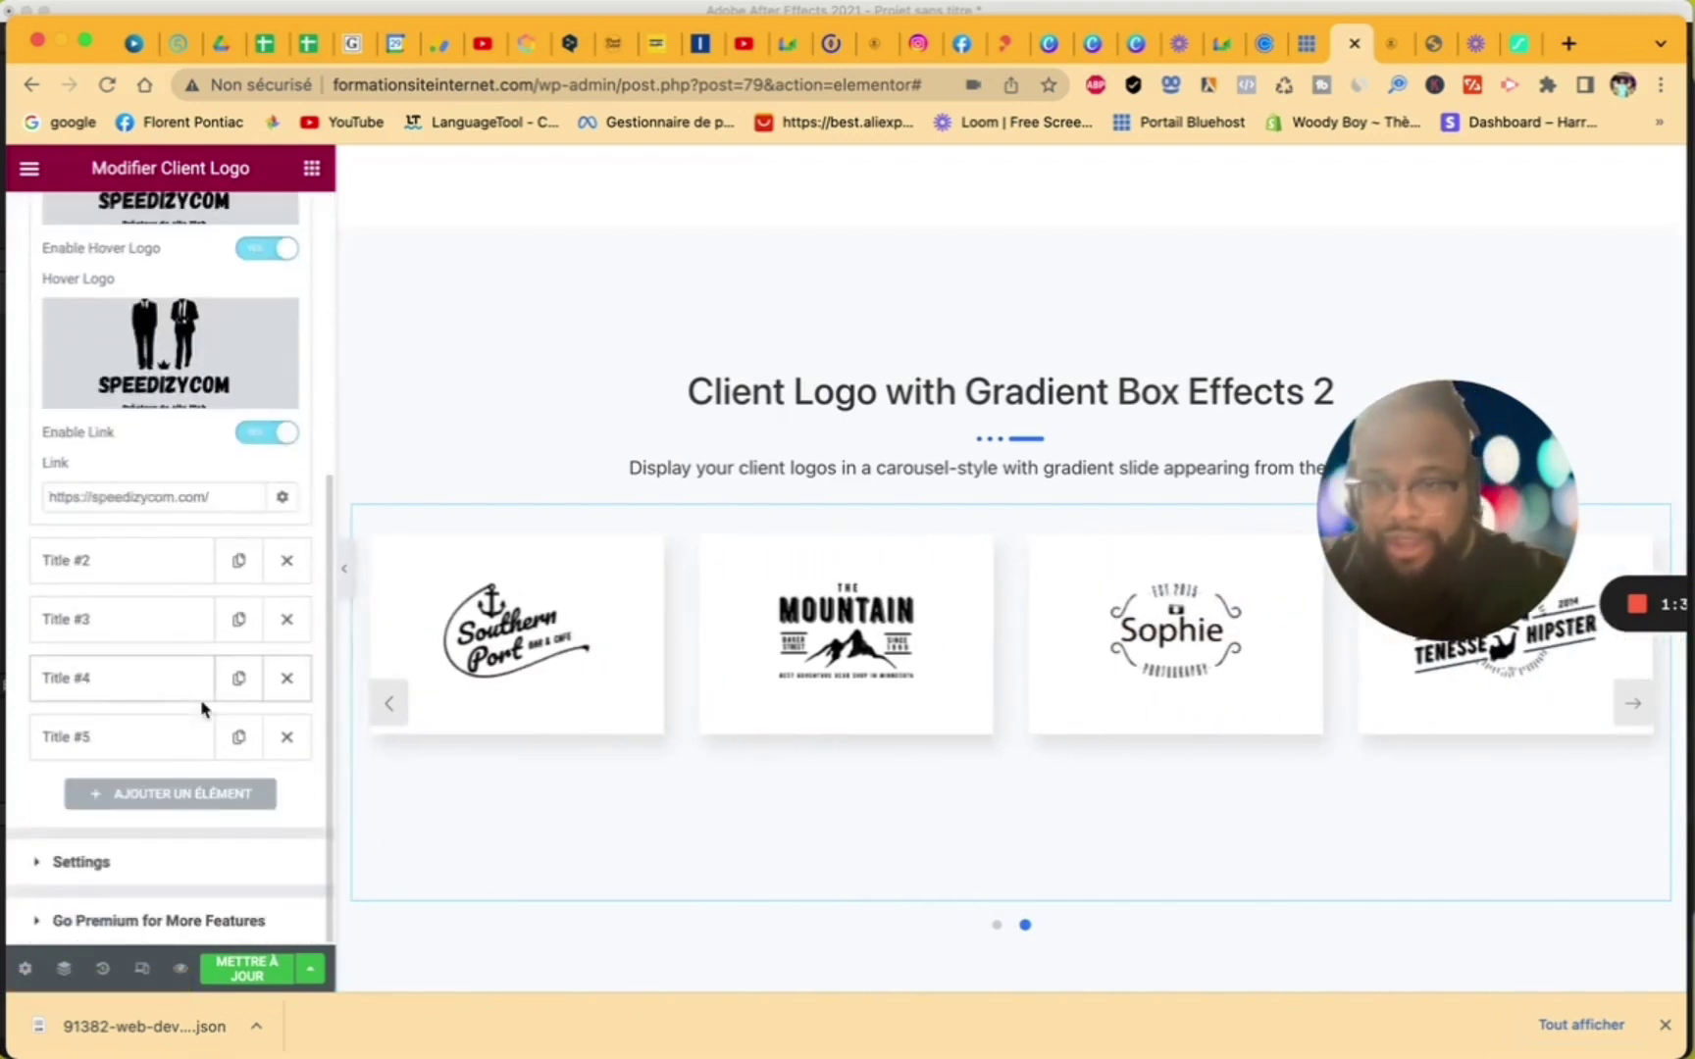
pyautogui.scroll(10, 201, 706)
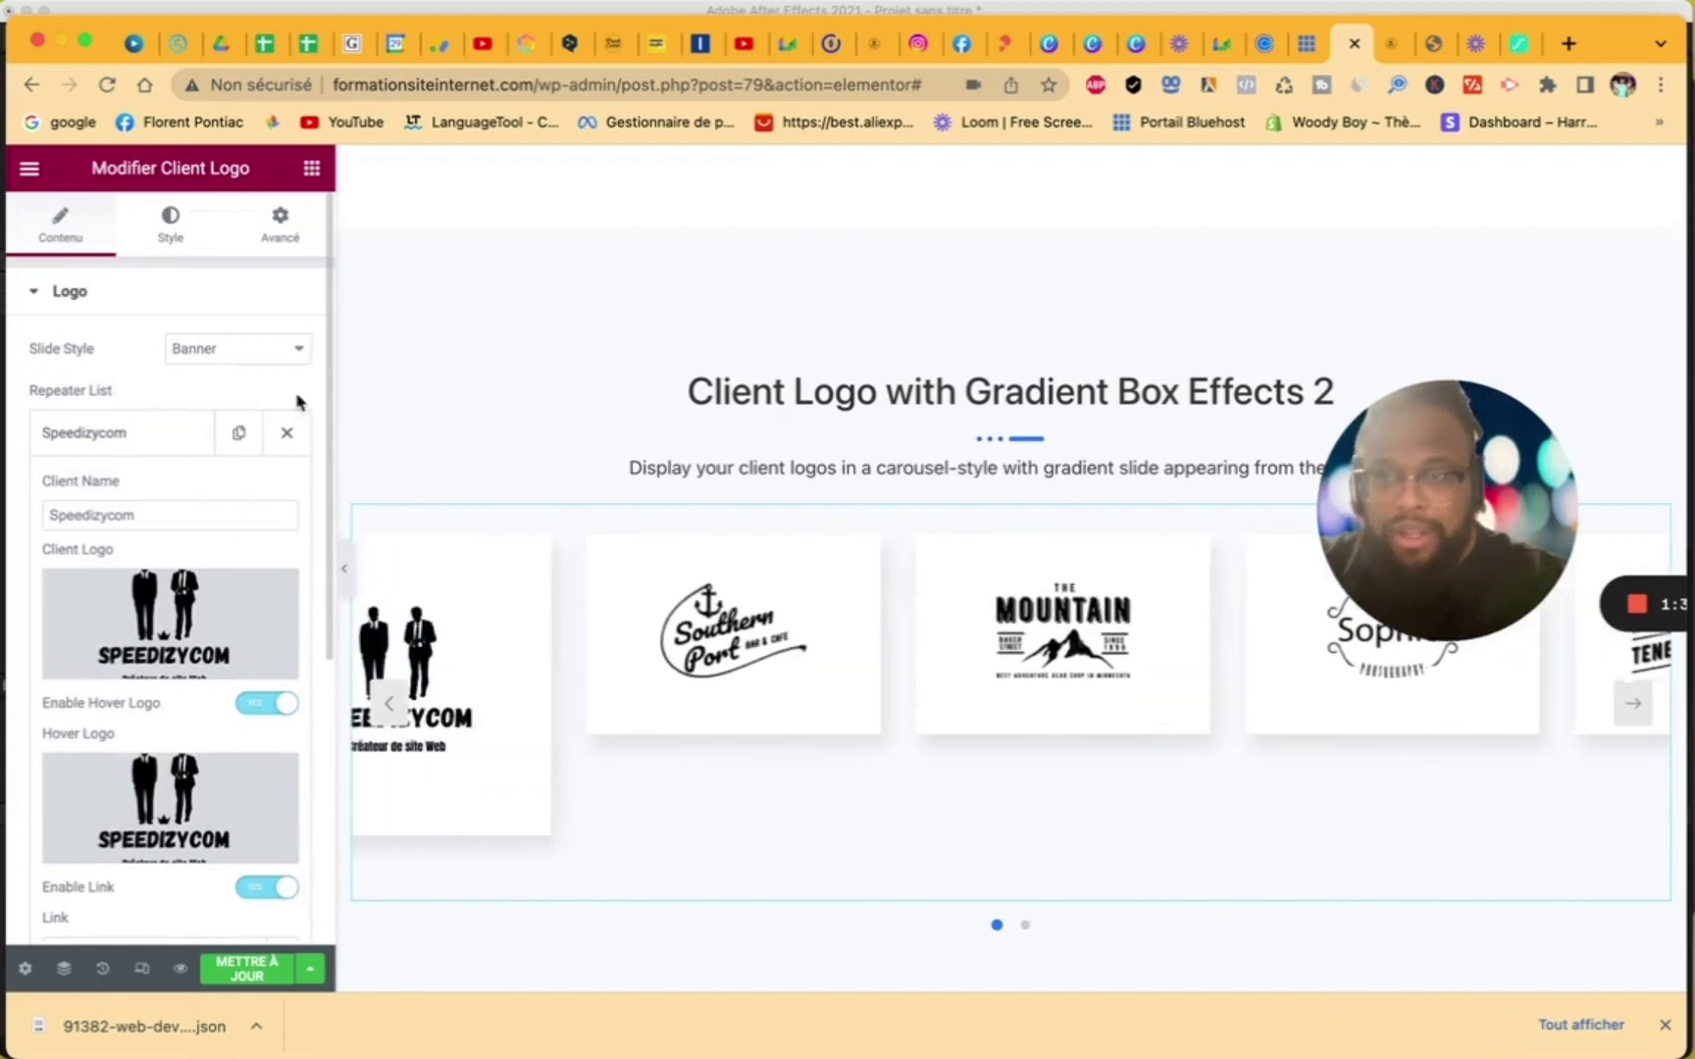
pyautogui.click(253, 969)
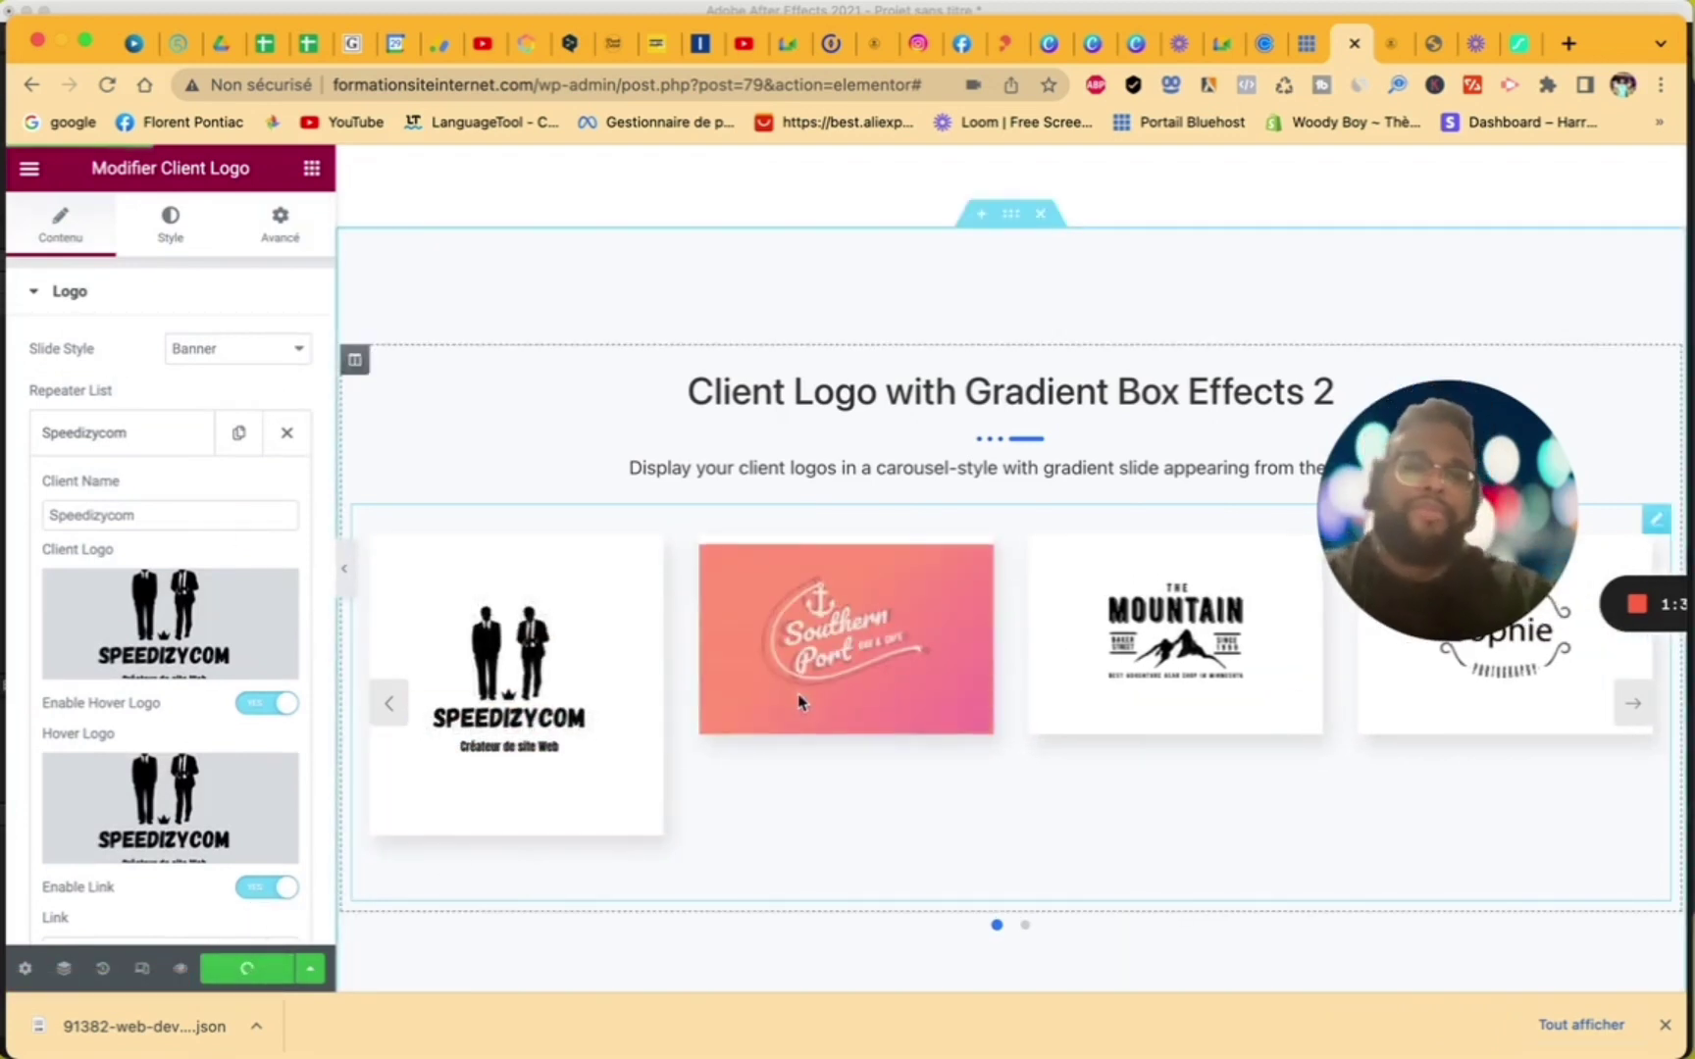
pyautogui.click(216, 351)
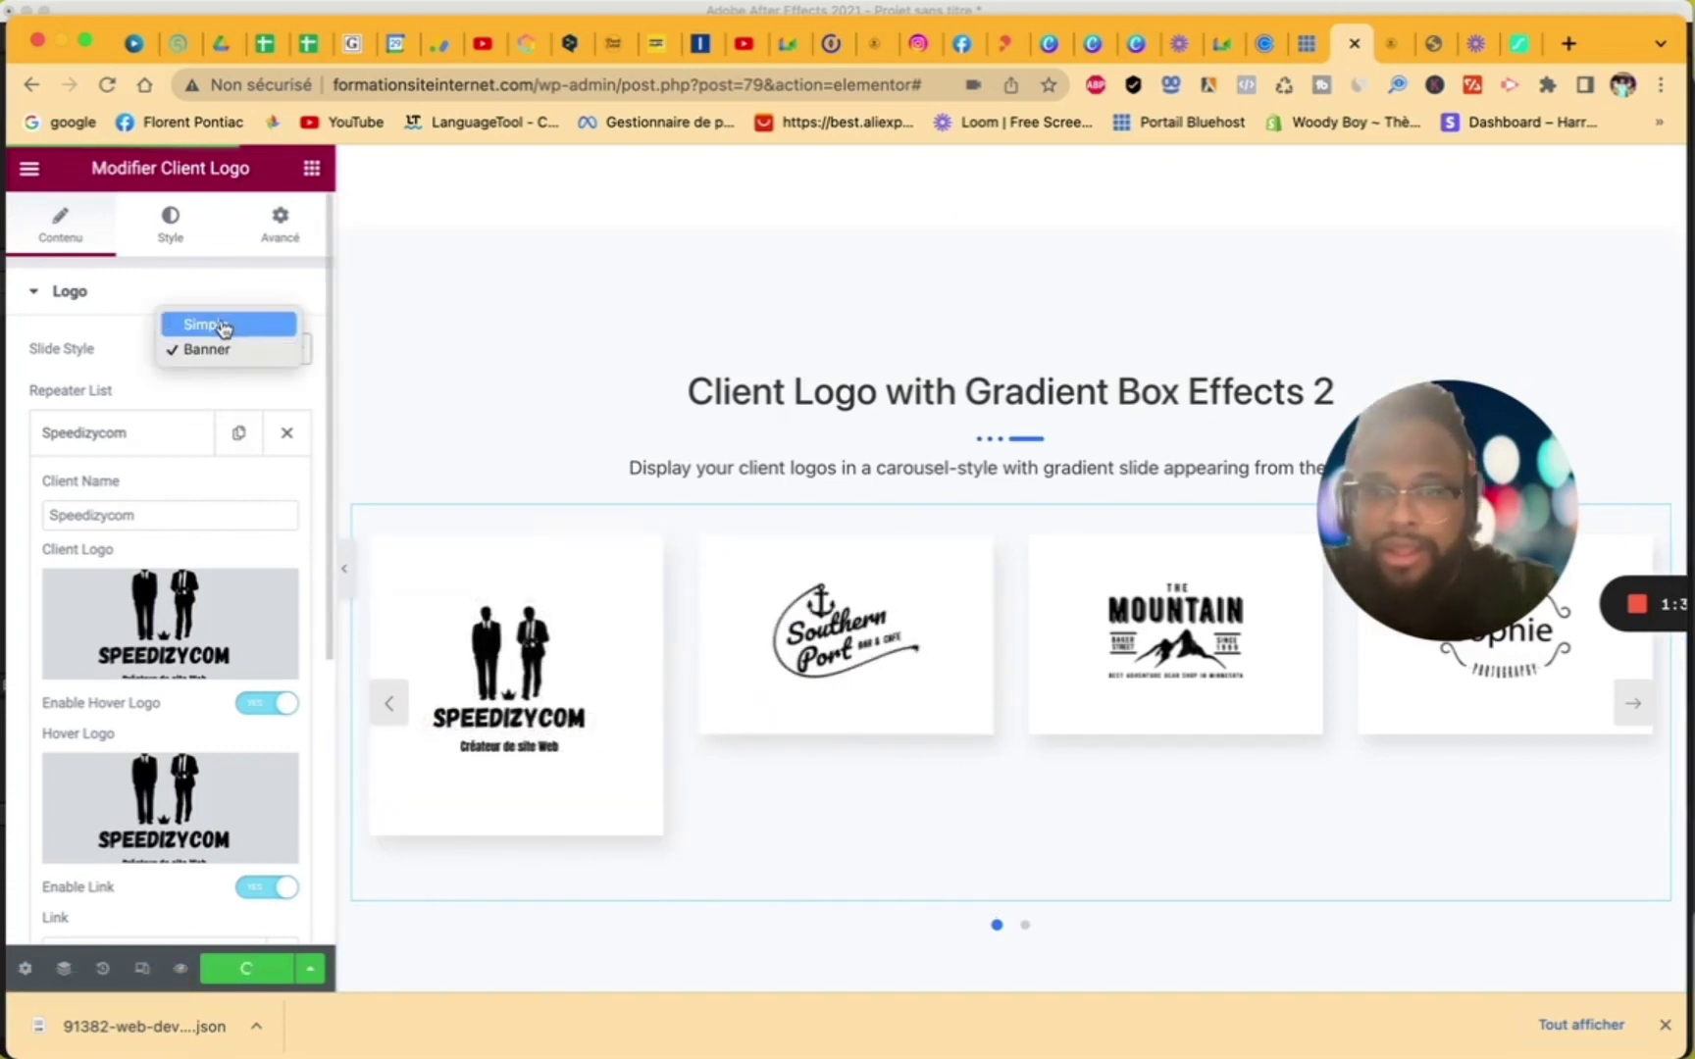
pyautogui.click(223, 326)
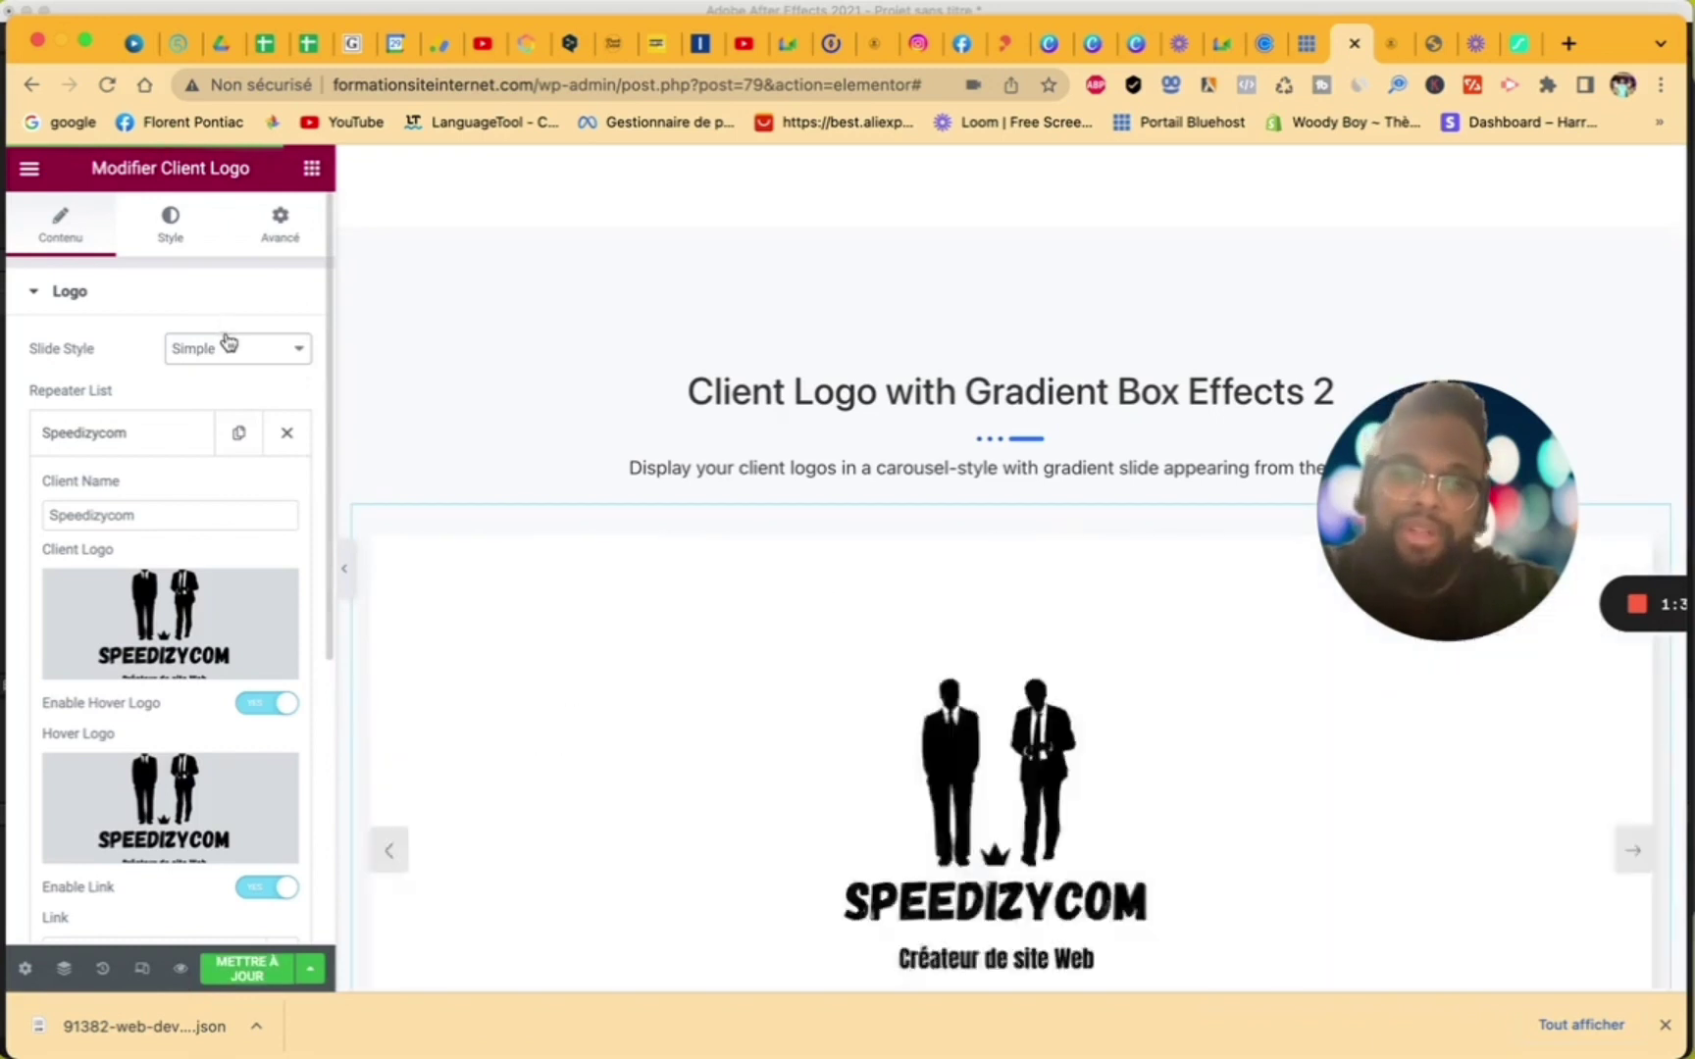
pyautogui.click(246, 369)
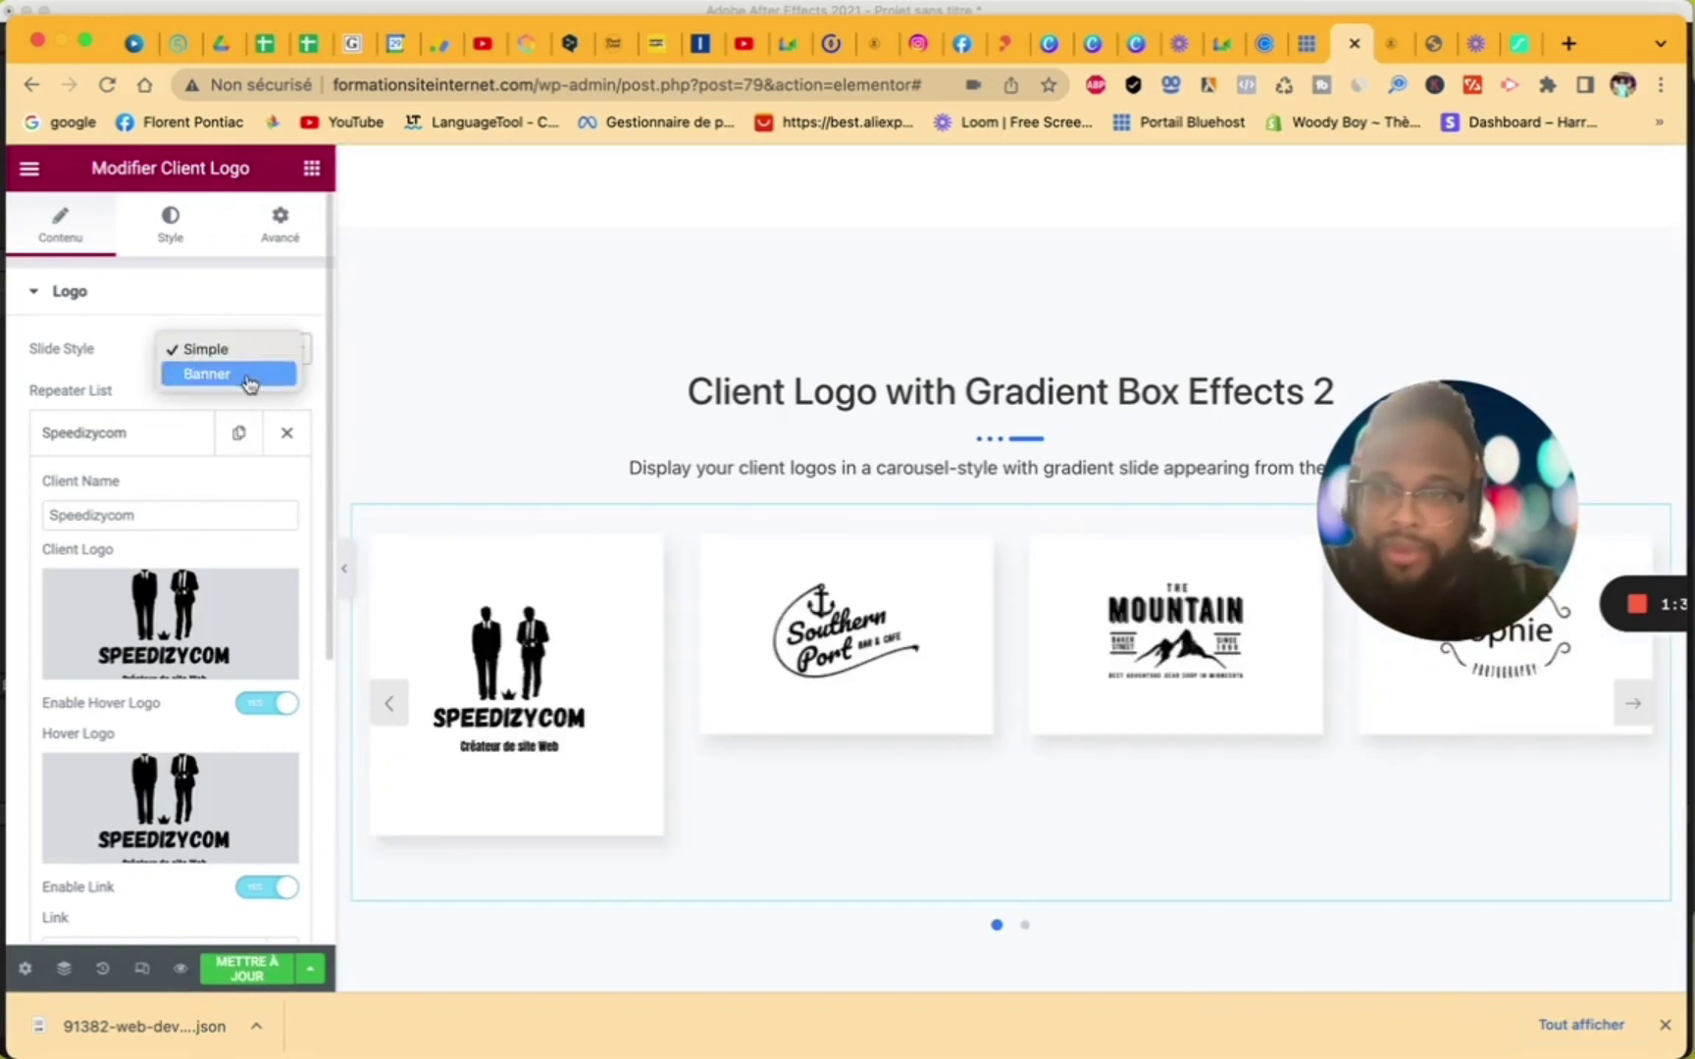
pyautogui.click(246, 376)
pyautogui.scroll(-5, 238, 589)
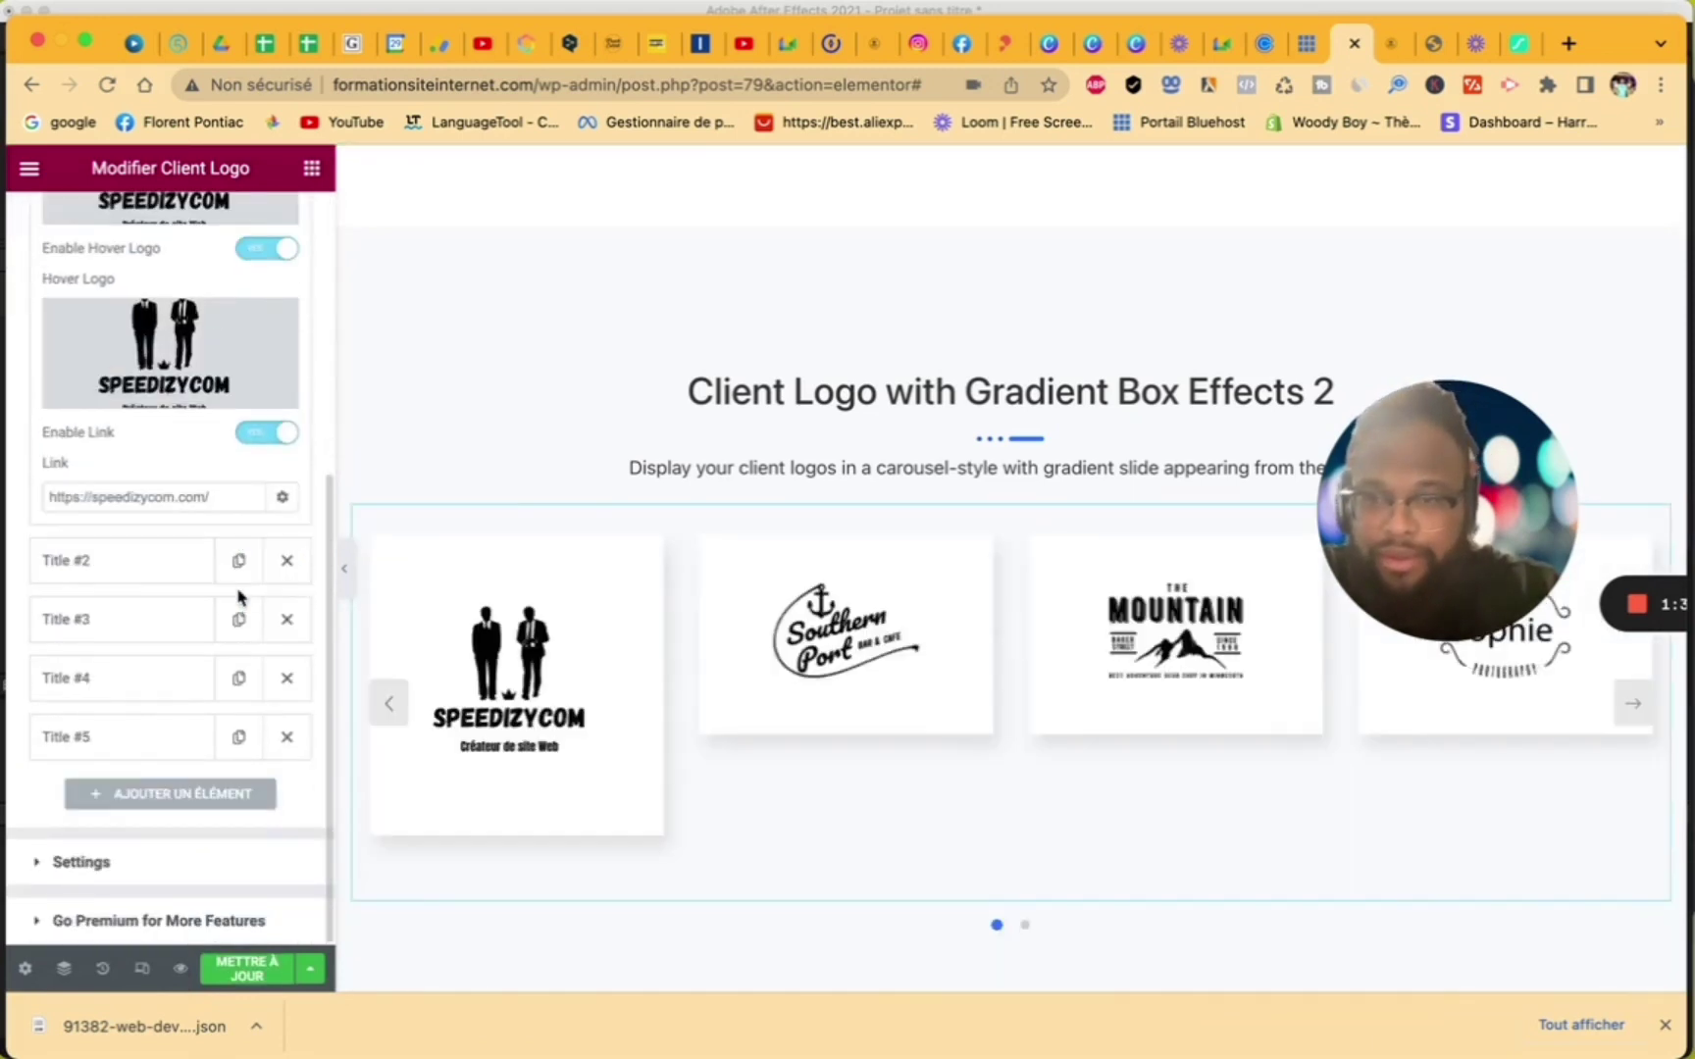
pyautogui.click(41, 868)
pyautogui.scroll(-3, 118, 785)
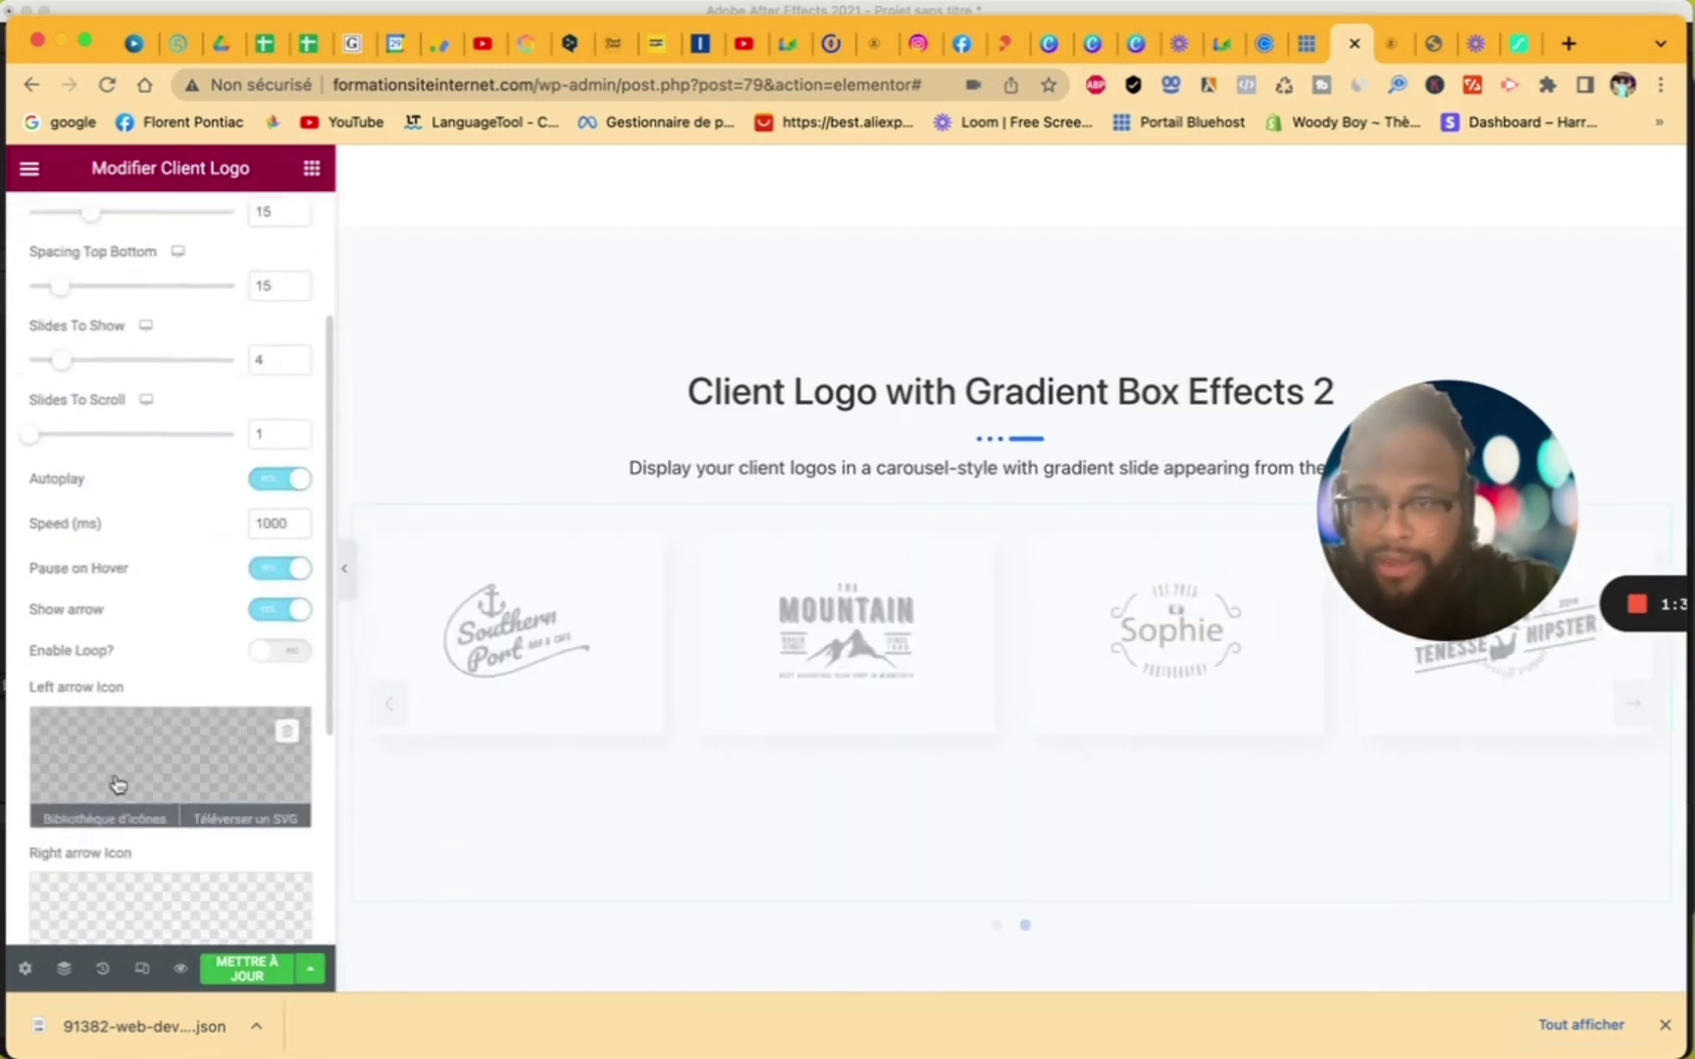
pyautogui.scroll(-4, 118, 785)
pyautogui.scroll(6, 116, 780)
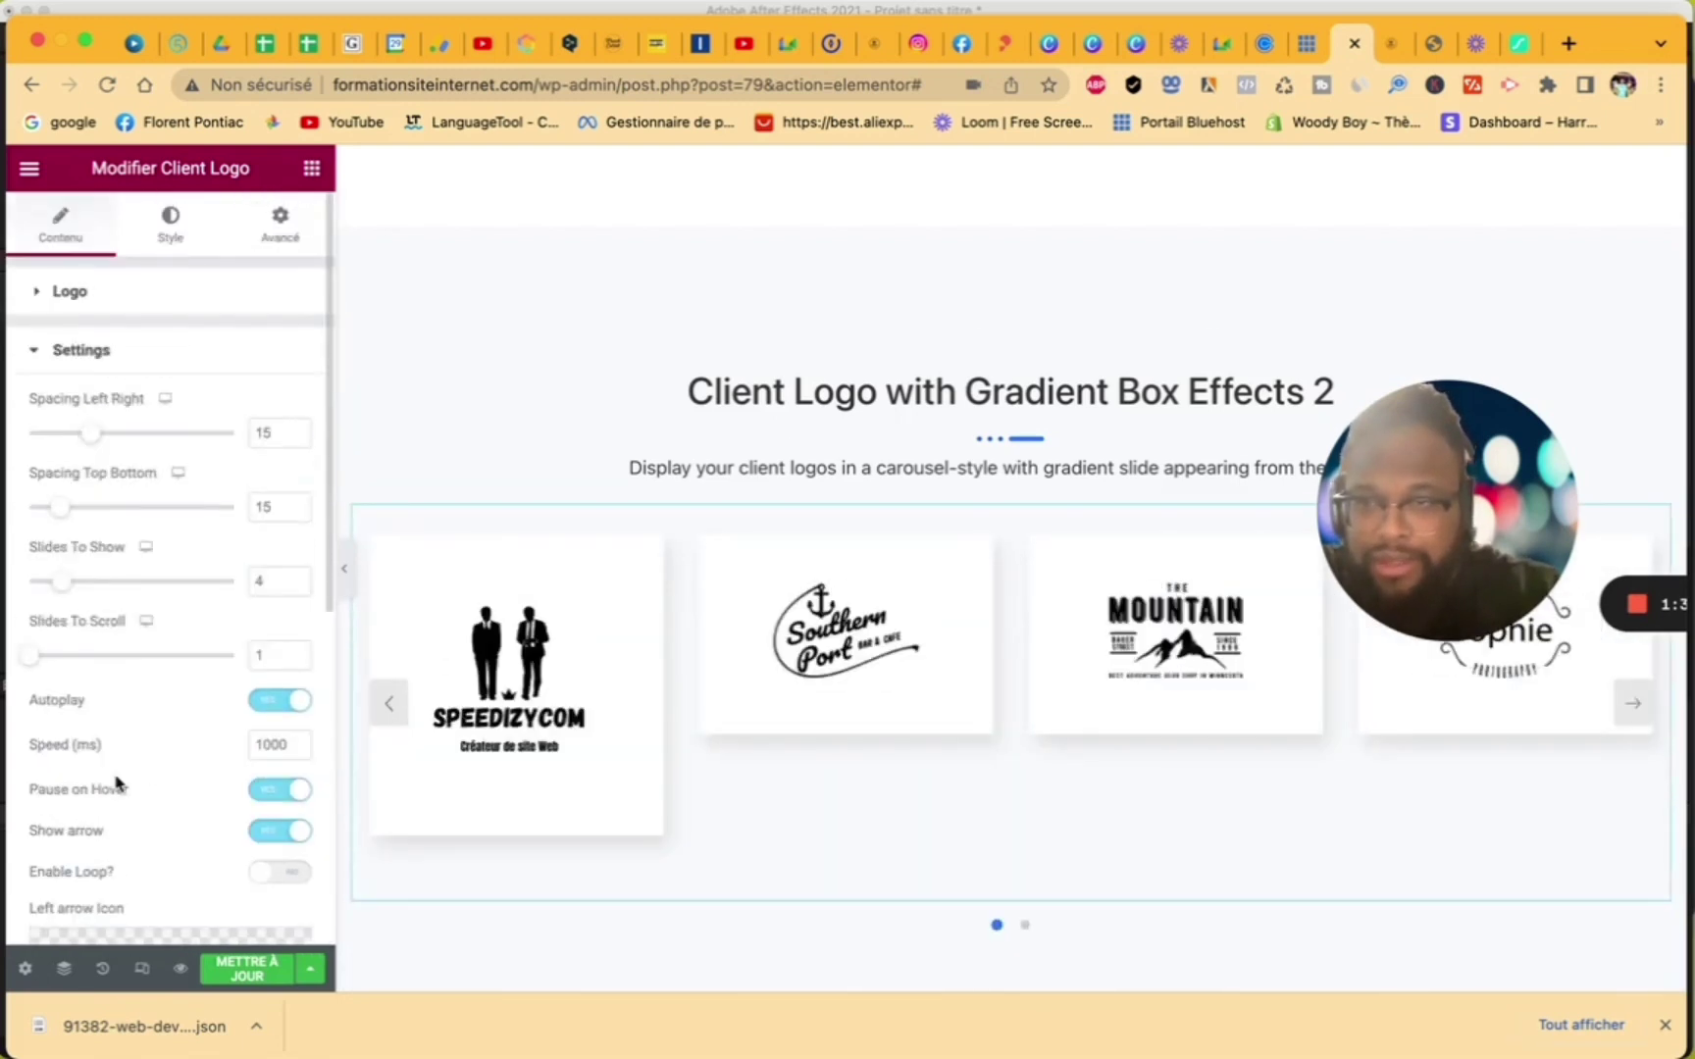
pyautogui.click(55, 295)
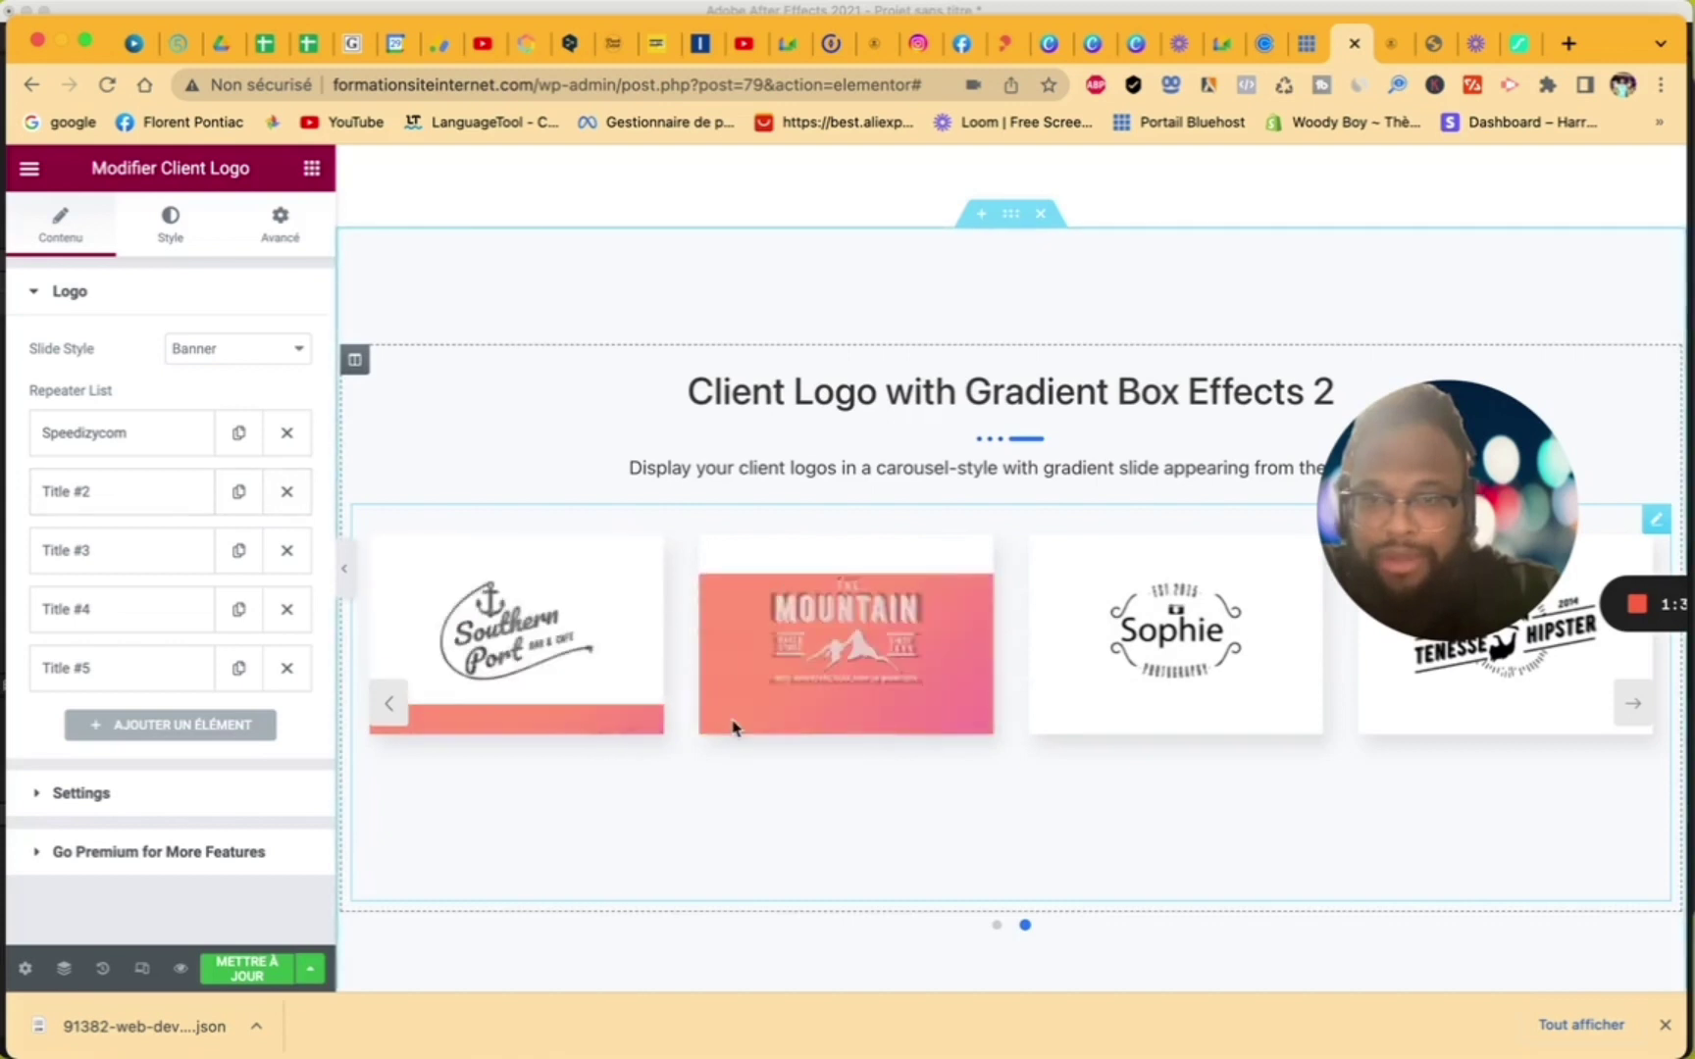
pyautogui.click(391, 706)
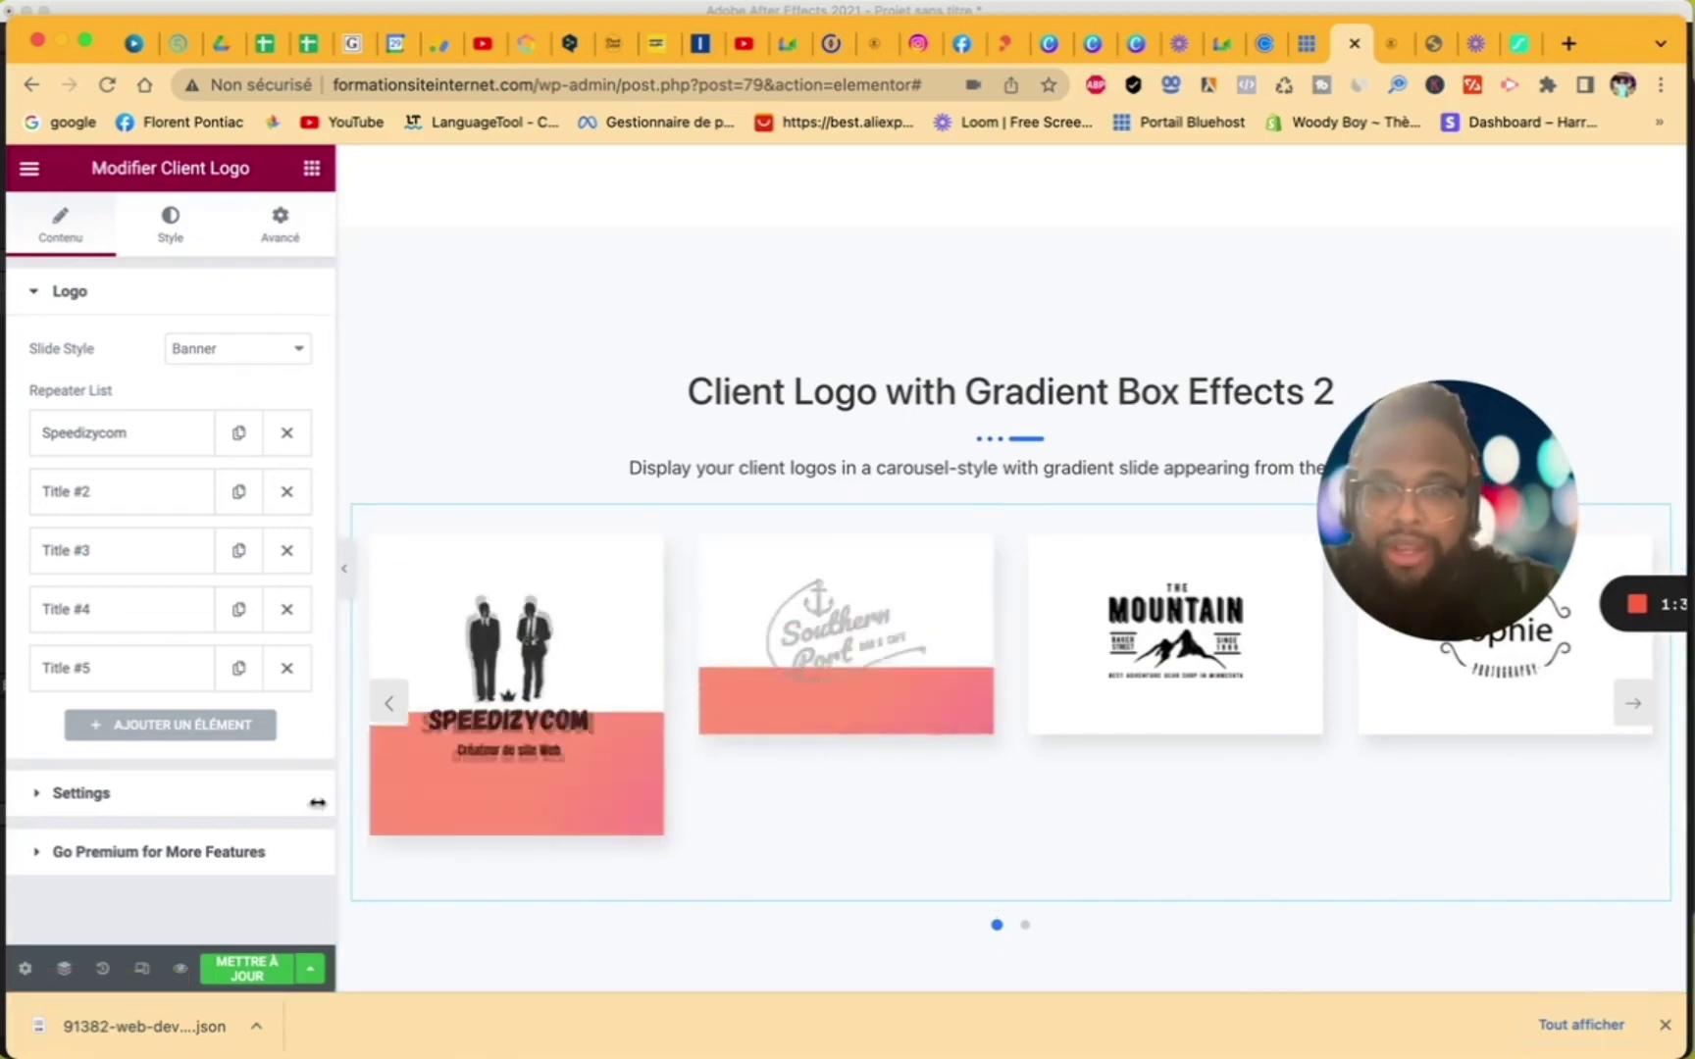
pyautogui.scroll(5, 991, 586)
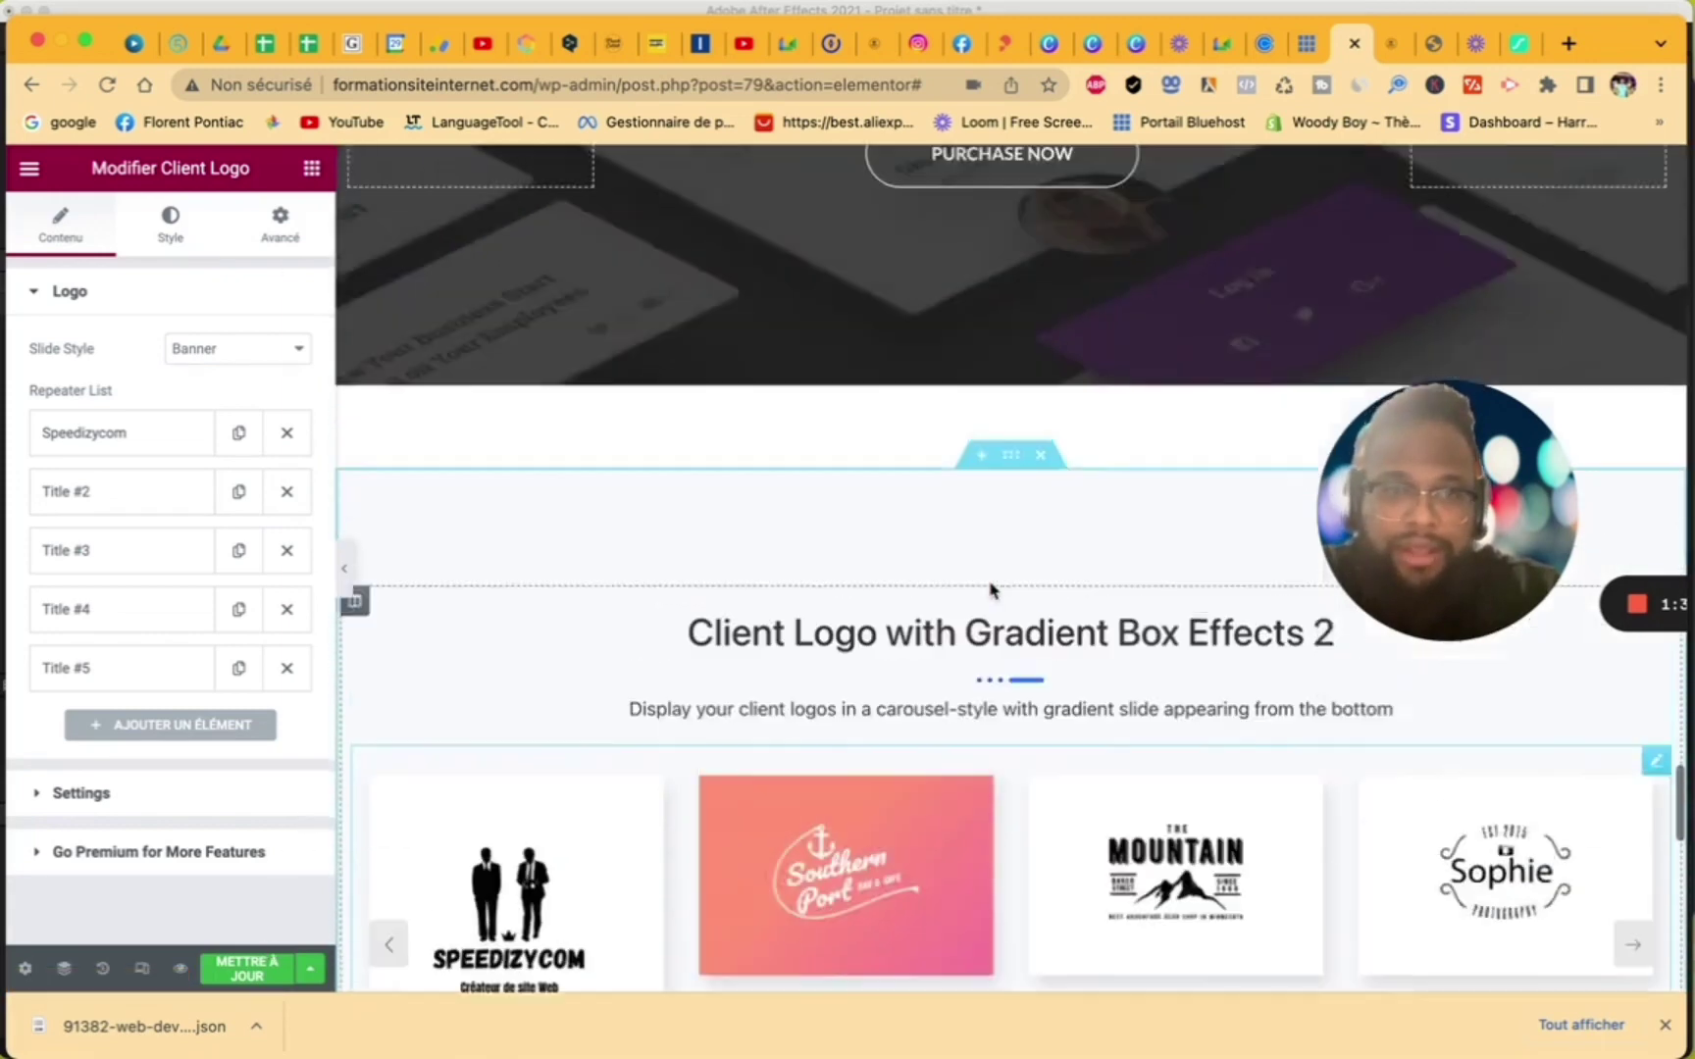
pyautogui.scroll(-6, 990, 586)
# - Replace the heading 'Client Logo with Gradient Box Effects 2' with 'nos client'
pyautogui.click(589, 316)
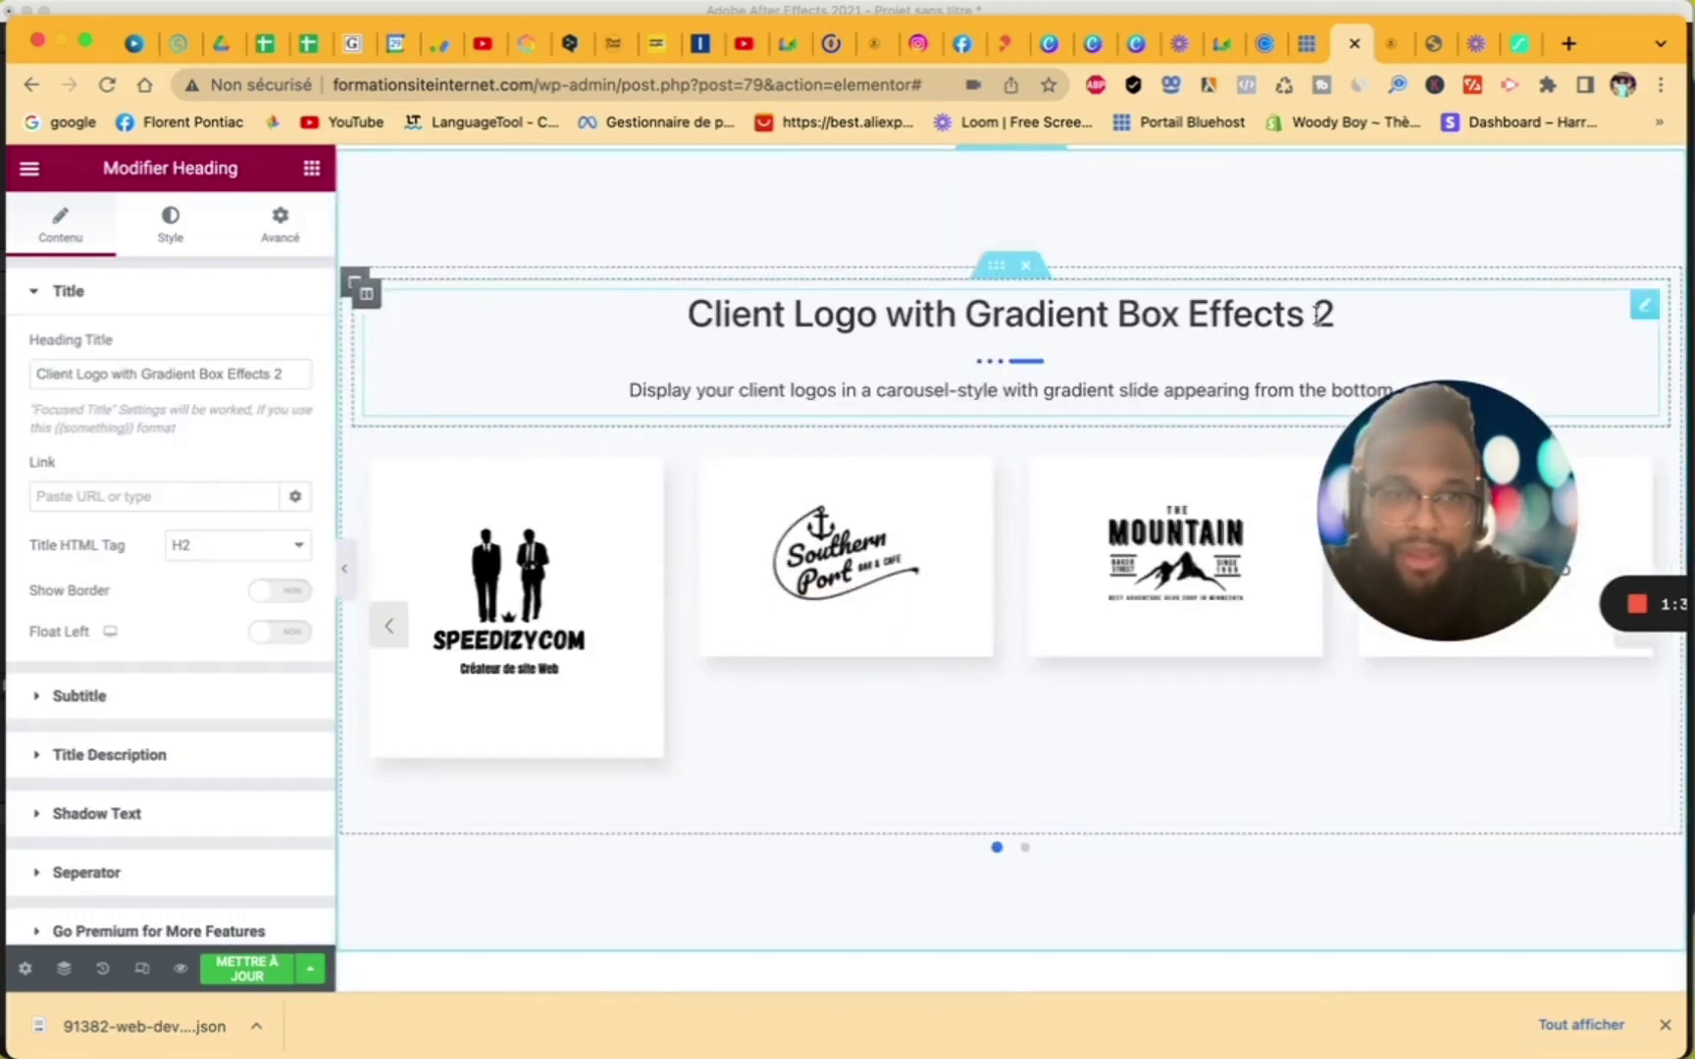
pyautogui.moveTo(36, 379); pyautogui.dragTo(371, 419)
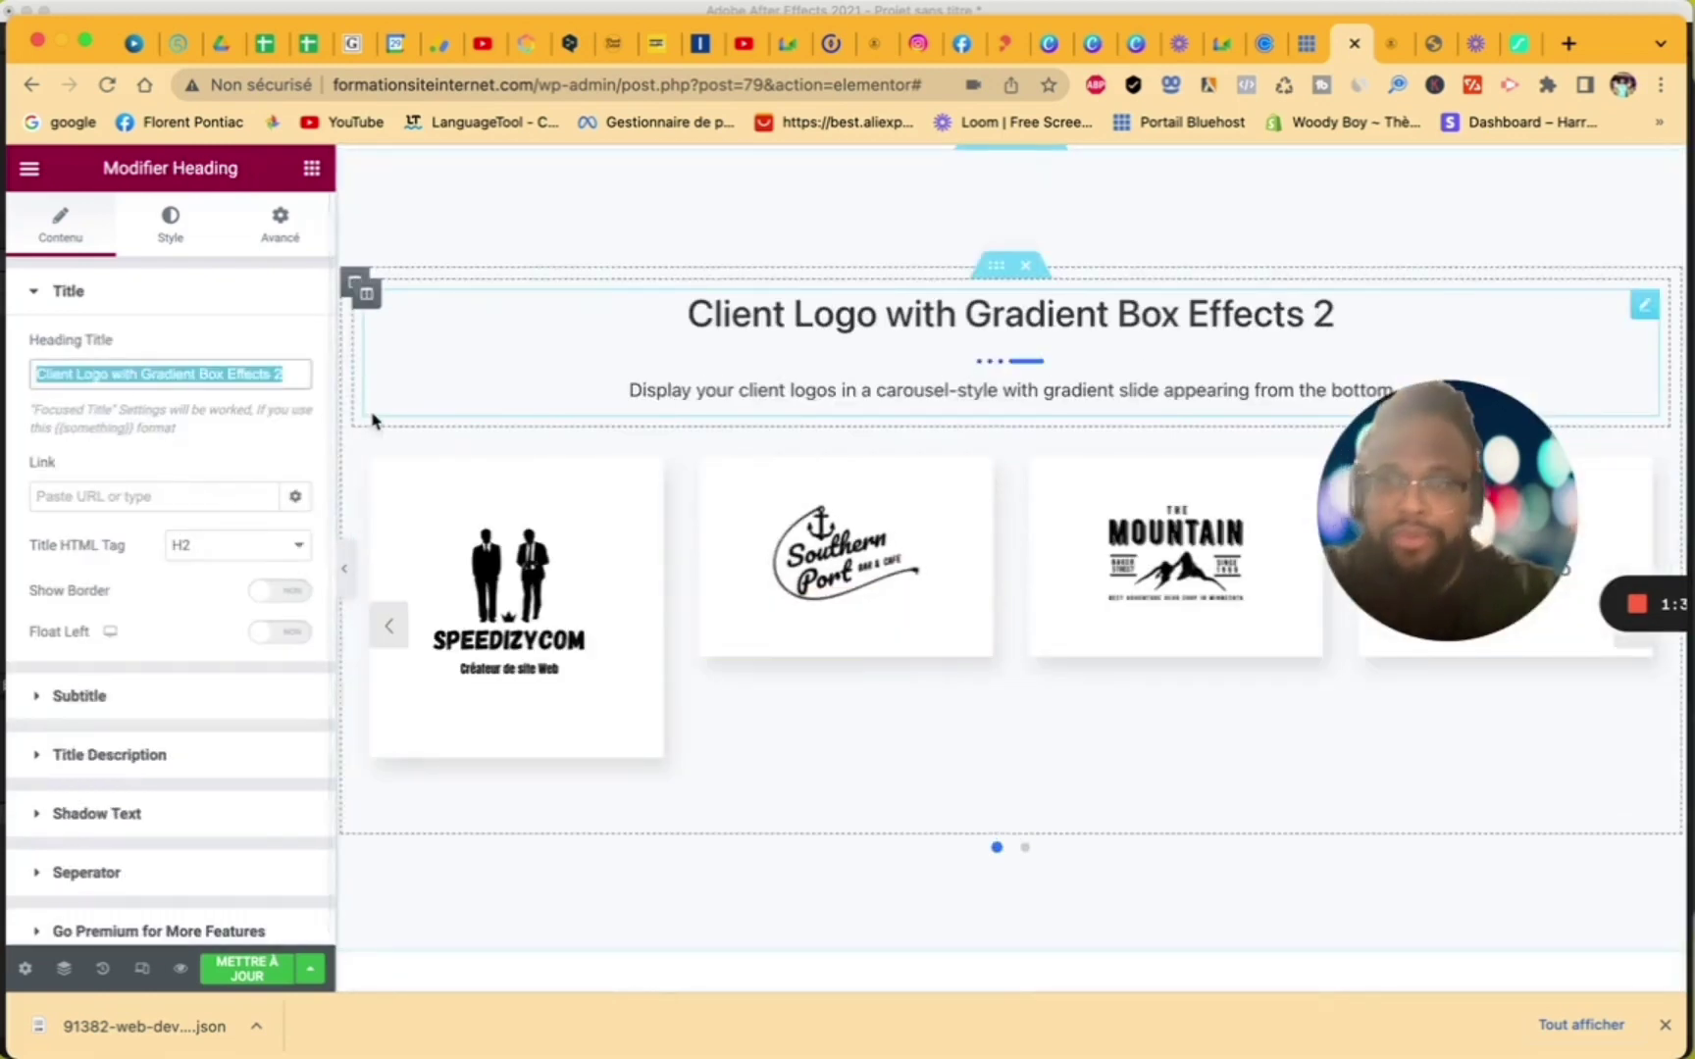
pyautogui.write('nos c')
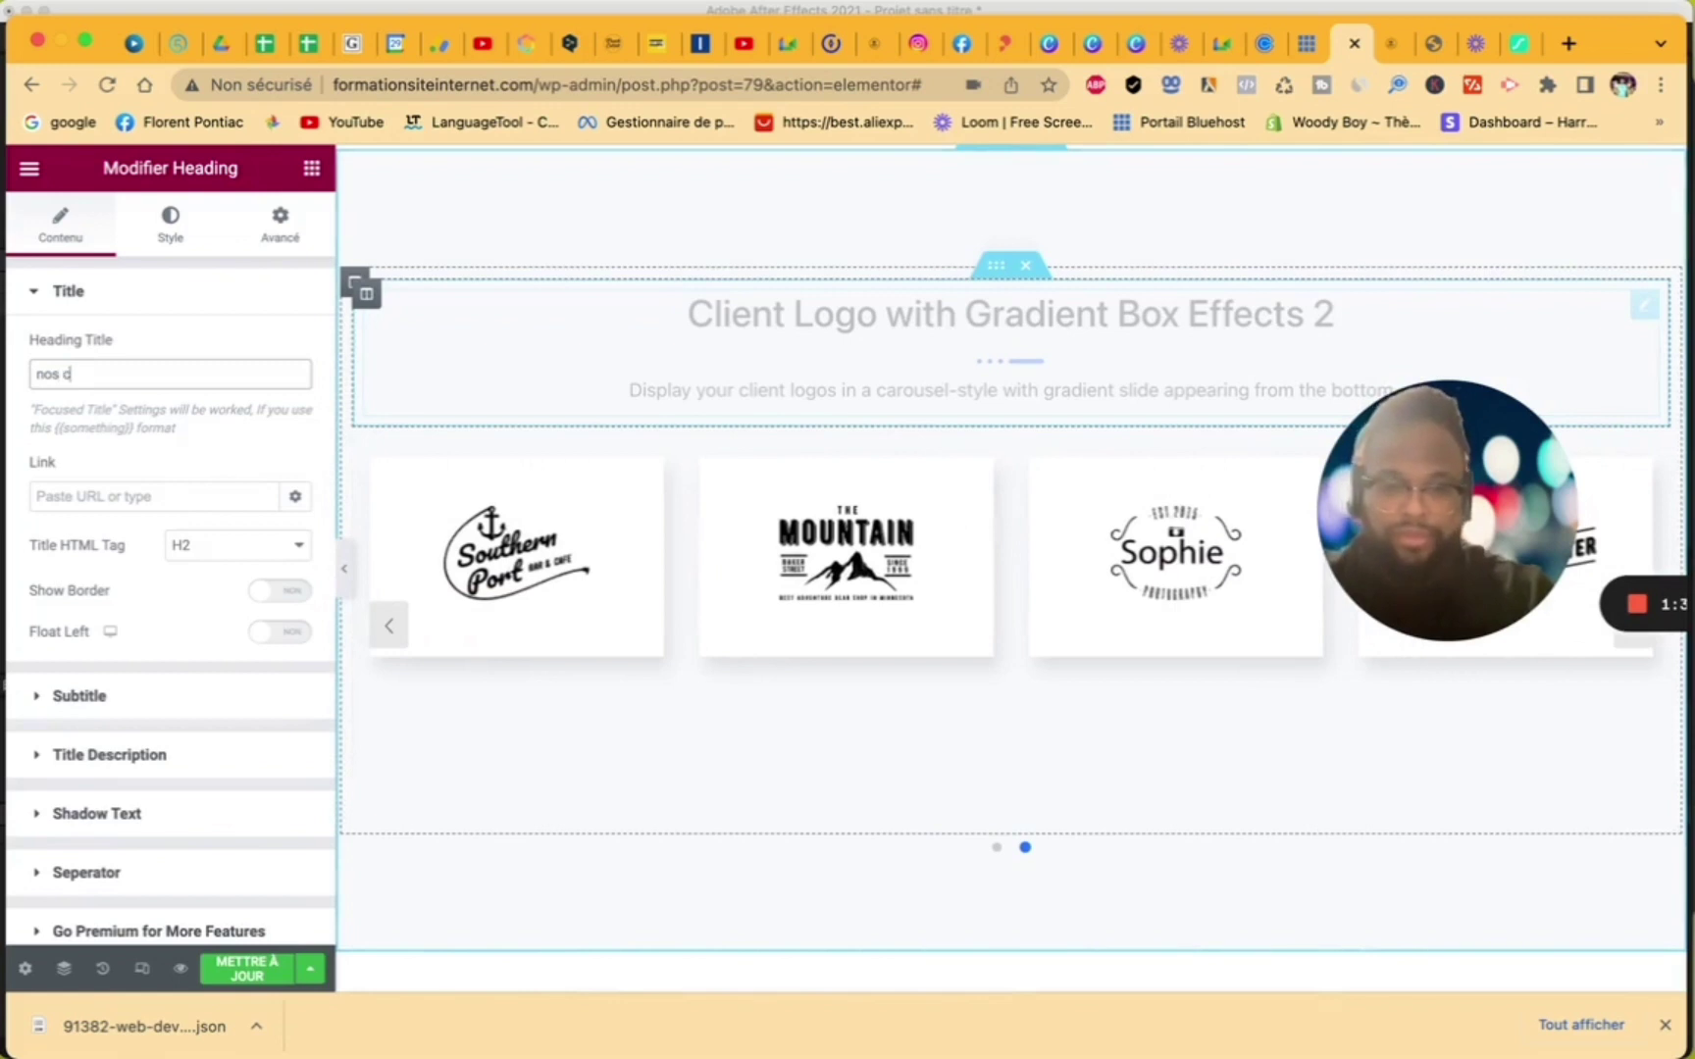
pyautogui.write('lient')
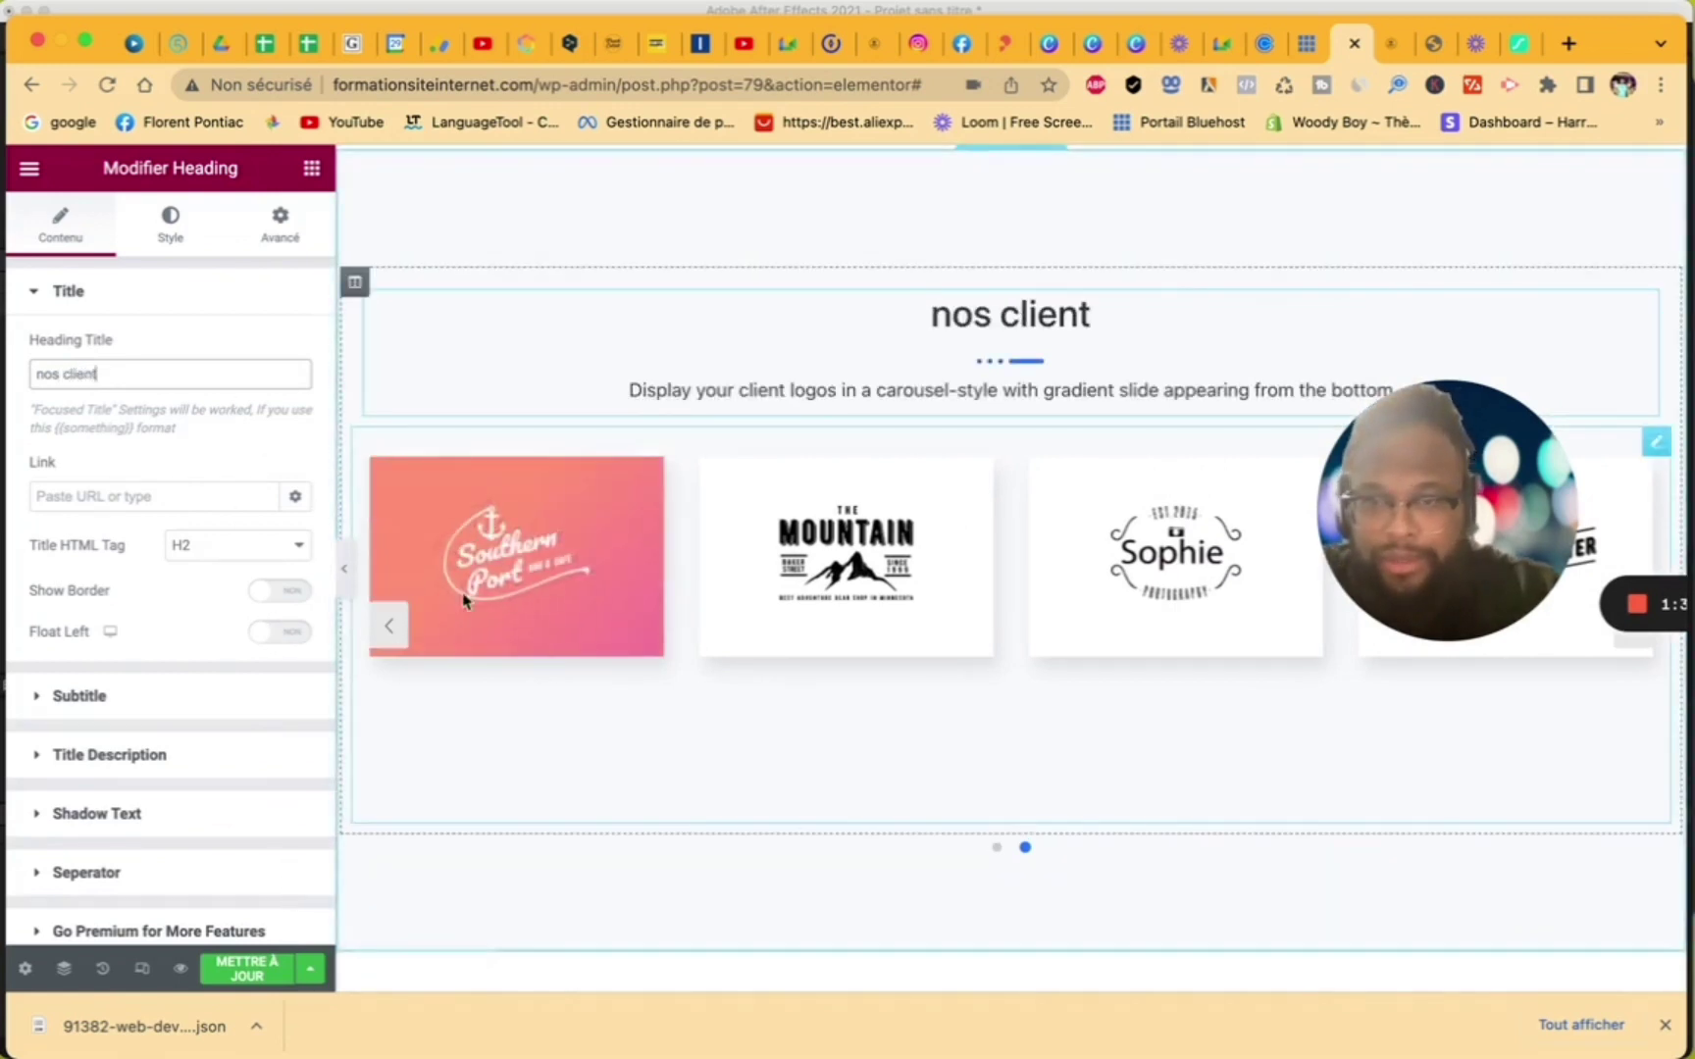
pyautogui.click(388, 624)
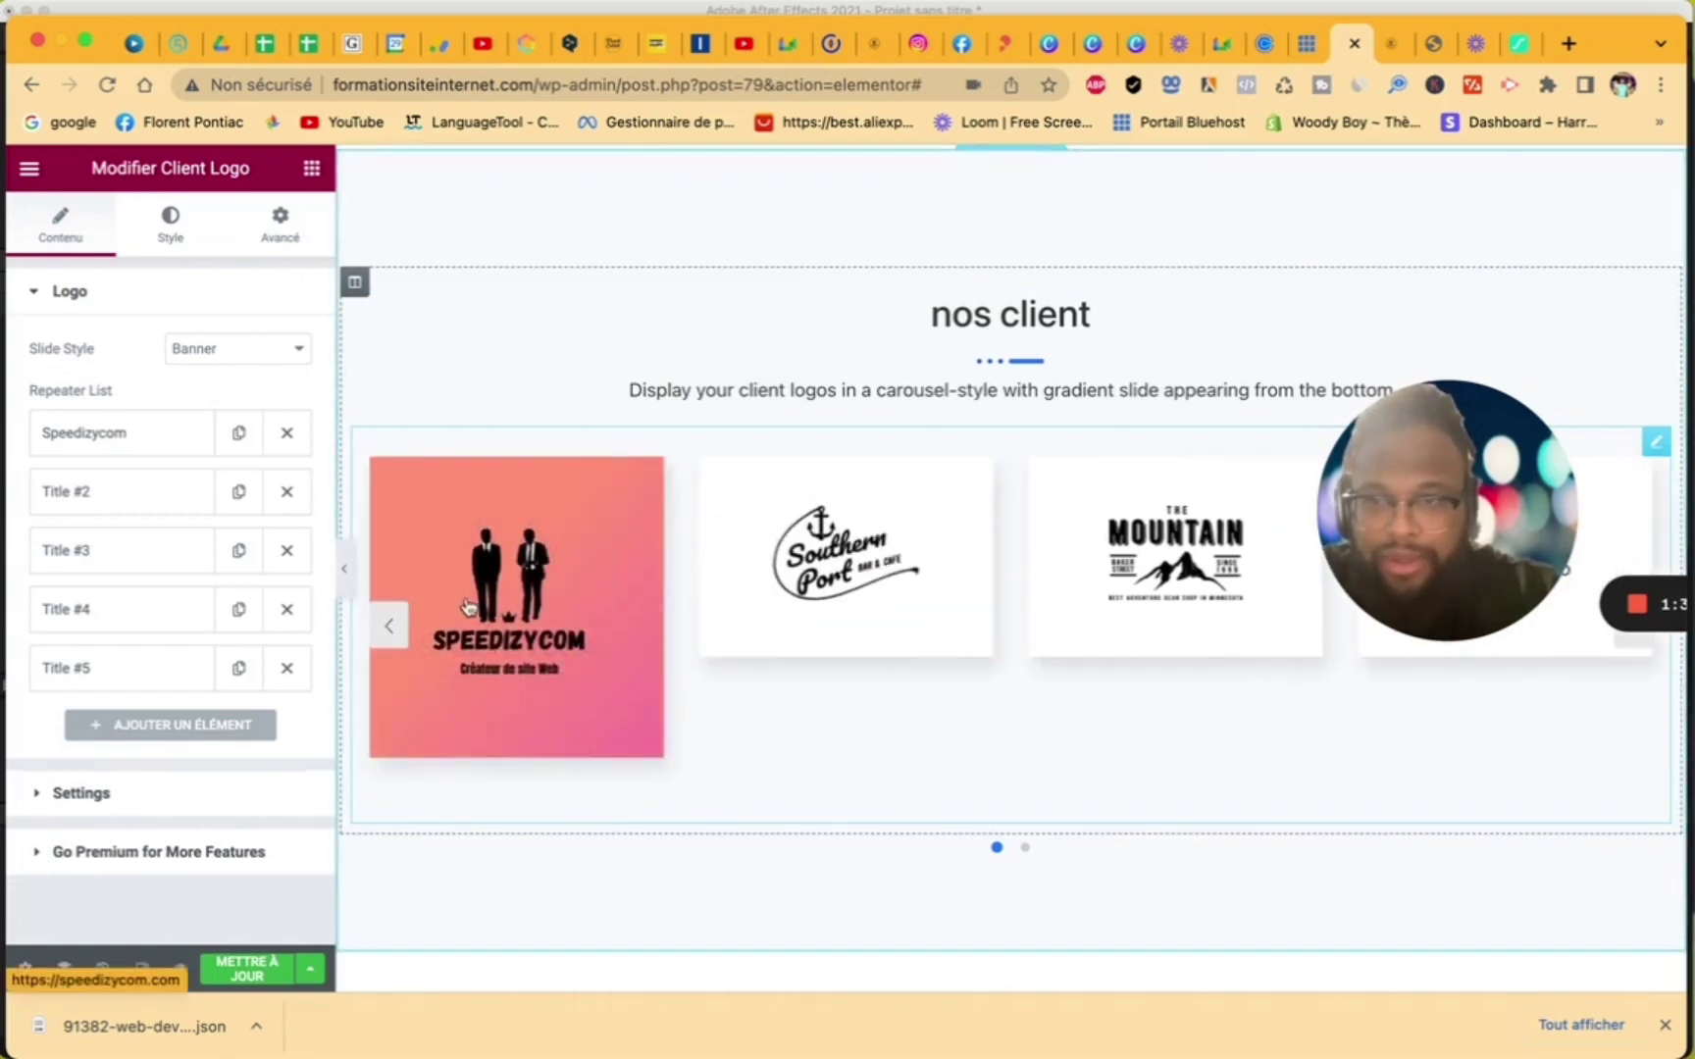
# - Check the second carousel item's image and keep its Southern Port logo
pyautogui.click(106, 491)
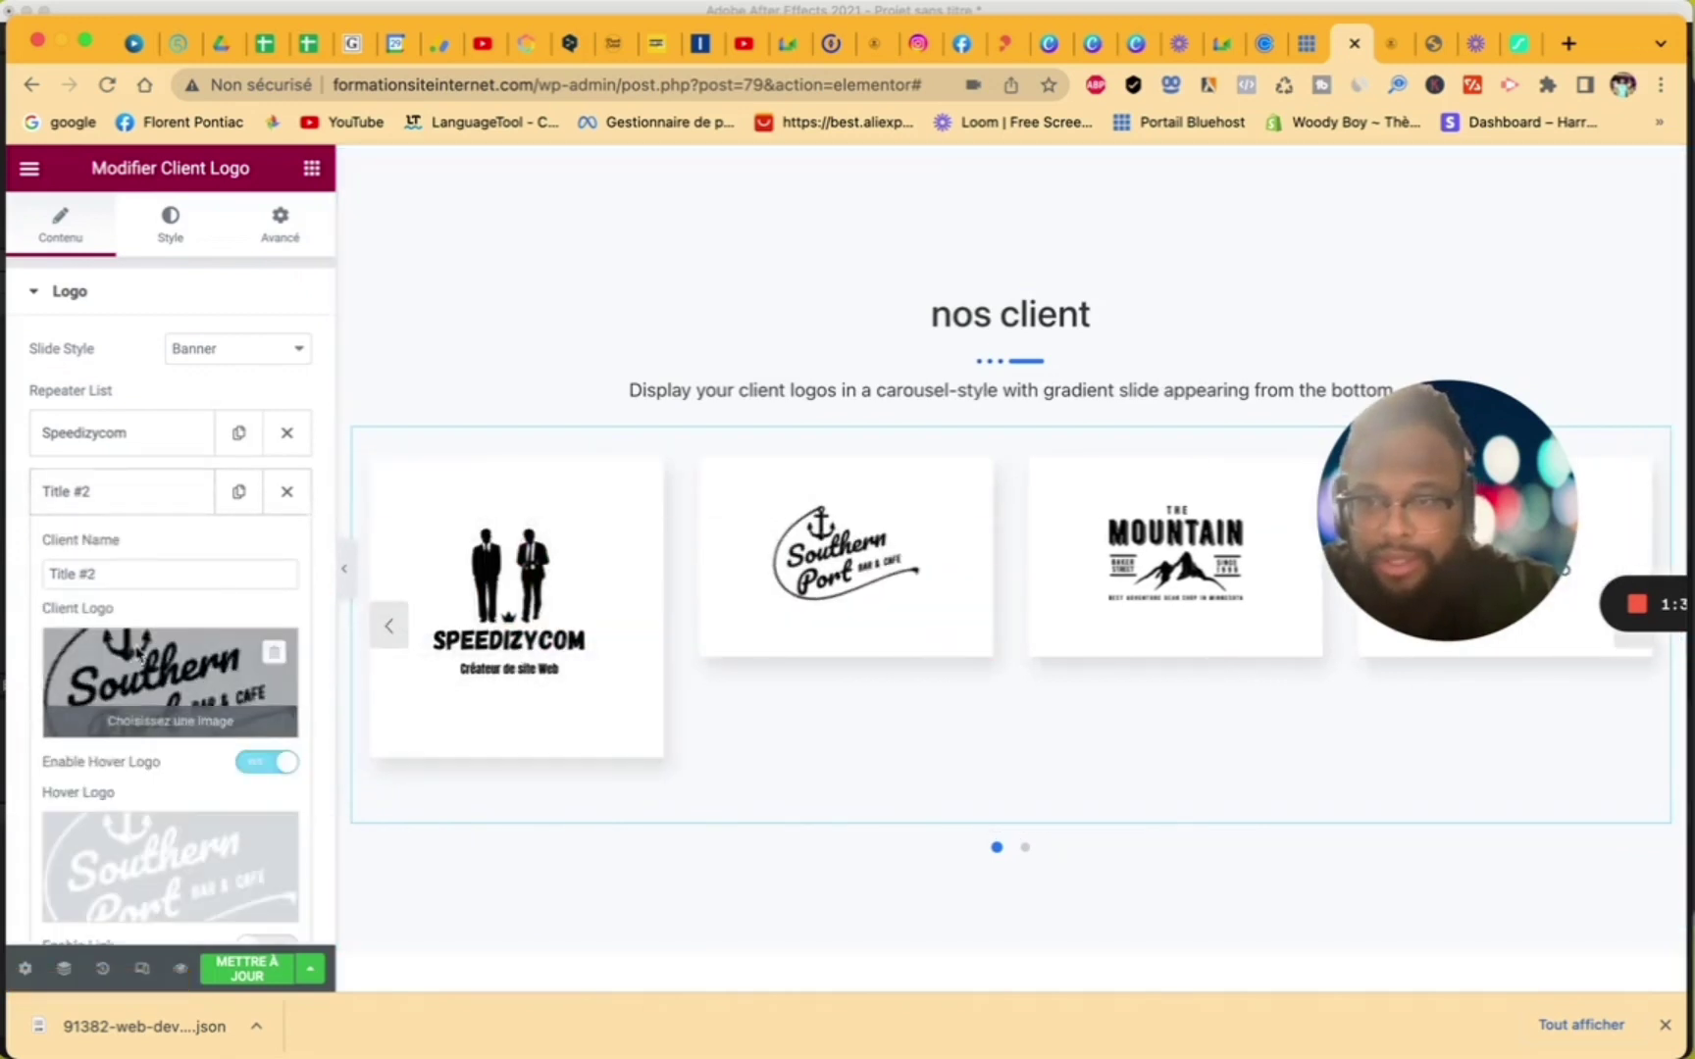
pyautogui.click(147, 653)
pyautogui.moveTo(1417, 405); pyautogui.dragTo(1460, 407)
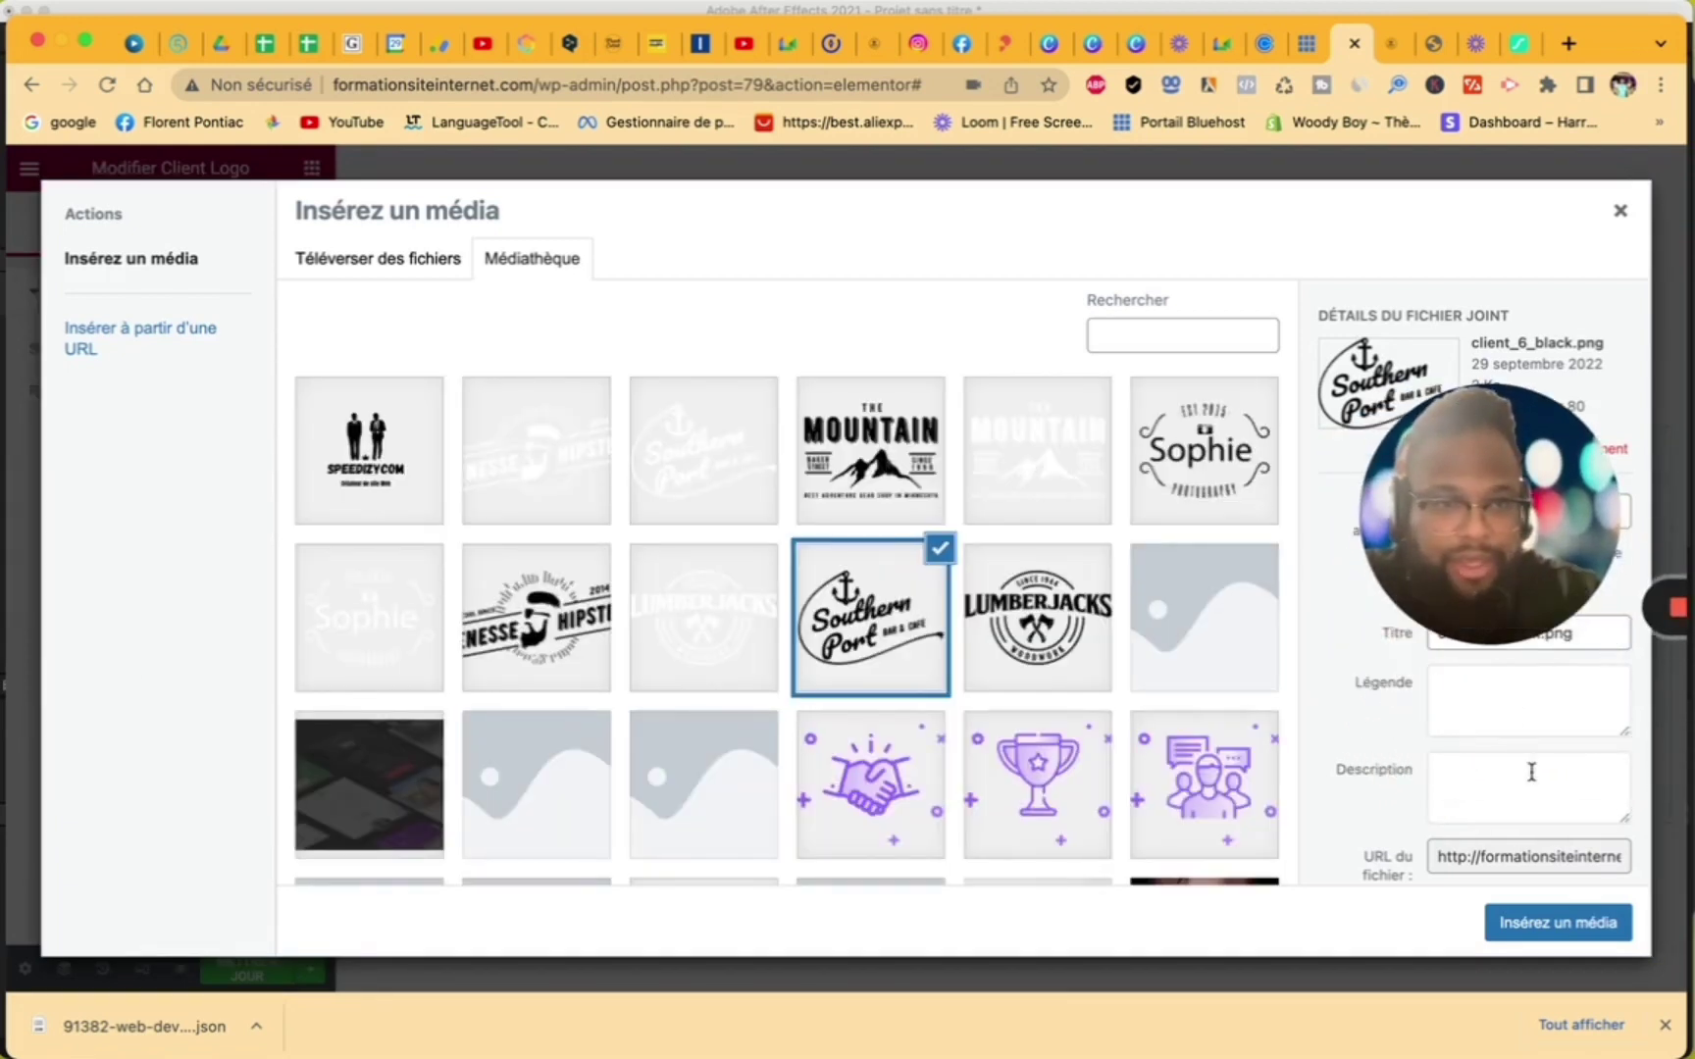
pyautogui.click(1550, 924)
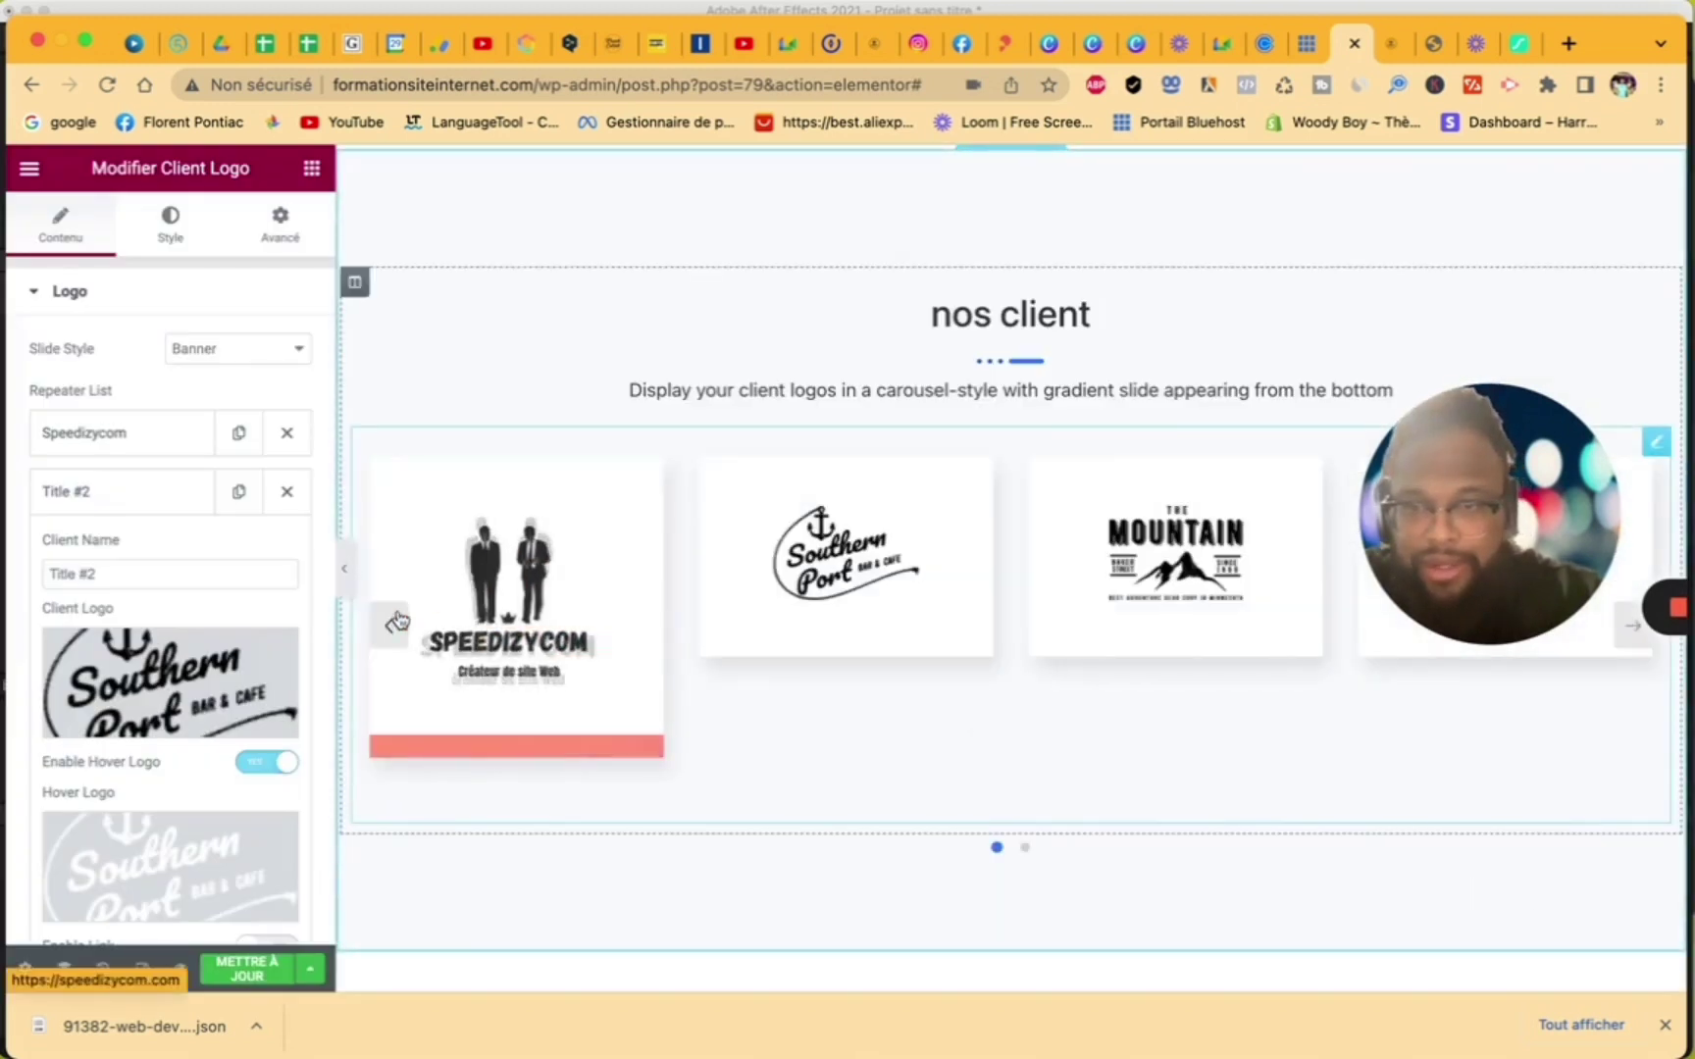
# - Open the Speedizycom item's SPEEDIZYCOM logo in the Modifier l'image editor
pyautogui.click(121, 435)
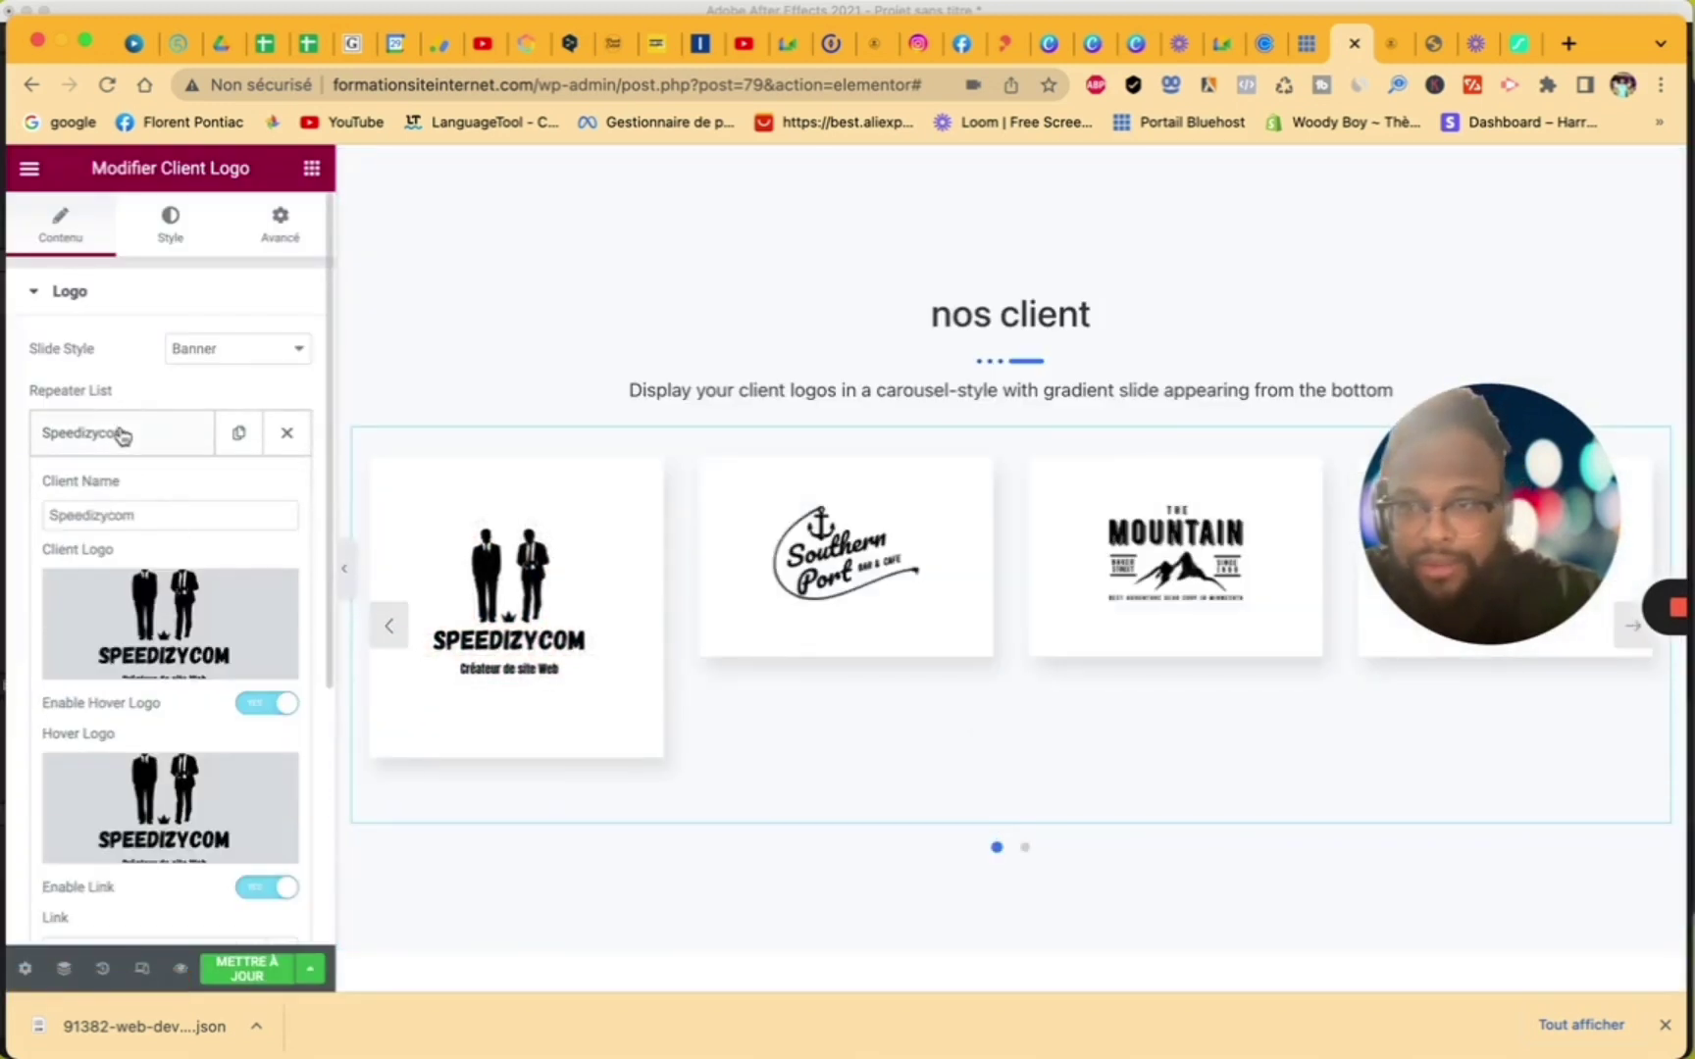
pyautogui.click(171, 638)
pyautogui.moveTo(1395, 461); pyautogui.dragTo(1412, 801)
pyautogui.click(1527, 432)
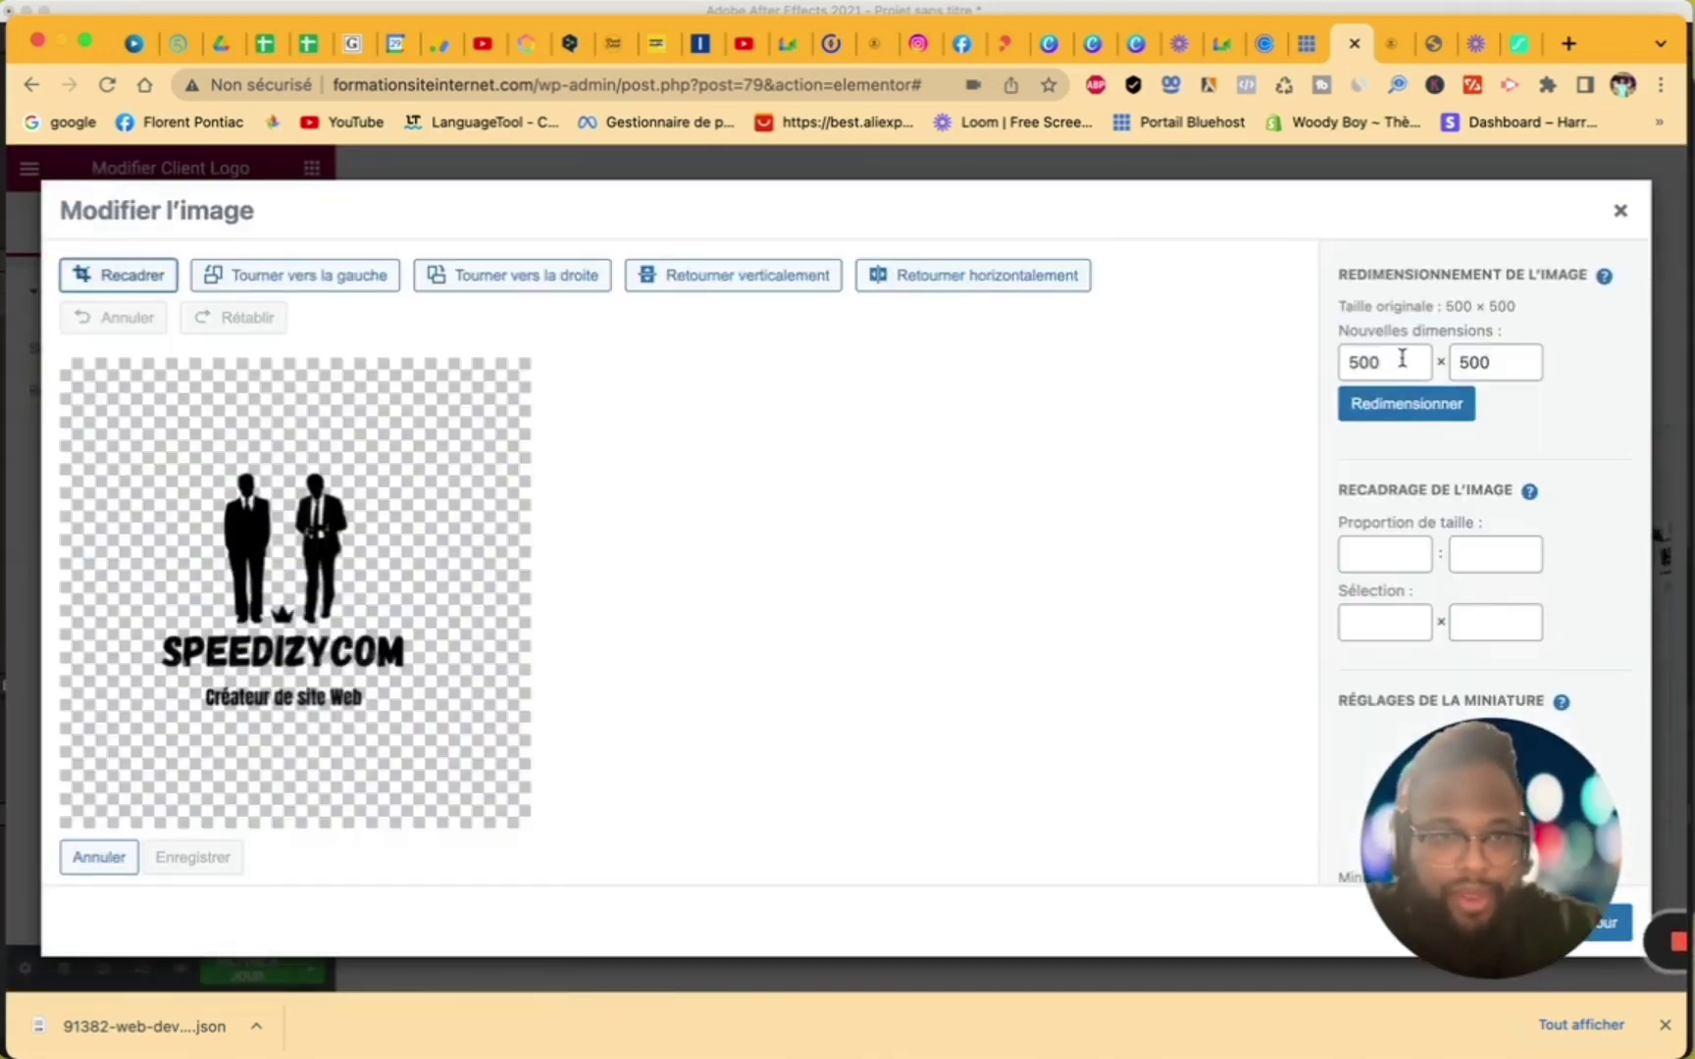
# - Try entering 124 as the logo's scaled width, then abandon the resize
pyautogui.doubleClick(1408, 361)
pyautogui.write('124')
pyautogui.click(1482, 359)
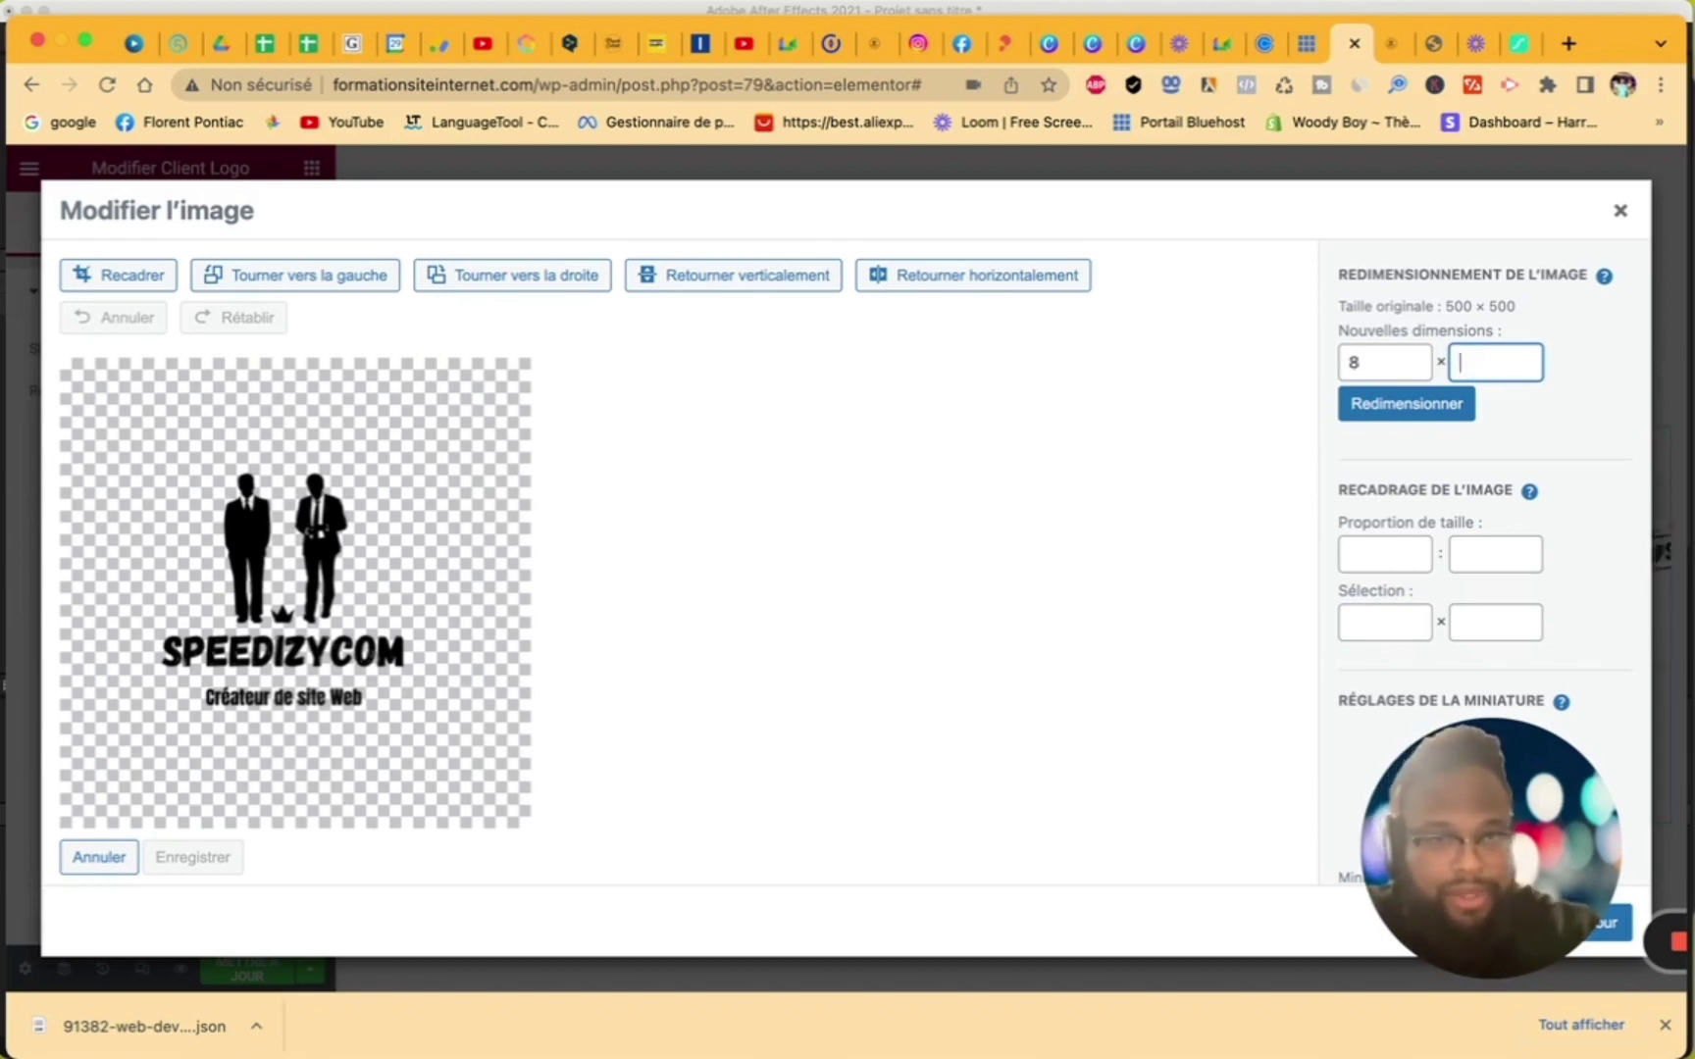
pyautogui.click(1386, 361)
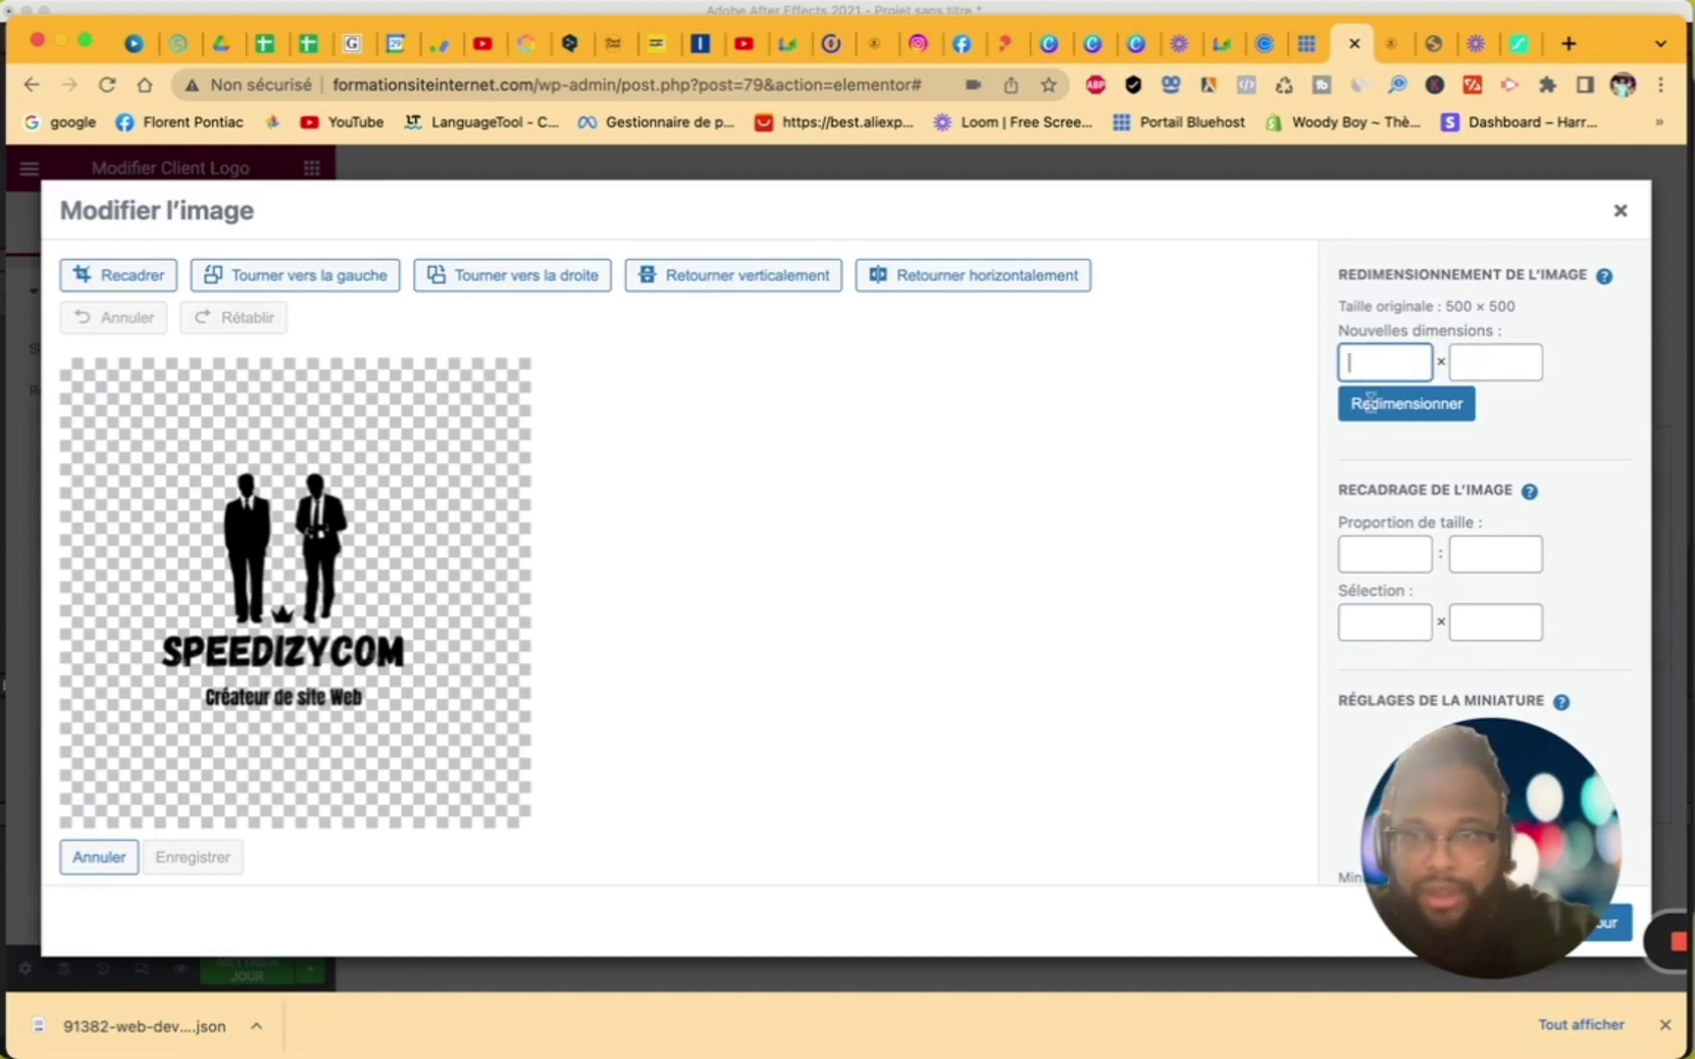
# - Crop the SPEEDIZYCOM logo to 500 × 301, save it, and insert it into the slide
pyautogui.click(133, 276)
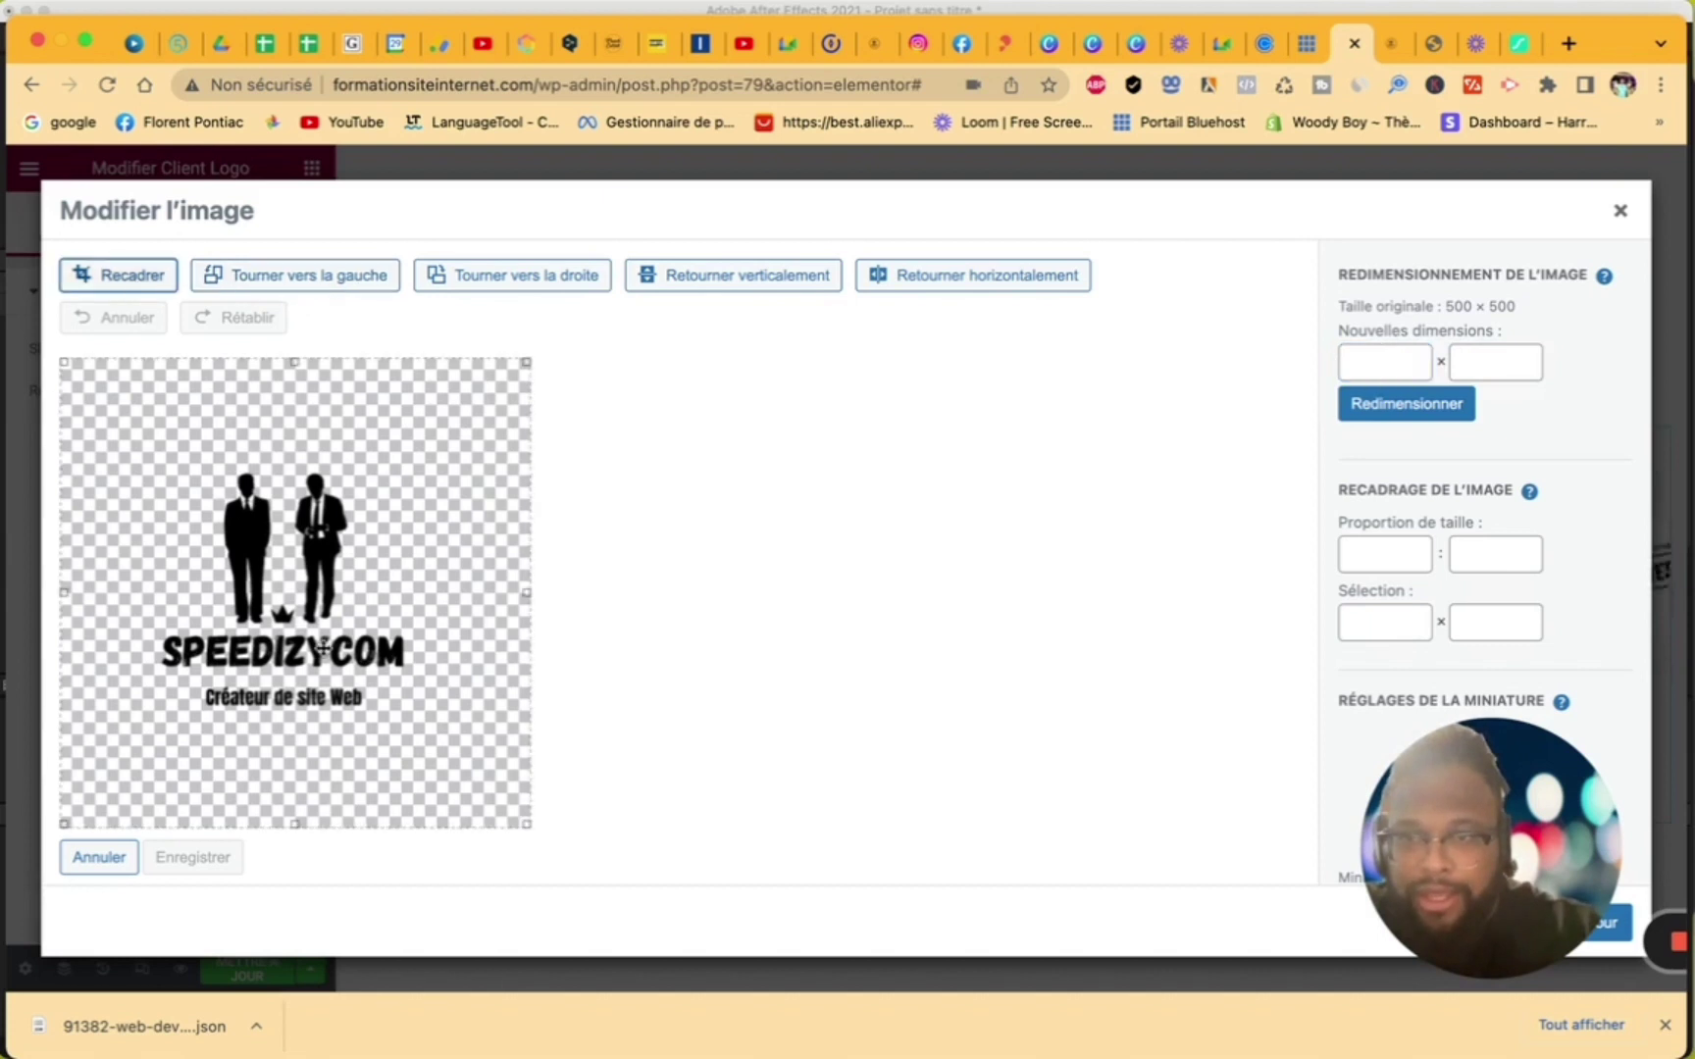
pyautogui.moveTo(298, 822); pyautogui.dragTo(306, 750)
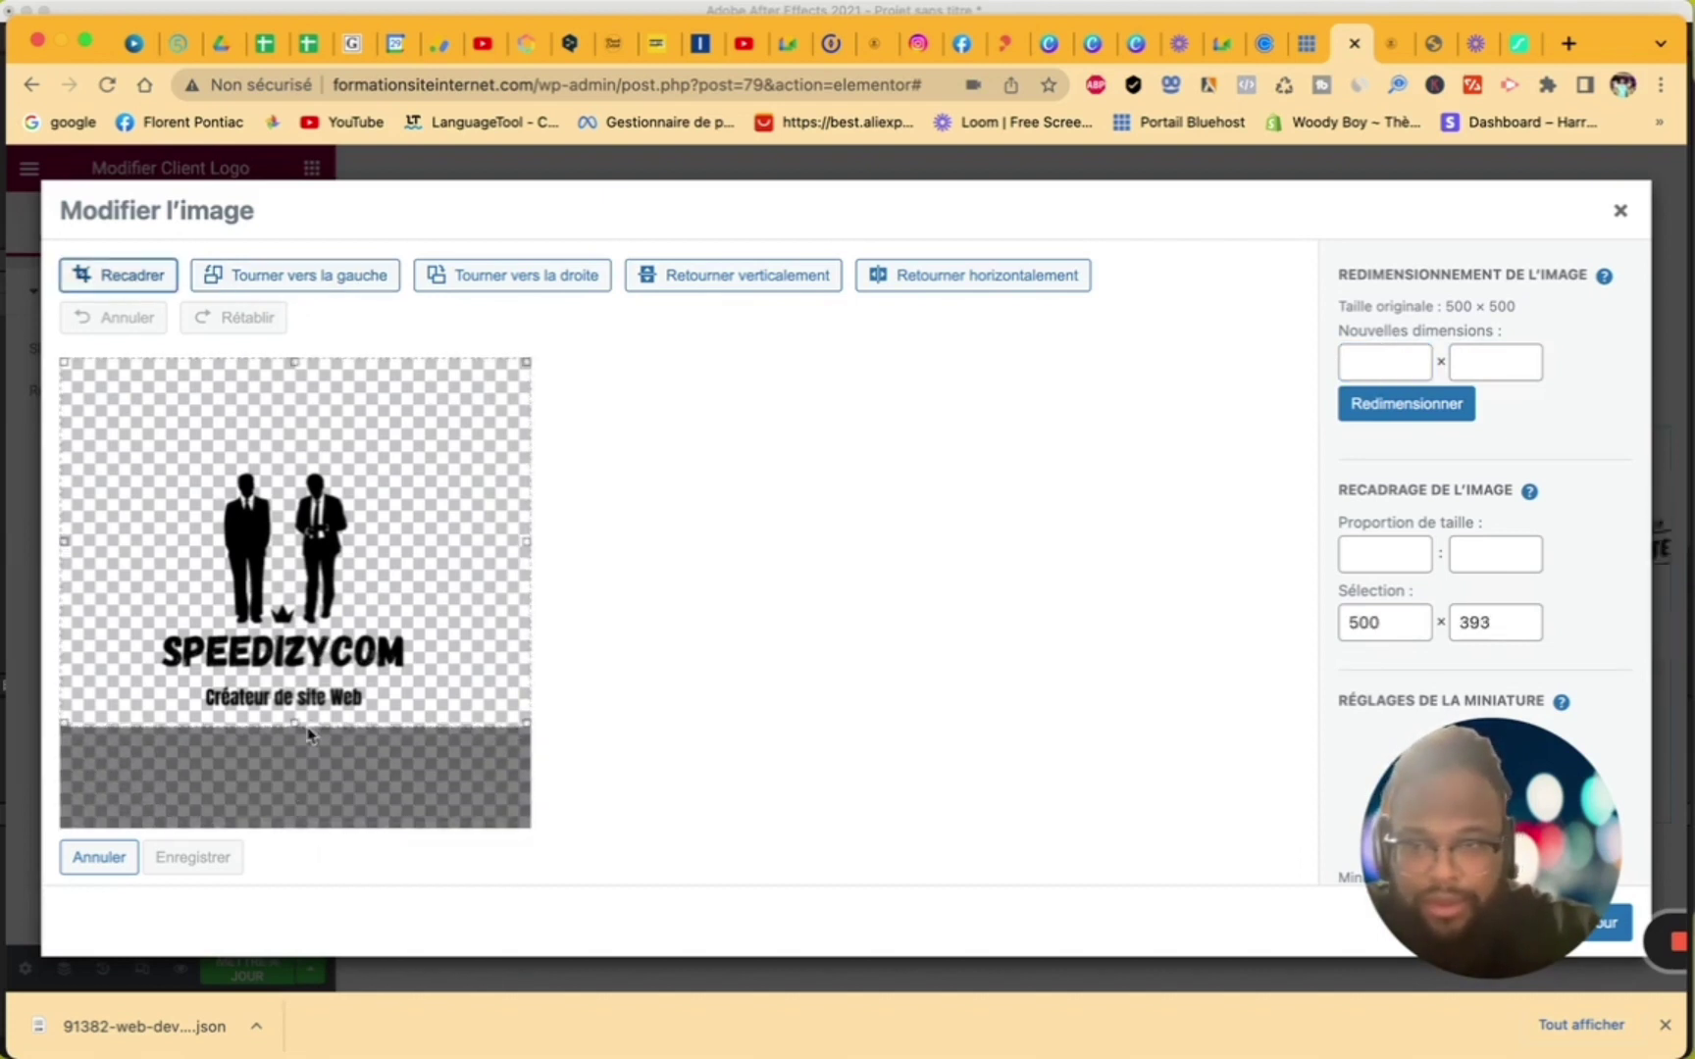
pyautogui.moveTo(294, 359); pyautogui.dragTo(296, 444)
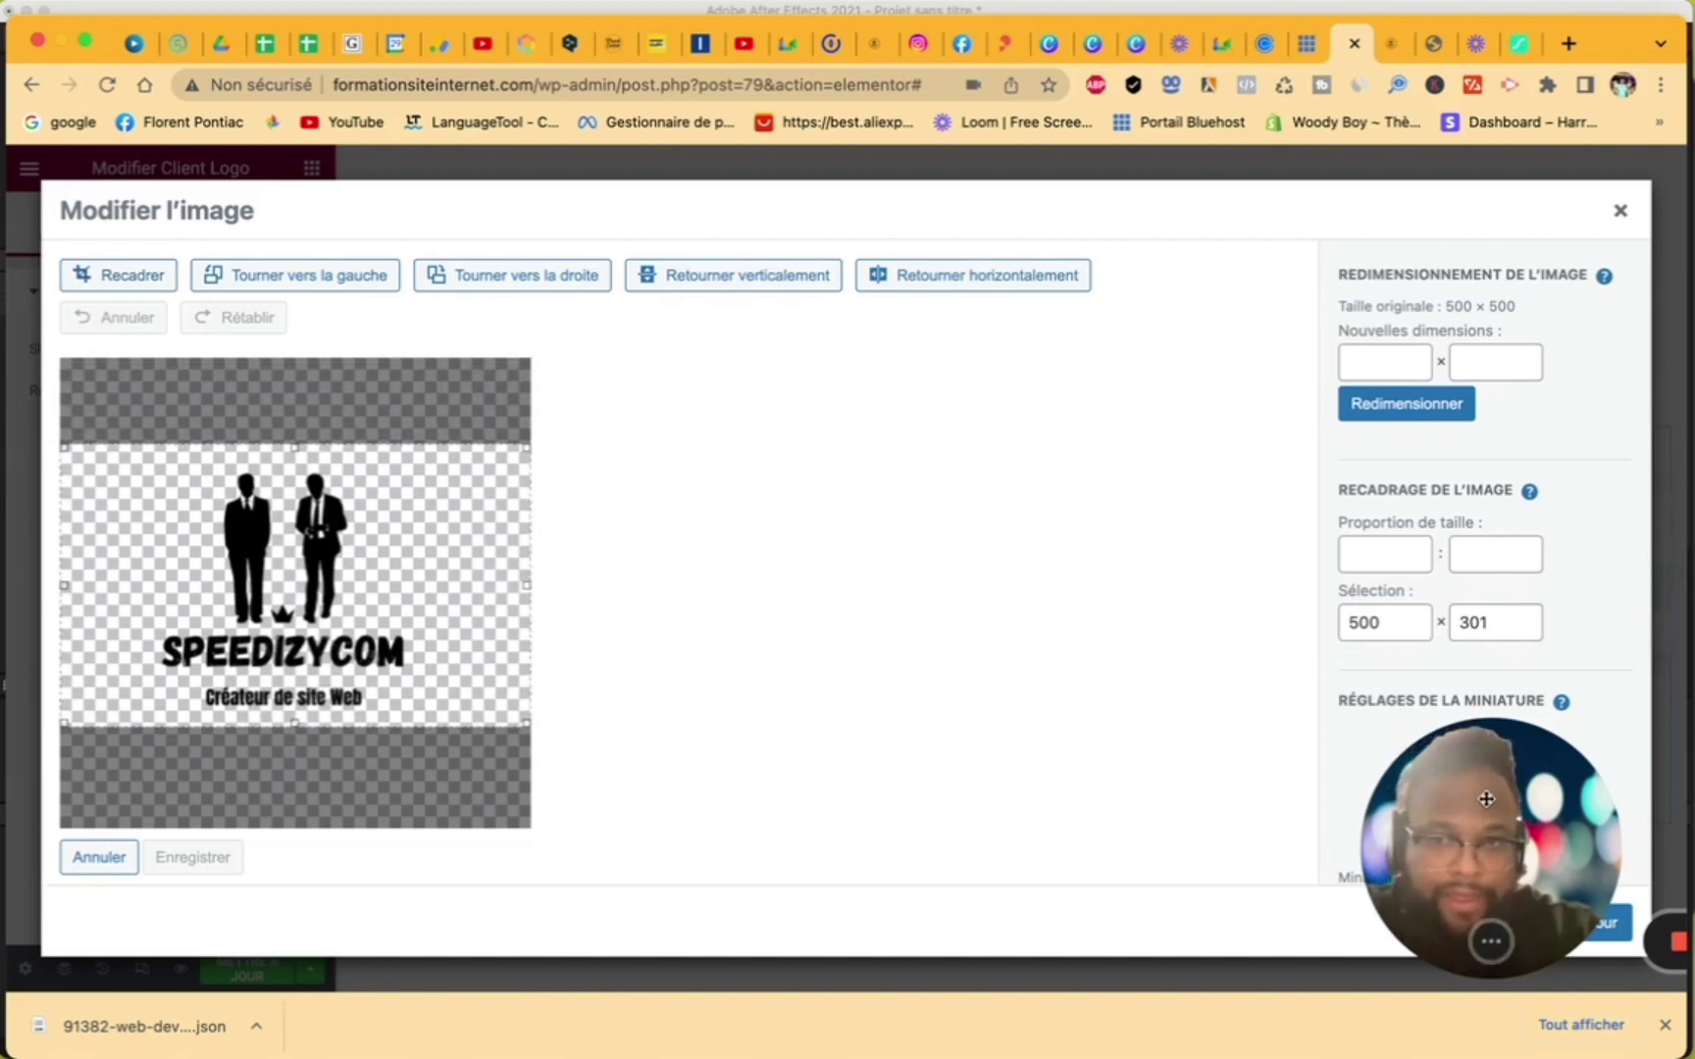
pyautogui.moveTo(1486, 800); pyautogui.dragTo(1477, 566)
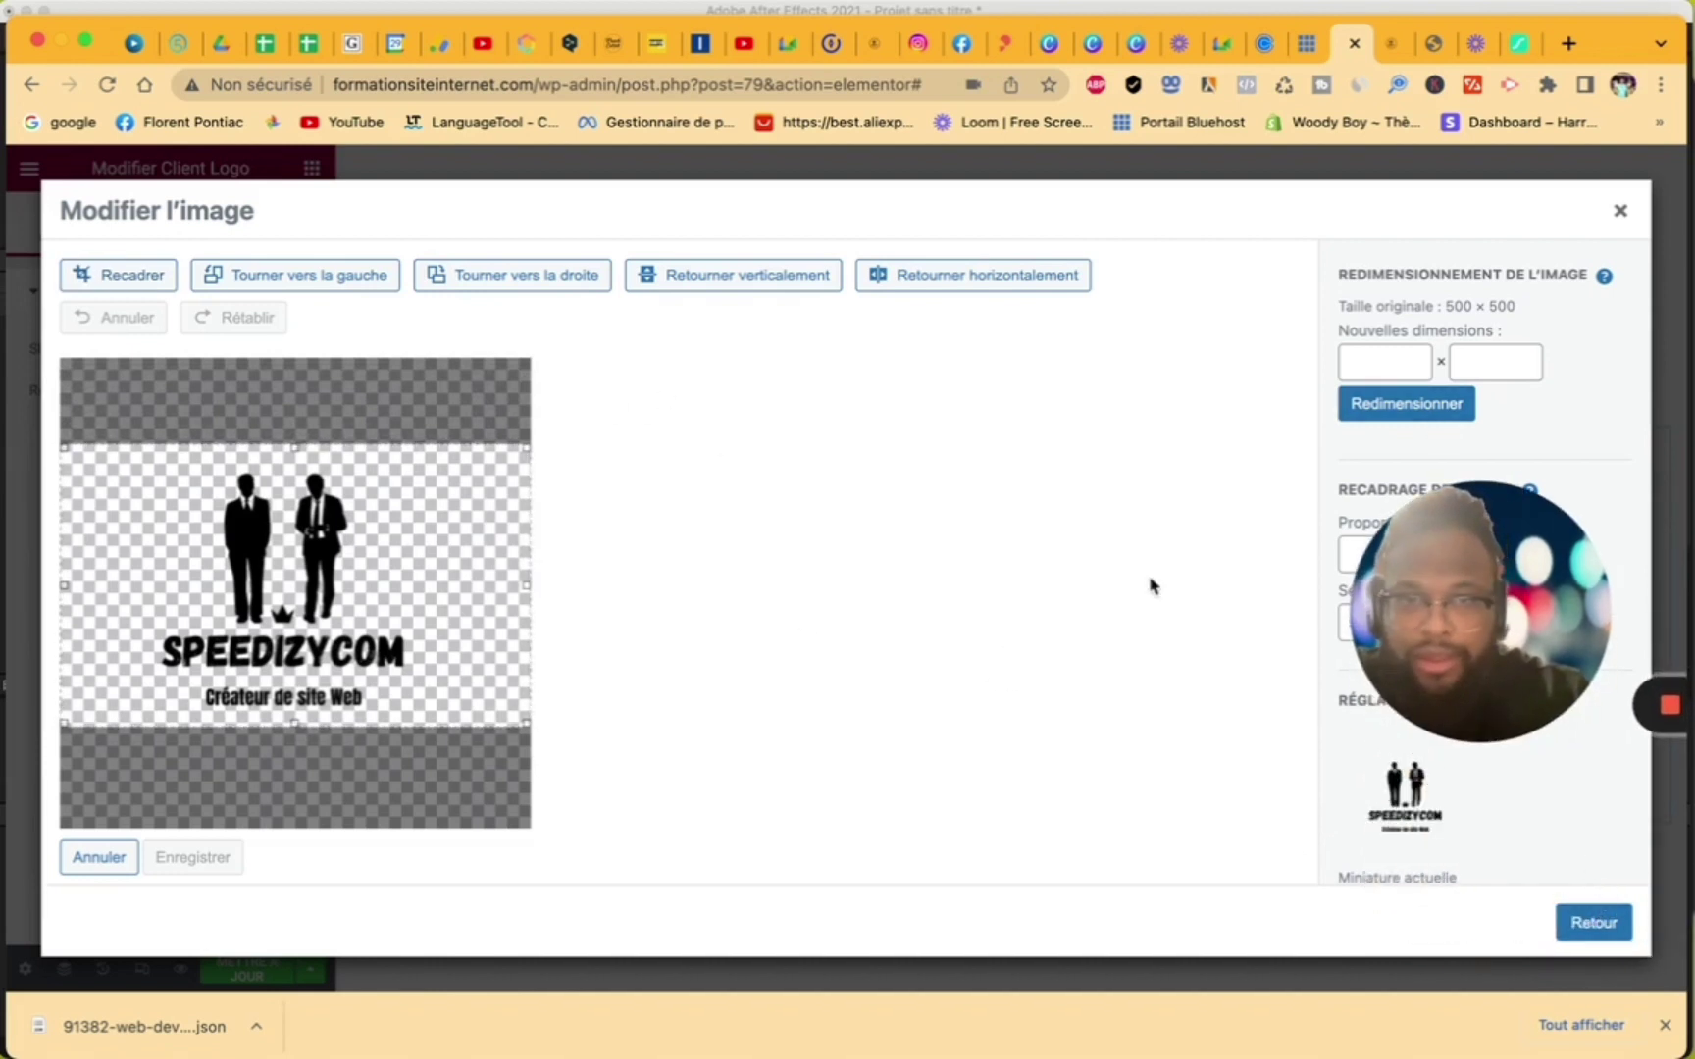
pyautogui.moveTo(1482, 619); pyautogui.dragTo(1456, 715)
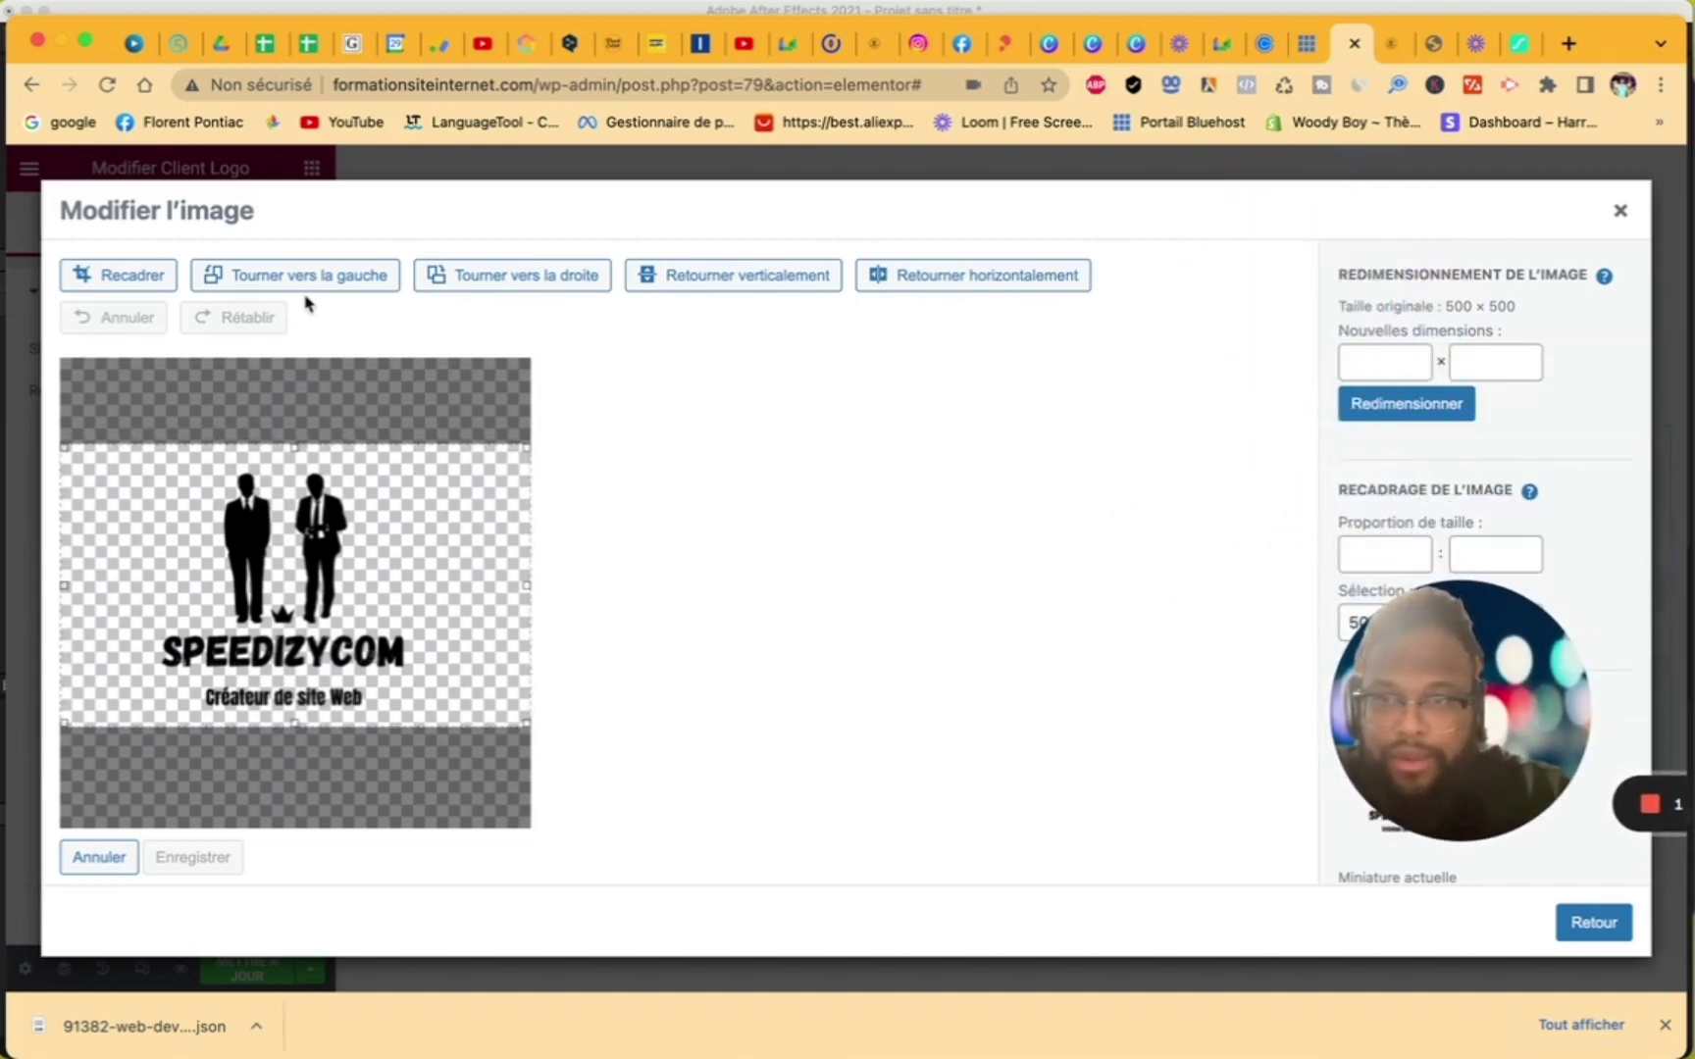
pyautogui.click(150, 283)
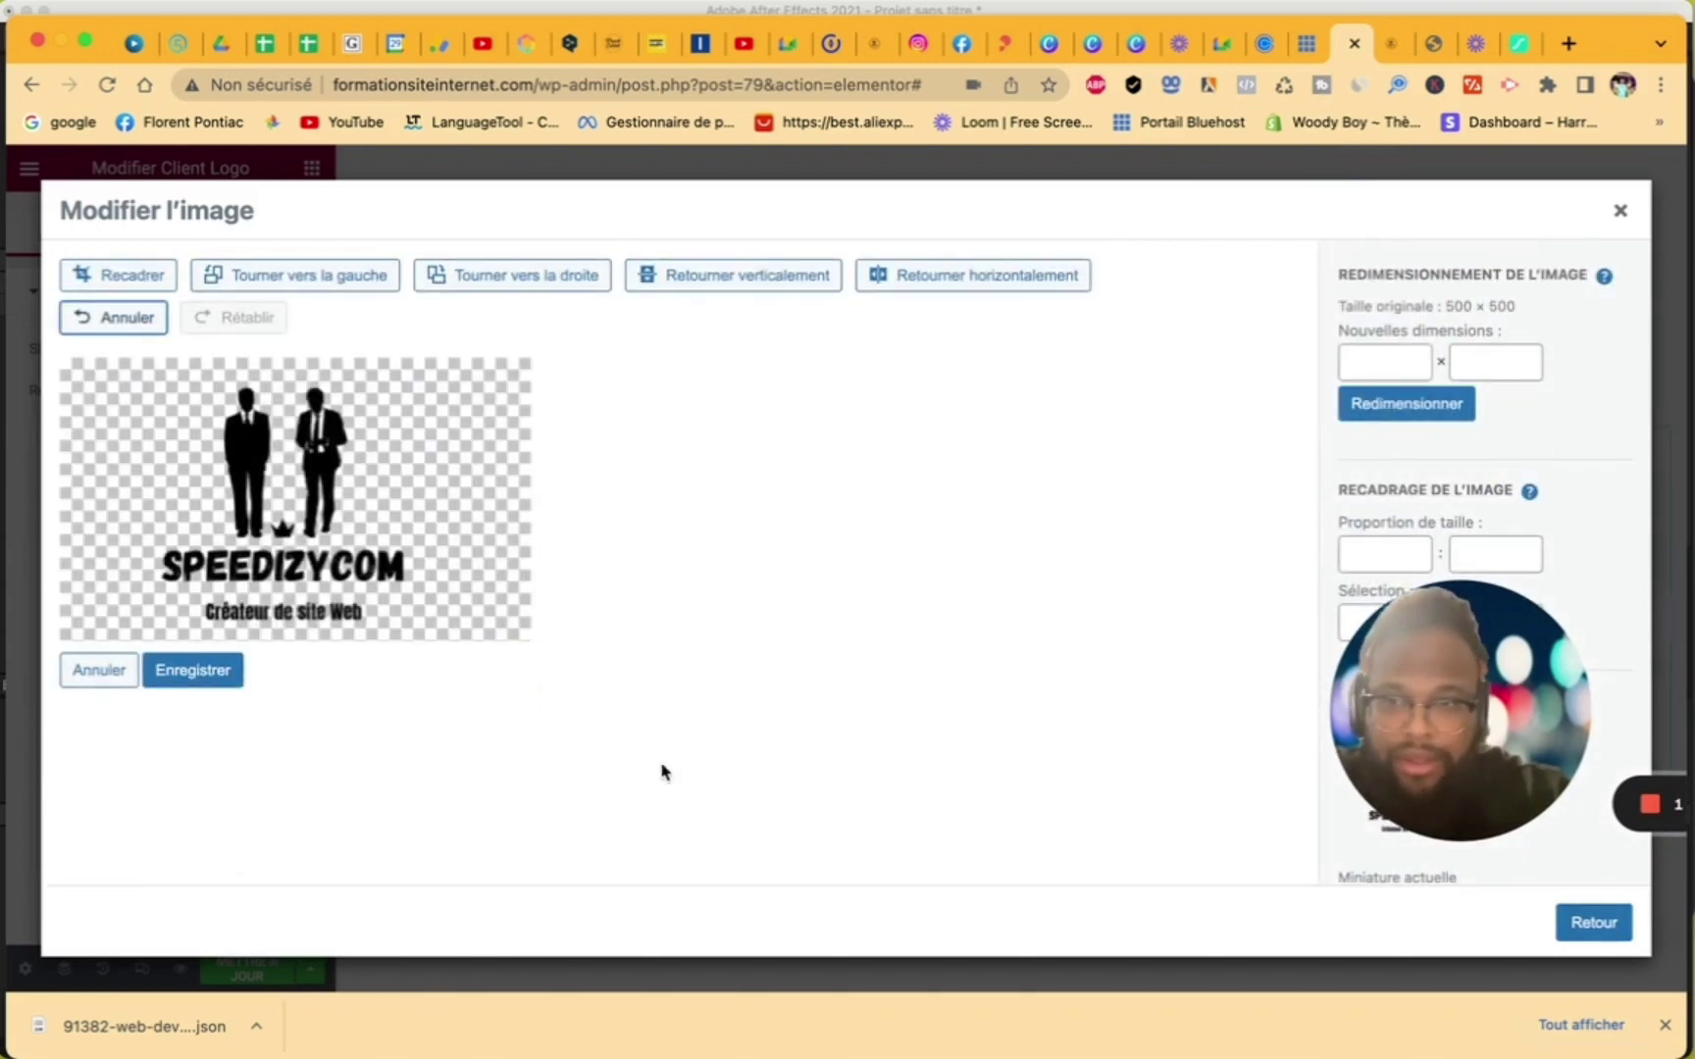
pyautogui.click(222, 675)
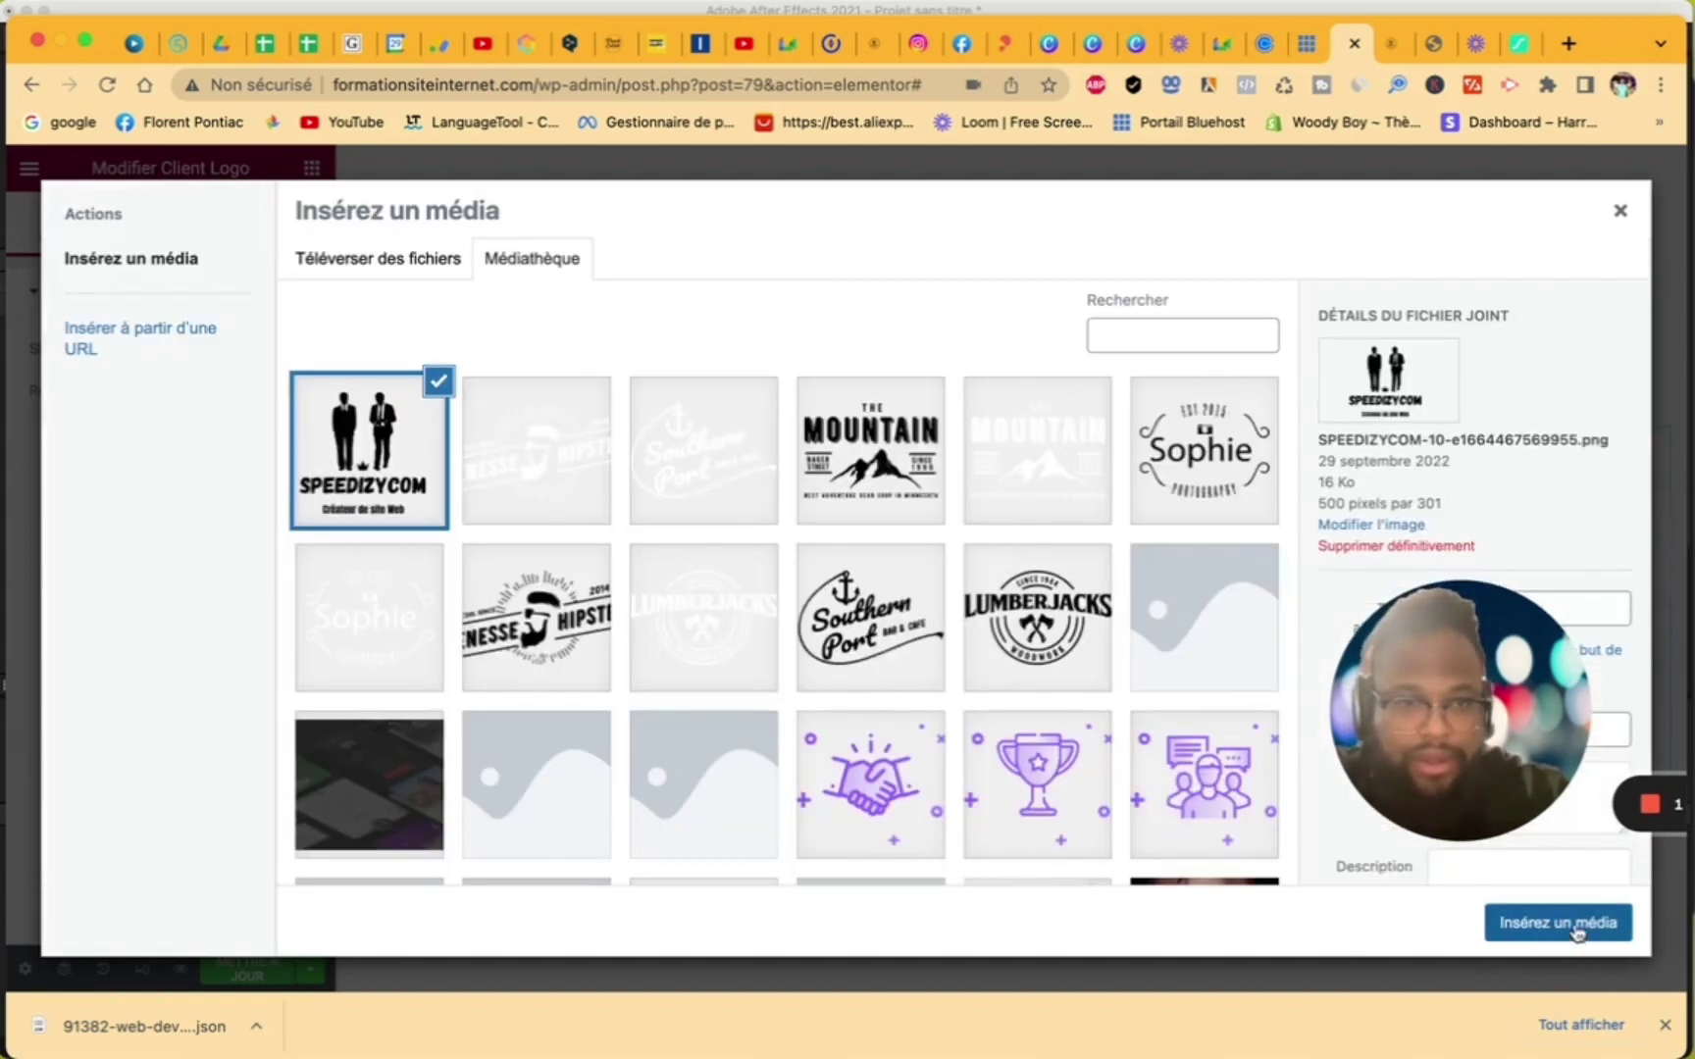
pyautogui.click(1573, 927)
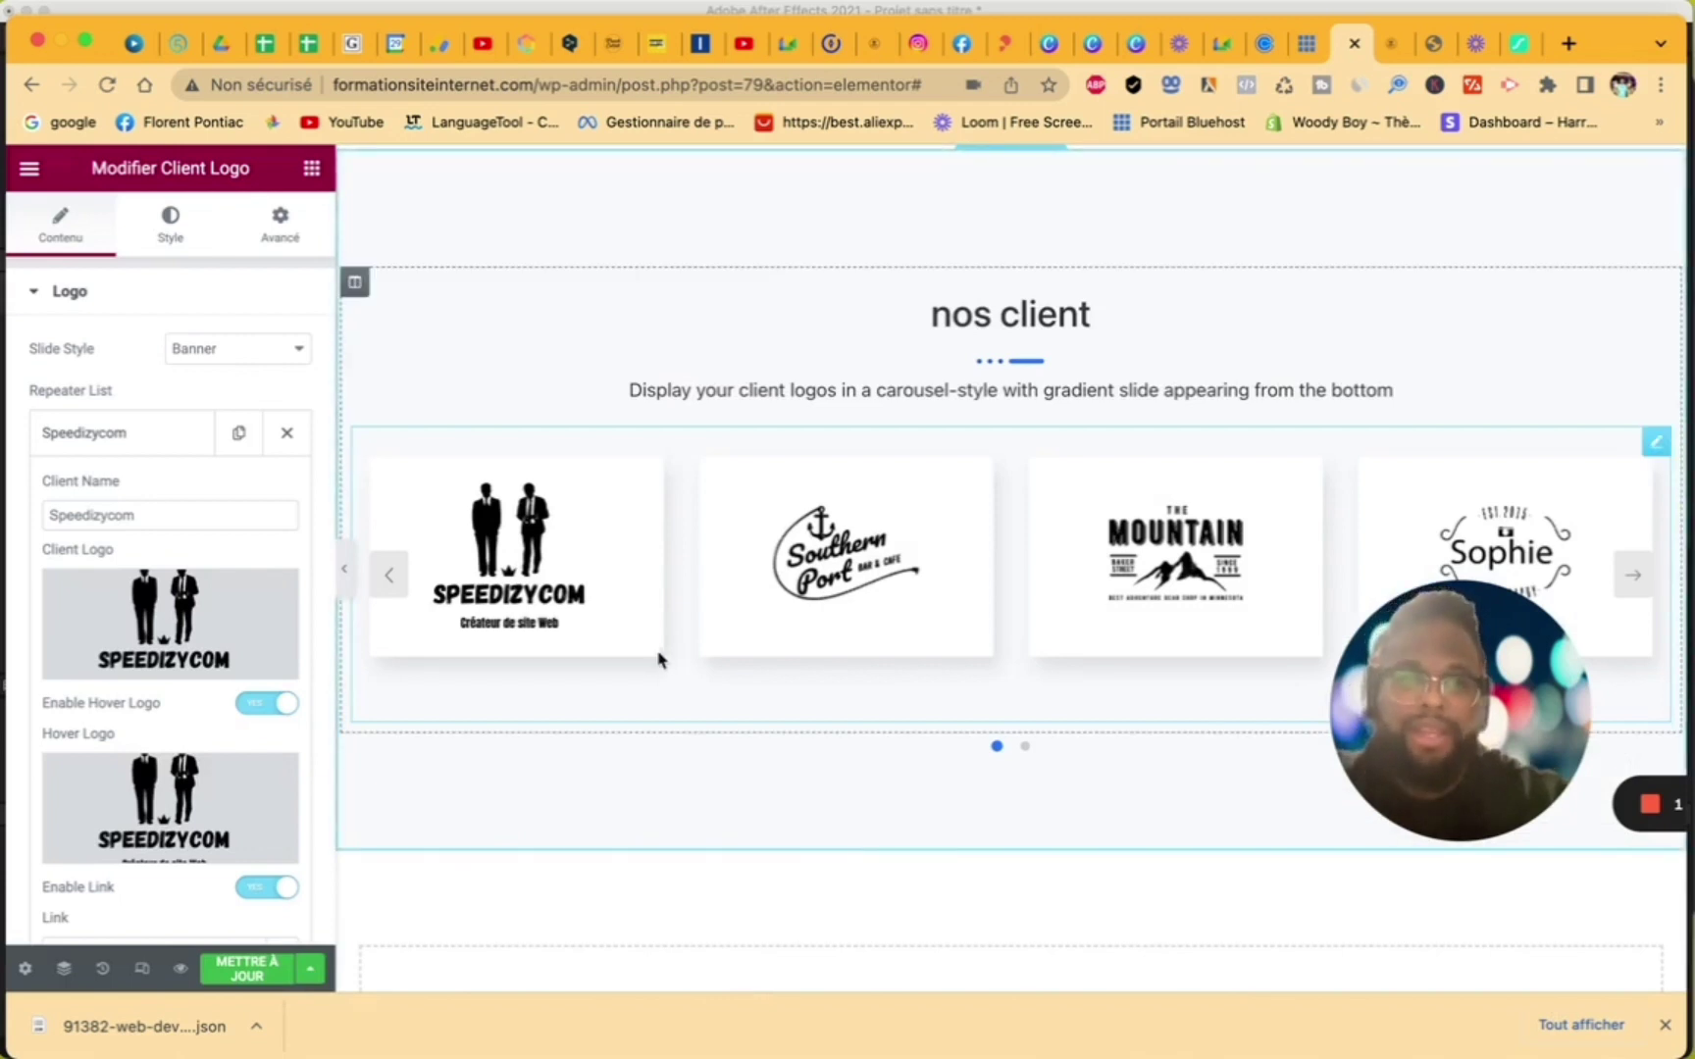
# - Close the media library, update the page, and view the live Nos Tarifs page
pyautogui.click(203, 626)
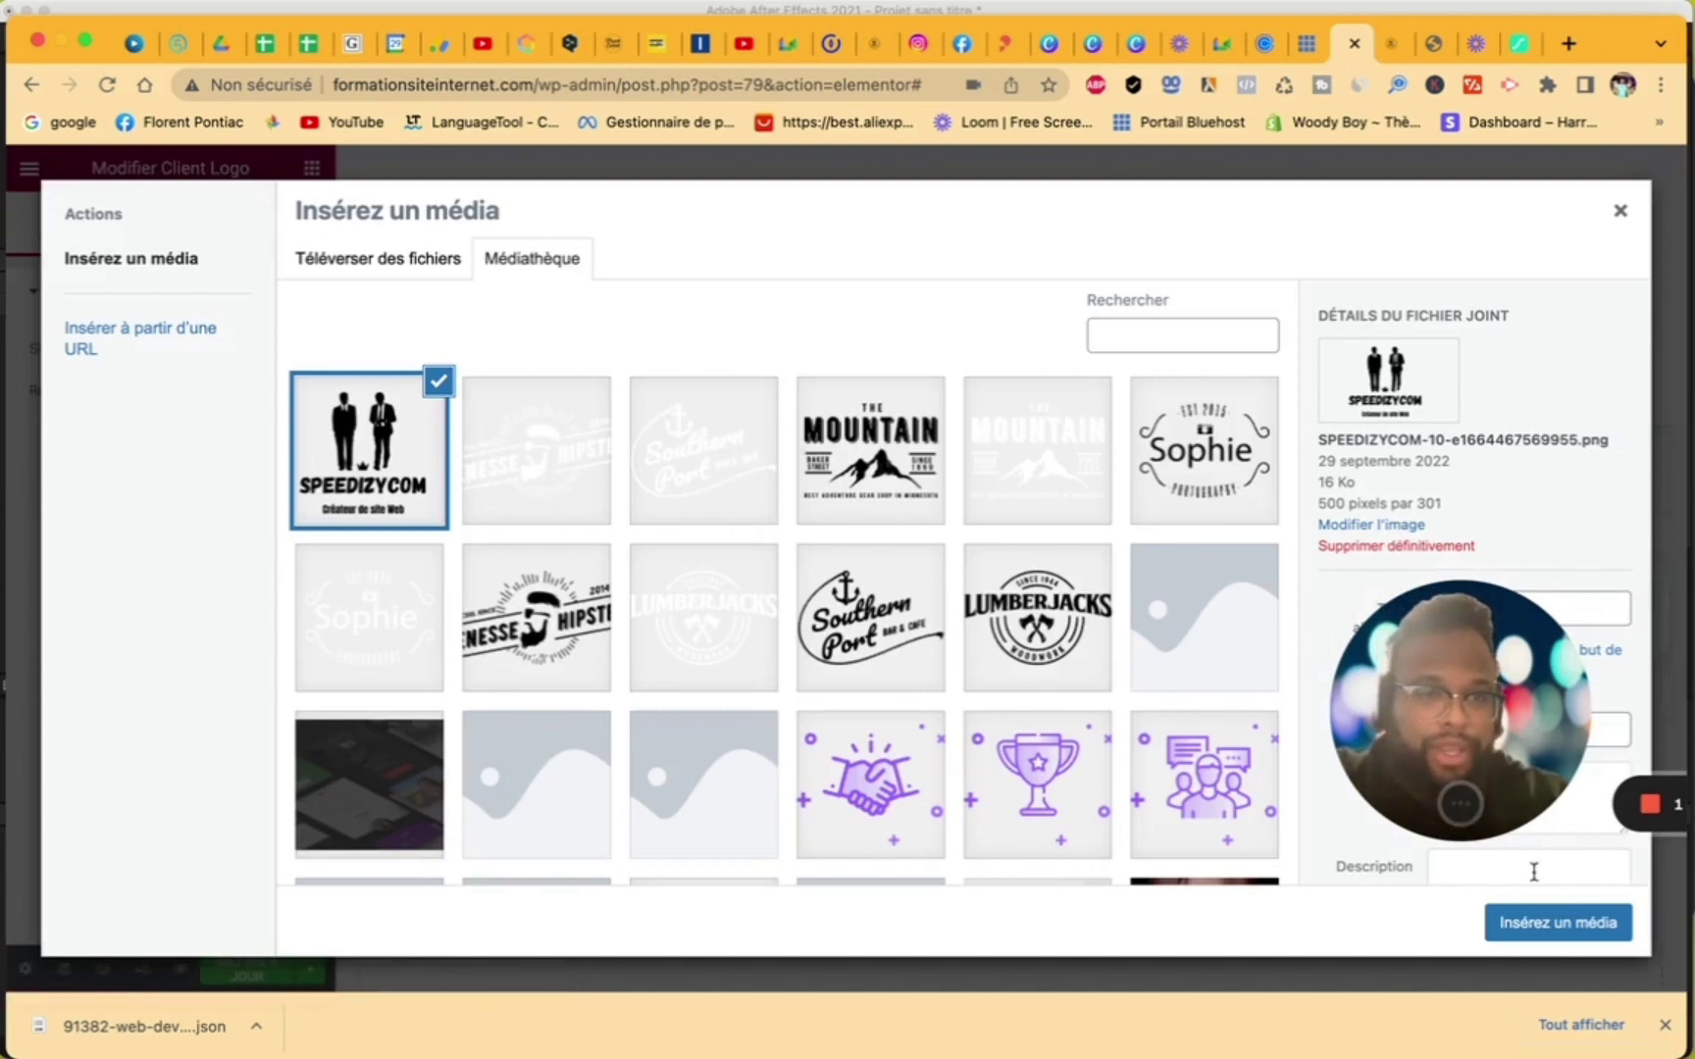
pyautogui.click(1620, 212)
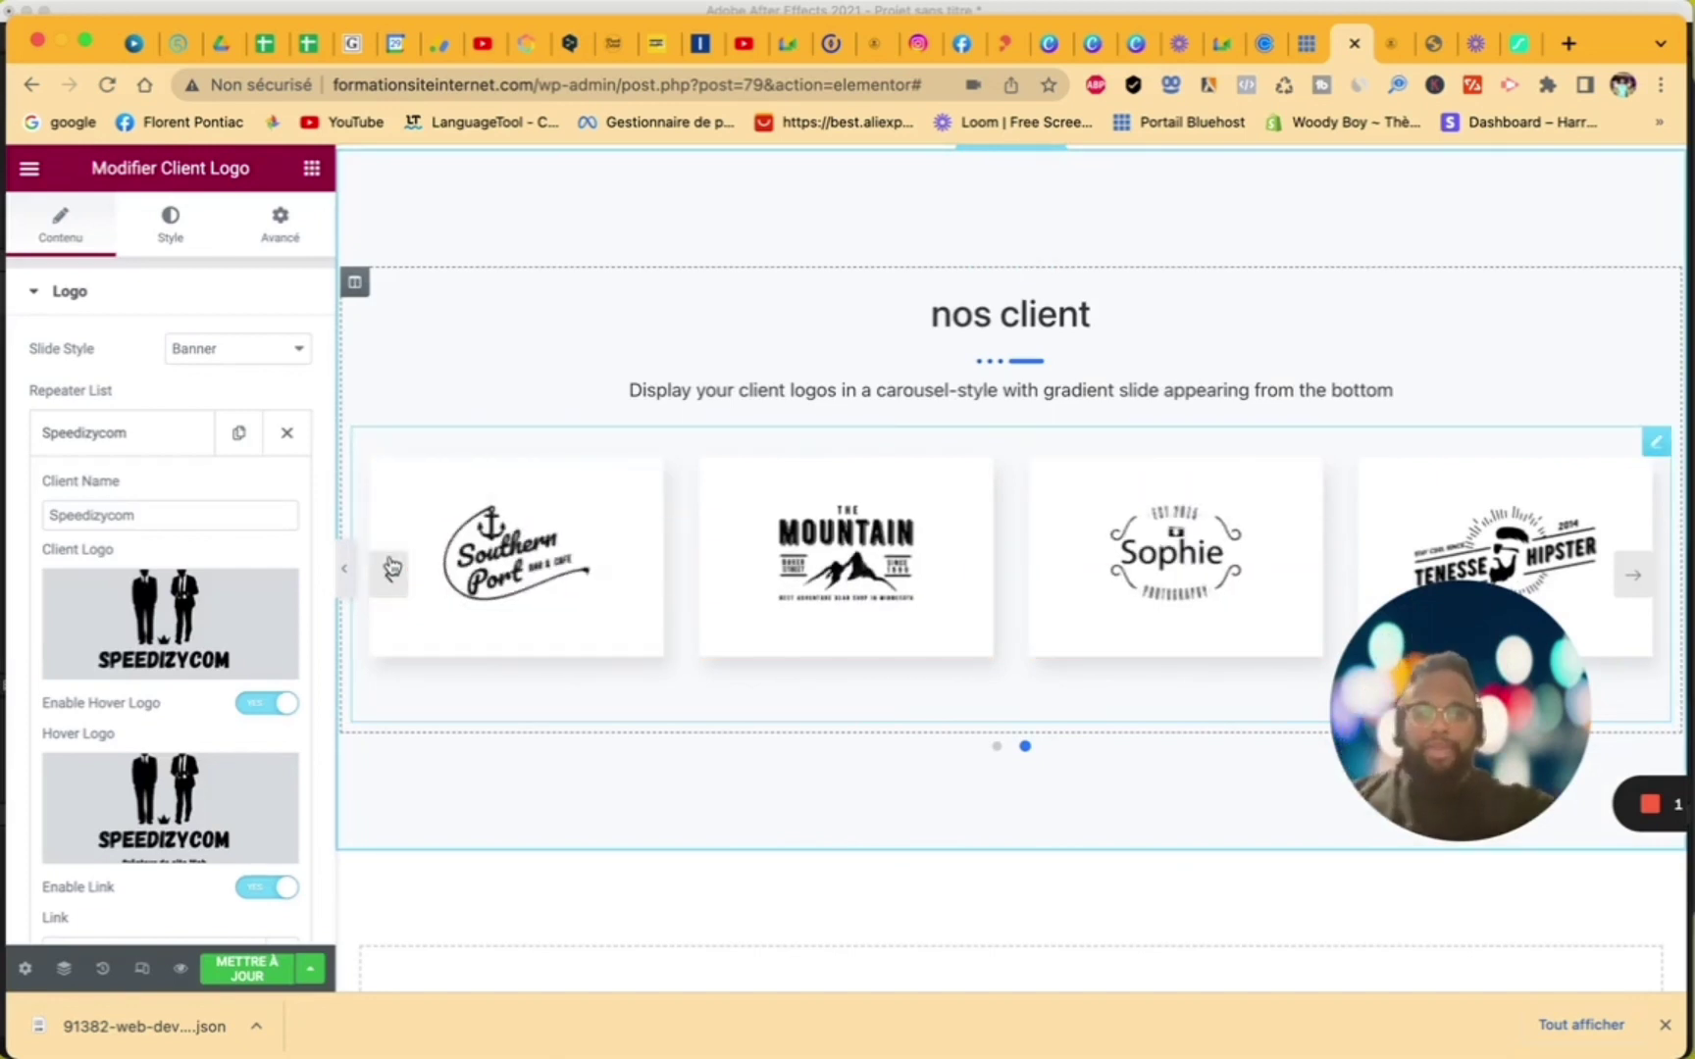
pyautogui.click(232, 974)
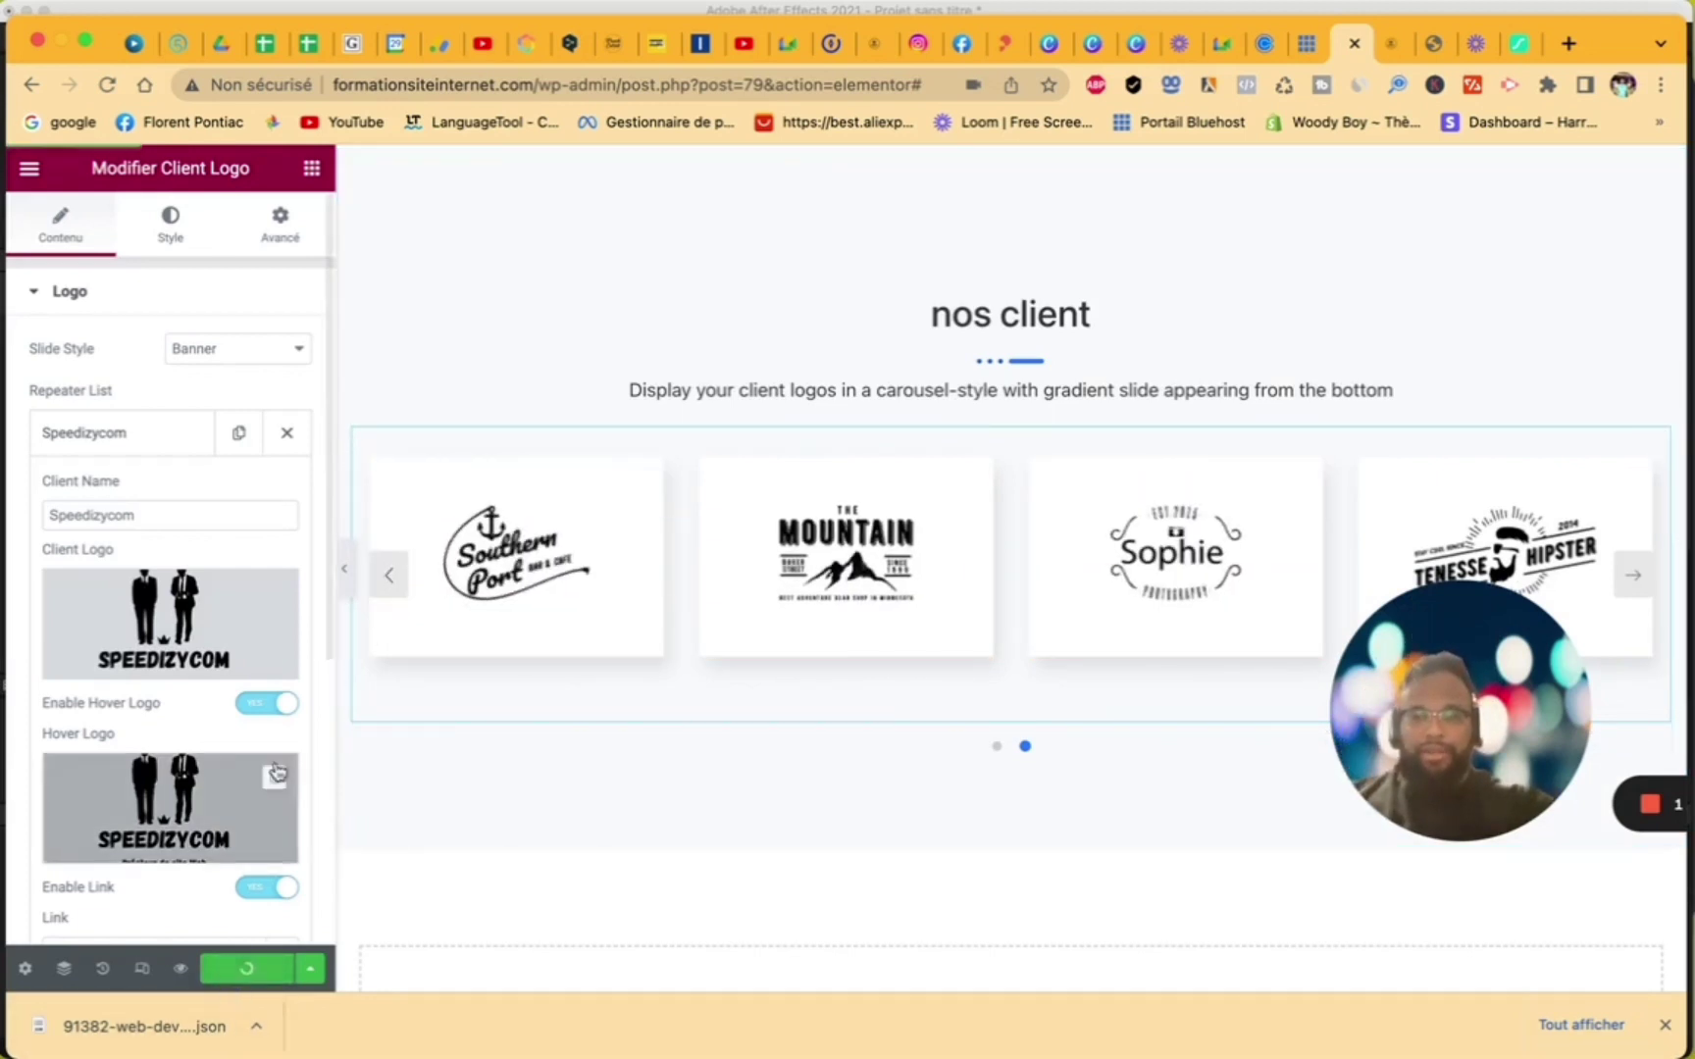
pyautogui.click(405, 574)
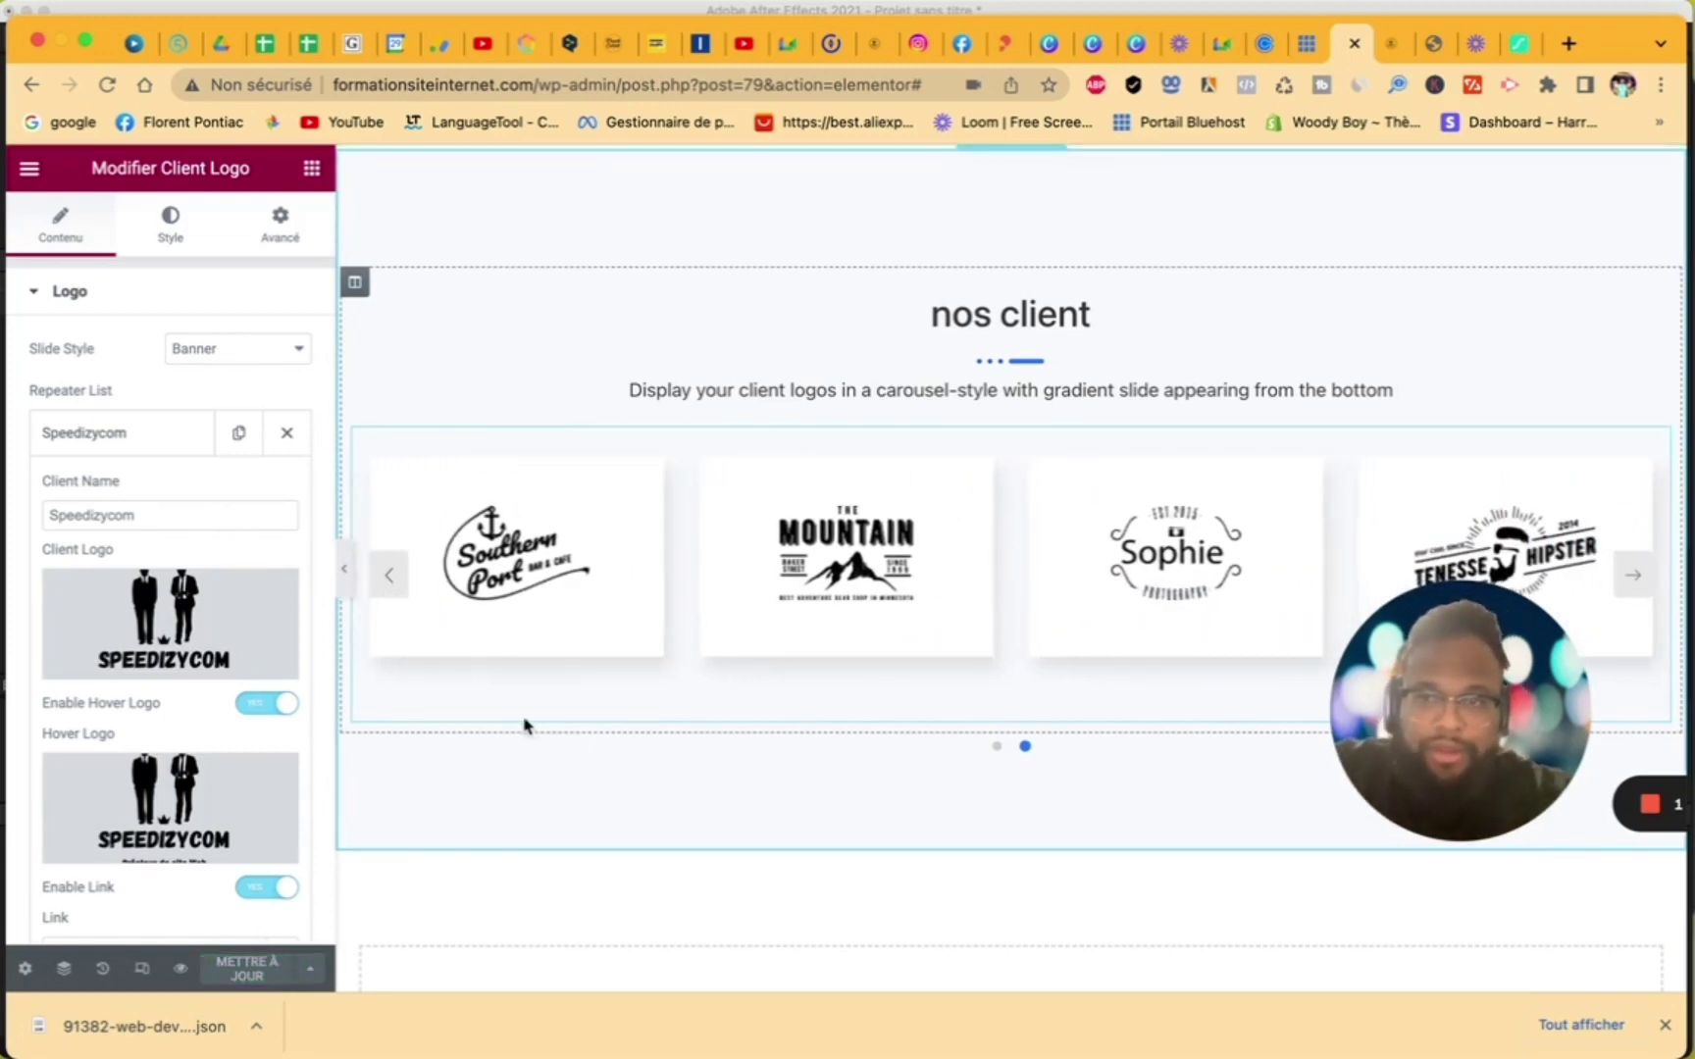
pyautogui.click(29, 168)
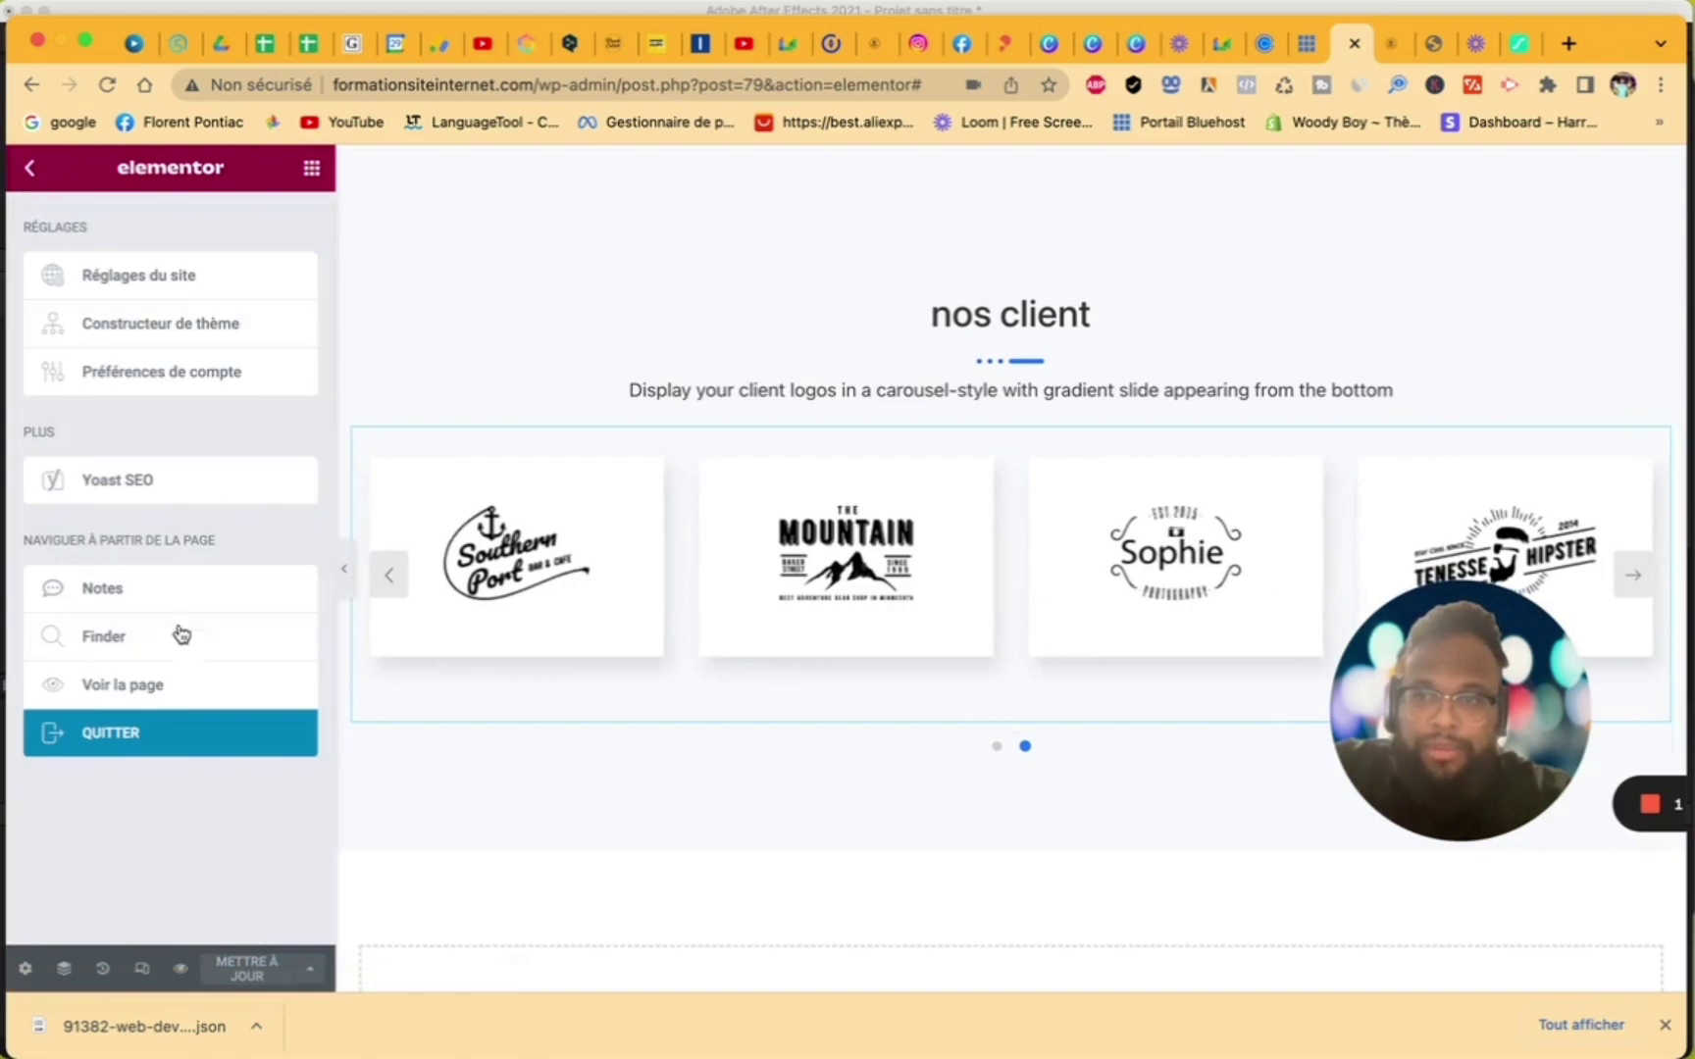
pyautogui.click(174, 694)
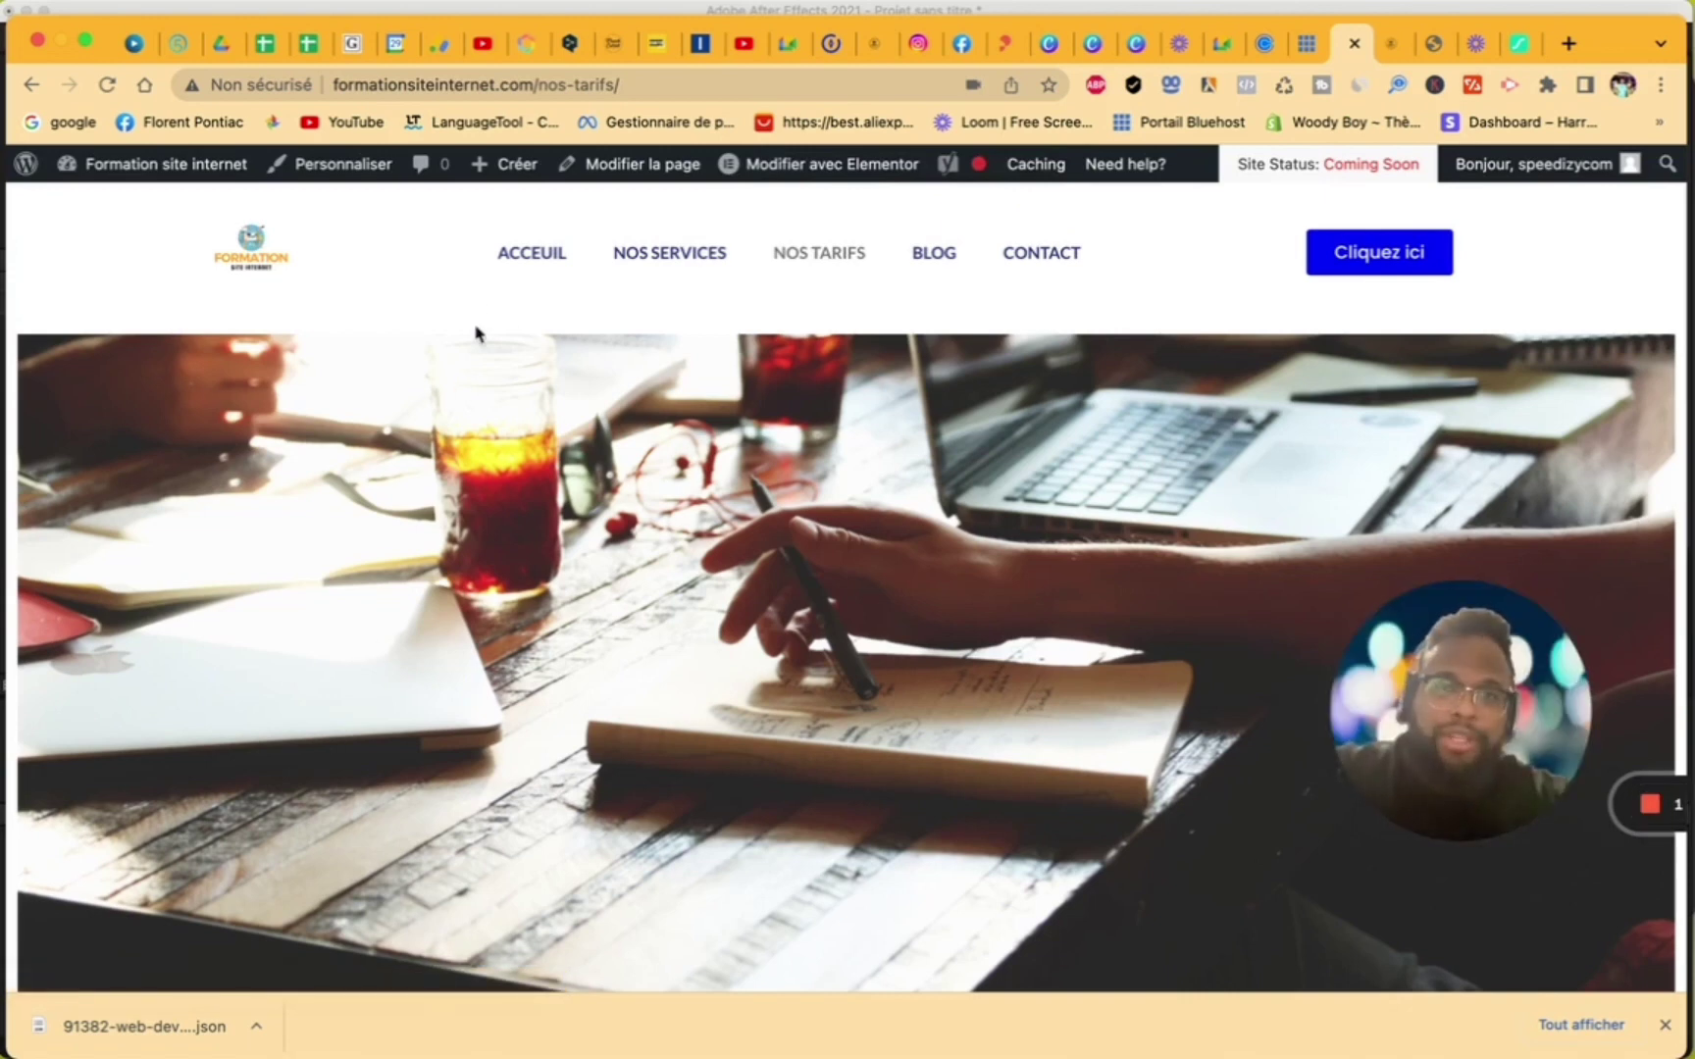
# - Scroll through the live ACCEUIL page and the nos client carousel, then open the WordPress 6.0 About page
pyautogui.click(522, 268)
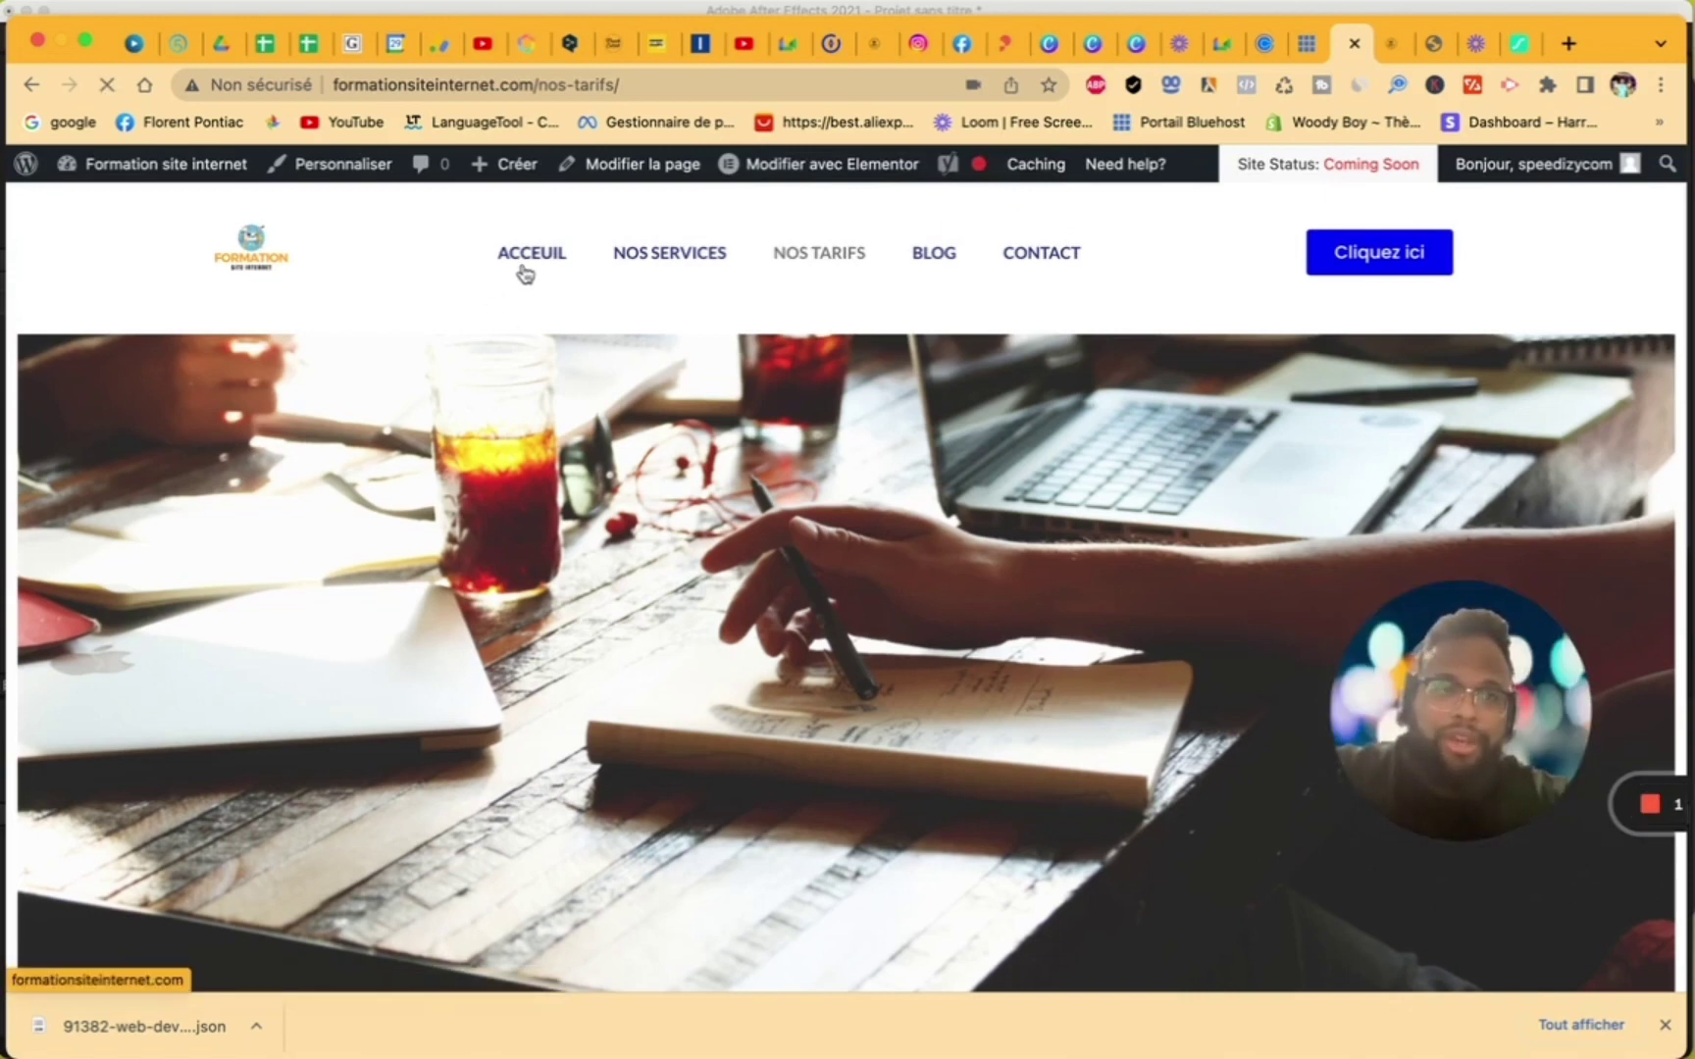
pyautogui.scroll(-10, 704, 602)
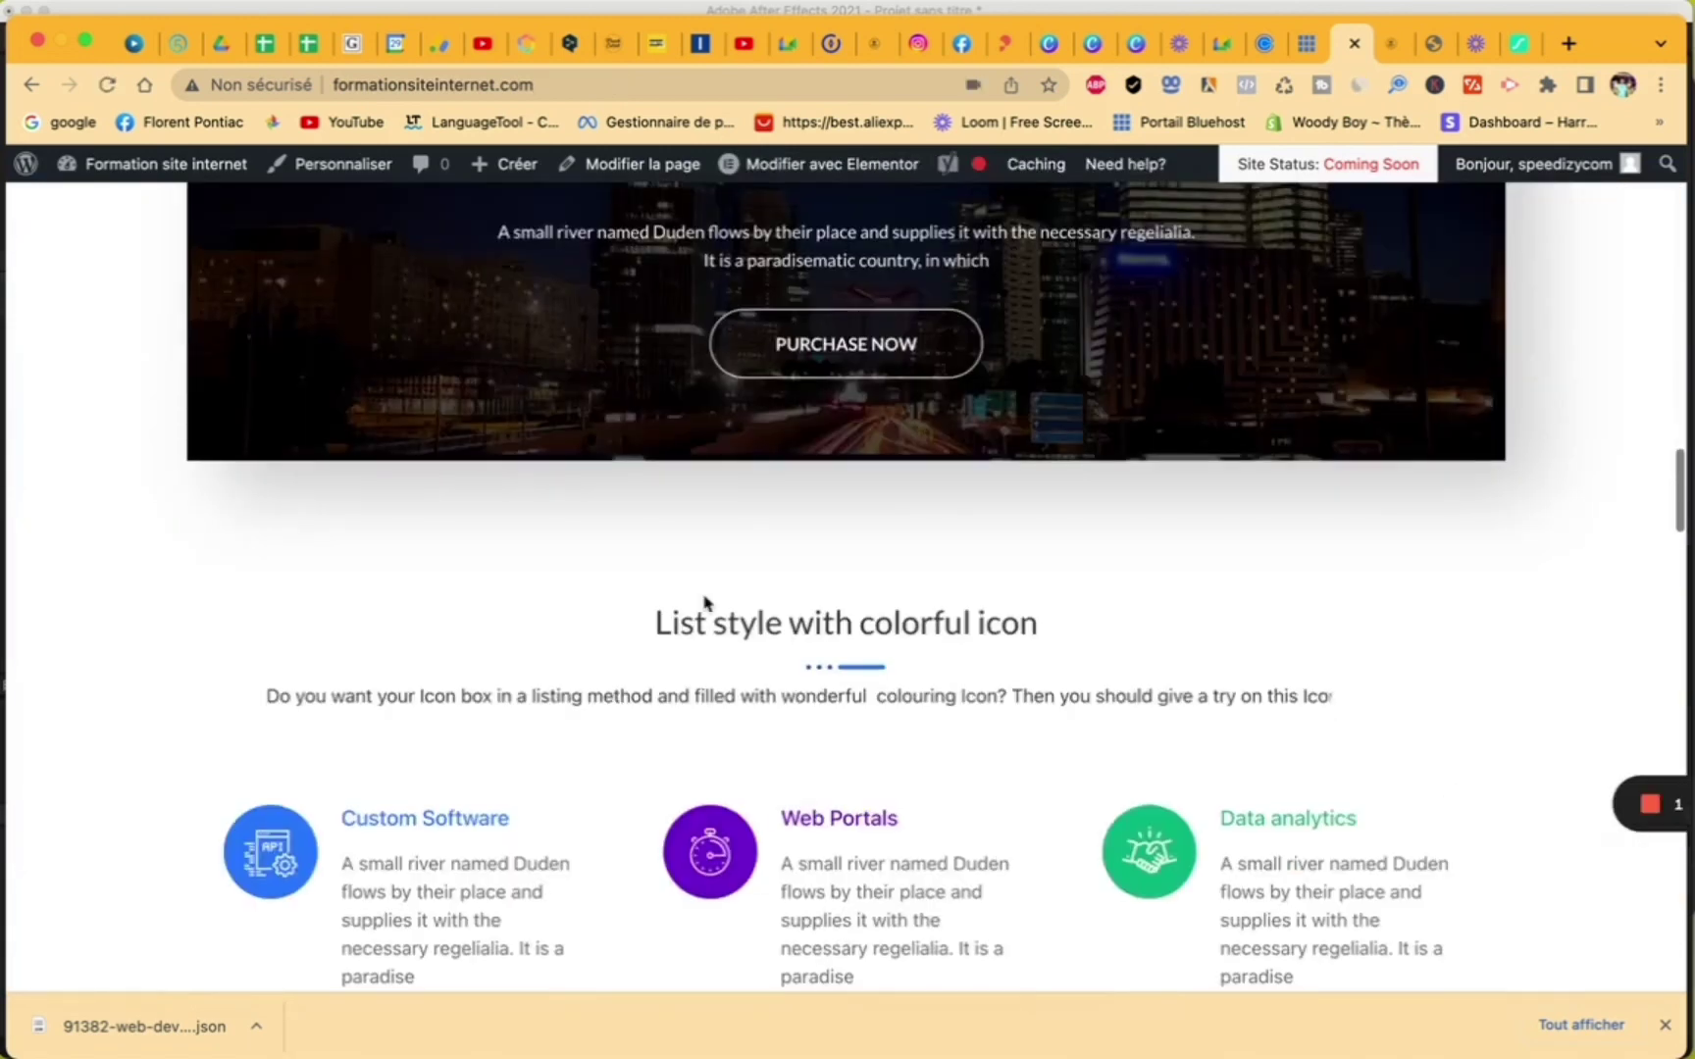
pyautogui.scroll(-15, 704, 602)
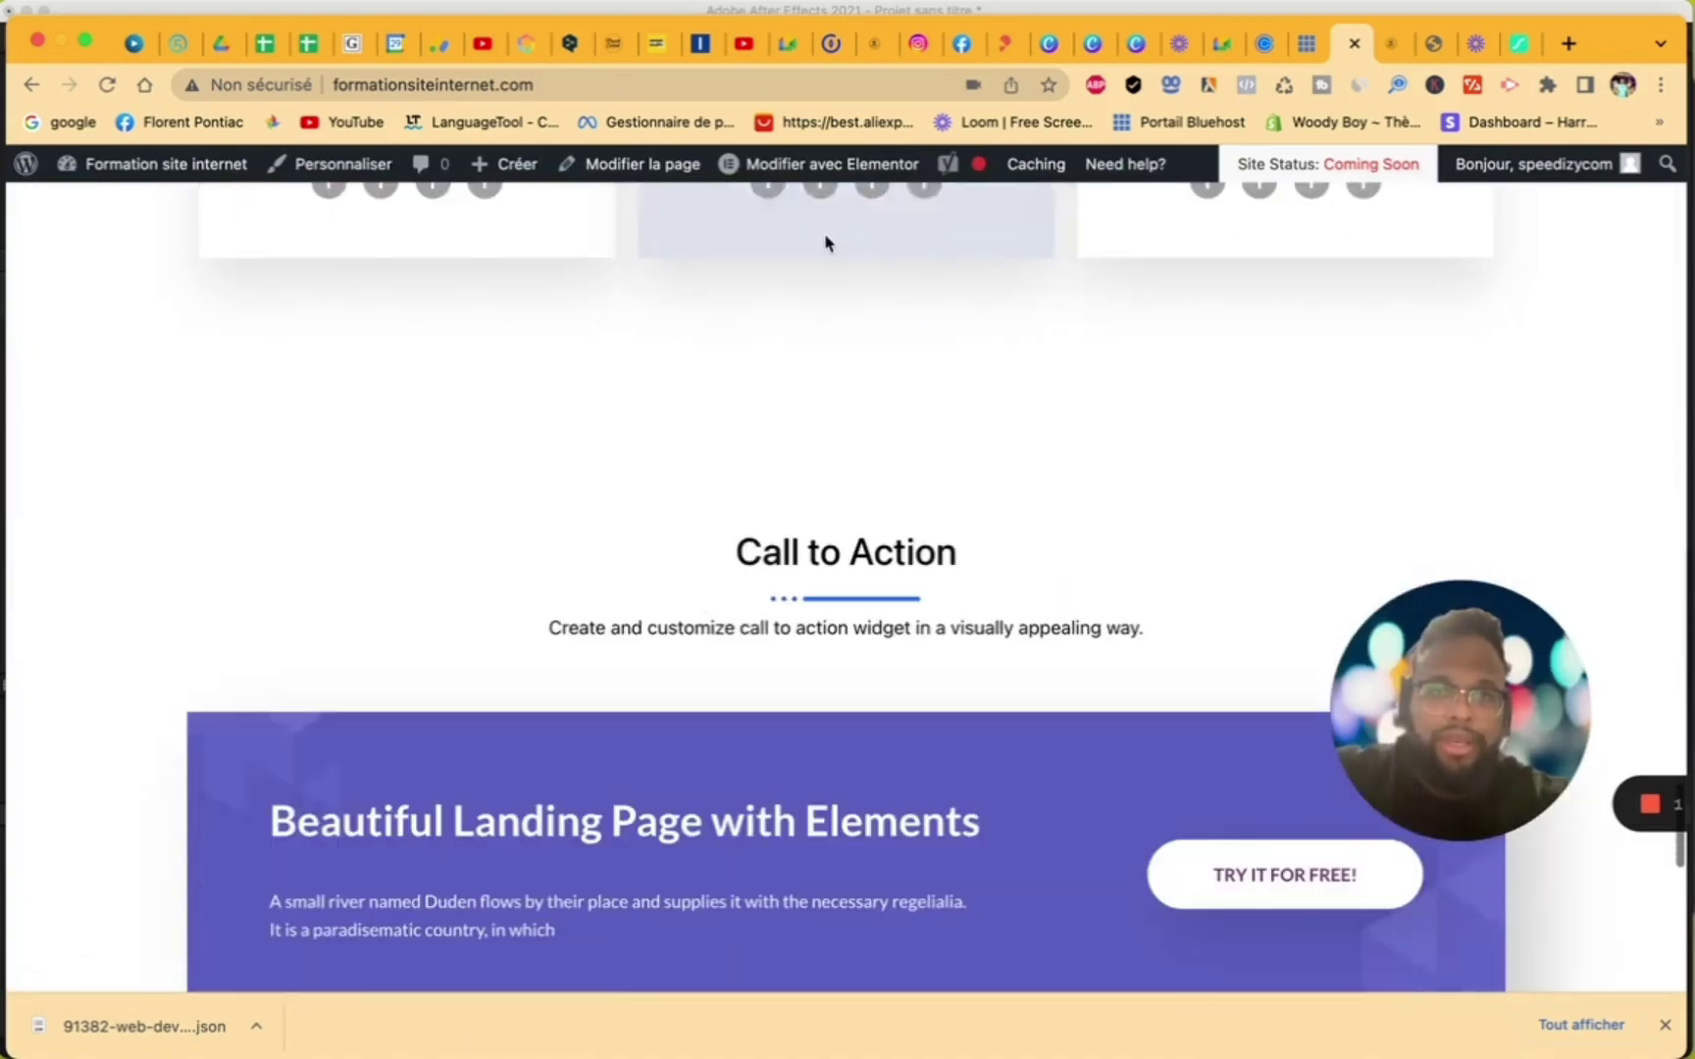
pyautogui.scroll(20, 824, 249)
pyautogui.scroll(-1, 827, 292)
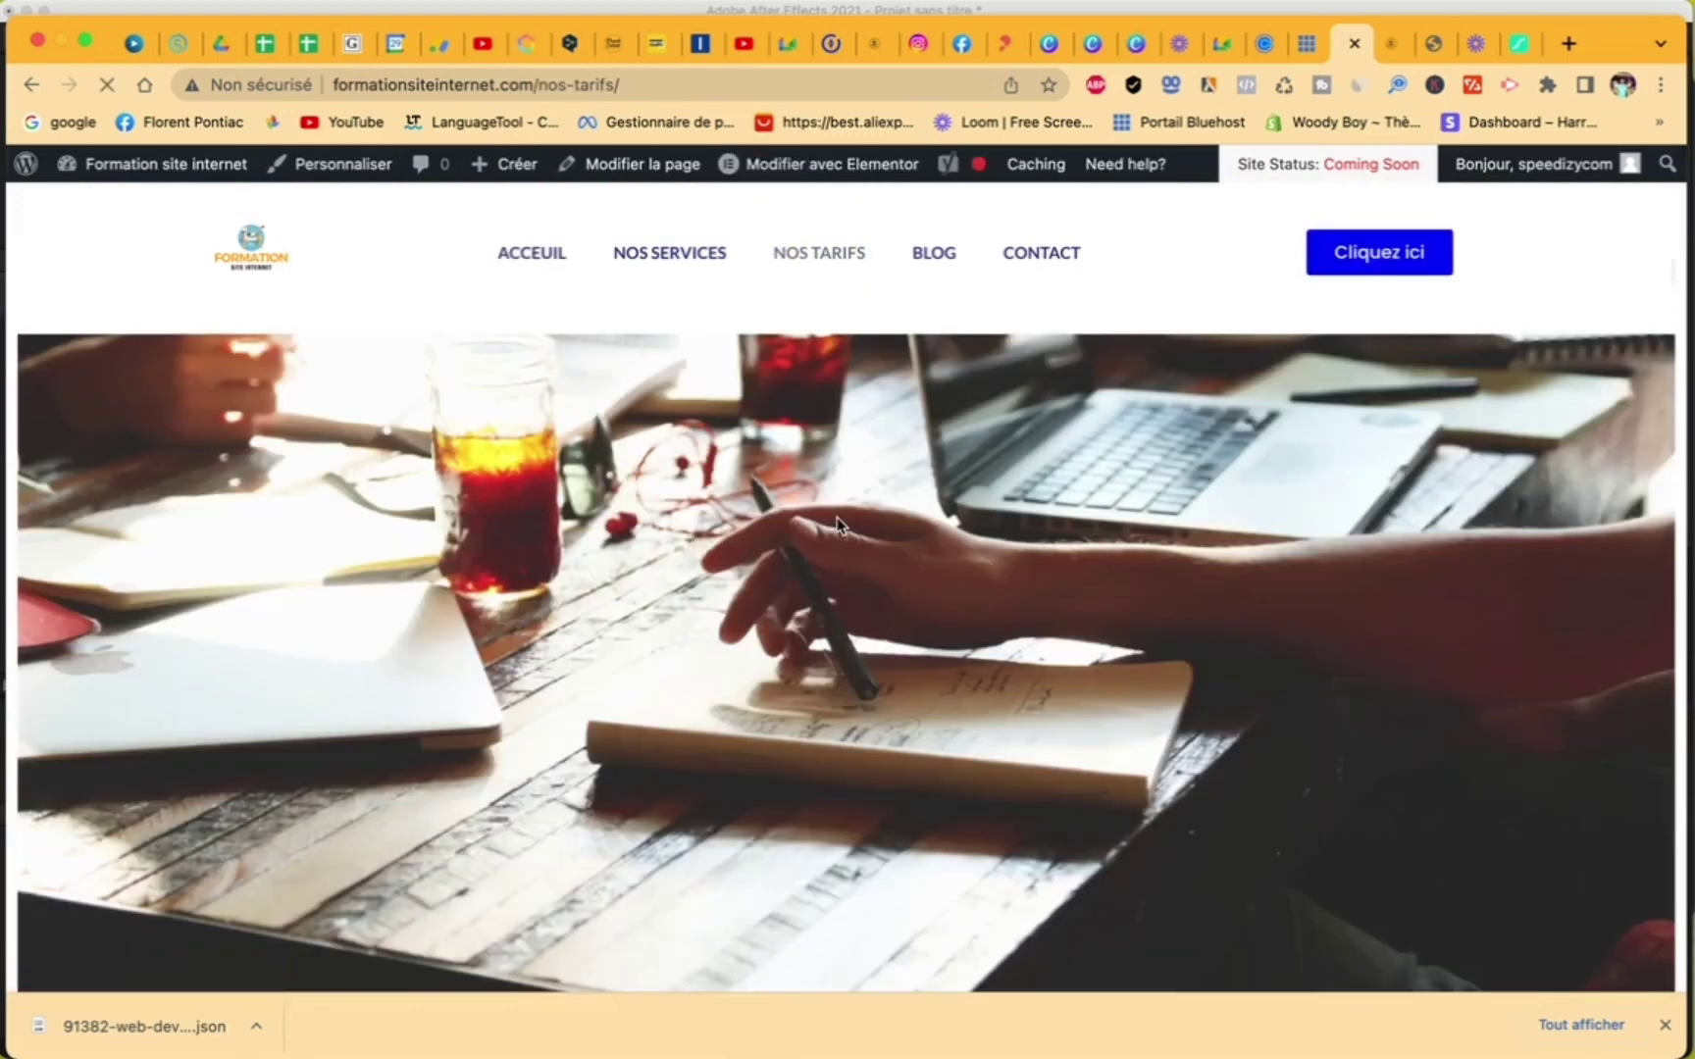
pyautogui.scroll(-10, 839, 511)
pyautogui.scroll(3, 839, 520)
pyautogui.scroll(-10, 840, 520)
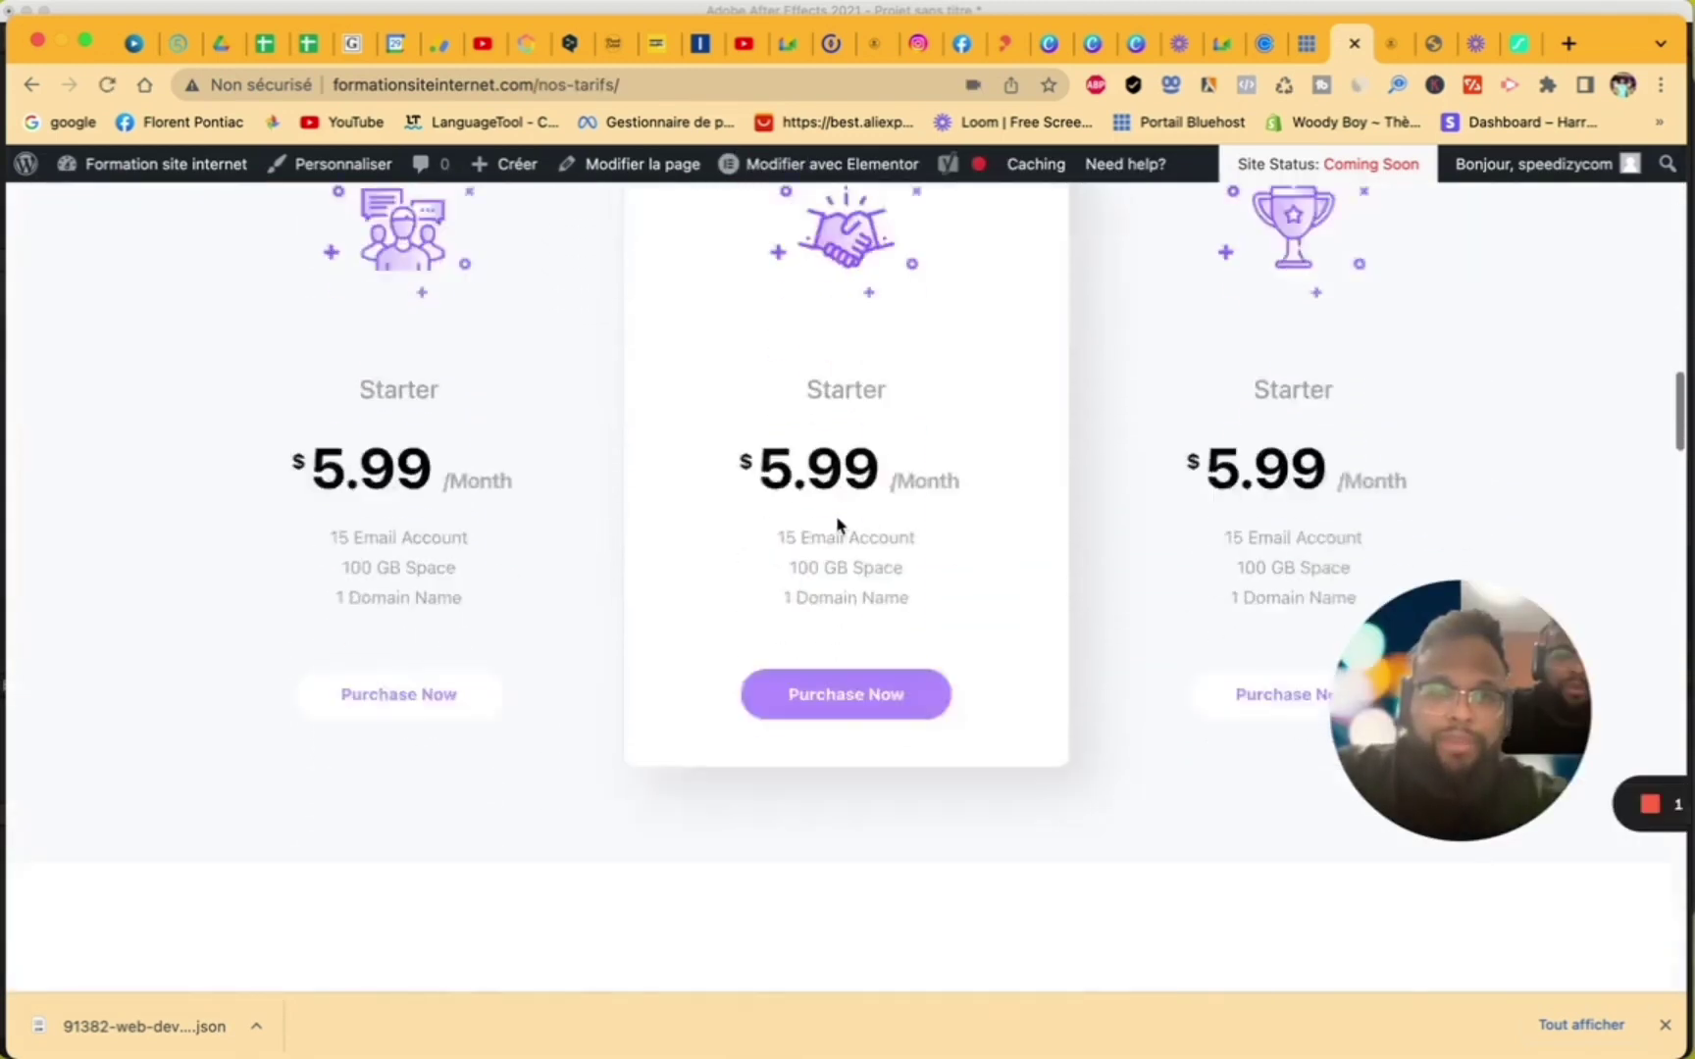
pyautogui.scroll(10, 840, 525)
pyautogui.scroll(-15, 840, 528)
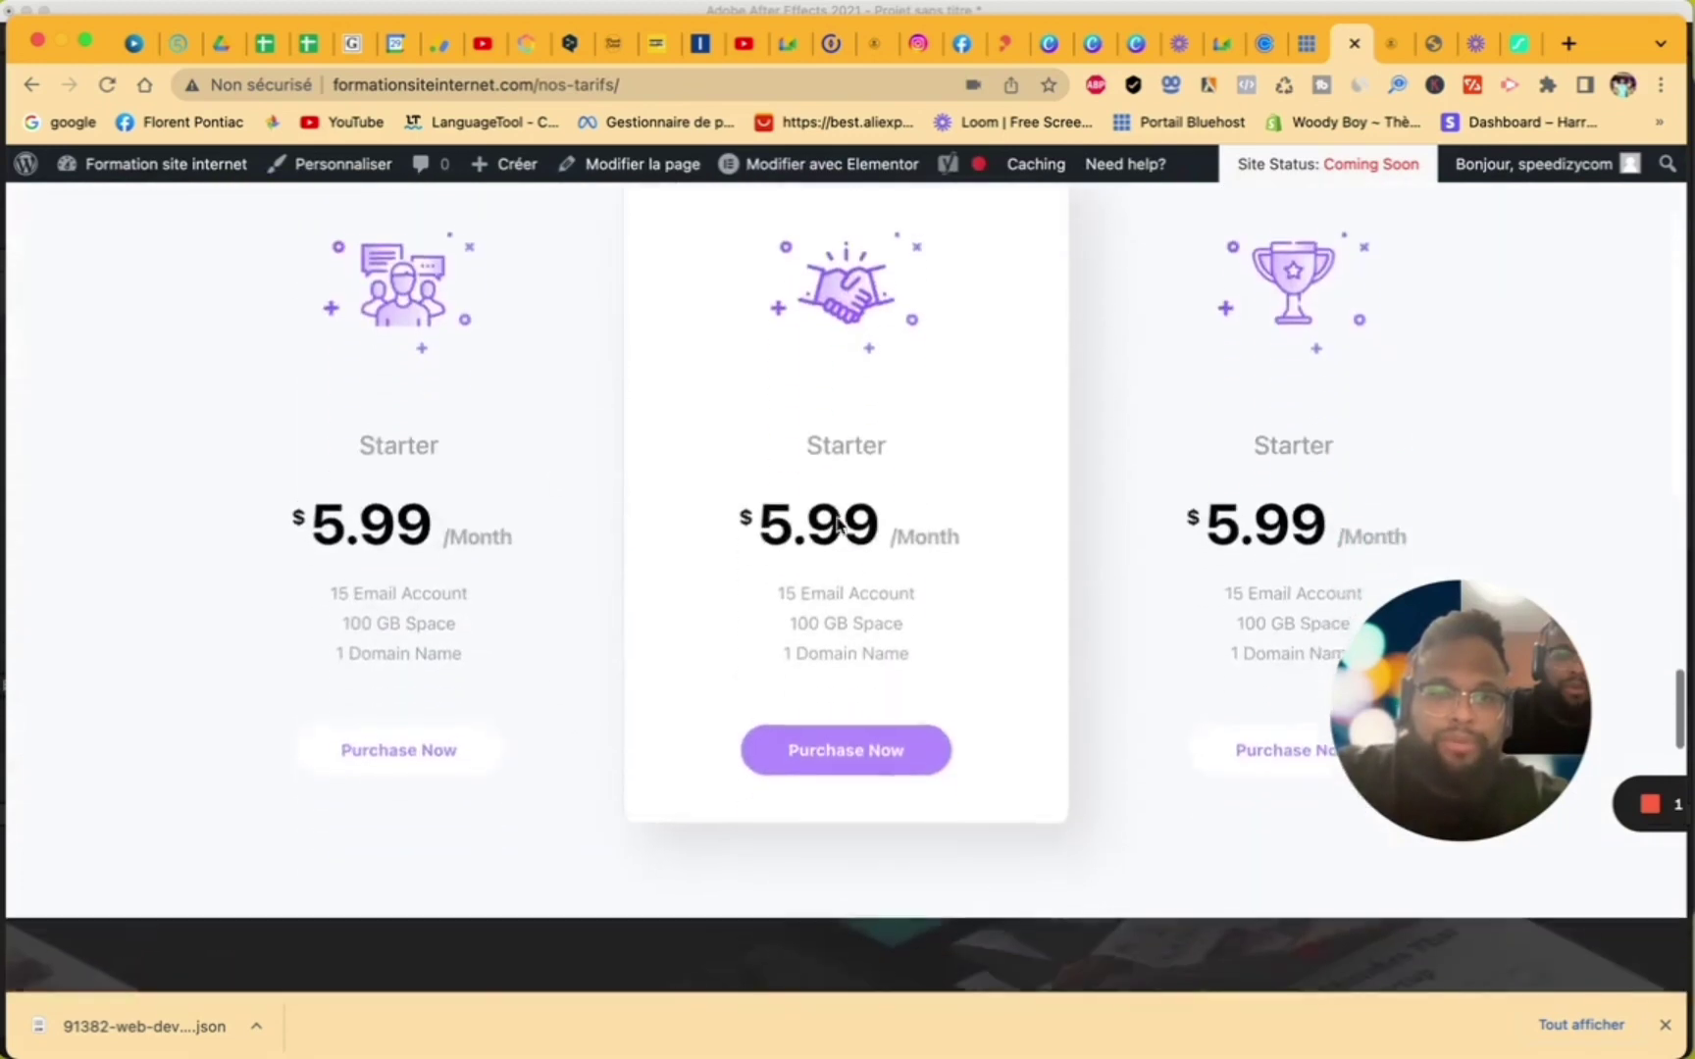
pyautogui.scroll(-15, 837, 524)
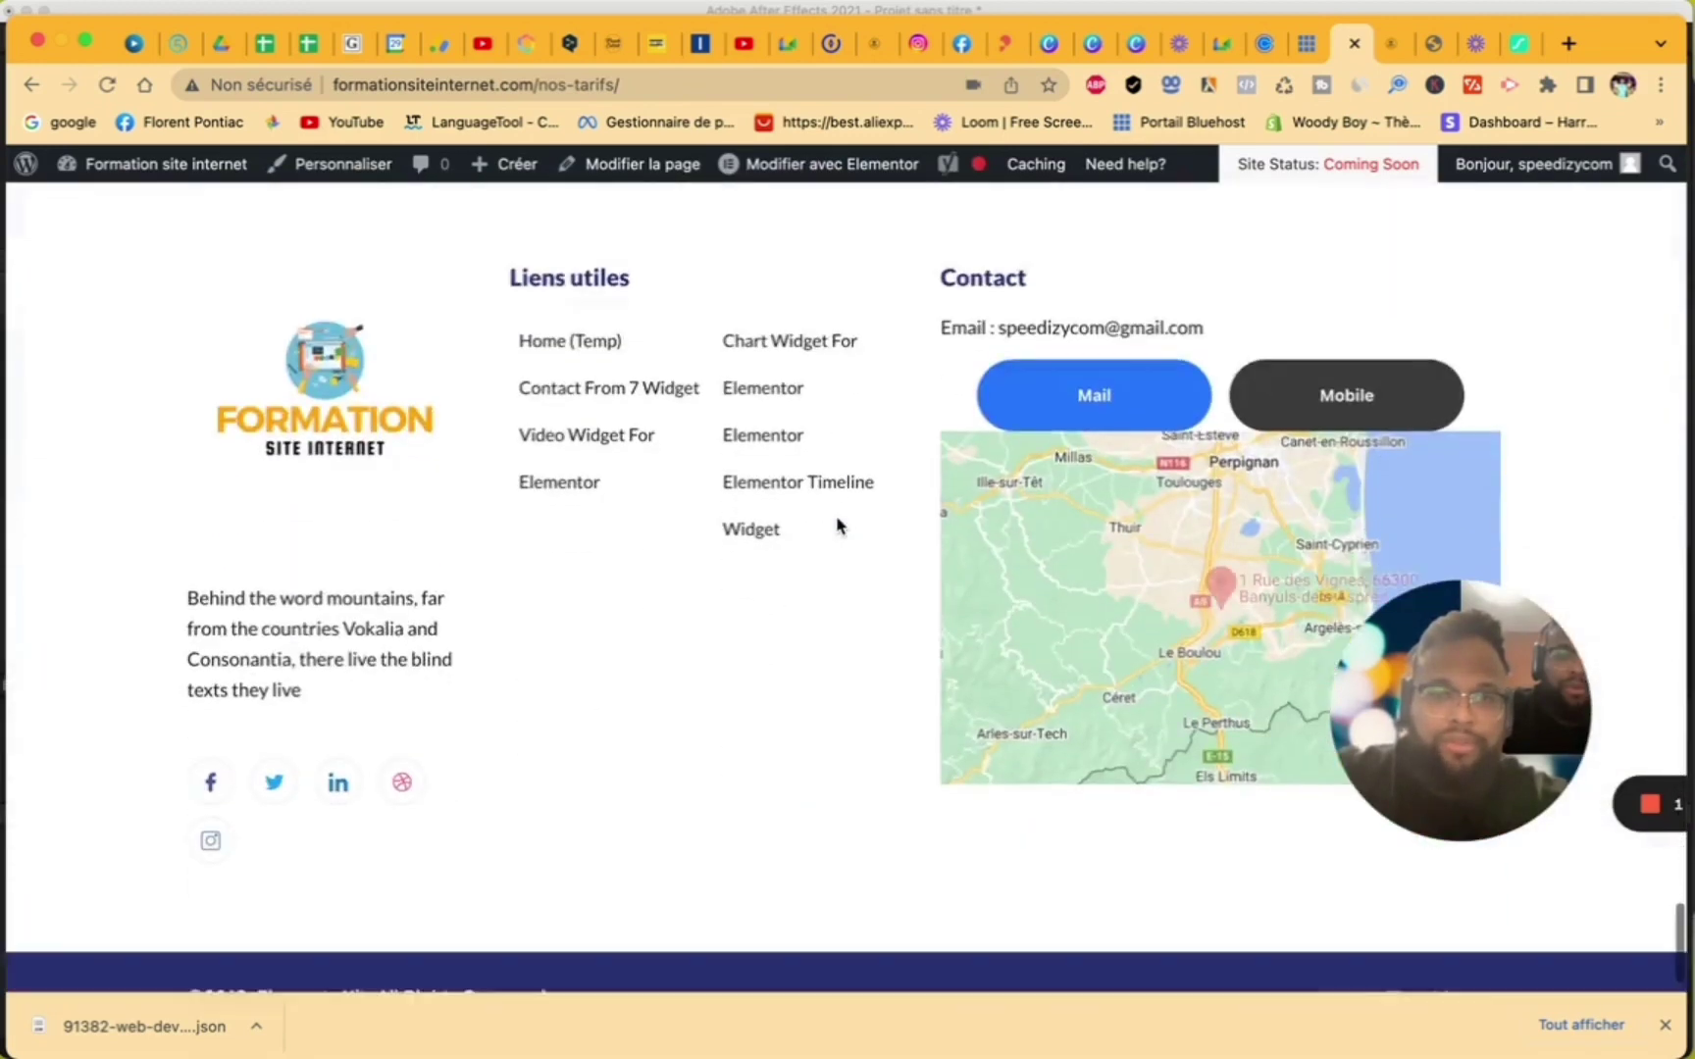
pyautogui.scroll(5, 837, 525)
pyautogui.scroll(3, 839, 525)
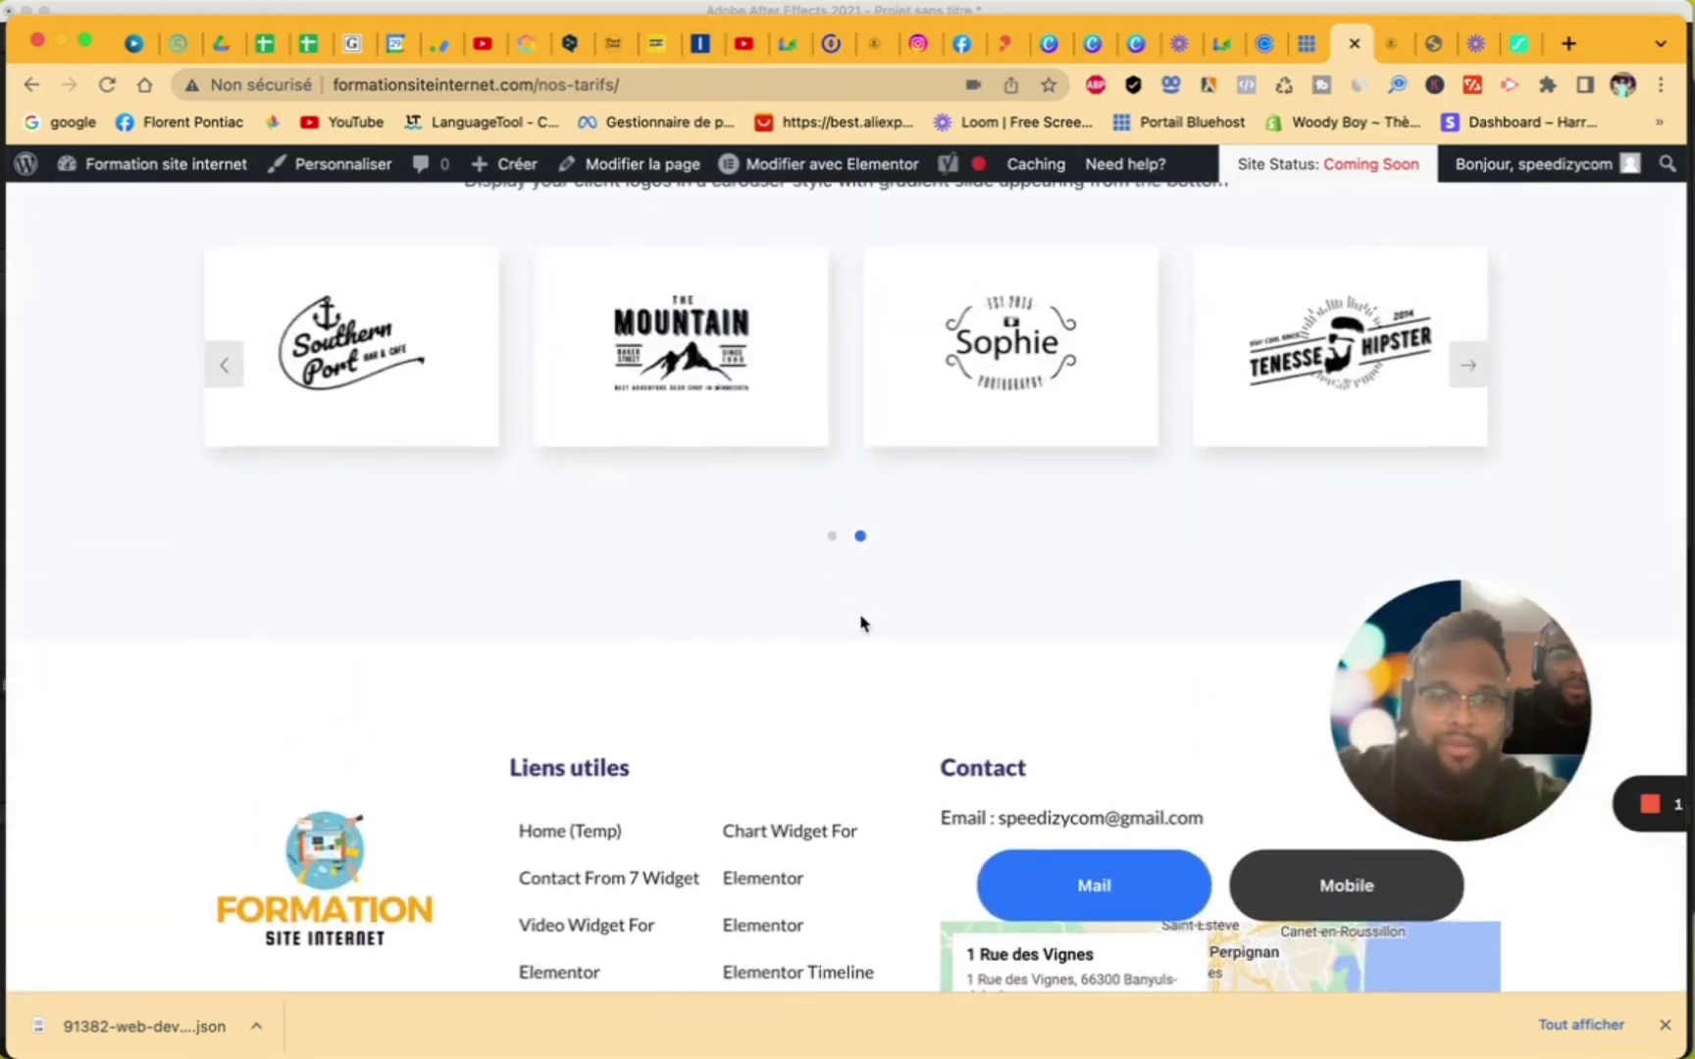
pyautogui.scroll(-5, 883, 717)
pyautogui.scroll(15, 869, 736)
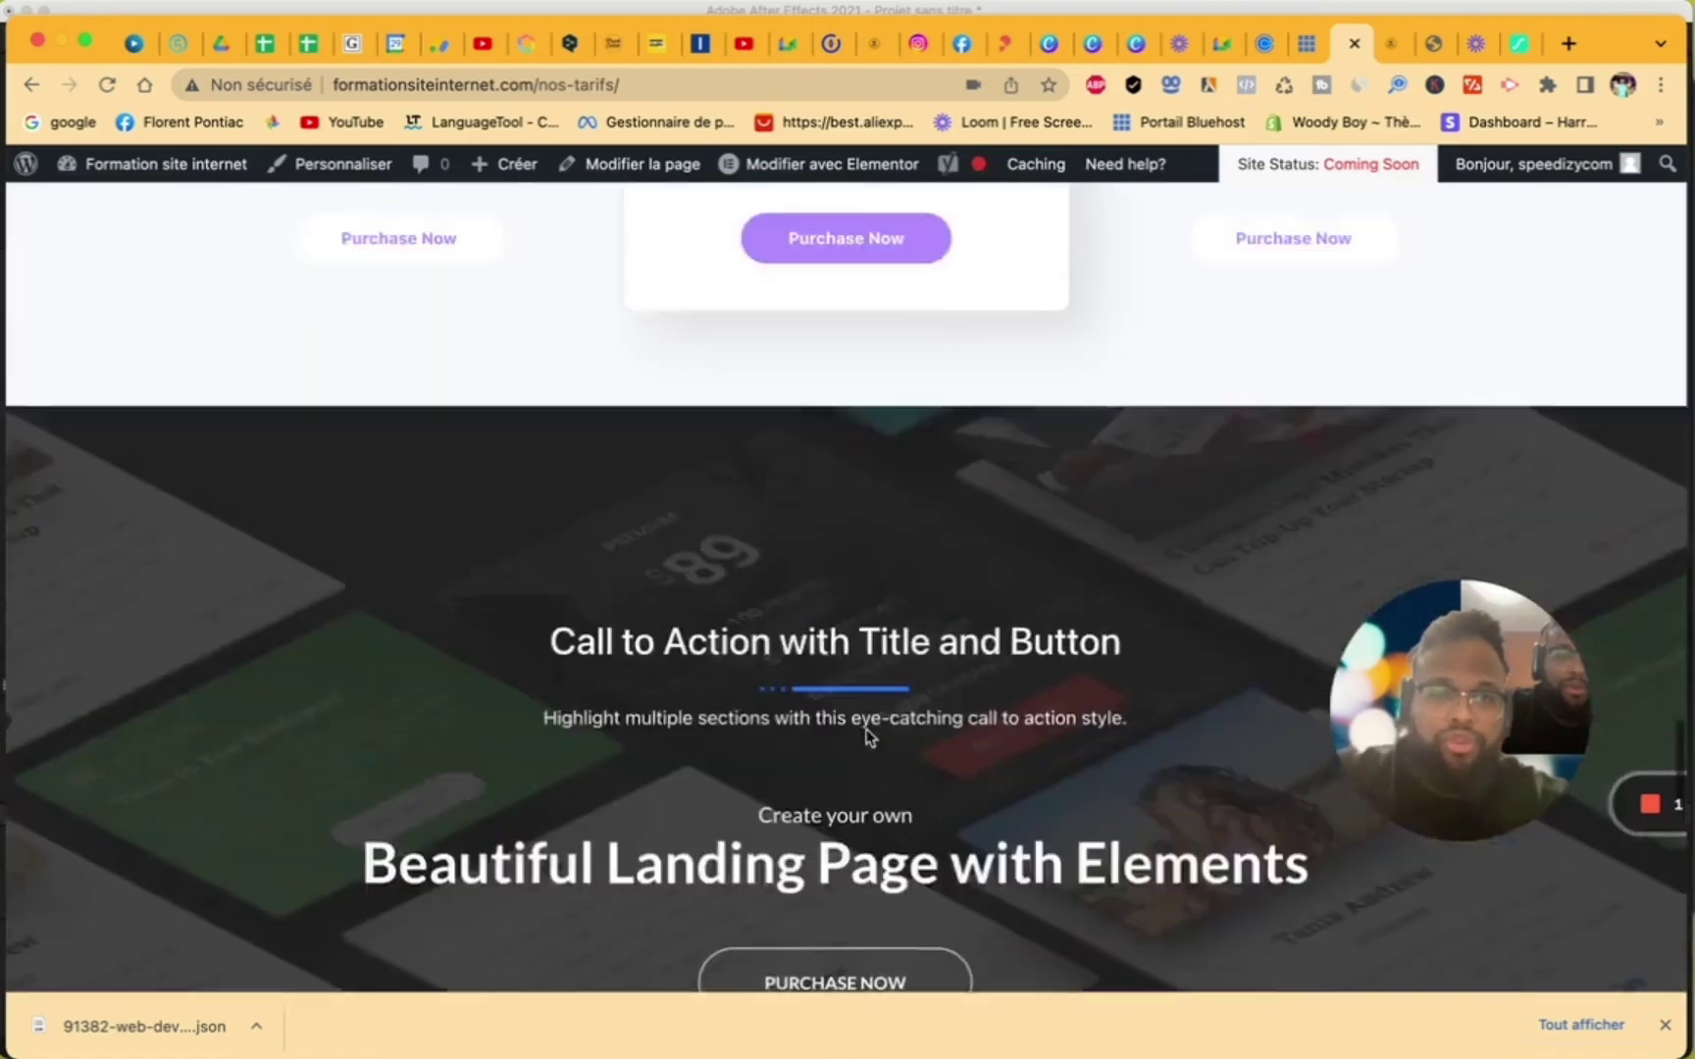
pyautogui.scroll(-5, 868, 731)
pyautogui.click(21, 166)
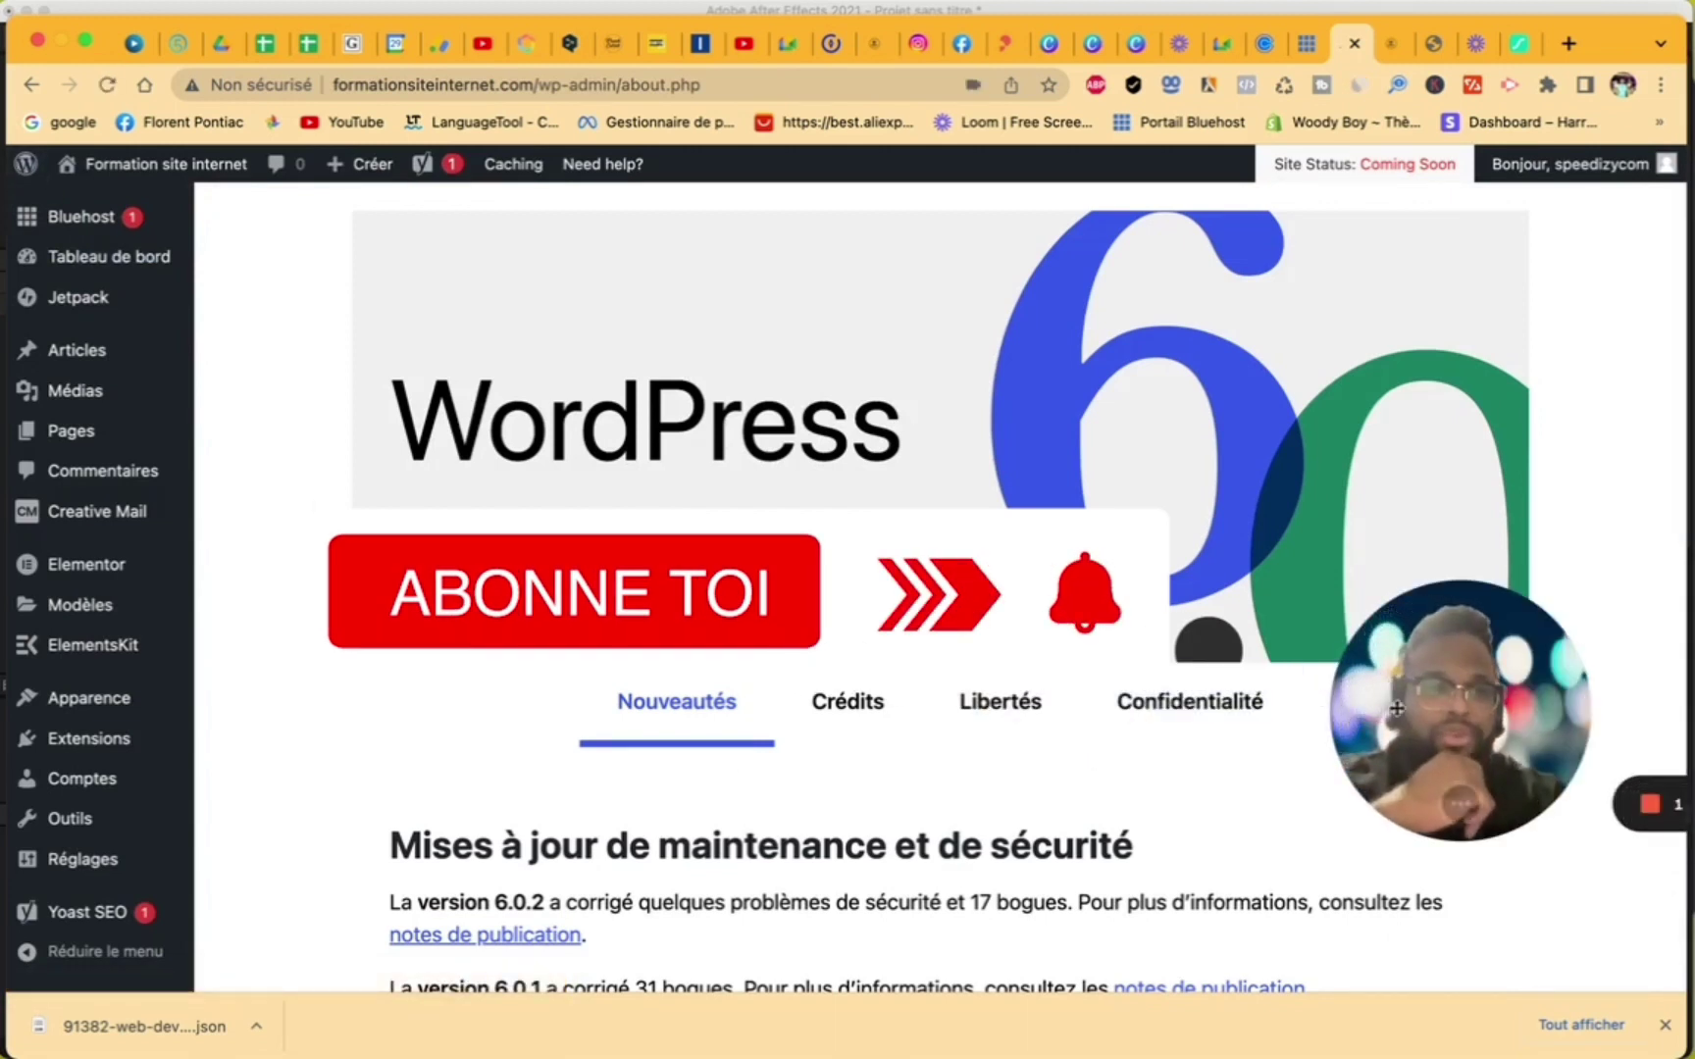
pyautogui.moveTo(1435, 704); pyautogui.dragTo(829, 650)
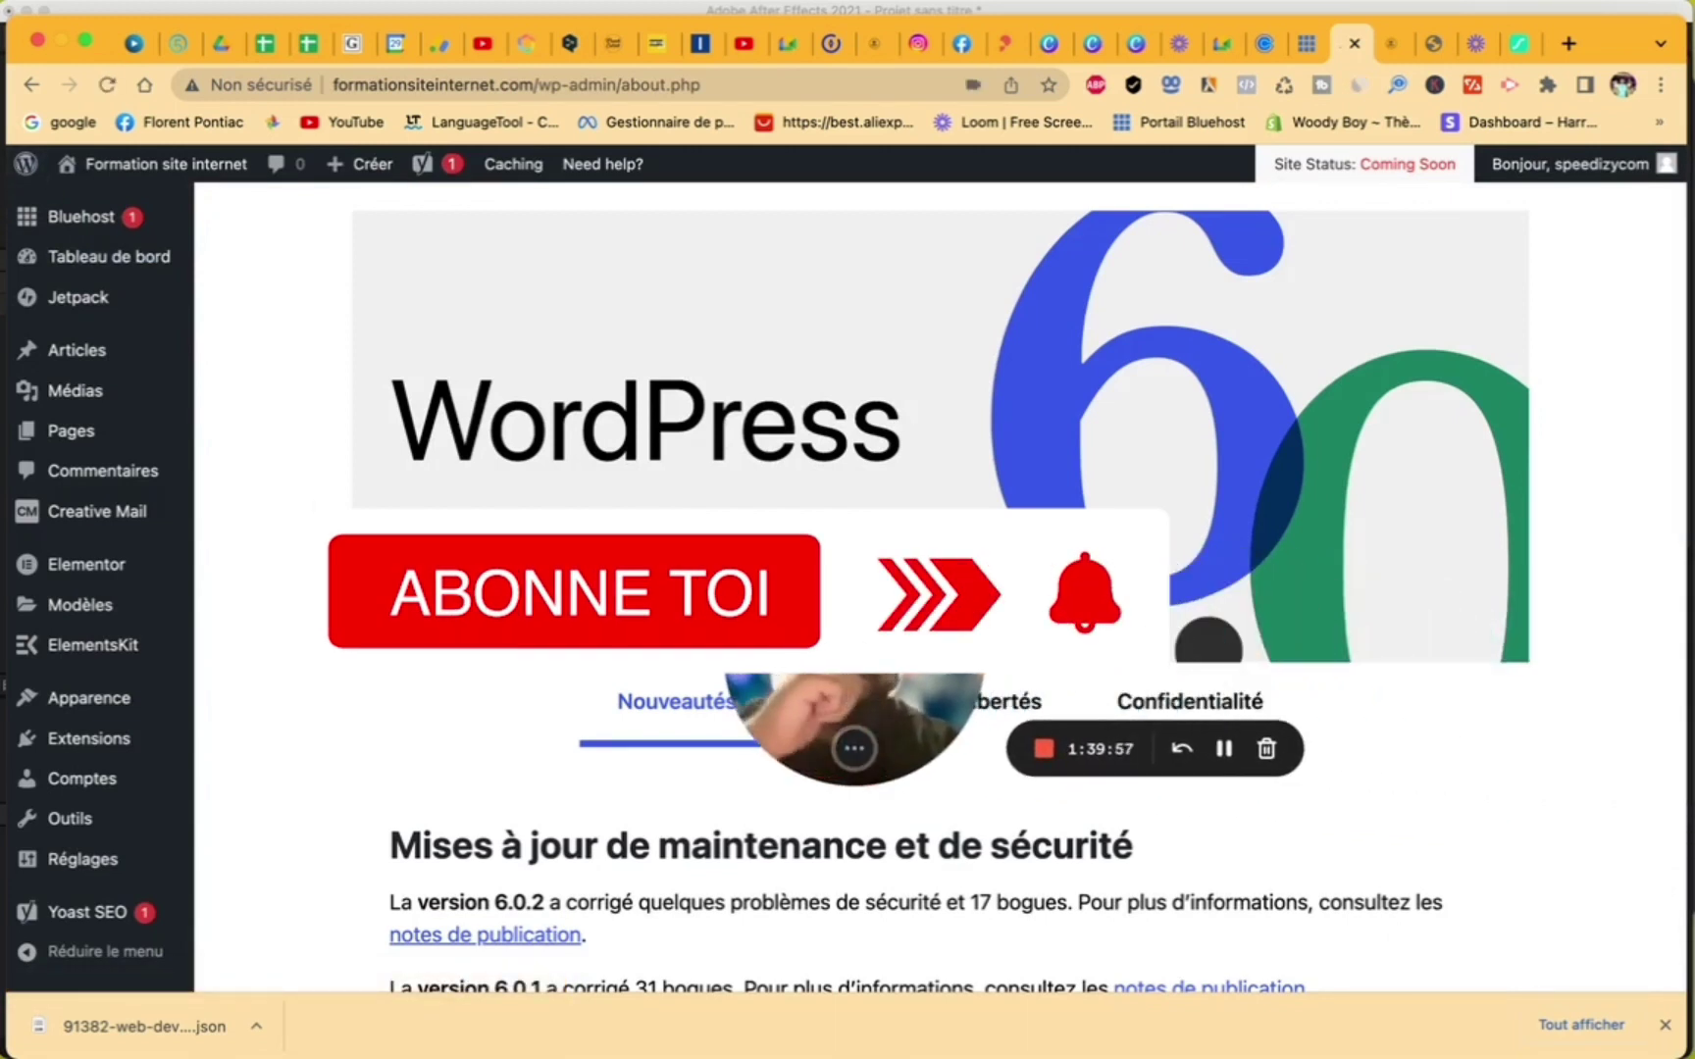